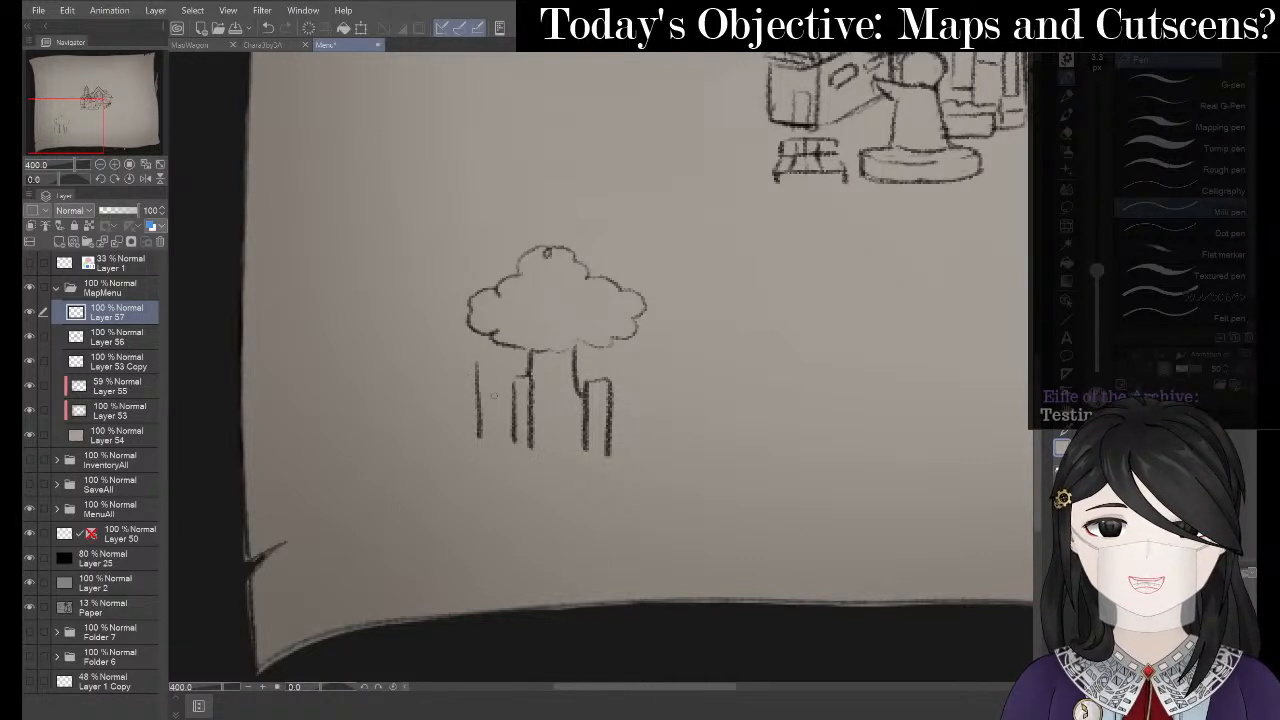
# - Erase the stray stroke to the left of the tree trunks
pyautogui.press('e')
pyautogui.moveTo(476, 378); pyautogui.dragTo(474, 420)
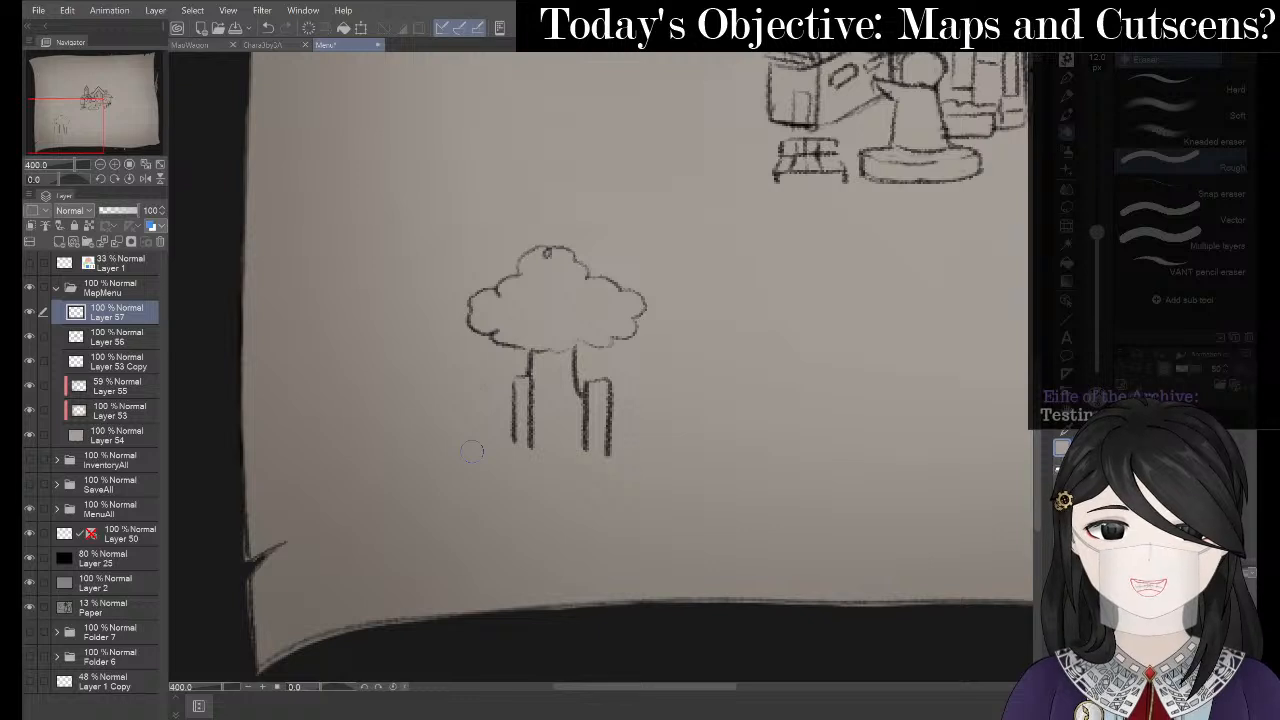
pyautogui.press('p')
pyautogui.press('e')
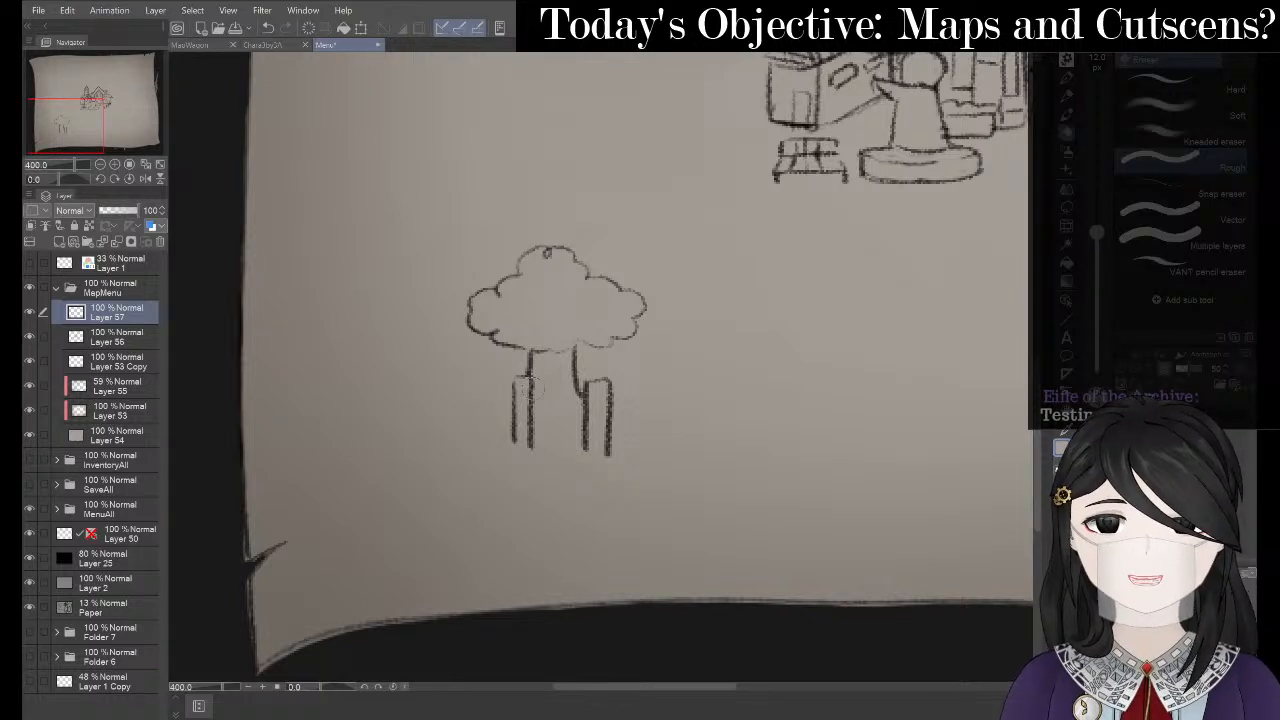
pyautogui.moveTo(515, 394); pyautogui.dragTo(515, 463)
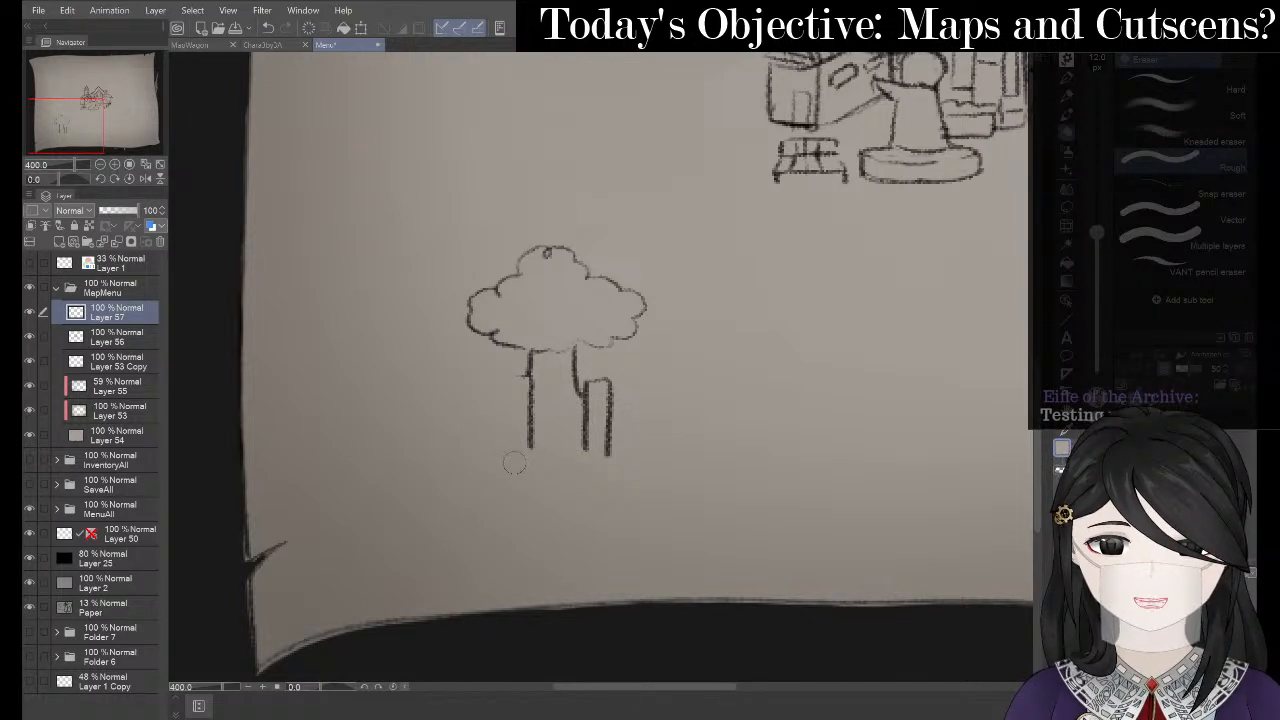
pyautogui.press('p')
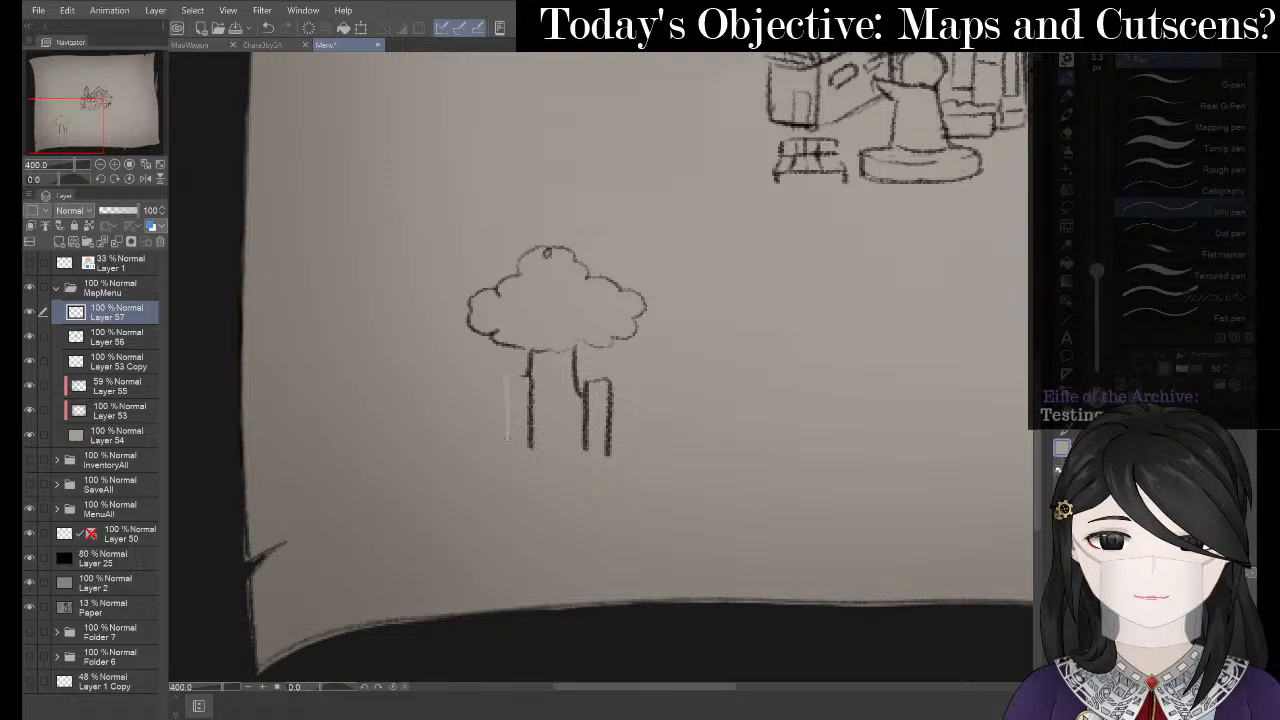
pyautogui.hotkey('ctrl', 'z')
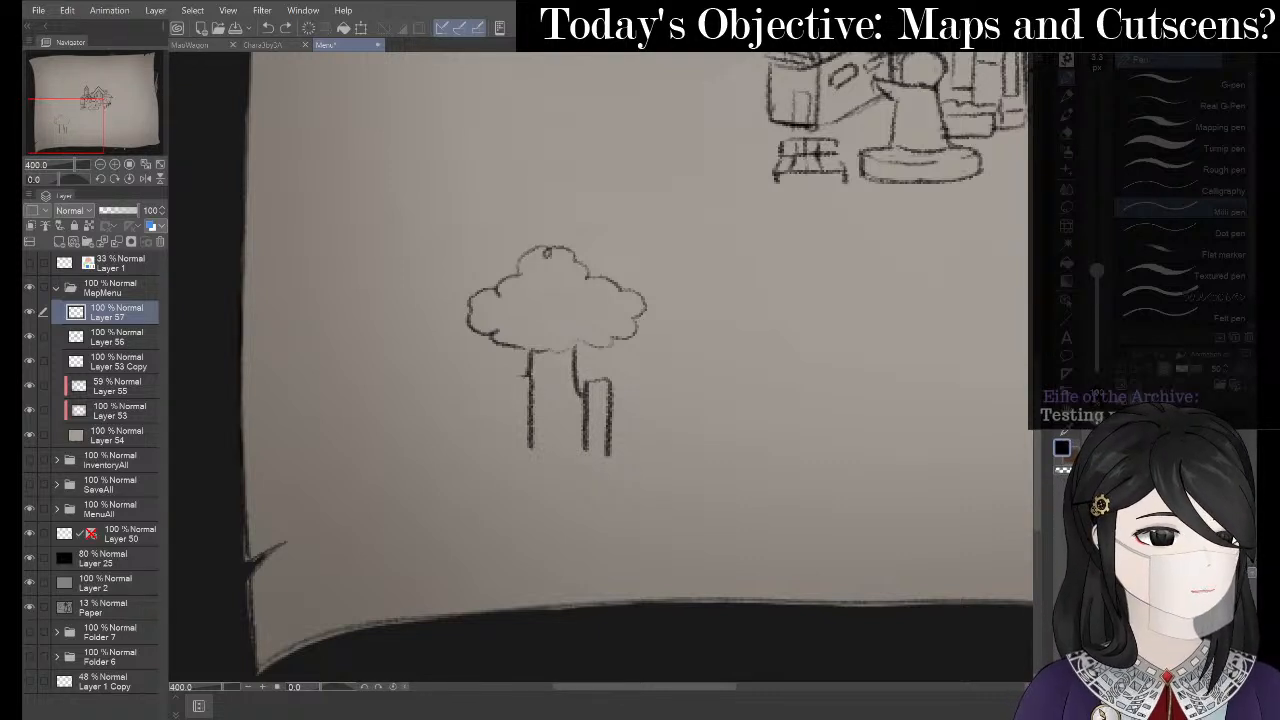
# - Redraw the left and right trunk lines with the Mechanical pencil
pyautogui.press('p')
pyautogui.moveTo(506, 374); pyautogui.dragTo(505, 451)
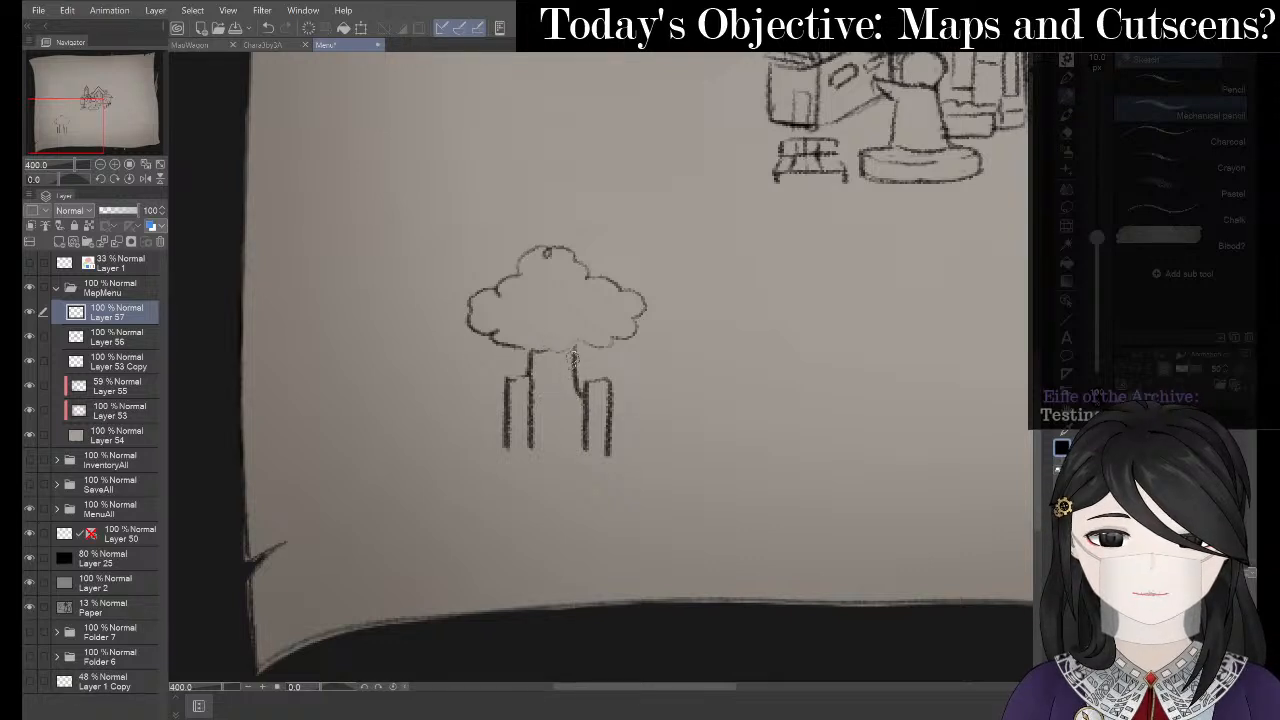
pyautogui.moveTo(574, 368); pyautogui.dragTo(582, 432)
# - Shrink the eraser to about 5.9 px
pyautogui.press('e')
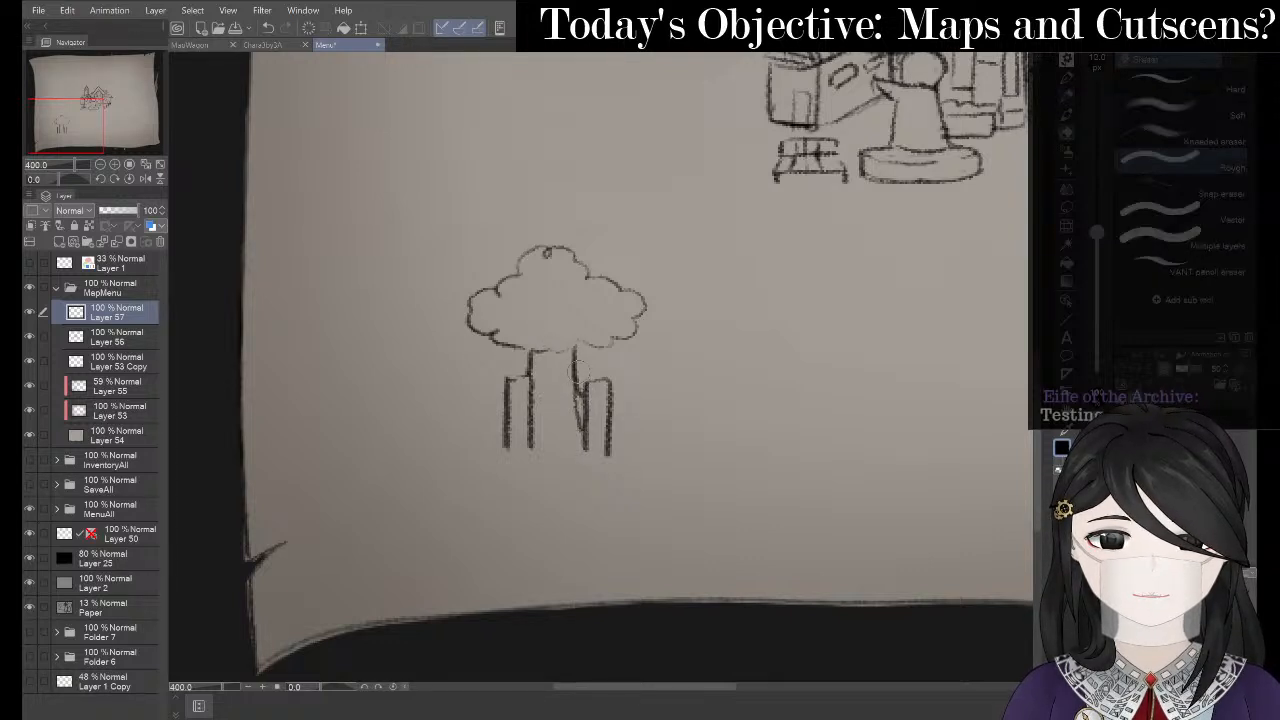
pyautogui.moveTo(1097, 232); pyautogui.dragTo(1097, 253)
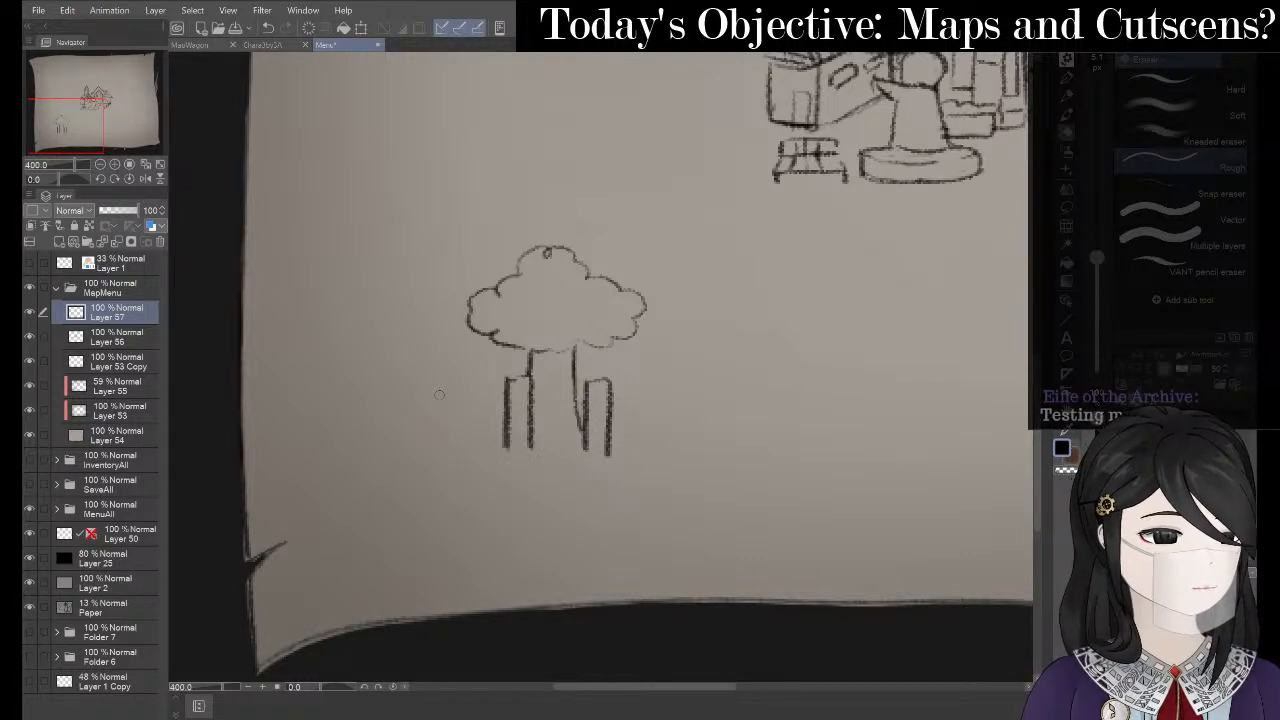
pyautogui.press('space')
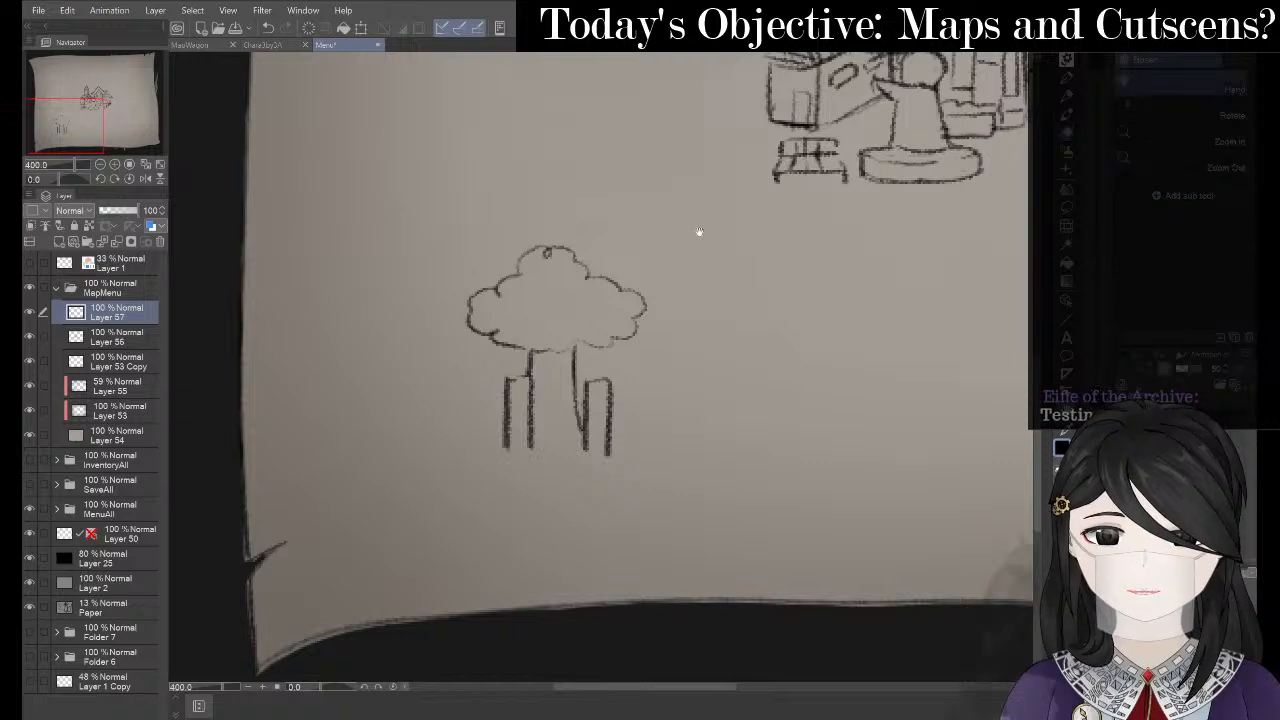
# - Try short pencil strokes for a bench top left of the trunks, undoing each
pyautogui.moveTo(697, 232)
pyautogui.mouseDown()
pyautogui.moveTo(406, 500)
pyautogui.moveTo(691, 255)
pyautogui.moveTo(770, 207)
pyautogui.mouseUp()
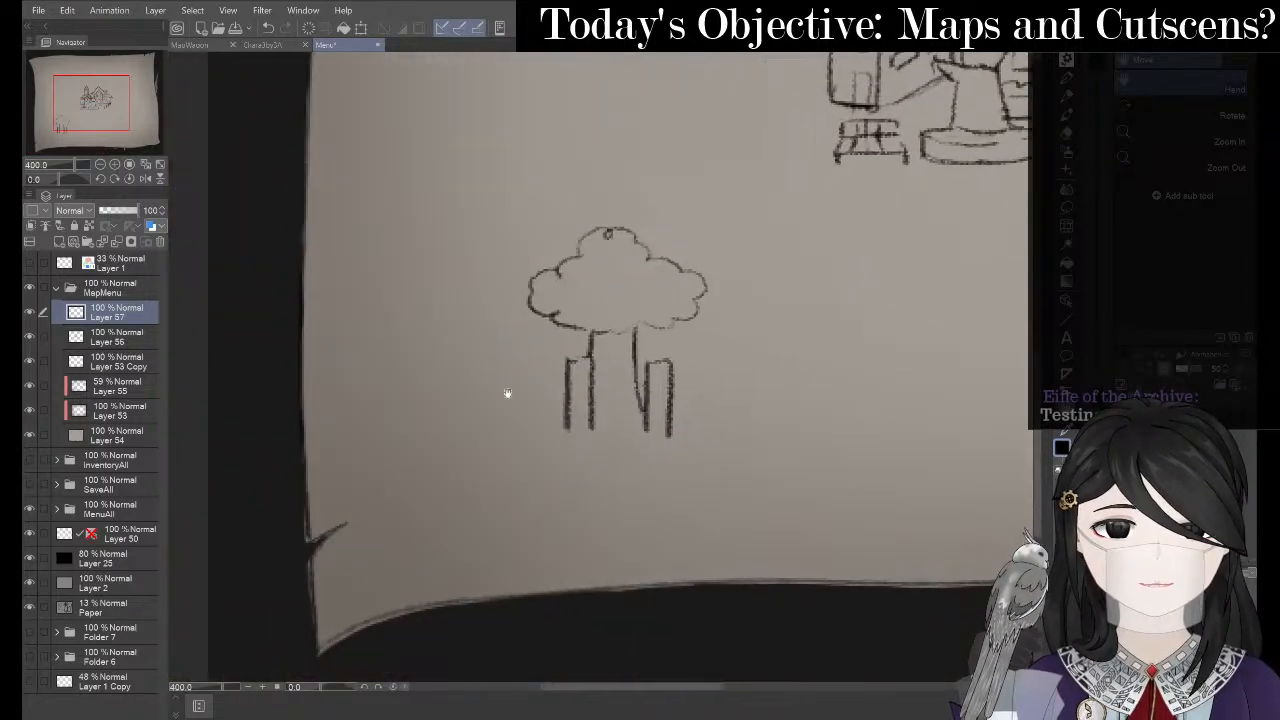
pyautogui.press('p')
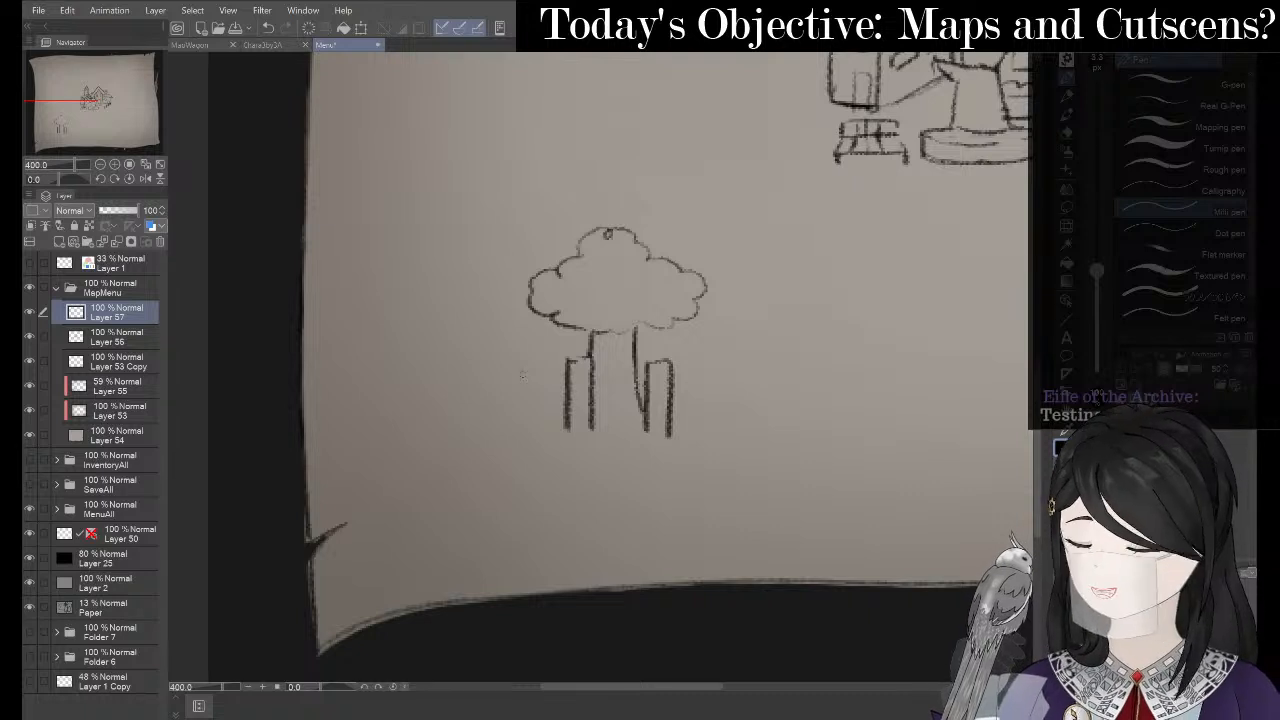
pyautogui.moveTo(531, 397)
pyautogui.mouseDown()
pyautogui.moveTo(535, 430)
pyautogui.moveTo(503, 401)
pyautogui.moveTo(503, 434)
pyautogui.mouseUp()
pyautogui.hotkey('ctrl', 'z')
pyautogui.press('p')
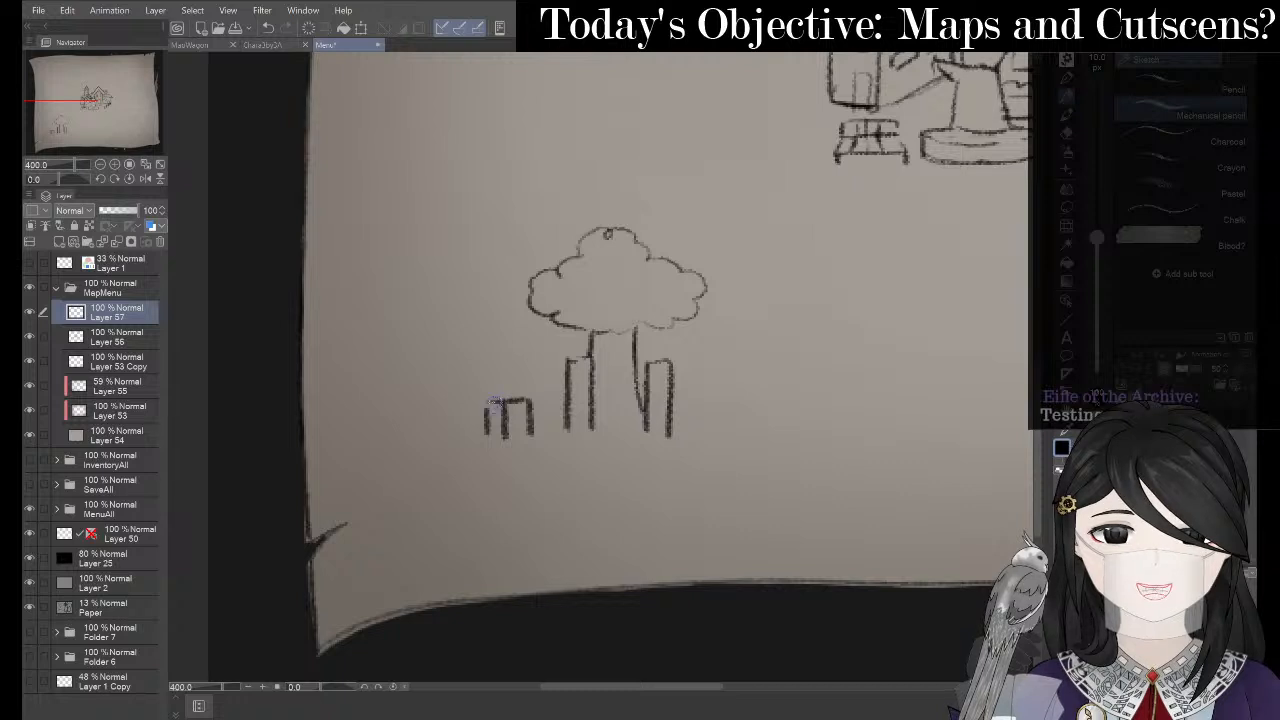
pyautogui.moveTo(506, 396); pyautogui.dragTo(538, 395)
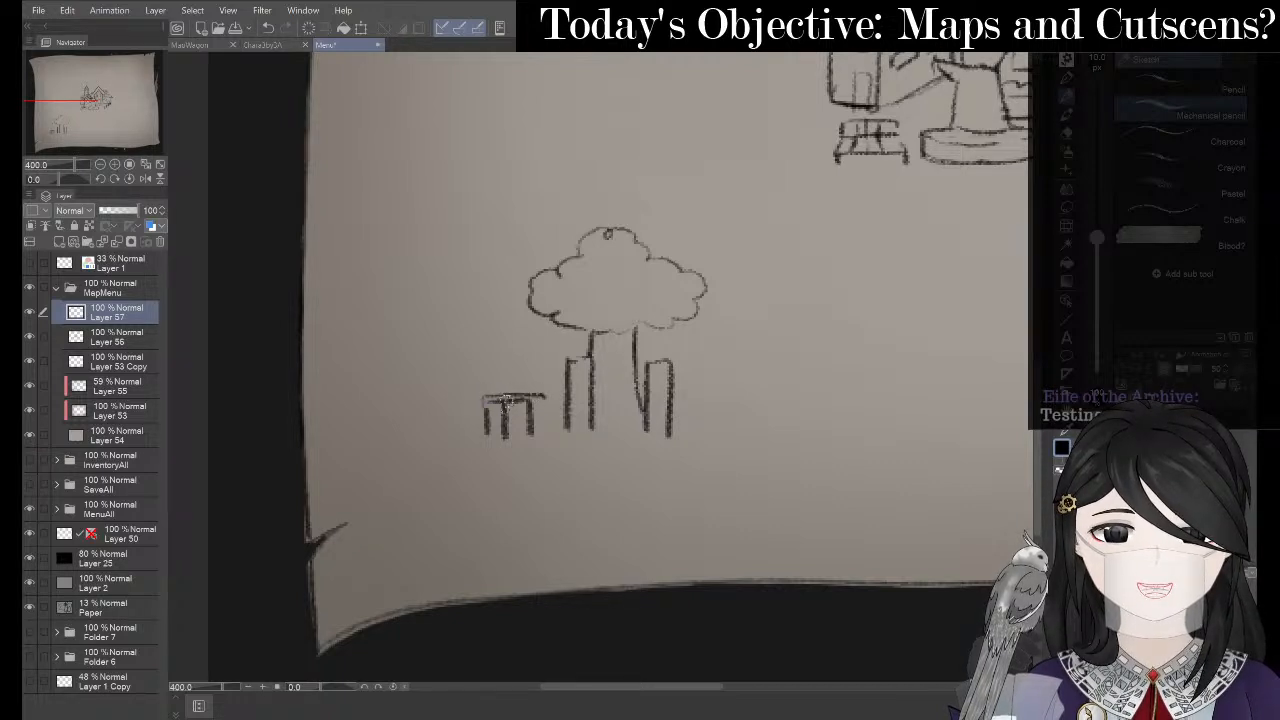
pyautogui.hotkey('ctrl', 'z')
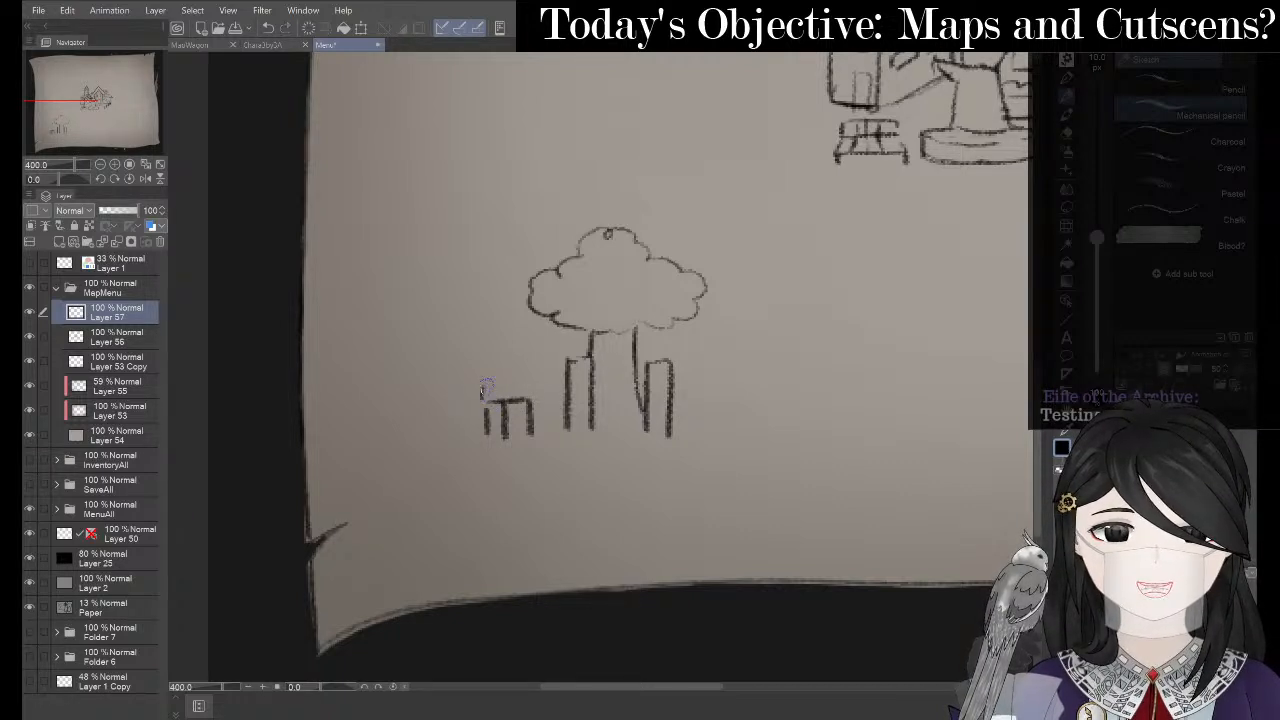
pyautogui.moveTo(486, 387); pyautogui.dragTo(536, 393)
pyautogui.hotkey('ctrl', 'z')
pyautogui.hotkey('ctrl', 'z')
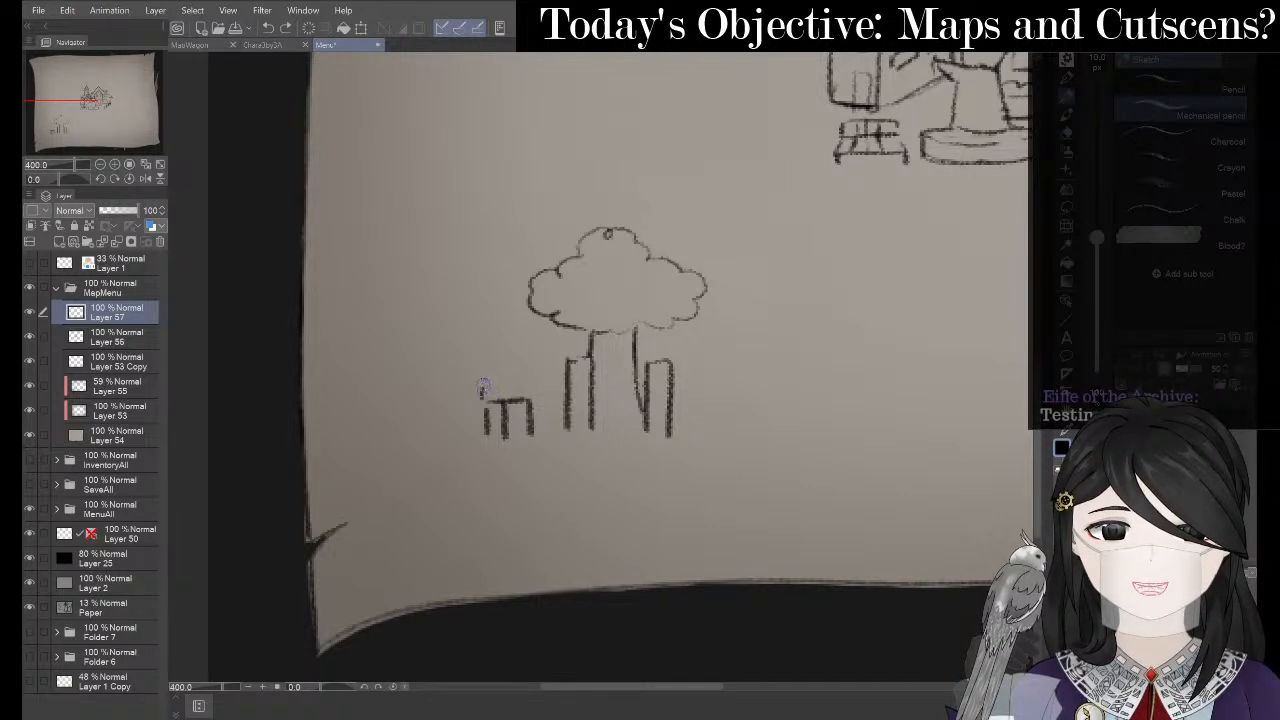
# - Draw the tabletop line above the small legs, undoing the attempts to close its bottom
pyautogui.press('e')
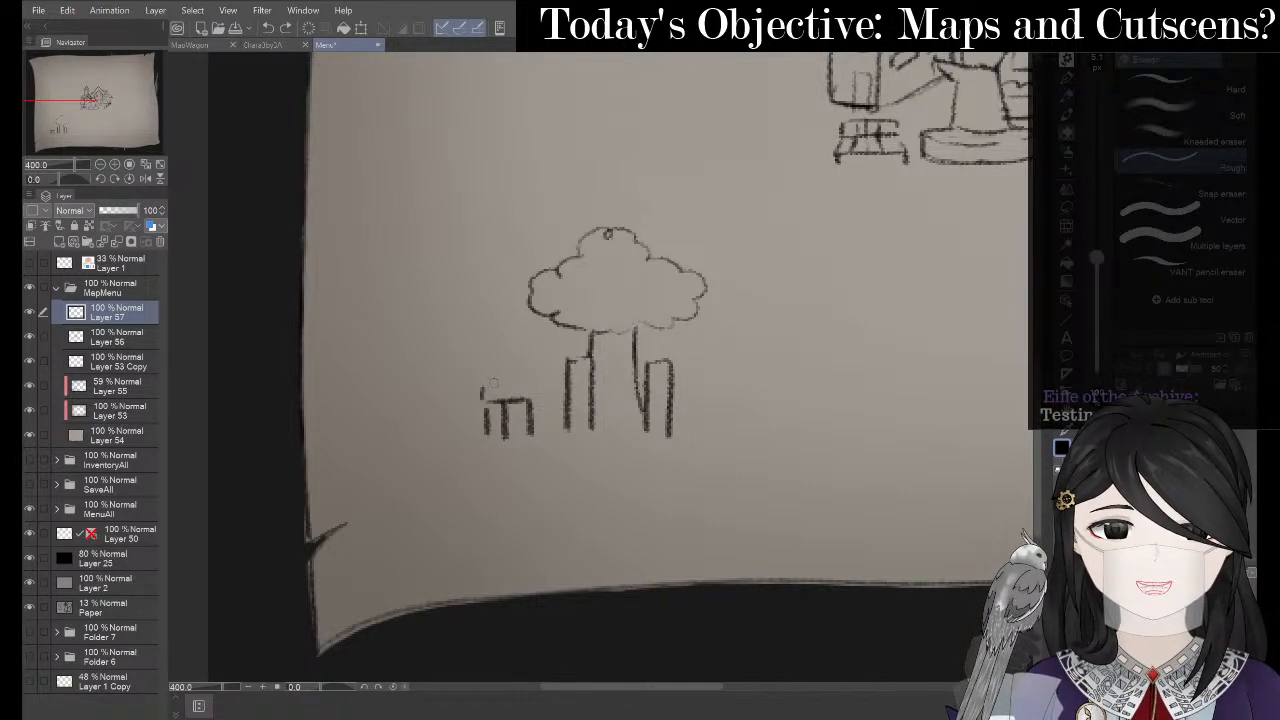
pyautogui.press('p')
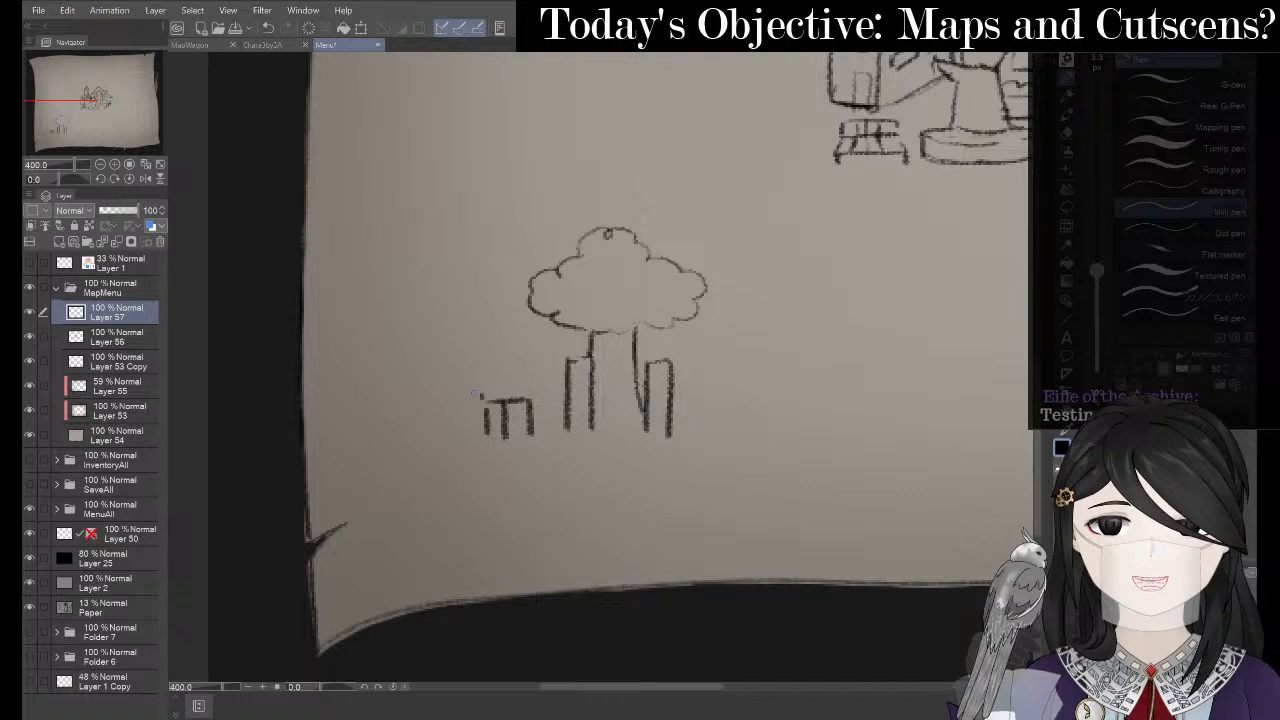
pyautogui.press('p')
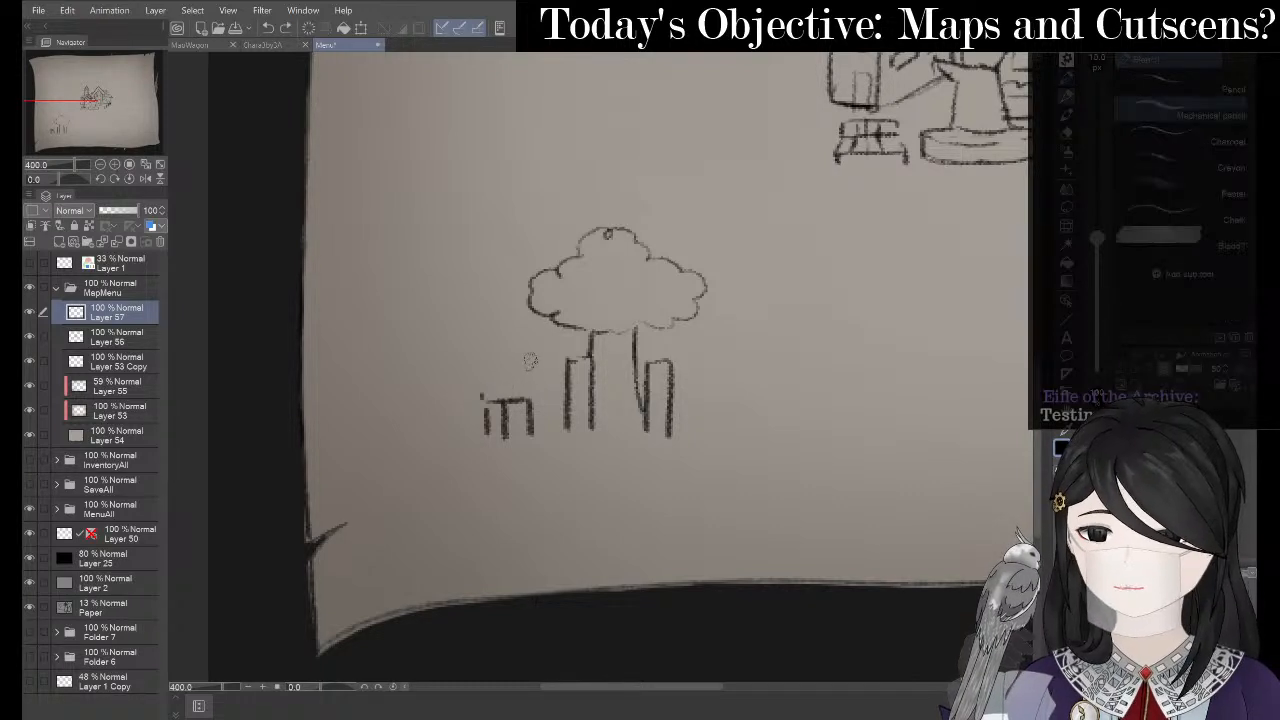
pyautogui.moveTo(482, 395); pyautogui.dragTo(541, 396)
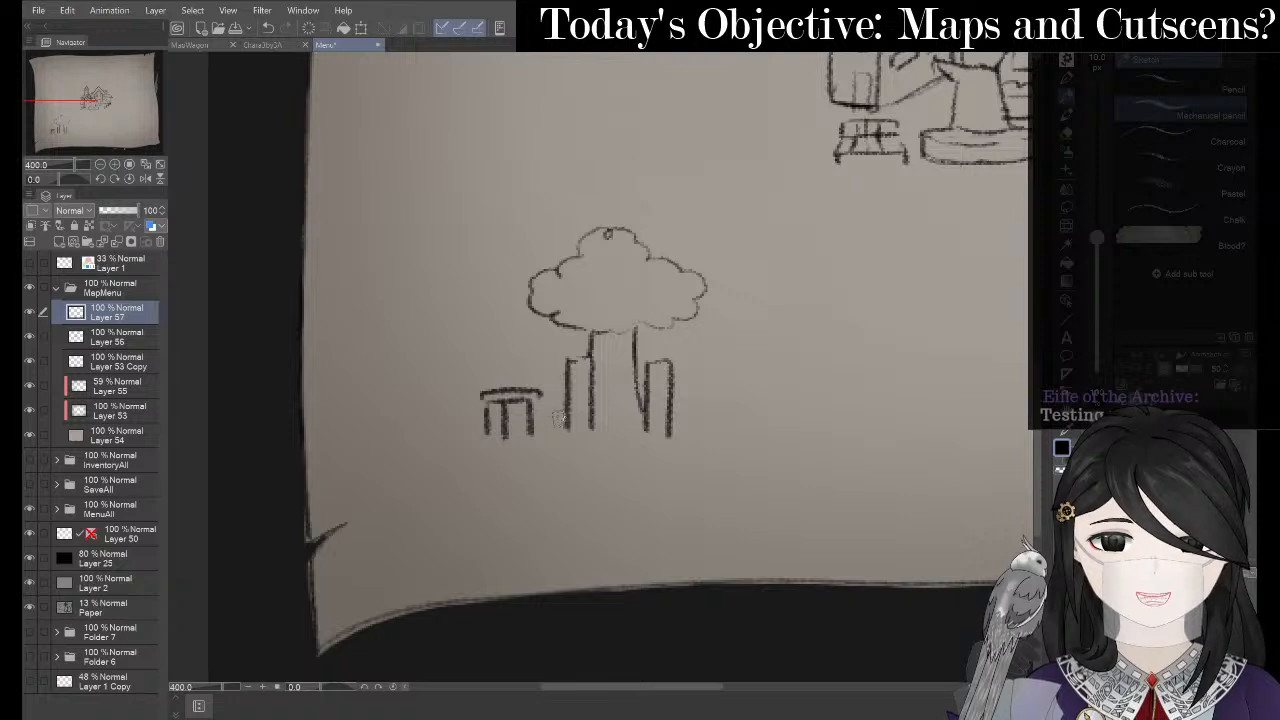
pyautogui.moveTo(481, 437)
pyautogui.mouseDown()
pyautogui.moveTo(542, 430)
pyautogui.moveTo(545, 450)
pyautogui.moveTo(634, 443)
pyautogui.mouseUp()
pyautogui.hotkey('ctrl', 'z')
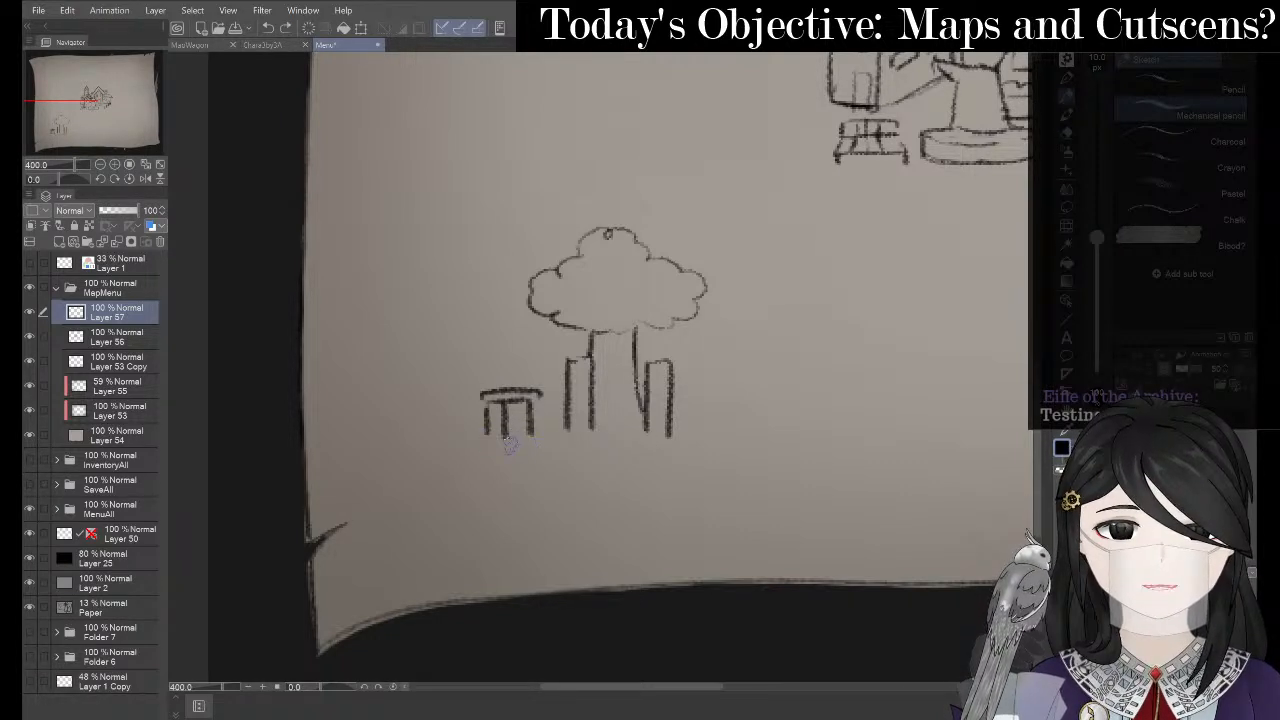
pyautogui.moveTo(485, 437); pyautogui.dragTo(537, 438)
pyautogui.hotkey('ctrl', 'z')
# - Shift the view to show more of the sketch and bring up the window overview
pyautogui.press('space')
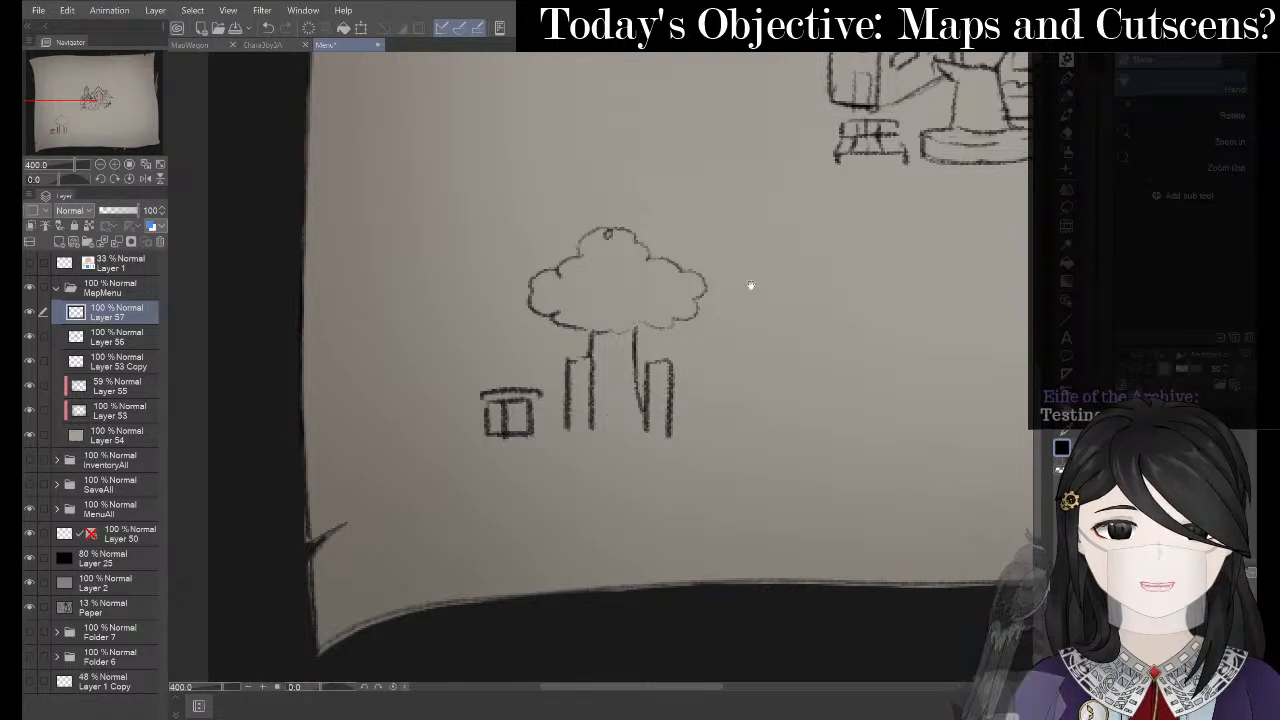
pyautogui.moveTo(749, 286)
pyautogui.mouseDown()
pyautogui.moveTo(498, 516)
pyautogui.moveTo(751, 353)
pyautogui.mouseUp()
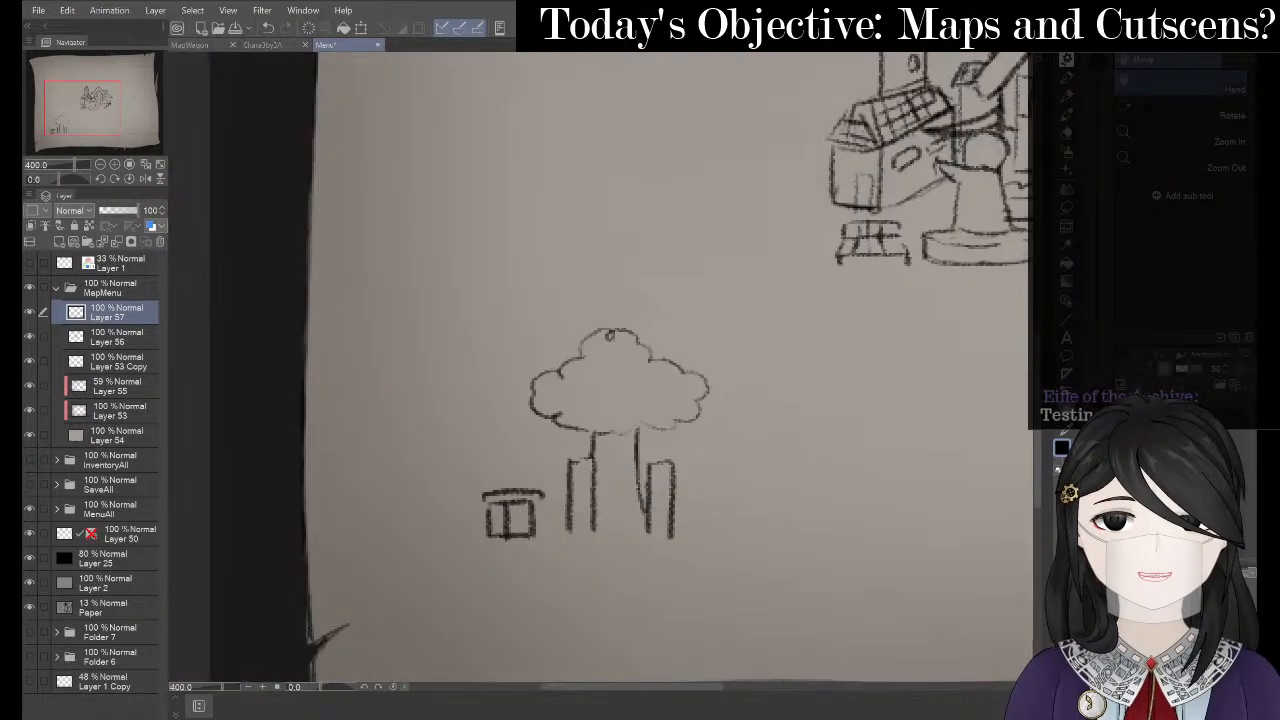
pyautogui.press('p')
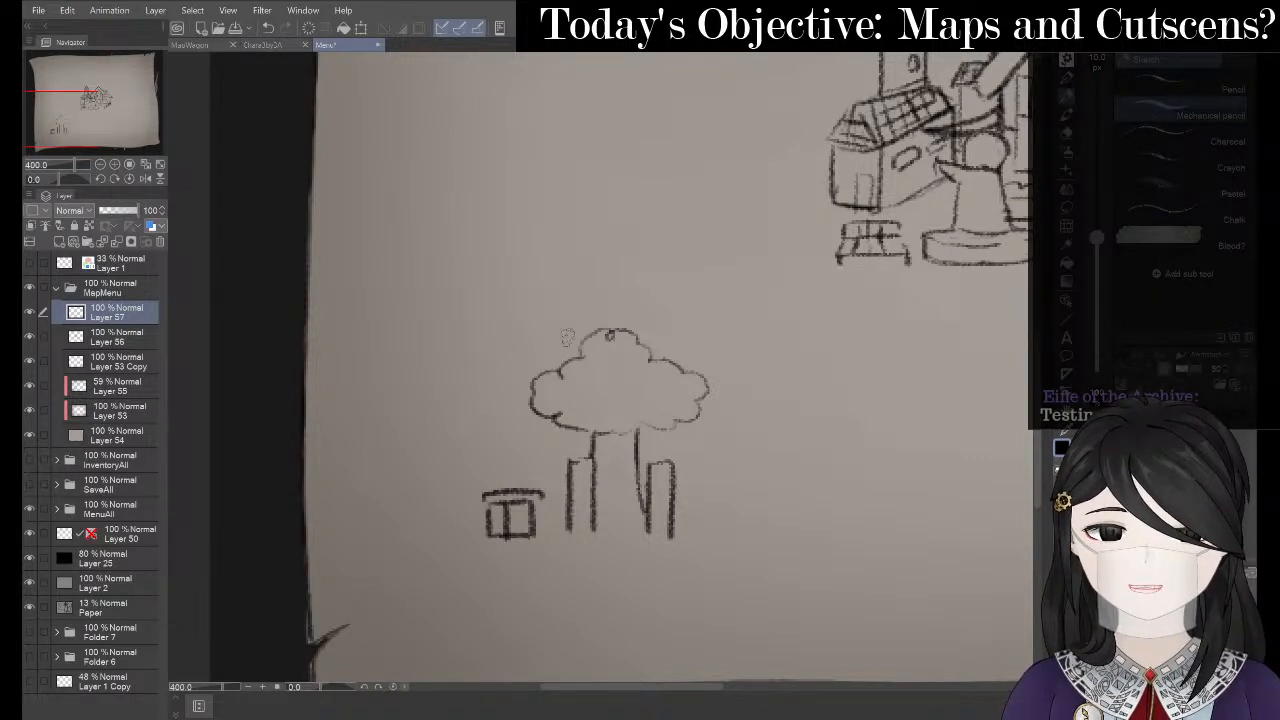
pyautogui.hotkey('alt', 'Tab')
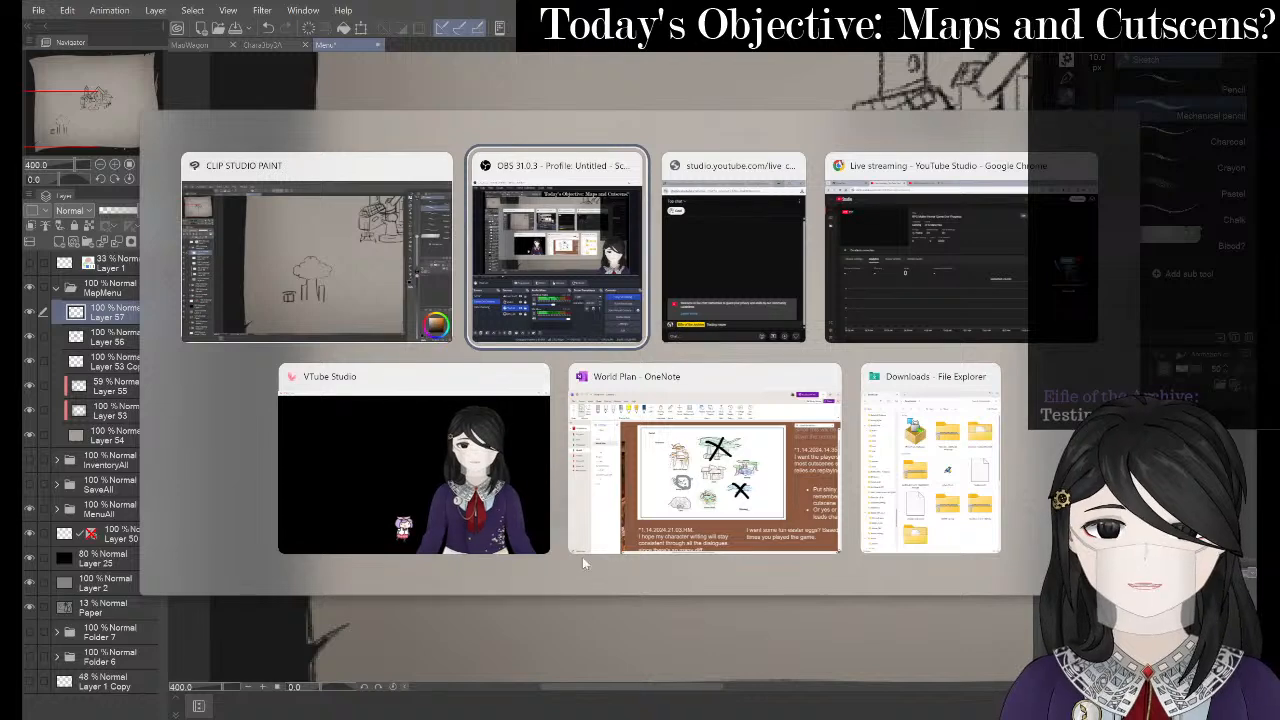
# - Switch to OneNote and scroll up and down the Ruined Mansion reference page
pyautogui.click(681, 425)
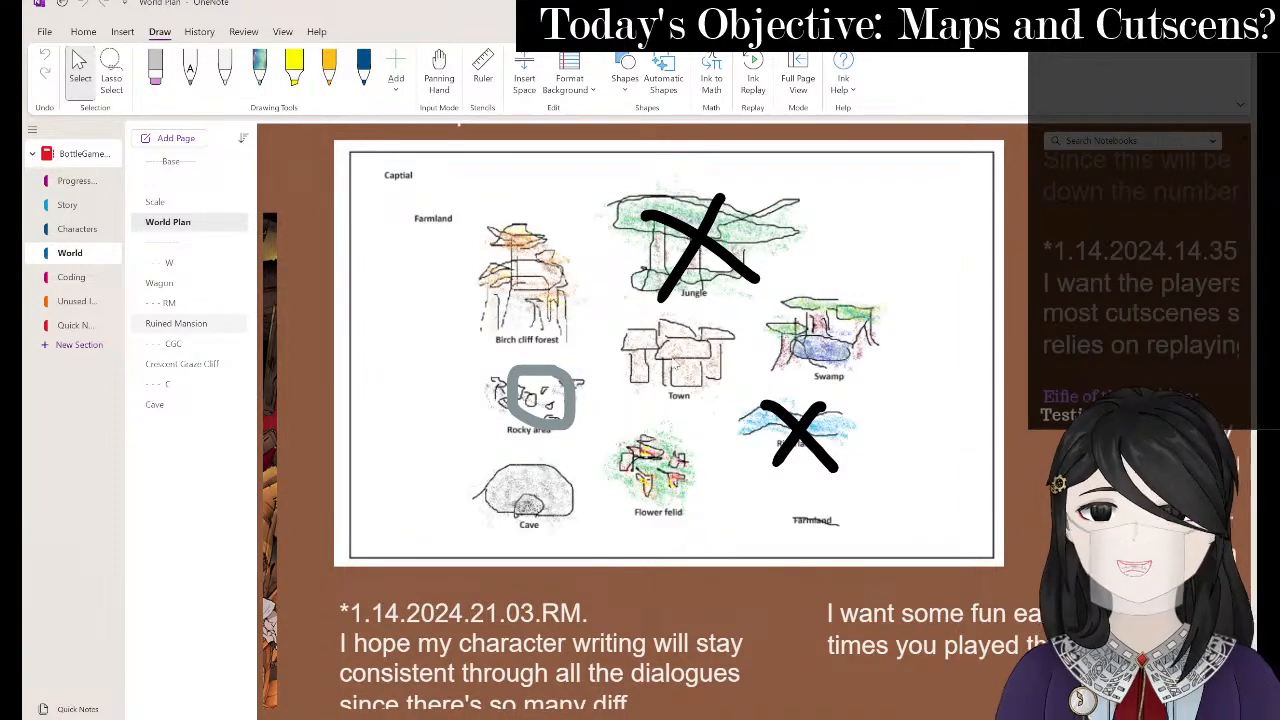
pyautogui.scroll(4, 674, 362)
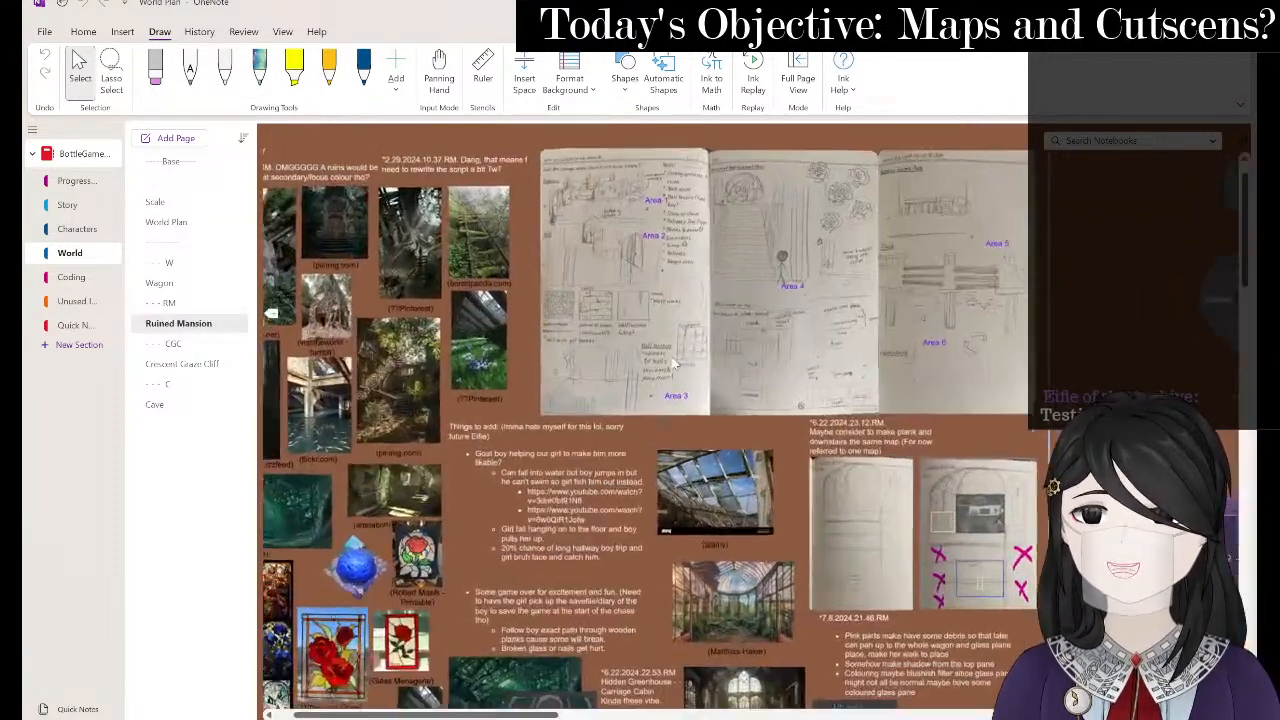
pyautogui.scroll(-5, 674, 364)
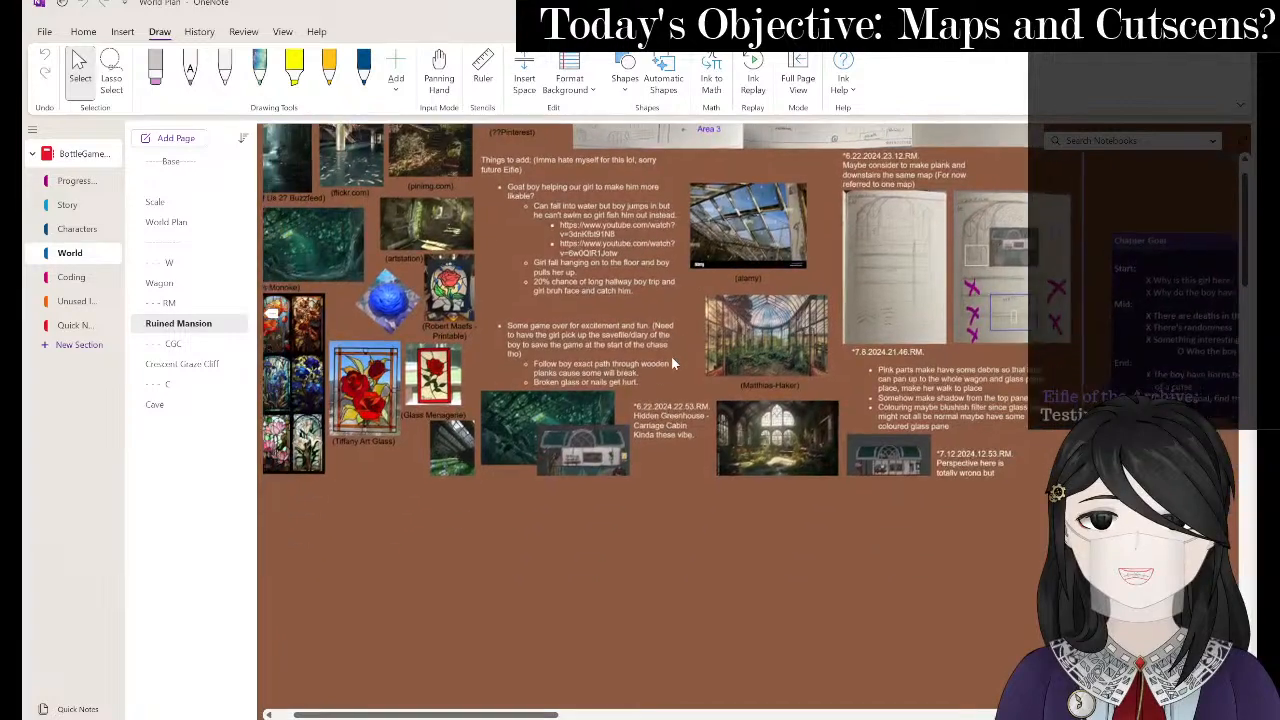
pyautogui.scroll(5, 674, 364)
pyautogui.scroll(4, 674, 364)
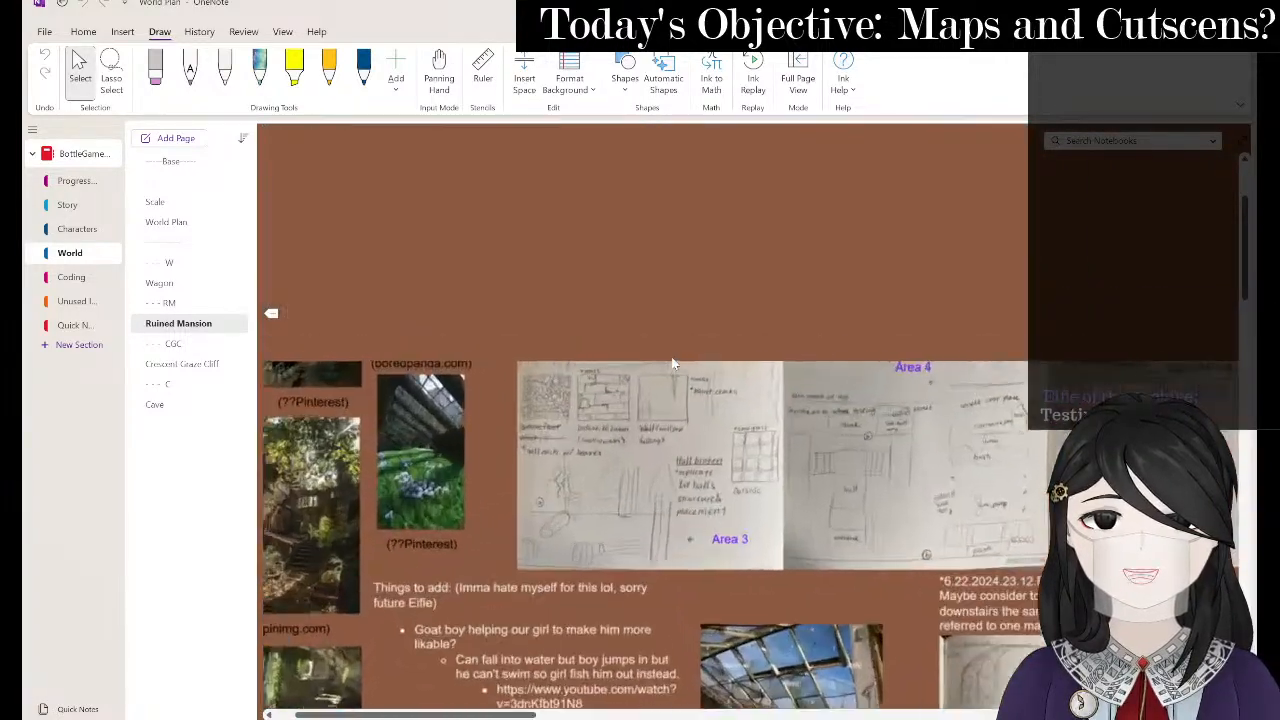
pyautogui.scroll(3, 672, 364)
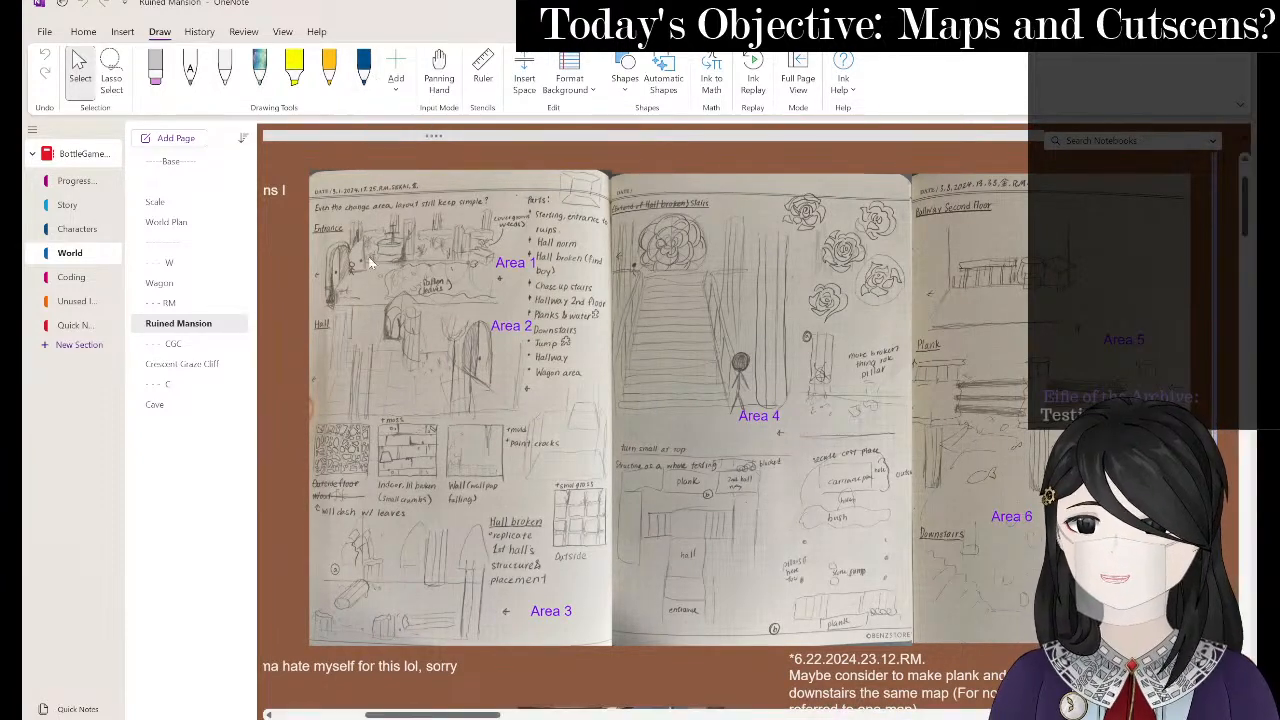
pyautogui.scroll(-1, 369, 261)
pyautogui.scroll(-5, 369, 261)
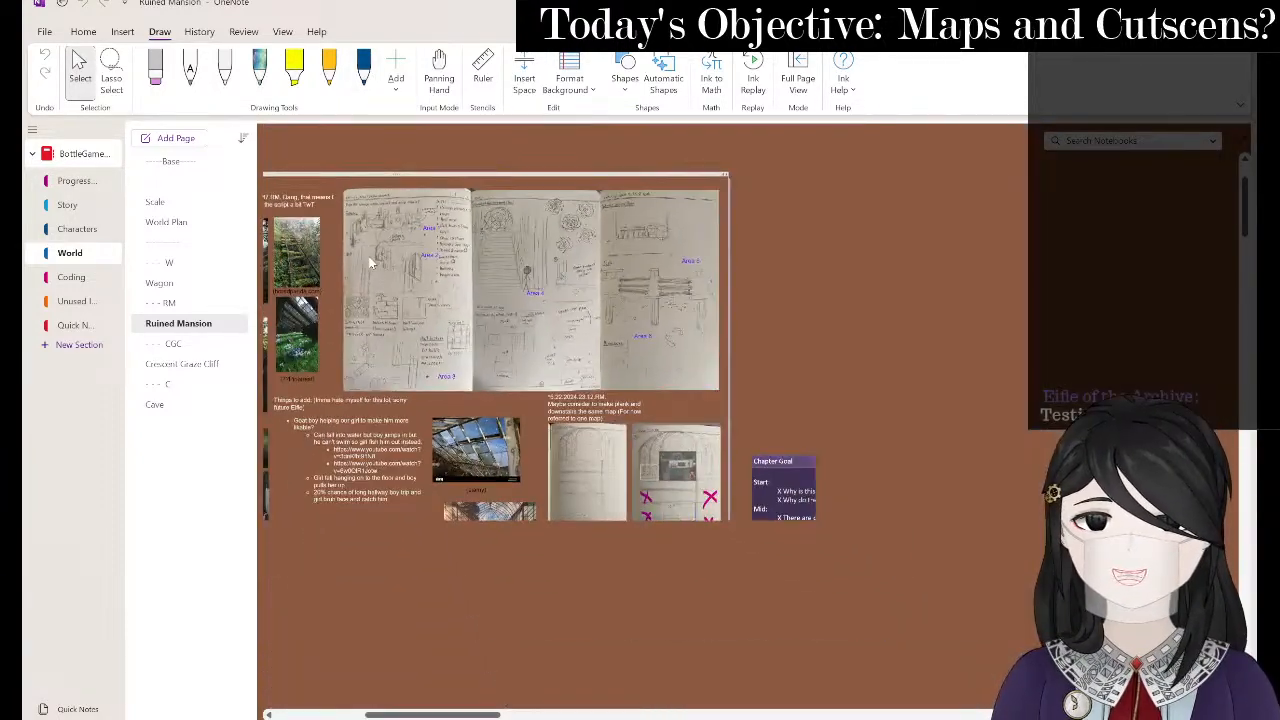
pyautogui.scroll(-1, 369, 261)
# - Pan sideways across the page, then return to the Clip Studio Paint map sketch
pyautogui.hscroll(4, 369, 261)
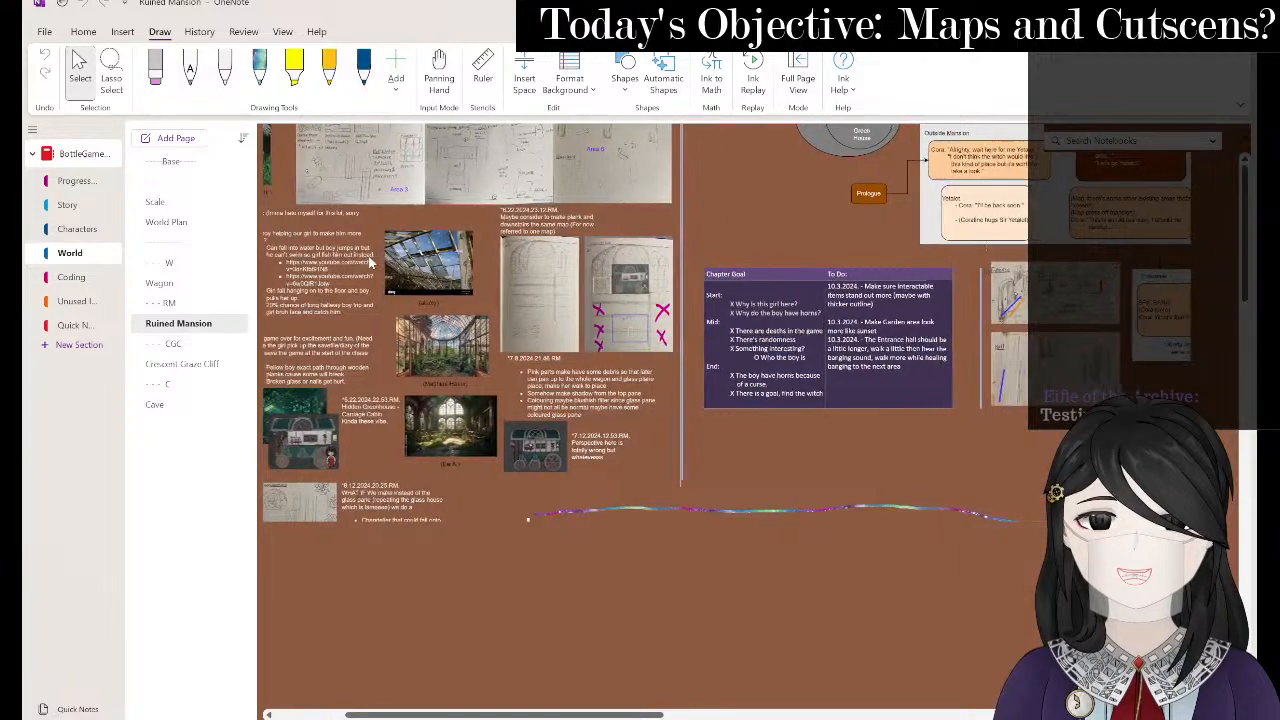
pyautogui.hscroll(-7, 369, 261)
pyautogui.hscroll(2, 369, 261)
pyautogui.scroll(-5, 294, 420)
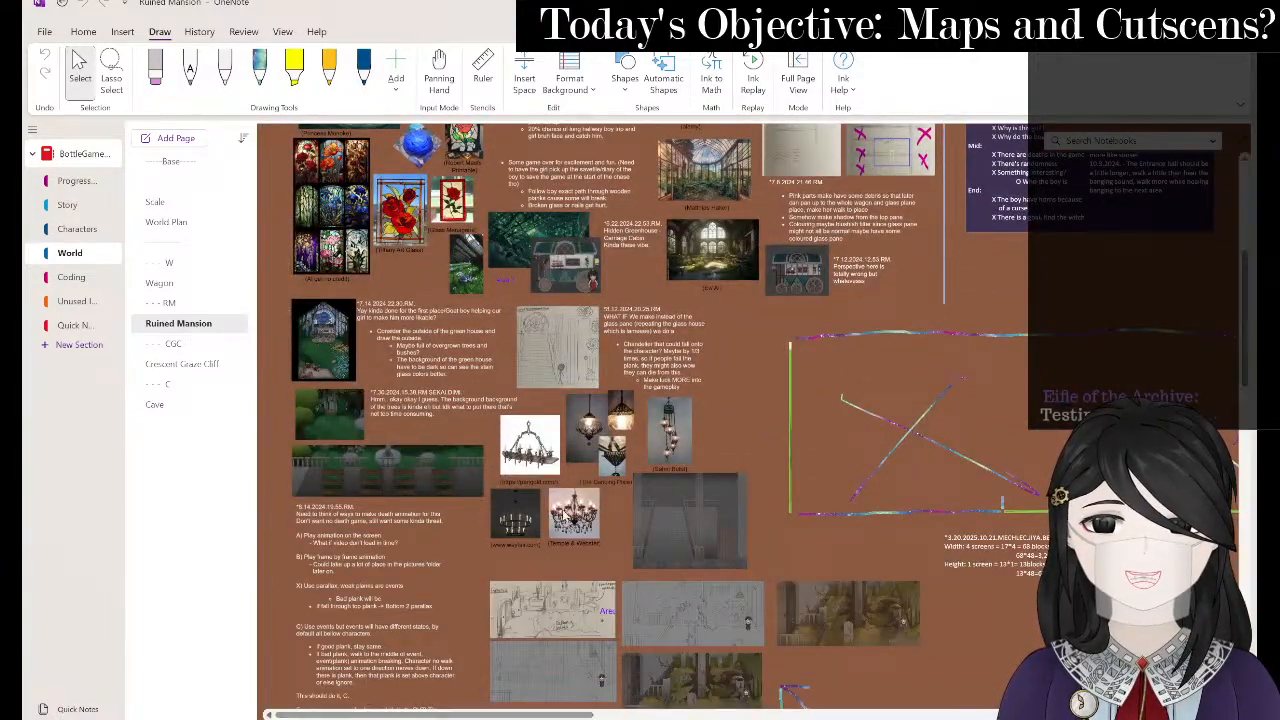
pyautogui.scroll(-2, 294, 420)
pyautogui.scroll(5, 716, 517)
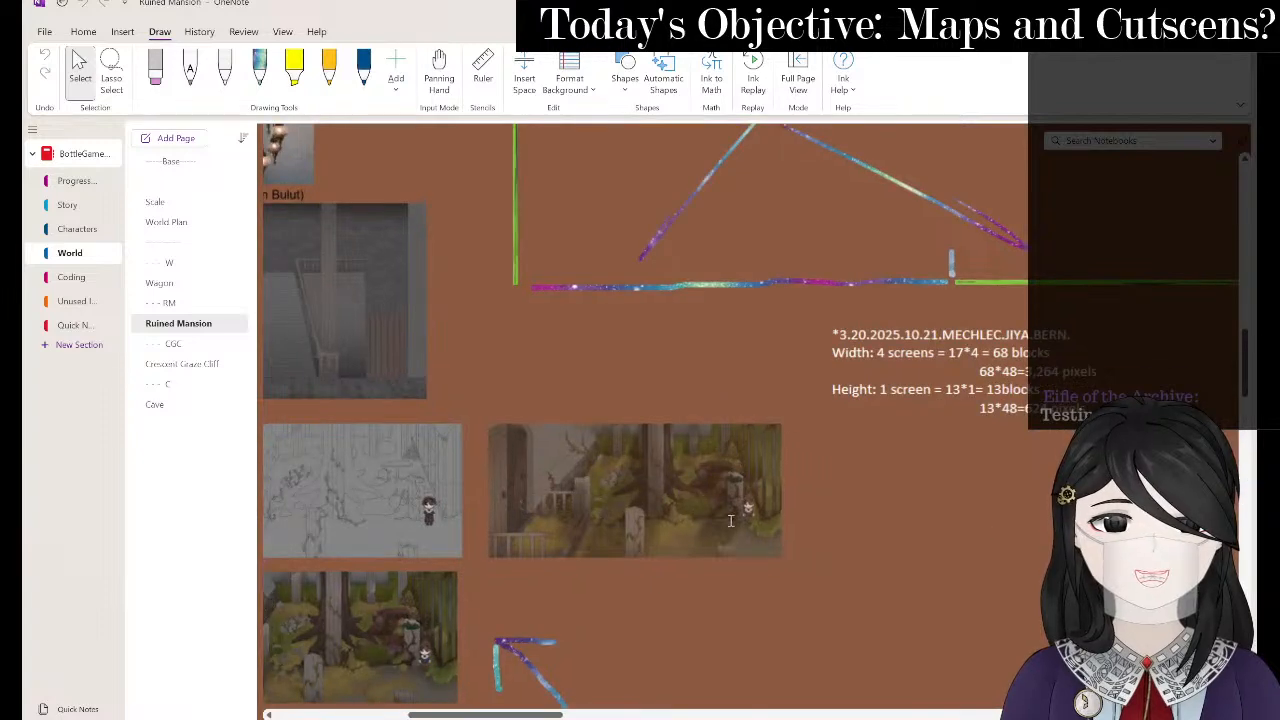
pyautogui.scroll(1, 716, 517)
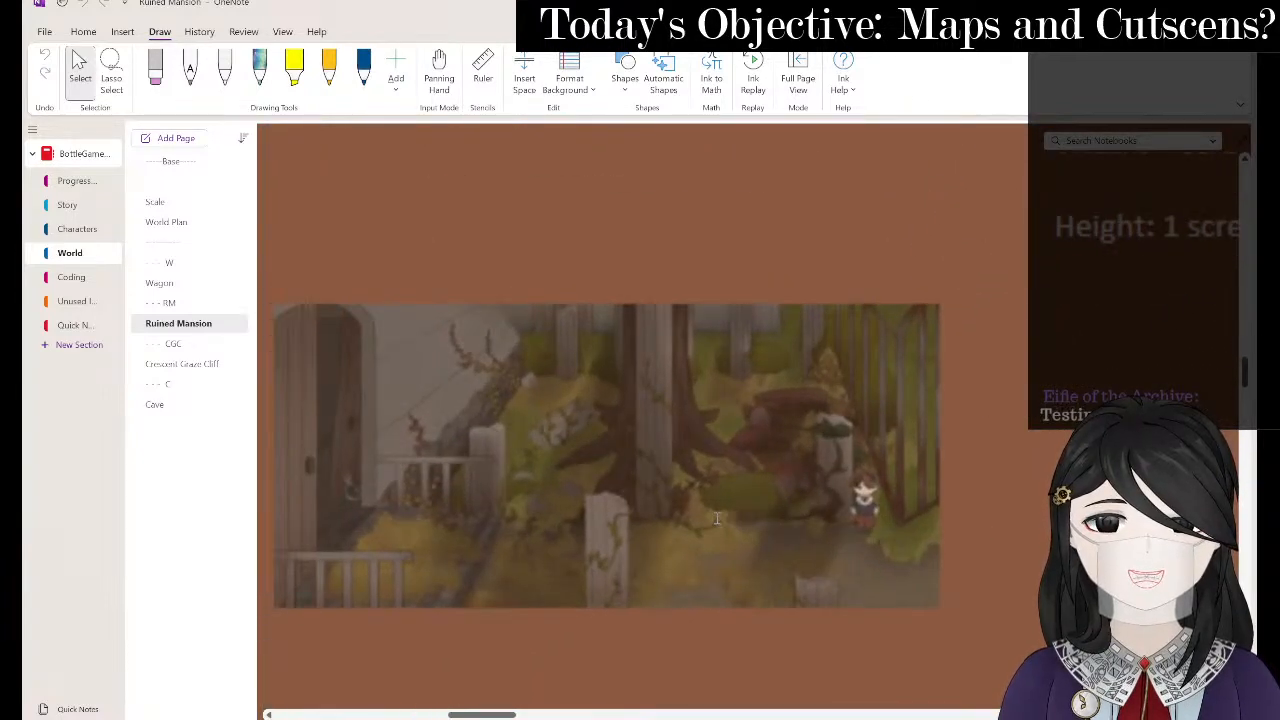
pyautogui.hotkey('alt', 'Tab')
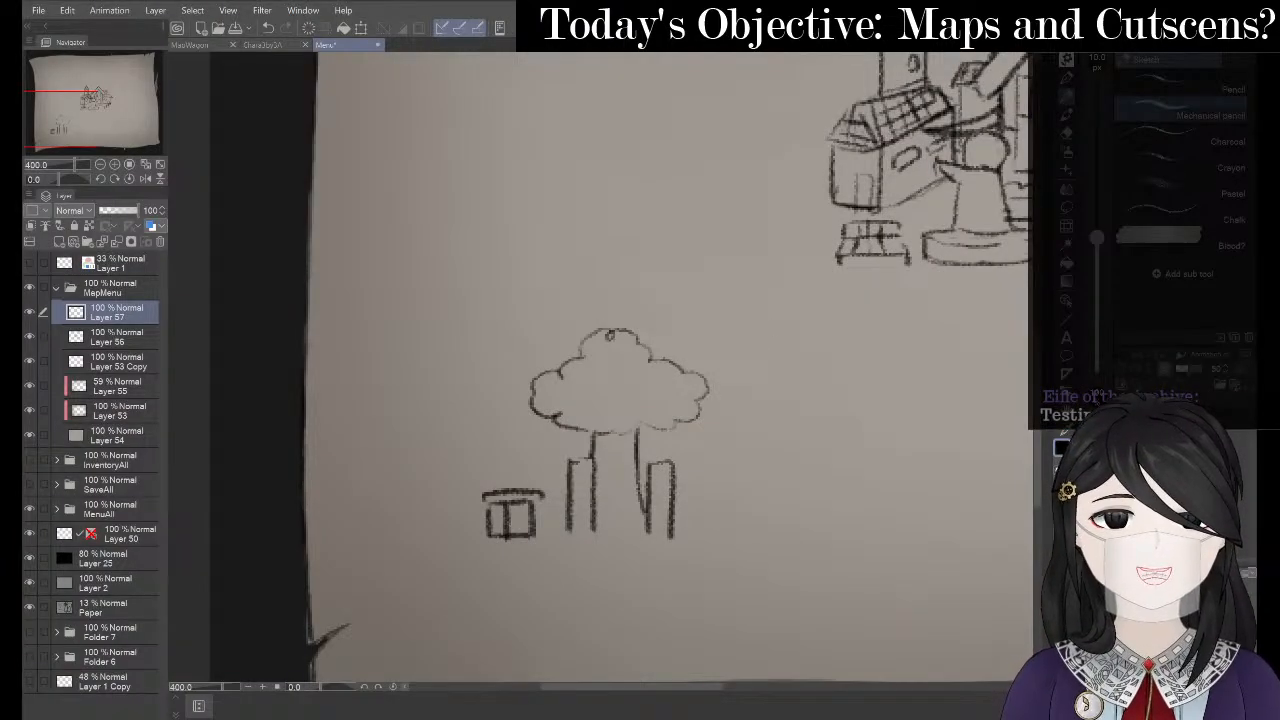
# - Extend the short trunk line downward in pen after undoing a stray horizontal line
pyautogui.press('p')
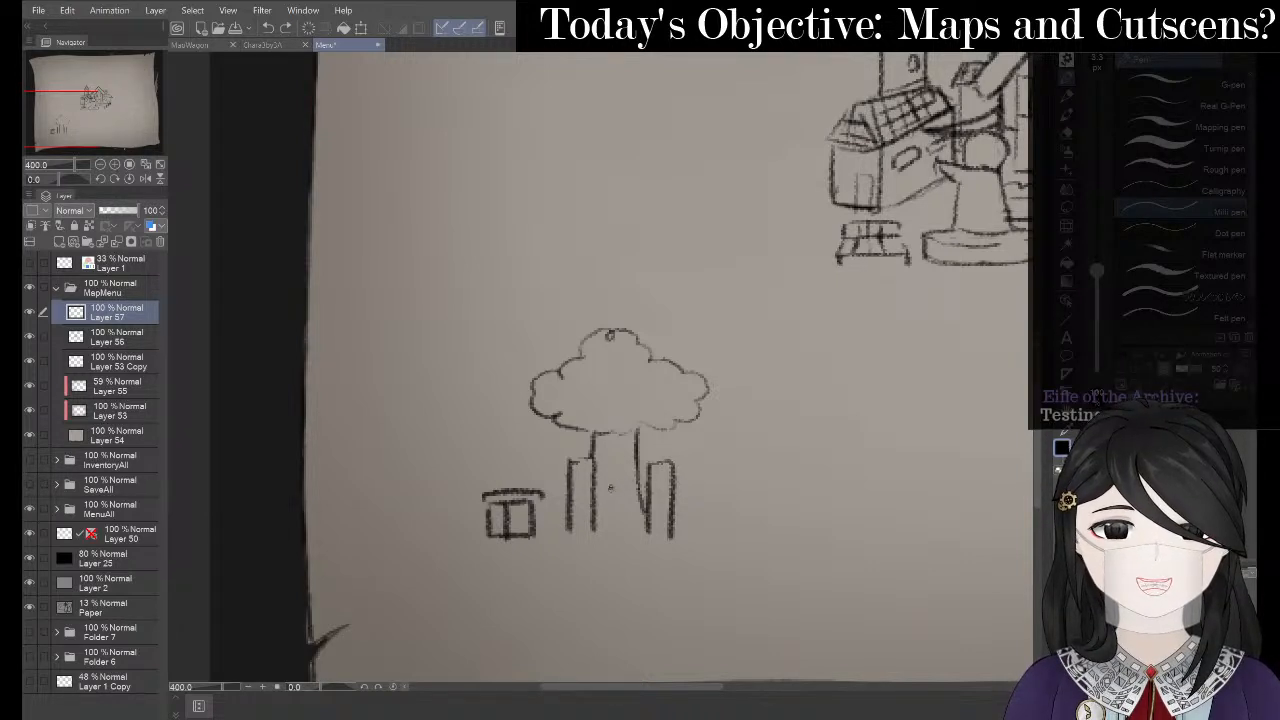
pyautogui.moveTo(610, 487); pyautogui.dragTo(686, 487)
pyautogui.hotkey('ctrl', 'z')
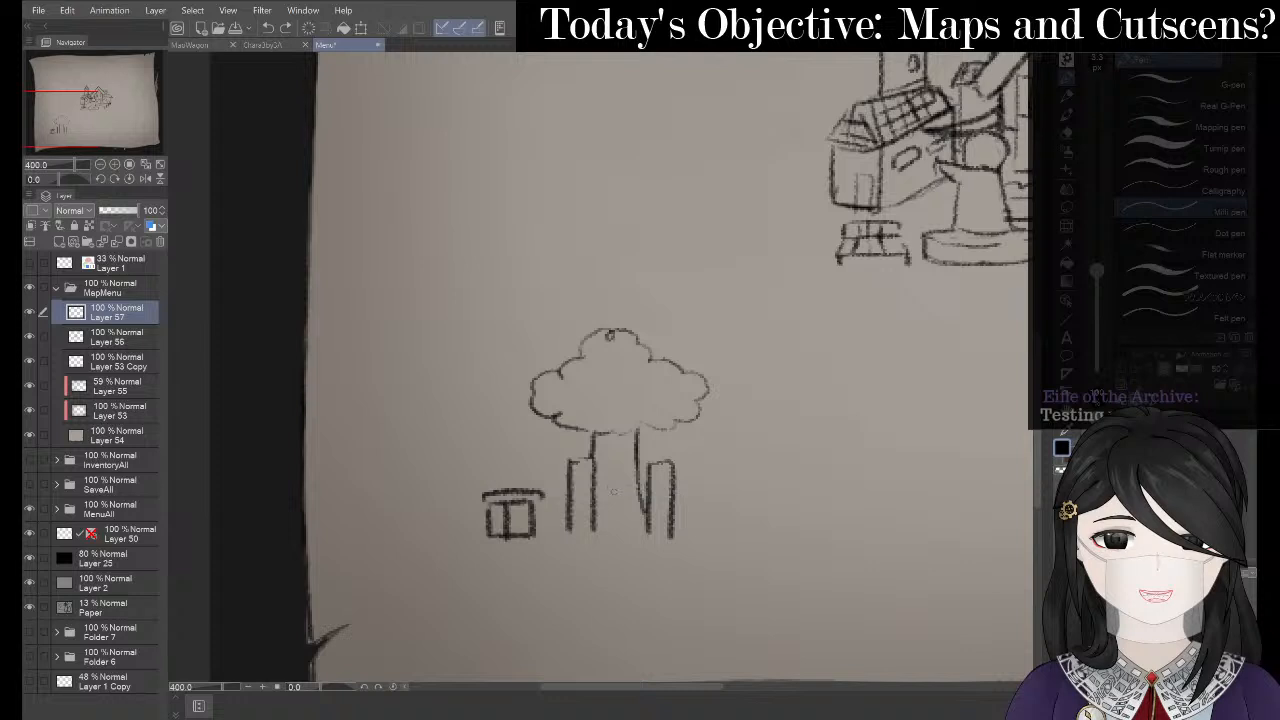
pyautogui.moveTo(613, 510); pyautogui.dragTo(612, 532)
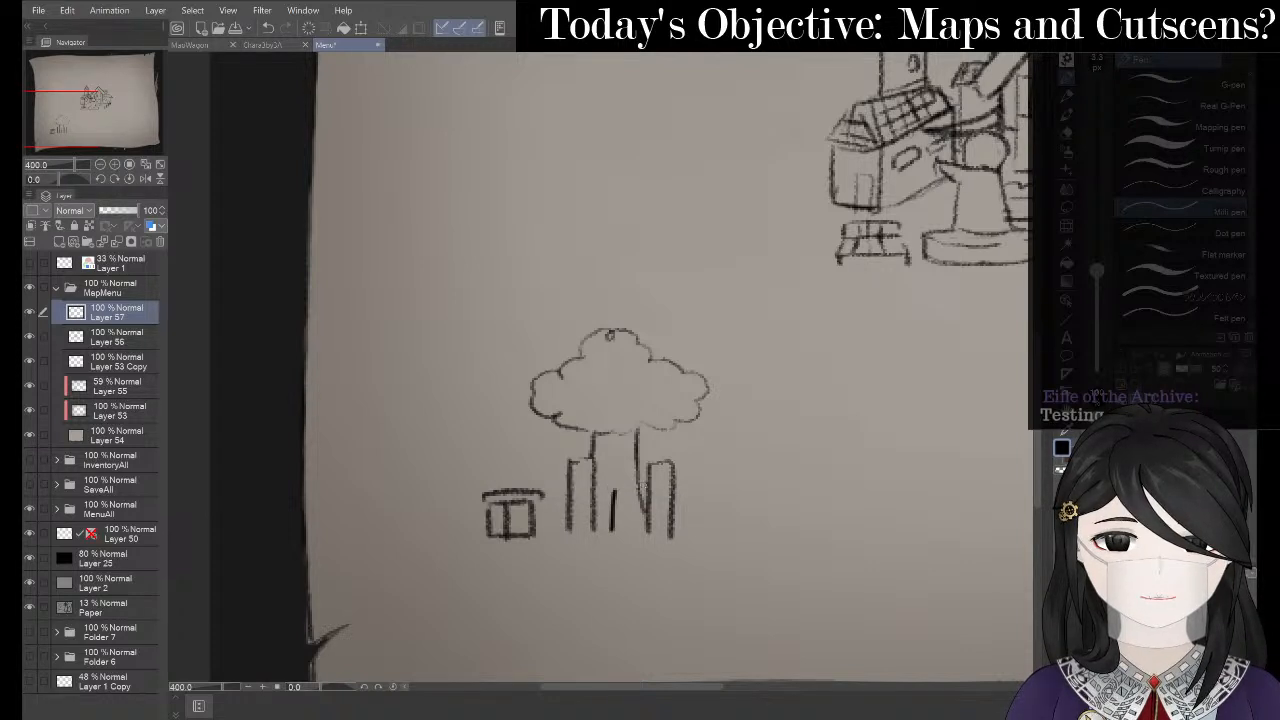
pyautogui.press('p')
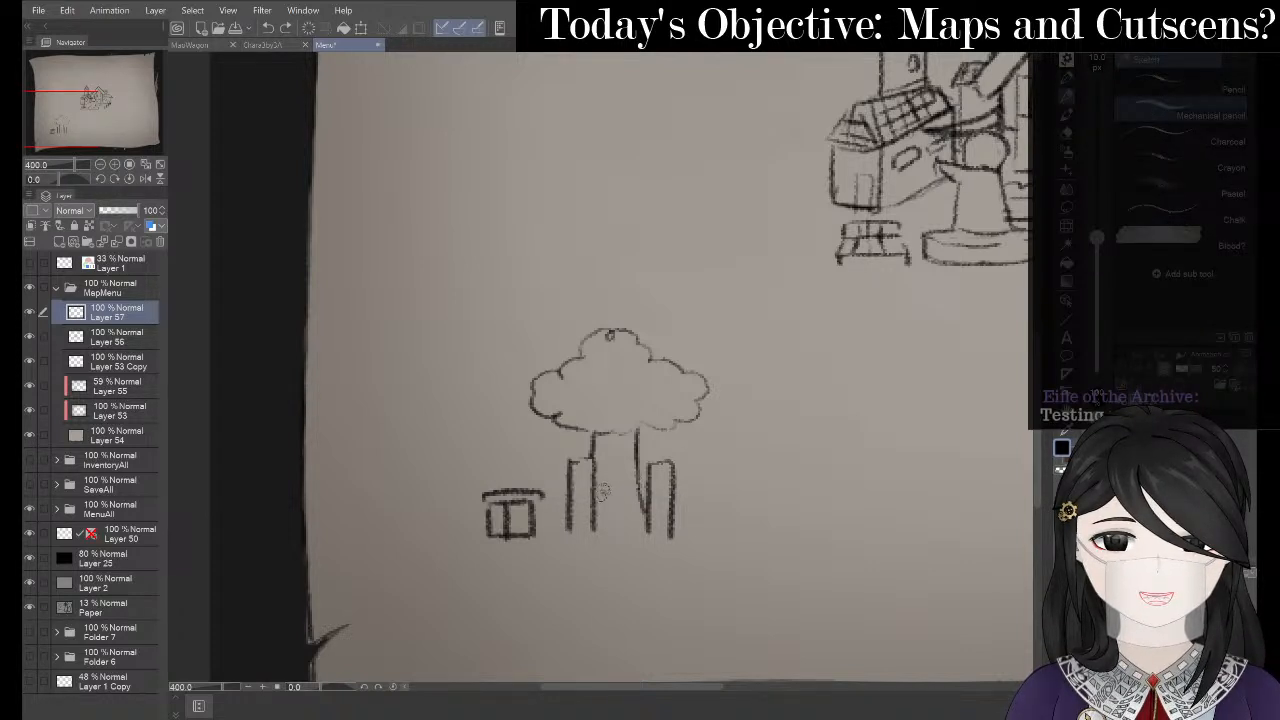
# - Sketch a top rail with three vertical posts right of the trunks in pencil
pyautogui.moveTo(603, 489)
pyautogui.mouseDown()
pyautogui.moveTo(681, 488)
pyautogui.moveTo(686, 539)
pyautogui.mouseUp()
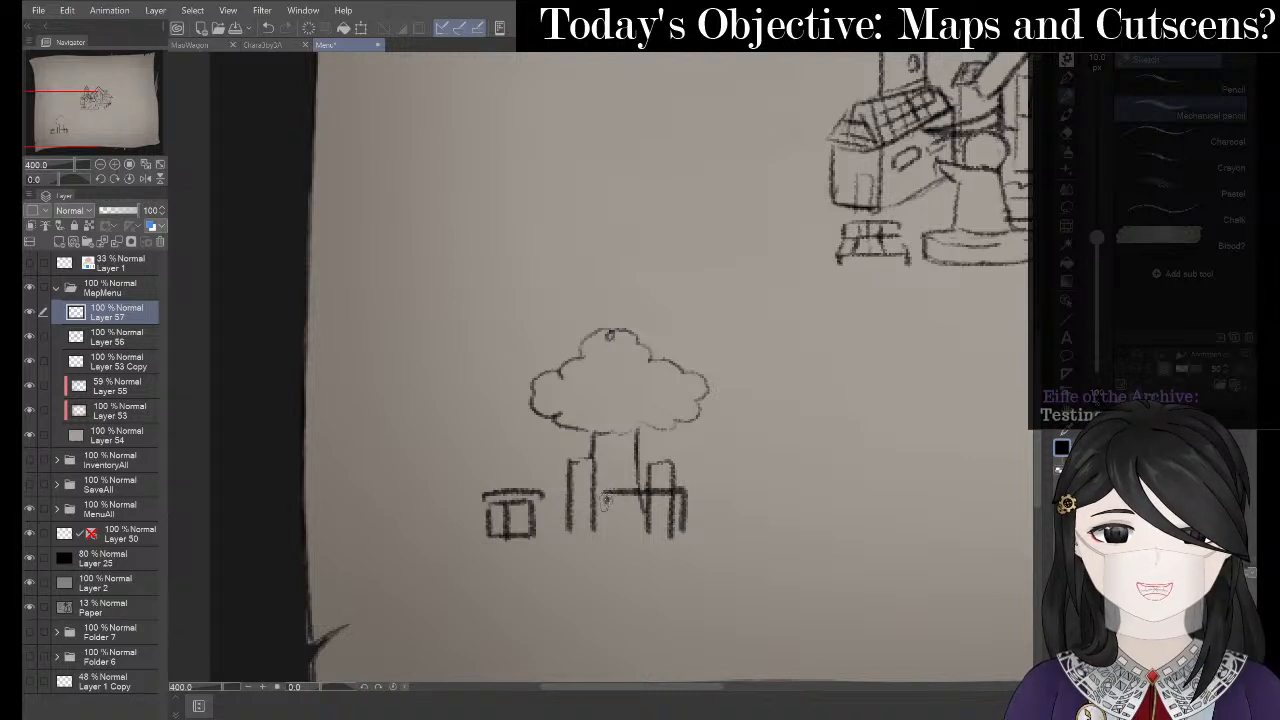
pyautogui.moveTo(604, 494); pyautogui.dragTo(604, 531)
pyautogui.moveTo(627, 488); pyautogui.dragTo(627, 538)
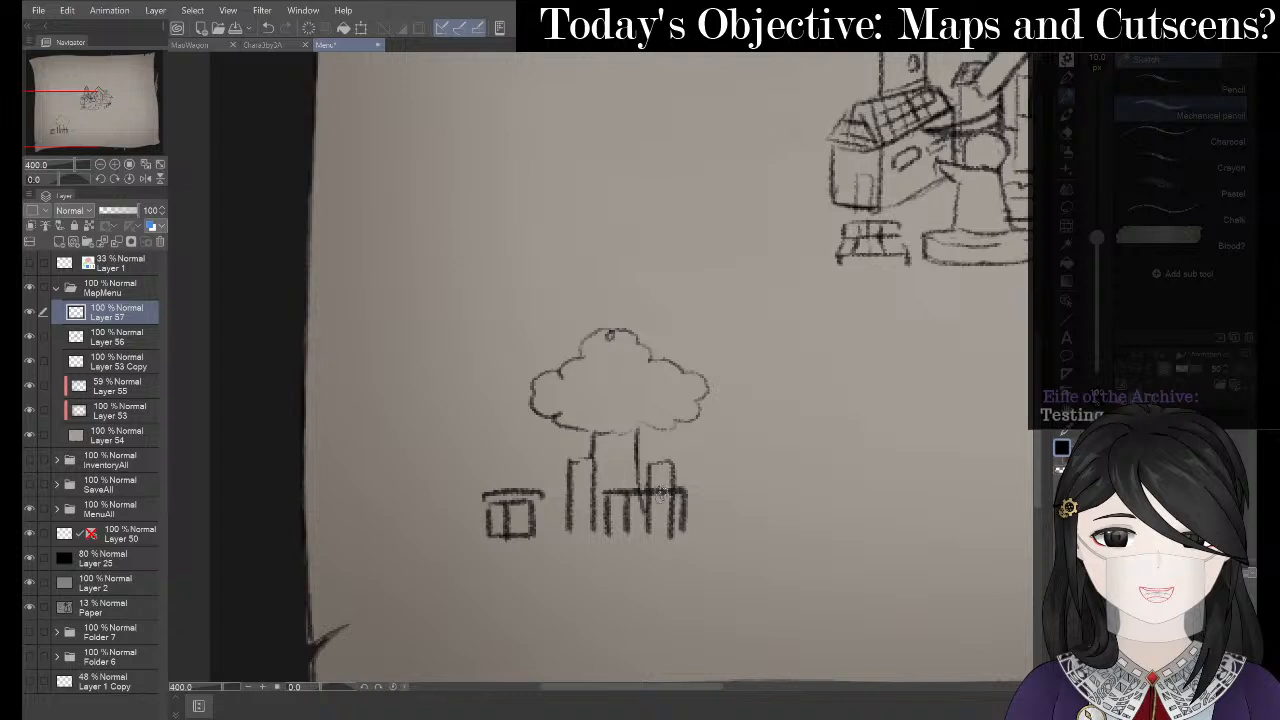
pyautogui.moveTo(658, 488); pyautogui.dragTo(658, 536)
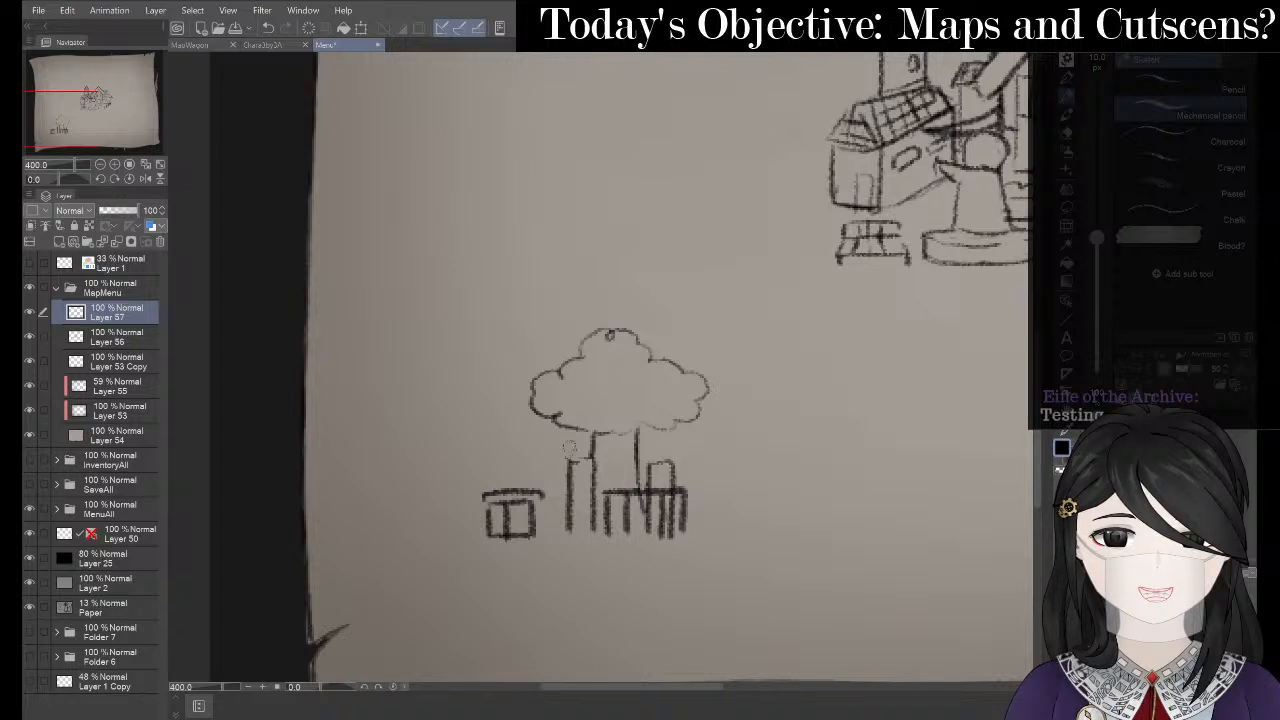
pyautogui.moveTo(444, 408); pyautogui.dragTo(443, 525)
pyautogui.hotkey('ctrl', 'z')
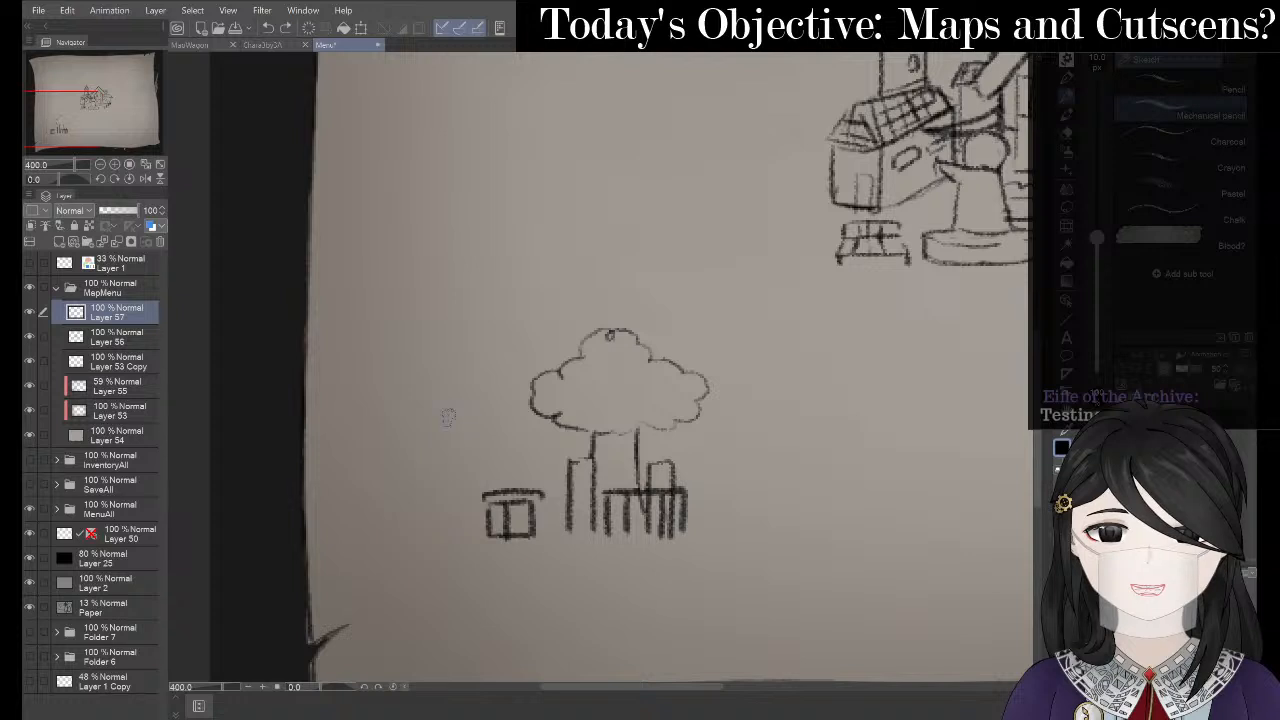
# - Draw the house's tall wall, an arched doorway over the small box, and the roof line
pyautogui.moveTo(449, 415)
pyautogui.mouseDown()
pyautogui.moveTo(447, 532)
pyautogui.moveTo(484, 532)
pyautogui.mouseUp()
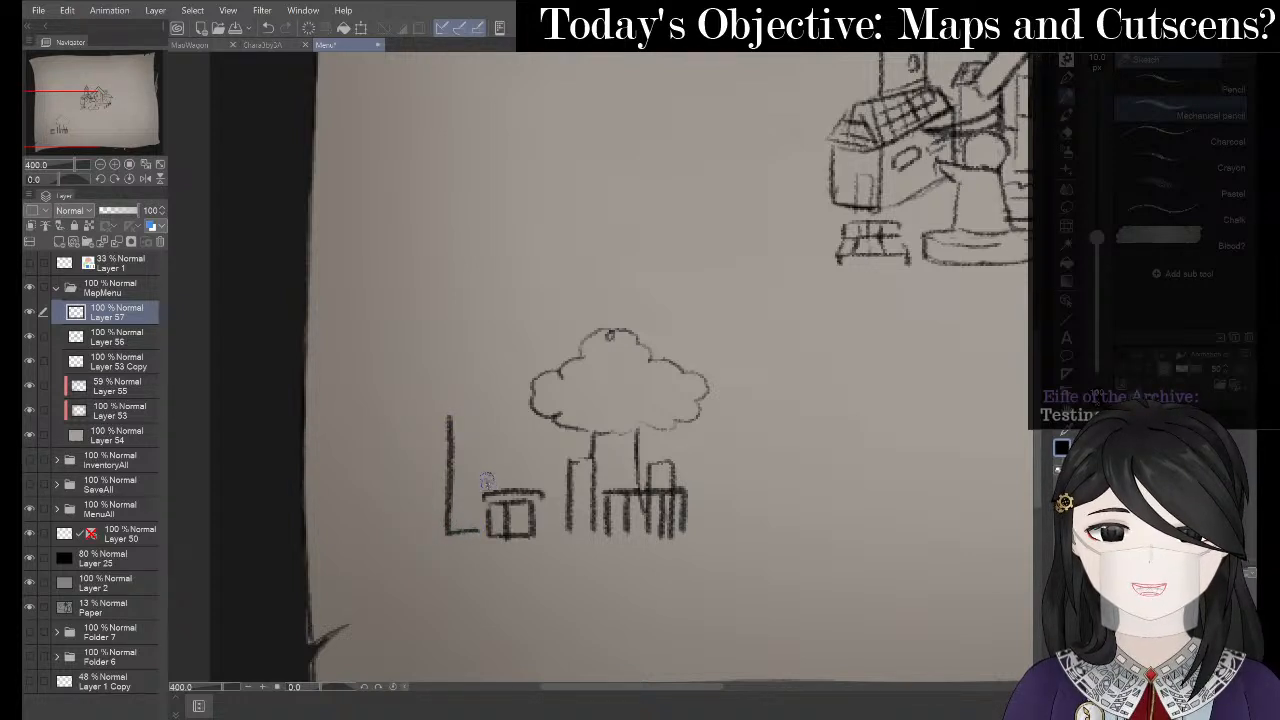
pyautogui.moveTo(486, 482)
pyautogui.mouseDown()
pyautogui.moveTo(514, 433)
pyautogui.moveTo(537, 493)
pyautogui.moveTo(562, 482)
pyautogui.moveTo(543, 491)
pyautogui.moveTo(559, 489)
pyautogui.moveTo(561, 527)
pyautogui.mouseUp()
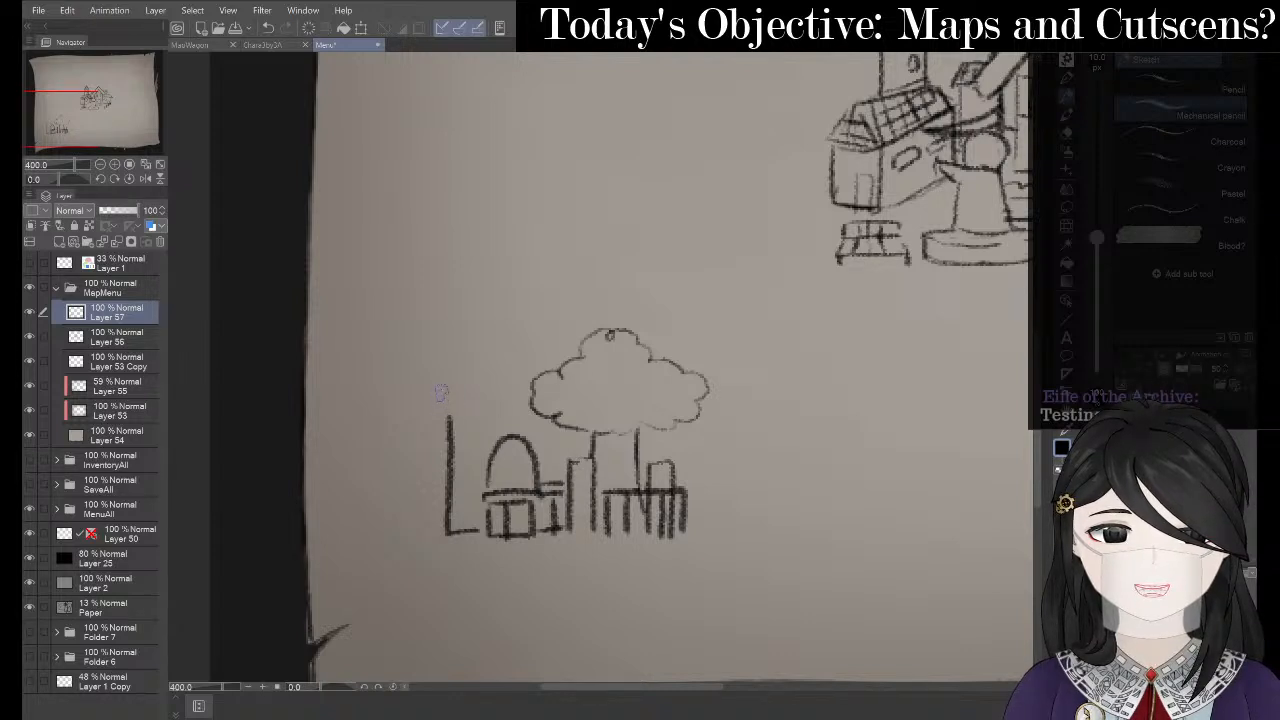
pyautogui.moveTo(440, 392)
pyautogui.mouseDown()
pyautogui.moveTo(434, 414)
pyautogui.moveTo(532, 420)
pyautogui.mouseUp()
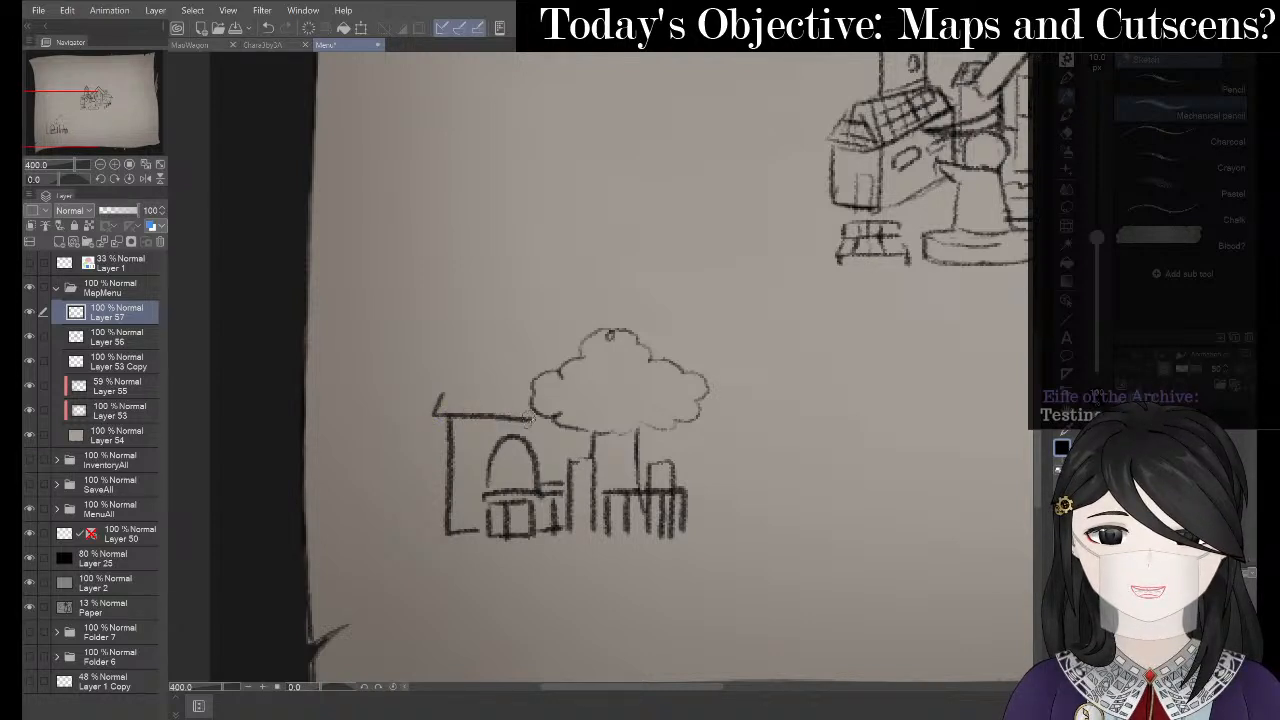
pyautogui.hotkey('ctrl', 'z')
pyautogui.moveTo(435, 398)
pyautogui.mouseDown()
pyautogui.moveTo(450, 412)
pyautogui.moveTo(535, 418)
pyautogui.mouseUp()
pyautogui.hotkey('ctrl', 'z')
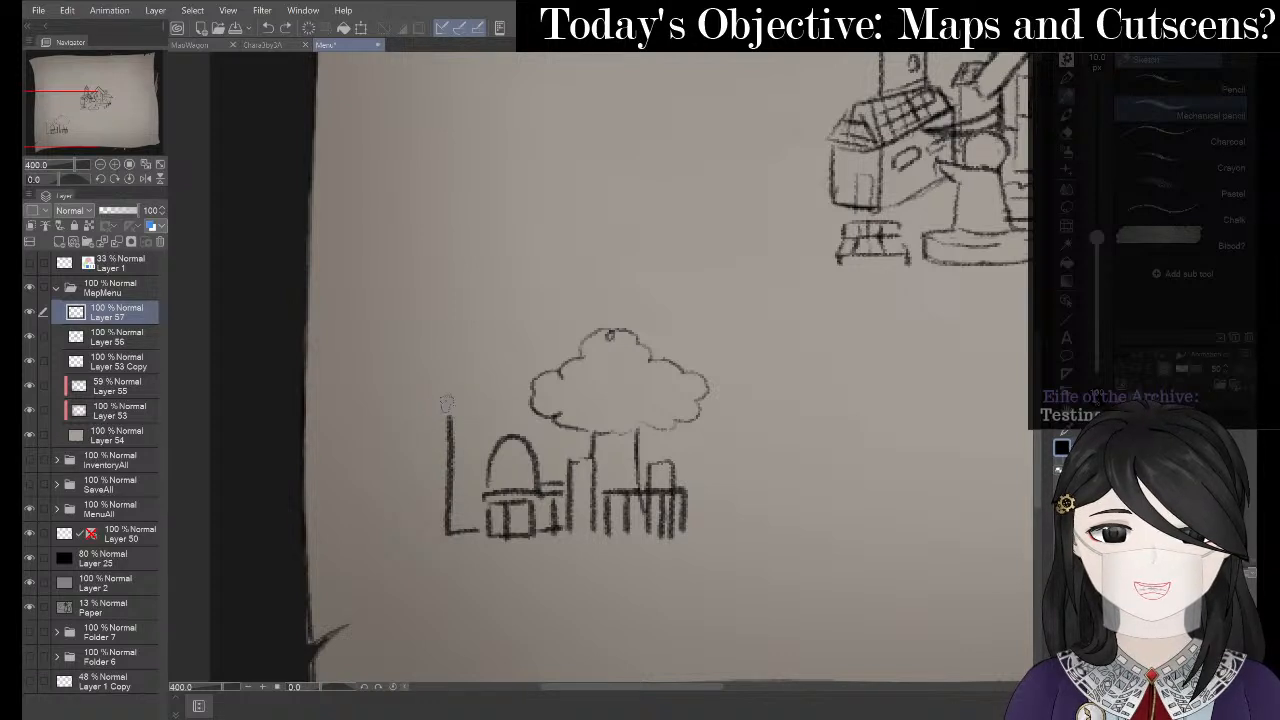
pyautogui.moveTo(440, 388)
pyautogui.mouseDown()
pyautogui.moveTo(432, 412)
pyautogui.moveTo(544, 415)
pyautogui.mouseUp()
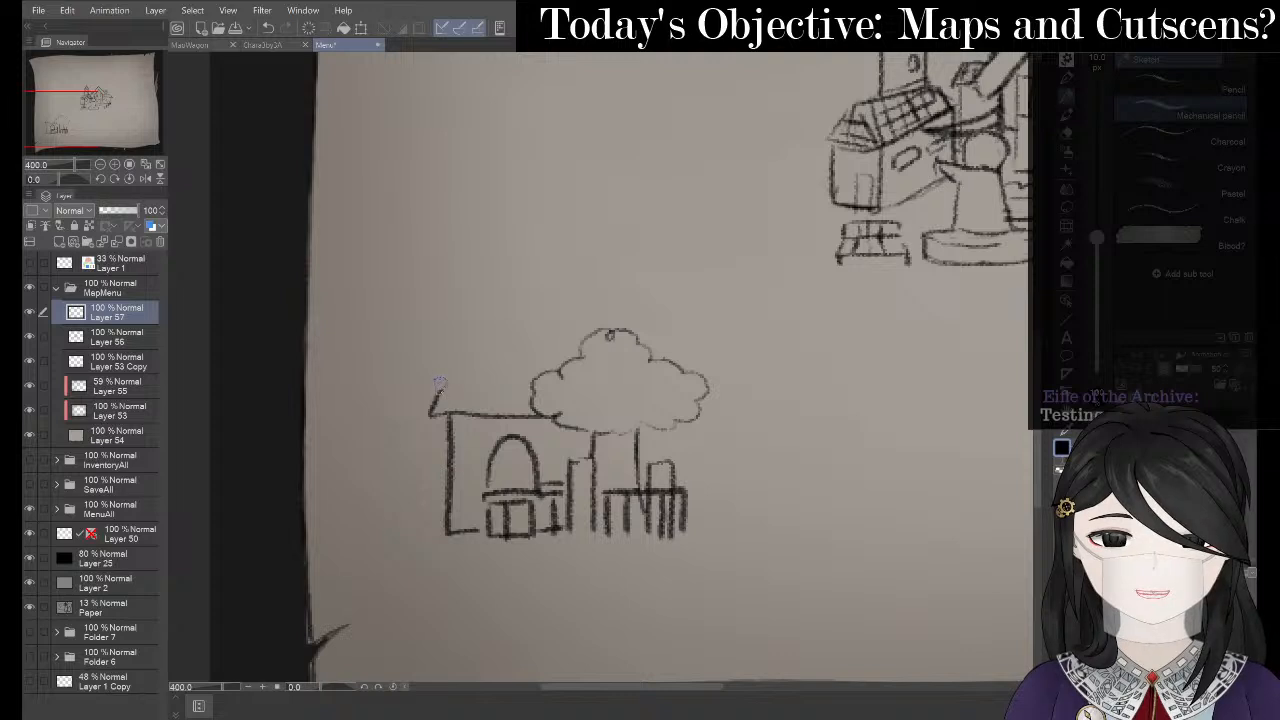
pyautogui.moveTo(438, 382); pyautogui.dragTo(538, 386)
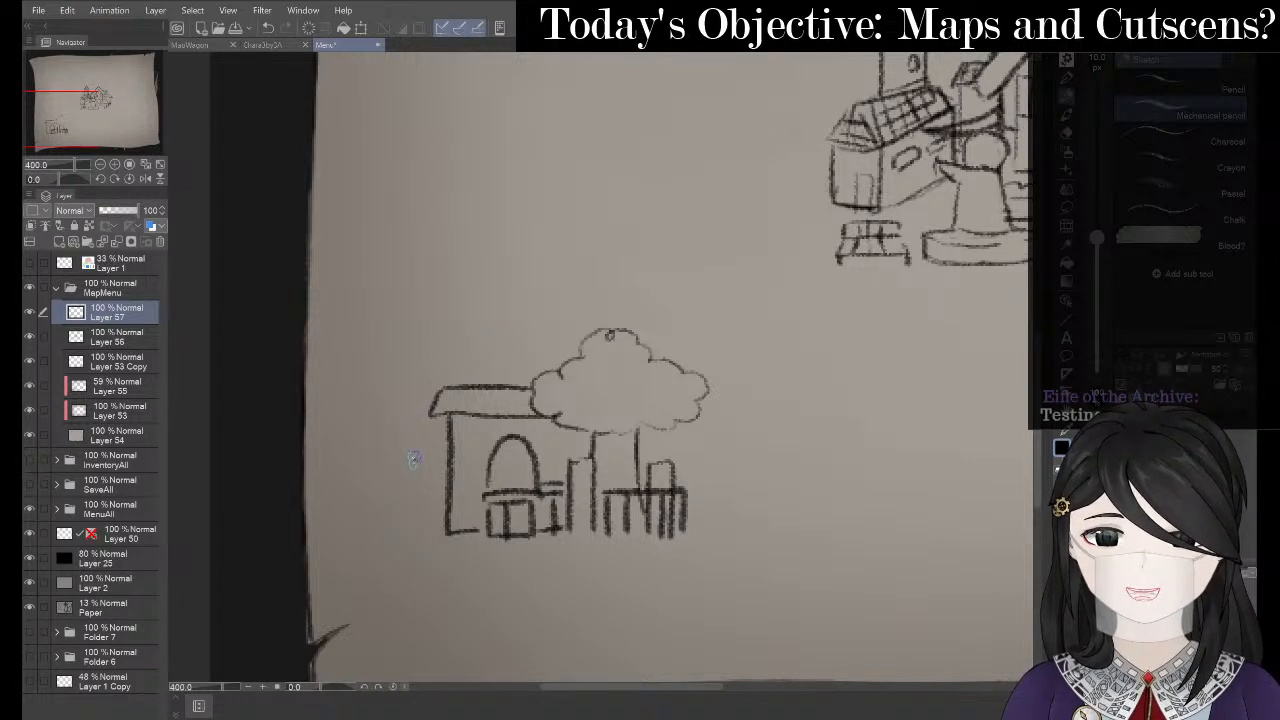
# - Add the house's outer left wall and roof corner, then set Liquify to about 119 px
pyautogui.moveTo(415, 460); pyautogui.dragTo(442, 510)
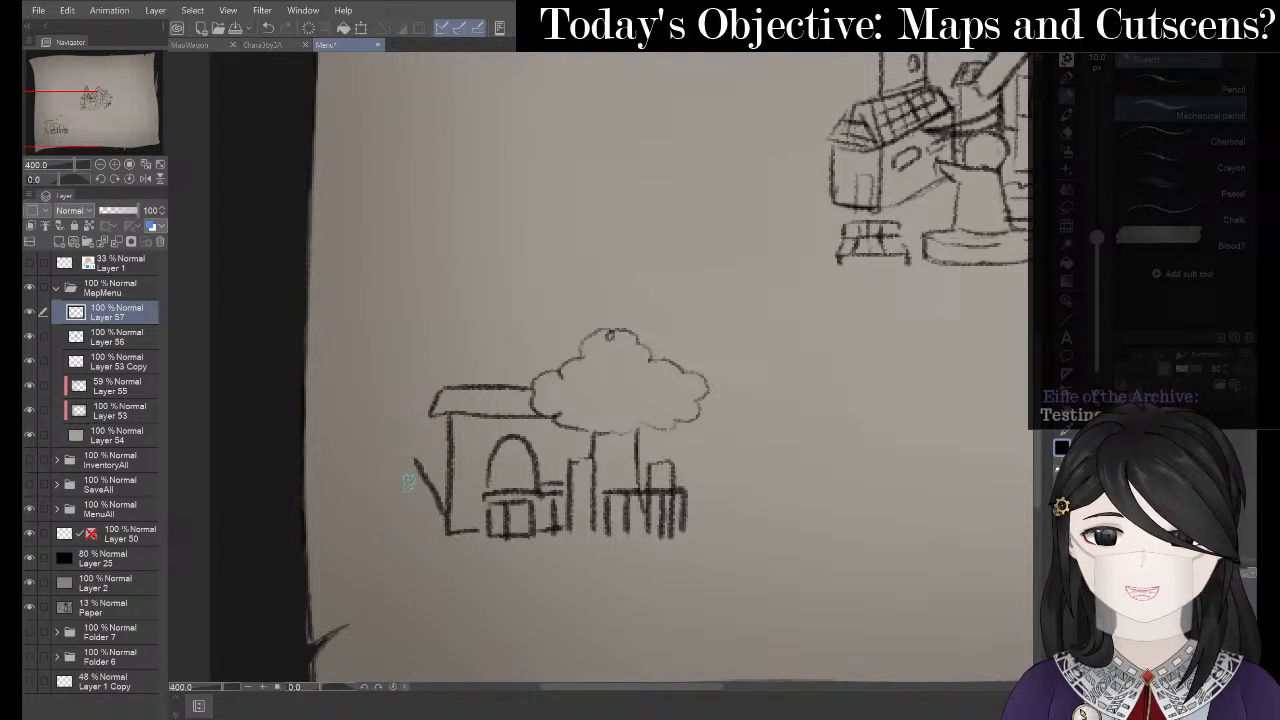
pyautogui.hotkey('ctrl', 'z')
pyautogui.moveTo(388, 464); pyautogui.dragTo(450, 532)
pyautogui.hotkey('ctrl', 'z')
pyautogui.hotkey('ctrl', 'z')
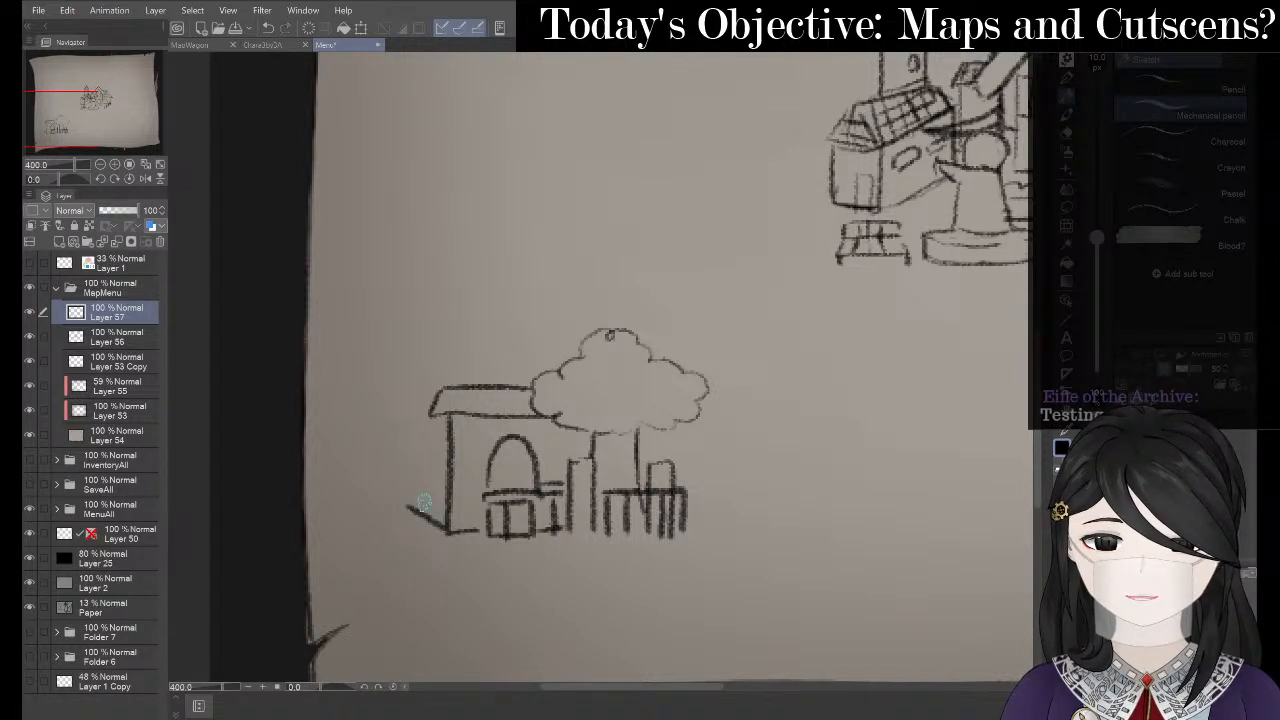
pyautogui.moveTo(404, 412); pyautogui.dragTo(408, 514)
pyautogui.moveTo(390, 398); pyautogui.dragTo(427, 420)
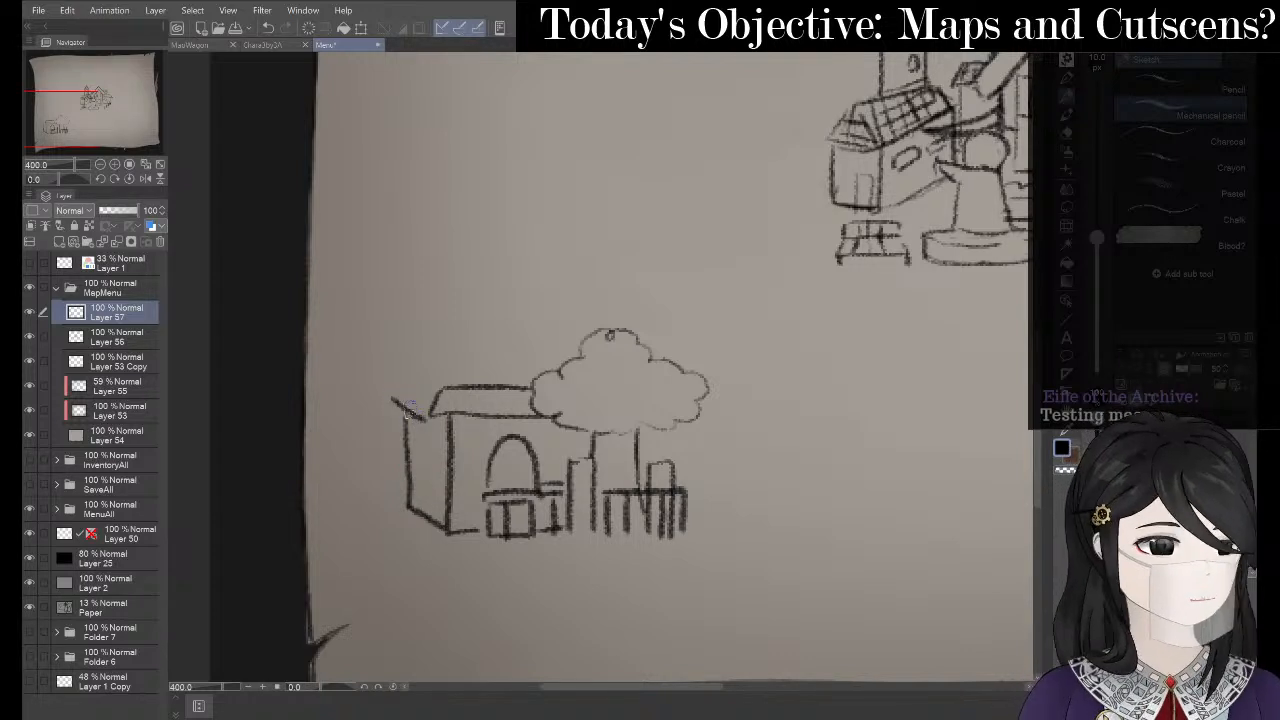
pyautogui.hotkey('ctrl', 'z')
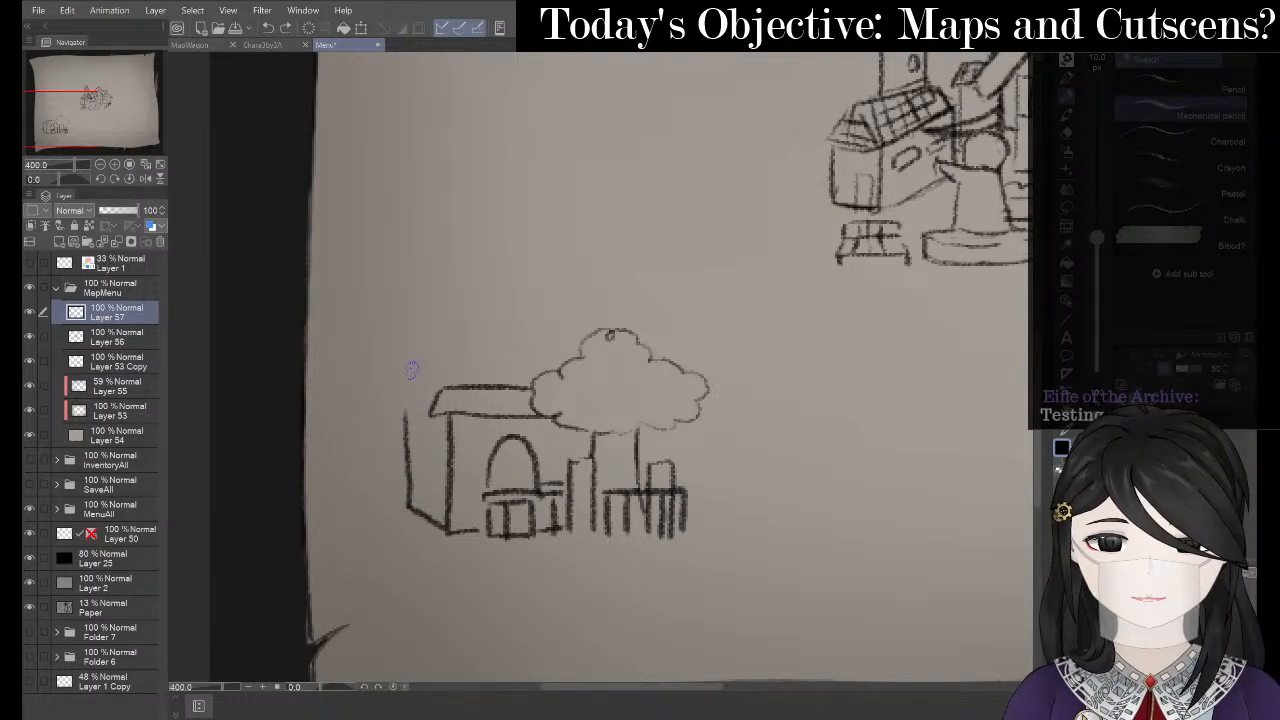
pyautogui.moveTo(415, 380)
pyautogui.mouseDown()
pyautogui.moveTo(437, 388)
pyautogui.moveTo(388, 400)
pyautogui.moveTo(428, 414)
pyautogui.moveTo(437, 390)
pyautogui.mouseUp()
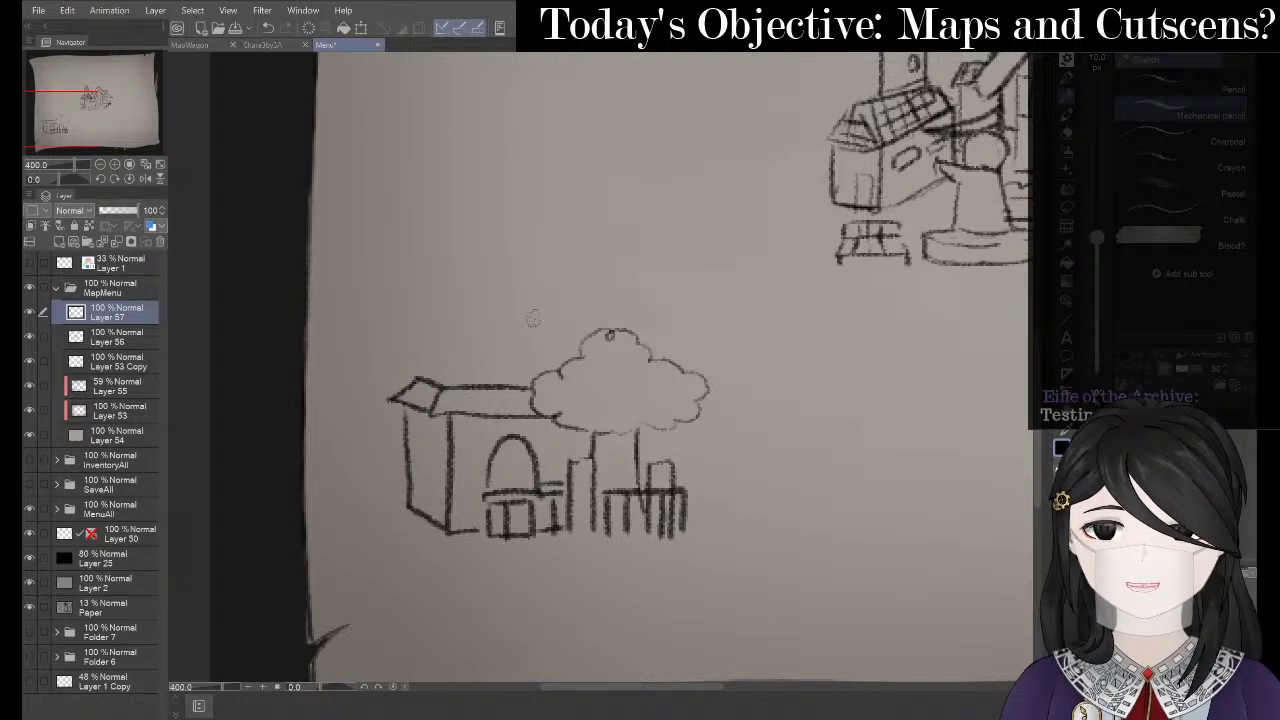
pyautogui.press('j')
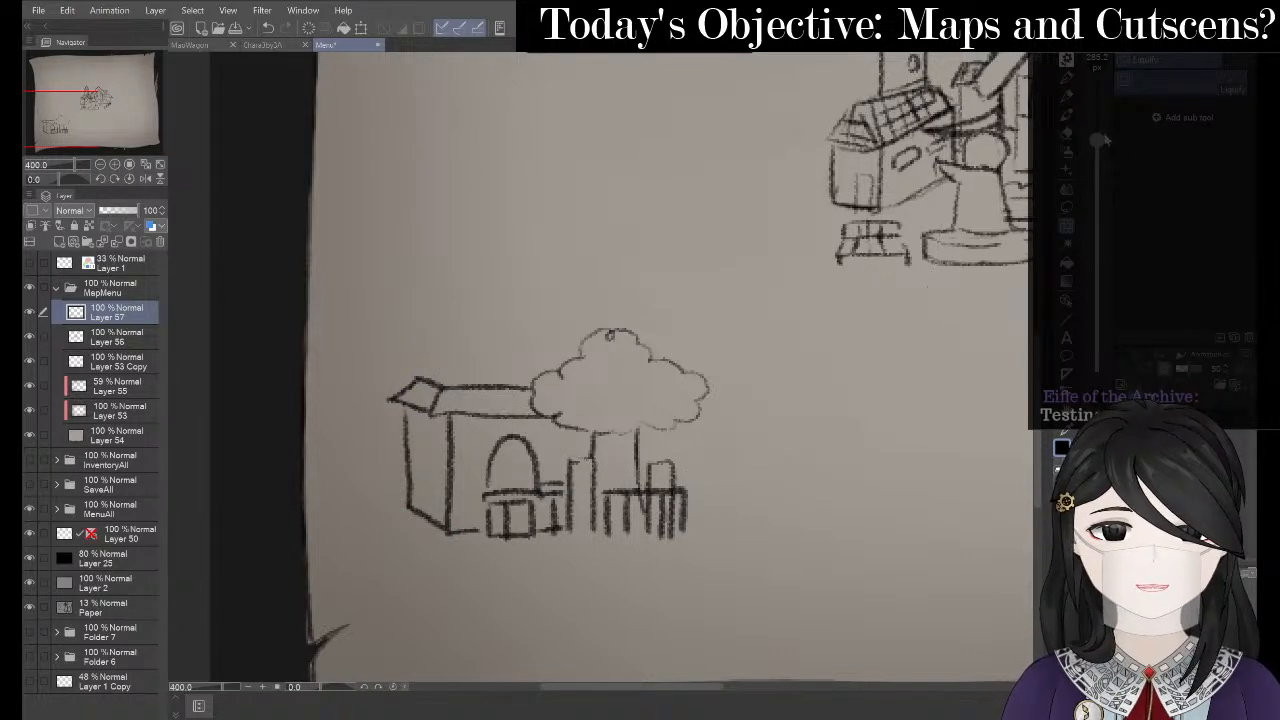
pyautogui.moveTo(1099, 140); pyautogui.dragTo(1100, 163)
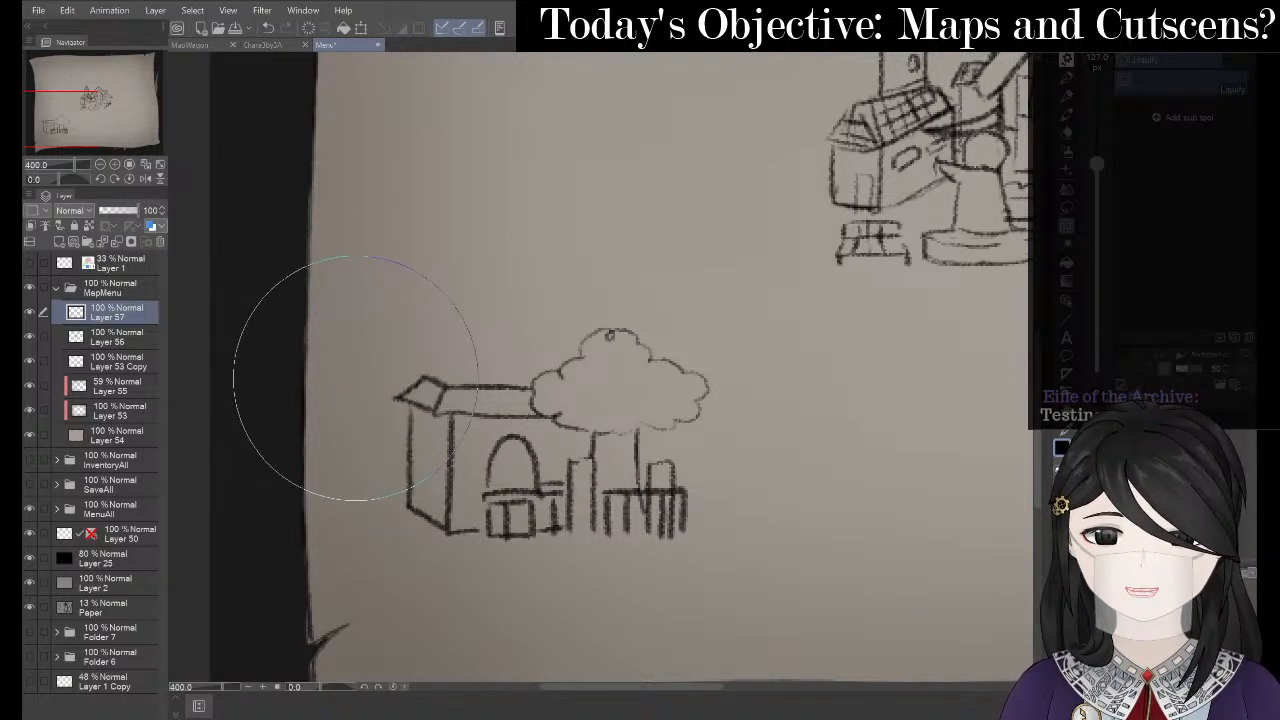
# - Sketch the upper storey's roof outline and both side walls above the house
pyautogui.press('p')
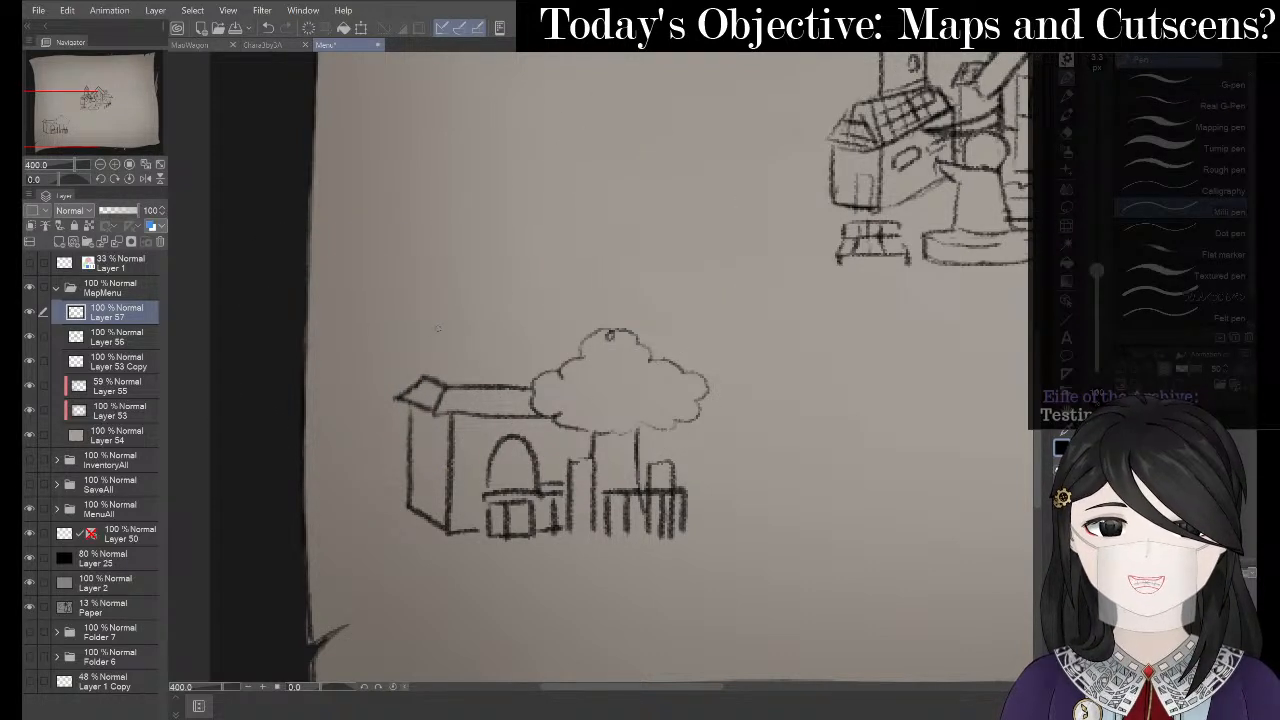
pyautogui.moveTo(441, 312); pyautogui.dragTo(439, 374)
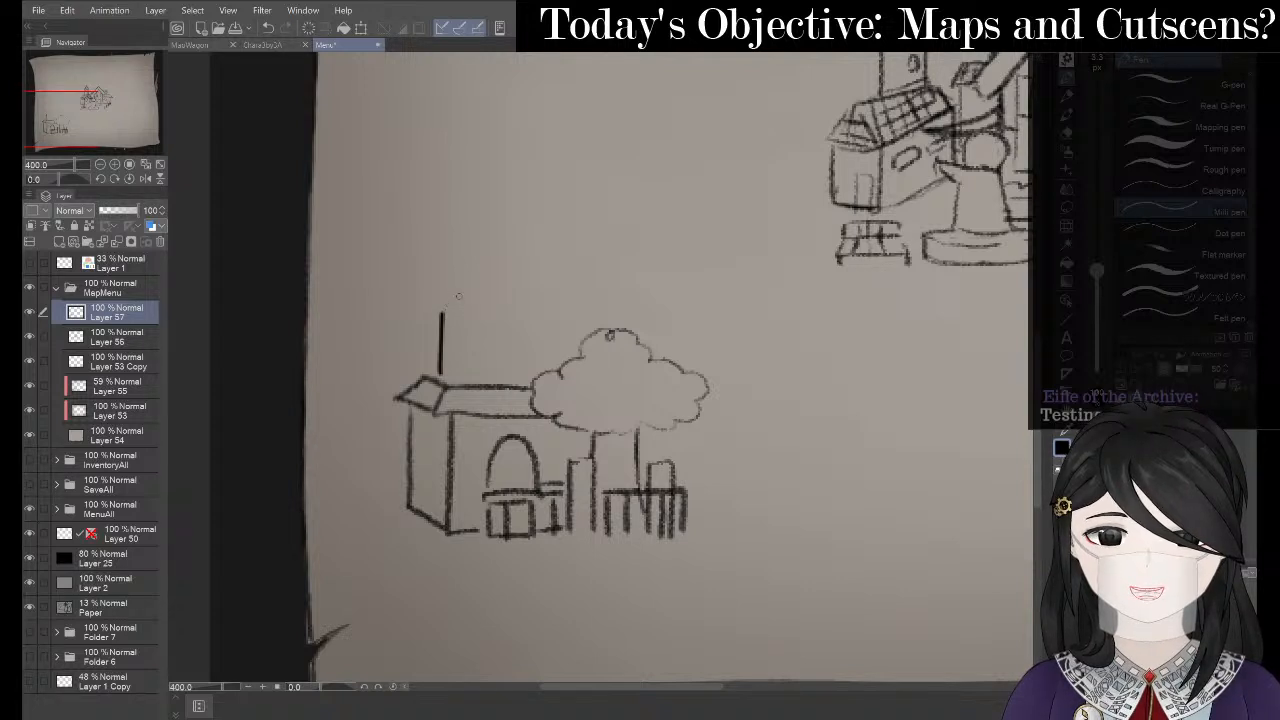
pyautogui.moveTo(448, 314); pyautogui.dragTo(522, 326)
pyautogui.hotkey('ctrl', 'z')
pyautogui.hotkey('ctrl', 'z')
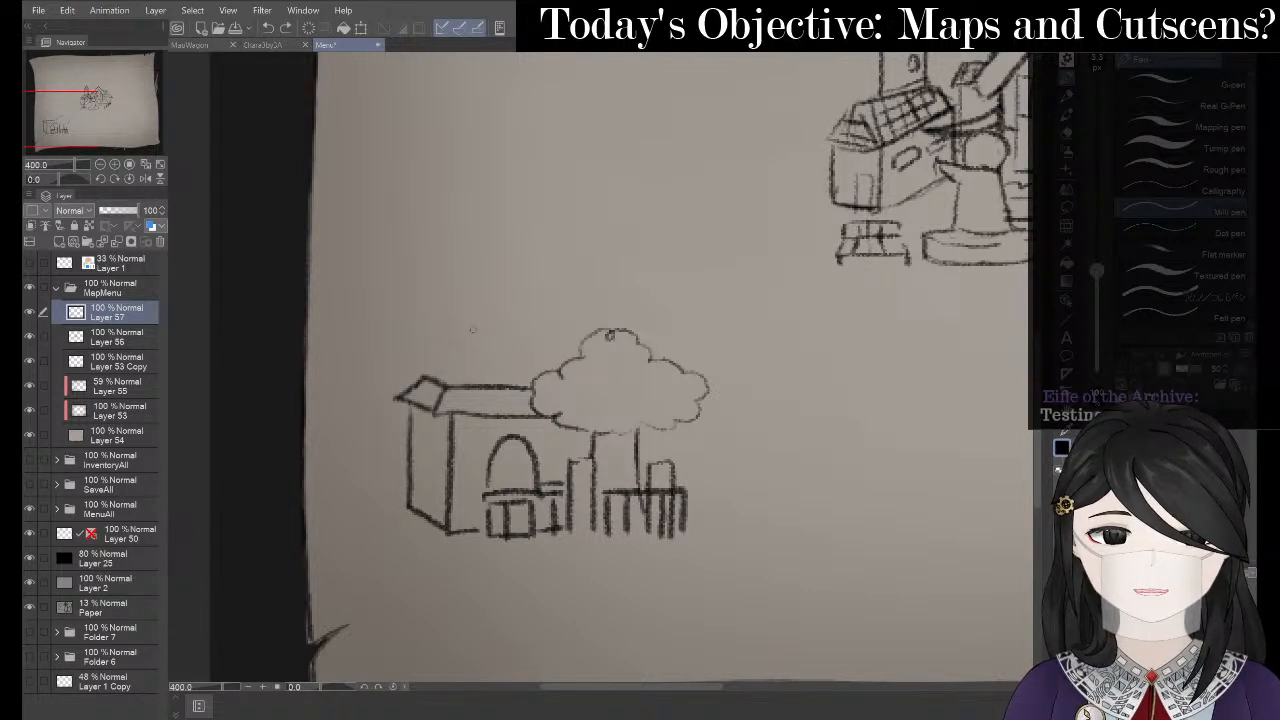
pyautogui.press('p')
pyautogui.moveTo(457, 285)
pyautogui.mouseDown()
pyautogui.moveTo(445, 316)
pyautogui.moveTo(550, 320)
pyautogui.mouseUp()
pyautogui.hotkey('ctrl', 'z')
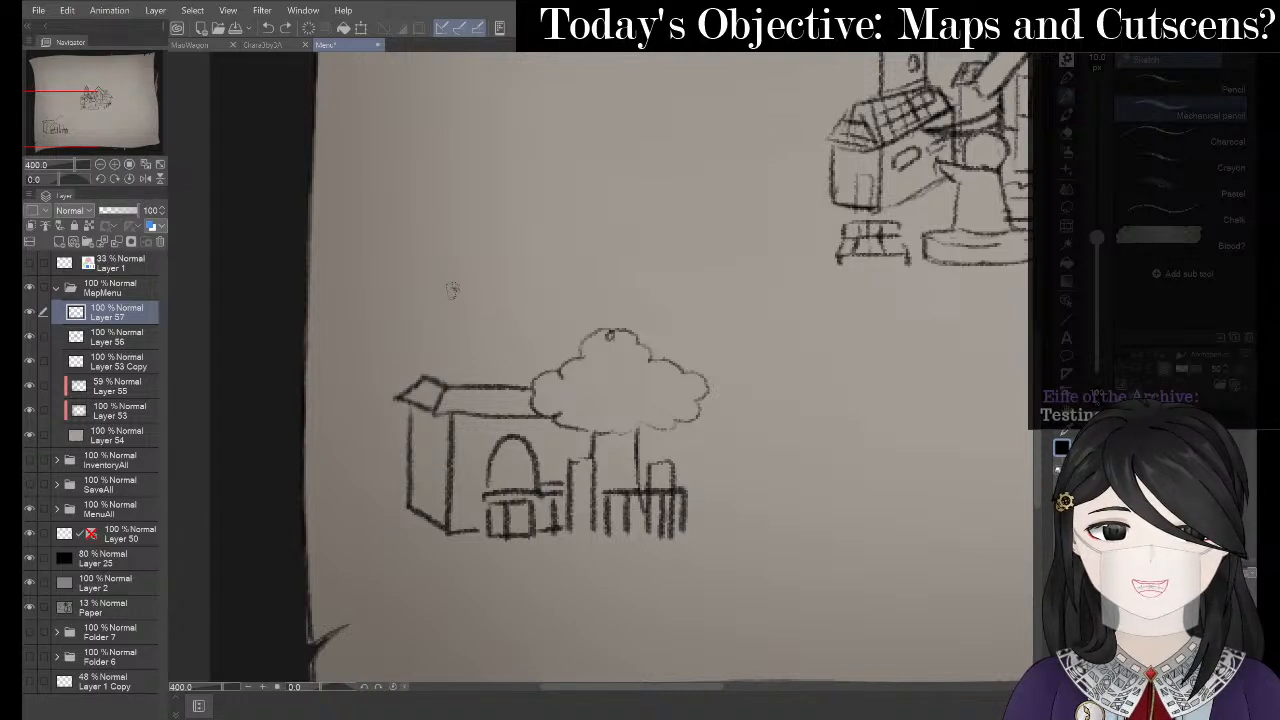
pyautogui.moveTo(452, 290)
pyautogui.mouseDown()
pyautogui.moveTo(490, 314)
pyautogui.moveTo(560, 312)
pyautogui.mouseUp()
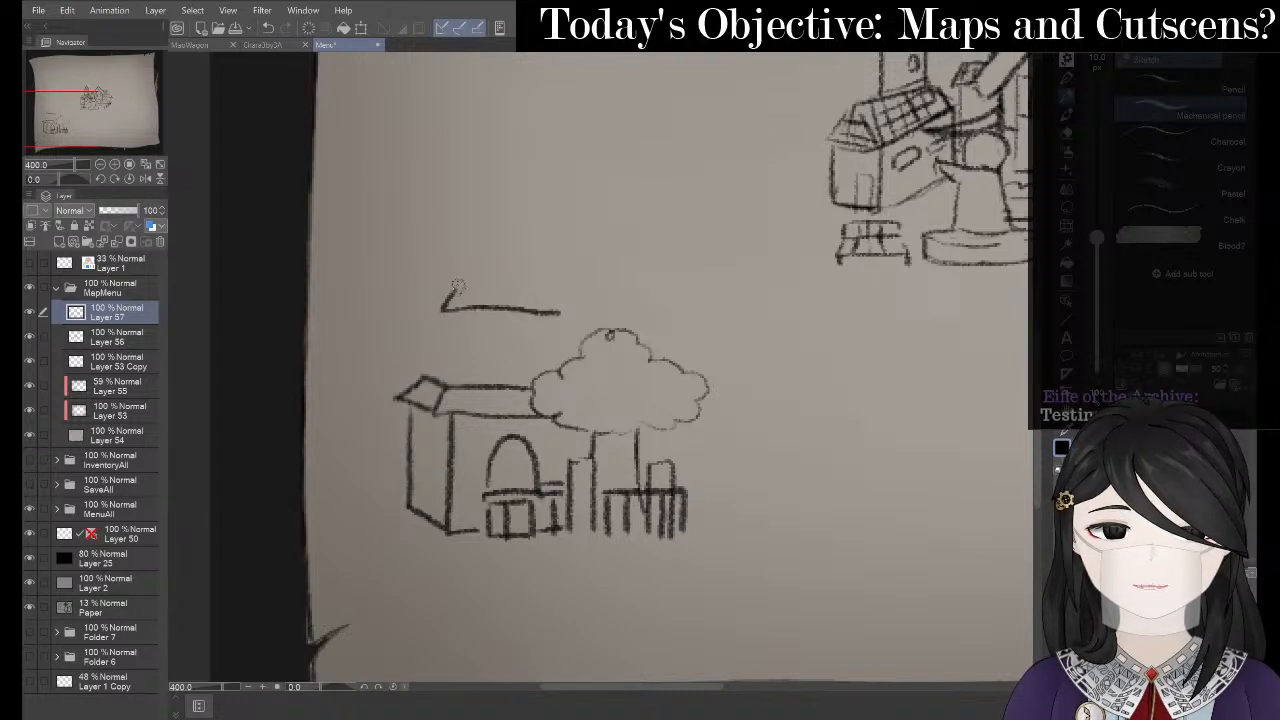
pyautogui.moveTo(456, 285)
pyautogui.mouseDown()
pyautogui.moveTo(545, 284)
pyautogui.moveTo(570, 298)
pyautogui.moveTo(562, 311)
pyautogui.moveTo(576, 302)
pyautogui.moveTo(562, 312)
pyautogui.mouseUp()
pyautogui.moveTo(458, 316); pyautogui.dragTo(460, 383)
pyautogui.moveTo(555, 314); pyautogui.dragTo(554, 357)
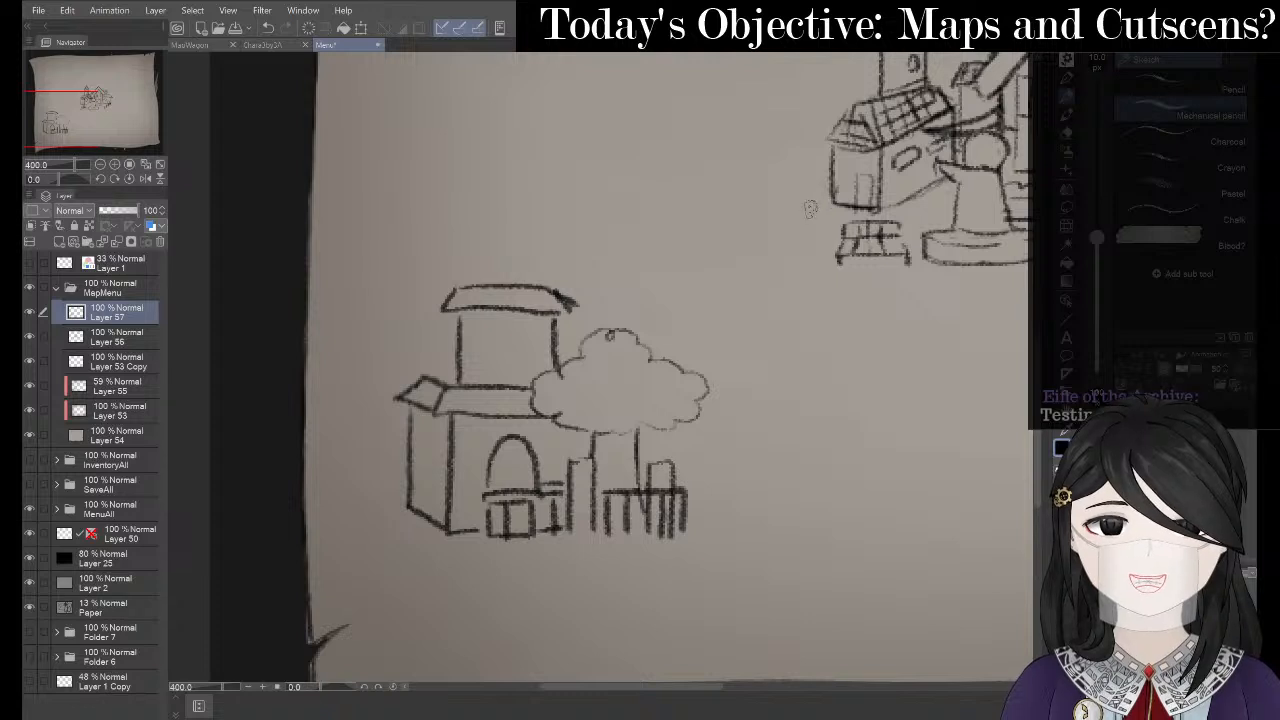
# - Sketch the left end of the upper roof, undoing stray pen marks on the wall
pyautogui.press('e')
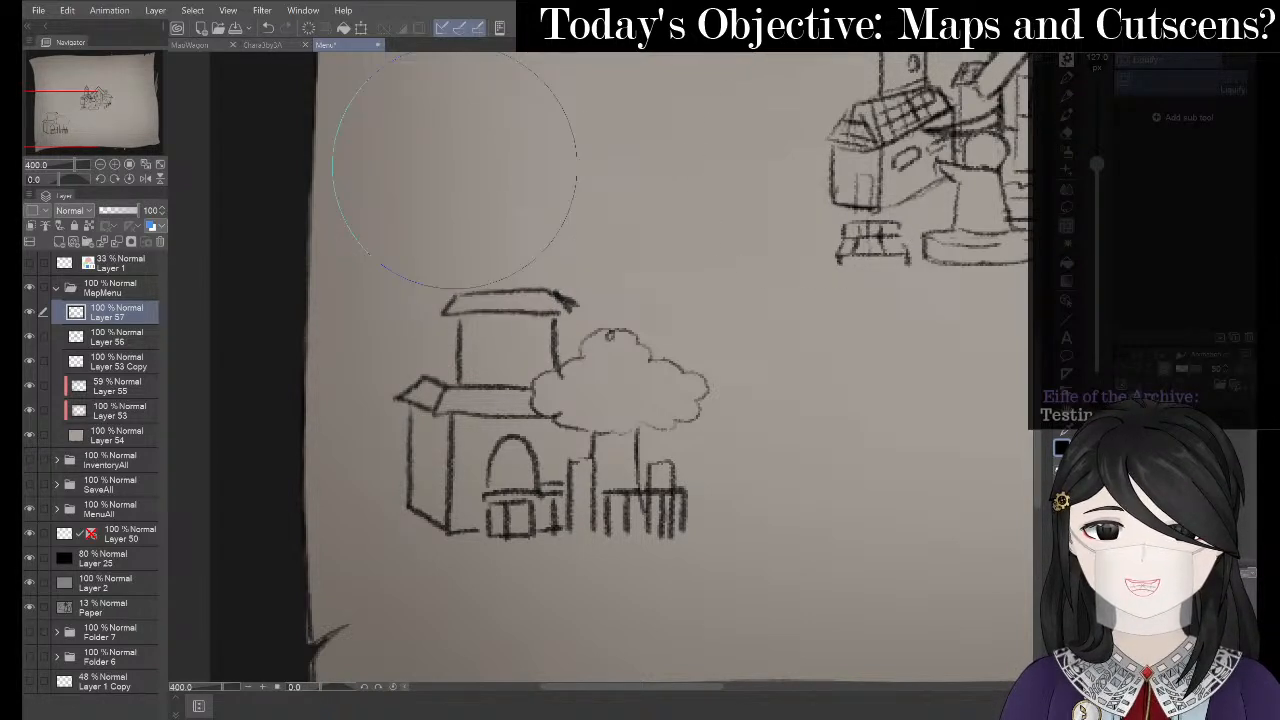
pyautogui.press('p')
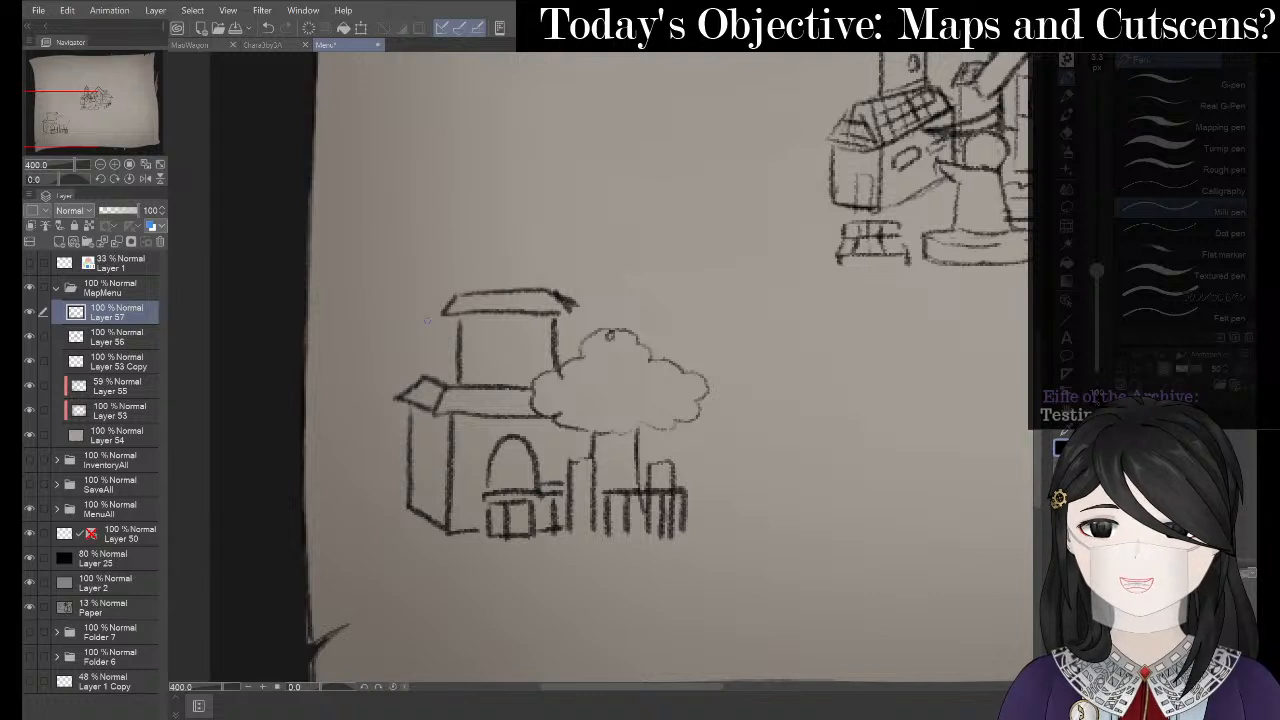
pyautogui.moveTo(425, 315); pyautogui.dragTo(428, 384)
pyautogui.hotkey('ctrl', 'z')
pyautogui.press('p')
pyautogui.hotkey('ctrl', 'z')
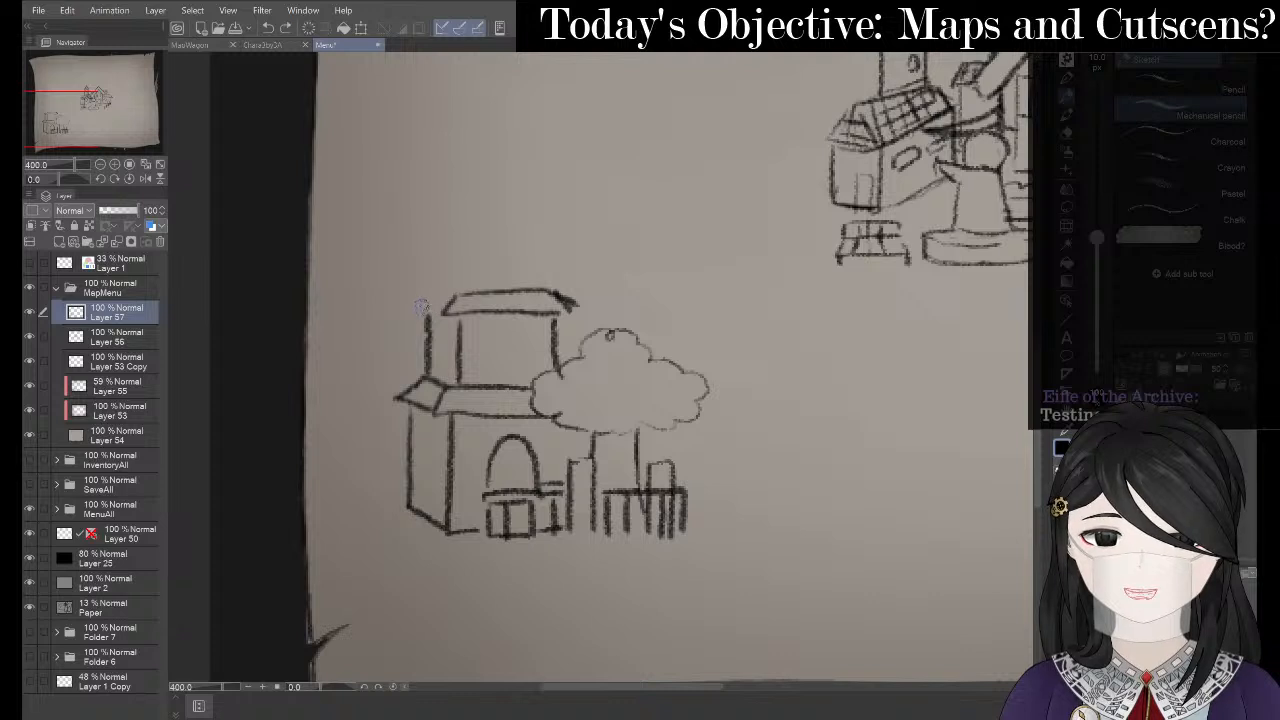
pyautogui.moveTo(427, 312)
pyautogui.mouseDown()
pyautogui.moveTo(453, 297)
pyautogui.moveTo(418, 307)
pyautogui.mouseUp()
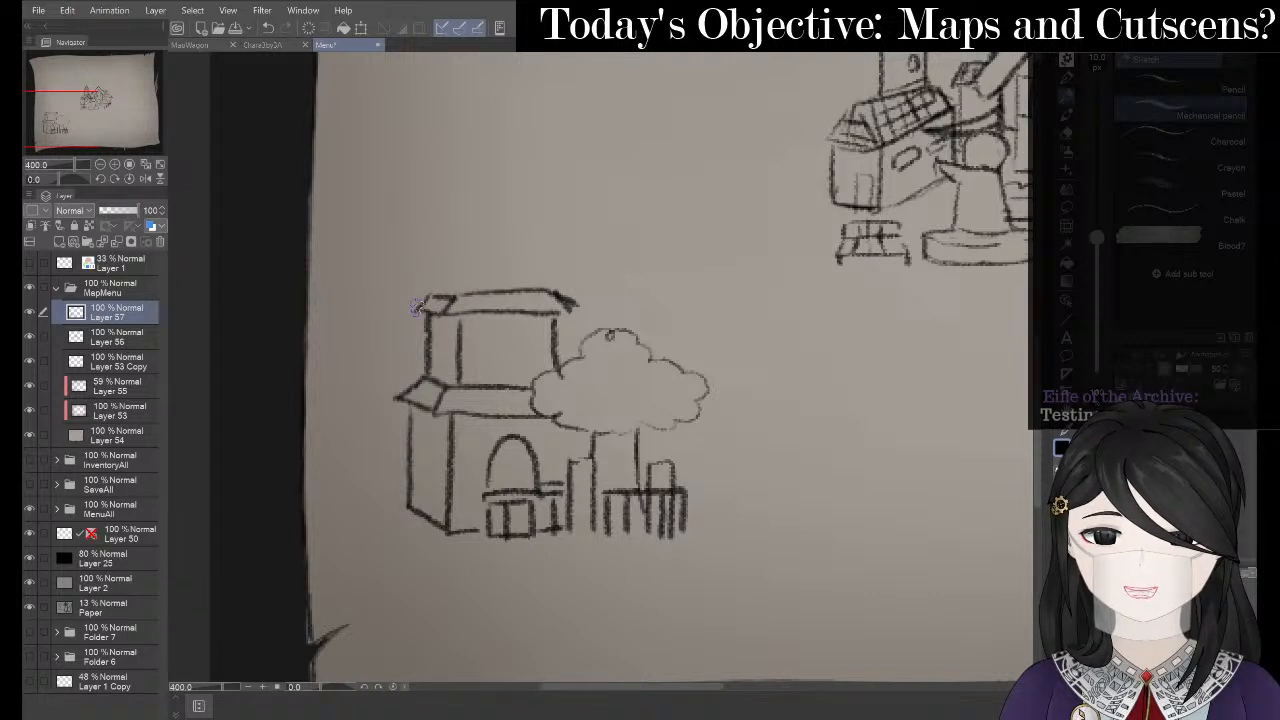
pyautogui.press('e')
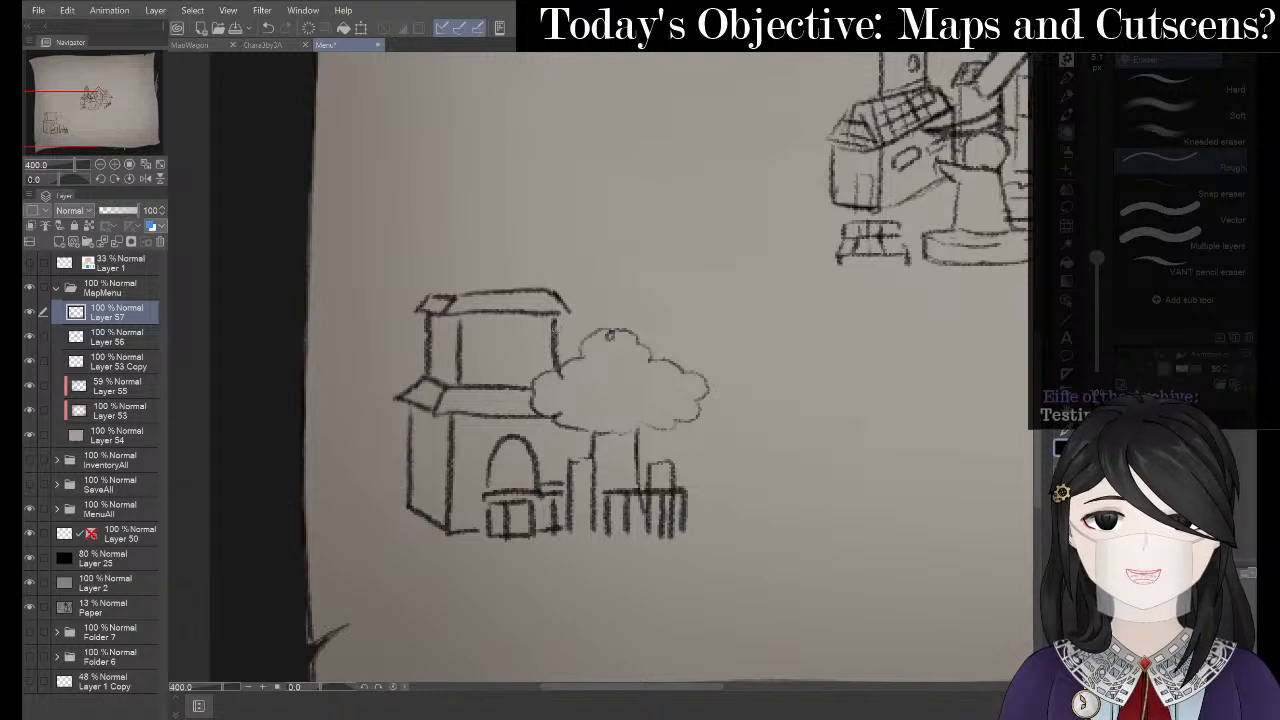
# - Erase part of the right wall, extend the roof line further right, and redraw its top edge
pyautogui.moveTo(556, 323); pyautogui.dragTo(553, 343)
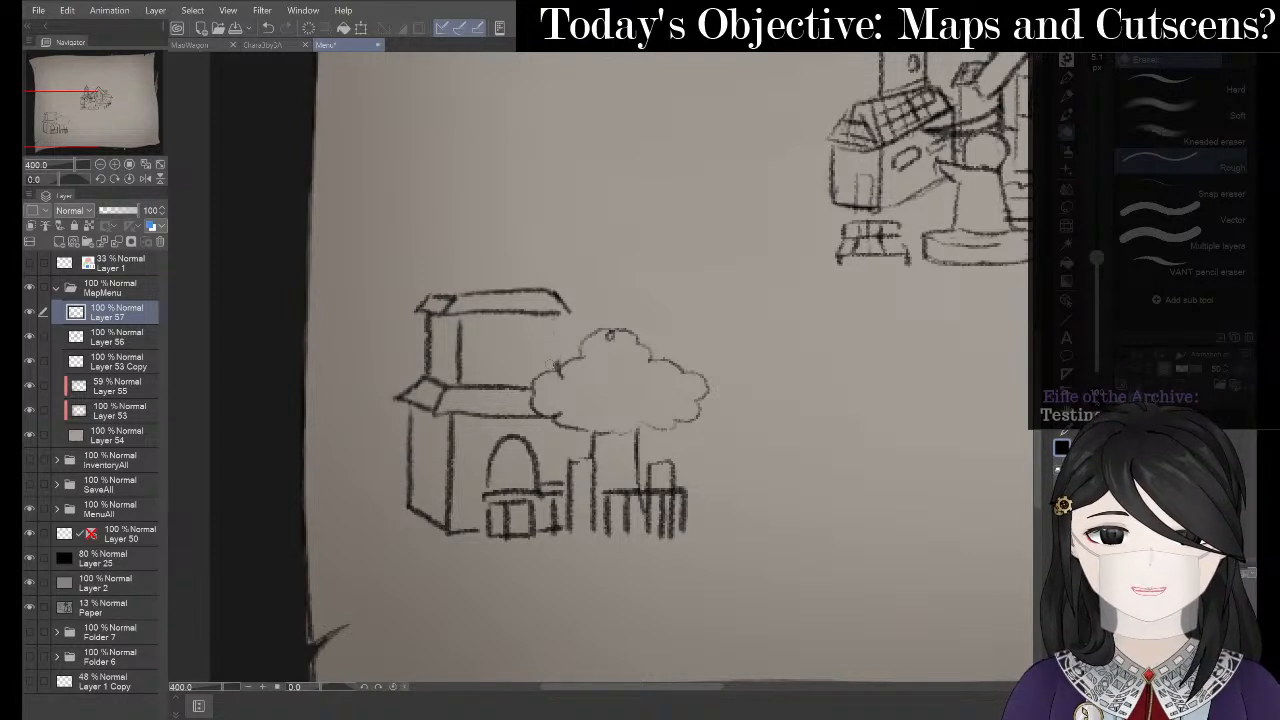
pyautogui.press('p')
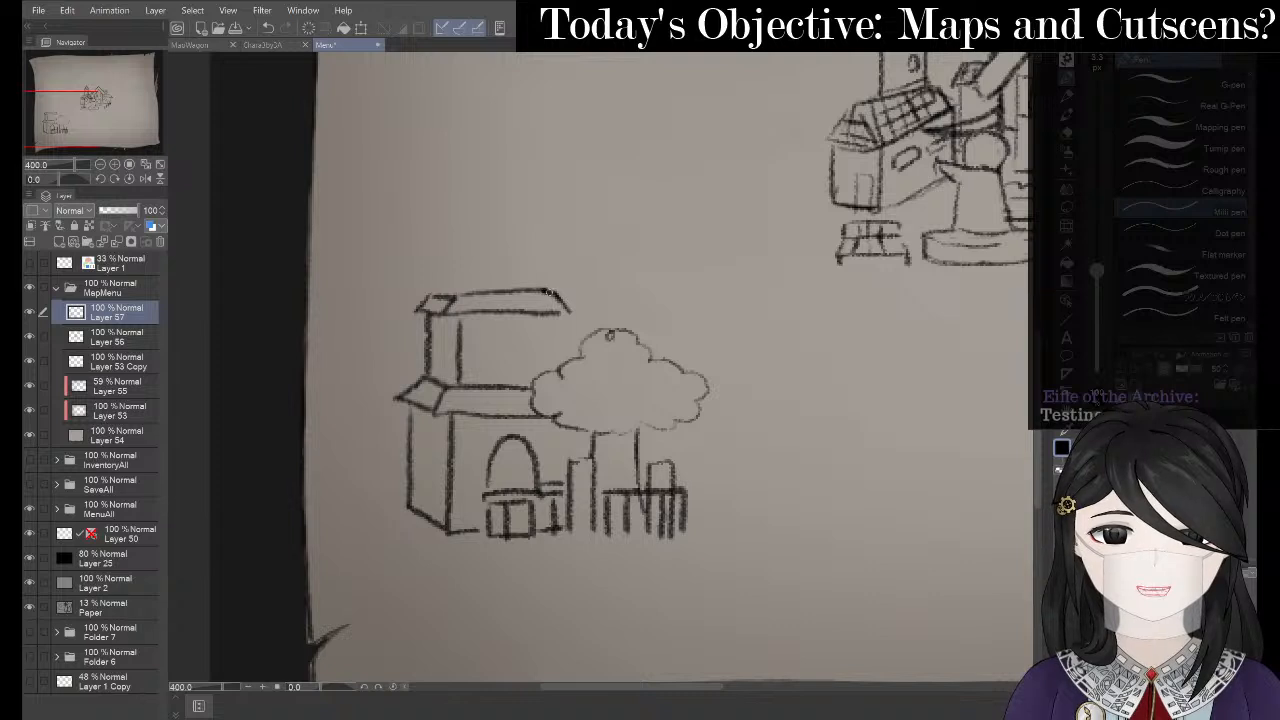
pyautogui.hotkey('ctrl', 'z')
pyautogui.press('p')
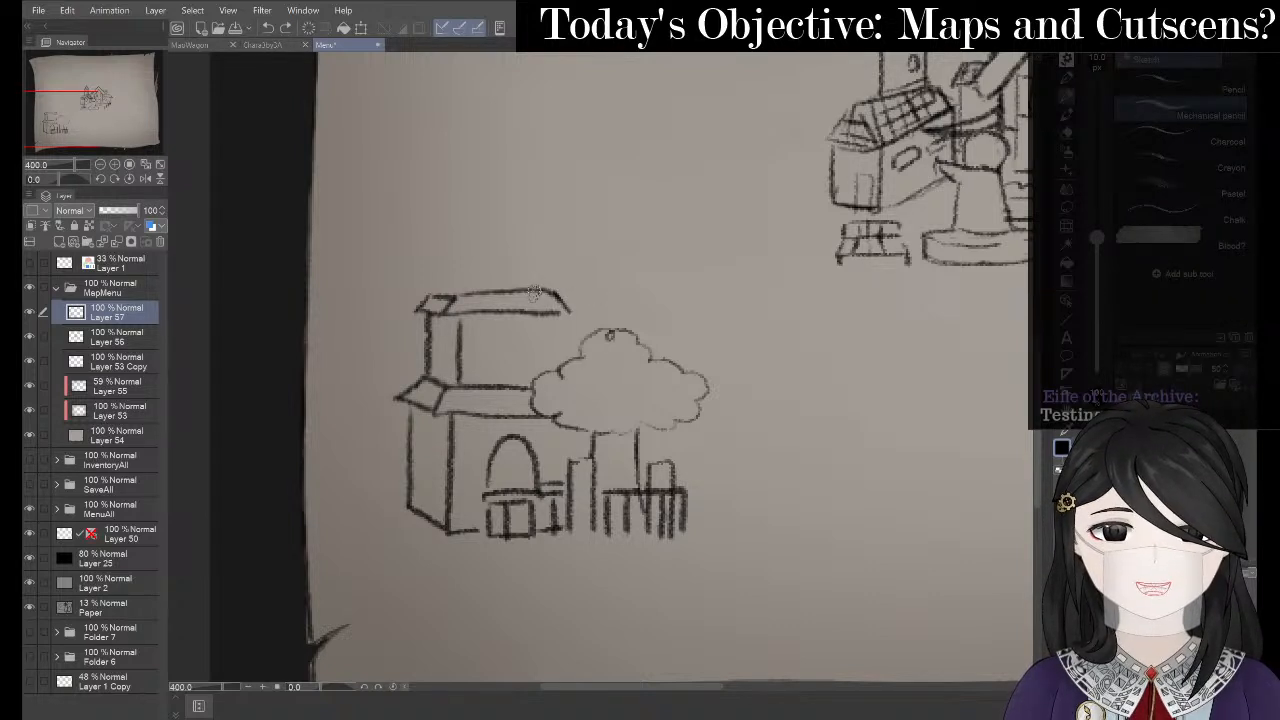
pyautogui.moveTo(535, 291)
pyautogui.mouseDown()
pyautogui.moveTo(626, 297)
pyautogui.moveTo(632, 309)
pyautogui.mouseUp()
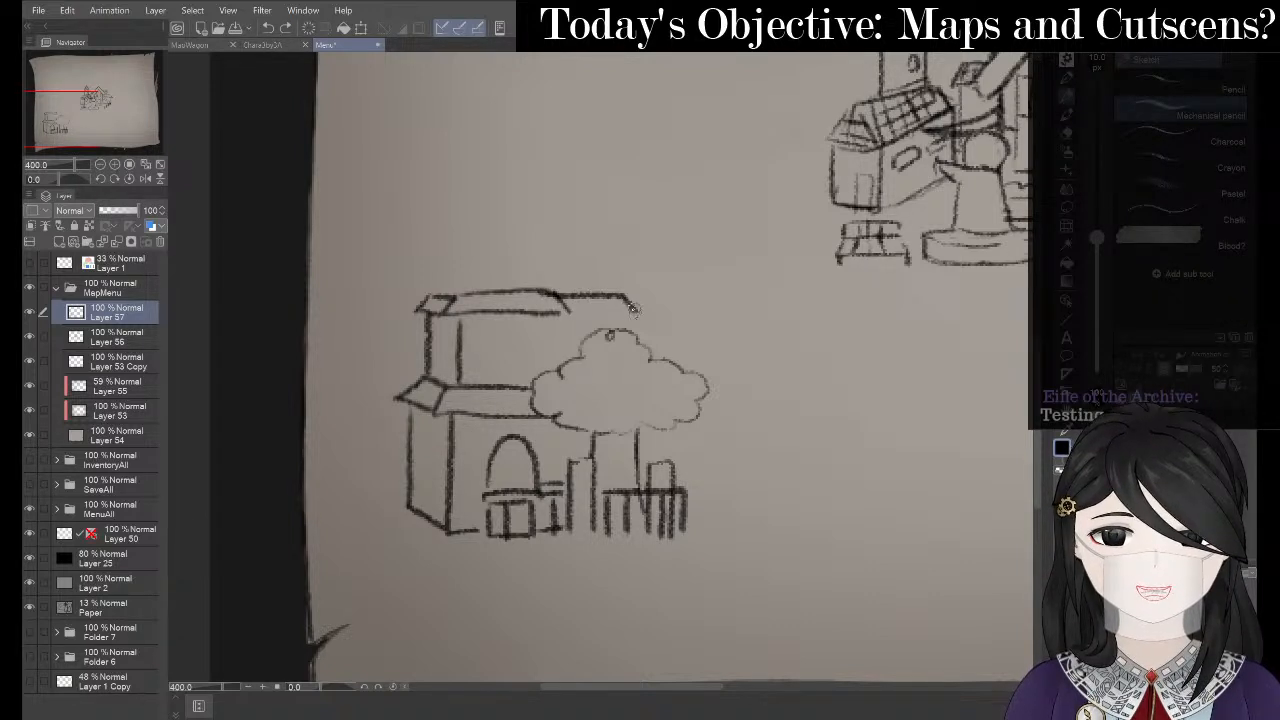
pyautogui.moveTo(548, 311); pyautogui.dragTo(632, 308)
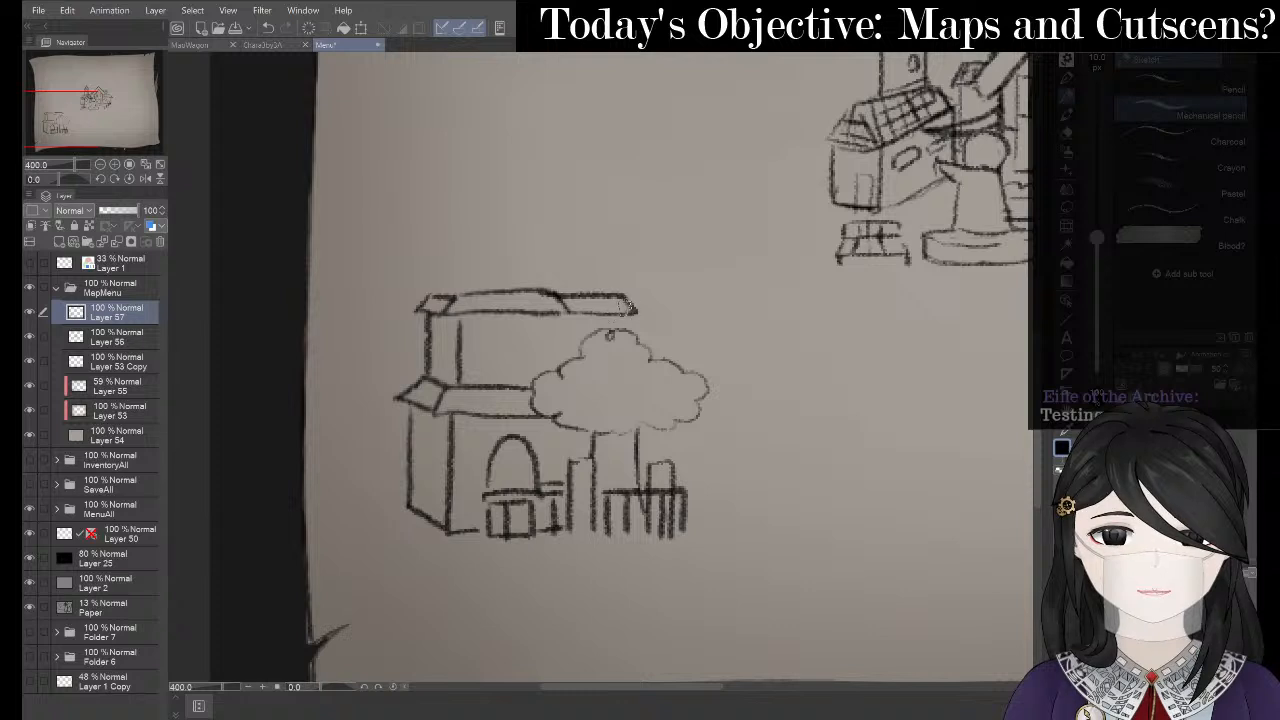
pyautogui.press('e')
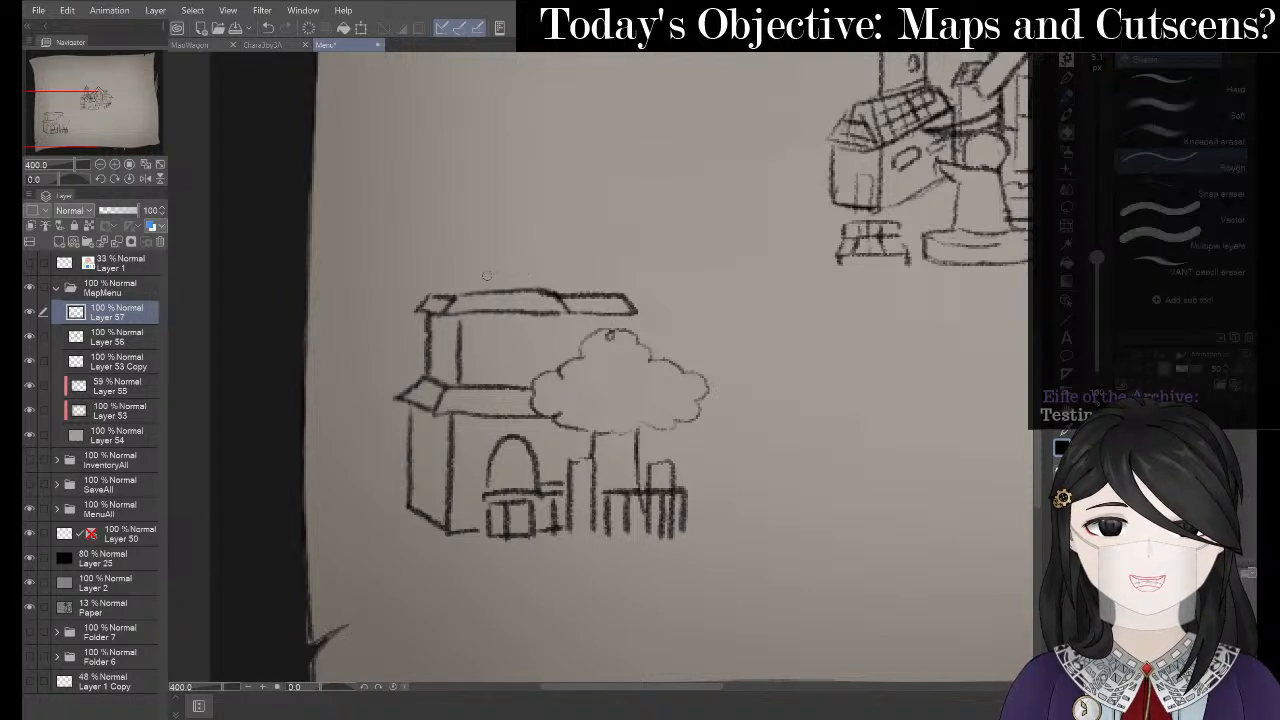
pyautogui.moveTo(493, 289)
pyautogui.mouseDown()
pyautogui.moveTo(567, 289)
pyautogui.moveTo(510, 279)
pyautogui.moveTo(572, 301)
pyautogui.mouseUp()
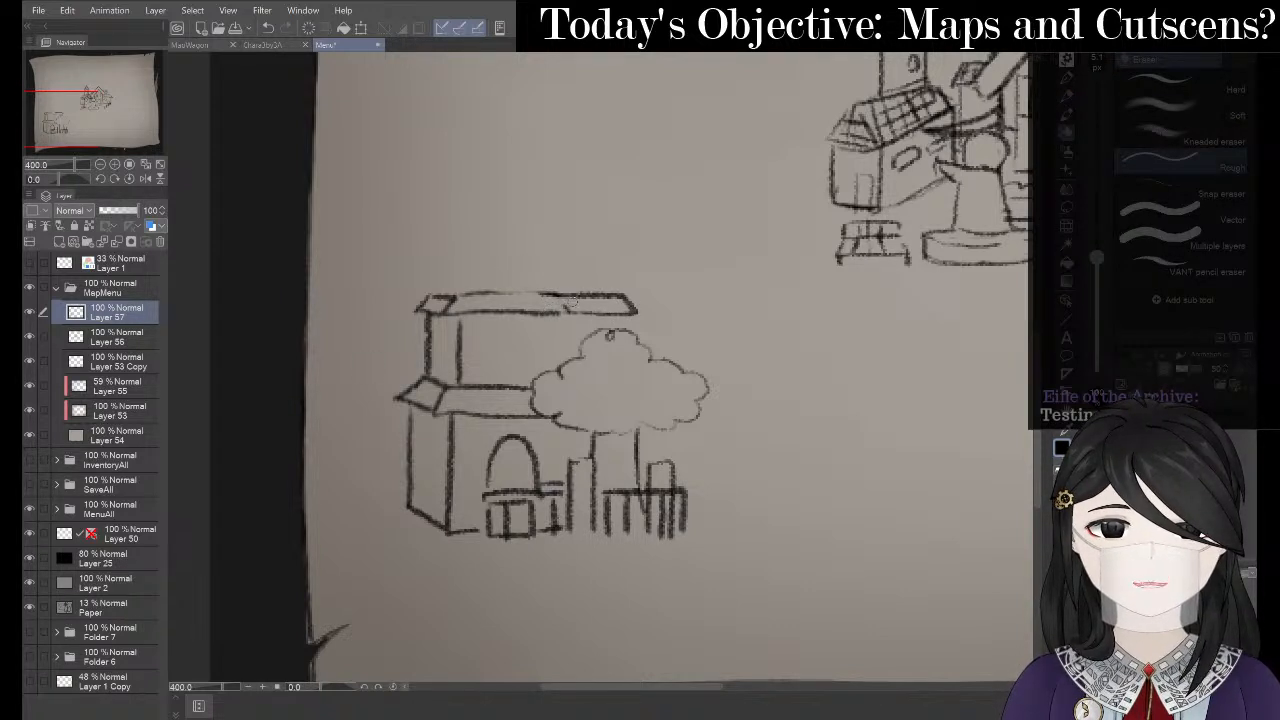
pyautogui.press('p')
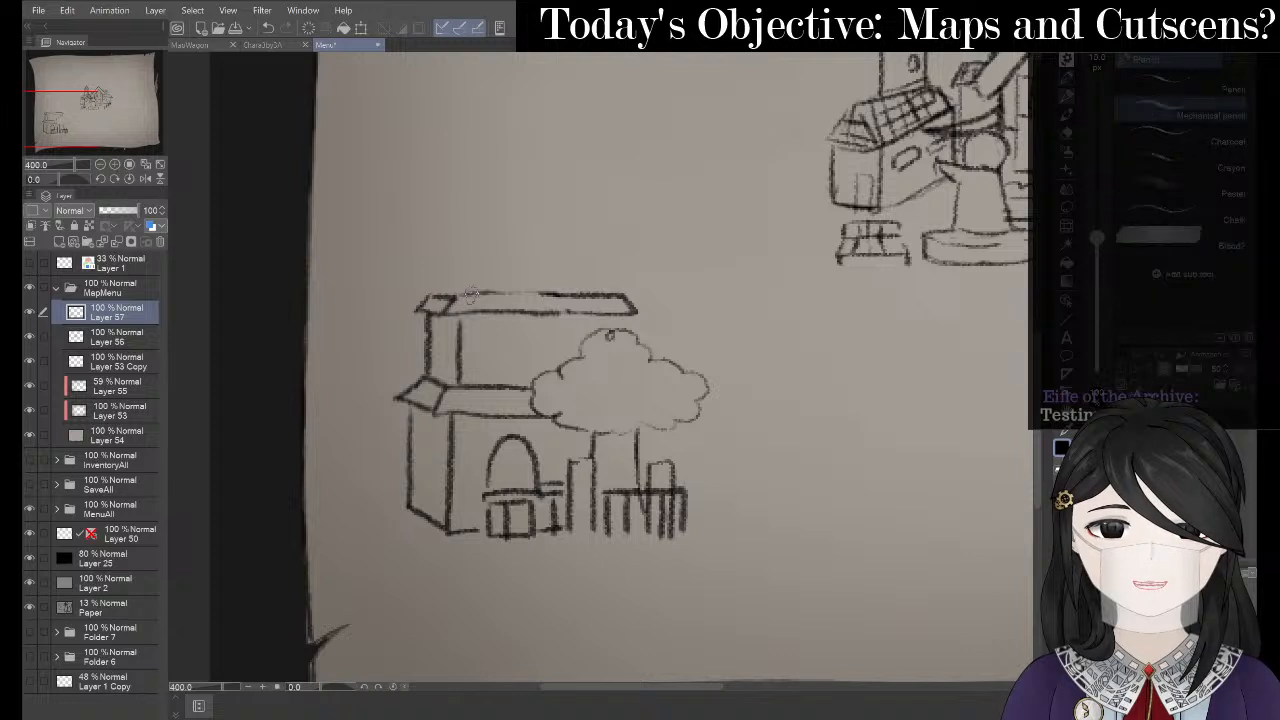
pyautogui.moveTo(458, 292); pyautogui.dragTo(564, 293)
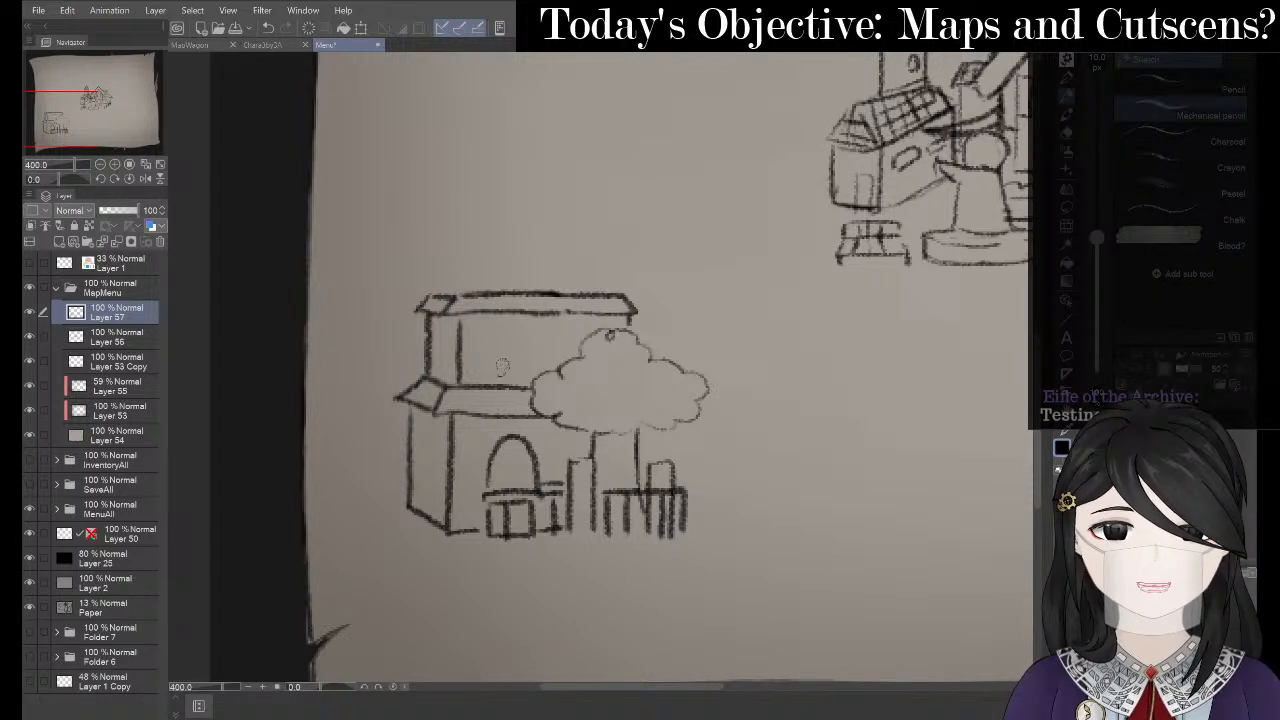
# - Sketch an arched window on the upper wall and a left-wall curve, then switch to OneNote
pyautogui.moveTo(487, 368)
pyautogui.mouseDown()
pyautogui.moveTo(502, 320)
pyautogui.moveTo(514, 321)
pyautogui.moveTo(520, 364)
pyautogui.moveTo(495, 330)
pyautogui.moveTo(515, 339)
pyautogui.moveTo(520, 369)
pyautogui.moveTo(495, 371)
pyautogui.moveTo(517, 367)
pyautogui.moveTo(520, 347)
pyautogui.moveTo(504, 338)
pyautogui.moveTo(503, 370)
pyautogui.mouseUp()
pyautogui.hotkey('ctrl', 'z')
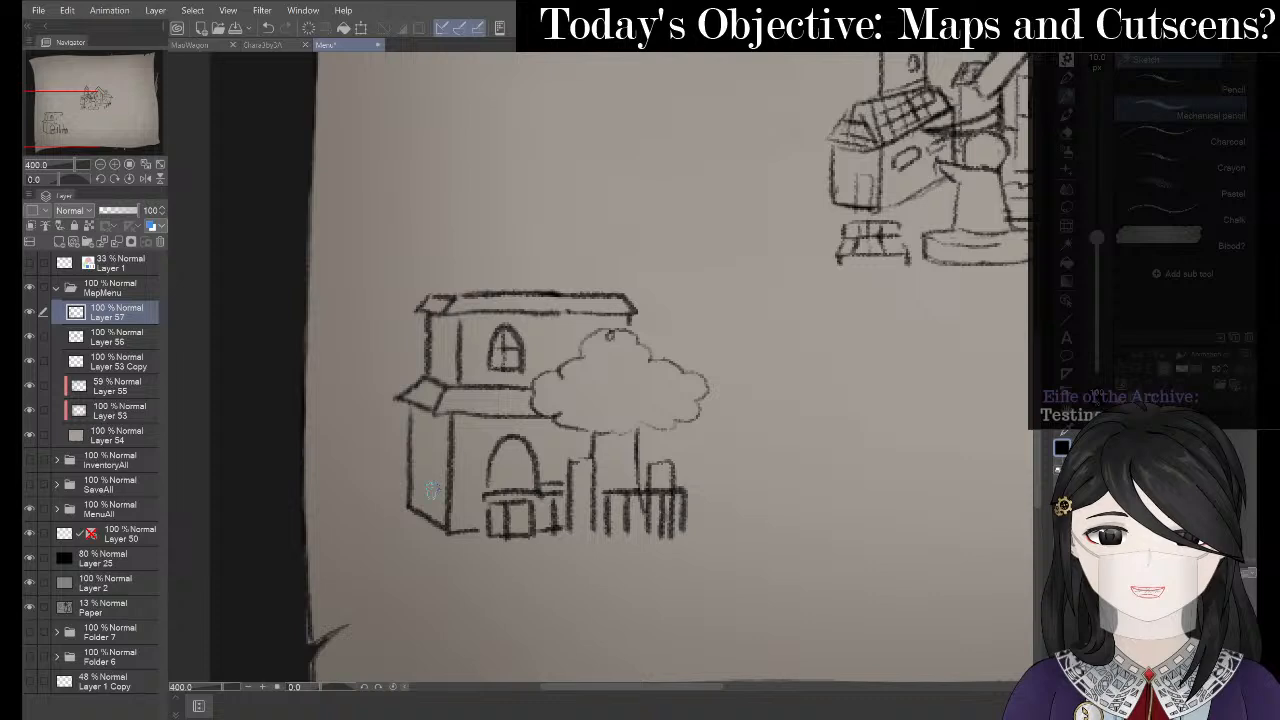
pyautogui.moveTo(424, 454); pyautogui.dragTo(439, 482)
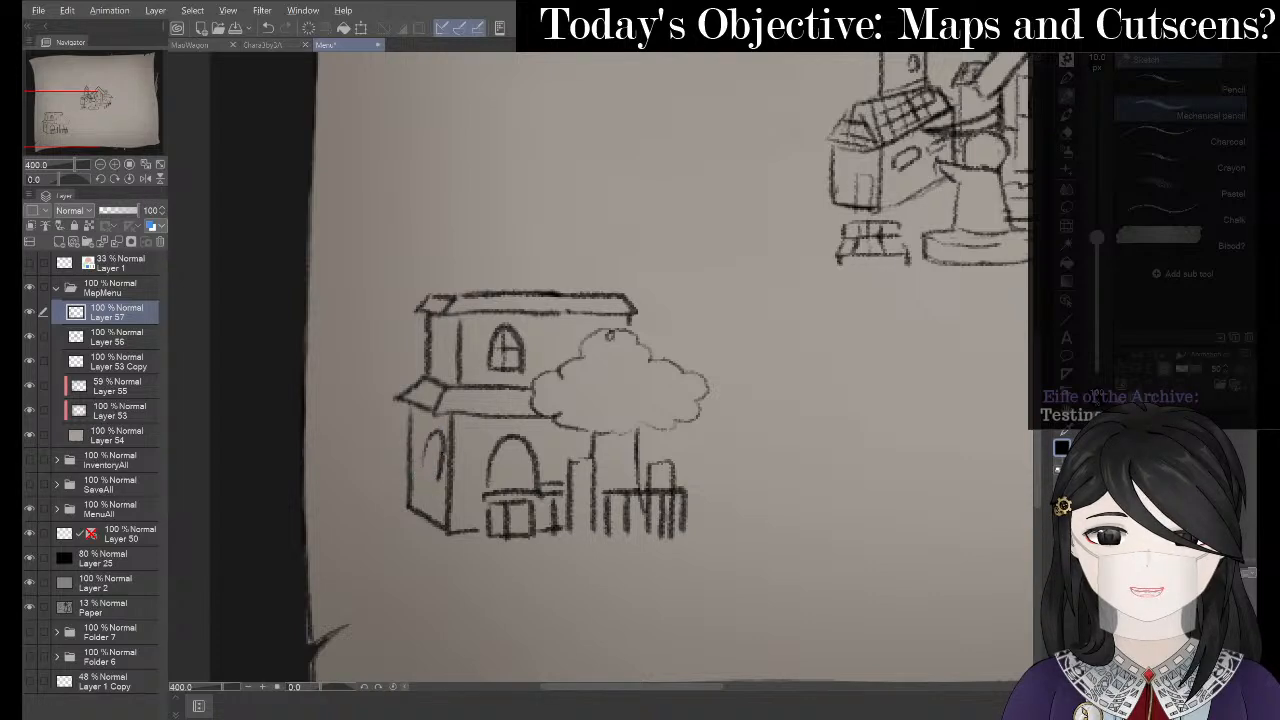
pyautogui.hotkey('alt', 'Tab')
pyautogui.scroll(-6, 481, 318)
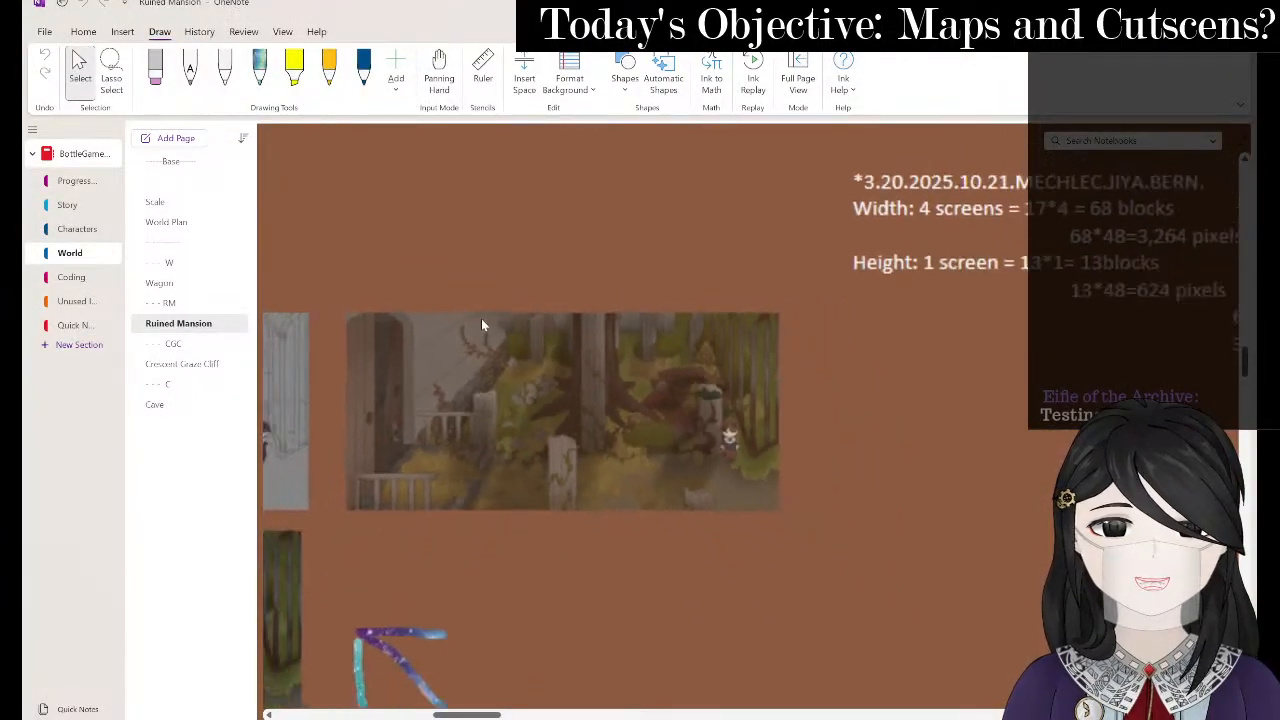
# - Scroll and pan around the Ruined Mansion page's pixel-art mockups and mansion layout sketch
pyautogui.scroll(-10, 743, 425)
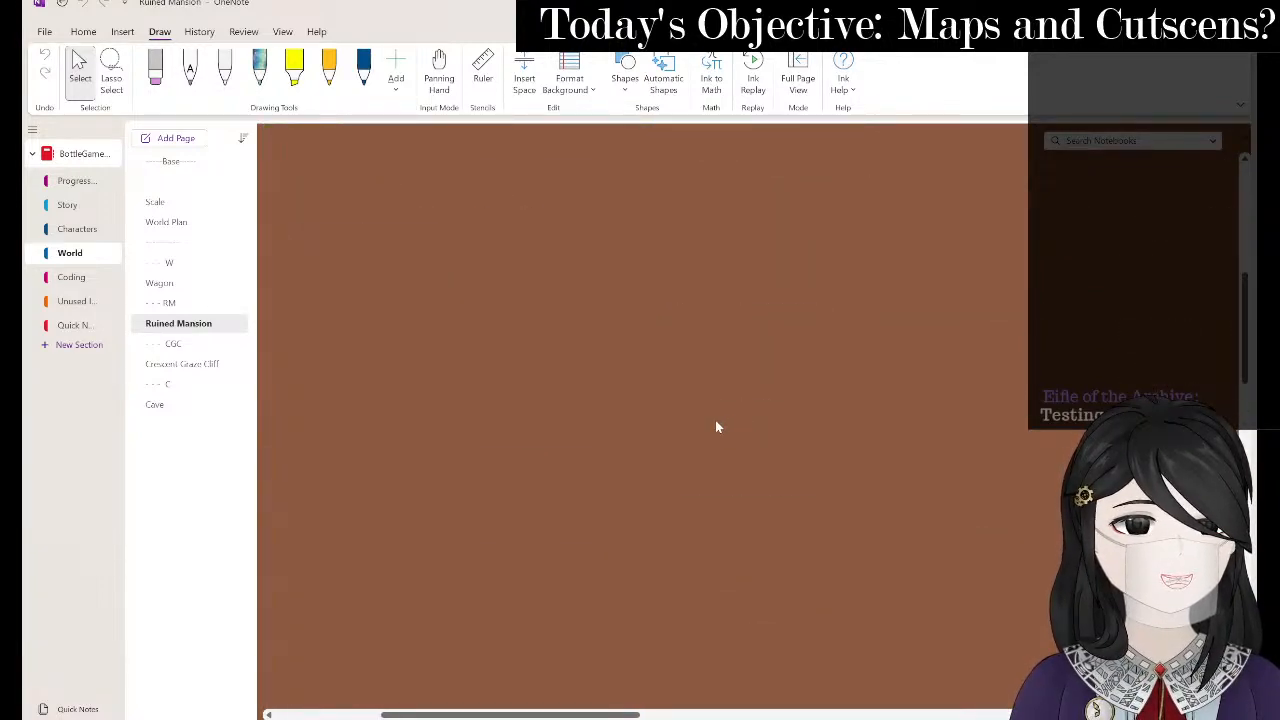
pyautogui.scroll(10, 715, 427)
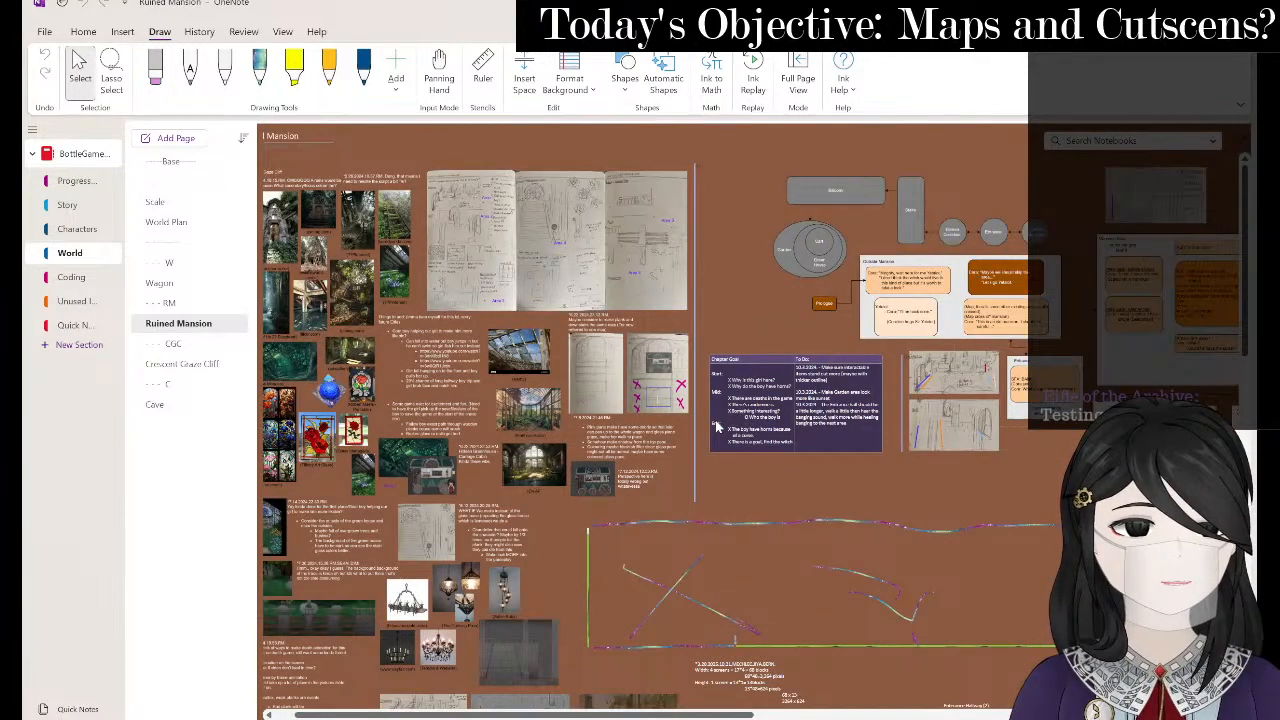
pyautogui.scroll(-5, 715, 427)
pyautogui.hscroll(10, 693, 413)
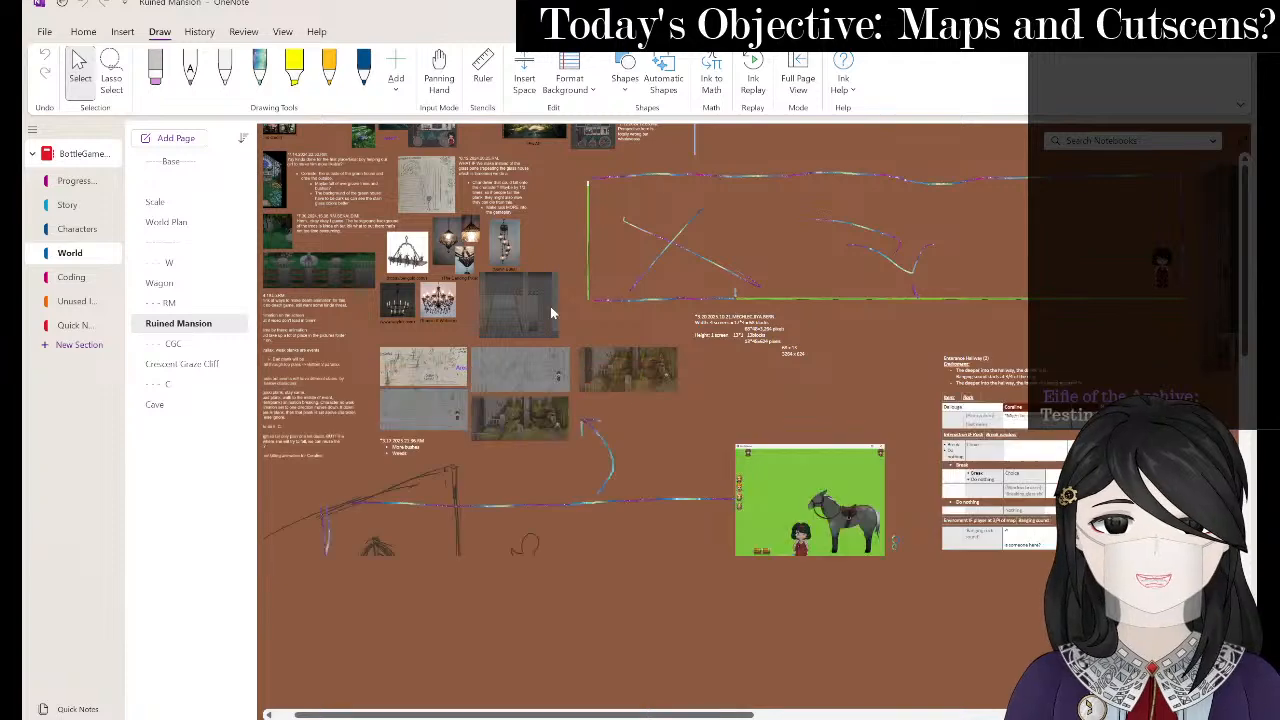
pyautogui.hscroll(10, 551, 307)
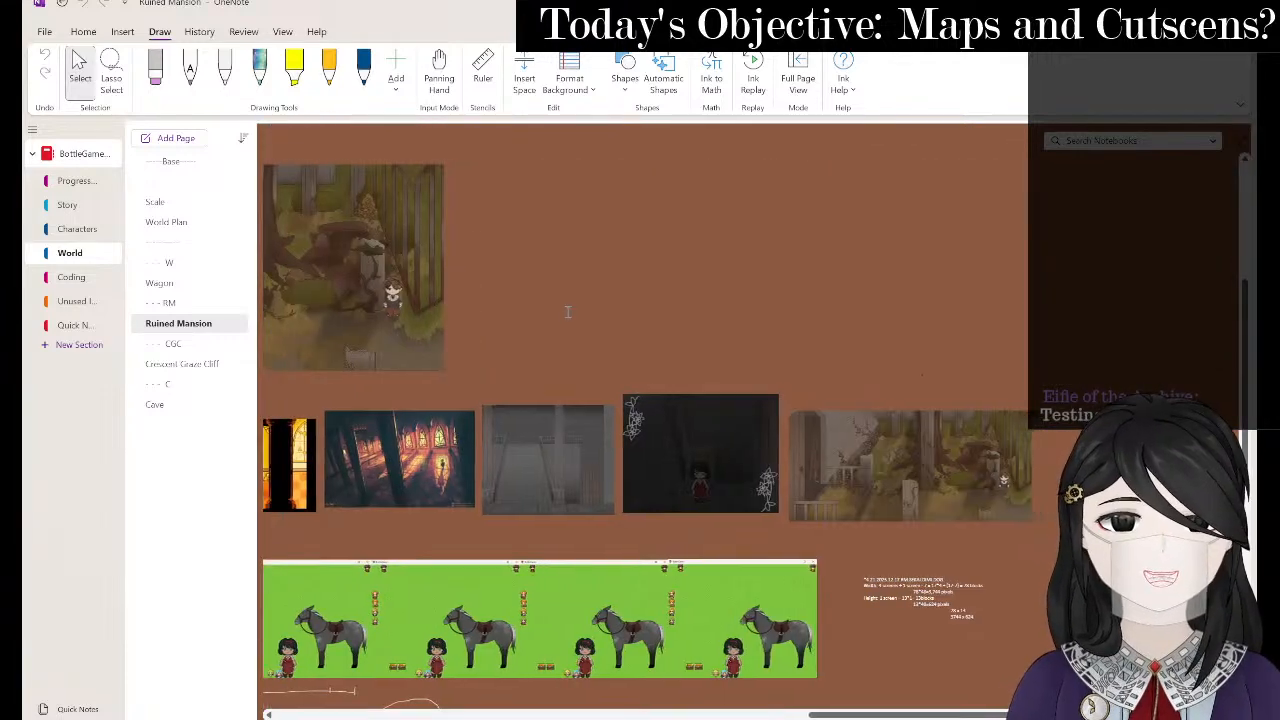
pyautogui.scroll(5, 733, 432)
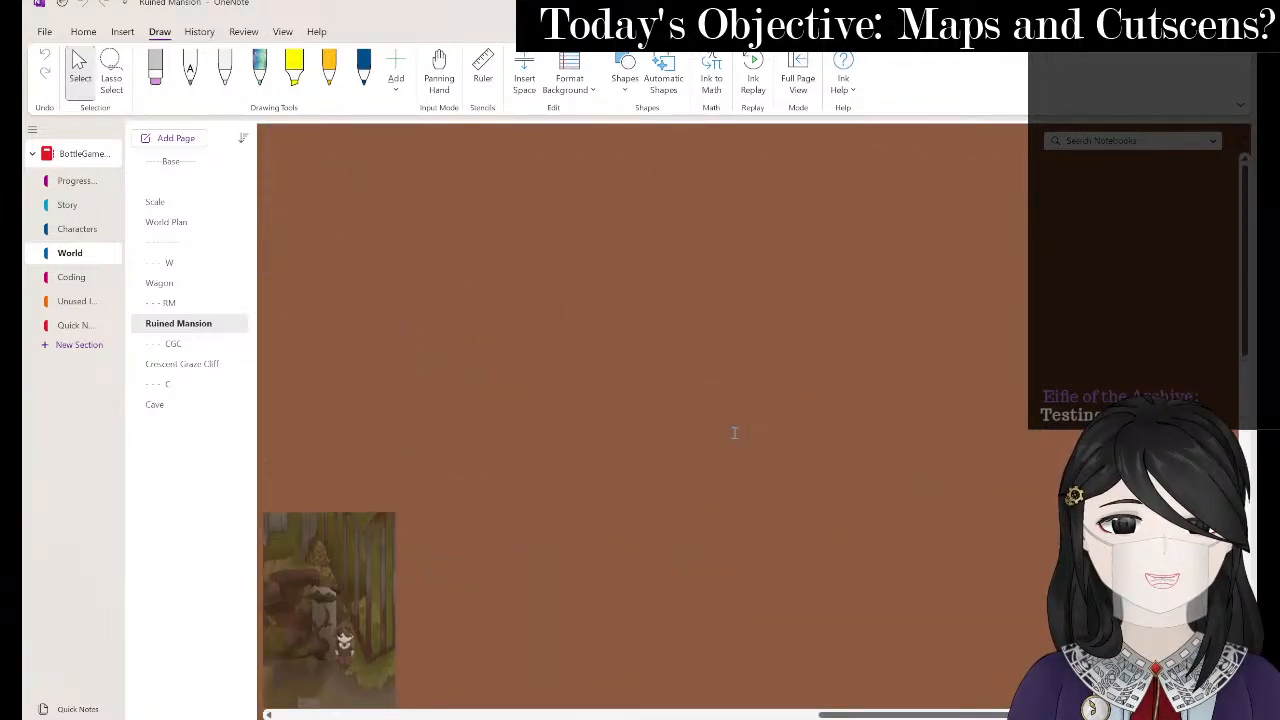
pyautogui.scroll(-10, 733, 432)
pyautogui.hscroll(-15, 886, 462)
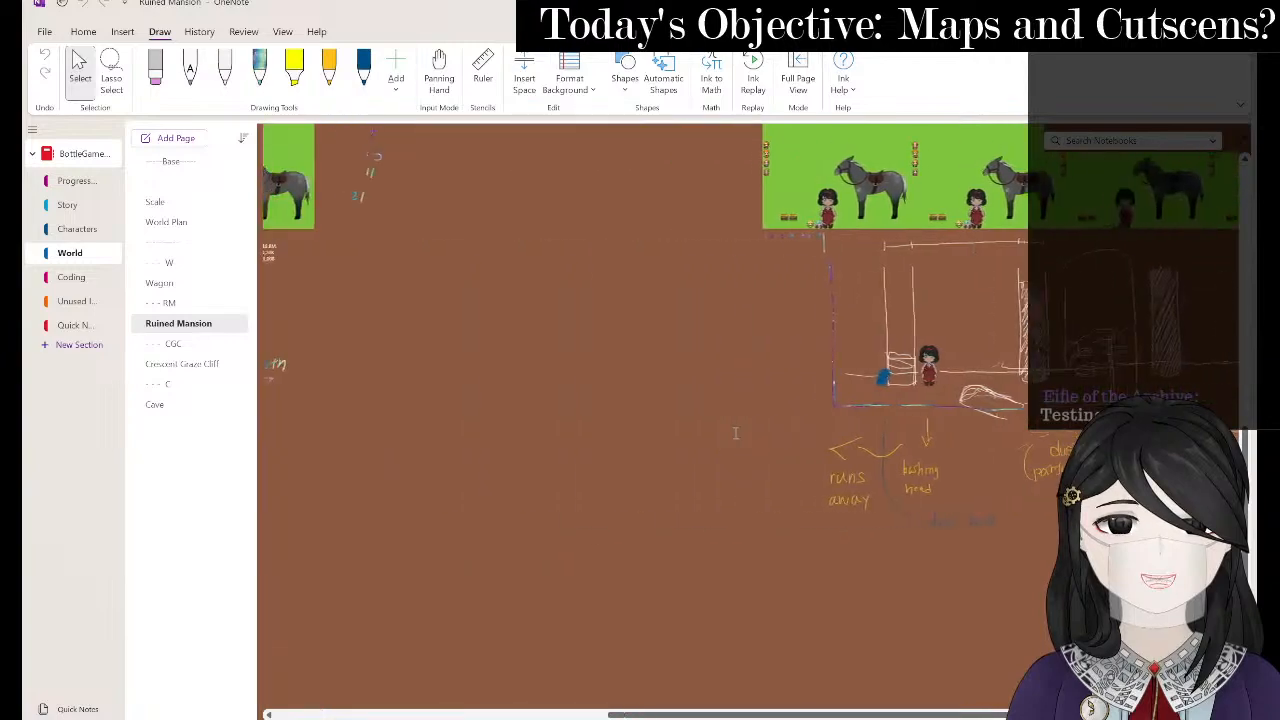
pyautogui.scroll(15, 886, 462)
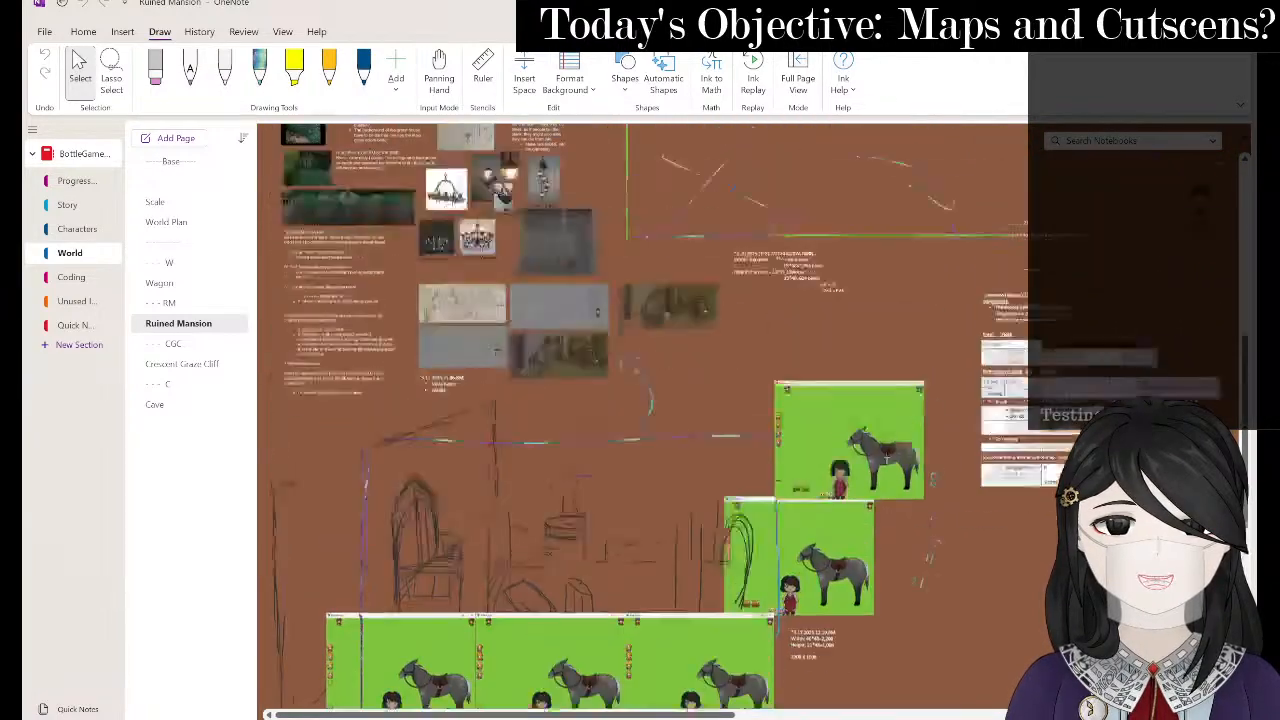
pyautogui.hscroll(-10, 886, 462)
pyautogui.scroll(-3, 886, 462)
pyautogui.hscroll(3, 886, 462)
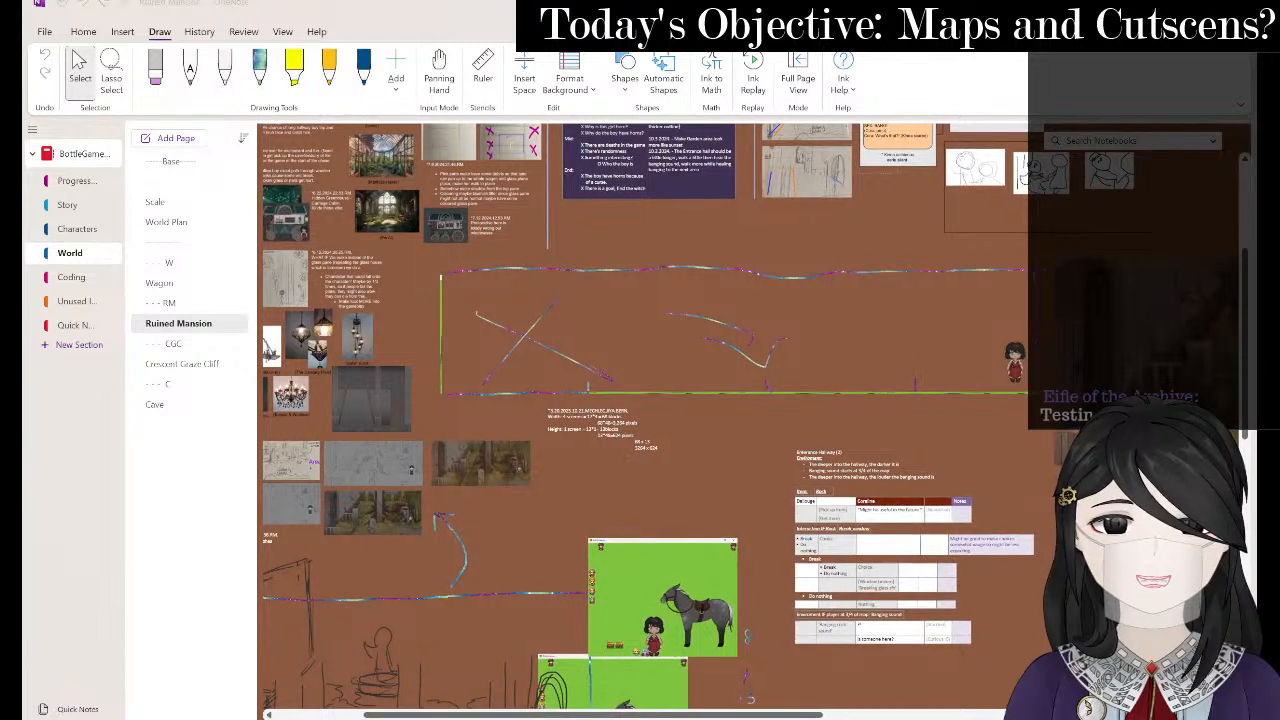
# - Open the first World Creation bookmark in a new Chrome tab, check YouTube Studio, then return to OneNote
pyautogui.moveTo(737, 719)
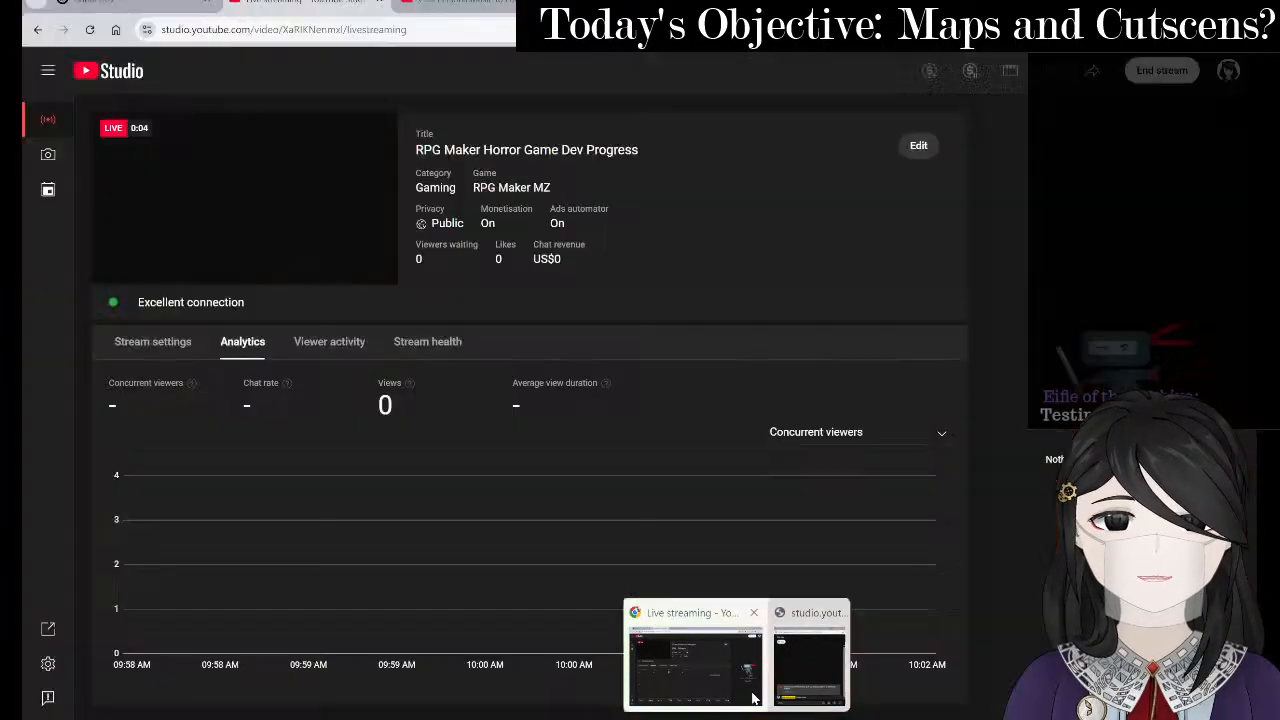
pyautogui.click(695, 668)
pyautogui.hotkey('ctrl', 't')
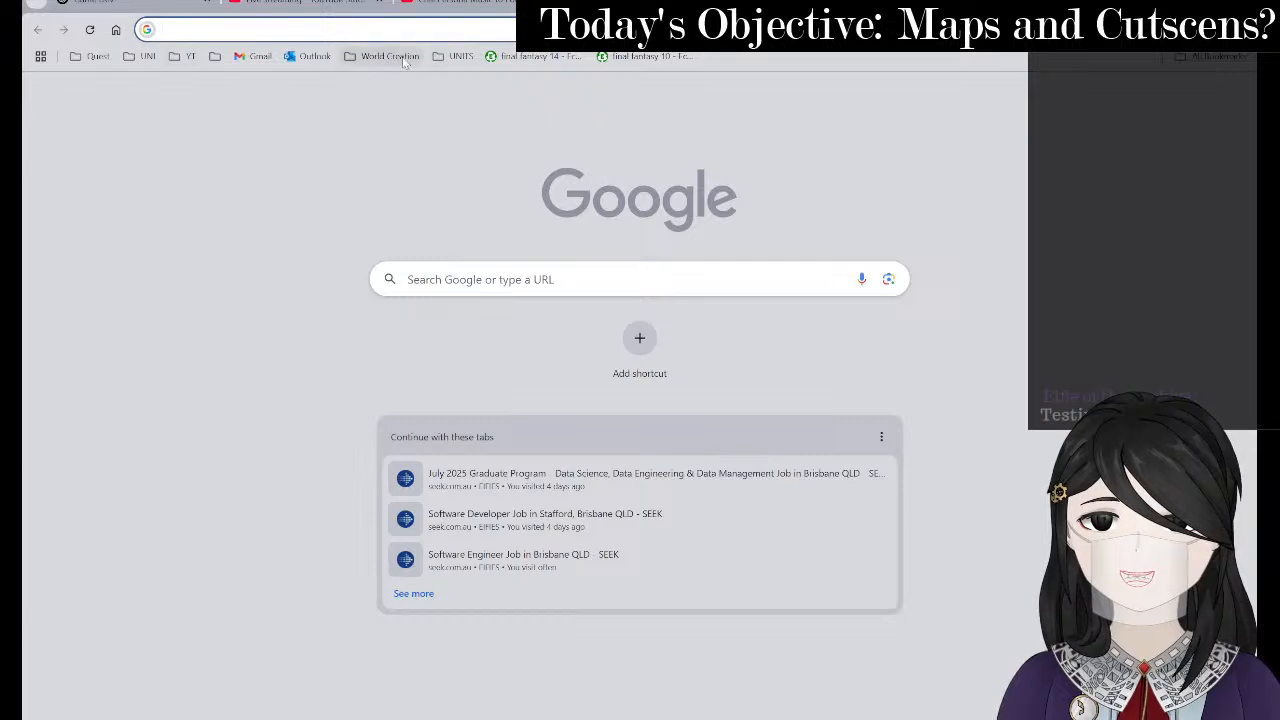
pyautogui.click(385, 57)
pyautogui.click(407, 85)
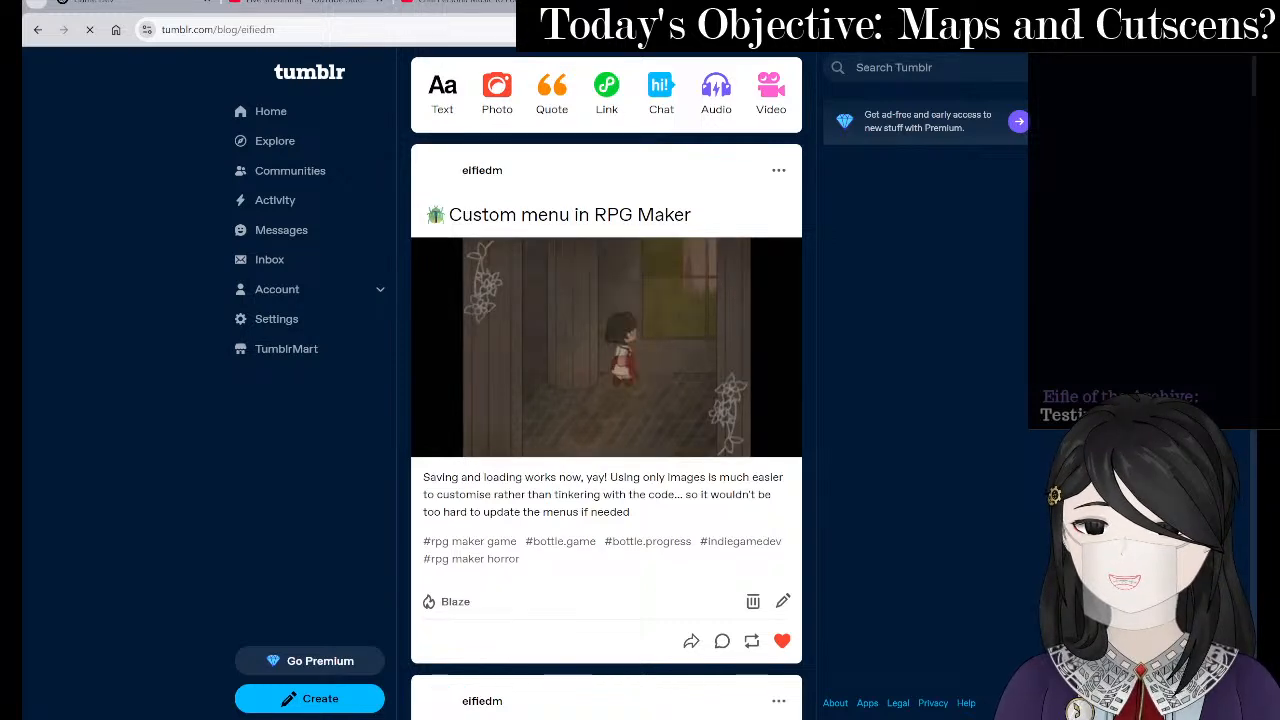
pyautogui.hotkey('ctrl', 'Tab')
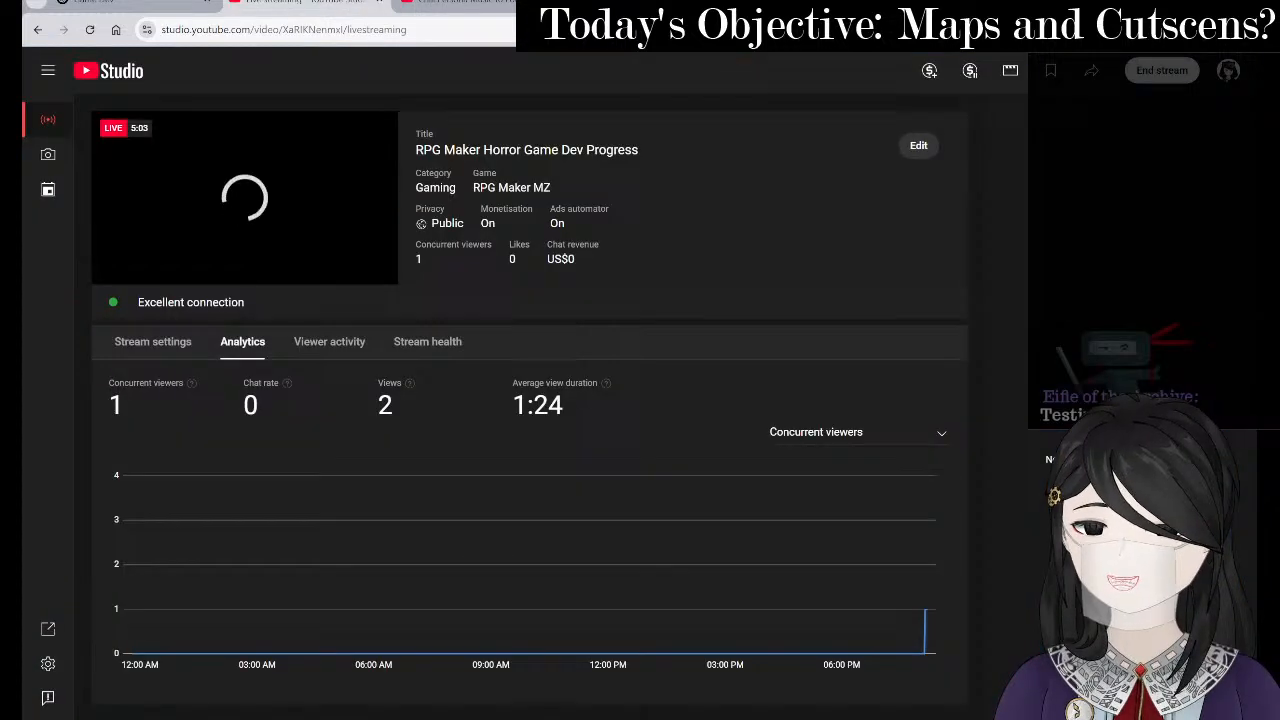
pyautogui.hotkey('alt', 'Tab')
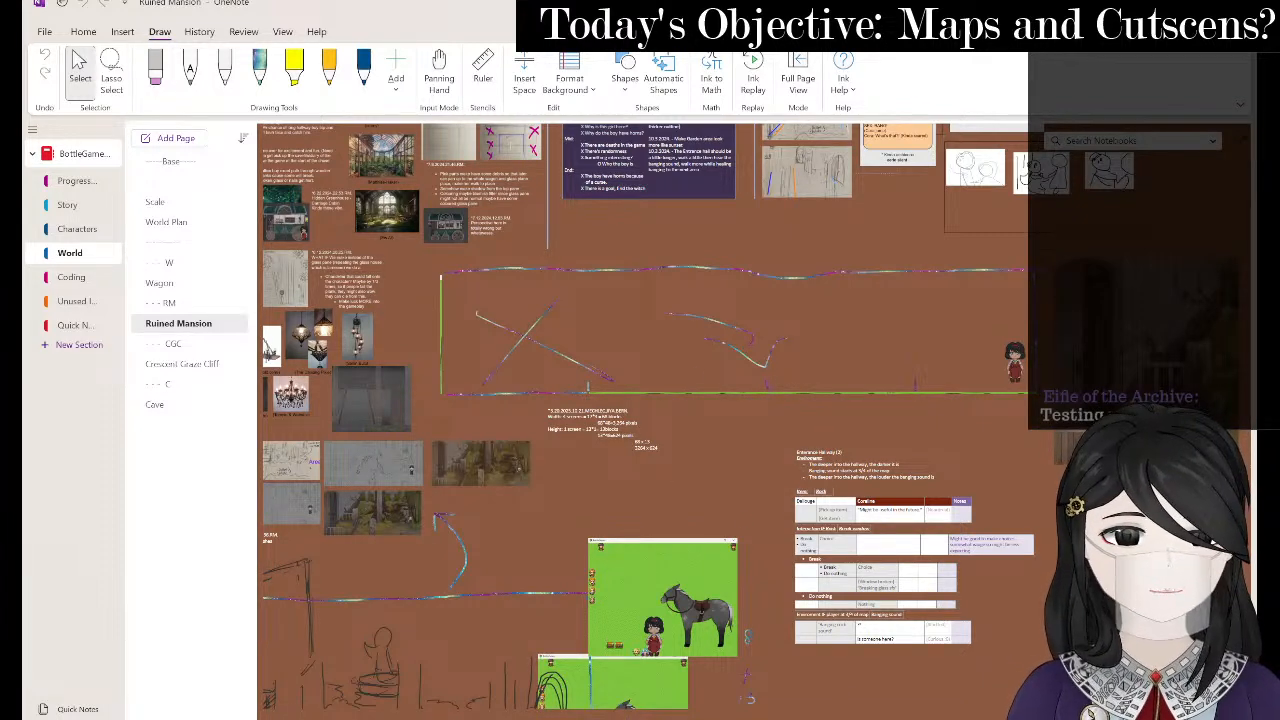
# - Bring OBS Studio forward from the taskbar and minimize it
pyautogui.moveTo(832, 718)
pyautogui.click(830, 691)
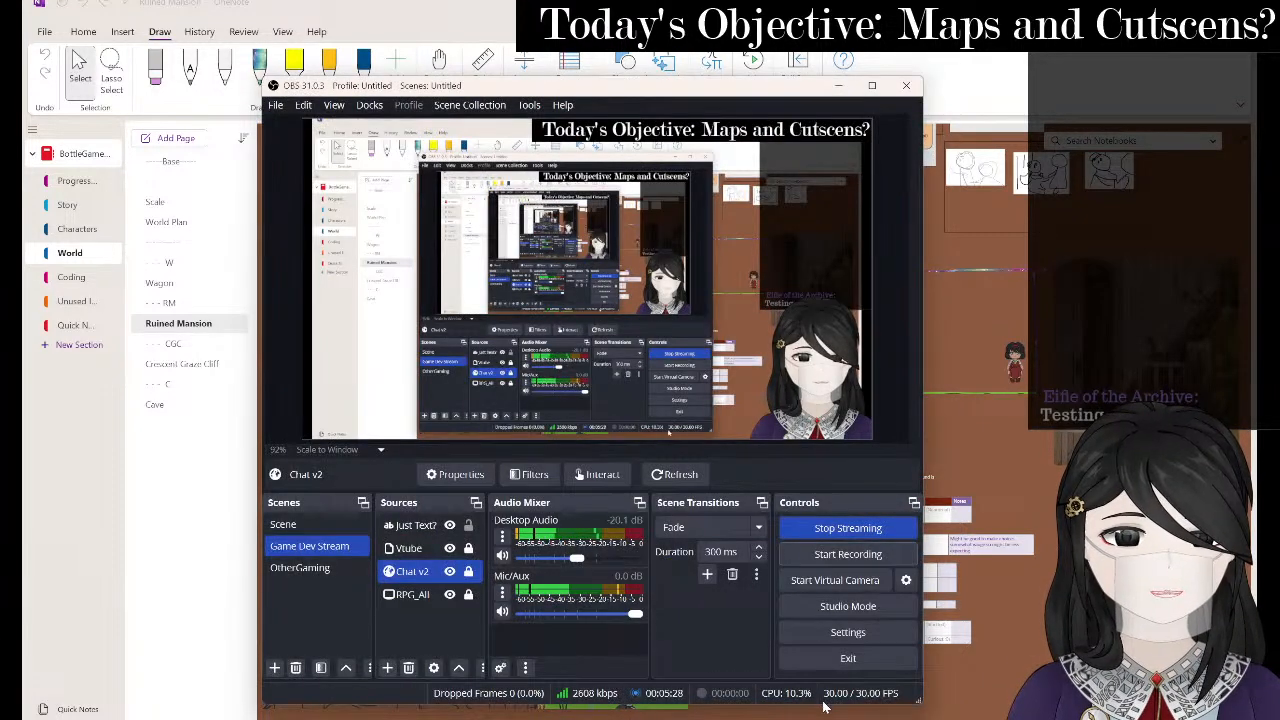
pyautogui.click(838, 86)
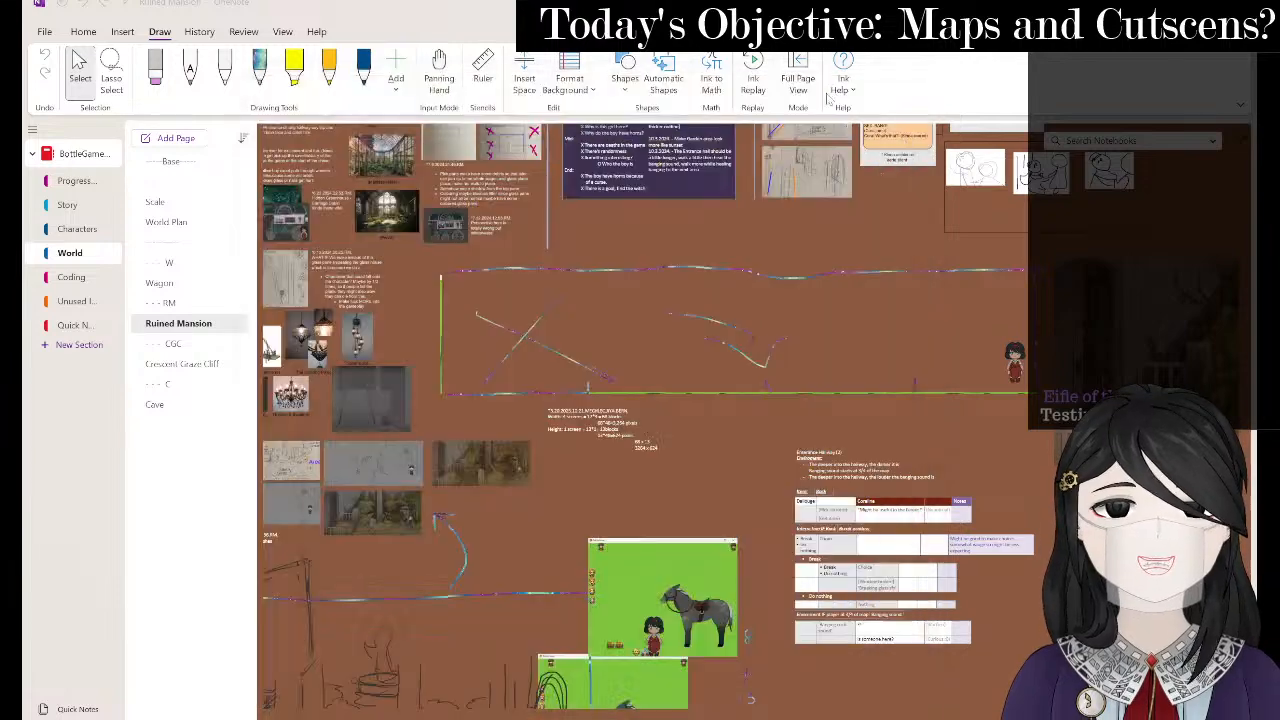
# - Scroll the OneNote page, then return to the Clip Studio Paint house sketch with the eraser
pyautogui.scroll(3, 772, 405)
pyautogui.hscroll(-2, 772, 405)
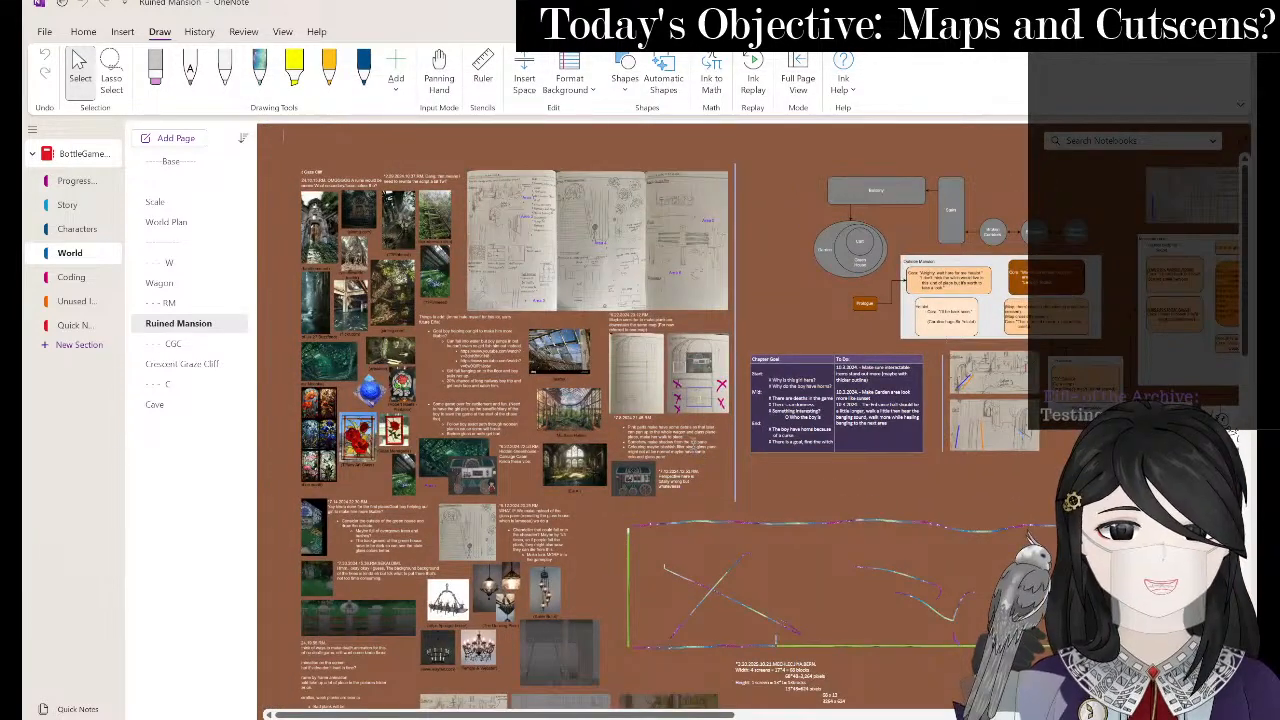
pyautogui.hotkey('alt', 'Tab')
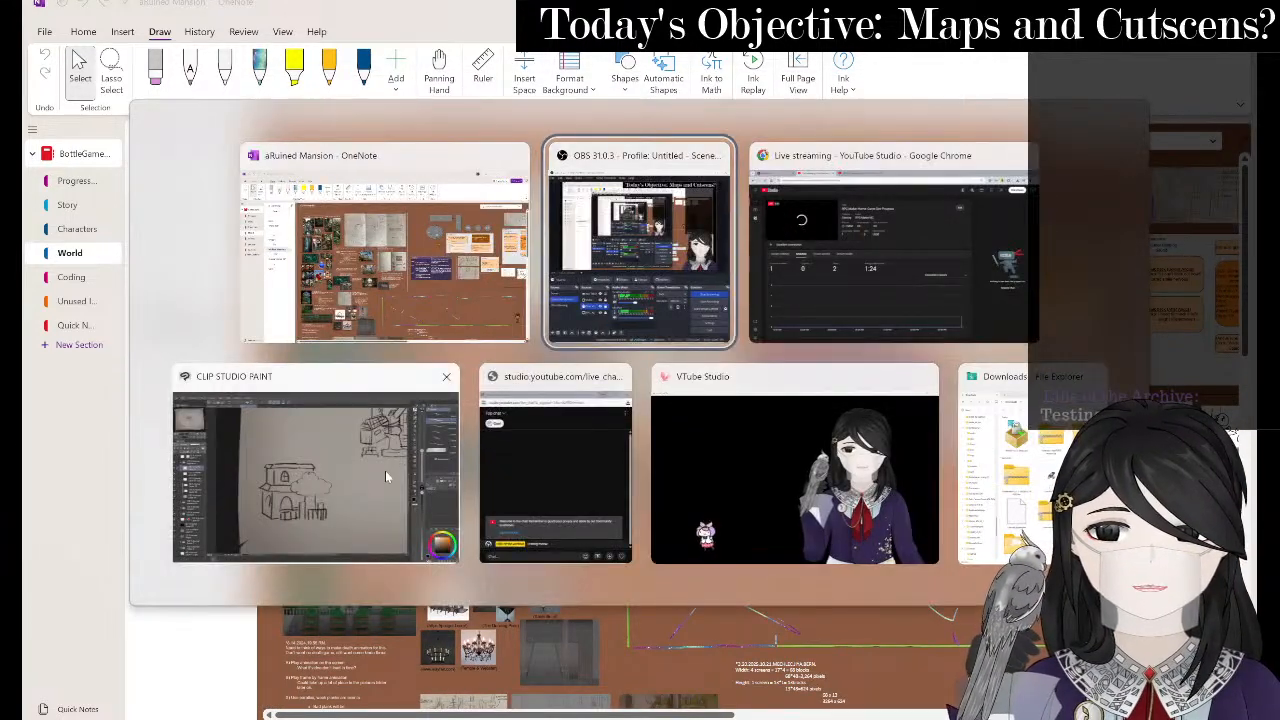
pyautogui.click(385, 476)
pyautogui.press('e')
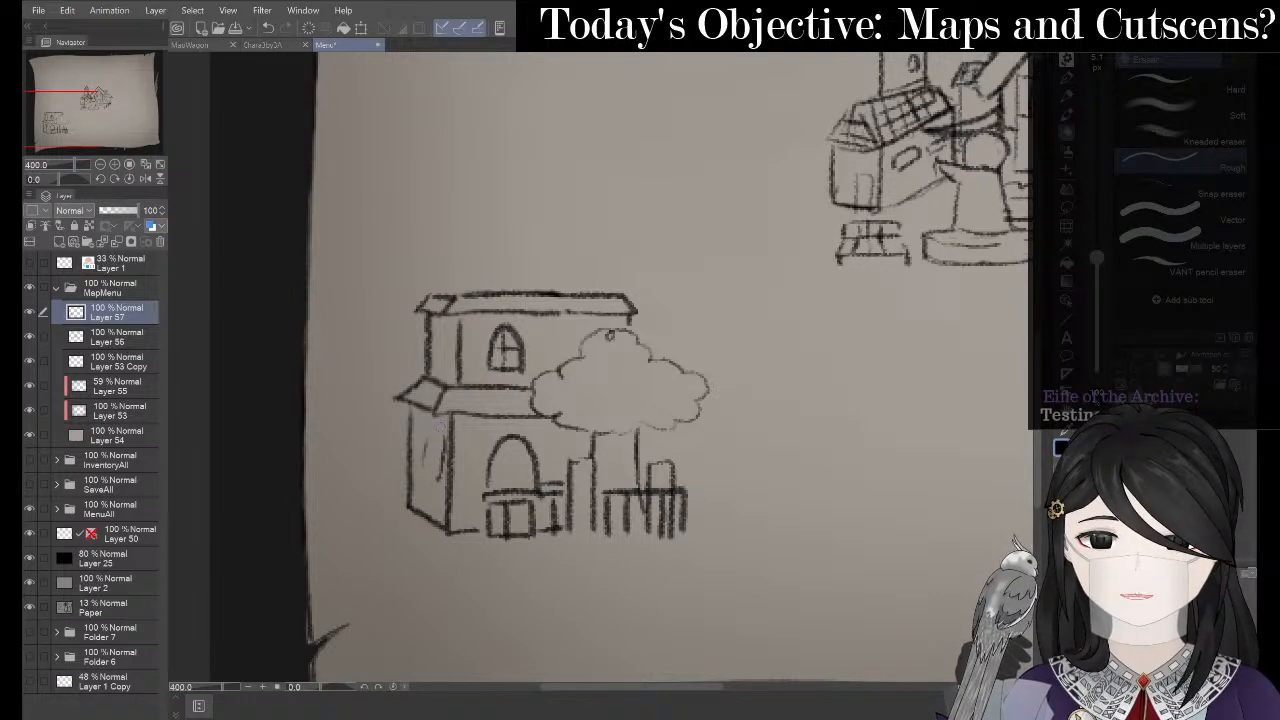
# - Erase part of the house's left wall and draw a small arched window there, undoing a stray loop
pyautogui.moveTo(438, 426); pyautogui.dragTo(438, 463)
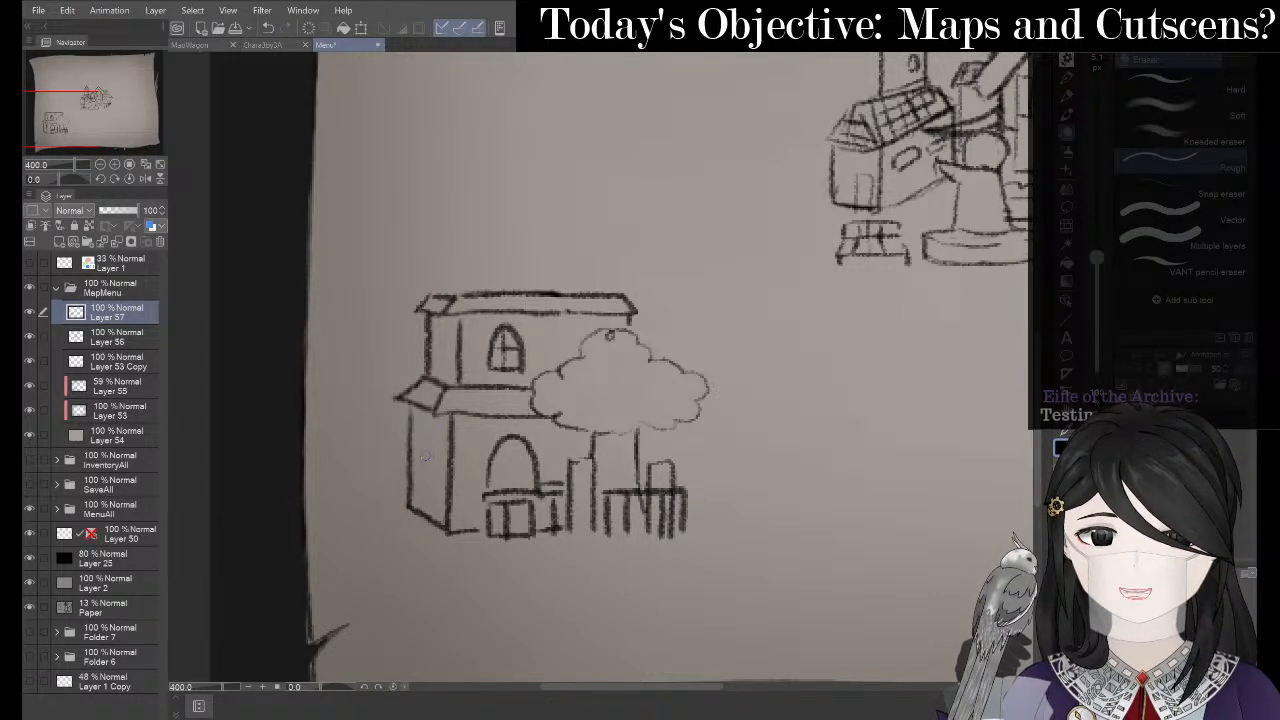
pyautogui.press('p')
pyautogui.press('p')
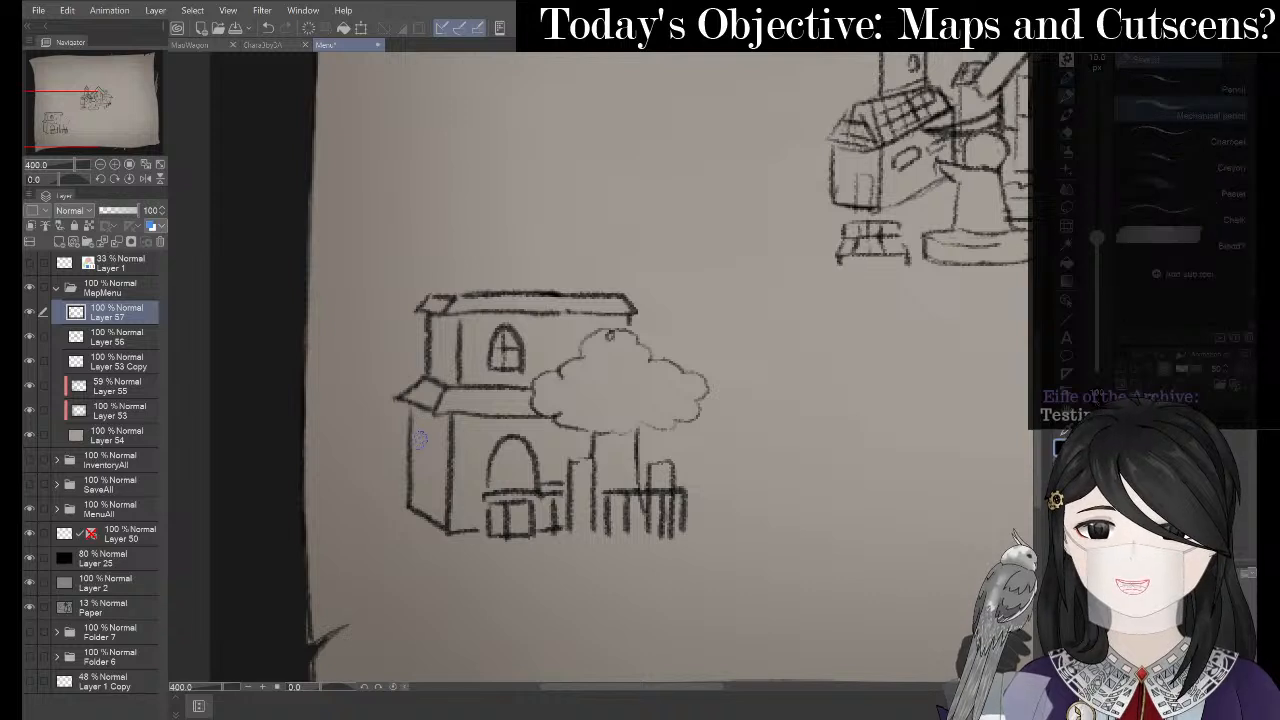
pyautogui.moveTo(424, 426)
pyautogui.mouseDown()
pyautogui.moveTo(440, 456)
pyautogui.moveTo(432, 492)
pyautogui.mouseUp()
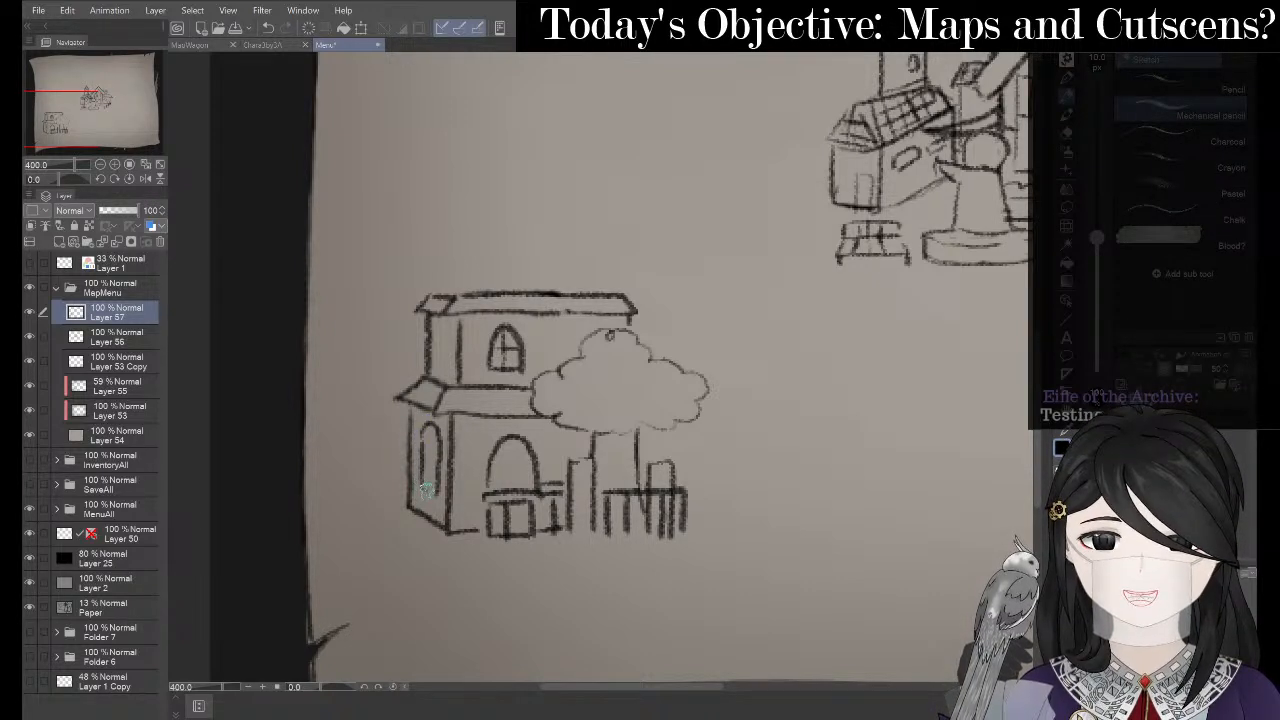
pyautogui.moveTo(440, 472)
pyautogui.mouseDown()
pyautogui.moveTo(429, 432)
pyautogui.moveTo(428, 468)
pyautogui.mouseUp()
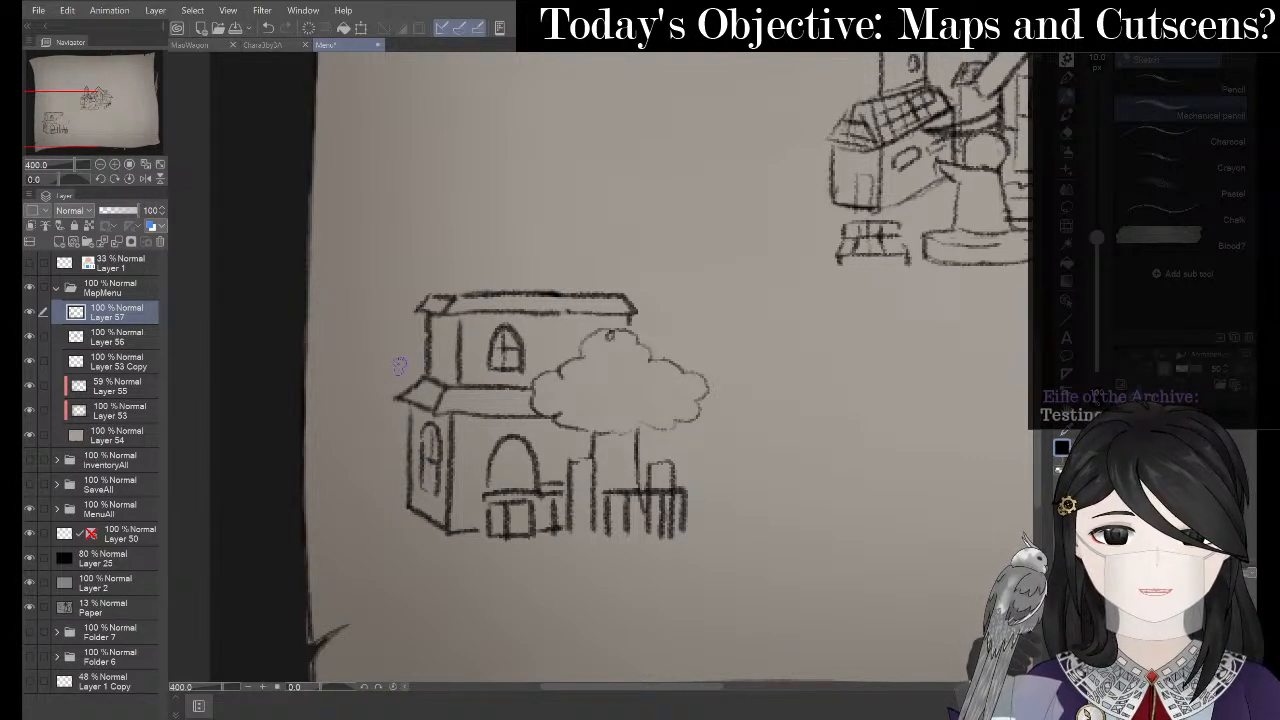
pyautogui.moveTo(357, 329)
pyautogui.mouseDown()
pyautogui.moveTo(365, 385)
pyautogui.moveTo(436, 405)
pyautogui.mouseUp()
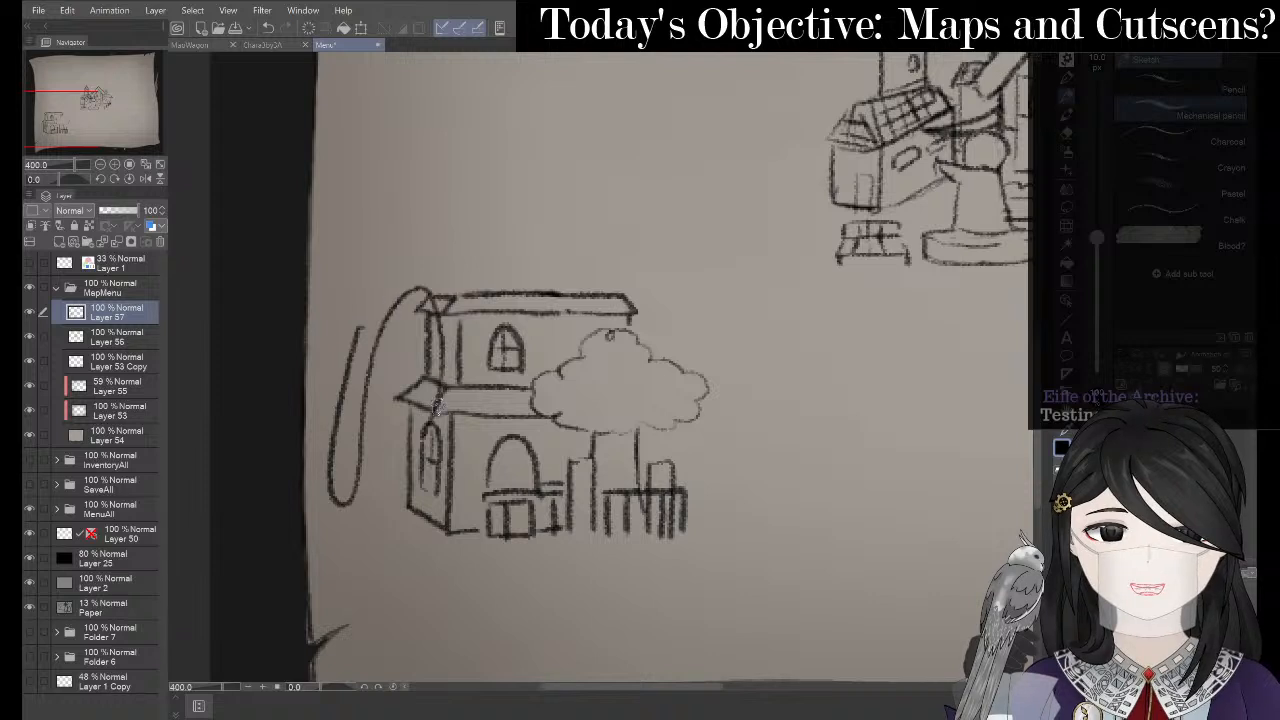
pyautogui.hotkey('ctrl', 'z')
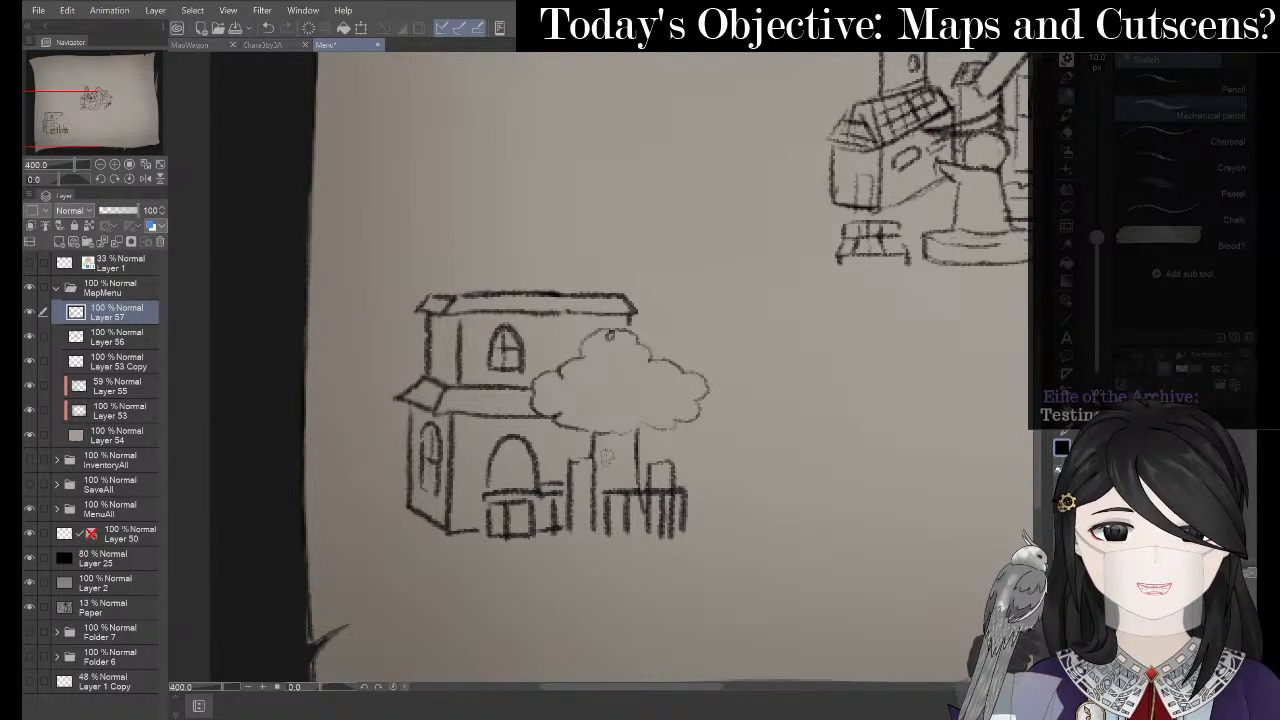
# - Try lines inside the arched door, undo both, then switch to OneNote's Ruined Mansion page
pyautogui.scroll(-4, 609, 481)
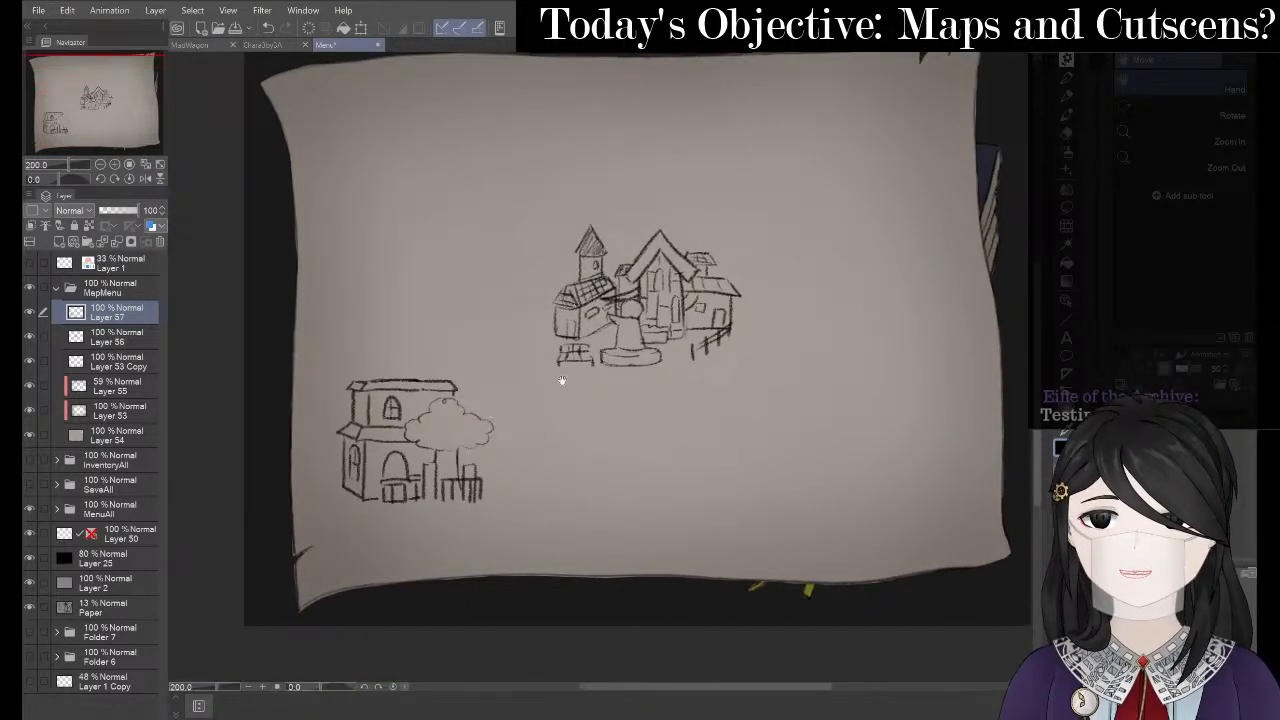
pyautogui.scroll(4, 553, 334)
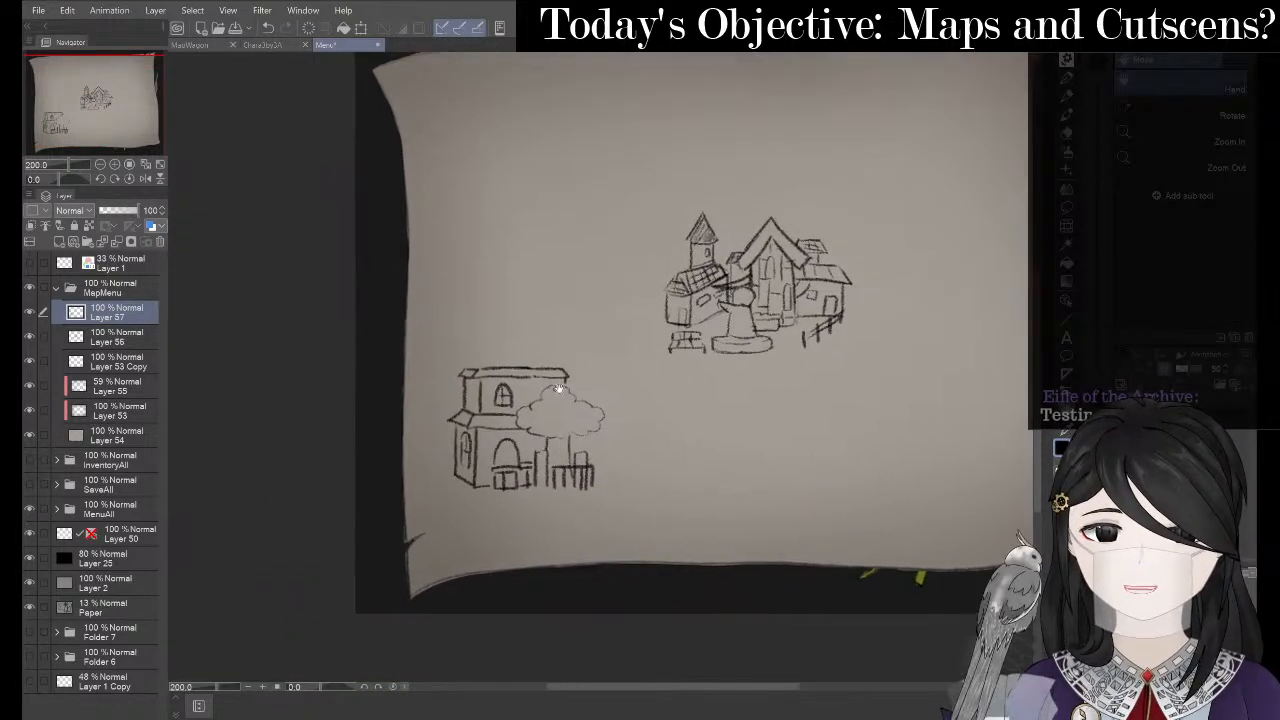
pyautogui.scroll(3, 553, 334)
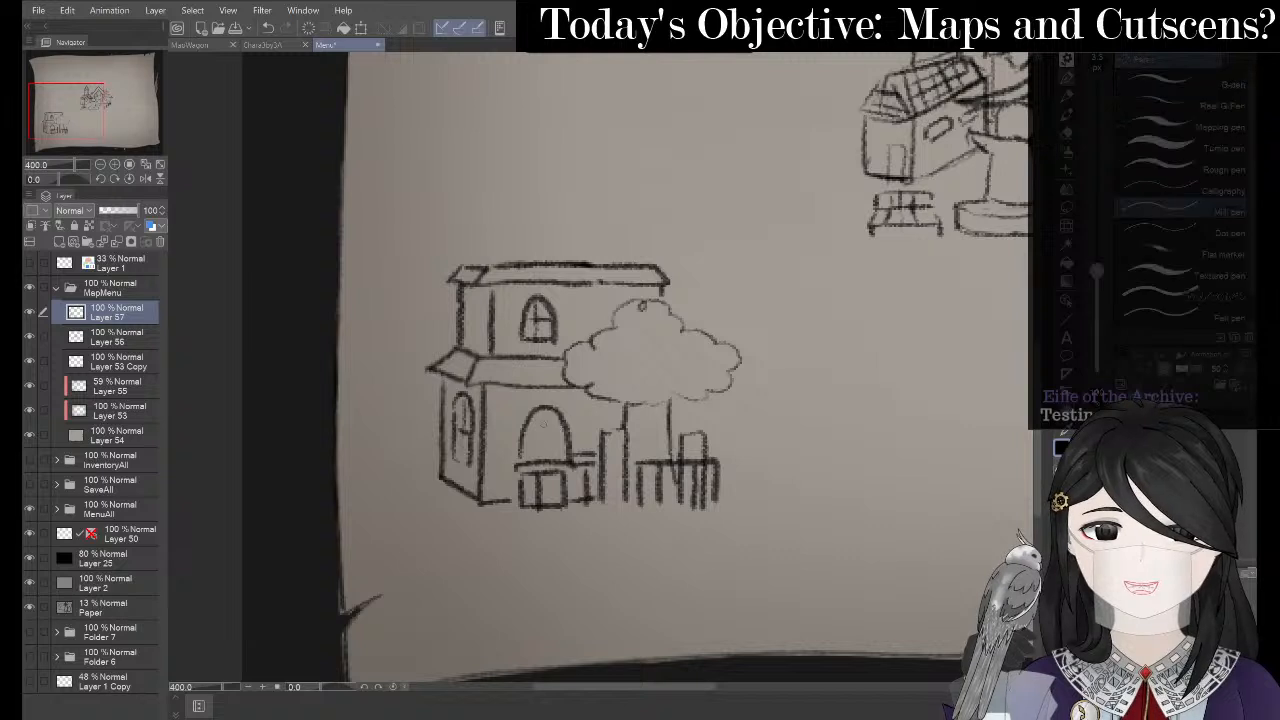
pyautogui.moveTo(543, 408); pyautogui.dragTo(543, 450)
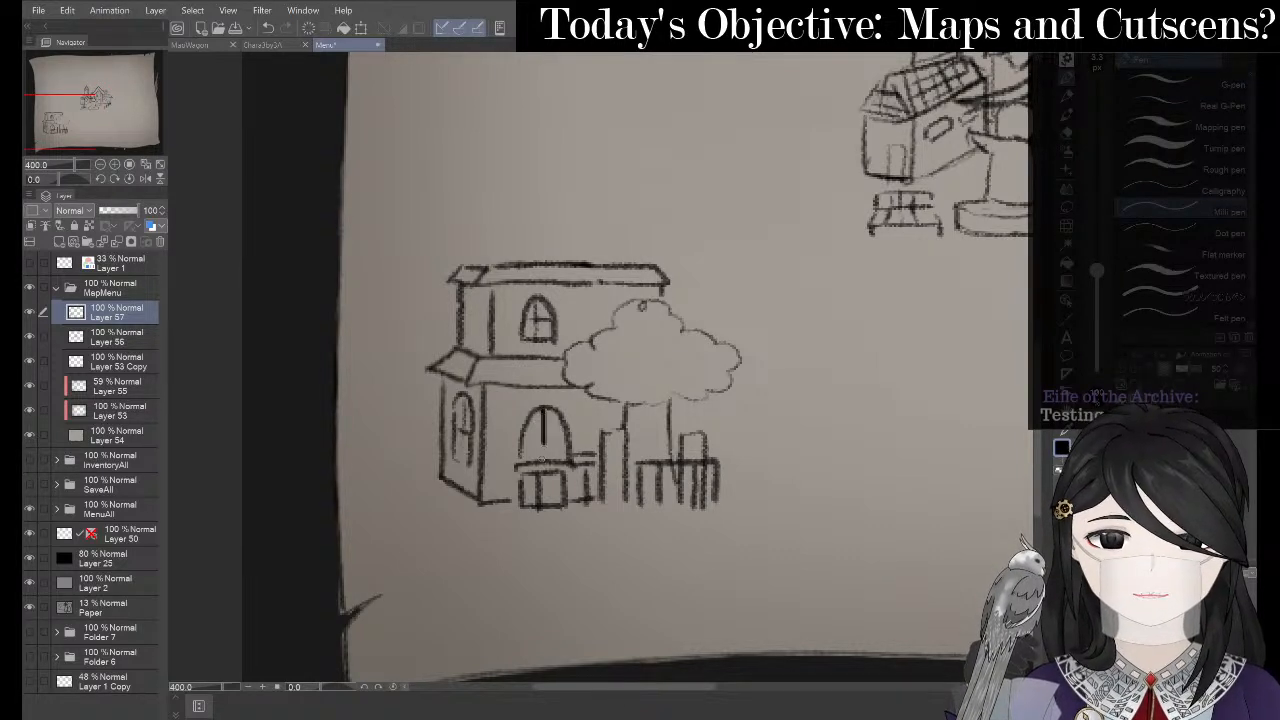
pyautogui.hotkey('ctrl', 'z')
pyautogui.press('p')
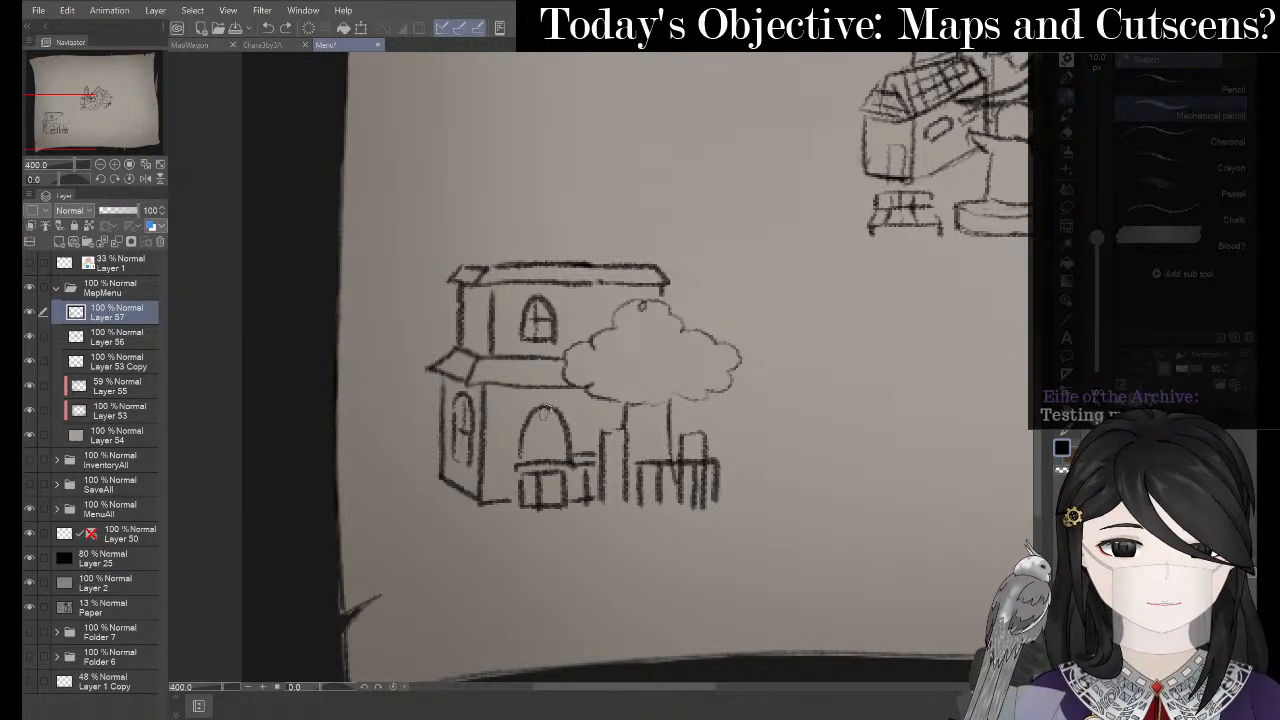
pyautogui.moveTo(544, 412); pyautogui.dragTo(546, 455)
pyautogui.hotkey('ctrl', 'z')
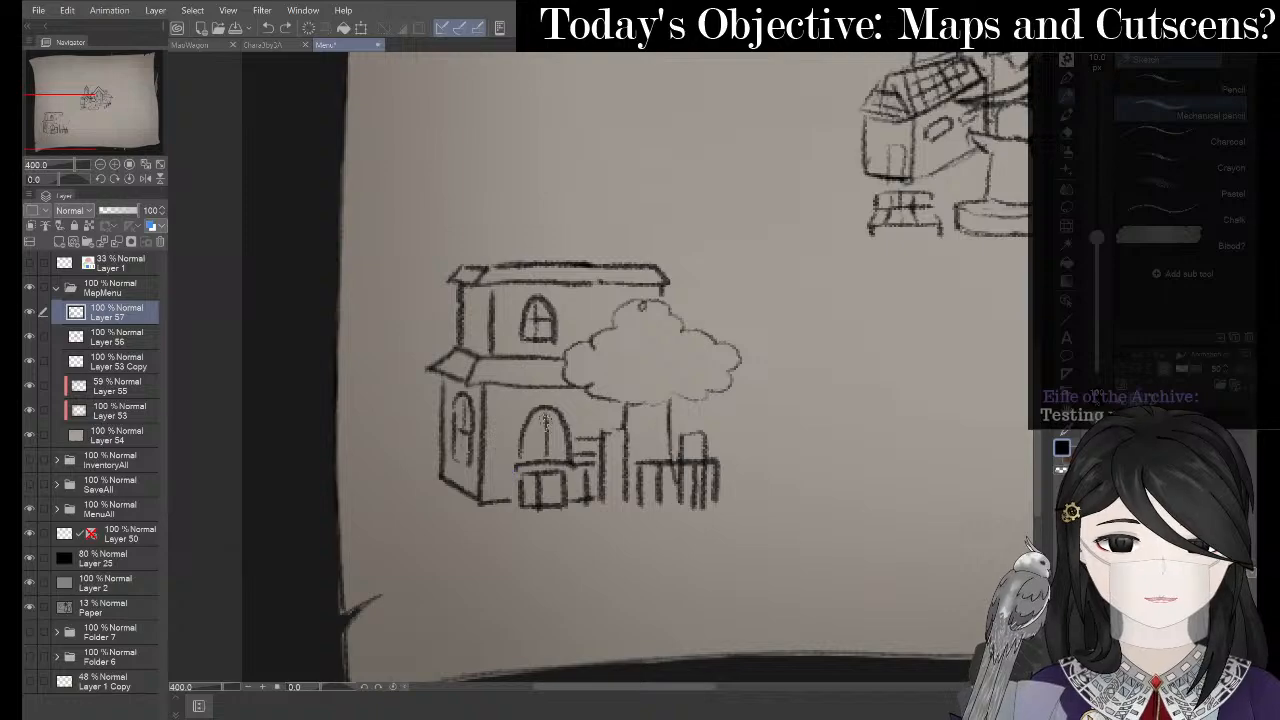
pyautogui.hotkey('alt', 'Tab')
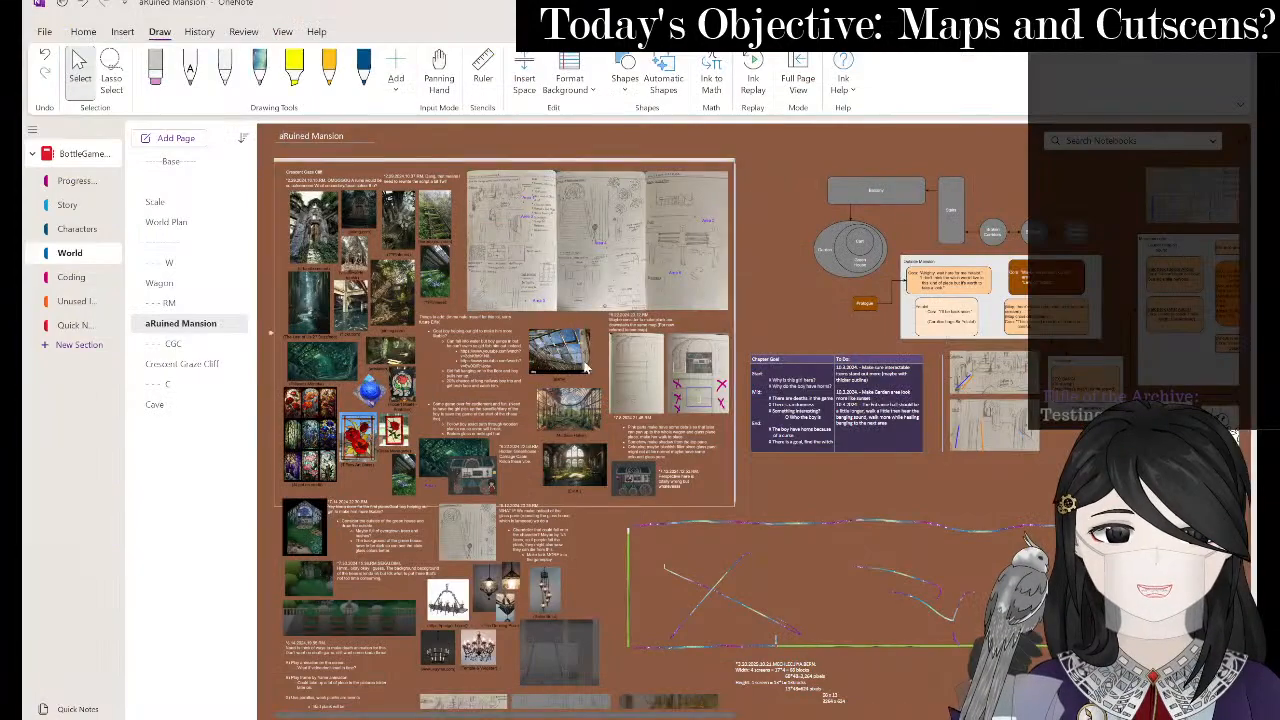
# - Scroll over the mansion reference images in OneNote, then return to Clip Studio Paint
pyautogui.scroll(-10, 588, 370)
pyautogui.scroll(8, 612, 420)
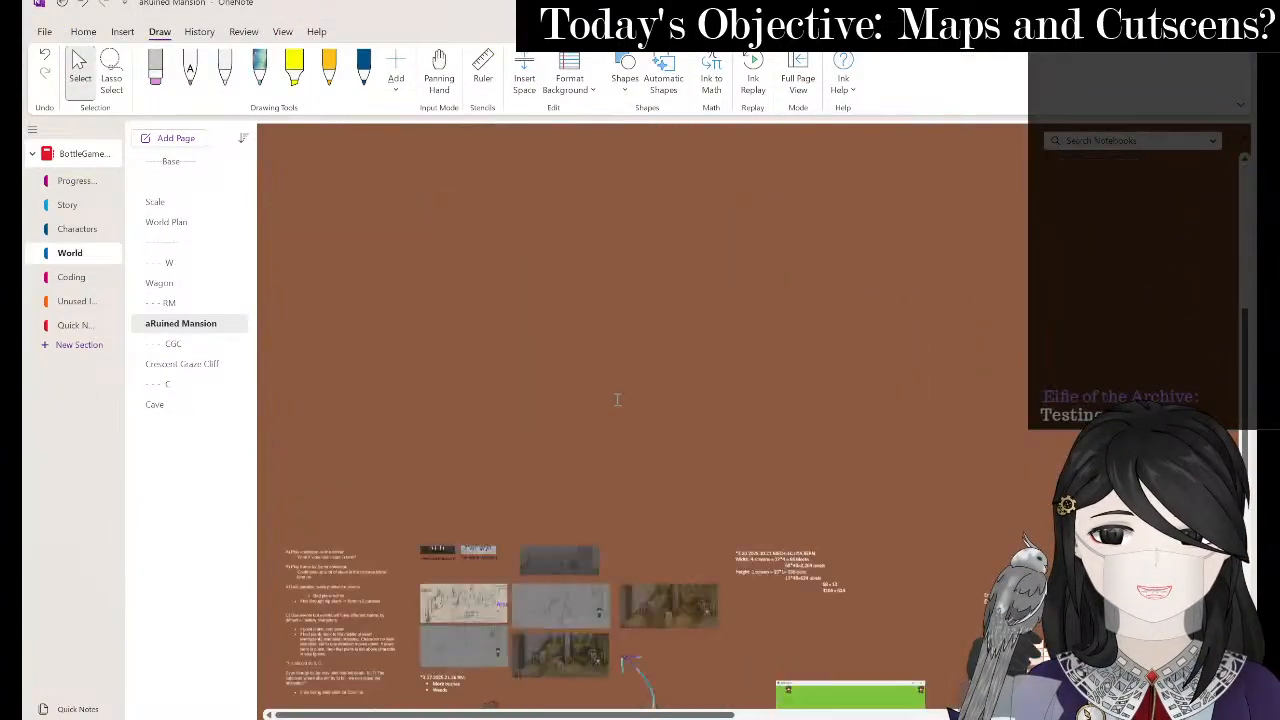
pyautogui.scroll(5, 636, 470)
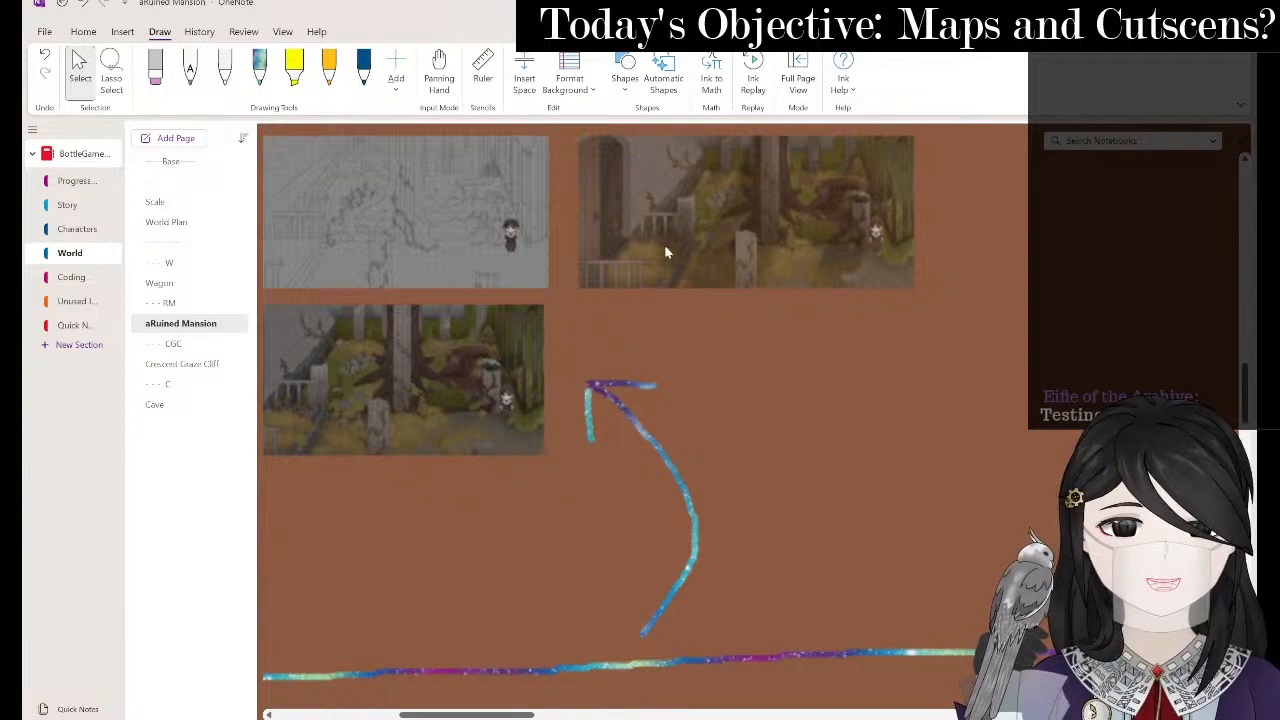
pyautogui.hotkey('alt', 'Tab')
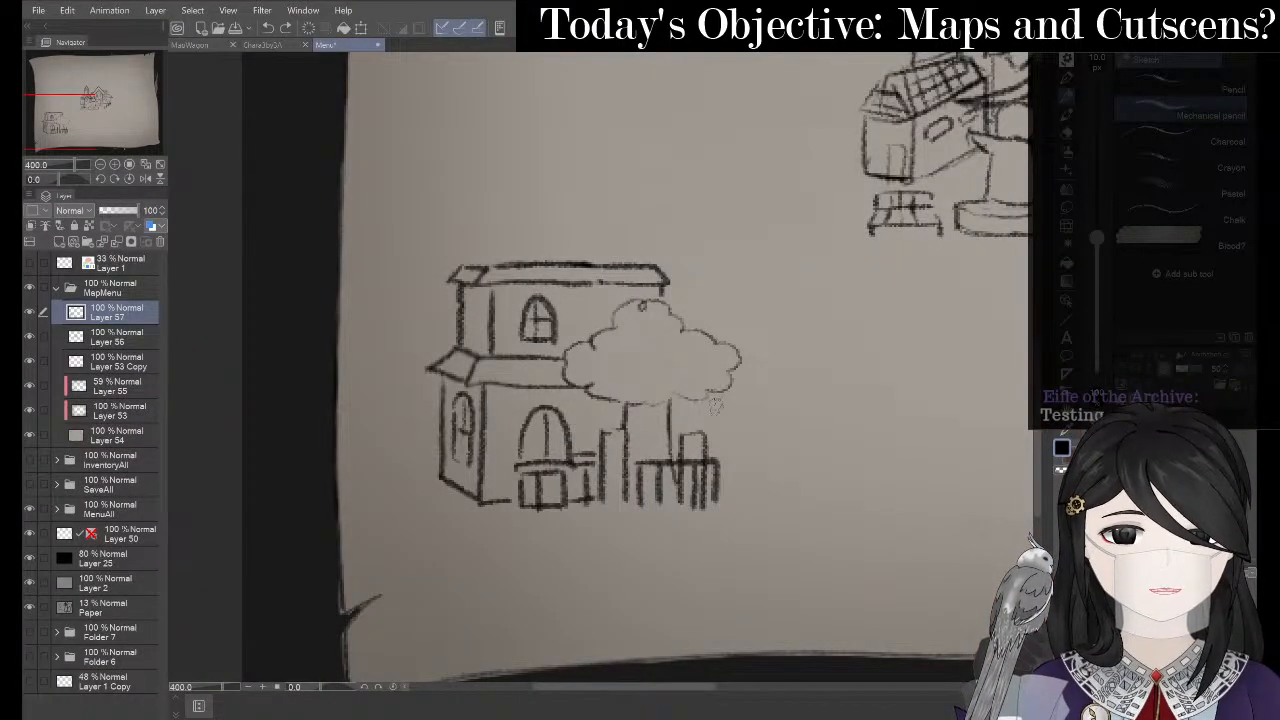
# - Rough in the walls of a box-shaped building right of the tree, undoing trial strokes
pyautogui.hotkey('alt', 'Tab')
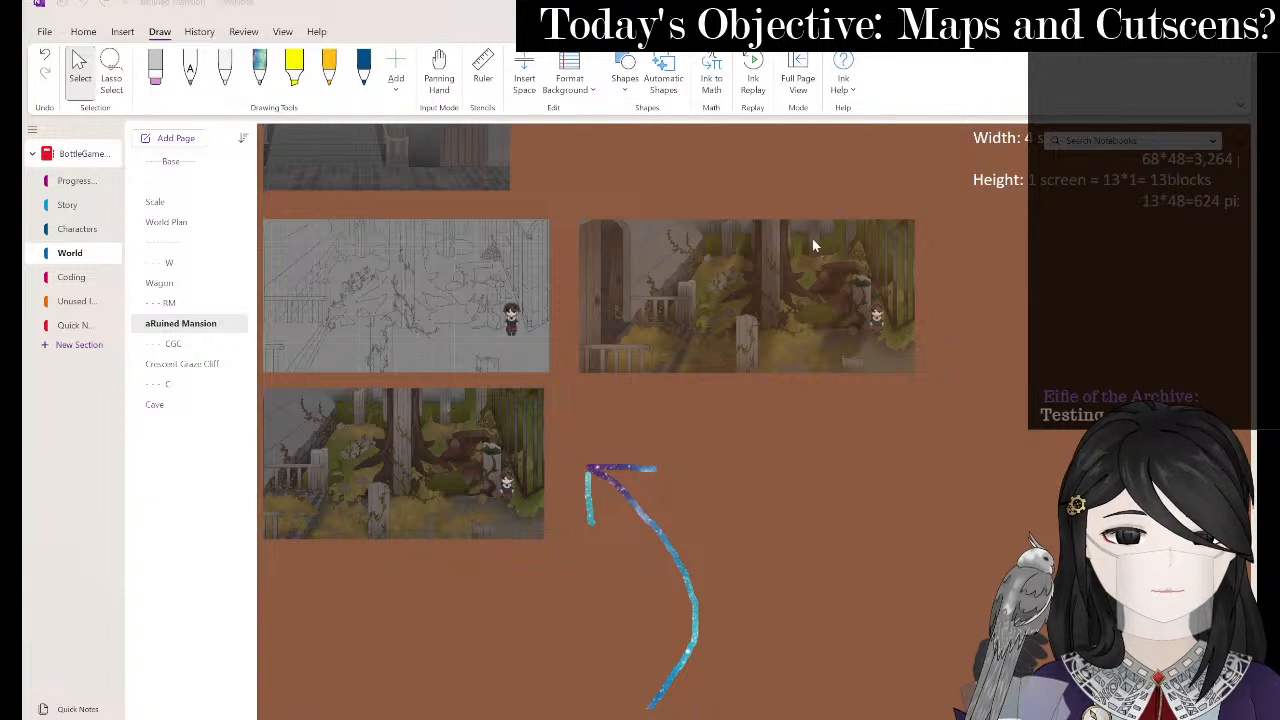
pyautogui.hotkey('alt', 'Tab')
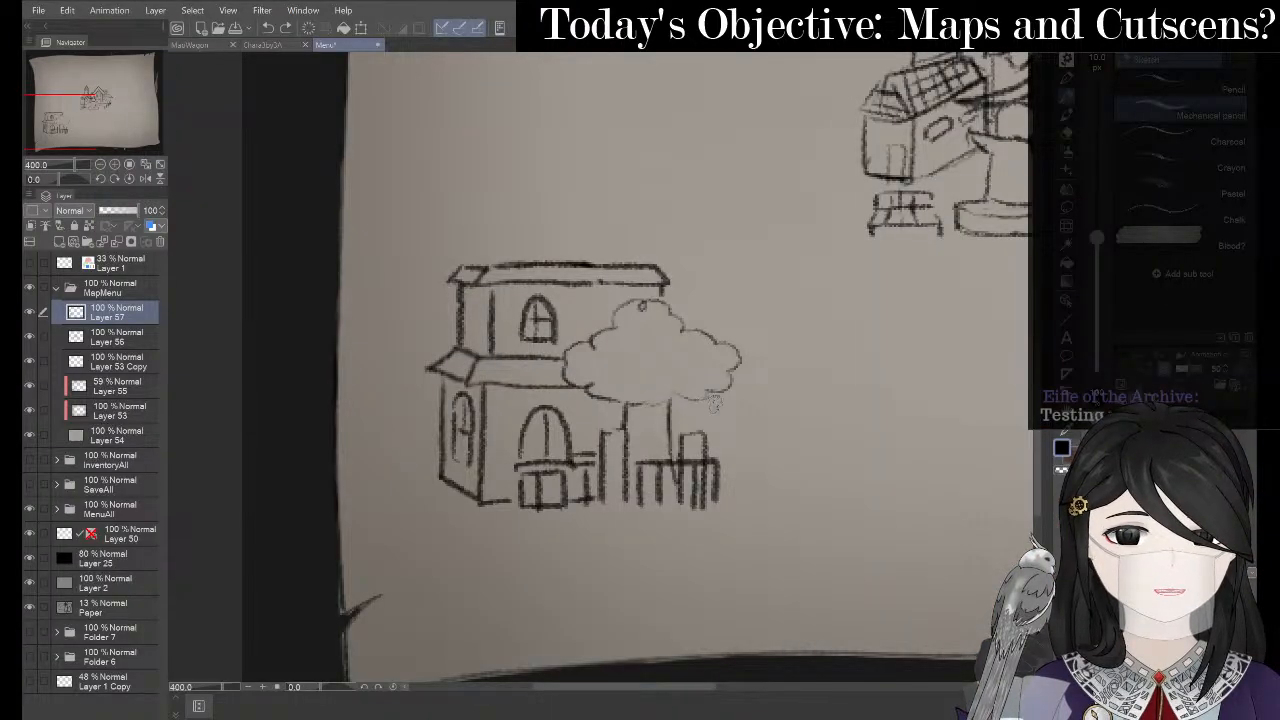
pyautogui.moveTo(690, 408); pyautogui.dragTo(742, 434)
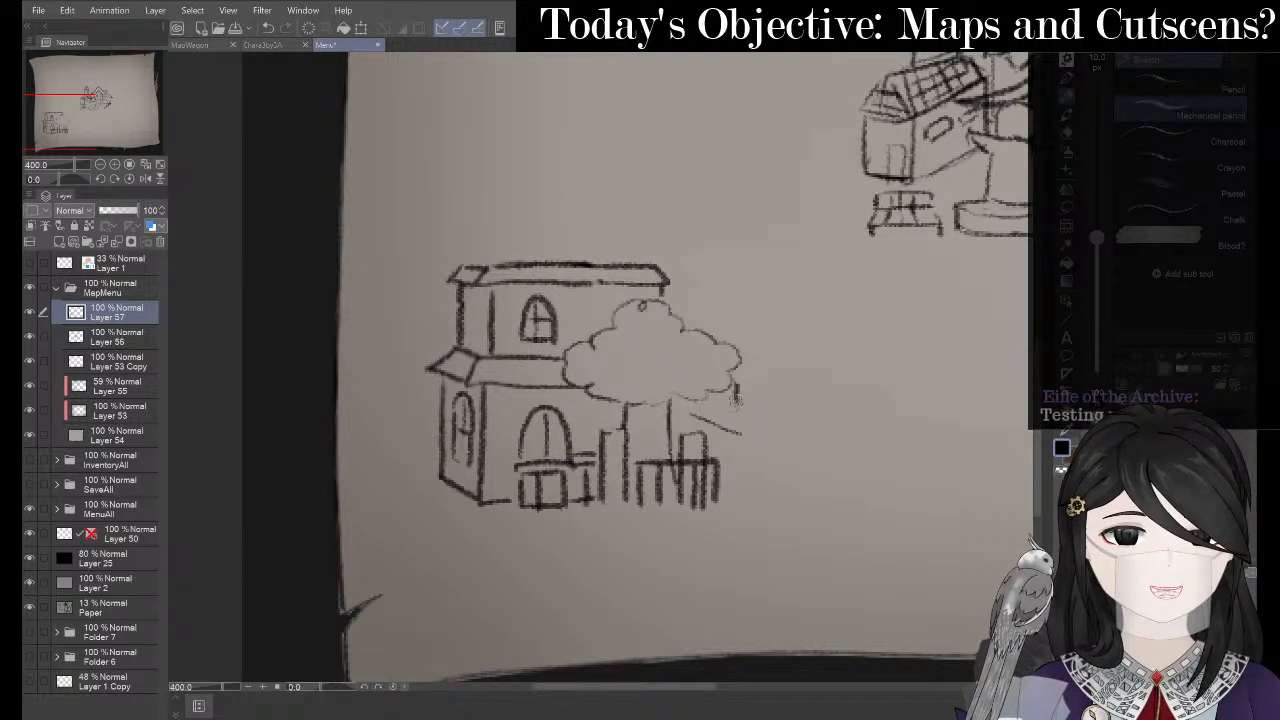
pyautogui.moveTo(735, 398)
pyautogui.mouseDown()
pyautogui.moveTo(735, 430)
pyautogui.moveTo(735, 363)
pyautogui.moveTo(786, 353)
pyautogui.moveTo(776, 398)
pyautogui.moveTo(737, 437)
pyautogui.mouseUp()
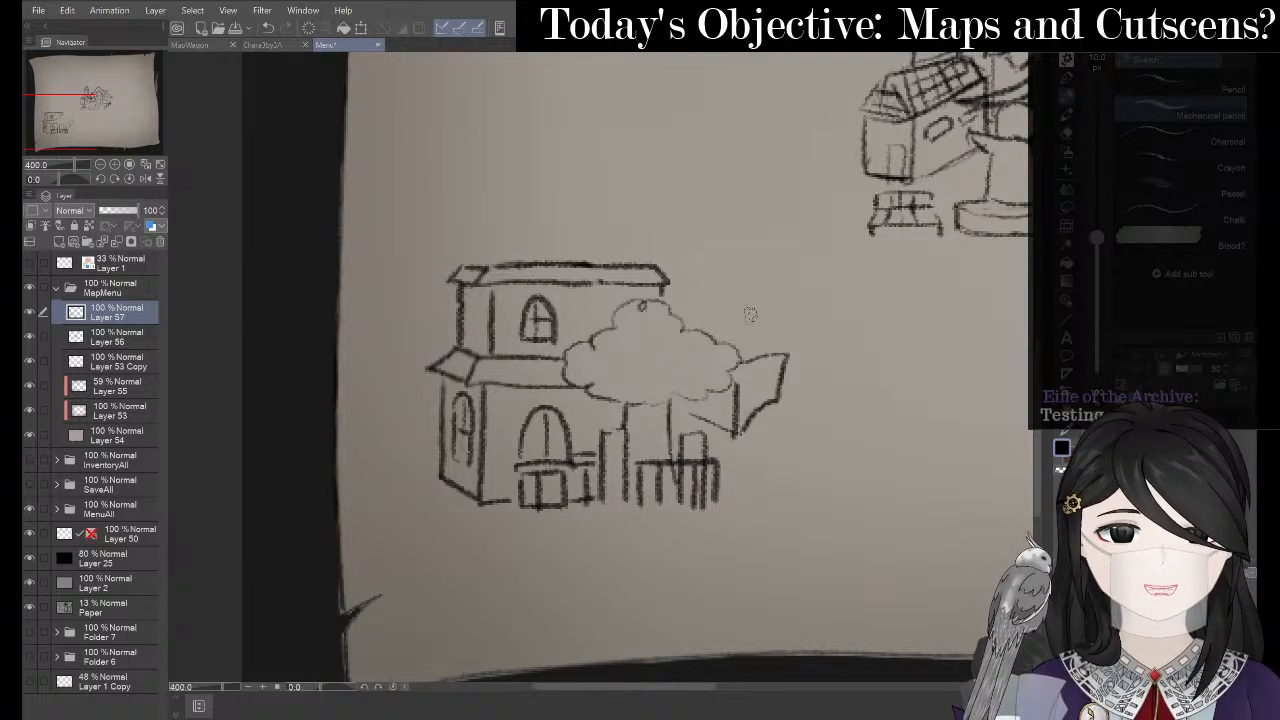
pyautogui.hotkey('ctrl', 'z')
pyautogui.hotkey('ctrl', 'z')
pyautogui.hotkey('ctrl', 'z')
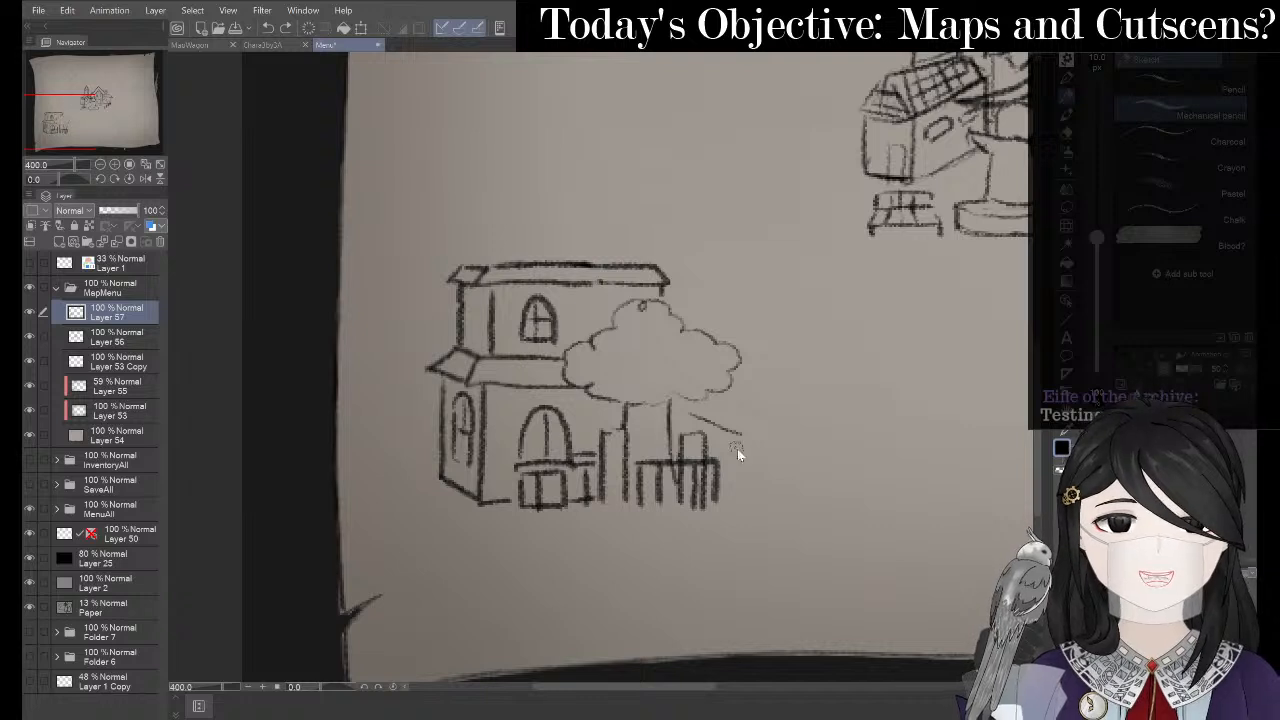
pyautogui.moveTo(745, 399); pyautogui.dragTo(743, 490)
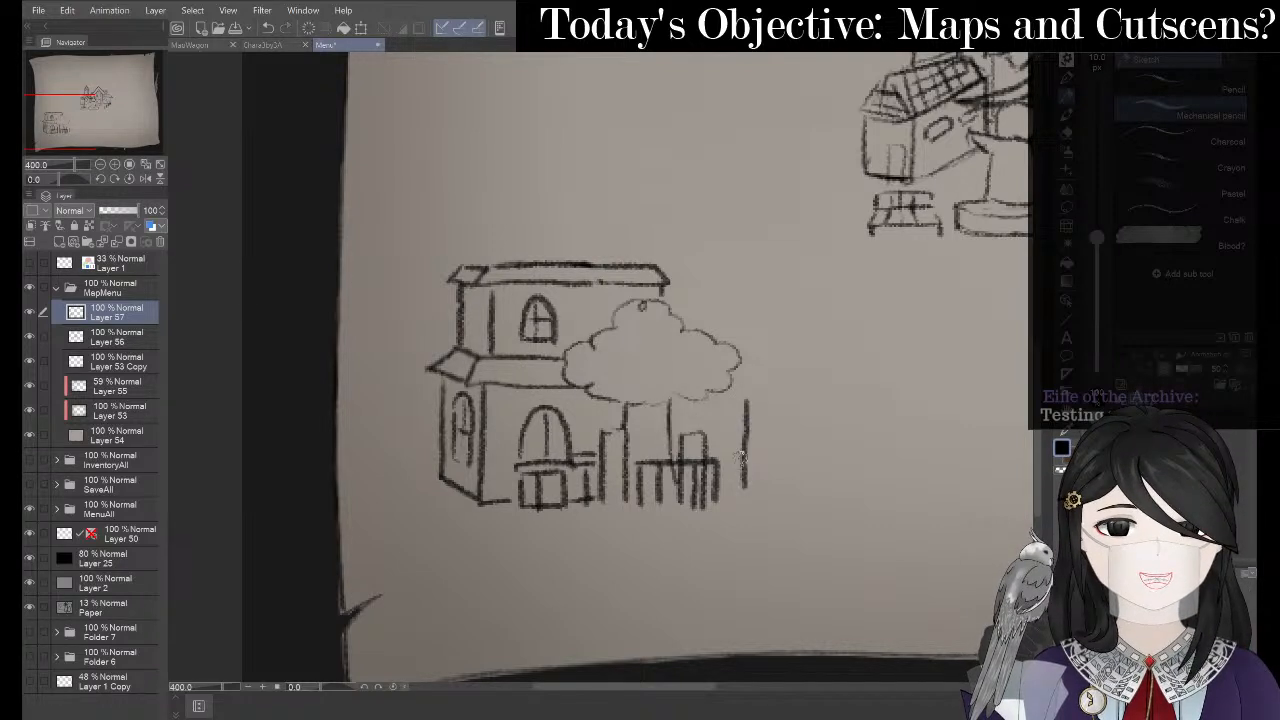
pyautogui.hotkey('ctrl', 'z')
pyautogui.moveTo(763, 395); pyautogui.dragTo(762, 480)
pyautogui.moveTo(770, 384)
pyautogui.mouseDown()
pyautogui.moveTo(810, 381)
pyautogui.moveTo(818, 478)
pyautogui.moveTo(802, 477)
pyautogui.mouseUp()
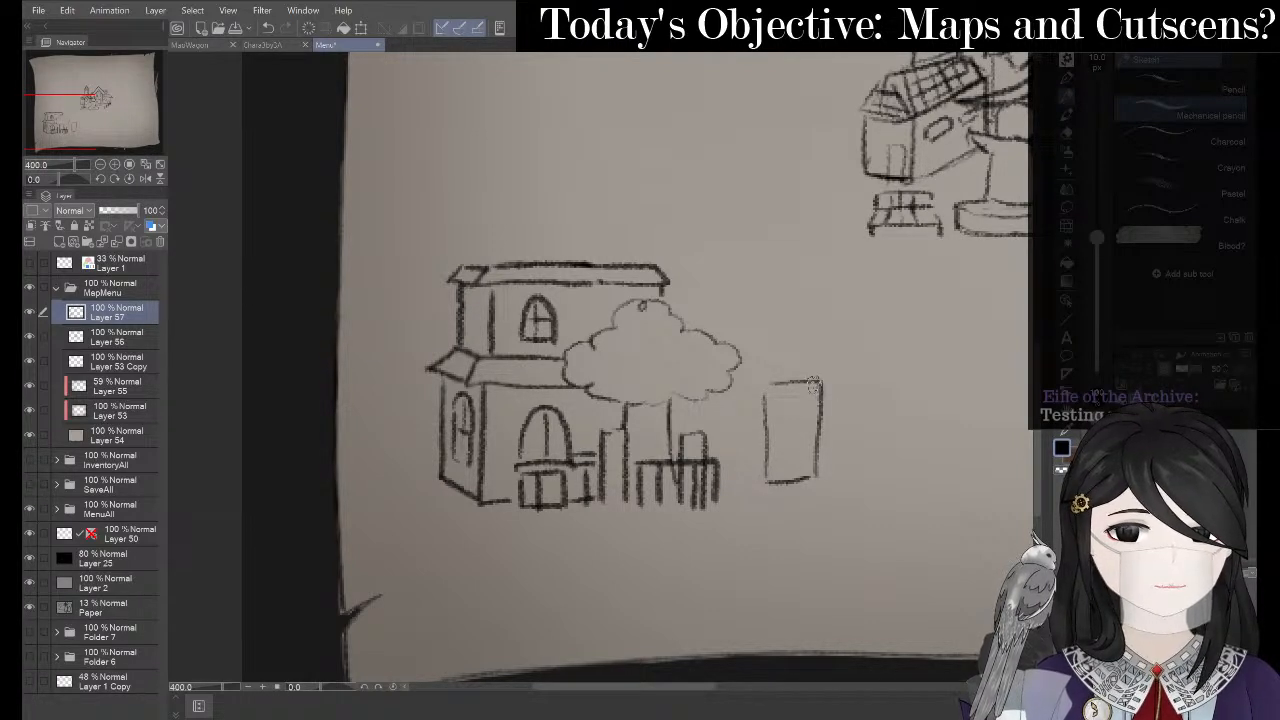
pyautogui.moveTo(813, 385)
pyautogui.mouseDown()
pyautogui.moveTo(852, 384)
pyautogui.moveTo(848, 481)
pyautogui.moveTo(818, 482)
pyautogui.mouseUp()
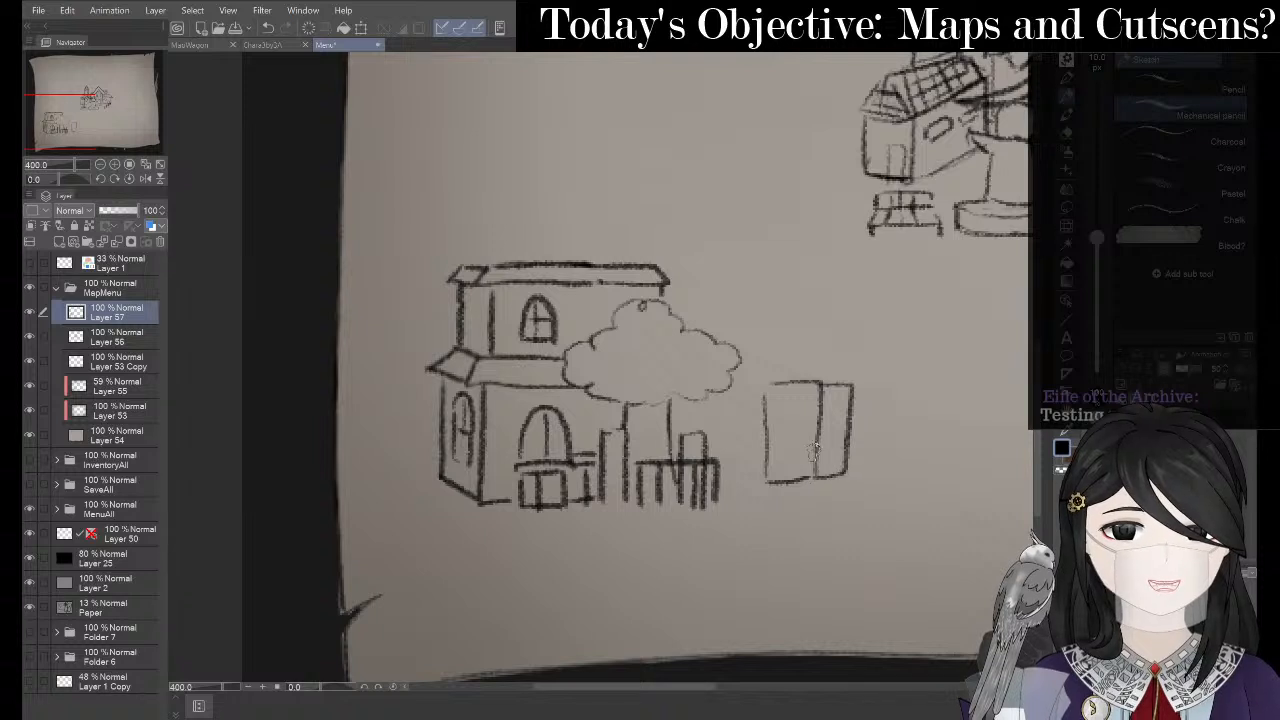
# - Undo two stray strokes, then add a slanted roof and extend the fence to the box's base
pyautogui.press('e')
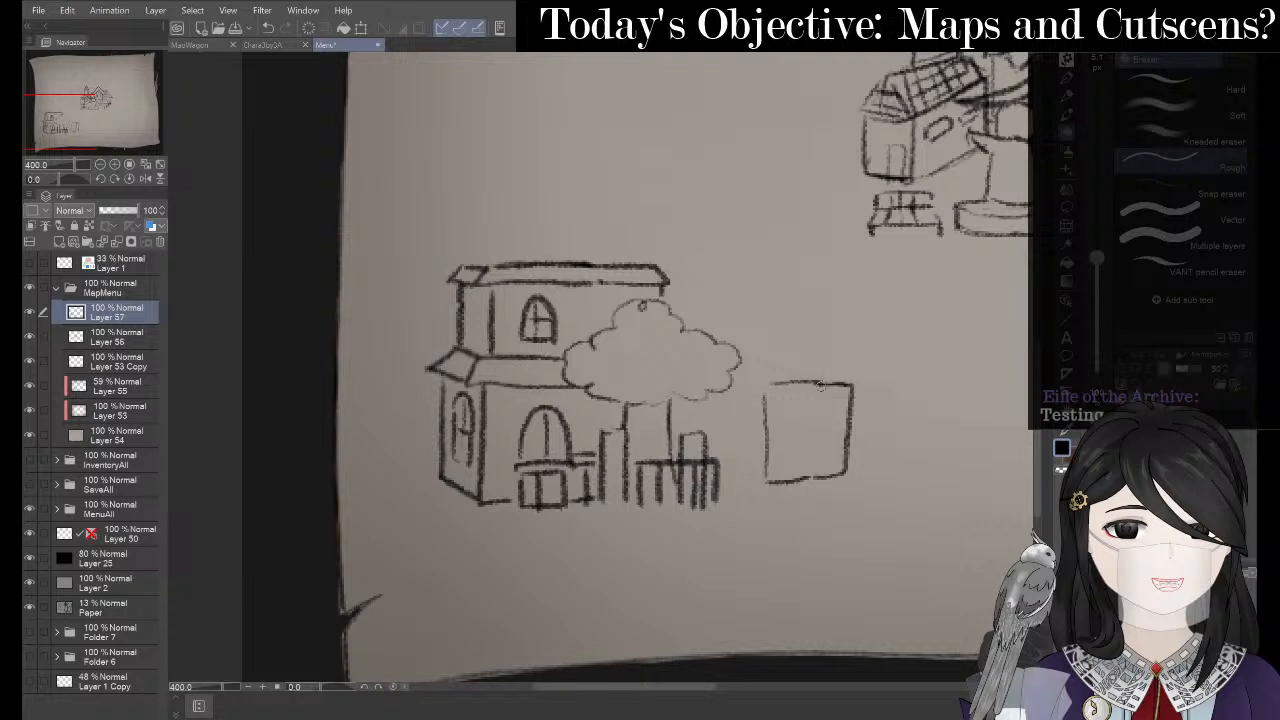
pyautogui.press('p')
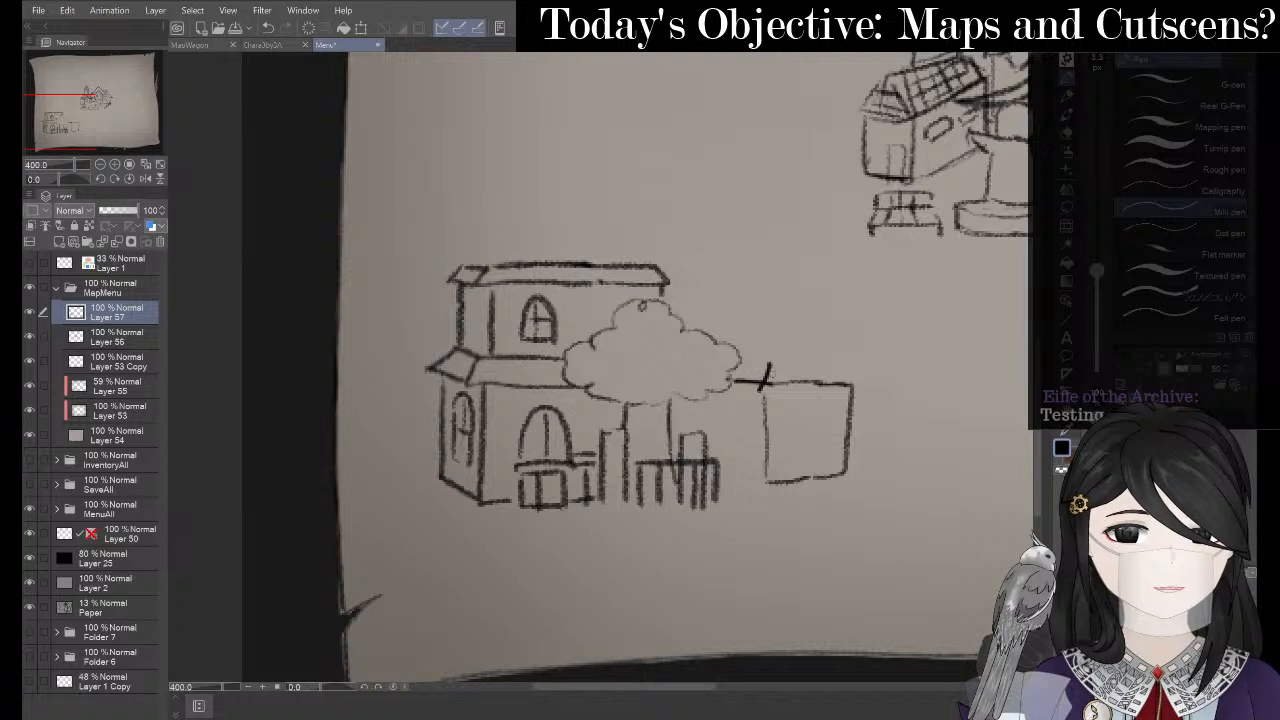
pyautogui.hotkey('ctrl', 'z')
pyautogui.hotkey('ctrl', 'z')
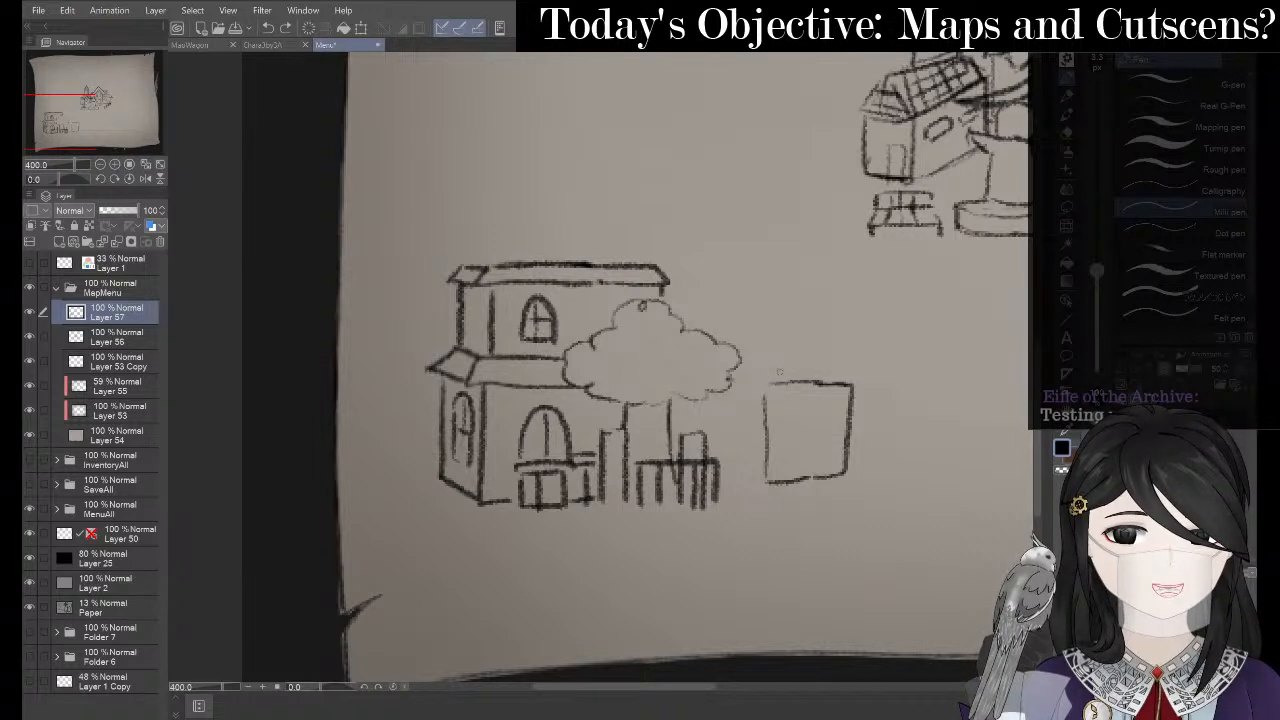
pyautogui.press('p')
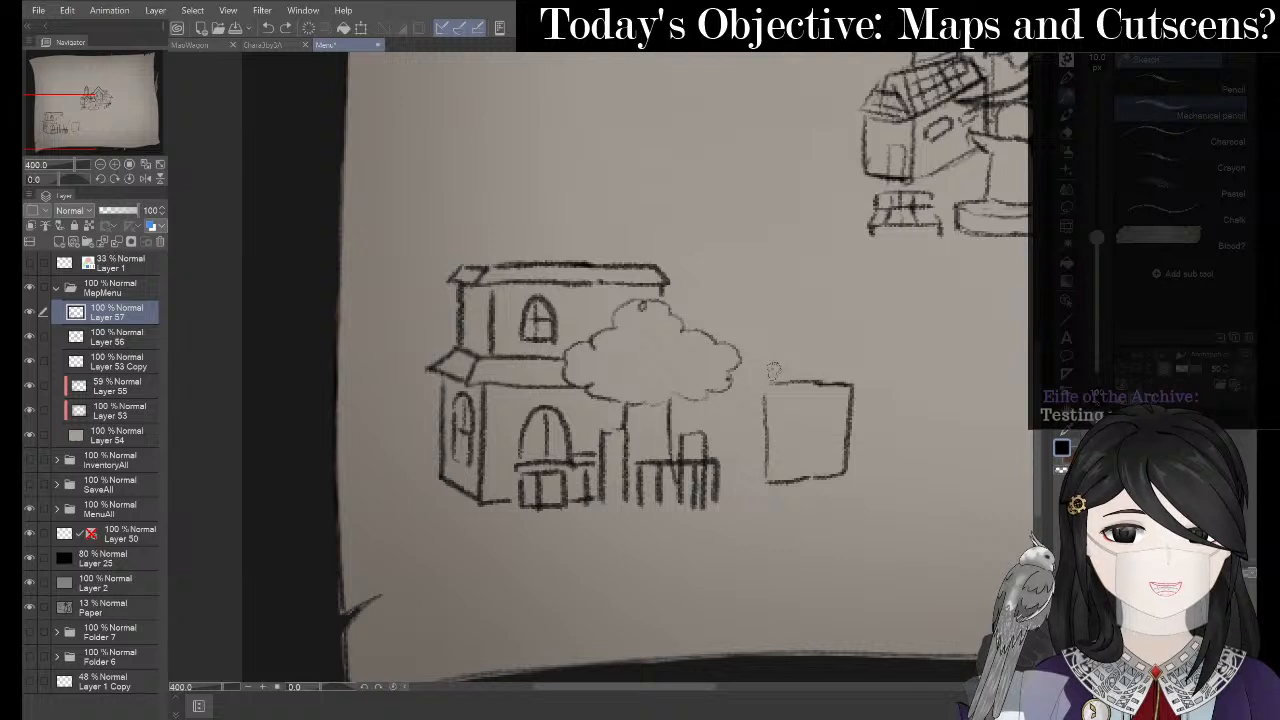
pyautogui.moveTo(772, 361)
pyautogui.mouseDown()
pyautogui.moveTo(750, 387)
pyautogui.moveTo(768, 383)
pyautogui.moveTo(780, 355)
pyautogui.moveTo(828, 356)
pyautogui.moveTo(862, 387)
pyautogui.mouseUp()
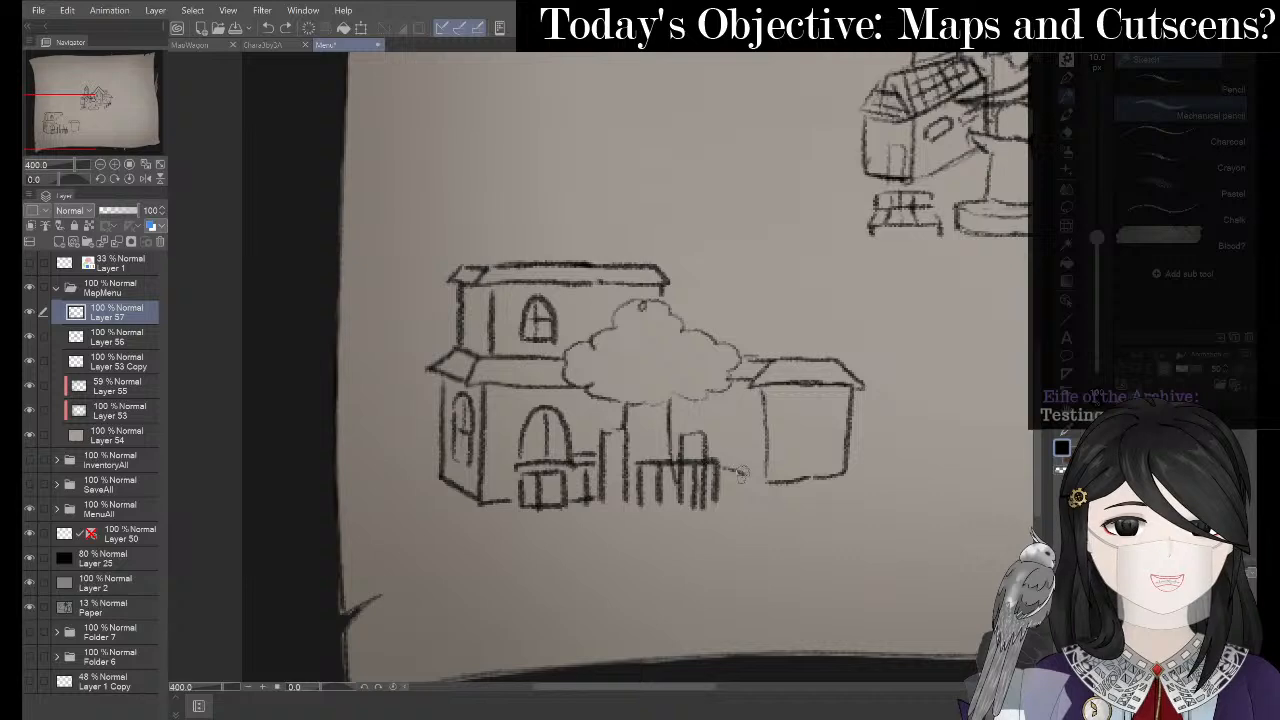
pyautogui.moveTo(741, 474); pyautogui.dragTo(757, 479)
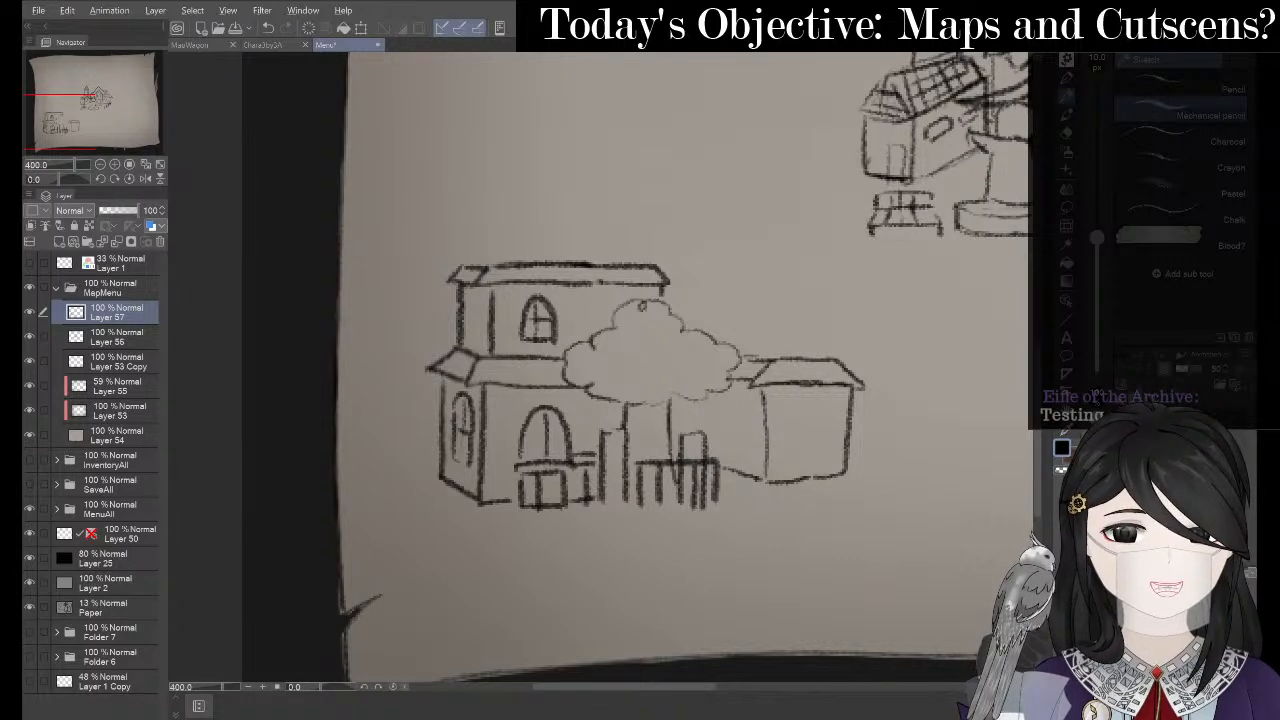
# - Redraw the curve beside the tree trunk and pan out to the whole map page
pyautogui.hotkey('alt', 'Tab')
pyautogui.hotkey('alt', 'Tab')
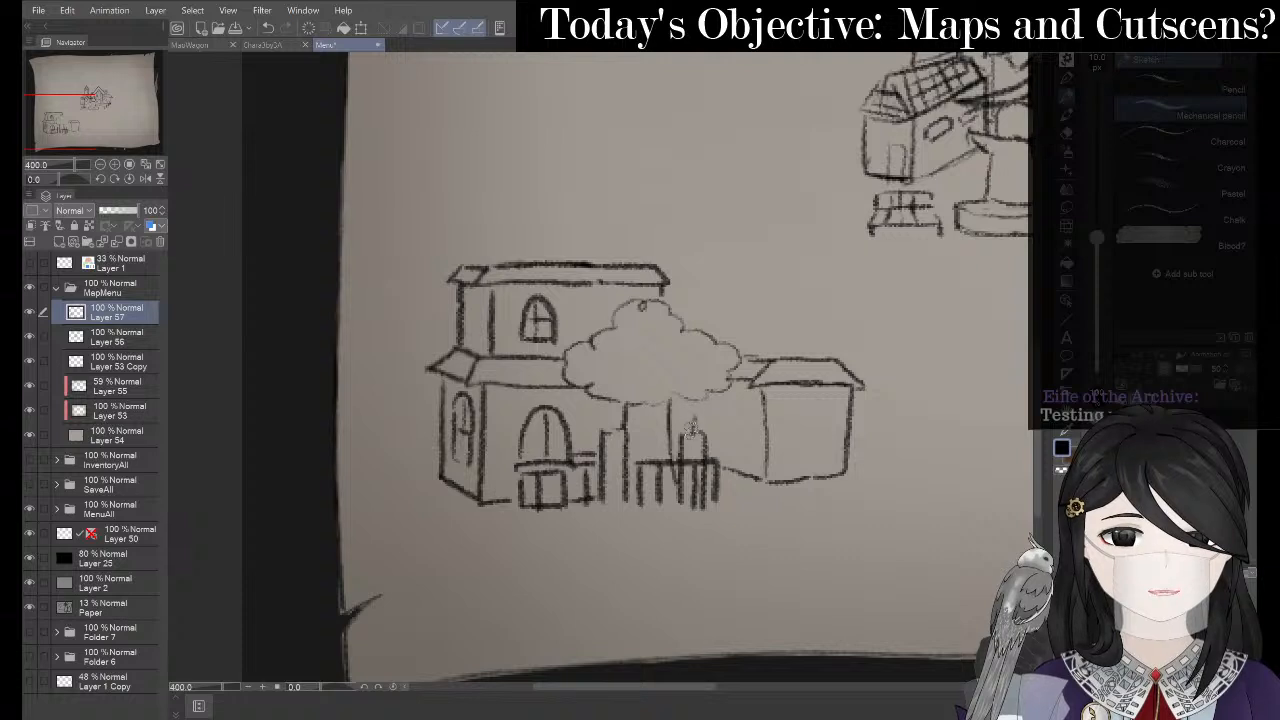
pyautogui.moveTo(698, 406)
pyautogui.mouseDown()
pyautogui.moveTo(708, 402)
pyautogui.moveTo(722, 467)
pyautogui.mouseUp()
pyautogui.hotkey('ctrl', 'z')
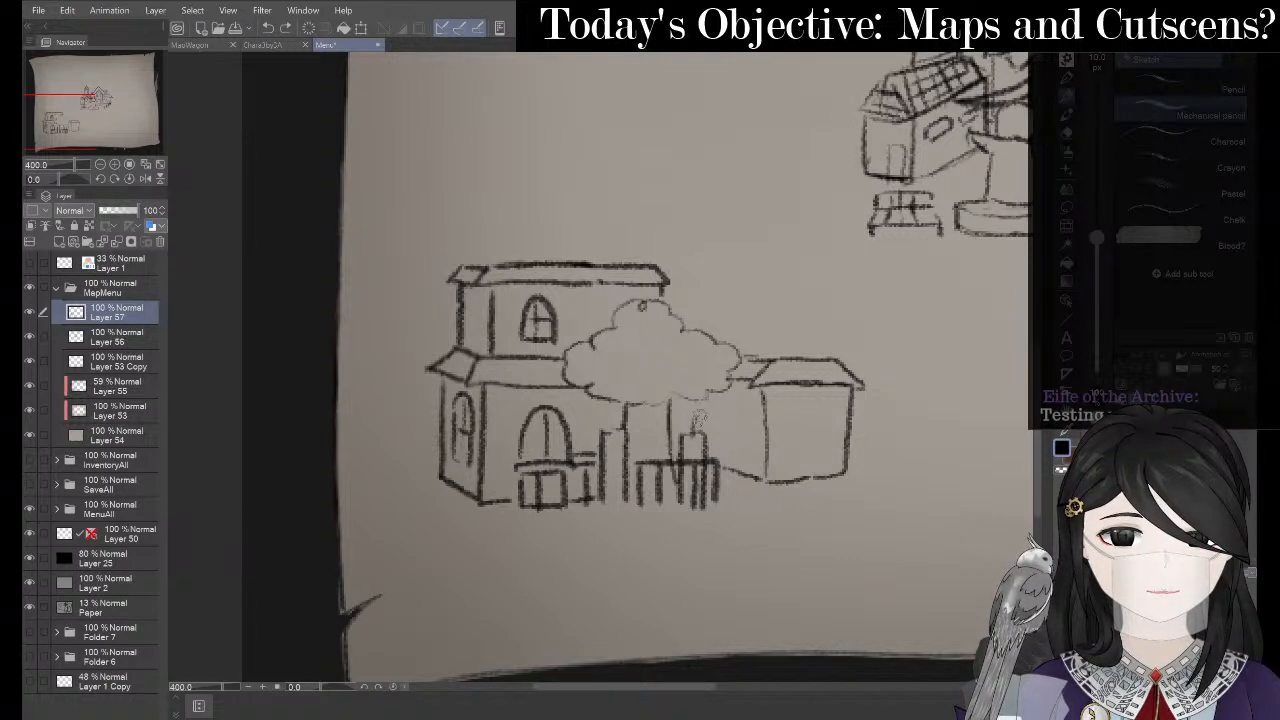
pyautogui.moveTo(698, 408)
pyautogui.mouseDown()
pyautogui.moveTo(728, 418)
pyautogui.moveTo(734, 440)
pyautogui.moveTo(733, 470)
pyautogui.moveTo(709, 466)
pyautogui.mouseUp()
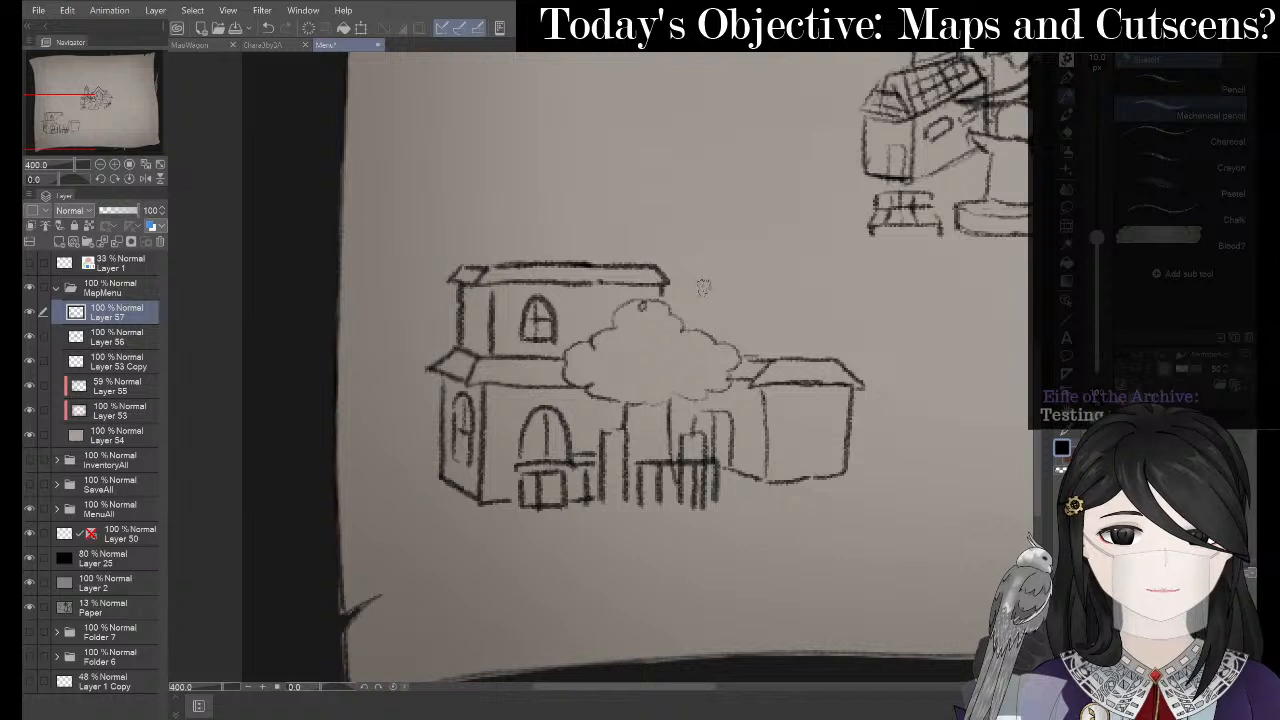
pyautogui.moveTo(791, 330); pyautogui.dragTo(717, 366)
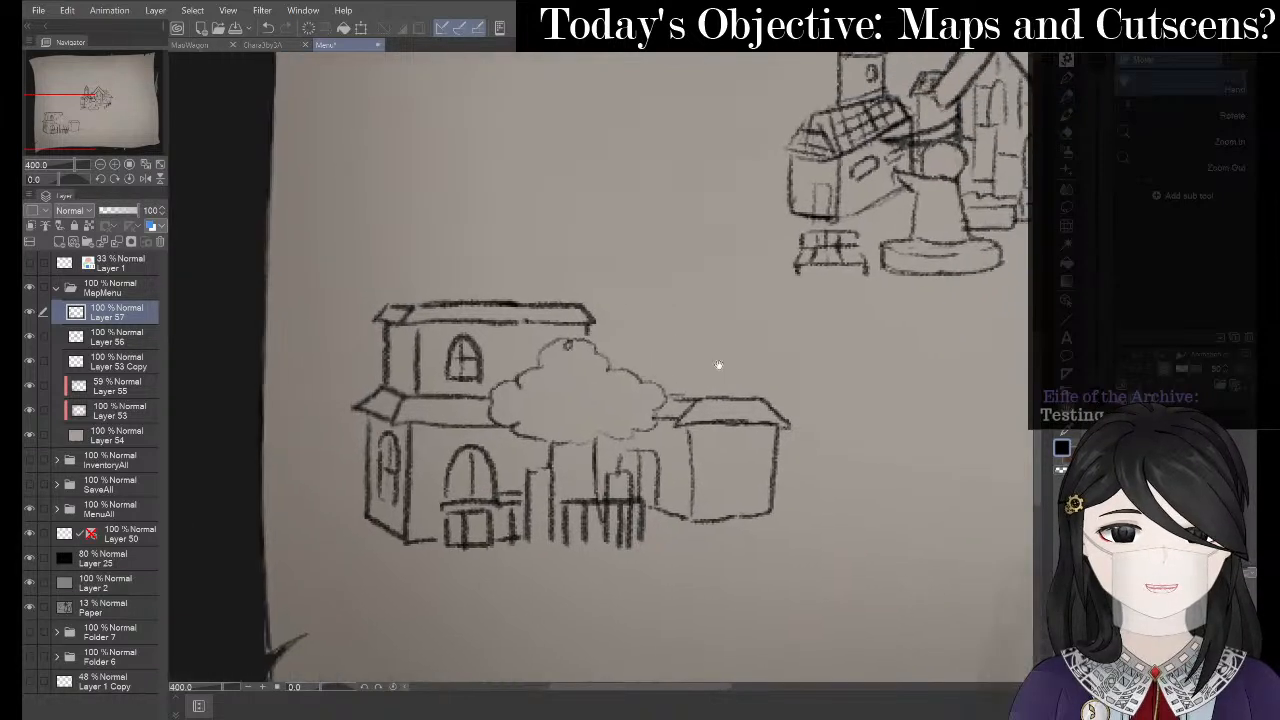
# - Glance at the ruined mansion reference page in OneNote and come back to the map
pyautogui.scroll(-2, 396, 230)
pyautogui.press('j')
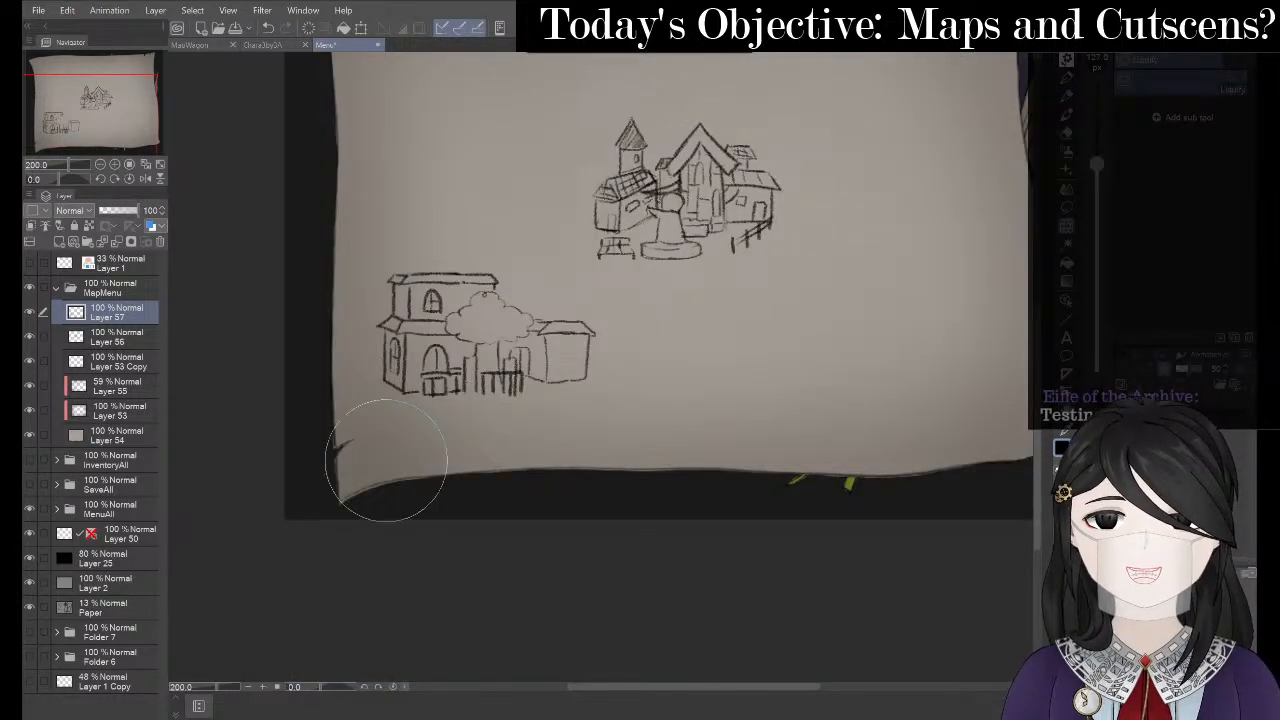
pyautogui.hotkey('alt', 'Tab')
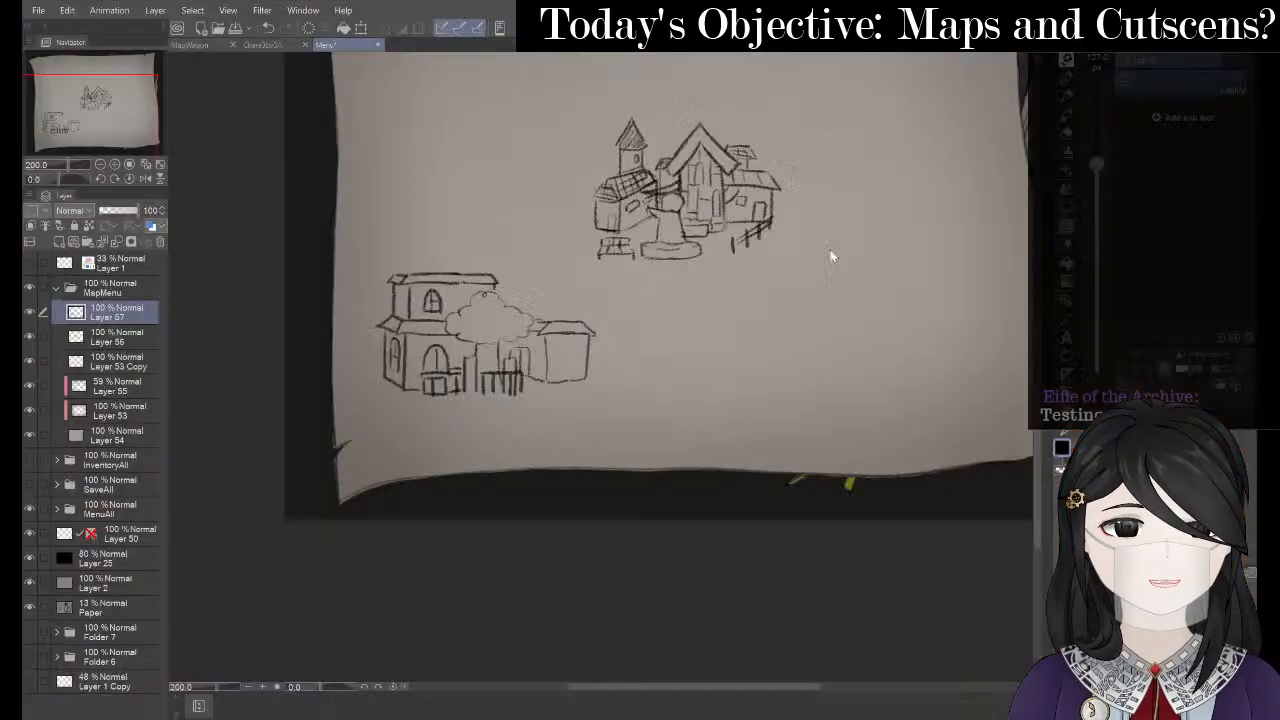
pyautogui.hotkey('alt', 'Tab')
pyautogui.scroll(2, 405, 317)
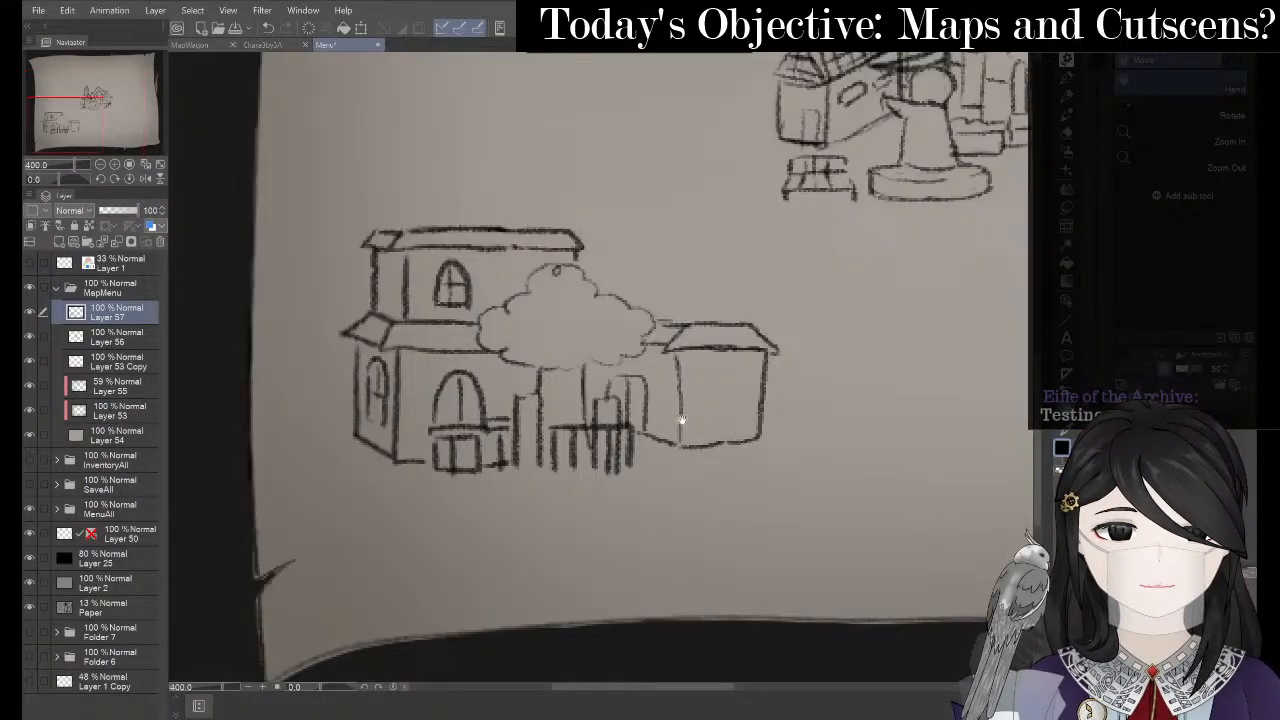
# - Sketch a cloud-shaped bush at the small right building's base, then view the whole page
pyautogui.press('p')
pyautogui.moveTo(667, 431)
pyautogui.mouseDown()
pyautogui.moveTo(705, 411)
pyautogui.moveTo(669, 420)
pyautogui.moveTo(754, 409)
pyautogui.moveTo(767, 427)
pyautogui.moveTo(761, 452)
pyautogui.moveTo(700, 456)
pyautogui.mouseUp()
pyautogui.hotkey('ctrl', 'z')
pyautogui.press('p')
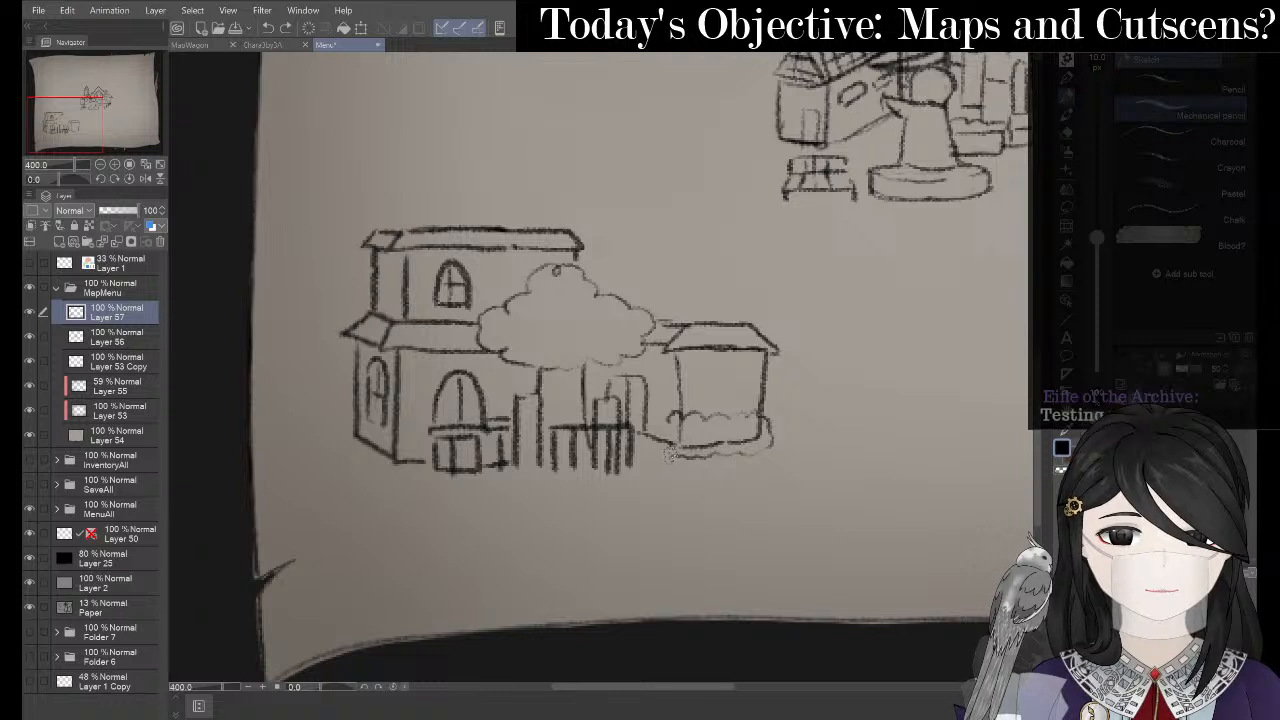
pyautogui.press('e')
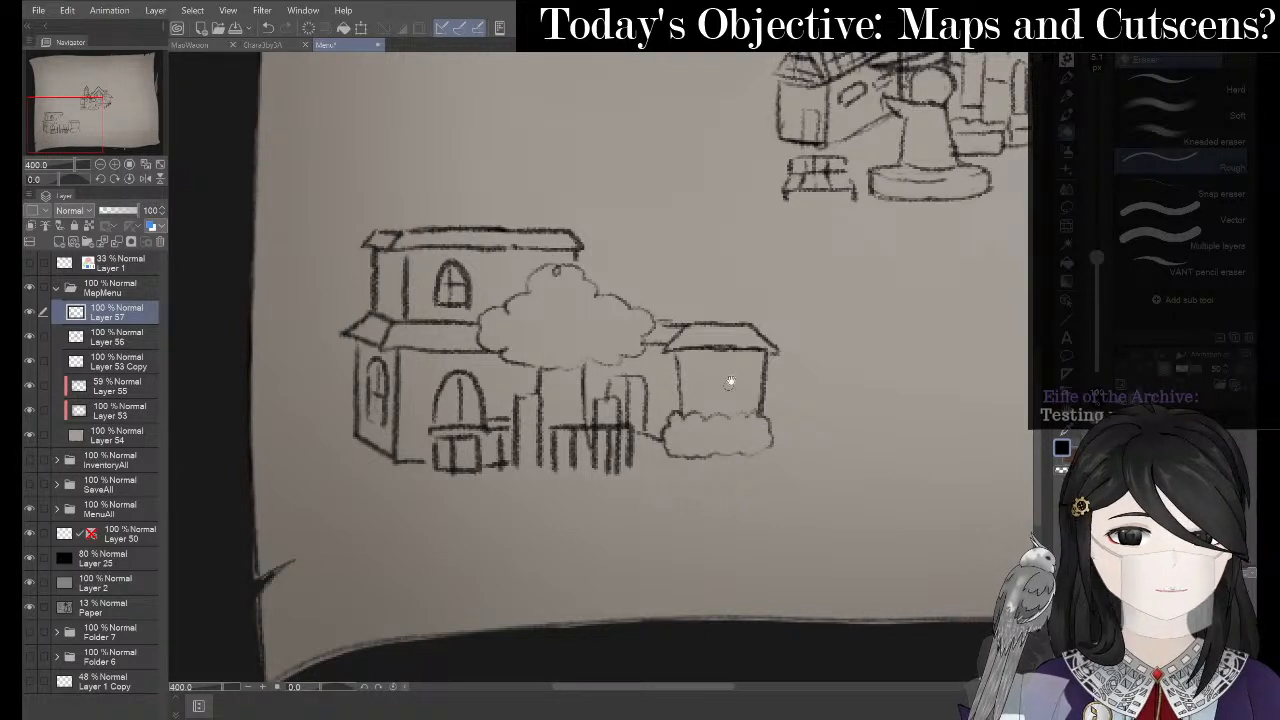
pyautogui.moveTo(730, 381); pyautogui.dragTo(706, 449)
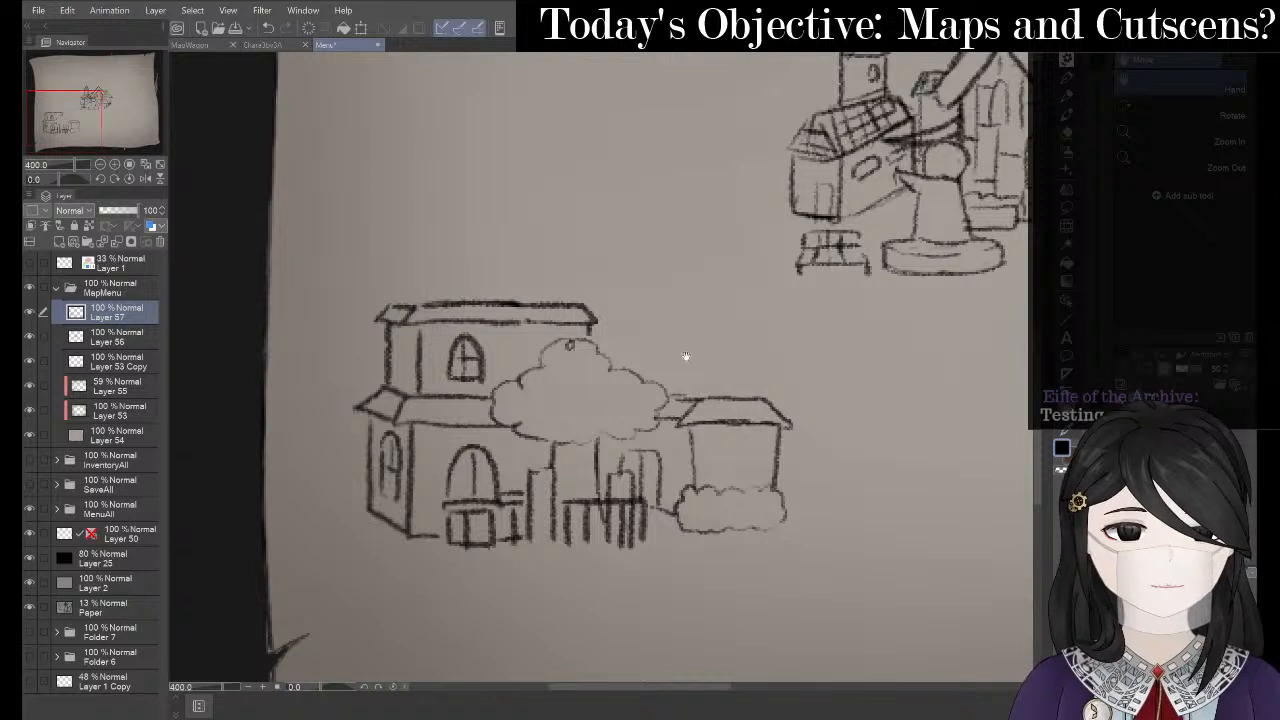
pyautogui.moveTo(721, 382); pyautogui.dragTo(704, 389)
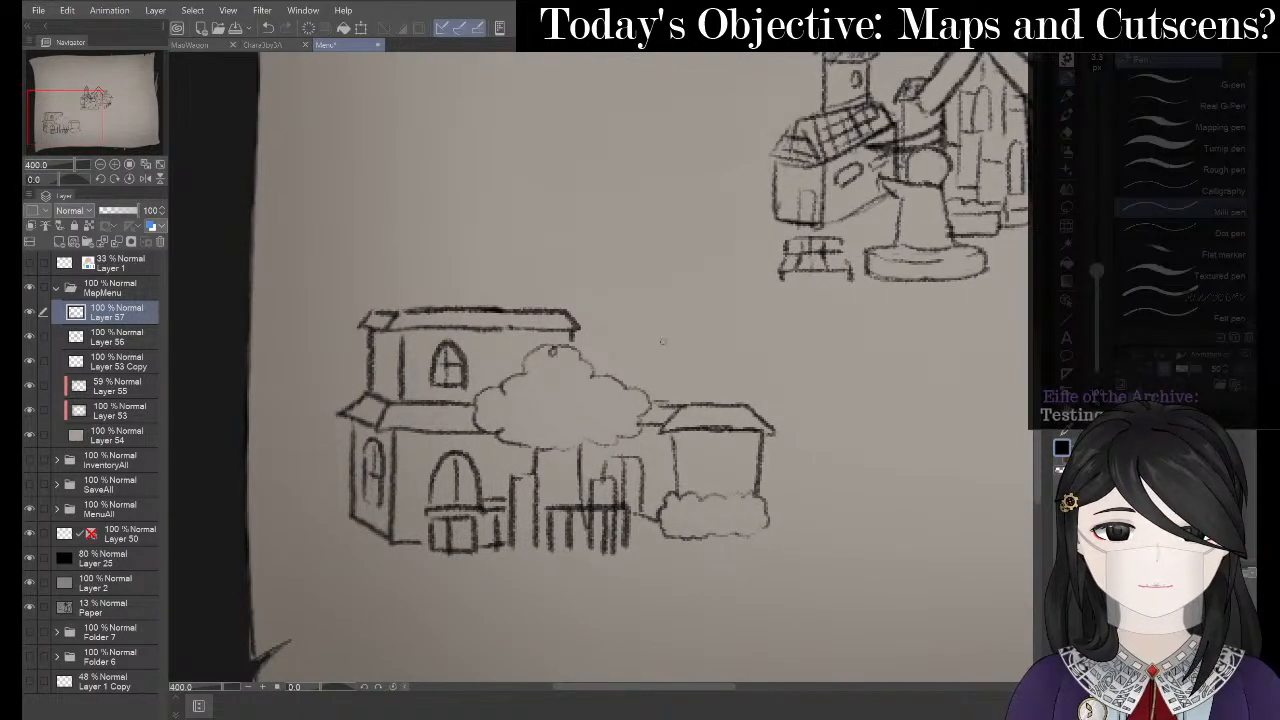
pyautogui.scroll(-2, 329, 306)
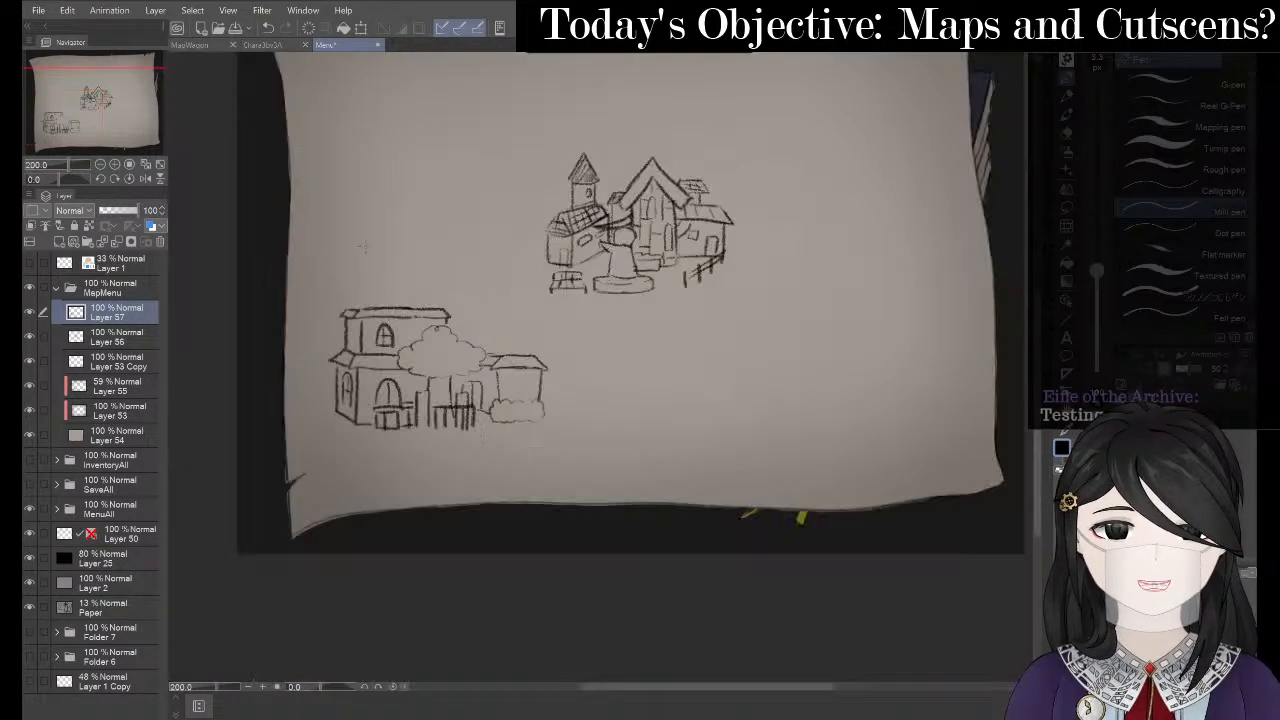
pyautogui.moveTo(507, 370); pyautogui.dragTo(583, 447)
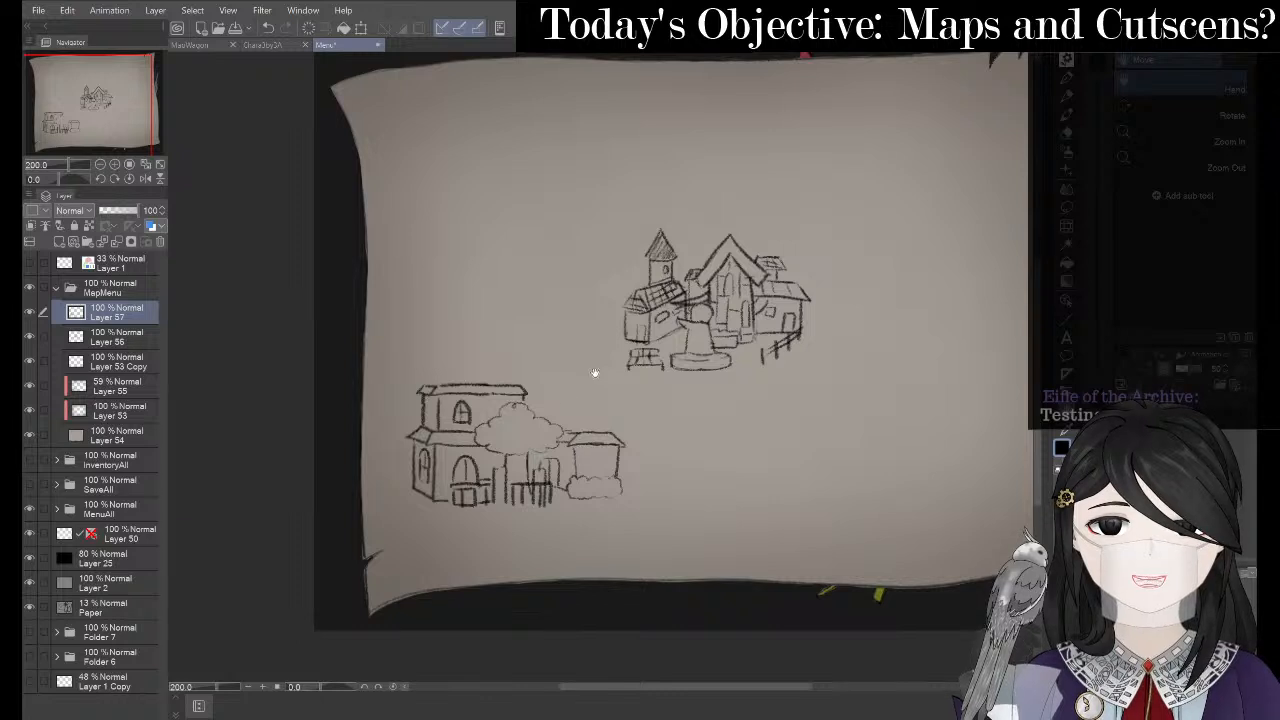
# - Lasso the lower-left house group, scale it down, move it up and right, and deselect
pyautogui.press('m')
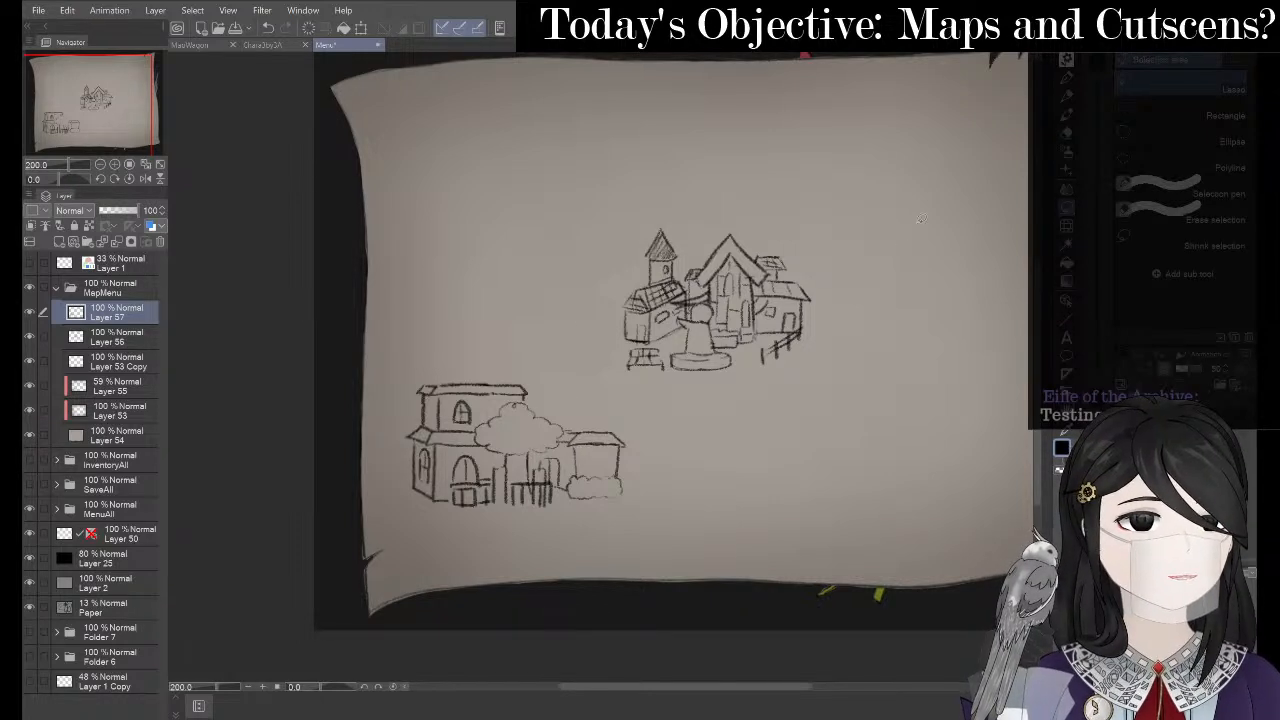
pyautogui.moveTo(378, 497)
pyautogui.mouseDown()
pyautogui.moveTo(529, 563)
pyautogui.moveTo(669, 495)
pyautogui.mouseUp()
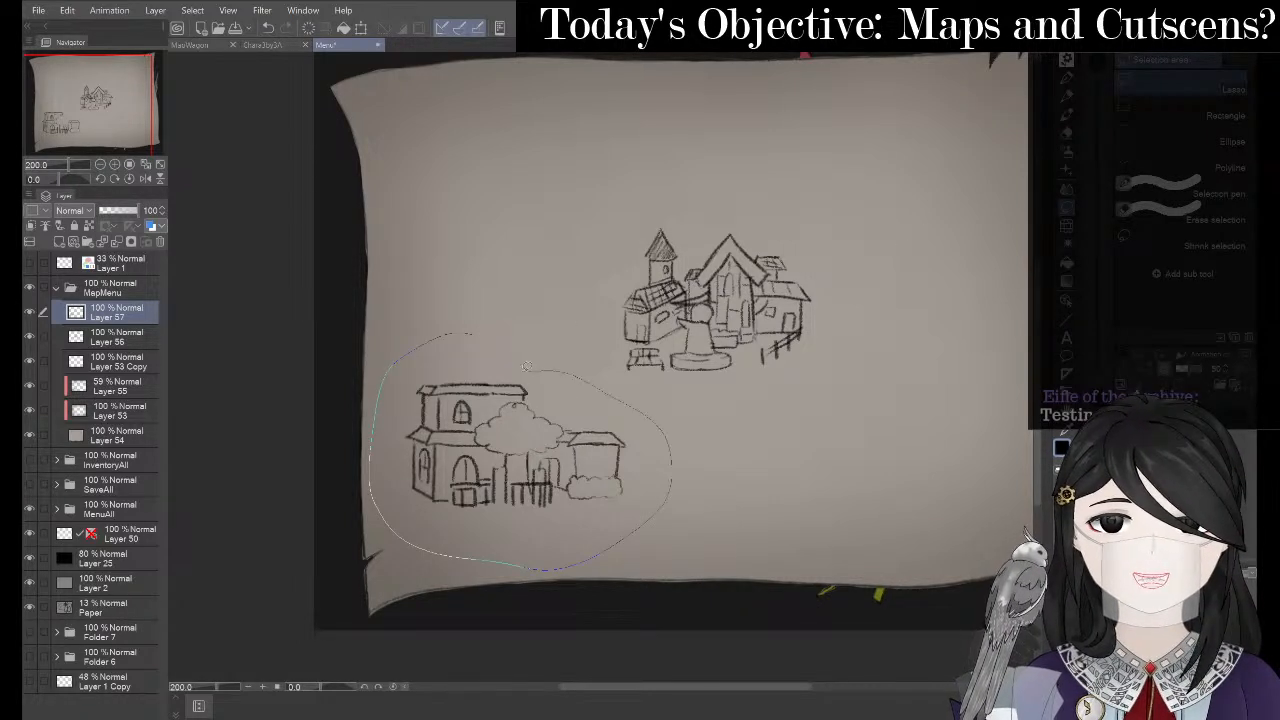
pyautogui.moveTo(527, 367); pyautogui.dragTo(466, 334)
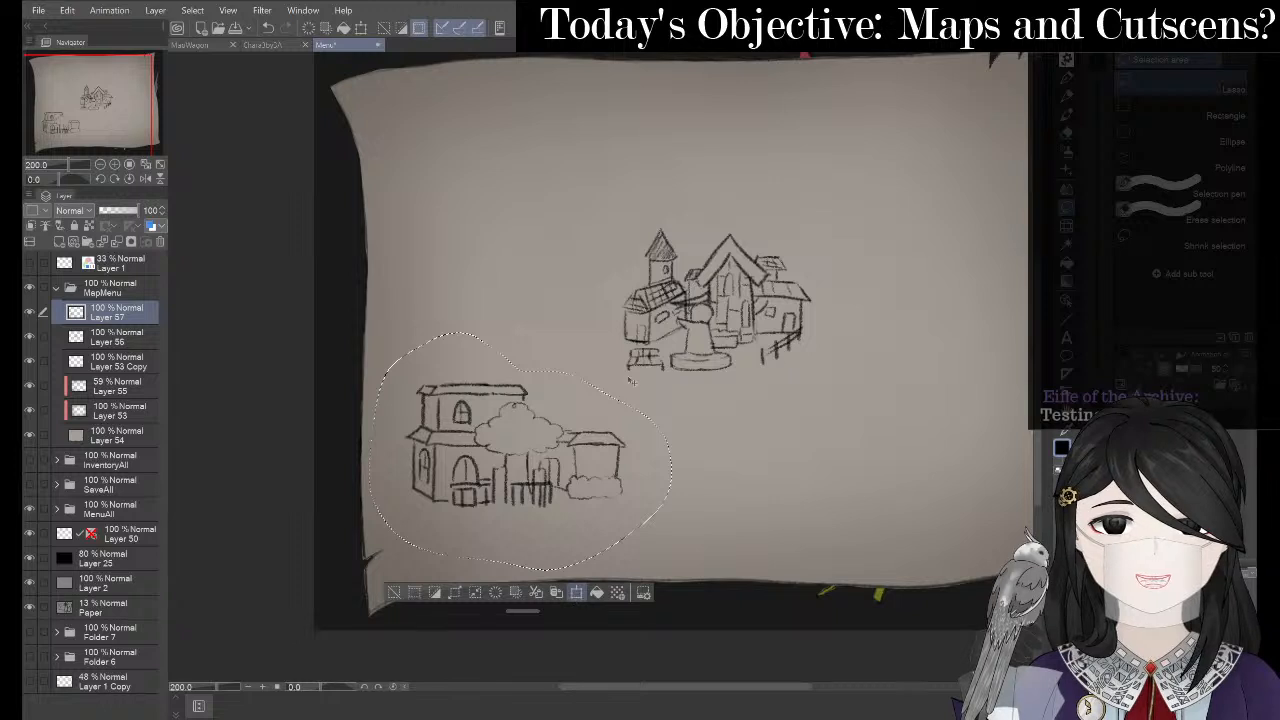
pyautogui.hotkey('ctrl', 't')
pyautogui.moveTo(670, 332); pyautogui.dragTo(601, 388)
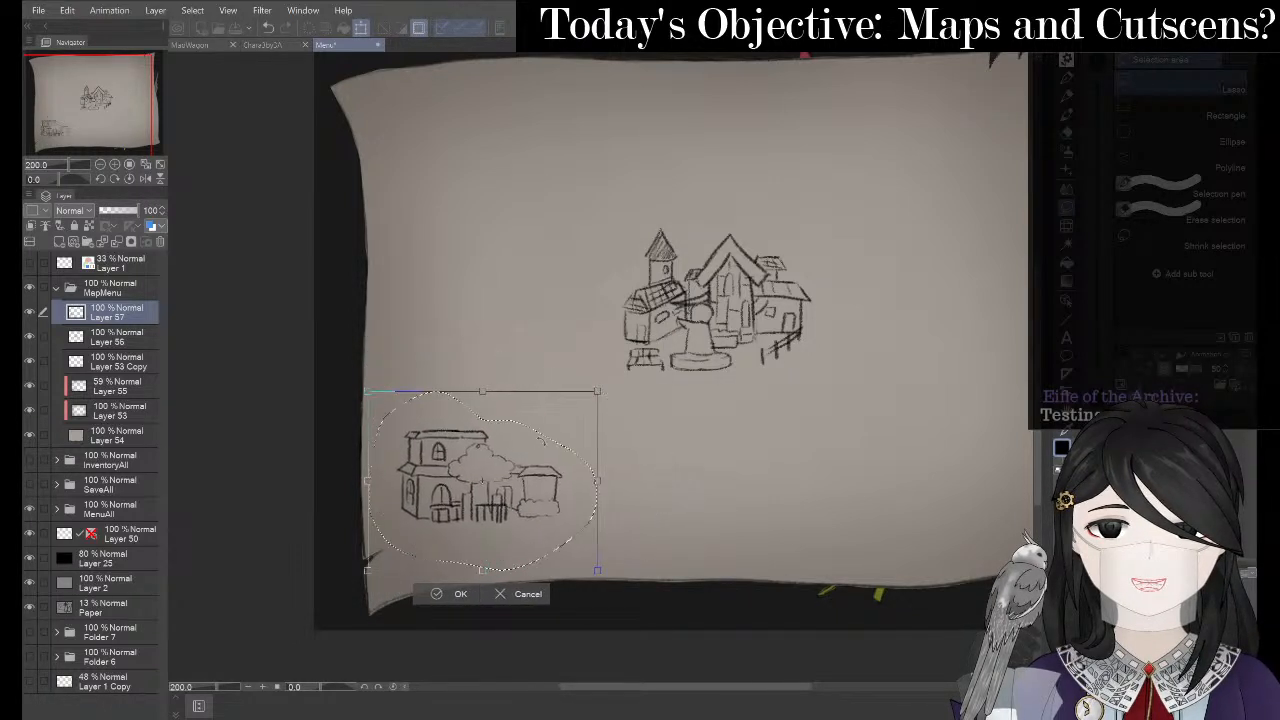
pyautogui.moveTo(541, 468); pyautogui.dragTo(571, 446)
pyautogui.moveTo(628, 370); pyautogui.dragTo(632, 367)
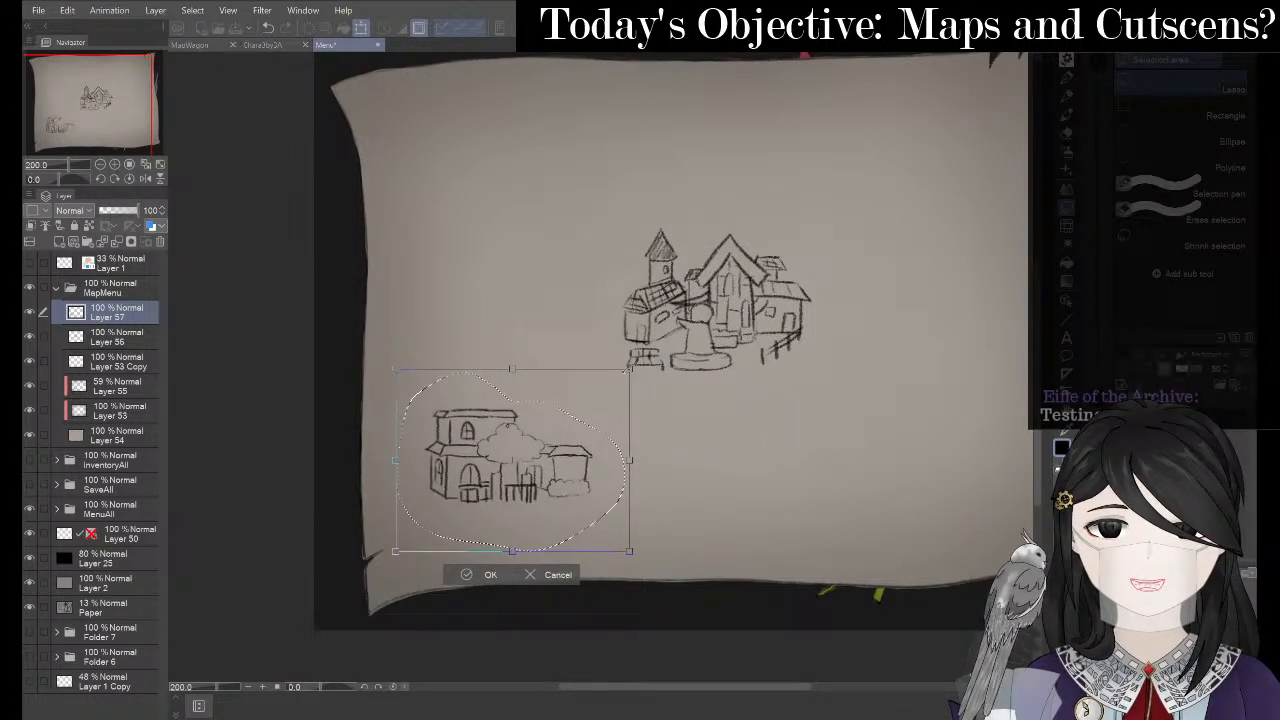
pyautogui.click(456, 575)
pyautogui.click(388, 574)
pyautogui.press('space')
pyautogui.moveTo(474, 481); pyautogui.dragTo(528, 469)
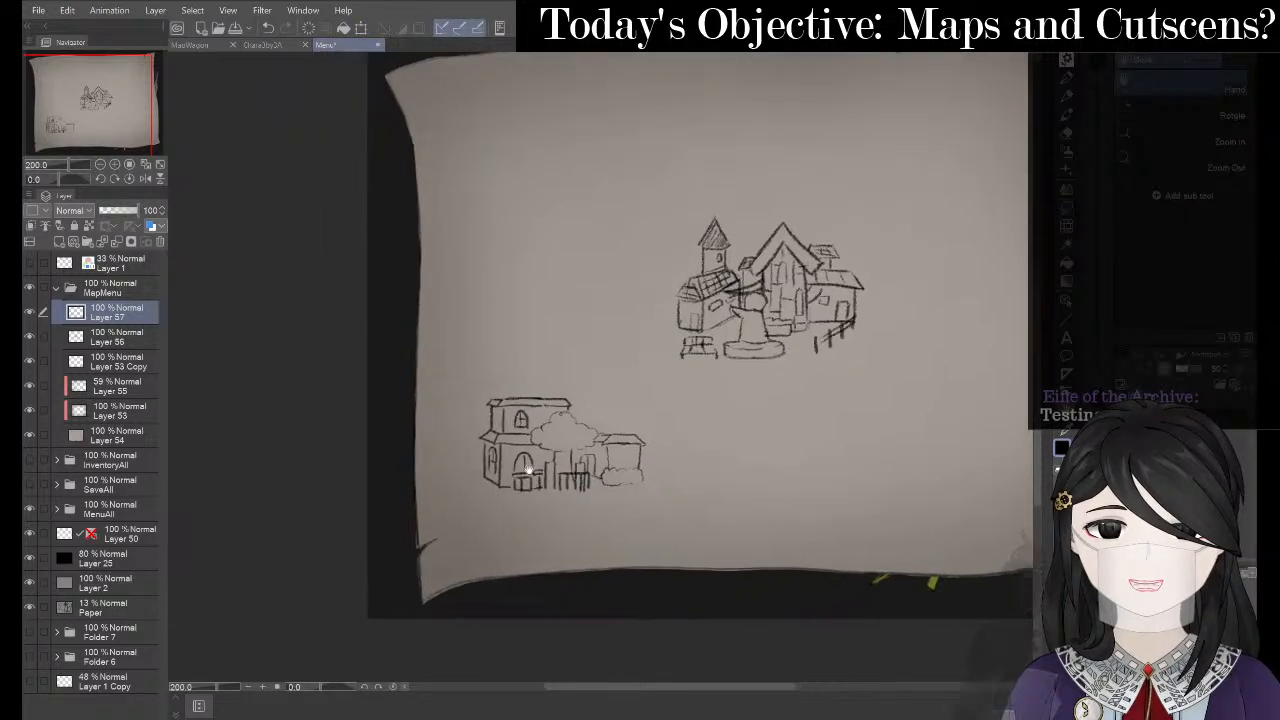
# - Zoom in on the house group and add a vertical wall line plus tree foliage detail in pencil
pyautogui.scroll(2, 529, 390)
pyautogui.moveTo(482, 383); pyautogui.dragTo(486, 295)
pyautogui.scroll(2, 500, 350)
pyautogui.moveTo(474, 429); pyautogui.dragTo(499, 371)
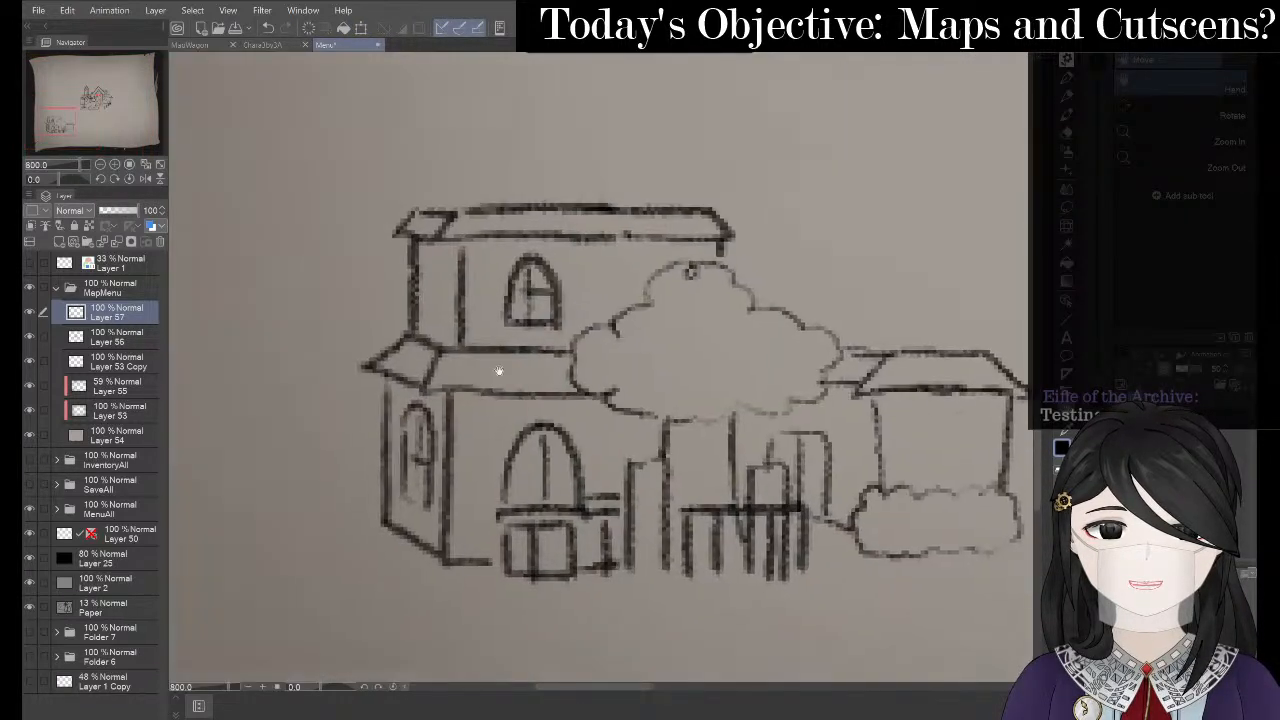
pyautogui.press('p')
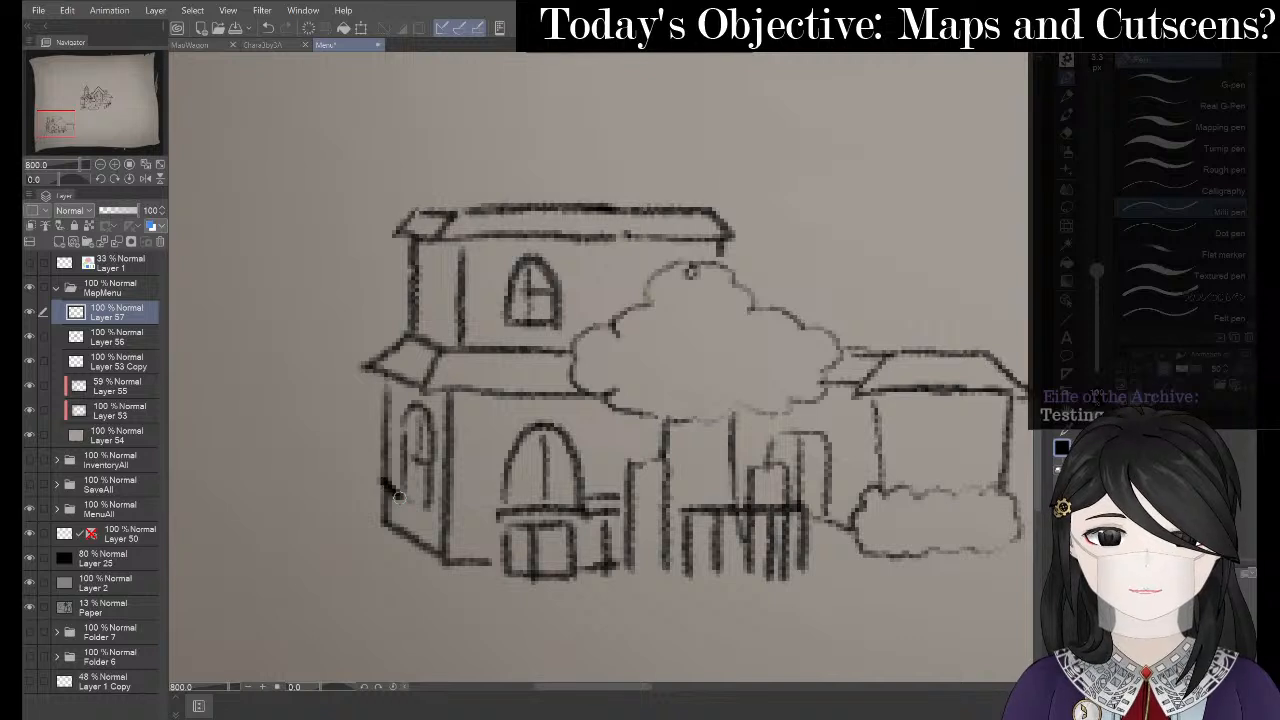
pyautogui.press('p')
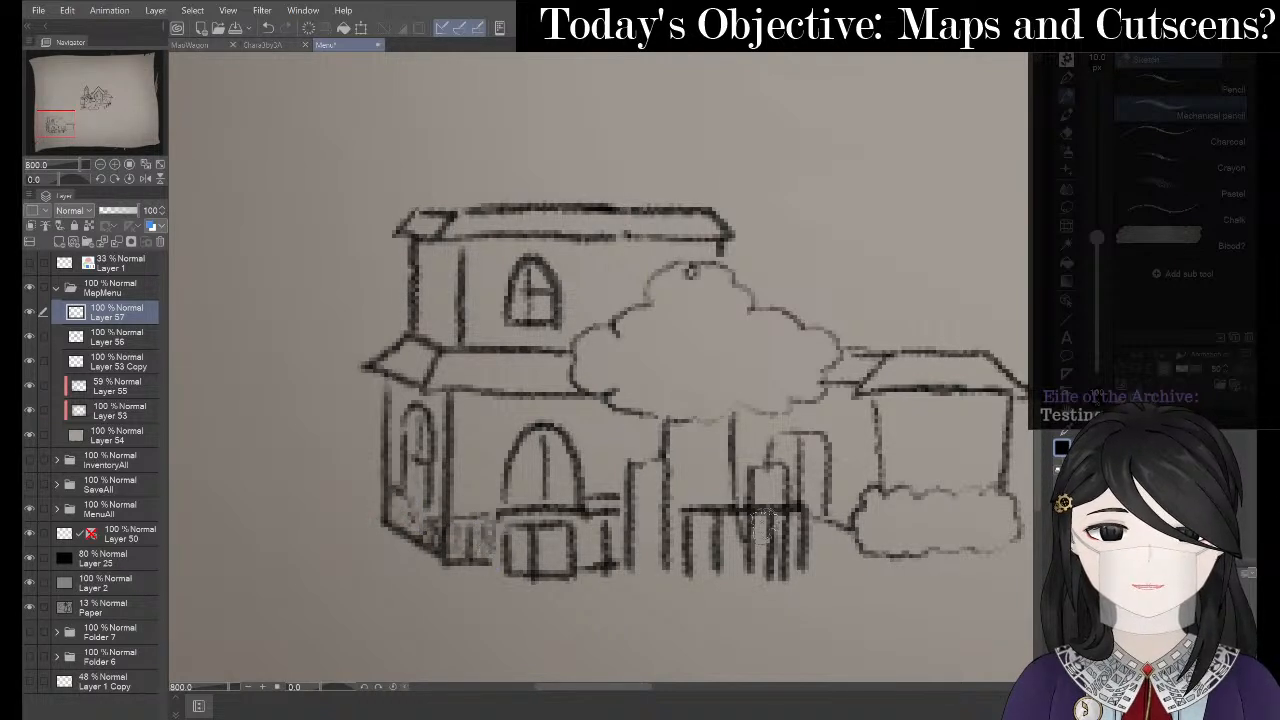
pyautogui.scroll(-2, 328, 311)
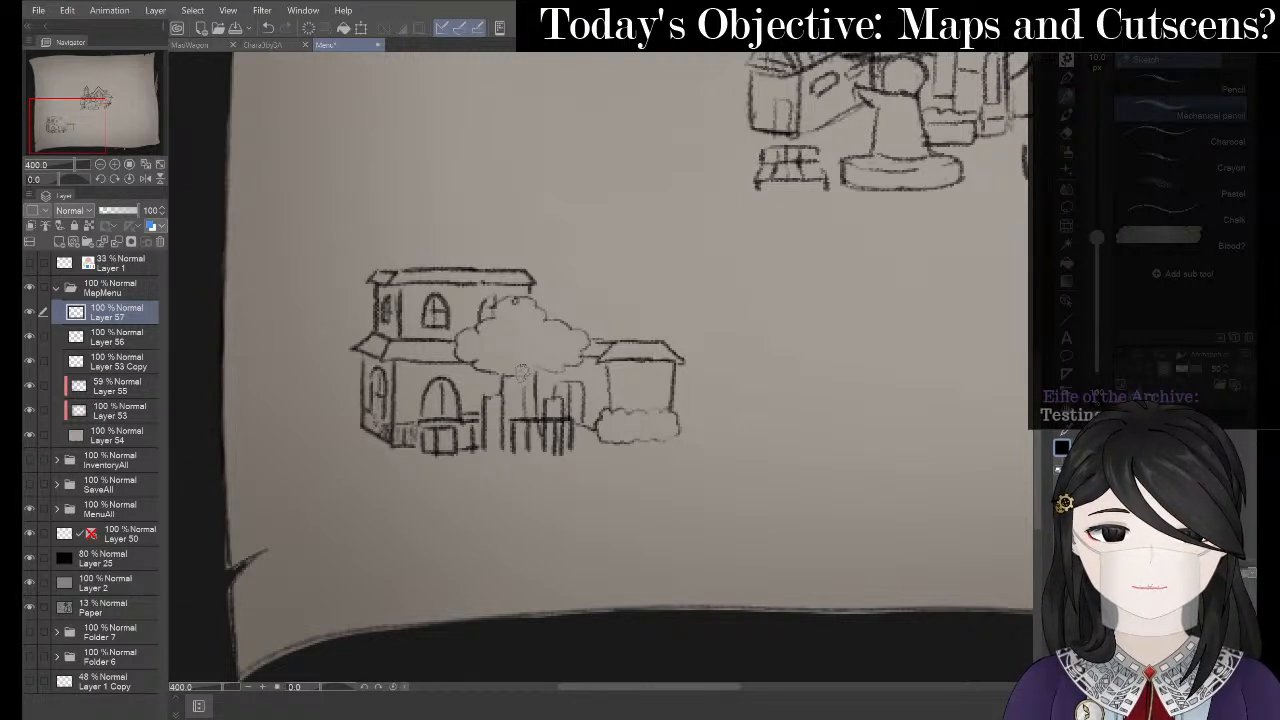
pyautogui.moveTo(515, 356); pyautogui.dragTo(512, 422)
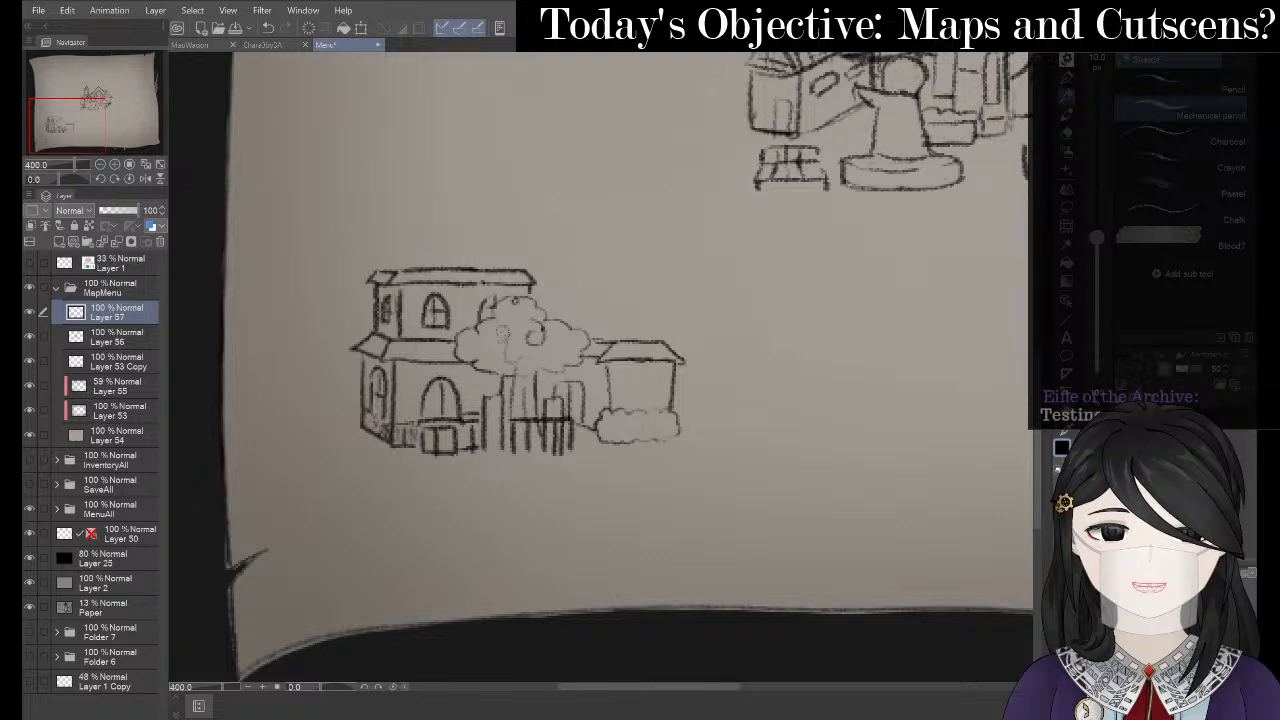
pyautogui.moveTo(512, 327); pyautogui.dragTo(531, 318)
pyautogui.moveTo(541, 322)
pyautogui.mouseDown()
pyautogui.moveTo(558, 345)
pyautogui.moveTo(486, 344)
pyautogui.moveTo(499, 360)
pyautogui.mouseUp()
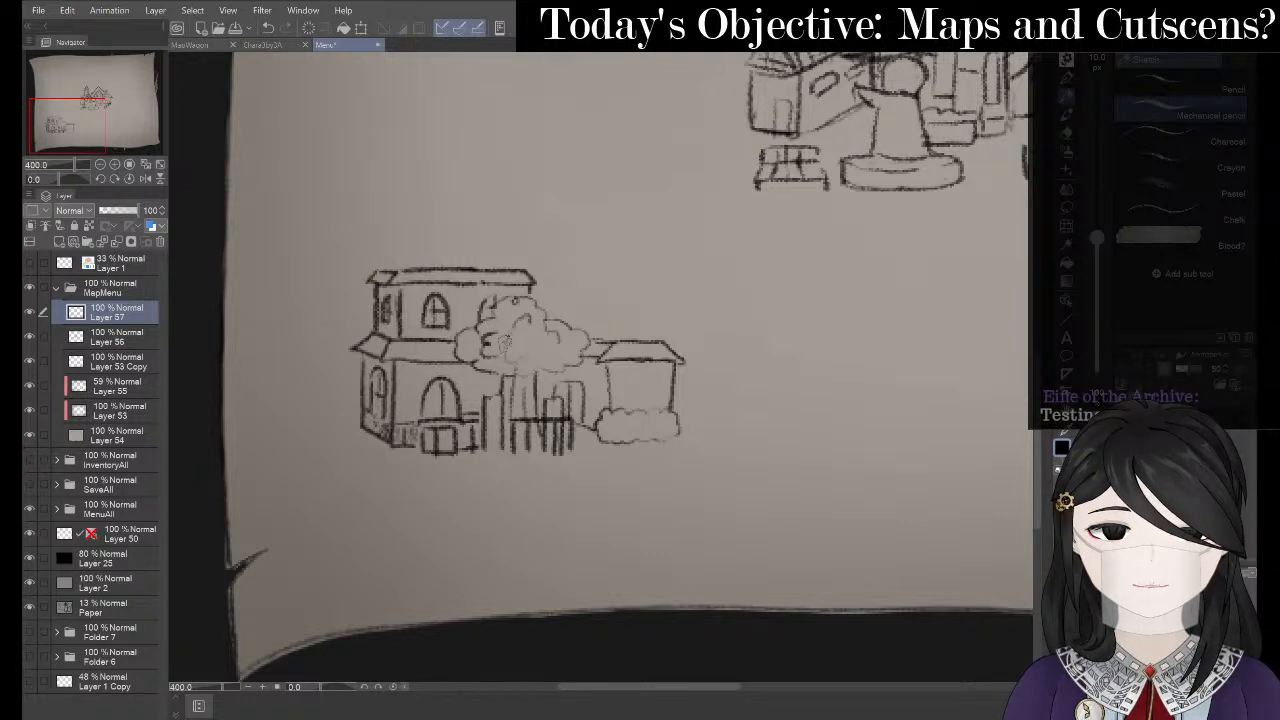
# - Redraw the left wall of the small right-hand building, zoom out, and switch to OneNote
pyautogui.moveTo(595, 285); pyautogui.dragTo(535, 353)
pyautogui.scroll(-2, 355, 260)
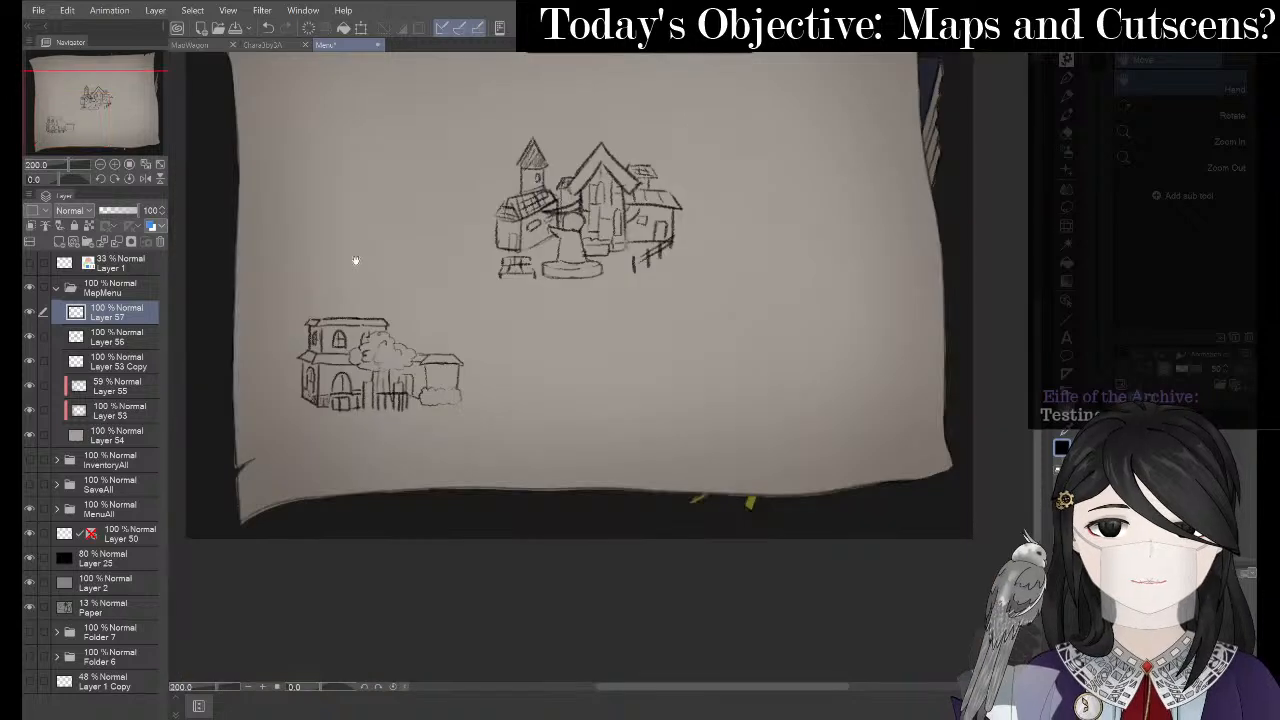
pyautogui.moveTo(394, 180); pyautogui.dragTo(458, 290)
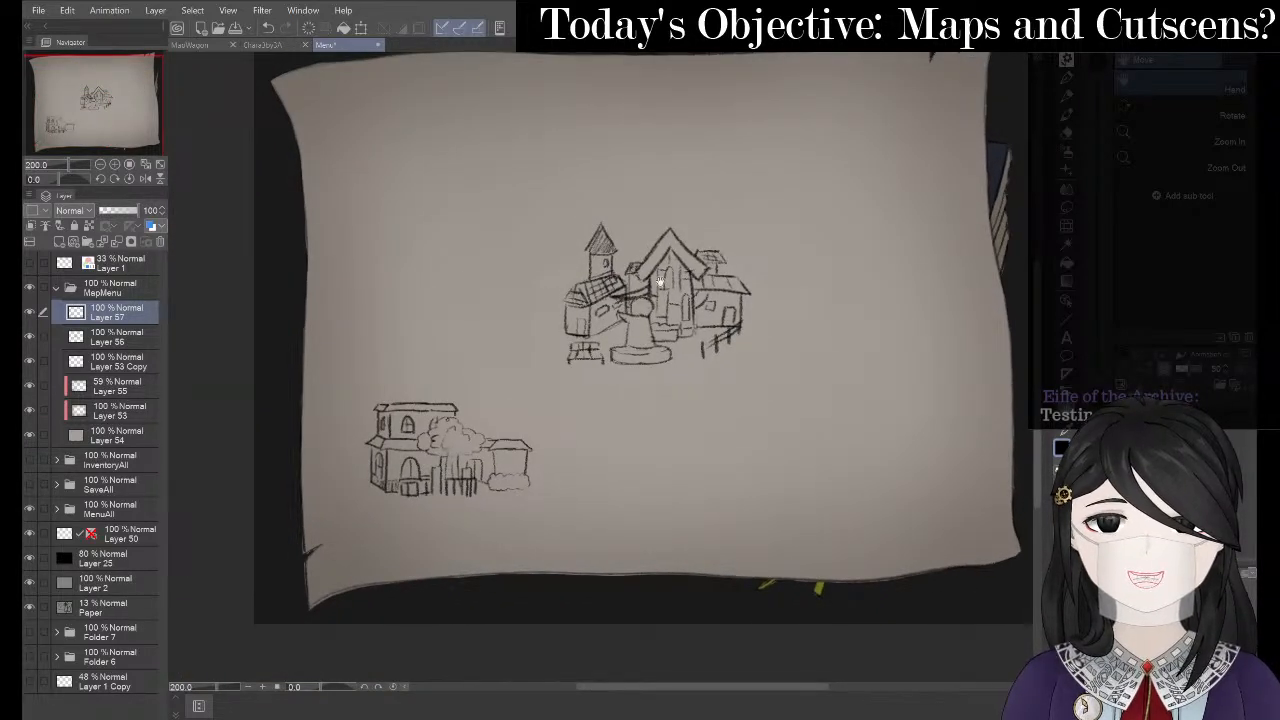
pyautogui.scroll(2, 515, 403)
pyautogui.moveTo(454, 400); pyautogui.dragTo(563, 243)
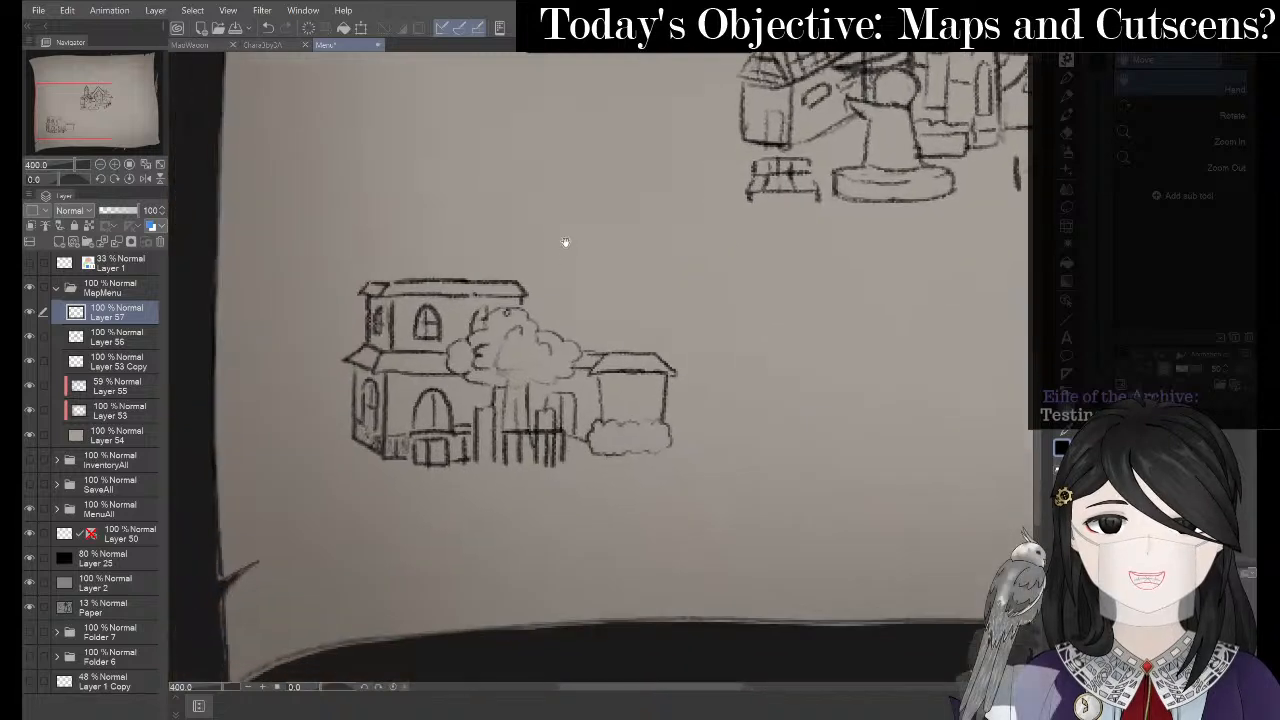
pyautogui.press('p')
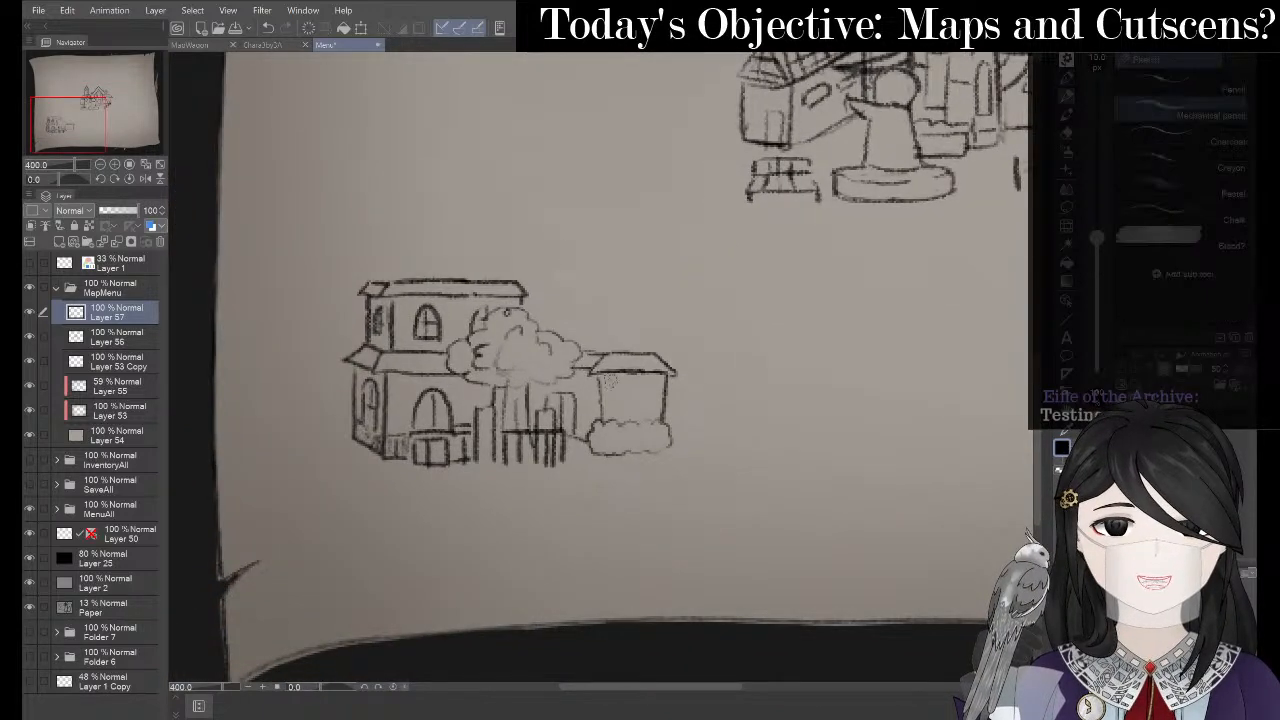
pyautogui.moveTo(596, 366); pyautogui.dragTo(603, 424)
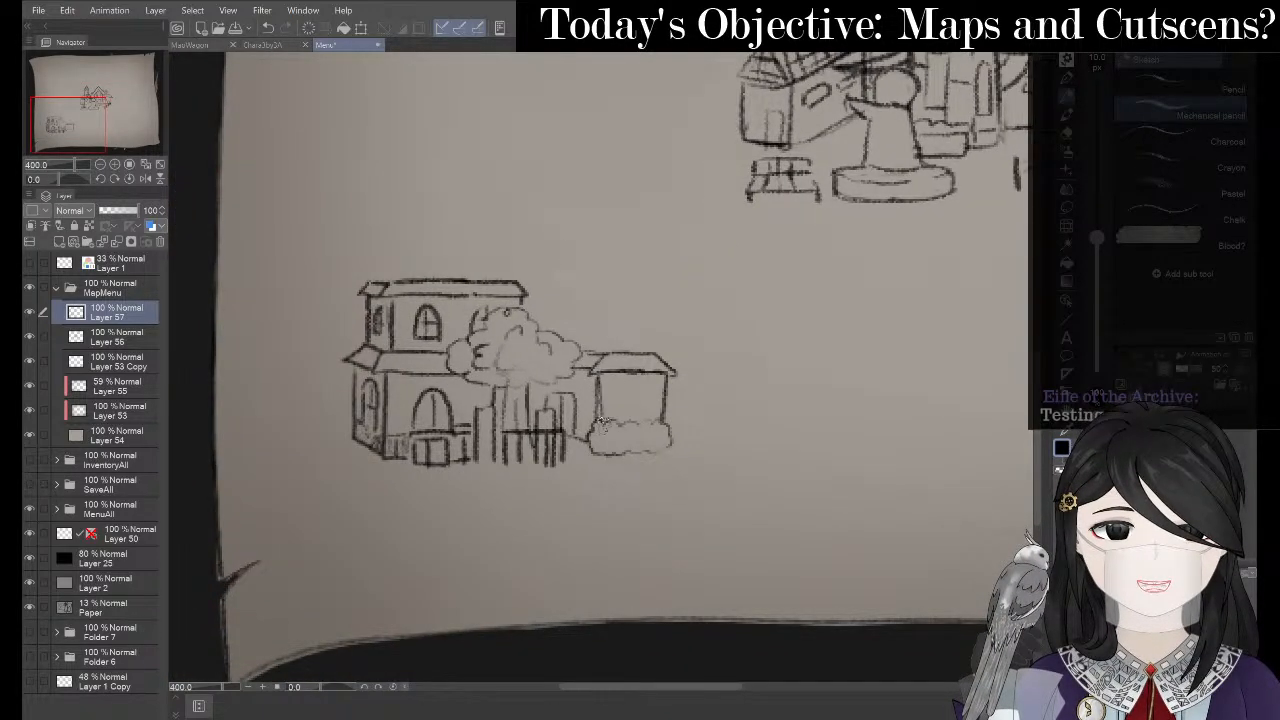
pyautogui.scroll(-4, 643, 317)
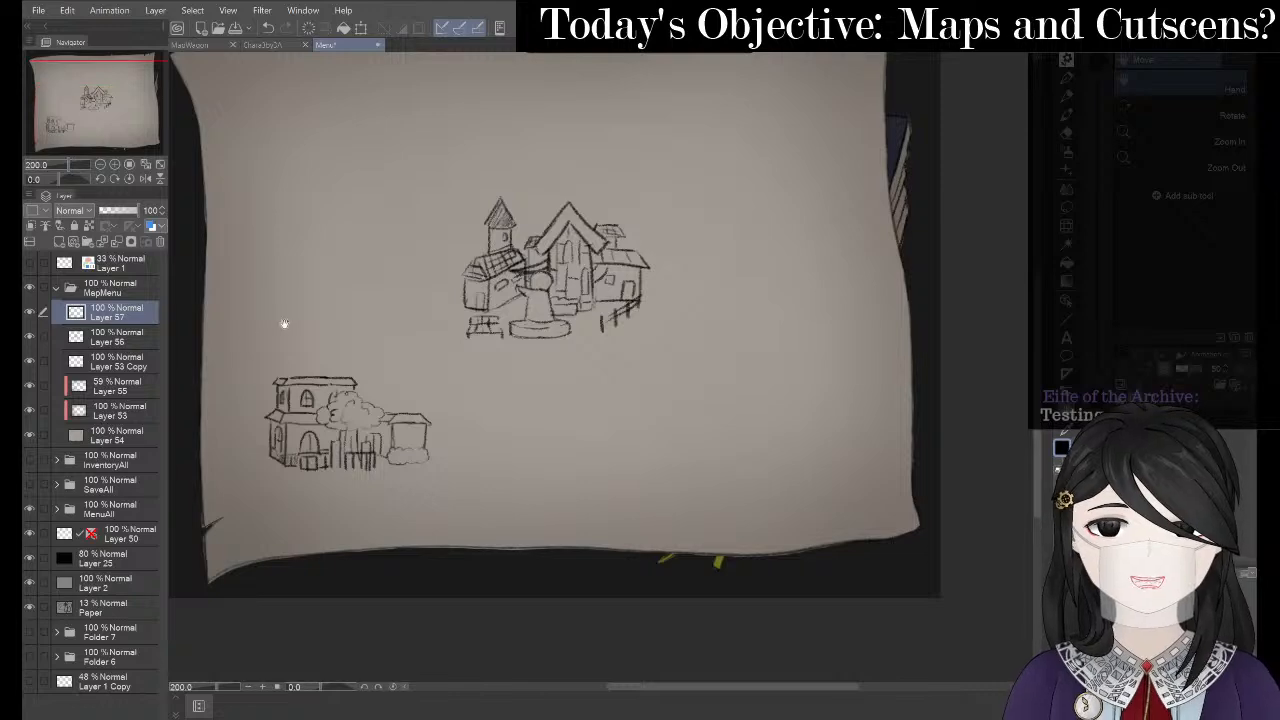
pyautogui.scroll(-1, 330, 325)
pyautogui.moveTo(457, 328); pyautogui.dragTo(585, 396)
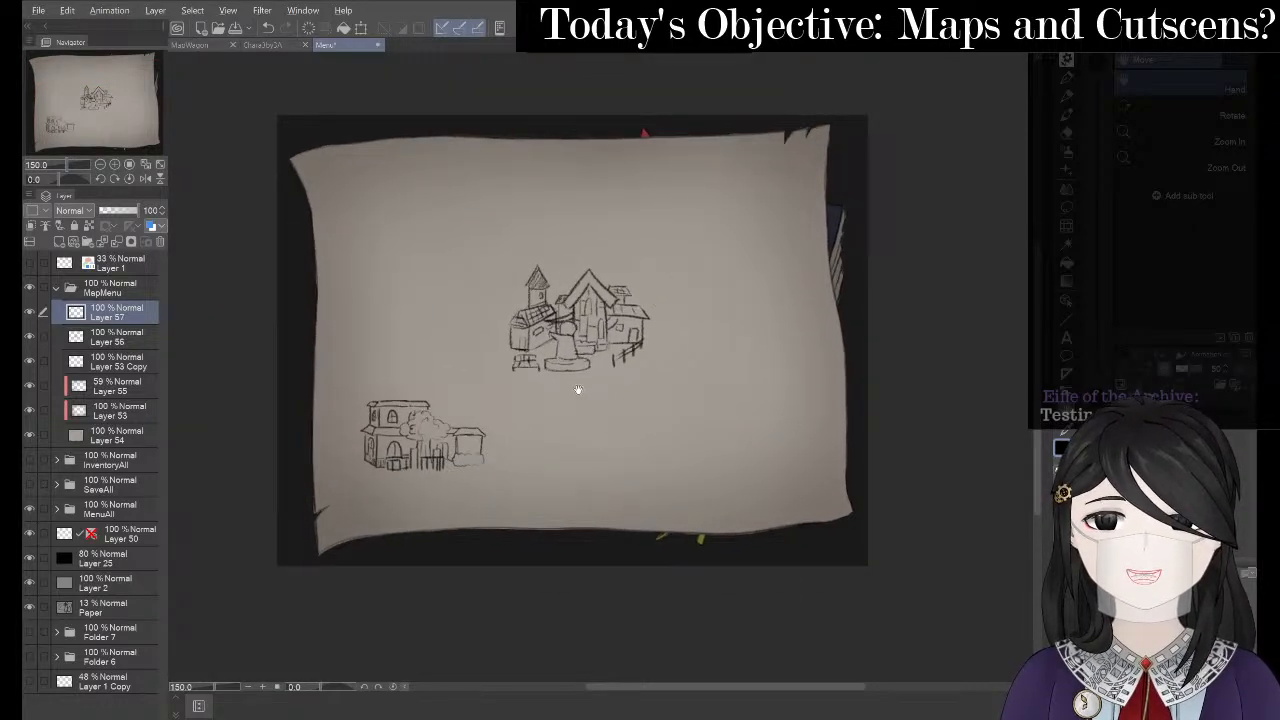
pyautogui.hotkey('alt', 'Tab')
# - Consult OneNote's World Plan page, then return to the map drawing
pyautogui.click(676, 286)
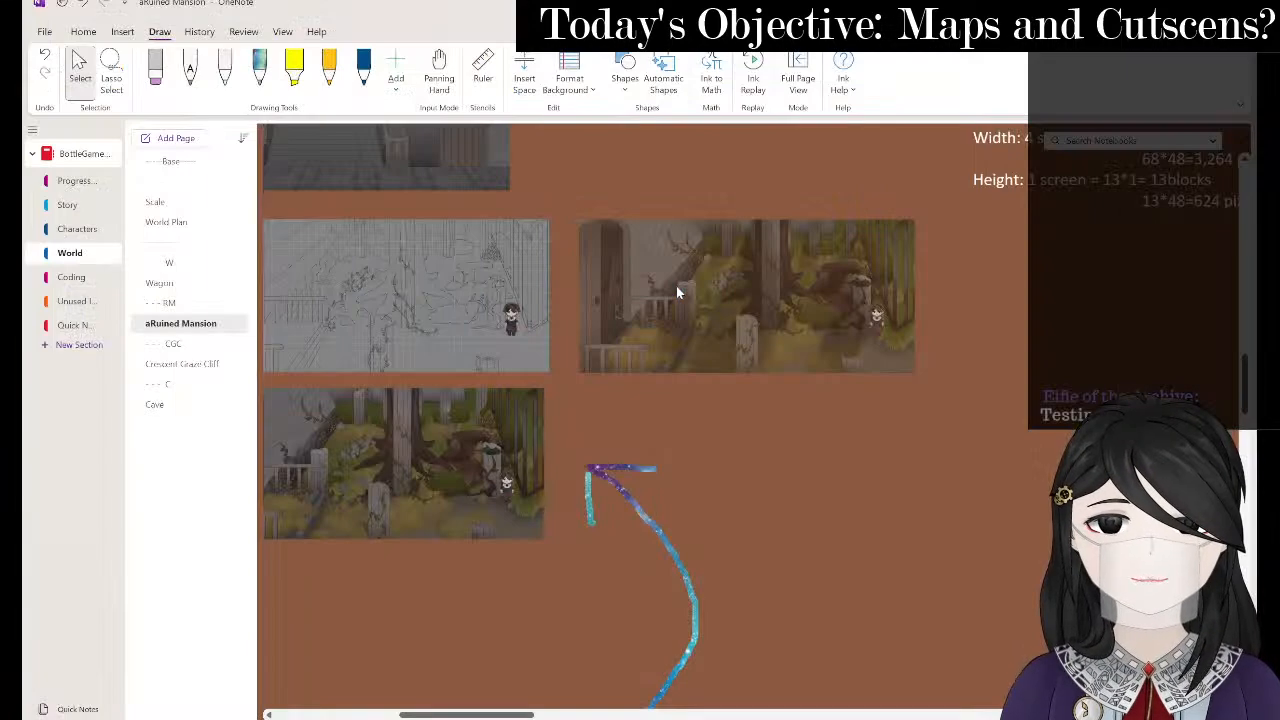
pyautogui.click(180, 222)
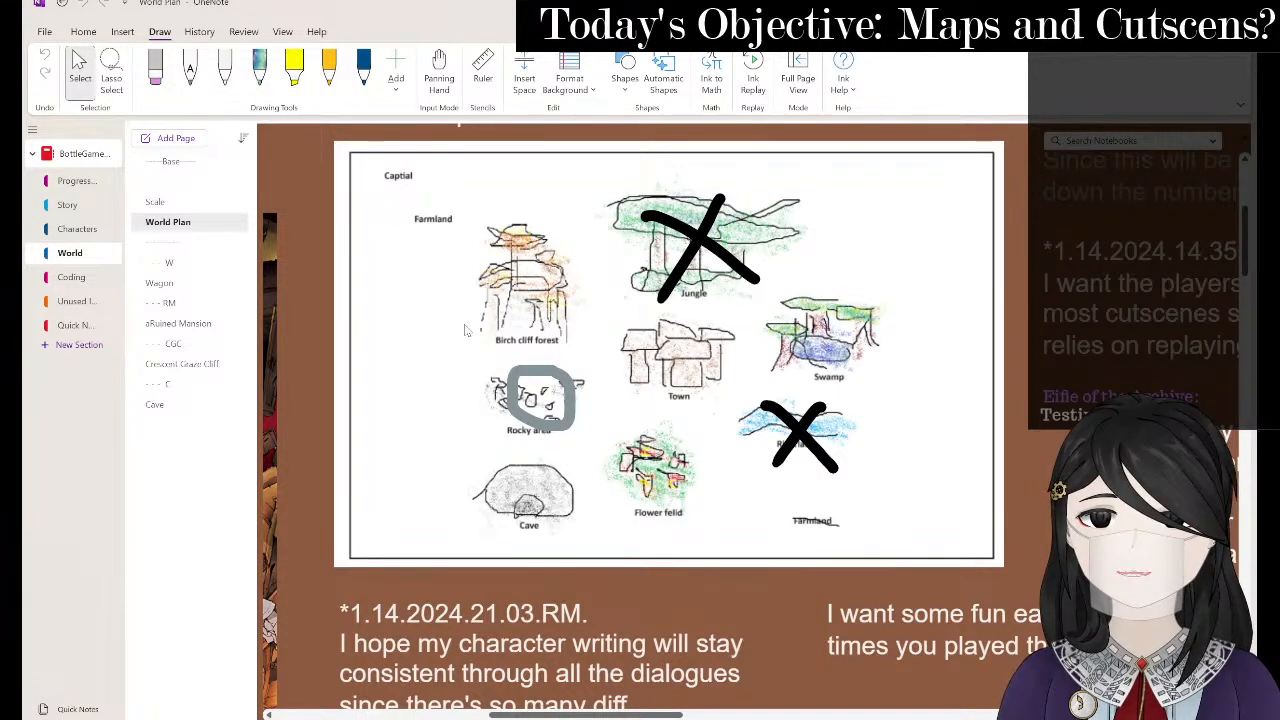
pyautogui.hotkey('alt', 'Tab')
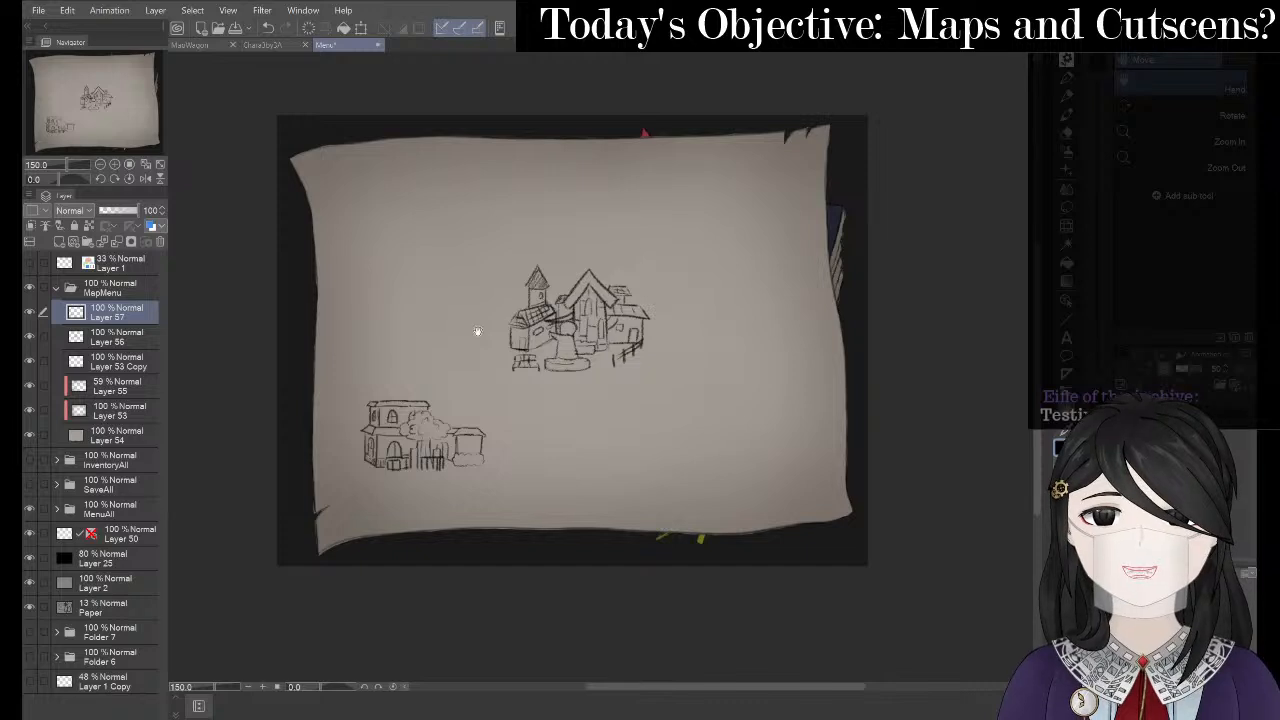
# - Add a new raster layer above Layer 57 in the MapMenu folder, then go back to OneNote
pyautogui.press('p')
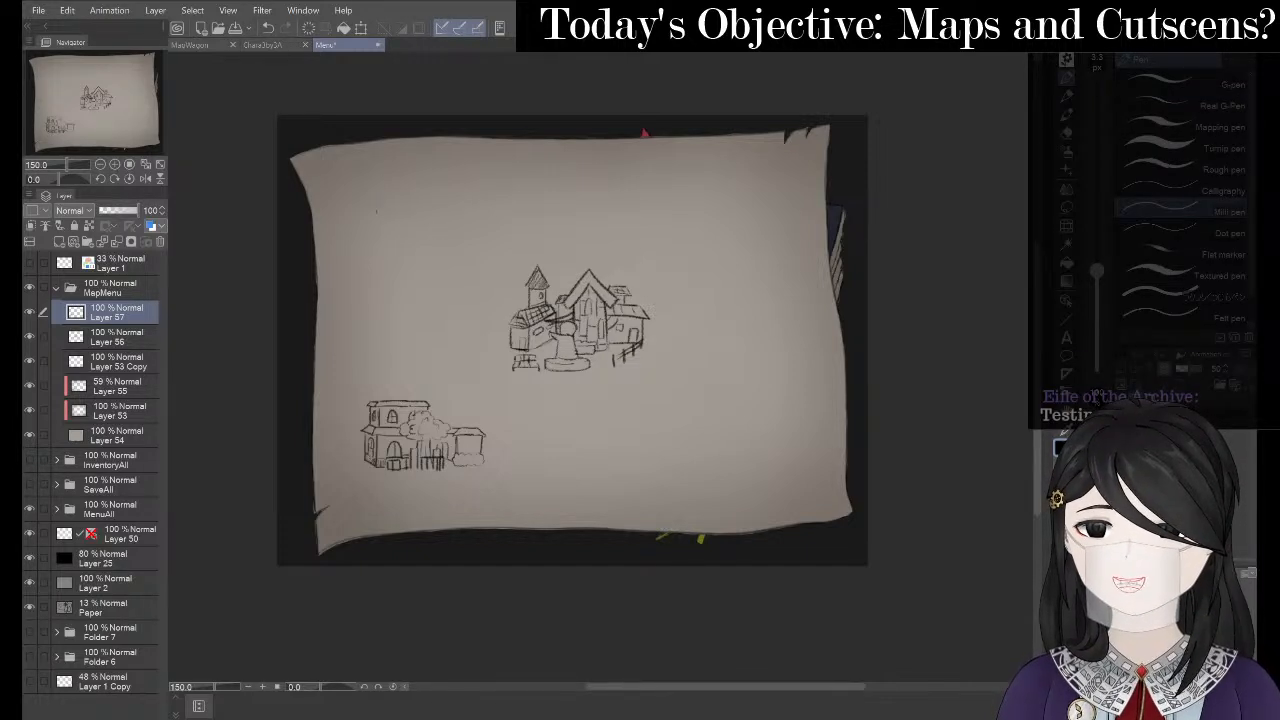
pyautogui.rightClick(125, 316)
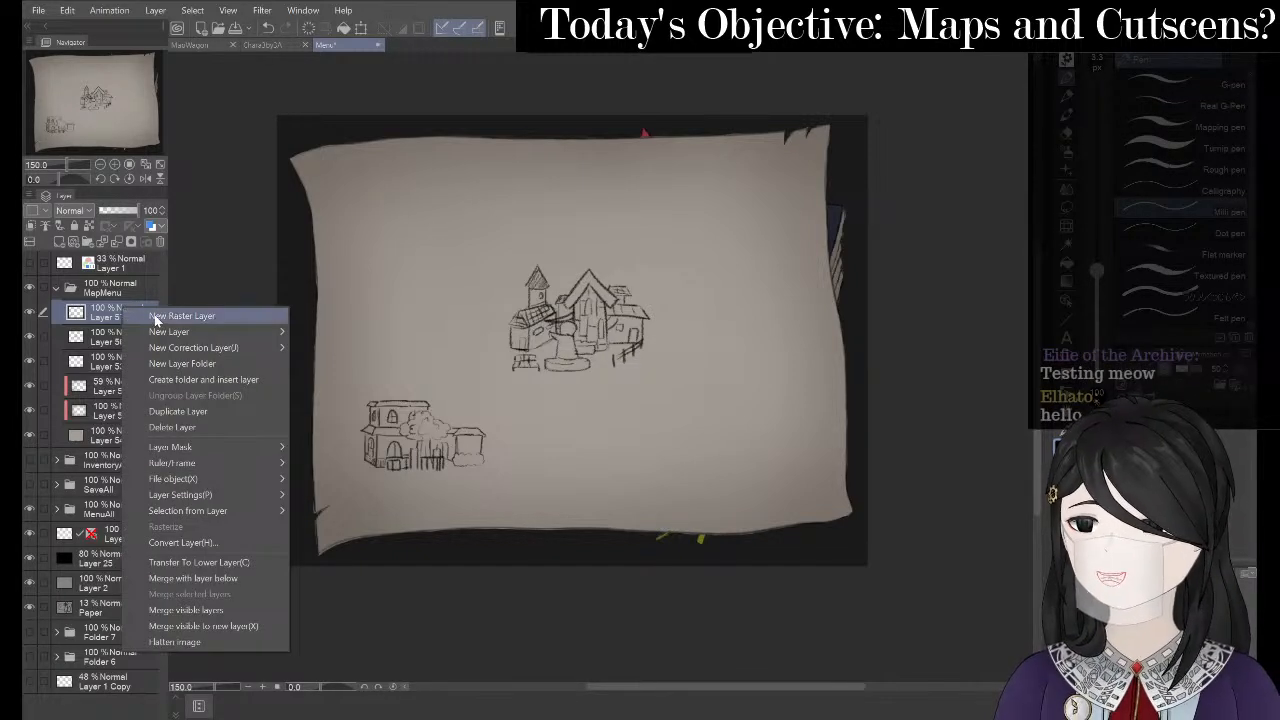
pyautogui.click(160, 316)
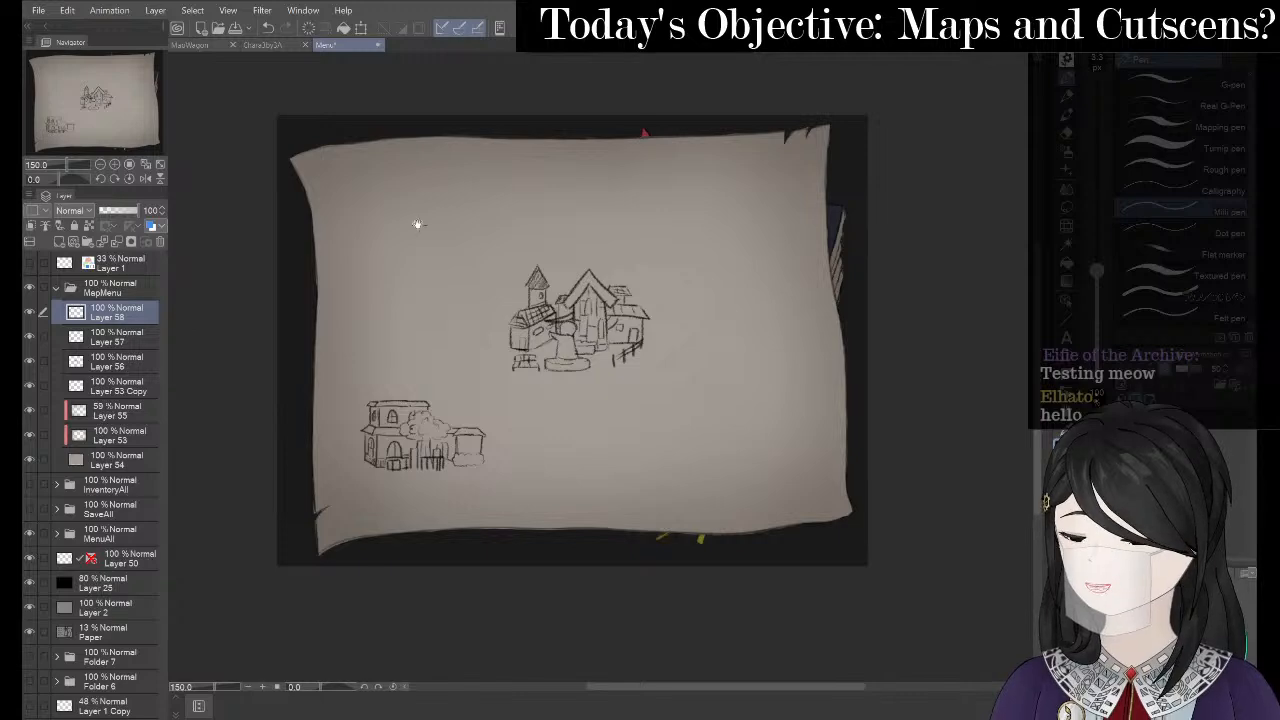
pyautogui.moveTo(418, 224)
pyautogui.mouseDown()
pyautogui.moveTo(474, 275)
pyautogui.moveTo(470, 298)
pyautogui.mouseUp()
pyautogui.hotkey('alt', 'Tab')
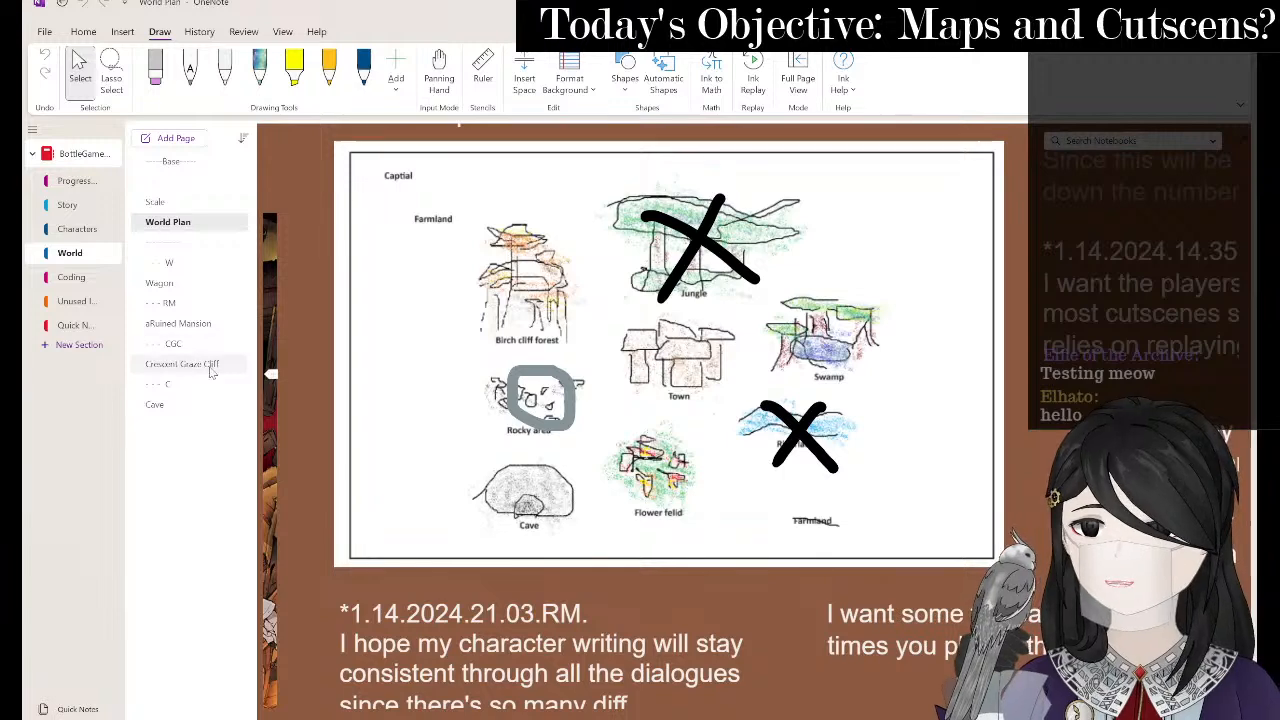
# - Open the Crescent Graze Cliff page and scroll through its cliff studies and birch references
pyautogui.click(214, 366)
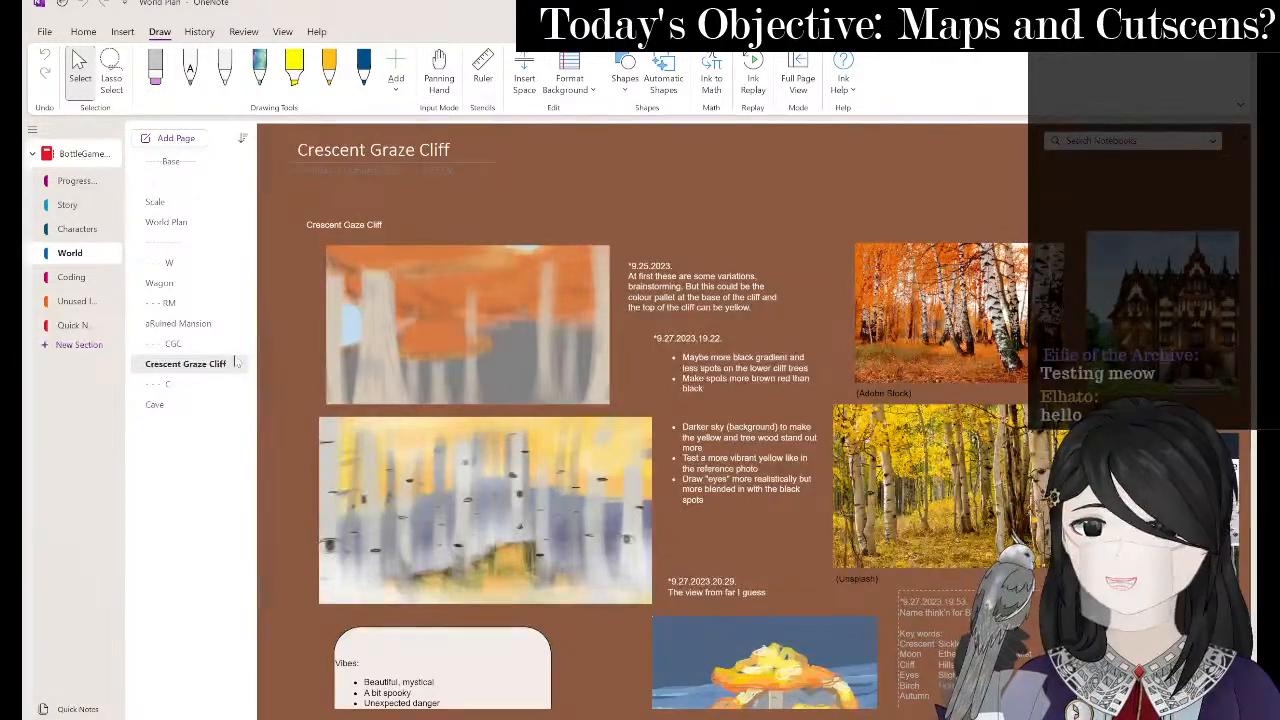
pyautogui.hscroll(2, 768, 384)
pyautogui.scroll(-1, 768, 384)
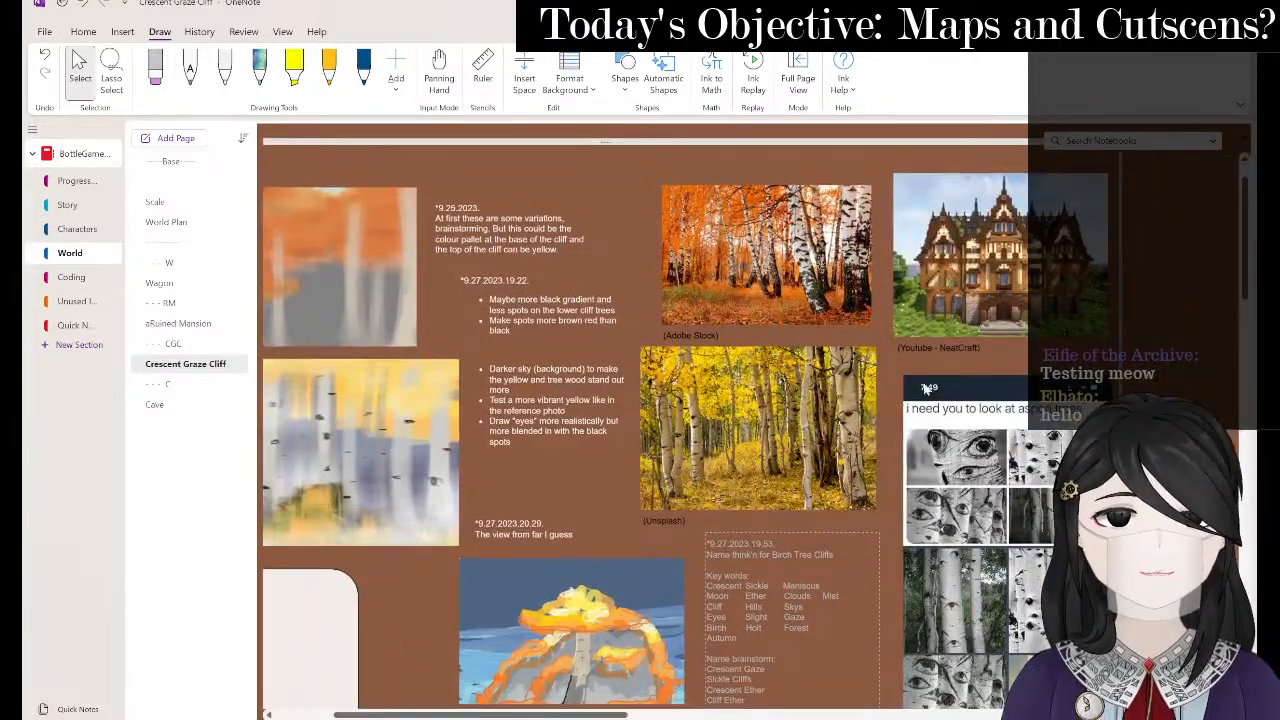
pyautogui.keyDown('ctrl'); pyautogui.scroll(-2, 864, 323); pyautogui.keyUp('ctrl')
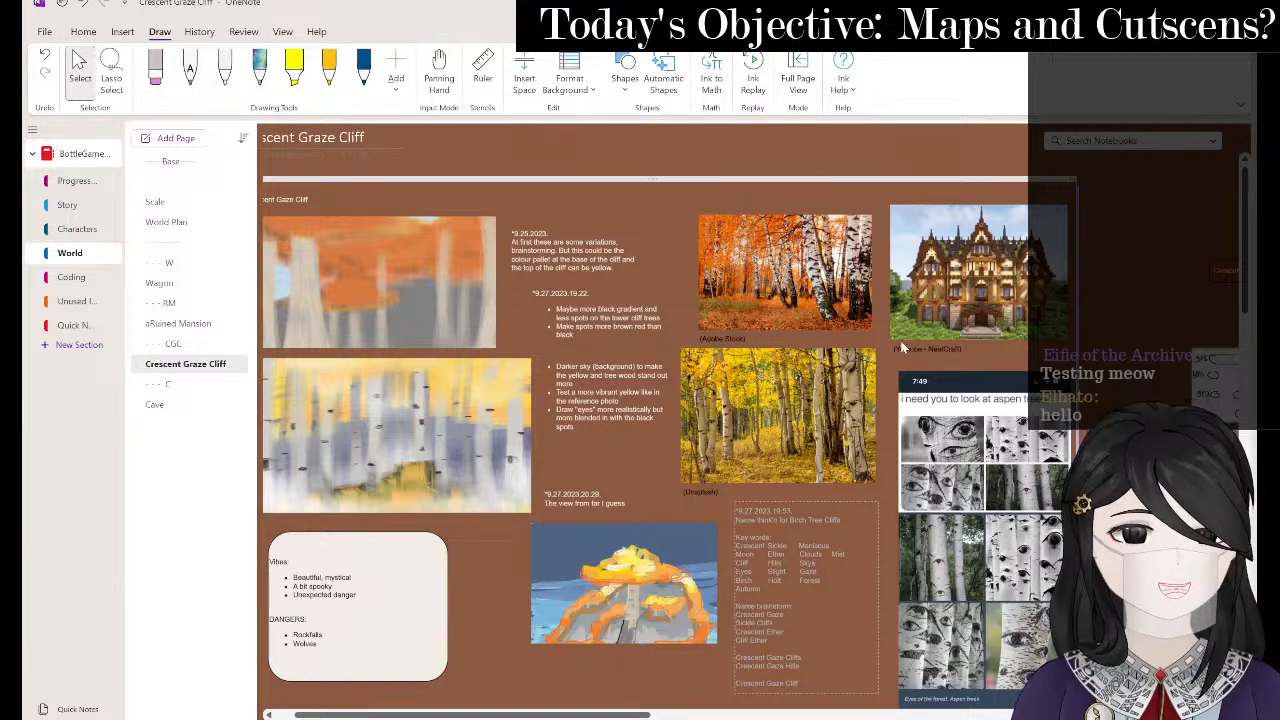
pyautogui.scroll(-5, 638, 318)
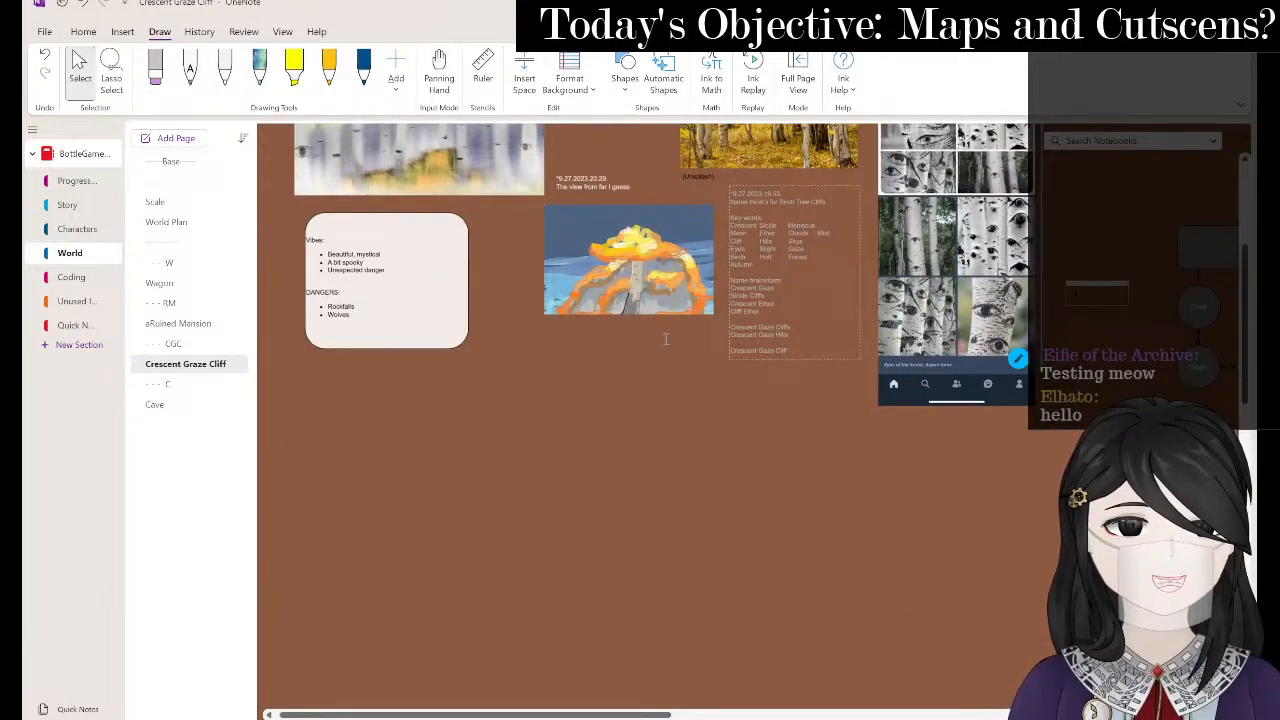
pyautogui.scroll(5, 649, 359)
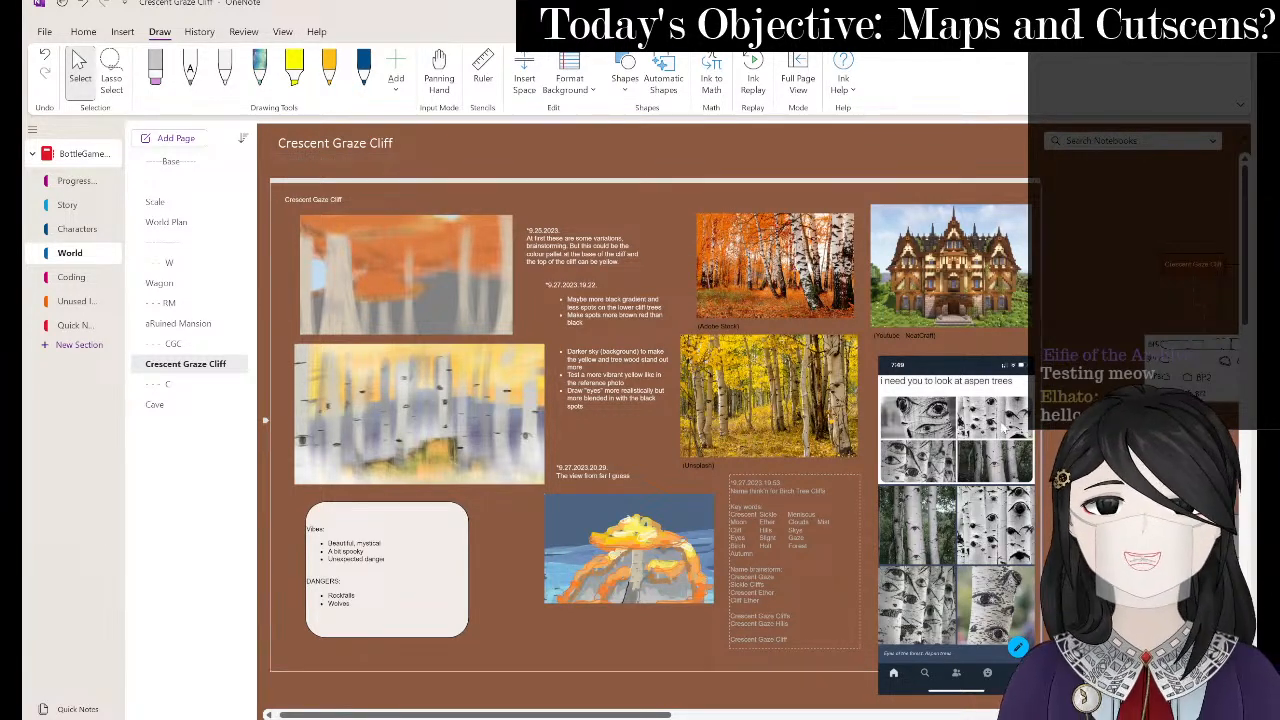
# - Enlarge the eraser to about 21 px and zoom in on the map's upper-left area
pyautogui.hotkey('alt', 'Tab')
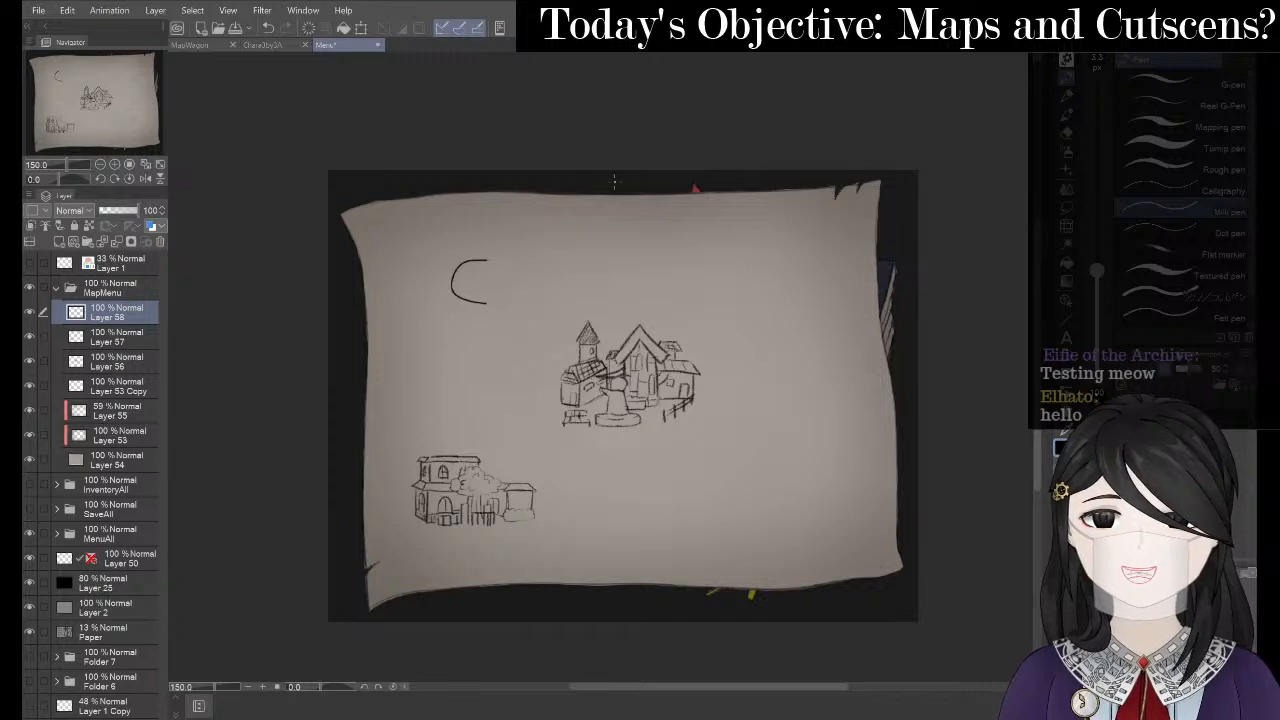
pyautogui.press('e')
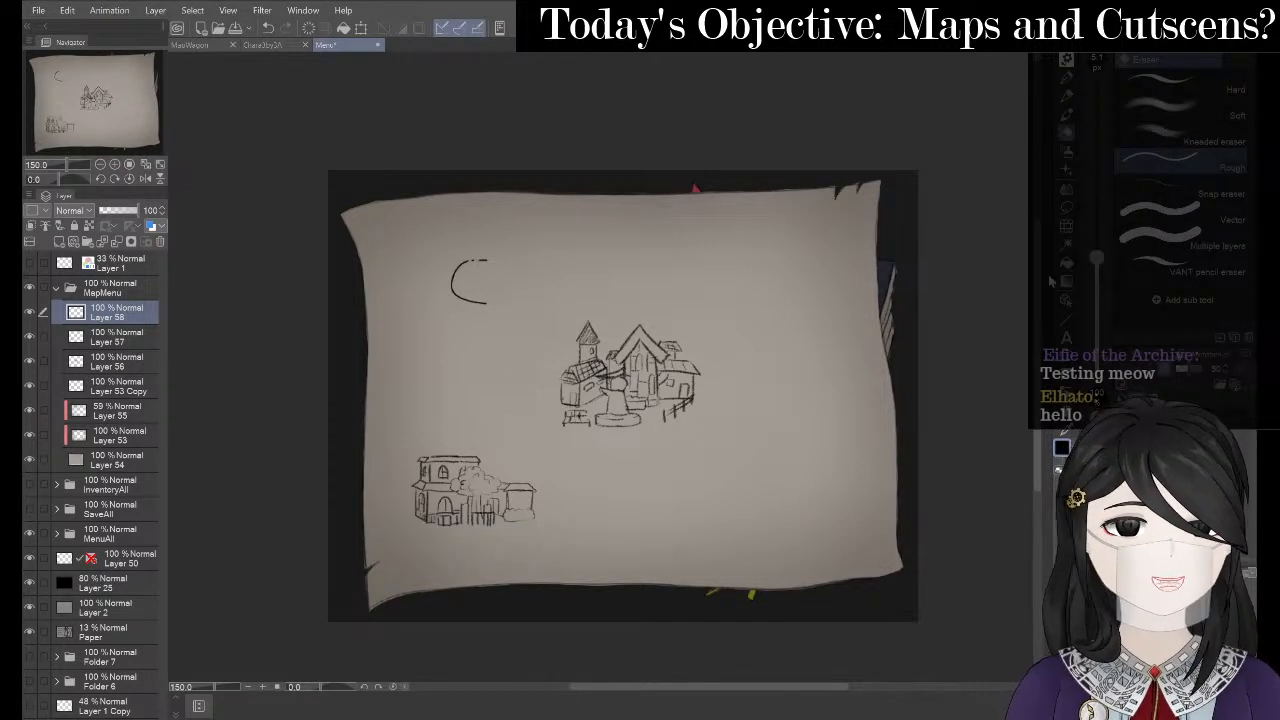
pyautogui.moveTo(1097, 264); pyautogui.dragTo(1097, 217)
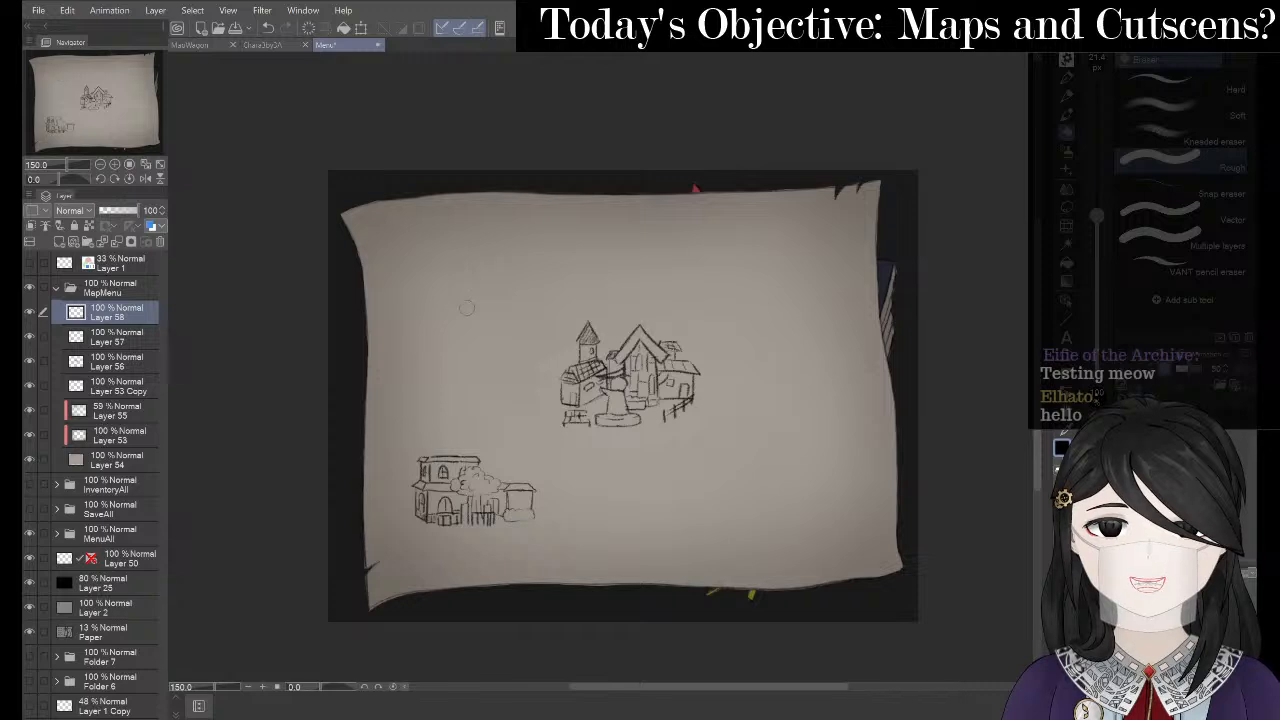
pyautogui.moveTo(467, 268); pyautogui.dragTo(543, 320)
pyautogui.scroll(3, 552, 317)
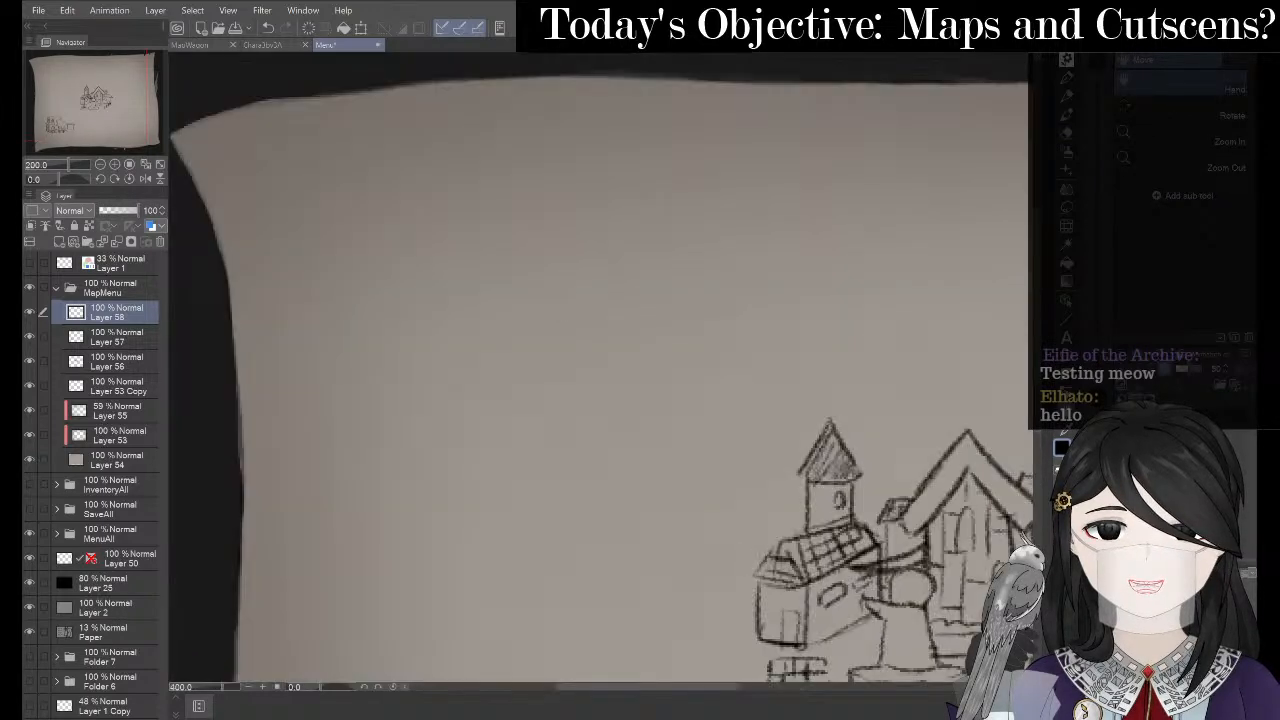
# - Pencil in the cliff's top edge and start its front edge line
pyautogui.press('p')
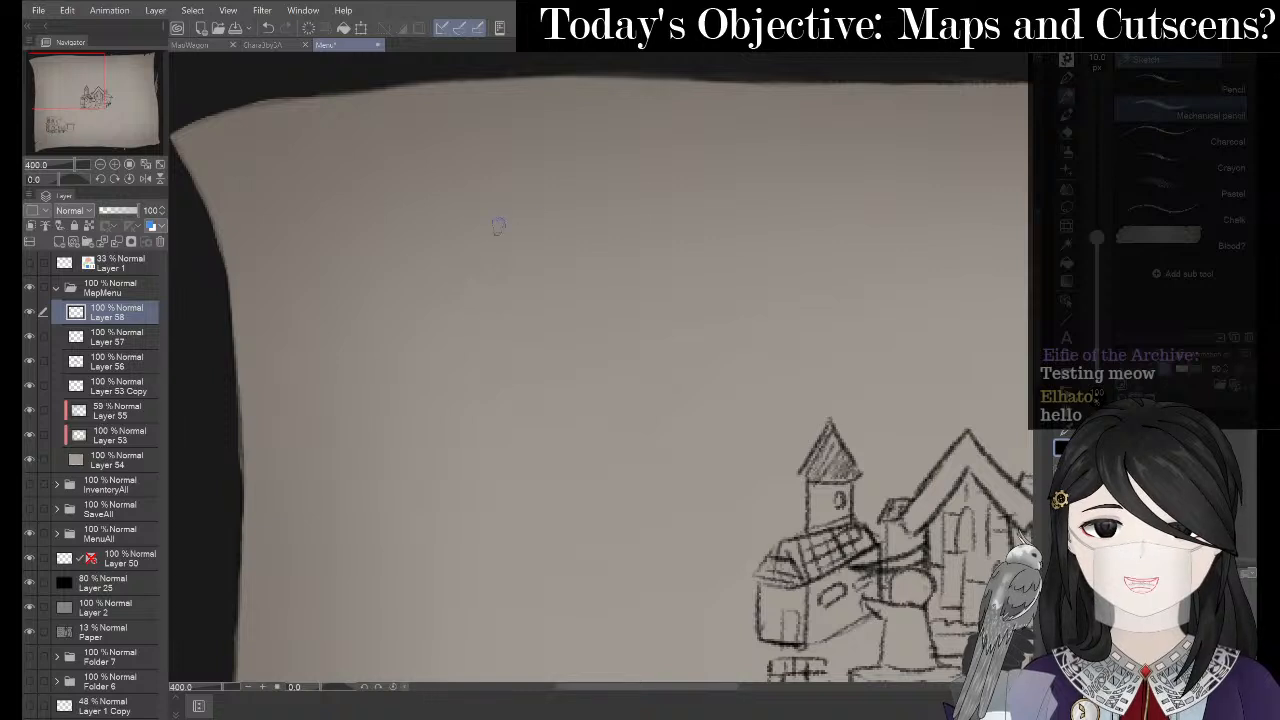
pyautogui.moveTo(386, 334); pyautogui.dragTo(586, 288)
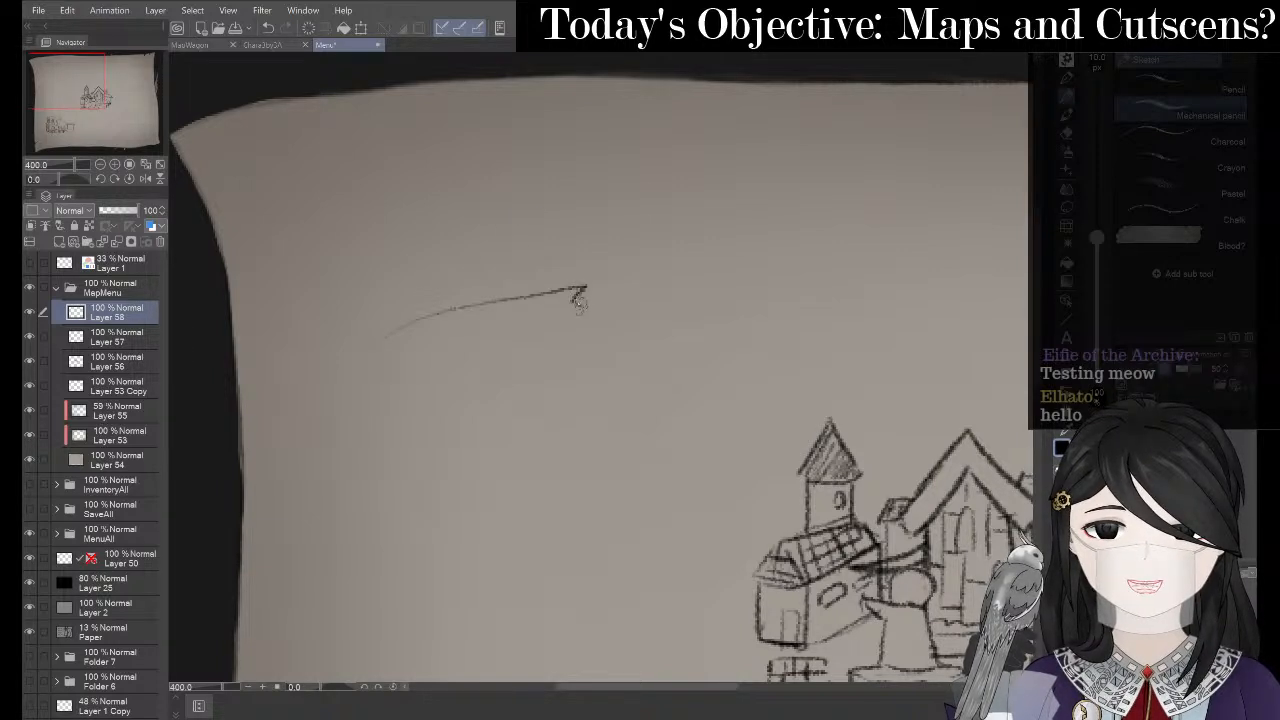
pyautogui.hotkey('ctrl', 'z')
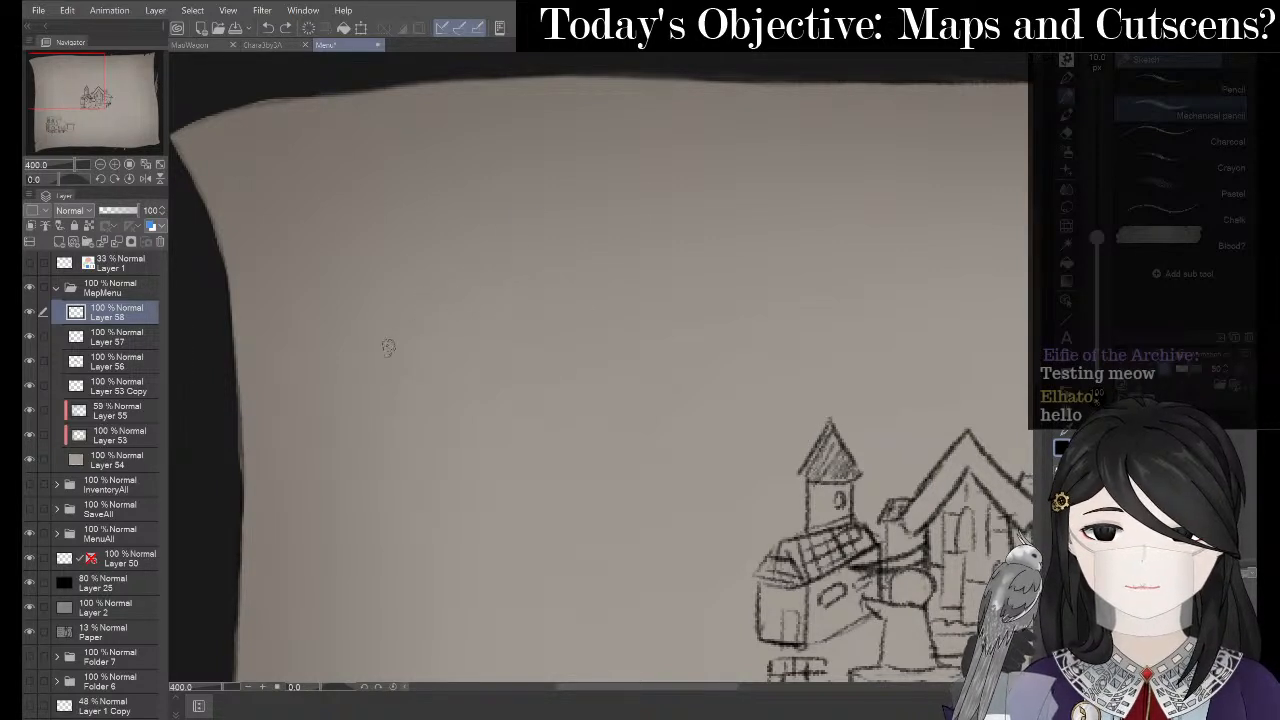
pyautogui.moveTo(388, 347)
pyautogui.mouseDown()
pyautogui.moveTo(452, 321)
pyautogui.moveTo(570, 320)
pyautogui.mouseUp()
pyautogui.hotkey('ctrl', 'z')
pyautogui.moveTo(385, 368)
pyautogui.mouseDown()
pyautogui.moveTo(412, 343)
pyautogui.moveTo(585, 300)
pyautogui.moveTo(600, 320)
pyautogui.moveTo(592, 372)
pyautogui.moveTo(535, 425)
pyautogui.moveTo(513, 490)
pyautogui.mouseUp()
# - Draw the small tower's flat roof and both walls on top of the cliff
pyautogui.moveTo(514, 228)
pyautogui.mouseDown()
pyautogui.moveTo(492, 251)
pyautogui.moveTo(598, 249)
pyautogui.mouseUp()
pyautogui.moveTo(516, 224)
pyautogui.mouseDown()
pyautogui.moveTo(588, 222)
pyautogui.moveTo(606, 249)
pyautogui.mouseUp()
pyautogui.moveTo(511, 256); pyautogui.dragTo(513, 298)
pyautogui.moveTo(596, 252); pyautogui.dragTo(600, 302)
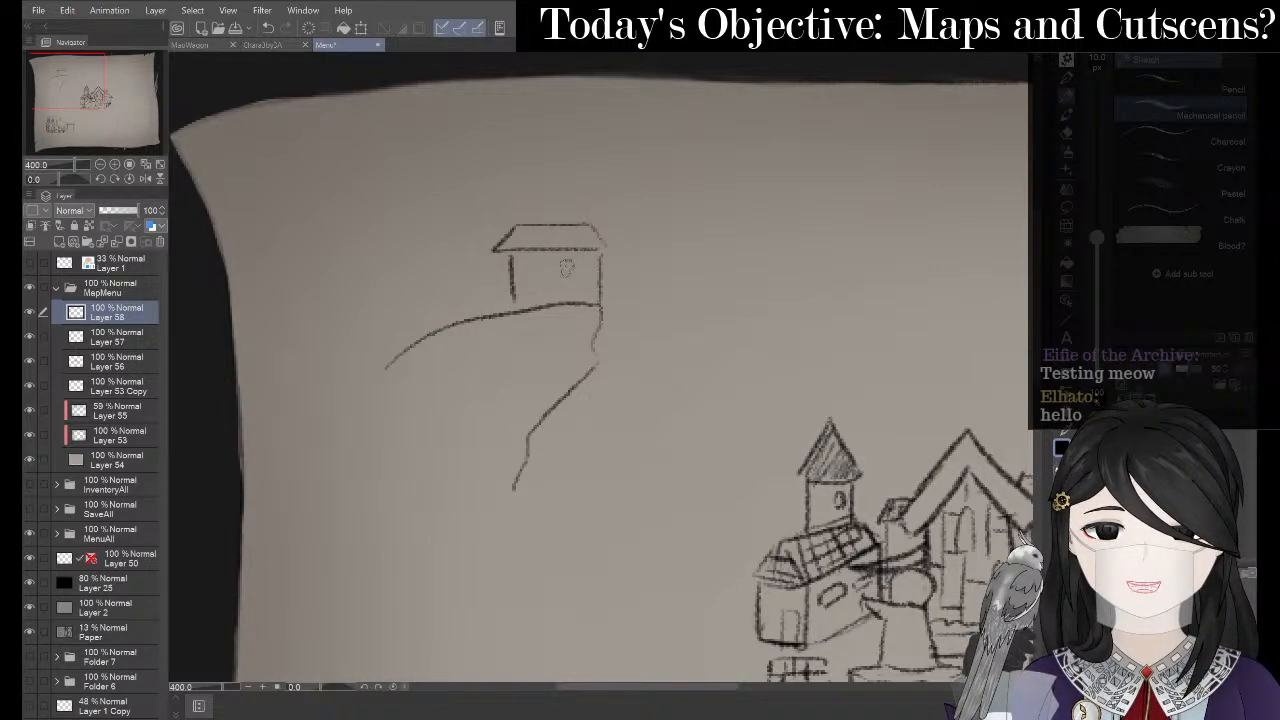
pyautogui.hotkey('ctrl', 'z')
pyautogui.moveTo(590, 254); pyautogui.dragTo(590, 300)
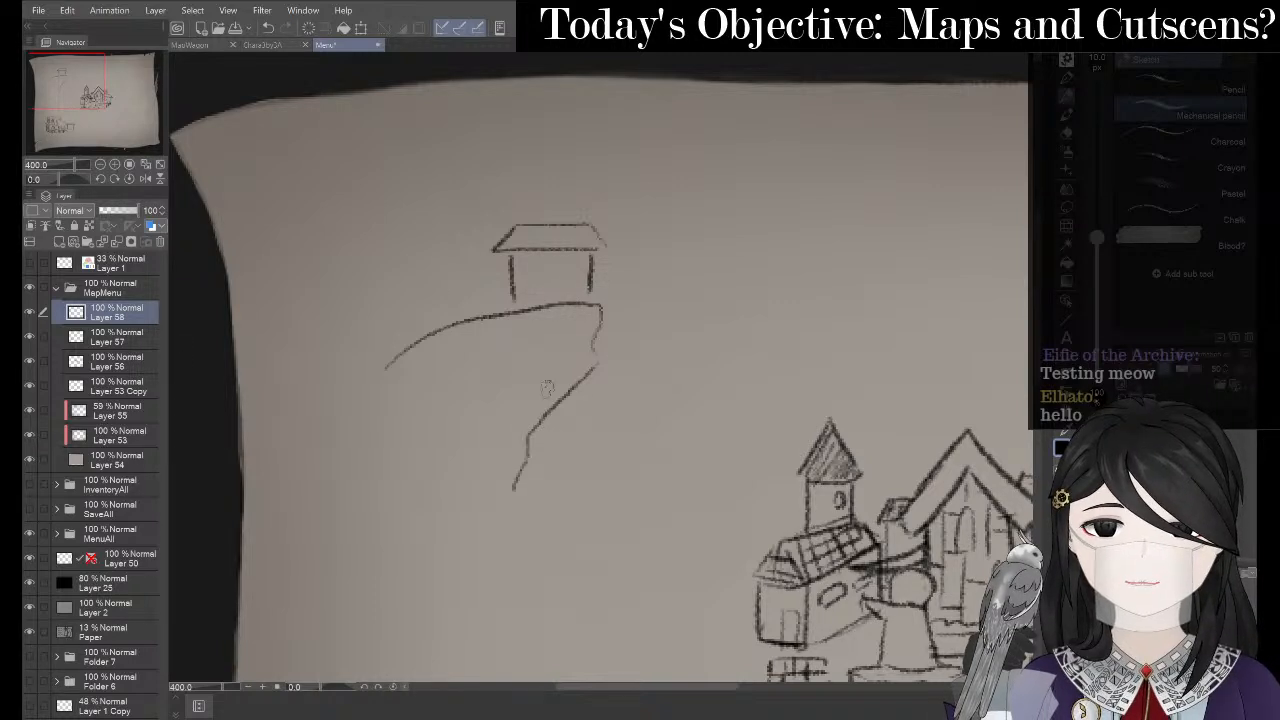
# - Add a curving line off the cliff edge, then zoom out to 200% to frame the map
pyautogui.moveTo(578, 394); pyautogui.dragTo(657, 424)
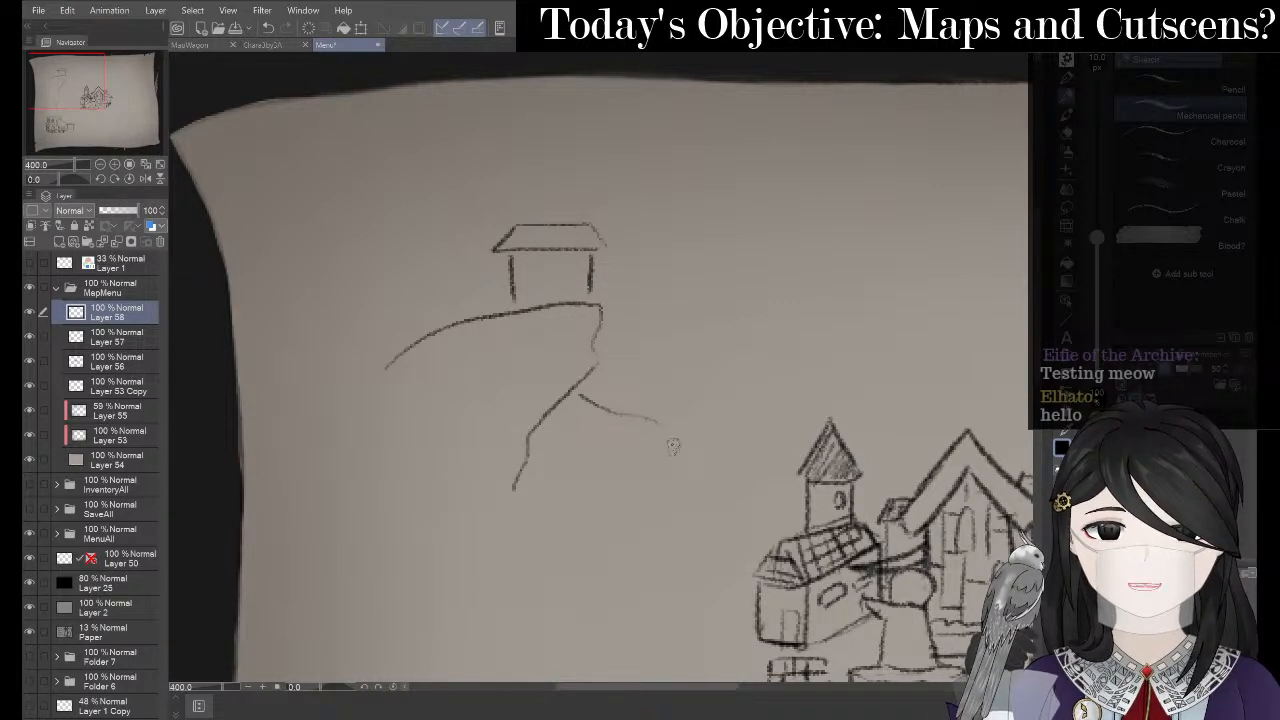
pyautogui.press('space')
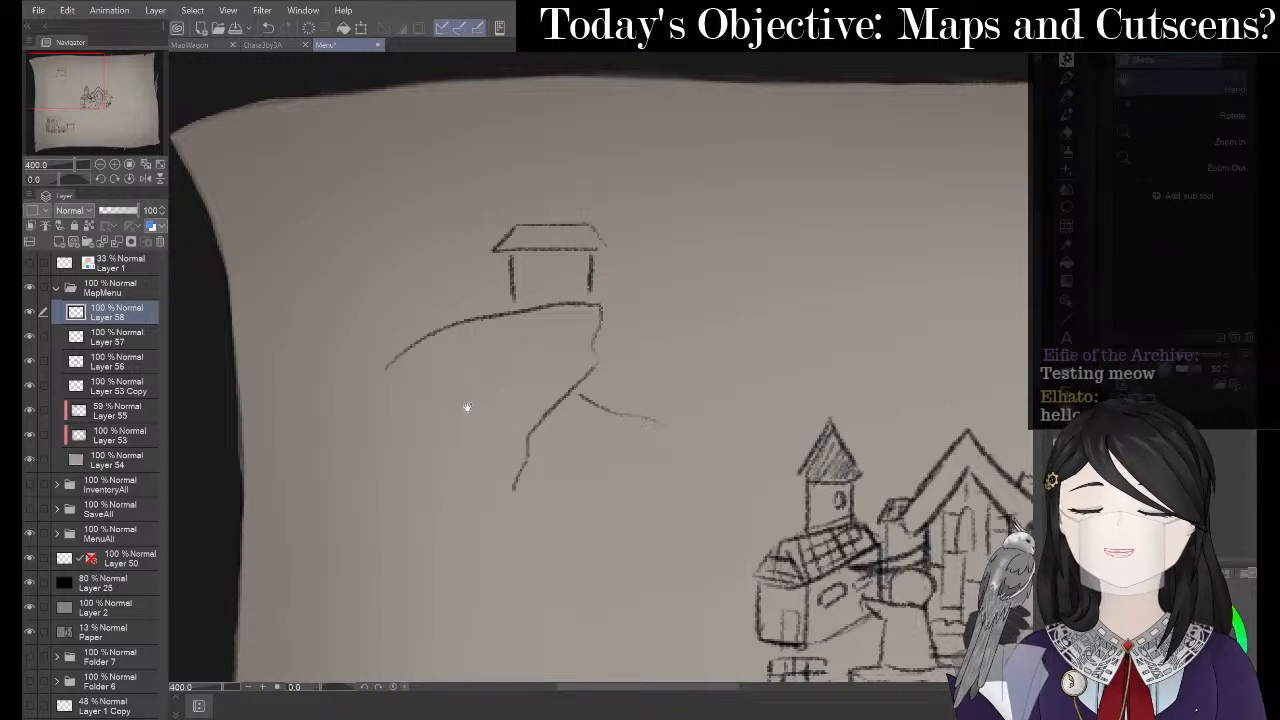
pyautogui.moveTo(450, 399); pyautogui.dragTo(402, 374)
pyautogui.scroll(-2, 362, 316)
pyautogui.moveTo(488, 279); pyautogui.dragTo(548, 311)
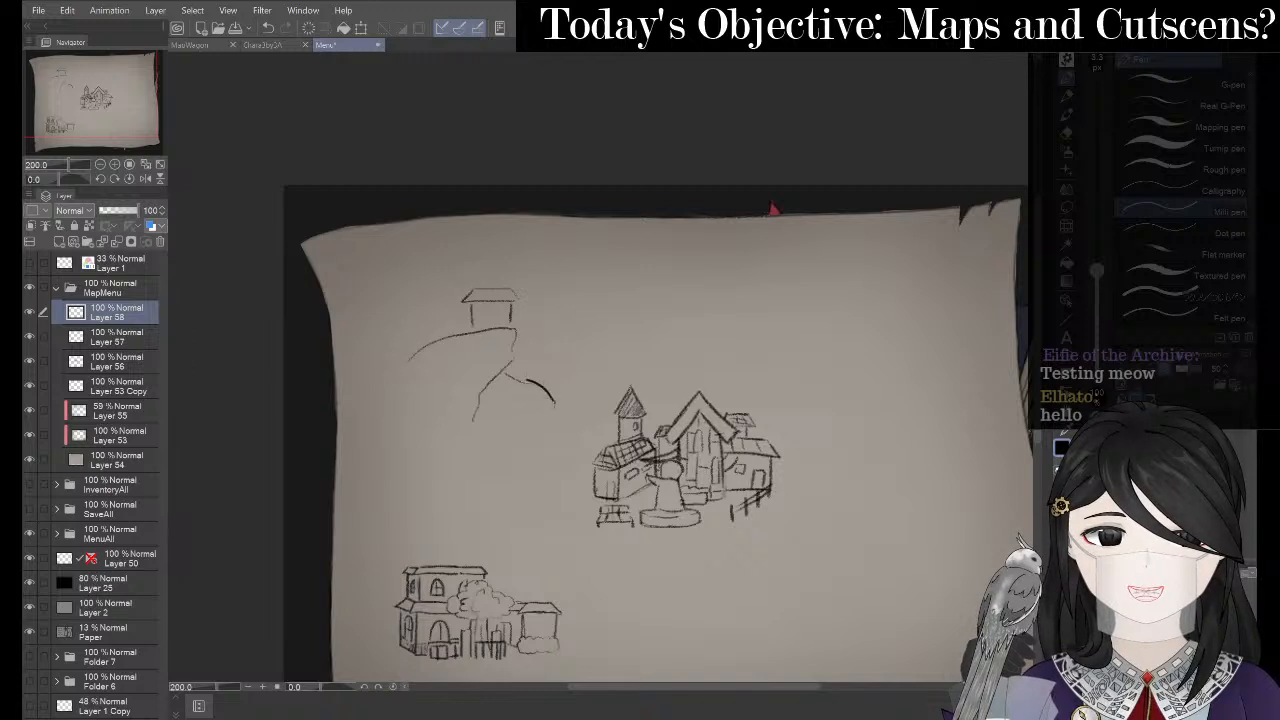
# - Undo the curve and redraw the cliff as a rounded rock with a vertical line beside the tower
pyautogui.hotkey('ctrl', 'z')
pyautogui.press('p')
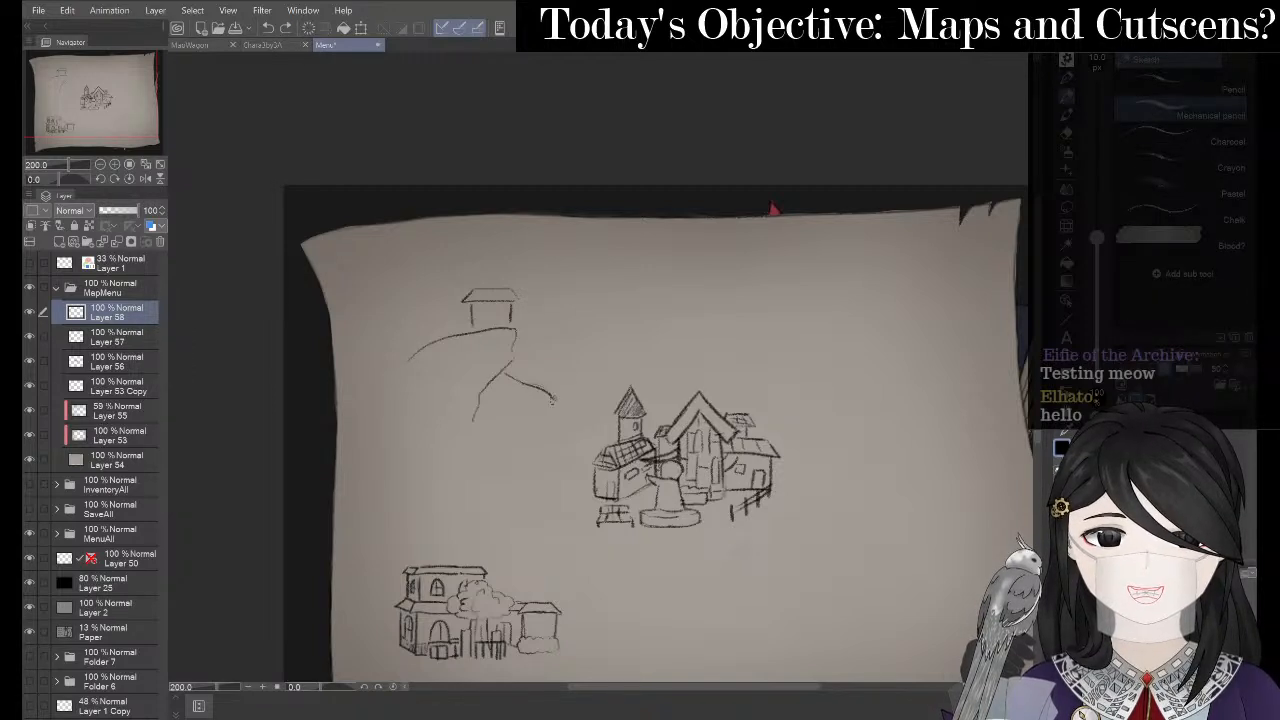
pyautogui.moveTo(552, 400); pyautogui.dragTo(542, 455)
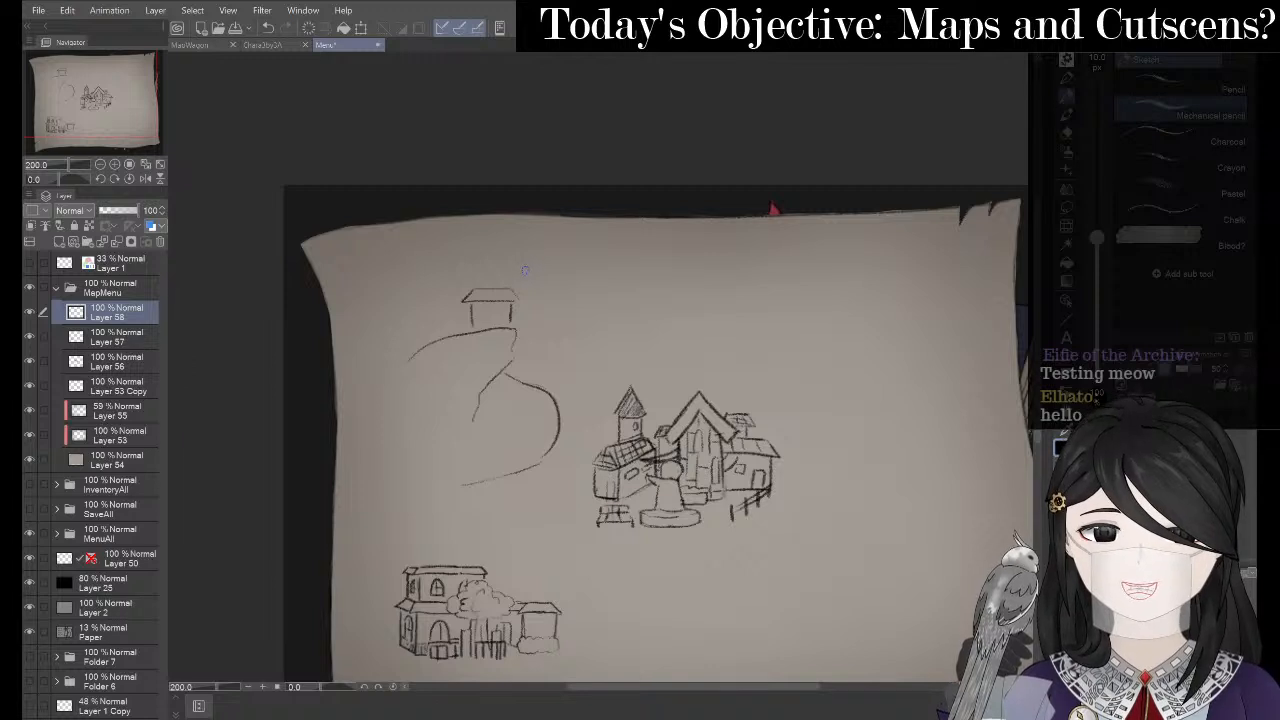
pyautogui.moveTo(524, 270); pyautogui.dragTo(527, 390)
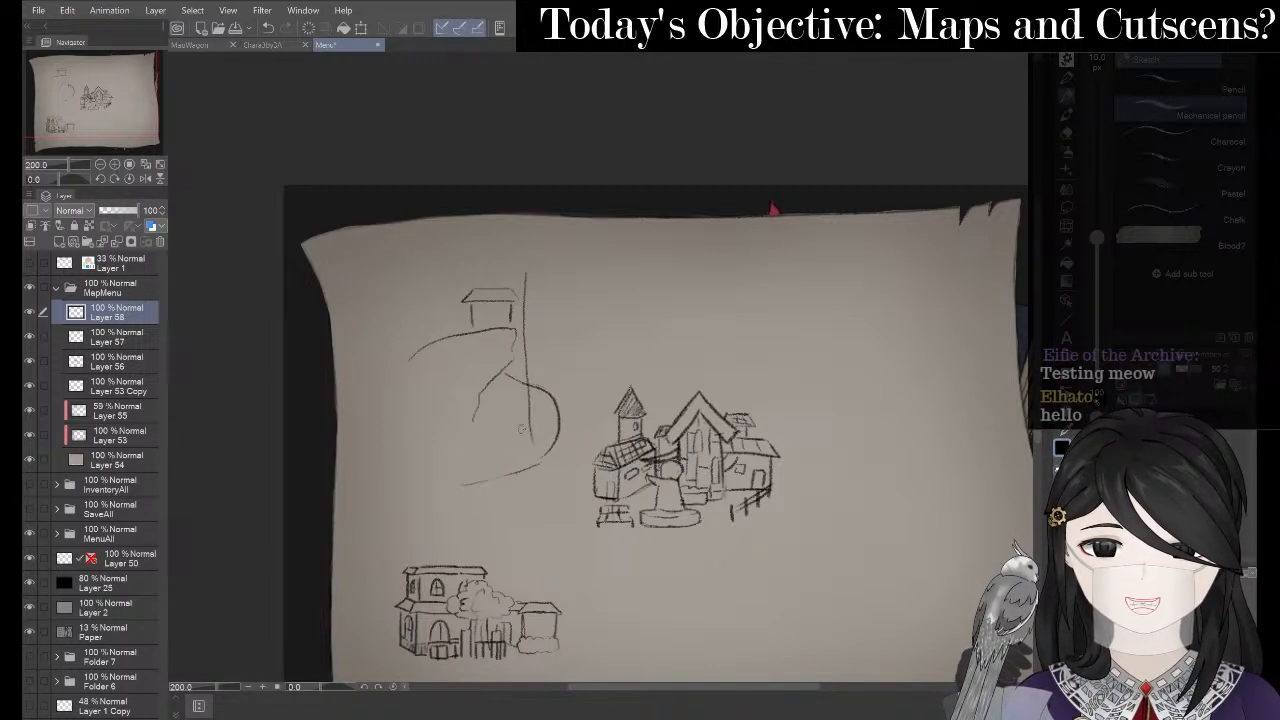
pyautogui.hotkey('ctrl', 'z')
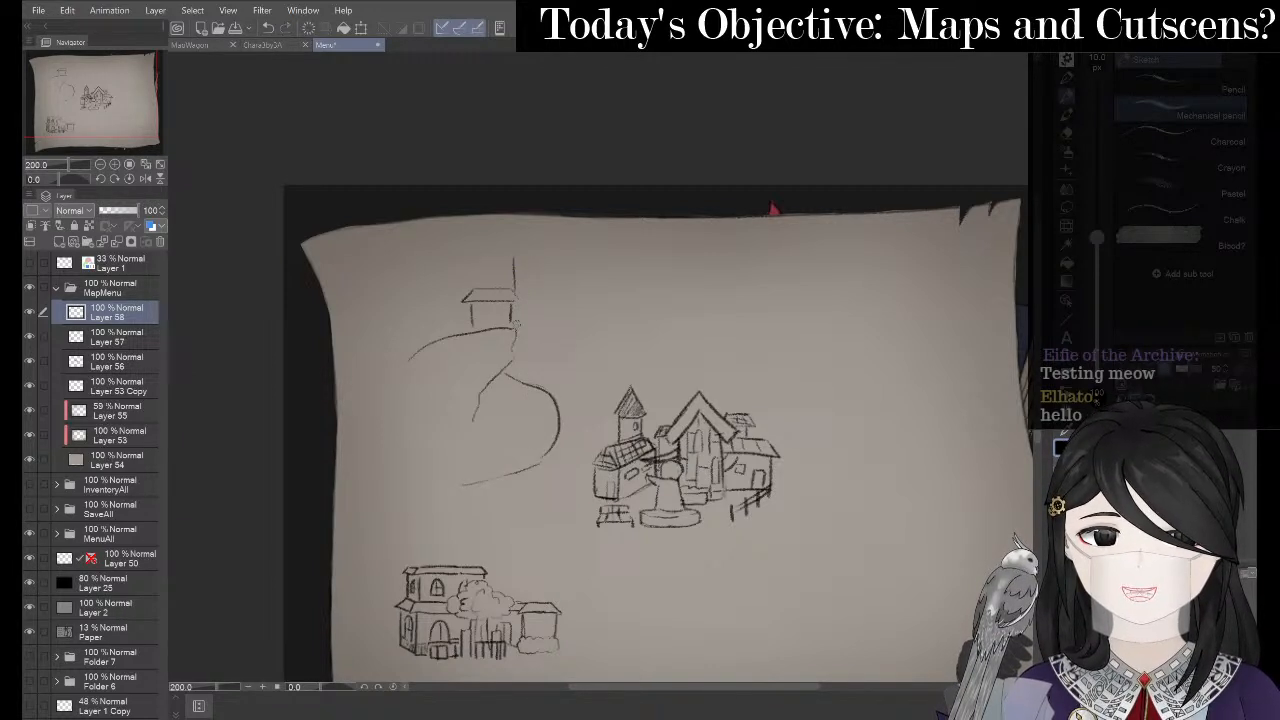
pyautogui.moveTo(524, 269); pyautogui.dragTo(535, 460)
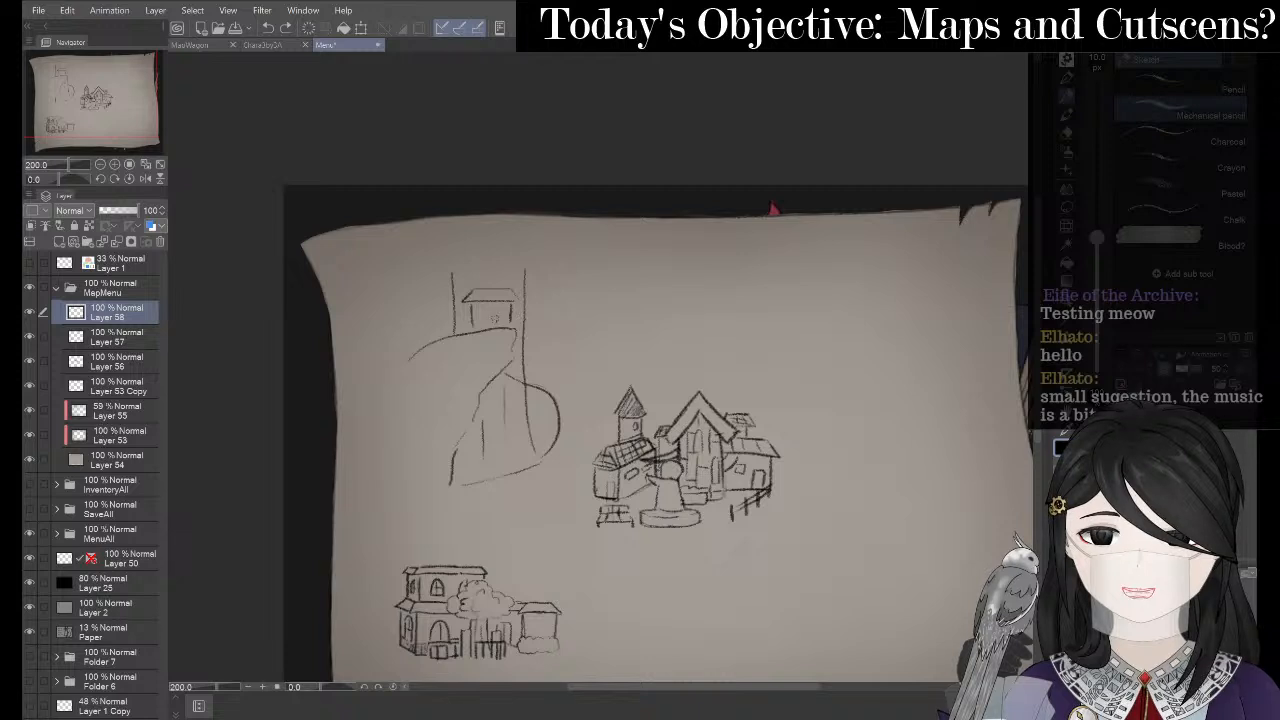
# - Discard a short stroke inside the cliff, set the eraser to 7.4 px, and switch to OBS Studio
pyautogui.moveTo(522, 336); pyautogui.dragTo(508, 372)
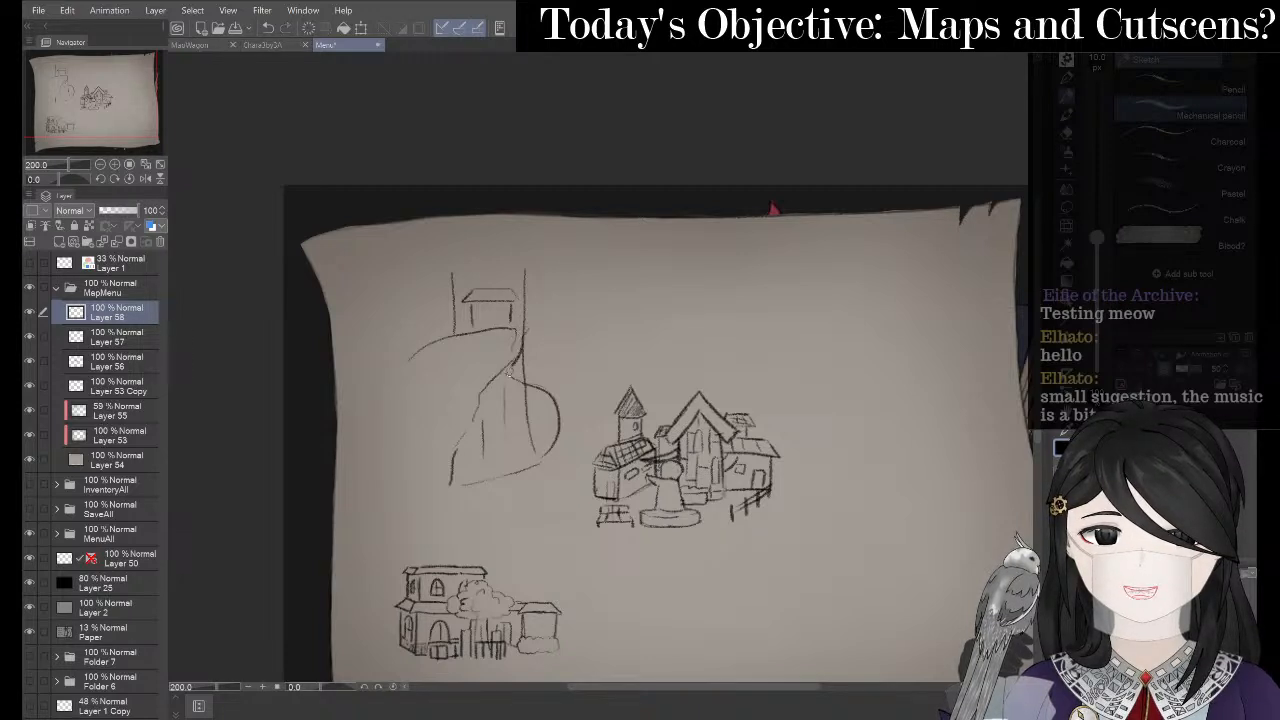
pyautogui.press('p')
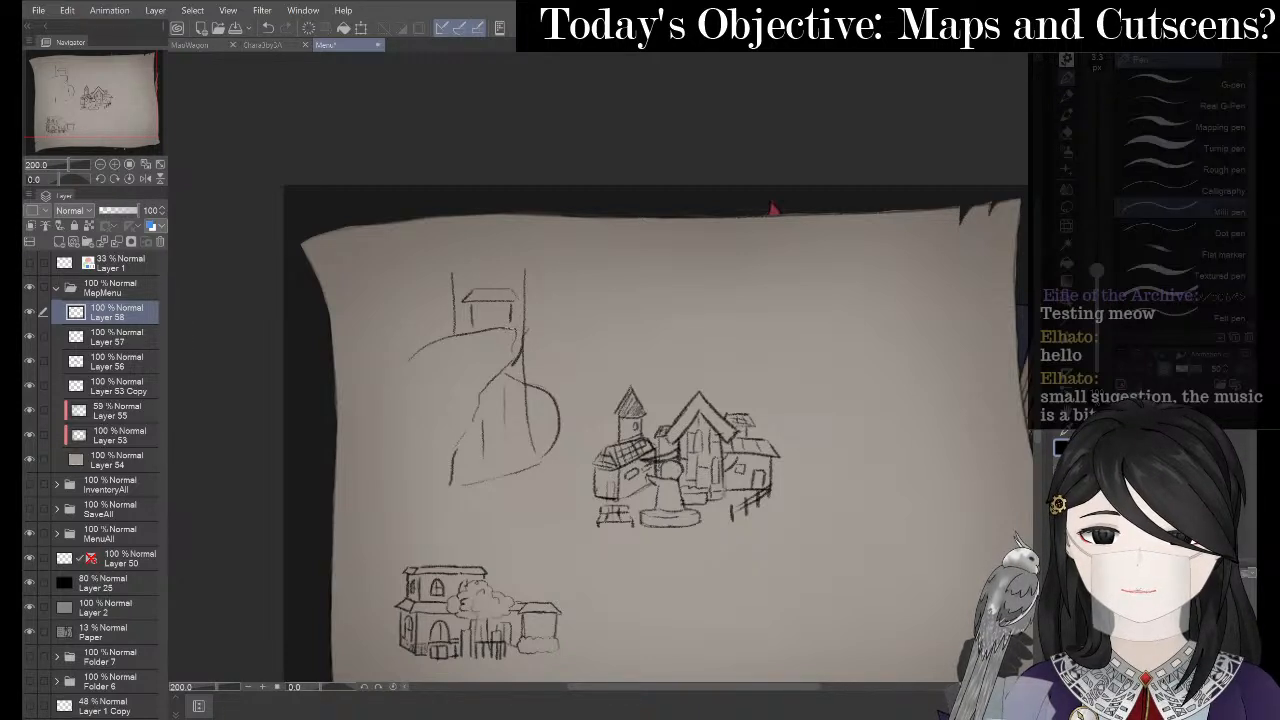
pyautogui.hotkey('ctrl', 'z')
pyautogui.press('p')
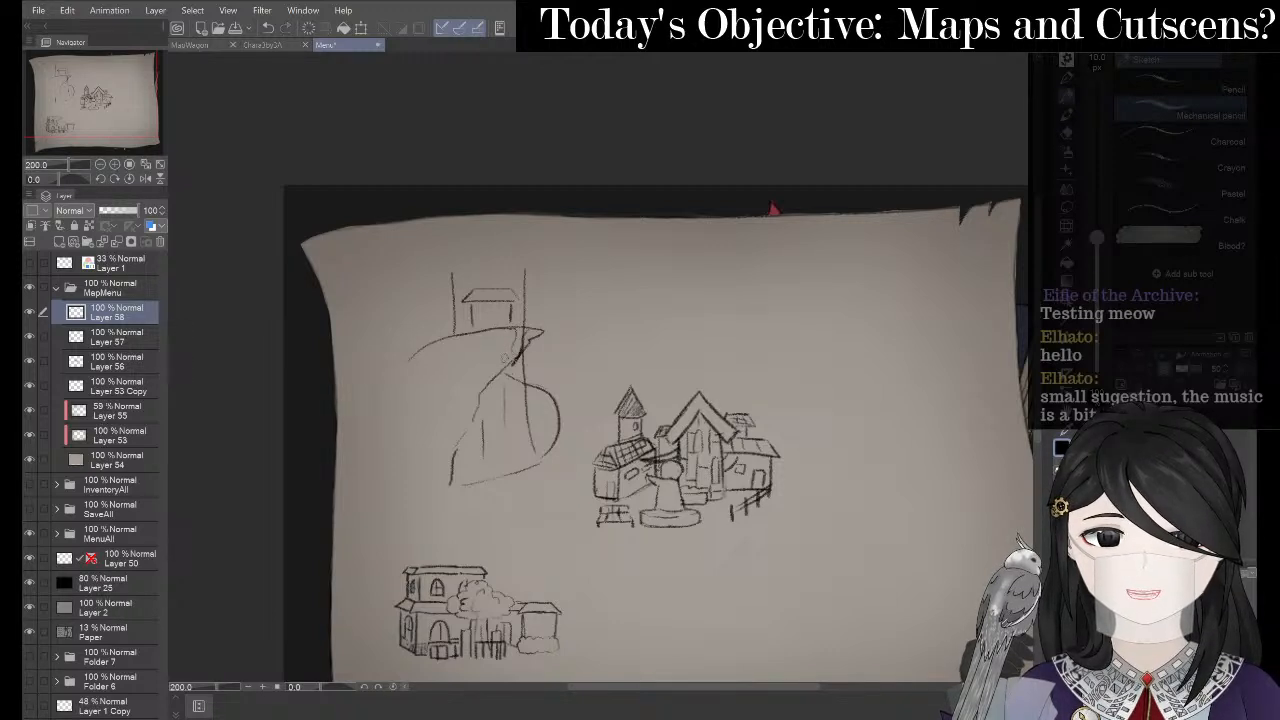
pyautogui.press('e')
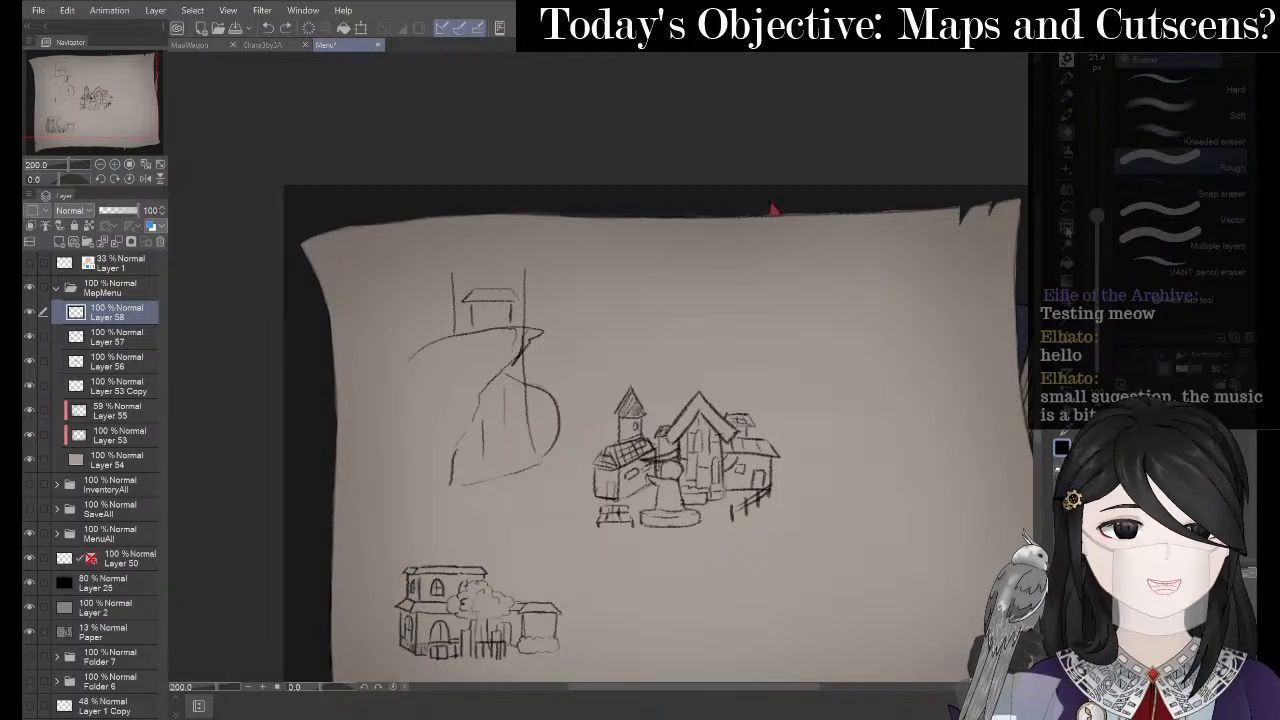
pyautogui.moveTo(1098, 222); pyautogui.dragTo(1098, 247)
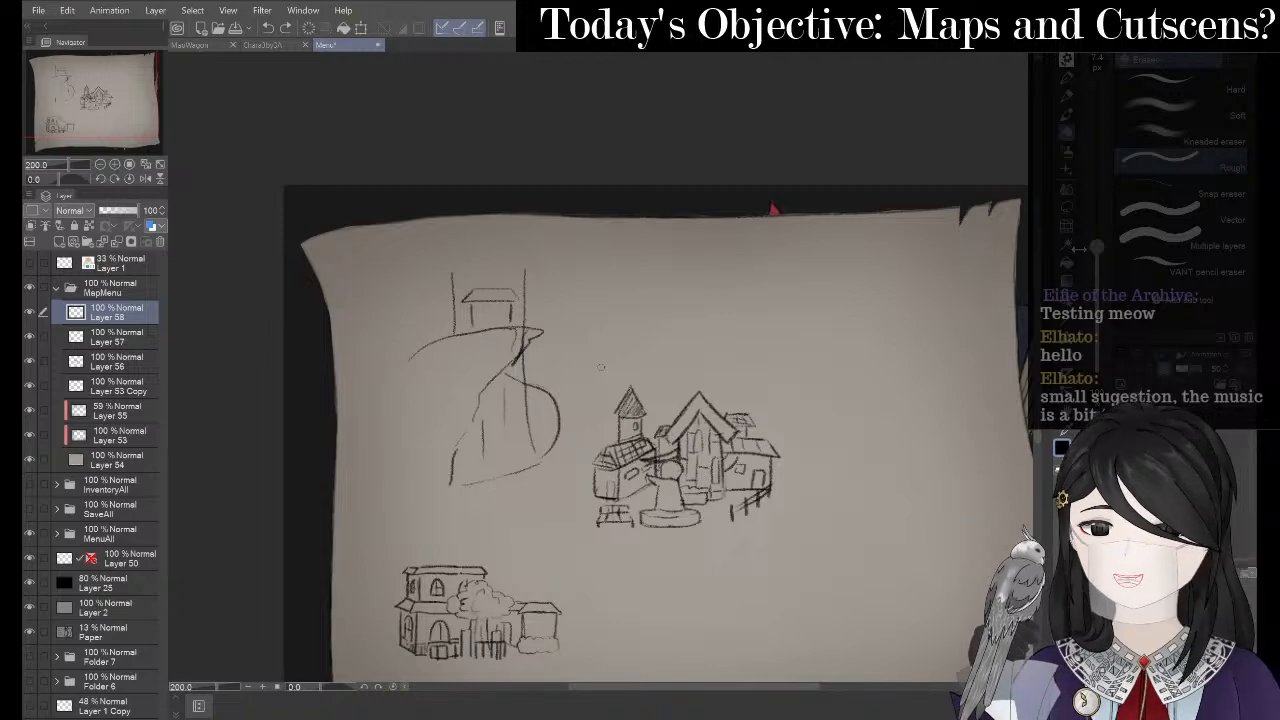
pyautogui.hotkey('alt', 'Tab')
pyautogui.hotkey('alt', 'Tab')
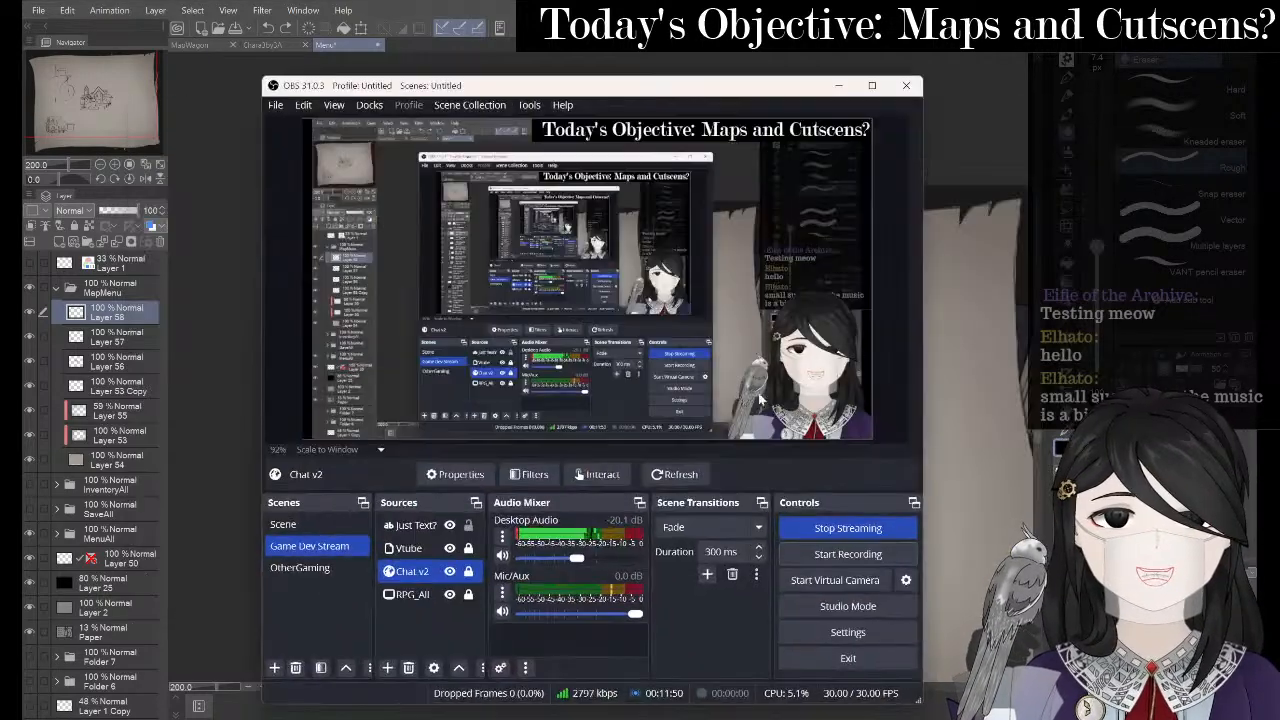
# - Lower the Desktop Audio fader to about -35.9 dB, then return to Clip Studio Paint
pyautogui.moveTo(578, 557); pyautogui.dragTo(561, 564)
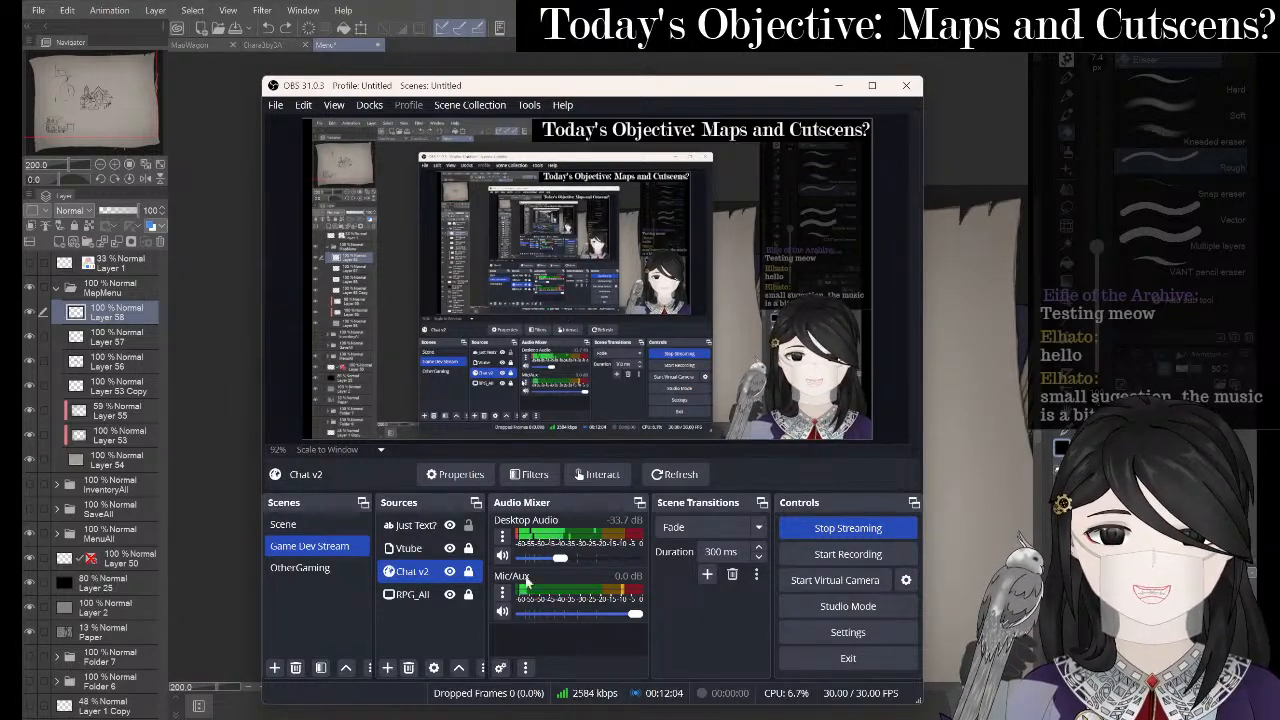
pyautogui.moveTo(561, 558); pyautogui.dragTo(558, 561)
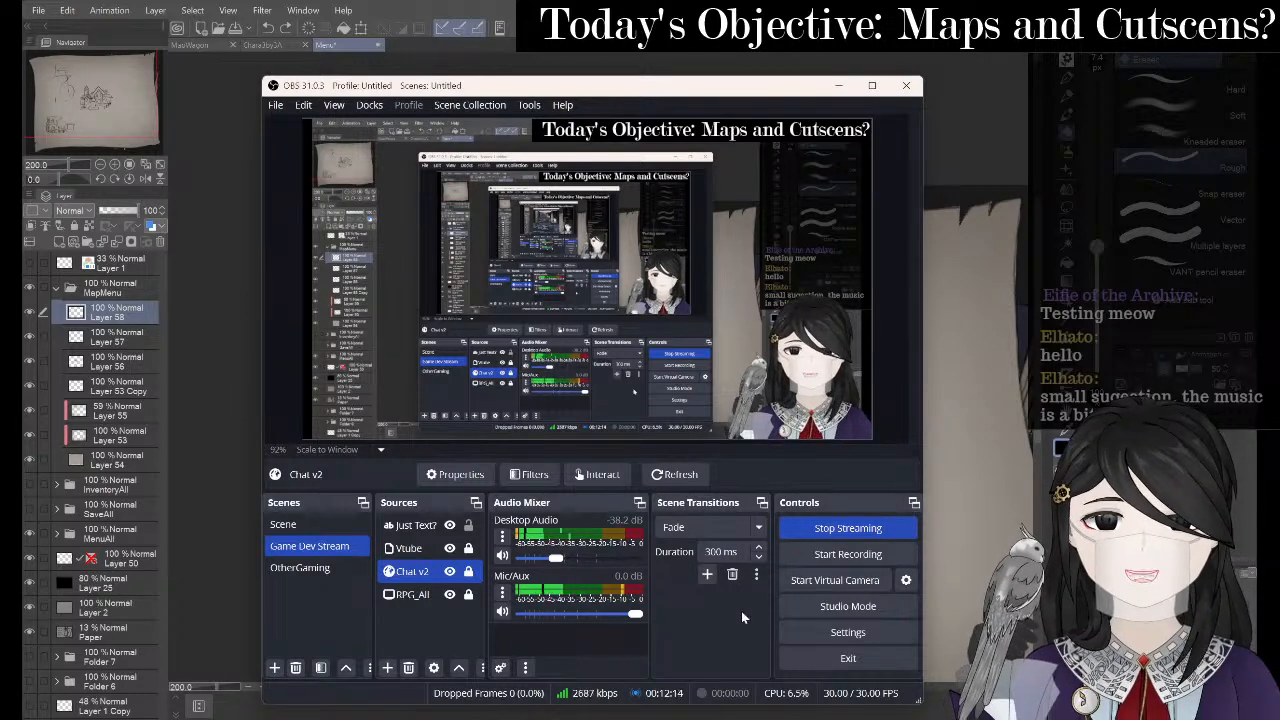
pyautogui.moveTo(556, 561); pyautogui.dragTo(559, 560)
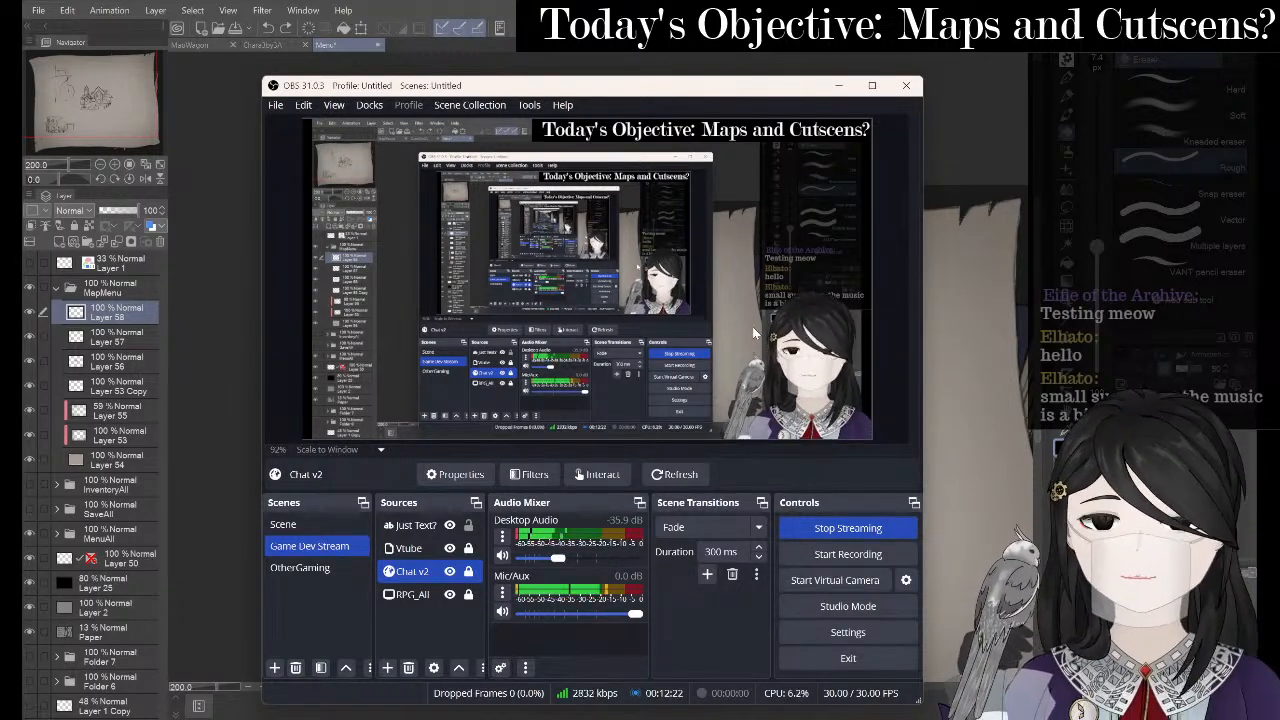
pyautogui.click(839, 86)
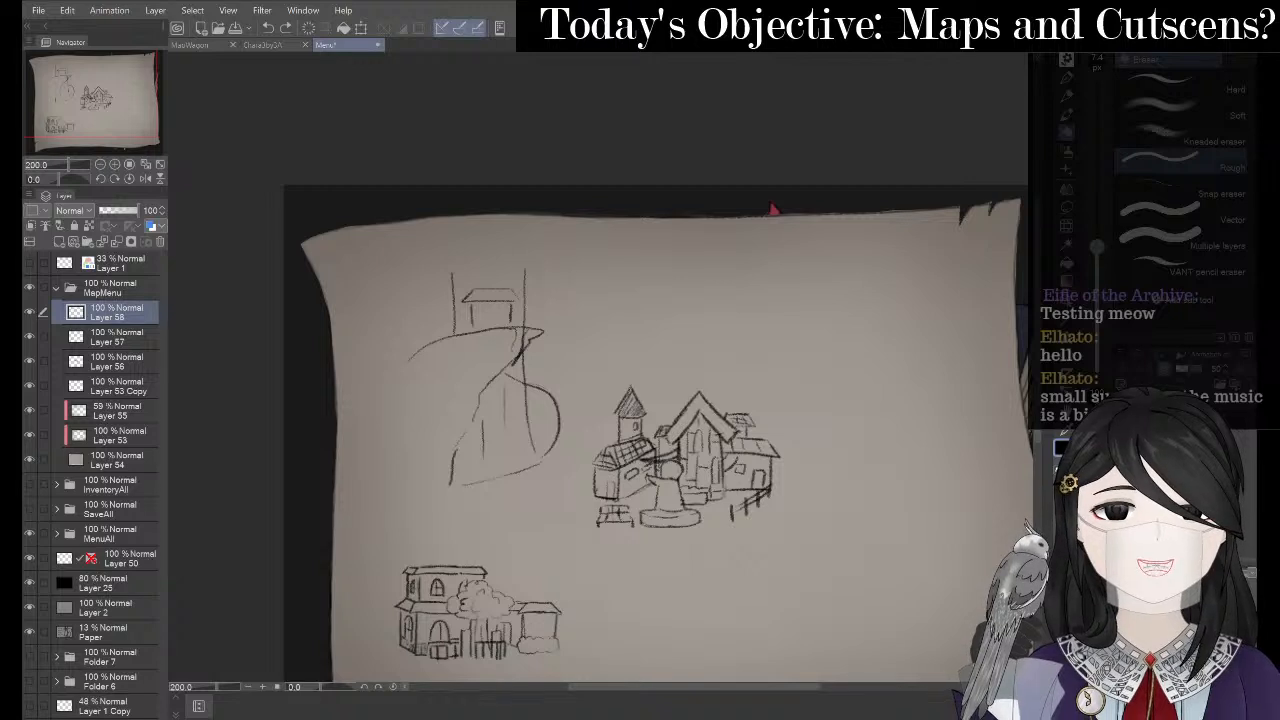
# - Zoom in, erase part of the stray line inside the cliff, and zoom back out
pyautogui.press('space')
pyautogui.moveTo(571, 282); pyautogui.dragTo(608, 274)
pyautogui.scroll(2, 551, 319)
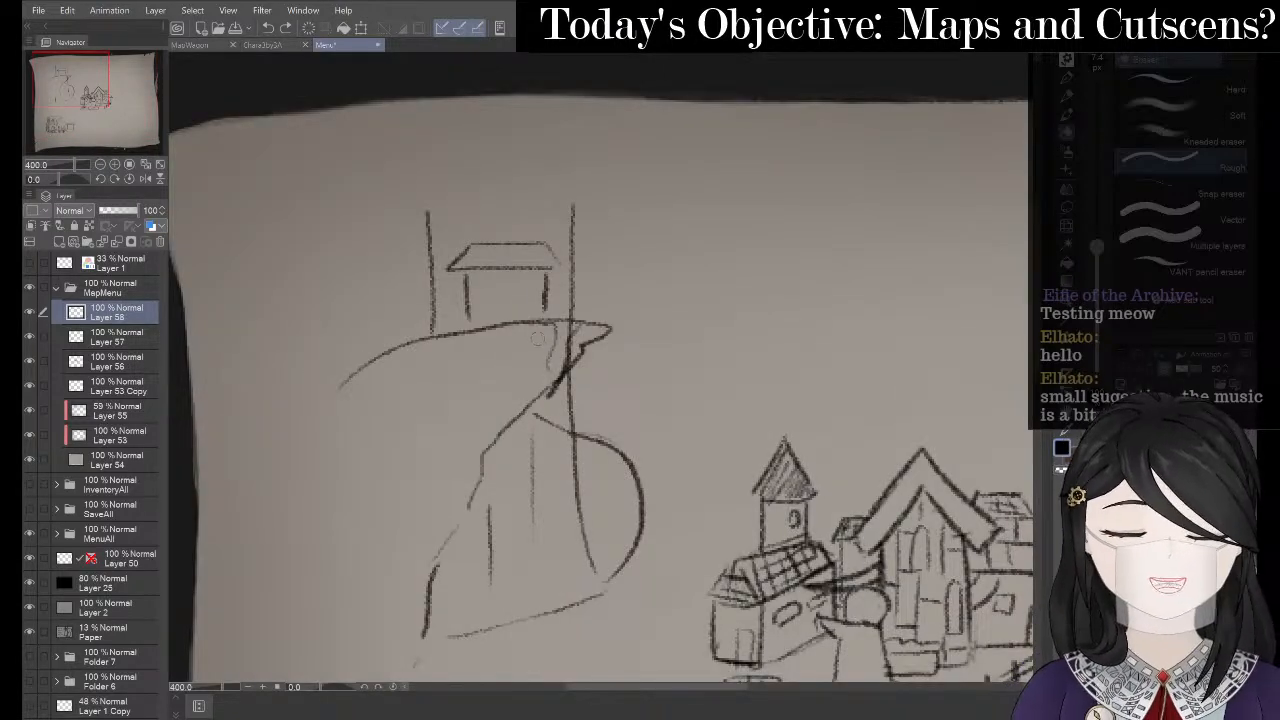
pyautogui.moveTo(528, 326)
pyautogui.mouseDown()
pyautogui.moveTo(576, 328)
pyautogui.moveTo(548, 370)
pyautogui.mouseUp()
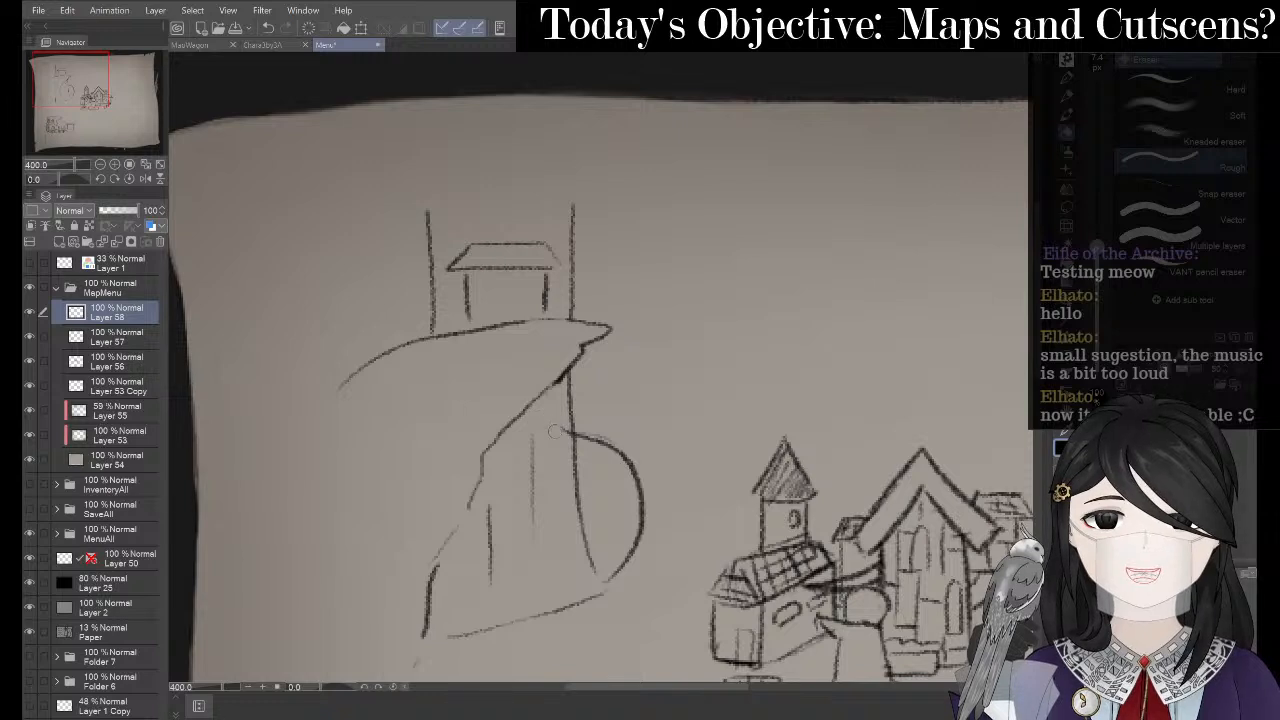
pyautogui.press('space')
pyautogui.moveTo(494, 385); pyautogui.dragTo(494, 363)
pyautogui.scroll(-2, 409, 347)
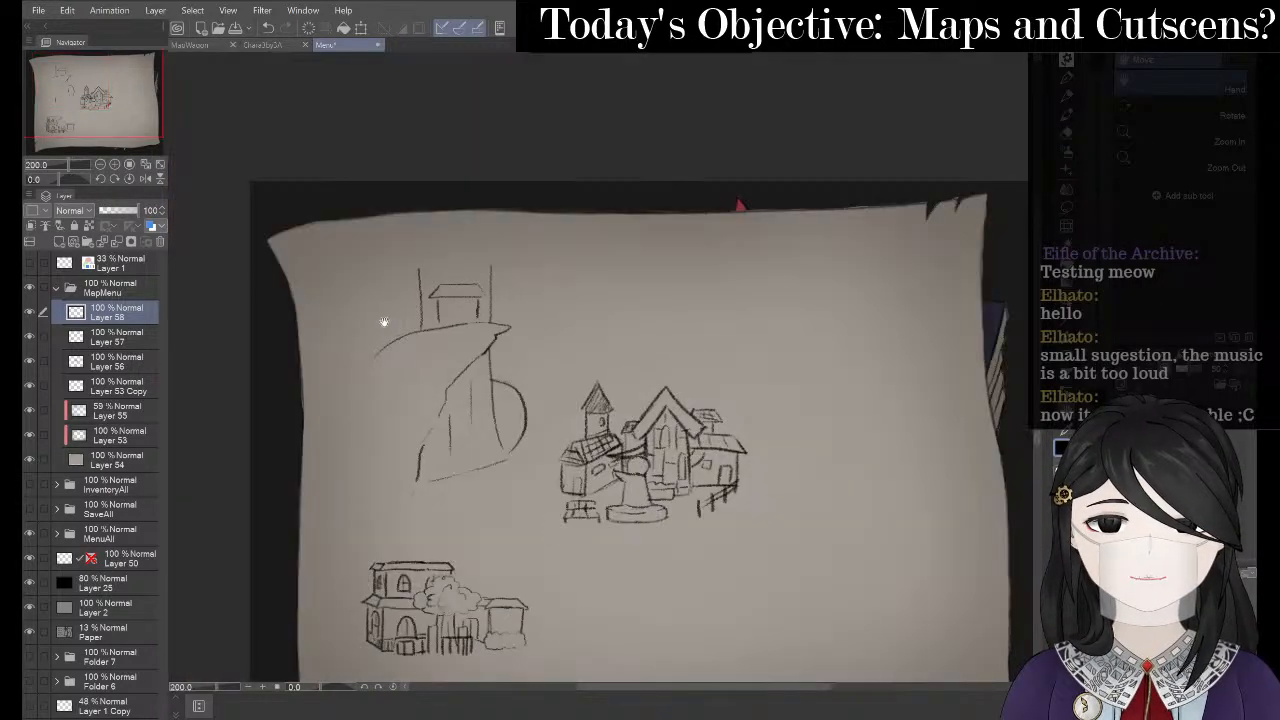
# - Pick the Lasso selection tool and switch to OBS Studio
pyautogui.press('p')
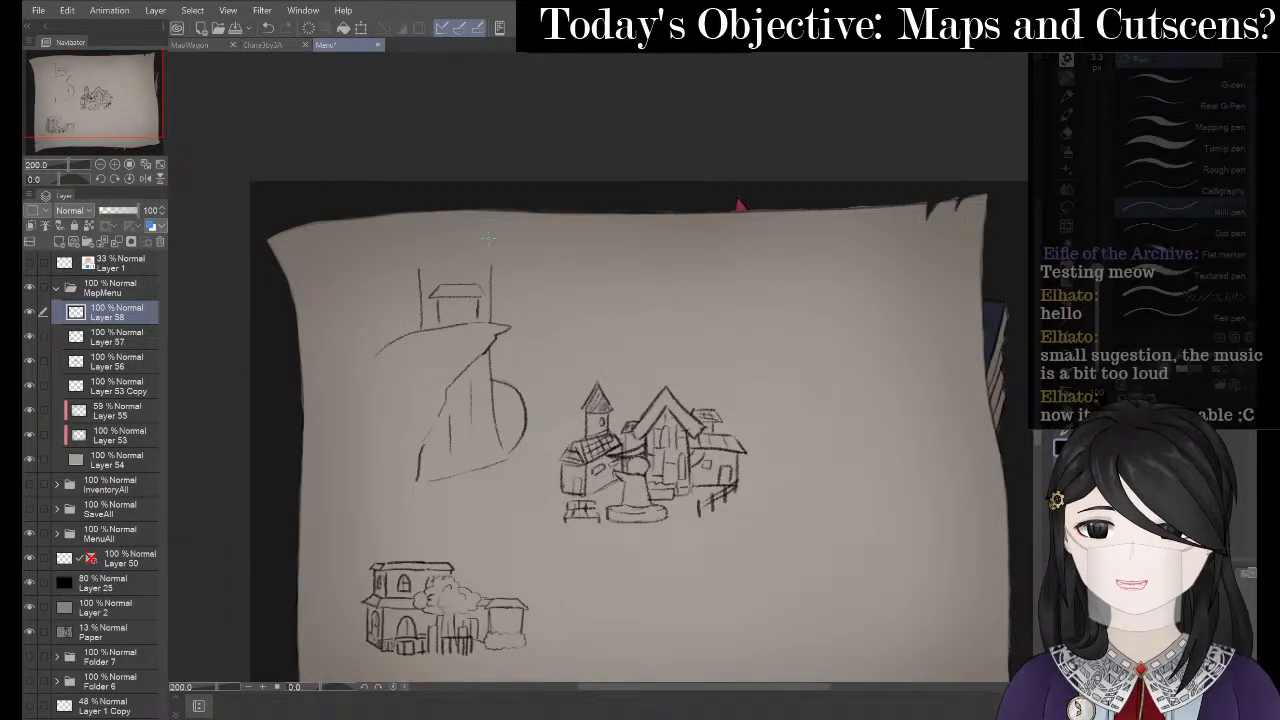
pyautogui.click(1071, 209)
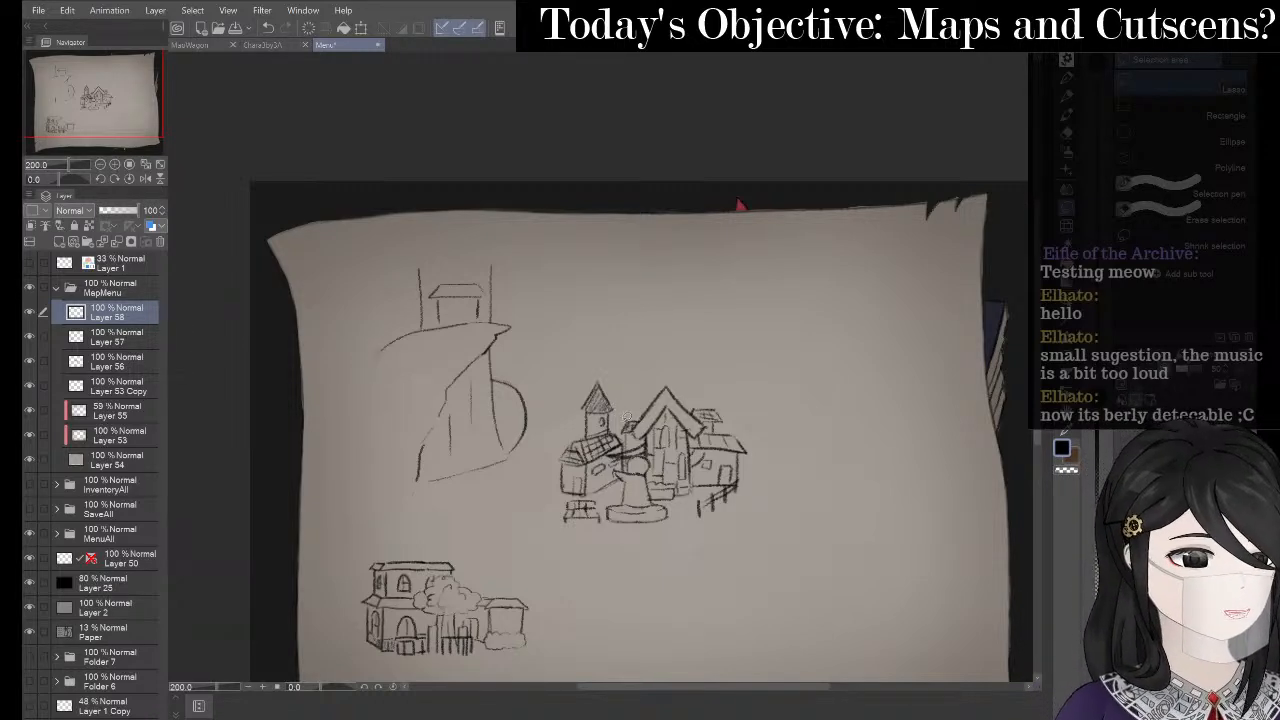
pyautogui.hotkey('alt', 'Tab')
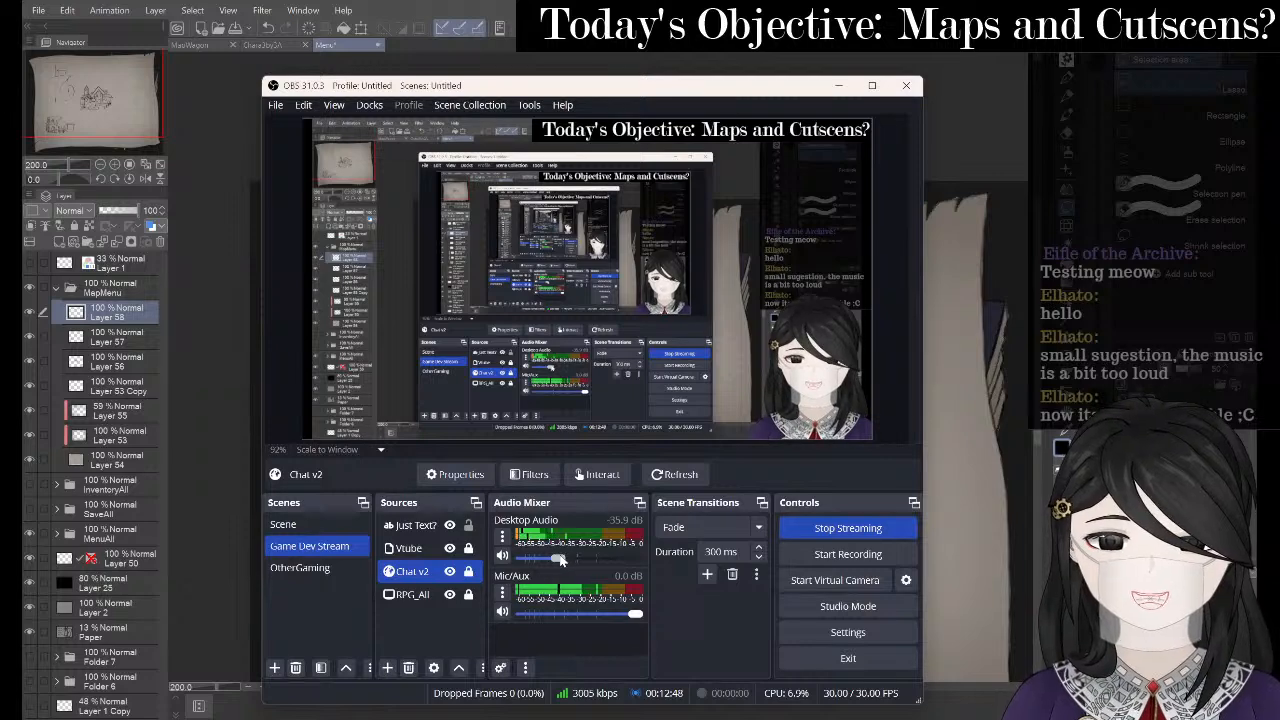
# - Nudge Desktop Audio up to about -29.6 dB and return to Clip Studio Paint
pyautogui.moveTo(561, 556); pyautogui.dragTo(567, 563)
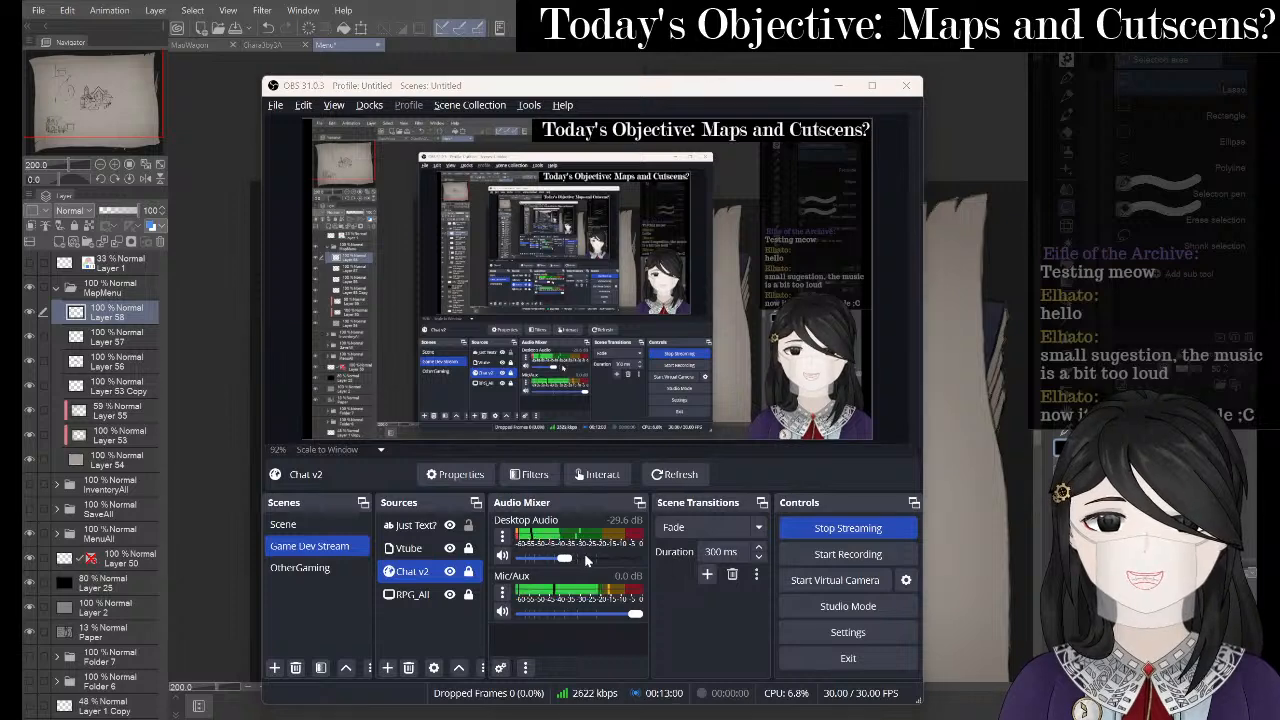
pyautogui.hotkey('alt', 'Tab')
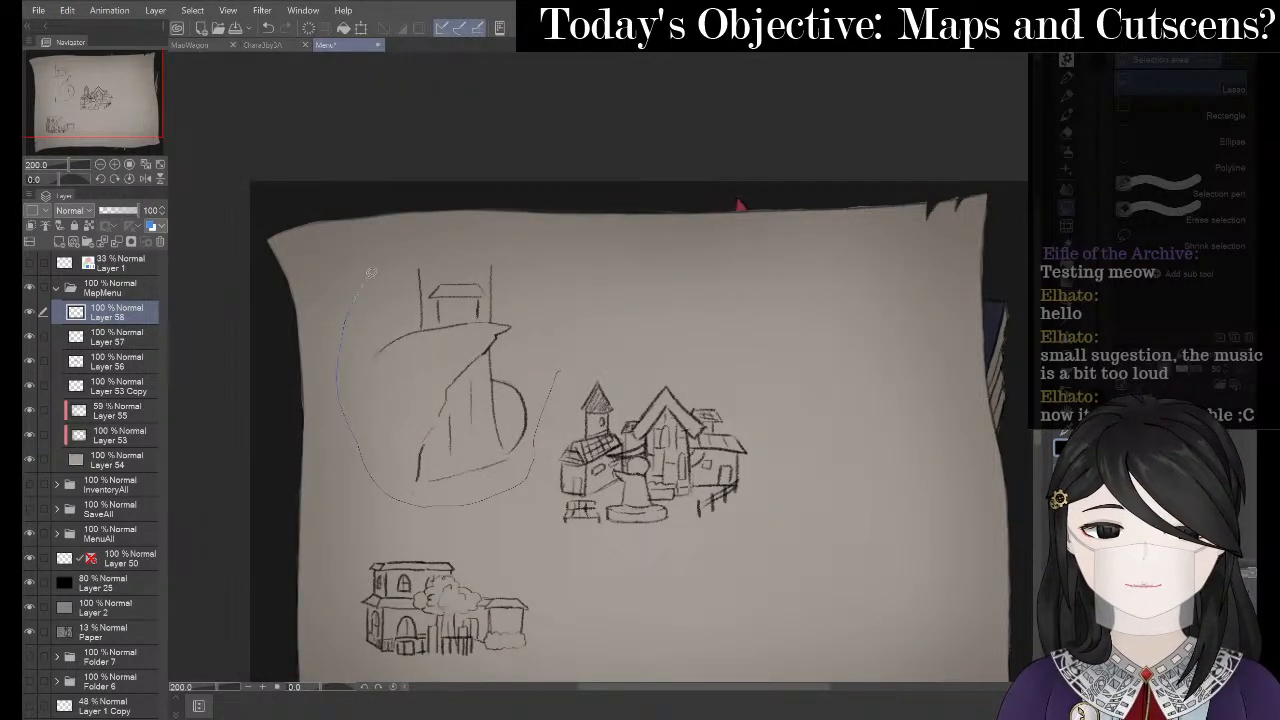
# - Lasso the cliff-and-tower sketch, shrink it with Free Transform, and shift it up and right
pyautogui.moveTo(370, 272)
pyautogui.mouseDown()
pyautogui.moveTo(530, 234)
pyautogui.moveTo(553, 282)
pyautogui.mouseUp()
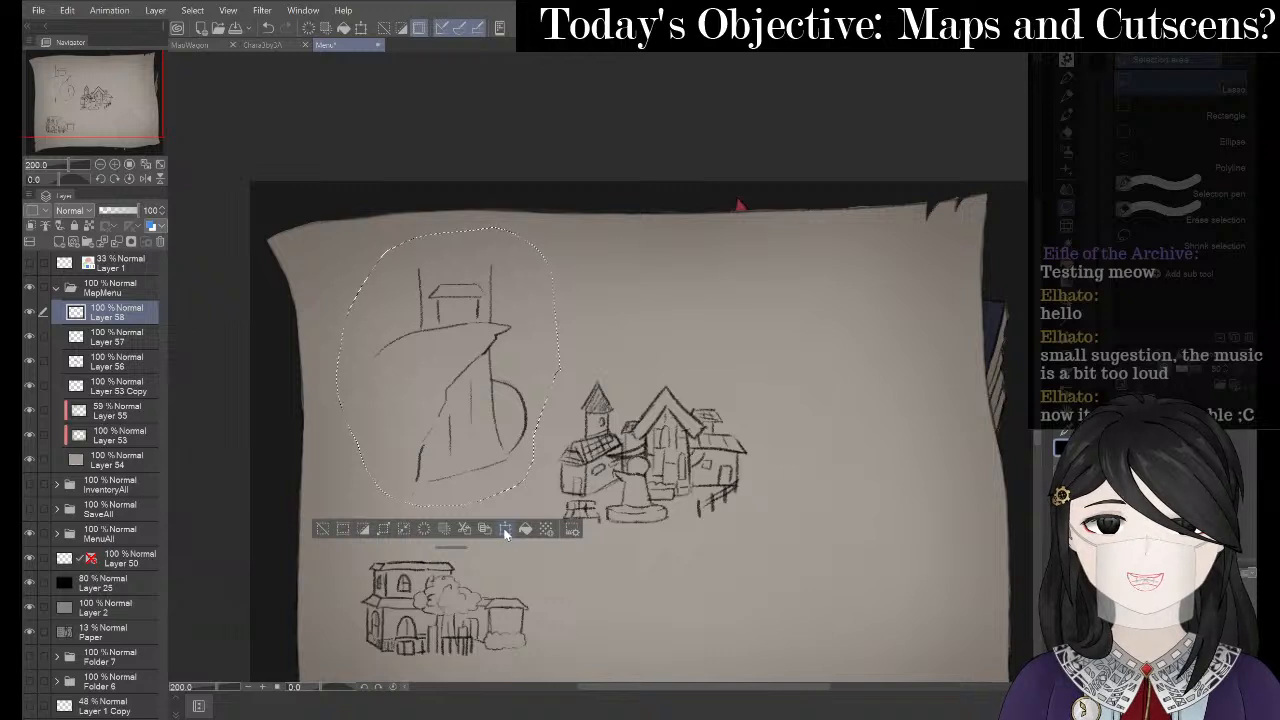
pyautogui.hotkey('ctrl', 't')
pyautogui.moveTo(561, 229); pyautogui.dragTo(450, 366)
pyautogui.moveTo(407, 442)
pyautogui.mouseDown()
pyautogui.moveTo(652, 476)
pyautogui.moveTo(568, 428)
pyautogui.moveTo(457, 325)
pyautogui.mouseUp()
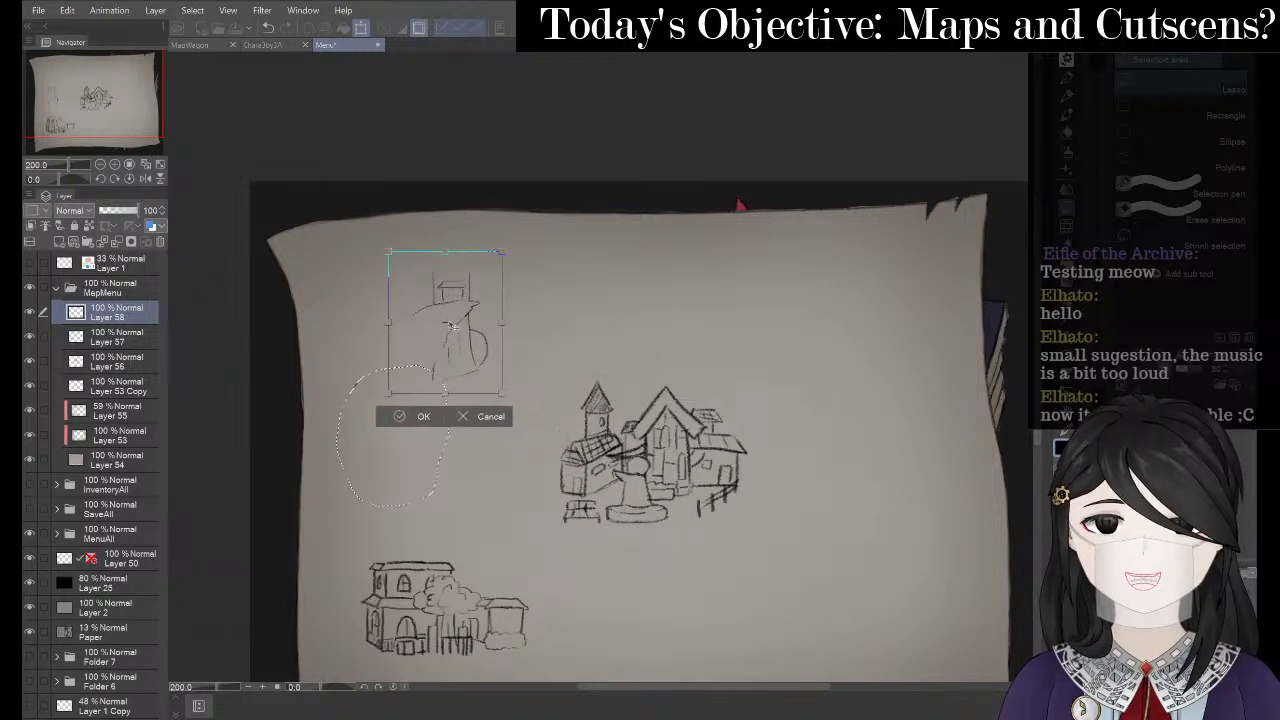
pyautogui.moveTo(503, 250); pyautogui.dragTo(499, 256)
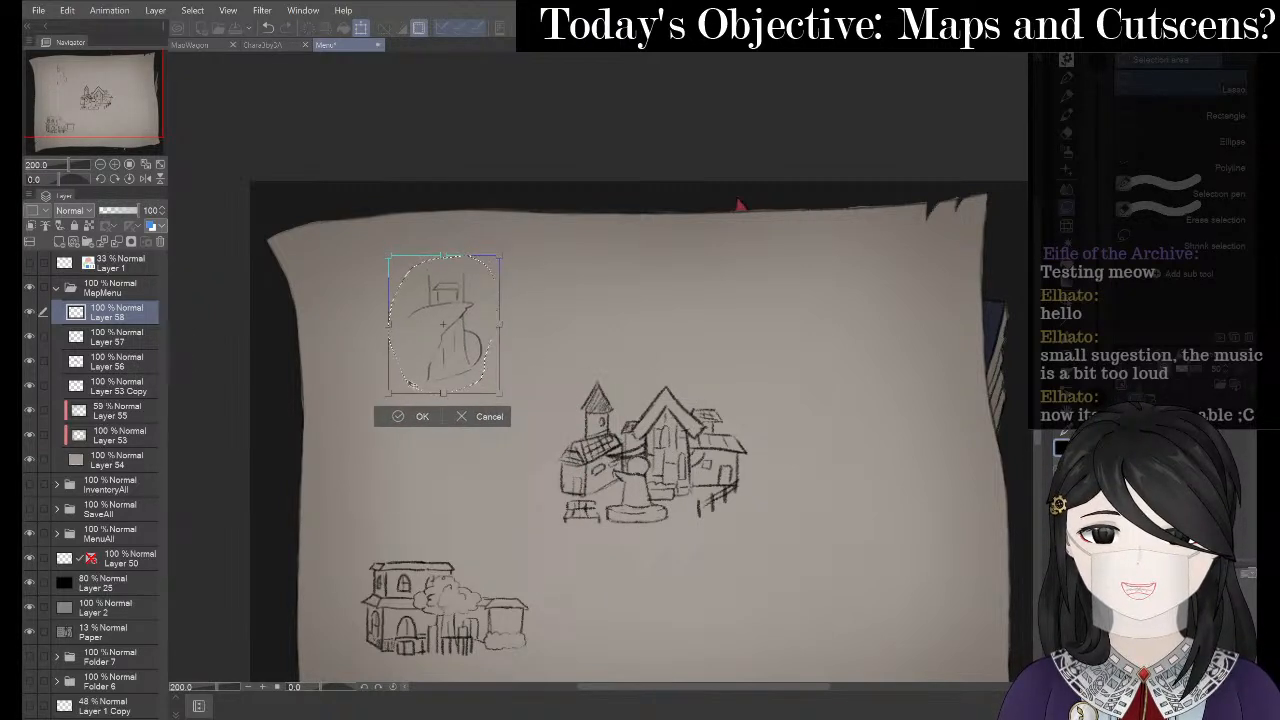
pyautogui.click(396, 418)
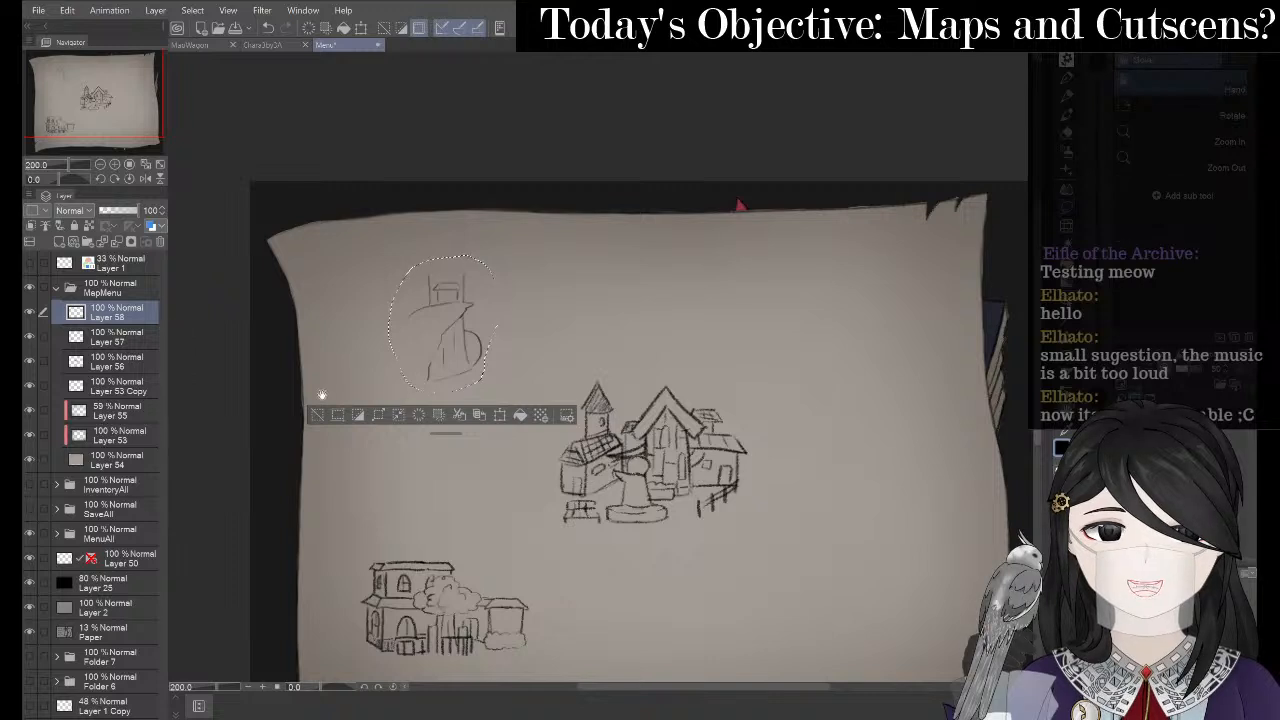
pyautogui.hotkey('ctrl', 'd')
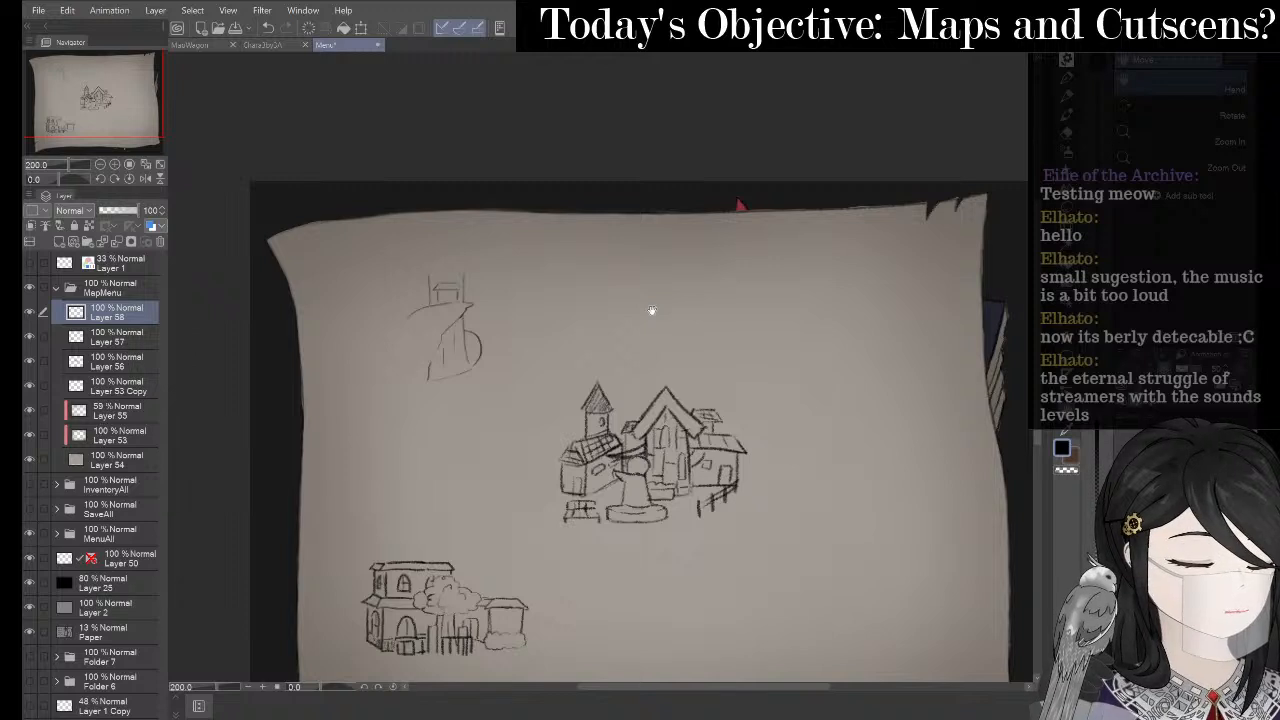
# - Zoom to 400% on the cliff and draw a flatter slope curving left of the tower
pyautogui.moveTo(378, 259); pyautogui.dragTo(466, 277)
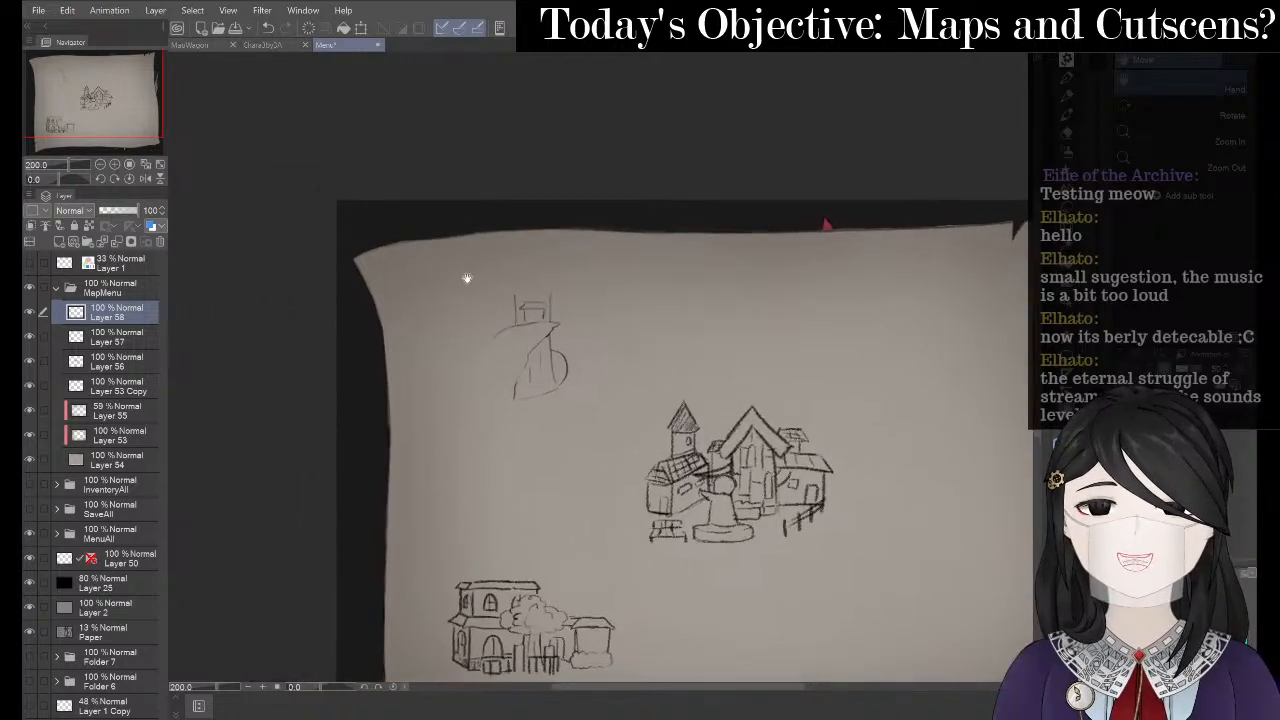
pyautogui.scroll(2, 490, 275)
pyautogui.moveTo(562, 336); pyautogui.dragTo(522, 229)
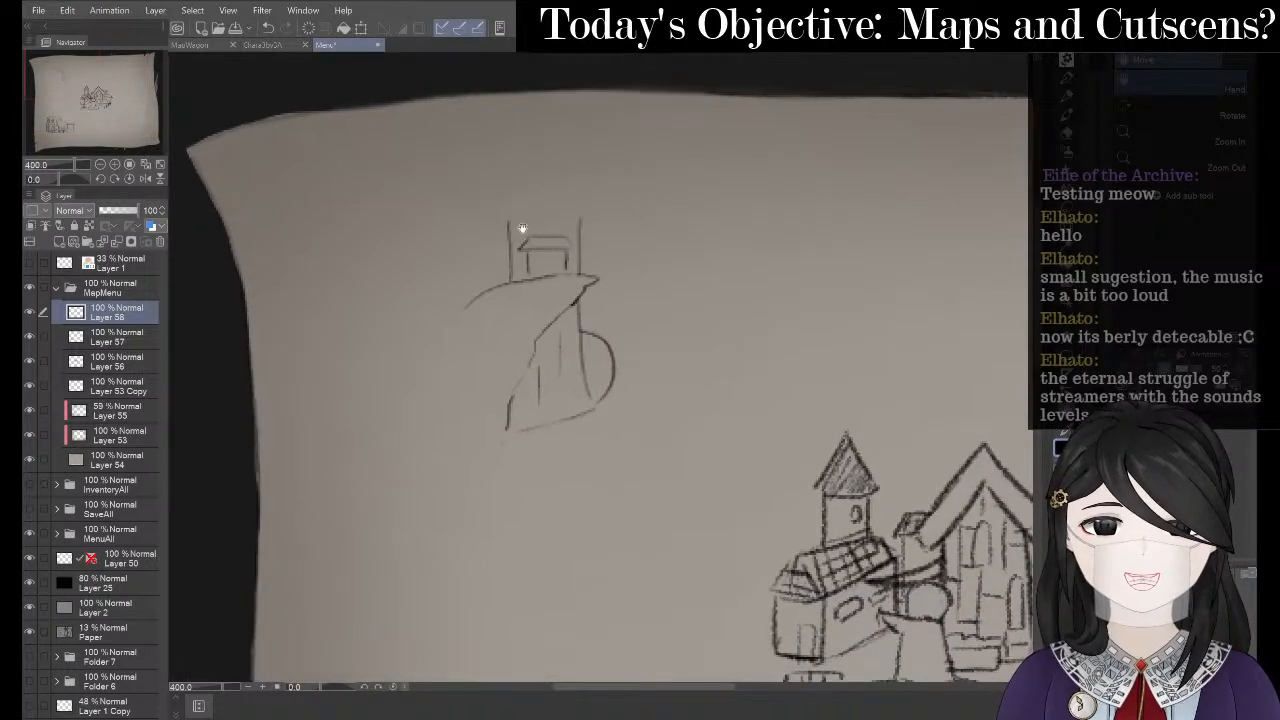
pyautogui.press('p')
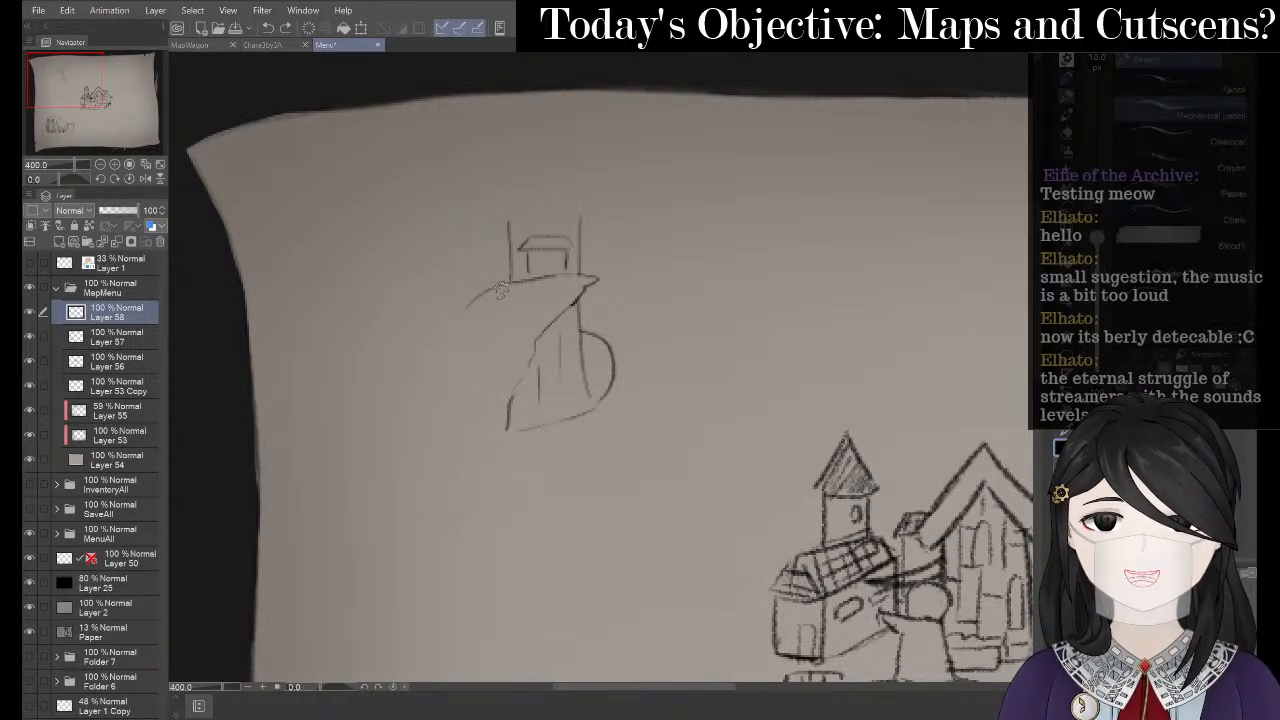
pyautogui.moveTo(503, 284)
pyautogui.mouseDown()
pyautogui.moveTo(454, 314)
pyautogui.moveTo(432, 376)
pyautogui.mouseUp()
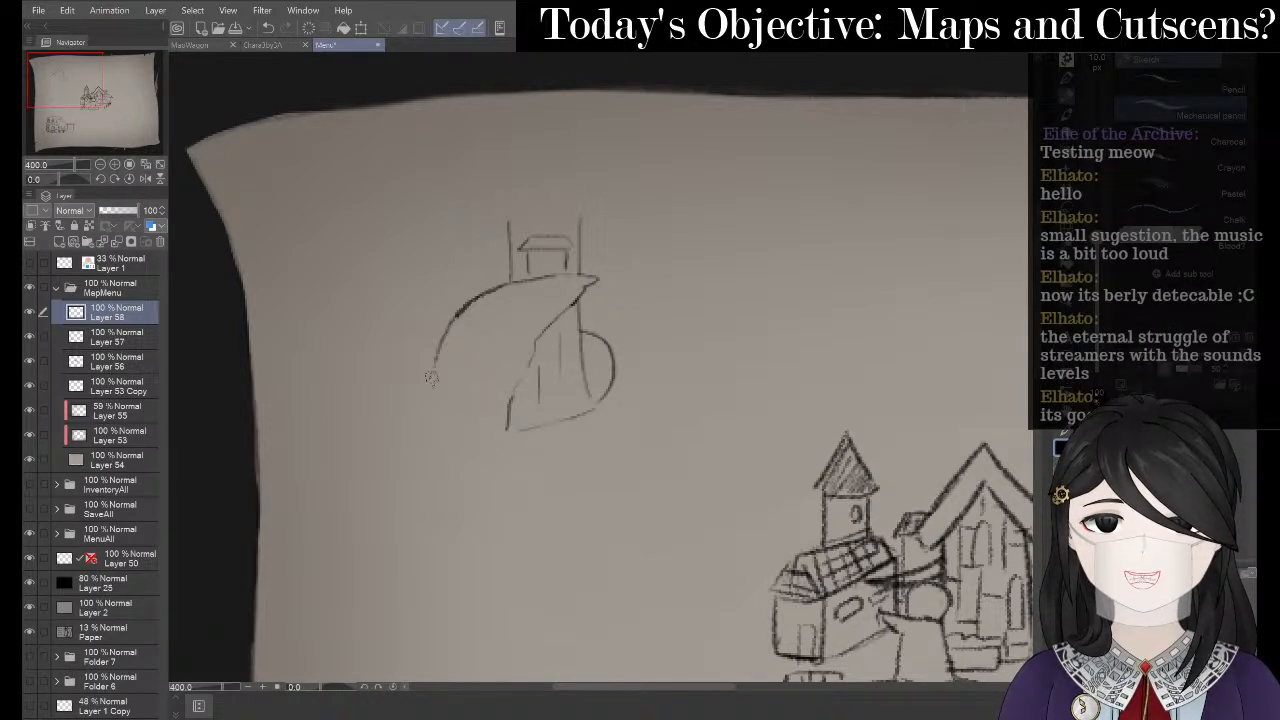
pyautogui.hotkey('ctrl', 'z')
pyautogui.moveTo(505, 284)
pyautogui.mouseDown()
pyautogui.moveTo(466, 295)
pyautogui.moveTo(432, 376)
pyautogui.mouseUp()
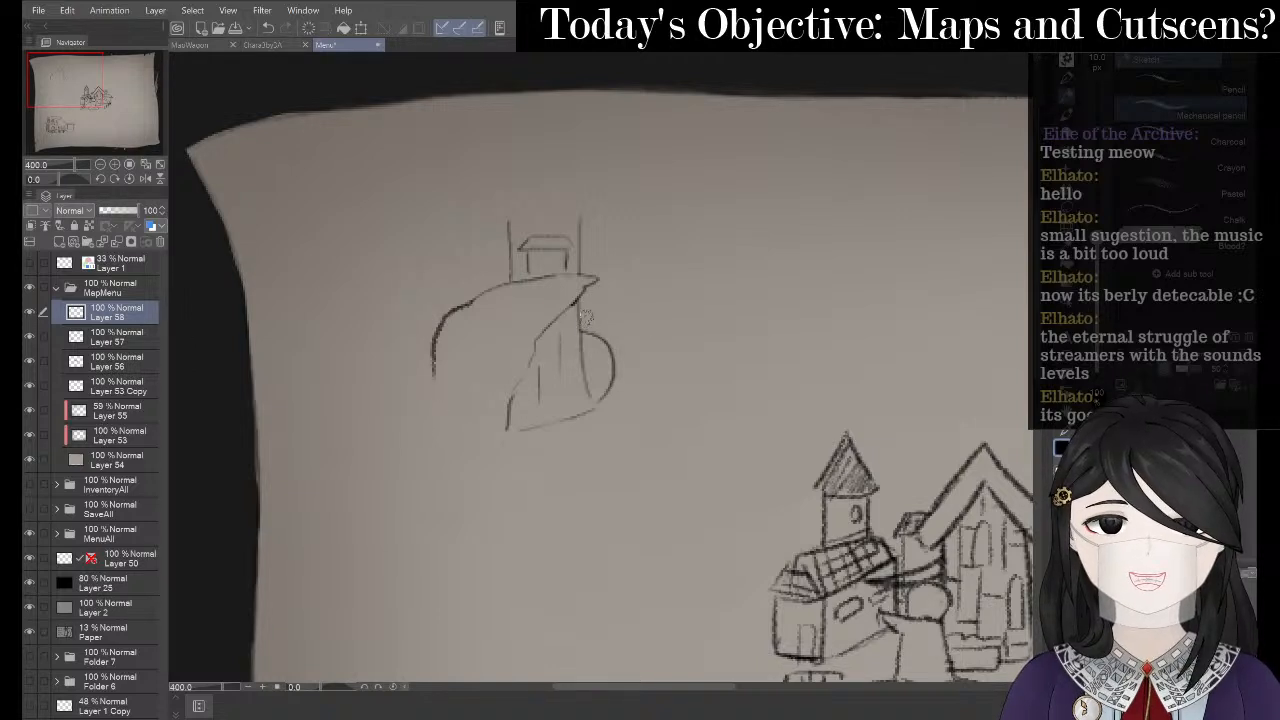
# - Draw the right slope from the tower top, the left base, and a dark stroke by the tower
pyautogui.moveTo(590, 310)
pyautogui.mouseDown()
pyautogui.moveTo(622, 322)
pyautogui.moveTo(660, 388)
pyautogui.moveTo(667, 442)
pyautogui.mouseUp()
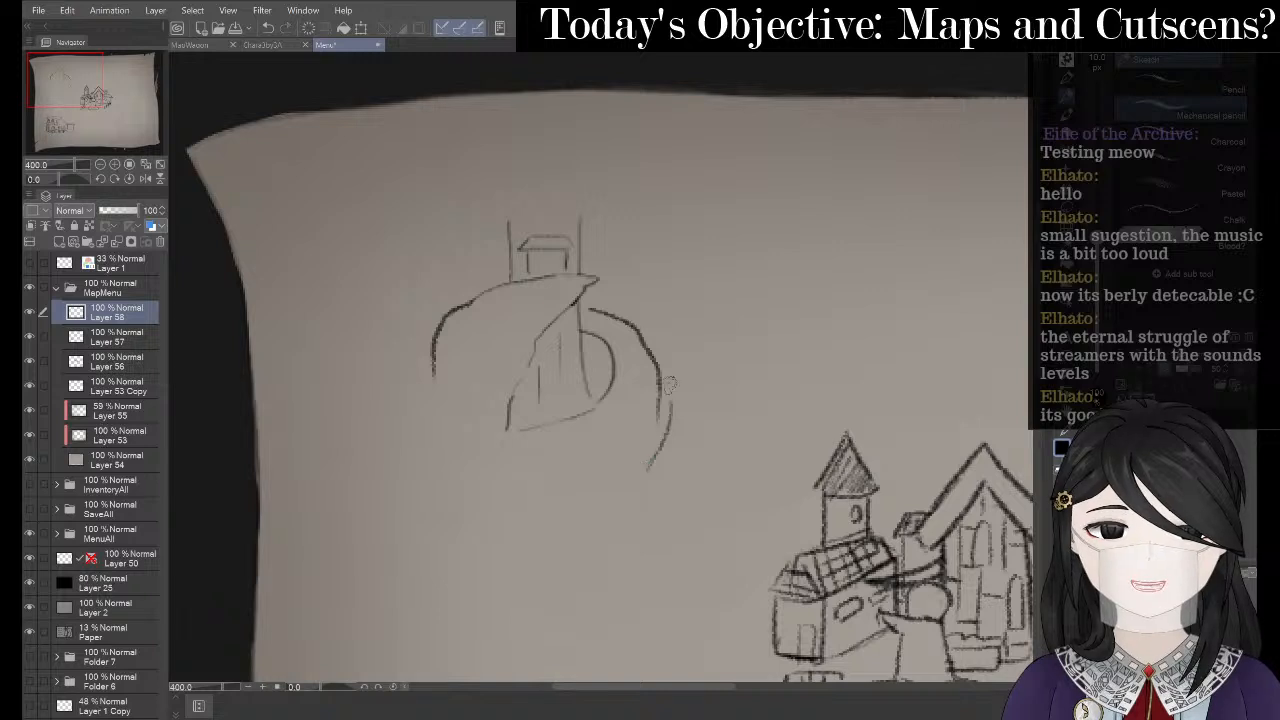
pyautogui.hotkey('ctrl', 'z')
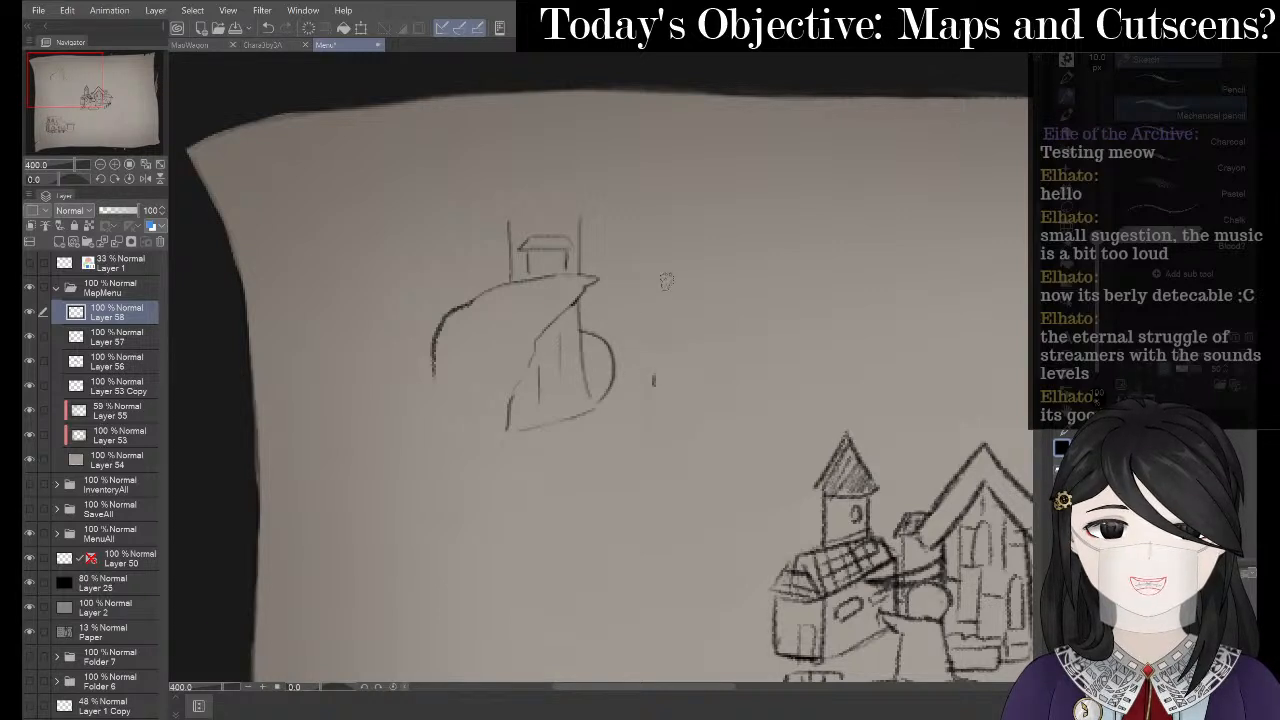
pyautogui.moveTo(592, 298)
pyautogui.mouseDown()
pyautogui.moveTo(660, 362)
pyautogui.moveTo(701, 456)
pyautogui.mouseUp()
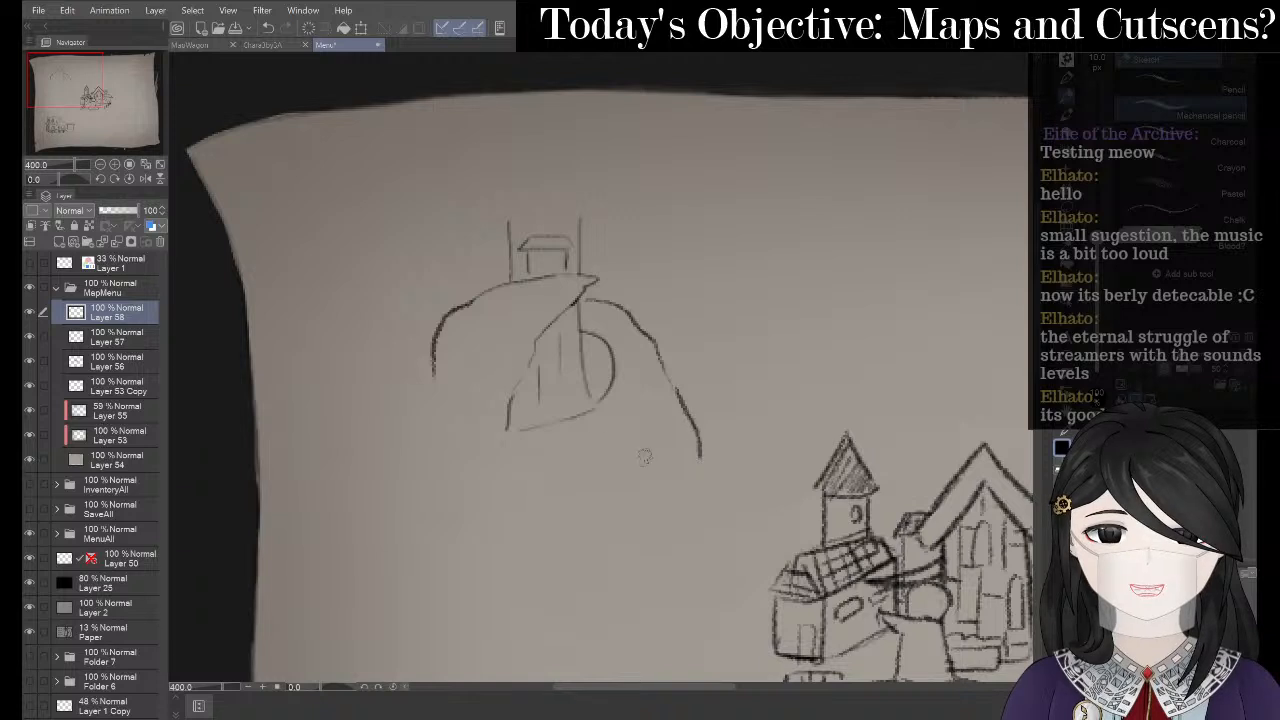
pyautogui.moveTo(436, 380); pyautogui.dragTo(414, 472)
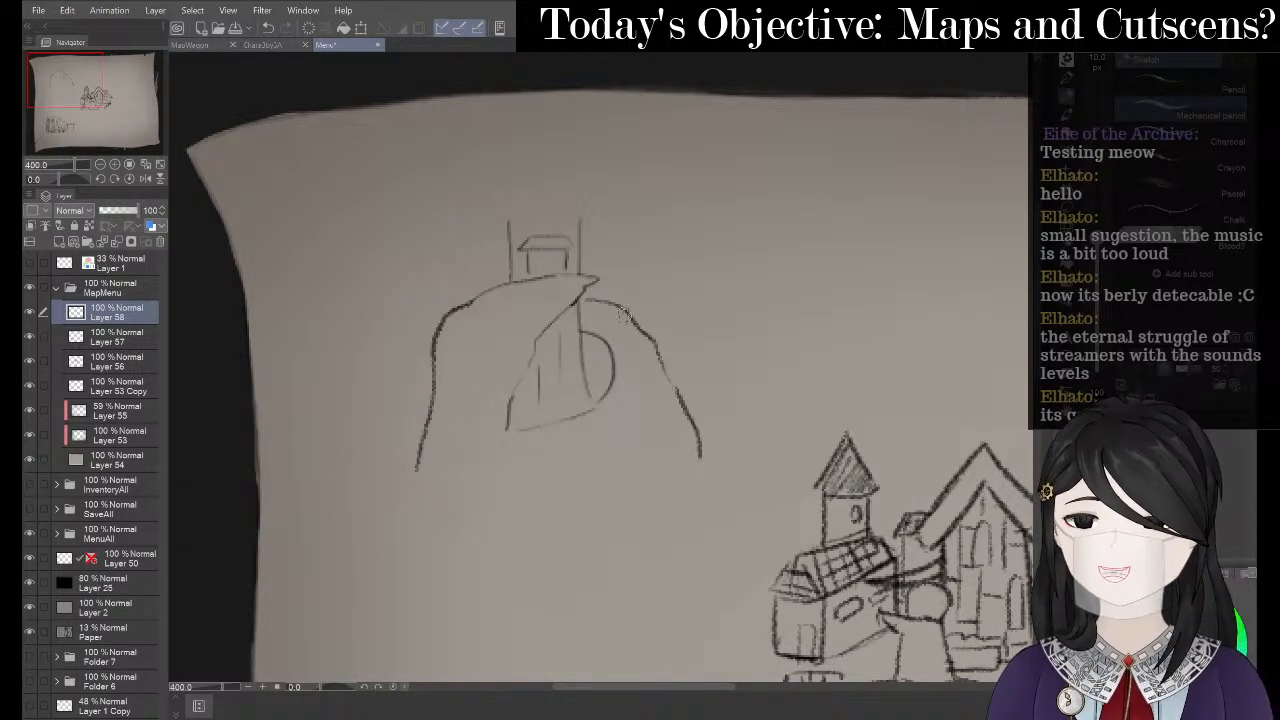
pyautogui.moveTo(585, 343); pyautogui.dragTo(612, 390)
# - Erase the dark stroke's top and the right slope's upper end, then add a short stroke right of the tower
pyautogui.press('e')
pyautogui.moveTo(588, 338); pyautogui.dragTo(613, 362)
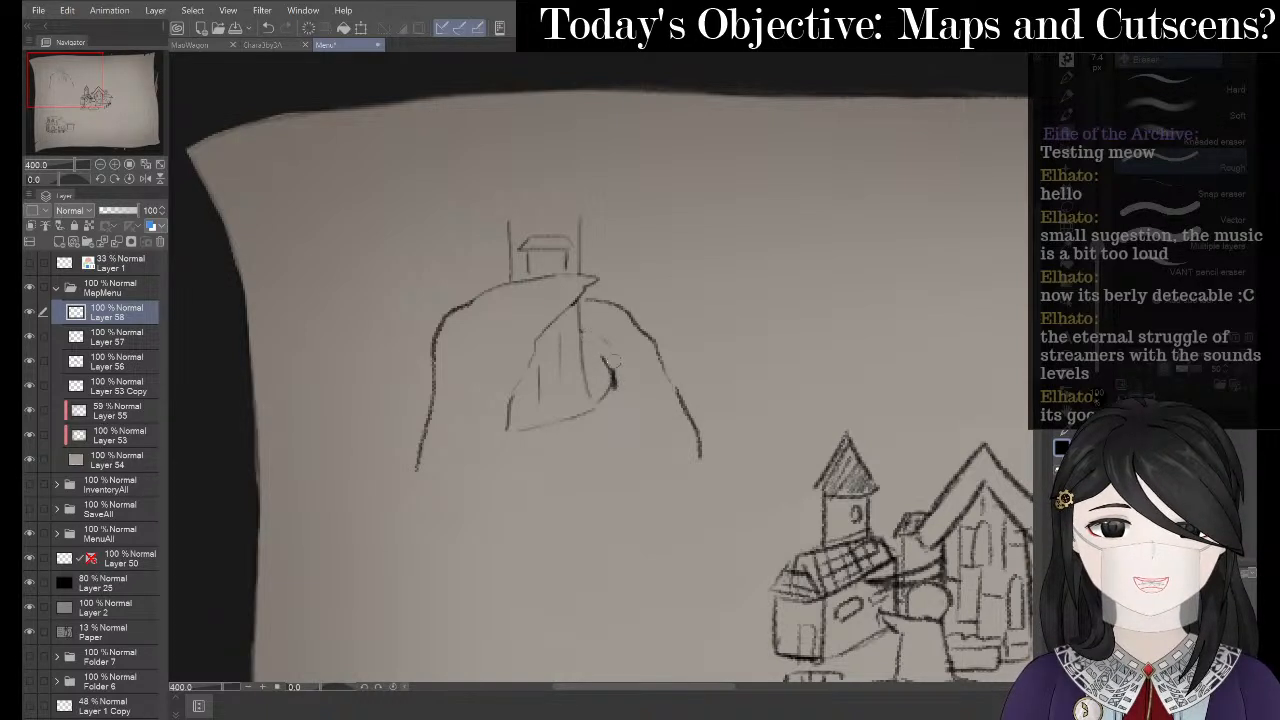
pyautogui.press('p')
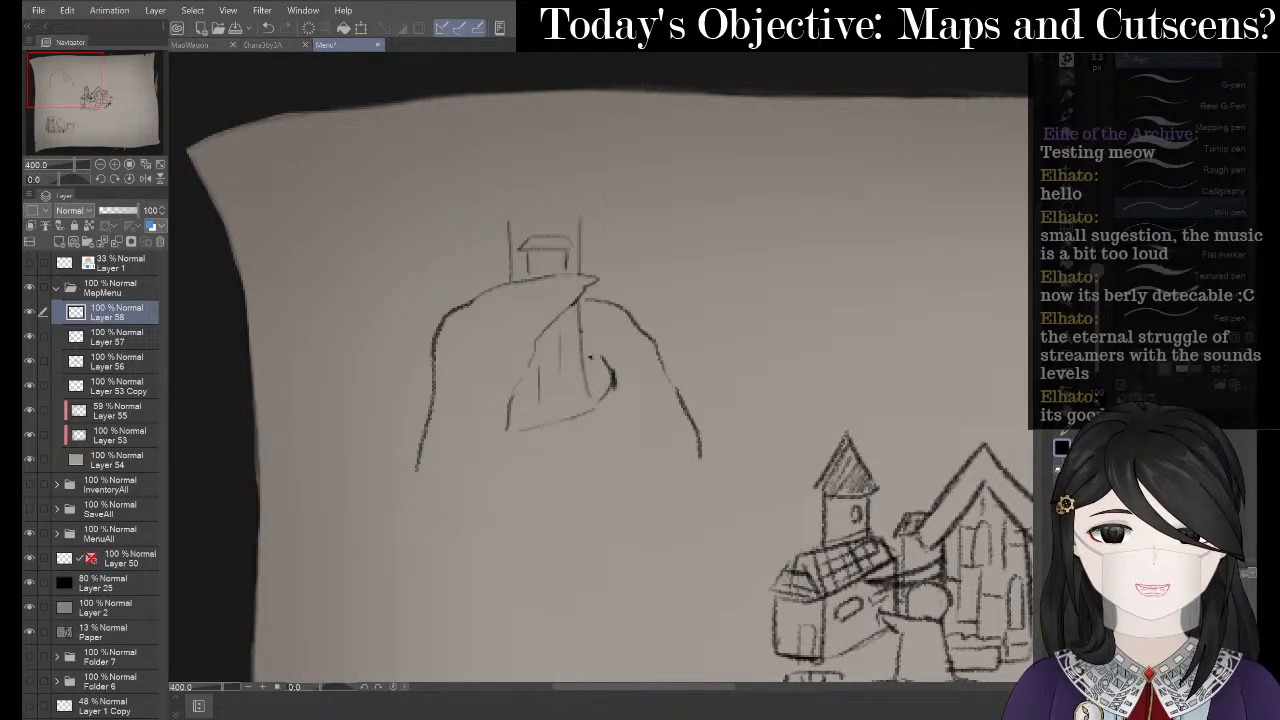
pyautogui.press('p')
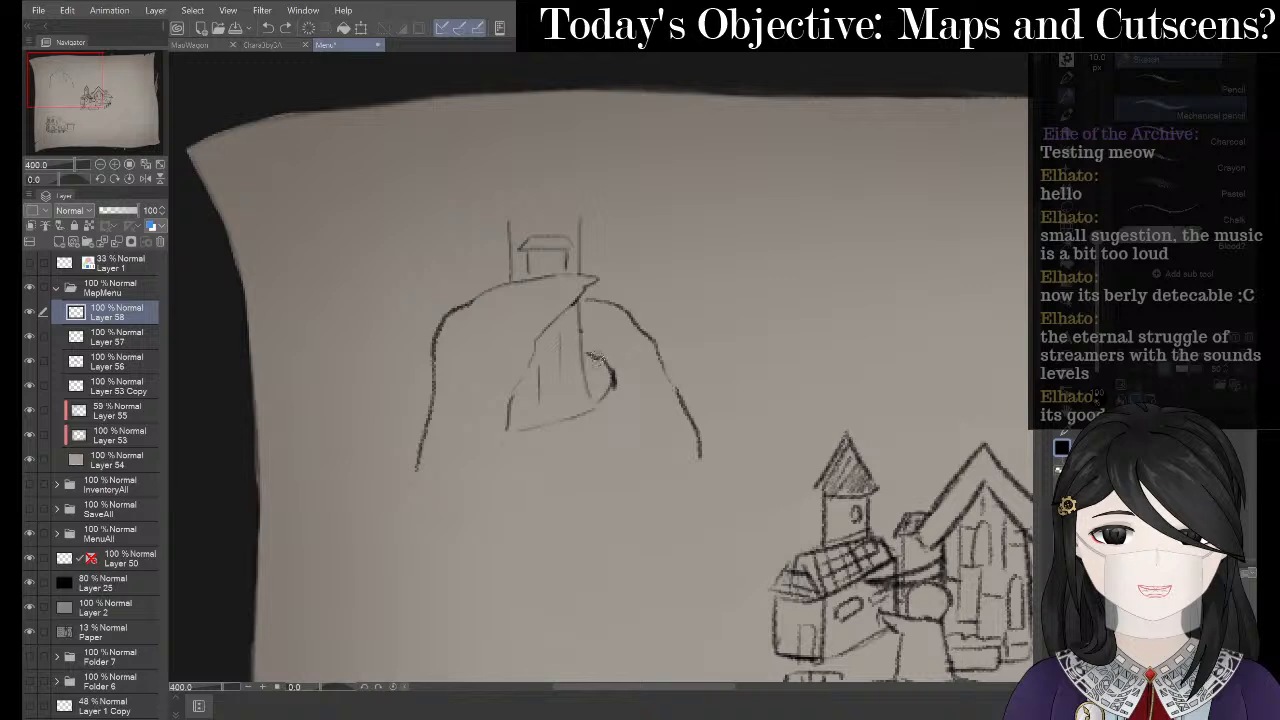
pyautogui.press('e')
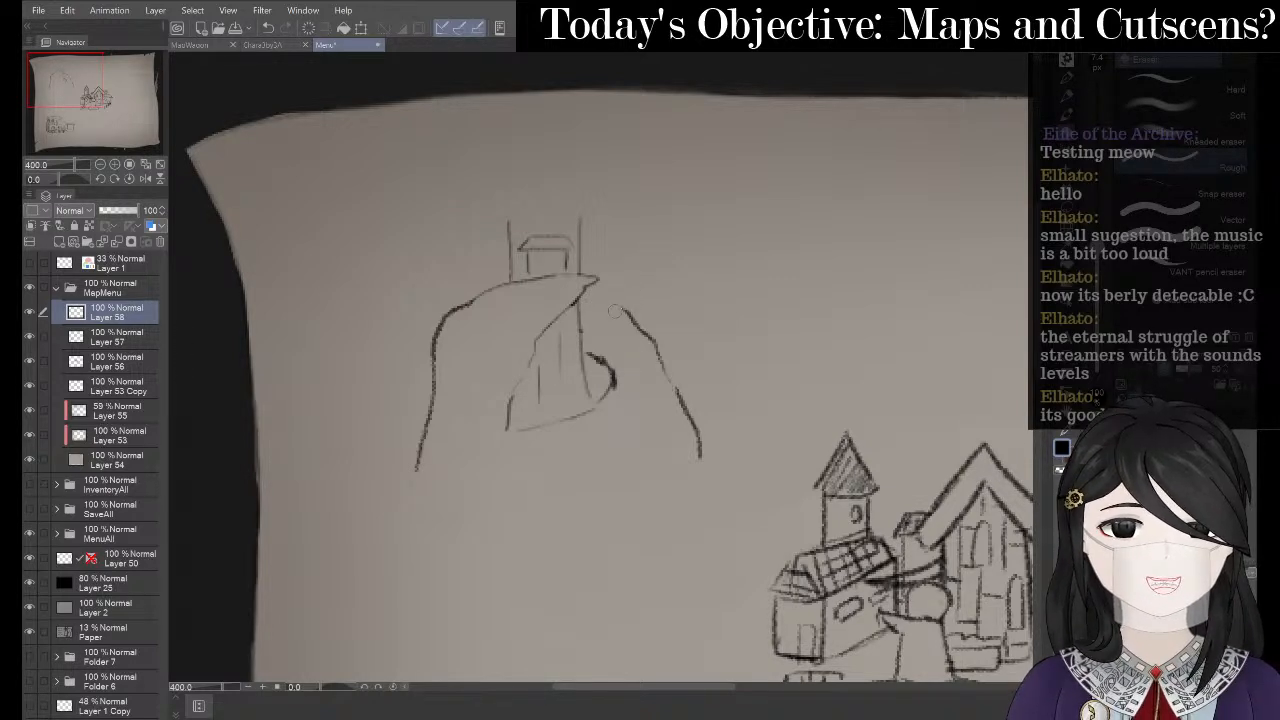
pyautogui.moveTo(627, 318); pyautogui.dragTo(648, 343)
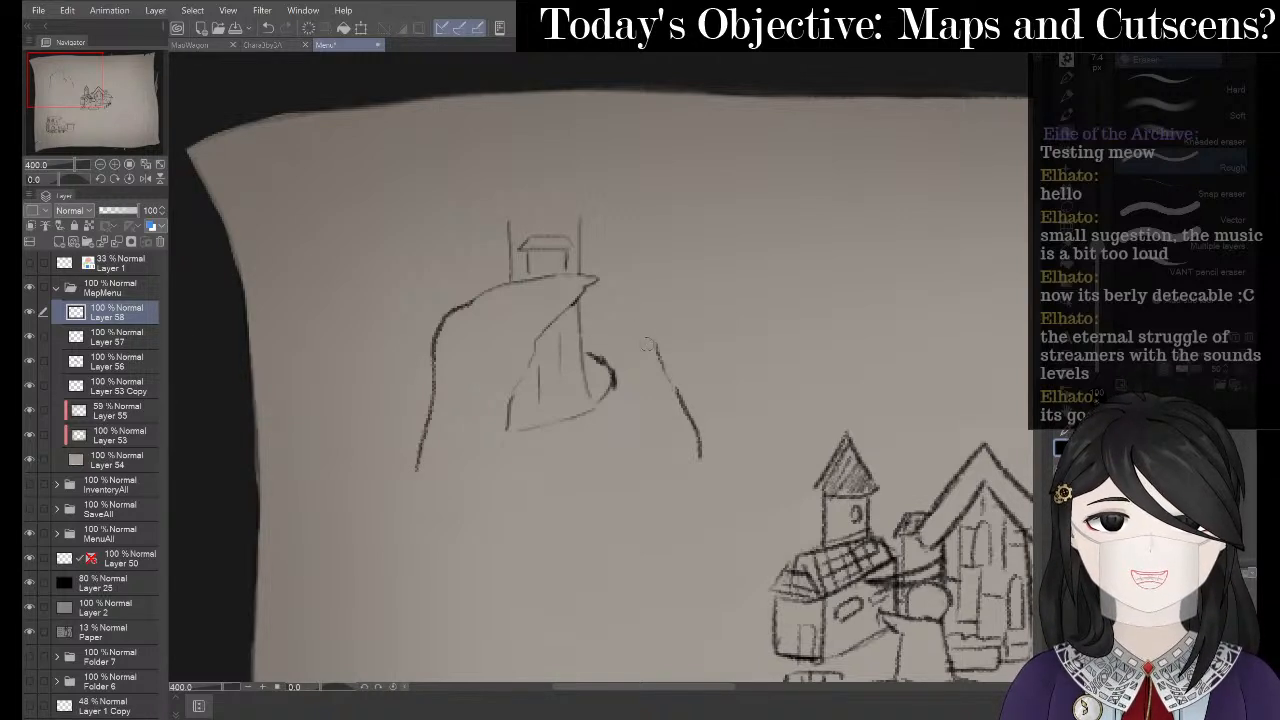
pyautogui.press('p')
pyautogui.press('p')
pyautogui.moveTo(584, 315); pyautogui.dragTo(611, 328)
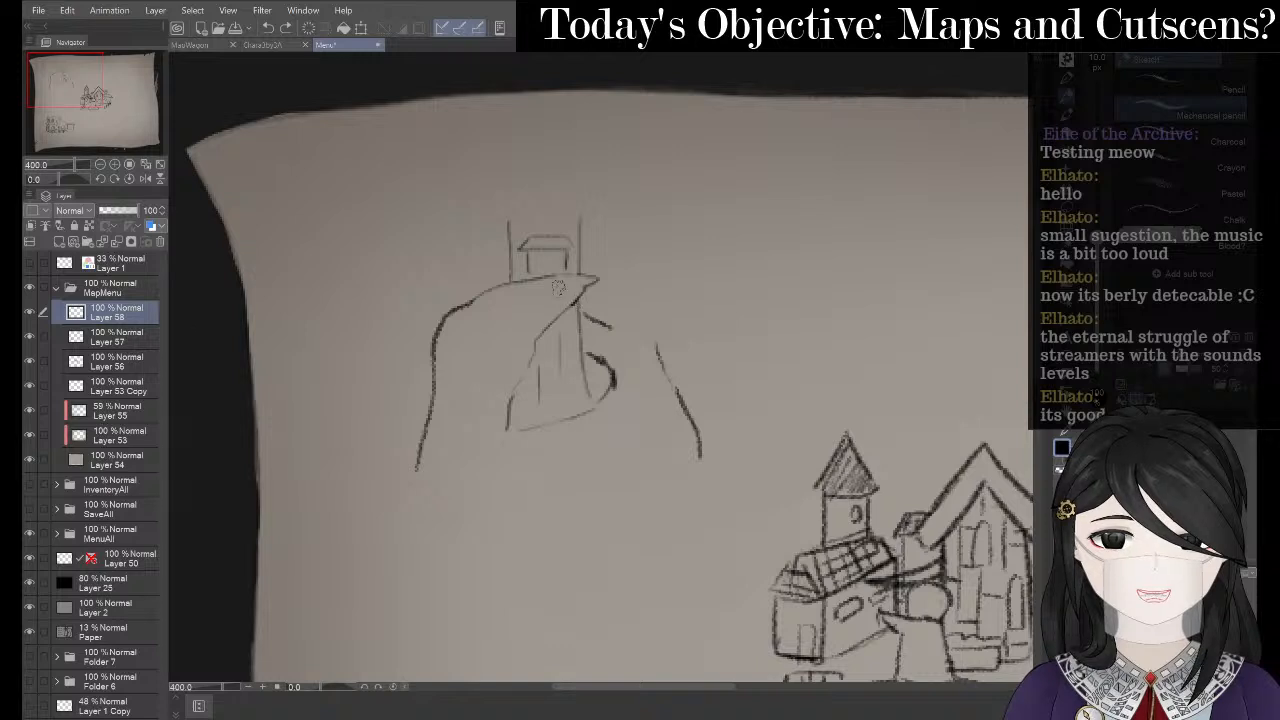
# - Redraw the right slope curve and lighten the doubled marks beside the tower and slope
pyautogui.moveTo(560, 288)
pyautogui.mouseDown()
pyautogui.moveTo(471, 333)
pyautogui.moveTo(579, 406)
pyautogui.moveTo(685, 386)
pyautogui.moveTo(512, 425)
pyautogui.mouseUp()
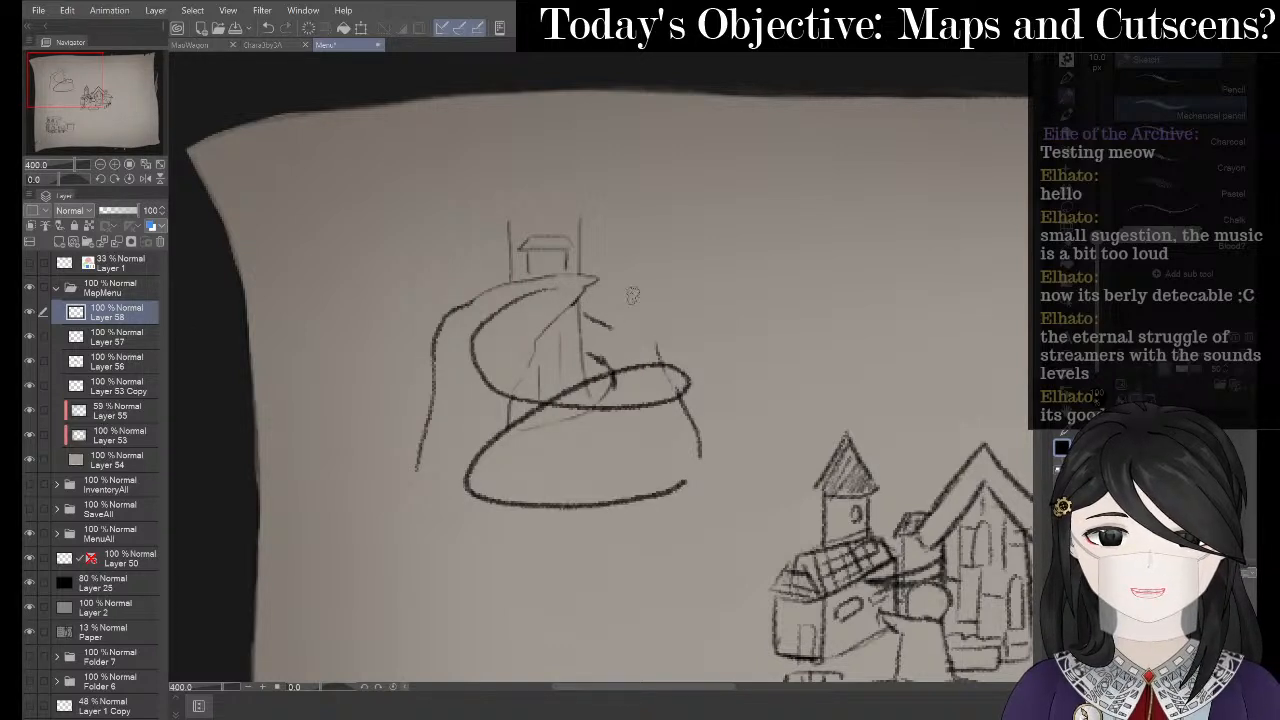
pyautogui.hotkey('ctrl', 'z')
pyautogui.moveTo(588, 326)
pyautogui.mouseDown()
pyautogui.moveTo(655, 378)
pyautogui.moveTo(680, 430)
pyautogui.mouseUp()
pyautogui.press('e')
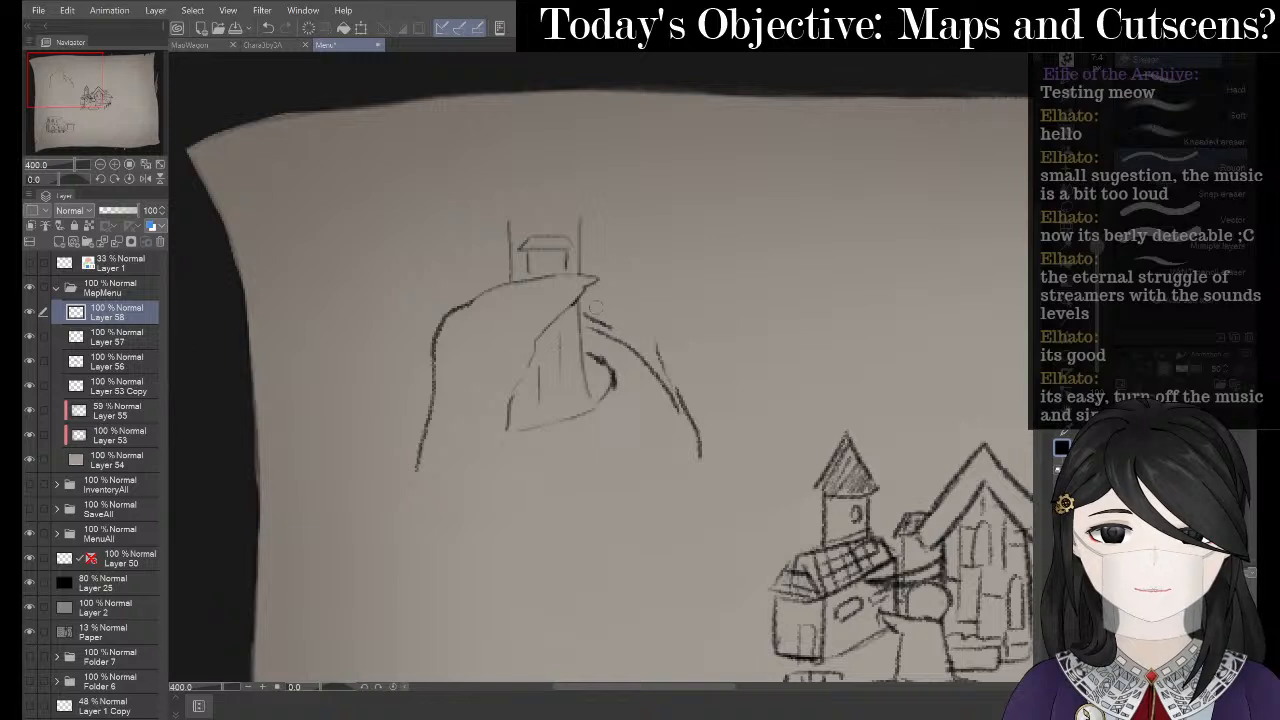
pyautogui.moveTo(586, 314); pyautogui.dragTo(618, 328)
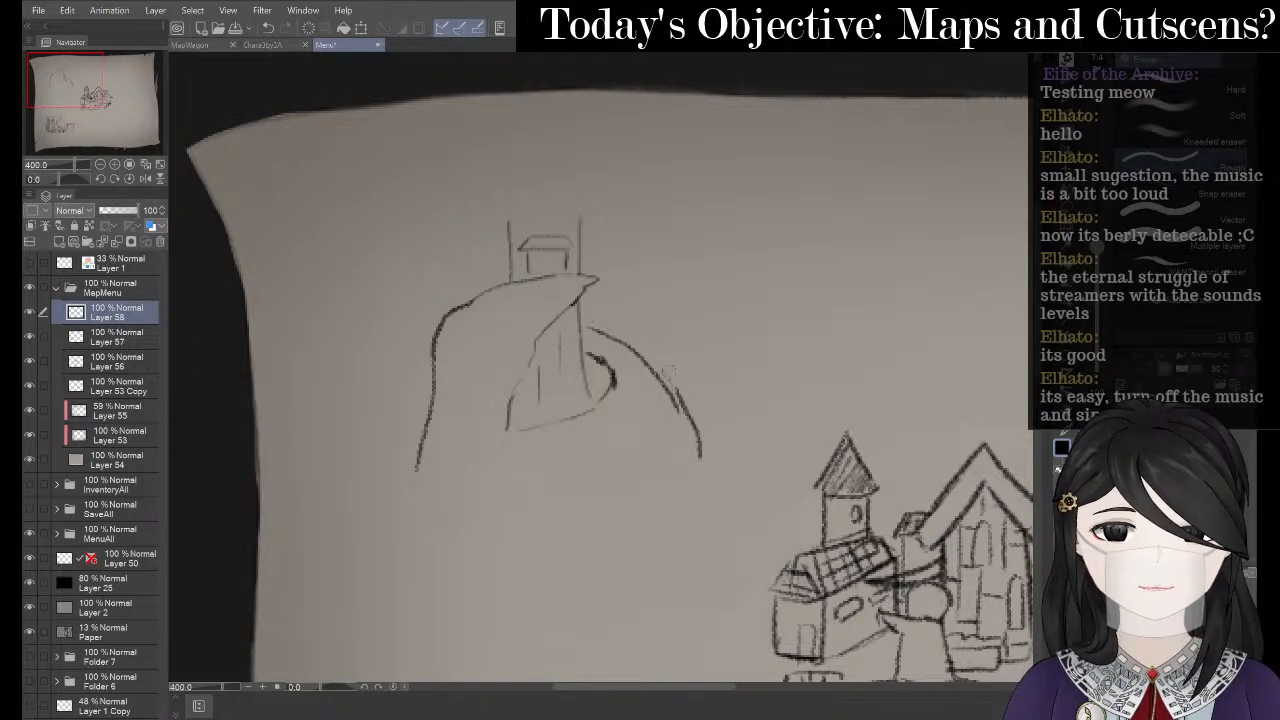
pyautogui.moveTo(669, 380); pyautogui.dragTo(677, 397)
pyautogui.moveTo(607, 363)
pyautogui.mouseDown()
pyautogui.moveTo(600, 354)
pyautogui.moveTo(614, 402)
pyautogui.mouseUp()
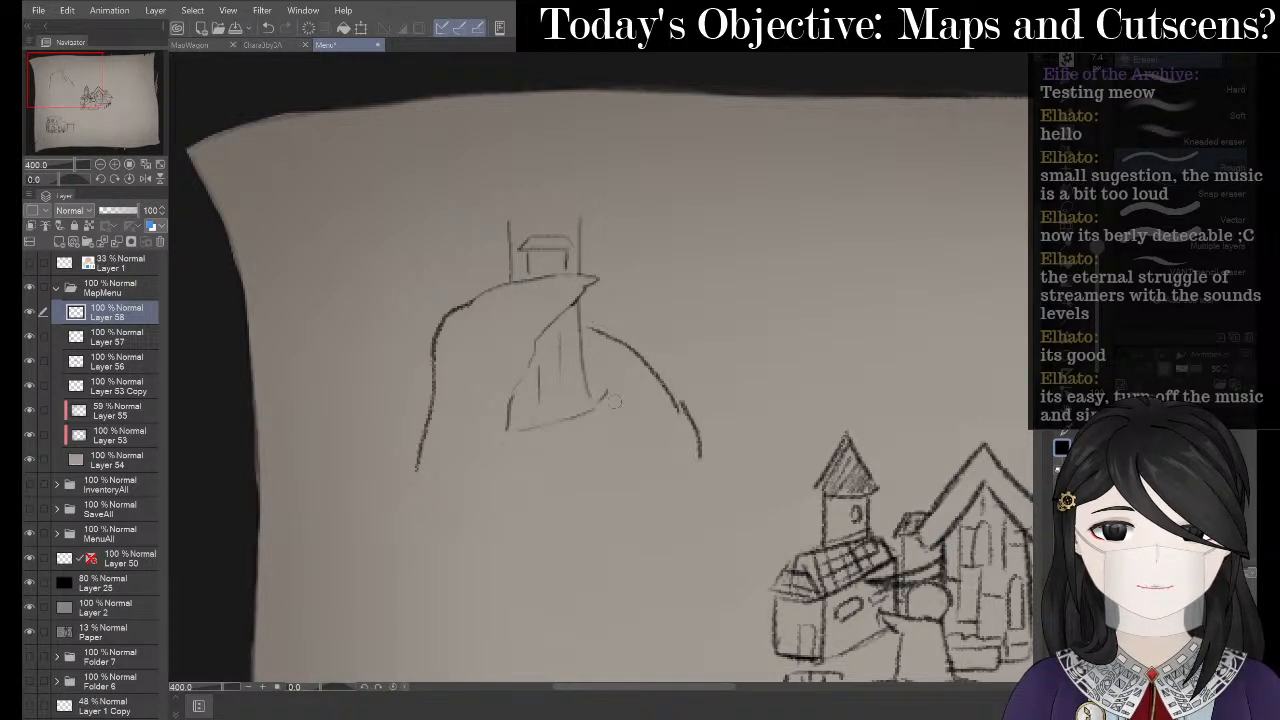
# - Try short curves at the cliff's right base and lower left, undoing both attempts
pyautogui.press('p')
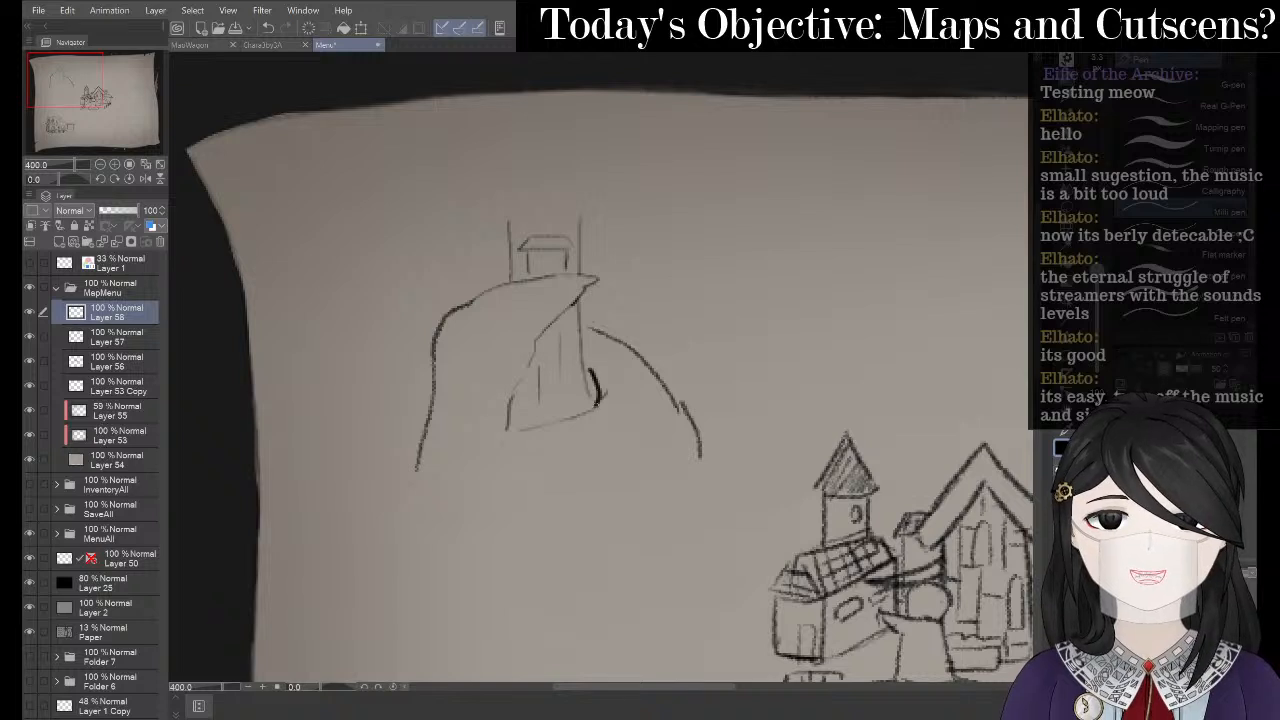
pyautogui.press('p')
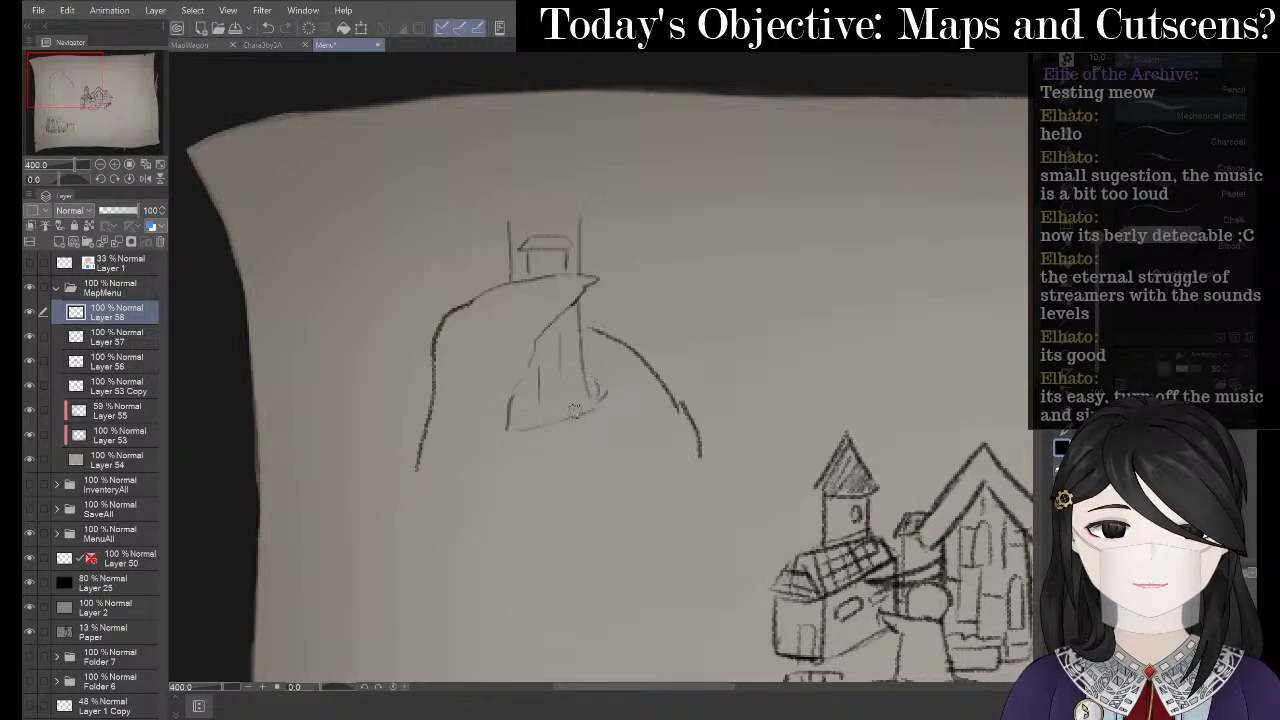
pyautogui.moveTo(597, 376)
pyautogui.mouseDown()
pyautogui.moveTo(591, 406)
pyautogui.moveTo(571, 404)
pyautogui.moveTo(595, 403)
pyautogui.moveTo(588, 411)
pyautogui.mouseUp()
pyautogui.hotkey('ctrl', 'z')
pyautogui.hotkey('ctrl', 'z')
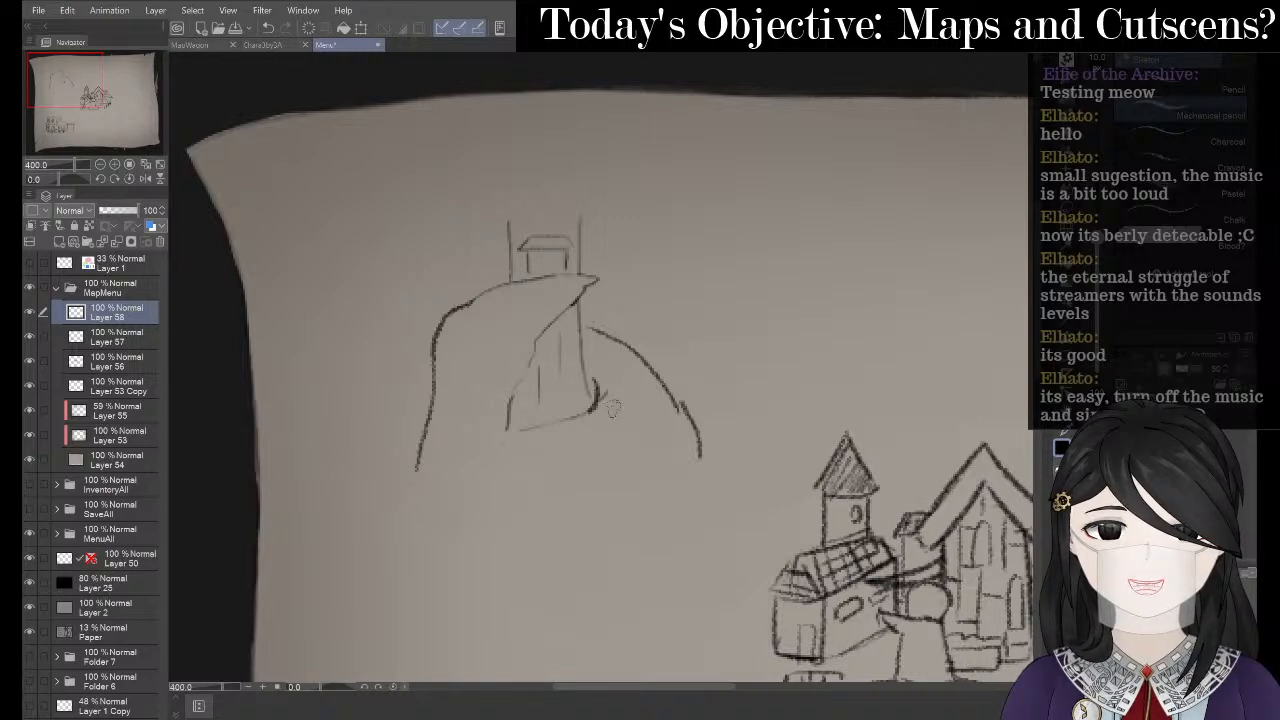
pyautogui.press('e')
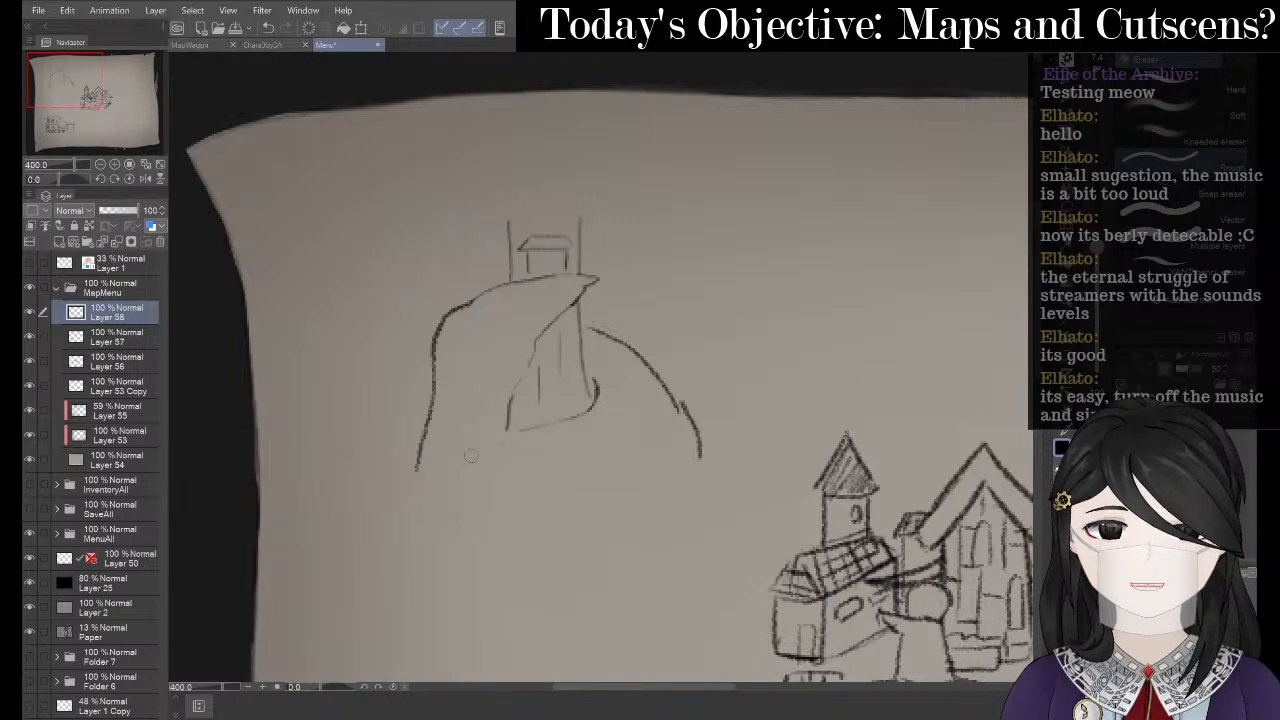
pyautogui.press('p')
pyautogui.moveTo(507, 410); pyautogui.dragTo(486, 478)
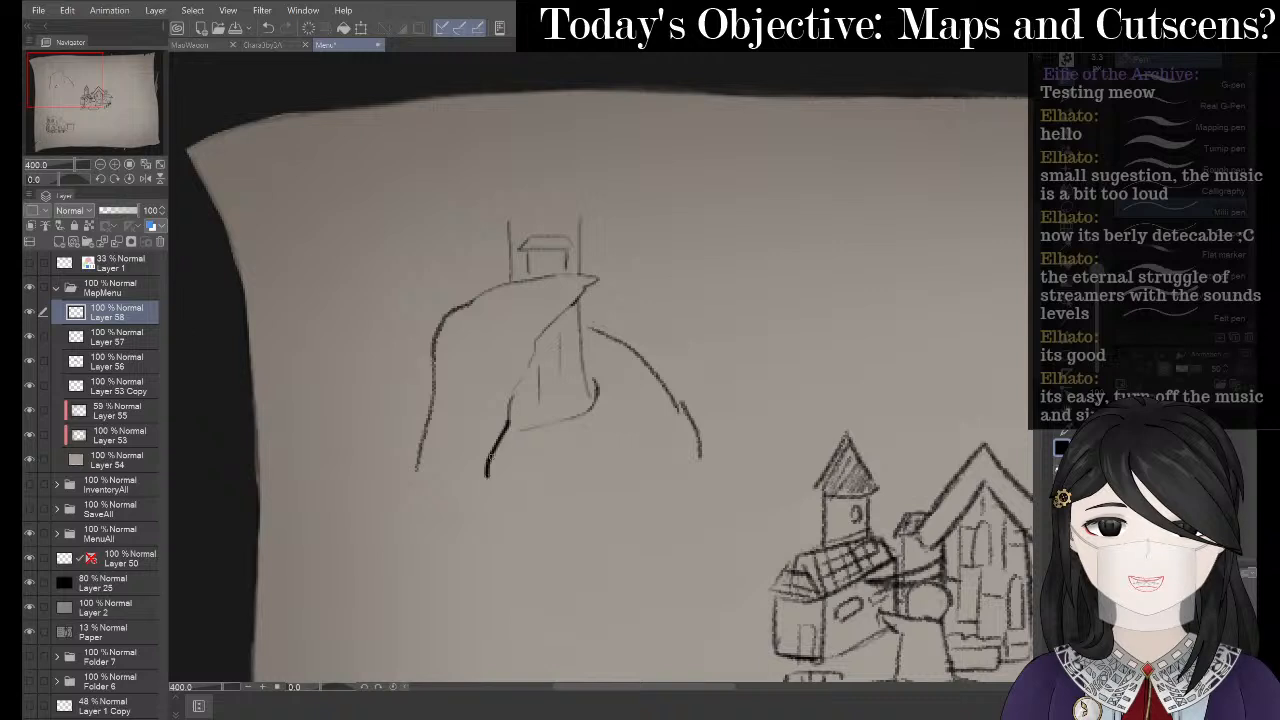
pyautogui.hotkey('ctrl', 'z')
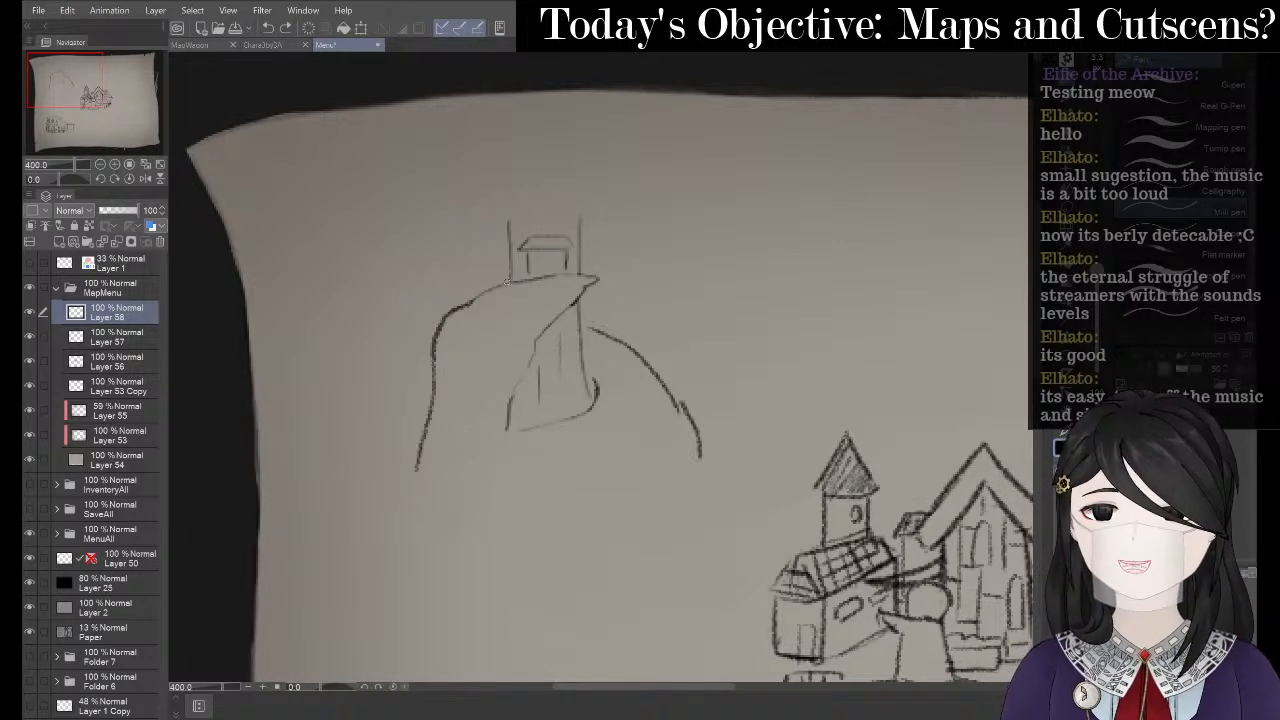
# - Draw a shorter curve down the cliff's left side, then switch to the OneNote Crescent Graze Cliff page
pyautogui.press('p')
pyautogui.moveTo(500, 284)
pyautogui.mouseDown()
pyautogui.moveTo(464, 312)
pyautogui.moveTo(402, 464)
pyautogui.mouseUp()
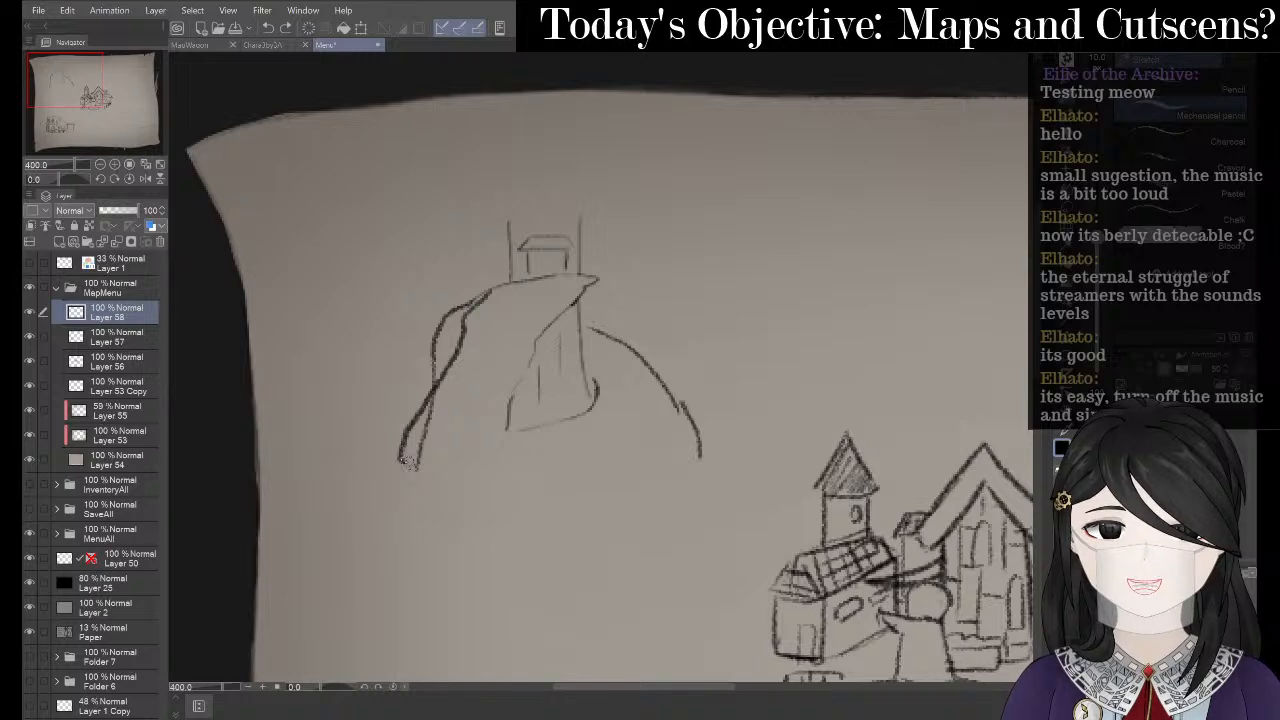
pyautogui.hotkey('ctrl', 'z')
pyautogui.moveTo(498, 290)
pyautogui.mouseDown()
pyautogui.moveTo(460, 320)
pyautogui.moveTo(409, 416)
pyautogui.moveTo(396, 451)
pyautogui.moveTo(425, 472)
pyautogui.mouseUp()
pyautogui.hotkey('alt', 'Tab')
pyautogui.hotkey('alt', 'Tab')
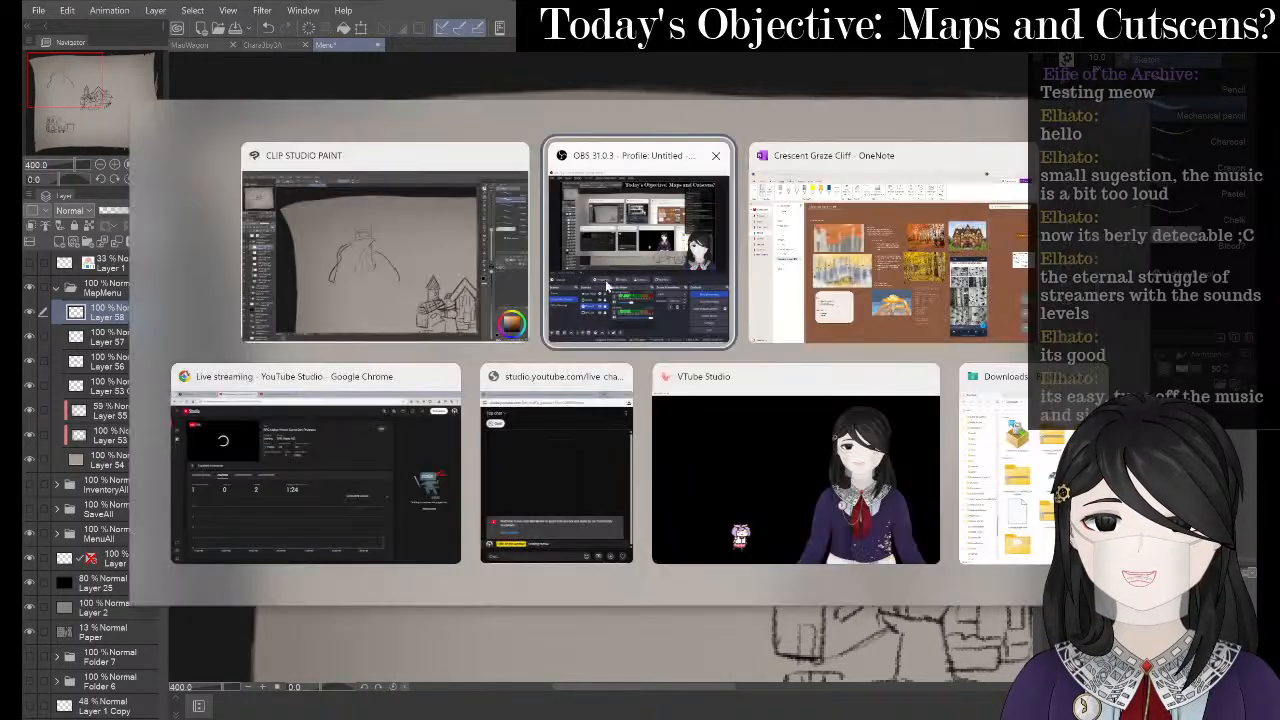
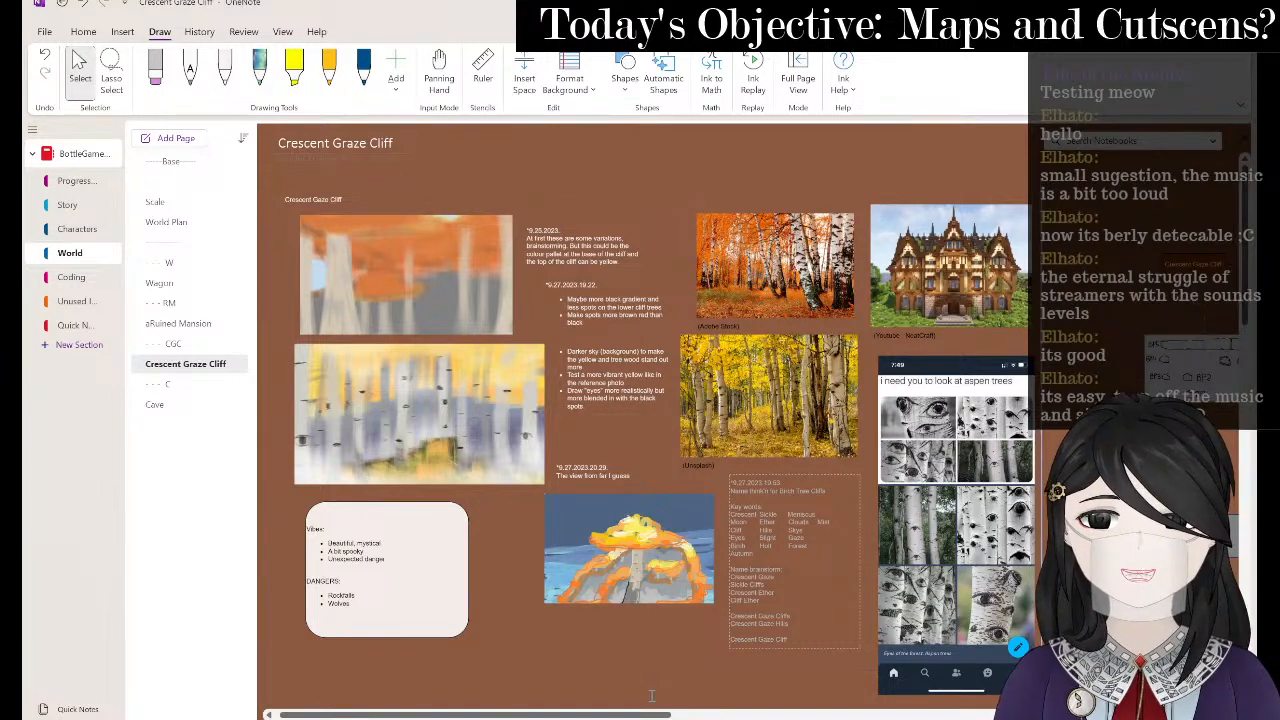
# - Zoom over the OneNote cliff reference painting and compare it against the sketch
pyautogui.scroll(5, 842, 566)
pyautogui.scroll(-2, 658, 553)
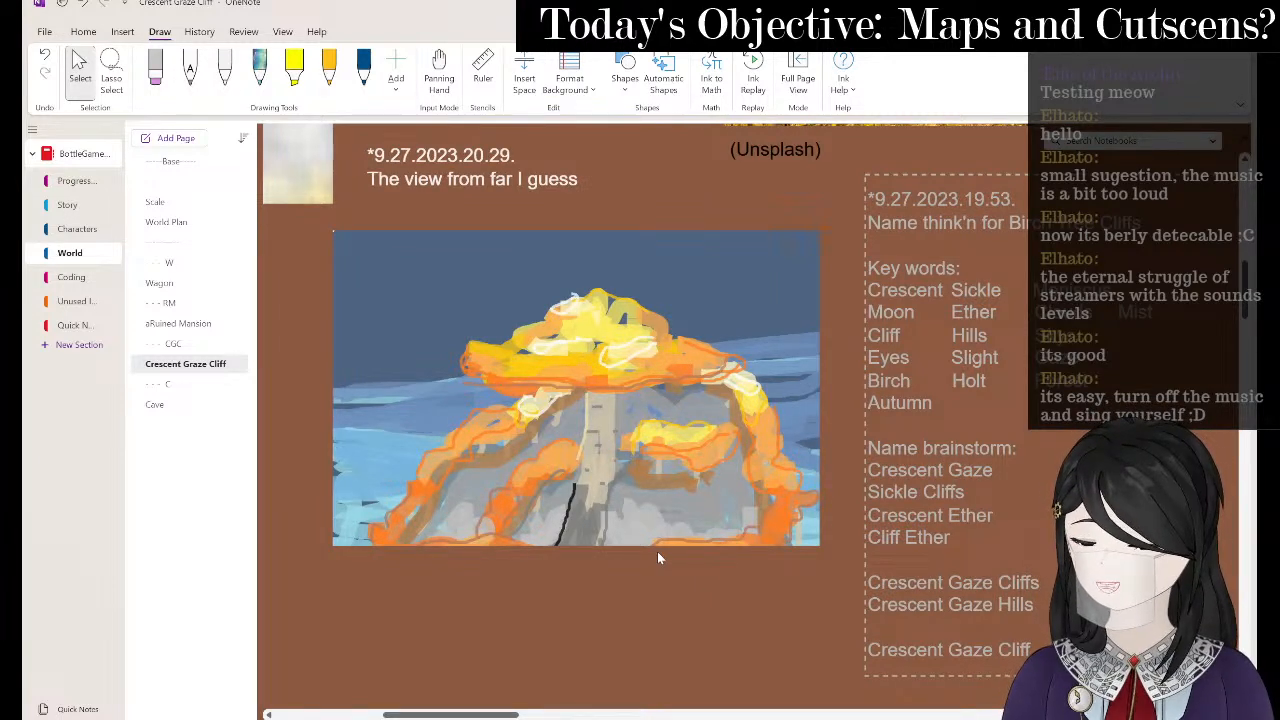
pyautogui.hotkey('alt', 'Tab')
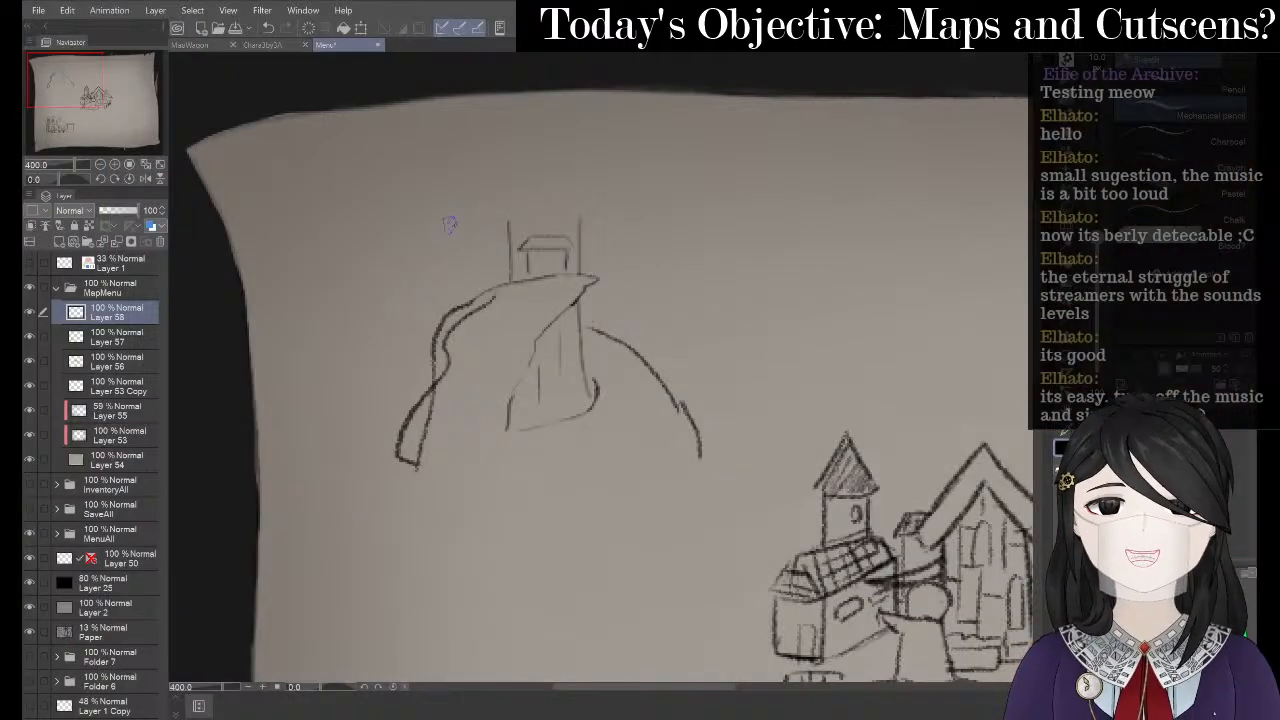
pyautogui.hotkey('alt', 'Tab')
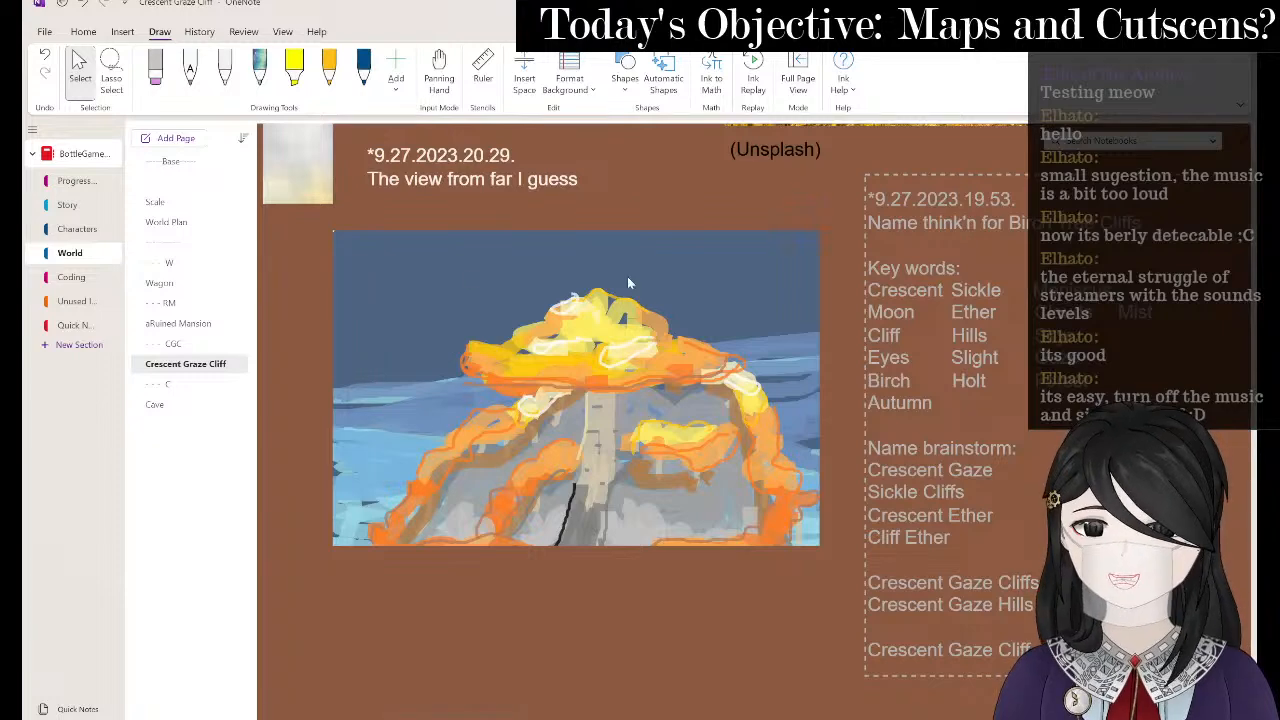
pyautogui.hotkey('alt', 'Tab')
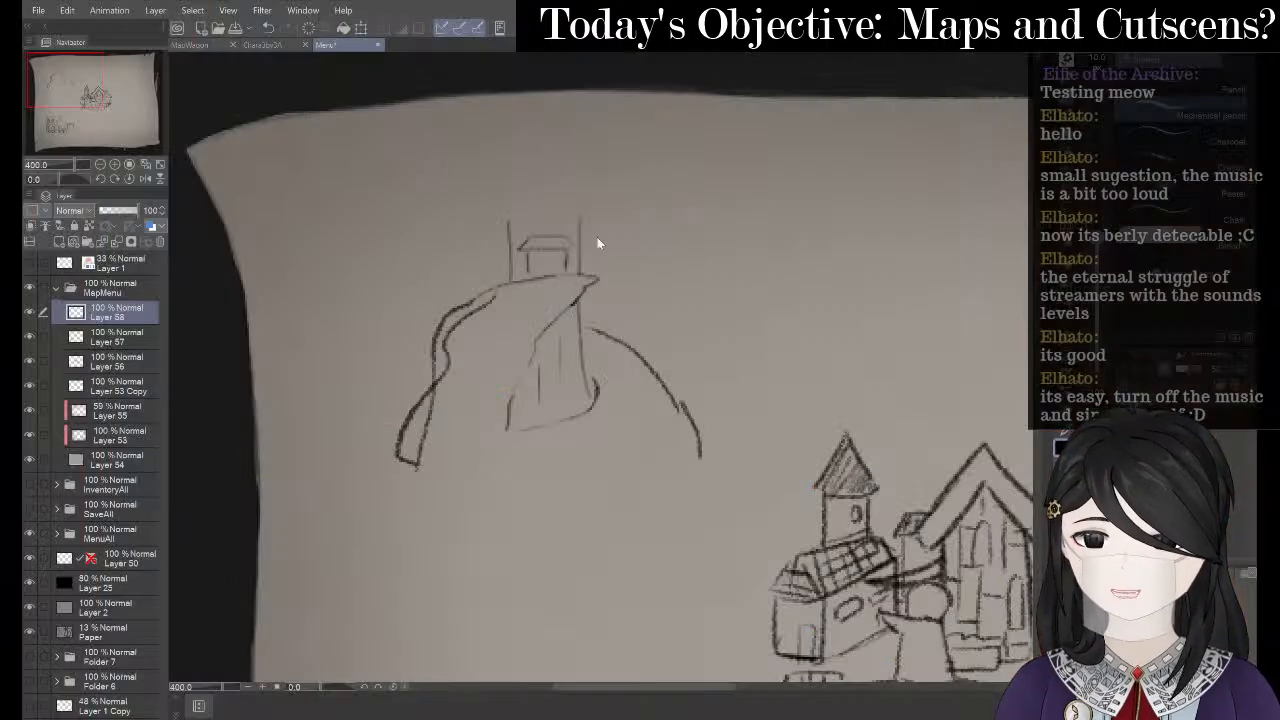
# - Erase parts of the left cliff outline stroke, glancing back at the reference painting
pyautogui.press('e')
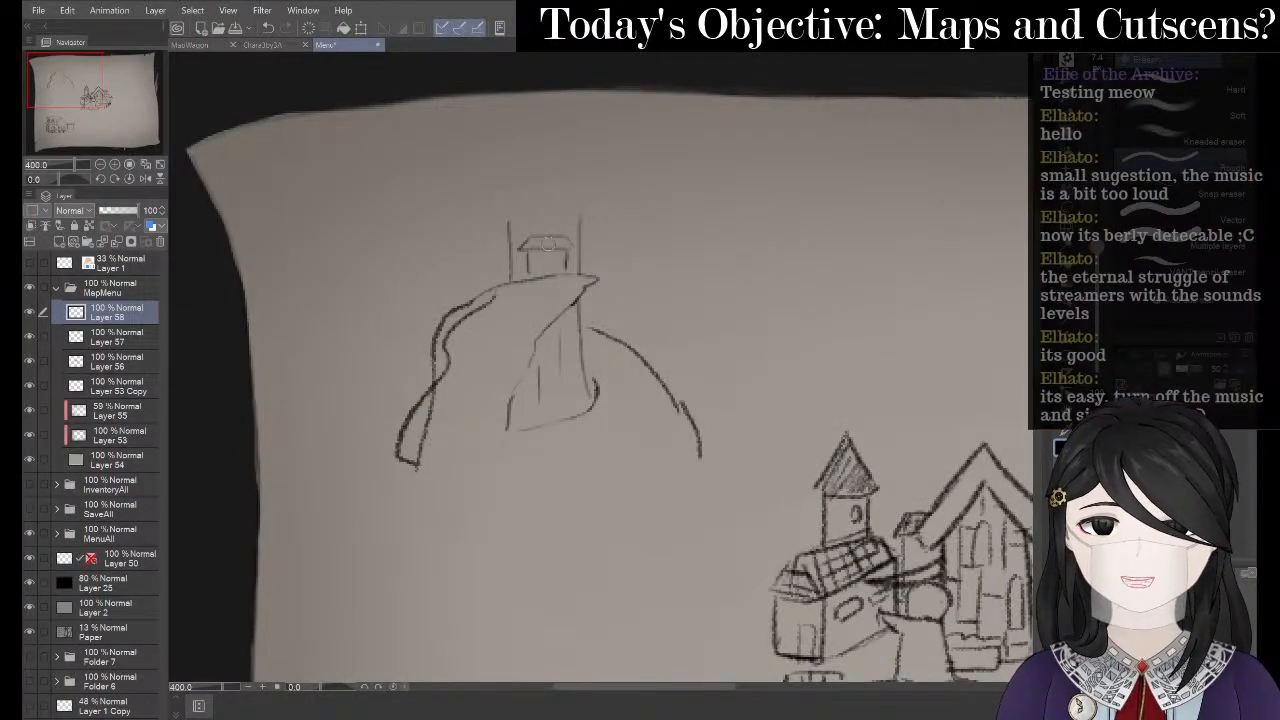
pyautogui.moveTo(445, 296)
pyautogui.mouseDown()
pyautogui.moveTo(496, 281)
pyautogui.moveTo(410, 328)
pyautogui.moveTo(443, 302)
pyautogui.moveTo(432, 338)
pyautogui.mouseUp()
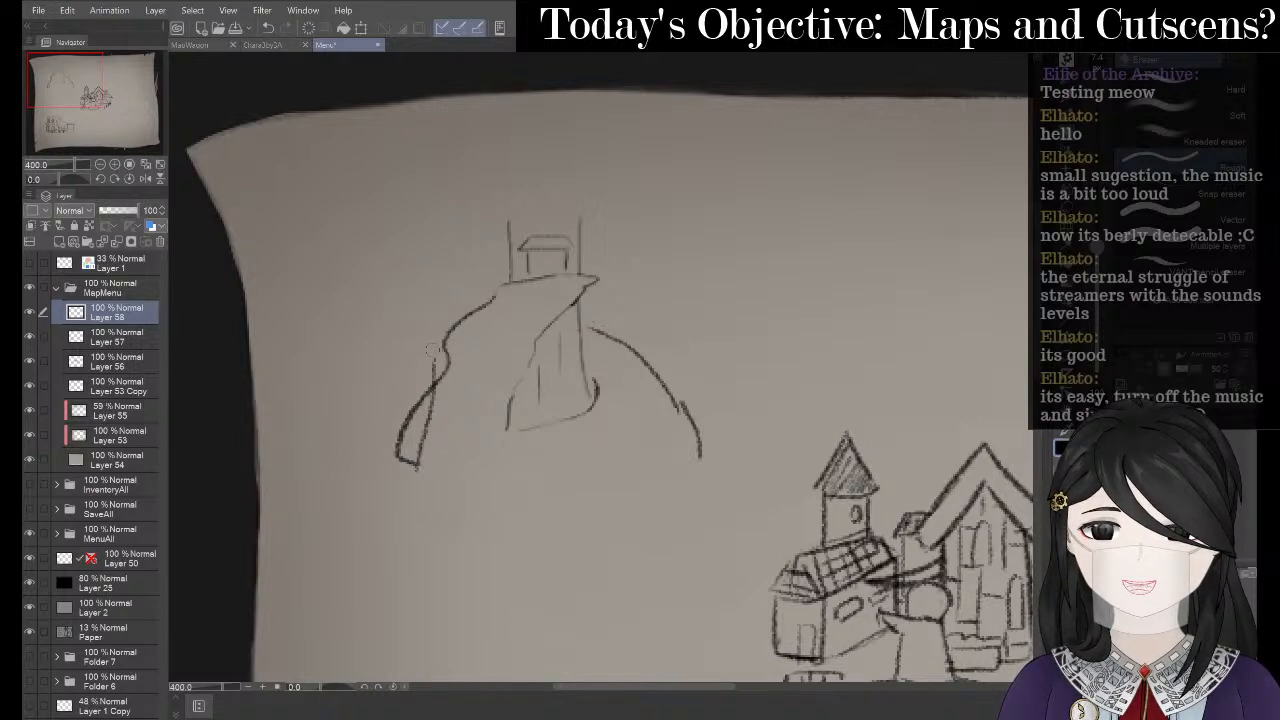
pyautogui.moveTo(440, 406)
pyautogui.mouseDown()
pyautogui.moveTo(408, 459)
pyautogui.moveTo(439, 413)
pyautogui.mouseUp()
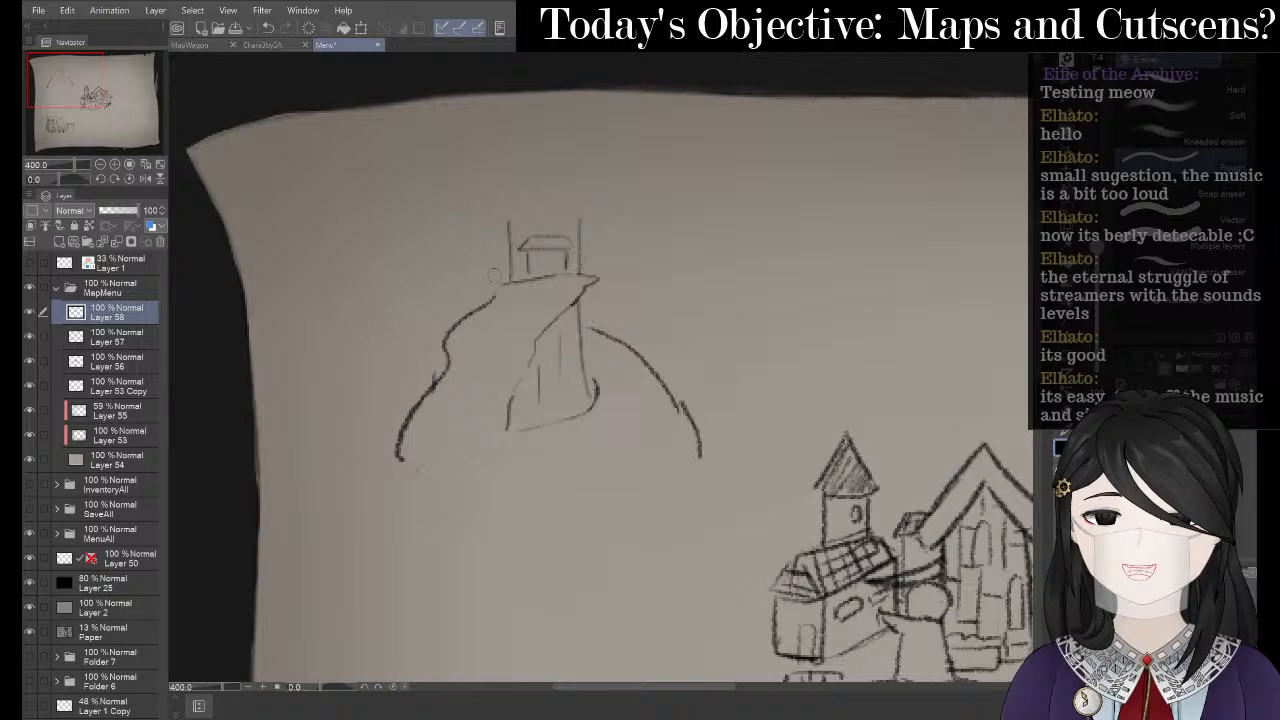
pyautogui.hotkey('alt', 'Tab')
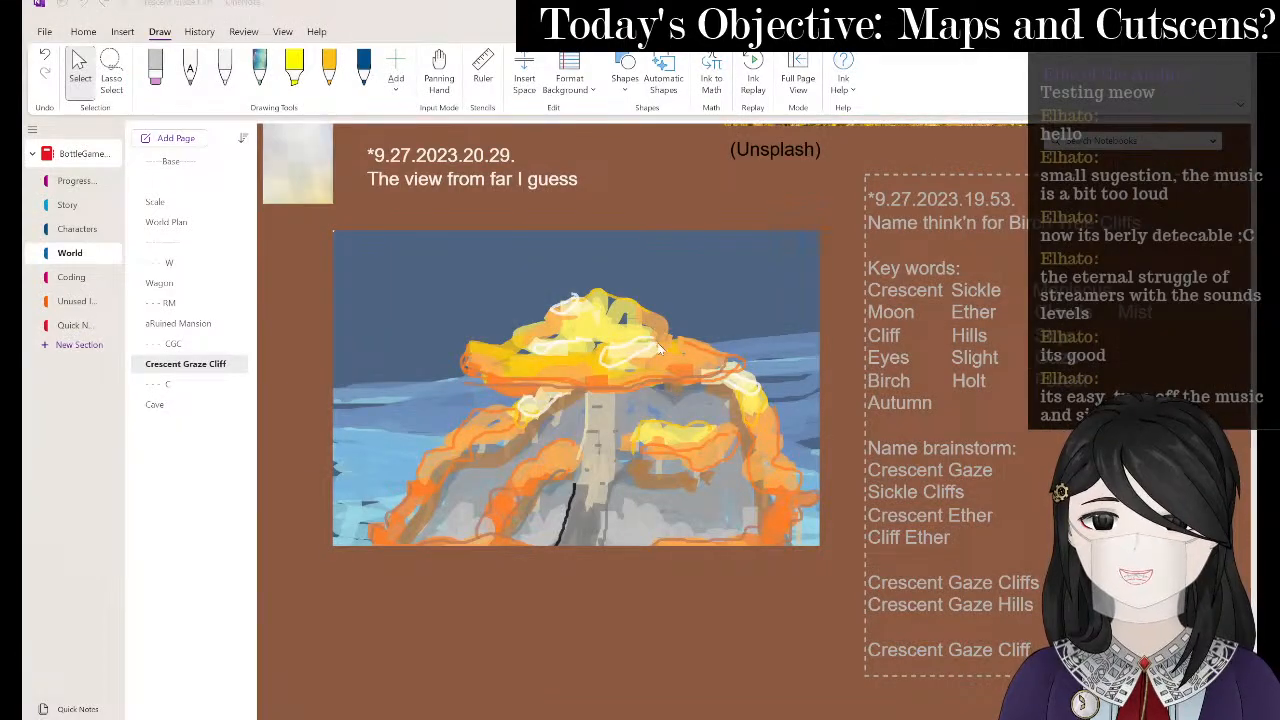
pyautogui.hotkey('alt', 'Tab')
pyautogui.hotkey('alt', 'Tab')
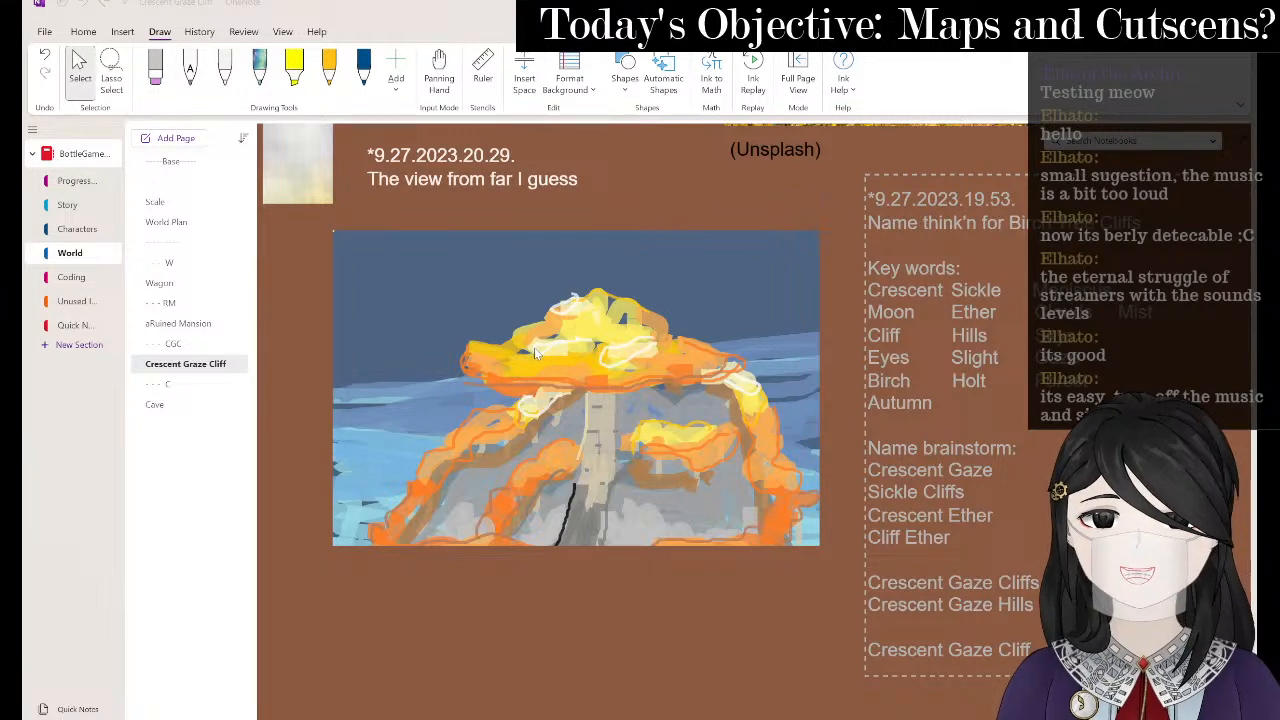
pyautogui.hotkey('alt', 'Tab')
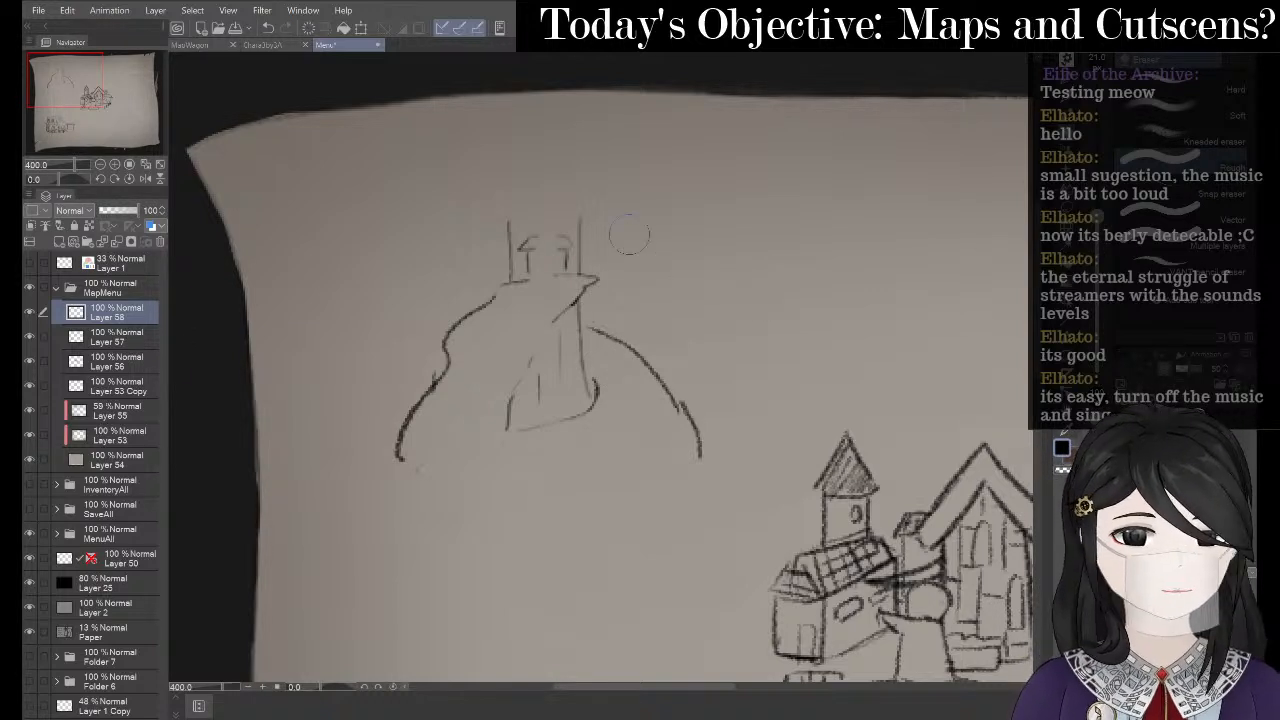
# - Erase the tower lines, leftover short strokes and the long curved left cliff outline
pyautogui.moveTo(555, 216)
pyautogui.mouseDown()
pyautogui.moveTo(531, 360)
pyautogui.moveTo(538, 220)
pyautogui.moveTo(530, 362)
pyautogui.moveTo(538, 293)
pyautogui.moveTo(558, 290)
pyautogui.moveTo(560, 257)
pyautogui.mouseUp()
pyautogui.moveTo(613, 290); pyautogui.dragTo(588, 276)
pyautogui.moveTo(555, 372)
pyautogui.mouseDown()
pyautogui.moveTo(505, 440)
pyautogui.moveTo(534, 442)
pyautogui.moveTo(595, 387)
pyautogui.moveTo(613, 410)
pyautogui.moveTo(593, 331)
pyautogui.moveTo(636, 392)
pyautogui.moveTo(617, 340)
pyautogui.moveTo(689, 440)
pyautogui.mouseUp()
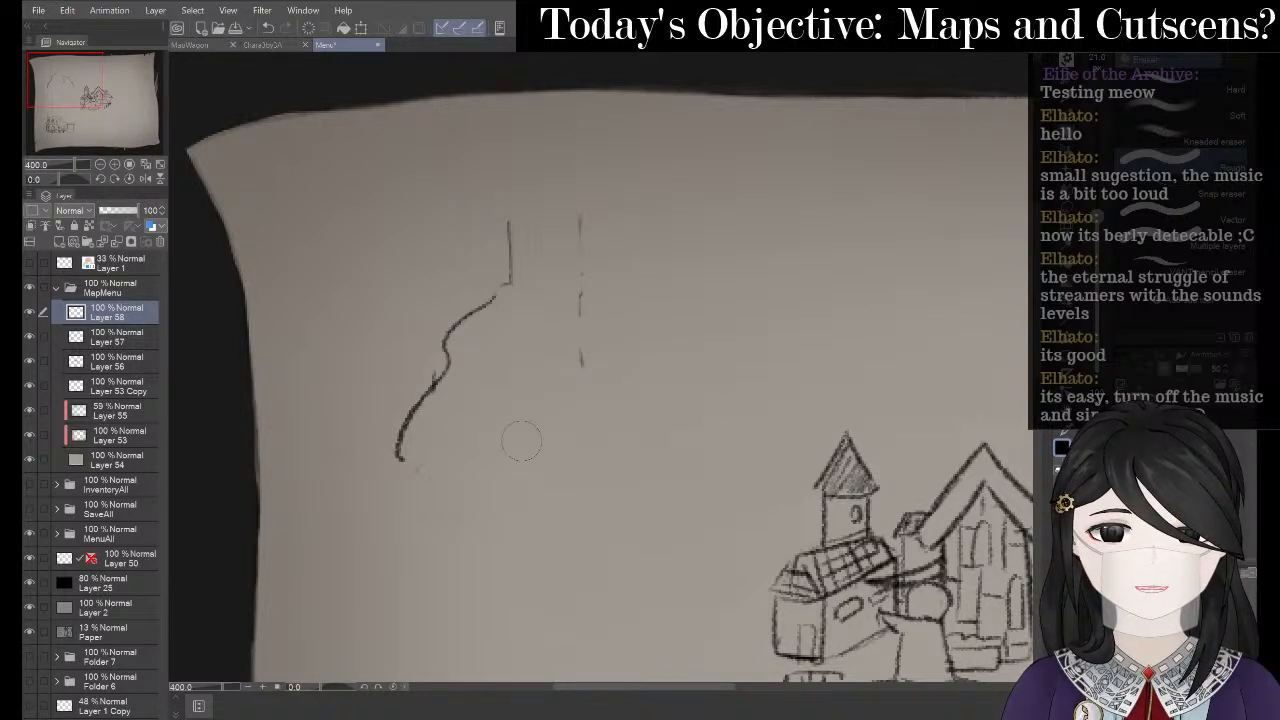
pyautogui.moveTo(400, 452)
pyautogui.mouseDown()
pyautogui.moveTo(464, 352)
pyautogui.moveTo(469, 297)
pyautogui.moveTo(465, 316)
pyautogui.moveTo(486, 282)
pyautogui.moveTo(491, 292)
pyautogui.moveTo(473, 314)
pyautogui.moveTo(473, 251)
pyautogui.moveTo(419, 238)
pyautogui.moveTo(486, 250)
pyautogui.moveTo(393, 231)
pyautogui.moveTo(460, 202)
pyautogui.moveTo(575, 193)
pyautogui.mouseUp()
# - Sketch the wide, flat right side of the mushroom cap with the pencil
pyautogui.press('p')
pyautogui.hotkey('ctrl', 'z')
pyautogui.press('p')
pyautogui.moveTo(712, 228)
pyautogui.mouseDown()
pyautogui.moveTo(603, 246)
pyautogui.moveTo(663, 211)
pyautogui.moveTo(519, 158)
pyautogui.moveTo(466, 194)
pyautogui.mouseUp()
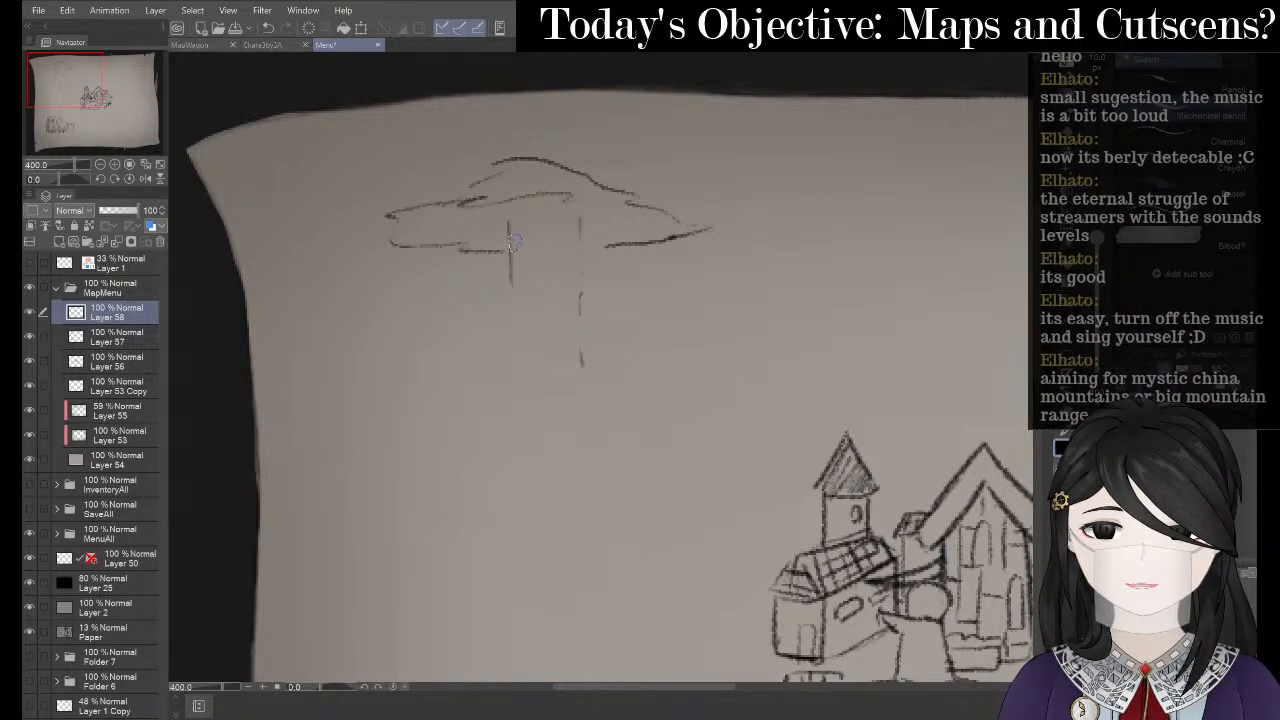
# - Draw two long trunk lines down from the cap and erase the stray stroke beside them
pyautogui.moveTo(518, 244); pyautogui.dragTo(508, 372)
pyautogui.moveTo(582, 256); pyautogui.dragTo(588, 435)
pyautogui.moveTo(520, 256); pyautogui.dragTo(508, 442)
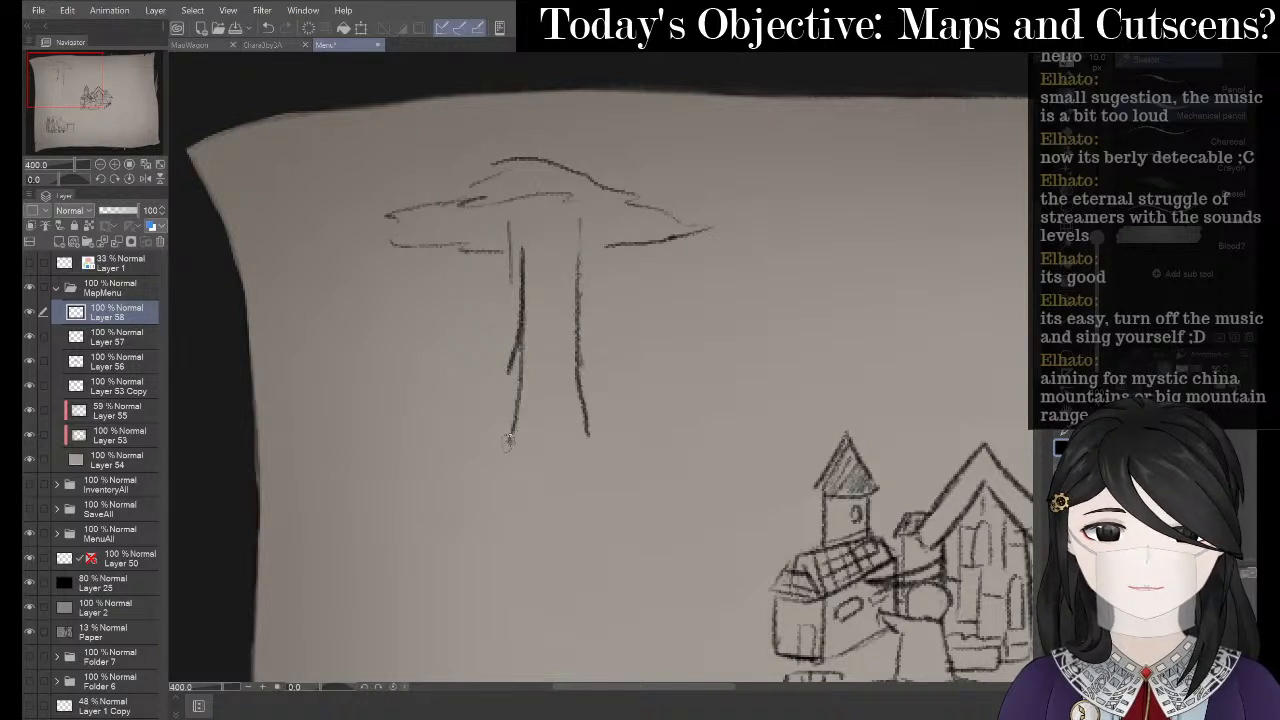
pyautogui.press('e')
pyautogui.moveTo(499, 342); pyautogui.dragTo(505, 302)
pyautogui.hotkey('ctrl', 'z')
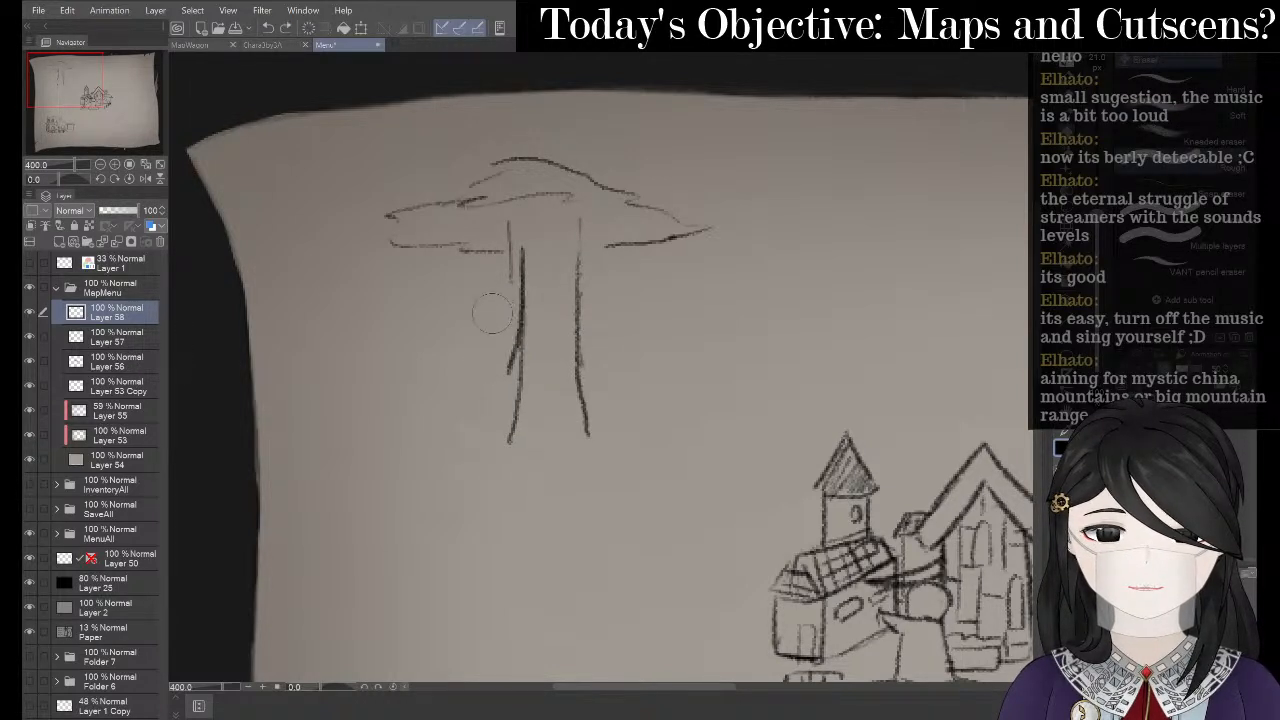
pyautogui.moveTo(494, 362)
pyautogui.mouseDown()
pyautogui.moveTo(497, 326)
pyautogui.moveTo(496, 373)
pyautogui.moveTo(492, 272)
pyautogui.moveTo(509, 227)
pyautogui.mouseUp()
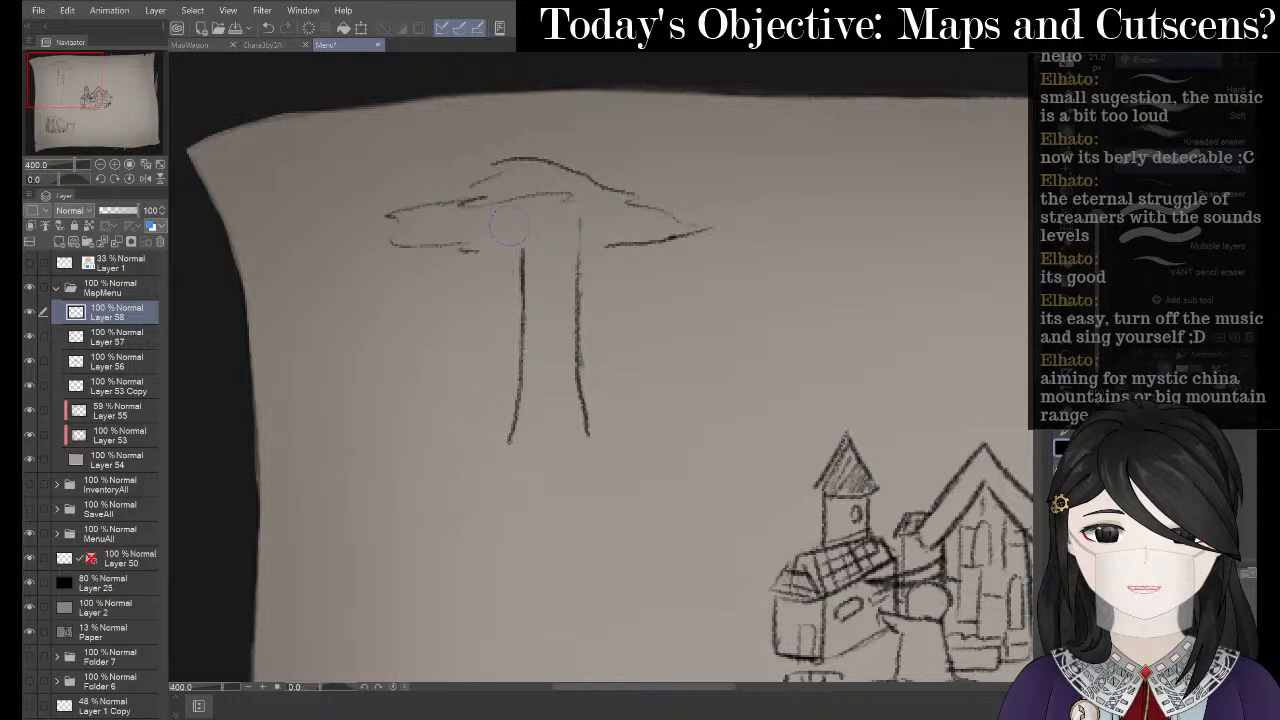
# - Try a dark stroke under the canopy, then undo it
pyautogui.press('p')
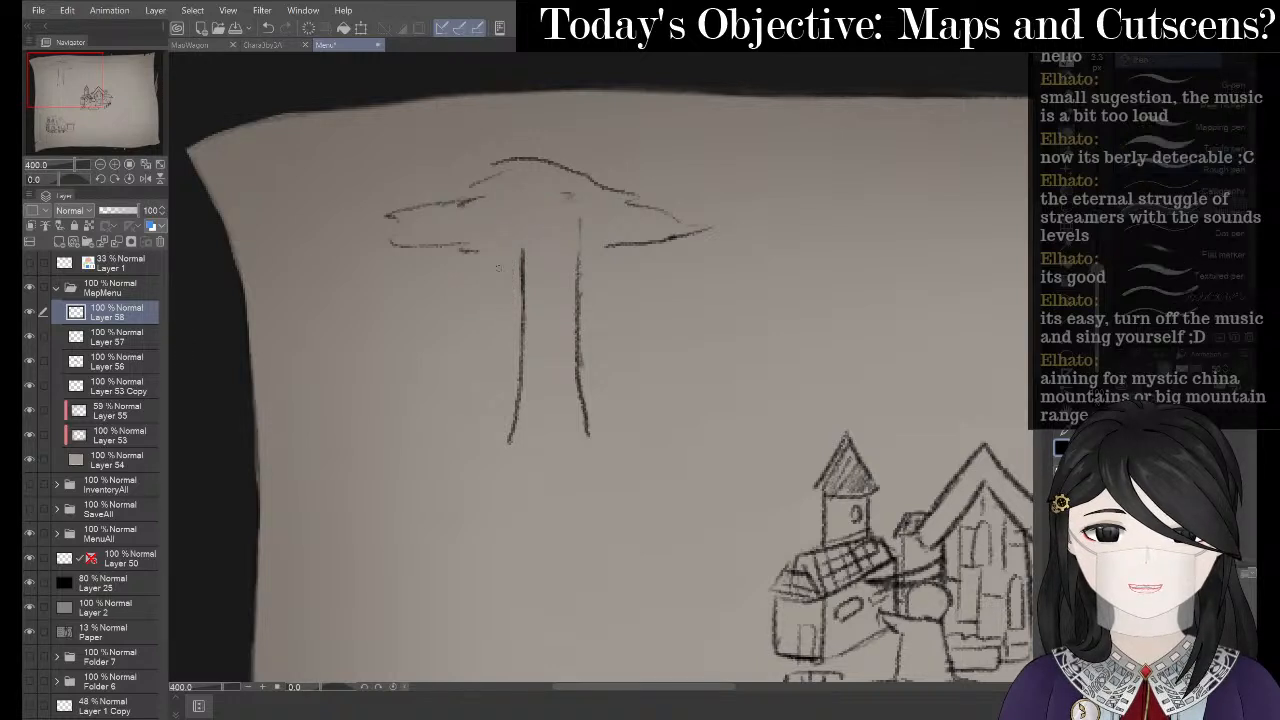
pyautogui.moveTo(471, 265); pyautogui.dragTo(645, 259)
pyautogui.hotkey('ctrl', 'z')
pyautogui.press('p')
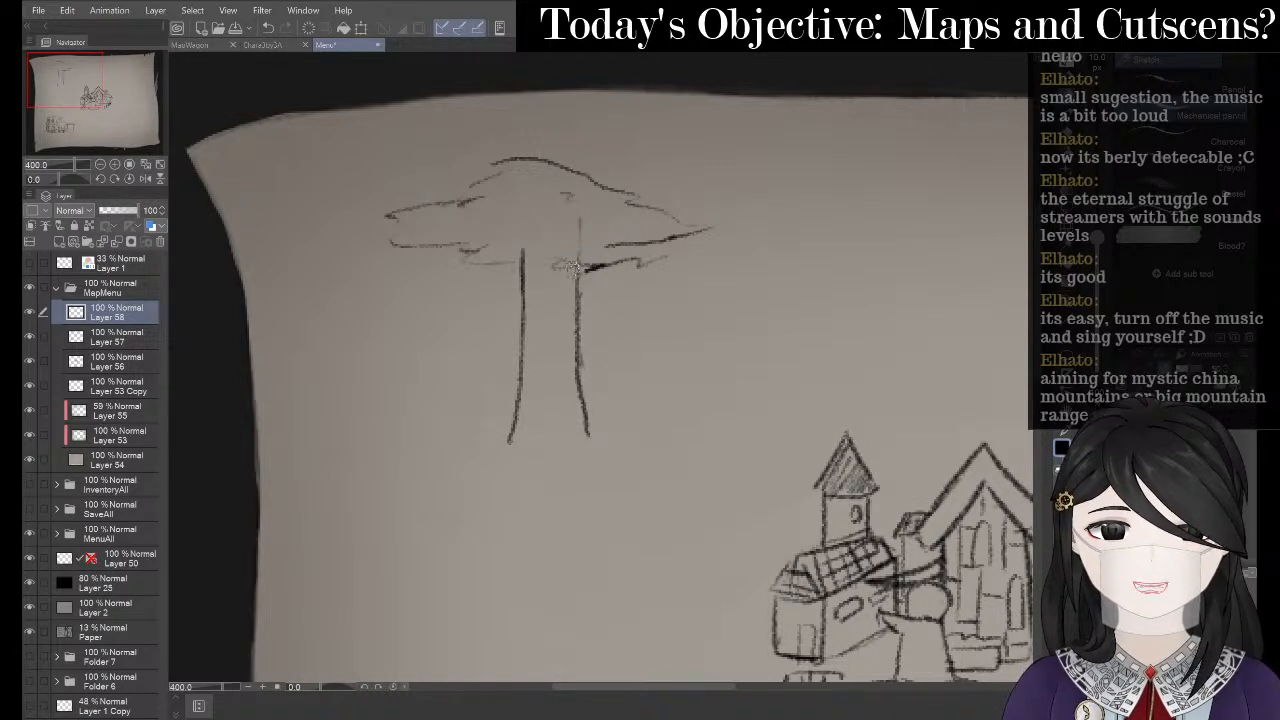
# - Darken the right trunk line, retrying the stroke several times until it sits right
pyautogui.moveTo(573, 263); pyautogui.dragTo(575, 352)
pyautogui.hotkey('ctrl', 'z')
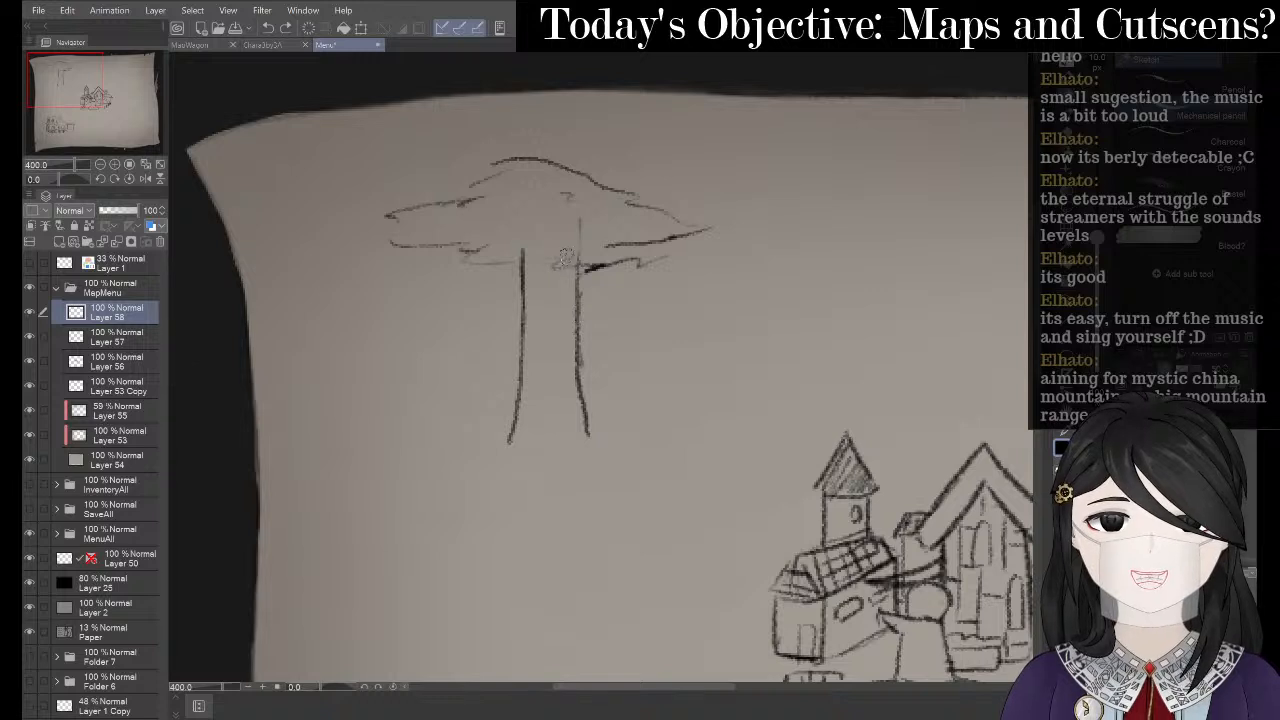
pyautogui.moveTo(566, 268); pyautogui.dragTo(574, 386)
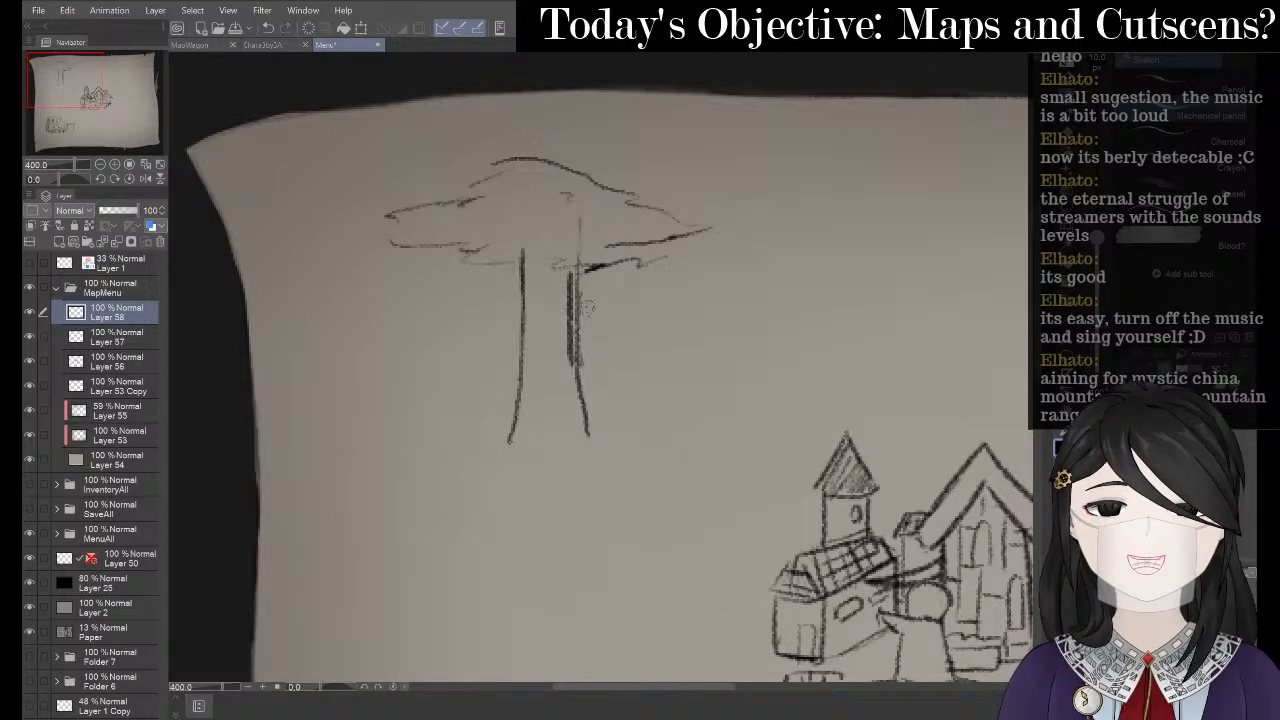
pyautogui.hotkey('ctrl', 'z')
pyautogui.moveTo(569, 268); pyautogui.dragTo(578, 400)
pyautogui.hotkey('ctrl', 'z')
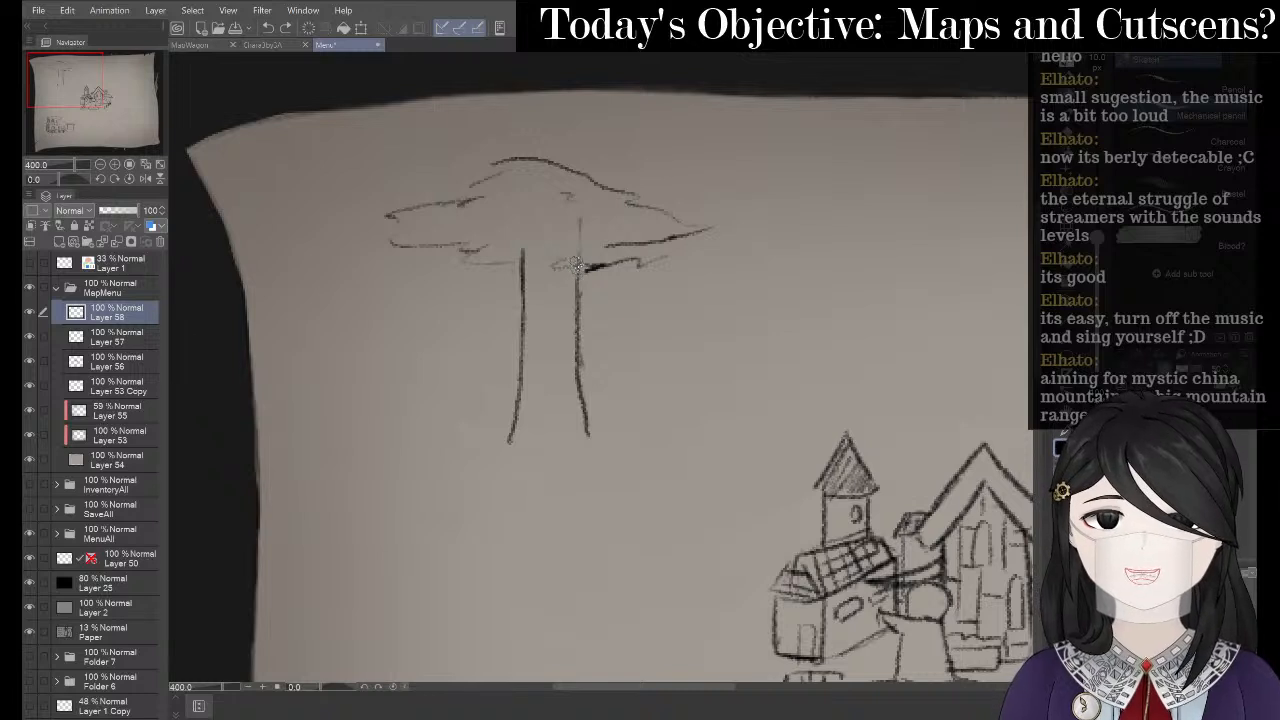
pyautogui.moveTo(571, 262); pyautogui.dragTo(577, 360)
pyautogui.hotkey('ctrl', 'z')
pyautogui.moveTo(568, 260); pyautogui.dragTo(580, 425)
# - Thin the doubled right trunk lines and redraw the left trunk line from the canopy
pyautogui.press('e')
pyautogui.moveTo(588, 290); pyautogui.dragTo(606, 387)
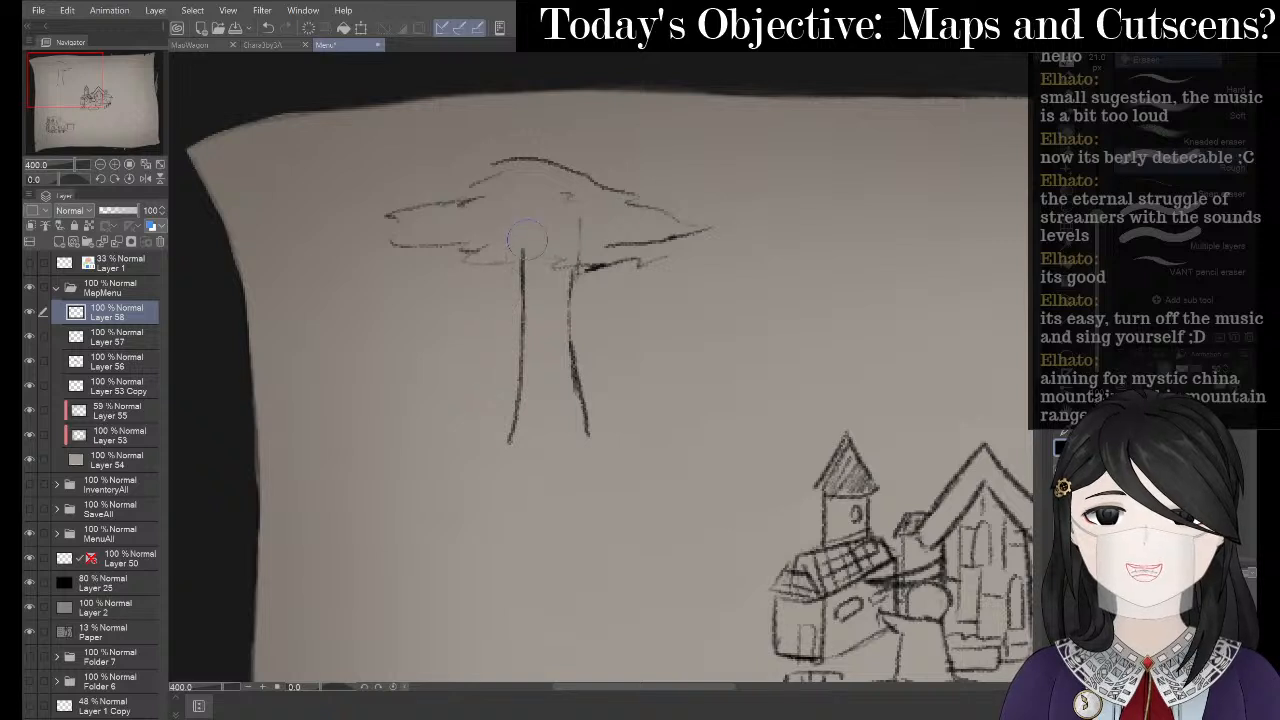
pyautogui.moveTo(505, 310)
pyautogui.mouseDown()
pyautogui.moveTo(506, 277)
pyautogui.moveTo(509, 391)
pyautogui.moveTo(500, 360)
pyautogui.moveTo(518, 368)
pyautogui.mouseUp()
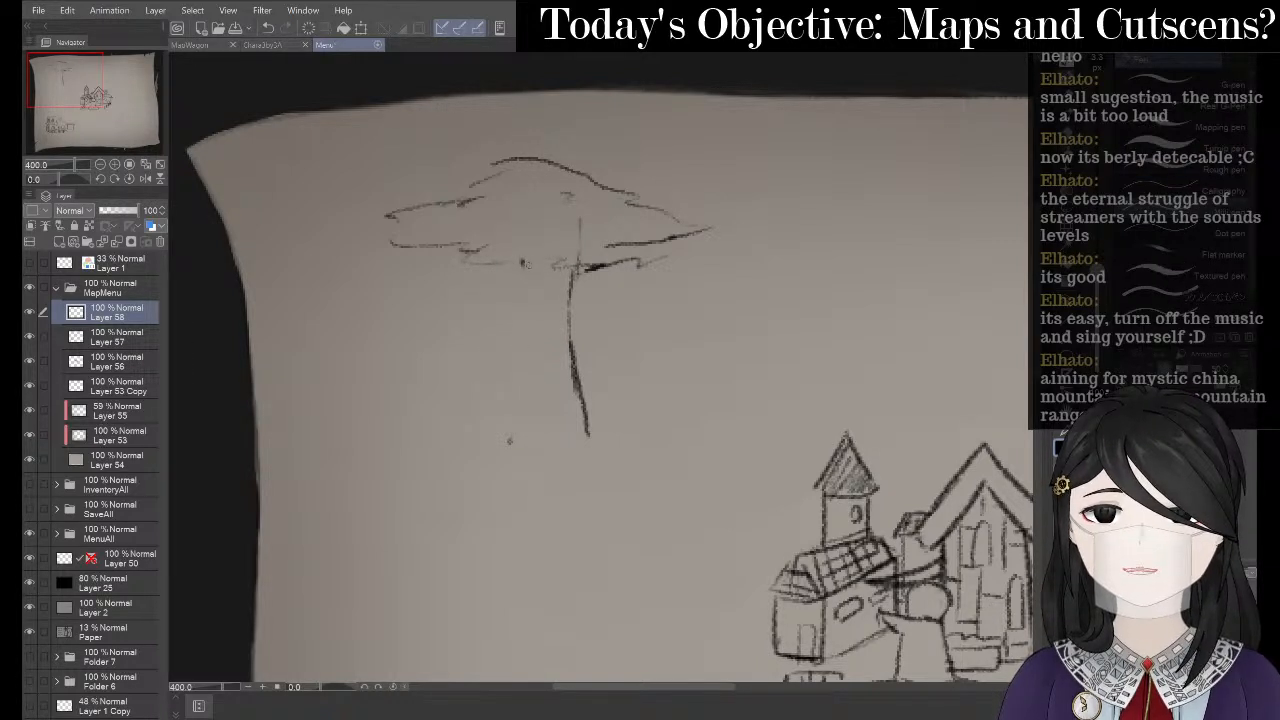
pyautogui.press('p')
pyautogui.moveTo(518, 260); pyautogui.dragTo(497, 415)
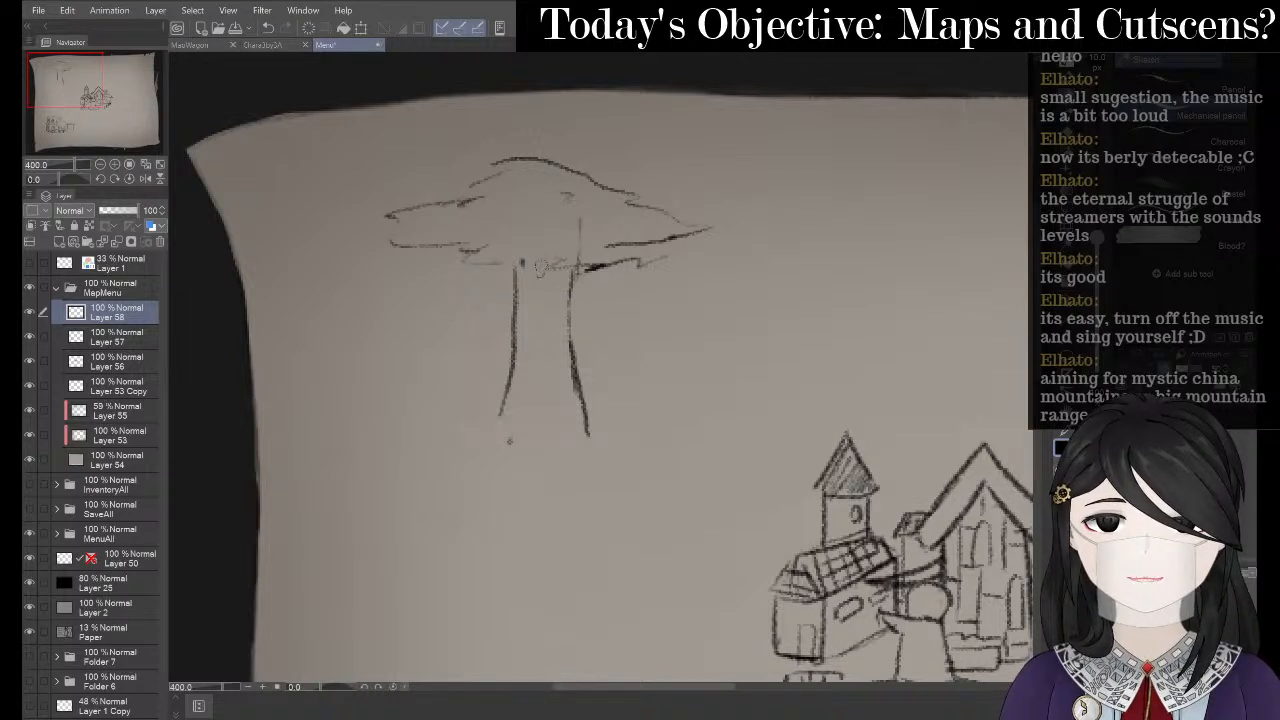
pyautogui.hotkey('ctrl', 'z')
pyautogui.moveTo(521, 260)
pyautogui.mouseDown()
pyautogui.moveTo(514, 410)
pyautogui.moveTo(494, 459)
pyautogui.mouseUp()
# - Add a slanted line left of the trunk, plus a branch and horizontal ledge on its right
pyautogui.hotkey('alt', 'Tab')
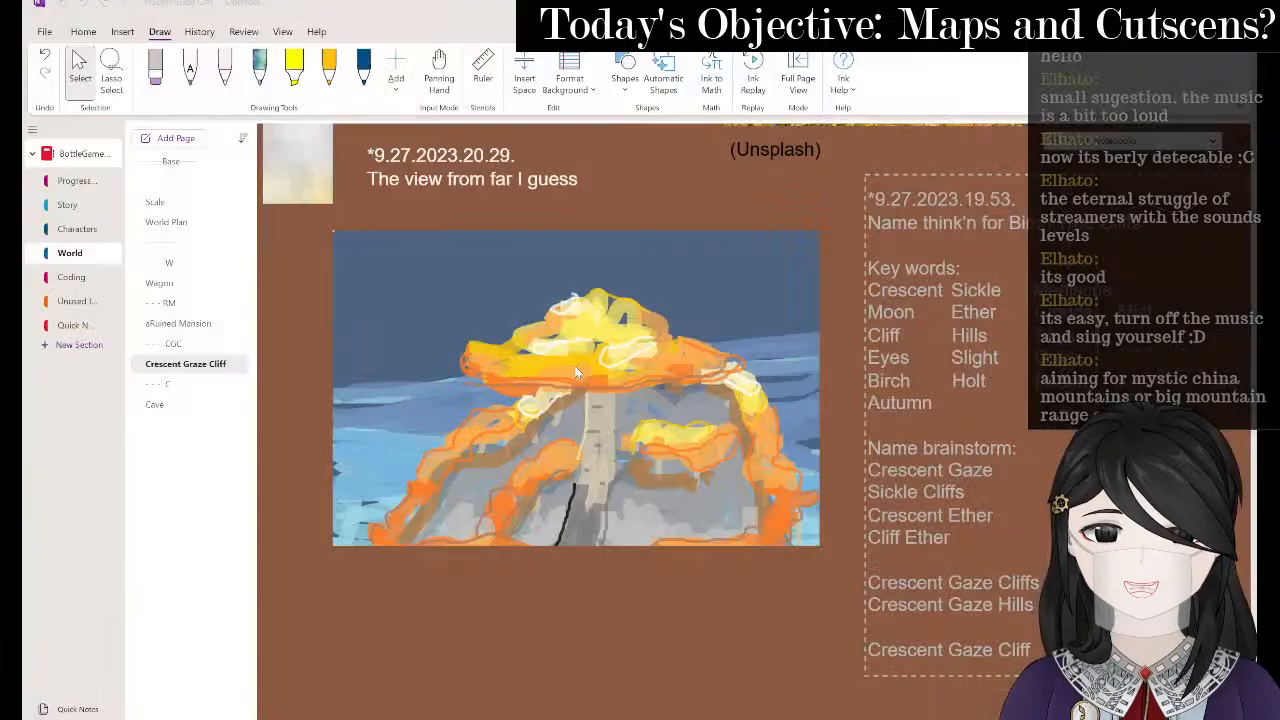
pyautogui.hotkey('alt', 'Tab')
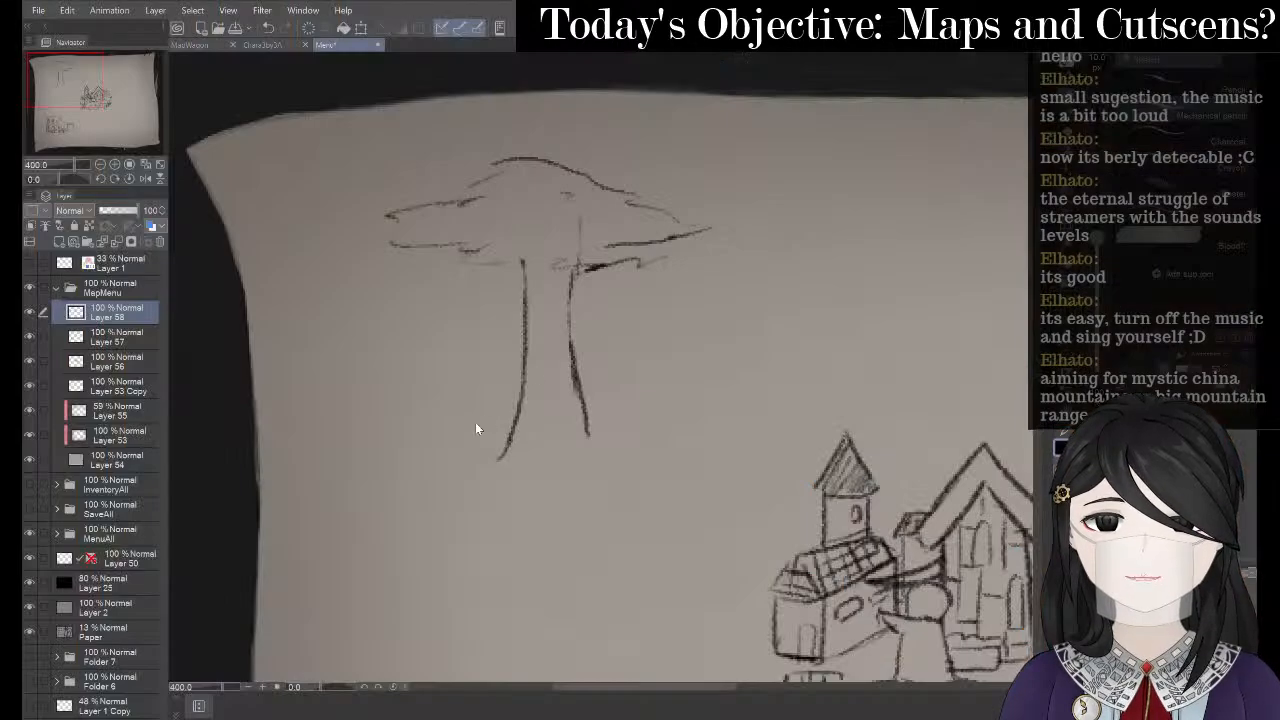
pyautogui.moveTo(420, 430)
pyautogui.mouseDown()
pyautogui.moveTo(463, 371)
pyautogui.moveTo(493, 352)
pyautogui.mouseUp()
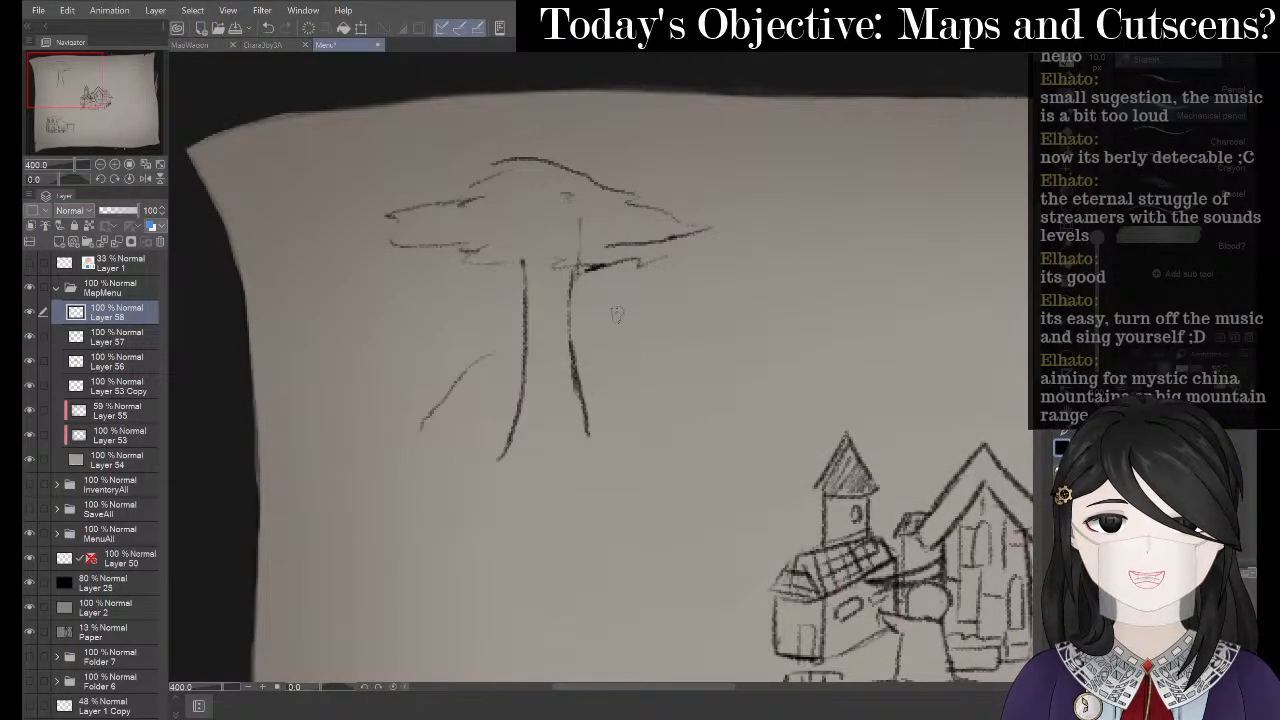
pyautogui.moveTo(586, 302); pyautogui.dragTo(690, 300)
pyautogui.moveTo(700, 350); pyautogui.dragTo(563, 387)
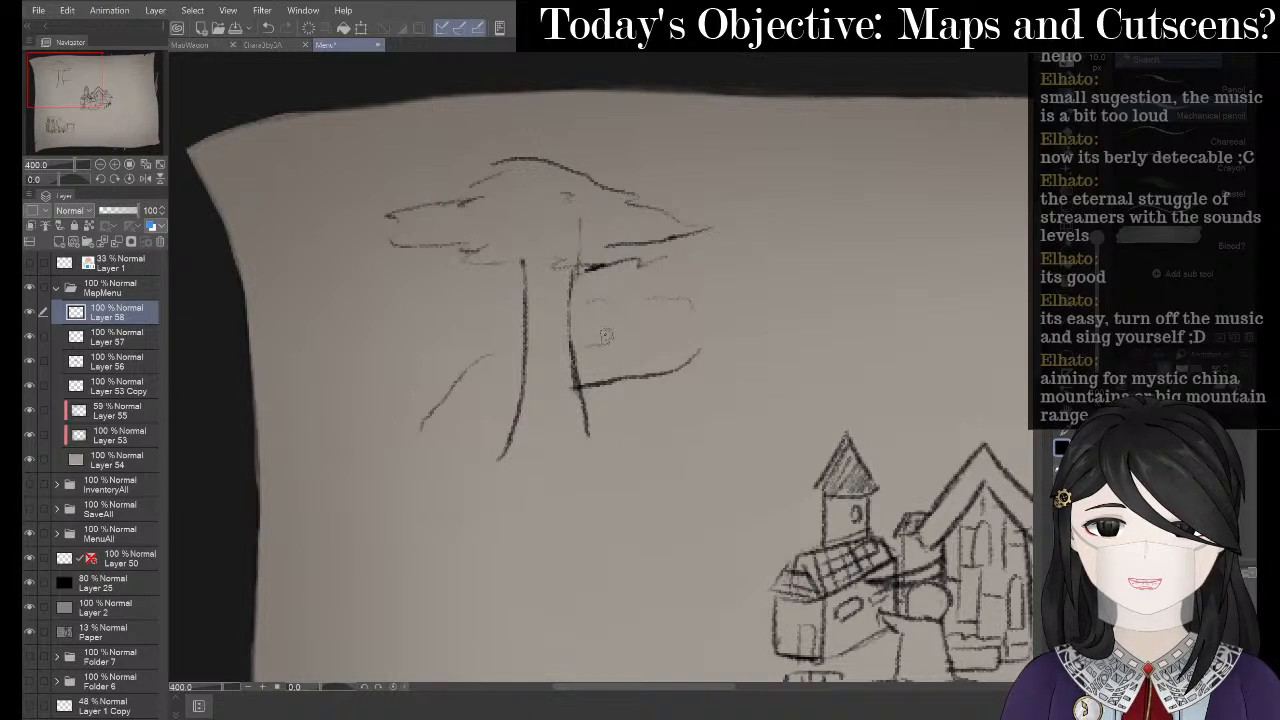
pyautogui.moveTo(603, 333); pyautogui.dragTo(540, 372)
pyautogui.hotkey('ctrl', 'z')
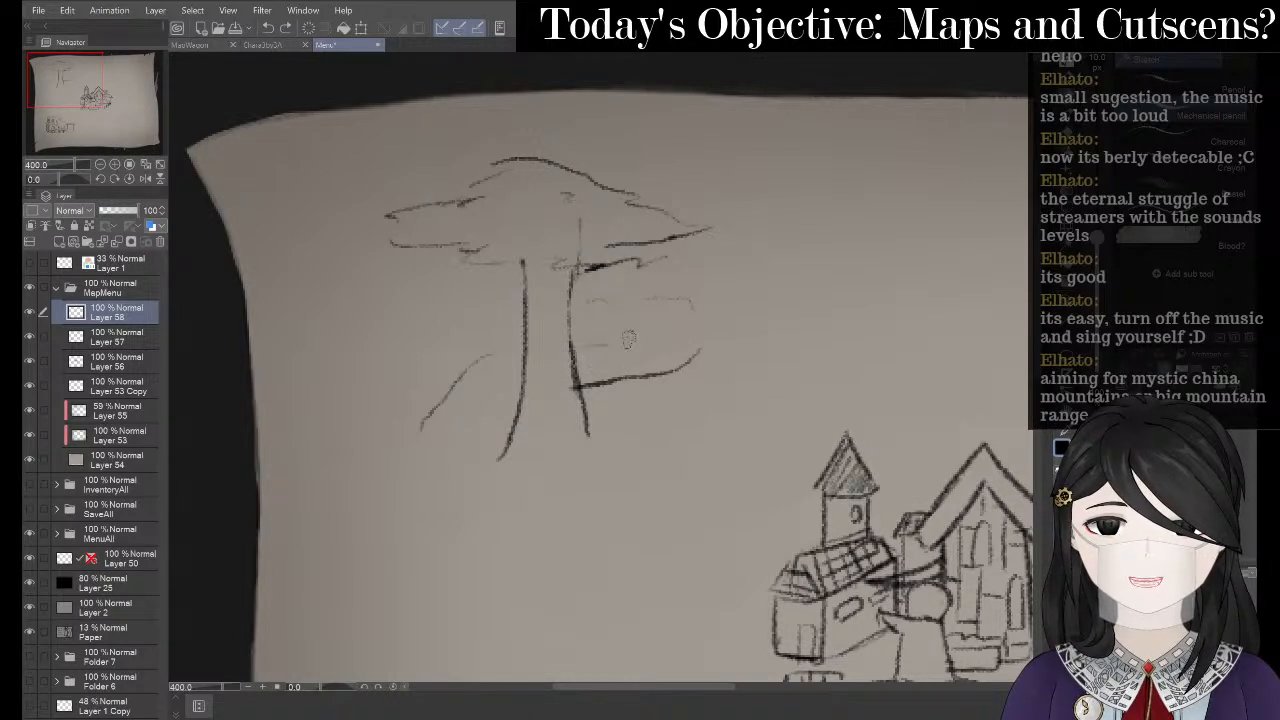
pyautogui.moveTo(614, 345); pyautogui.dragTo(518, 340)
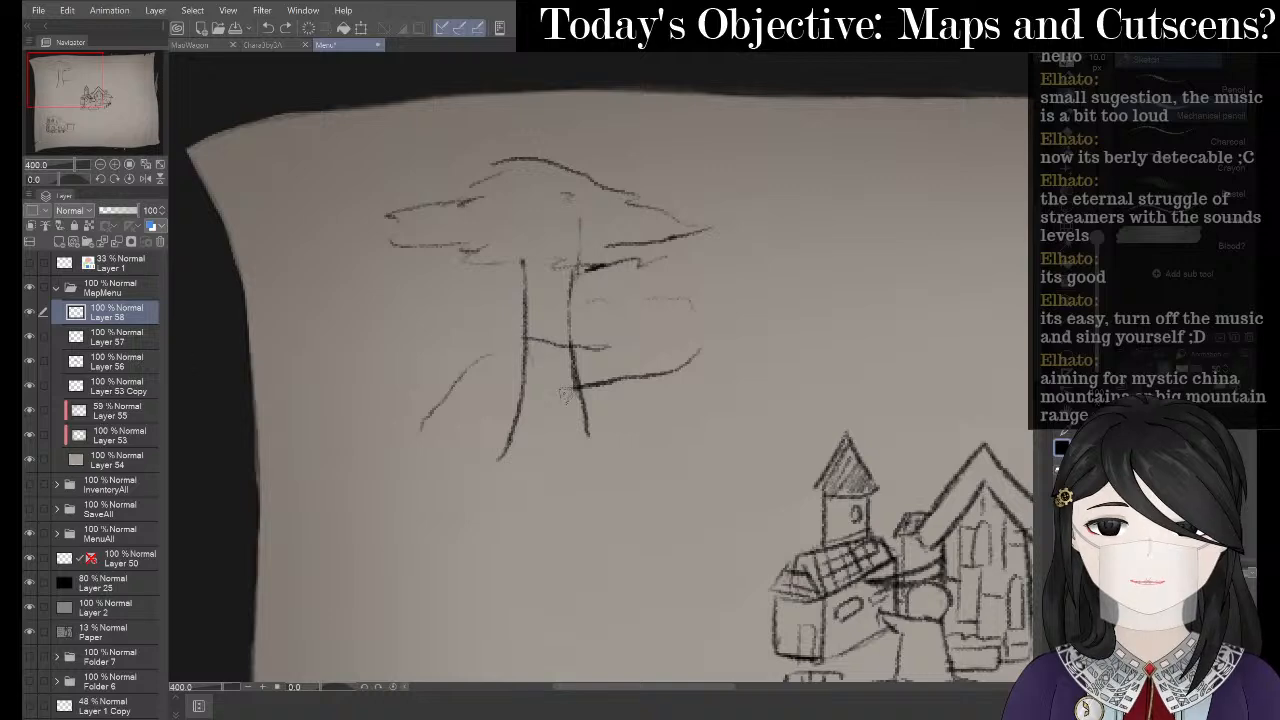
# - Check the Crescent Gaze Cliff notes, then add a short stroke near the lower trunk
pyautogui.hotkey('alt', 'Tab')
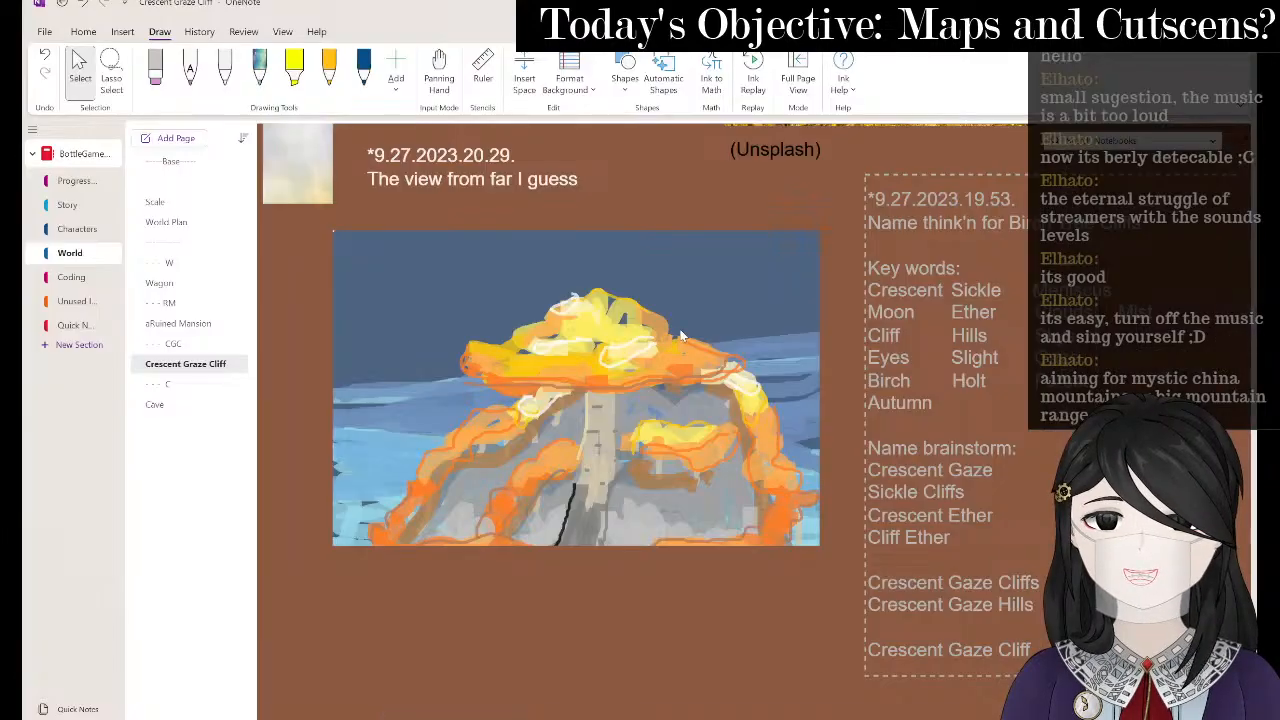
pyautogui.hotkey('alt', 'Tab')
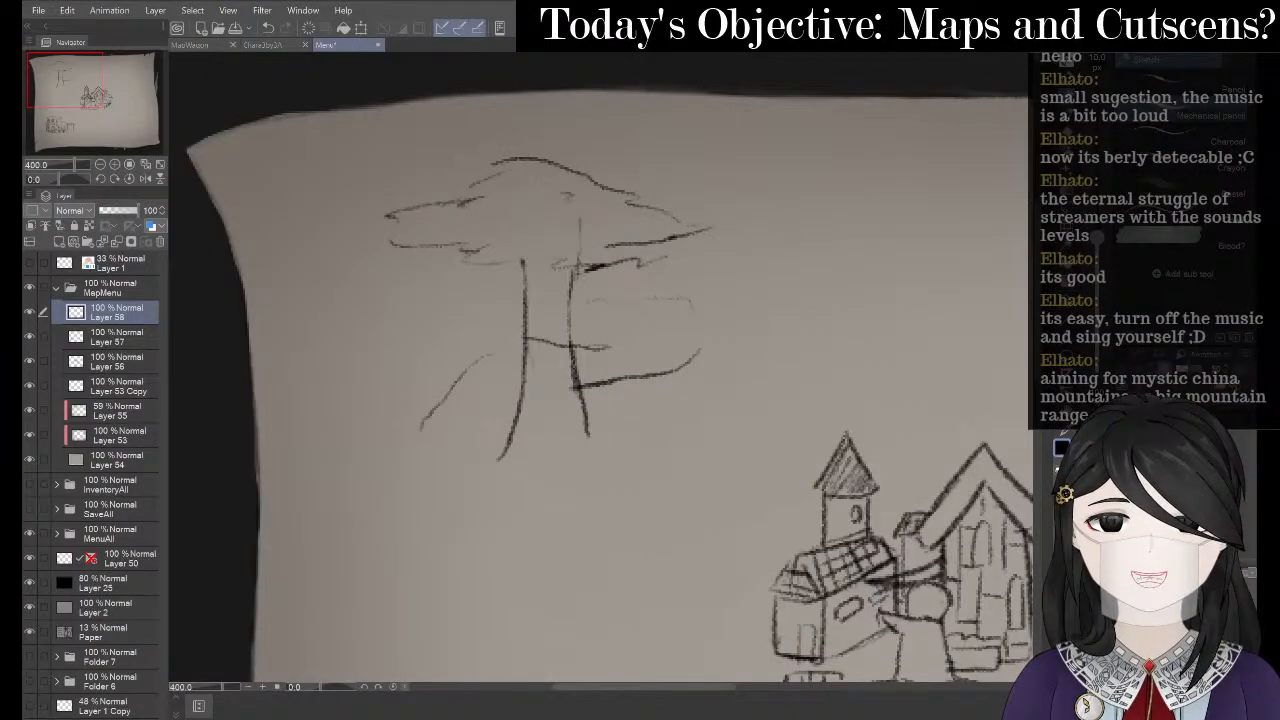
pyautogui.moveTo(451, 431); pyautogui.dragTo(496, 410)
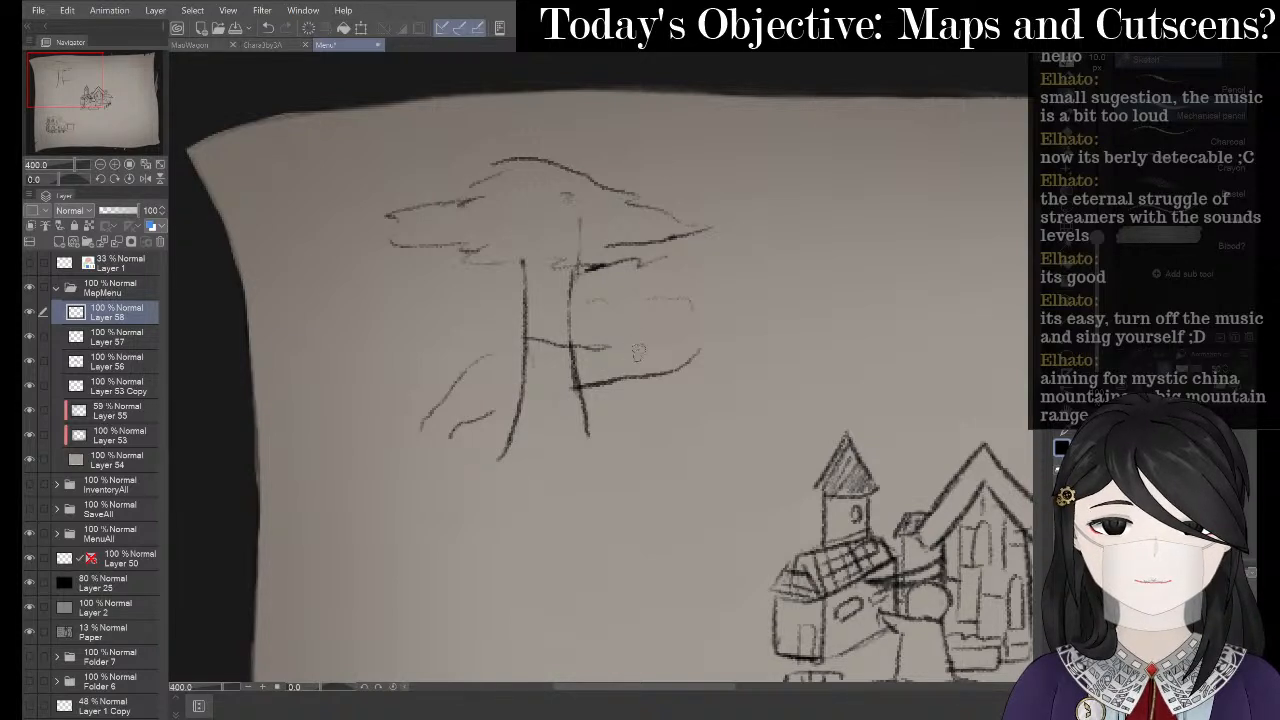
pyautogui.press('e')
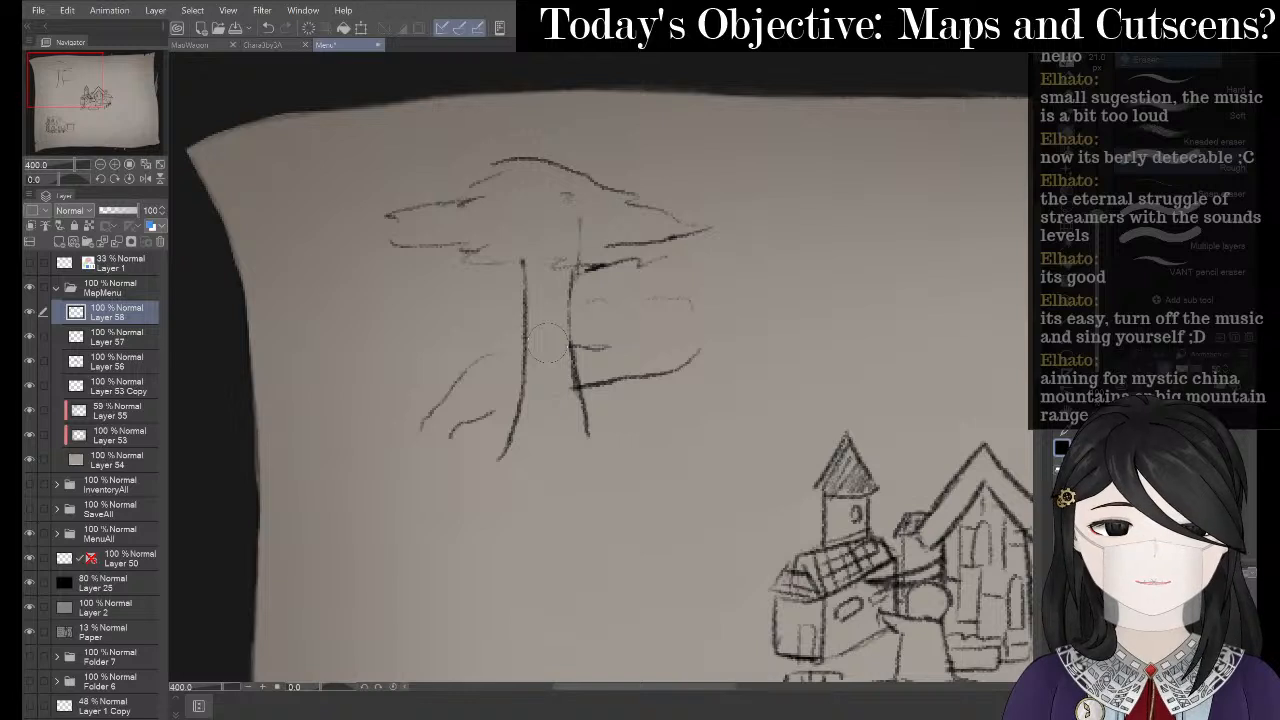
# - Draw a stroke running down-left beside the trunk, after several undone attempts
pyautogui.press('p')
pyautogui.press('p')
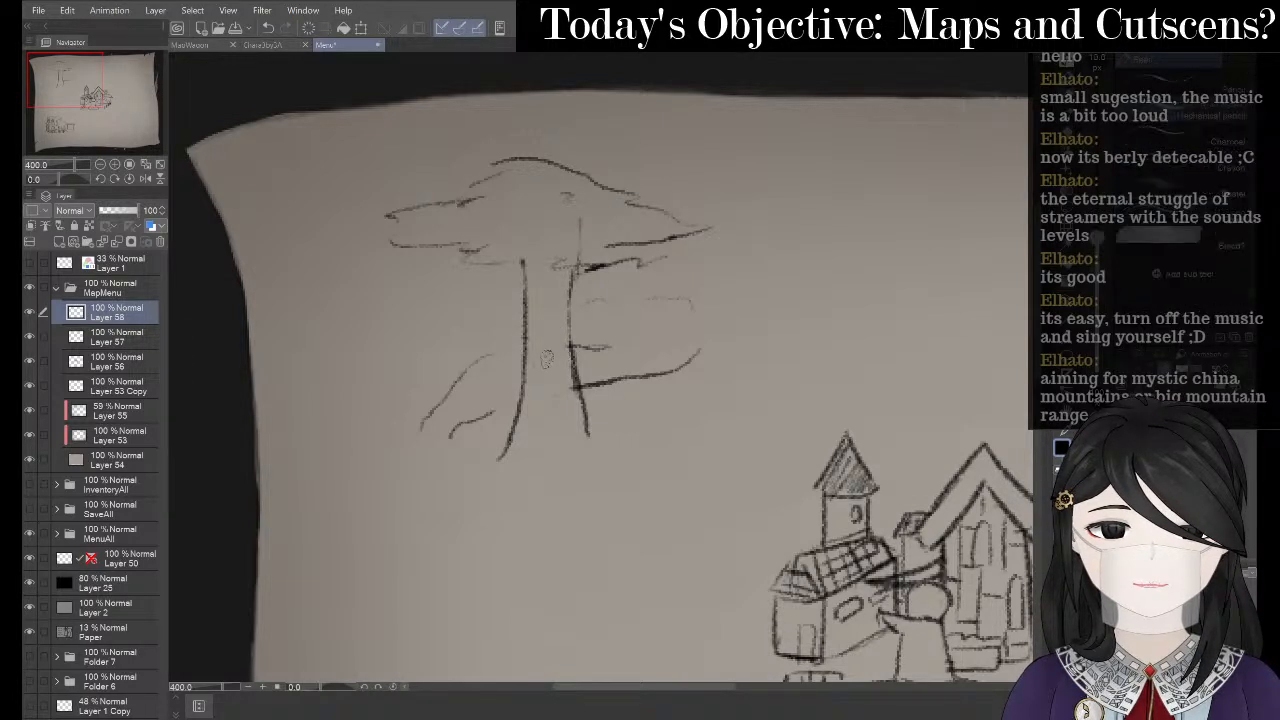
pyautogui.moveTo(545, 352)
pyautogui.mouseDown()
pyautogui.moveTo(575, 342)
pyautogui.moveTo(579, 354)
pyautogui.moveTo(563, 344)
pyautogui.moveTo(549, 355)
pyautogui.moveTo(544, 436)
pyautogui.mouseUp()
pyautogui.hotkey('ctrl', 'z')
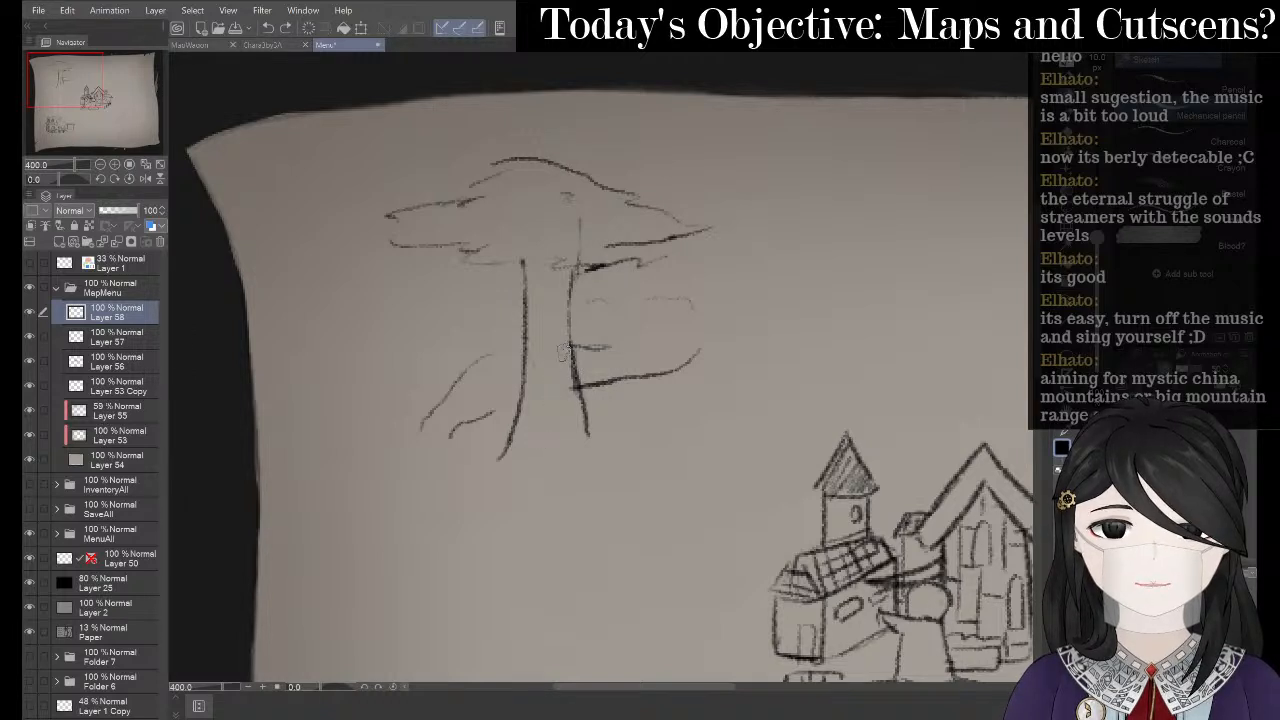
pyautogui.moveTo(575, 351)
pyautogui.mouseDown()
pyautogui.moveTo(537, 353)
pyautogui.moveTo(565, 411)
pyautogui.moveTo(559, 445)
pyautogui.mouseUp()
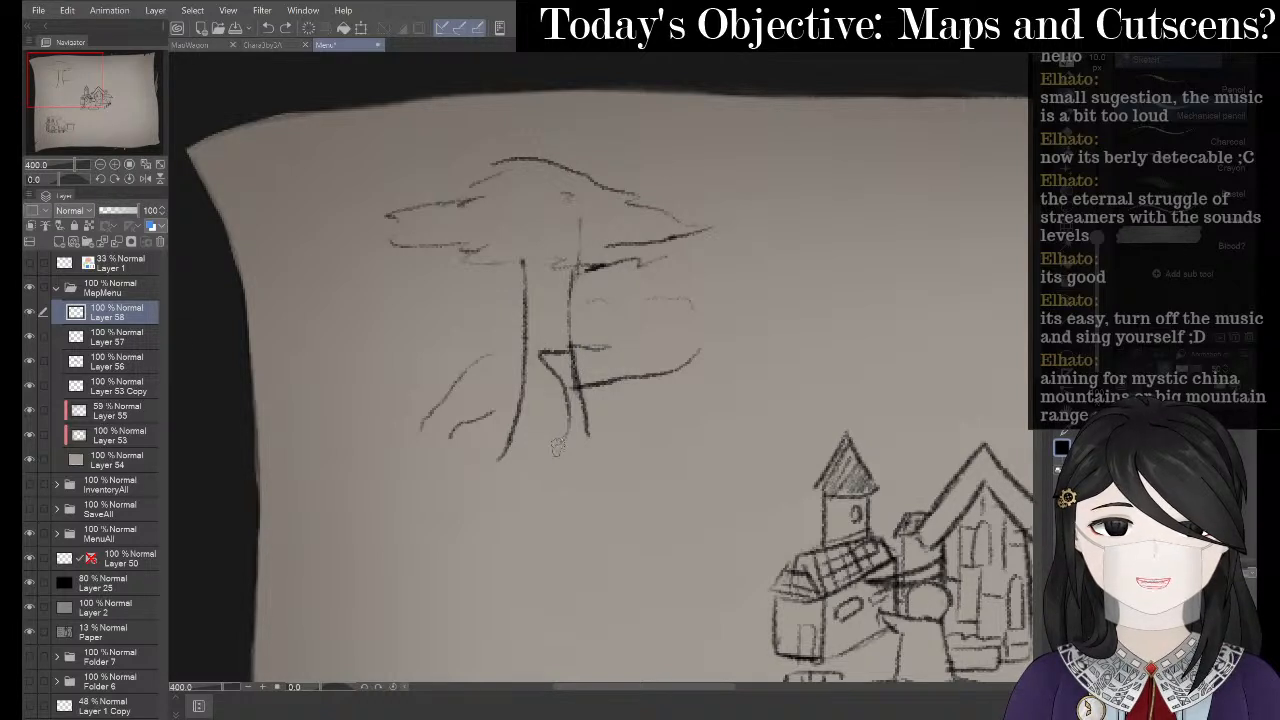
pyautogui.hotkey('ctrl', 'z')
pyautogui.moveTo(578, 350)
pyautogui.mouseDown()
pyautogui.moveTo(547, 356)
pyautogui.moveTo(549, 412)
pyautogui.moveTo(525, 455)
pyautogui.mouseUp()
pyautogui.hotkey('ctrl', 'z')
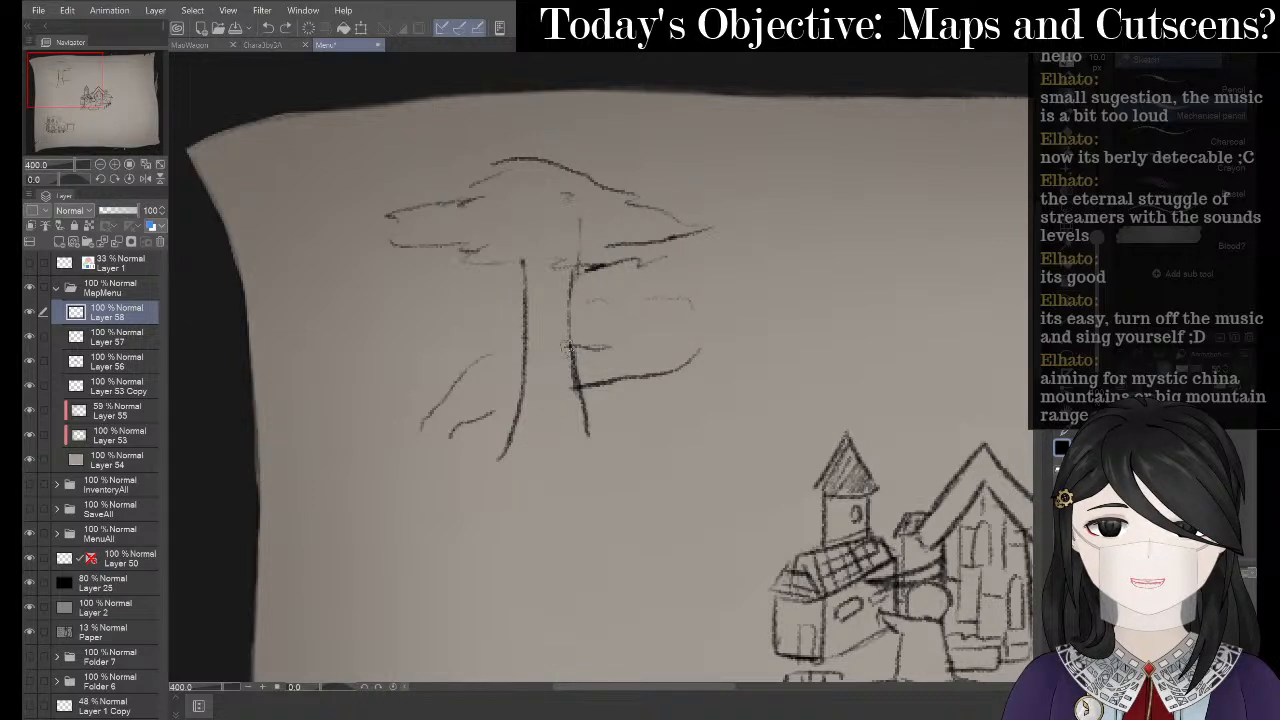
pyautogui.moveTo(570, 348); pyautogui.dragTo(497, 458)
pyautogui.hotkey('ctrl', 'z')
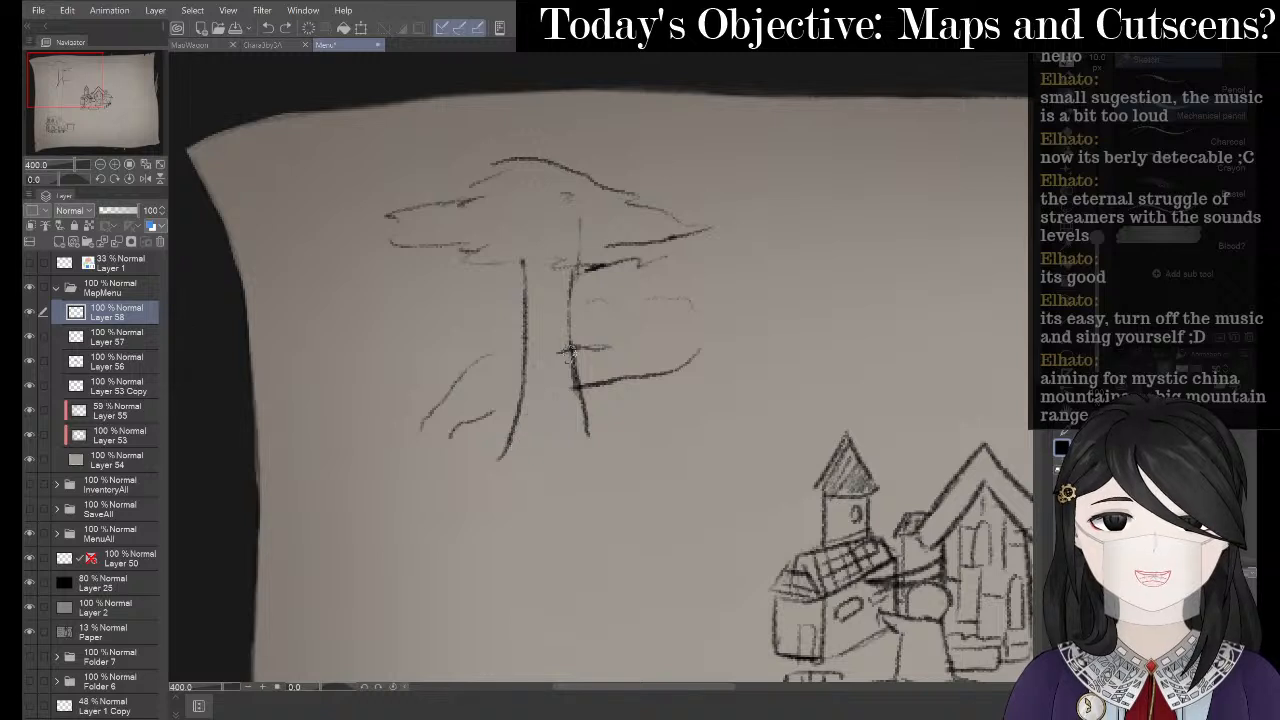
pyautogui.moveTo(548, 358)
pyautogui.mouseDown()
pyautogui.moveTo(527, 432)
pyautogui.moveTo(502, 460)
pyautogui.mouseUp()
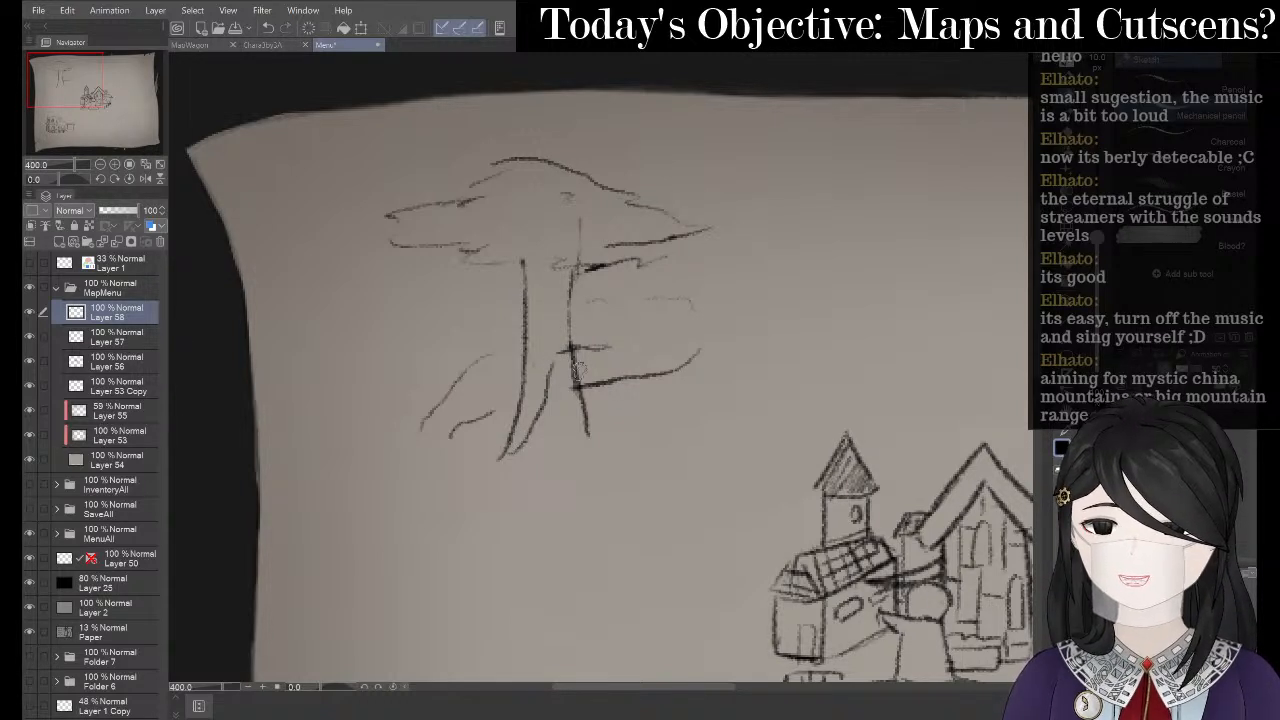
# - Erase the marks at the trunk's right side and sketch a ledge line from its edge
pyautogui.moveTo(592, 390)
pyautogui.mouseDown()
pyautogui.moveTo(576, 370)
pyautogui.moveTo(582, 352)
pyautogui.moveTo(616, 420)
pyautogui.mouseUp()
pyautogui.press('p')
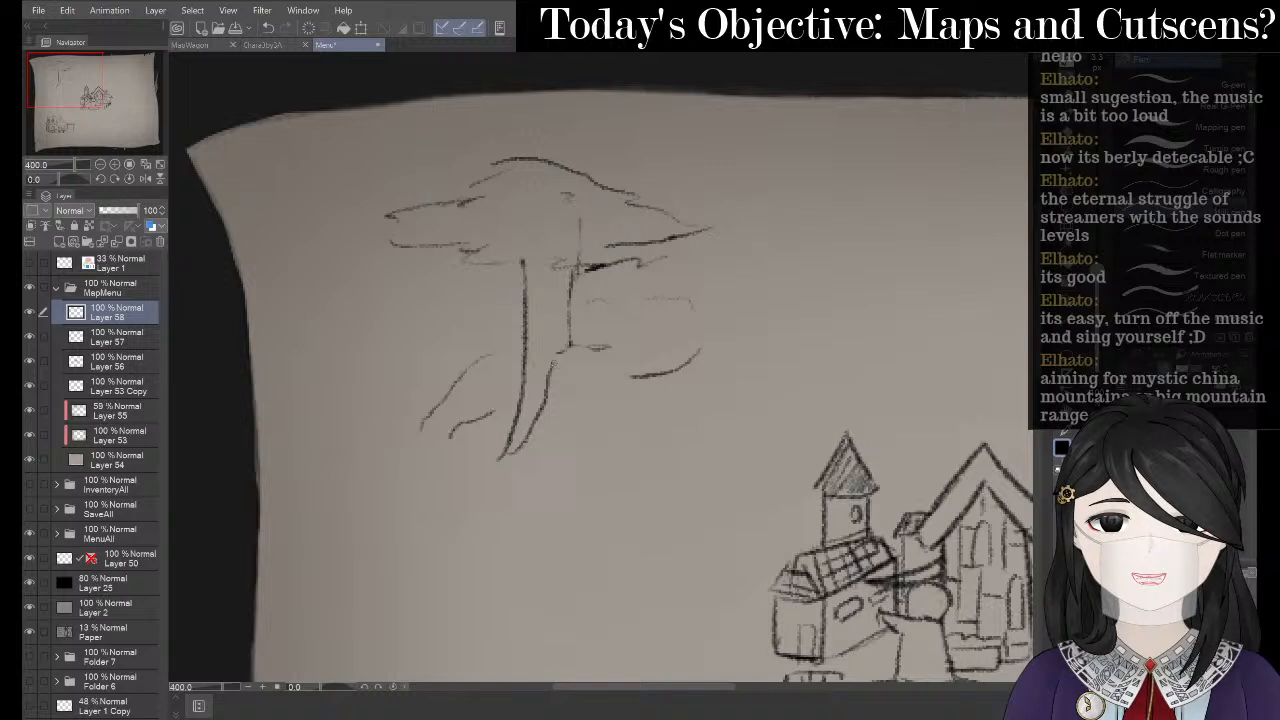
pyautogui.press('p')
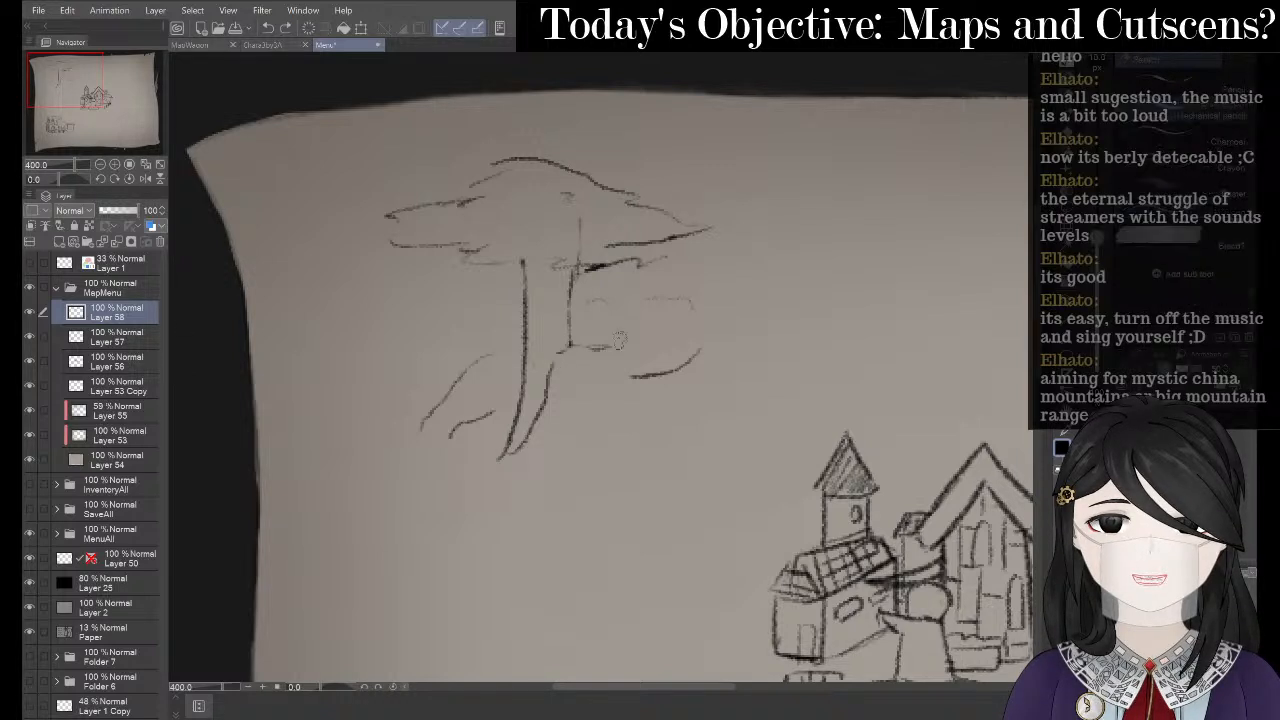
pyautogui.moveTo(558, 353); pyautogui.dragTo(641, 328)
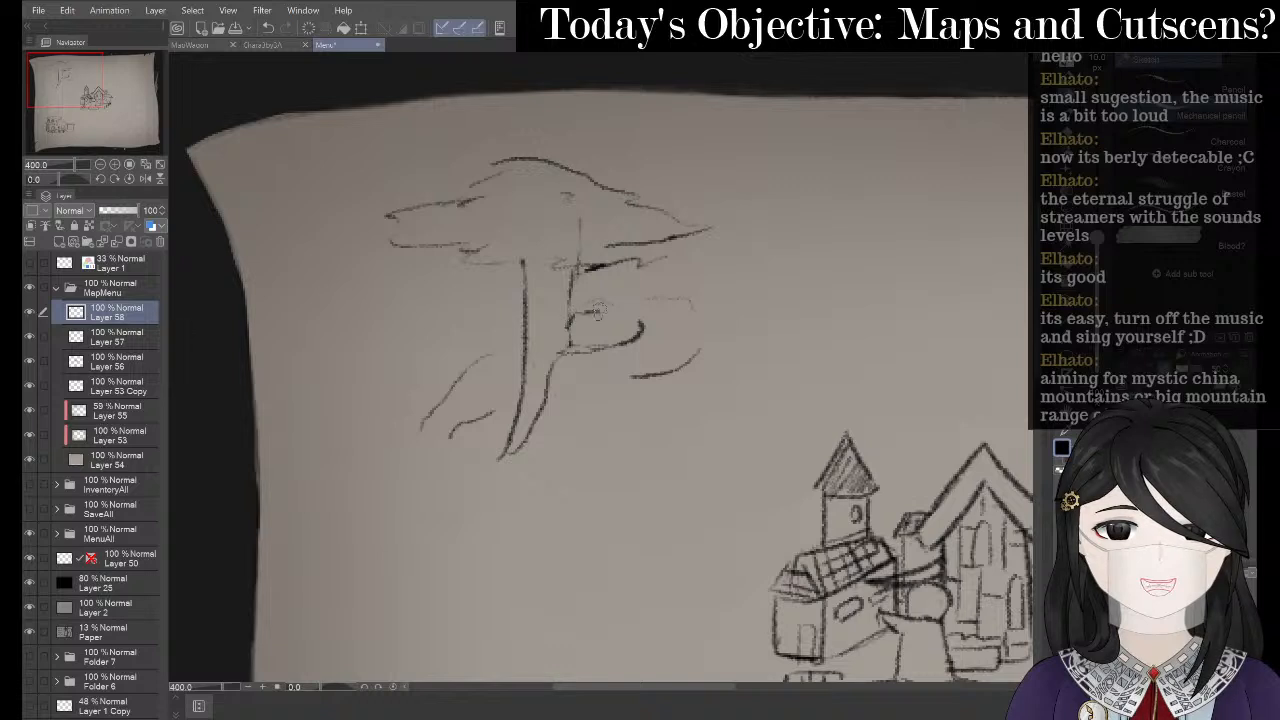
# - Sketch a small house beside the trunk, darkening its left edge
pyautogui.moveTo(594, 328); pyautogui.dragTo(623, 318)
pyautogui.press('p')
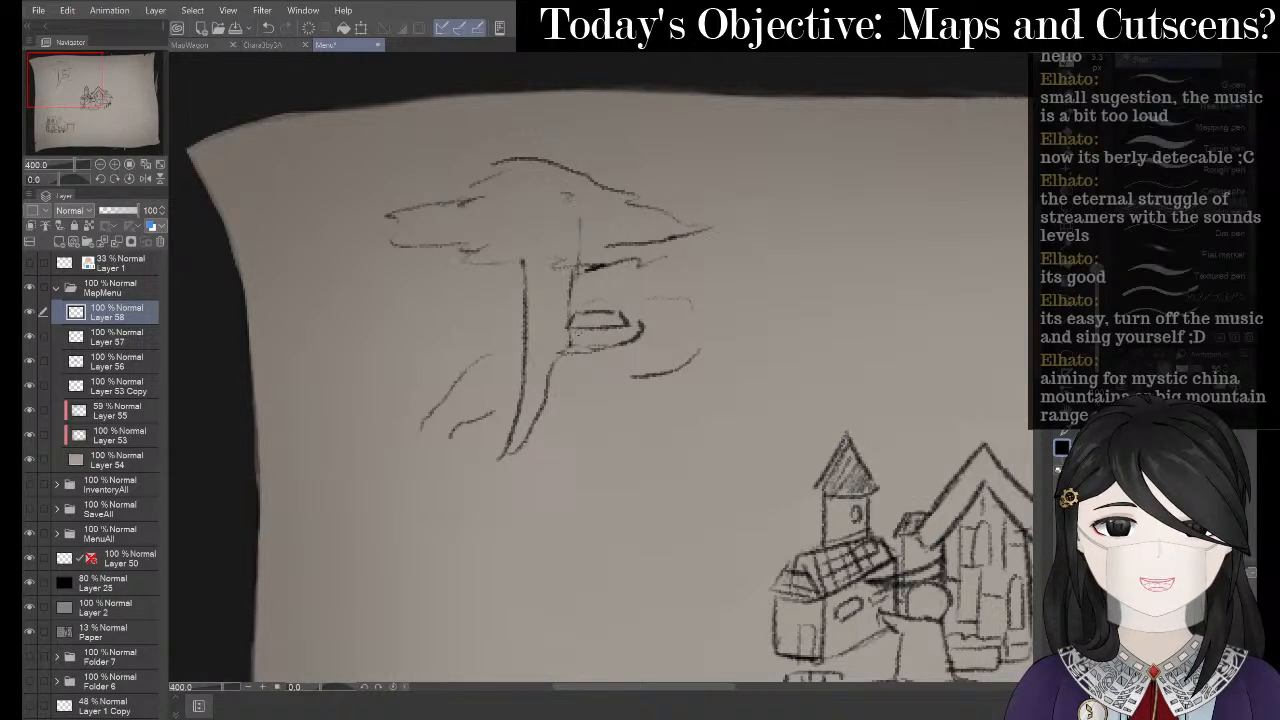
pyautogui.hotkey('ctrl', 'z')
pyautogui.press('p')
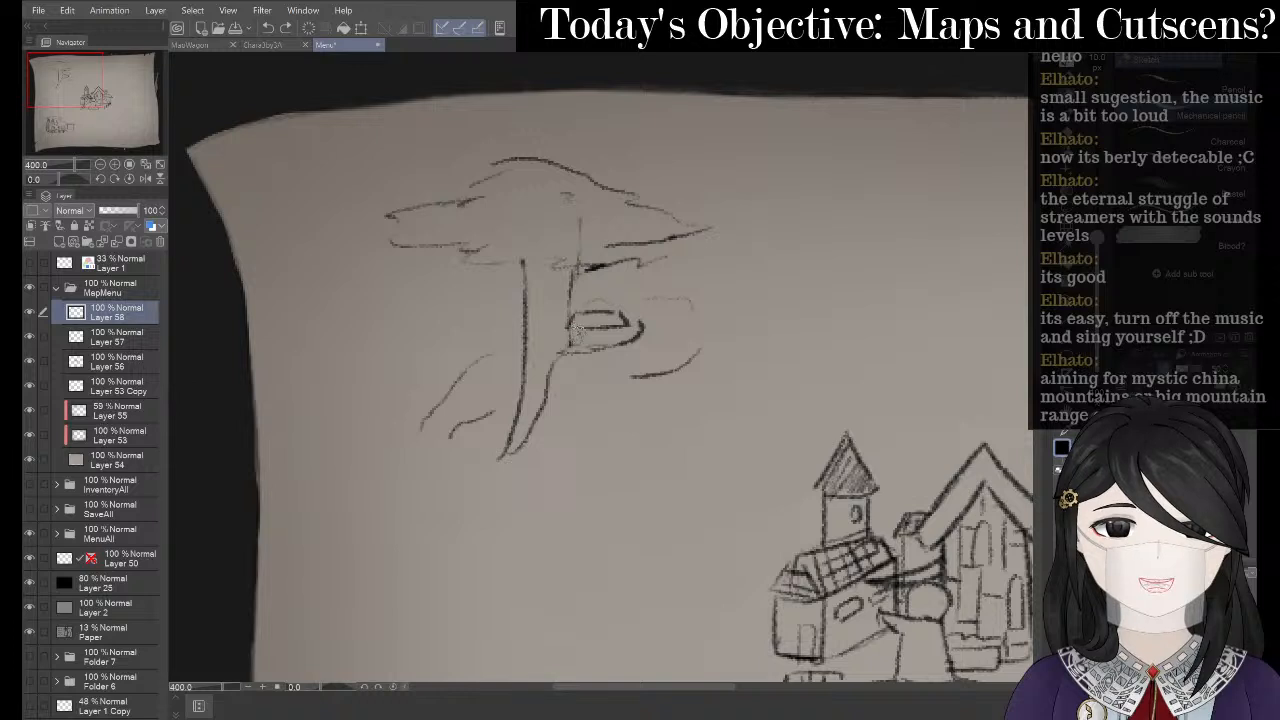
pyautogui.moveTo(578, 328)
pyautogui.mouseDown()
pyautogui.moveTo(574, 352)
pyautogui.moveTo(617, 347)
pyautogui.mouseUp()
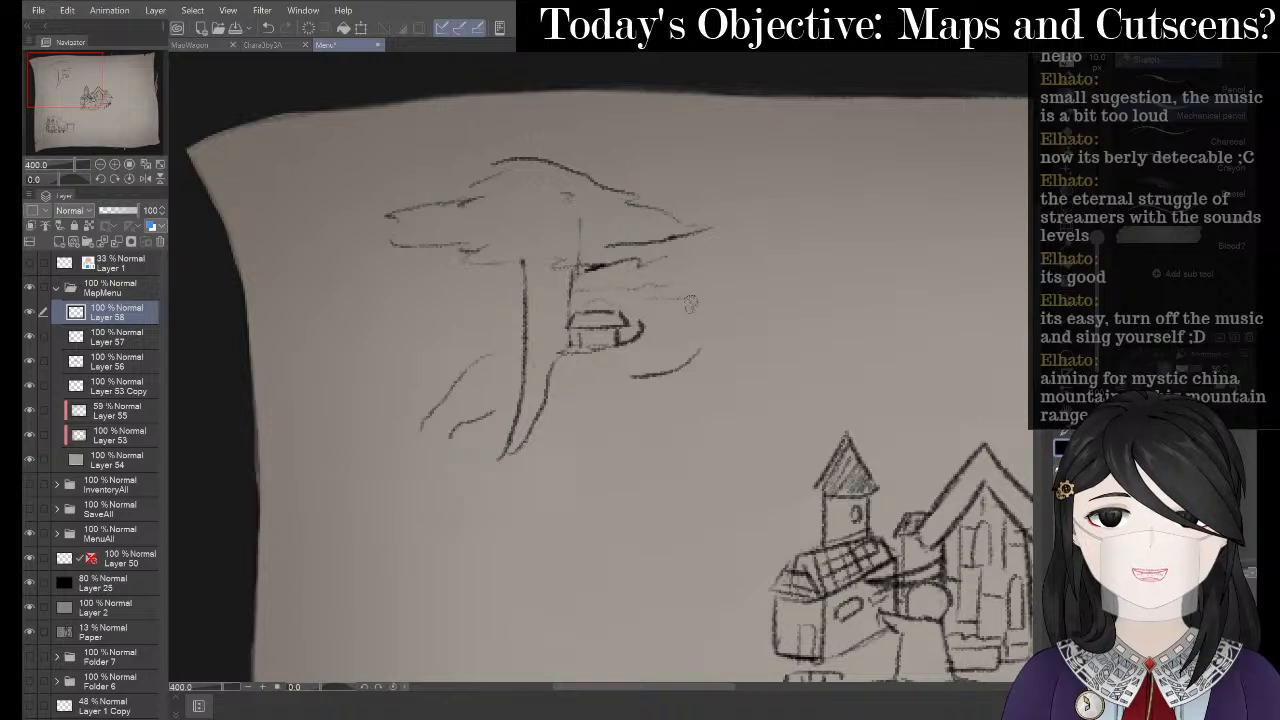
# - Outline the hill behind the cottage, its base line, and the mountain's left slope
pyautogui.moveTo(612, 296)
pyautogui.mouseDown()
pyautogui.moveTo(645, 285)
pyautogui.moveTo(706, 310)
pyautogui.moveTo(707, 401)
pyautogui.moveTo(708, 332)
pyautogui.moveTo(751, 437)
pyautogui.mouseUp()
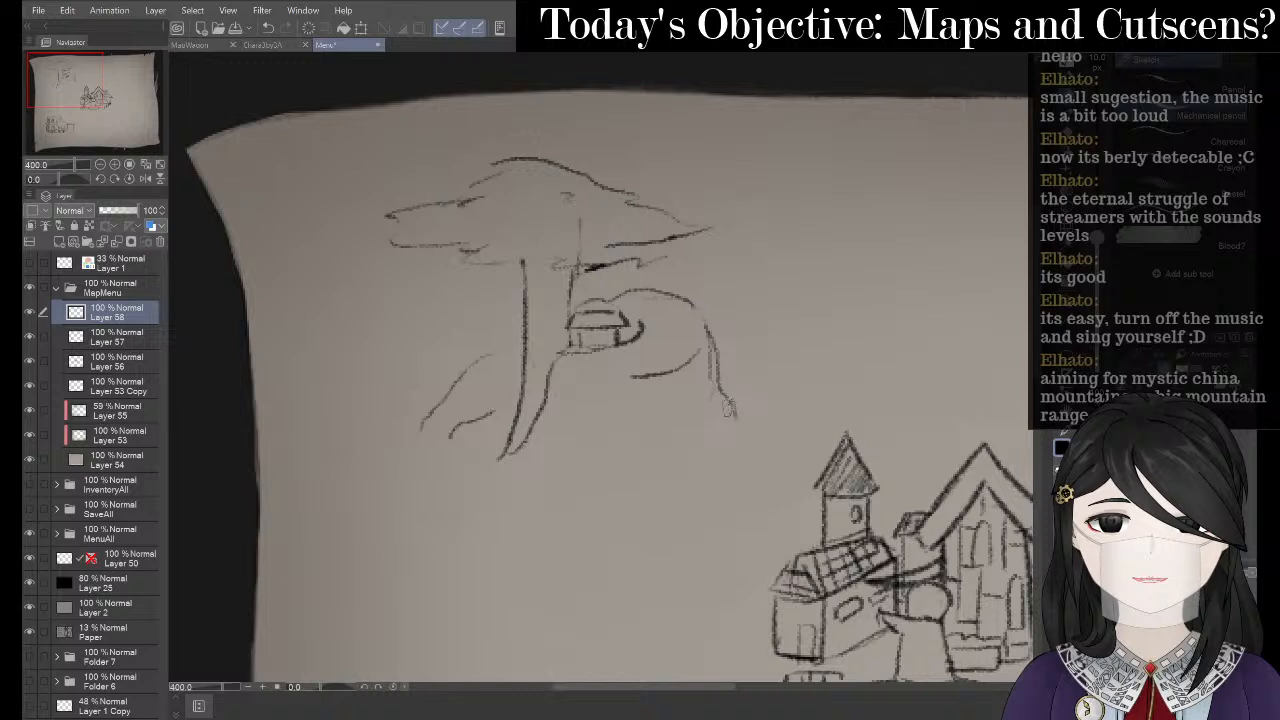
pyautogui.moveTo(425, 412)
pyautogui.mouseDown()
pyautogui.moveTo(400, 452)
pyautogui.moveTo(423, 470)
pyautogui.moveTo(495, 463)
pyautogui.mouseUp()
pyautogui.moveTo(593, 458)
pyautogui.mouseDown()
pyautogui.moveTo(690, 460)
pyautogui.moveTo(660, 448)
pyautogui.mouseUp()
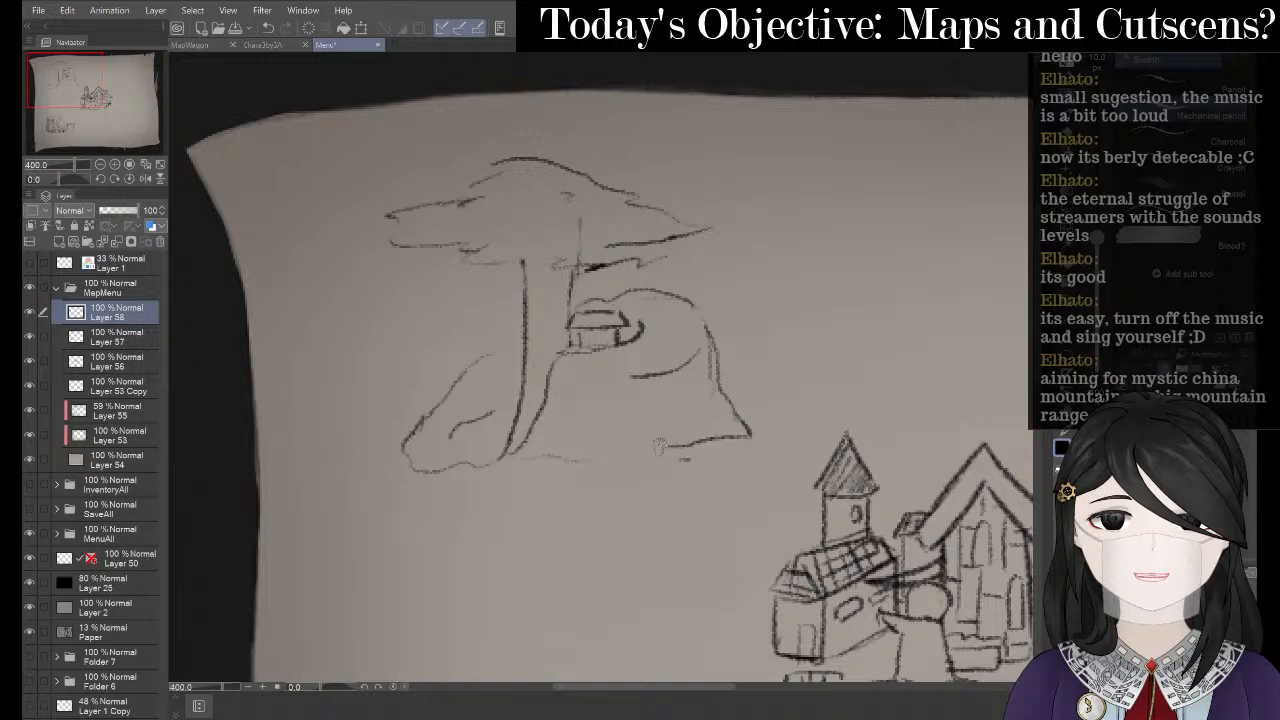
pyautogui.moveTo(577, 452); pyautogui.dragTo(705, 452)
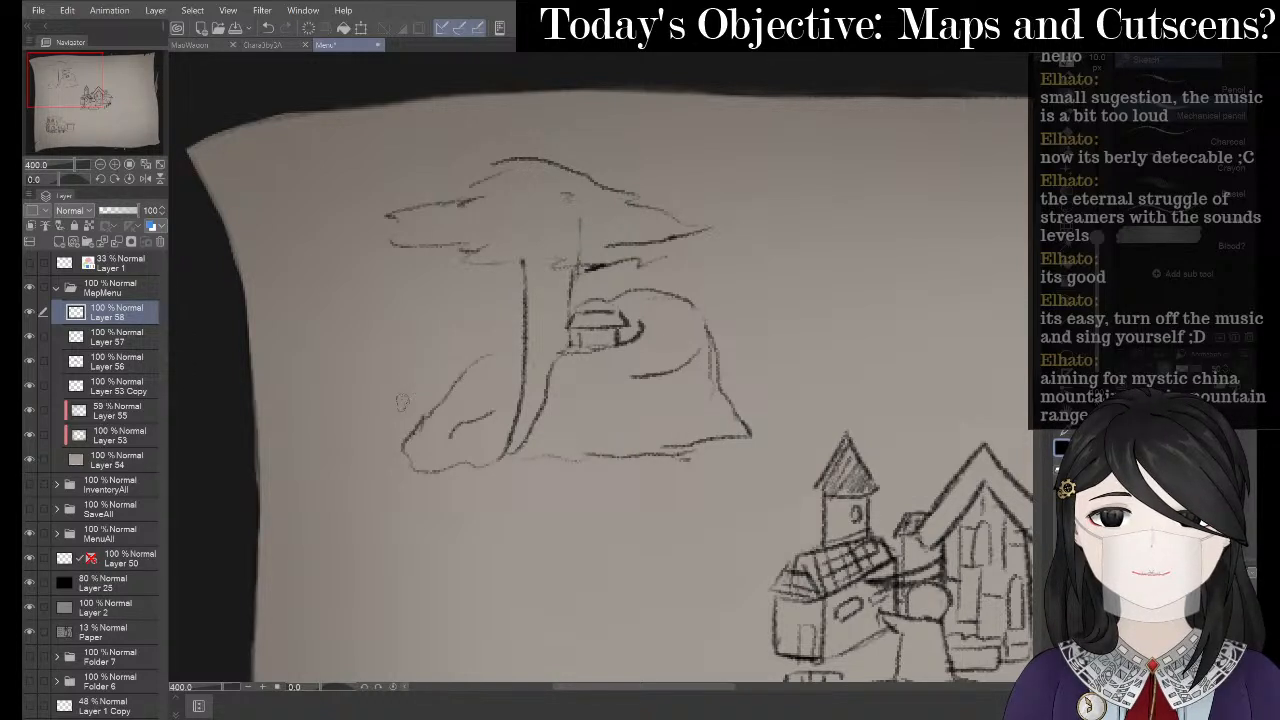
pyautogui.moveTo(453, 348)
pyautogui.mouseDown()
pyautogui.moveTo(401, 391)
pyautogui.moveTo(408, 410)
pyautogui.moveTo(392, 420)
pyautogui.moveTo(418, 422)
pyautogui.mouseUp()
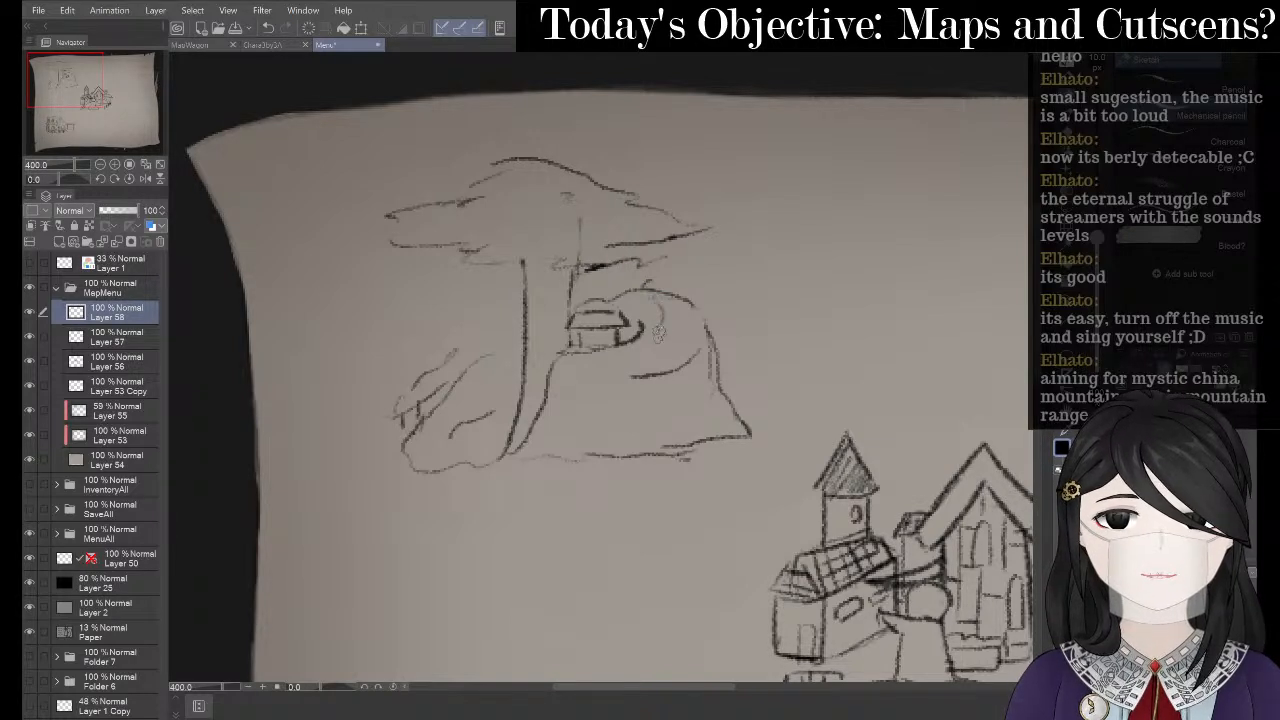
# - Add a curve above the cottage on the hill, undoing the unwanted marks
pyautogui.moveTo(702, 322)
pyautogui.mouseDown()
pyautogui.moveTo(657, 272)
pyautogui.moveTo(659, 290)
pyautogui.moveTo(681, 282)
pyautogui.moveTo(671, 315)
pyautogui.moveTo(654, 302)
pyautogui.moveTo(690, 292)
pyautogui.mouseUp()
pyautogui.press('p')
pyautogui.press('e')
pyautogui.hotkey('ctrl', 'z')
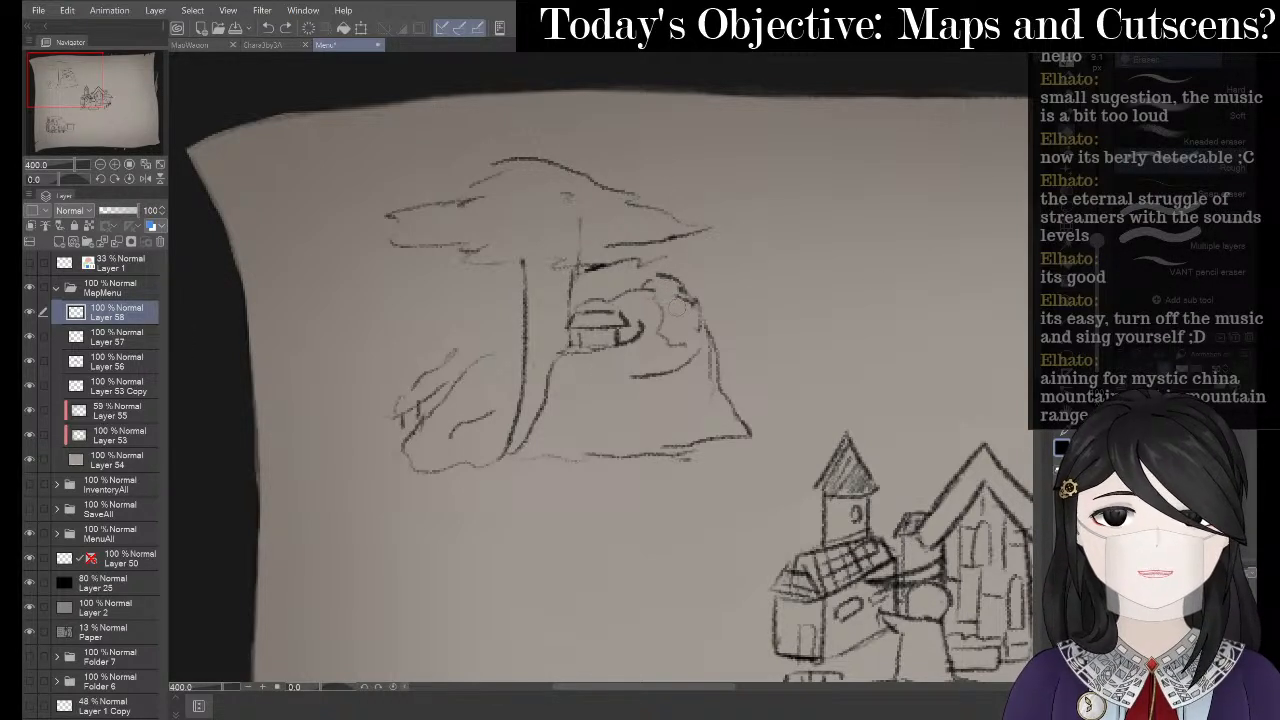
pyautogui.press('p')
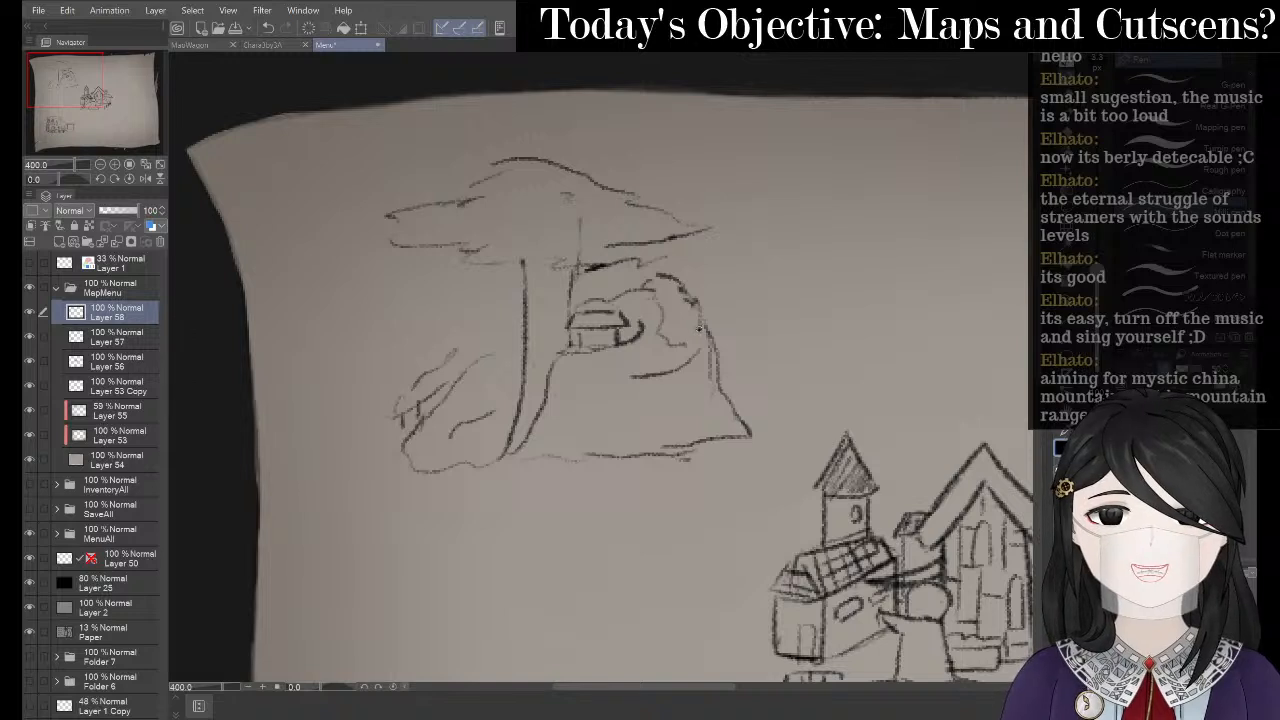
pyautogui.hotkey('ctrl', 'z')
pyautogui.press('e')
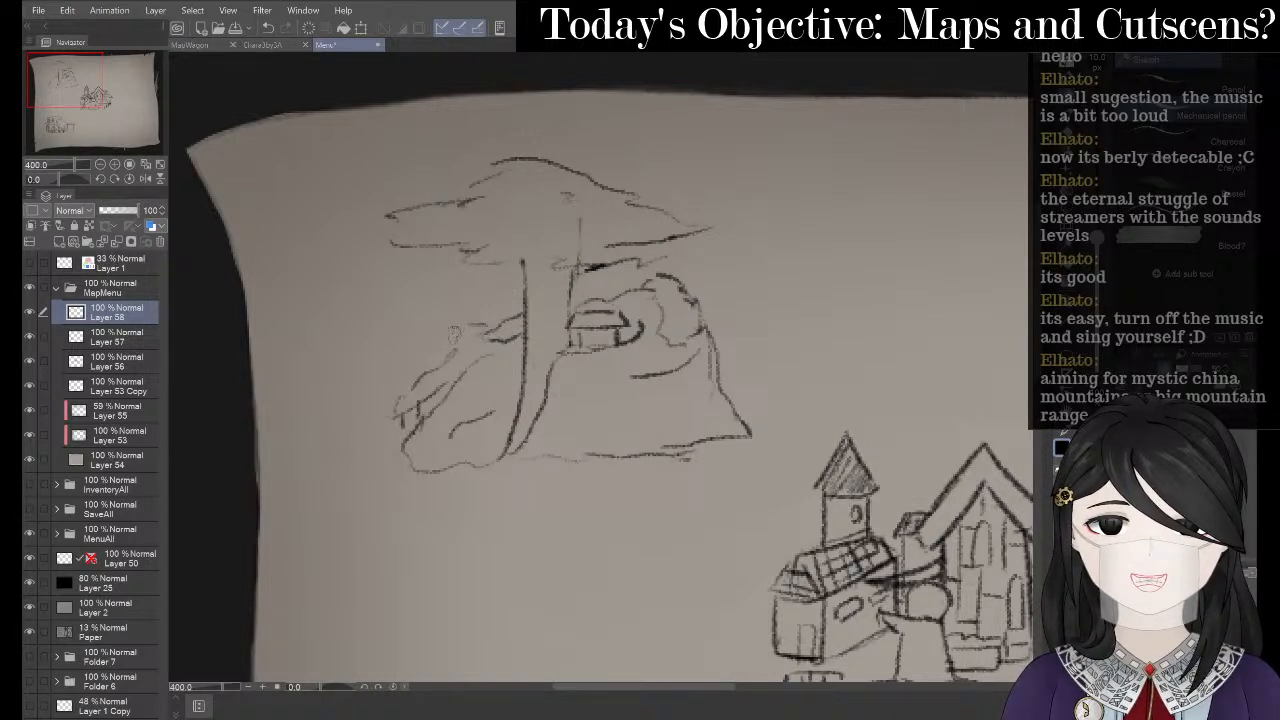
# - Darken the left slope outline and redraw inner lines down the tree trunk
pyautogui.moveTo(427, 373)
pyautogui.mouseDown()
pyautogui.moveTo(470, 322)
pyautogui.moveTo(449, 355)
pyautogui.moveTo(483, 342)
pyautogui.moveTo(453, 376)
pyautogui.mouseUp()
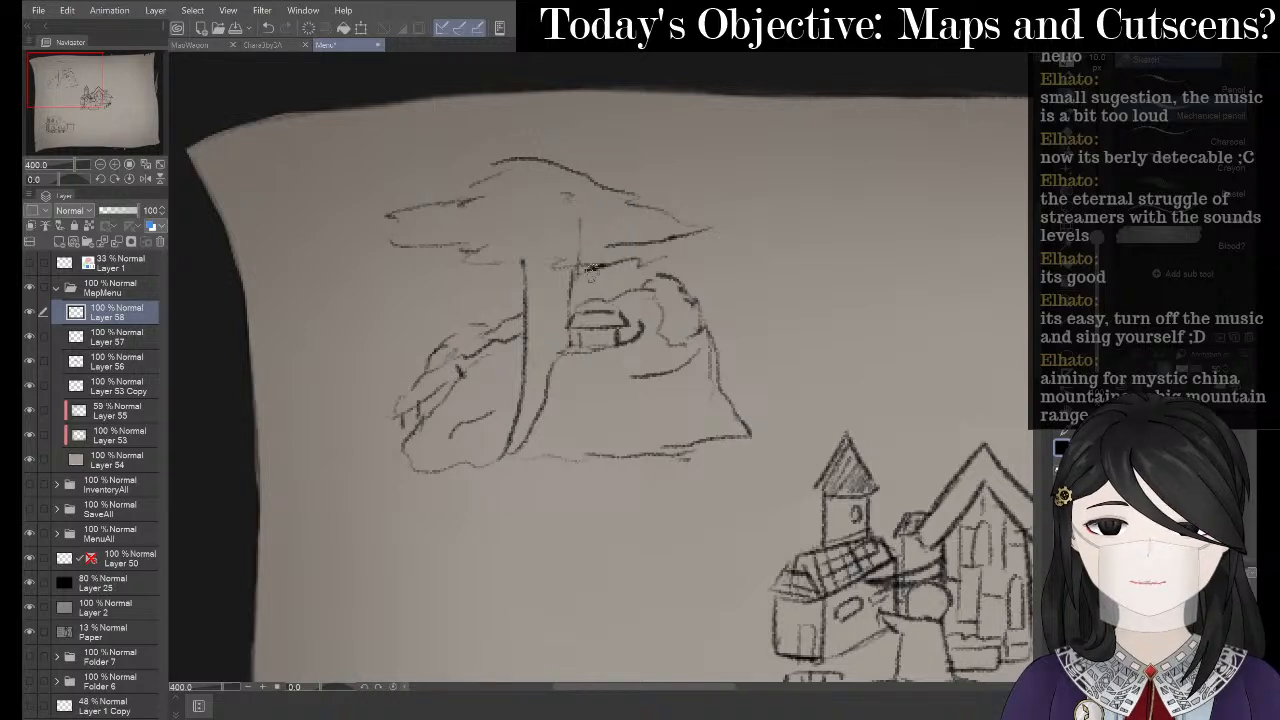
pyautogui.moveTo(588, 269)
pyautogui.mouseDown()
pyautogui.moveTo(655, 275)
pyautogui.moveTo(597, 268)
pyautogui.moveTo(642, 282)
pyautogui.moveTo(576, 292)
pyautogui.moveTo(621, 279)
pyautogui.mouseUp()
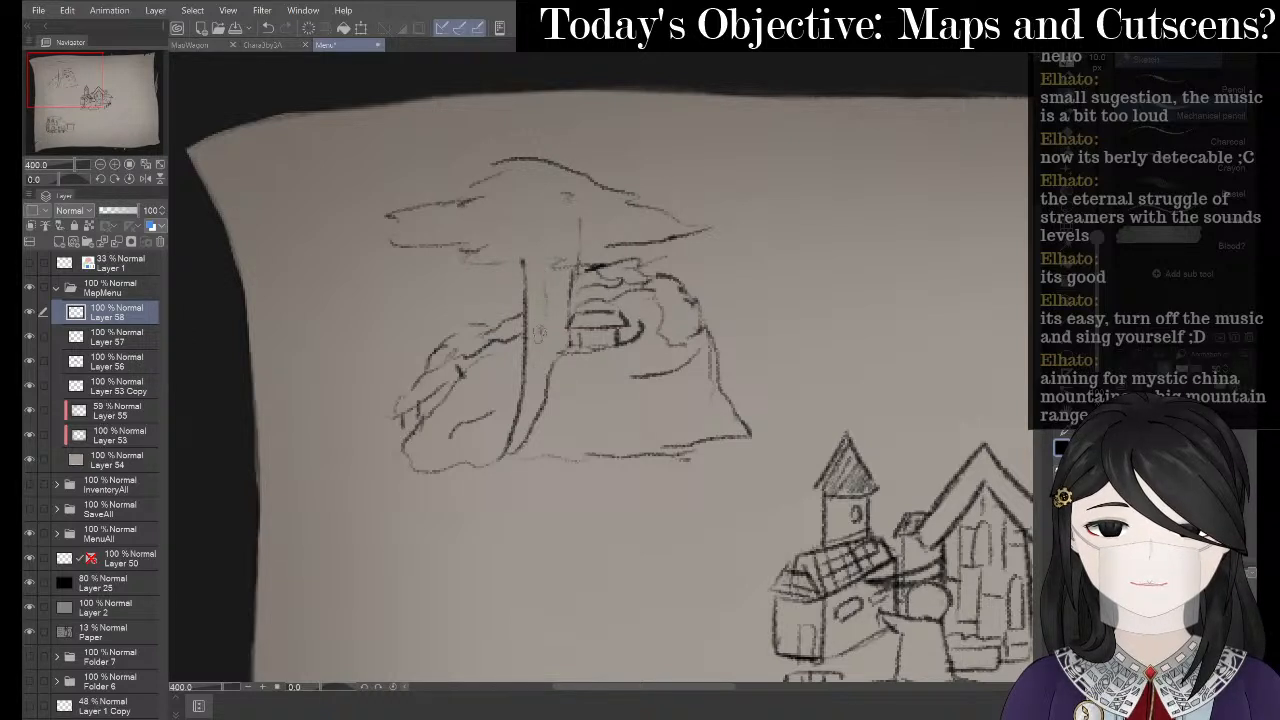
pyautogui.moveTo(541, 332); pyautogui.dragTo(526, 406)
pyautogui.moveTo(560, 290); pyautogui.dragTo(560, 312)
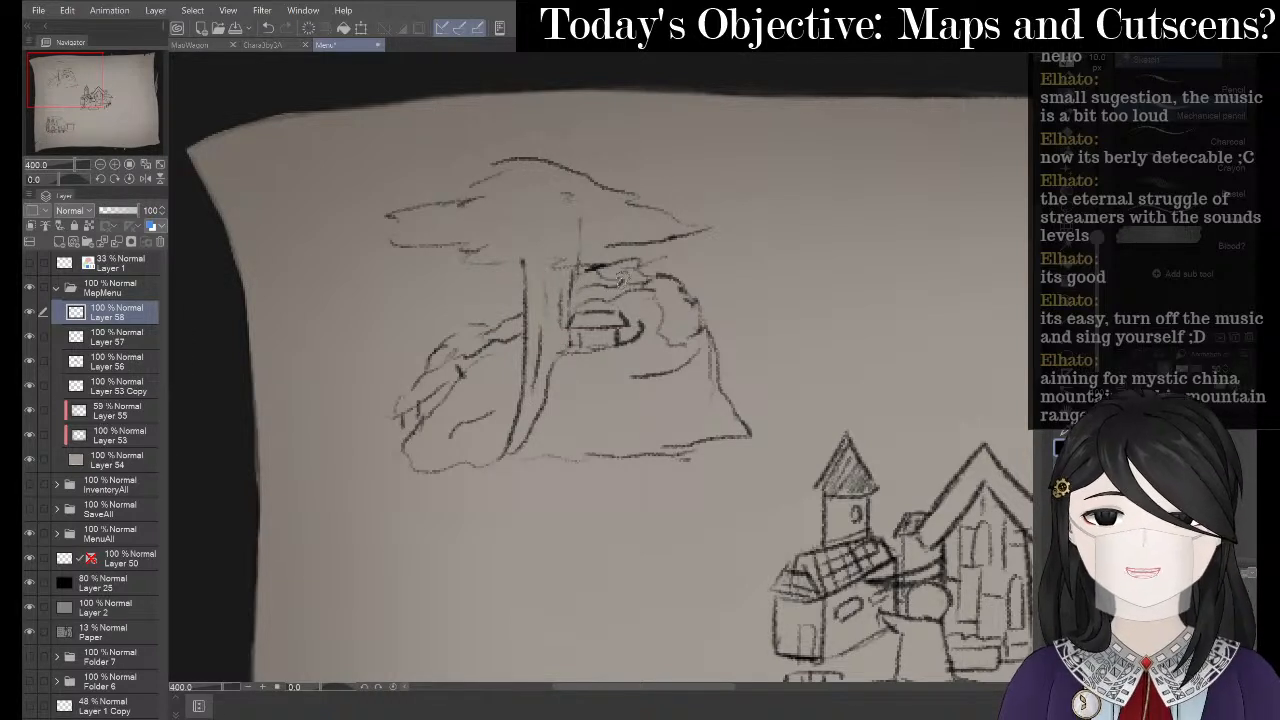
pyautogui.hotkey('ctrl', 'z')
pyautogui.hotkey('ctrl', 'z')
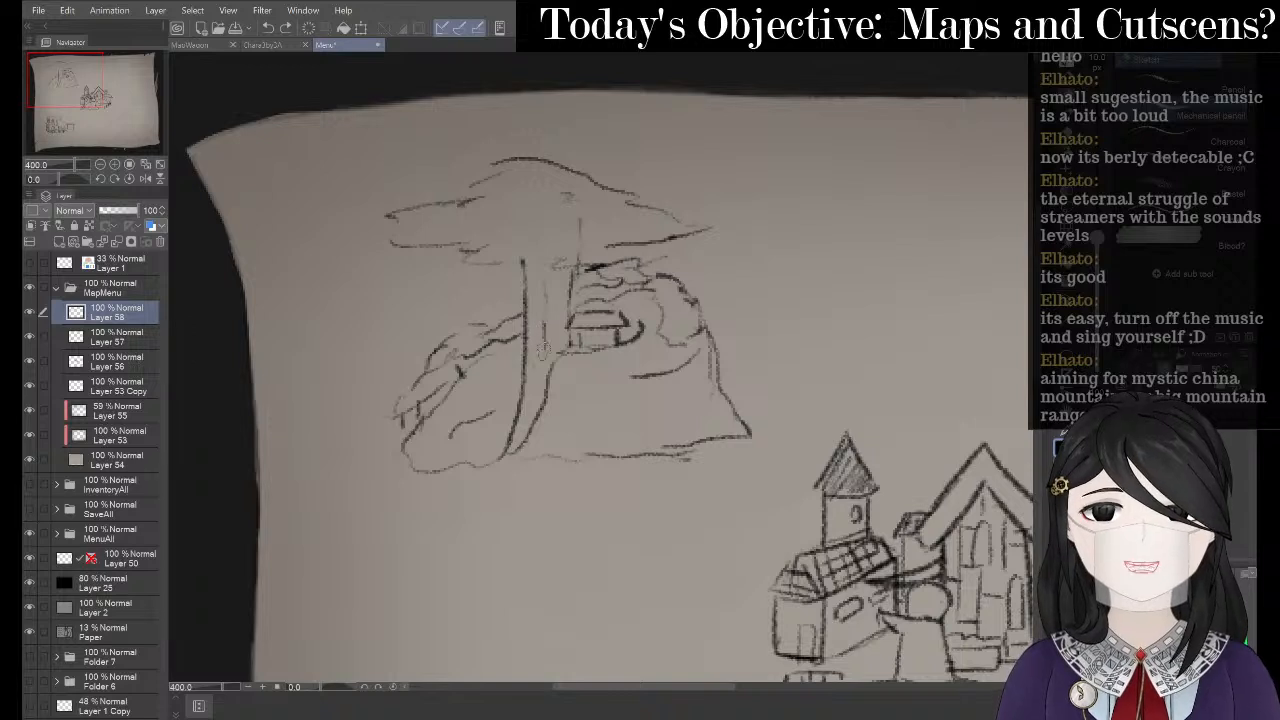
pyautogui.moveTo(540, 328); pyautogui.dragTo(522, 418)
pyautogui.moveTo(559, 293); pyautogui.dragTo(561, 321)
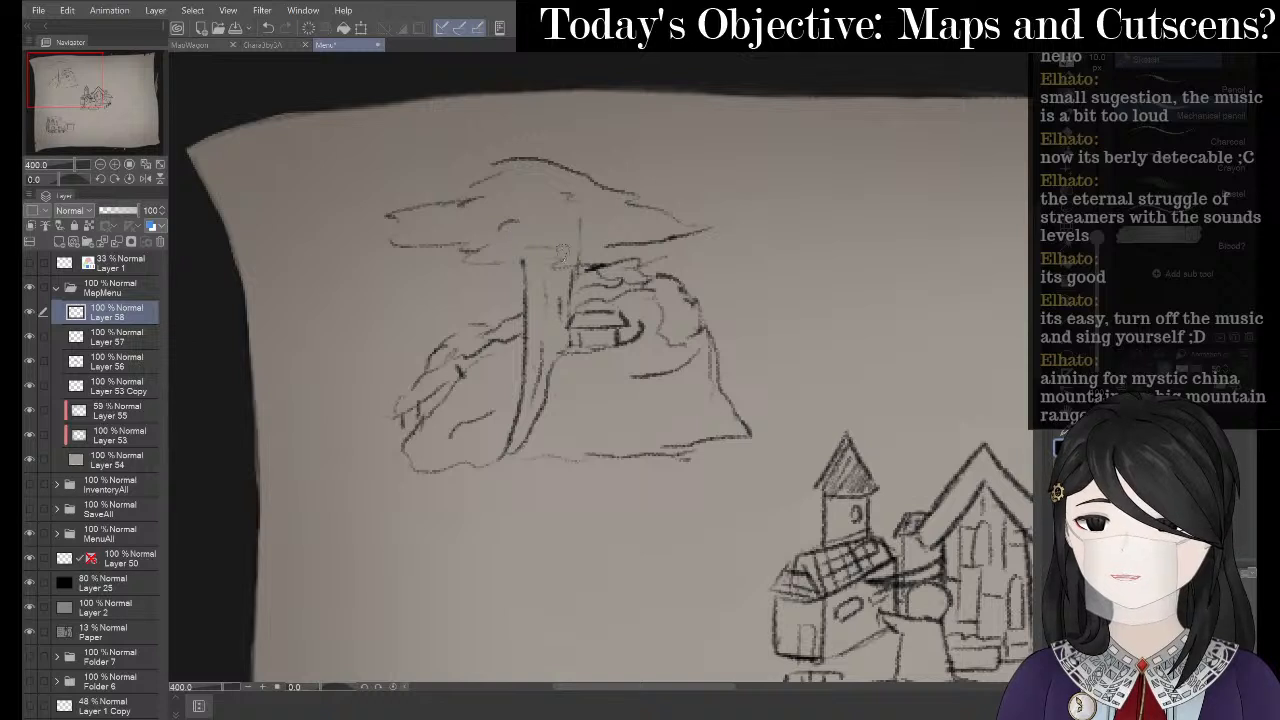
# - Add detail lines across the canopy and an angled stroke below the house
pyautogui.moveTo(580, 217); pyautogui.dragTo(588, 246)
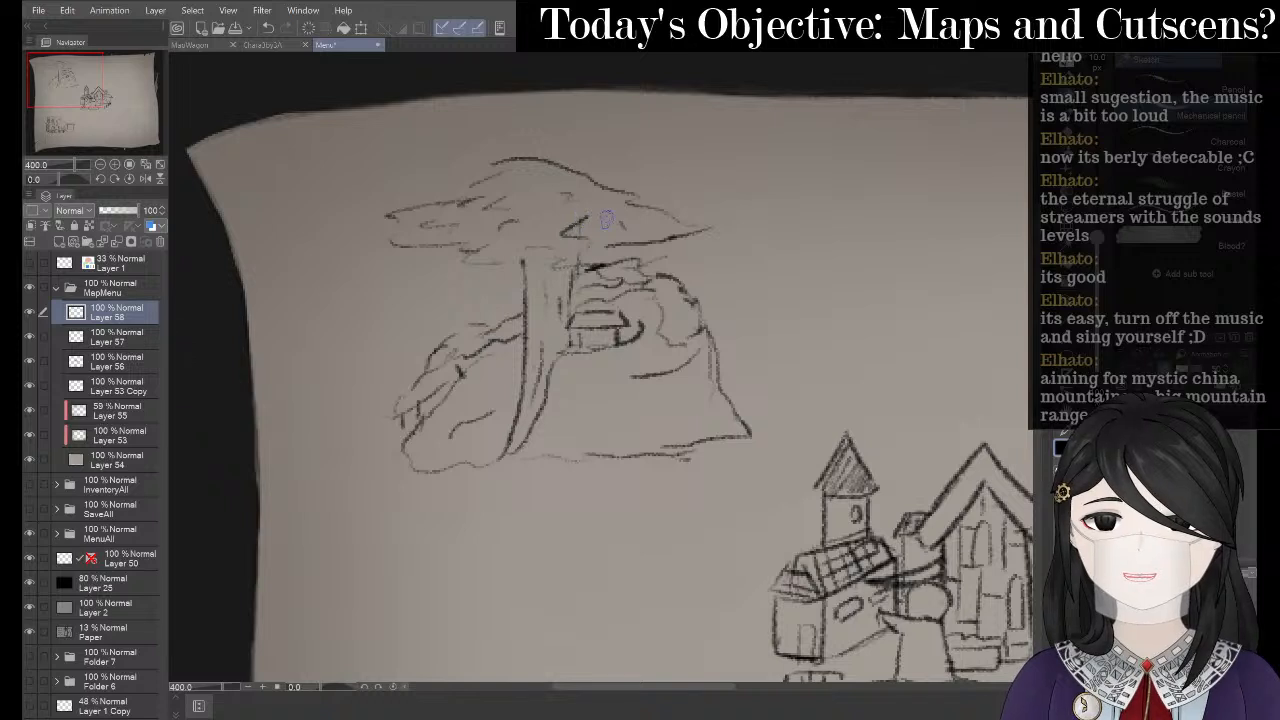
pyautogui.moveTo(522, 214); pyautogui.dragTo(602, 226)
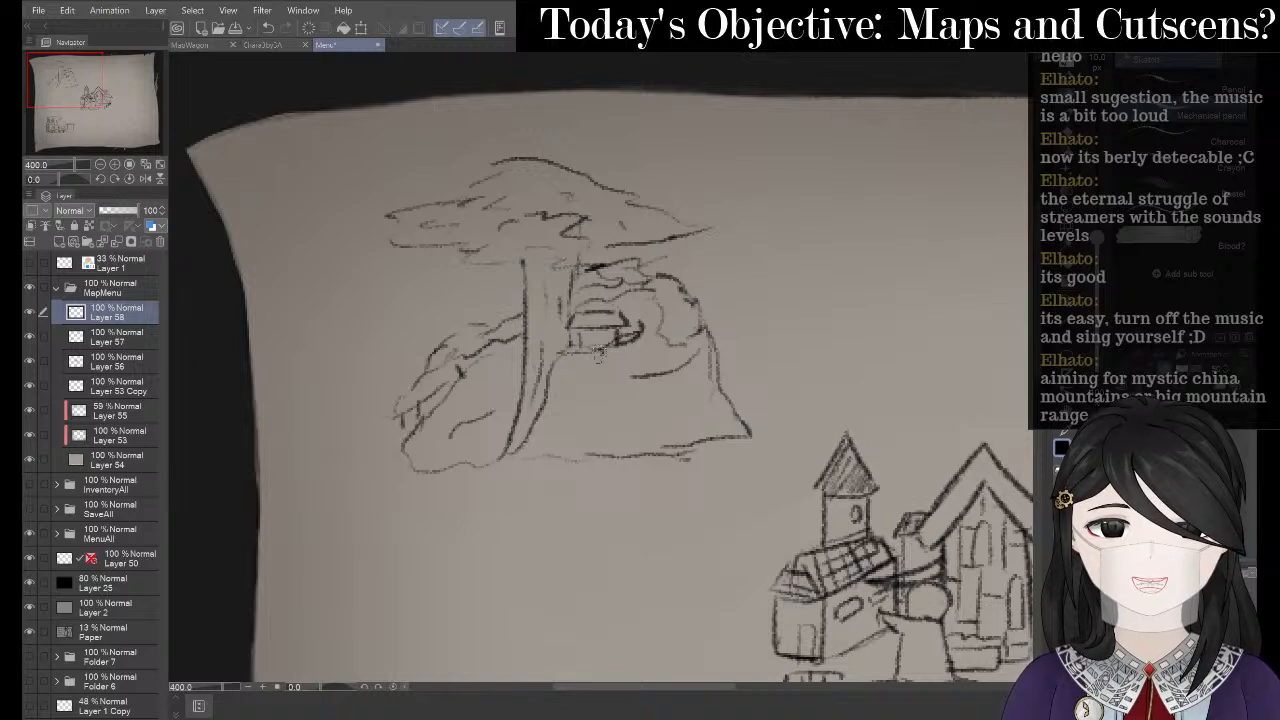
pyautogui.hotkey('ctrl', 'z')
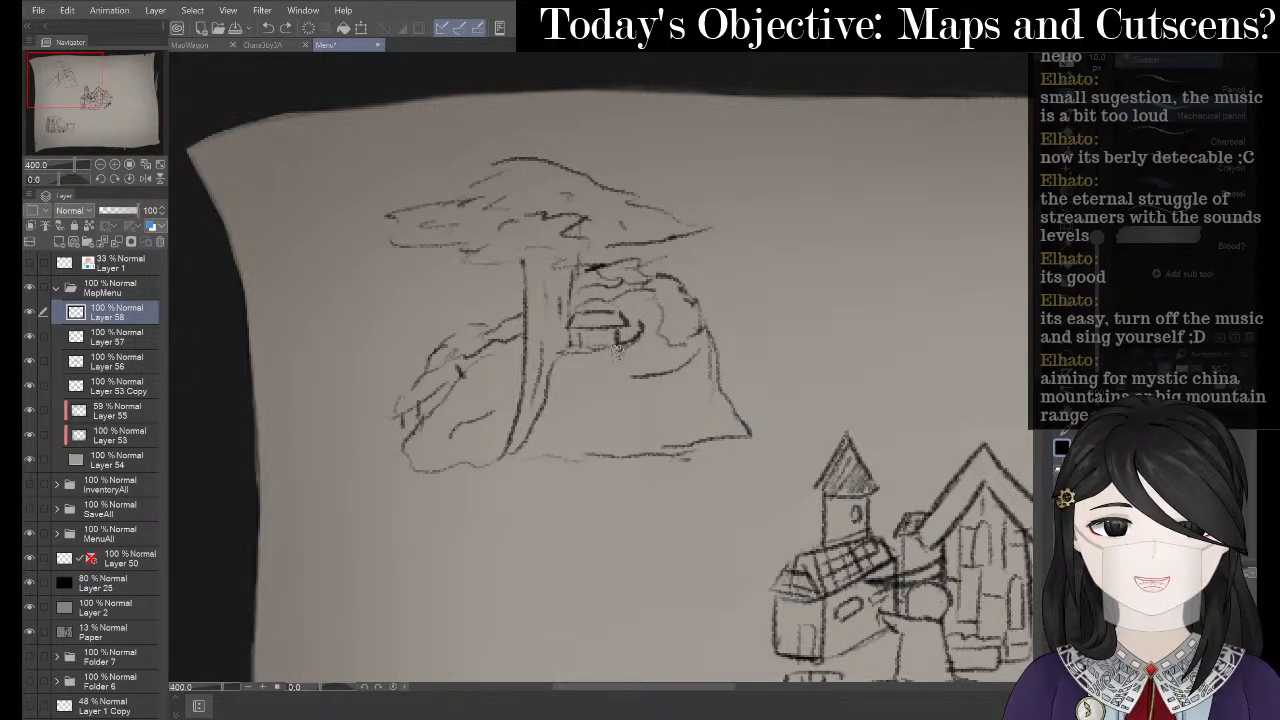
pyautogui.moveTo(595, 364)
pyautogui.mouseDown()
pyautogui.moveTo(577, 383)
pyautogui.moveTo(646, 362)
pyautogui.moveTo(568, 398)
pyautogui.moveTo(552, 420)
pyautogui.mouseUp()
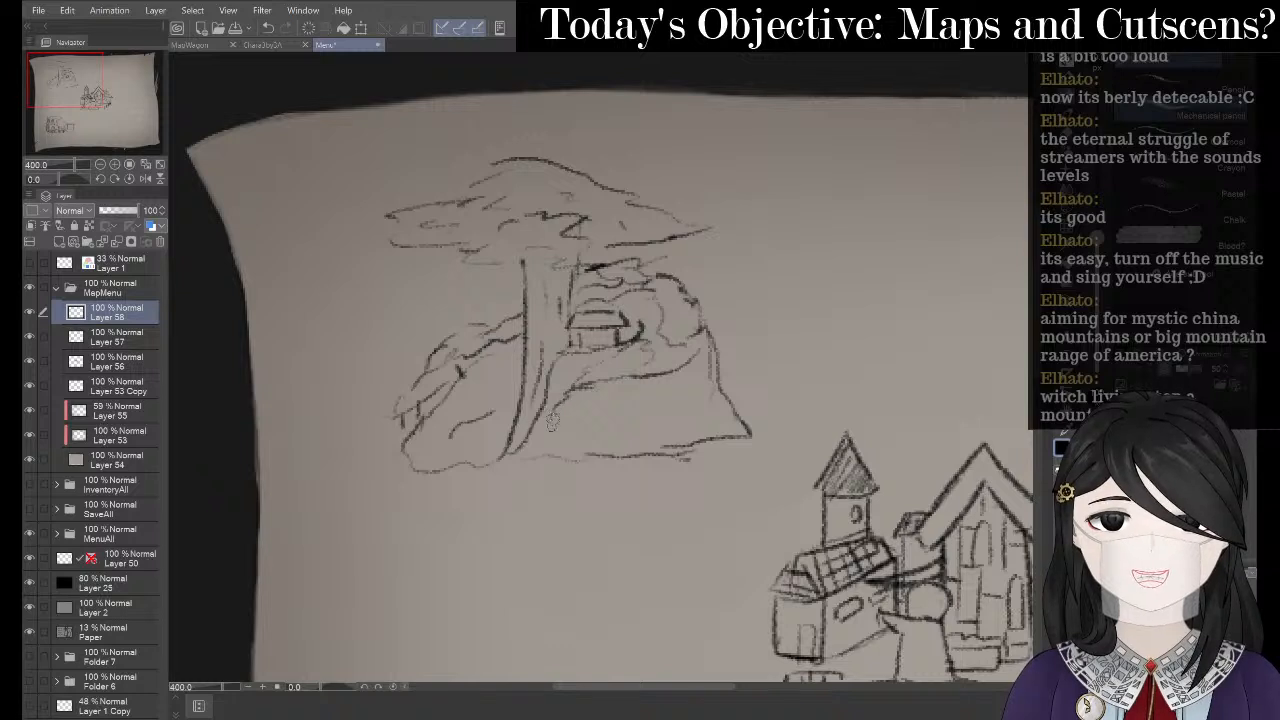
# - Sketch a small rounded rock near the trunk base and a line under the canopy
pyautogui.press('e')
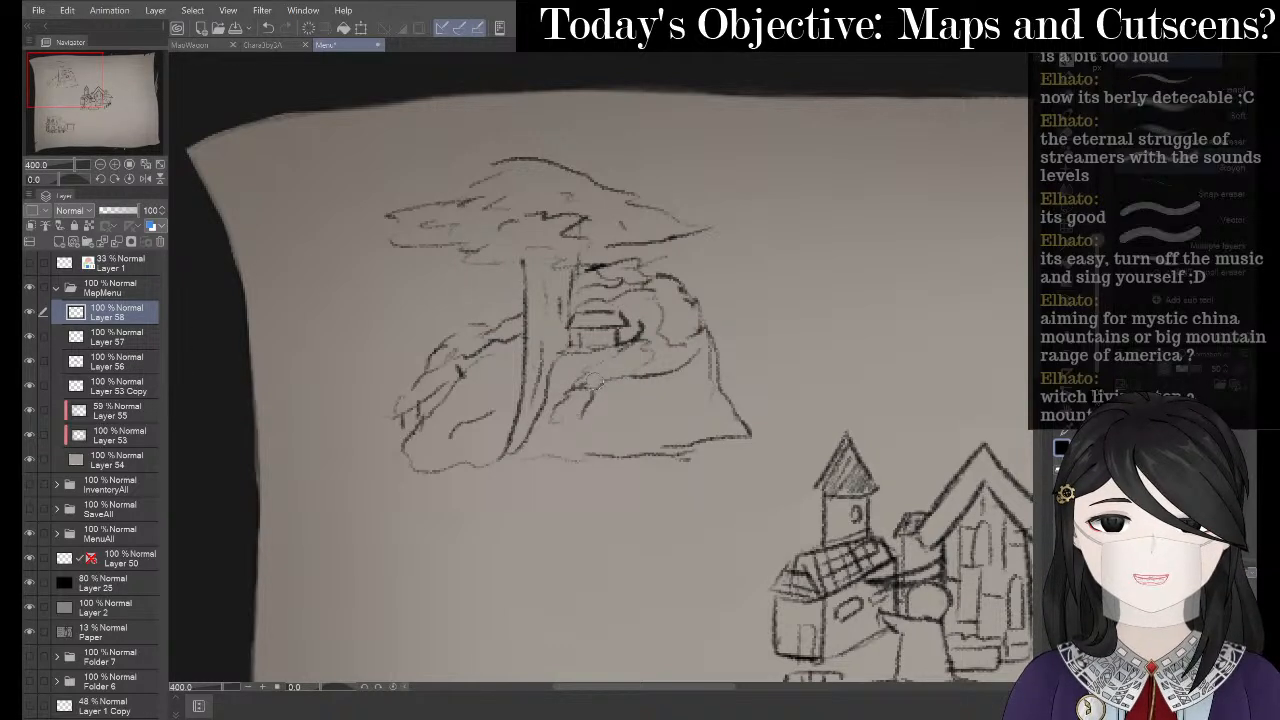
pyautogui.press('p')
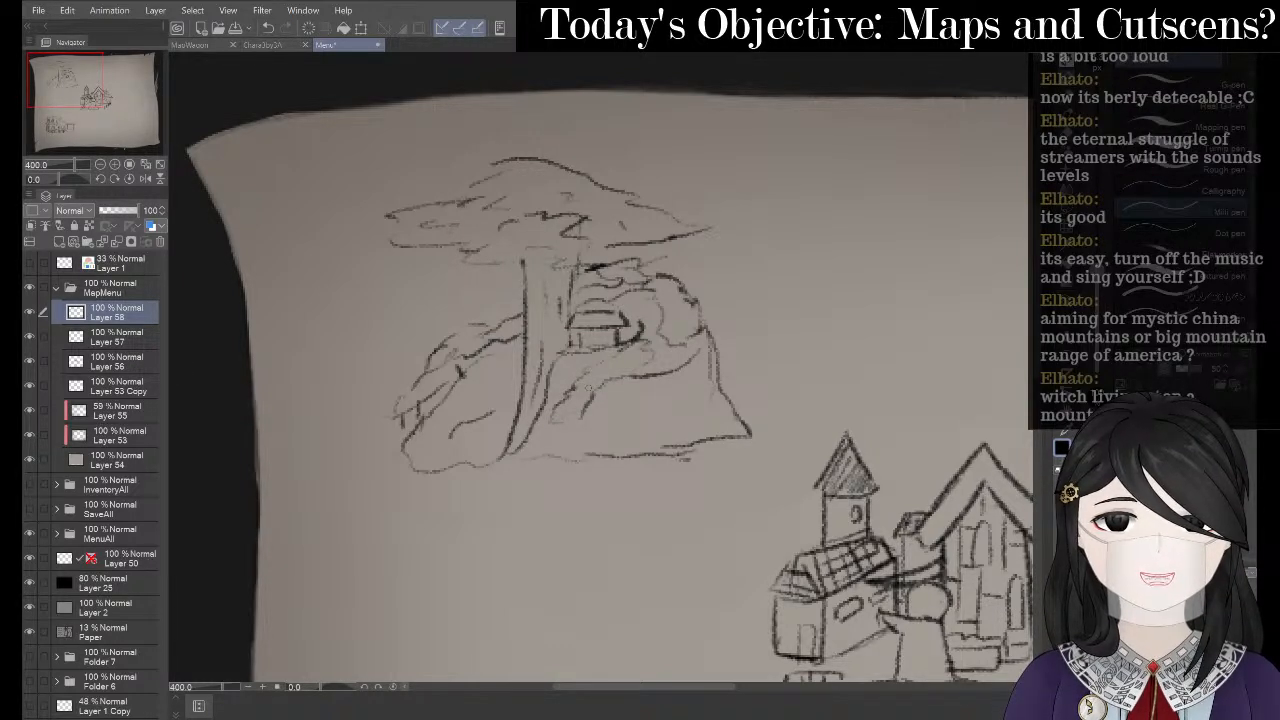
pyautogui.press('p')
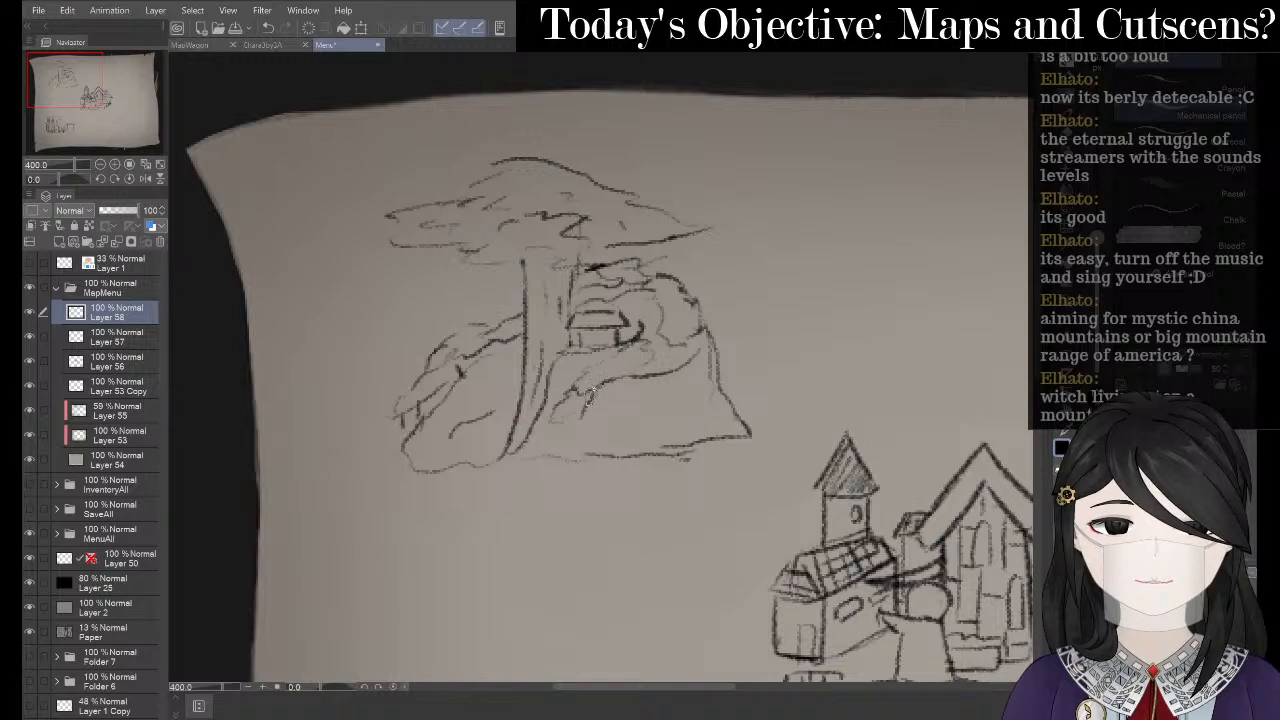
pyautogui.press('e')
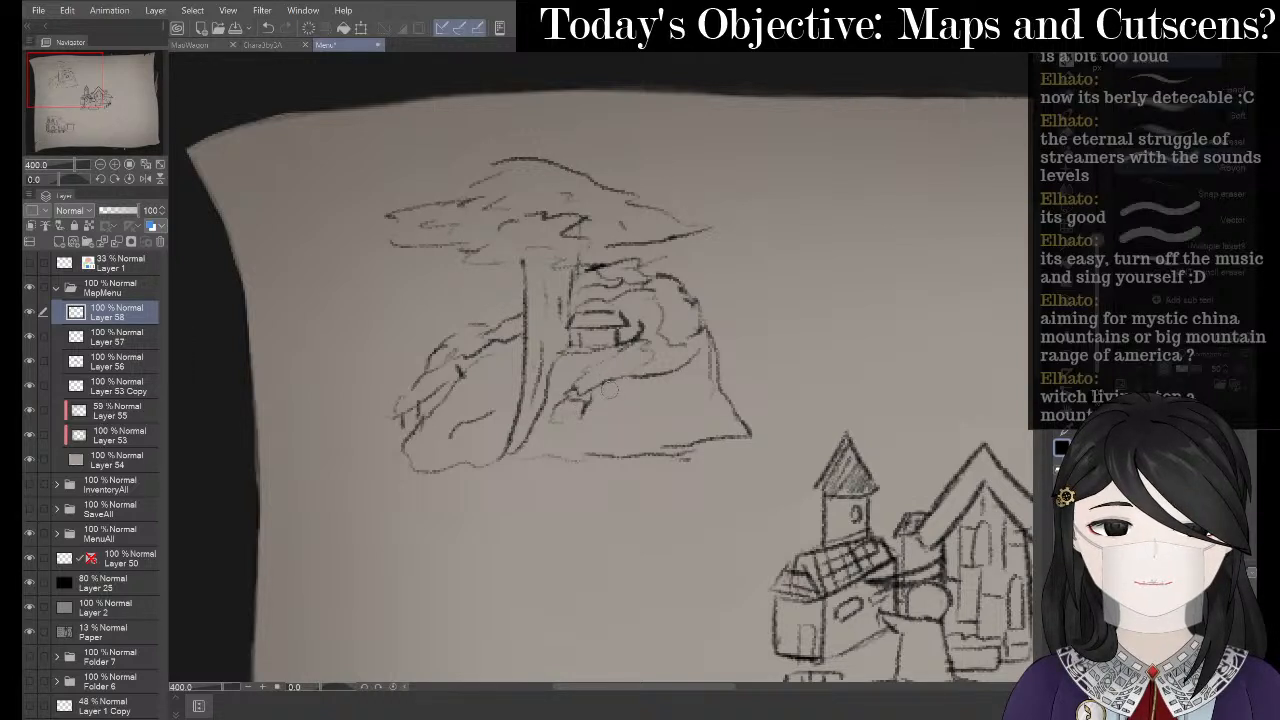
pyautogui.press('p')
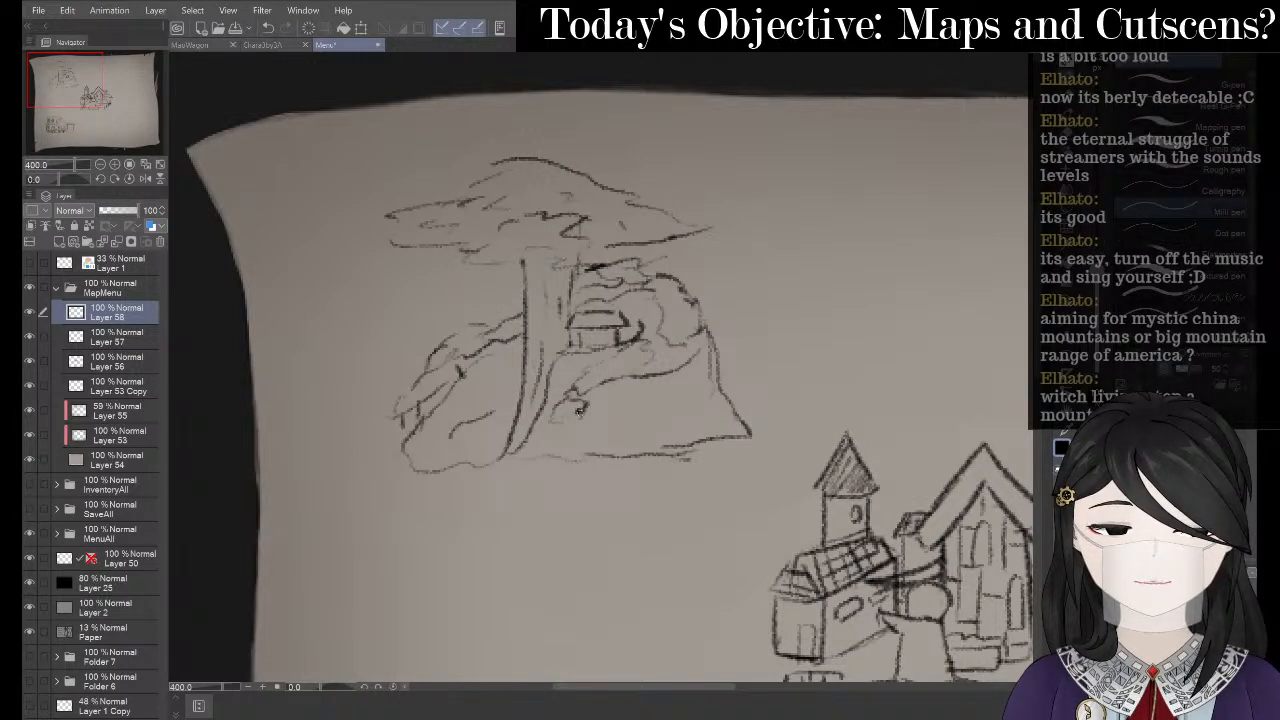
pyautogui.press('p')
pyautogui.moveTo(581, 409); pyautogui.dragTo(551, 428)
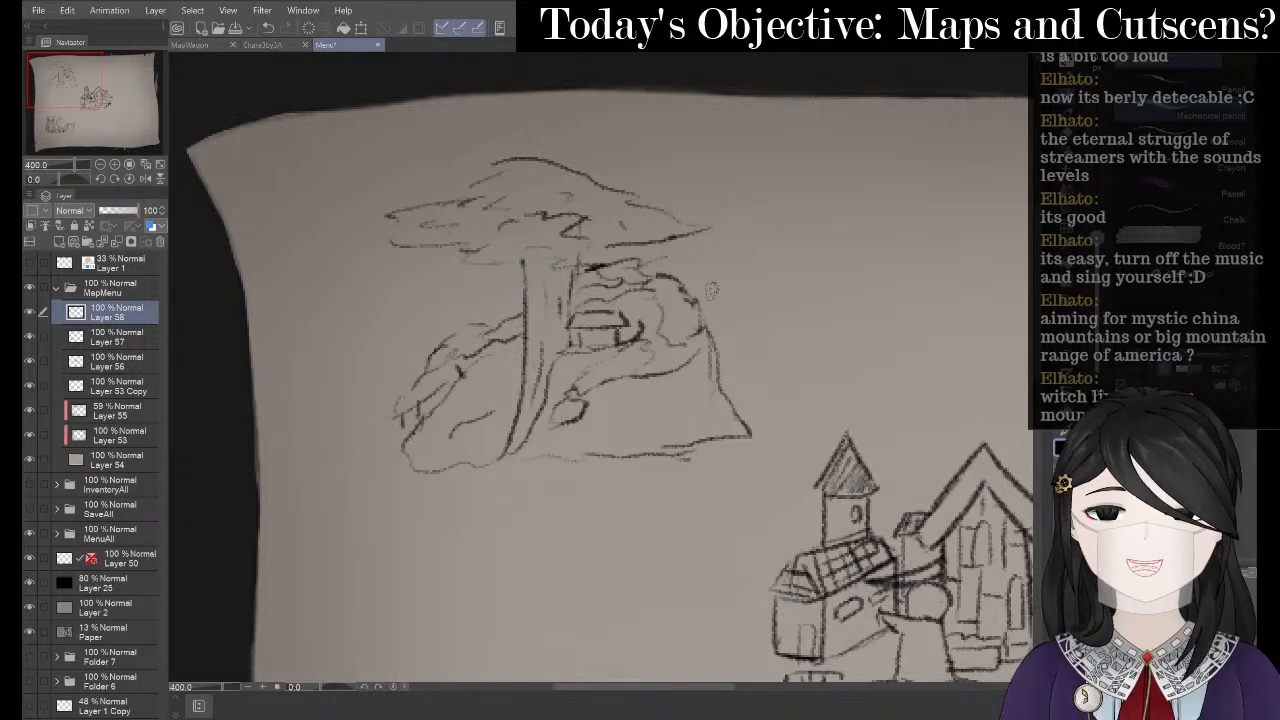
pyautogui.moveTo(470, 247)
pyautogui.mouseDown()
pyautogui.moveTo(486, 264)
pyautogui.moveTo(553, 258)
pyautogui.mouseUp()
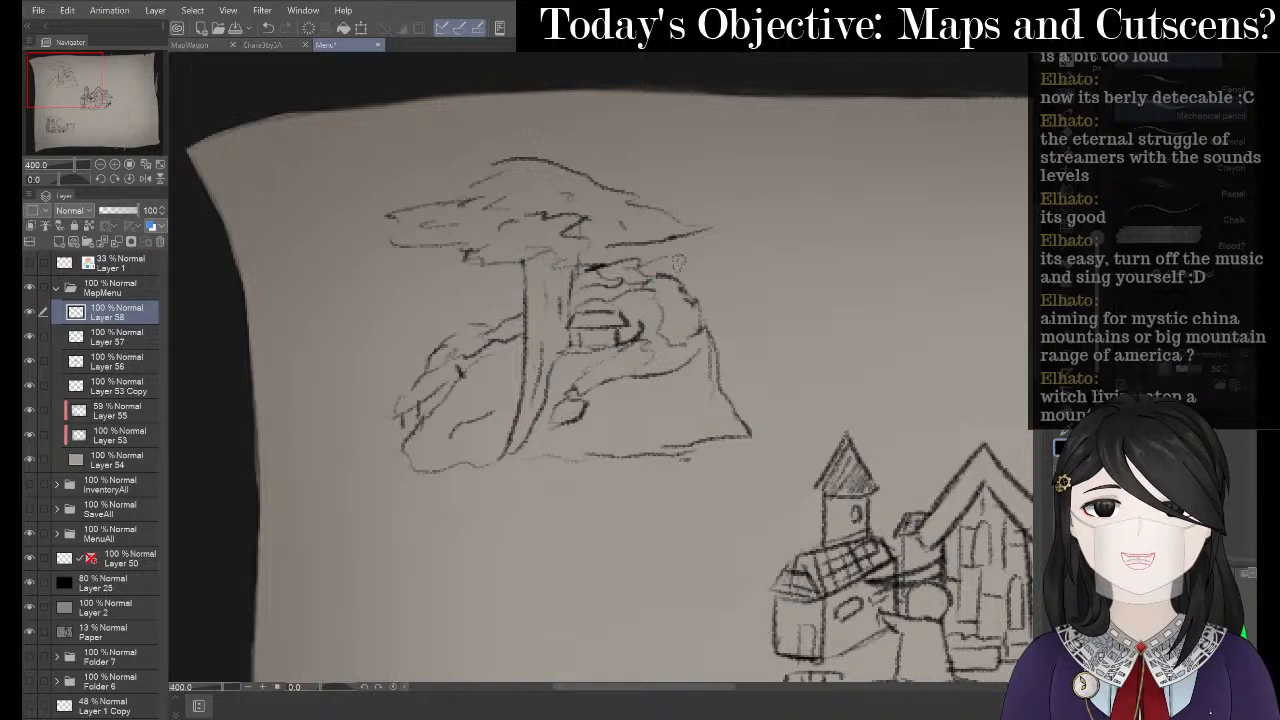
pyautogui.scroll(-2, 290, 300)
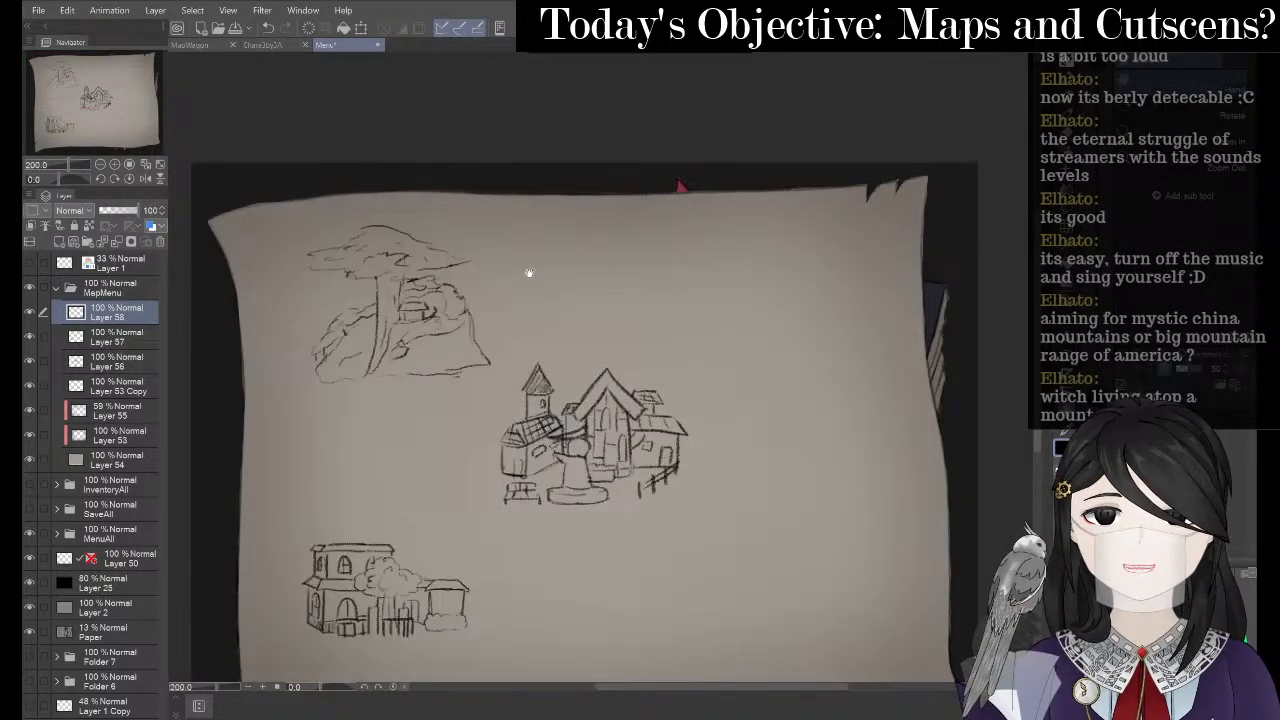
# - Zoom into the tree and add strokes along the canopy's left edge, undoing the trunk strokes
pyautogui.moveTo(549, 257); pyautogui.dragTo(800, 251)
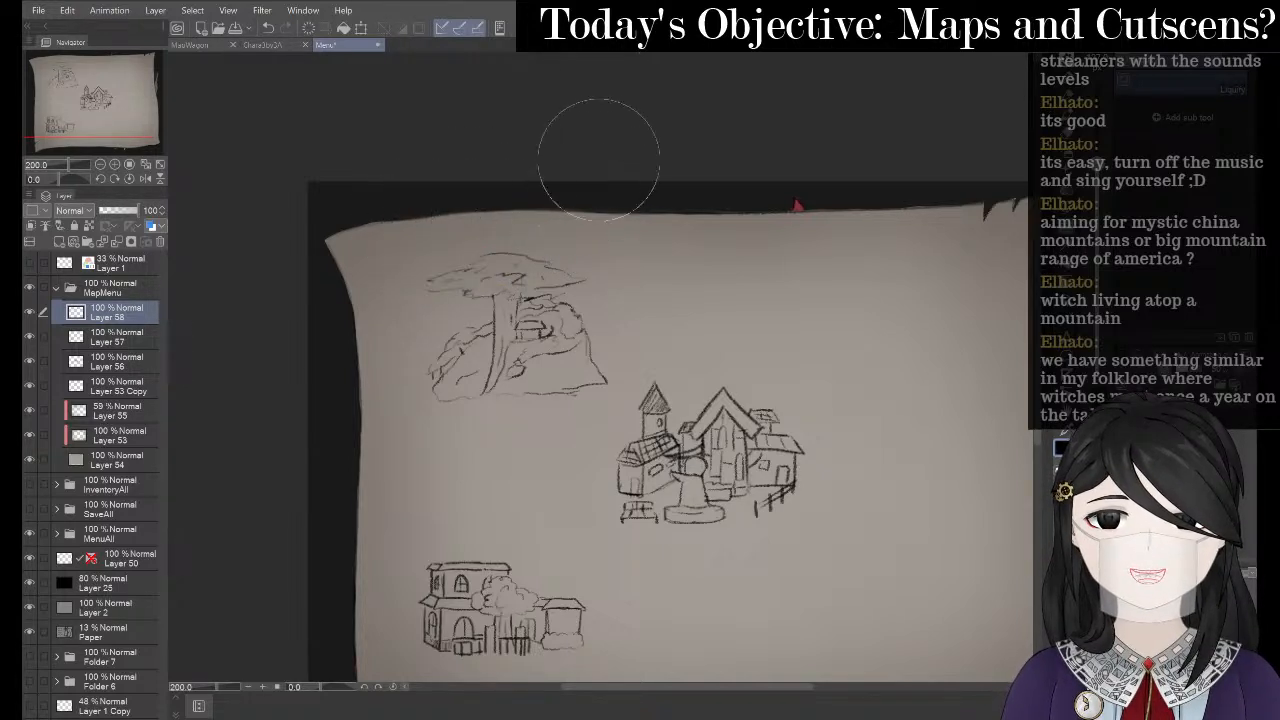
pyautogui.moveTo(520, 179); pyautogui.dragTo(530, 187)
pyautogui.scroll(3, 585, 265)
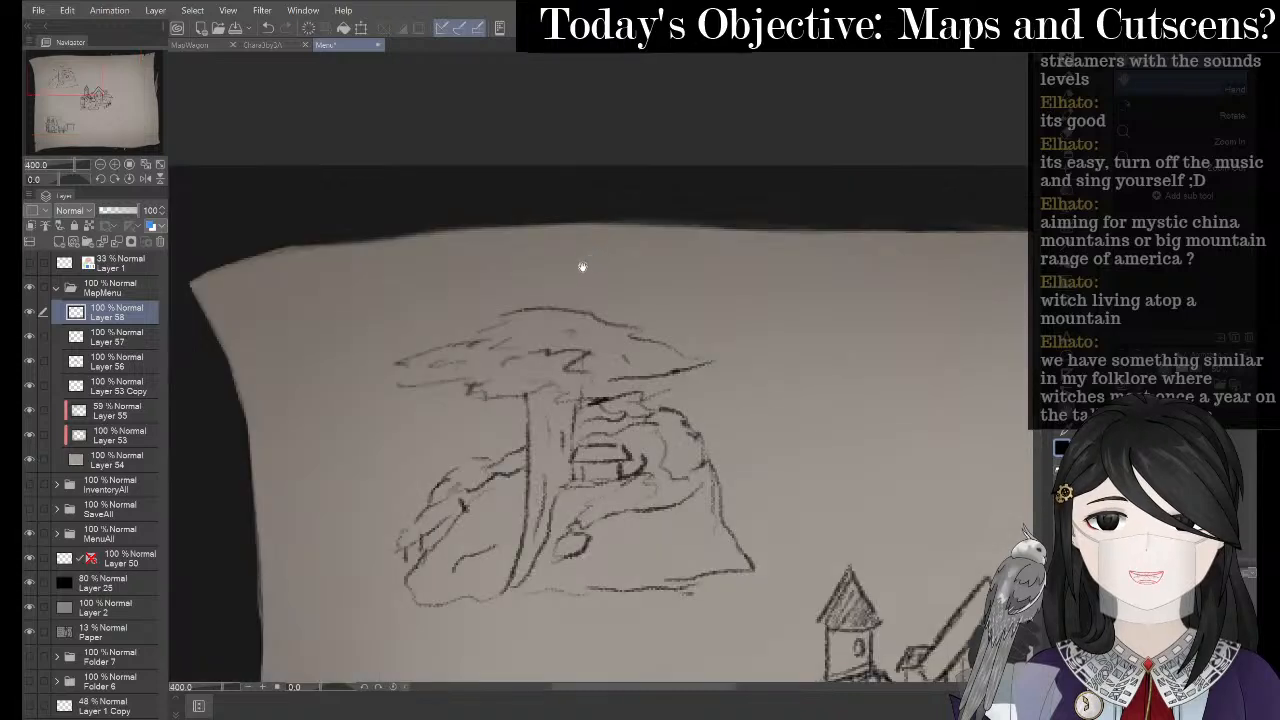
pyautogui.moveTo(512, 320)
pyautogui.mouseDown()
pyautogui.moveTo(398, 362)
pyautogui.moveTo(401, 395)
pyautogui.moveTo(466, 379)
pyautogui.moveTo(423, 387)
pyautogui.moveTo(510, 398)
pyautogui.mouseUp()
pyautogui.moveTo(528, 393); pyautogui.dragTo(538, 488)
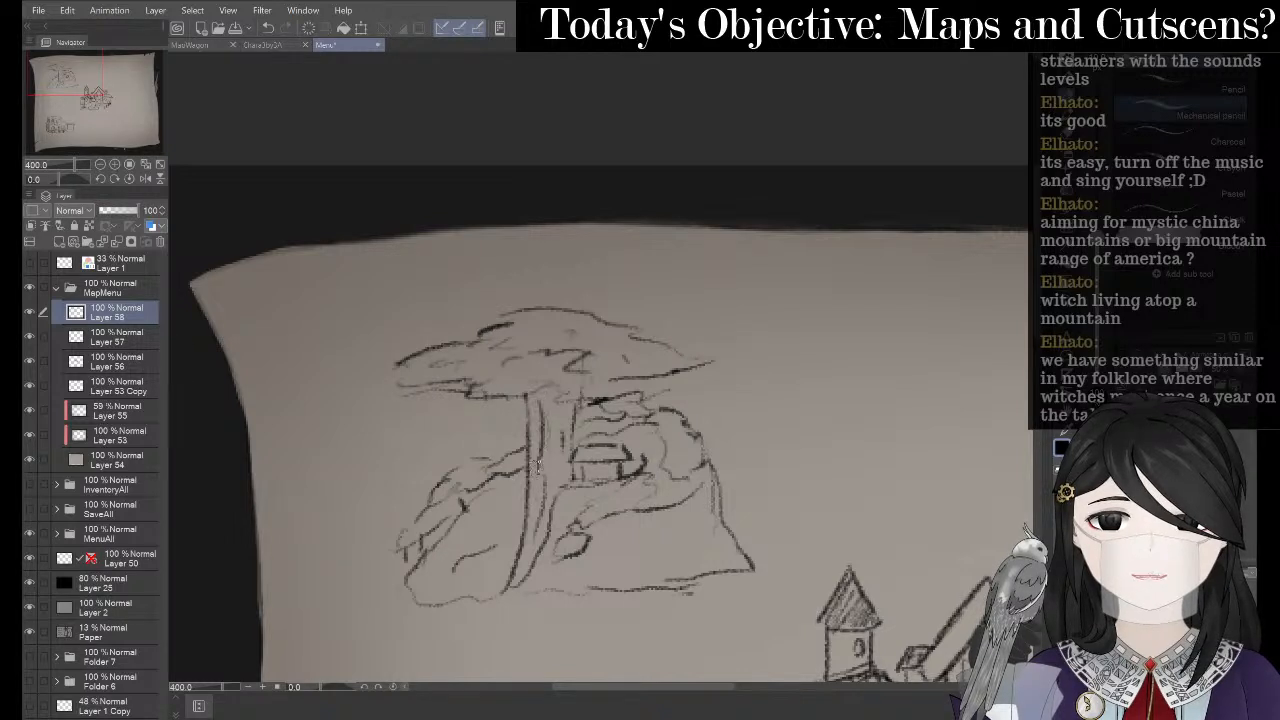
pyautogui.hotkey('ctrl', 'z')
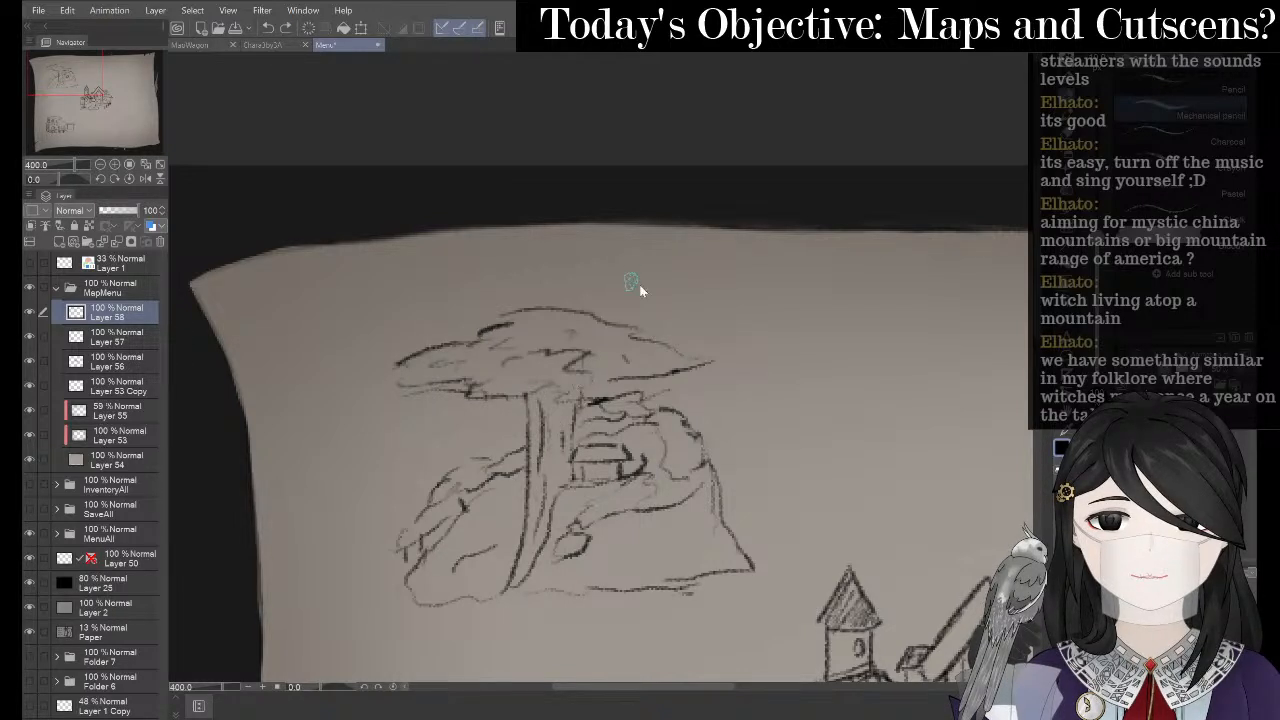
# - Zoom back out to show the full map sheet with cliff, town and lower-left building
pyautogui.hotkey('ctrl', 'z')
pyautogui.moveTo(493, 309)
pyautogui.mouseDown()
pyautogui.moveTo(440, 254)
pyautogui.moveTo(572, 236)
pyautogui.mouseUp()
pyautogui.scroll(-2, 340, 268)
pyautogui.scroll(2, 504, 250)
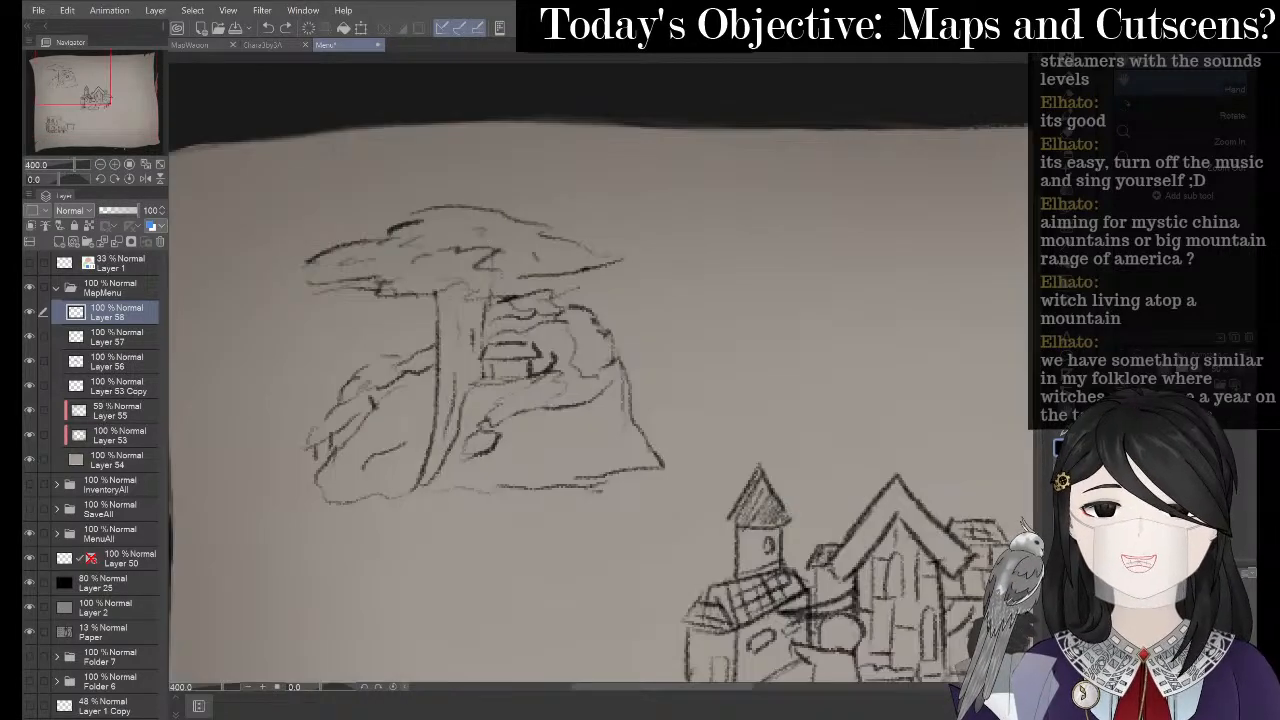
pyautogui.press('e')
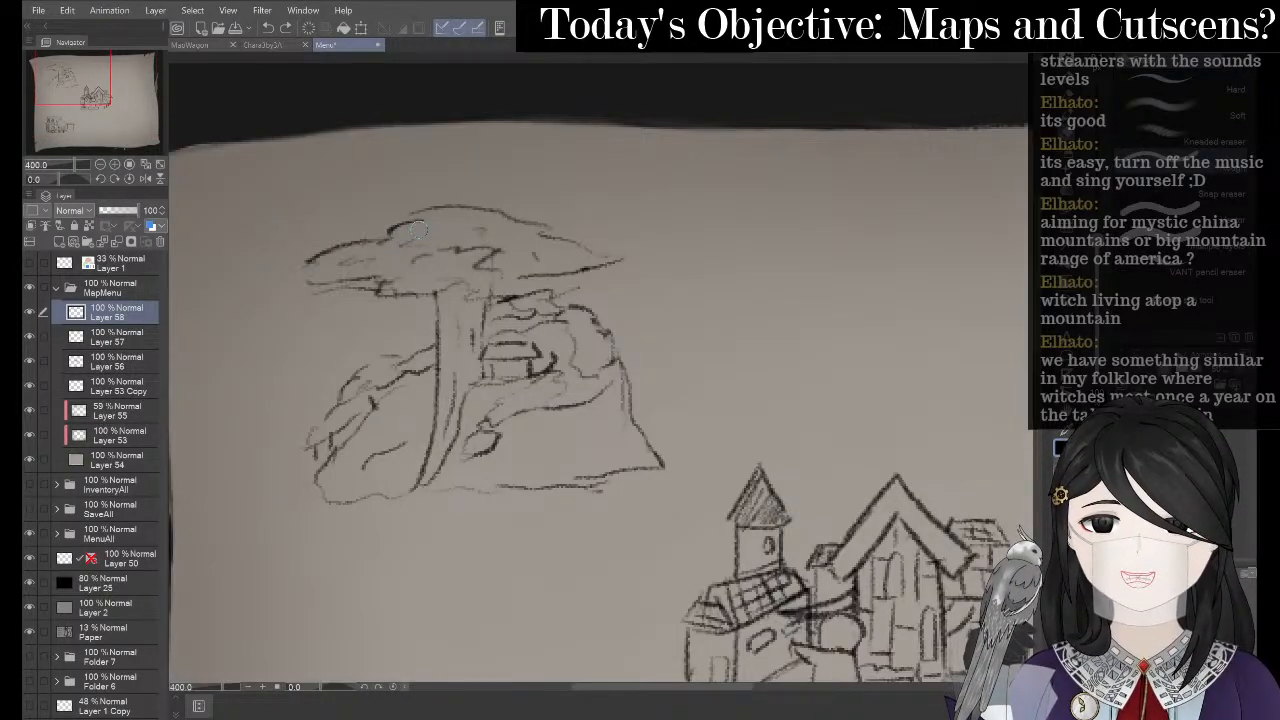
pyautogui.moveTo(592, 280); pyautogui.dragTo(559, 210)
pyautogui.scroll(-2, 350, 240)
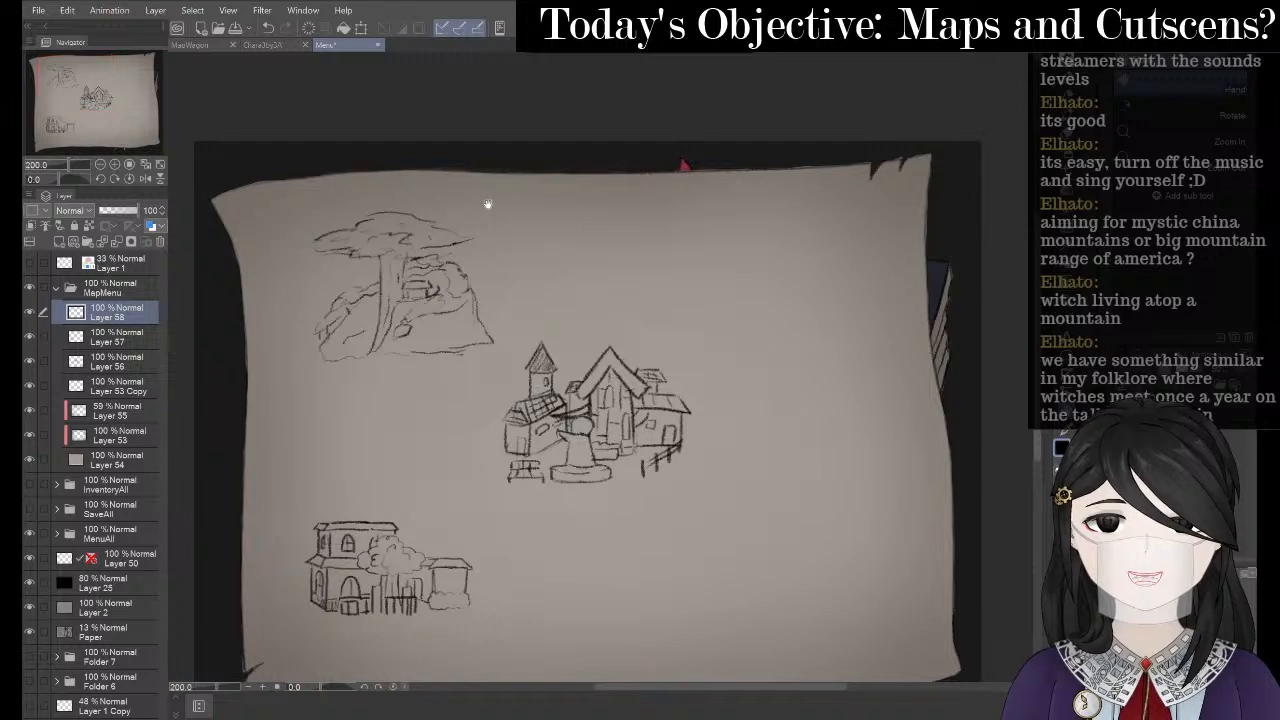
pyautogui.scroll(-1, 686, 166)
# - Lasso around the mushroom cliff sketch, then clear that first selection
pyautogui.press('m')
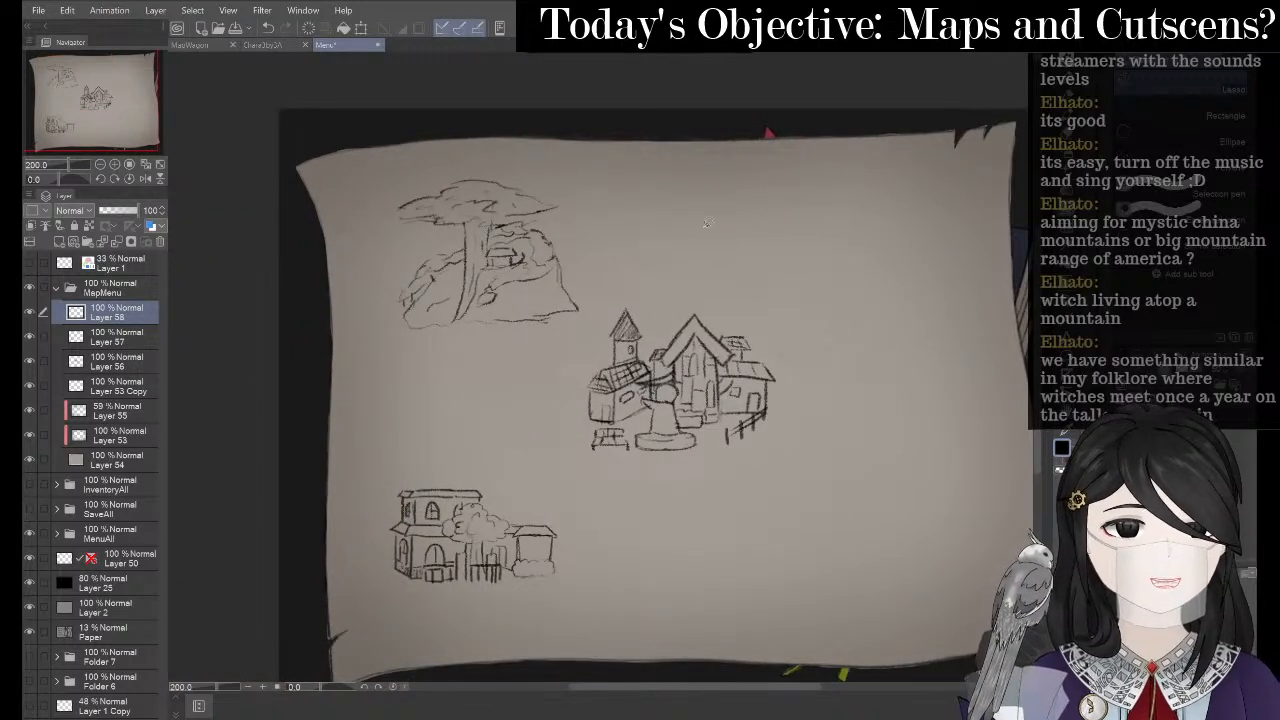
pyautogui.moveTo(631, 238)
pyautogui.mouseDown()
pyautogui.moveTo(558, 365)
pyautogui.moveTo(450, 362)
pyautogui.moveTo(386, 302)
pyautogui.moveTo(376, 235)
pyautogui.moveTo(408, 186)
pyautogui.moveTo(472, 155)
pyautogui.moveTo(559, 161)
pyautogui.moveTo(630, 236)
pyautogui.mouseUp()
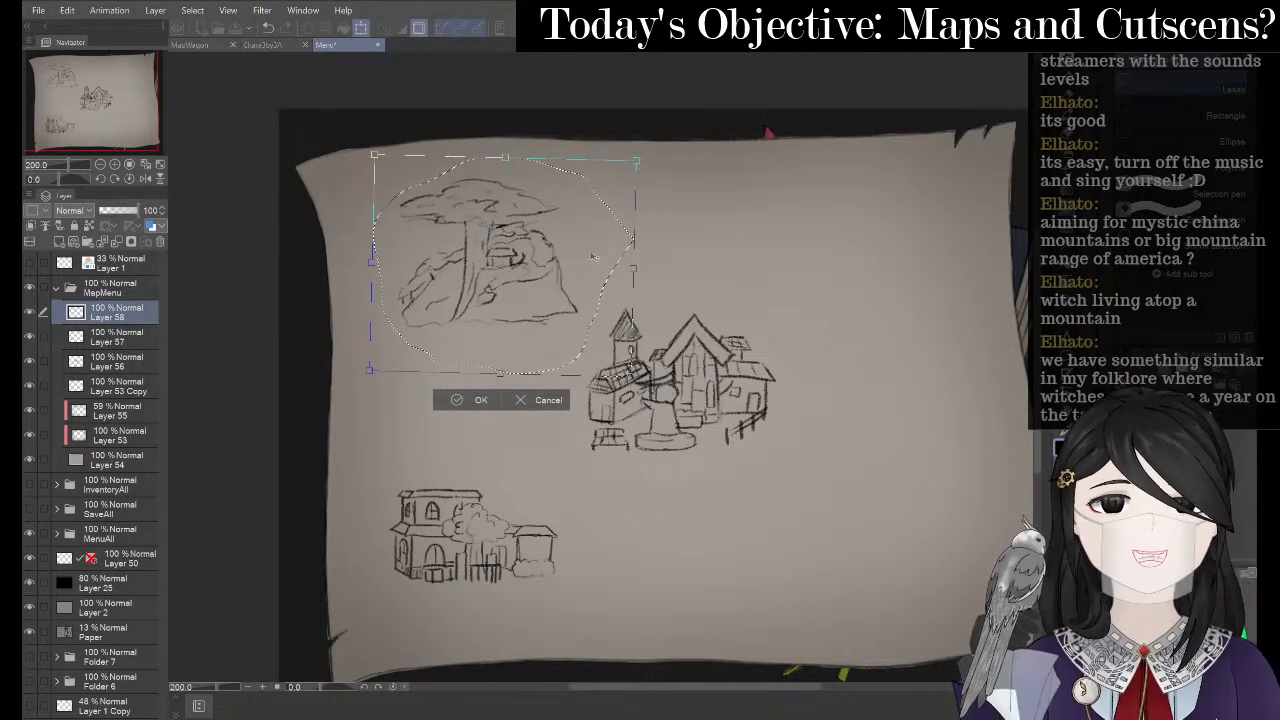
pyautogui.click(458, 405)
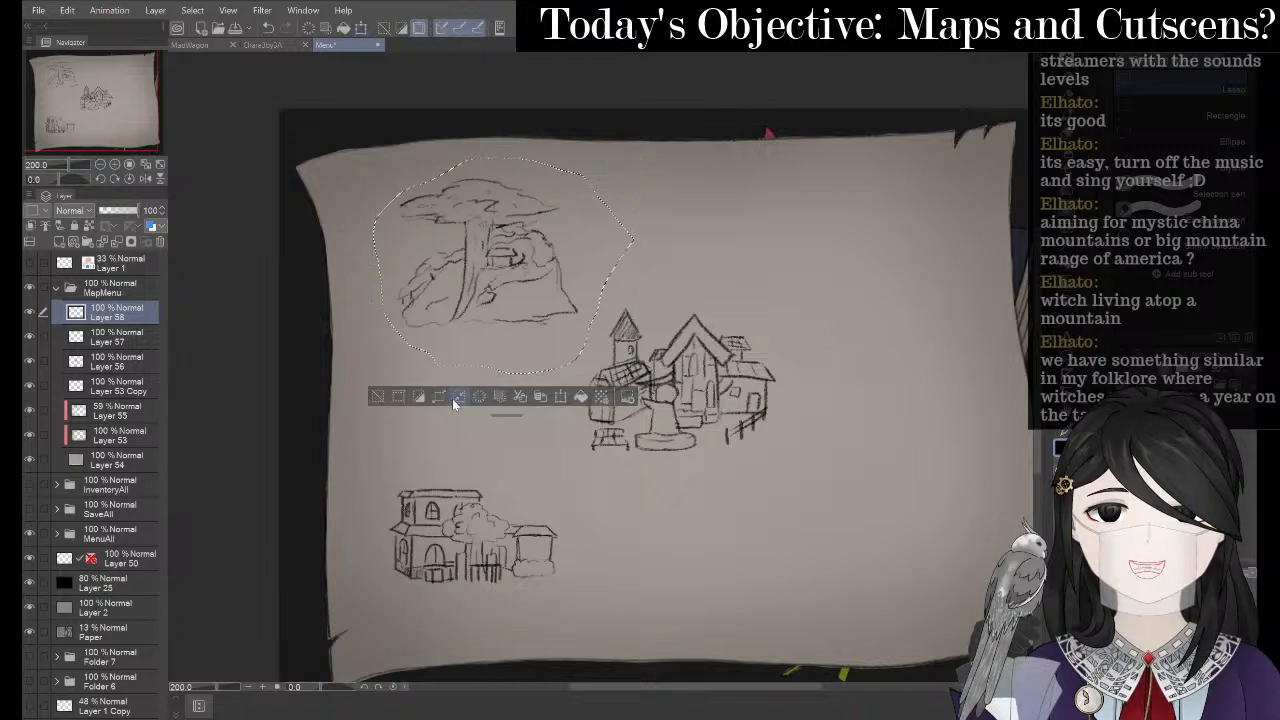
pyautogui.click(378, 402)
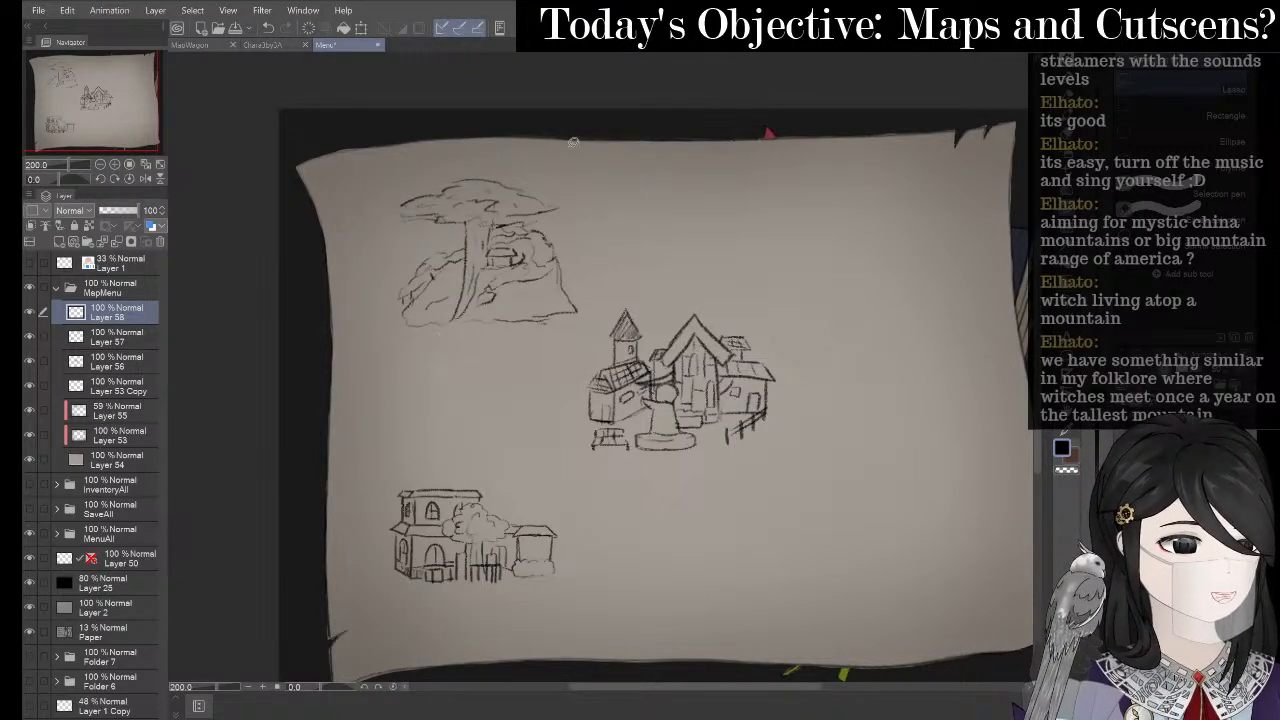
# - Reselect the cliff sketch with the lasso, move it right and down, and enlarge it with Ctrl+T
pyautogui.moveTo(600, 246)
pyautogui.mouseDown()
pyautogui.moveTo(587, 319)
pyautogui.moveTo(563, 359)
pyautogui.moveTo(394, 374)
pyautogui.moveTo(368, 332)
pyautogui.moveTo(374, 221)
pyautogui.moveTo(399, 180)
pyautogui.moveTo(461, 146)
pyautogui.moveTo(548, 151)
pyautogui.moveTo(610, 197)
pyautogui.moveTo(600, 246)
pyautogui.mouseUp()
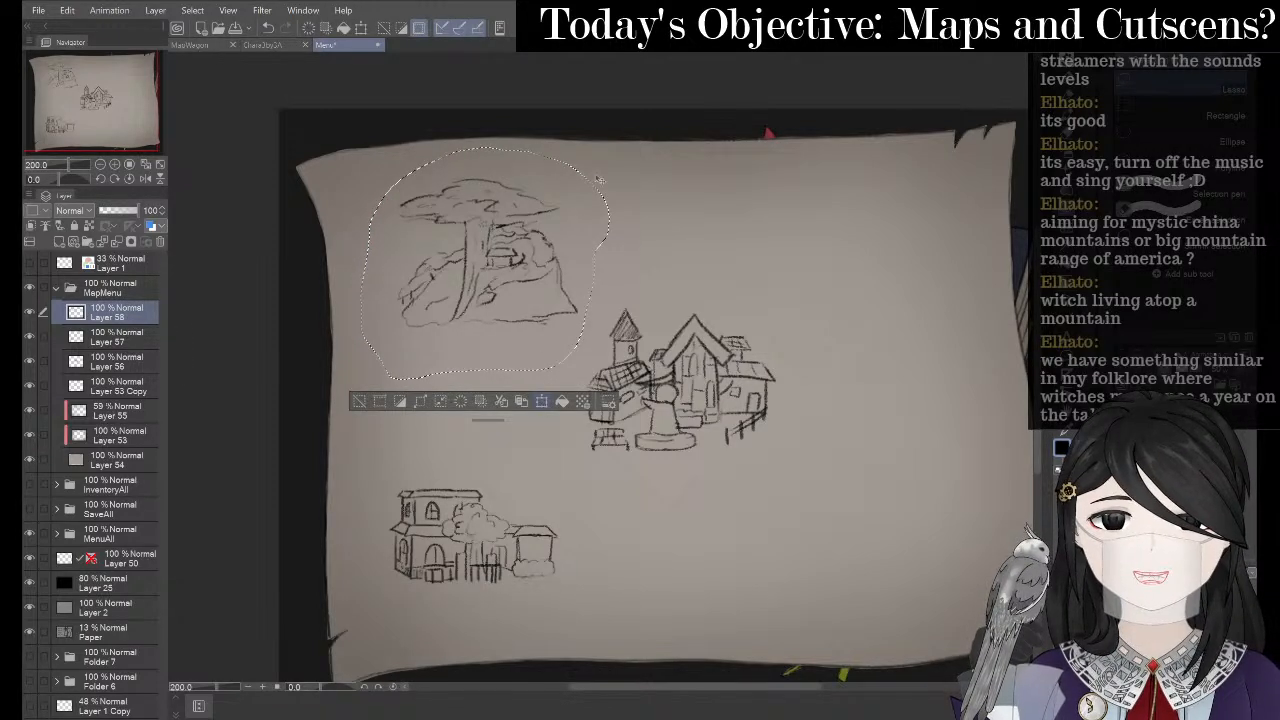
pyautogui.hotkey('ctrl', 't')
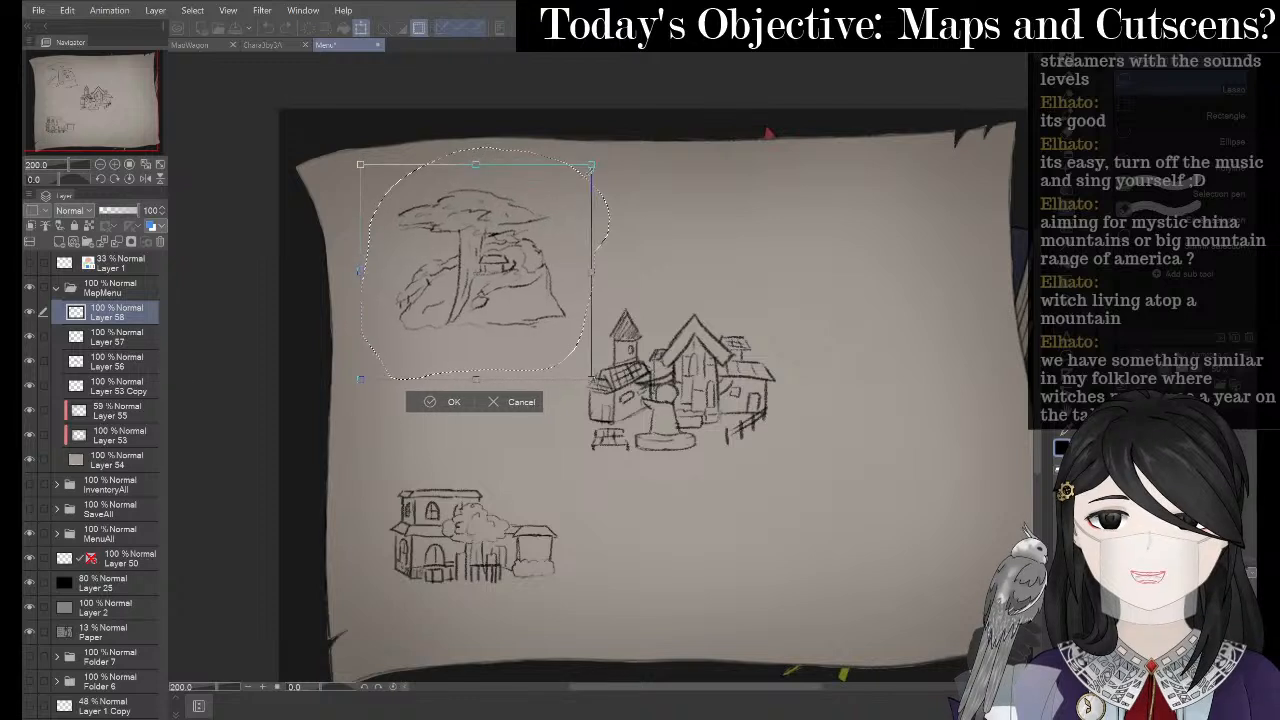
pyautogui.moveTo(499, 269)
pyautogui.mouseDown()
pyautogui.moveTo(699, 354)
pyautogui.moveTo(700, 389)
pyautogui.moveTo(462, 263)
pyautogui.moveTo(519, 250)
pyautogui.mouseUp()
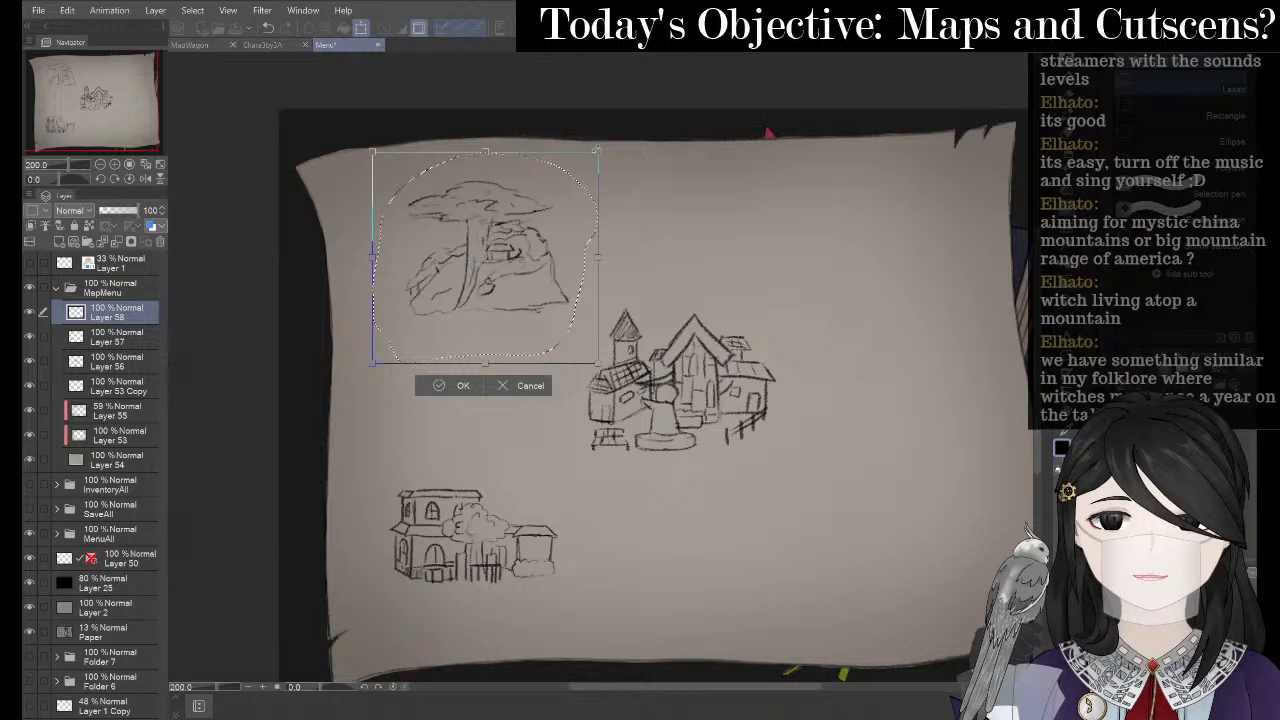
pyautogui.moveTo(596, 150); pyautogui.dragTo(612, 140)
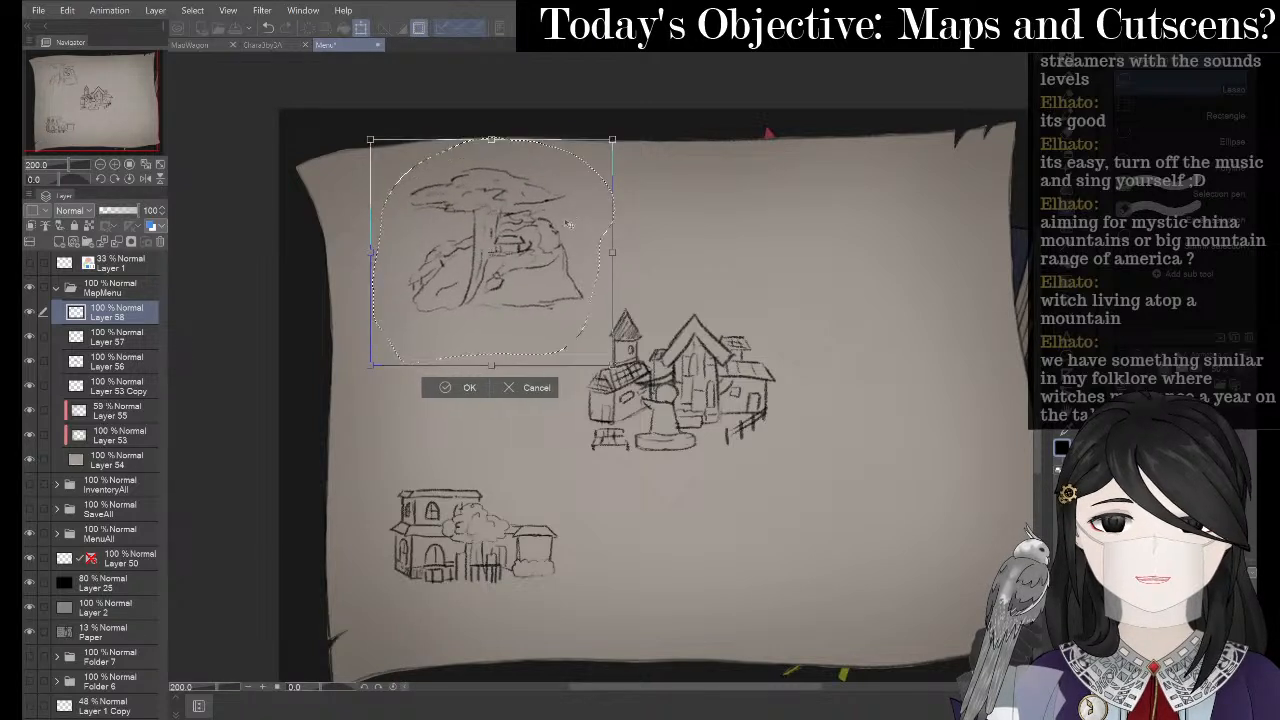
pyautogui.click(446, 392)
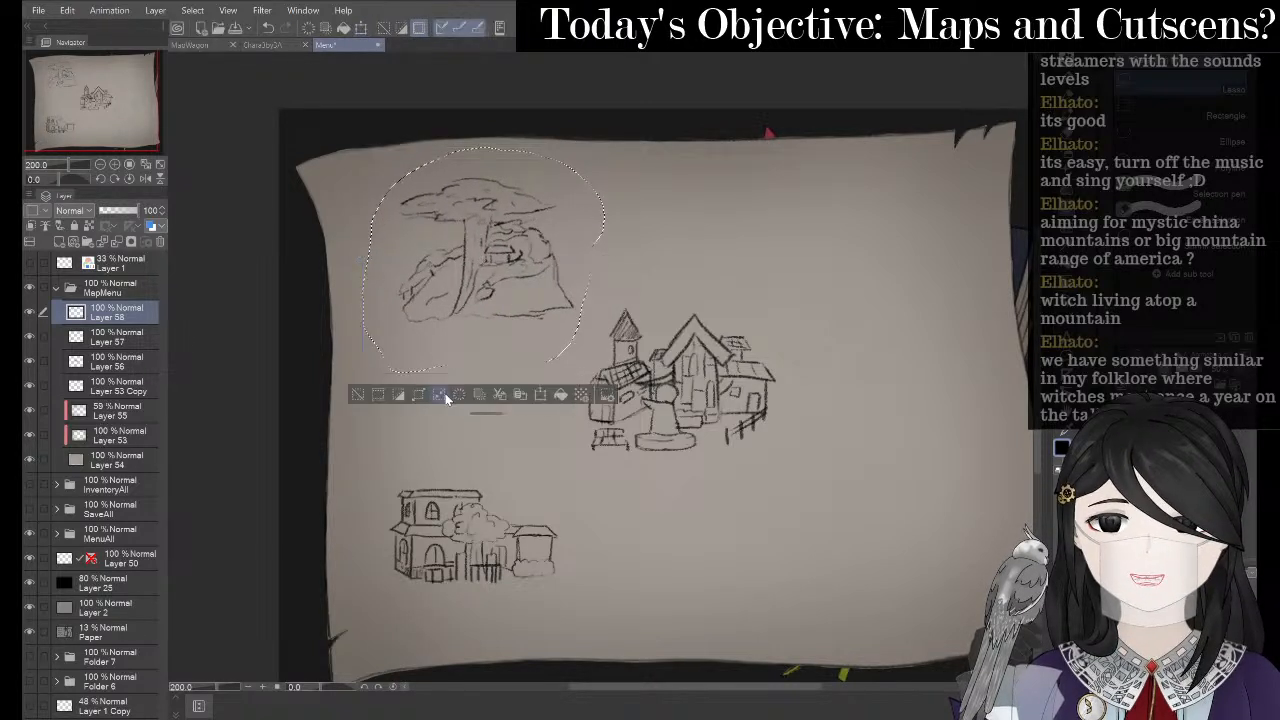
pyautogui.hotkey('alt', 'Tab')
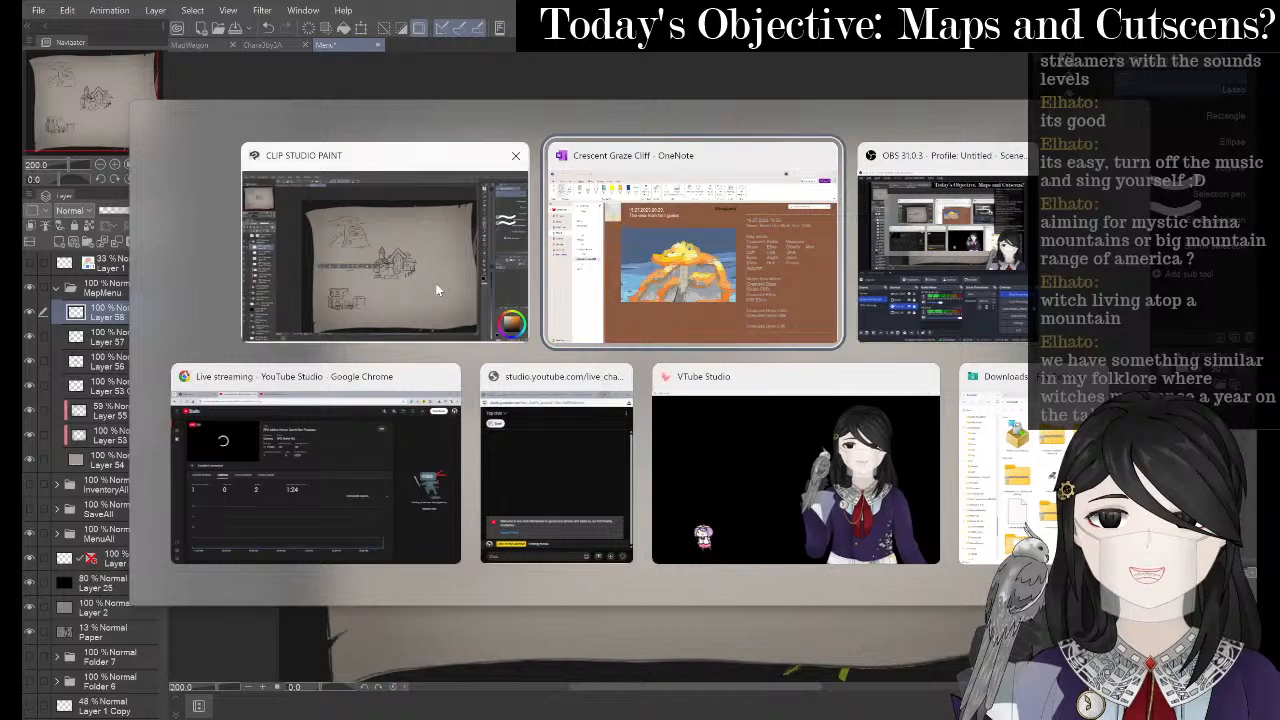
# - Deselect the cliff sketch with Ctrl+D and switch to the Crescent Graze Cliff notes
pyautogui.click(406, 324)
pyautogui.hotkey('ctrl', 'd')
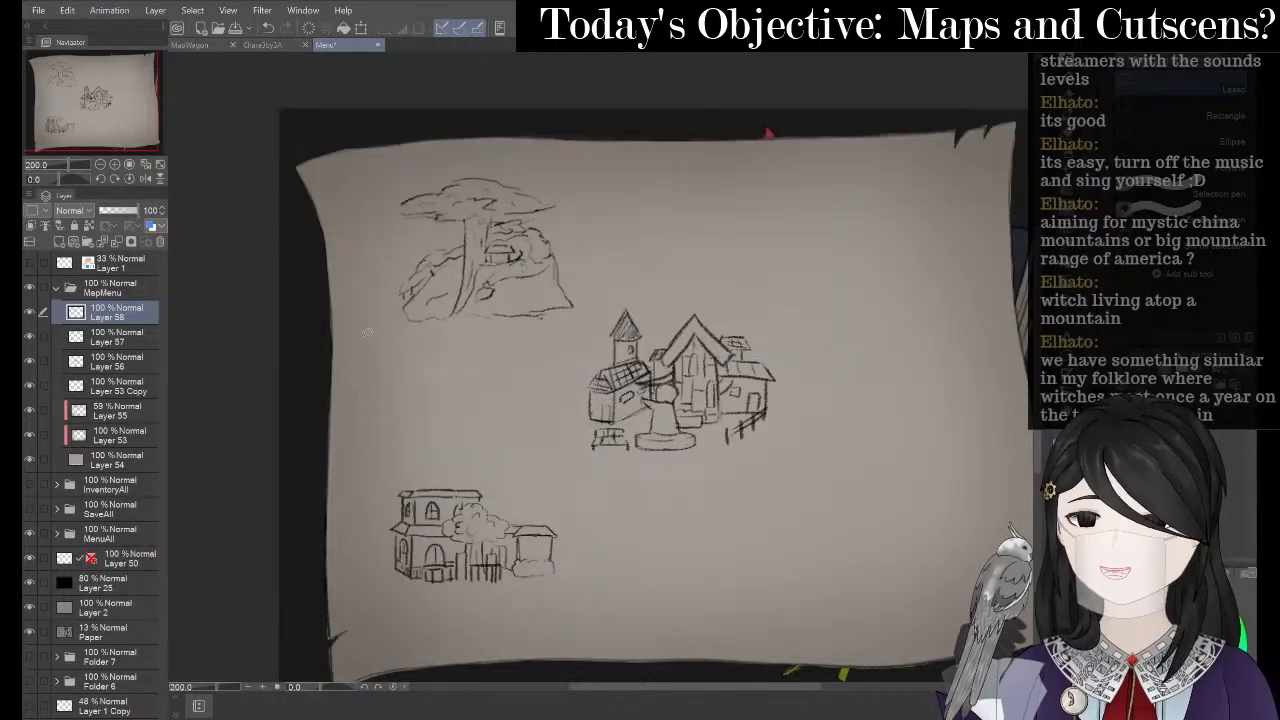
pyautogui.hotkey('alt', 'Tab')
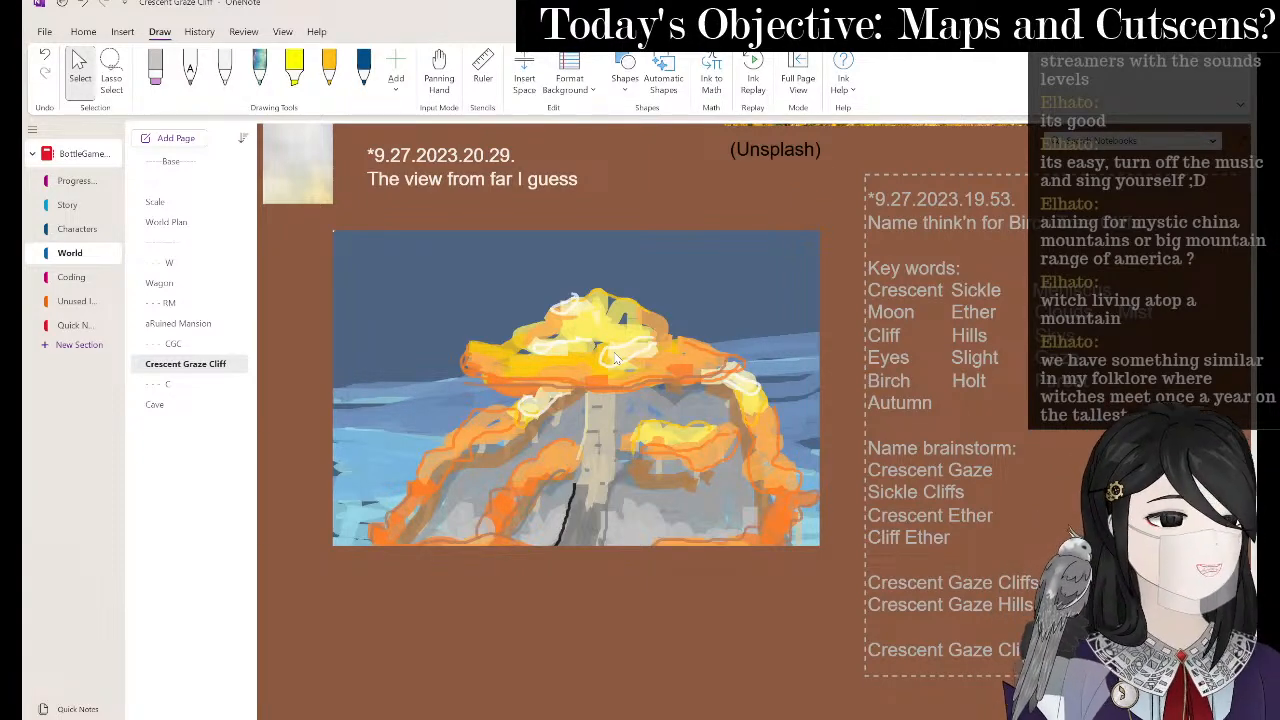
# - Add a note dated *5.26.2025 below the page content and give the date a new font colour
pyautogui.scroll(-4, 610, 250)
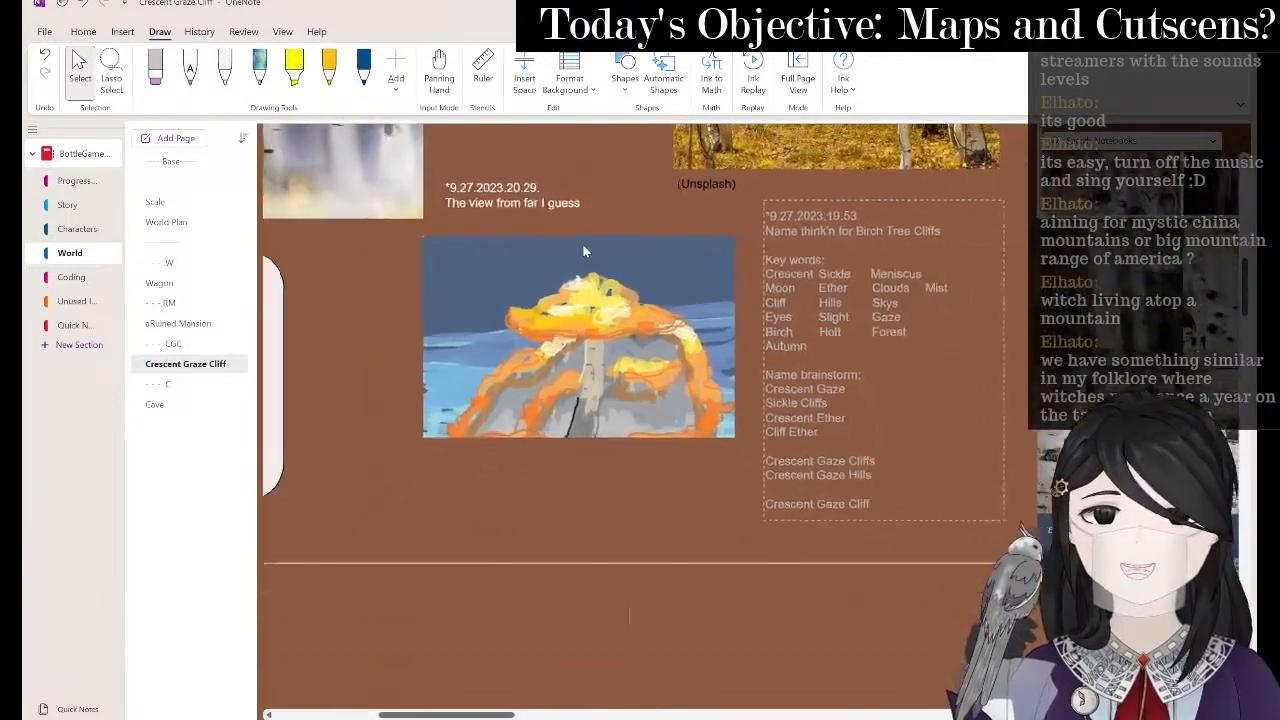
pyautogui.scroll(-5, 766, 588)
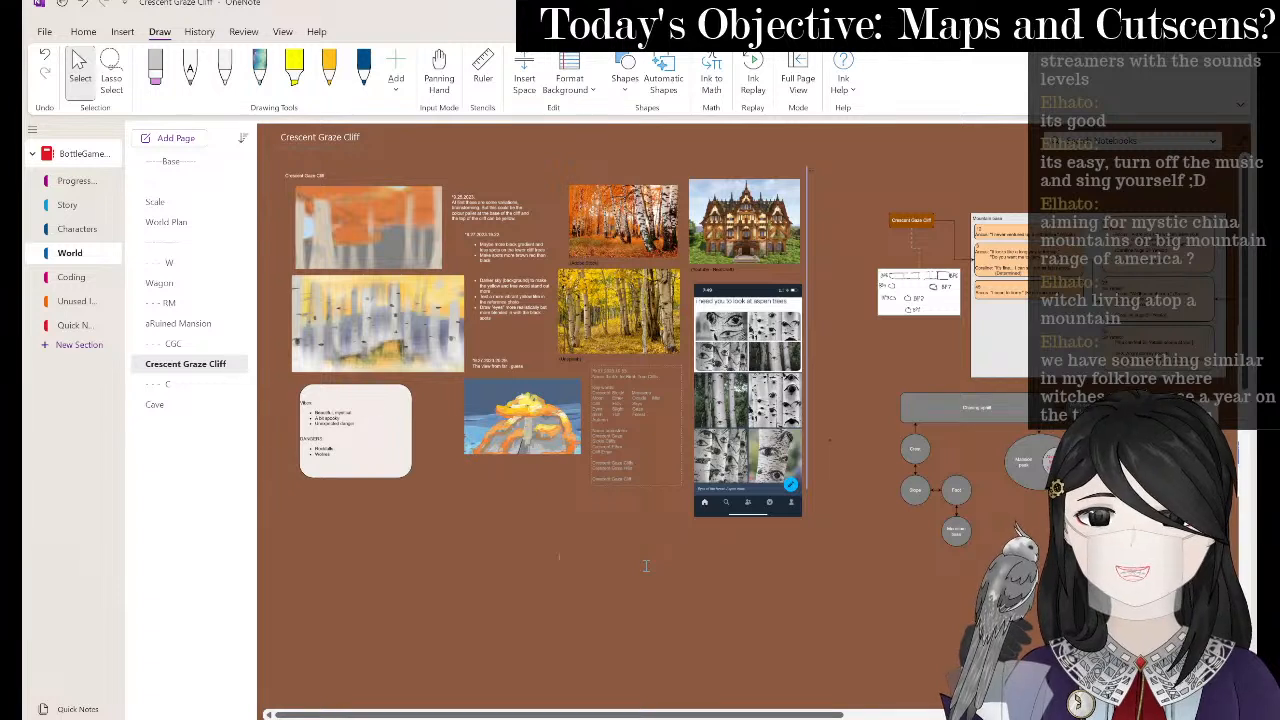
pyautogui.click(560, 557)
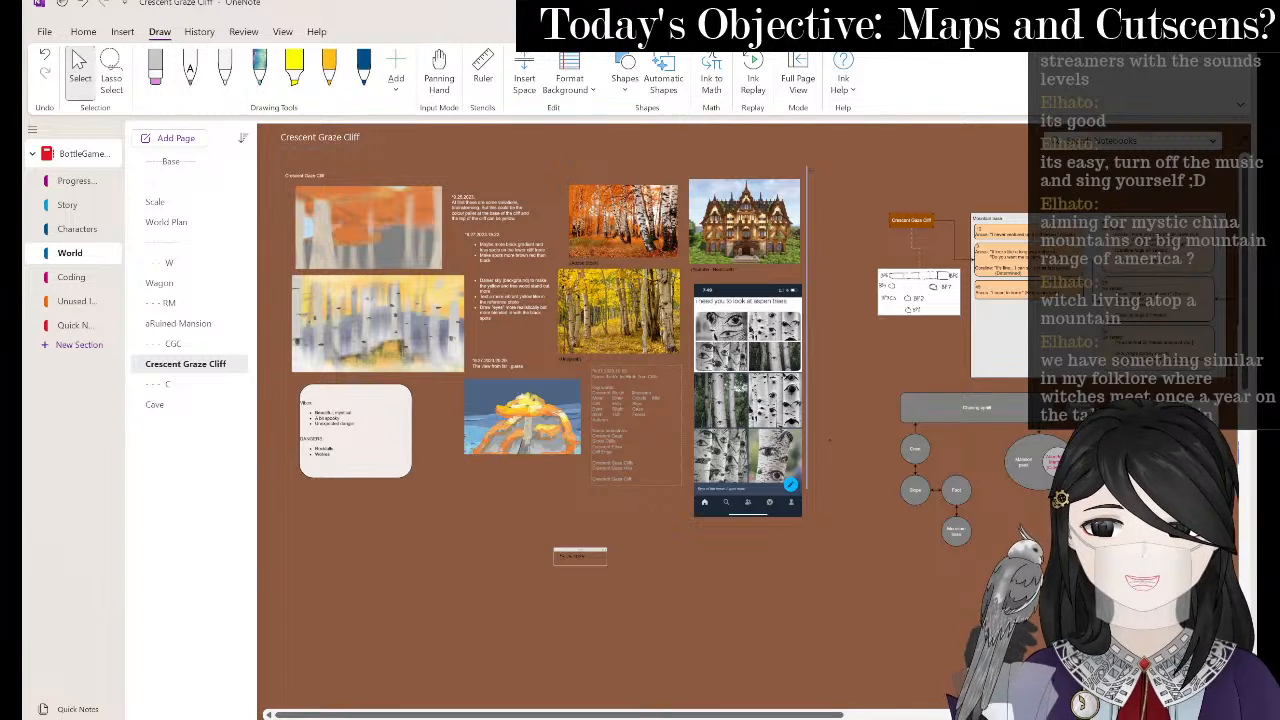
pyautogui.hotkey('ctrl', 'a')
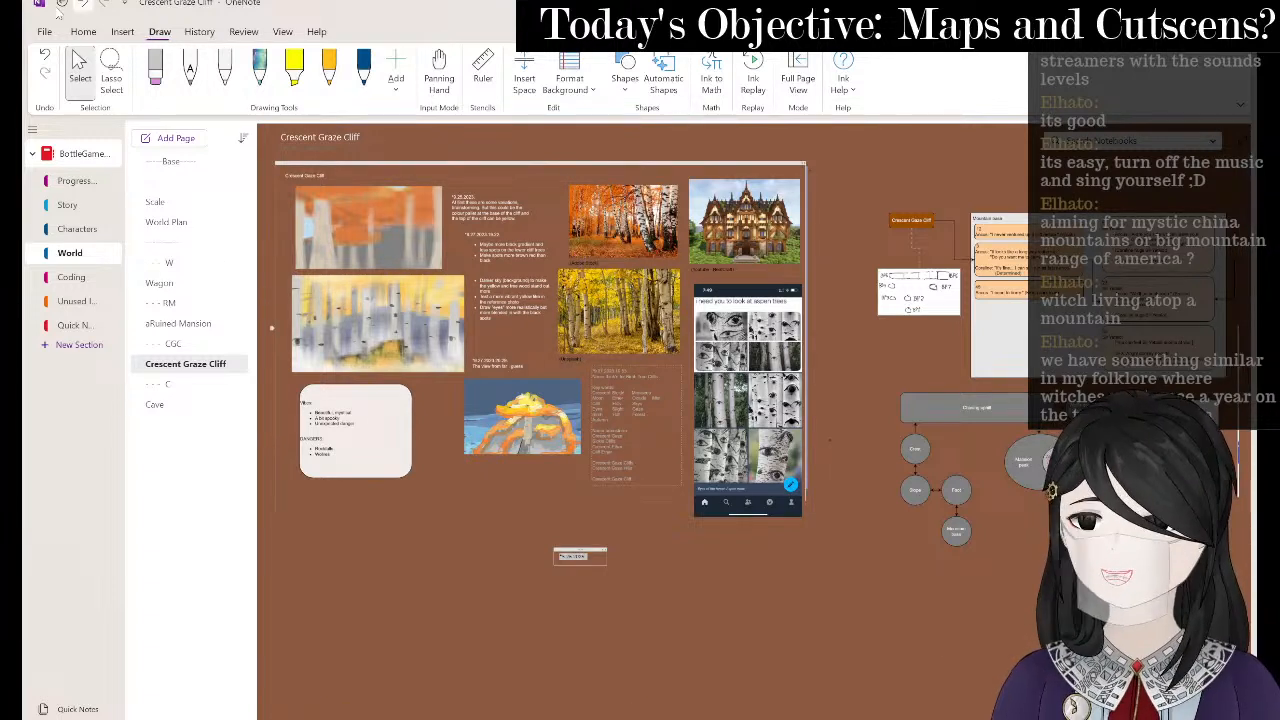
pyautogui.click(85, 31)
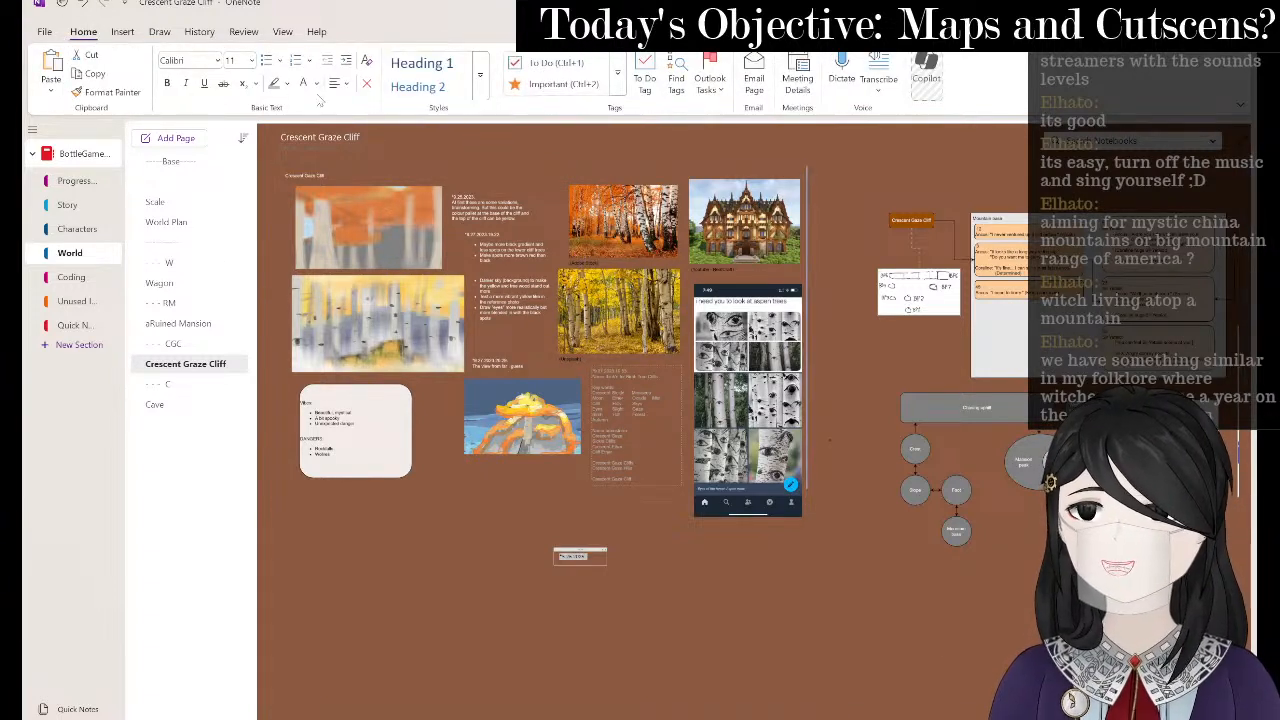
pyautogui.click(304, 84)
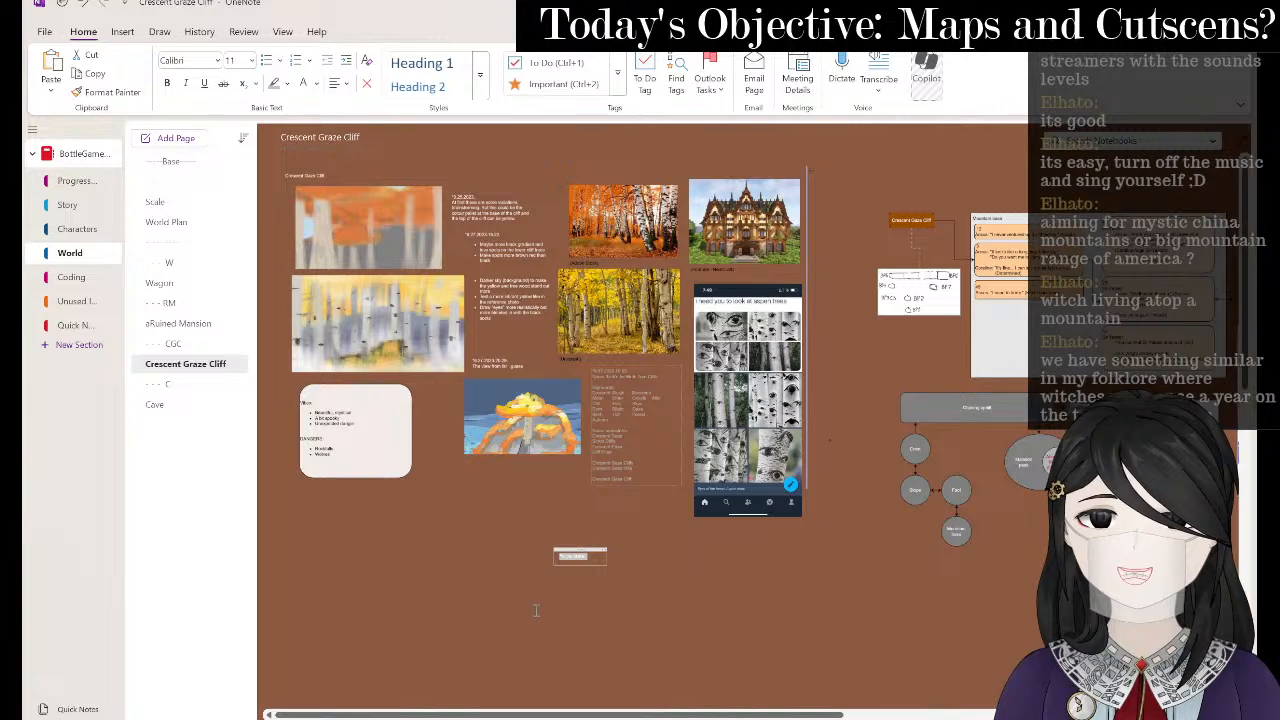
pyautogui.keyDown('ctrl'); pyautogui.scroll(3, 537, 608); pyautogui.keyUp('ctrl')
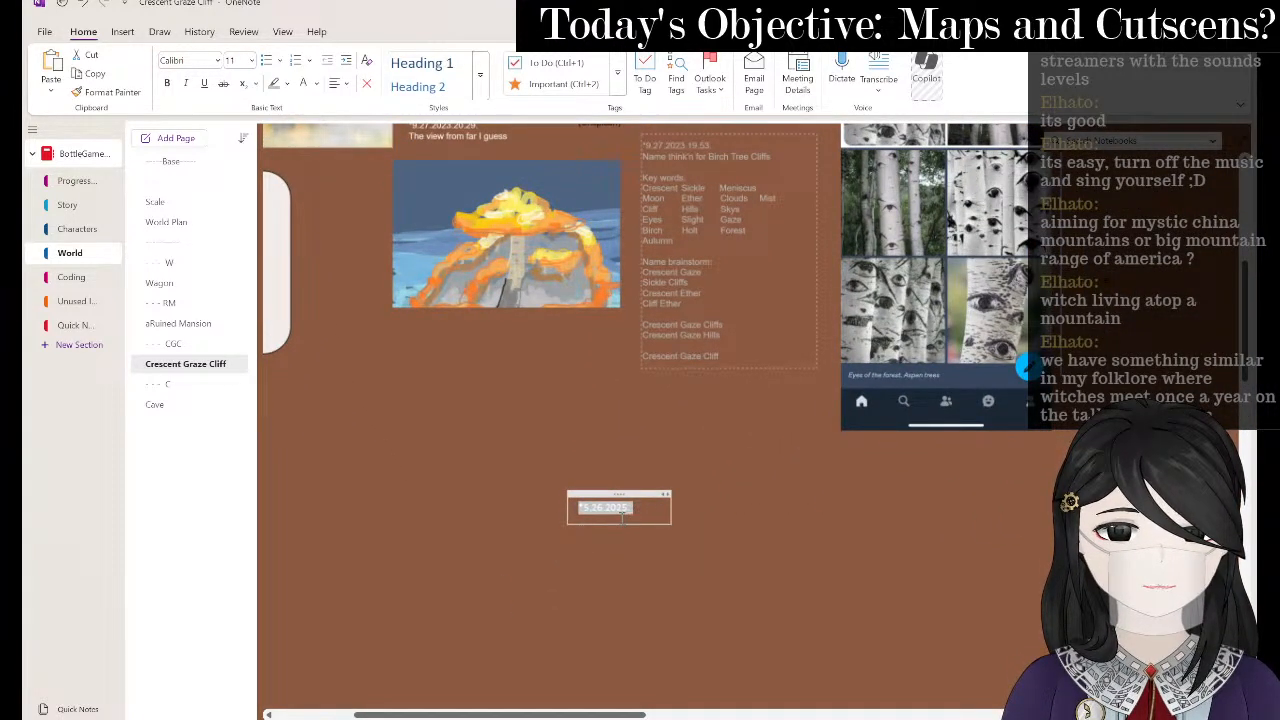
pyautogui.click(621, 512)
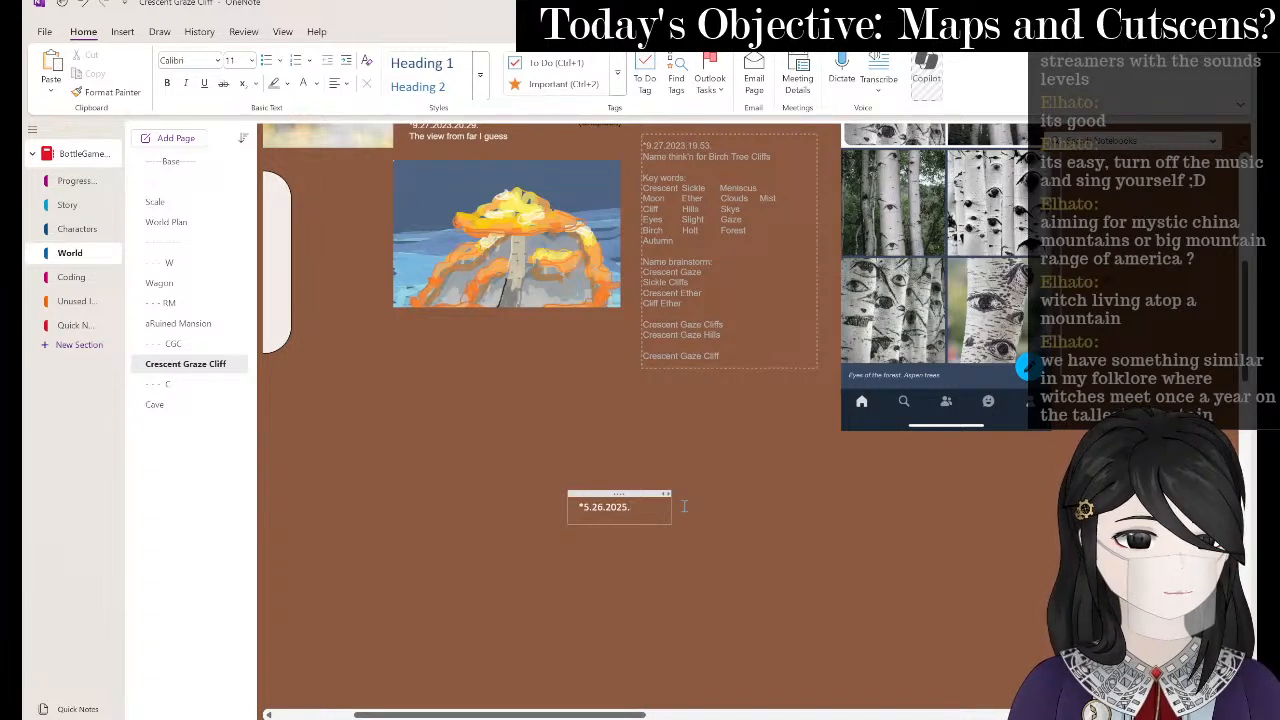
# - Append the stamp '20.28.RM.STREAM.' after the date and start a new line
pyautogui.write('20.28.M')
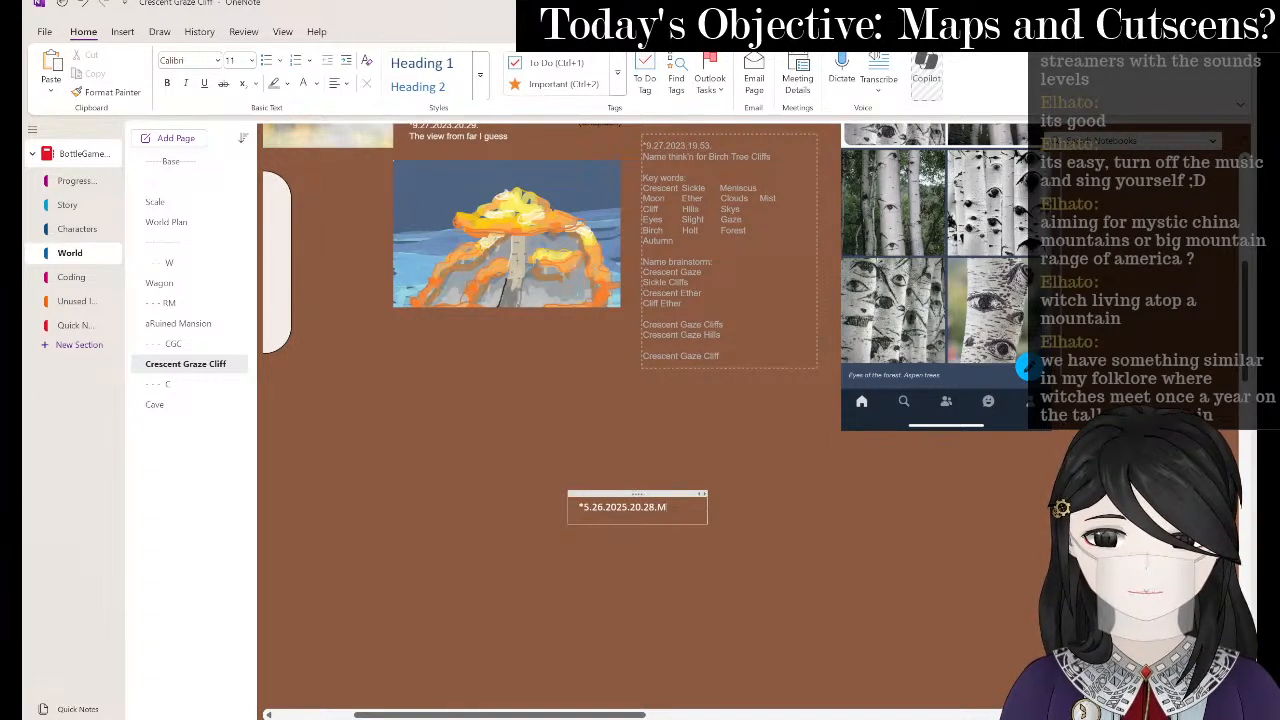
pyautogui.press('BackSpace')
pyautogui.write('RM.')
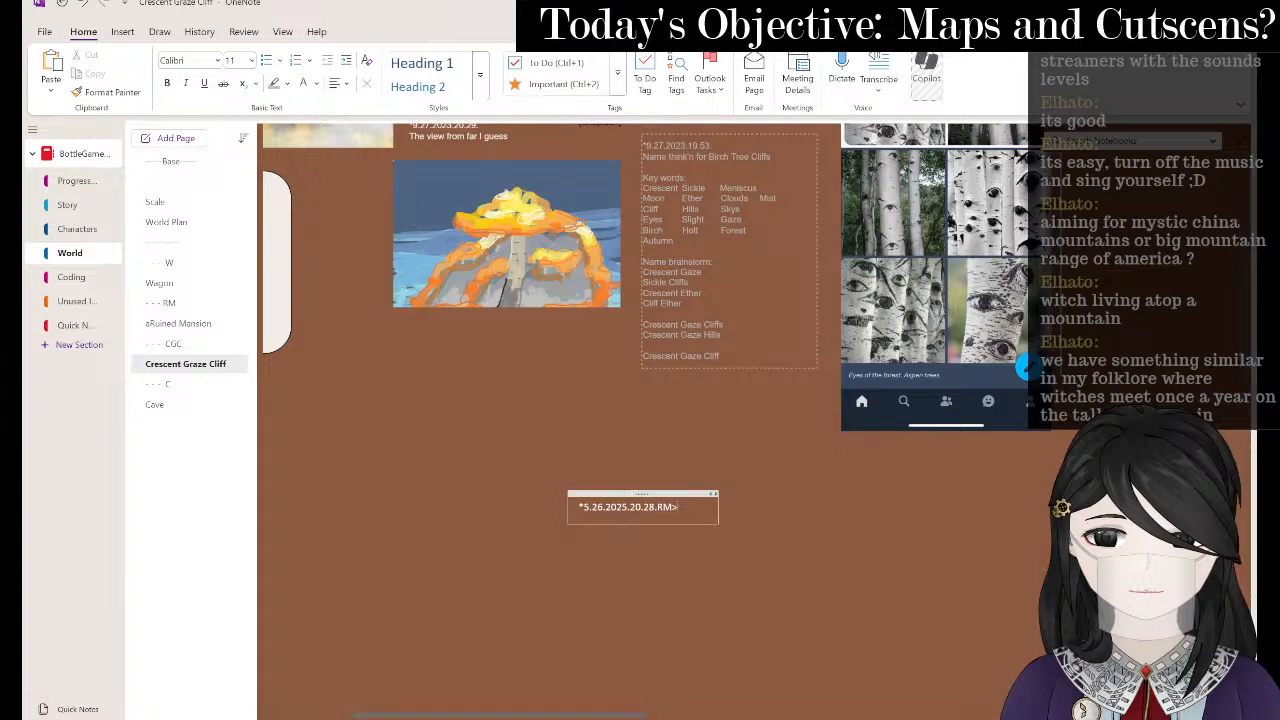
pyautogui.press('BackSpace')
pyautogui.write('.STREAM.')
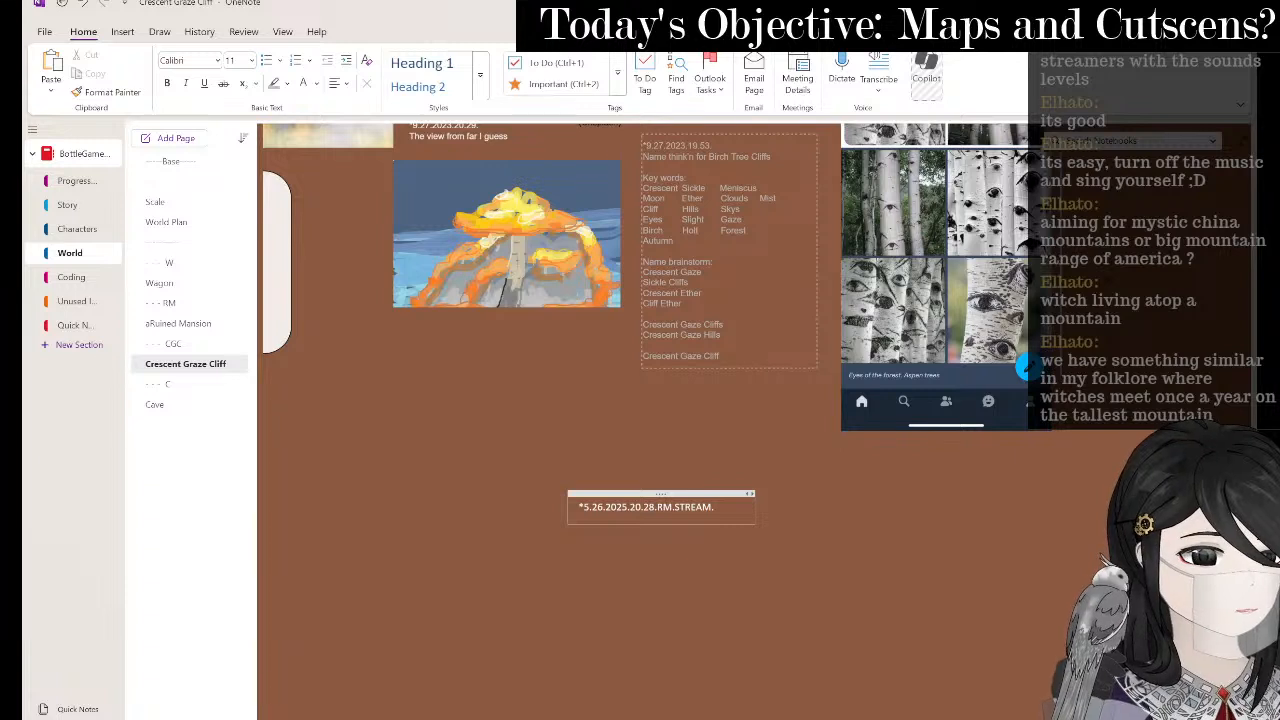
pyautogui.press('Return')
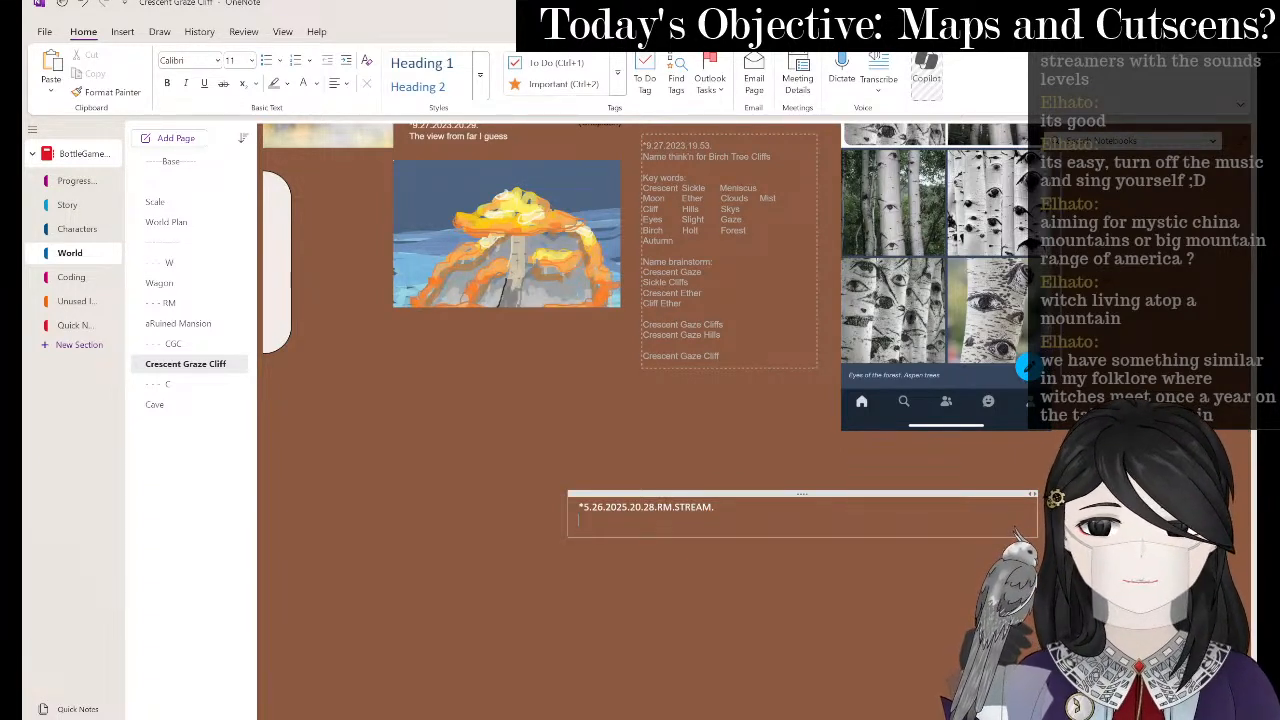
# - Write 'On the mountain is an abandoned village, an owl character' and insert '/cult' after 'village'
pyautogui.write('On the mo')
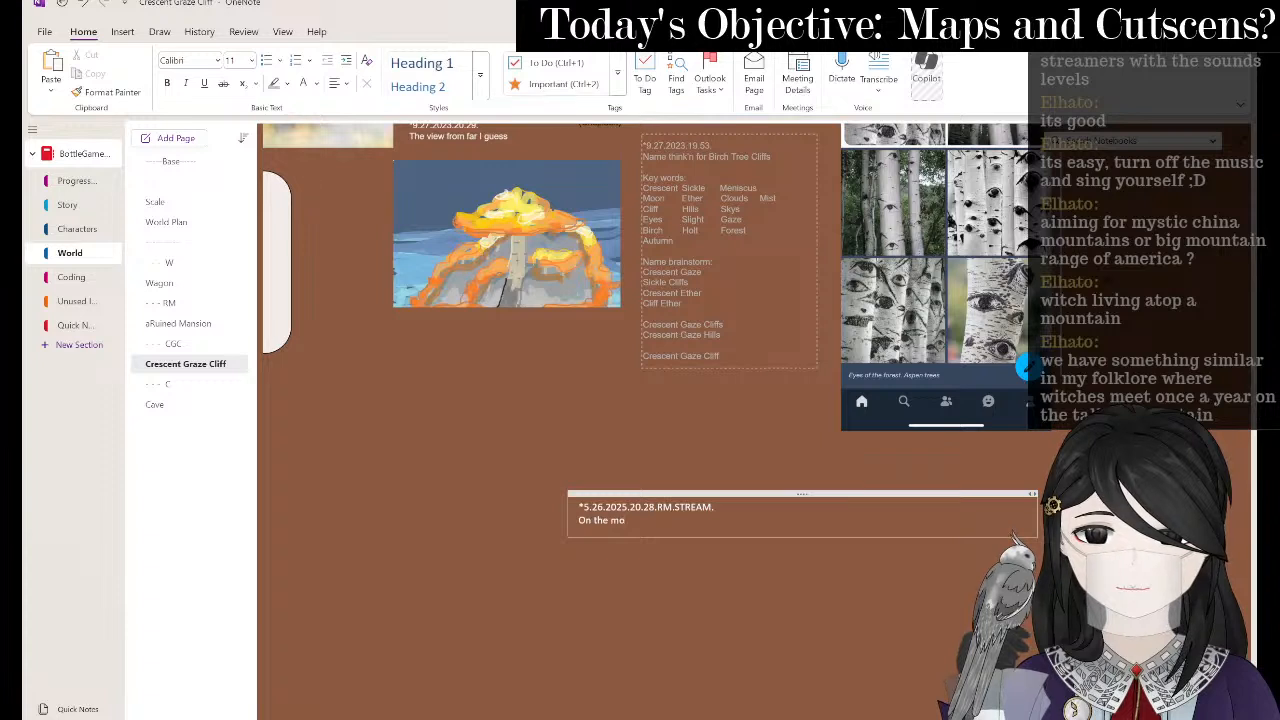
pyautogui.write('untain is a')
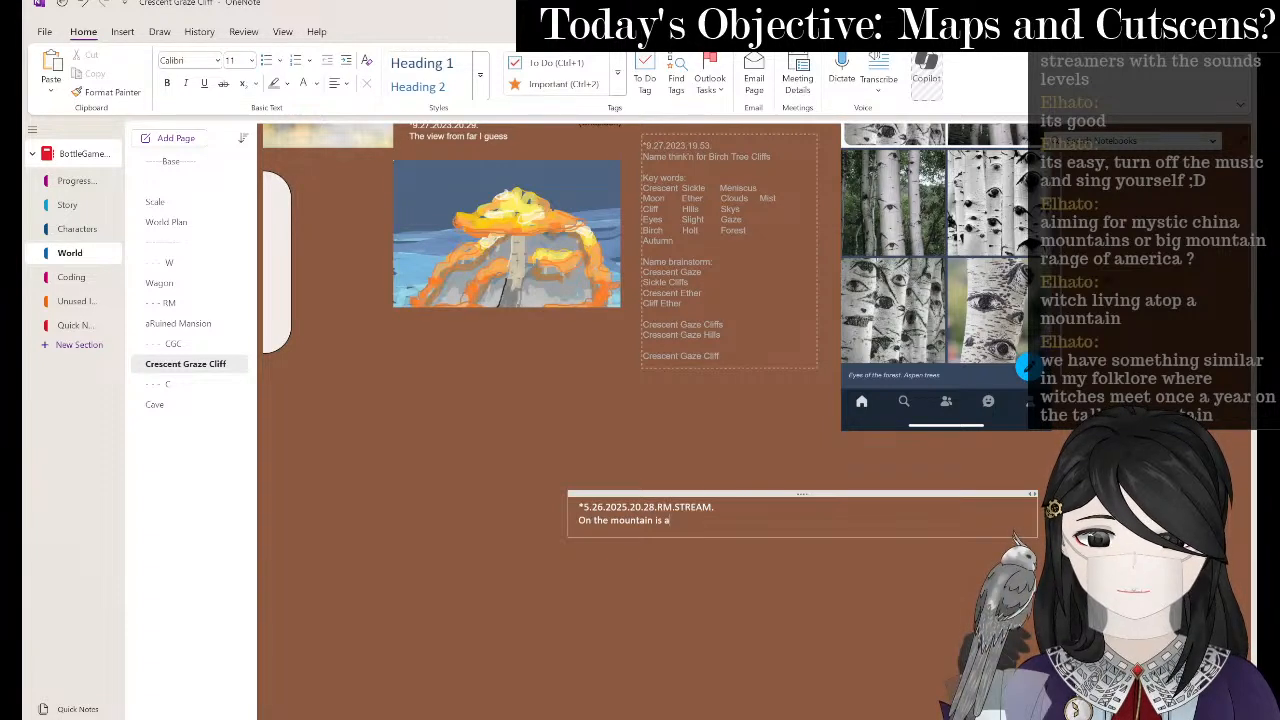
pyautogui.write('n')
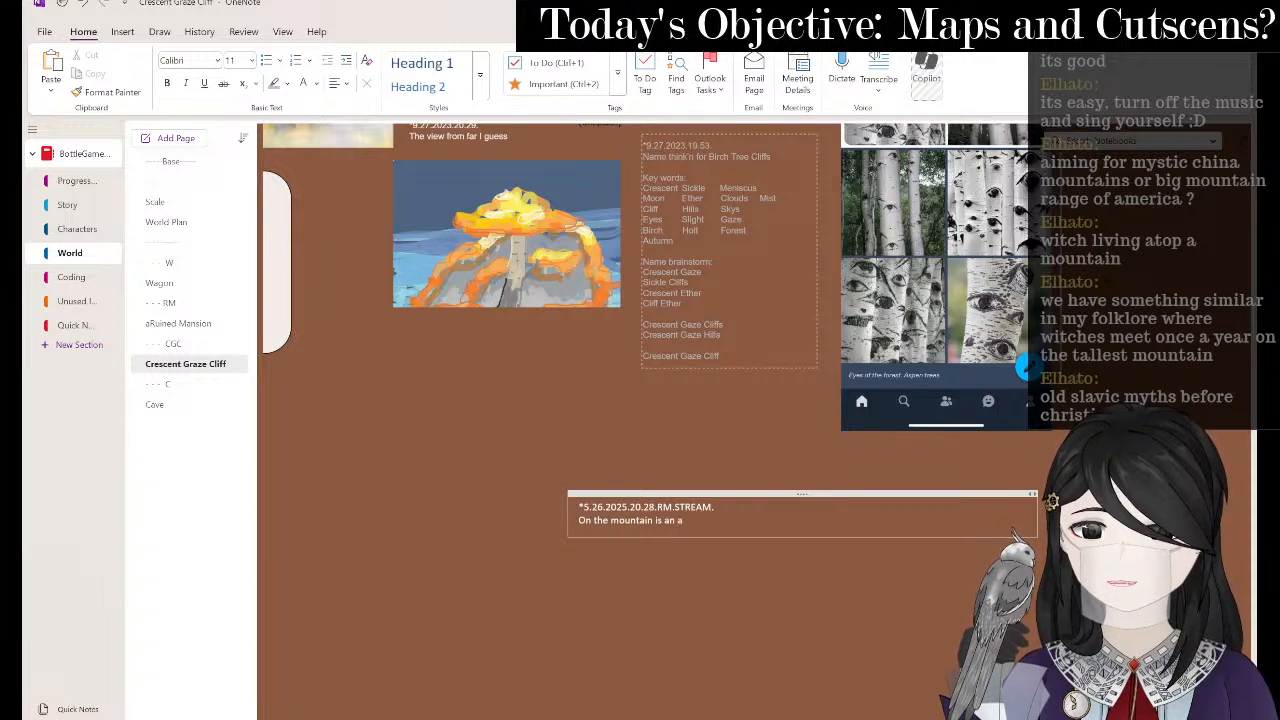
pyautogui.write('aband')
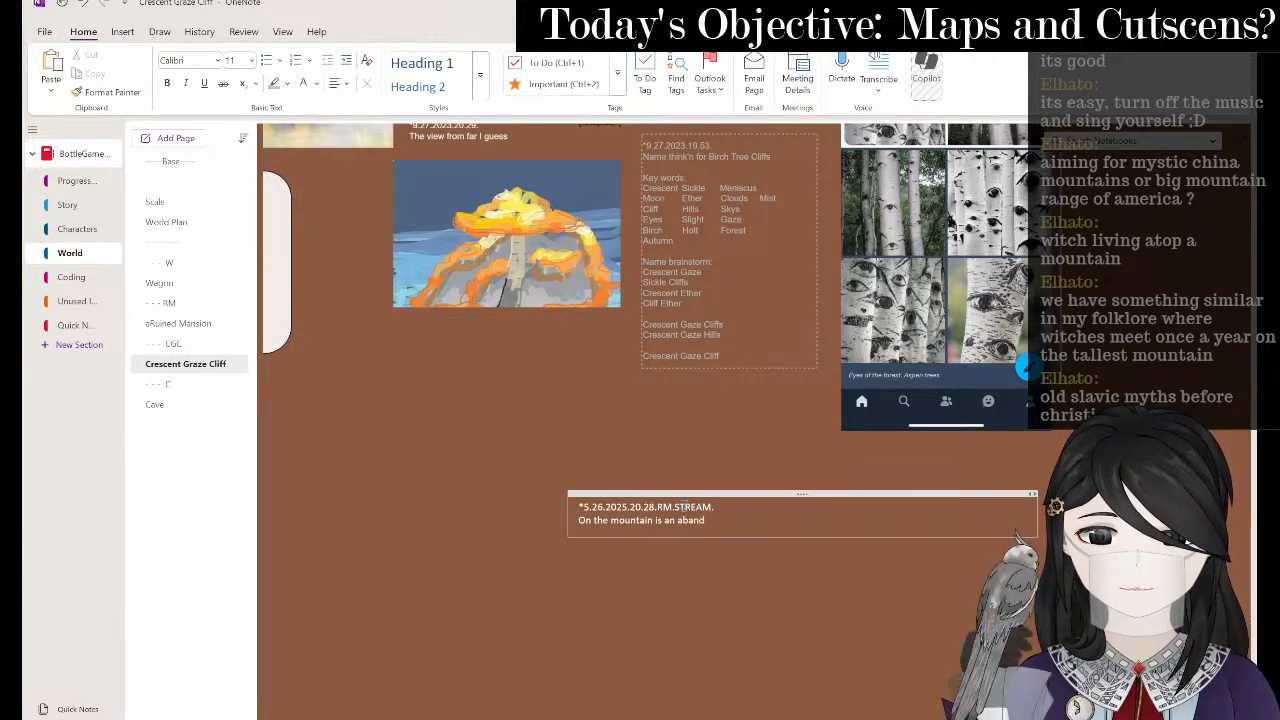
pyautogui.write('oned village')
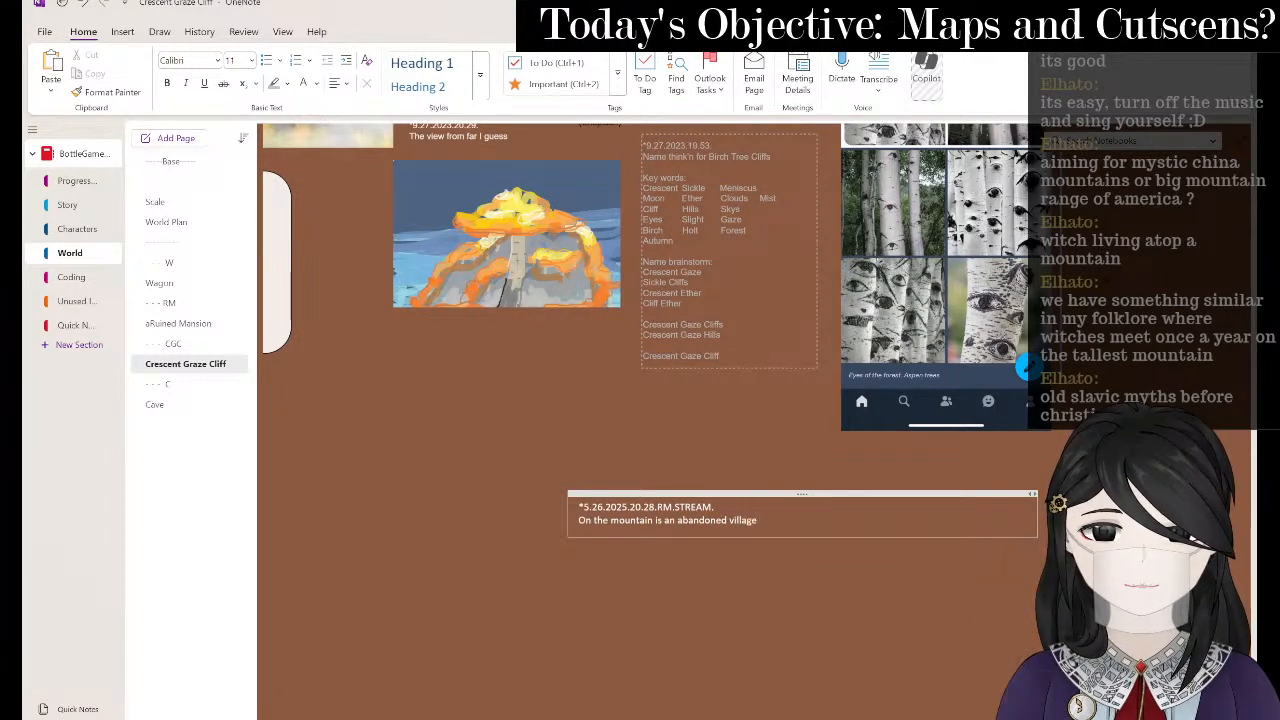
pyautogui.write(',')
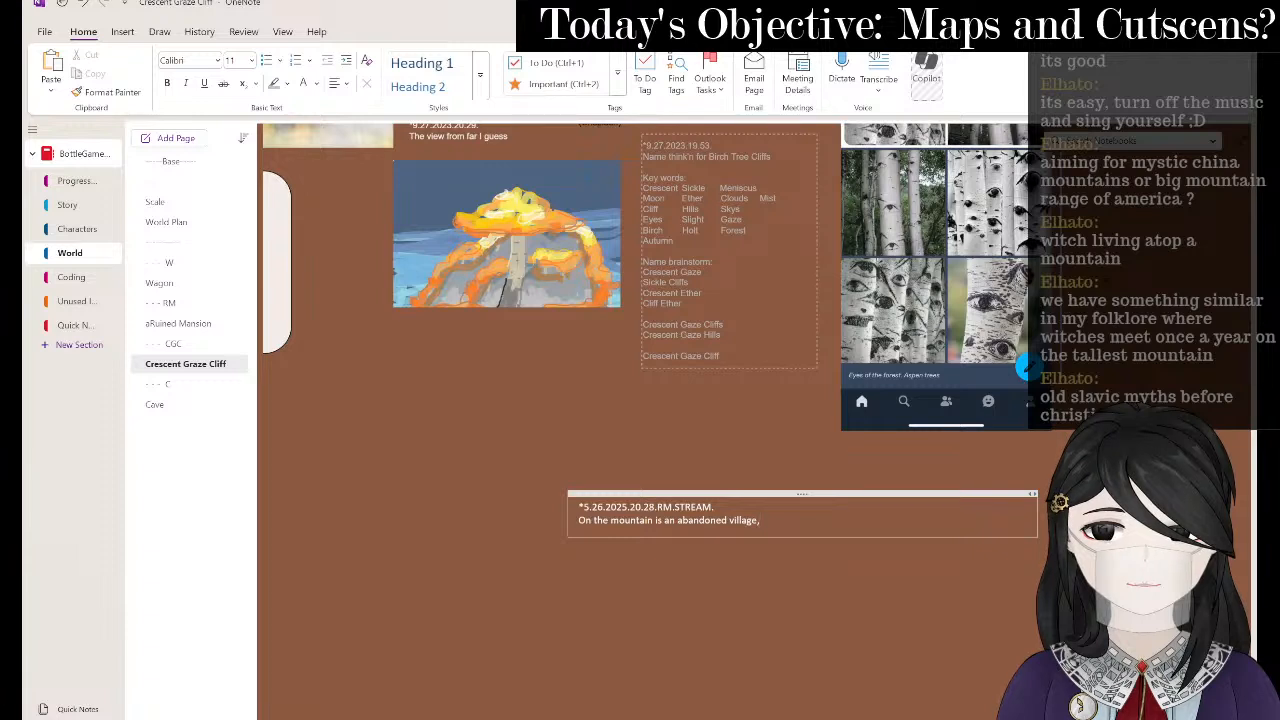
pyautogui.write(' an owl character')
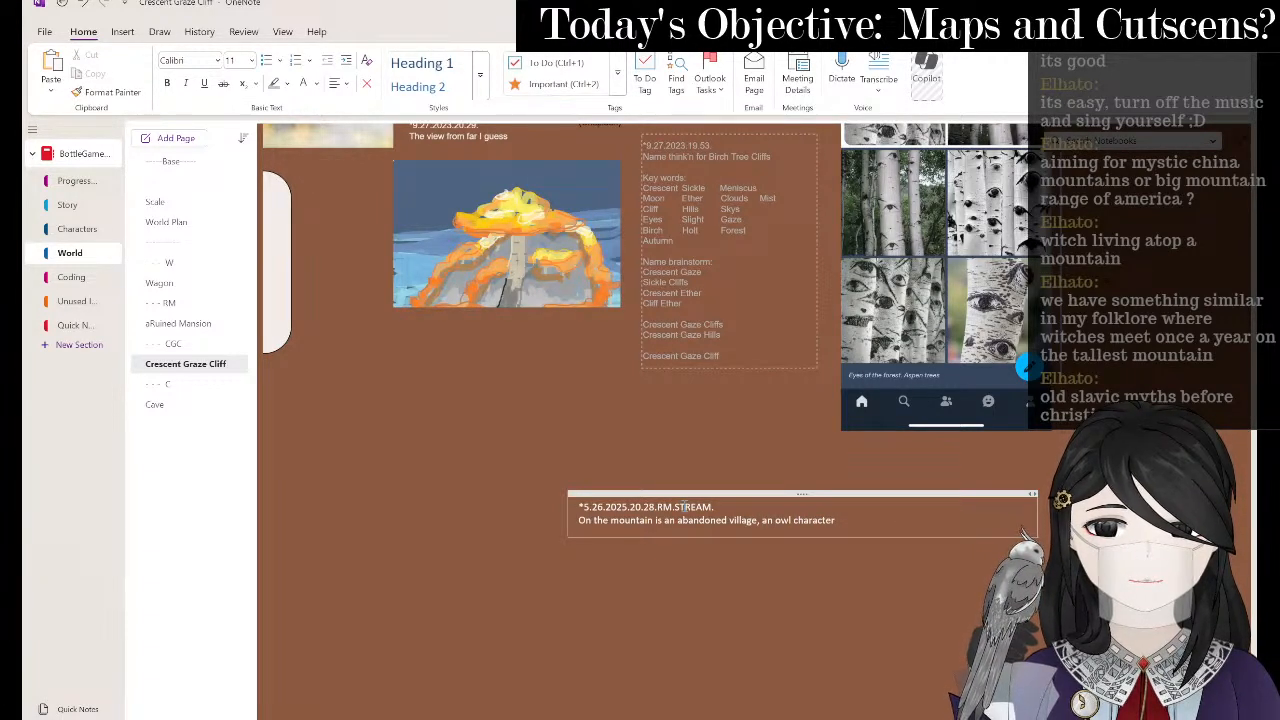
pyautogui.click(757, 520)
pyautogui.write('/cul')
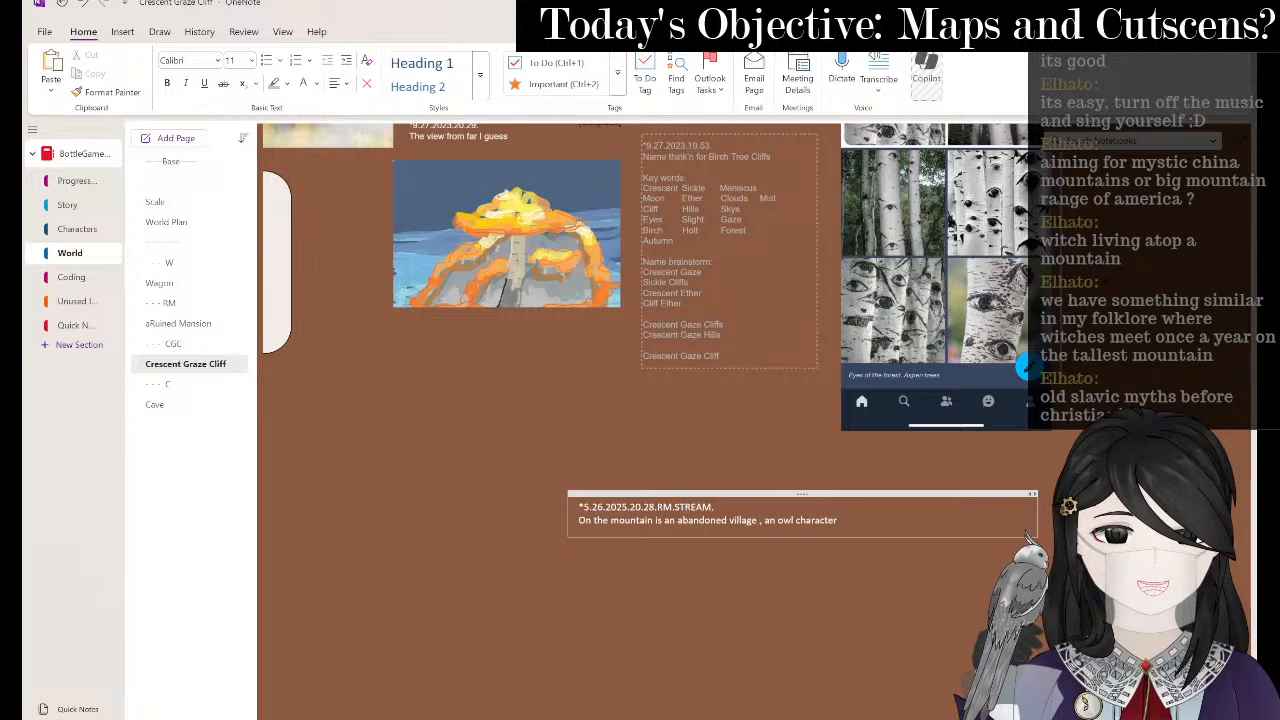
pyautogui.write('t')
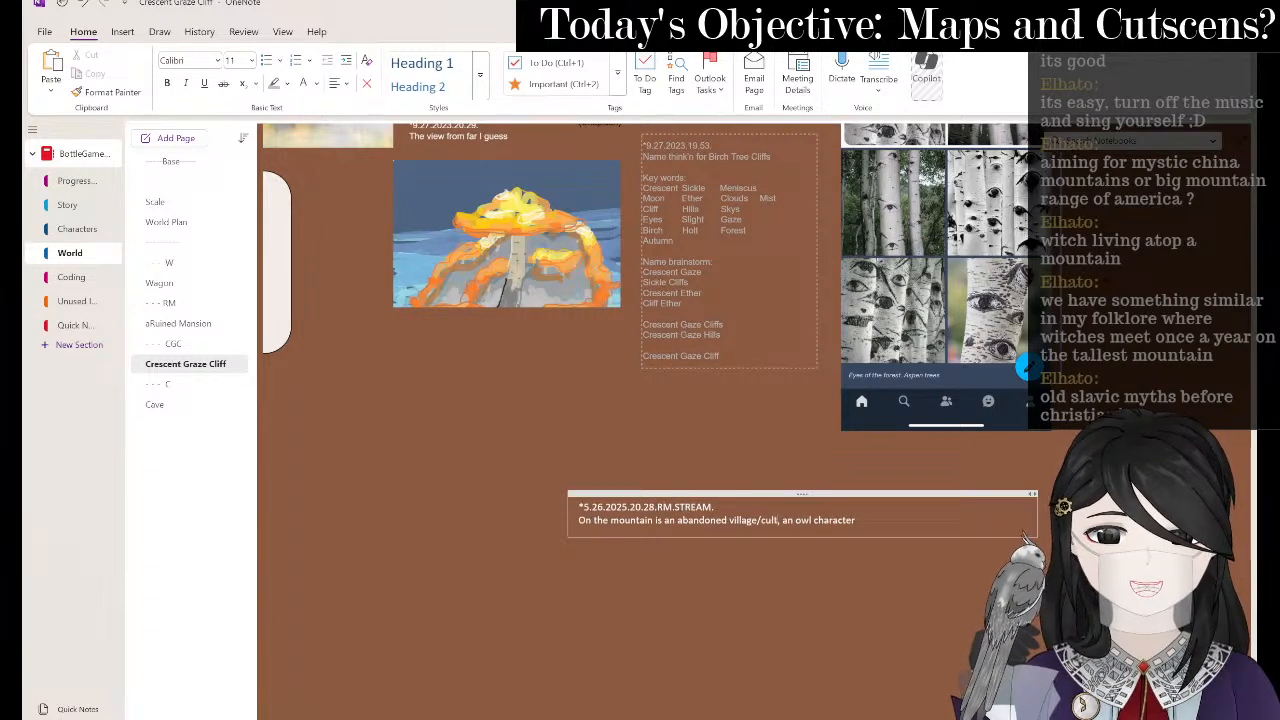
# - Type a slash into the note and scroll around the Crescent Graze Cliff page
pyautogui.scroll(-5, 684, 506)
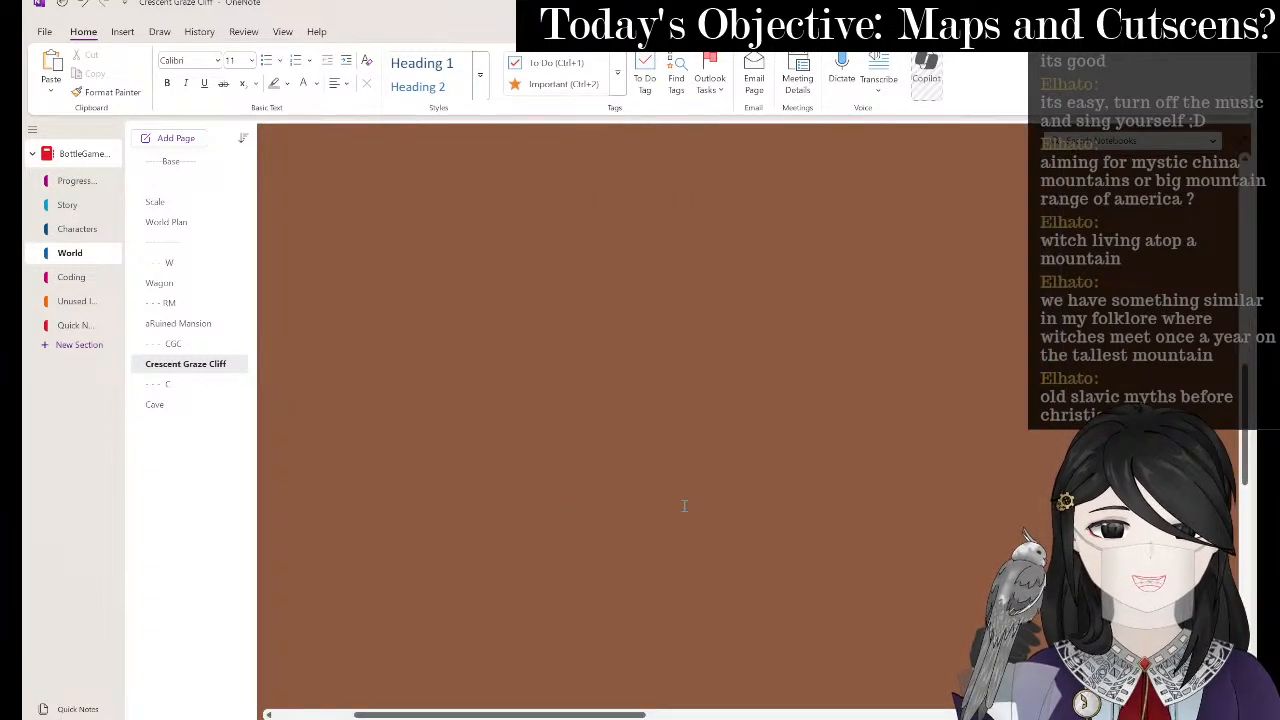
pyautogui.scroll(5, 684, 506)
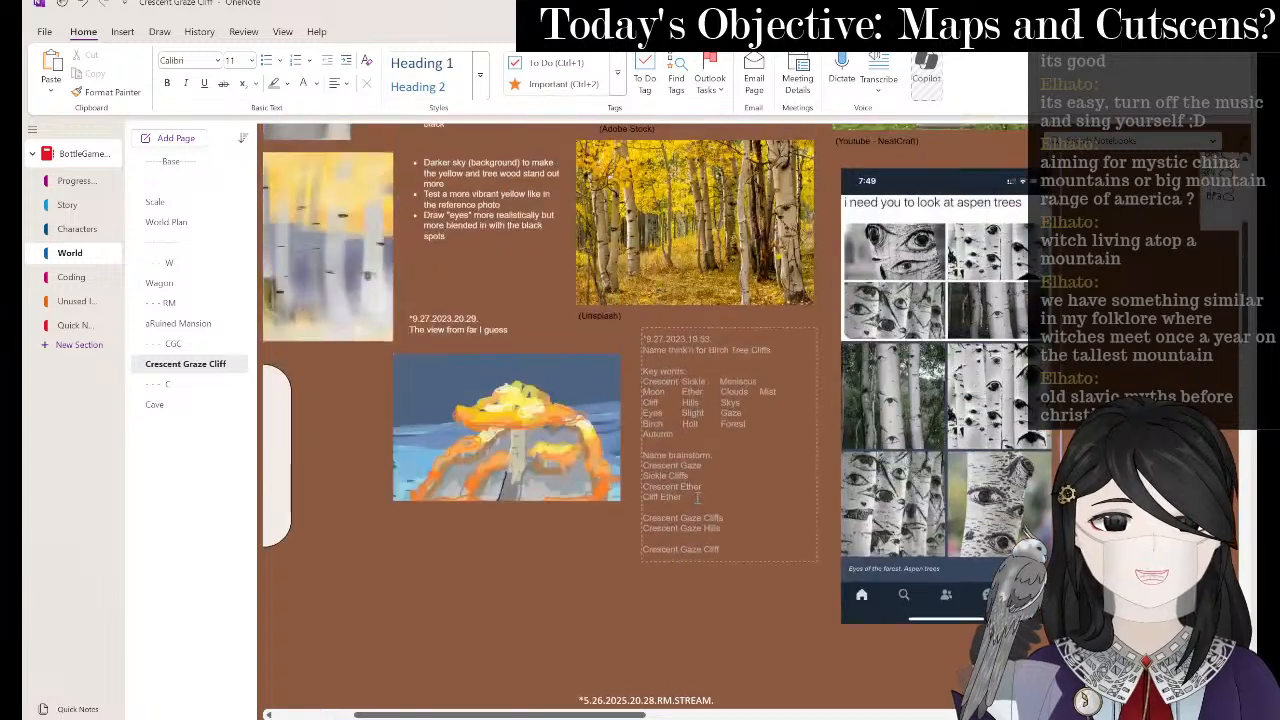
pyautogui.scroll(-3, 869, 382)
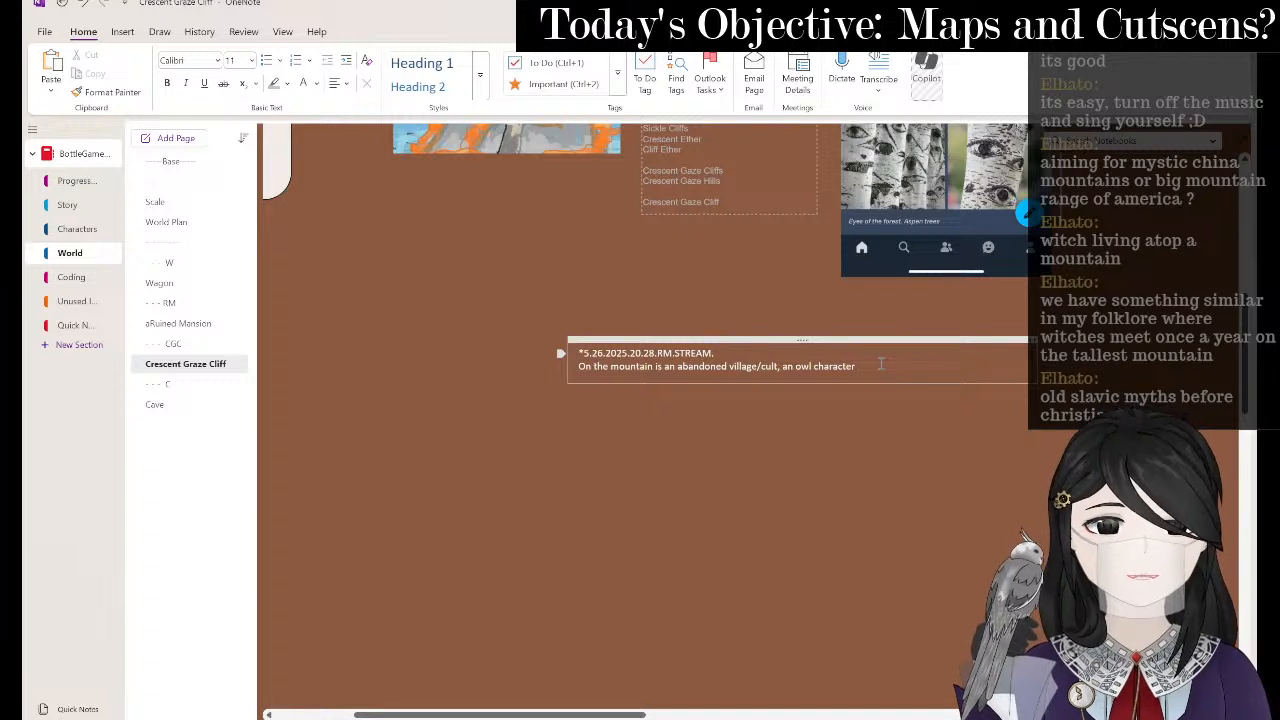
pyautogui.write('/')
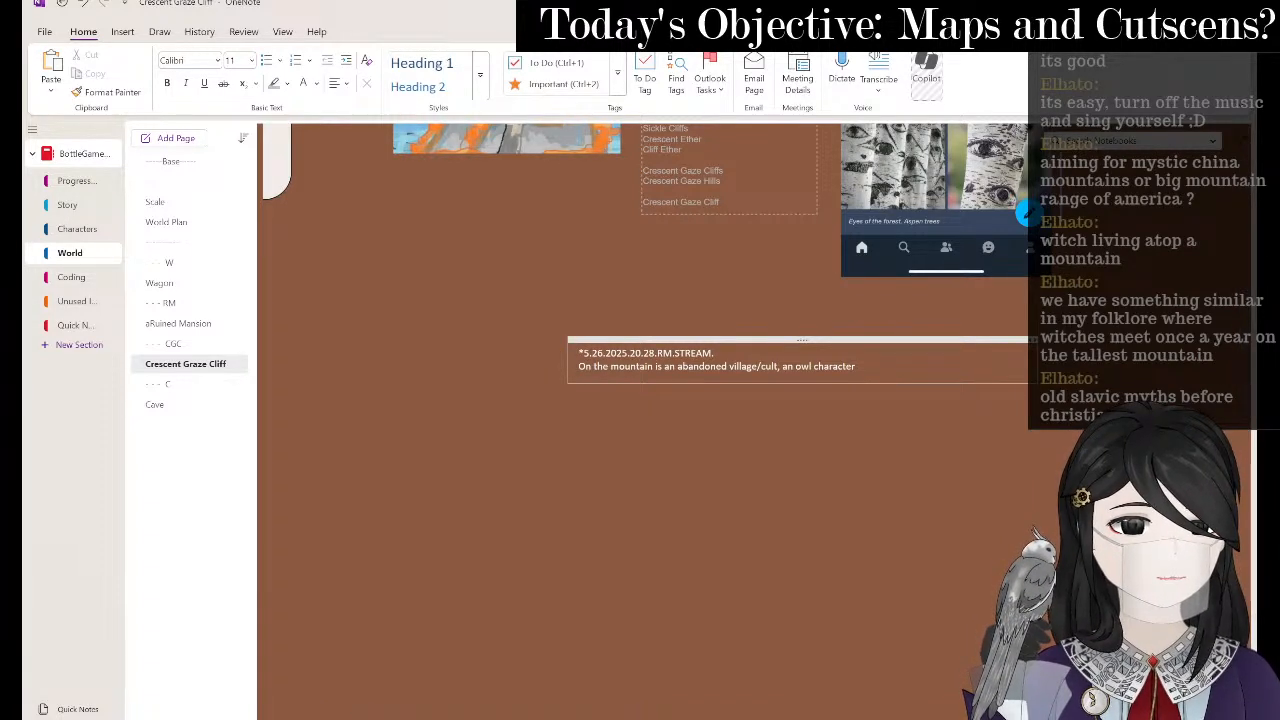
pyautogui.press('Down')
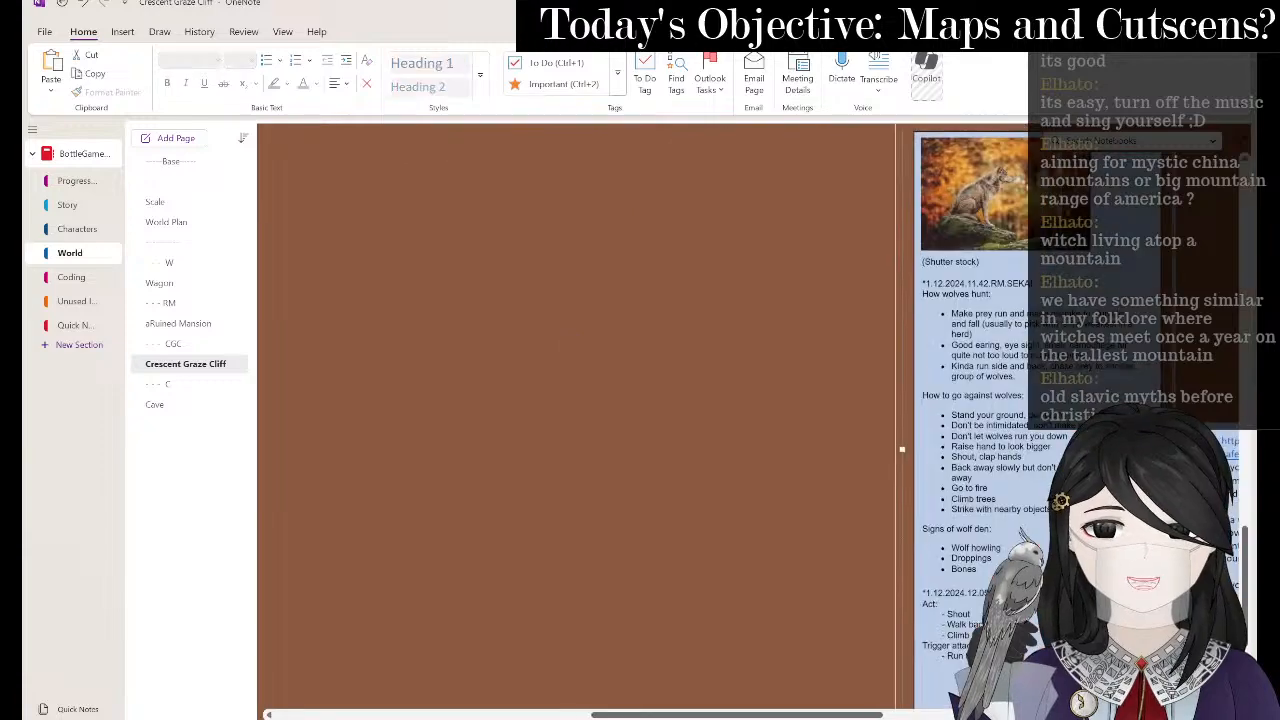
pyautogui.scroll(10, 876, 358)
pyautogui.hscroll(-4, 850, 348)
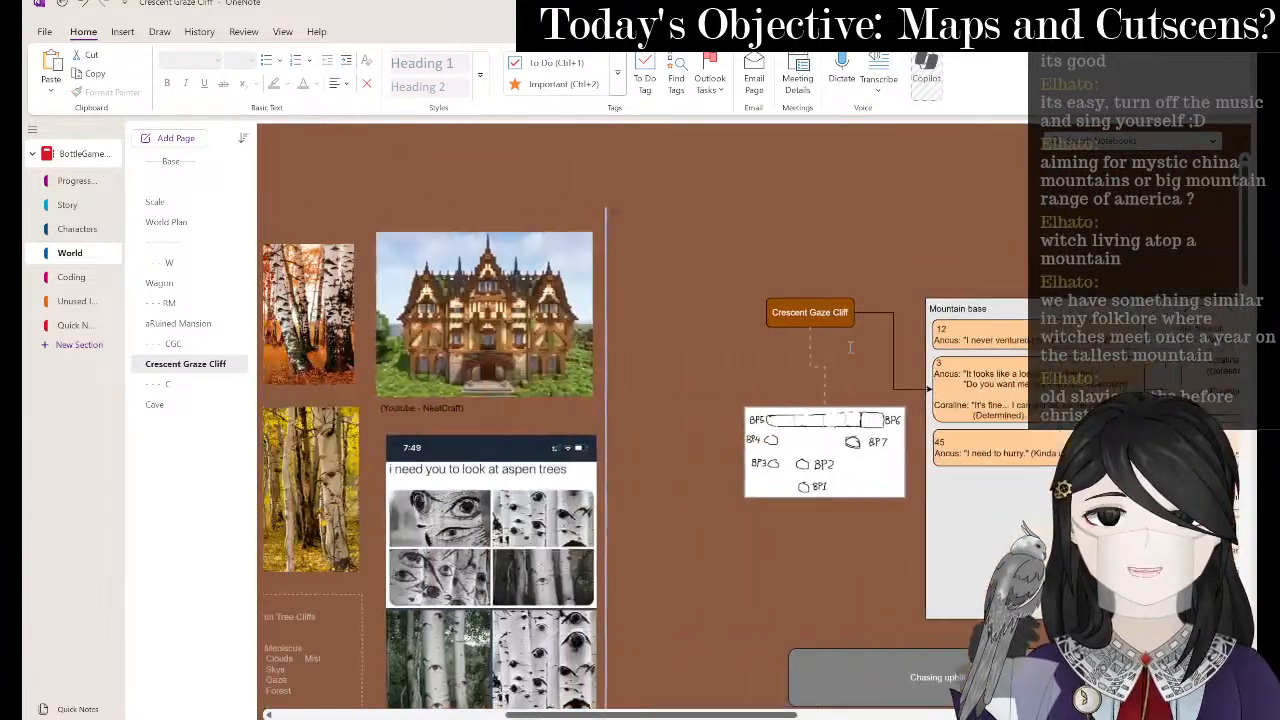
pyautogui.scroll(-4, 850, 348)
pyautogui.scroll(-3, 832, 349)
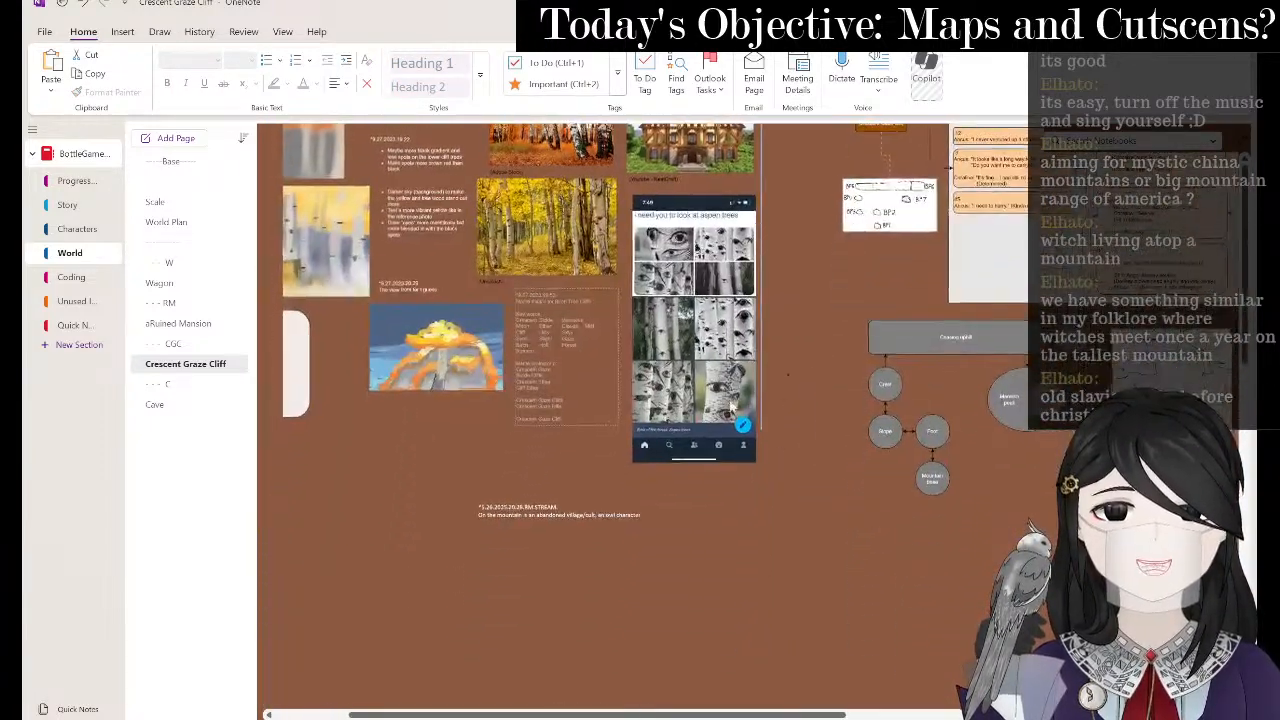
pyautogui.hscroll(-2, 837, 526)
pyautogui.click(777, 514)
# - Scroll back to the stream note and place the caret on the 'an owl character' line
pyautogui.scroll(-3, 777, 511)
pyautogui.hscroll(6, 777, 511)
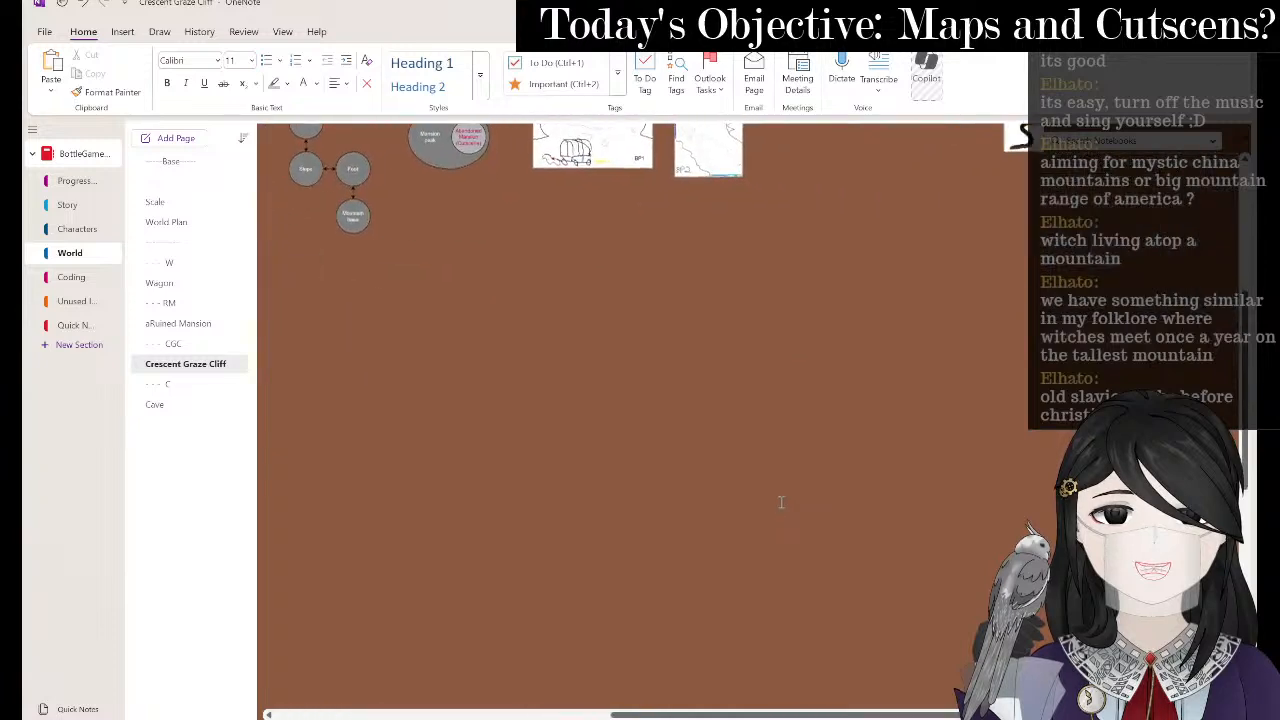
pyautogui.scroll(-3, 783, 500)
pyautogui.scroll(-3, 785, 495)
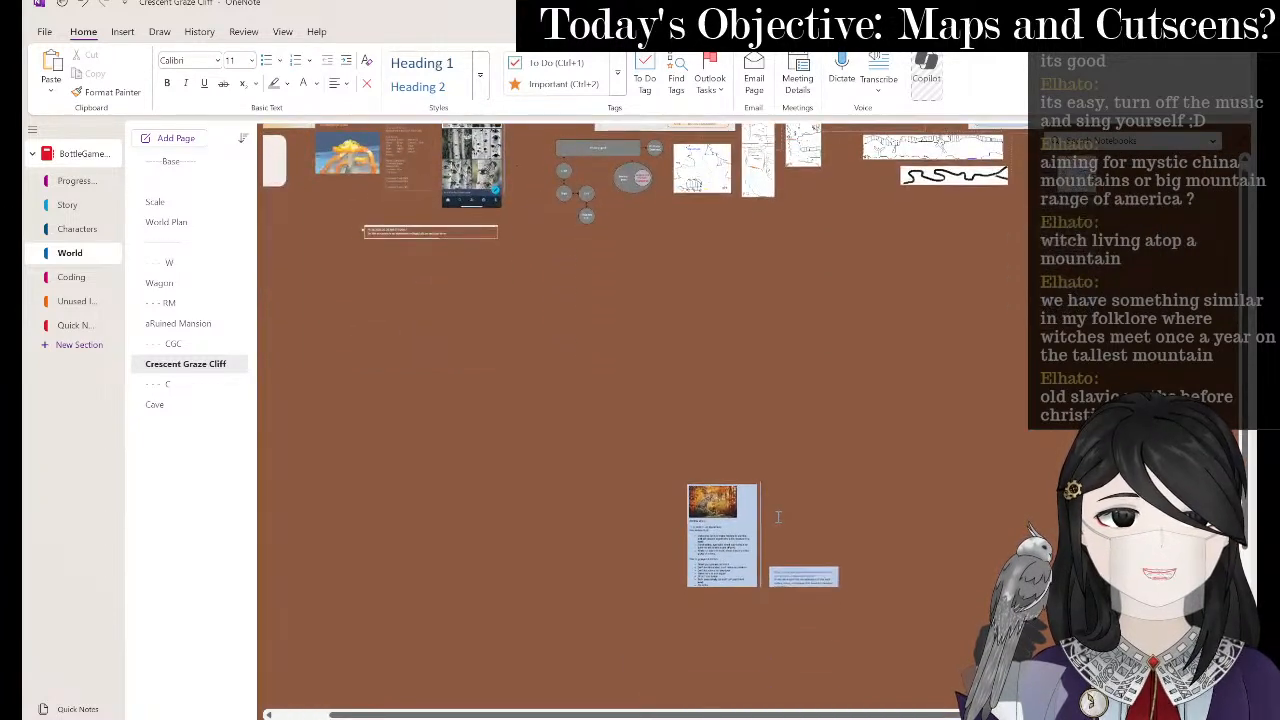
pyautogui.scroll(2, 777, 516)
pyautogui.scroll(-3, 777, 516)
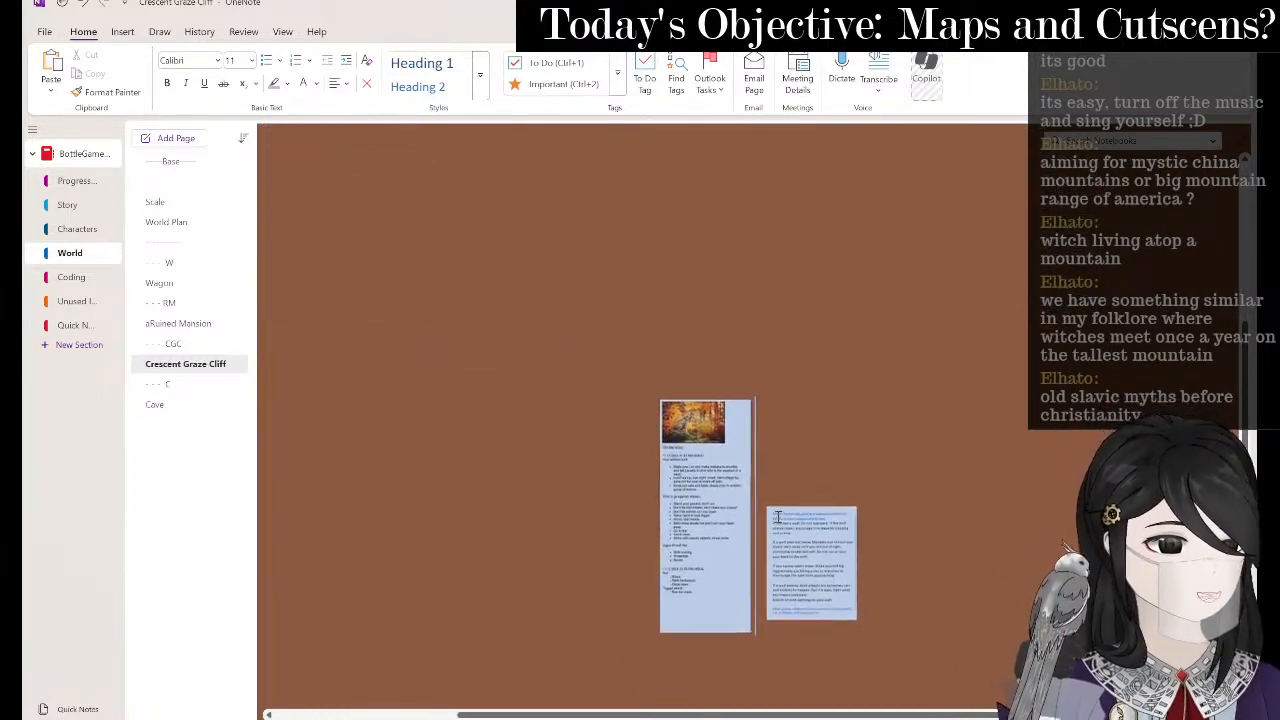
pyautogui.scroll(1, 777, 516)
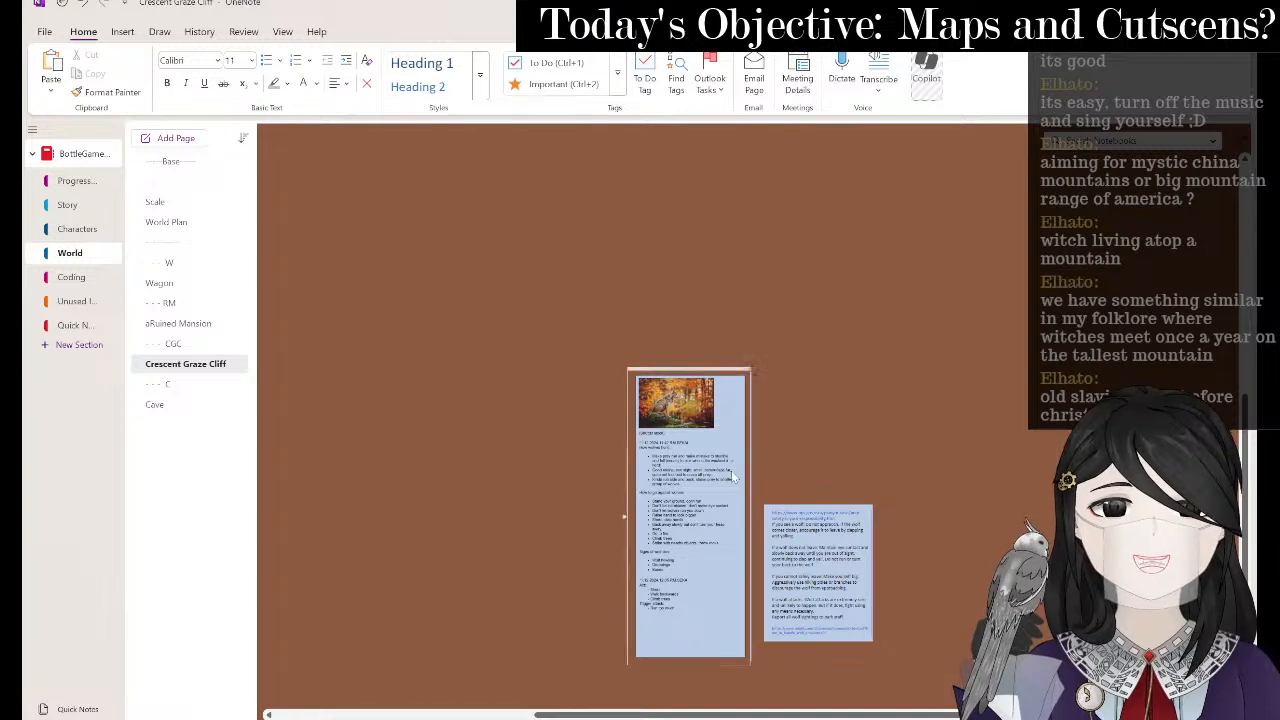
pyautogui.scroll(3, 681, 409)
pyautogui.scroll(3, 688, 411)
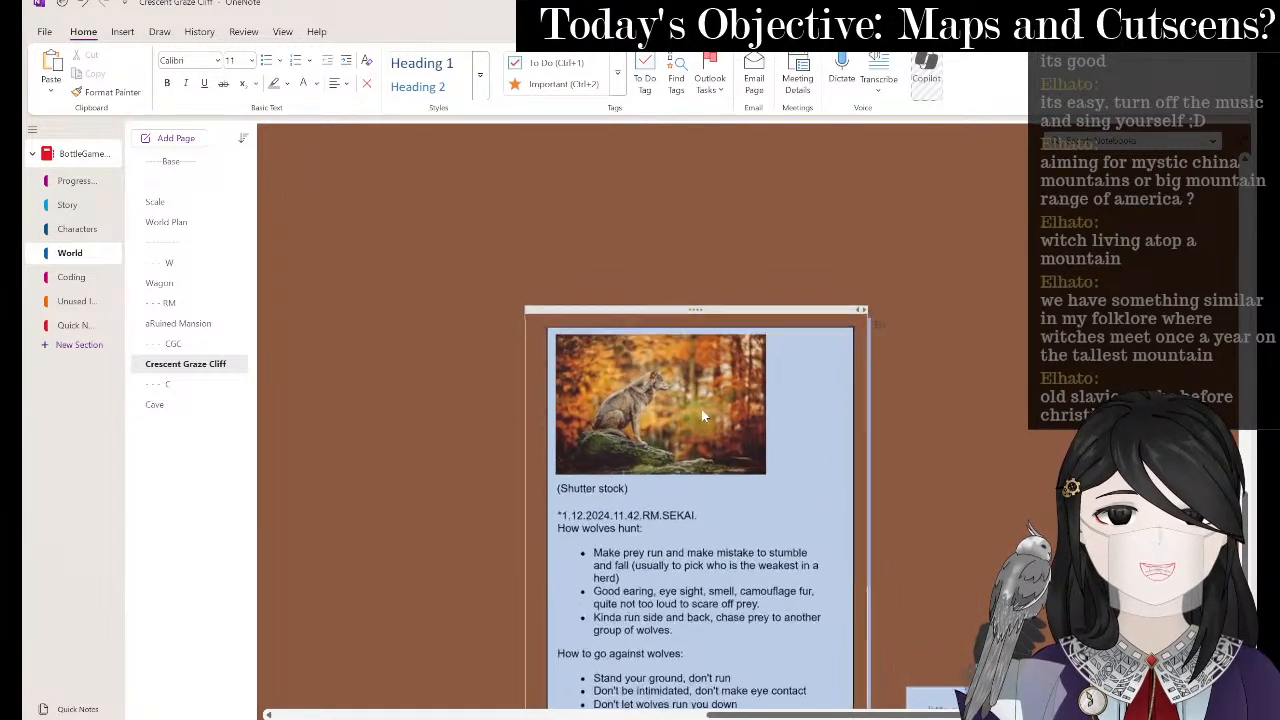
pyautogui.scroll(-2, 703, 416)
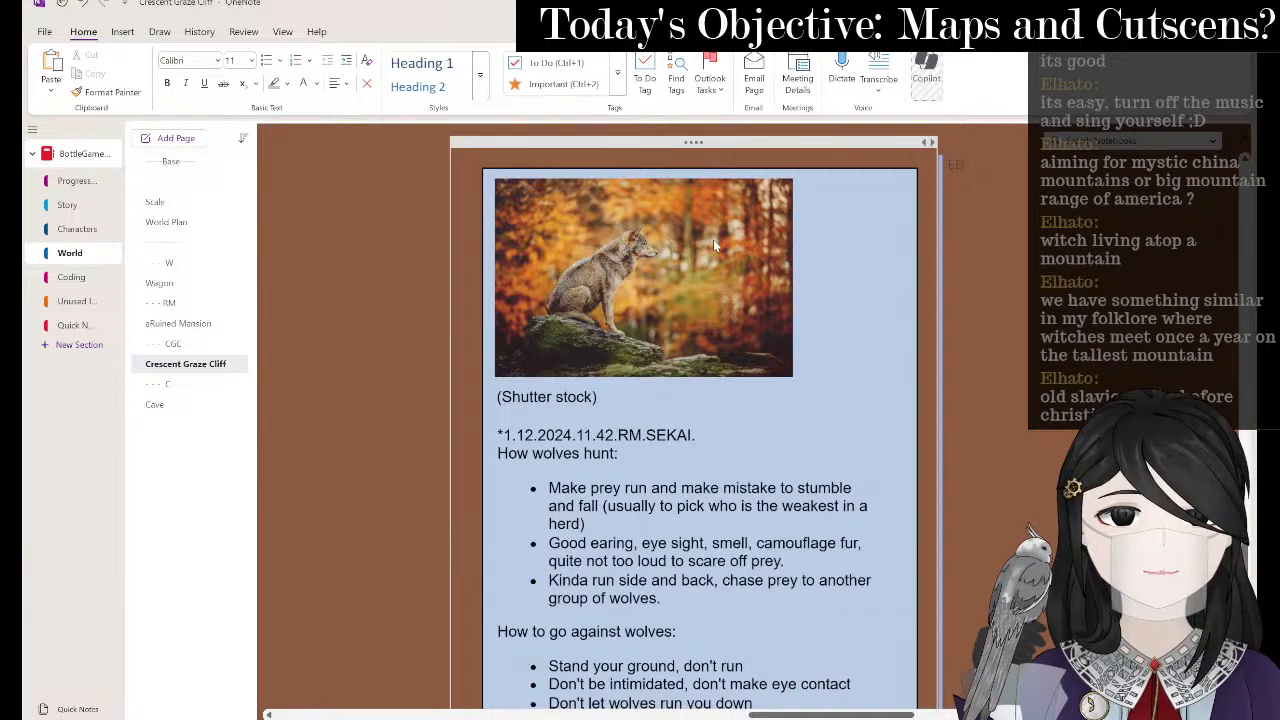
pyautogui.scroll(-4, 713, 240)
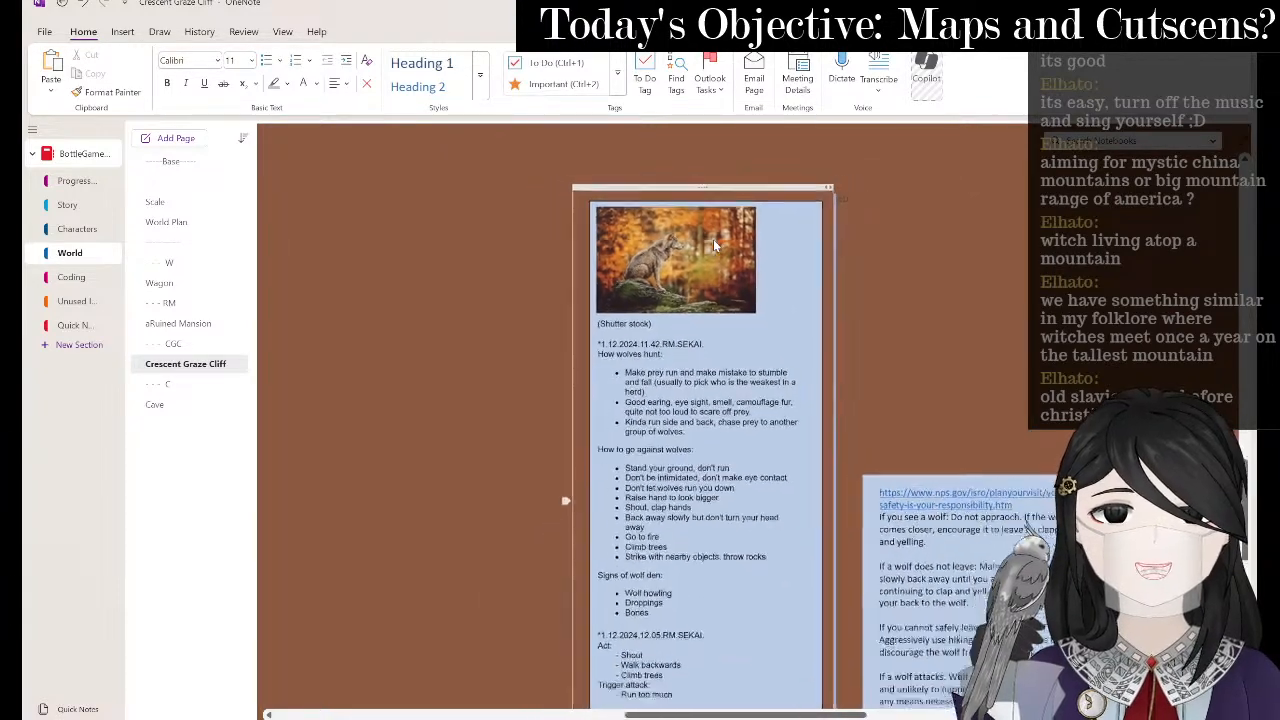
pyautogui.scroll(-1, 714, 246)
pyautogui.scroll(-3, 732, 326)
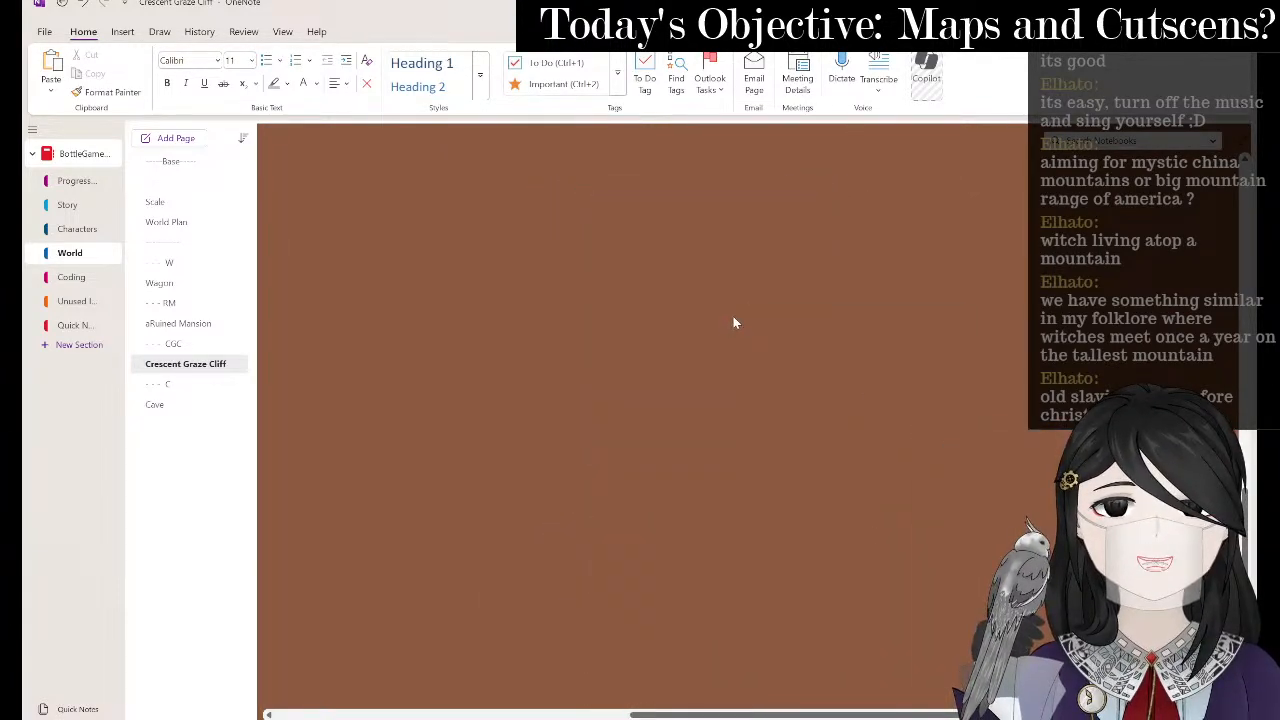
pyautogui.scroll(-4, 733, 322)
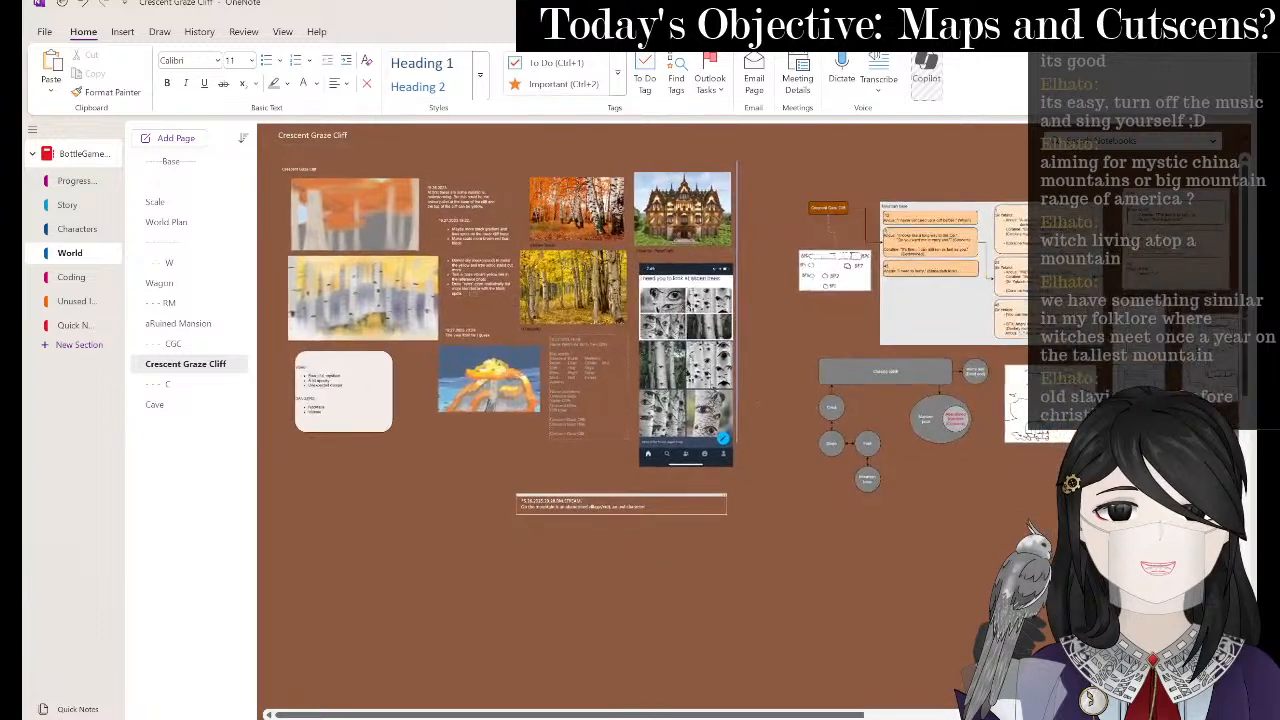
pyautogui.scroll(-1, 627, 390)
pyautogui.scroll(5, 631, 381)
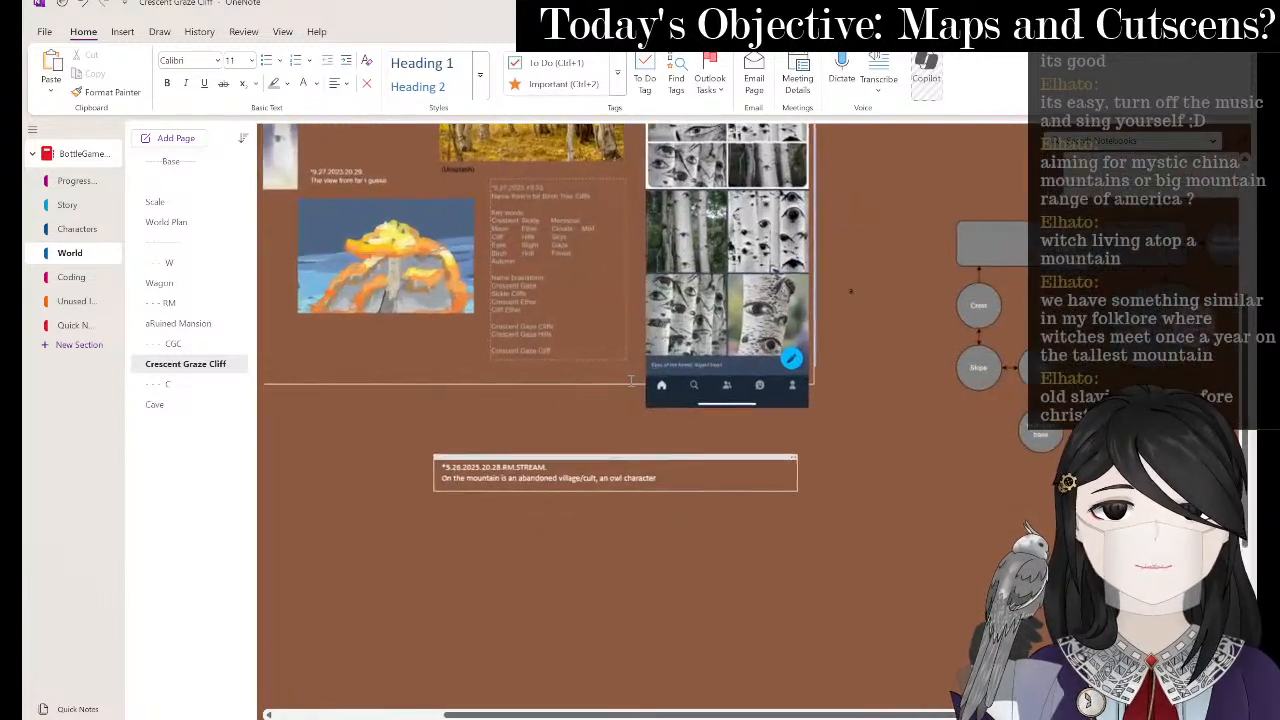
pyautogui.hscroll(-1, 637, 381)
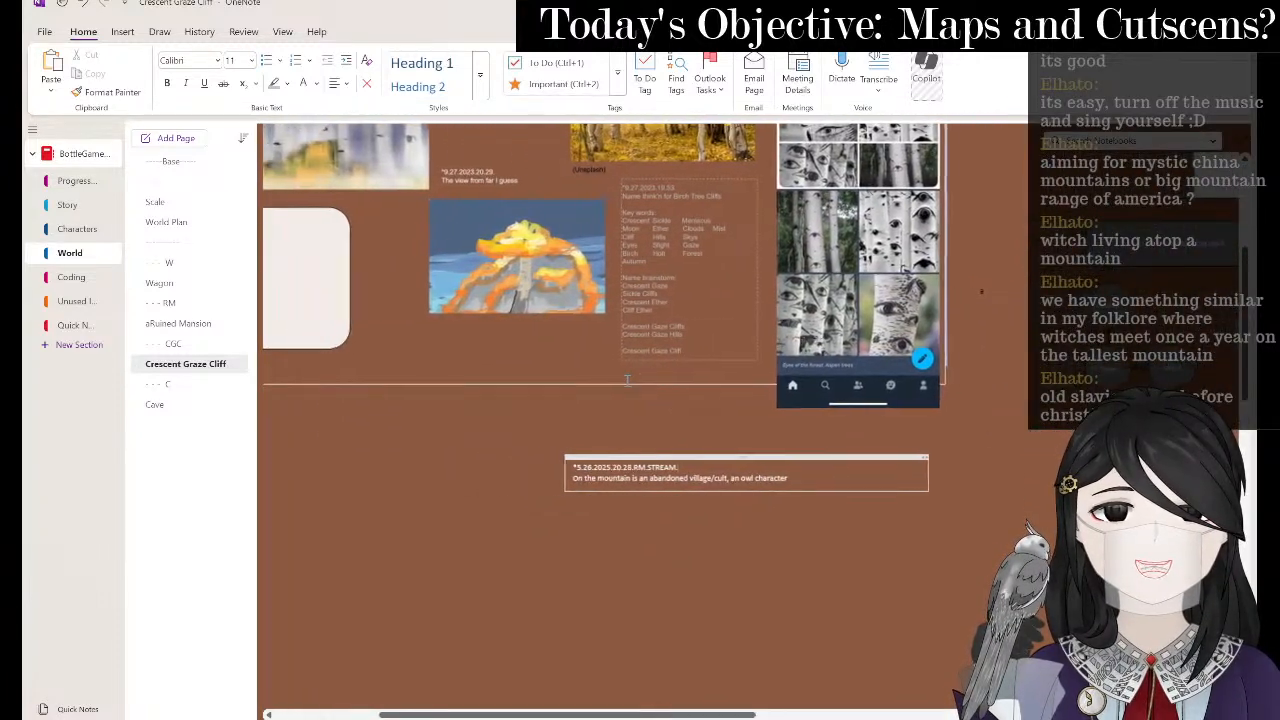
pyautogui.click(808, 479)
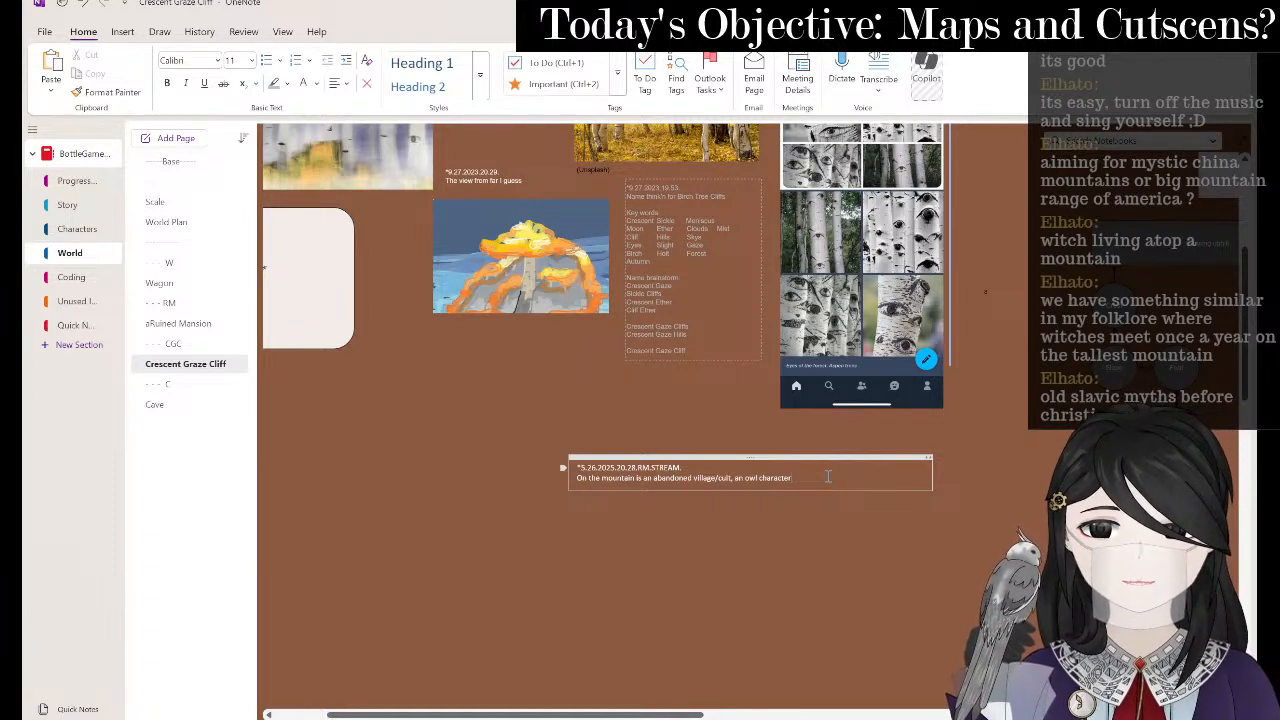
# - Begin typing 'cursed' into the owl character line while scrolling the note into view
pyautogui.write('cursed c')
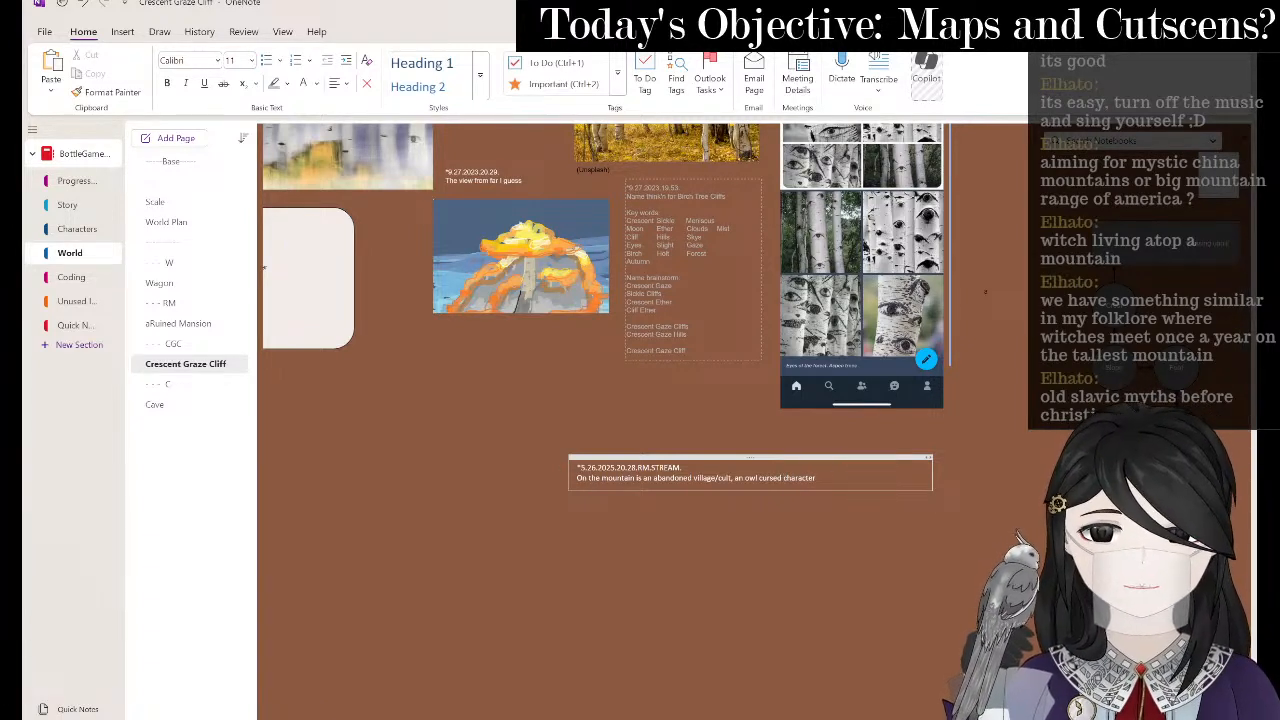
pyautogui.hscroll(5, 942, 387)
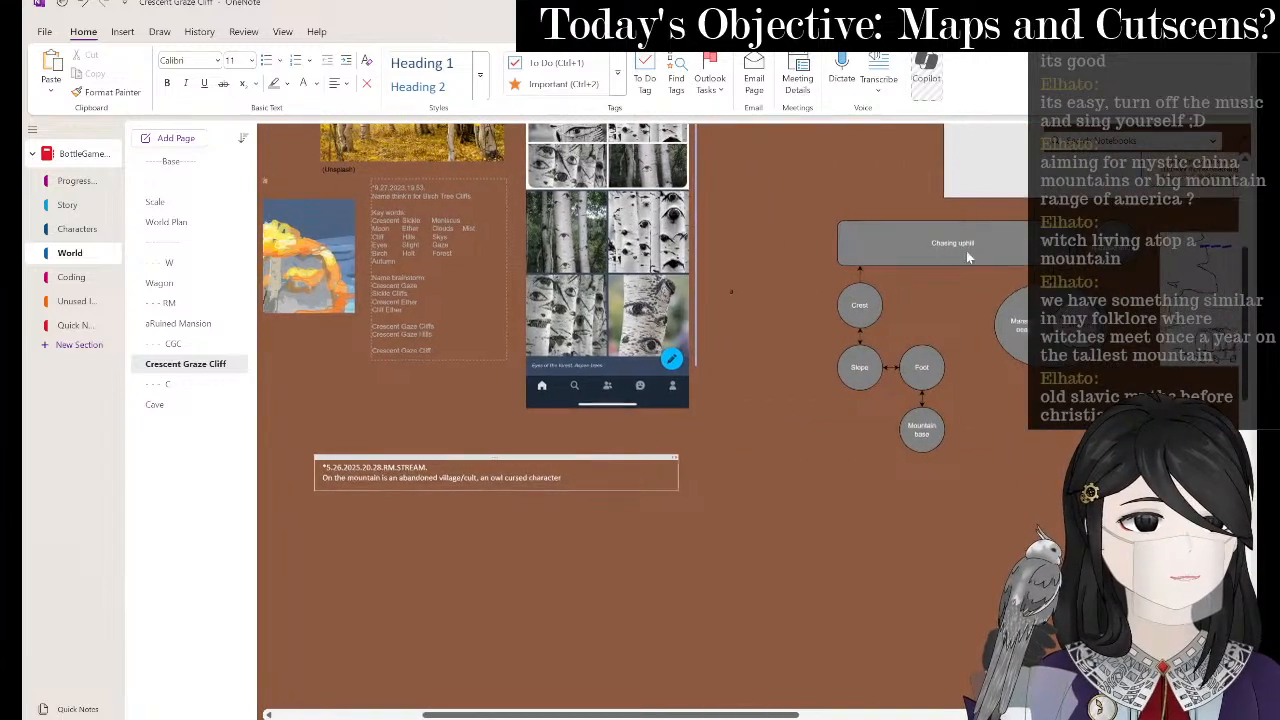
pyautogui.hscroll(6, 966, 250)
pyautogui.hscroll(10, 924, 374)
pyautogui.scroll(2, 924, 374)
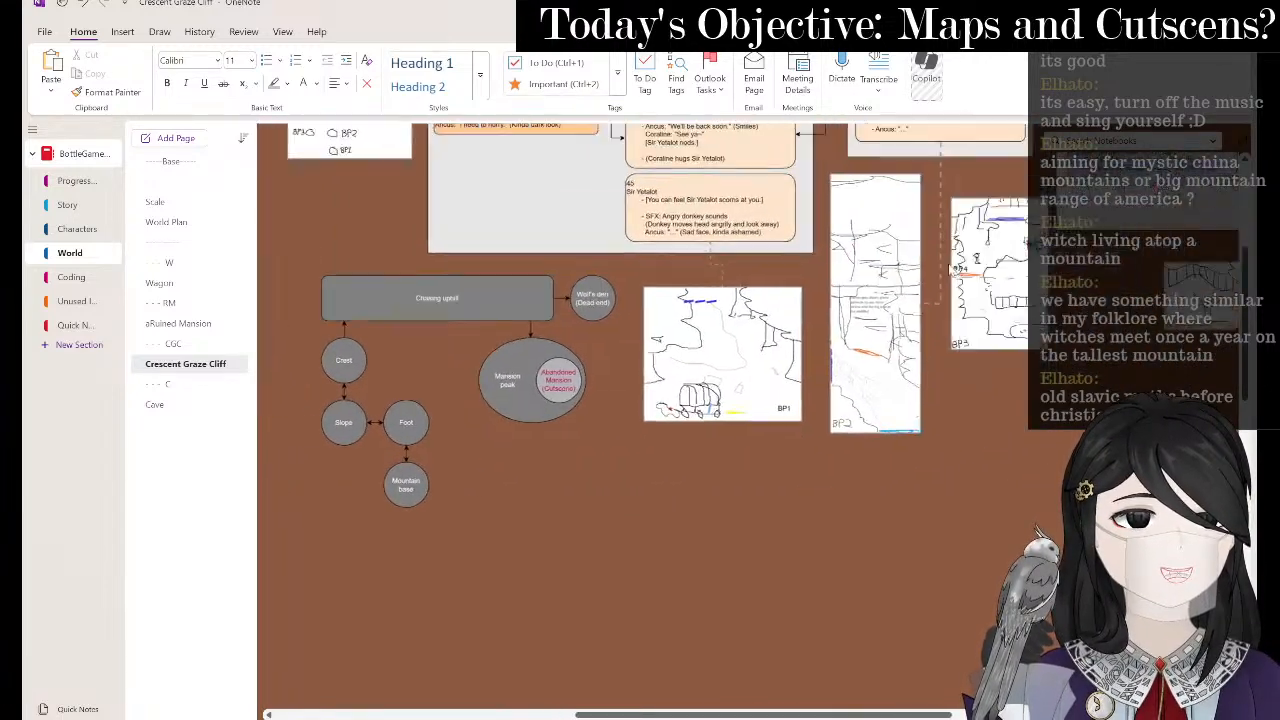
pyautogui.hscroll(5, 650, 350)
pyautogui.scroll(3, 650, 350)
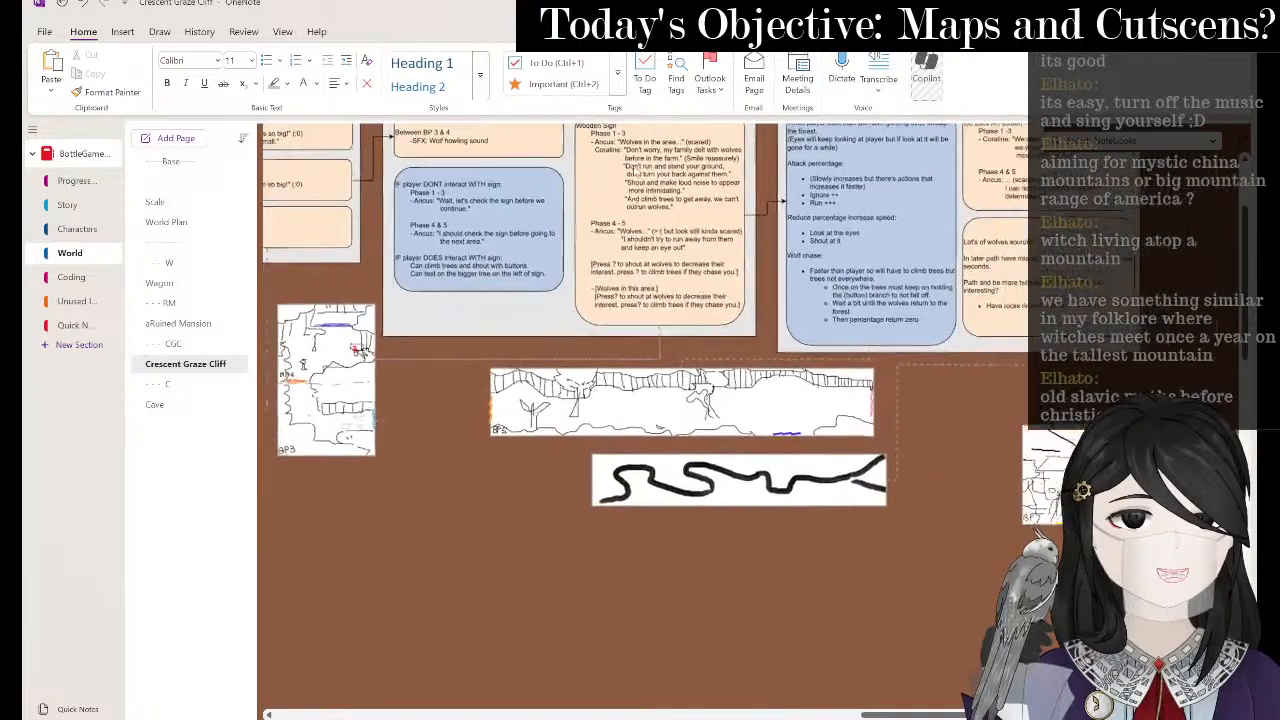
pyautogui.hscroll(-20, 800, 300)
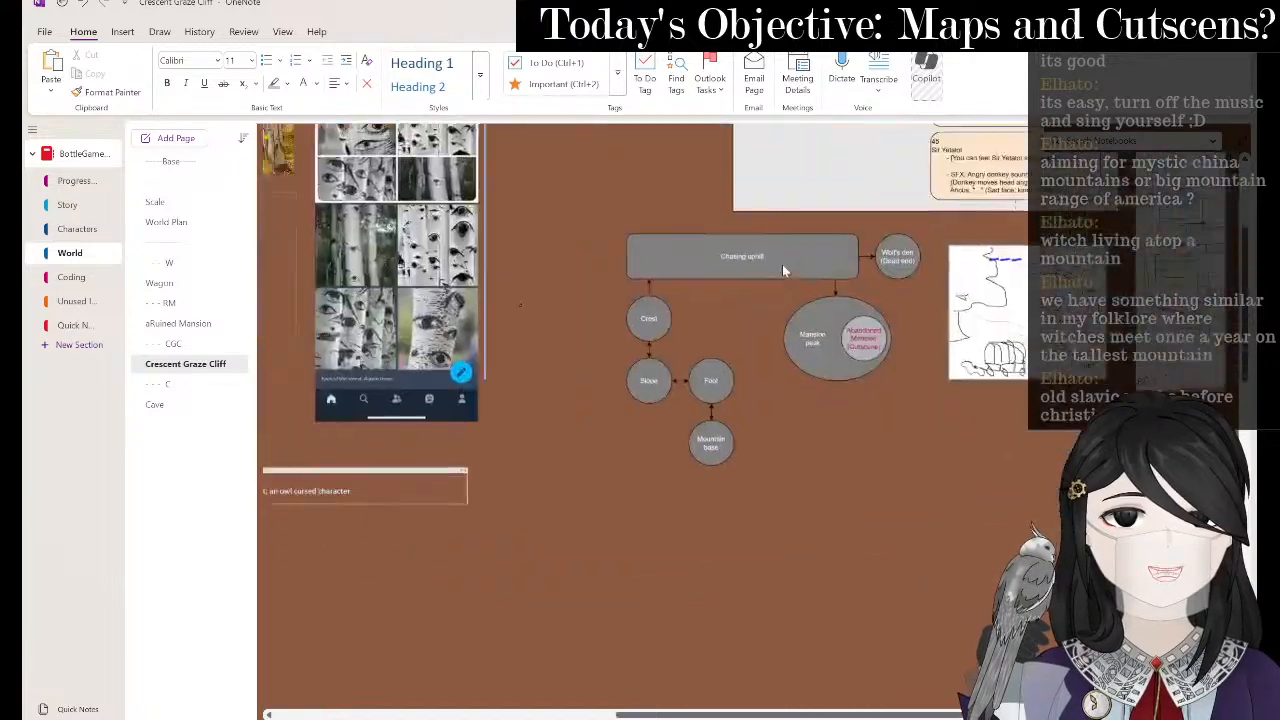
pyautogui.scroll(-3, 782, 264)
pyautogui.hscroll(1, 820, 300)
pyautogui.scroll(1, 820, 300)
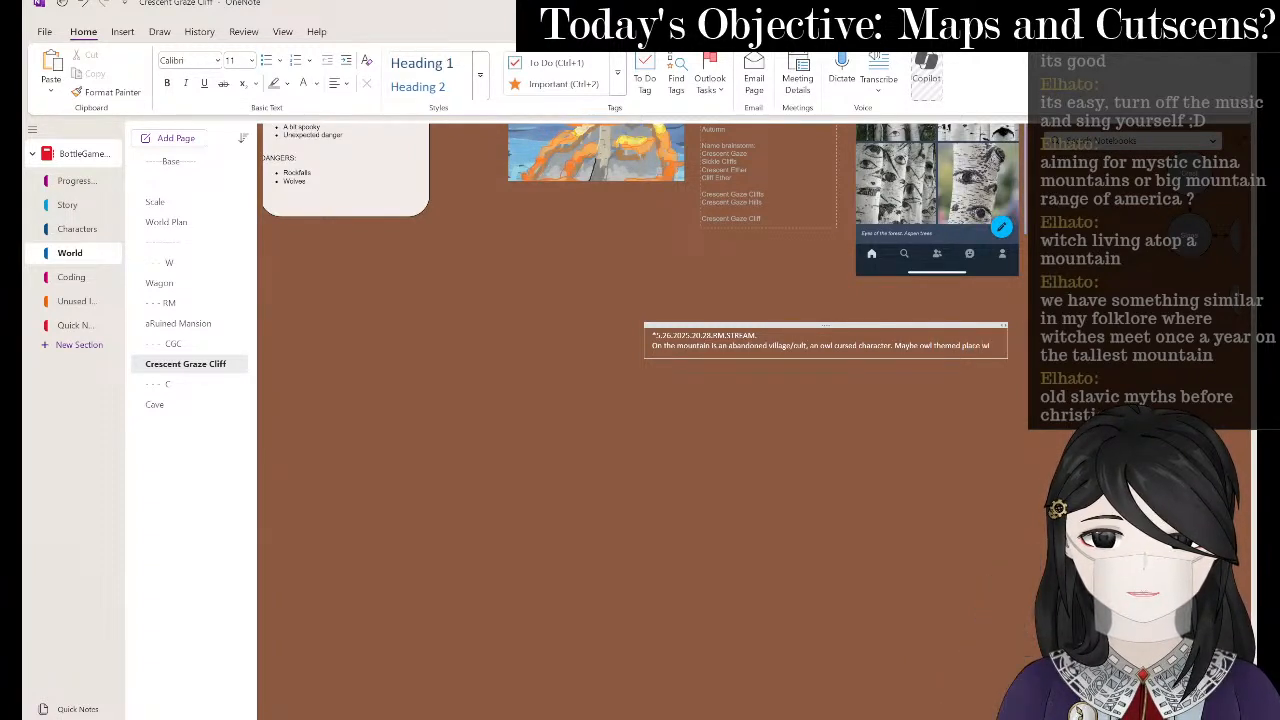
# - Narrow the mountain note box and add the owl-themed place sentence ending 'the eyes.'
pyautogui.write('all the eyes')
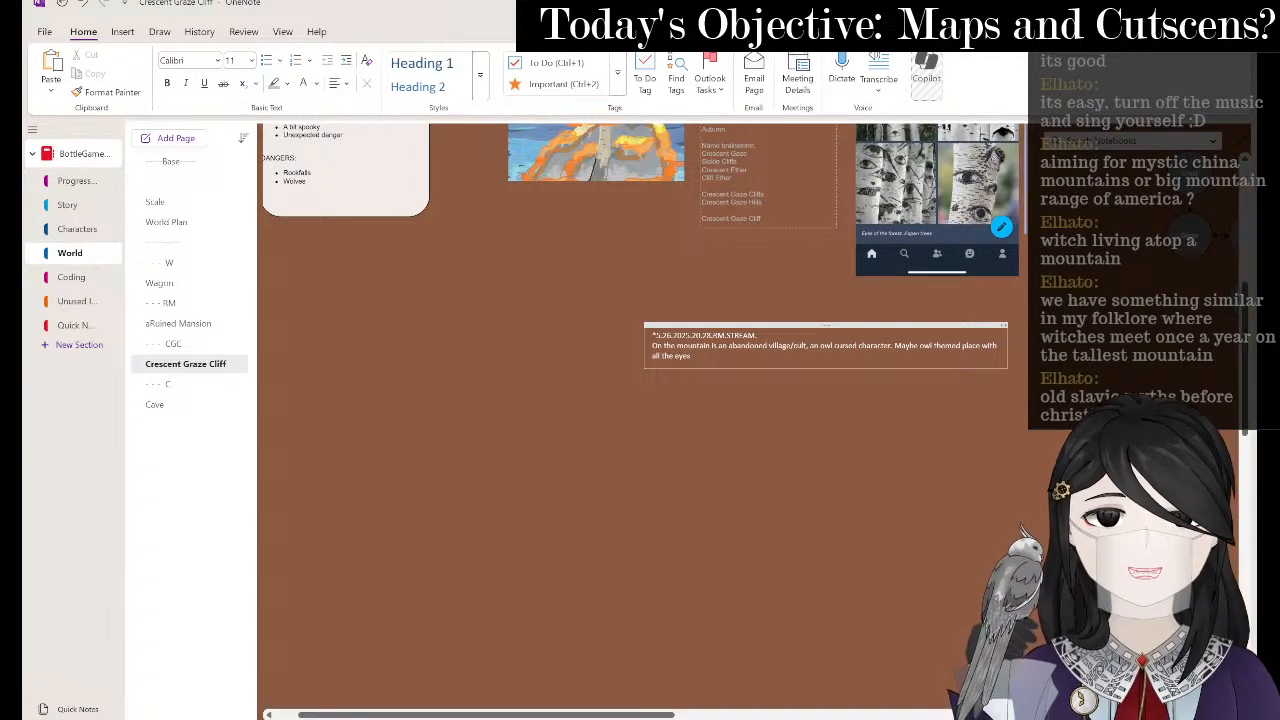
pyautogui.moveTo(1011, 325); pyautogui.dragTo(891, 326)
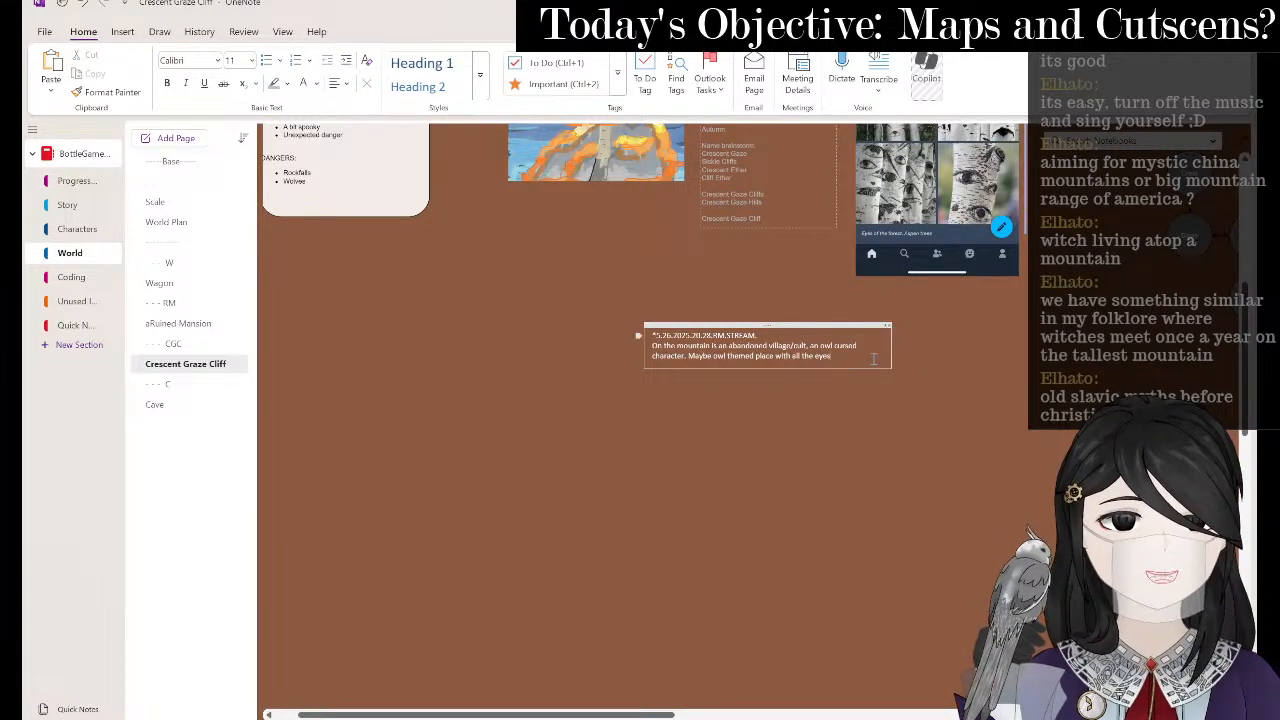
pyautogui.write('the eyes.')
pyautogui.press('Return')
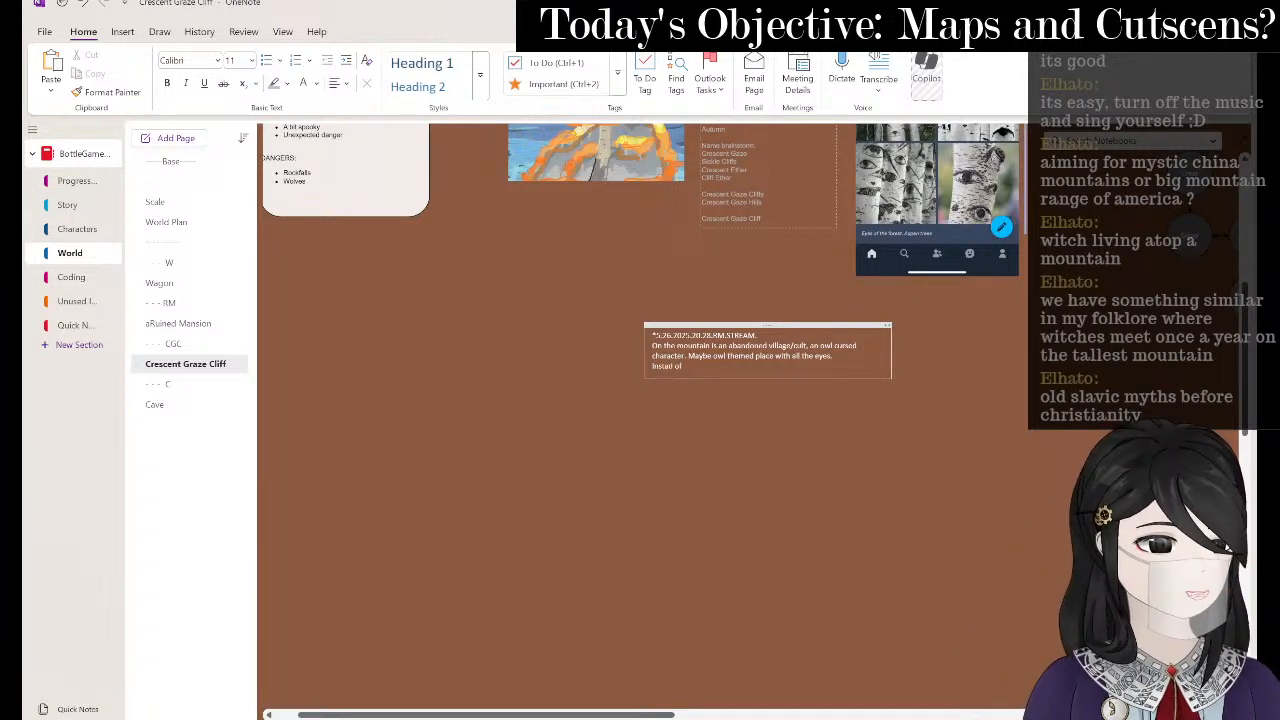
# - Add a line about traps instead of wolves, start a 'May' line, and click off the note
pyautogui.write("Instad of wolves attackj maybe just traps since it's the sole survivor?")
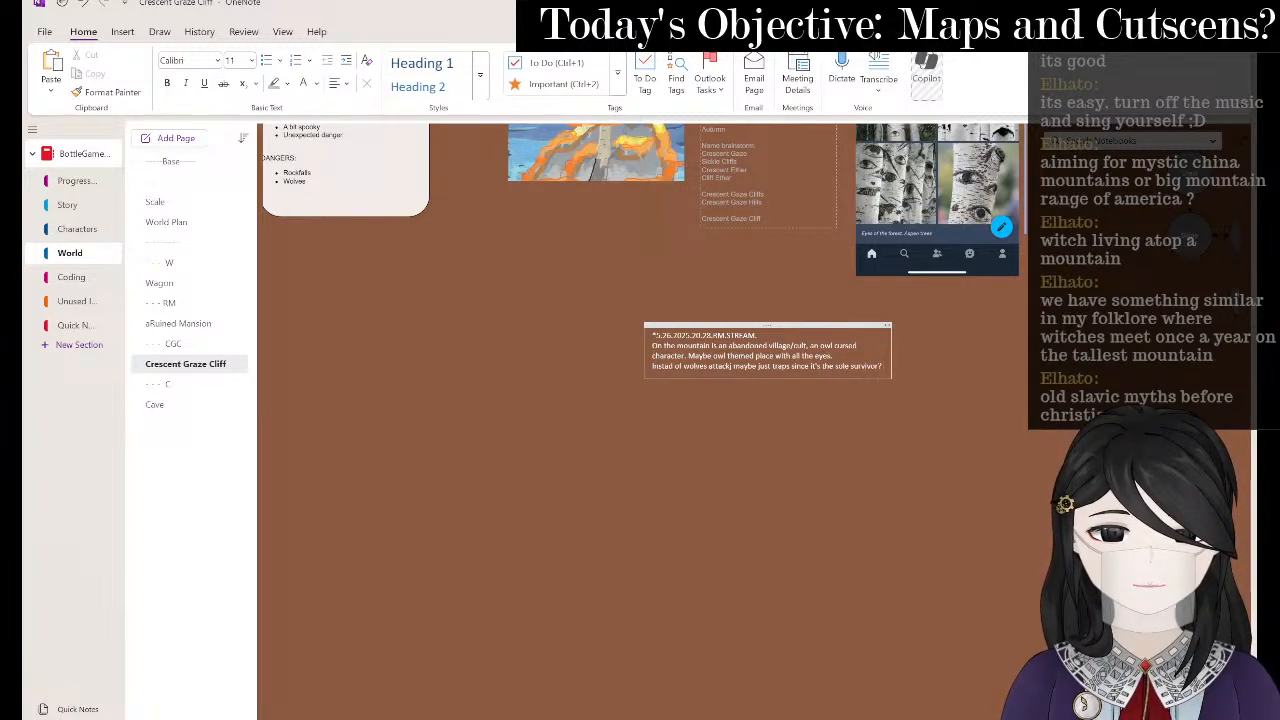
pyautogui.press('Return')
pyautogui.write('Maybe?')
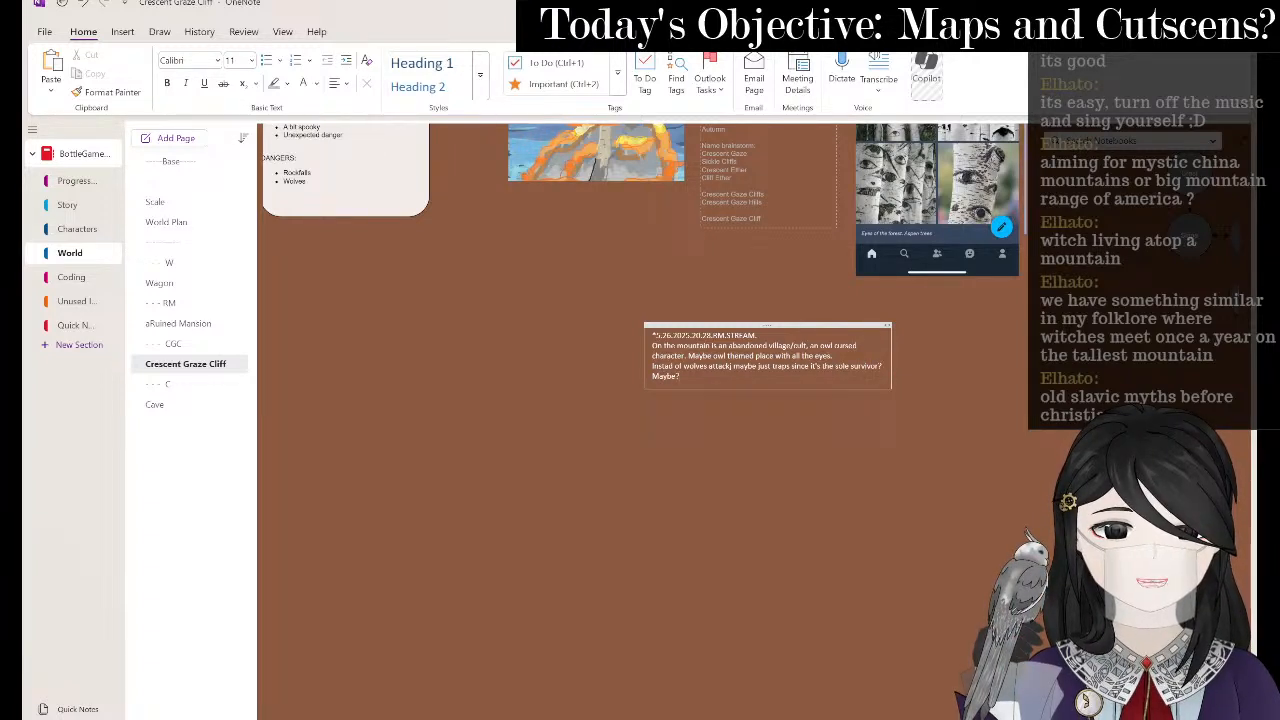
pyautogui.click(898, 473)
pyautogui.scroll(5, 821, 473)
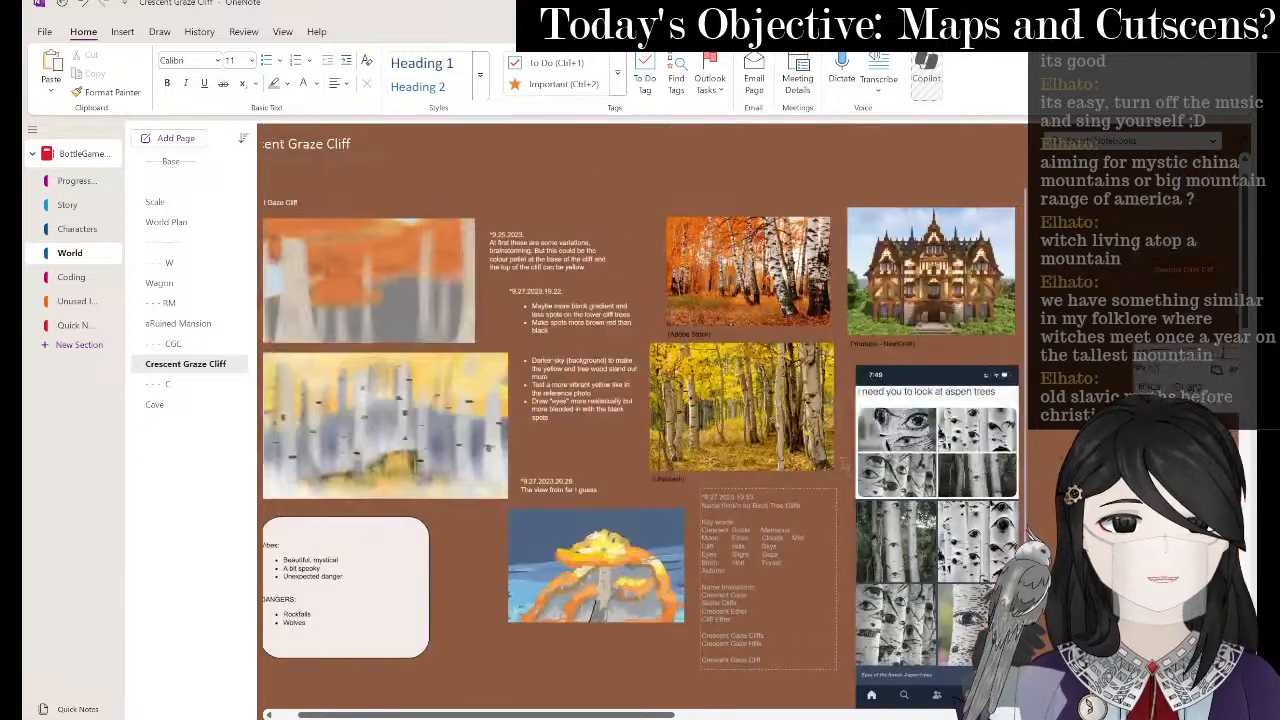
pyautogui.scroll(-4, 794, 424)
# - Back in Clip Studio Paint, pencil the mushroom cliff's top and its lower-left and right outlines
pyautogui.hotkey('alt', 'Tab')
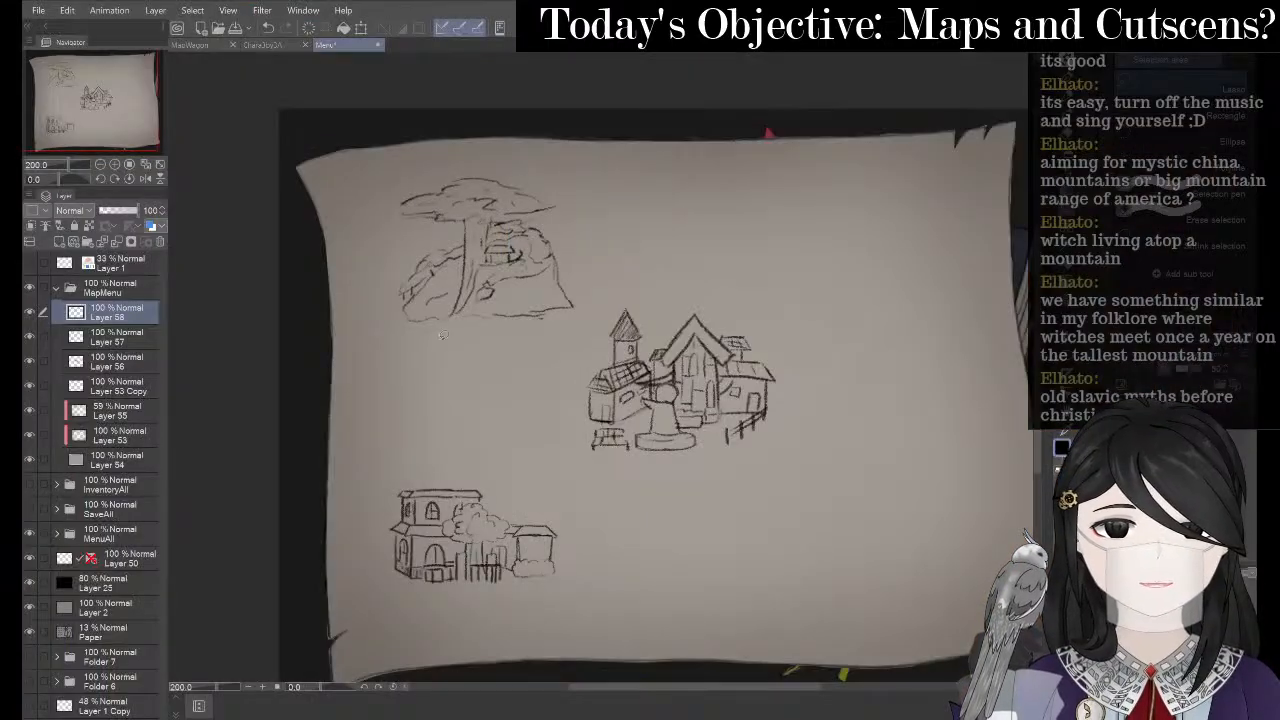
pyautogui.scroll(1, 423, 150)
pyautogui.scroll(2, 422, 140)
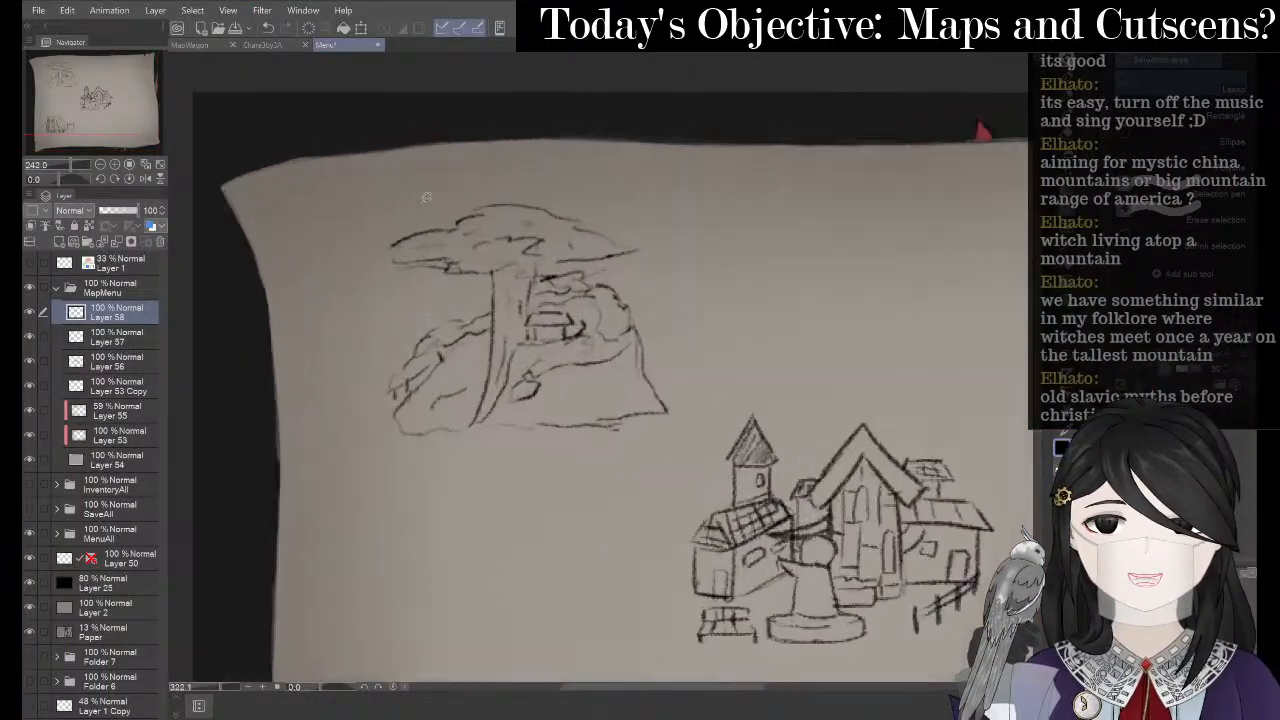
pyautogui.press('p')
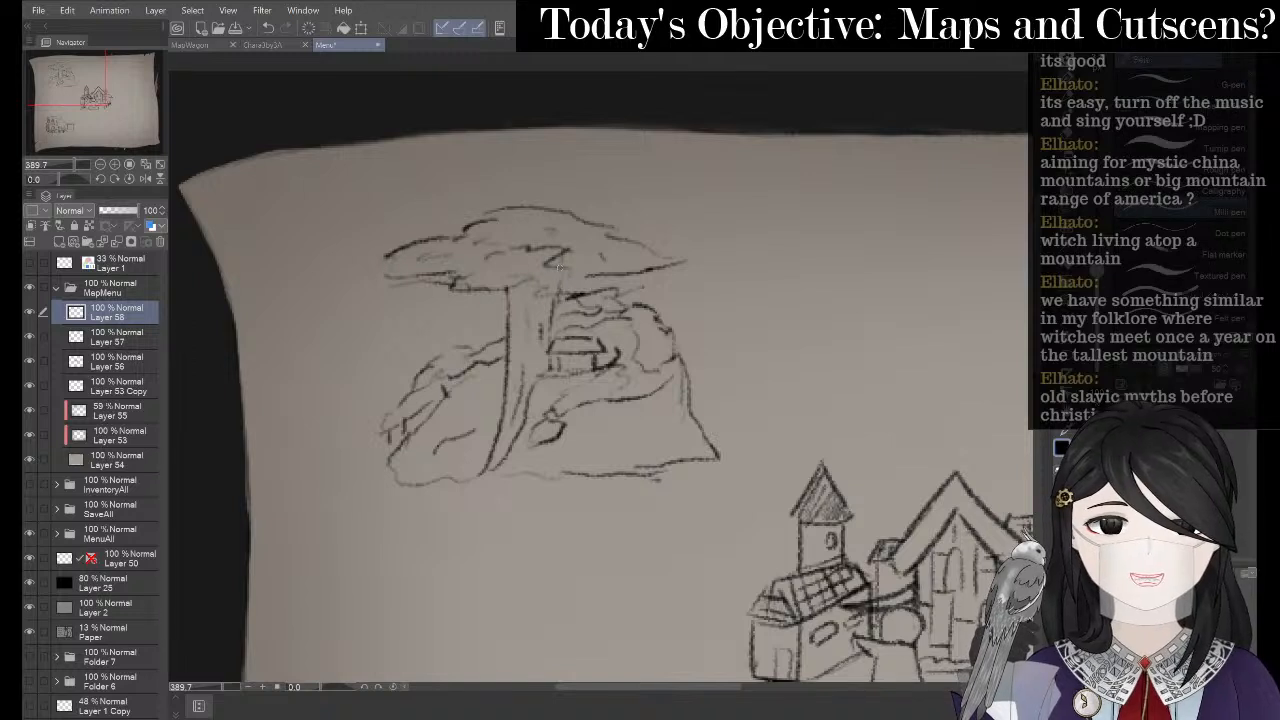
pyautogui.press('p')
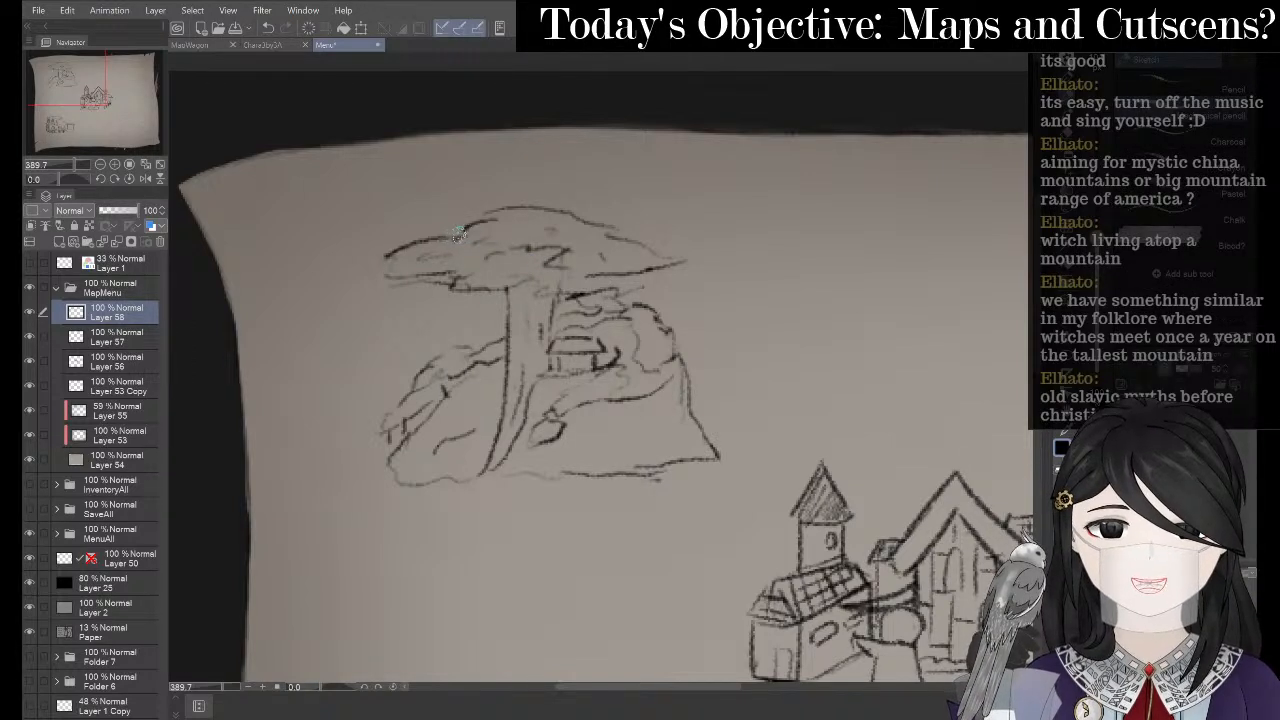
pyautogui.moveTo(462, 232)
pyautogui.mouseDown()
pyautogui.moveTo(412, 240)
pyautogui.moveTo(383, 277)
pyautogui.moveTo(460, 285)
pyautogui.moveTo(510, 328)
pyautogui.moveTo(504, 396)
pyautogui.moveTo(474, 474)
pyautogui.mouseUp()
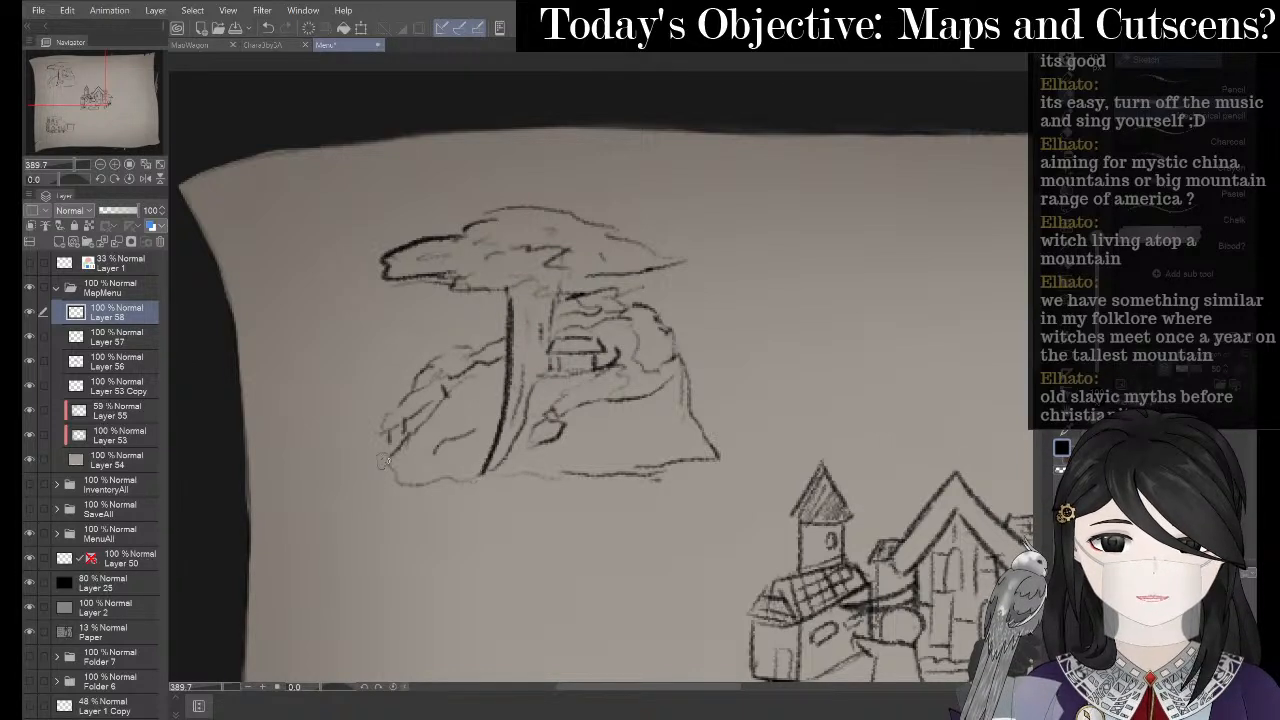
pyautogui.moveTo(388, 448)
pyautogui.mouseDown()
pyautogui.moveTo(388, 482)
pyautogui.moveTo(620, 476)
pyautogui.mouseUp()
pyautogui.moveTo(617, 364)
pyautogui.mouseDown()
pyautogui.moveTo(632, 378)
pyautogui.moveTo(580, 406)
pyautogui.moveTo(563, 399)
pyautogui.mouseUp()
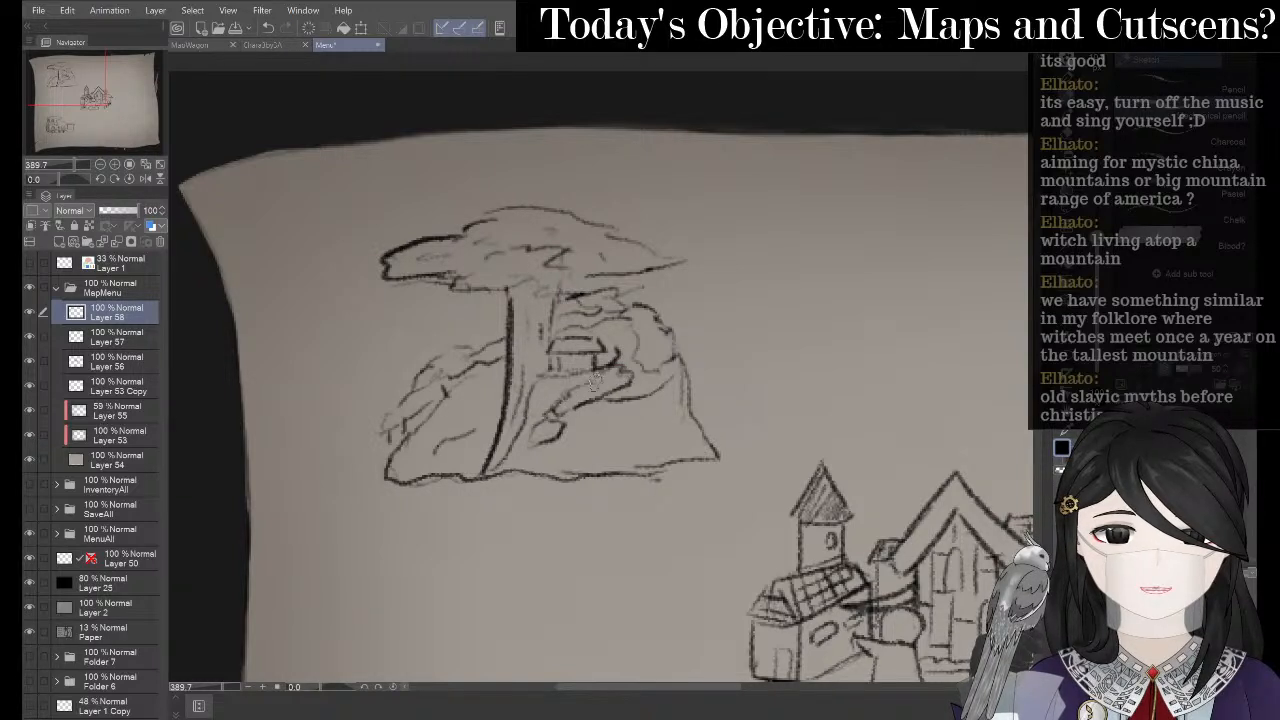
pyautogui.moveTo(630, 316); pyautogui.dragTo(655, 374)
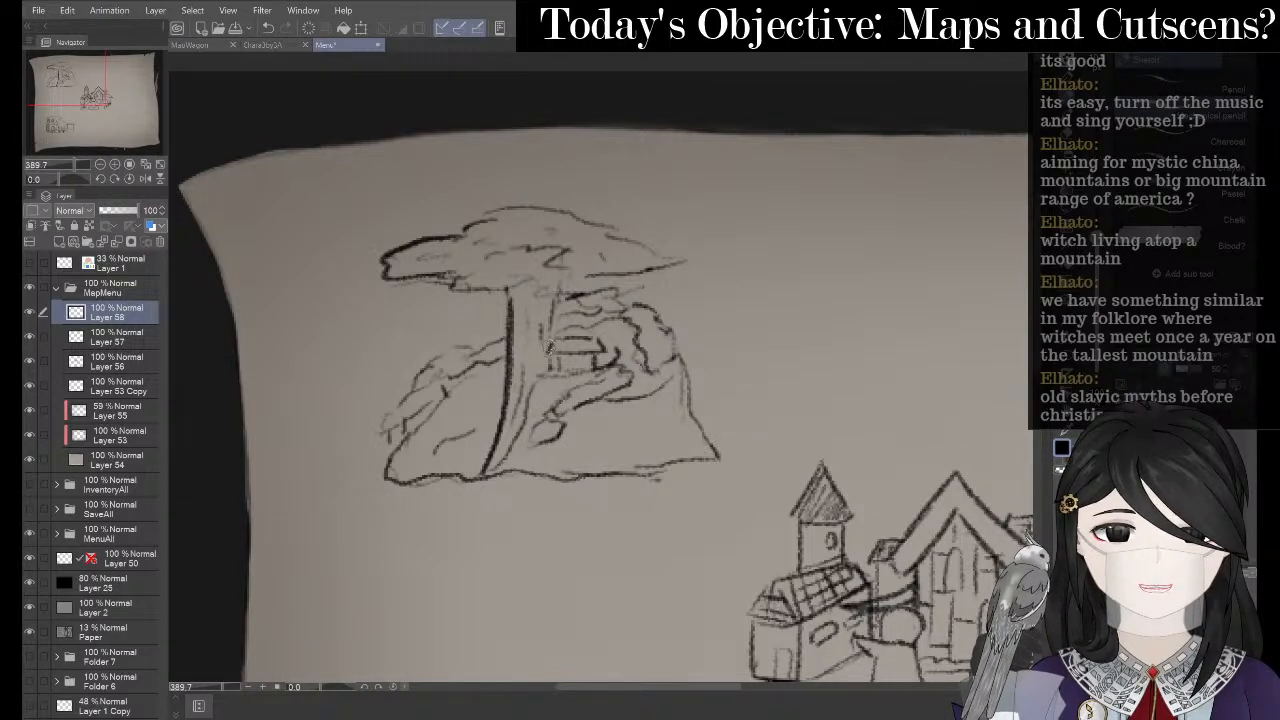
# - Add detail strokes on the cliff's lower-left slope, undo a faint stroke, and nudge the view
pyautogui.moveTo(549, 345)
pyautogui.mouseDown()
pyautogui.moveTo(572, 325)
pyautogui.moveTo(565, 308)
pyautogui.moveTo(592, 305)
pyautogui.moveTo(588, 322)
pyautogui.moveTo(470, 346)
pyautogui.moveTo(426, 420)
pyautogui.moveTo(393, 440)
pyautogui.mouseUp()
pyautogui.moveTo(488, 366)
pyautogui.mouseDown()
pyautogui.moveTo(482, 397)
pyautogui.moveTo(438, 440)
pyautogui.moveTo(487, 416)
pyautogui.moveTo(498, 391)
pyautogui.moveTo(451, 436)
pyautogui.moveTo(490, 421)
pyautogui.mouseUp()
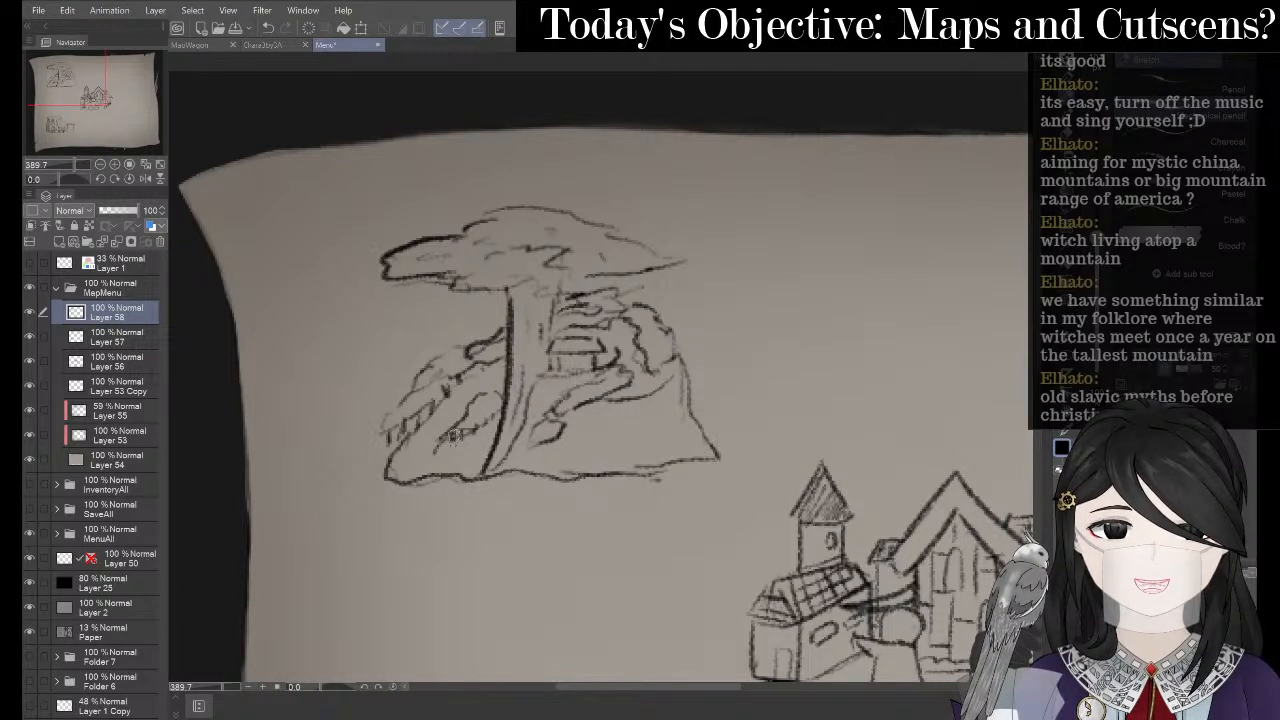
pyautogui.moveTo(412, 455)
pyautogui.mouseDown()
pyautogui.moveTo(454, 461)
pyautogui.moveTo(389, 438)
pyautogui.moveTo(396, 430)
pyautogui.moveTo(380, 457)
pyautogui.moveTo(432, 446)
pyautogui.moveTo(390, 432)
pyautogui.mouseUp()
pyautogui.hotkey('ctrl', 'z')
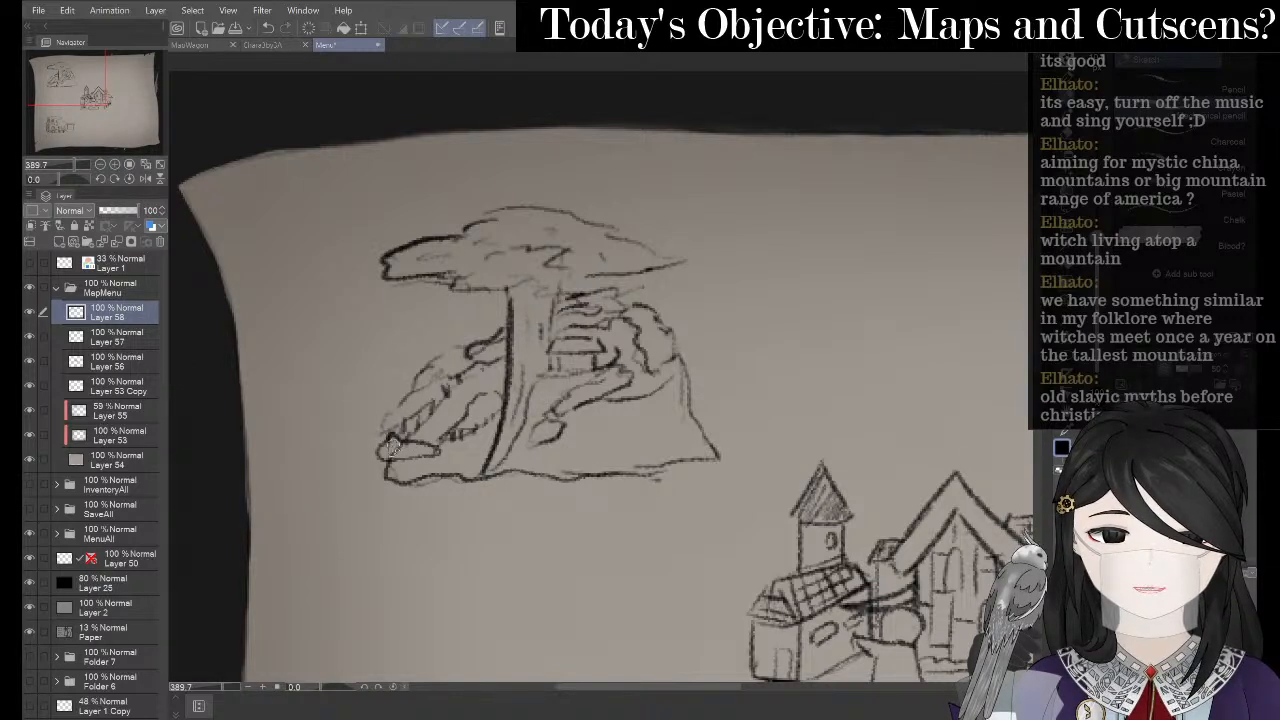
pyautogui.press('e')
pyautogui.press('p')
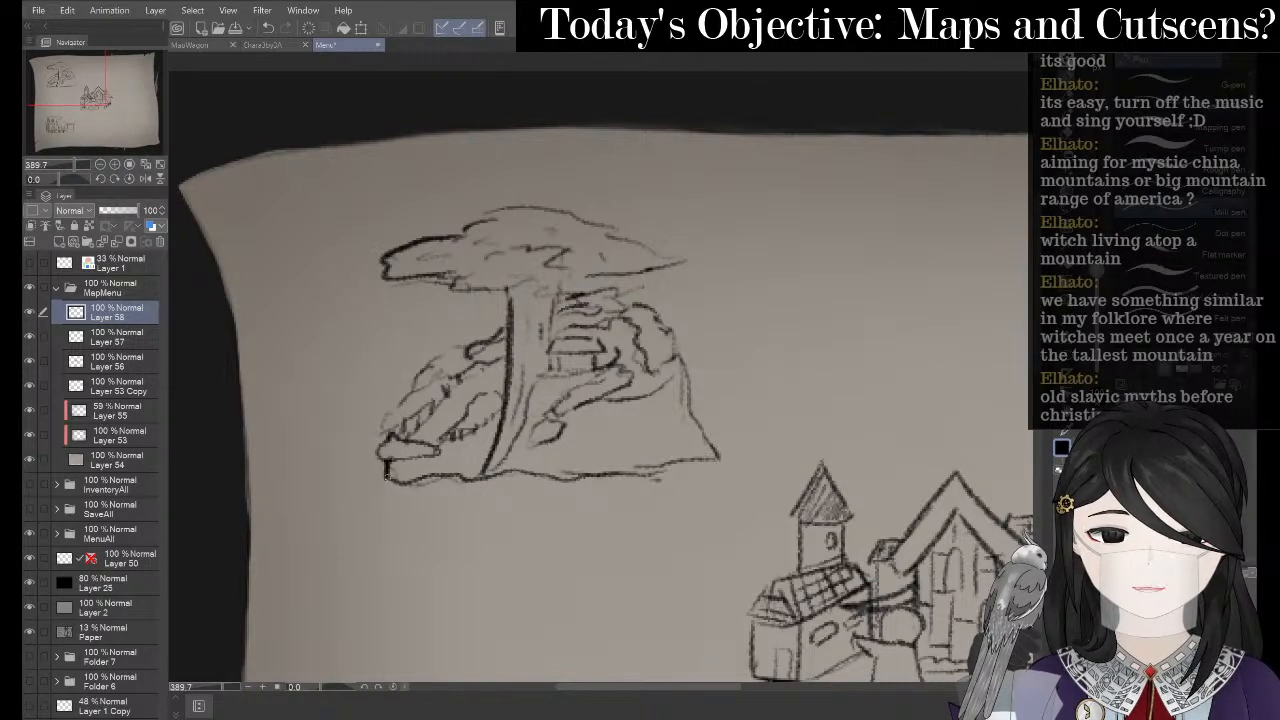
pyautogui.press('p')
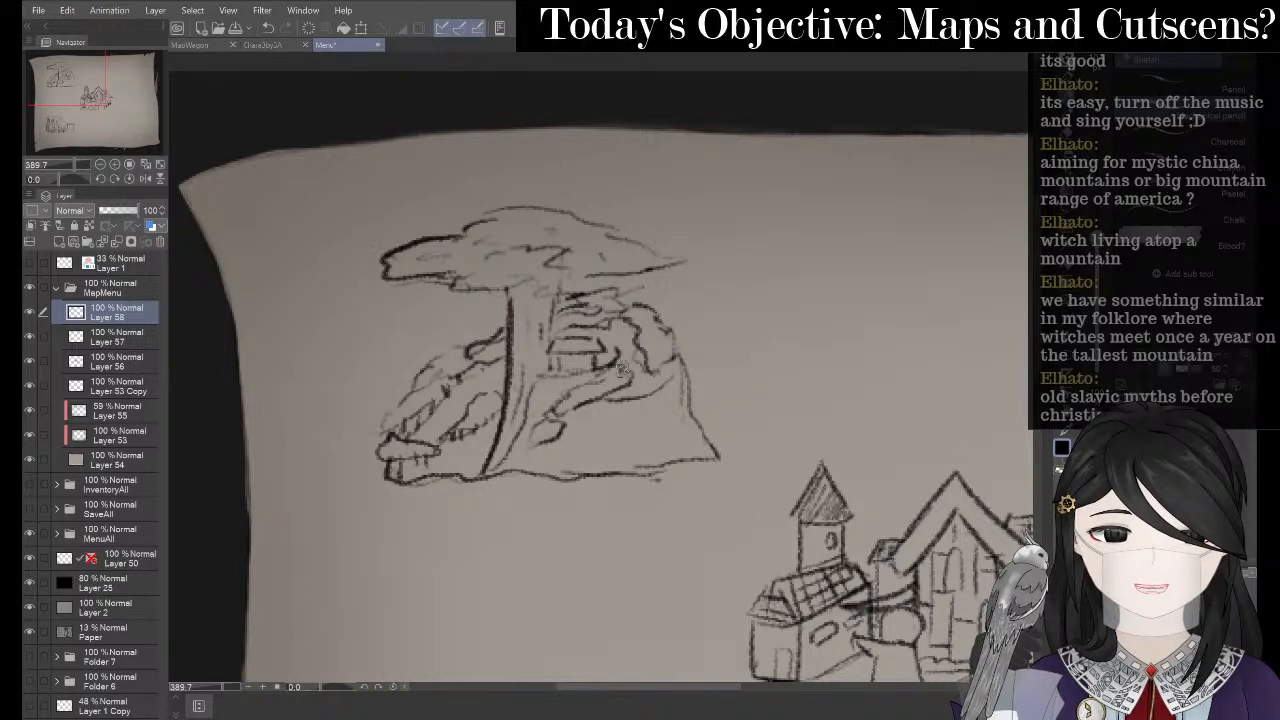
pyautogui.press('space')
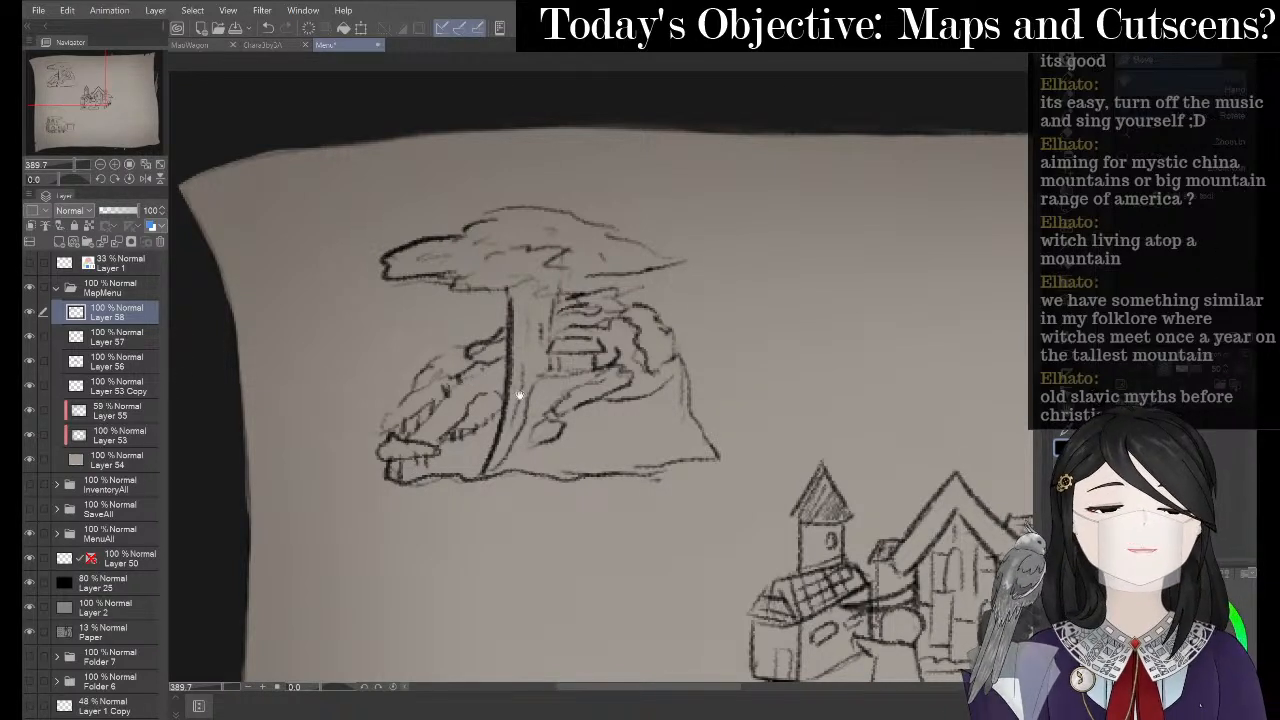
pyautogui.moveTo(560, 416); pyautogui.dragTo(522, 408)
# - Zoom out to 200% and pan so cliff, town and mansion show, then switch to OneNote
pyautogui.scroll(-3, 364, 302)
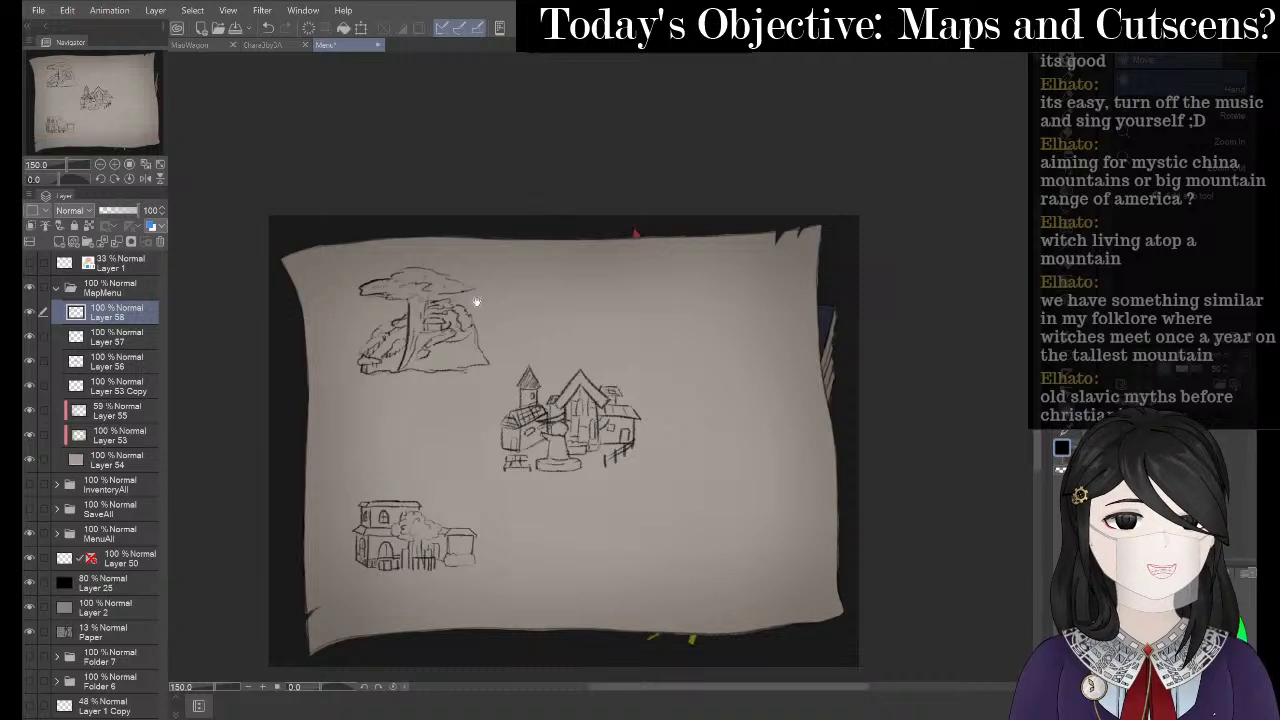
pyautogui.scroll(1, 545, 360)
pyautogui.scroll(1, 560, 295)
pyautogui.moveTo(581, 281); pyautogui.dragTo(586, 274)
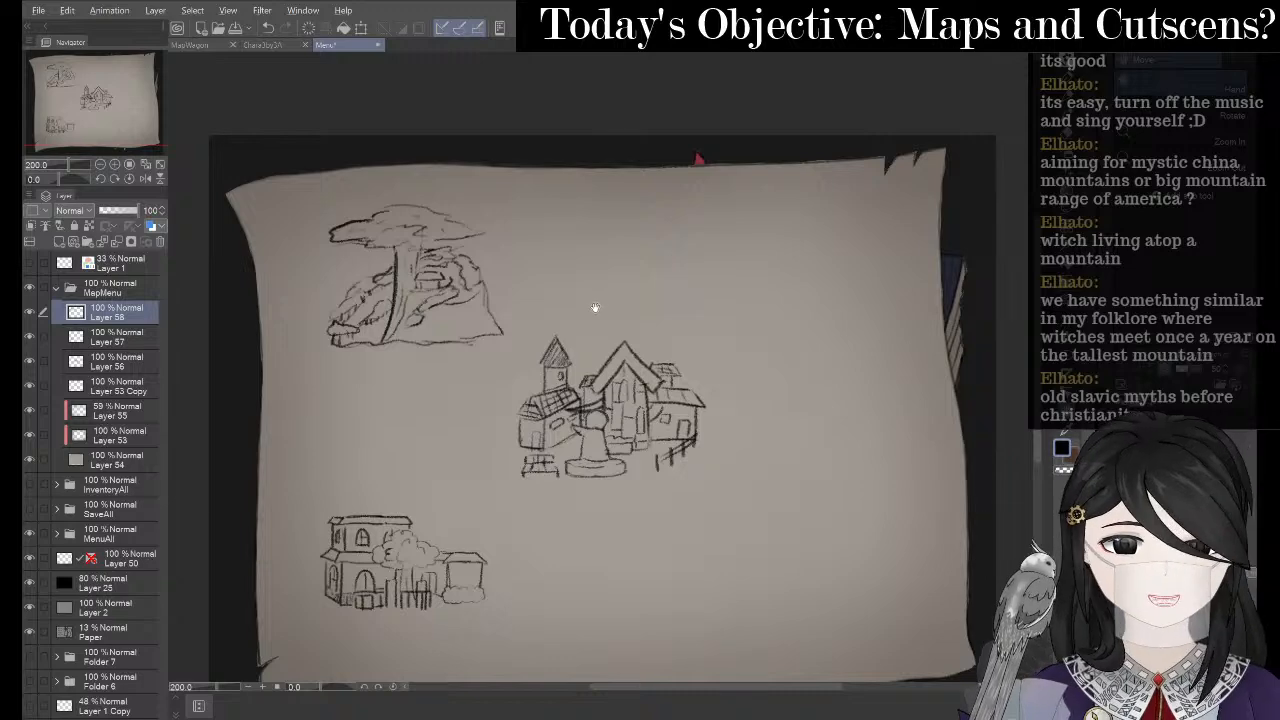
pyautogui.hotkey('alt', 'Tab')
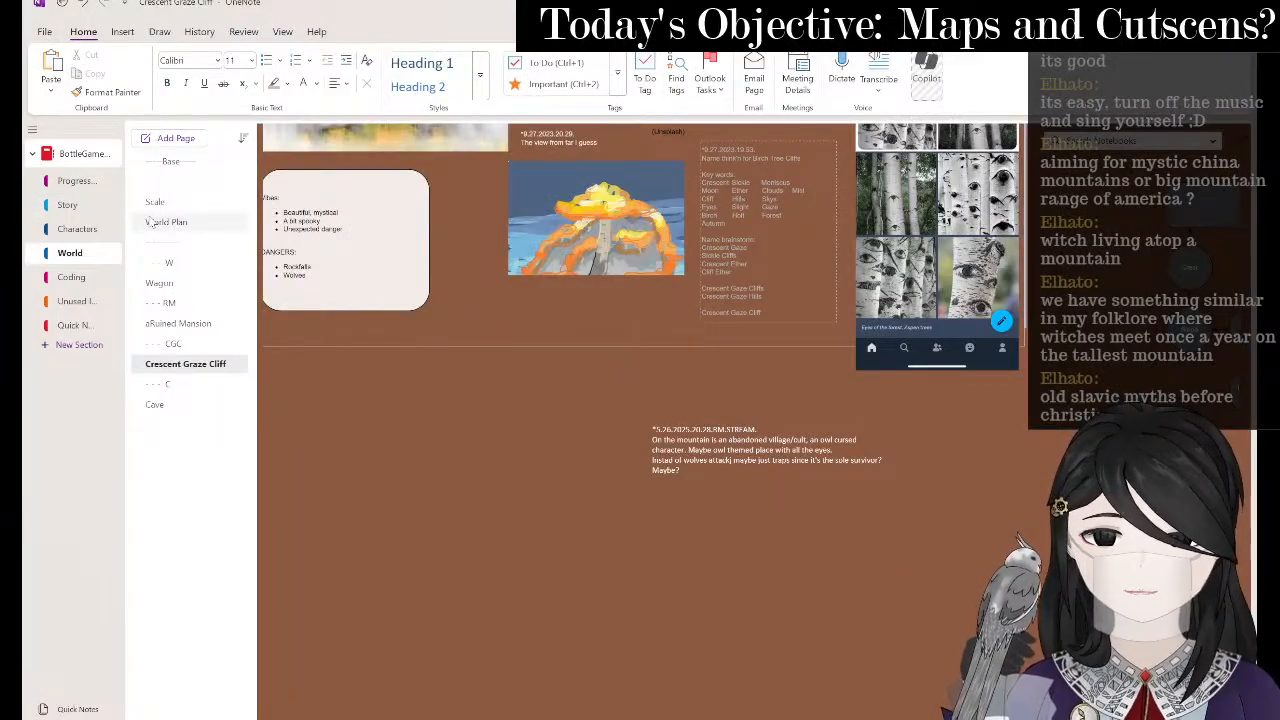
# - Check the region map on OneNote's World Plan page, then return to Clip Studio Paint
pyautogui.click(150, 222)
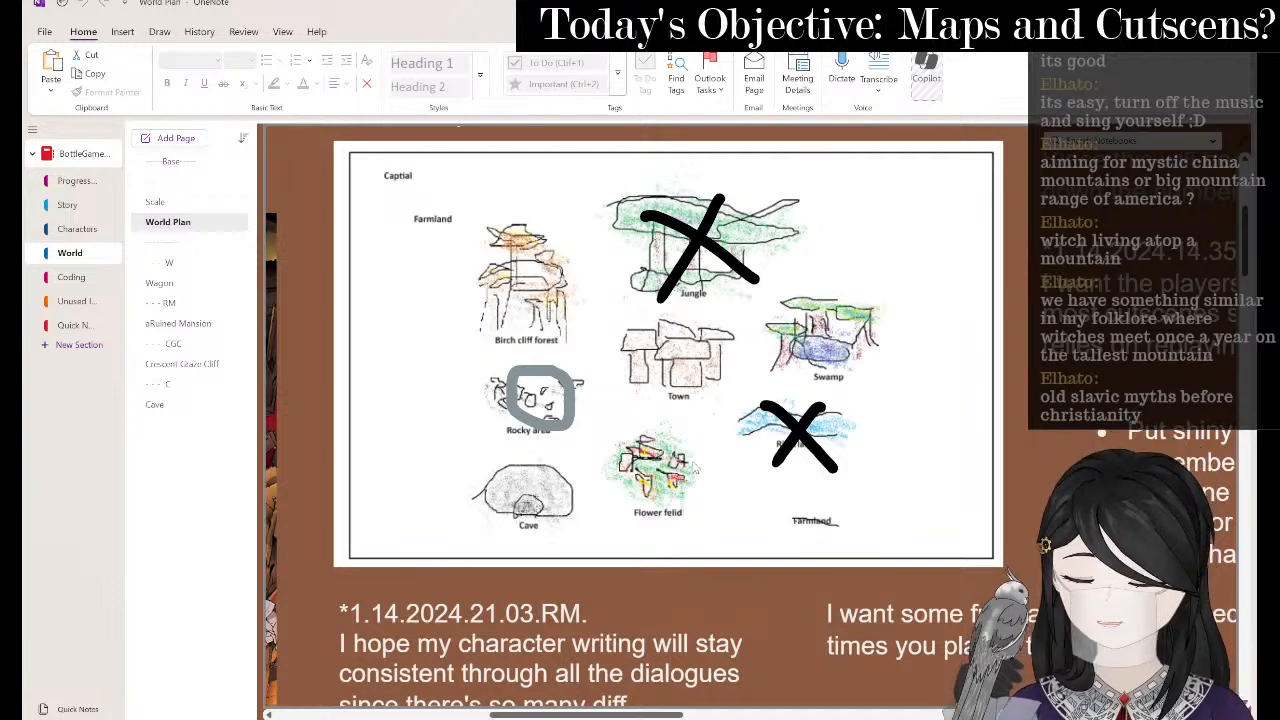
pyautogui.hotkey('alt', 'Tab')
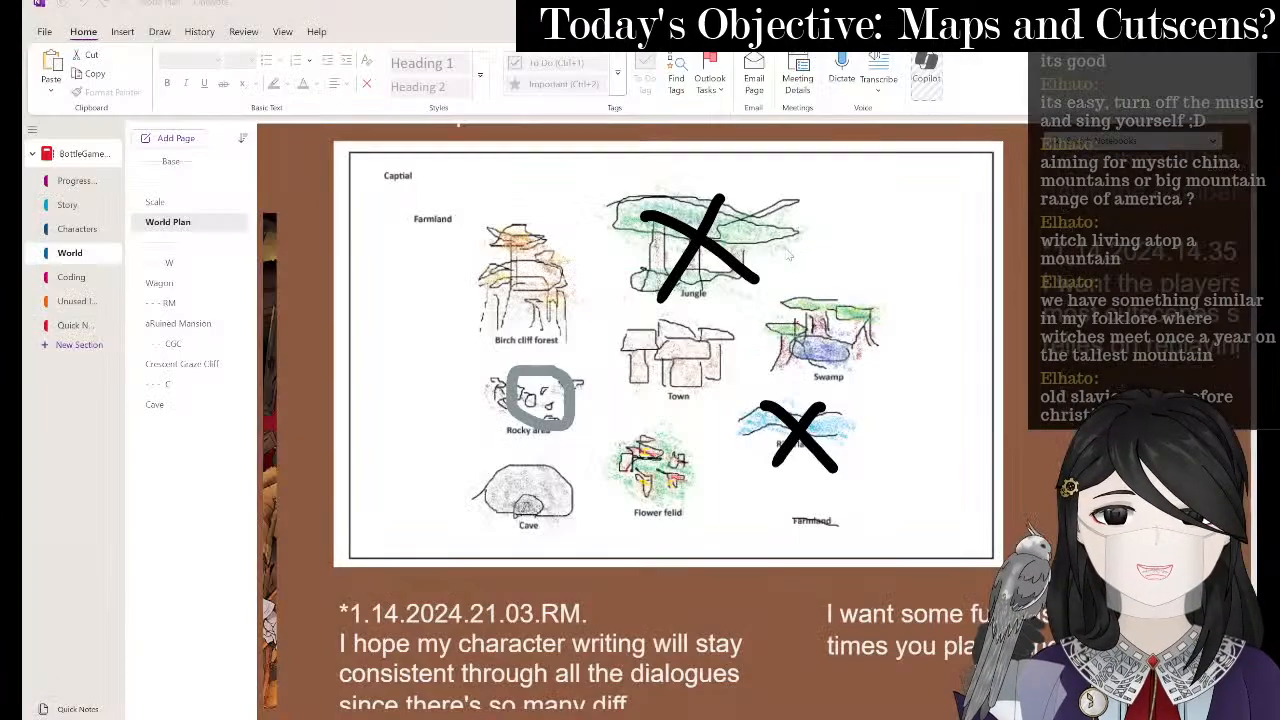
pyautogui.hotkey('alt', 'Tab')
pyautogui.hotkey('alt', 'Tab')
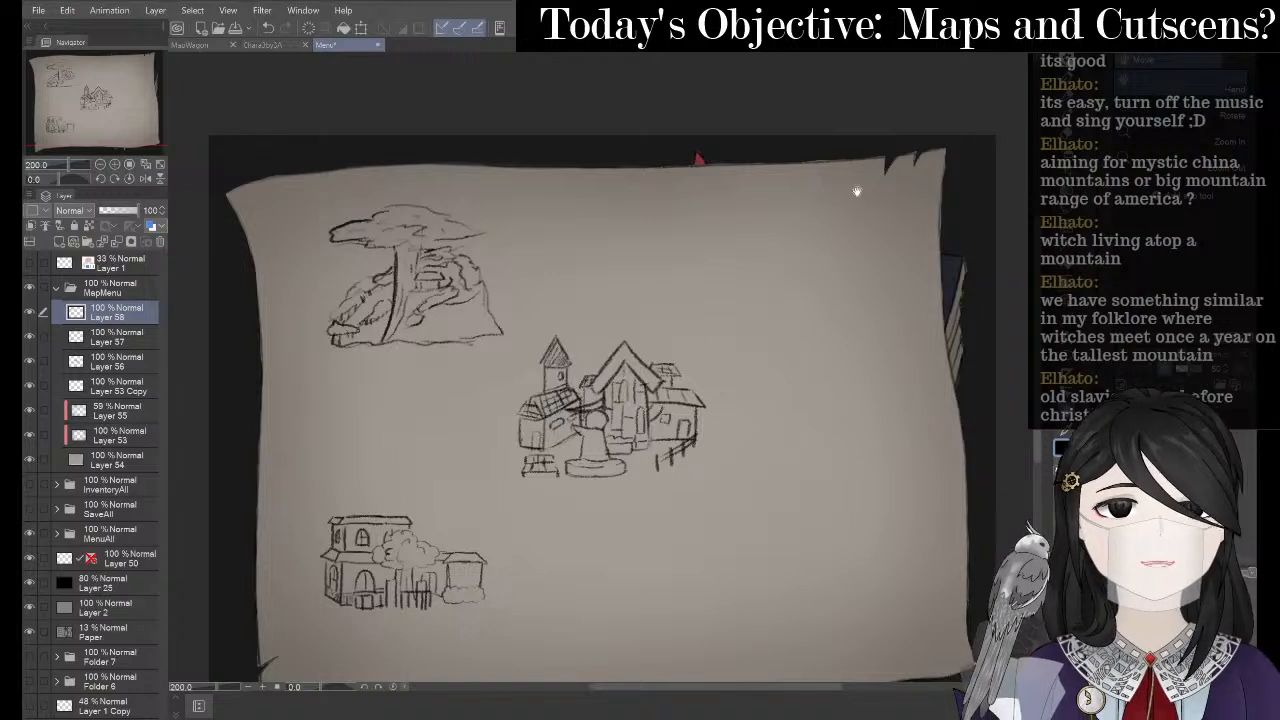
# - Add Layer 59 above Layer 58, zoom to 400% and pan to the blank area right of the town
pyautogui.press('p')
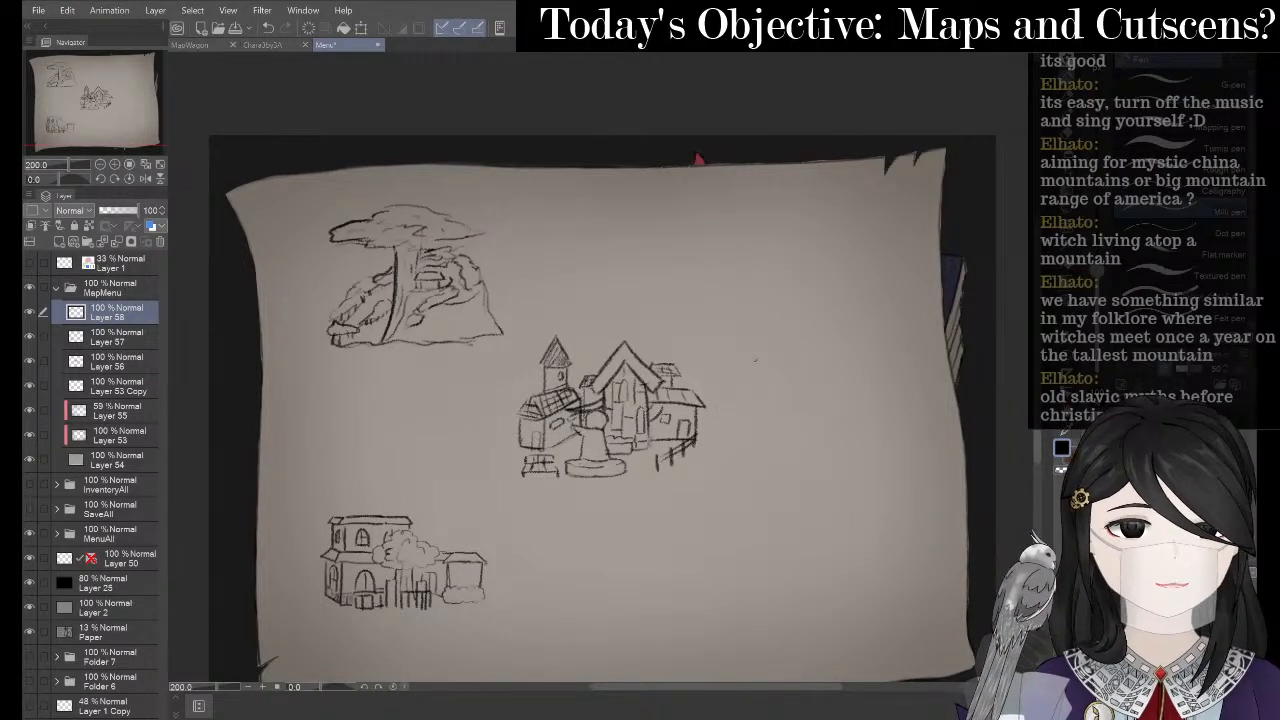
pyautogui.rightClick(126, 311)
pyautogui.click(150, 317)
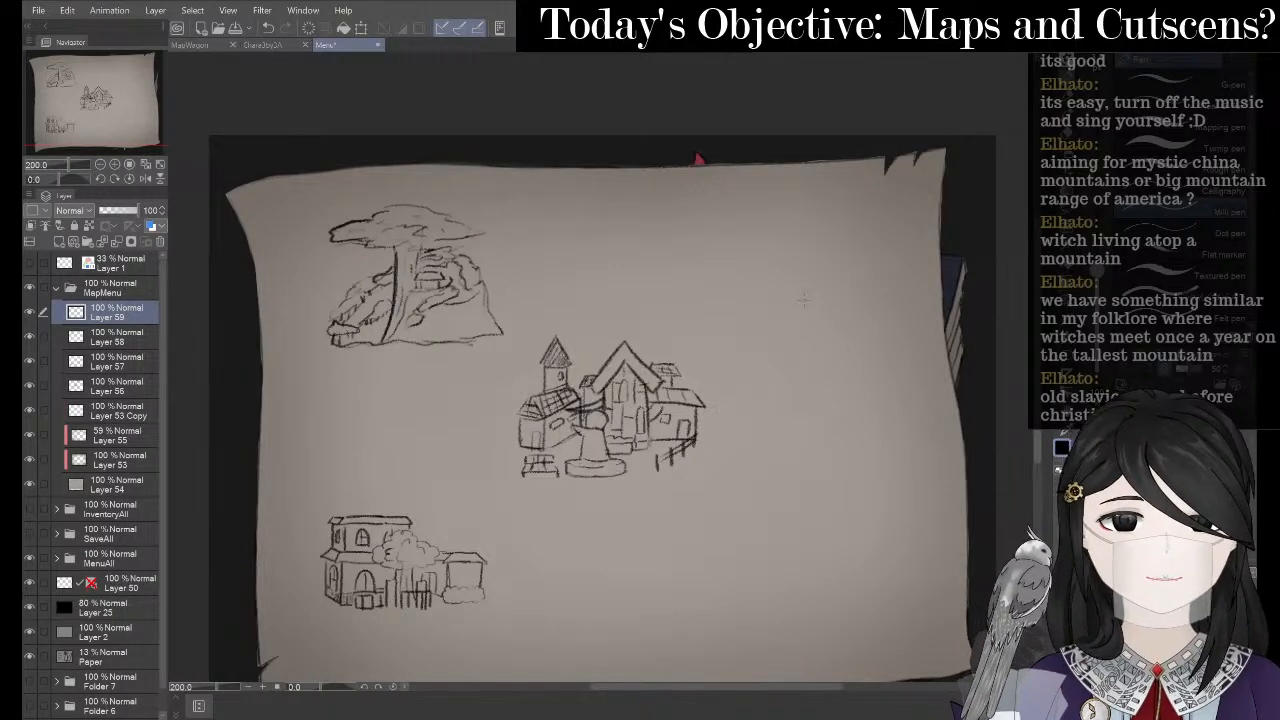
pyautogui.scroll(2, 770, 250)
pyautogui.moveTo(710, 286)
pyautogui.mouseDown()
pyautogui.moveTo(634, 257)
pyautogui.moveTo(541, 254)
pyautogui.mouseUp()
# - With the Pencil, draw the rounded hill dome and its base line right of the town
pyautogui.press('p')
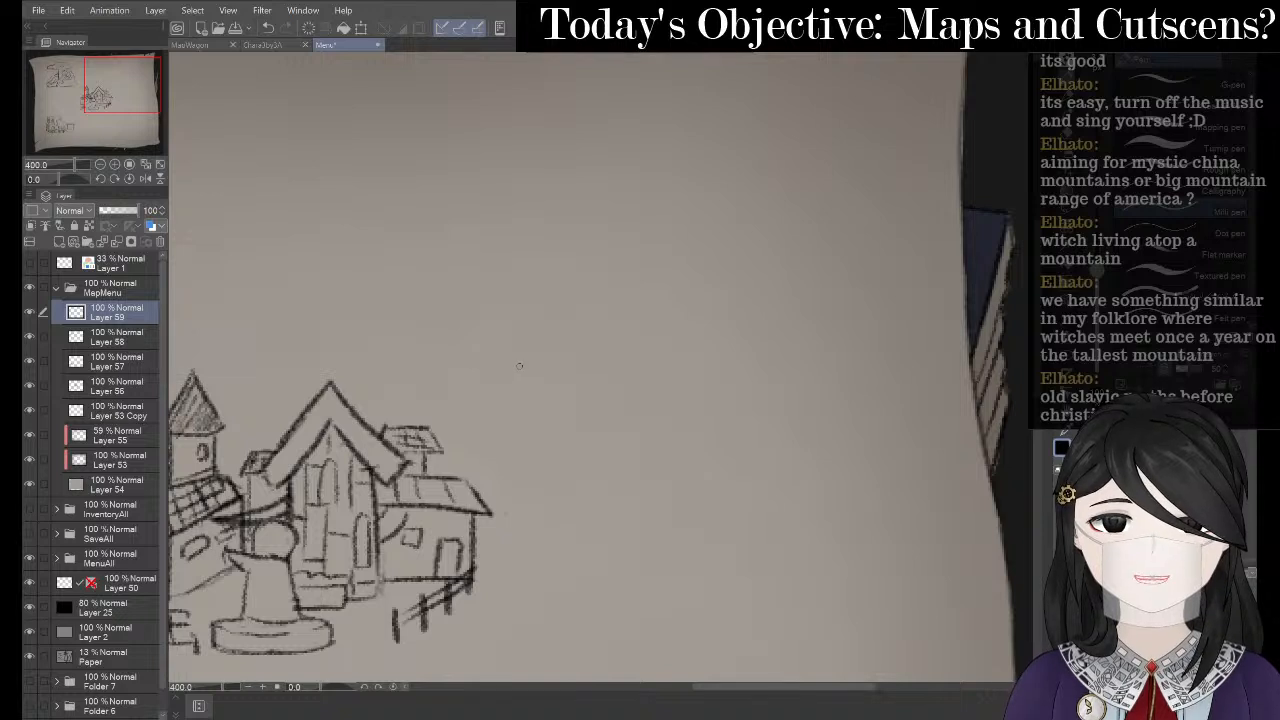
pyautogui.press('p')
pyautogui.moveTo(514, 377)
pyautogui.mouseDown()
pyautogui.moveTo(552, 328)
pyautogui.moveTo(627, 281)
pyautogui.moveTo(690, 251)
pyautogui.moveTo(750, 246)
pyautogui.moveTo(830, 260)
pyautogui.moveTo(930, 358)
pyautogui.moveTo(943, 394)
pyautogui.mouseUp()
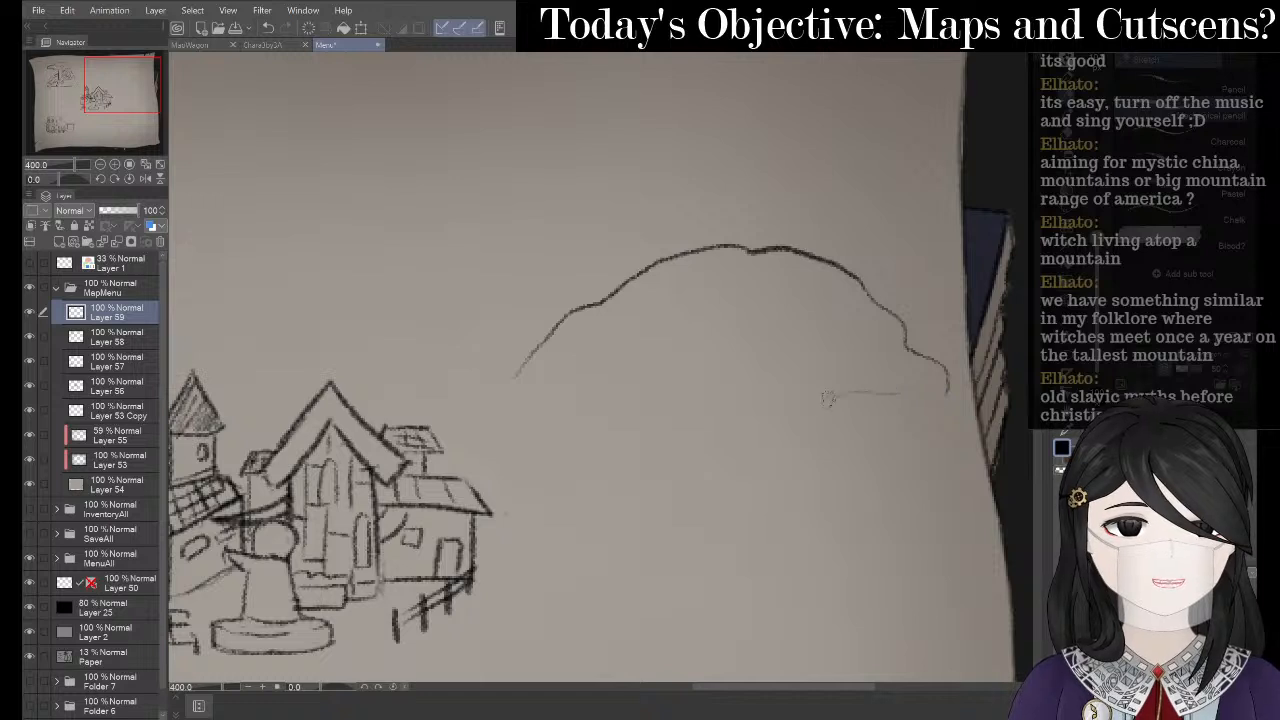
pyautogui.moveTo(828, 398); pyautogui.dragTo(812, 400)
pyautogui.moveTo(519, 374)
pyautogui.mouseDown()
pyautogui.moveTo(530, 390)
pyautogui.moveTo(716, 424)
pyautogui.moveTo(805, 424)
pyautogui.mouseUp()
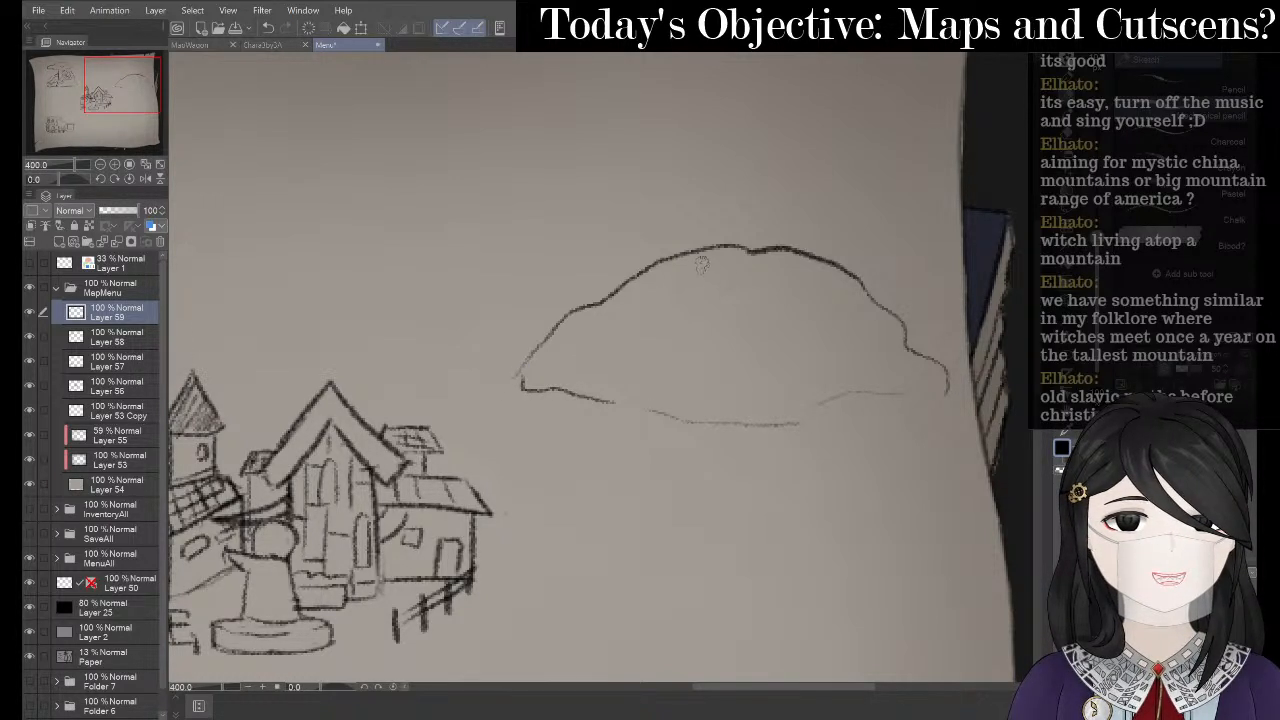
# - Sketch two bush puffs and a small cottage on the hilltop, undoing stray marks
pyautogui.moveTo(702, 263)
pyautogui.mouseDown()
pyautogui.moveTo(661, 280)
pyautogui.moveTo(691, 277)
pyautogui.moveTo(644, 273)
pyautogui.moveTo(635, 291)
pyautogui.moveTo(655, 266)
pyautogui.mouseUp()
pyautogui.hotkey('ctrl', 'z')
pyautogui.moveTo(590, 326)
pyautogui.mouseDown()
pyautogui.moveTo(586, 348)
pyautogui.moveTo(604, 330)
pyautogui.mouseUp()
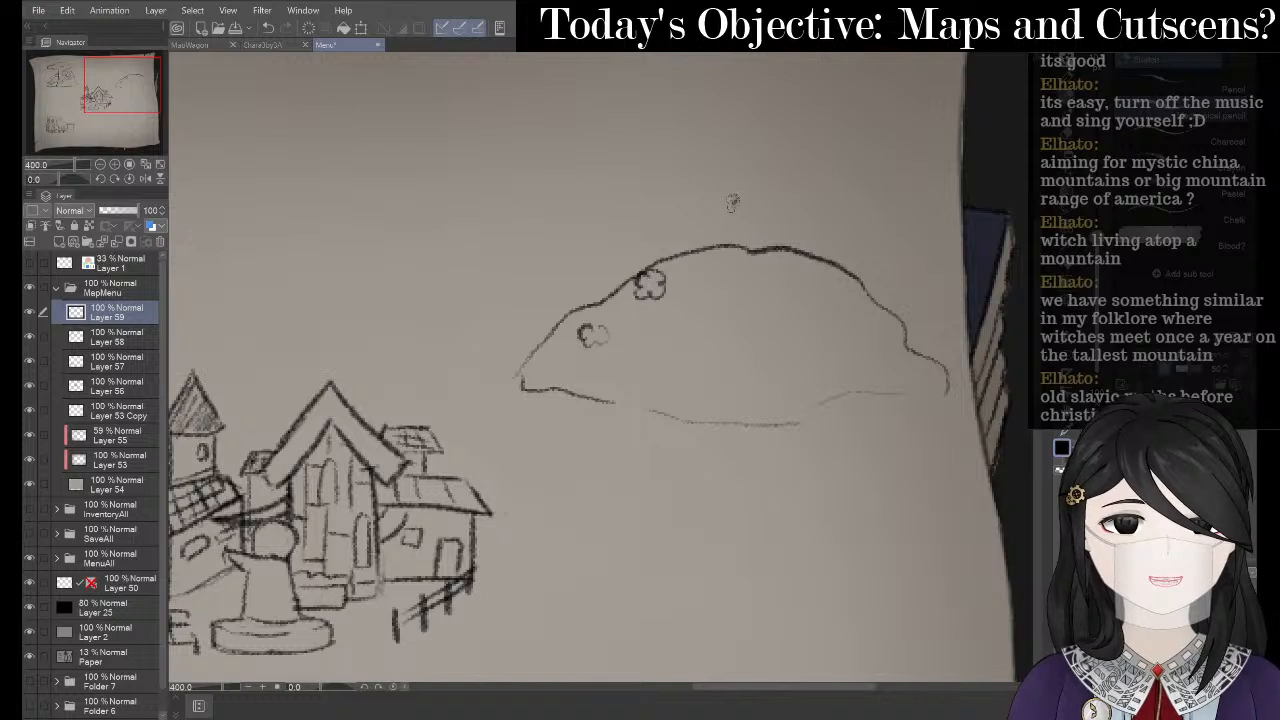
pyautogui.moveTo(733, 200)
pyautogui.mouseDown()
pyautogui.moveTo(786, 218)
pyautogui.moveTo(746, 198)
pyautogui.moveTo(795, 205)
pyautogui.moveTo(805, 219)
pyautogui.moveTo(768, 229)
pyautogui.moveTo(790, 216)
pyautogui.moveTo(802, 226)
pyautogui.moveTo(749, 218)
pyautogui.moveTo(752, 247)
pyautogui.moveTo(800, 251)
pyautogui.mouseUp()
pyautogui.hotkey('ctrl', 'z')
pyautogui.hotkey('ctrl', 'z')
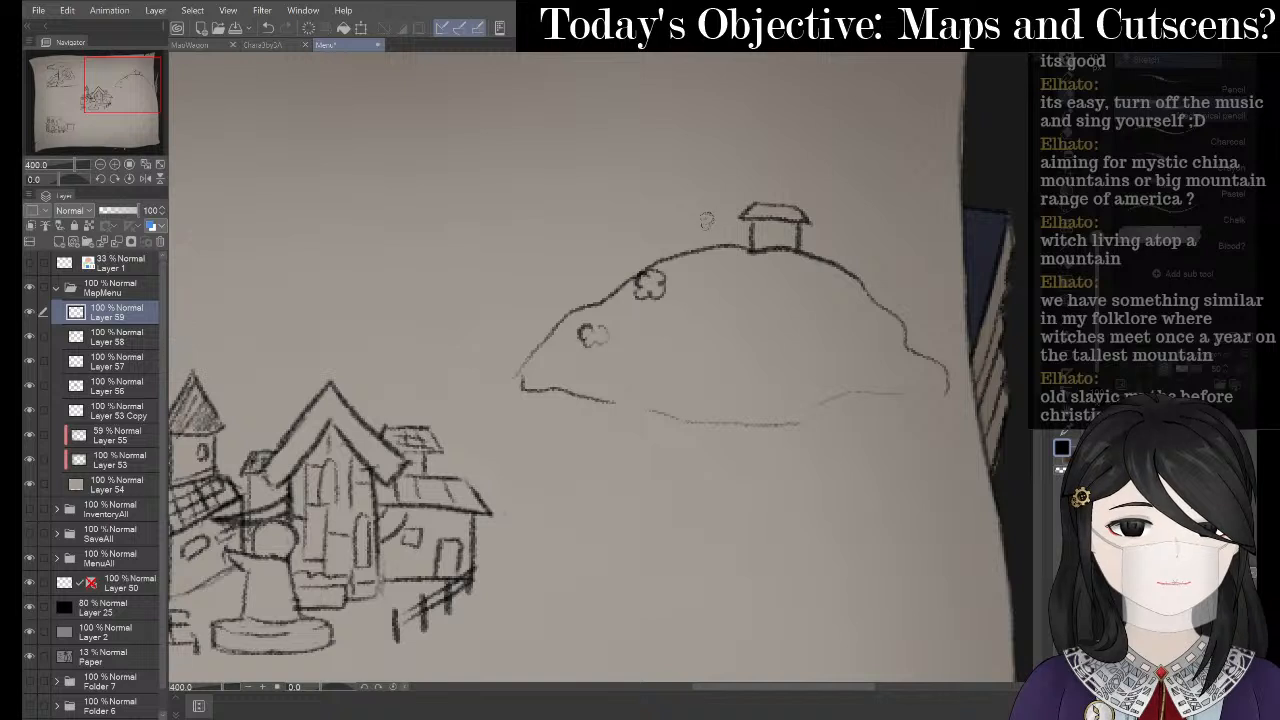
pyautogui.moveTo(710, 213)
pyautogui.mouseDown()
pyautogui.moveTo(707, 225)
pyautogui.moveTo(730, 222)
pyautogui.moveTo(711, 229)
pyautogui.moveTo(735, 234)
pyautogui.moveTo(733, 246)
pyautogui.moveTo(710, 236)
pyautogui.moveTo(714, 248)
pyautogui.mouseUp()
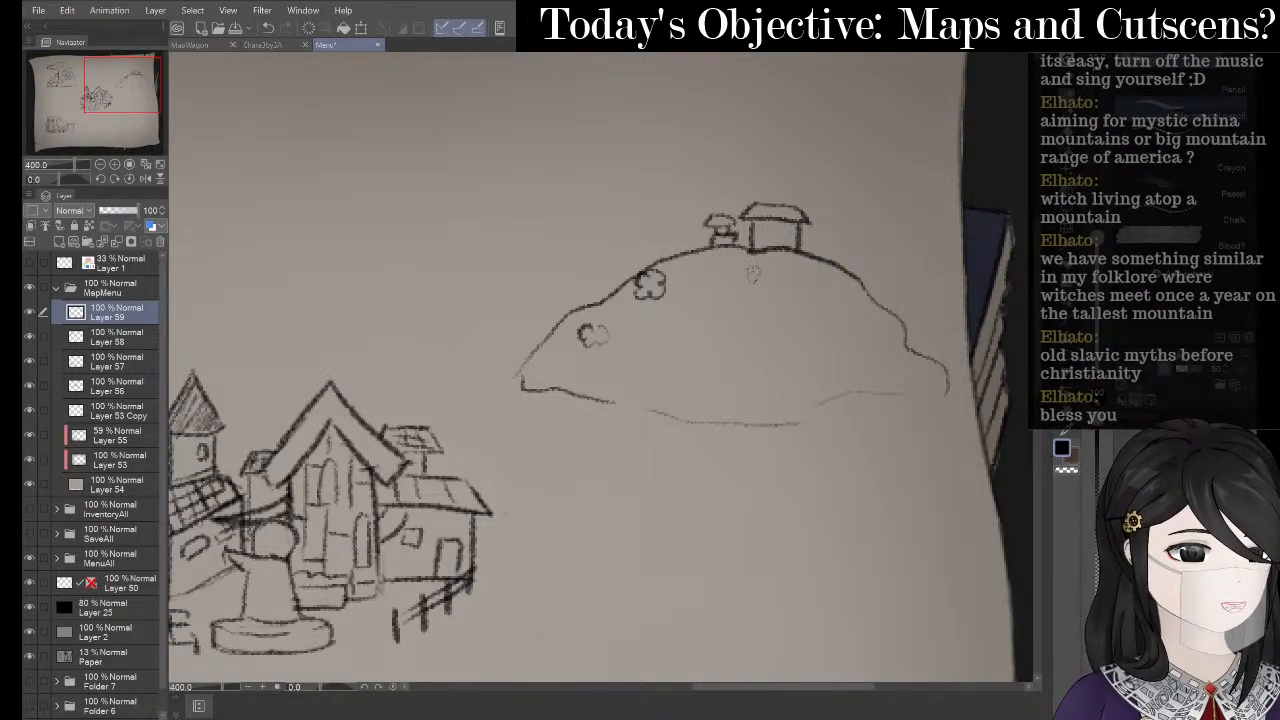
# - Draw a winding path down from the cottage and scatter small bushes along it
pyautogui.moveTo(756, 260)
pyautogui.mouseDown()
pyautogui.moveTo(726, 266)
pyautogui.moveTo(739, 274)
pyautogui.moveTo(663, 331)
pyautogui.moveTo(687, 346)
pyautogui.moveTo(625, 378)
pyautogui.mouseUp()
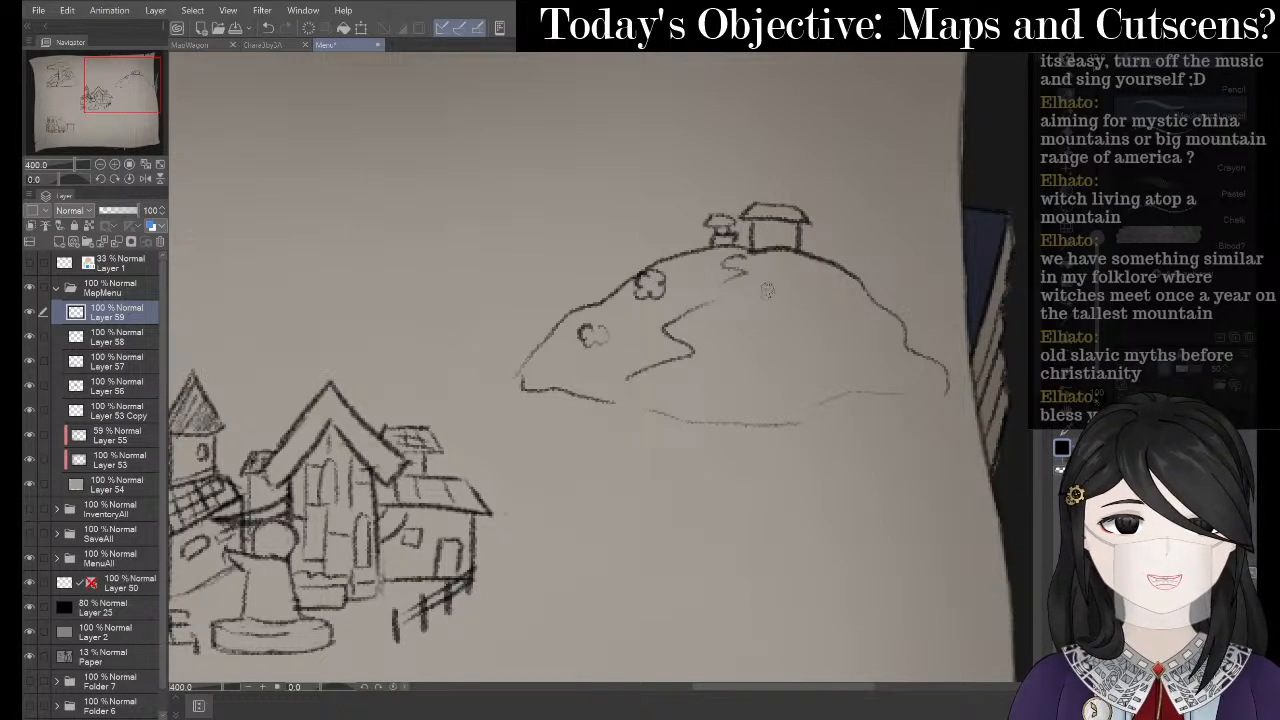
pyautogui.moveTo(755, 252); pyautogui.dragTo(757, 268)
pyautogui.moveTo(733, 302)
pyautogui.mouseDown()
pyautogui.moveTo(721, 334)
pyautogui.moveTo(739, 352)
pyautogui.moveTo(715, 372)
pyautogui.moveTo(728, 432)
pyautogui.mouseUp()
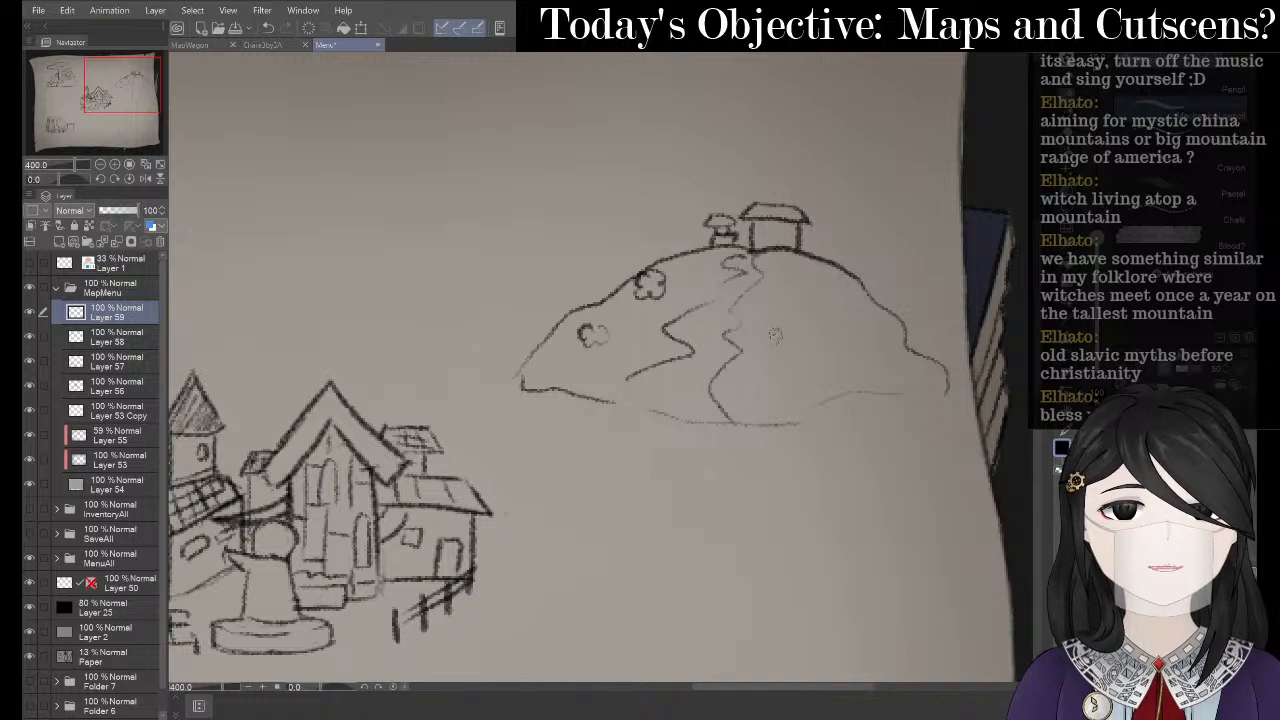
pyautogui.moveTo(778, 334)
pyautogui.mouseDown()
pyautogui.moveTo(762, 328)
pyautogui.moveTo(746, 386)
pyautogui.moveTo(766, 362)
pyautogui.moveTo(748, 364)
pyautogui.mouseUp()
pyautogui.hotkey('ctrl', 'z')
pyautogui.moveTo(719, 268); pyautogui.dragTo(720, 262)
pyautogui.moveTo(808, 261); pyautogui.dragTo(751, 300)
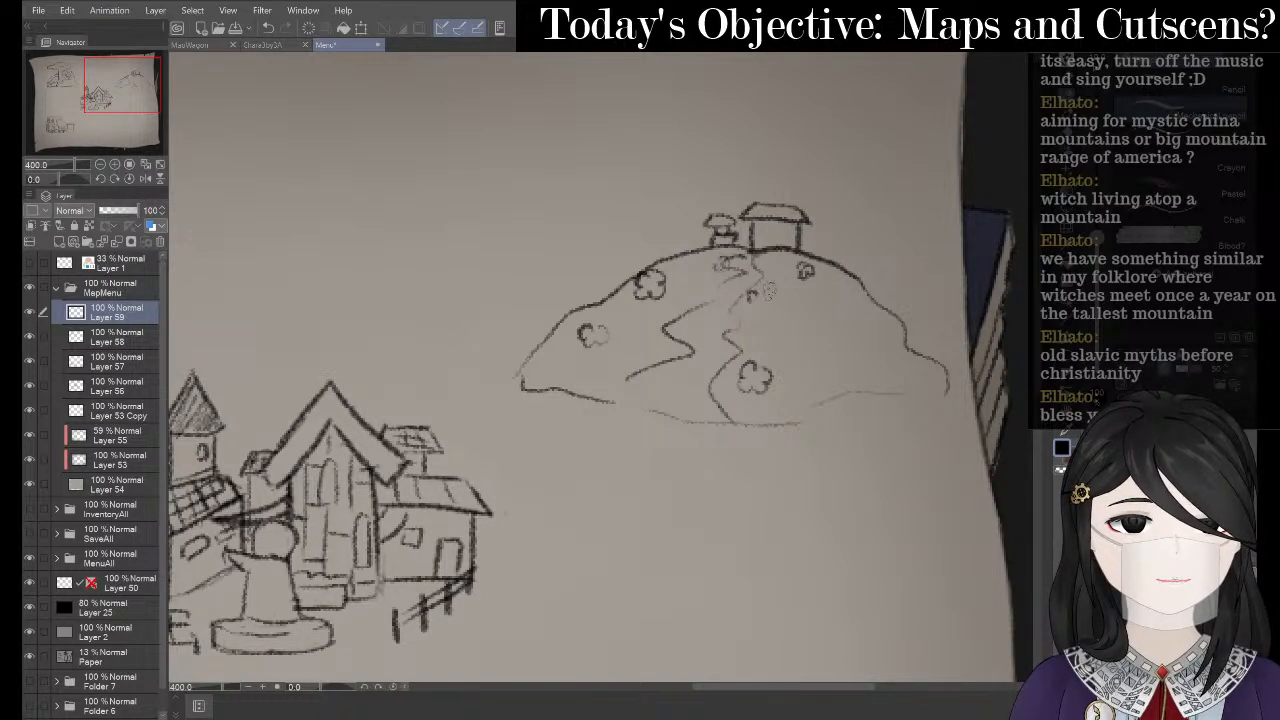
pyautogui.moveTo(852, 302); pyautogui.dragTo(845, 293)
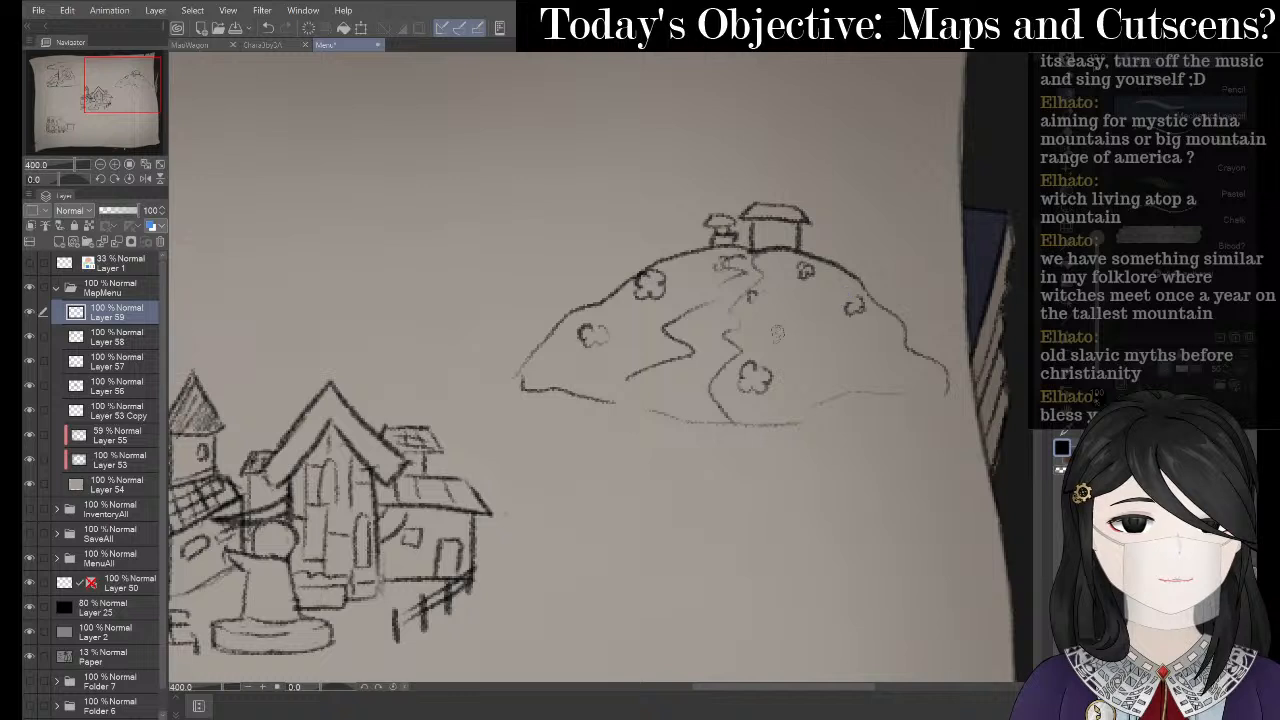
pyautogui.moveTo(777, 333)
pyautogui.mouseDown()
pyautogui.moveTo(768, 352)
pyautogui.moveTo(795, 352)
pyautogui.moveTo(805, 325)
pyautogui.moveTo(785, 322)
pyautogui.mouseUp()
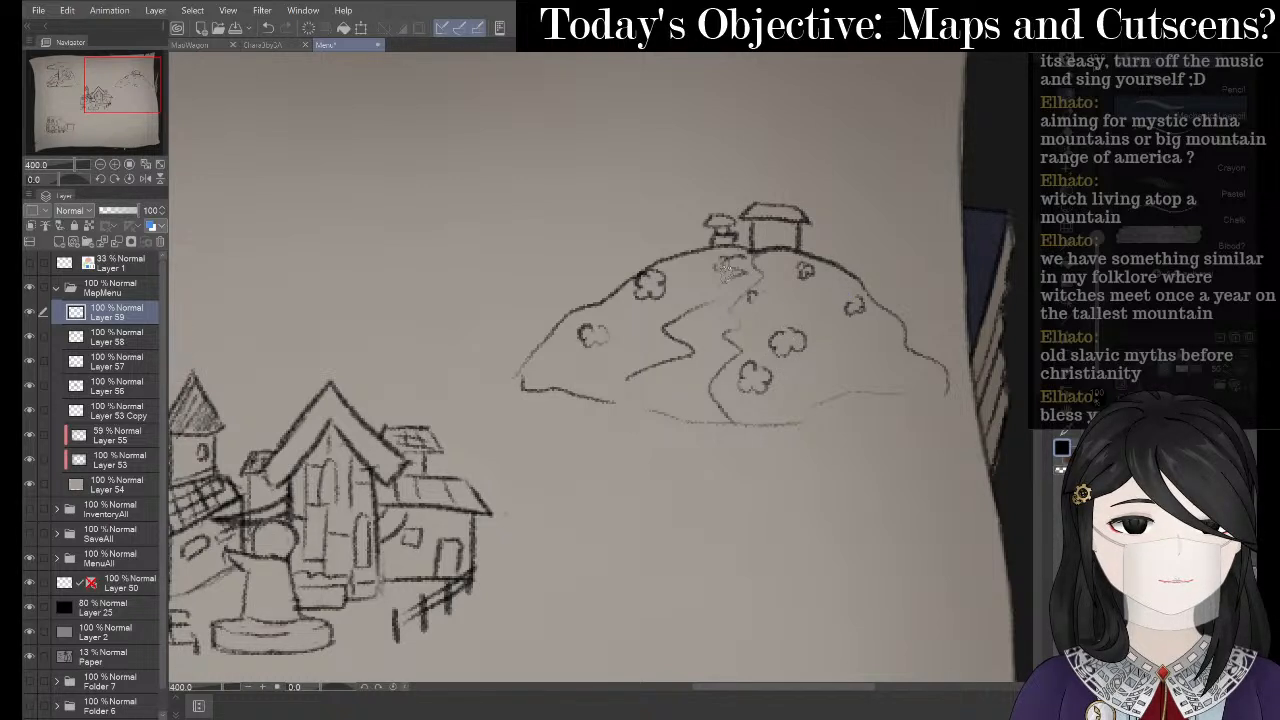
pyautogui.moveTo(613, 256)
pyautogui.mouseDown()
pyautogui.moveTo(609, 280)
pyautogui.moveTo(624, 288)
pyautogui.moveTo(644, 228)
pyautogui.moveTo(598, 233)
pyautogui.mouseUp()
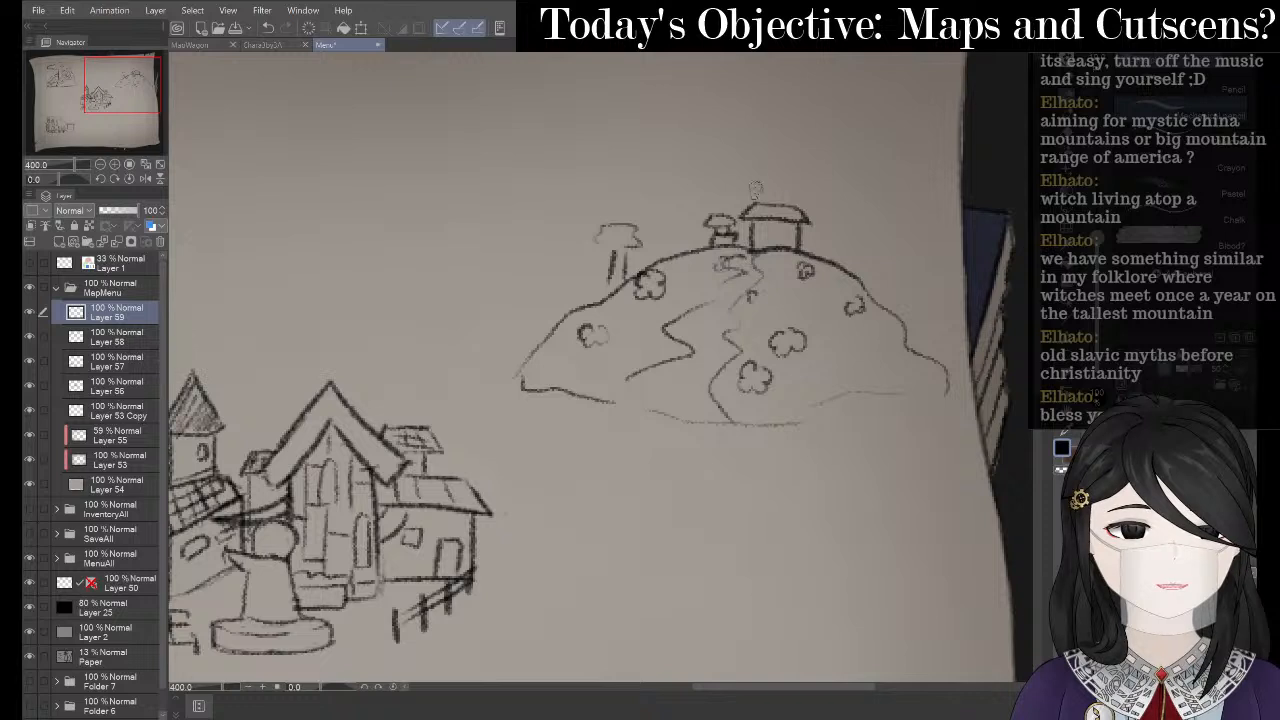
# - Try trees beside the cottage and on the right slope, undoing and erasing stray marks
pyautogui.moveTo(727, 204)
pyautogui.mouseDown()
pyautogui.moveTo(717, 195)
pyautogui.moveTo(785, 200)
pyautogui.moveTo(734, 207)
pyautogui.moveTo(748, 207)
pyautogui.mouseUp()
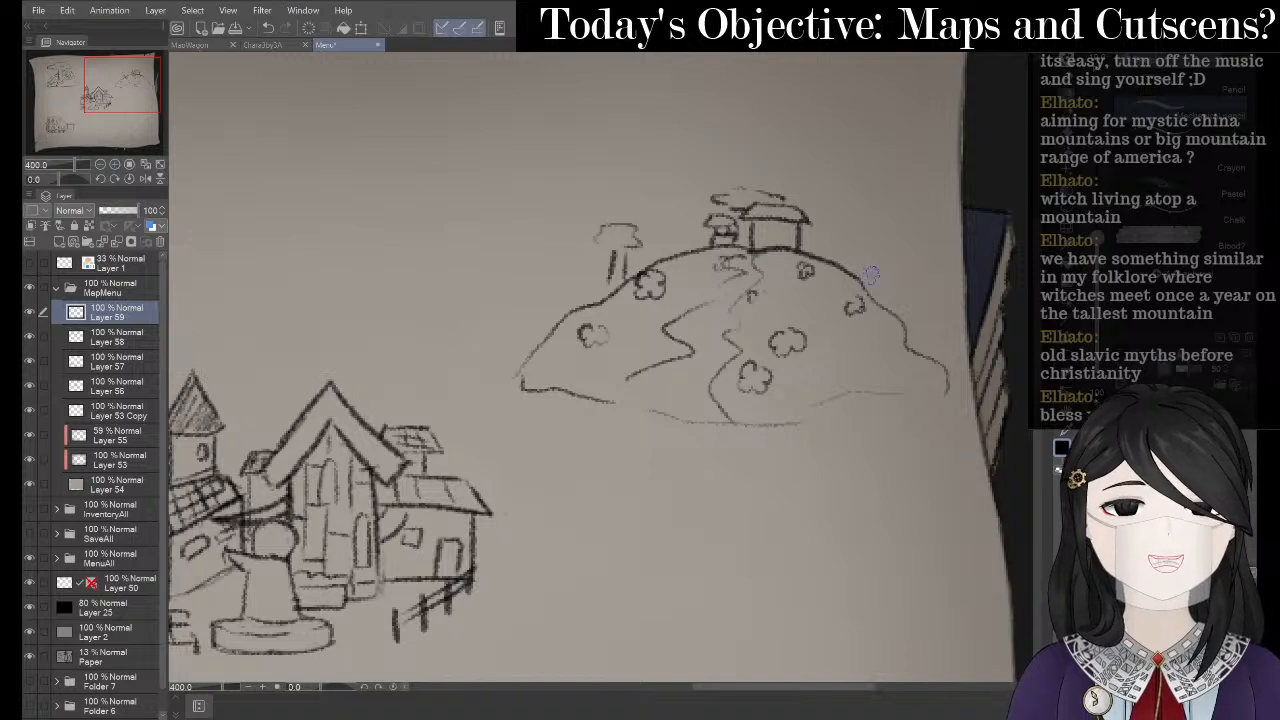
pyautogui.hotkey('ctrl', 'z')
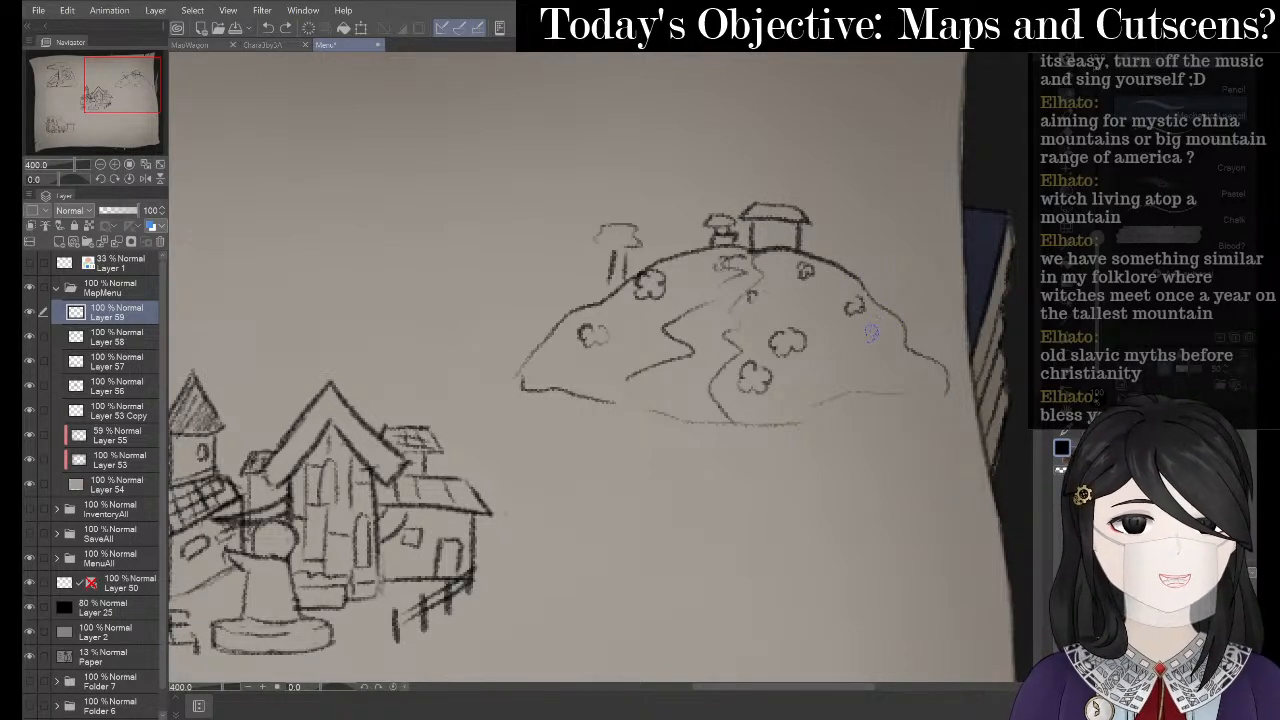
pyautogui.moveTo(893, 288)
pyautogui.mouseDown()
pyautogui.moveTo(878, 358)
pyautogui.moveTo(908, 318)
pyautogui.moveTo(914, 356)
pyautogui.mouseUp()
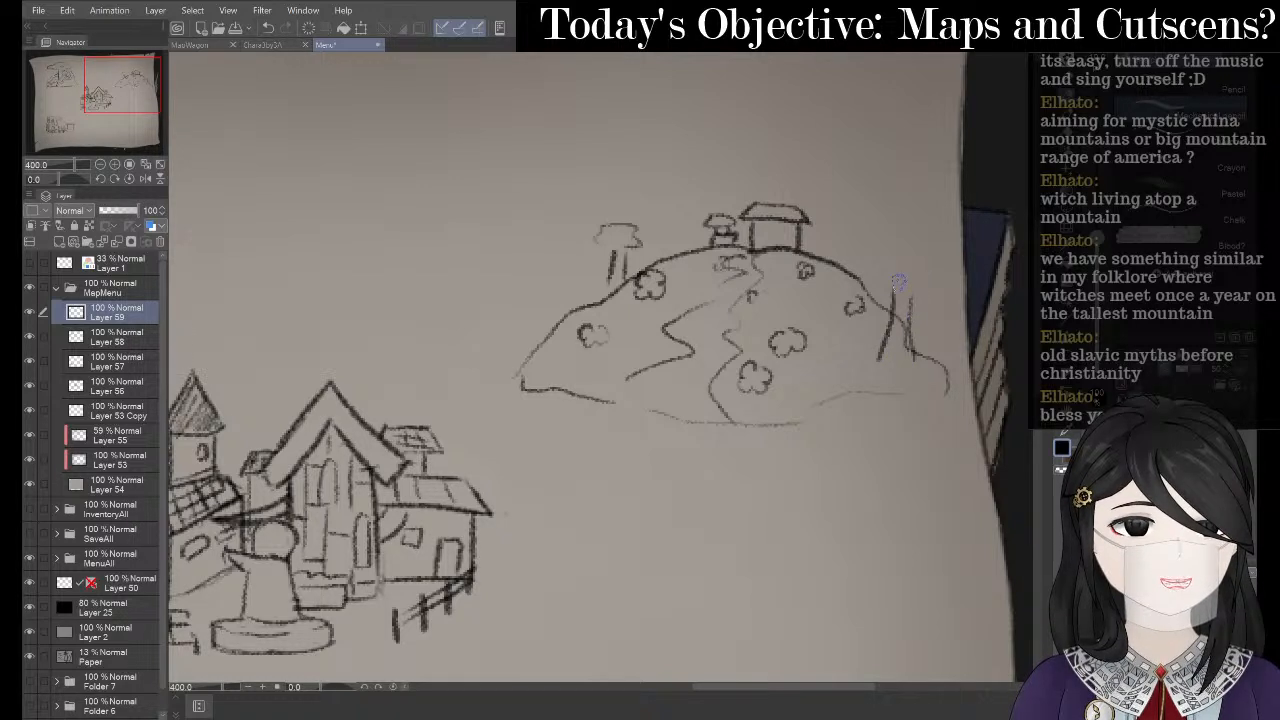
pyautogui.moveTo(898, 283)
pyautogui.mouseDown()
pyautogui.moveTo(848, 271)
pyautogui.moveTo(871, 256)
pyautogui.moveTo(911, 261)
pyautogui.moveTo(890, 285)
pyautogui.moveTo(871, 275)
pyautogui.moveTo(900, 247)
pyautogui.moveTo(937, 272)
pyautogui.moveTo(935, 292)
pyautogui.moveTo(910, 274)
pyautogui.mouseUp()
pyautogui.hotkey('ctrl', 'z')
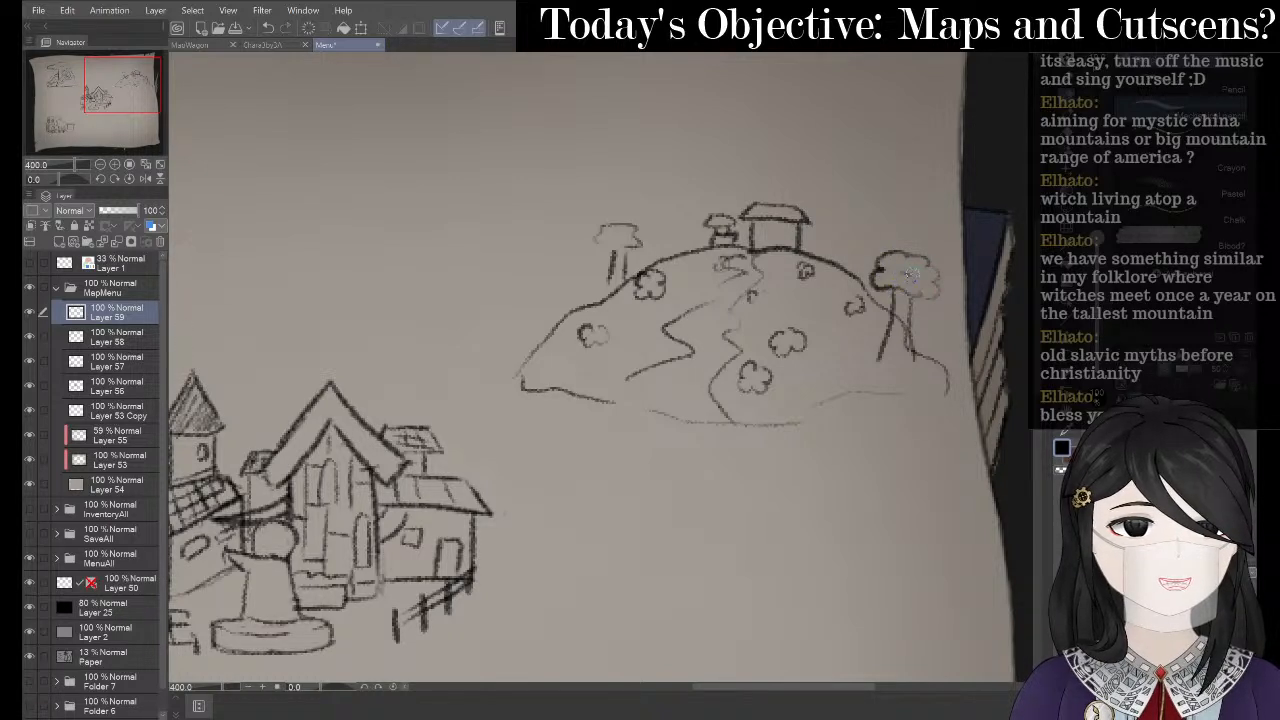
pyautogui.press('e')
pyautogui.moveTo(897, 318); pyautogui.dragTo(905, 350)
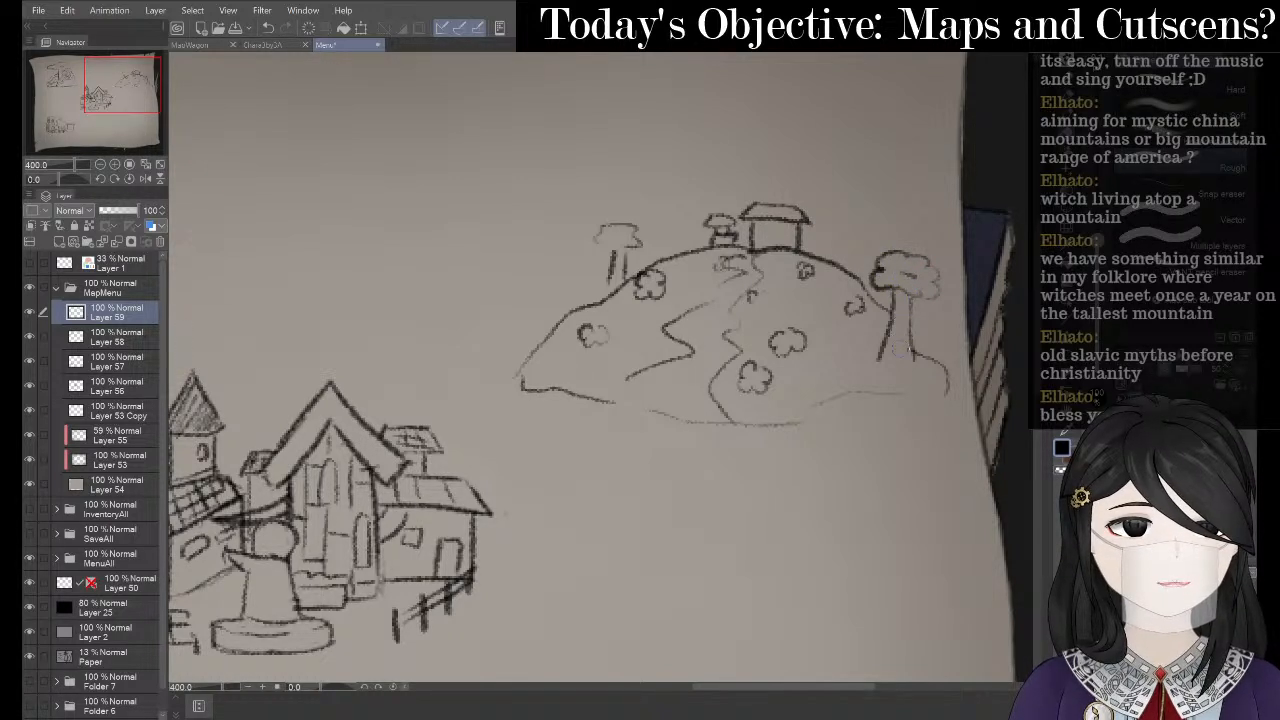
pyautogui.press('p')
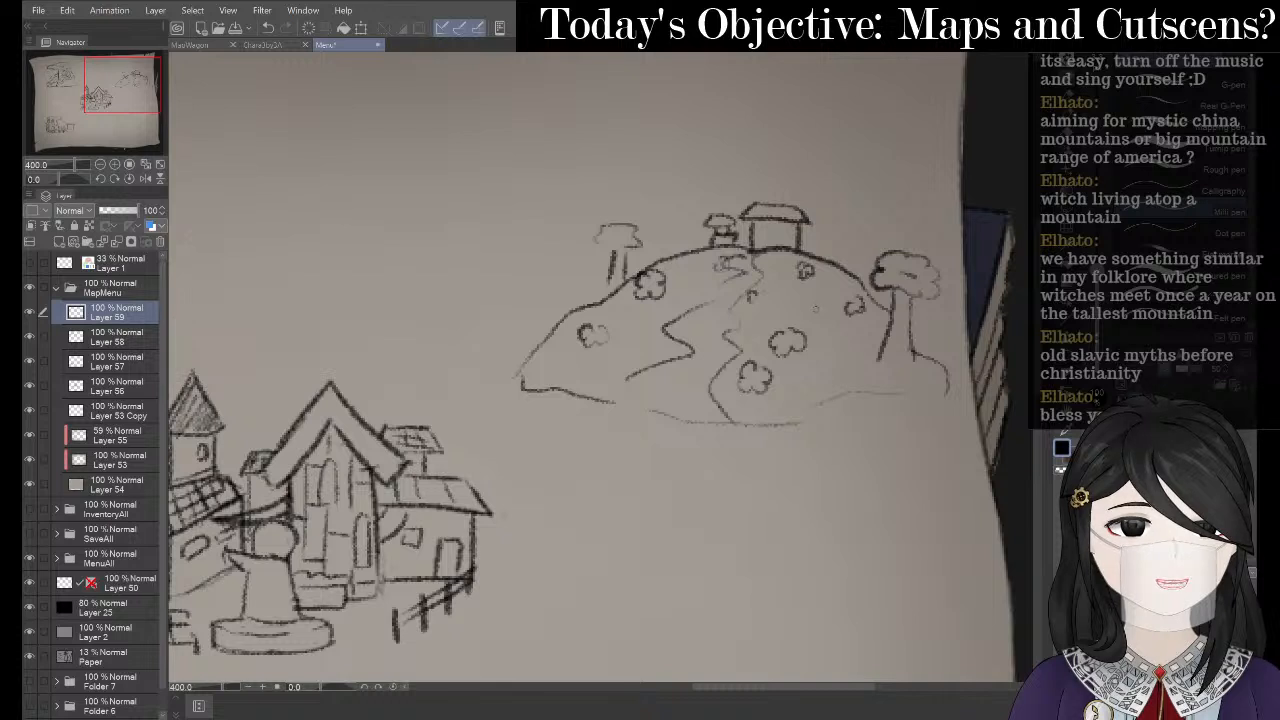
pyautogui.press('p')
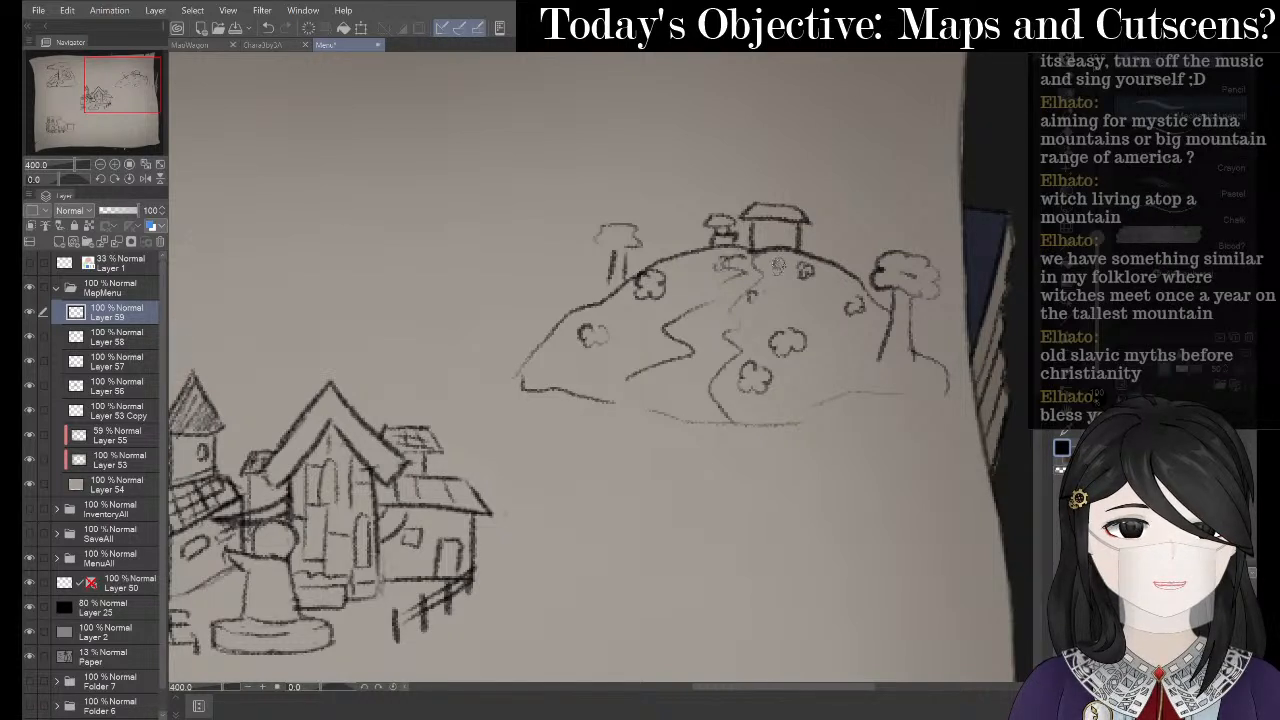
# - Add more bush scribbles and squiggles across the hill slope, then shift the view up
pyautogui.moveTo(788, 285); pyautogui.dragTo(821, 289)
pyautogui.moveTo(700, 262); pyautogui.dragTo(686, 283)
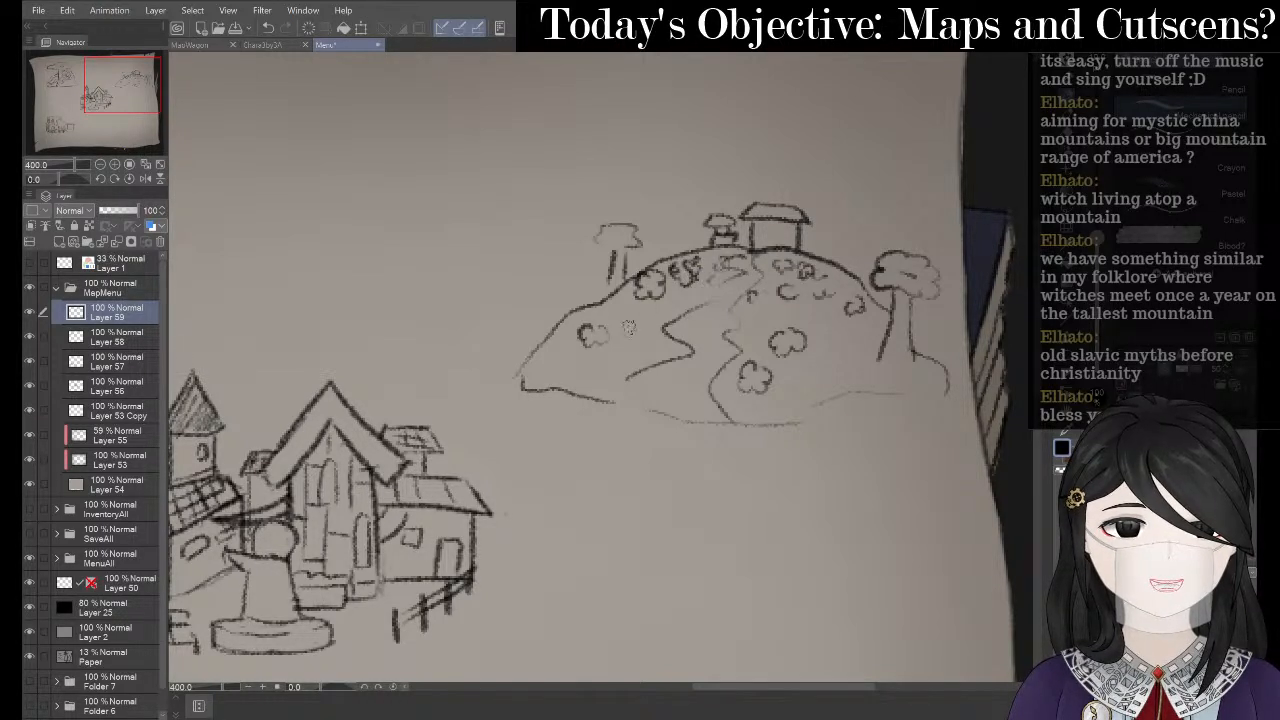
pyautogui.moveTo(629, 326)
pyautogui.mouseDown()
pyautogui.moveTo(632, 350)
pyautogui.moveTo(650, 345)
pyautogui.moveTo(584, 372)
pyautogui.moveTo(598, 360)
pyautogui.moveTo(590, 372)
pyautogui.moveTo(604, 376)
pyautogui.moveTo(618, 362)
pyautogui.moveTo(606, 348)
pyautogui.moveTo(538, 366)
pyautogui.moveTo(553, 346)
pyautogui.mouseUp()
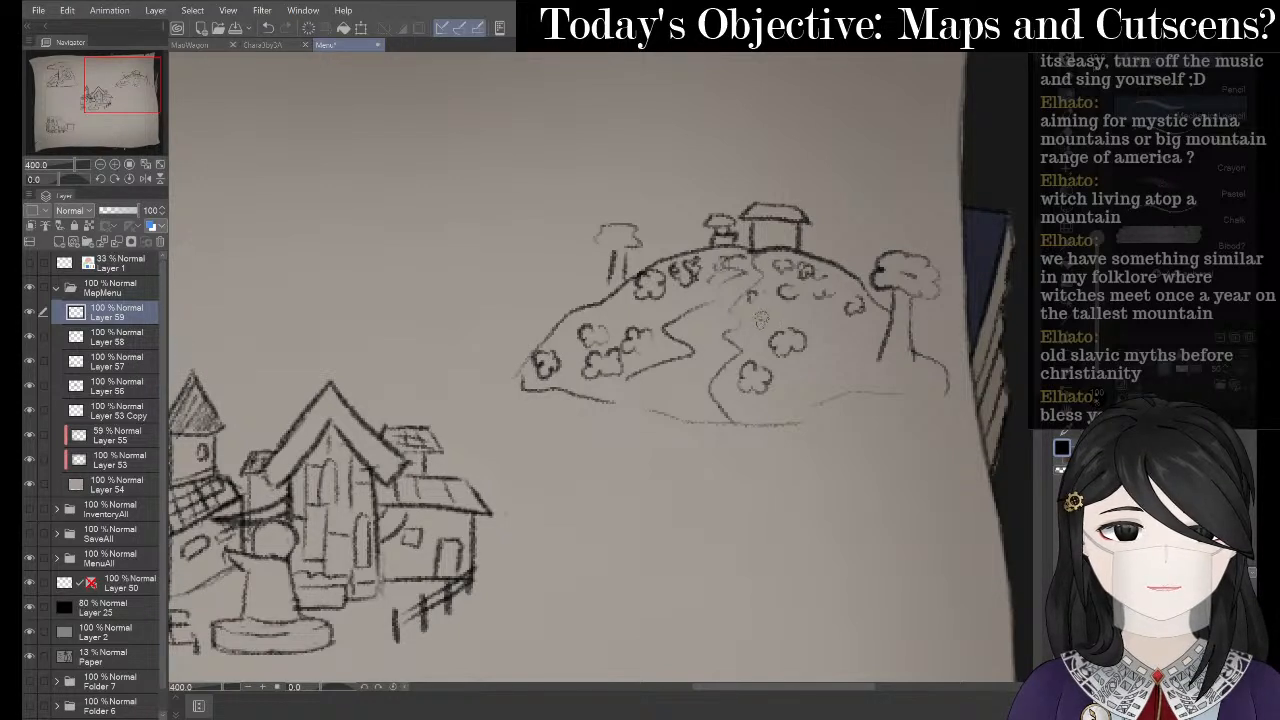
pyautogui.moveTo(760, 318)
pyautogui.mouseDown()
pyautogui.moveTo(780, 291)
pyautogui.moveTo(775, 262)
pyautogui.moveTo(763, 262)
pyautogui.moveTo(806, 263)
pyautogui.mouseUp()
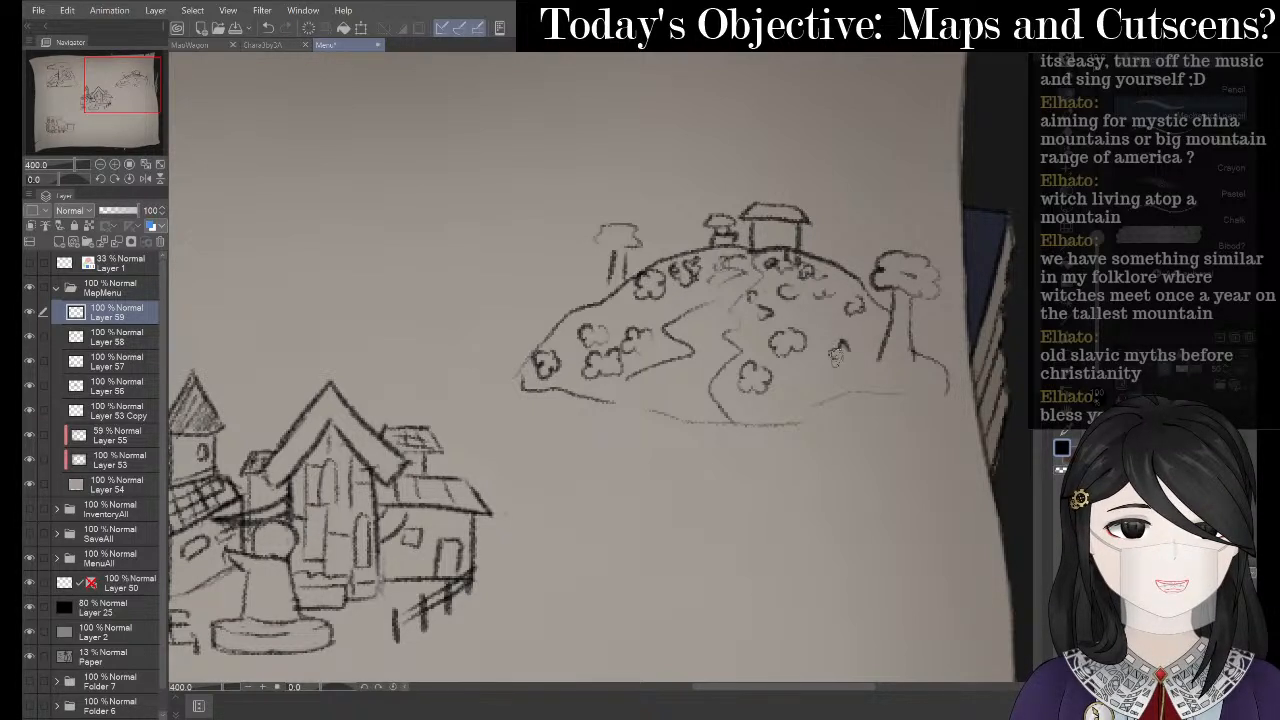
pyautogui.moveTo(836, 358)
pyautogui.mouseDown()
pyautogui.moveTo(858, 364)
pyautogui.moveTo(852, 332)
pyautogui.mouseUp()
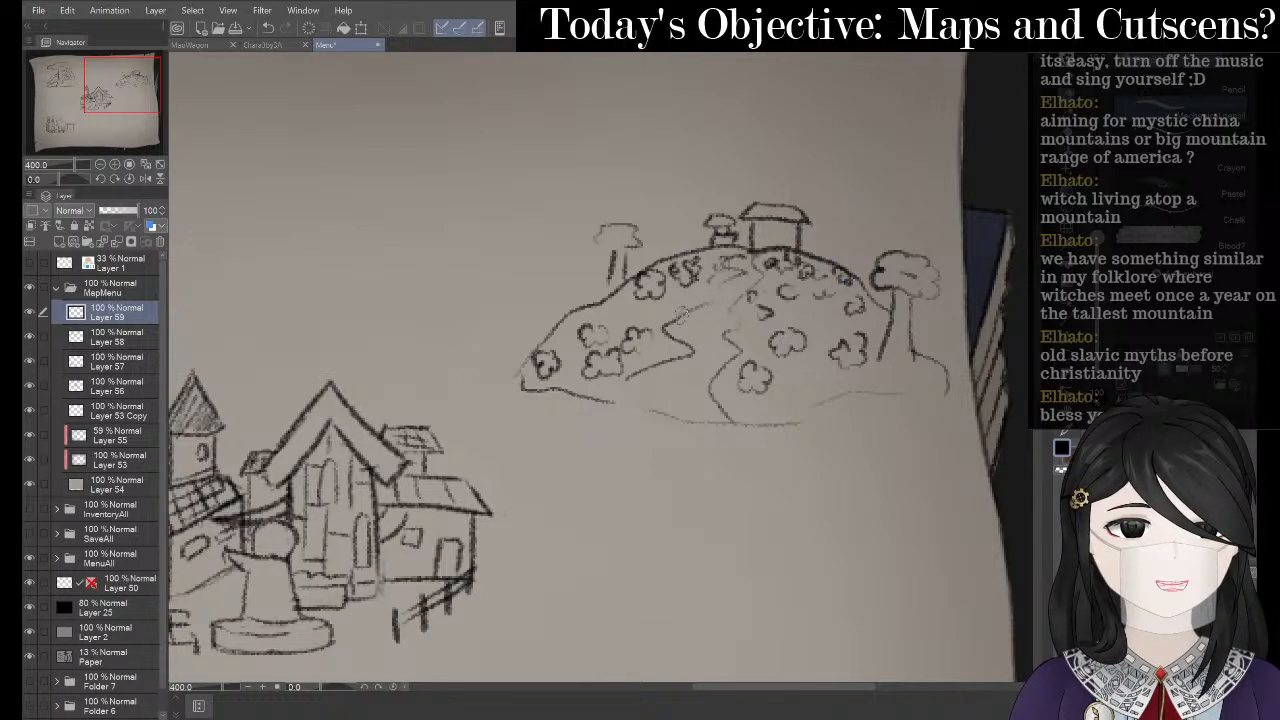
pyautogui.moveTo(690, 290)
pyautogui.mouseDown()
pyautogui.moveTo(656, 308)
pyautogui.moveTo(662, 326)
pyautogui.mouseUp()
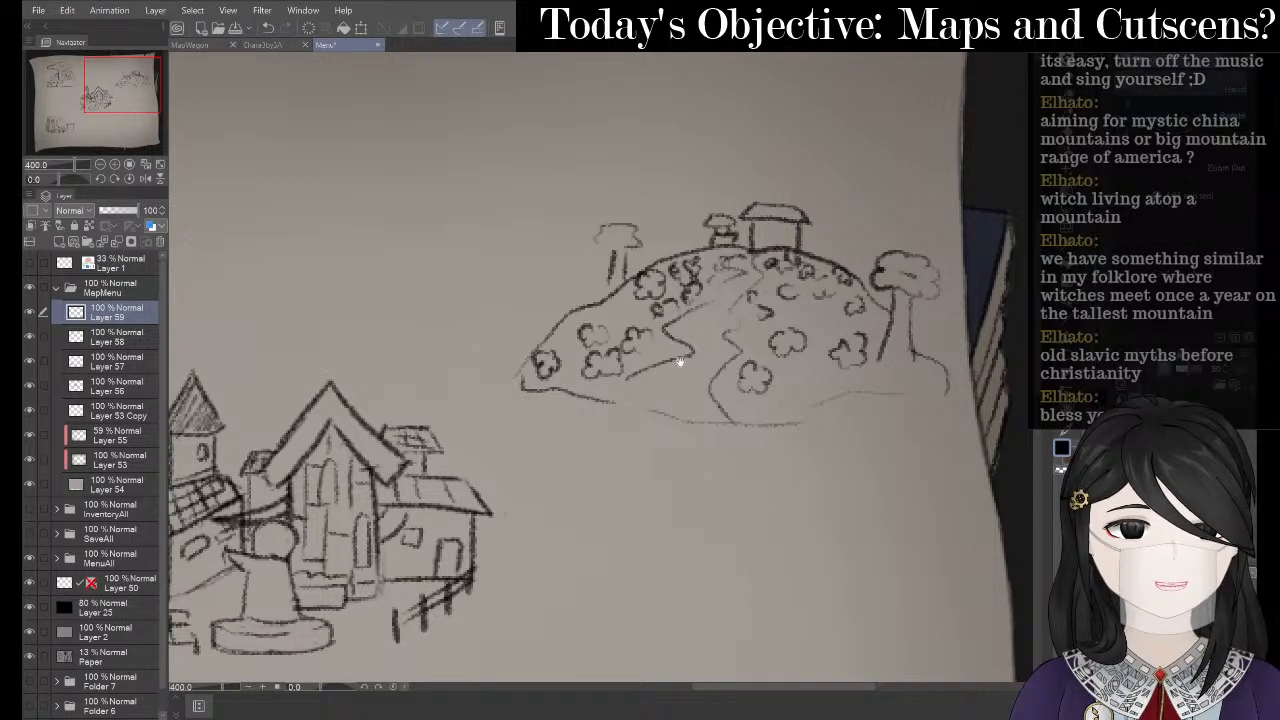
pyautogui.moveTo(486, 378); pyautogui.dragTo(481, 326)
# - Zoom in and draw a pencil line along the cottage hill's bottom edge
pyautogui.scroll(-3, 689, 310)
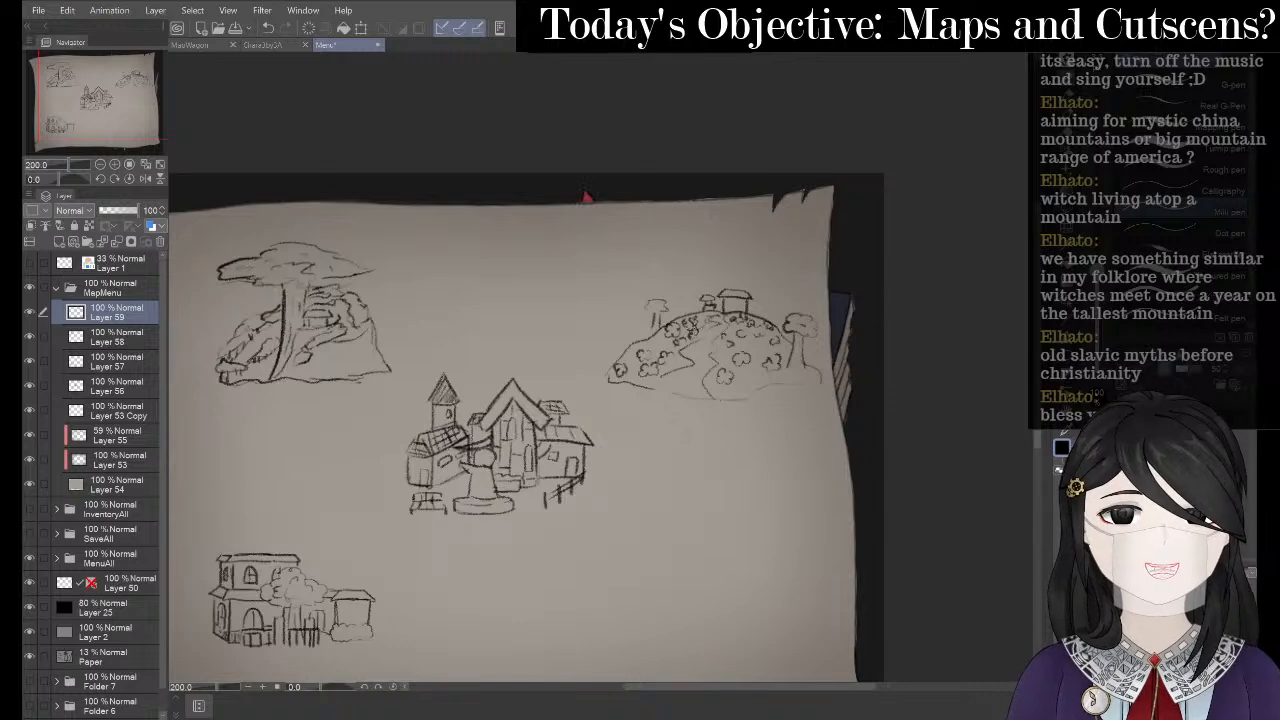
pyautogui.scroll(3, 764, 371)
pyautogui.scroll(3, 700, 314)
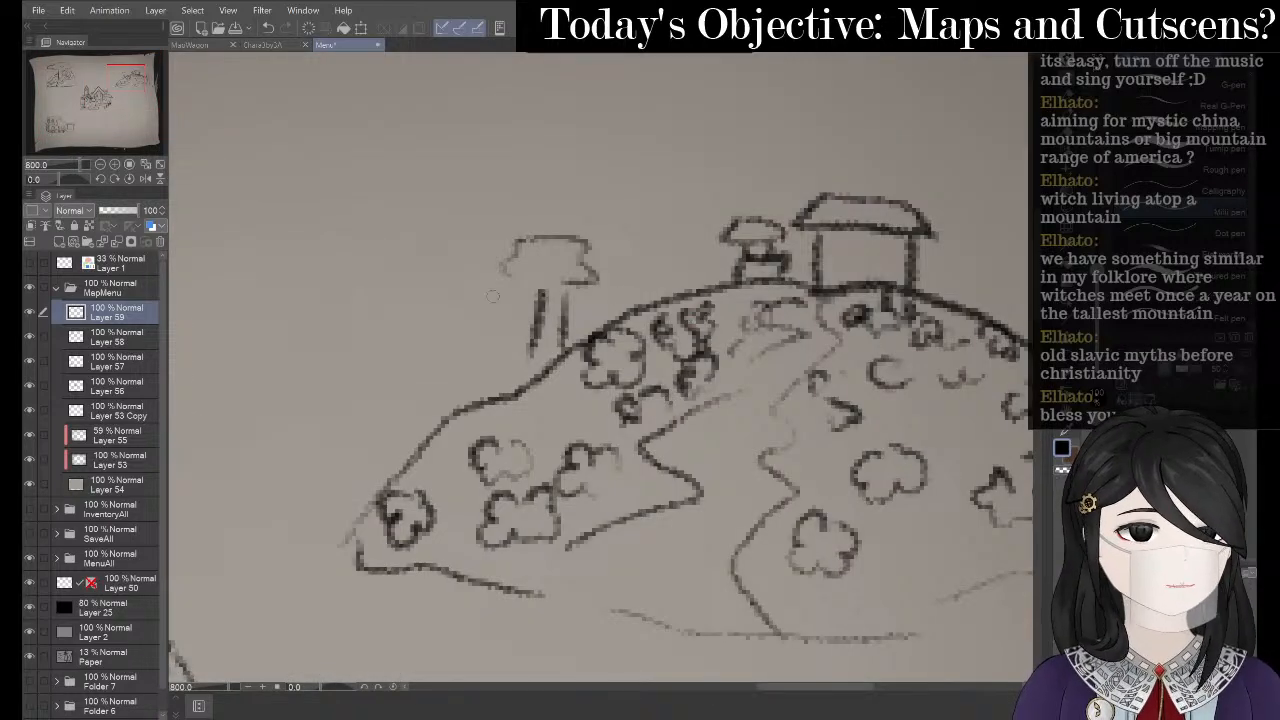
pyautogui.scroll(-2, 492, 296)
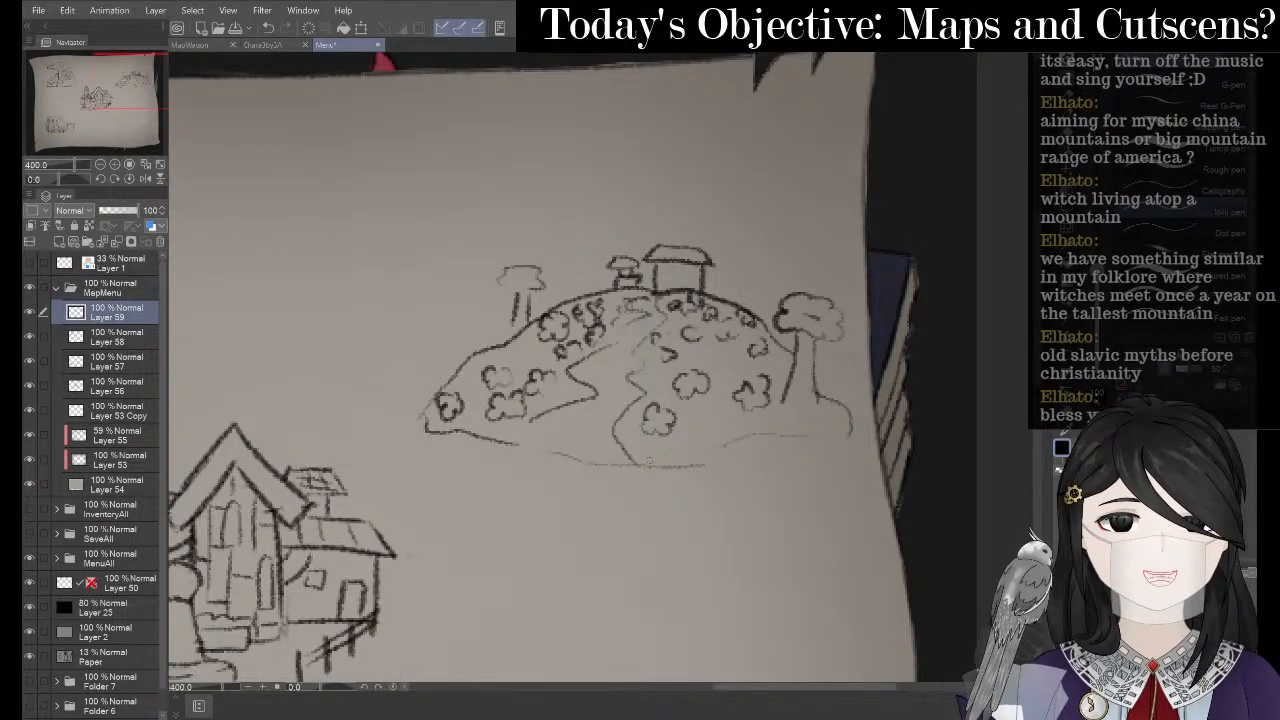
pyautogui.press('p')
pyautogui.moveTo(653, 463)
pyautogui.mouseDown()
pyautogui.moveTo(758, 439)
pyautogui.moveTo(845, 433)
pyautogui.mouseUp()
# - Zoom out to 200% to centre the map and lasso-select the cottage hill sketch
pyautogui.press('space')
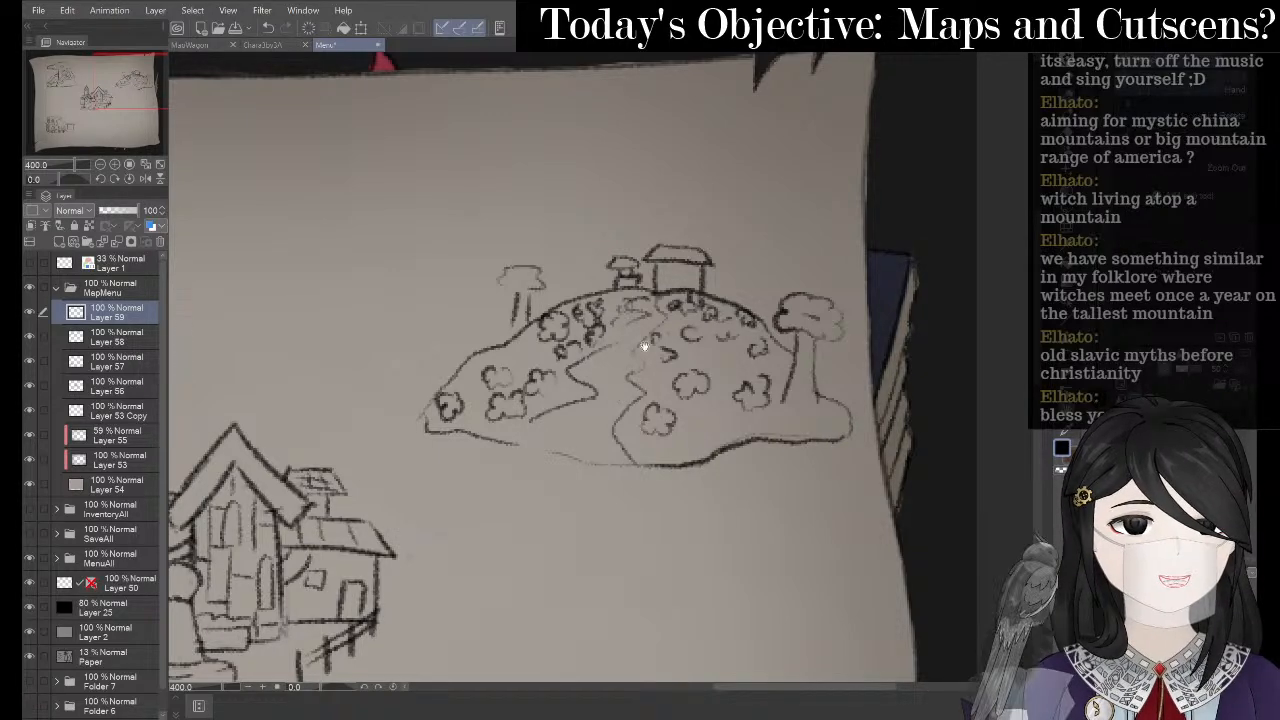
pyautogui.moveTo(651, 343); pyautogui.dragTo(649, 326)
pyautogui.scroll(-2, 466, 282)
pyautogui.moveTo(536, 268); pyautogui.dragTo(963, 208)
pyautogui.moveTo(848, 253); pyautogui.dragTo(814, 242)
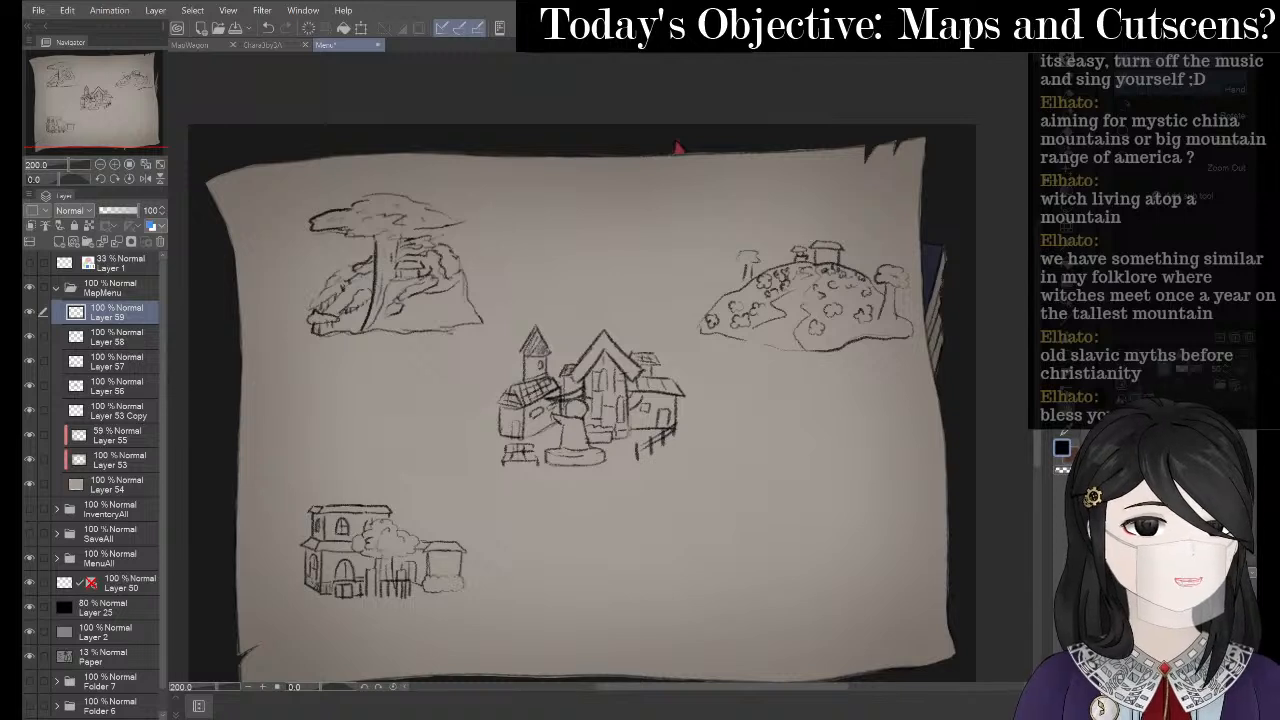
pyautogui.press('m')
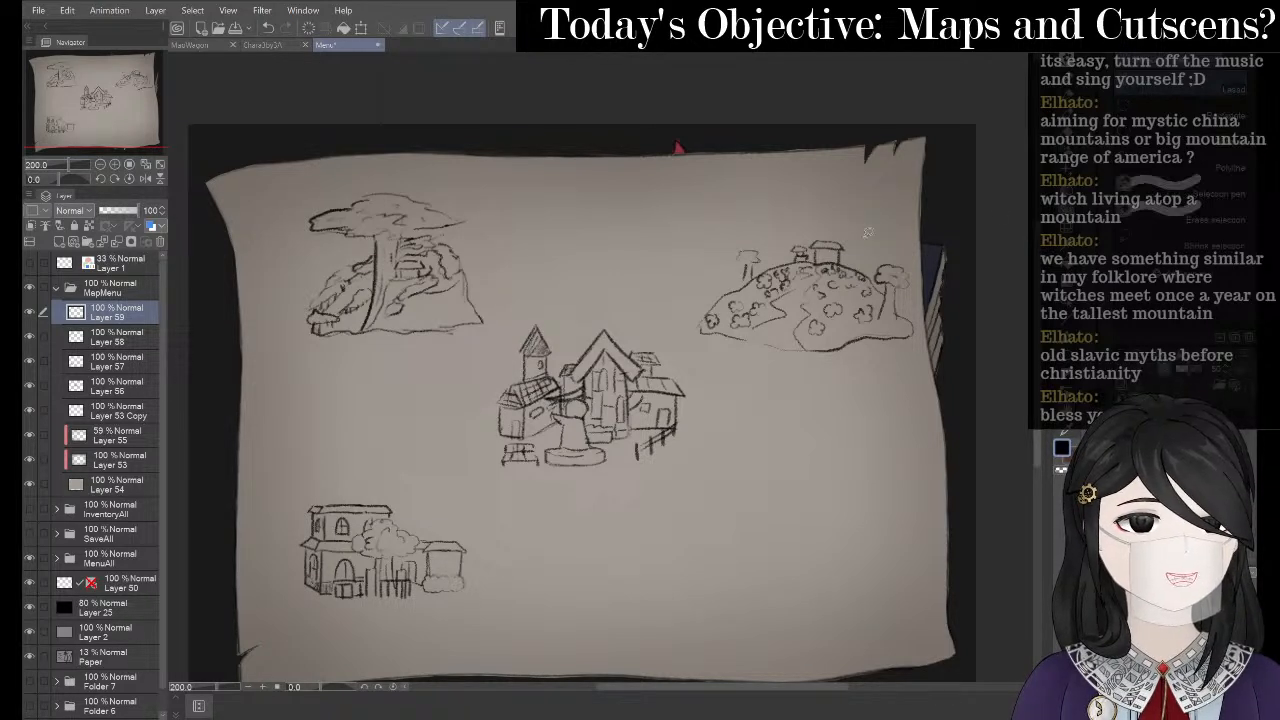
pyautogui.moveTo(674, 316)
pyautogui.mouseDown()
pyautogui.moveTo(864, 393)
pyautogui.moveTo(934, 340)
pyautogui.moveTo(889, 240)
pyautogui.moveTo(765, 210)
pyautogui.mouseUp()
# - Move the lassoed hill toward the centre, rotate it slightly counterclockwise, shrink it, then deselect
pyautogui.click(858, 421)
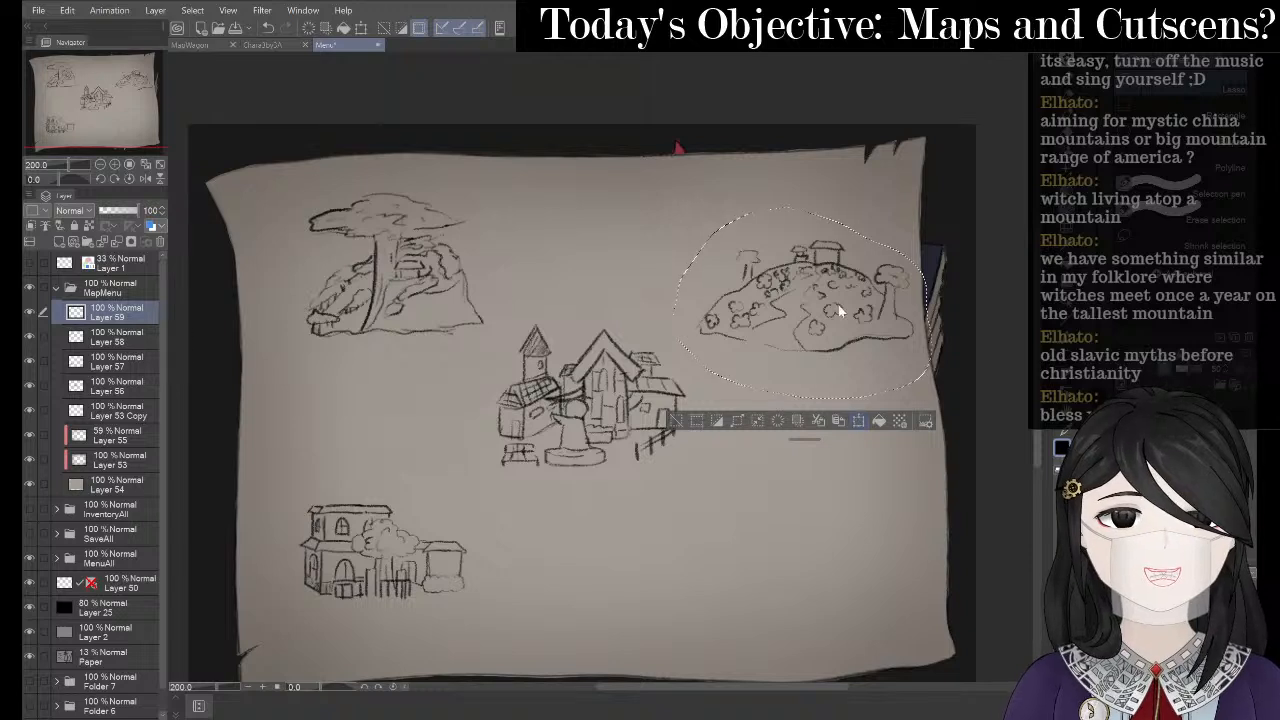
pyautogui.moveTo(765, 369)
pyautogui.mouseDown()
pyautogui.moveTo(697, 408)
pyautogui.moveTo(648, 415)
pyautogui.mouseUp()
pyautogui.moveTo(716, 316)
pyautogui.mouseDown()
pyautogui.moveTo(711, 305)
pyautogui.moveTo(687, 328)
pyautogui.mouseUp()
pyautogui.moveTo(638, 410)
pyautogui.mouseDown()
pyautogui.moveTo(815, 286)
pyautogui.moveTo(864, 269)
pyautogui.mouseUp()
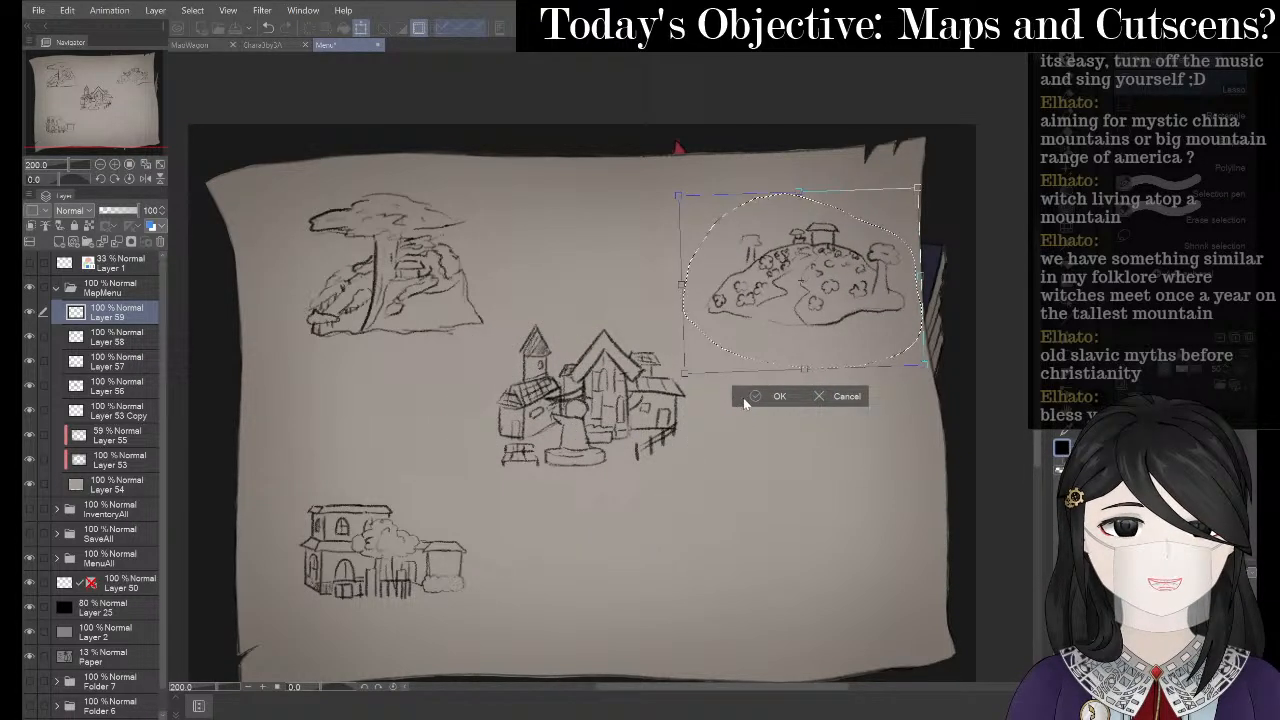
pyautogui.click(778, 396)
pyautogui.click(682, 391)
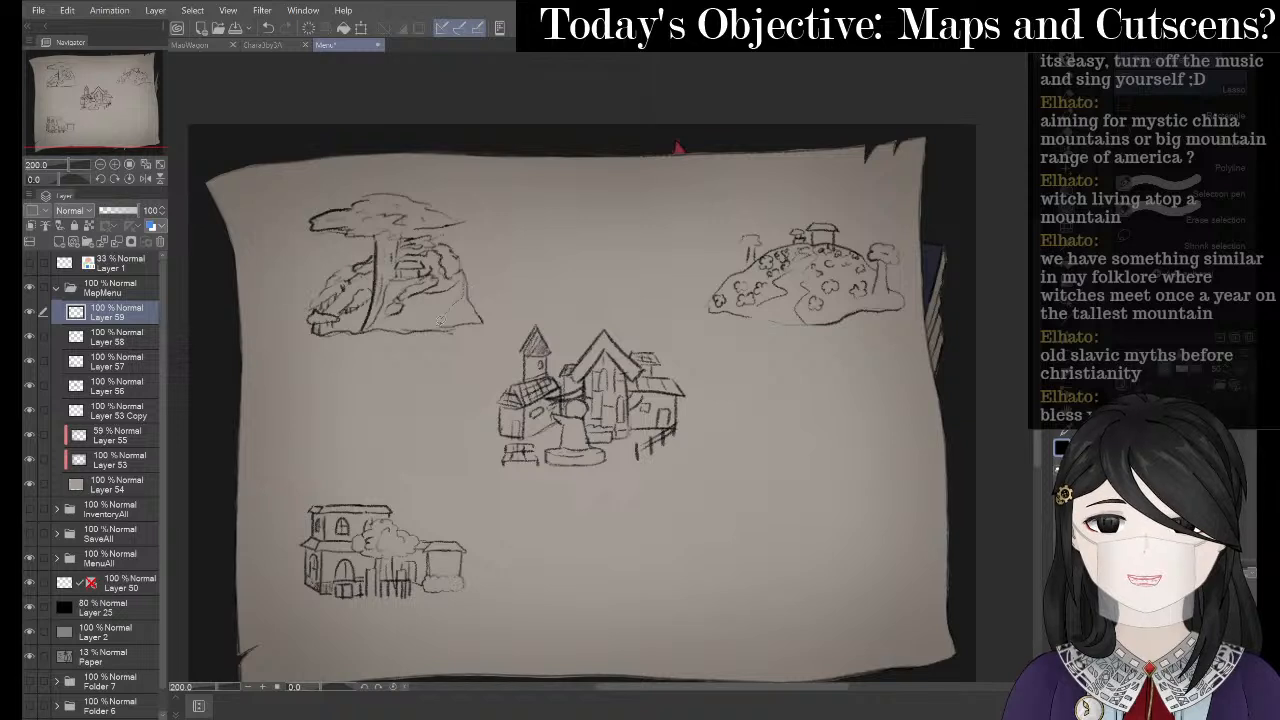
# - Lasso and delete stray marks near the hill, undoing a stray pen stroke
pyautogui.moveTo(442, 320); pyautogui.dragTo(438, 326)
pyautogui.press('Delete')
pyautogui.hotkey('ctrl', 'd')
pyautogui.press('p')
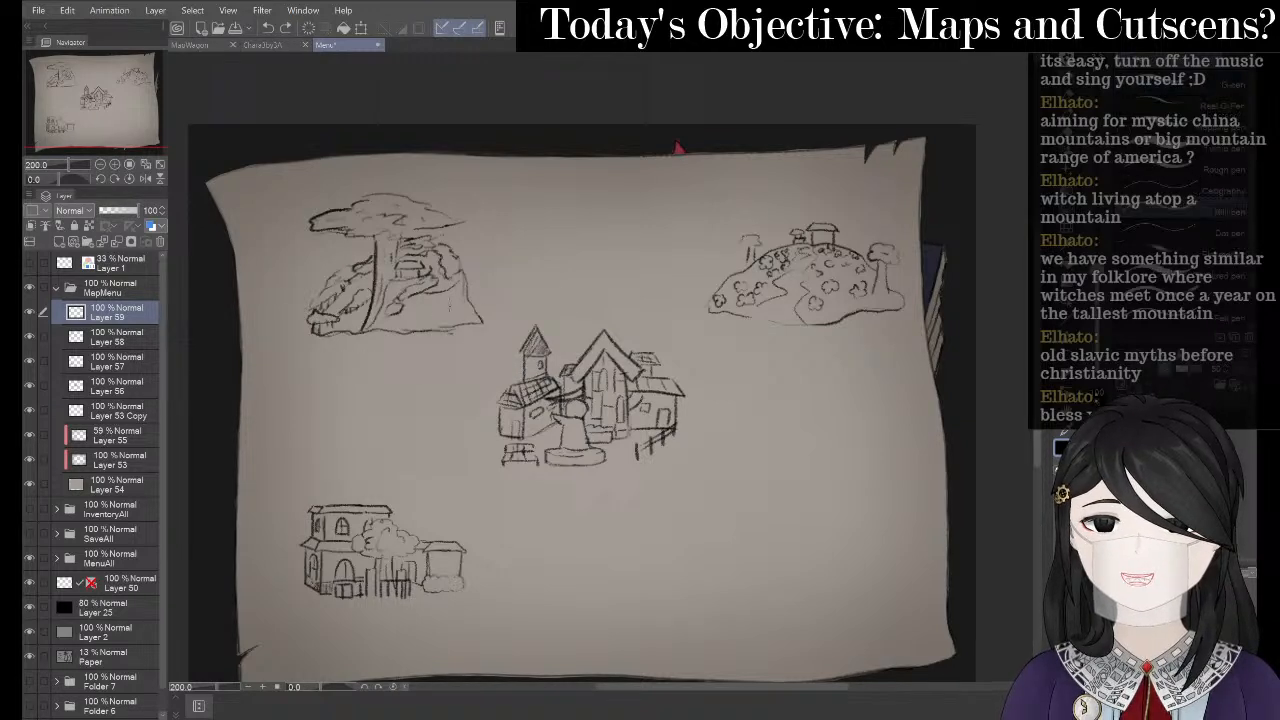
pyautogui.moveTo(460, 284); pyautogui.dragTo(432, 318)
pyautogui.hotkey('ctrl', 'z')
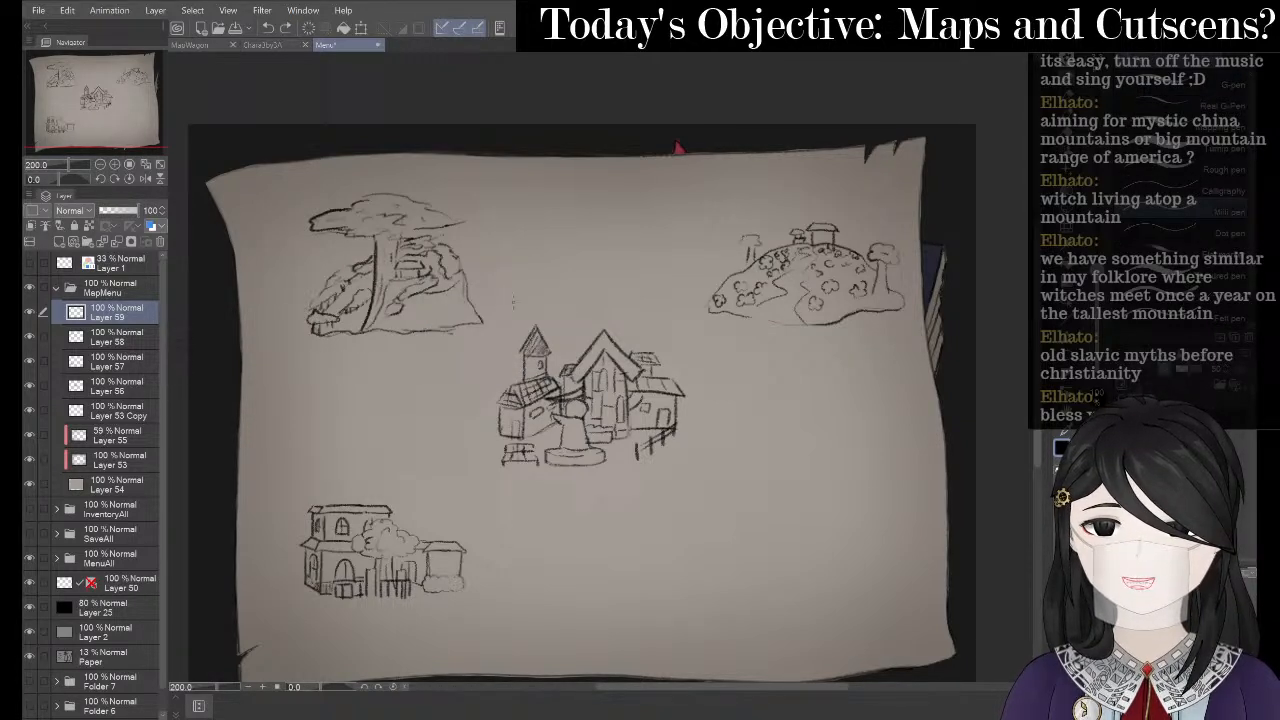
# - Pencil the dome's top curve above the town, retrying the cave entrance arch
pyautogui.press('p')
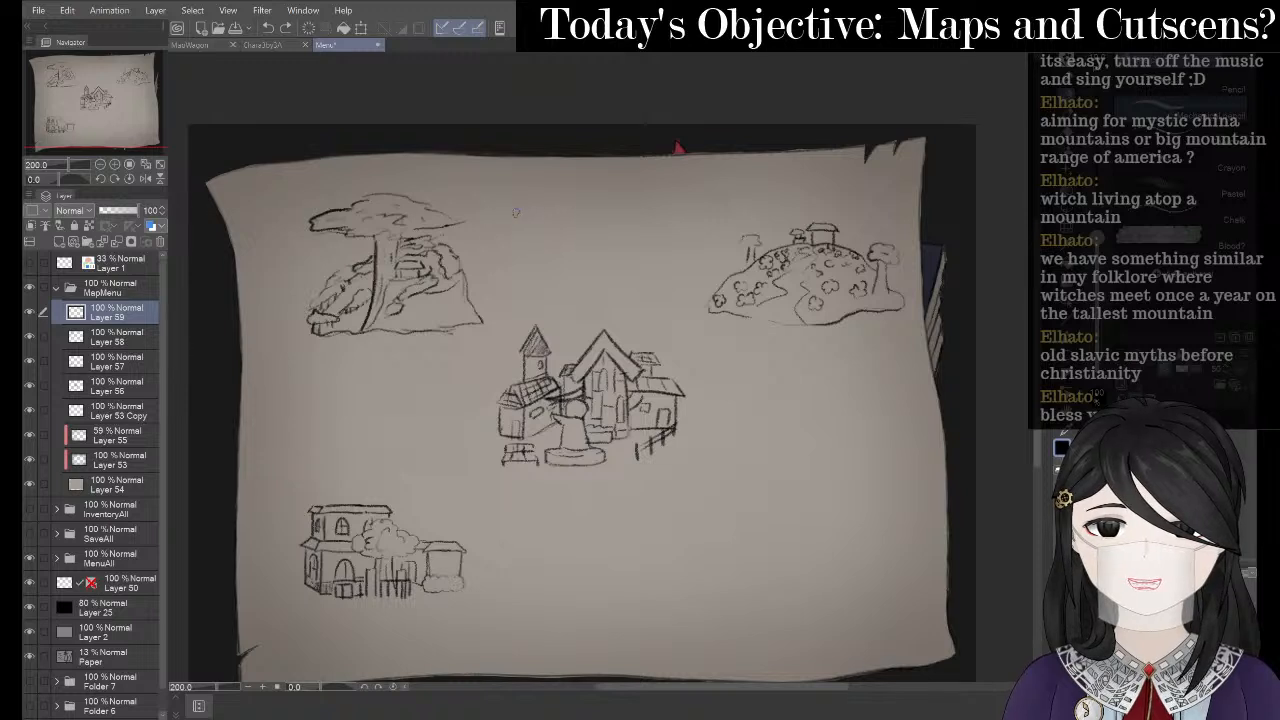
pyautogui.moveTo(531, 204); pyautogui.dragTo(621, 197)
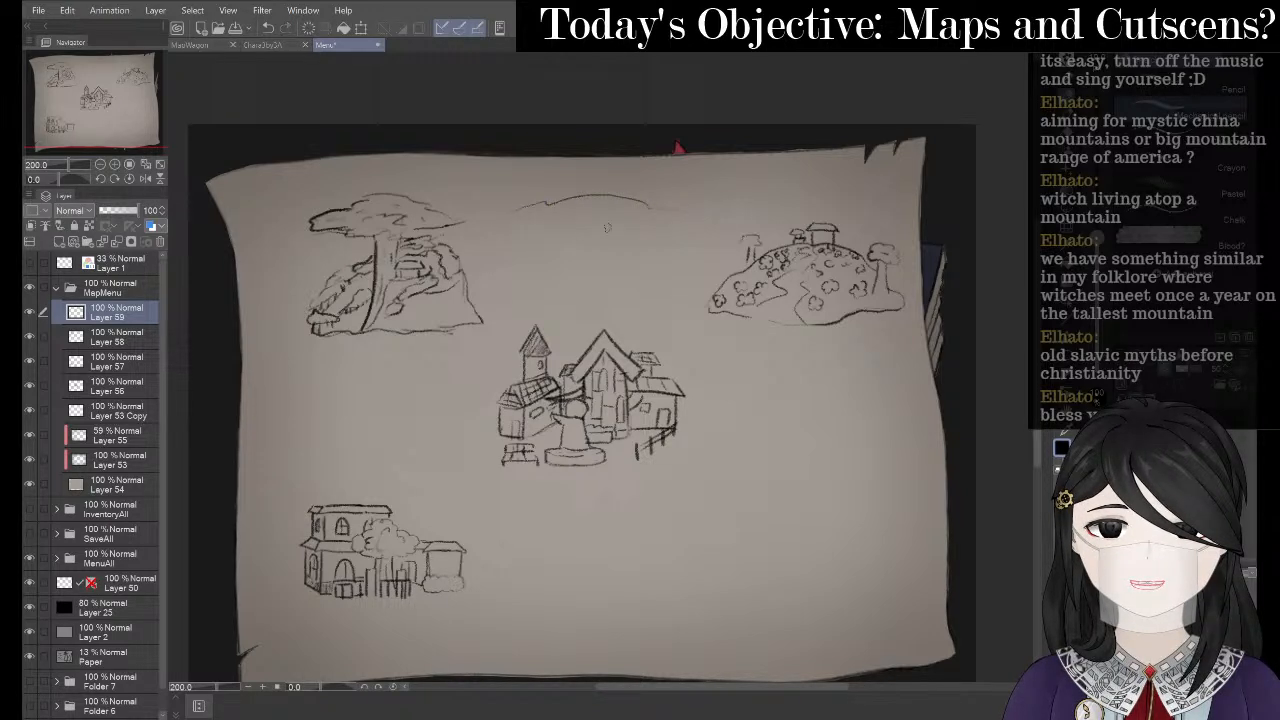
pyautogui.moveTo(495, 236)
pyautogui.mouseDown()
pyautogui.moveTo(582, 249)
pyautogui.moveTo(671, 240)
pyautogui.mouseUp()
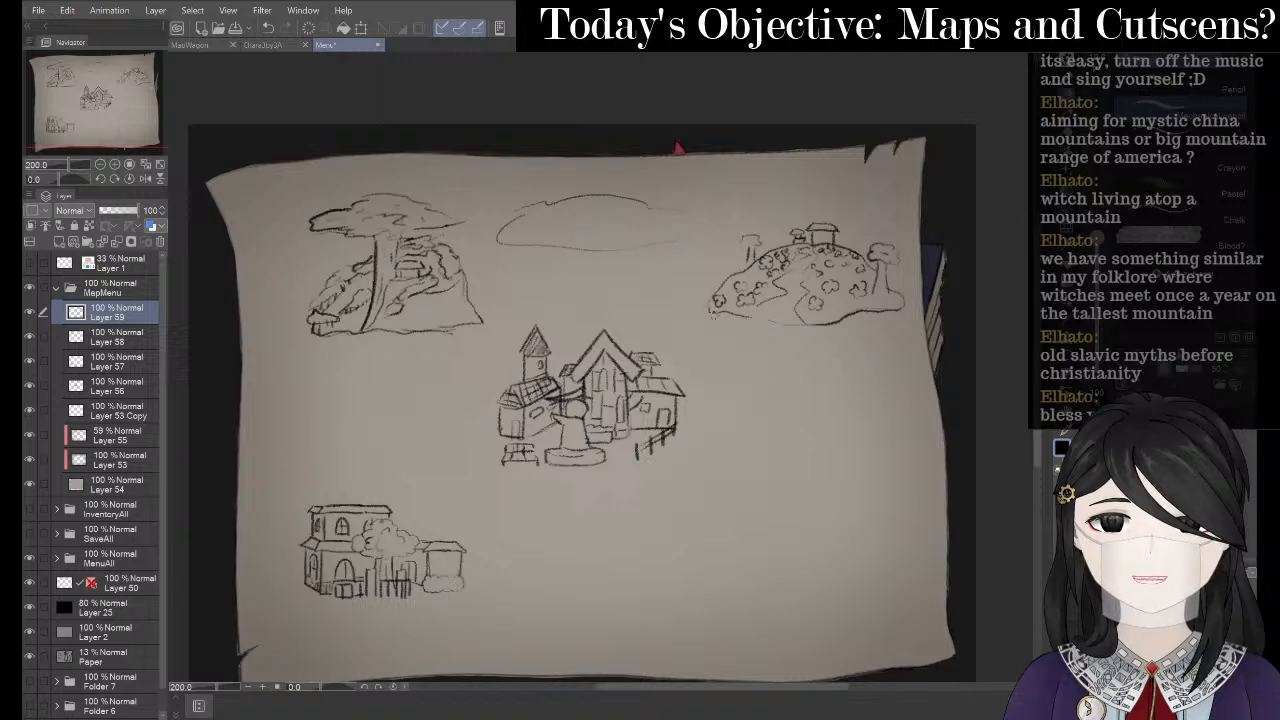
pyautogui.hotkey('ctrl', 'z')
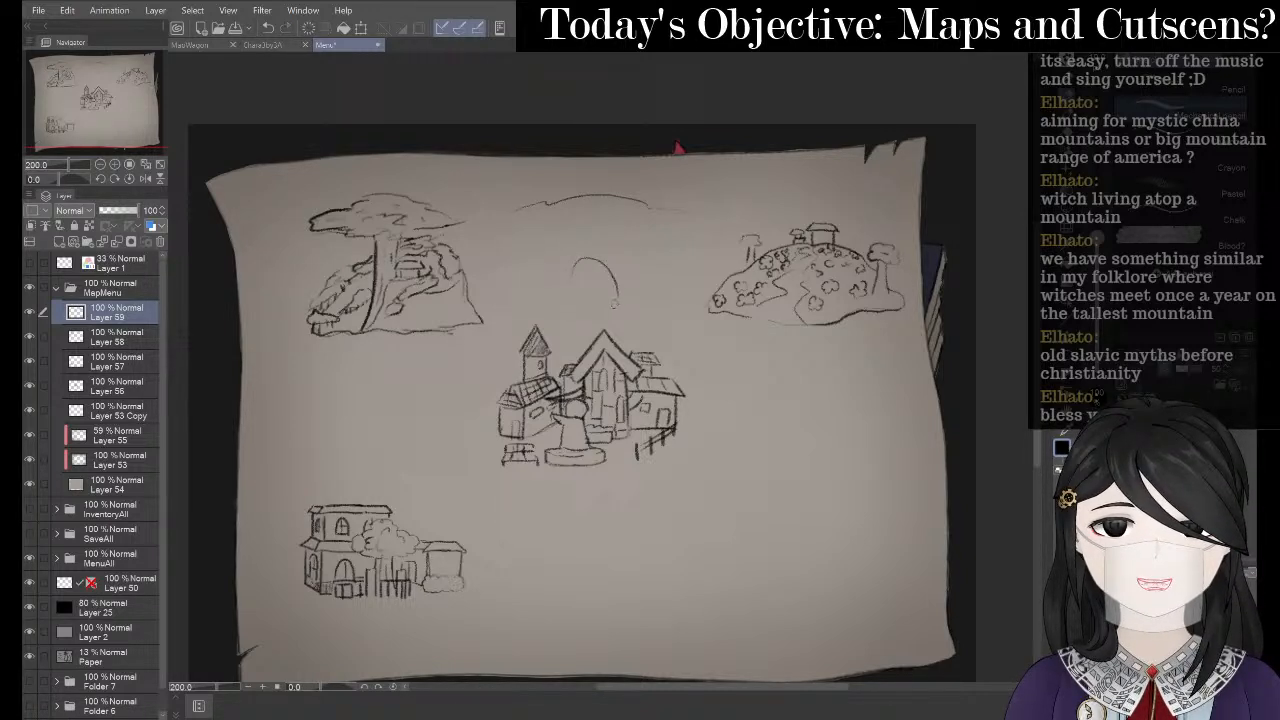
pyautogui.hotkey('ctrl', 'z')
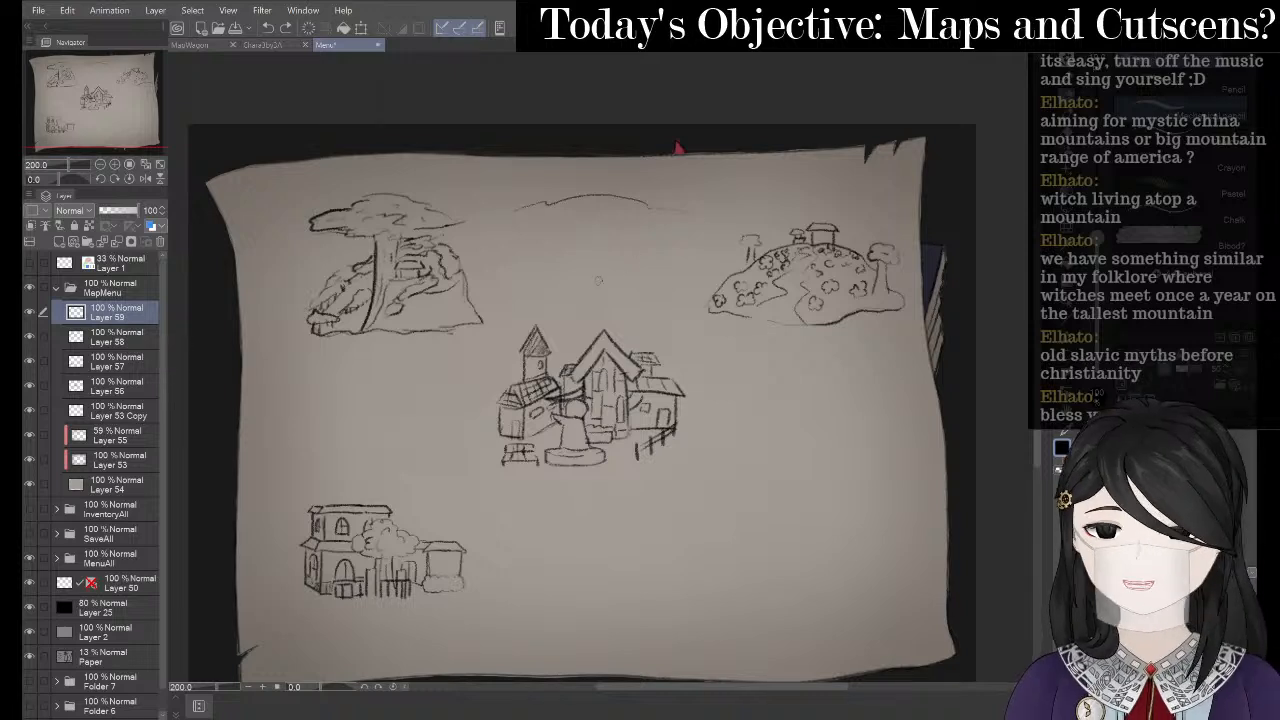
pyautogui.moveTo(570, 299)
pyautogui.mouseDown()
pyautogui.moveTo(593, 262)
pyautogui.moveTo(610, 266)
pyautogui.moveTo(618, 296)
pyautogui.moveTo(585, 266)
pyautogui.moveTo(604, 256)
pyautogui.moveTo(617, 305)
pyautogui.mouseUp()
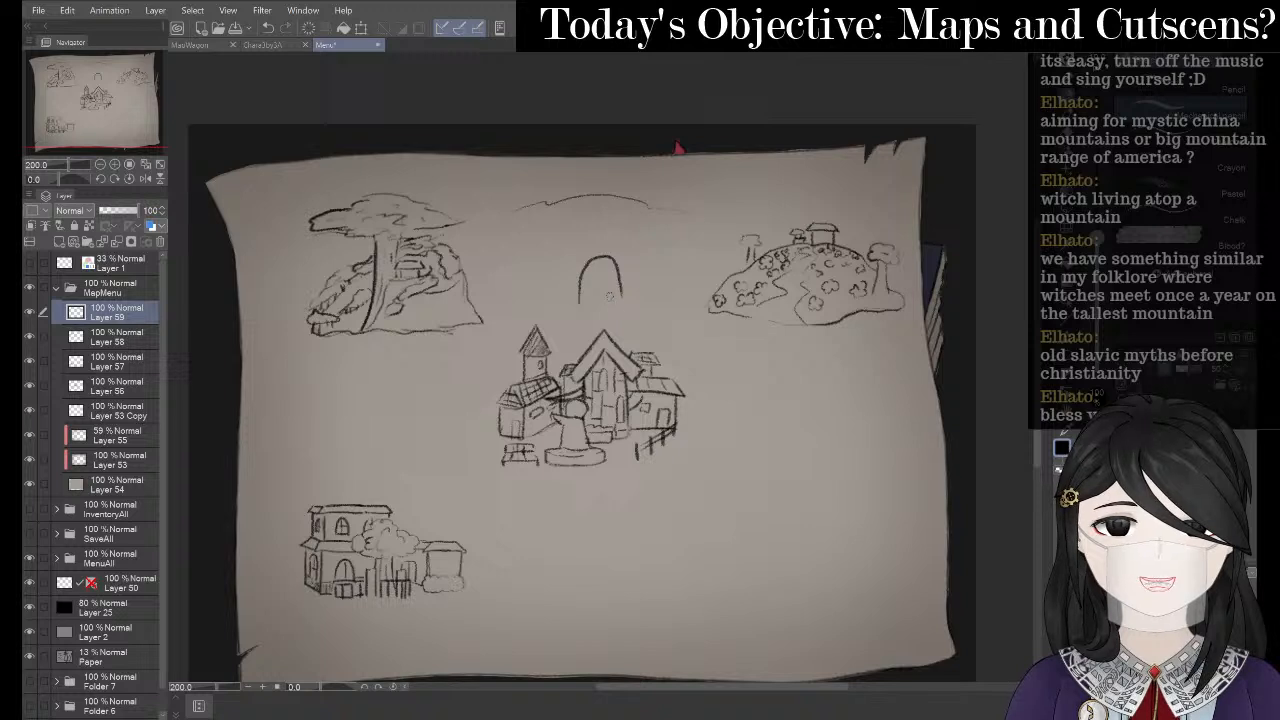
pyautogui.hotkey('ctrl', 'z')
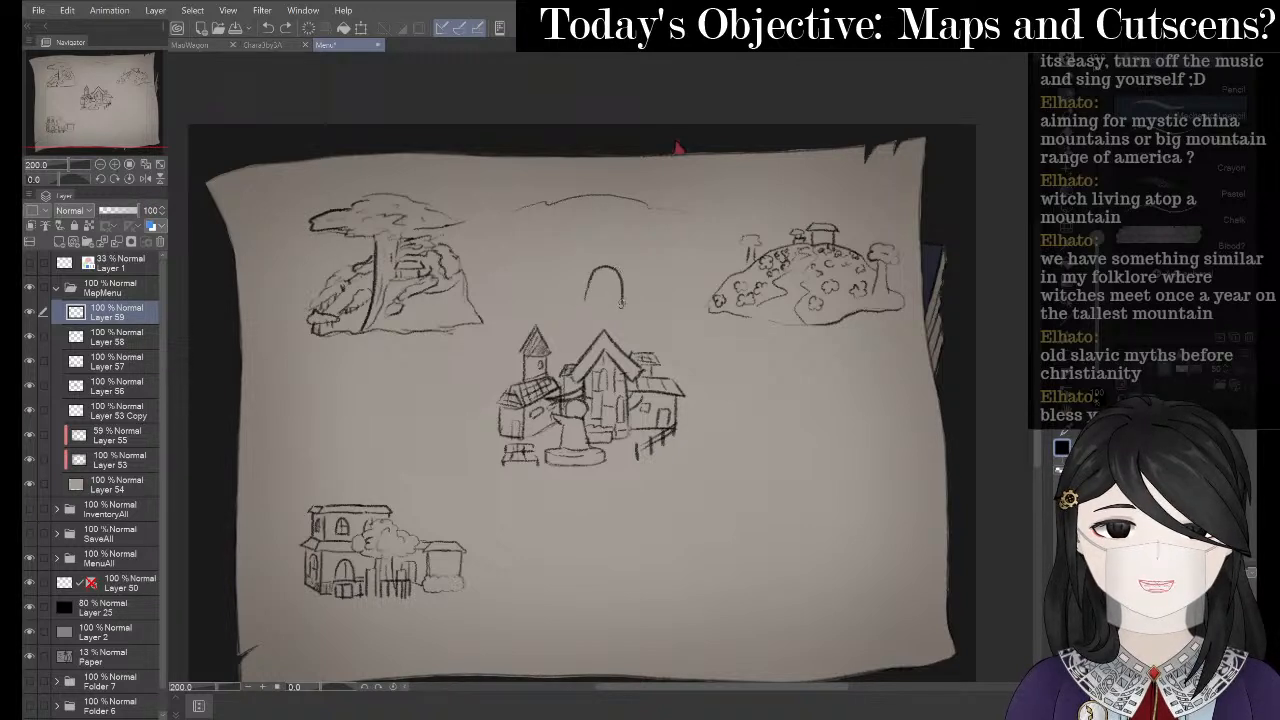
pyautogui.hotkey('ctrl', 'z')
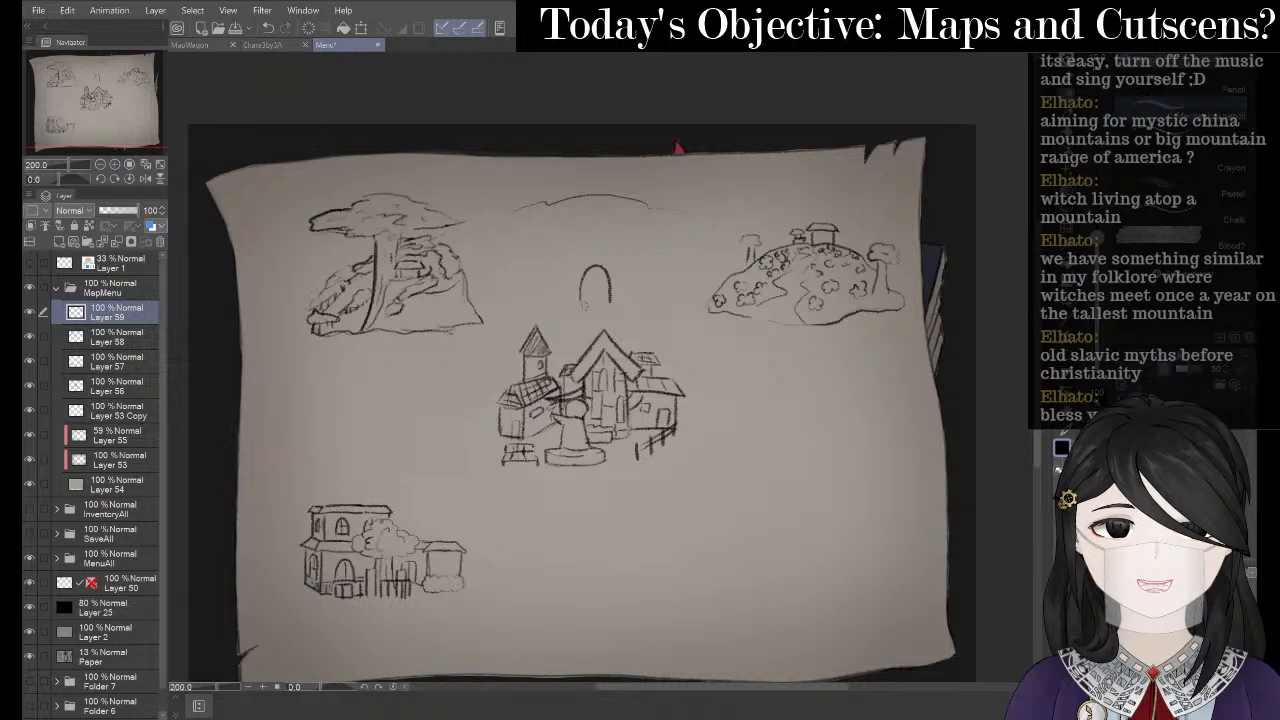
pyautogui.moveTo(575, 306); pyautogui.dragTo(610, 300)
pyautogui.hotkey('ctrl', 'z')
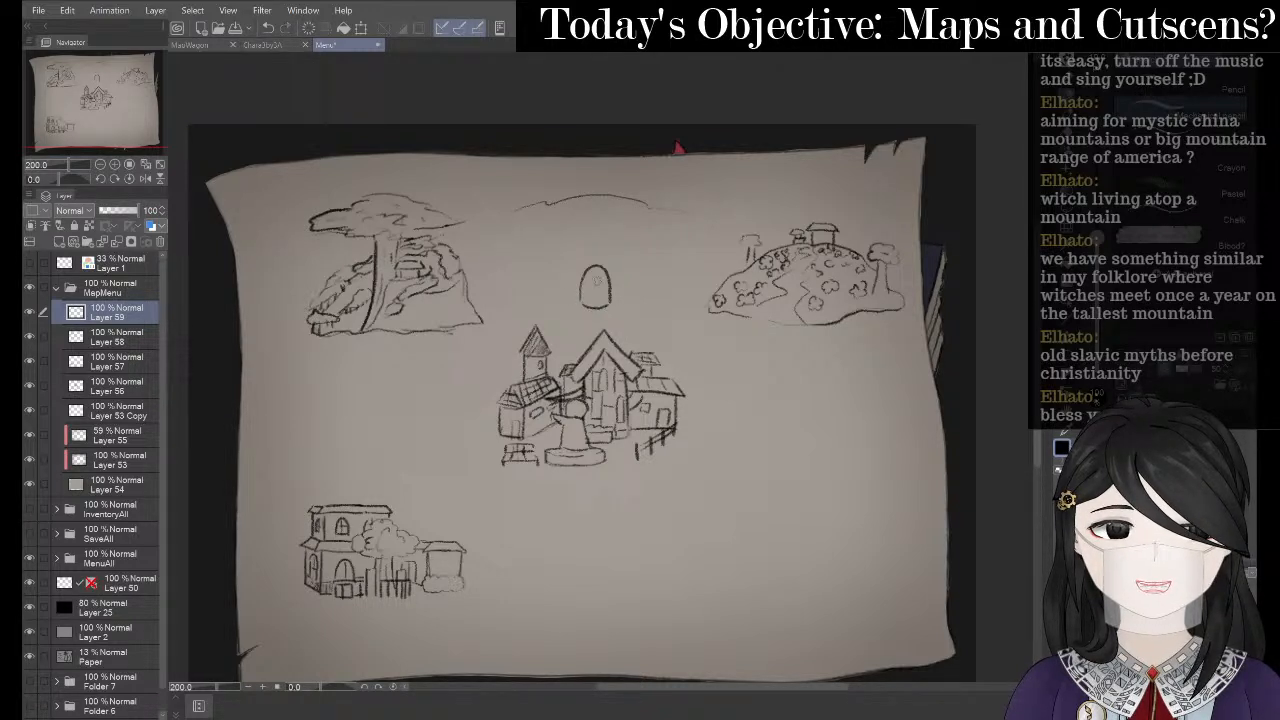
# - Draw the dome's left and right sides down from its top curve
pyautogui.moveTo(505, 247); pyautogui.dragTo(487, 306)
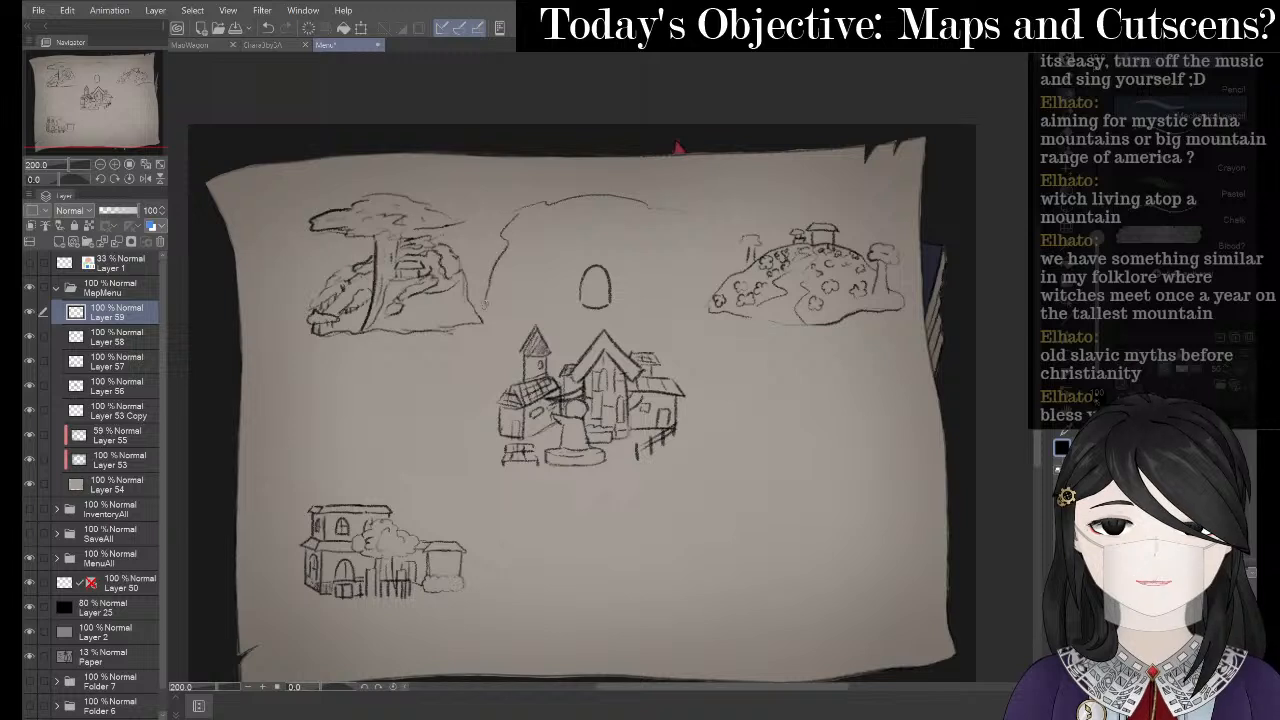
pyautogui.hotkey('ctrl', 'z')
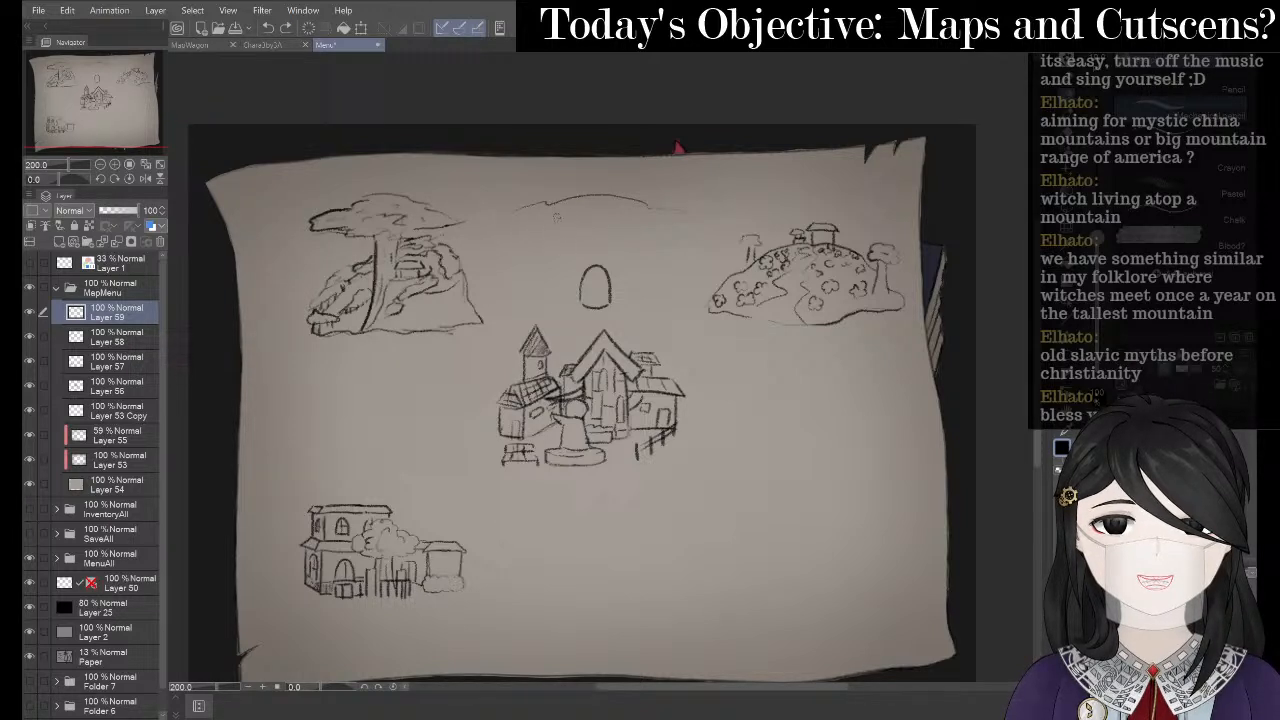
pyautogui.moveTo(496, 300); pyautogui.dragTo(540, 212)
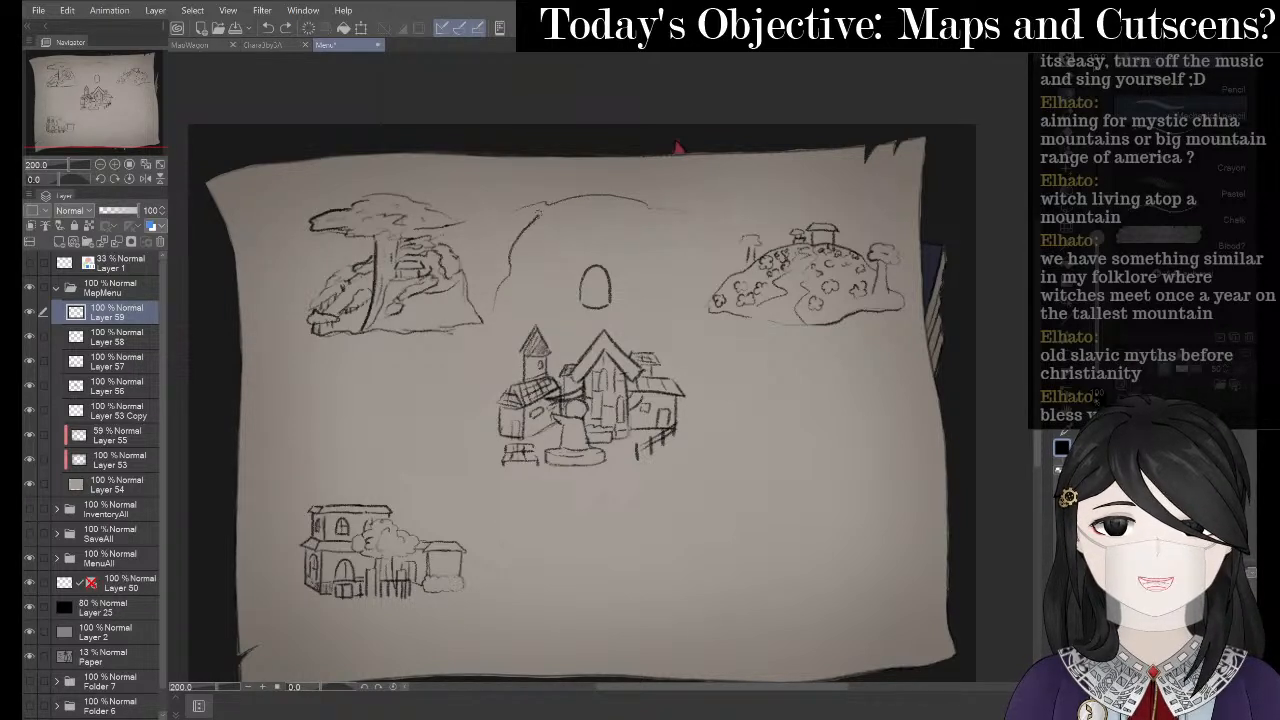
pyautogui.moveTo(661, 210); pyautogui.dragTo(680, 248)
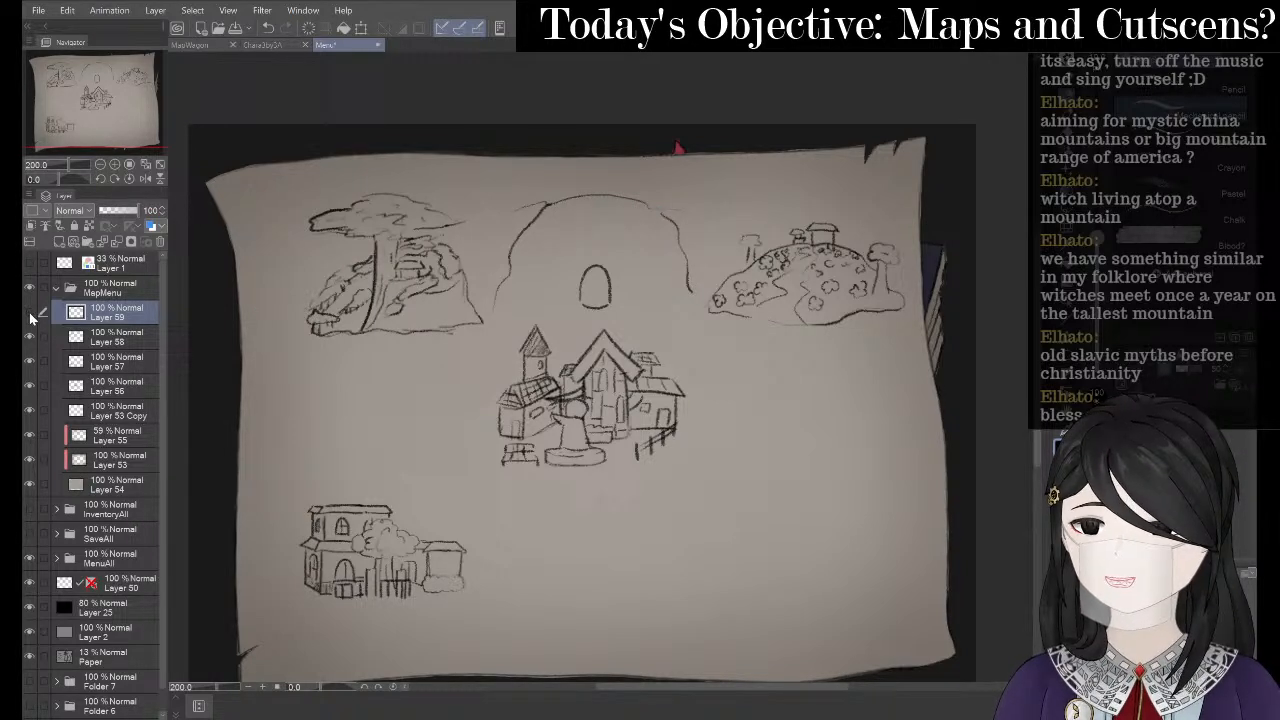
# - Lasso the hill with cottage and copy it onto a new layer
pyautogui.click(30, 314)
pyautogui.click(30, 313)
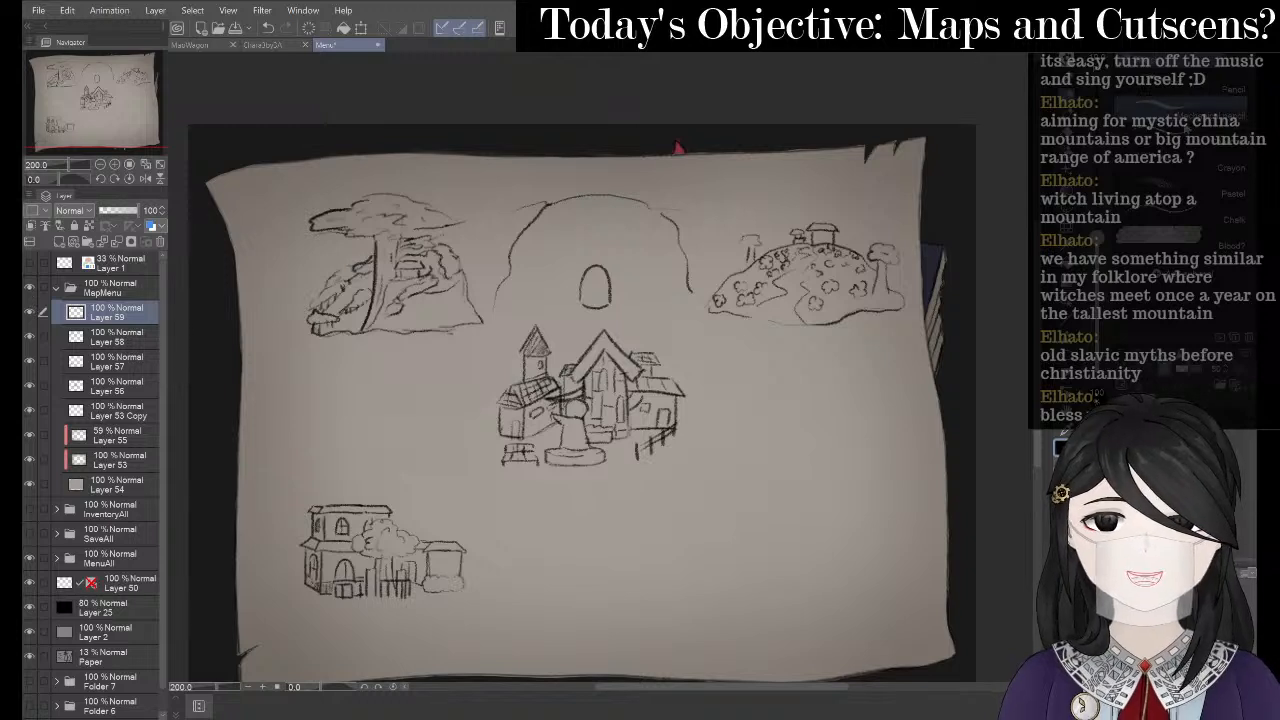
pyautogui.press('m')
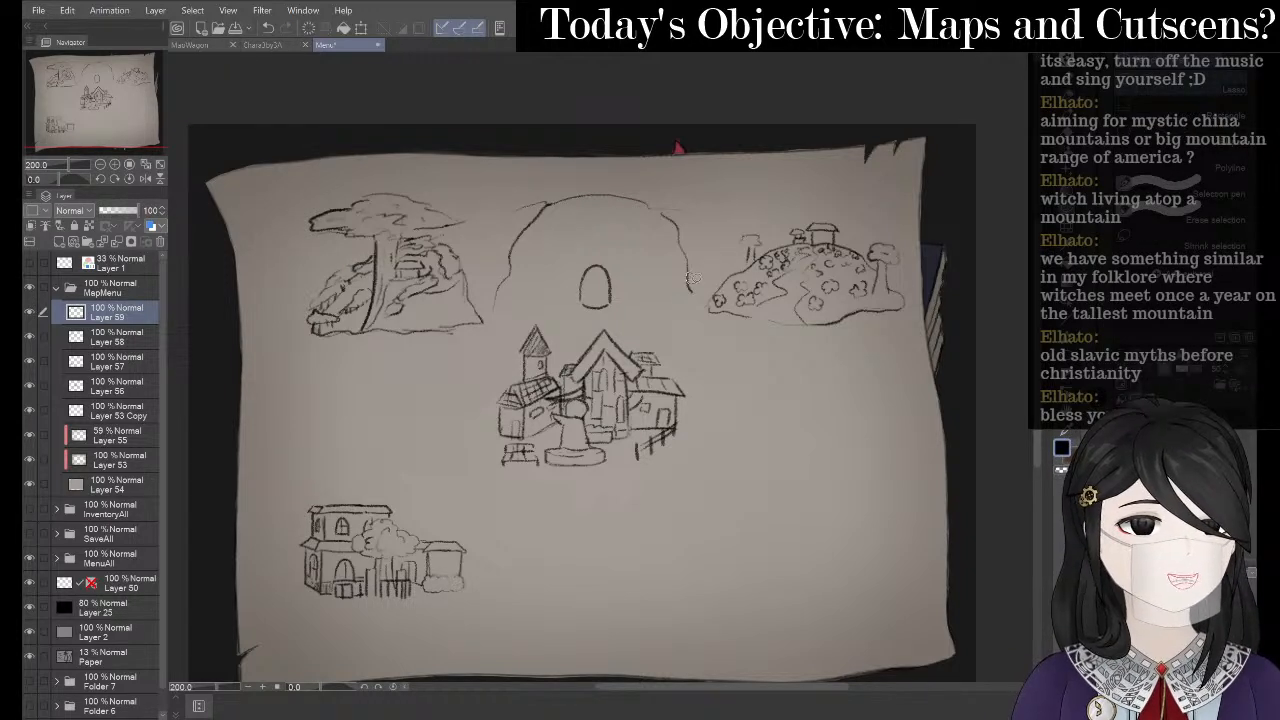
pyautogui.moveTo(693, 278); pyautogui.dragTo(731, 352)
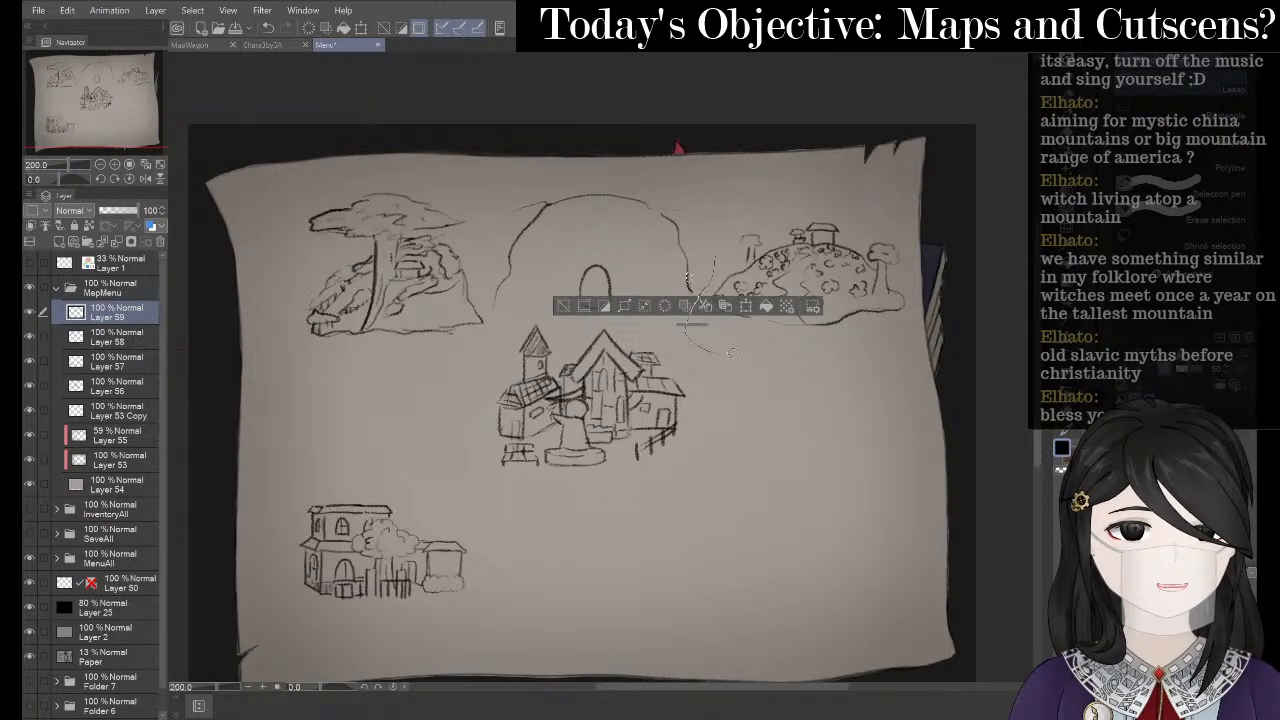
pyautogui.moveTo(937, 305)
pyautogui.mouseDown()
pyautogui.moveTo(770, 184)
pyautogui.moveTo(722, 290)
pyautogui.mouseUp()
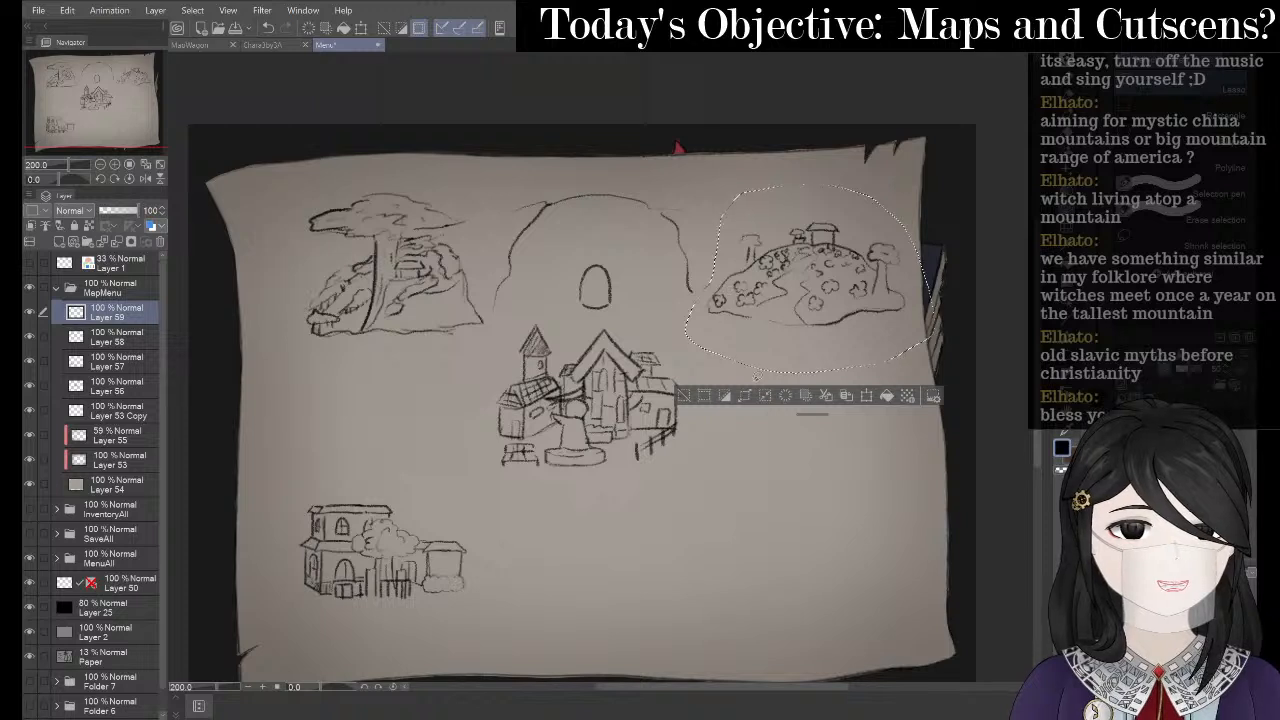
pyautogui.click(818, 395)
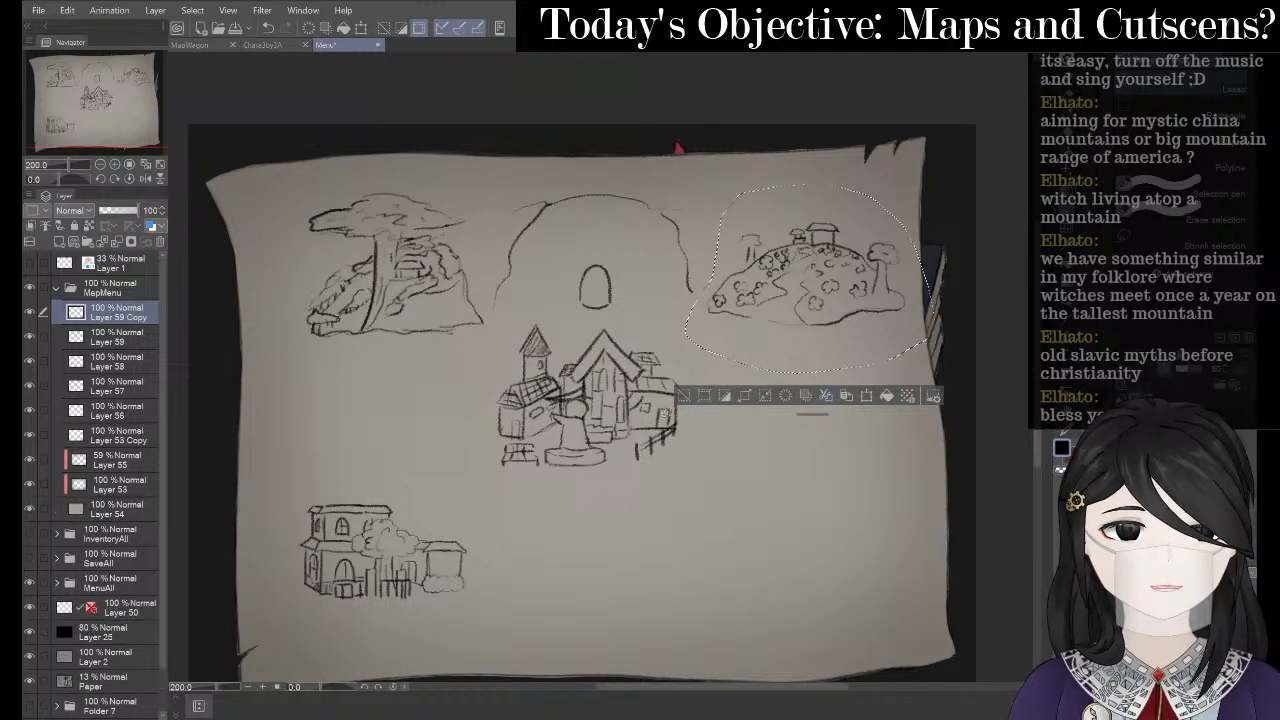
pyautogui.click(685, 395)
# - Move the Layer 59 Copy hill sketch to the left of the town
pyautogui.moveTo(115, 340); pyautogui.dragTo(128, 313)
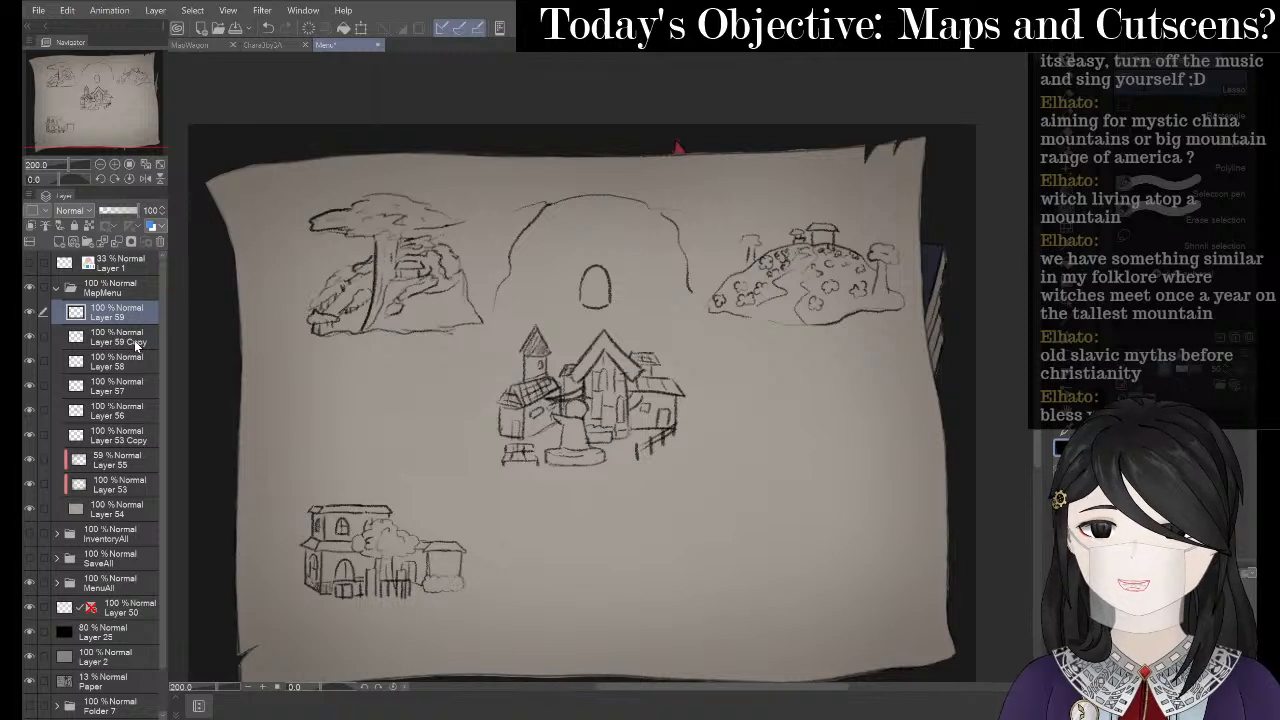
pyautogui.click(137, 342)
pyautogui.click(368, 29)
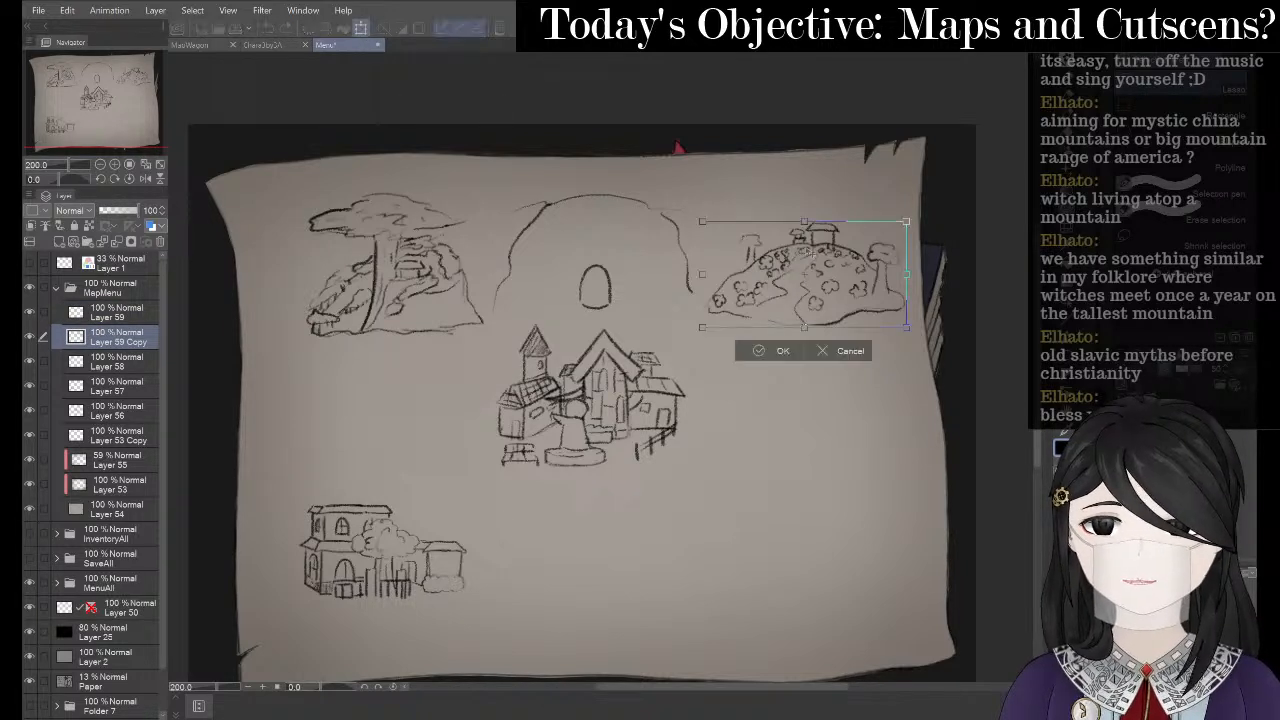
pyautogui.moveTo(852, 278)
pyautogui.mouseDown()
pyautogui.moveTo(532, 428)
pyautogui.moveTo(452, 388)
pyautogui.moveTo(426, 388)
pyautogui.moveTo(431, 404)
pyautogui.mouseUp()
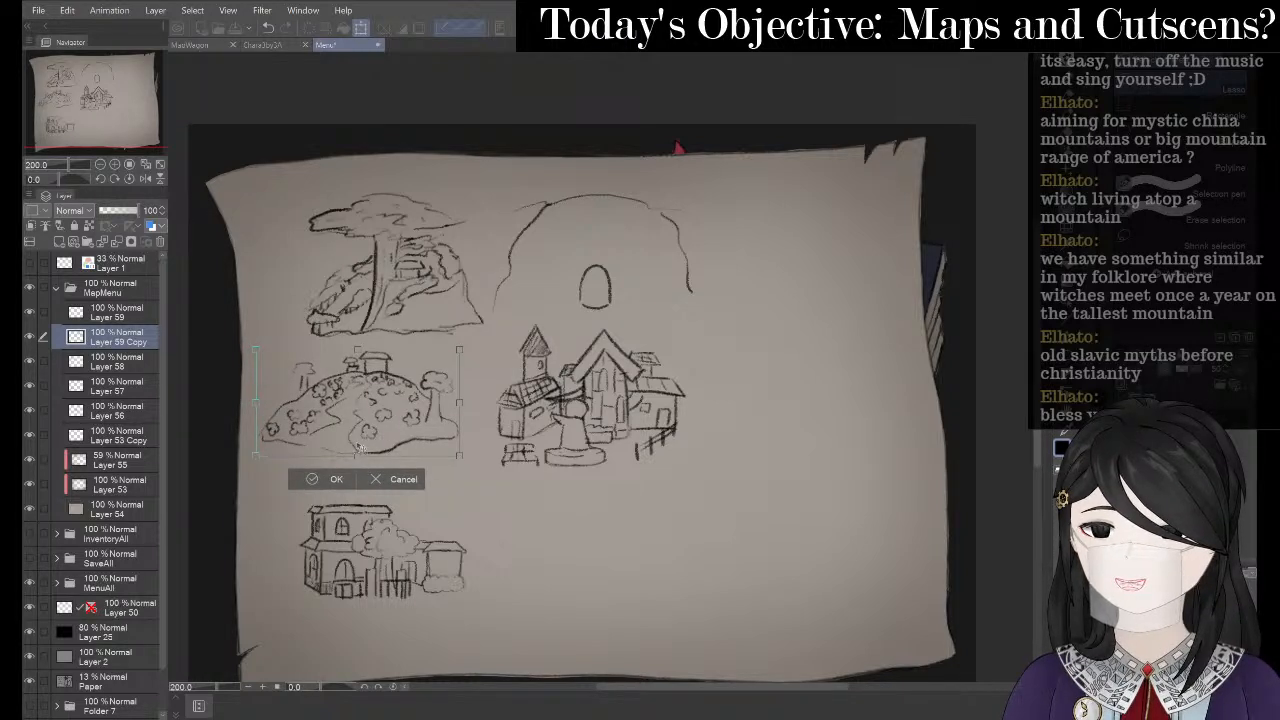
pyautogui.moveTo(362, 450); pyautogui.dragTo(359, 461)
pyautogui.click(310, 490)
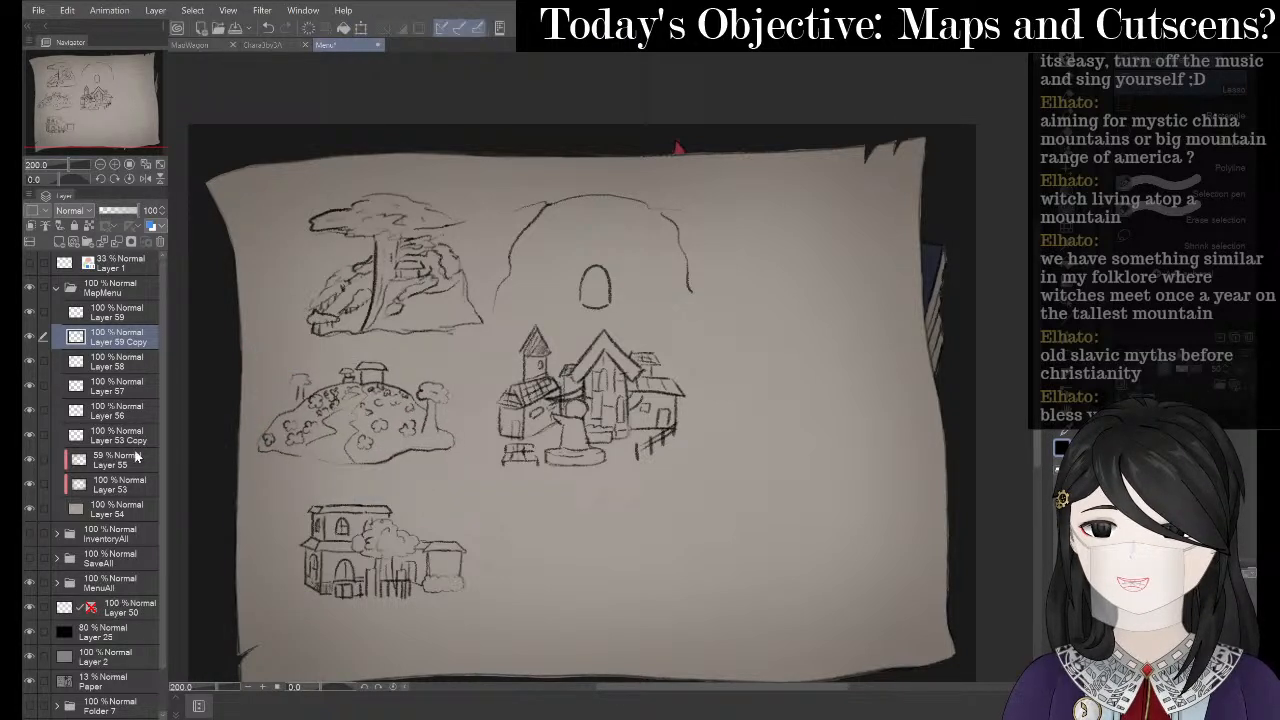
# - Try shifting the town and reordering Layer 53 Copy, then cancel and undo those changes
pyautogui.click(136, 408)
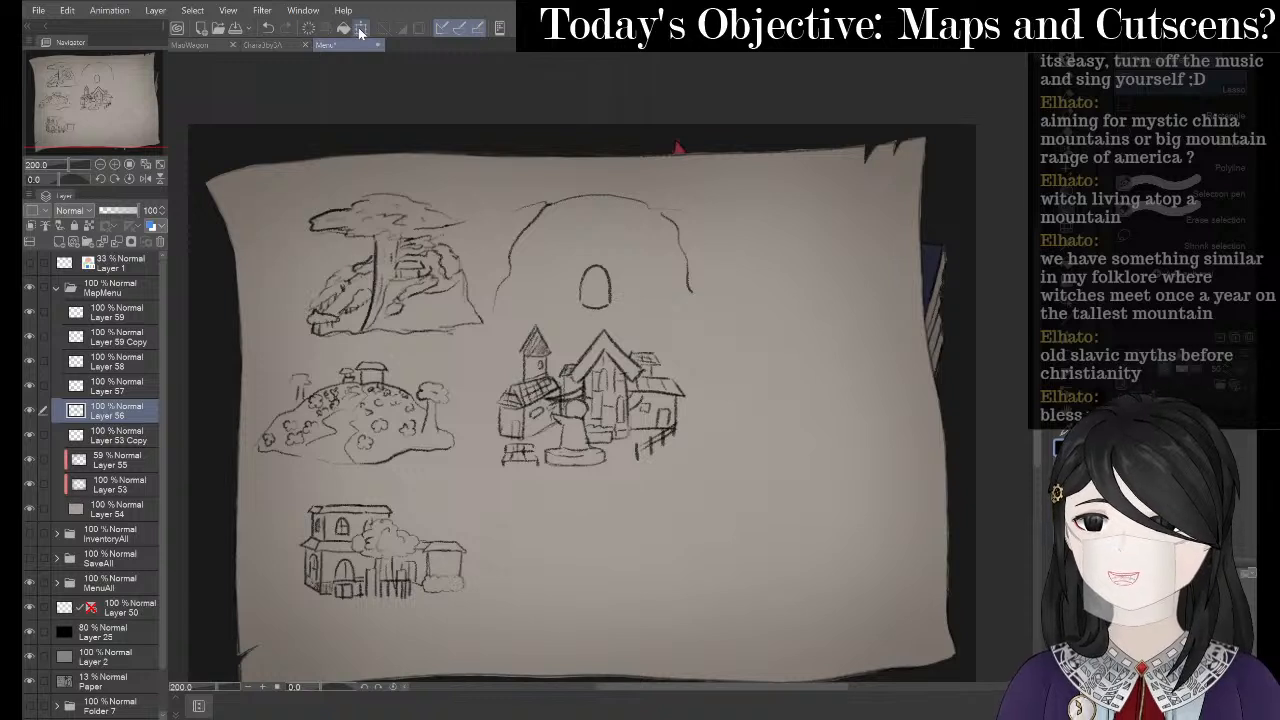
pyautogui.hotkey('ctrl', 't')
pyautogui.moveTo(497, 424); pyautogui.dragTo(495, 441)
pyautogui.click(615, 510)
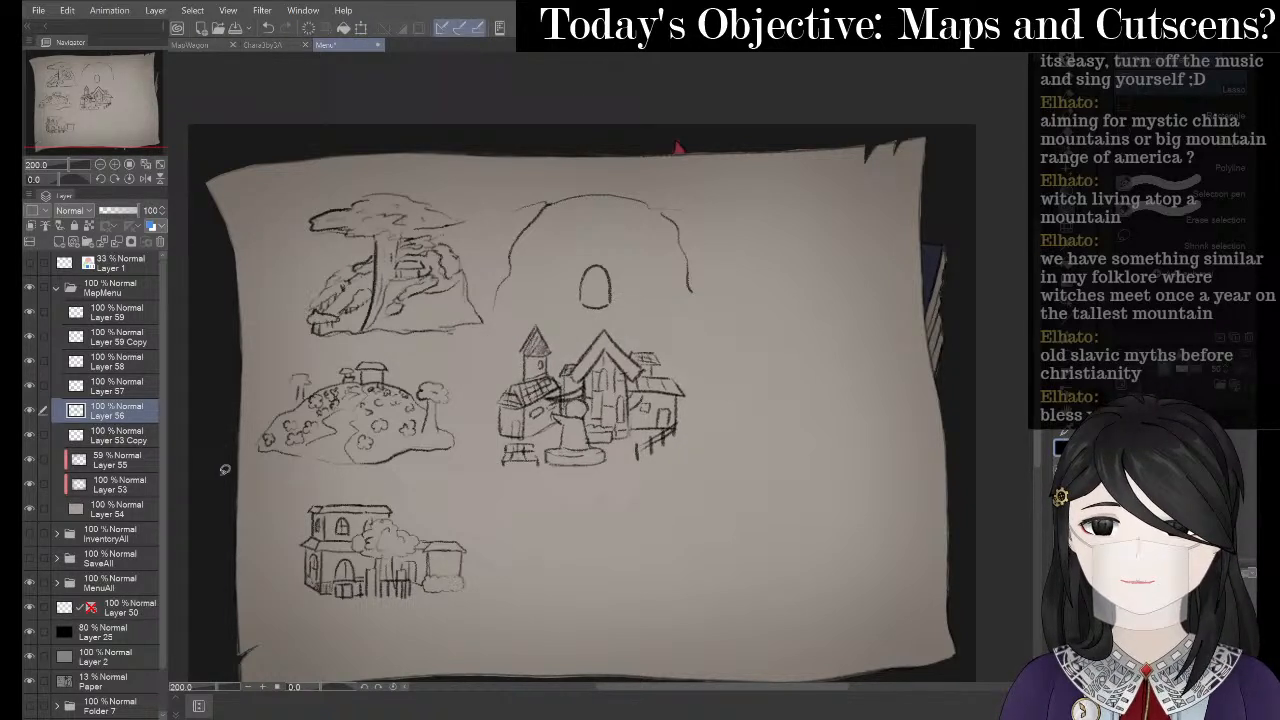
pyautogui.click(128, 434)
pyautogui.moveTo(128, 434); pyautogui.dragTo(142, 410)
pyautogui.click(362, 32)
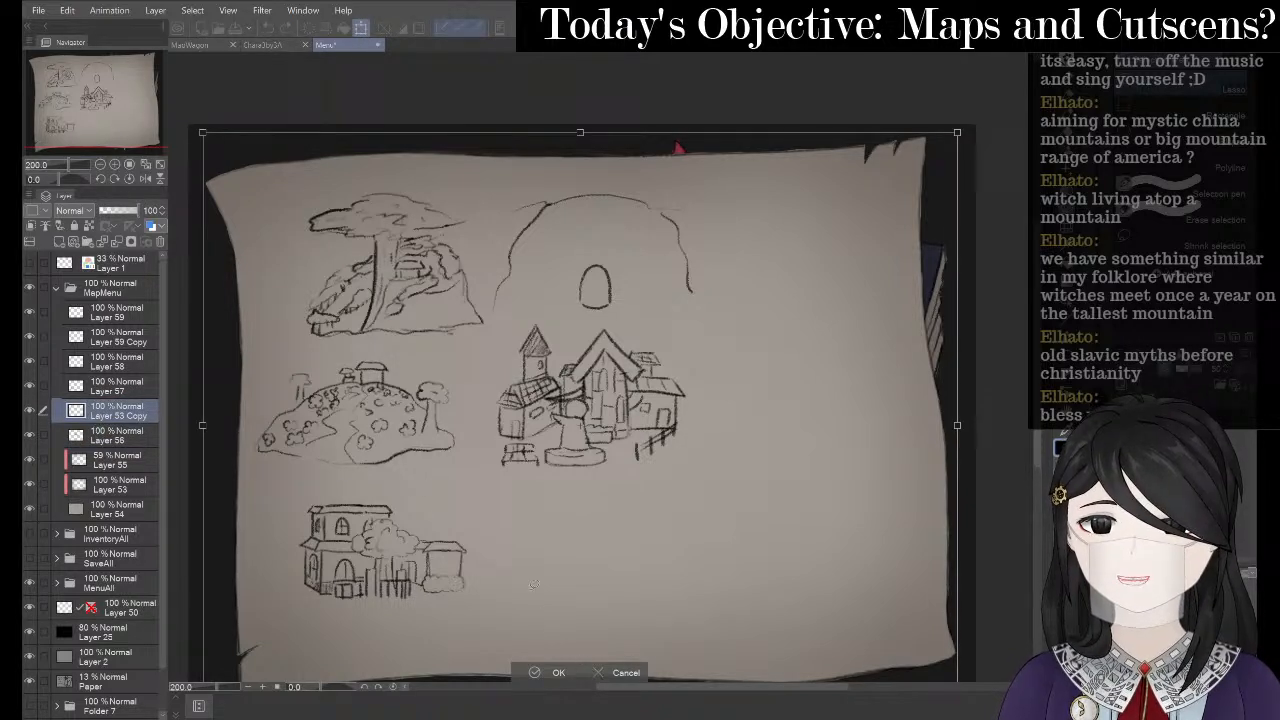
pyautogui.click(600, 673)
pyautogui.hotkey('ctrl', 'z')
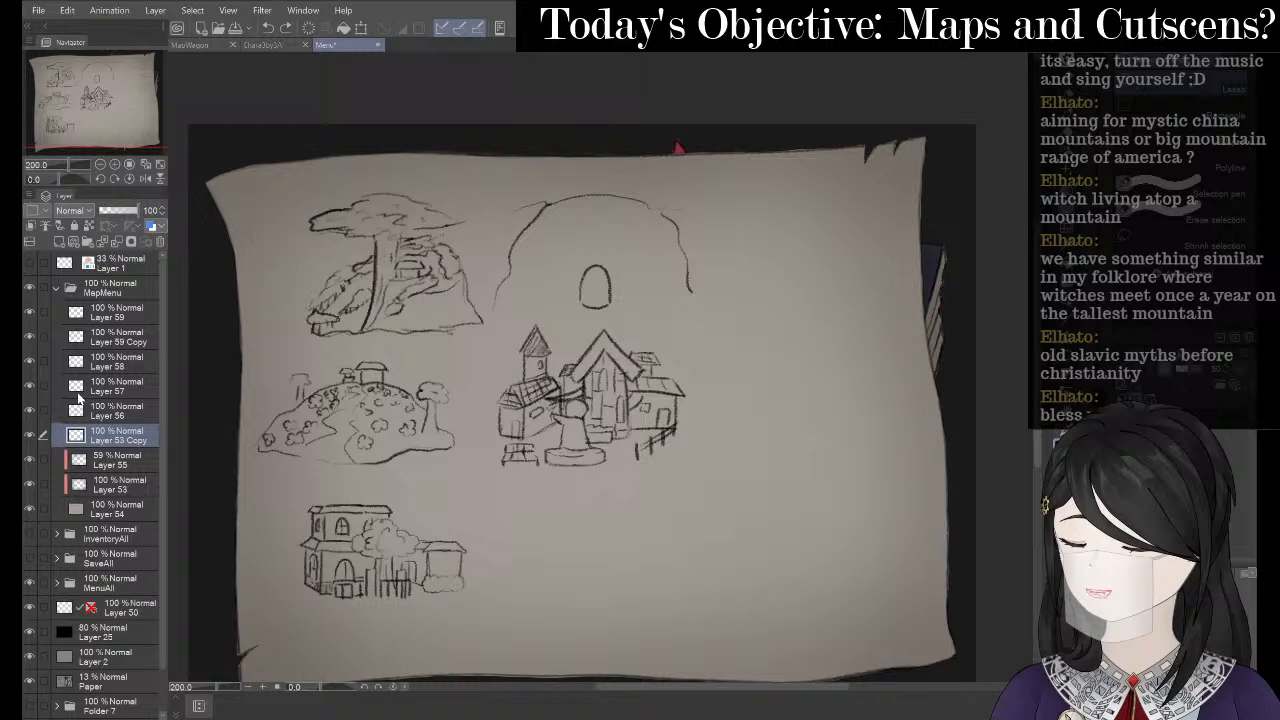
# - Move the mansion sketch on Layer 57 to the parchment's lower right
pyautogui.click(28, 390)
pyautogui.click(30, 386)
pyautogui.click(112, 386)
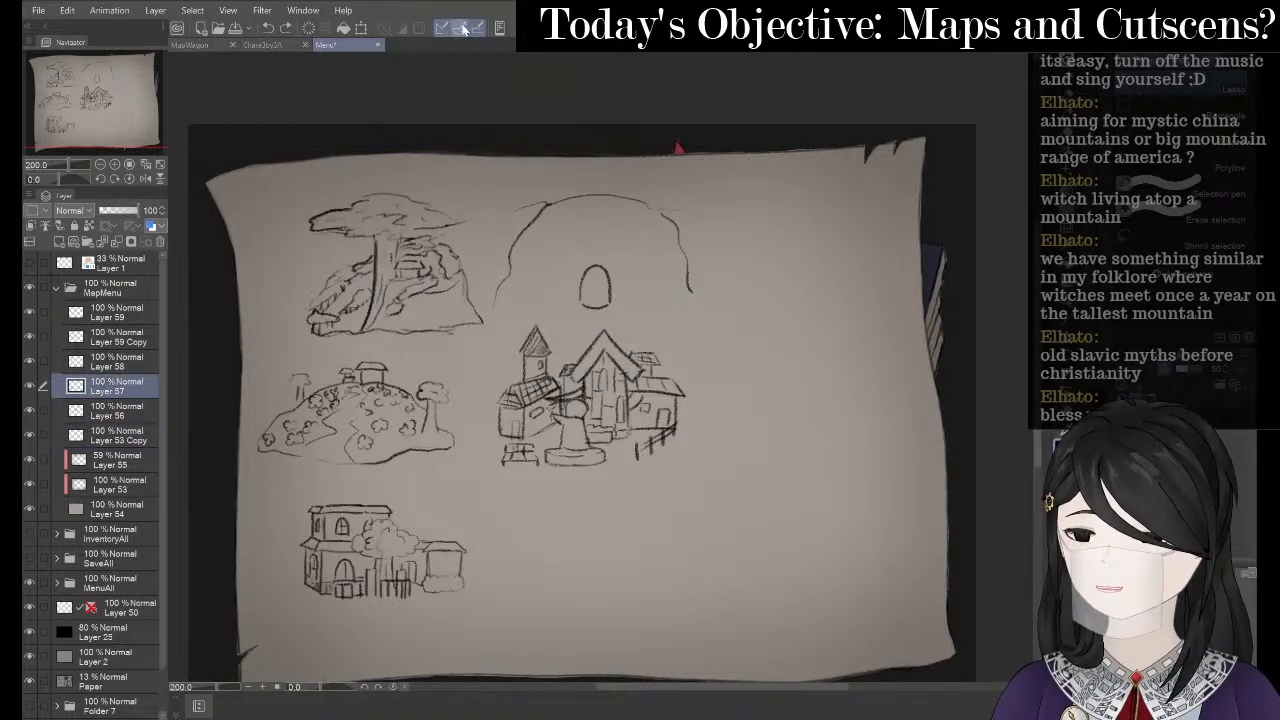
pyautogui.click(360, 29)
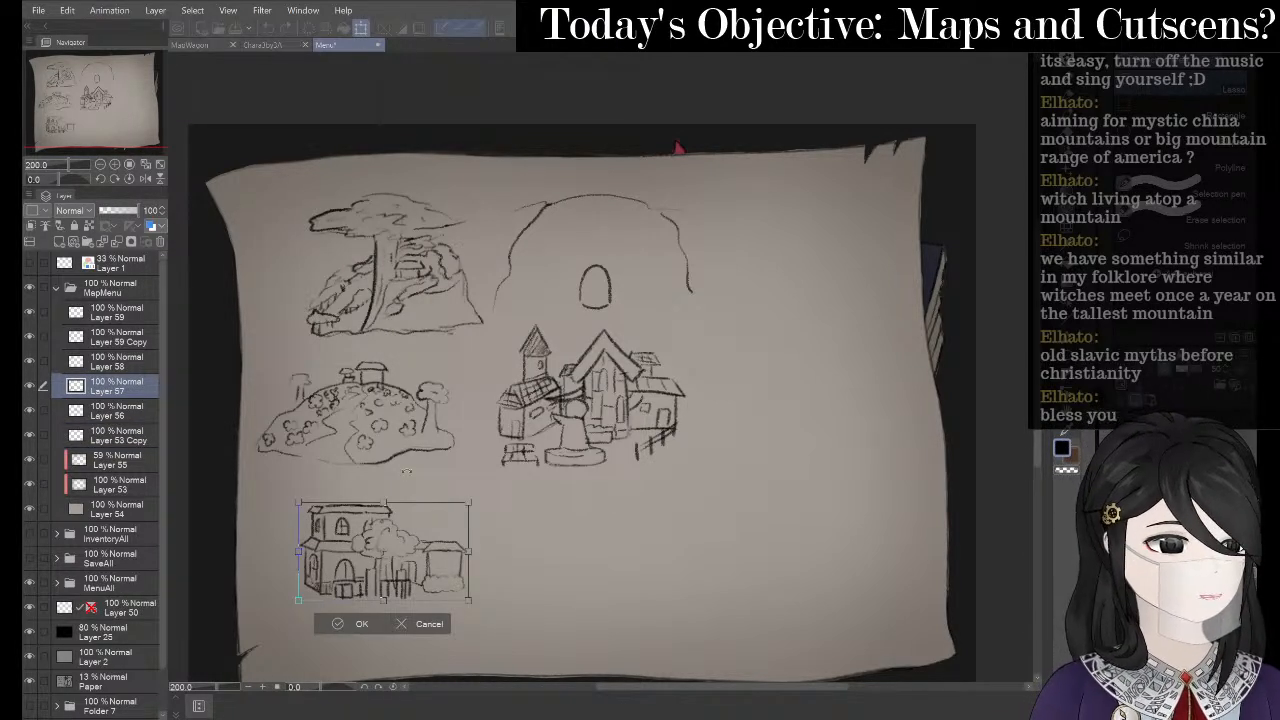
pyautogui.moveTo(402, 541)
pyautogui.mouseDown()
pyautogui.moveTo(817, 394)
pyautogui.moveTo(838, 489)
pyautogui.moveTo(867, 509)
pyautogui.mouseUp()
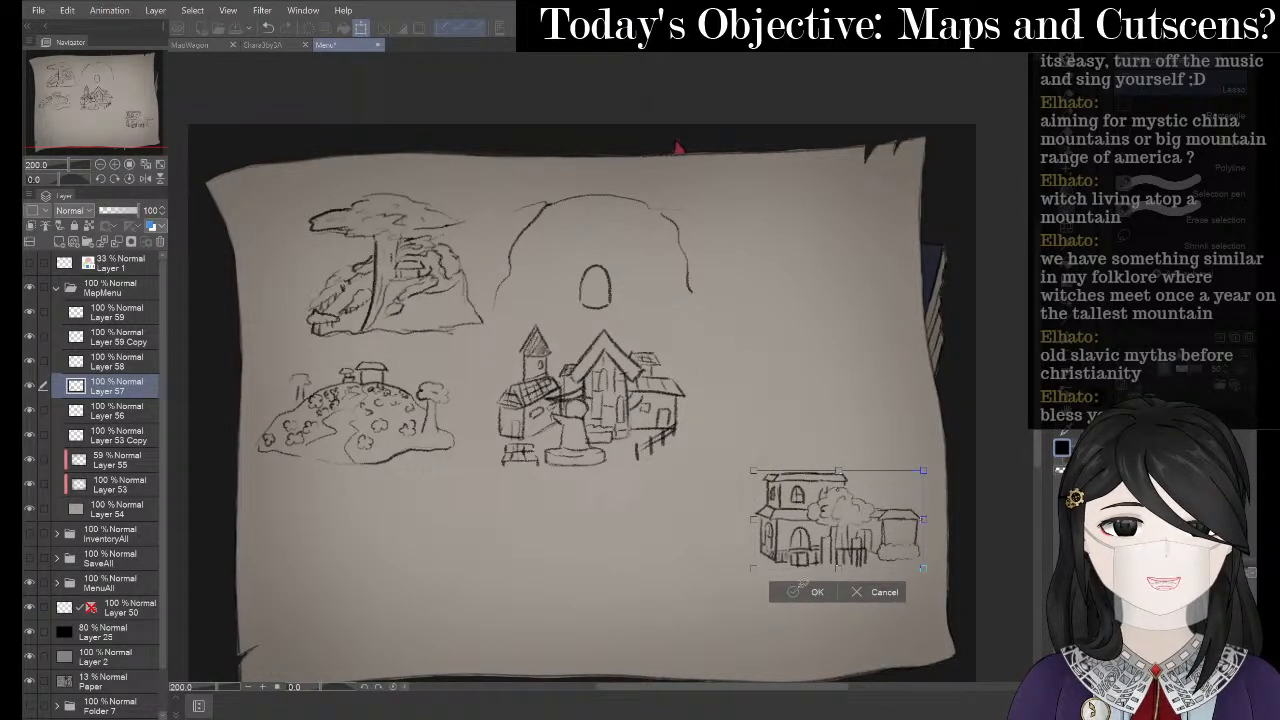
pyautogui.click(810, 590)
pyautogui.hotkey('alt', 'Tab')
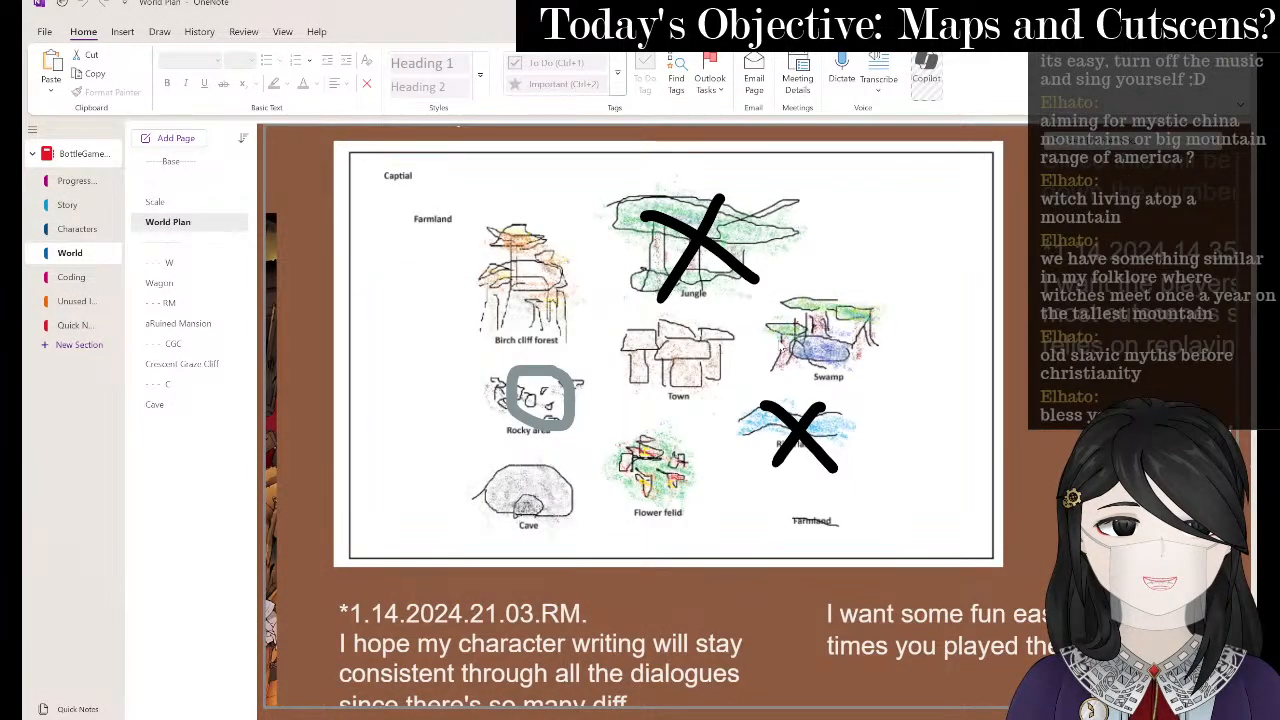
# - Return from the OneNote World Plan page to the Clip Studio Paint map
pyautogui.hotkey('alt', 'Tab')
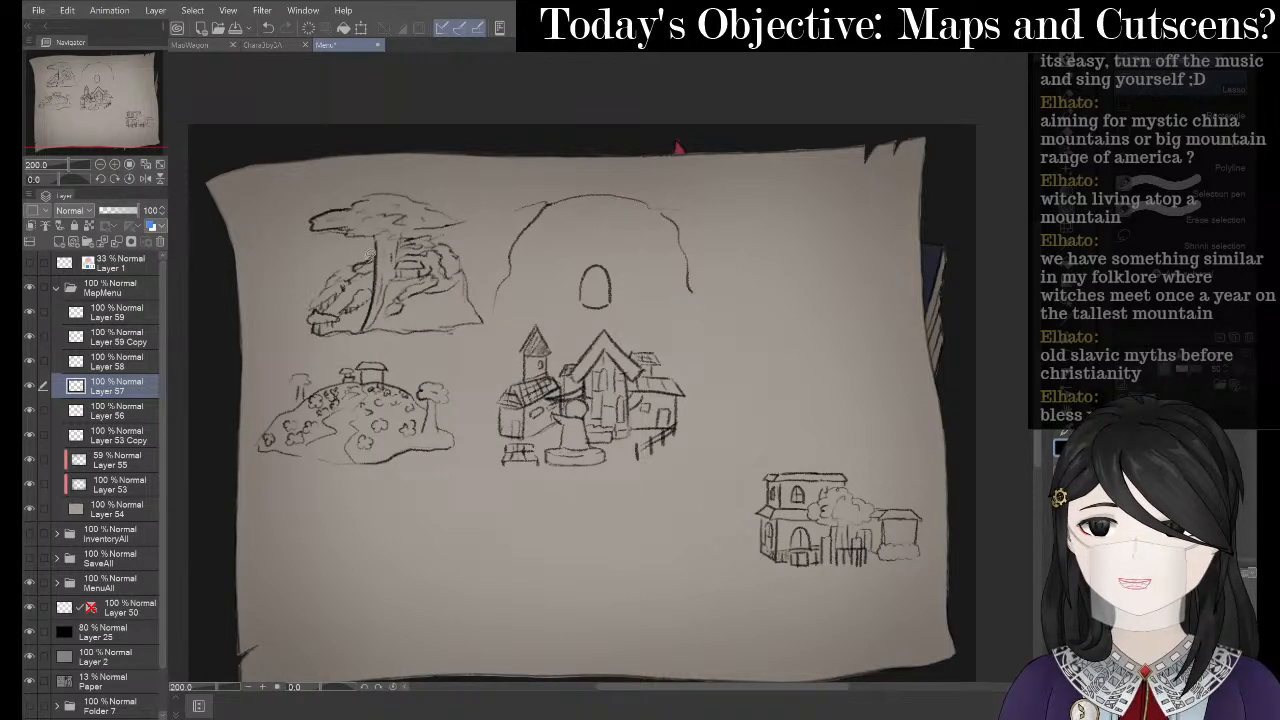
# - On Layer 59, pencil a base line under the domed mountain
pyautogui.click(122, 335)
pyautogui.click(127, 318)
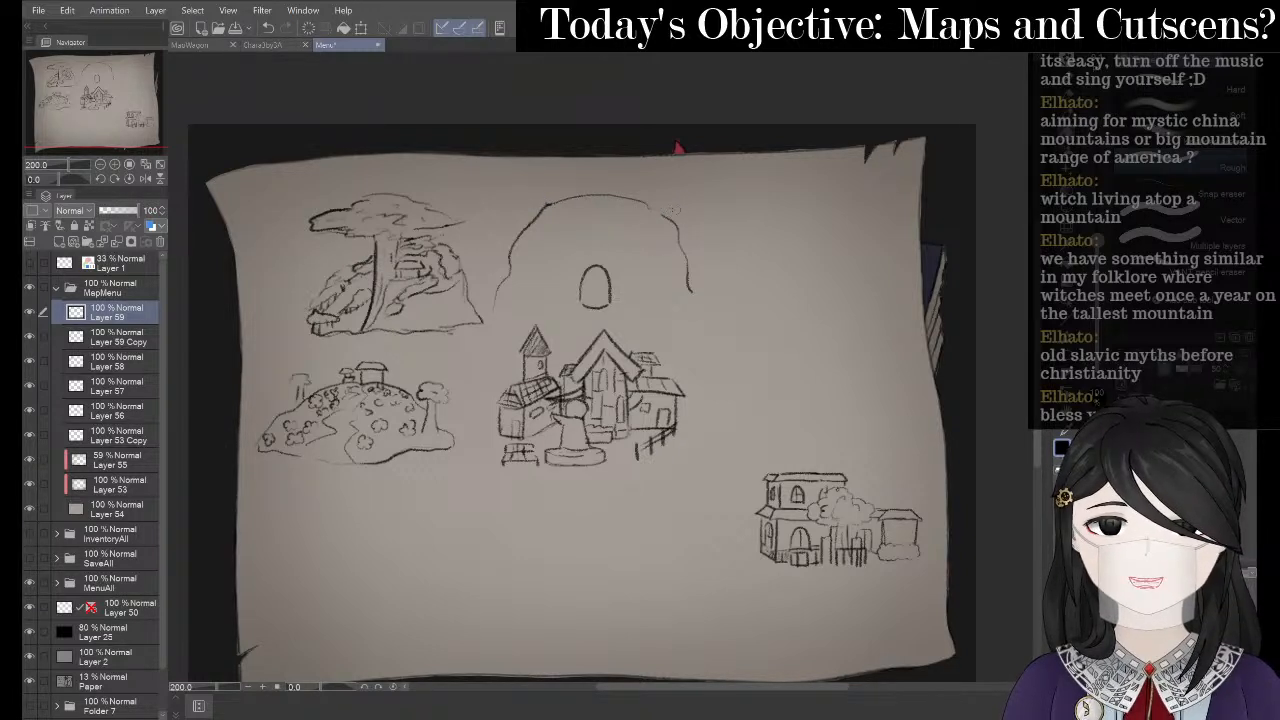
pyautogui.press('p')
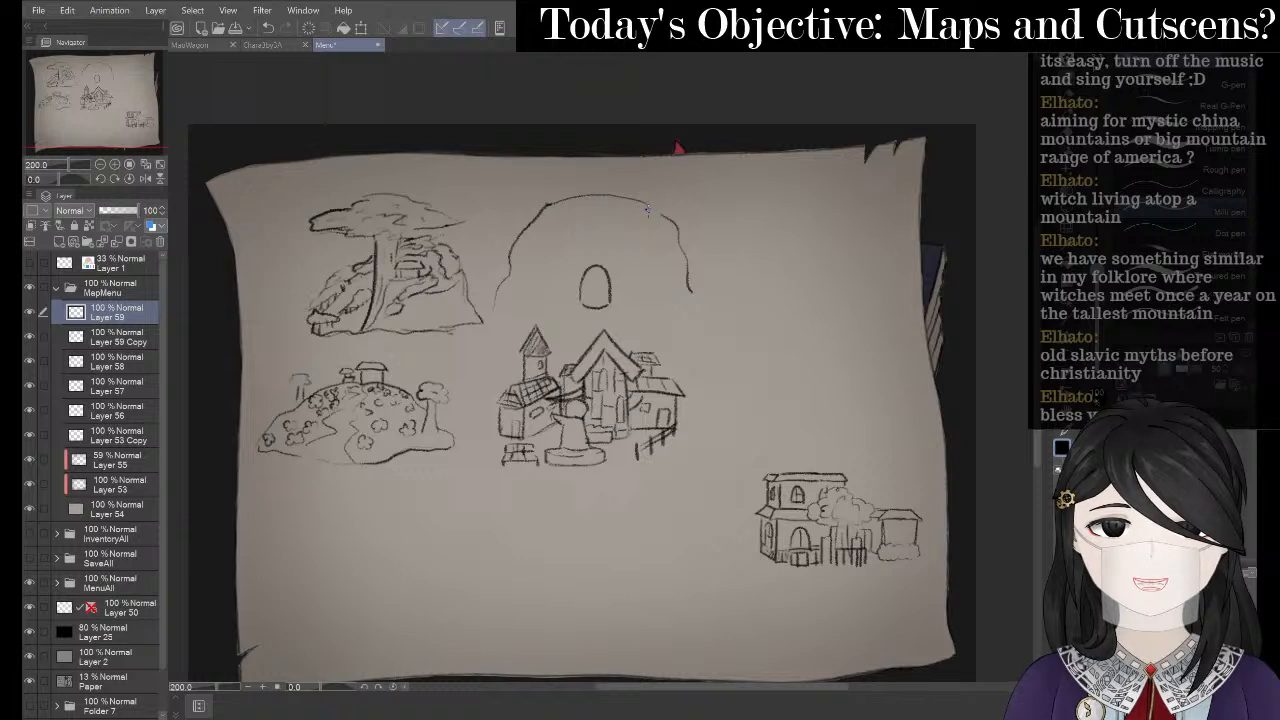
pyautogui.press('p')
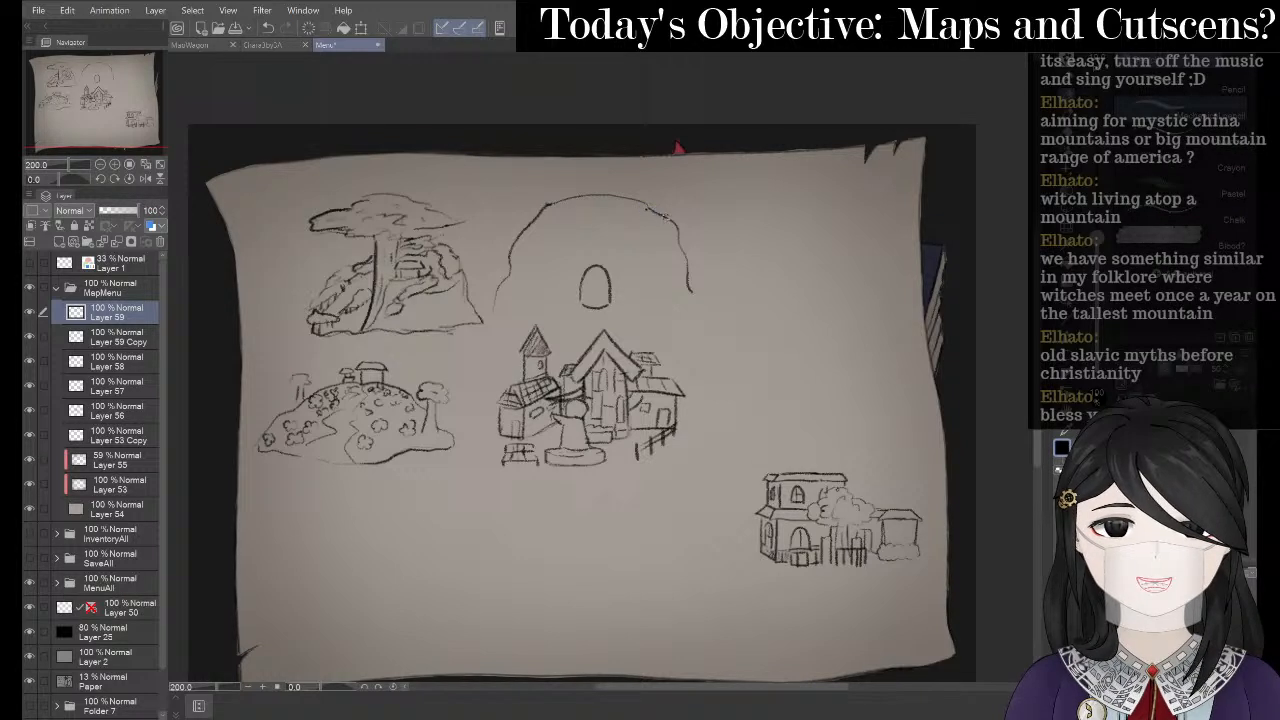
pyautogui.moveTo(495, 300); pyautogui.dragTo(689, 301)
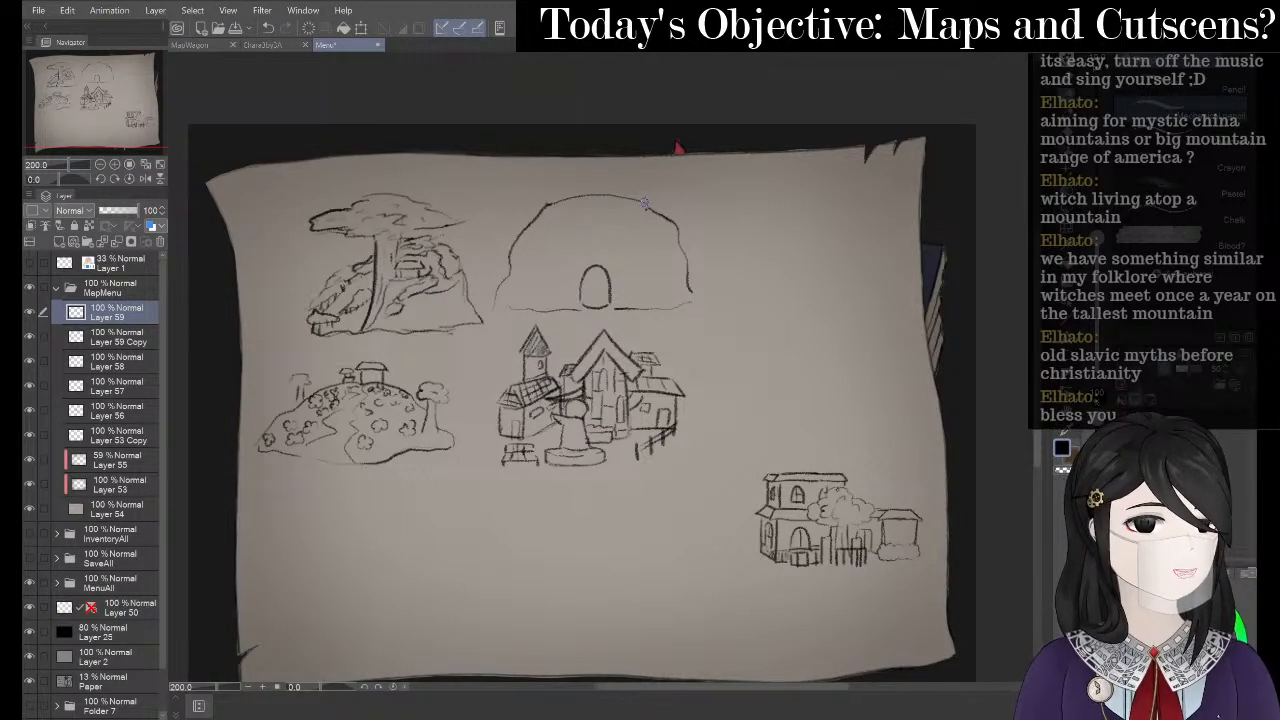
pyautogui.hotkey('alt', 'Tab')
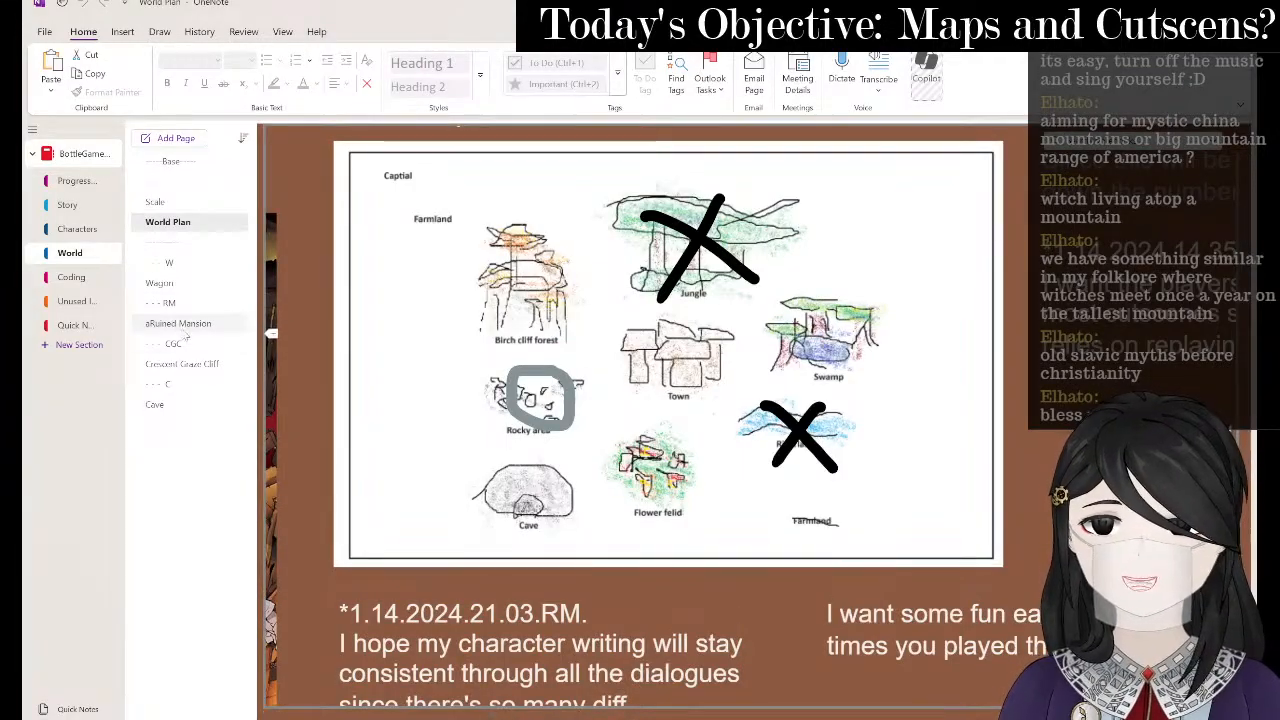
# - Open the Cave page and add a new note box to the right of the maze
pyautogui.click(175, 402)
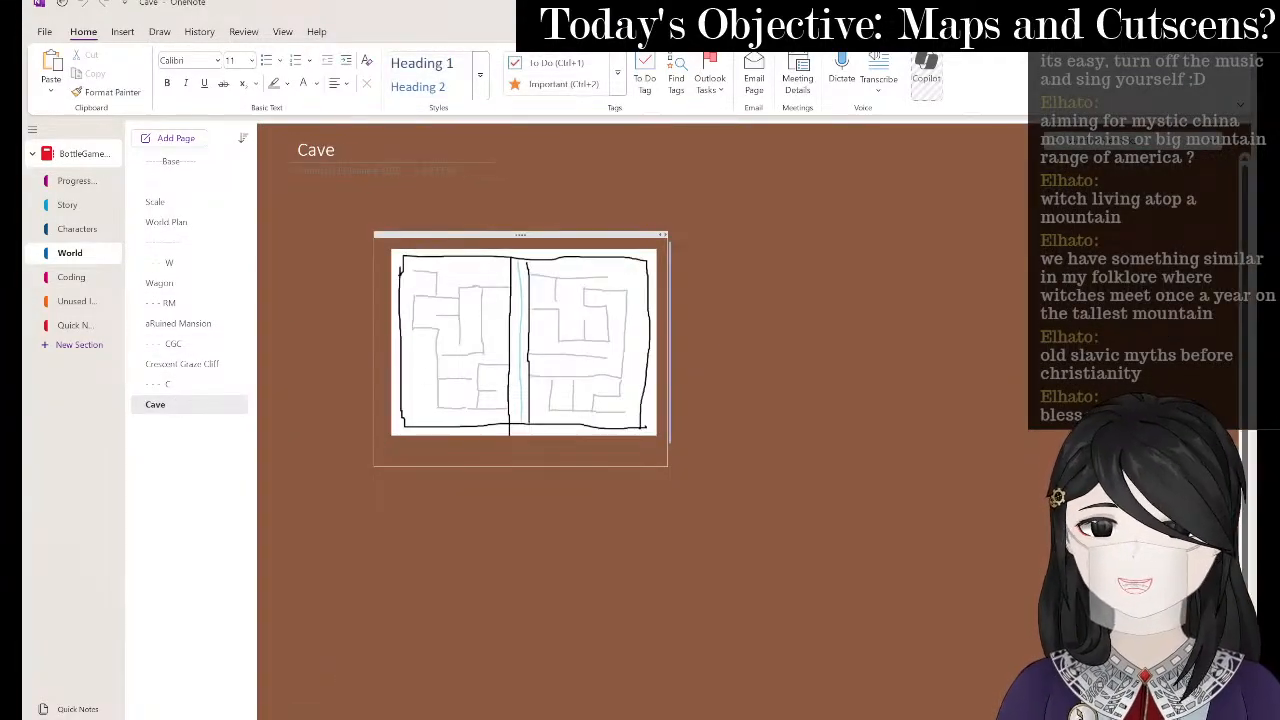
pyautogui.scroll(-5, 575, 405)
pyautogui.scroll(5, 658, 345)
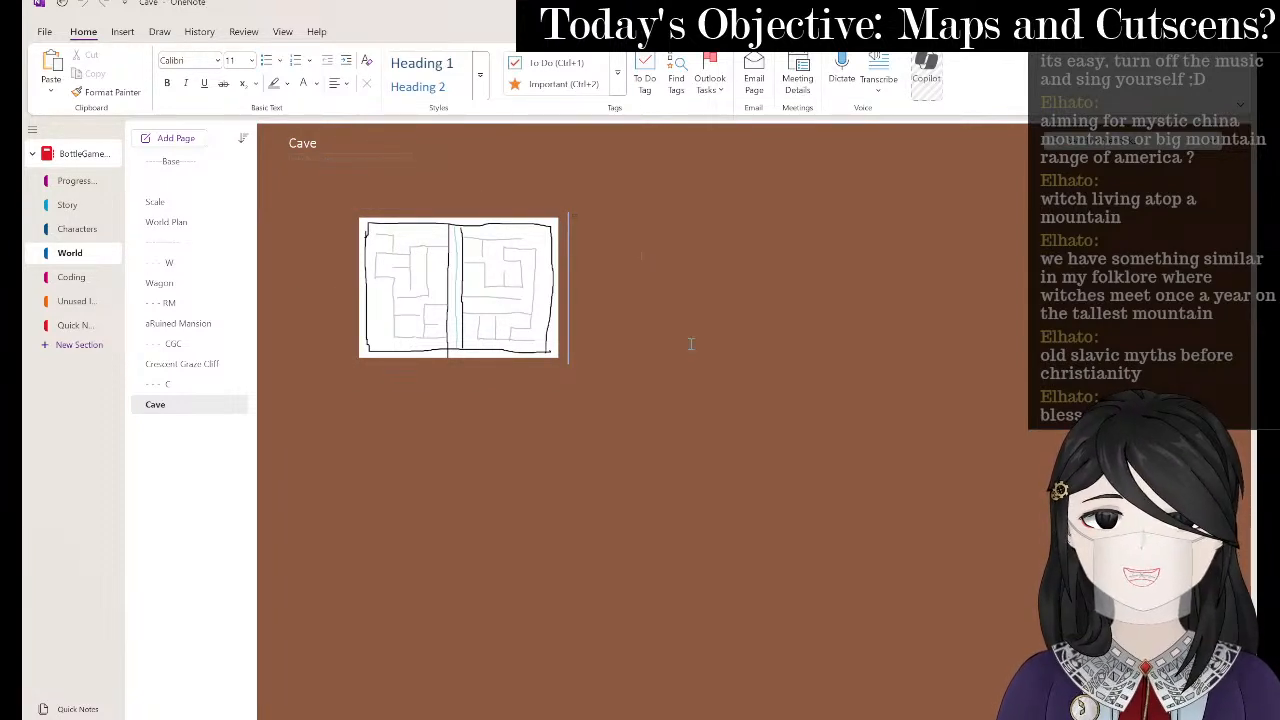
pyautogui.click(640, 256)
pyautogui.hotkey('ctrl', 'a')
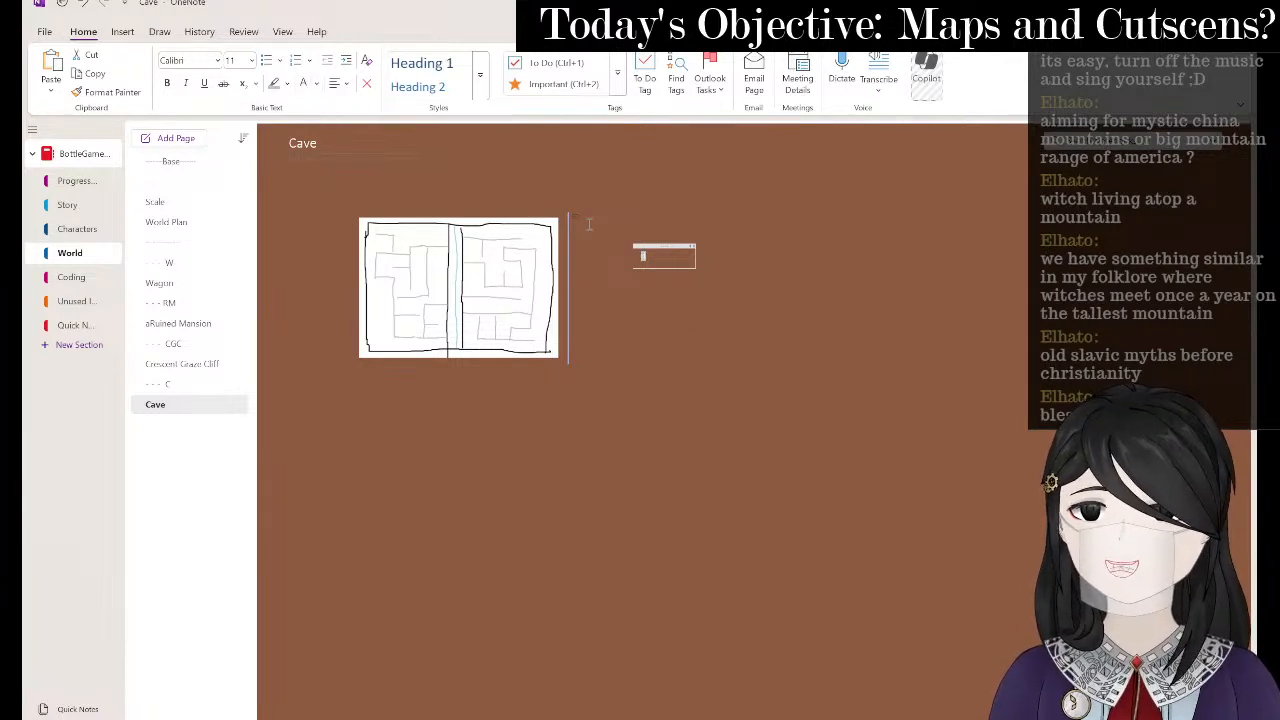
pyautogui.click(664, 252)
pyautogui.scroll(3, 482, 243)
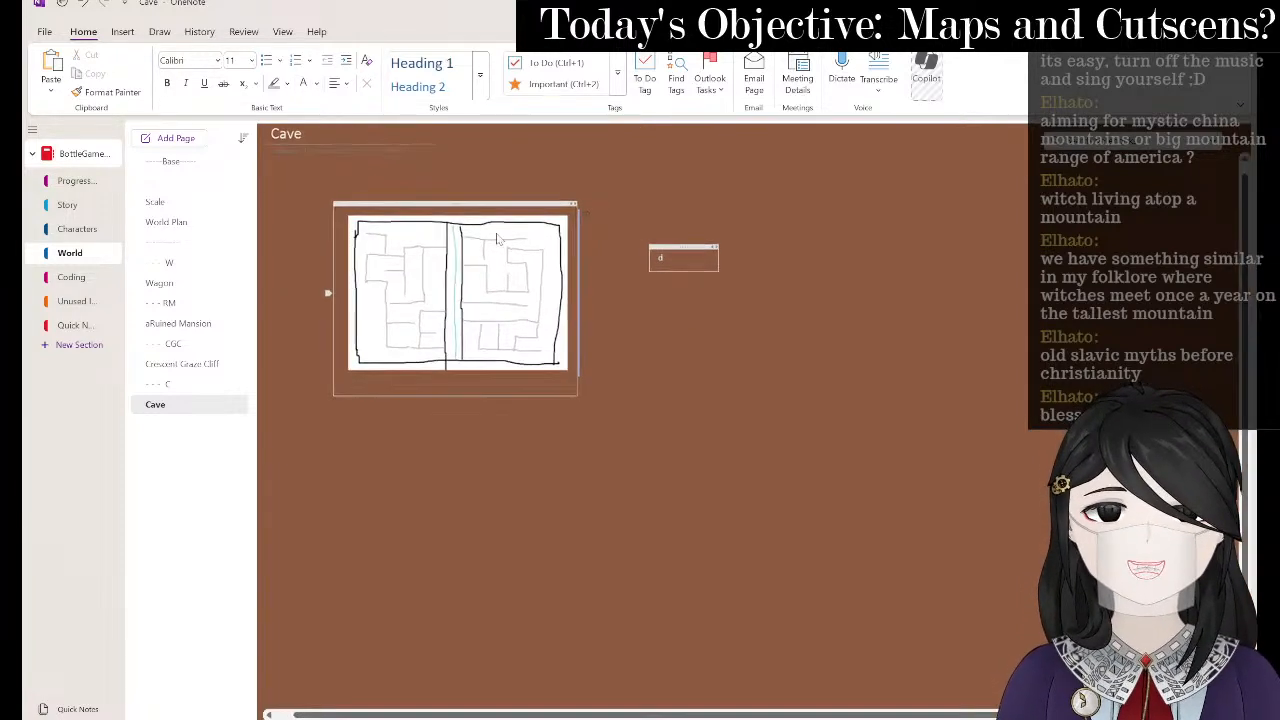
pyautogui.scroll(2, 444, 258)
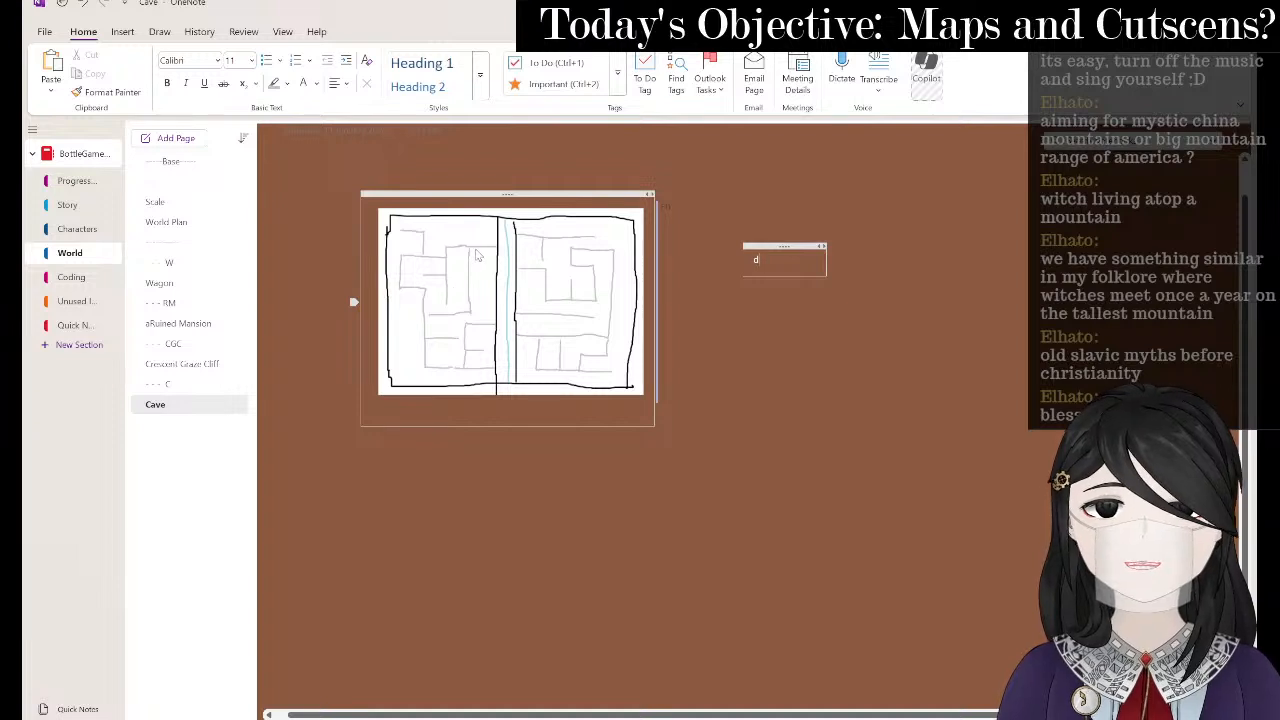
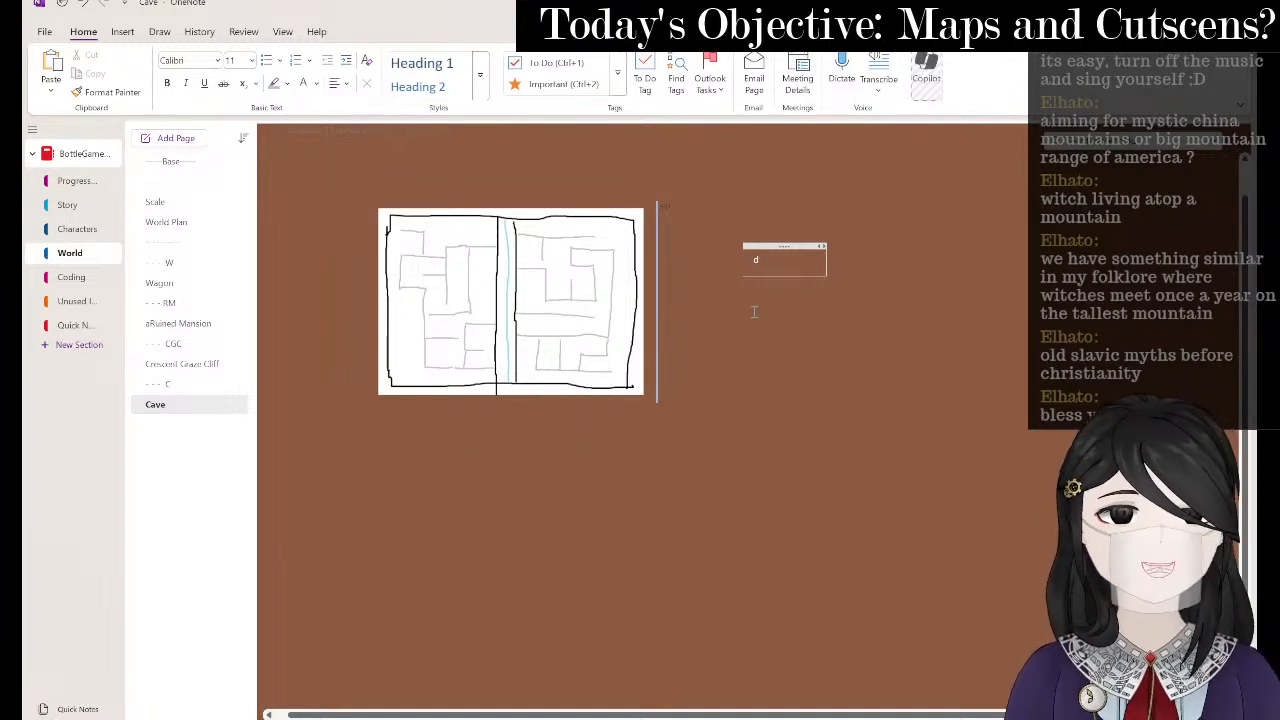
# - Fix the Cave note's date line to read '*6.25.2025.20.38.RM.STREM.'
pyautogui.hotkey('ctrl', 'a')
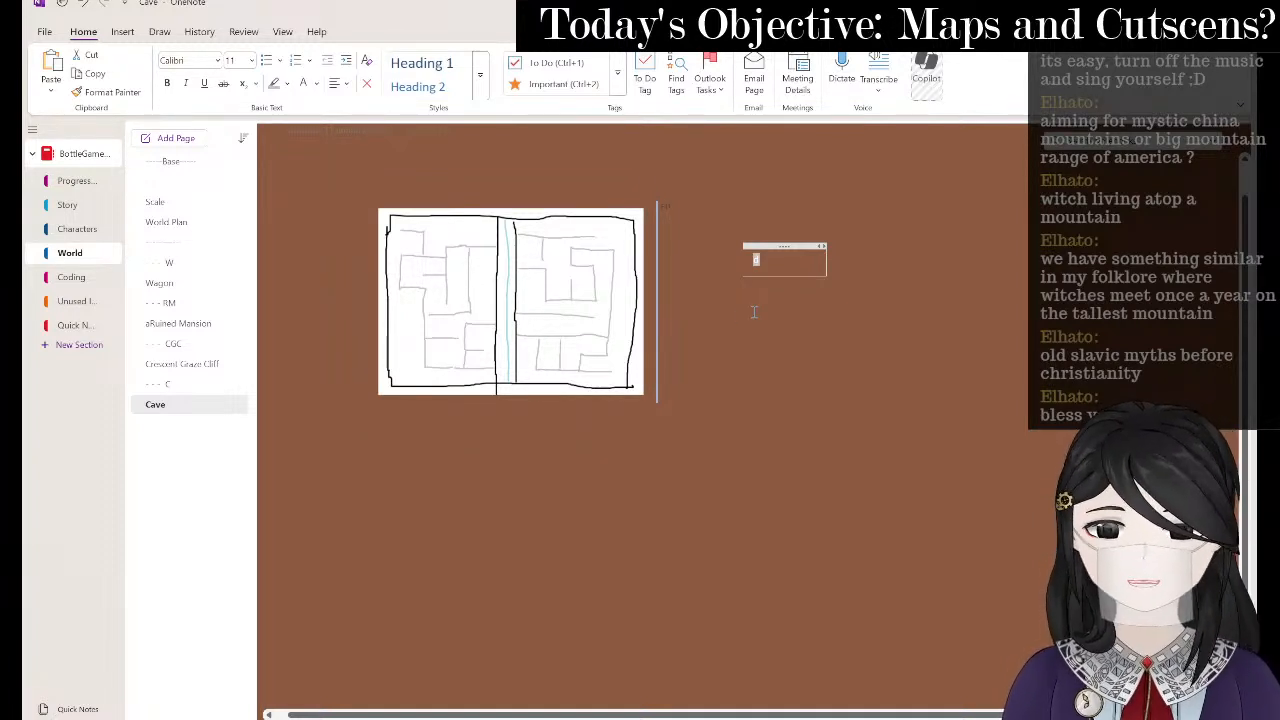
pyautogui.write('6.2')
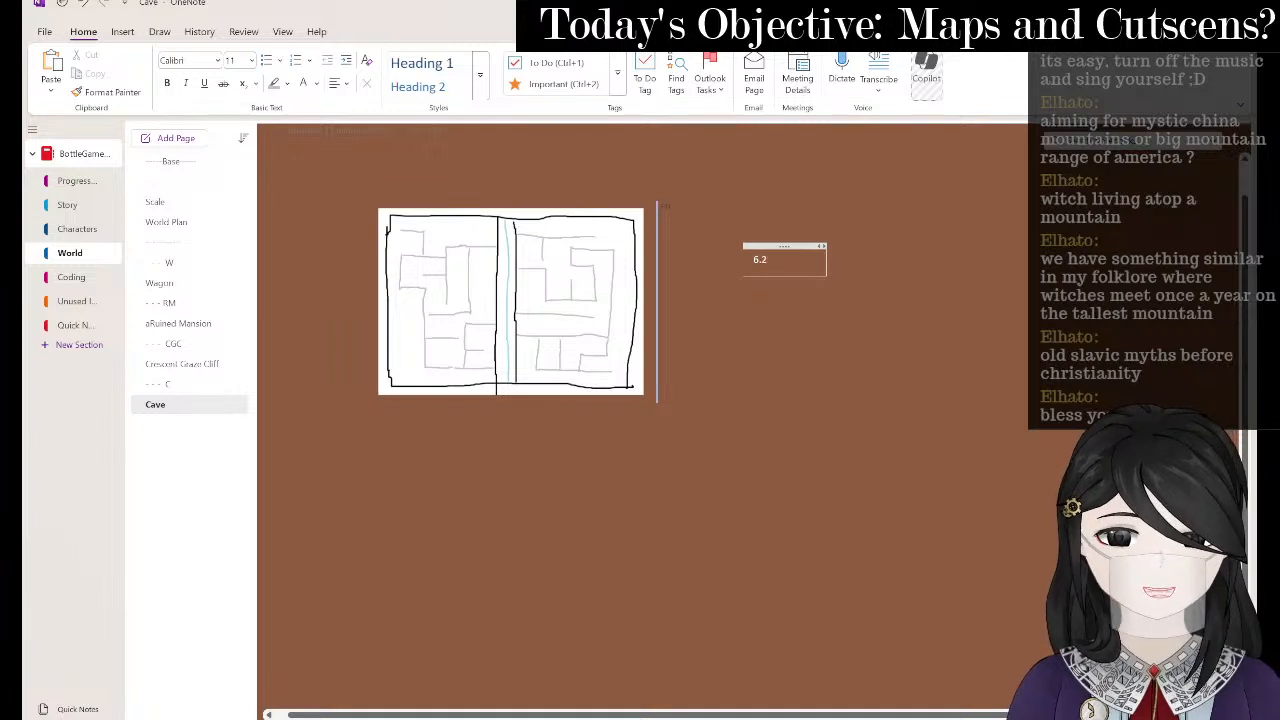
pyautogui.write('5.')
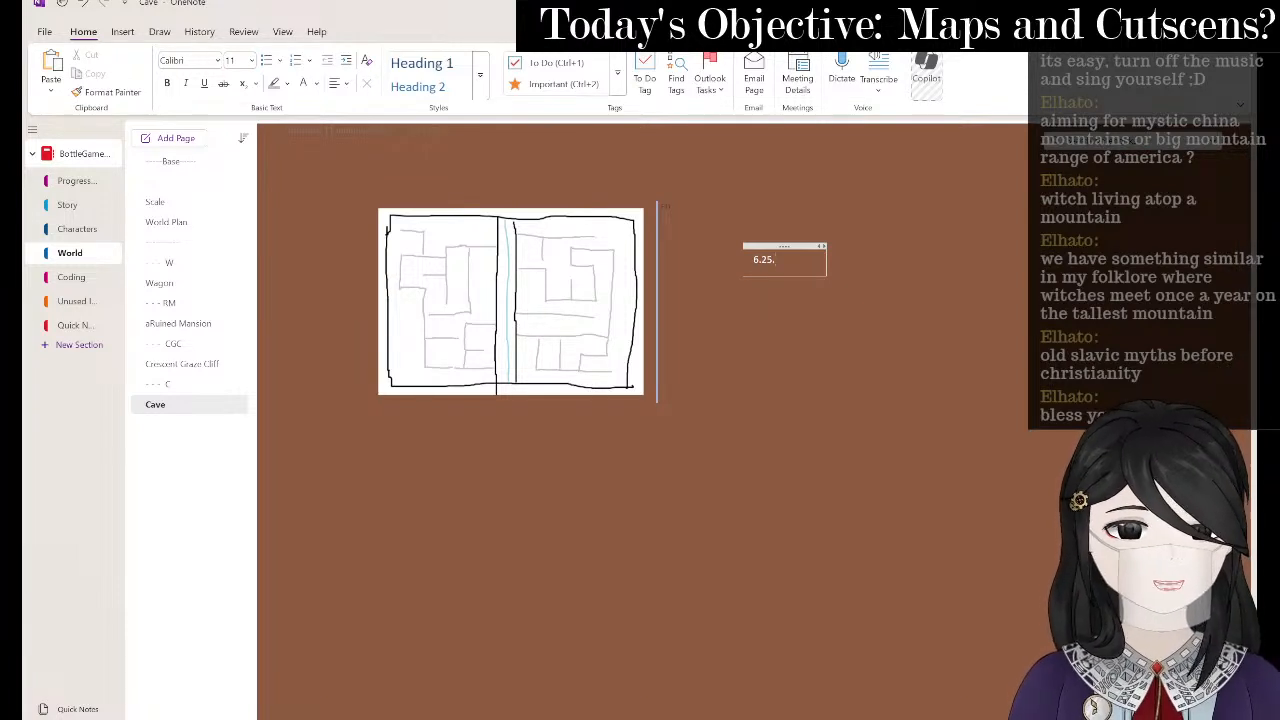
pyautogui.write('2025.')
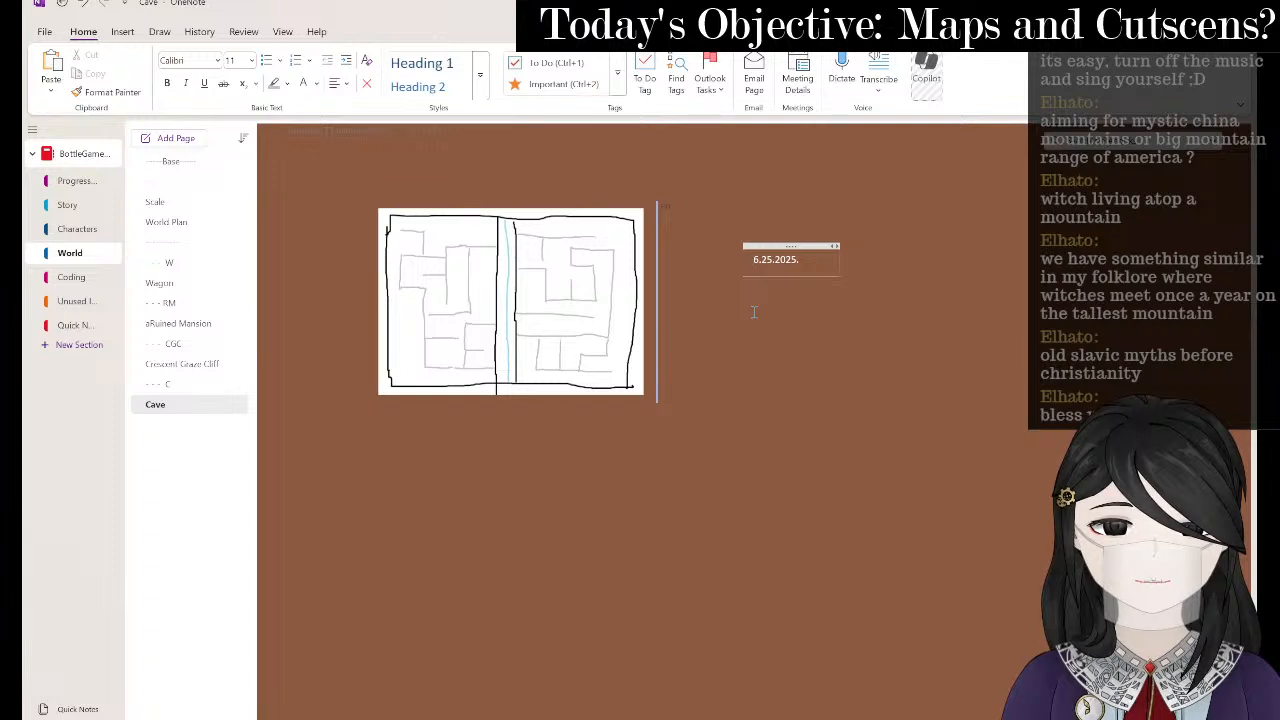
pyautogui.press('Home')
pyautogui.write('*6.')
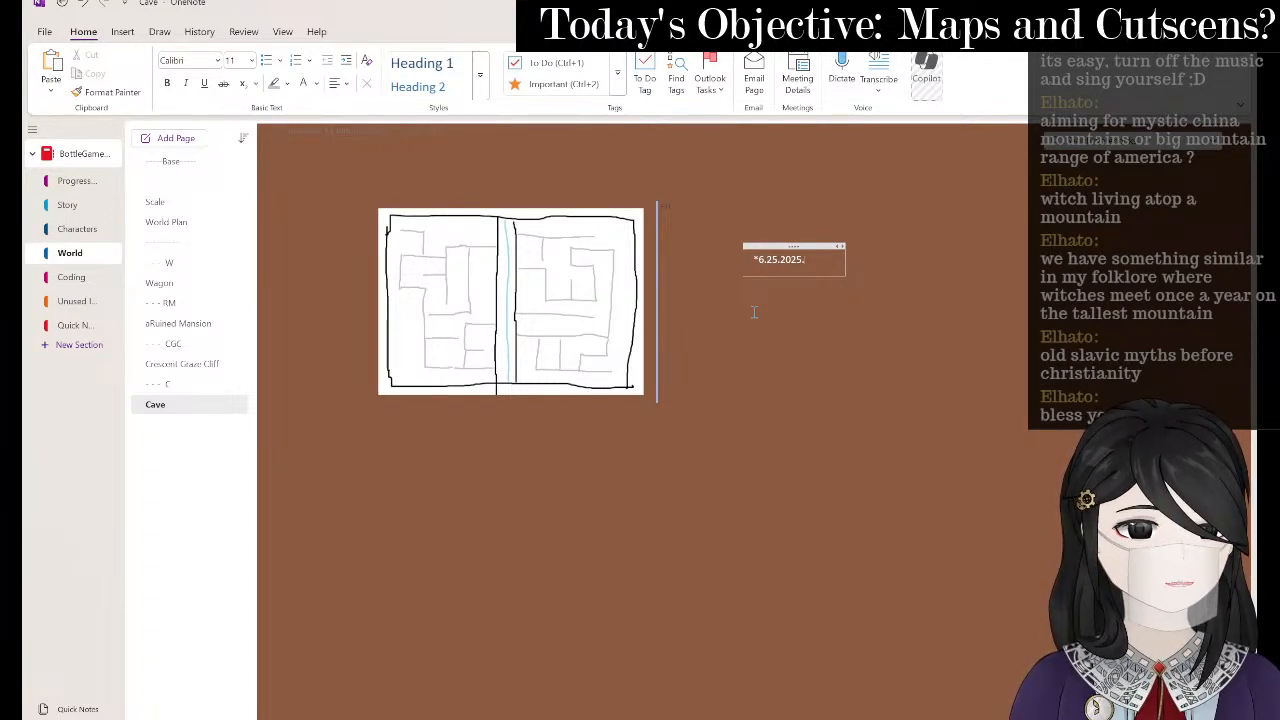
pyautogui.write('25.2025.20')
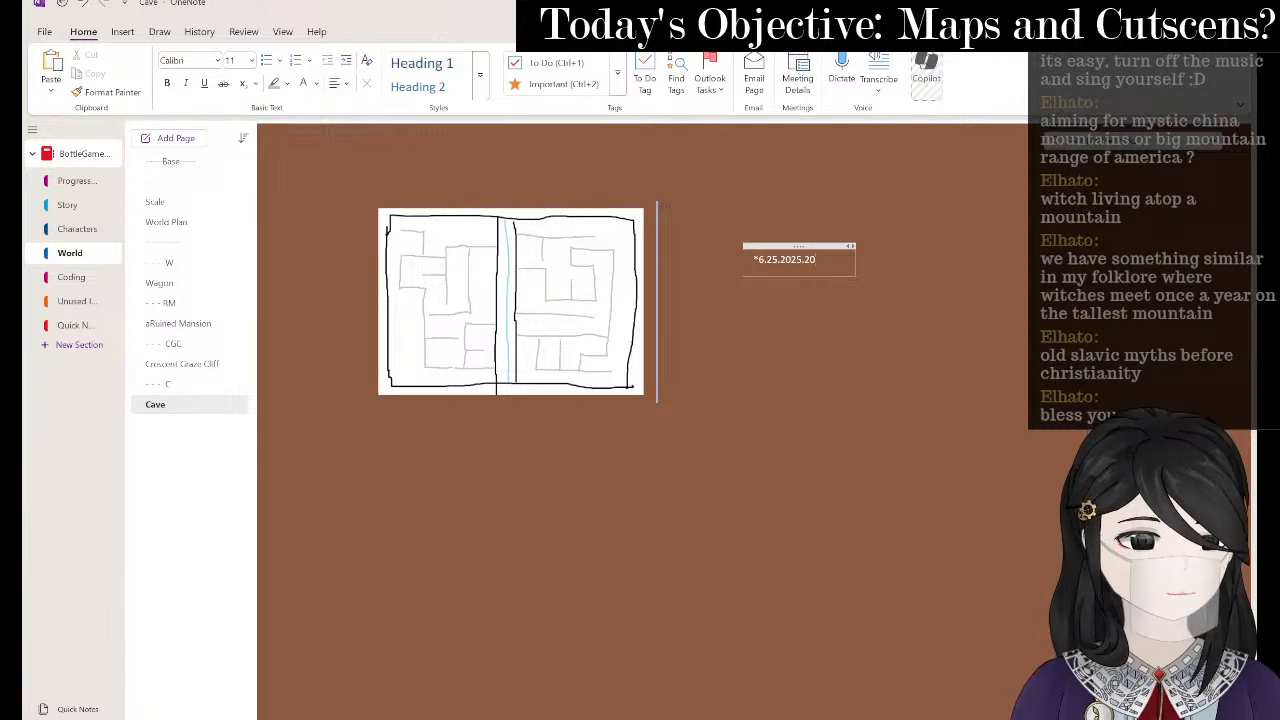
pyautogui.write('.38.')
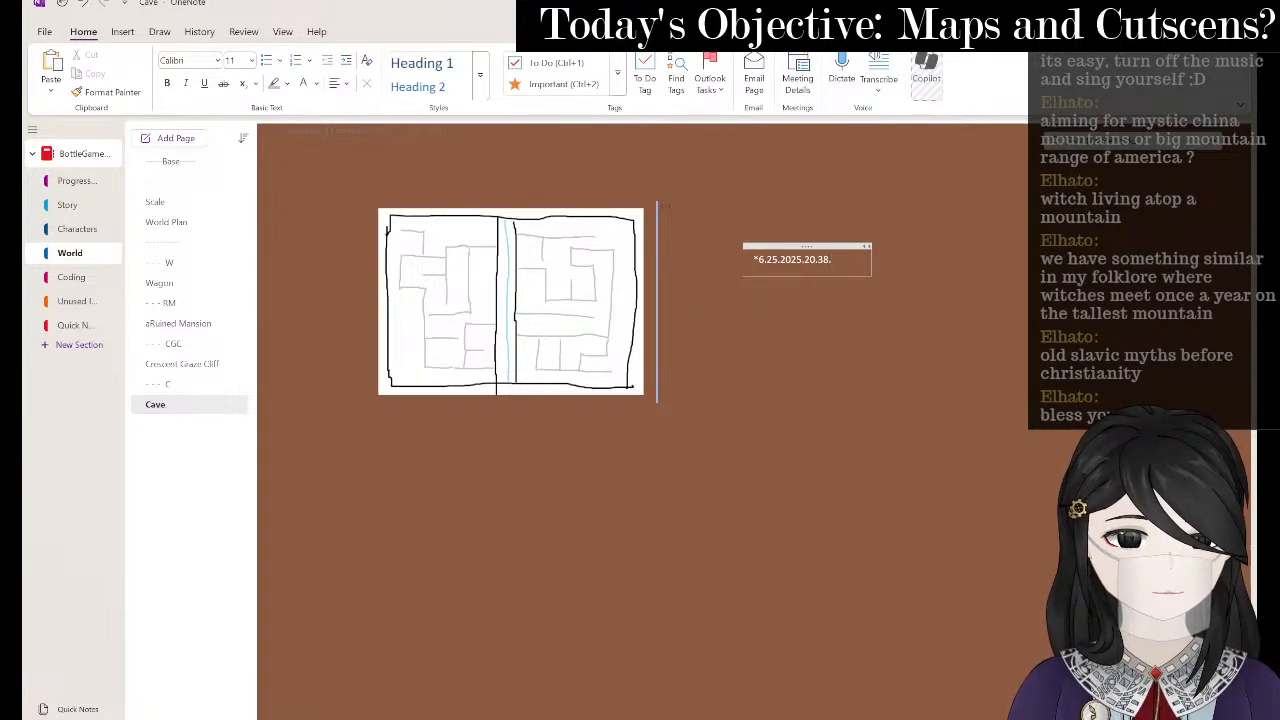
pyautogui.write('RM.ST')
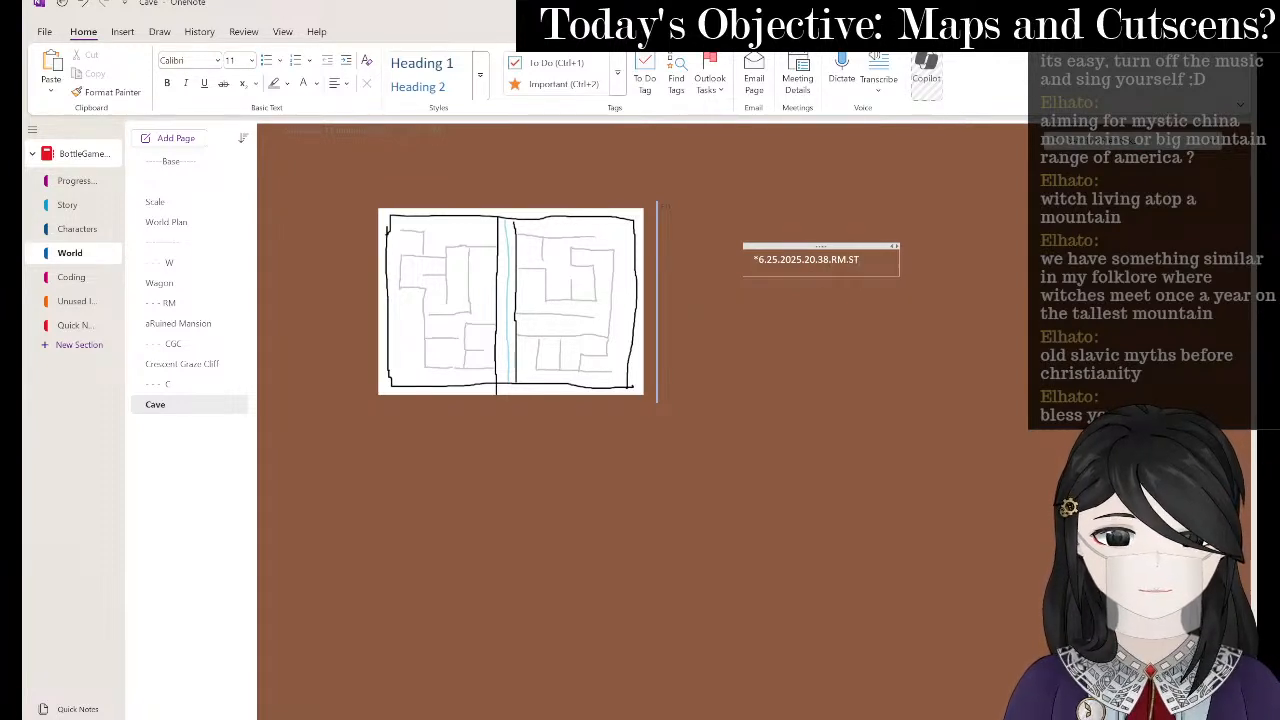
pyautogui.write('REM.')
# - Add the lines 'Make like a mine shaft' and 'Caves and mushrooms inside' below the date
pyautogui.press('Return')
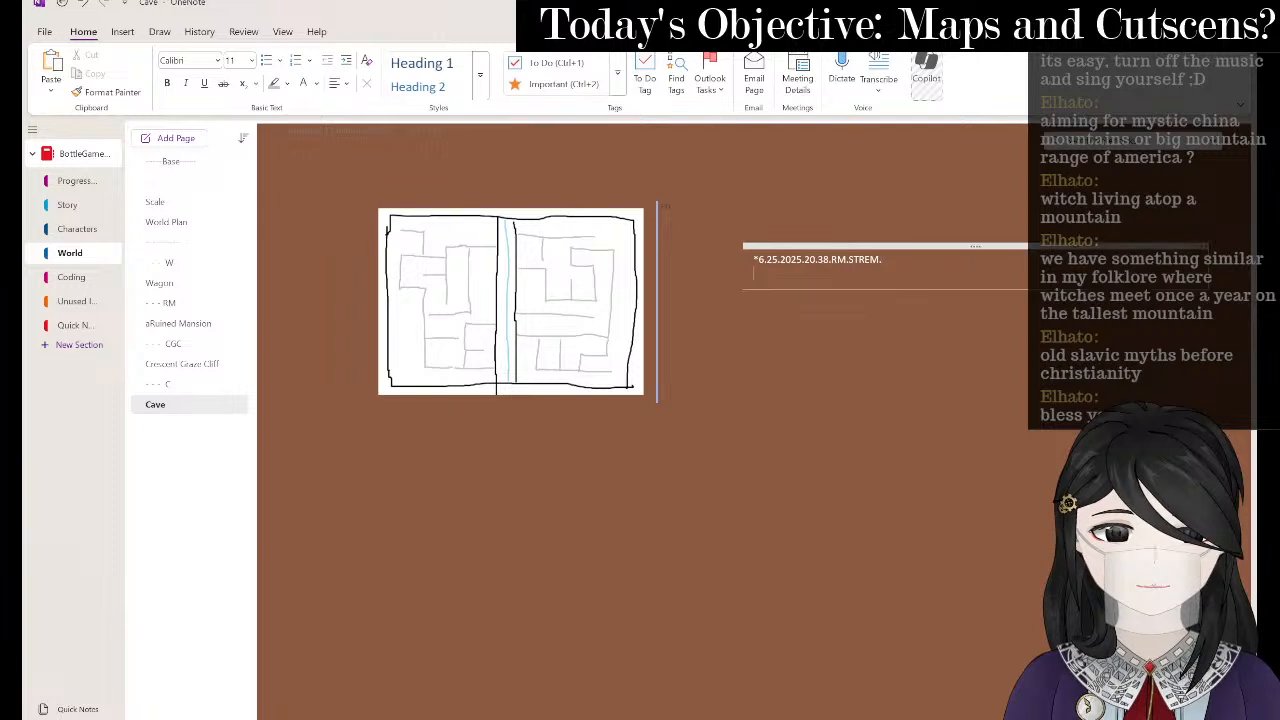
pyautogui.write('Make li')
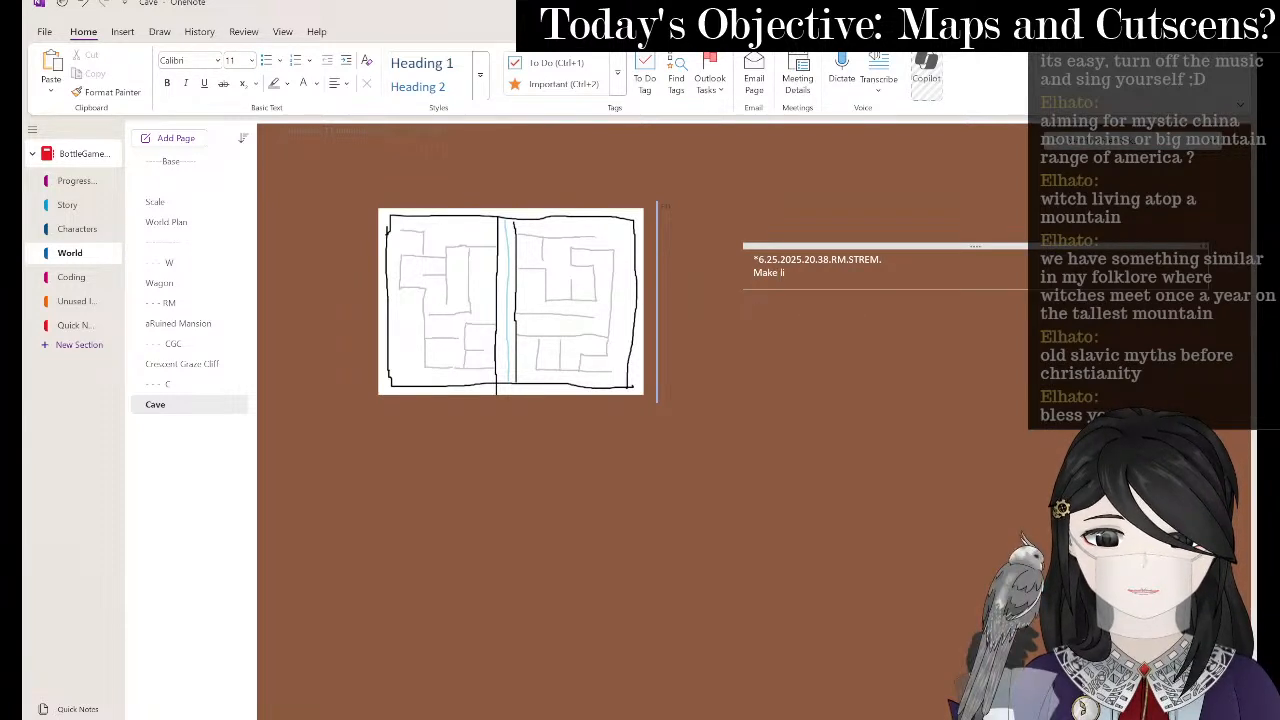
pyautogui.write('ke a mine shaft')
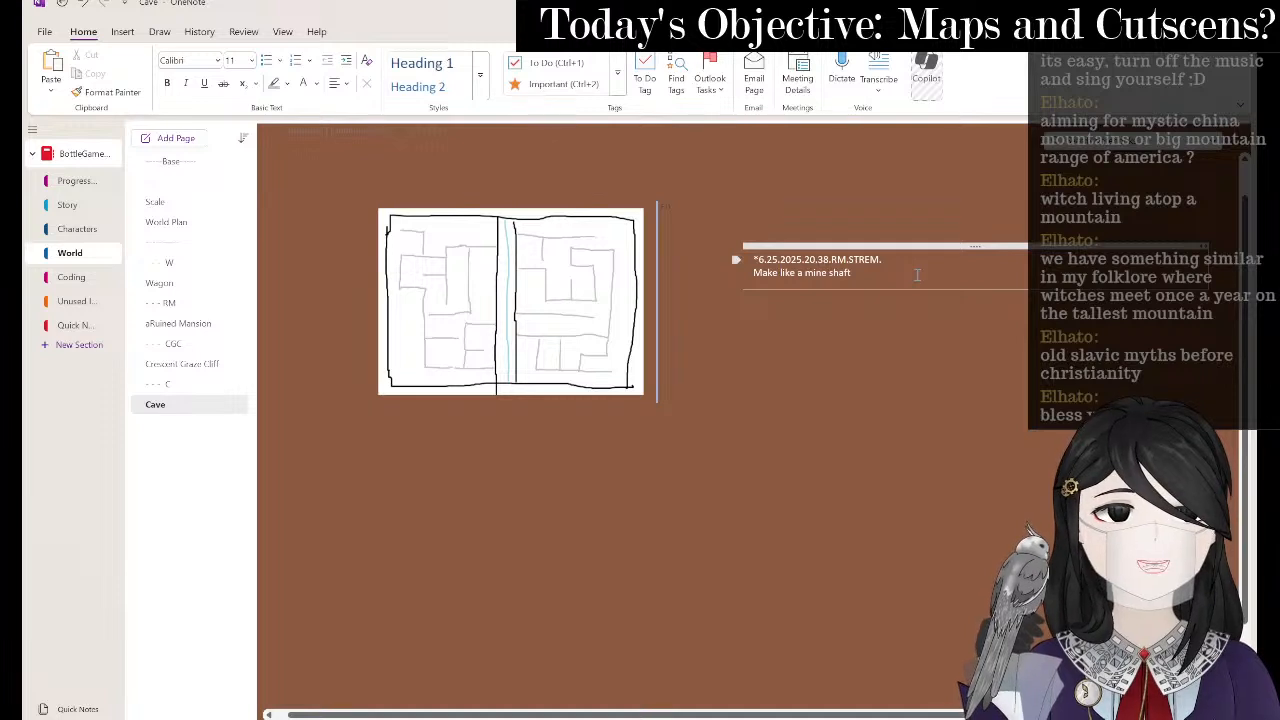
pyautogui.press('Return')
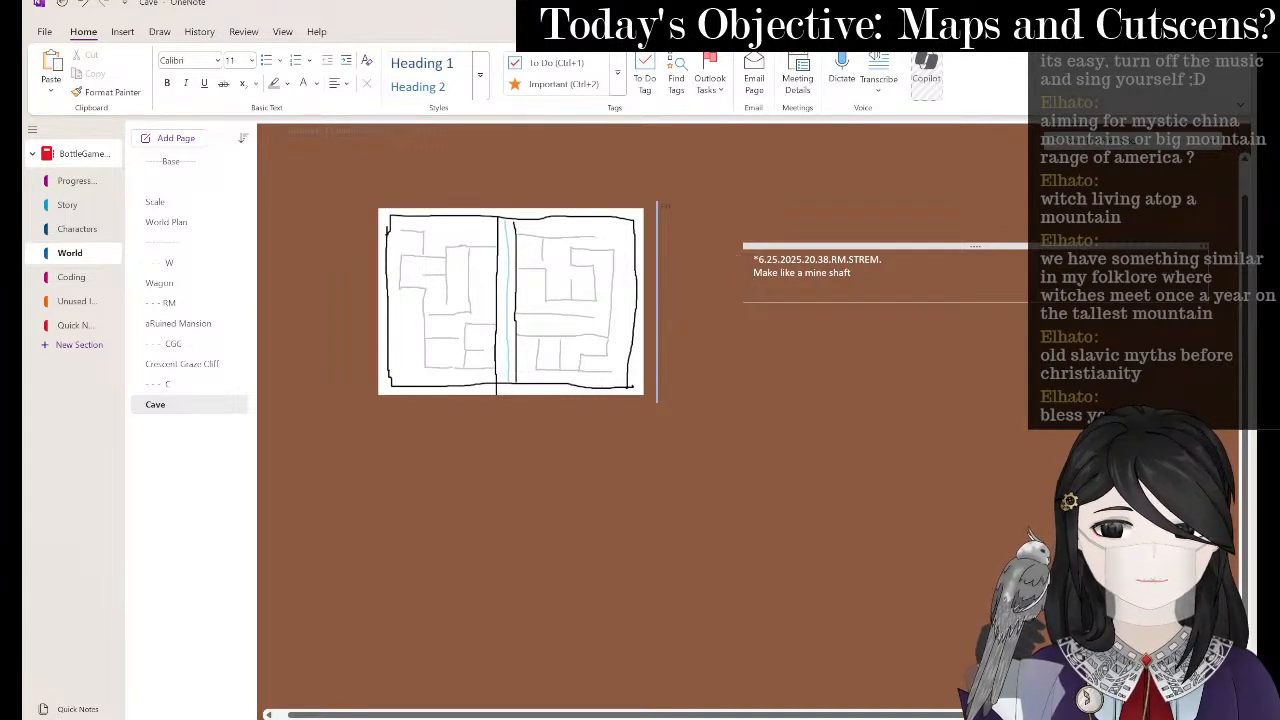
pyautogui.write('Caves and mushrooms i')
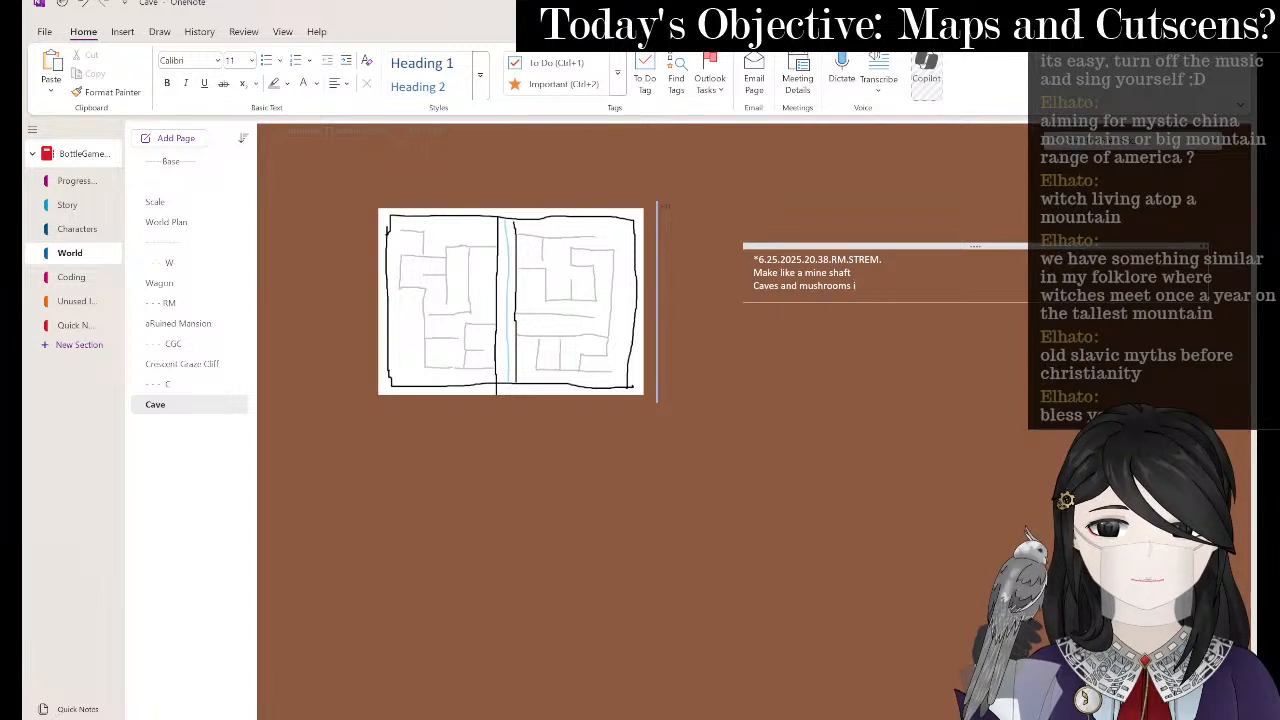
pyautogui.write('nside')
pyautogui.press('Return')
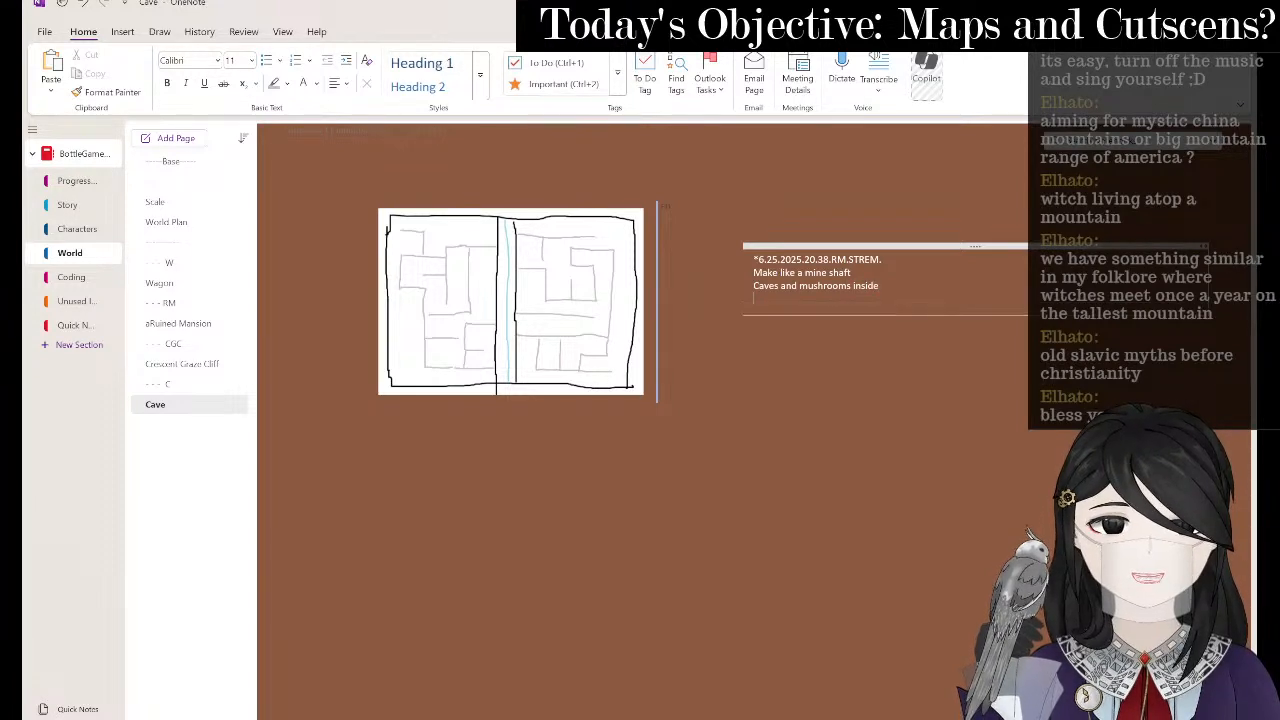
# - Add 'Dark at first but in the chase later the maze will be lit up', then return to Clip Studio Paint
pyautogui.write('Dark at first but in')
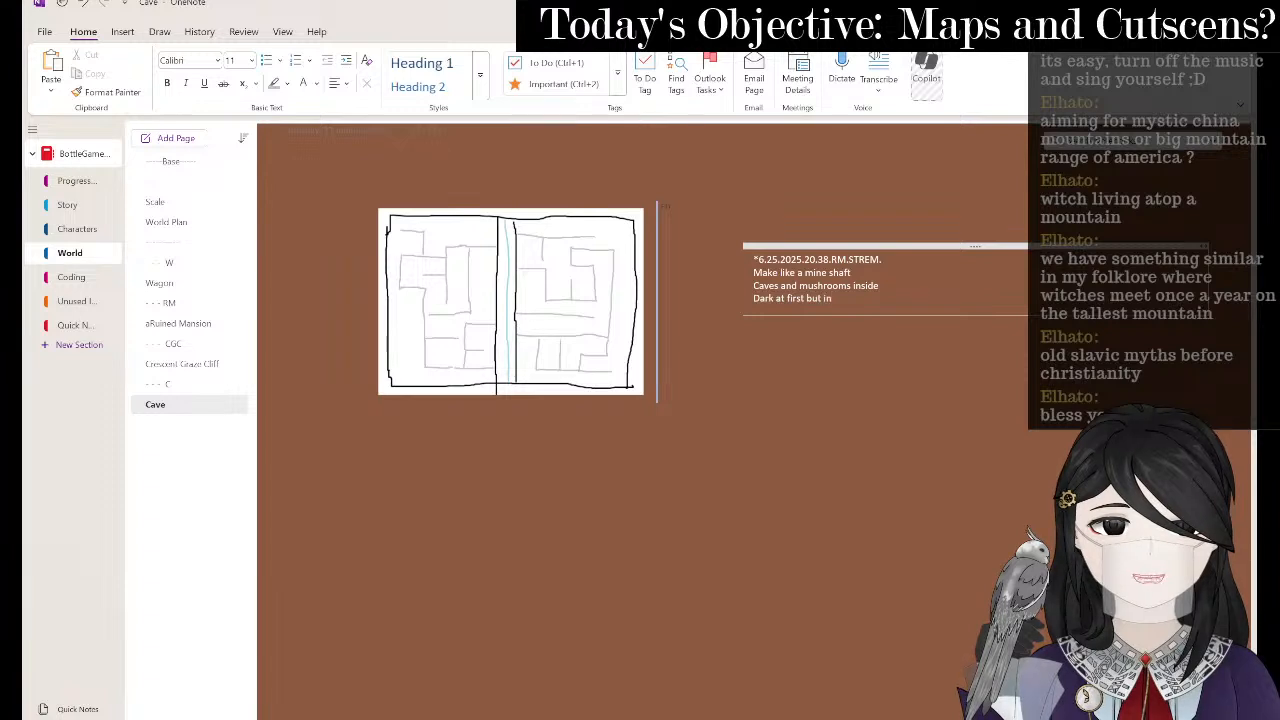
pyautogui.write(' the chace')
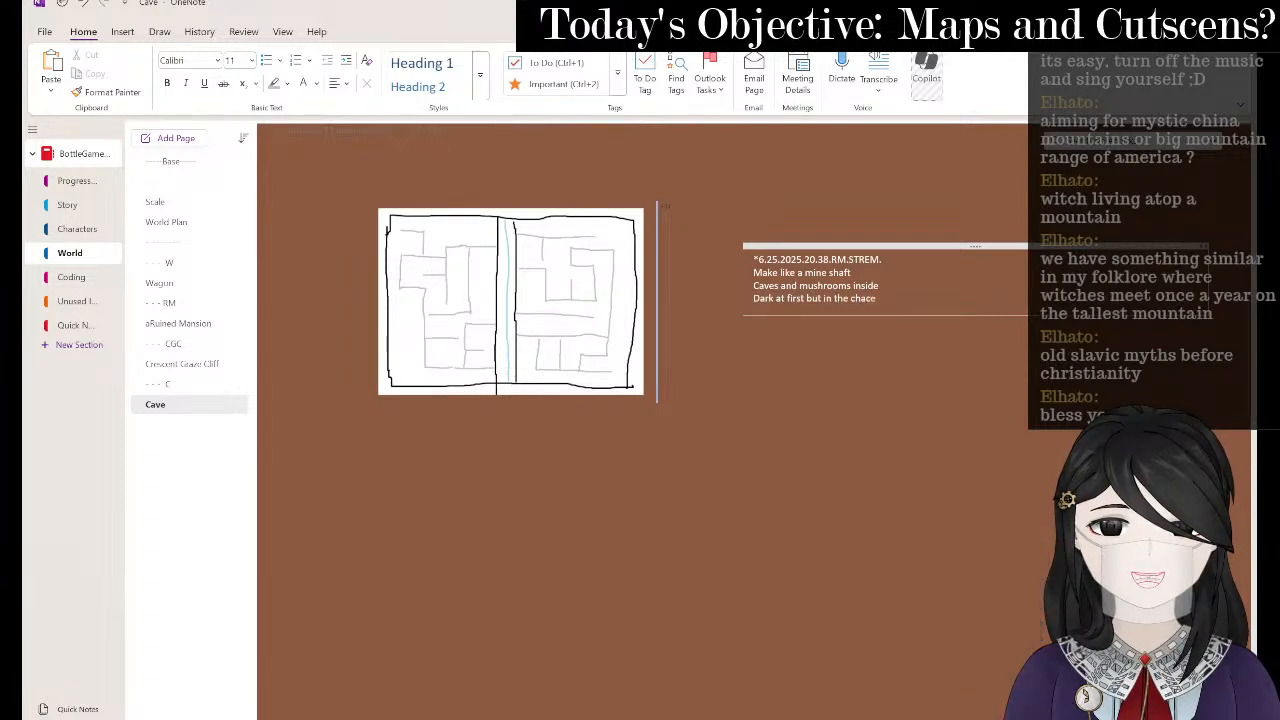
pyautogui.write(' later the')
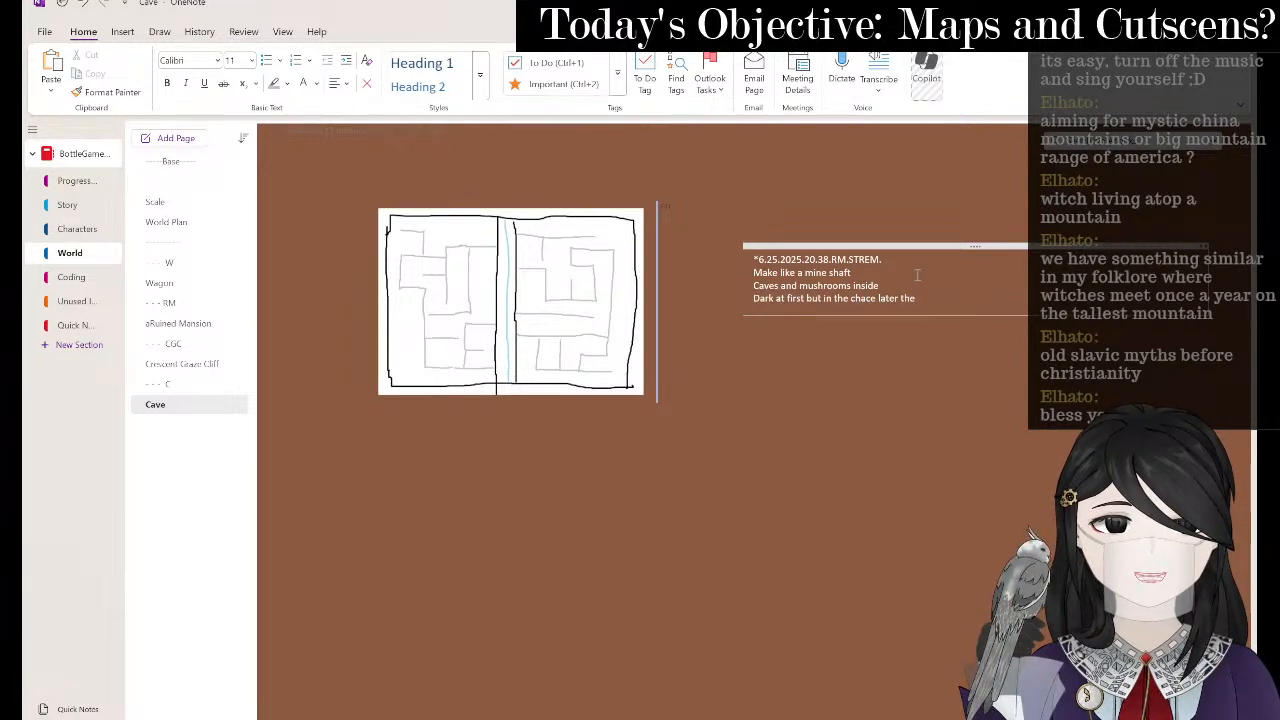
pyautogui.press('BackSpace')
pyautogui.write('se late')
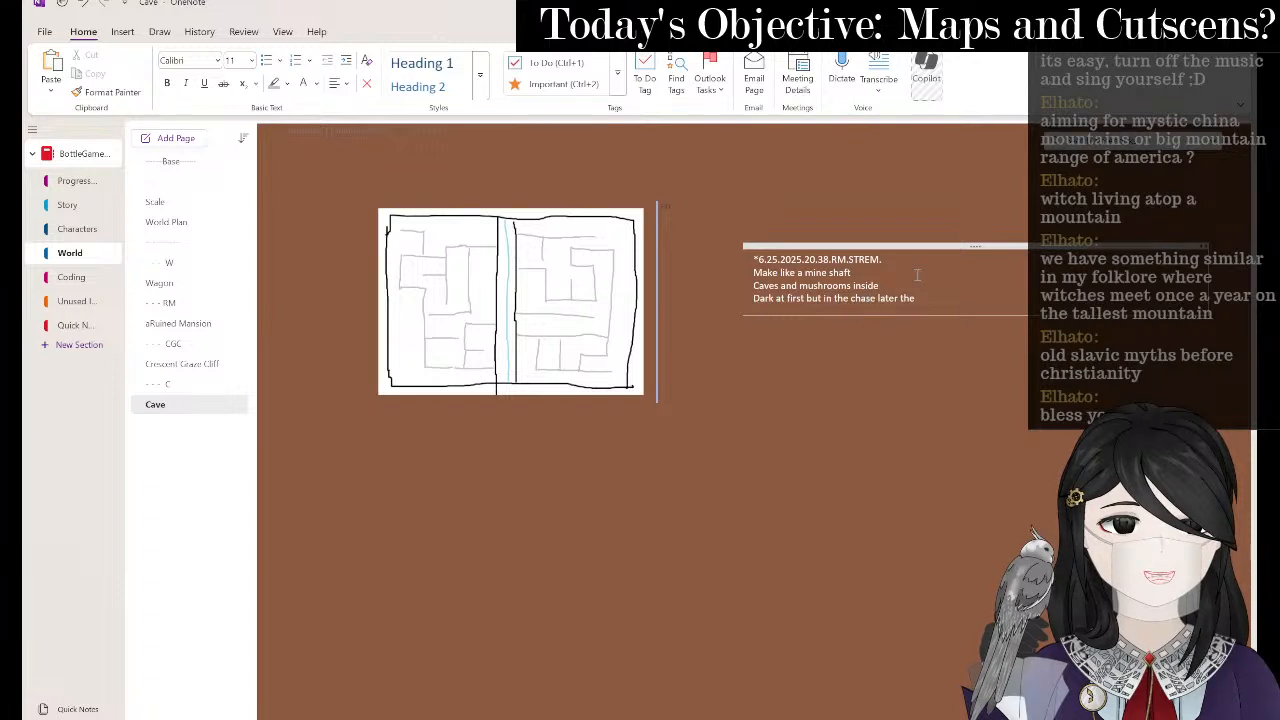
pyautogui.write('r the')
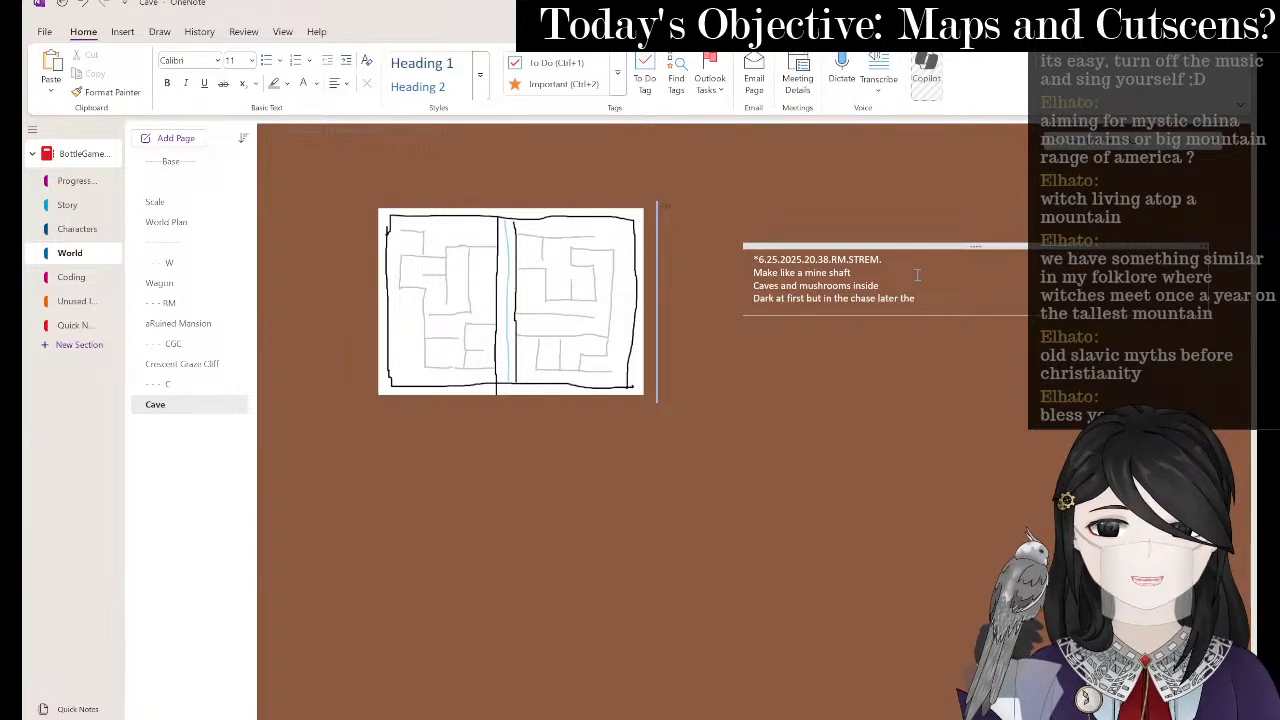
pyautogui.write(' maze will b elit up')
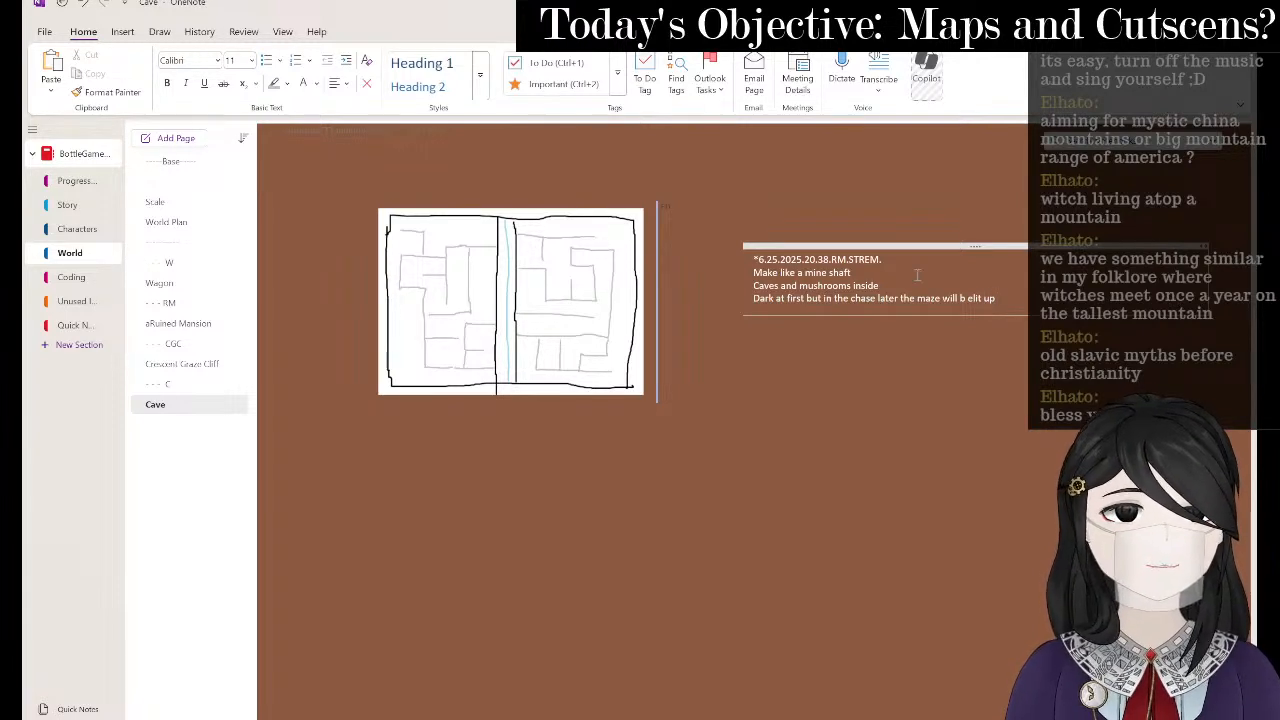
pyautogui.press('BackSpace')
pyautogui.press('BackSpace')
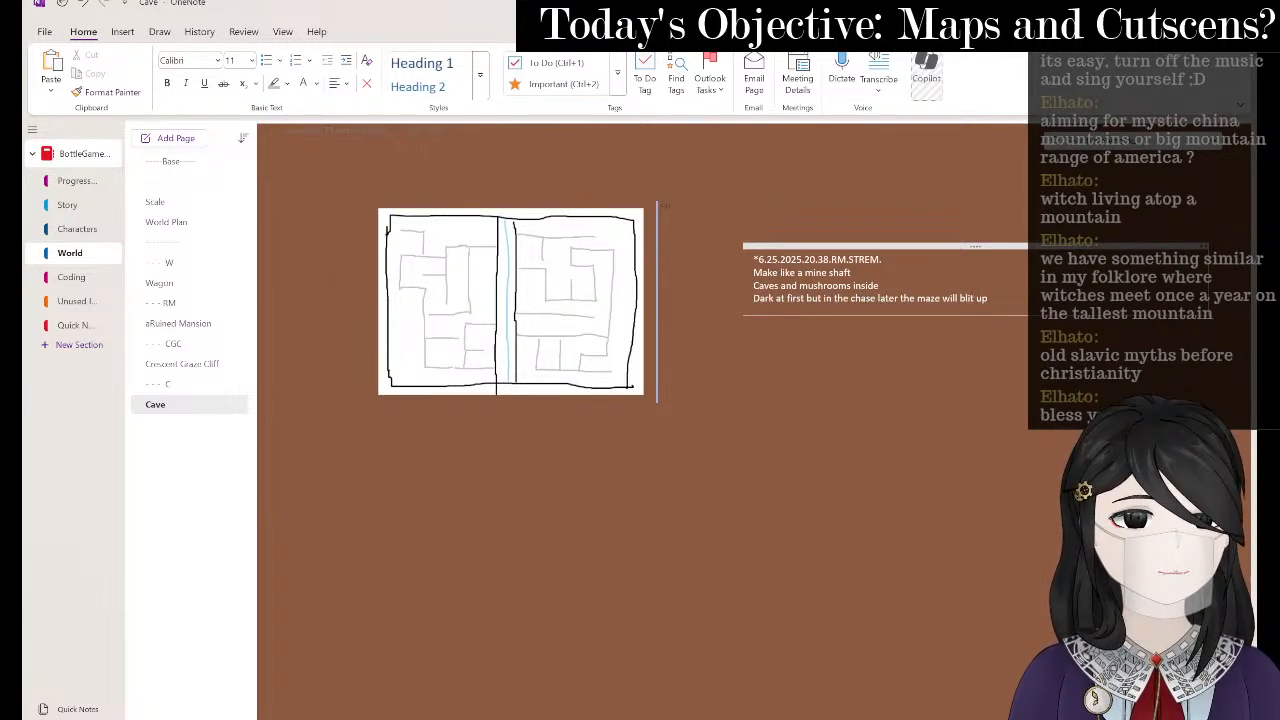
pyautogui.write('e')
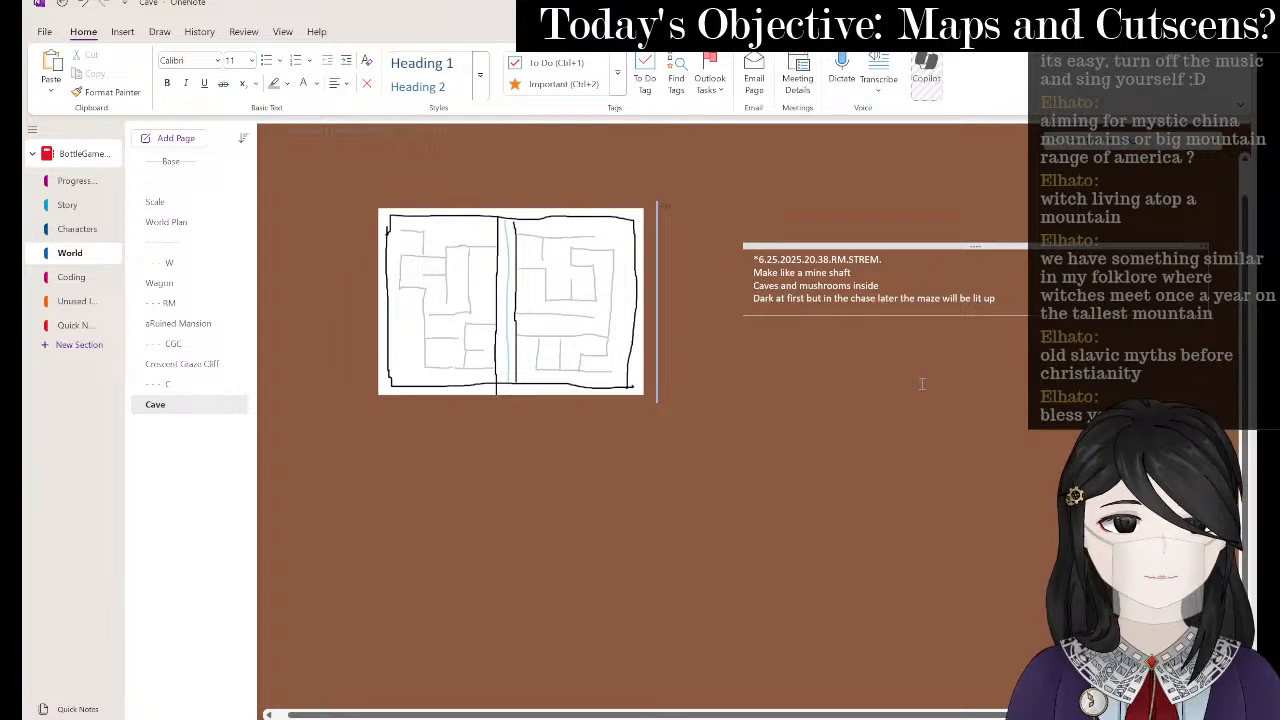
pyautogui.hotkey('alt', 'Tab')
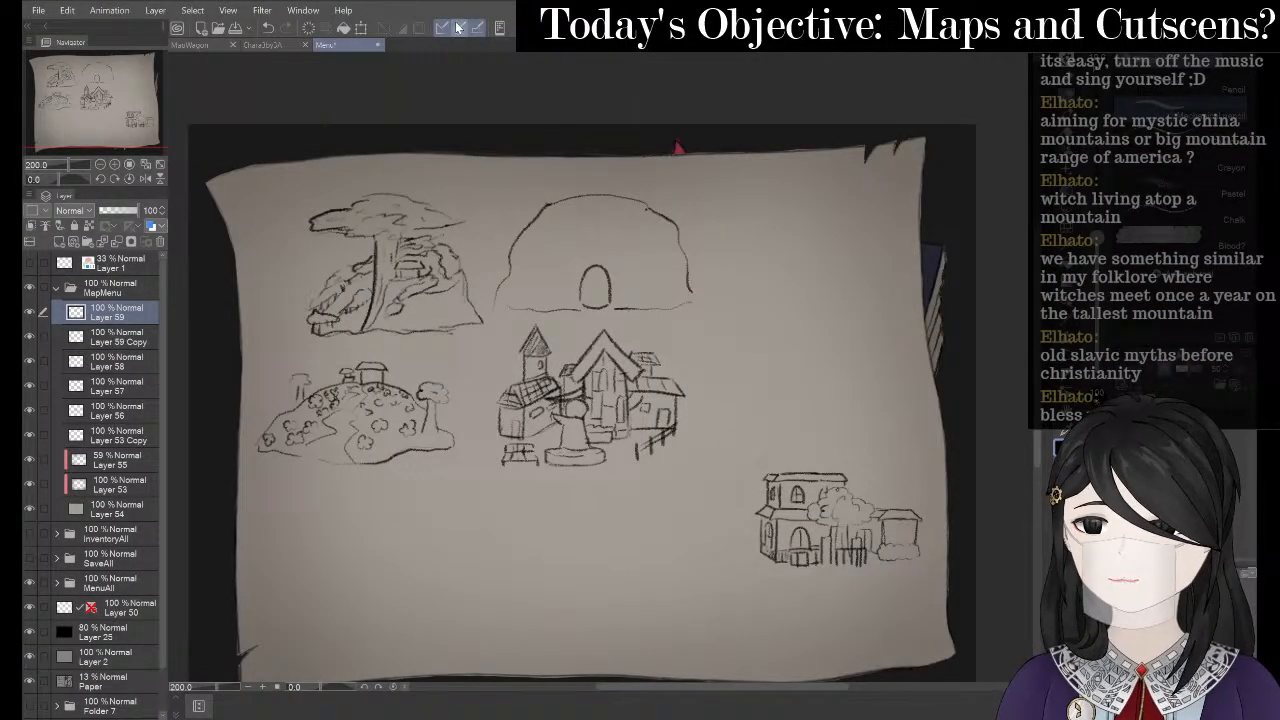
# - Shift the dome sketch right and down, and rename Layer 59 to Cave
pyautogui.click(362, 27)
pyautogui.moveTo(660, 260); pyautogui.dragTo(699, 280)
pyautogui.click(601, 348)
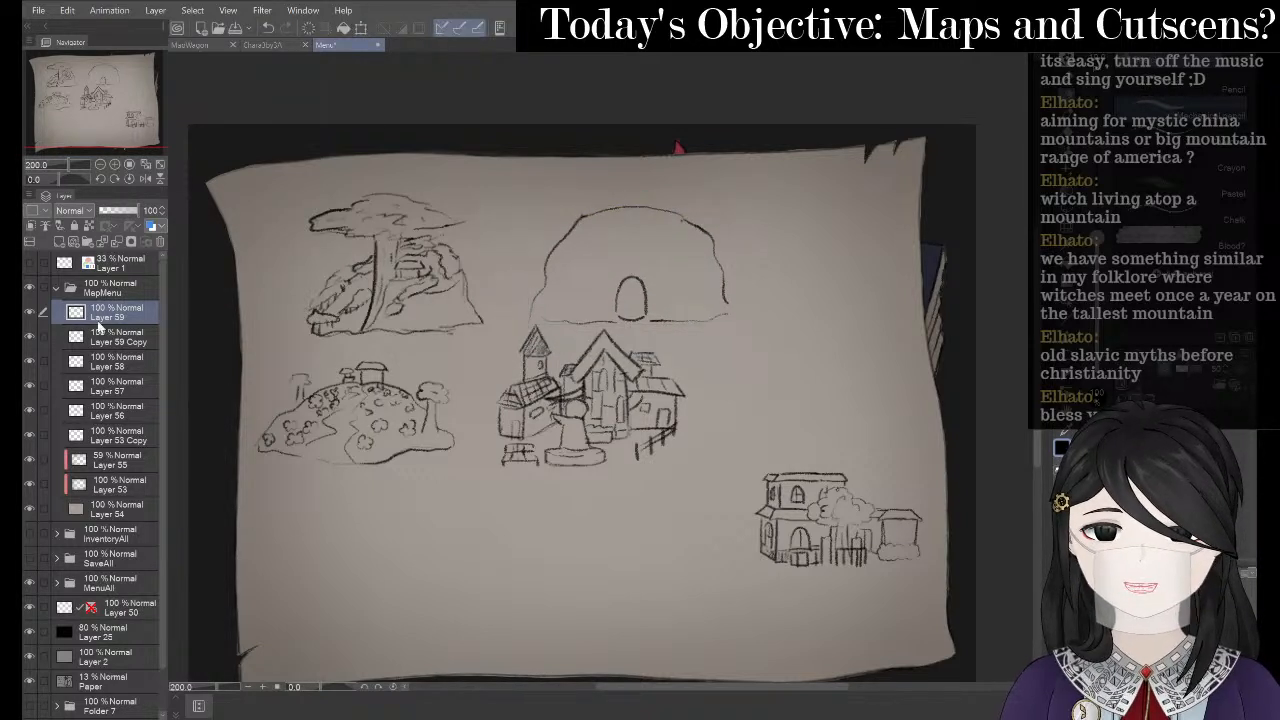
pyautogui.rightClick(143, 322)
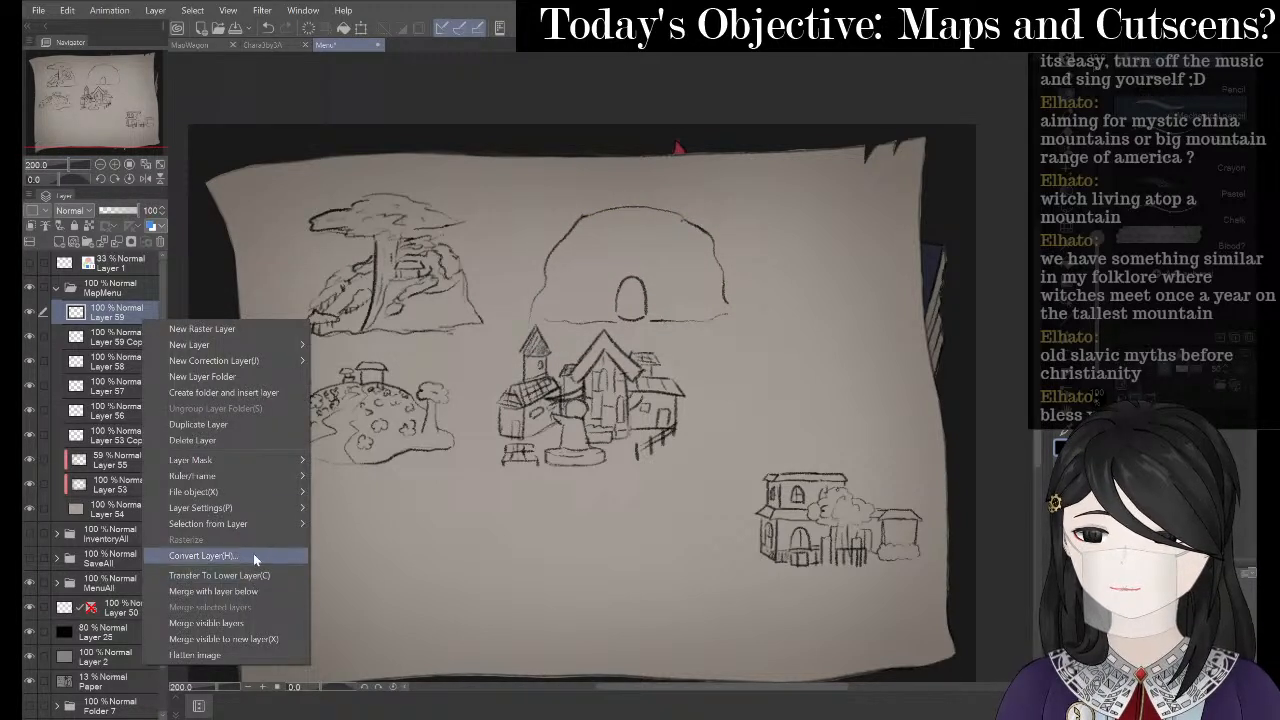
pyautogui.moveTo(250, 508)
pyautogui.click(412, 610)
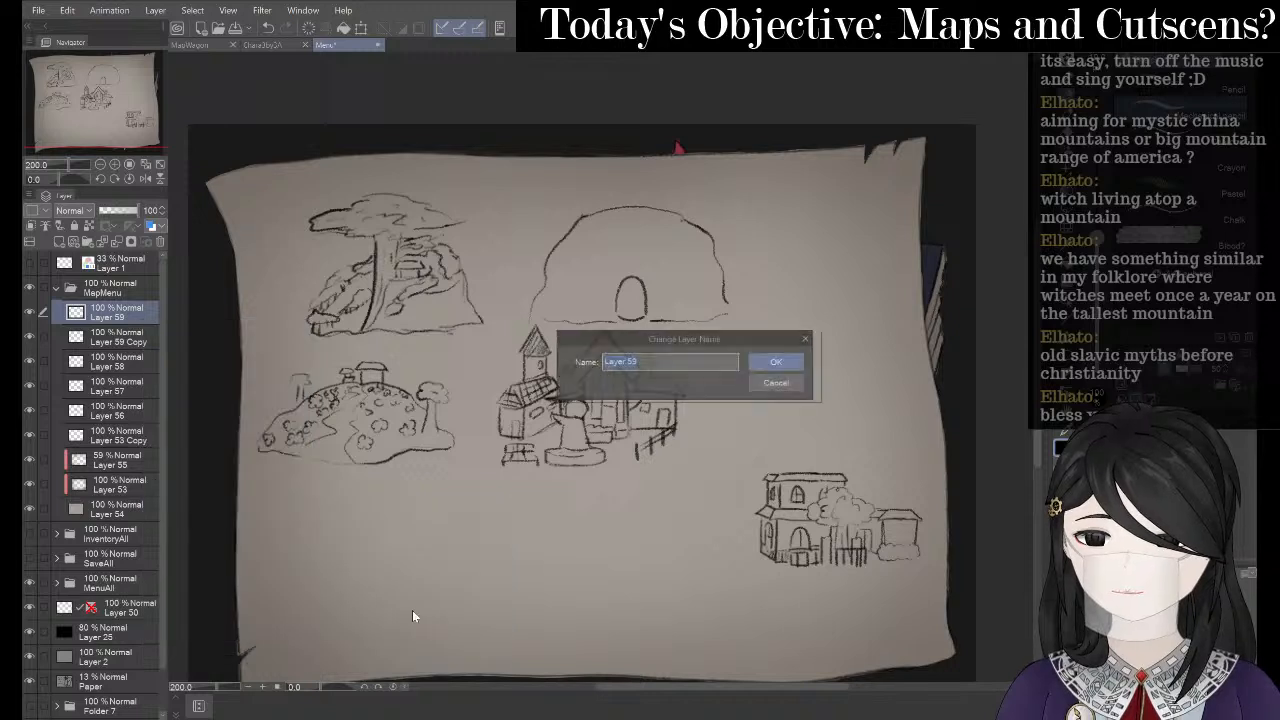
pyautogui.write('Cave')
pyautogui.press('Return')
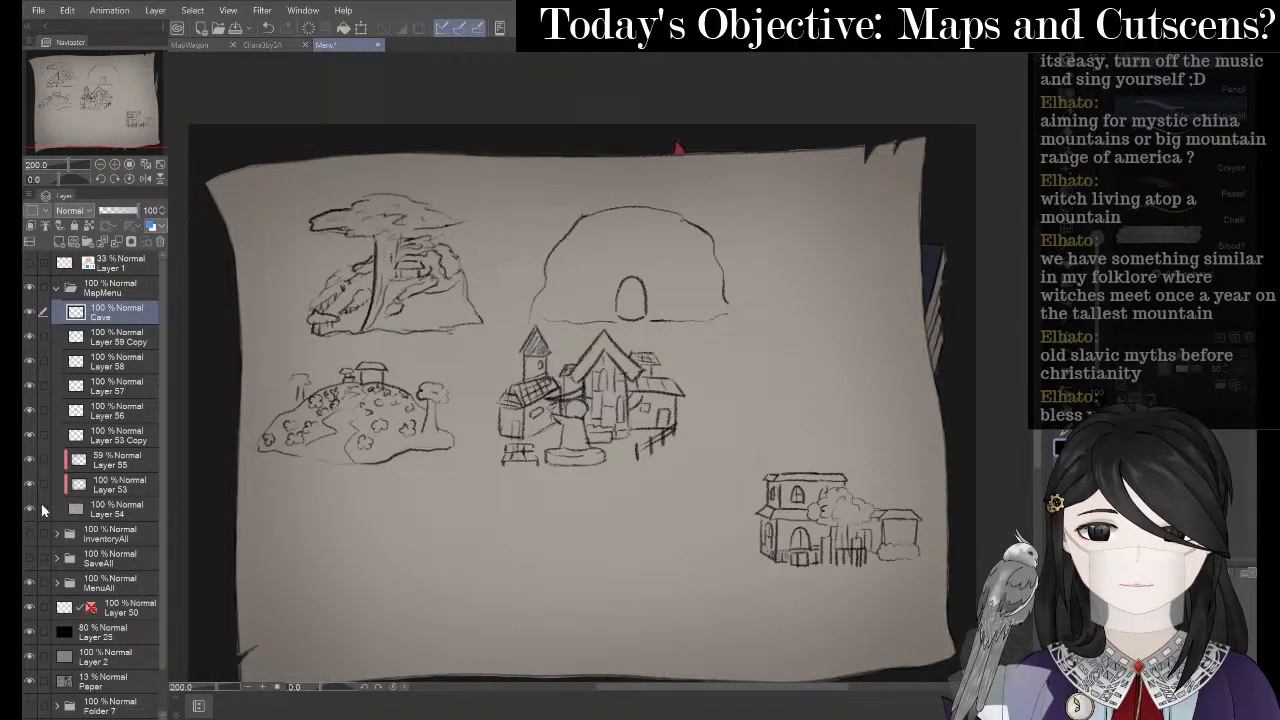
# - Rename Layer 59 Copy to Flower and nudge its bushy hill drawing down-right
pyautogui.click(113, 342)
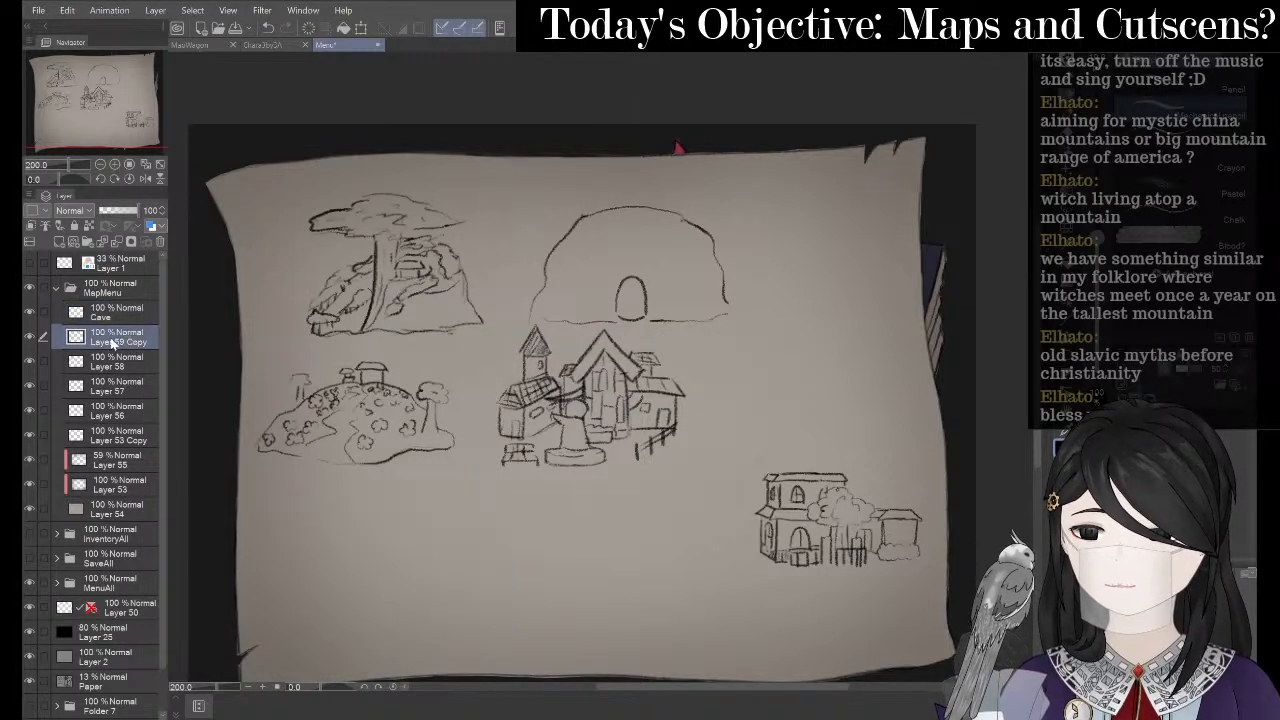
pyautogui.click(31, 337)
pyautogui.click(33, 337)
pyautogui.rightClick(130, 344)
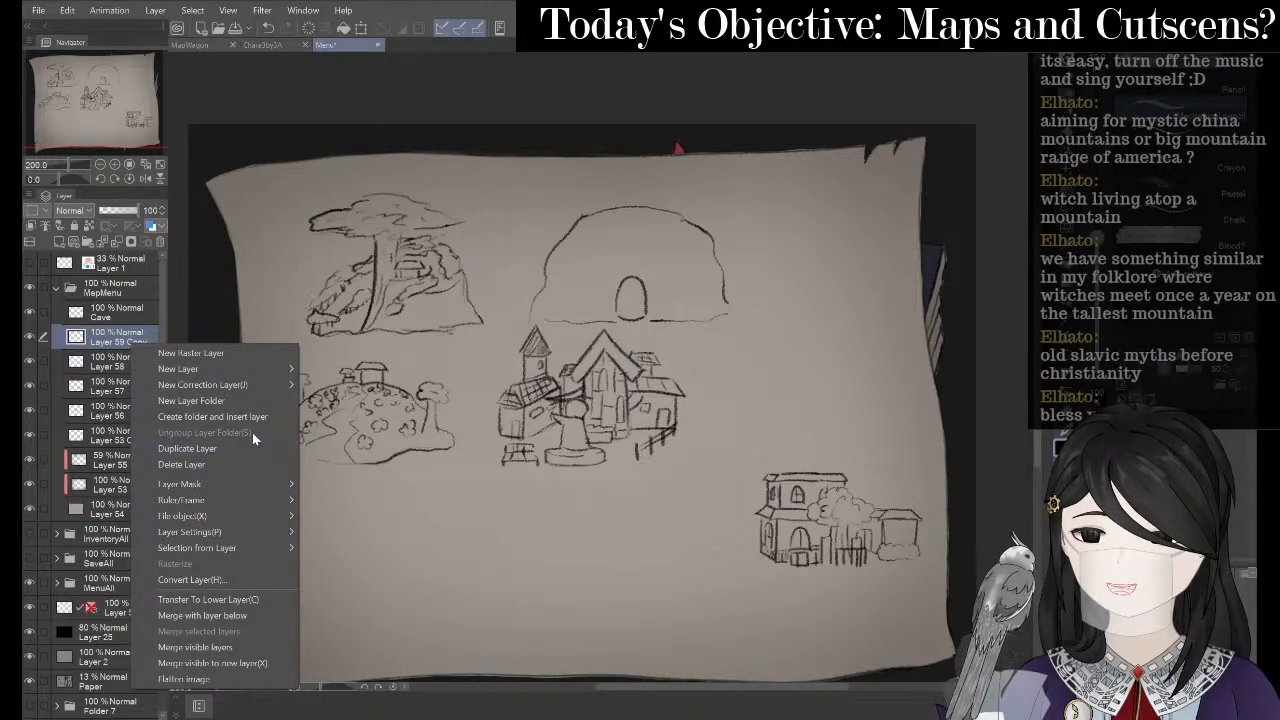
pyautogui.moveTo(253, 517)
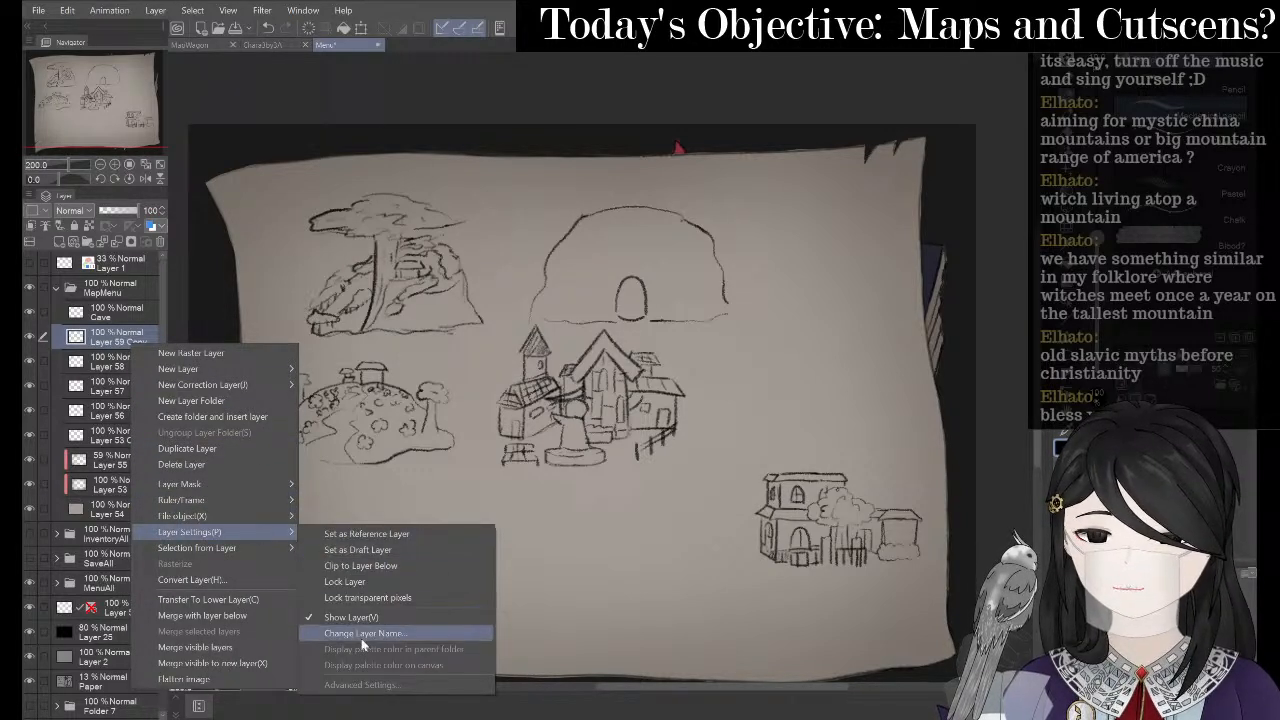
pyautogui.click(365, 641)
pyautogui.write('Fl')
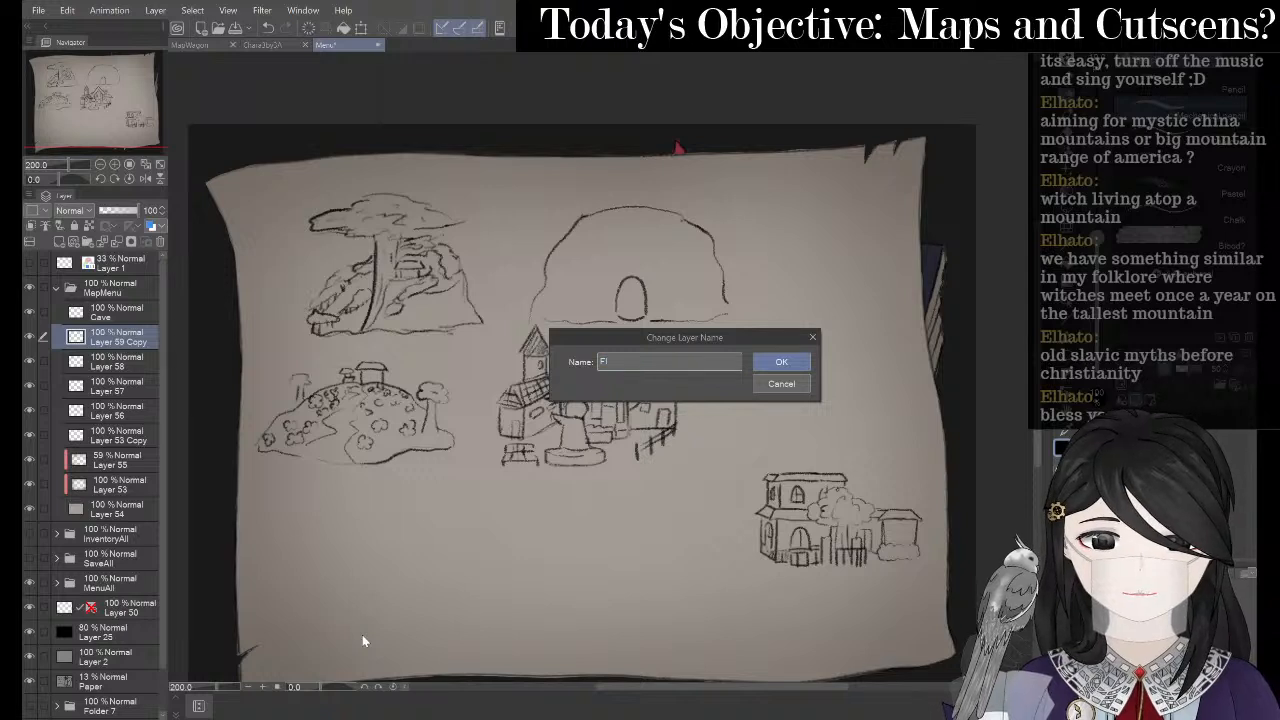
pyautogui.write('ower')
pyautogui.press('Return')
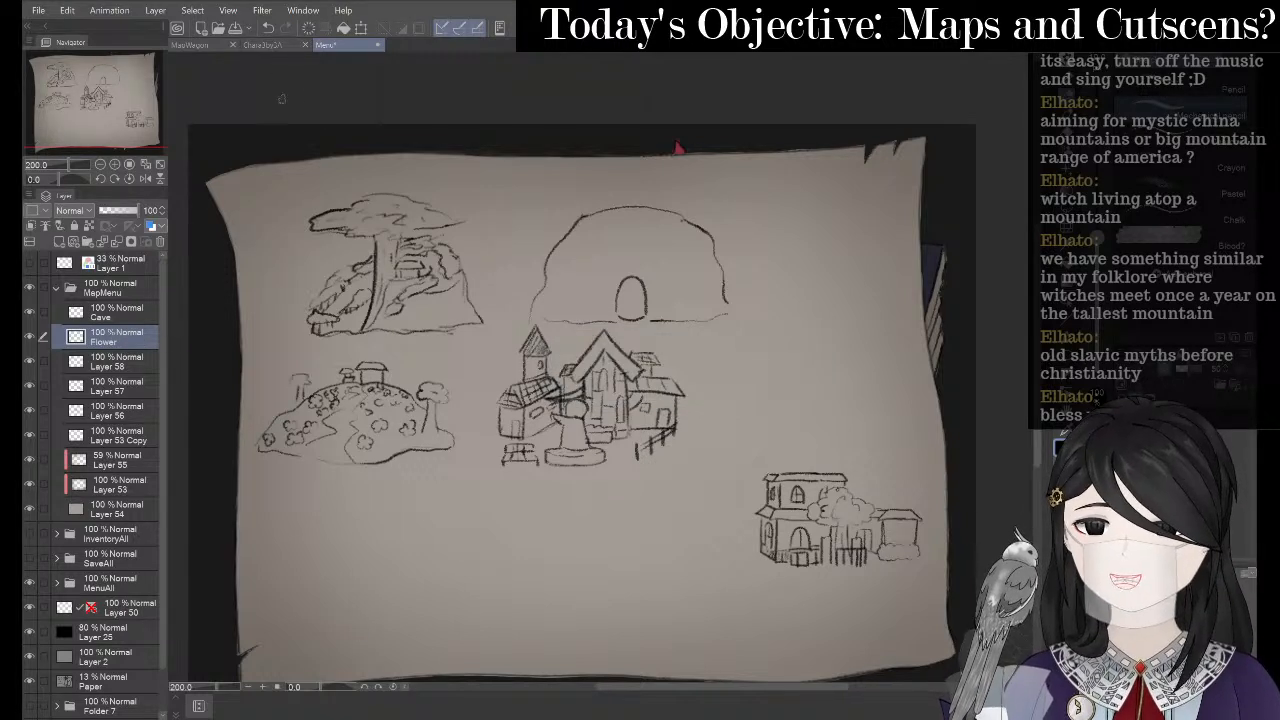
pyautogui.click(361, 30)
pyautogui.moveTo(397, 407); pyautogui.dragTo(404, 418)
pyautogui.click(330, 499)
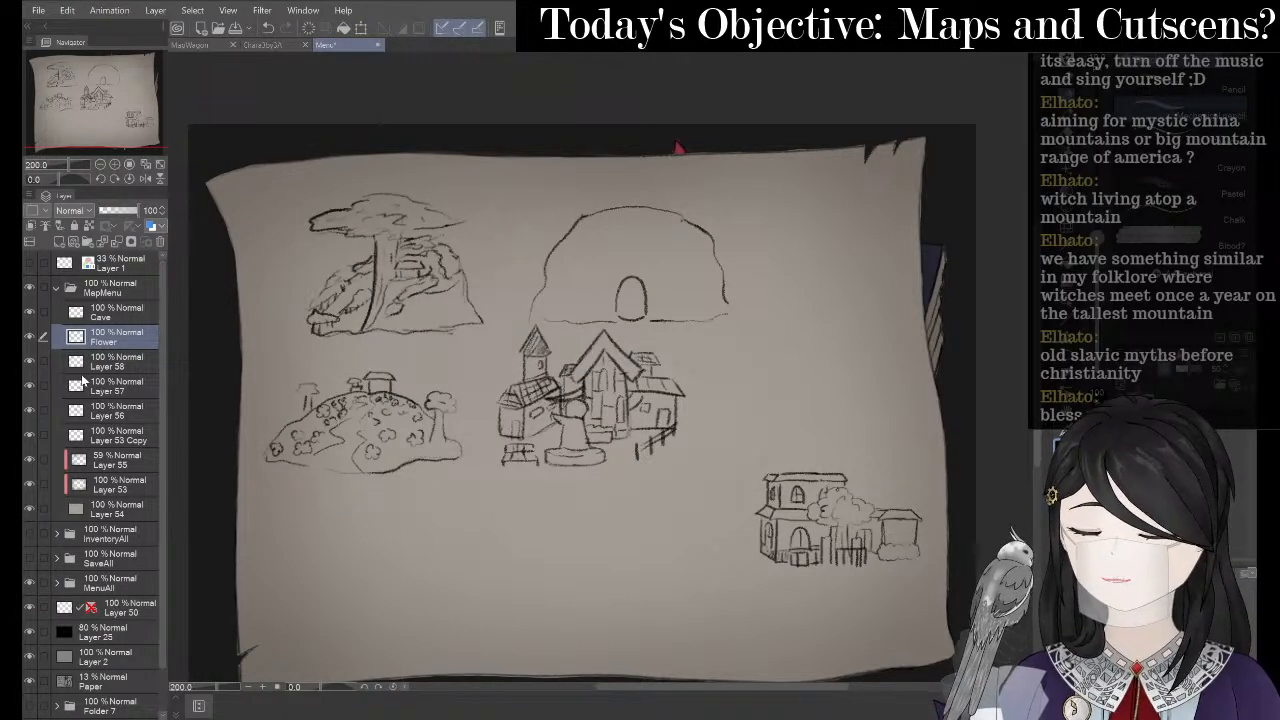
# - Rename tree-sketch Layer 58 to CrecentCliff and shift the tree slightly right
pyautogui.click(130, 365)
pyautogui.rightClick(130, 365)
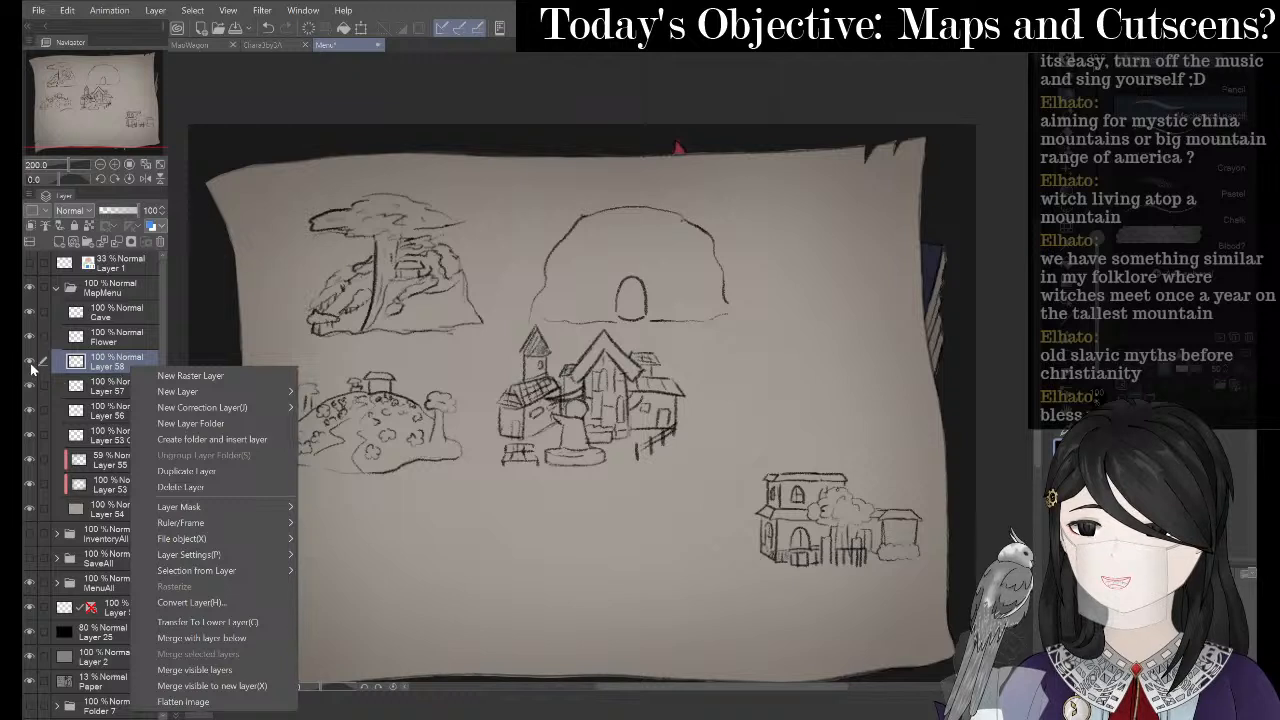
pyautogui.click(31, 368)
pyautogui.click(31, 368)
pyautogui.click(31, 368)
pyautogui.rightClick(121, 363)
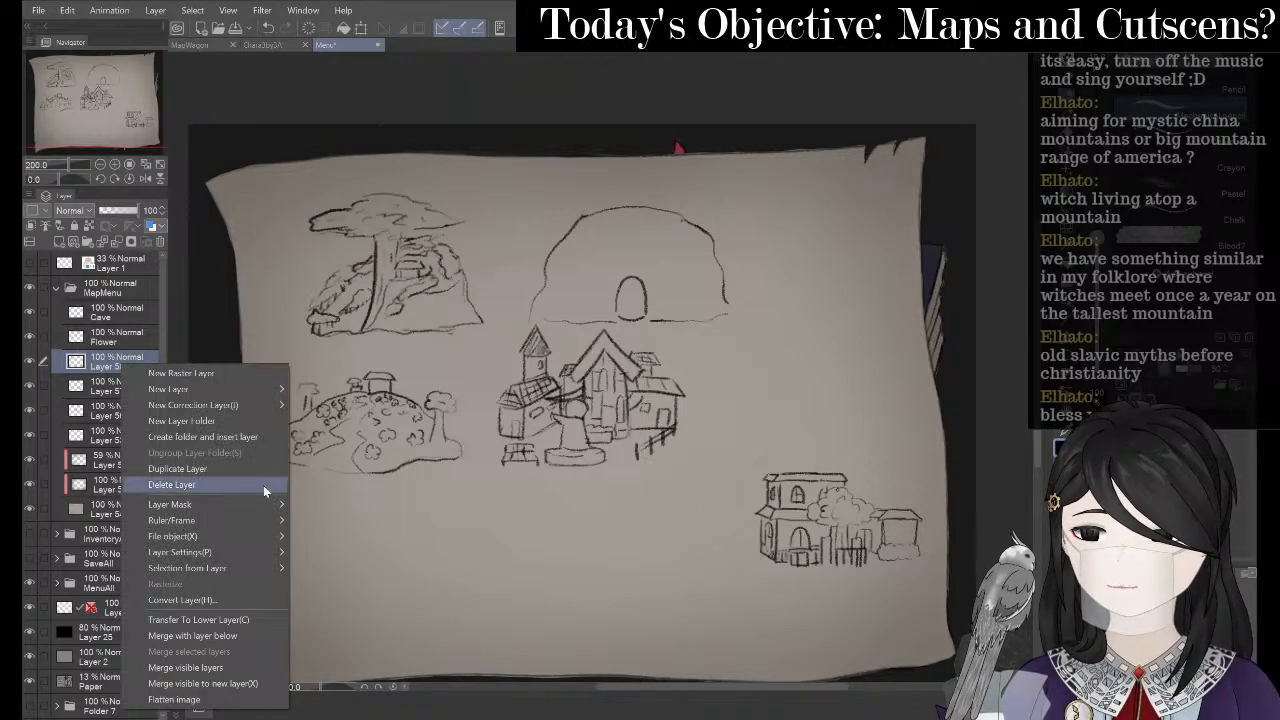
pyautogui.moveTo(248, 554)
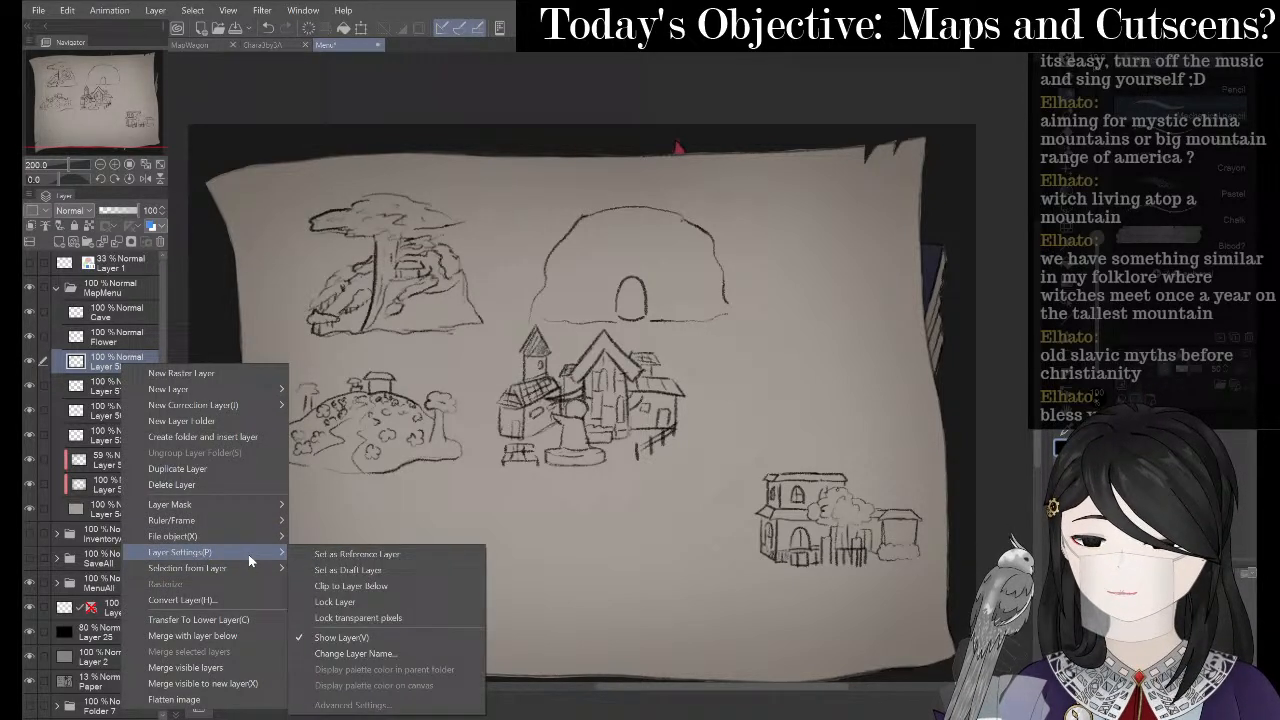
pyautogui.click(410, 646)
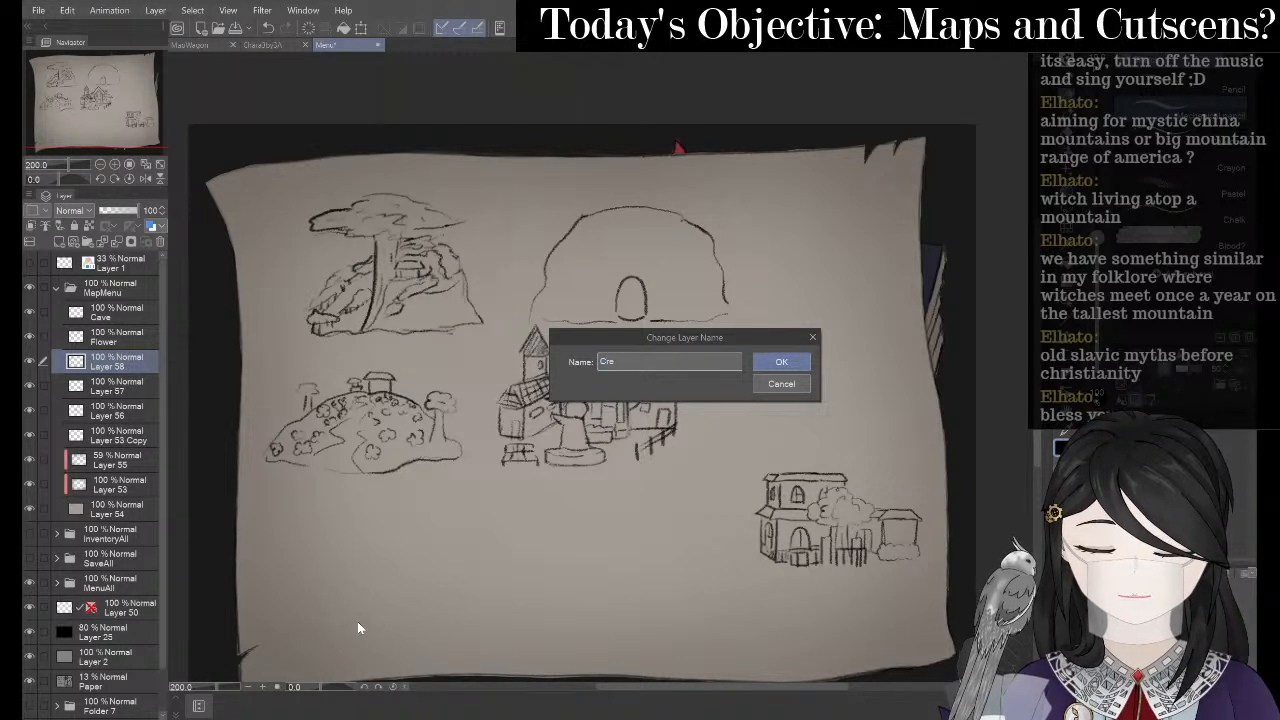
pyautogui.write('Cliff')
pyautogui.press('Return')
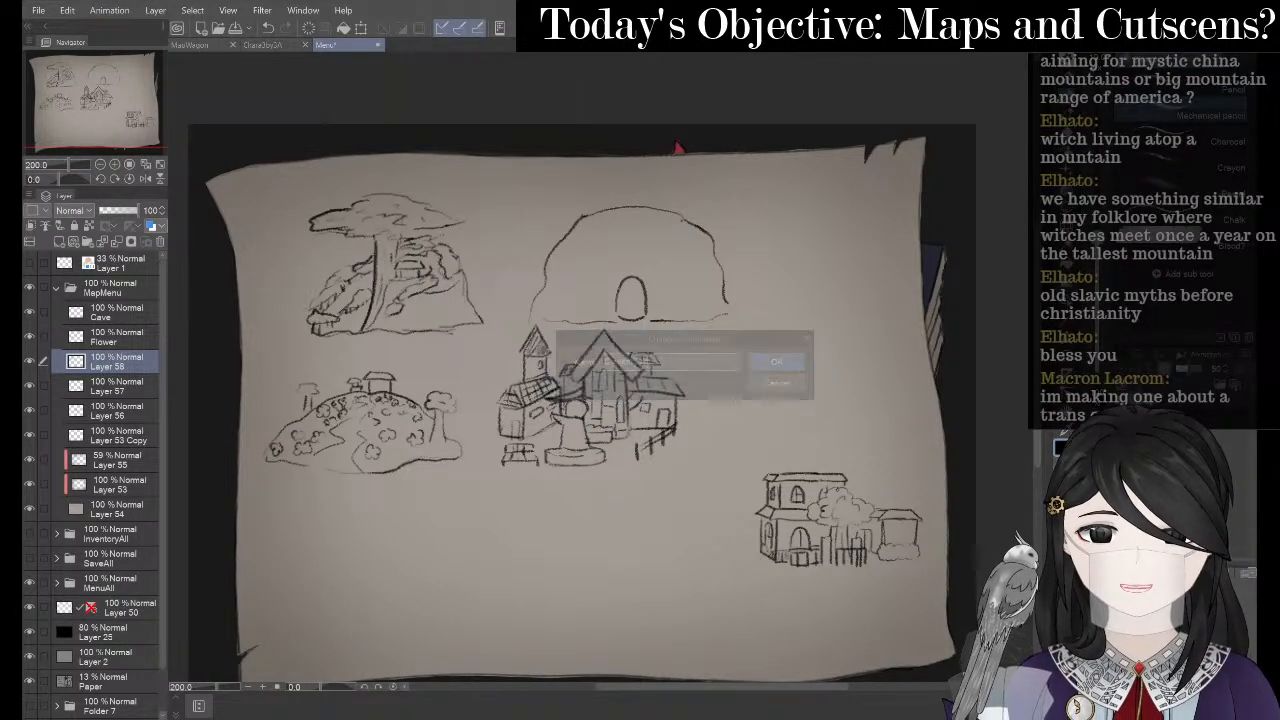
pyautogui.hotkey('ctrl', 't')
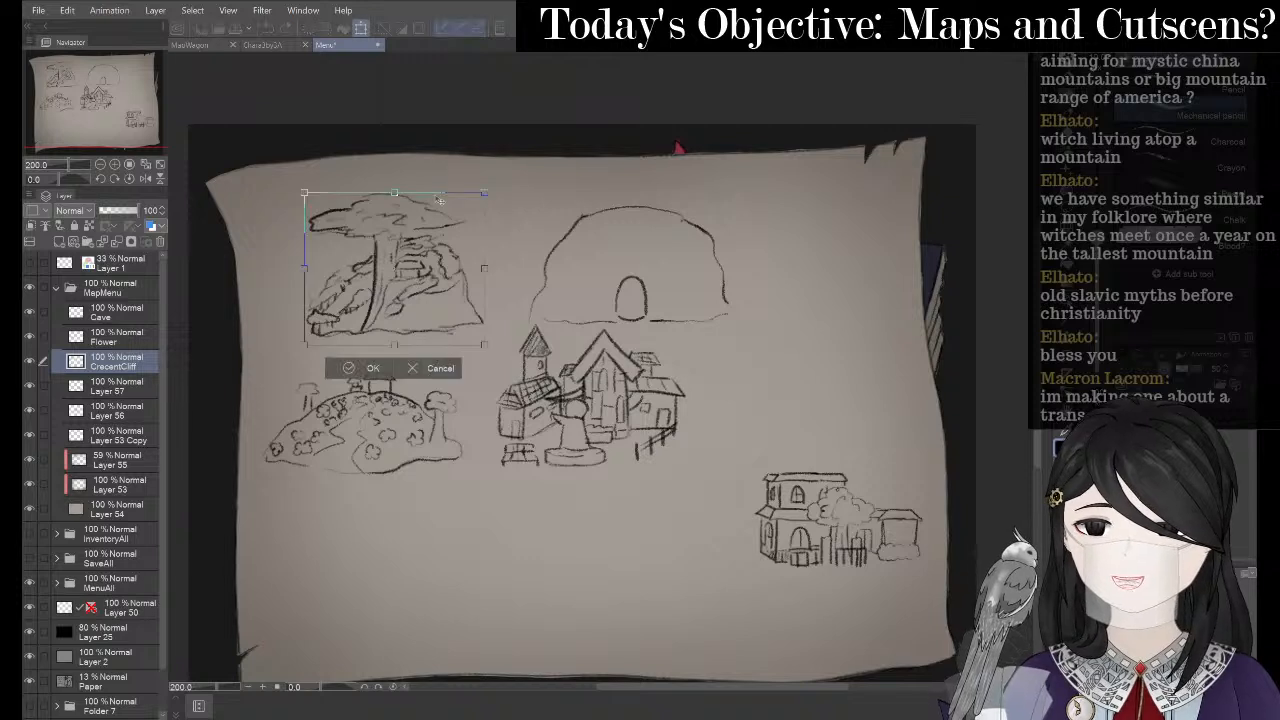
pyautogui.moveTo(428, 240); pyautogui.dragTo(452, 243)
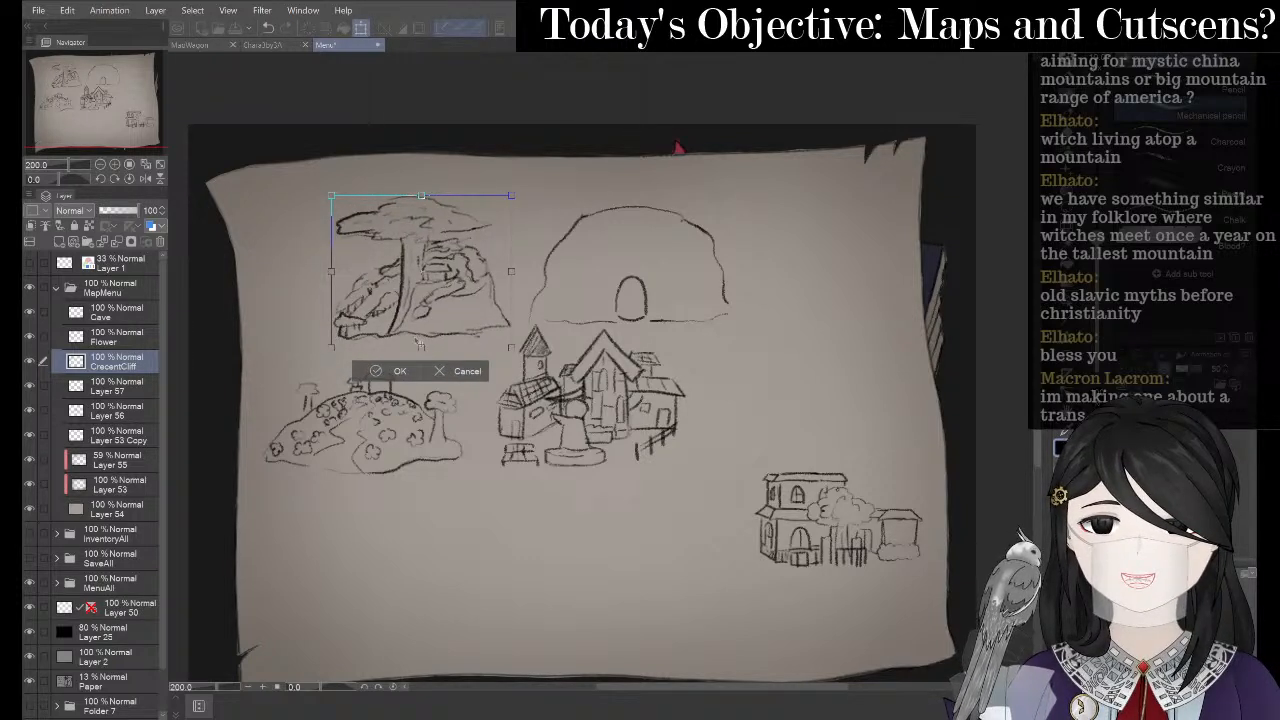
pyautogui.click(390, 371)
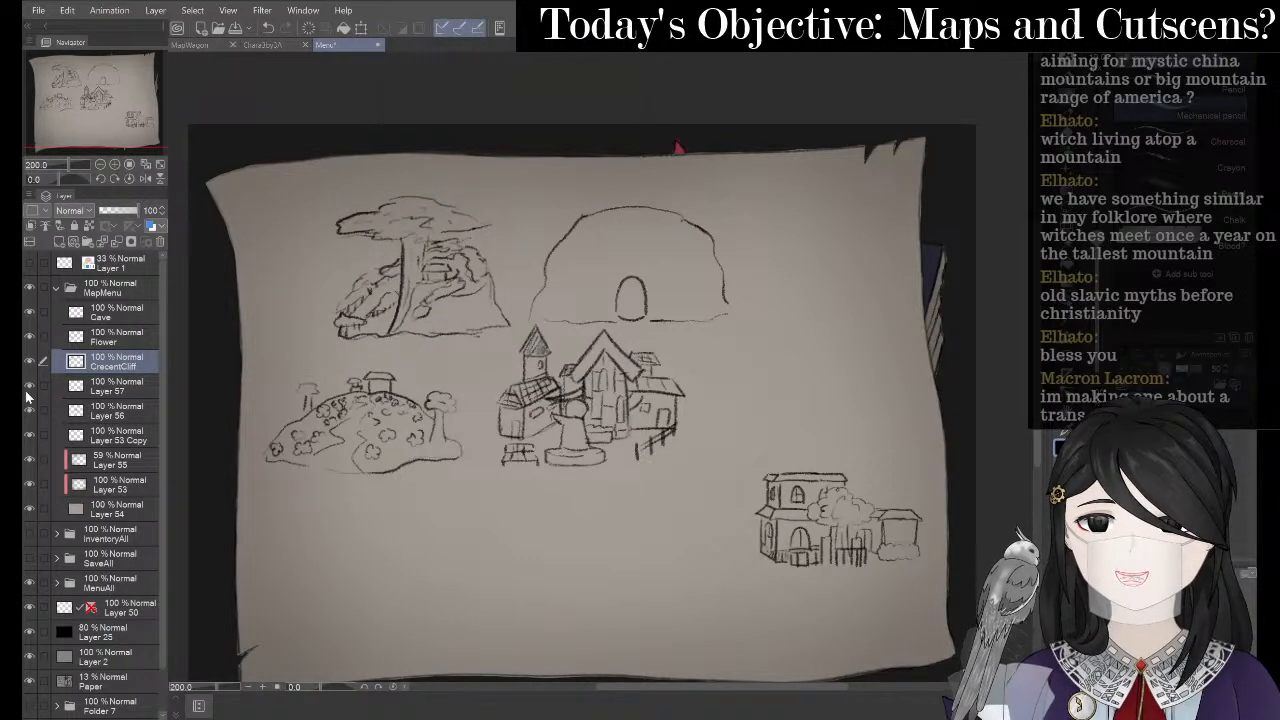
# - Rename the house-sketch Layer 57 to Mansion
pyautogui.click(29, 388)
pyautogui.click(29, 389)
pyautogui.click(138, 392)
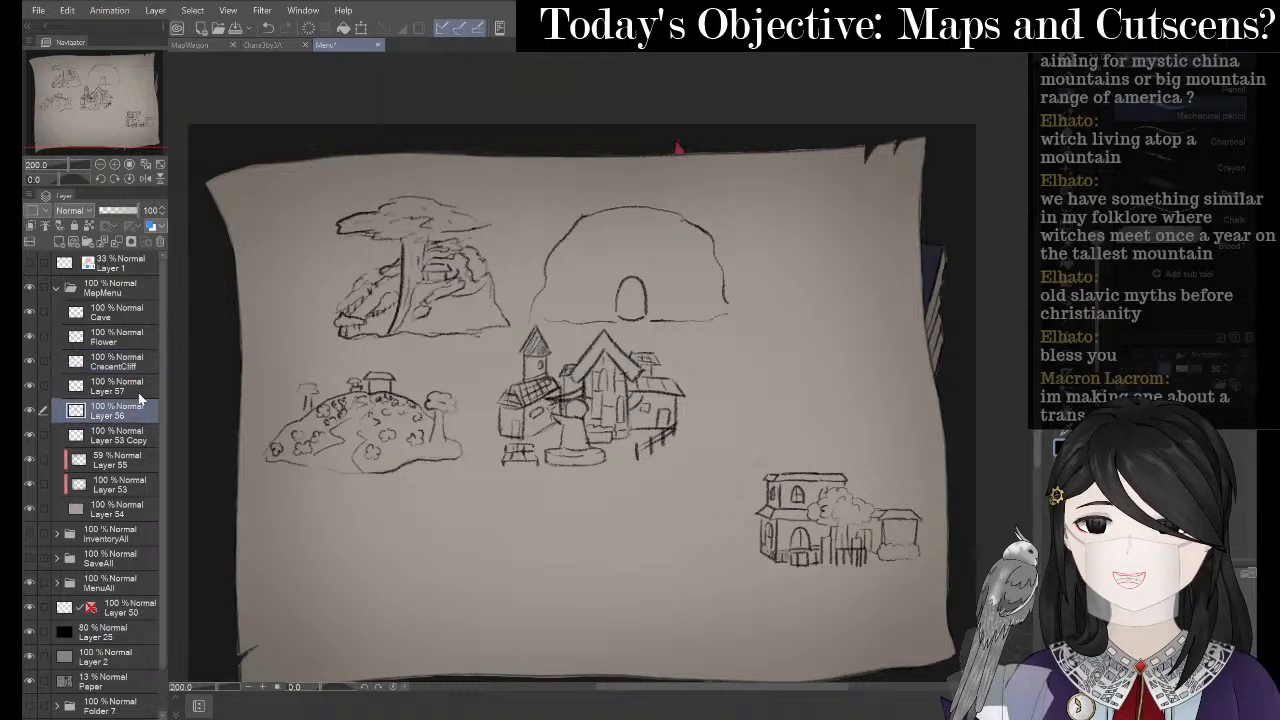
pyautogui.rightClick(138, 392)
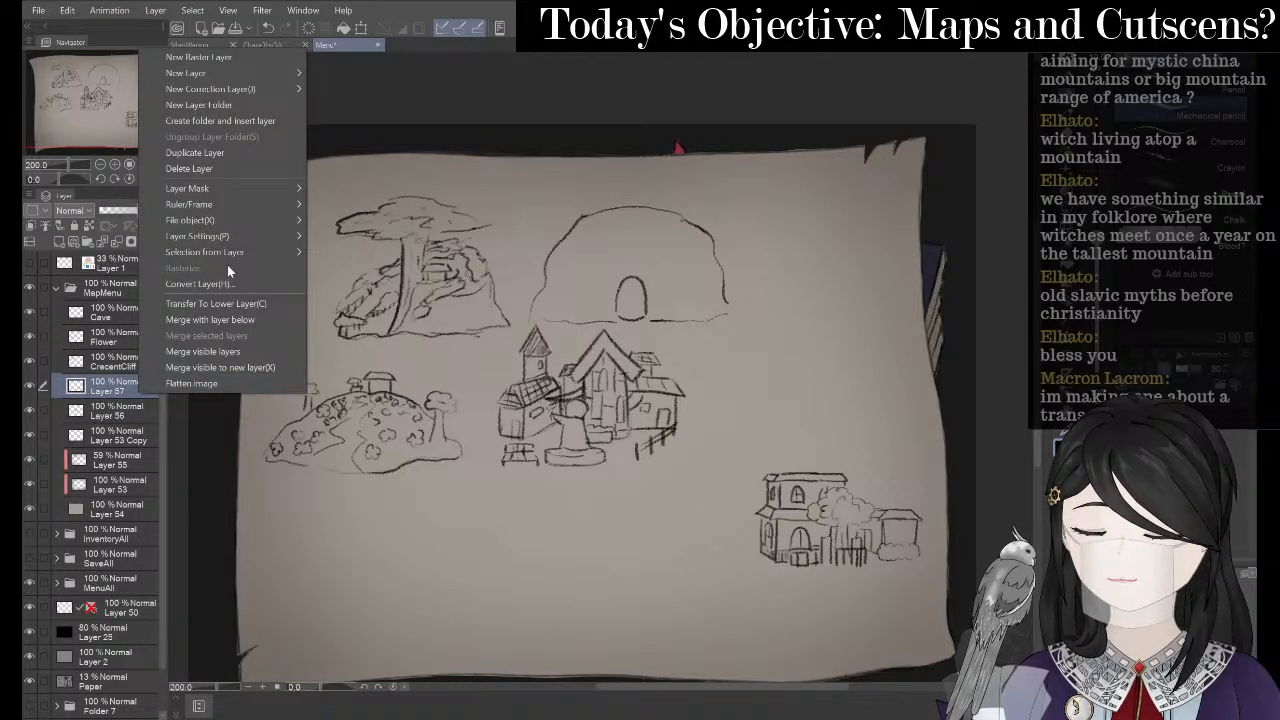
pyautogui.moveTo(240, 236)
pyautogui.click(387, 336)
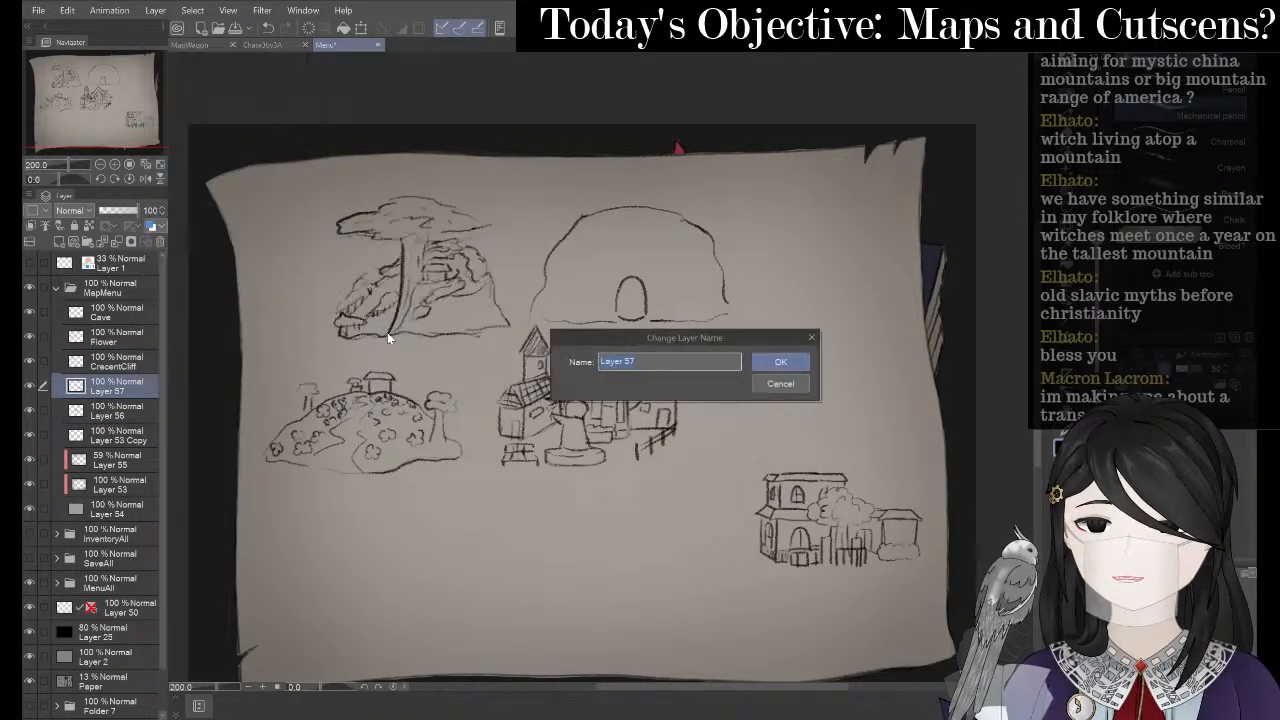
pyautogui.write('Ruined')
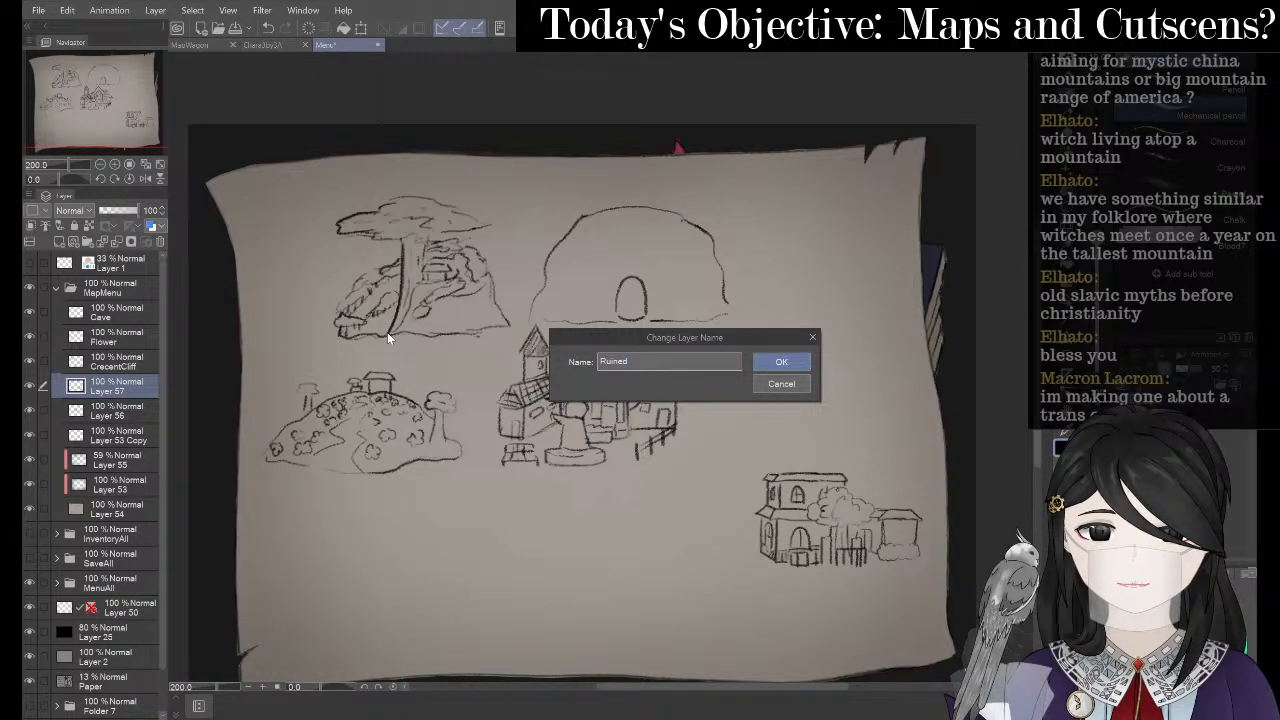
pyautogui.write('Mansion')
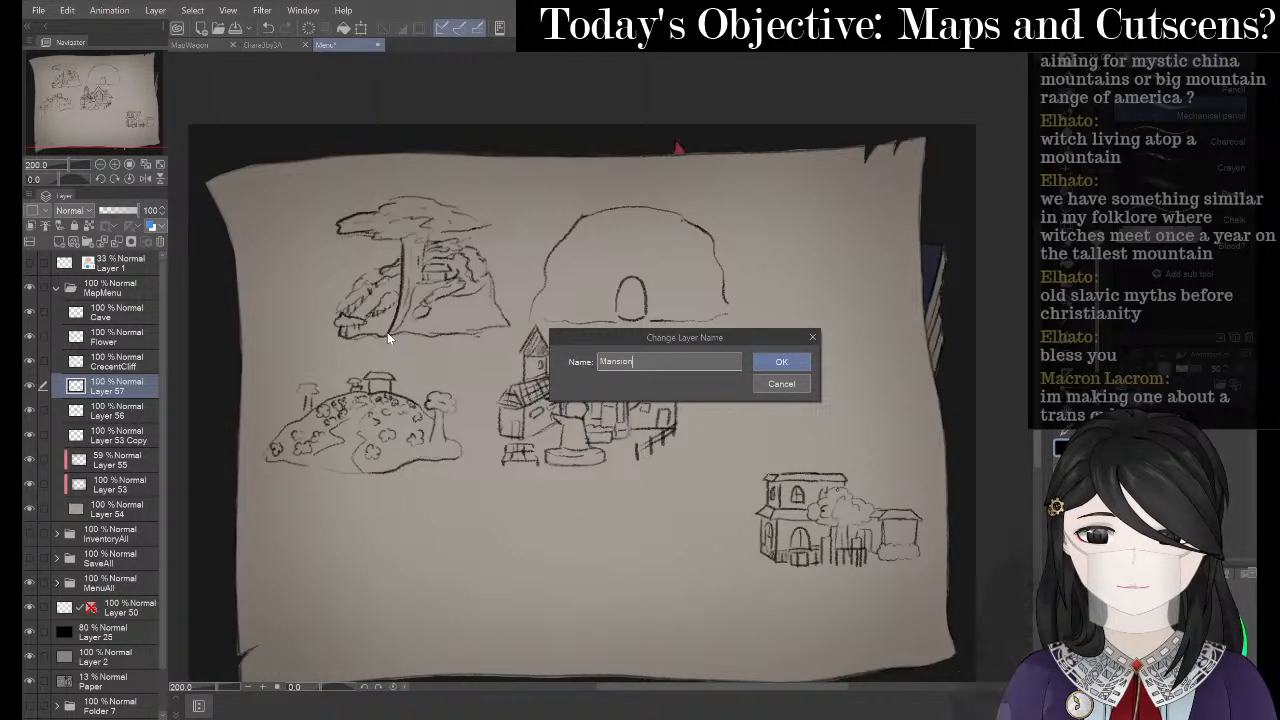
pyautogui.press('Return')
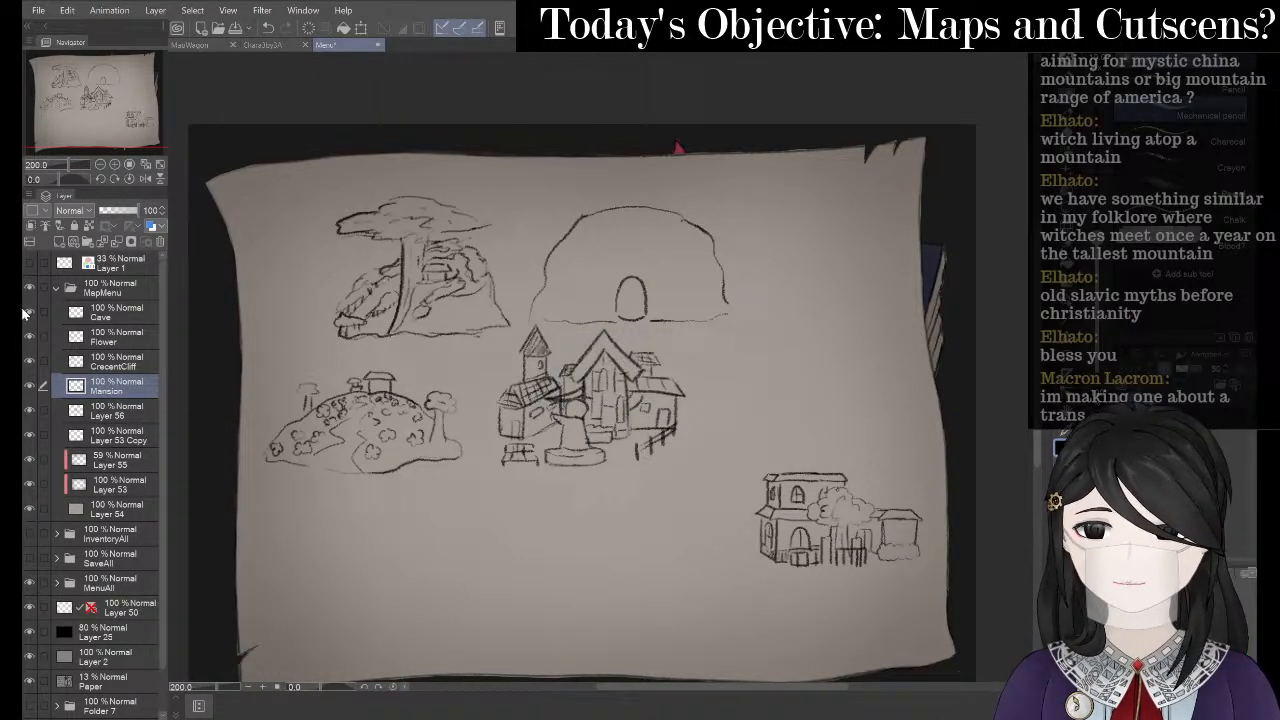
pyautogui.click(28, 386)
pyautogui.click(28, 386)
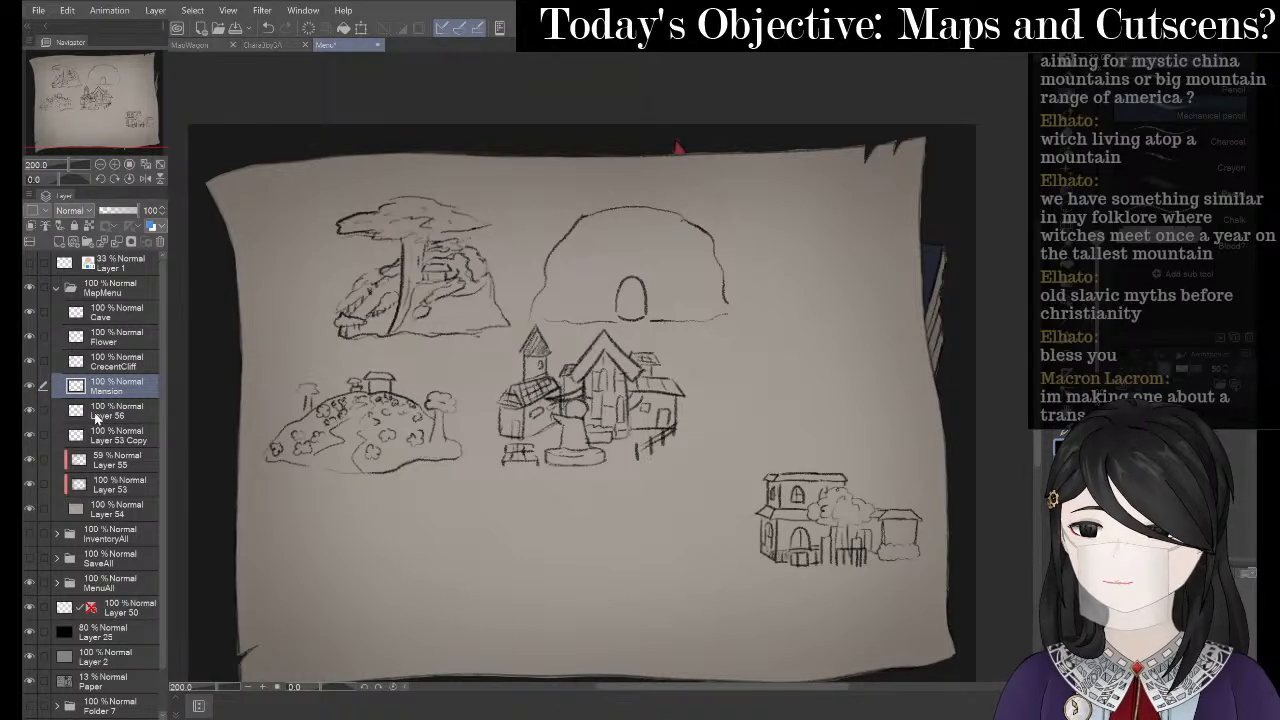
# - Rename the town-sketch Layer 56 to Town
pyautogui.click(104, 418)
pyautogui.click(28, 410)
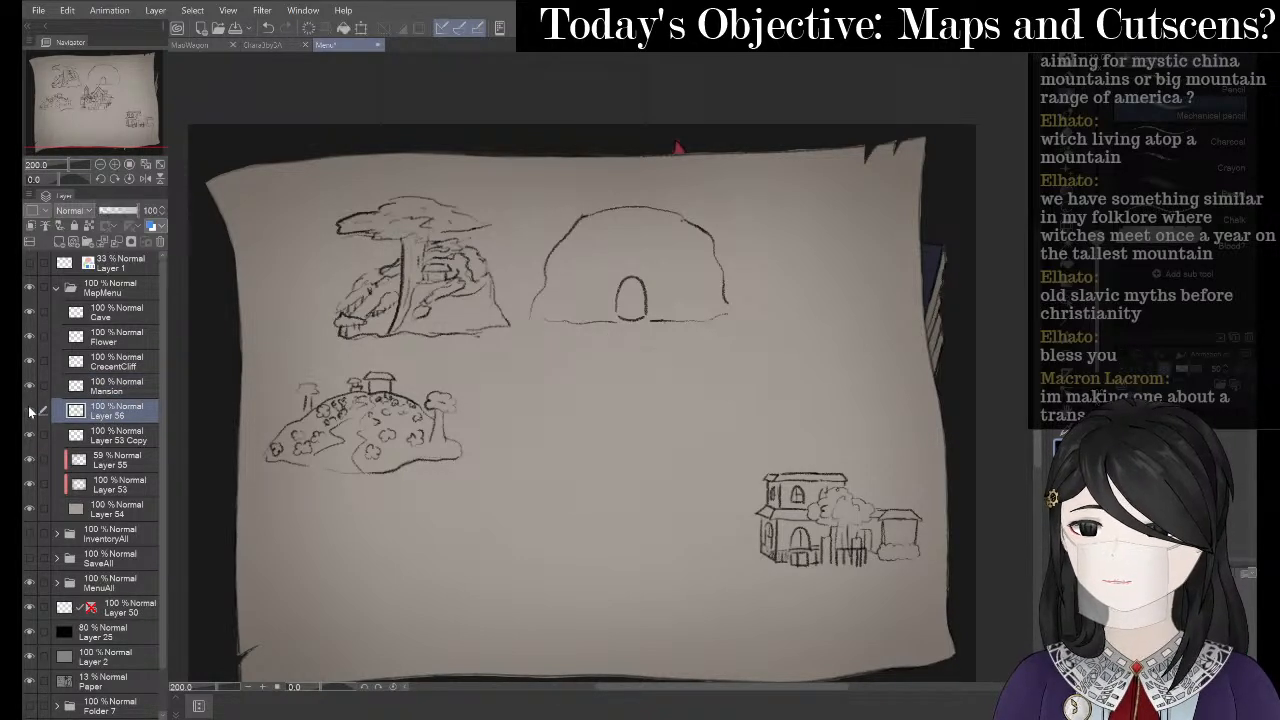
pyautogui.click(28, 410)
pyautogui.rightClick(114, 408)
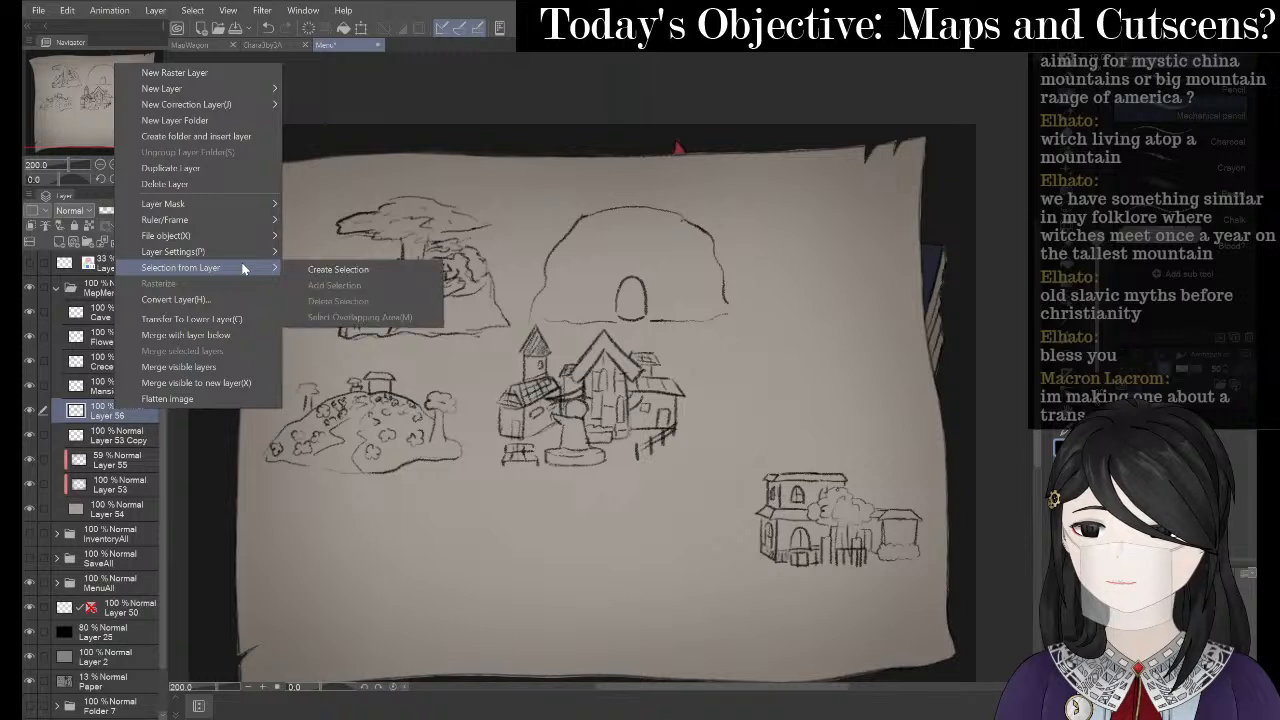
pyautogui.moveTo(248, 251)
pyautogui.click(349, 353)
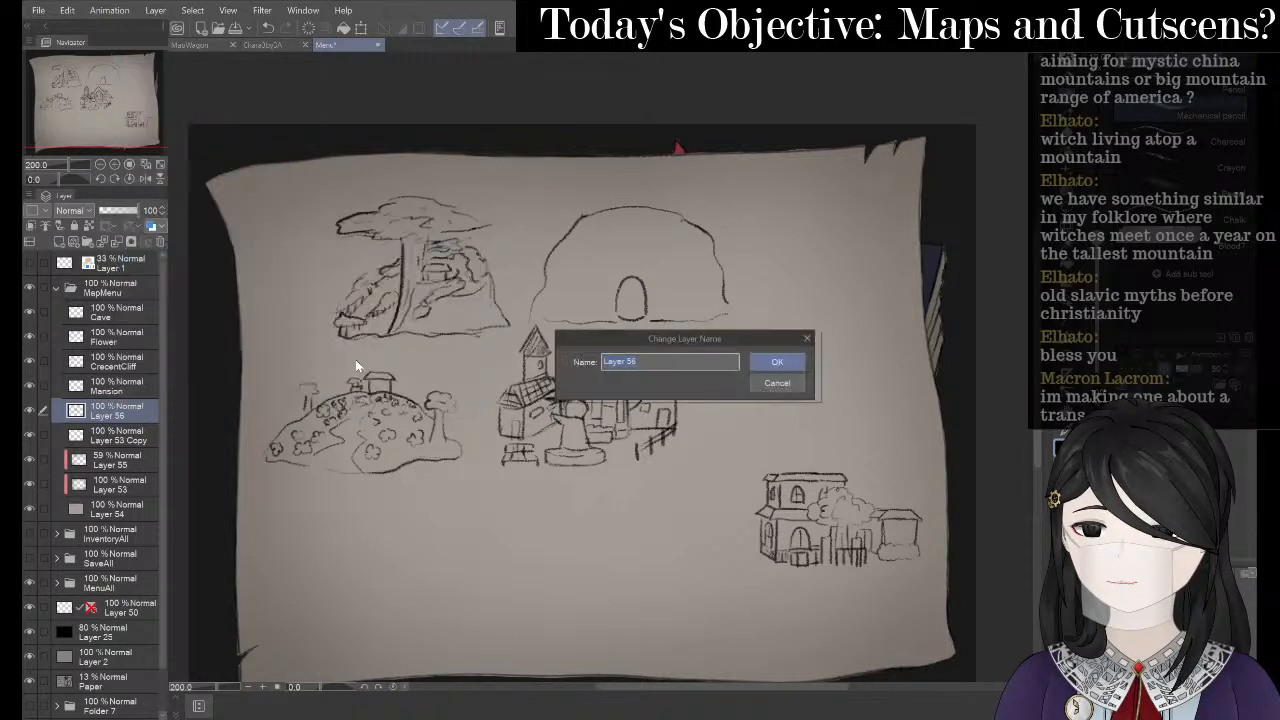
pyautogui.write('T')
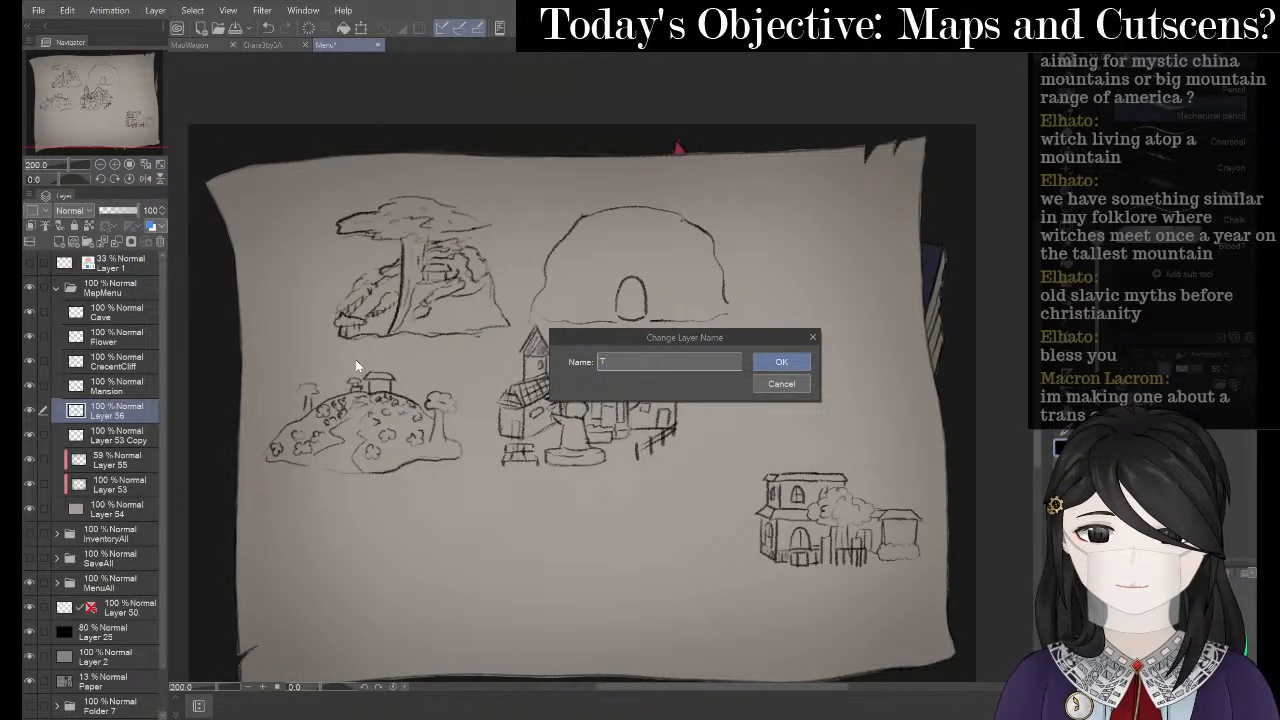
pyautogui.write('own')
pyautogui.press('Return')
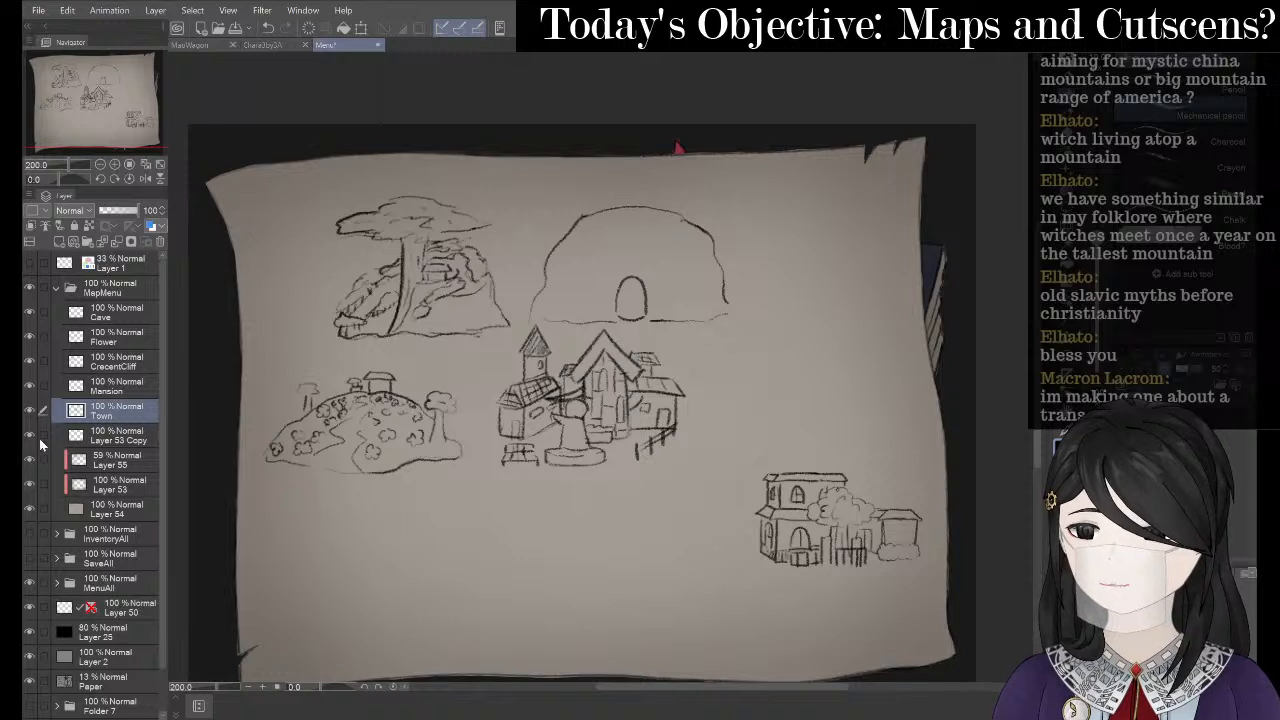
# - Rename Layer 53 Copy to Map Outline and select the Town layer
pyautogui.click(30, 436)
pyautogui.click(30, 436)
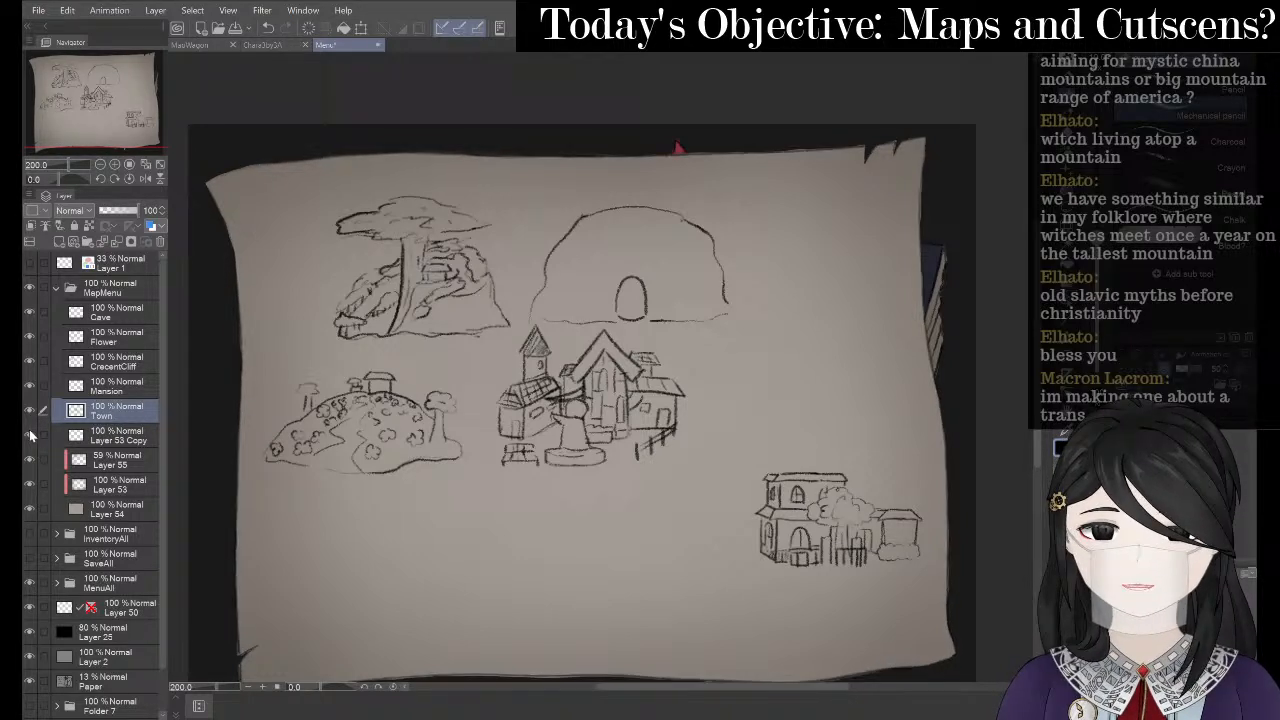
pyautogui.rightClick(139, 434)
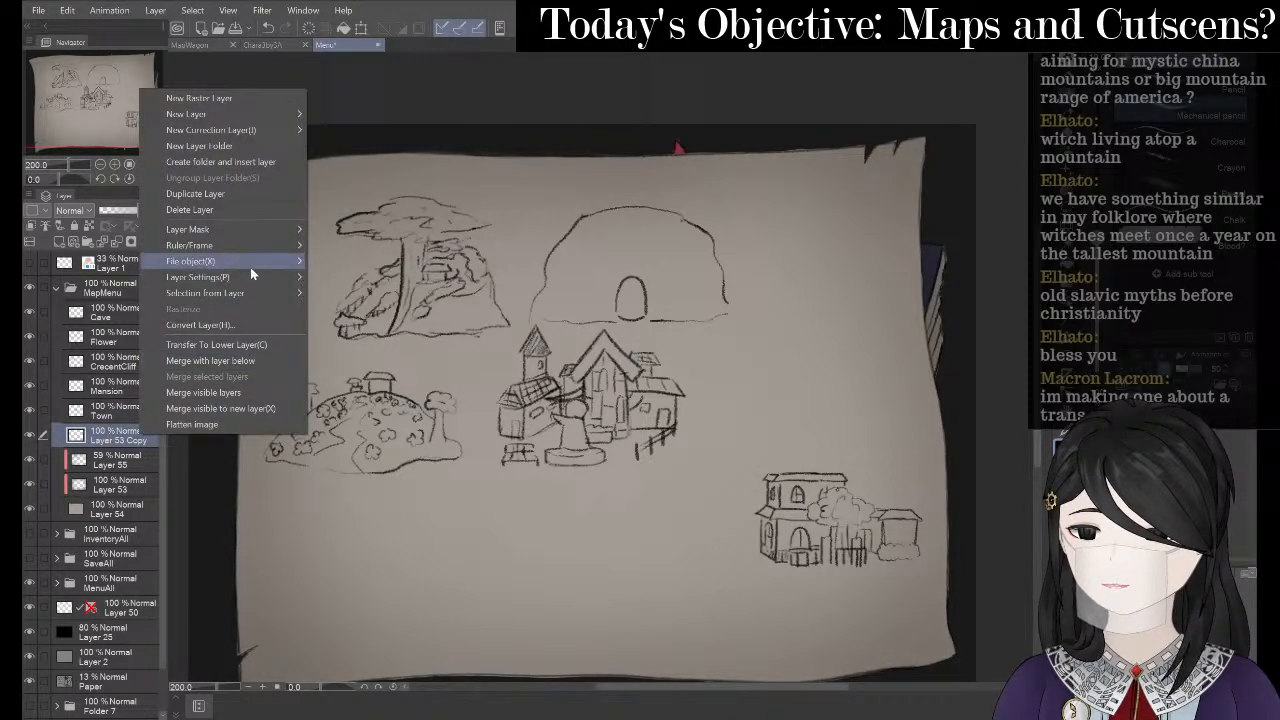
pyautogui.moveTo(251, 268)
pyautogui.click(380, 379)
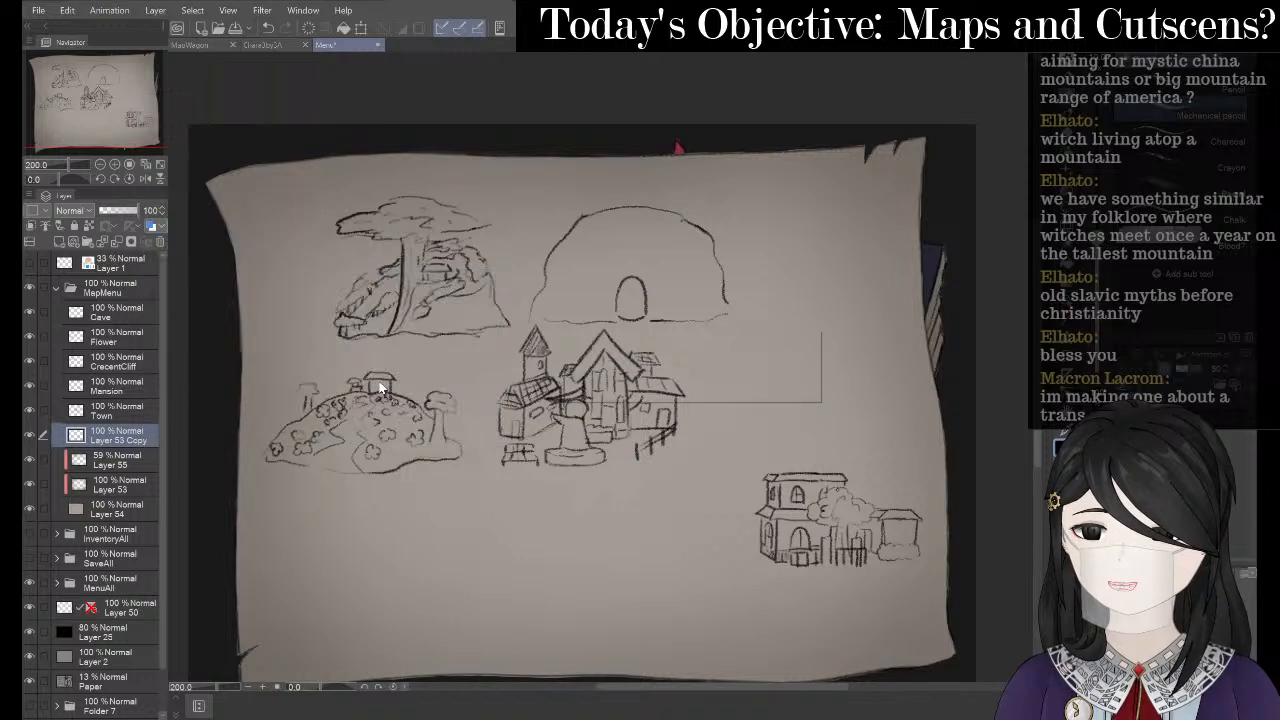
pyautogui.write('Map')
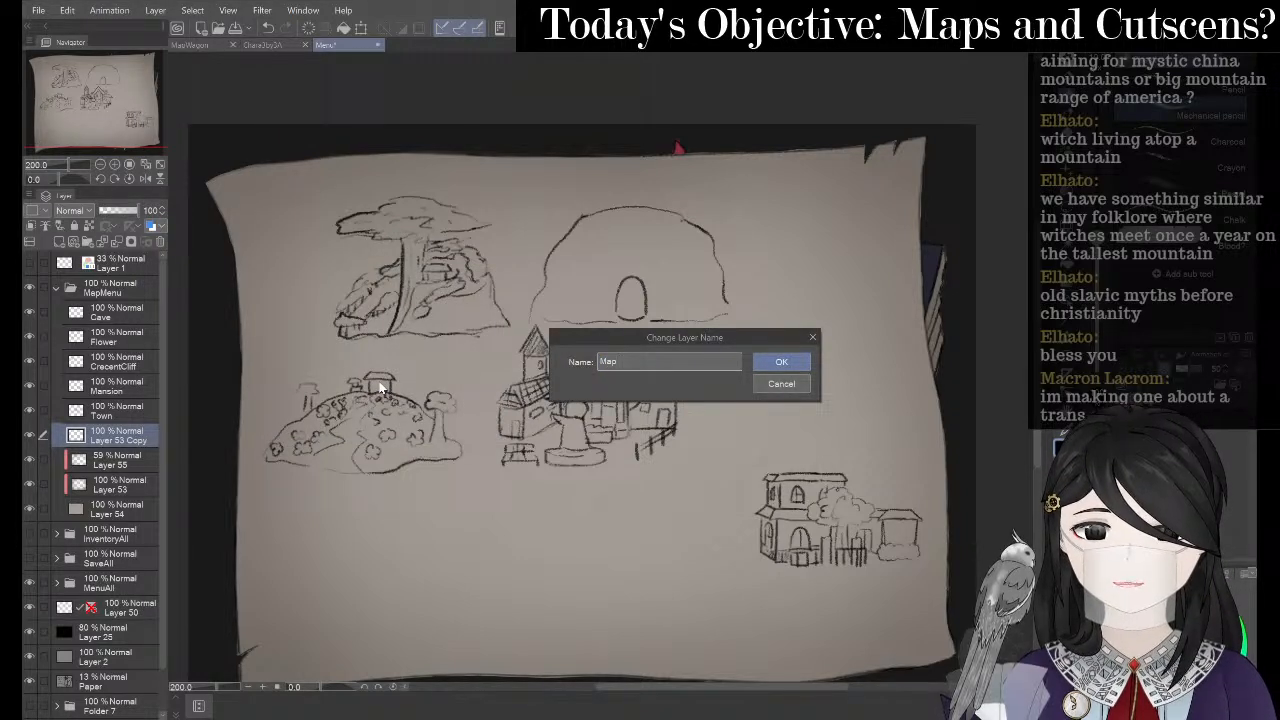
pyautogui.write(' Outline')
pyautogui.press('Return')
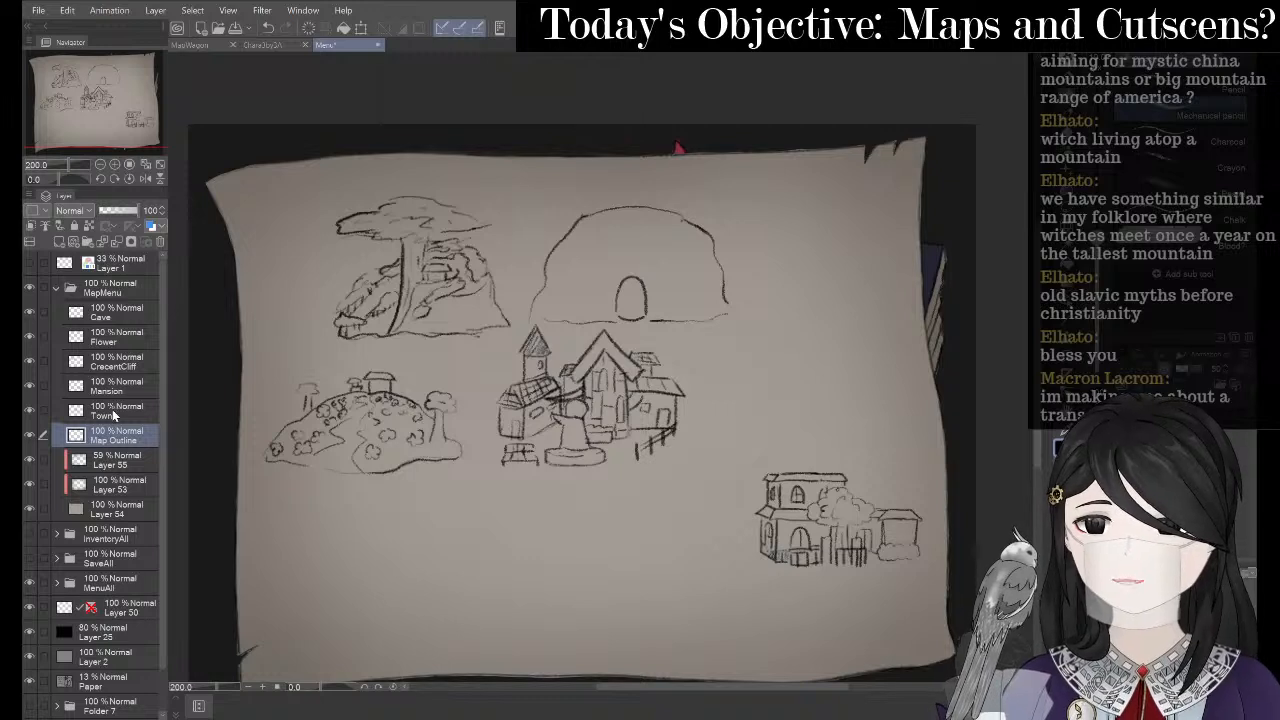
pyautogui.hotkey('alt', ']')
# - Move the town slightly down and relocate the mansion to below the town
pyautogui.hotkey('ctrl', 't')
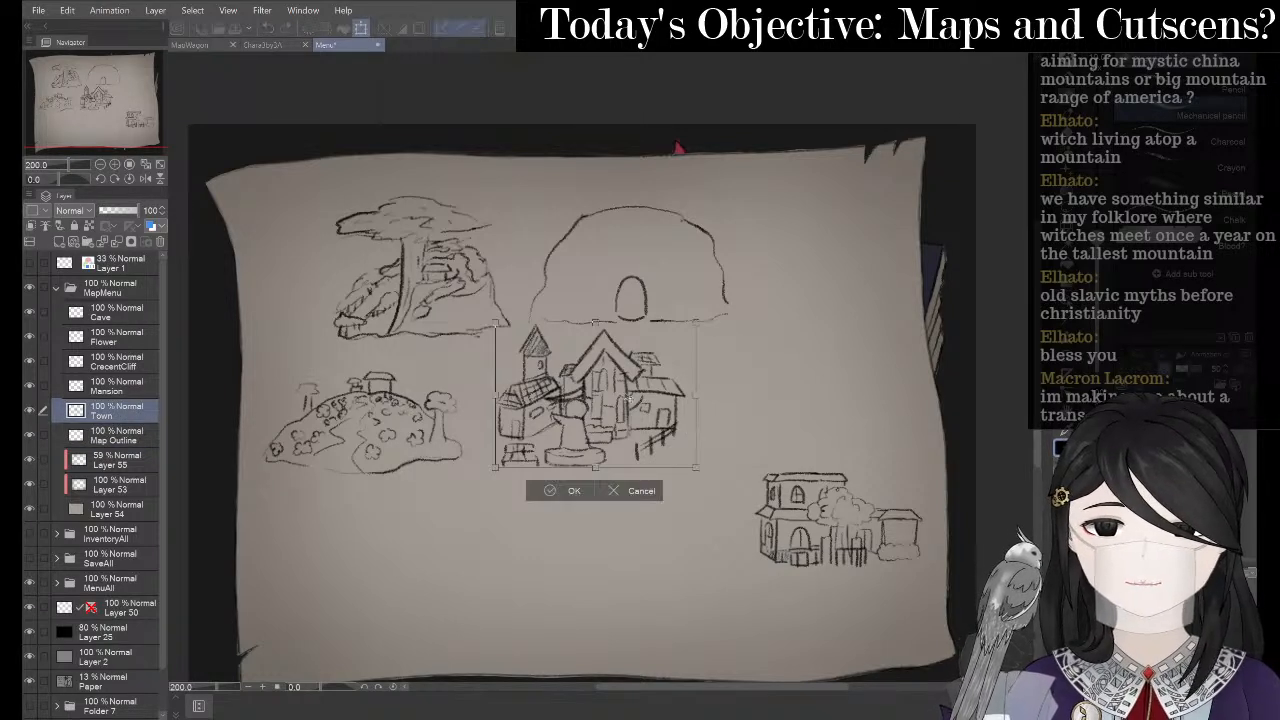
pyautogui.moveTo(620, 400); pyautogui.dragTo(632, 429)
pyautogui.click(564, 526)
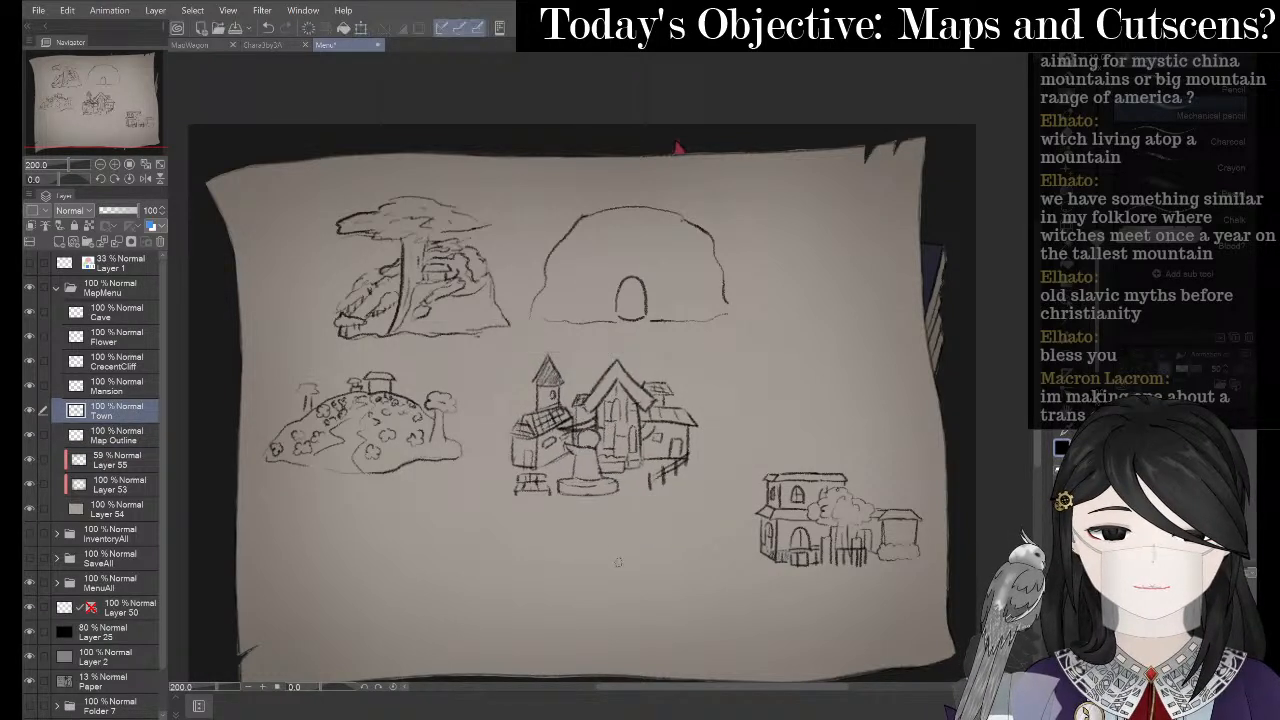
pyautogui.click(140, 392)
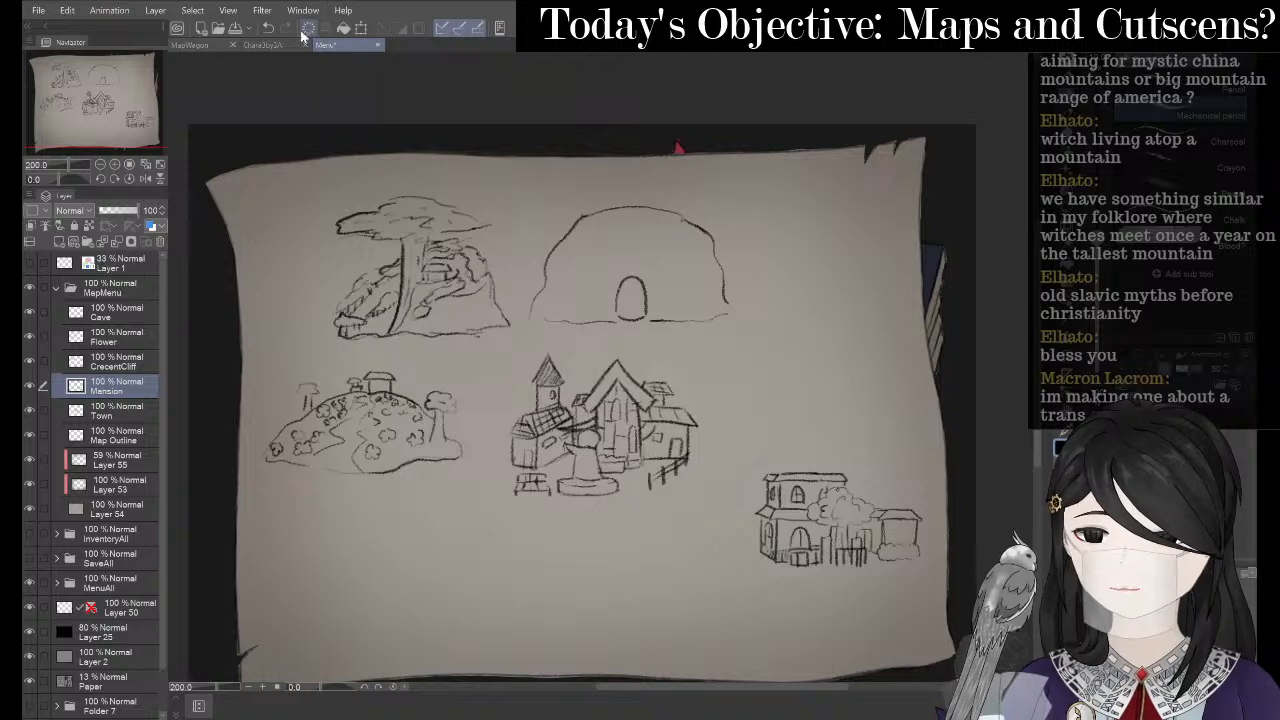
pyautogui.hotkey('ctrl', 't')
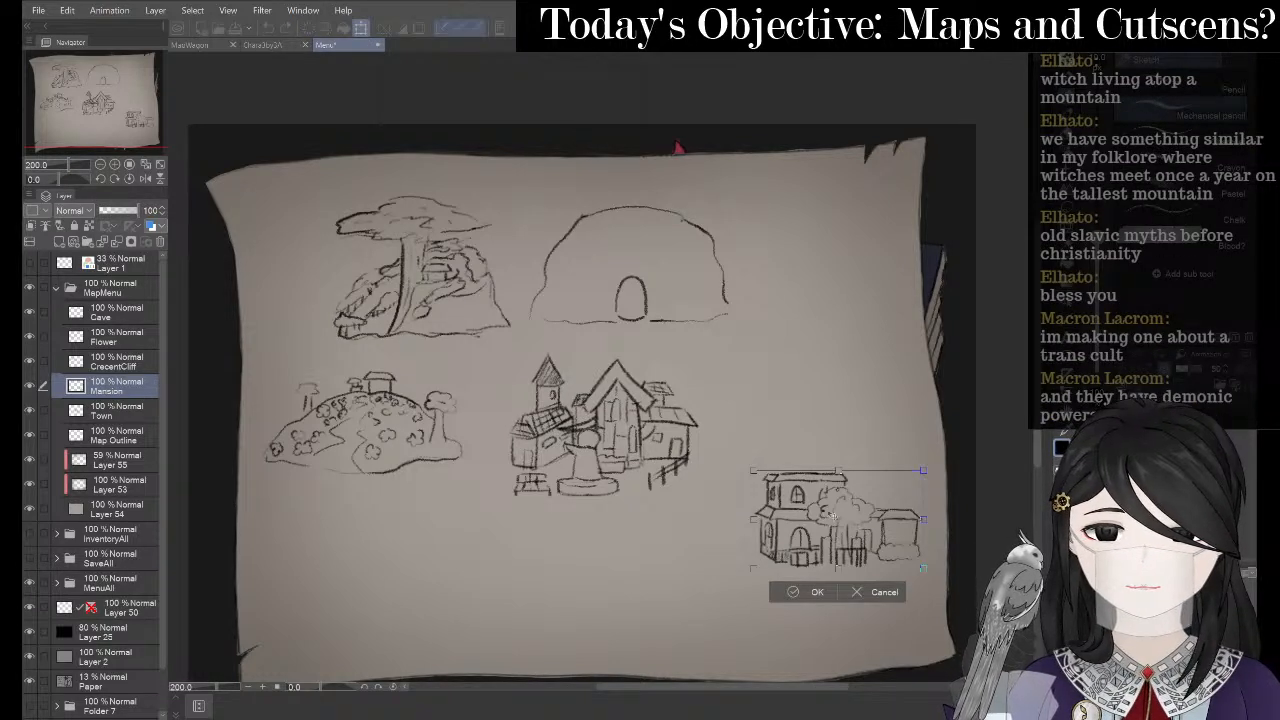
pyautogui.moveTo(857, 523)
pyautogui.mouseDown()
pyautogui.moveTo(476, 545)
pyautogui.moveTo(483, 553)
pyautogui.mouseUp()
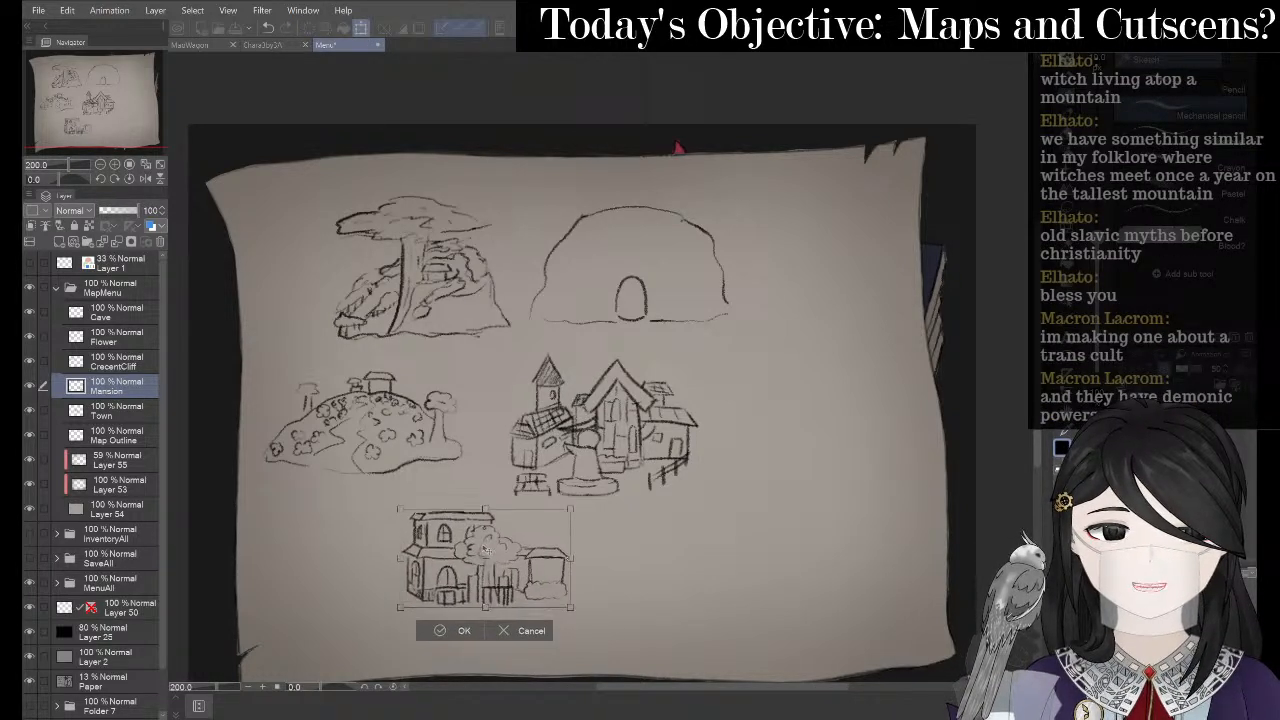
pyautogui.click(434, 645)
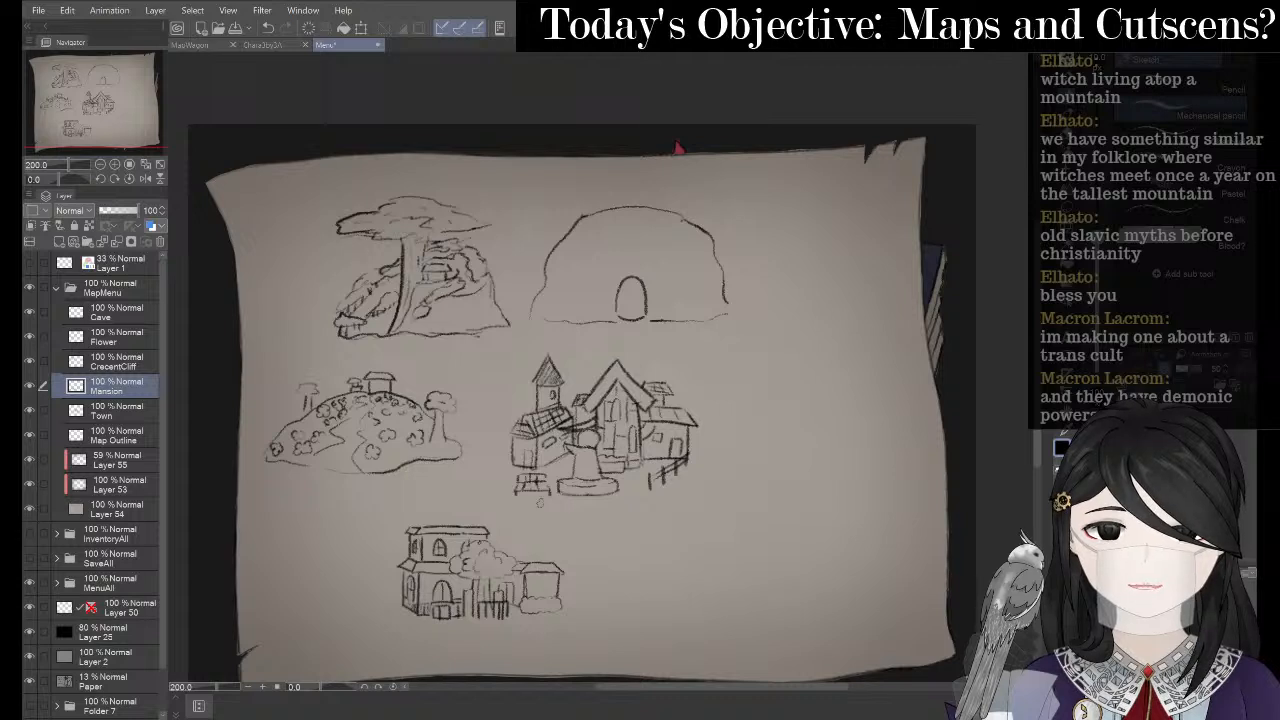
# - Shift the cave drawing right and the cliff tree up-left, then begin moving the mansion again
pyautogui.click(118, 312)
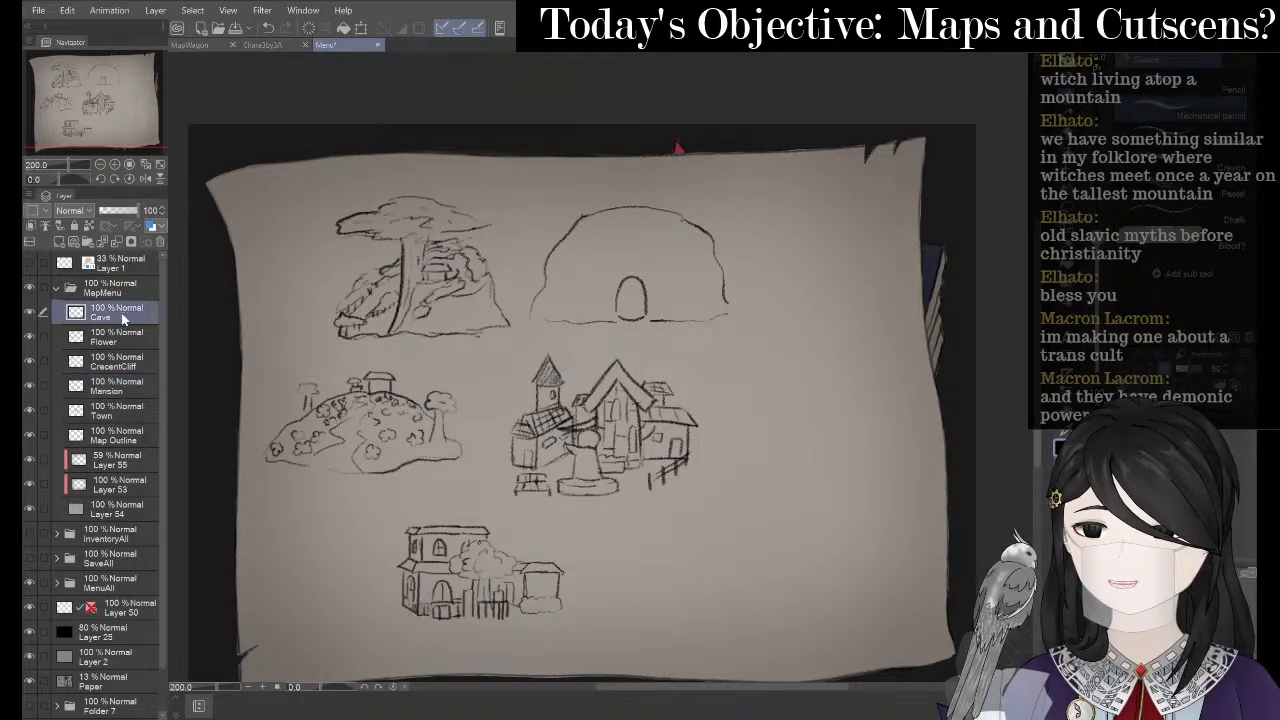
pyautogui.hotkey('ctrl', 't')
pyautogui.moveTo(678, 303); pyautogui.dragTo(736, 300)
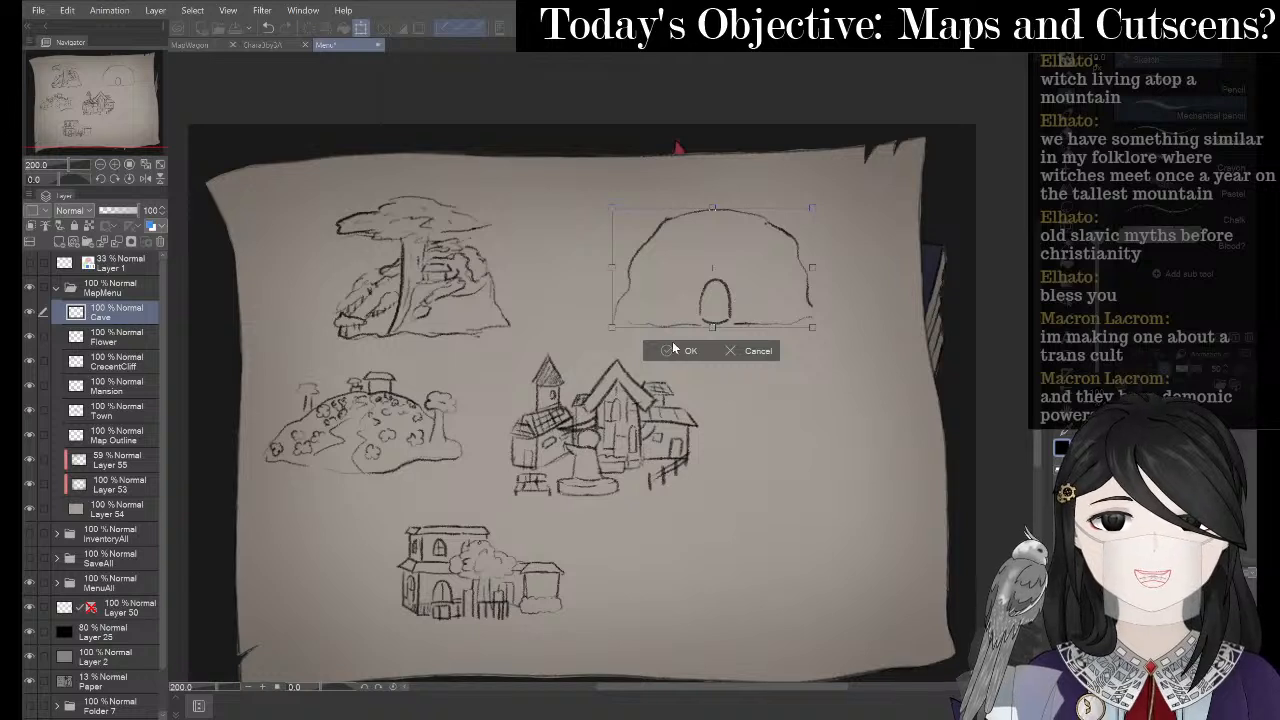
pyautogui.press('Return')
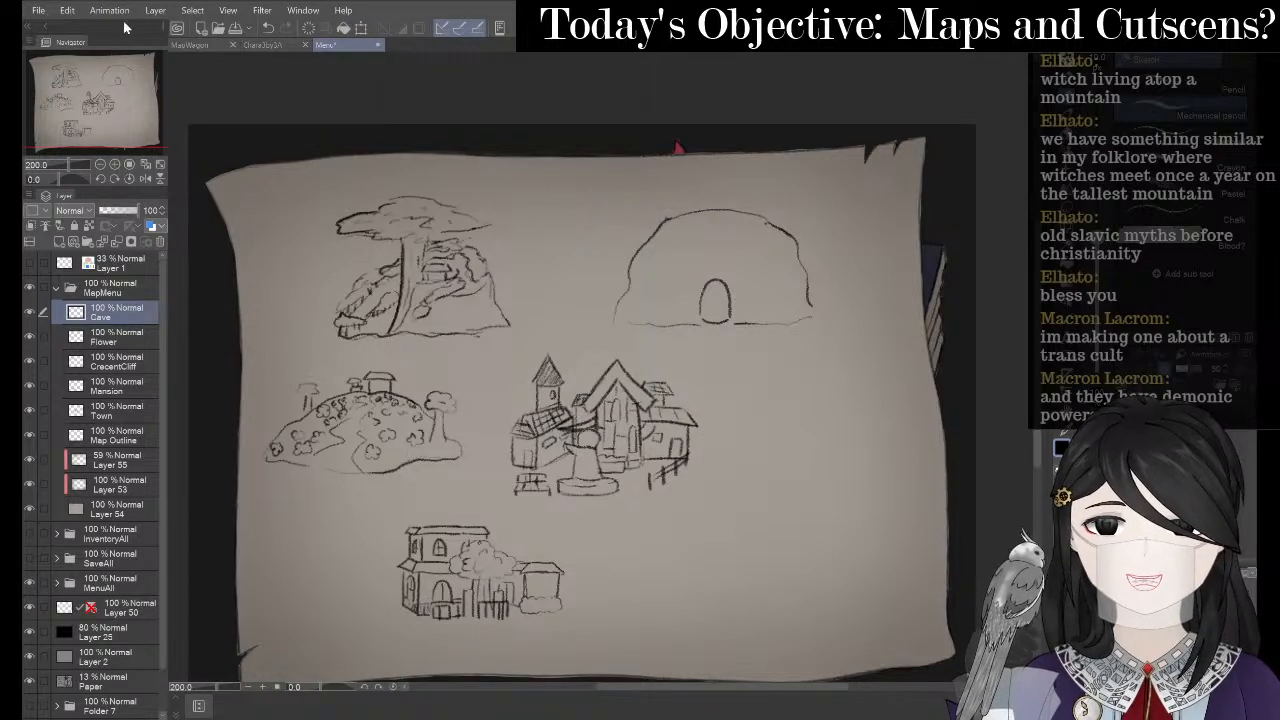
pyautogui.click(122, 345)
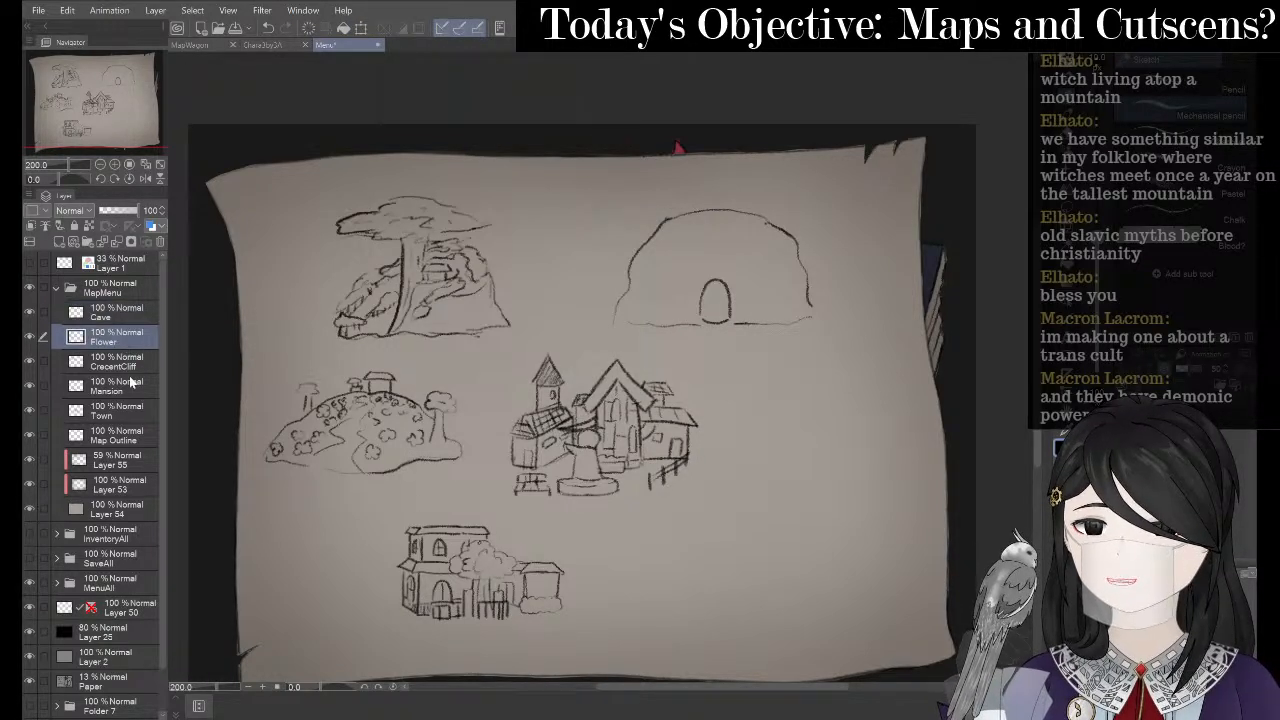
pyautogui.click(128, 362)
pyautogui.click(360, 28)
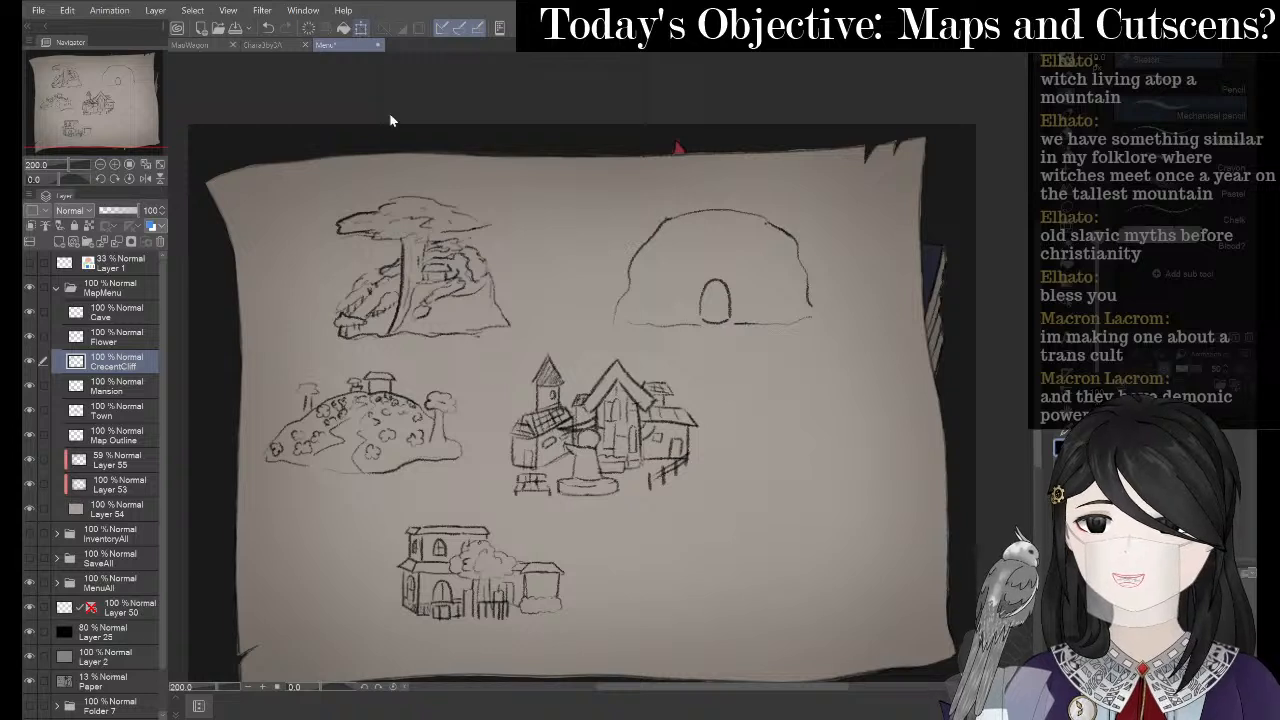
pyautogui.moveTo(466, 302); pyautogui.dragTo(422, 287)
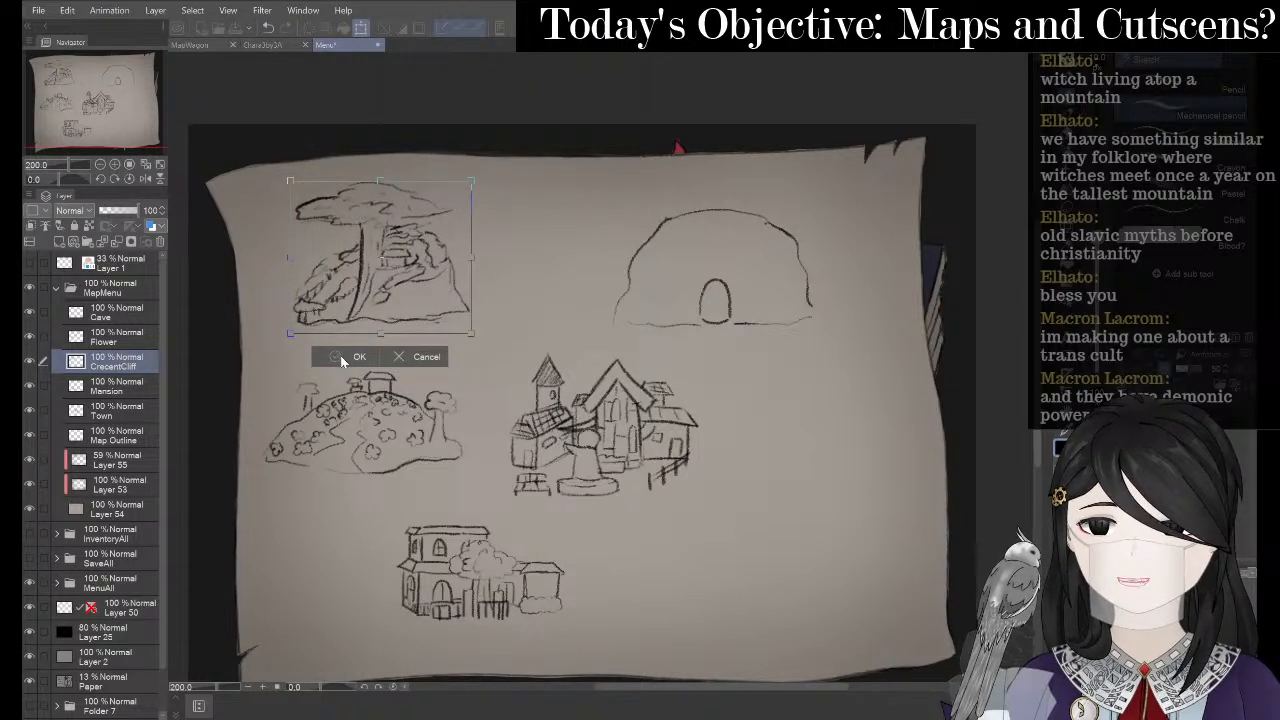
pyautogui.click(343, 360)
pyautogui.click(110, 390)
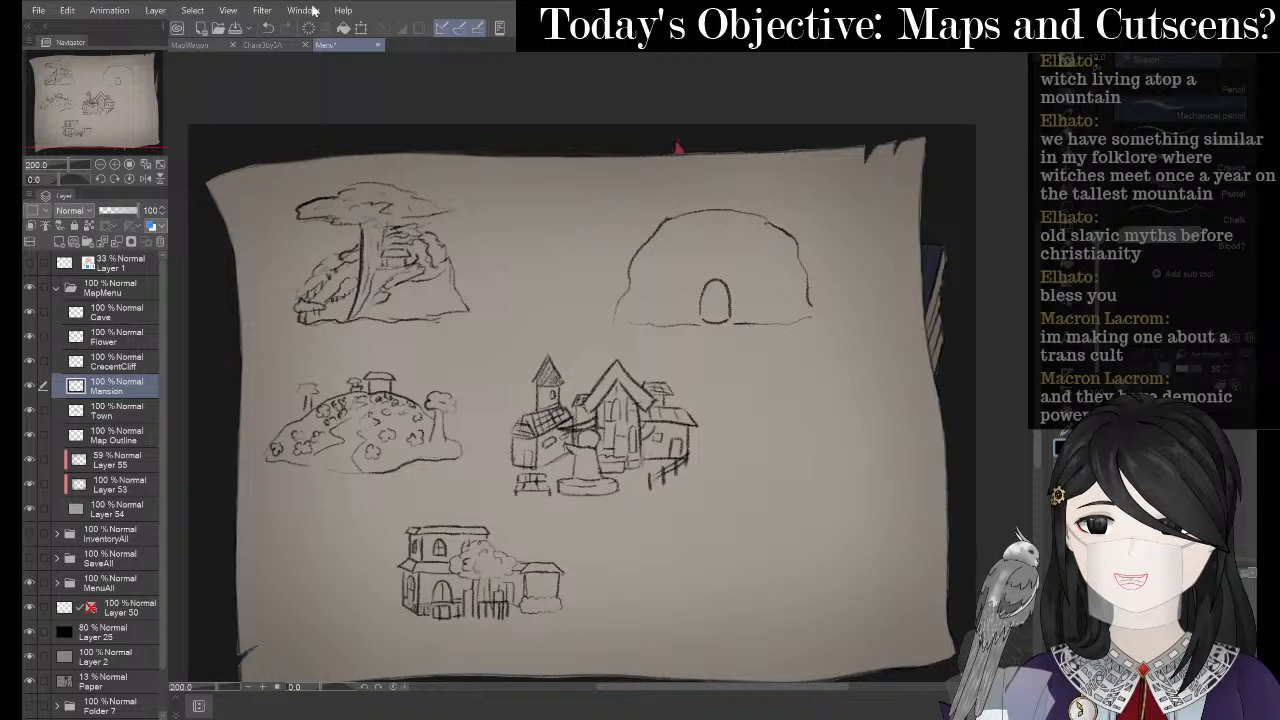
pyautogui.click(360, 28)
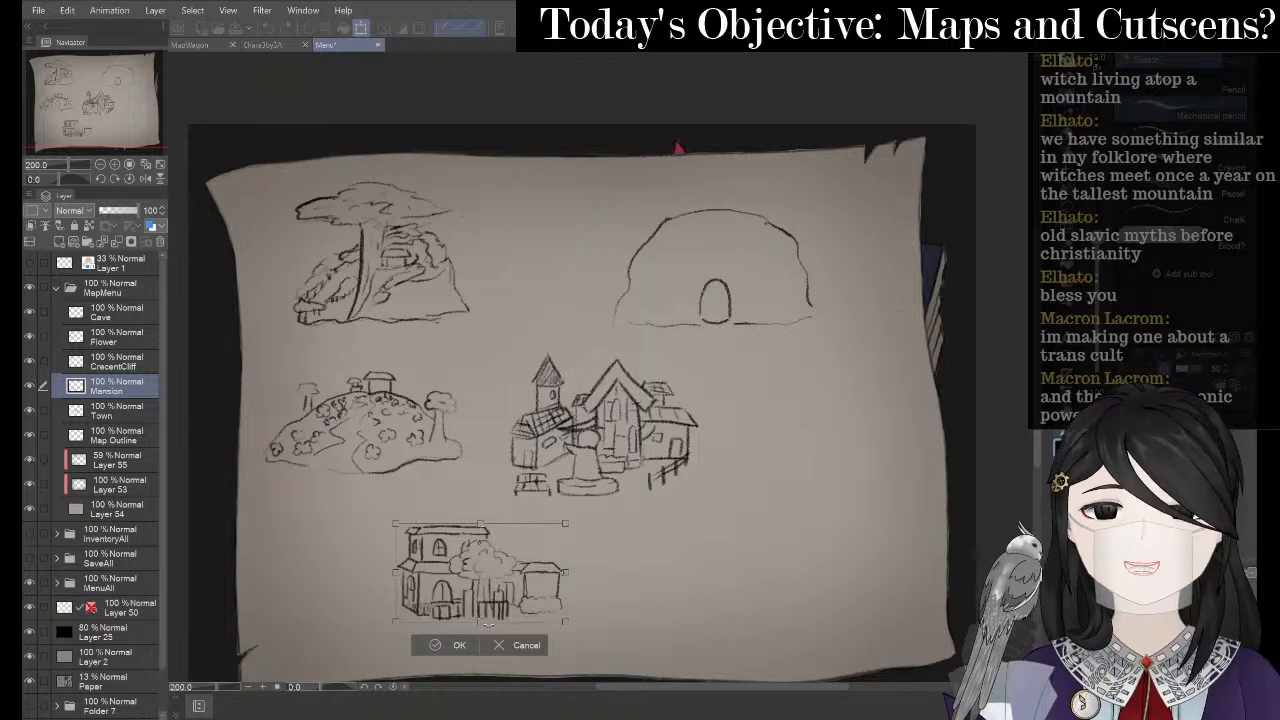
# - Settle the mansion below-left of the town with the whole map fitted in view
pyautogui.moveTo(510, 565); pyautogui.dragTo(452, 578)
pyautogui.hotkey('ctrl', '-')
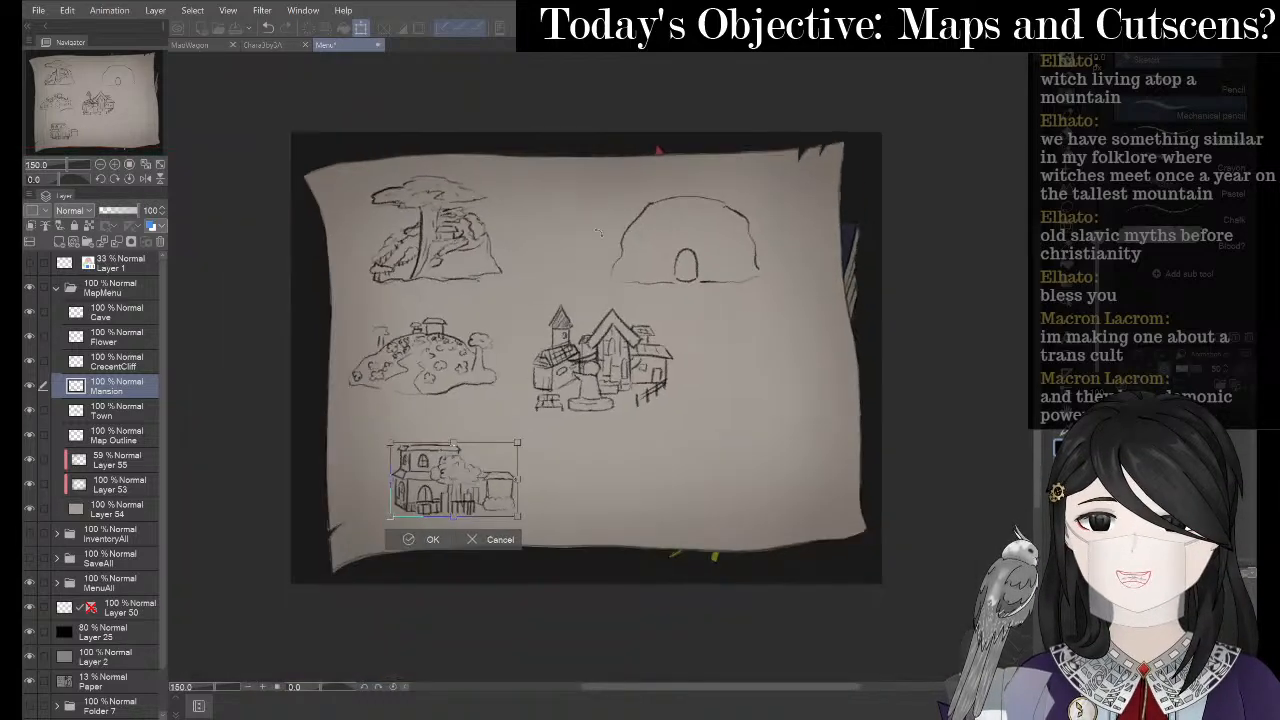
pyautogui.hotkey('ctrl', '0')
pyautogui.moveTo(454, 521); pyautogui.dragTo(437, 516)
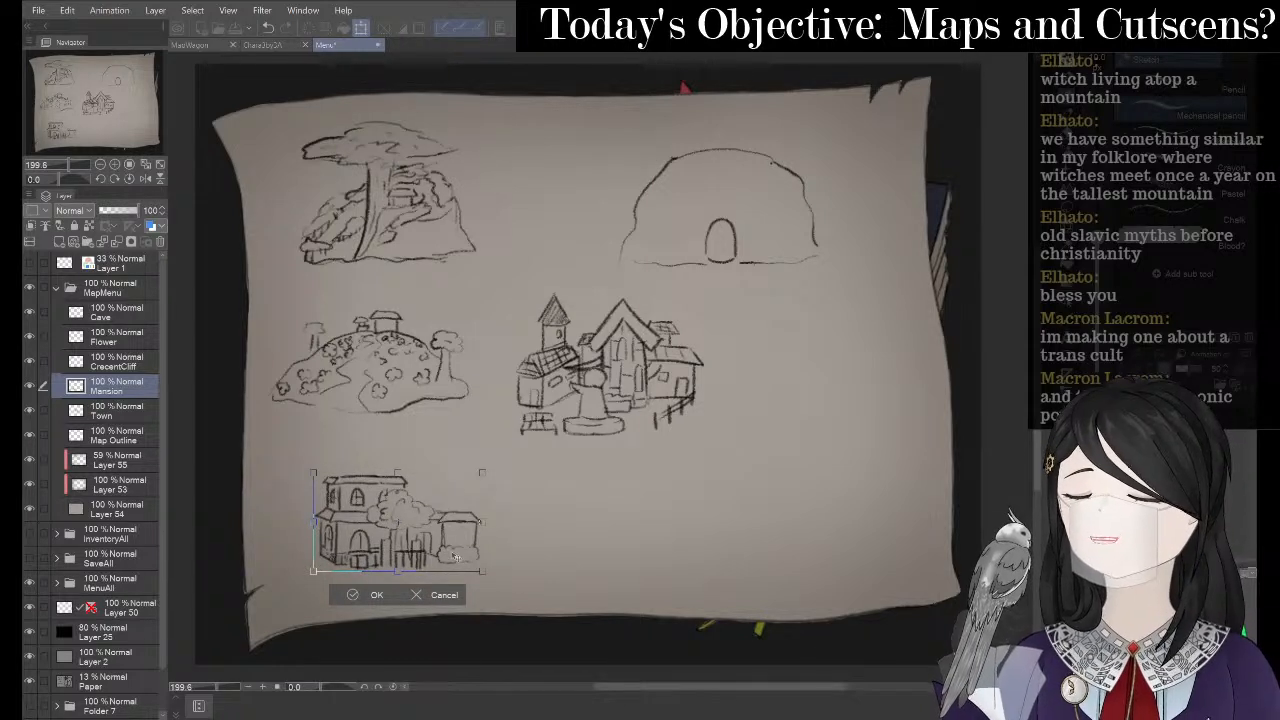
pyautogui.moveTo(447, 541); pyautogui.dragTo(465, 555)
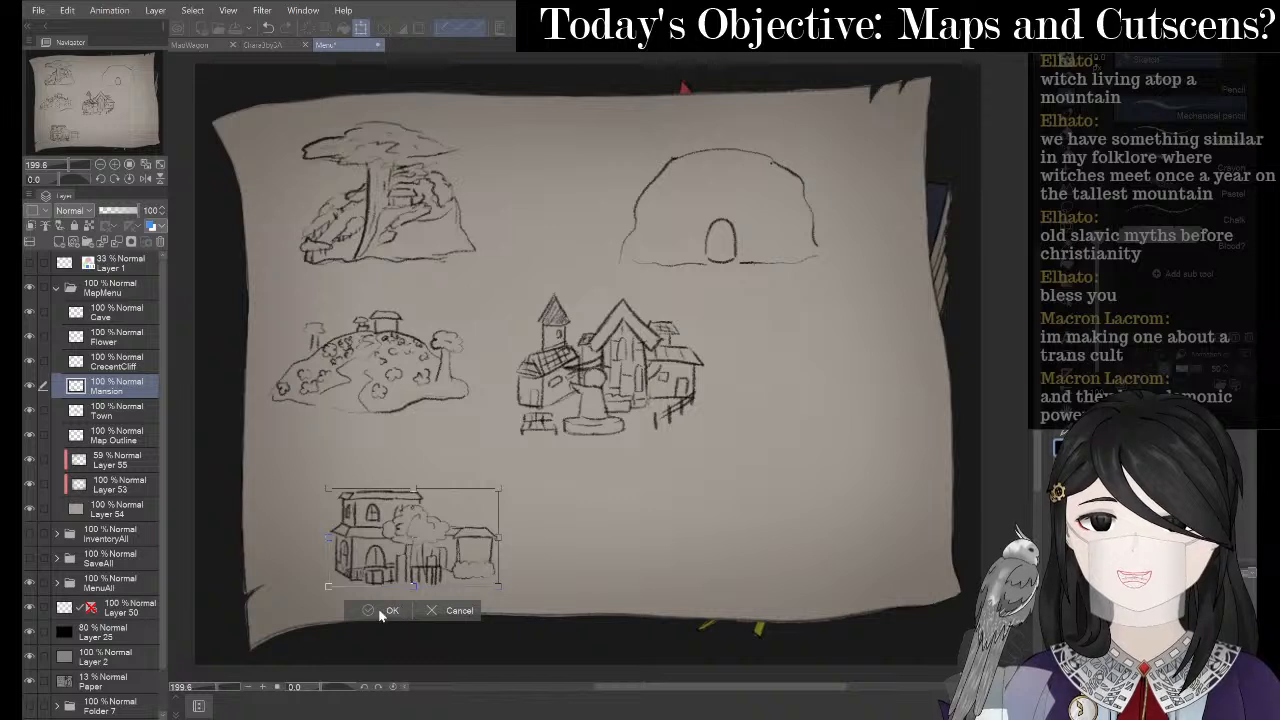
pyautogui.click(381, 612)
# - Check the cliff, town, mansion and cave drawings by toggling their layer visibility
pyautogui.click(81, 368)
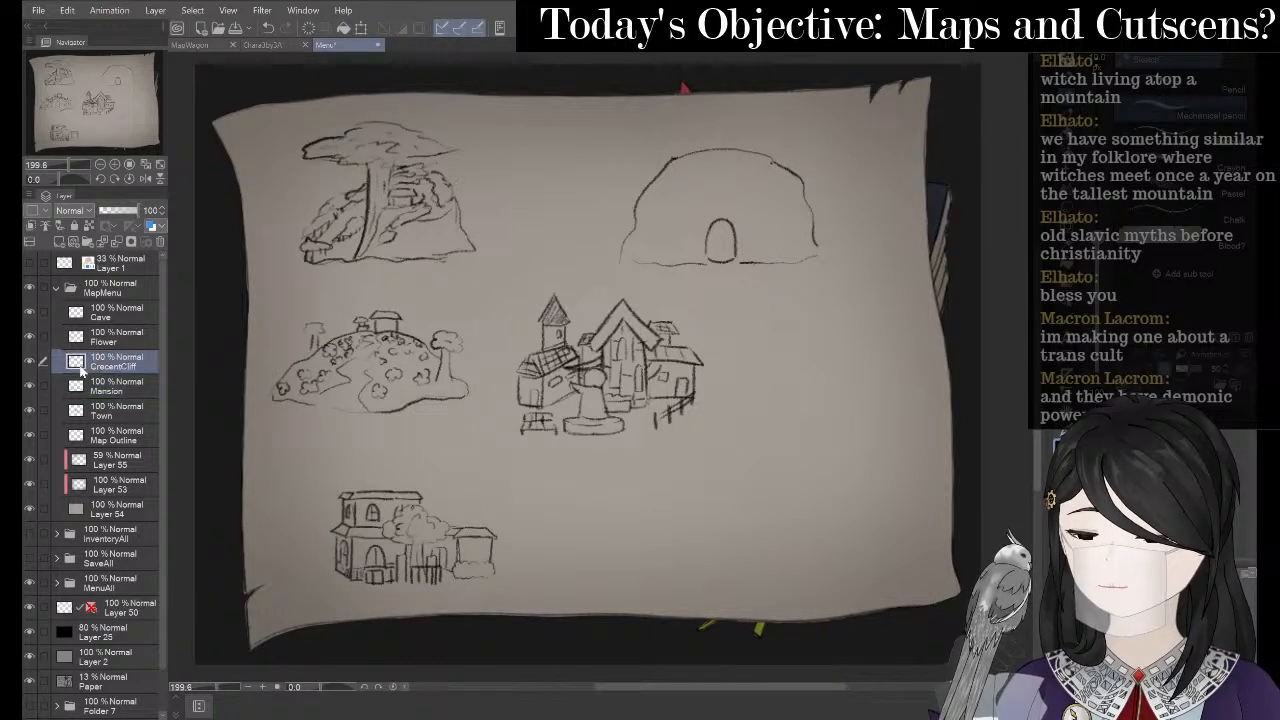
pyautogui.click(30, 362)
pyautogui.click(30, 362)
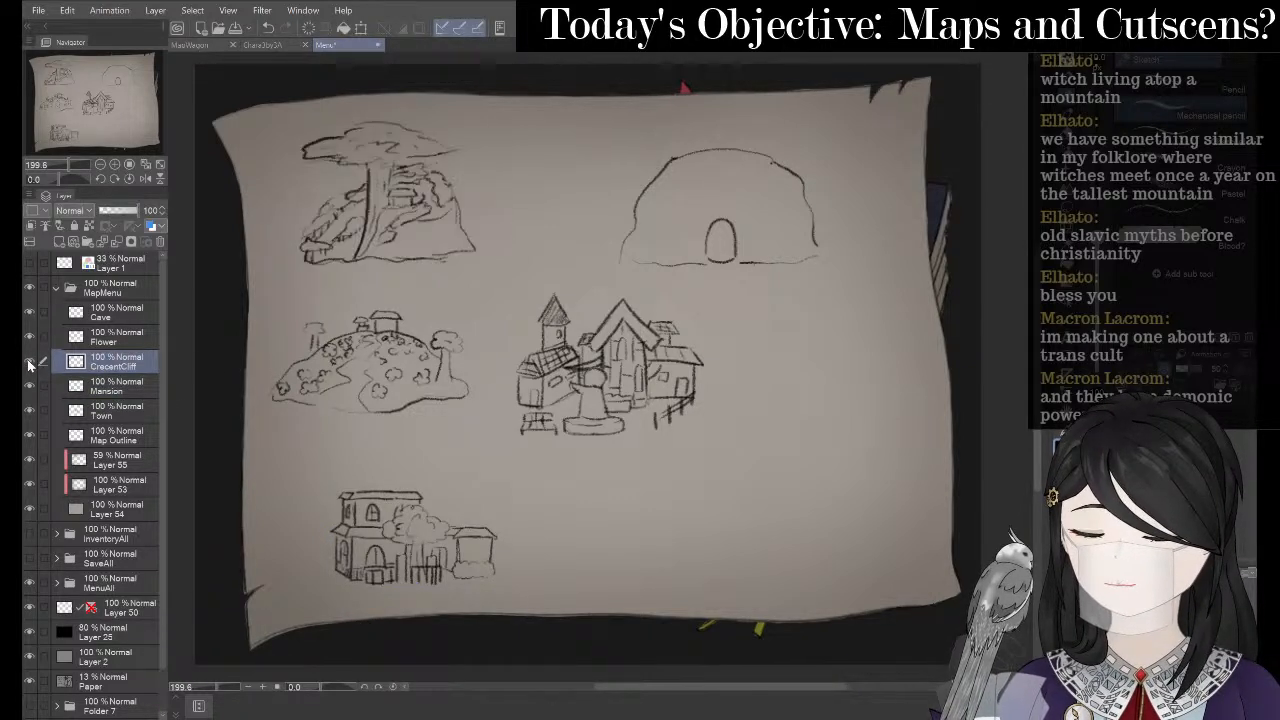
pyautogui.click(29, 411)
pyautogui.click(29, 410)
pyautogui.click(28, 387)
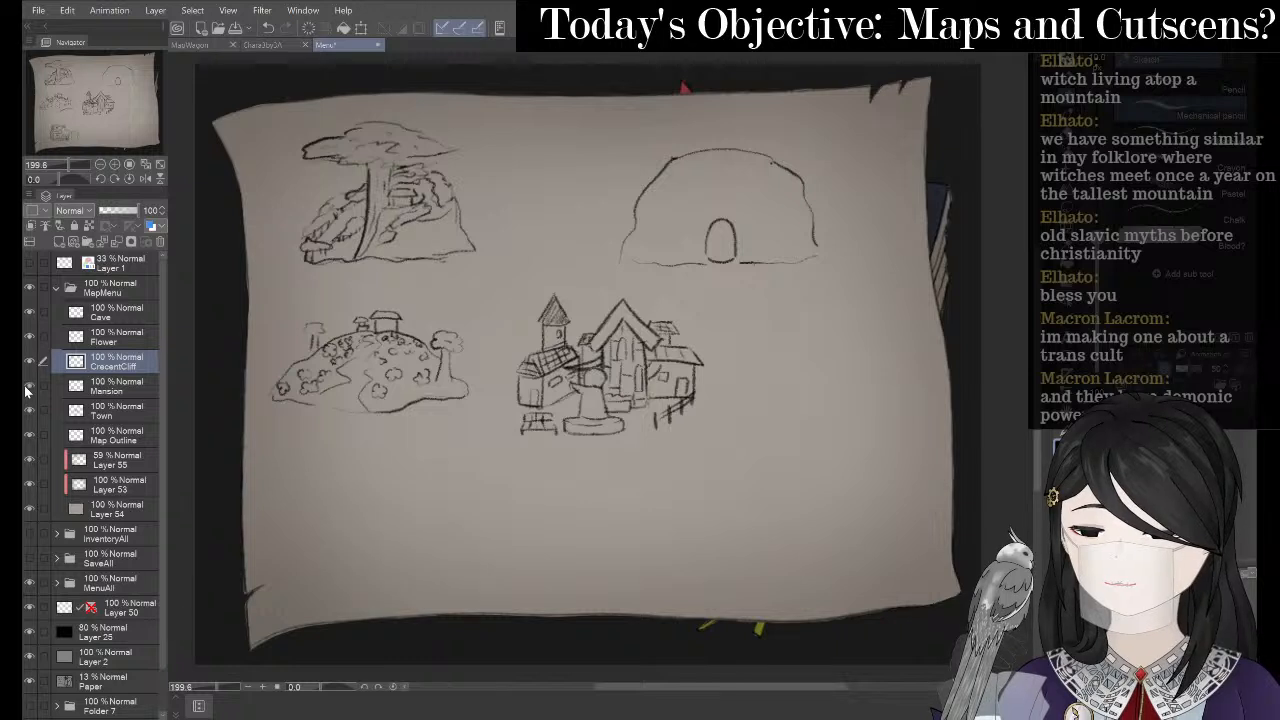
pyautogui.click(28, 391)
pyautogui.click(30, 312)
pyautogui.click(30, 312)
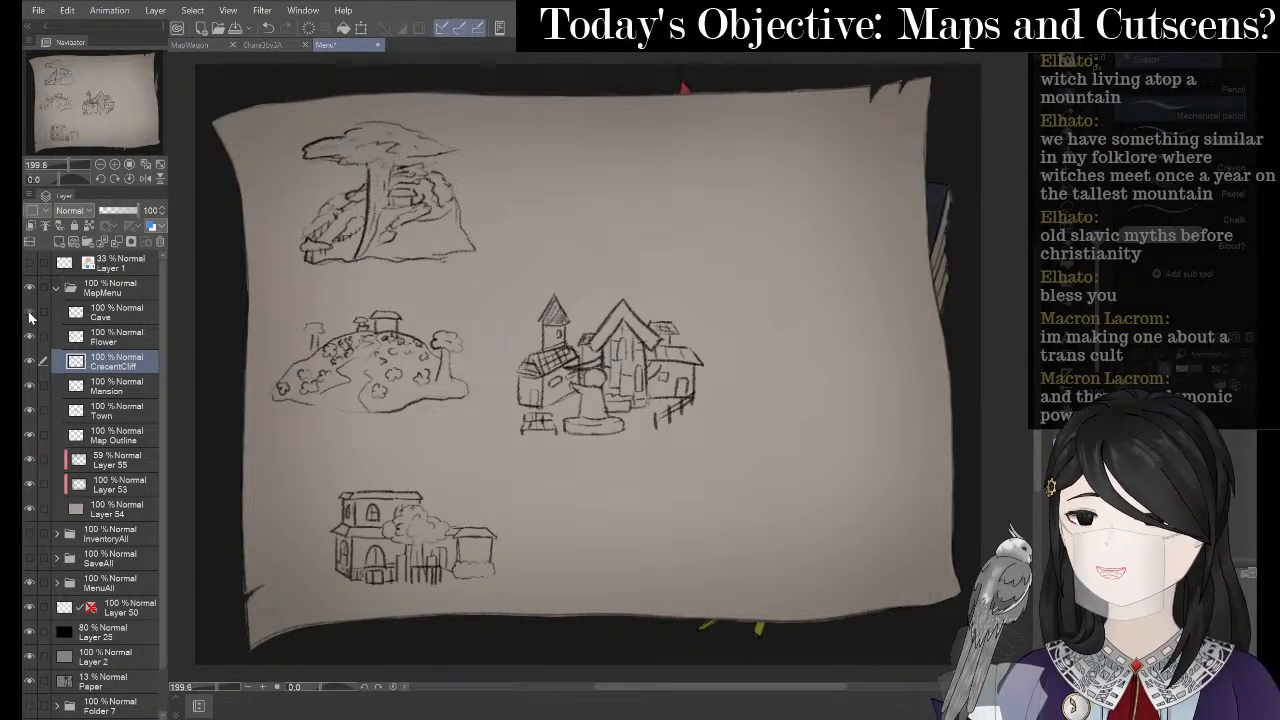
# - Move the cave drawing further right toward the upper right of the map
pyautogui.click(136, 334)
pyautogui.click(137, 313)
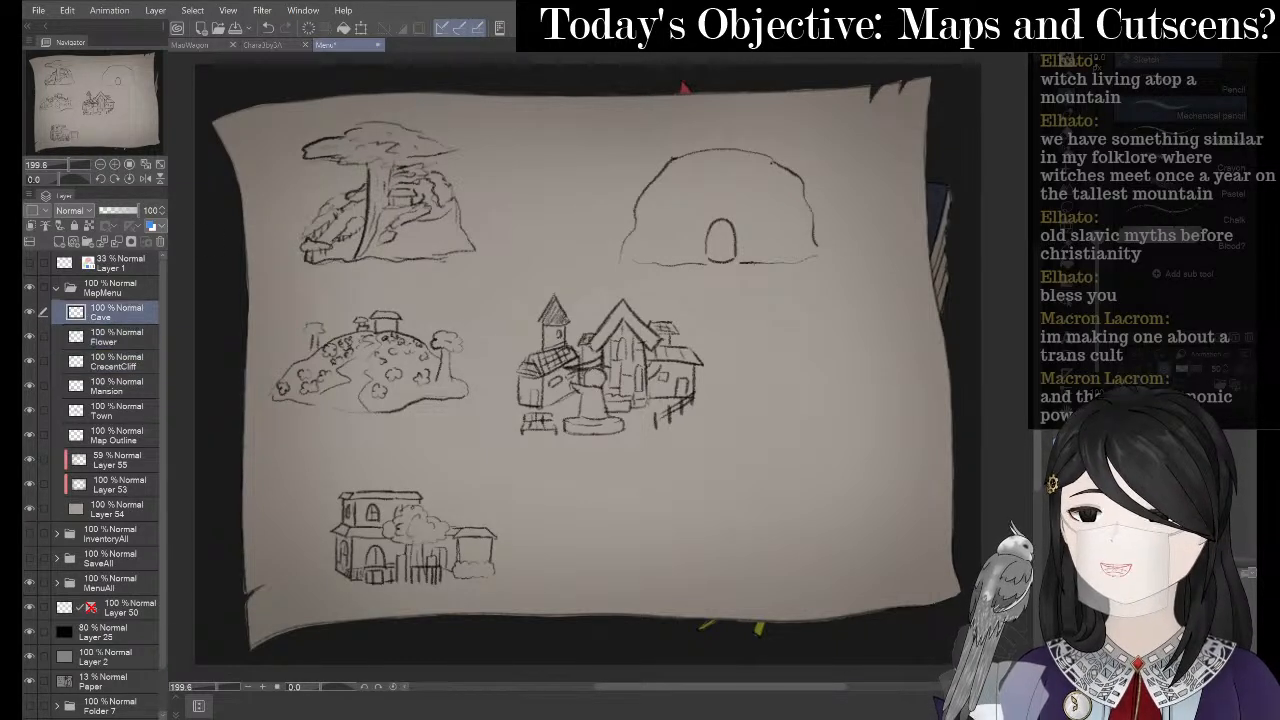
pyautogui.click(361, 28)
pyautogui.moveTo(754, 188); pyautogui.dragTo(841, 180)
pyautogui.click(778, 282)
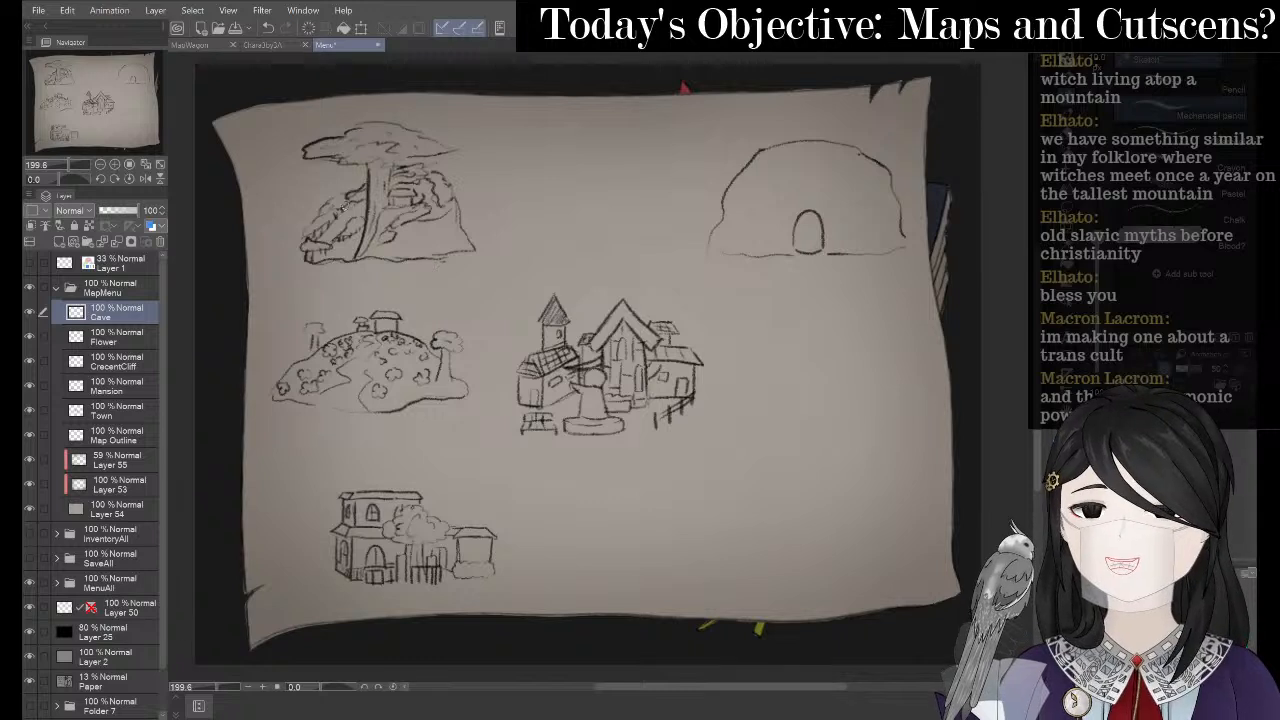
# - Nudge the mansion slightly right and move the cliff tree further right near top centre
pyautogui.click(120, 388)
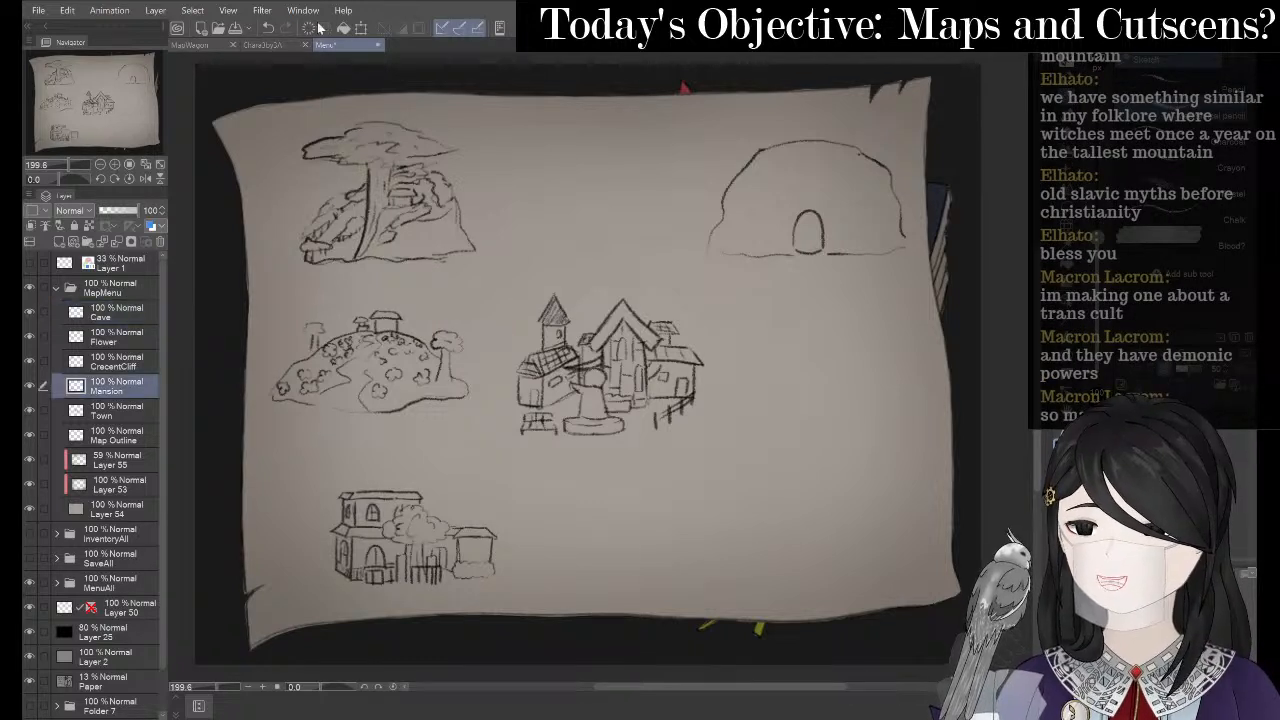
pyautogui.click(361, 28)
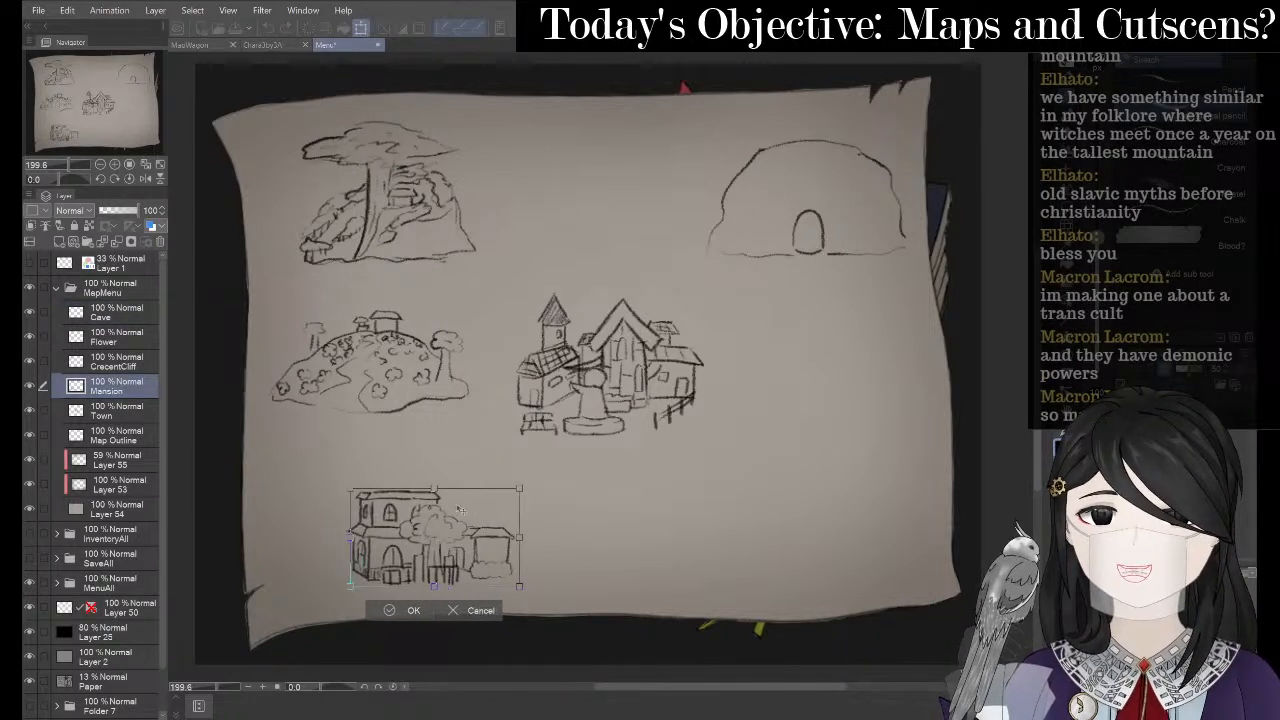
pyautogui.moveTo(460, 510); pyautogui.dragTo(475, 507)
pyautogui.click(406, 612)
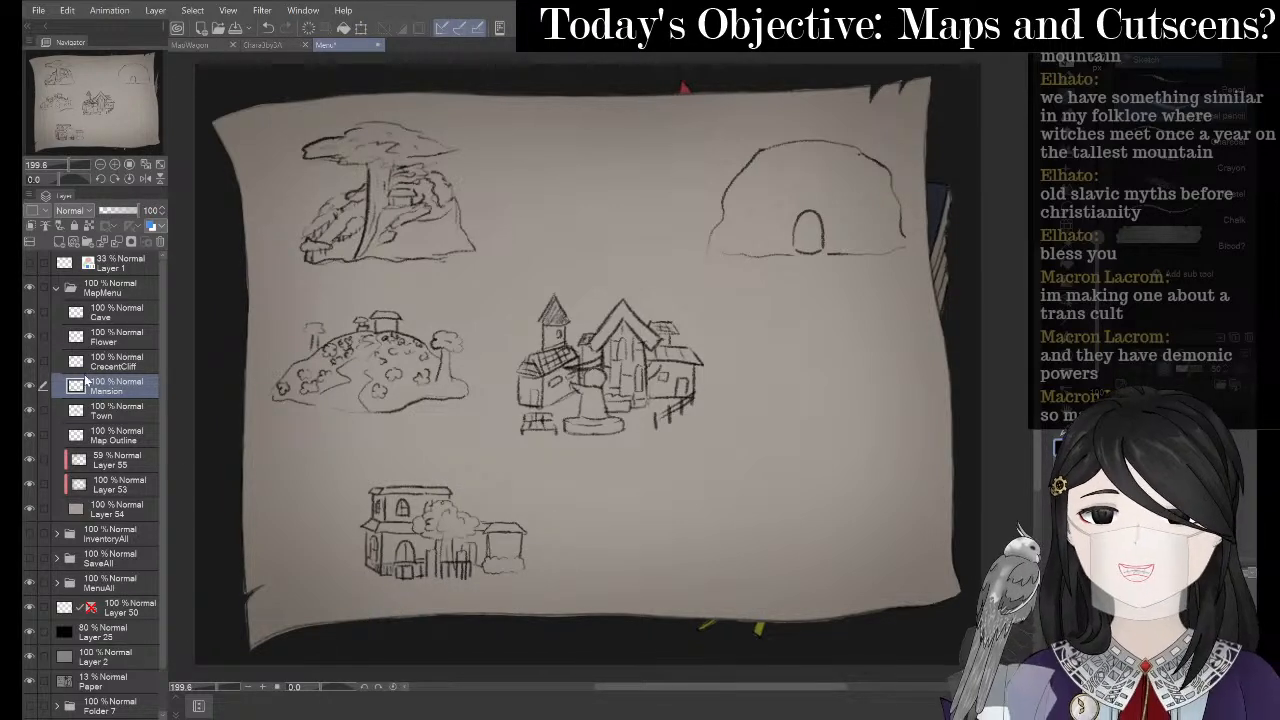
pyautogui.click(143, 361)
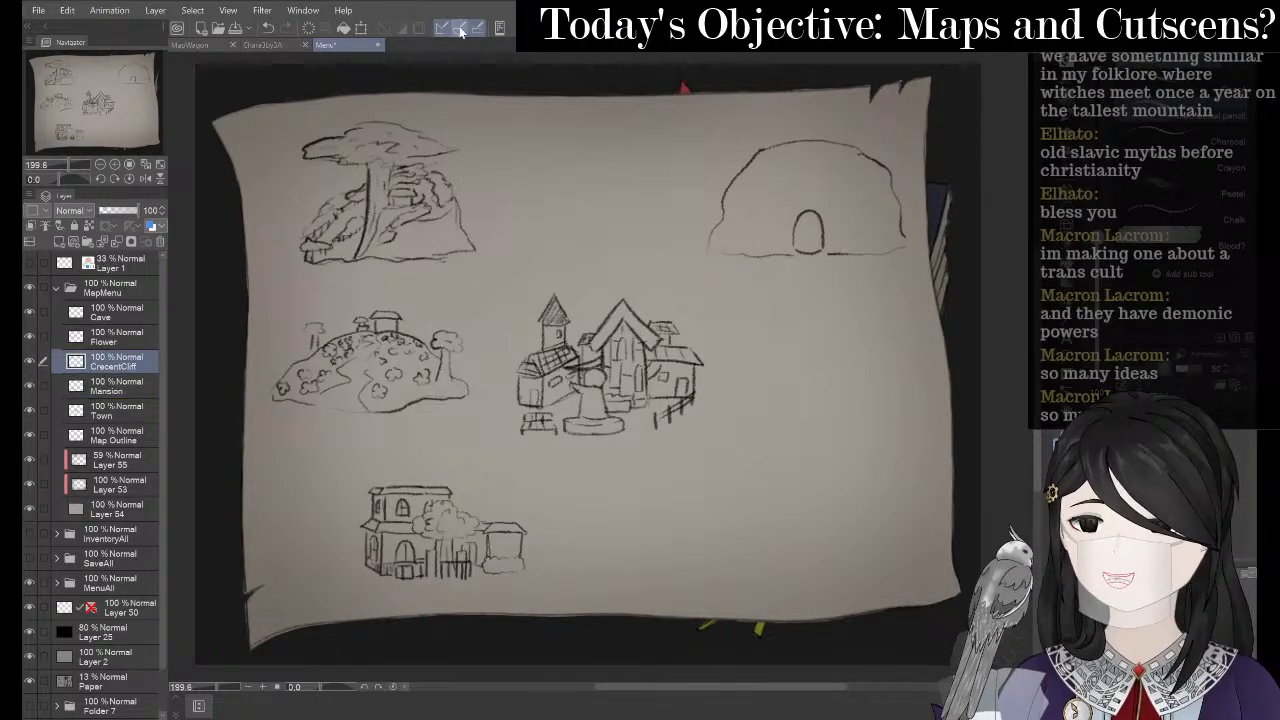
pyautogui.click(362, 28)
pyautogui.moveTo(441, 144)
pyautogui.mouseDown()
pyautogui.moveTo(487, 141)
pyautogui.moveTo(516, 218)
pyautogui.moveTo(540, 187)
pyautogui.mouseUp()
pyautogui.click(457, 282)
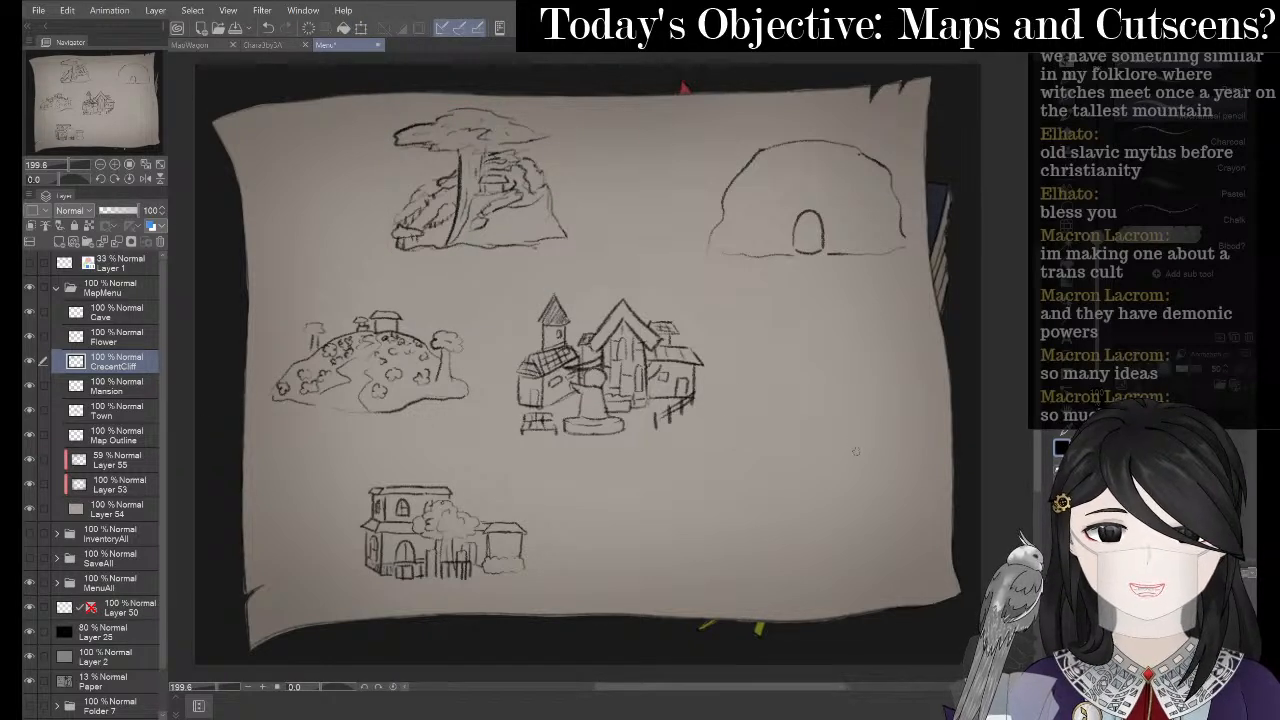
pyautogui.click(123, 316)
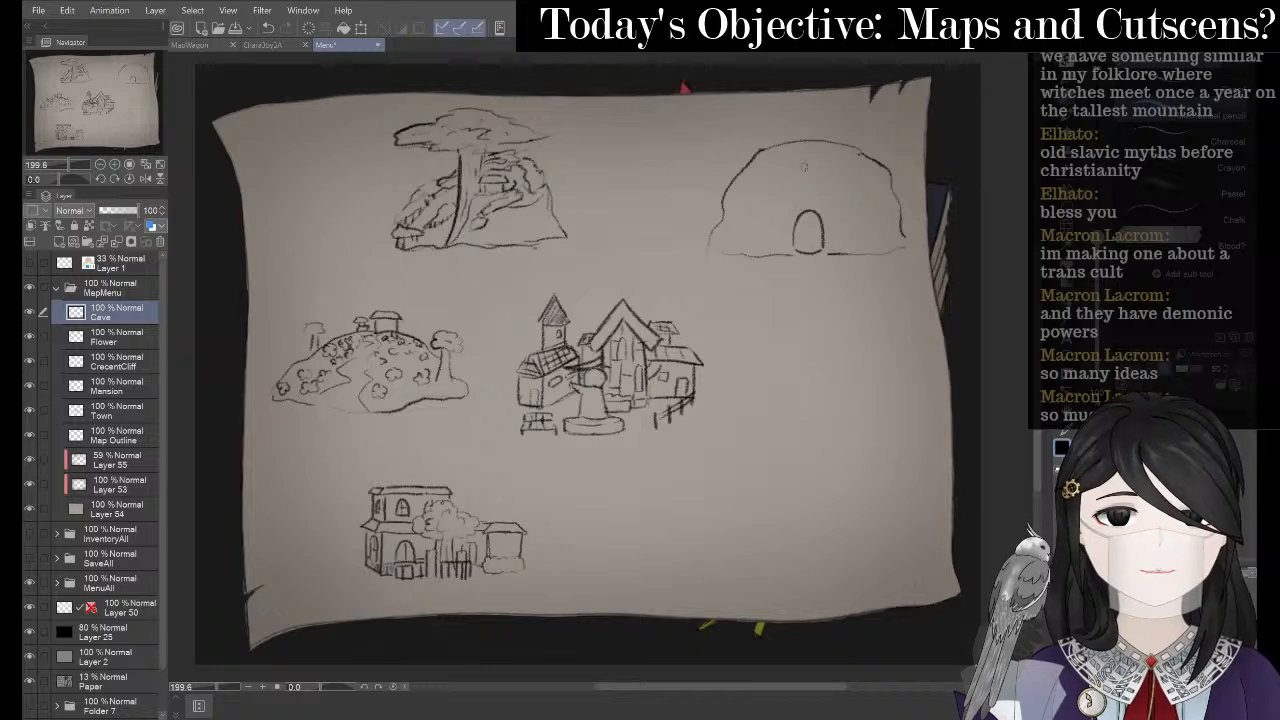
pyautogui.moveTo(767, 168)
pyautogui.mouseDown()
pyautogui.moveTo(756, 224)
pyautogui.moveTo(790, 205)
pyautogui.moveTo(856, 205)
pyautogui.mouseUp()
pyautogui.hotkey('ctrl', 'z')
pyautogui.hotkey('ctrl', 'z')
pyautogui.hotkey('ctrl', 'z')
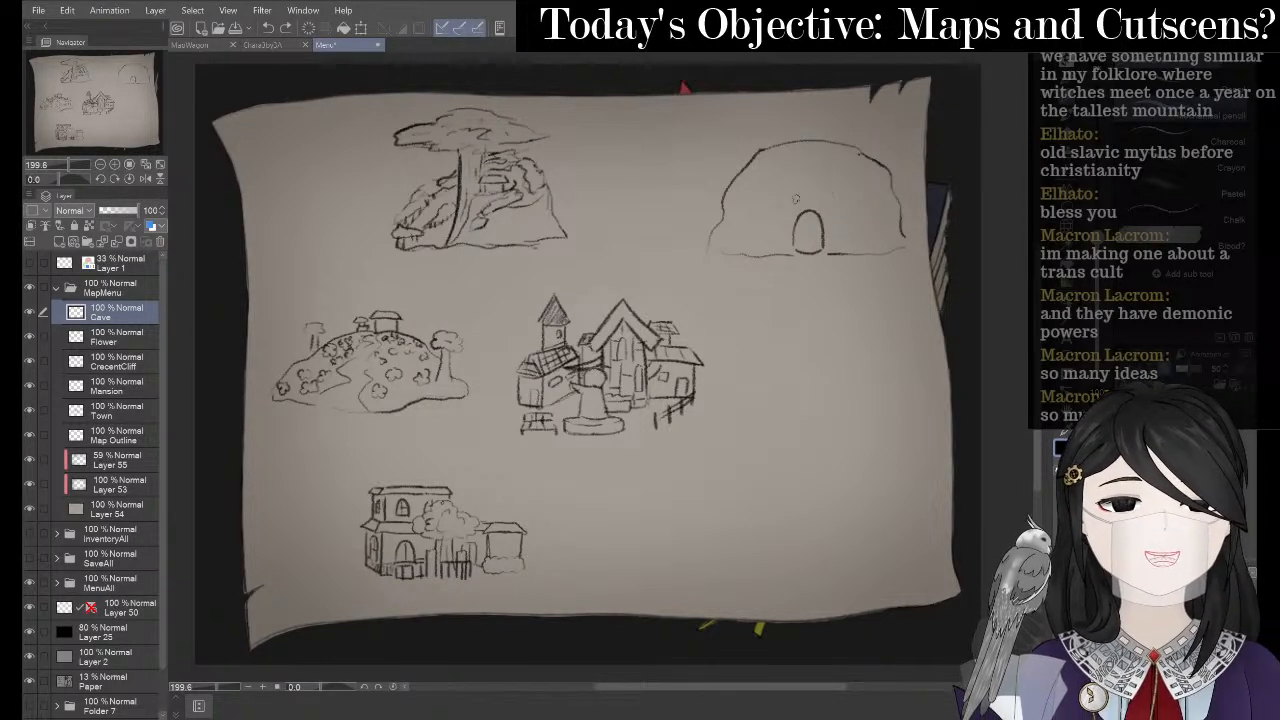
pyautogui.moveTo(764, 200)
pyautogui.mouseDown()
pyautogui.moveTo(851, 201)
pyautogui.moveTo(776, 194)
pyautogui.moveTo(865, 206)
pyautogui.mouseUp()
pyautogui.hotkey('ctrl', 'z')
pyautogui.moveTo(779, 208); pyautogui.dragTo(816, 206)
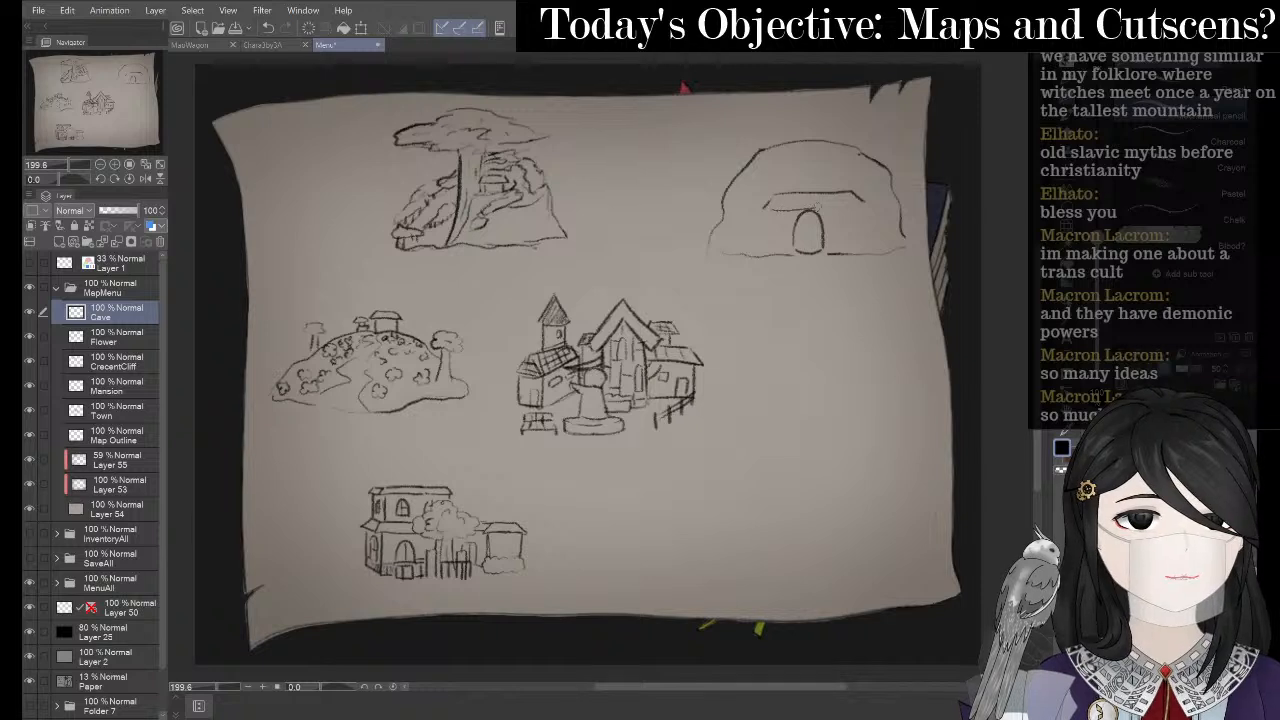
pyautogui.hotkey('ctrl', 'z')
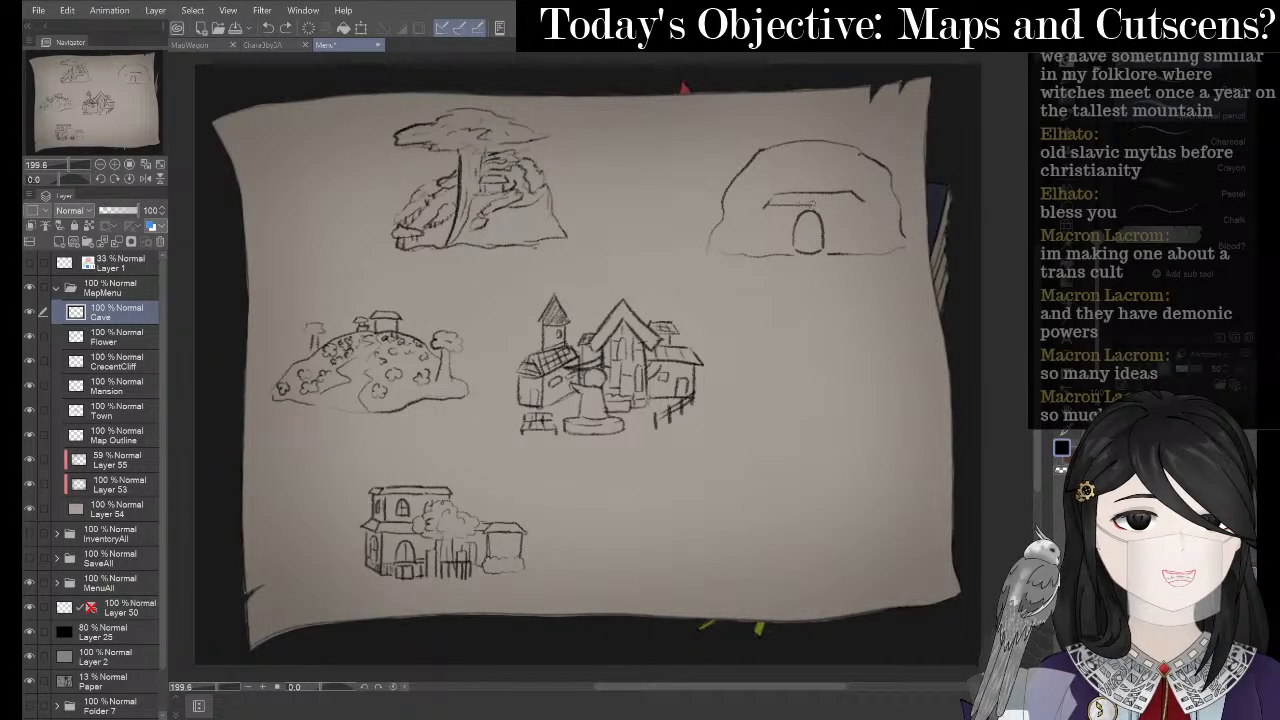
pyautogui.hotkey('ctrl', 'z')
pyautogui.press('e')
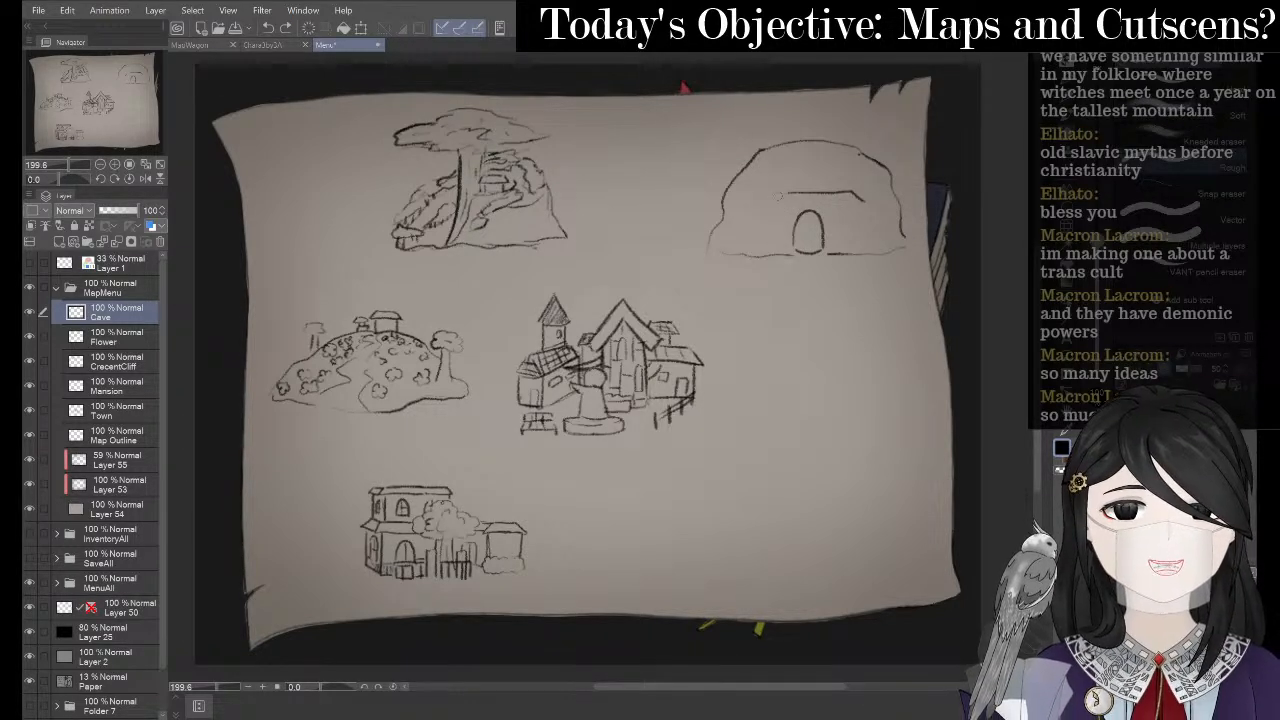
pyautogui.moveTo(779, 196); pyautogui.dragTo(825, 195)
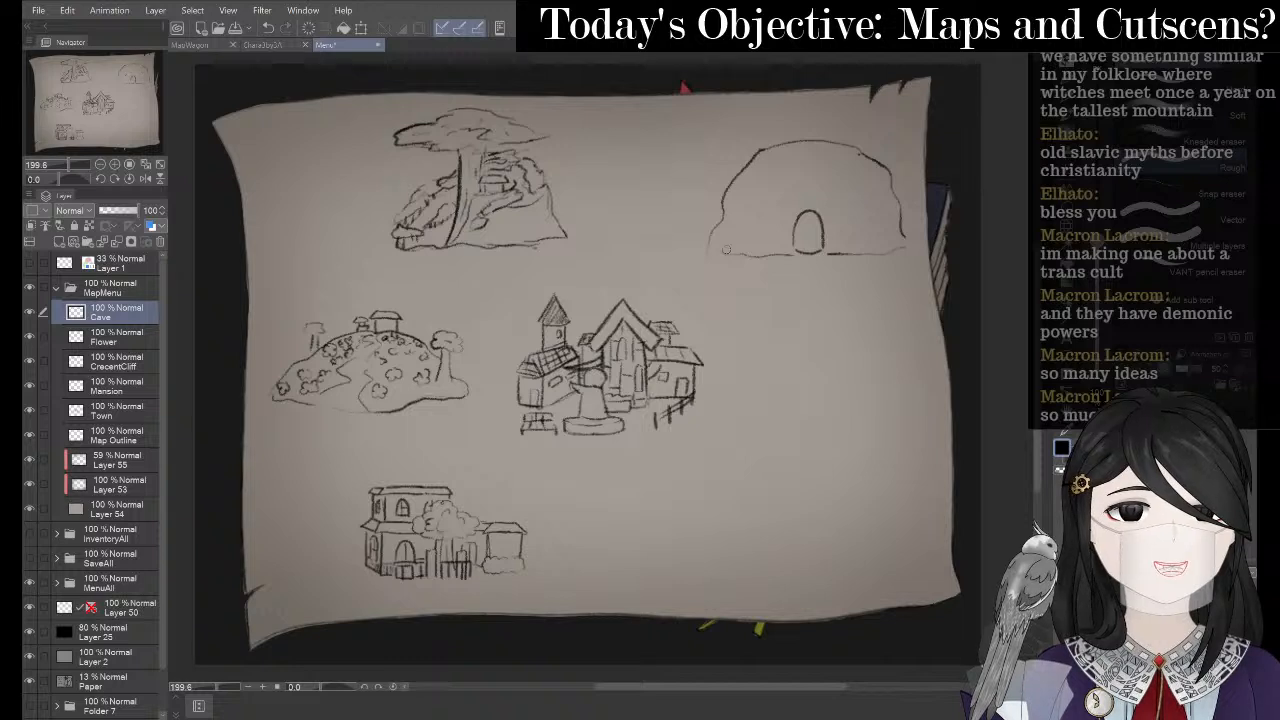
pyautogui.press('p')
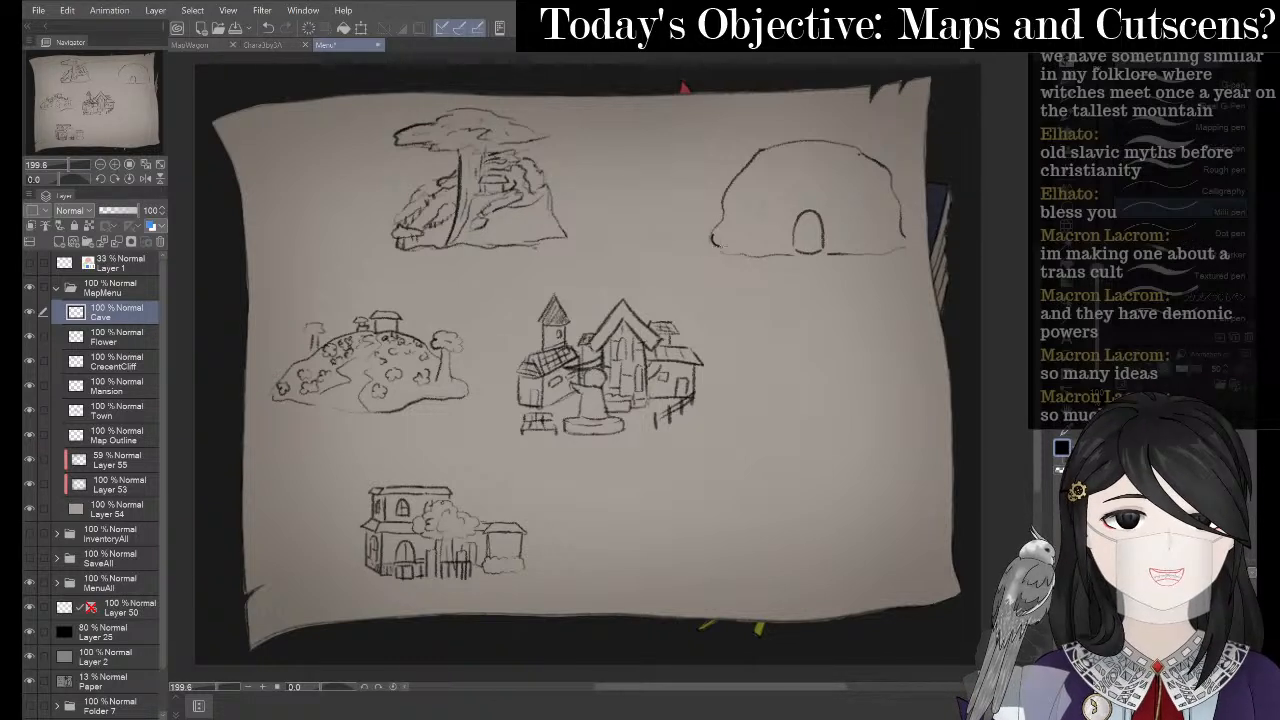
# - In Chrome, search 'minecraft mineshaft entrance' in a new tab
pyautogui.press('p')
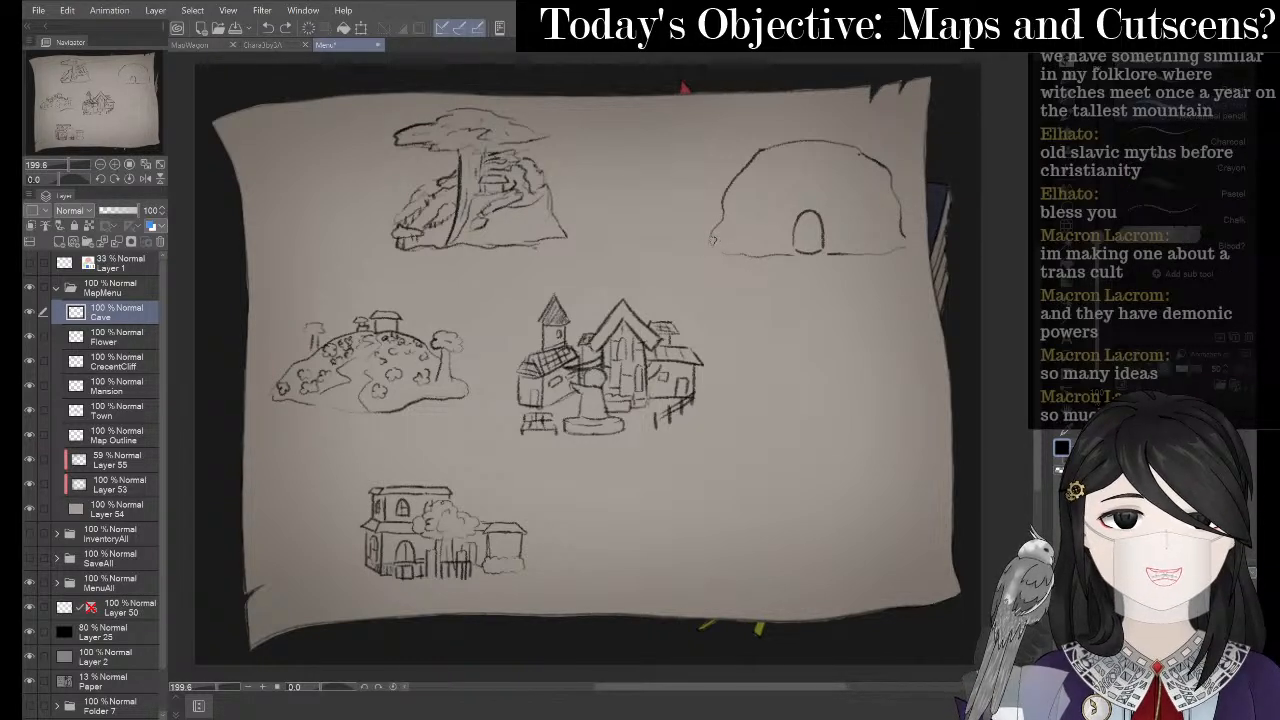
pyautogui.hotkey('alt', 'Tab')
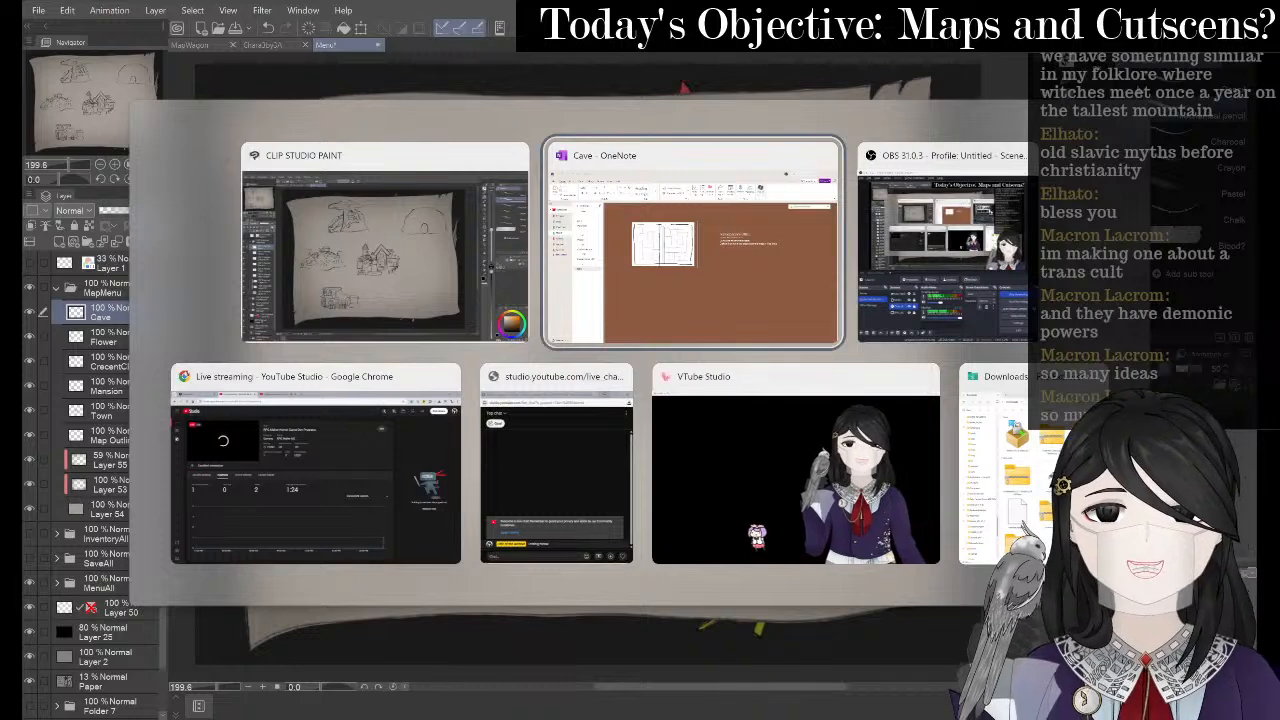
pyautogui.press('Tab')
pyautogui.press('Tab')
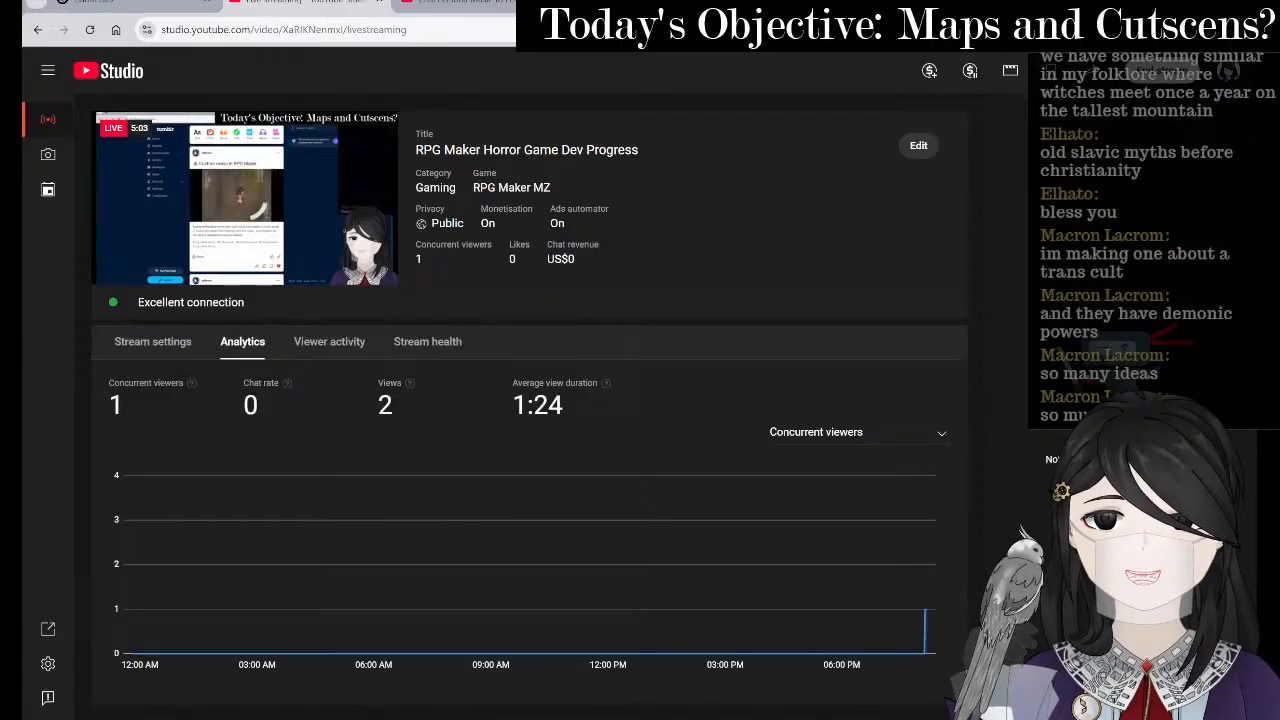
pyautogui.hotkey('ctrl', 't')
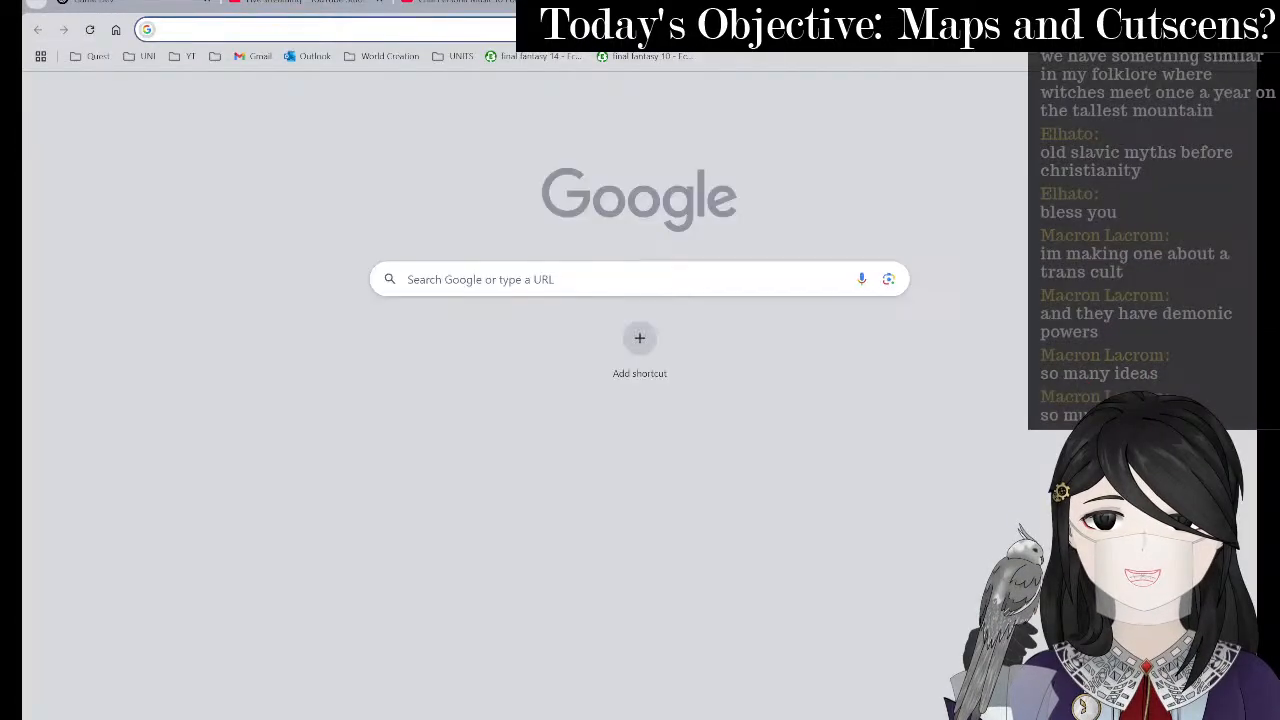
pyautogui.write('minecrf')
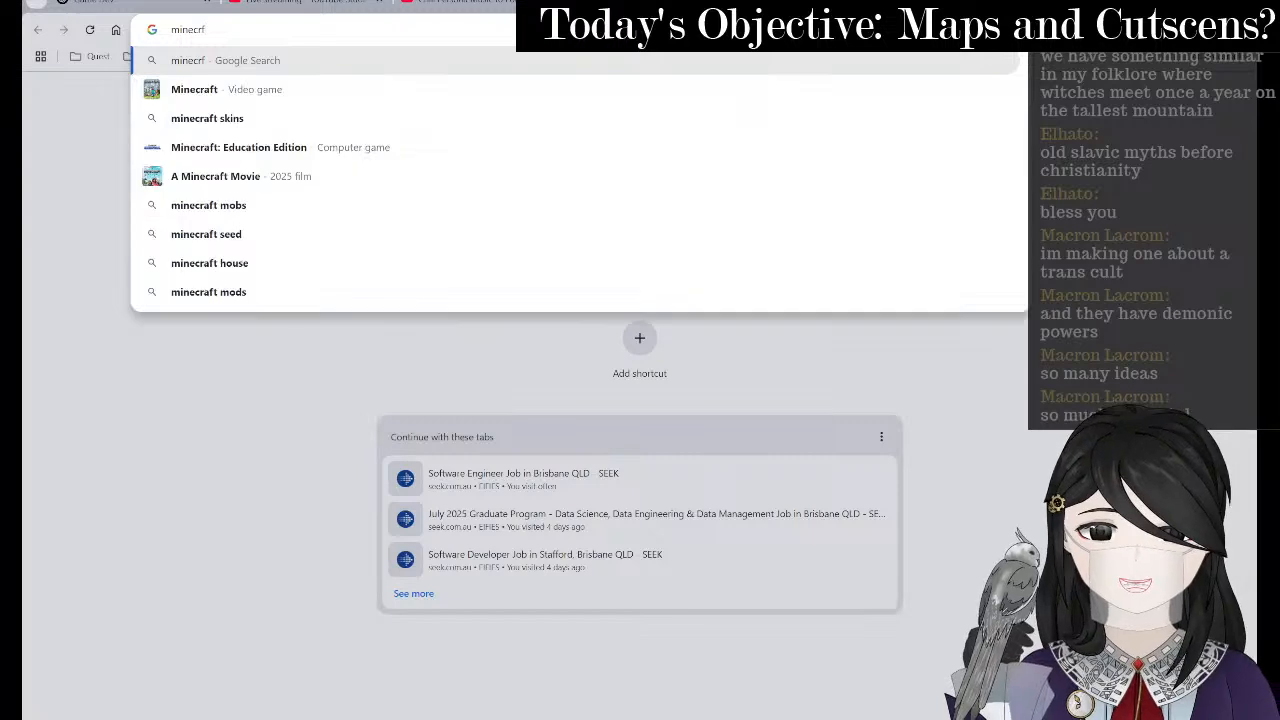
pyautogui.press('BackSpace')
pyautogui.write('aft')
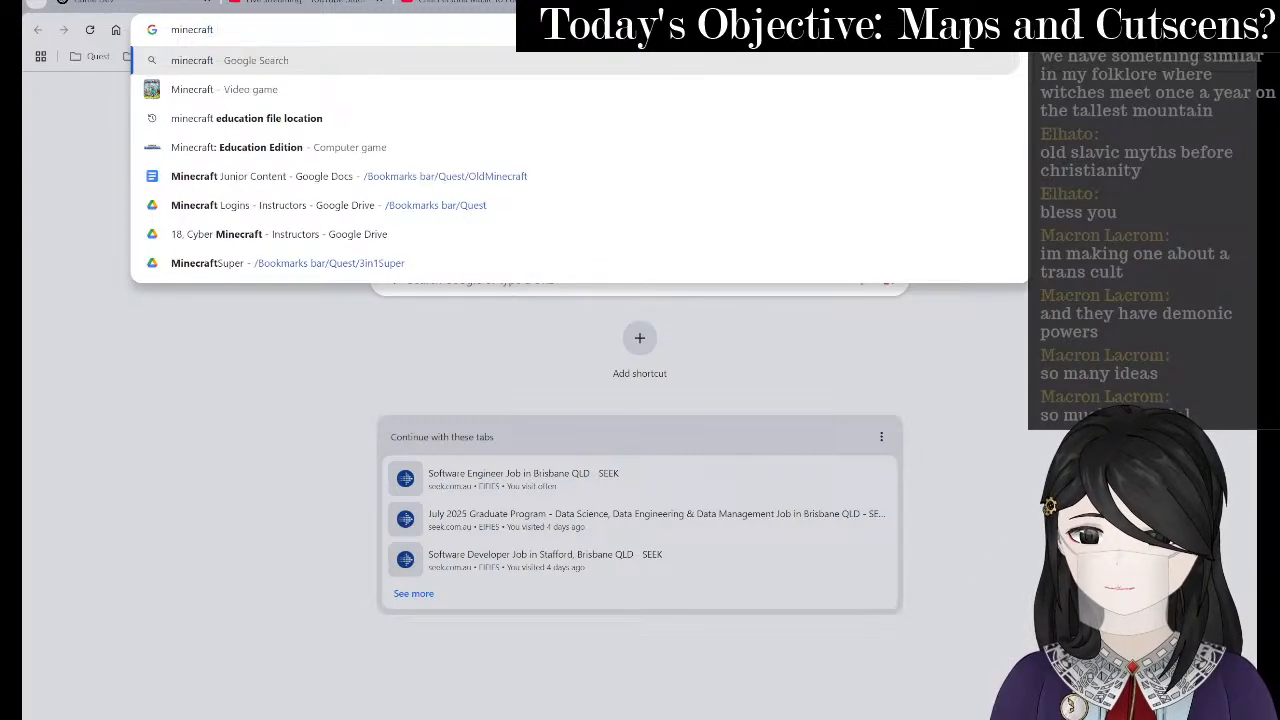
pyautogui.write(' mineshaft')
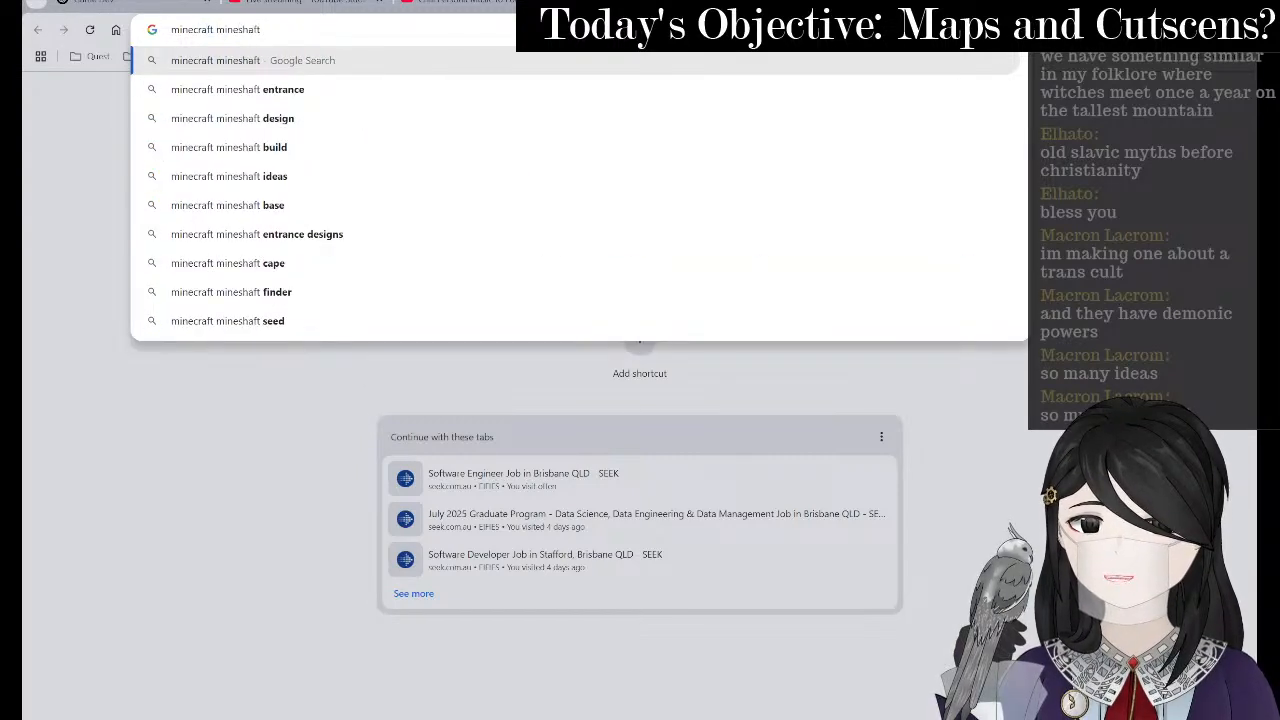
pyautogui.press('Down')
pyautogui.press('Up')
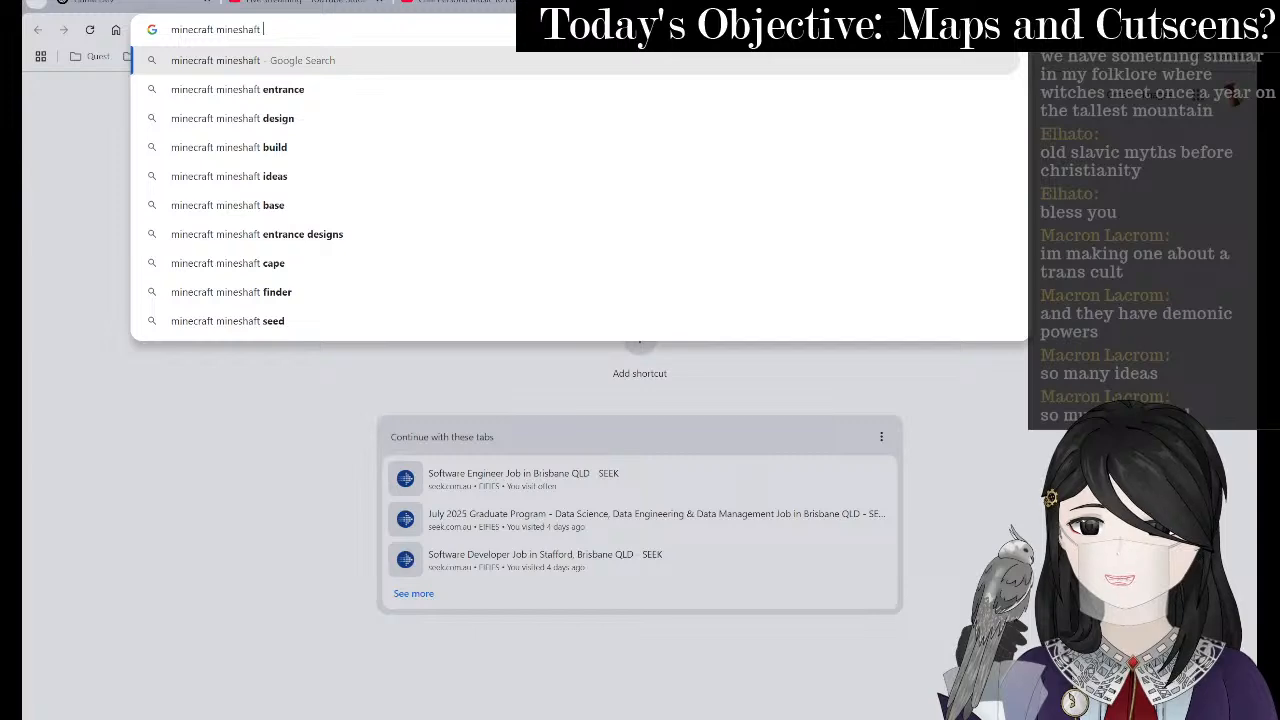
pyautogui.press('Down')
pyautogui.press('Return')
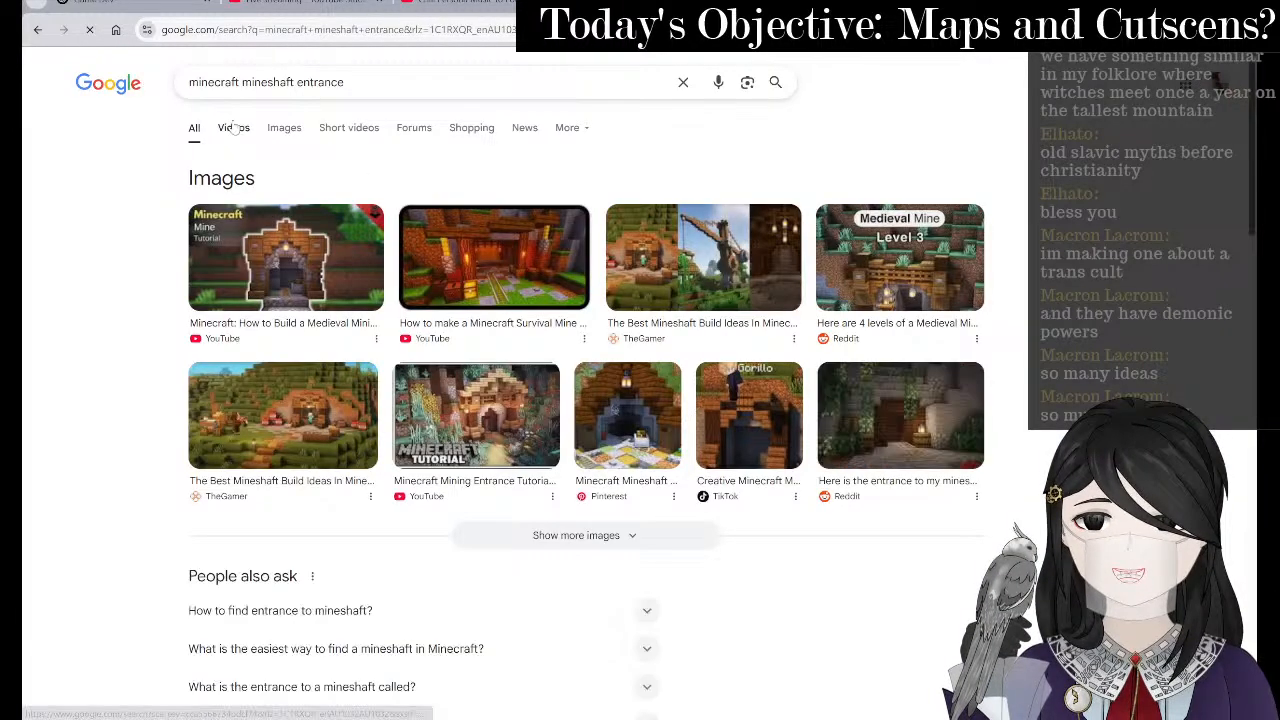
# - Browse the image results and preview the Sportskeeda mine entrance image, then open a fresh tab
pyautogui.click(232, 128)
pyautogui.click(281, 130)
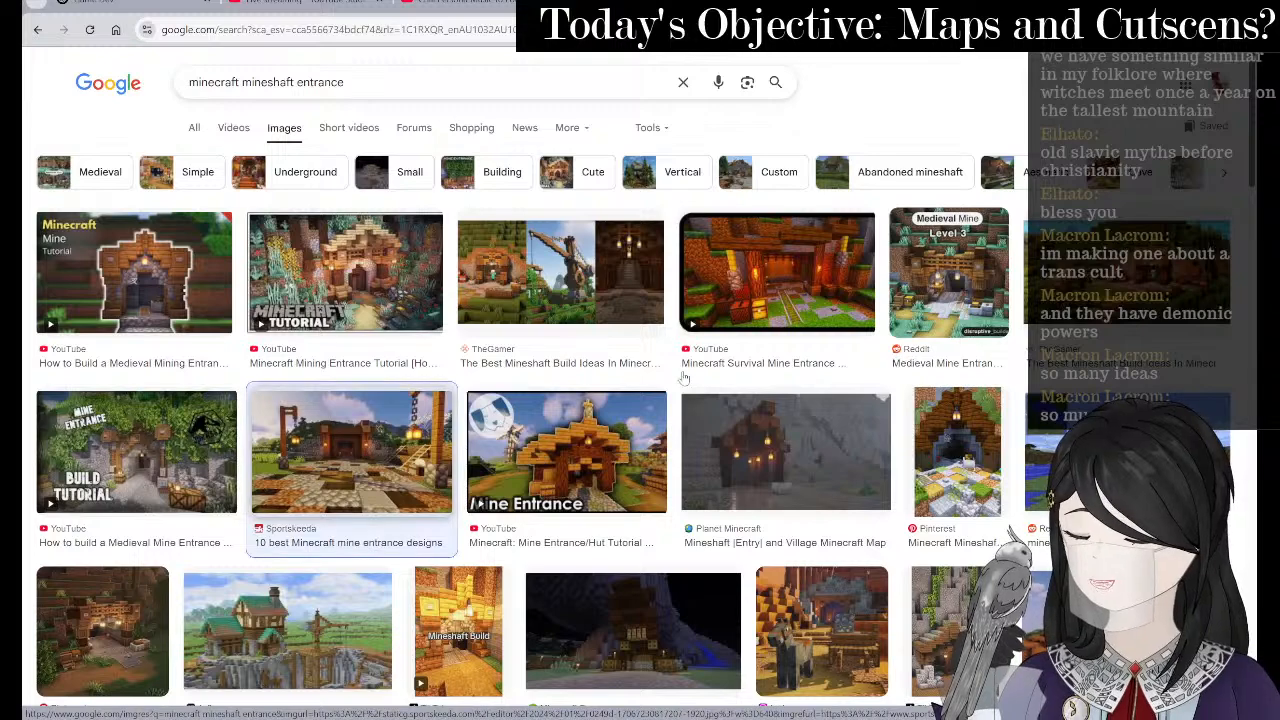
pyautogui.click(368, 455)
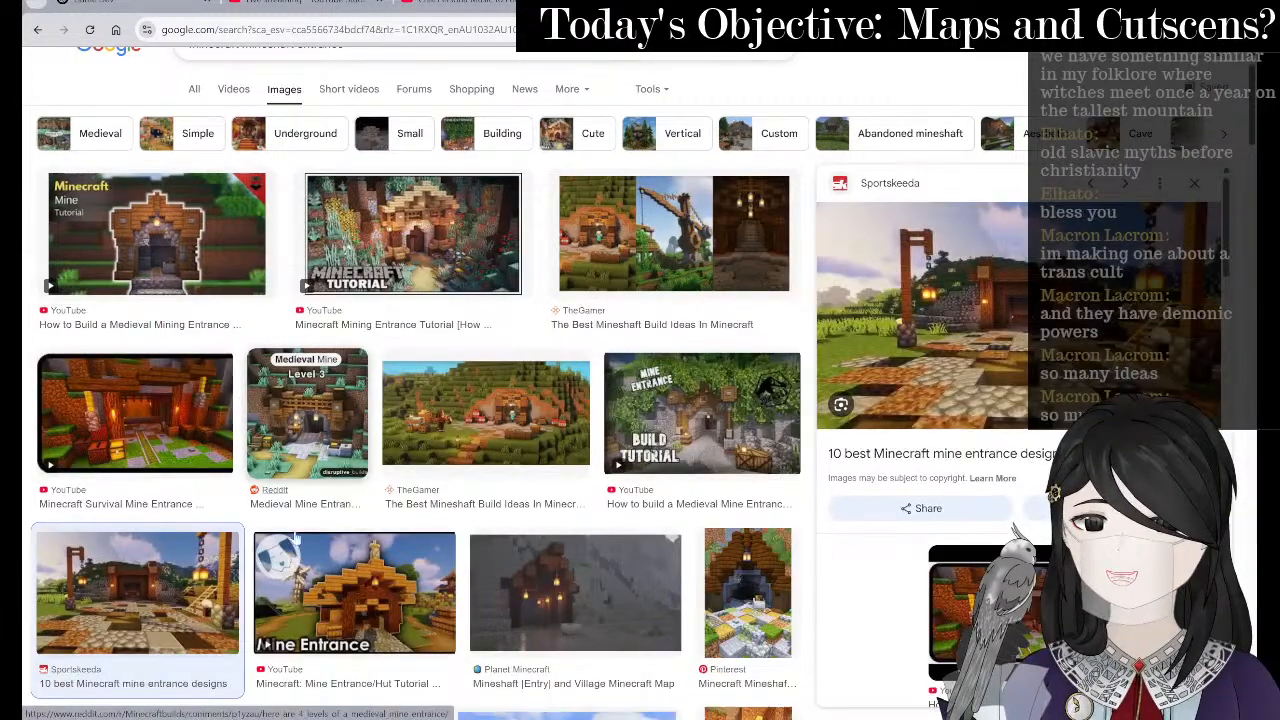
pyautogui.scroll(1, 596, 120)
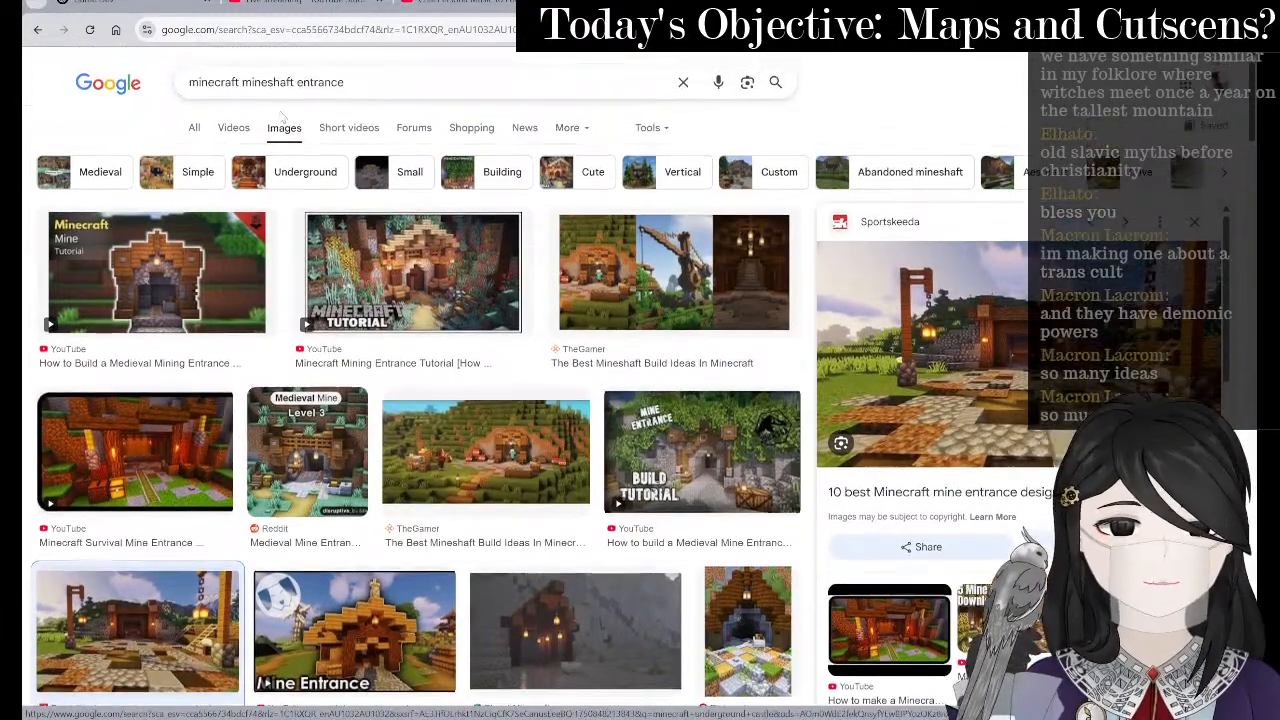
pyautogui.hotkey('ctrl', 't')
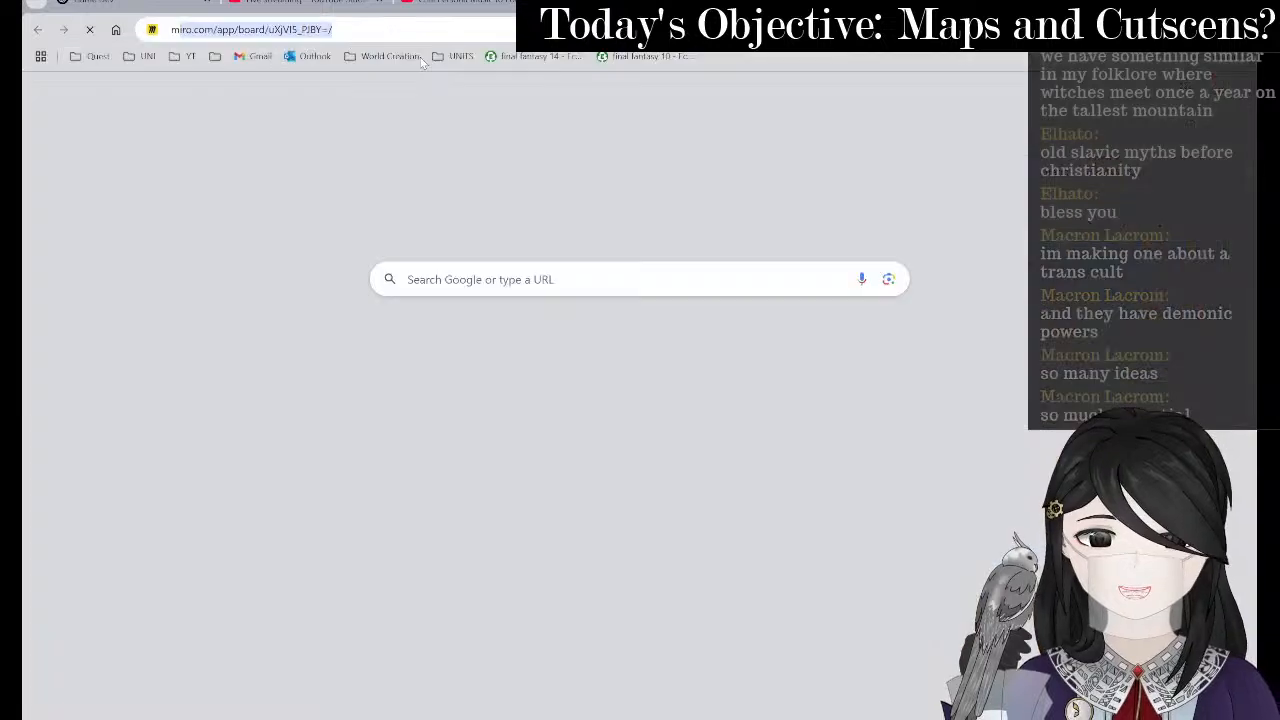
# - Search Google for 'minecraft a movie mineshaft outside as a child i yearn for the mines'
pyautogui.write('minecraft l')
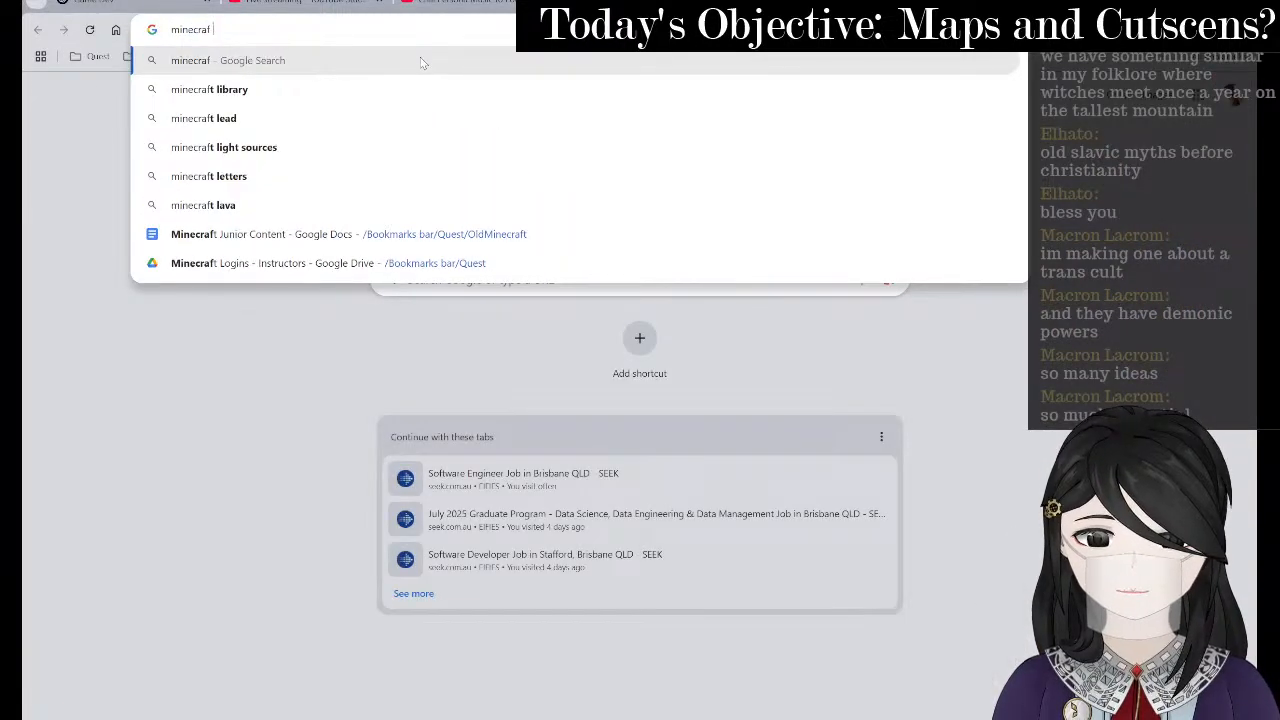
pyautogui.press('BackSpace')
pyautogui.write('a movie')
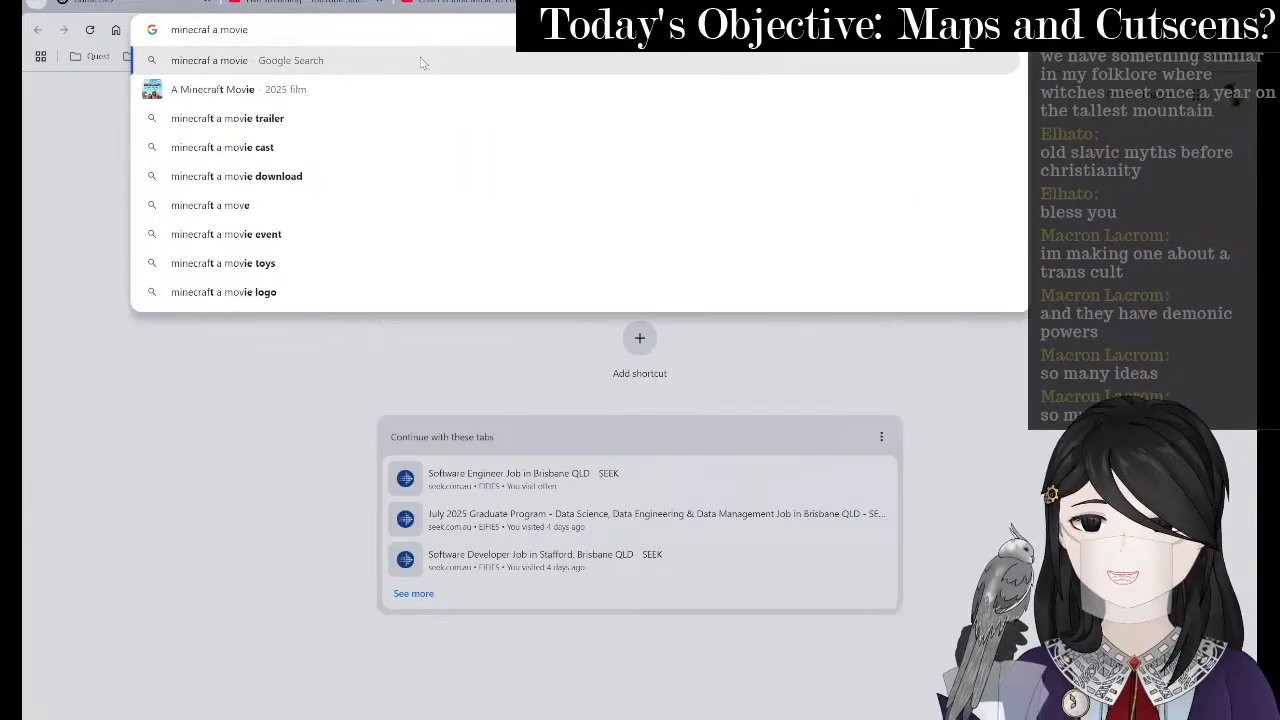
pyautogui.write(' minesh')
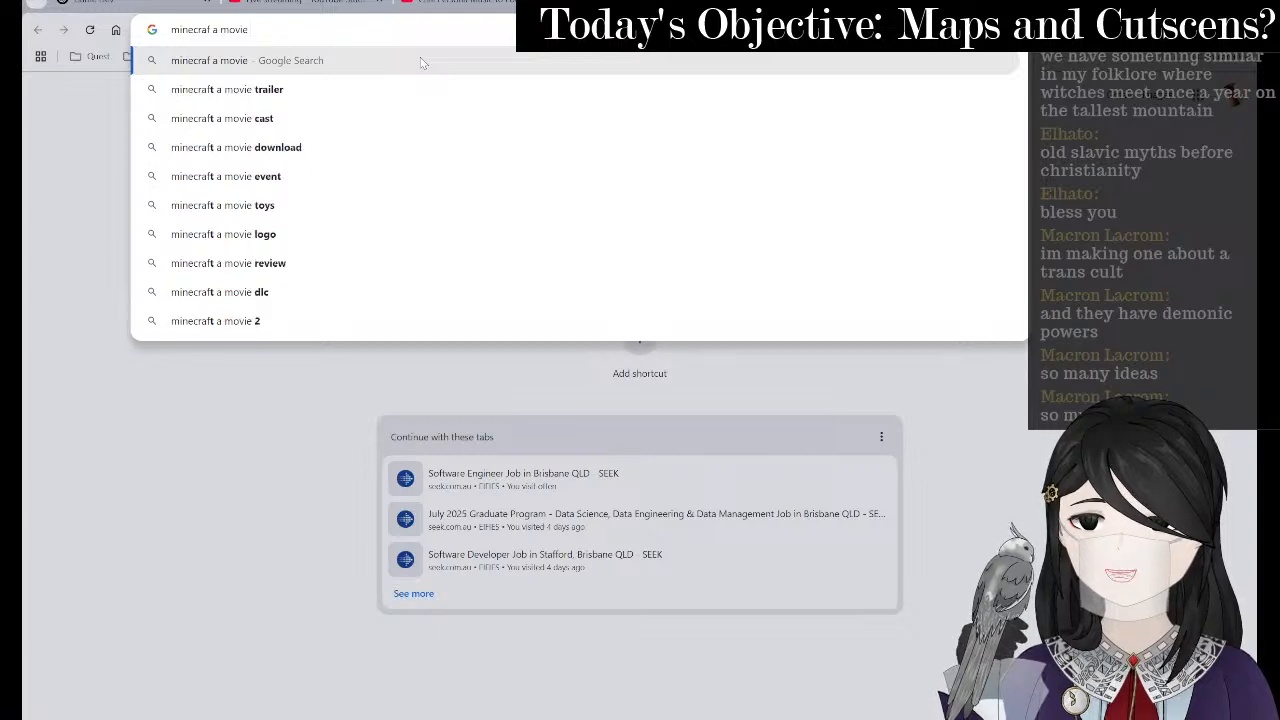
pyautogui.write('aft outside ')
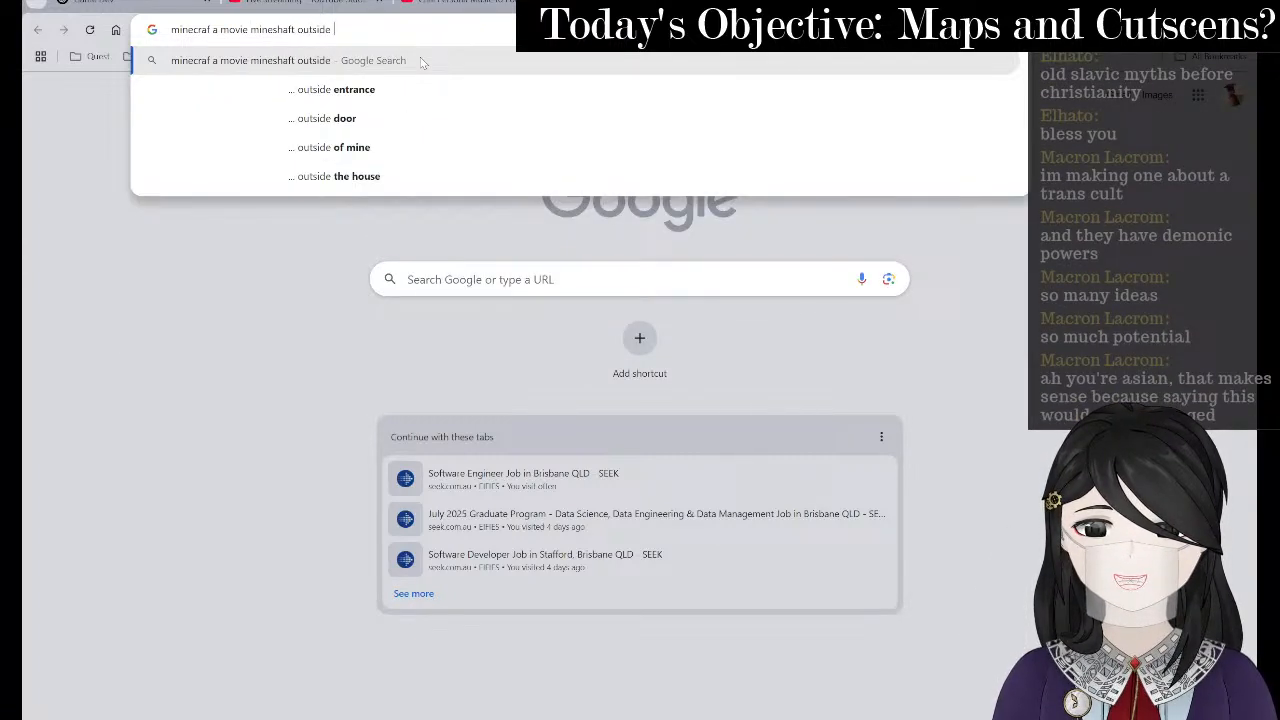
pyautogui.write('as a child i ye')
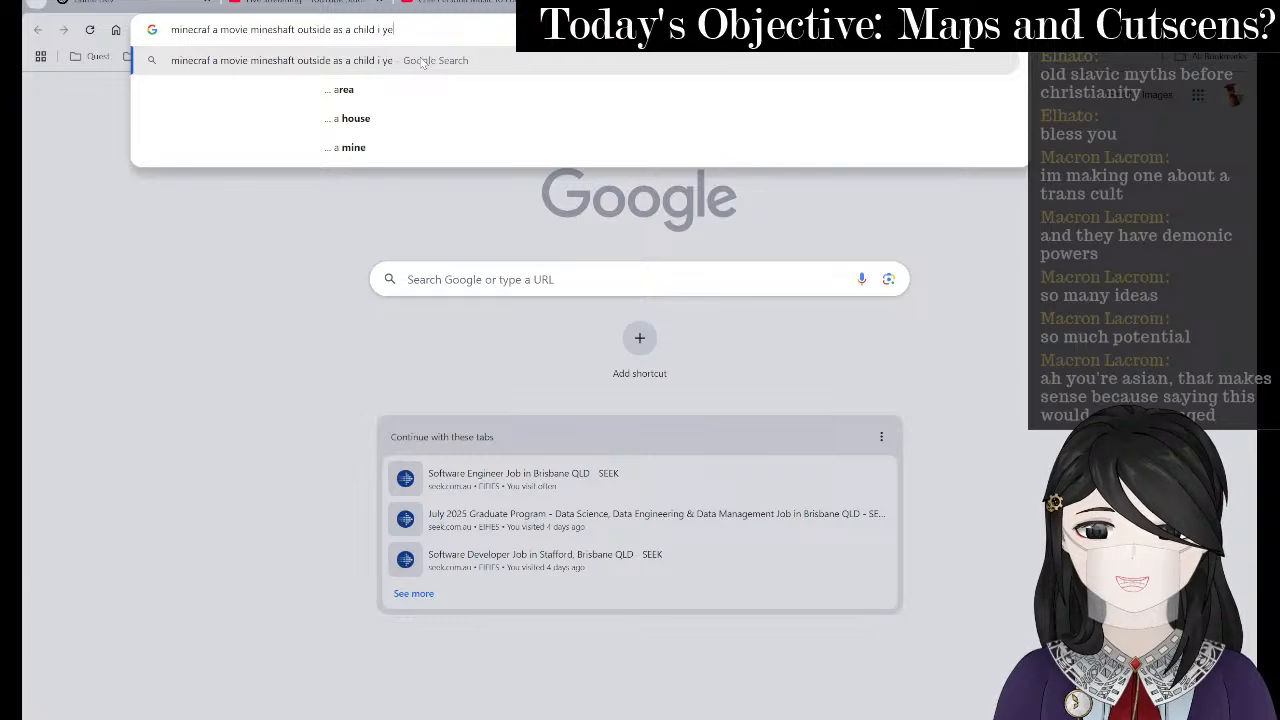
pyautogui.write('arn for the mine')
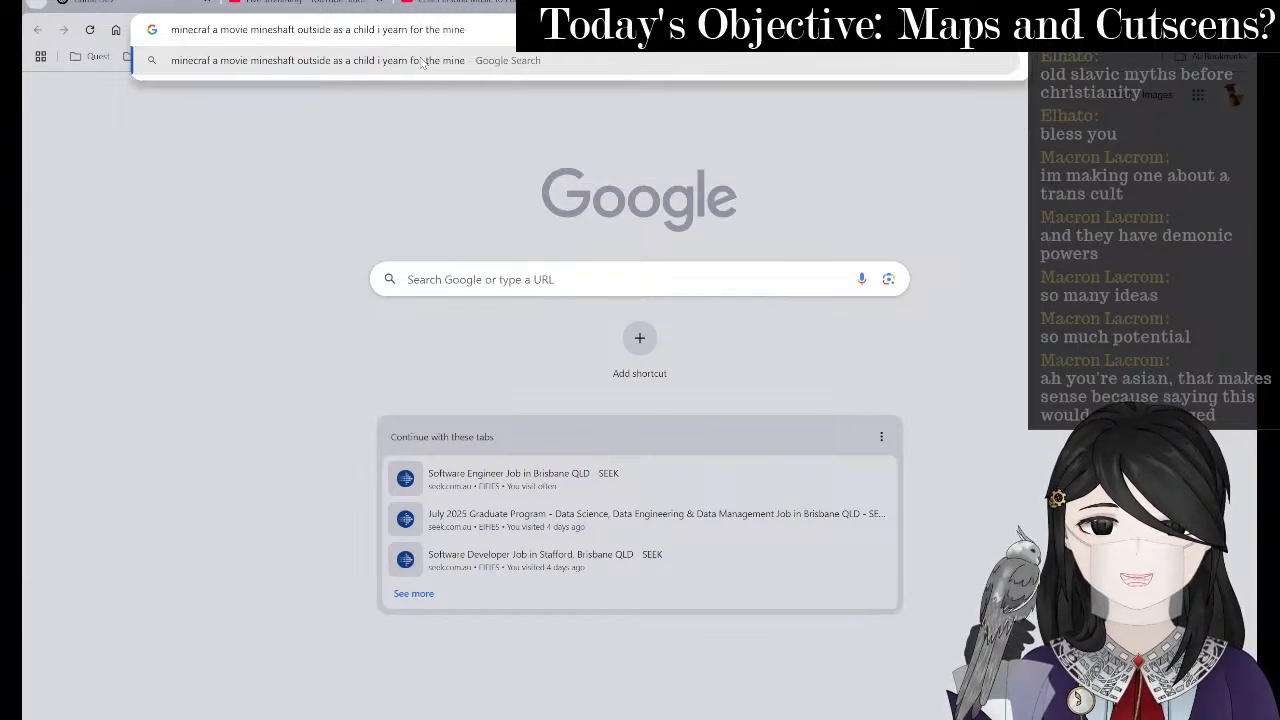
pyautogui.write('s')
pyautogui.press('Return')
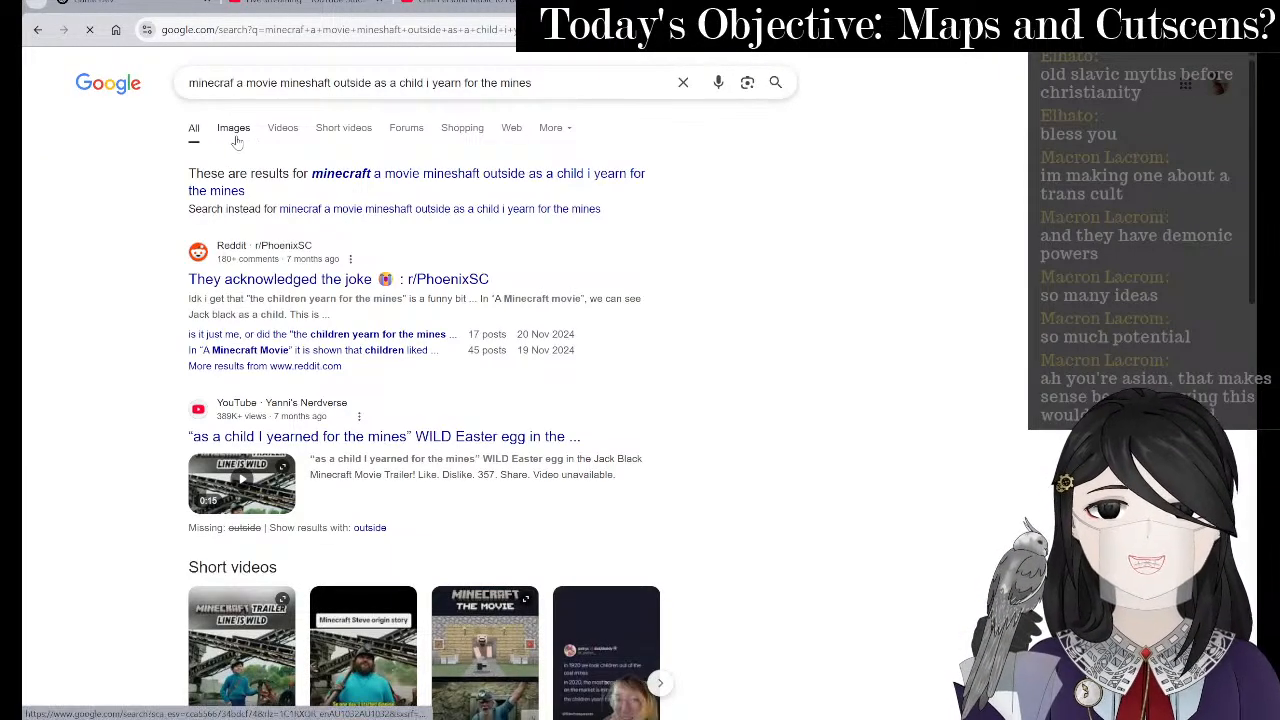
# - Browse the image results, preview the movie's mine entrance image, and return to the map sketch
pyautogui.click(232, 129)
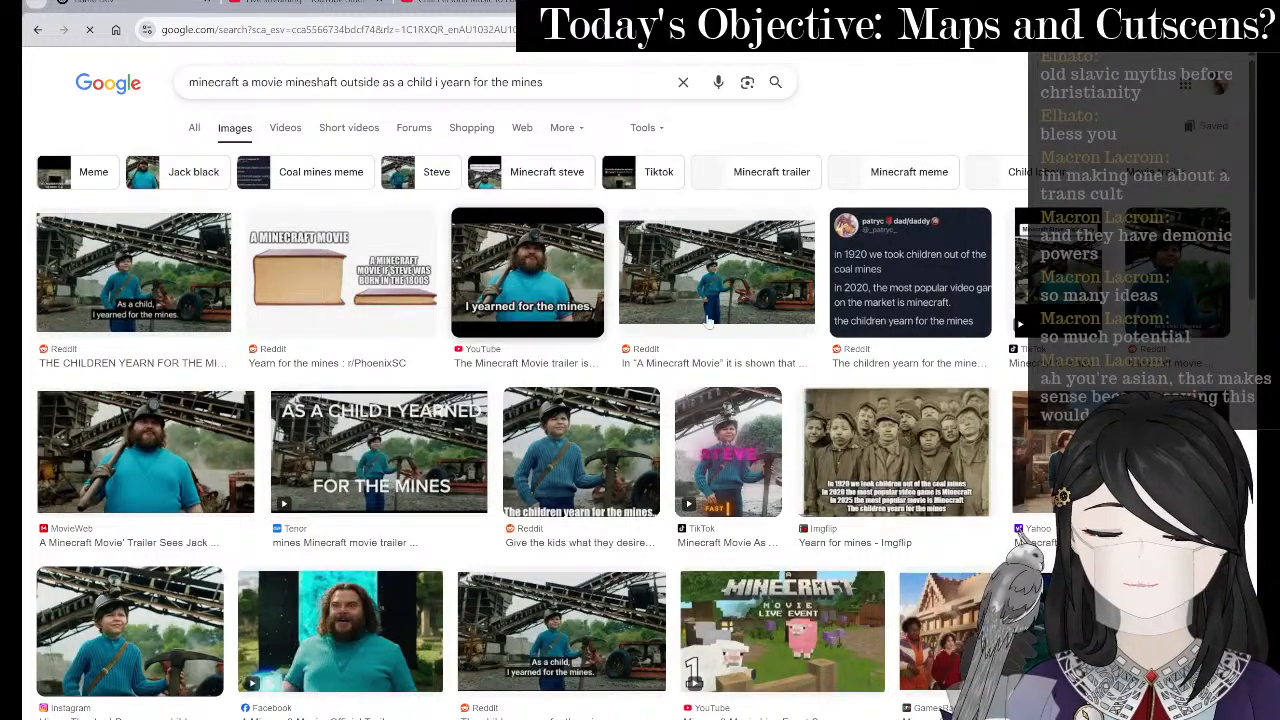
pyautogui.scroll(-3, 720, 340)
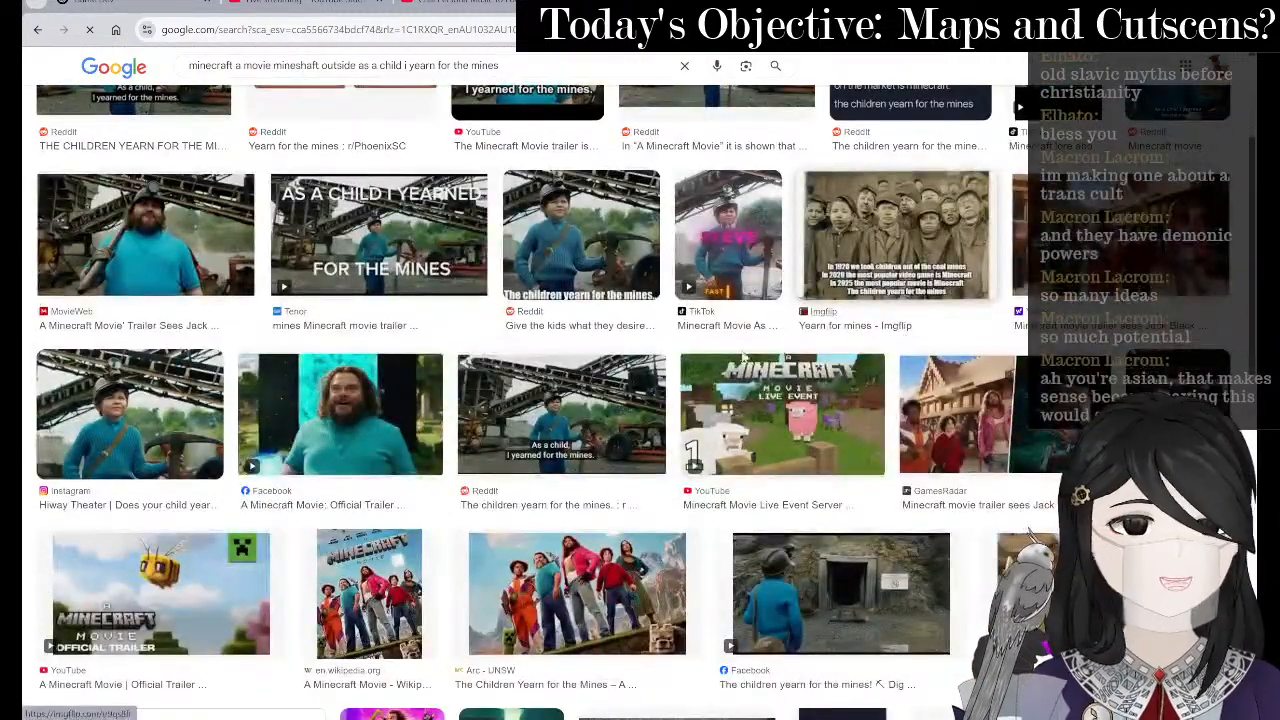
pyautogui.click(831, 558)
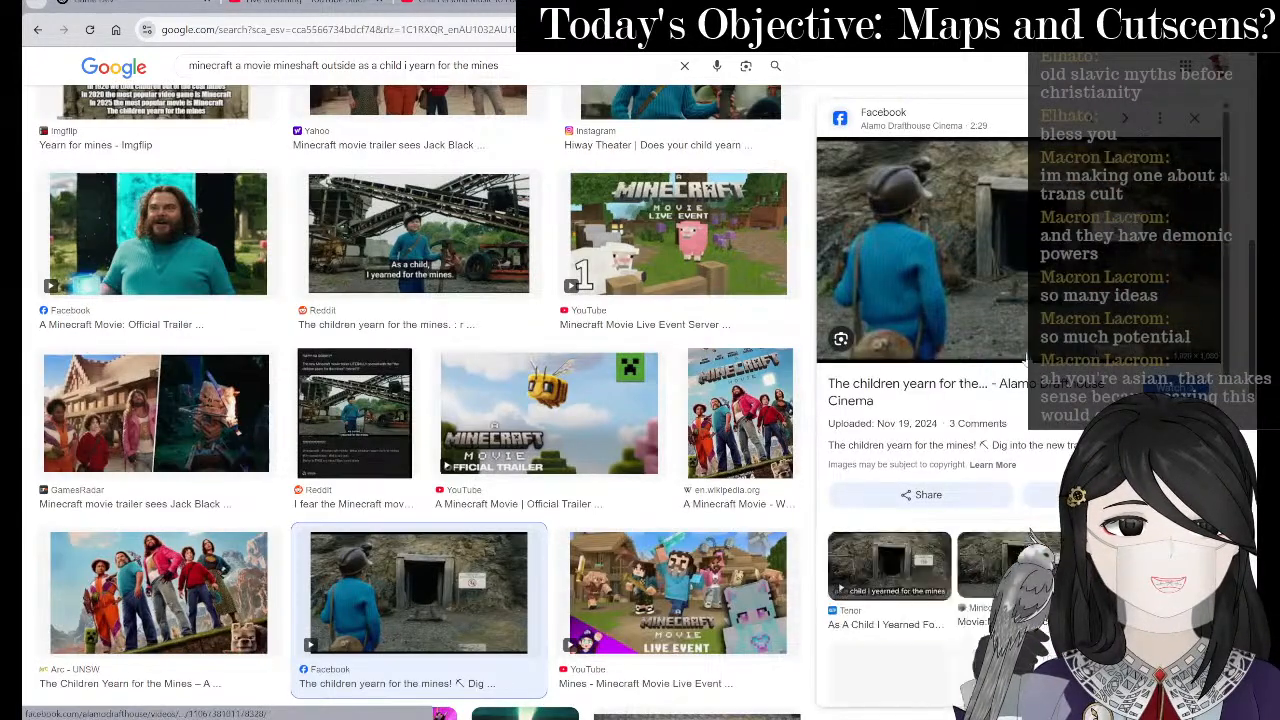
pyautogui.hotkey('alt', 'Tab')
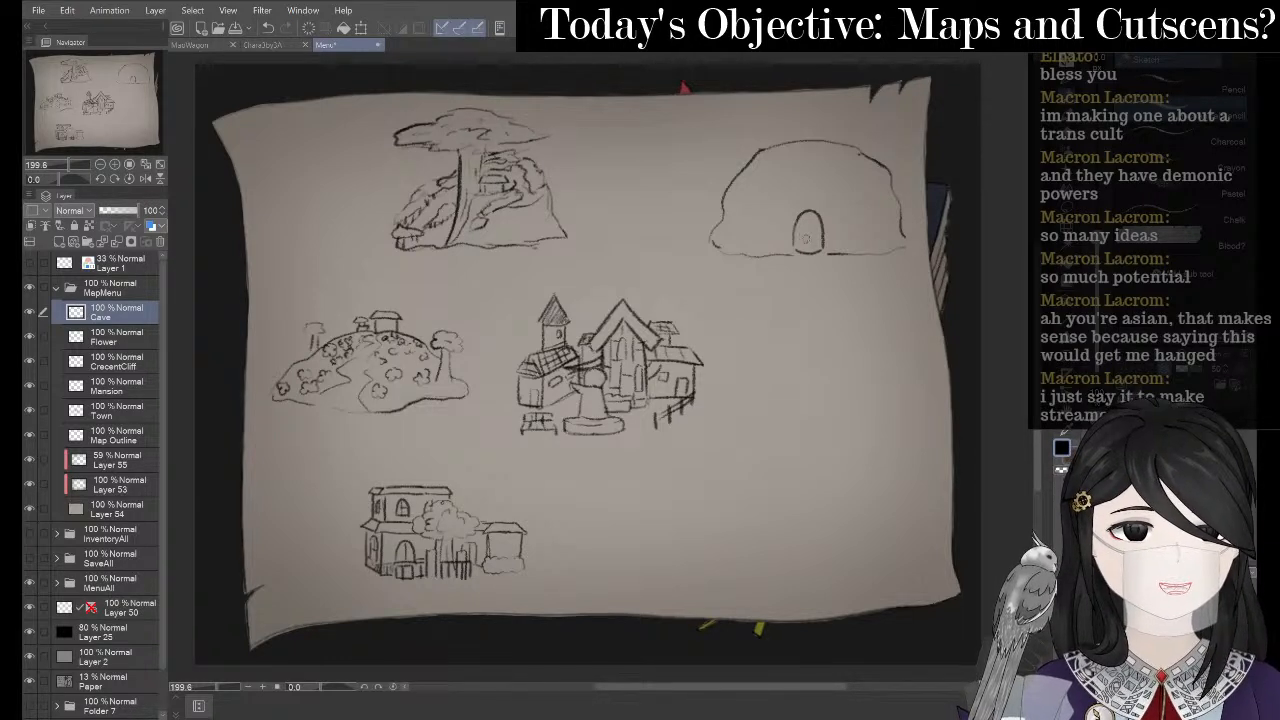
# - Draw a short pen line down inside the cave door, then bring up the window switcher
pyautogui.moveTo(810, 228); pyautogui.dragTo(820, 248)
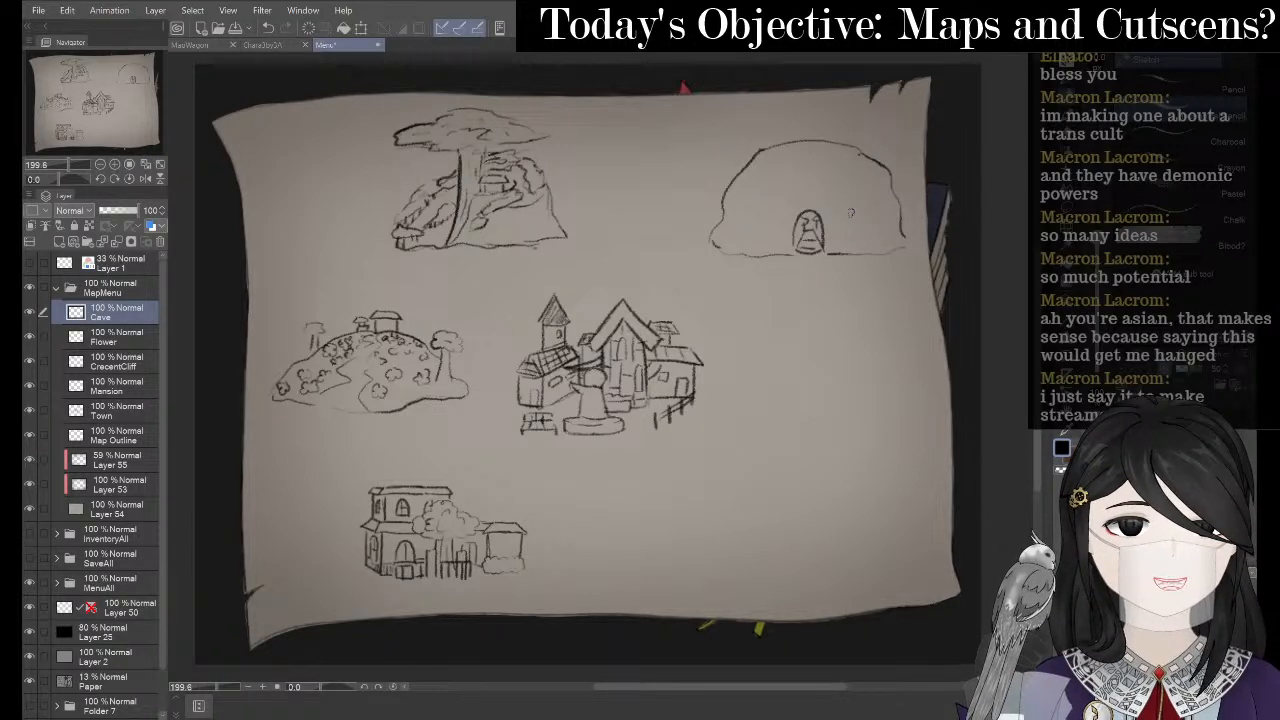
pyautogui.hotkey('alt', 'Tab')
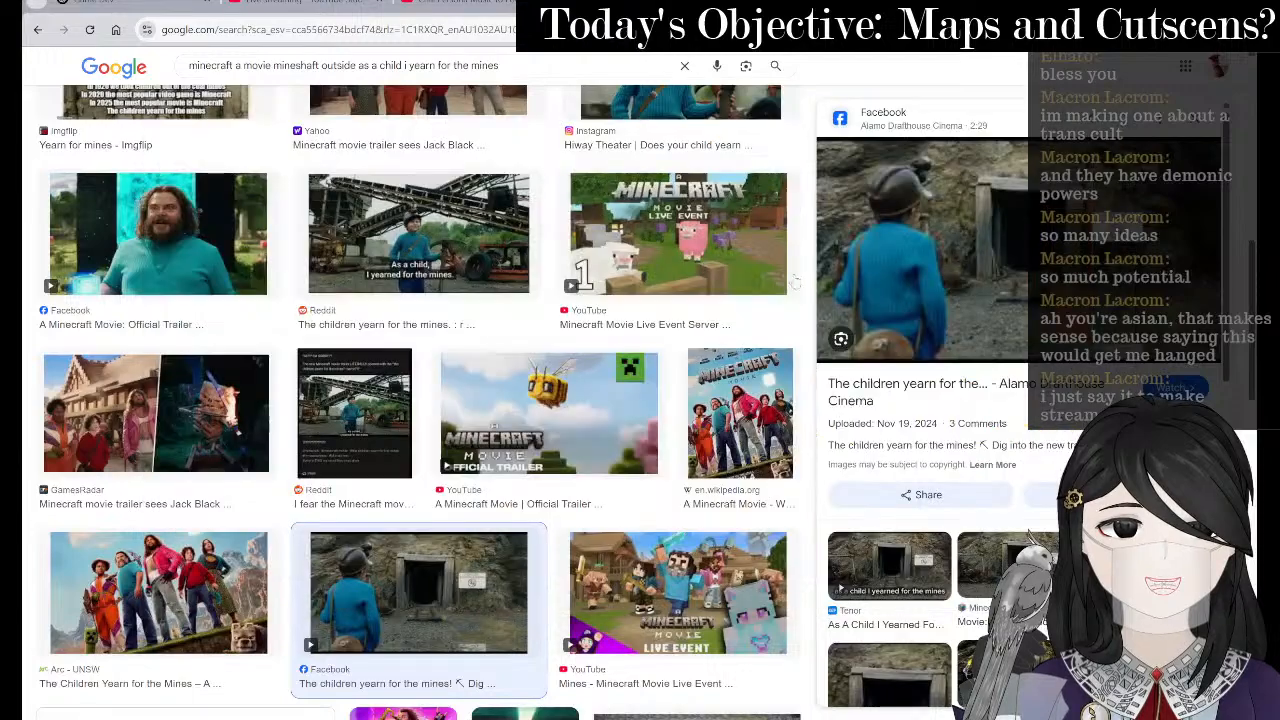
# - Scroll the mineshaft entrance results, preview the build tutorial image, then return to the map
pyautogui.scroll(-1, 795, 285)
pyautogui.scroll(-2, 836, 302)
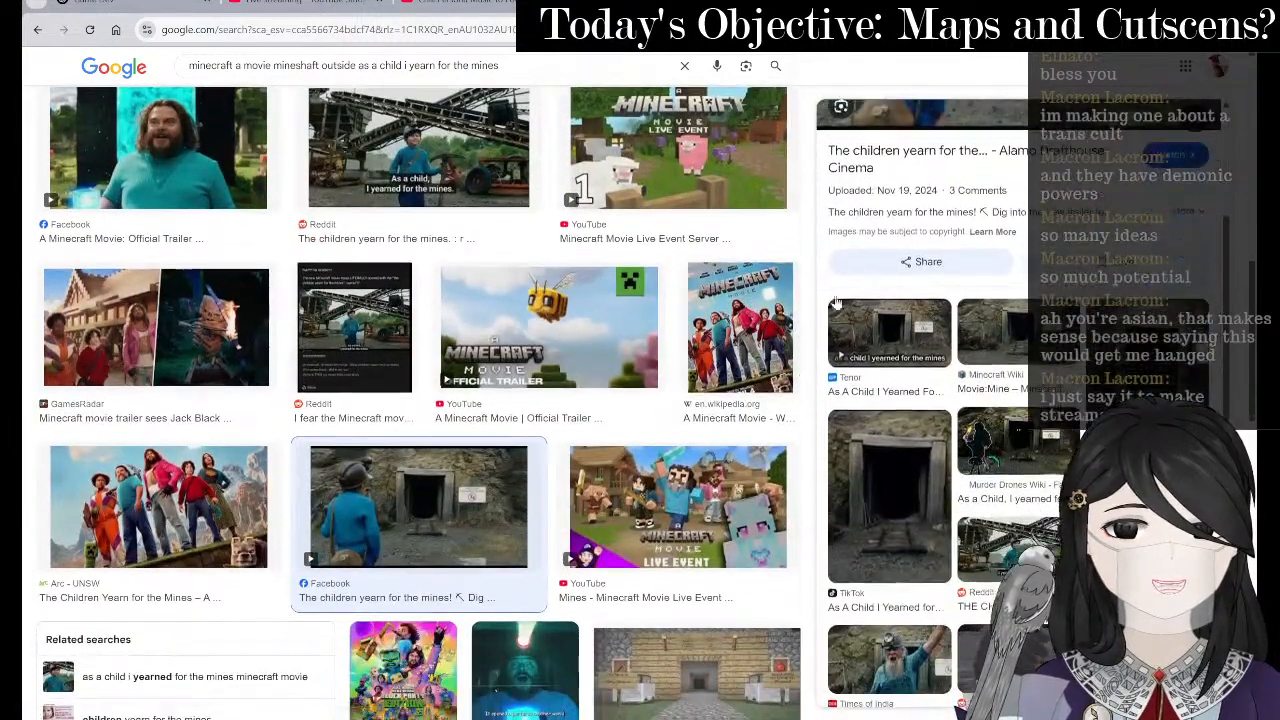
pyautogui.scroll(-2, 836, 302)
pyautogui.hotkey('ctrl', 'Tab')
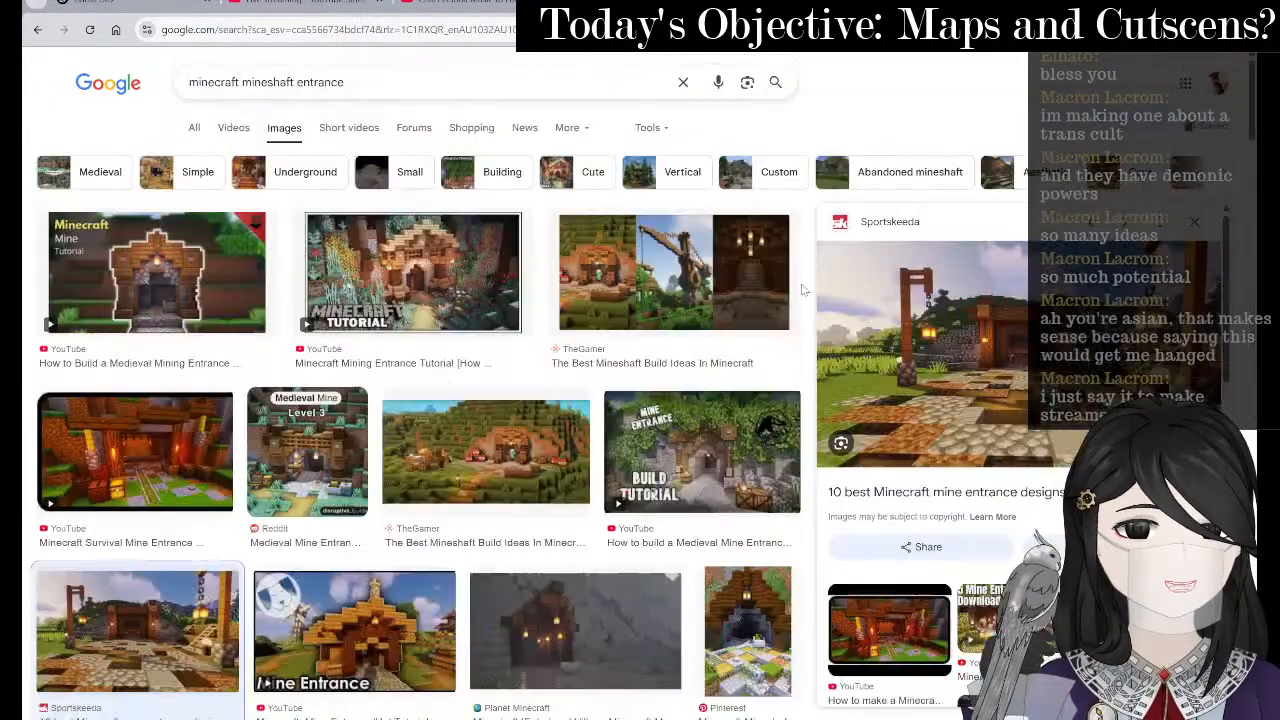
pyautogui.scroll(-1, 720, 430)
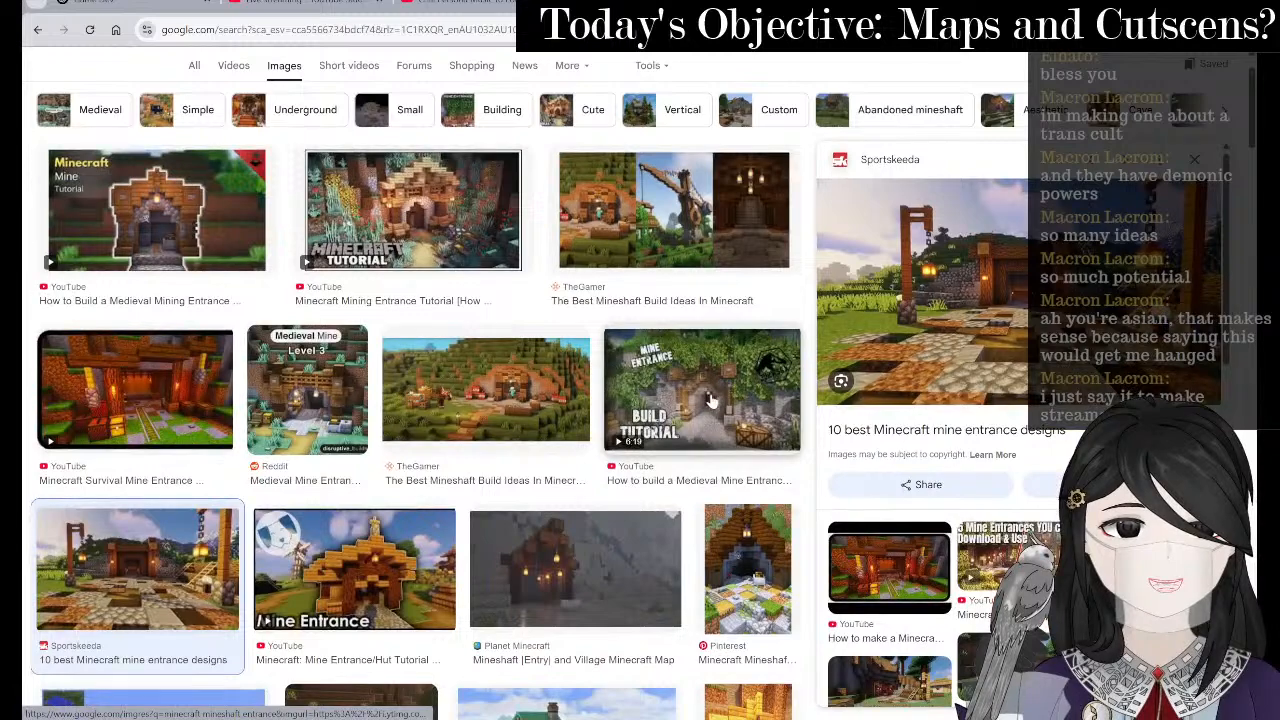
pyautogui.click(710, 400)
pyautogui.hotkey('alt', 'Tab')
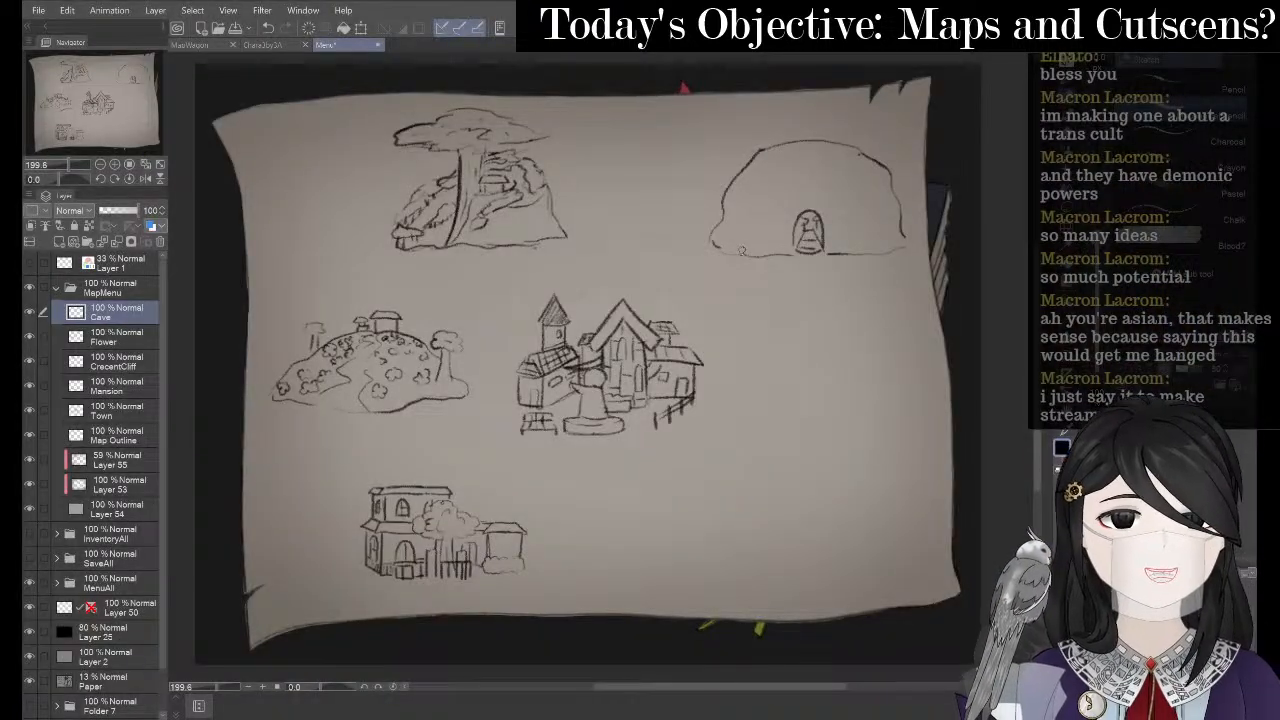
# - Pick the pencil brush and save the map file with Ctrl+S
pyautogui.press('p')
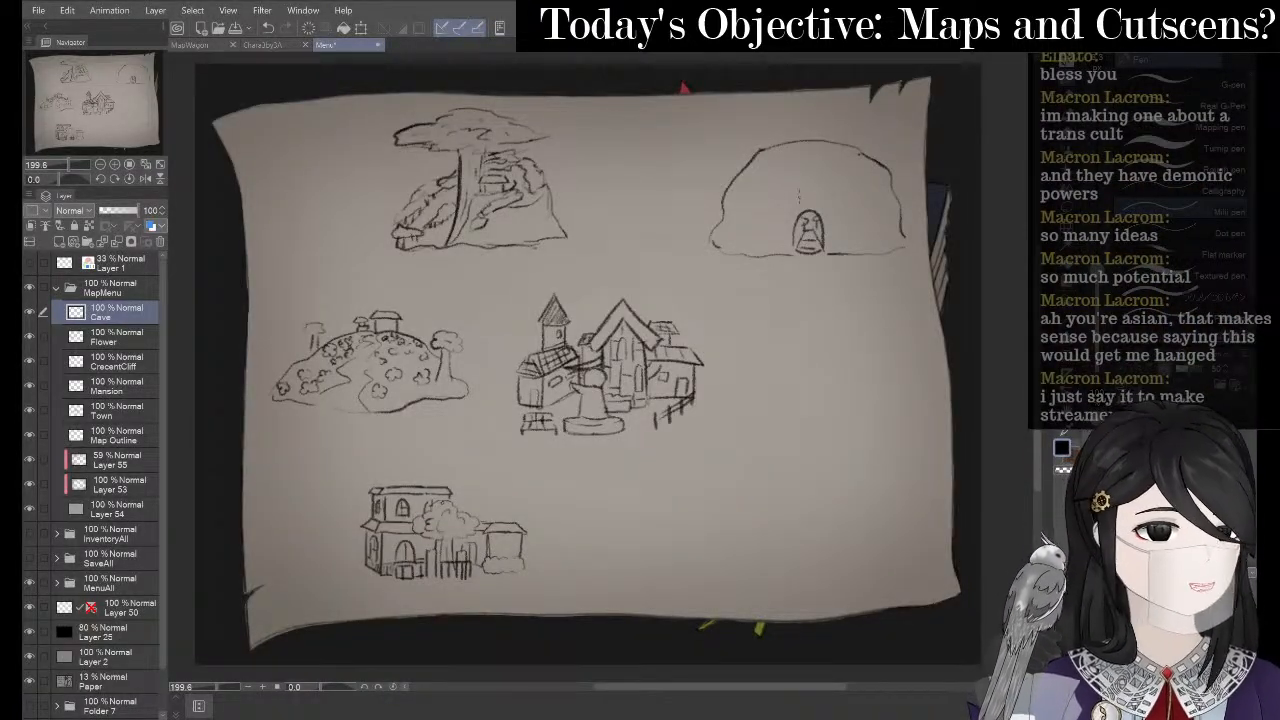
pyautogui.press('p')
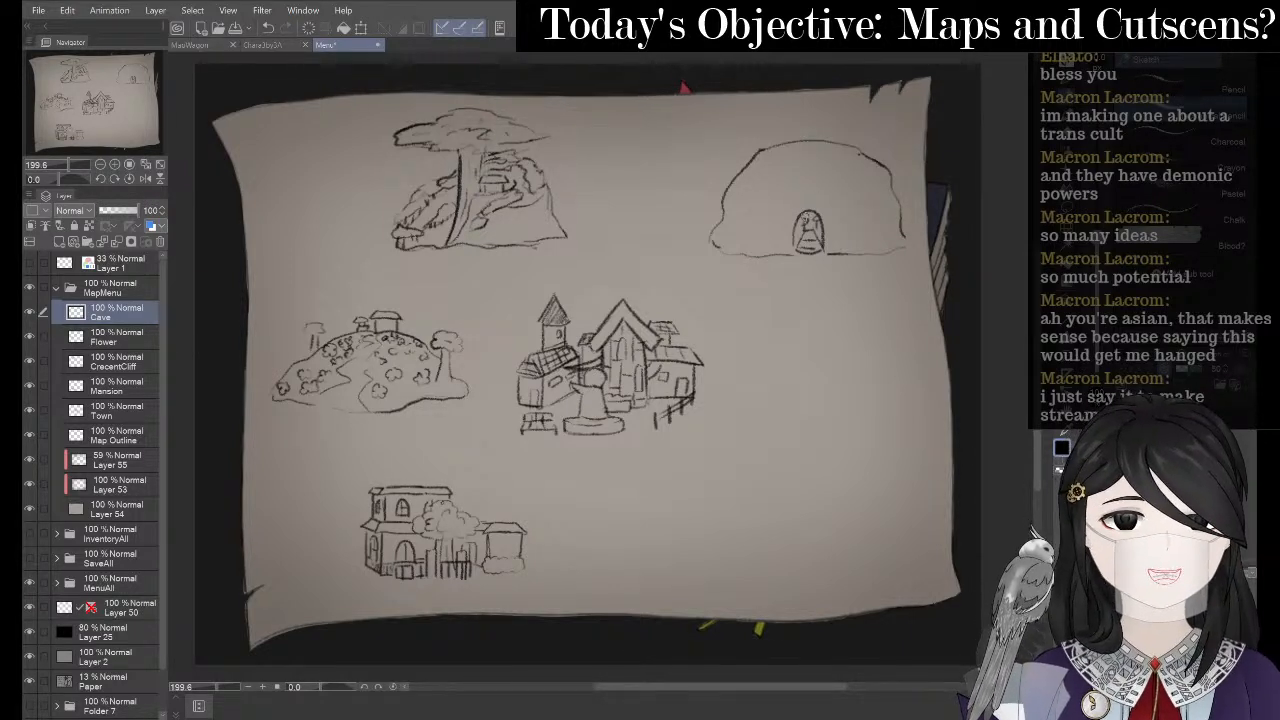
pyautogui.hotkey('ctrl', 's')
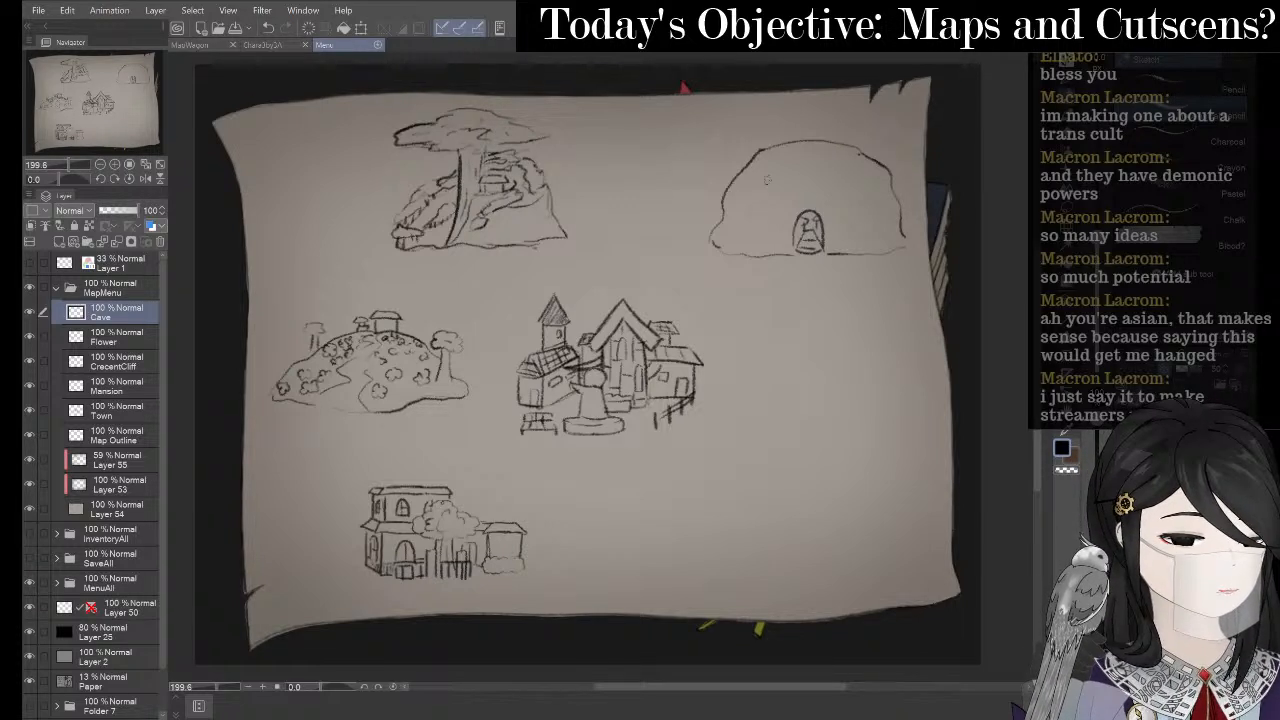
# - After discarding trial strokes above the door, draw two vertical post lines right of it
pyautogui.moveTo(767, 212); pyautogui.dragTo(784, 207)
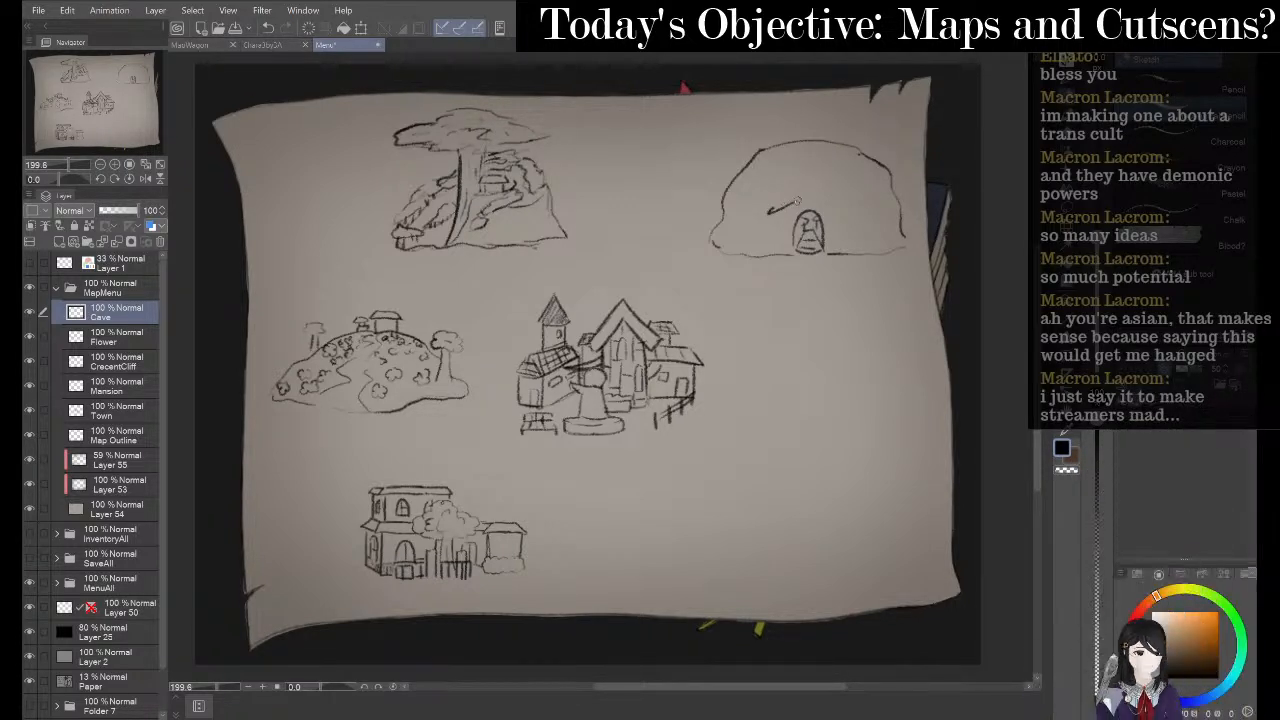
pyautogui.hotkey('ctrl', 'z')
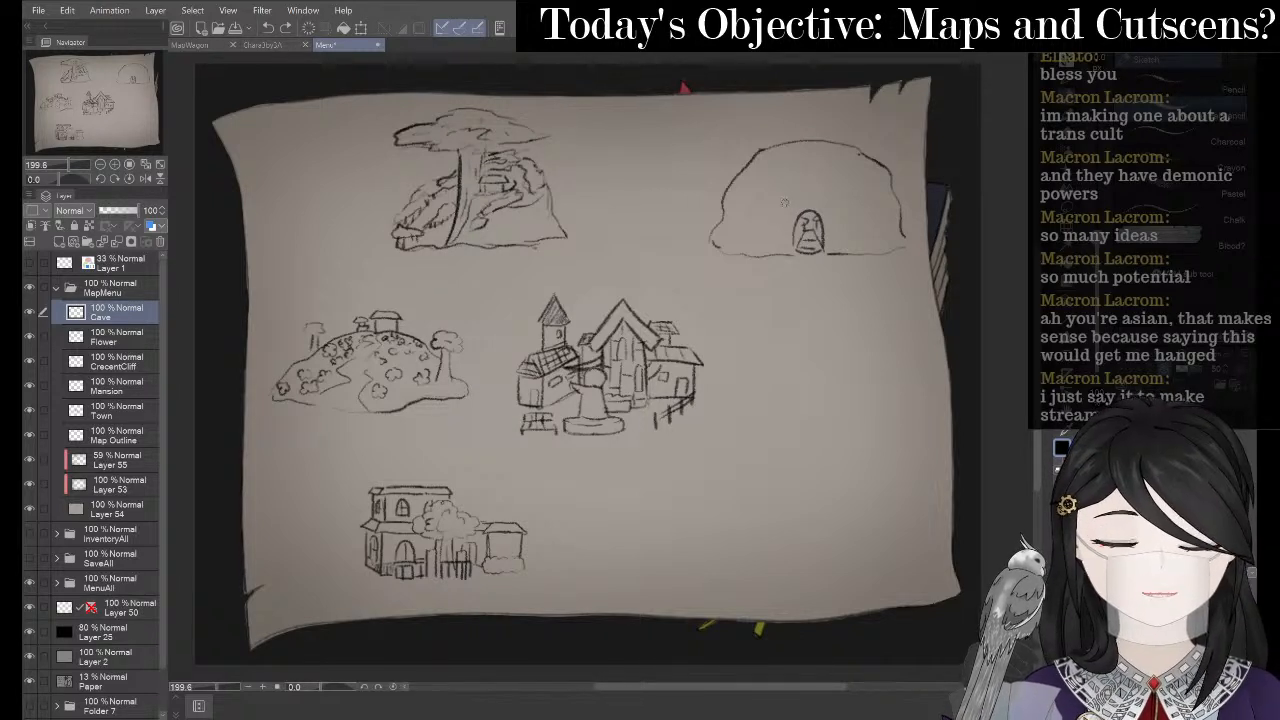
pyautogui.moveTo(773, 207); pyautogui.dragTo(815, 205)
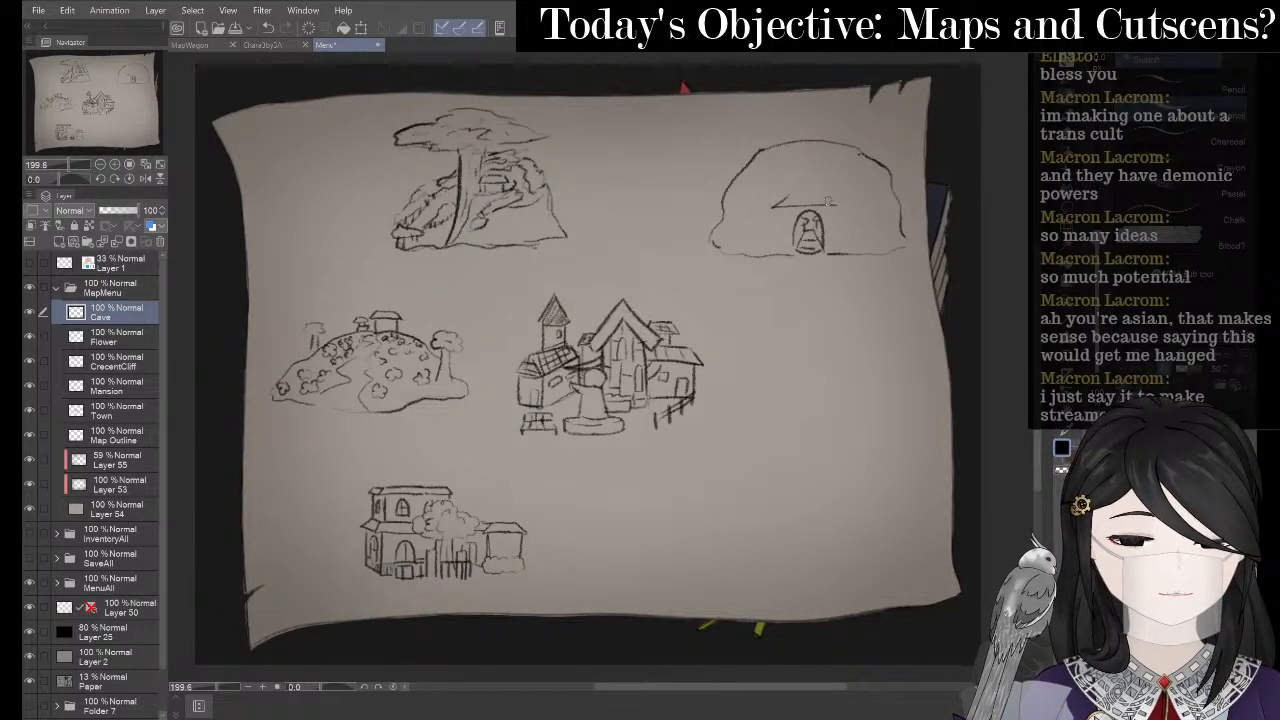
pyautogui.hotkey('ctrl', 'z')
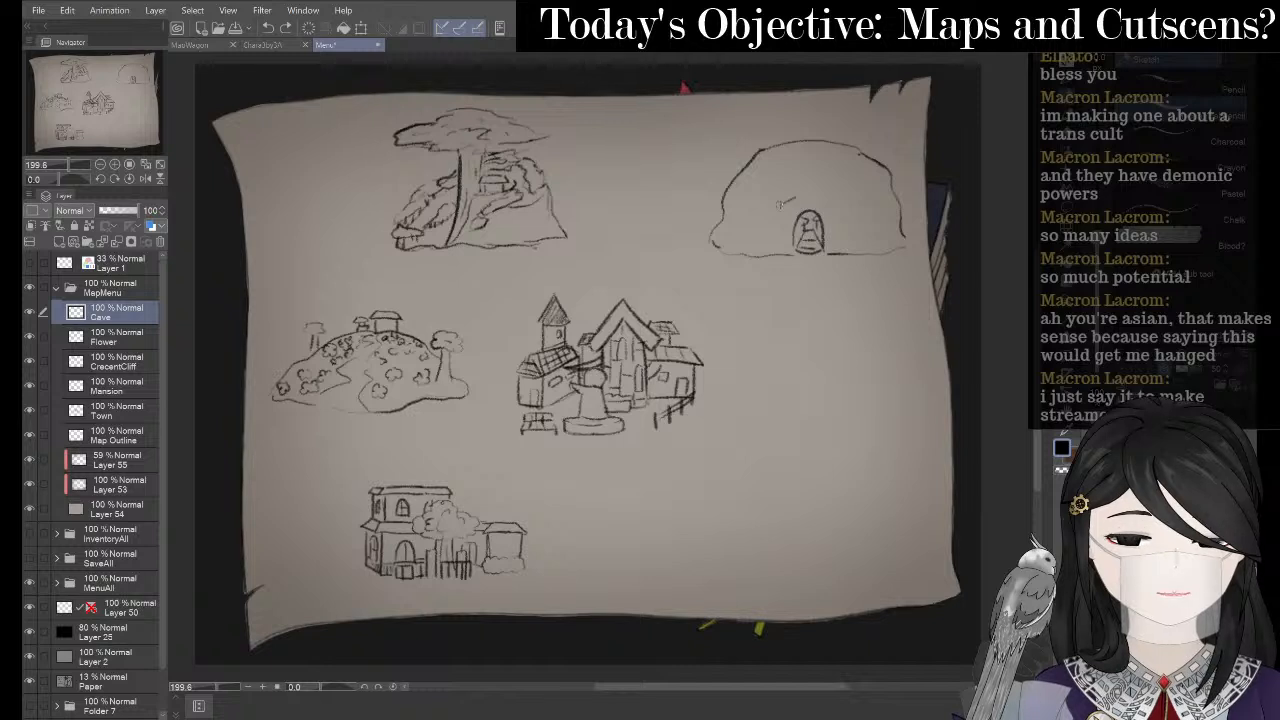
pyautogui.moveTo(770, 211); pyautogui.dragTo(825, 200)
pyautogui.hotkey('ctrl', 'z')
pyautogui.hotkey('ctrl', 'z')
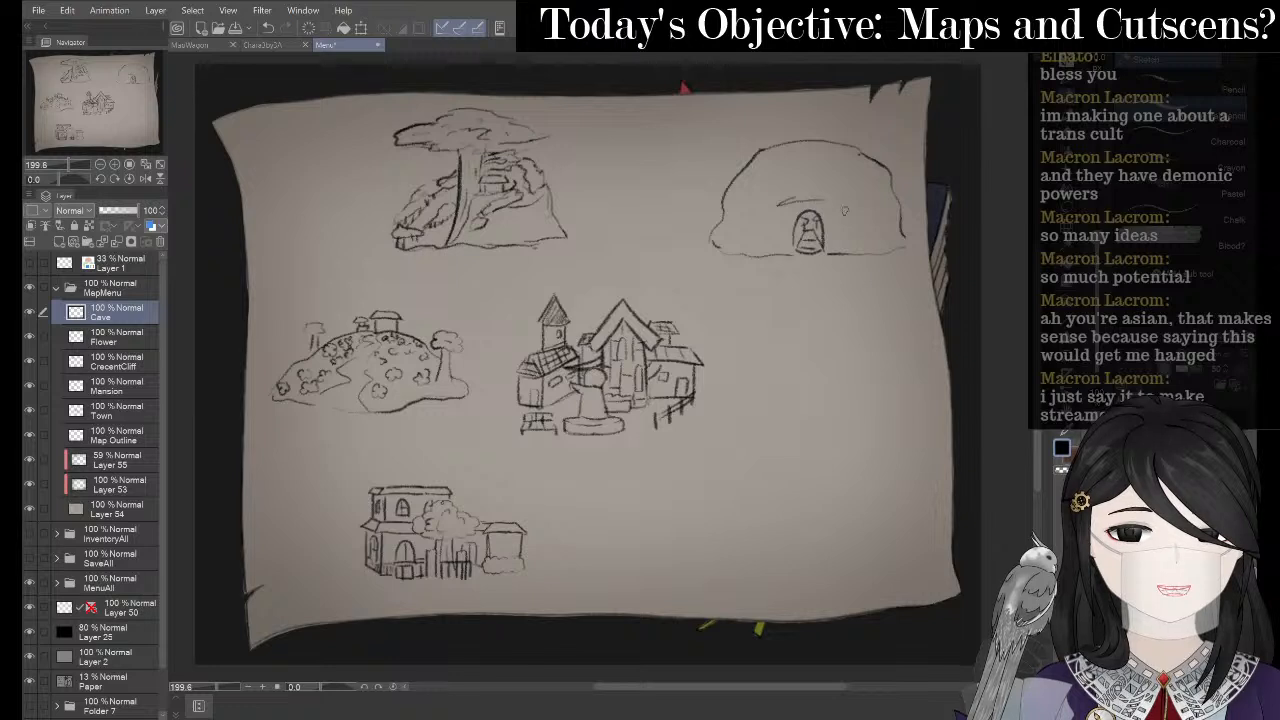
pyautogui.hotkey('ctrl', 'z')
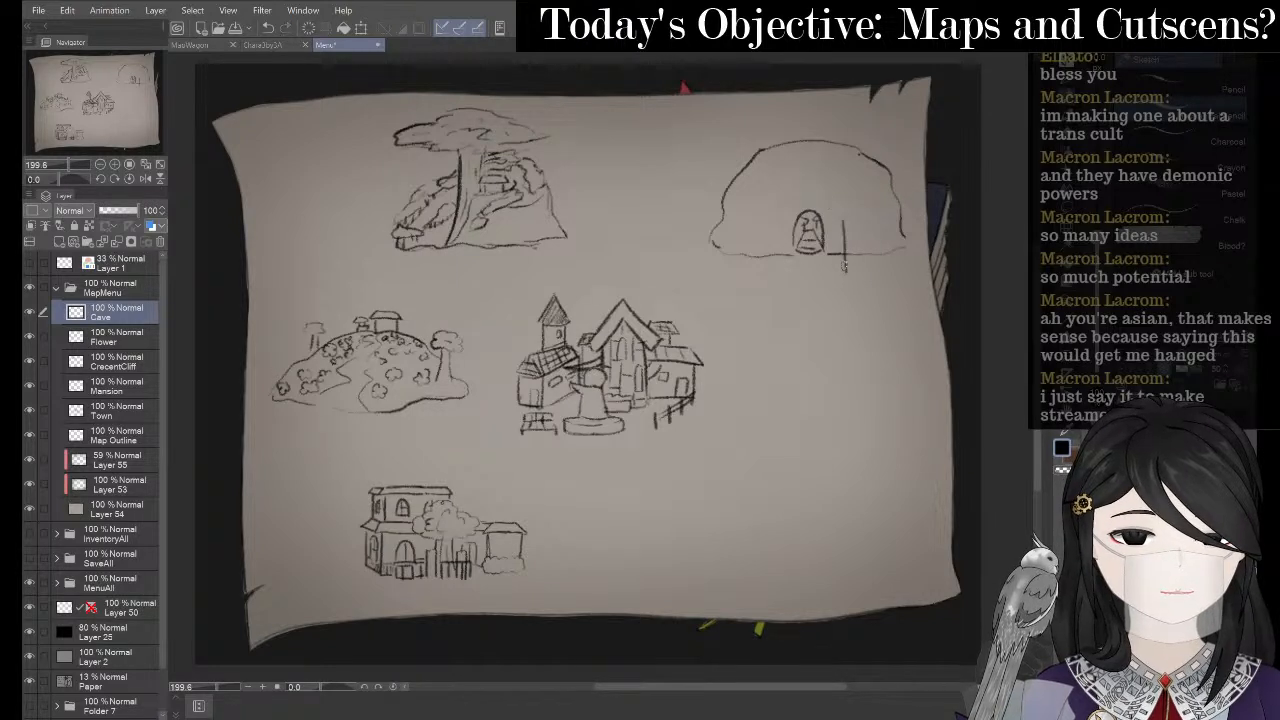
pyautogui.moveTo(839, 223); pyautogui.dragTo(839, 270)
pyautogui.moveTo(852, 219); pyautogui.dragTo(855, 261)
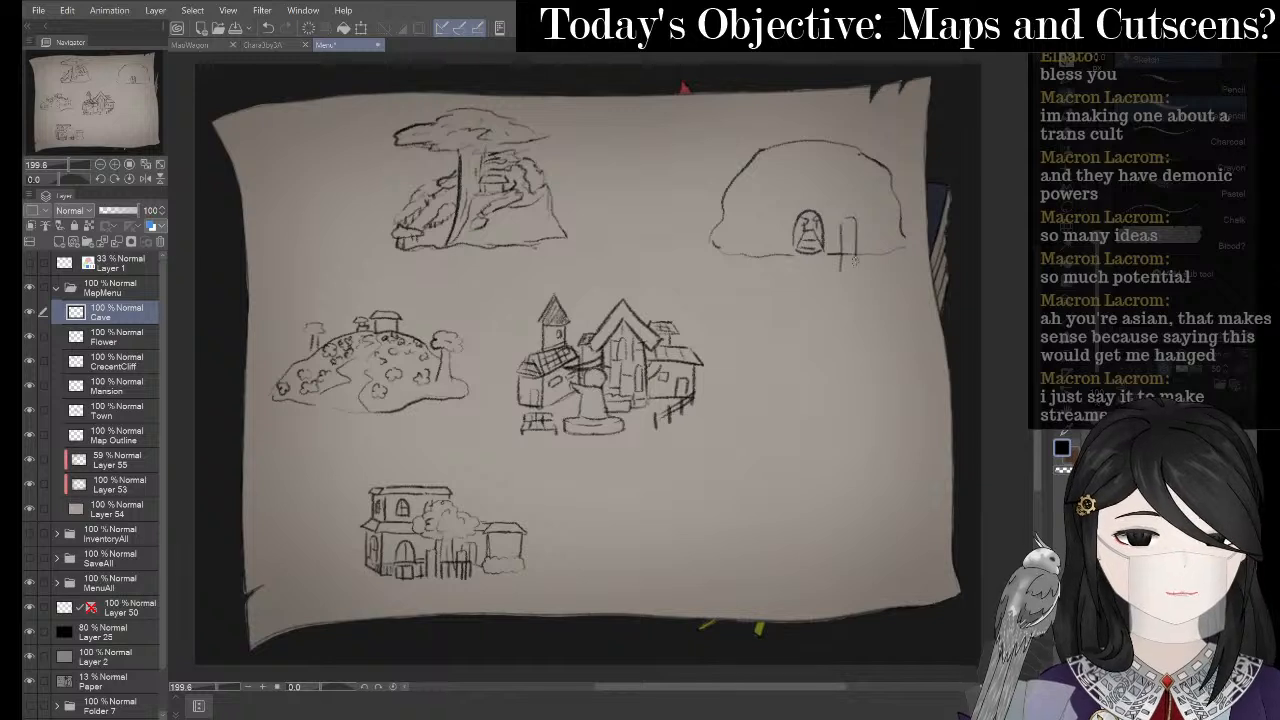
pyautogui.press('e')
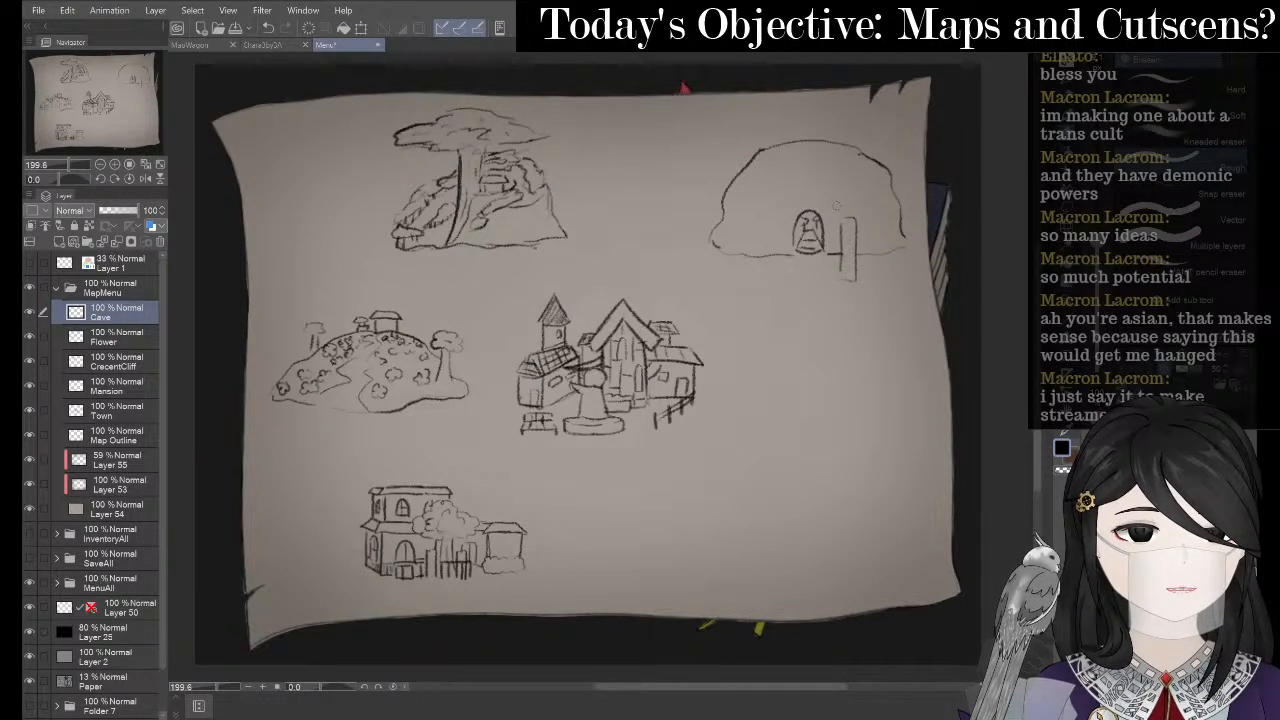
pyautogui.press('p')
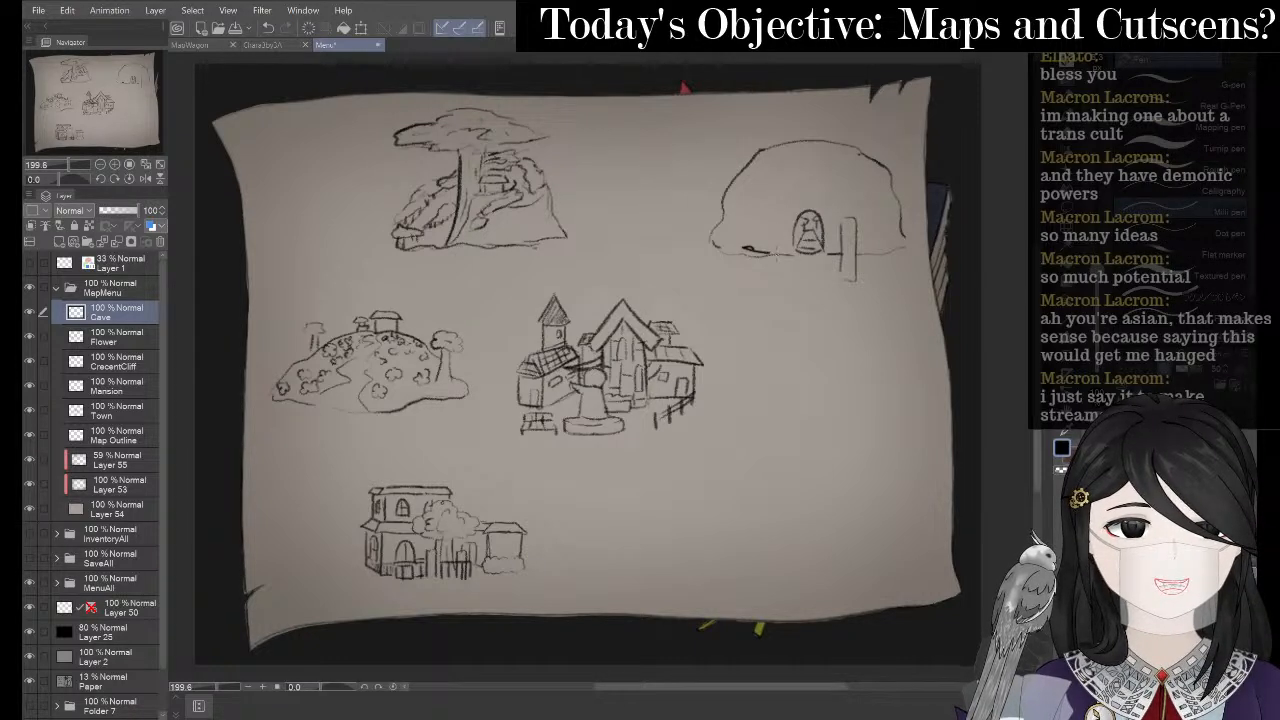
# - Sketch the box left of the cave door, redrawing its lower right edge
pyautogui.press('p')
pyautogui.moveTo(749, 250)
pyautogui.mouseDown()
pyautogui.moveTo(781, 270)
pyautogui.moveTo(753, 272)
pyautogui.moveTo(780, 277)
pyautogui.mouseUp()
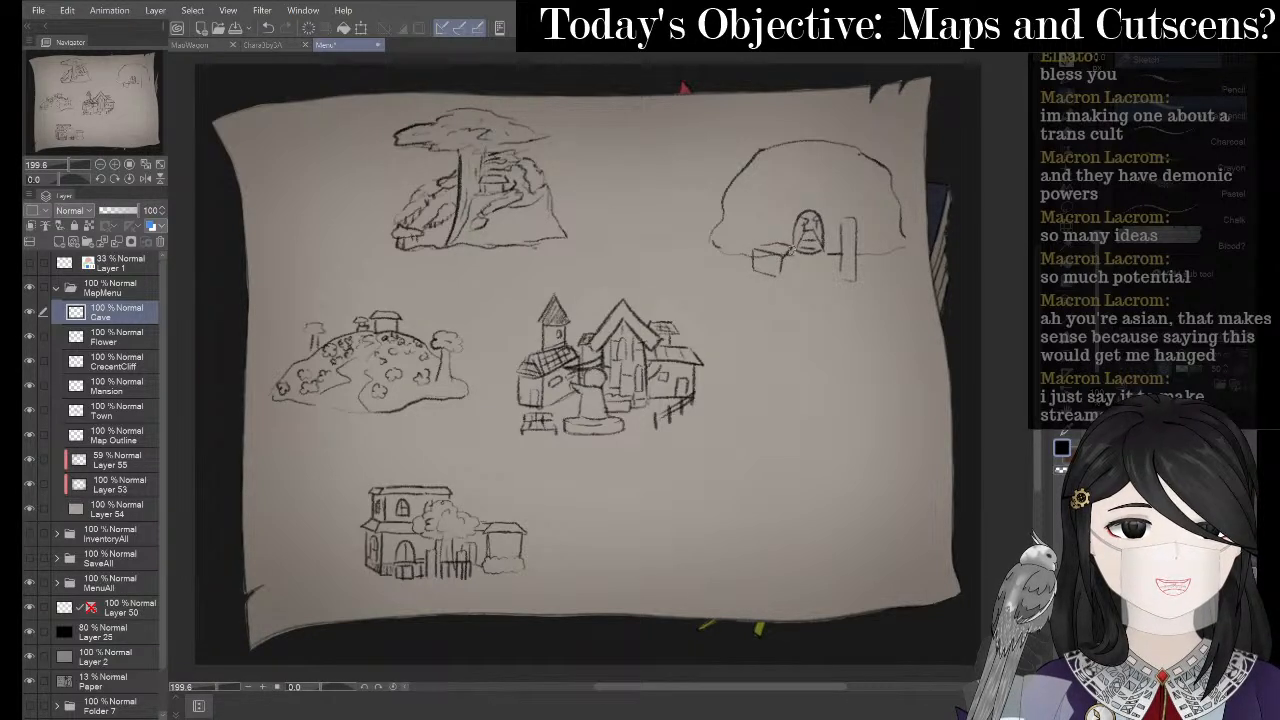
pyautogui.hotkey('ctrl', 'z')
pyautogui.hotkey('ctrl', 'z')
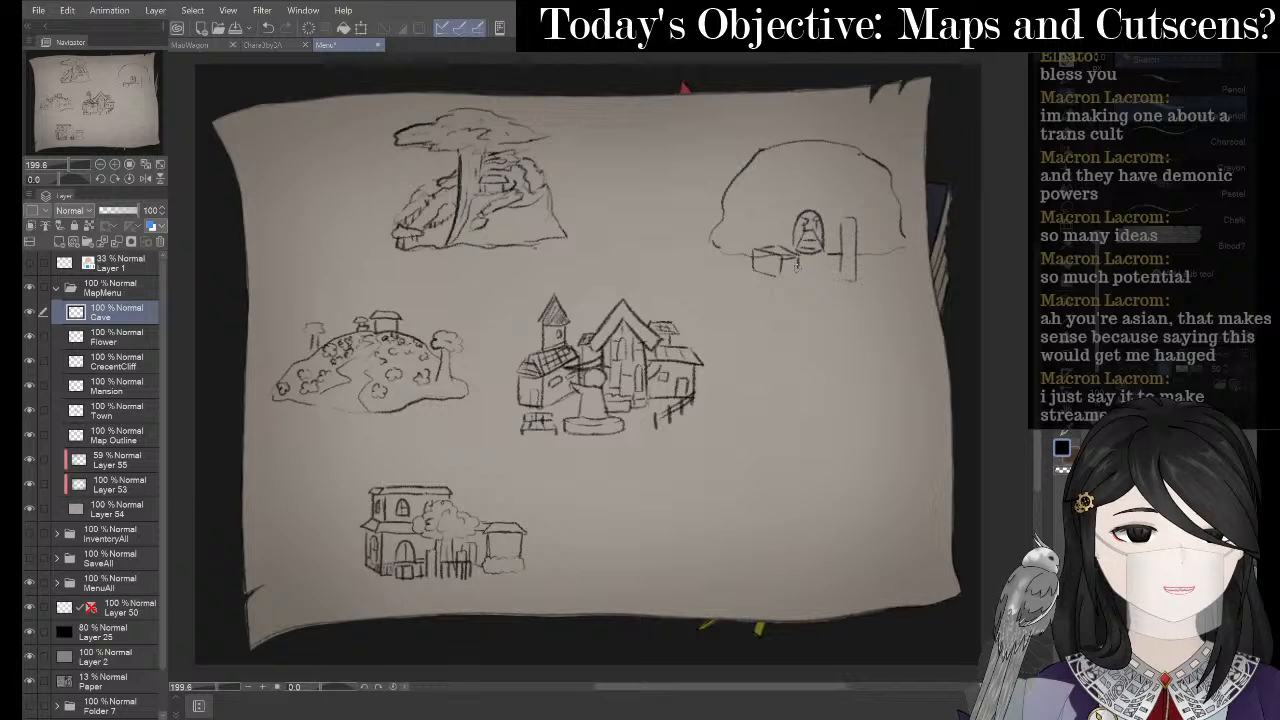
pyautogui.moveTo(797, 265); pyautogui.dragTo(776, 274)
# - Zoom in on the cave, then erase and redraw the cube's upper front edge
pyautogui.press('e')
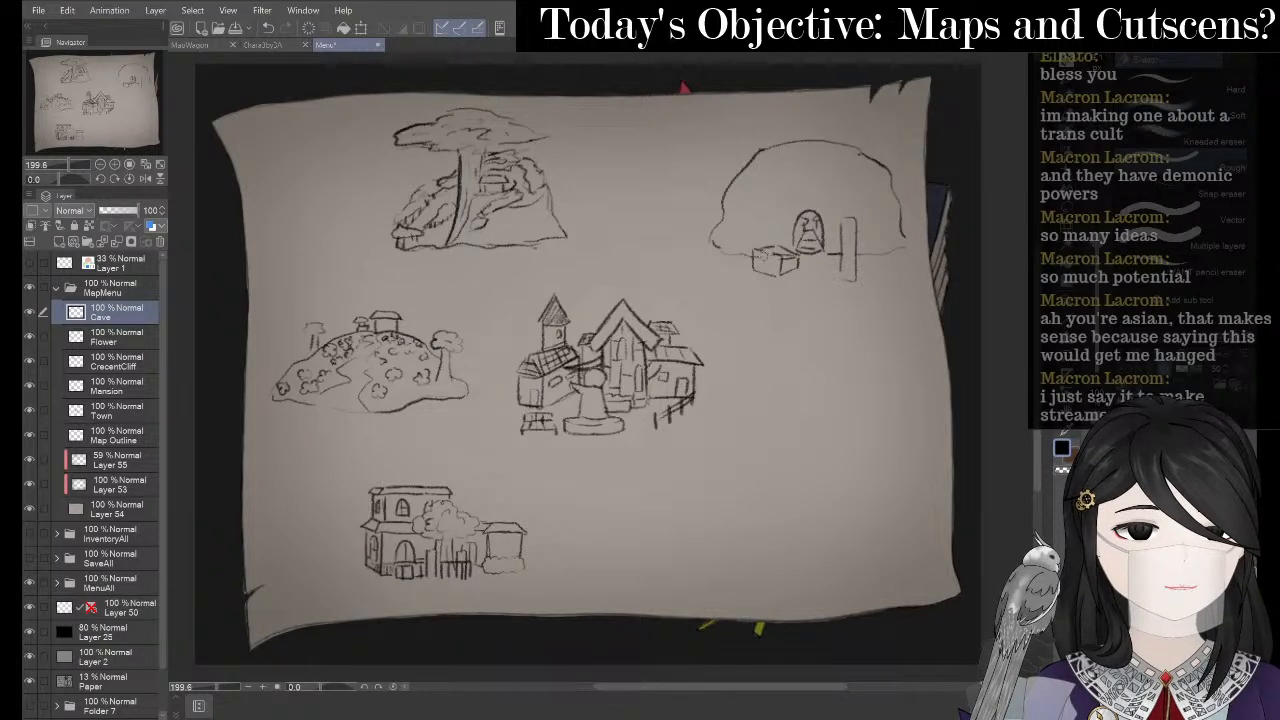
pyautogui.press('j')
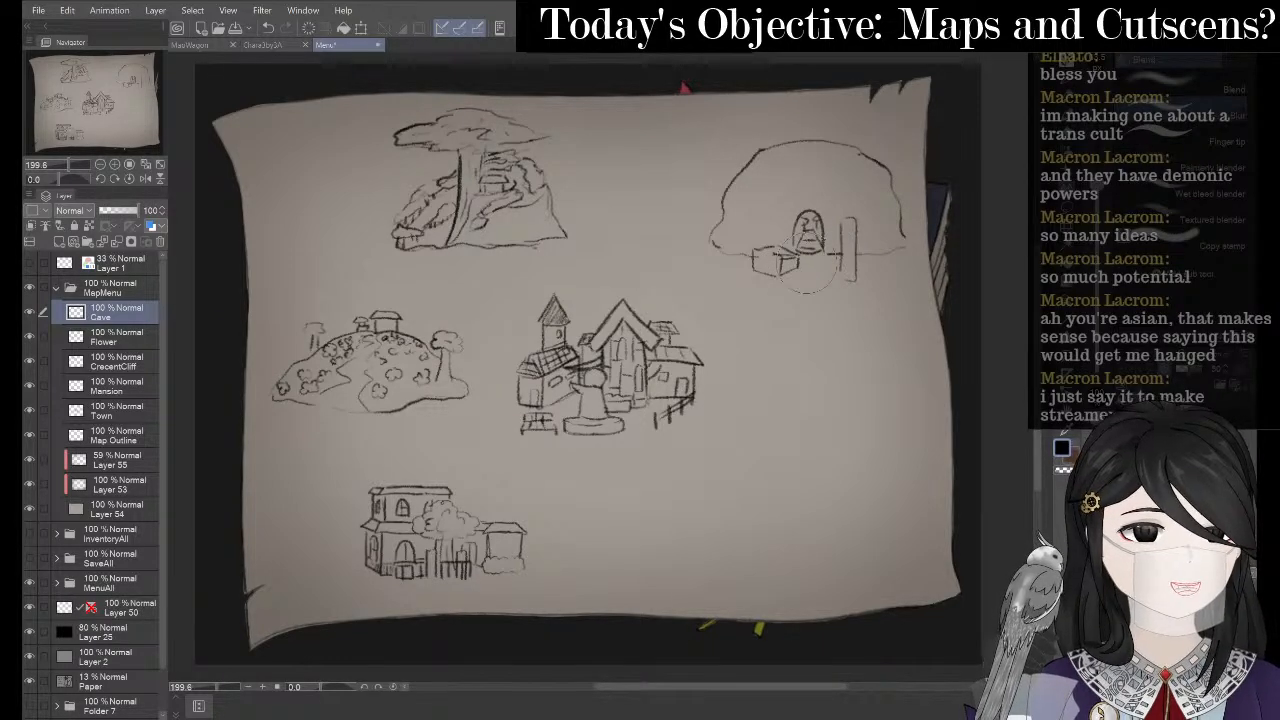
pyautogui.scroll(2, 780, 208)
pyautogui.moveTo(778, 213); pyautogui.dragTo(569, 262)
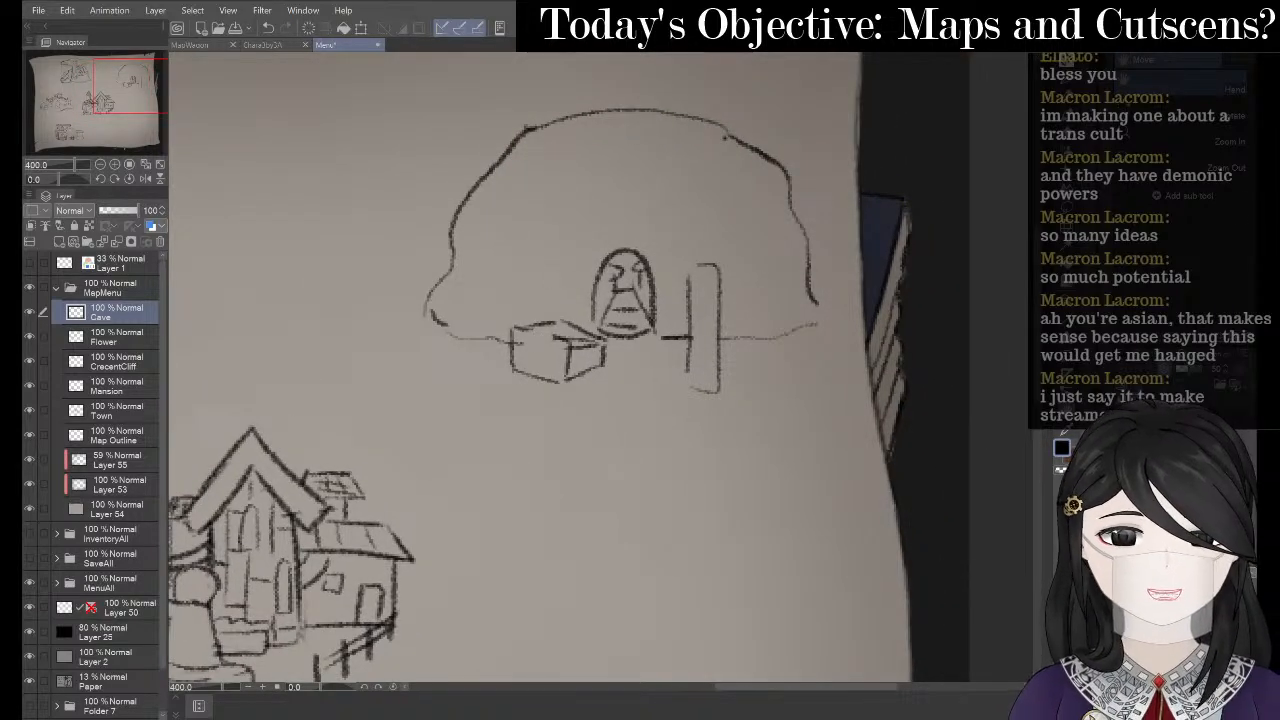
pyautogui.press('e')
pyautogui.moveTo(527, 341)
pyautogui.mouseDown()
pyautogui.moveTo(598, 346)
pyautogui.moveTo(568, 330)
pyautogui.moveTo(580, 341)
pyautogui.moveTo(578, 321)
pyautogui.moveTo(602, 330)
pyautogui.moveTo(603, 346)
pyautogui.moveTo(597, 328)
pyautogui.moveTo(566, 372)
pyautogui.mouseUp()
pyautogui.press('p')
pyautogui.press('p')
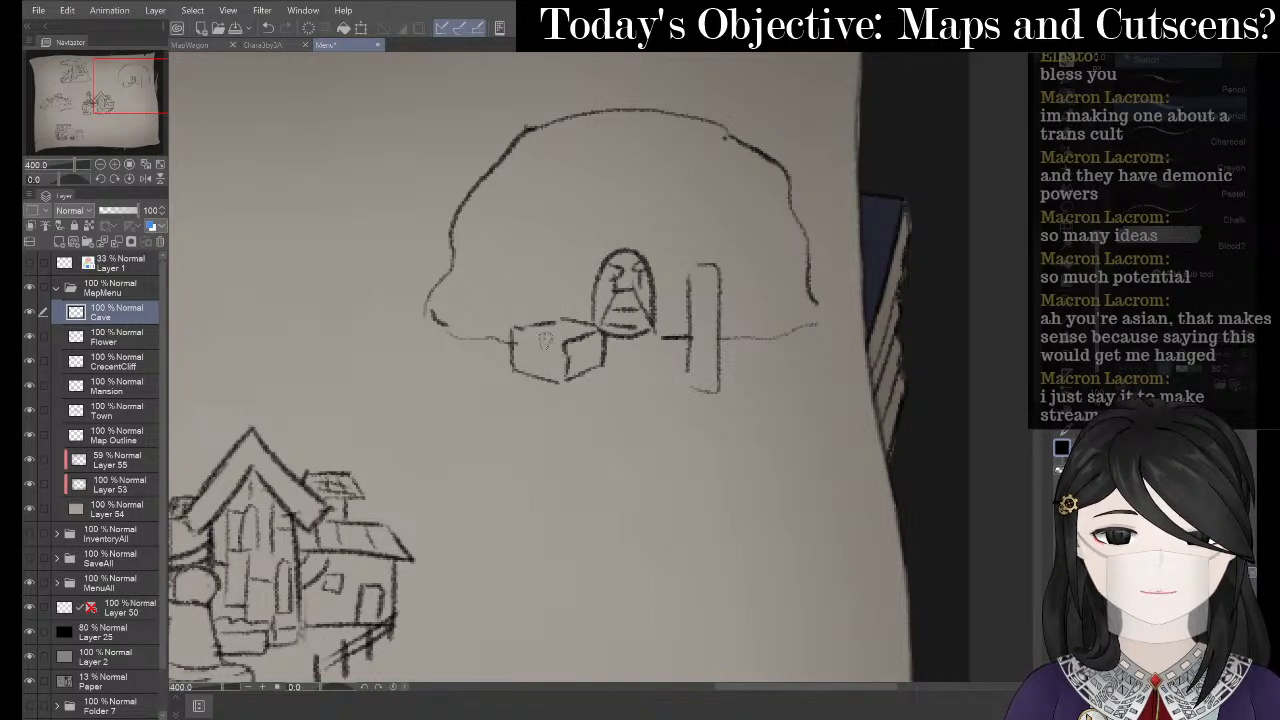
pyautogui.moveTo(527, 332)
pyautogui.mouseDown()
pyautogui.moveTo(565, 344)
pyautogui.moveTo(526, 372)
pyautogui.moveTo(515, 359)
pyautogui.moveTo(556, 366)
pyautogui.moveTo(557, 383)
pyautogui.moveTo(564, 366)
pyautogui.mouseUp()
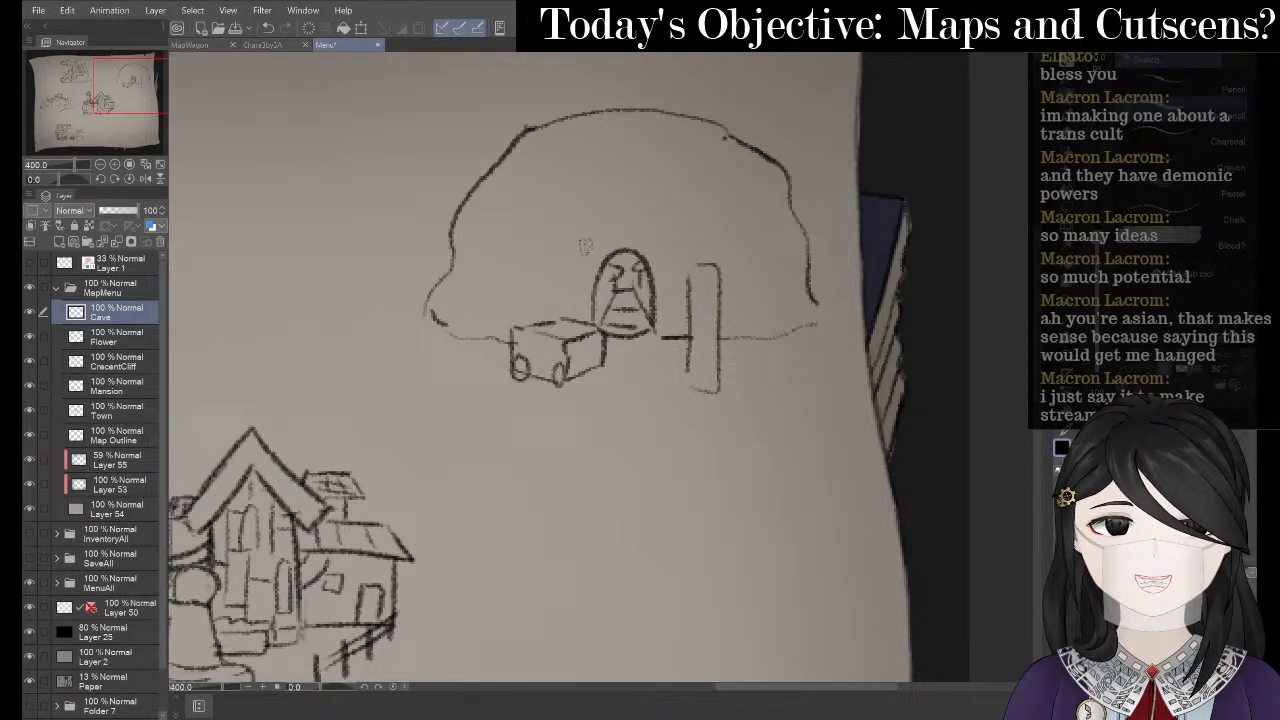
# - Add a diagonal line and a horizontal line below the cave face
pyautogui.moveTo(583, 249); pyautogui.dragTo(575, 292)
pyautogui.hotkey('ctrl', 'z')
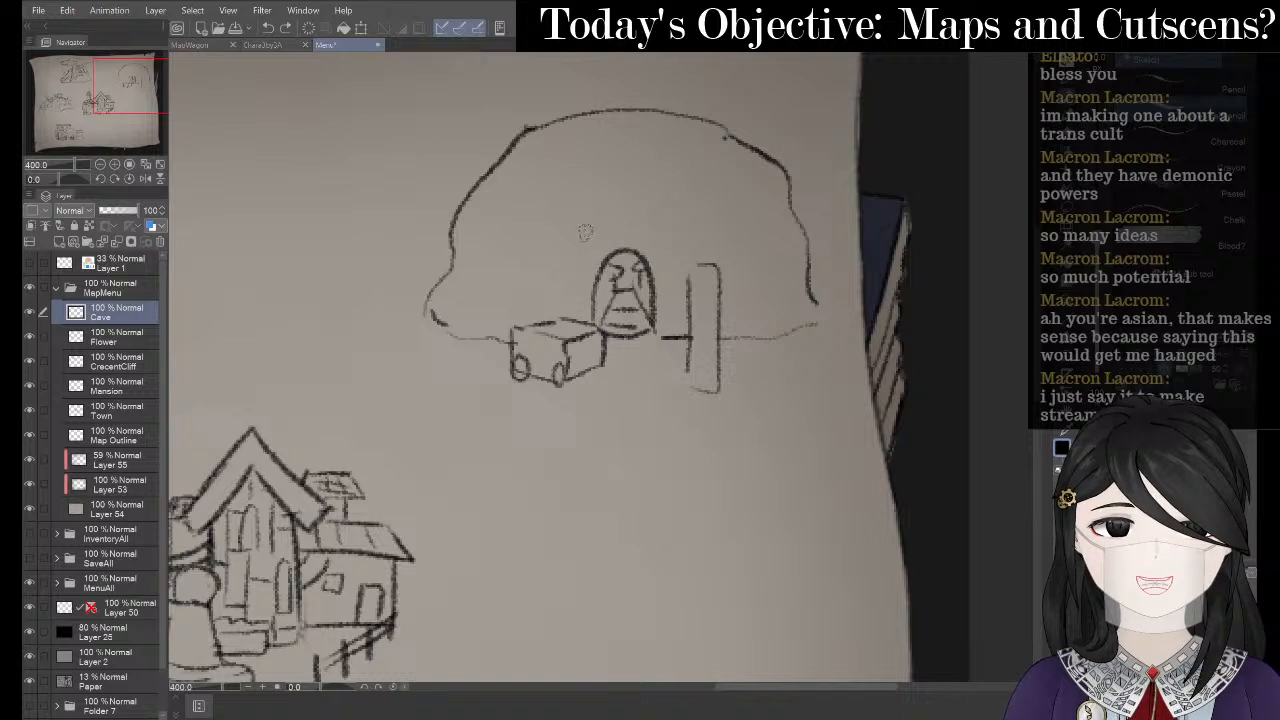
pyautogui.moveTo(652, 322); pyautogui.dragTo(680, 378)
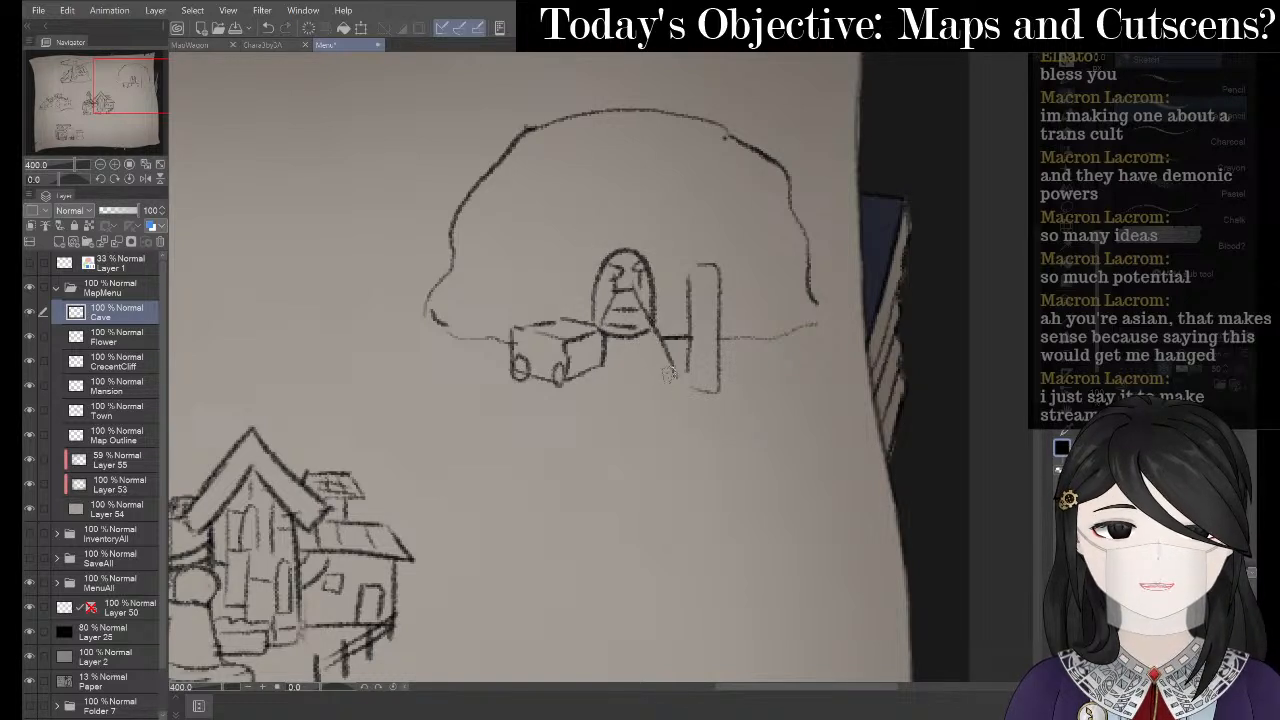
pyautogui.moveTo(606, 352)
pyautogui.mouseDown()
pyautogui.moveTo(661, 350)
pyautogui.moveTo(638, 373)
pyautogui.moveTo(608, 374)
pyautogui.moveTo(677, 370)
pyautogui.mouseUp()
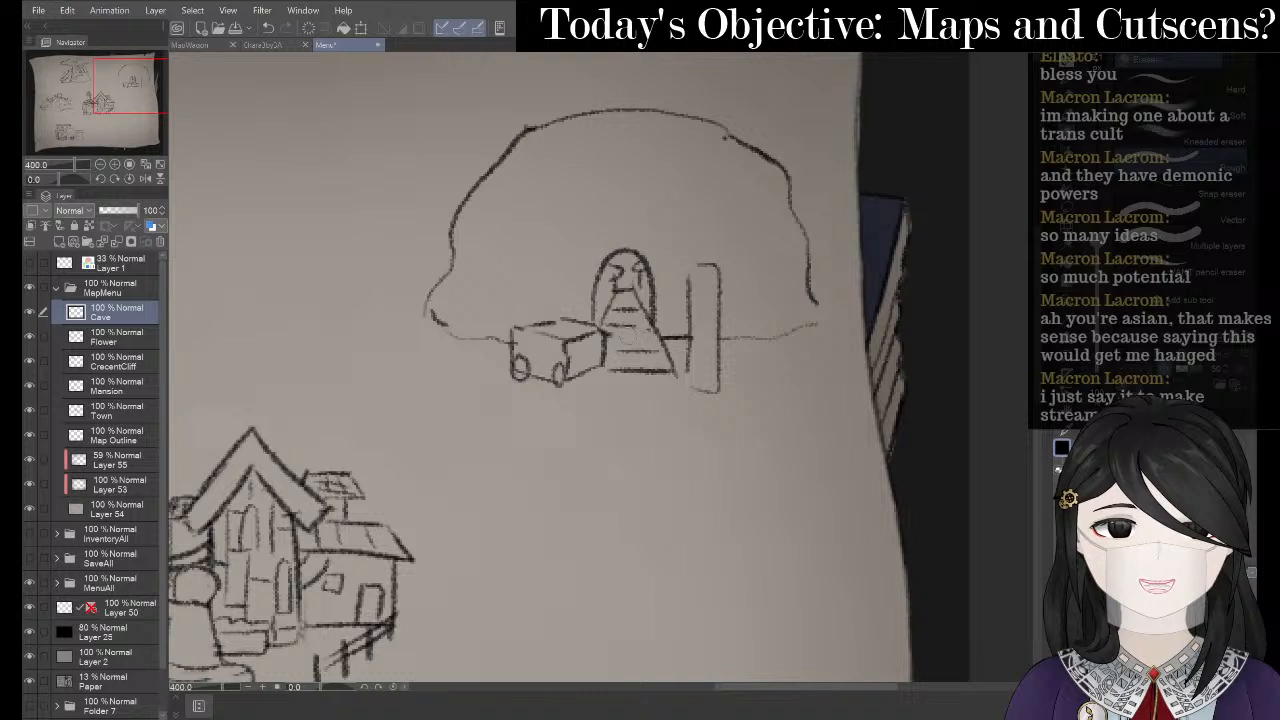
# - Sketch a small lantern with inner detail lines left of the cave arch
pyautogui.press('p')
pyautogui.press('p')
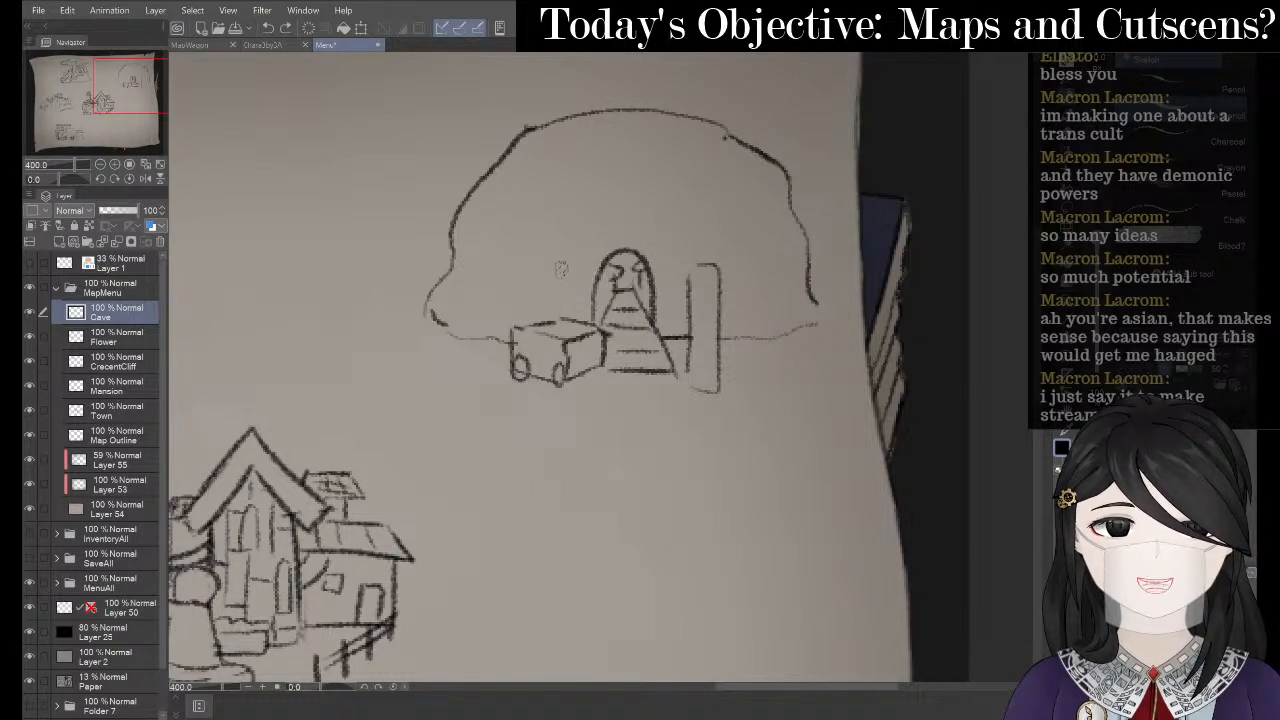
pyautogui.moveTo(562, 269)
pyautogui.mouseDown()
pyautogui.moveTo(561, 294)
pyautogui.moveTo(574, 266)
pyautogui.moveTo(571, 296)
pyautogui.mouseUp()
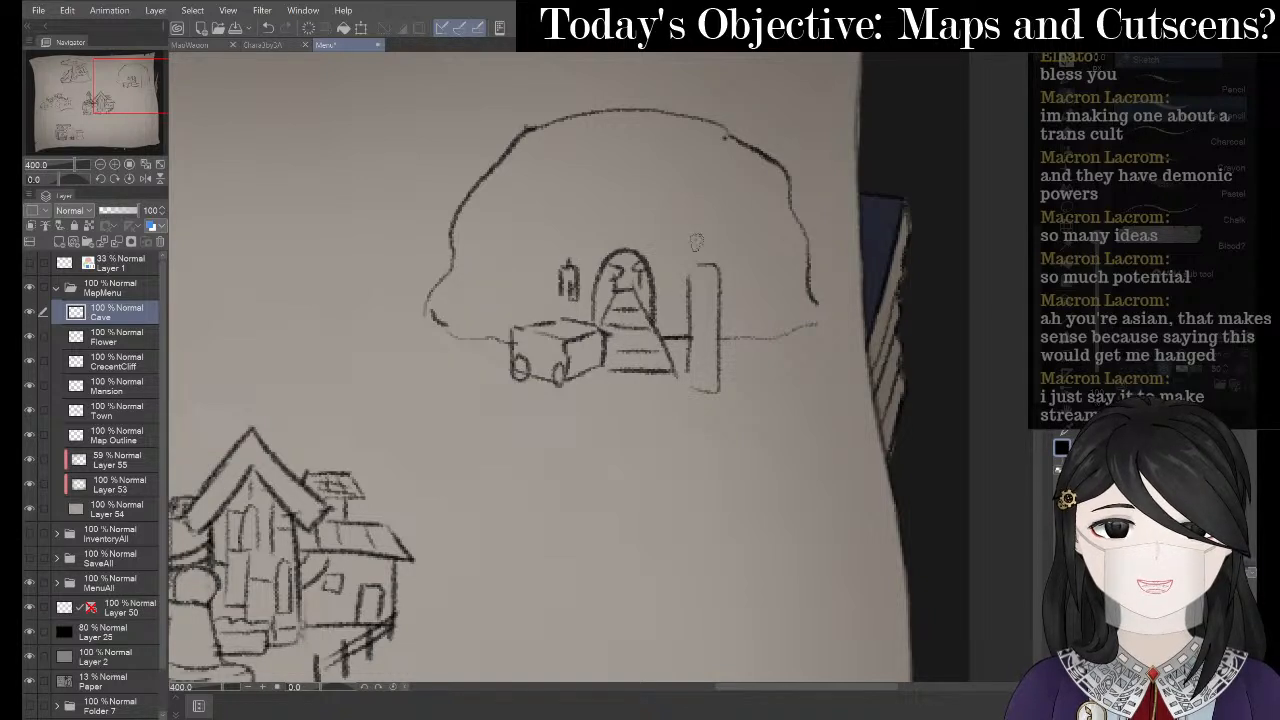
pyautogui.moveTo(566, 274); pyautogui.dragTo(576, 303)
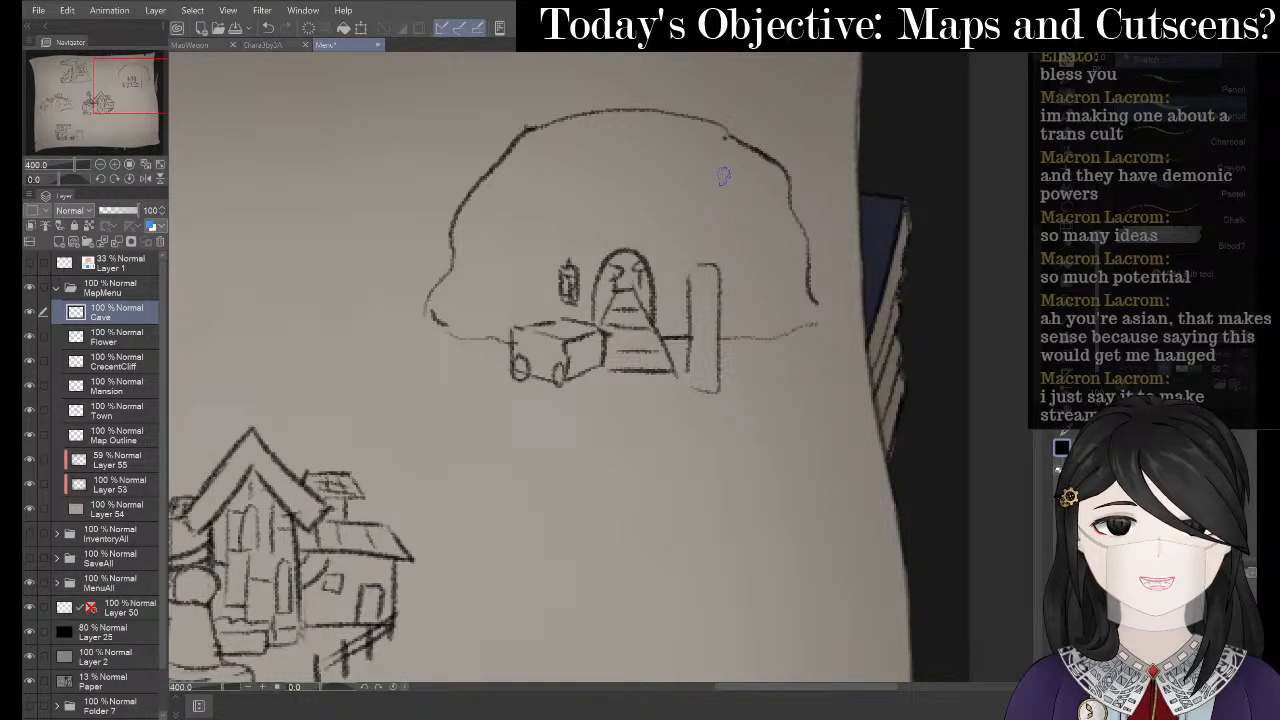
# - Add rock texture lines, a crack and contour strokes across the cave's upper part
pyautogui.moveTo(607, 149)
pyautogui.mouseDown()
pyautogui.moveTo(627, 174)
pyautogui.moveTo(694, 198)
pyautogui.mouseUp()
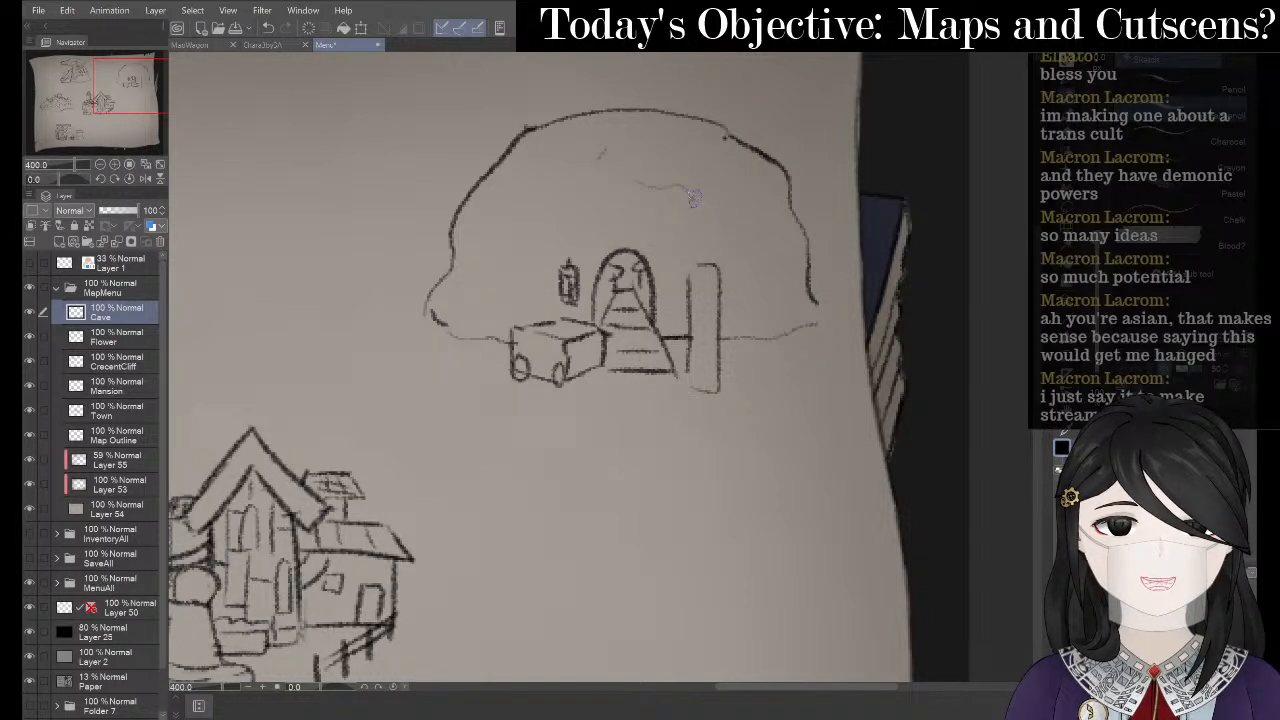
pyautogui.moveTo(761, 231); pyautogui.dragTo(774, 281)
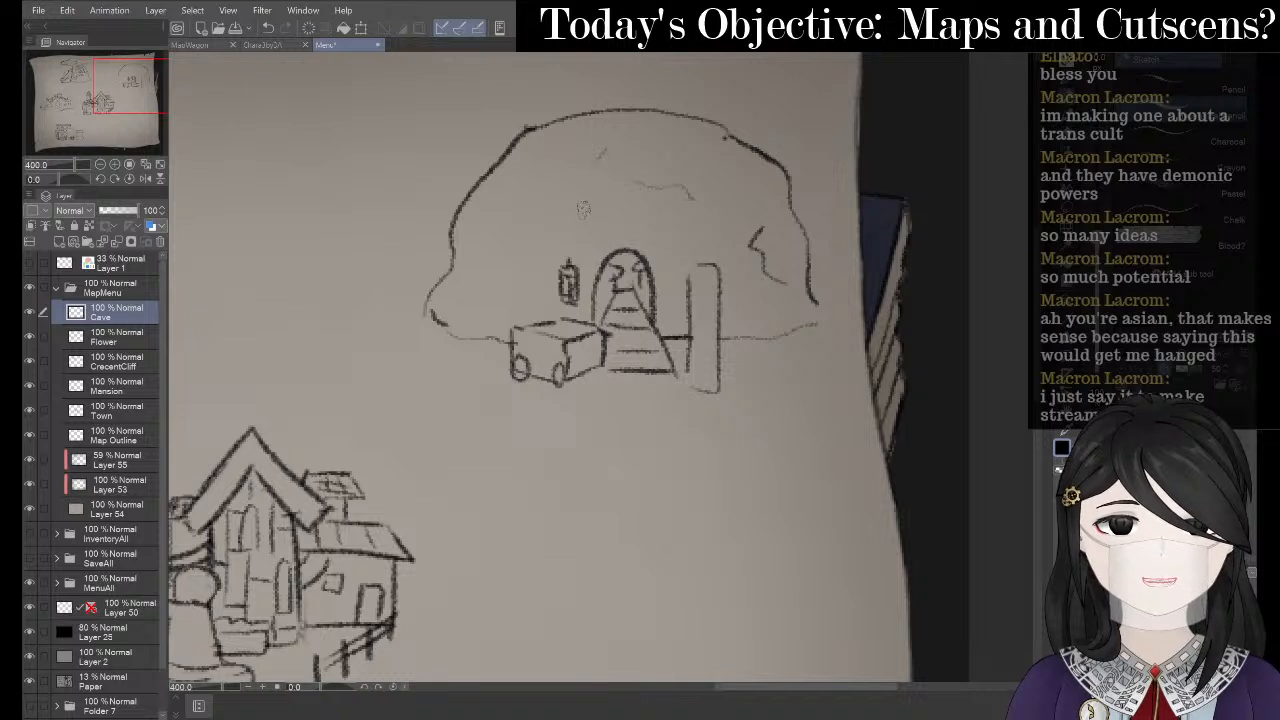
pyautogui.moveTo(583, 209); pyautogui.dragTo(513, 236)
pyautogui.moveTo(469, 280); pyautogui.dragTo(474, 310)
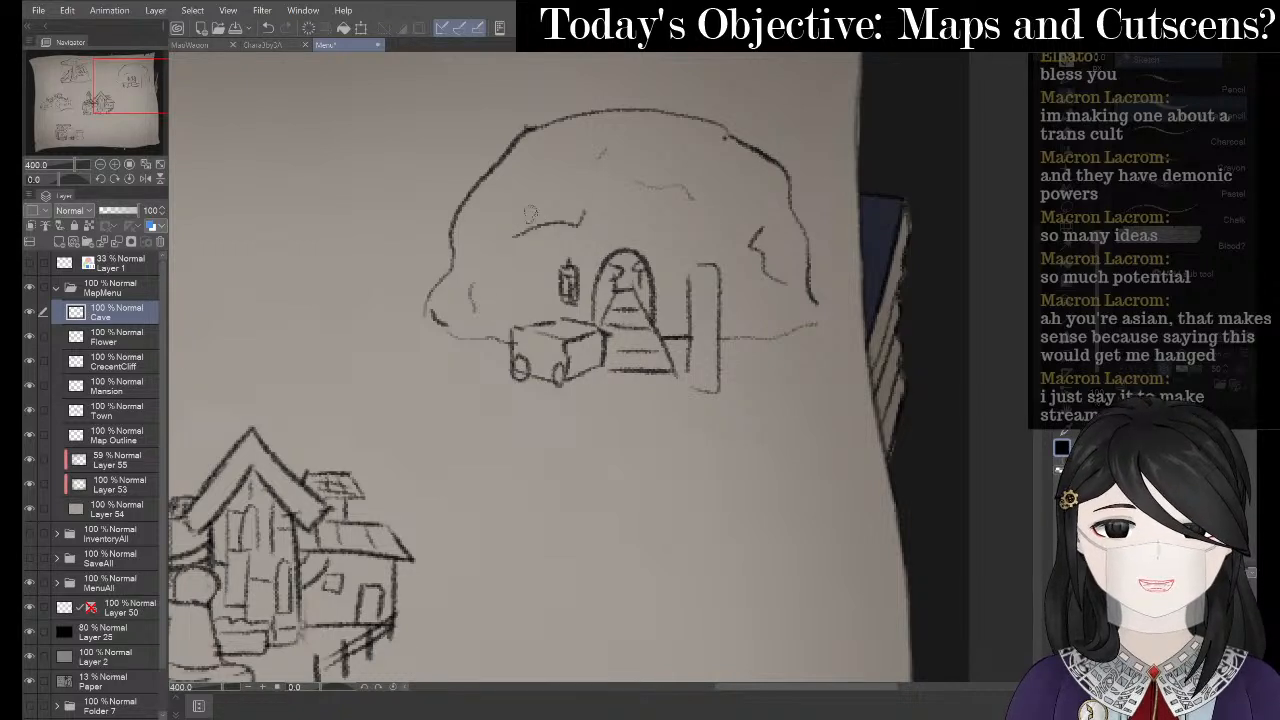
pyautogui.moveTo(508, 152); pyautogui.dragTo(528, 168)
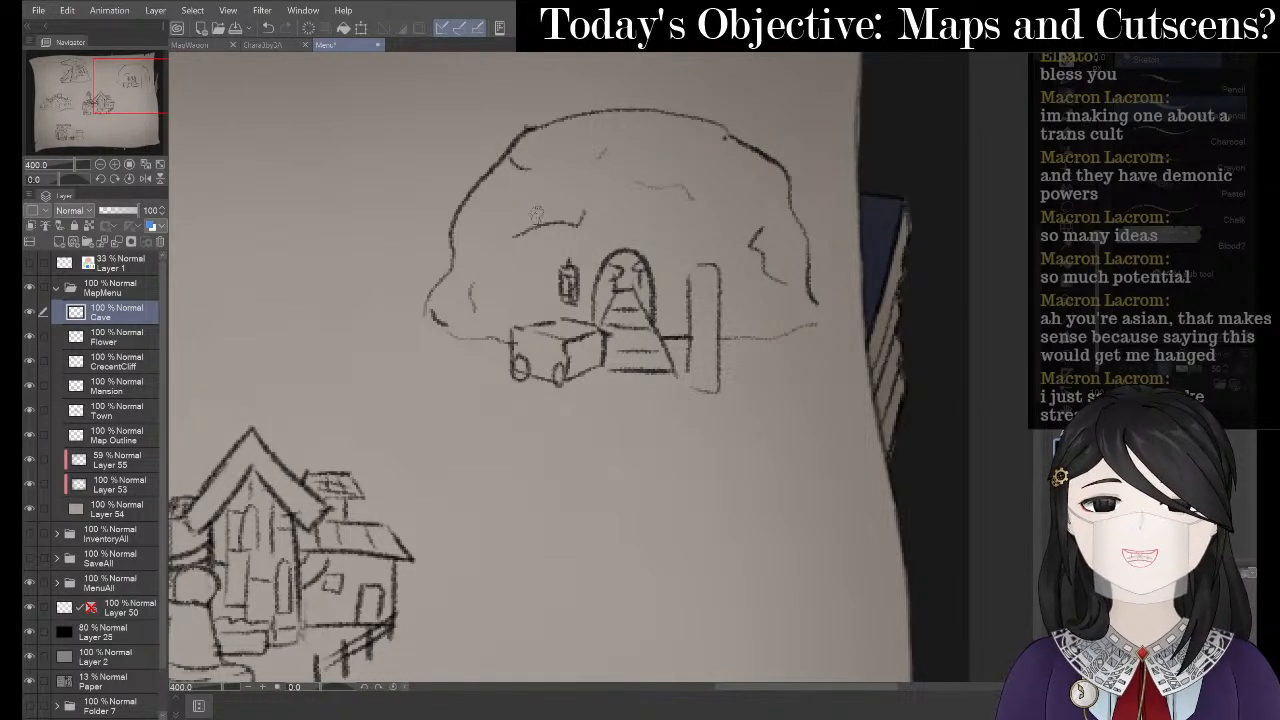
pyautogui.scroll(-2, 443, 274)
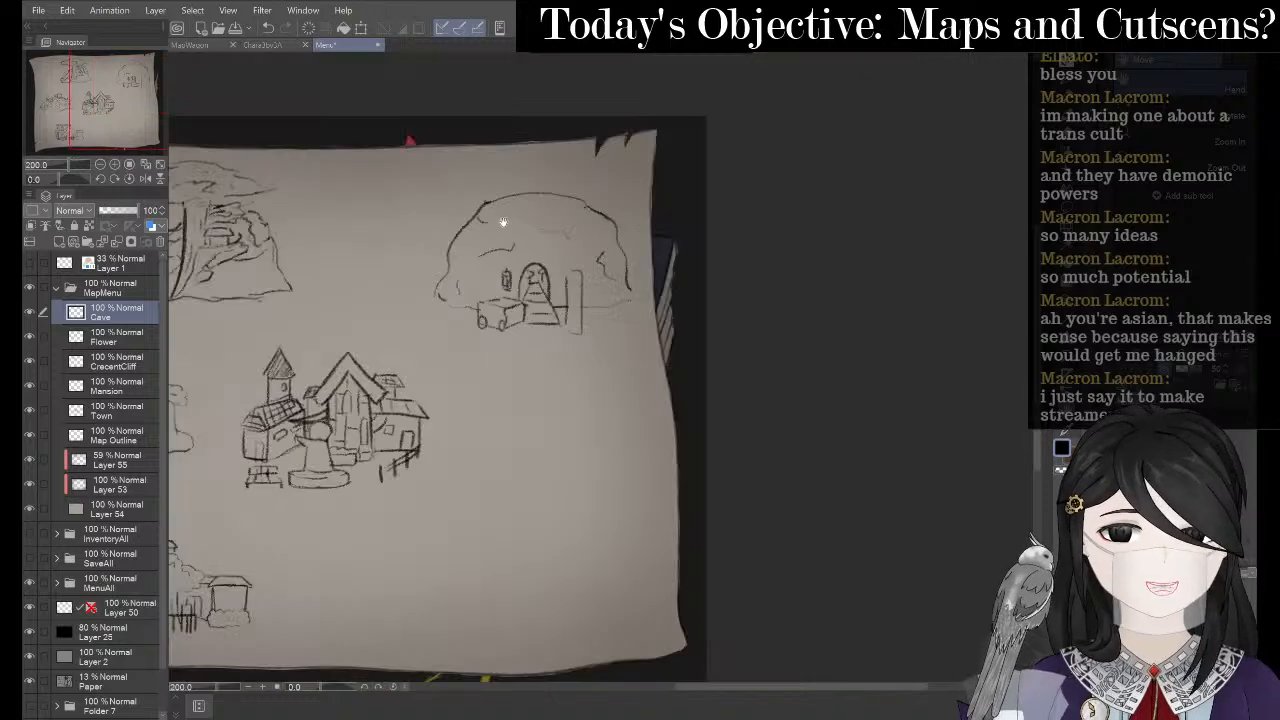
# - Transform the cave drawing, scaling it down slightly and committing it at the map's upper right
pyautogui.moveTo(510, 222); pyautogui.dragTo(680, 273)
pyautogui.moveTo(559, 264); pyautogui.dragTo(657, 209)
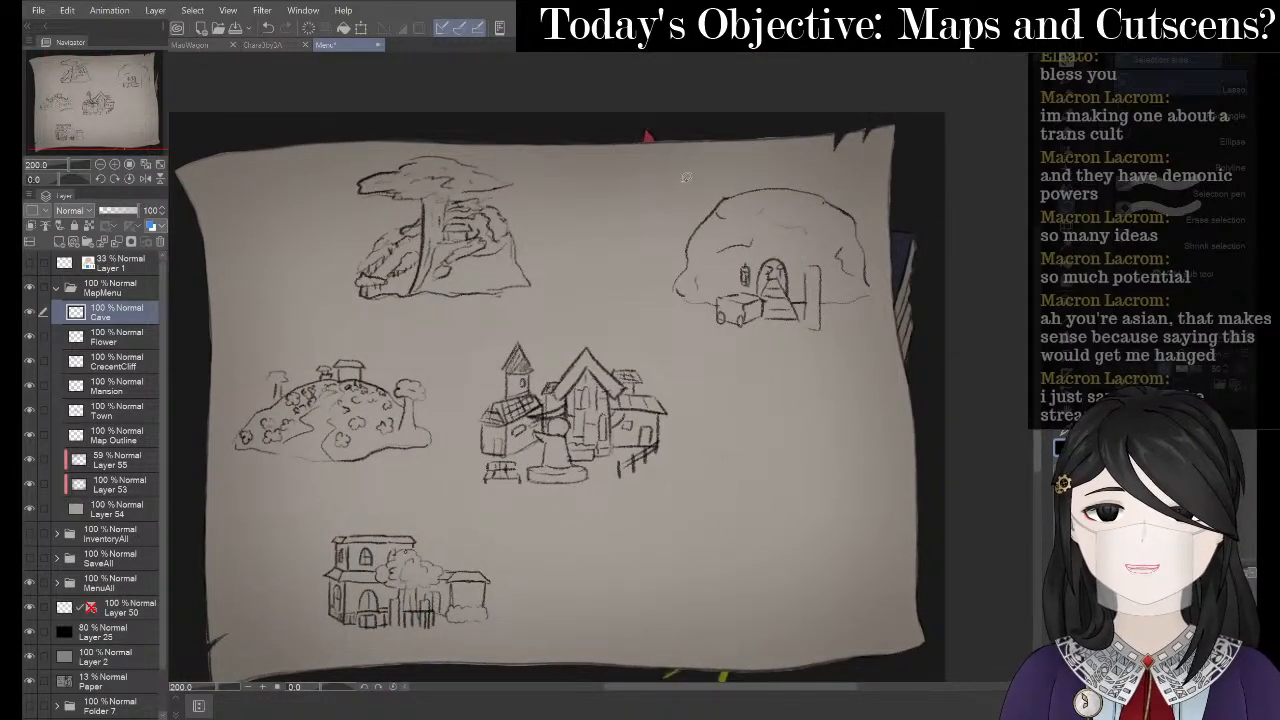
pyautogui.click(362, 30)
pyautogui.moveTo(820, 232); pyautogui.dragTo(497, 216)
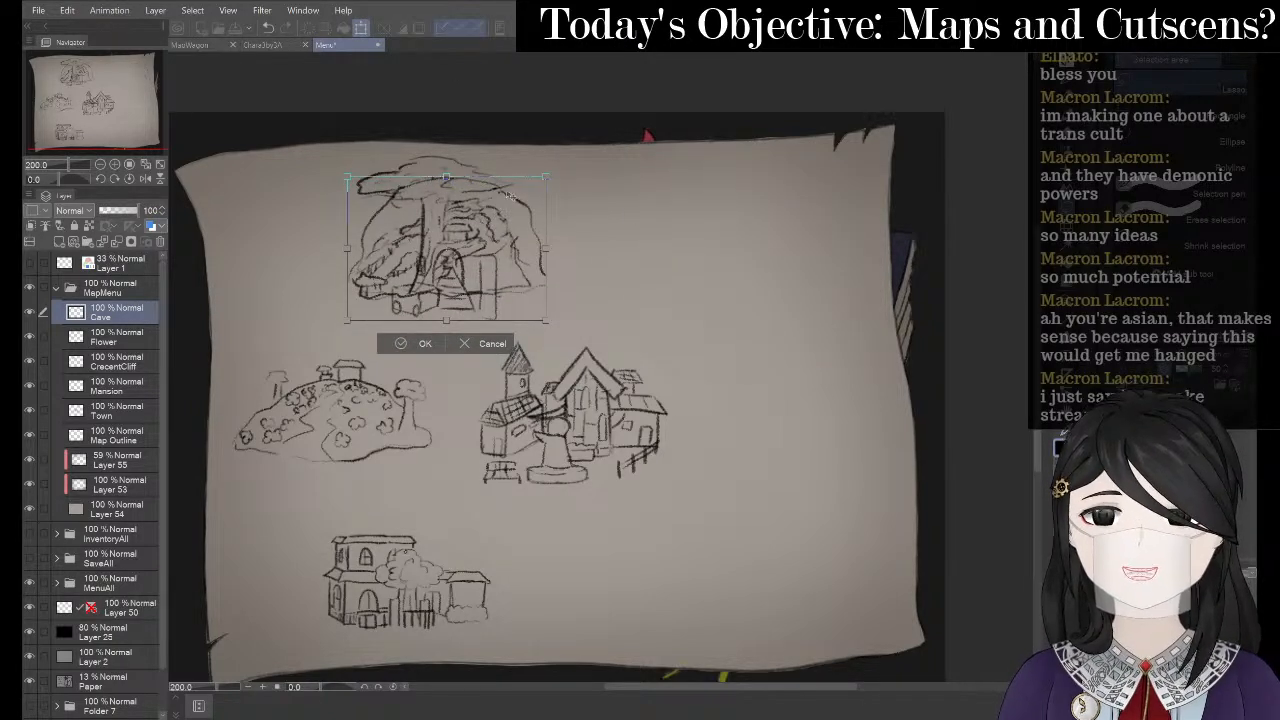
pyautogui.moveTo(548, 177)
pyautogui.mouseDown()
pyautogui.moveTo(524, 200)
pyautogui.moveTo(605, 319)
pyautogui.moveTo(617, 408)
pyautogui.moveTo(824, 273)
pyautogui.mouseUp()
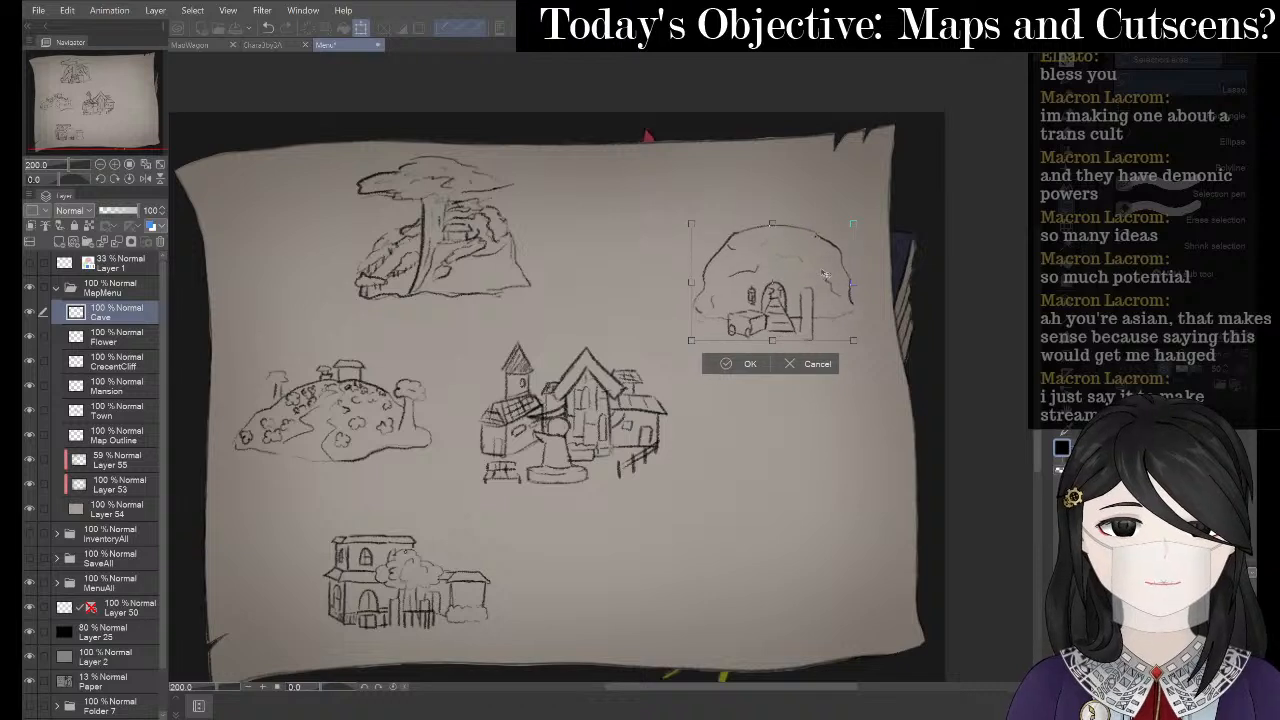
pyautogui.click(740, 363)
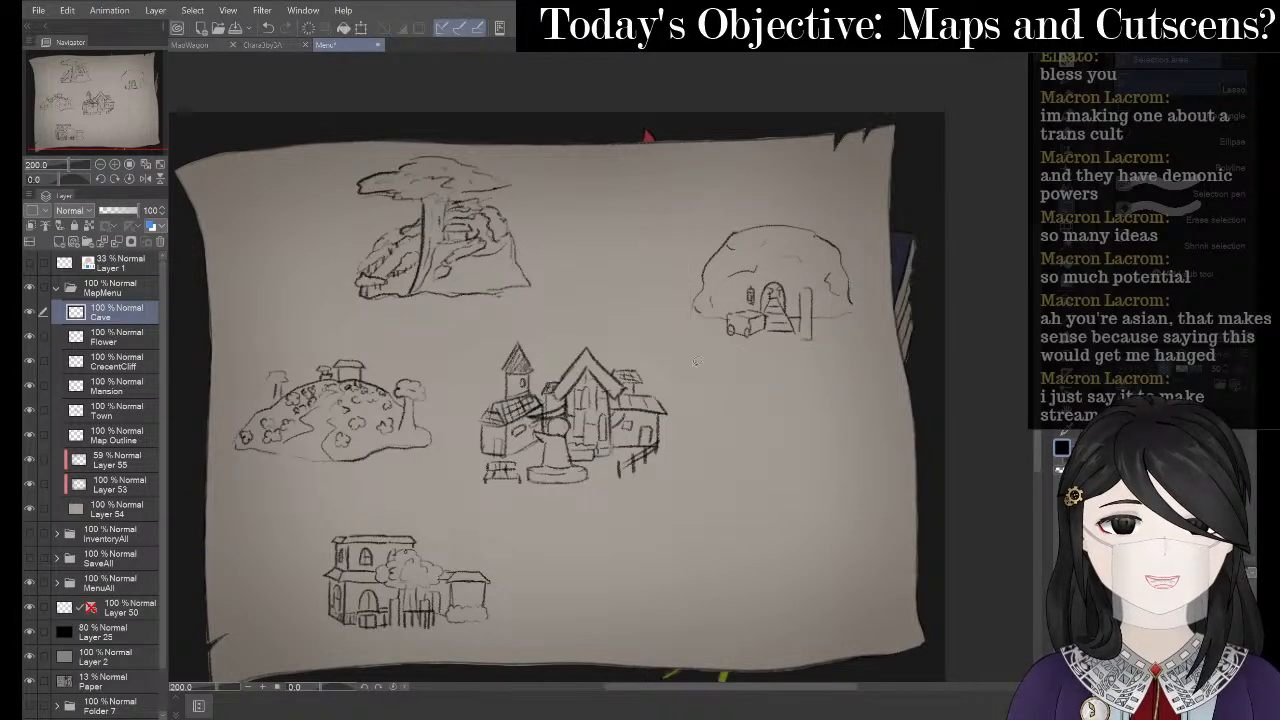
pyautogui.scroll(2, 760, 262)
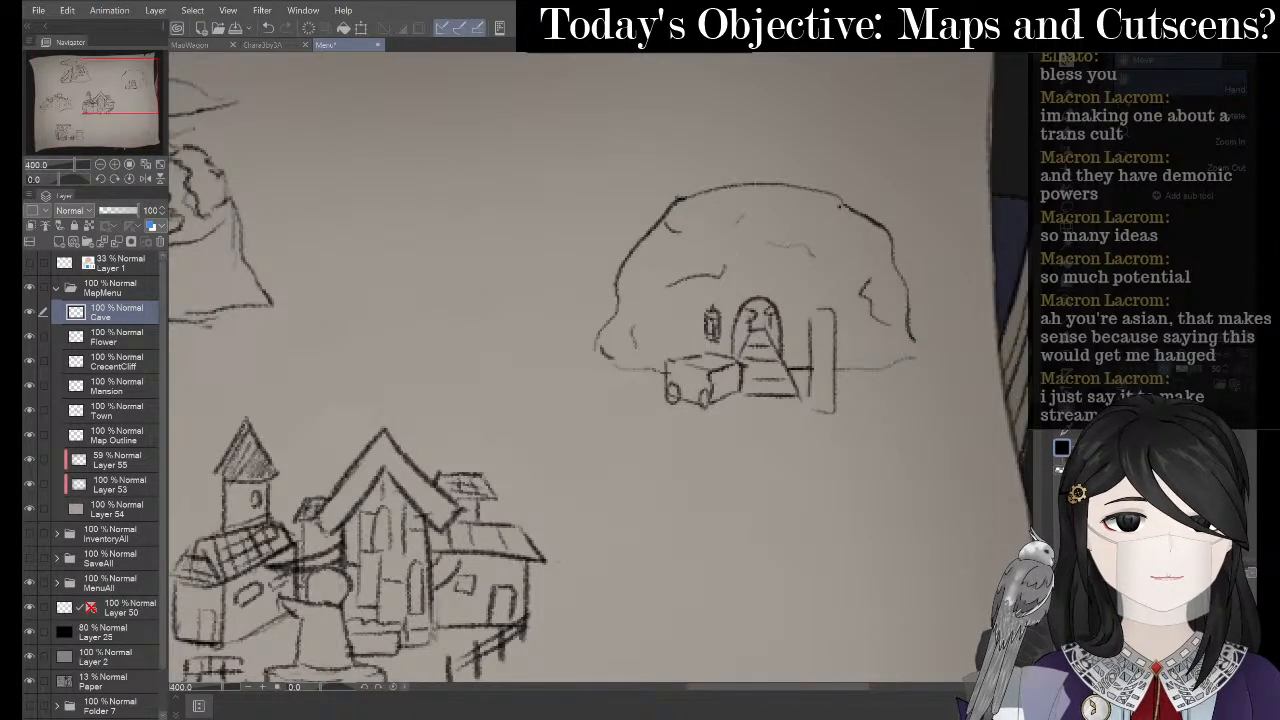
# - Sketch a hill outline above the cave with a left slope and ground line
pyautogui.press('p')
pyautogui.moveTo(748, 177)
pyautogui.mouseDown()
pyautogui.moveTo(696, 148)
pyautogui.moveTo(606, 172)
pyautogui.mouseUp()
pyautogui.moveTo(568, 218); pyautogui.dragTo(541, 271)
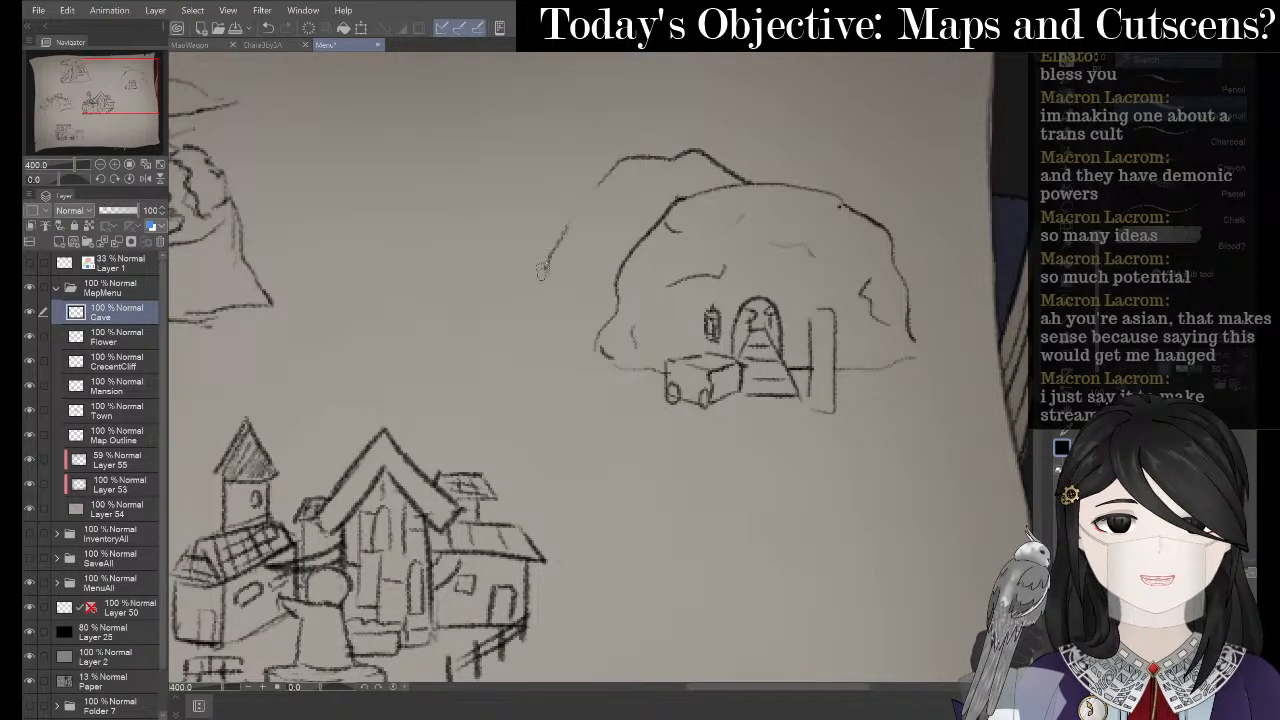
pyautogui.moveTo(520, 322); pyautogui.dragTo(586, 340)
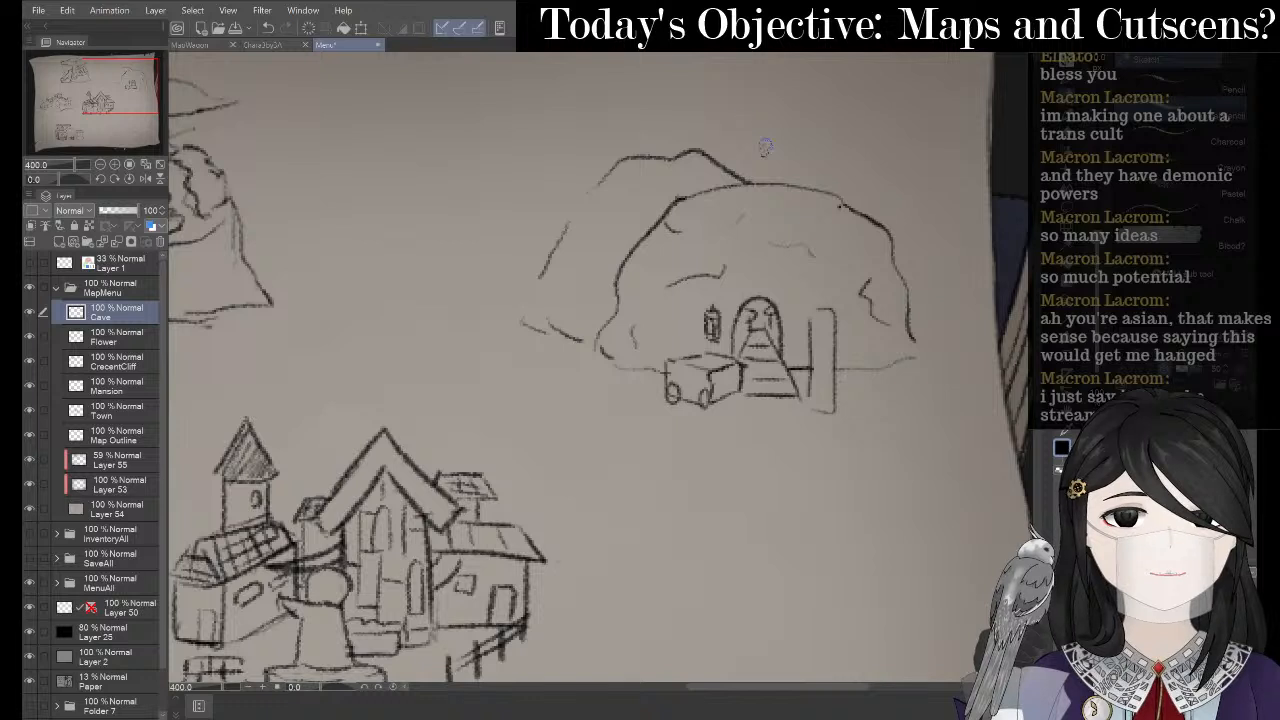
# - Extend the back hill outline over the cave and add two stems above it
pyautogui.press('space')
pyautogui.moveTo(799, 158); pyautogui.dragTo(730, 266)
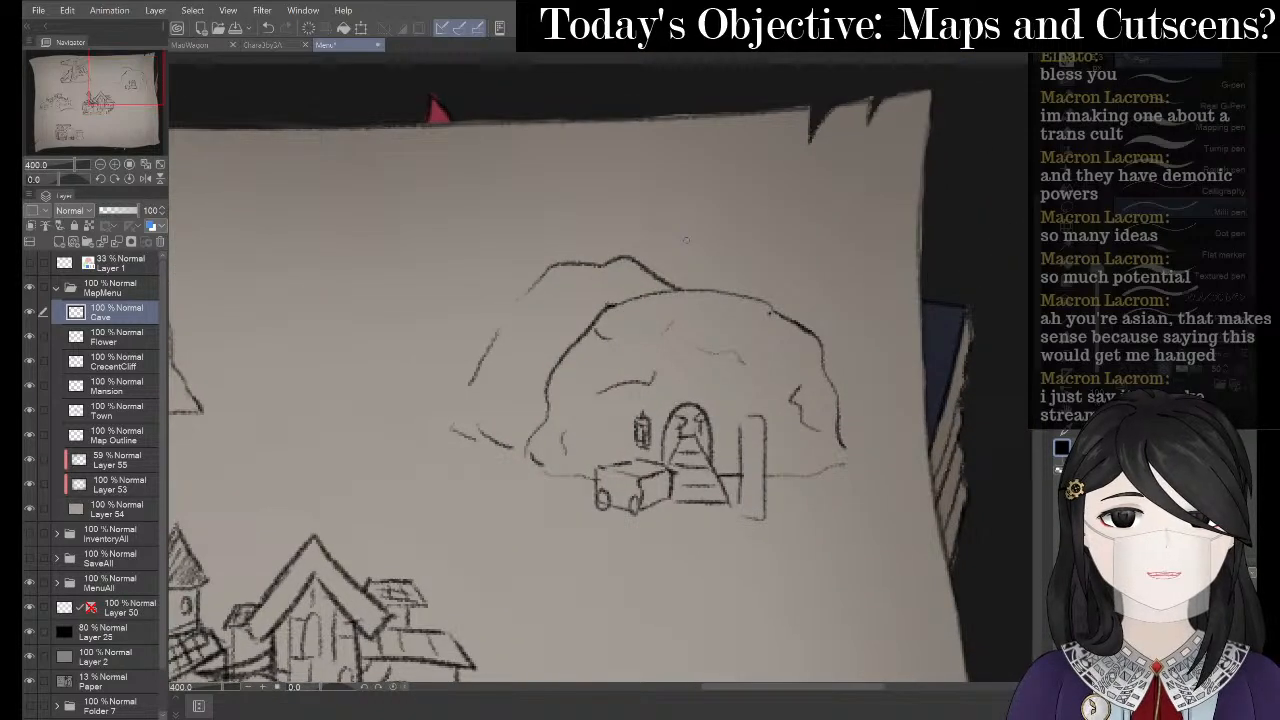
pyautogui.moveTo(652, 254)
pyautogui.mouseDown()
pyautogui.moveTo(748, 242)
pyautogui.moveTo(800, 262)
pyautogui.moveTo(834, 302)
pyautogui.moveTo(868, 395)
pyautogui.moveTo(846, 433)
pyautogui.mouseUp()
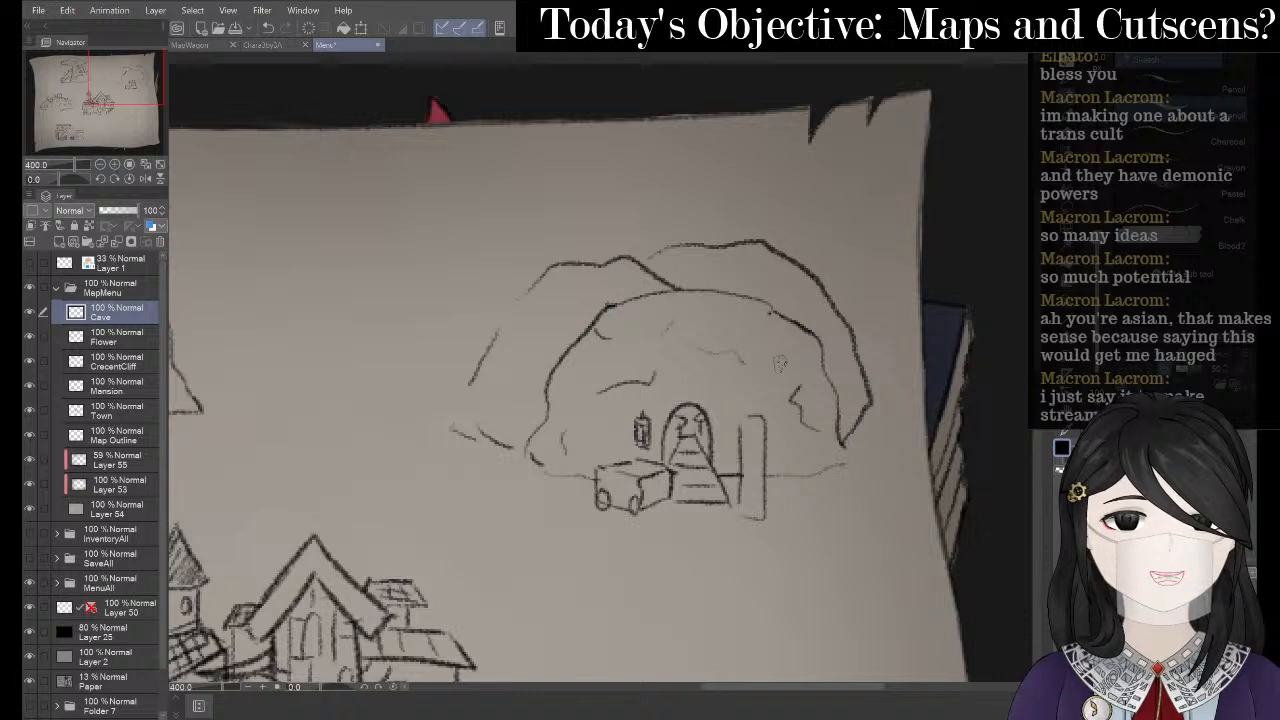
pyautogui.moveTo(646, 243)
pyautogui.mouseDown()
pyautogui.moveTo(659, 265)
pyautogui.moveTo(697, 247)
pyautogui.mouseUp()
pyautogui.hotkey('ctrl', 'z')
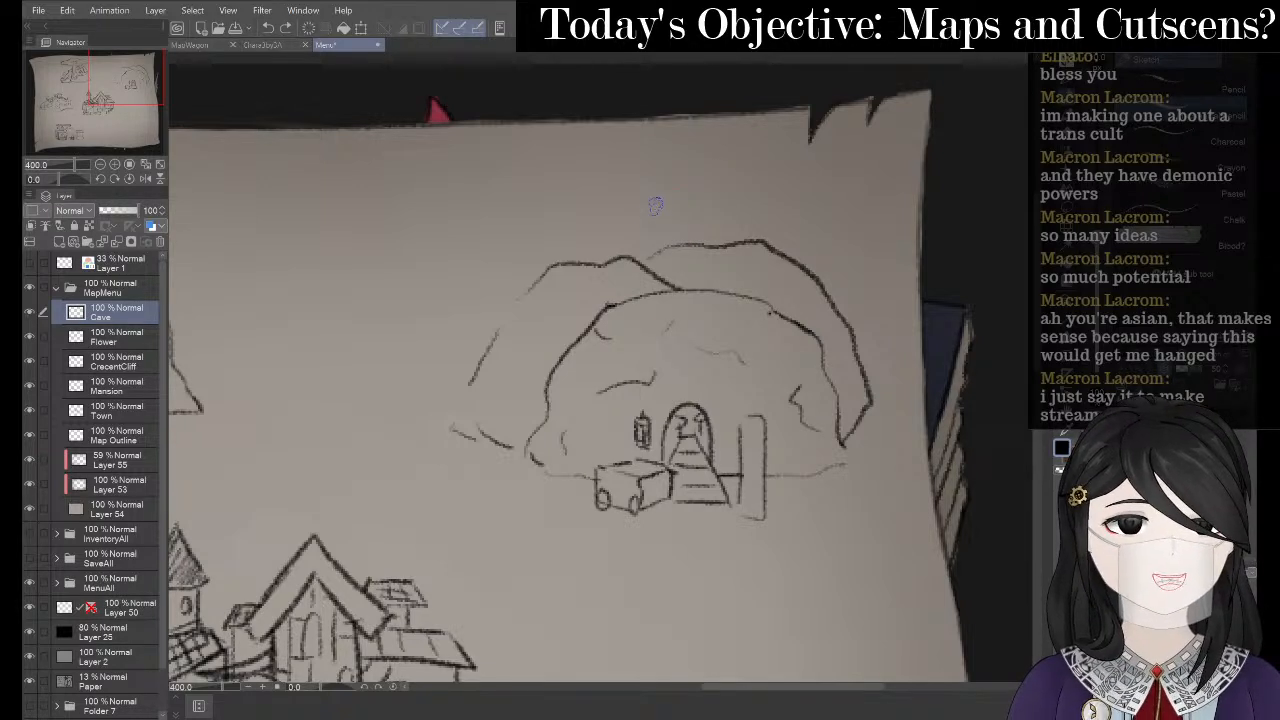
pyautogui.moveTo(659, 200); pyautogui.dragTo(659, 248)
pyautogui.moveTo(680, 196)
pyautogui.mouseDown()
pyautogui.moveTo(690, 238)
pyautogui.moveTo(715, 172)
pyautogui.moveTo(650, 176)
pyautogui.moveTo(645, 204)
pyautogui.moveTo(759, 233)
pyautogui.moveTo(719, 243)
pyautogui.moveTo(682, 195)
pyautogui.moveTo(711, 188)
pyautogui.moveTo(687, 217)
pyautogui.moveTo(623, 186)
pyautogui.moveTo(667, 204)
pyautogui.moveTo(691, 233)
pyautogui.mouseUp()
# - Erase the leftover arc and parts of the cave's left and top outlines
pyautogui.press('e')
pyautogui.moveTo(698, 186)
pyautogui.mouseDown()
pyautogui.moveTo(728, 184)
pyautogui.moveTo(688, 193)
pyautogui.mouseUp()
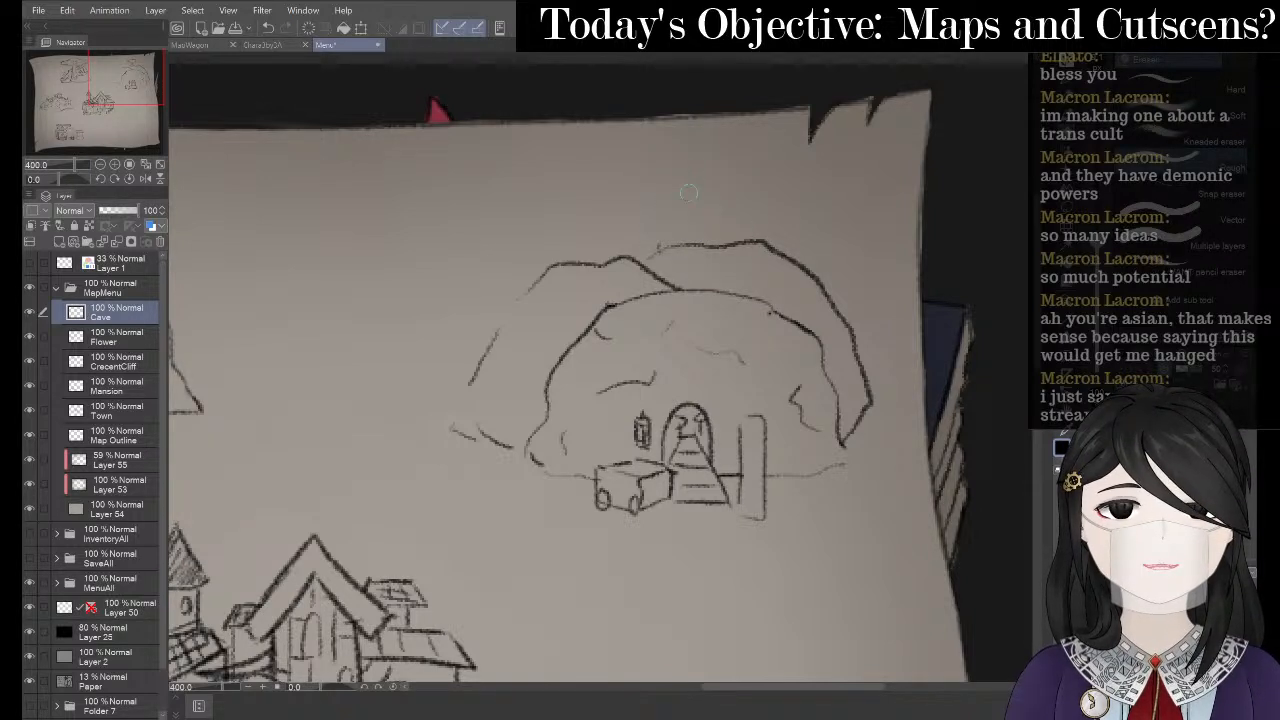
pyautogui.moveTo(657, 243)
pyautogui.mouseDown()
pyautogui.moveTo(640, 280)
pyautogui.moveTo(655, 272)
pyautogui.moveTo(680, 292)
pyautogui.moveTo(656, 292)
pyautogui.moveTo(717, 285)
pyautogui.mouseUp()
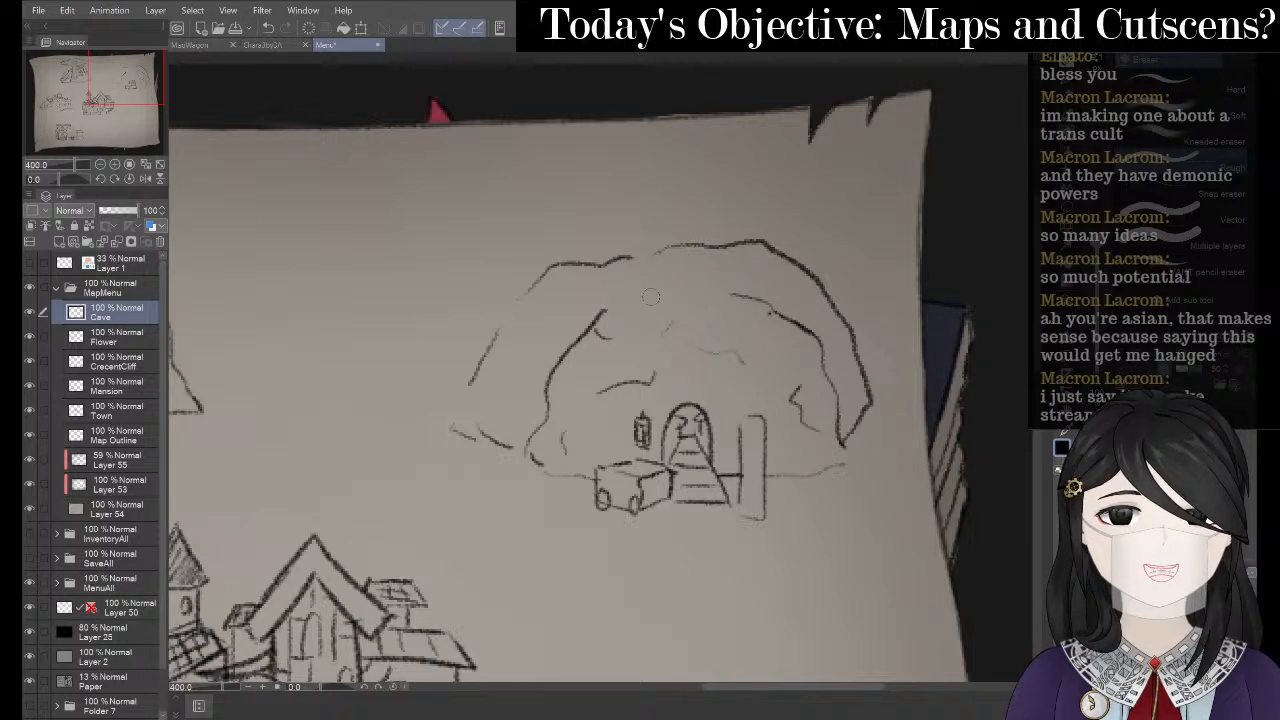
pyautogui.hotkey('ctrl', 'z')
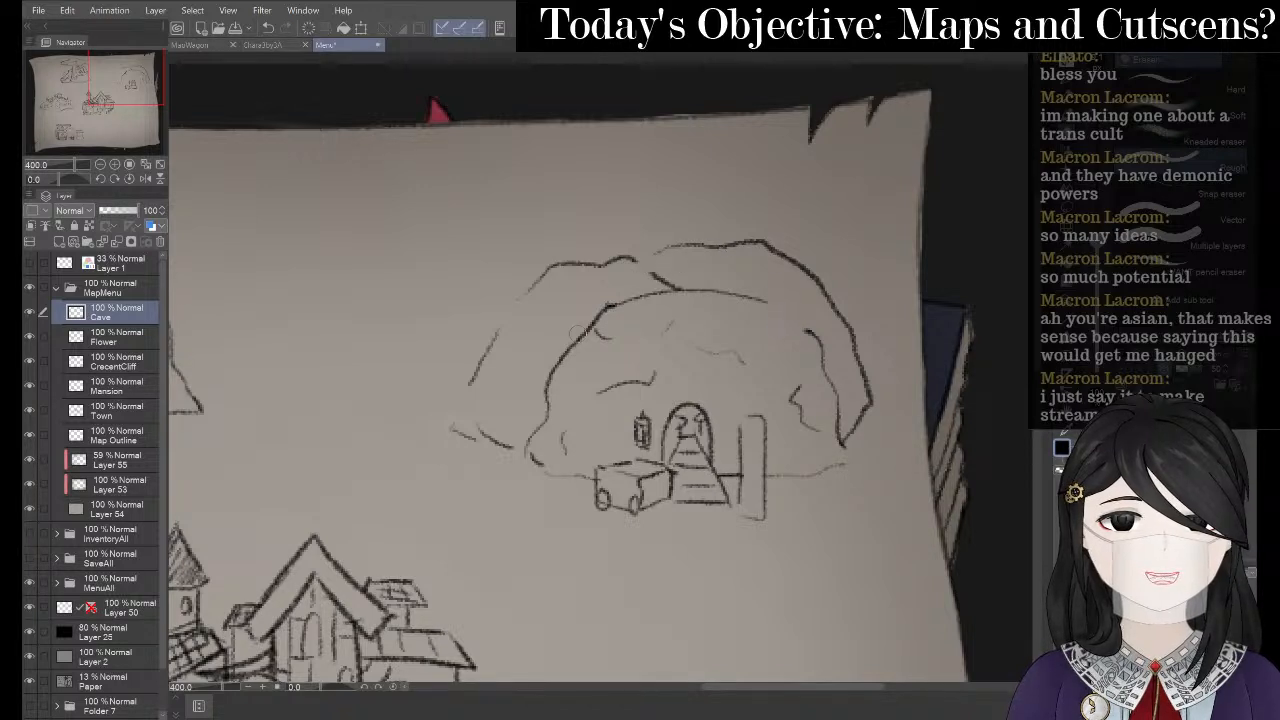
pyautogui.moveTo(562, 369); pyautogui.dragTo(549, 376)
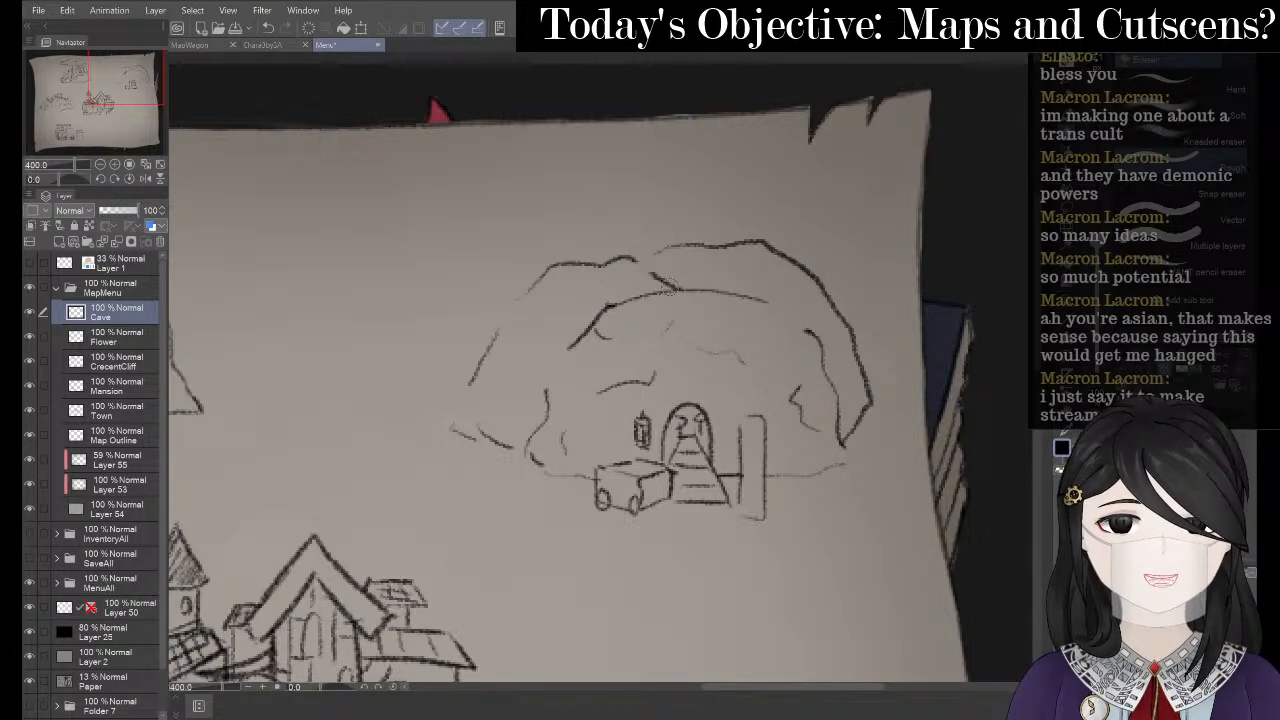
pyautogui.moveTo(690, 288); pyautogui.dragTo(658, 289)
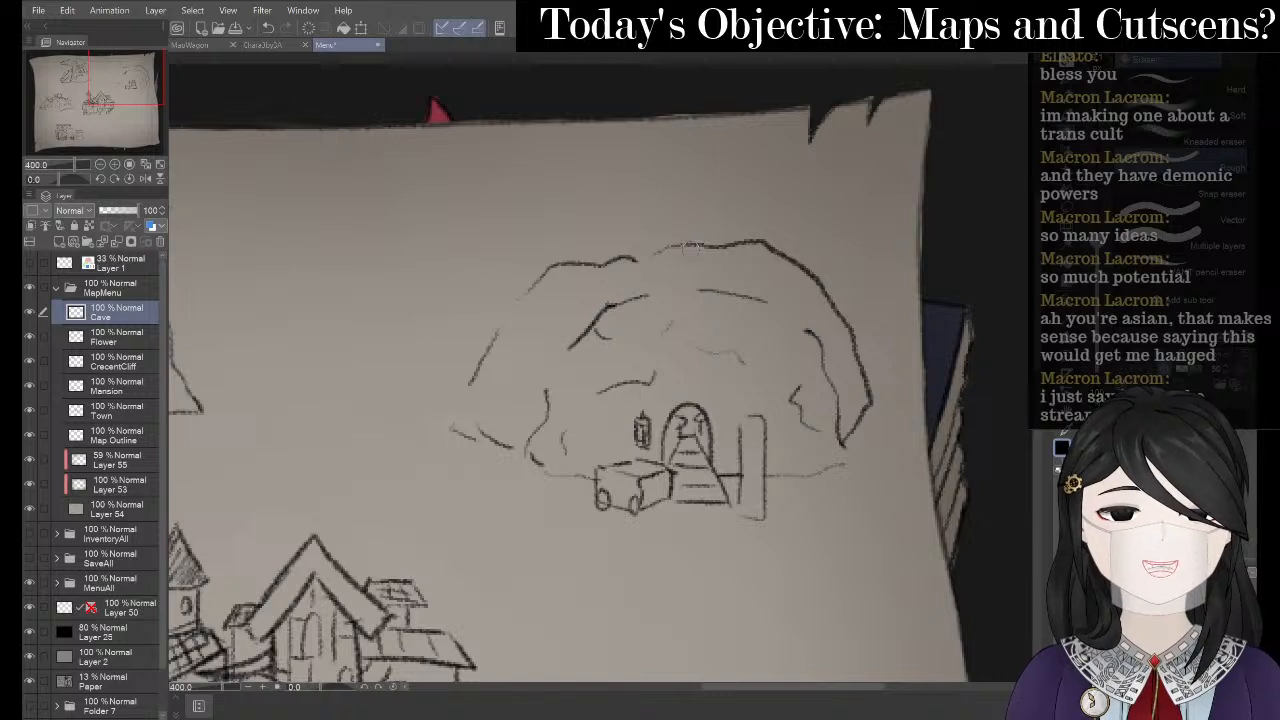
# - Redraw the curve on the cave's left outline and extend its top outline rightward
pyautogui.press('p')
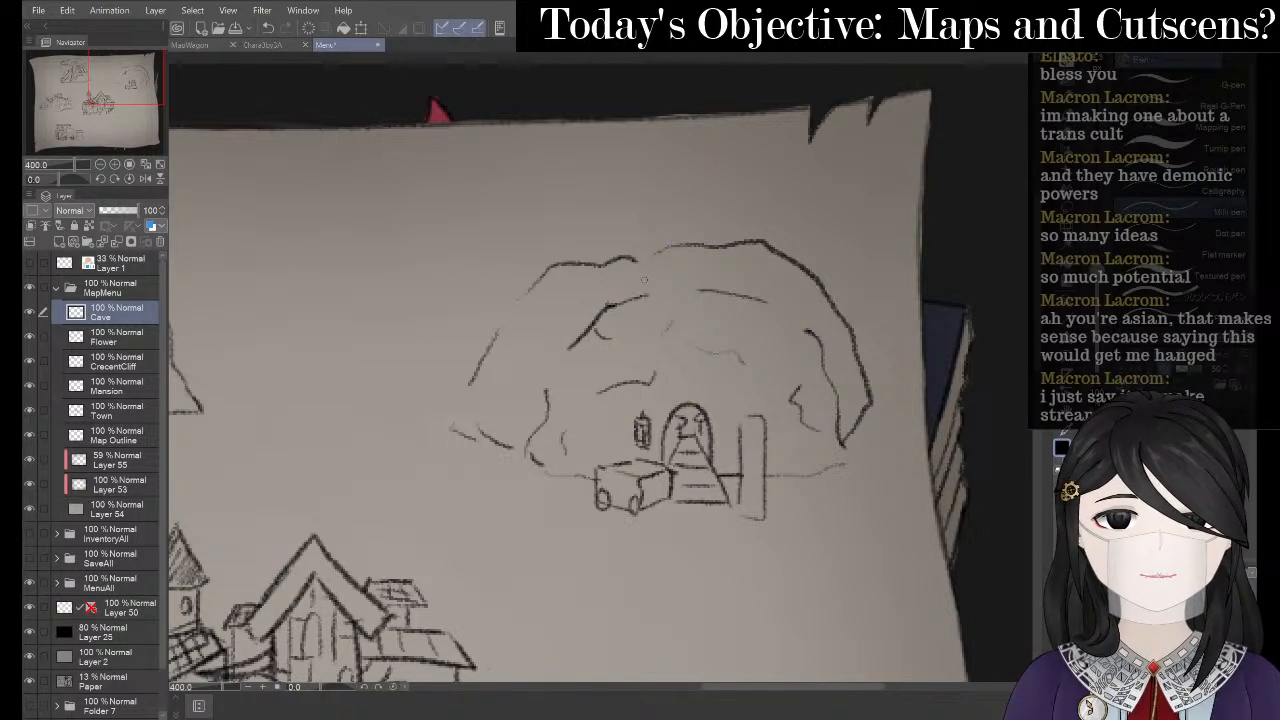
pyautogui.press('p')
pyautogui.moveTo(597, 314)
pyautogui.mouseDown()
pyautogui.moveTo(572, 311)
pyautogui.moveTo(549, 348)
pyautogui.mouseUp()
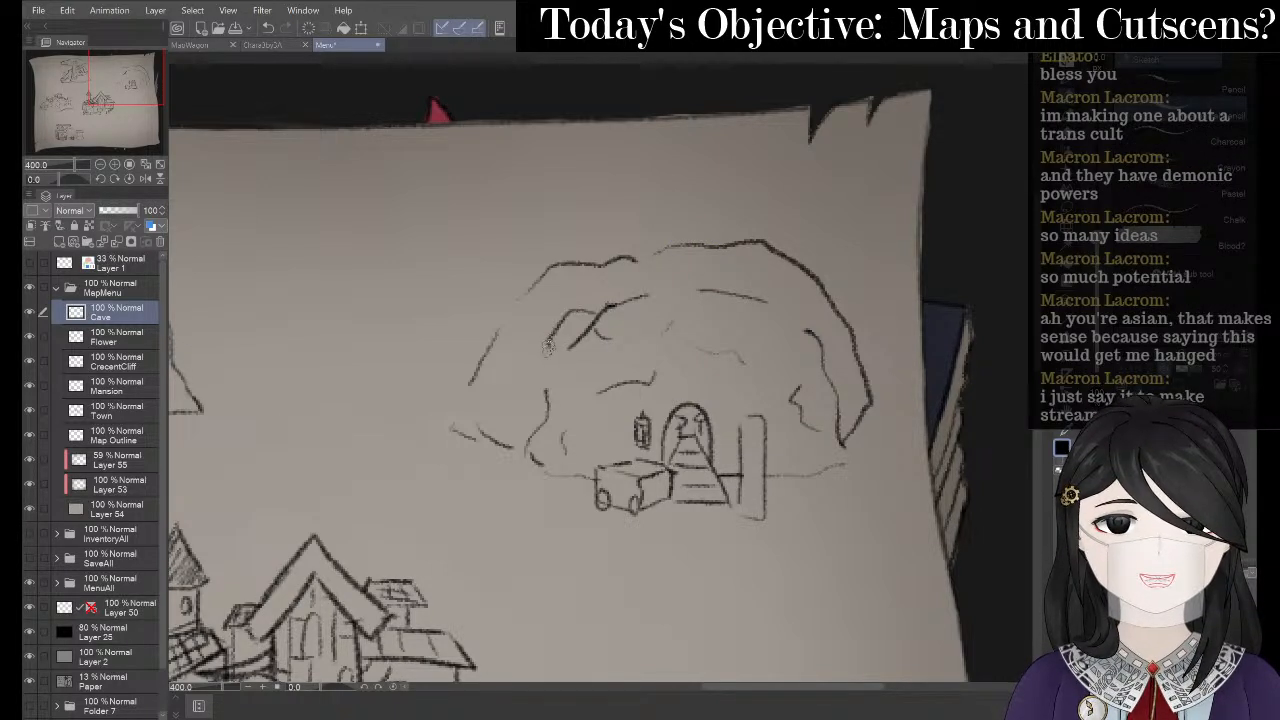
pyautogui.moveTo(760, 296); pyautogui.dragTo(824, 330)
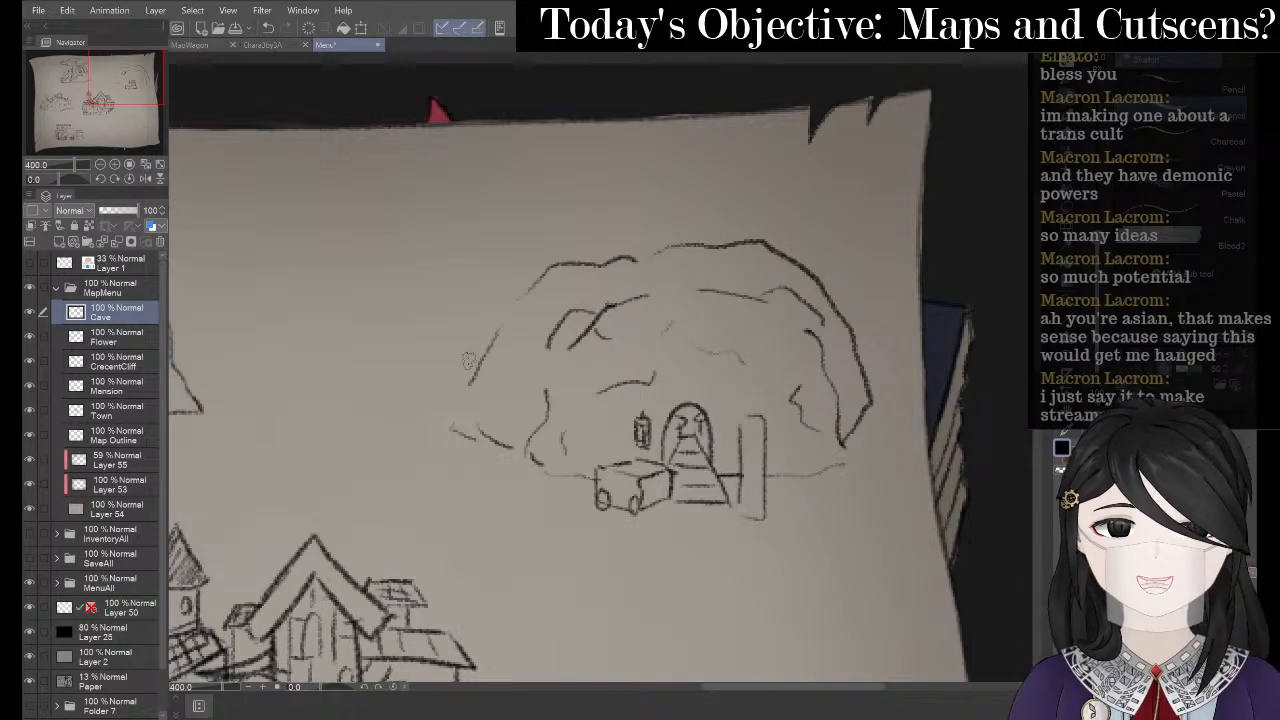
# - Sketch a squiggle right of the cave and erase its top
pyautogui.moveTo(867, 322)
pyautogui.mouseDown()
pyautogui.moveTo(907, 400)
pyautogui.moveTo(900, 421)
pyautogui.moveTo(837, 400)
pyautogui.moveTo(868, 320)
pyautogui.mouseUp()
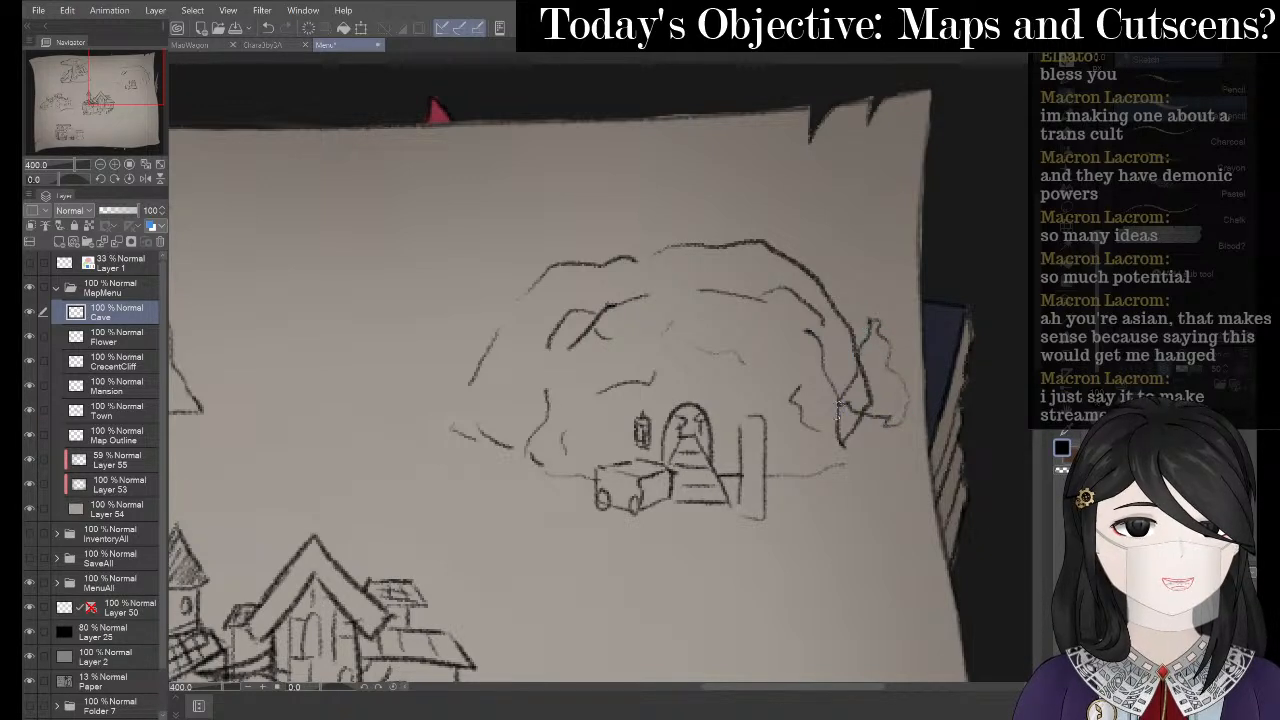
pyautogui.moveTo(790, 493); pyautogui.dragTo(840, 452)
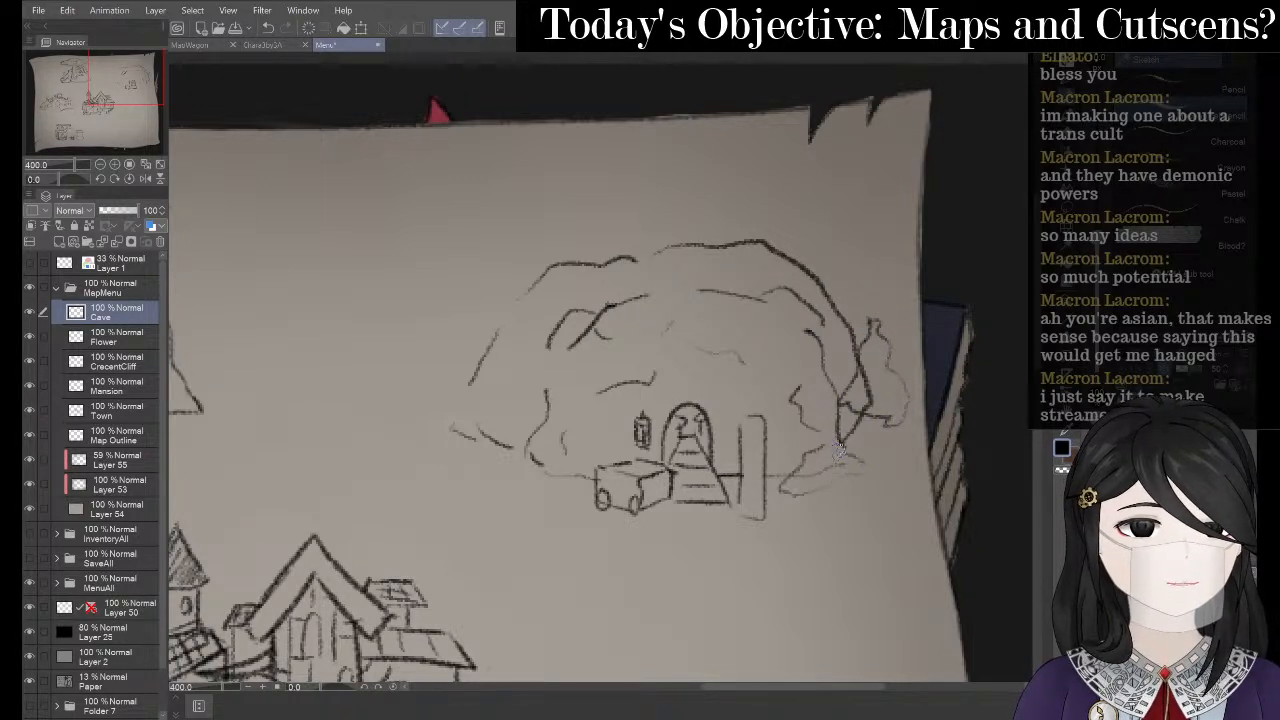
pyautogui.press('e')
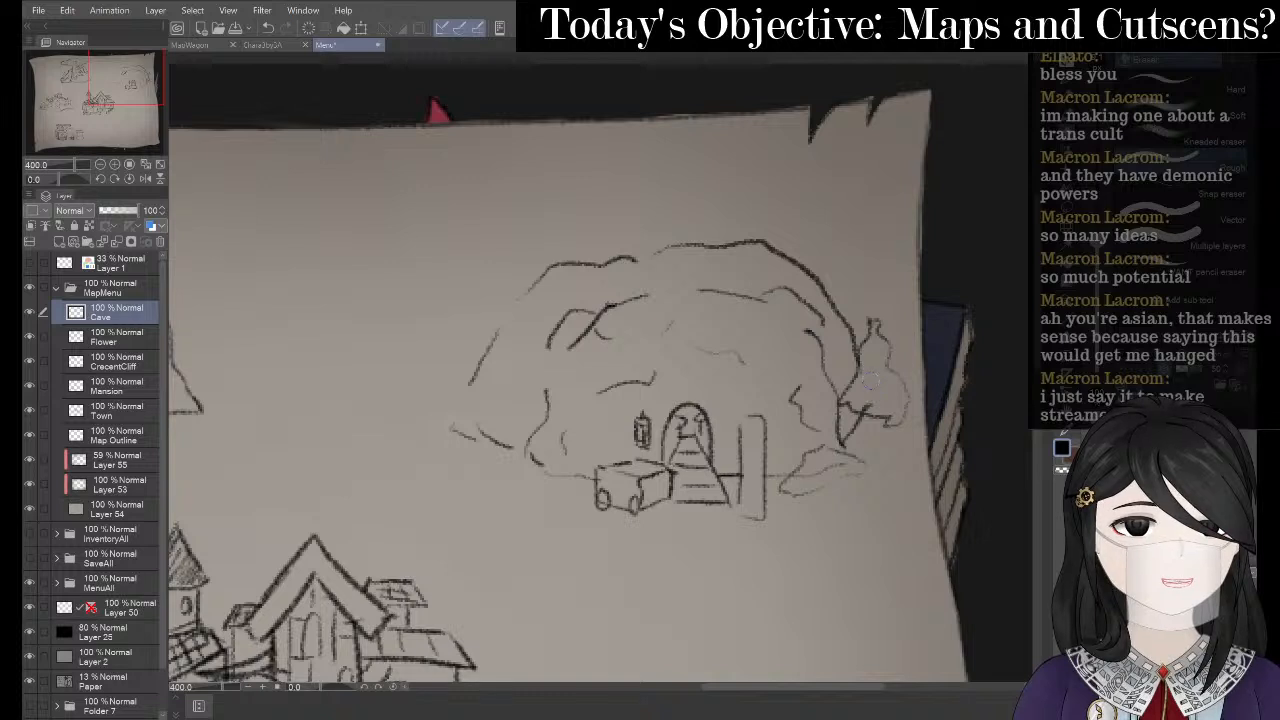
pyautogui.moveTo(871, 316); pyautogui.dragTo(876, 342)
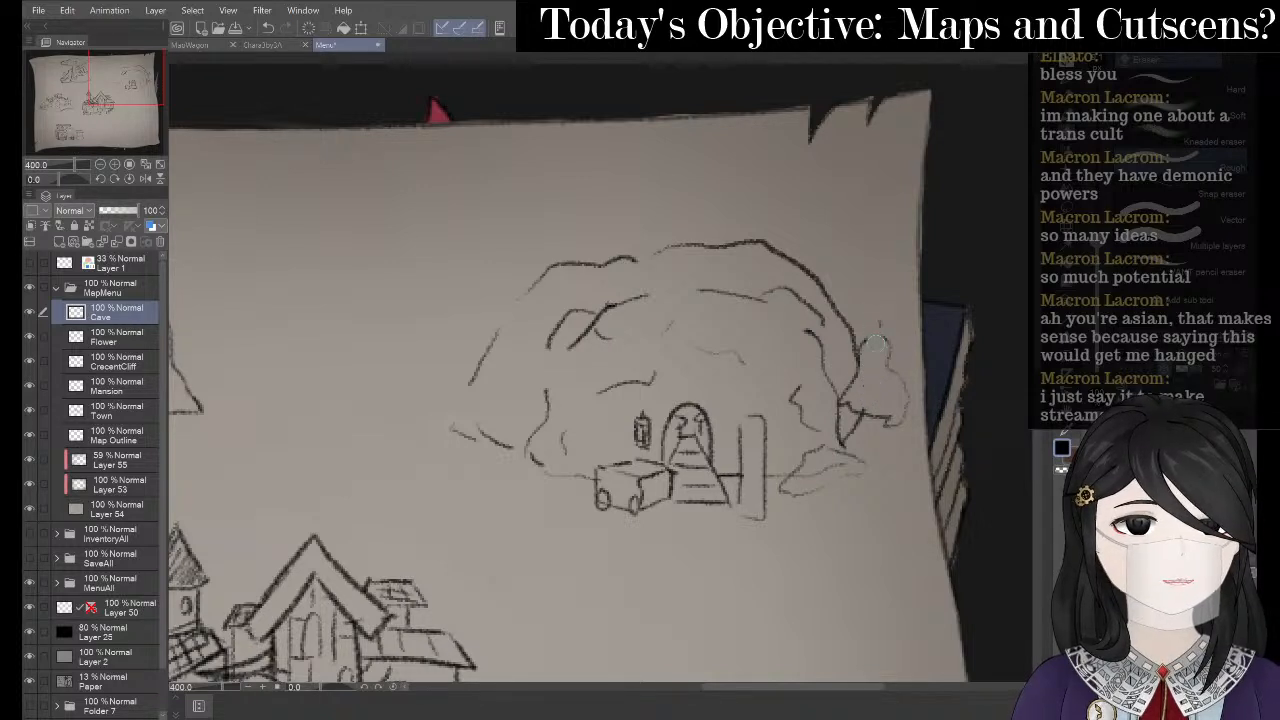
pyautogui.press('p')
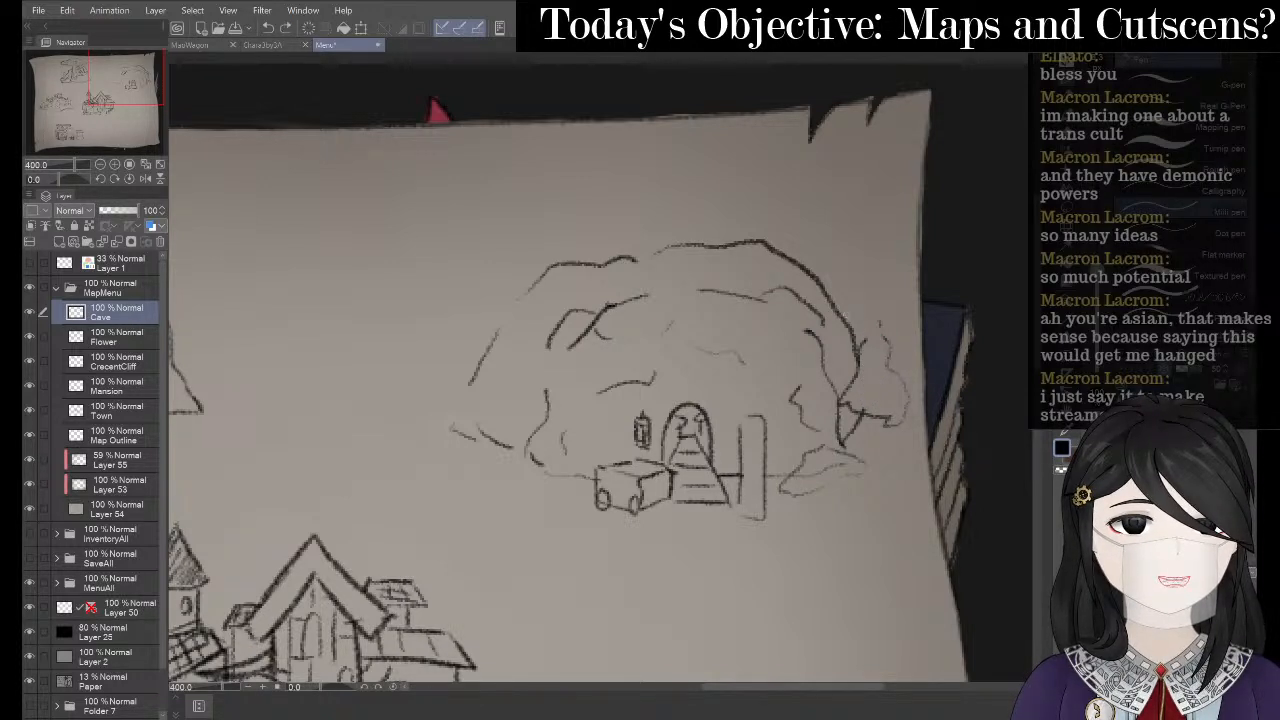
pyautogui.press('p')
# - Redraw the mound outline right of the cave with short grass strokes below it
pyautogui.moveTo(838, 305); pyautogui.dragTo(888, 324)
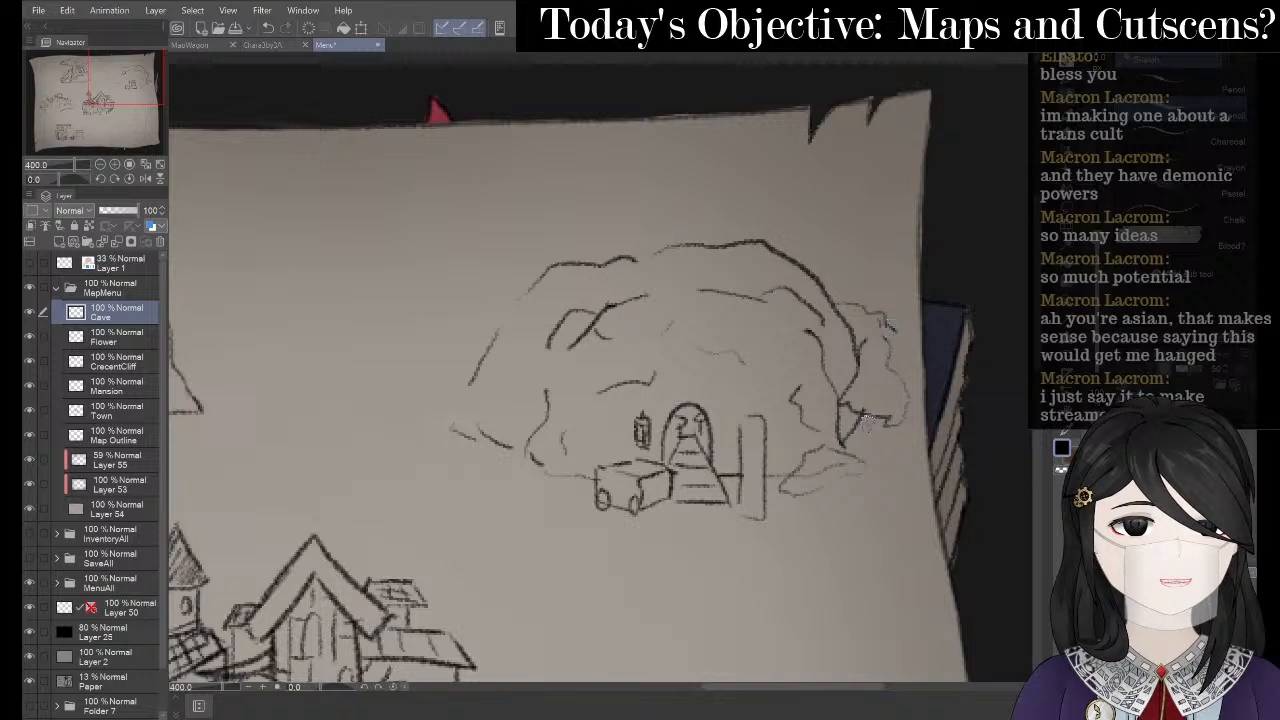
pyautogui.moveTo(866, 415)
pyautogui.mouseDown()
pyautogui.moveTo(878, 414)
pyautogui.moveTo(873, 441)
pyautogui.moveTo(840, 403)
pyautogui.moveTo(860, 467)
pyautogui.moveTo(844, 472)
pyautogui.moveTo(863, 472)
pyautogui.moveTo(859, 490)
pyautogui.moveTo(839, 474)
pyautogui.moveTo(832, 504)
pyautogui.moveTo(789, 498)
pyautogui.moveTo(843, 457)
pyautogui.moveTo(797, 508)
pyautogui.mouseUp()
pyautogui.moveTo(814, 489)
pyautogui.mouseDown()
pyautogui.moveTo(815, 505)
pyautogui.moveTo(830, 500)
pyautogui.mouseUp()
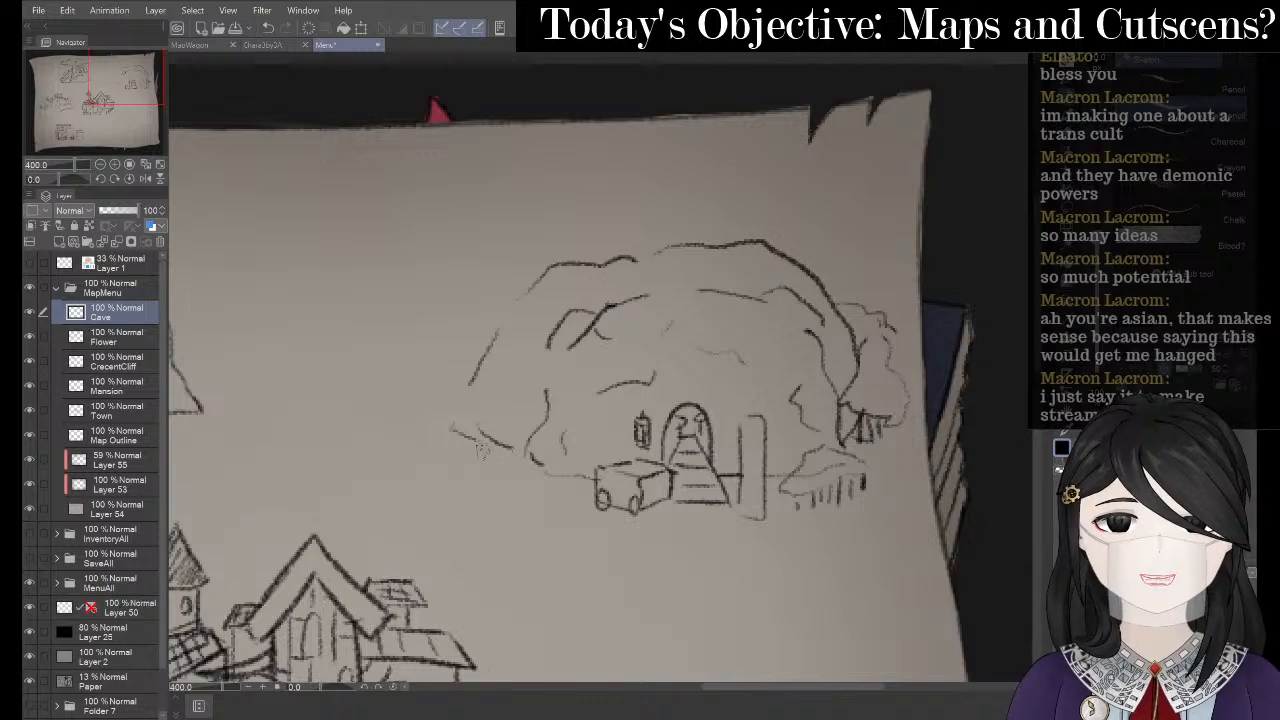
# - Draw a two-line path curving from the cave's lower left, then zoom out
pyautogui.moveTo(477, 453); pyautogui.dragTo(574, 497)
pyautogui.moveTo(481, 466); pyautogui.dragTo(568, 499)
pyautogui.scroll(-2, 390, 321)
pyautogui.scroll(-1, 404, 303)
pyautogui.press('space')
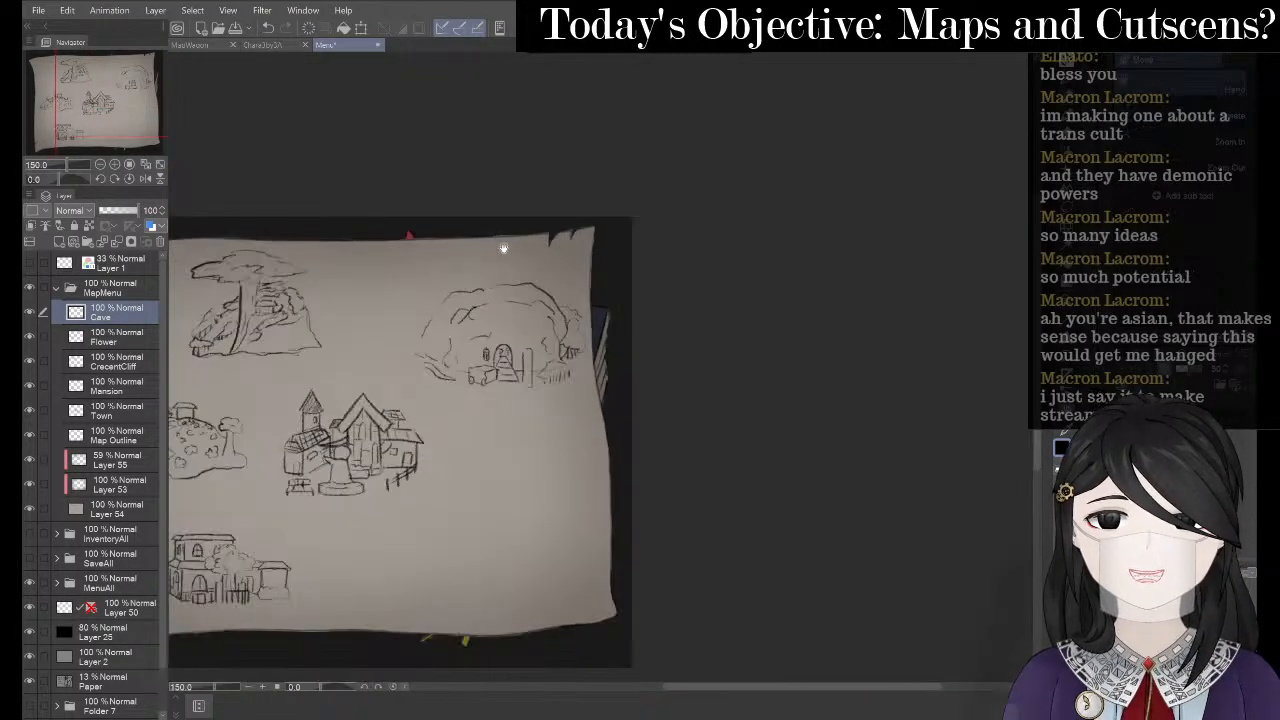
# - Transform the cave sketch, resizing it slightly and committing it at the map's upper right
pyautogui.moveTo(503, 248); pyautogui.dragTo(757, 191)
pyautogui.scroll(1, 744, 257)
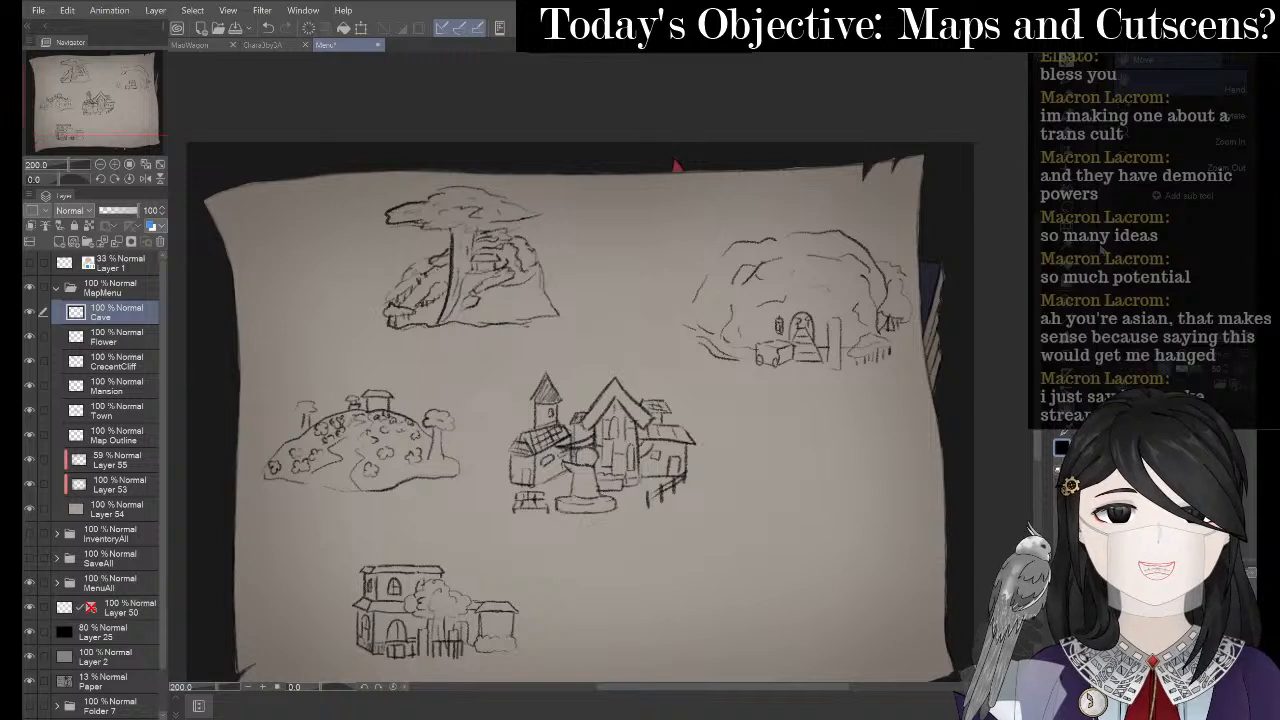
pyautogui.click(1067, 212)
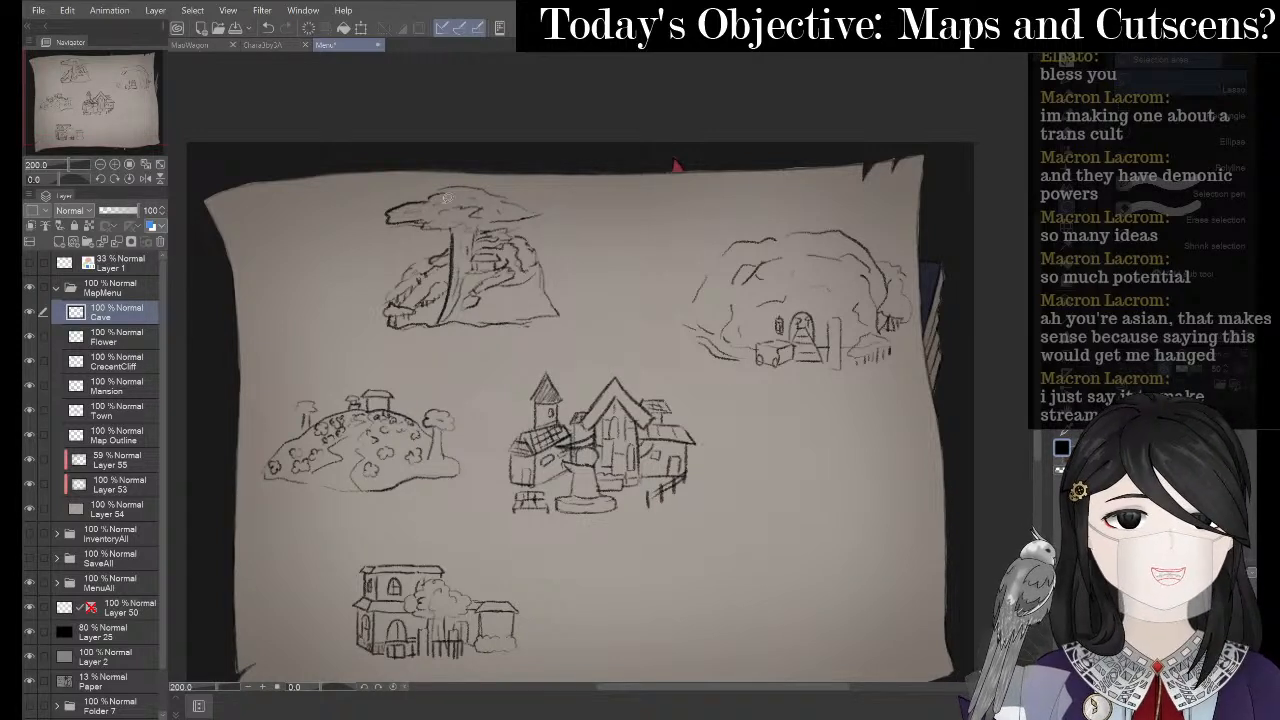
pyautogui.hotkey('ctrl', 't')
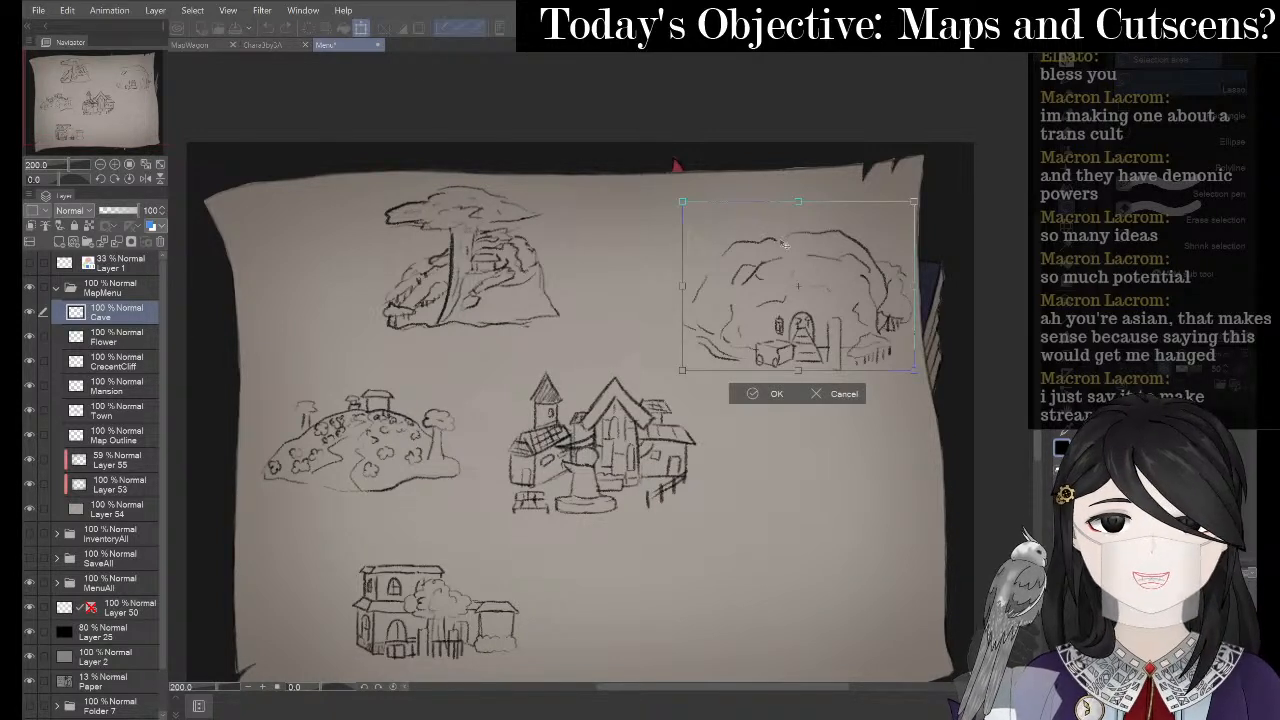
pyautogui.moveTo(785, 244); pyautogui.dragTo(587, 390)
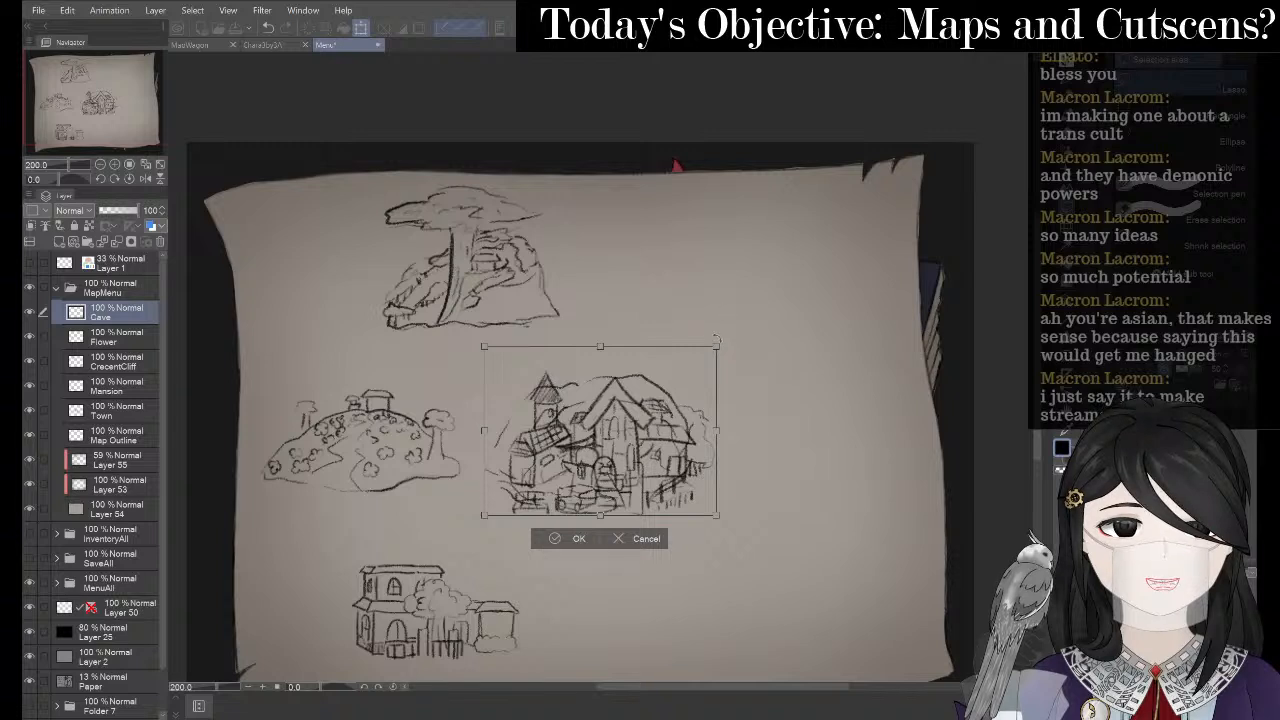
pyautogui.moveTo(716, 347)
pyautogui.mouseDown()
pyautogui.moveTo(703, 356)
pyautogui.moveTo(715, 347)
pyautogui.mouseUp()
pyautogui.moveTo(664, 404); pyautogui.dragTo(841, 268)
pyautogui.click(741, 398)
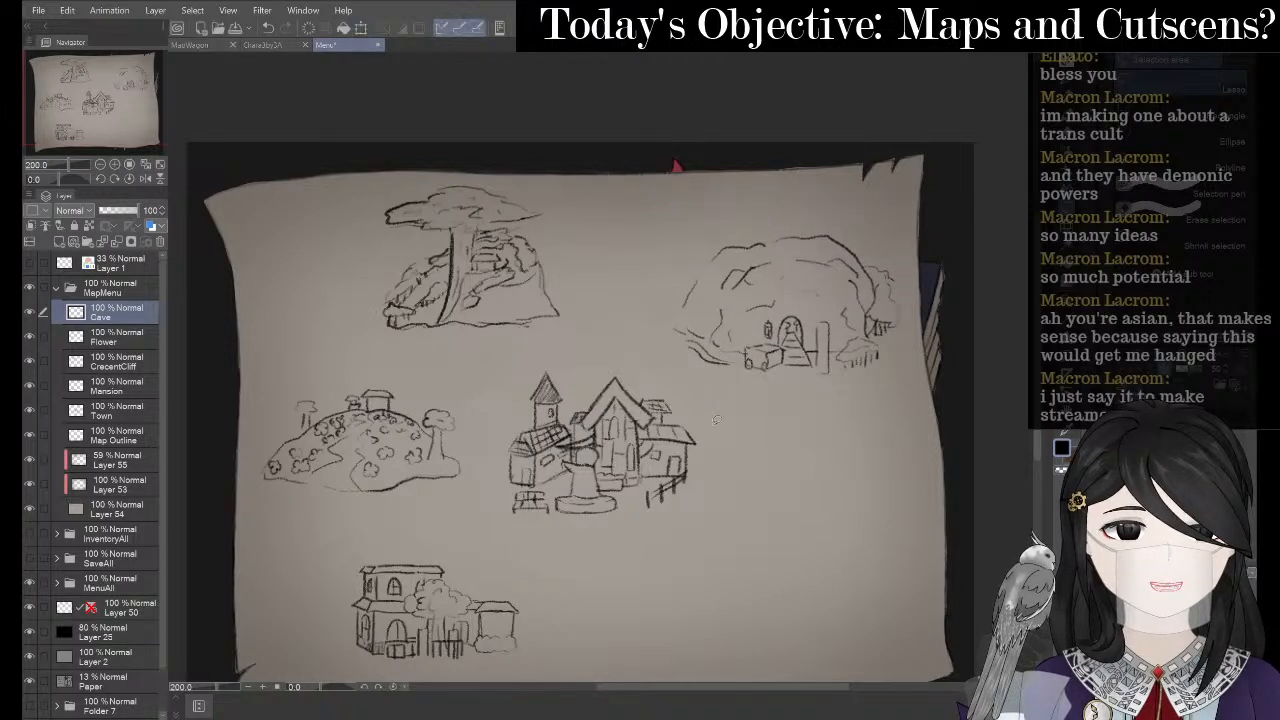
# - Add a new raster layer, Layer 56, above the Cave layer
pyautogui.scroll(-3, 720, 405)
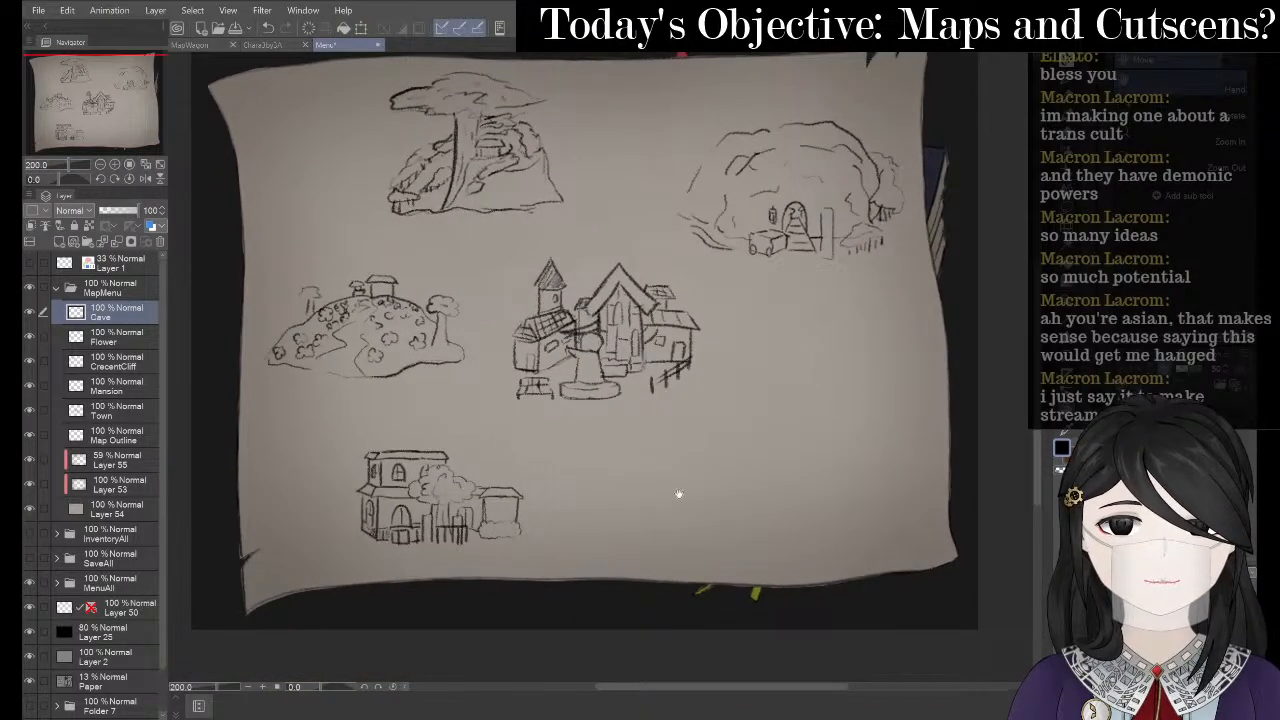
pyautogui.moveTo(678, 493); pyautogui.dragTo(626, 471)
pyautogui.rightClick(127, 312)
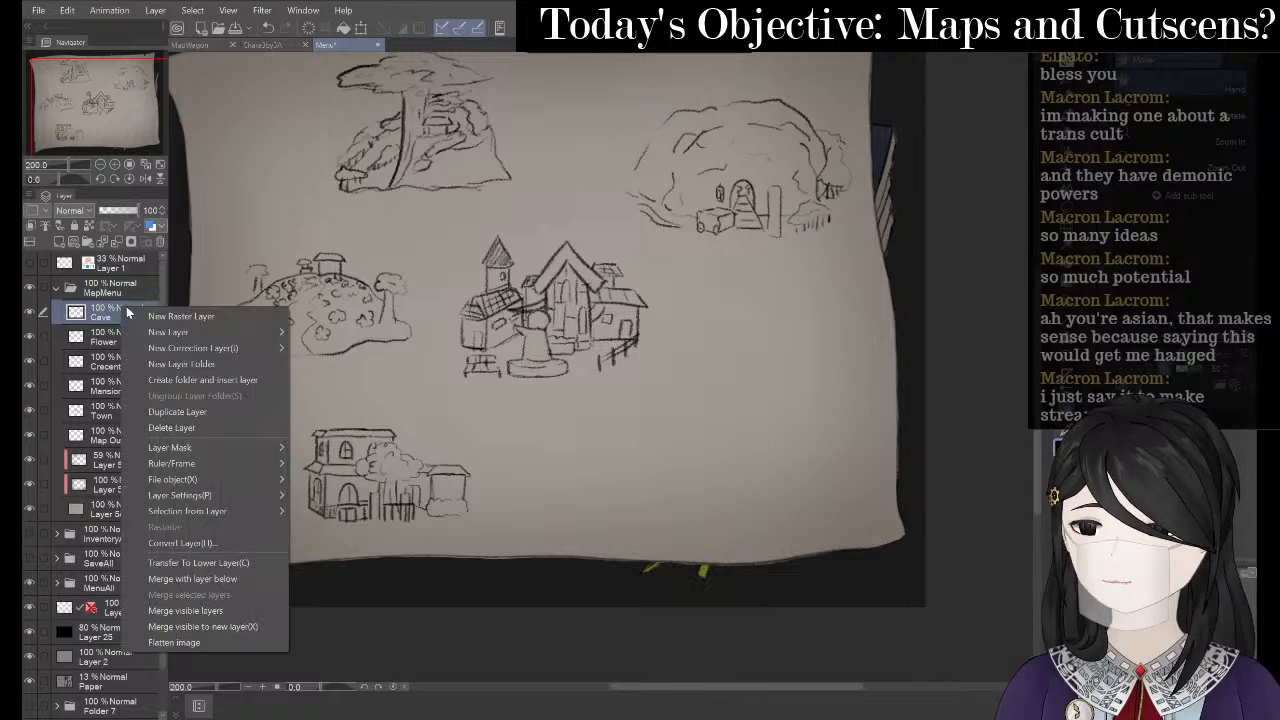
pyautogui.click(148, 316)
pyautogui.rightClick(137, 313)
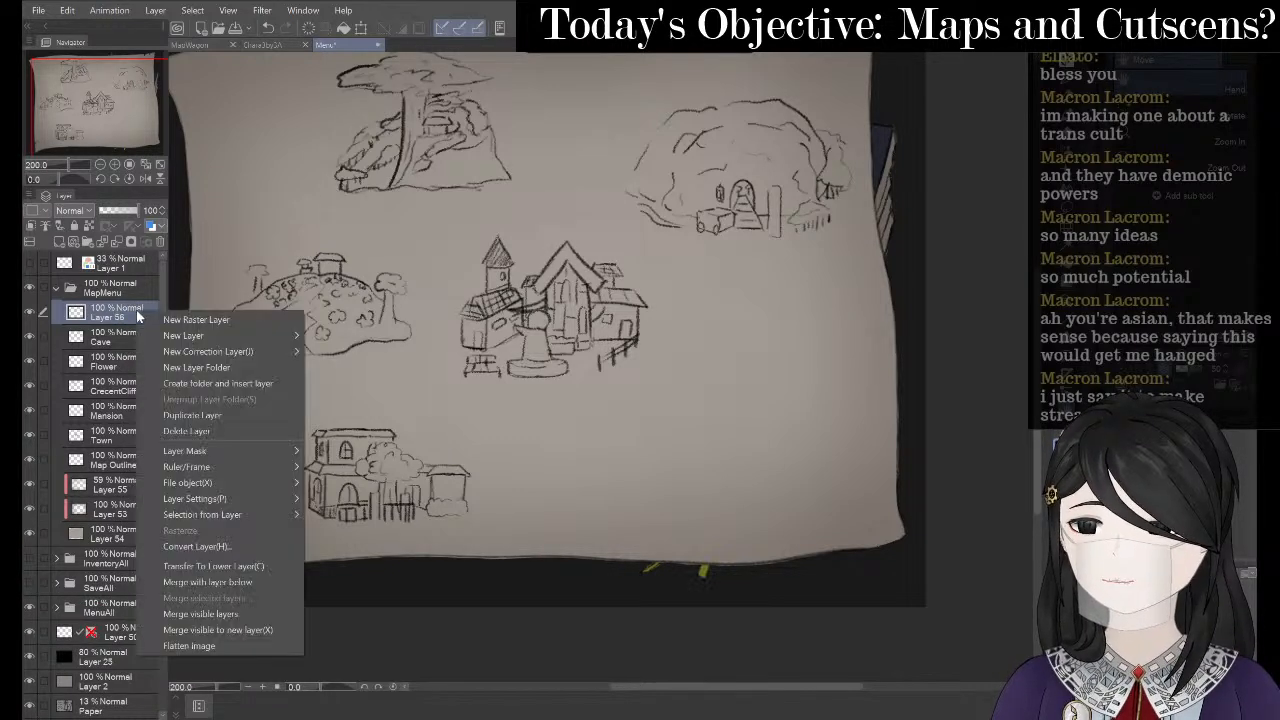
# - Rename the new layer to 'Swamp', pick the pen, and switch to Chrome's mine references
pyautogui.moveTo(240, 499)
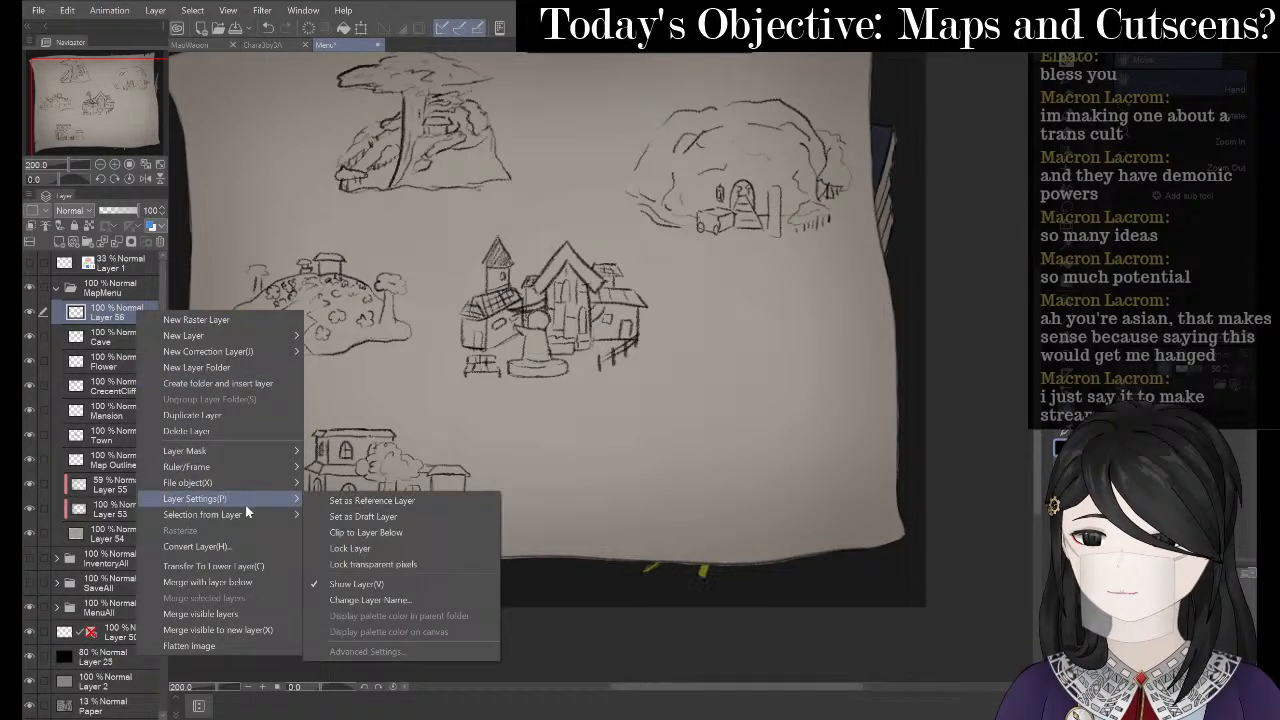
pyautogui.click(355, 597)
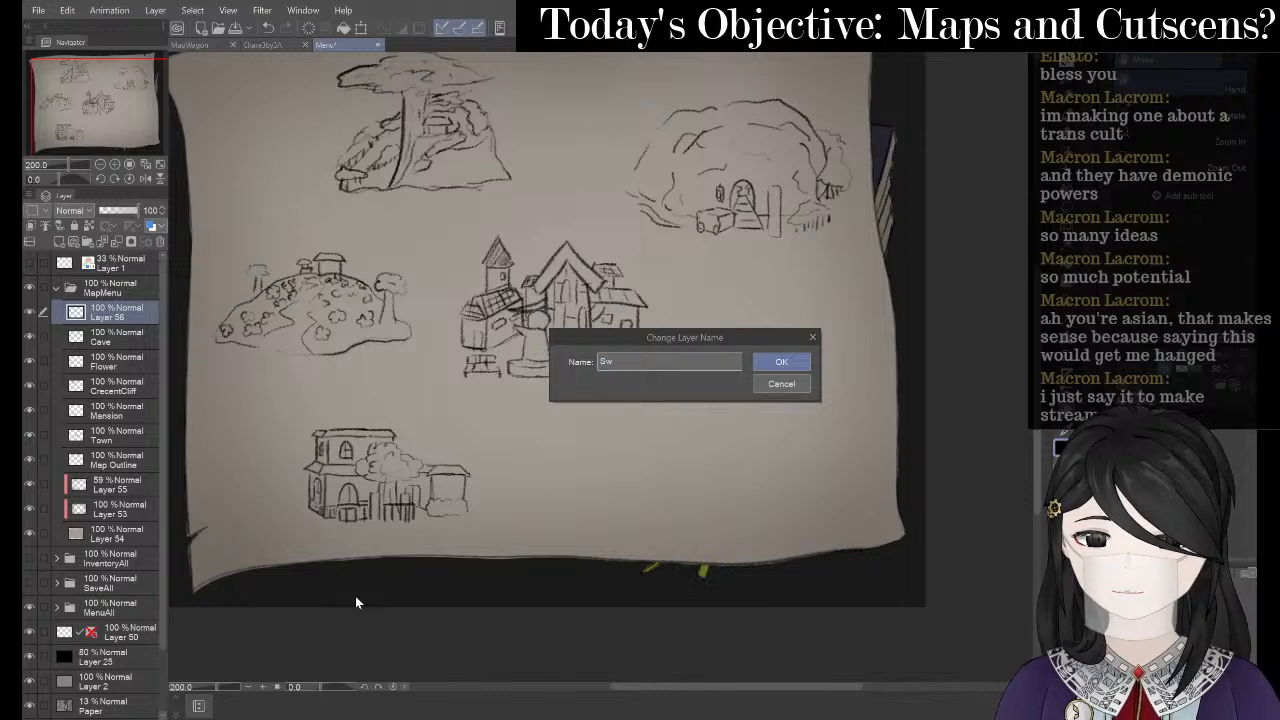
pyautogui.press('Return')
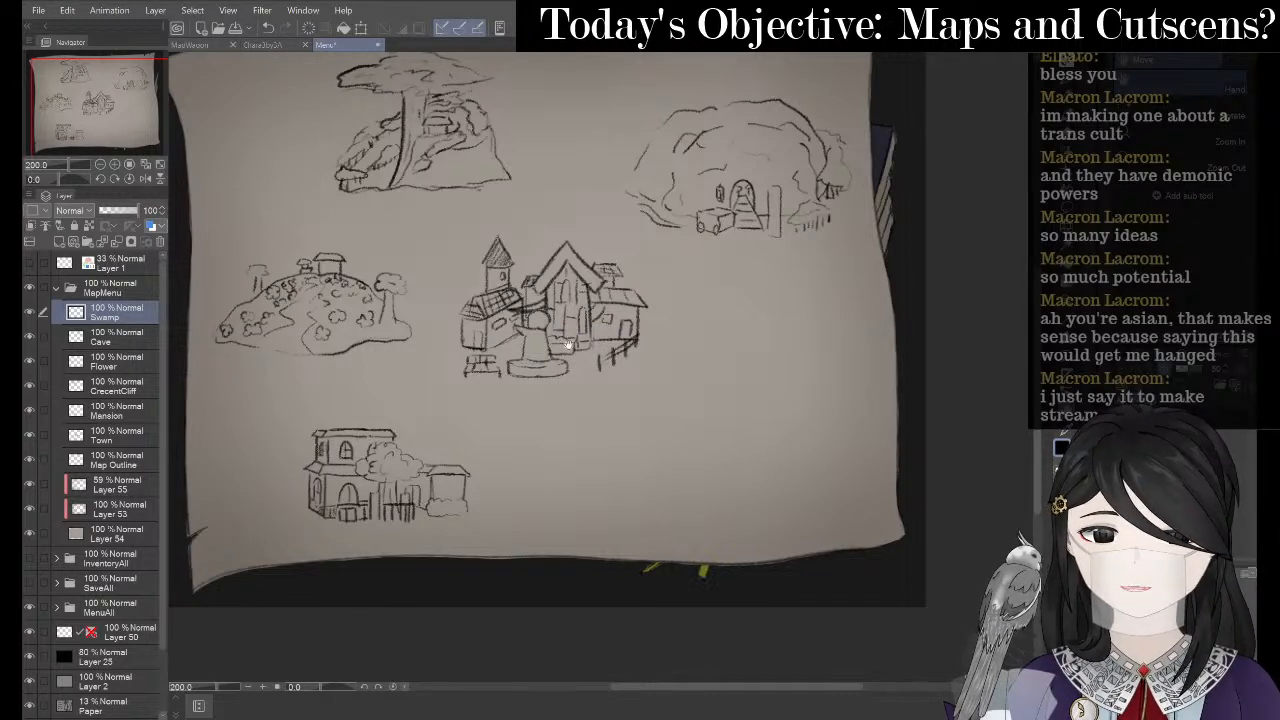
pyautogui.press('p')
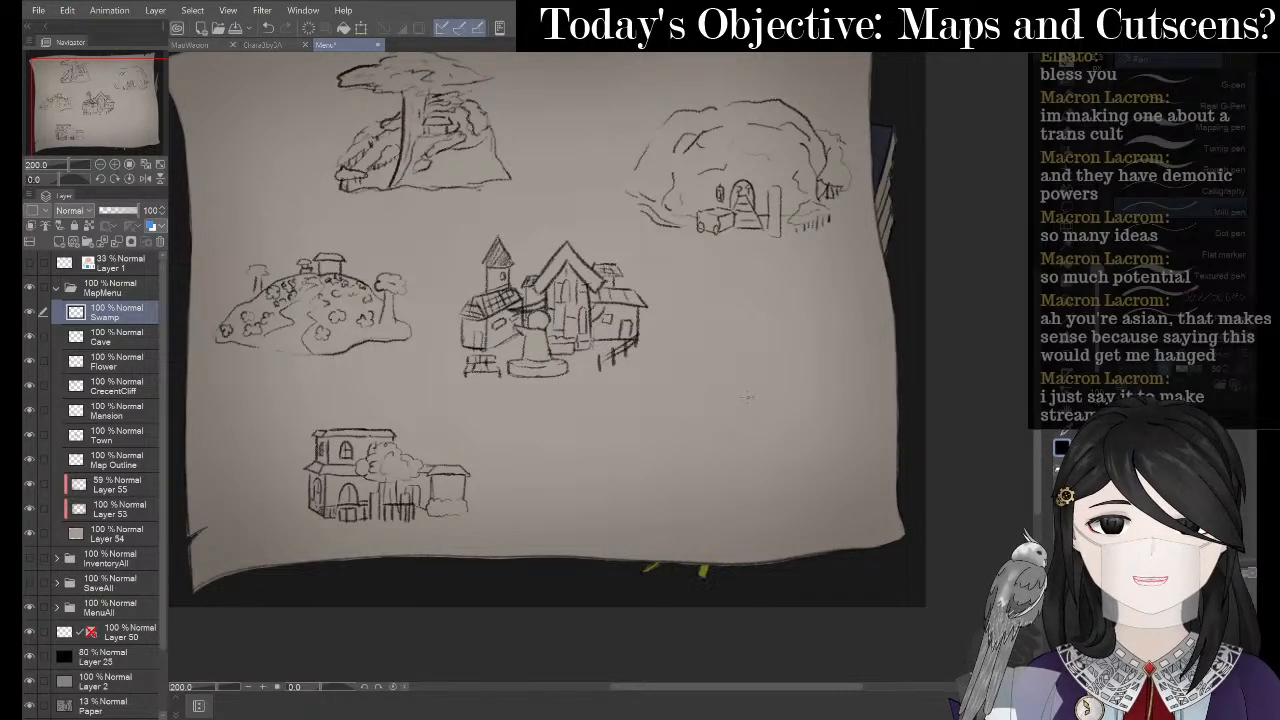
pyautogui.hotkey('alt', 'Tab')
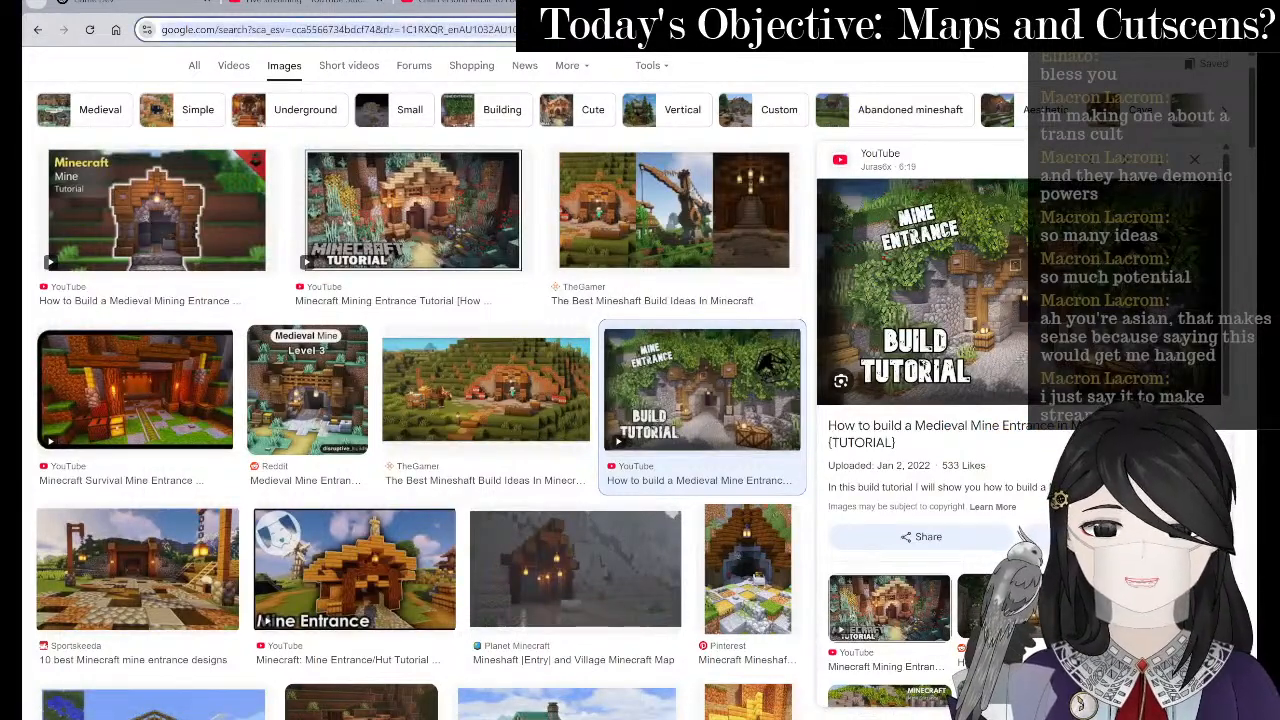
# - Search Google for 'minecraft swamps'
pyautogui.hotkey('ctrl', 'l')
pyautogui.write('m')
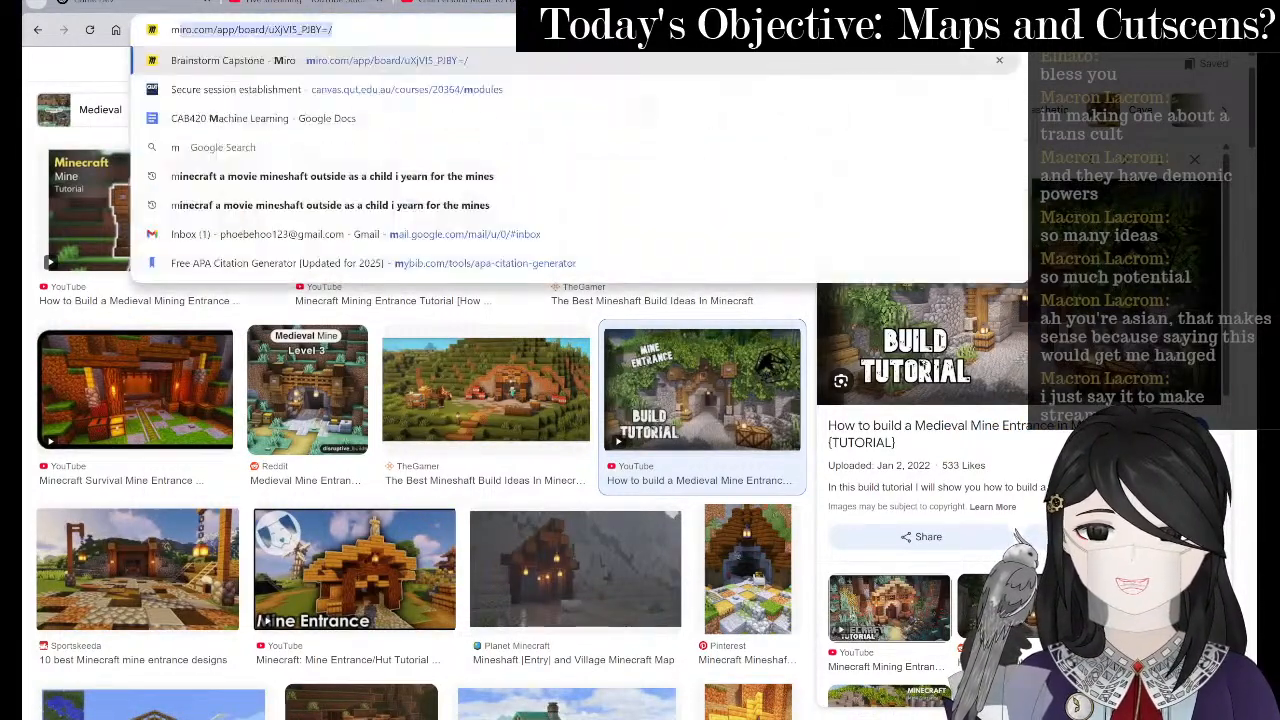
pyautogui.write('inecraft')
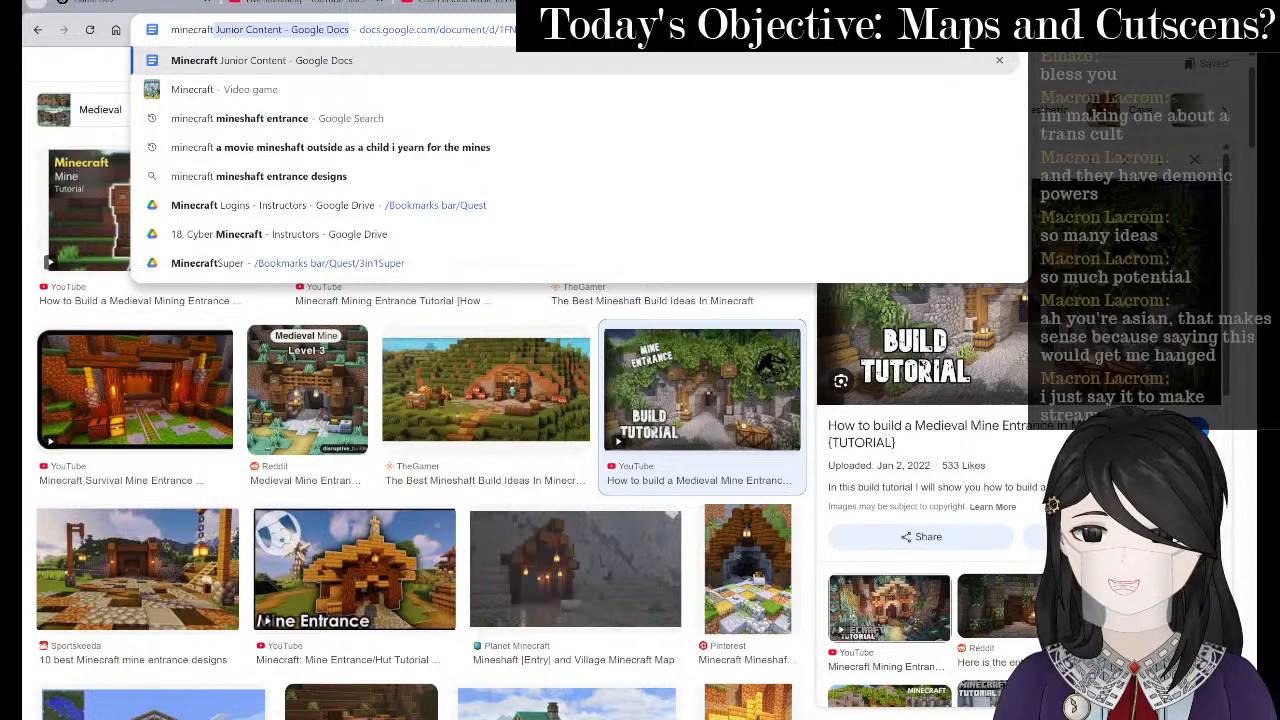
pyautogui.write(' swano')
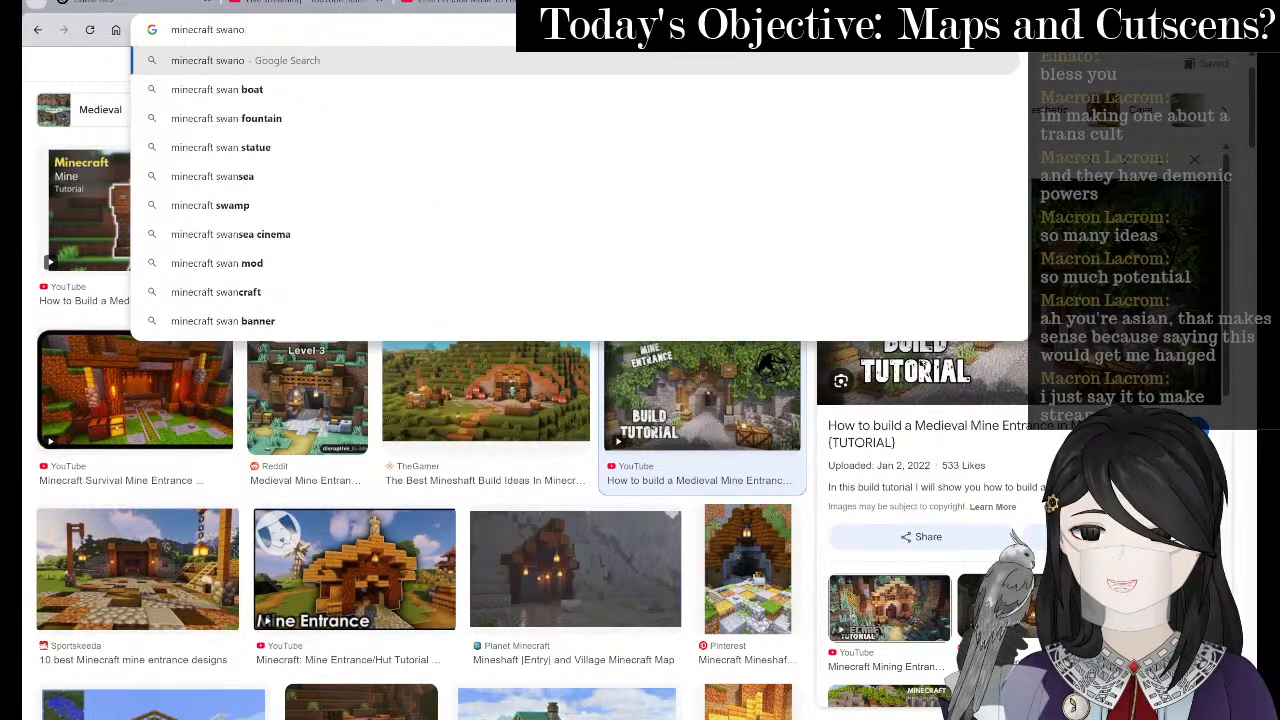
pyautogui.press('BackSpace')
pyautogui.press('BackSpace')
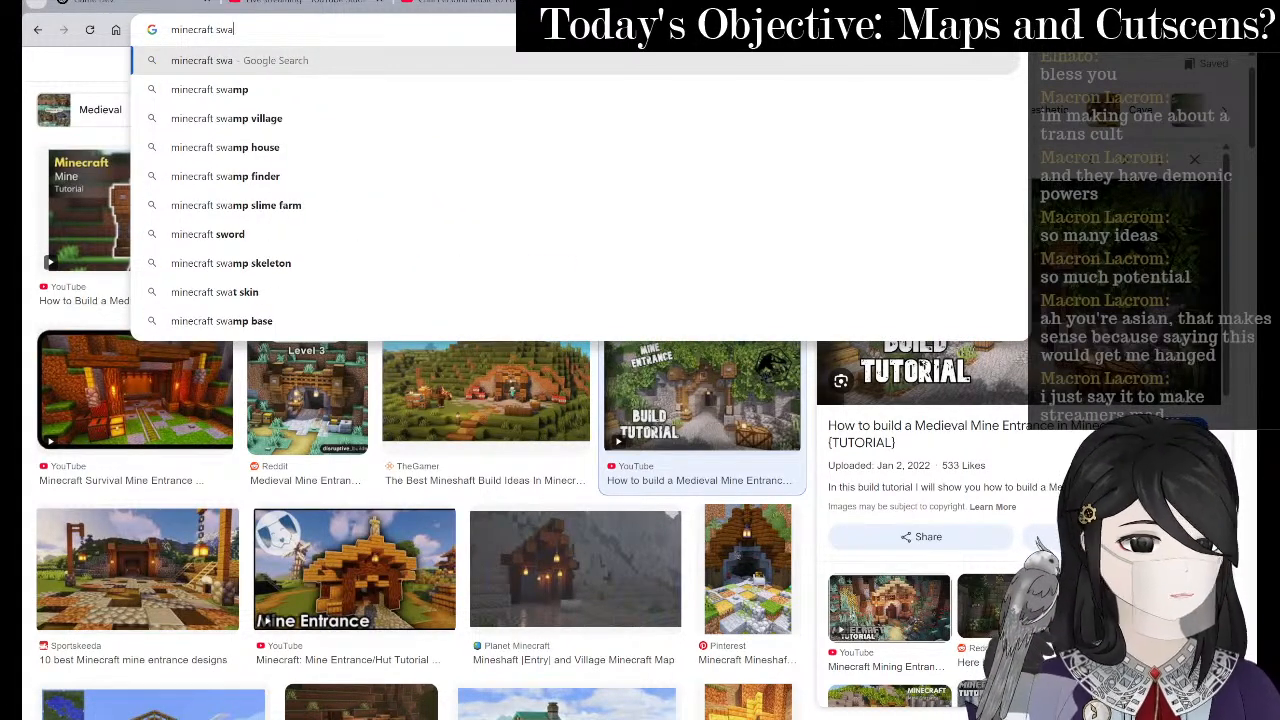
pyautogui.write('mps')
pyautogui.press('Return')
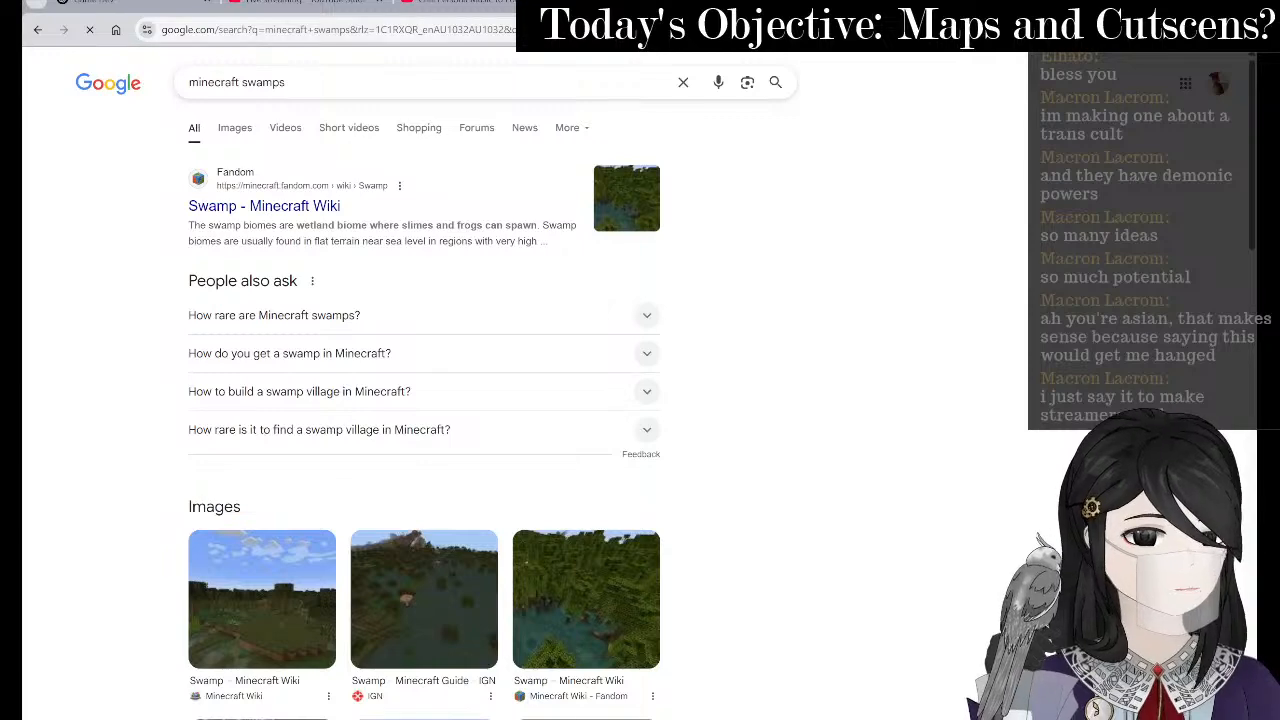
pyautogui.hotkey('ctrl', 't')
pyautogui.hotkey('ctrl', 'w')
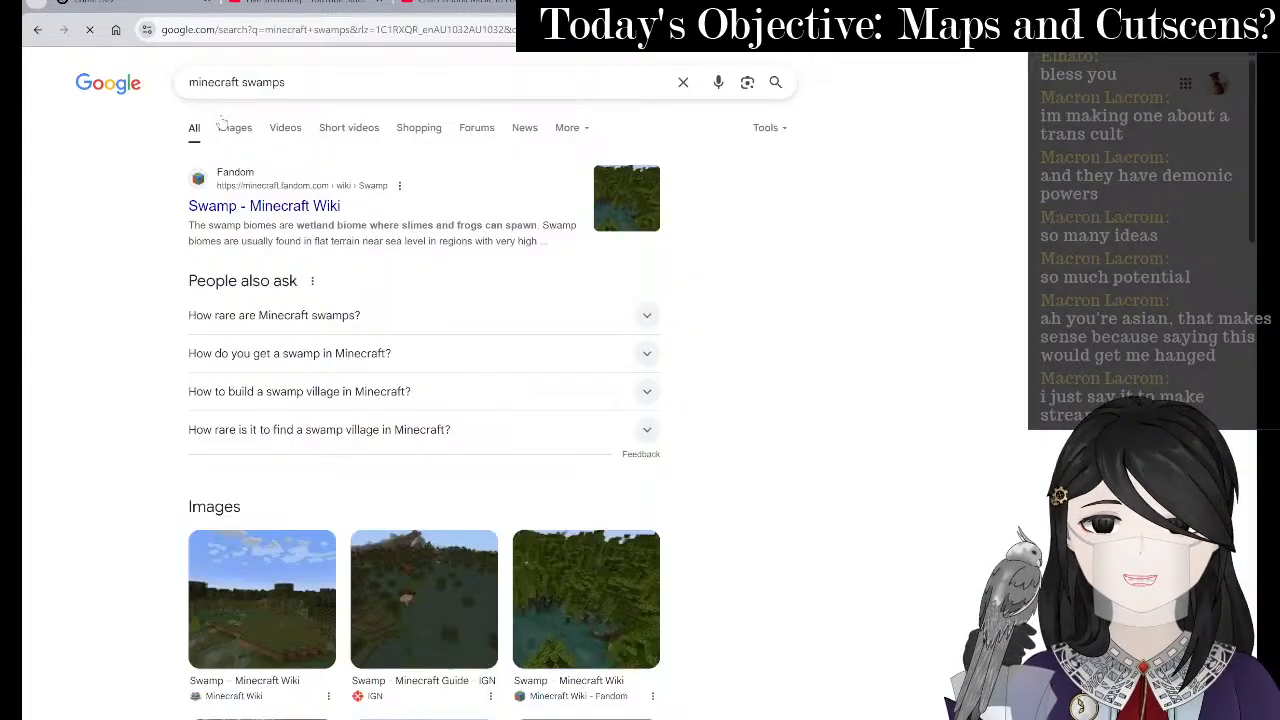
# - Run a fresh Google search for 'swamps' in a new tab
pyautogui.hotkey('ctrl', 't')
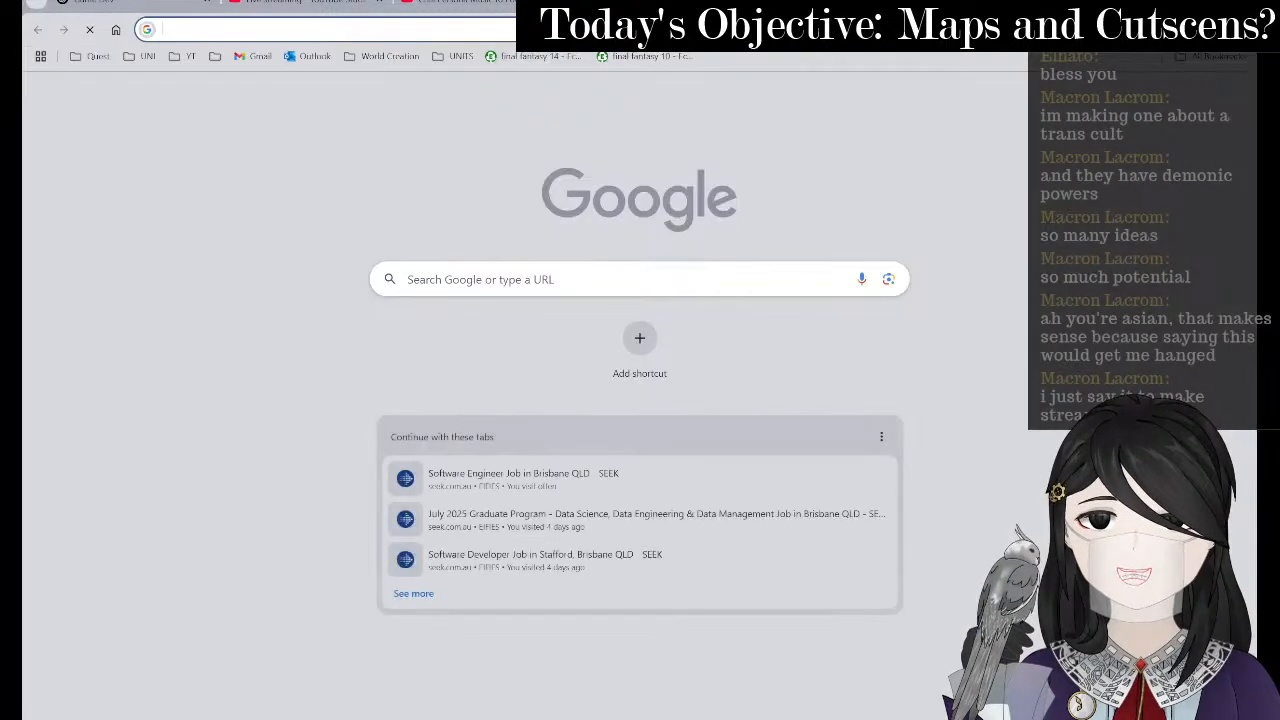
pyautogui.click(320, 29)
pyautogui.write('au')
pyautogui.press('BackSpace')
pyautogui.press('BackSpace')
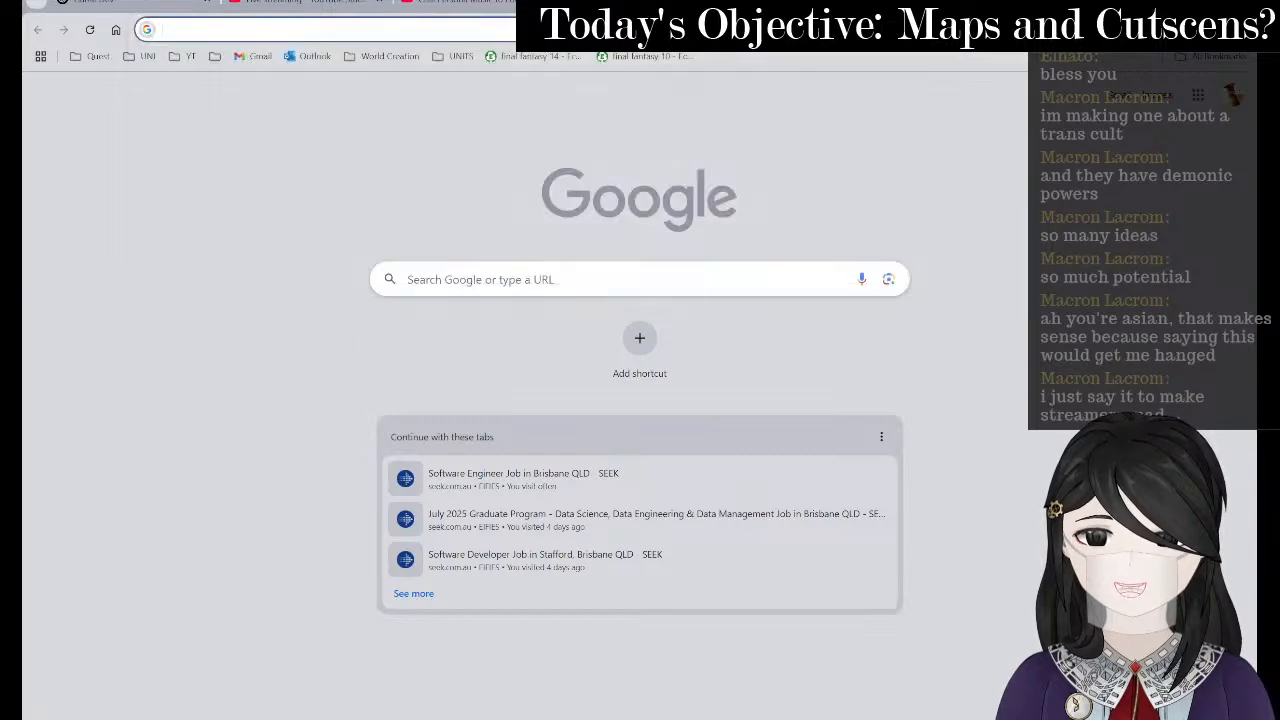
pyautogui.write('d')
pyautogui.press('BackSpace')
pyautogui.press('BackSpace')
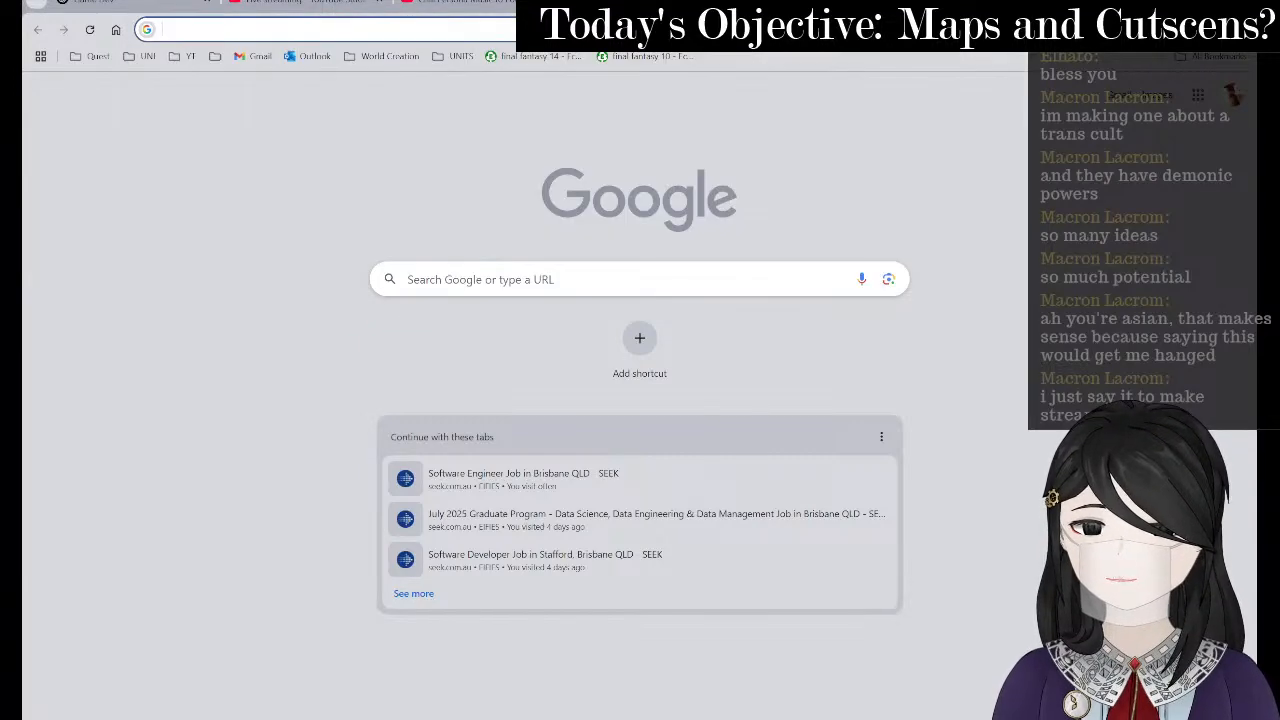
pyautogui.write('swm')
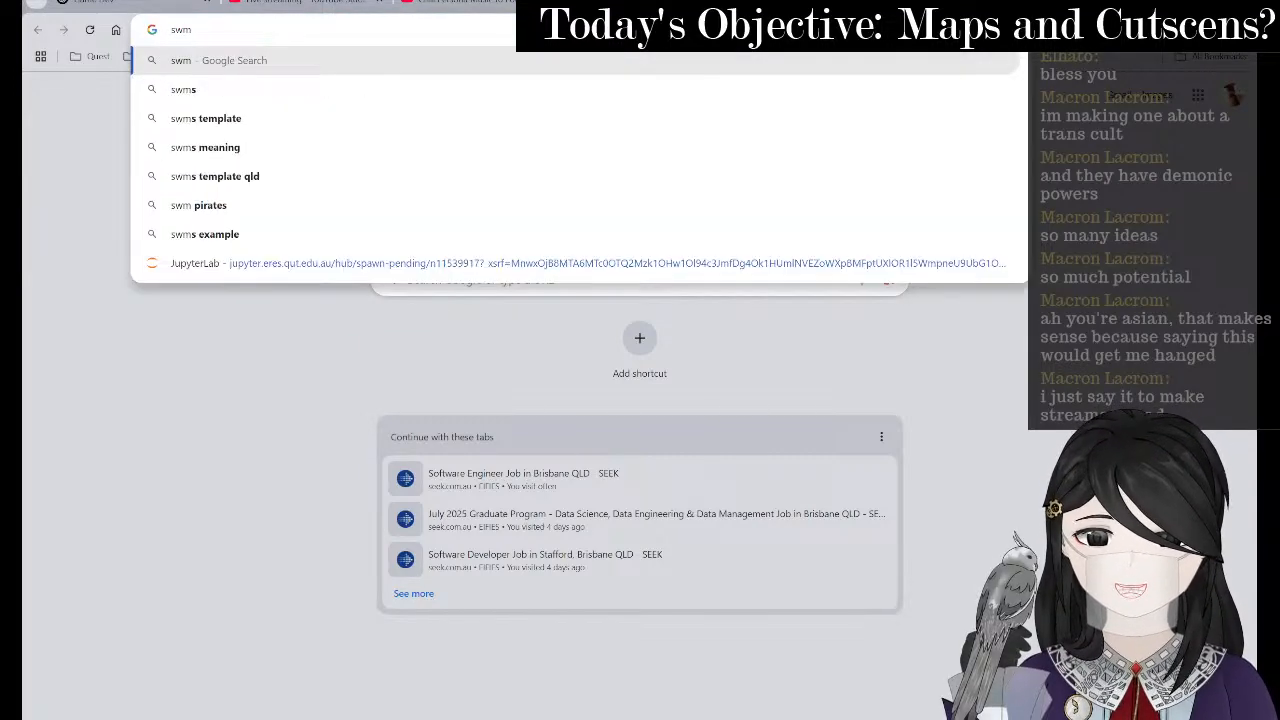
pyautogui.press('BackSpace')
pyautogui.write('amps')
pyautogui.press('Return')
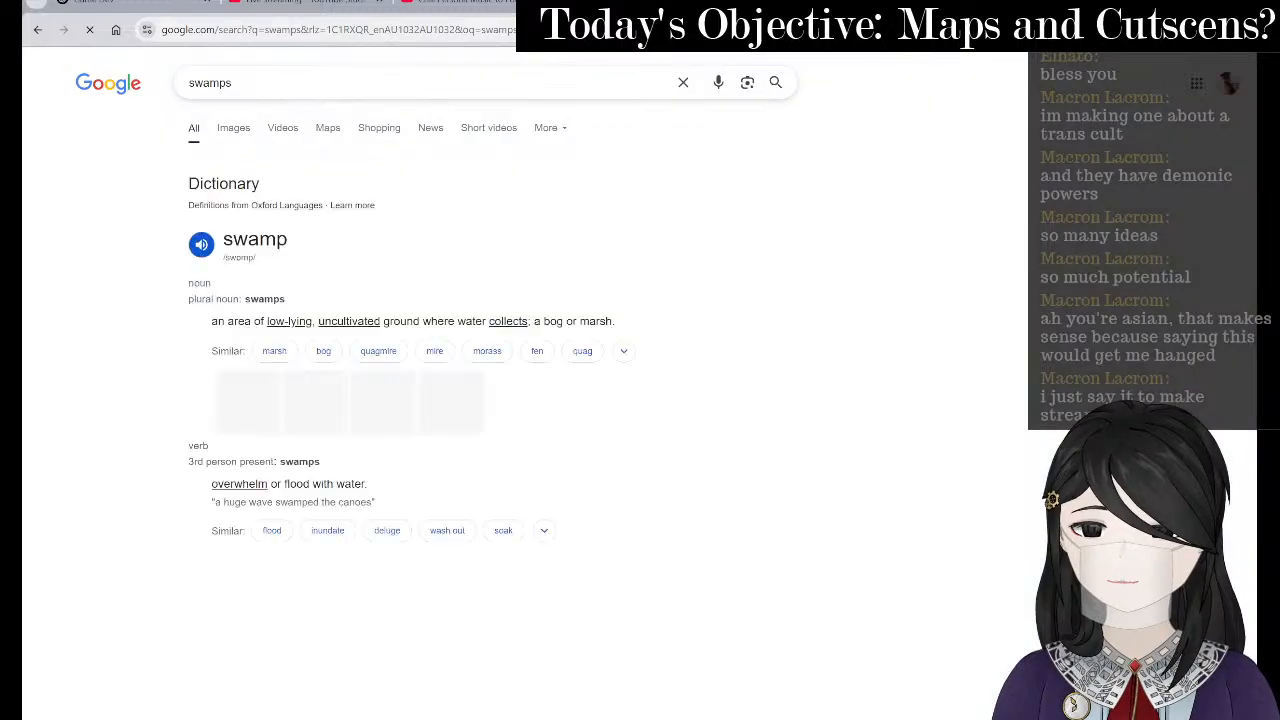
# - Browse swamp image results, previewing the tree-stump and boardwalk photos, then return to the map
pyautogui.click(233, 128)
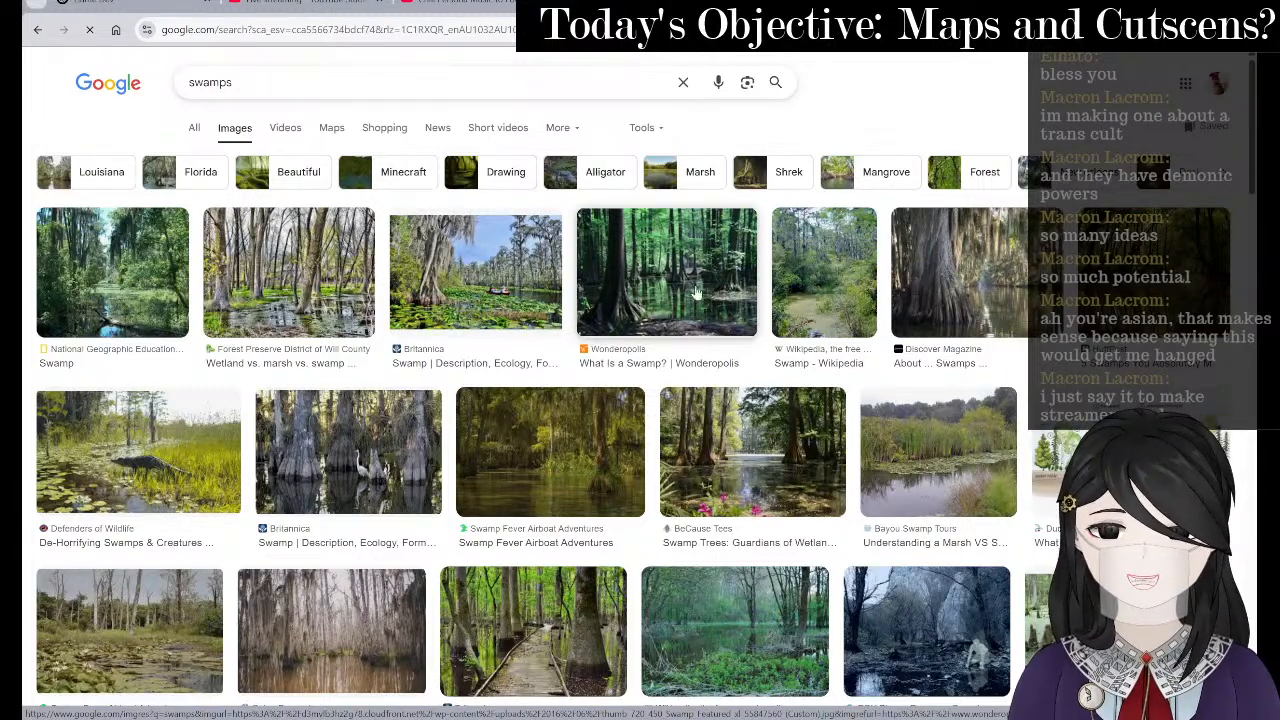
pyautogui.scroll(-5, 666, 315)
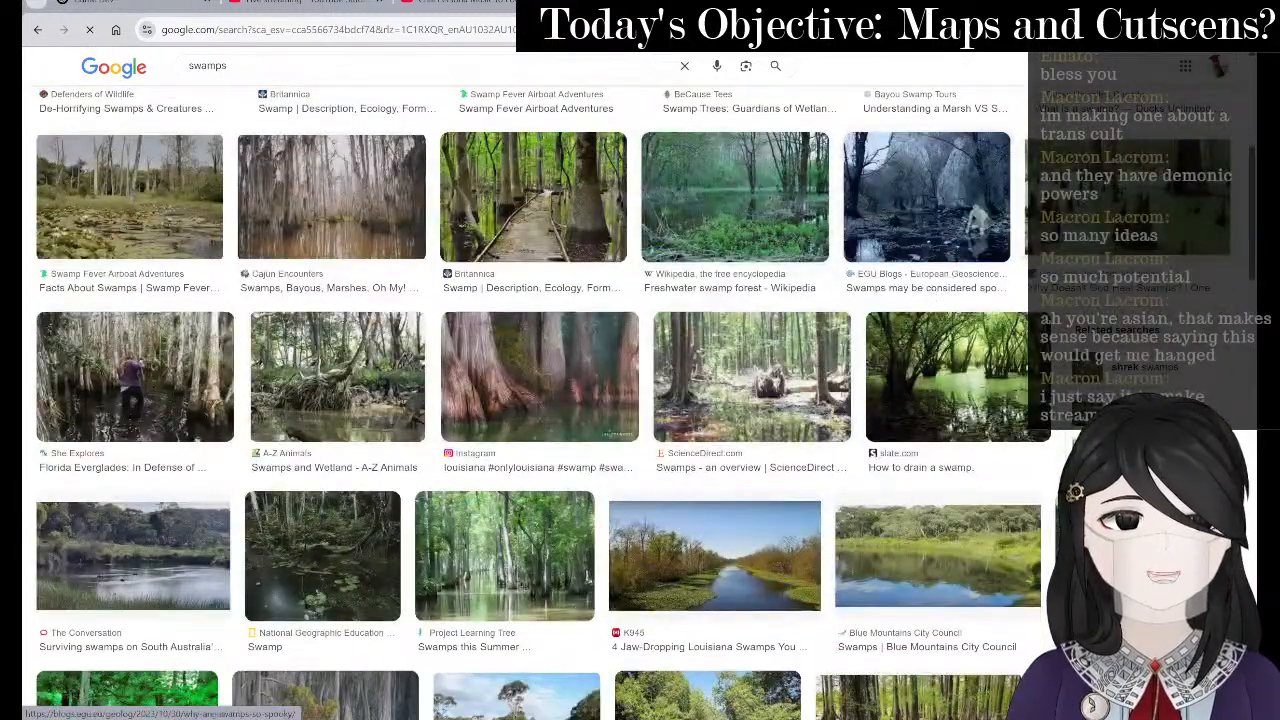
pyautogui.click(1103, 212)
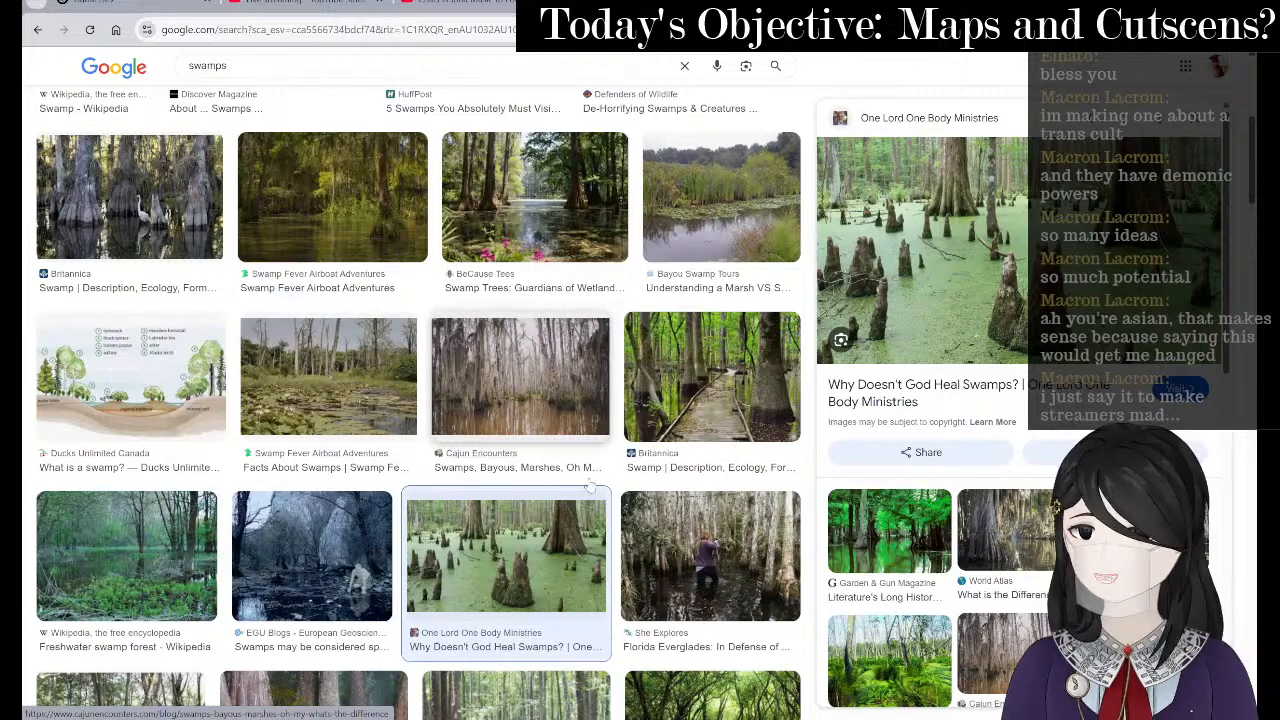
pyautogui.scroll(-5, 918, 390)
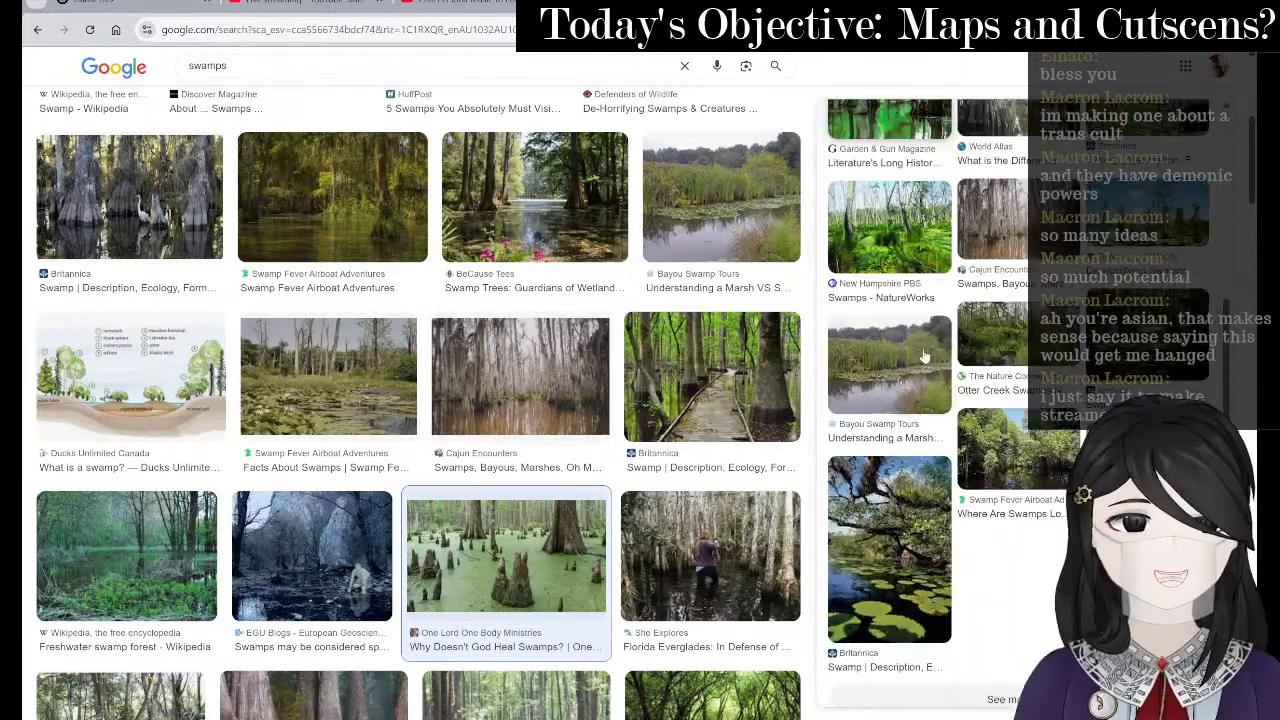
pyautogui.scroll(-2, 540, 500)
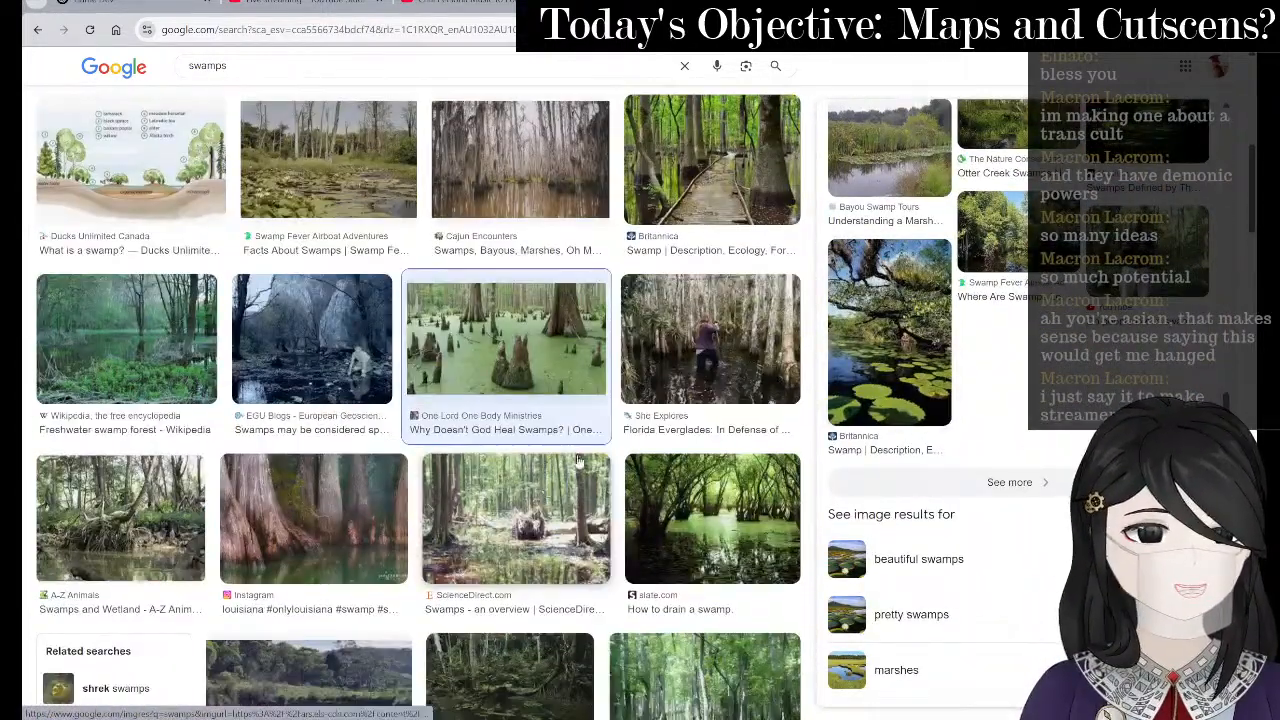
pyautogui.click(735, 195)
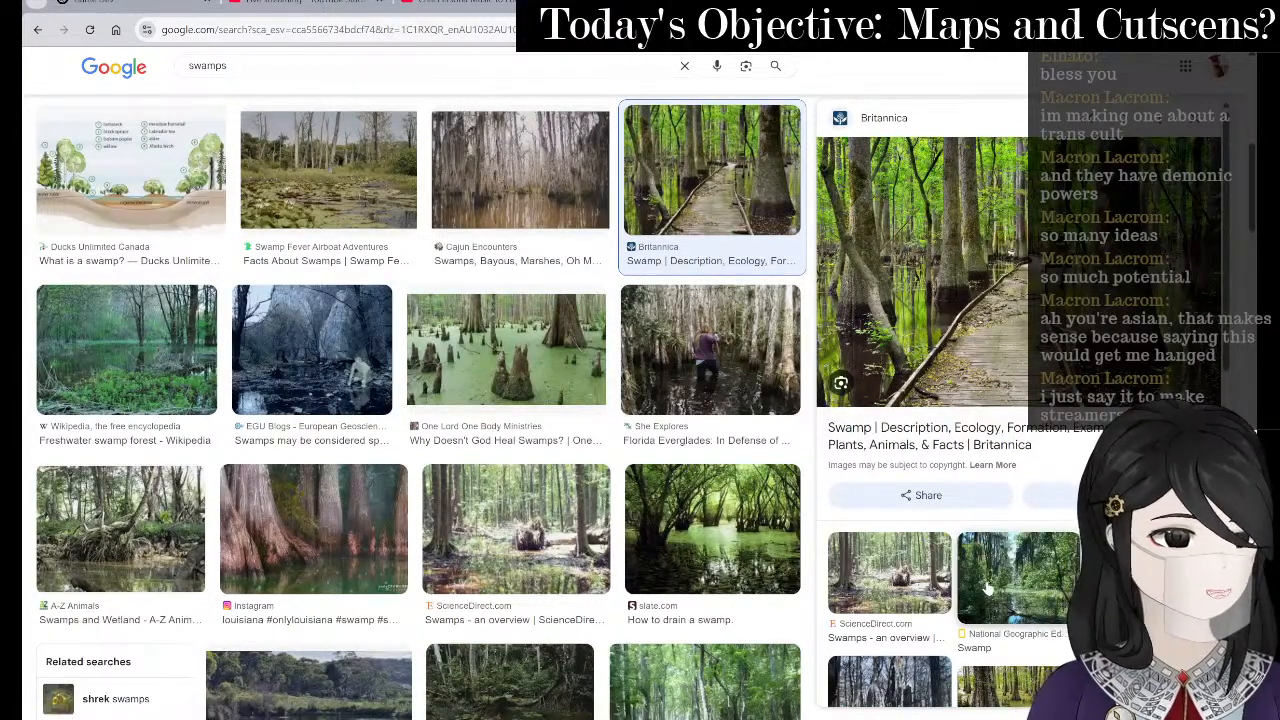
pyautogui.scroll(-5, 980, 590)
pyautogui.scroll(-4, 640, 508)
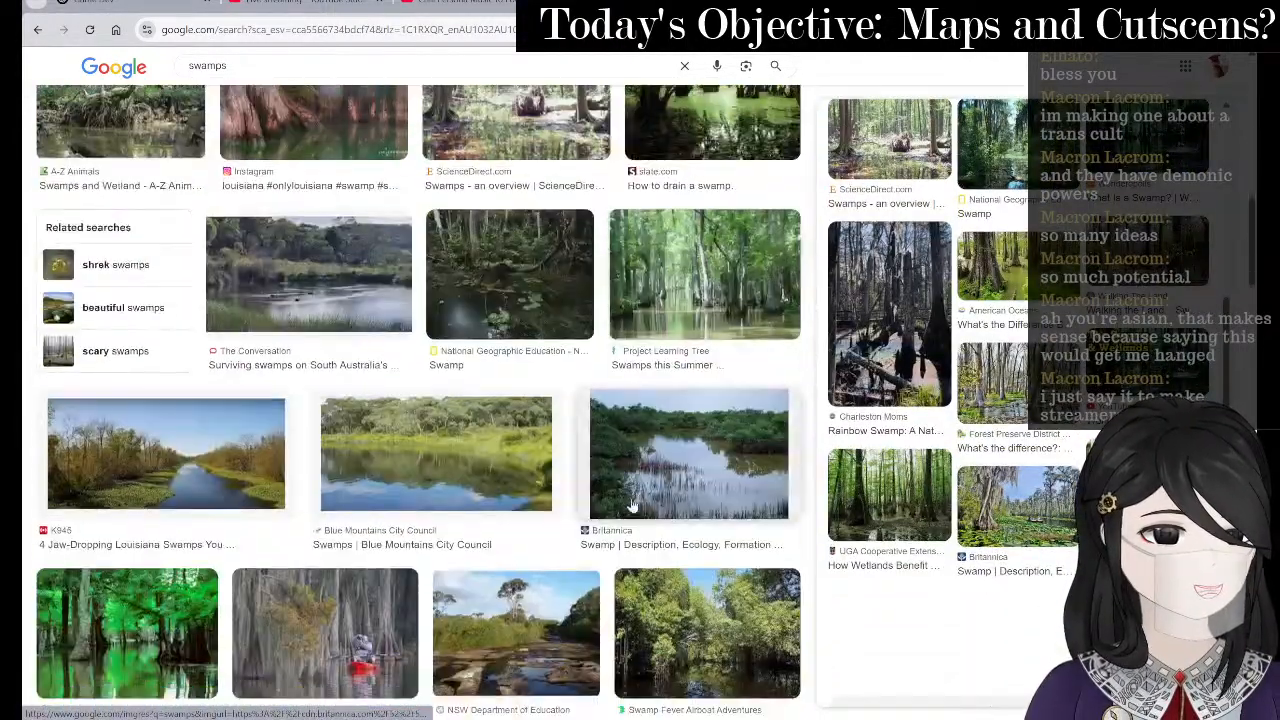
pyautogui.scroll(-2, 710, 478)
pyautogui.click(1000, 500)
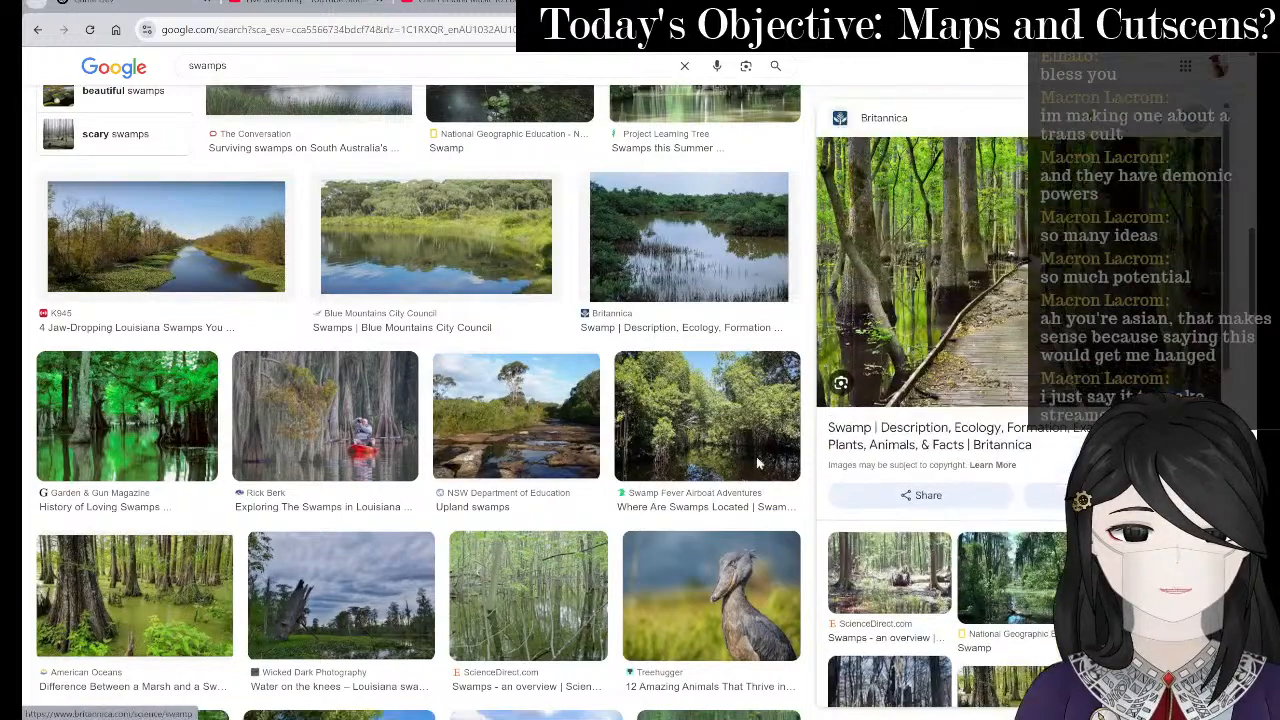
pyautogui.scroll(-6, 720, 330)
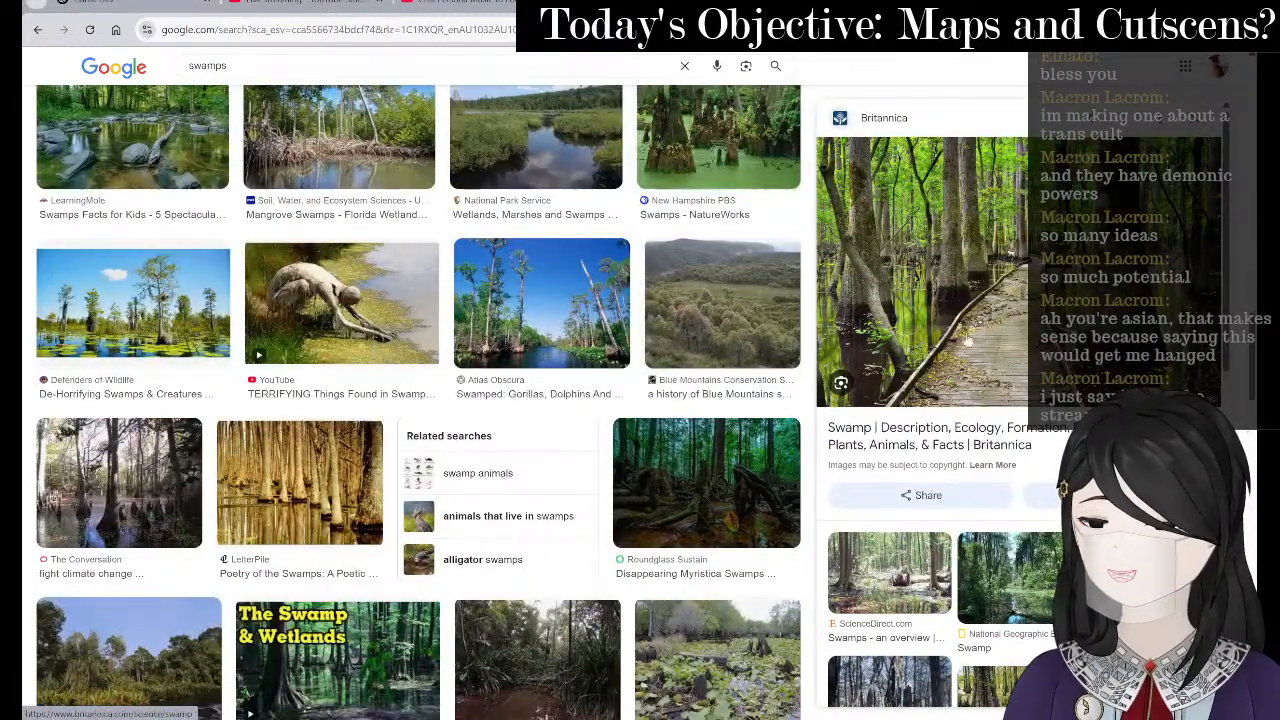
pyautogui.hotkey('alt', 'Tab')
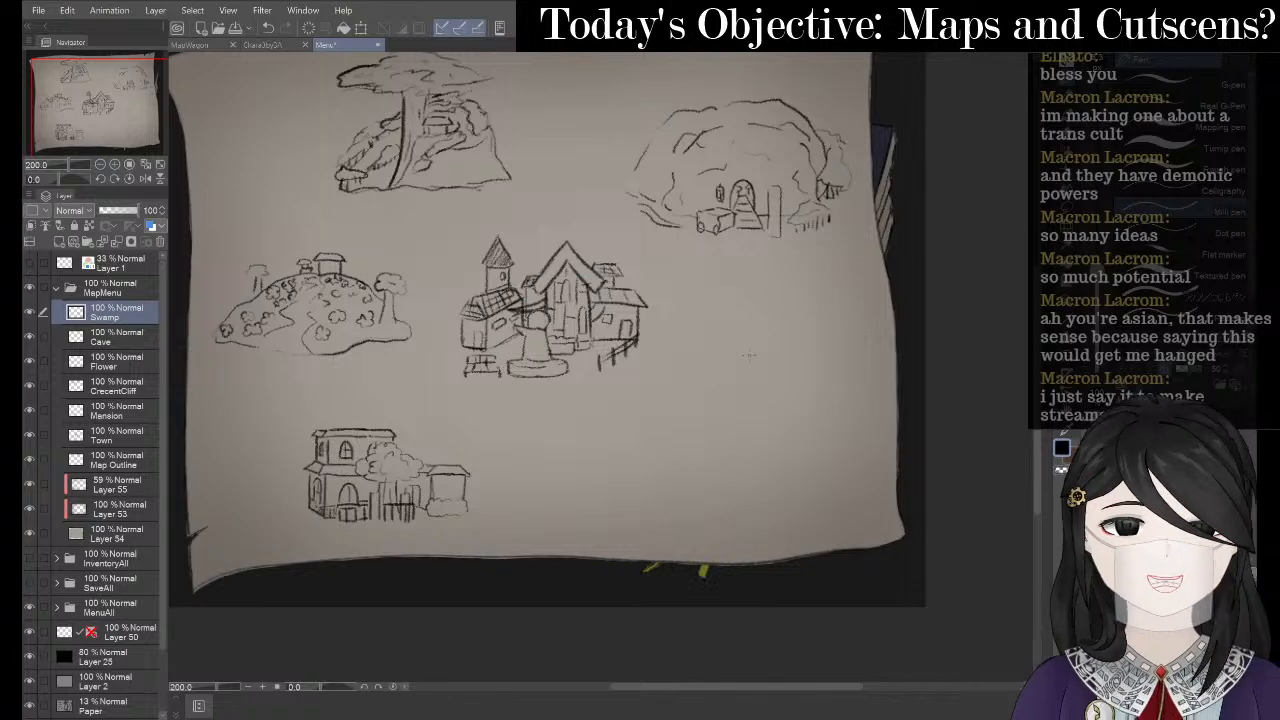
# - Recheck the swamp images, then try lower-right strokes and undo them back to Layer 56
pyautogui.hotkey('alt', 'Tab')
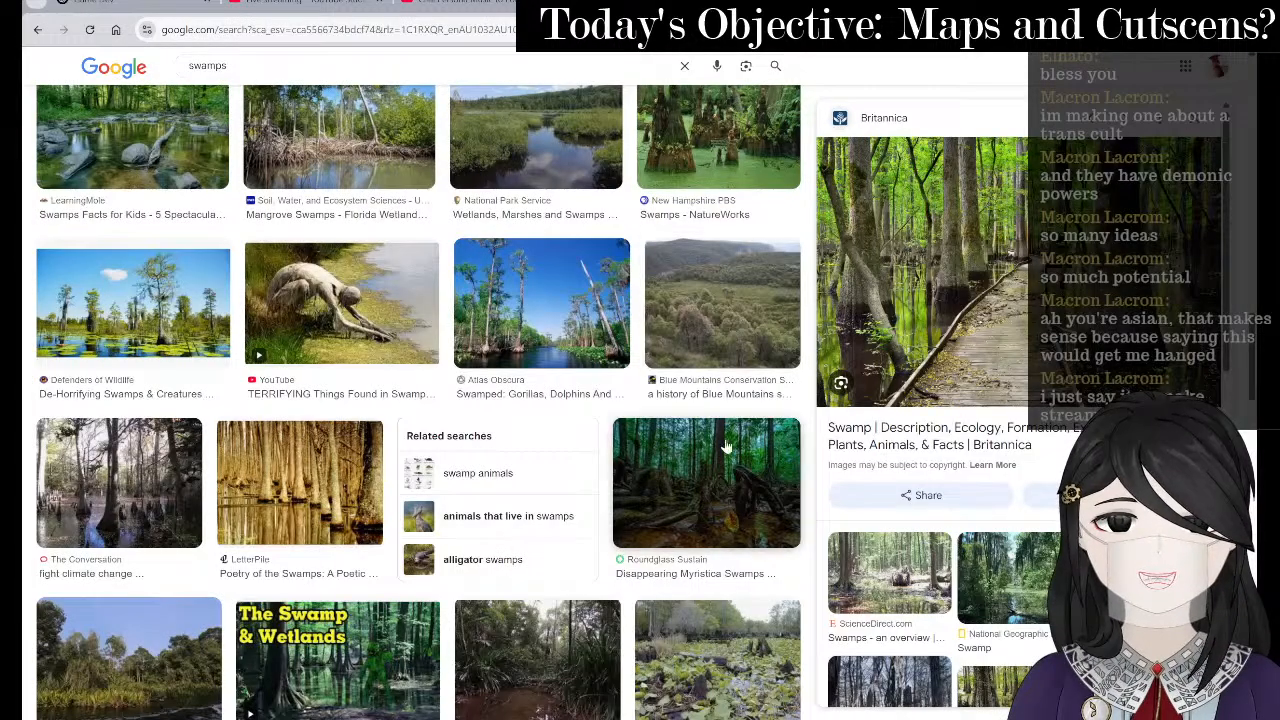
pyautogui.scroll(-2, 830, 350)
pyautogui.scroll(-3, 740, 383)
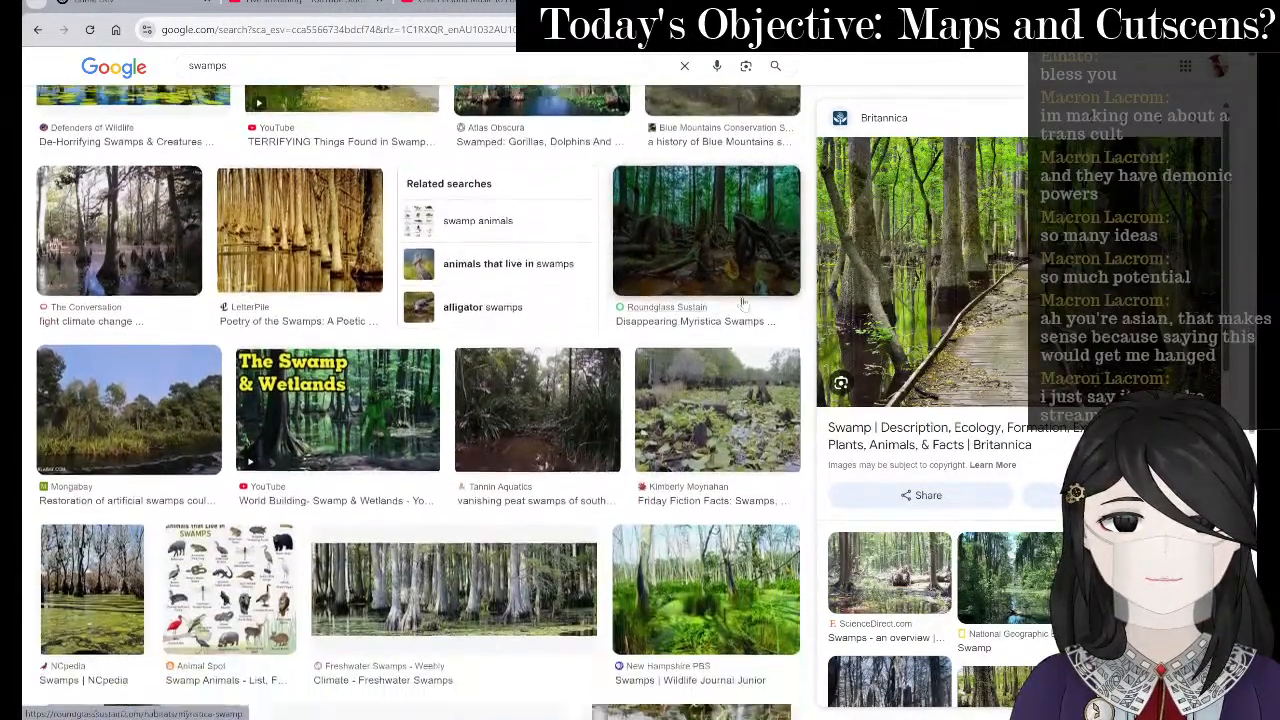
pyautogui.hotkey('alt', 'Tab')
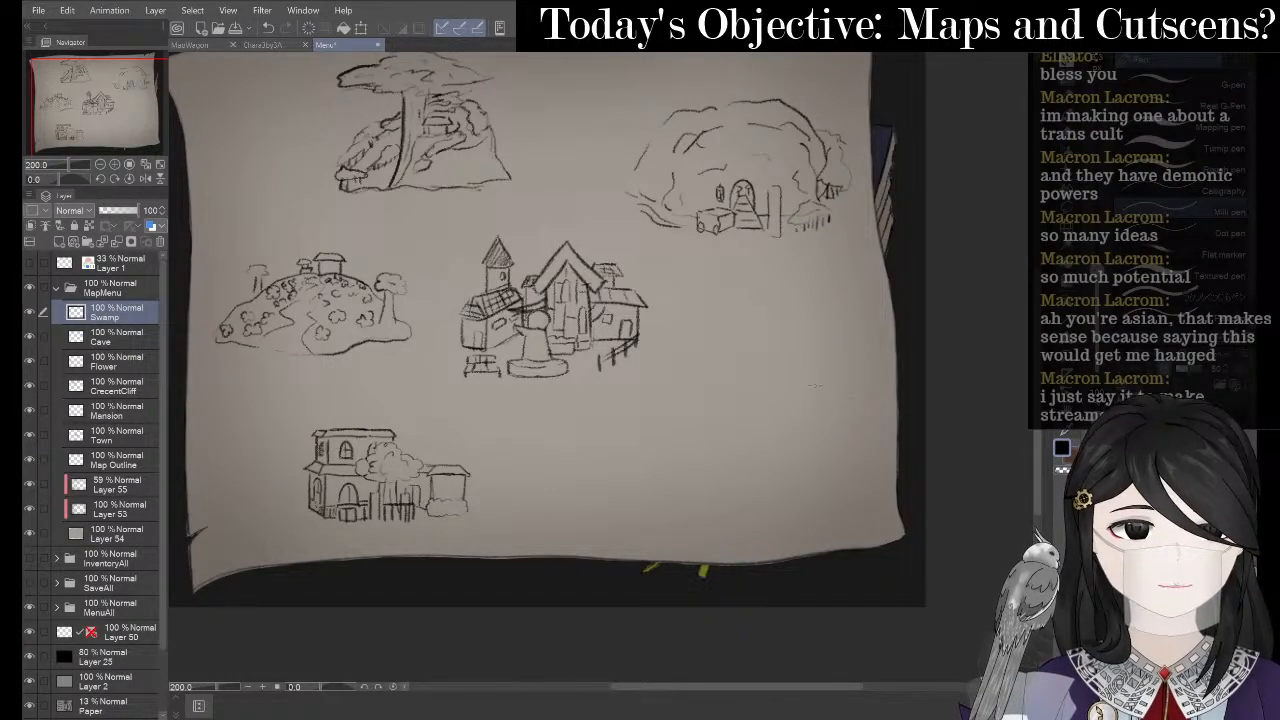
pyautogui.moveTo(810, 366); pyautogui.dragTo(804, 399)
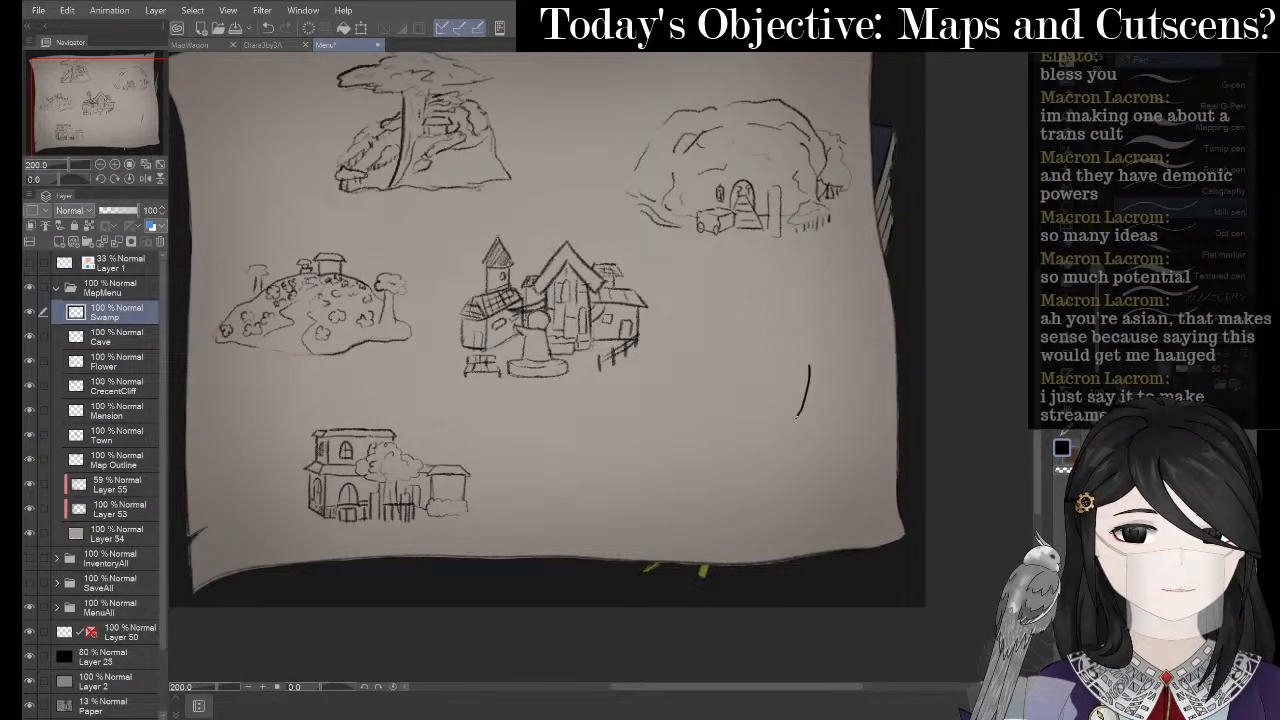
pyautogui.hotkey('ctrl', 'z')
pyautogui.hotkey('ctrl', 'z')
pyautogui.press('p')
pyautogui.moveTo(808, 345); pyautogui.dragTo(805, 365)
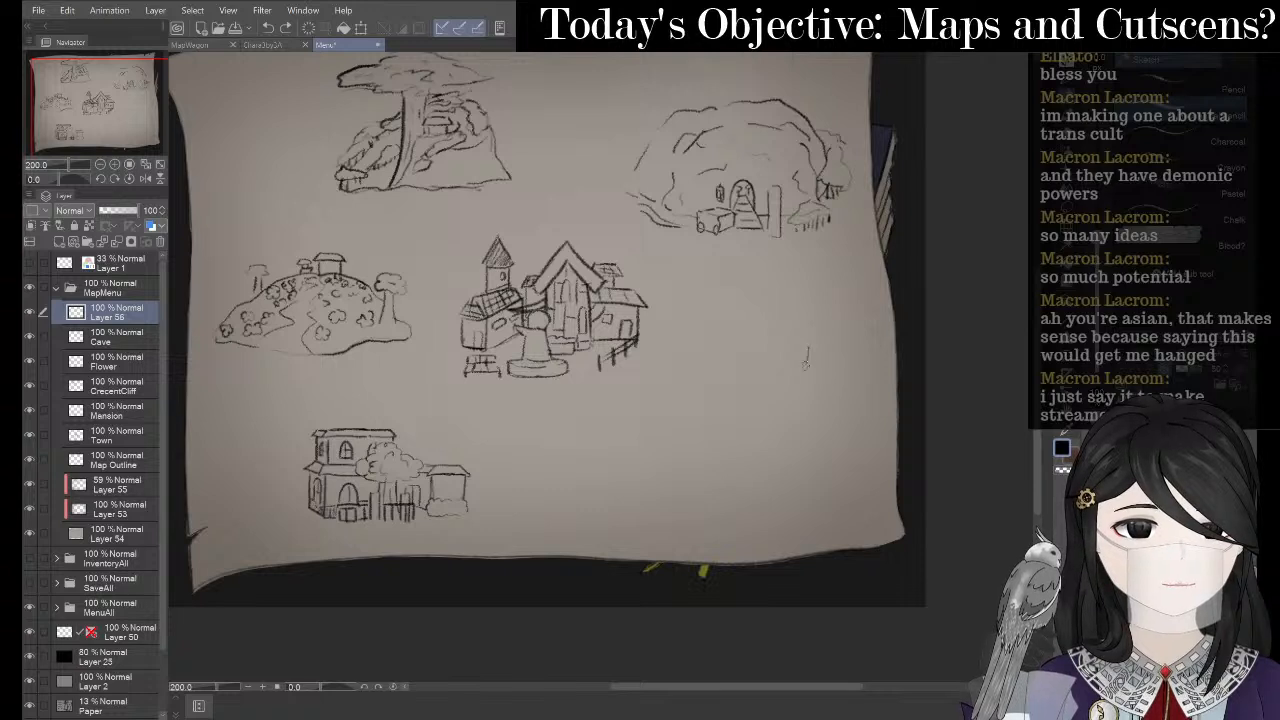
pyautogui.moveTo(799, 415)
pyautogui.mouseDown()
pyautogui.moveTo(760, 462)
pyautogui.moveTo(810, 436)
pyautogui.moveTo(849, 436)
pyautogui.moveTo(893, 405)
pyautogui.mouseUp()
pyautogui.hotkey('ctrl', 'z')
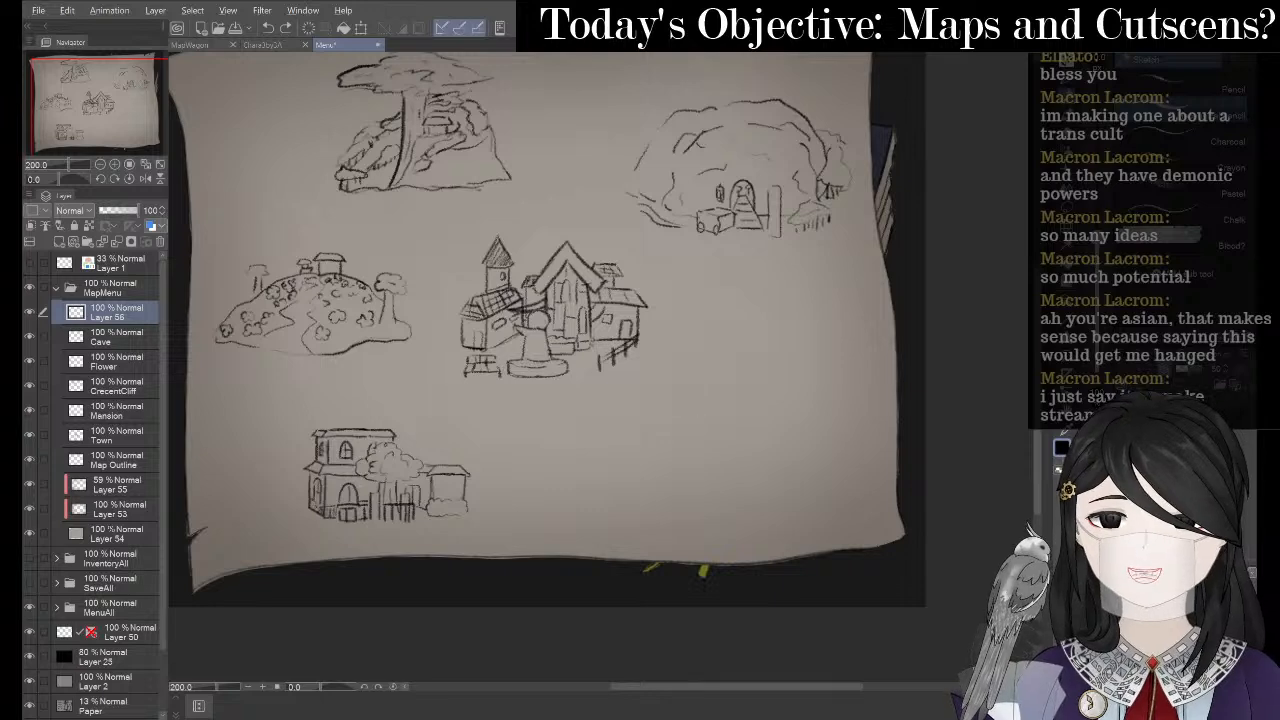
# - Bring OneNote forward and open the World Plan map page
pyautogui.hotkey('alt', 'Tab')
pyautogui.press('Tab')
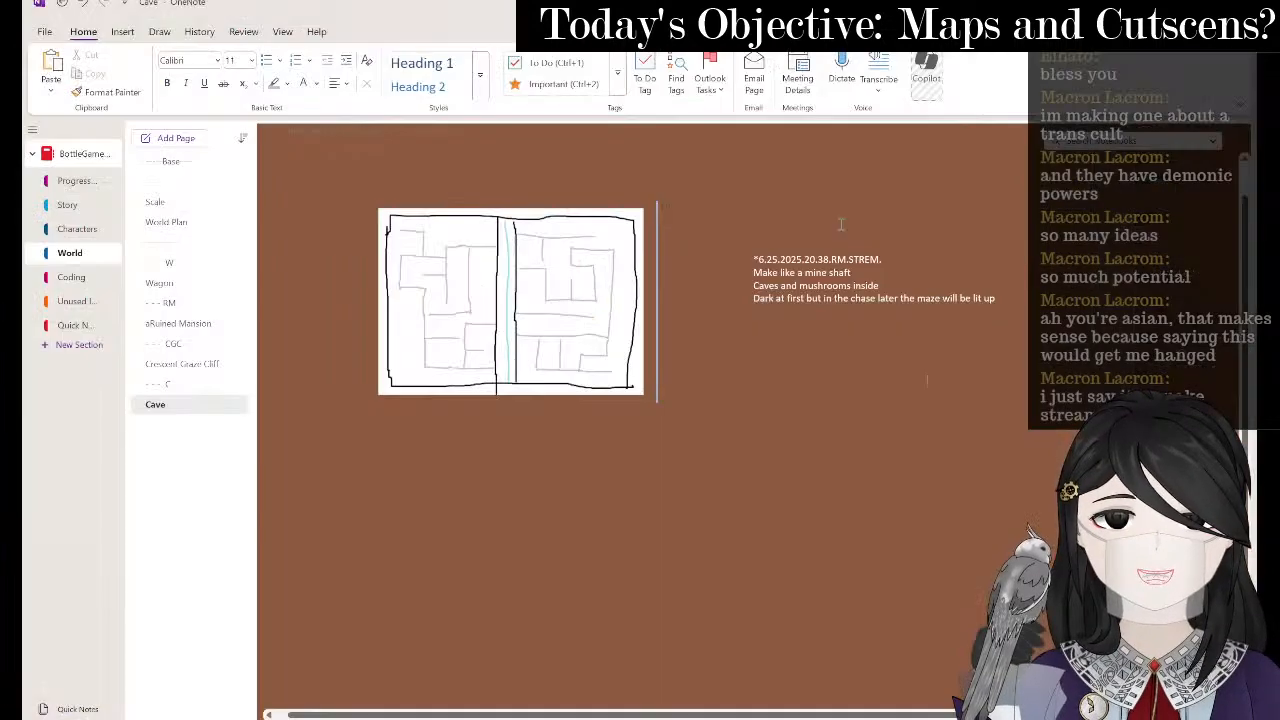
pyautogui.click(168, 222)
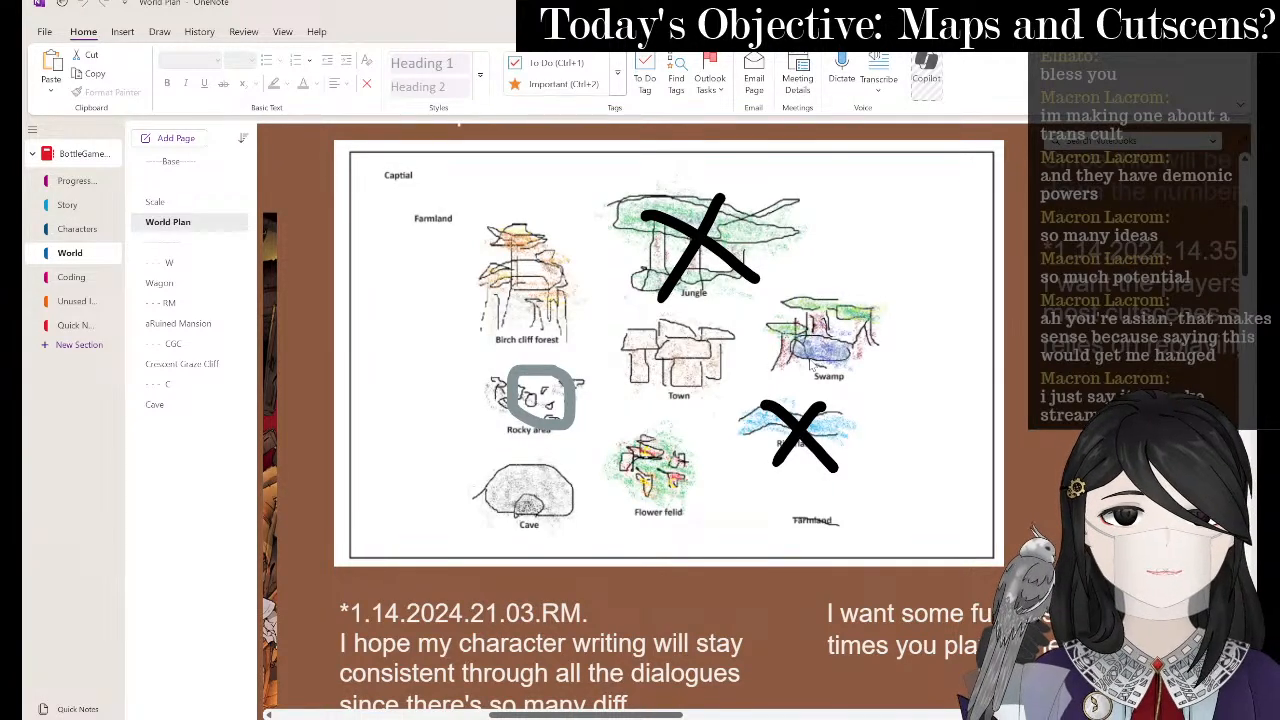
# - Try several bent and zigzag swamp outlines in the lower right, undoing each
pyautogui.hotkey('alt', 'Tab')
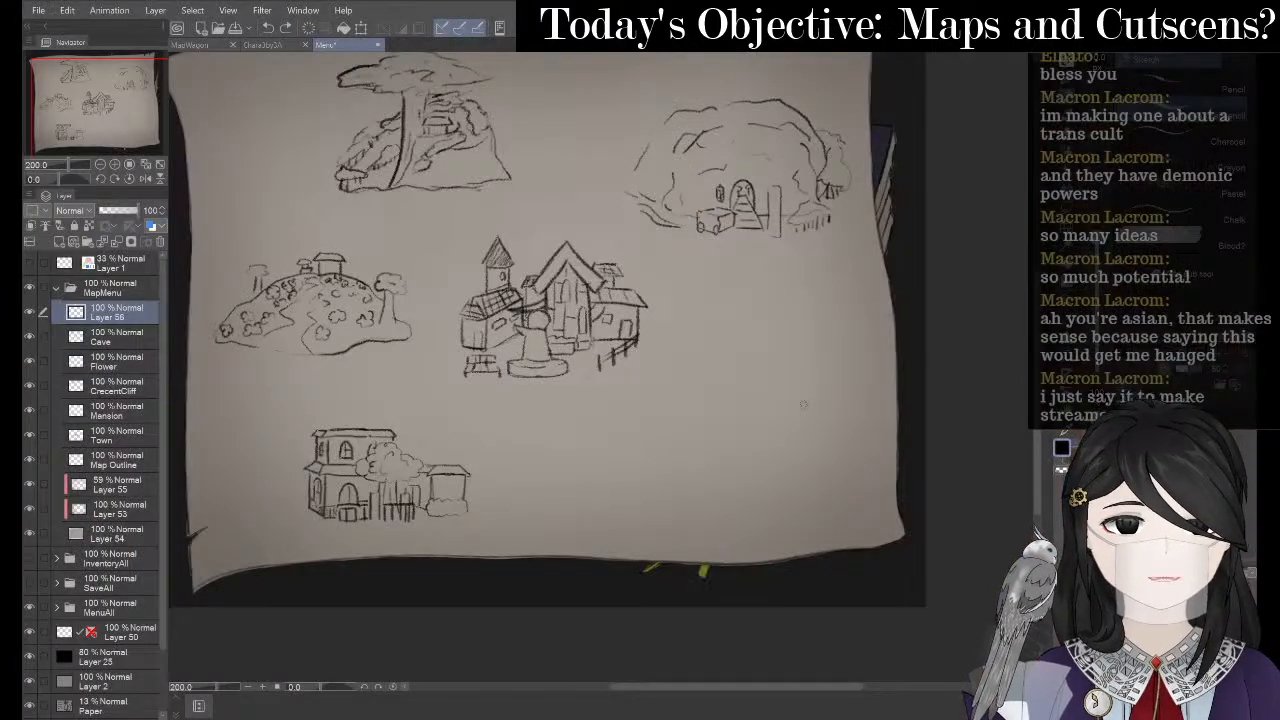
pyautogui.moveTo(761, 401)
pyautogui.mouseDown()
pyautogui.moveTo(674, 447)
pyautogui.moveTo(709, 477)
pyautogui.mouseUp()
pyautogui.hotkey('ctrl', 'z')
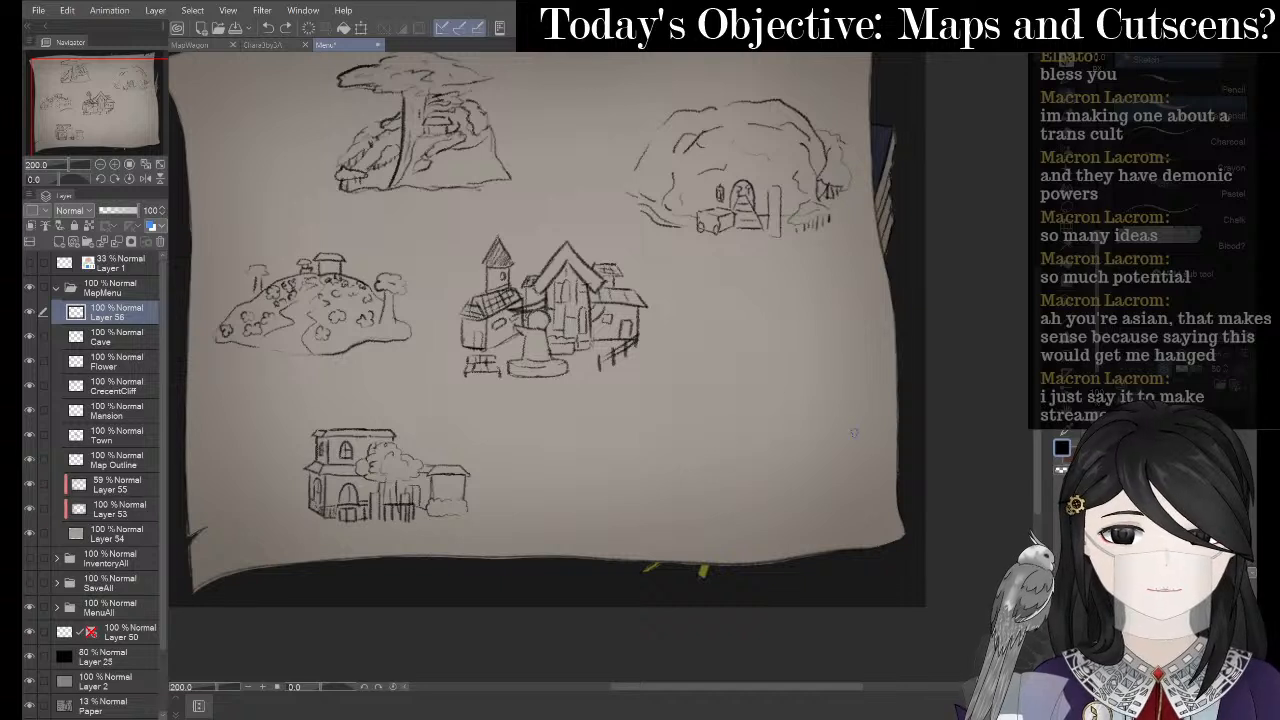
pyautogui.moveTo(795, 418)
pyautogui.mouseDown()
pyautogui.moveTo(710, 442)
pyautogui.moveTo(707, 456)
pyautogui.moveTo(742, 466)
pyautogui.moveTo(793, 421)
pyautogui.moveTo(705, 423)
pyautogui.moveTo(787, 417)
pyautogui.moveTo(828, 421)
pyautogui.moveTo(812, 456)
pyautogui.moveTo(713, 452)
pyautogui.mouseUp()
pyautogui.hotkey('ctrl', 'z')
pyautogui.hotkey('ctrl', 'z')
pyautogui.moveTo(806, 341)
pyautogui.mouseDown()
pyautogui.moveTo(629, 434)
pyautogui.moveTo(764, 423)
pyautogui.moveTo(754, 576)
pyautogui.mouseUp()
pyautogui.hotkey('ctrl', 'z')
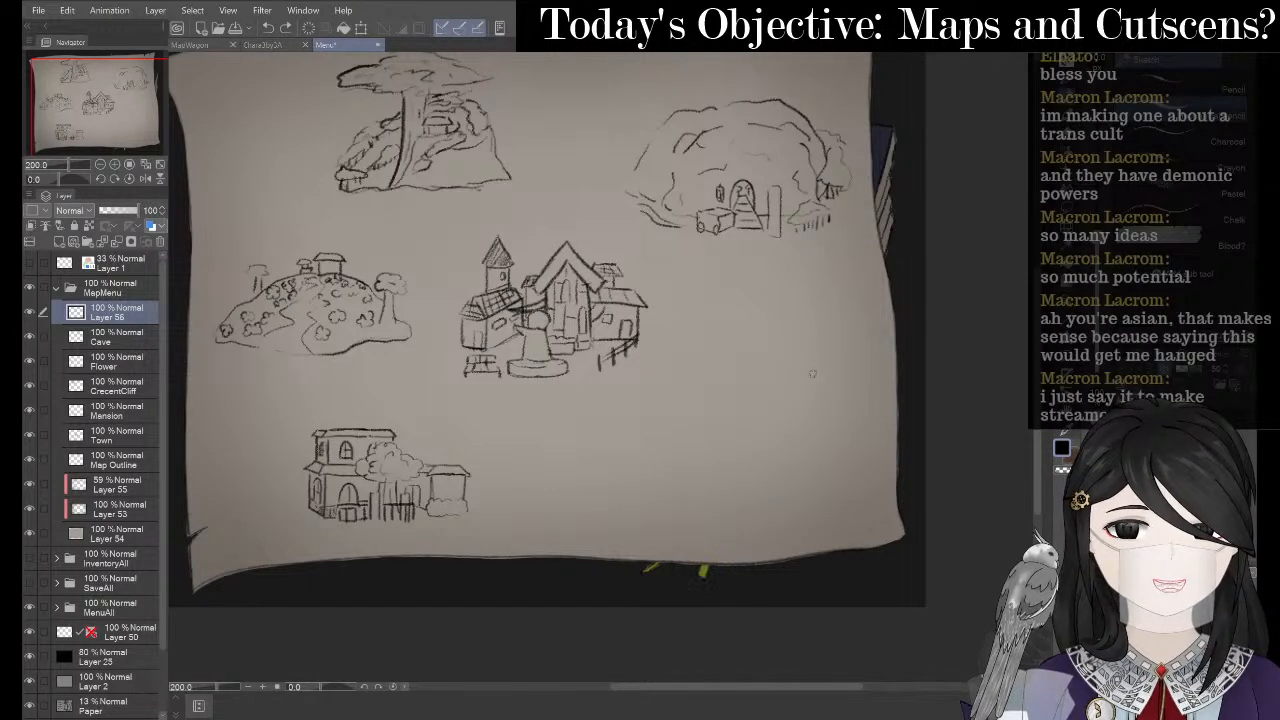
pyautogui.moveTo(797, 435)
pyautogui.mouseDown()
pyautogui.moveTo(743, 454)
pyautogui.moveTo(814, 440)
pyautogui.mouseUp()
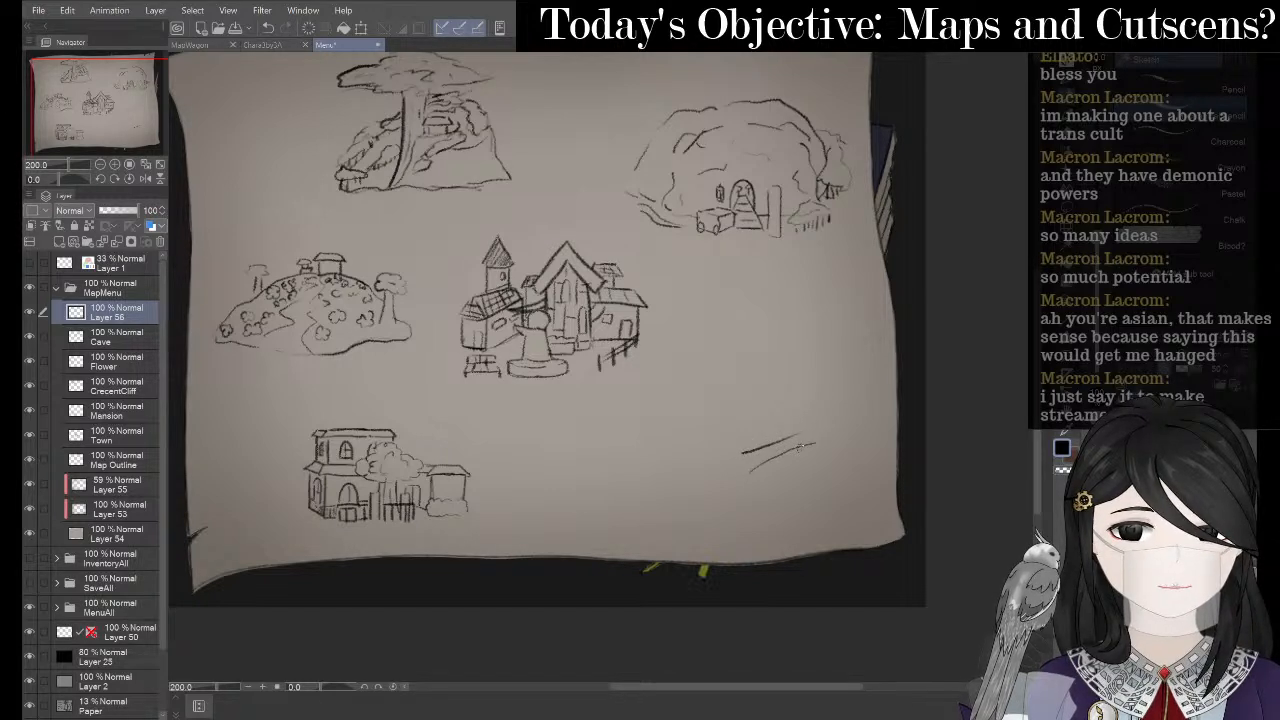
pyautogui.hotkey('ctrl', 'z')
# - Draw two slanted lines and short vertical strokes for the swamp area
pyautogui.moveTo(748, 474); pyautogui.dragTo(826, 450)
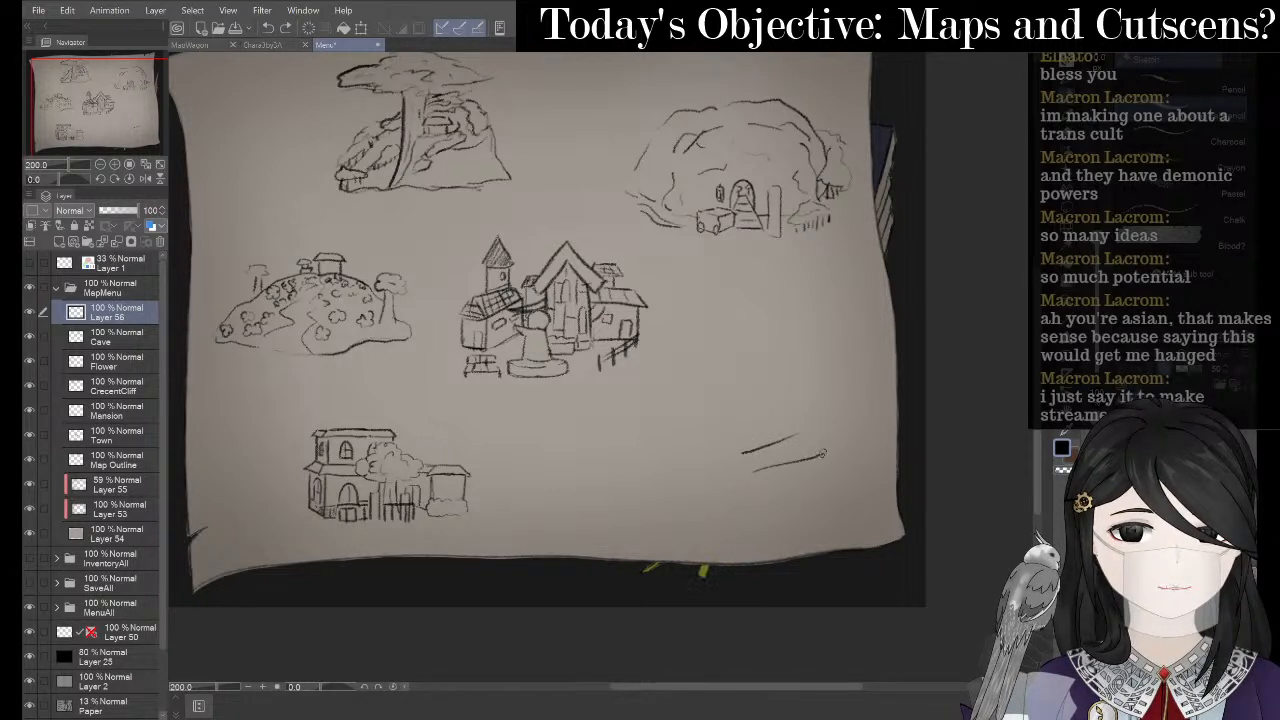
pyautogui.hotkey('ctrl', 'z')
pyautogui.moveTo(748, 473); pyautogui.dragTo(832, 447)
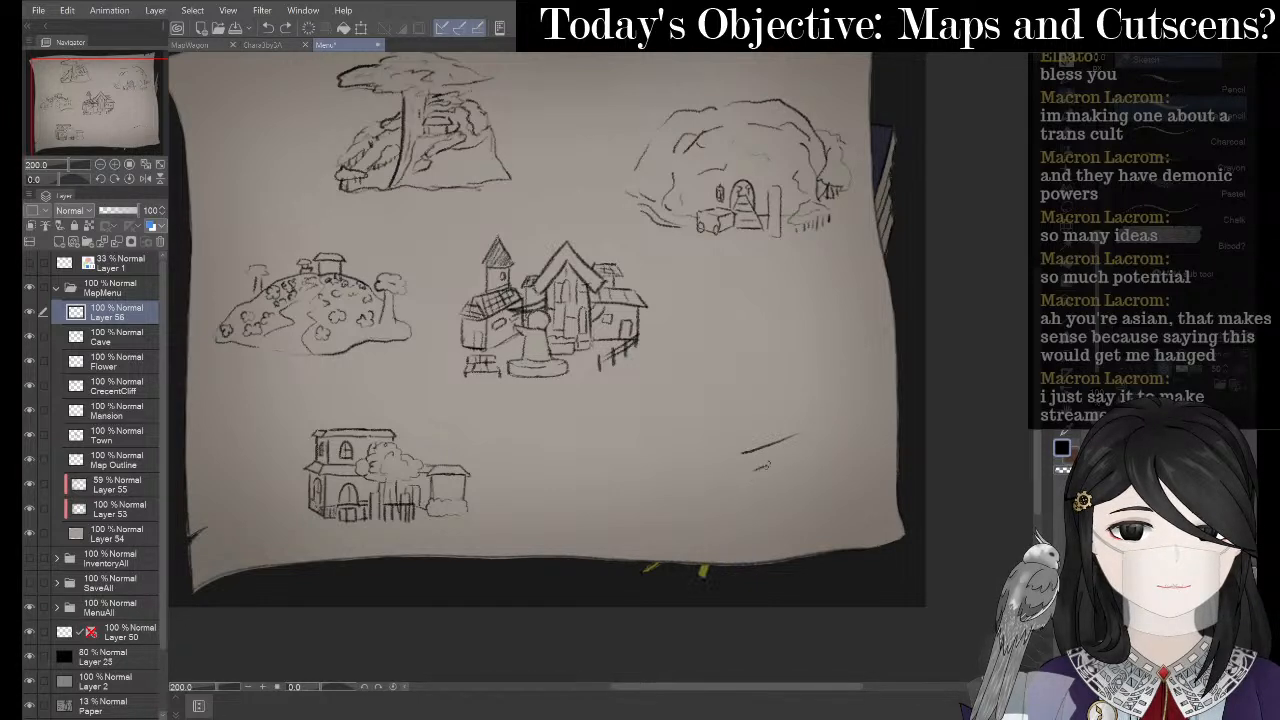
pyautogui.moveTo(760, 466)
pyautogui.mouseDown()
pyautogui.moveTo(826, 447)
pyautogui.moveTo(837, 508)
pyautogui.moveTo(821, 485)
pyautogui.moveTo(815, 510)
pyautogui.moveTo(764, 526)
pyautogui.mouseUp()
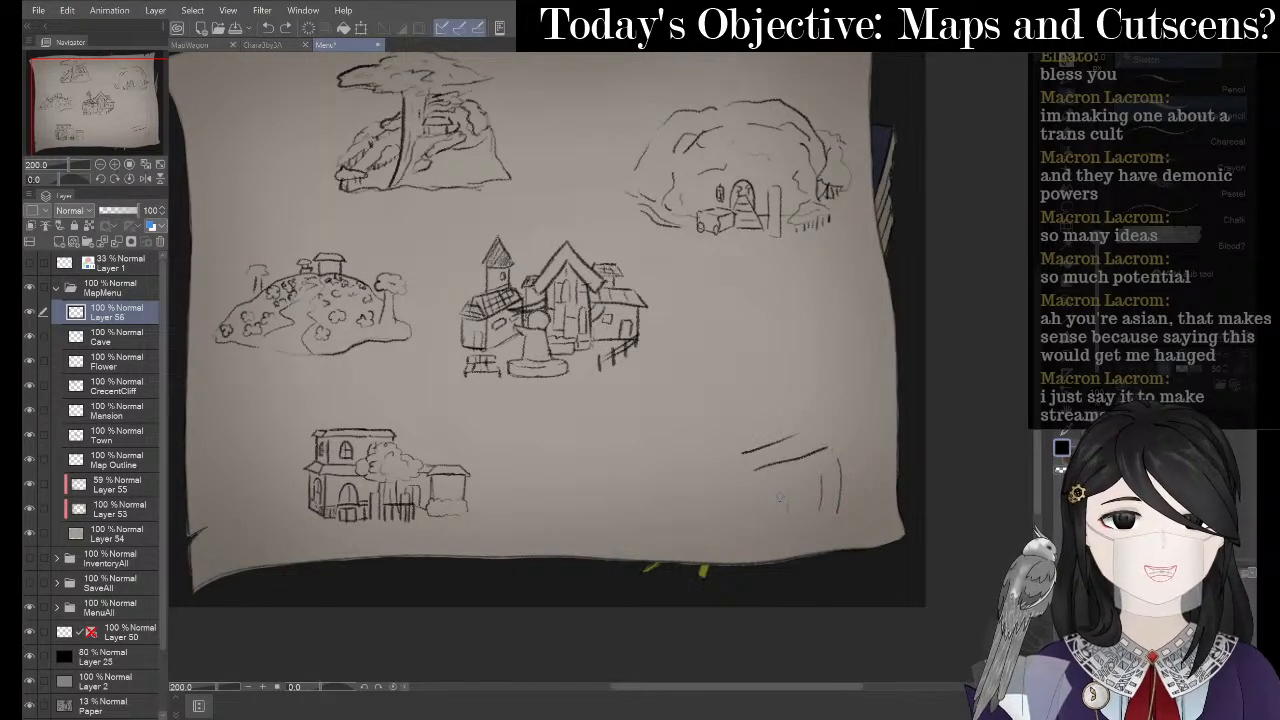
pyautogui.moveTo(768, 484); pyautogui.dragTo(767, 516)
pyautogui.hotkey('ctrl', 'z')
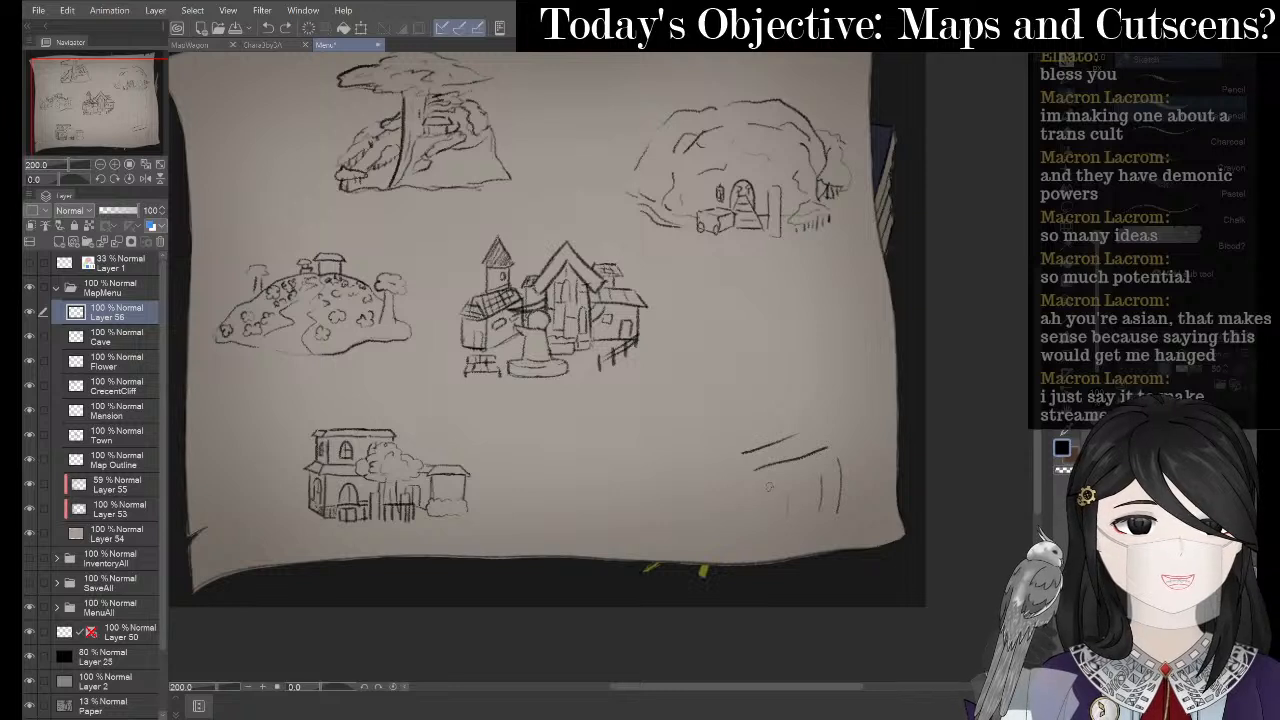
pyautogui.moveTo(750, 397)
pyautogui.mouseDown()
pyautogui.moveTo(747, 434)
pyautogui.moveTo(729, 434)
pyautogui.mouseUp()
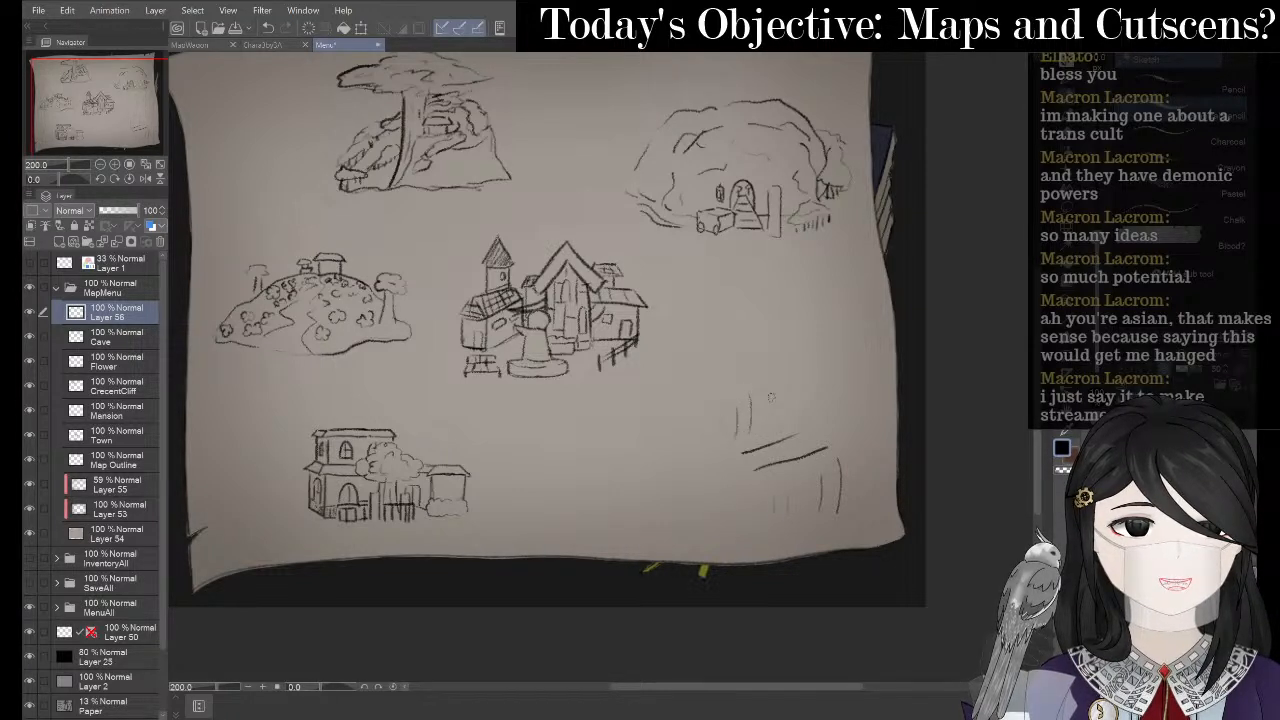
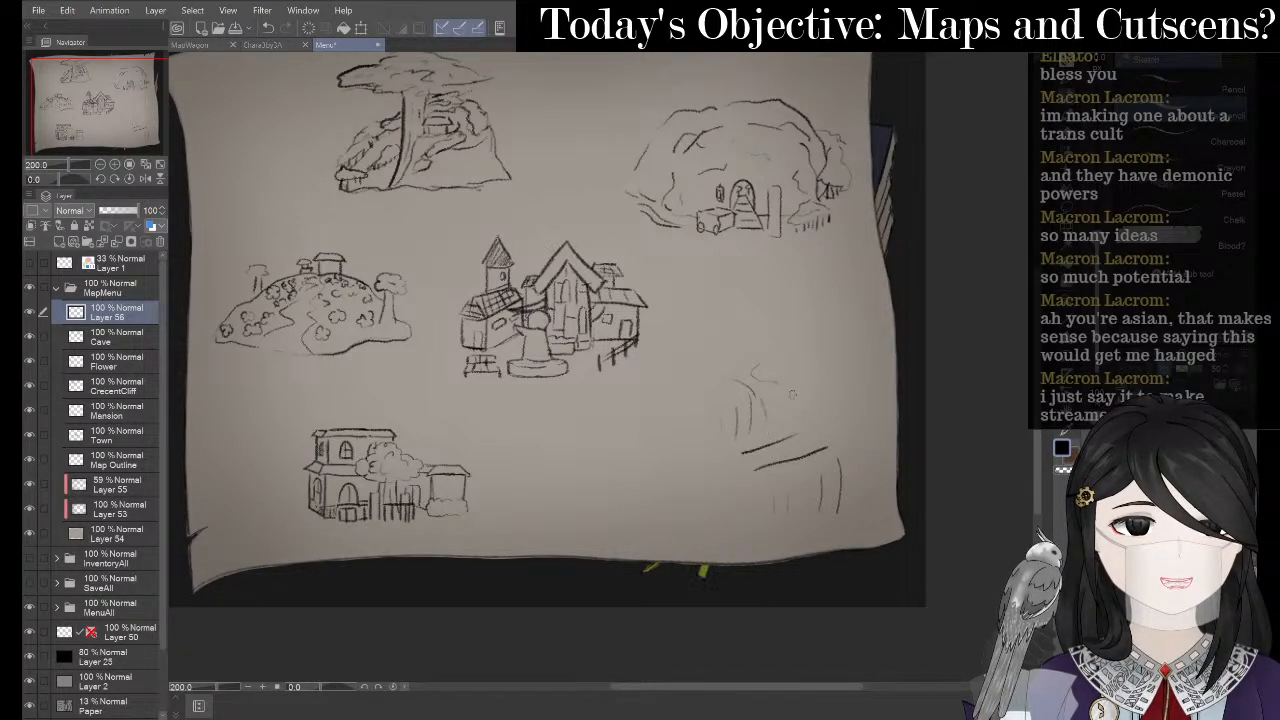
# - Sketch a rounded loop with stem strokes right of the town, undoing the last stroke
pyautogui.moveTo(765, 382)
pyautogui.mouseDown()
pyautogui.moveTo(813, 368)
pyautogui.moveTo(783, 390)
pyautogui.moveTo(758, 366)
pyautogui.moveTo(776, 426)
pyautogui.mouseUp()
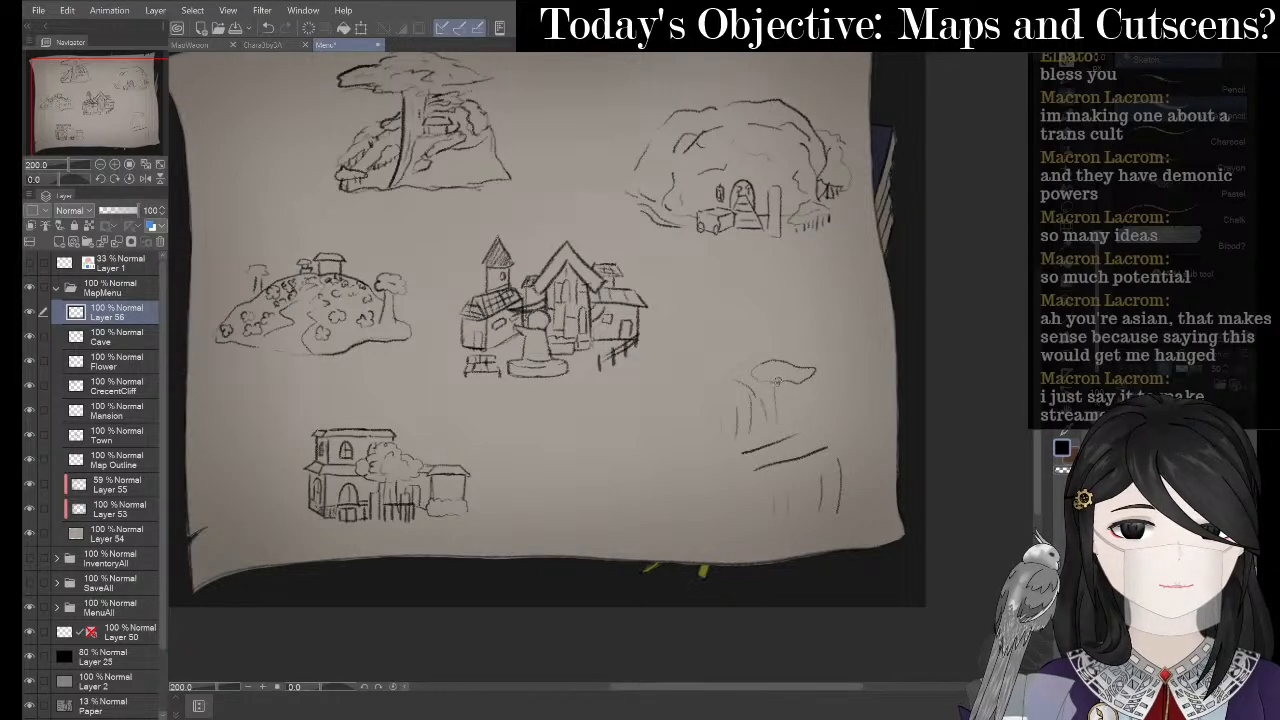
pyautogui.moveTo(778, 380); pyautogui.dragTo(783, 430)
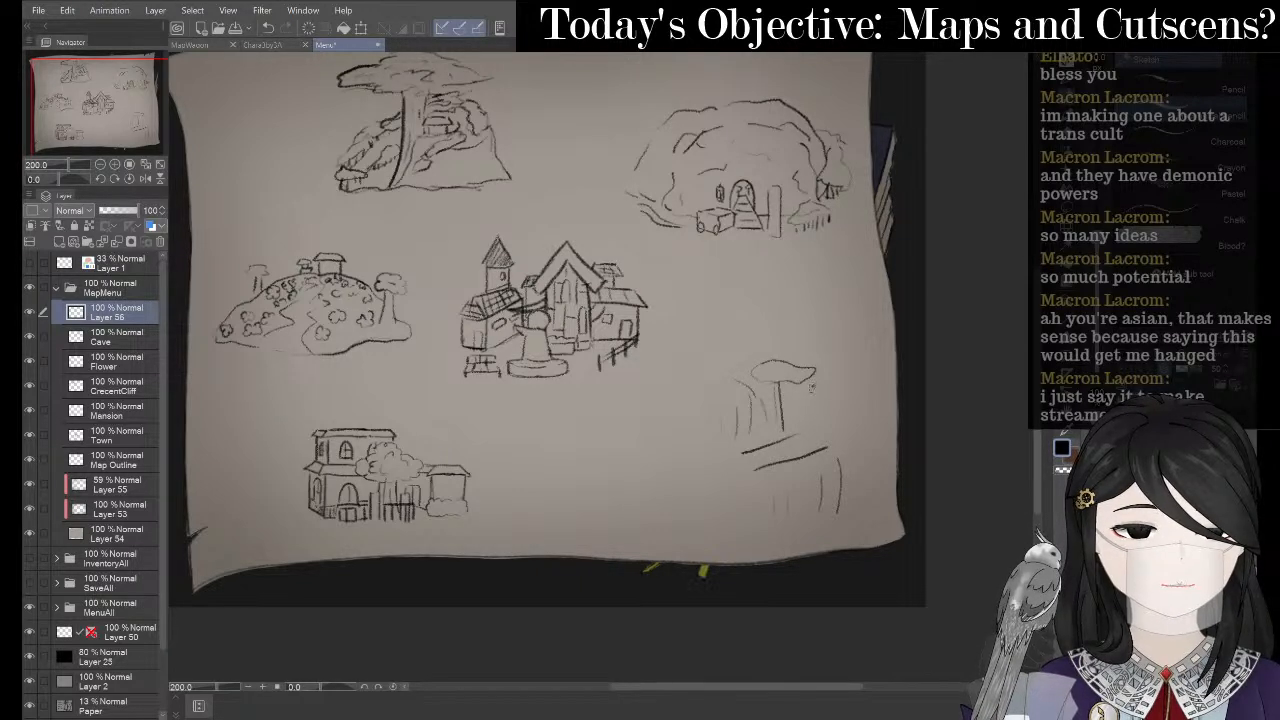
pyautogui.moveTo(810, 372)
pyautogui.mouseDown()
pyautogui.moveTo(800, 421)
pyautogui.moveTo(768, 403)
pyautogui.moveTo(785, 394)
pyautogui.moveTo(751, 434)
pyautogui.mouseUp()
pyautogui.hotkey('ctrl', 'z')
# - Erase the whole right-hand tree sketch and bring OneNote's World Plan forward
pyautogui.press('e')
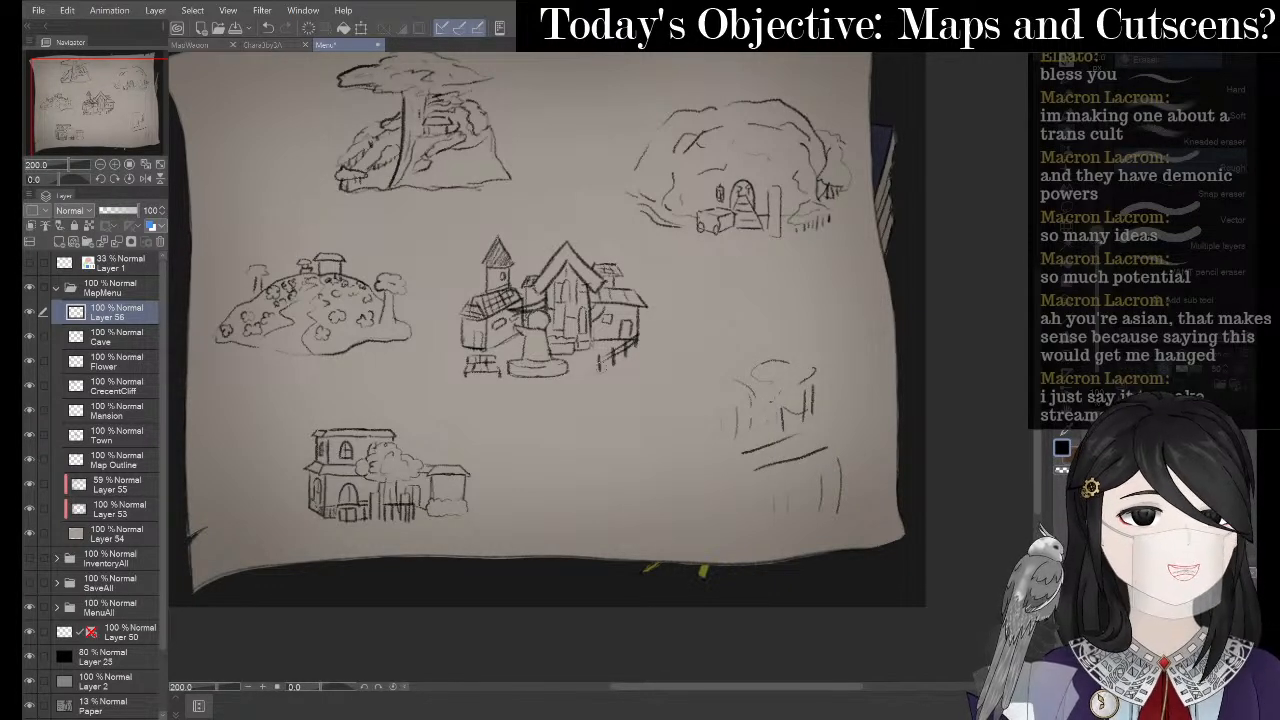
pyautogui.moveTo(805, 368)
pyautogui.mouseDown()
pyautogui.moveTo(790, 462)
pyautogui.moveTo(749, 394)
pyautogui.mouseUp()
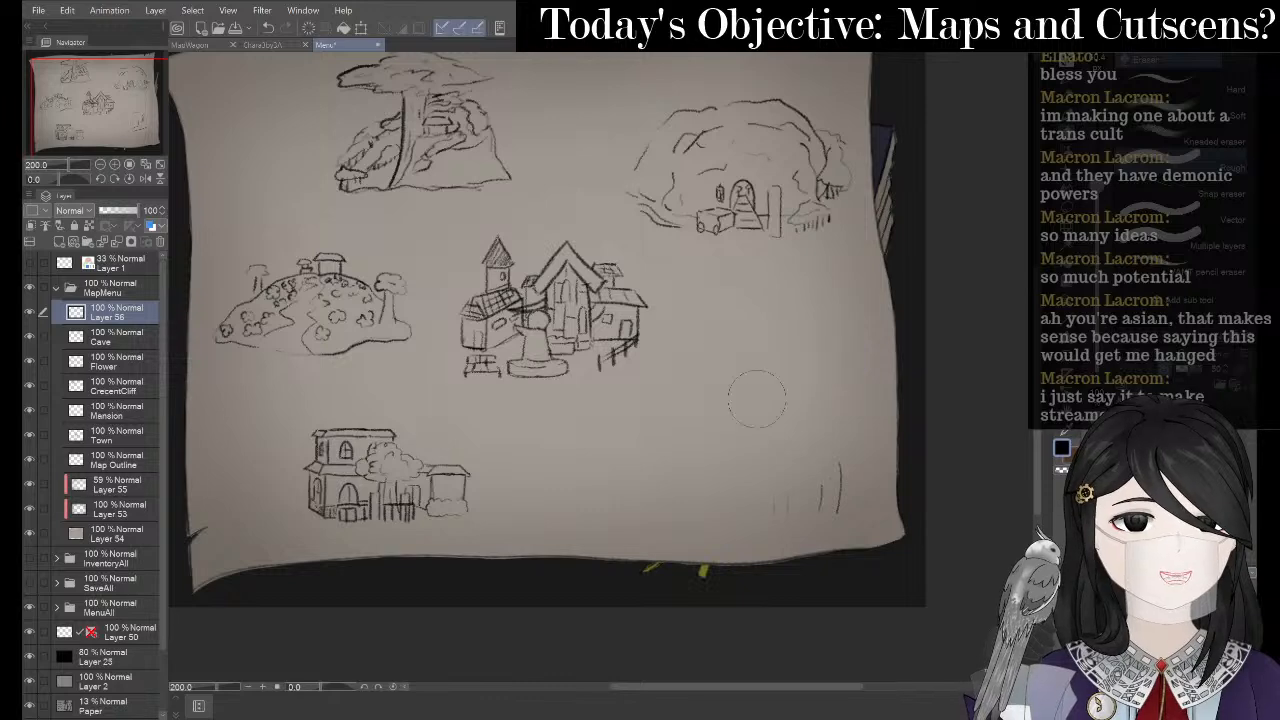
pyautogui.moveTo(840, 478); pyautogui.dragTo(815, 530)
pyautogui.press('p')
pyautogui.hotkey('alt', 'Tab')
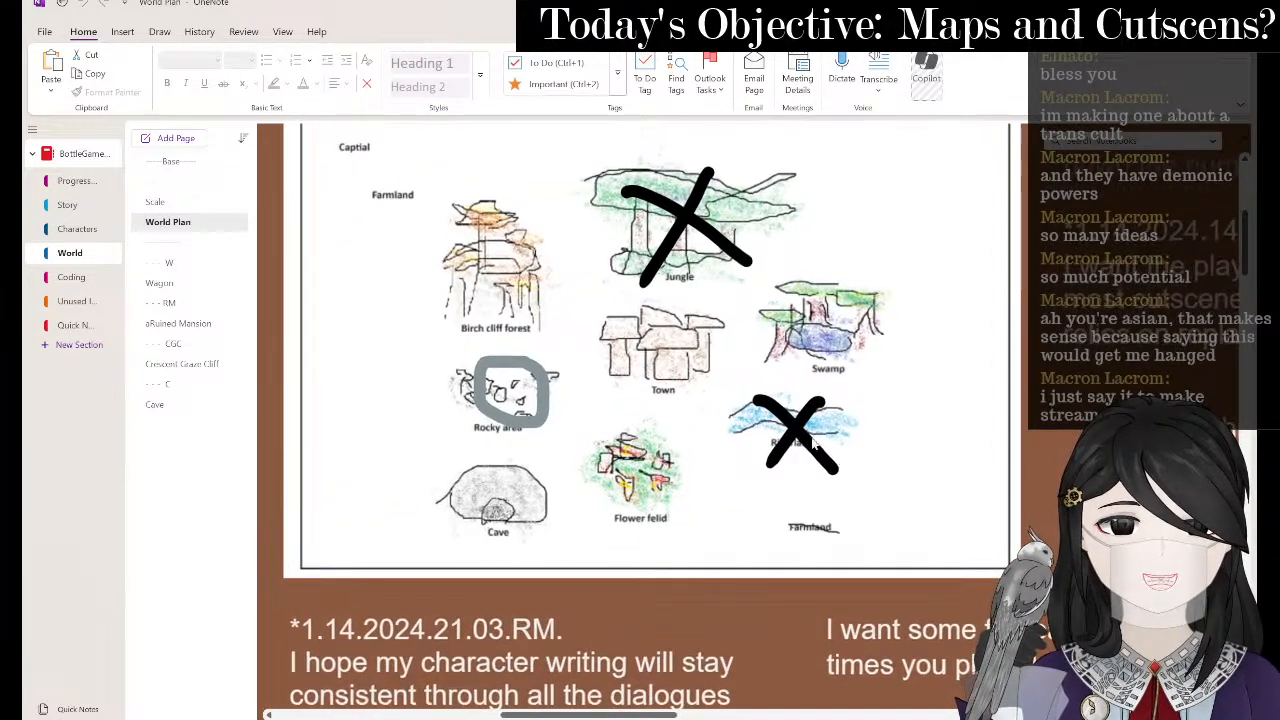
# - Return from OneNote's World Plan to the Clip Studio Paint map canvas
pyautogui.hotkey('alt', 'Tab')
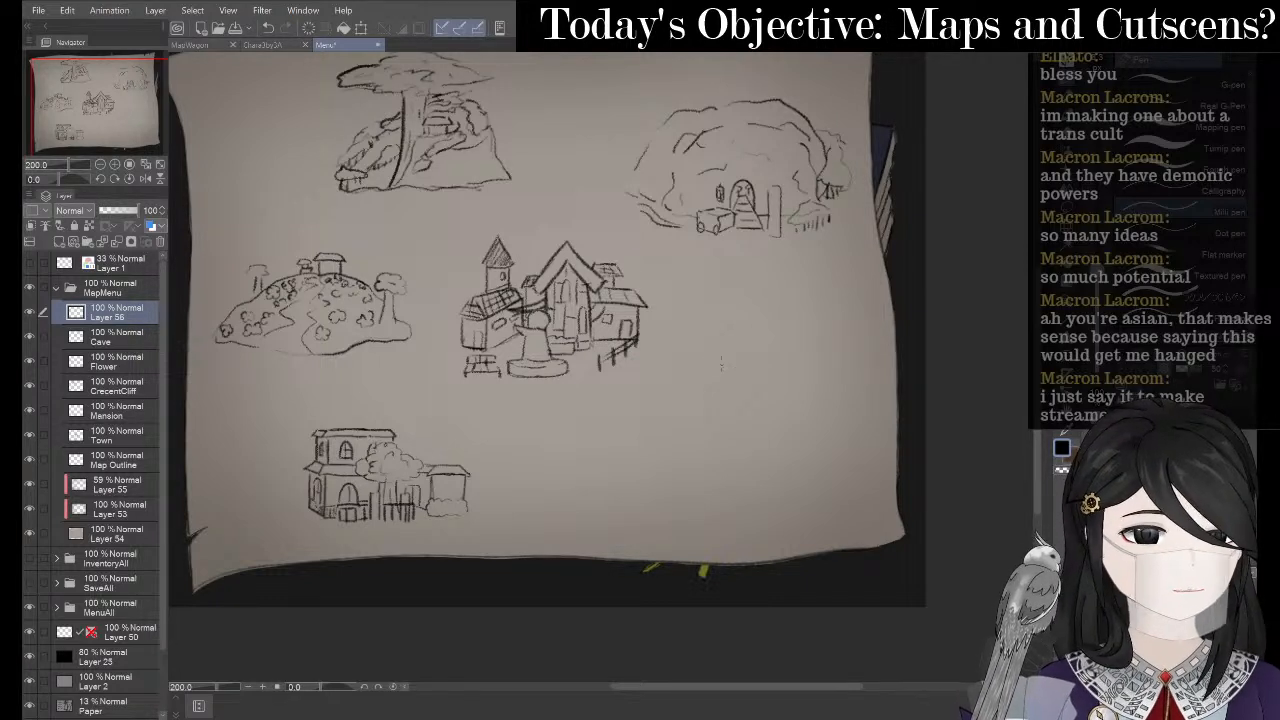
# - Try a corner-shaped path stroke right of the town, undo it, and cycle past OneNote
pyautogui.moveTo(727, 368)
pyautogui.mouseDown()
pyautogui.moveTo(735, 393)
pyautogui.moveTo(767, 410)
pyautogui.mouseUp()
pyautogui.hotkey('ctrl', 'z')
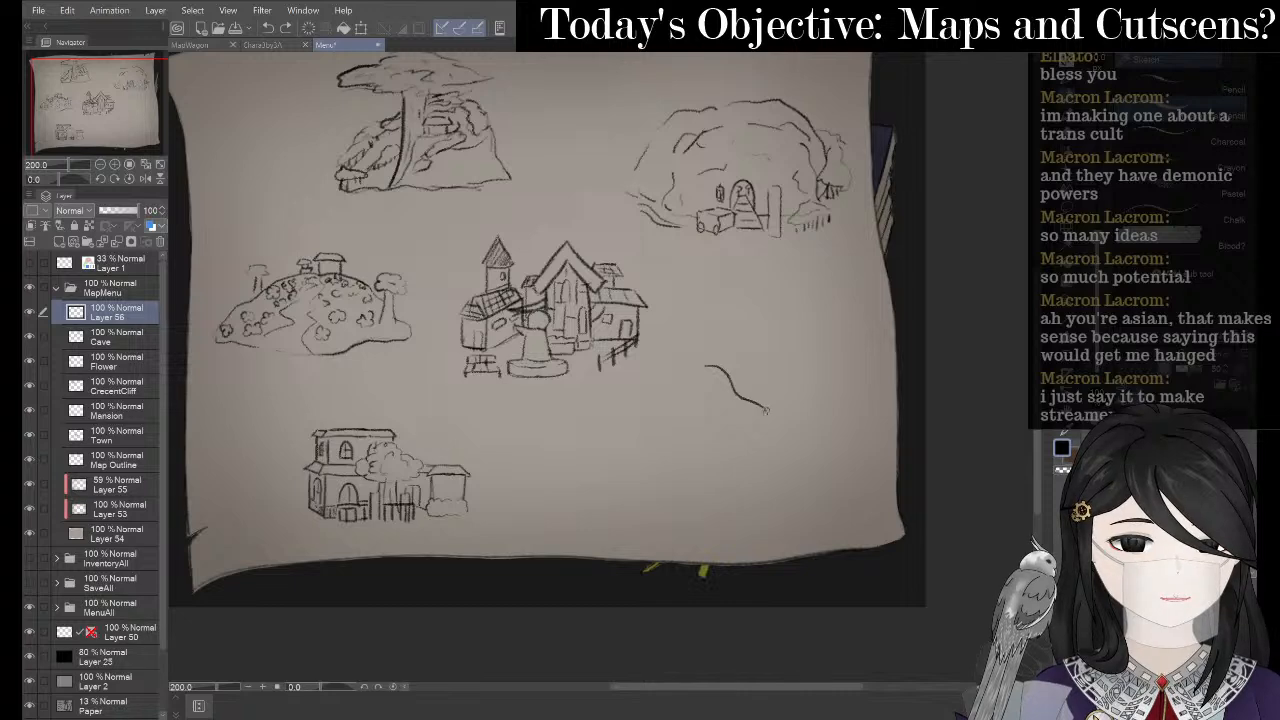
pyautogui.hotkey('ctrl', 'z')
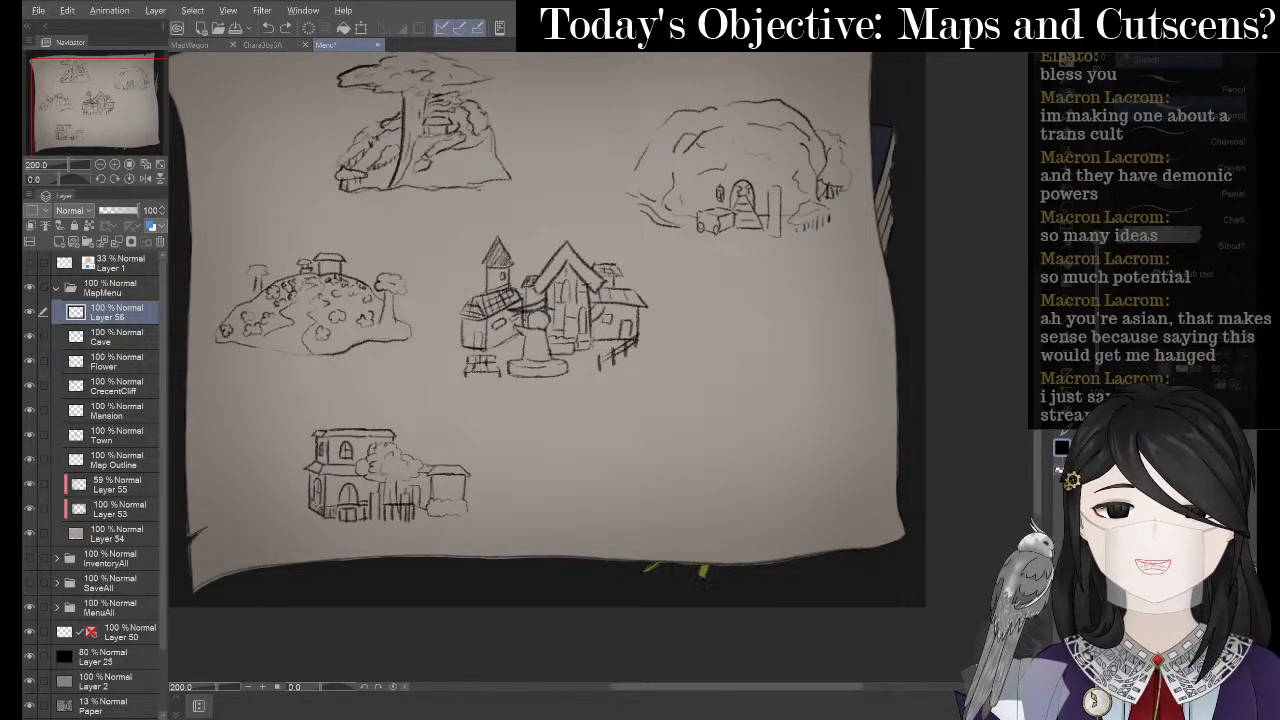
pyautogui.hotkey('alt', 'Tab')
pyautogui.hotkey('alt', 'Tab')
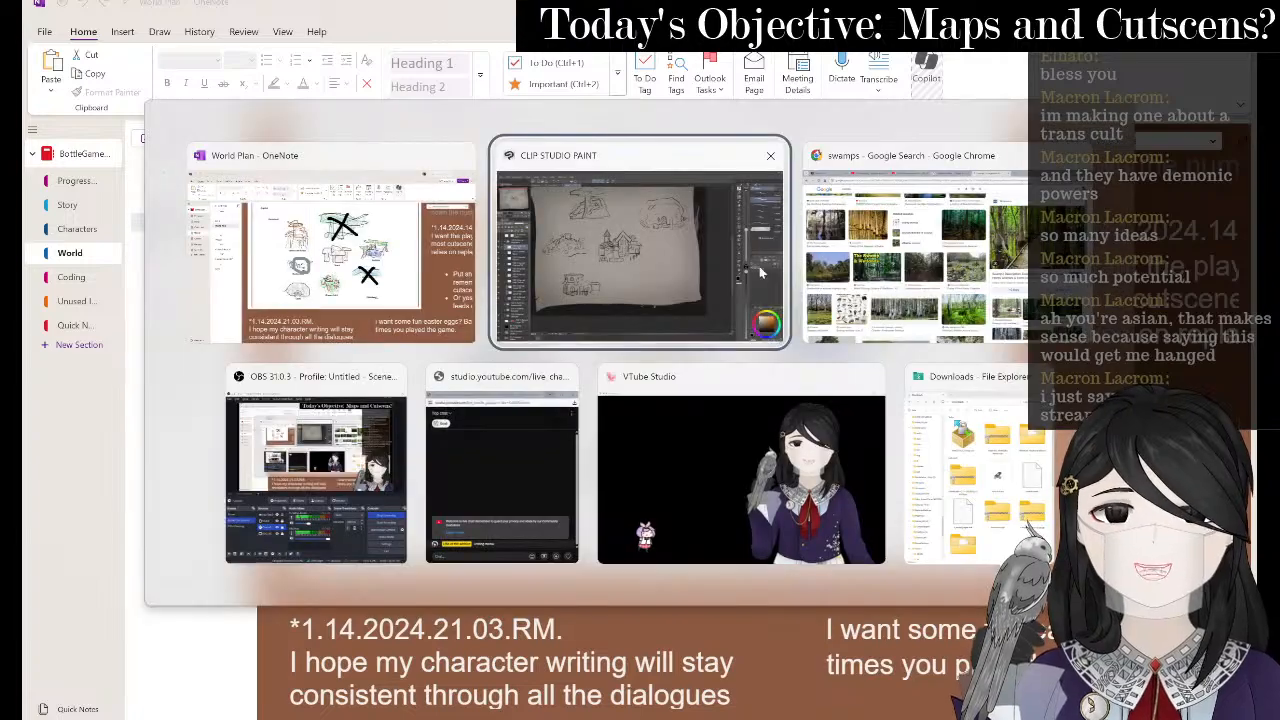
pyautogui.hotkey('alt', 'Tab')
# - Scroll through the Google Images 'swamps' reference results
pyautogui.scroll(-5, 538, 427)
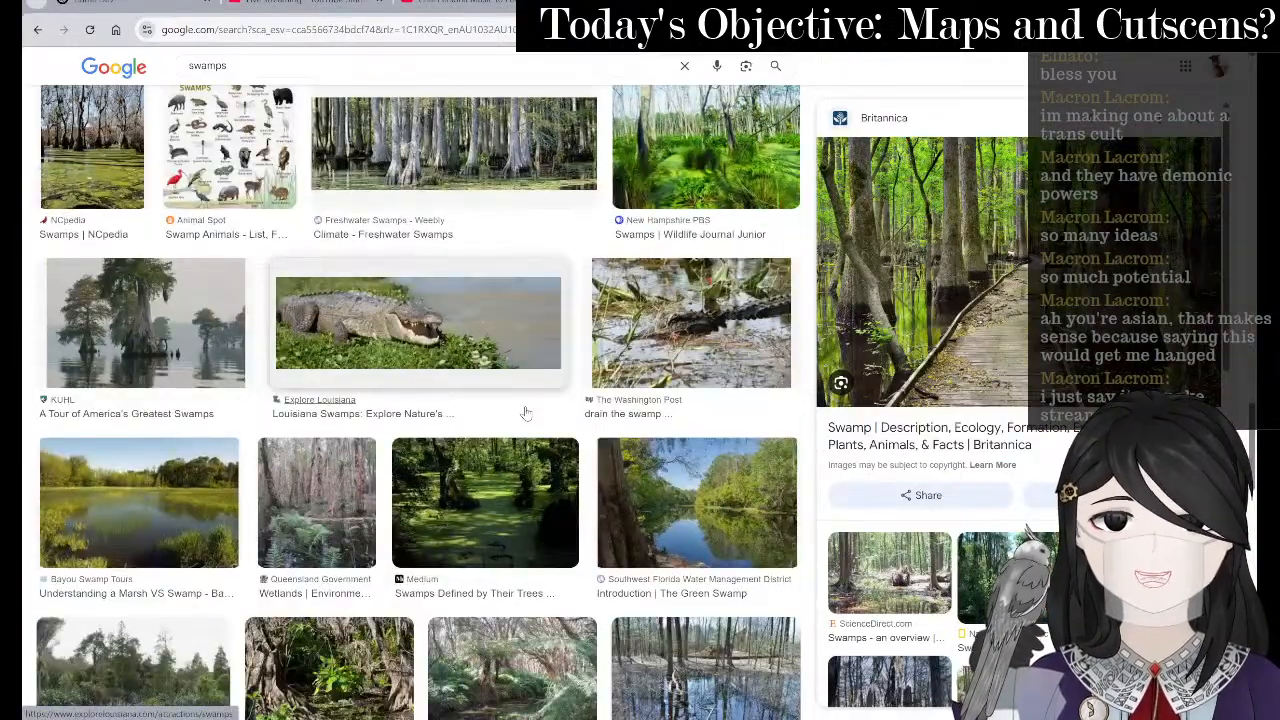
pyautogui.scroll(-5, 526, 413)
pyautogui.scroll(3, 400, 470)
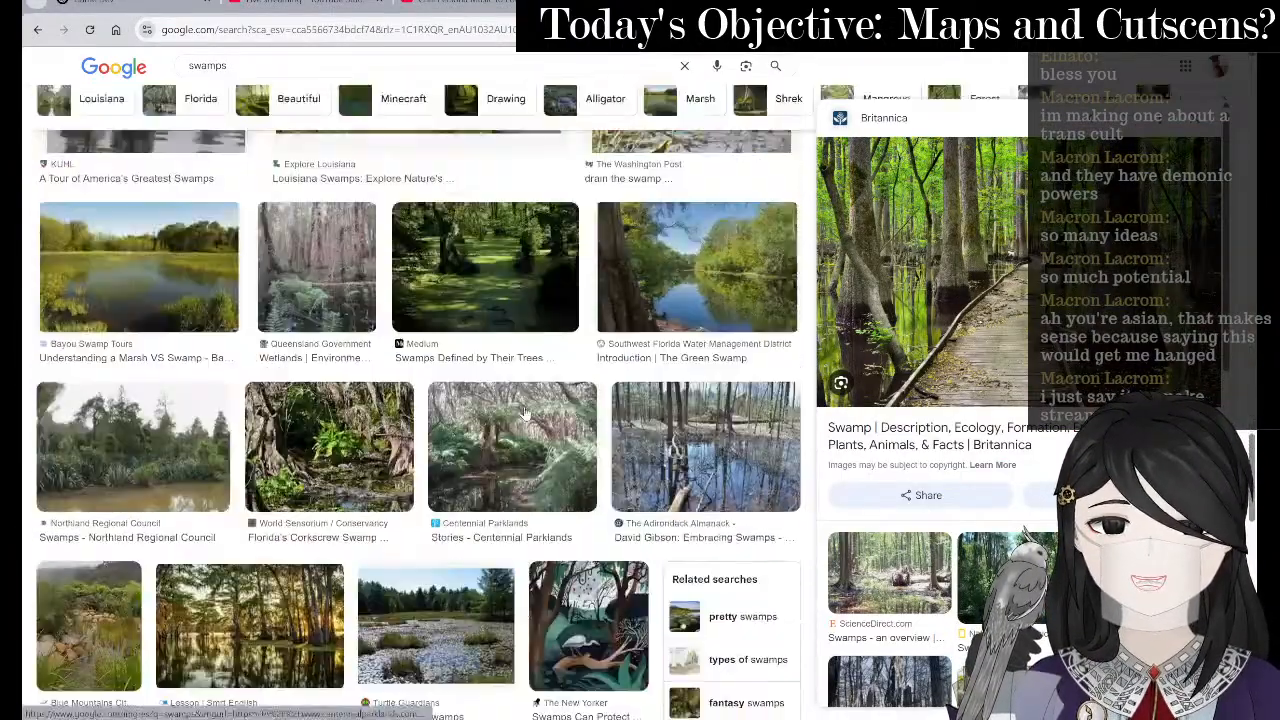
pyautogui.scroll(-3, 355, 495)
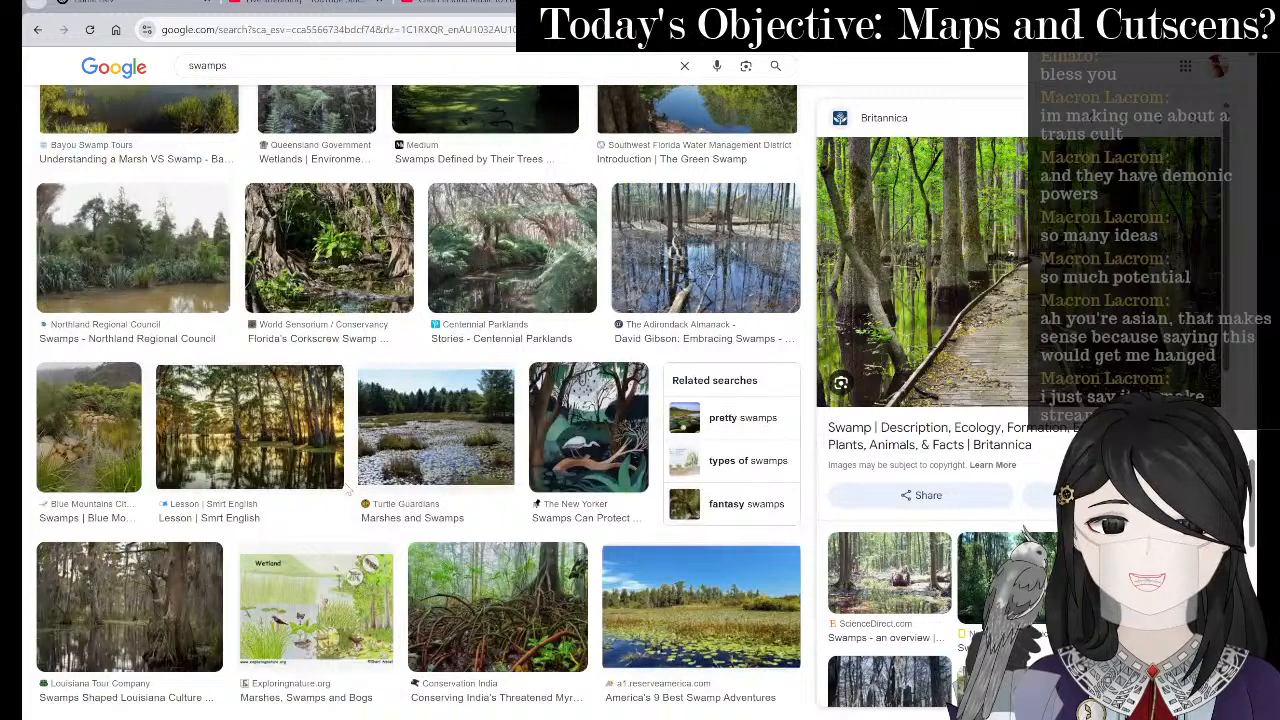
pyautogui.scroll(-3, 300, 484)
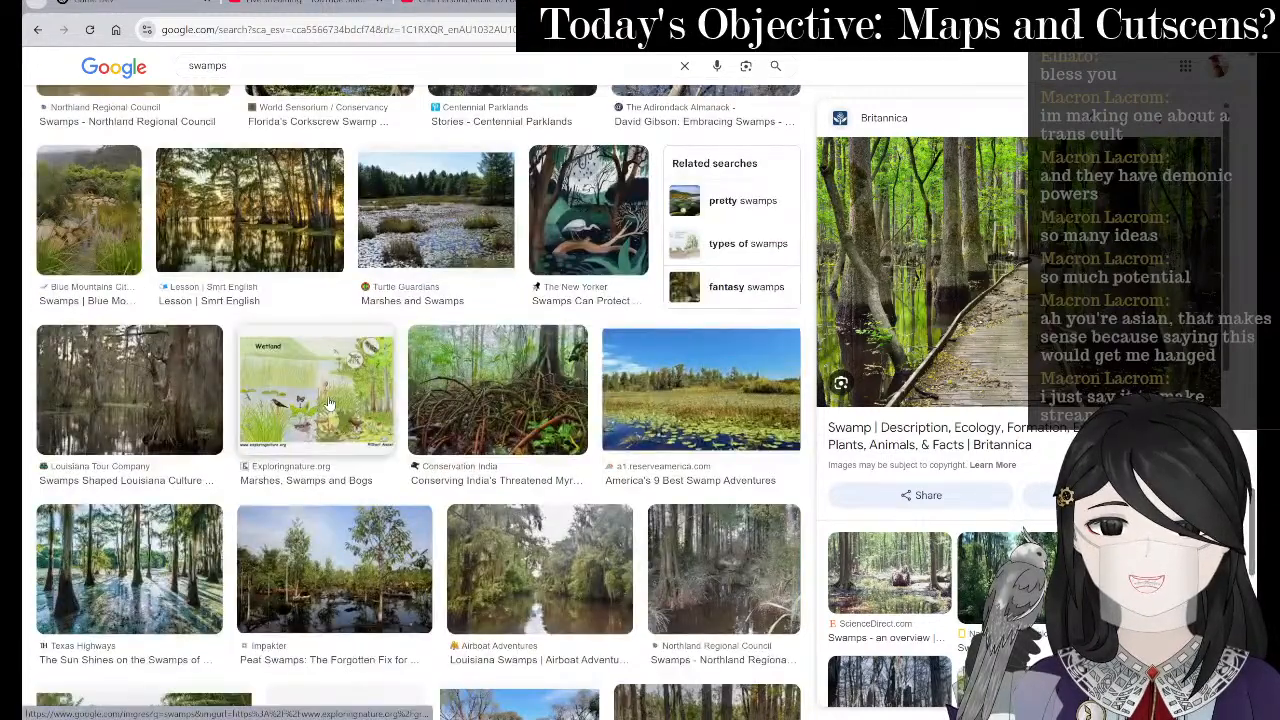
# - Preview a mangrove swamp image, browse further results, then return to OneNote
pyautogui.click(462, 393)
pyautogui.scroll(-6, 461, 391)
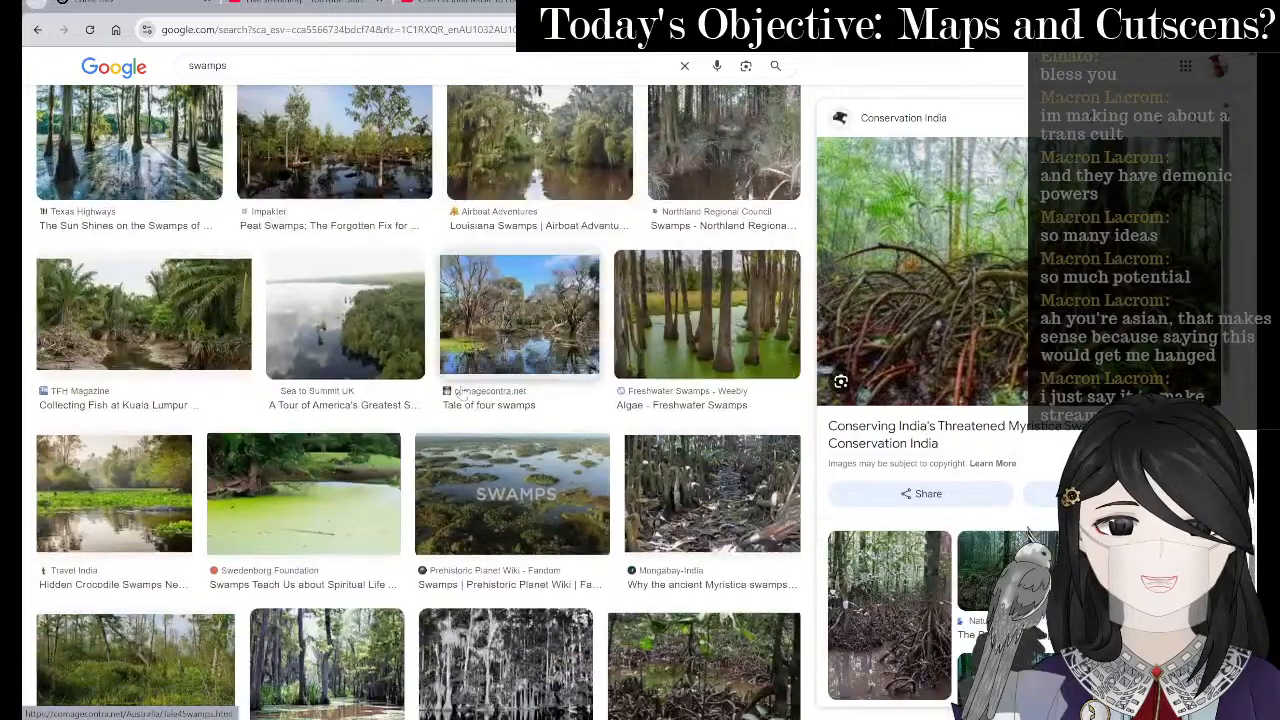
pyautogui.scroll(-3, 462, 393)
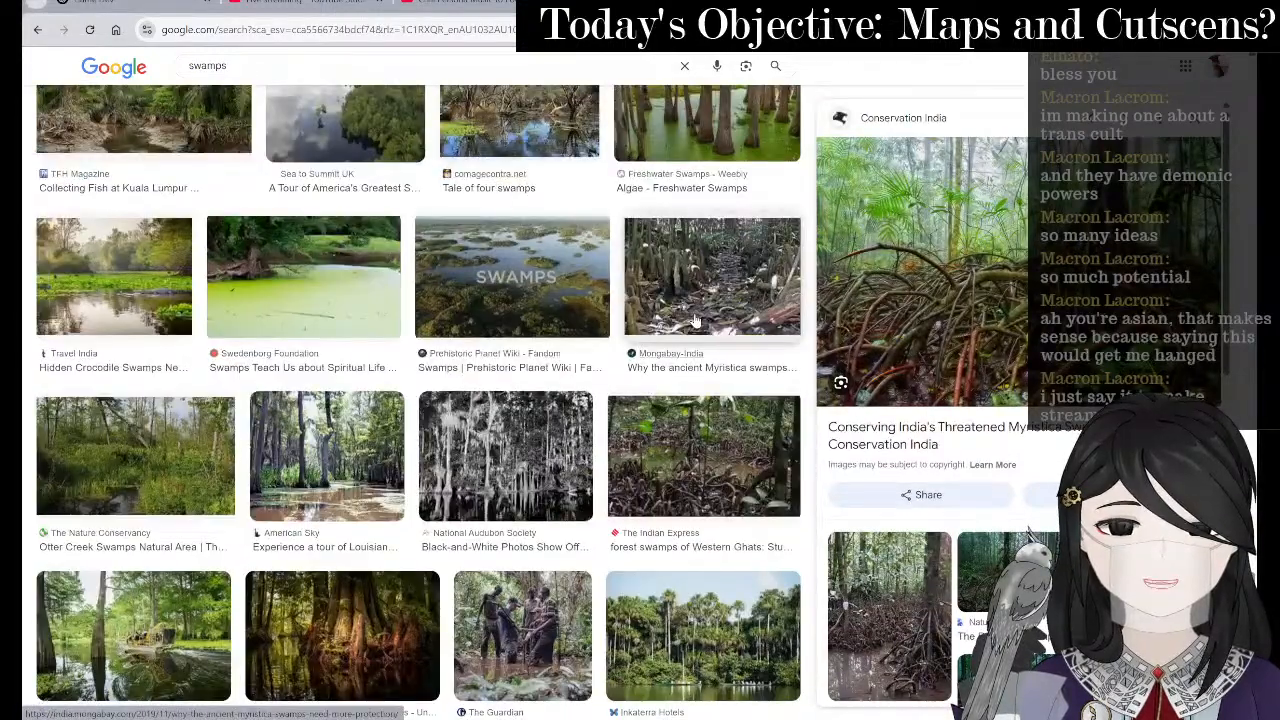
pyautogui.scroll(-10, 697, 320)
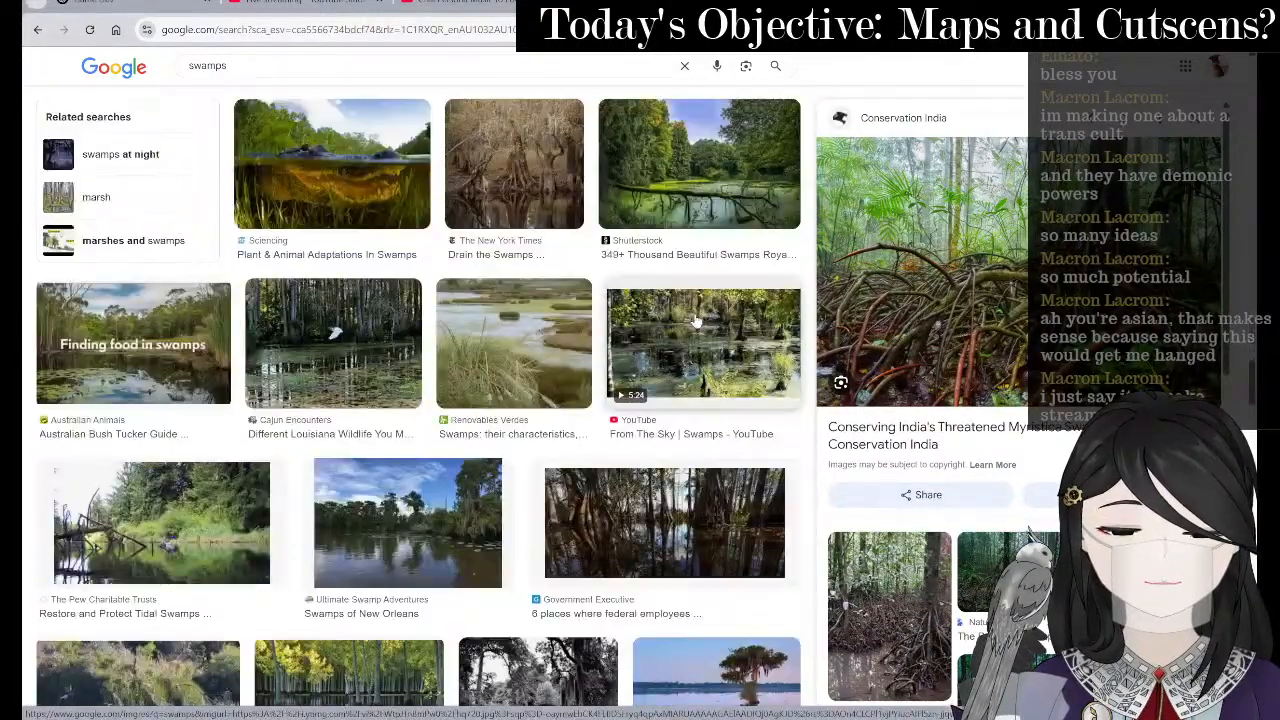
pyautogui.scroll(-5, 1027, 478)
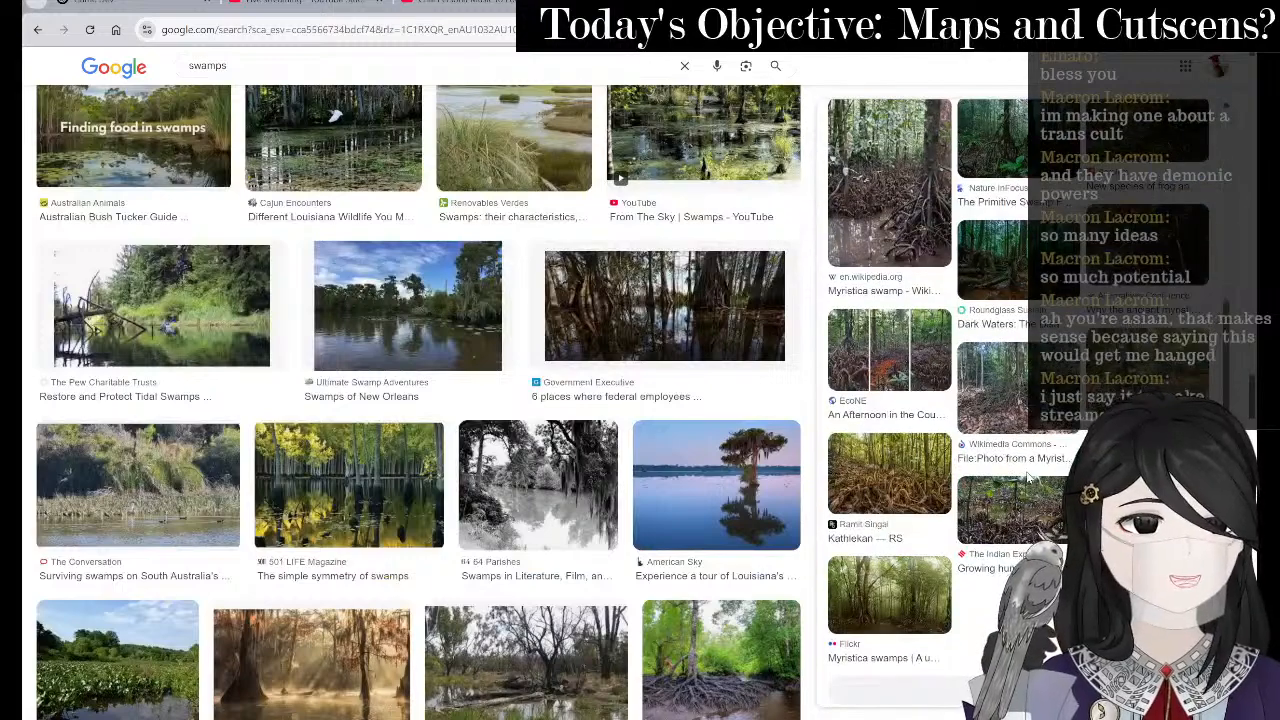
pyautogui.scroll(-4, 527, 433)
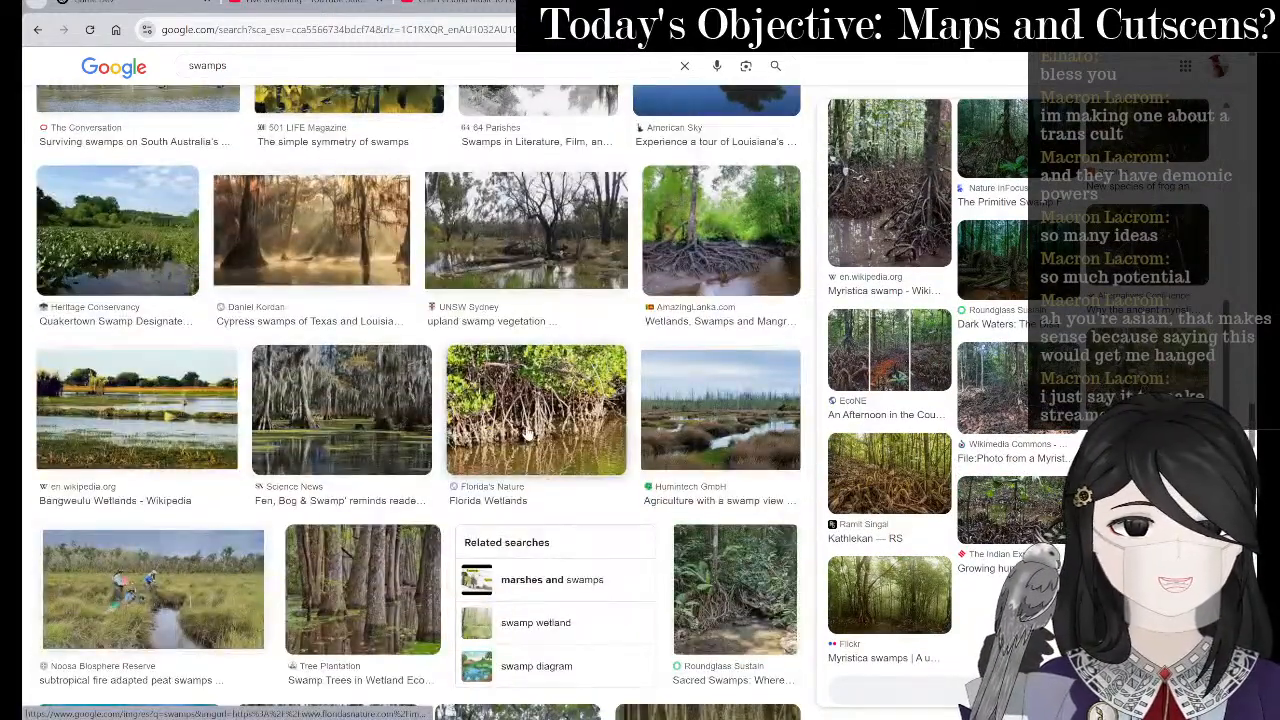
pyautogui.scroll(-4, 527, 432)
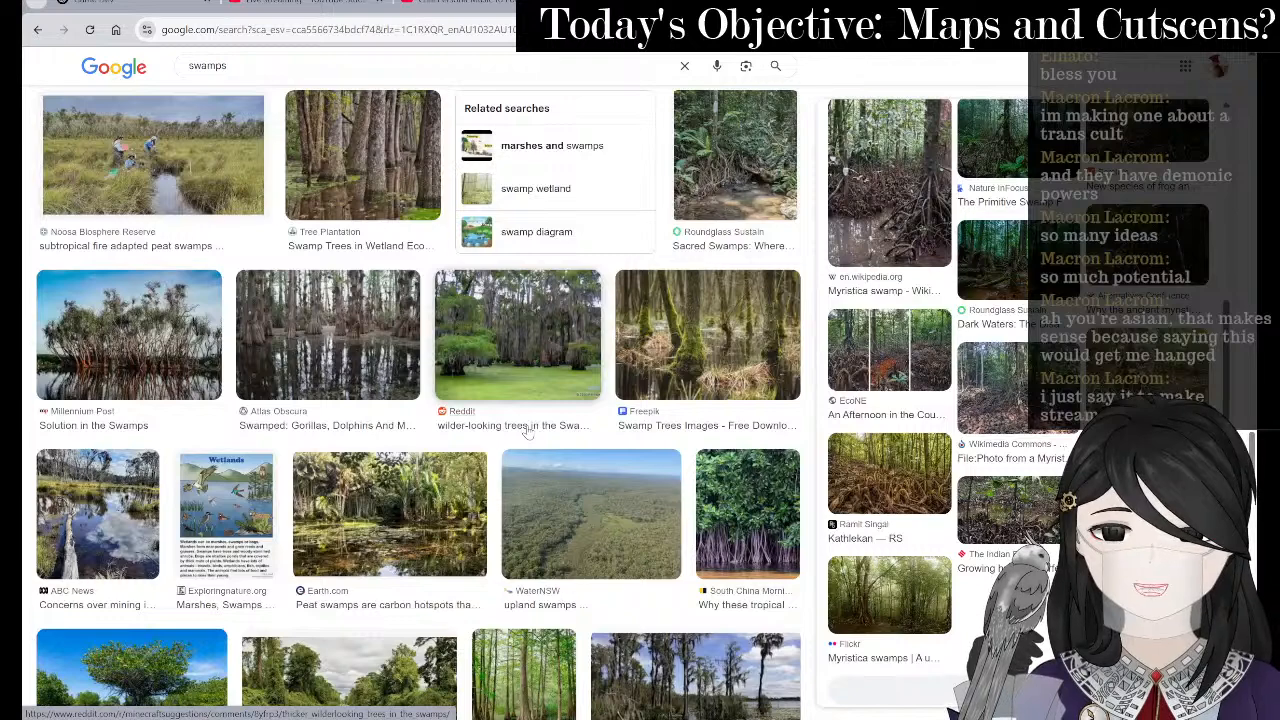
pyautogui.hotkey('alt', 'Tab')
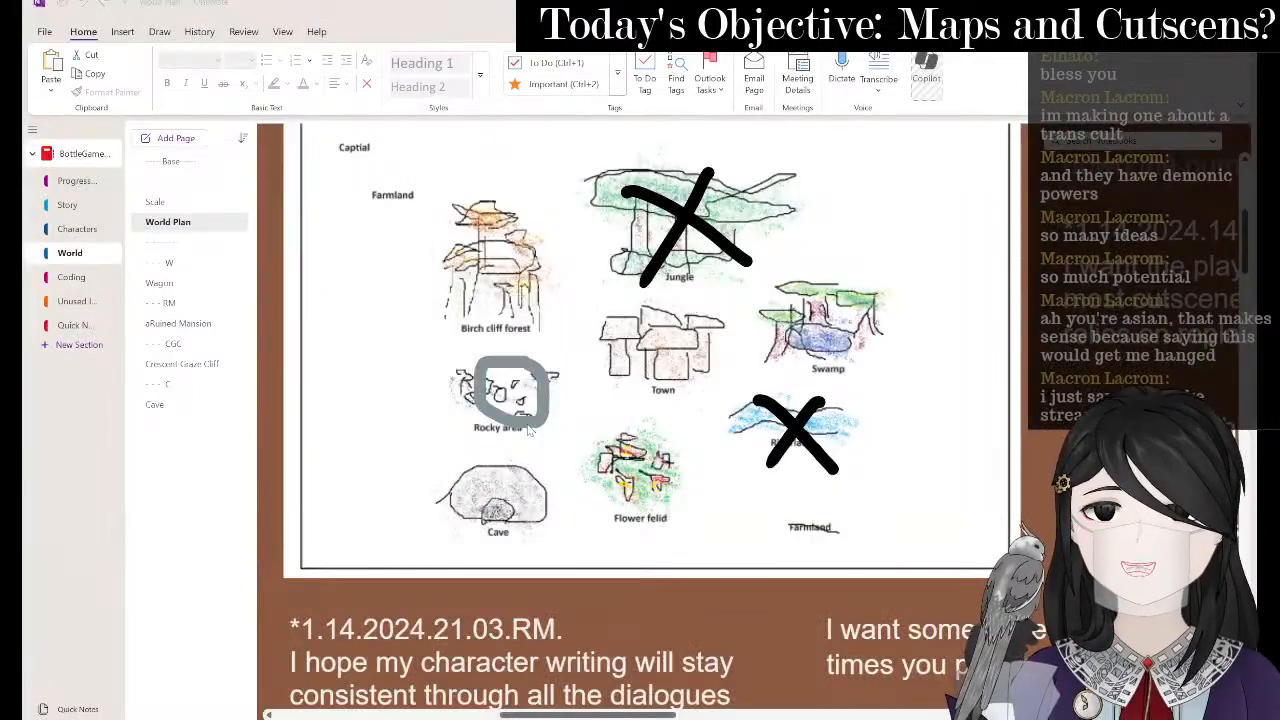
# - Back on the map, draw a wavy line right of the town, undoing stray strokes
pyautogui.hotkey('alt', 'Tab')
pyautogui.hotkey('alt', 'Tab')
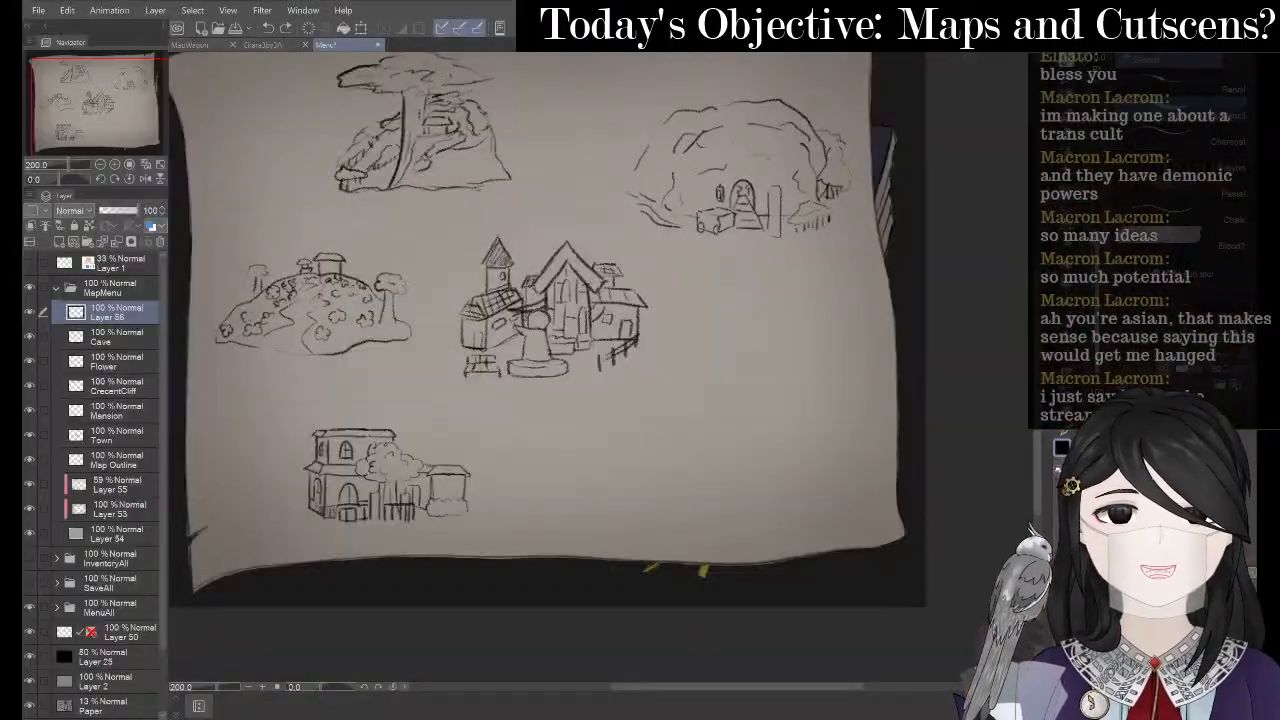
pyautogui.moveTo(728, 349)
pyautogui.mouseDown()
pyautogui.moveTo(806, 340)
pyautogui.moveTo(829, 354)
pyautogui.moveTo(714, 372)
pyautogui.mouseUp()
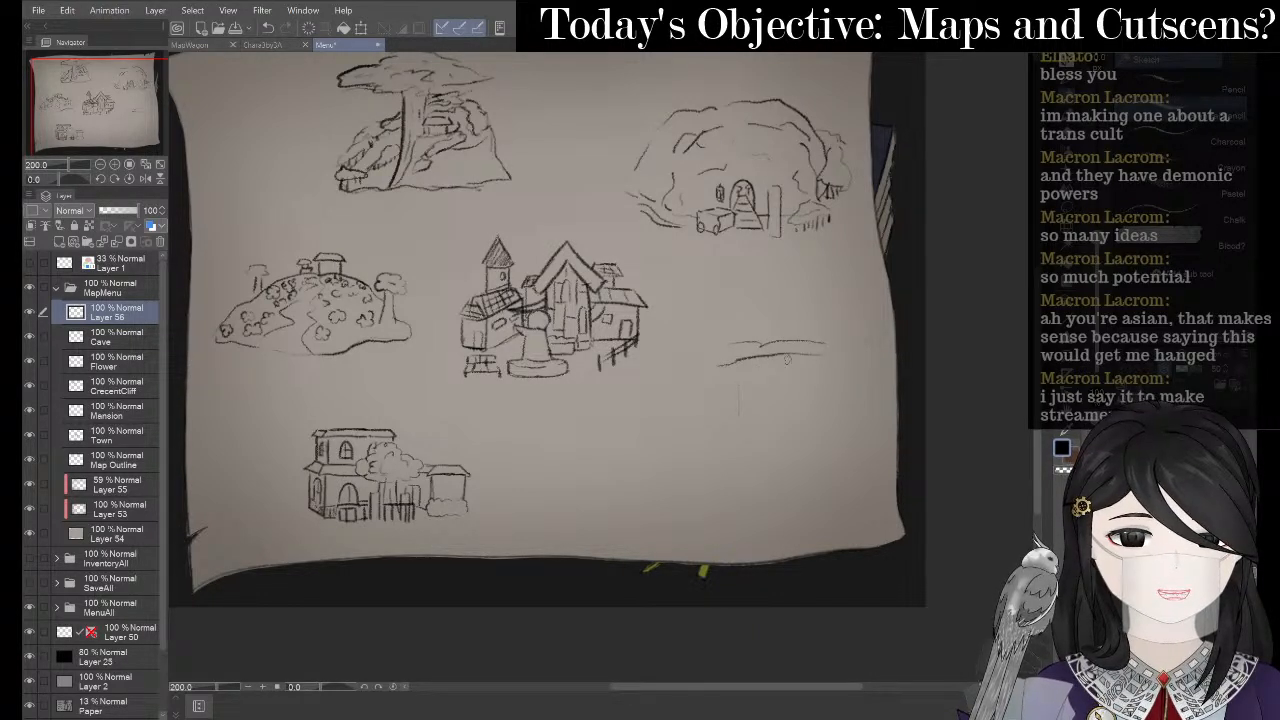
pyautogui.hotkey('ctrl', 'z')
pyautogui.moveTo(825, 397)
pyautogui.mouseDown()
pyautogui.moveTo(801, 414)
pyautogui.moveTo(868, 405)
pyautogui.moveTo(833, 394)
pyautogui.mouseUp()
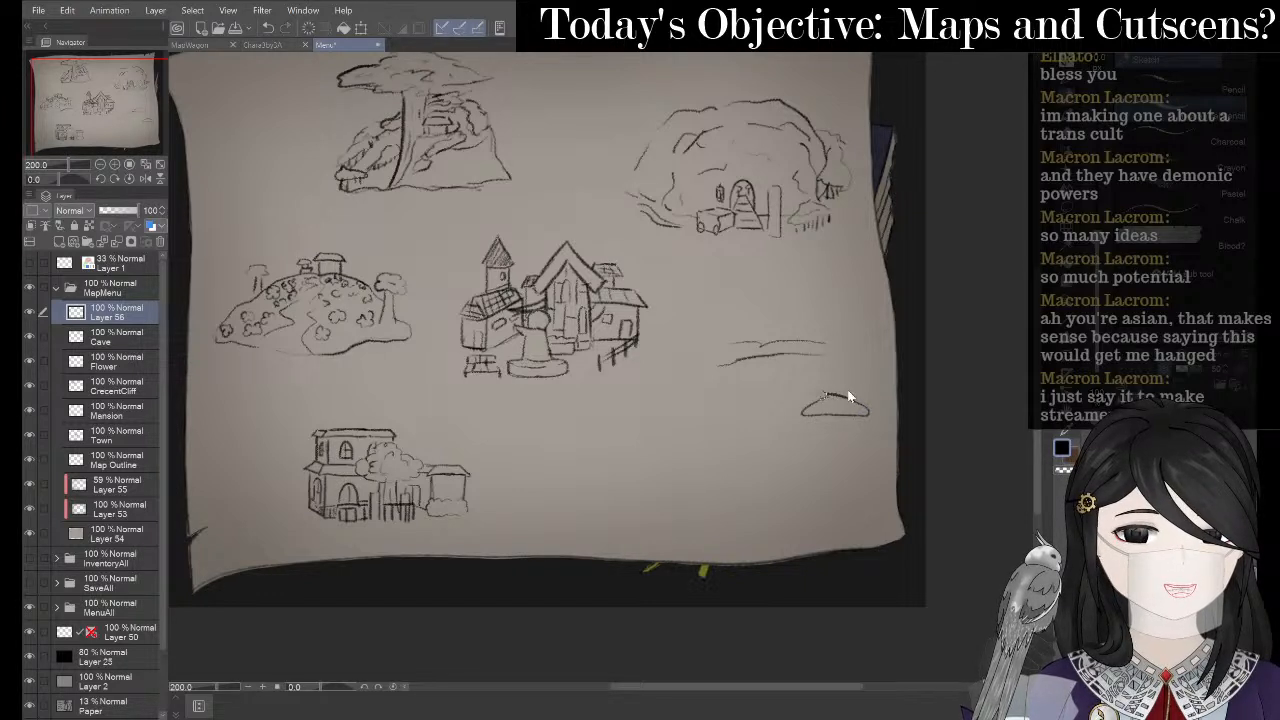
pyautogui.hotkey('ctrl', 'z')
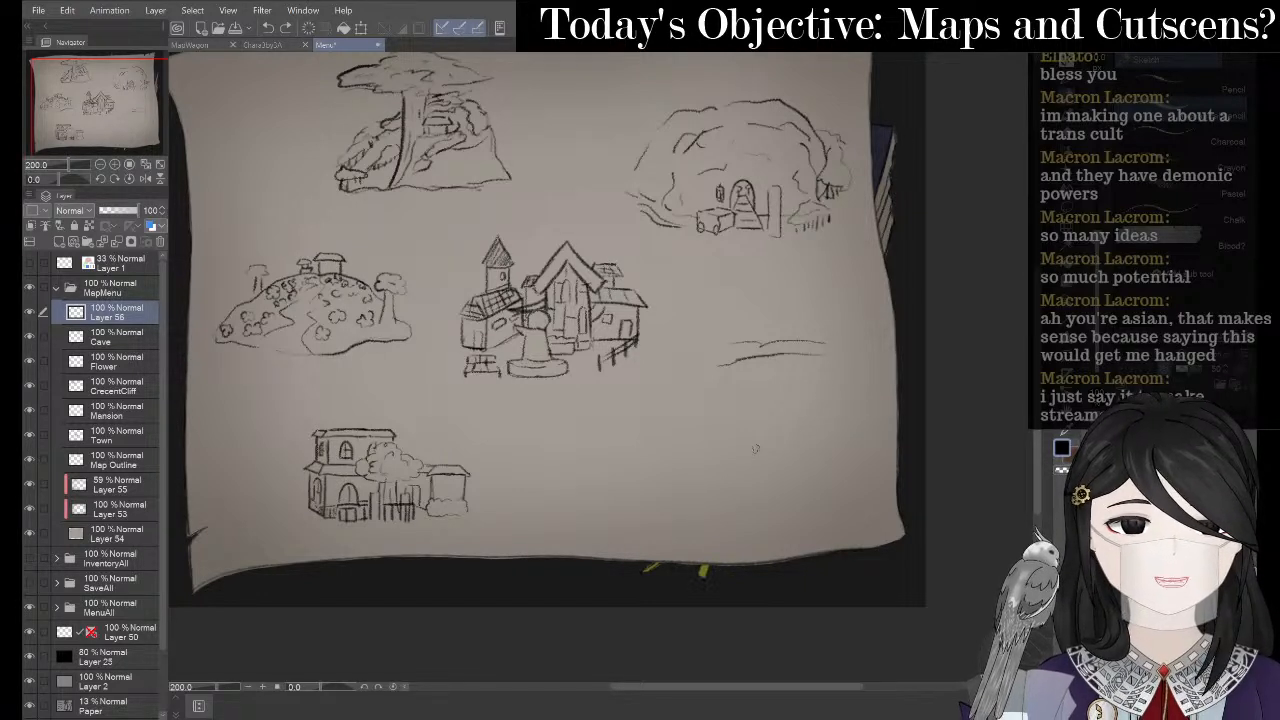
pyautogui.moveTo(757, 448)
pyautogui.mouseDown()
pyautogui.moveTo(850, 435)
pyautogui.moveTo(804, 476)
pyautogui.moveTo(724, 458)
pyautogui.moveTo(781, 455)
pyautogui.moveTo(798, 446)
pyautogui.moveTo(750, 443)
pyautogui.moveTo(793, 438)
pyautogui.moveTo(778, 466)
pyautogui.moveTo(865, 428)
pyautogui.mouseUp()
# - Start a small hut with a short wall line and zoom in on it
pyautogui.press('e')
pyautogui.press('p')
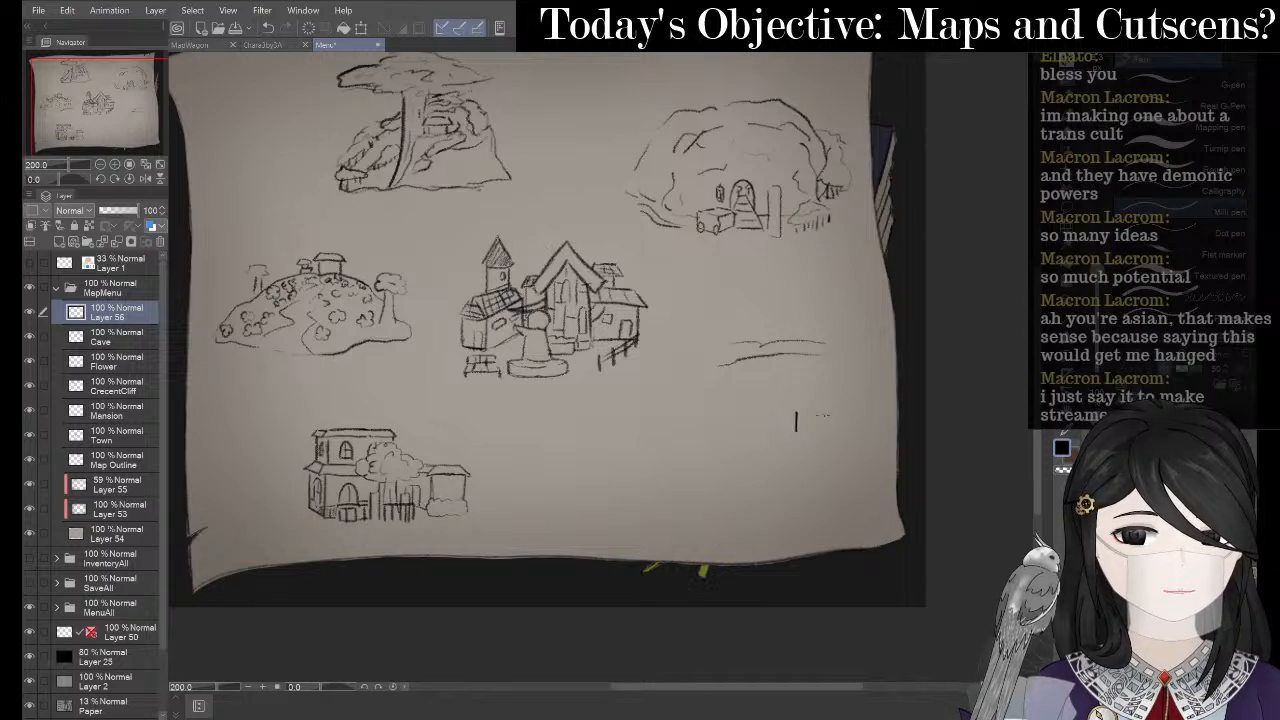
pyautogui.press('p')
pyautogui.moveTo(786, 414)
pyautogui.mouseDown()
pyautogui.moveTo(785, 430)
pyautogui.moveTo(832, 428)
pyautogui.moveTo(783, 408)
pyautogui.mouseUp()
pyautogui.hotkey('ctrl', 'z')
pyautogui.hotkey('ctrl', 'z')
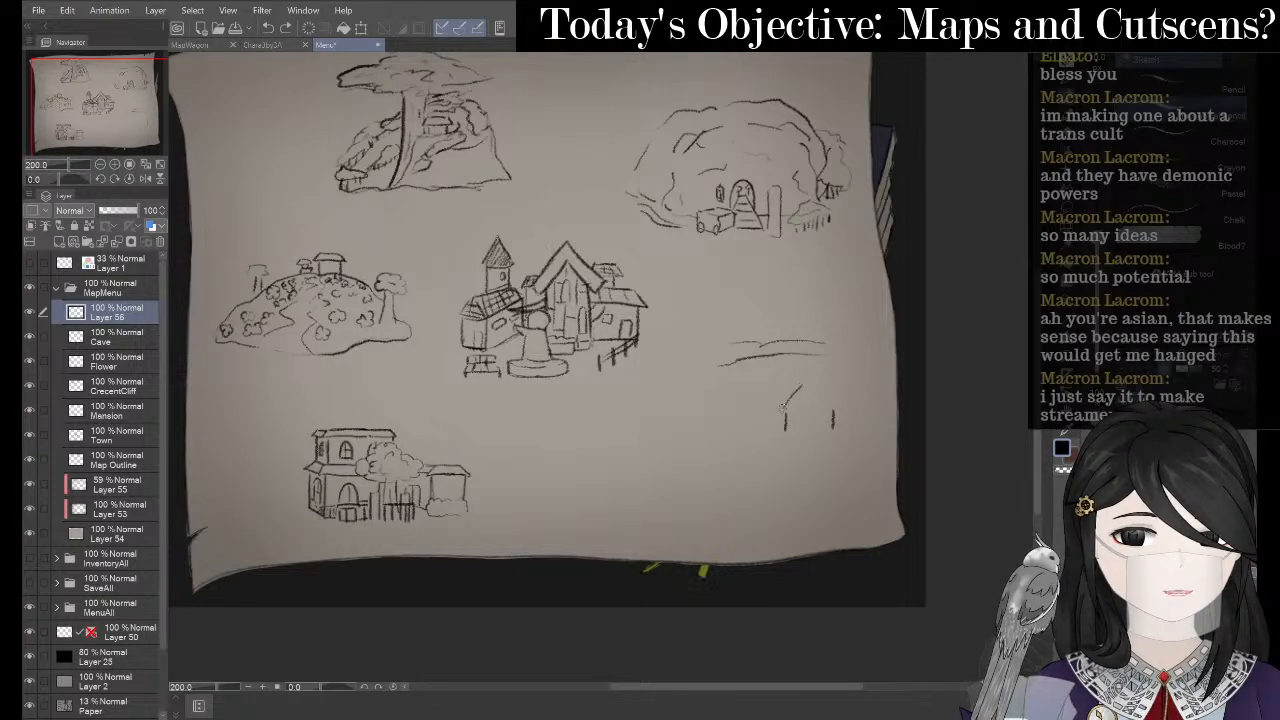
pyautogui.keyDown('ctrl'); pyautogui.click(734, 382); pyautogui.keyUp('ctrl')
pyautogui.moveTo(720, 298); pyautogui.dragTo(467, 240)
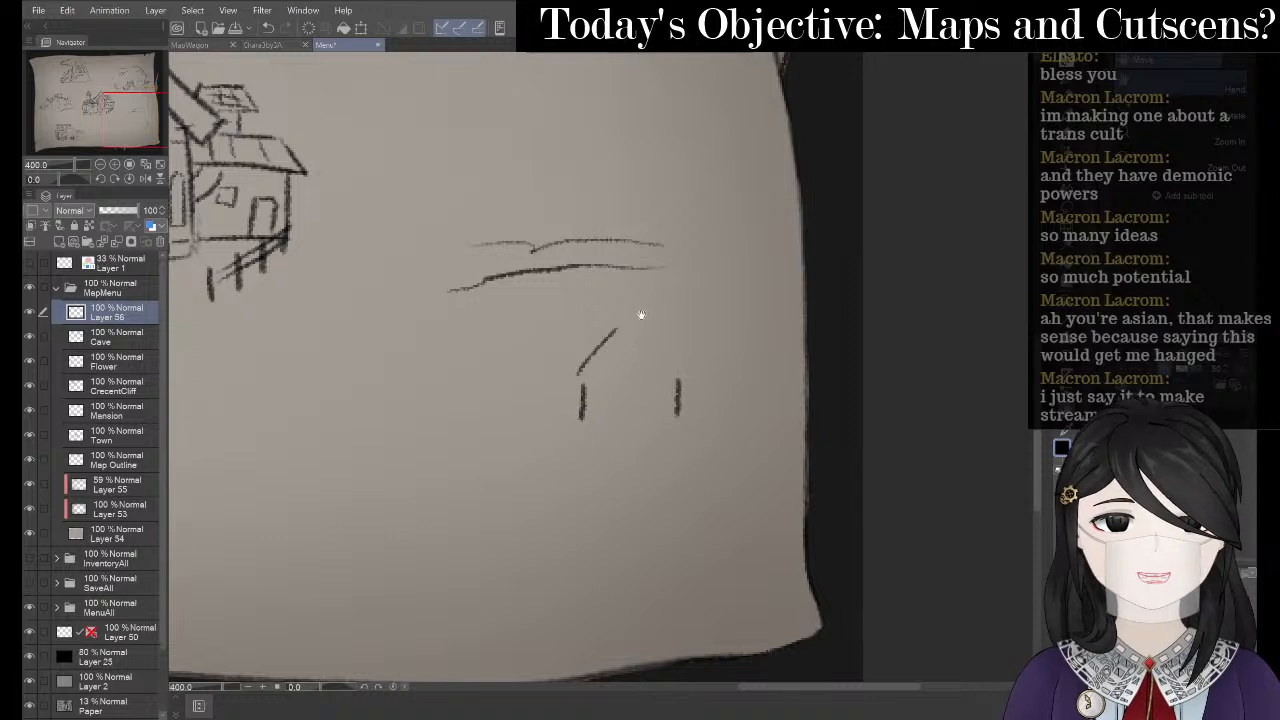
# - Complete the hut's roof and crossbar, erasing the lower wall marks
pyautogui.press('p')
pyautogui.press('p')
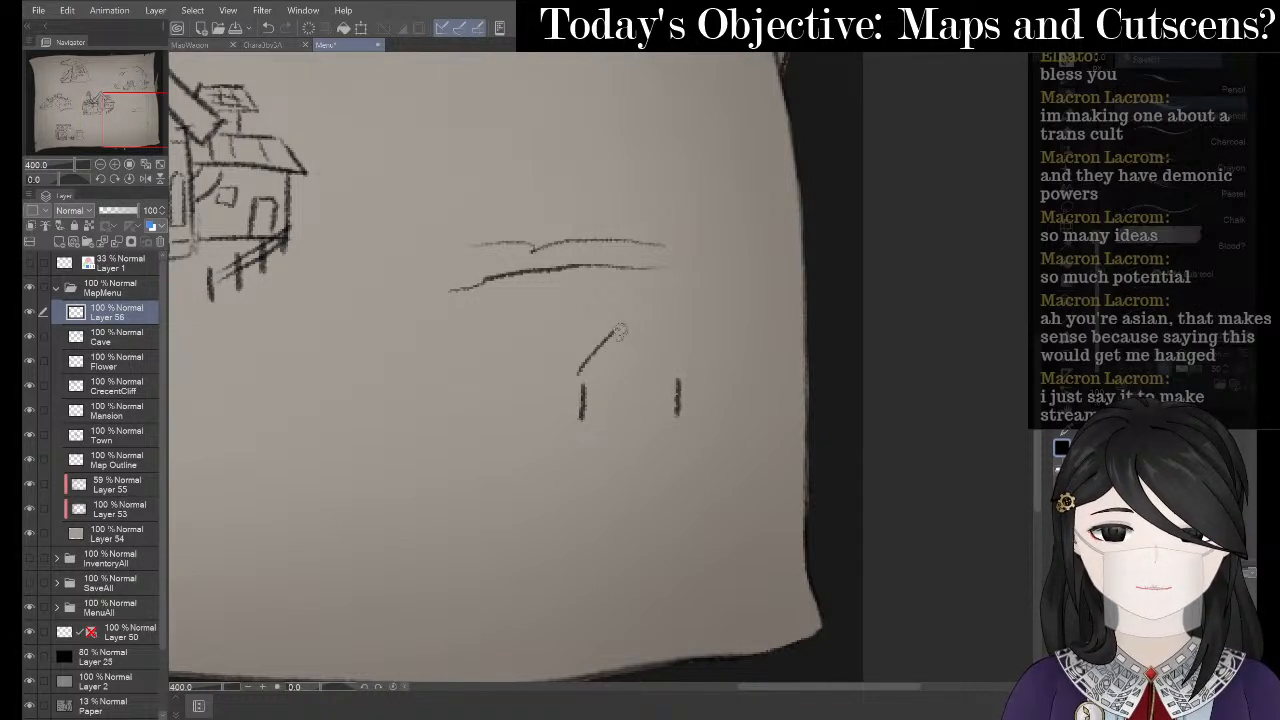
pyautogui.moveTo(620, 330); pyautogui.dragTo(670, 358)
pyautogui.moveTo(578, 371); pyautogui.dragTo(654, 371)
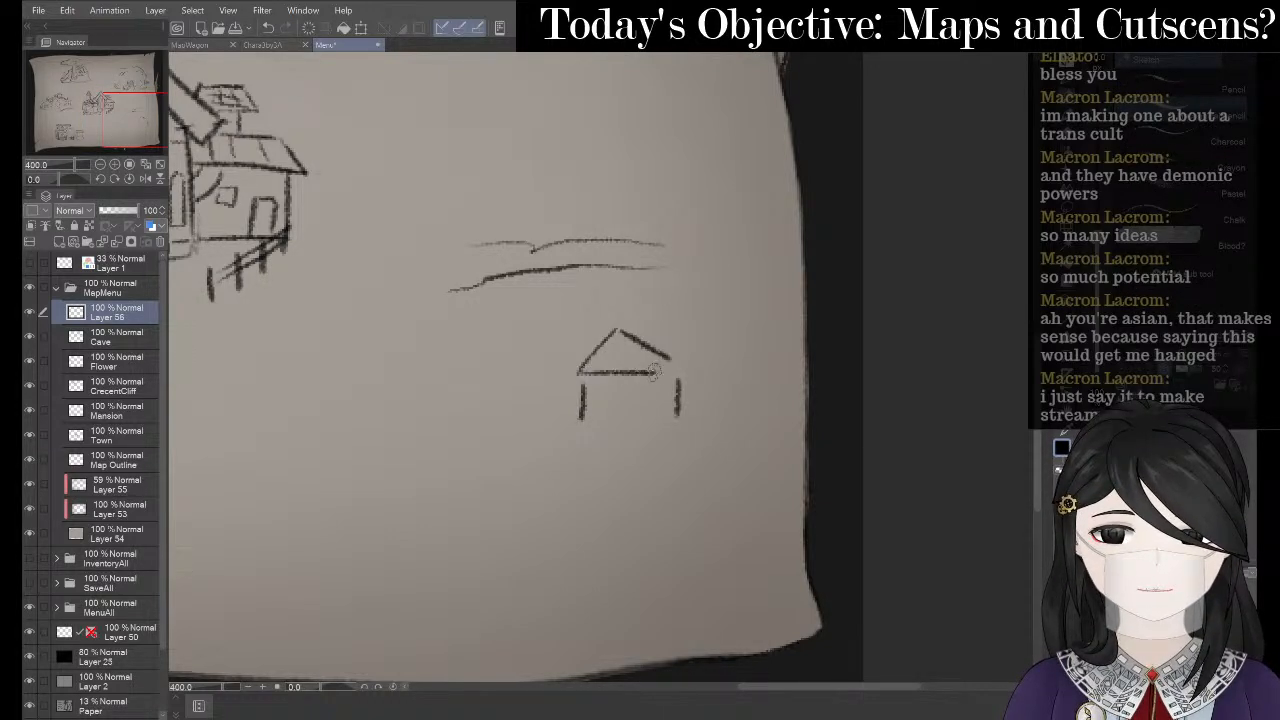
pyautogui.press('e')
pyautogui.moveTo(643, 414); pyautogui.dragTo(683, 415)
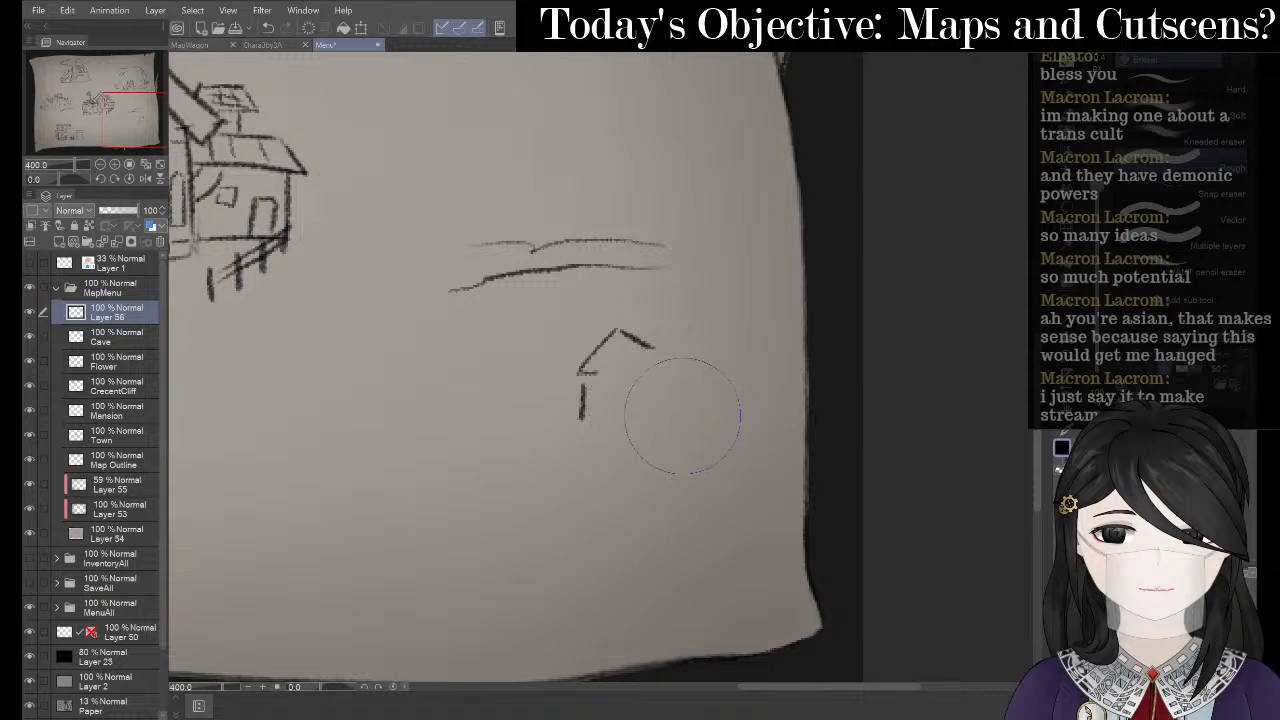
pyautogui.hotkey('ctrl', 'z')
pyautogui.moveTo(590, 462); pyautogui.dragTo(594, 439)
pyautogui.moveTo(684, 458); pyautogui.dragTo(694, 429)
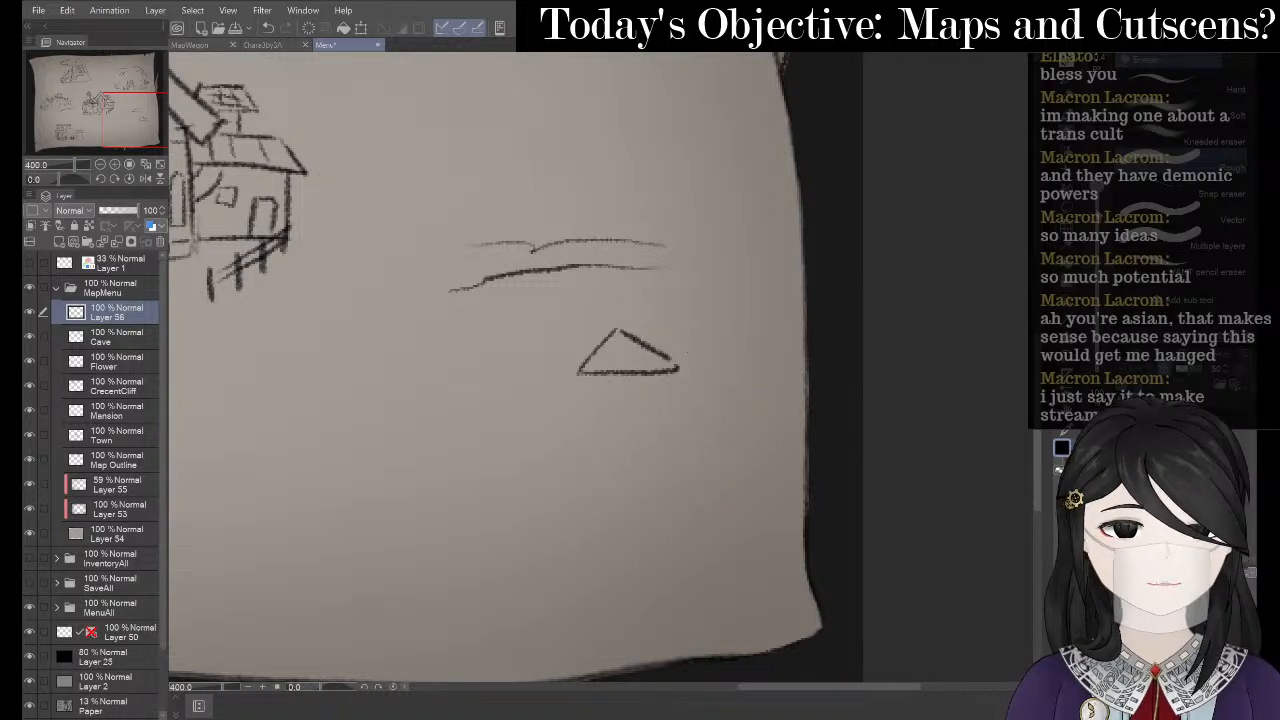
# - Add a leg, an extended roof line and a bottom edge under the triangle roof
pyautogui.press('p')
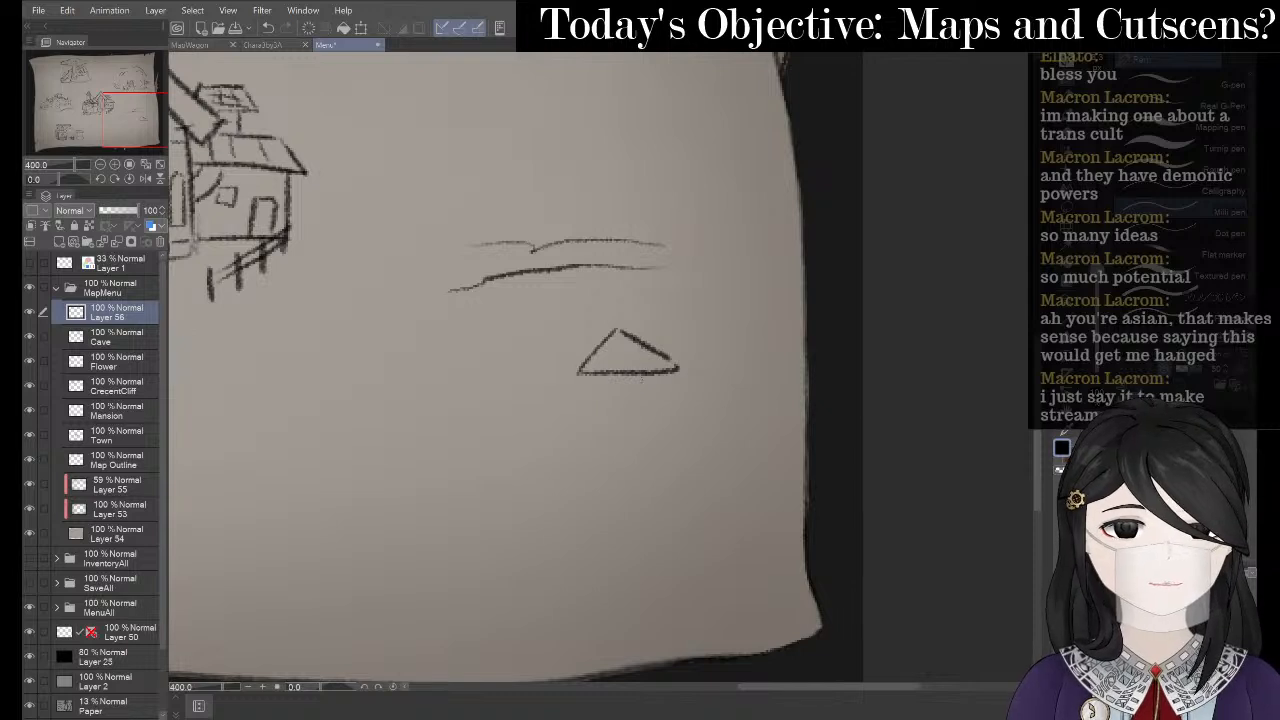
pyautogui.moveTo(595, 382); pyautogui.dragTo(596, 415)
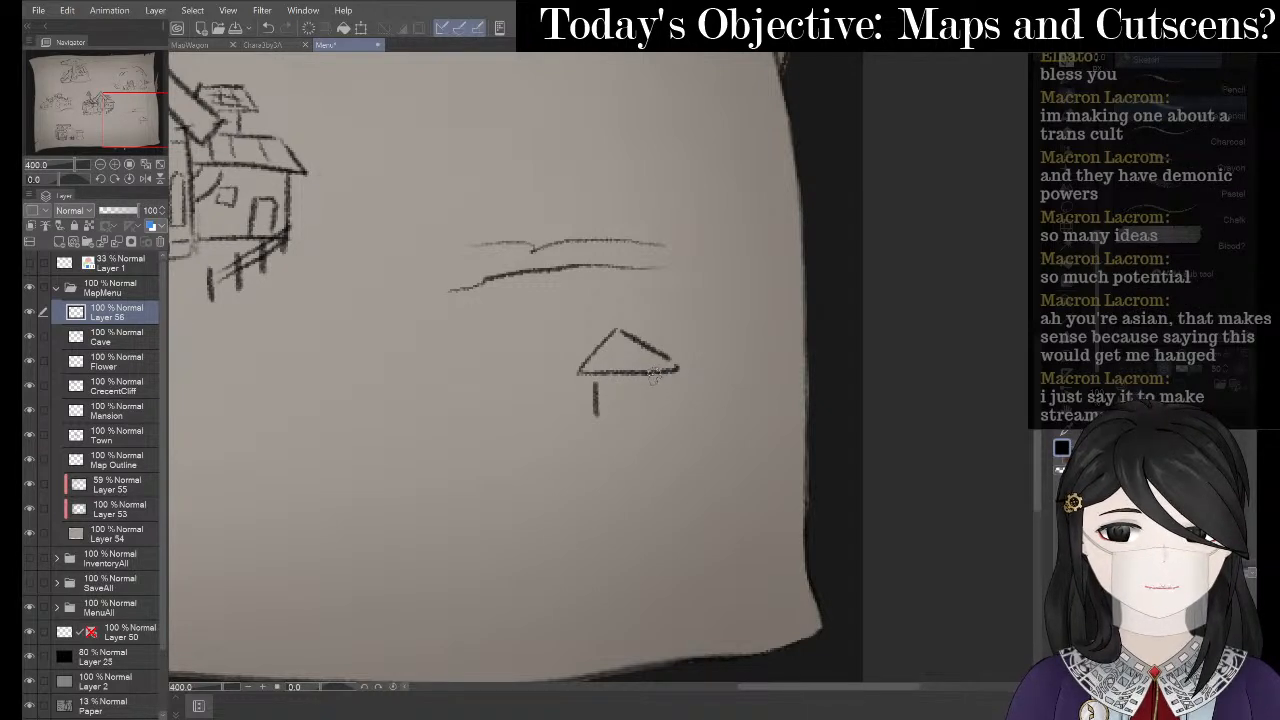
pyautogui.moveTo(655, 380); pyautogui.dragTo(657, 421)
pyautogui.hotkey('ctrl', 'z')
pyautogui.hotkey('ctrl', 'z')
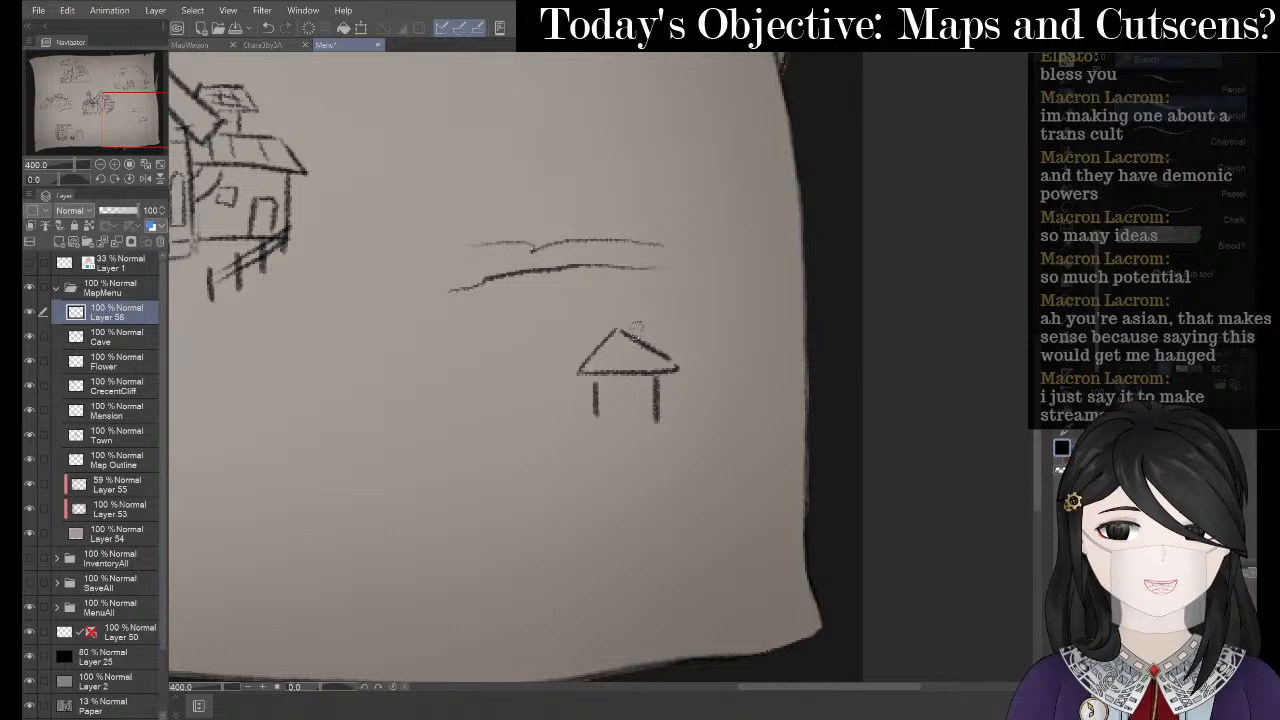
pyautogui.moveTo(620, 326); pyautogui.dragTo(693, 328)
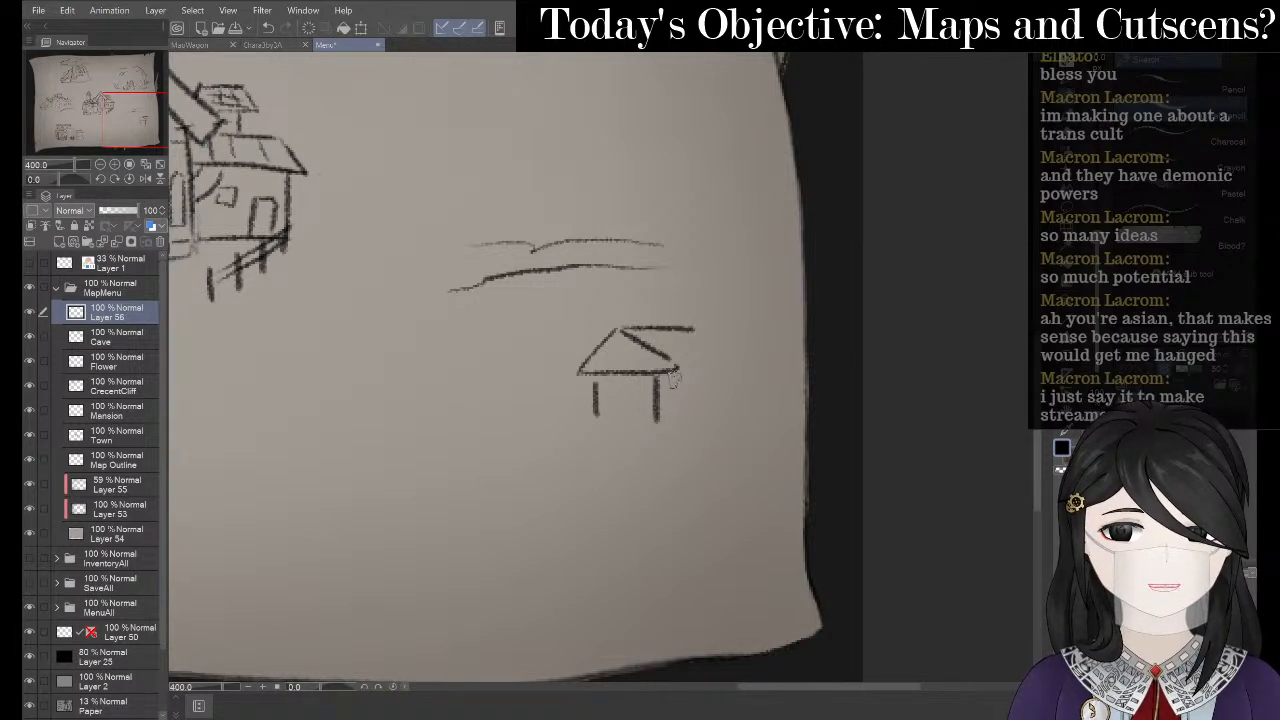
pyautogui.moveTo(676, 372)
pyautogui.mouseDown()
pyautogui.moveTo(718, 371)
pyautogui.moveTo(725, 357)
pyautogui.moveTo(707, 418)
pyautogui.moveTo(675, 428)
pyautogui.mouseUp()
pyautogui.hotkey('ctrl', 'z')
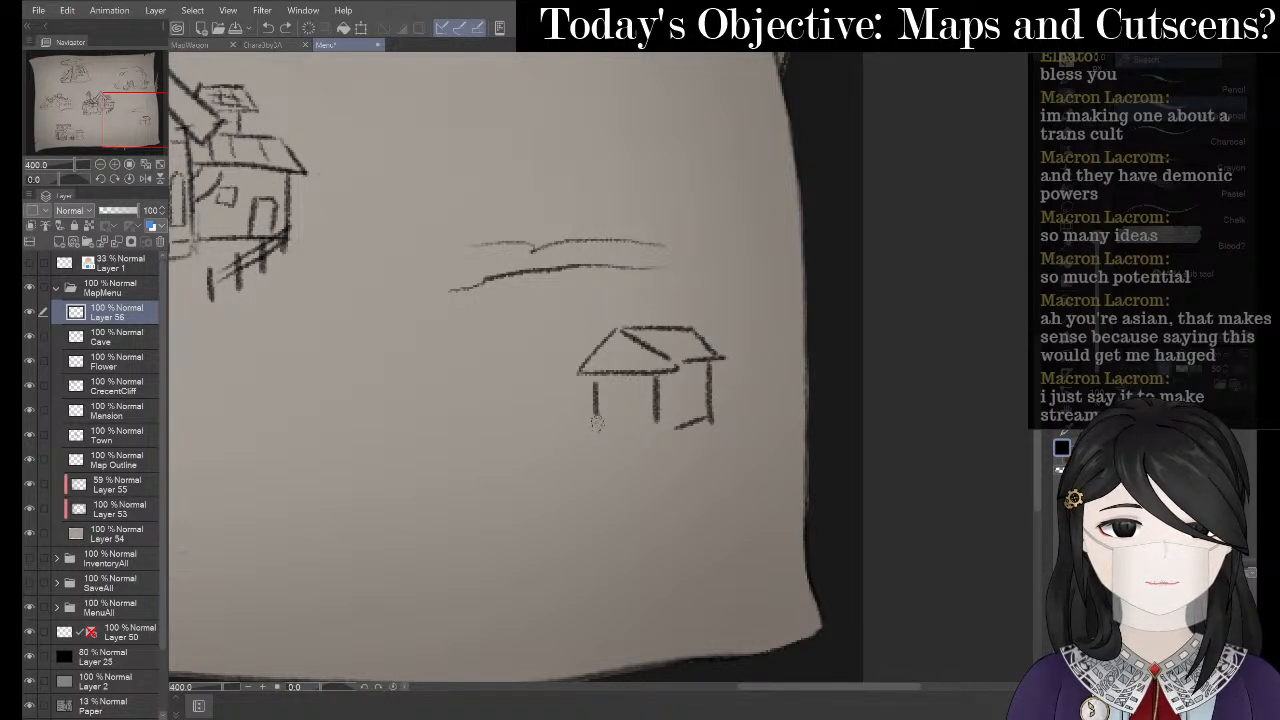
pyautogui.moveTo(596, 423); pyautogui.dragTo(658, 432)
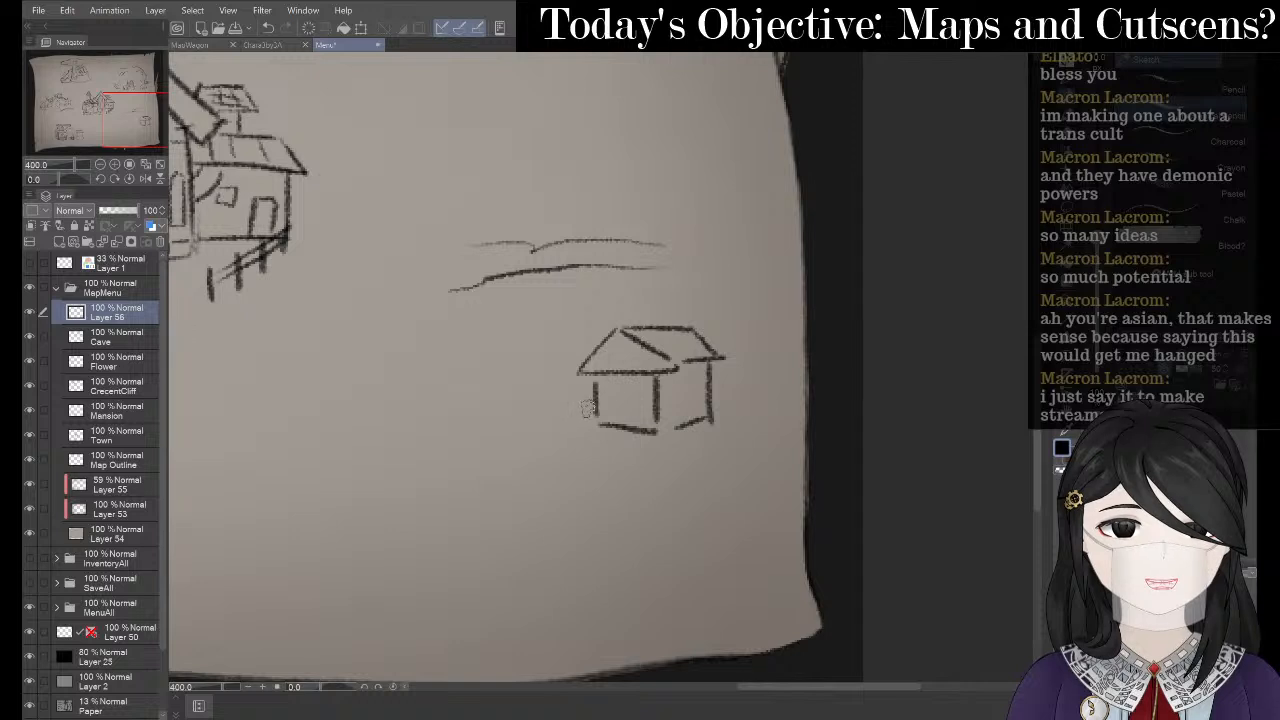
# - Draw a curved boat hull beneath and retrace the sail edges, erasing inner strokes
pyautogui.moveTo(588, 408)
pyautogui.mouseDown()
pyautogui.moveTo(524, 428)
pyautogui.moveTo(518, 450)
pyautogui.moveTo(583, 475)
pyautogui.mouseUp()
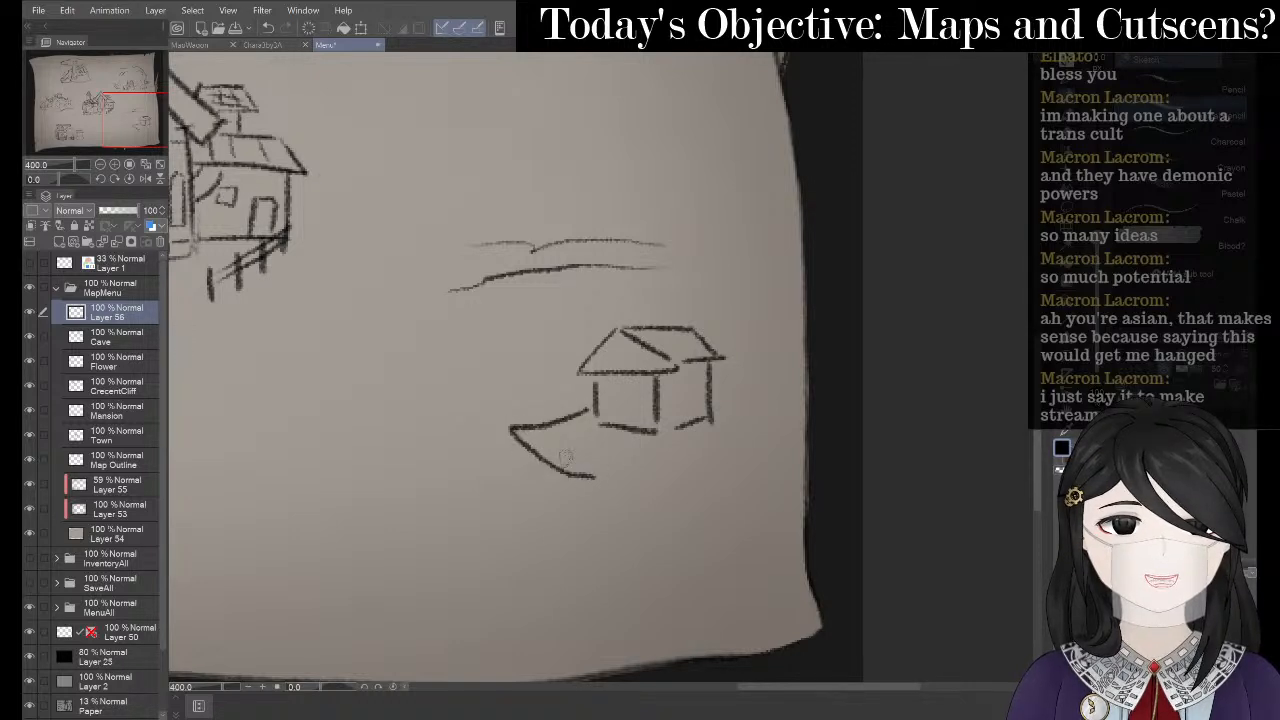
pyautogui.moveTo(530, 432)
pyautogui.mouseDown()
pyautogui.moveTo(605, 451)
pyautogui.moveTo(697, 440)
pyautogui.moveTo(754, 389)
pyautogui.moveTo(737, 362)
pyautogui.moveTo(749, 349)
pyautogui.moveTo(745, 398)
pyautogui.mouseUp()
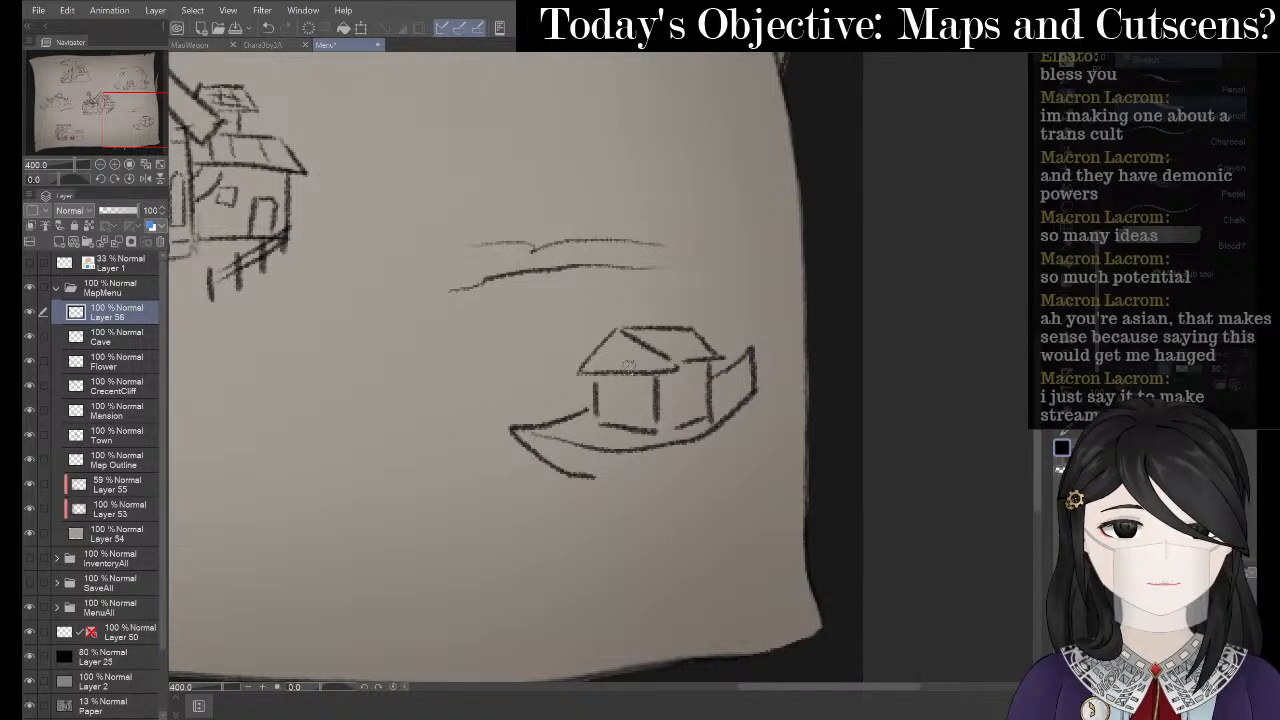
pyautogui.moveTo(608, 338); pyautogui.dragTo(570, 416)
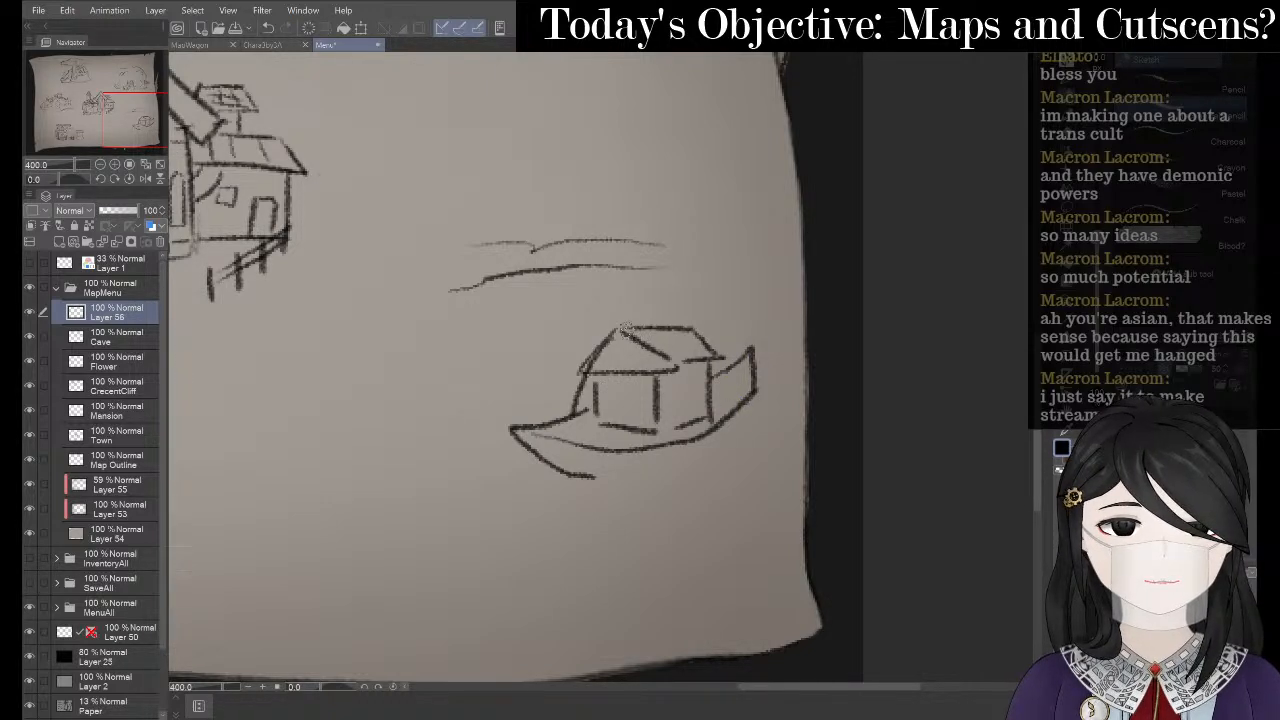
pyautogui.moveTo(622, 327); pyautogui.dragTo(680, 444)
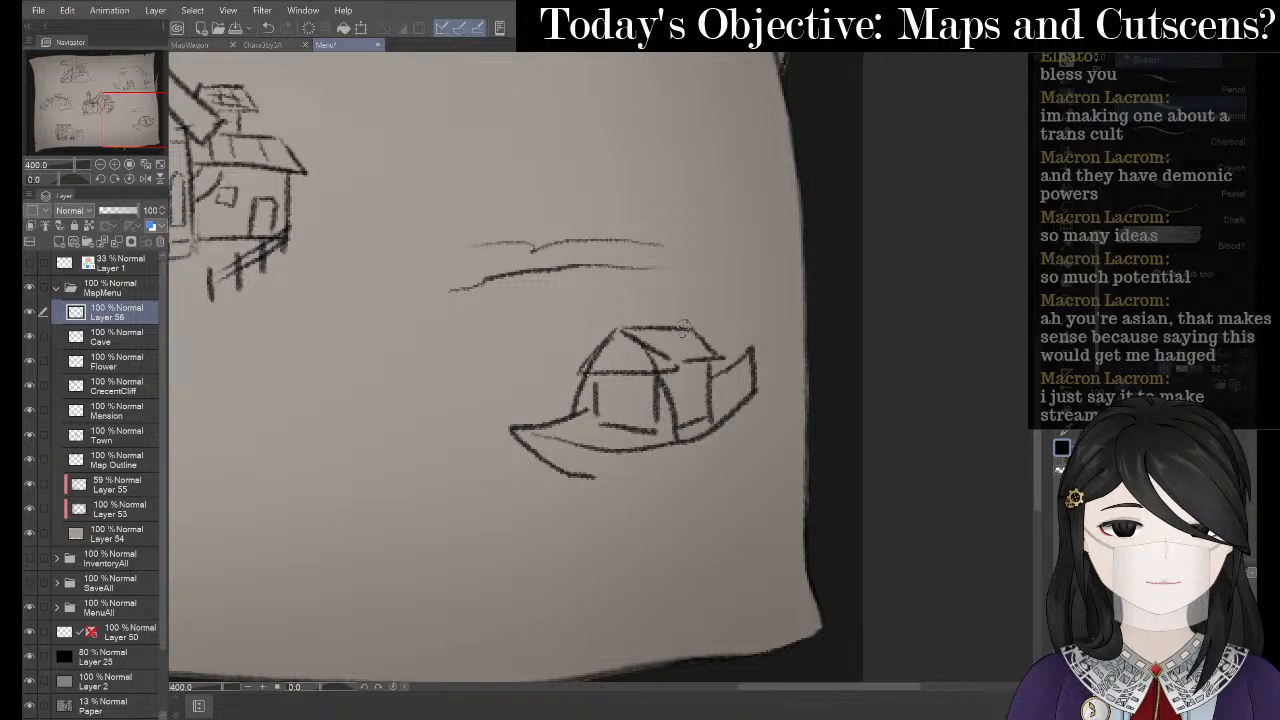
pyautogui.moveTo(683, 326); pyautogui.dragTo(730, 408)
pyautogui.press('e')
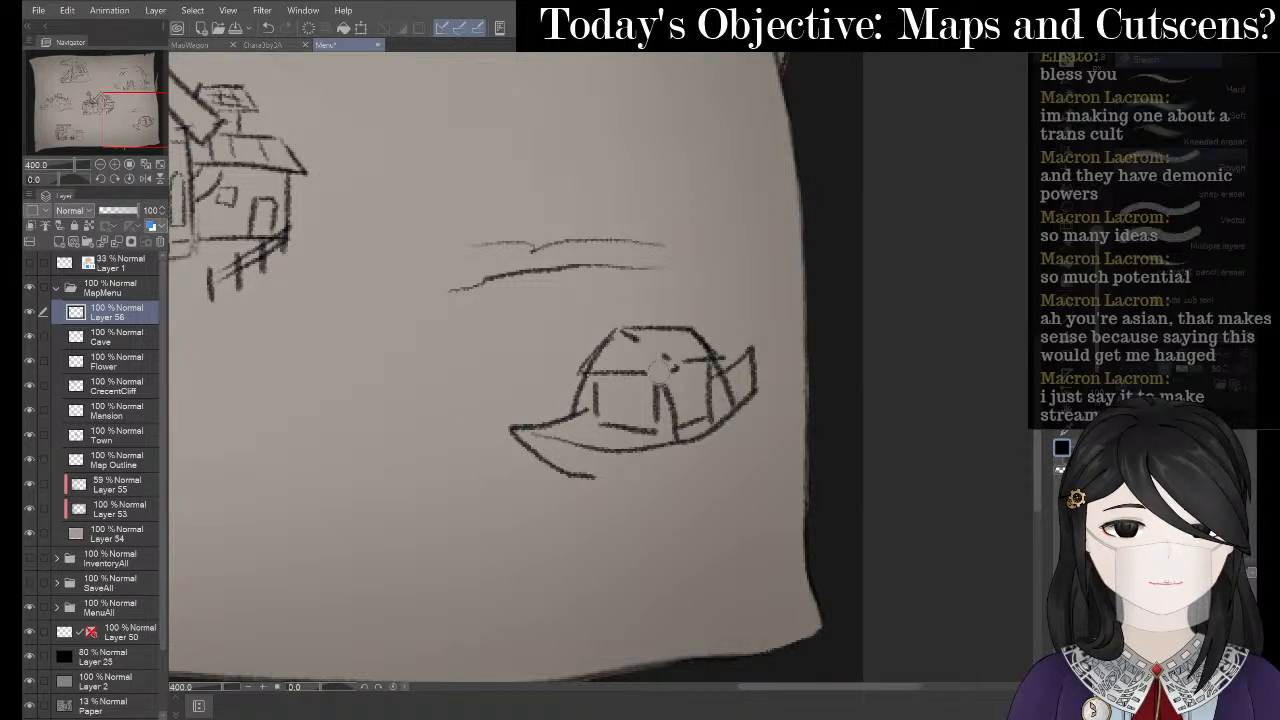
pyautogui.moveTo(655, 360)
pyautogui.mouseDown()
pyautogui.moveTo(670, 352)
pyautogui.moveTo(700, 370)
pyautogui.moveTo(706, 412)
pyautogui.mouseUp()
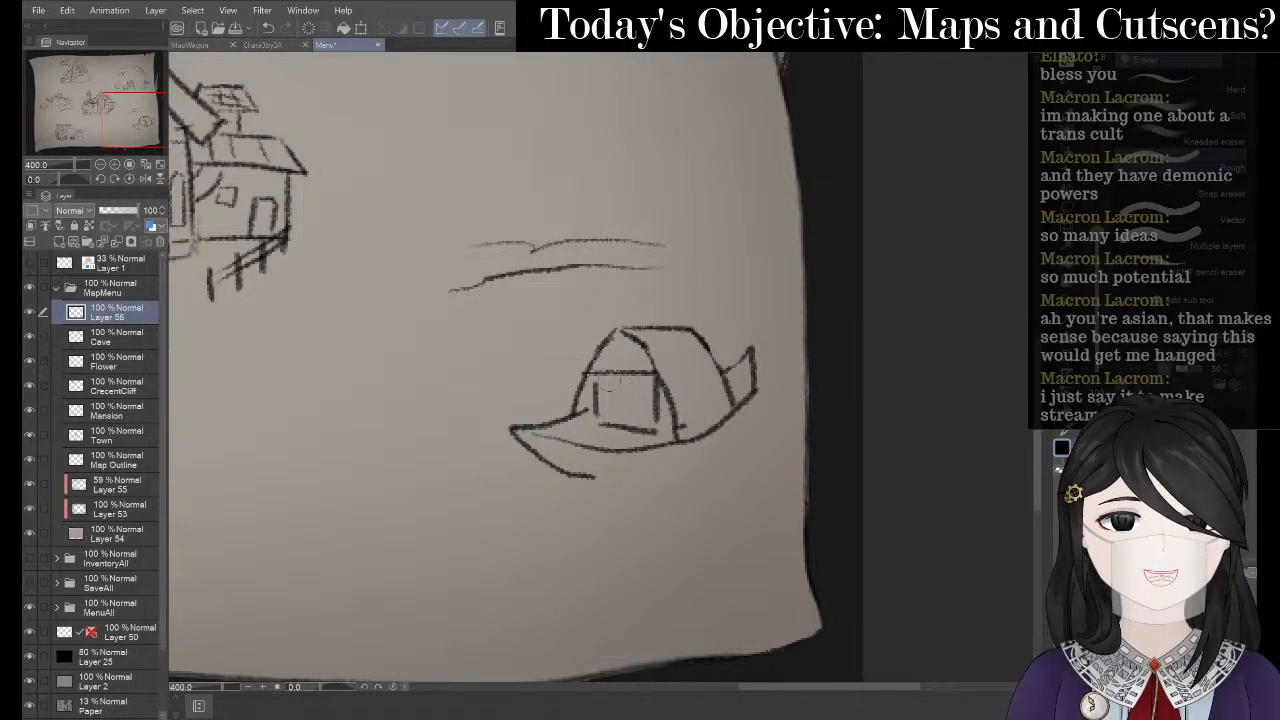
pyautogui.moveTo(612, 380)
pyautogui.mouseDown()
pyautogui.moveTo(586, 410)
pyautogui.moveTo(608, 373)
pyautogui.moveTo(603, 412)
pyautogui.moveTo(619, 413)
pyautogui.moveTo(612, 397)
pyautogui.moveTo(644, 417)
pyautogui.moveTo(628, 430)
pyautogui.moveTo(631, 371)
pyautogui.moveTo(657, 411)
pyautogui.mouseUp()
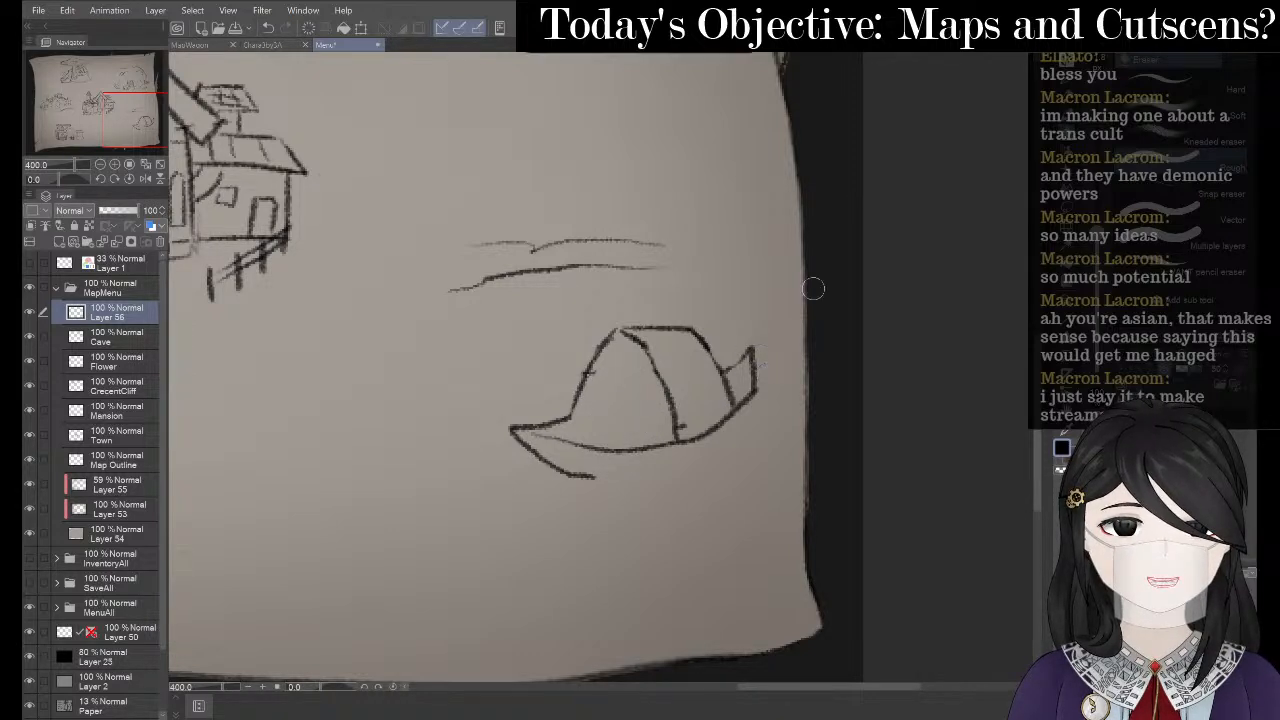
# - Liquify the boat's right edge, then redraw the hull line and right side
pyautogui.click(1067, 226)
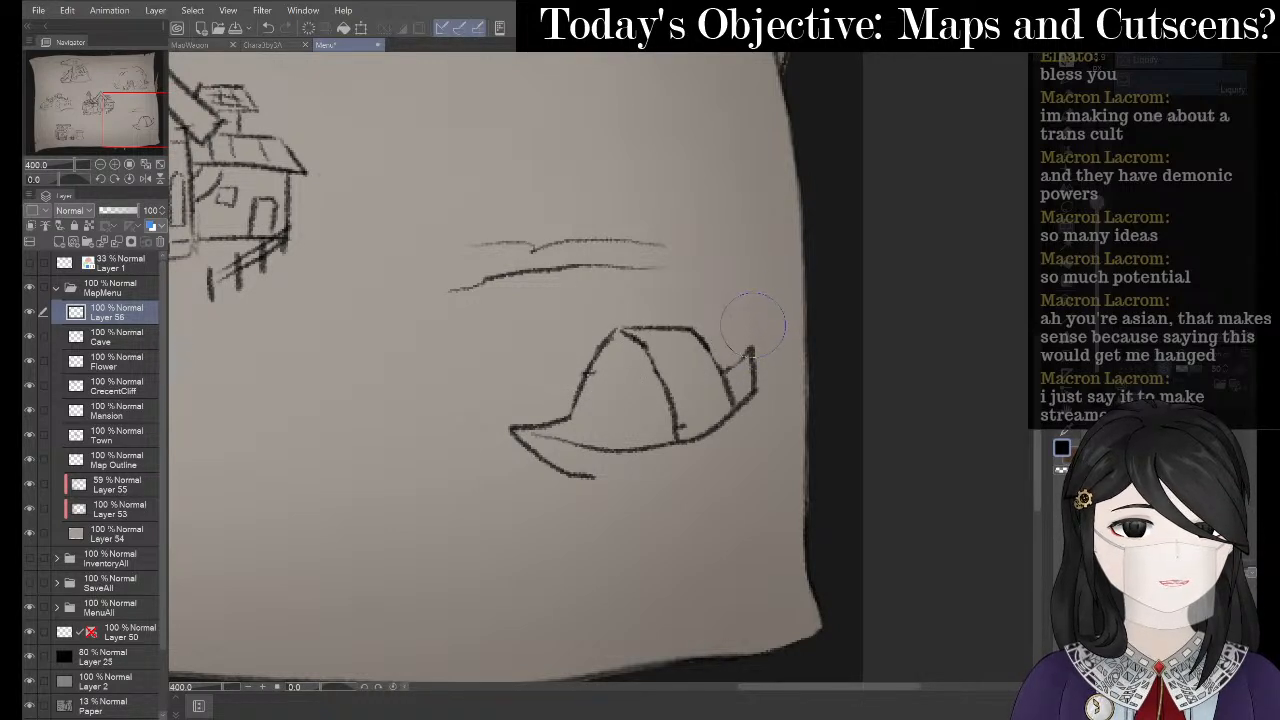
pyautogui.moveTo(753, 323)
pyautogui.mouseDown()
pyautogui.moveTo(762, 368)
pyautogui.moveTo(748, 430)
pyautogui.moveTo(634, 479)
pyautogui.mouseUp()
pyautogui.press('p')
pyautogui.press('p')
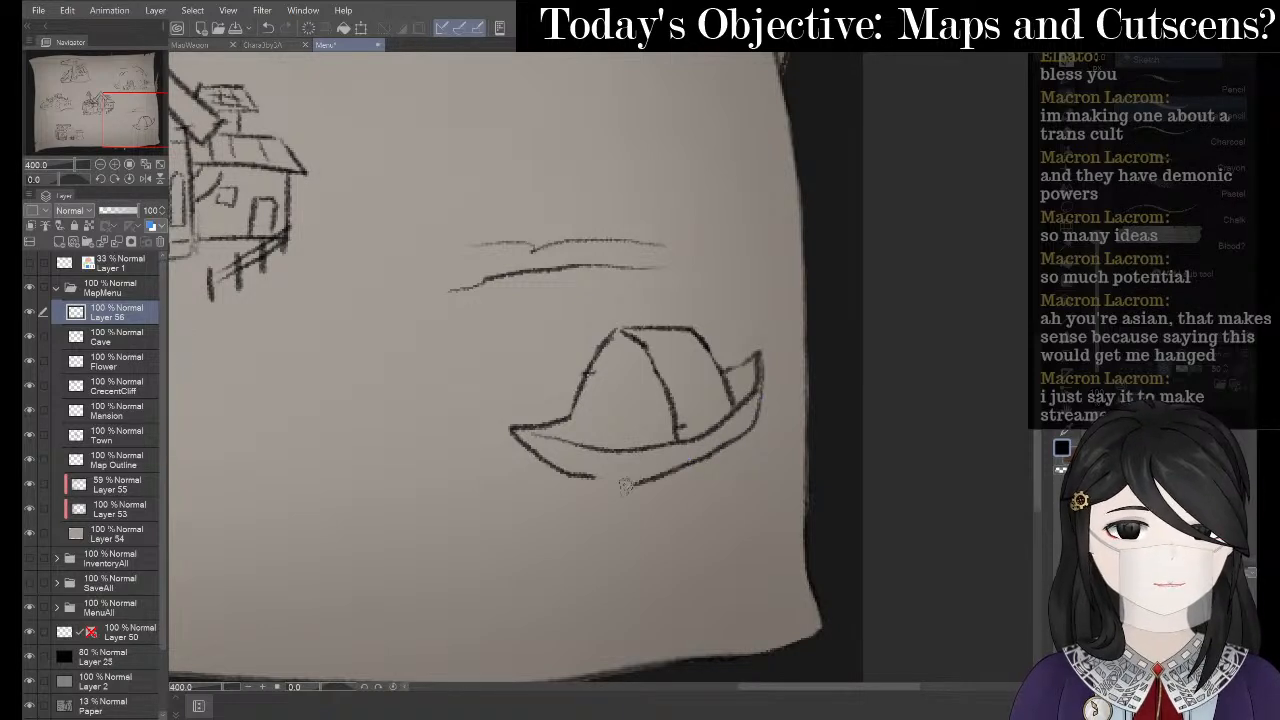
pyautogui.hotkey('ctrl', 'z')
pyautogui.moveTo(512, 432)
pyautogui.mouseDown()
pyautogui.moveTo(567, 489)
pyautogui.moveTo(642, 491)
pyautogui.mouseUp()
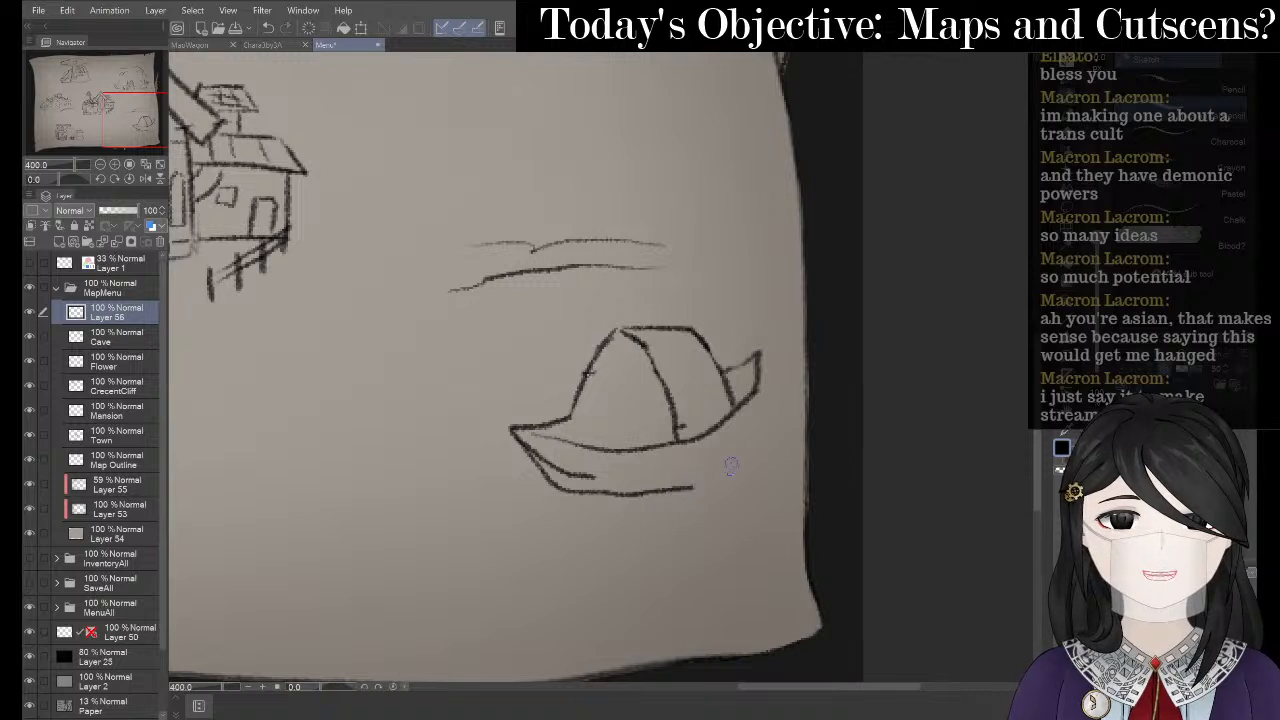
pyautogui.moveTo(763, 353)
pyautogui.mouseDown()
pyautogui.moveTo(750, 432)
pyautogui.moveTo(712, 476)
pyautogui.moveTo(660, 492)
pyautogui.mouseUp()
pyautogui.hotkey('ctrl', 'z')
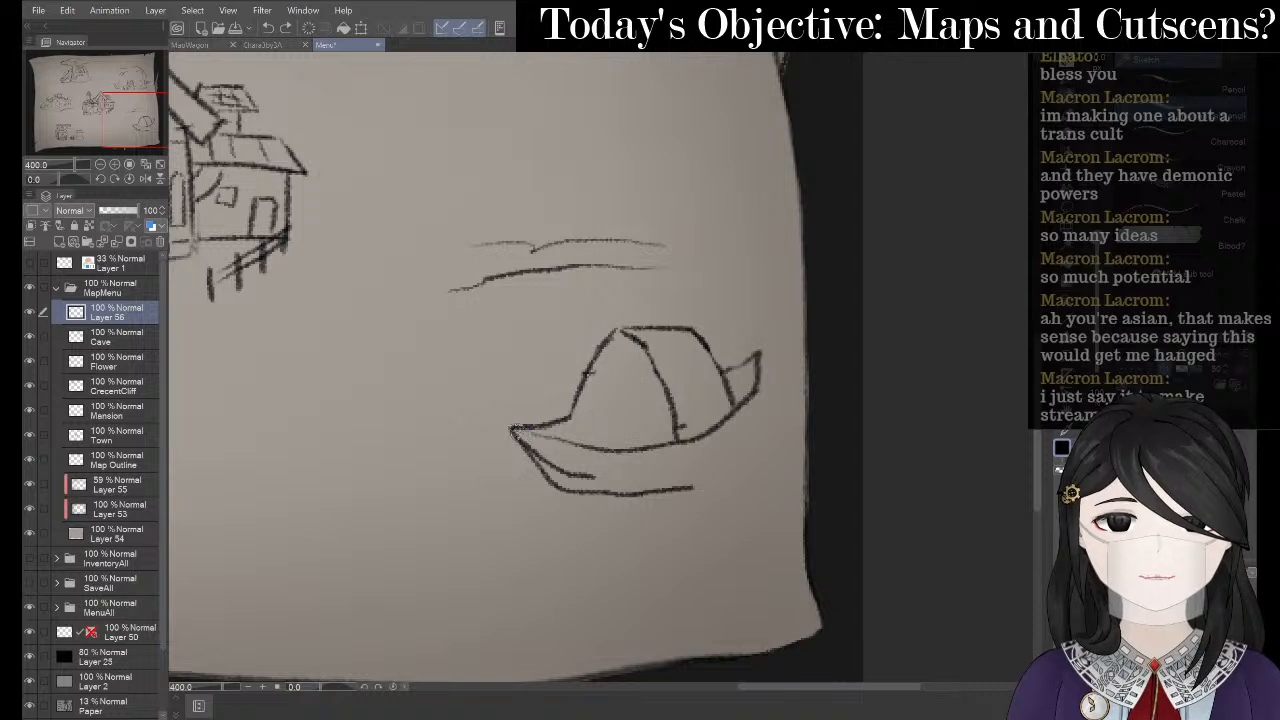
pyautogui.moveTo(512, 432)
pyautogui.mouseDown()
pyautogui.moveTo(560, 488)
pyautogui.moveTo(630, 493)
pyautogui.moveTo(711, 474)
pyautogui.mouseUp()
pyautogui.moveTo(760, 352)
pyautogui.mouseDown()
pyautogui.moveTo(756, 436)
pyautogui.moveTo(708, 476)
pyautogui.moveTo(596, 494)
pyautogui.moveTo(753, 479)
pyautogui.mouseUp()
# - Remove duplicate hull lines, redraw the hull's bottom edge, and add a mast inside the sail
pyautogui.moveTo(753, 479); pyautogui.dragTo(667, 498)
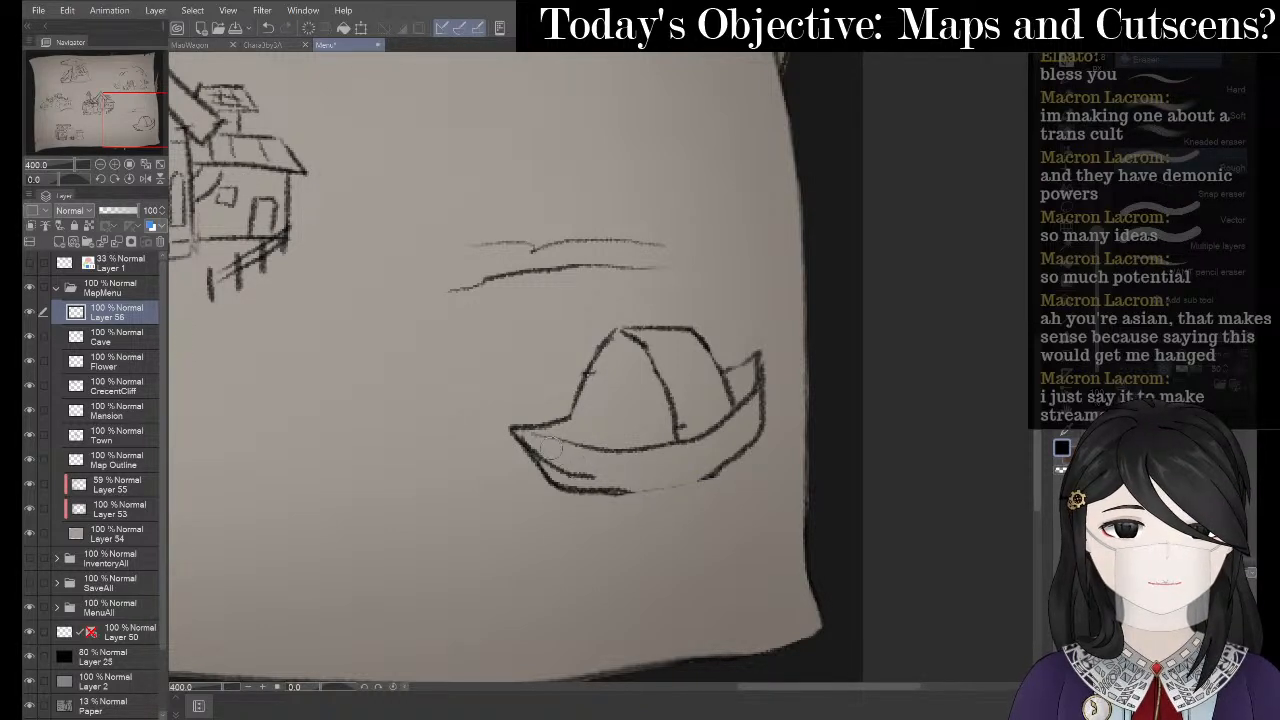
pyautogui.moveTo(538, 447)
pyautogui.mouseDown()
pyautogui.moveTo(616, 480)
pyautogui.moveTo(664, 466)
pyautogui.moveTo(609, 494)
pyautogui.moveTo(716, 463)
pyautogui.mouseUp()
pyautogui.press('p')
pyautogui.hotkey('ctrl', 'z')
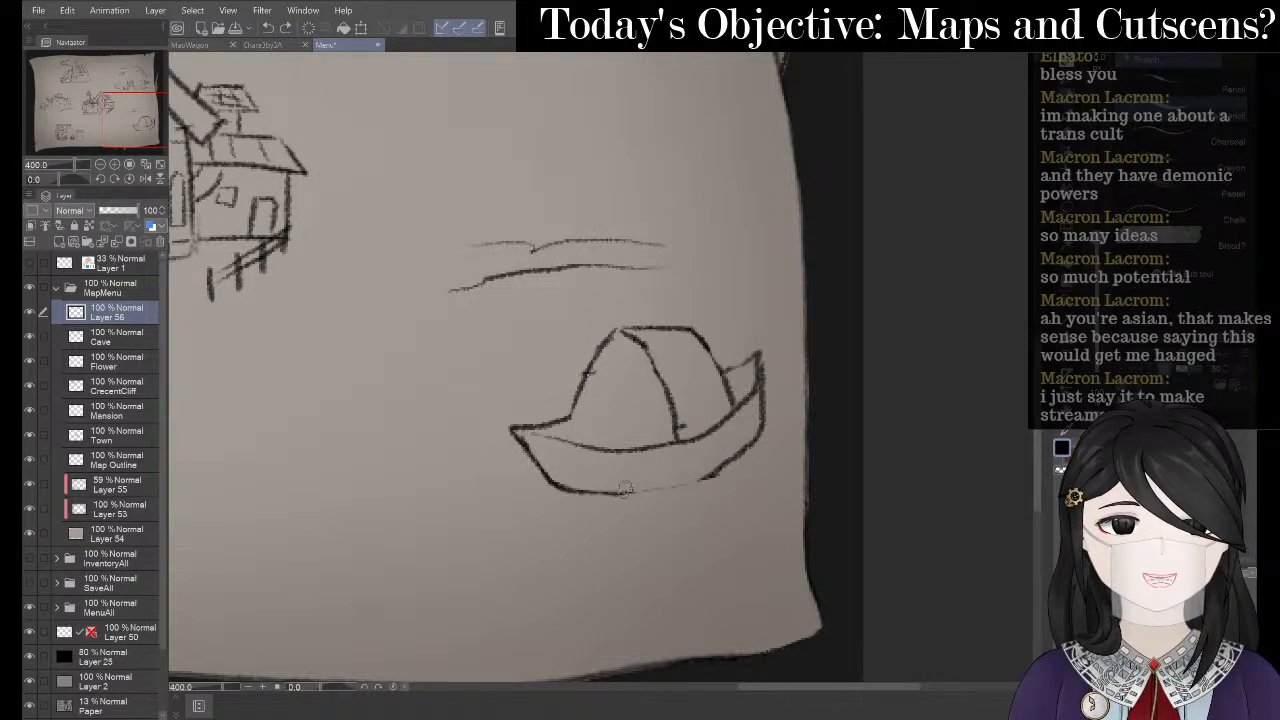
pyautogui.moveTo(615, 494); pyautogui.dragTo(728, 464)
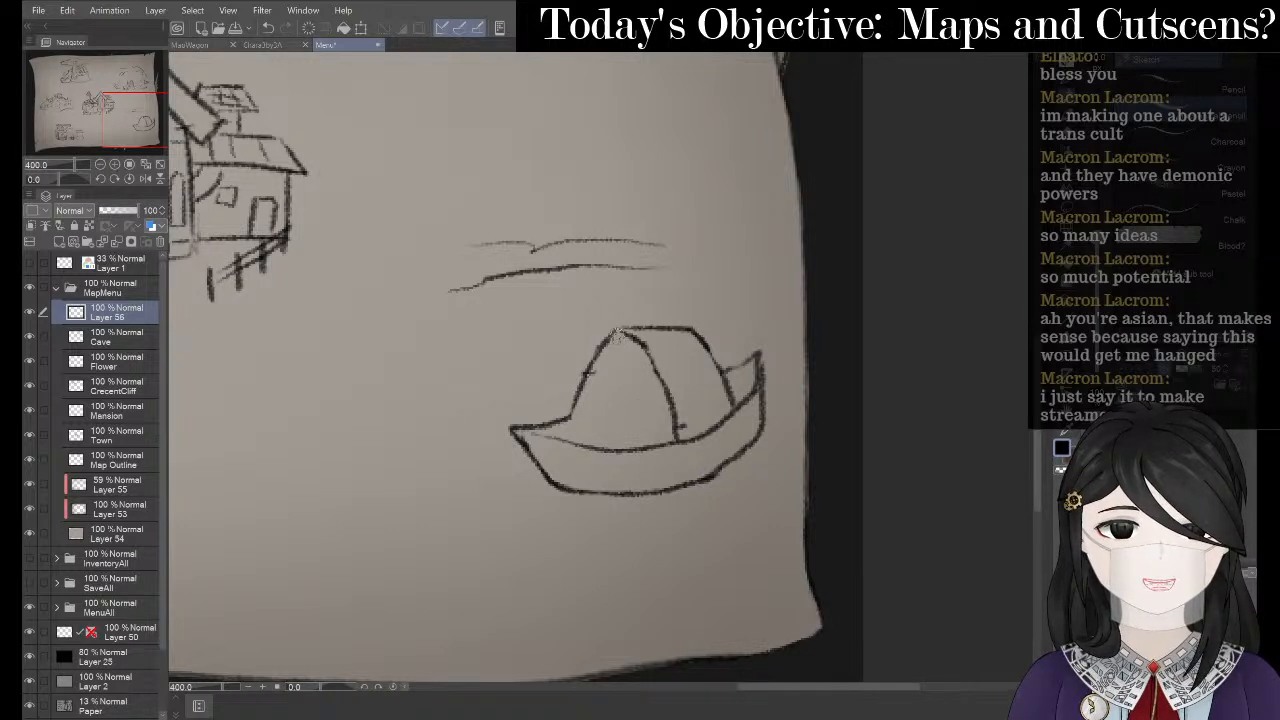
pyautogui.moveTo(617, 334); pyautogui.dragTo(625, 436)
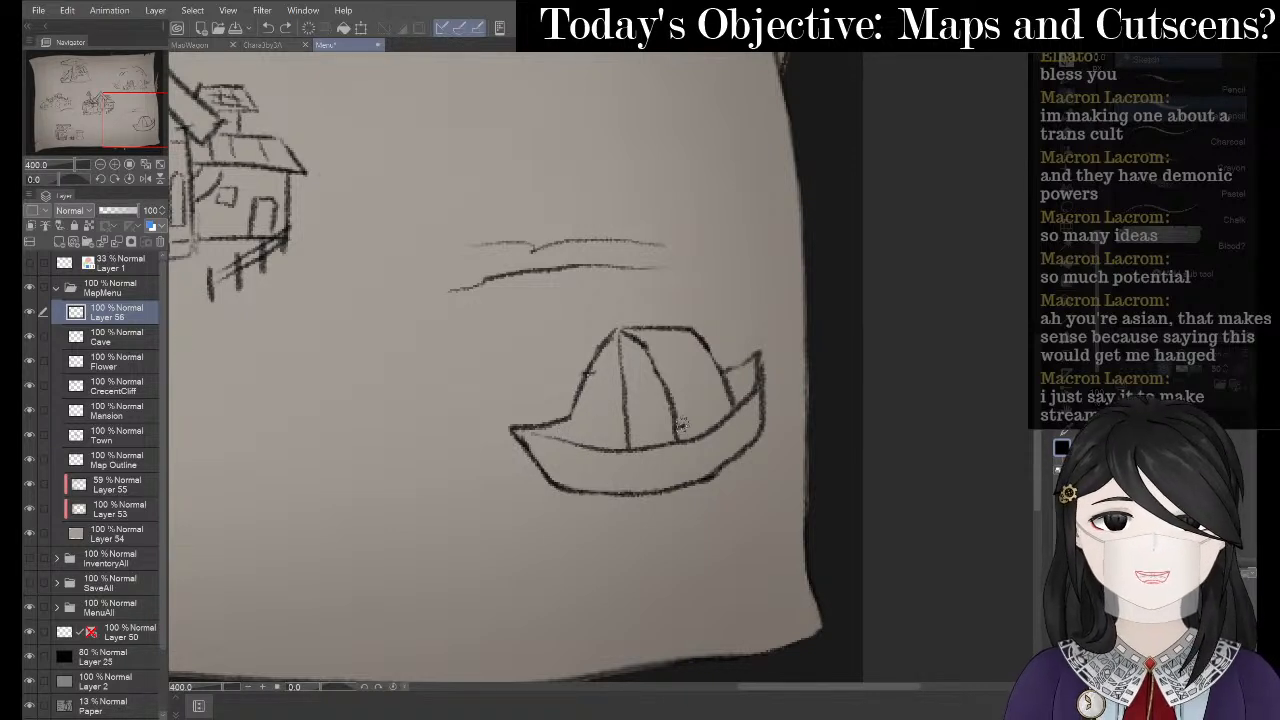
# - Erase part of the hull right of the sail and recentre the boat in view
pyautogui.press('e')
pyautogui.moveTo(710, 428)
pyautogui.mouseDown()
pyautogui.moveTo(686, 450)
pyautogui.moveTo(718, 400)
pyautogui.mouseUp()
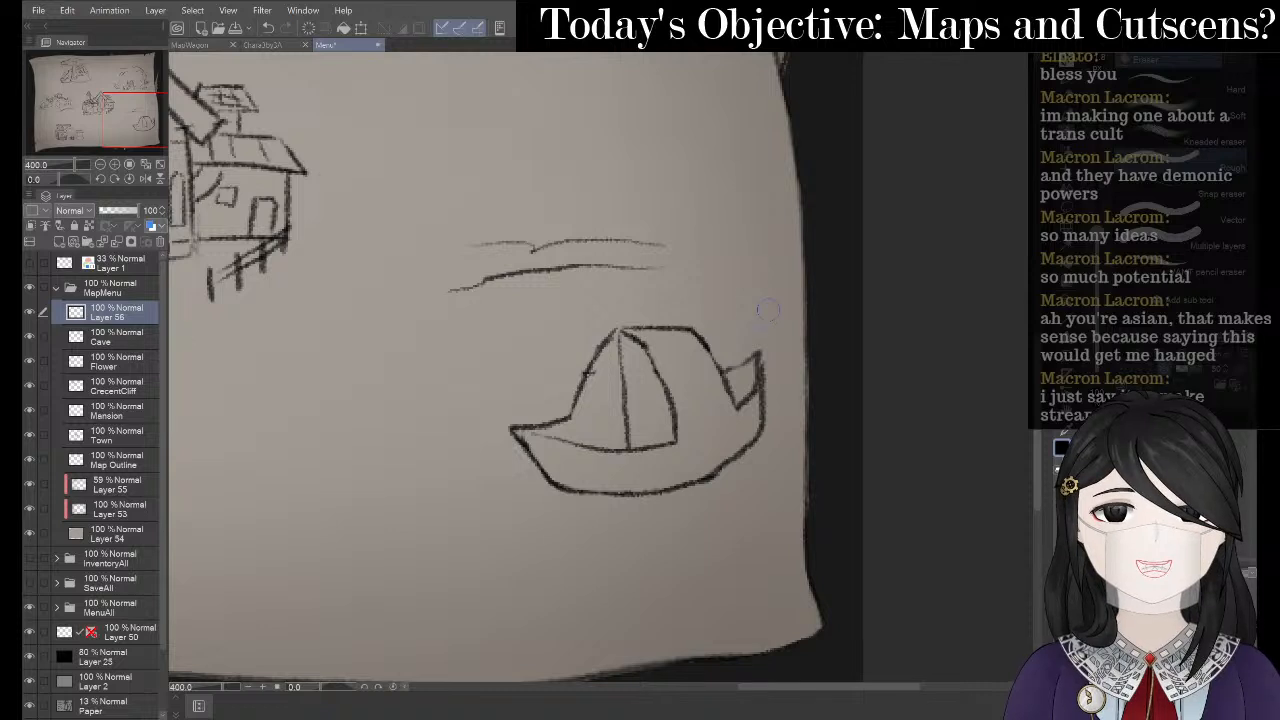
pyautogui.press('space')
pyautogui.moveTo(752, 313); pyautogui.dragTo(807, 285)
pyautogui.click(1065, 244)
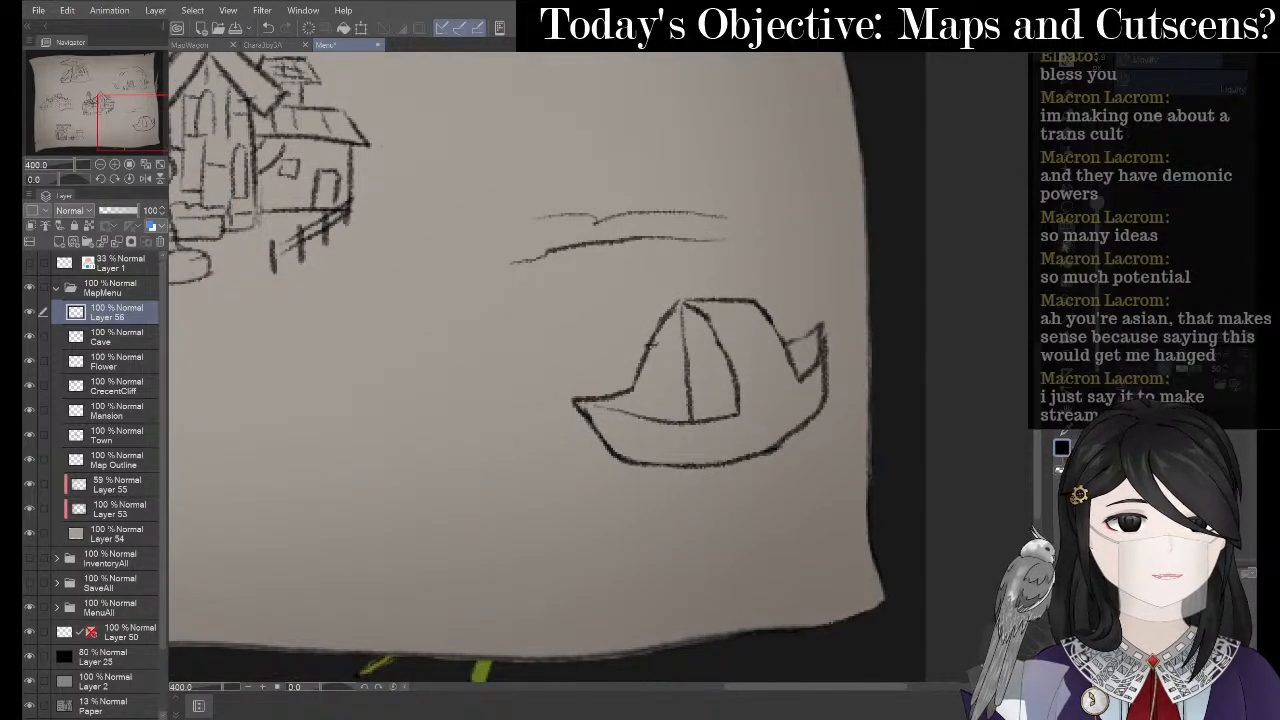
# - Push the boat's stern with a larger Liquify brush and redraw the mast as a pencil line
pyautogui.moveTo(1094, 196); pyautogui.dragTo(1099, 168)
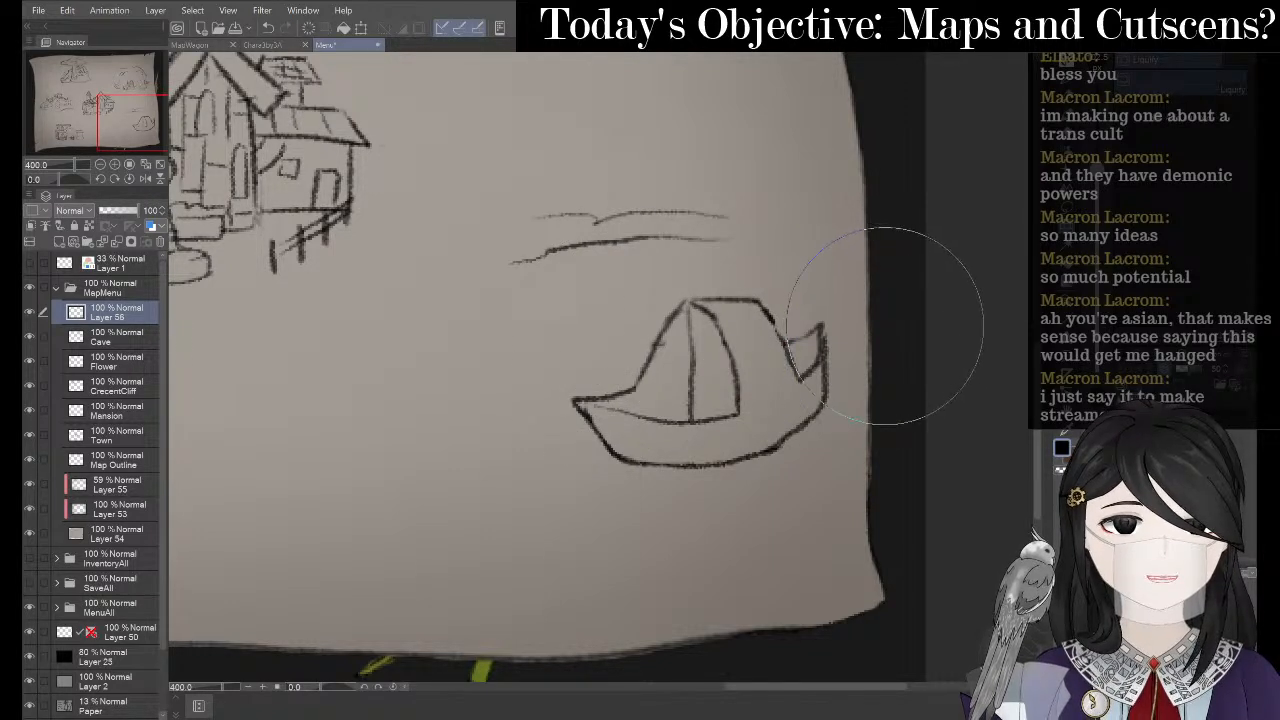
pyautogui.moveTo(886, 326); pyautogui.dragTo(905, 363)
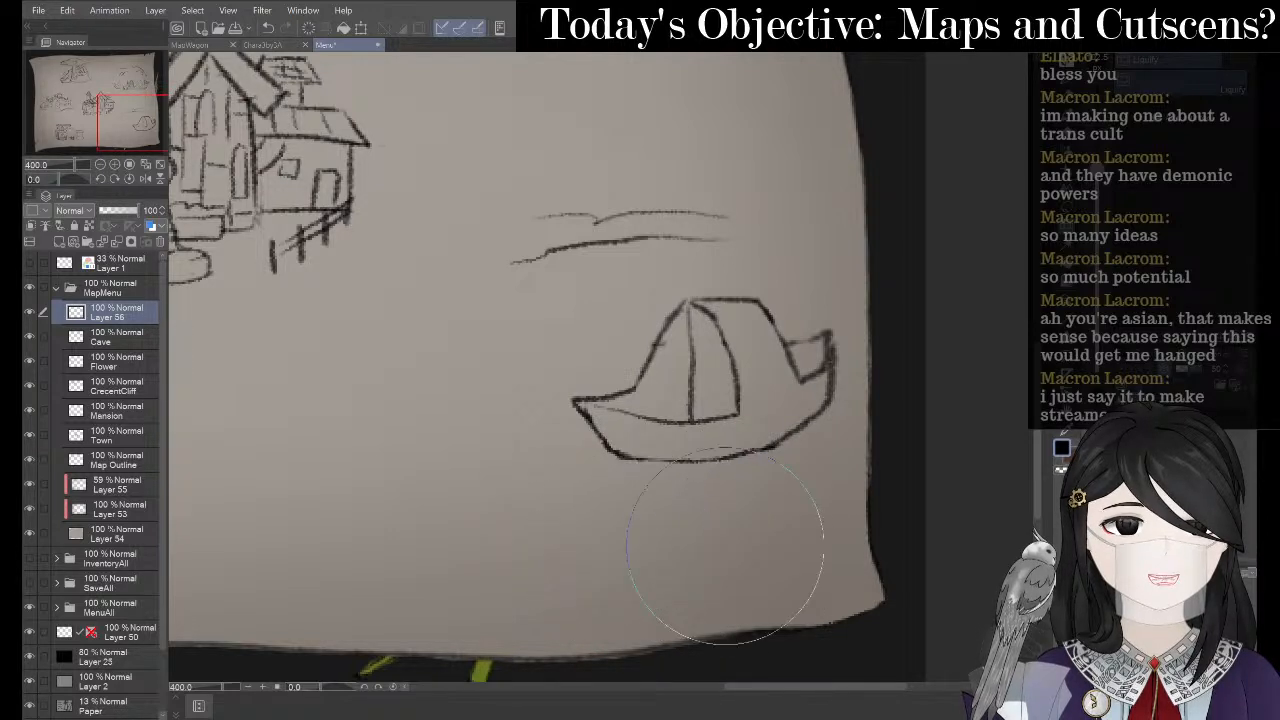
pyautogui.press('p')
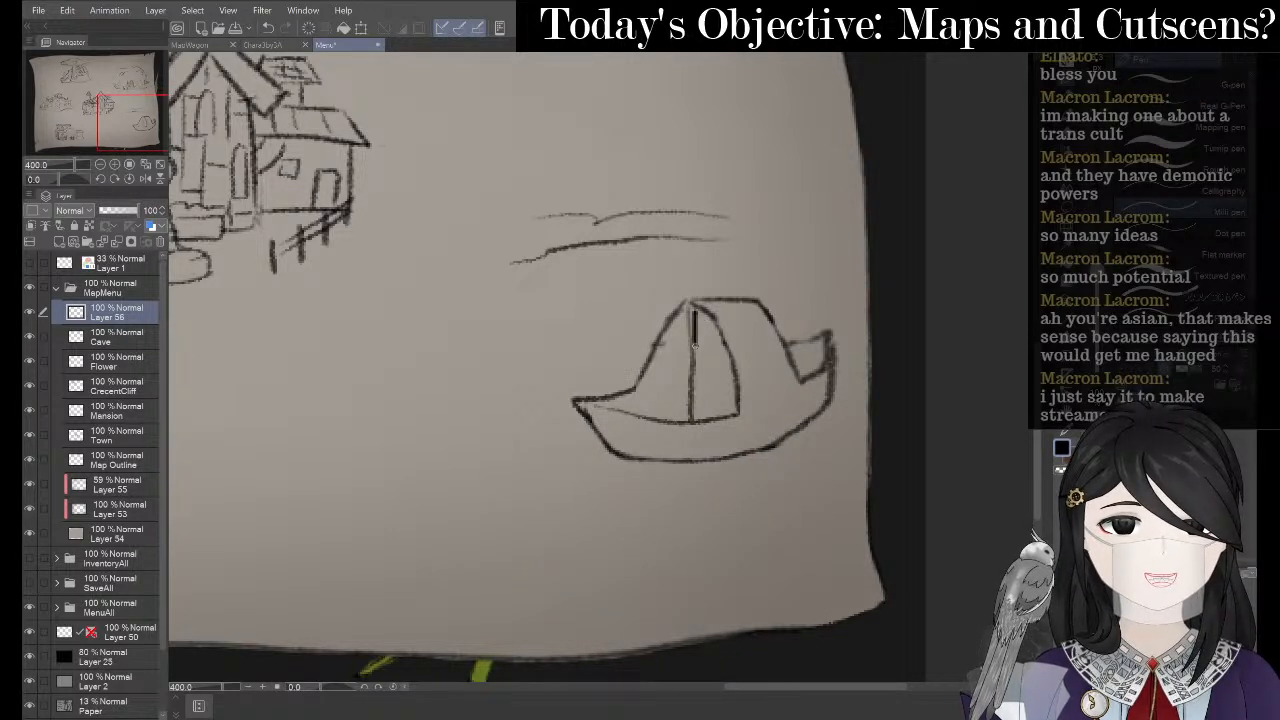
pyautogui.hotkey('ctrl', 'z')
pyautogui.press('p')
pyautogui.moveTo(697, 314); pyautogui.dragTo(700, 412)
# - Erase the sail lines and the boat sketch
pyautogui.press('e')
pyautogui.moveTo(742, 307); pyautogui.dragTo(754, 302)
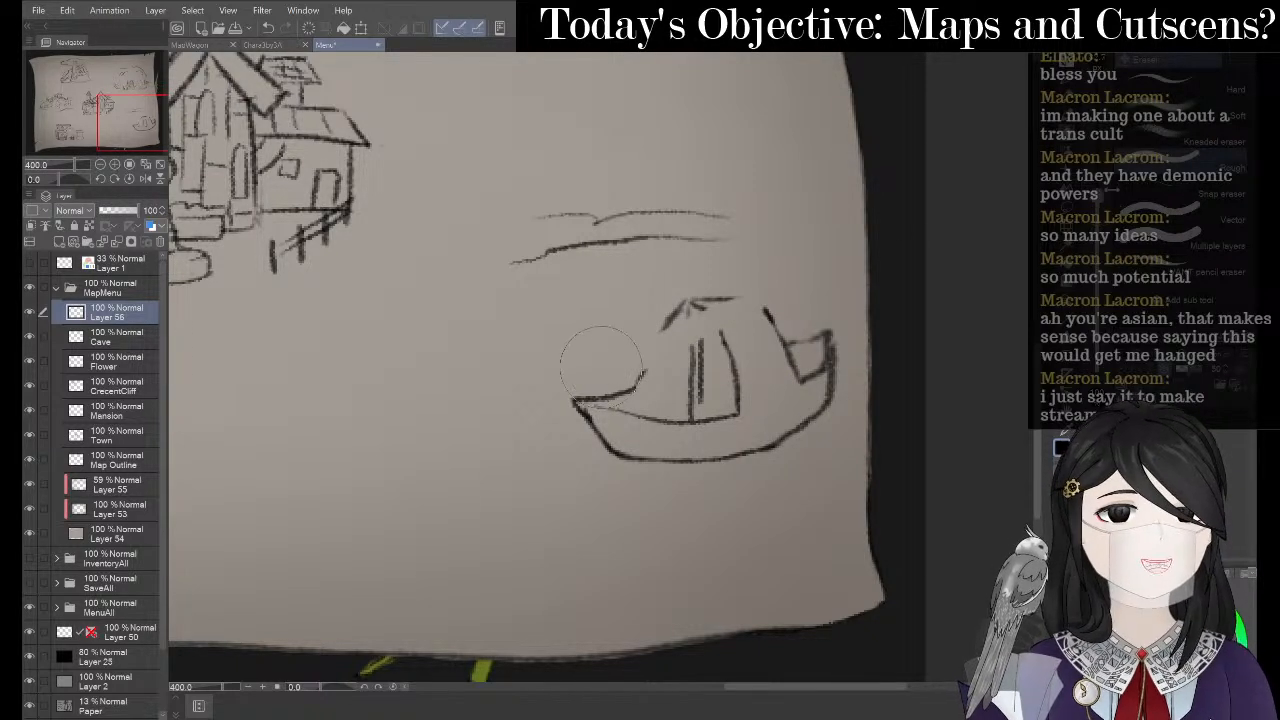
pyautogui.moveTo(602, 368)
pyautogui.mouseDown()
pyautogui.moveTo(756, 337)
pyautogui.moveTo(618, 363)
pyautogui.moveTo(750, 421)
pyautogui.moveTo(791, 361)
pyautogui.moveTo(597, 444)
pyautogui.mouseUp()
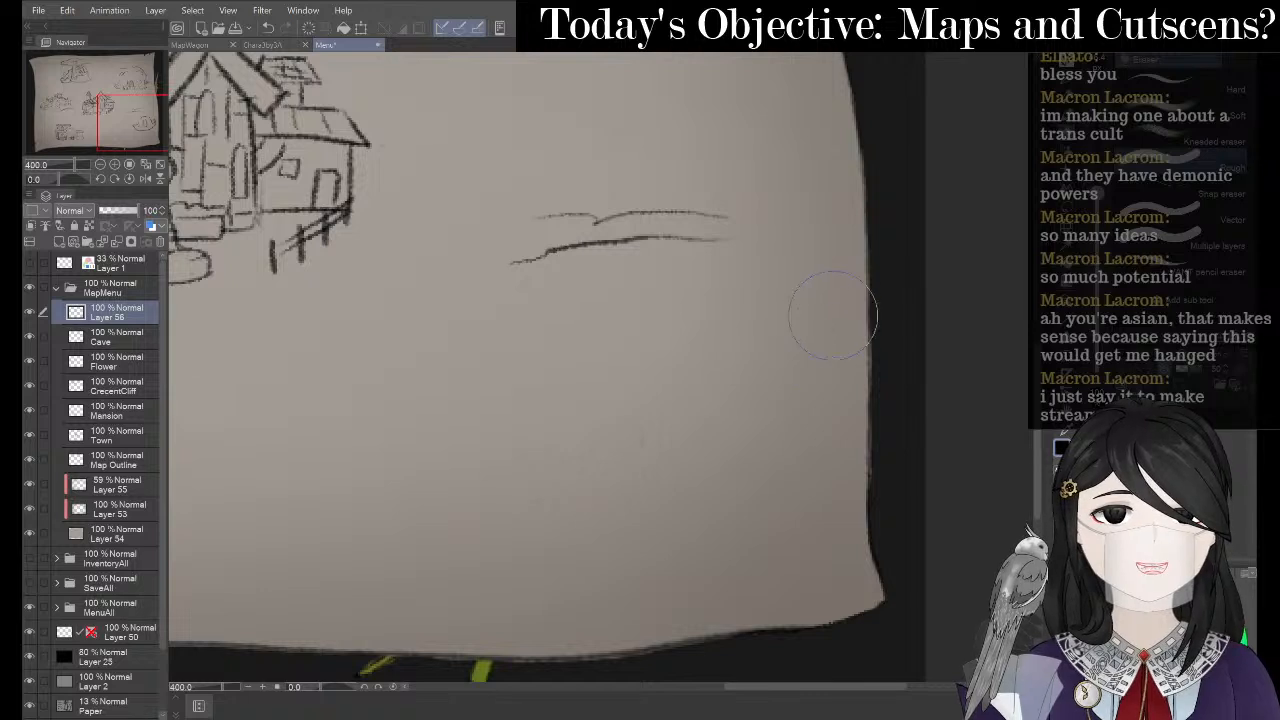
# - Draw a short post, a diagonal stroke and a short roof line below the wavy line
pyautogui.press('p')
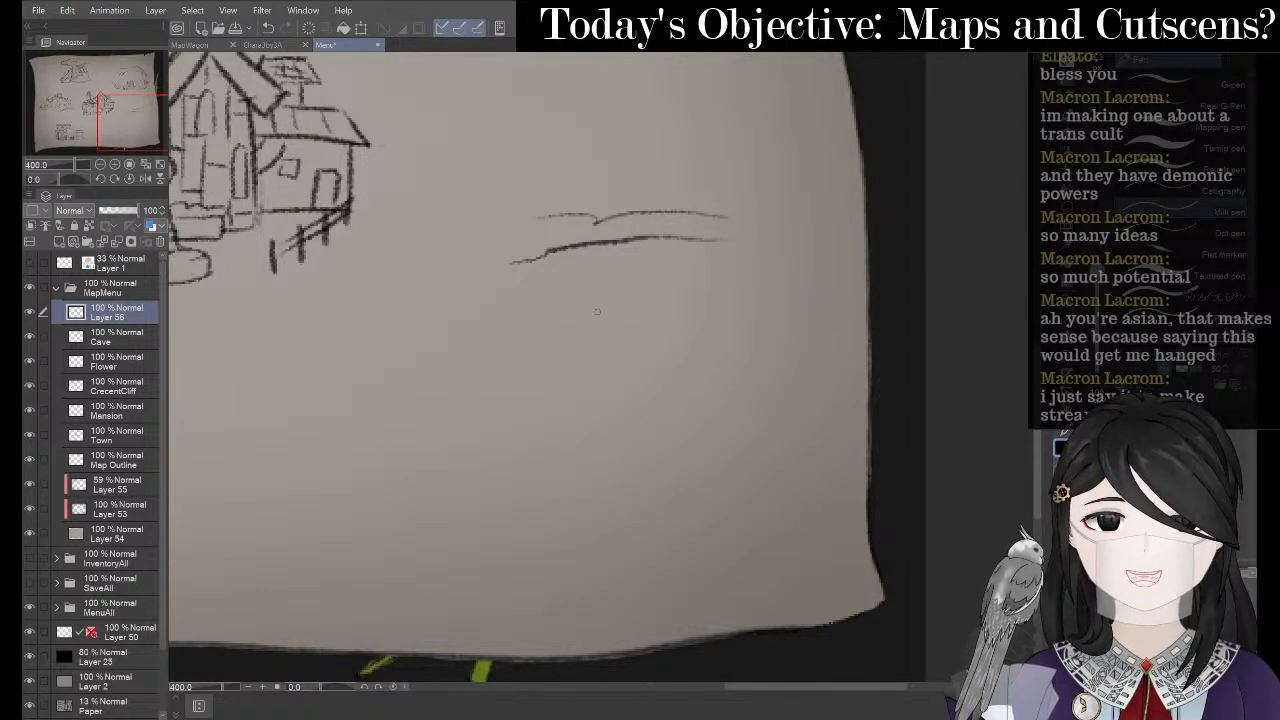
pyautogui.press('p')
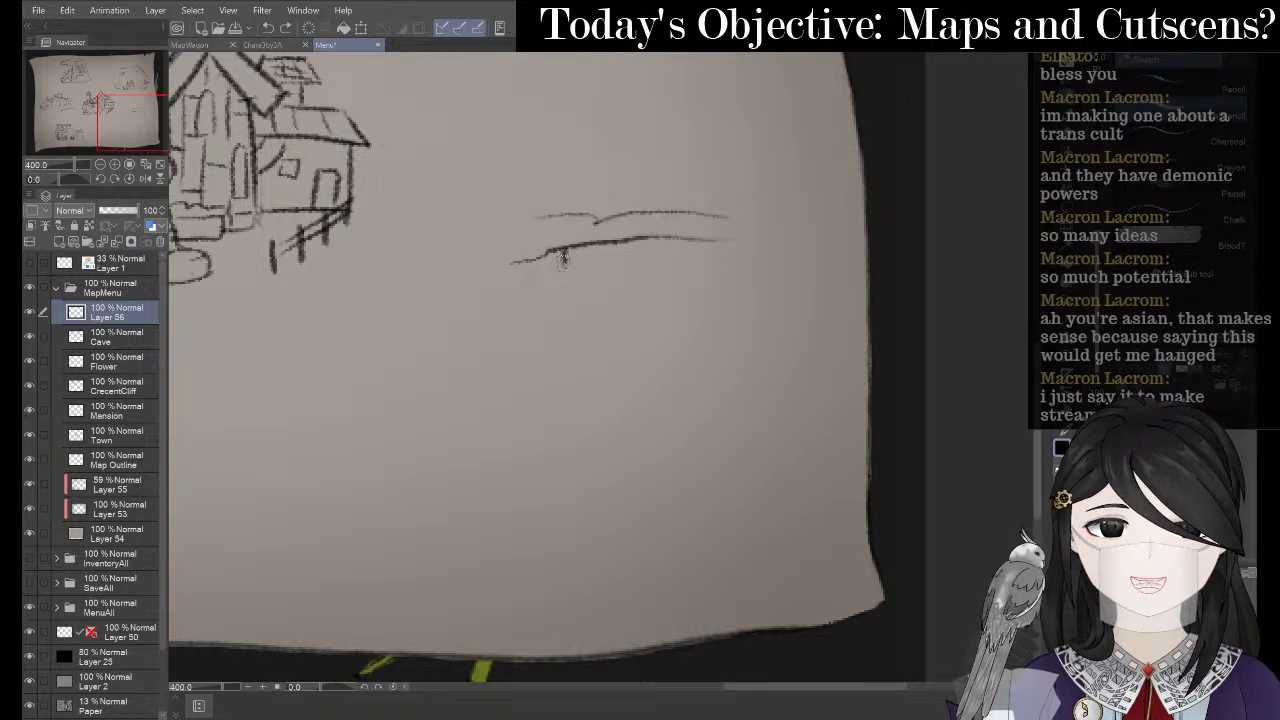
pyautogui.moveTo(562, 256); pyautogui.dragTo(560, 300)
pyautogui.hotkey('ctrl', 'z')
pyautogui.moveTo(560, 245)
pyautogui.mouseDown()
pyautogui.moveTo(560, 300)
pyautogui.moveTo(574, 286)
pyautogui.moveTo(574, 300)
pyautogui.moveTo(653, 338)
pyautogui.mouseUp()
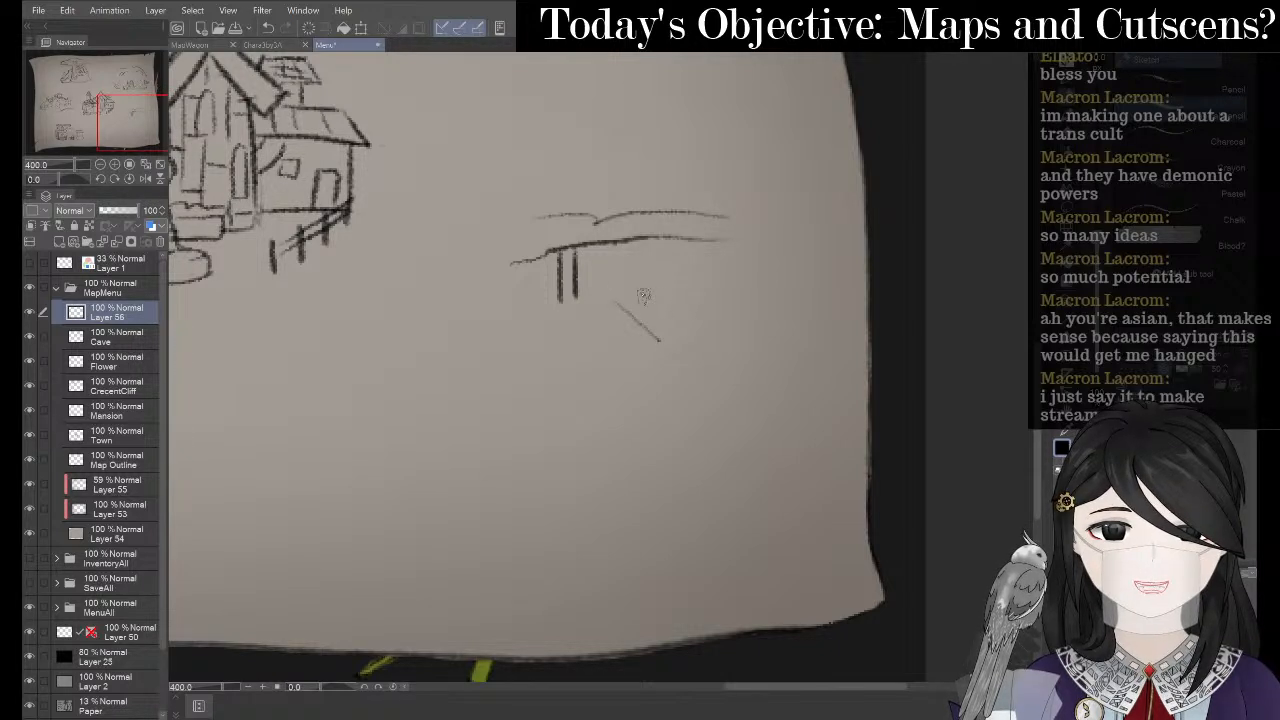
pyautogui.moveTo(643, 295); pyautogui.dragTo(678, 335)
pyautogui.hotkey('ctrl', 'z')
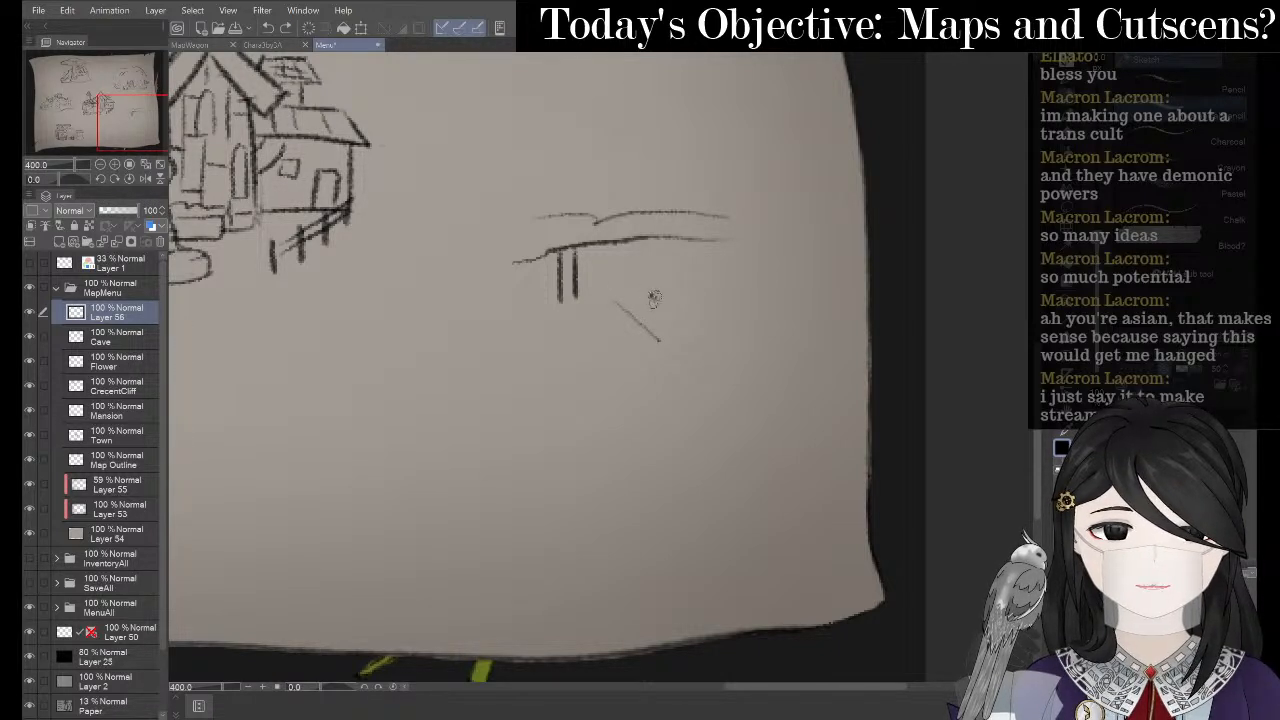
pyautogui.moveTo(650, 293); pyautogui.dragTo(686, 335)
pyautogui.moveTo(613, 293); pyautogui.dragTo(652, 290)
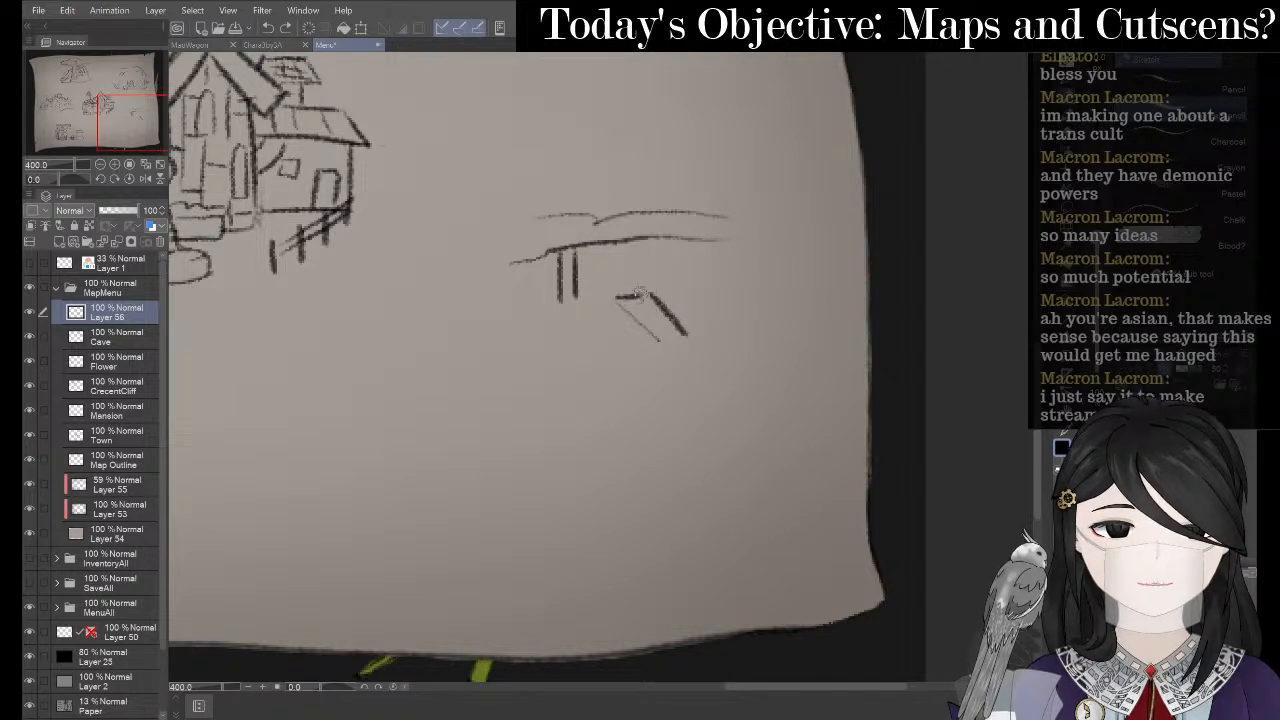
# - Draw the parallelogram bench top with a leg under its upper-left corner
pyautogui.press('e')
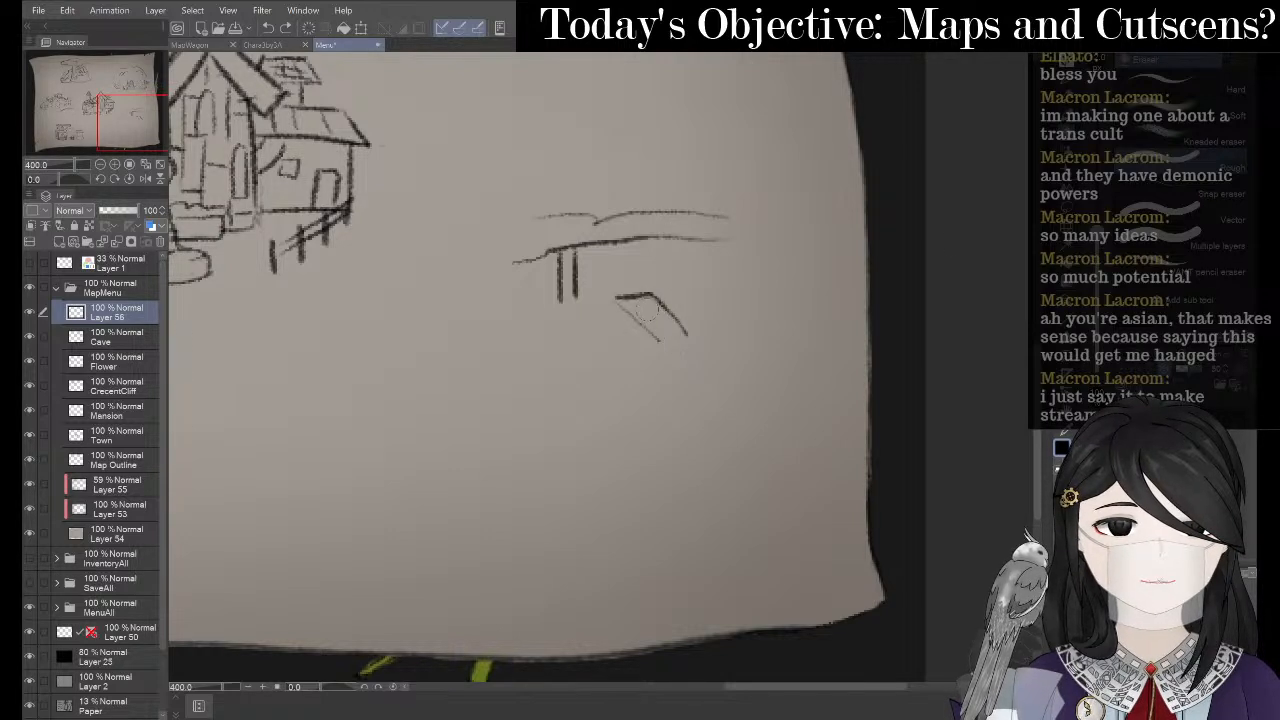
pyautogui.press('p')
pyautogui.press('p')
pyautogui.moveTo(648, 293)
pyautogui.mouseDown()
pyautogui.moveTo(699, 338)
pyautogui.moveTo(655, 345)
pyautogui.moveTo(665, 359)
pyautogui.moveTo(701, 362)
pyautogui.mouseUp()
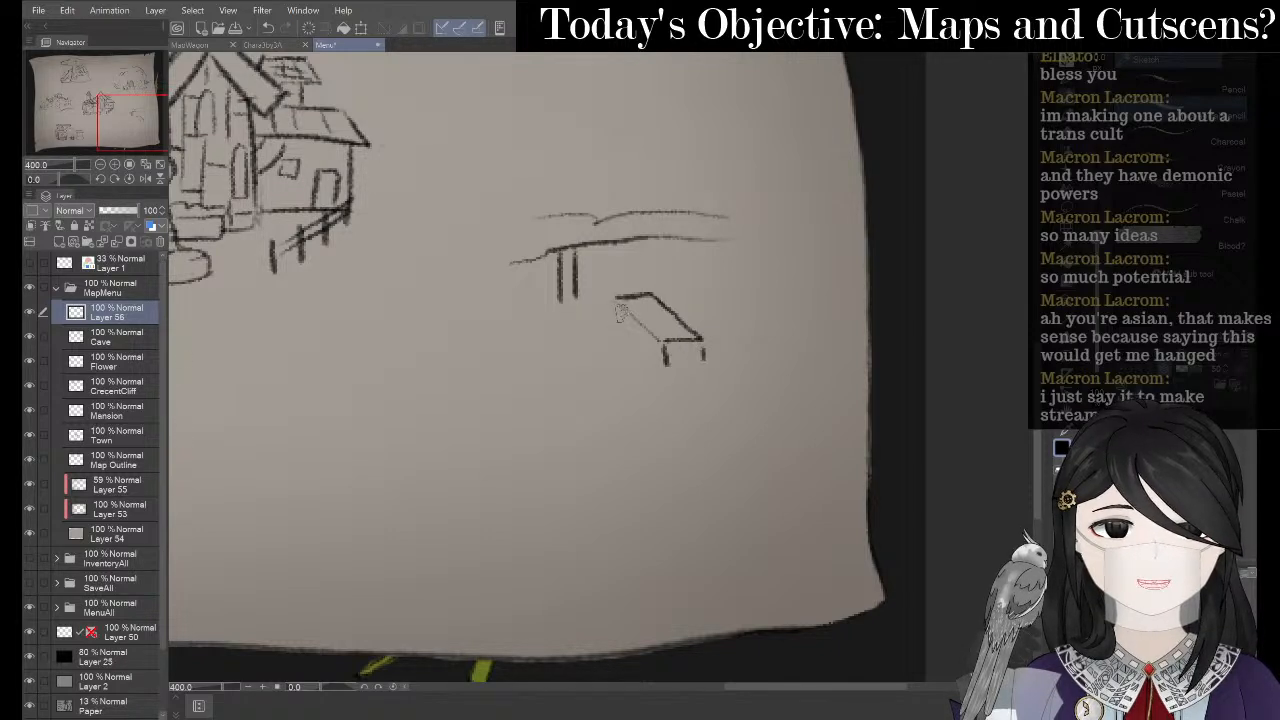
pyautogui.moveTo(615, 306); pyautogui.dragTo(616, 322)
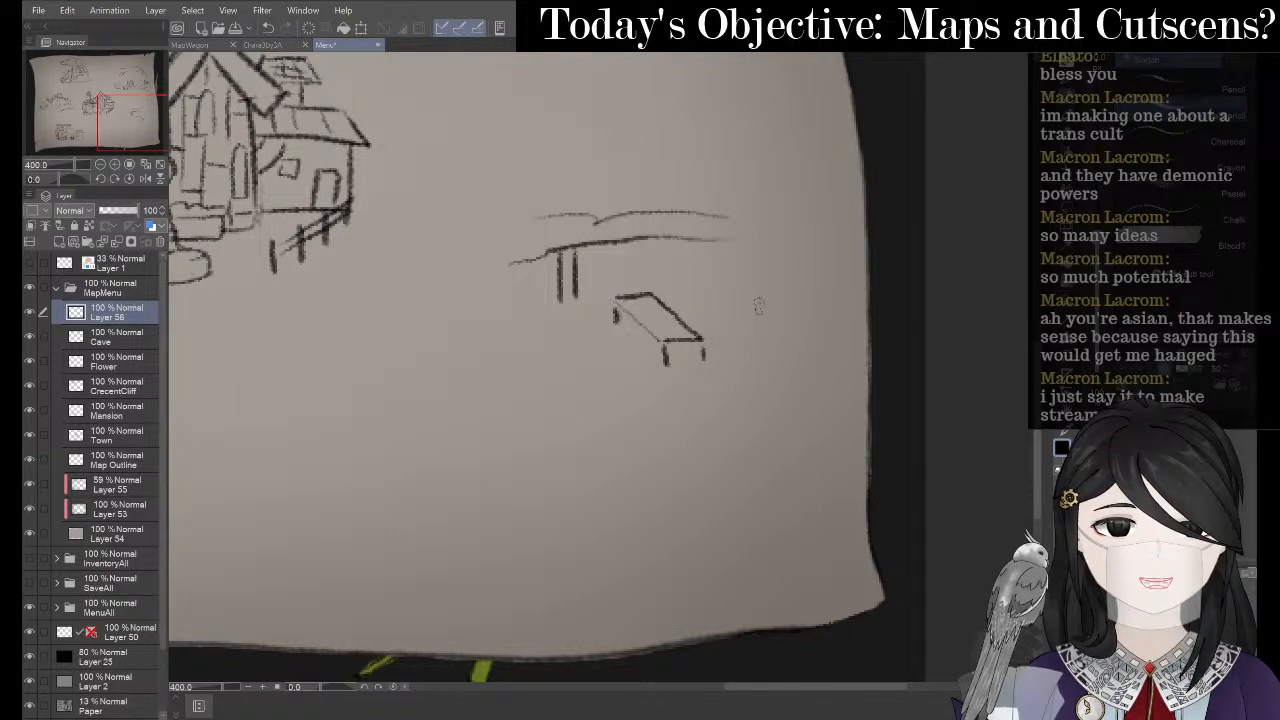
pyautogui.moveTo(731, 264)
pyautogui.mouseDown()
pyautogui.moveTo(705, 292)
pyautogui.moveTo(770, 300)
pyautogui.moveTo(770, 272)
pyautogui.moveTo(716, 263)
pyautogui.moveTo(718, 284)
pyautogui.moveTo(792, 290)
pyautogui.moveTo(768, 255)
pyautogui.moveTo(738, 256)
pyautogui.moveTo(730, 321)
pyautogui.moveTo(770, 320)
pyautogui.moveTo(792, 300)
pyautogui.moveTo(780, 288)
pyautogui.moveTo(765, 325)
pyautogui.moveTo(704, 322)
pyautogui.moveTo(780, 342)
pyautogui.moveTo(814, 318)
pyautogui.mouseUp()
pyautogui.hotkey('ctrl', 'z')
pyautogui.hotkey('ctrl', 'z')
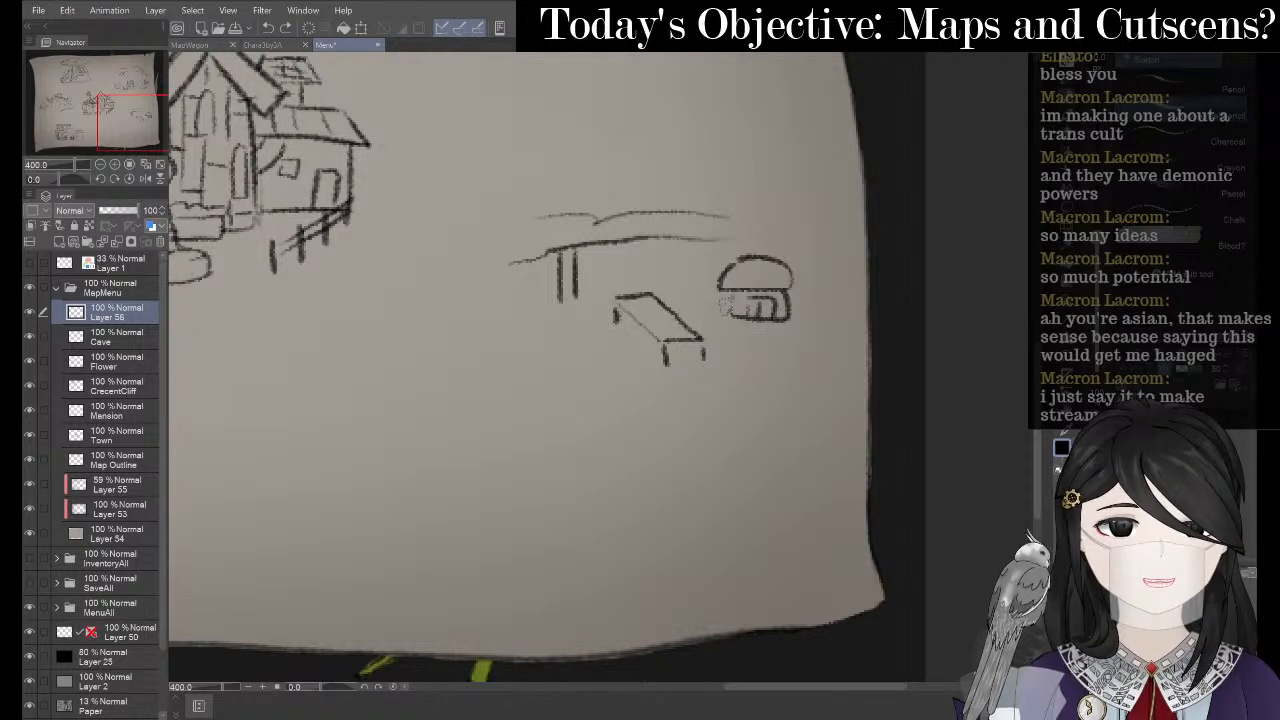
# - Add an oval base around the domed hut, two posts, and a flat platform below the bench
pyautogui.moveTo(724, 306)
pyautogui.mouseDown()
pyautogui.moveTo(708, 334)
pyautogui.moveTo(798, 336)
pyautogui.moveTo(814, 312)
pyautogui.moveTo(790, 306)
pyautogui.mouseUp()
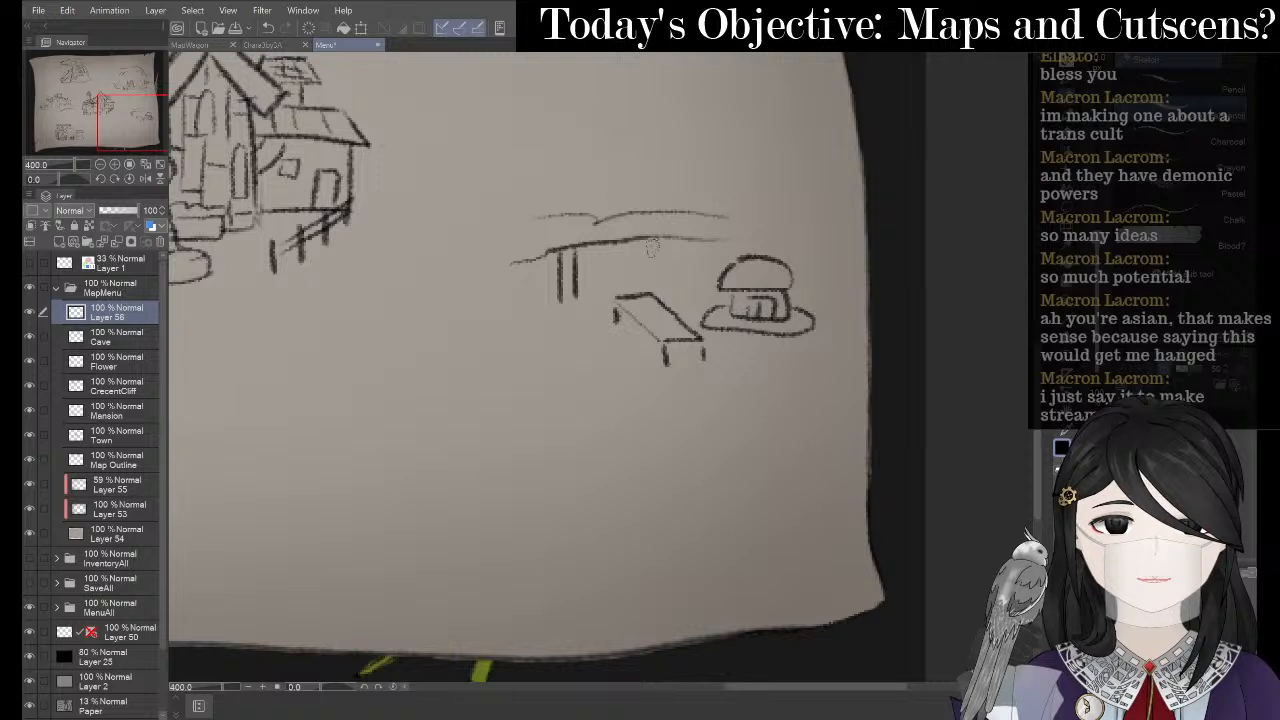
pyautogui.moveTo(702, 239); pyautogui.dragTo(697, 276)
pyautogui.moveTo(688, 233); pyautogui.dragTo(687, 262)
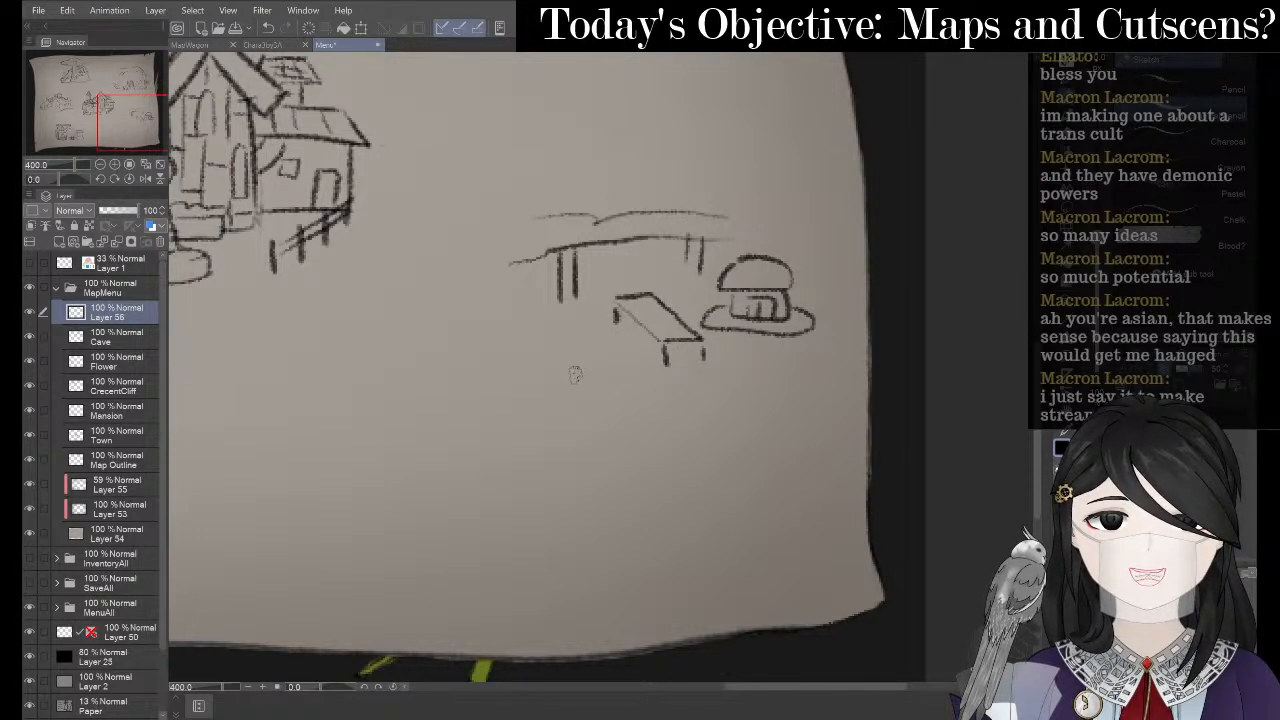
pyautogui.moveTo(575, 374)
pyautogui.mouseDown()
pyautogui.moveTo(655, 372)
pyautogui.moveTo(579, 395)
pyautogui.mouseUp()
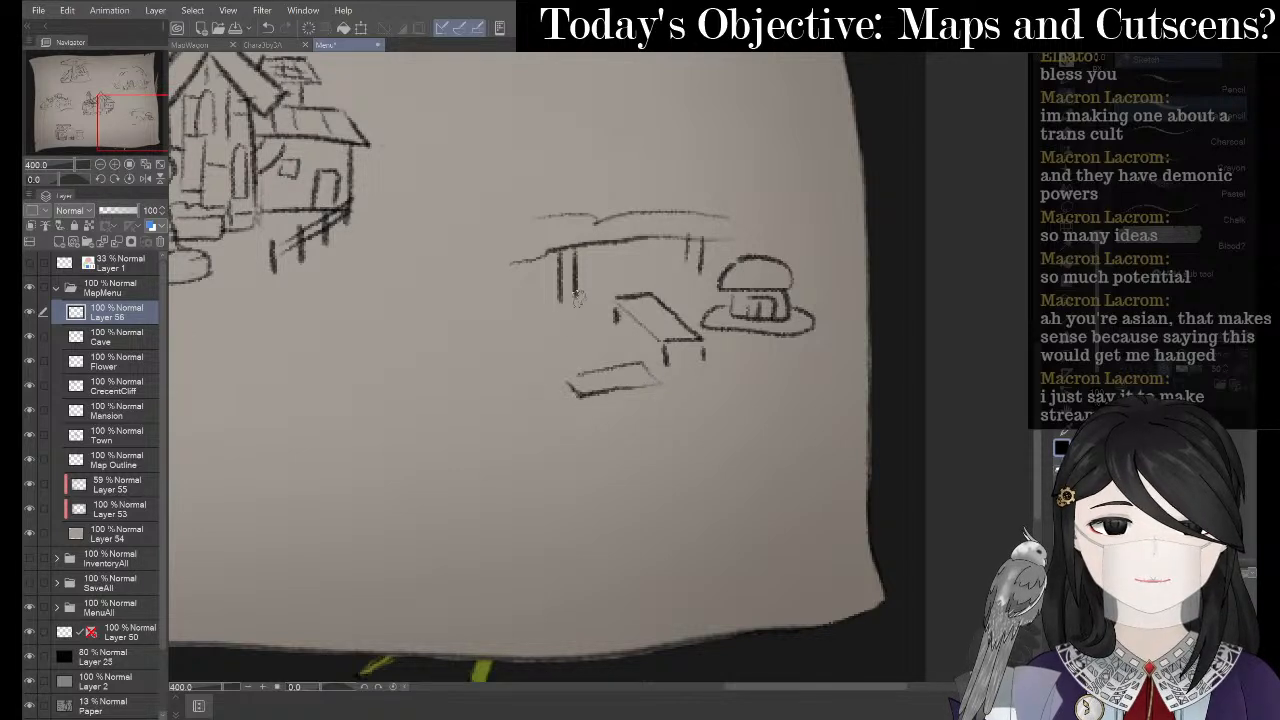
# - Sketch a curvy platform on the left, a post, stair steps and plank lines
pyautogui.moveTo(515, 274)
pyautogui.mouseDown()
pyautogui.moveTo(549, 280)
pyautogui.moveTo(592, 317)
pyautogui.moveTo(530, 328)
pyautogui.moveTo(482, 312)
pyautogui.moveTo(480, 282)
pyautogui.moveTo(515, 236)
pyautogui.moveTo(548, 228)
pyautogui.mouseUp()
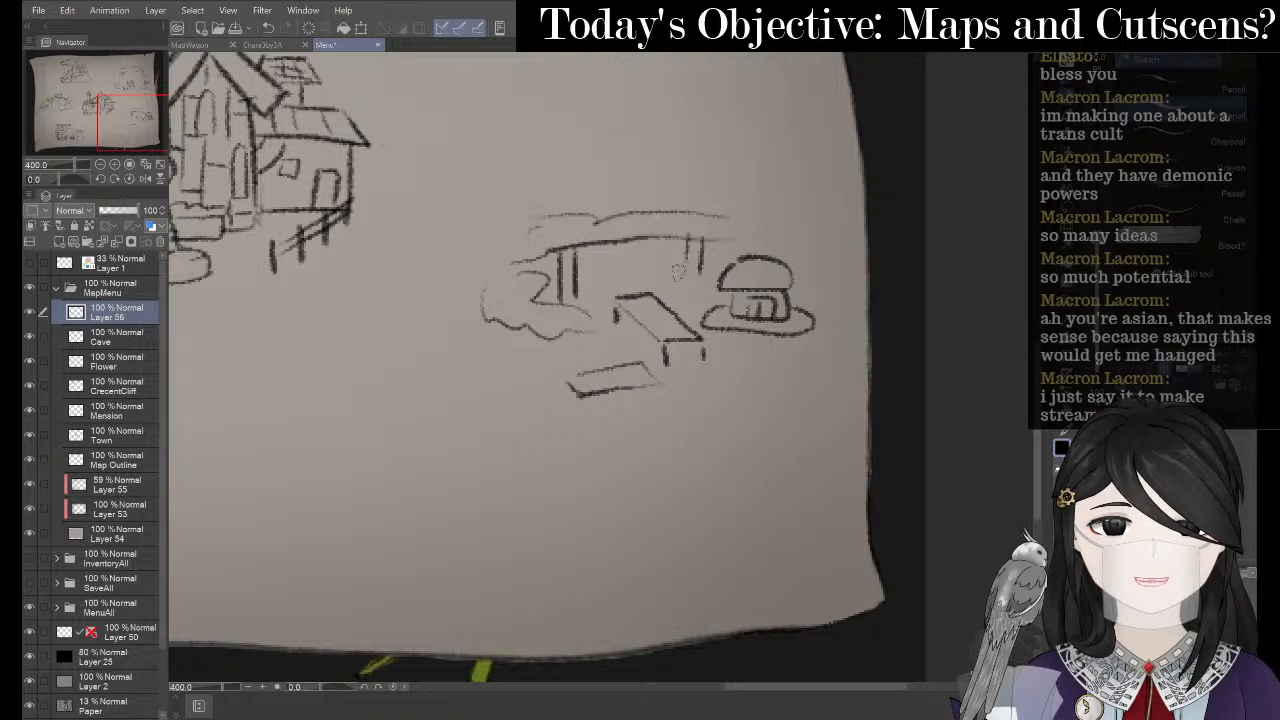
pyautogui.moveTo(676, 256)
pyautogui.mouseDown()
pyautogui.moveTo(656, 266)
pyautogui.moveTo(702, 264)
pyautogui.moveTo(676, 300)
pyautogui.moveTo(686, 330)
pyautogui.mouseUp()
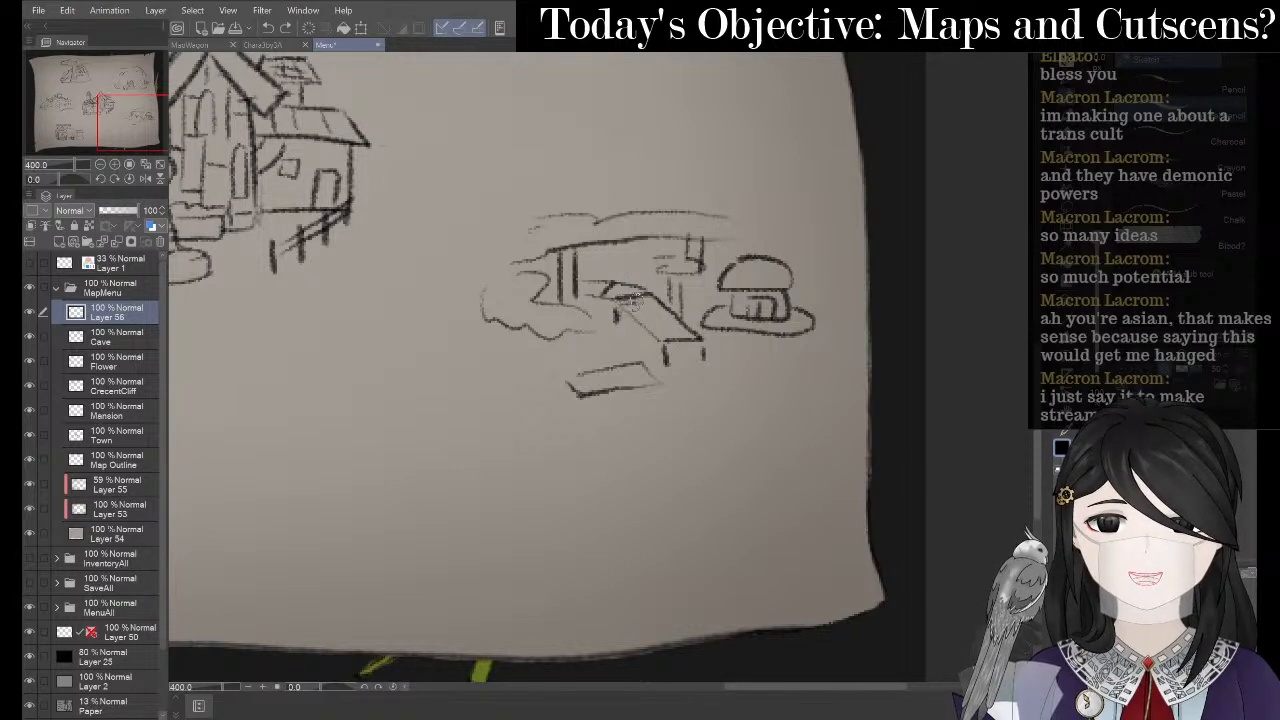
pyautogui.moveTo(640, 325)
pyautogui.mouseDown()
pyautogui.moveTo(673, 322)
pyautogui.moveTo(676, 336)
pyautogui.mouseUp()
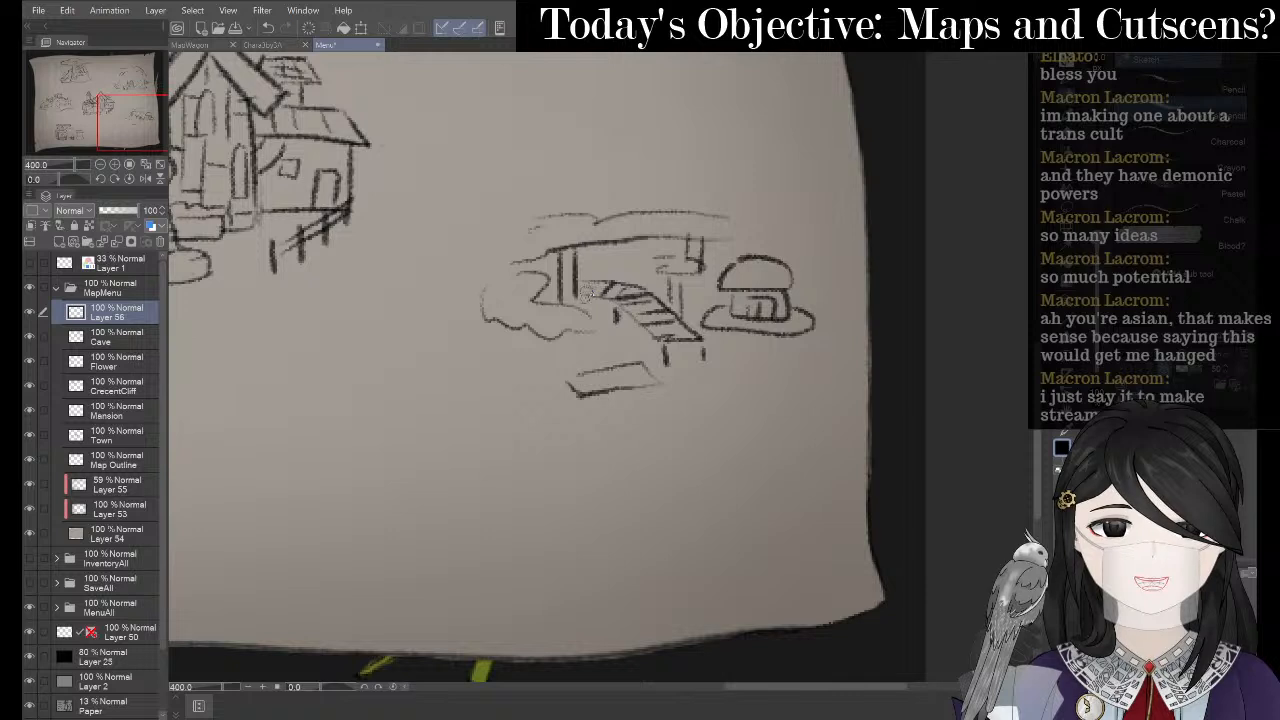
pyautogui.moveTo(637, 364)
pyautogui.mouseDown()
pyautogui.moveTo(645, 378)
pyautogui.moveTo(584, 390)
pyautogui.mouseUp()
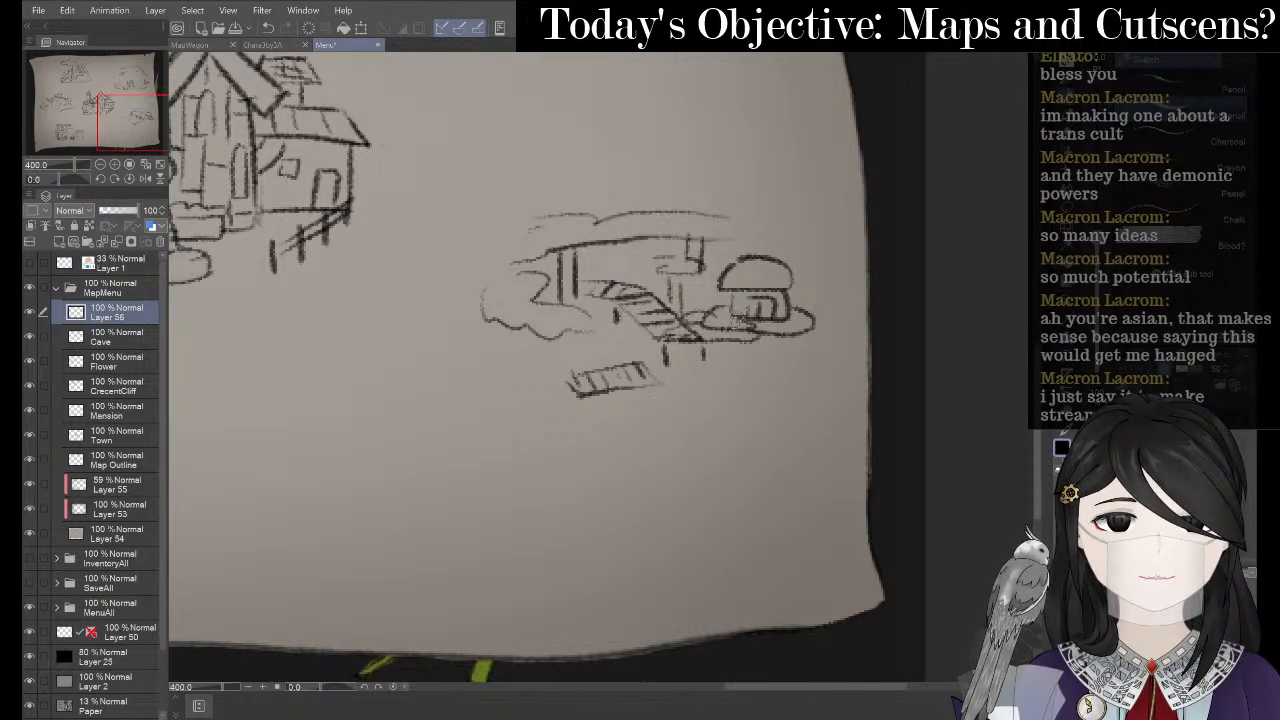
# - Erase stray lines near the stairs and draw two parallel stilts below them
pyautogui.press('e')
pyautogui.moveTo(698, 326)
pyautogui.mouseDown()
pyautogui.moveTo(726, 326)
pyautogui.moveTo(730, 340)
pyautogui.mouseUp()
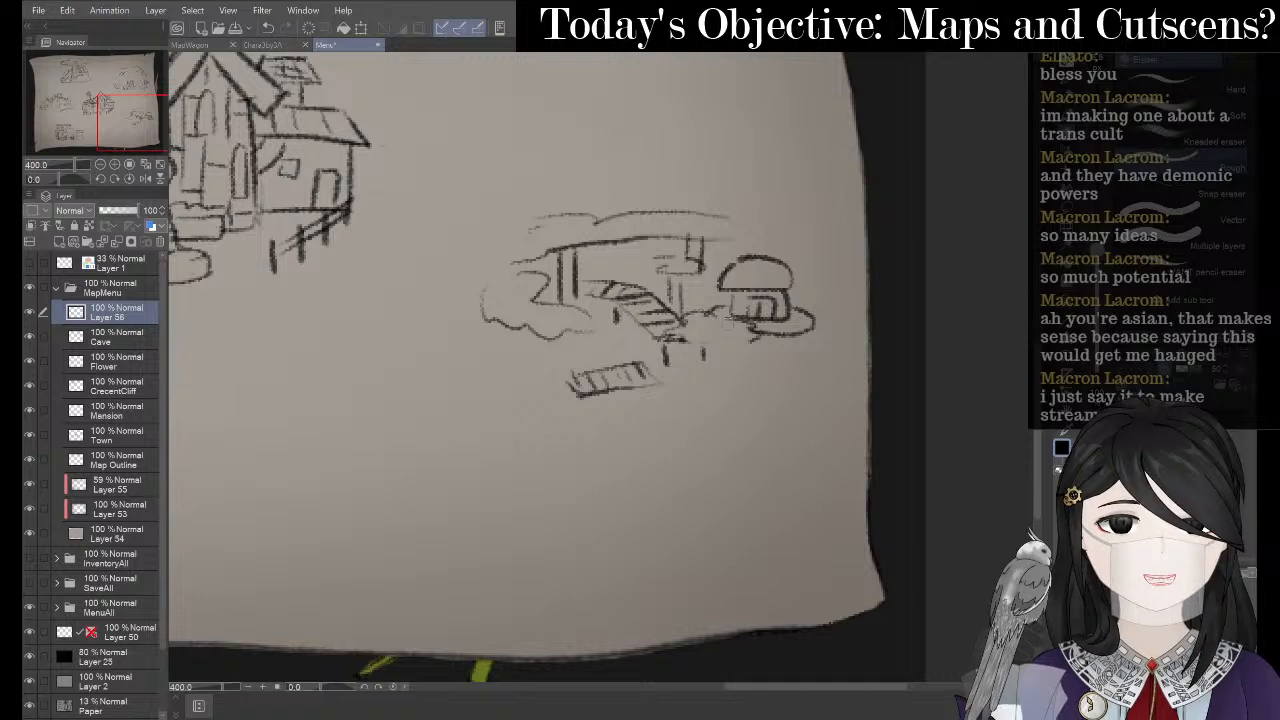
pyautogui.press('p')
pyautogui.press('p')
pyautogui.moveTo(662, 339)
pyautogui.mouseDown()
pyautogui.moveTo(763, 335)
pyautogui.moveTo(714, 420)
pyautogui.mouseUp()
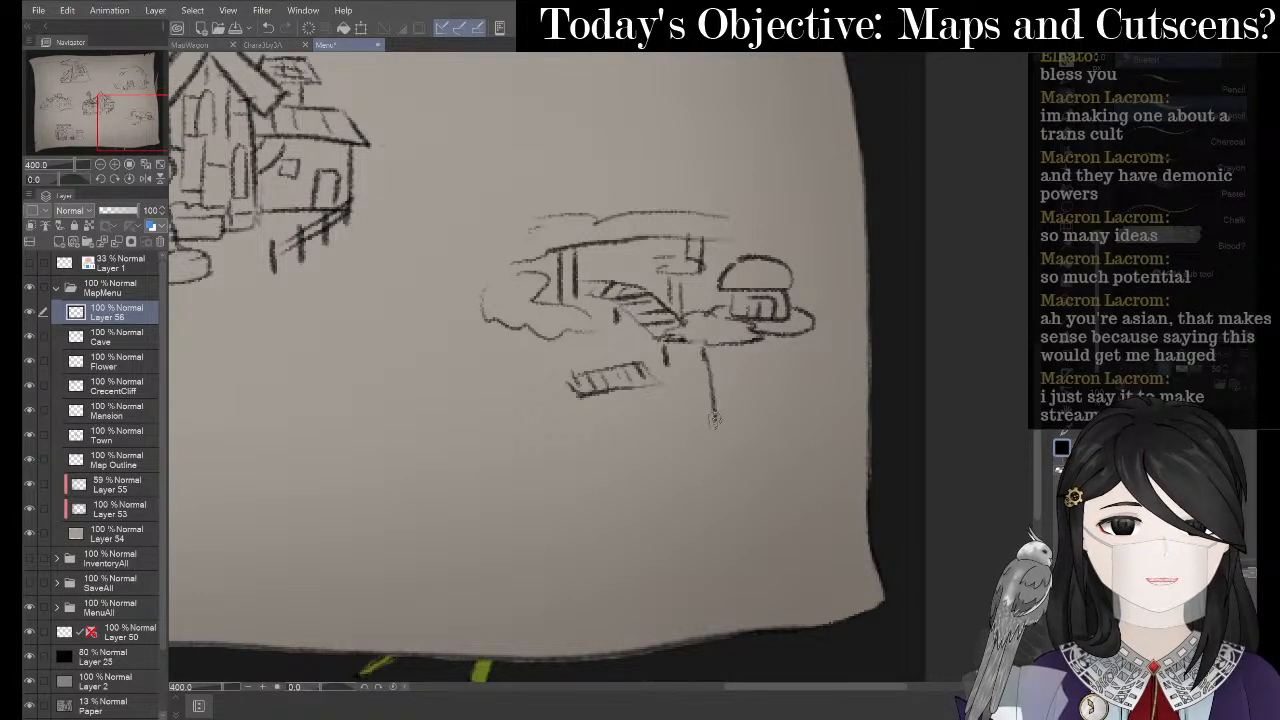
pyautogui.hotkey('ctrl', 'z')
pyautogui.moveTo(702, 342); pyautogui.dragTo(704, 405)
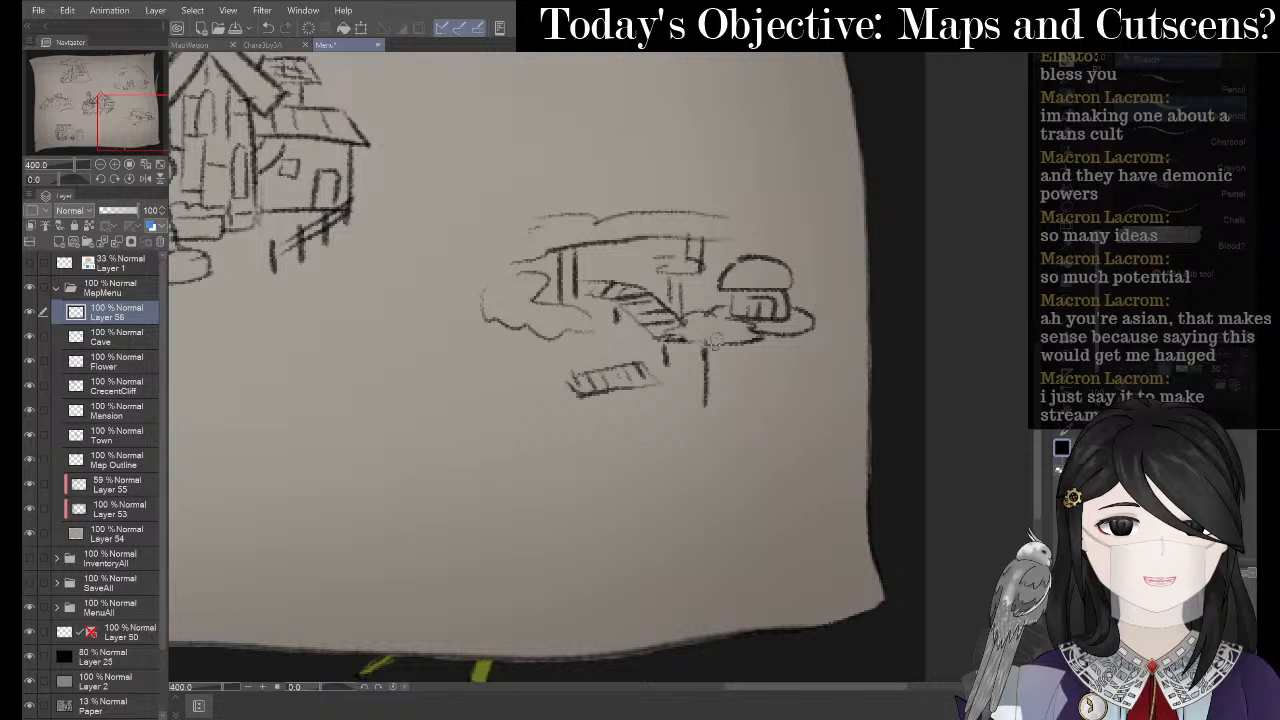
pyautogui.moveTo(718, 334); pyautogui.dragTo(723, 406)
# - Extend the cloud-like outline and add stilts under the left platform and stairs
pyautogui.moveTo(548, 304)
pyautogui.mouseDown()
pyautogui.moveTo(522, 305)
pyautogui.moveTo(516, 324)
pyautogui.moveTo(562, 335)
pyautogui.moveTo(598, 322)
pyautogui.moveTo(524, 306)
pyautogui.mouseUp()
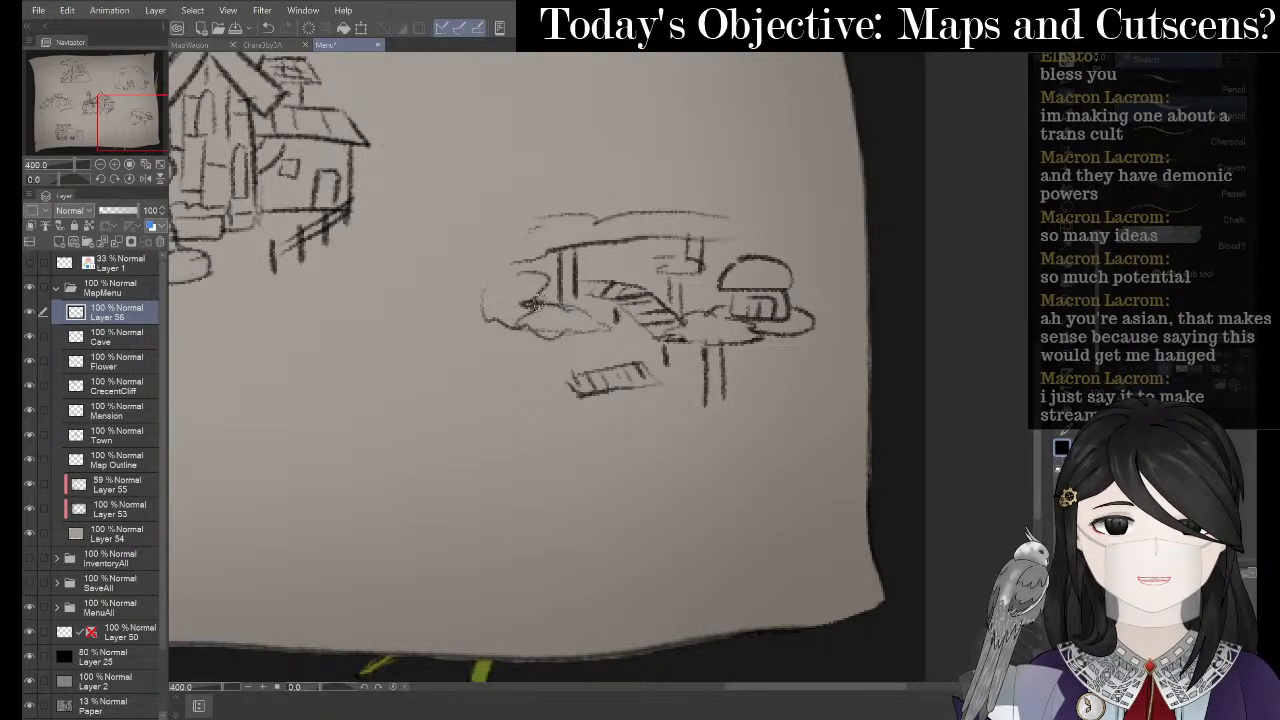
pyautogui.moveTo(578, 338); pyautogui.dragTo(577, 418)
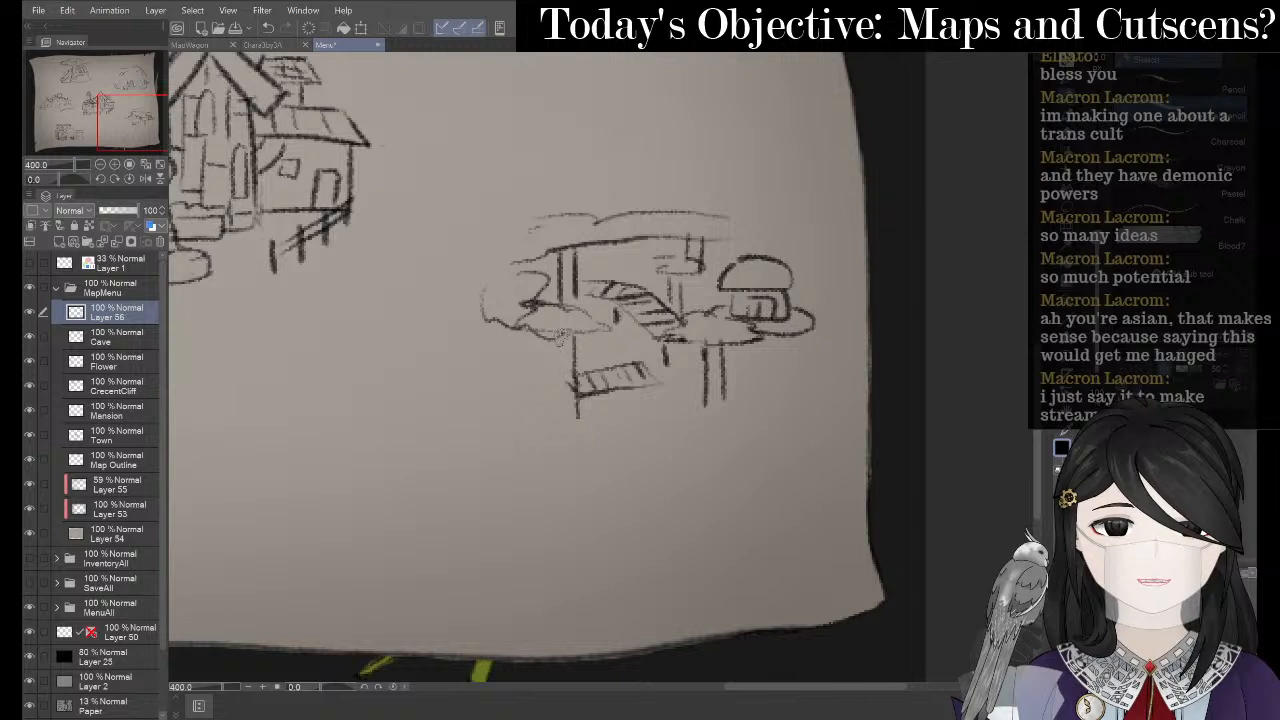
pyautogui.moveTo(562, 336); pyautogui.dragTo(562, 392)
pyautogui.moveTo(502, 322)
pyautogui.mouseDown()
pyautogui.moveTo(502, 368)
pyautogui.moveTo(518, 376)
pyautogui.mouseUp()
pyautogui.moveTo(666, 340); pyautogui.dragTo(666, 362)
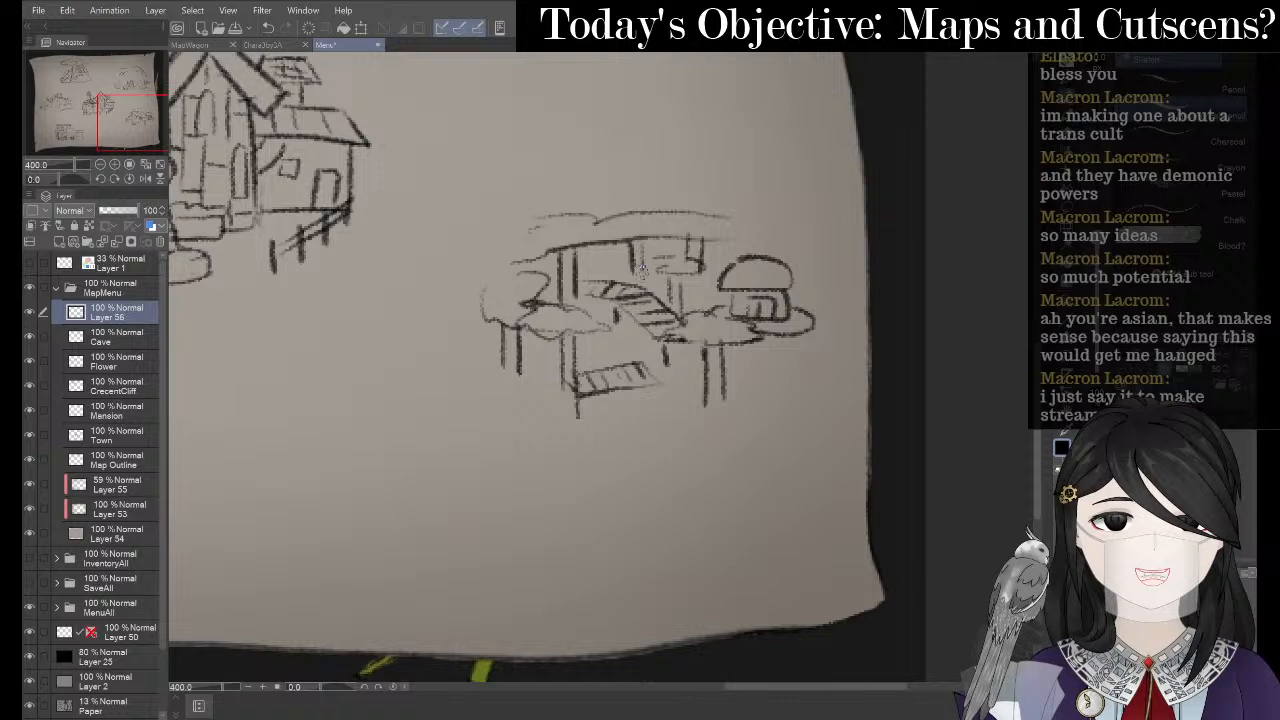
# - Darken and extend the canopy outline, add a leafy platform, then bring up the 'minecraft swamps' images
pyautogui.moveTo(615, 208)
pyautogui.mouseDown()
pyautogui.moveTo(604, 238)
pyautogui.moveTo(636, 250)
pyautogui.moveTo(700, 224)
pyautogui.mouseUp()
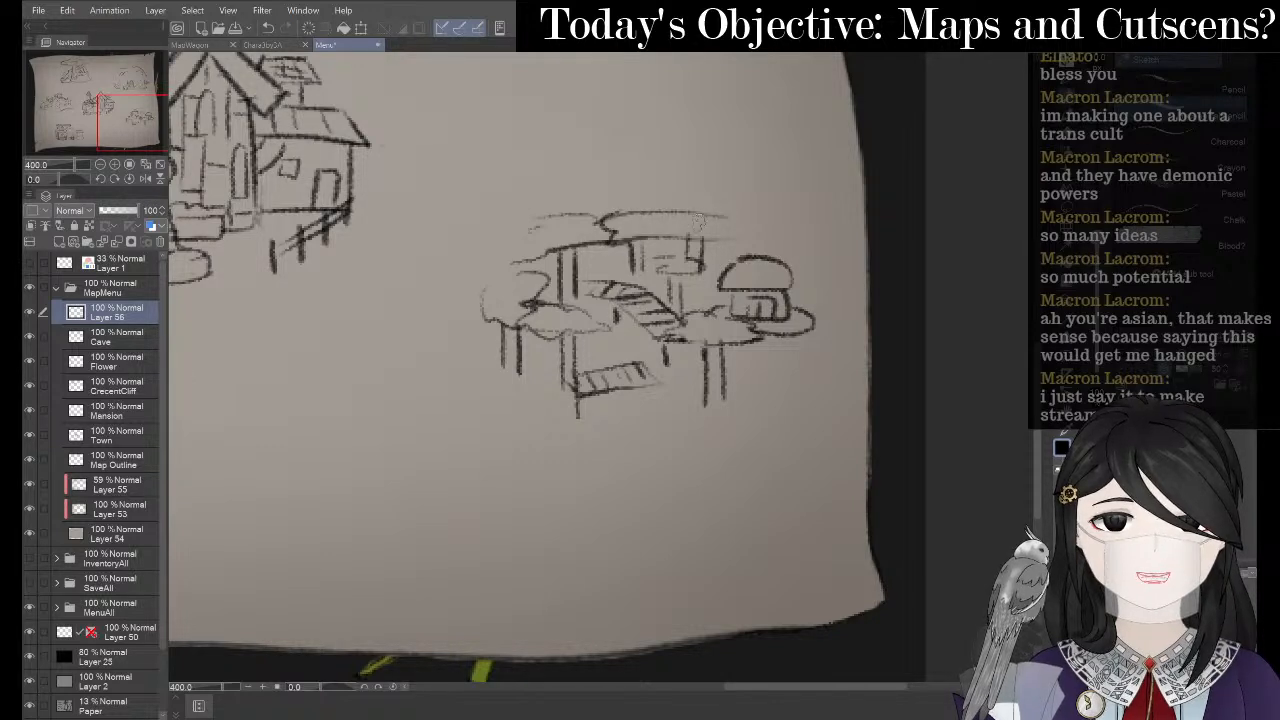
pyautogui.moveTo(618, 210)
pyautogui.mouseDown()
pyautogui.moveTo(709, 228)
pyautogui.moveTo(622, 240)
pyautogui.mouseUp()
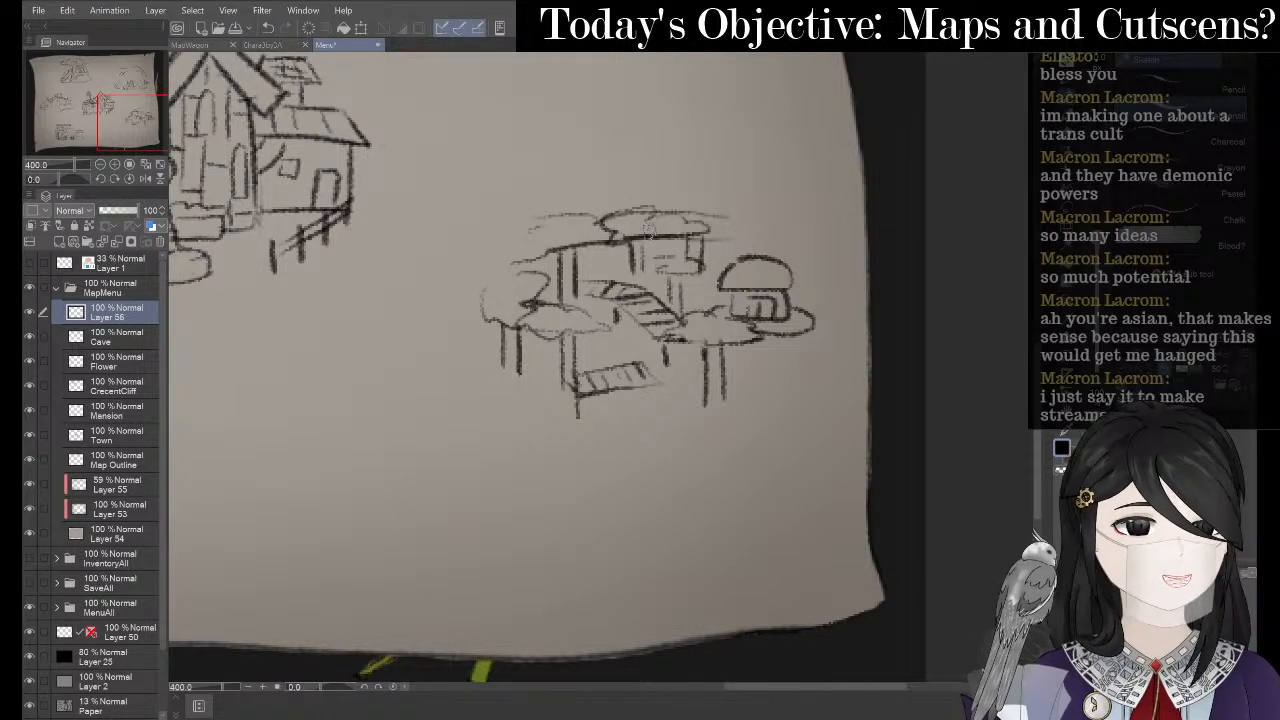
pyautogui.moveTo(712, 214)
pyautogui.mouseDown()
pyautogui.moveTo(756, 212)
pyautogui.moveTo(744, 236)
pyautogui.moveTo(710, 230)
pyautogui.moveTo(734, 257)
pyautogui.mouseUp()
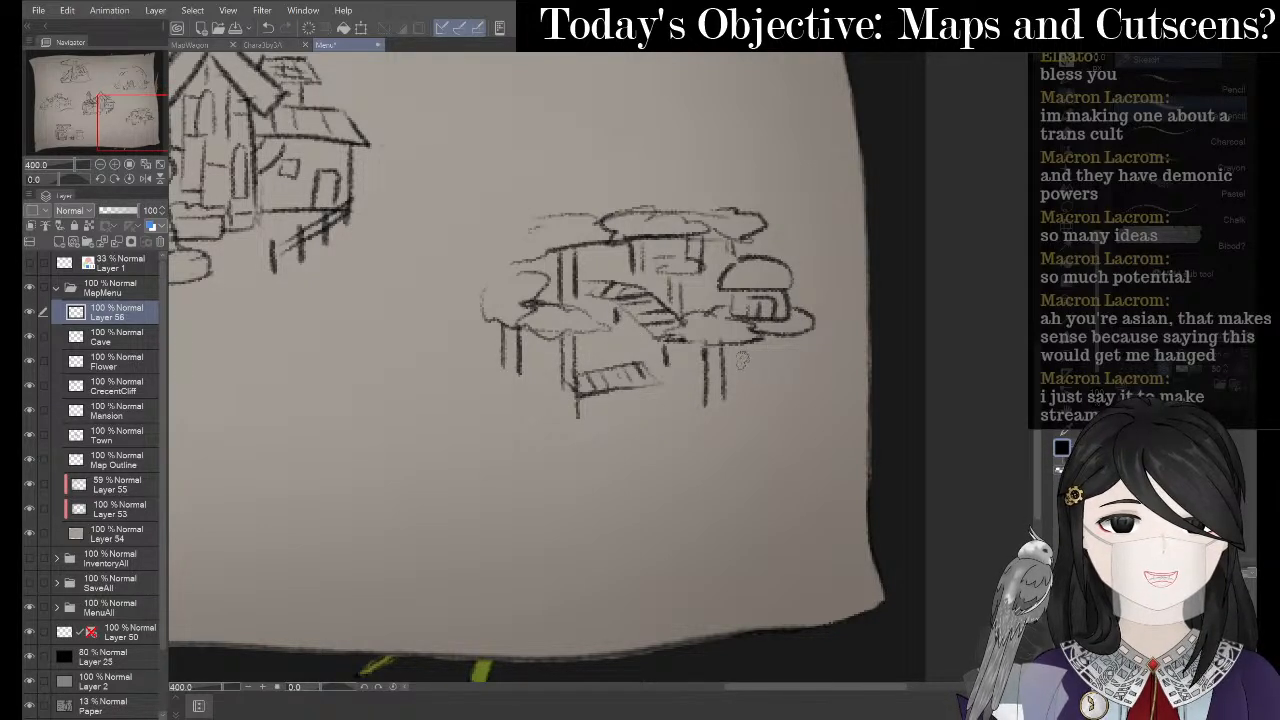
pyautogui.moveTo(742, 362)
pyautogui.mouseDown()
pyautogui.moveTo(783, 358)
pyautogui.moveTo(725, 359)
pyautogui.moveTo(745, 388)
pyautogui.moveTo(738, 363)
pyautogui.moveTo(741, 402)
pyautogui.mouseUp()
pyautogui.press('e')
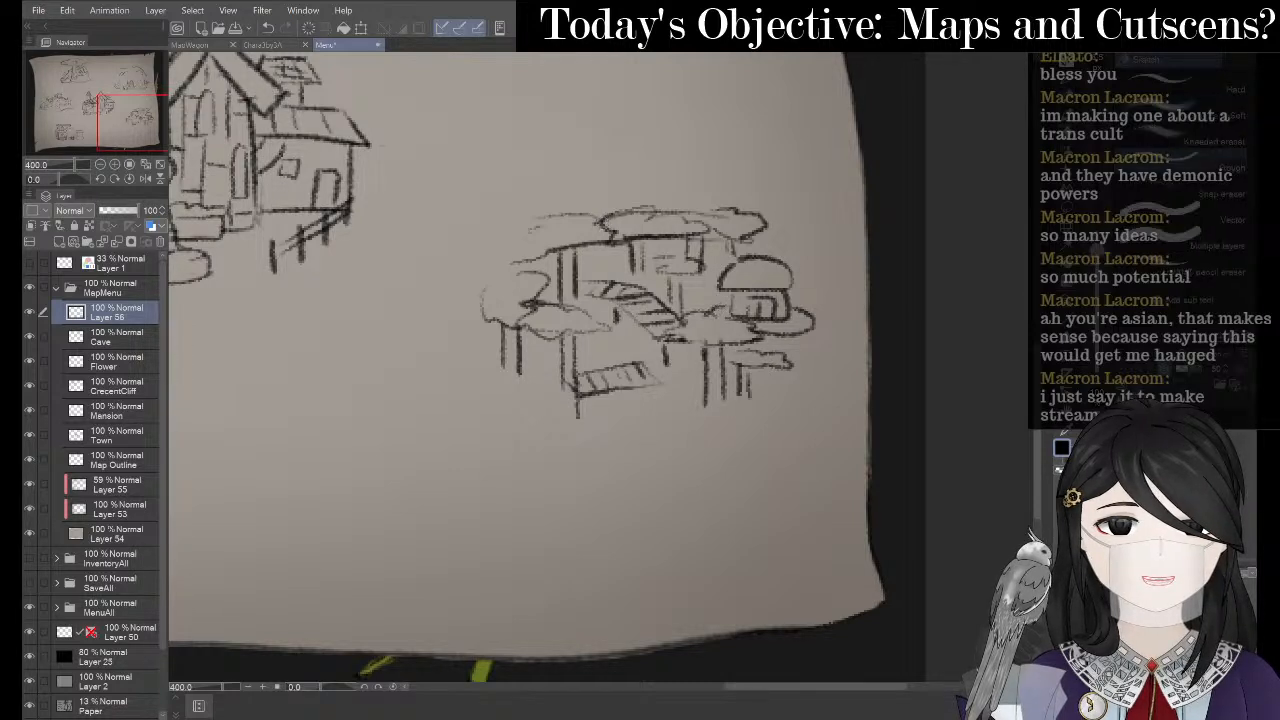
pyautogui.press('p')
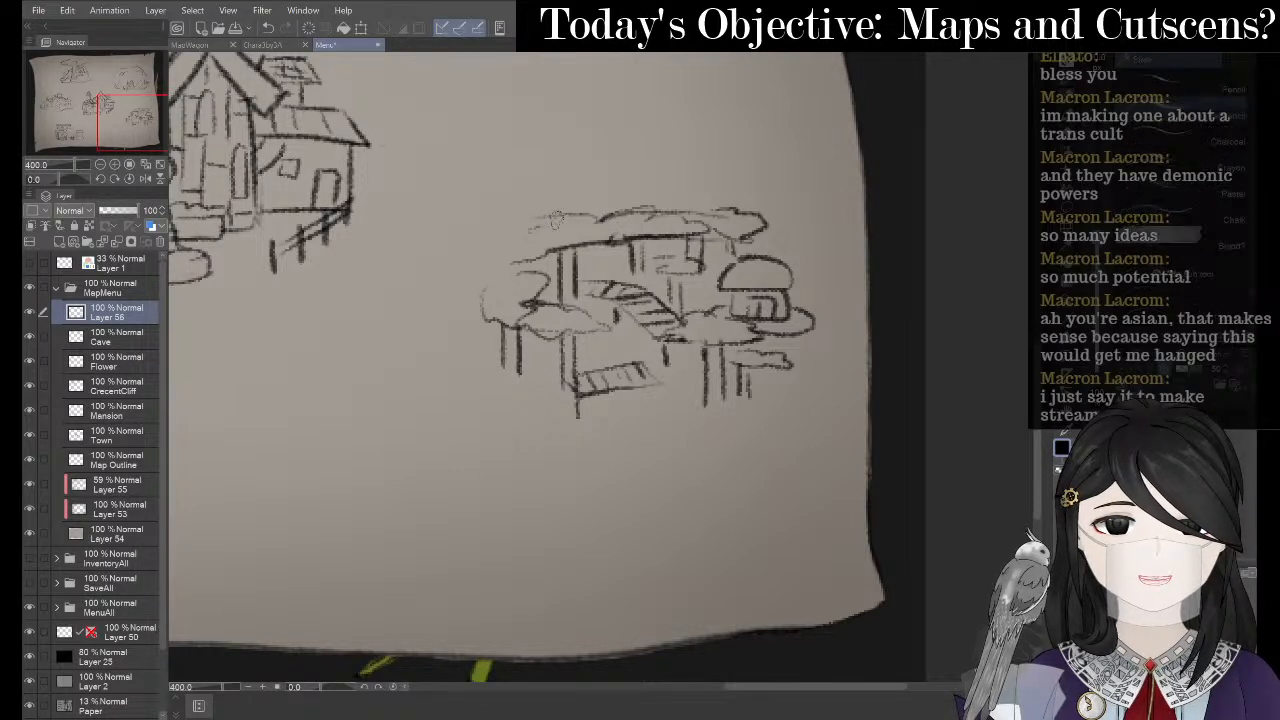
pyautogui.moveTo(575, 217)
pyautogui.mouseDown()
pyautogui.moveTo(498, 245)
pyautogui.moveTo(482, 279)
pyautogui.mouseUp()
pyautogui.moveTo(545, 250); pyautogui.dragTo(503, 250)
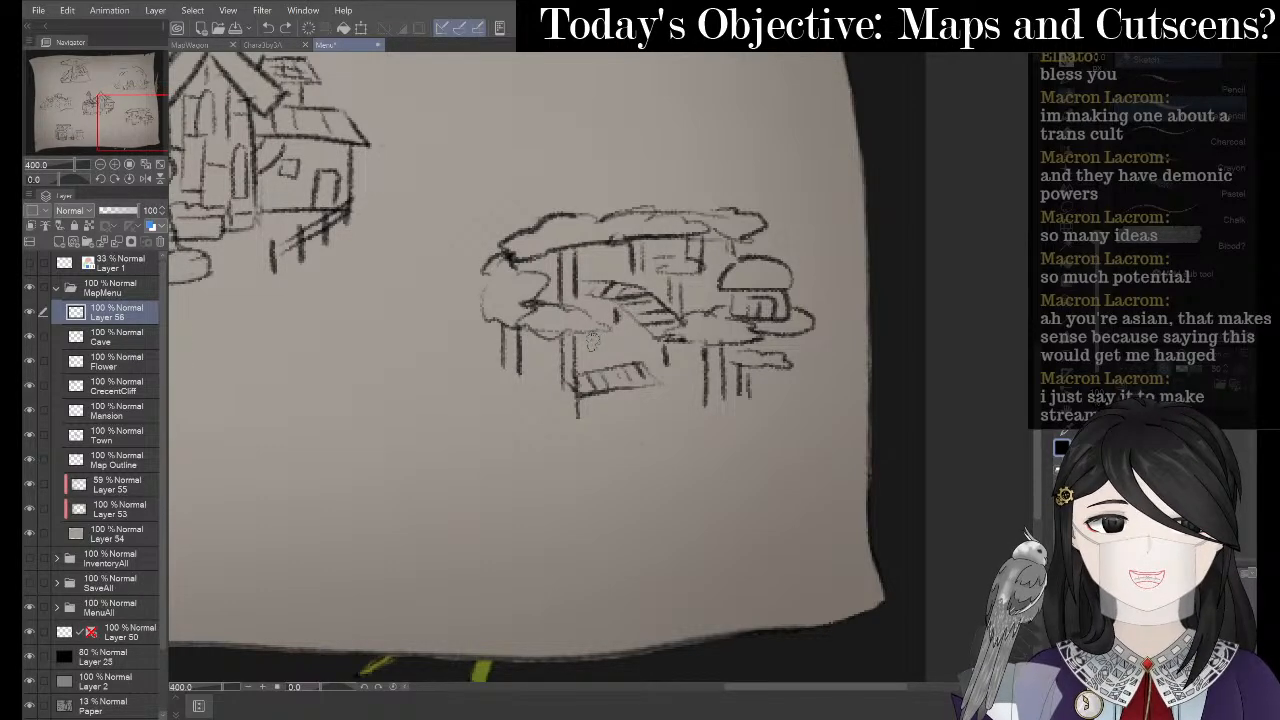
pyautogui.hotkey('alt', 'Tab')
pyautogui.hotkey('alt', 'Tab')
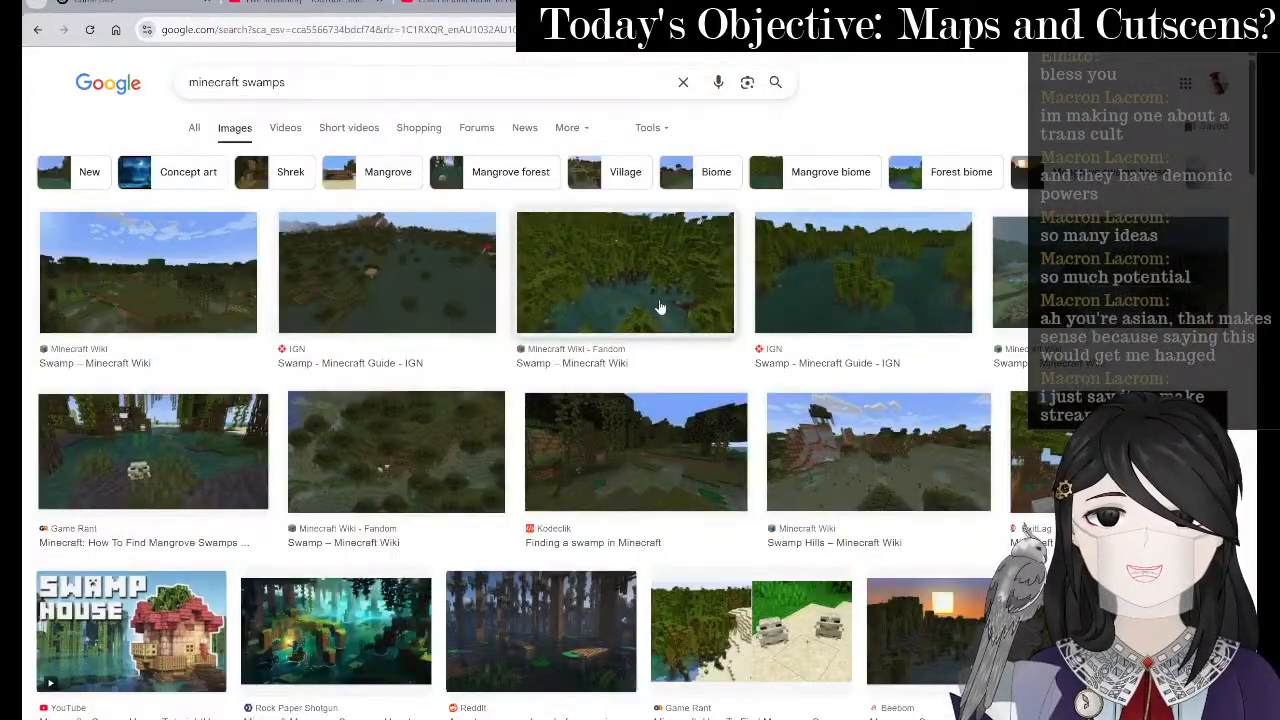
# - Scroll through the Minecraft swamp image results, then return to the Clip Studio Paint map sketch
pyautogui.scroll(-2, 860, 320)
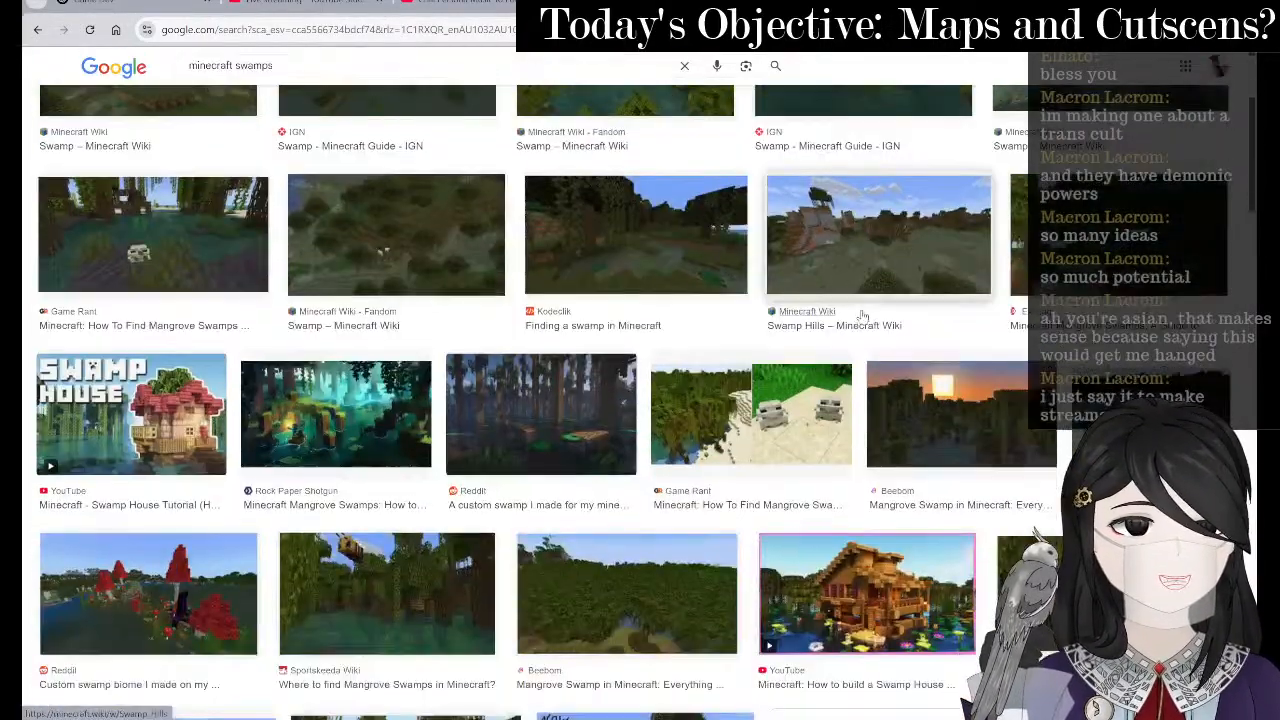
pyautogui.scroll(-7, 906, 257)
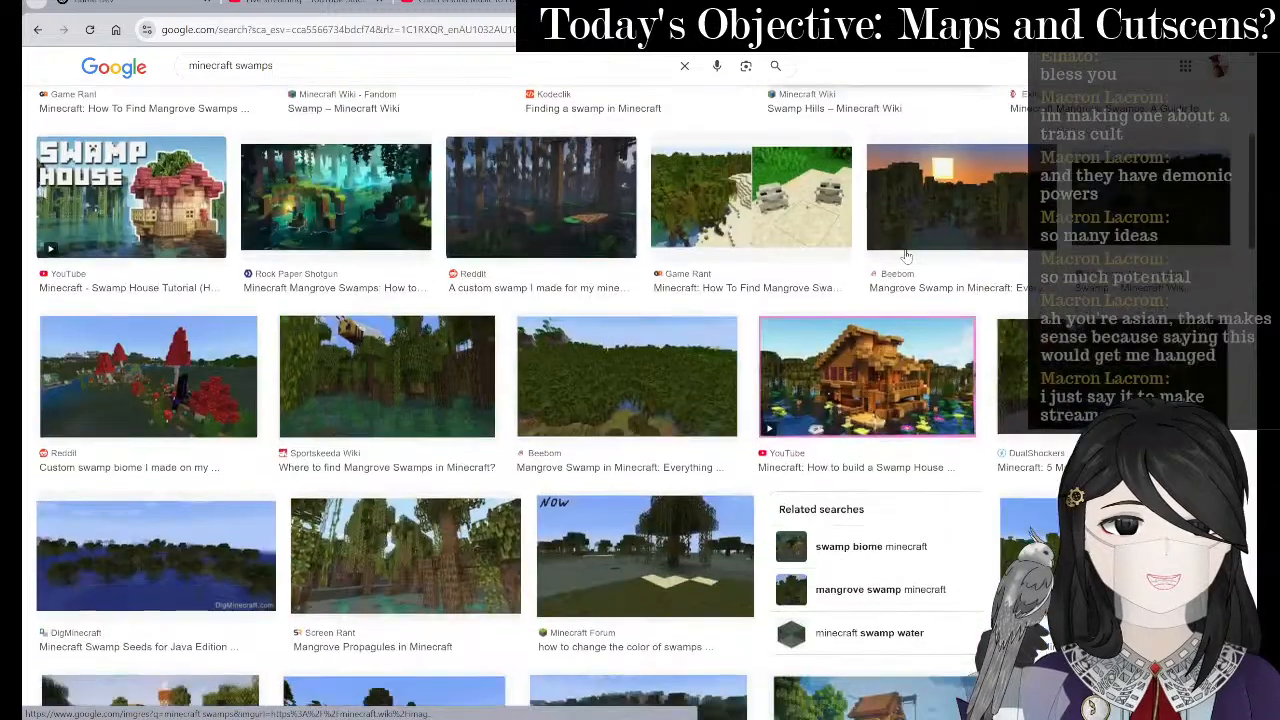
pyautogui.hotkey('alt', 'Tab')
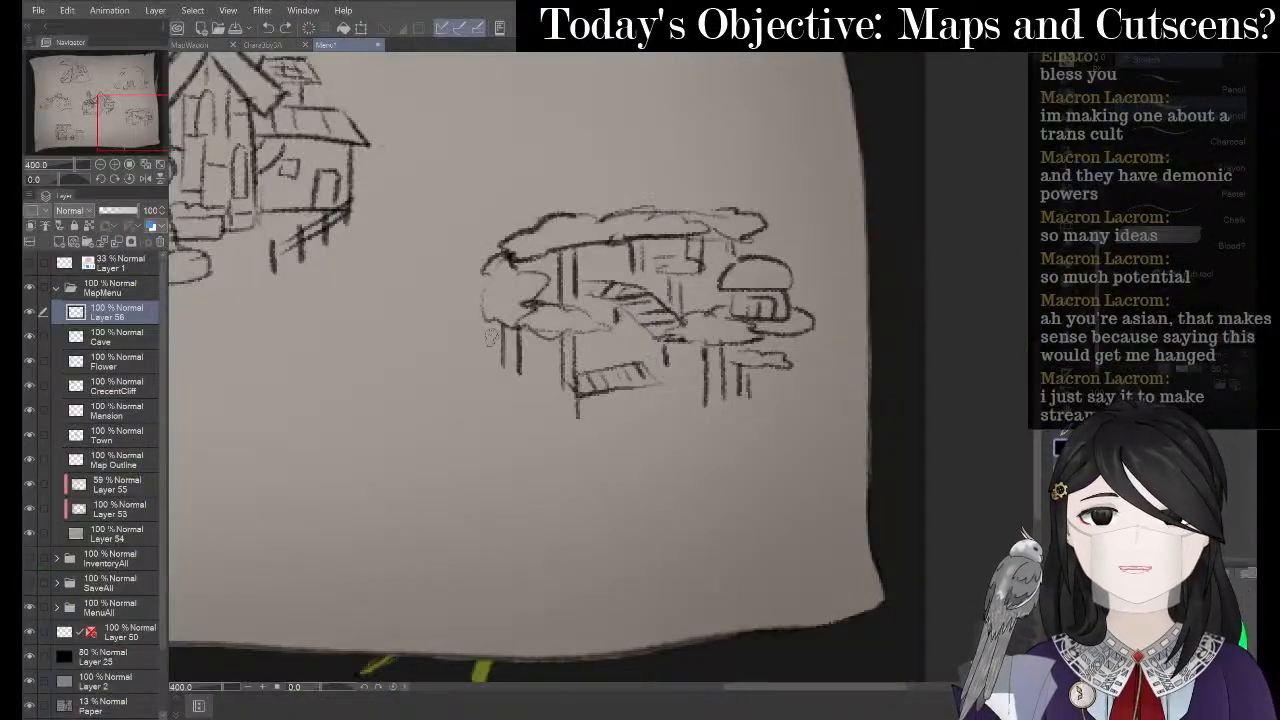
# - Sketch a small fish below the stairs and bring the whole map into view
pyautogui.moveTo(619, 336)
pyautogui.mouseDown()
pyautogui.moveTo(600, 358)
pyautogui.moveTo(628, 348)
pyautogui.moveTo(606, 342)
pyautogui.moveTo(645, 343)
pyautogui.moveTo(595, 345)
pyautogui.moveTo(642, 338)
pyautogui.moveTo(635, 350)
pyautogui.mouseUp()
pyautogui.hotkey('ctrl', 'z')
pyautogui.hotkey('ctrl', 'z')
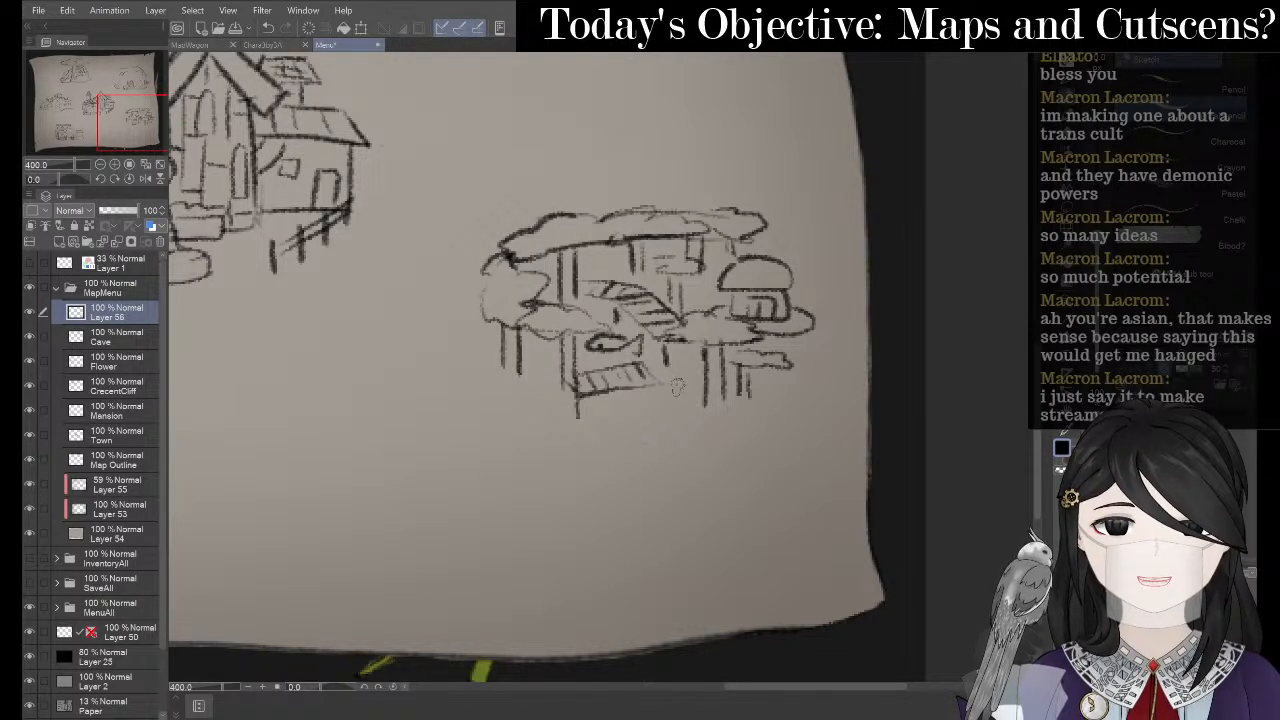
pyautogui.moveTo(700, 381)
pyautogui.mouseDown()
pyautogui.moveTo(658, 386)
pyautogui.moveTo(653, 403)
pyautogui.moveTo(698, 390)
pyautogui.mouseUp()
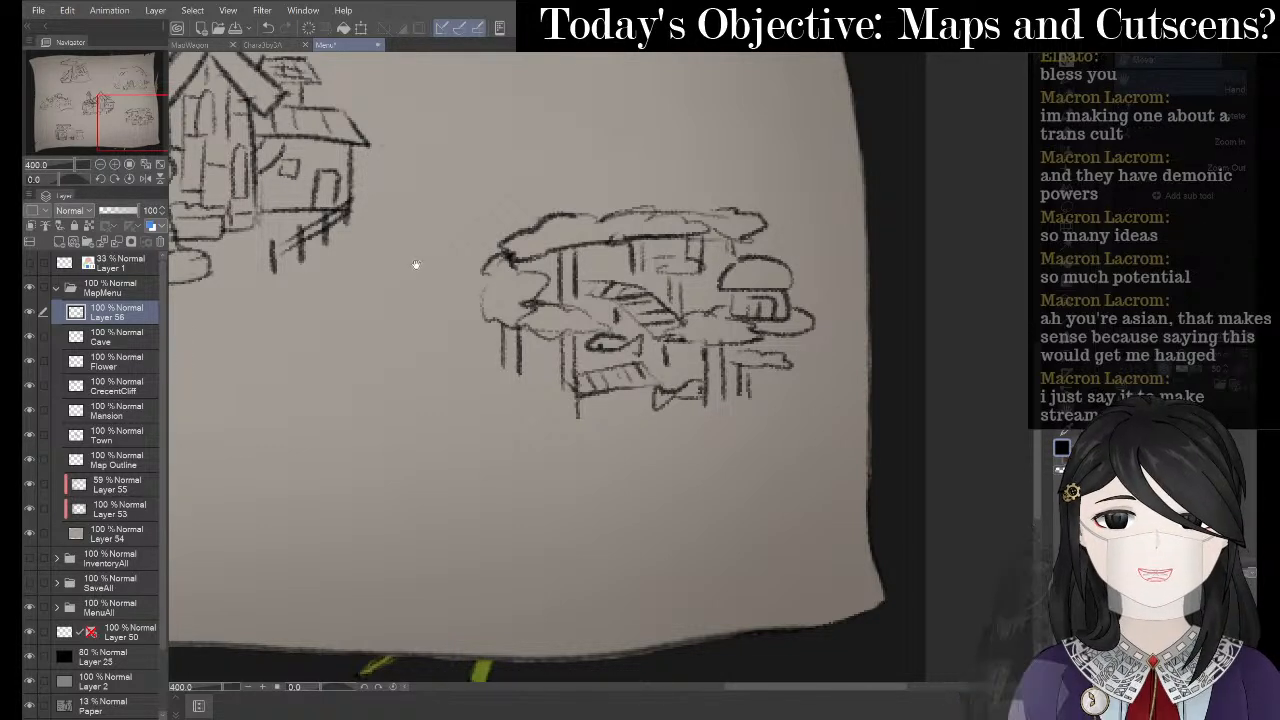
pyautogui.scroll(-2, 414, 266)
pyautogui.moveTo(407, 262); pyautogui.dragTo(648, 334)
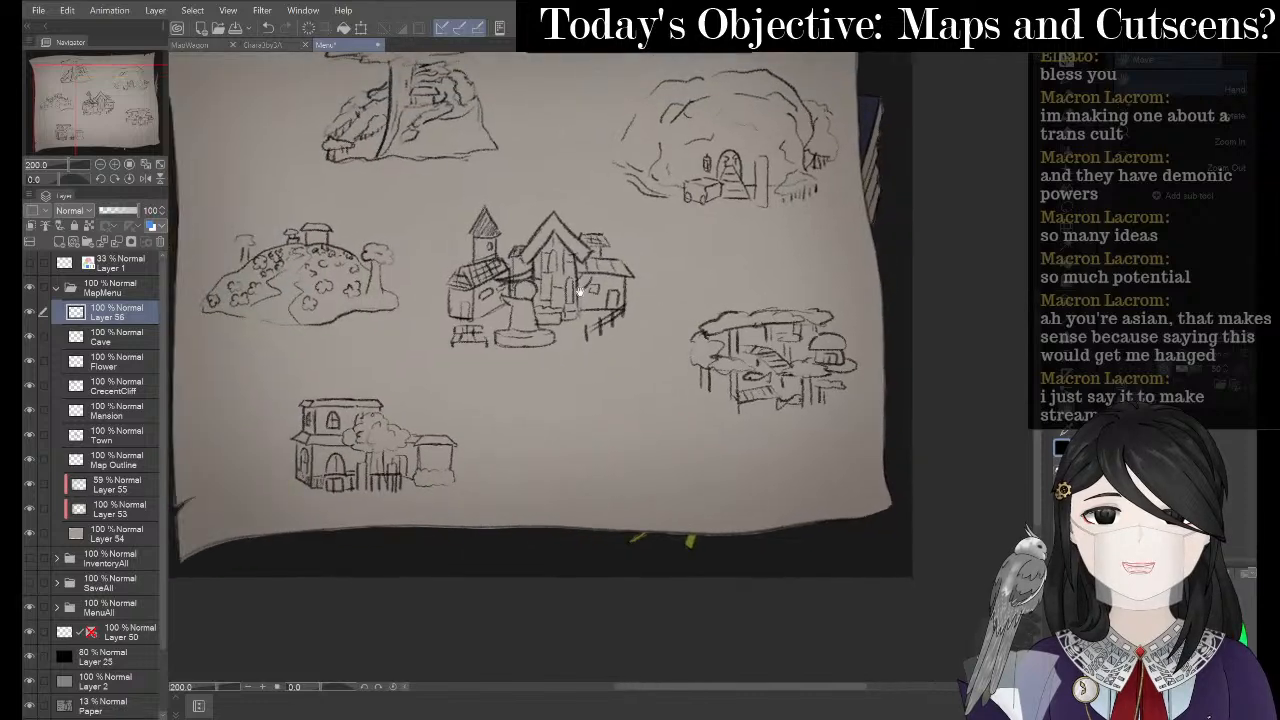
pyautogui.moveTo(533, 230); pyautogui.dragTo(540, 238)
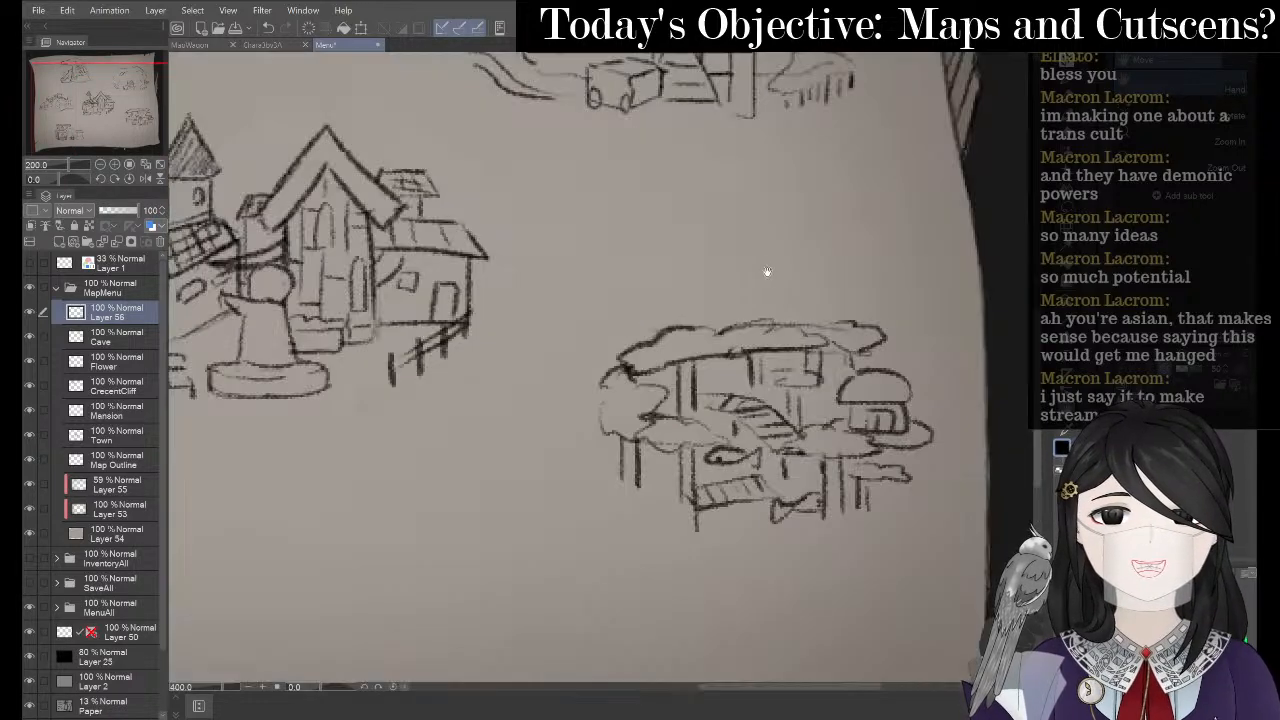
pyautogui.scroll(2, 766, 274)
# - Erase part of the treehouse roof outline and pencil in extra canopy and trunk lines
pyautogui.press('e')
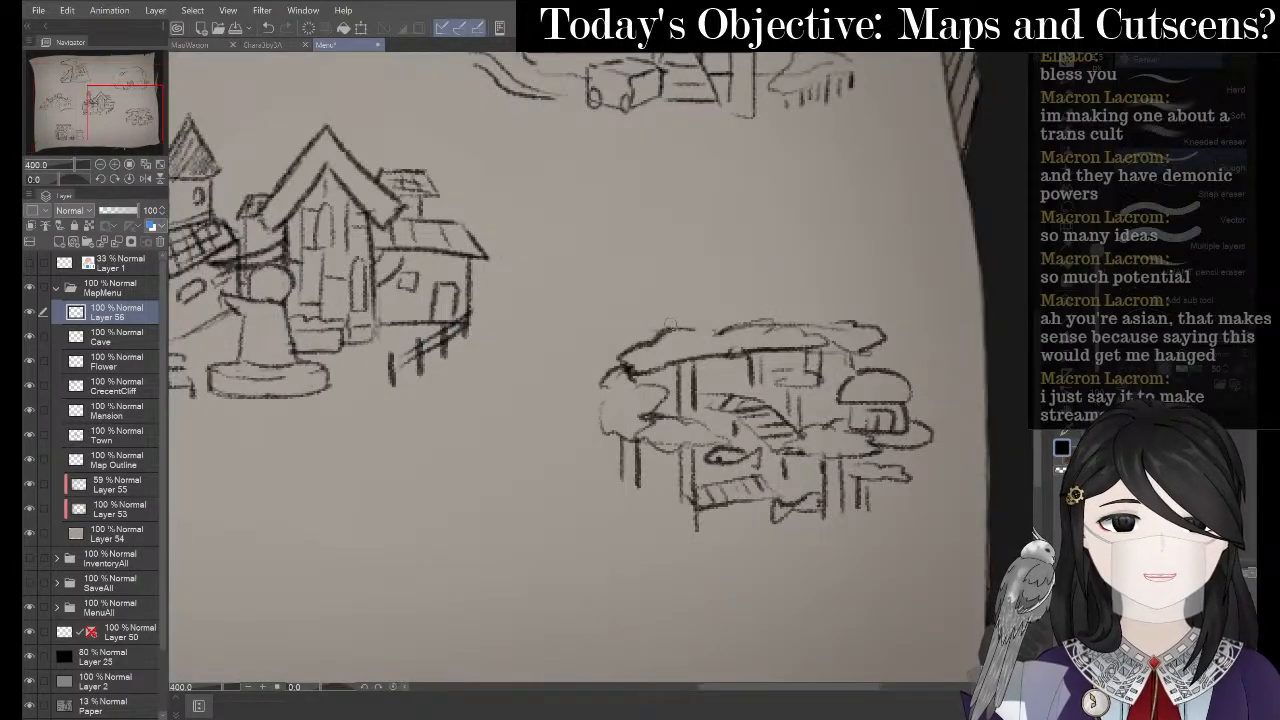
pyautogui.moveTo(700, 328)
pyautogui.mouseDown()
pyautogui.moveTo(647, 343)
pyautogui.moveTo(712, 355)
pyautogui.moveTo(697, 370)
pyautogui.mouseUp()
pyautogui.press('p')
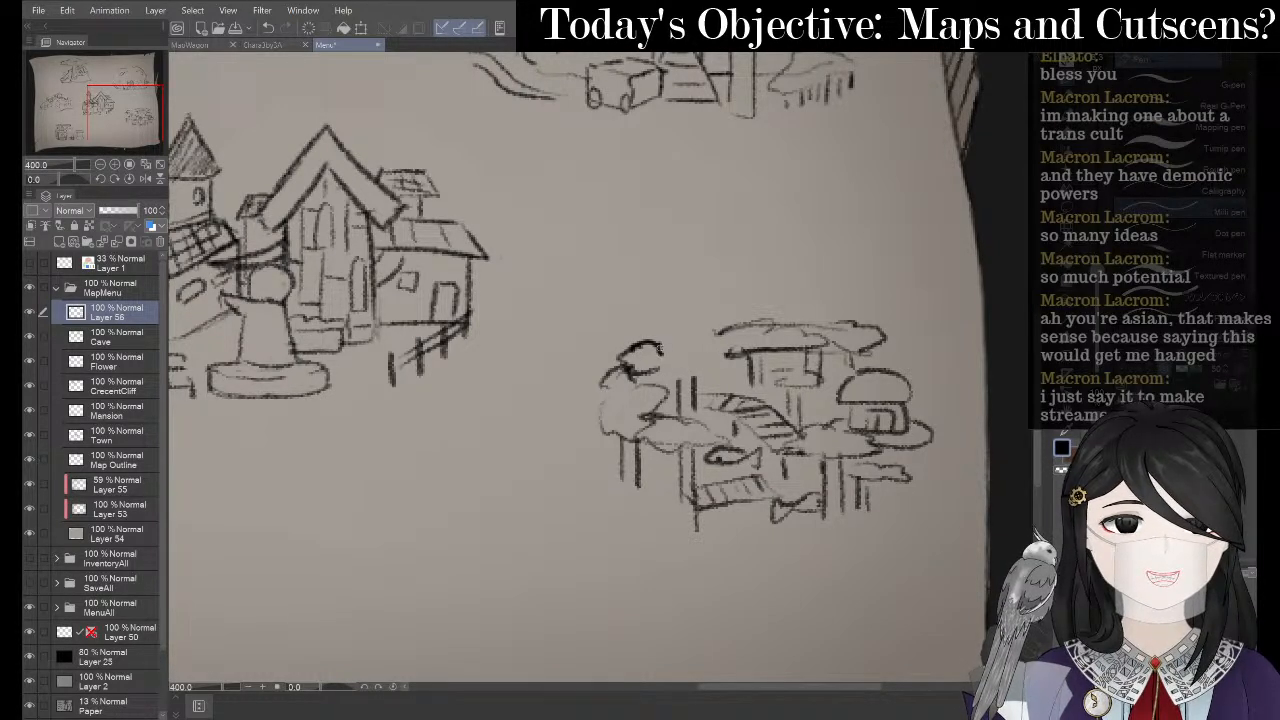
pyautogui.moveTo(660, 345); pyautogui.dragTo(690, 359)
pyautogui.hotkey('ctrl', 'z')
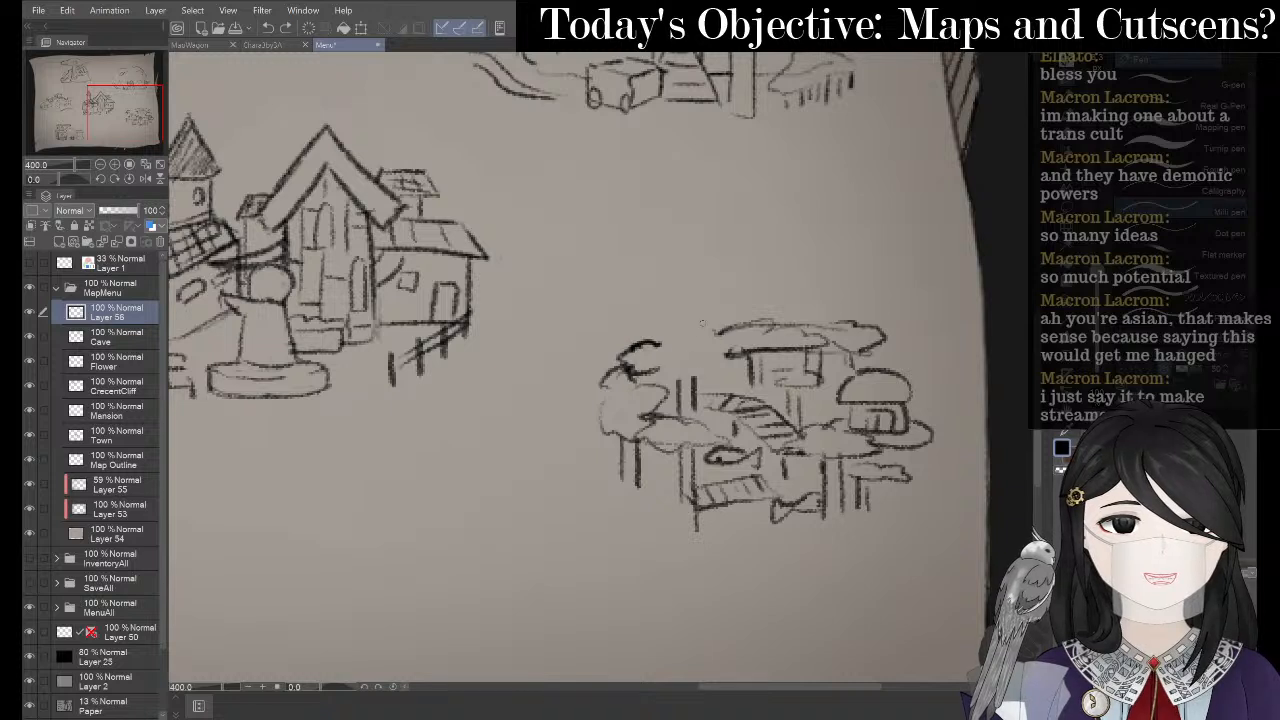
pyautogui.press('p')
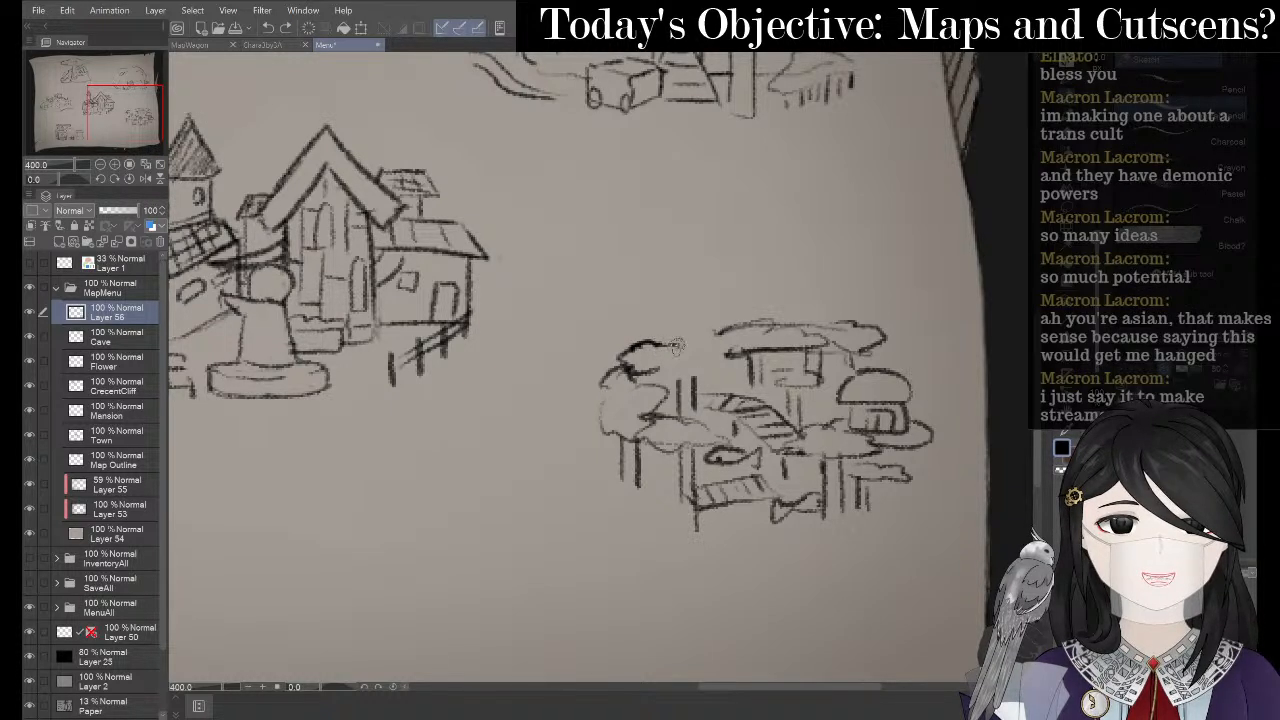
pyautogui.moveTo(652, 345)
pyautogui.mouseDown()
pyautogui.moveTo(704, 352)
pyautogui.moveTo(708, 374)
pyautogui.moveTo(664, 374)
pyautogui.mouseUp()
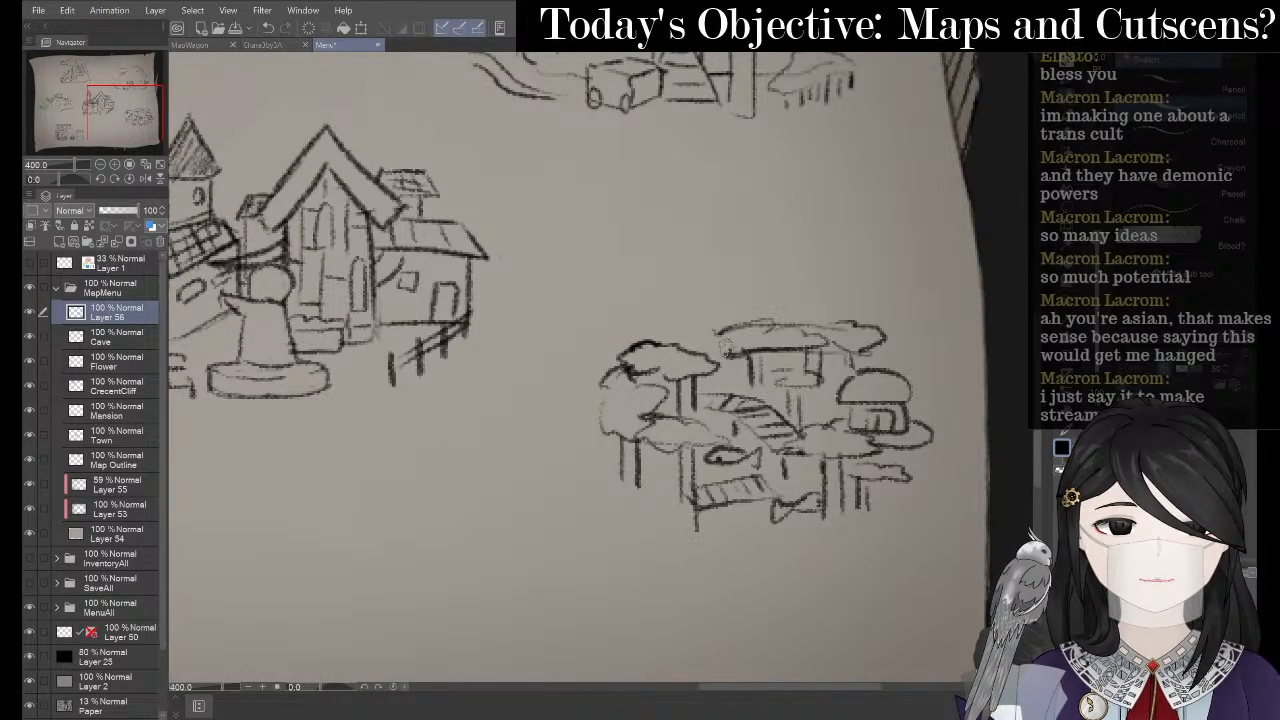
pyautogui.moveTo(716, 338)
pyautogui.mouseDown()
pyautogui.moveTo(688, 352)
pyautogui.moveTo(738, 370)
pyautogui.moveTo(706, 360)
pyautogui.moveTo(727, 380)
pyautogui.moveTo(712, 384)
pyautogui.moveTo(805, 398)
pyautogui.moveTo(812, 415)
pyautogui.mouseUp()
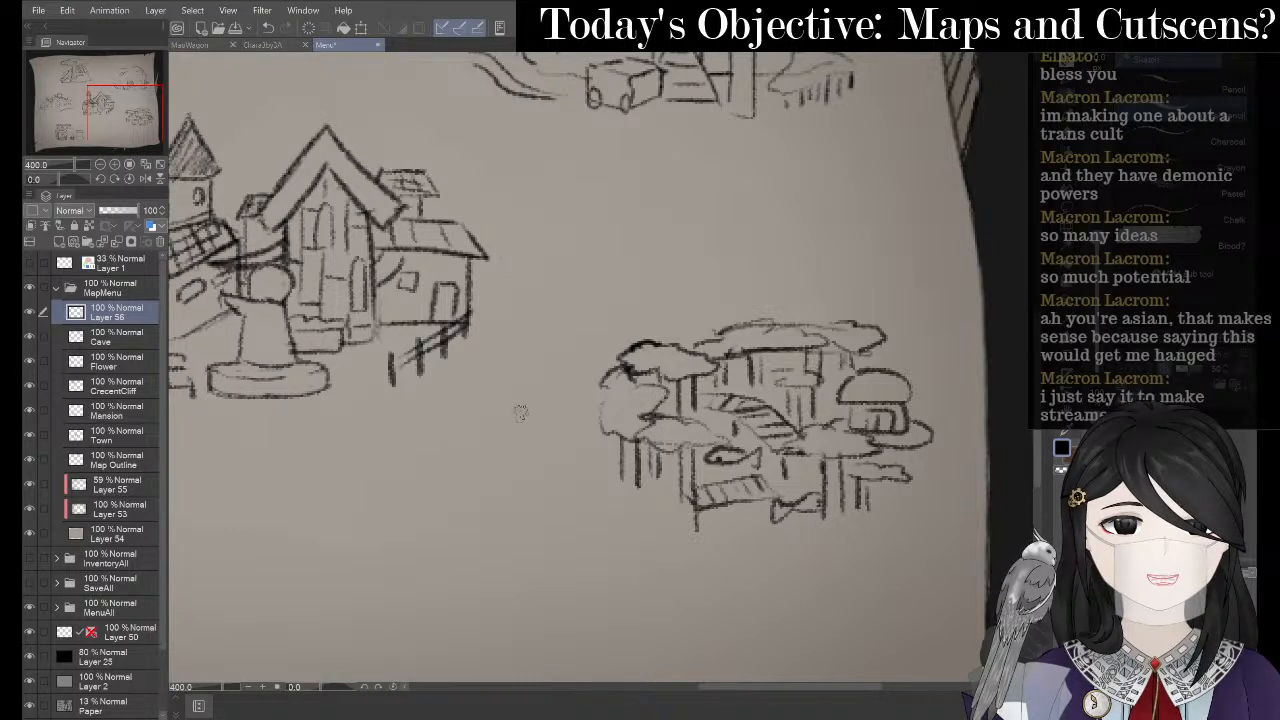
pyautogui.scroll(-2, 425, 340)
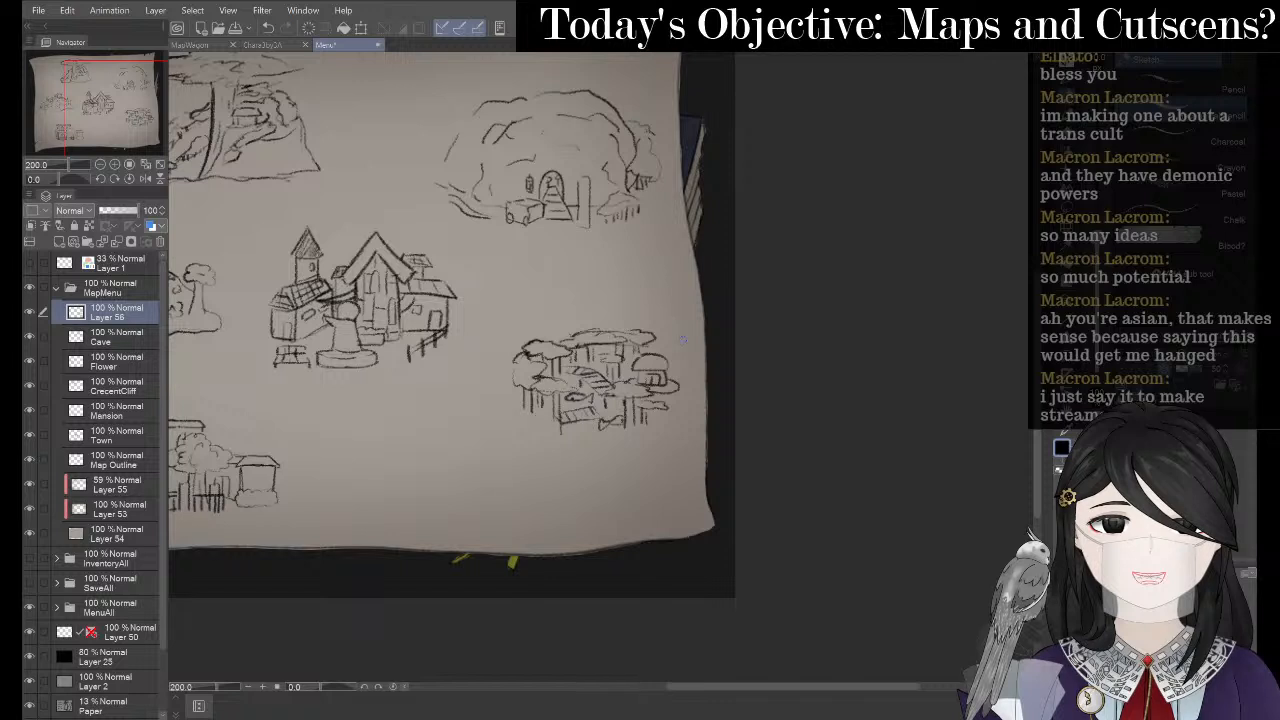
# - Push the treehouse's bottom lines upward with the Liquify tool
pyautogui.press('j')
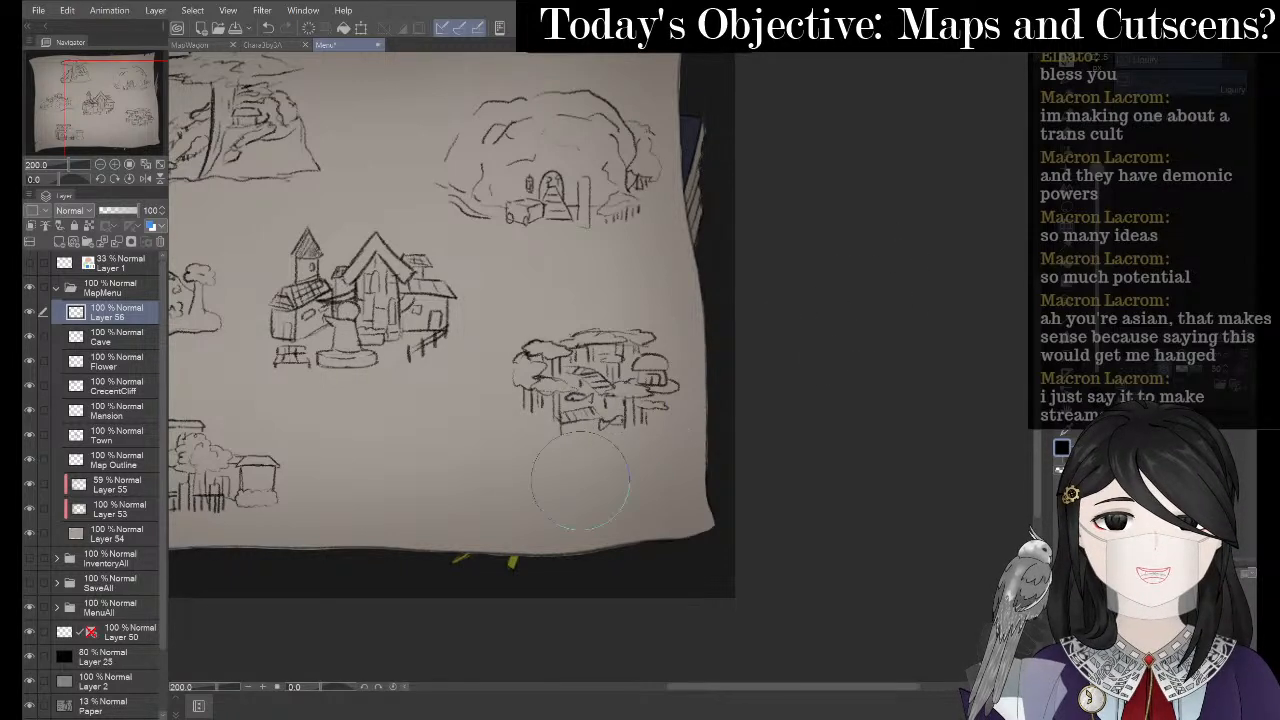
pyautogui.moveTo(584, 482); pyautogui.dragTo(573, 440)
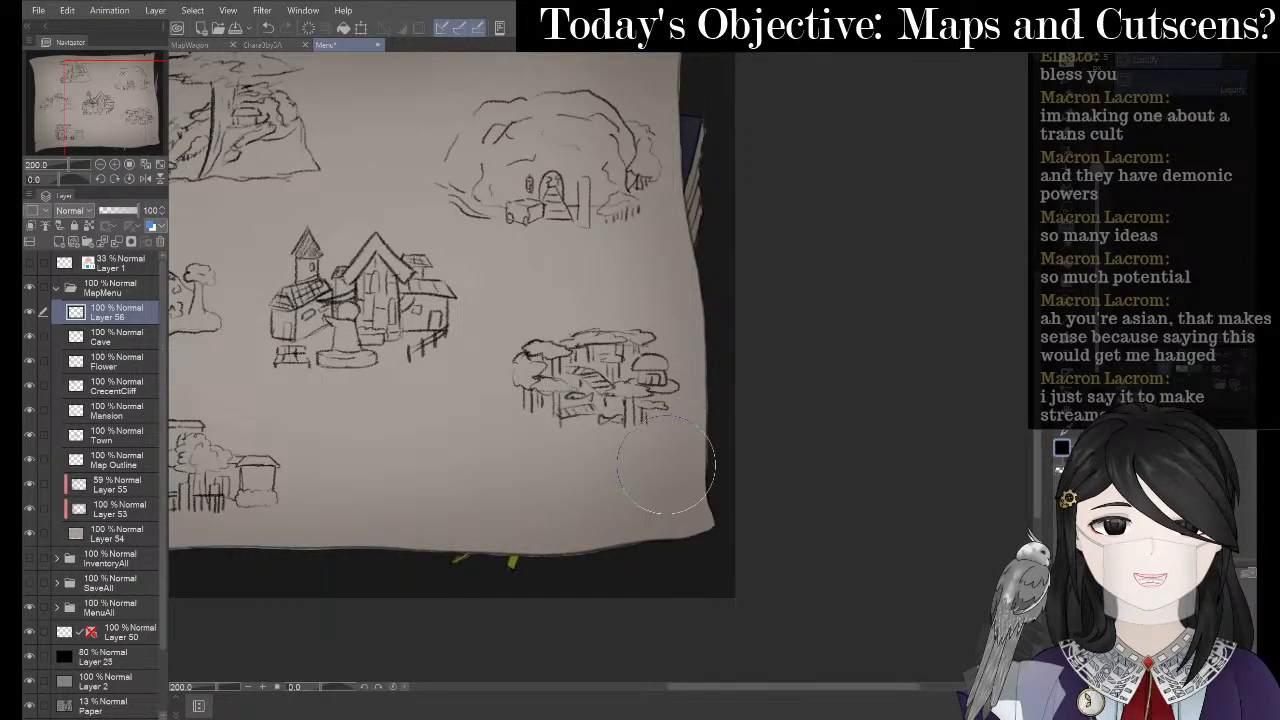
pyautogui.press('p')
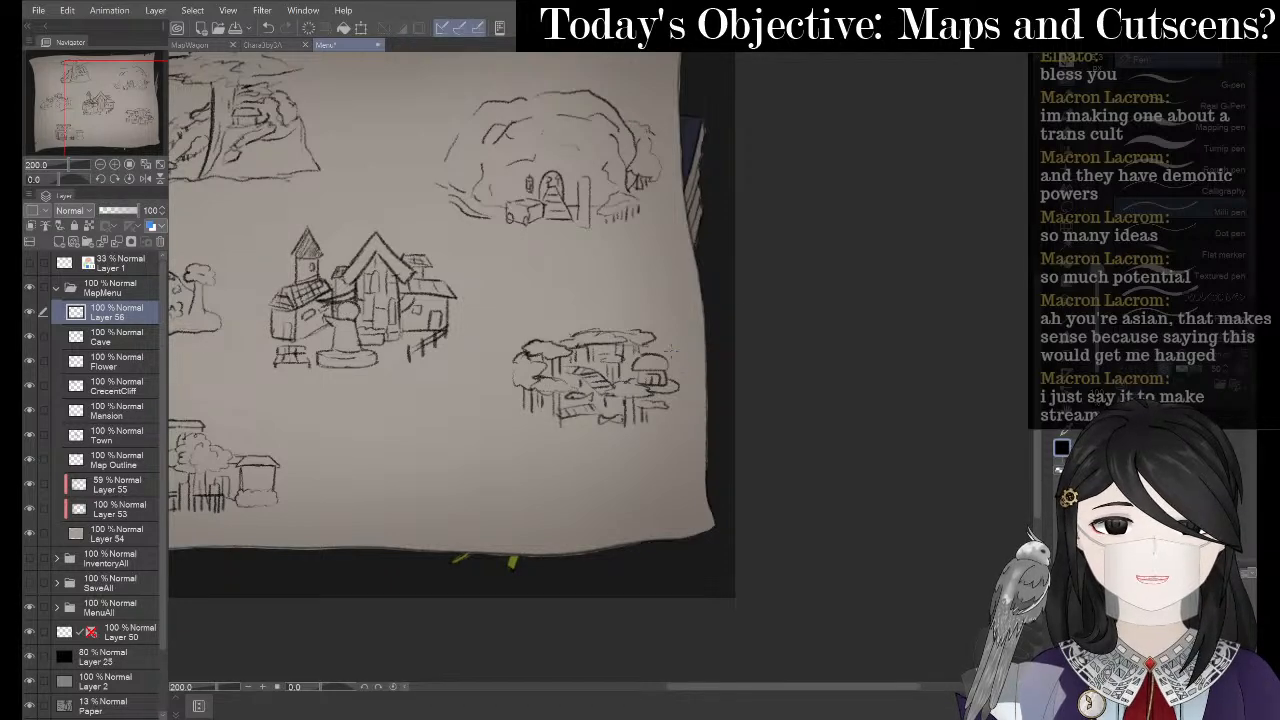
# - Pan across the map and pencil a small leafy canopy on a short trunk atop the treehouse
pyautogui.press('space')
pyautogui.moveTo(646, 291); pyautogui.dragTo(718, 300)
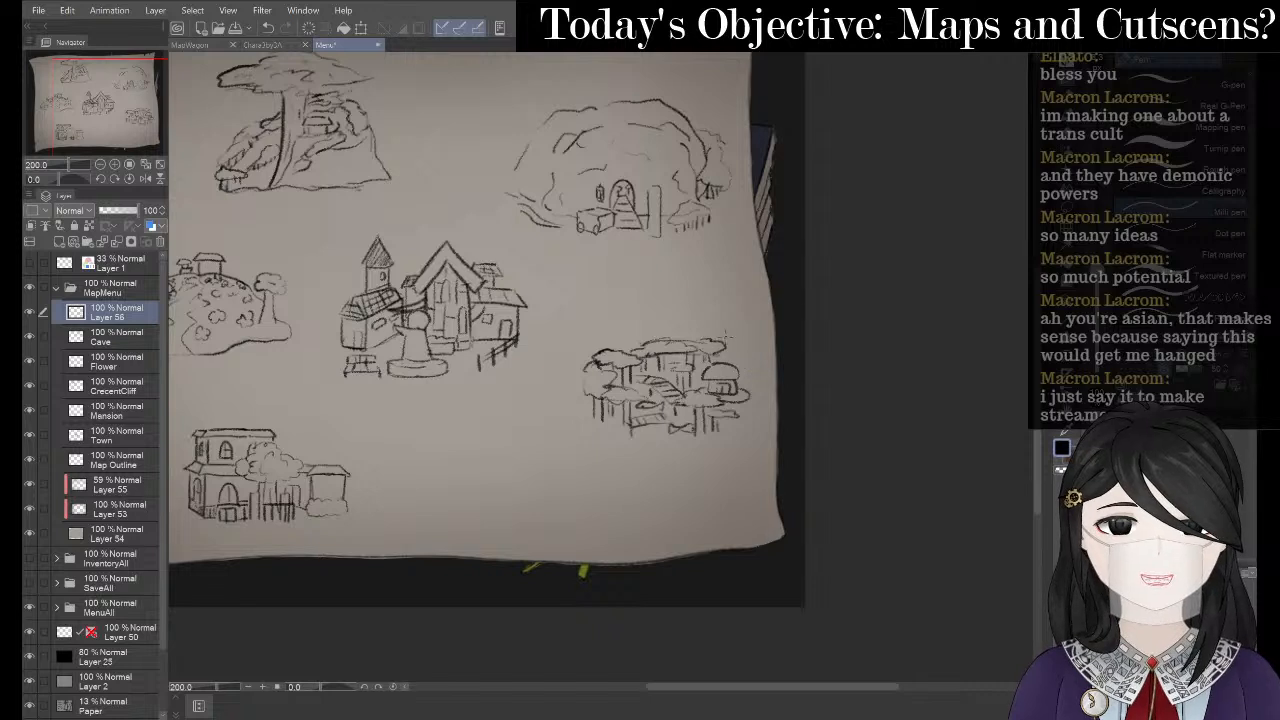
pyautogui.scroll(2, 666, 295)
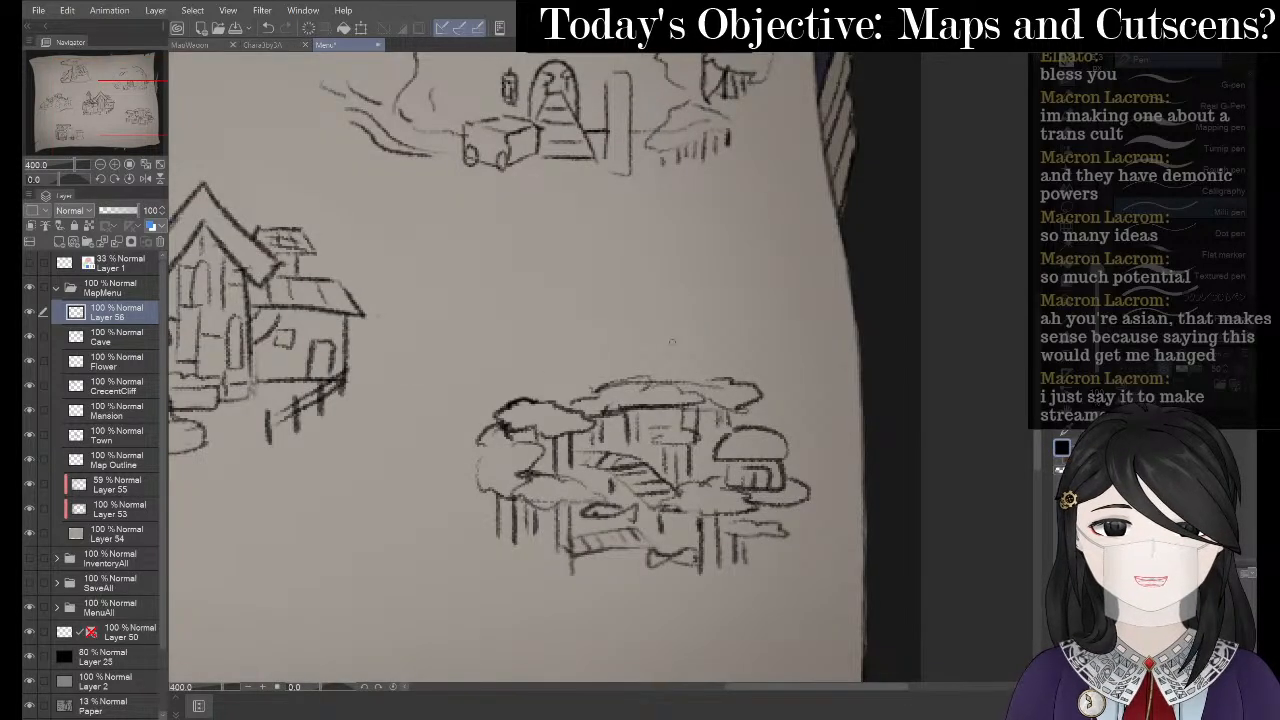
pyautogui.moveTo(646, 351)
pyautogui.mouseDown()
pyautogui.moveTo(678, 349)
pyautogui.moveTo(687, 333)
pyautogui.moveTo(725, 346)
pyautogui.moveTo(683, 356)
pyautogui.moveTo(625, 345)
pyautogui.moveTo(642, 337)
pyautogui.moveTo(647, 362)
pyautogui.moveTo(706, 358)
pyautogui.moveTo(714, 377)
pyautogui.moveTo(683, 378)
pyautogui.mouseUp()
pyautogui.hotkey('ctrl', 'z')
pyautogui.press('p')
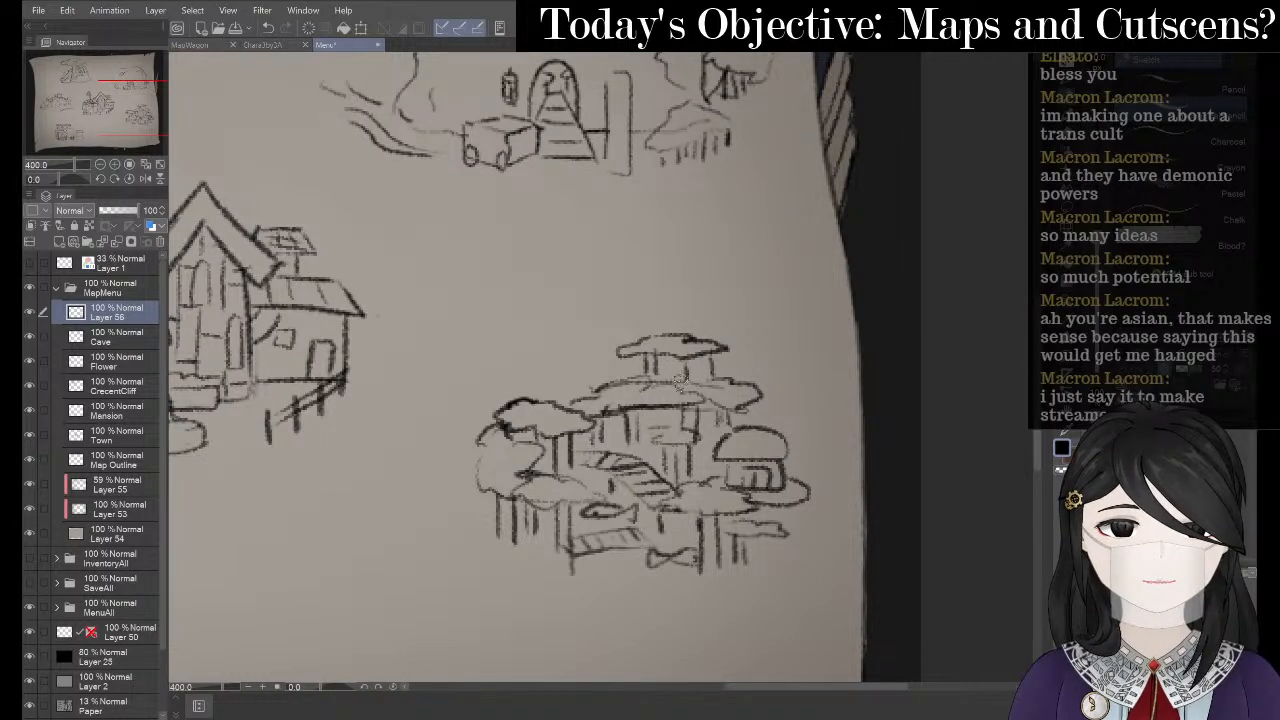
pyautogui.scroll(-4, 477, 313)
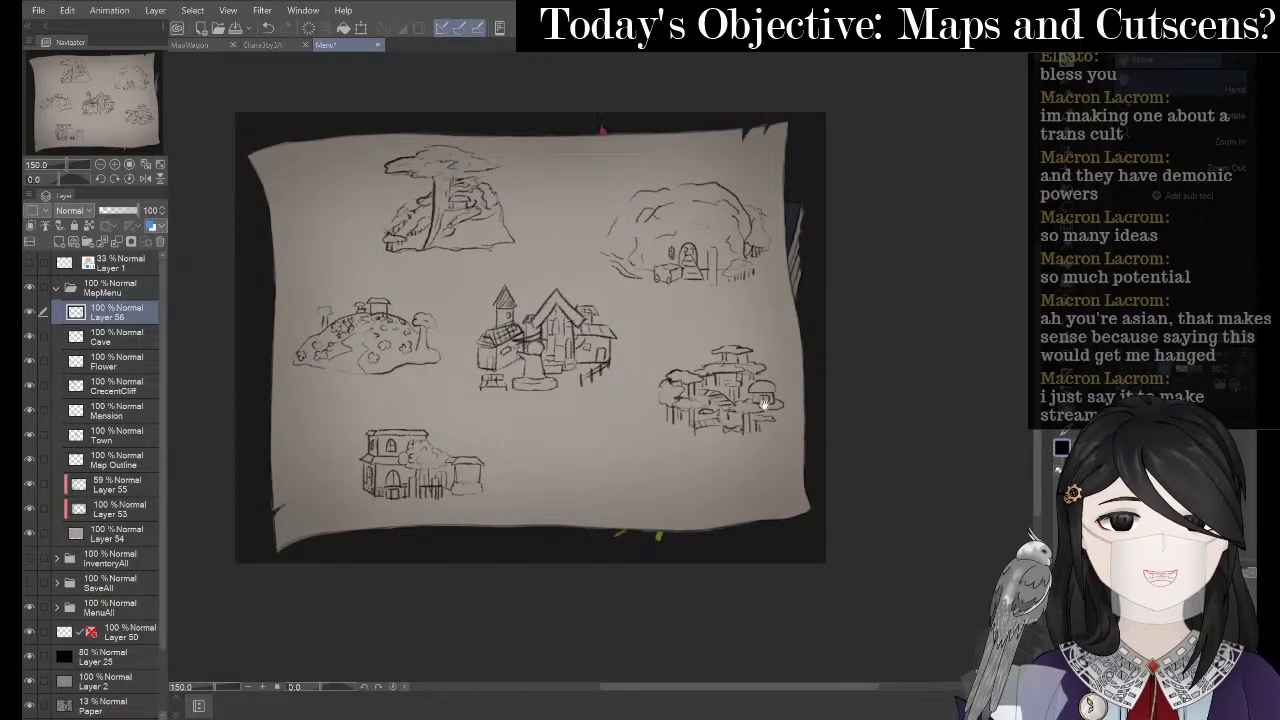
# - Lasso the treehouse sketch, move it lower right, tilt it slightly clockwise and enlarge it
pyautogui.press('m')
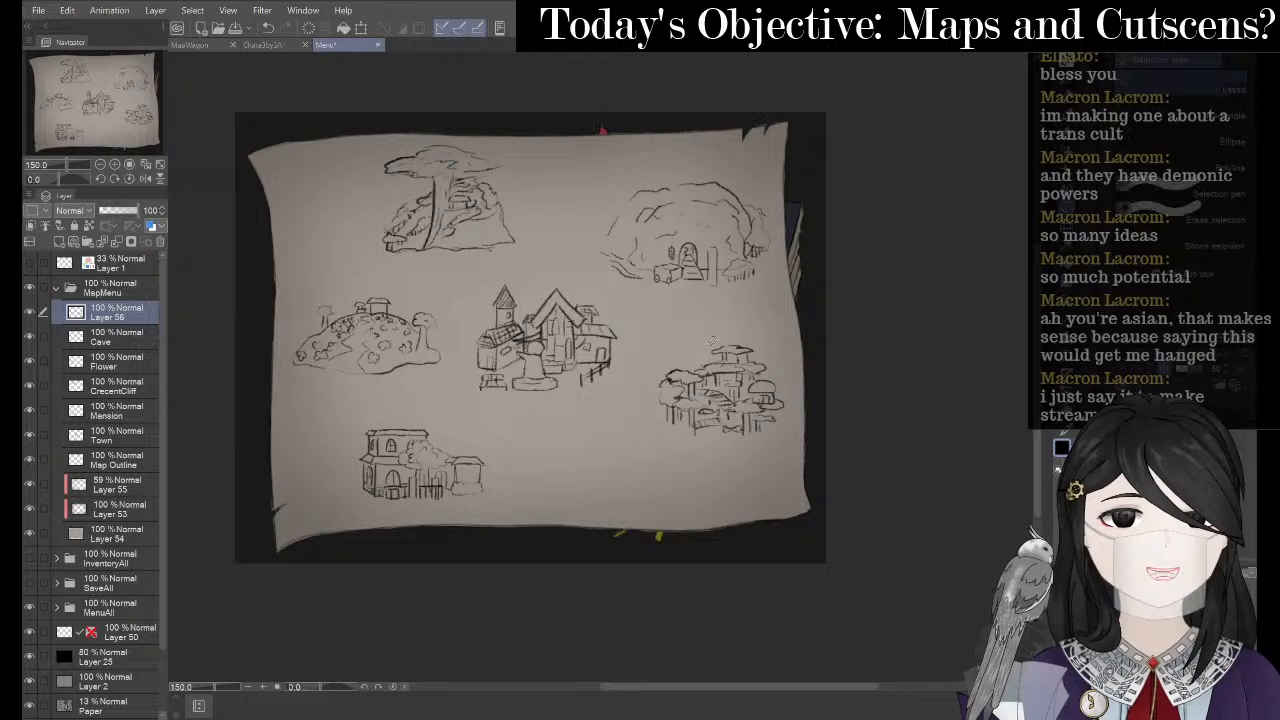
pyautogui.moveTo(732, 459); pyautogui.dragTo(705, 324)
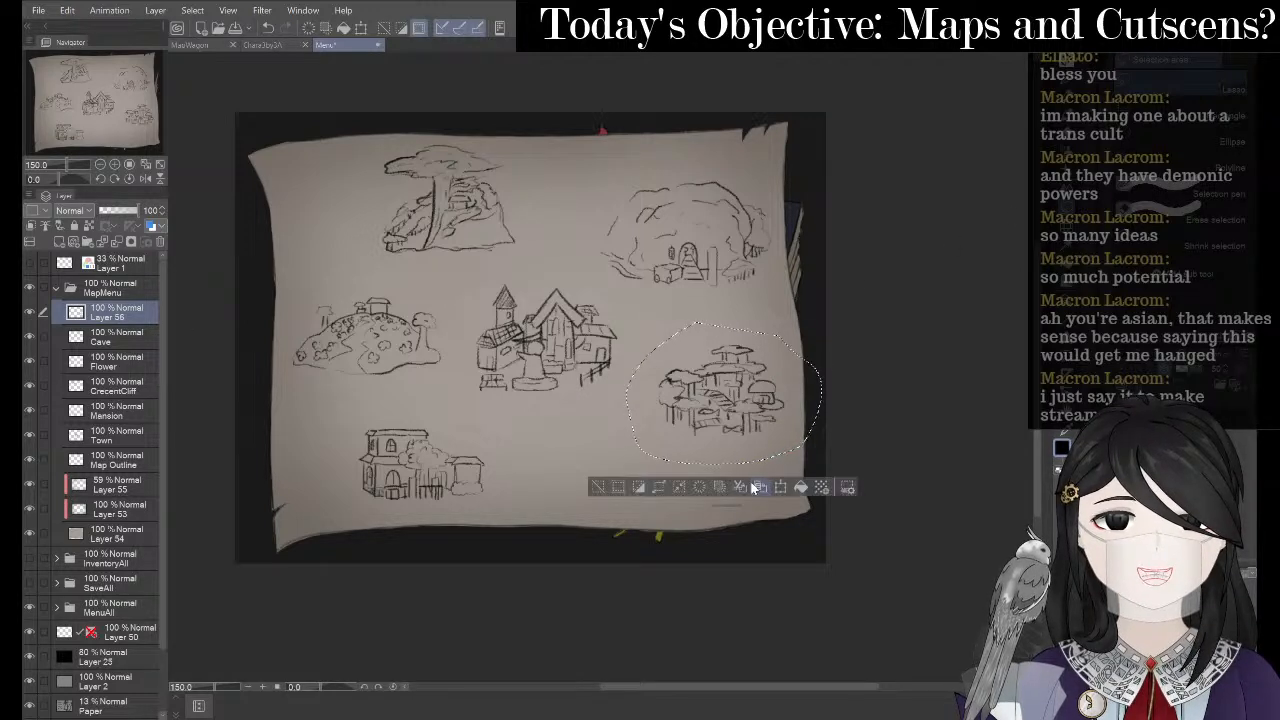
pyautogui.moveTo(728, 392); pyautogui.dragTo(548, 338)
pyautogui.moveTo(668, 250)
pyautogui.mouseDown()
pyautogui.moveTo(730, 231)
pyautogui.moveTo(651, 261)
pyautogui.moveTo(667, 251)
pyautogui.mouseUp()
pyautogui.moveTo(632, 293)
pyautogui.mouseDown()
pyautogui.moveTo(622, 306)
pyautogui.moveTo(742, 392)
pyautogui.moveTo(781, 386)
pyautogui.moveTo(766, 395)
pyautogui.mouseUp()
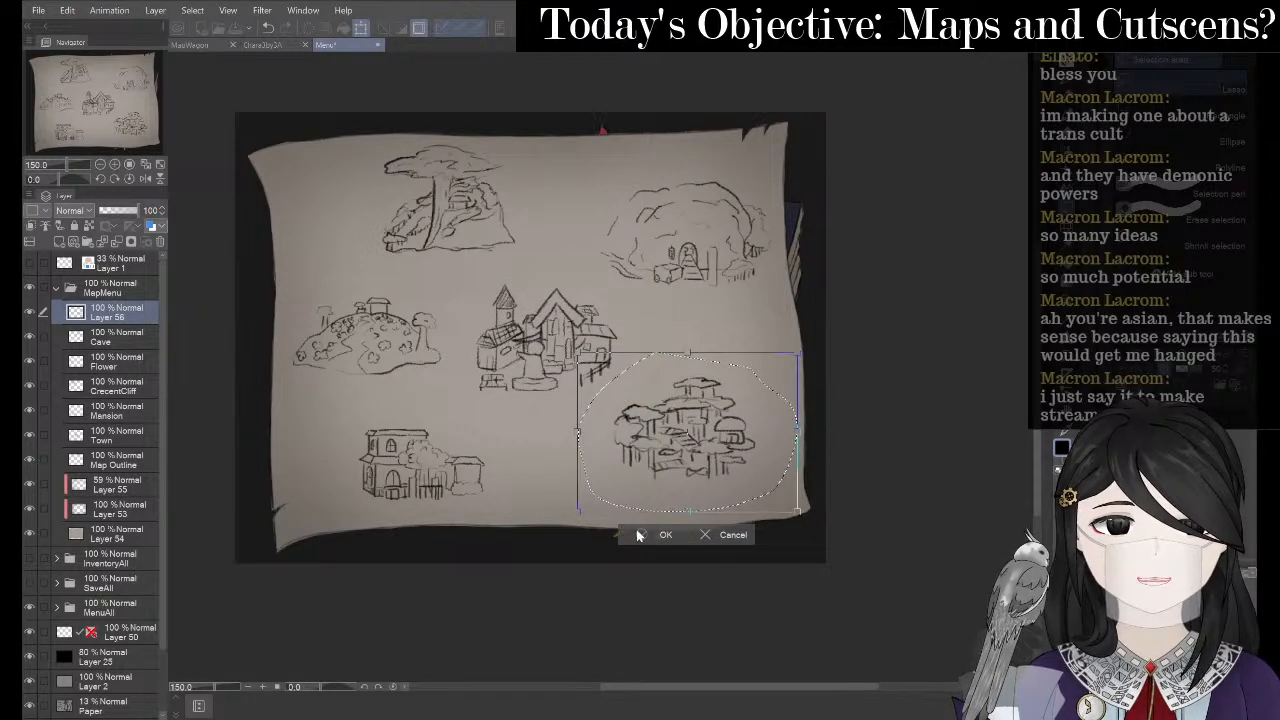
pyautogui.click(640, 534)
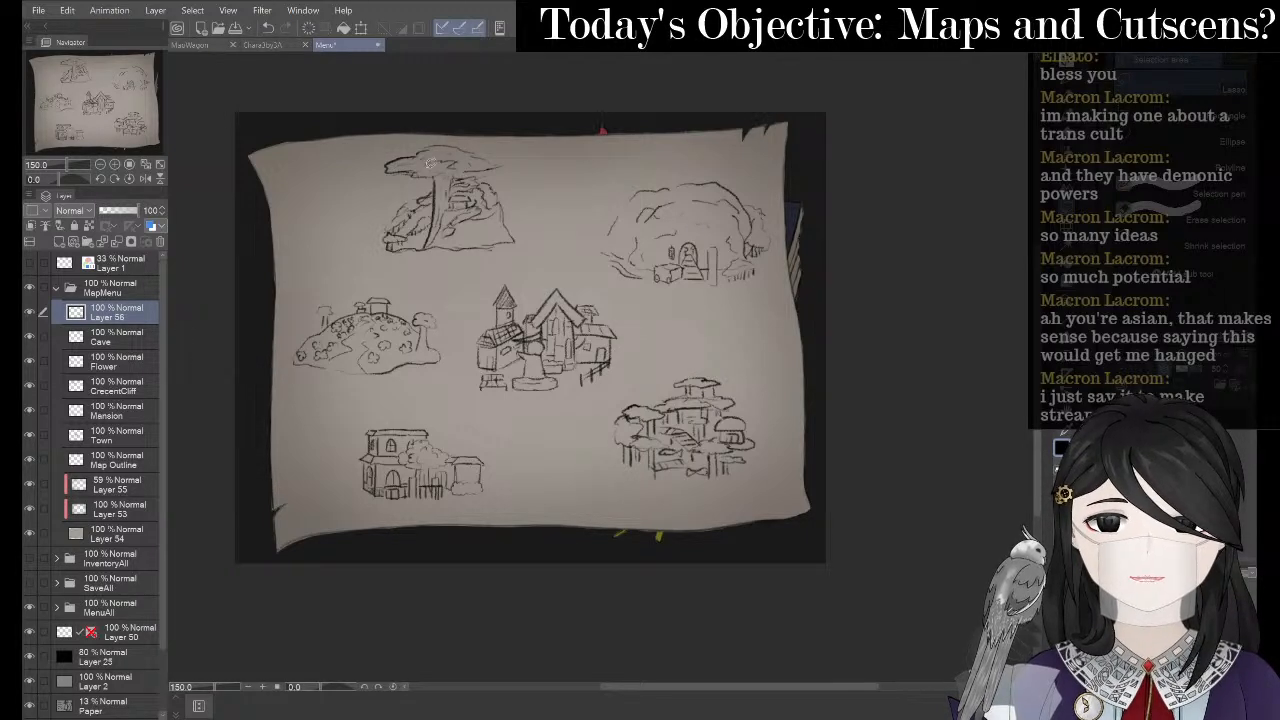
# - Rename Layer 56 to 'Swamp'
pyautogui.rightClick(124, 325)
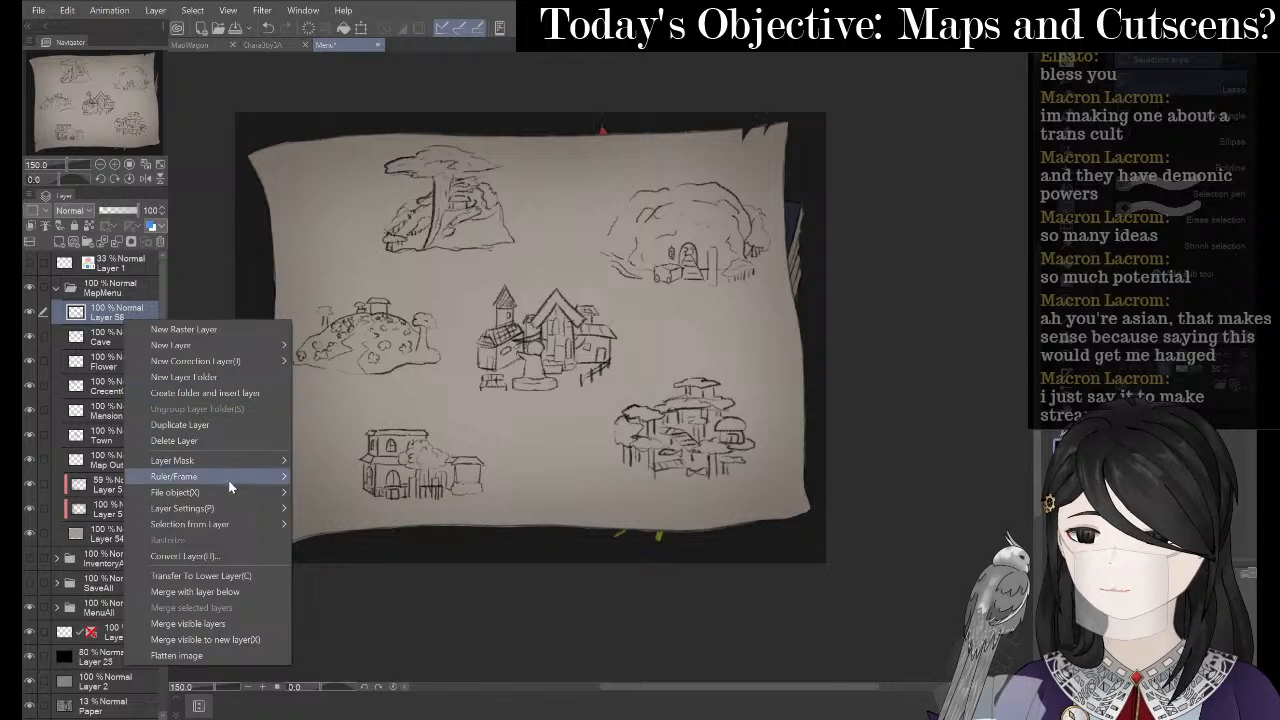
pyautogui.moveTo(230, 507)
pyautogui.click(358, 610)
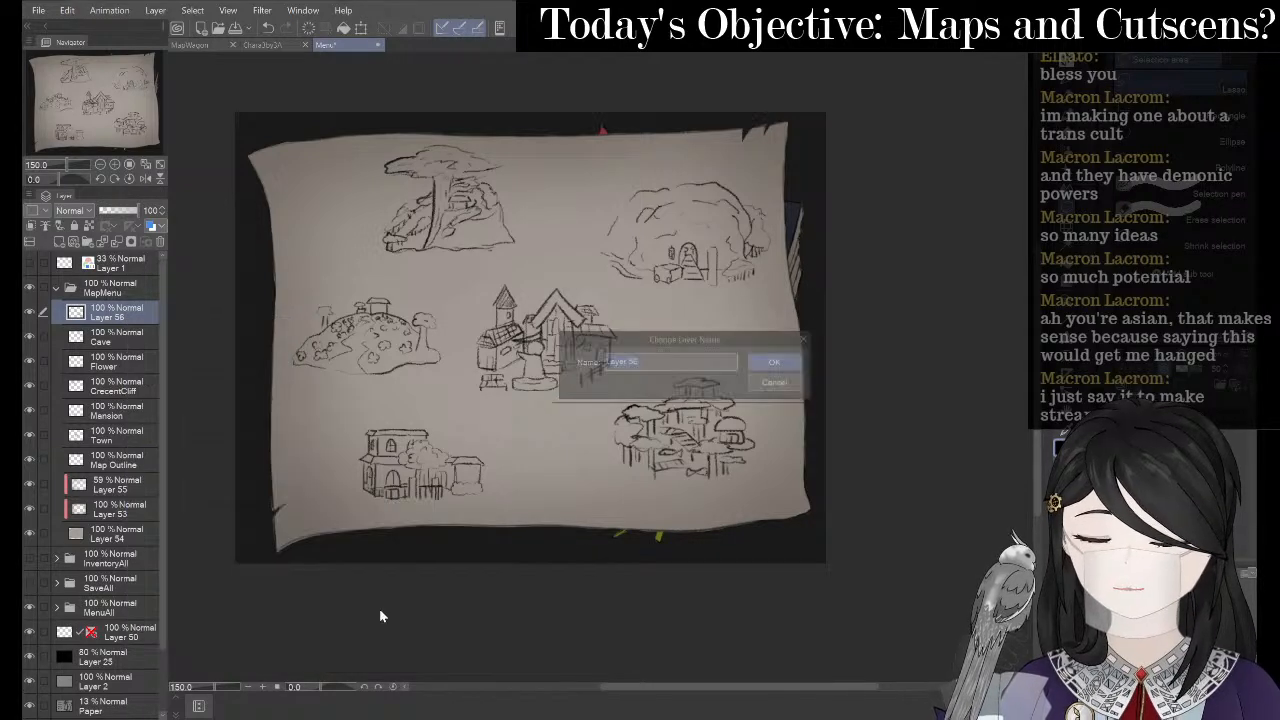
pyautogui.write('Swamp')
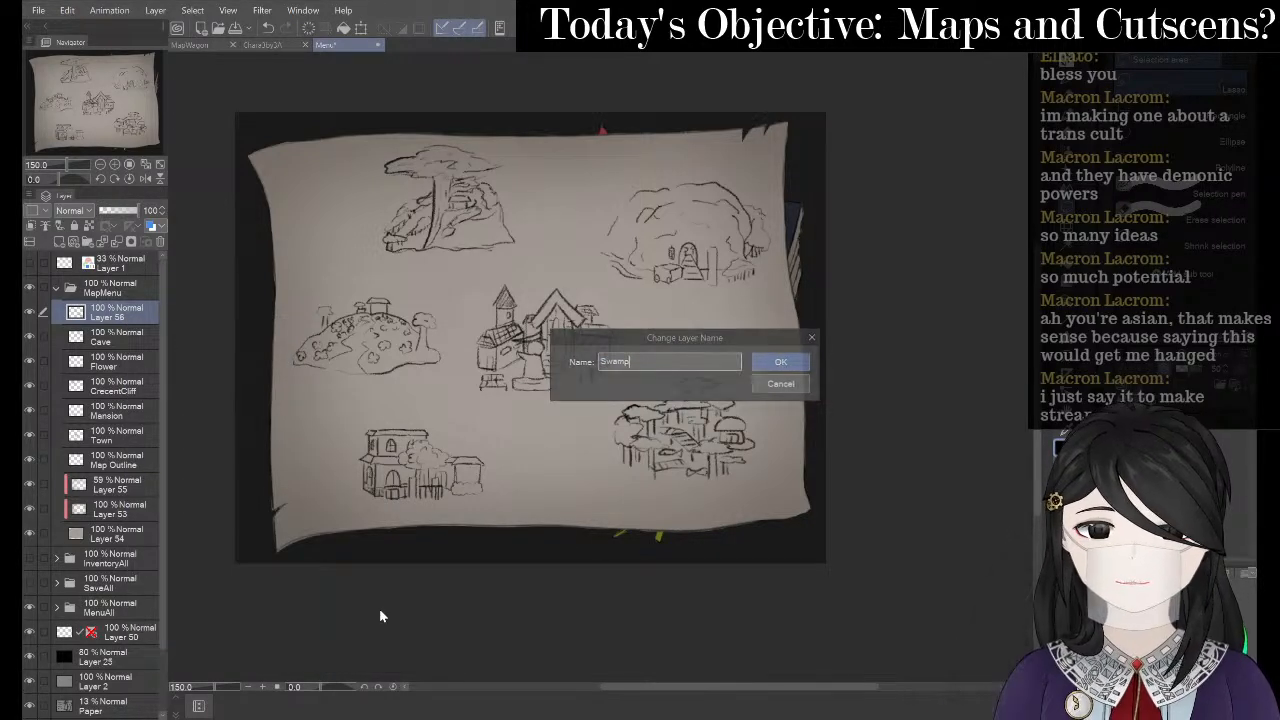
pyautogui.press('Return')
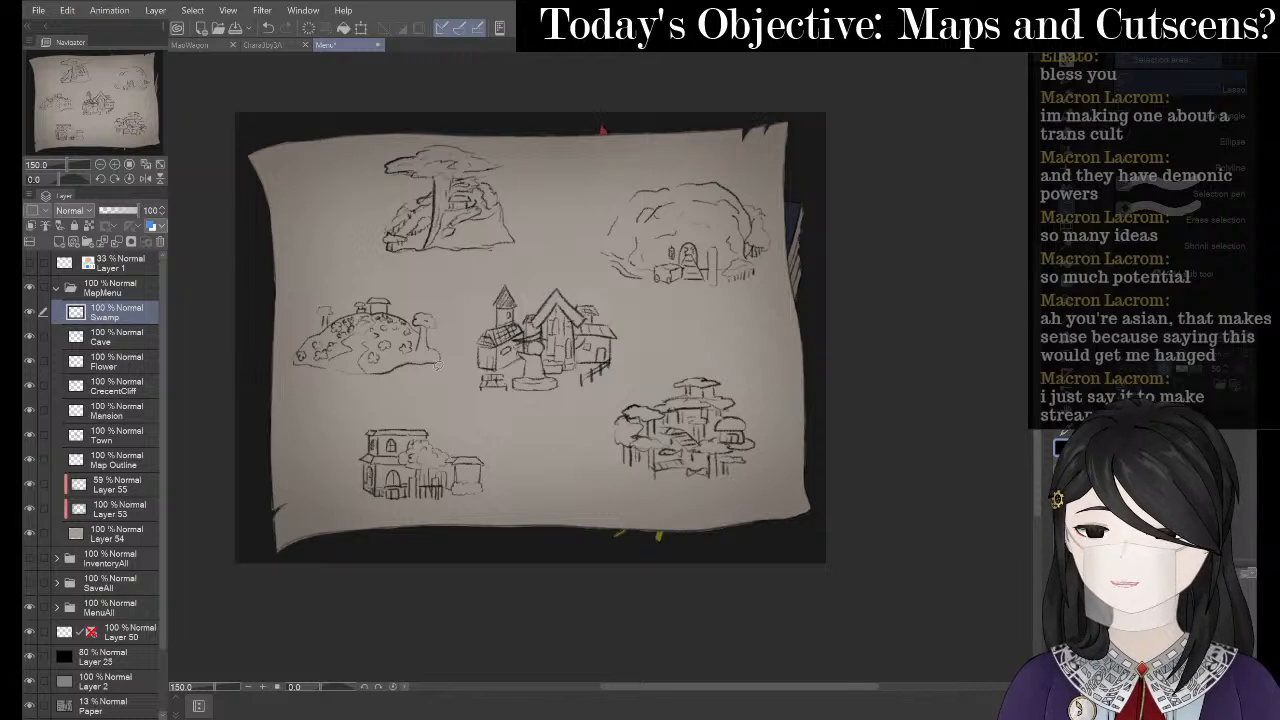
# - Add a new raster layer above Swamp and name it 'InBetween'
pyautogui.rightClick(141, 318)
pyautogui.click(157, 325)
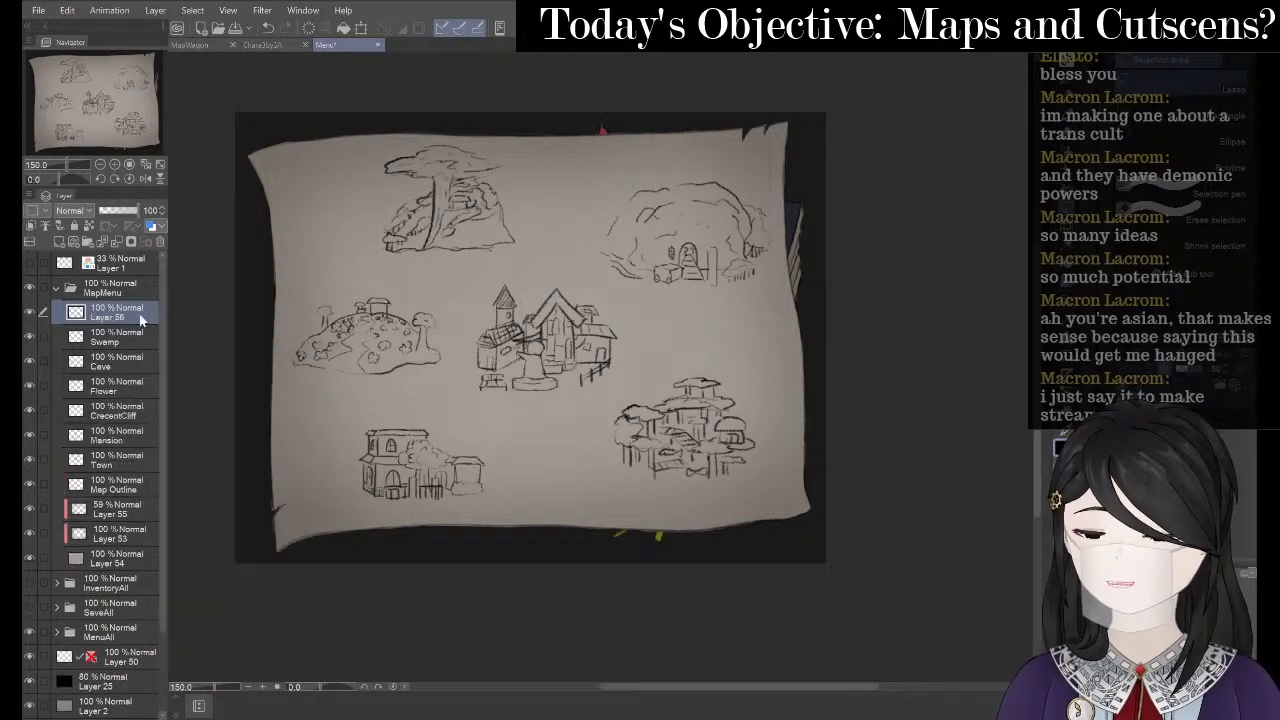
pyautogui.rightClick(138, 313)
pyautogui.moveTo(262, 498)
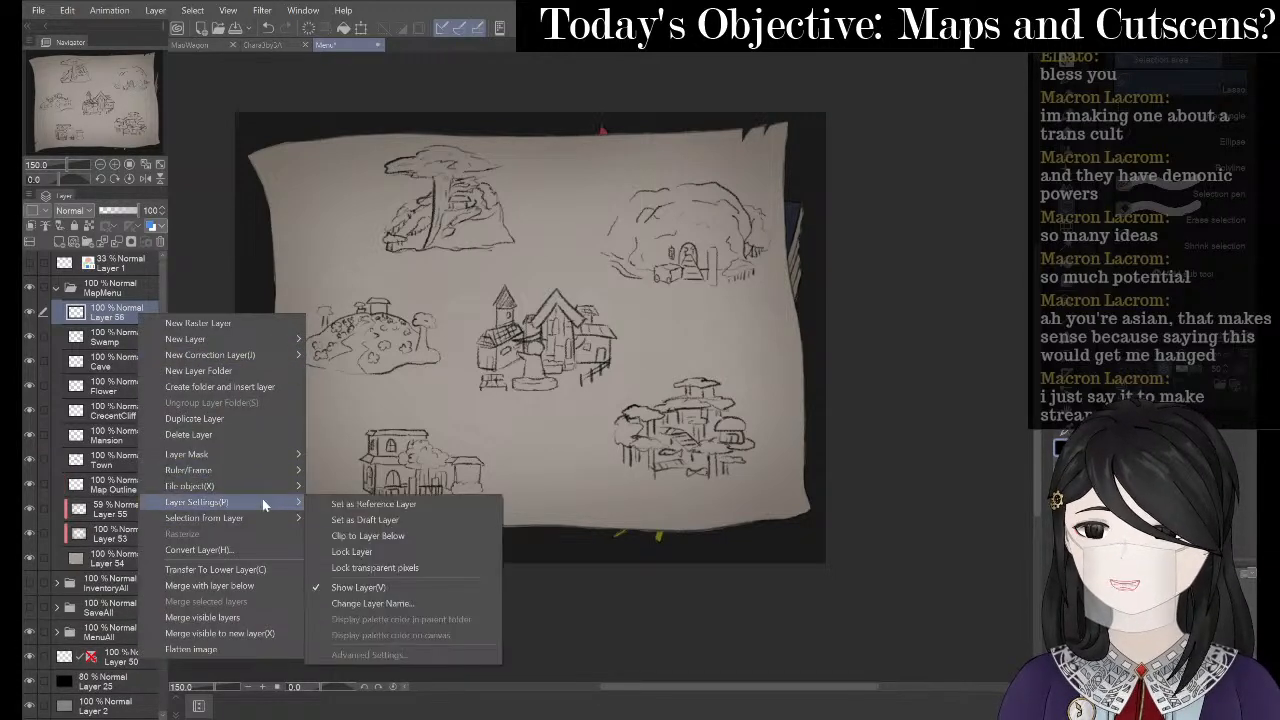
pyautogui.click(398, 604)
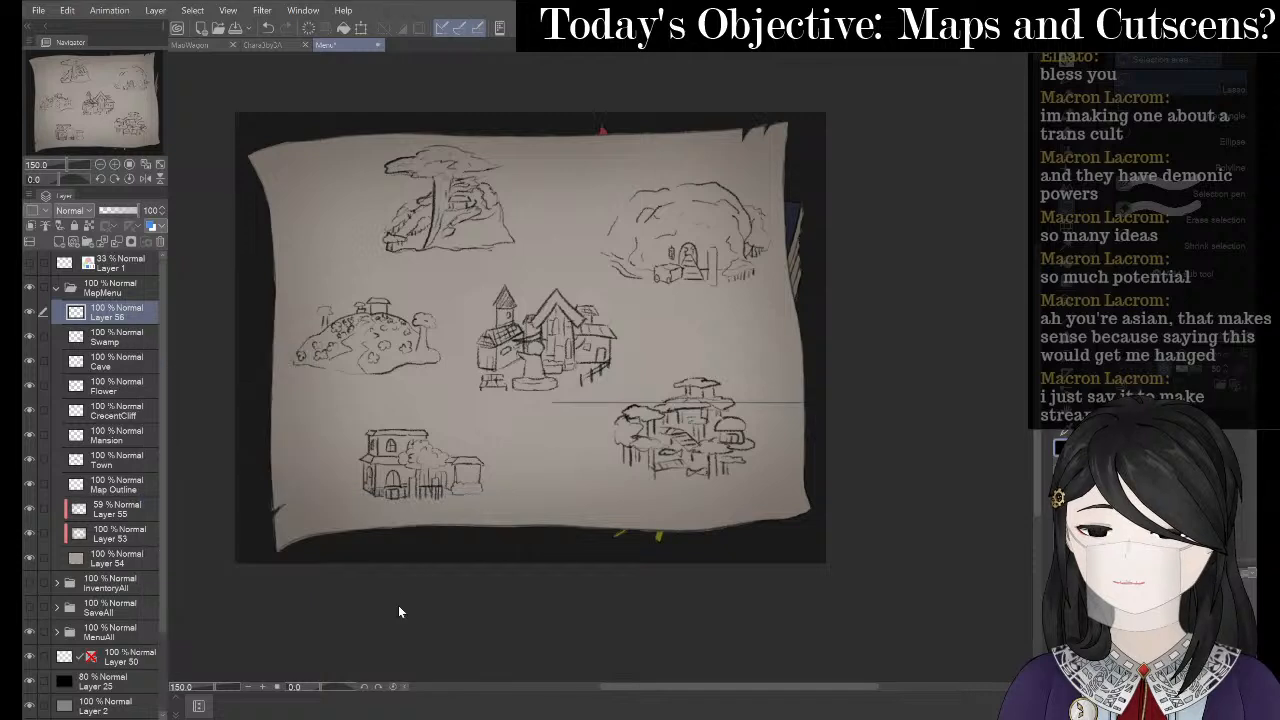
pyautogui.write('InBetween')
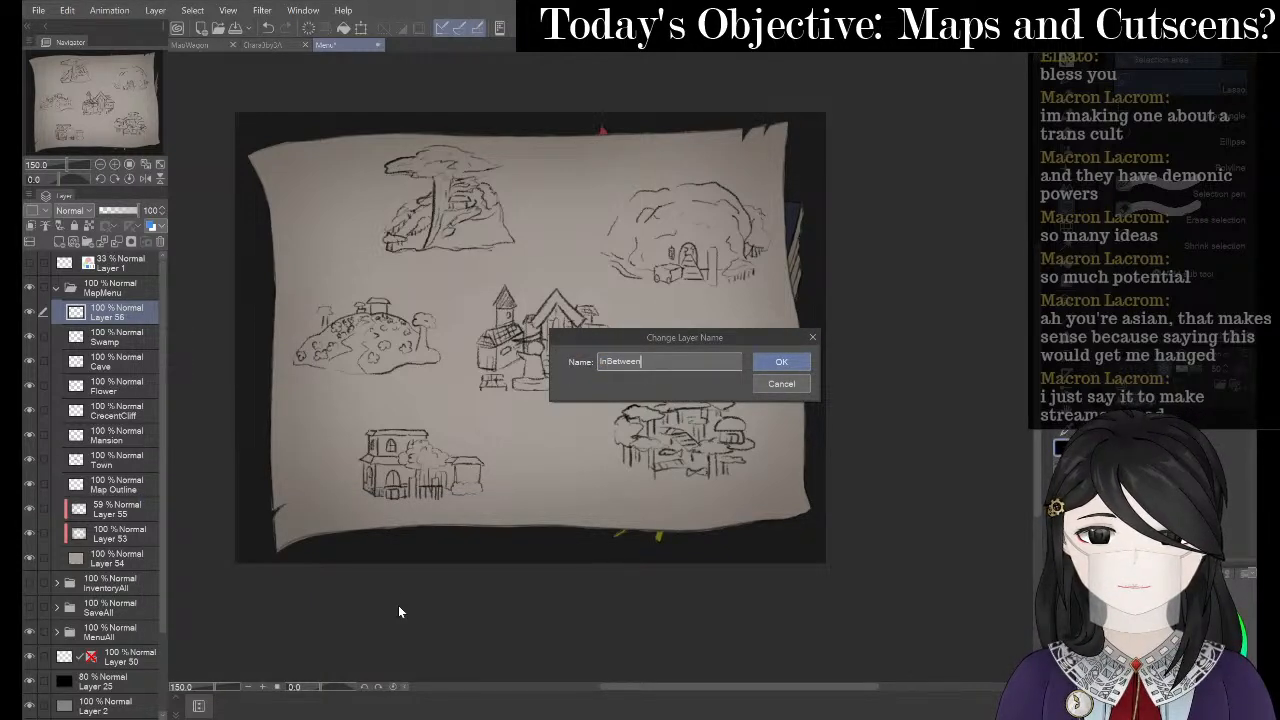
pyautogui.press('Return')
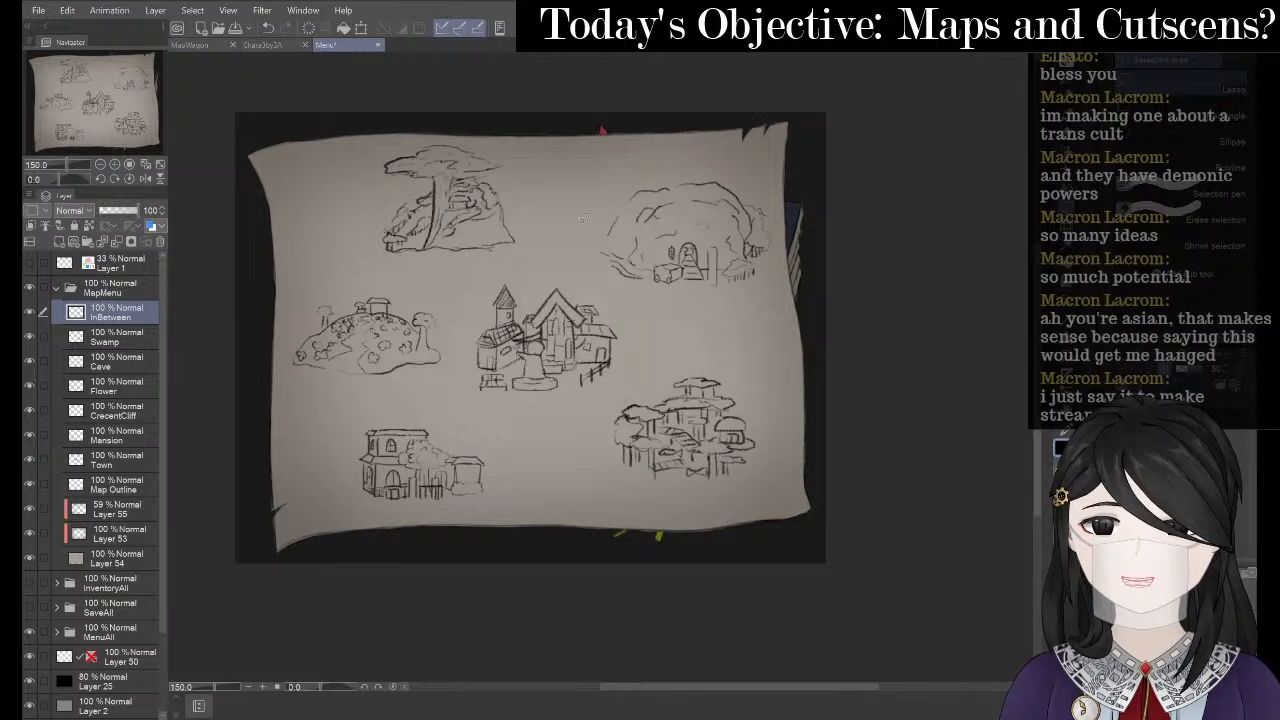
# - Redraw the path from the tree to the cave with darker double edge lines
pyautogui.press('p')
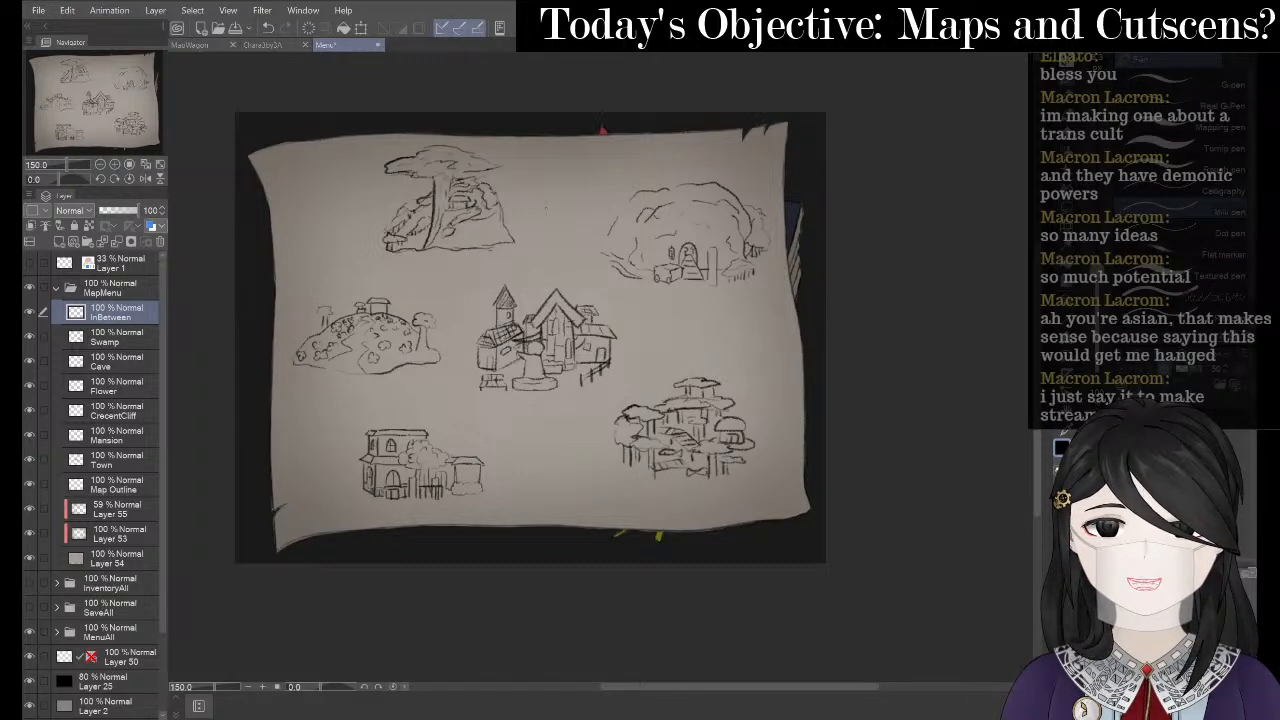
pyautogui.scroll(1, 579, 213)
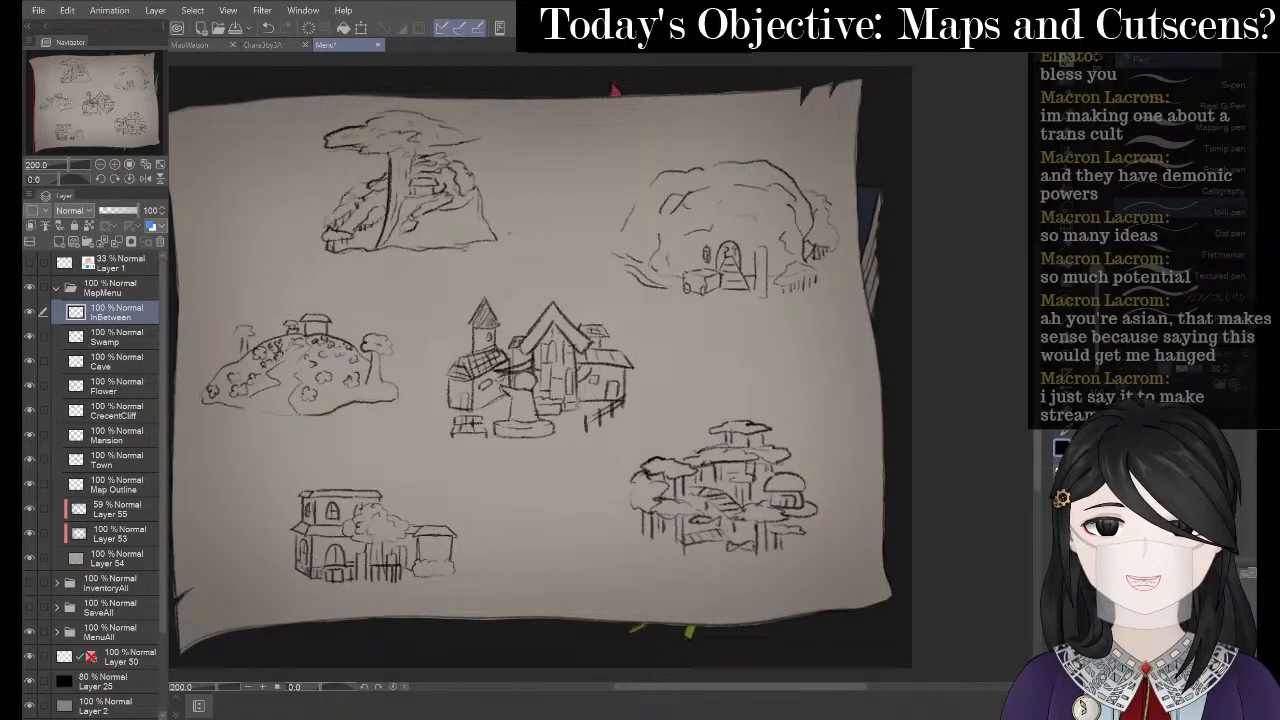
pyautogui.moveTo(510, 235); pyautogui.dragTo(578, 251)
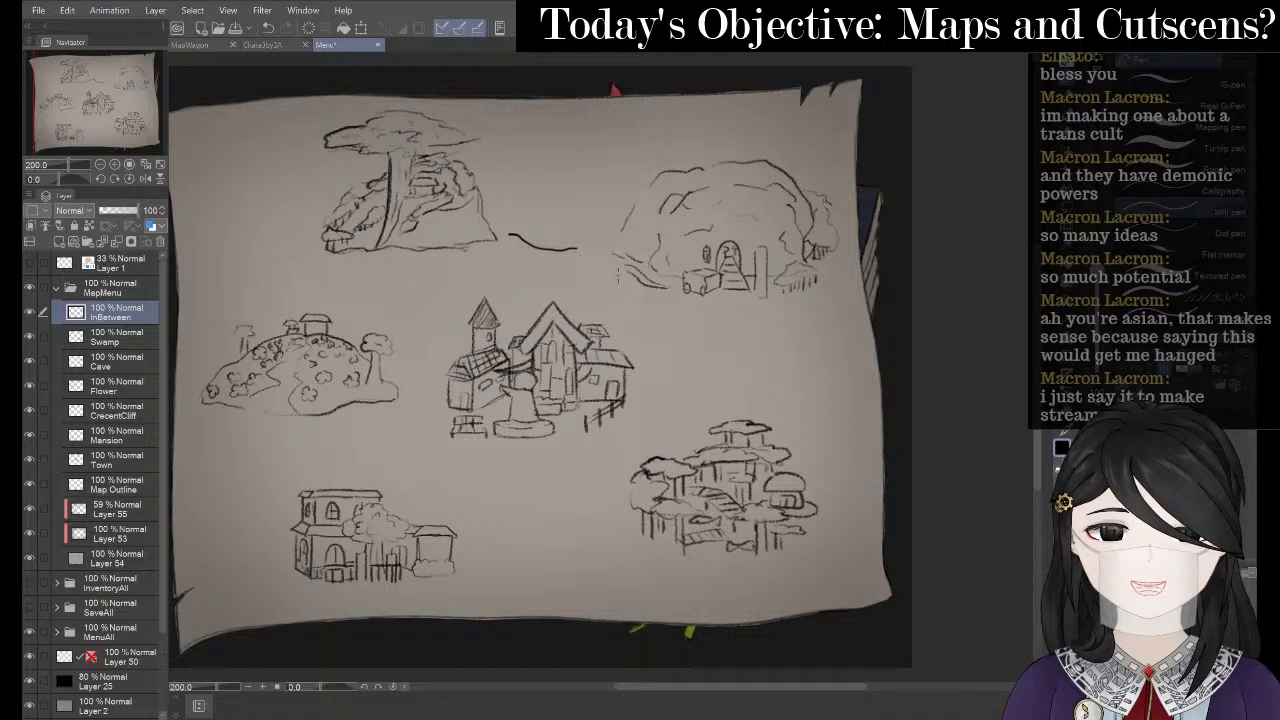
pyautogui.hotkey('ctrl', 'z')
pyautogui.press('p')
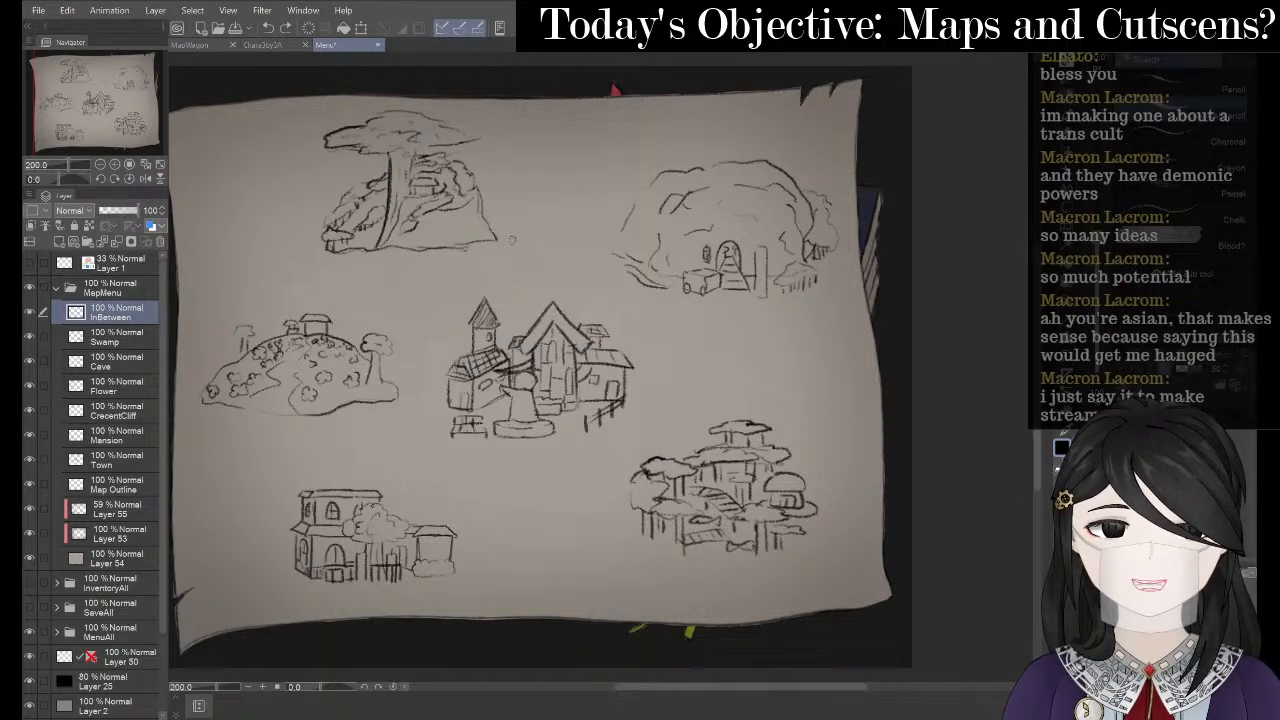
pyautogui.moveTo(512, 240); pyautogui.dragTo(588, 262)
pyautogui.hotkey('ctrl', 'z')
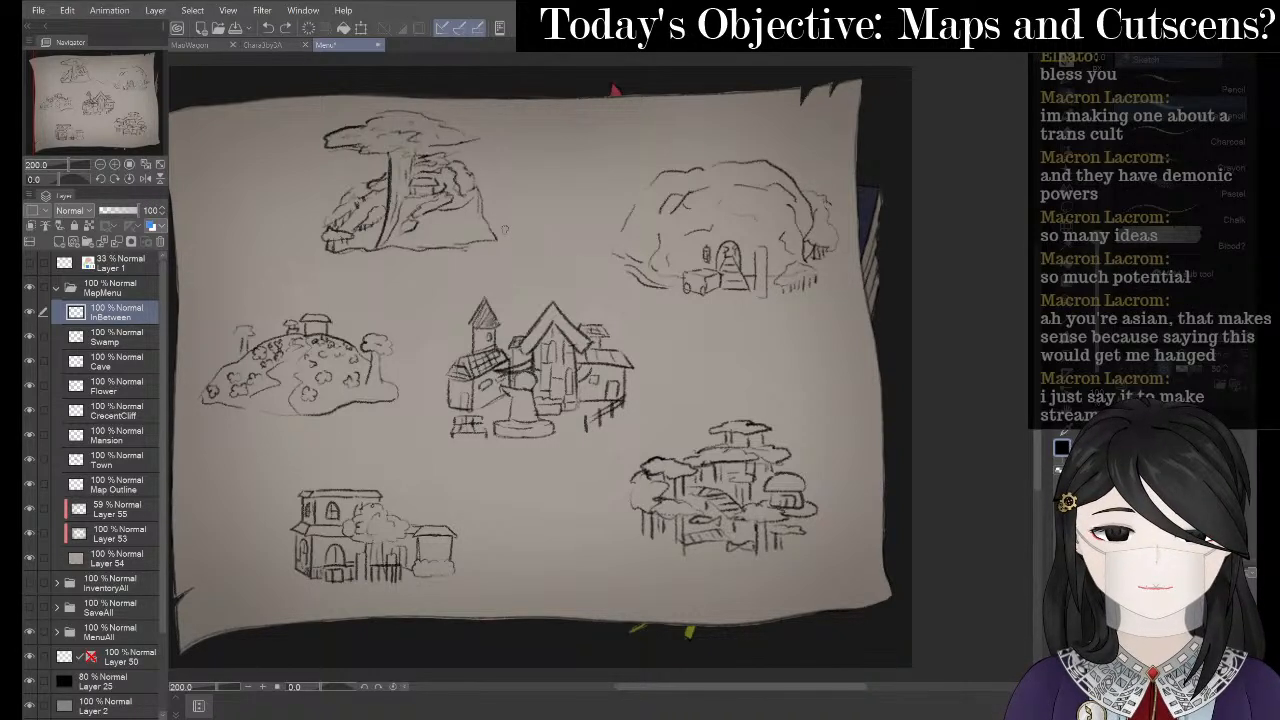
pyautogui.moveTo(504, 229)
pyautogui.mouseDown()
pyautogui.moveTo(537, 247)
pyautogui.moveTo(624, 268)
pyautogui.mouseUp()
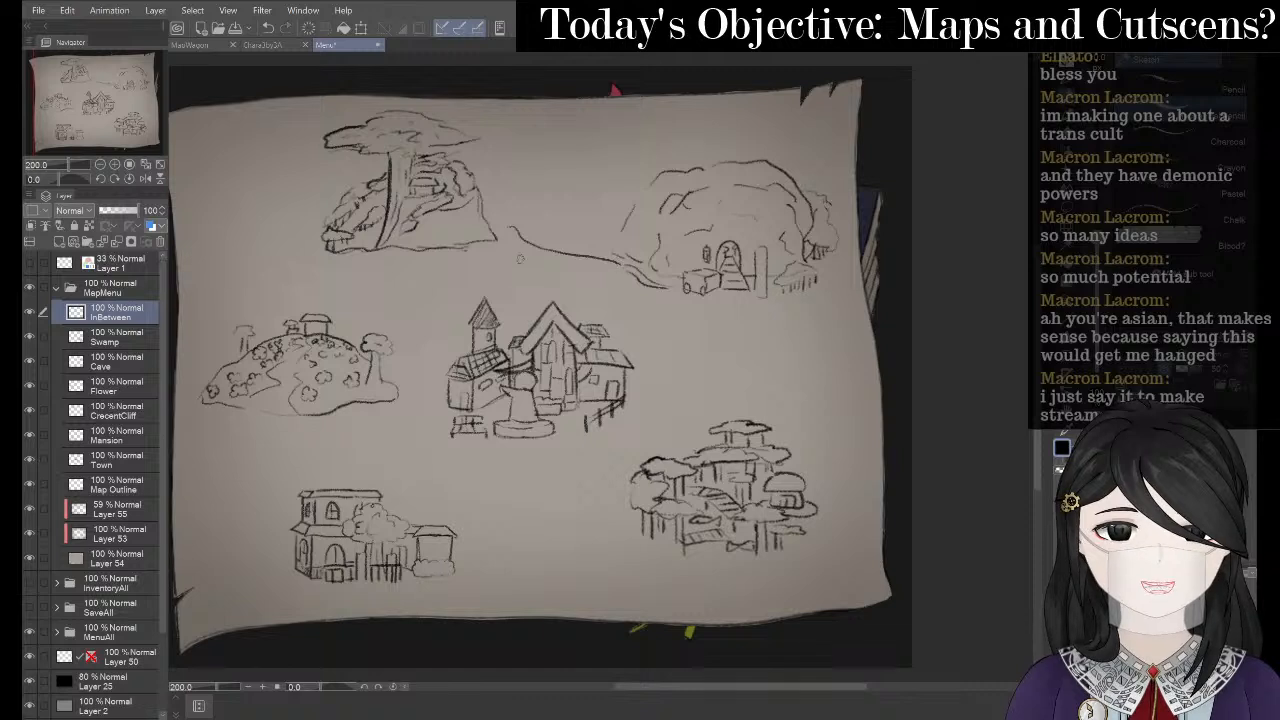
pyautogui.moveTo(504, 235)
pyautogui.mouseDown()
pyautogui.moveTo(514, 252)
pyautogui.moveTo(660, 294)
pyautogui.mouseUp()
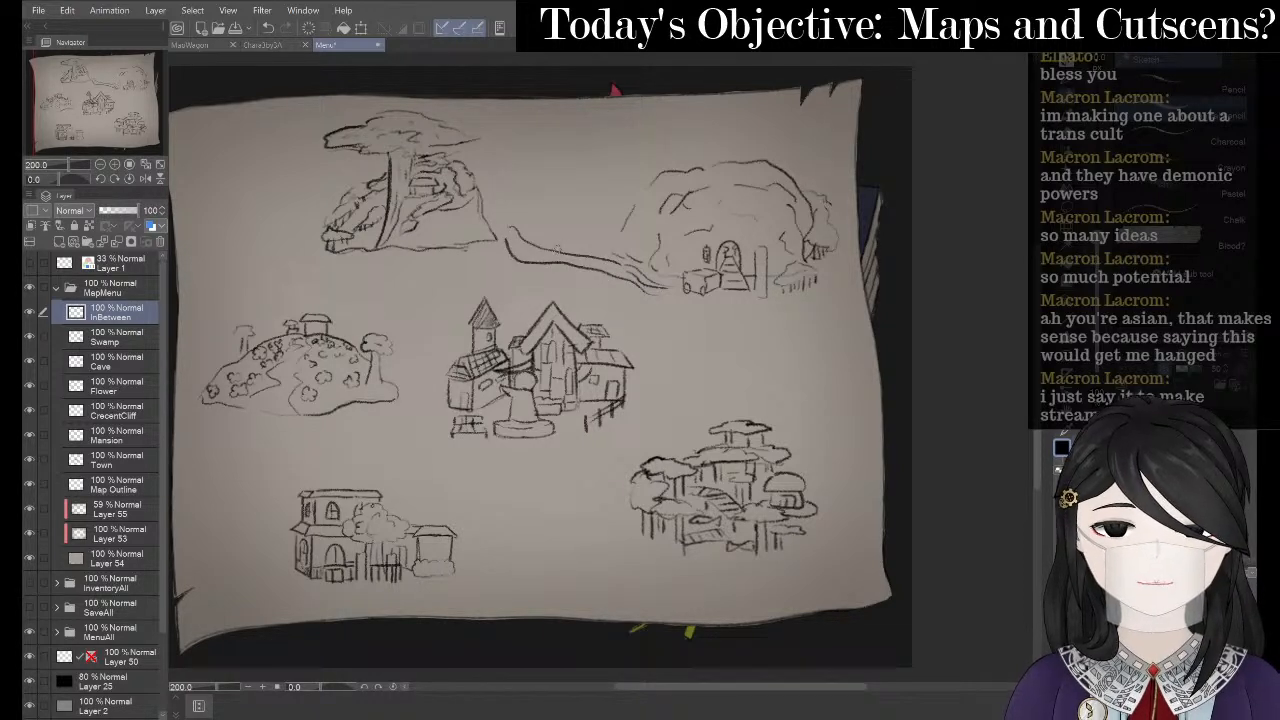
pyautogui.moveTo(511, 232); pyautogui.dragTo(640, 282)
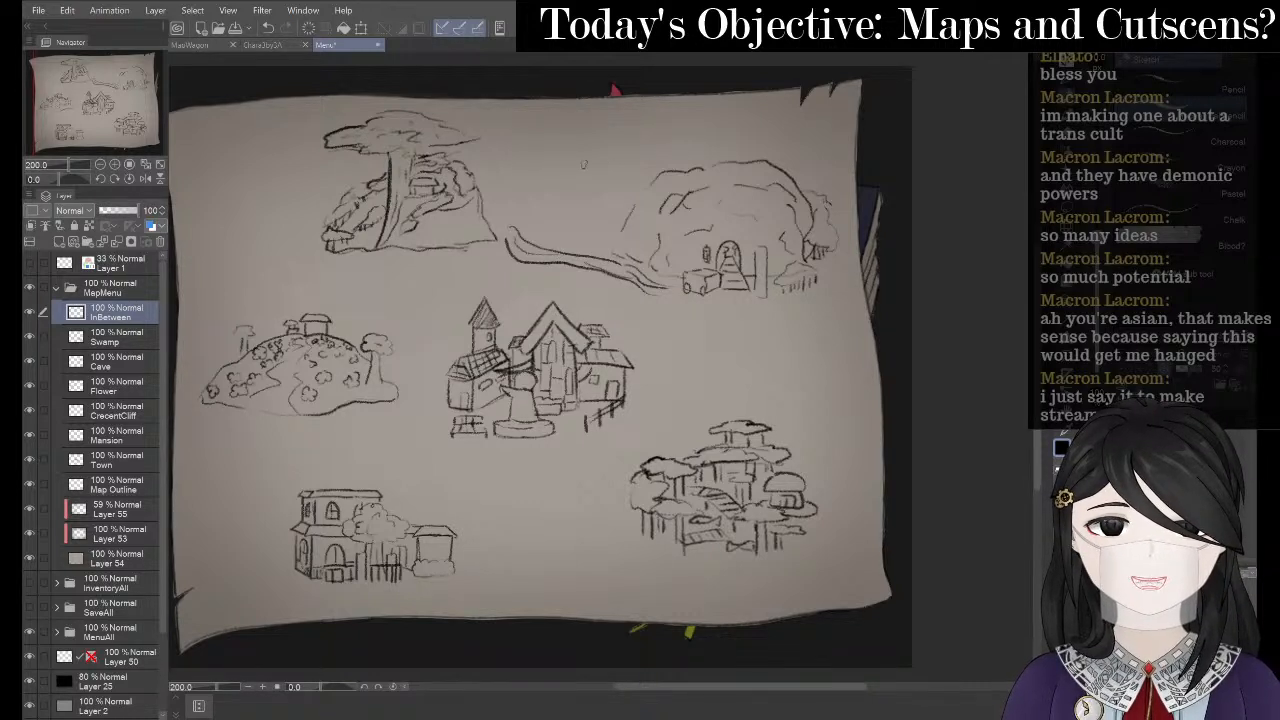
# - Outline the hill behind the cave and add mountain ridge lines to it
pyautogui.moveTo(530, 220)
pyautogui.mouseDown()
pyautogui.moveTo(617, 133)
pyautogui.moveTo(673, 125)
pyautogui.moveTo(708, 152)
pyautogui.moveTo(672, 118)
pyautogui.moveTo(724, 99)
pyautogui.mouseUp()
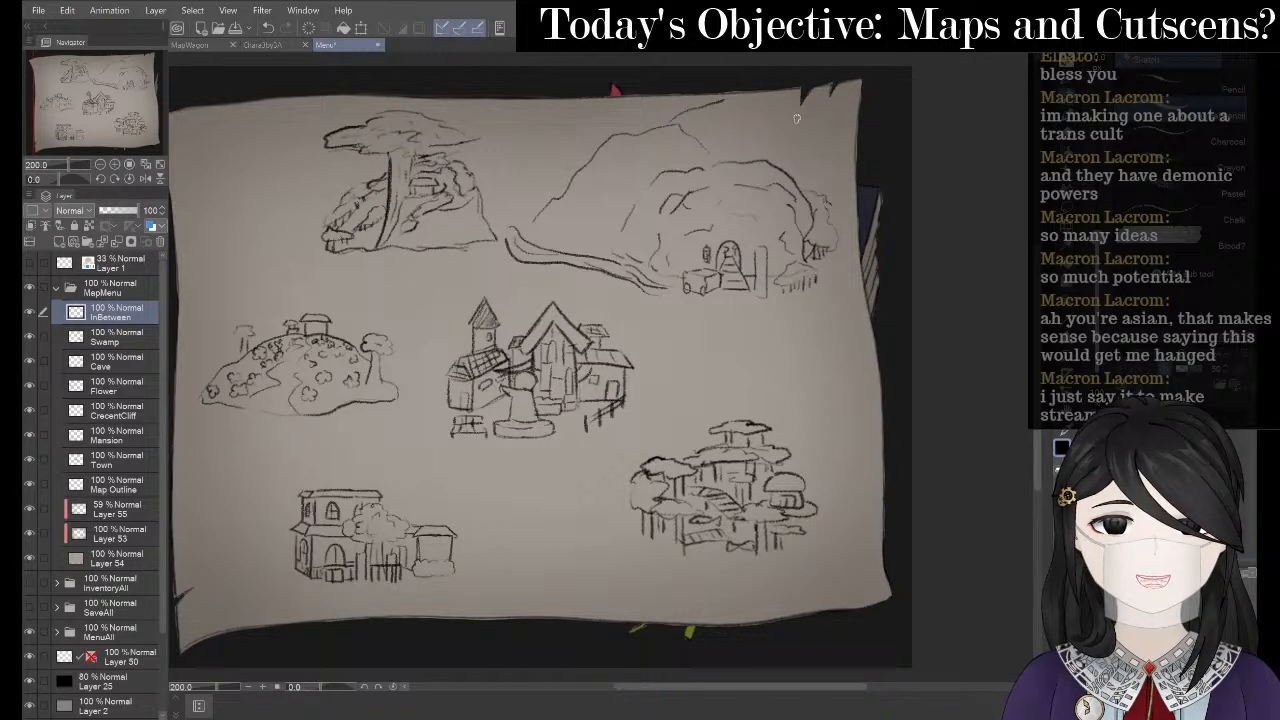
pyautogui.moveTo(815, 108); pyautogui.dragTo(849, 149)
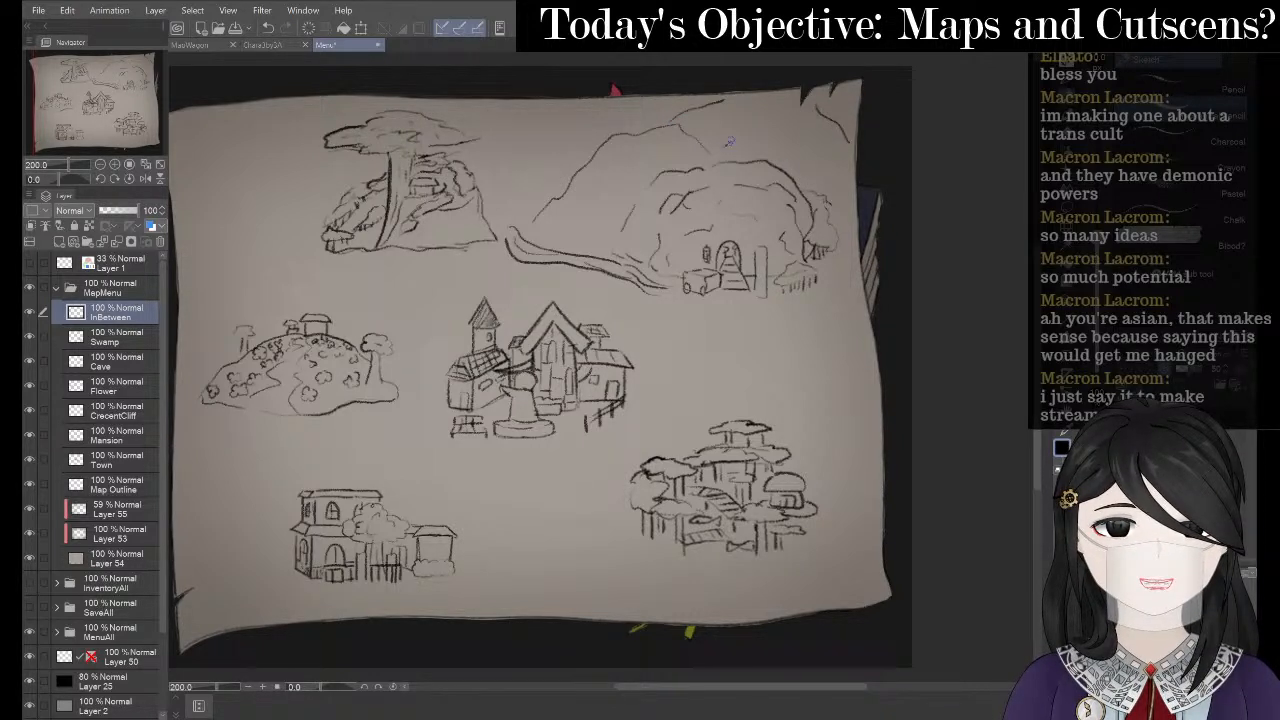
pyautogui.moveTo(729, 142); pyautogui.dragTo(795, 105)
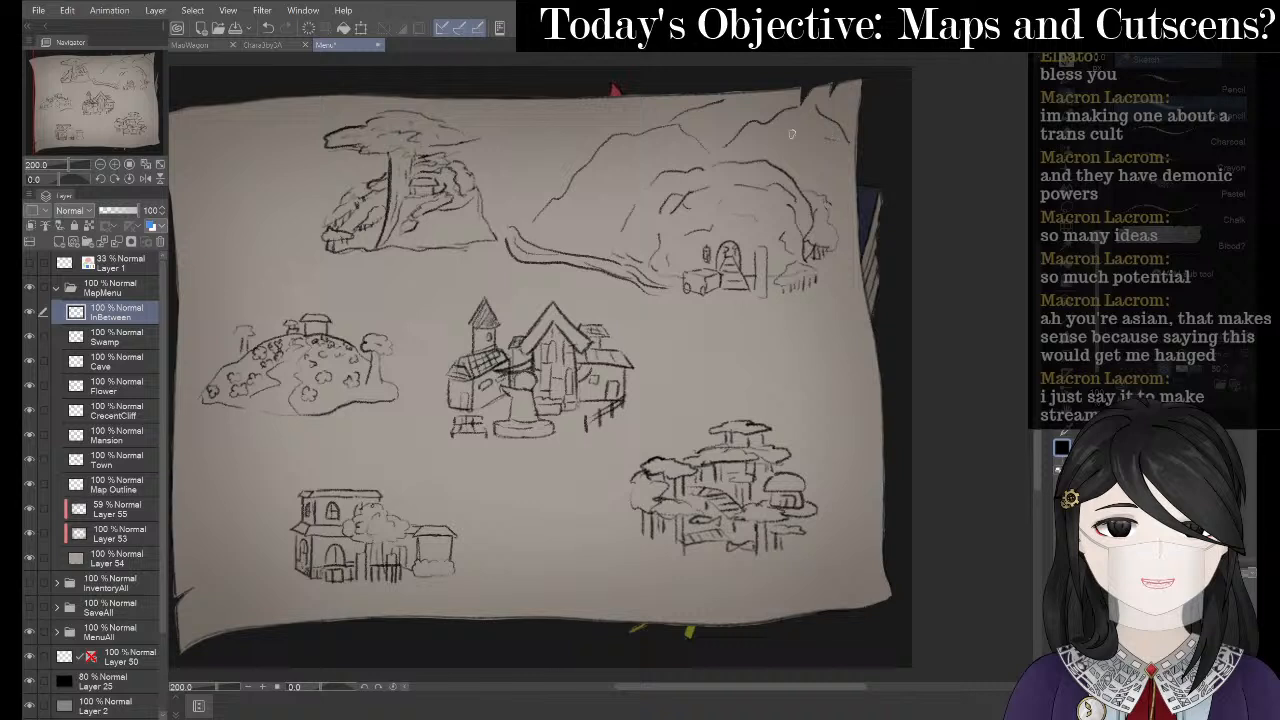
pyautogui.moveTo(766, 148); pyautogui.dragTo(781, 165)
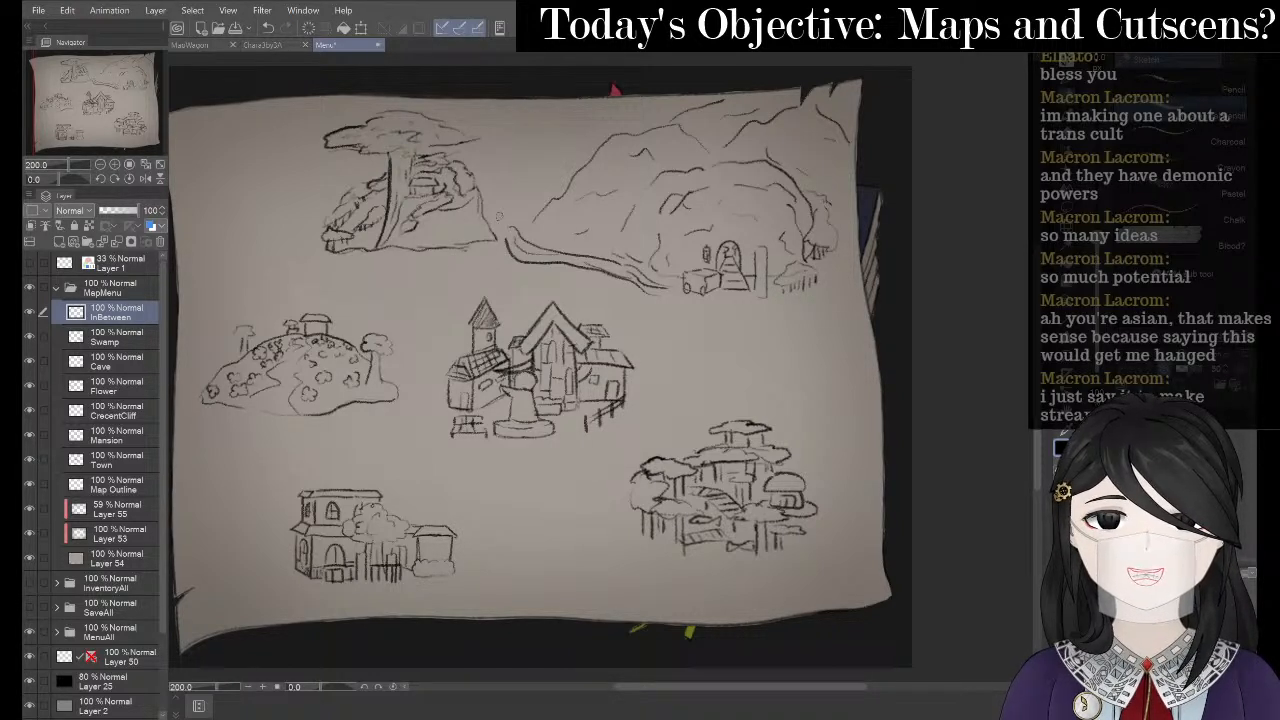
# - Sketch a small tree left of the top-left tree, discarding a trial path below the cave
pyautogui.moveTo(284, 230)
pyautogui.mouseDown()
pyautogui.moveTo(264, 237)
pyautogui.moveTo(294, 231)
pyautogui.moveTo(282, 262)
pyautogui.moveTo(264, 266)
pyautogui.mouseUp()
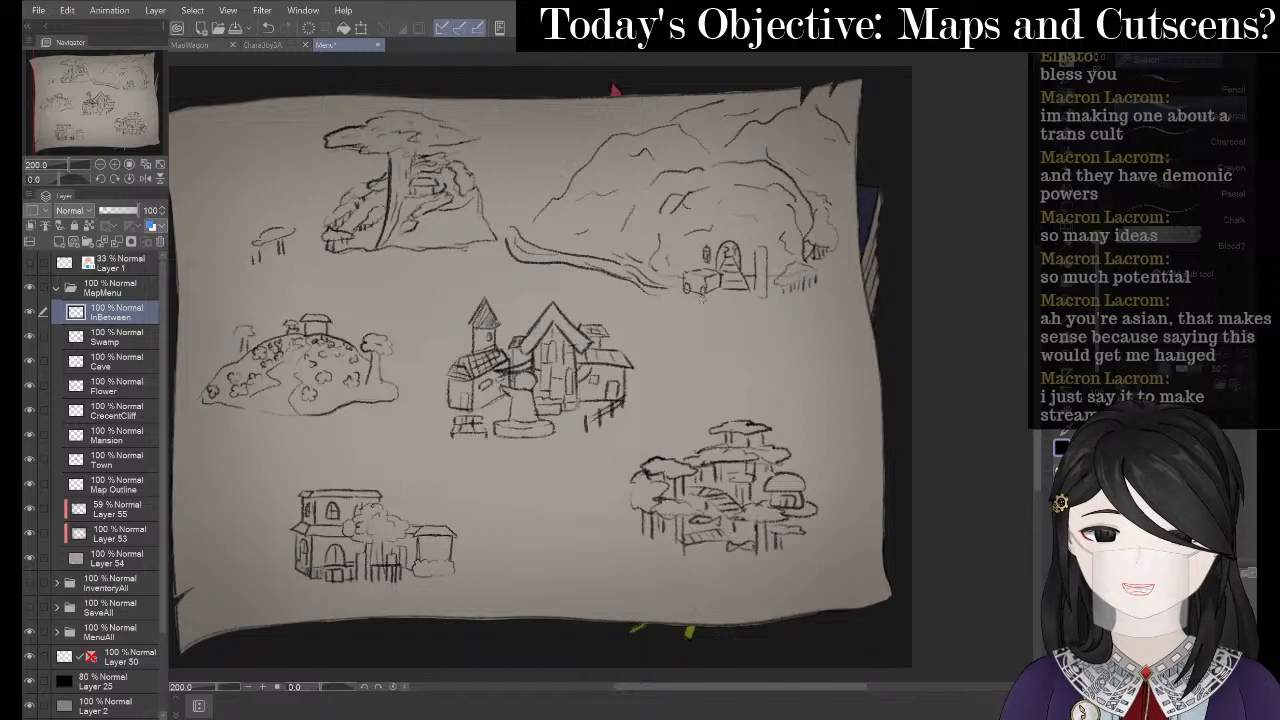
pyautogui.moveTo(718, 304); pyautogui.dragTo(645, 380)
pyautogui.moveTo(730, 304); pyautogui.dragTo(643, 402)
pyautogui.hotkey('ctrl', 'z')
pyautogui.hotkey('ctrl', 'z')
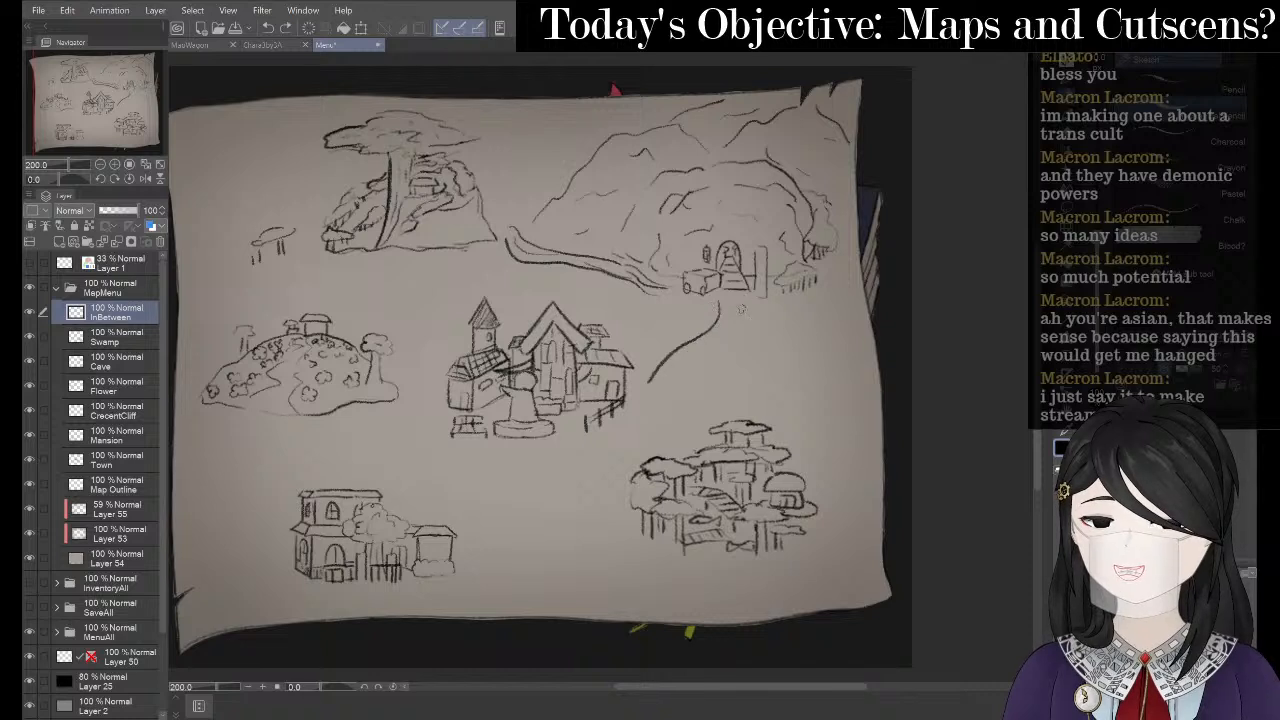
# - Redraw the path curving down from the cave and erase the stray curve right of the mansion
pyautogui.moveTo(716, 300)
pyautogui.mouseDown()
pyautogui.moveTo(658, 358)
pyautogui.moveTo(681, 363)
pyautogui.moveTo(736, 308)
pyautogui.mouseUp()
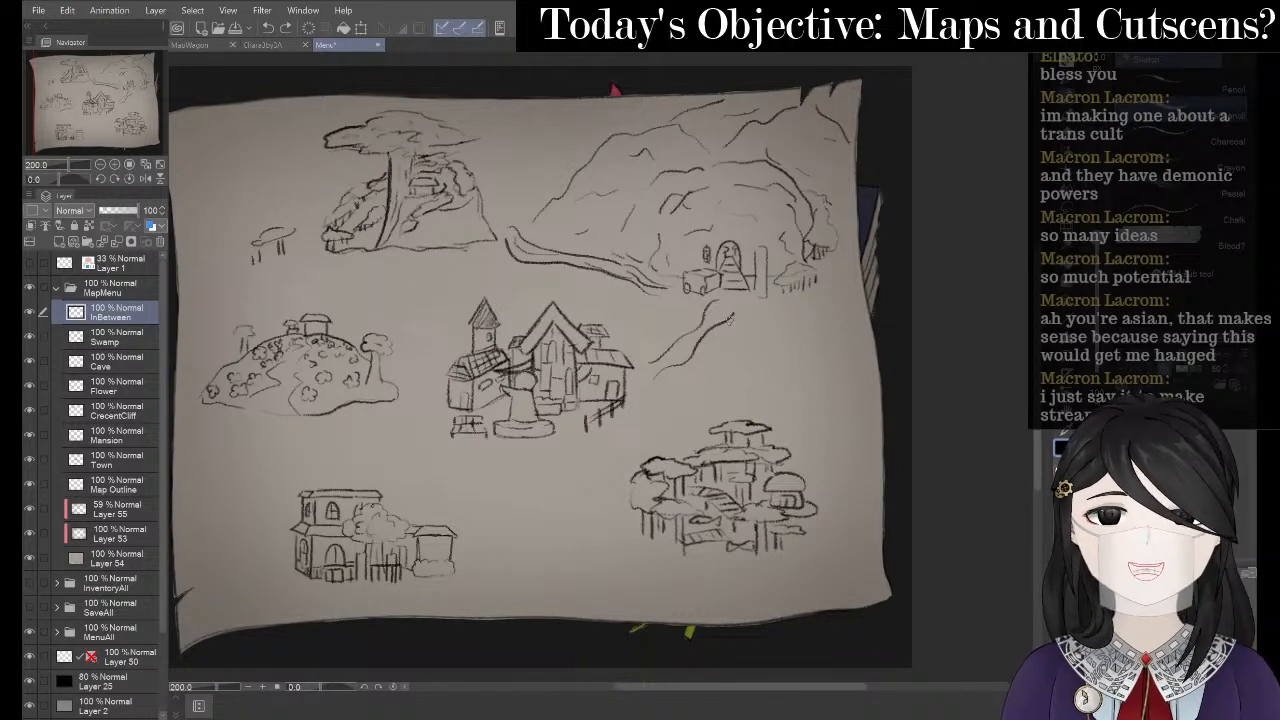
pyautogui.press('e')
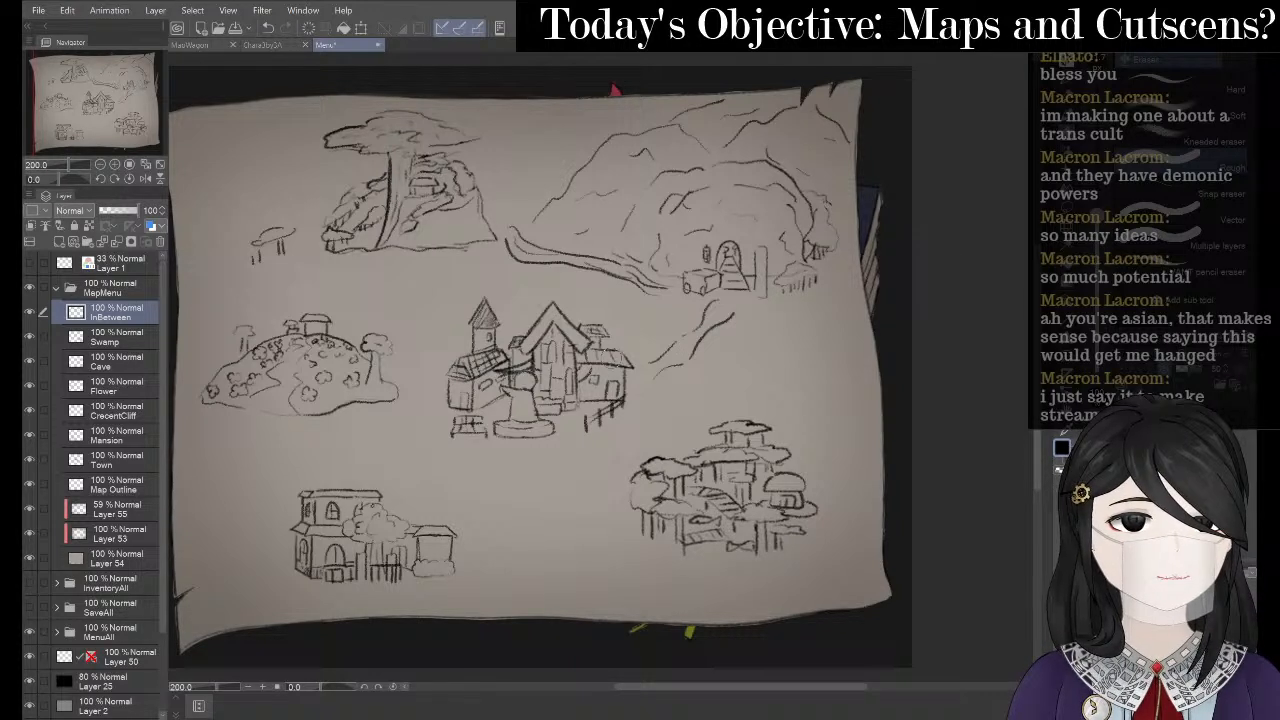
pyautogui.moveTo(655, 360)
pyautogui.mouseDown()
pyautogui.moveTo(679, 336)
pyautogui.moveTo(672, 367)
pyautogui.moveTo(730, 330)
pyautogui.mouseUp()
pyautogui.press('p')
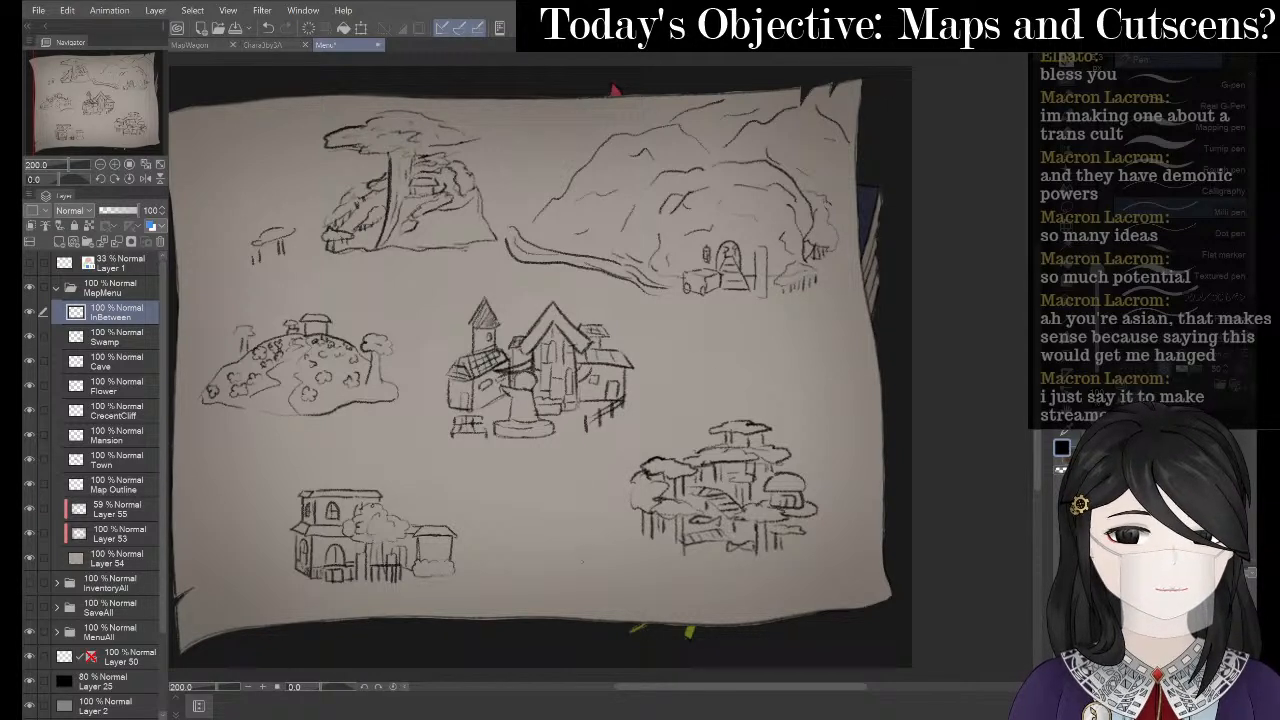
# - Draw paths into the tree village from the left and right, plus a small hat-shaped sketch below it
pyautogui.moveTo(584, 563)
pyautogui.mouseDown()
pyautogui.moveTo(588, 532)
pyautogui.moveTo(625, 513)
pyautogui.mouseUp()
pyautogui.press('p')
pyautogui.hotkey('ctrl', 'z')
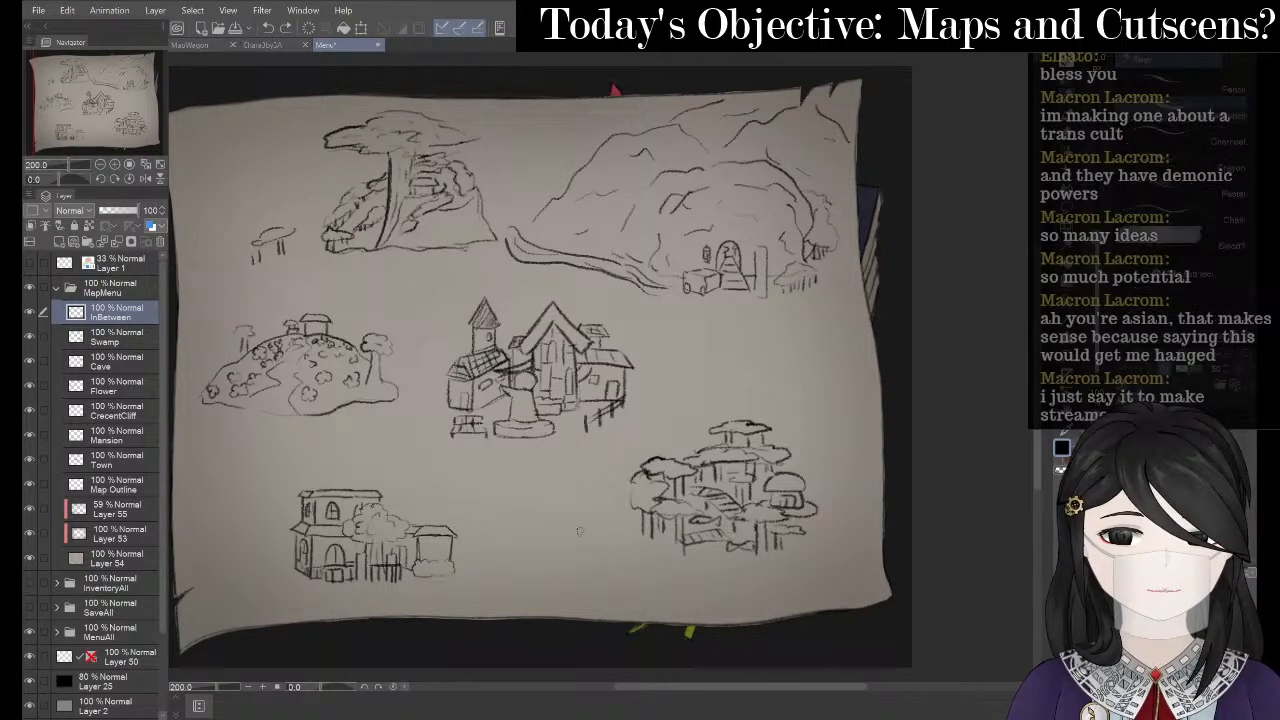
pyautogui.moveTo(556, 562); pyautogui.dragTo(620, 509)
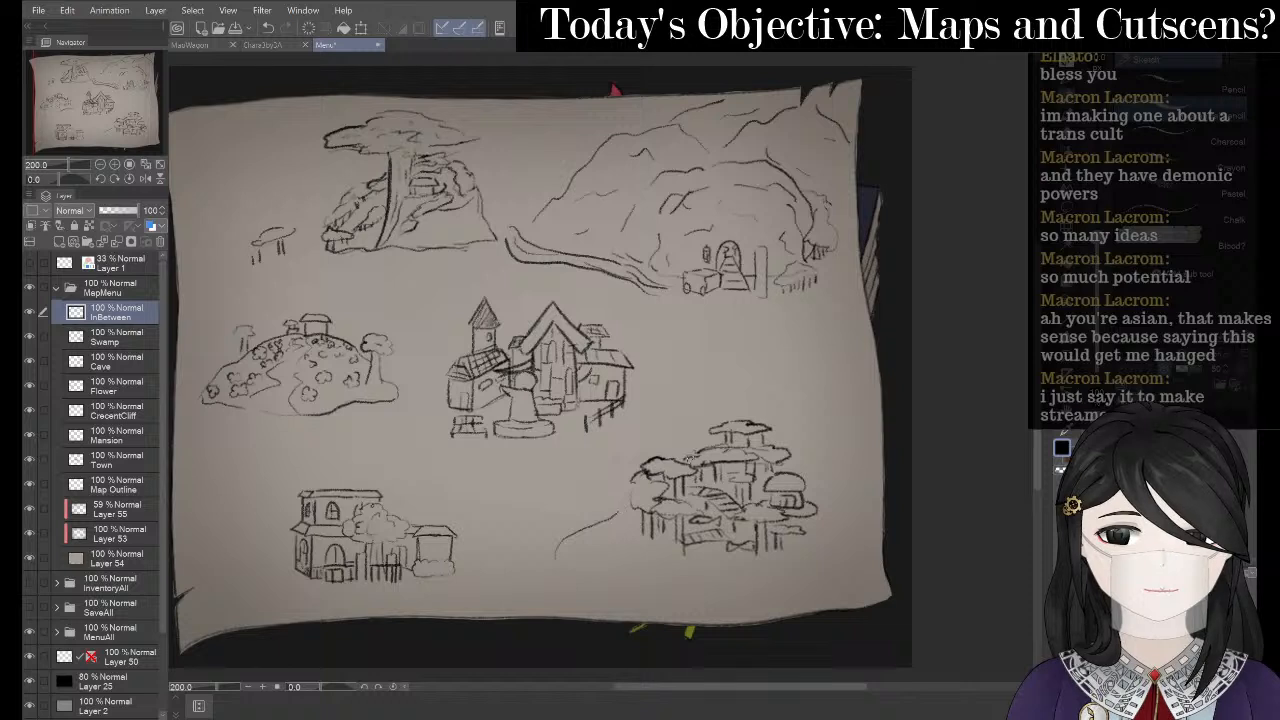
pyautogui.moveTo(763, 413)
pyautogui.mouseDown()
pyautogui.moveTo(800, 415)
pyautogui.moveTo(856, 375)
pyautogui.mouseUp()
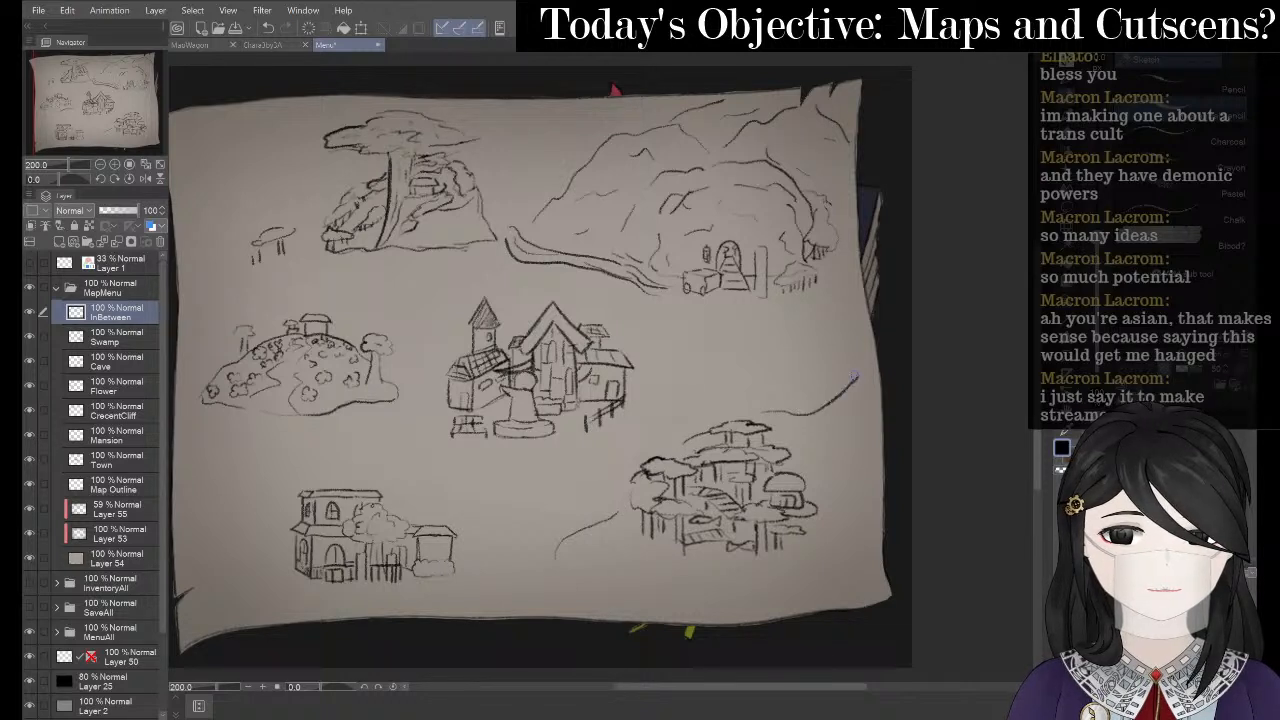
pyautogui.moveTo(832, 437); pyautogui.dragTo(885, 410)
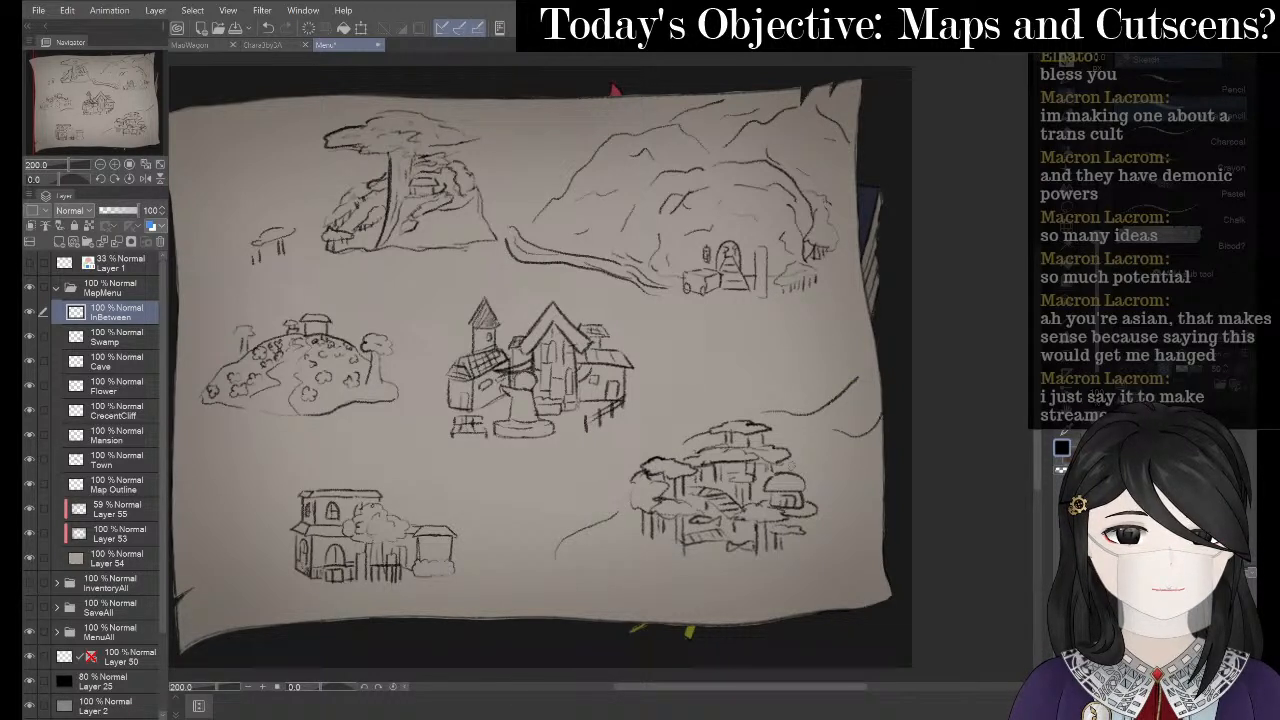
pyautogui.moveTo(625, 579)
pyautogui.mouseDown()
pyautogui.moveTo(672, 583)
pyautogui.moveTo(623, 583)
pyautogui.moveTo(650, 561)
pyautogui.moveTo(656, 580)
pyautogui.mouseUp()
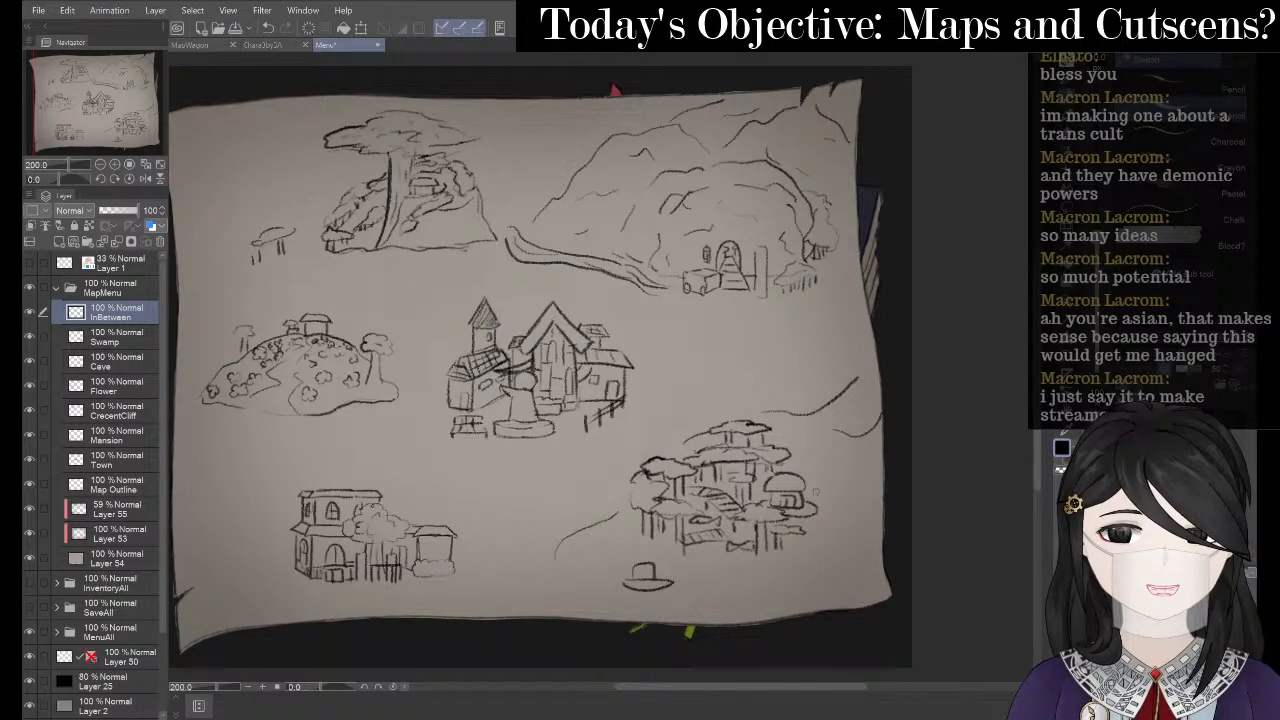
# - Pencil small trees, squiggles and wavy lines around the lower-right tree village, then shift the view right
pyautogui.moveTo(854, 461)
pyautogui.mouseDown()
pyautogui.moveTo(839, 460)
pyautogui.moveTo(856, 463)
pyautogui.mouseUp()
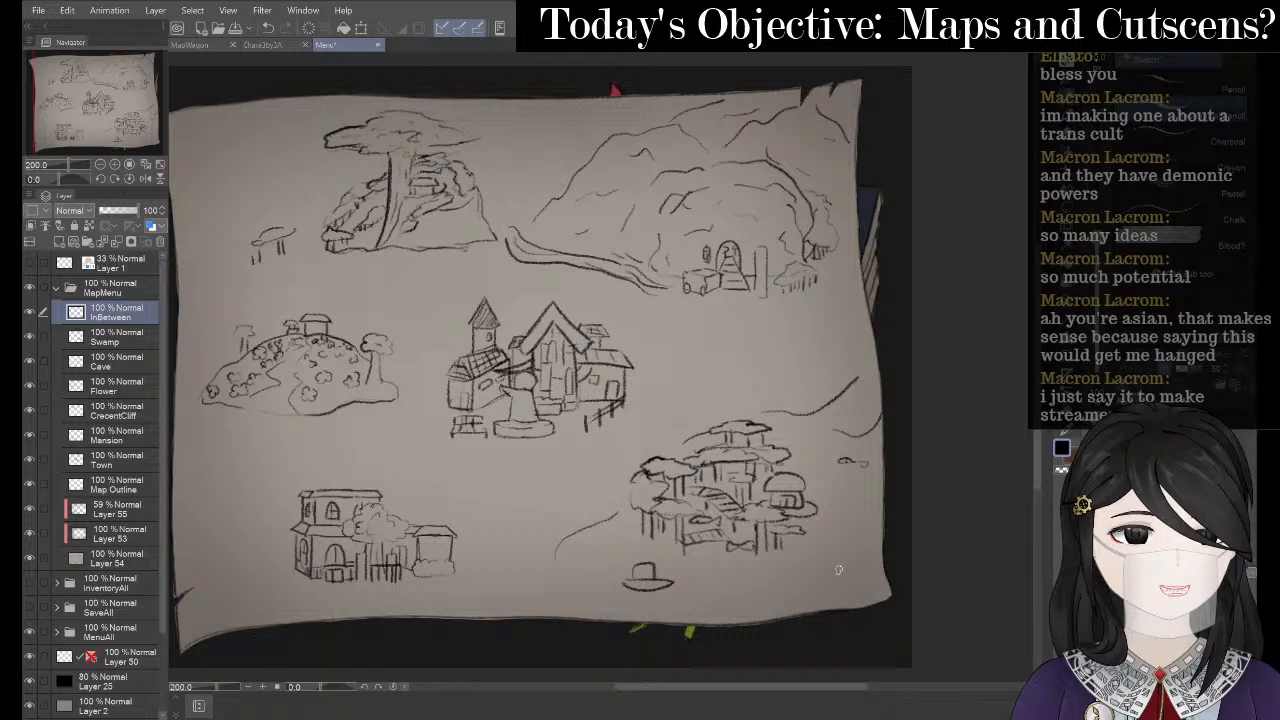
pyautogui.moveTo(848, 588)
pyautogui.mouseDown()
pyautogui.moveTo(824, 592)
pyautogui.moveTo(862, 586)
pyautogui.moveTo(823, 590)
pyautogui.mouseUp()
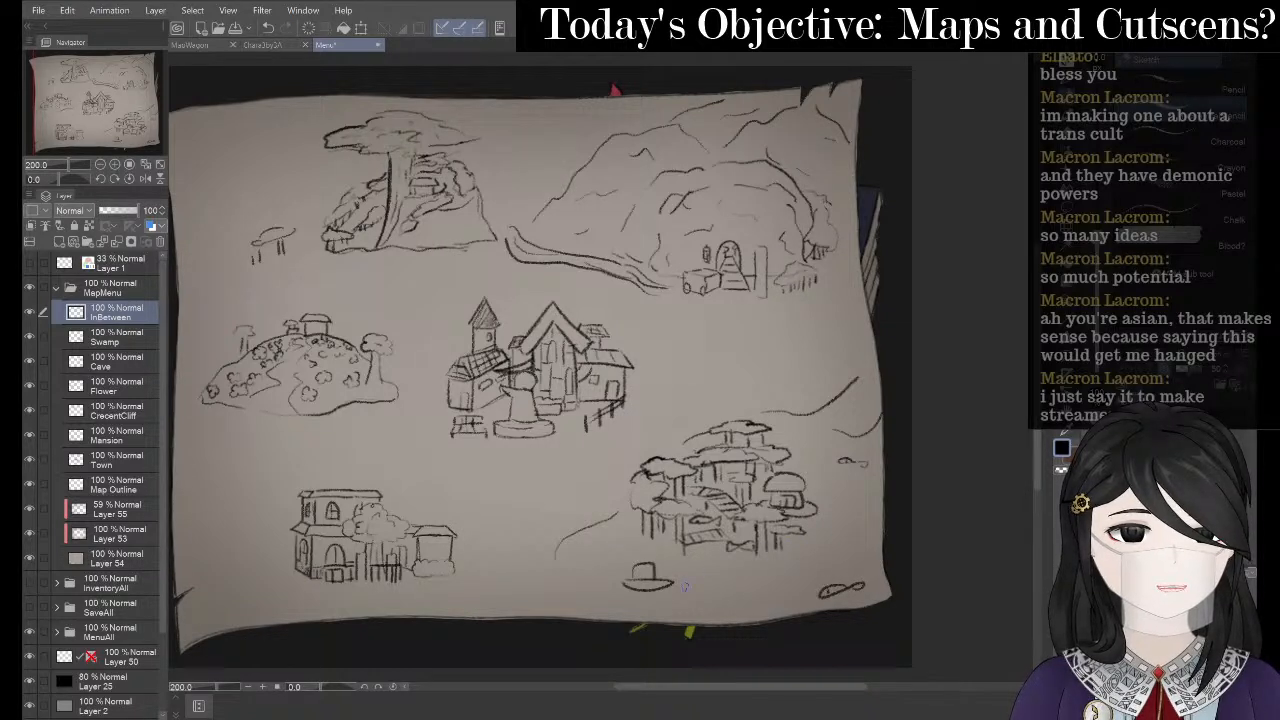
pyautogui.moveTo(688, 590); pyautogui.dragTo(766, 584)
pyautogui.moveTo(830, 524); pyautogui.dragTo(859, 522)
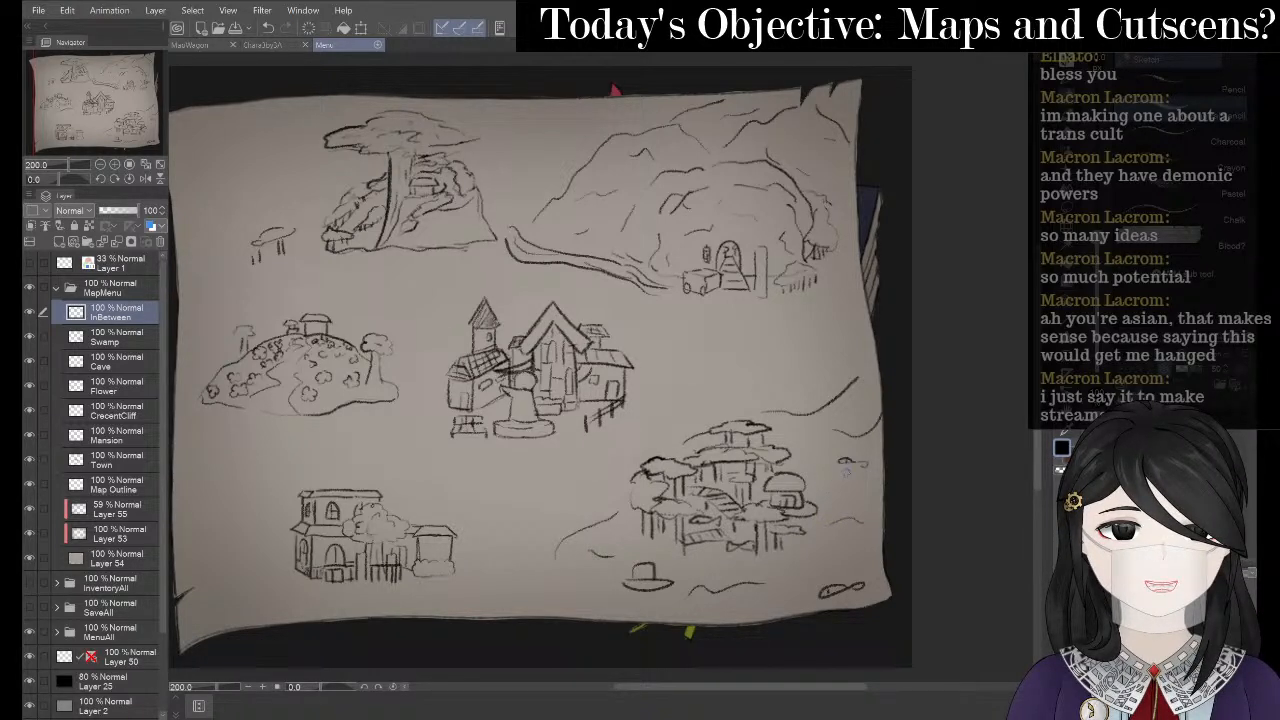
pyautogui.moveTo(845, 470)
pyautogui.mouseDown()
pyautogui.moveTo(832, 478)
pyautogui.moveTo(866, 479)
pyautogui.moveTo(842, 466)
pyautogui.mouseUp()
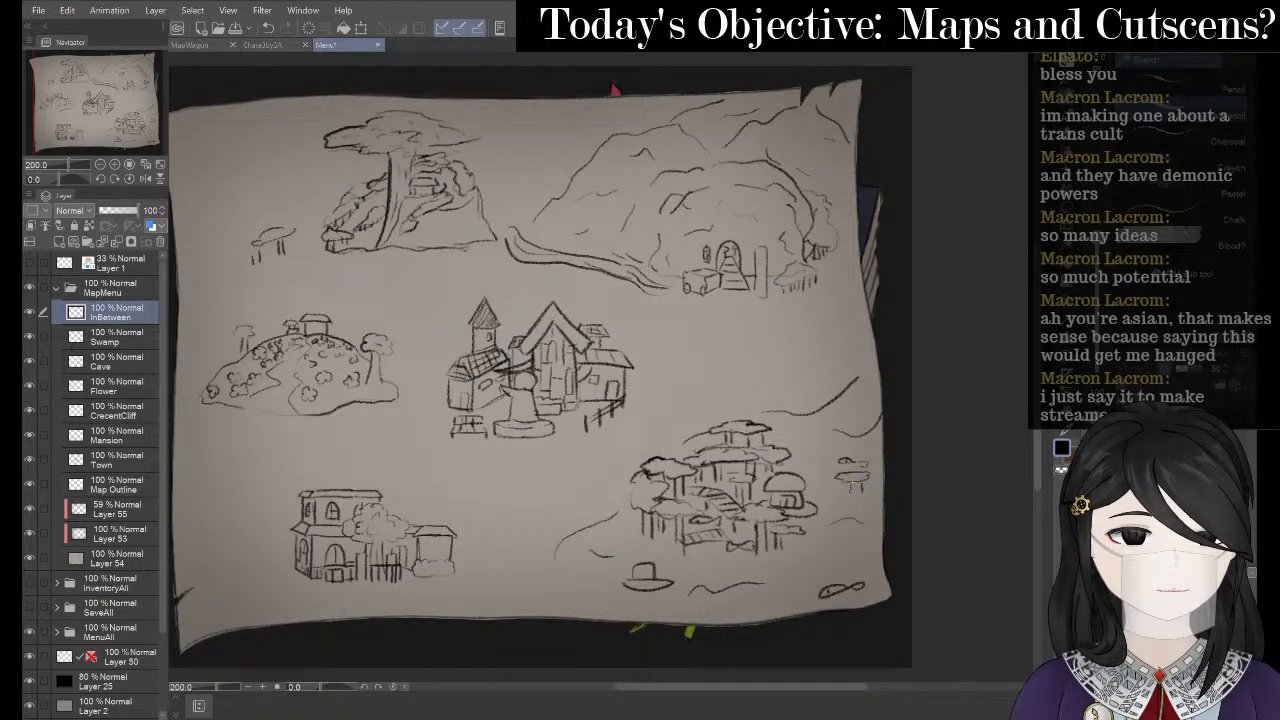
pyautogui.moveTo(800, 389)
pyautogui.mouseDown()
pyautogui.moveTo(789, 389)
pyautogui.moveTo(810, 386)
pyautogui.moveTo(813, 418)
pyautogui.mouseUp()
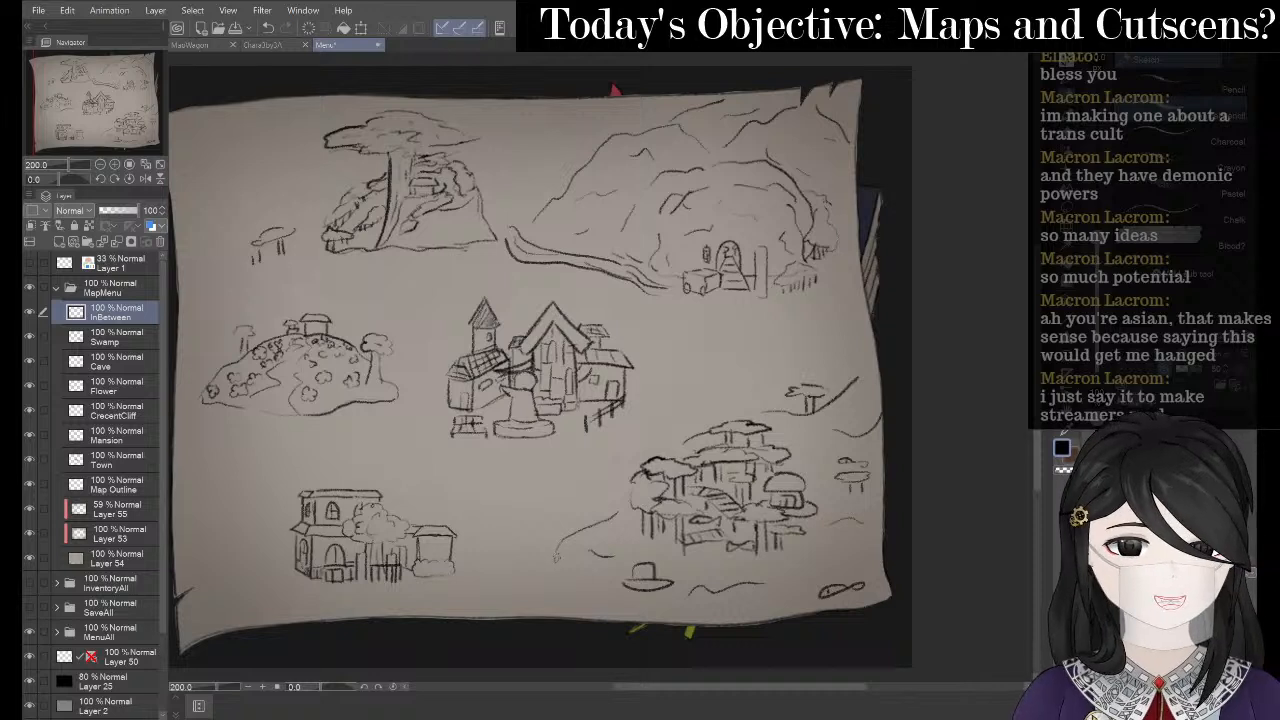
pyautogui.moveTo(557, 561)
pyautogui.mouseDown()
pyautogui.moveTo(540, 569)
pyautogui.moveTo(586, 557)
pyautogui.moveTo(567, 603)
pyautogui.moveTo(569, 584)
pyautogui.moveTo(608, 588)
pyautogui.mouseUp()
pyautogui.hotkey('ctrl', 'z')
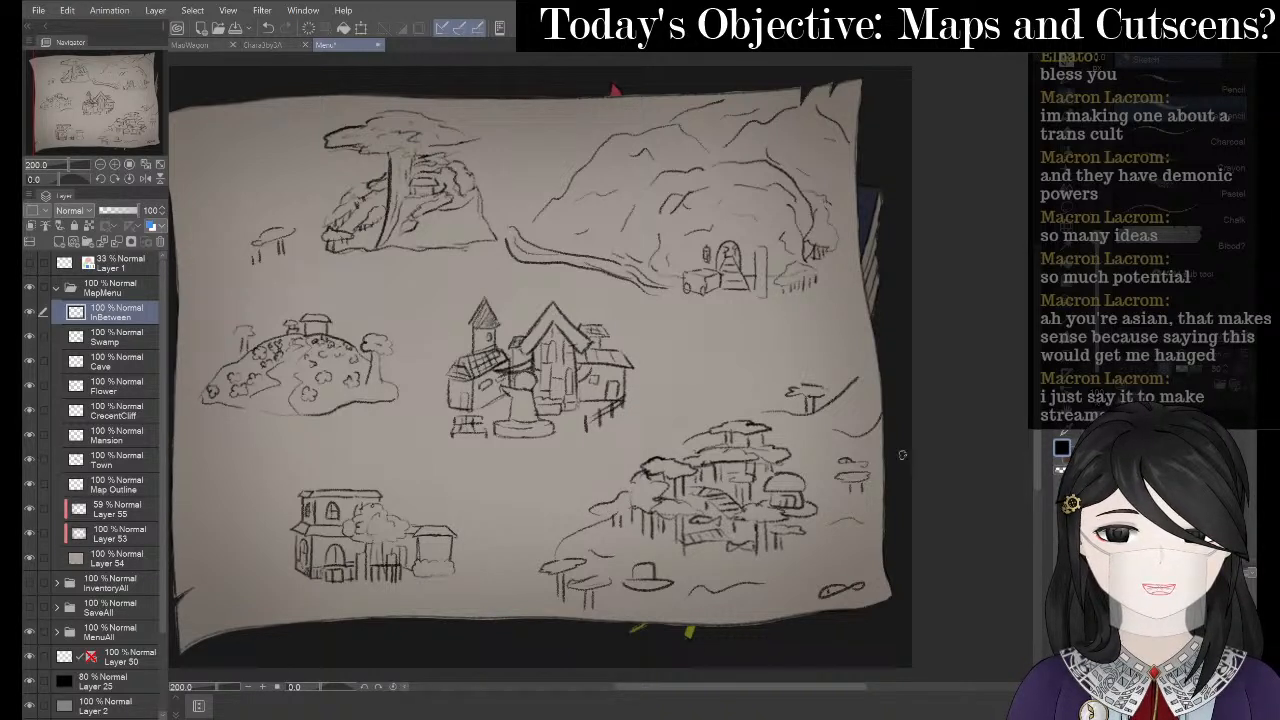
pyautogui.press('space')
pyautogui.moveTo(704, 375)
pyautogui.mouseDown()
pyautogui.moveTo(734, 349)
pyautogui.moveTo(810, 363)
pyautogui.mouseUp()
pyautogui.press('p')
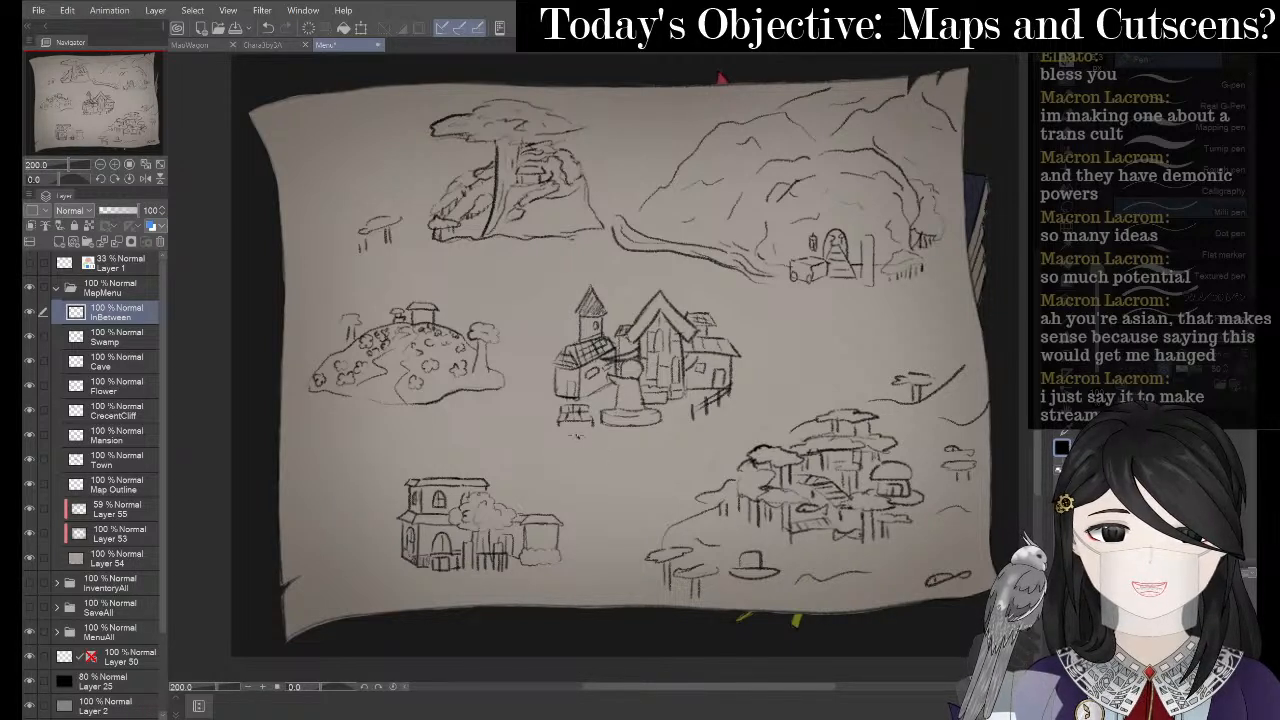
# - Draw a two-edged road with centre dashes from the town to the lower house, and begin a tree beside it
pyautogui.moveTo(576, 435); pyautogui.dragTo(525, 502)
pyautogui.hotkey('ctrl', 'z')
pyautogui.press('p')
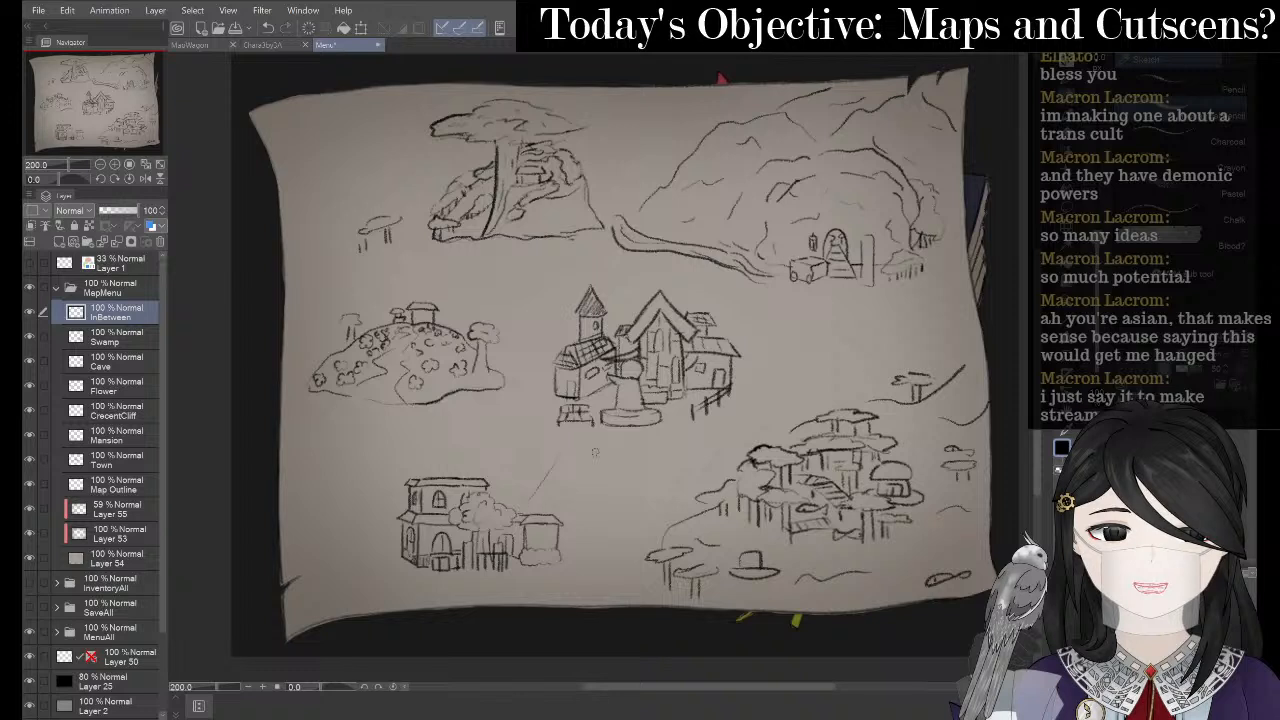
pyautogui.hotkey('ctrl', 'z')
pyautogui.moveTo(581, 428); pyautogui.dragTo(510, 484)
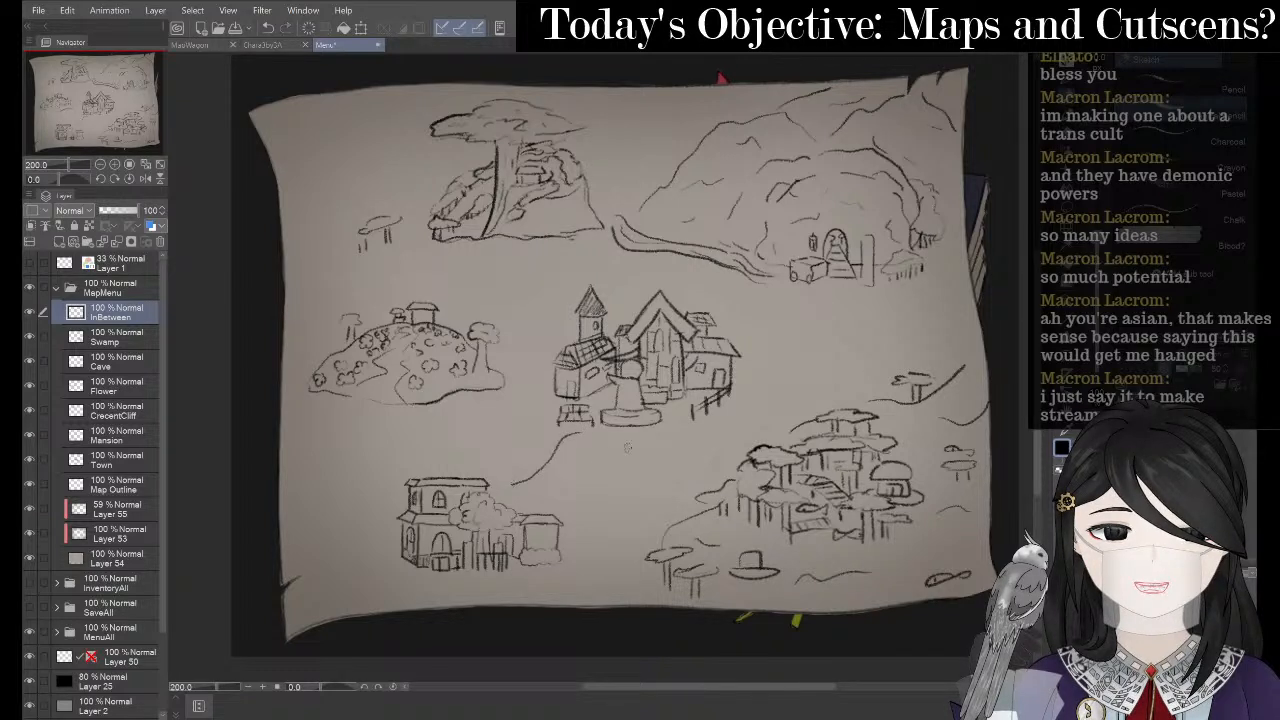
pyautogui.moveTo(605, 441)
pyautogui.mouseDown()
pyautogui.moveTo(558, 502)
pyautogui.moveTo(542, 484)
pyautogui.moveTo(556, 488)
pyautogui.moveTo(578, 450)
pyautogui.mouseUp()
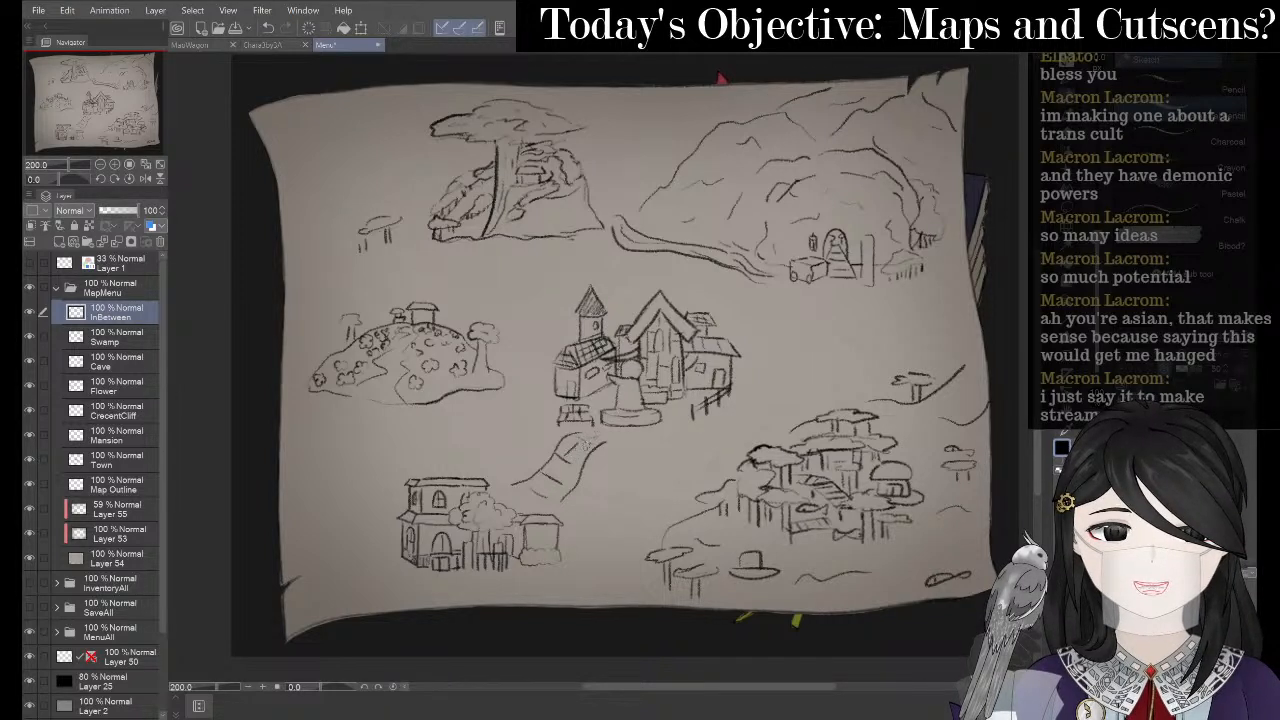
pyautogui.moveTo(587, 442); pyautogui.dragTo(537, 508)
pyautogui.hotkey('ctrl', 'z')
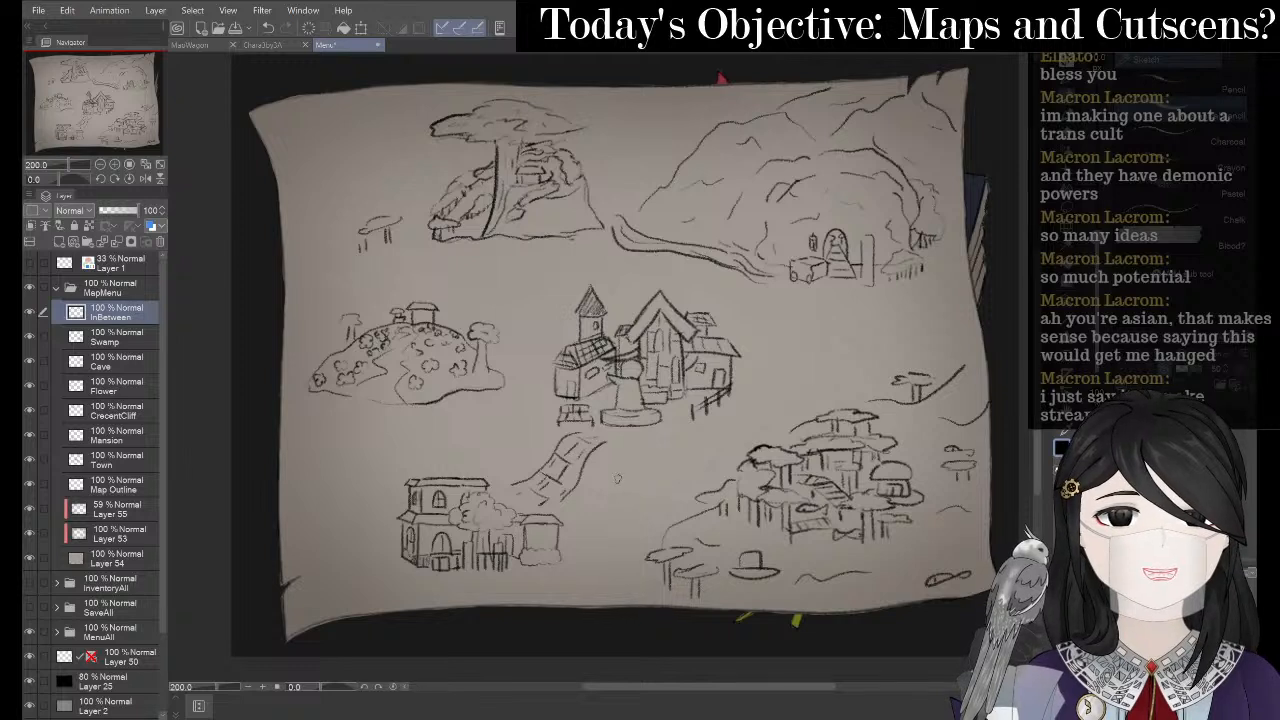
pyautogui.moveTo(620, 476)
pyautogui.mouseDown()
pyautogui.moveTo(667, 469)
pyautogui.moveTo(659, 483)
pyautogui.moveTo(630, 480)
pyautogui.moveTo(636, 460)
pyautogui.moveTo(621, 460)
pyautogui.moveTo(617, 527)
pyautogui.mouseUp()
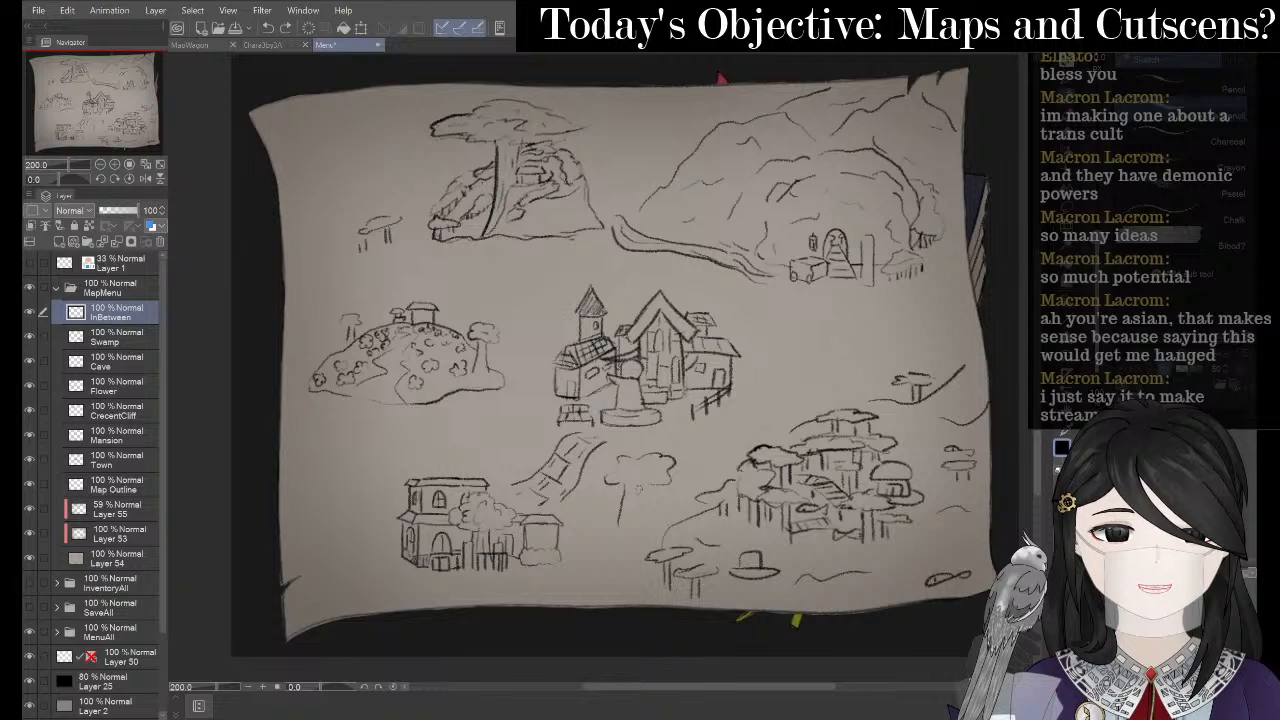
# - Finish the roadside tree and sketch shrubs near the flower hill, lower house and town
pyautogui.moveTo(632, 484)
pyautogui.mouseDown()
pyautogui.moveTo(630, 522)
pyautogui.moveTo(647, 520)
pyautogui.mouseUp()
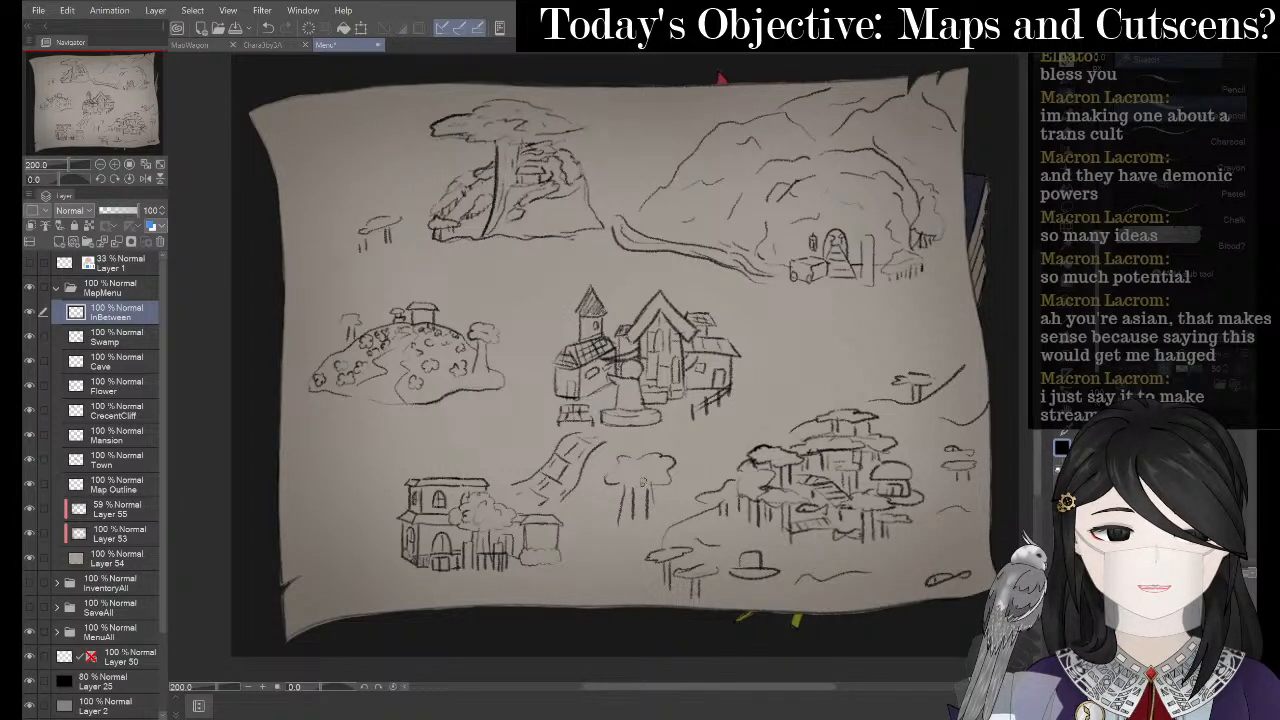
pyautogui.moveTo(644, 481)
pyautogui.mouseDown()
pyautogui.moveTo(659, 490)
pyautogui.moveTo(637, 465)
pyautogui.moveTo(632, 490)
pyautogui.mouseUp()
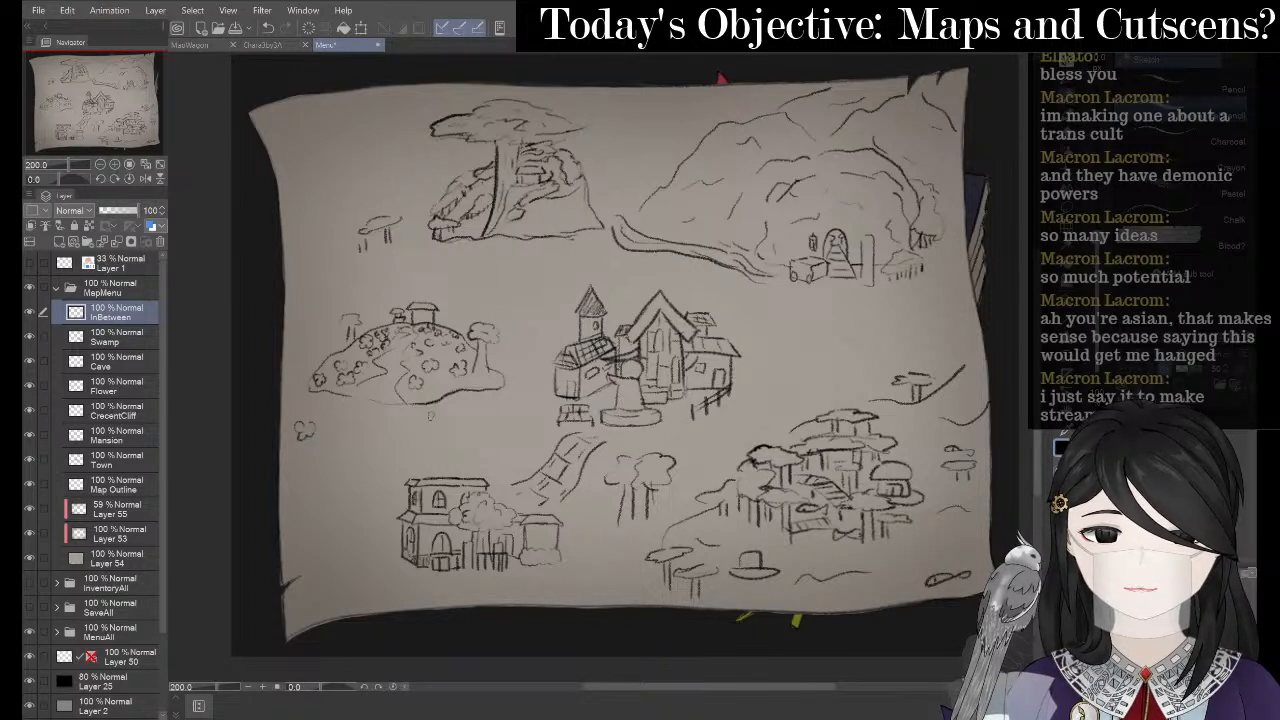
pyautogui.moveTo(440, 411)
pyautogui.mouseDown()
pyautogui.moveTo(432, 426)
pyautogui.moveTo(455, 408)
pyautogui.mouseUp()
pyautogui.moveTo(339, 405); pyautogui.dragTo(348, 402)
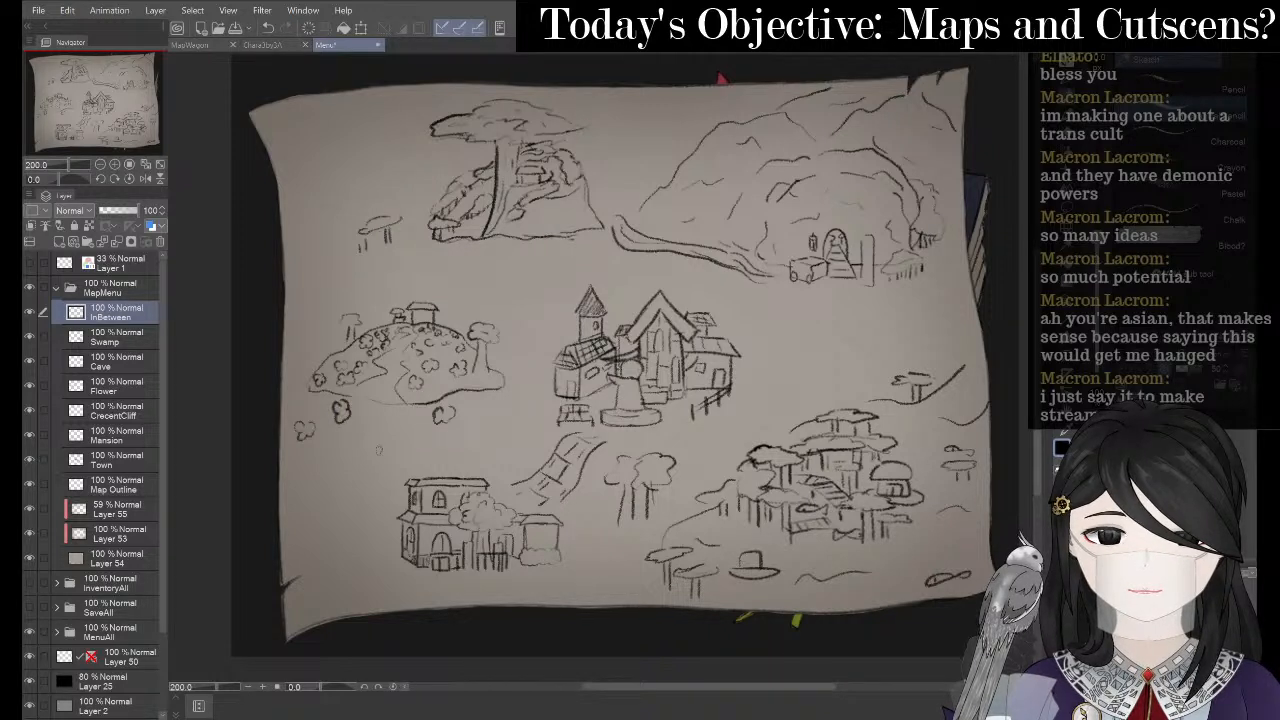
pyautogui.moveTo(377, 453)
pyautogui.mouseDown()
pyautogui.moveTo(372, 468)
pyautogui.moveTo(390, 462)
pyautogui.moveTo(388, 444)
pyautogui.mouseUp()
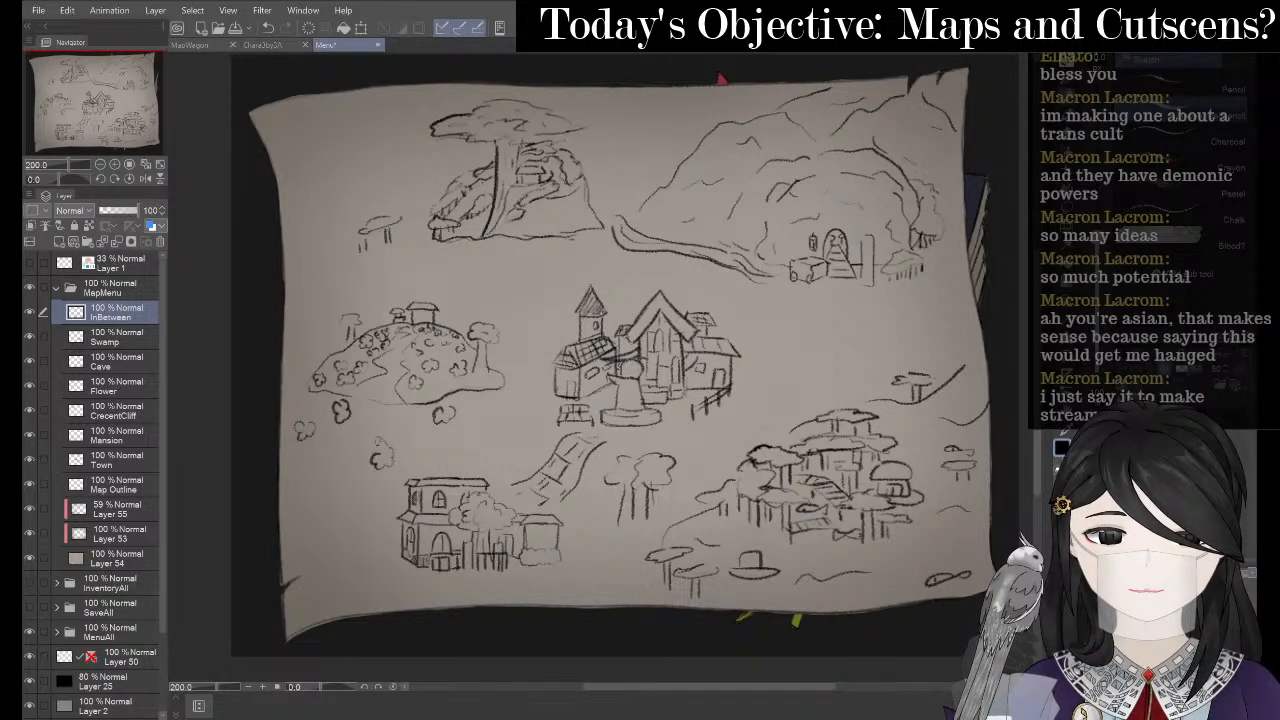
pyautogui.moveTo(486, 433); pyautogui.dragTo(483, 443)
pyautogui.moveTo(312, 521)
pyautogui.mouseDown()
pyautogui.moveTo(340, 509)
pyautogui.moveTo(349, 524)
pyautogui.moveTo(326, 552)
pyautogui.moveTo(340, 556)
pyautogui.moveTo(372, 535)
pyautogui.moveTo(338, 541)
pyautogui.moveTo(352, 544)
pyautogui.moveTo(344, 576)
pyautogui.moveTo(356, 560)
pyautogui.moveTo(357, 572)
pyautogui.mouseUp()
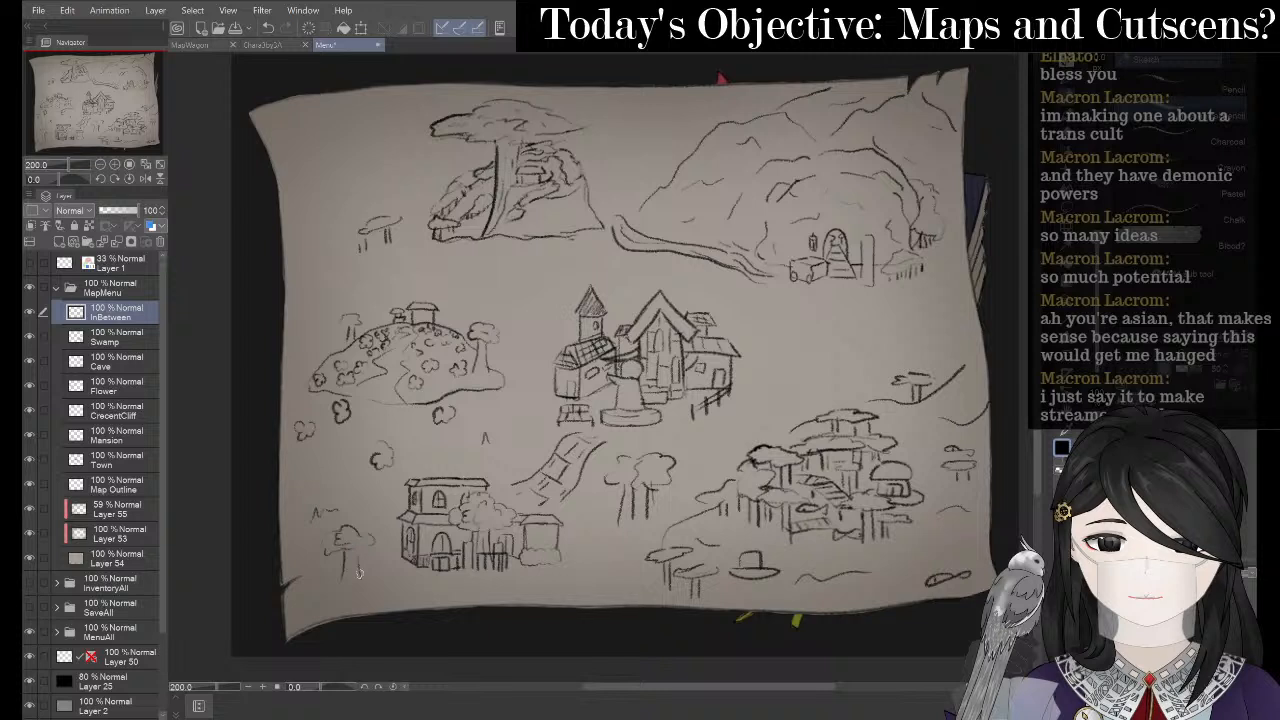
# - Sketch filler trees with trunks left of the lower-left house and small marks near the mansion and town
pyautogui.moveTo(393, 487); pyautogui.dragTo(372, 502)
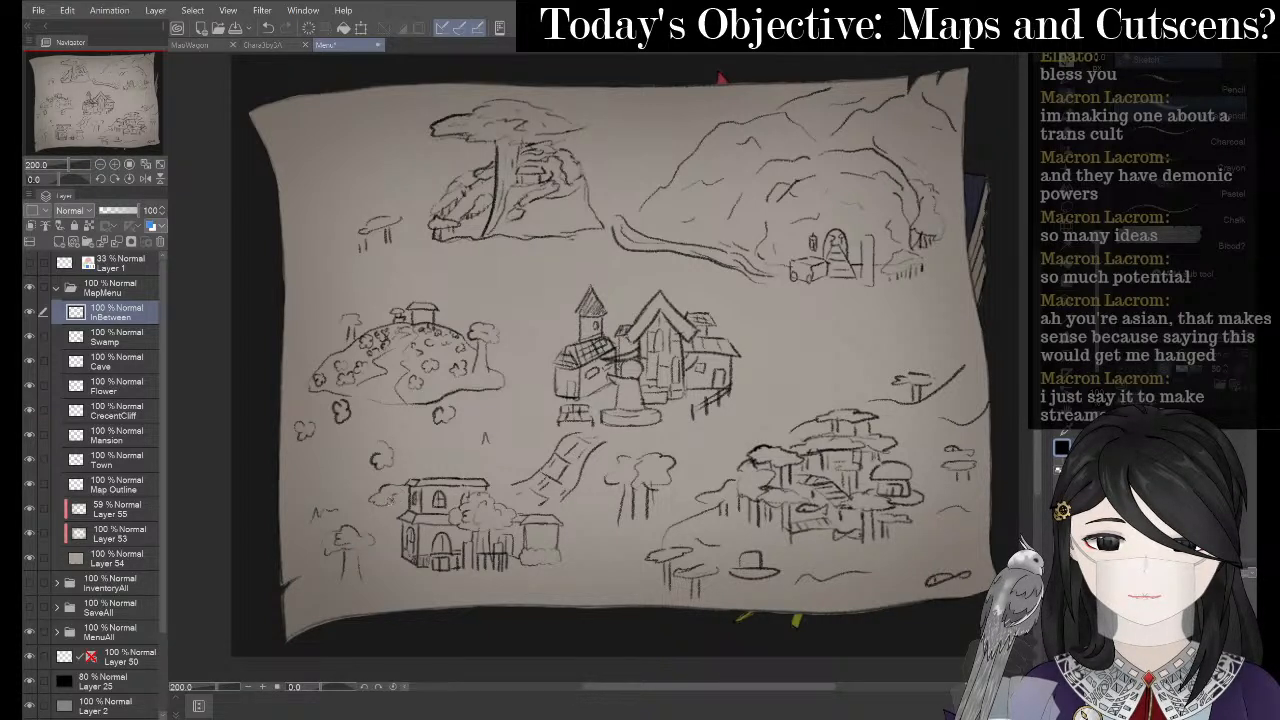
pyautogui.moveTo(386, 506); pyautogui.dragTo(384, 552)
pyautogui.hotkey('ctrl', 'z')
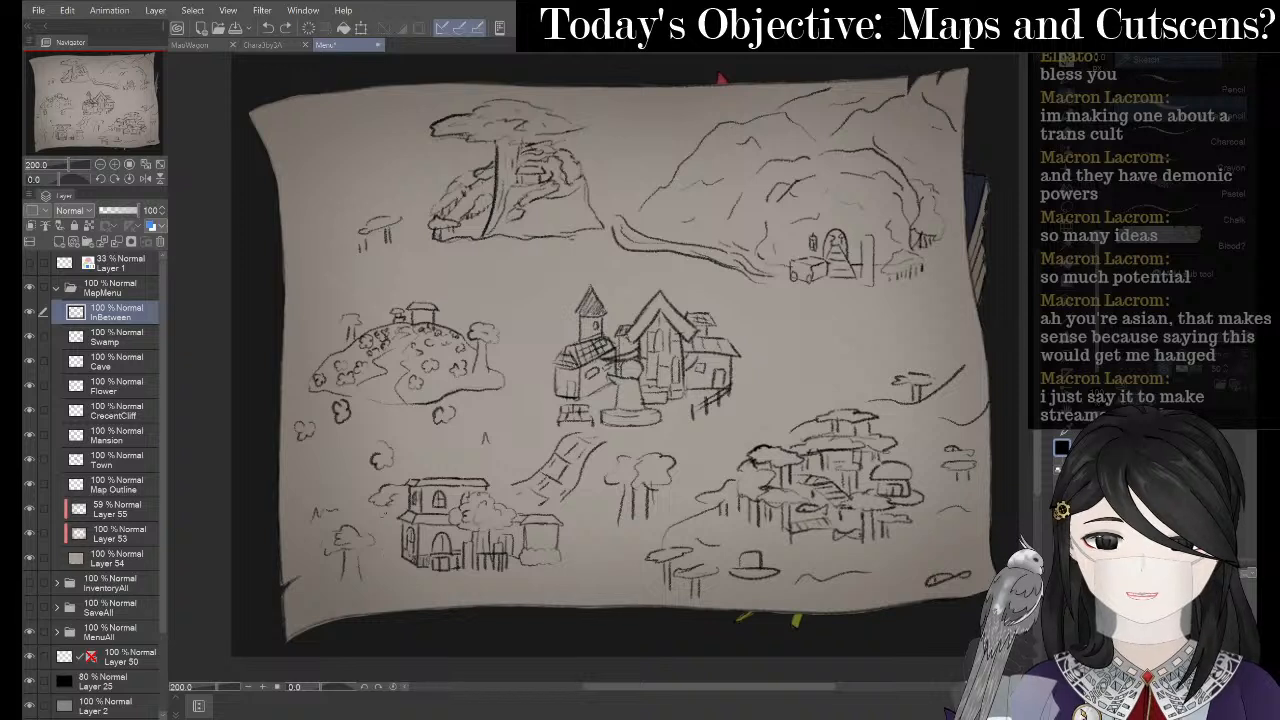
pyautogui.moveTo(389, 506)
pyautogui.mouseDown()
pyautogui.moveTo(392, 547)
pyautogui.moveTo(409, 510)
pyautogui.mouseUp()
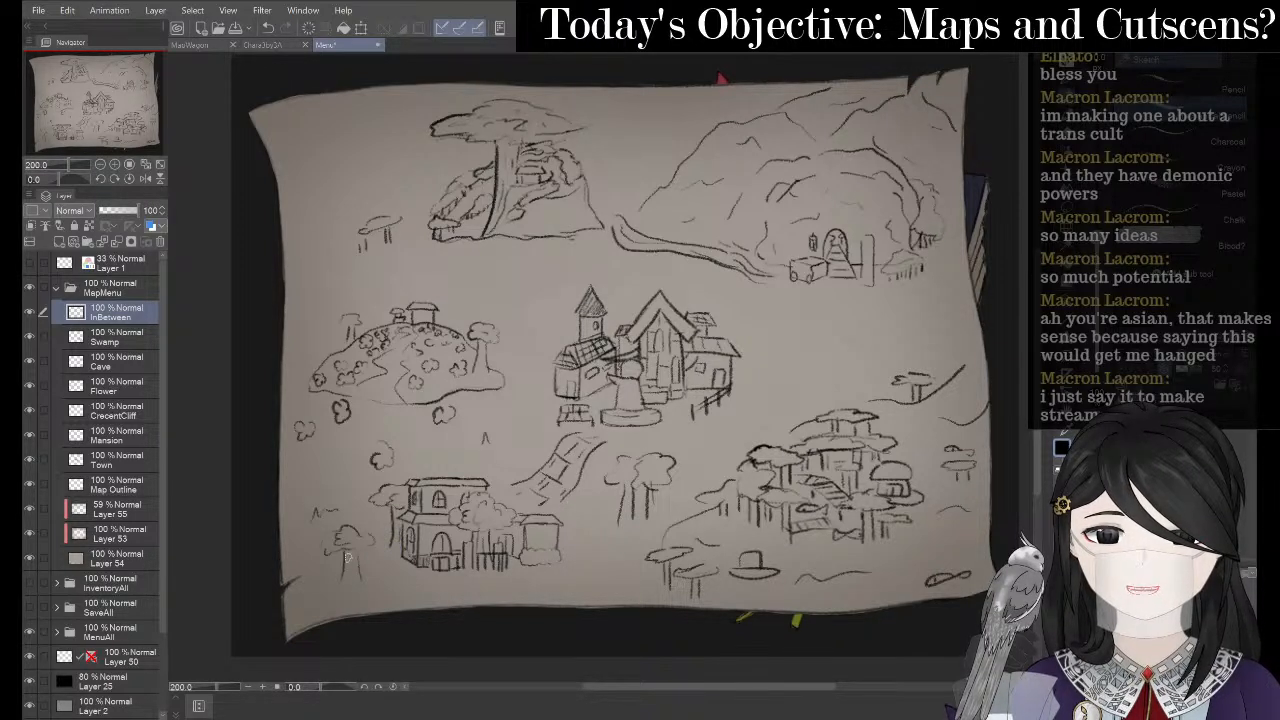
pyautogui.moveTo(346, 547); pyautogui.dragTo(358, 577)
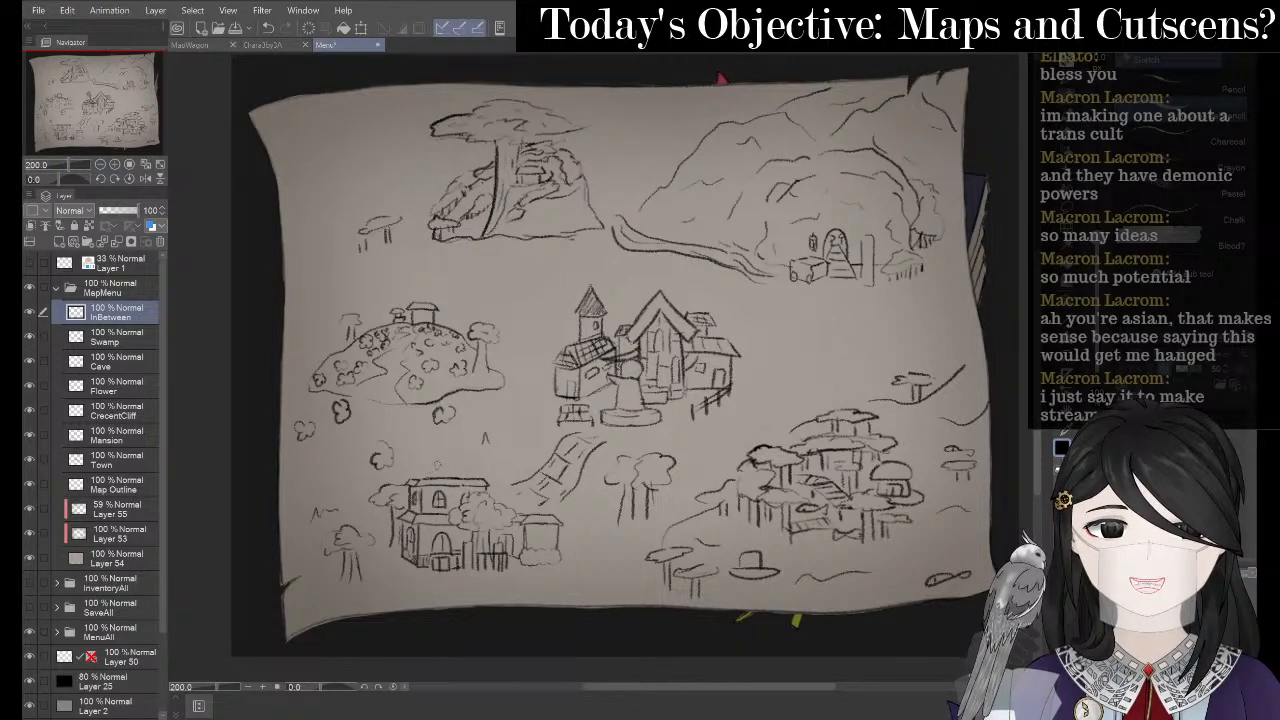
pyautogui.moveTo(448, 466)
pyautogui.mouseDown()
pyautogui.moveTo(482, 471)
pyautogui.moveTo(435, 477)
pyautogui.moveTo(484, 475)
pyautogui.mouseUp()
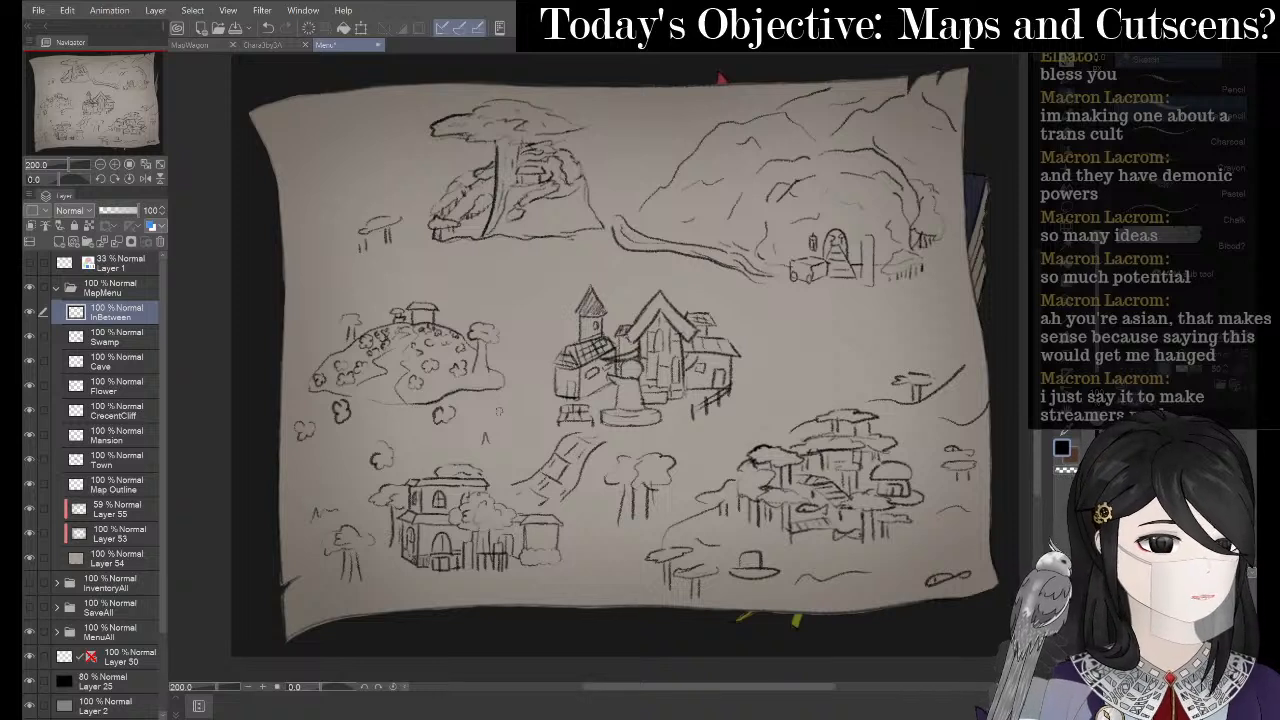
pyautogui.moveTo(485, 437); pyautogui.dragTo(510, 432)
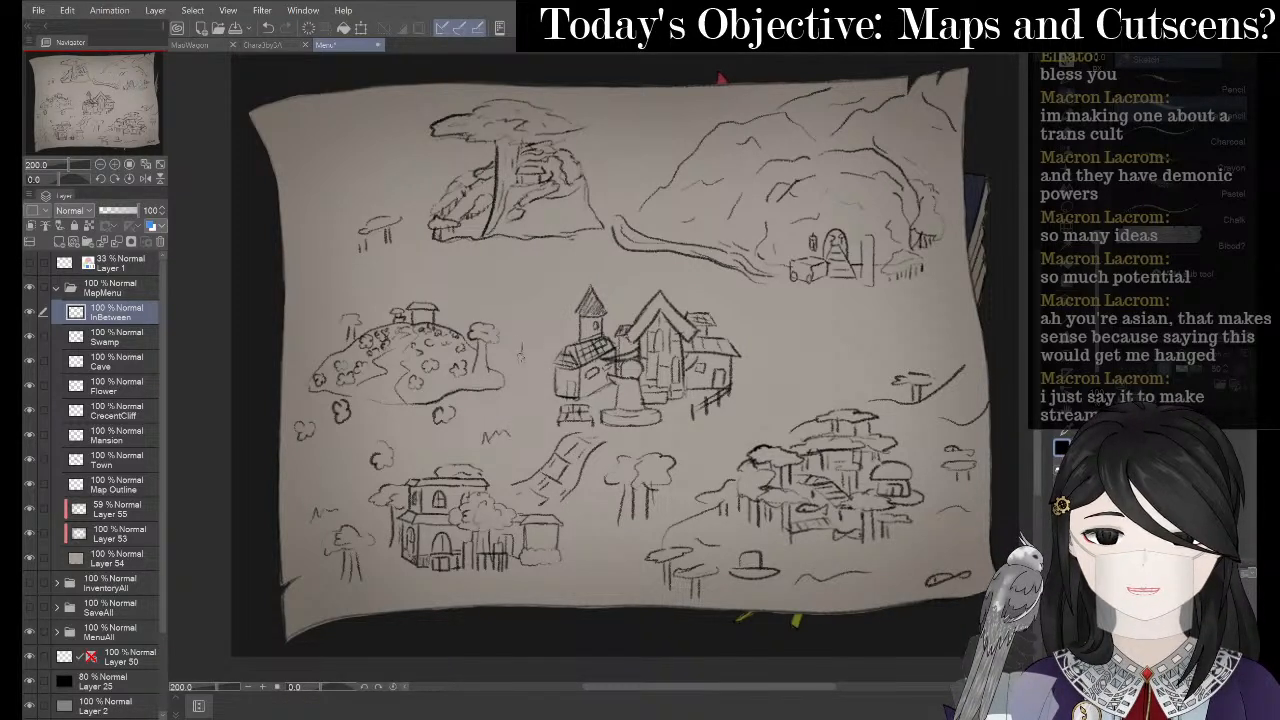
# - Pencil more small filler tree strokes around the town and left of the lower-left house
pyautogui.press('e')
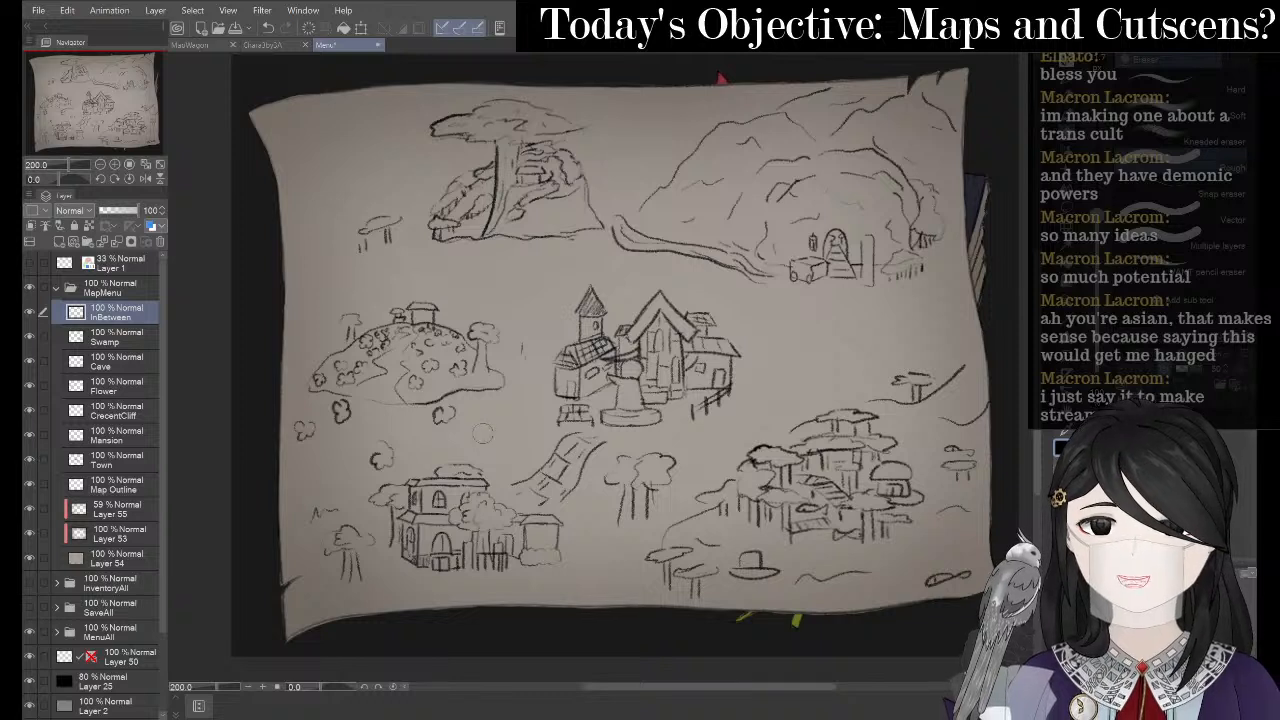
pyautogui.press('p')
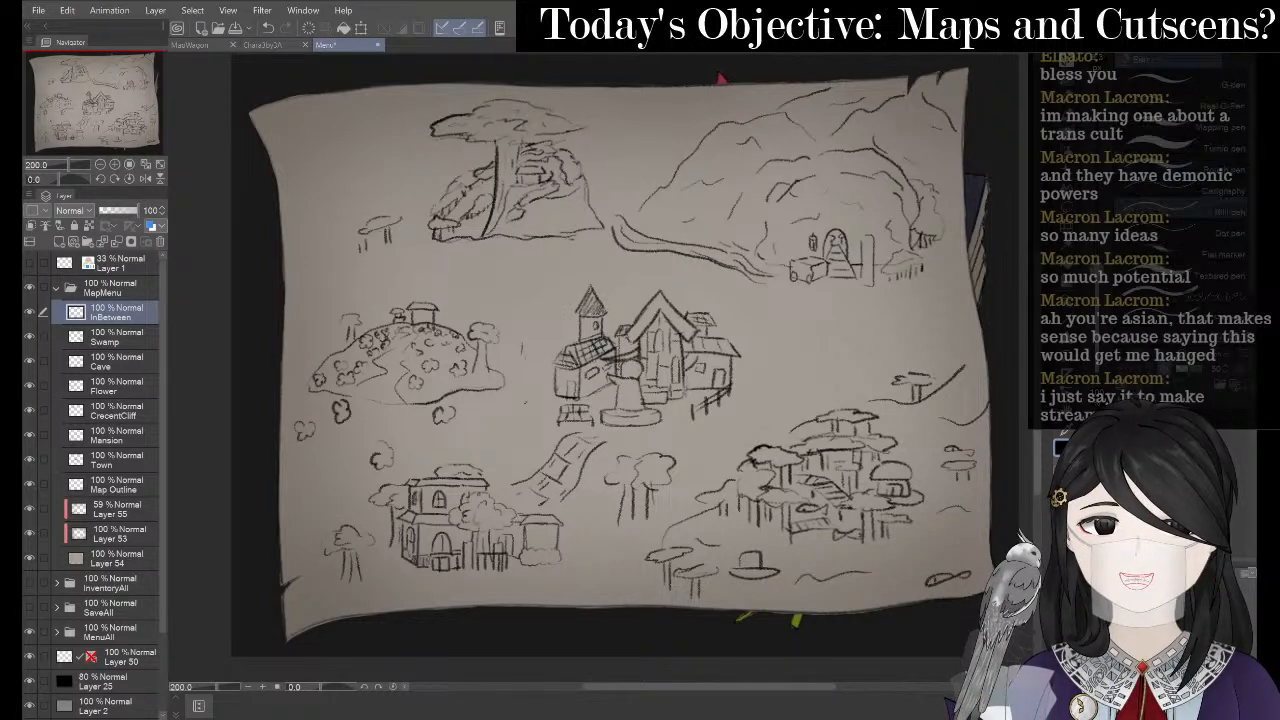
pyautogui.press('p')
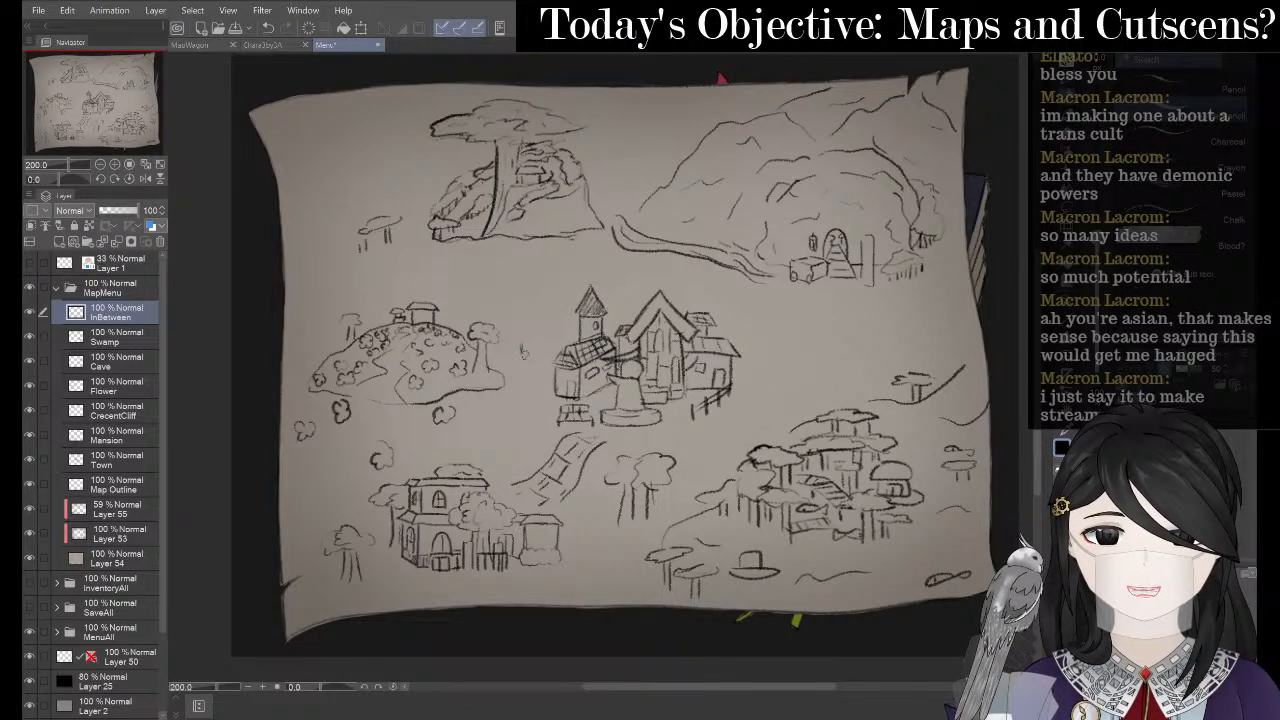
pyautogui.moveTo(532, 342); pyautogui.dragTo(533, 358)
pyautogui.moveTo(500, 415); pyautogui.dragTo(508, 431)
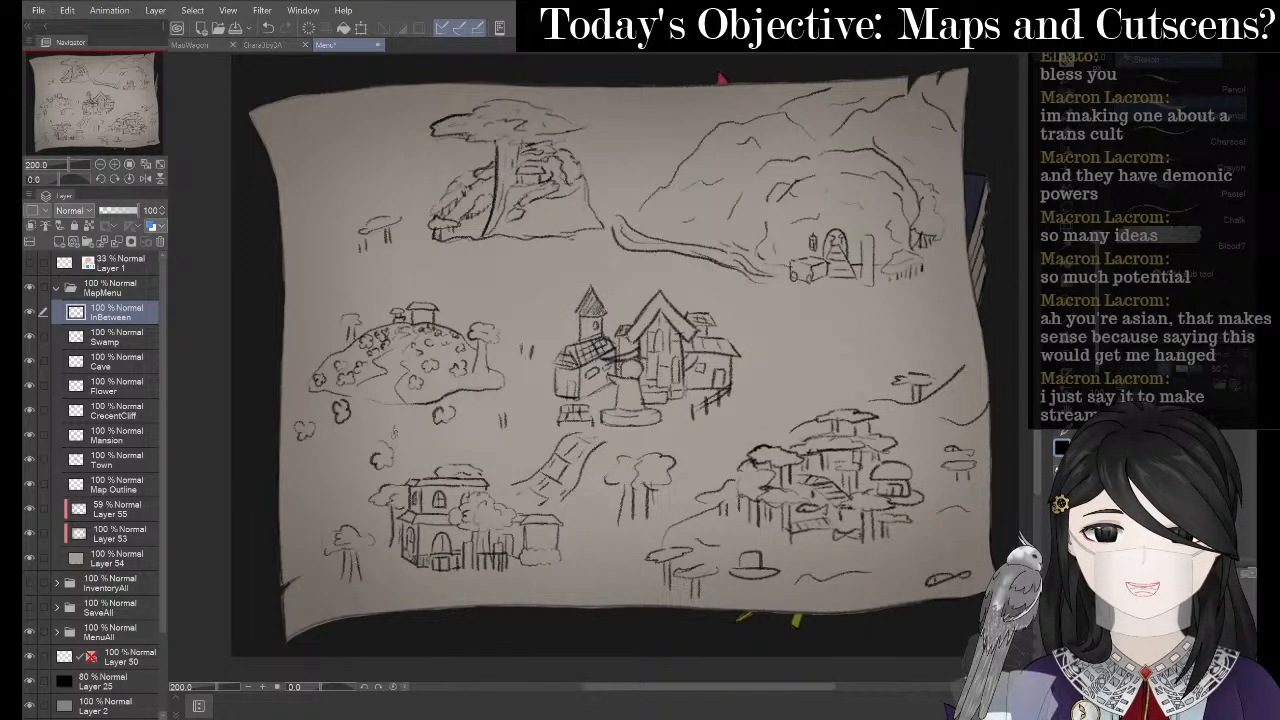
pyautogui.moveTo(394, 432); pyautogui.dragTo(412, 429)
pyautogui.hotkey('ctrl', 'z')
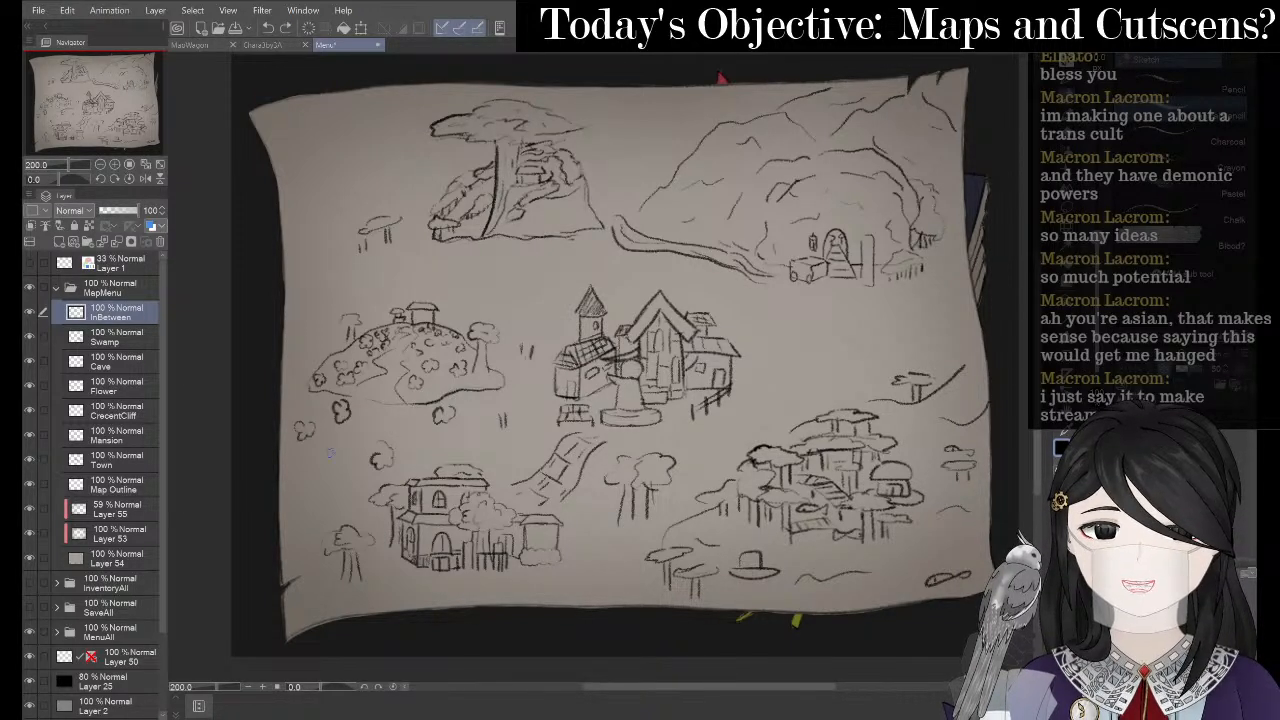
pyautogui.moveTo(297, 458); pyautogui.dragTo(301, 468)
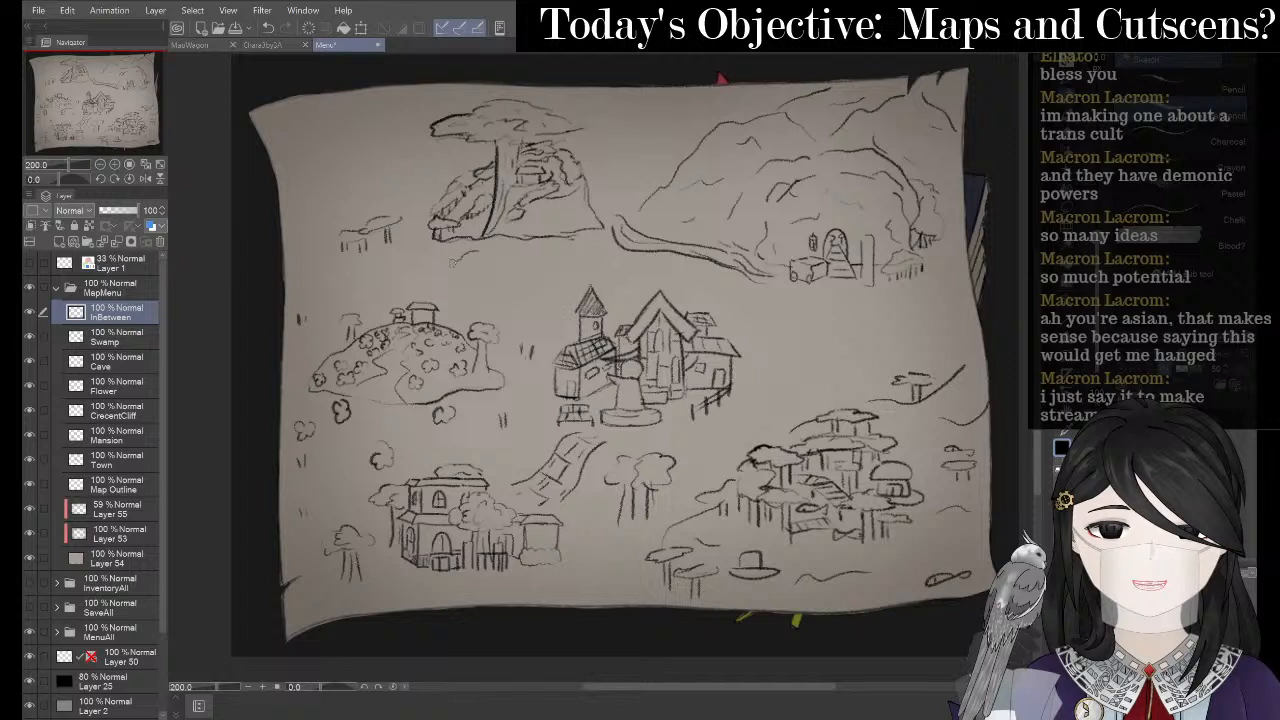
# - Sketch a cloud-topped tree and a small filler tree below the upper-left tree
pyautogui.moveTo(455, 268)
pyautogui.mouseDown()
pyautogui.moveTo(490, 268)
pyautogui.moveTo(494, 252)
pyautogui.moveTo(480, 244)
pyautogui.moveTo(465, 282)
pyautogui.mouseUp()
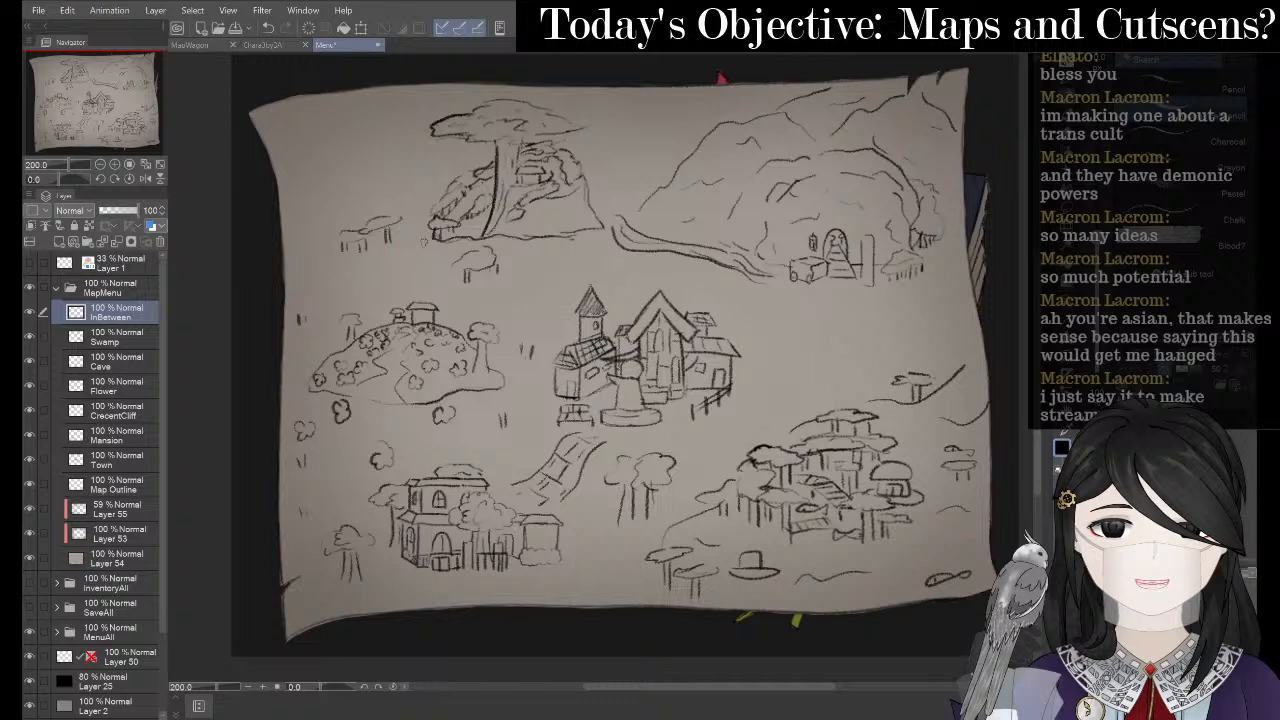
pyautogui.moveTo(407, 258)
pyautogui.mouseDown()
pyautogui.moveTo(427, 254)
pyautogui.moveTo(420, 246)
pyautogui.moveTo(420, 268)
pyautogui.mouseUp()
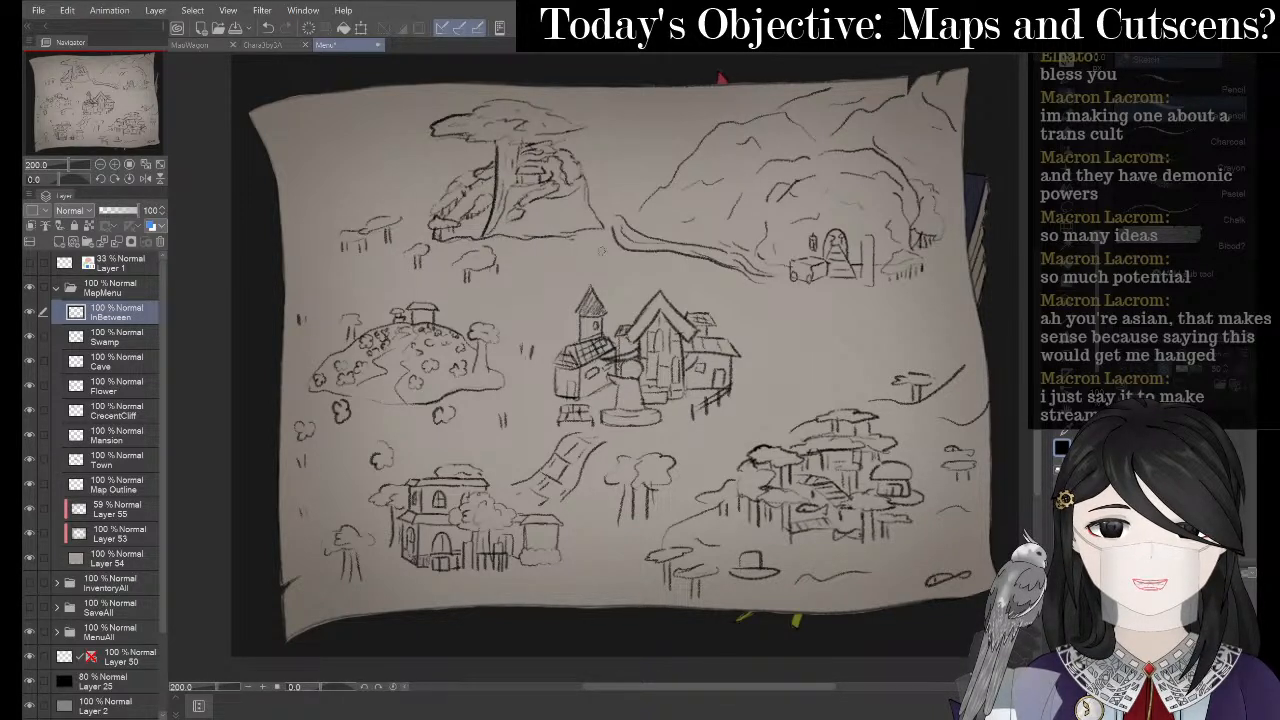
pyautogui.moveTo(601, 250)
pyautogui.mouseDown()
pyautogui.moveTo(576, 264)
pyautogui.moveTo(609, 262)
pyautogui.moveTo(602, 254)
pyautogui.moveTo(592, 277)
pyautogui.mouseUp()
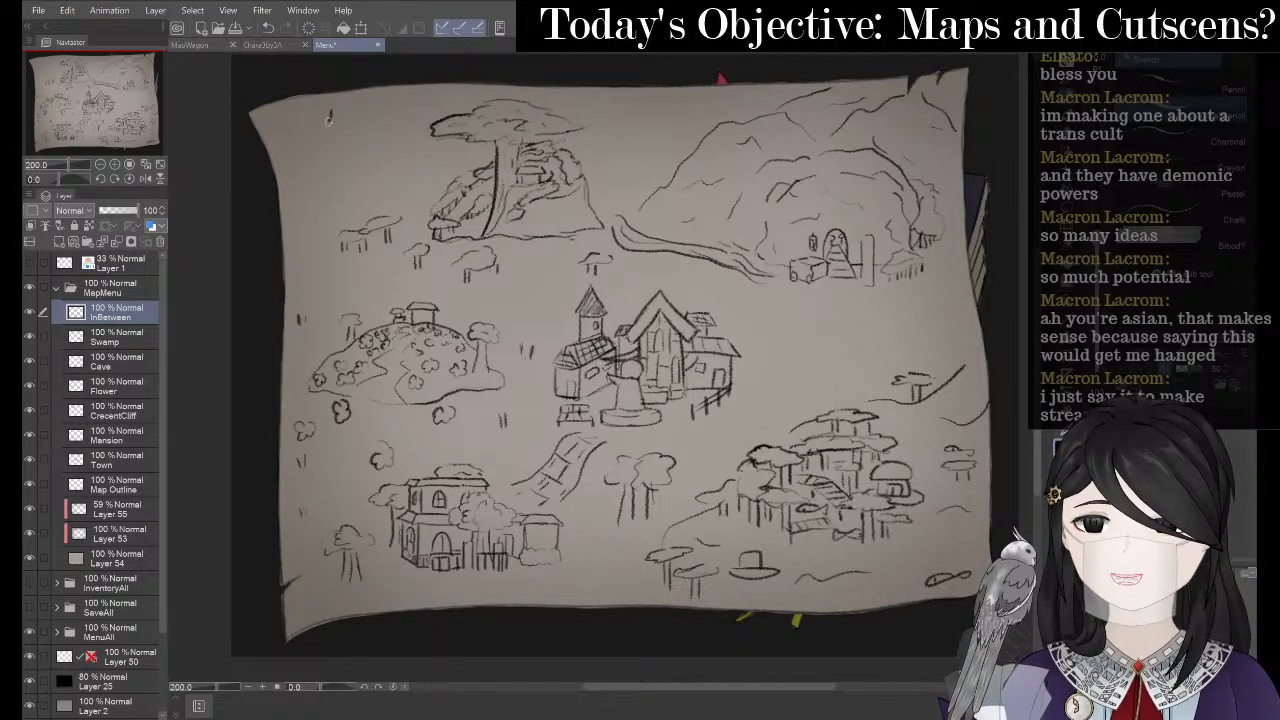
# - Pencil a tall diamond in the top-left corner, slim it with the Eraser, and zoom there to 400%
pyautogui.moveTo(329, 119)
pyautogui.mouseDown()
pyautogui.moveTo(325, 185)
pyautogui.moveTo(341, 186)
pyautogui.moveTo(329, 196)
pyautogui.moveTo(343, 183)
pyautogui.moveTo(335, 203)
pyautogui.moveTo(336, 207)
pyautogui.mouseUp()
pyautogui.hotkey('ctrl', 'z')
pyautogui.press('e')
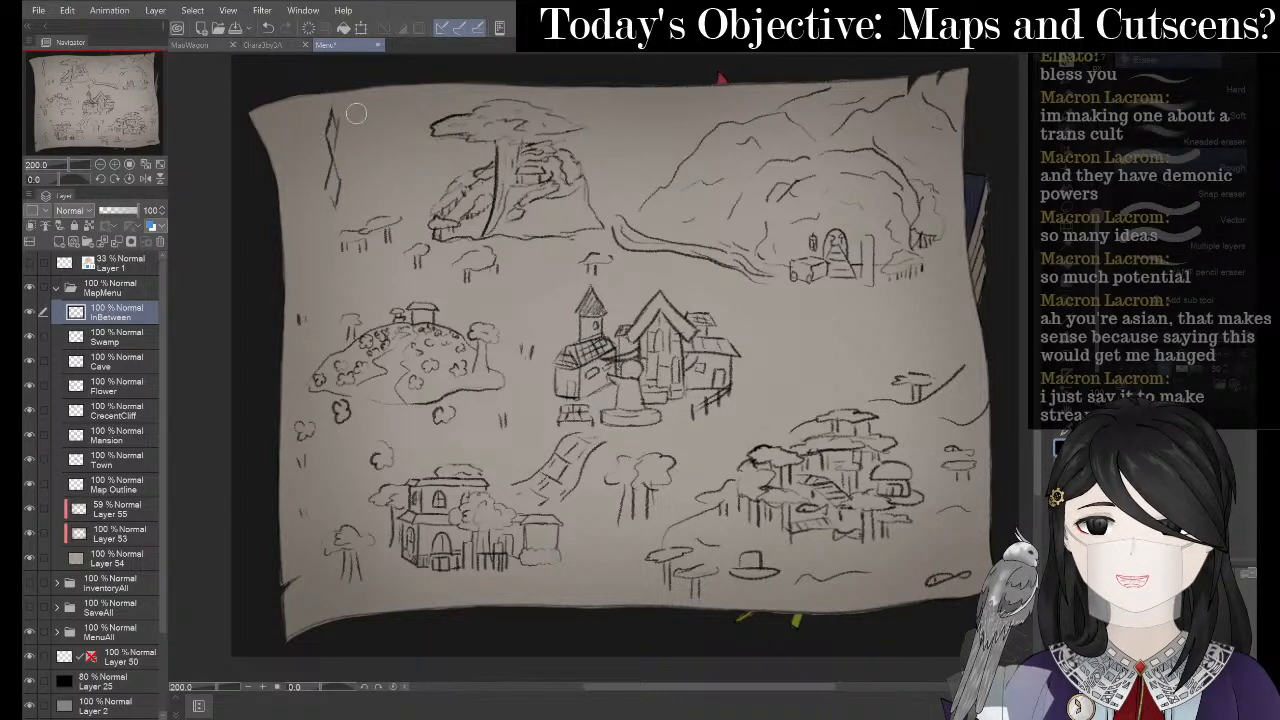
pyautogui.moveTo(353, 119); pyautogui.dragTo(327, 168)
pyautogui.press('p')
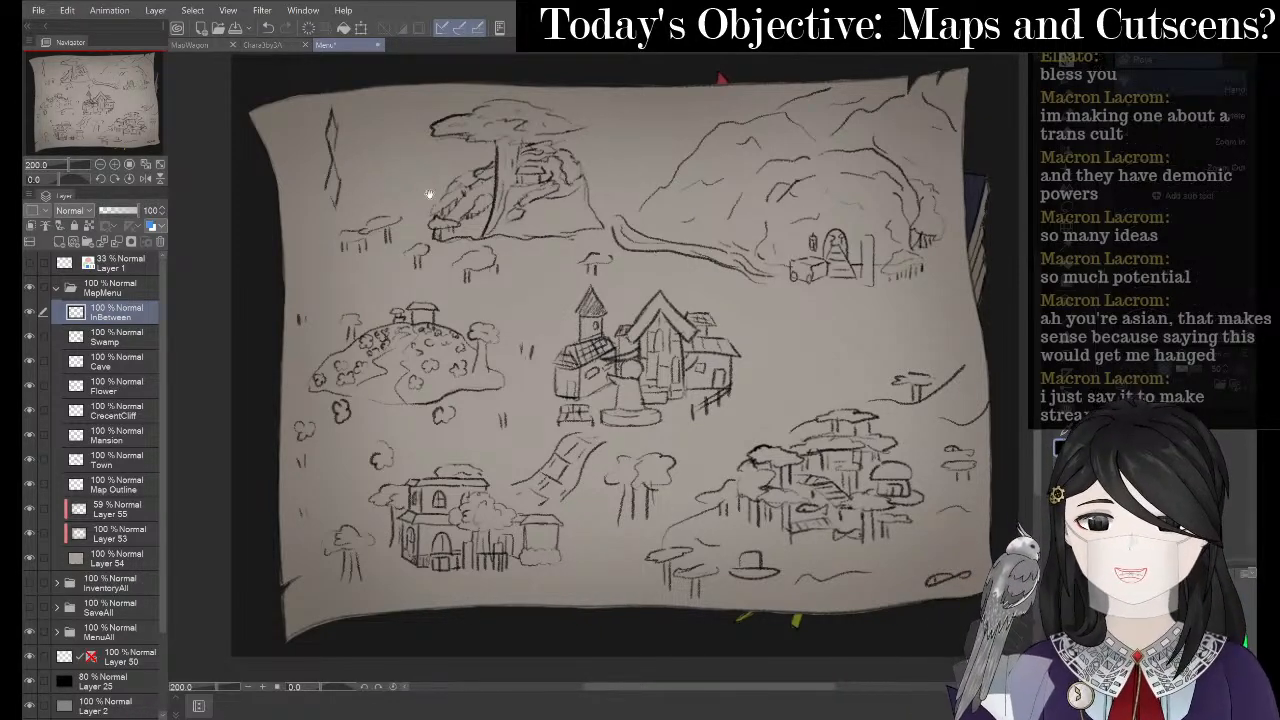
pyautogui.moveTo(408, 177); pyautogui.dragTo(529, 231)
pyautogui.scroll(2, 529, 231)
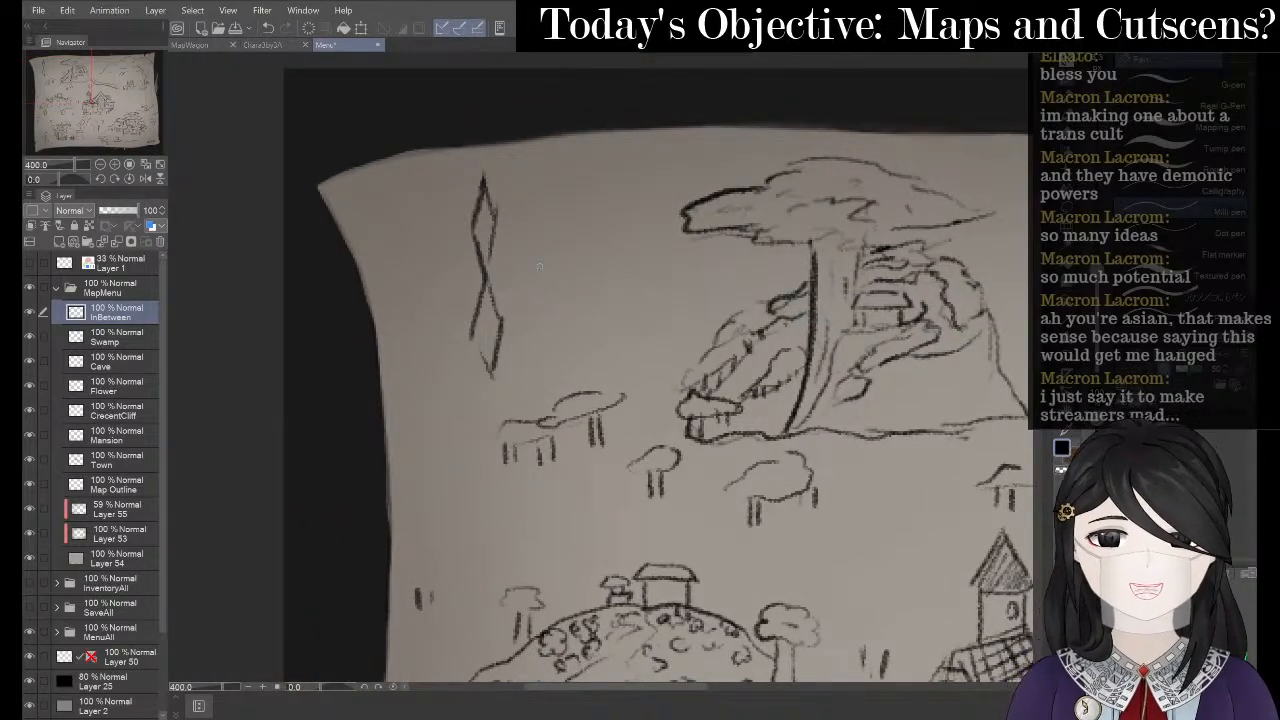
# - Draw the compass's right diamond arm with the Pencil
pyautogui.press('p')
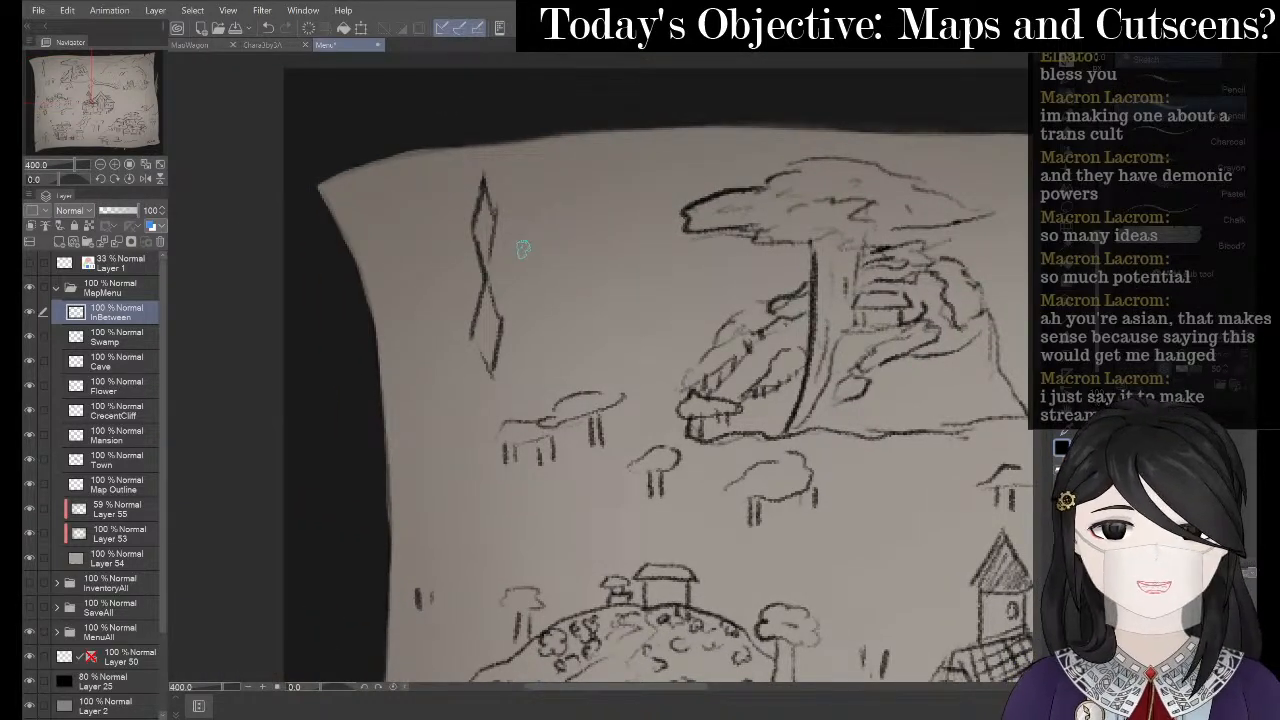
pyautogui.moveTo(490, 268)
pyautogui.mouseDown()
pyautogui.moveTo(547, 245)
pyautogui.moveTo(585, 265)
pyautogui.mouseUp()
pyautogui.moveTo(488, 282)
pyautogui.mouseDown()
pyautogui.moveTo(527, 285)
pyautogui.moveTo(585, 265)
pyautogui.mouseUp()
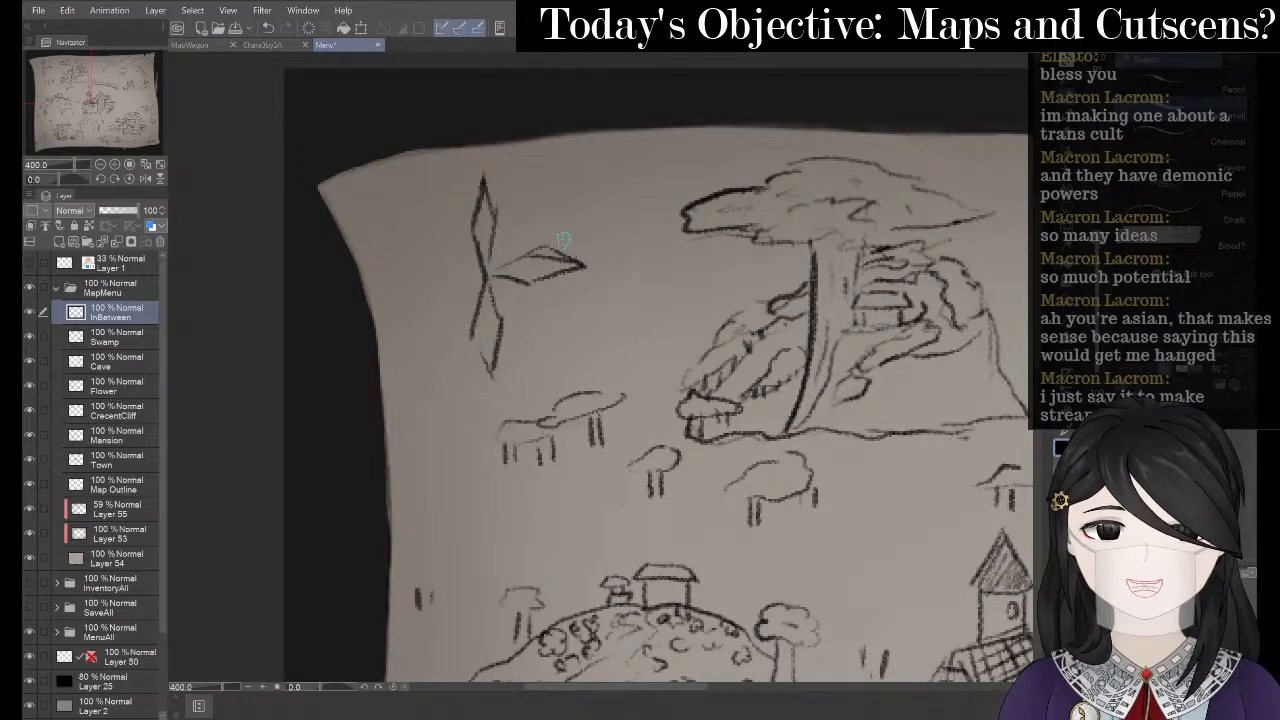
pyautogui.press('e')
pyautogui.press('p')
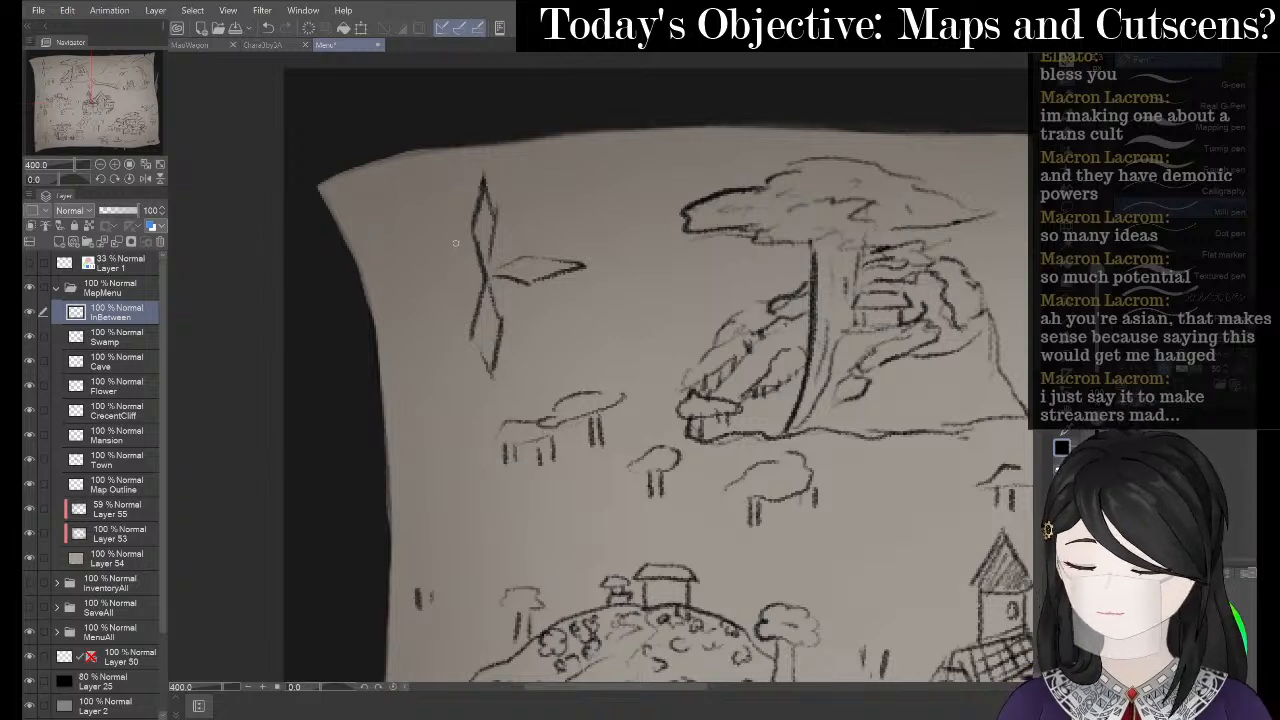
# - Draw the compass's left diamond arm, using undo and the Eraser to fix its strokes
pyautogui.moveTo(397, 279); pyautogui.dragTo(432, 265)
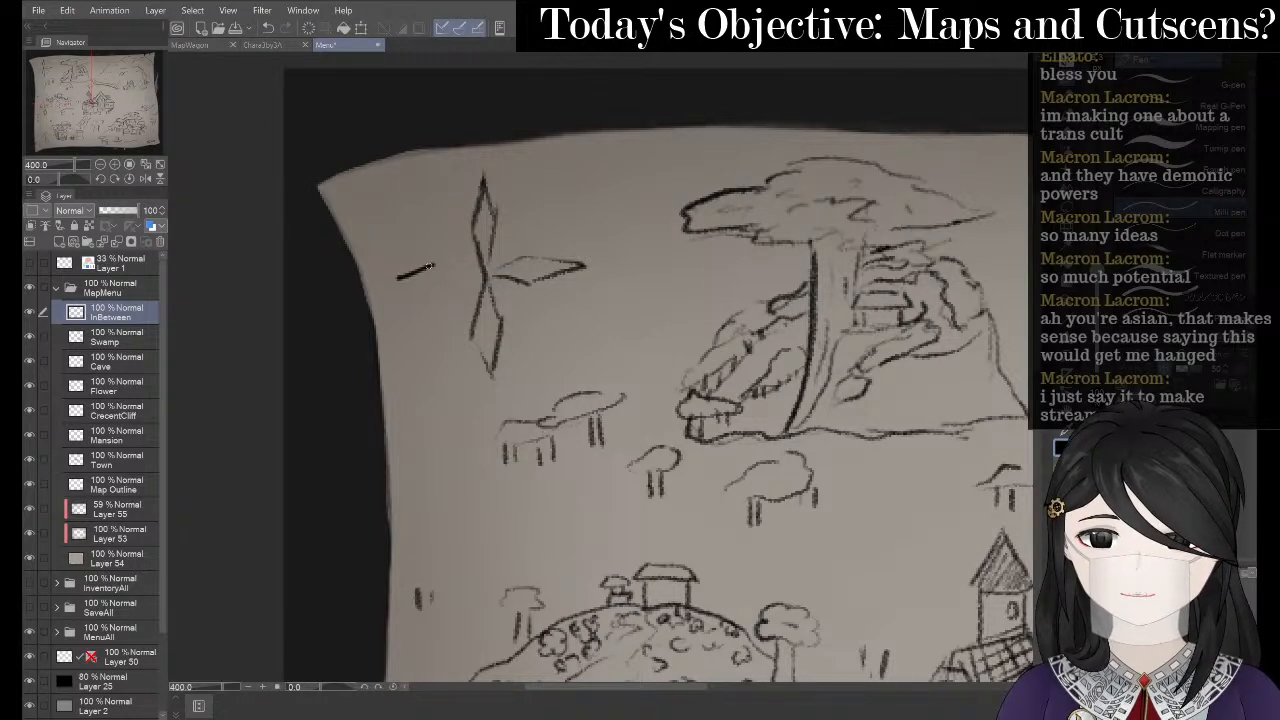
pyautogui.hotkey('ctrl', 'z')
pyautogui.press('p')
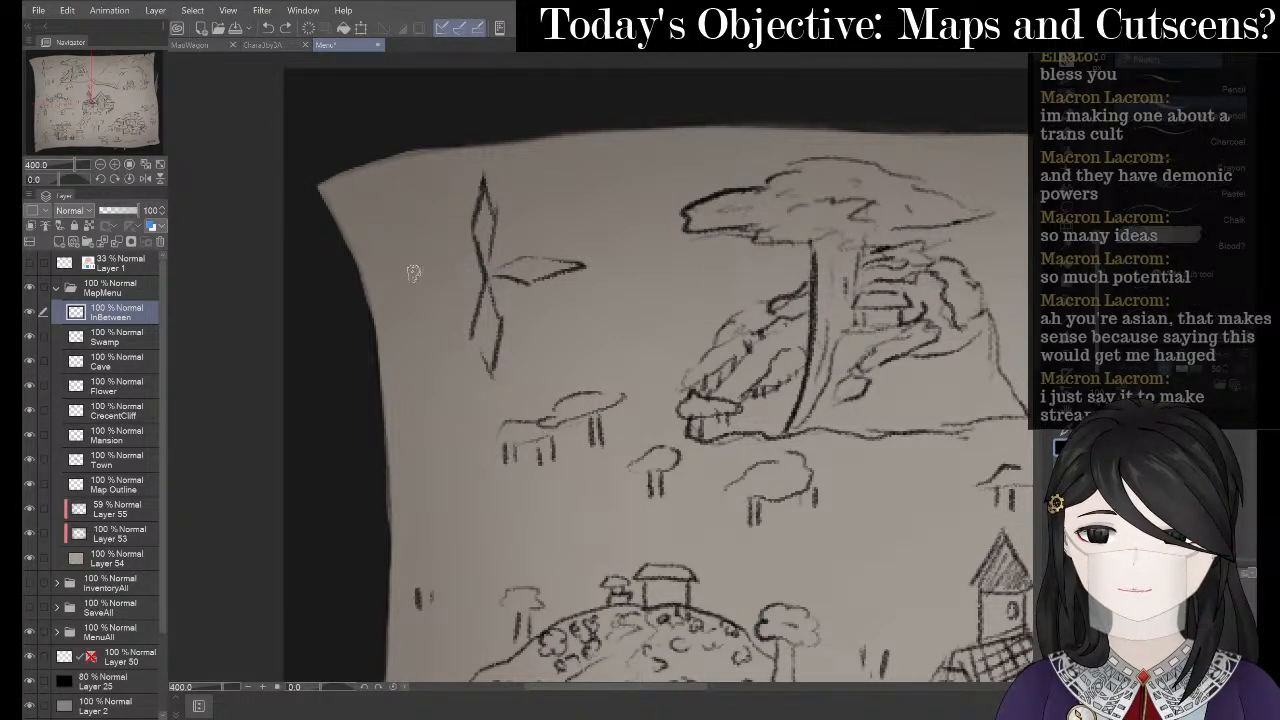
pyautogui.moveTo(398, 272)
pyautogui.mouseDown()
pyautogui.moveTo(440, 257)
pyautogui.moveTo(481, 267)
pyautogui.mouseUp()
pyautogui.hotkey('ctrl', 'z')
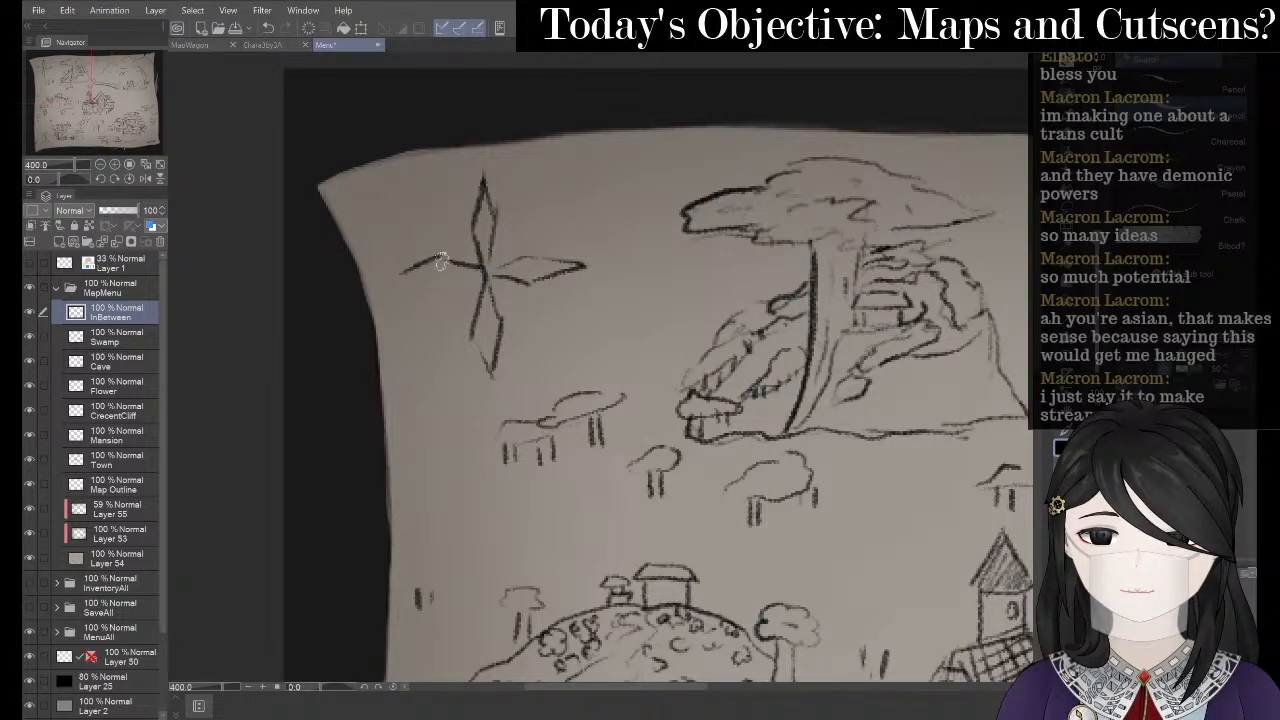
pyautogui.press('e')
pyautogui.moveTo(398, 260); pyautogui.dragTo(428, 260)
pyautogui.press('p')
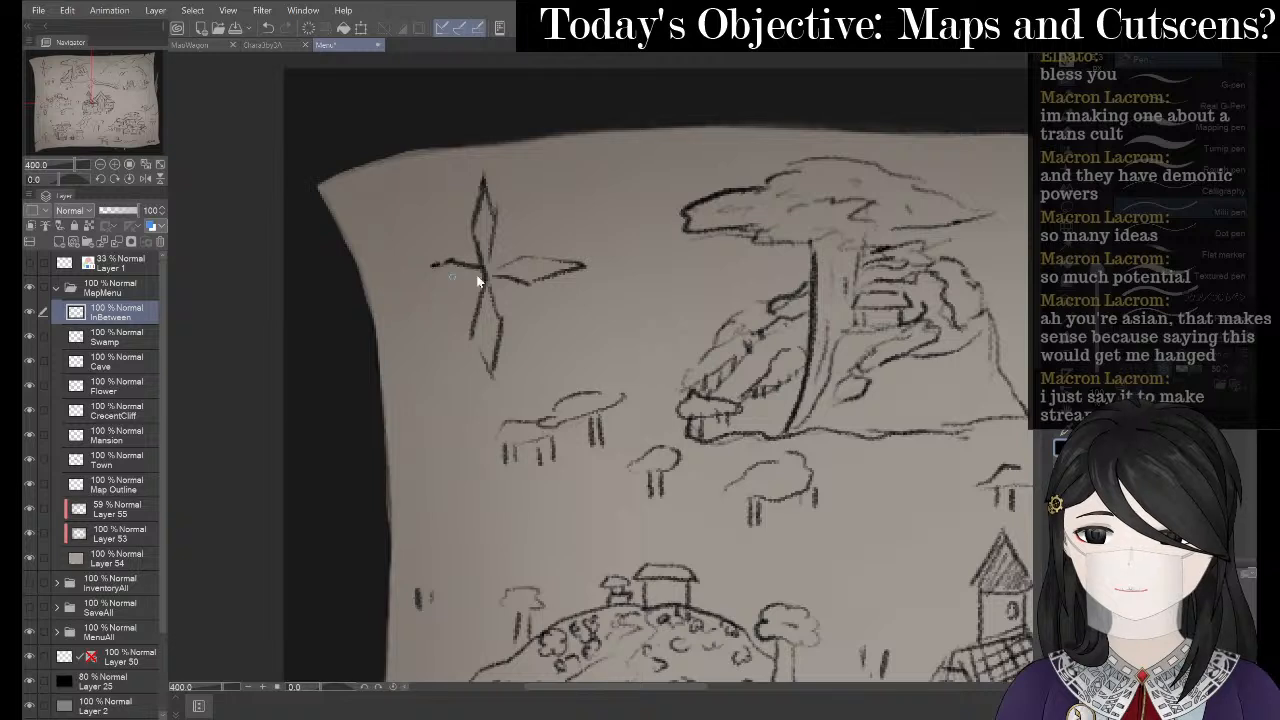
pyautogui.press('p')
pyautogui.moveTo(449, 259)
pyautogui.mouseDown()
pyautogui.moveTo(406, 283)
pyautogui.moveTo(478, 279)
pyautogui.mouseUp()
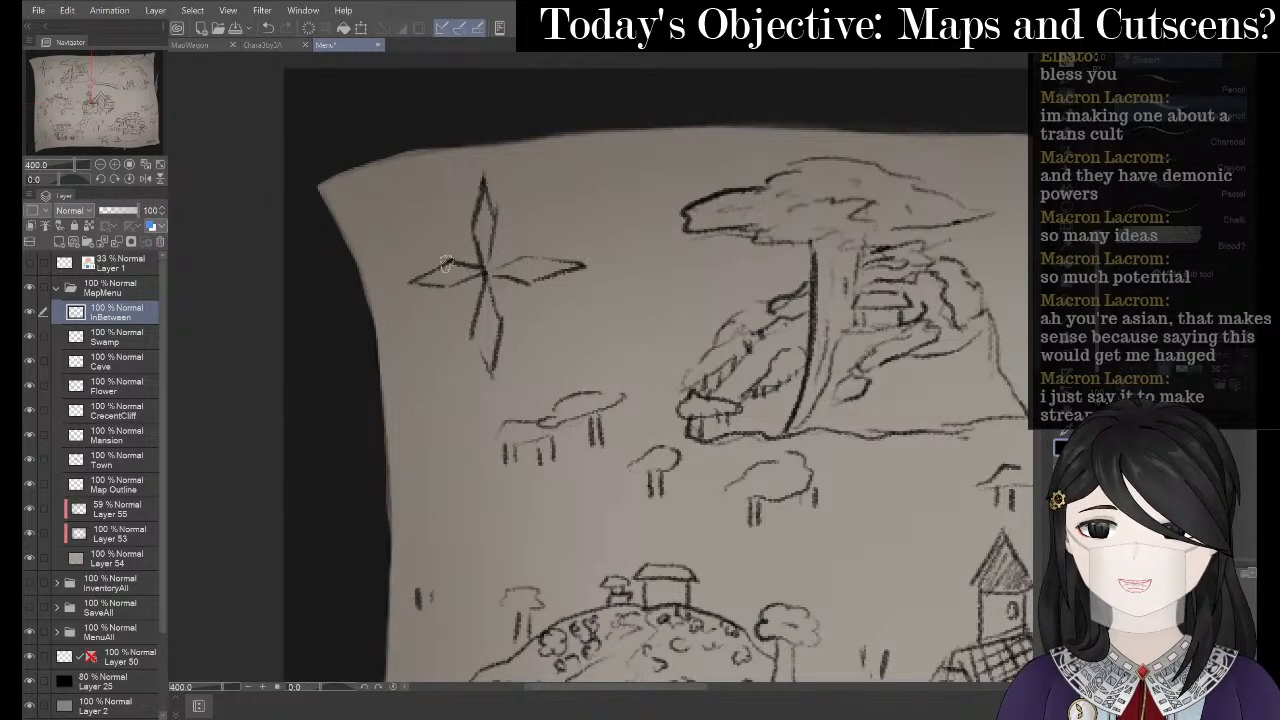
pyautogui.press('e')
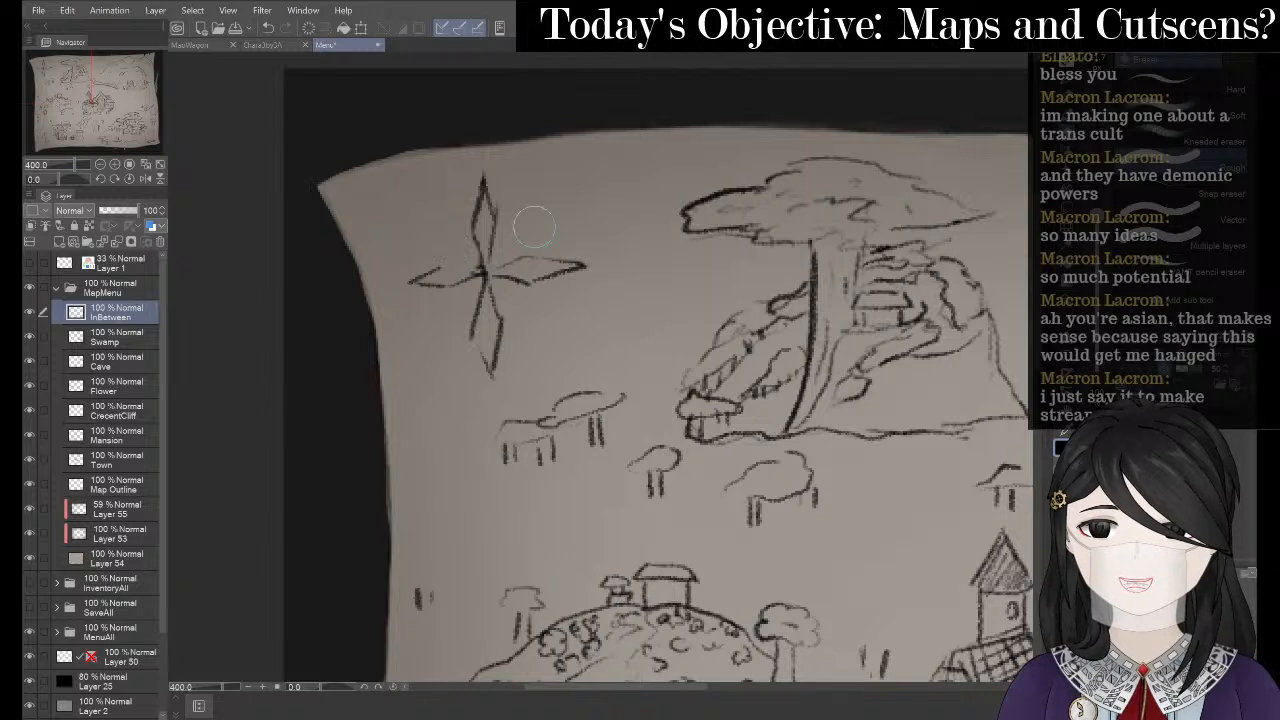
pyautogui.press('p')
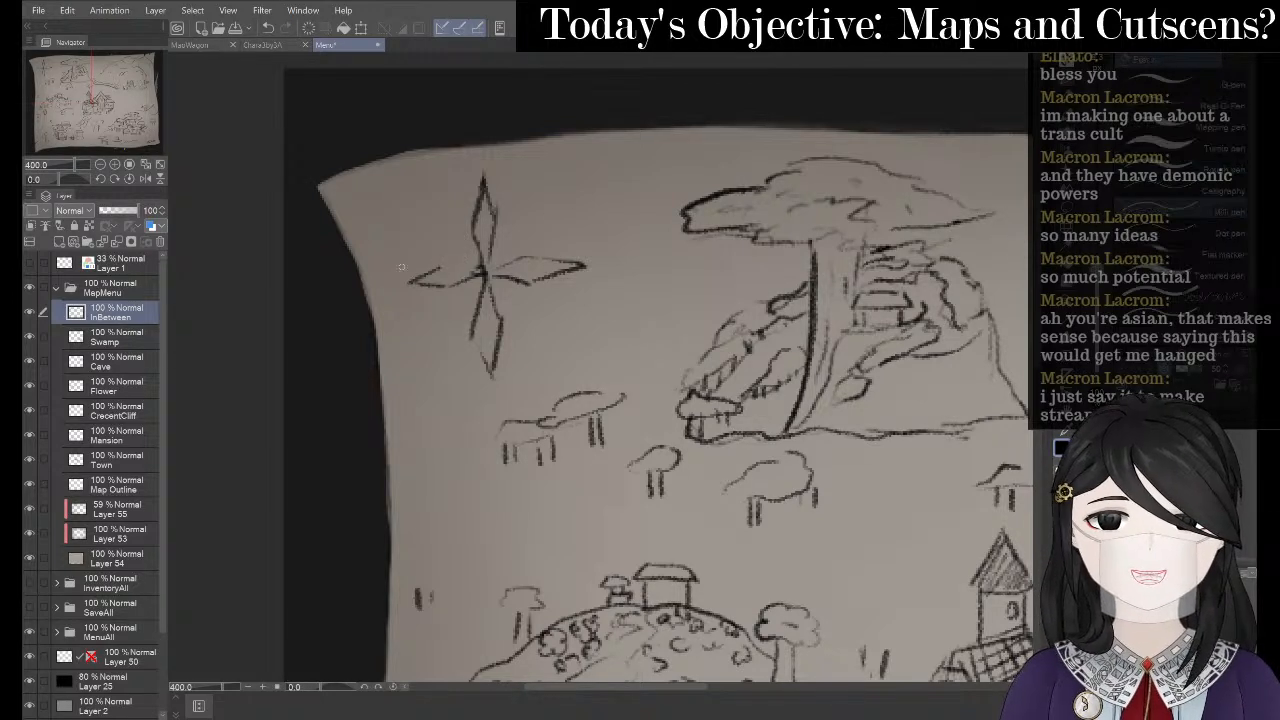
pyautogui.press('p')
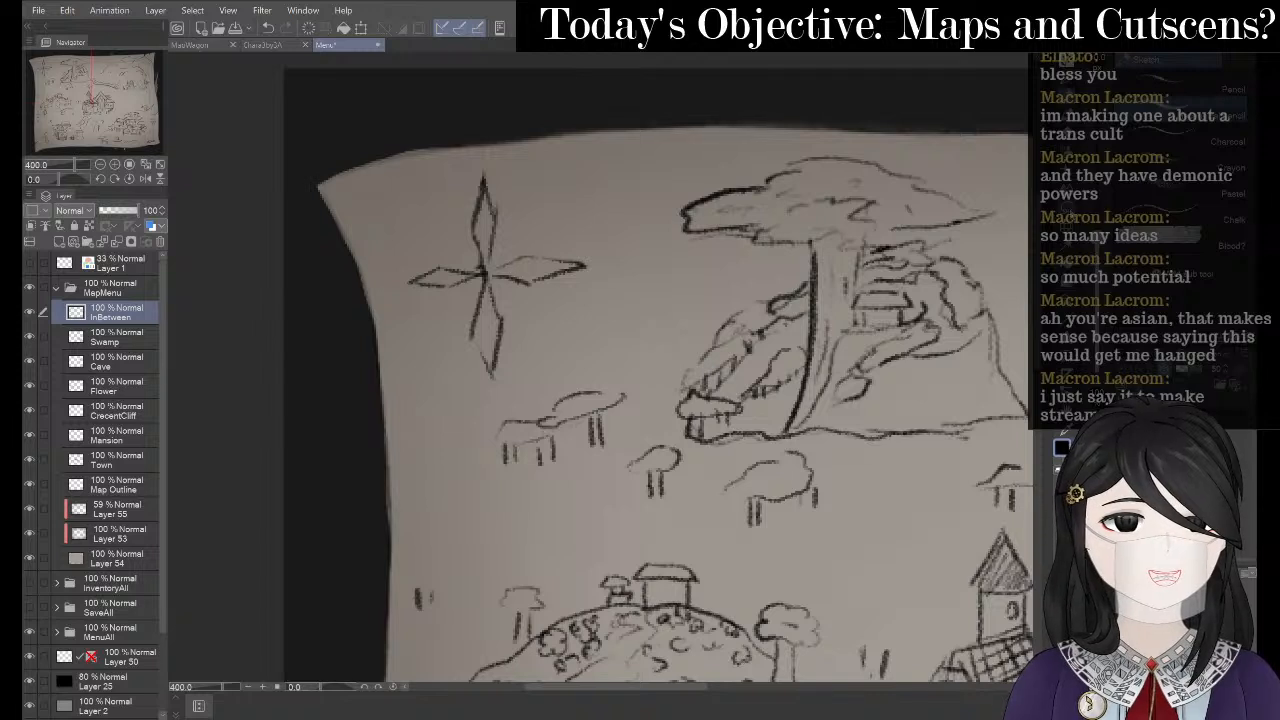
# - Lasso-select the four-pointed compass star with freehand selection
pyautogui.press('m')
pyautogui.moveTo(524, 354)
pyautogui.mouseDown()
pyautogui.moveTo(423, 366)
pyautogui.moveTo(411, 247)
pyautogui.moveTo(441, 196)
pyautogui.moveTo(514, 156)
pyautogui.moveTo(618, 263)
pyautogui.mouseUp()
pyautogui.moveTo(630, 212)
pyautogui.mouseDown()
pyautogui.moveTo(614, 297)
pyautogui.moveTo(512, 389)
pyautogui.moveTo(454, 380)
pyautogui.moveTo(411, 333)
pyautogui.moveTo(385, 272)
pyautogui.moveTo(412, 205)
pyautogui.moveTo(463, 158)
pyautogui.moveTo(548, 150)
pyautogui.moveTo(620, 212)
pyautogui.mouseUp()
# - Shrink the selected compass star, move it up and right, then confirm and deselect
pyautogui.click(562, 421)
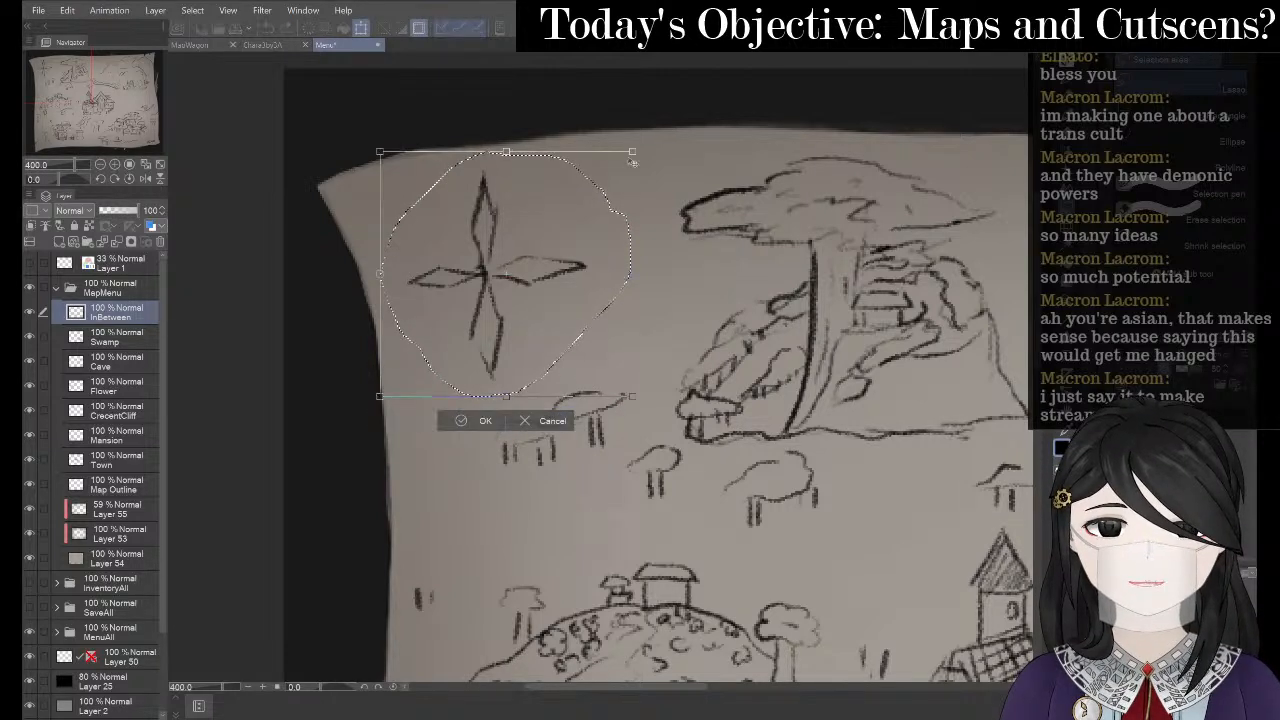
pyautogui.moveTo(632, 154); pyautogui.dragTo(574, 212)
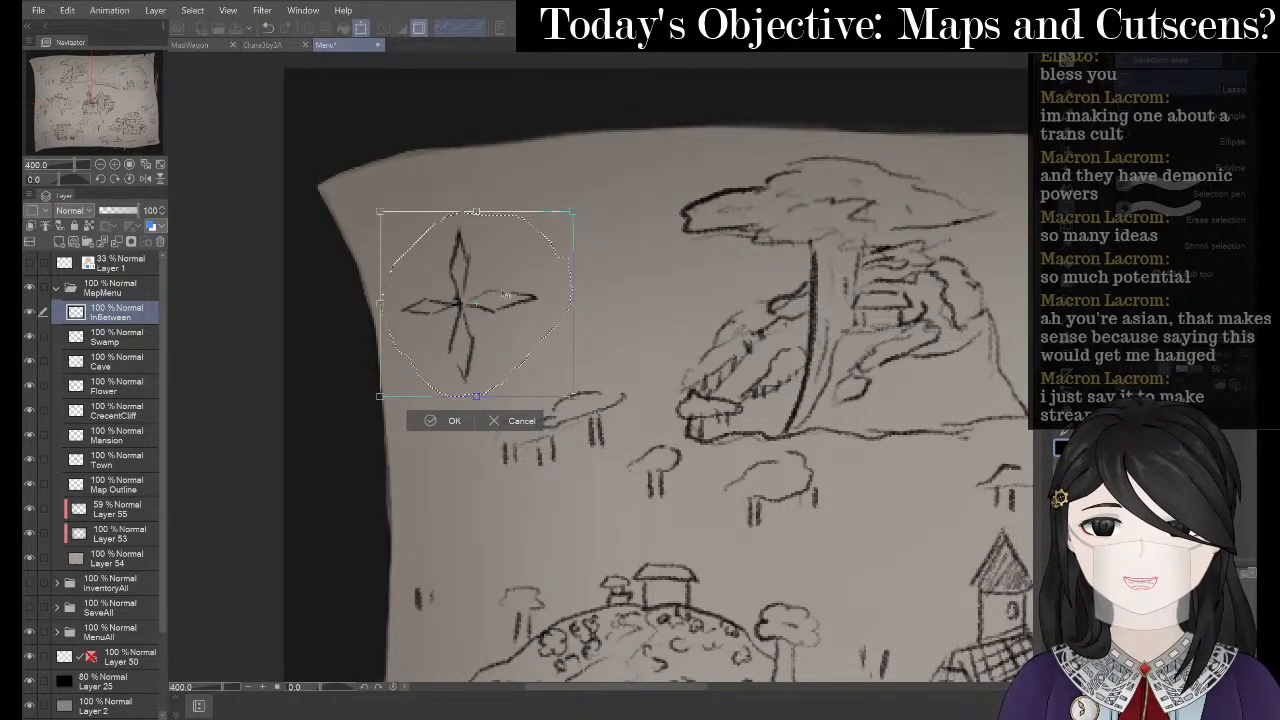
pyautogui.moveTo(512, 280); pyautogui.dragTo(548, 256)
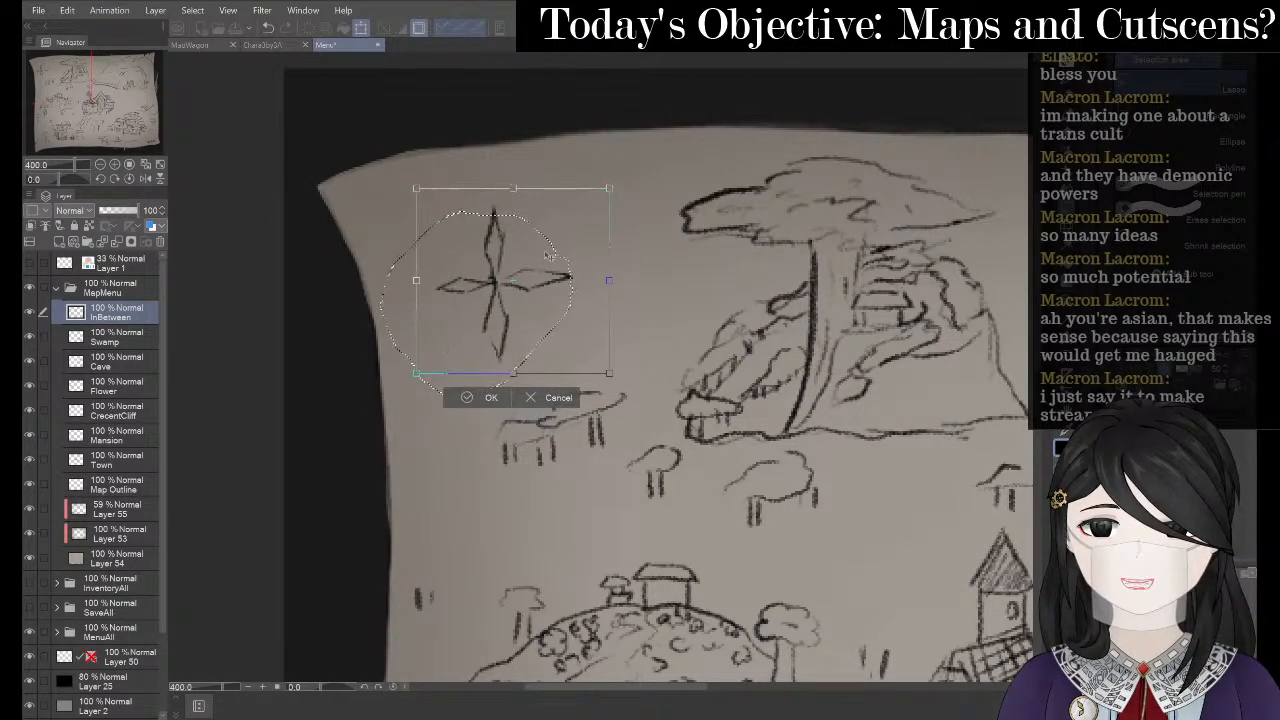
pyautogui.click(466, 397)
pyautogui.click(383, 391)
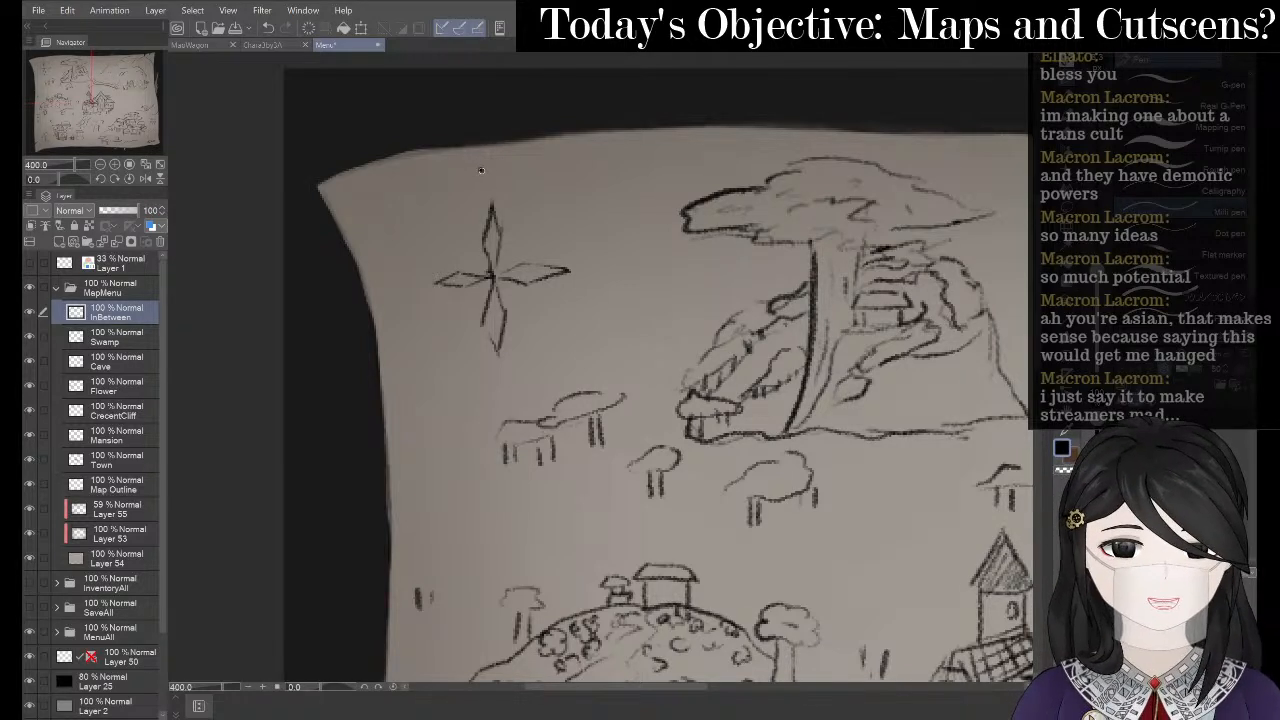
# - Letter an N above the compass, begin the S below, and add a letter on its right
pyautogui.moveTo(481, 170)
pyautogui.mouseDown()
pyautogui.moveTo(482, 190)
pyautogui.moveTo(492, 181)
pyautogui.mouseUp()
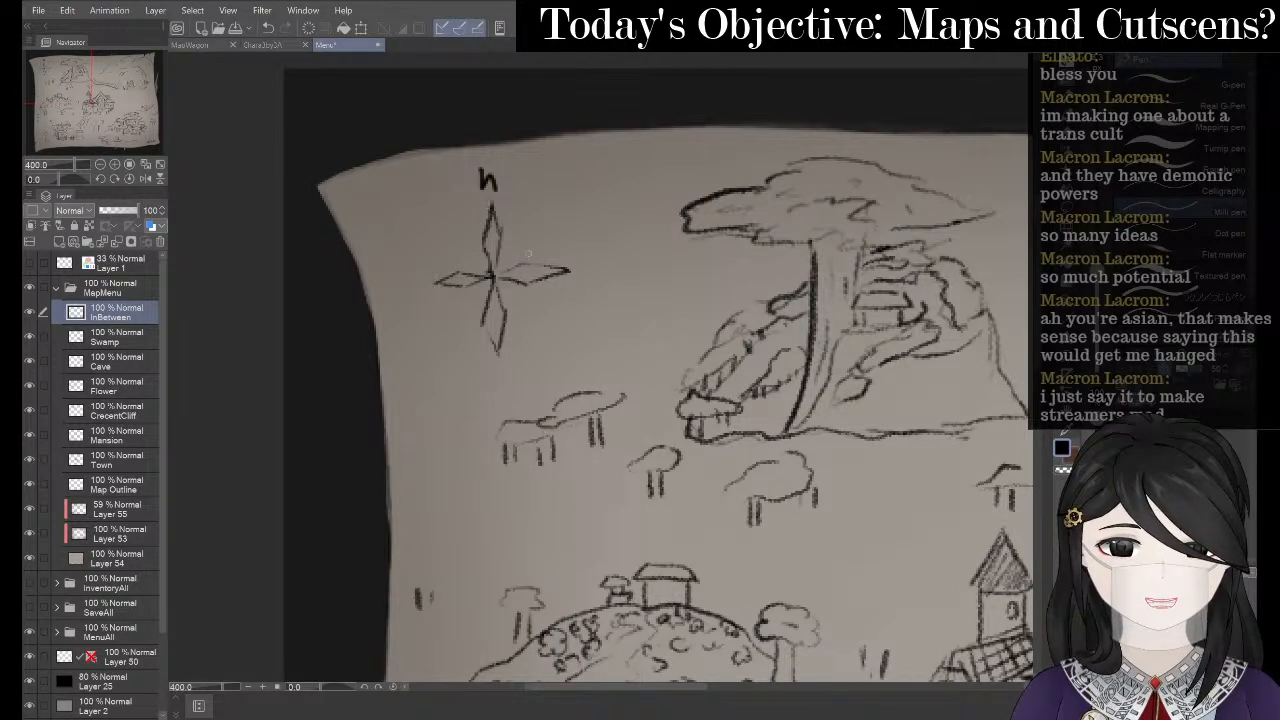
pyautogui.hotkey('ctrl', 'z')
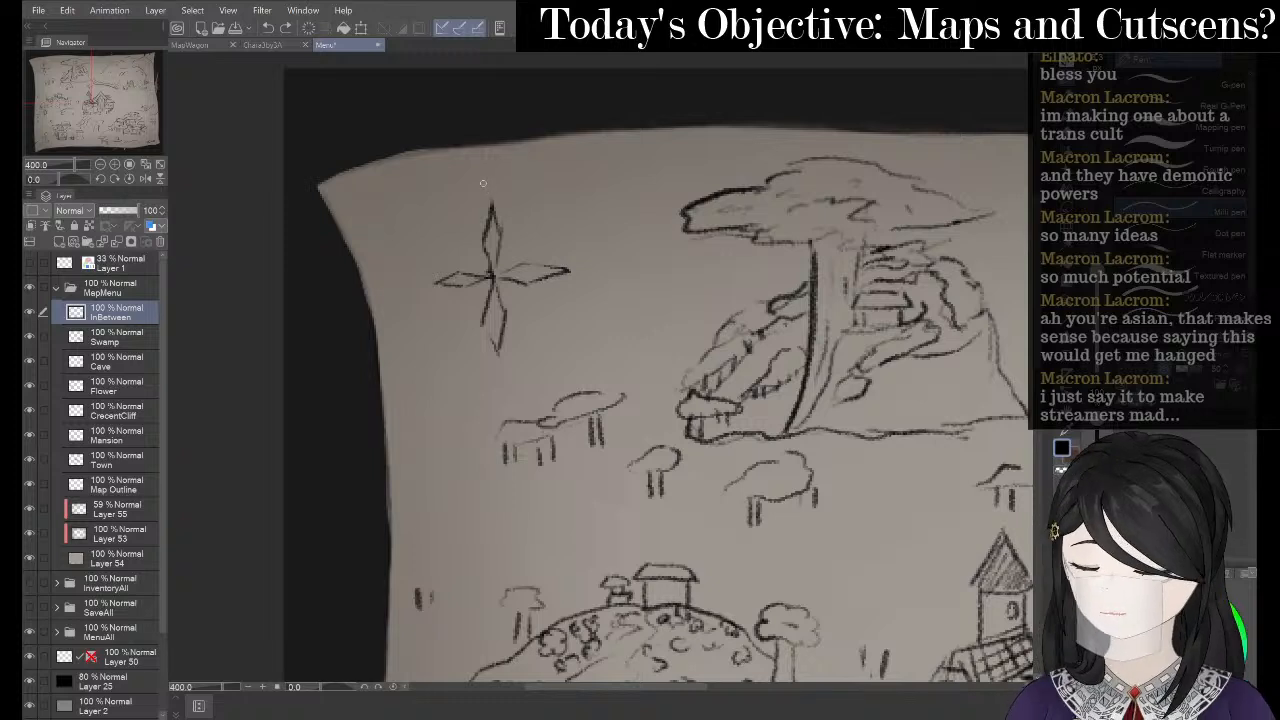
pyautogui.moveTo(481, 170)
pyautogui.mouseDown()
pyautogui.moveTo(481, 192)
pyautogui.moveTo(497, 170)
pyautogui.moveTo(499, 200)
pyautogui.mouseUp()
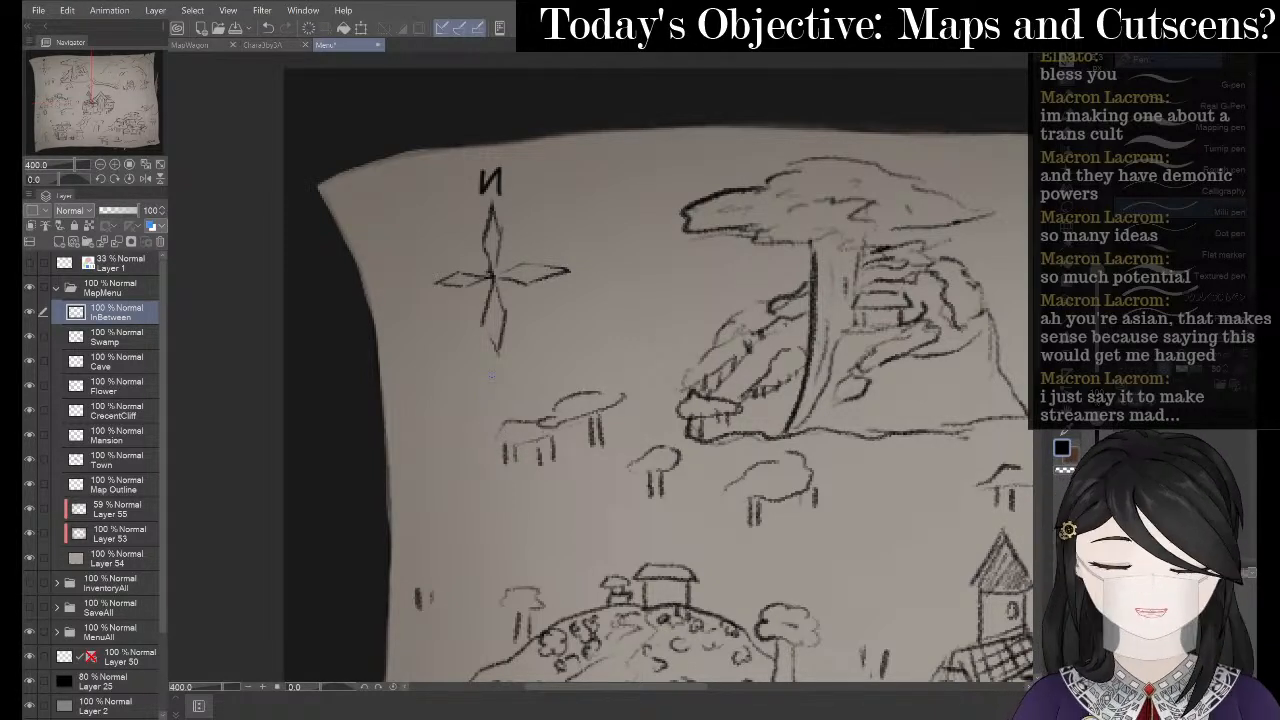
pyautogui.moveTo(487, 367); pyautogui.dragTo(503, 387)
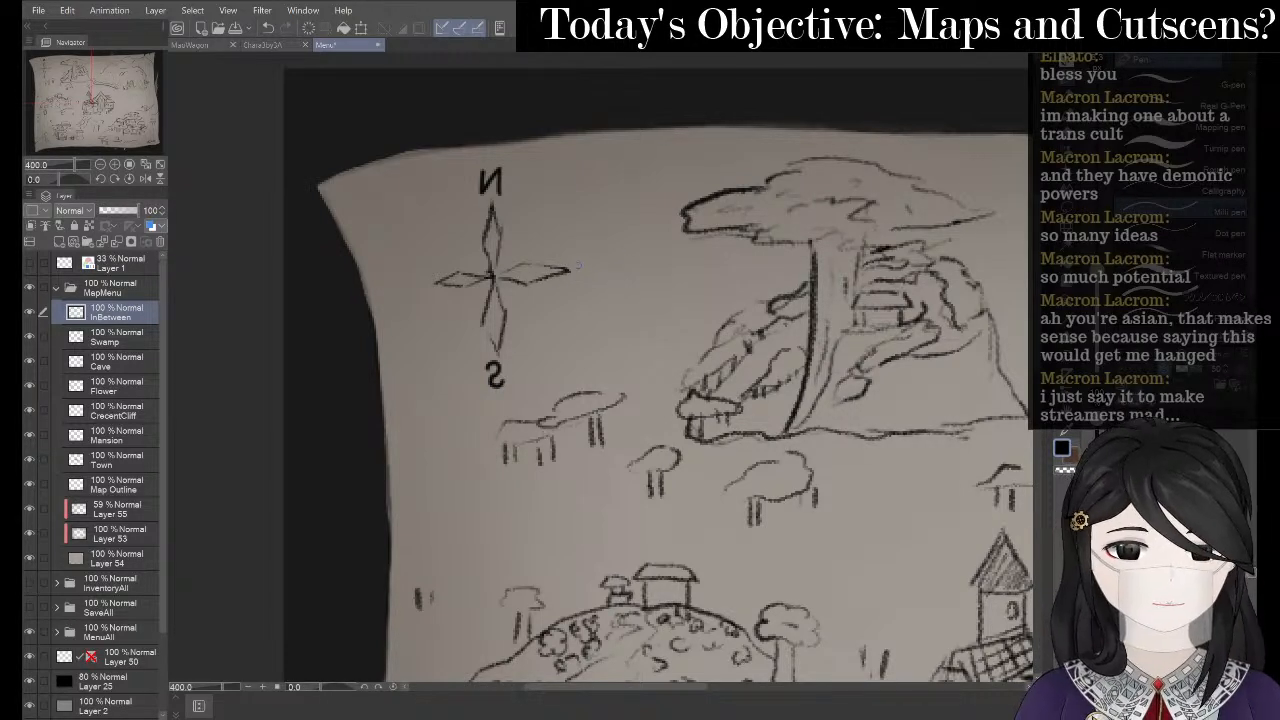
pyautogui.moveTo(578, 266); pyautogui.dragTo(596, 274)
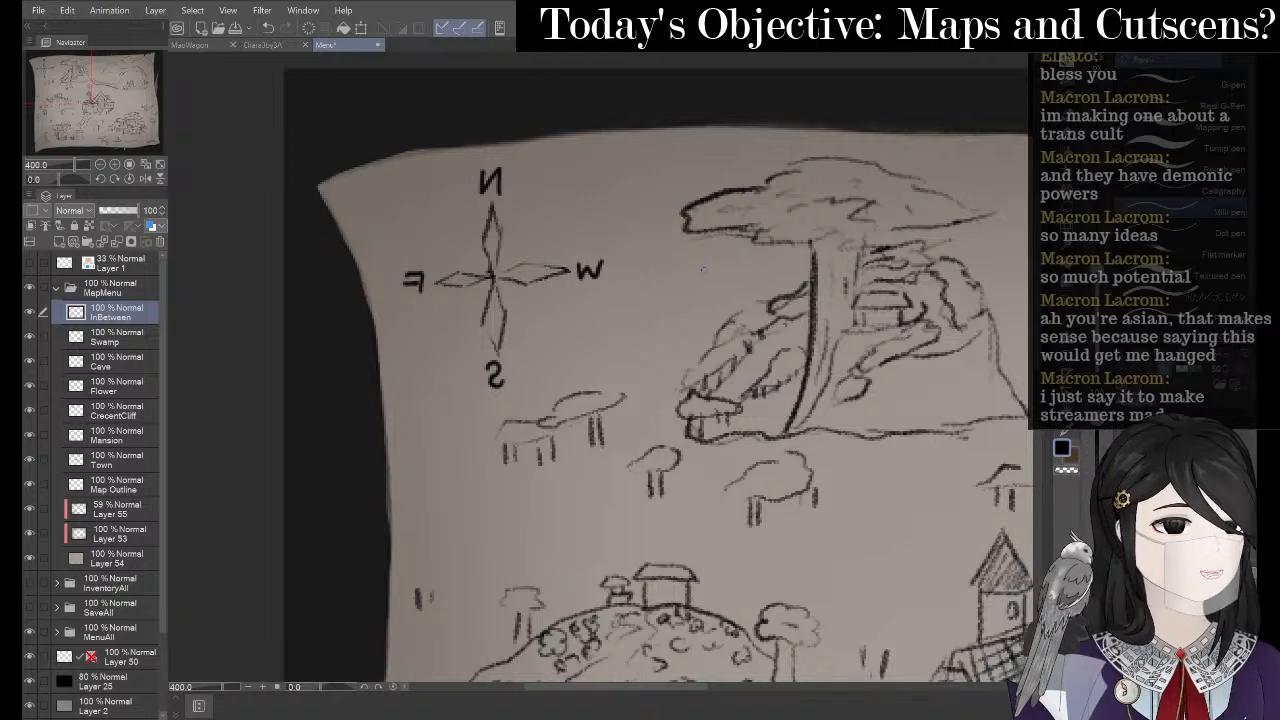
# - Rework the N above the compass and redraw the letter on its right side
pyautogui.press('e')
pyautogui.moveTo(494, 158)
pyautogui.mouseDown()
pyautogui.moveTo(480, 188)
pyautogui.moveTo(500, 187)
pyautogui.mouseUp()
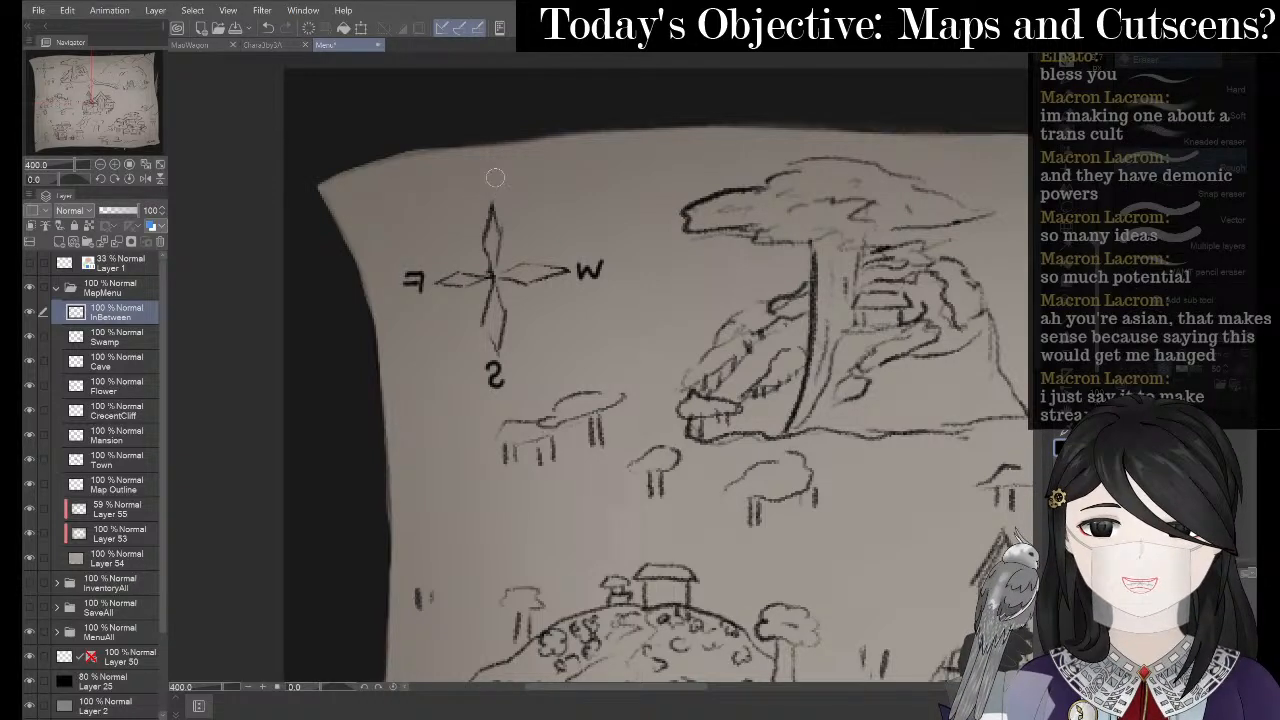
pyautogui.press('p')
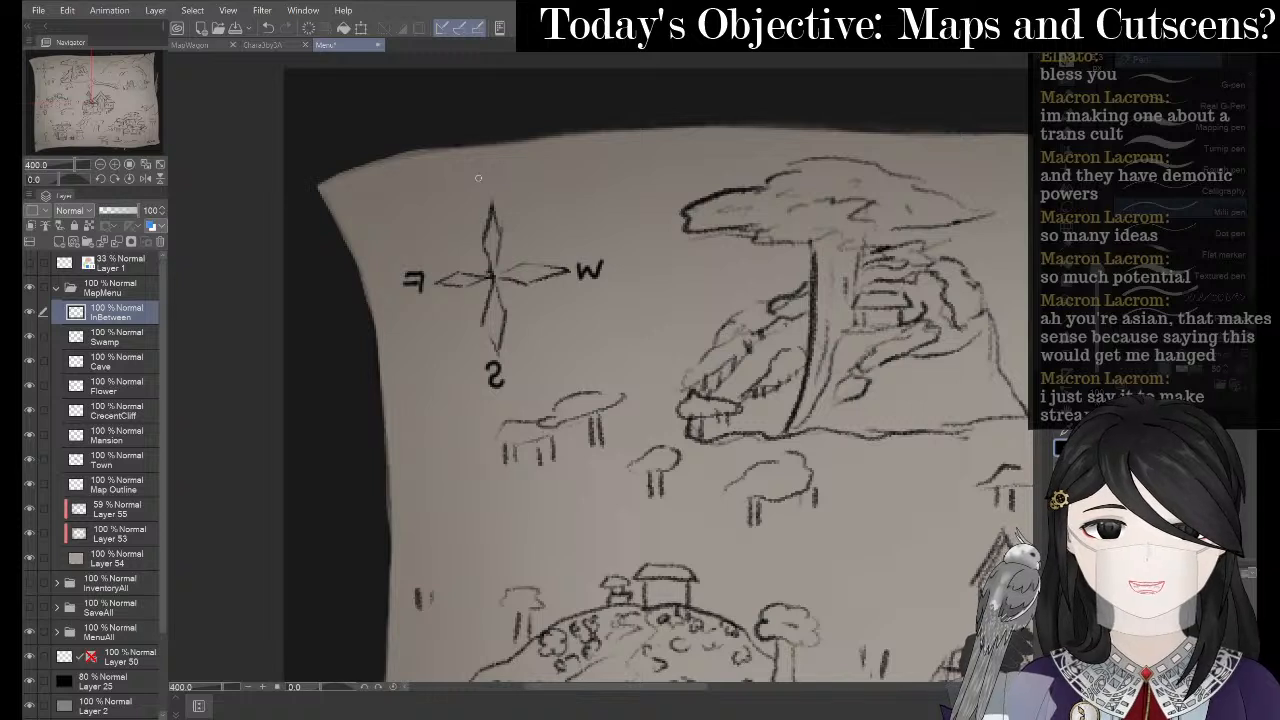
pyautogui.press('p')
pyautogui.moveTo(485, 176)
pyautogui.mouseDown()
pyautogui.moveTo(504, 201)
pyautogui.moveTo(482, 194)
pyautogui.moveTo(497, 177)
pyautogui.moveTo(503, 200)
pyautogui.mouseUp()
pyautogui.hotkey('ctrl', 'z')
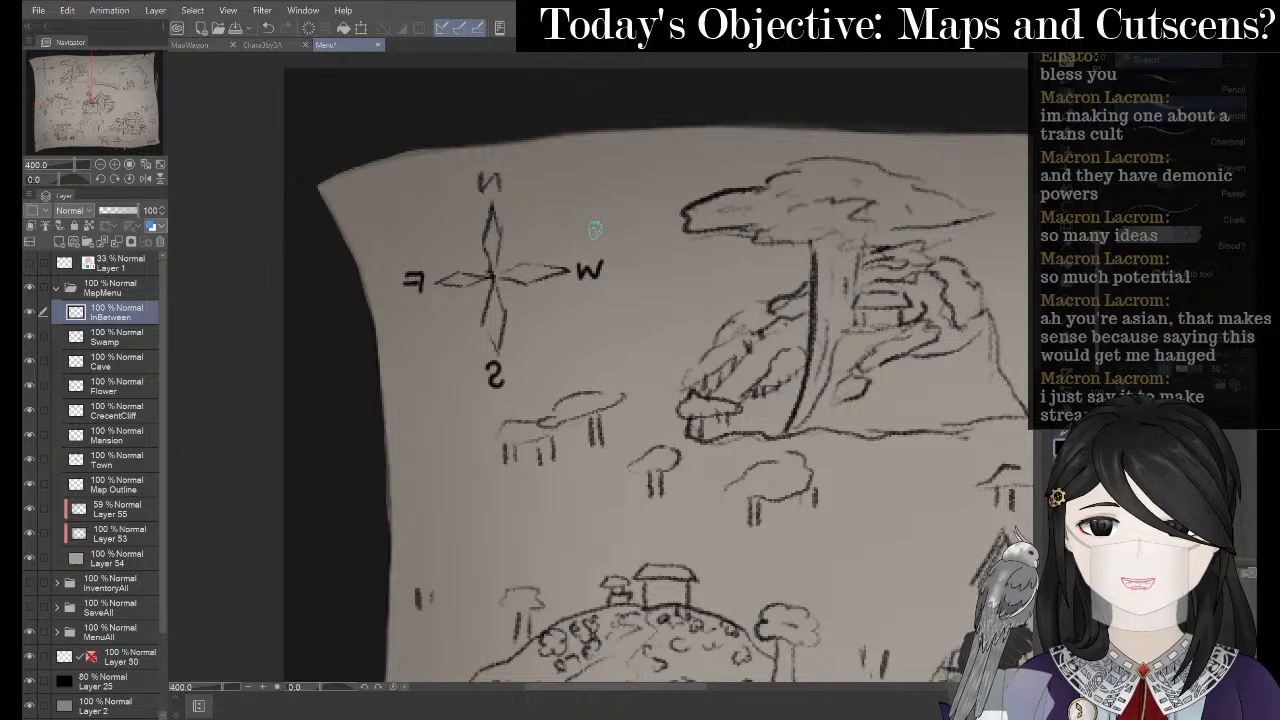
pyautogui.press('e')
pyautogui.moveTo(578, 264); pyautogui.dragTo(588, 275)
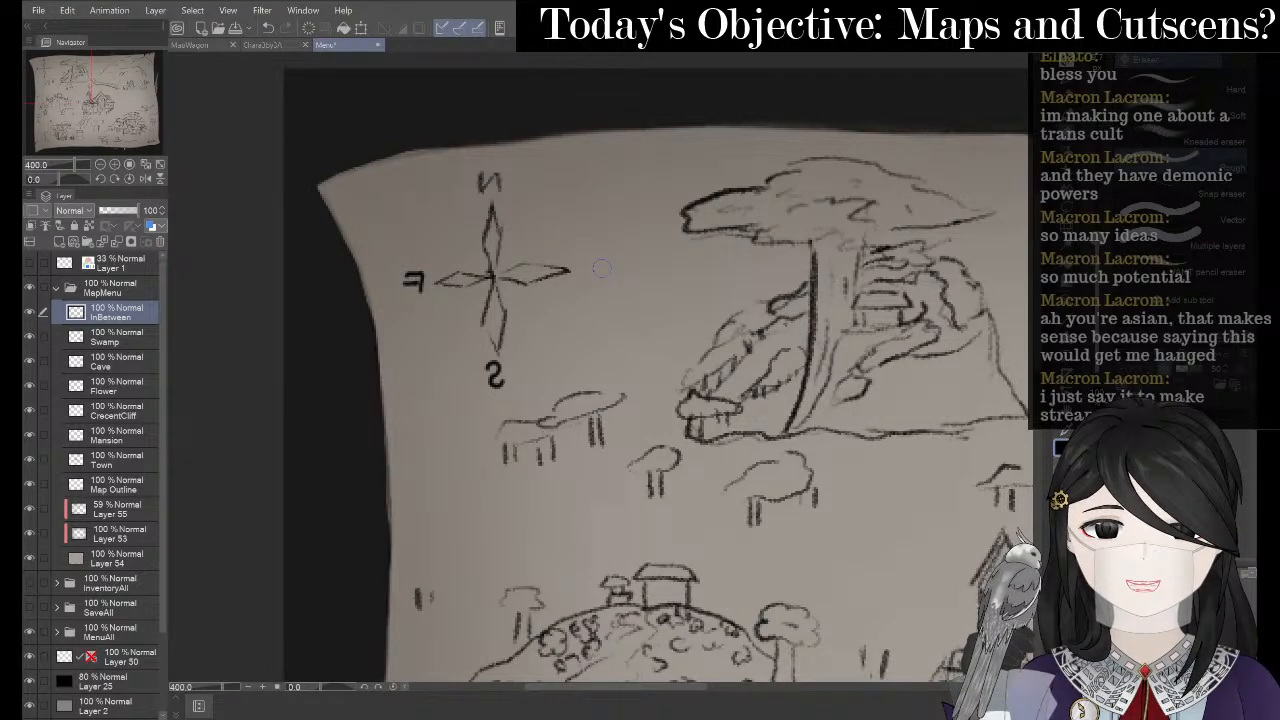
pyautogui.press('p')
pyautogui.press('p')
pyautogui.moveTo(575, 266)
pyautogui.mouseDown()
pyautogui.moveTo(584, 284)
pyautogui.moveTo(606, 265)
pyautogui.mouseUp()
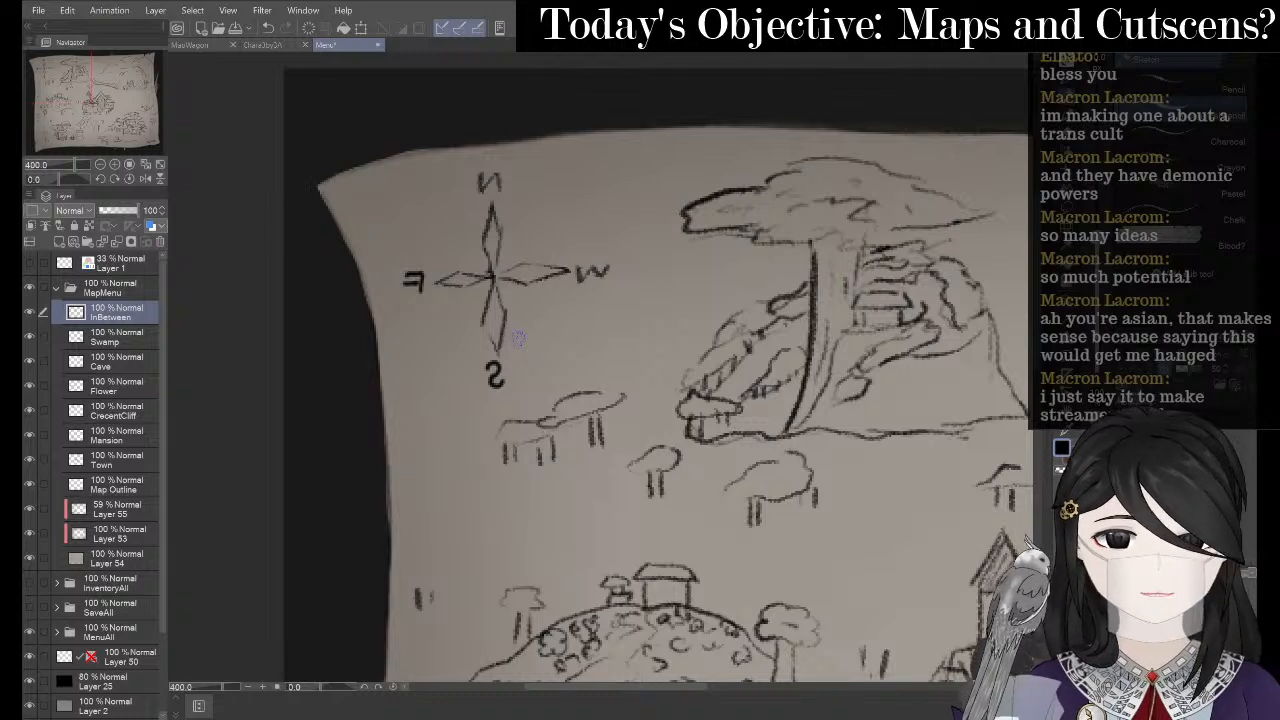
# - Reshape the S below the compass and trim the letter on its left
pyautogui.press('e')
pyautogui.moveTo(488, 380); pyautogui.dragTo(494, 383)
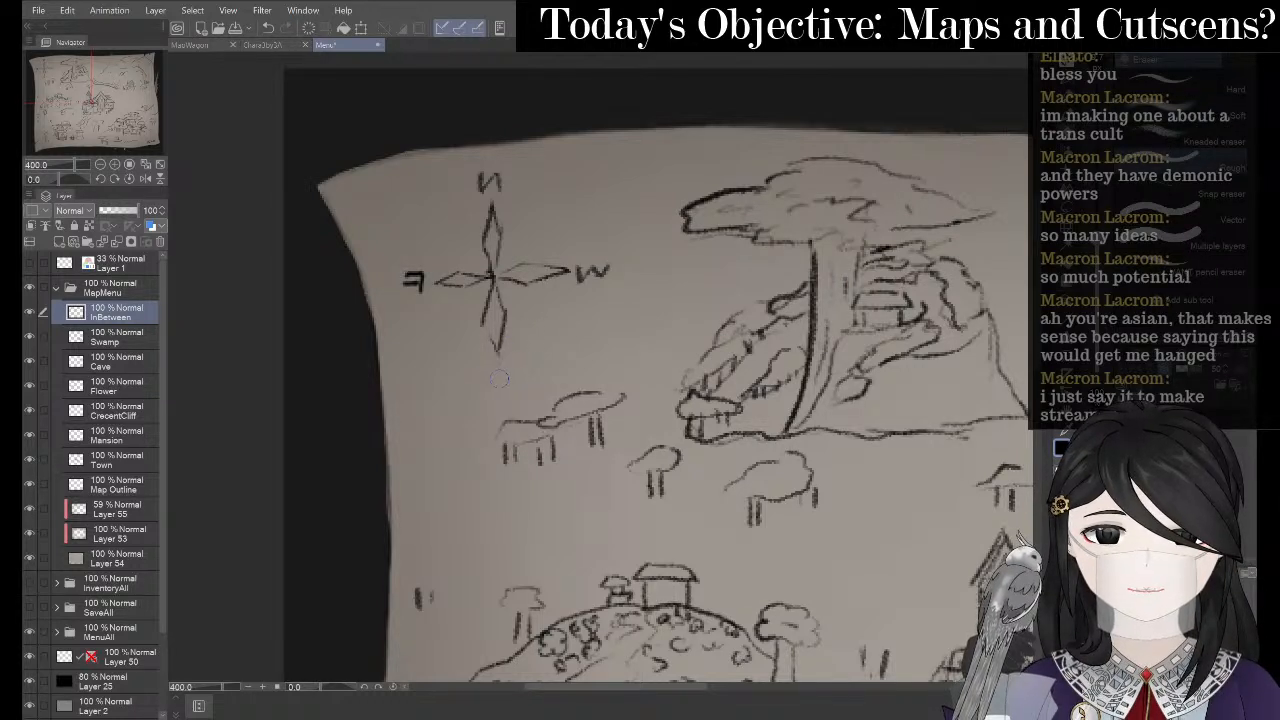
pyautogui.press('p')
pyautogui.moveTo(493, 367)
pyautogui.mouseDown()
pyautogui.moveTo(506, 372)
pyautogui.moveTo(493, 390)
pyautogui.mouseUp()
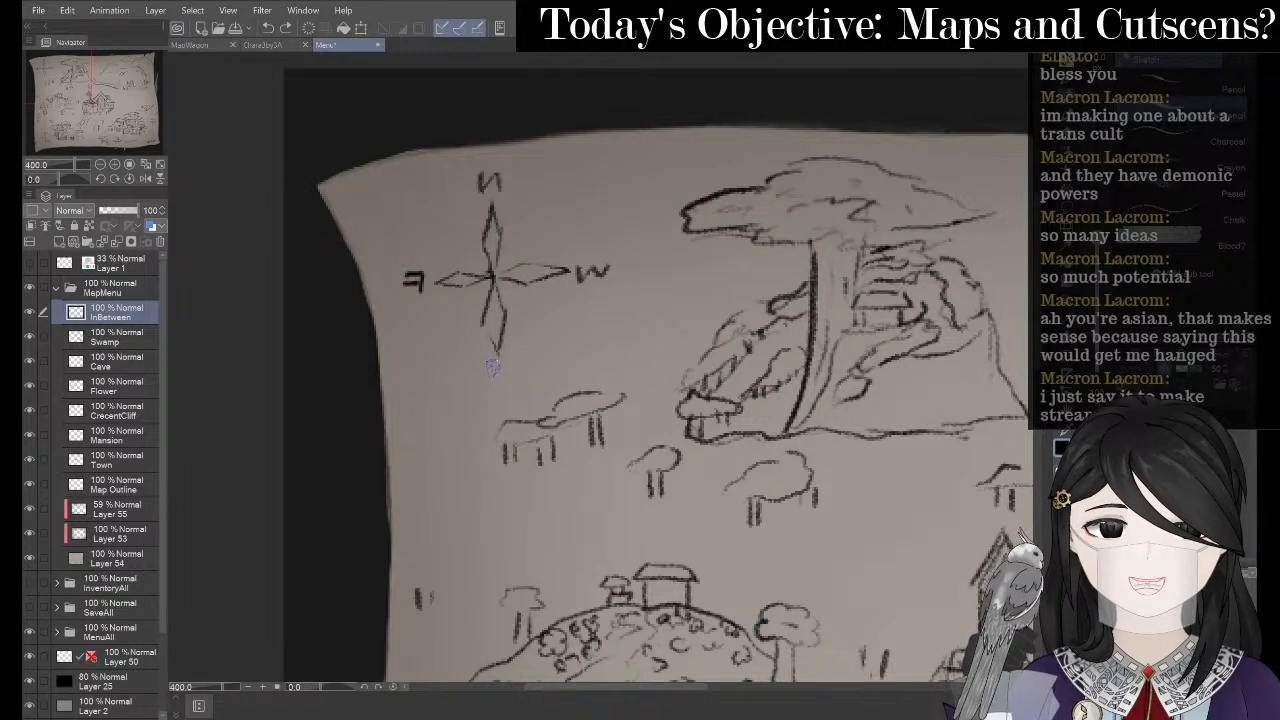
pyautogui.moveTo(510, 364); pyautogui.dragTo(498, 385)
pyautogui.hotkey('ctrl', 'z')
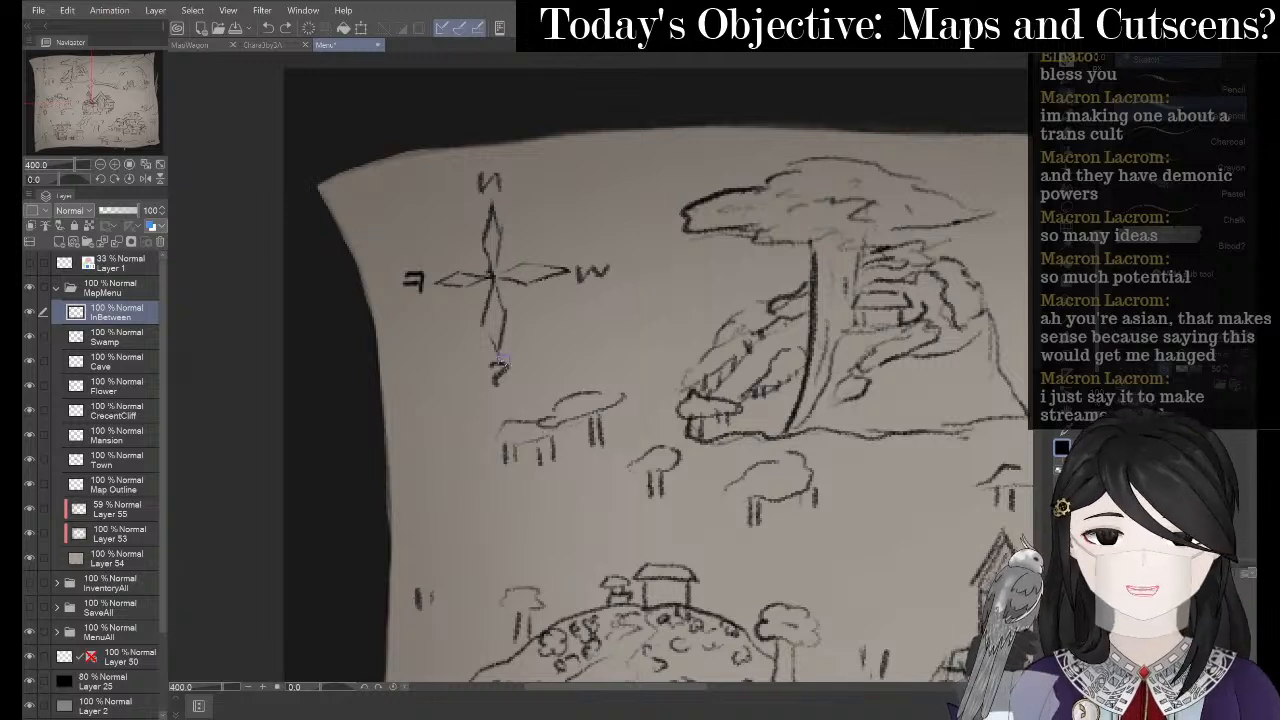
pyautogui.moveTo(496, 380); pyautogui.dragTo(507, 384)
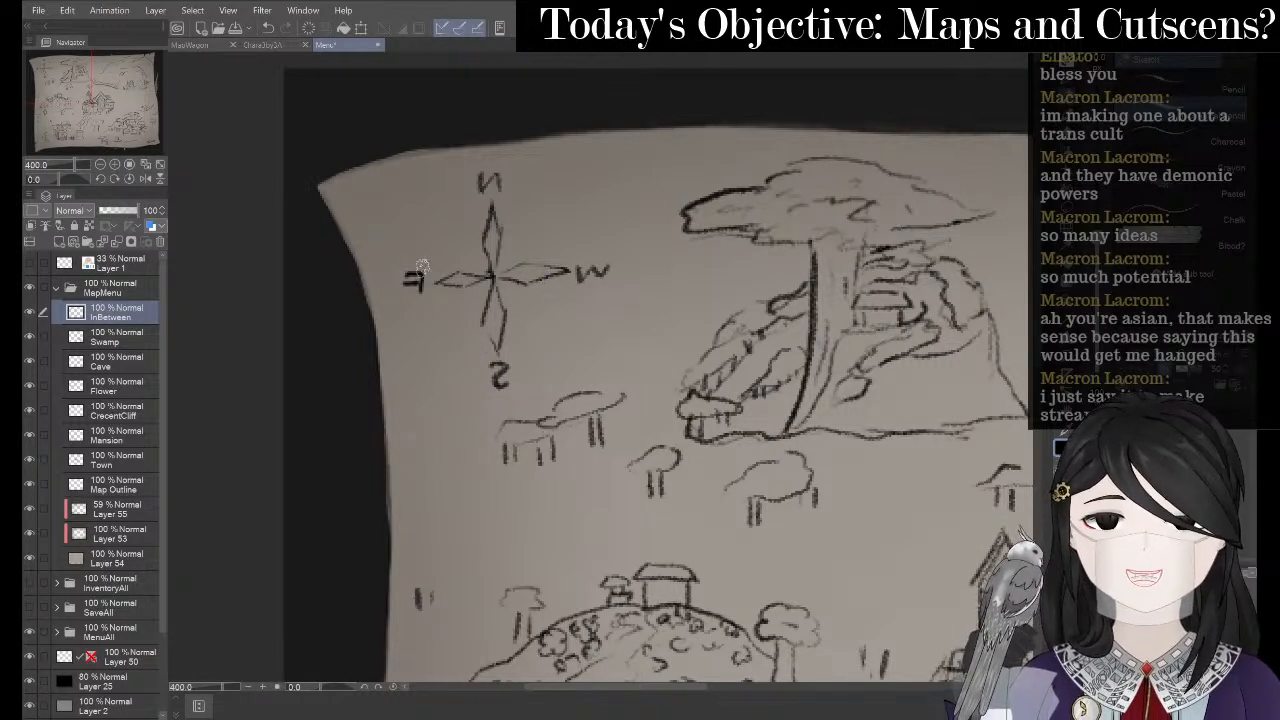
pyautogui.press('e')
pyautogui.moveTo(403, 282)
pyautogui.mouseDown()
pyautogui.moveTo(404, 264)
pyautogui.moveTo(424, 276)
pyautogui.moveTo(418, 298)
pyautogui.mouseUp()
pyautogui.press('p')
pyautogui.press('p')
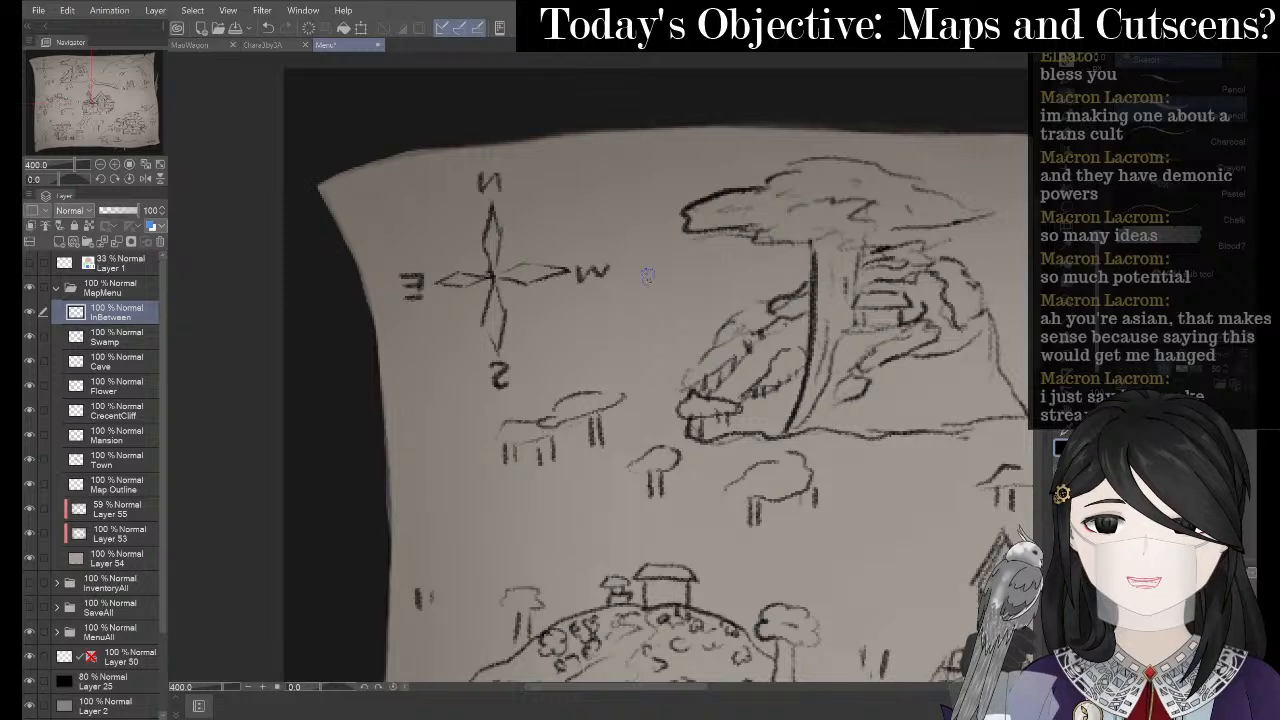
# - Lasso the compass together with its four direction letters
pyautogui.scroll(-3, 648, 275)
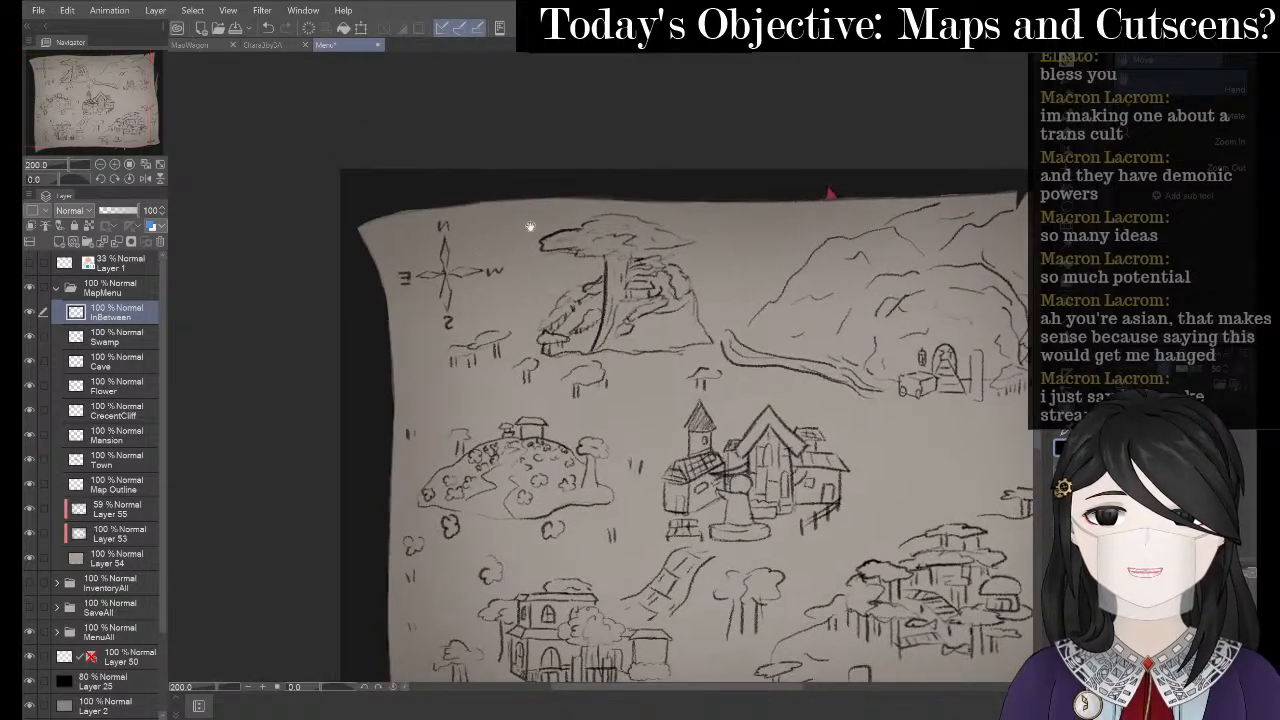
pyautogui.moveTo(619, 245); pyautogui.dragTo(662, 243)
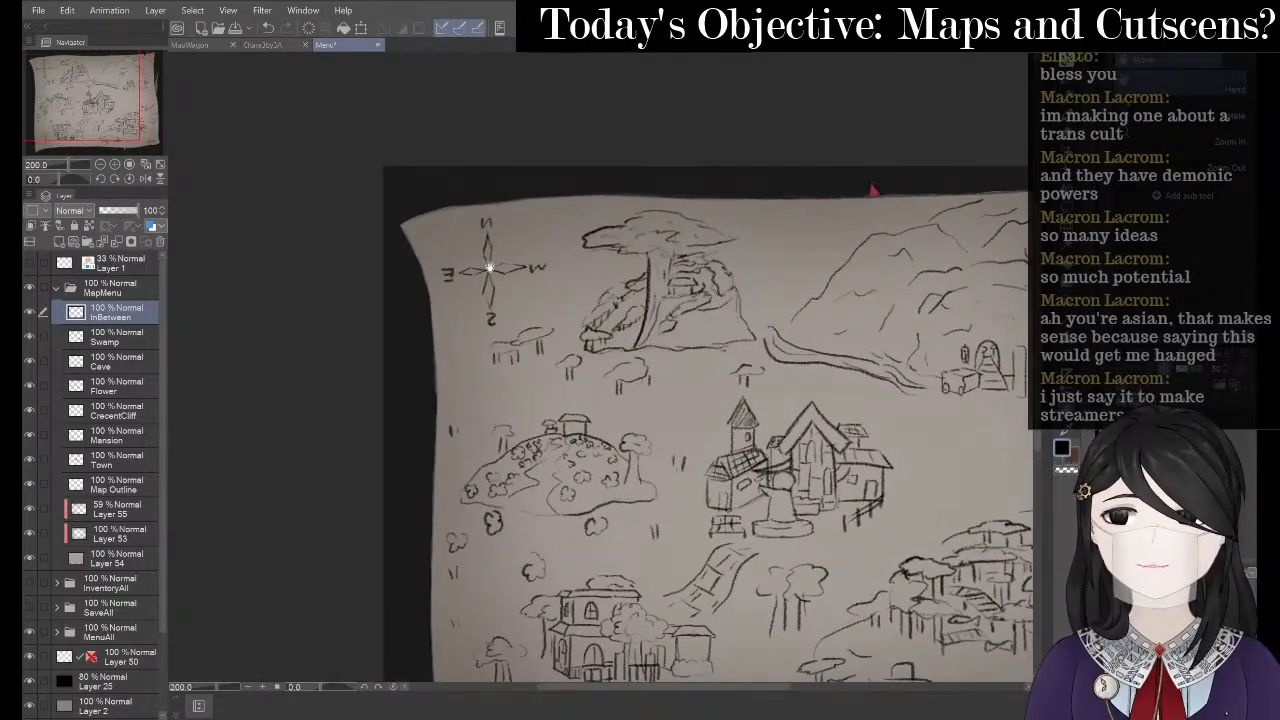
pyautogui.scroll(2, 489, 270)
pyautogui.moveTo(479, 207); pyautogui.dragTo(552, 250)
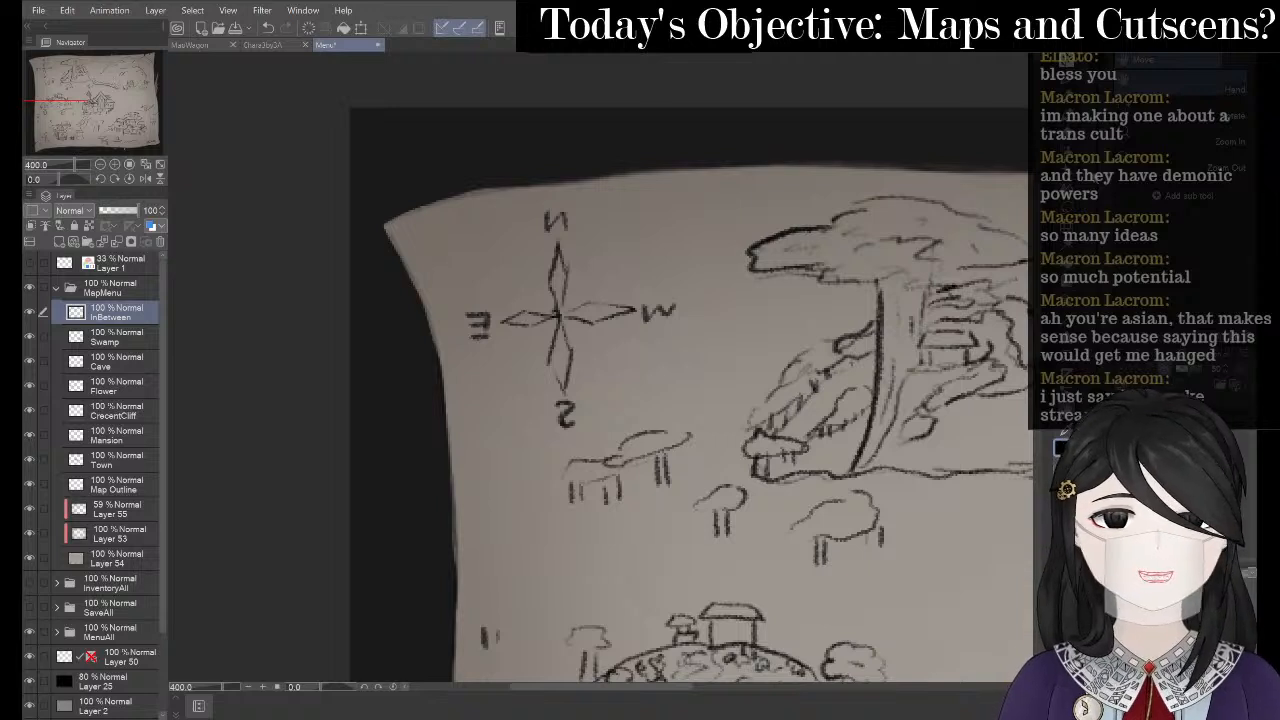
pyautogui.press('m')
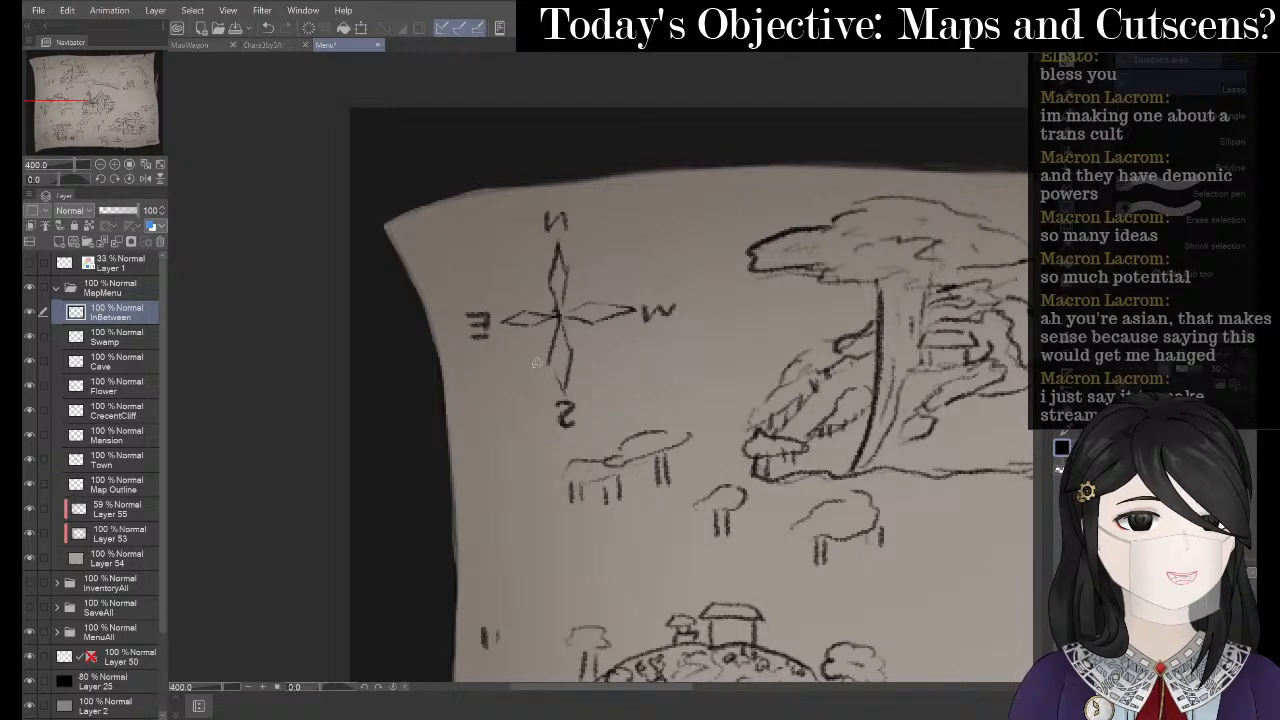
pyautogui.moveTo(578, 392); pyautogui.dragTo(523, 357)
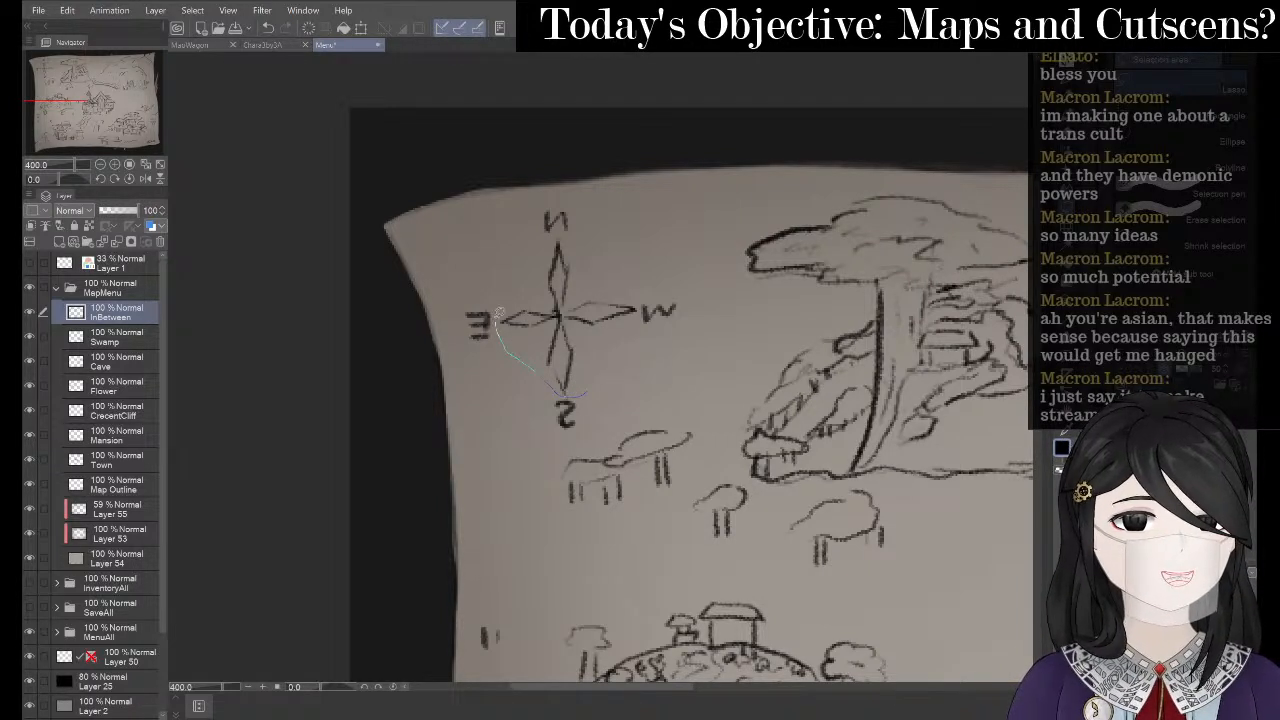
pyautogui.moveTo(498, 314); pyautogui.dragTo(553, 246)
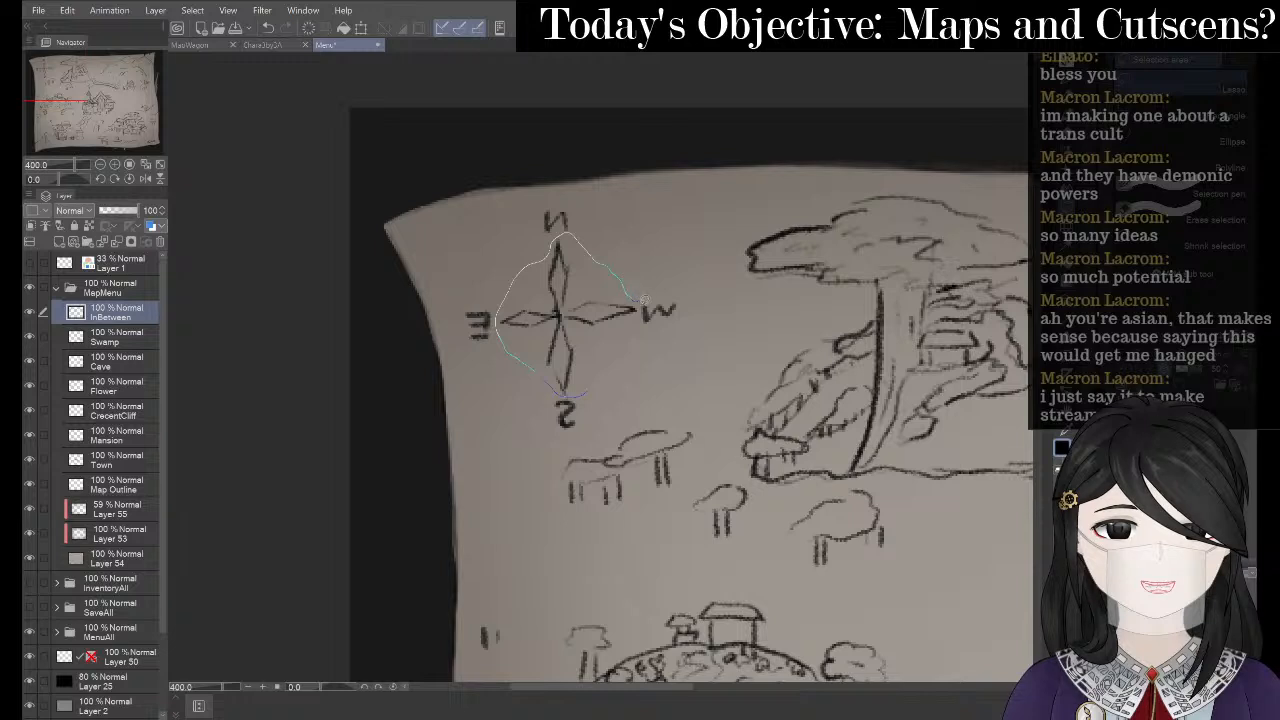
pyautogui.moveTo(643, 299); pyautogui.dragTo(636, 338)
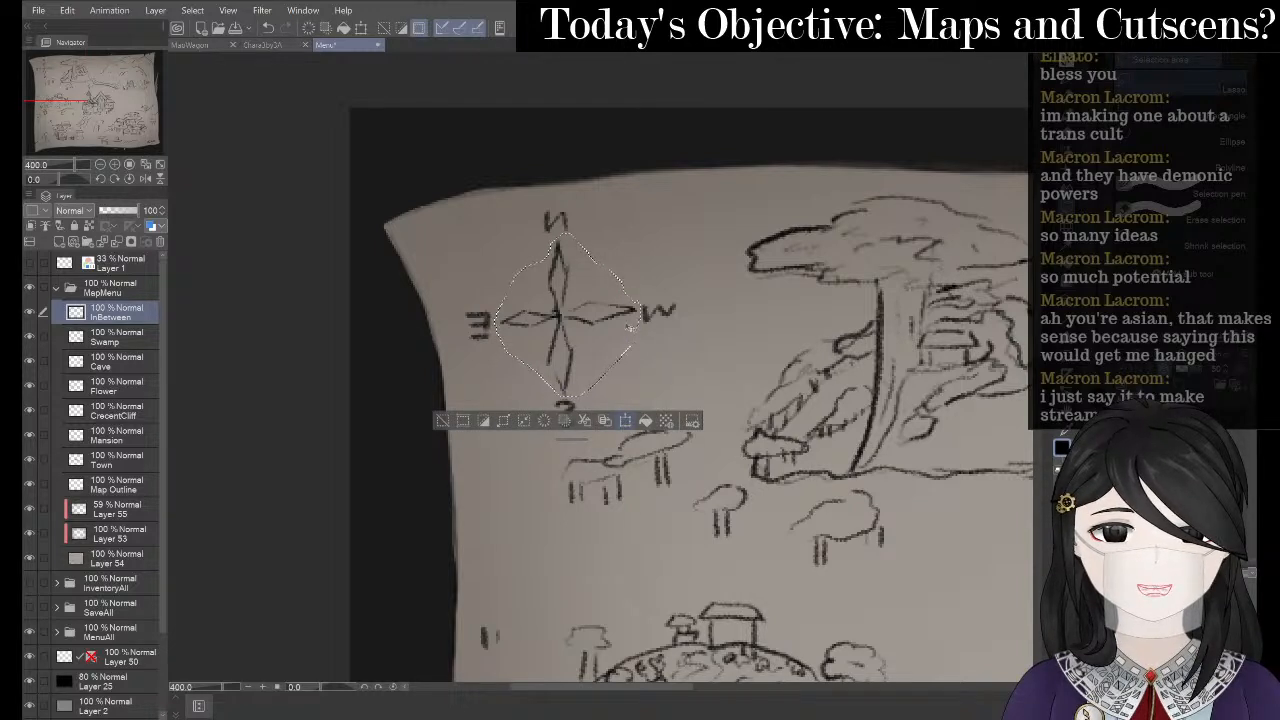
# - Nudge the selected compass slightly up and right with Ctrl+T, confirm, and deselect
pyautogui.hotkey('ctrl', 't')
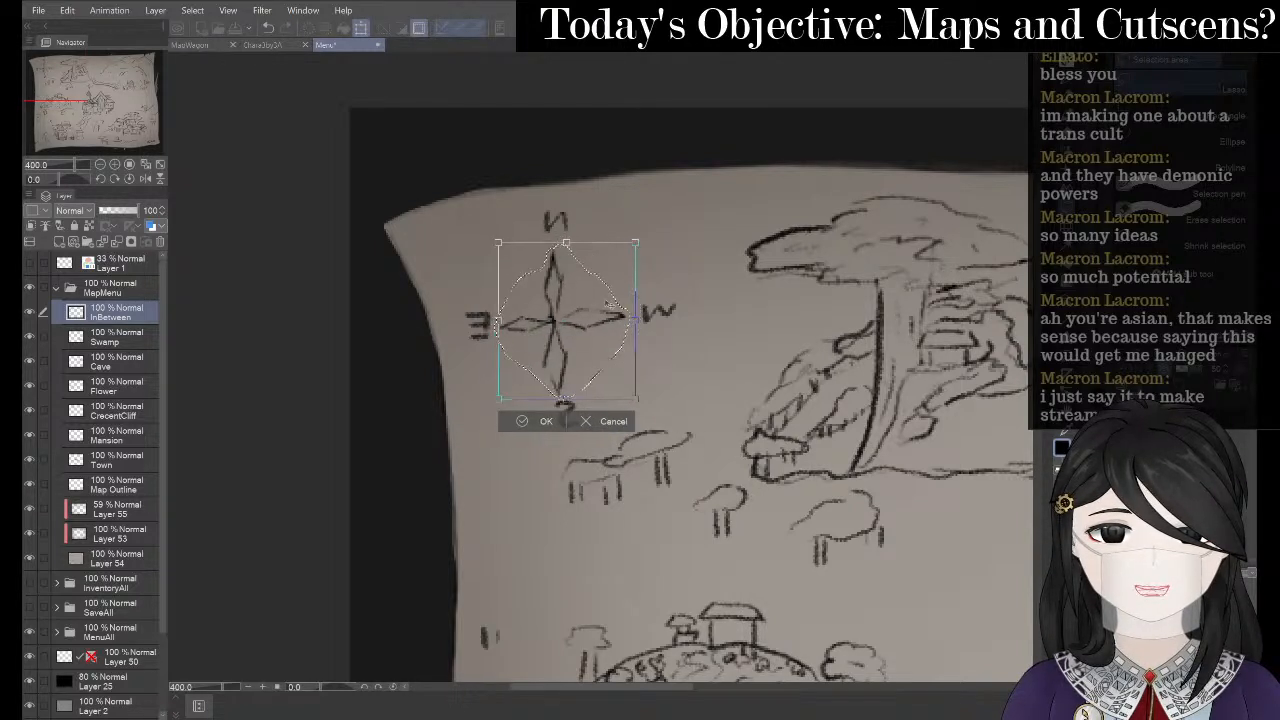
pyautogui.moveTo(612, 305); pyautogui.dragTo(618, 301)
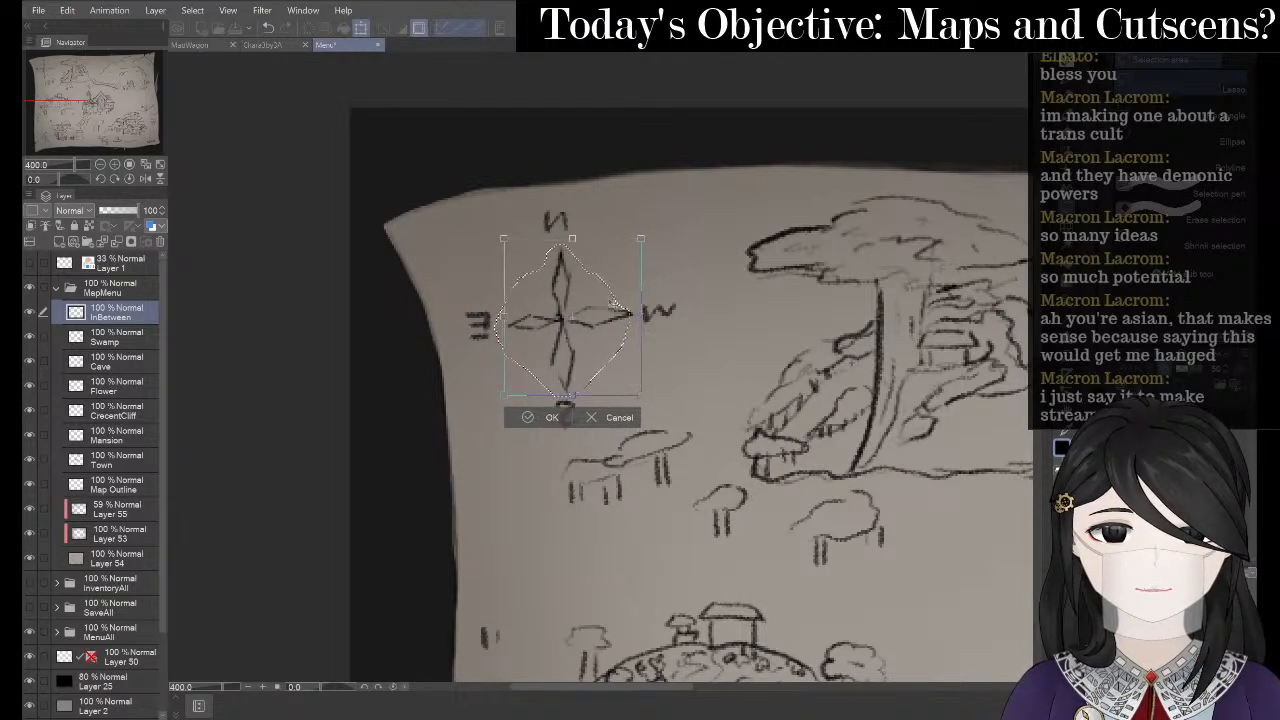
pyautogui.click(524, 418)
pyautogui.hotkey('ctrl', 'd')
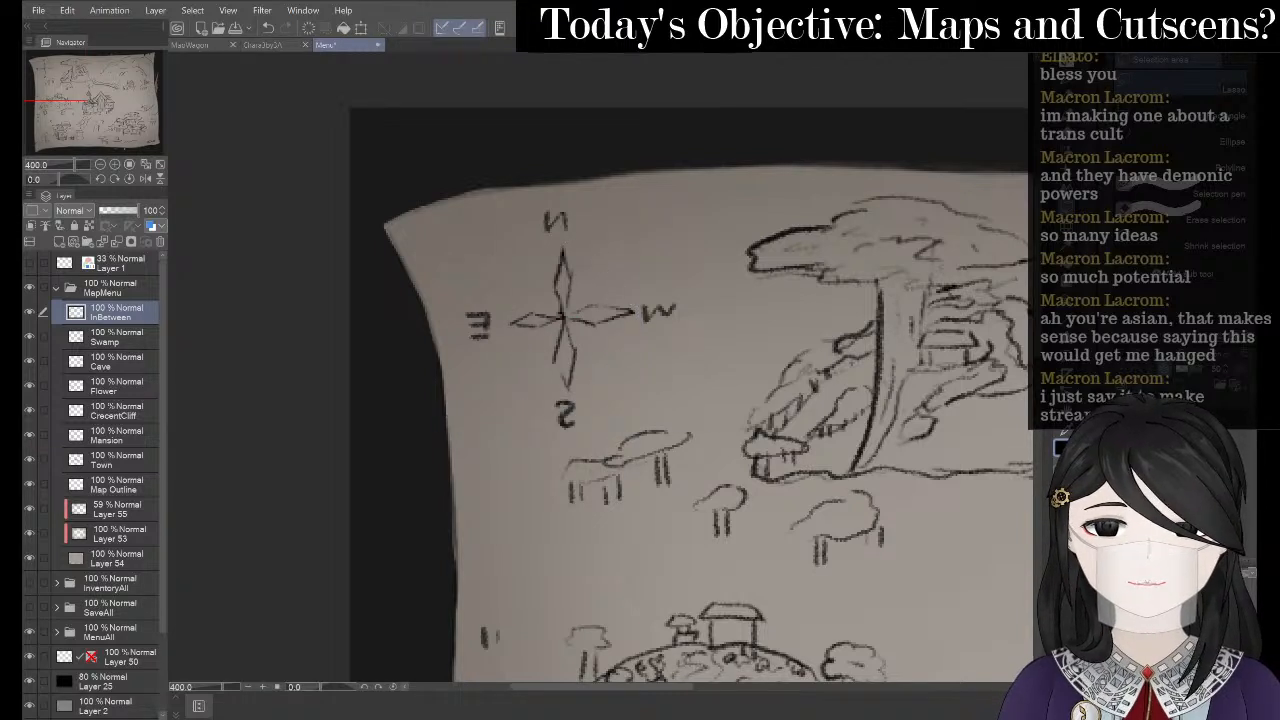
# - Zoom in and darken the arrowhead on the compass's E arm with the pencil
pyautogui.press('e')
pyautogui.press('p')
pyautogui.press('space')
pyautogui.scroll(2, 525, 316)
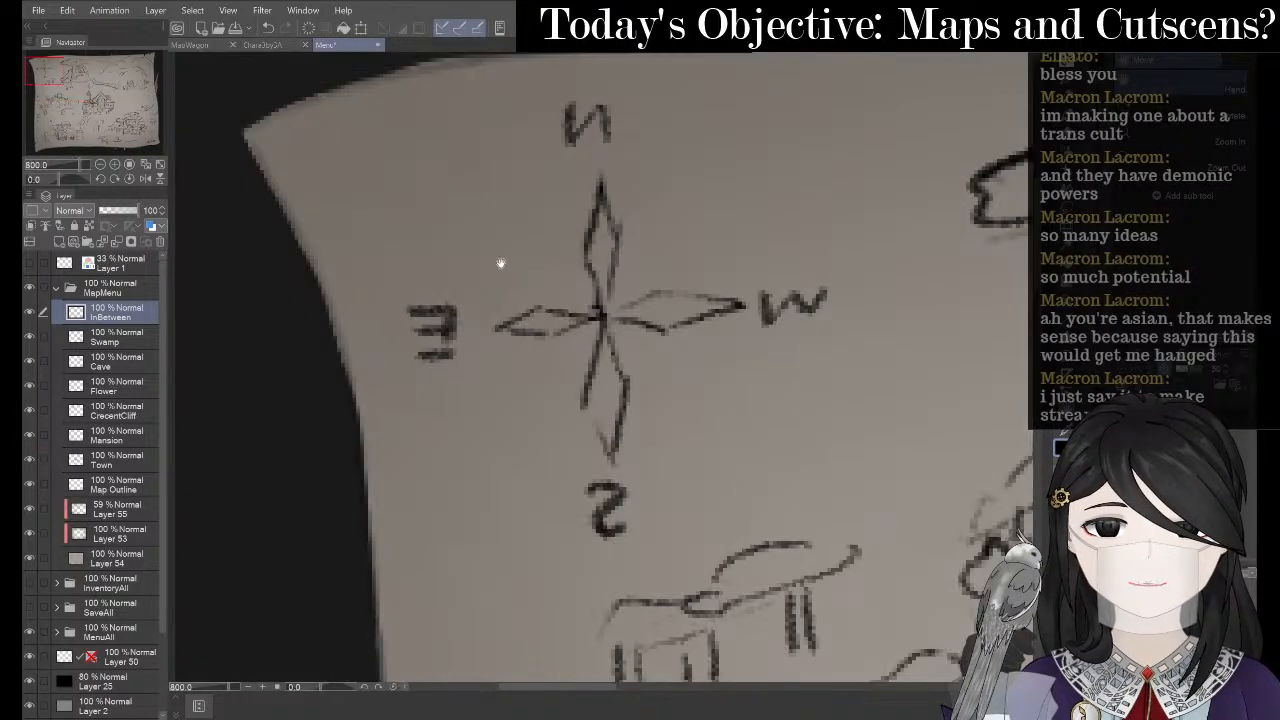
pyautogui.press('p')
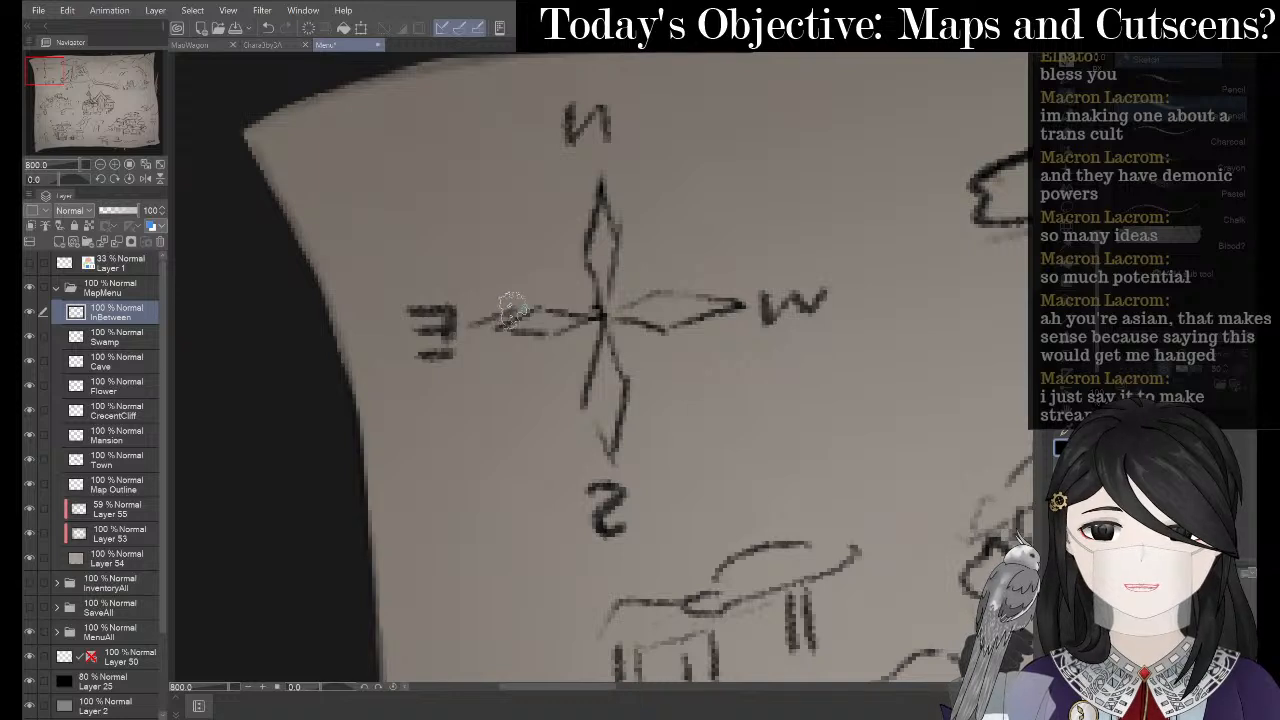
pyautogui.moveTo(510, 310)
pyautogui.mouseDown()
pyautogui.moveTo(464, 341)
pyautogui.moveTo(554, 331)
pyautogui.moveTo(528, 345)
pyautogui.moveTo(516, 327)
pyautogui.moveTo(534, 329)
pyautogui.moveTo(531, 308)
pyautogui.moveTo(466, 331)
pyautogui.moveTo(521, 307)
pyautogui.moveTo(554, 323)
pyautogui.moveTo(480, 332)
pyautogui.moveTo(539, 345)
pyautogui.moveTo(568, 318)
pyautogui.mouseUp()
pyautogui.press('e')
pyautogui.press('p')
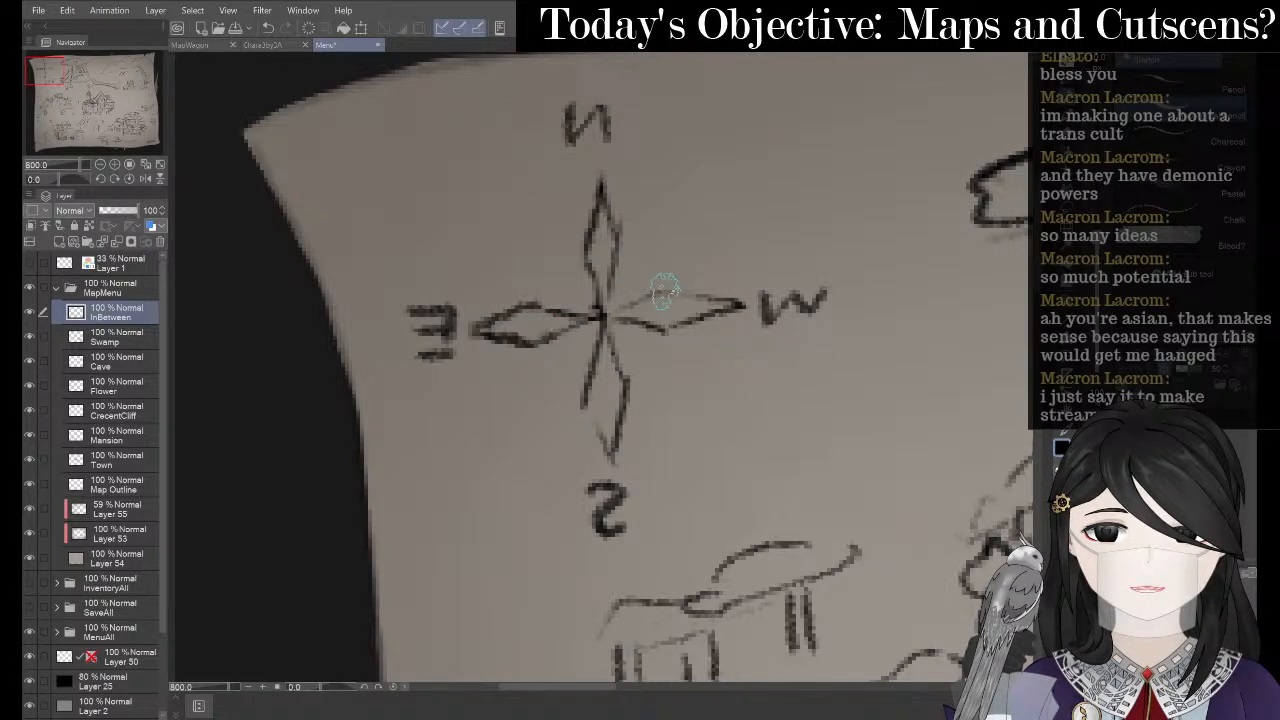
pyautogui.press('h')
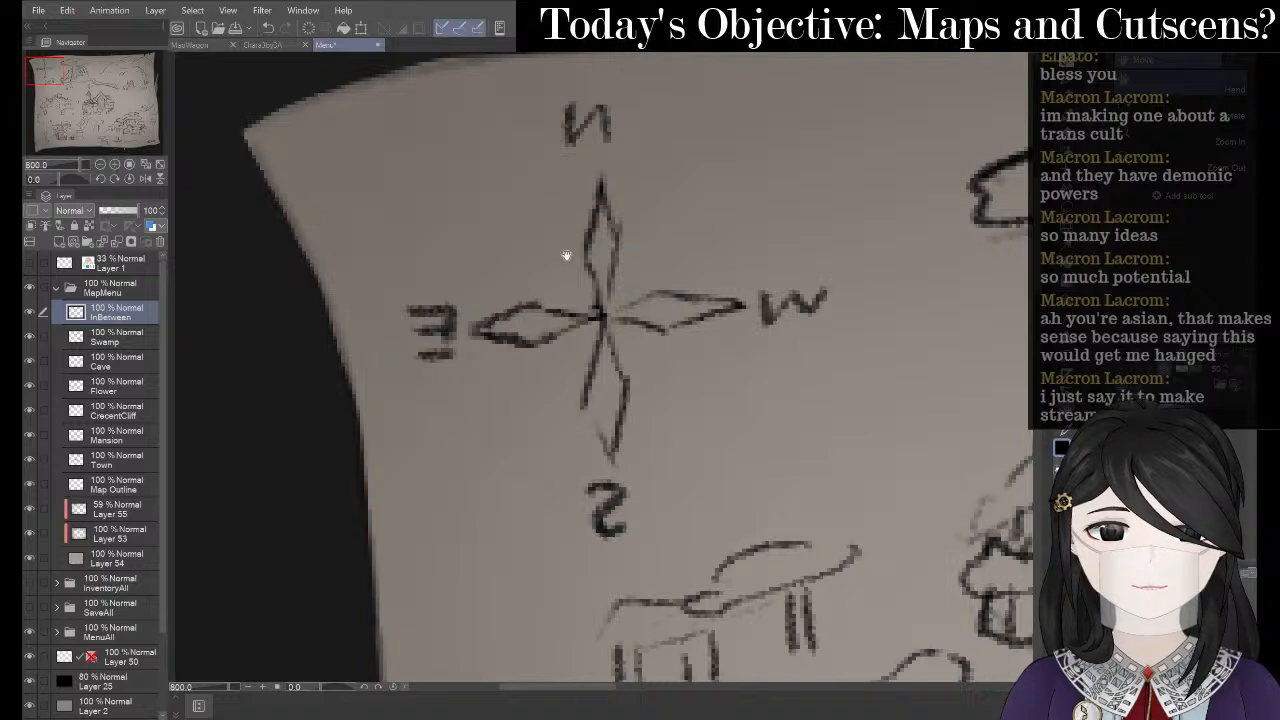
pyautogui.press('p')
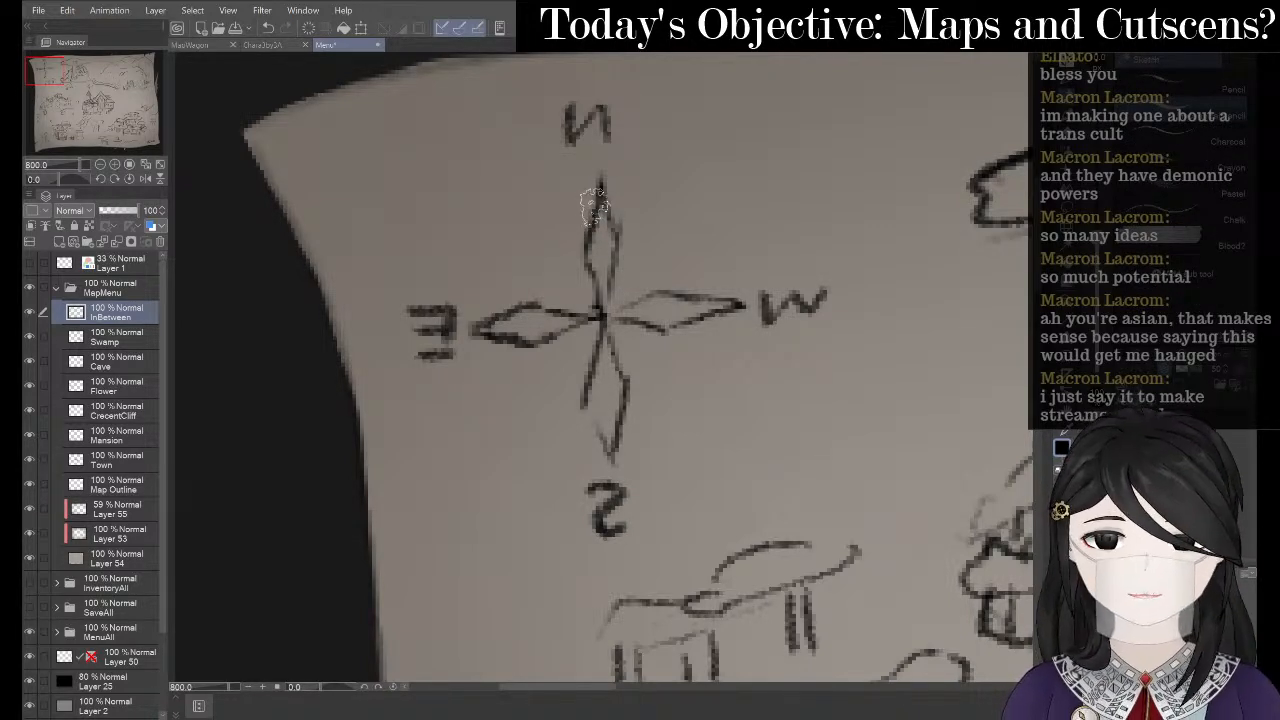
# - Draw ring arcs between the compass arms and add a pointed tick on each arc
pyautogui.moveTo(592, 208)
pyautogui.mouseDown()
pyautogui.moveTo(514, 237)
pyautogui.moveTo(500, 325)
pyautogui.moveTo(505, 360)
pyautogui.moveTo(545, 385)
pyautogui.moveTo(606, 350)
pyautogui.mouseUp()
pyautogui.hotkey('ctrl', 'z')
pyautogui.moveTo(497, 345)
pyautogui.mouseDown()
pyautogui.moveTo(502, 385)
pyautogui.moveTo(573, 412)
pyautogui.mouseUp()
pyautogui.hotkey('ctrl', 'z')
pyautogui.moveTo(495, 348)
pyautogui.mouseDown()
pyautogui.moveTo(552, 413)
pyautogui.moveTo(583, 405)
pyautogui.mouseUp()
pyautogui.moveTo(716, 330)
pyautogui.mouseDown()
pyautogui.moveTo(708, 374)
pyautogui.moveTo(645, 426)
pyautogui.mouseUp()
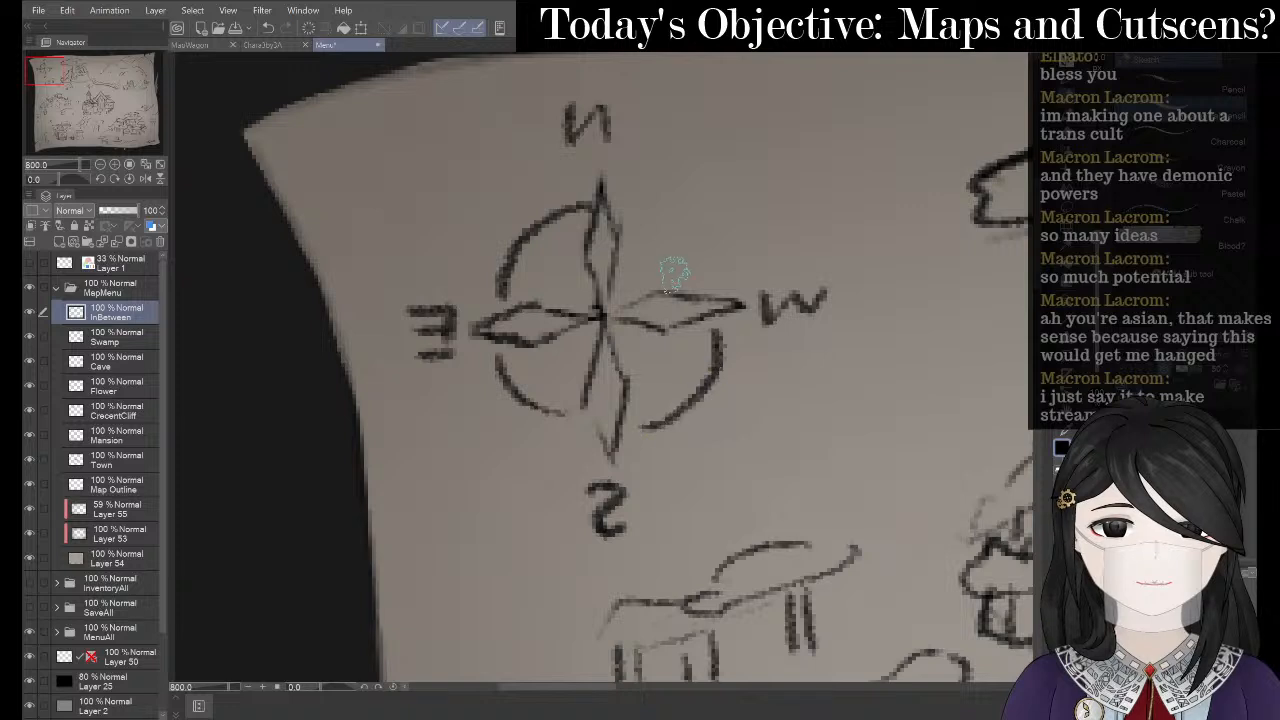
pyautogui.moveTo(631, 210)
pyautogui.mouseDown()
pyautogui.moveTo(661, 224)
pyautogui.moveTo(699, 272)
pyautogui.mouseUp()
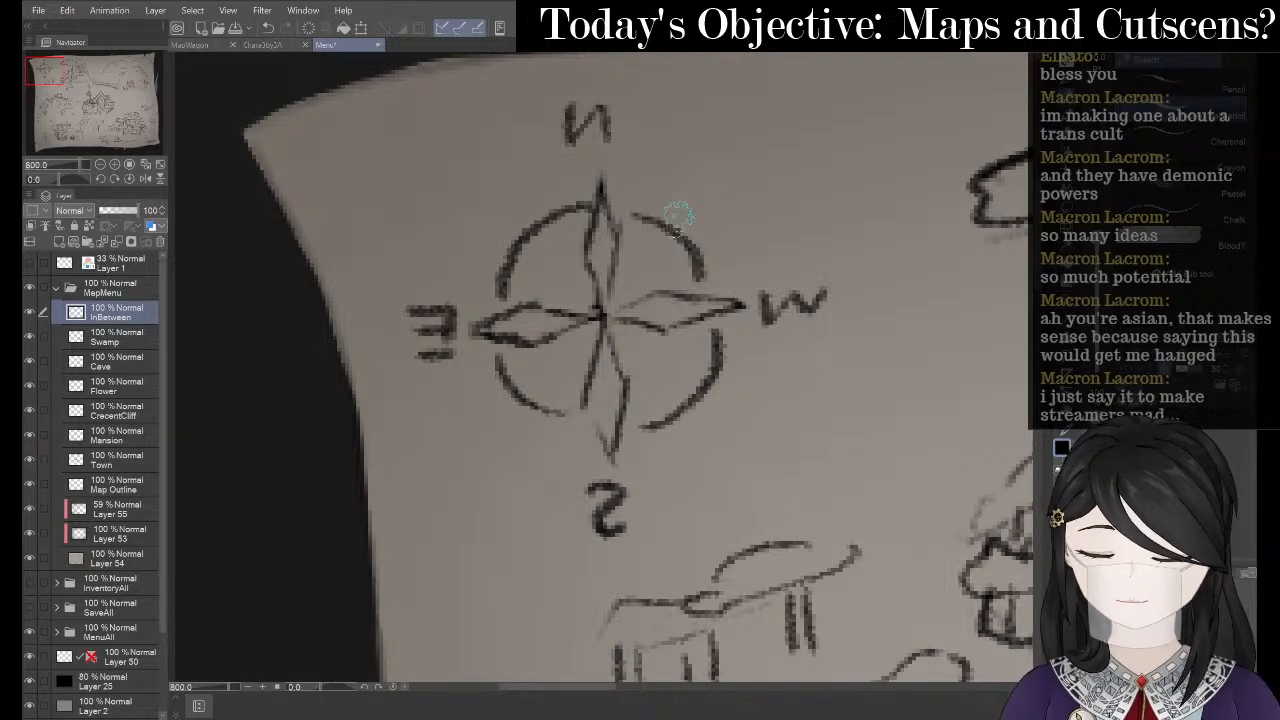
pyautogui.moveTo(673, 228); pyautogui.dragTo(683, 239)
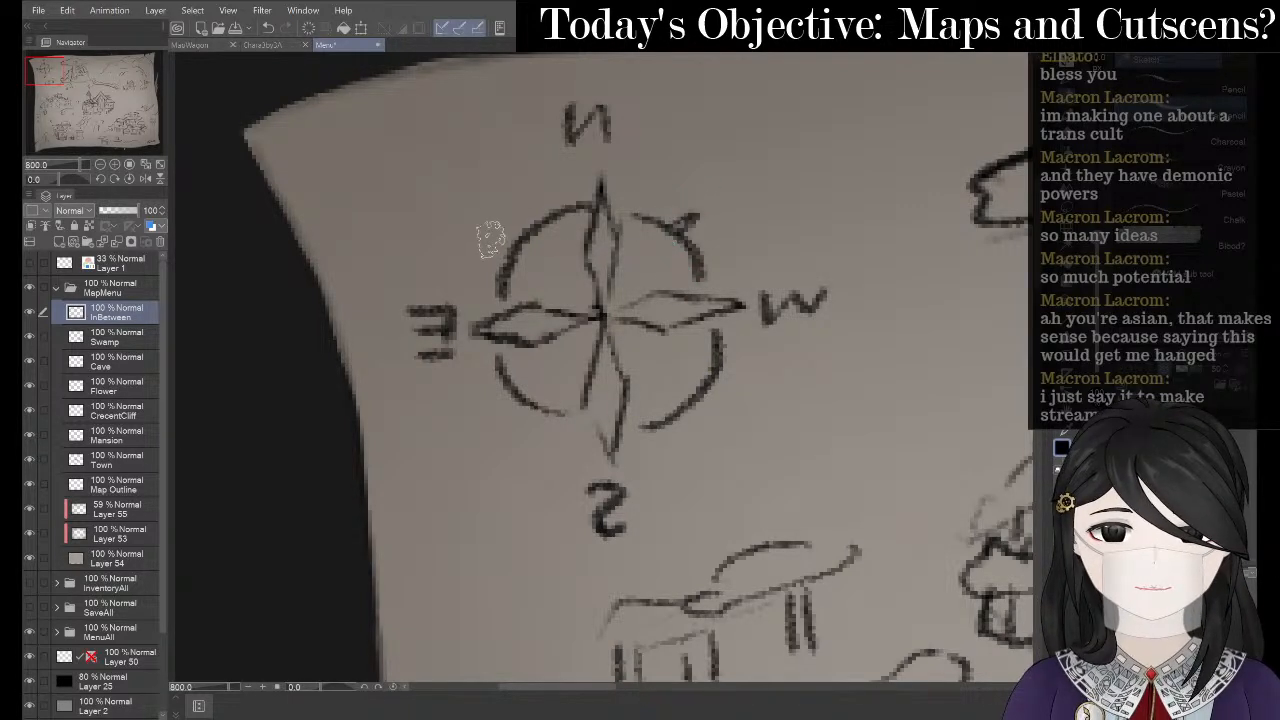
pyautogui.moveTo(533, 230); pyautogui.dragTo(514, 244)
pyautogui.moveTo(530, 402); pyautogui.dragTo(504, 428)
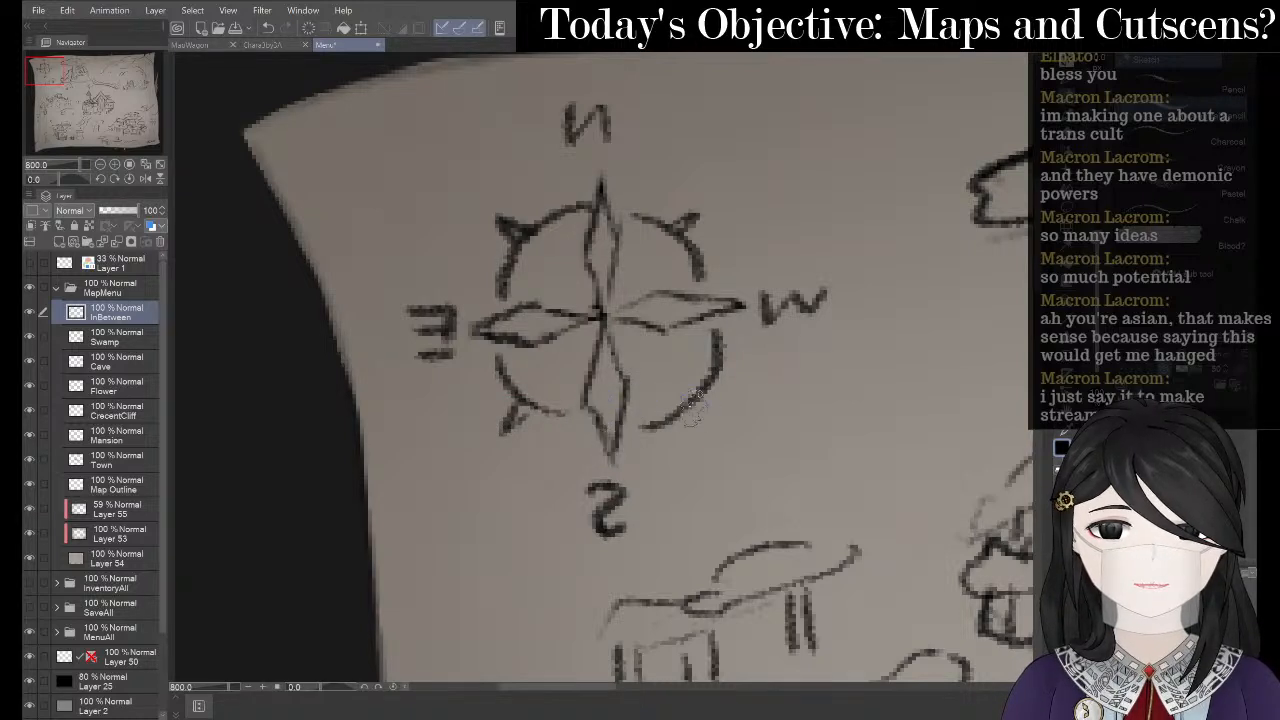
pyautogui.moveTo(696, 398)
pyautogui.mouseDown()
pyautogui.moveTo(726, 411)
pyautogui.moveTo(700, 390)
pyautogui.mouseUp()
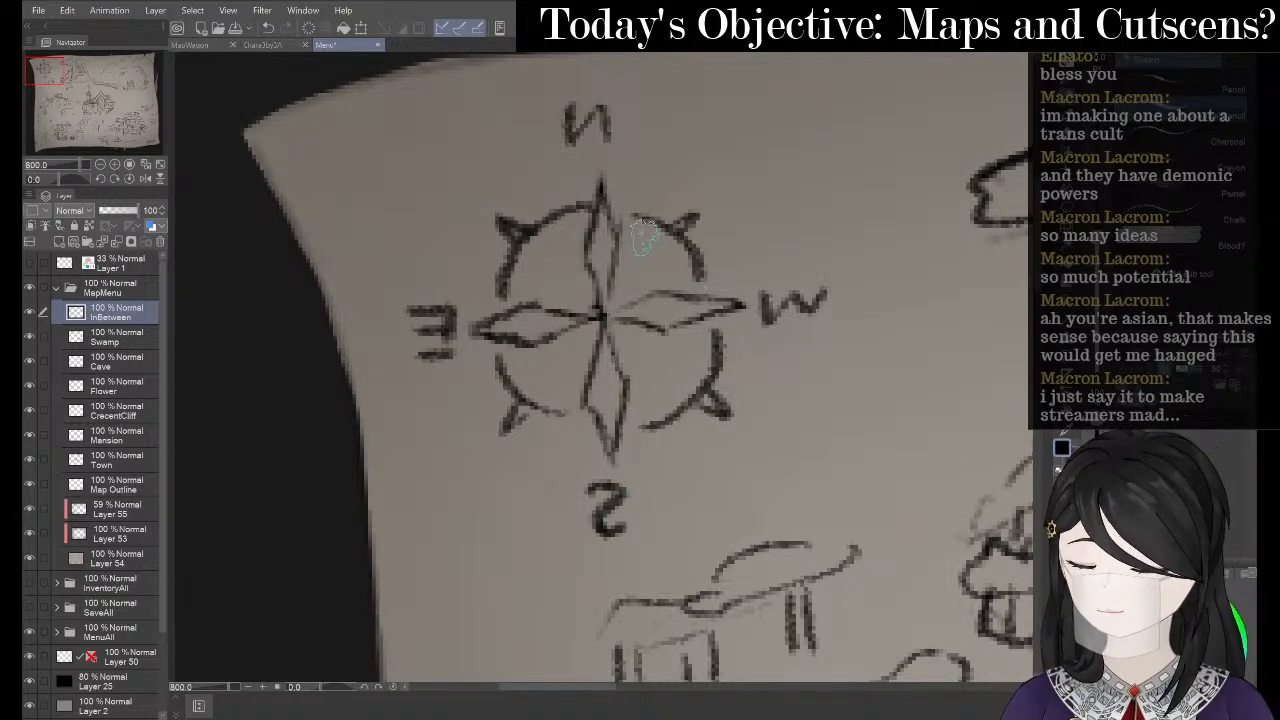
# - Add four diagonal points from the arcs to the centre, making an eight-point star
pyautogui.moveTo(626, 330); pyautogui.dragTo(680, 370)
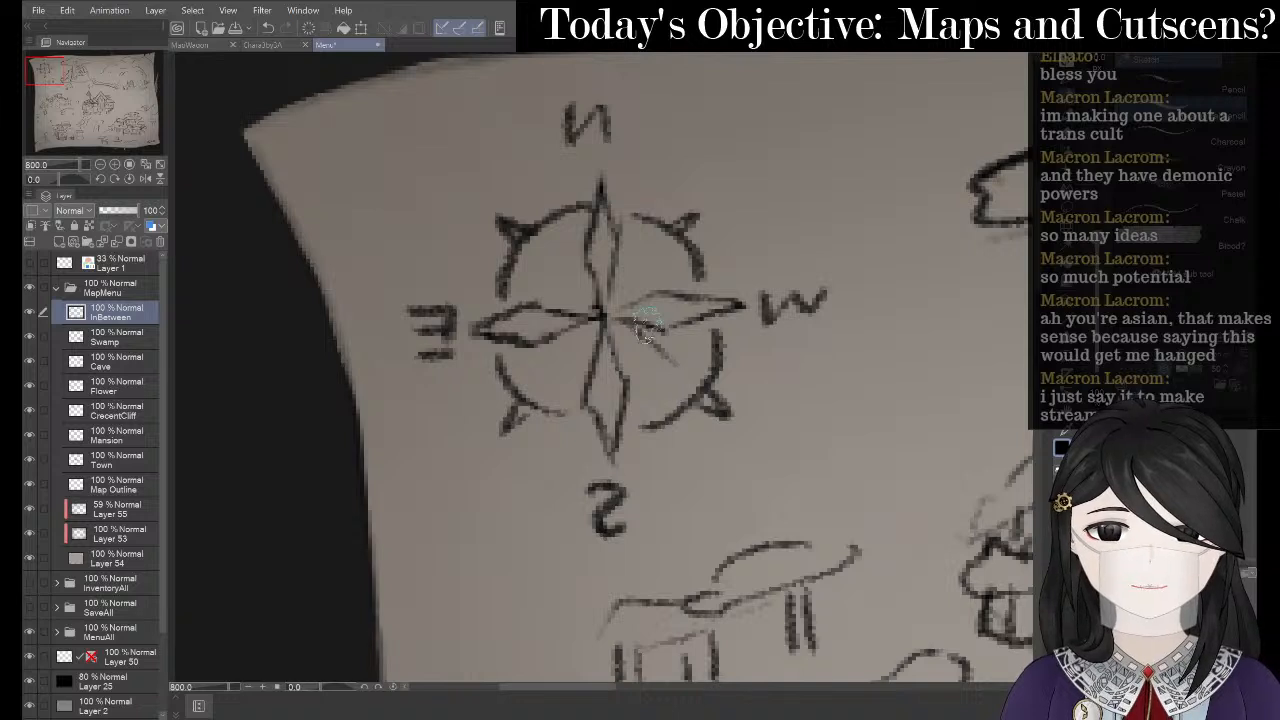
pyautogui.hotkey('ctrl', 'z')
pyautogui.moveTo(627, 333); pyautogui.dragTo(685, 384)
pyautogui.moveTo(686, 228); pyautogui.dragTo(618, 300)
pyautogui.moveTo(518, 232); pyautogui.dragTo(582, 290)
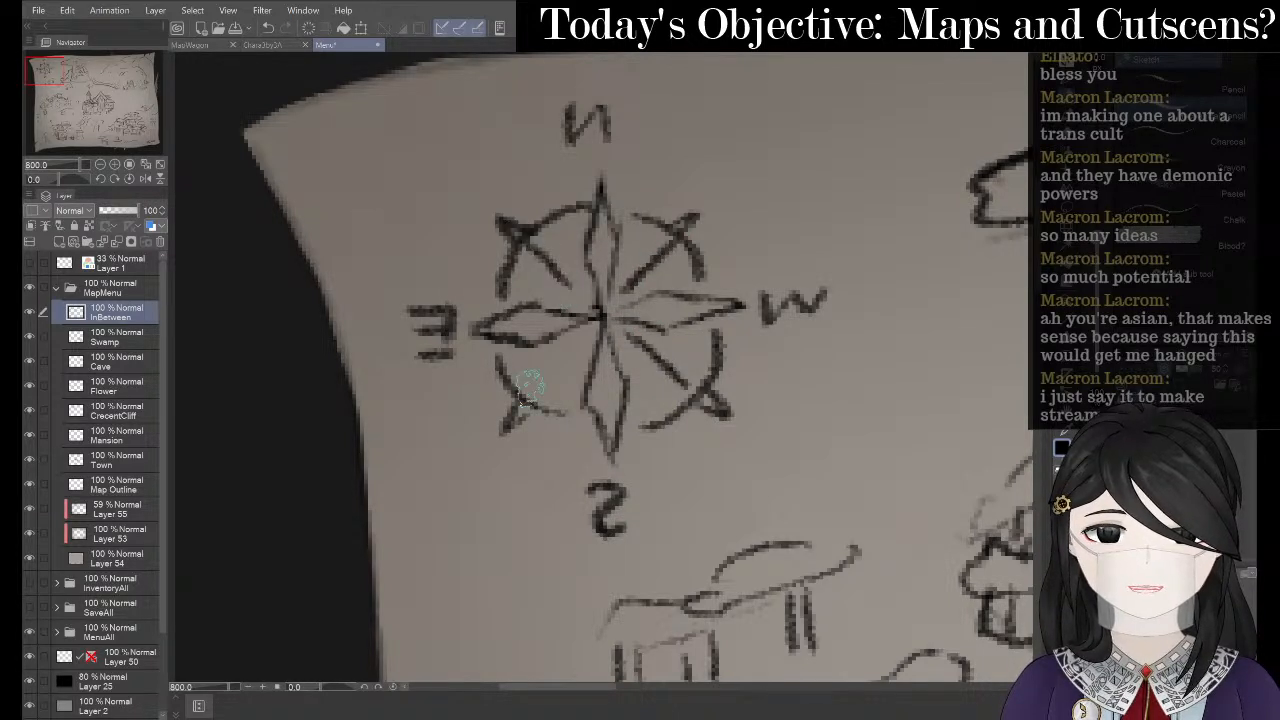
pyautogui.moveTo(526, 400); pyautogui.dragTo(598, 316)
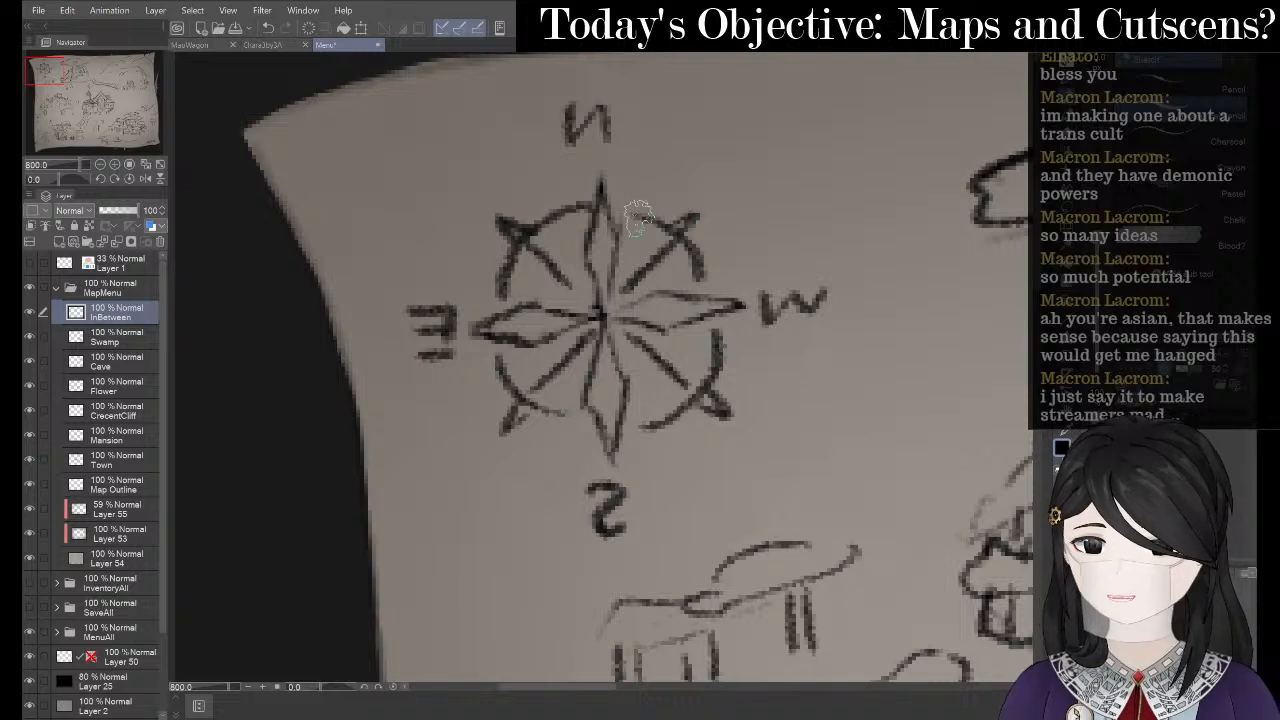
pyautogui.moveTo(552, 199); pyautogui.dragTo(562, 213)
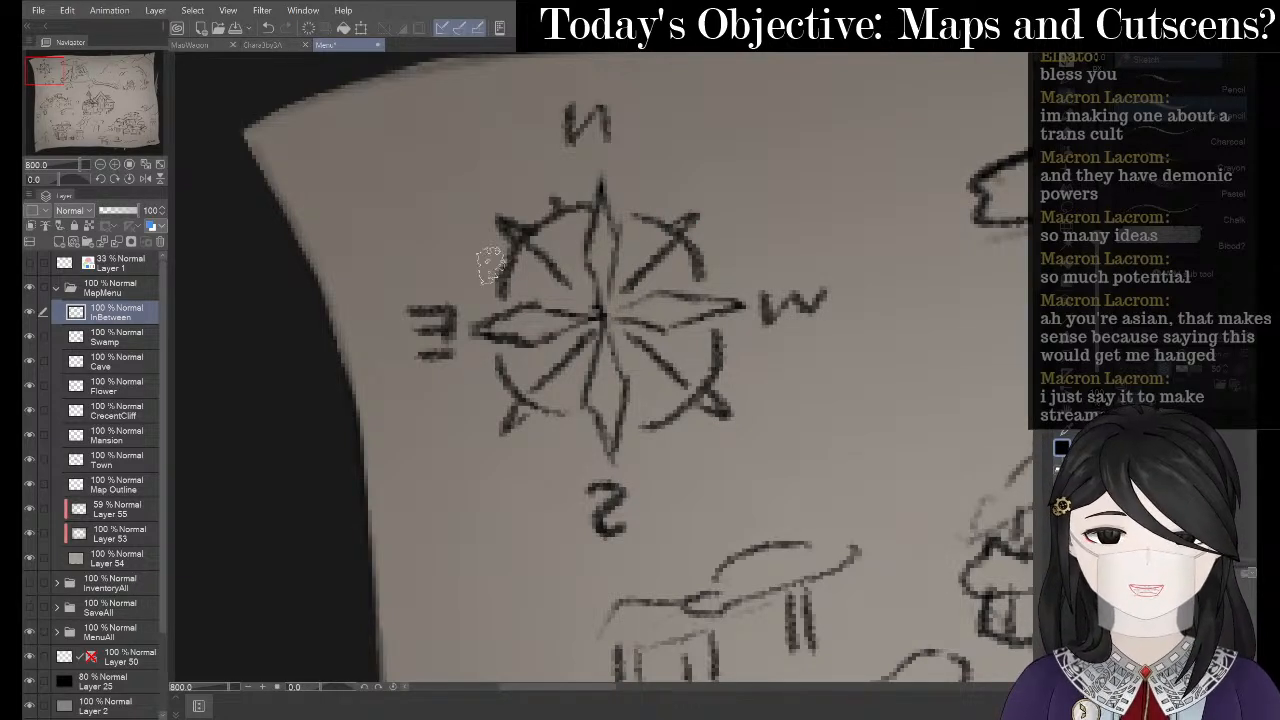
pyautogui.moveTo(491, 271); pyautogui.dragTo(506, 276)
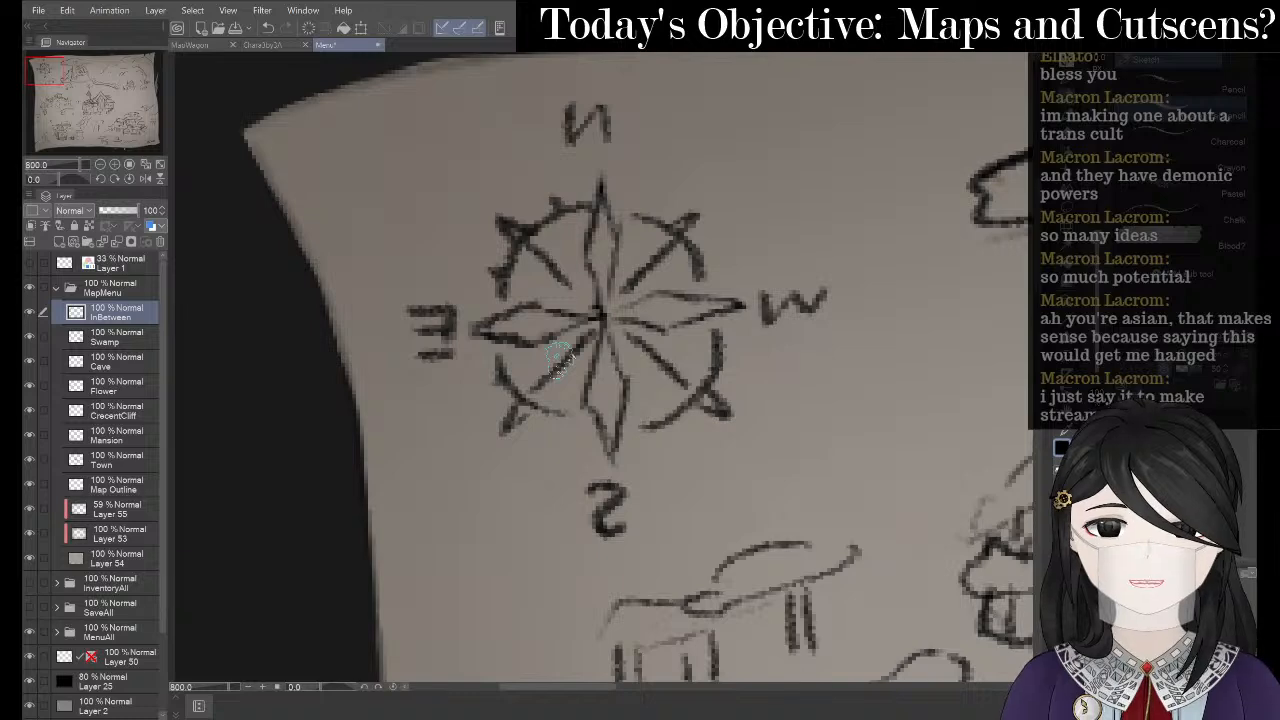
pyautogui.hotkey('ctrl', 'z')
pyautogui.hotkey('ctrl', 'z')
pyautogui.hotkey('ctrl', 'z')
pyautogui.scroll(-5, 590, 205)
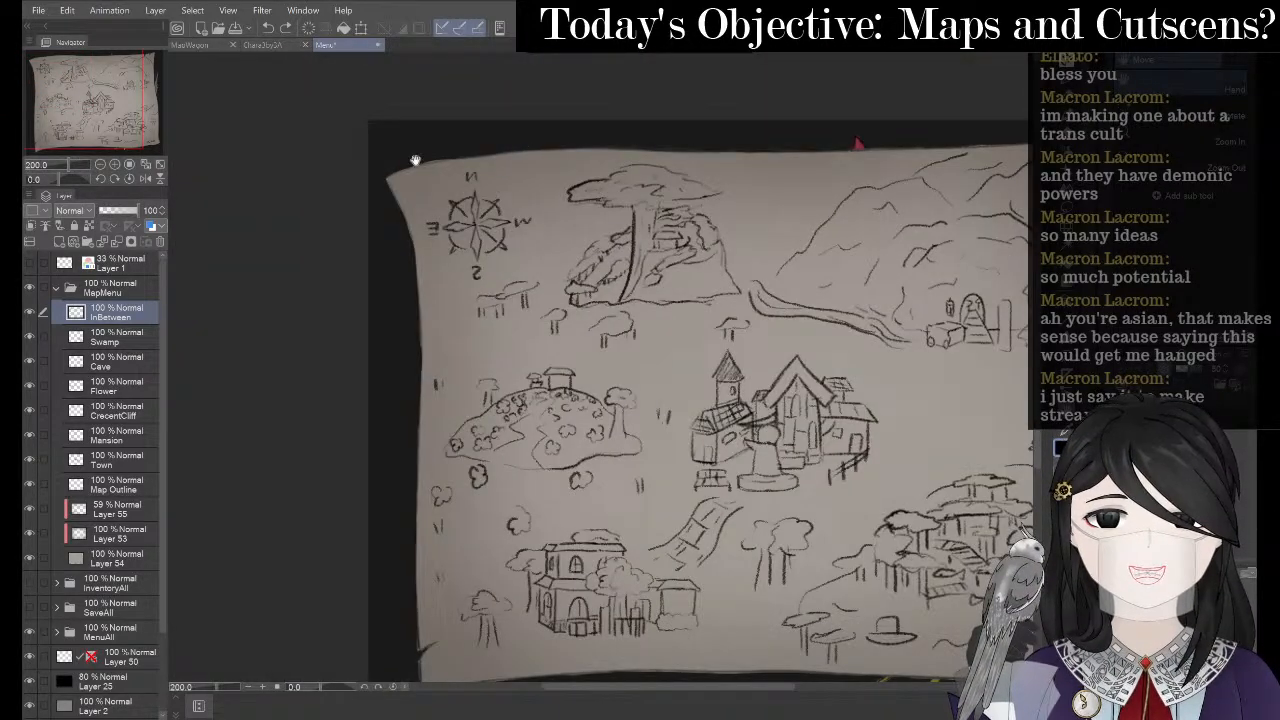
# - Lasso the N above the compass and transform it, dismissing the Shrink selected area dialog
pyautogui.moveTo(493, 264); pyautogui.dragTo(527, 312)
pyautogui.scroll(2, 527, 312)
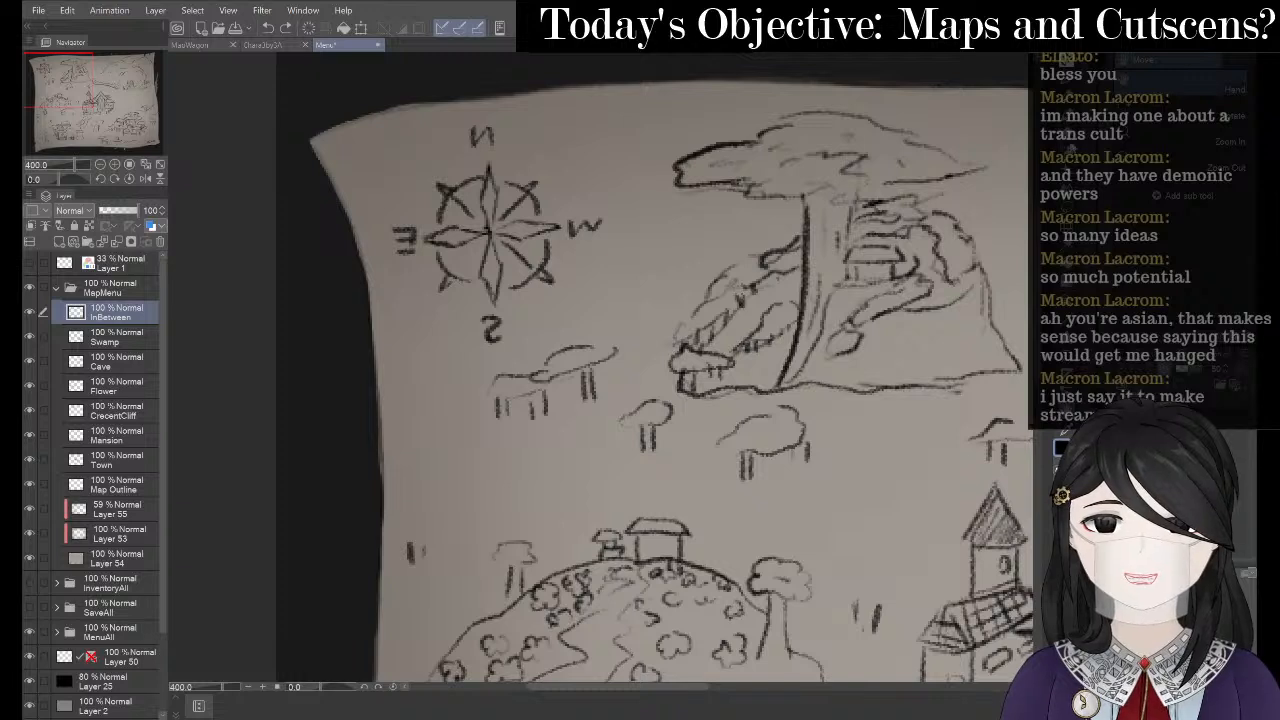
pyautogui.press('m')
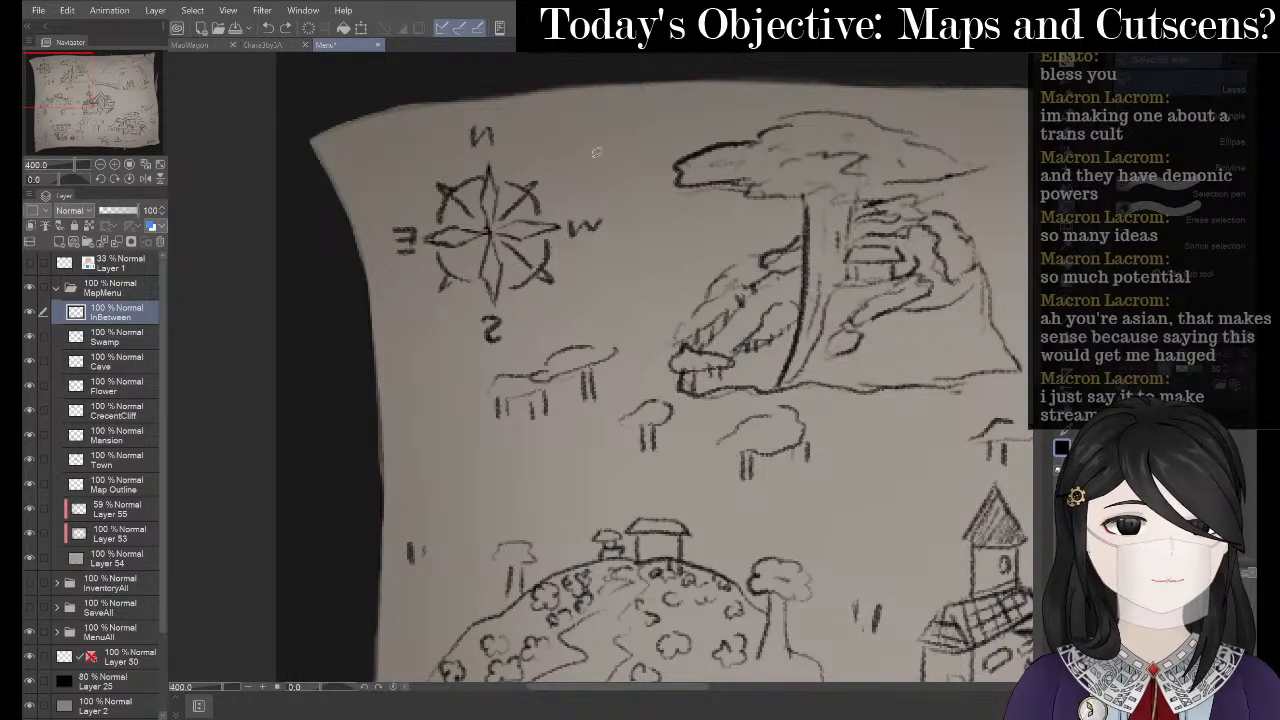
pyautogui.moveTo(497, 147)
pyautogui.mouseDown()
pyautogui.moveTo(462, 122)
pyautogui.moveTo(536, 142)
pyautogui.moveTo(500, 160)
pyautogui.mouseUp()
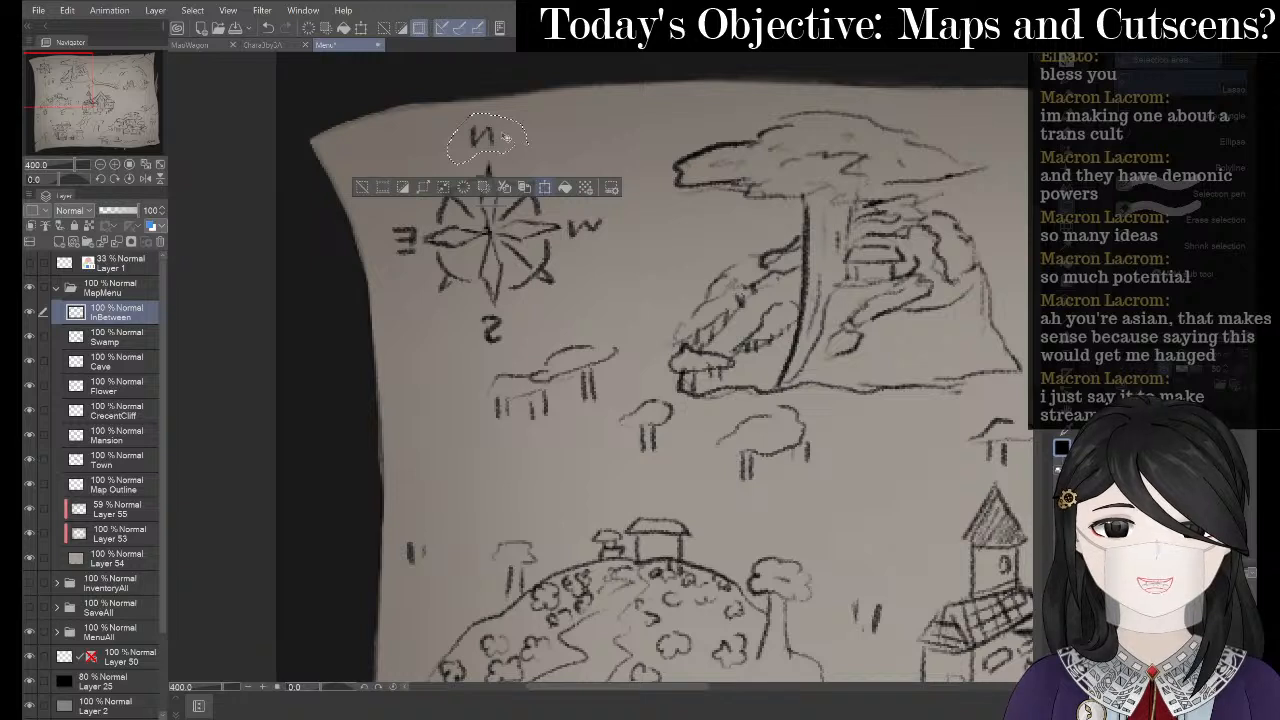
pyautogui.hotkey('ctrl', 't')
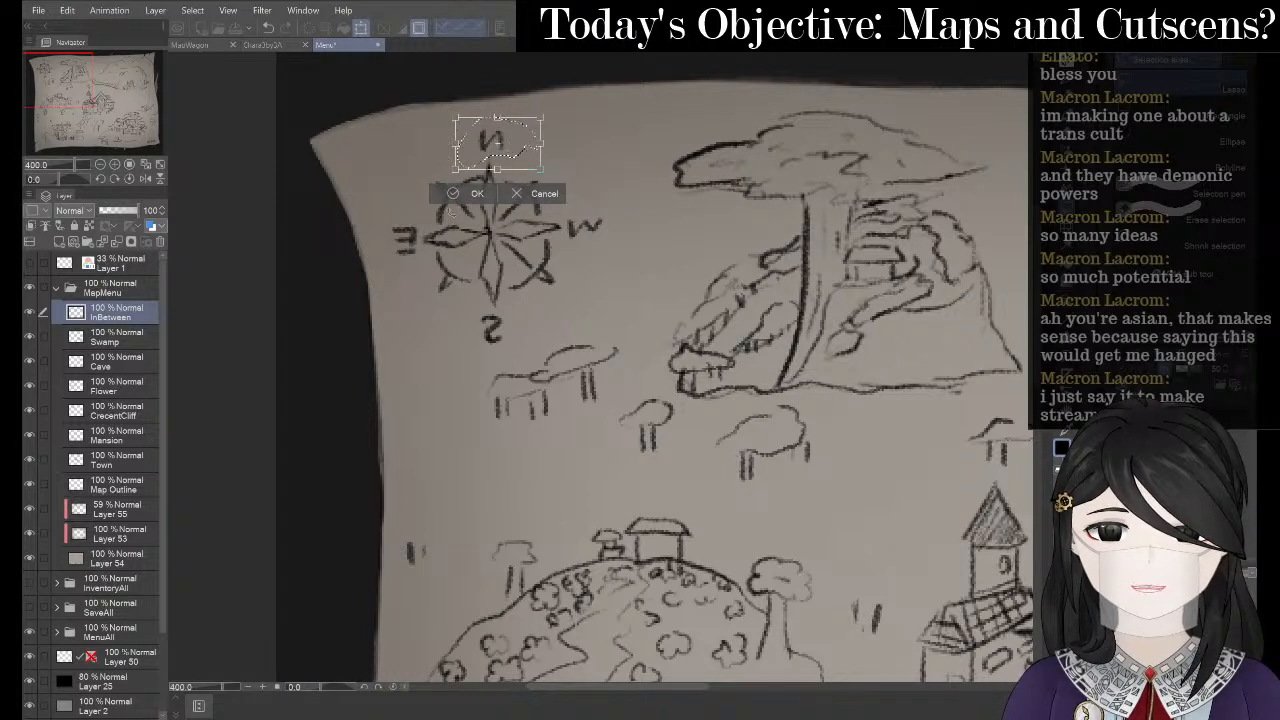
pyautogui.click(447, 197)
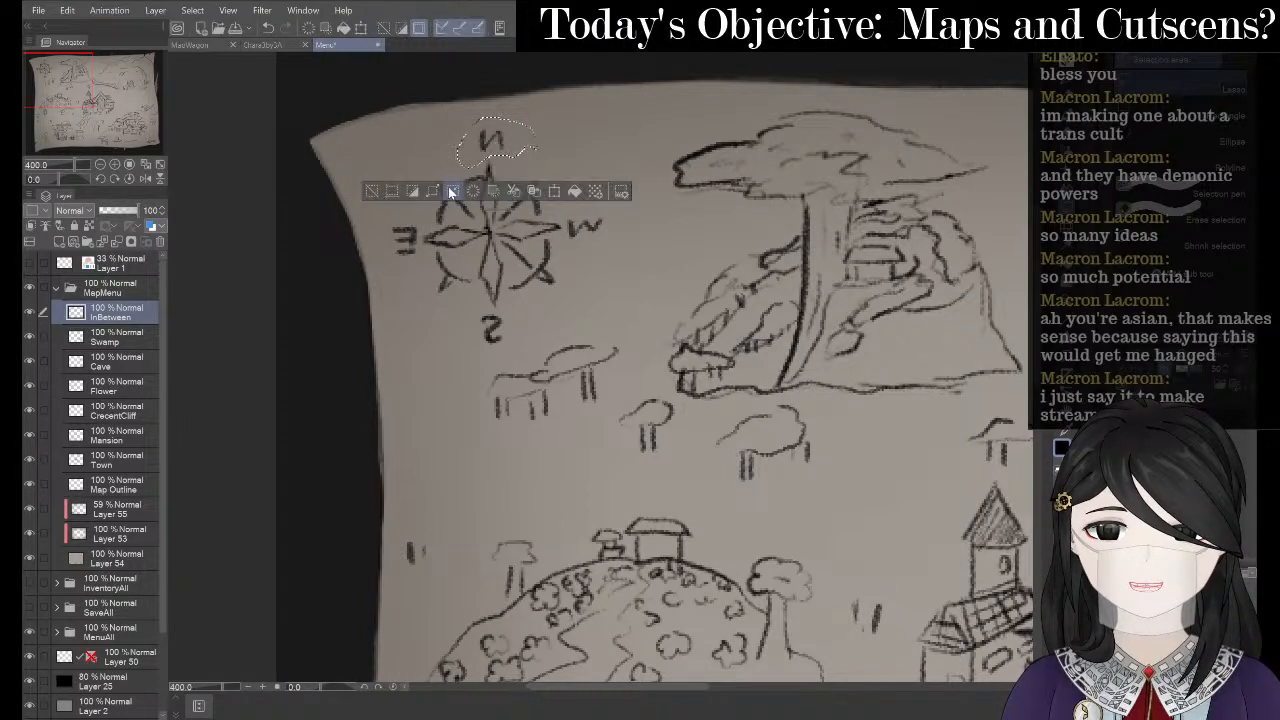
pyautogui.click(376, 188)
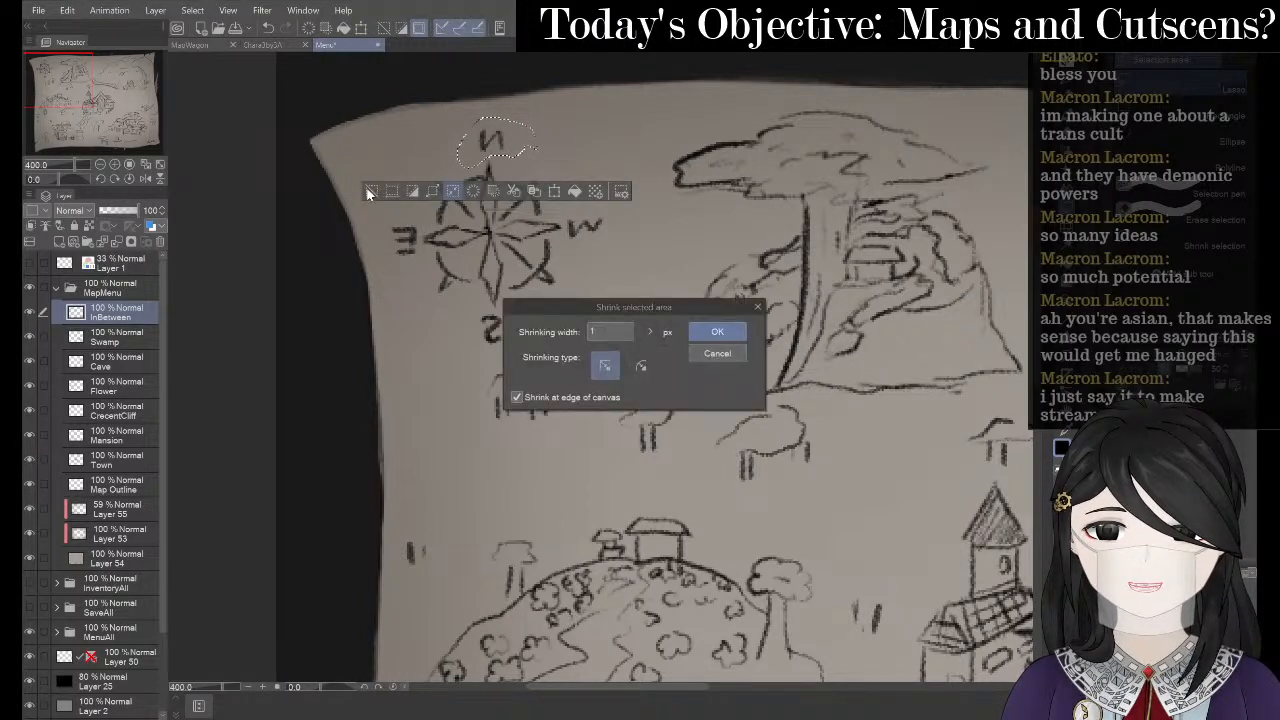
pyautogui.click(755, 307)
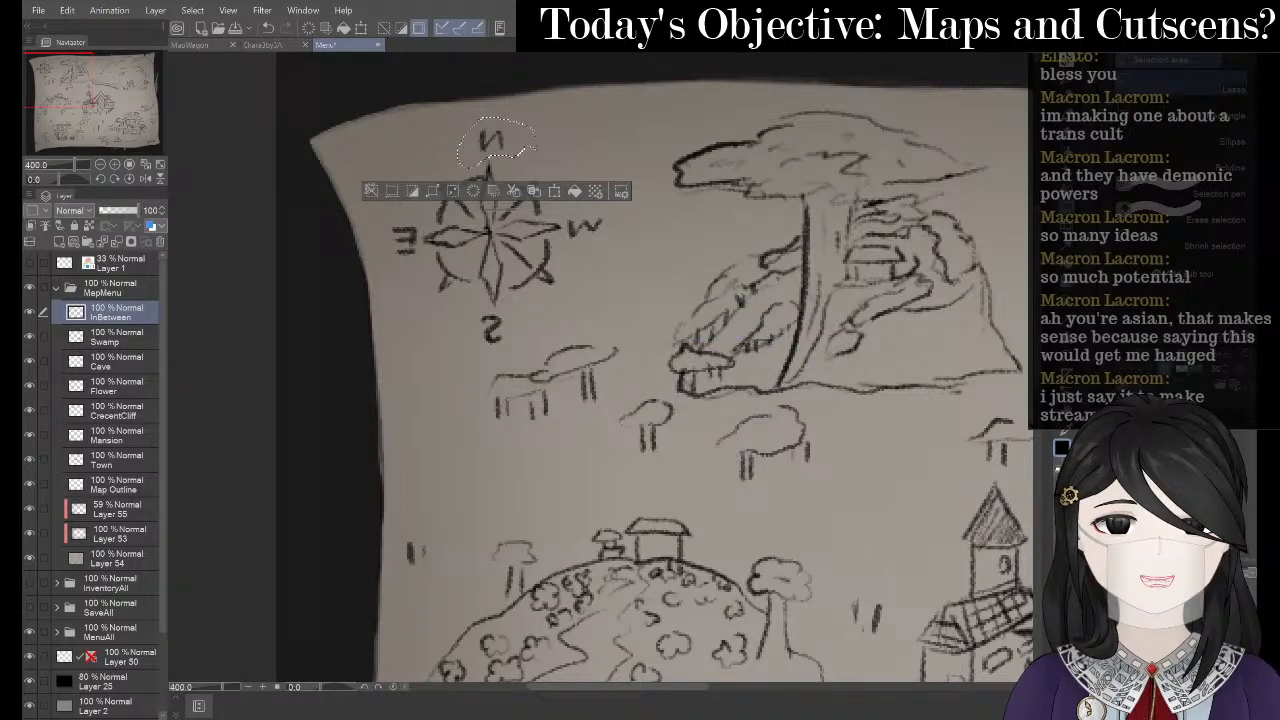
pyautogui.click(372, 192)
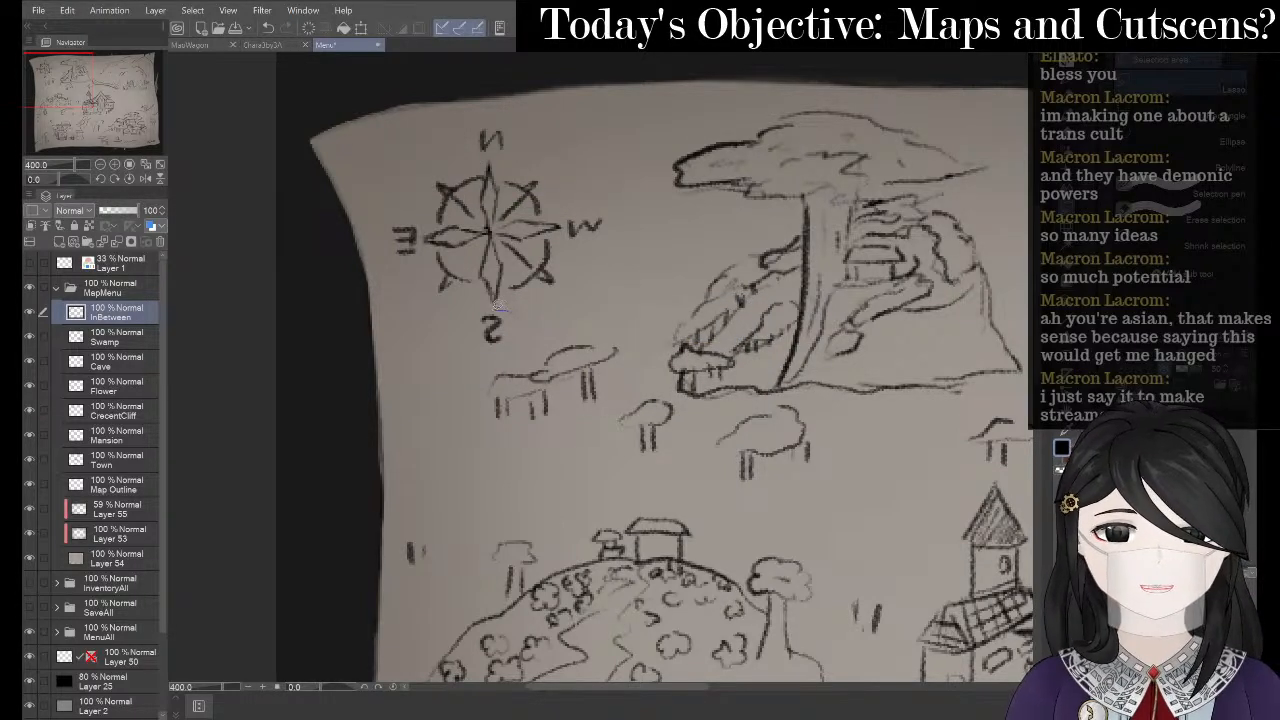
# - Make the S below the compass slightly smaller and nudge it up, then deselect
pyautogui.moveTo(477, 366); pyautogui.dragTo(513, 332)
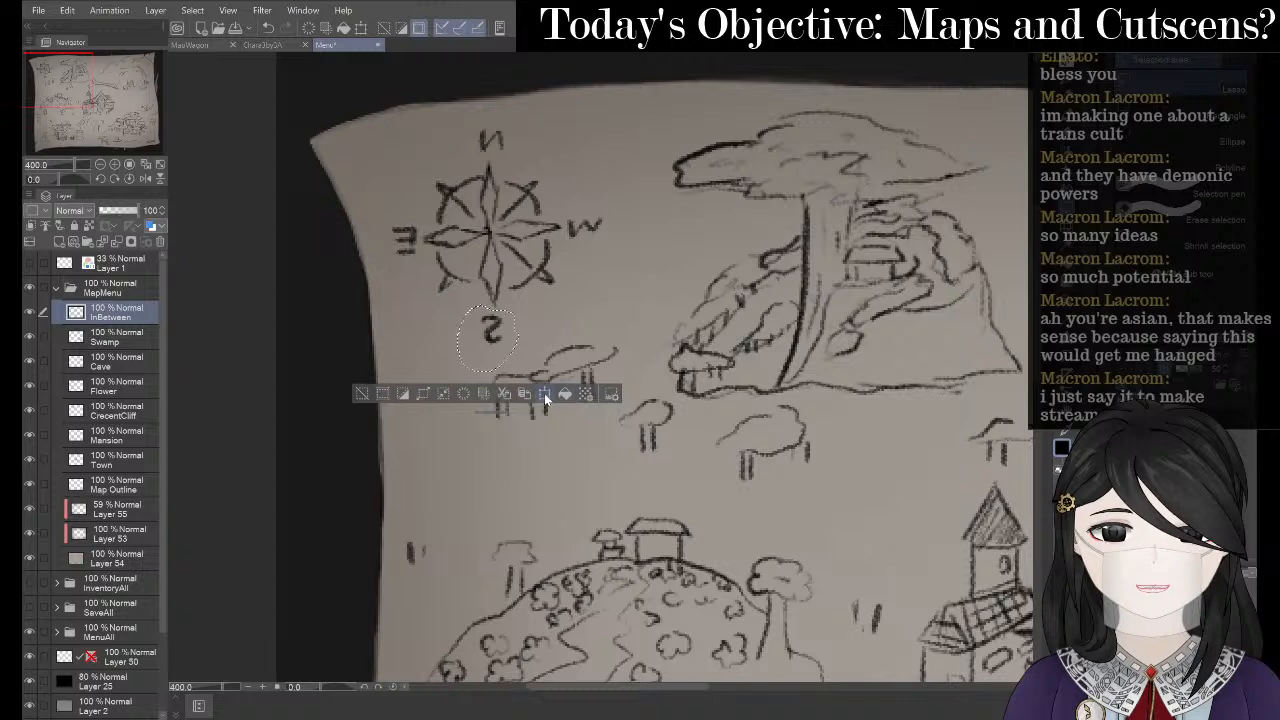
pyautogui.hotkey('ctrl', 't')
pyautogui.moveTo(457, 372); pyautogui.dragTo(503, 341)
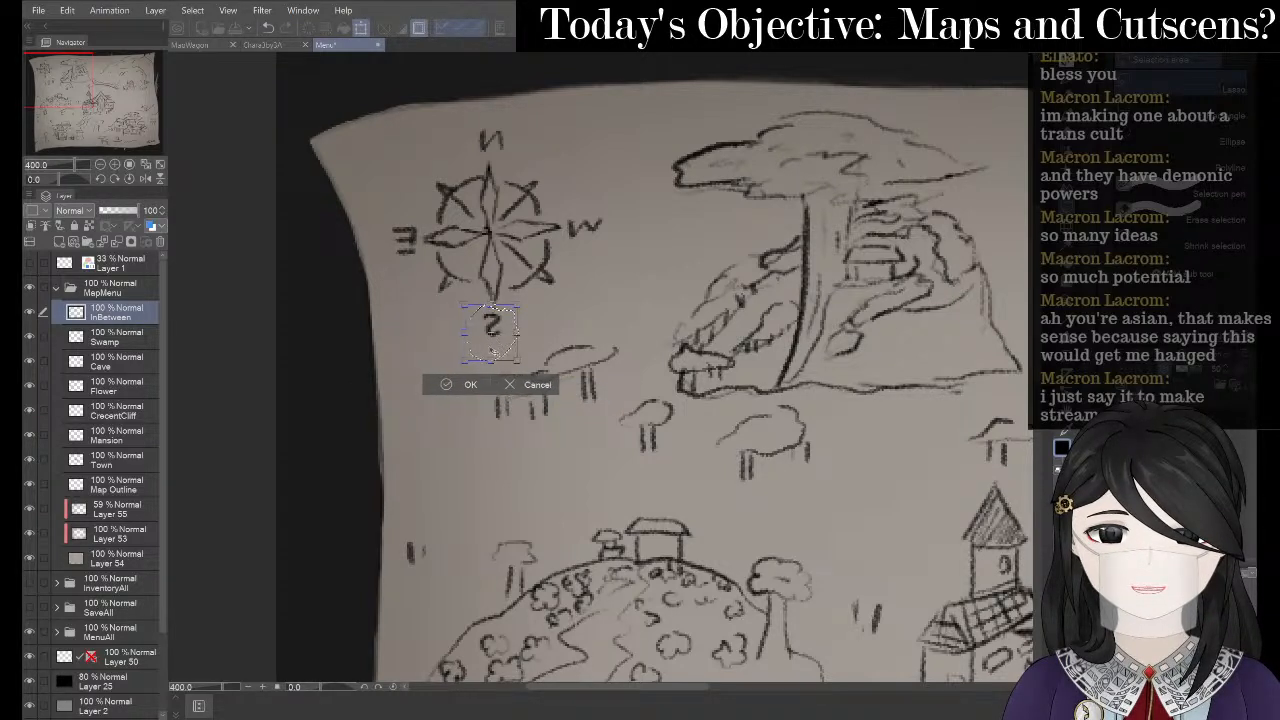
pyautogui.click(466, 387)
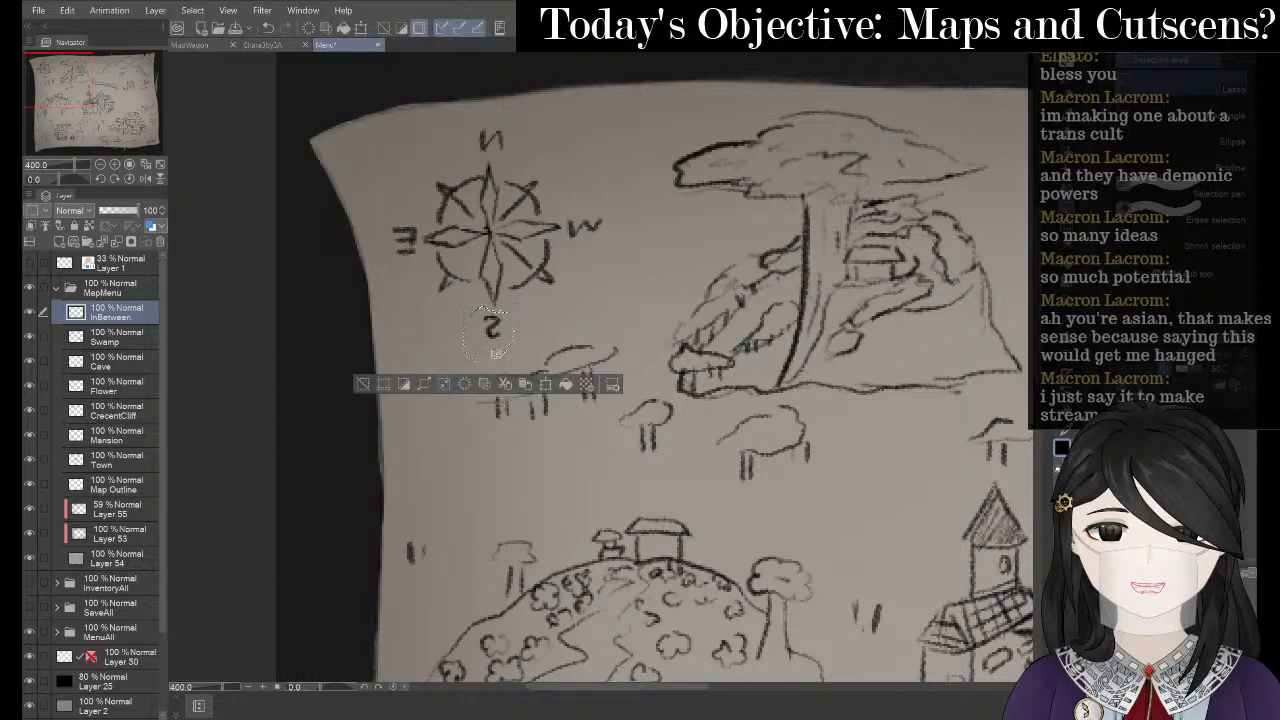
pyautogui.click(545, 385)
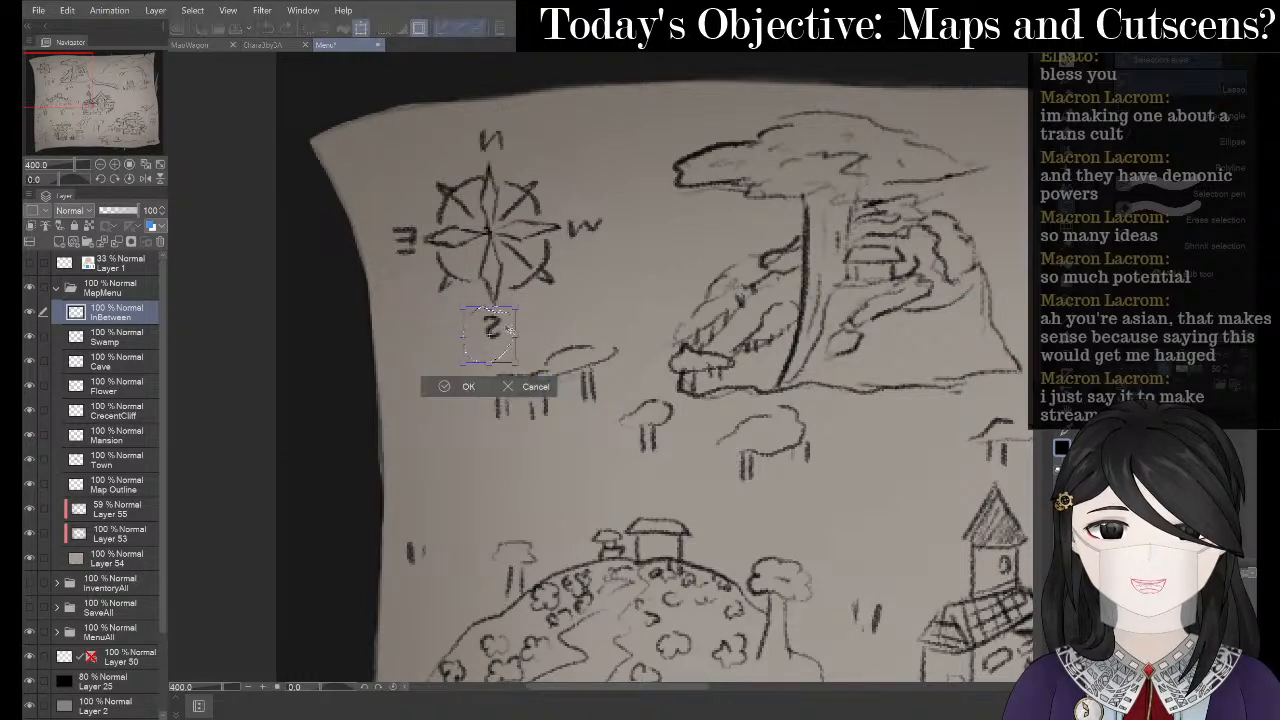
pyautogui.moveTo(510, 327); pyautogui.dragTo(510, 324)
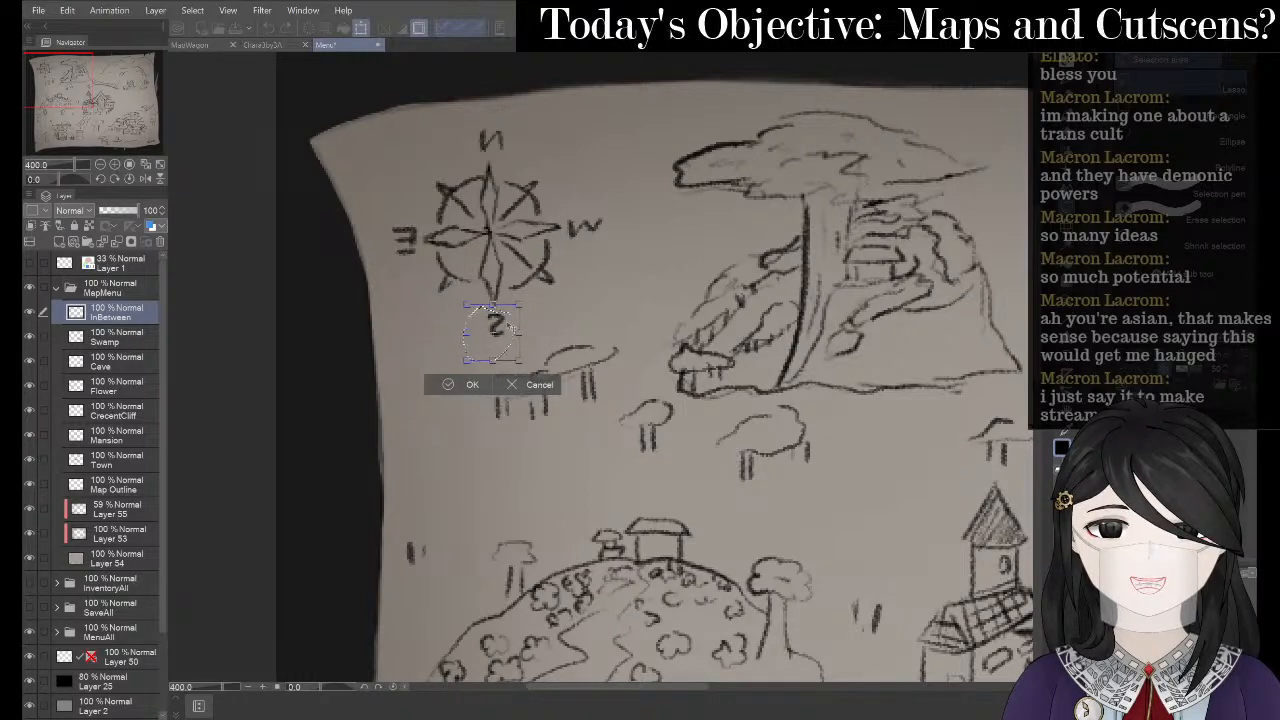
pyautogui.click(438, 386)
pyautogui.click(442, 385)
pyautogui.moveTo(682, 313); pyautogui.dragTo(731, 305)
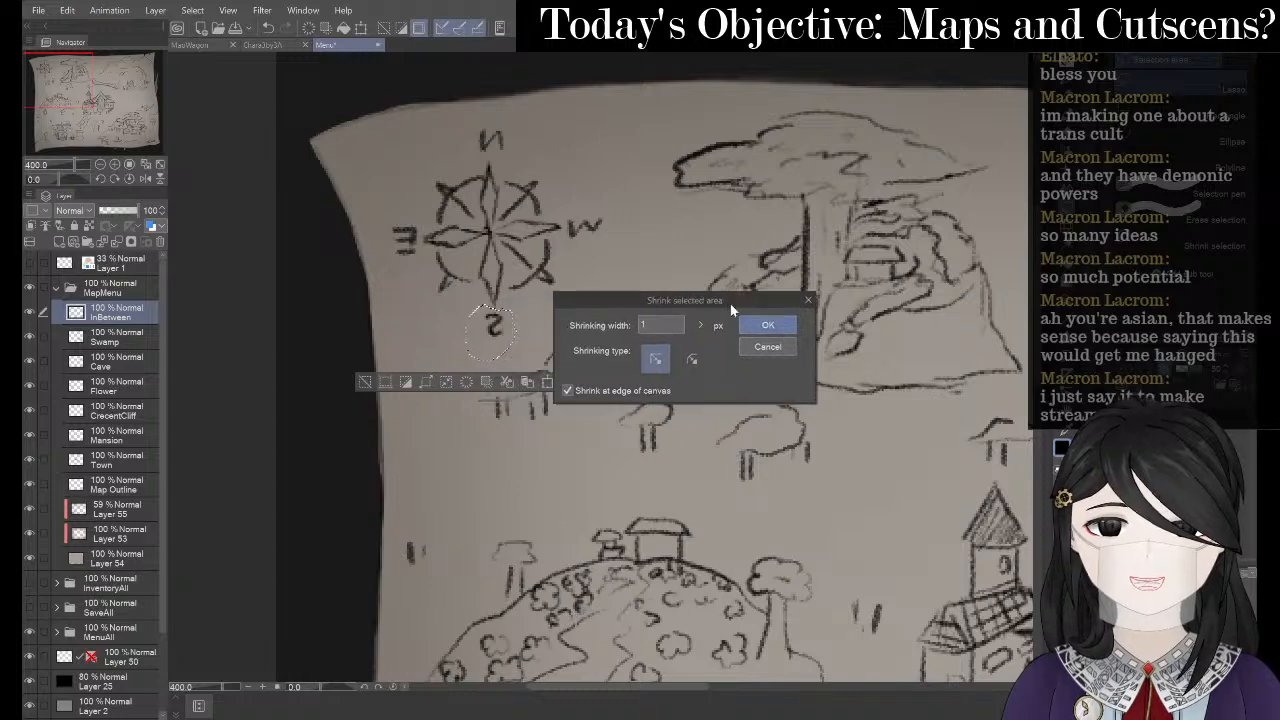
pyautogui.click(808, 299)
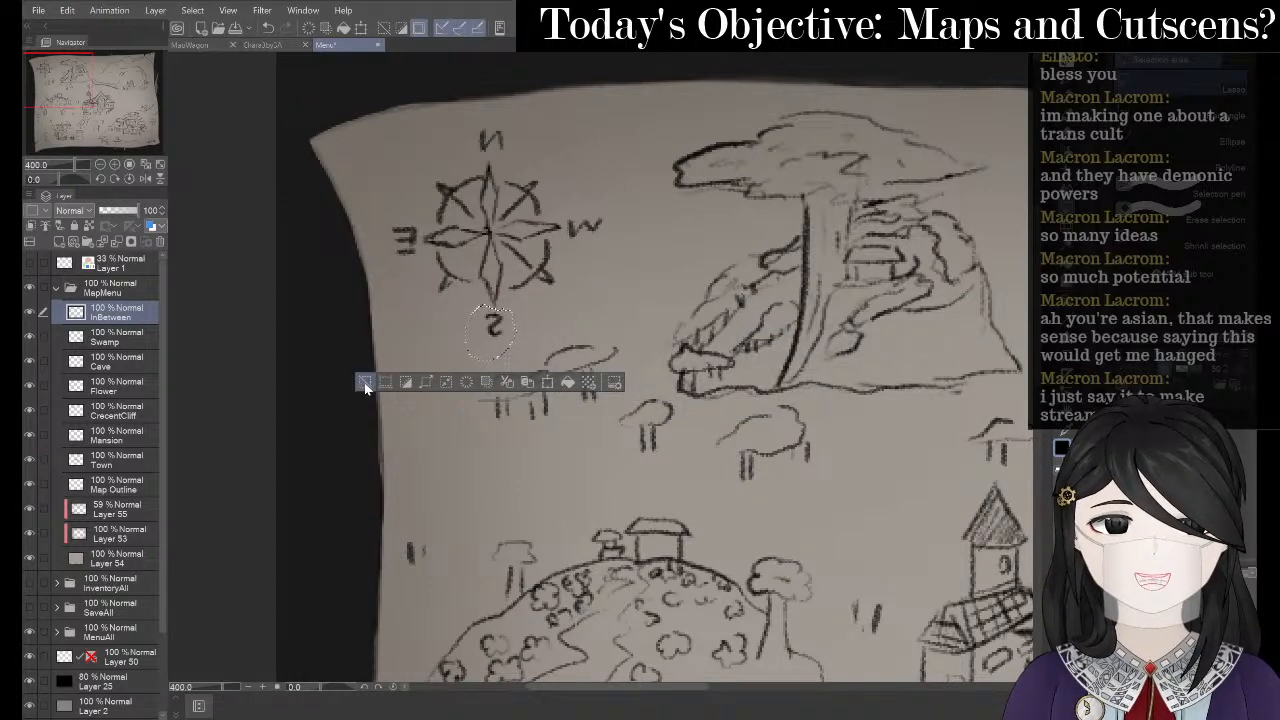
pyautogui.click(365, 383)
pyautogui.scroll(-3, 466, 206)
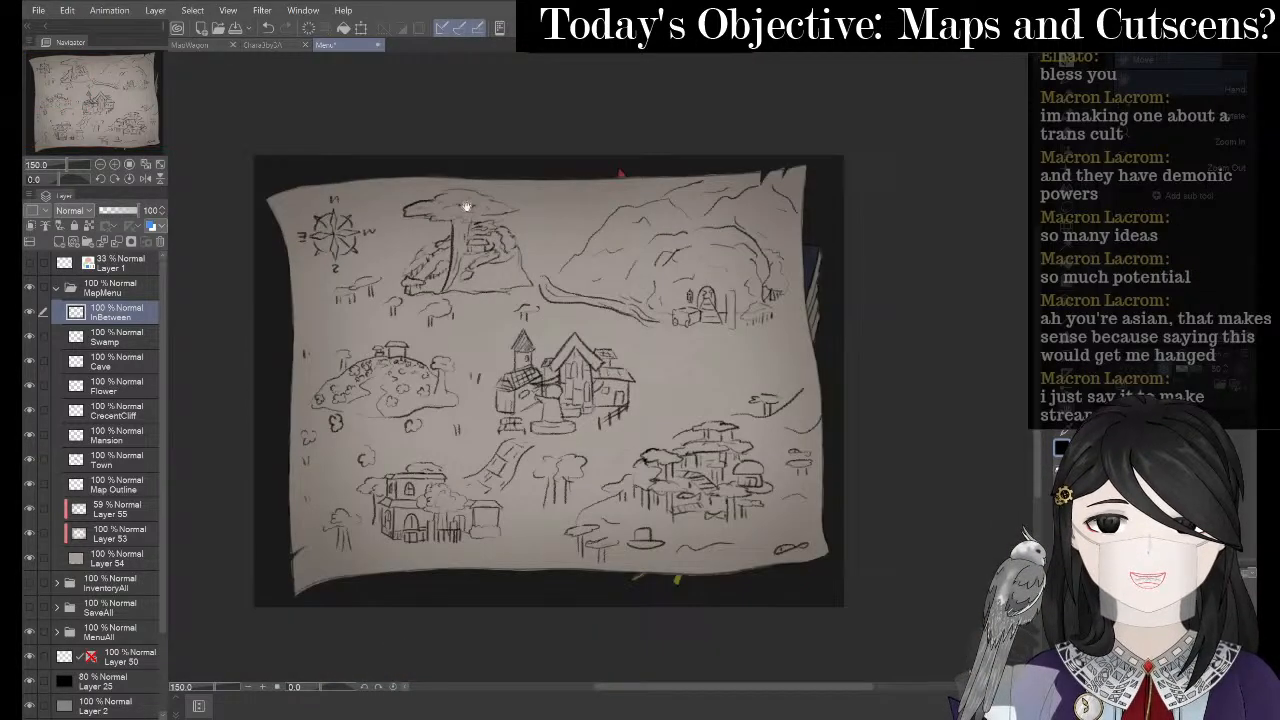
# - Pan across the map, zoom to 200%, and switch to the Pencil sub tool
pyautogui.moveTo(501, 189); pyautogui.dragTo(518, 196)
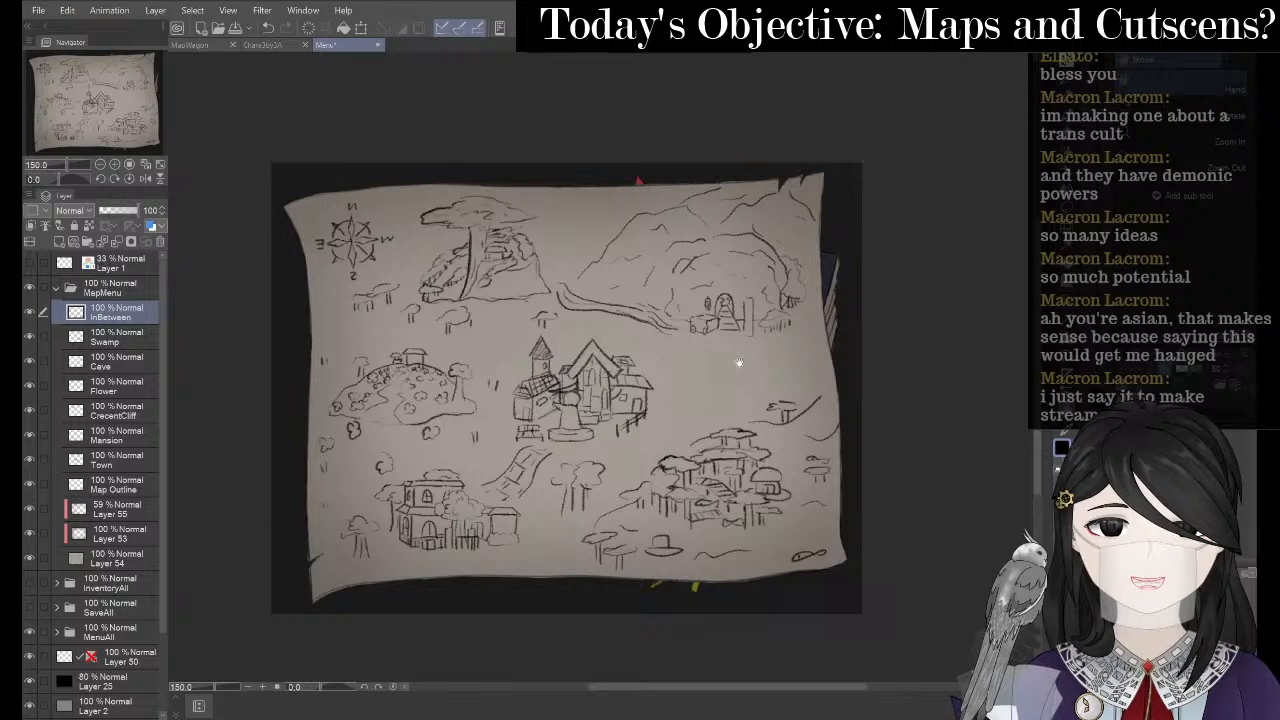
pyautogui.press('p')
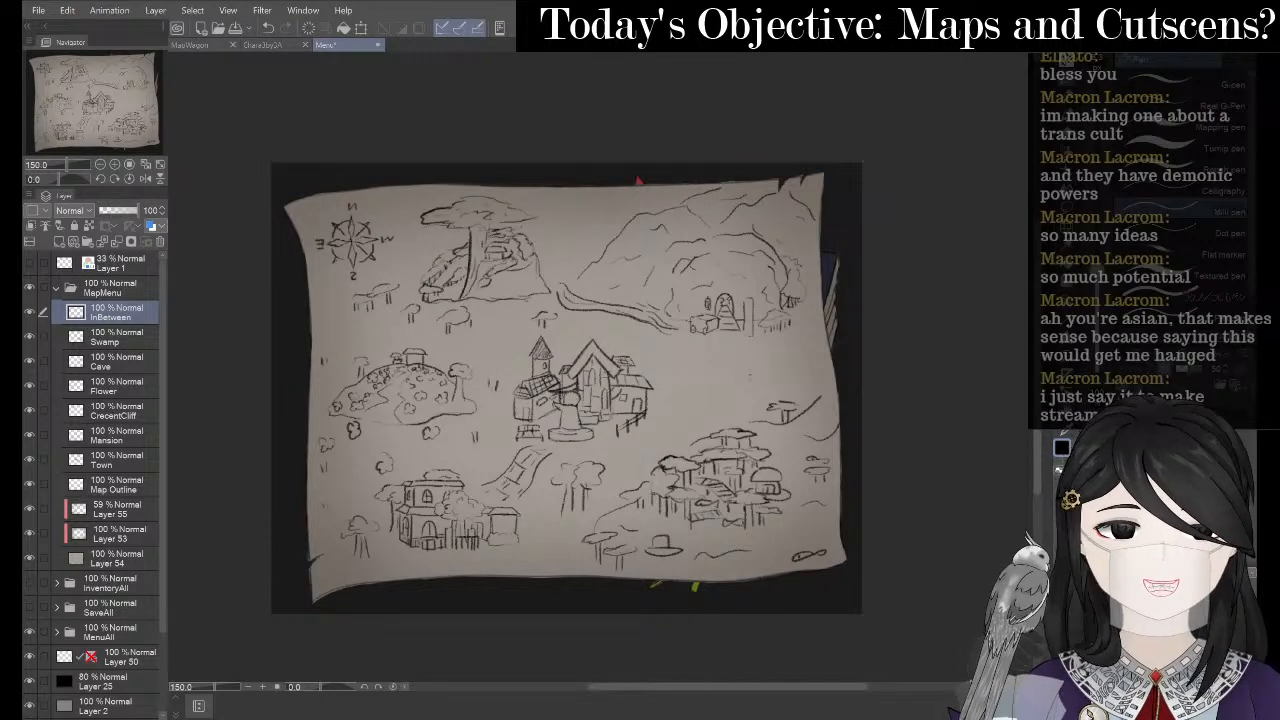
pyautogui.scroll(1, 636, 397)
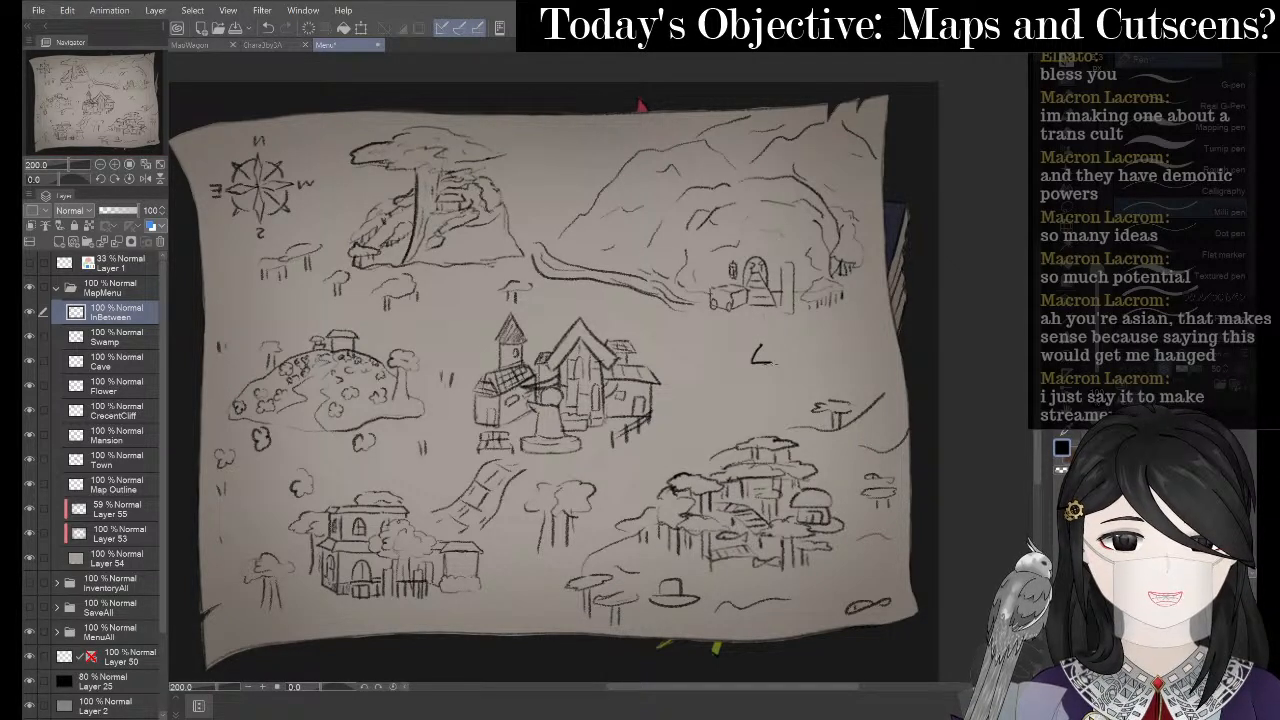
pyautogui.press('p')
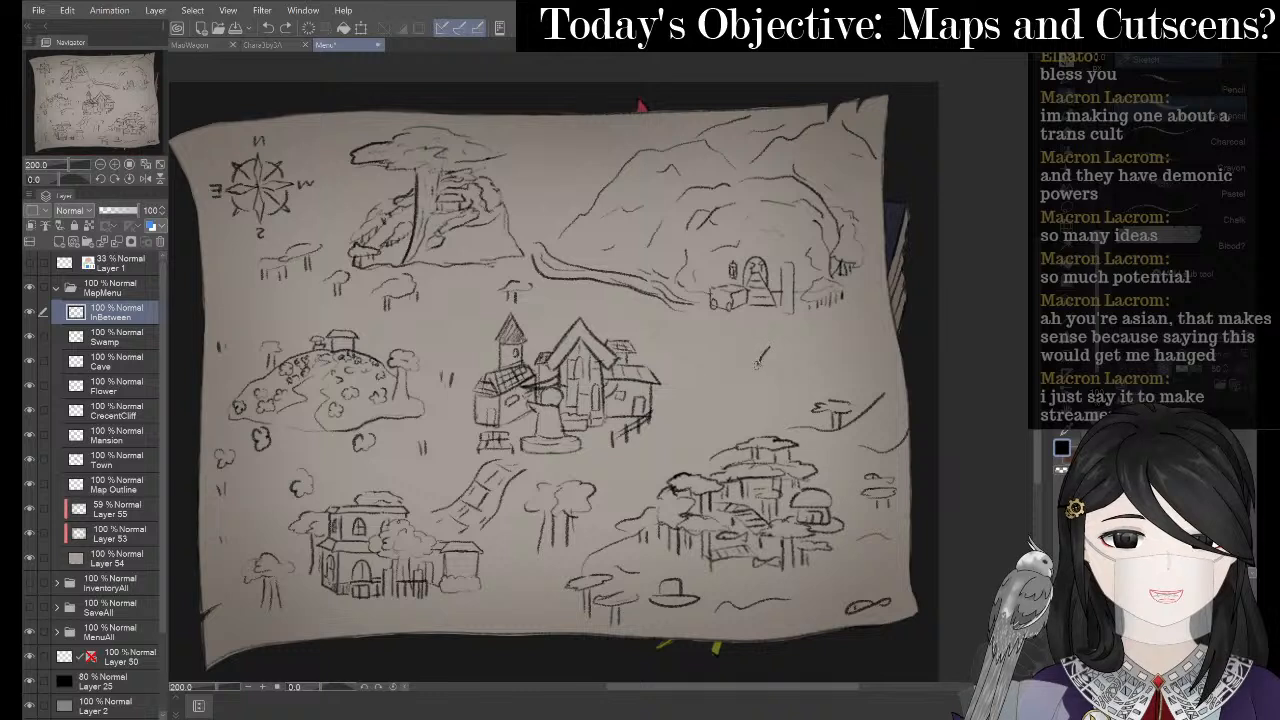
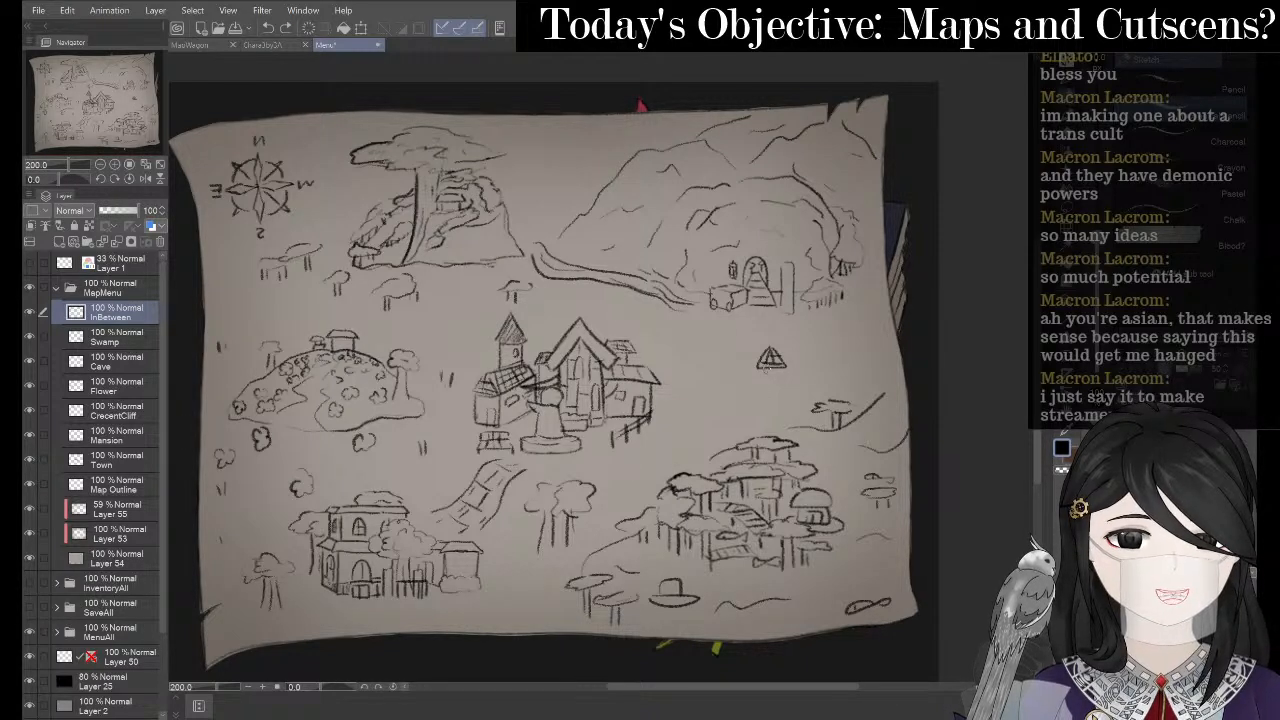
# - Undo the stray stroke under the small triangle and zoom the canvas to 400%
pyautogui.hotkey('ctrl', 'z')
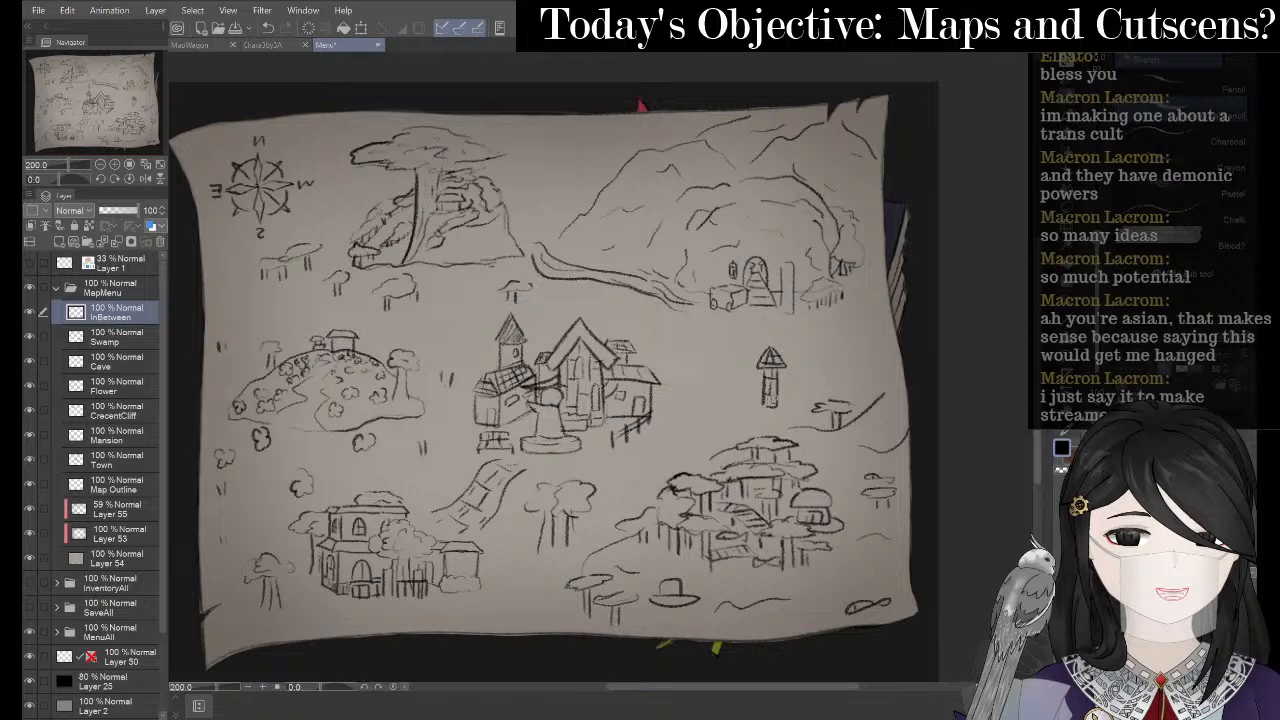
pyautogui.scroll(2, 731, 341)
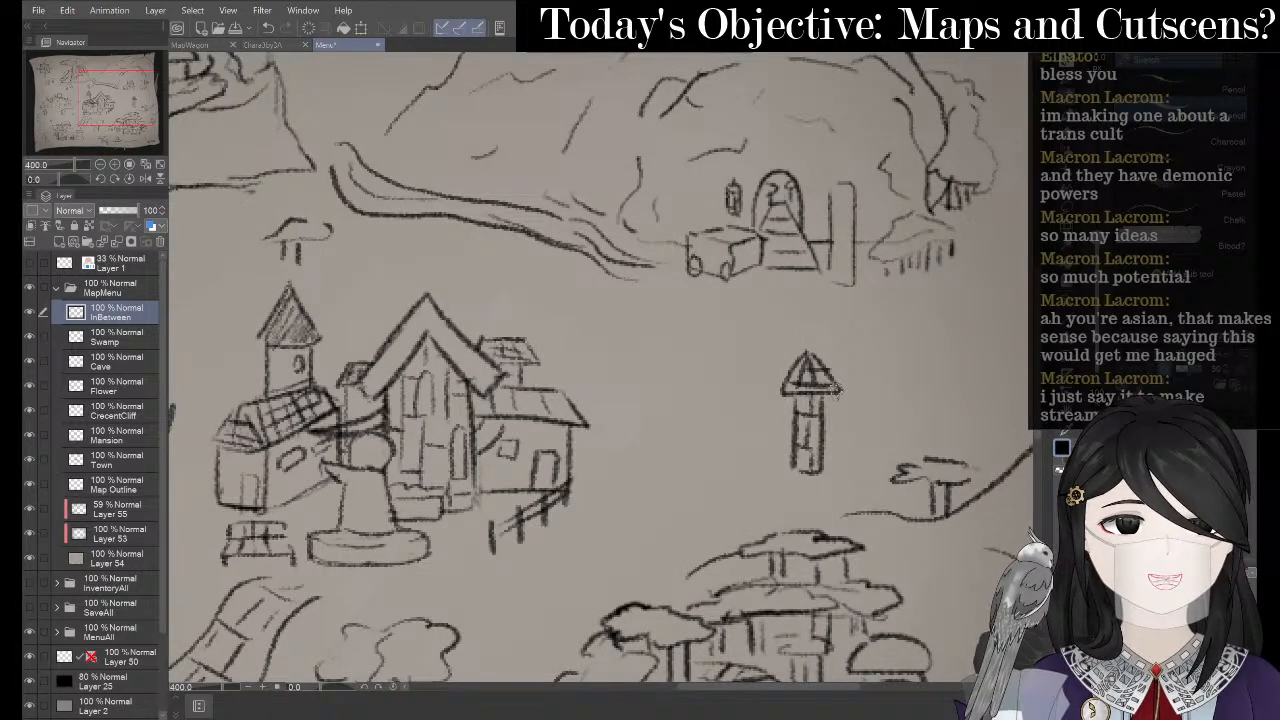
# - Pencil the tower's left and right walls below its roof
pyautogui.moveTo(838, 390)
pyautogui.mouseDown()
pyautogui.moveTo(865, 412)
pyautogui.moveTo(825, 426)
pyautogui.moveTo(860, 423)
pyautogui.moveTo(857, 455)
pyautogui.moveTo(826, 470)
pyautogui.mouseUp()
pyautogui.hotkey('ctrl', 'z')
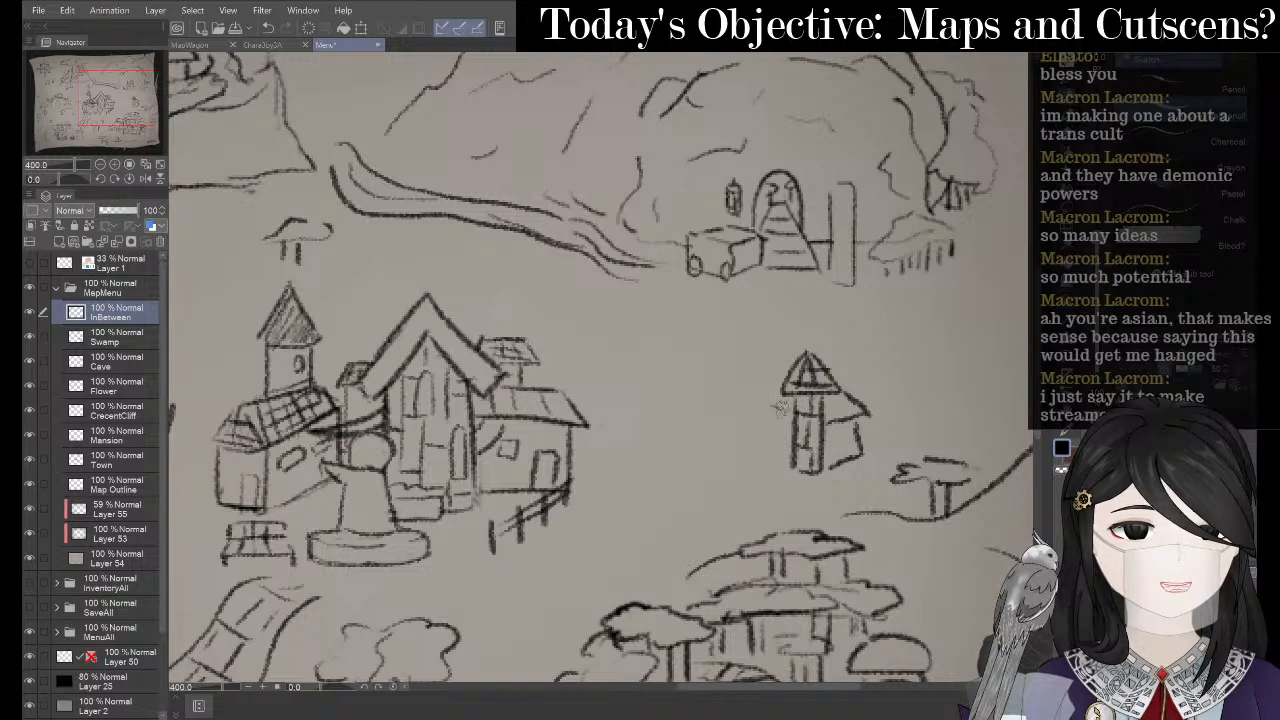
pyautogui.moveTo(778, 380)
pyautogui.mouseDown()
pyautogui.moveTo(764, 412)
pyautogui.moveTo(770, 460)
pyautogui.moveTo(790, 466)
pyautogui.mouseUp()
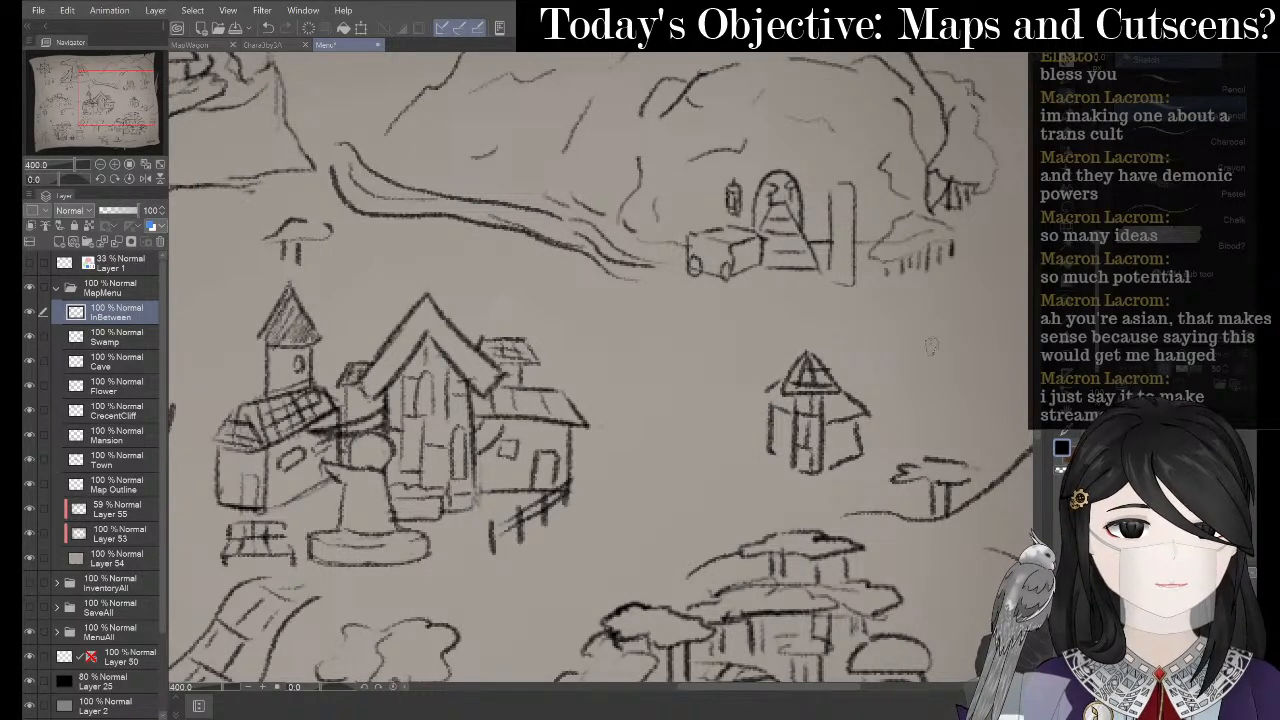
pyautogui.moveTo(778, 412); pyautogui.dragTo(778, 458)
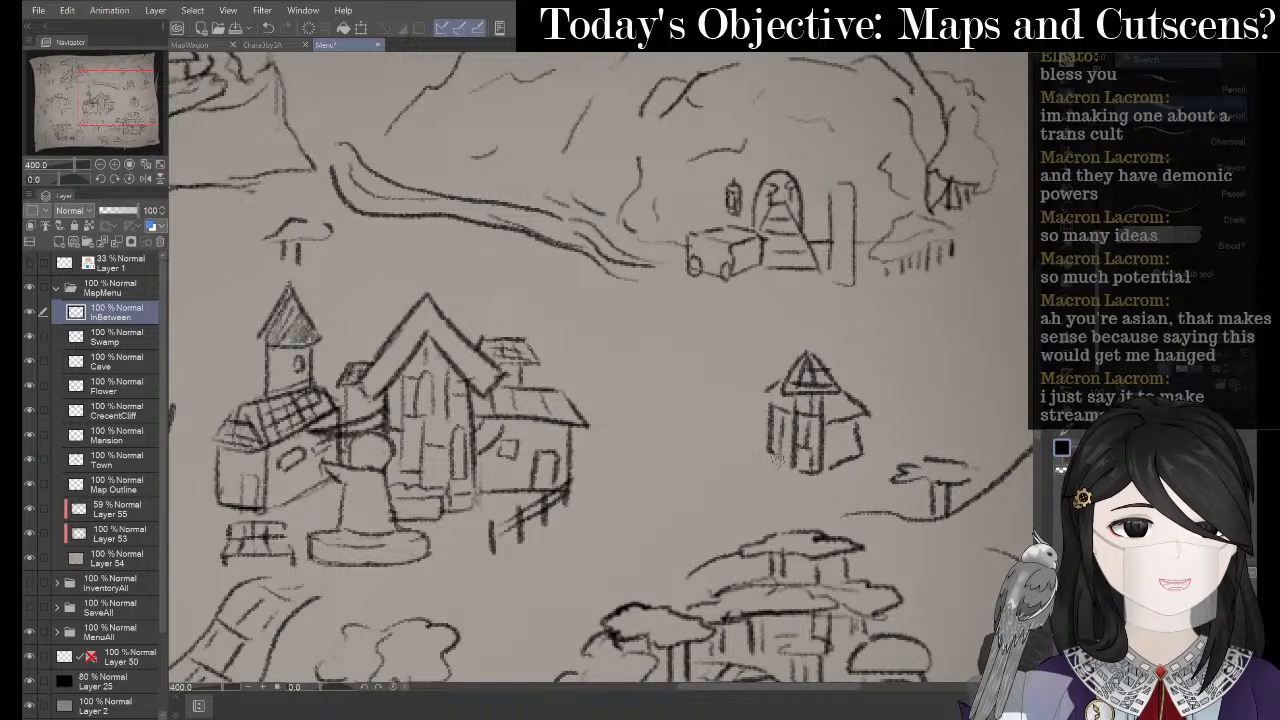
pyautogui.moveTo(834, 415); pyautogui.dragTo(835, 465)
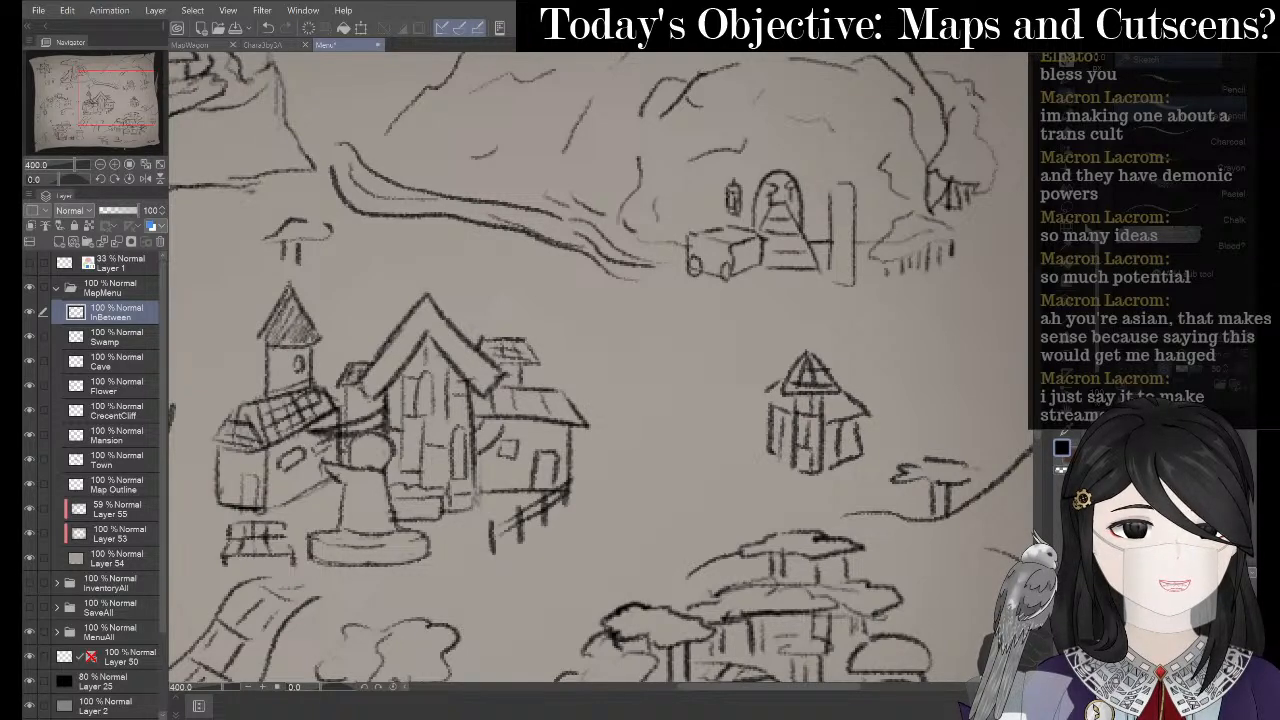
# - Lasso the tower, move it slightly up and right, deselect, and pan left
pyautogui.press('m')
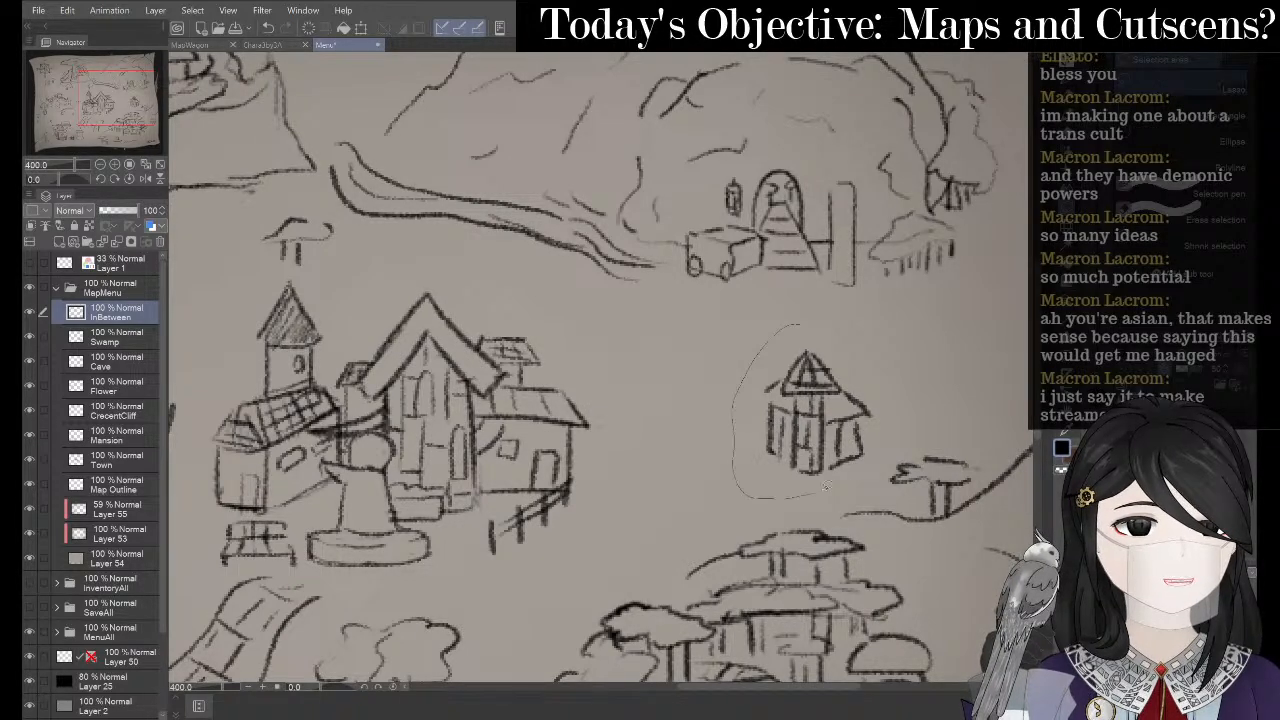
pyautogui.moveTo(922, 347); pyautogui.dragTo(802, 324)
pyautogui.hotkey('ctrl', 'd')
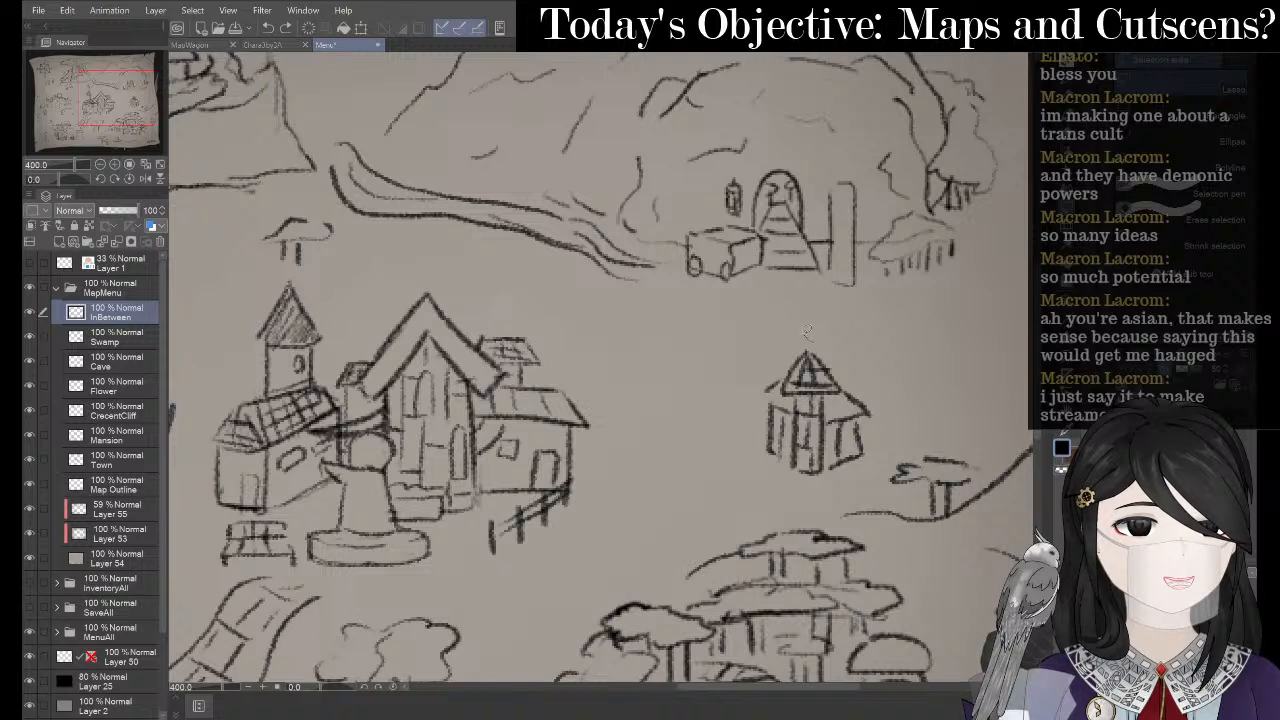
pyautogui.moveTo(872, 447); pyautogui.dragTo(866, 451)
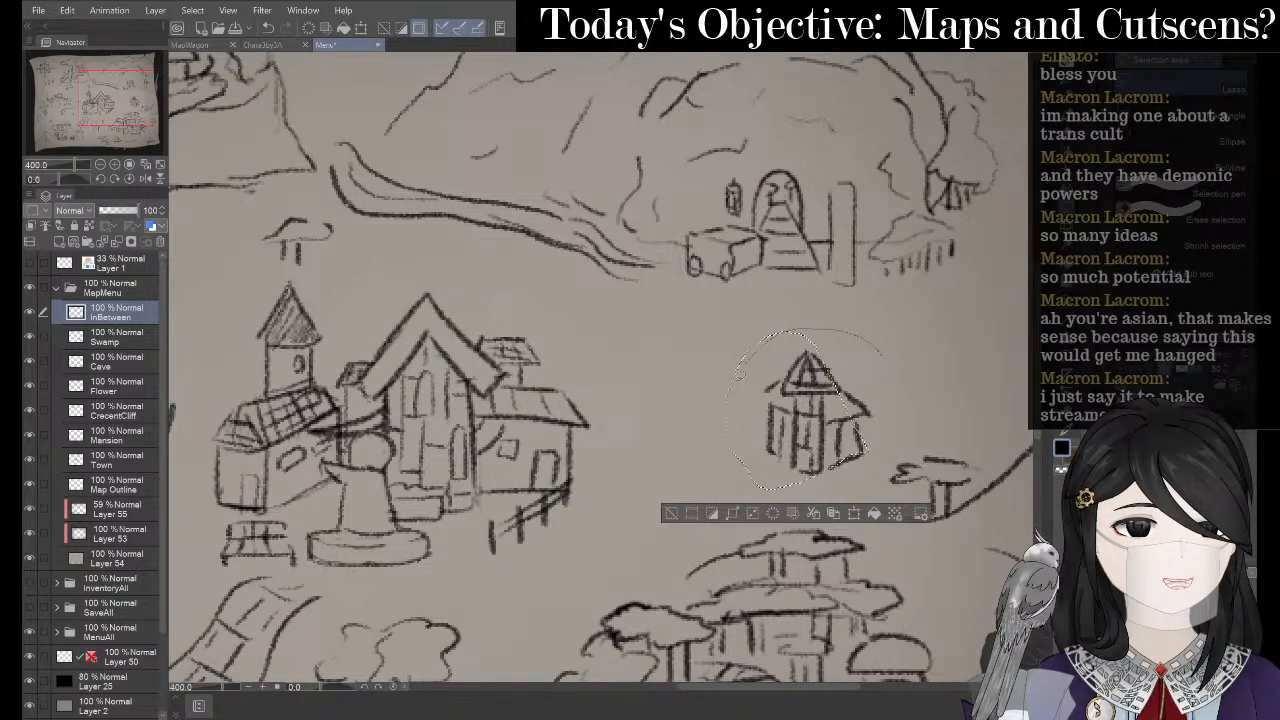
pyautogui.moveTo(881, 355)
pyautogui.mouseDown()
pyautogui.moveTo(738, 462)
pyautogui.moveTo(744, 360)
pyautogui.moveTo(799, 307)
pyautogui.mouseUp()
pyautogui.click(872, 523)
pyautogui.click(809, 485)
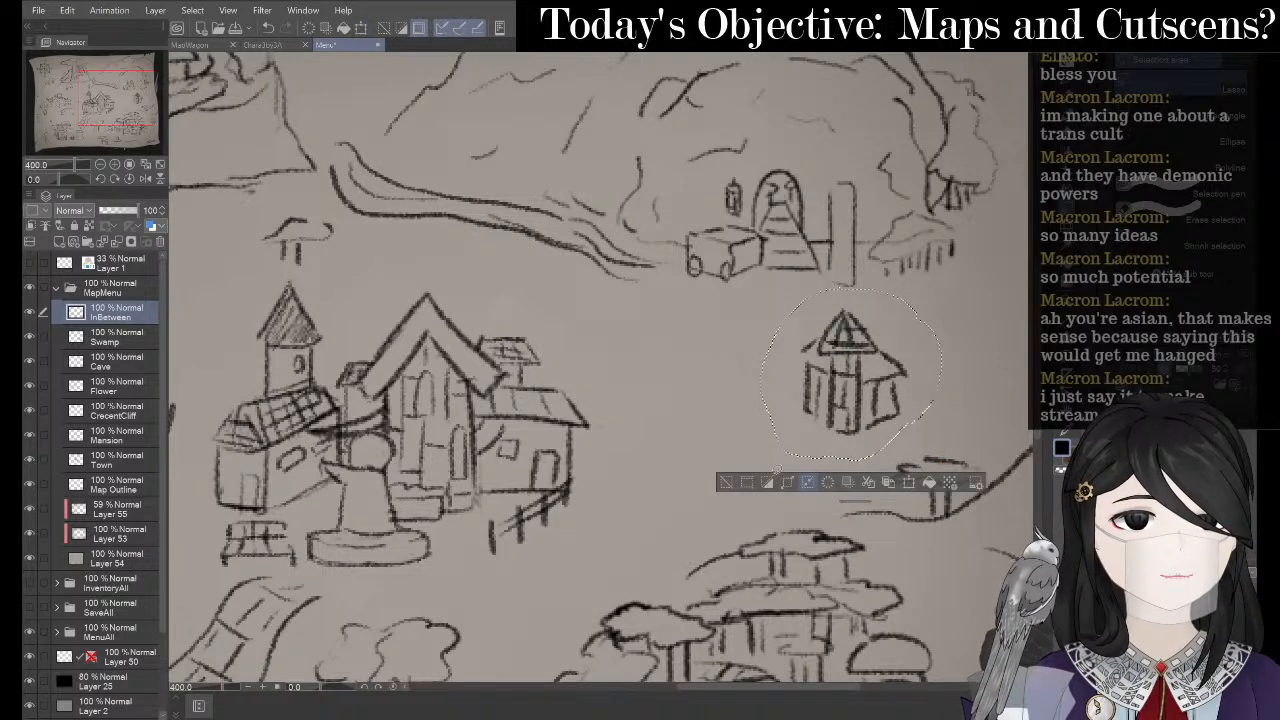
pyautogui.click(741, 484)
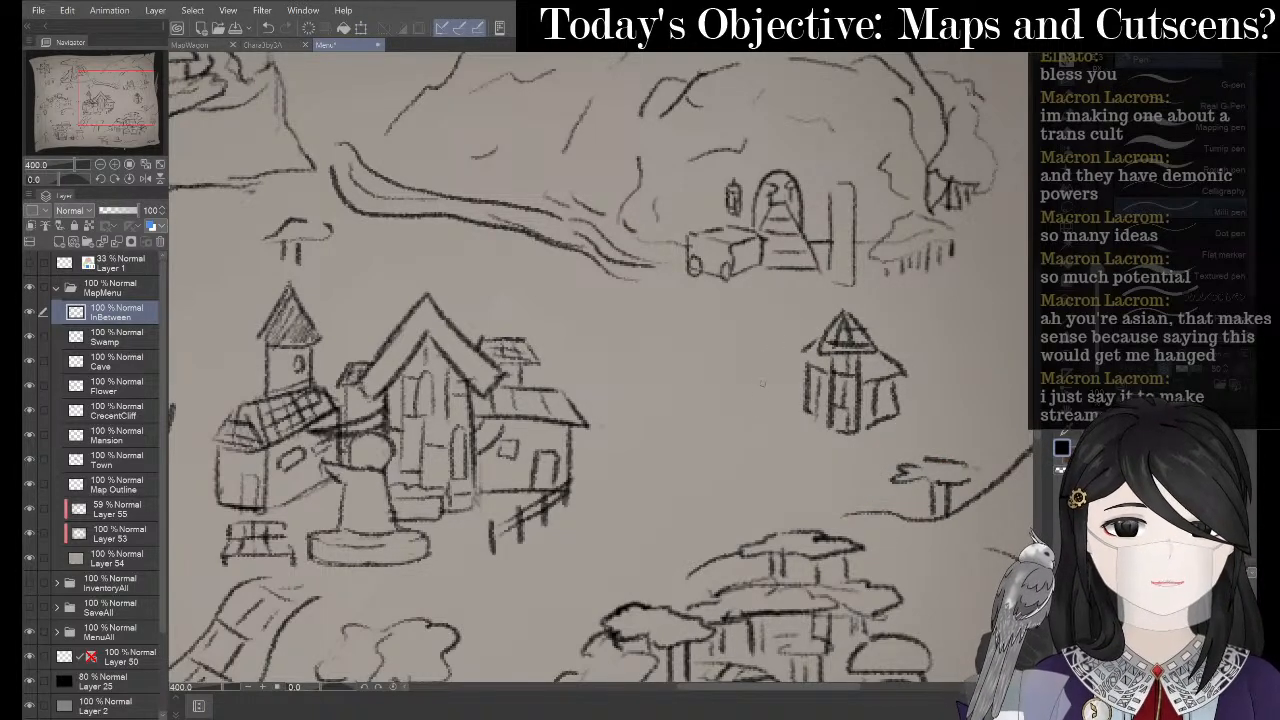
pyautogui.moveTo(757, 371)
pyautogui.mouseDown()
pyautogui.moveTo(670, 377)
pyautogui.moveTo(703, 400)
pyautogui.mouseUp()
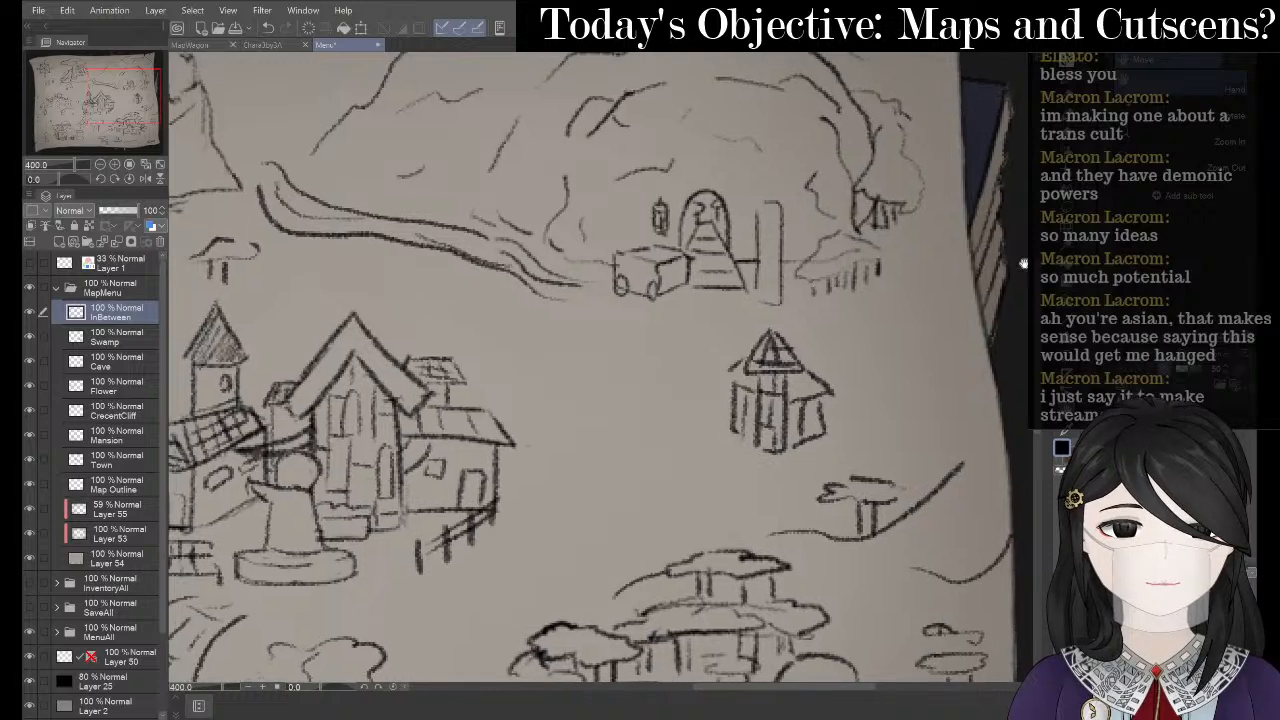
# - Outline a diamond-shaped plot left of the tower
pyautogui.moveTo(584, 441); pyautogui.dragTo(620, 516)
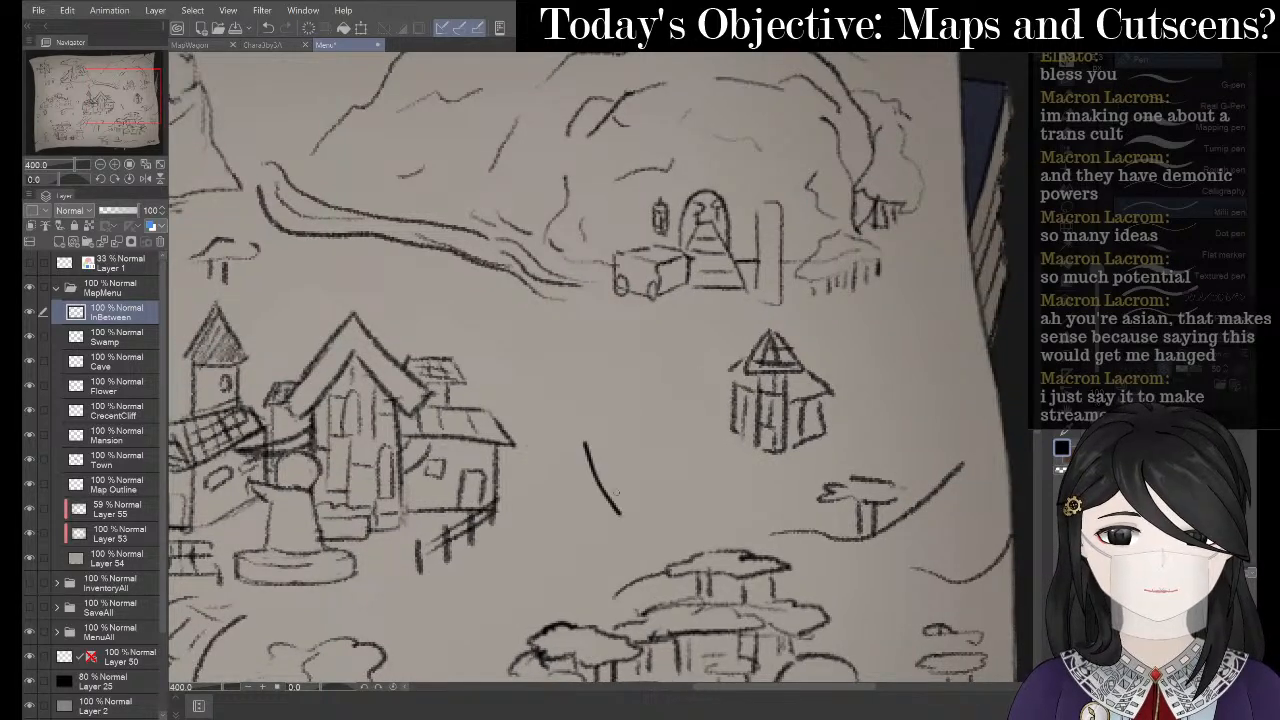
pyautogui.hotkey('ctrl', 'z')
pyautogui.moveTo(656, 404); pyautogui.dragTo(748, 468)
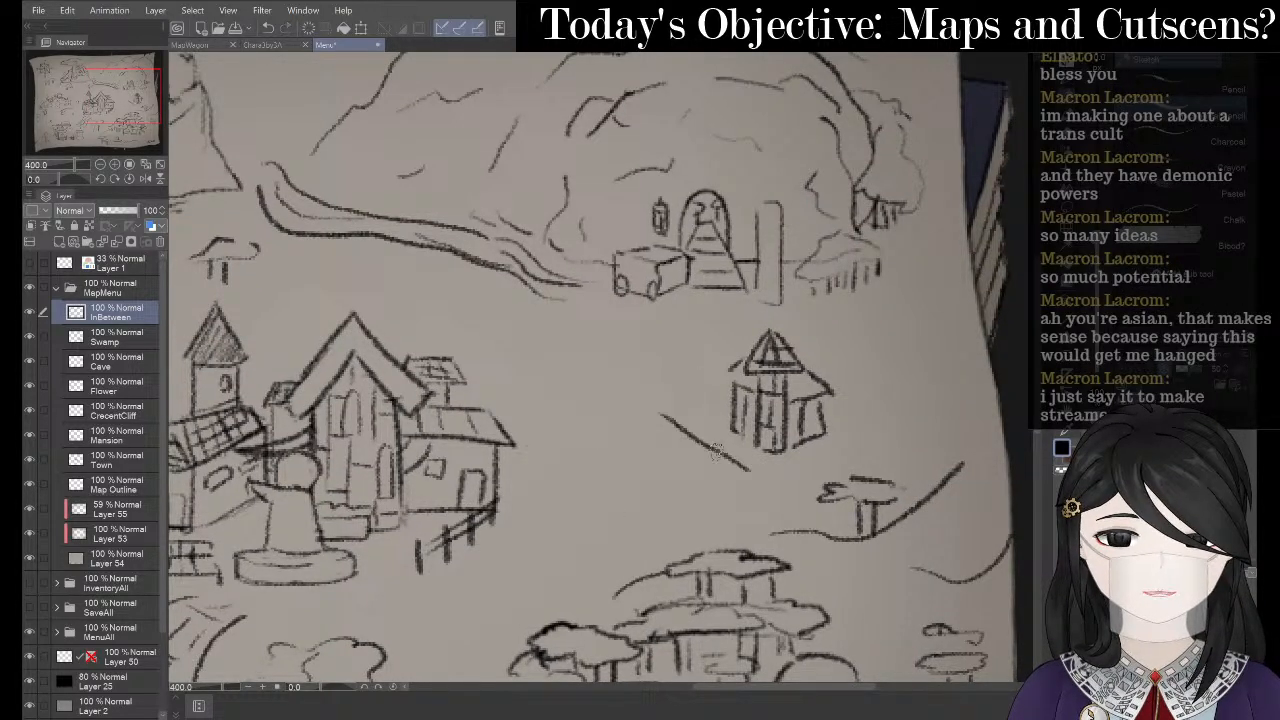
pyautogui.hotkey('ctrl', 'z')
pyautogui.moveTo(662, 398); pyautogui.dragTo(746, 459)
pyautogui.hotkey('ctrl', 'z')
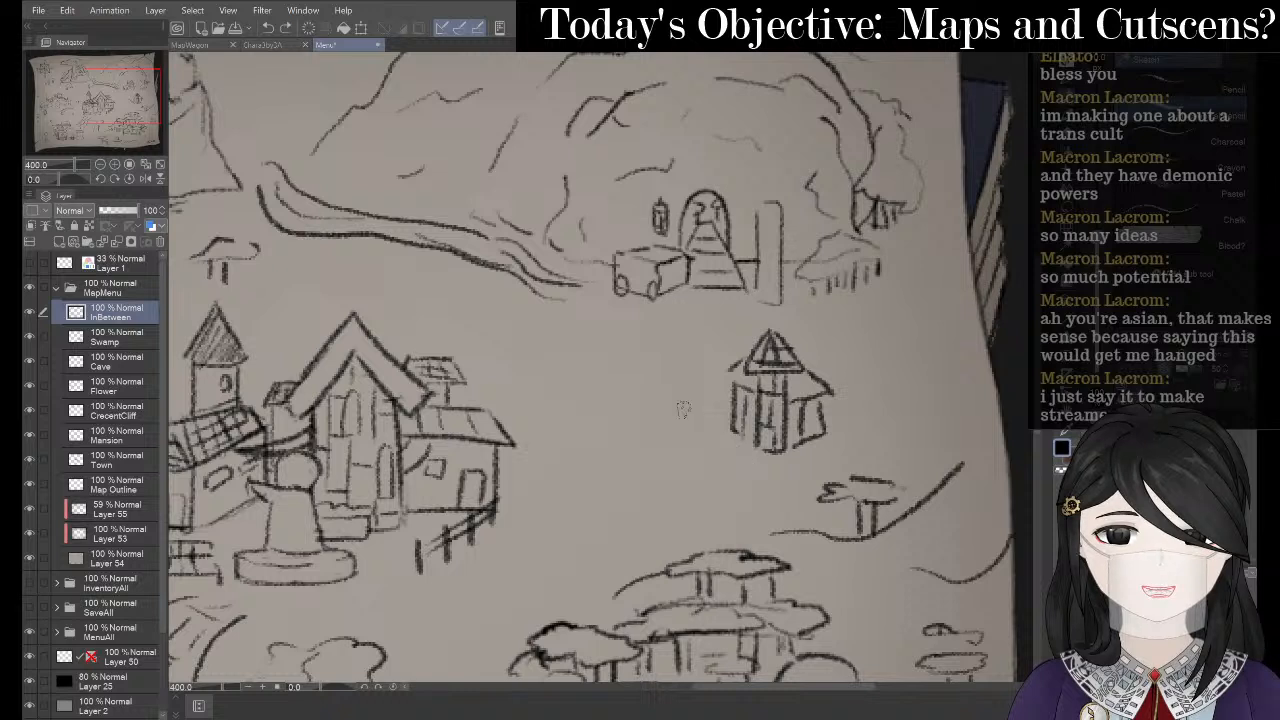
pyautogui.moveTo(662, 399); pyautogui.dragTo(734, 447)
pyautogui.moveTo(652, 398)
pyautogui.mouseDown()
pyautogui.moveTo(554, 443)
pyautogui.moveTo(622, 505)
pyautogui.mouseUp()
pyautogui.moveTo(734, 454)
pyautogui.mouseDown()
pyautogui.moveTo(629, 498)
pyautogui.moveTo(665, 550)
pyautogui.moveTo(646, 515)
pyautogui.moveTo(746, 472)
pyautogui.moveTo(782, 502)
pyautogui.moveTo(688, 543)
pyautogui.mouseUp()
# - Add crossing grid lines inside the diamond and a strip beneath it
pyautogui.moveTo(643, 403); pyautogui.dragTo(703, 458)
pyautogui.moveTo(606, 426); pyautogui.dragTo(661, 477)
pyautogui.moveTo(734, 493)
pyautogui.mouseDown()
pyautogui.moveTo(744, 506)
pyautogui.moveTo(698, 525)
pyautogui.moveTo(772, 492)
pyautogui.mouseUp()
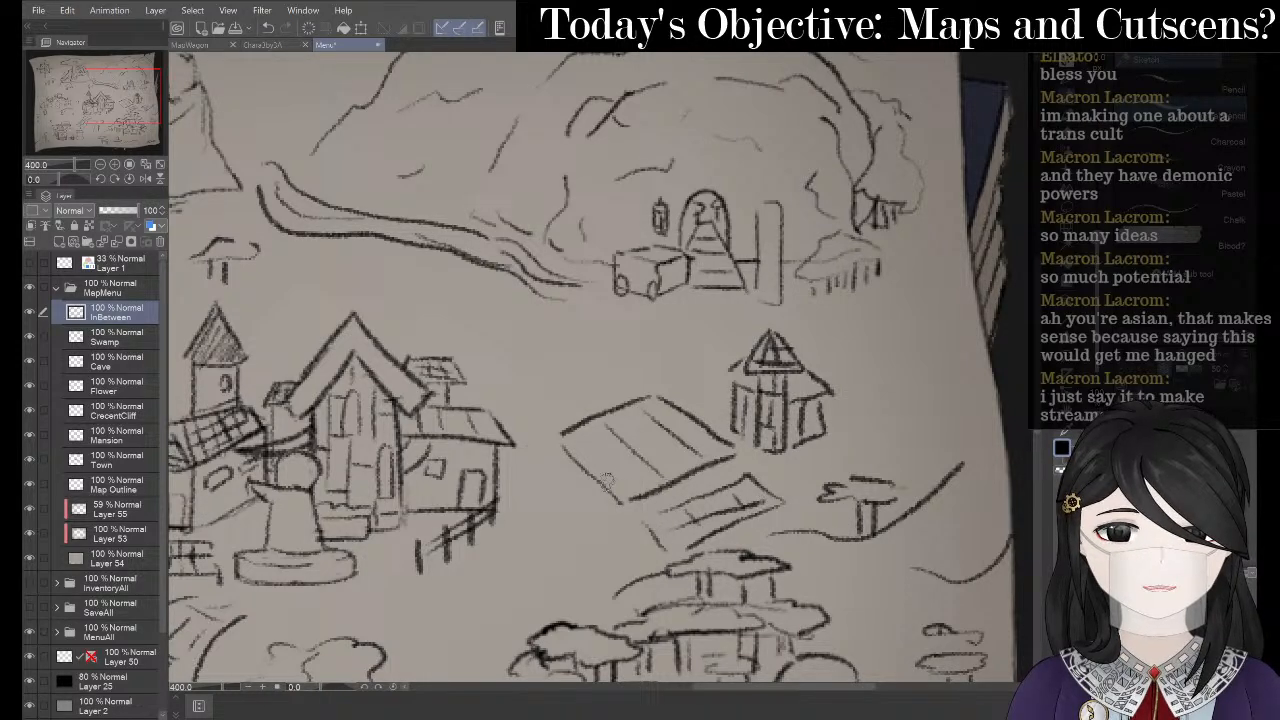
pyautogui.moveTo(604, 484); pyautogui.dragTo(700, 441)
pyautogui.moveTo(582, 455); pyautogui.dragTo(684, 422)
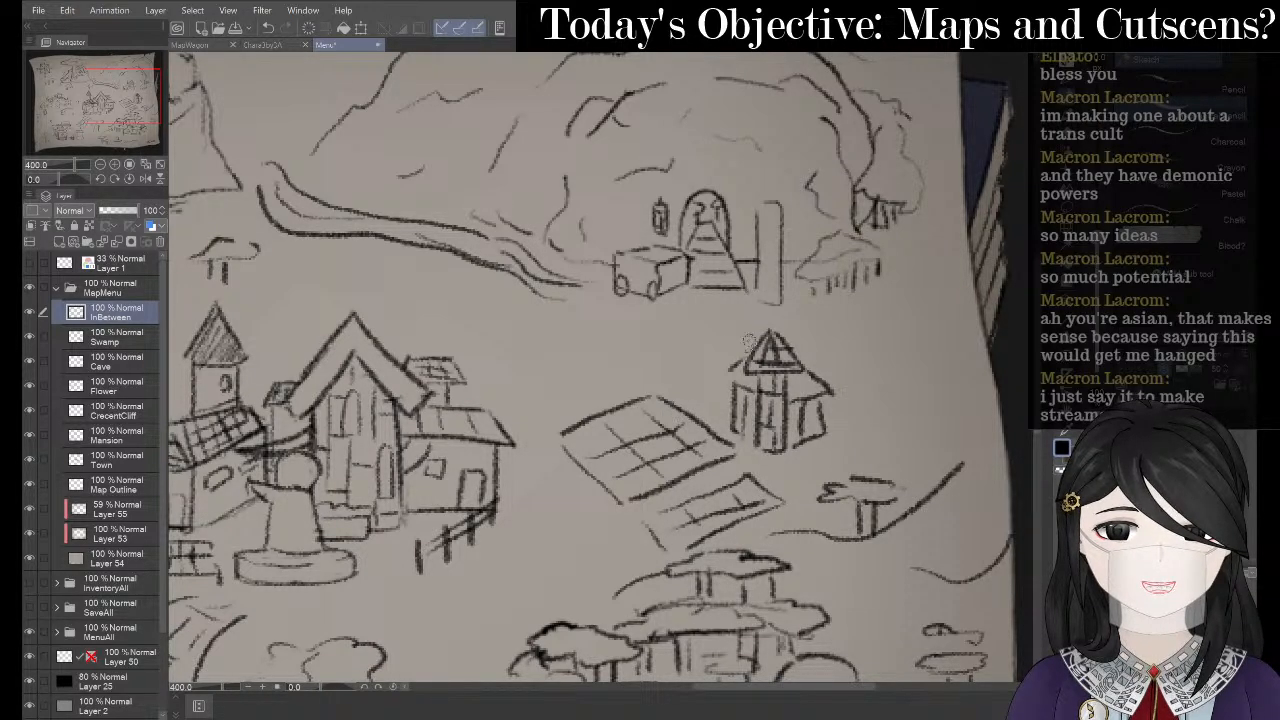
# - Erase and redraw the tower's roof lines, cleaning marks on its right side
pyautogui.press('e')
pyautogui.moveTo(769, 373)
pyautogui.mouseDown()
pyautogui.moveTo(765, 331)
pyautogui.moveTo(780, 359)
pyautogui.moveTo(771, 422)
pyautogui.mouseUp()
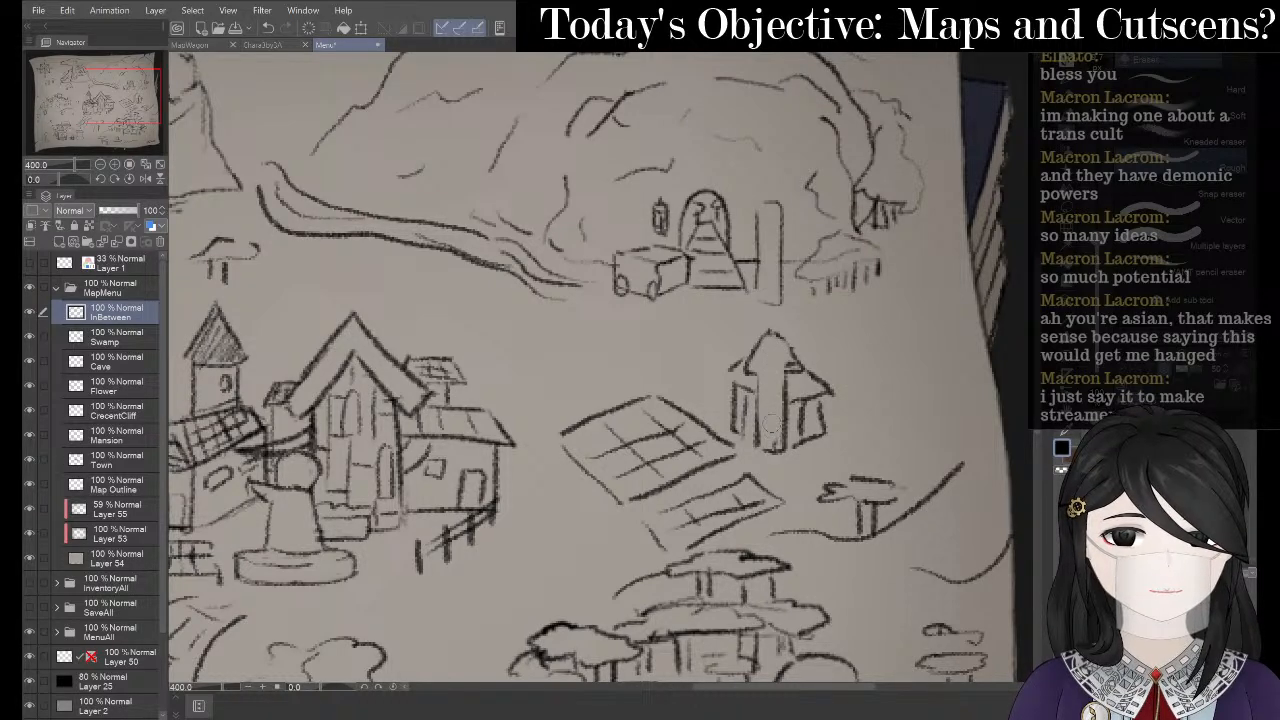
pyautogui.press('p')
pyautogui.press('p')
pyautogui.moveTo(742, 372)
pyautogui.mouseDown()
pyautogui.moveTo(798, 366)
pyautogui.moveTo(778, 352)
pyautogui.mouseUp()
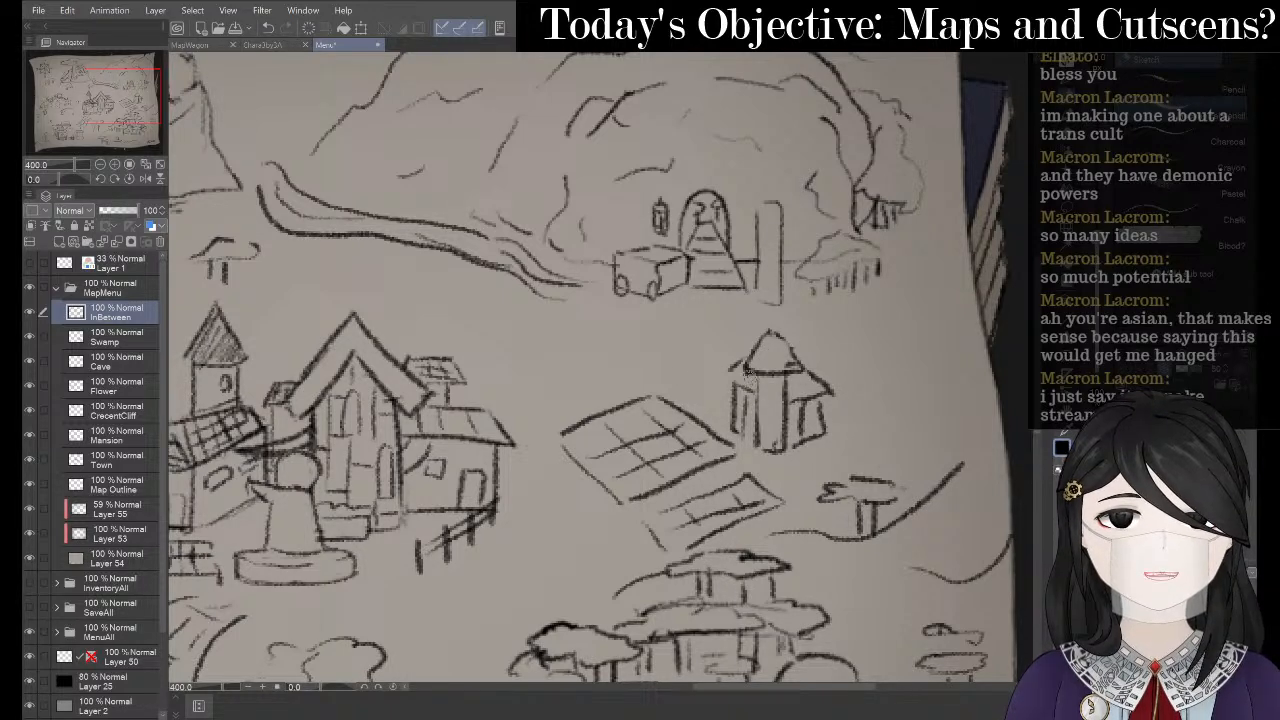
pyautogui.press('e')
pyautogui.moveTo(803, 412)
pyautogui.mouseDown()
pyautogui.moveTo(734, 408)
pyautogui.moveTo(743, 371)
pyautogui.moveTo(738, 434)
pyautogui.mouseUp()
pyautogui.press('p')
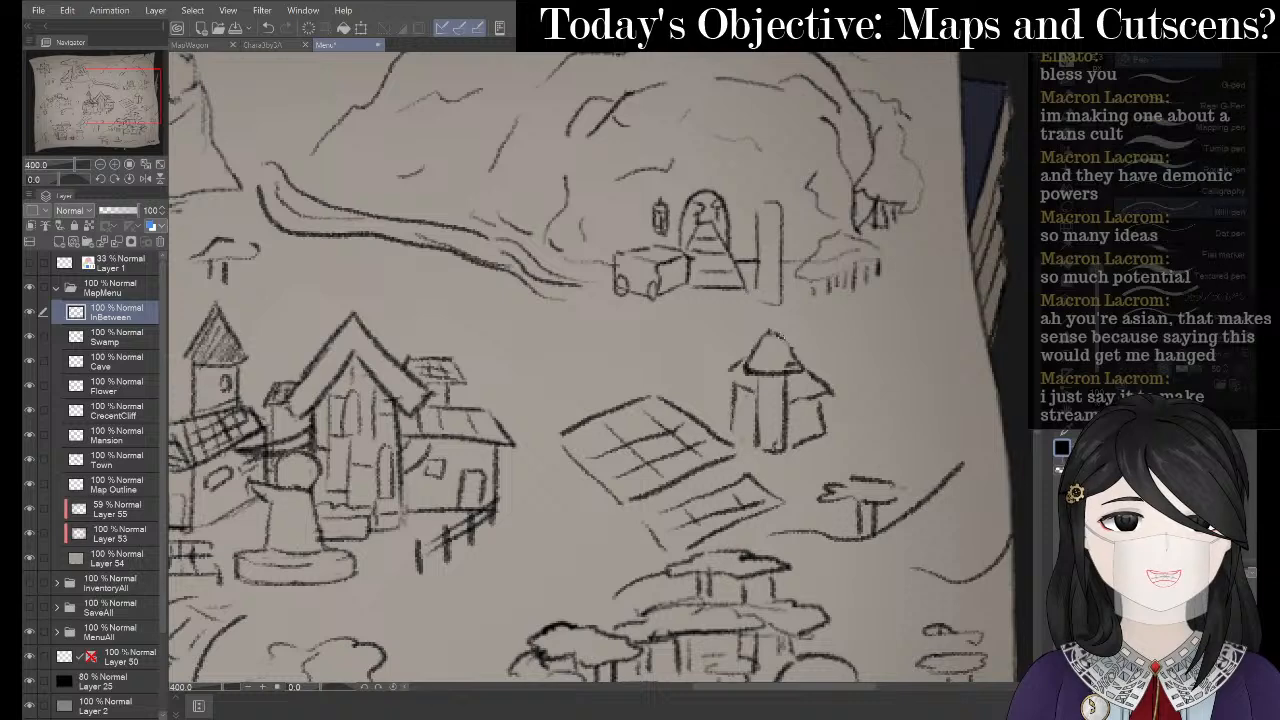
pyautogui.moveTo(772, 328)
pyautogui.mouseDown()
pyautogui.moveTo(790, 352)
pyautogui.moveTo(737, 382)
pyautogui.moveTo(729, 420)
pyautogui.moveTo(774, 452)
pyautogui.mouseUp()
# - Darken the tower's right wall and shift the view up and left
pyautogui.moveTo(820, 392); pyautogui.dragTo(822, 448)
pyautogui.press('e')
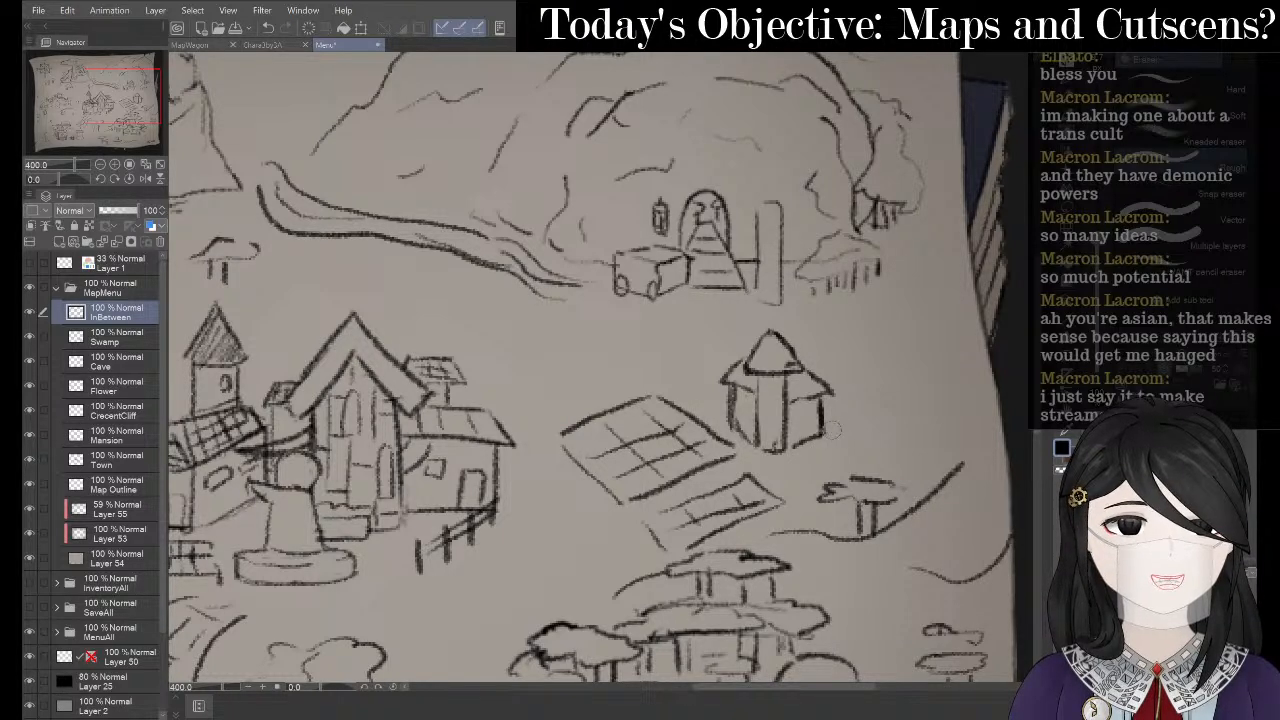
pyautogui.press('space')
pyautogui.moveTo(780, 347)
pyautogui.mouseDown()
pyautogui.moveTo(763, 303)
pyautogui.moveTo(744, 327)
pyautogui.mouseUp()
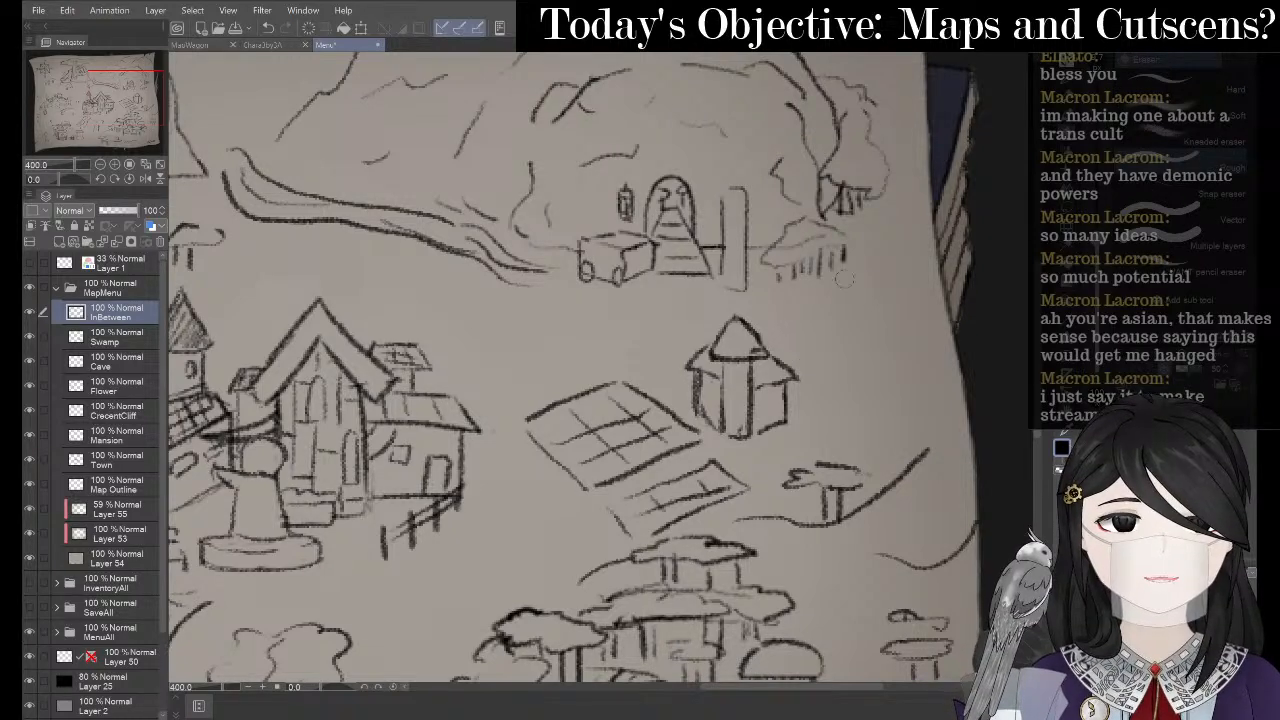
pyautogui.press('space')
pyautogui.moveTo(787, 292)
pyautogui.mouseDown()
pyautogui.moveTo(781, 283)
pyautogui.moveTo(798, 283)
pyautogui.mouseUp()
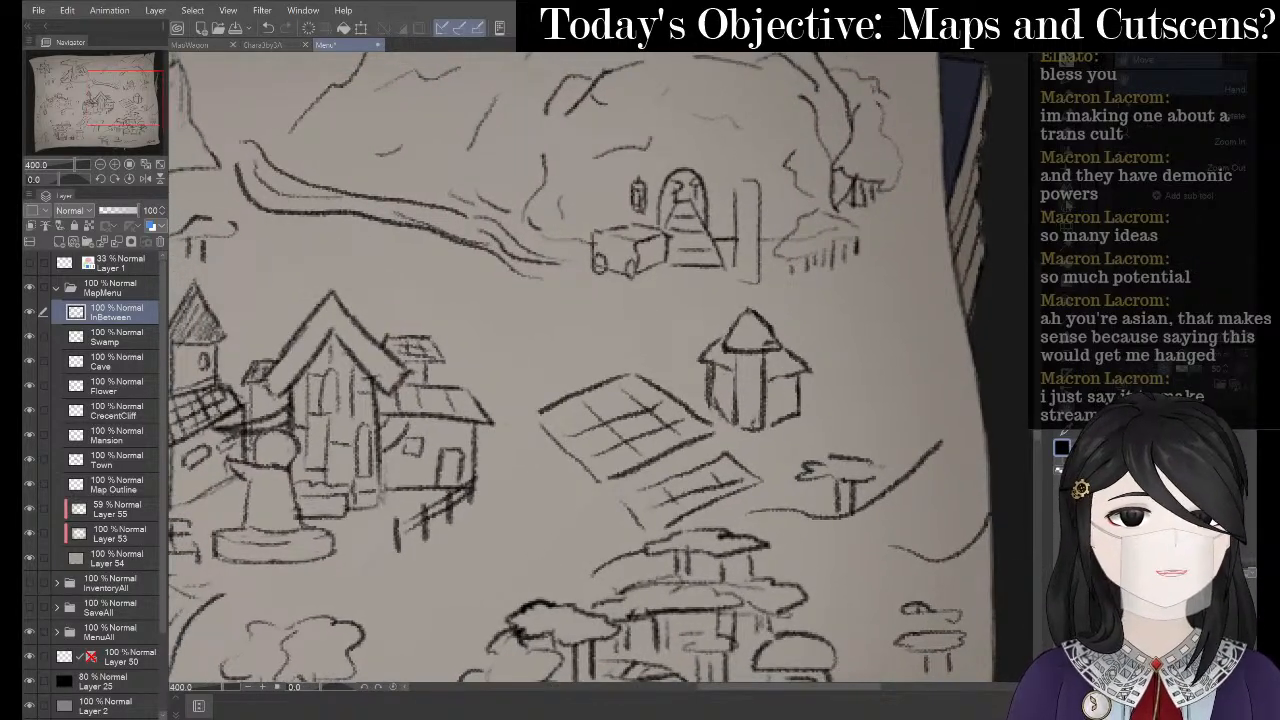
pyautogui.click(1070, 198)
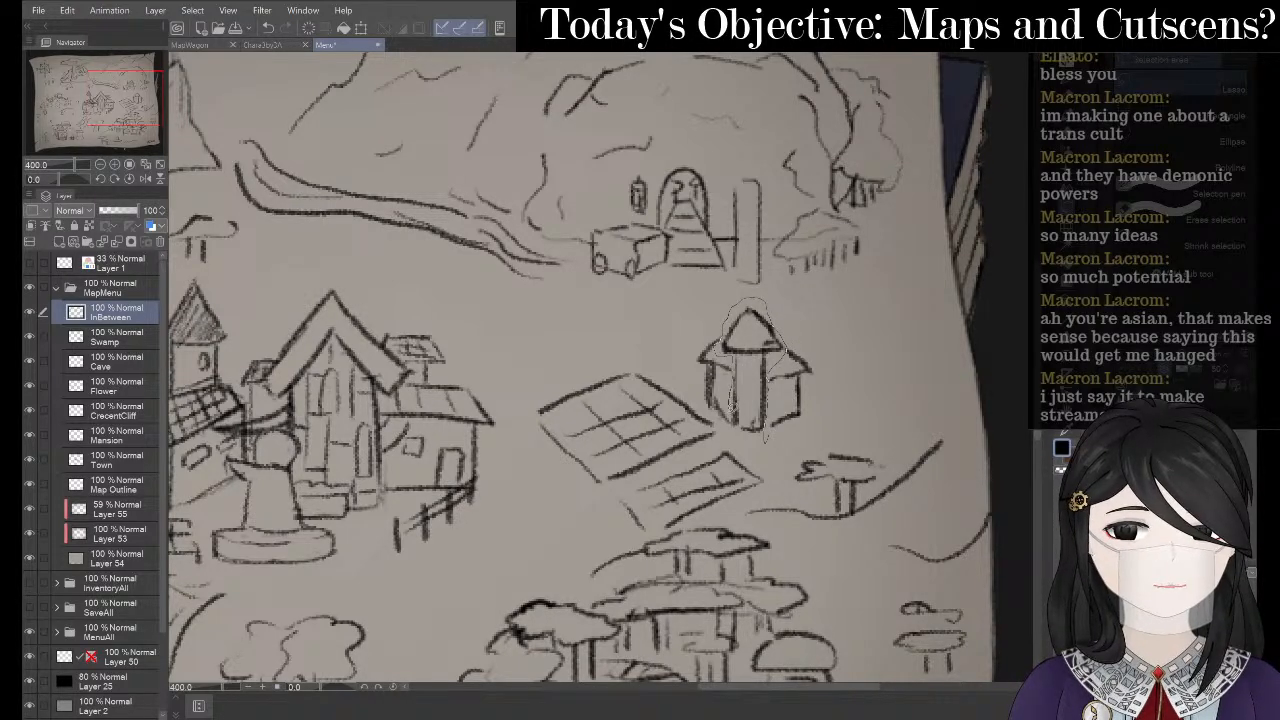
# - Lasso the tower and move it slightly down and right
pyautogui.moveTo(764, 440); pyautogui.dragTo(762, 446)
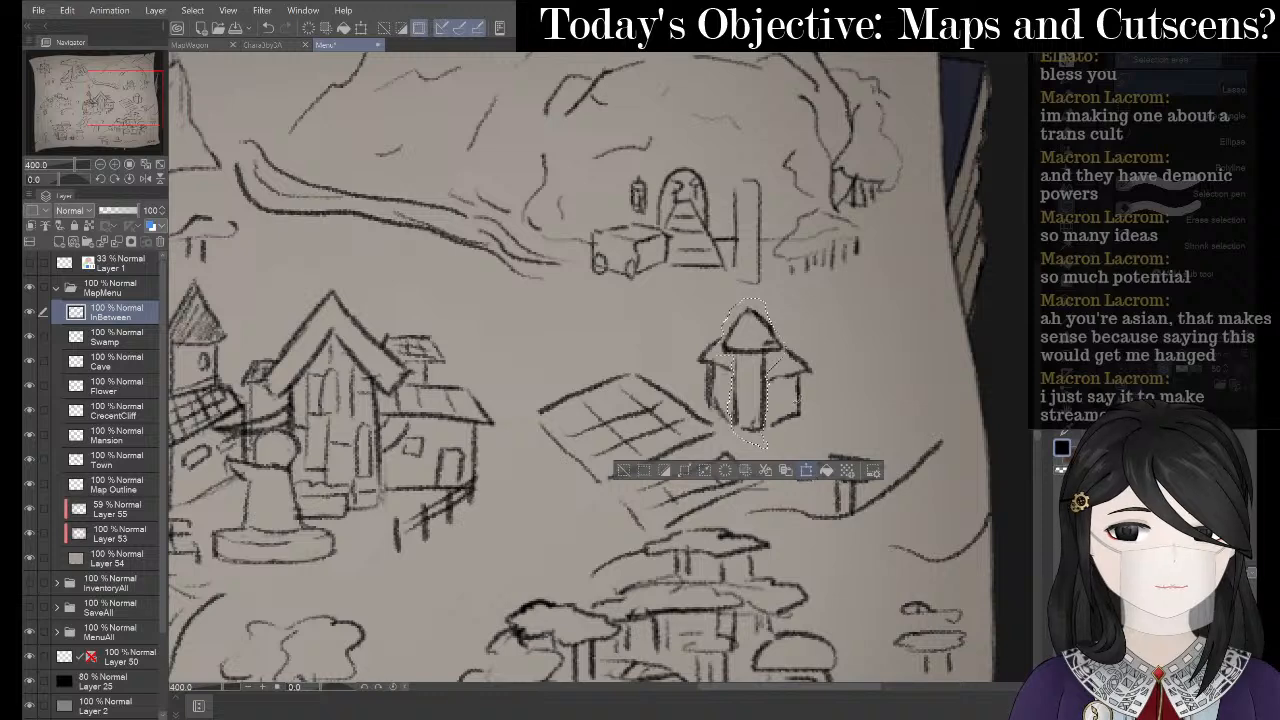
pyautogui.click(806, 470)
pyautogui.moveTo(768, 345); pyautogui.dragTo(788, 377)
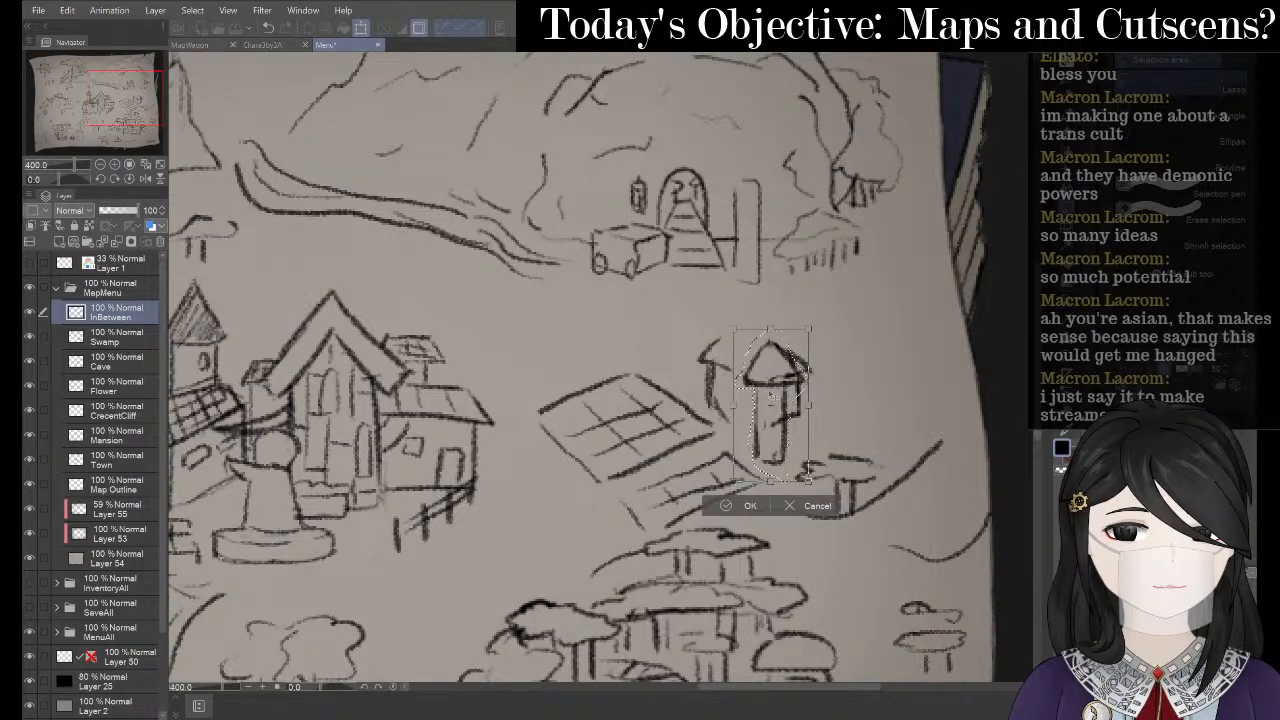
pyautogui.click(745, 505)
pyautogui.click(645, 506)
# - Sketch a small roof beside the tower
pyautogui.press('e')
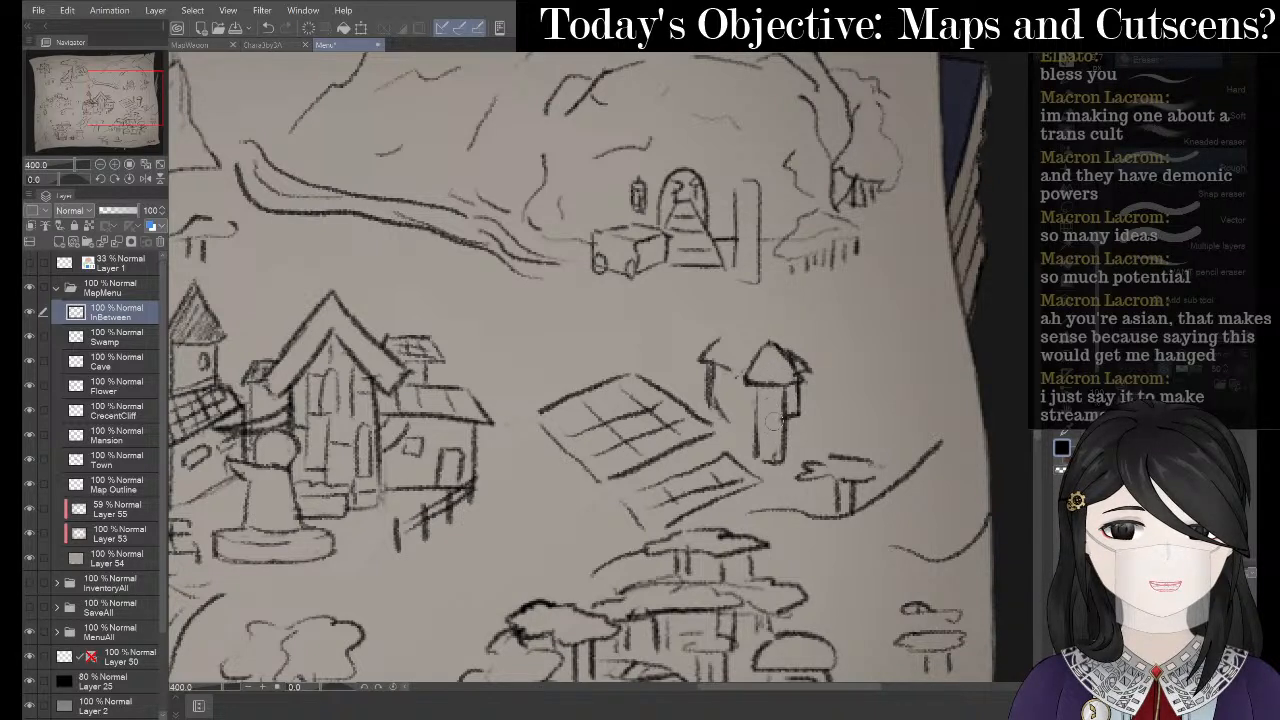
pyautogui.press('p')
pyautogui.press('p')
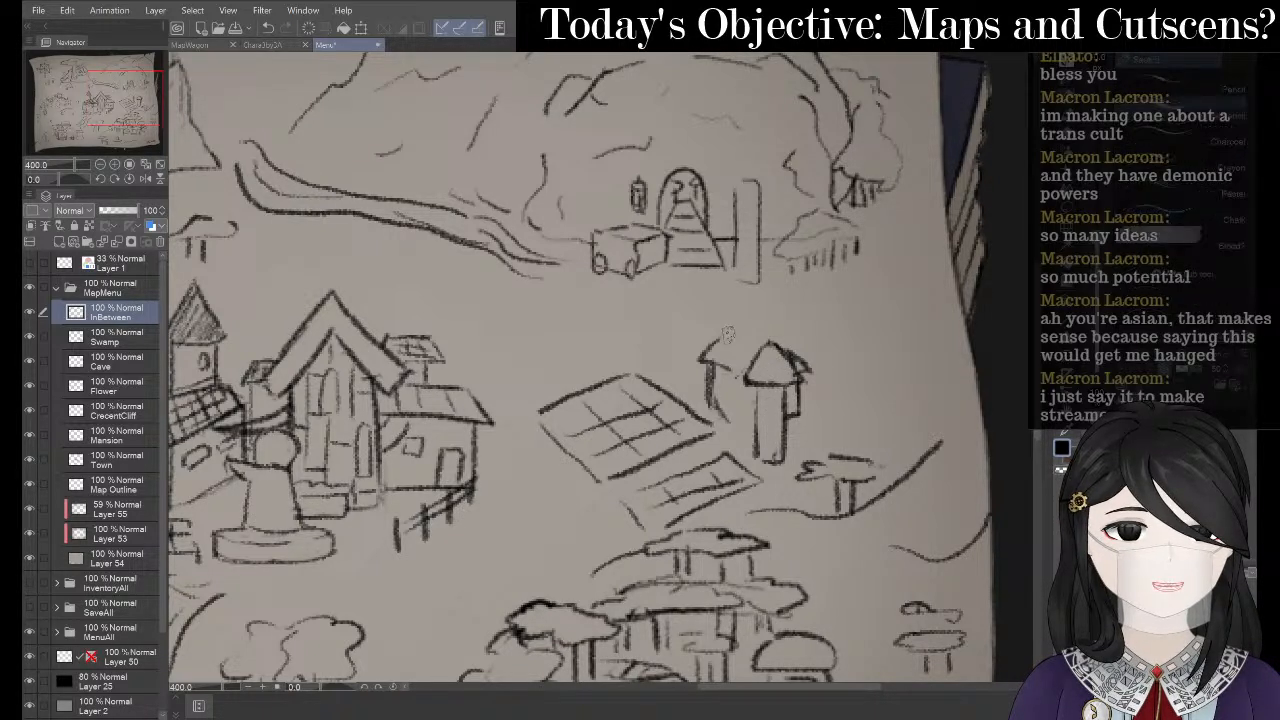
pyautogui.moveTo(740, 335); pyautogui.dragTo(763, 348)
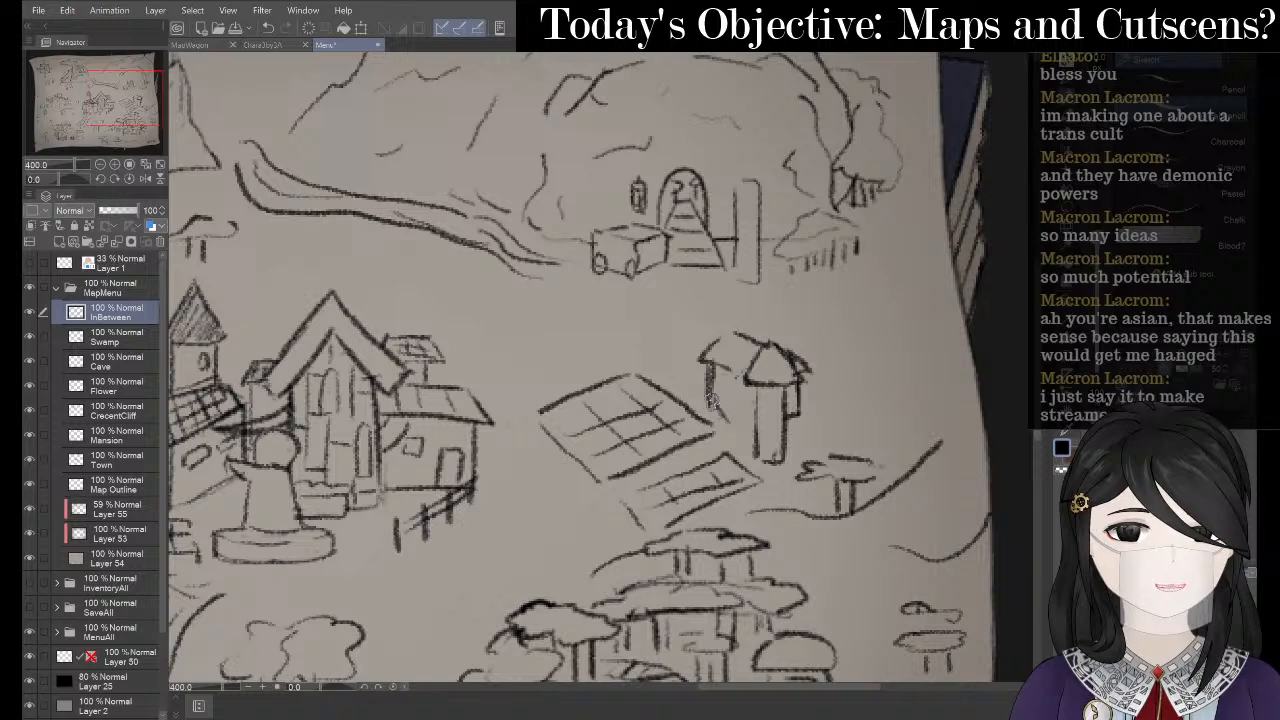
pyautogui.moveTo(712, 401)
pyautogui.mouseDown()
pyautogui.moveTo(749, 412)
pyautogui.moveTo(719, 407)
pyautogui.moveTo(753, 427)
pyautogui.mouseUp()
pyautogui.hotkey('ctrl', 'z')
pyautogui.hotkey('ctrl', 'z')
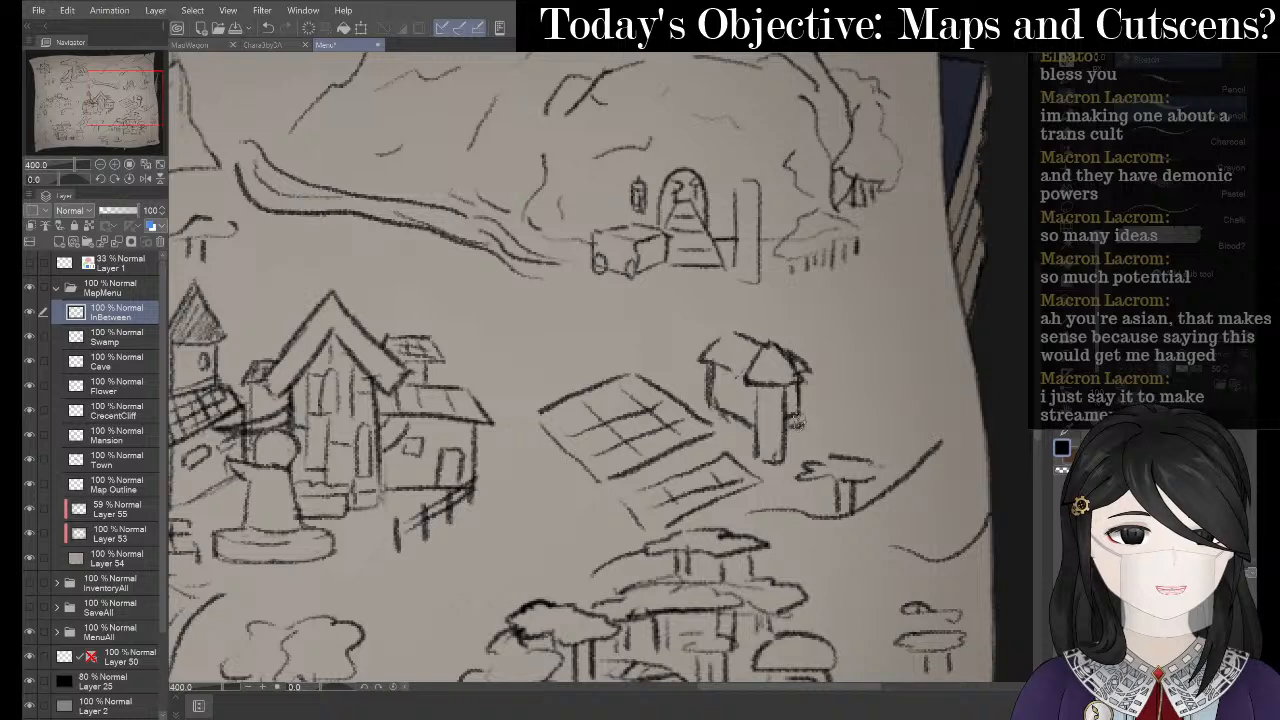
# - With the Pencil, darken the left and right edges of the hut's pillar
pyautogui.moveTo(788, 427)
pyautogui.mouseDown()
pyautogui.moveTo(801, 420)
pyautogui.moveTo(790, 420)
pyautogui.mouseUp()
pyautogui.press('e')
pyautogui.press('p')
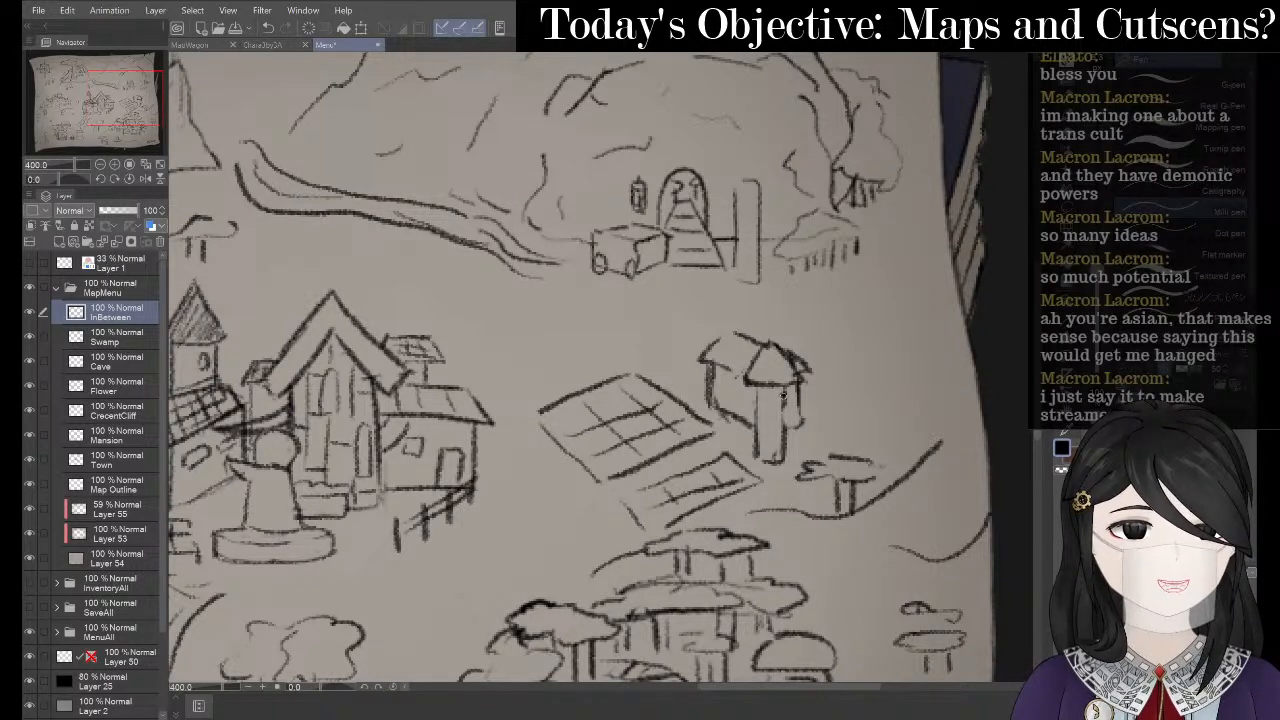
pyautogui.press('p')
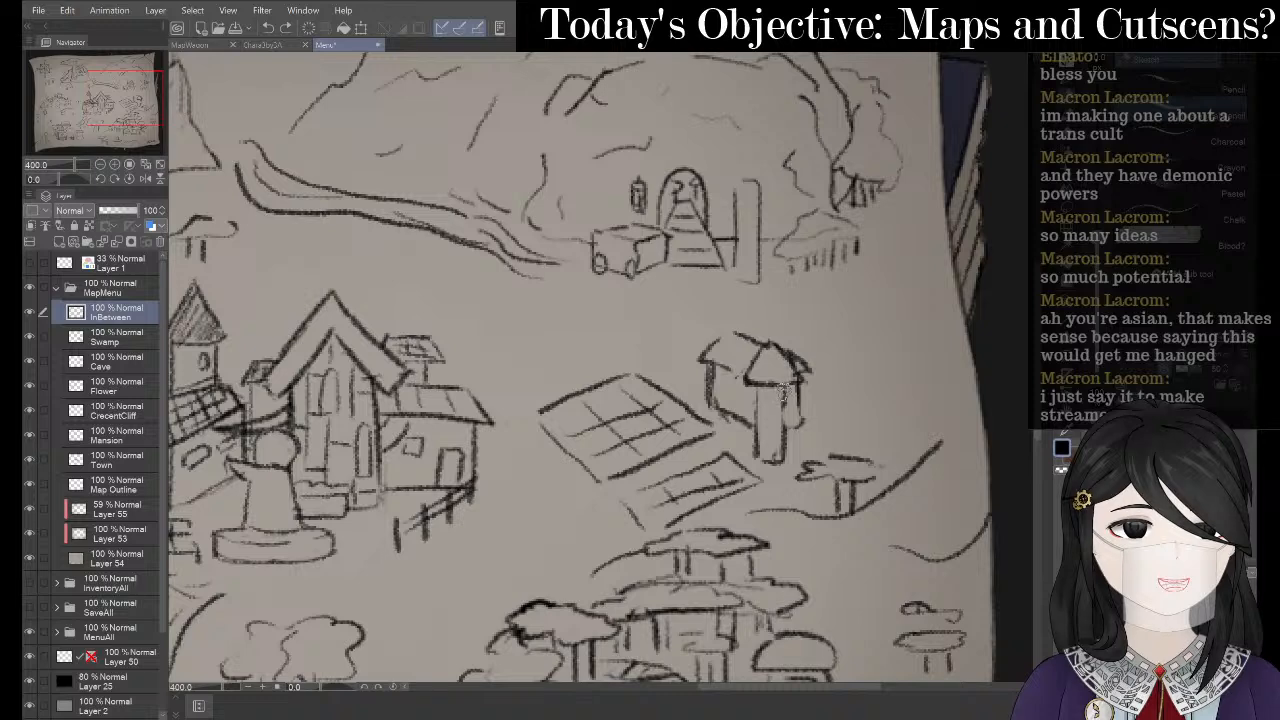
pyautogui.moveTo(785, 390); pyautogui.dragTo(785, 427)
pyautogui.moveTo(803, 377); pyautogui.dragTo(800, 425)
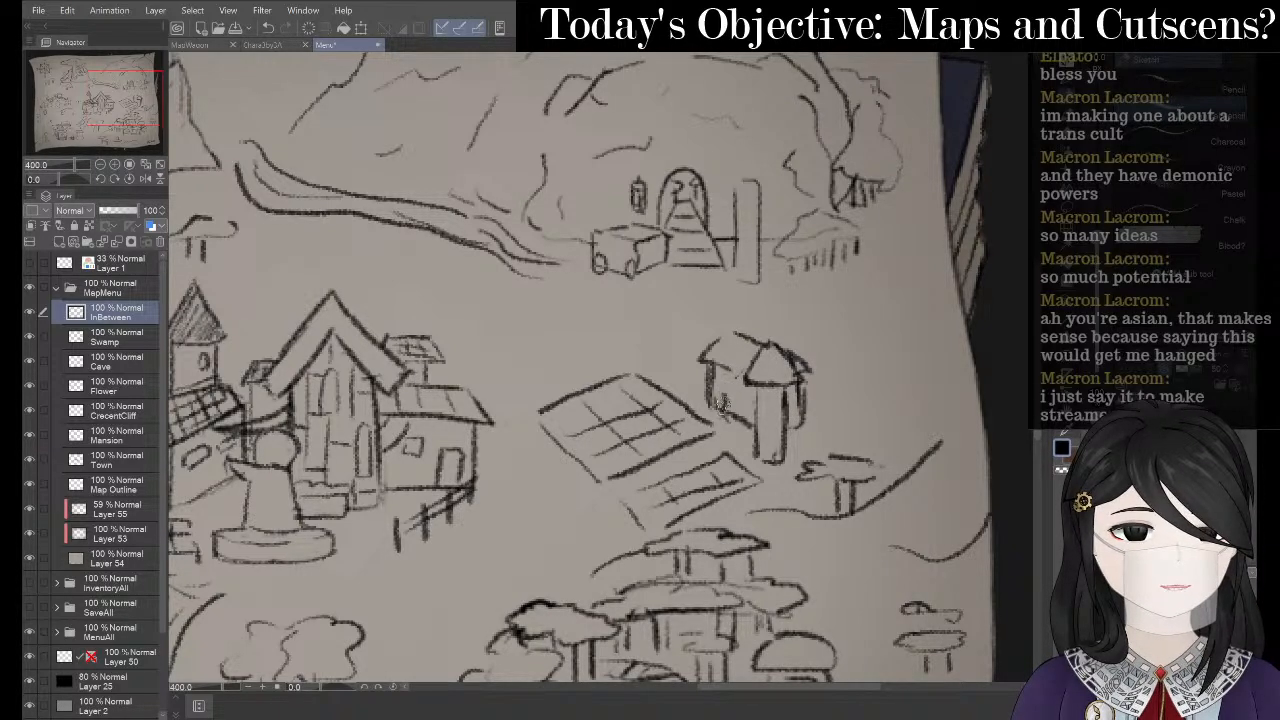
pyautogui.moveTo(743, 396); pyautogui.dragTo(741, 421)
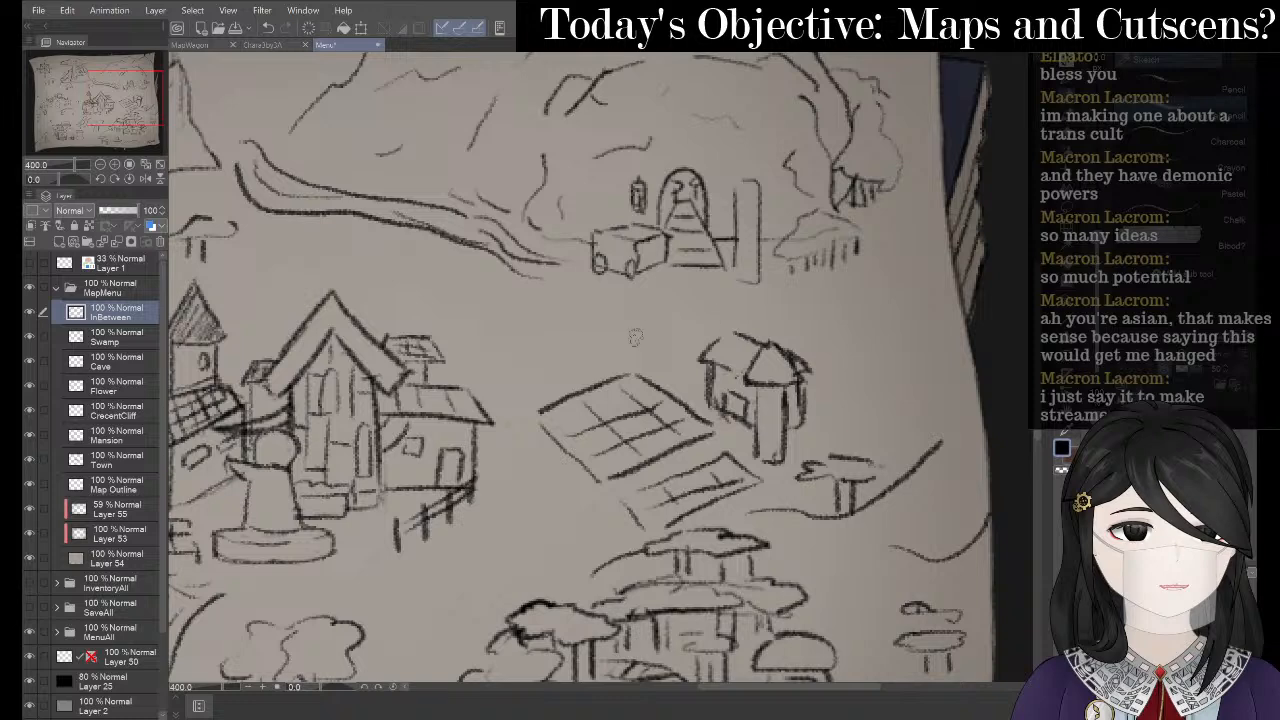
pyautogui.press('space')
# - Erase the stray pencil lines near the grid field
pyautogui.moveTo(317, 340); pyautogui.dragTo(402, 348)
pyautogui.scroll(-2, 402, 348)
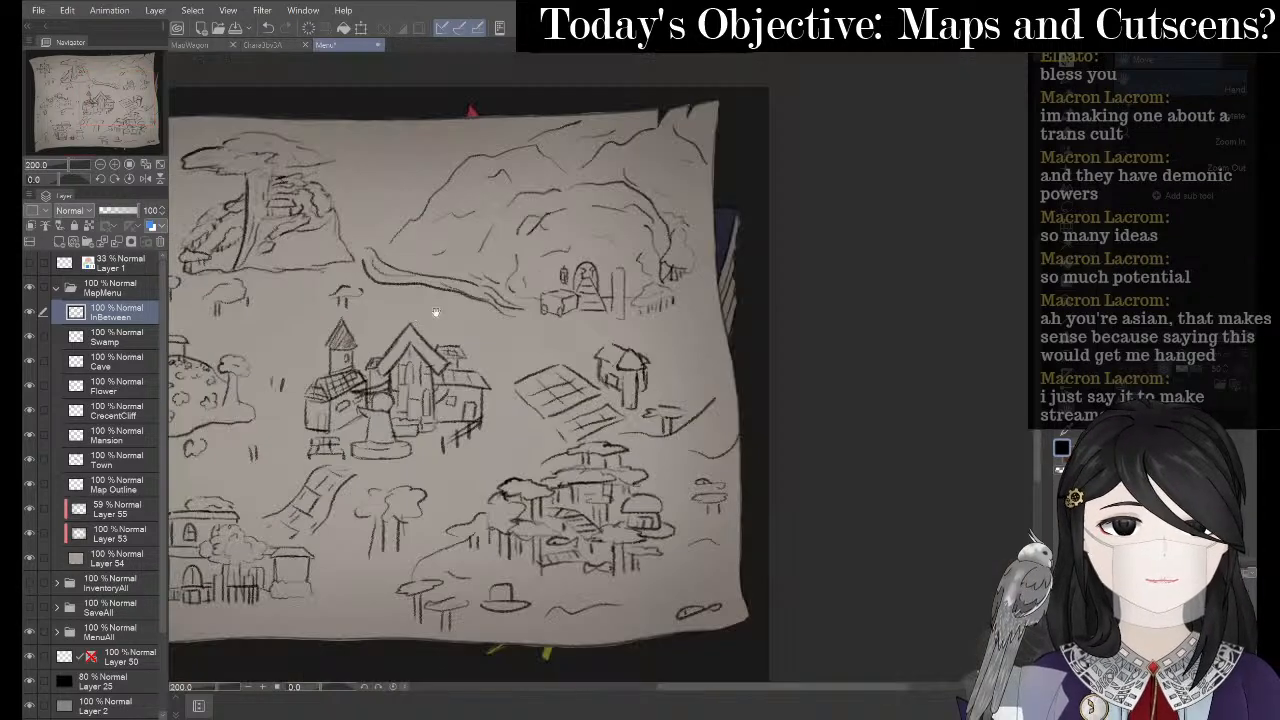
pyautogui.moveTo(663, 370); pyautogui.dragTo(813, 361)
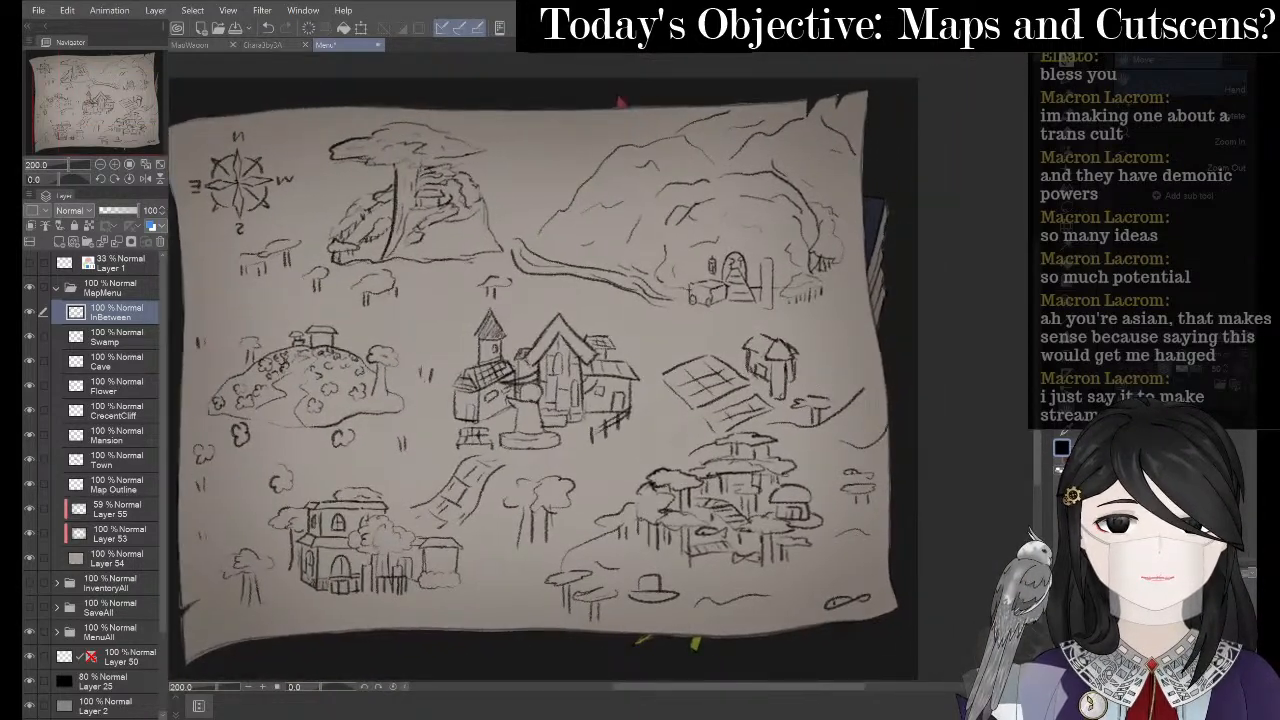
pyautogui.press('e')
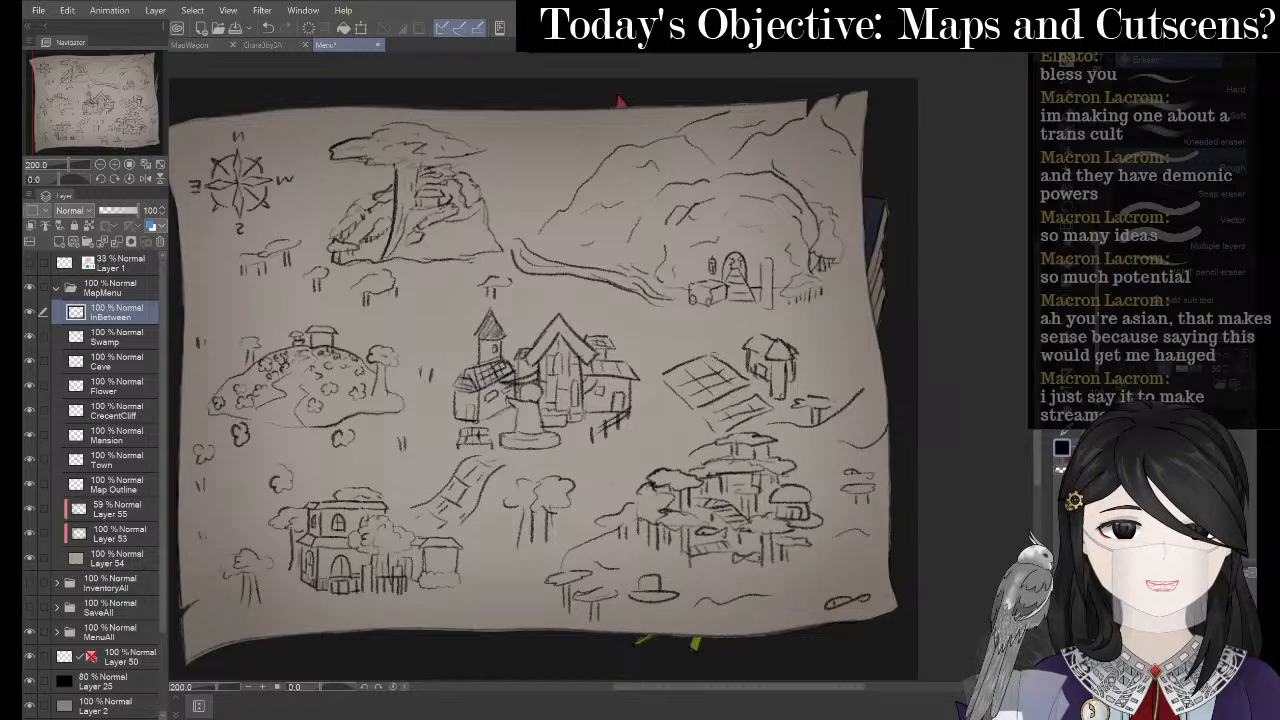
pyautogui.scroll(2, 700, 365)
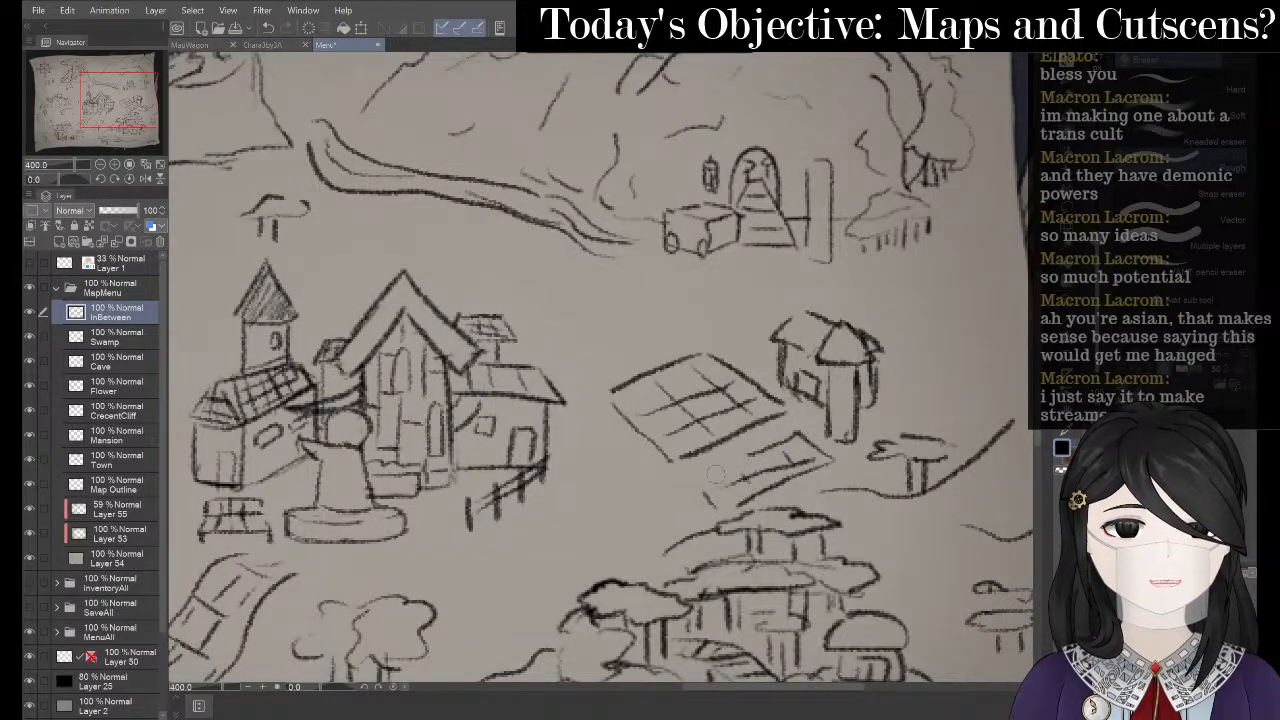
pyautogui.moveTo(716, 476)
pyautogui.mouseDown()
pyautogui.moveTo(745, 482)
pyautogui.moveTo(738, 505)
pyautogui.moveTo(795, 472)
pyautogui.moveTo(777, 452)
pyautogui.moveTo(805, 448)
pyautogui.moveTo(798, 436)
pyautogui.mouseUp()
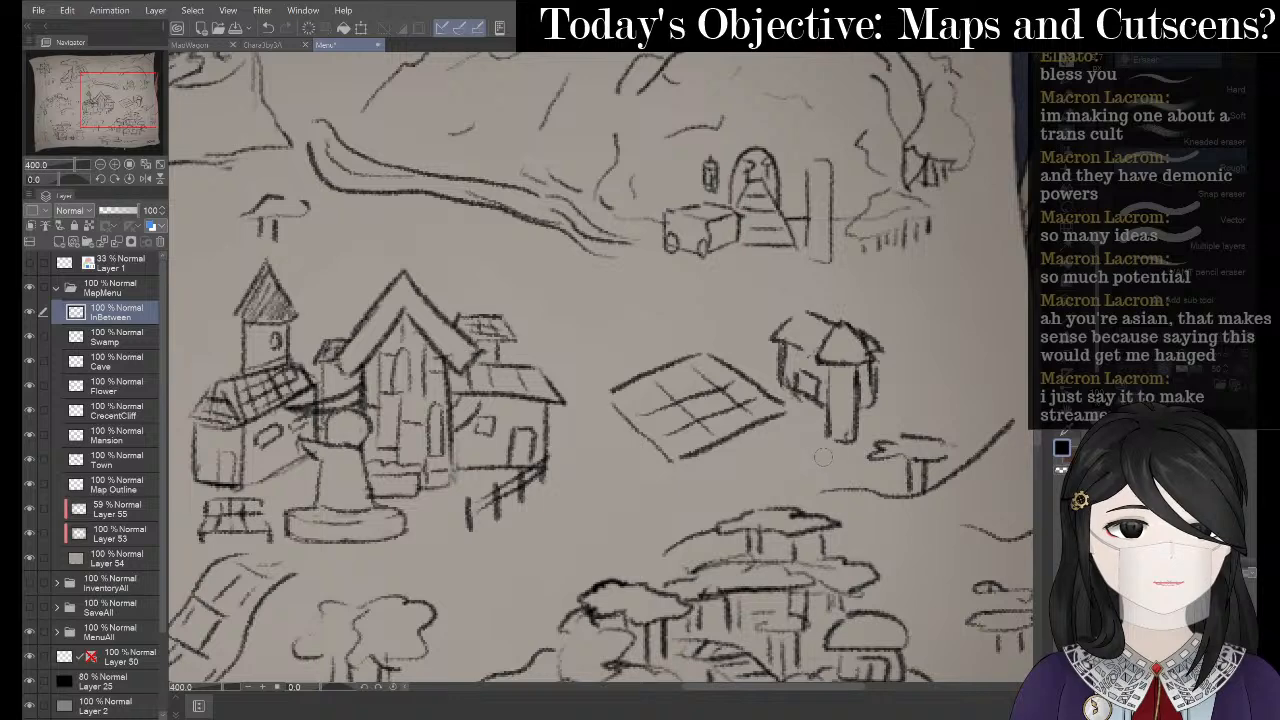
# - Lasso the hut and grid field and move them to the right with Ctrl+T
pyautogui.press('m')
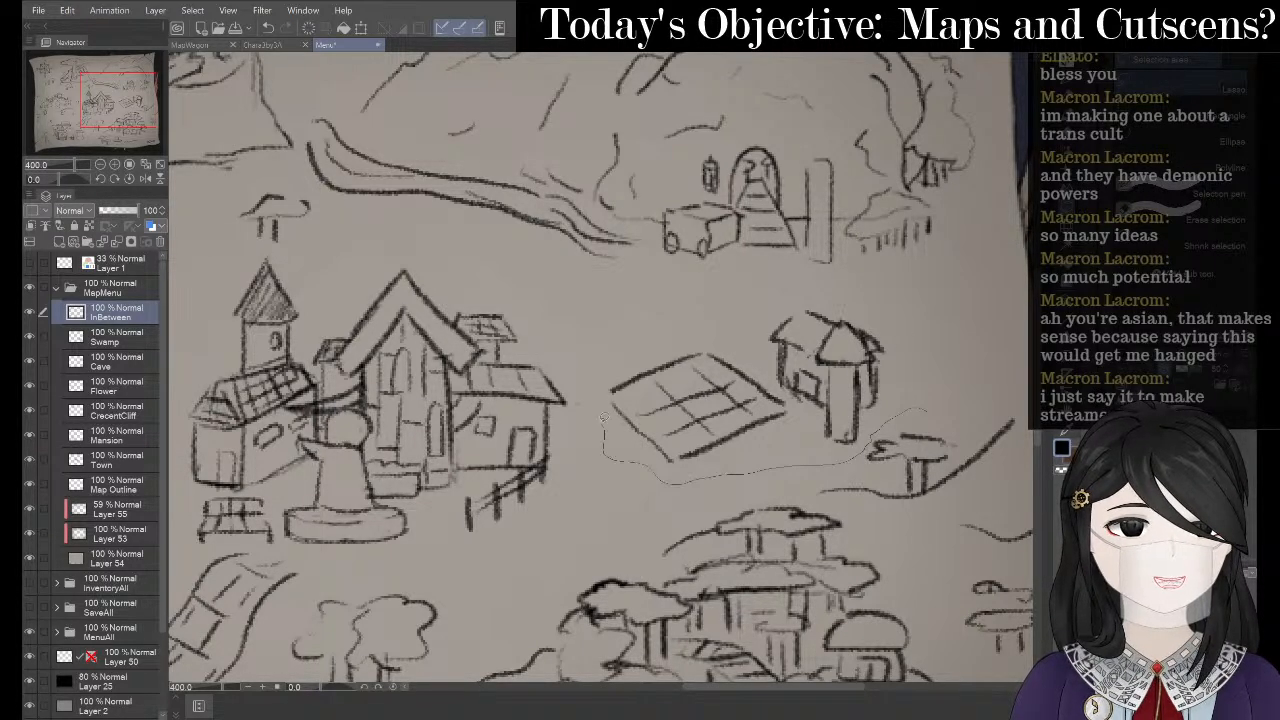
pyautogui.moveTo(810, 288); pyautogui.dragTo(915, 402)
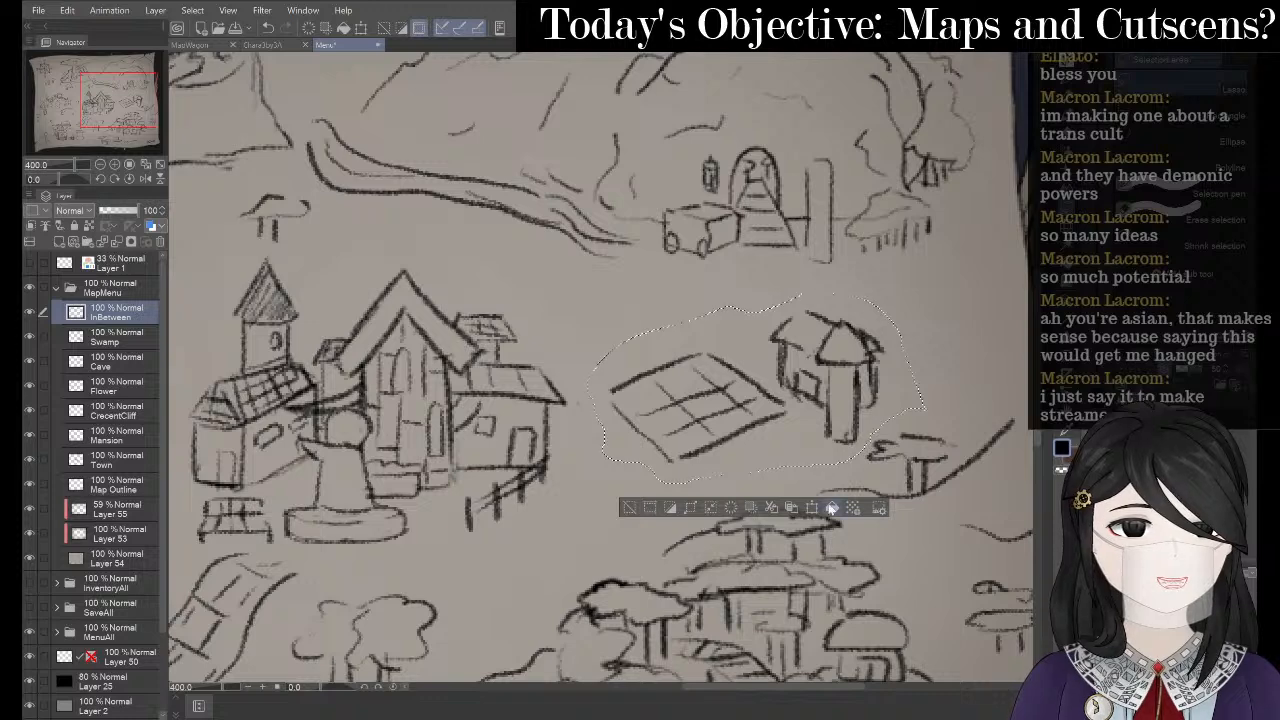
pyautogui.hotkey('ctrl', 't')
pyautogui.moveTo(853, 373); pyautogui.dragTo(968, 341)
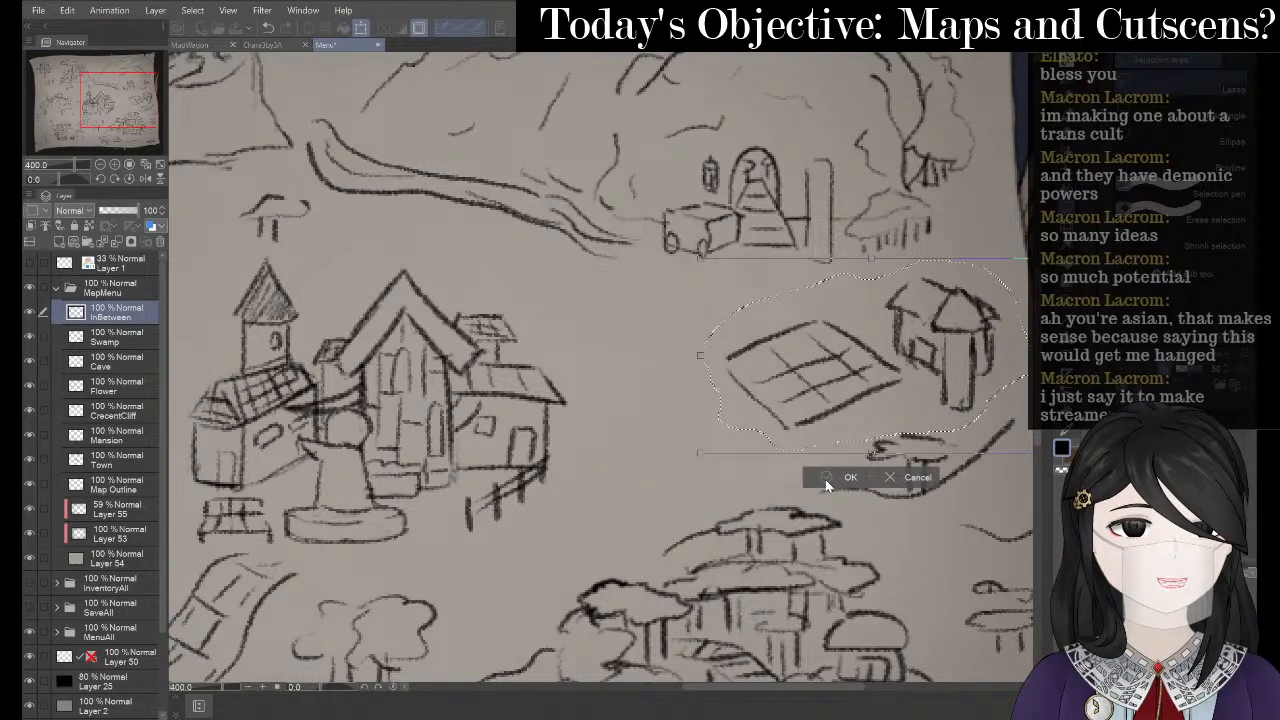
pyautogui.moveTo(908, 376); pyautogui.dragTo(920, 373)
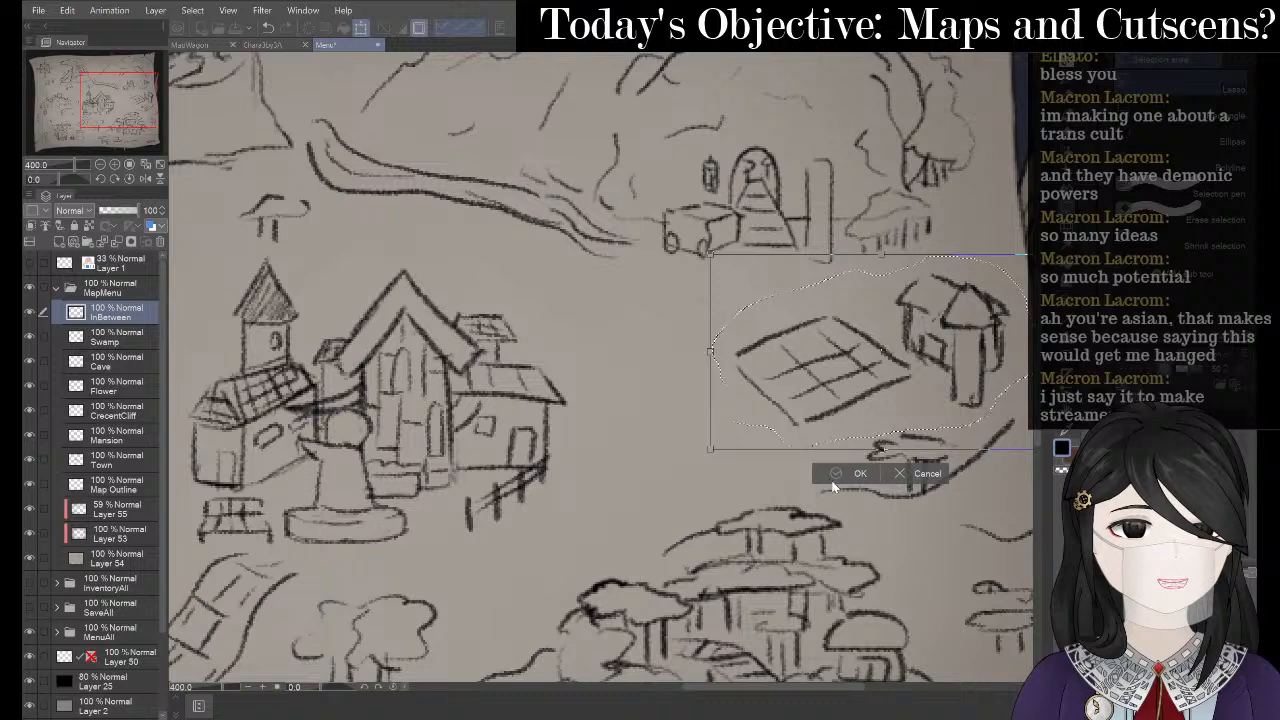
pyautogui.click(824, 475)
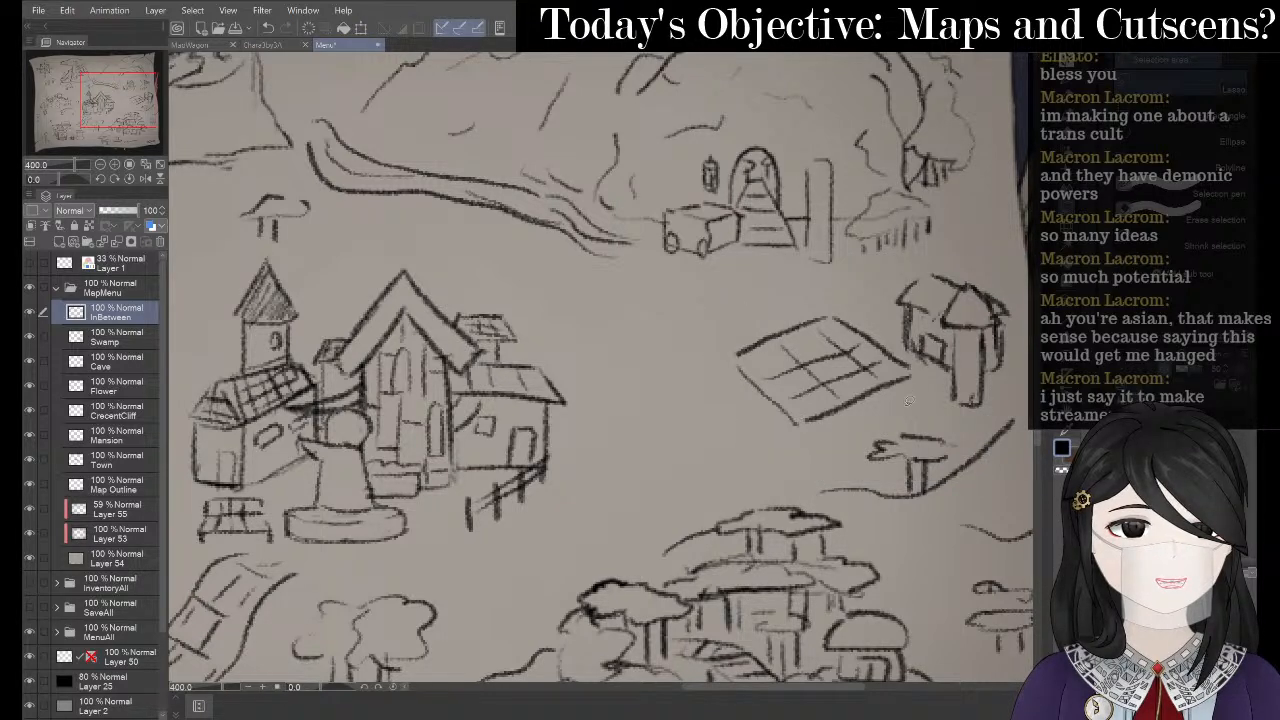
pyautogui.moveTo(864, 305); pyautogui.dragTo(862, 303)
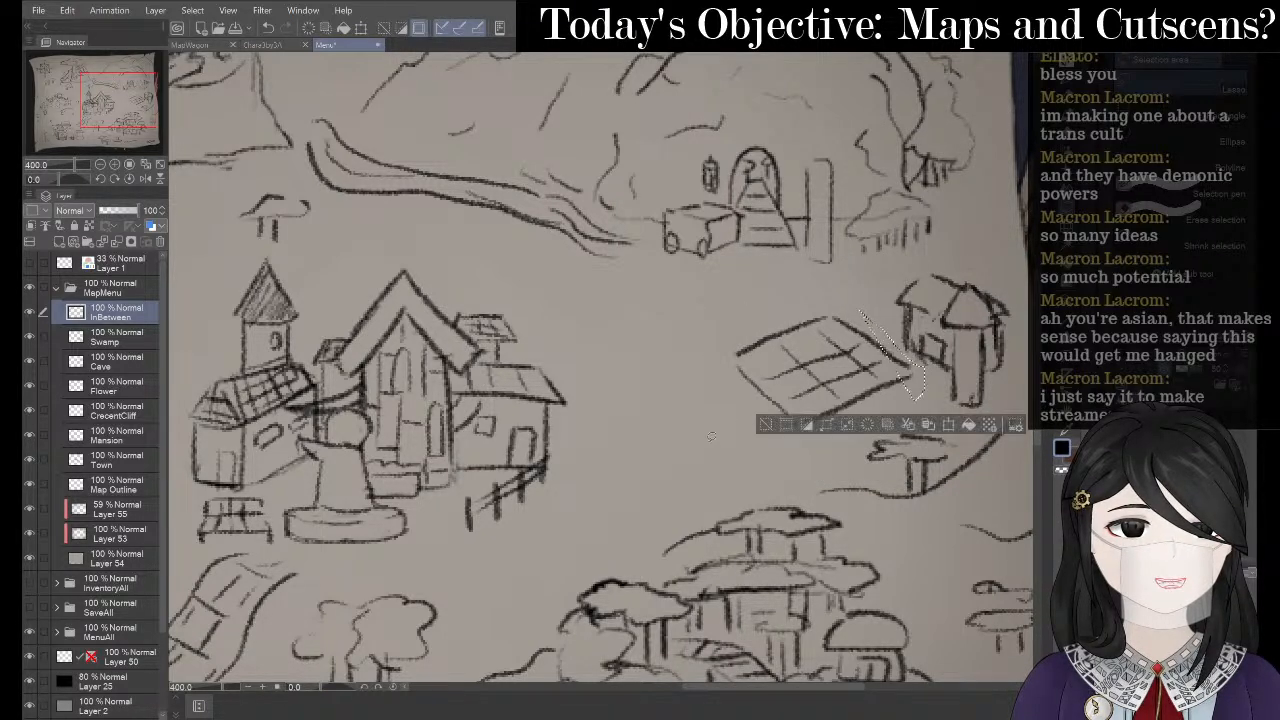
pyautogui.click(768, 427)
# - Pencil the top and left edges of a new field left of the grid
pyautogui.press('p')
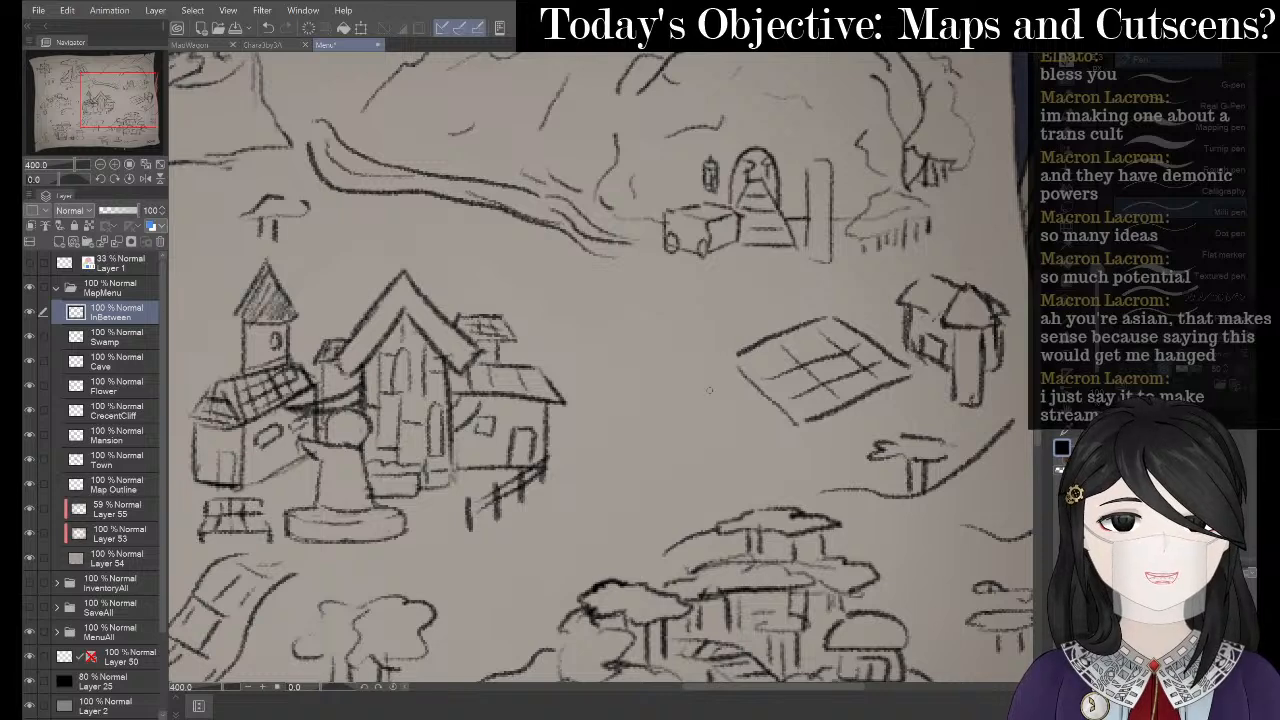
pyautogui.press('p')
pyautogui.moveTo(720, 367); pyautogui.dragTo(752, 430)
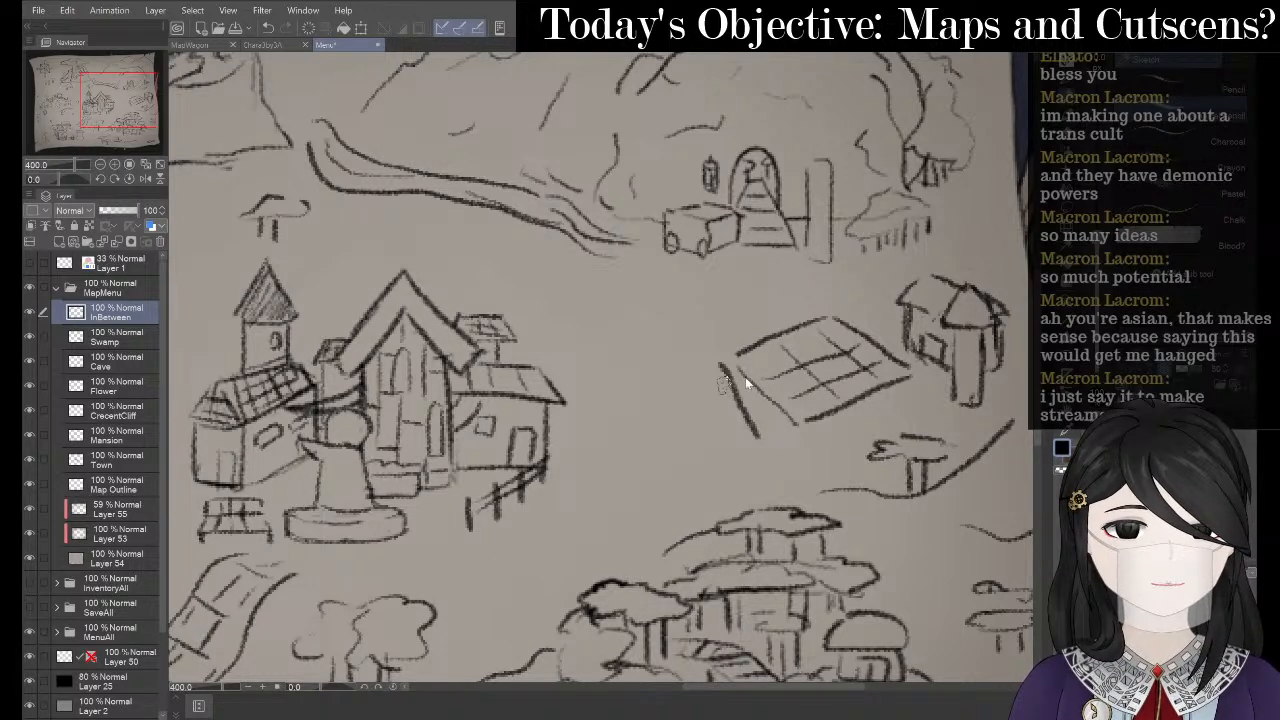
pyautogui.hotkey('ctrl', 'z')
pyautogui.moveTo(711, 375); pyautogui.dragTo(750, 426)
pyautogui.moveTo(706, 370)
pyautogui.mouseDown()
pyautogui.moveTo(634, 393)
pyautogui.moveTo(636, 433)
pyautogui.moveTo(656, 468)
pyautogui.moveTo(734, 430)
pyautogui.mouseUp()
# - Redraw the second field's edges and add its inner grid lines
pyautogui.hotkey('ctrl', 'z')
pyautogui.hotkey('ctrl', 'z')
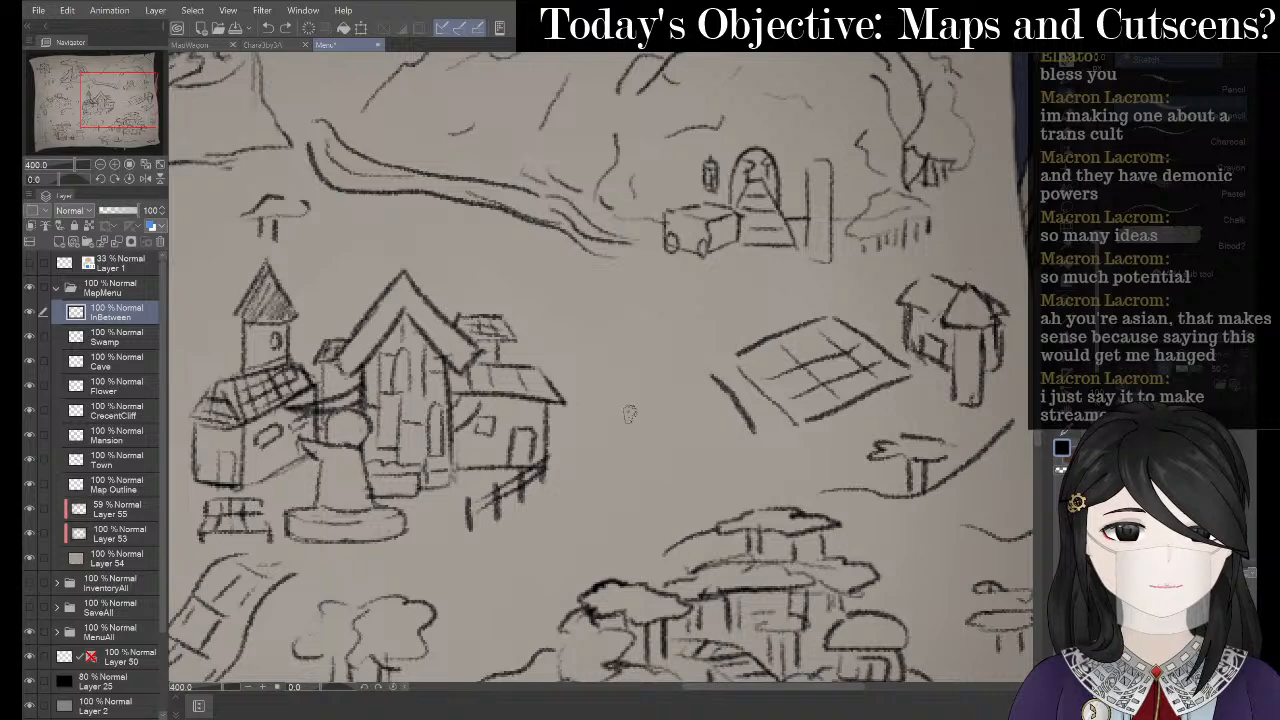
pyautogui.moveTo(626, 417); pyautogui.dragTo(695, 377)
pyautogui.moveTo(628, 418)
pyautogui.mouseDown()
pyautogui.moveTo(648, 468)
pyautogui.moveTo(748, 438)
pyautogui.moveTo(665, 477)
pyautogui.mouseUp()
pyautogui.hotkey('ctrl', 'z')
pyautogui.moveTo(692, 388); pyautogui.dragTo(718, 446)
pyautogui.hotkey('ctrl', 'z')
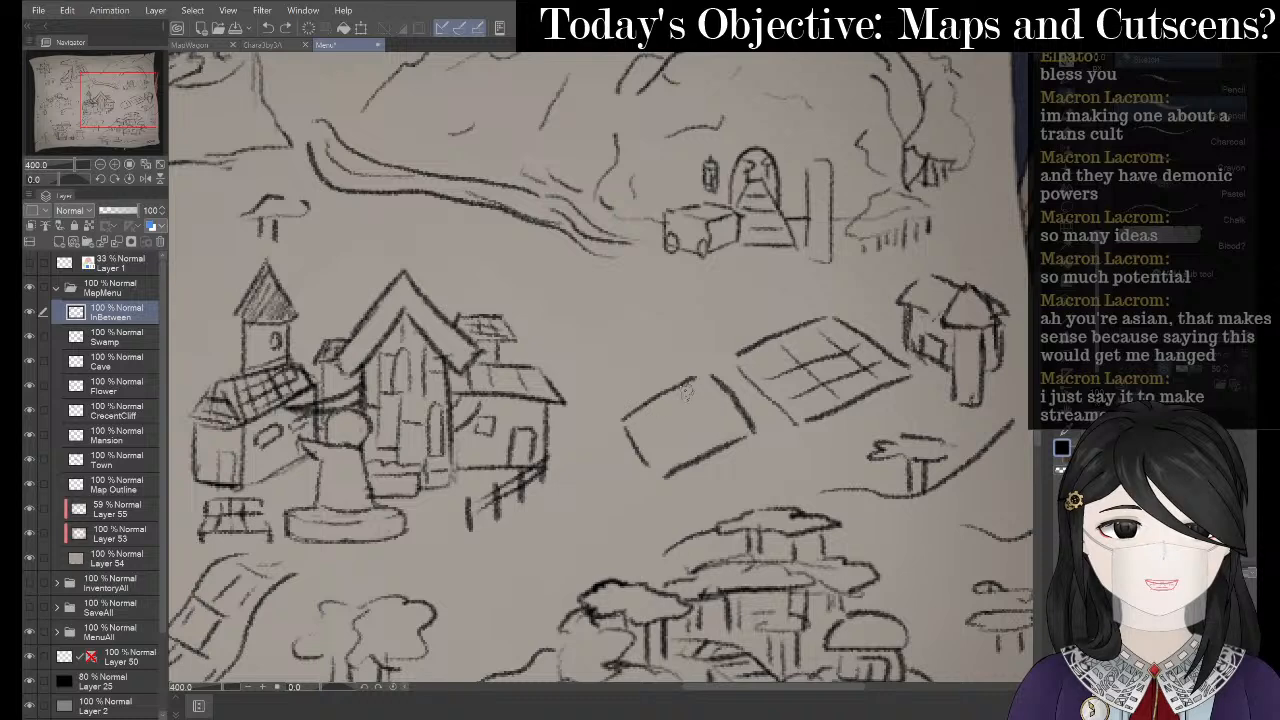
pyautogui.moveTo(690, 381); pyautogui.dragTo(718, 446)
pyautogui.moveTo(652, 406)
pyautogui.mouseDown()
pyautogui.moveTo(688, 457)
pyautogui.moveTo(660, 432)
pyautogui.moveTo(728, 398)
pyautogui.mouseUp()
pyautogui.moveTo(636, 460); pyautogui.dragTo(738, 412)
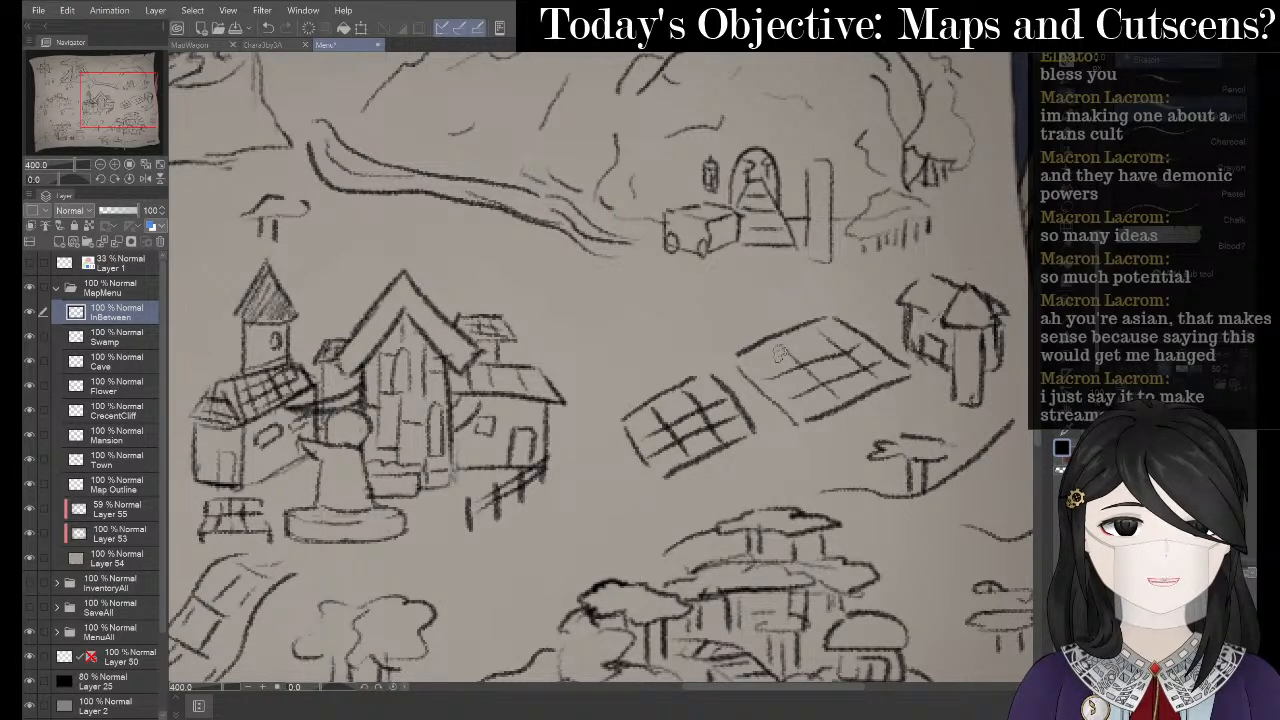
# - Fill the right field with short vertical post strokes
pyautogui.moveTo(782, 352)
pyautogui.mouseDown()
pyautogui.moveTo(767, 328)
pyautogui.moveTo(805, 388)
pyautogui.moveTo(790, 376)
pyautogui.moveTo(768, 390)
pyautogui.moveTo(804, 374)
pyautogui.mouseUp()
pyautogui.moveTo(780, 328); pyautogui.dragTo(787, 350)
pyautogui.moveTo(780, 334)
pyautogui.mouseDown()
pyautogui.moveTo(756, 382)
pyautogui.moveTo(800, 372)
pyautogui.mouseUp()
pyautogui.moveTo(846, 316)
pyautogui.mouseDown()
pyautogui.moveTo(856, 380)
pyautogui.moveTo(796, 430)
pyautogui.mouseUp()
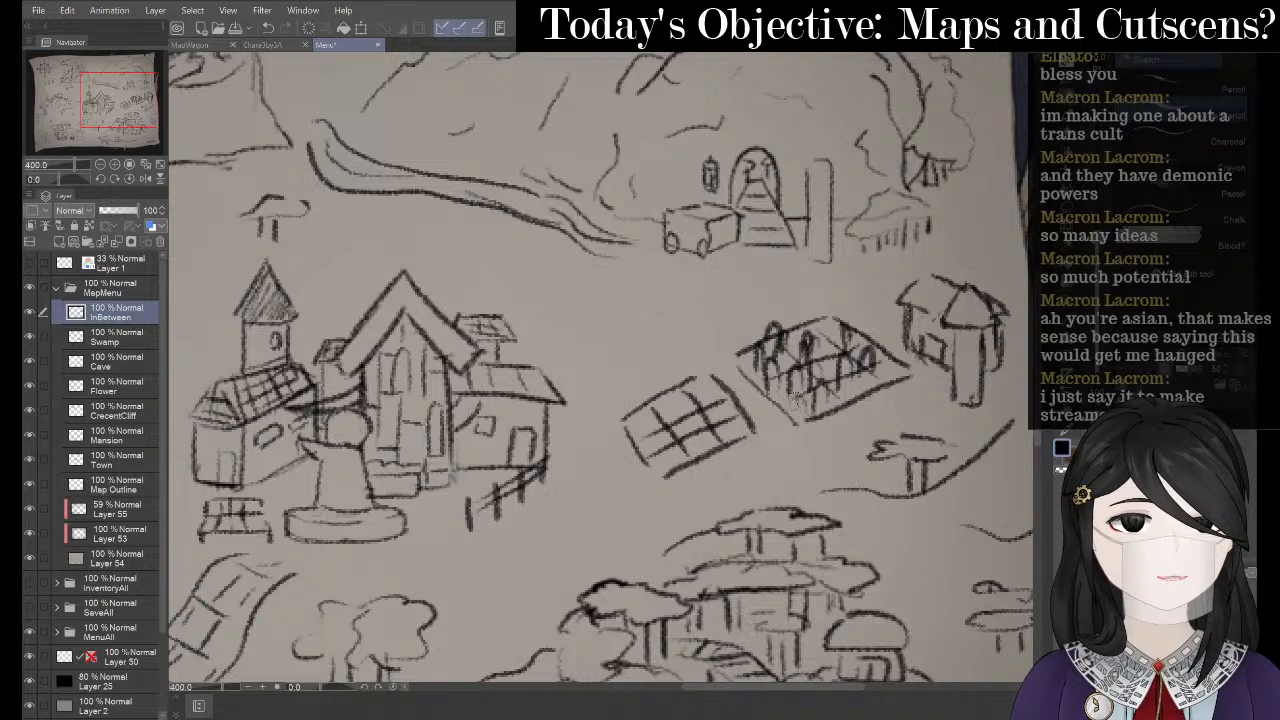
pyautogui.moveTo(820, 326)
pyautogui.mouseDown()
pyautogui.moveTo(816, 370)
pyautogui.moveTo(834, 360)
pyautogui.mouseUp()
pyautogui.moveTo(836, 302)
pyautogui.mouseDown()
pyautogui.moveTo(830, 345)
pyautogui.moveTo(805, 337)
pyautogui.moveTo(794, 370)
pyautogui.moveTo(840, 400)
pyautogui.mouseUp()
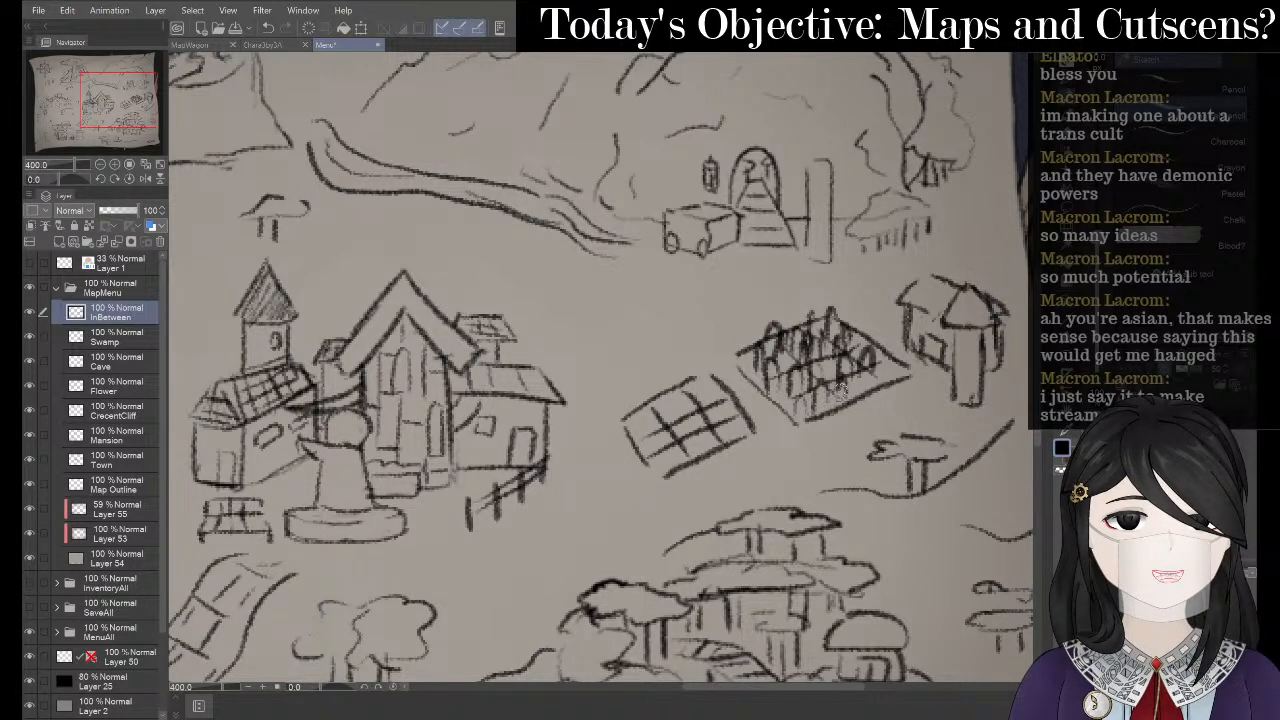
pyautogui.moveTo(874, 352); pyautogui.dragTo(870, 386)
# - Fill the left field with upright and diagonal crop strokes
pyautogui.moveTo(734, 420); pyautogui.dragTo(724, 444)
pyautogui.moveTo(746, 394)
pyautogui.mouseDown()
pyautogui.moveTo(738, 440)
pyautogui.moveTo(730, 424)
pyautogui.mouseUp()
pyautogui.moveTo(708, 360)
pyautogui.mouseDown()
pyautogui.moveTo(700, 406)
pyautogui.moveTo(666, 428)
pyautogui.mouseUp()
pyautogui.moveTo(670, 402); pyautogui.dragTo(658, 454)
pyautogui.moveTo(652, 400)
pyautogui.mouseDown()
pyautogui.moveTo(644, 436)
pyautogui.moveTo(630, 436)
pyautogui.moveTo(668, 424)
pyautogui.moveTo(672, 438)
pyautogui.mouseUp()
pyautogui.moveTo(708, 396); pyautogui.dragTo(702, 424)
pyautogui.moveTo(728, 394)
pyautogui.mouseDown()
pyautogui.moveTo(722, 424)
pyautogui.moveTo(674, 464)
pyautogui.moveTo(702, 446)
pyautogui.mouseUp()
pyautogui.moveTo(712, 372); pyautogui.dragTo(704, 396)
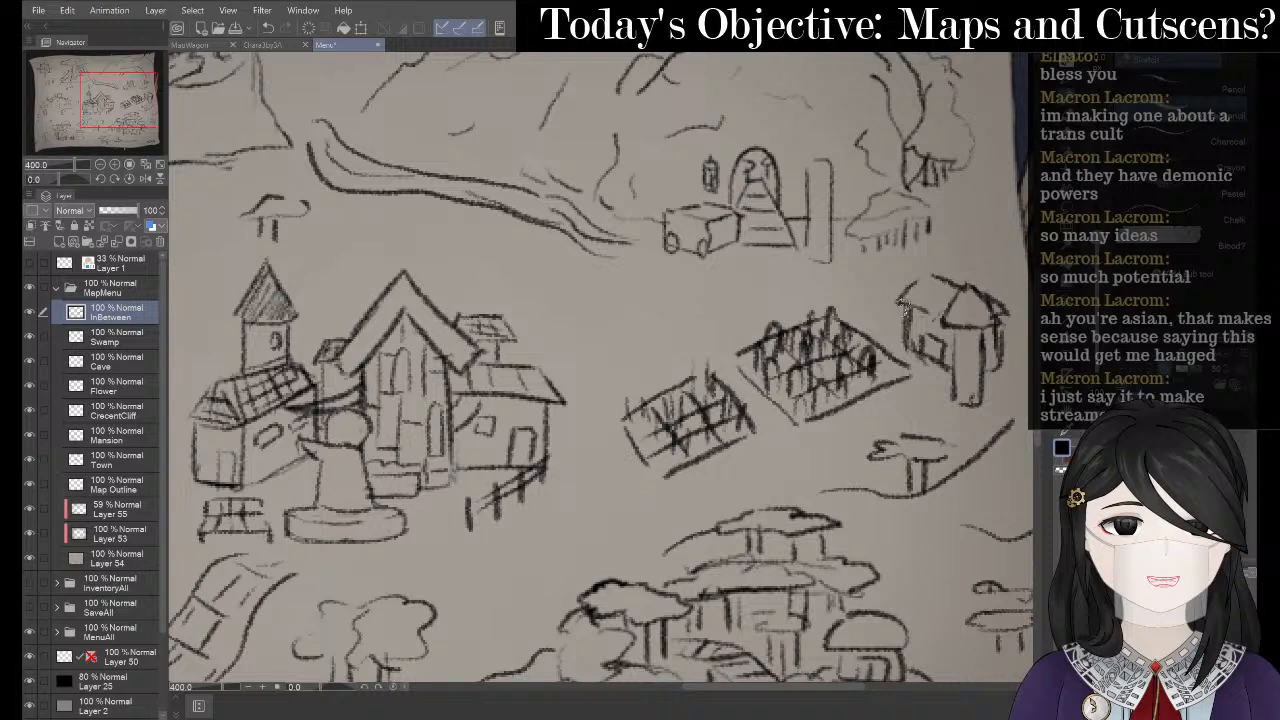
pyautogui.click(1065, 221)
pyautogui.moveTo(920, 383); pyautogui.dragTo(881, 306)
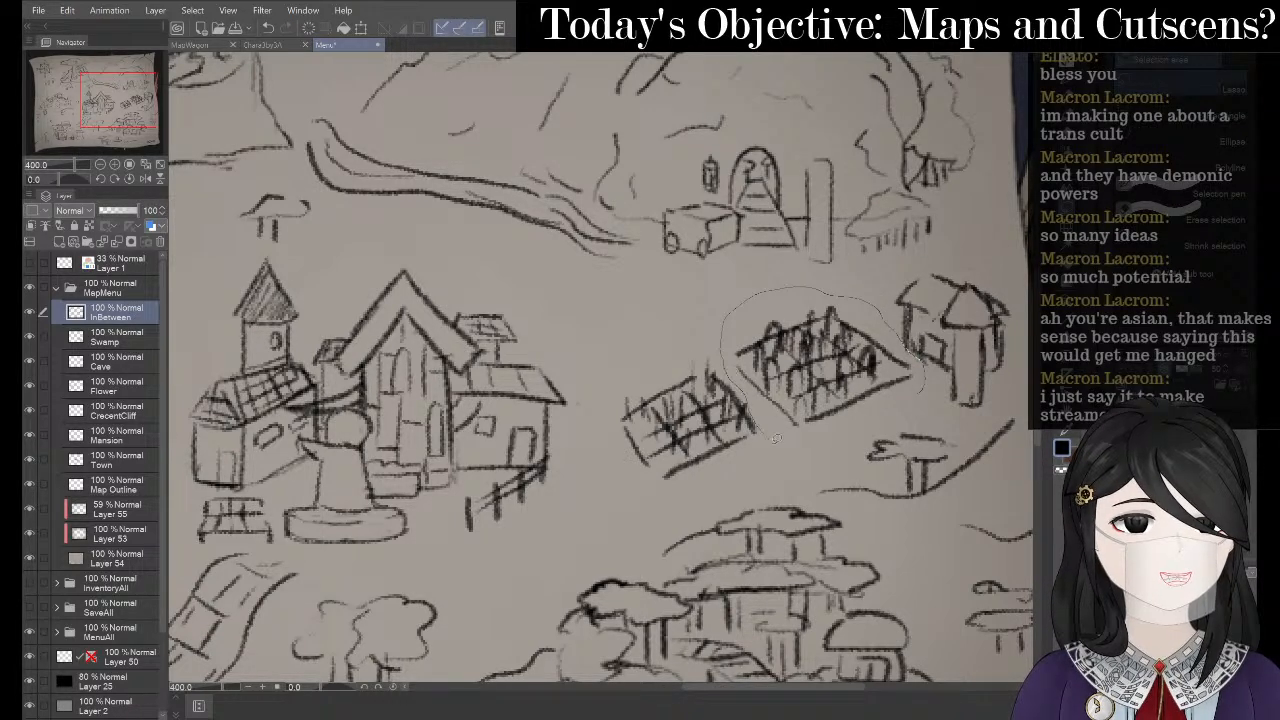
# - Shrink the right fenced field slightly and move it down and right
pyautogui.moveTo(883, 396); pyautogui.dragTo(905, 402)
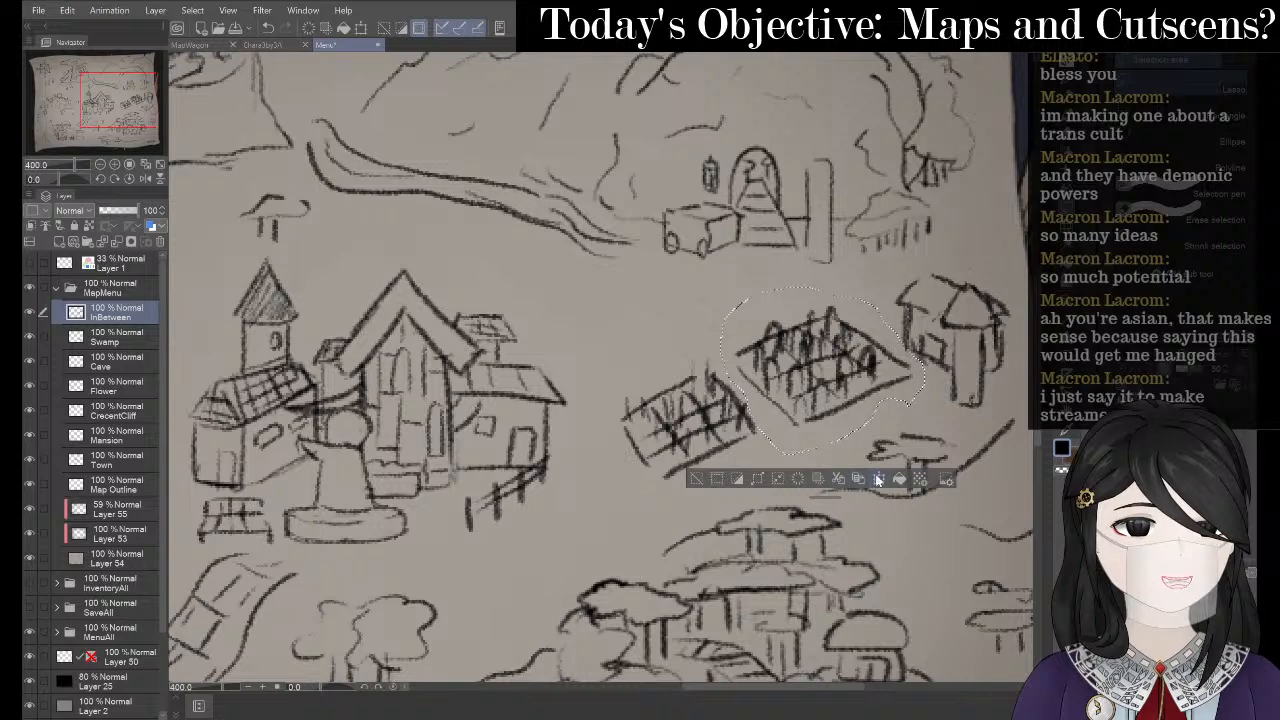
pyautogui.hotkey('ctrl', 't')
pyautogui.moveTo(924, 287); pyautogui.dragTo(905, 302)
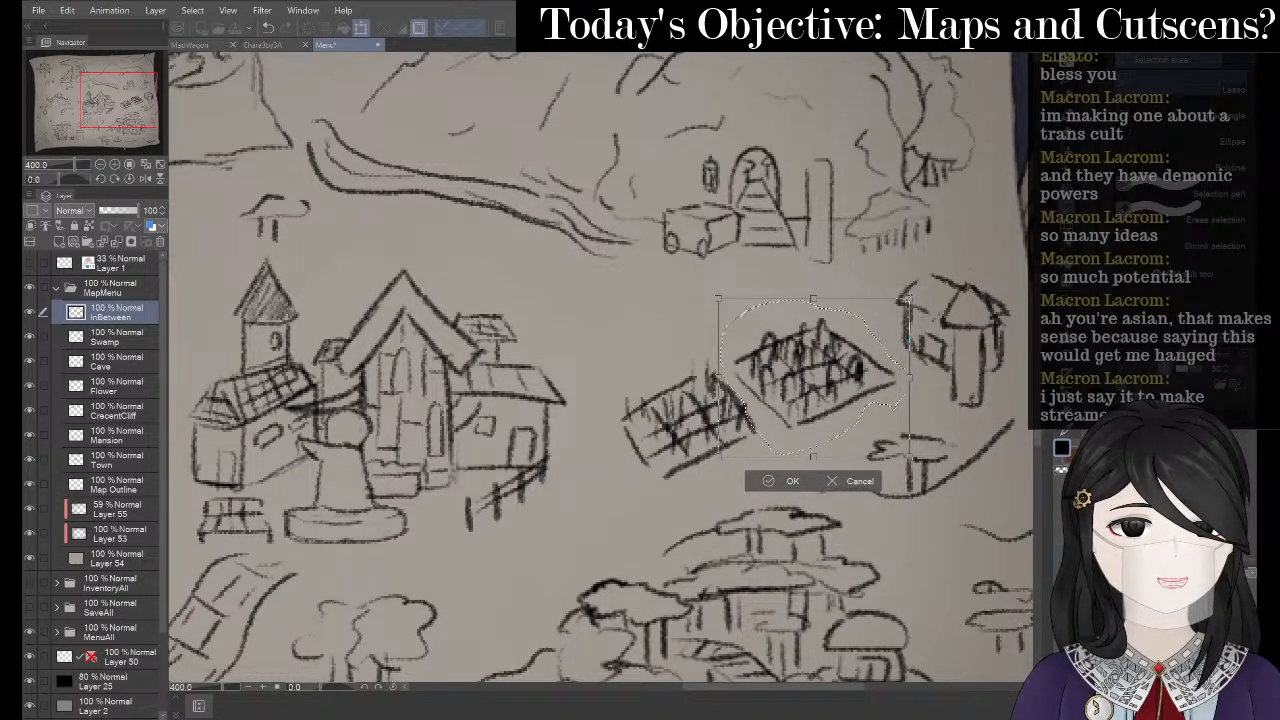
pyautogui.moveTo(909, 301); pyautogui.dragTo(897, 308)
pyautogui.moveTo(845, 349); pyautogui.dragTo(879, 374)
pyautogui.click(795, 505)
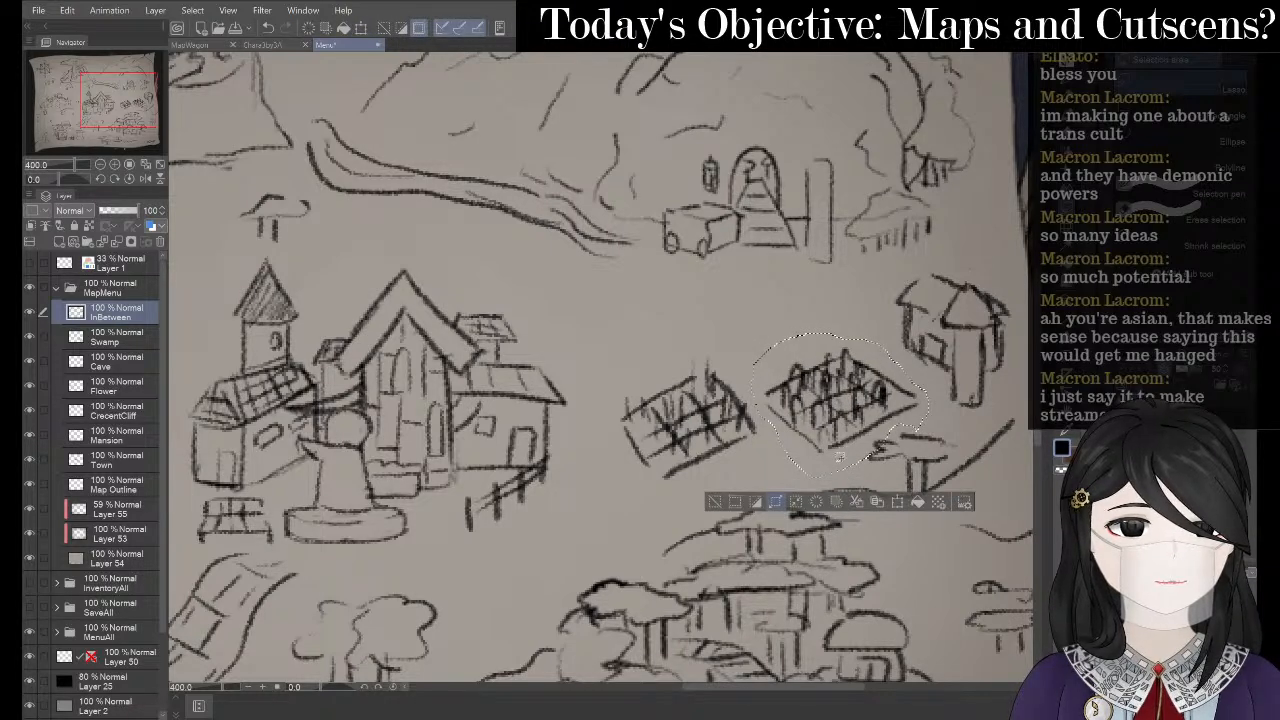
pyautogui.hotkey('ctrl', 'z')
pyautogui.click(879, 476)
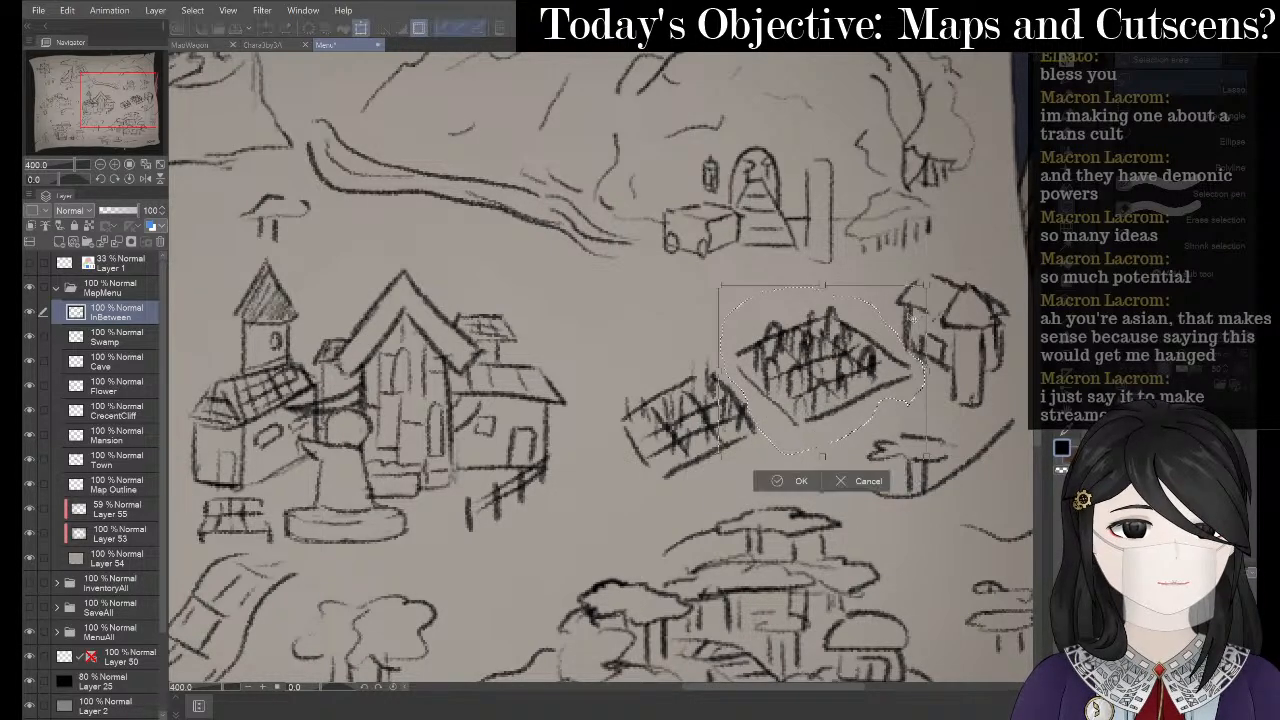
pyautogui.moveTo(926, 286); pyautogui.dragTo(908, 300)
pyautogui.moveTo(845, 355)
pyautogui.mouseDown()
pyautogui.moveTo(865, 379)
pyautogui.moveTo(893, 368)
pyautogui.moveTo(861, 408)
pyautogui.mouseUp()
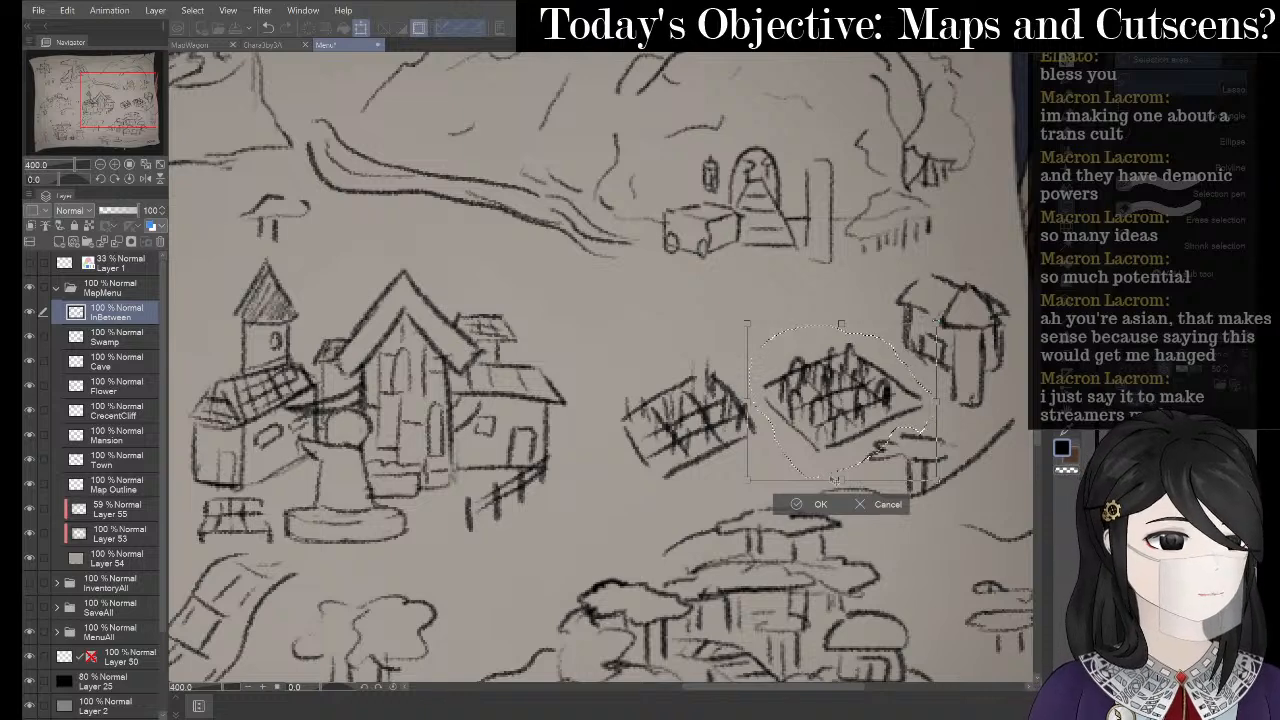
pyautogui.press('Return')
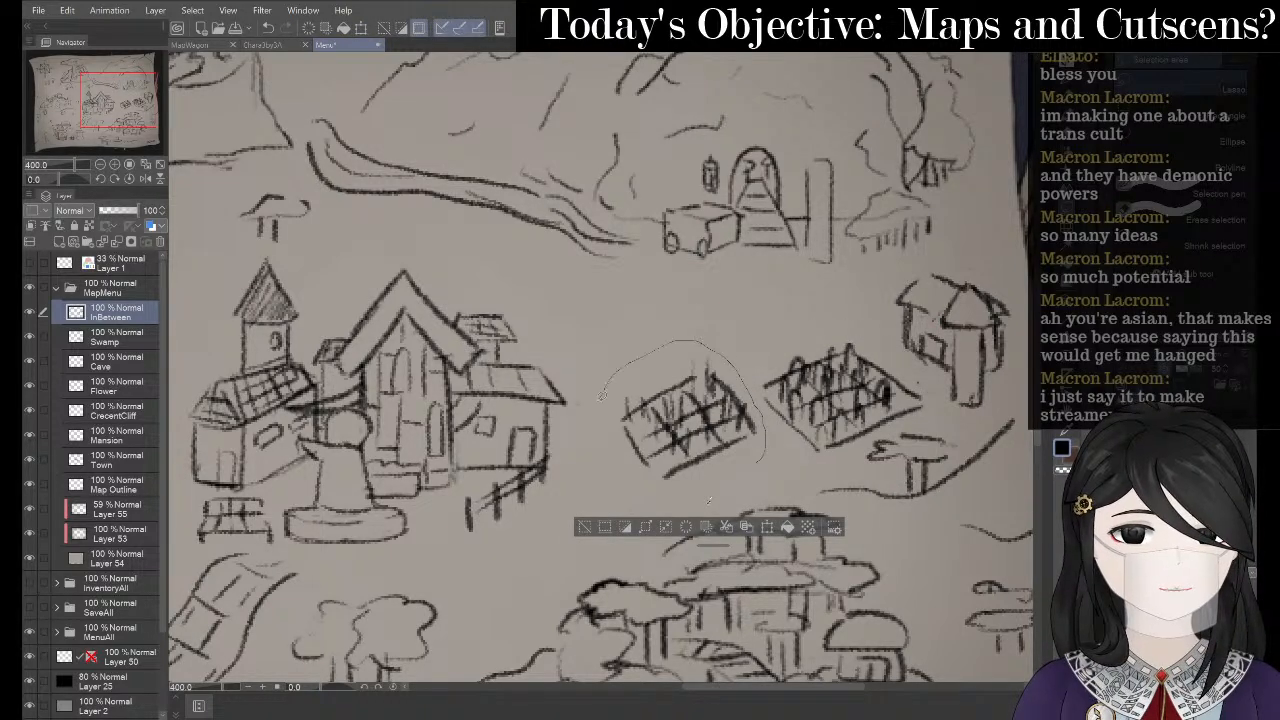
# - Lasso the left crop field, move it slightly right and down, then deselect
pyautogui.moveTo(703, 494); pyautogui.dragTo(739, 476)
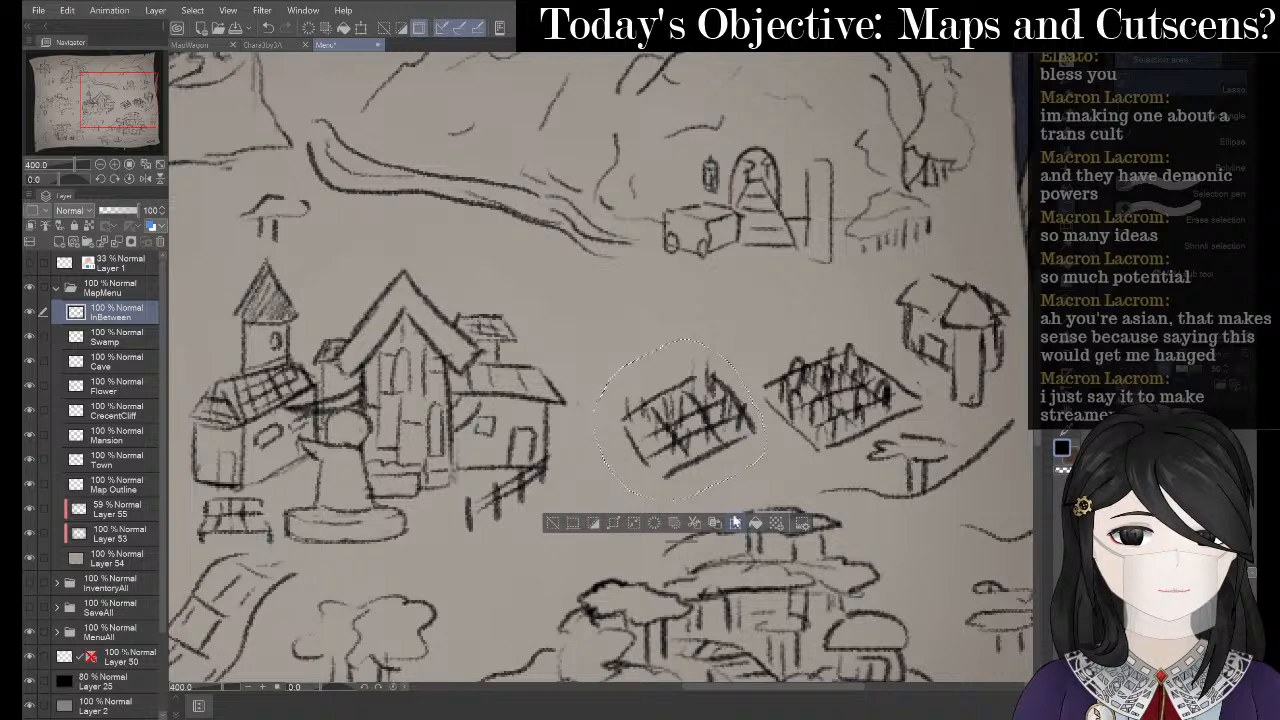
pyautogui.click(737, 525)
pyautogui.moveTo(668, 451); pyautogui.dragTo(701, 481)
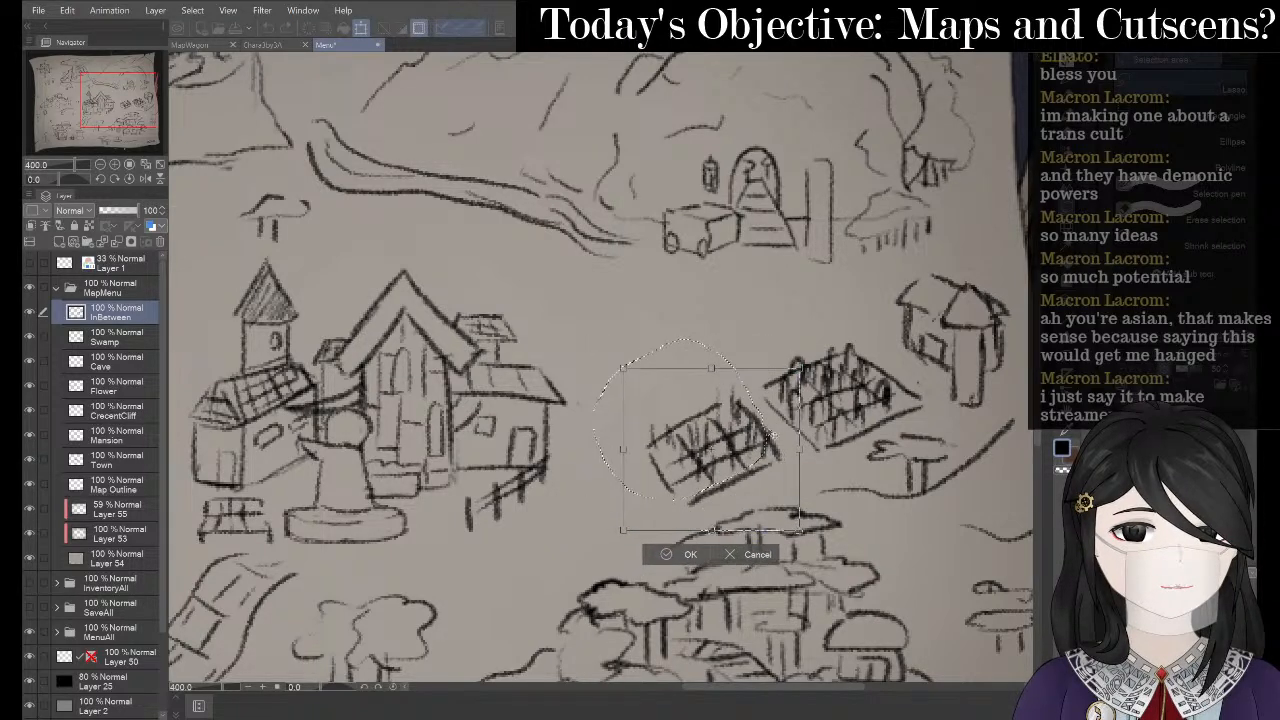
pyautogui.click(662, 556)
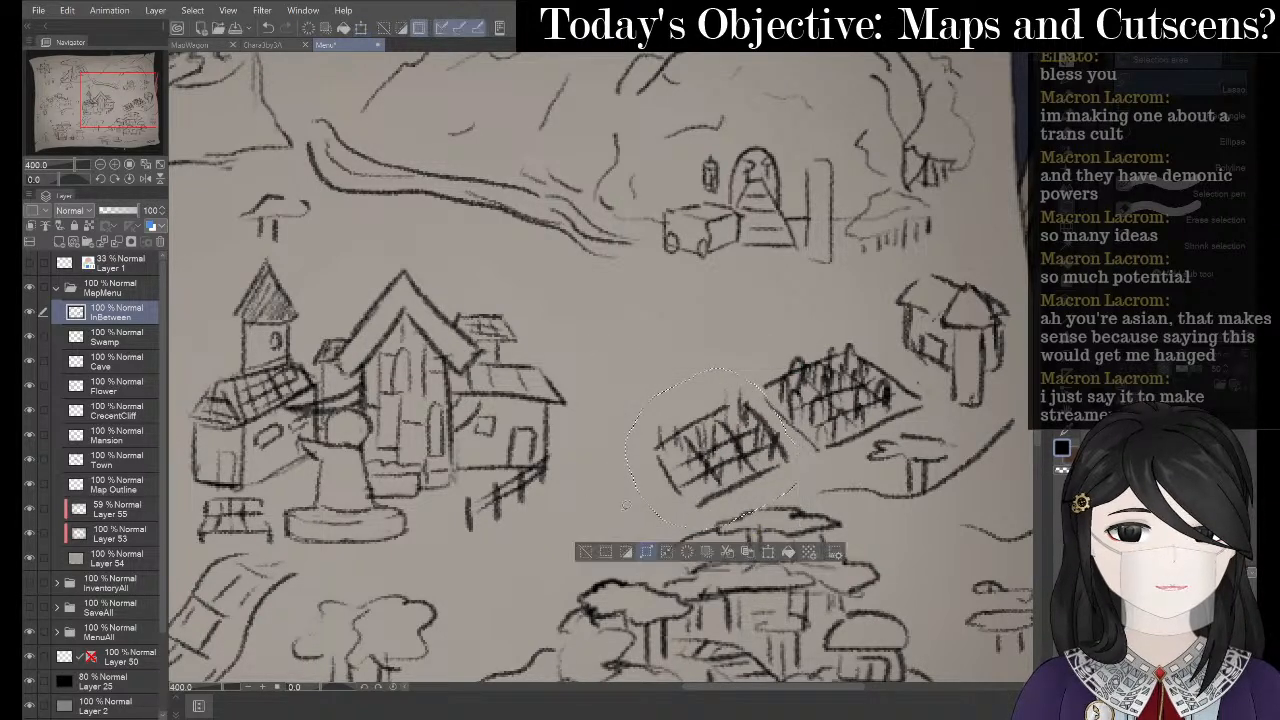
pyautogui.click(586, 553)
# - With the Pencil, sketch the edges of a new upper crop plot, redrawing one misplaced edge
pyautogui.press('p')
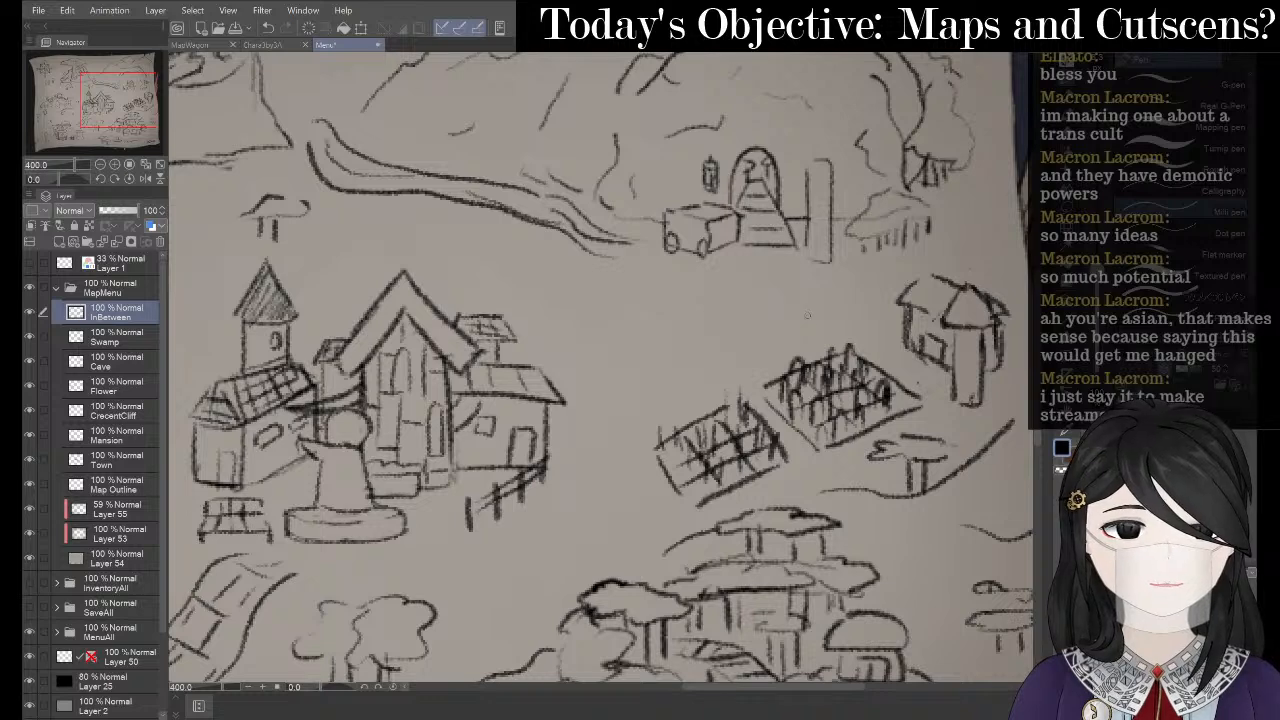
pyautogui.press('p')
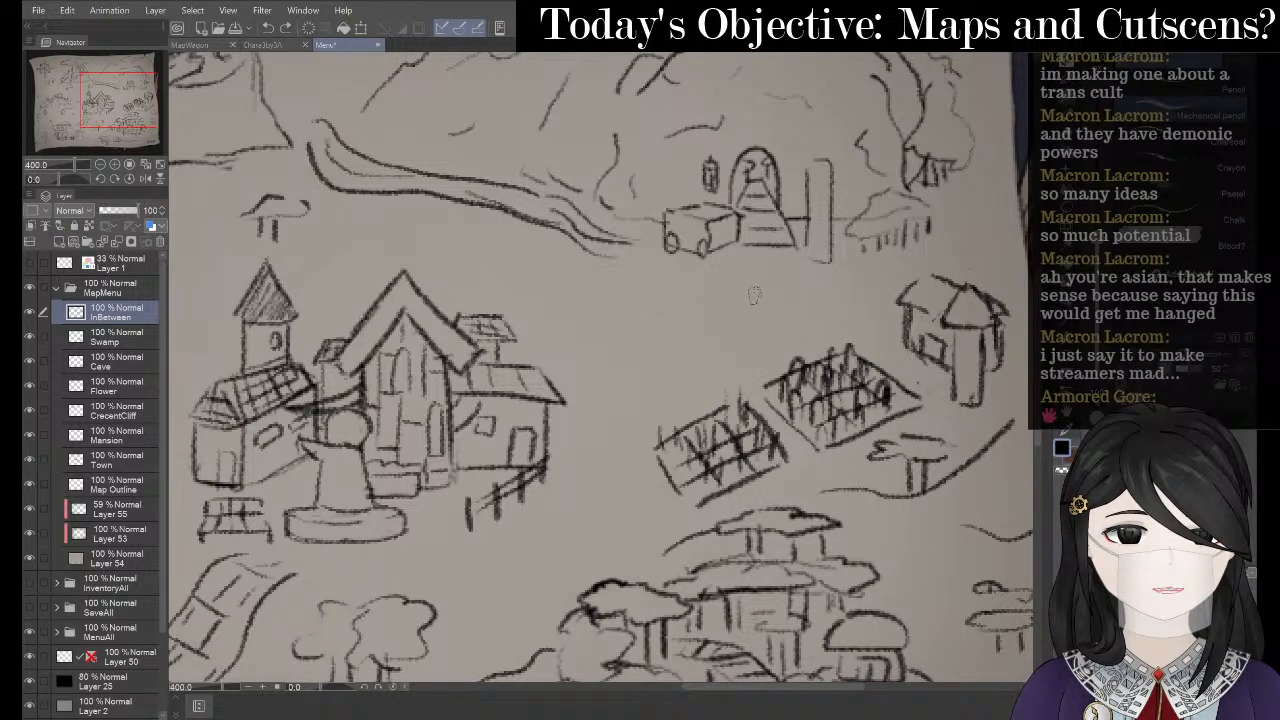
pyautogui.moveTo(755, 296); pyautogui.dragTo(815, 331)
pyautogui.hotkey('ctrl', 'z')
pyautogui.moveTo(765, 297); pyautogui.dragTo(819, 332)
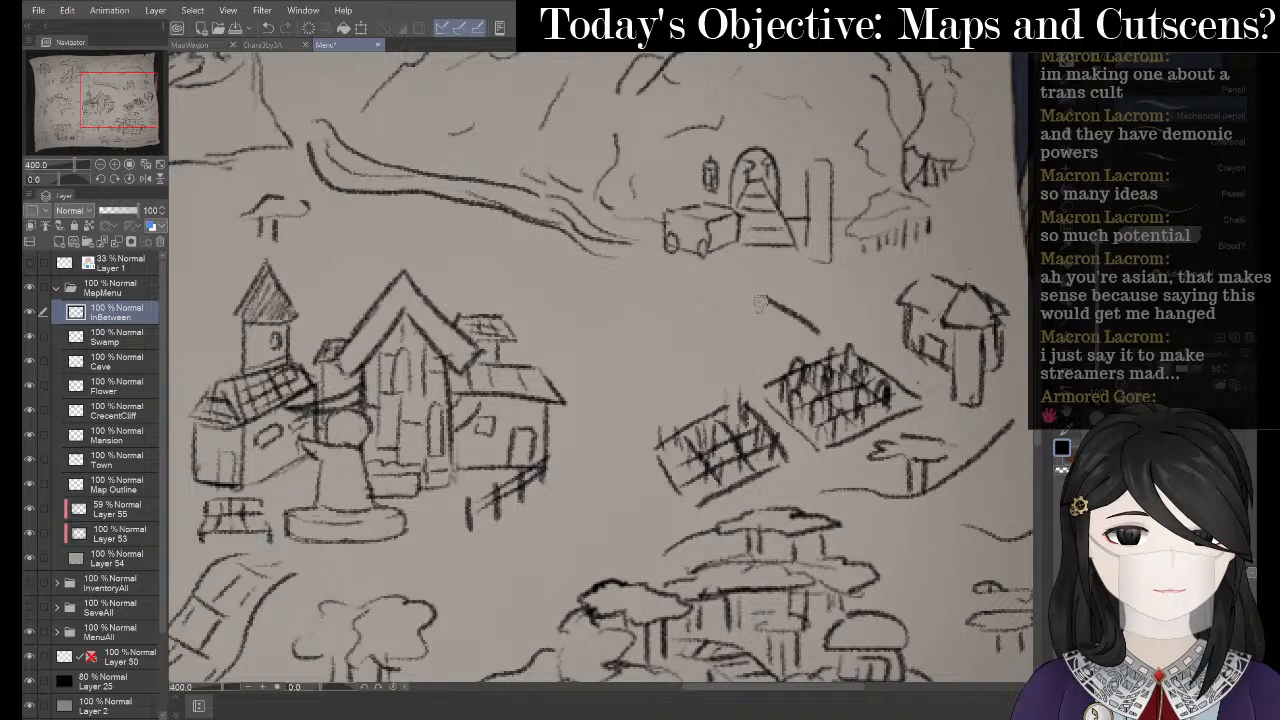
pyautogui.moveTo(765, 297)
pyautogui.mouseDown()
pyautogui.moveTo(700, 308)
pyautogui.moveTo(724, 352)
pyautogui.moveTo(744, 364)
pyautogui.moveTo(816, 333)
pyautogui.mouseUp()
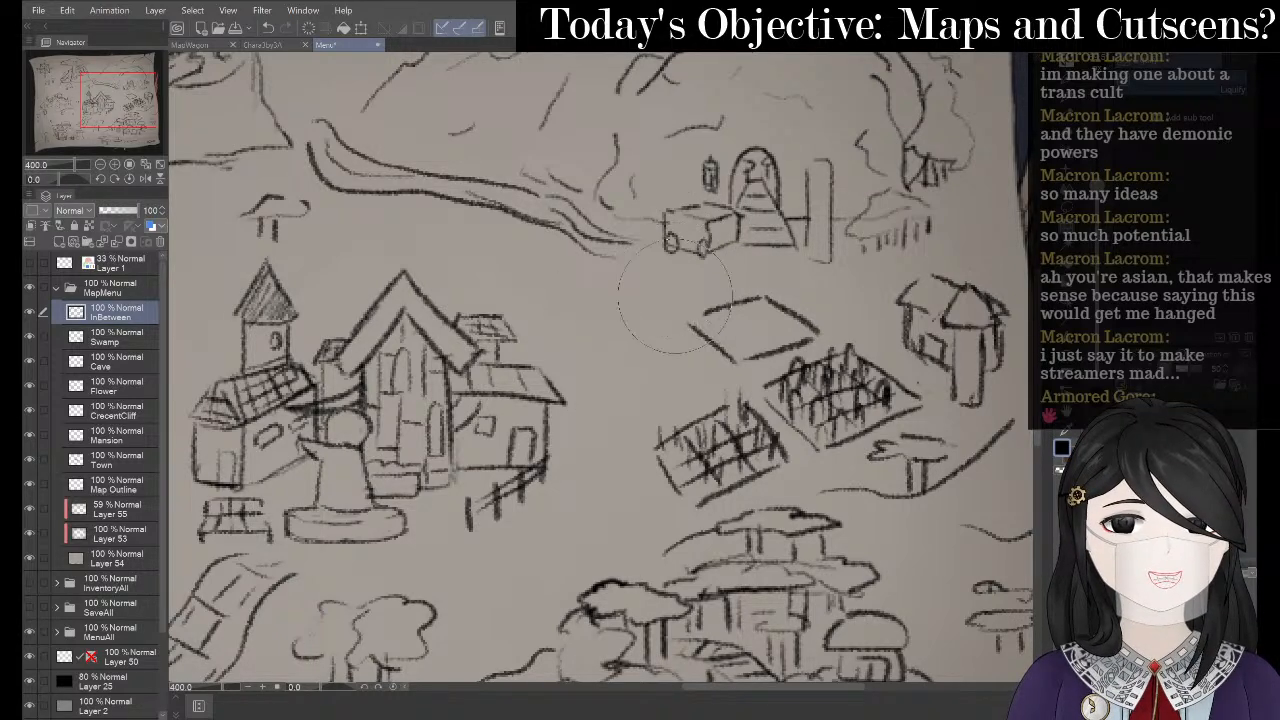
# - Draw the diagonal side and bottom edge of a second new plot to the left
pyautogui.press('p')
pyautogui.press('p')
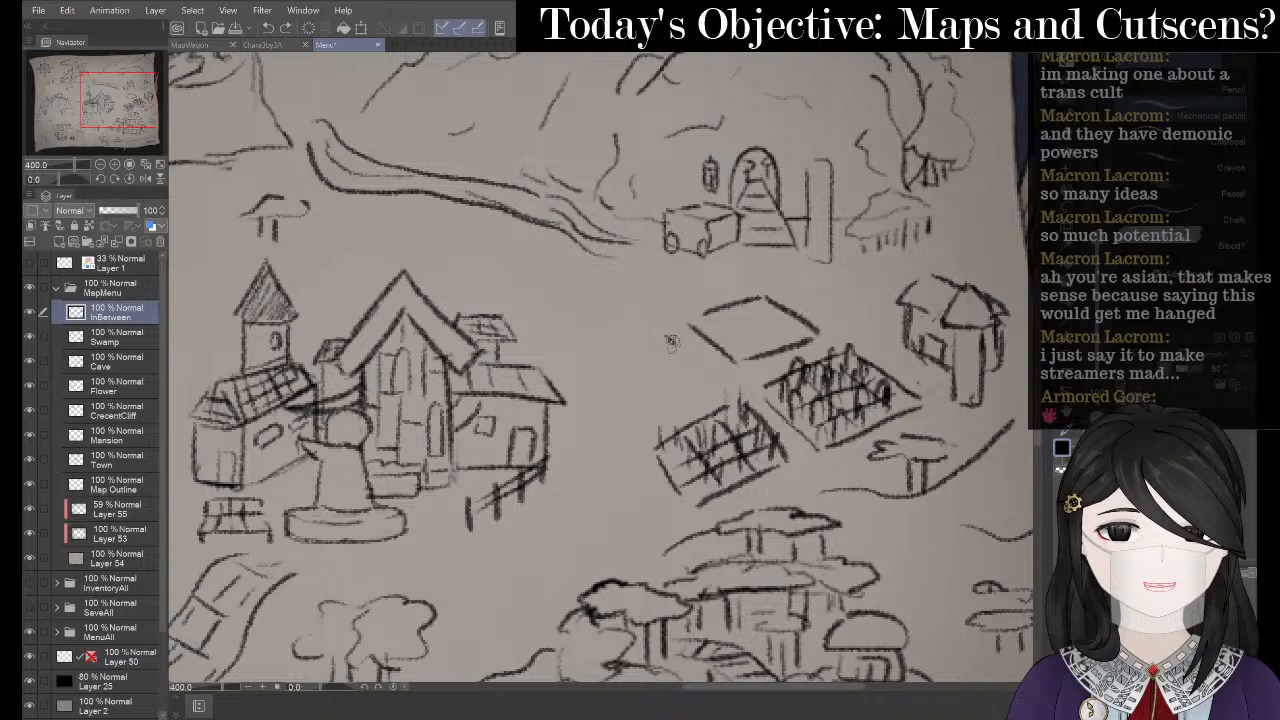
pyautogui.moveTo(675, 341); pyautogui.dragTo(713, 386)
pyautogui.hotkey('ctrl', 'z')
pyautogui.moveTo(677, 331)
pyautogui.mouseDown()
pyautogui.moveTo(701, 364)
pyautogui.moveTo(645, 345)
pyautogui.moveTo(606, 371)
pyautogui.moveTo(632, 416)
pyautogui.moveTo(713, 378)
pyautogui.mouseUp()
pyautogui.moveTo(638, 391)
pyautogui.mouseDown()
pyautogui.moveTo(691, 370)
pyautogui.moveTo(614, 381)
pyautogui.moveTo(690, 349)
pyautogui.moveTo(655, 348)
pyautogui.moveTo(678, 384)
pyautogui.moveTo(622, 353)
pyautogui.moveTo(649, 384)
pyautogui.mouseUp()
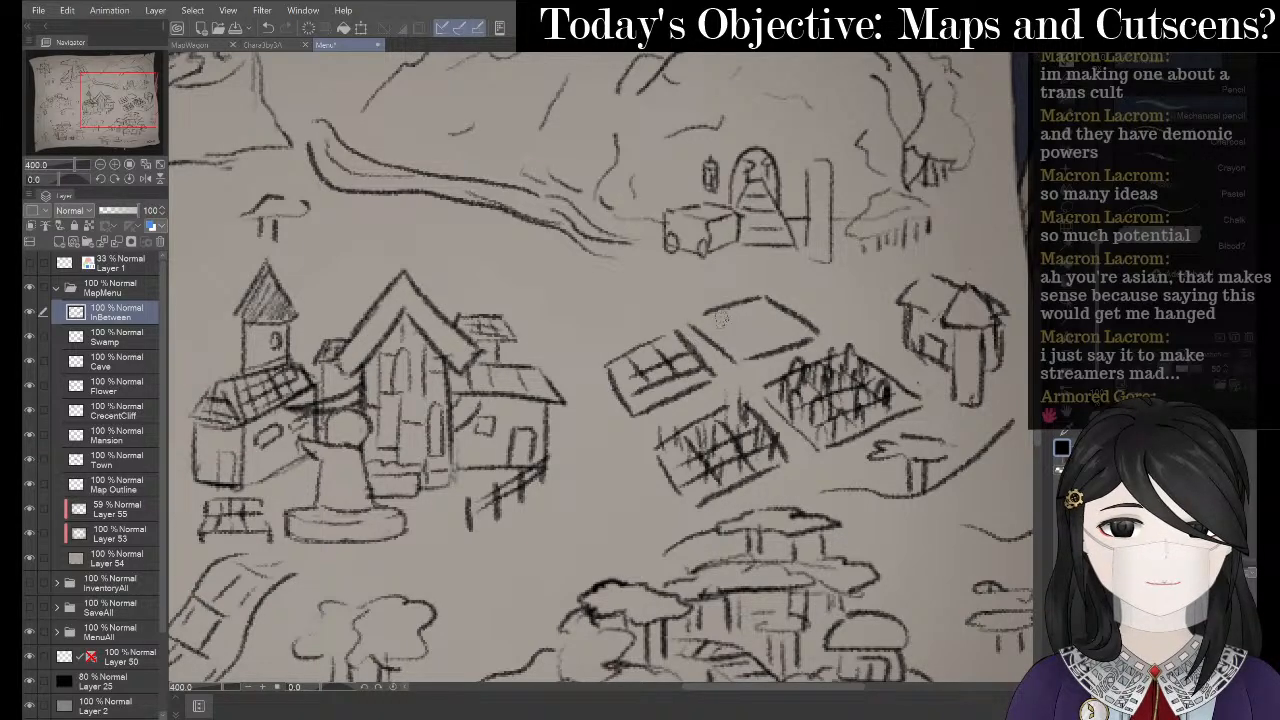
# - Add crossing grid lines and short upright sprout strokes inside both new plots
pyautogui.moveTo(720, 315)
pyautogui.mouseDown()
pyautogui.moveTo(779, 342)
pyautogui.moveTo(716, 327)
pyautogui.moveTo(772, 310)
pyautogui.mouseUp()
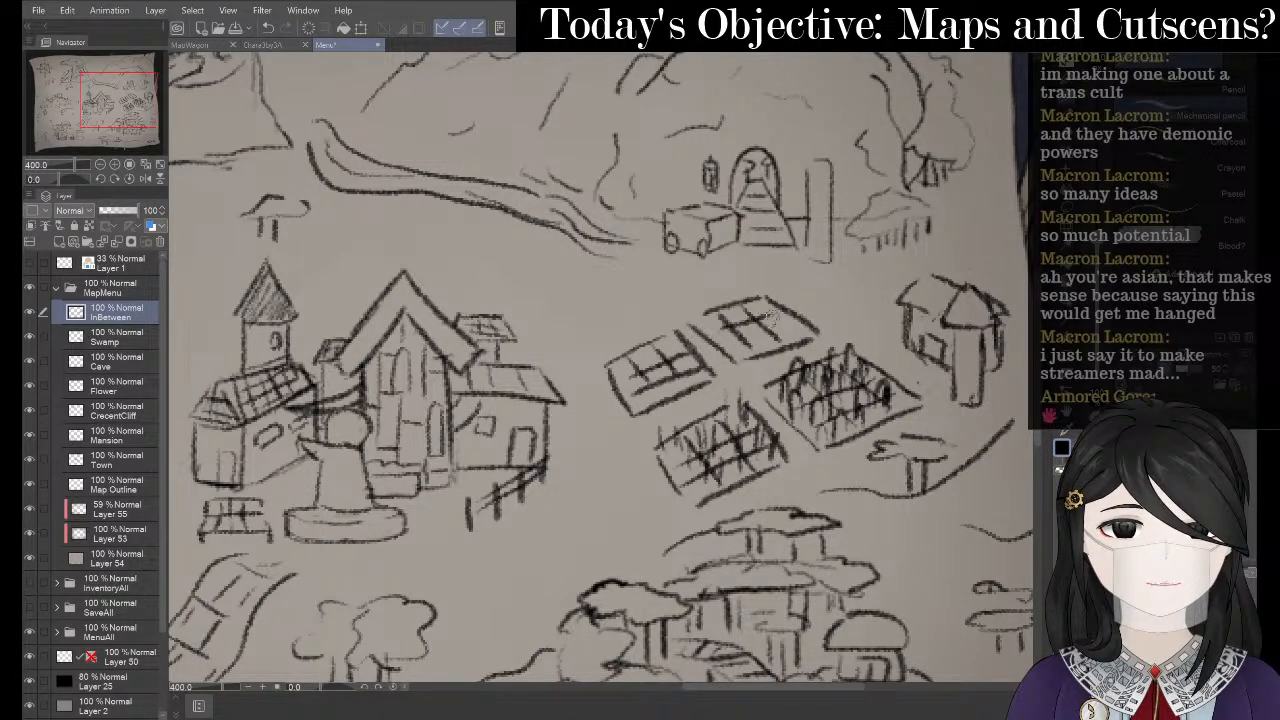
pyautogui.moveTo(726, 346); pyautogui.dragTo(792, 321)
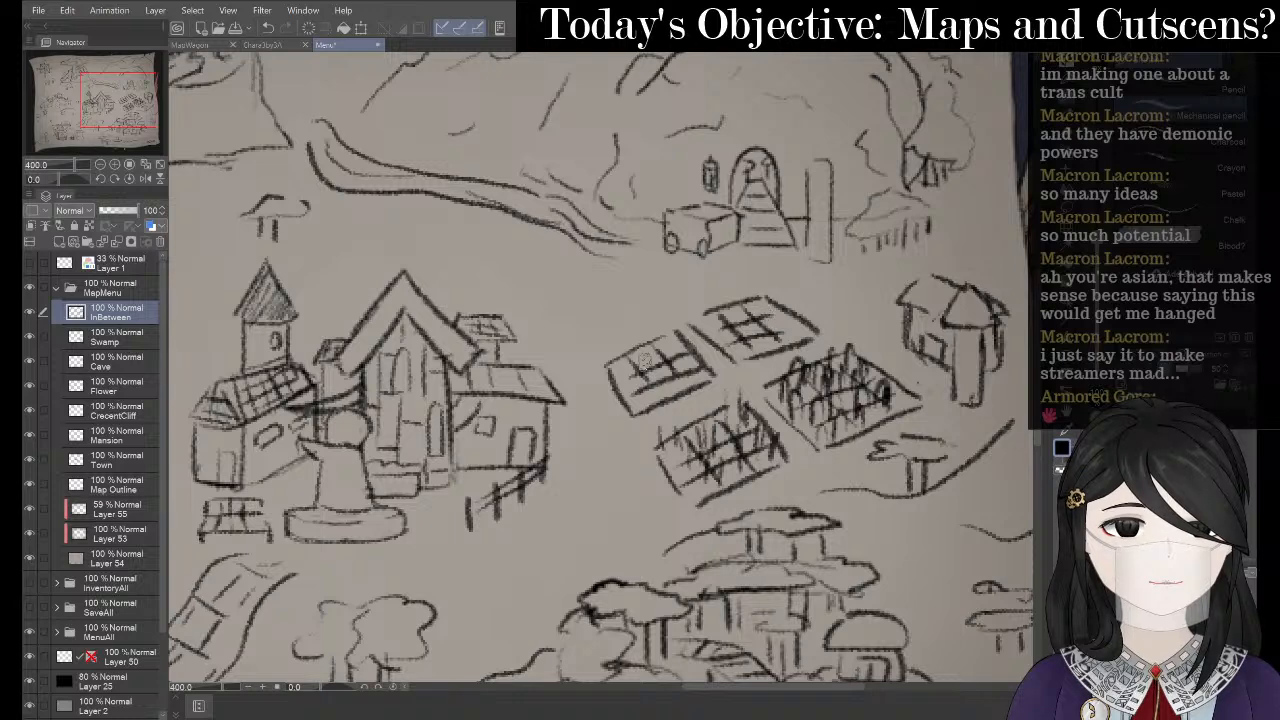
pyautogui.moveTo(636, 348)
pyautogui.mouseDown()
pyautogui.moveTo(648, 374)
pyautogui.moveTo(668, 378)
pyautogui.moveTo(622, 384)
pyautogui.moveTo(677, 374)
pyautogui.mouseUp()
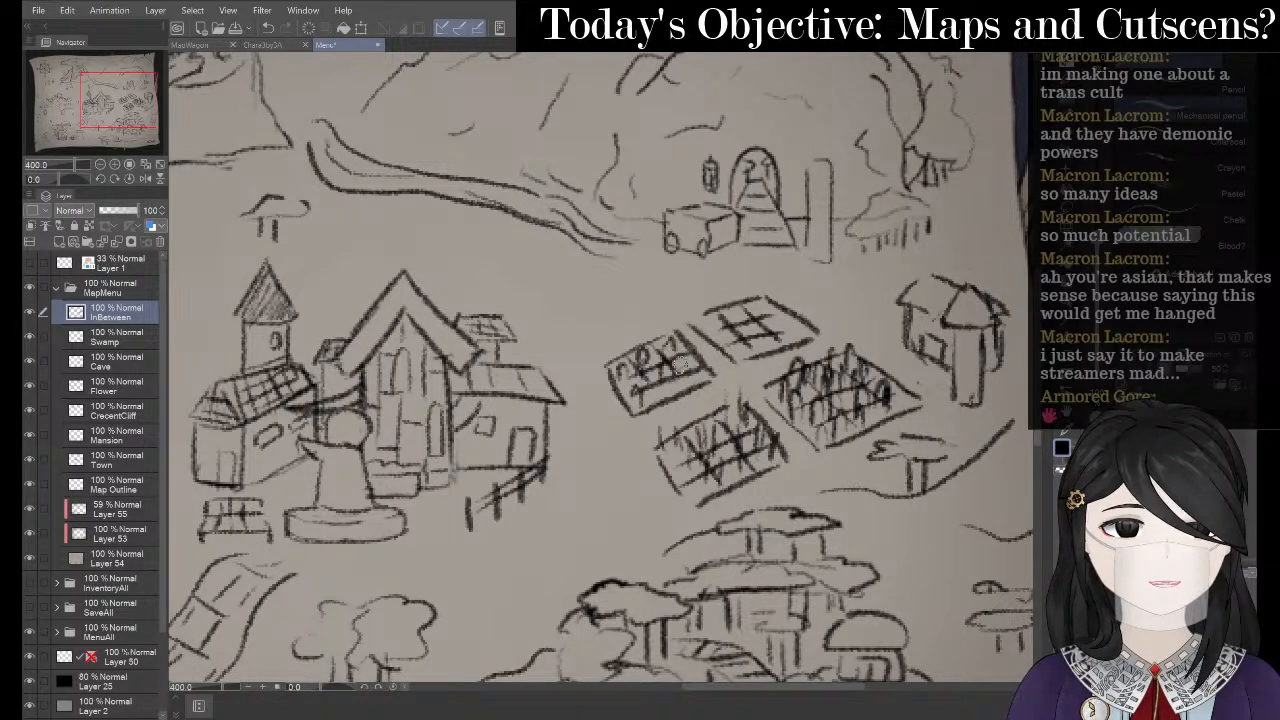
pyautogui.moveTo(752, 317)
pyautogui.mouseDown()
pyautogui.moveTo(750, 332)
pyautogui.moveTo(726, 330)
pyautogui.moveTo(742, 332)
pyautogui.mouseUp()
pyautogui.moveTo(764, 286); pyautogui.dragTo(770, 320)
pyautogui.moveTo(792, 298)
pyautogui.mouseDown()
pyautogui.moveTo(811, 324)
pyautogui.moveTo(784, 338)
pyautogui.mouseUp()
pyautogui.moveTo(764, 316)
pyautogui.mouseDown()
pyautogui.moveTo(768, 342)
pyautogui.moveTo(742, 346)
pyautogui.mouseUp()
pyautogui.moveTo(701, 295); pyautogui.dragTo(732, 336)
pyautogui.moveTo(742, 290); pyautogui.dragTo(748, 330)
pyautogui.moveTo(742, 306); pyautogui.dragTo(758, 318)
pyautogui.moveTo(684, 335); pyautogui.dragTo(779, 347)
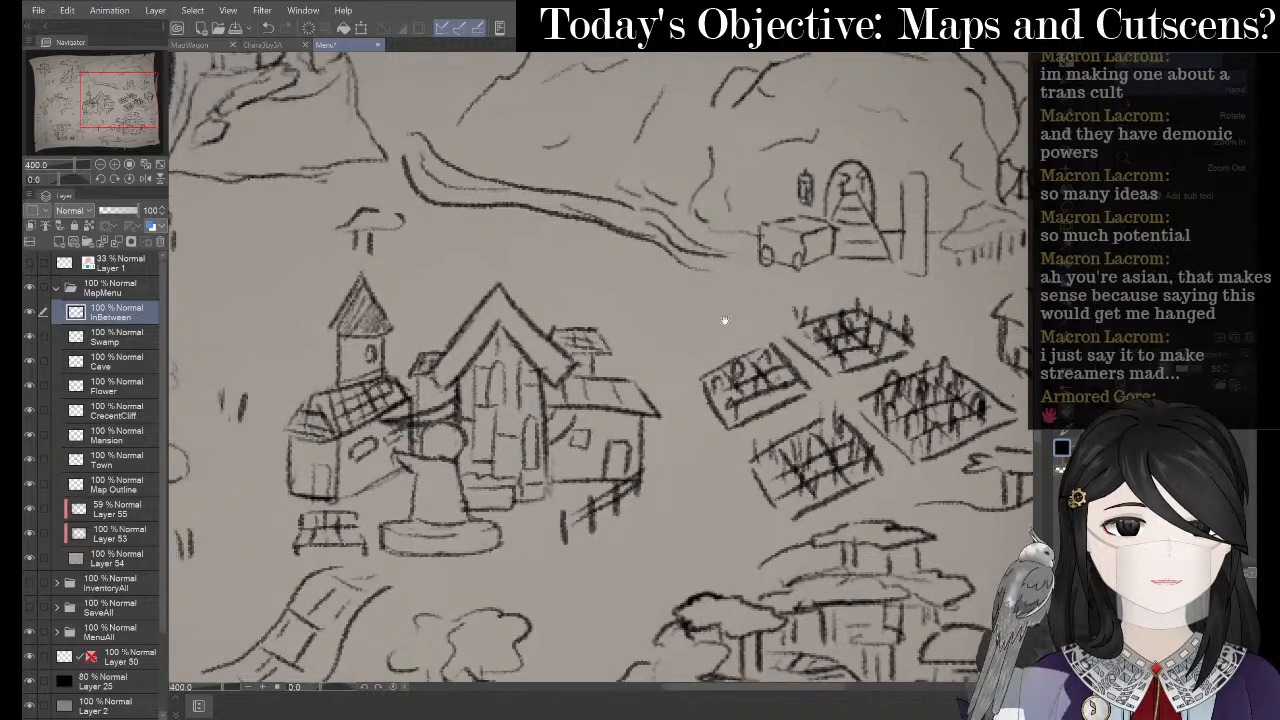
# - With Liquify, push the left plot's corner up and its left edge outward
pyautogui.press('j')
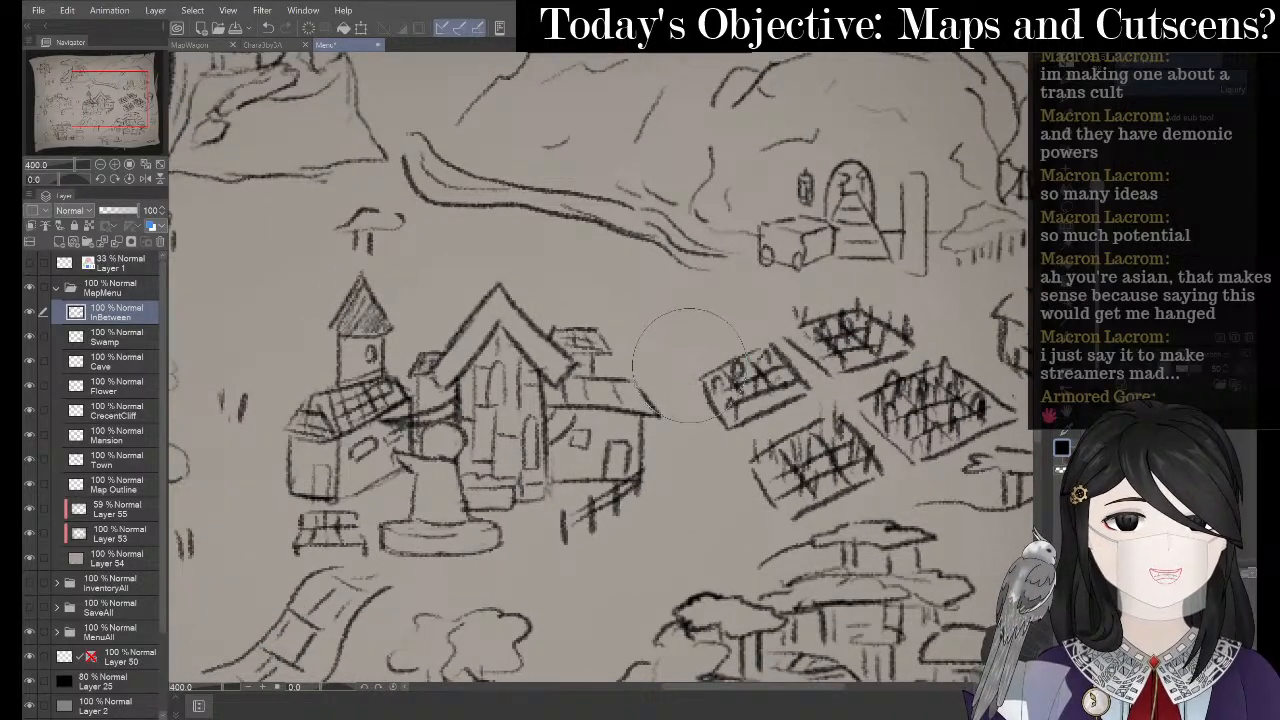
pyautogui.moveTo(697, 366)
pyautogui.mouseDown()
pyautogui.moveTo(673, 337)
pyautogui.moveTo(669, 356)
pyautogui.moveTo(701, 367)
pyautogui.moveTo(724, 324)
pyautogui.mouseUp()
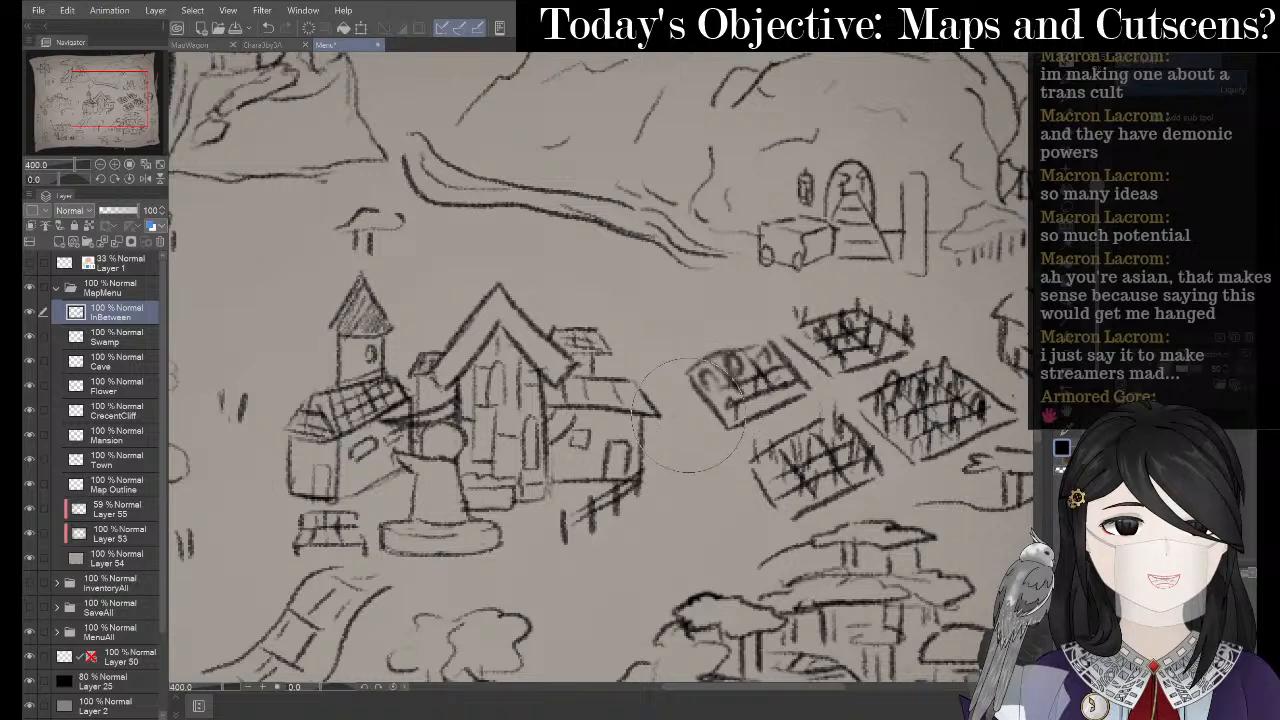
pyautogui.moveTo(694, 413); pyautogui.dragTo(680, 411)
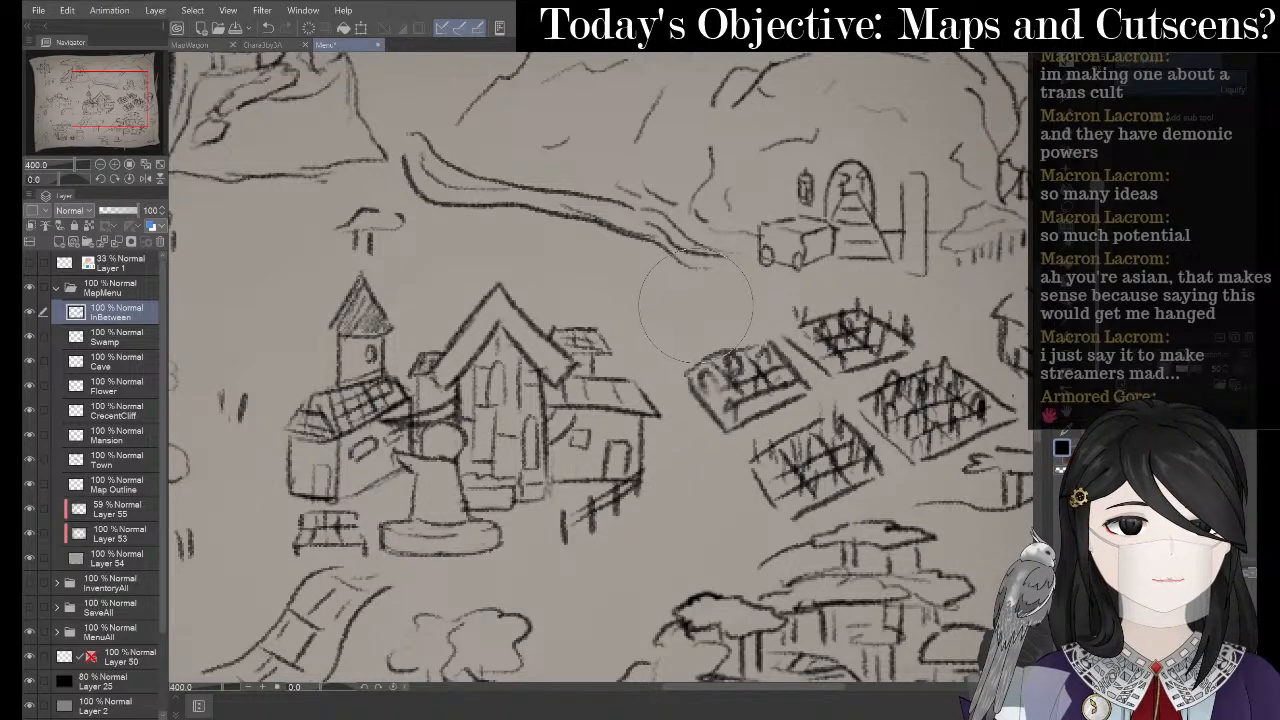
pyautogui.moveTo(731, 373)
pyautogui.mouseDown()
pyautogui.moveTo(683, 366)
pyautogui.moveTo(667, 404)
pyautogui.moveTo(615, 355)
pyautogui.mouseUp()
# - Zoom out and recentre the view on the whole map
pyautogui.press('p')
pyautogui.scroll(-3, 382, 338)
pyautogui.moveTo(488, 262); pyautogui.dragTo(751, 264)
pyautogui.scroll(1, 765, 328)
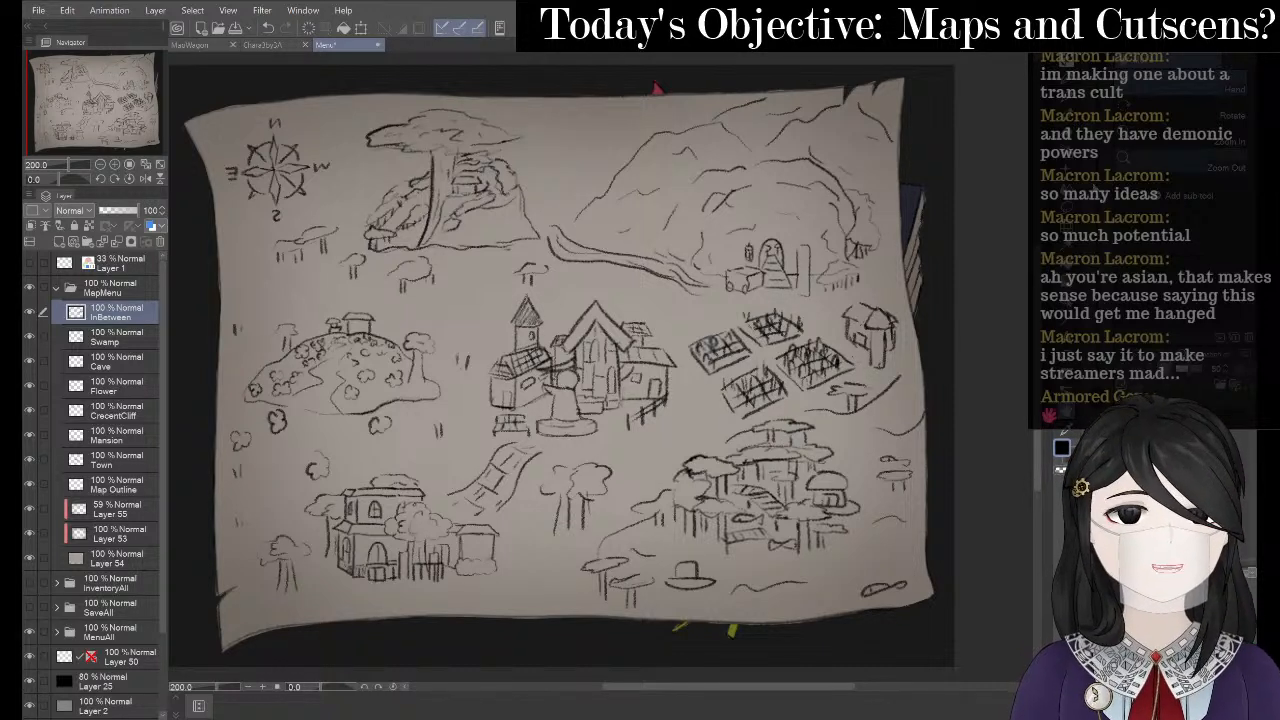
pyautogui.click(1066, 209)
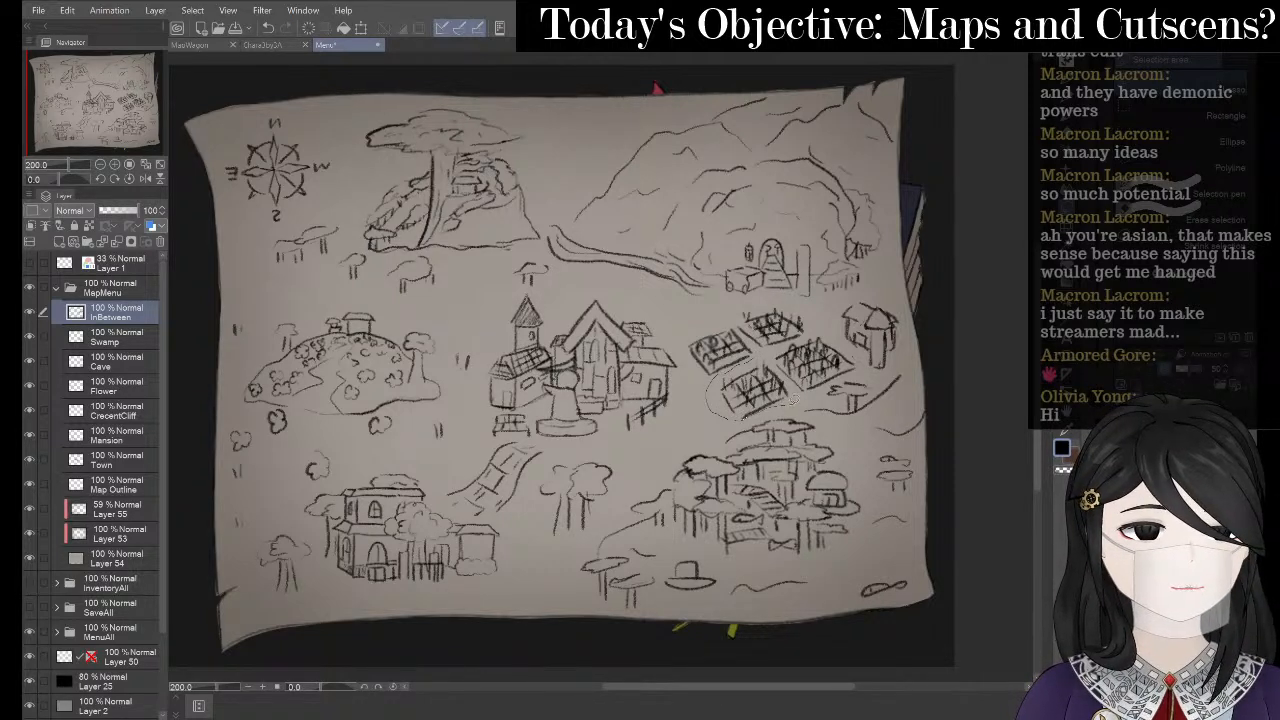
# - Lasso the lower-left crop field, Liquify its left lines slightly, and deselect
pyautogui.moveTo(795, 399); pyautogui.dragTo(765, 350)
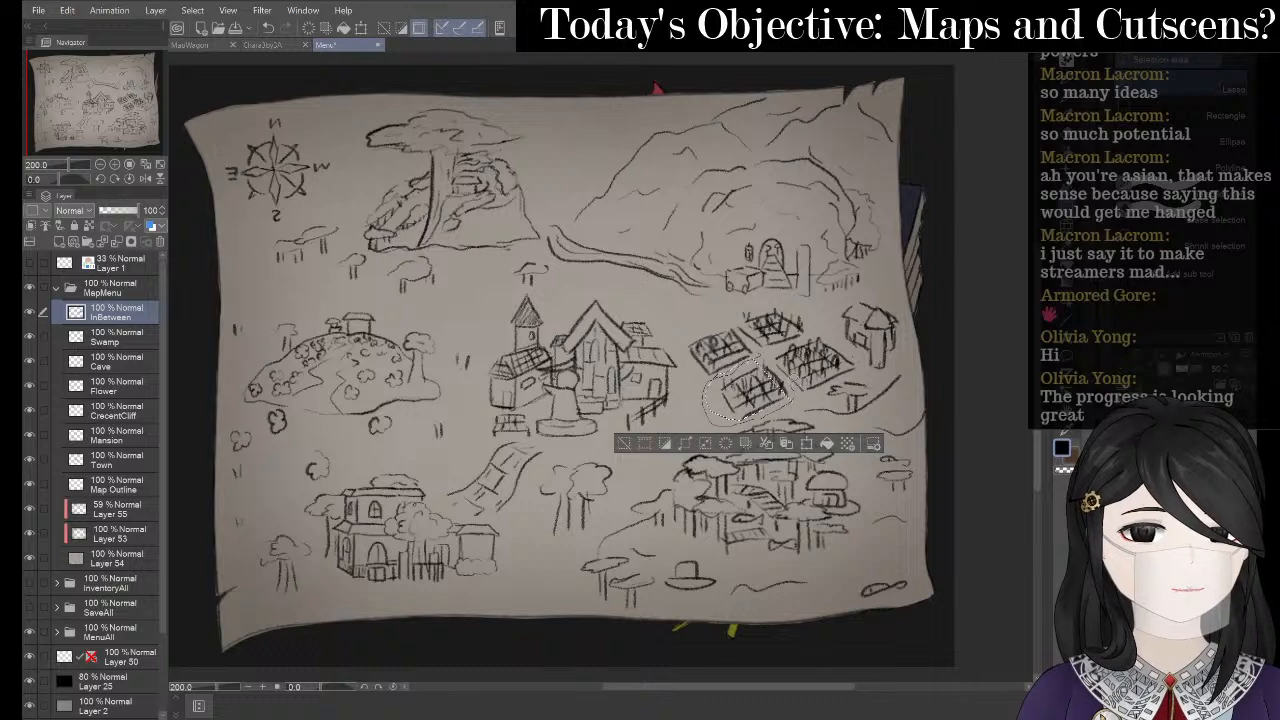
pyautogui.moveTo(765, 350); pyautogui.dragTo(763, 355)
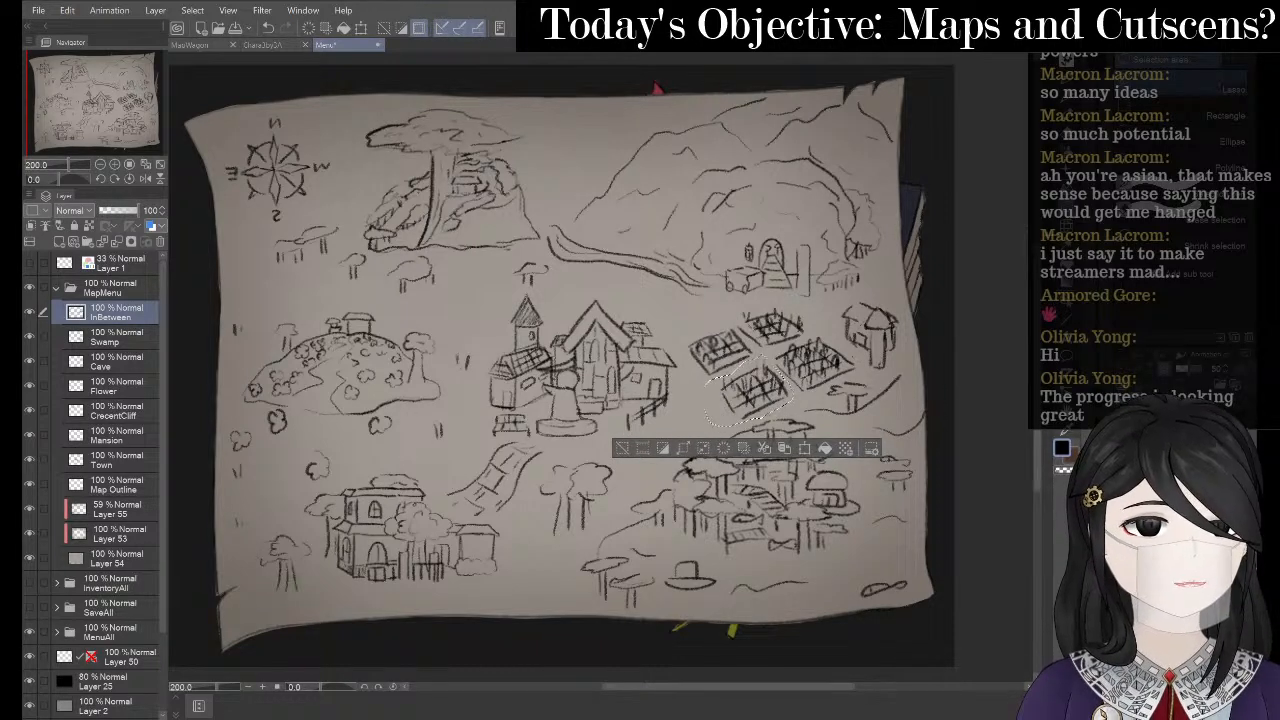
pyautogui.press('j')
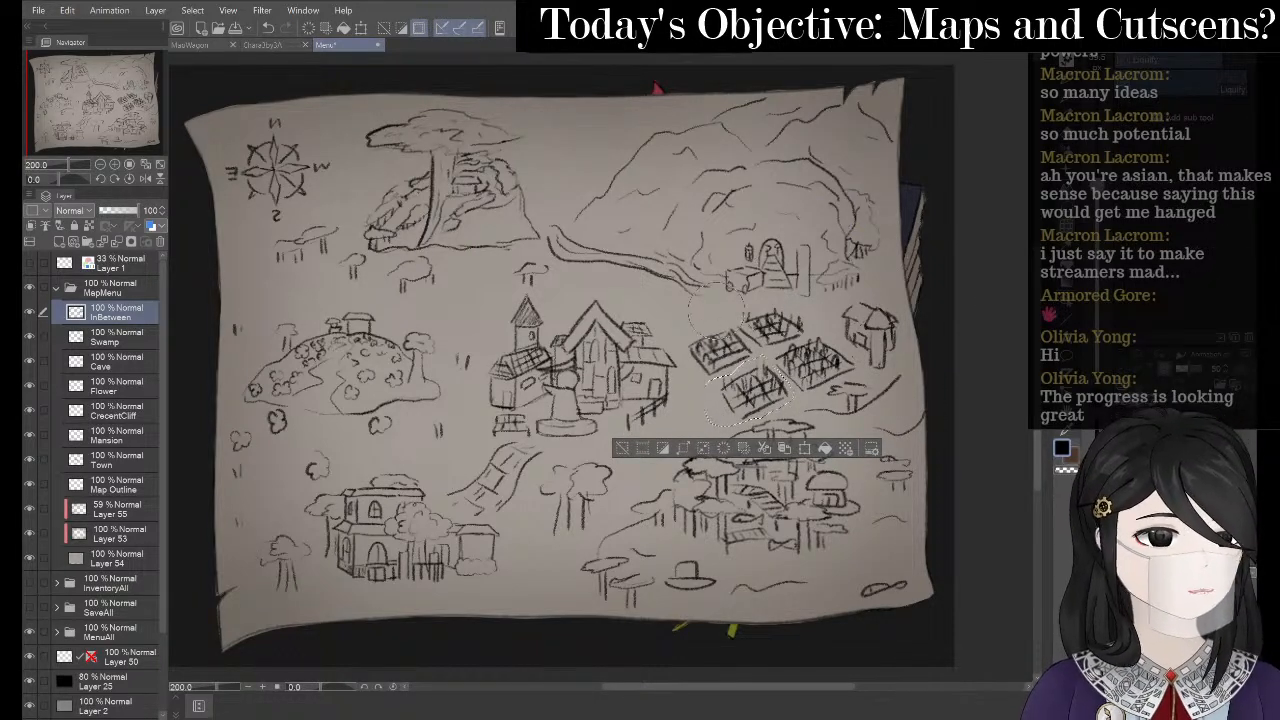
pyautogui.moveTo(727, 384)
pyautogui.mouseDown()
pyautogui.moveTo(736, 376)
pyautogui.moveTo(722, 382)
pyautogui.mouseUp()
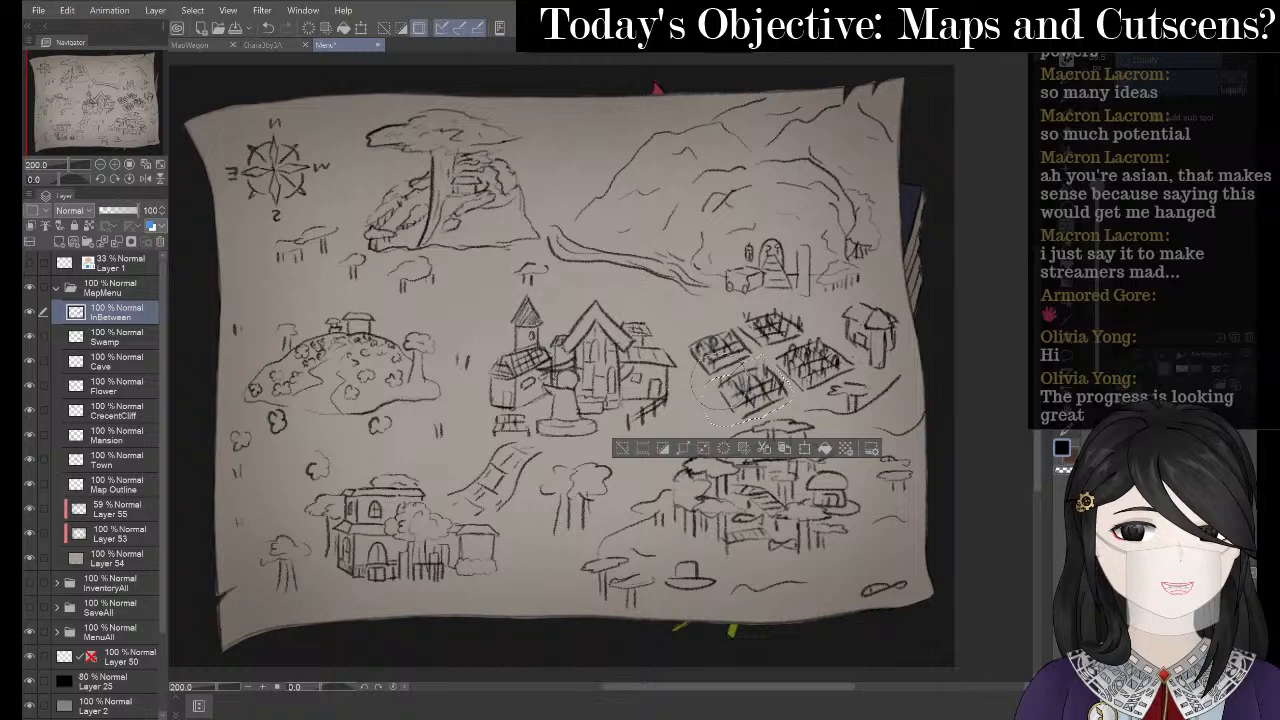
pyautogui.click(621, 447)
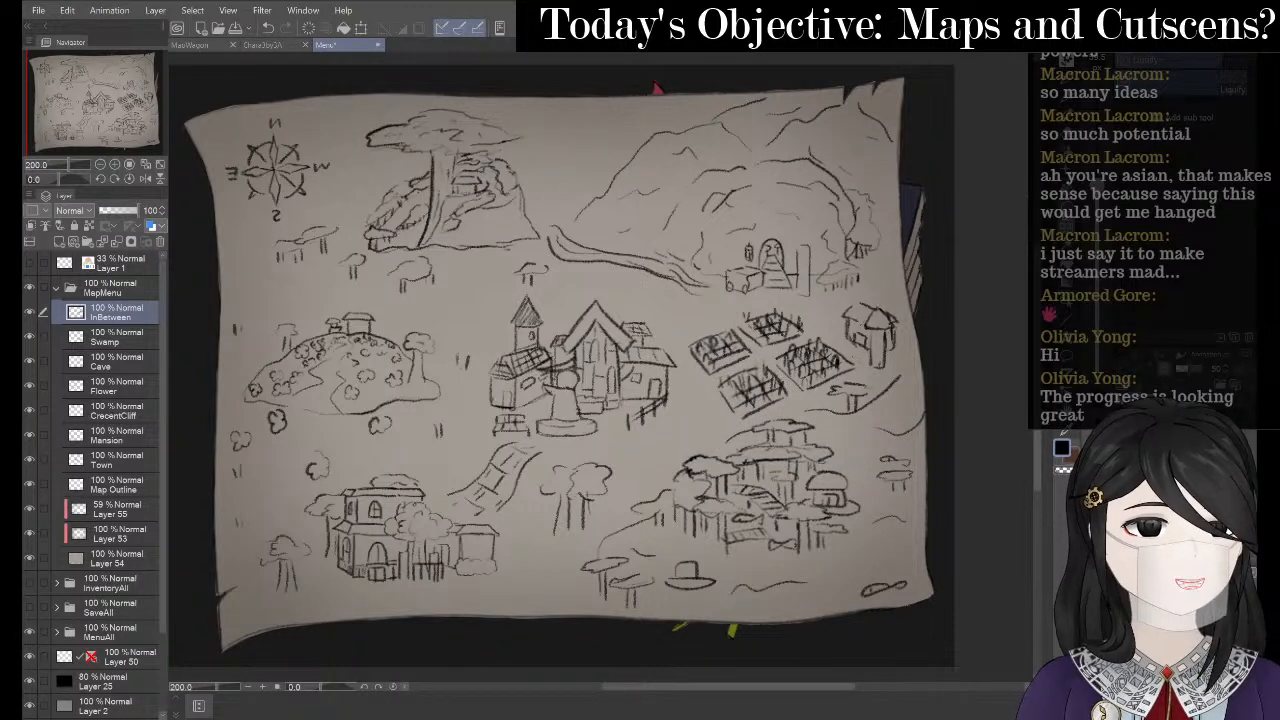
# - Lasso all four crop fields, set the InBetween Copy layer opacity to 74%, then deselect
pyautogui.press('m')
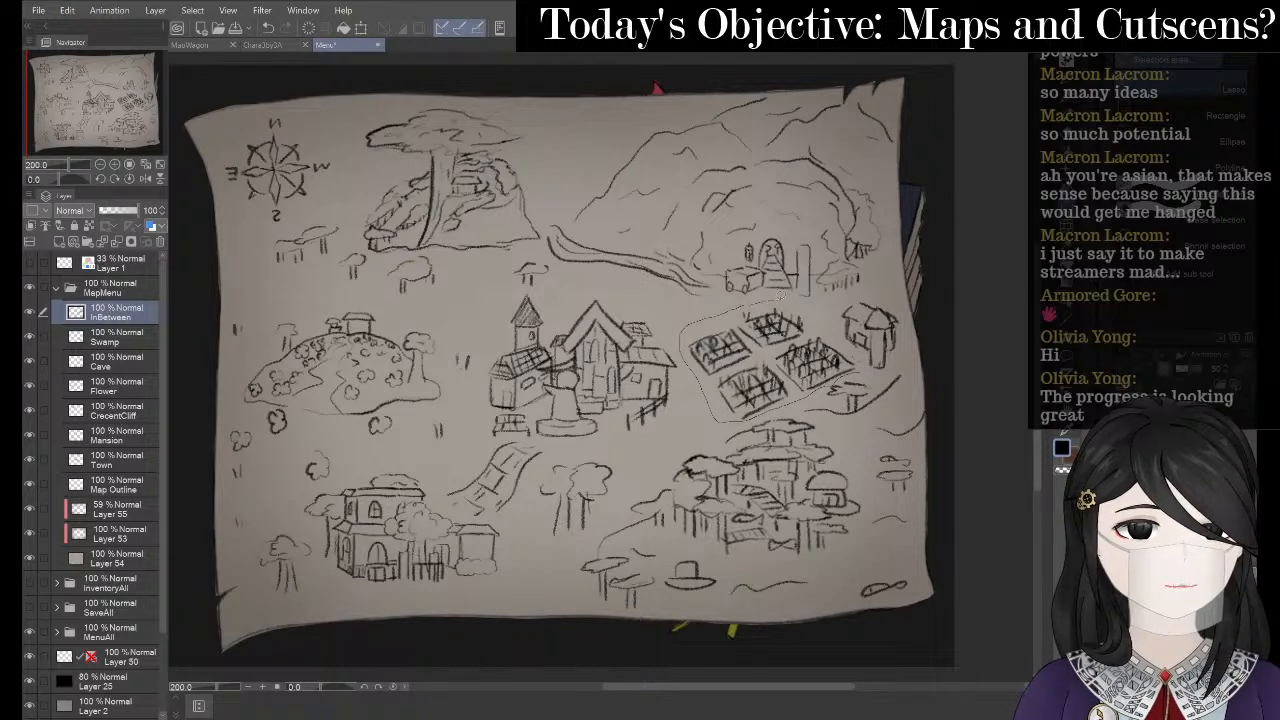
pyautogui.moveTo(863, 365); pyautogui.dragTo(858, 373)
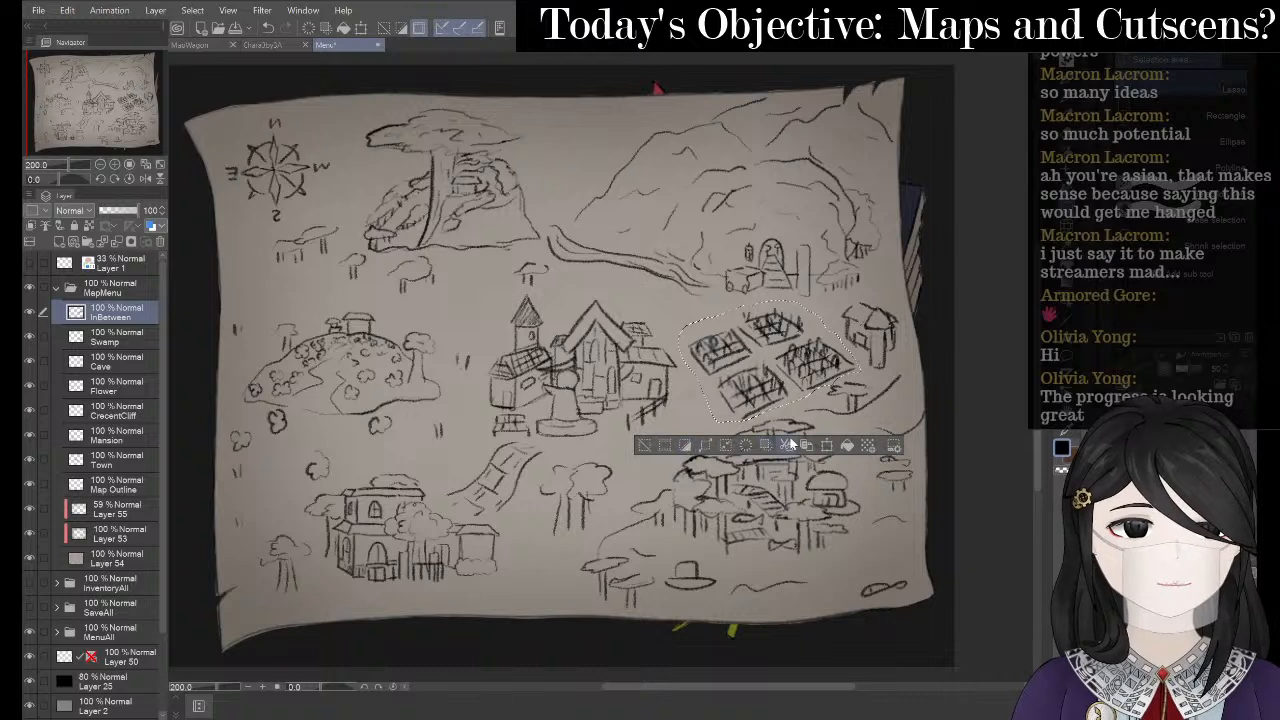
pyautogui.click(113, 210)
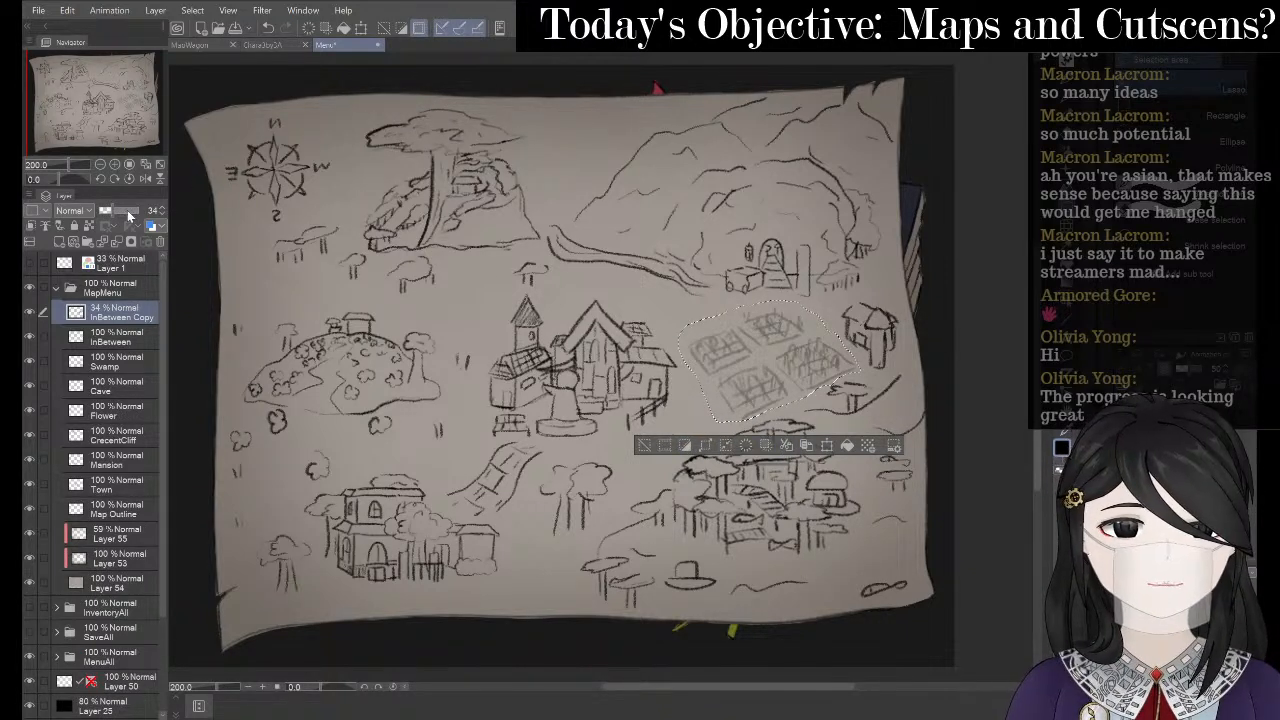
pyautogui.click(128, 212)
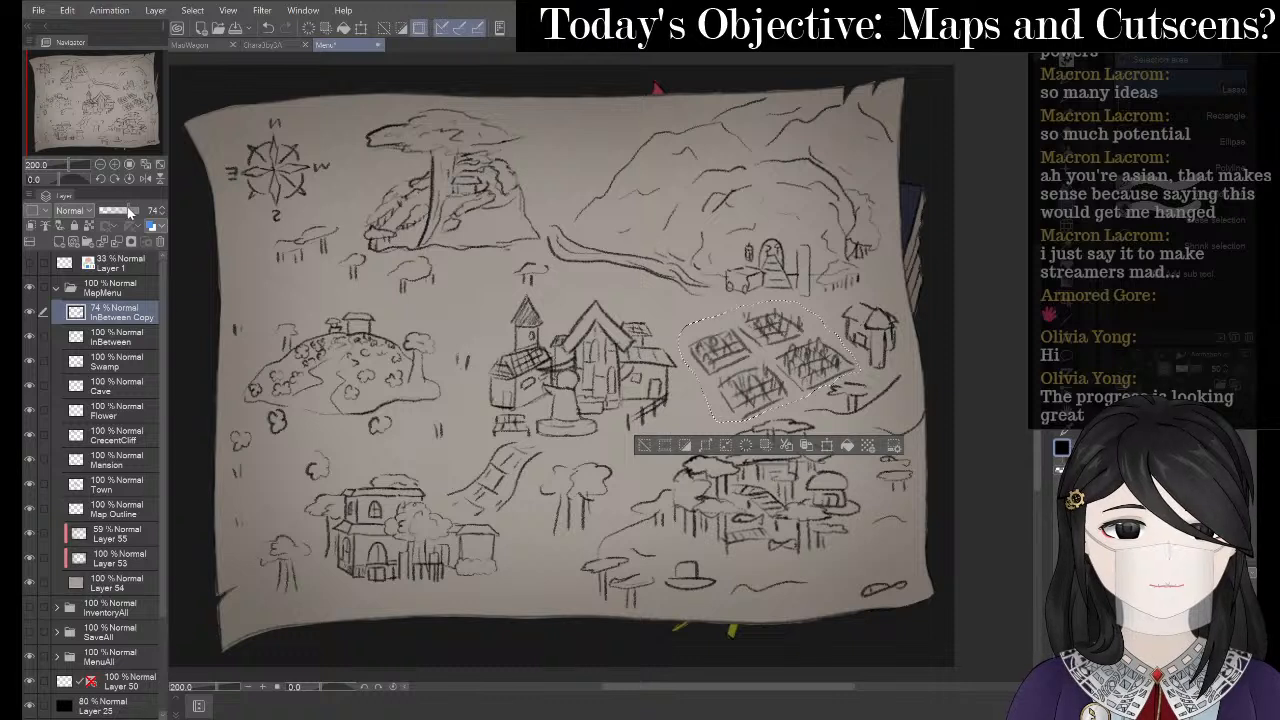
pyautogui.click(648, 445)
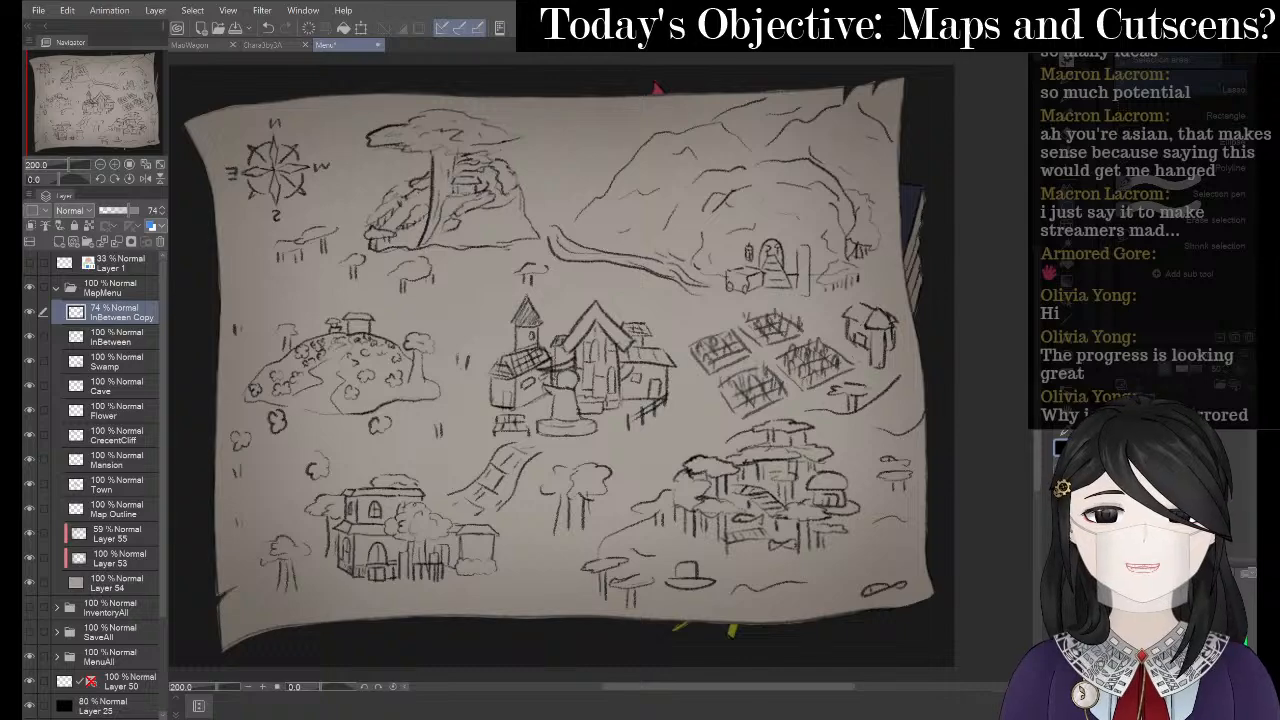
# - Search Google for 'minecraft fields' and view the image results
pyautogui.moveTo(700, 719)
pyautogui.click(703, 640)
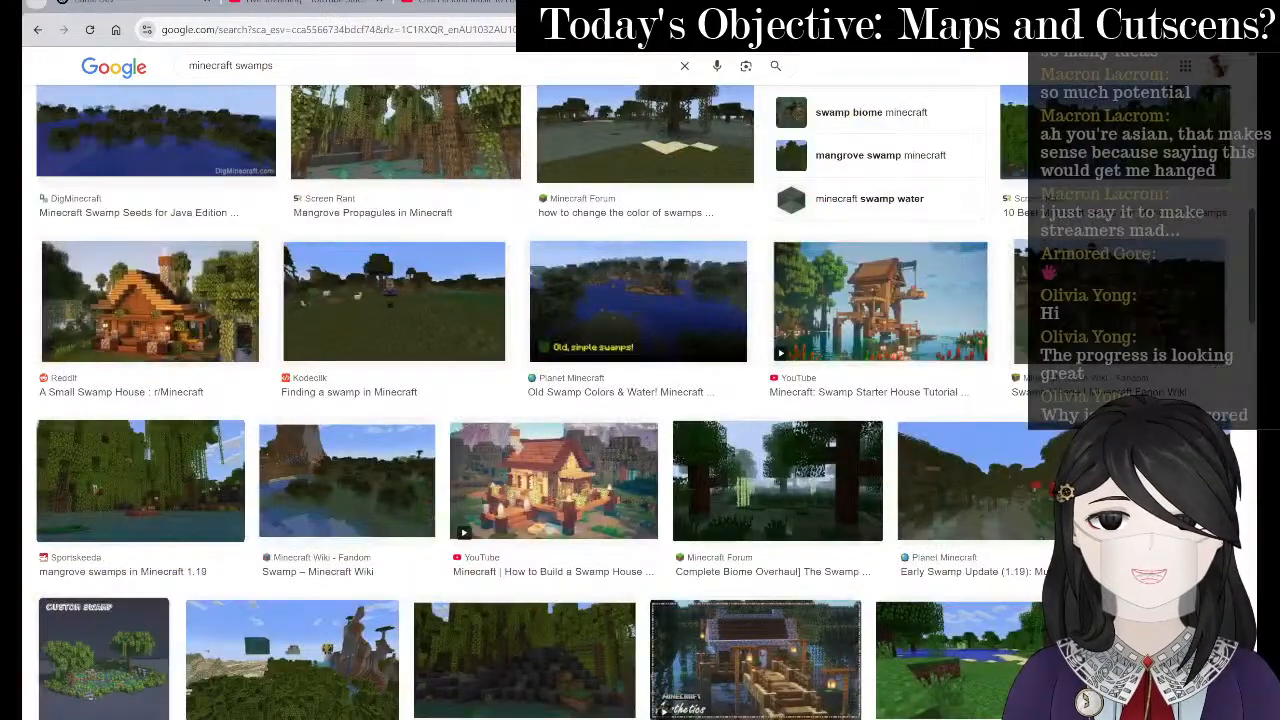
pyautogui.hotkey('ctrl', 'l')
pyautogui.write('minecr')
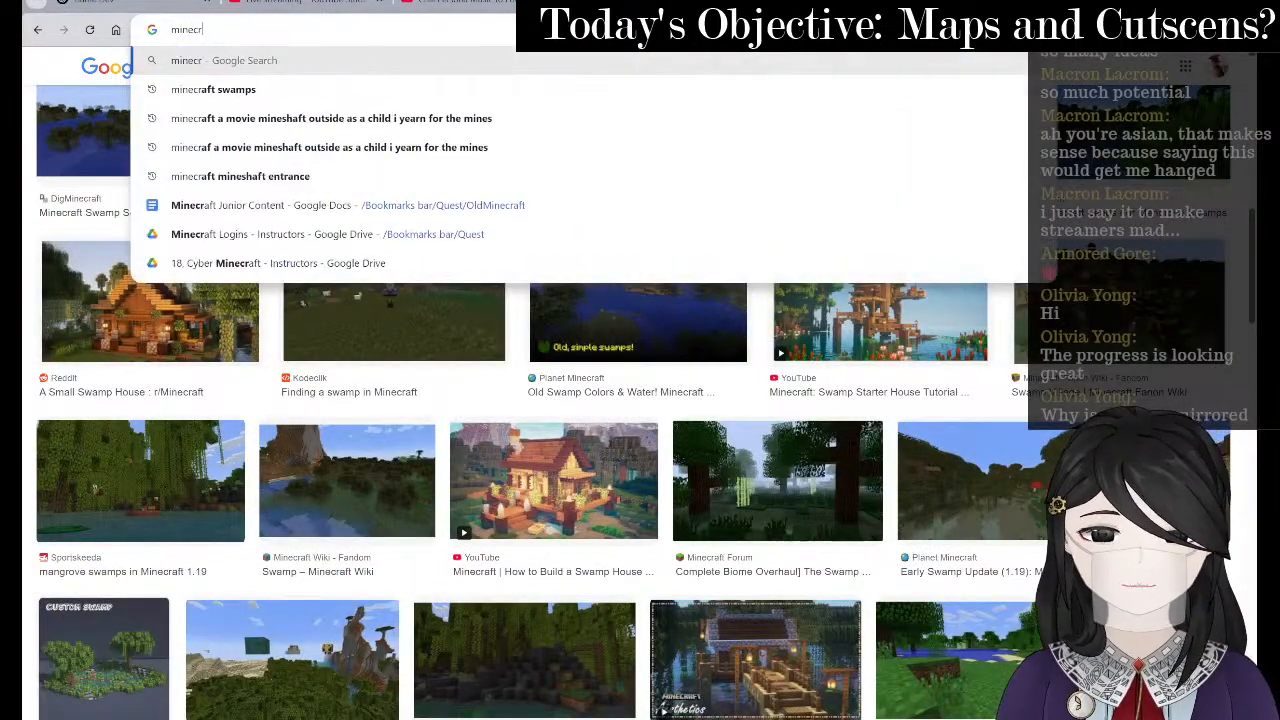
pyautogui.write('aft fields')
pyautogui.press('Return')
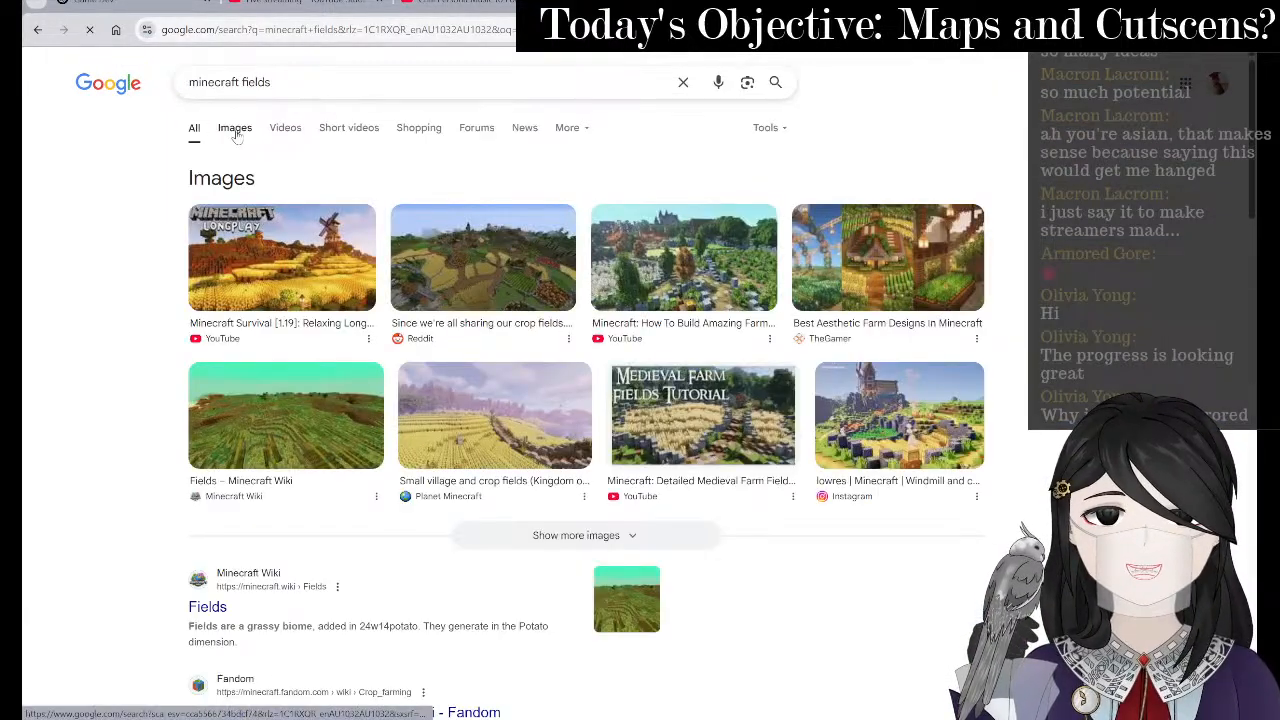
pyautogui.click(235, 130)
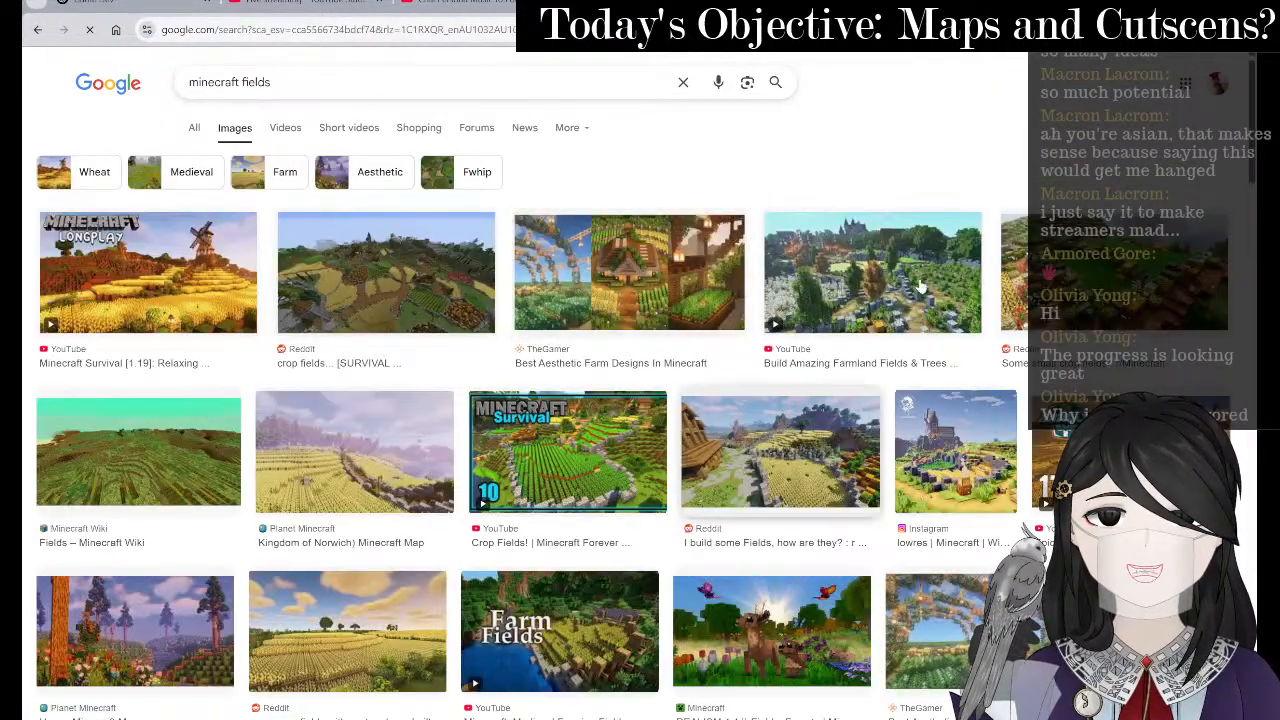
# - Search images for 'fantasy map', revisit the minecraft fields images, then return to the sketch
pyautogui.click(880, 4)
pyautogui.click(870, 30)
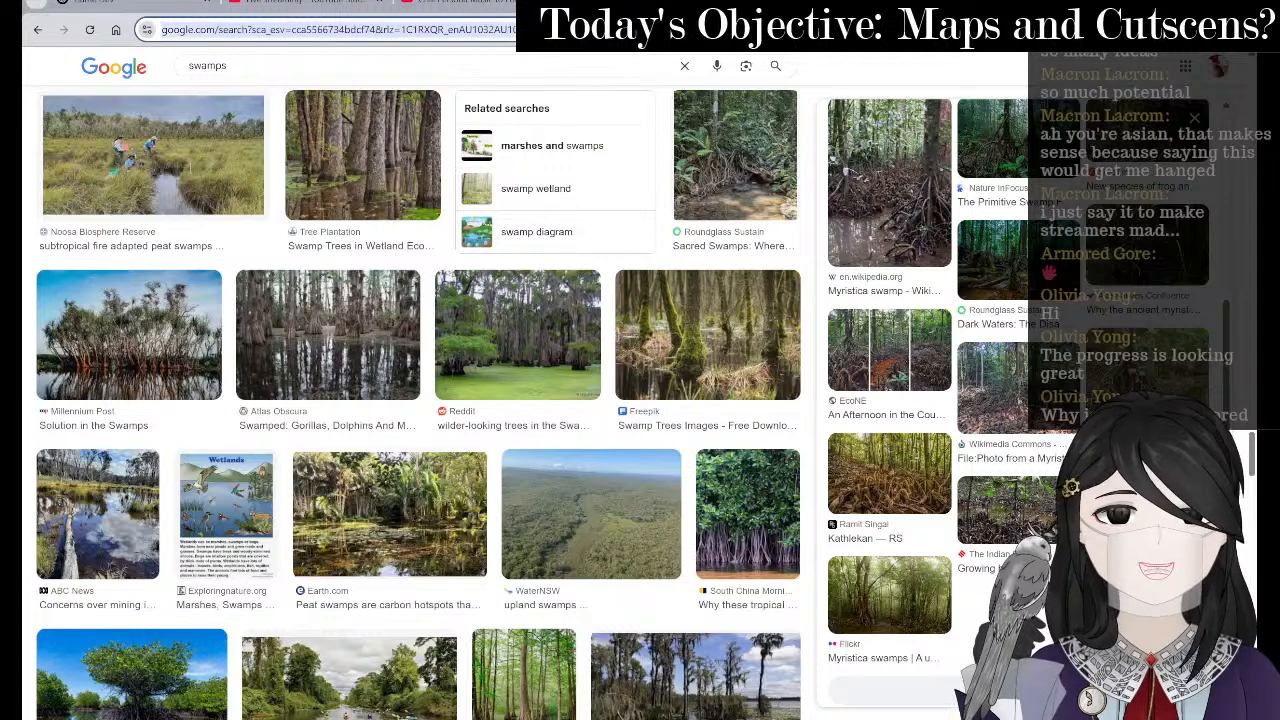
pyautogui.write('fatasy')
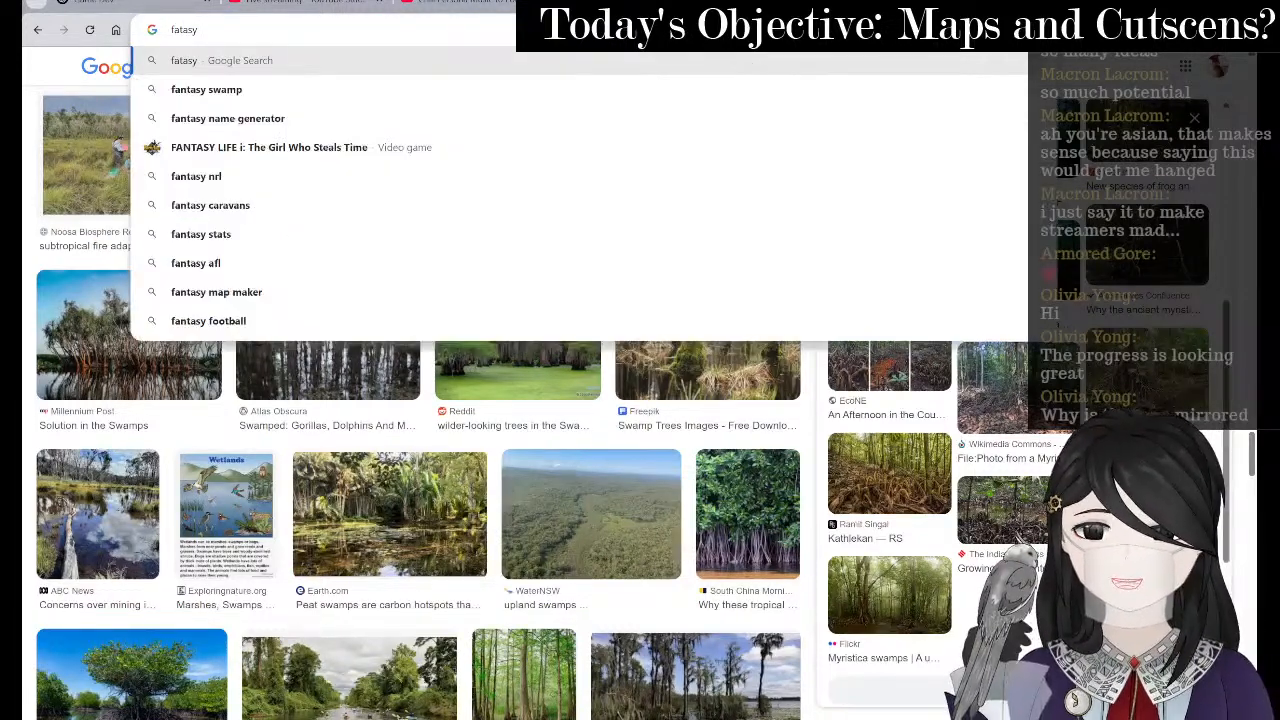
pyautogui.write(' map')
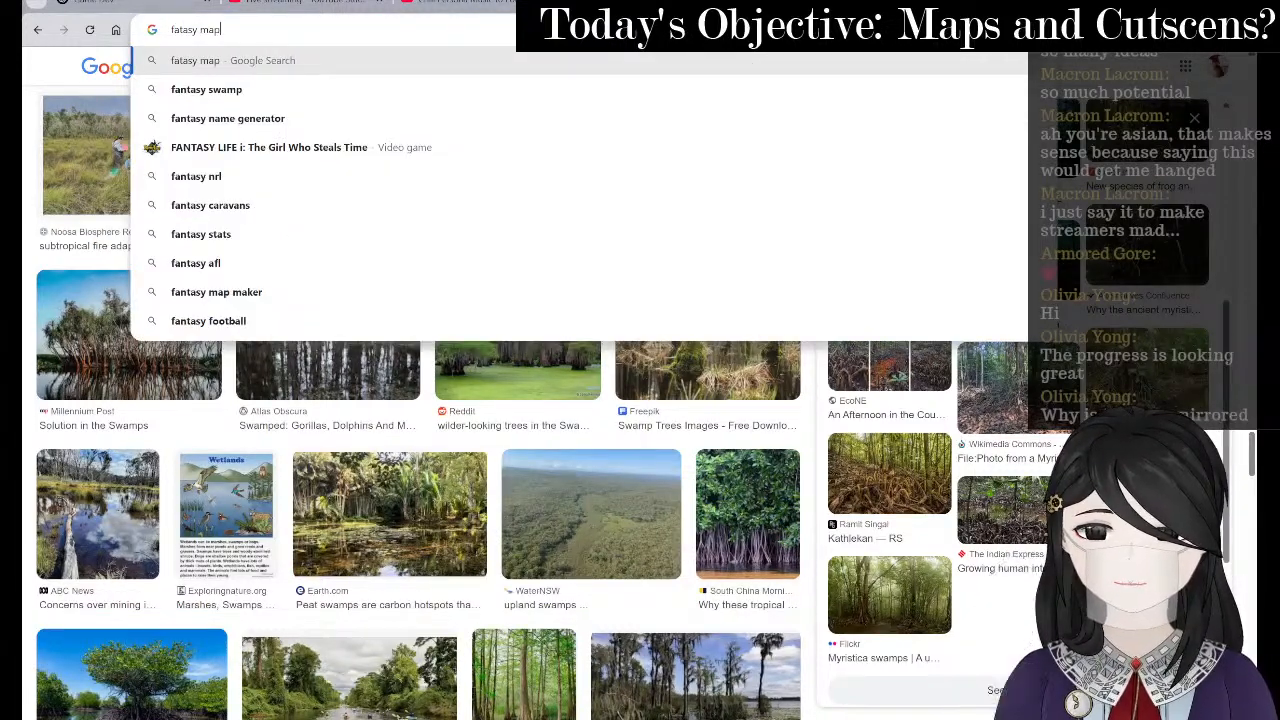
pyautogui.press('Up')
pyautogui.press('Down')
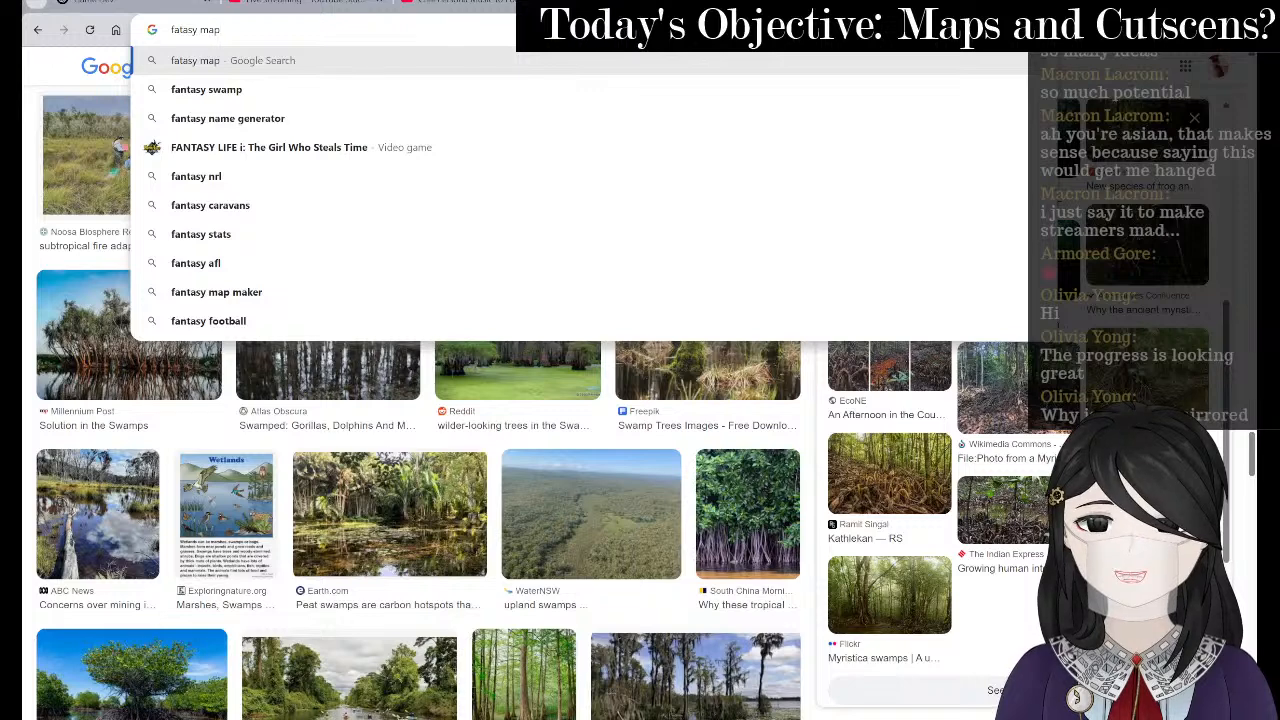
pyautogui.press('Return')
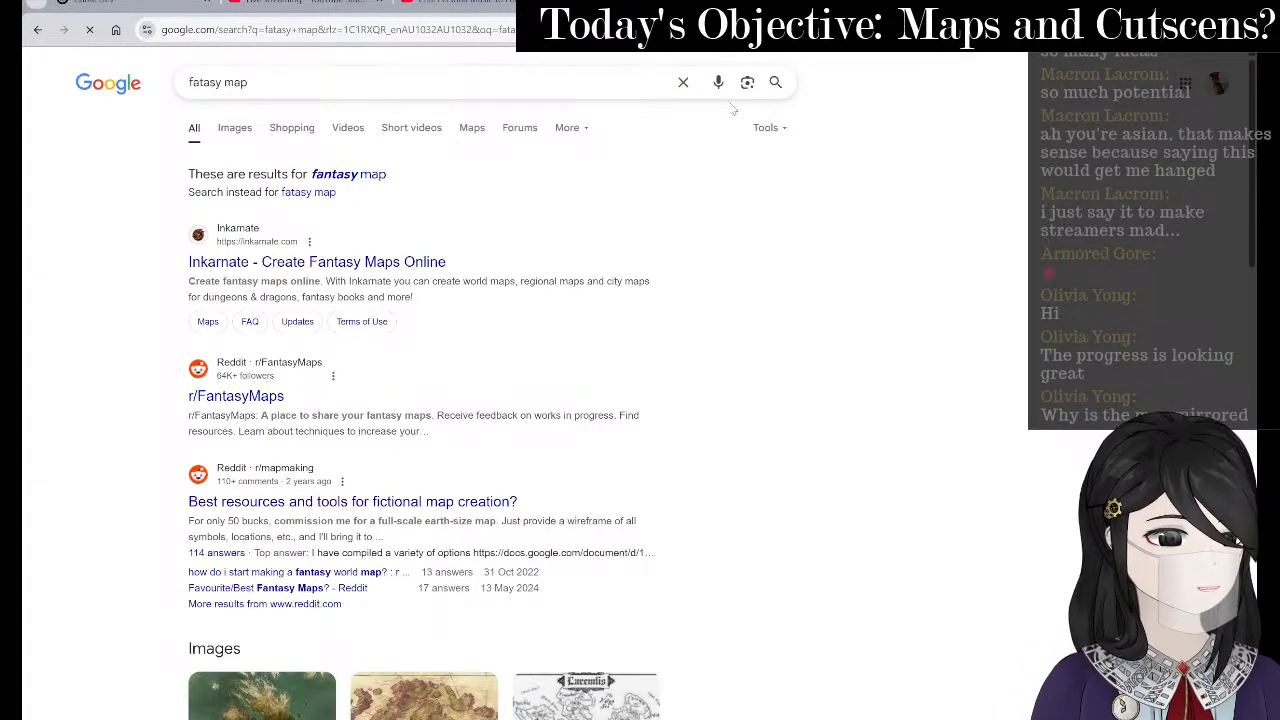
pyautogui.click(235, 130)
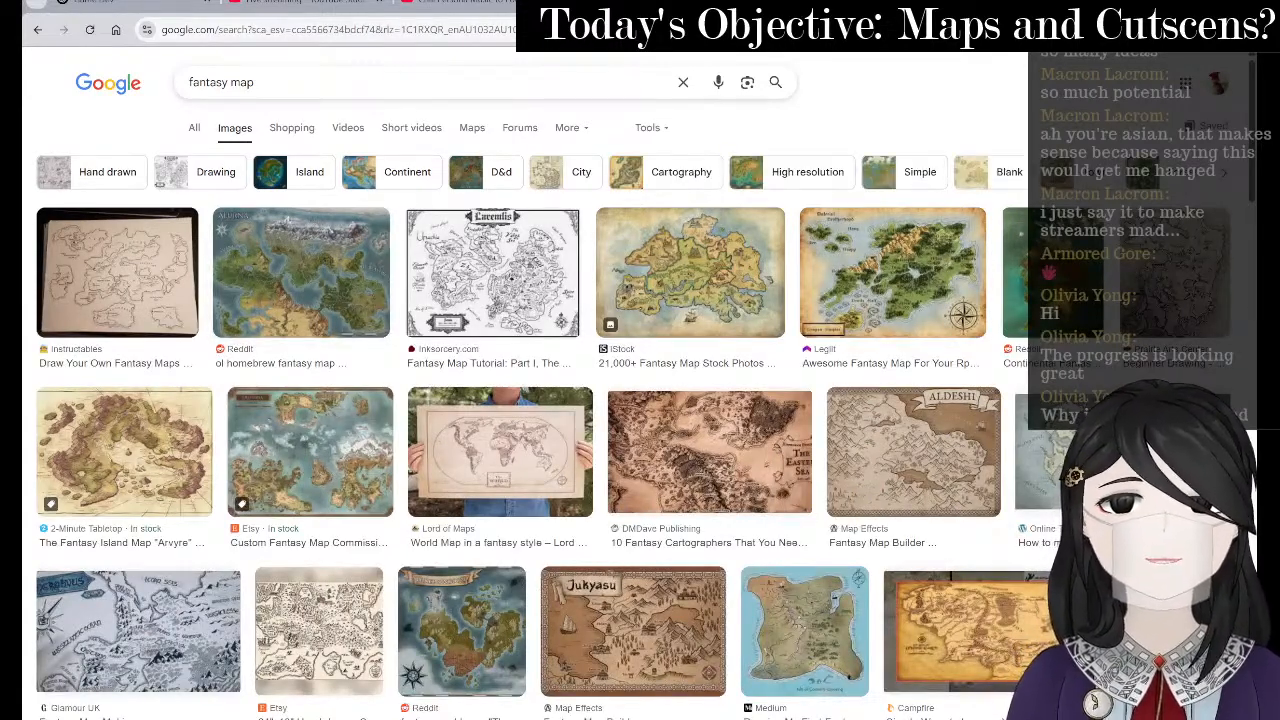
pyautogui.click(822, 3)
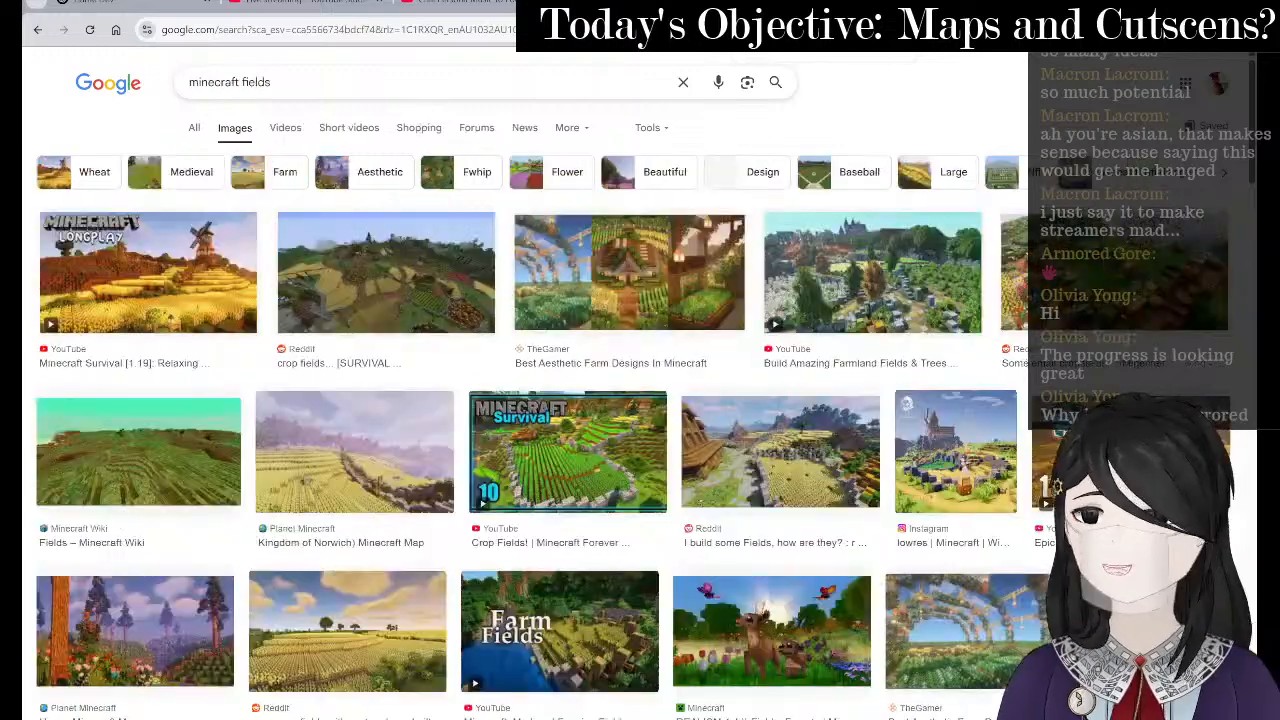
pyautogui.hotkey('alt', 'Tab')
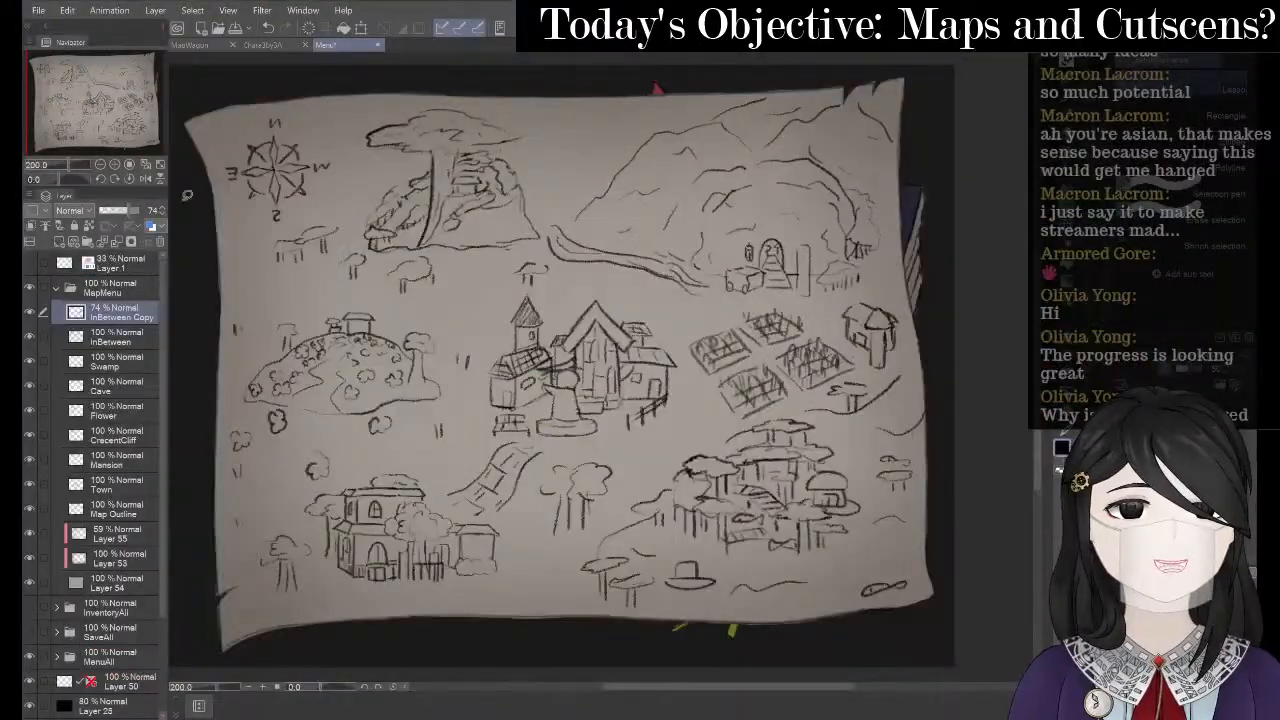
# - Lower the InBetween Copy layer's opacity to 60%
pyautogui.scroll(-1, 610, 186)
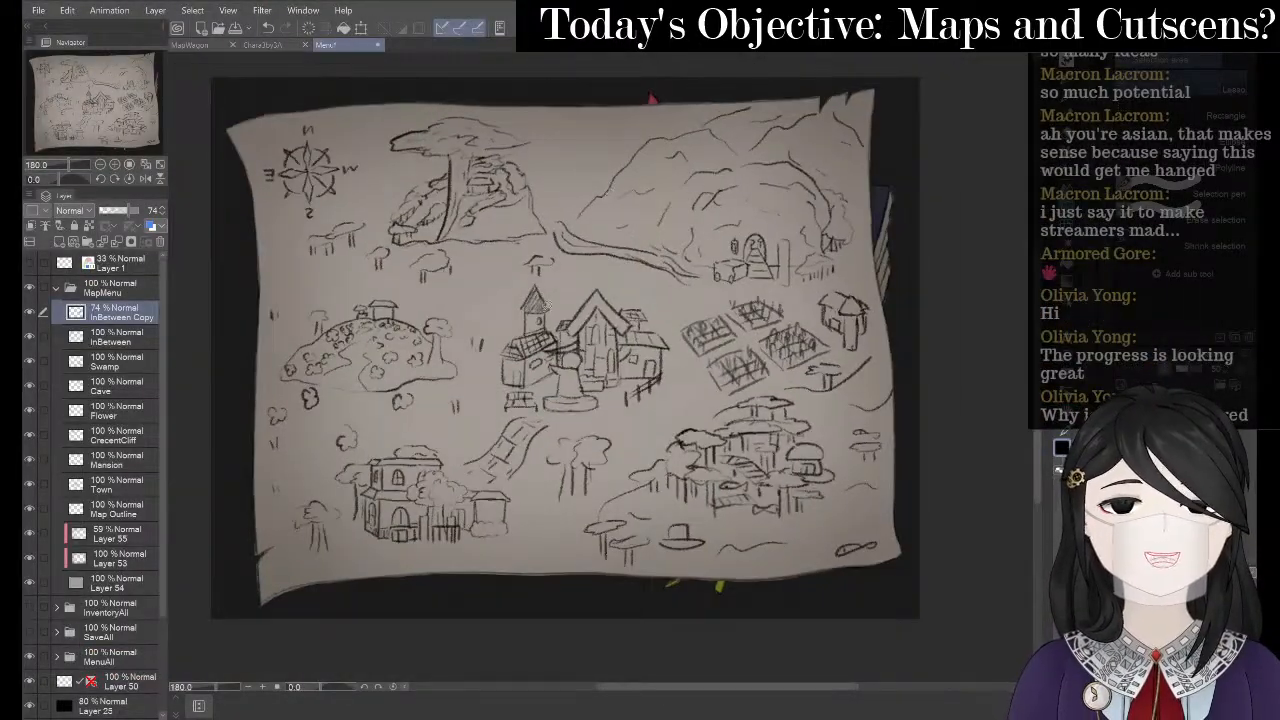
pyautogui.scroll(3, 630, 106)
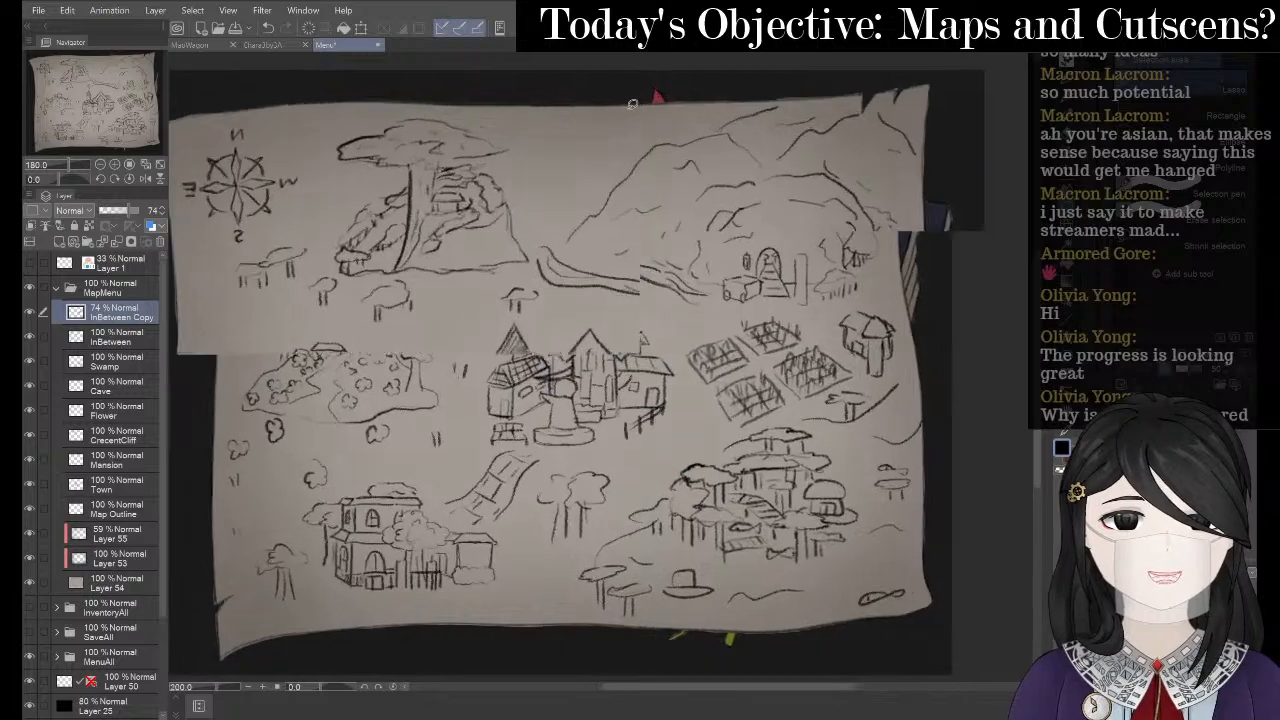
pyautogui.scroll(-2, 613, 139)
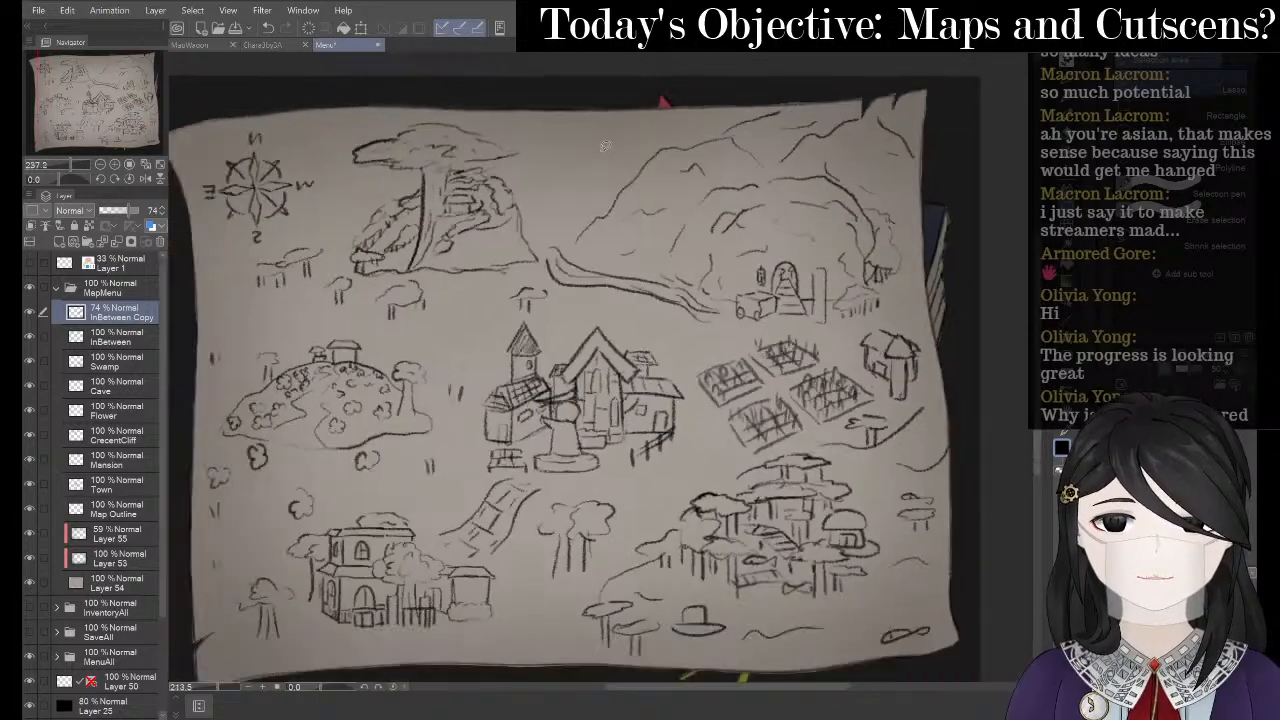
pyautogui.scroll(4, 578, 110)
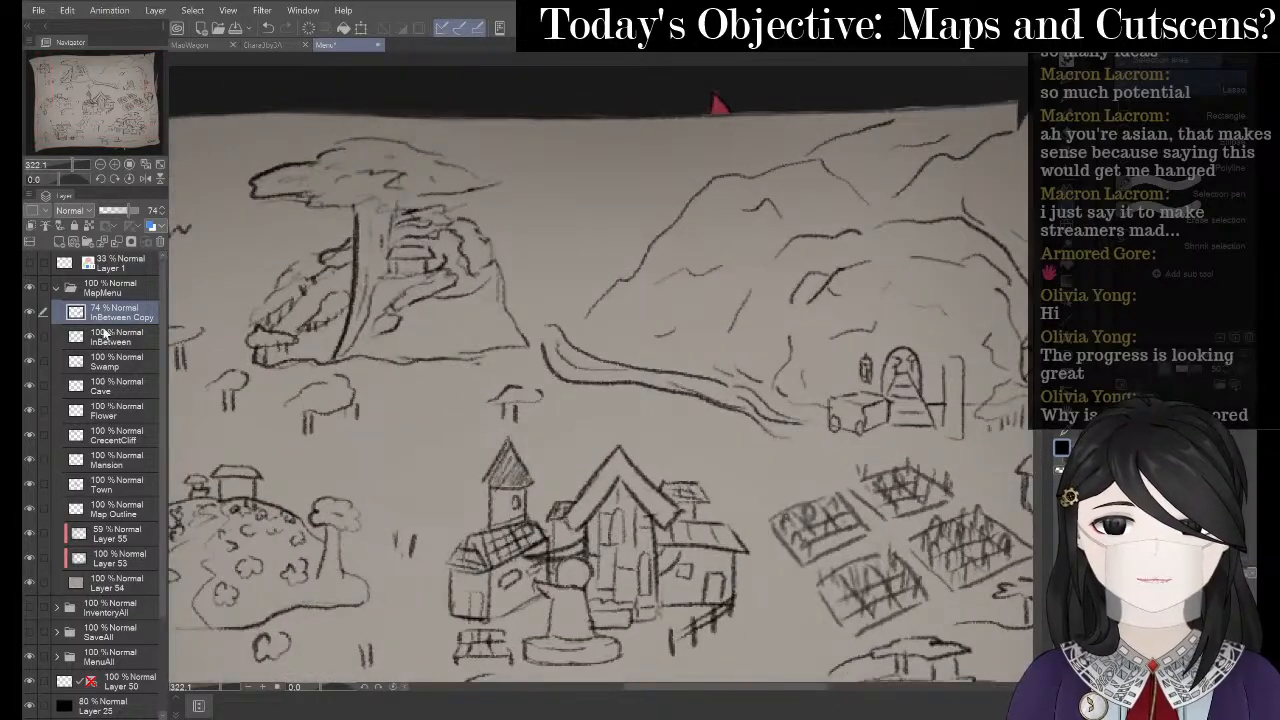
pyautogui.scroll(-5, 508, 163)
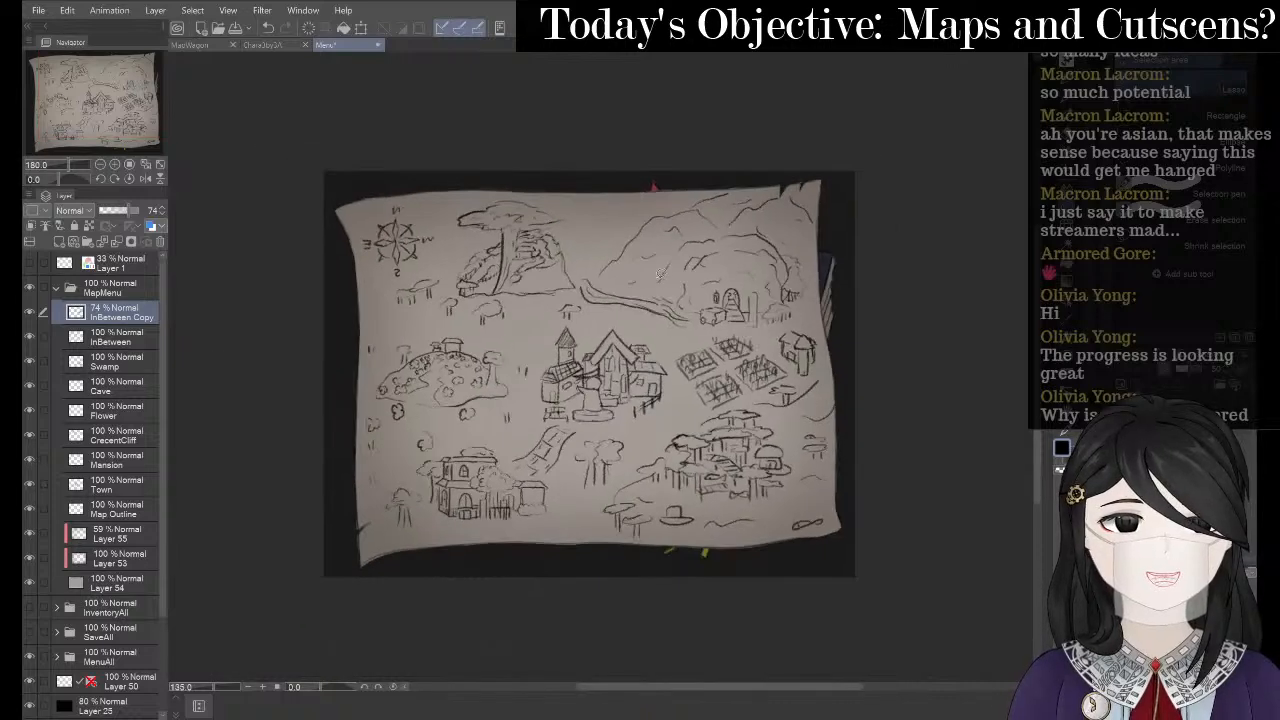
pyautogui.scroll(2, 762, 348)
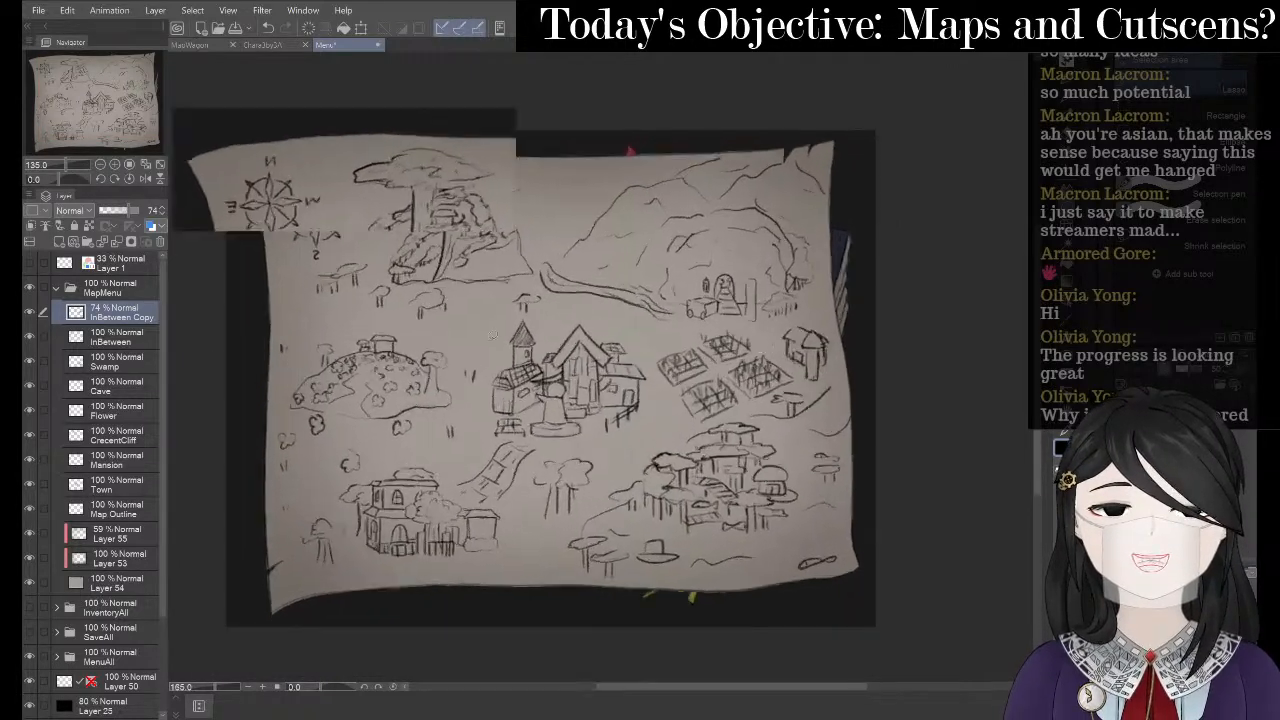
pyautogui.click(123, 210)
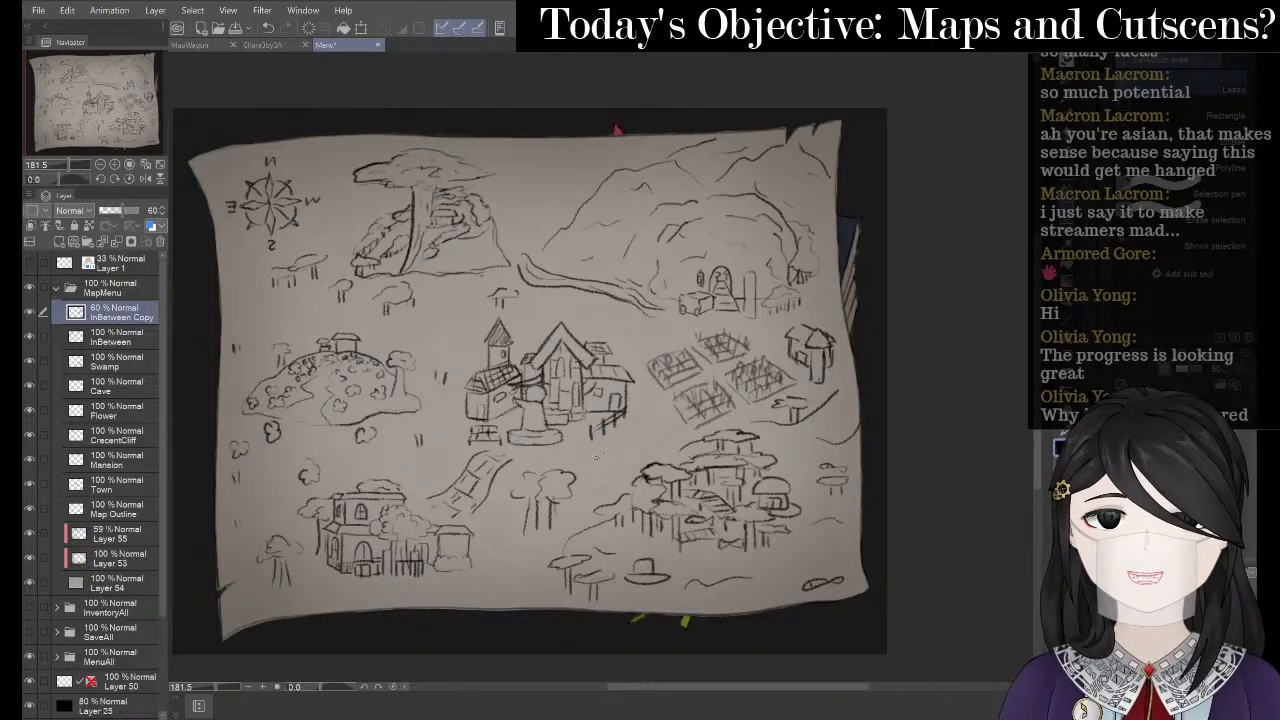
pyautogui.scroll(-2, 652, 572)
pyautogui.scroll(2, 581, 190)
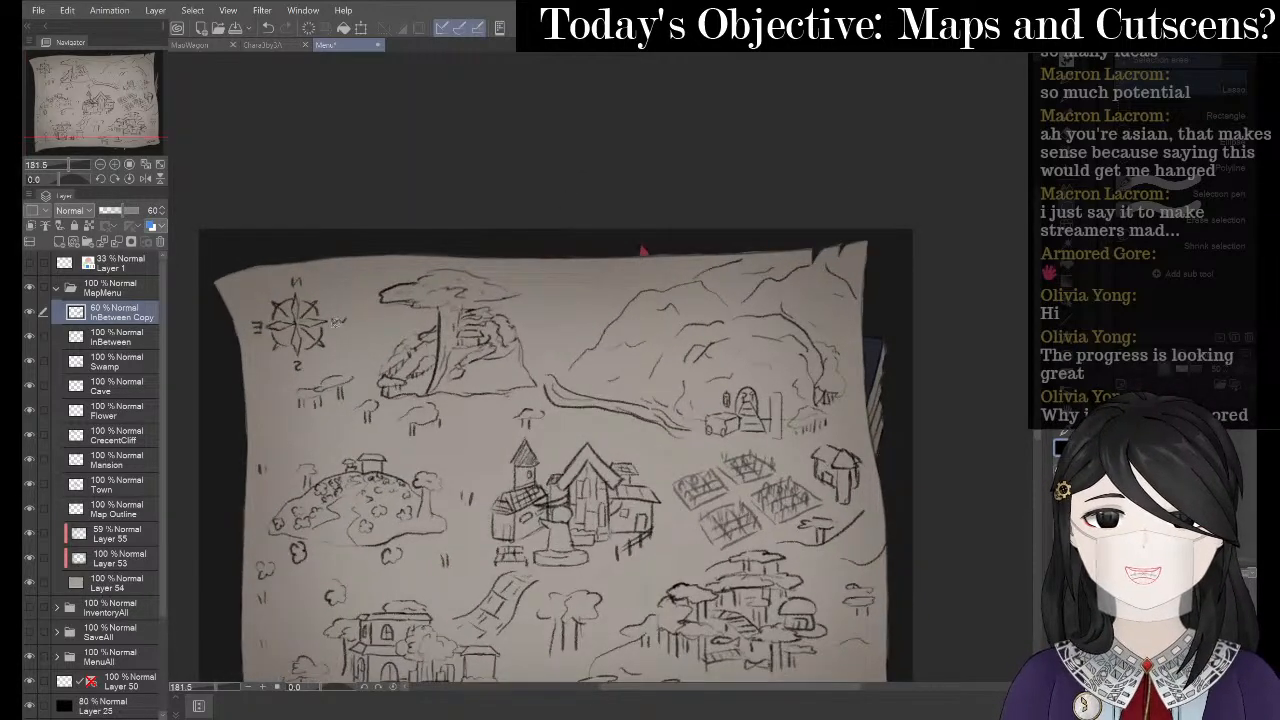
pyautogui.scroll(1, 337, 321)
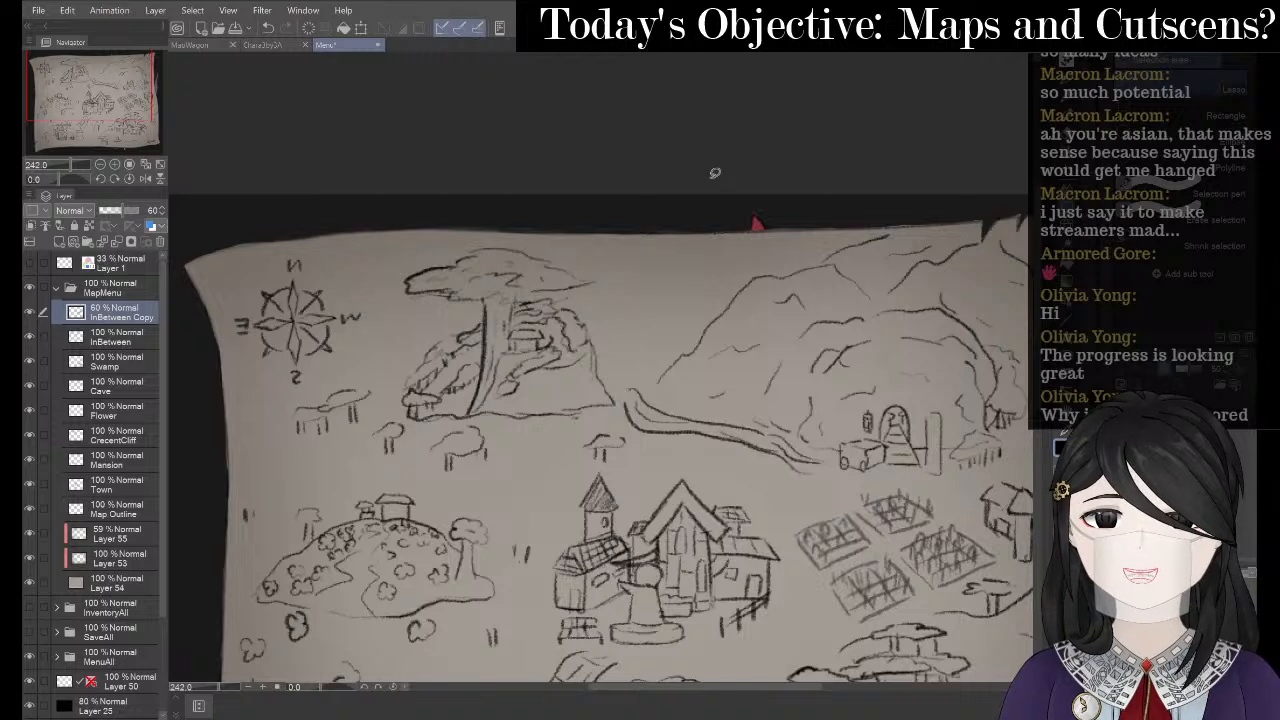
pyautogui.scroll(1, 651, 233)
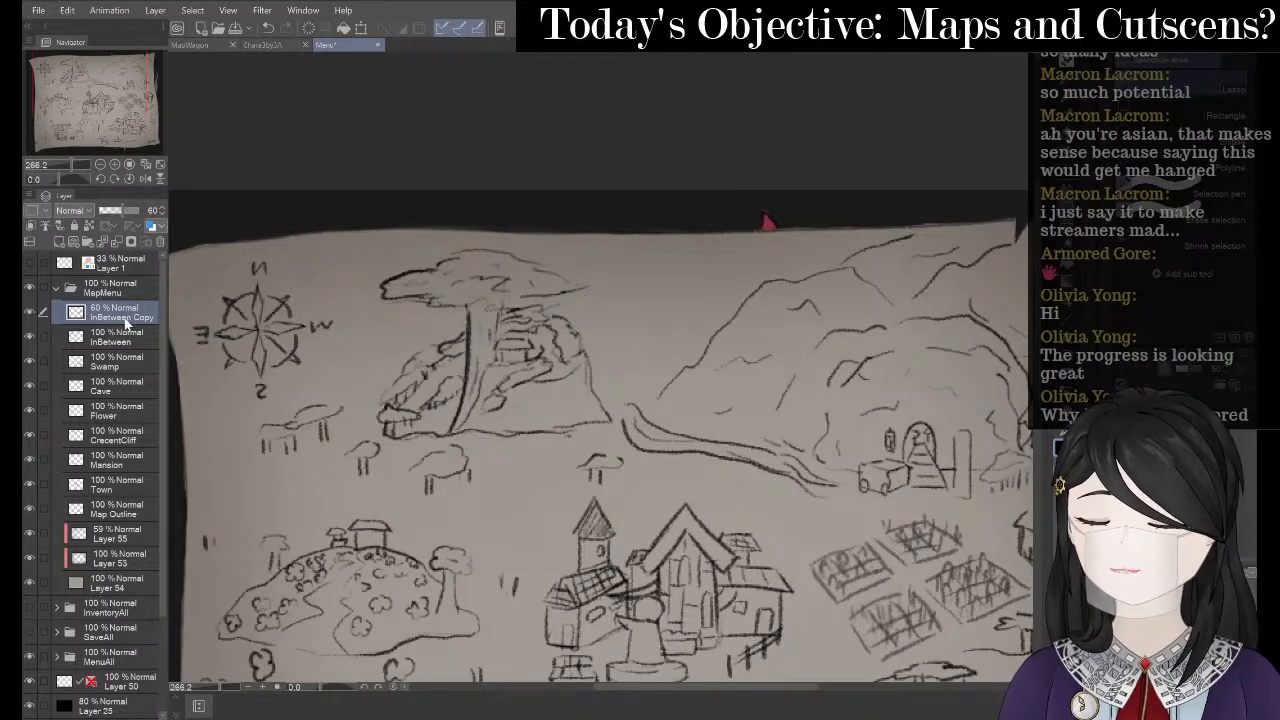
# - On the InBetween layer, try pencil strokes above the river and undo them all
pyautogui.click(135, 342)
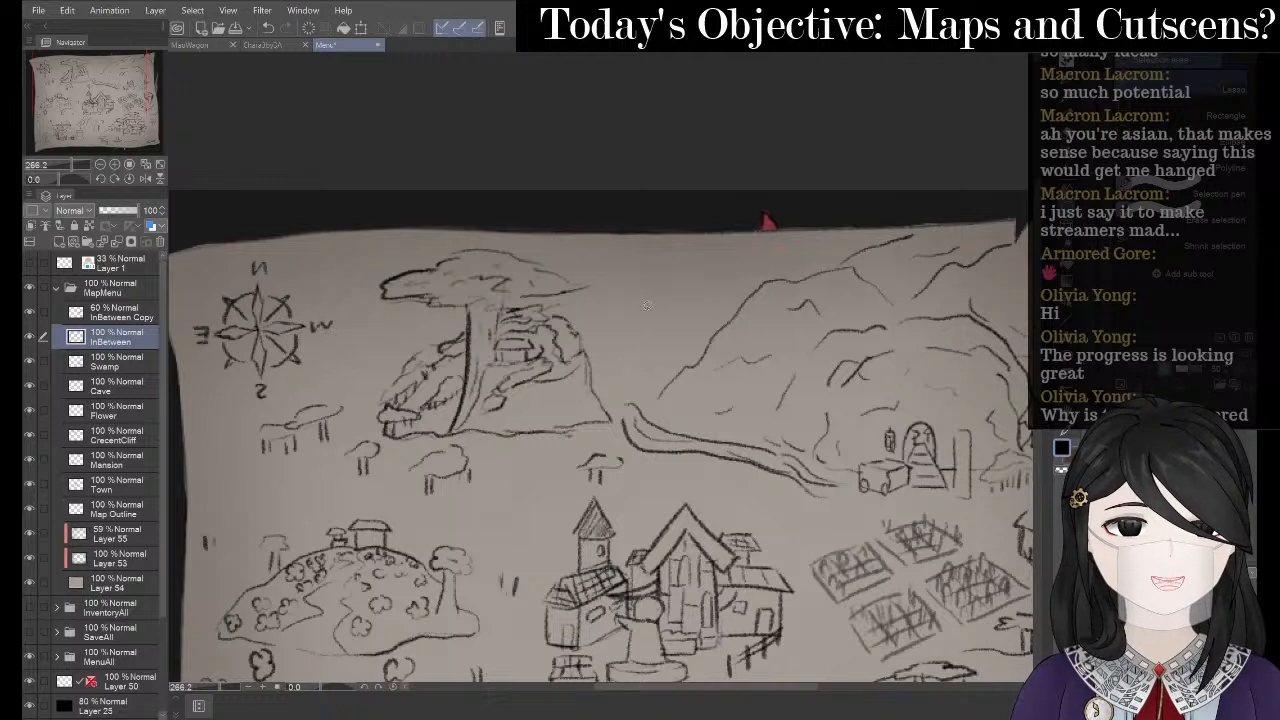
pyautogui.press('p')
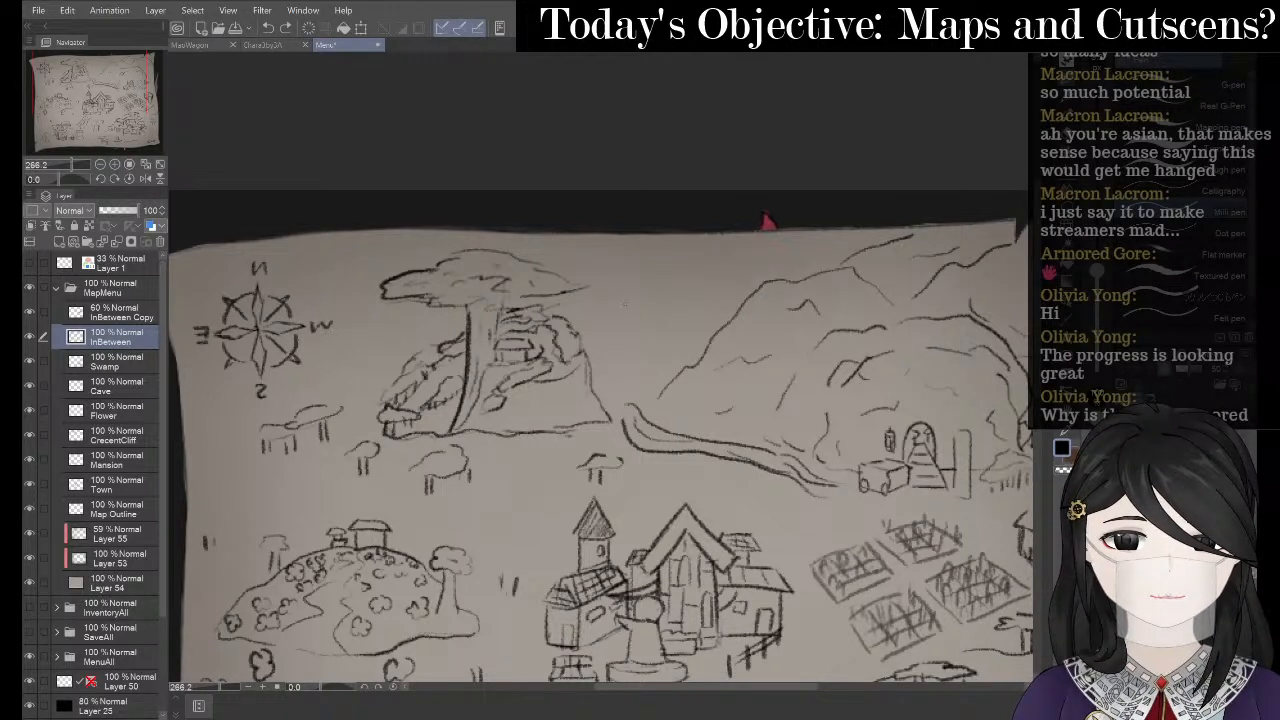
pyautogui.press('p')
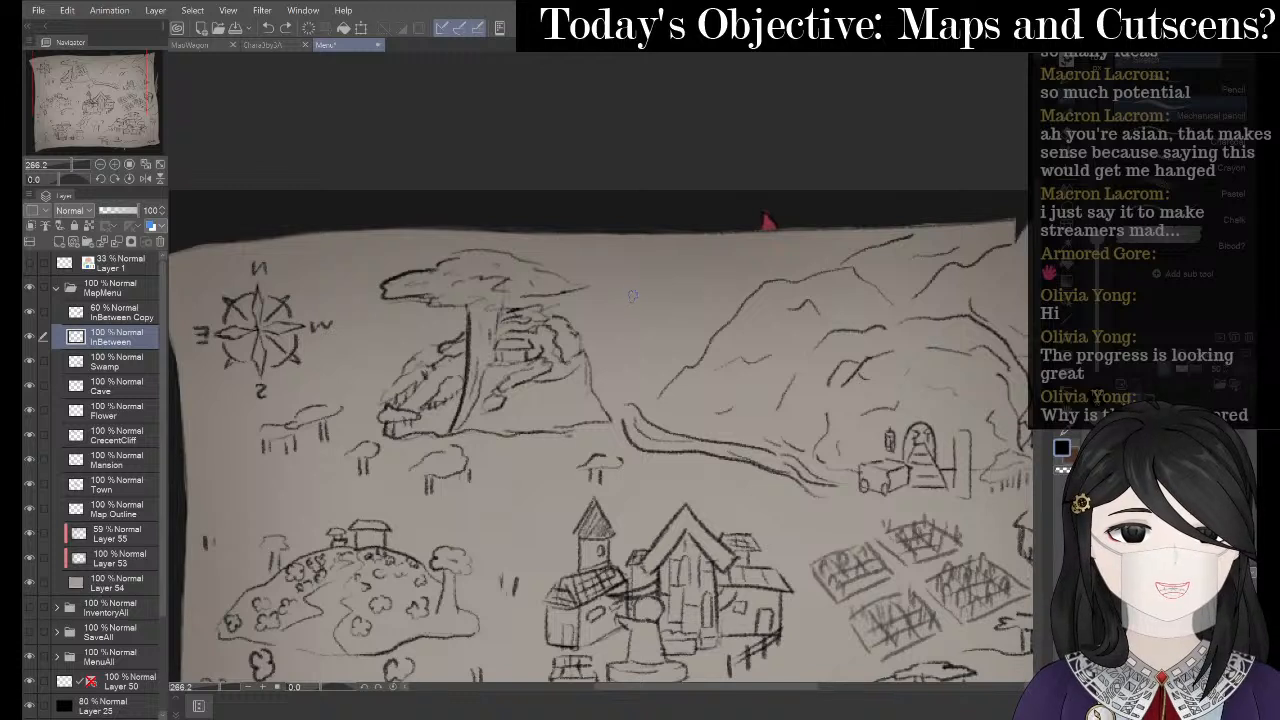
pyautogui.moveTo(627, 299); pyautogui.dragTo(626, 322)
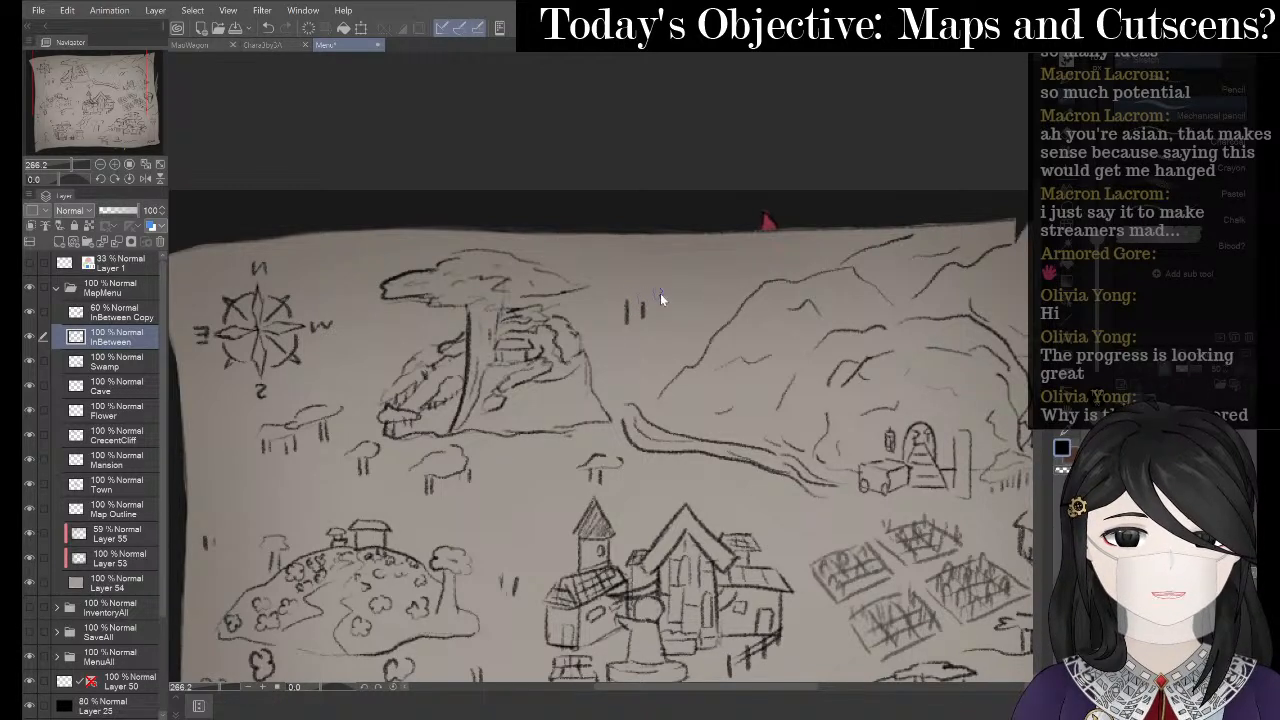
pyautogui.hotkey('ctrl', 'z')
pyautogui.hotkey('ctrl', 'z')
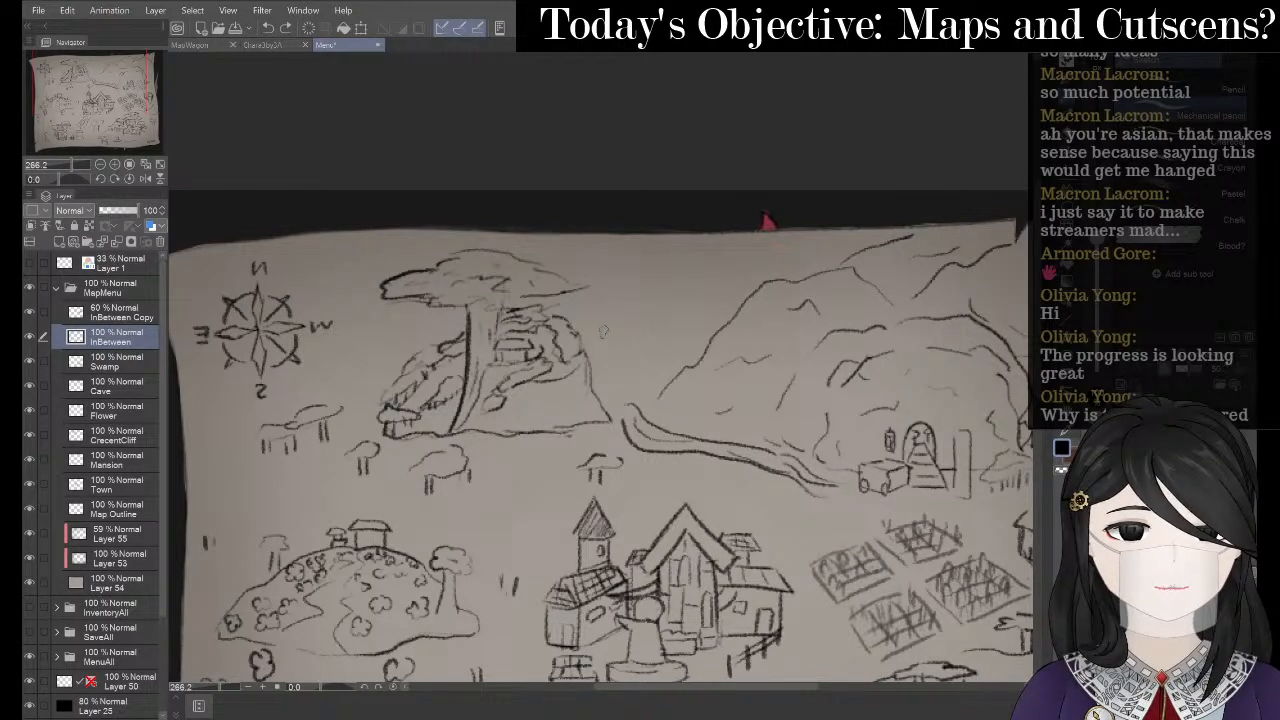
pyautogui.moveTo(580, 320)
pyautogui.mouseDown()
pyautogui.moveTo(649, 285)
pyautogui.moveTo(705, 315)
pyautogui.moveTo(627, 338)
pyautogui.moveTo(641, 409)
pyautogui.mouseUp()
pyautogui.hotkey('ctrl', 'z')
pyautogui.hotkey('ctrl', 'z')
pyautogui.moveTo(628, 366); pyautogui.dragTo(622, 423)
pyautogui.hotkey('ctrl', 'z')
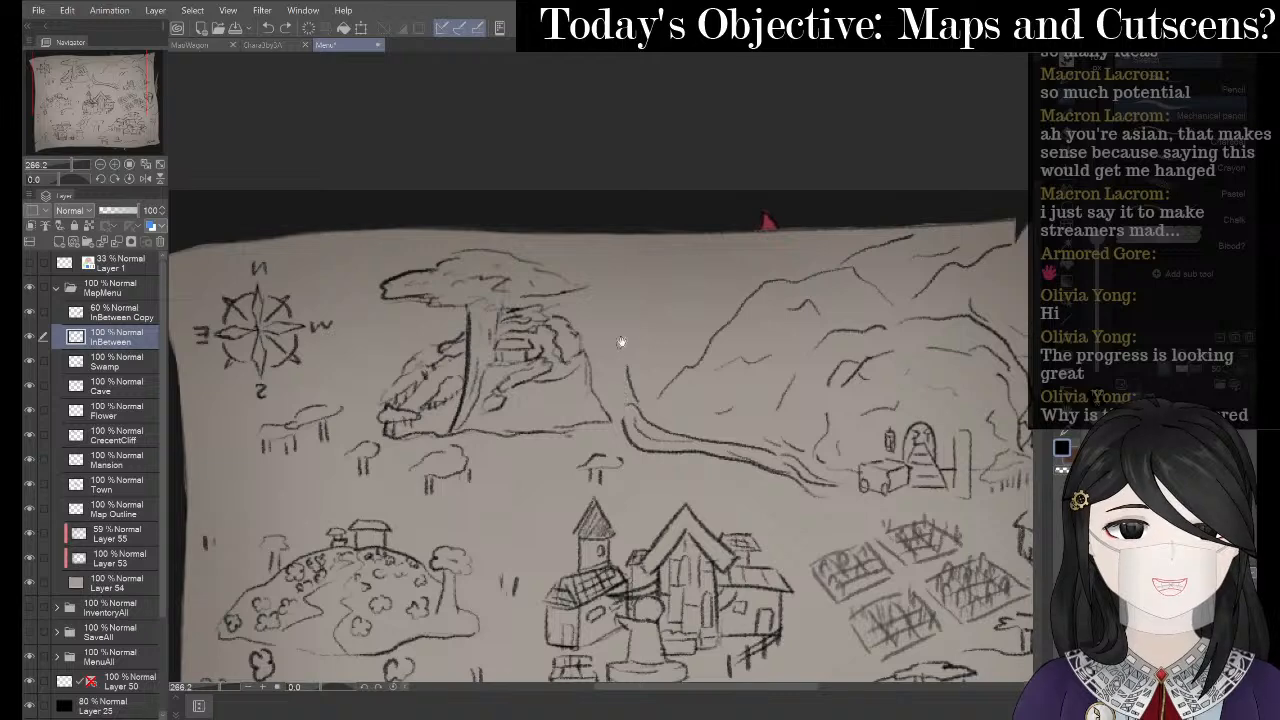
pyautogui.hotkey('ctrl', 'z')
# - Hide and reshow the MapMenu folder, then select the InBetween Copy layer
pyautogui.moveTo(626, 359)
pyautogui.mouseDown()
pyautogui.moveTo(620, 300)
pyautogui.moveTo(536, 245)
pyautogui.mouseUp()
pyautogui.scroll(-3, 536, 245)
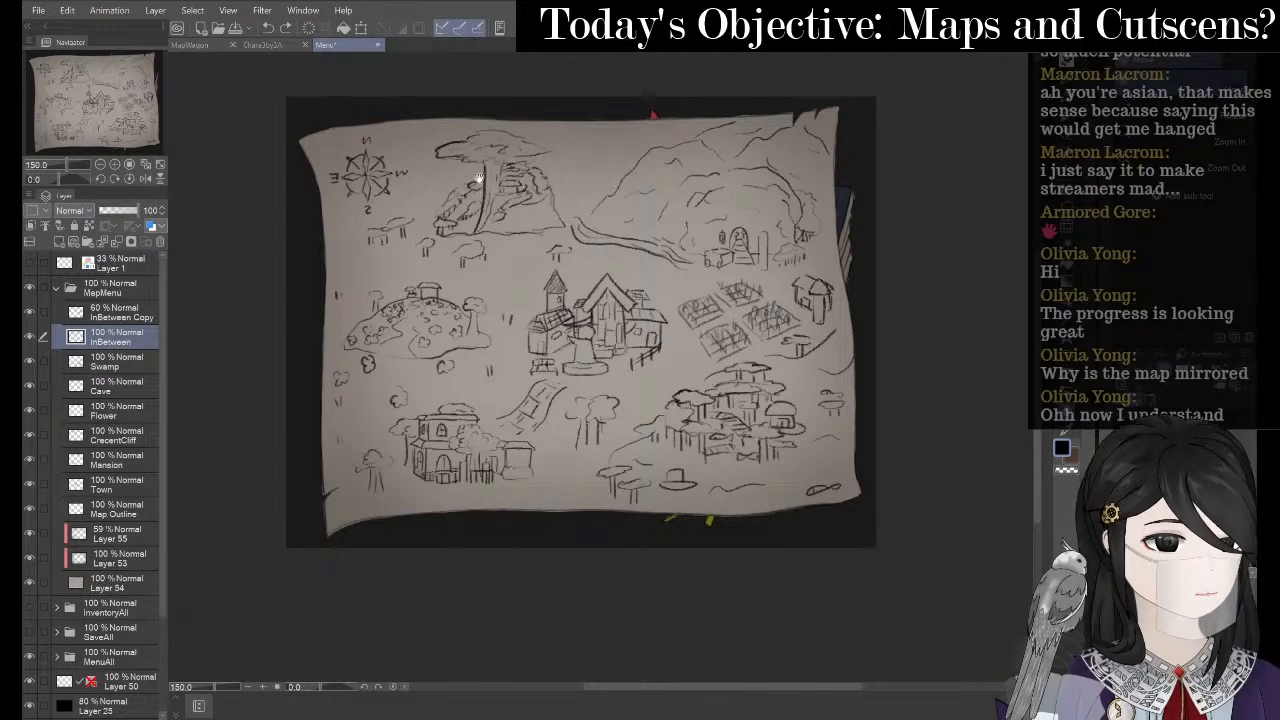
pyautogui.scroll(-2, 683, 314)
pyautogui.scroll(2, 522, 180)
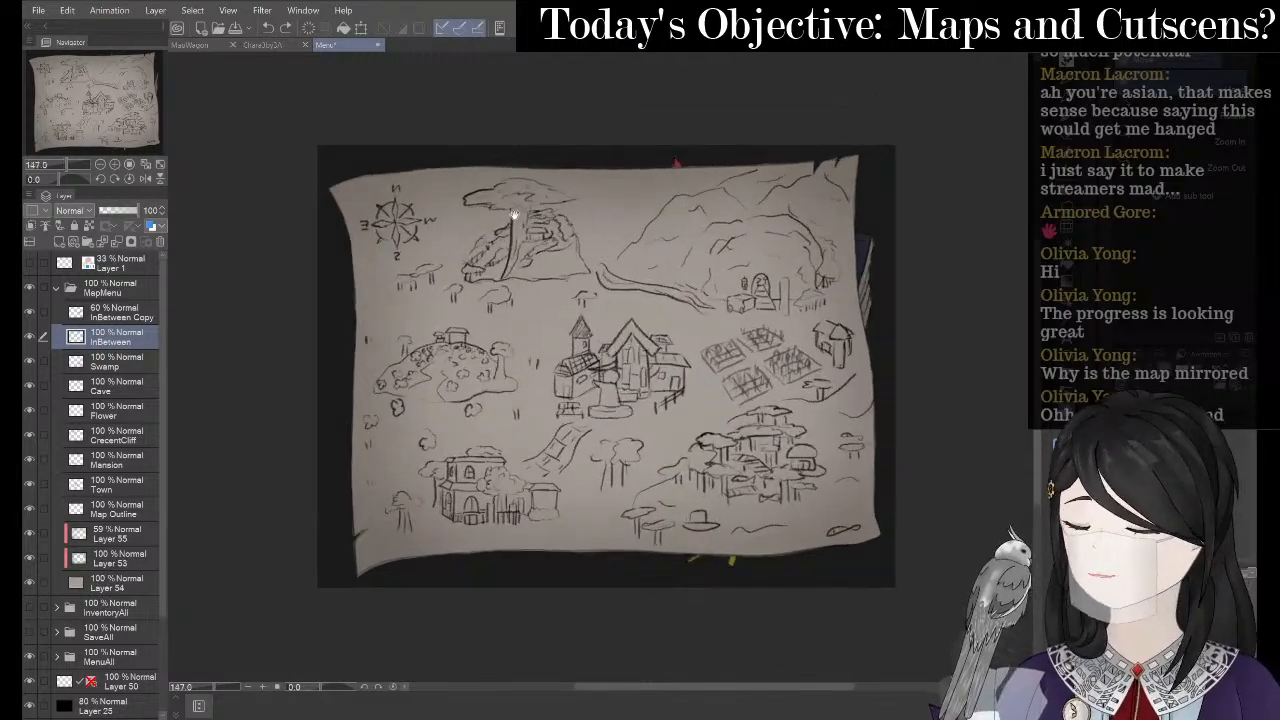
pyautogui.click(28, 288)
pyautogui.click(28, 288)
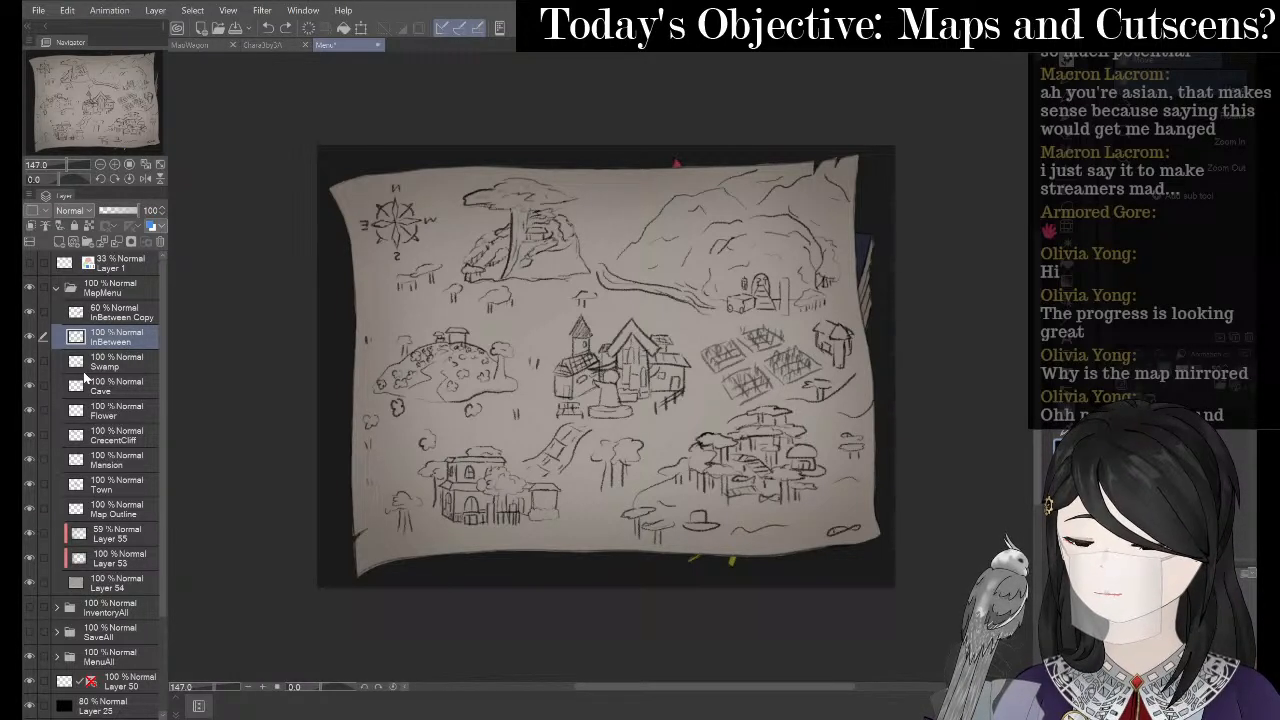
pyautogui.click(120, 317)
# - Create Folder 3 and move InBetween Copy, InBetween, Swamp, Cave, Flower, CrecentCliff, Mansion and Town into it
pyautogui.rightClick(120, 316)
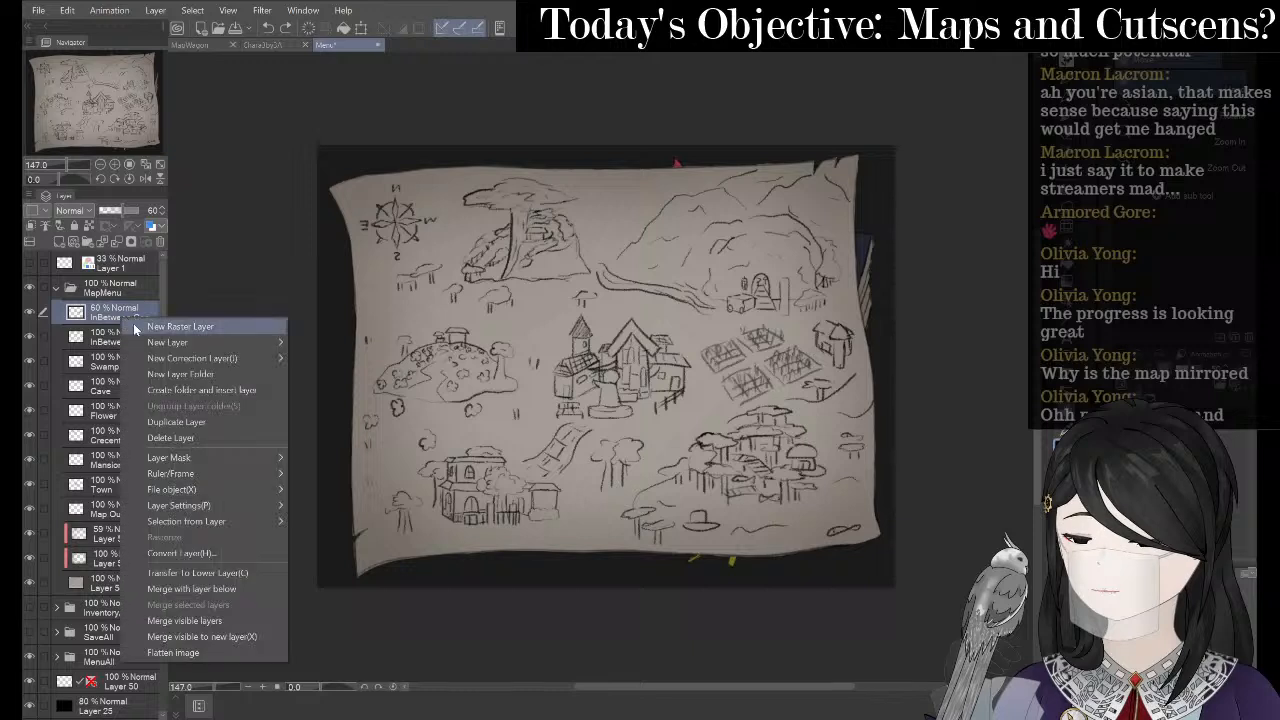
pyautogui.click(85, 240)
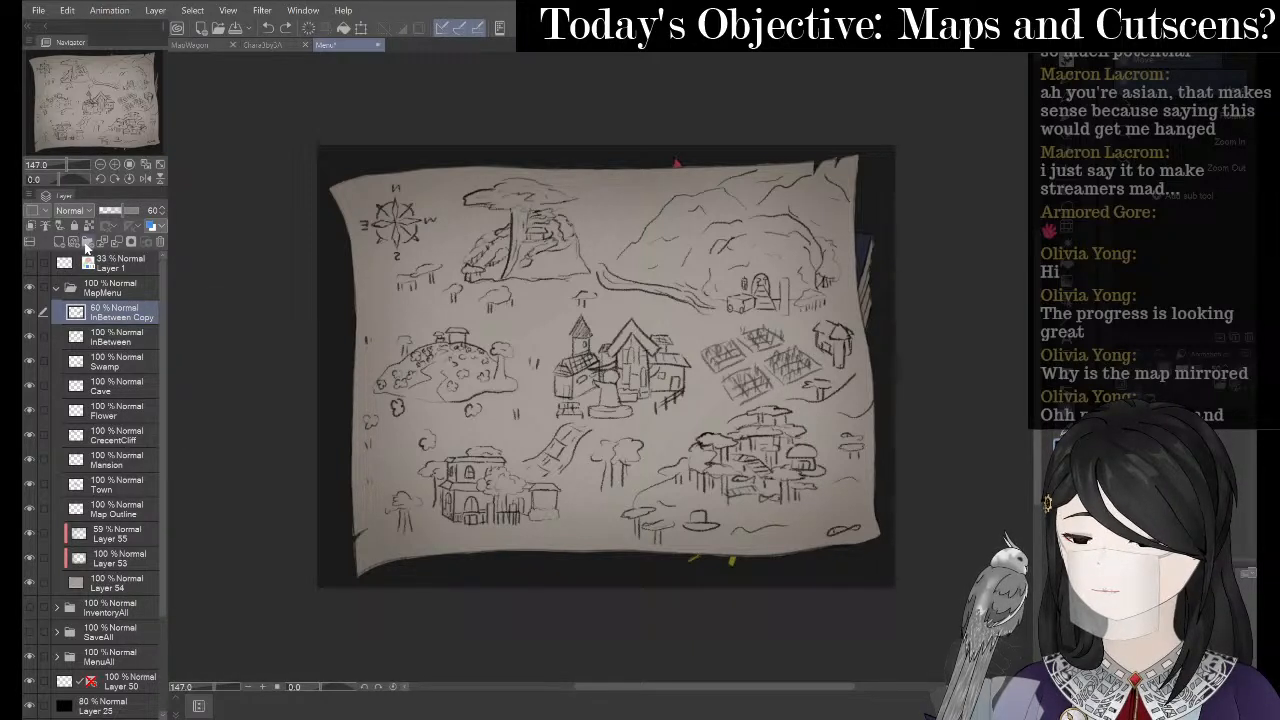
pyautogui.click(87, 243)
pyautogui.moveTo(124, 335); pyautogui.dragTo(132, 313)
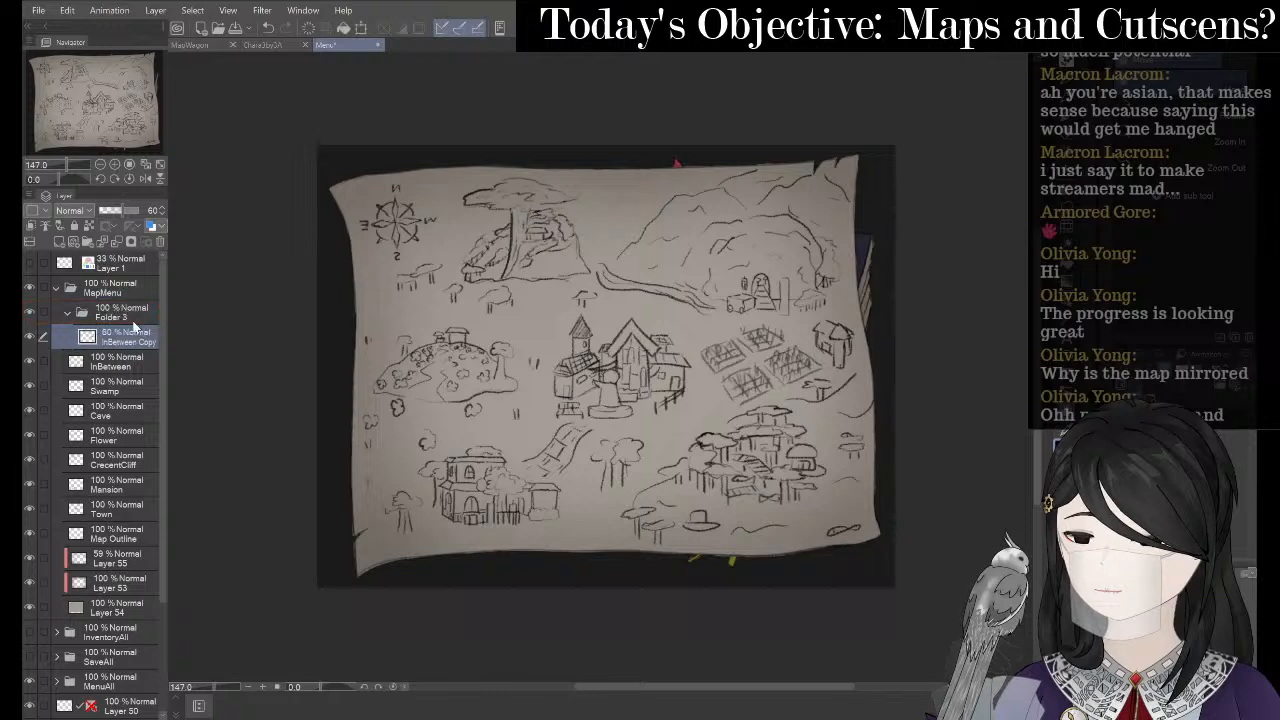
pyautogui.moveTo(126, 363); pyautogui.dragTo(138, 312)
pyautogui.moveTo(130, 385); pyautogui.dragTo(143, 312)
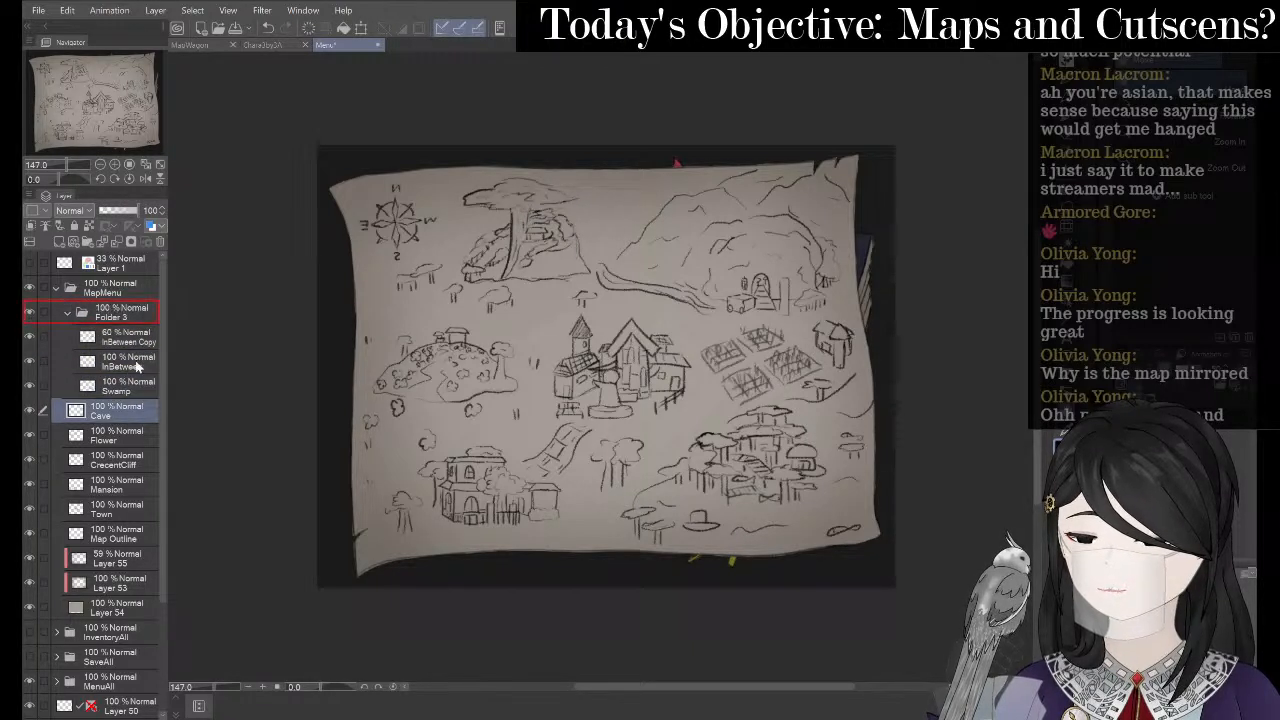
pyautogui.moveTo(124, 435); pyautogui.dragTo(138, 312)
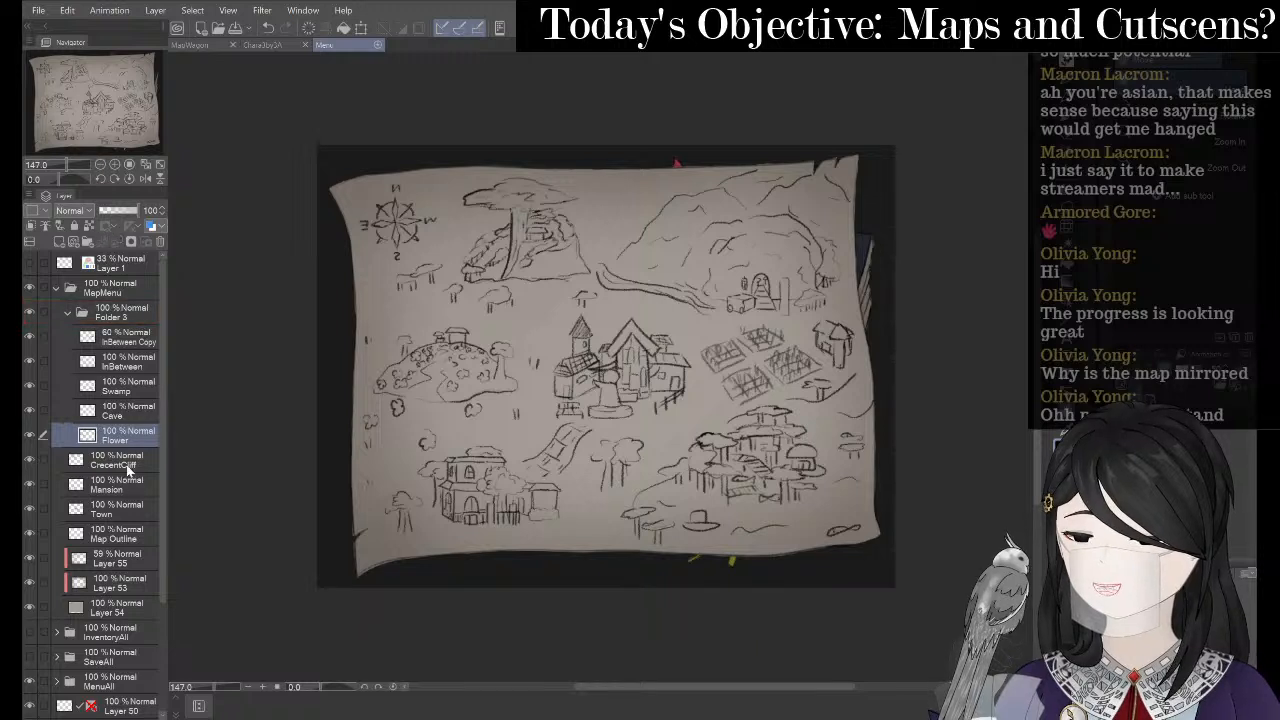
pyautogui.moveTo(128, 460); pyautogui.dragTo(137, 312)
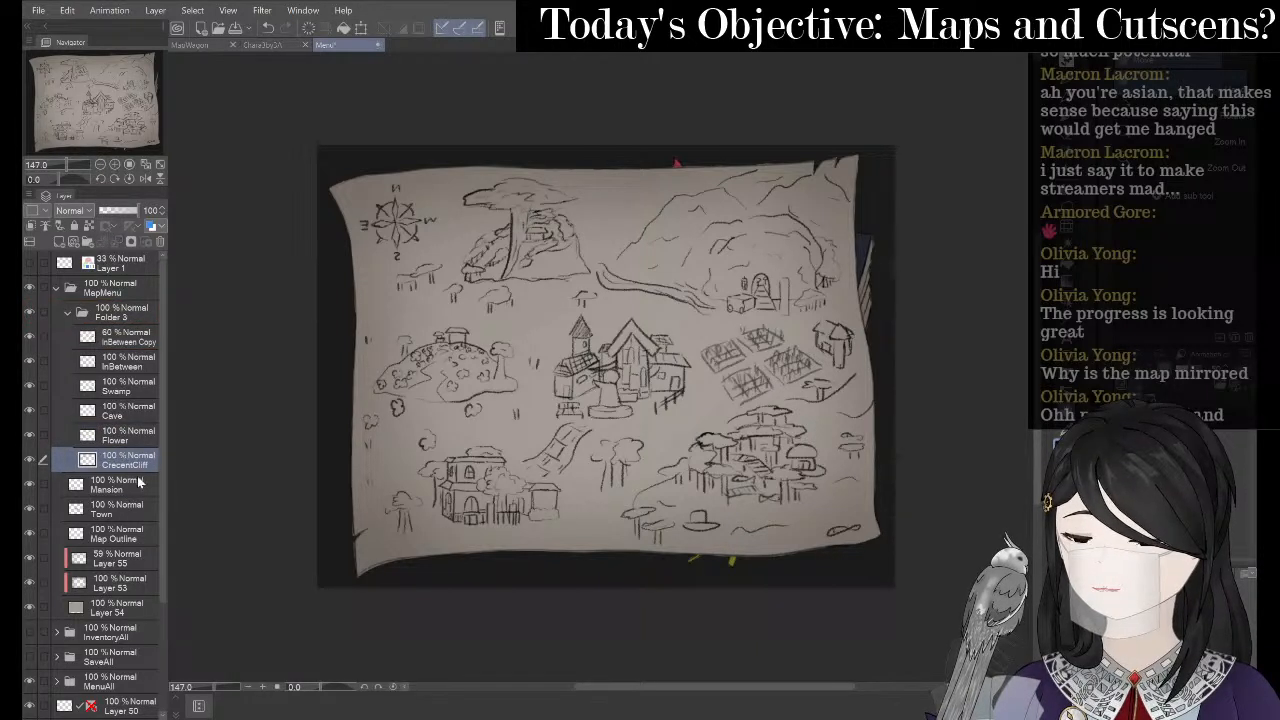
pyautogui.moveTo(130, 484); pyautogui.dragTo(134, 312)
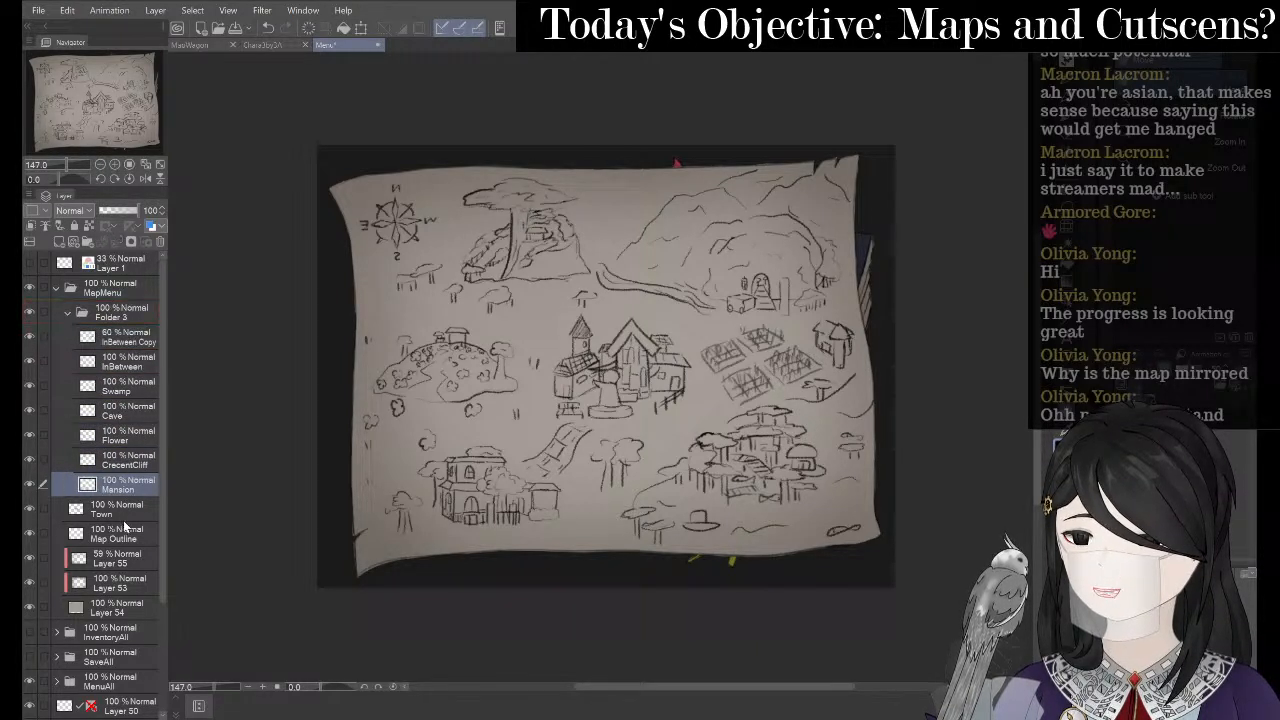
pyautogui.moveTo(130, 508); pyautogui.dragTo(135, 368)
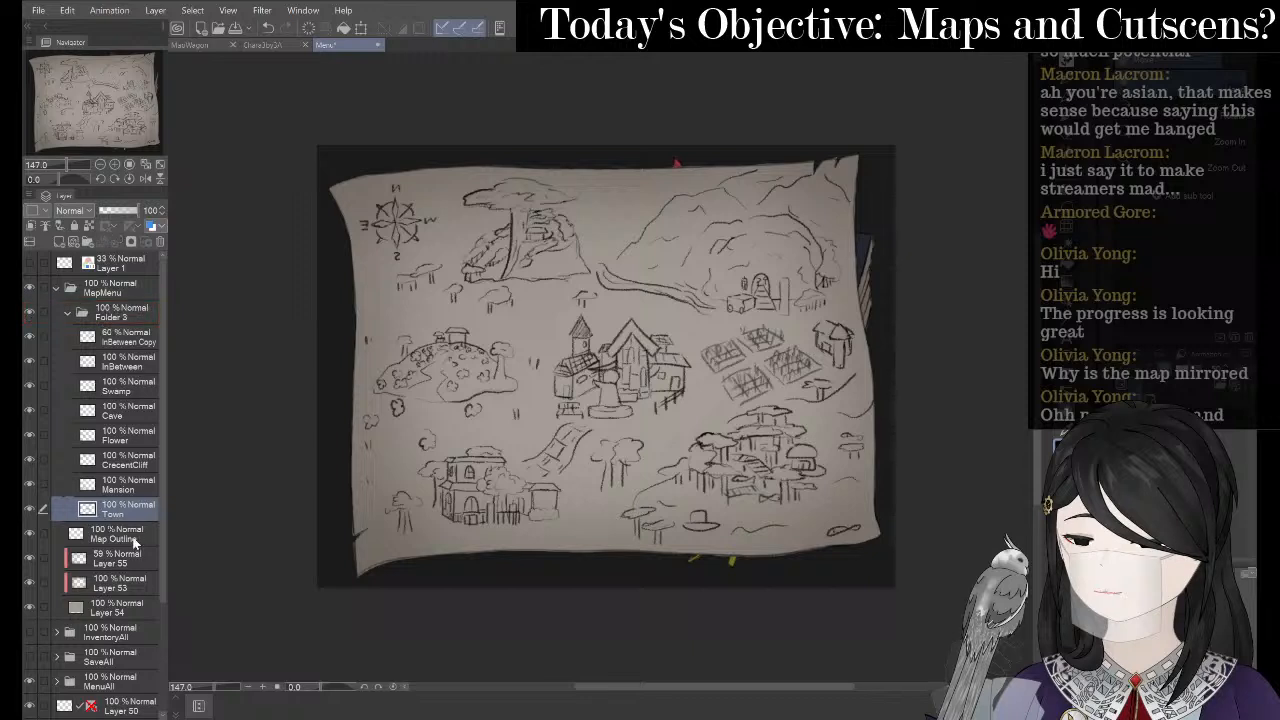
pyautogui.moveTo(134, 538)
pyautogui.mouseDown()
pyautogui.moveTo(137, 392)
pyautogui.moveTo(119, 548)
pyautogui.mouseUp()
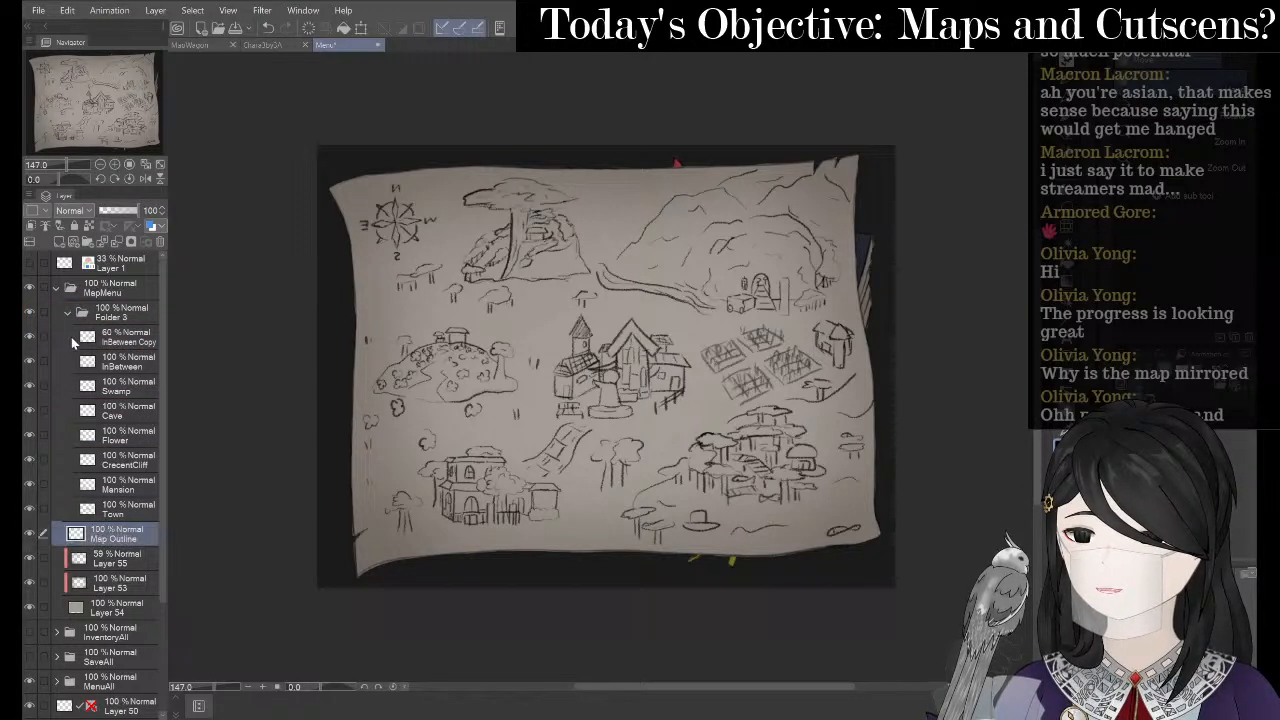
# - Collapse Folder 3, add a new raster Layer 56, and place it above Folder 3
pyautogui.click(67, 312)
pyautogui.click(30, 337)
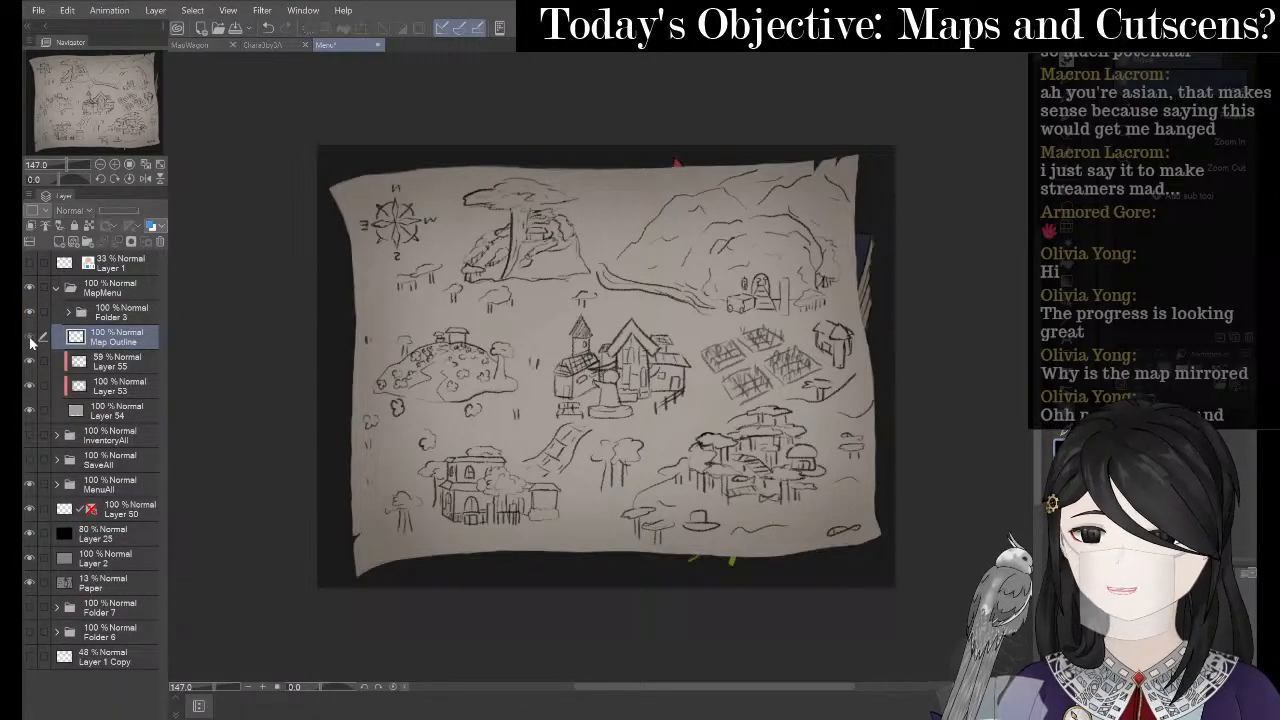
pyautogui.click(30, 338)
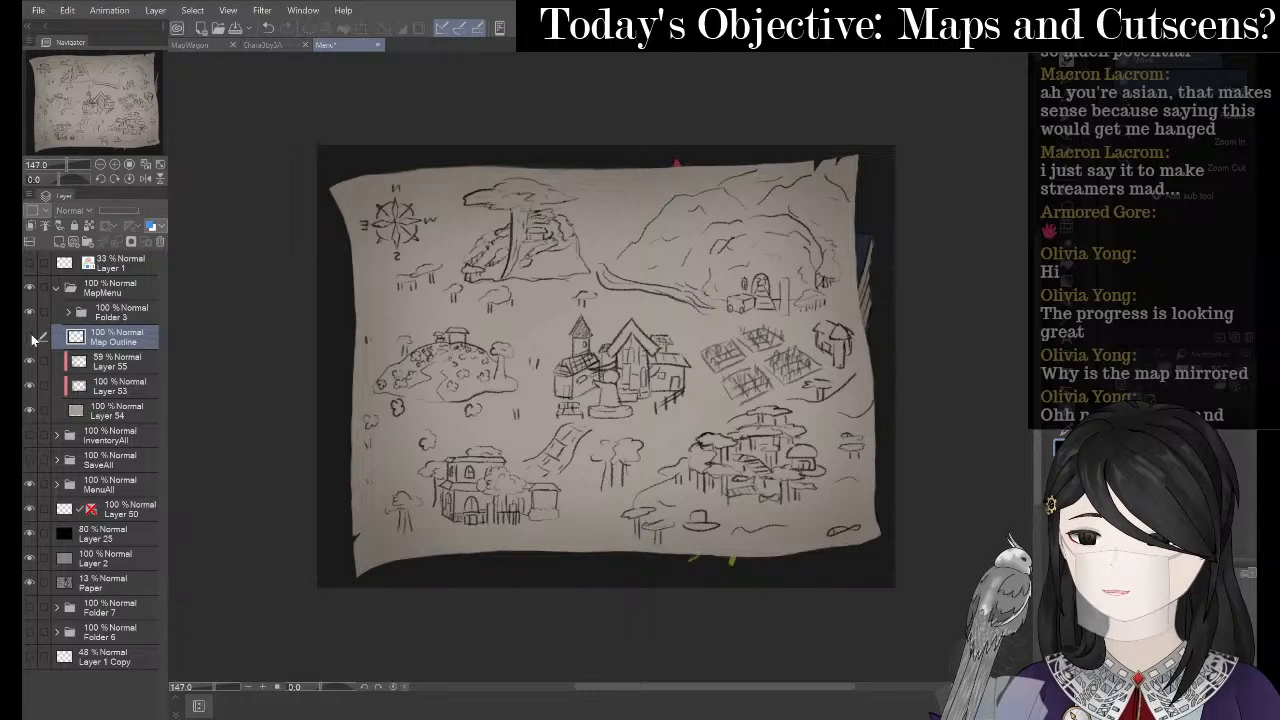
pyautogui.click(31, 335)
pyautogui.click(30, 313)
pyautogui.click(30, 313)
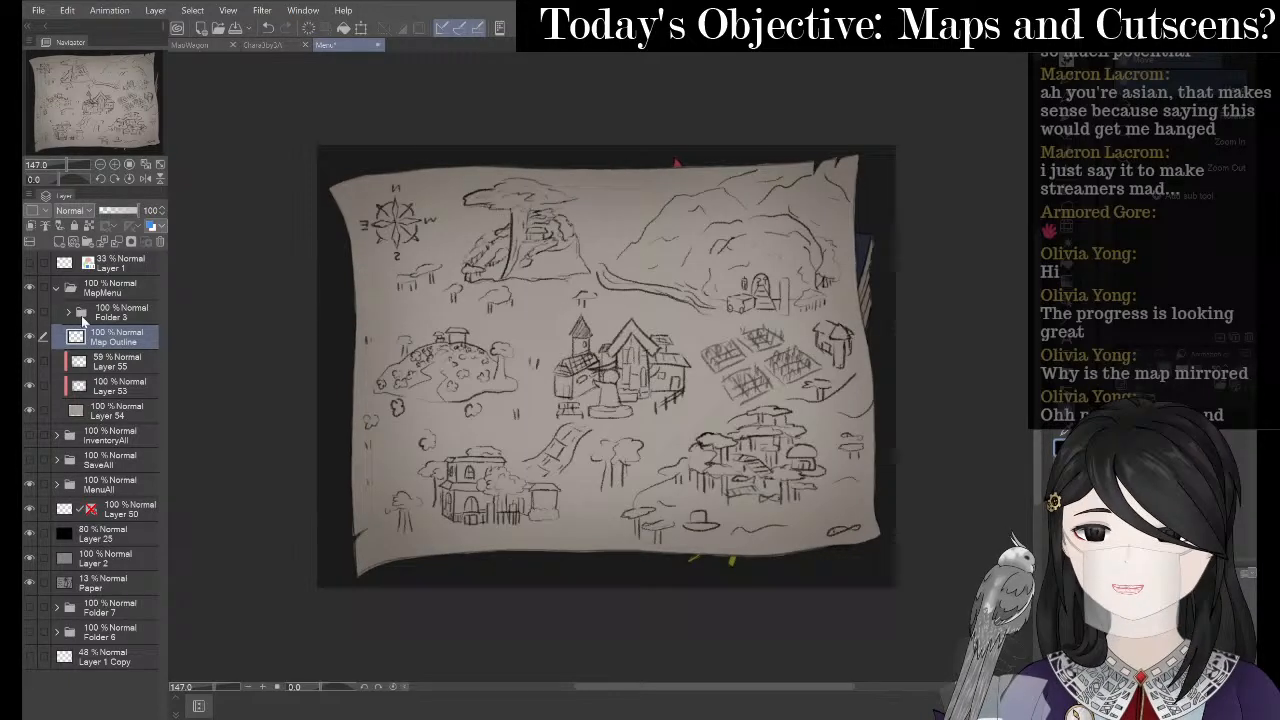
pyautogui.rightClick(125, 338)
pyautogui.click(165, 348)
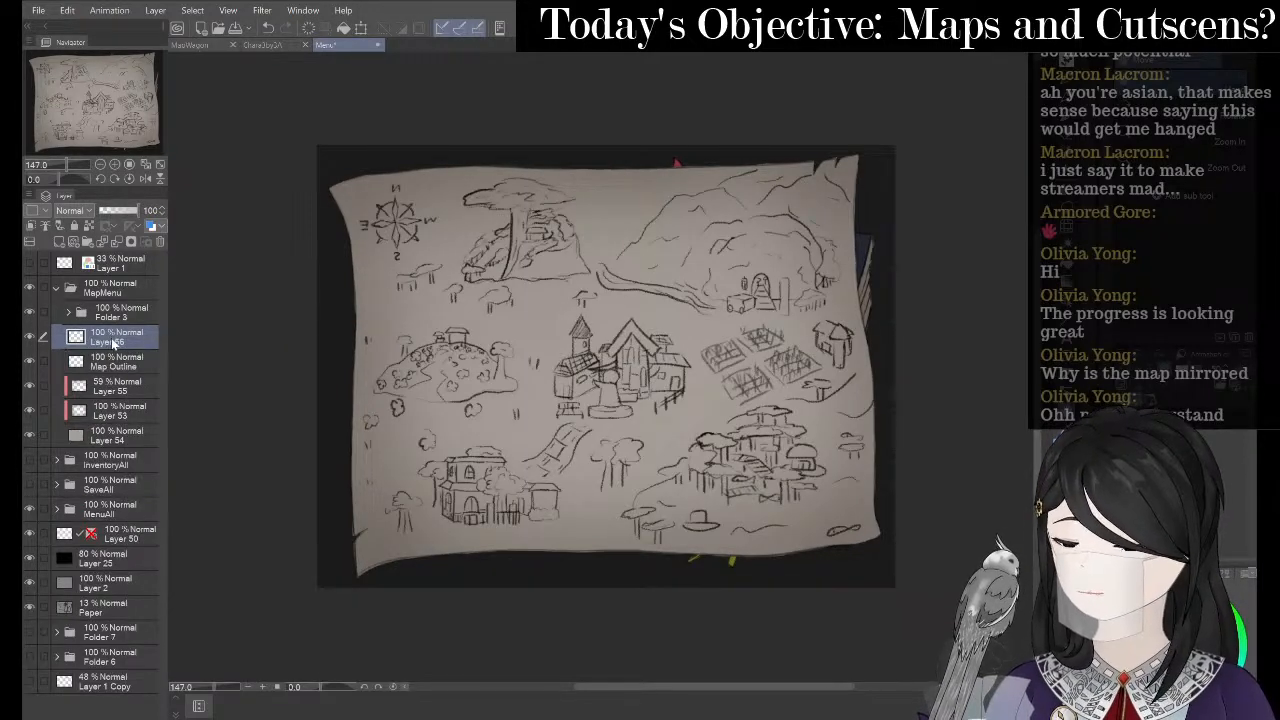
pyautogui.moveTo(111, 338); pyautogui.dragTo(115, 304)
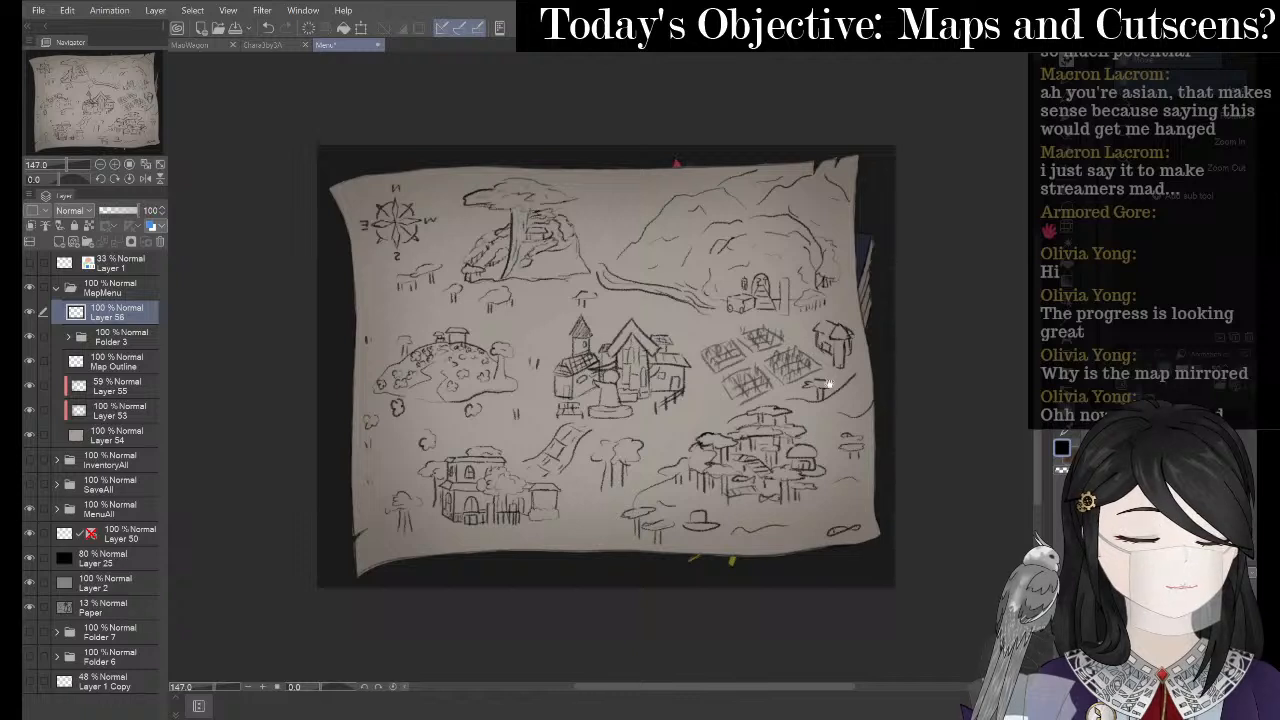
# - Try drawing an X over the farm fields with the pen, then undo it
pyautogui.press('p')
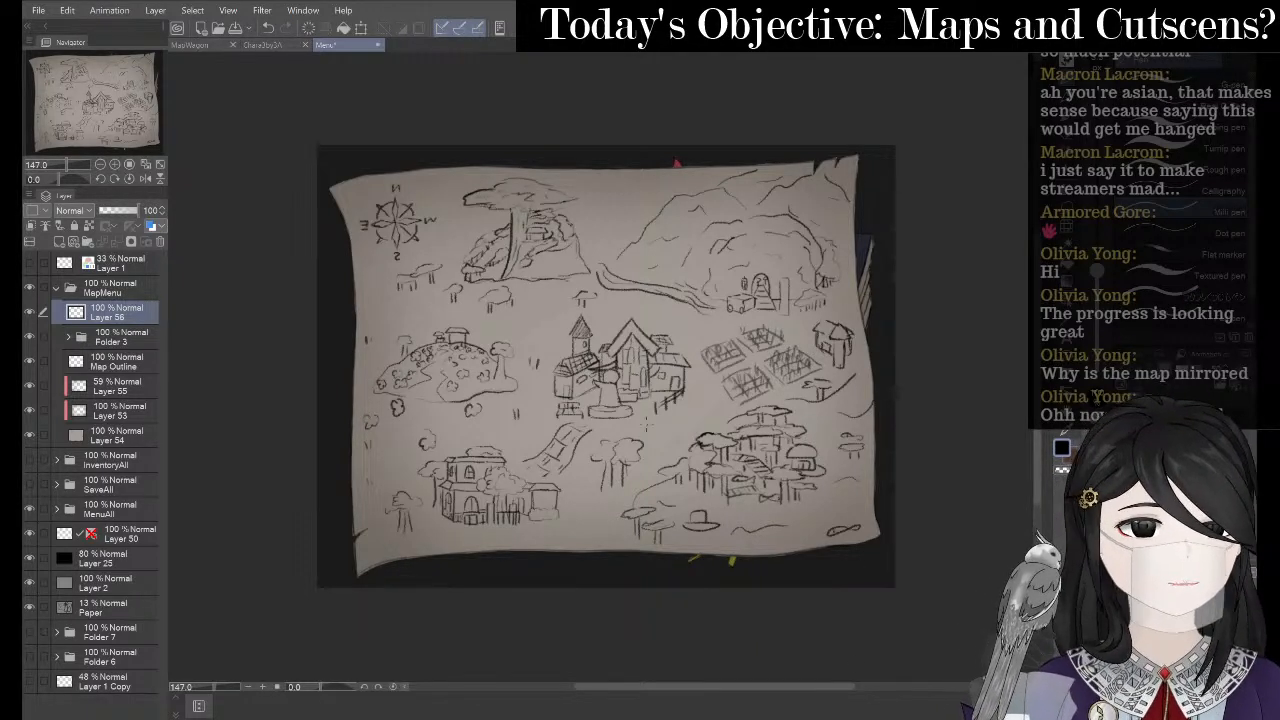
pyautogui.moveTo(735, 400); pyautogui.dragTo(828, 292)
pyautogui.moveTo(729, 335); pyautogui.dragTo(811, 407)
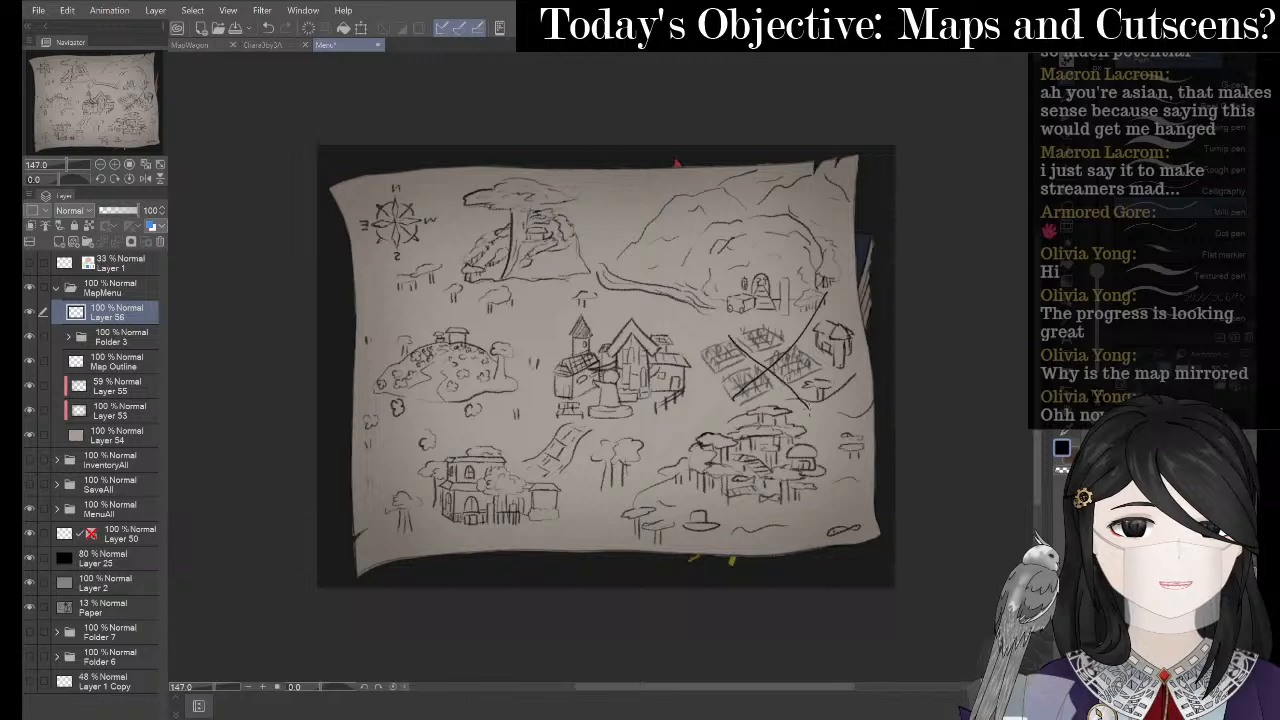
pyautogui.hotkey('ctrl', 'z')
pyautogui.hotkey('ctrl', 'z')
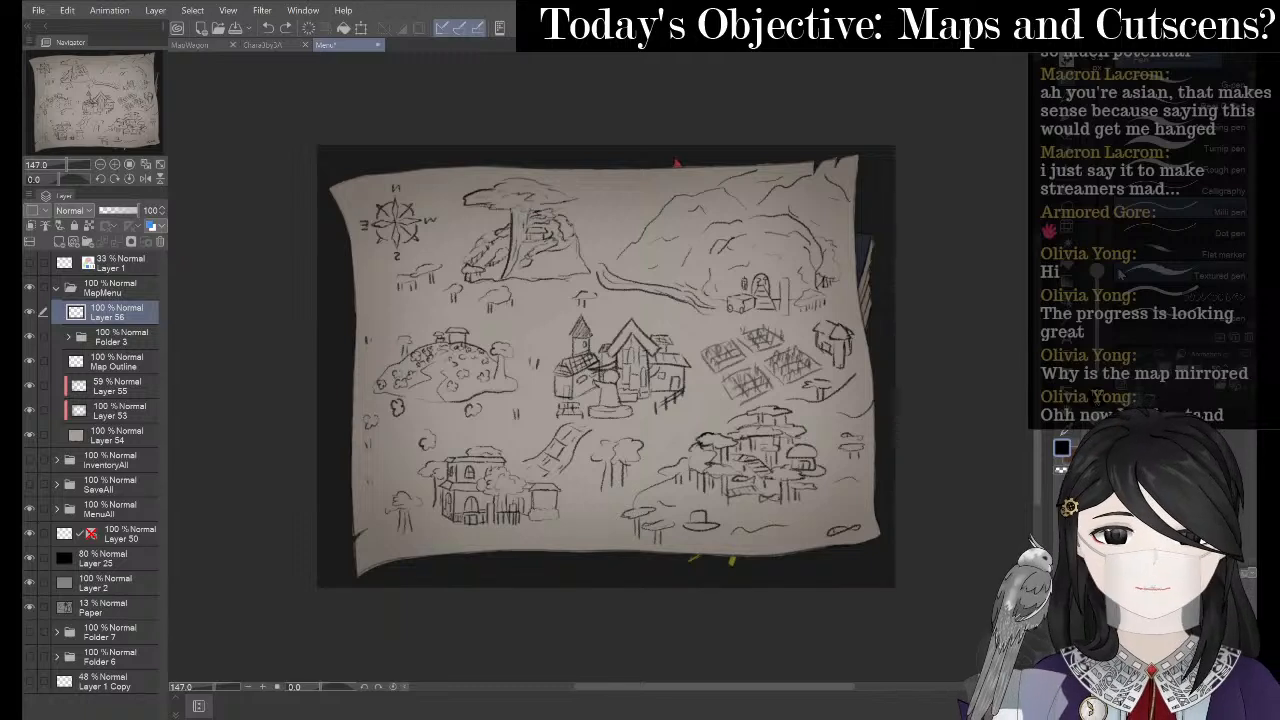
# - Circle the left hill in red after several undone attempts, keeping Layer 56 above Folder 3
pyautogui.press('p')
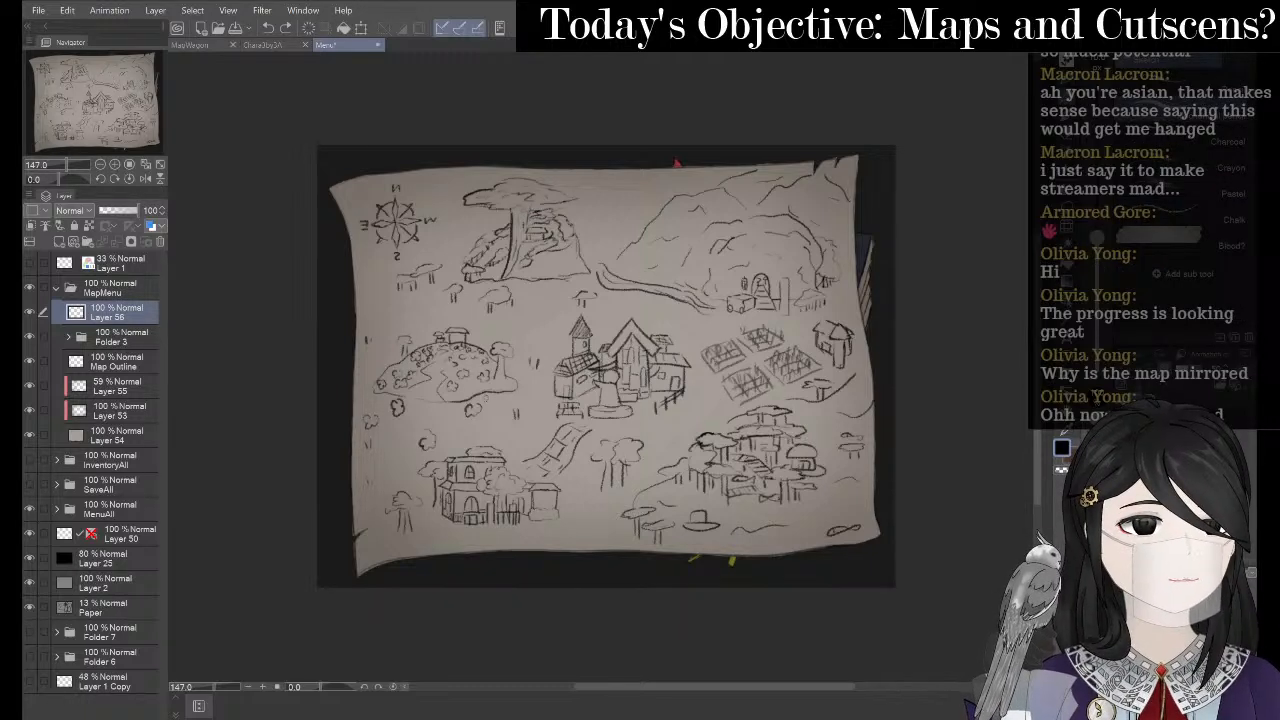
pyautogui.moveTo(424, 342)
pyautogui.mouseDown()
pyautogui.moveTo(504, 362)
pyautogui.moveTo(428, 338)
pyautogui.moveTo(408, 420)
pyautogui.moveTo(430, 330)
pyautogui.moveTo(403, 358)
pyautogui.moveTo(421, 343)
pyautogui.moveTo(410, 350)
pyautogui.moveTo(512, 386)
pyautogui.moveTo(408, 366)
pyautogui.mouseUp()
pyautogui.hotkey('ctrl', 'z')
pyautogui.hotkey('ctrl', 'z')
pyautogui.hotkey('ctrl', 'z')
pyautogui.hotkey('ctrl', 'z')
pyautogui.hotkey('ctrl', 'z')
pyautogui.hotkey('ctrl', 'z')
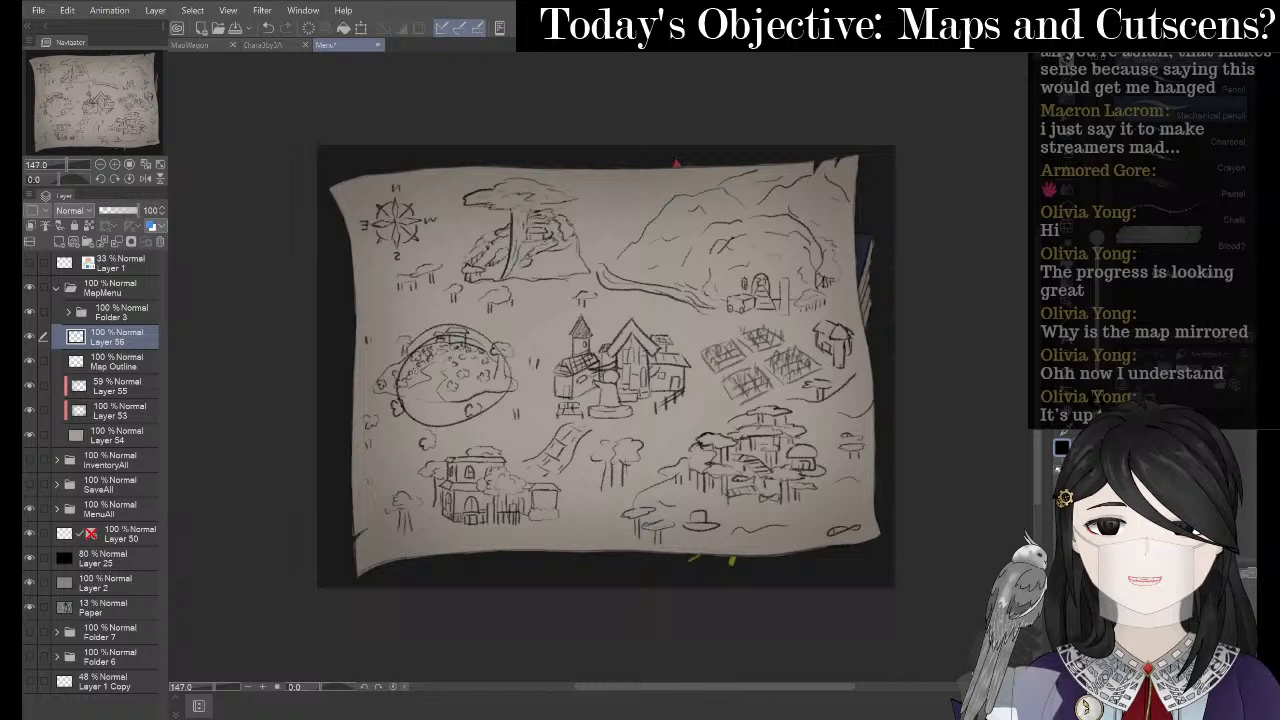
pyautogui.hotkey('ctrl', 'z')
pyautogui.moveTo(458, 332)
pyautogui.mouseDown()
pyautogui.moveTo(418, 364)
pyautogui.moveTo(446, 332)
pyautogui.moveTo(478, 340)
pyautogui.moveTo(456, 458)
pyautogui.moveTo(520, 442)
pyautogui.mouseUp()
pyautogui.hotkey('ctrl', 'z')
pyautogui.hotkey('ctrl', 'z')
pyautogui.hotkey('ctrl', 'z')
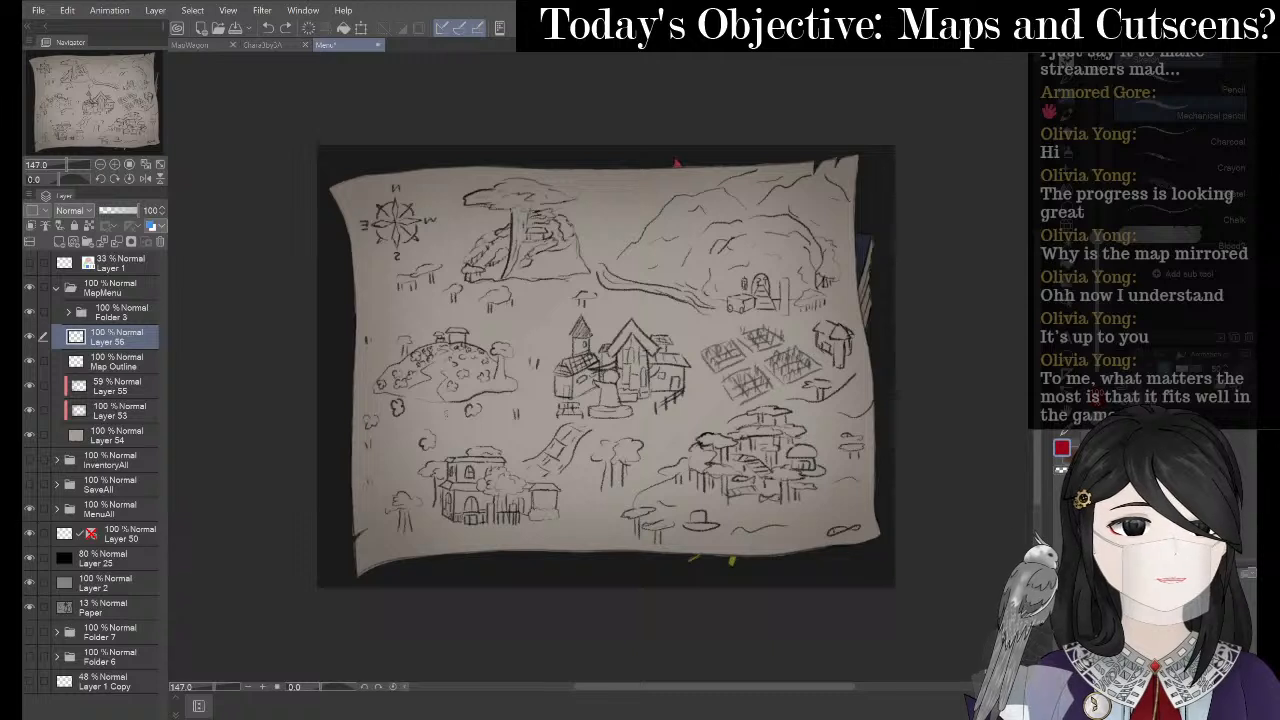
pyautogui.moveTo(458, 317)
pyautogui.mouseDown()
pyautogui.moveTo(520, 402)
pyautogui.moveTo(427, 335)
pyautogui.moveTo(487, 410)
pyautogui.moveTo(412, 333)
pyautogui.moveTo(440, 355)
pyautogui.moveTo(459, 338)
pyautogui.moveTo(456, 387)
pyautogui.moveTo(457, 349)
pyautogui.mouseUp()
pyautogui.hotkey('ctrl', 'z')
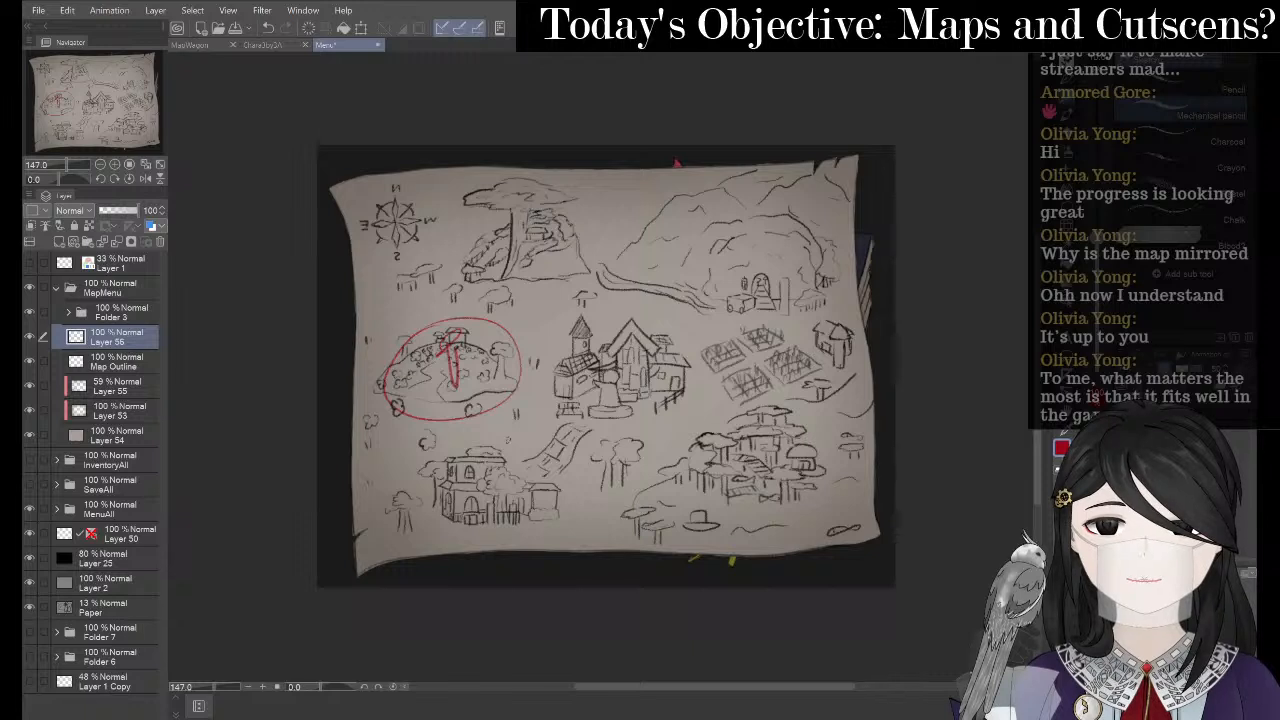
pyautogui.hotkey('ctrl', 'z')
pyautogui.hotkey('ctrl', 'z')
pyautogui.hotkey('ctrl', 'z')
pyautogui.hotkey('ctrl', 'z')
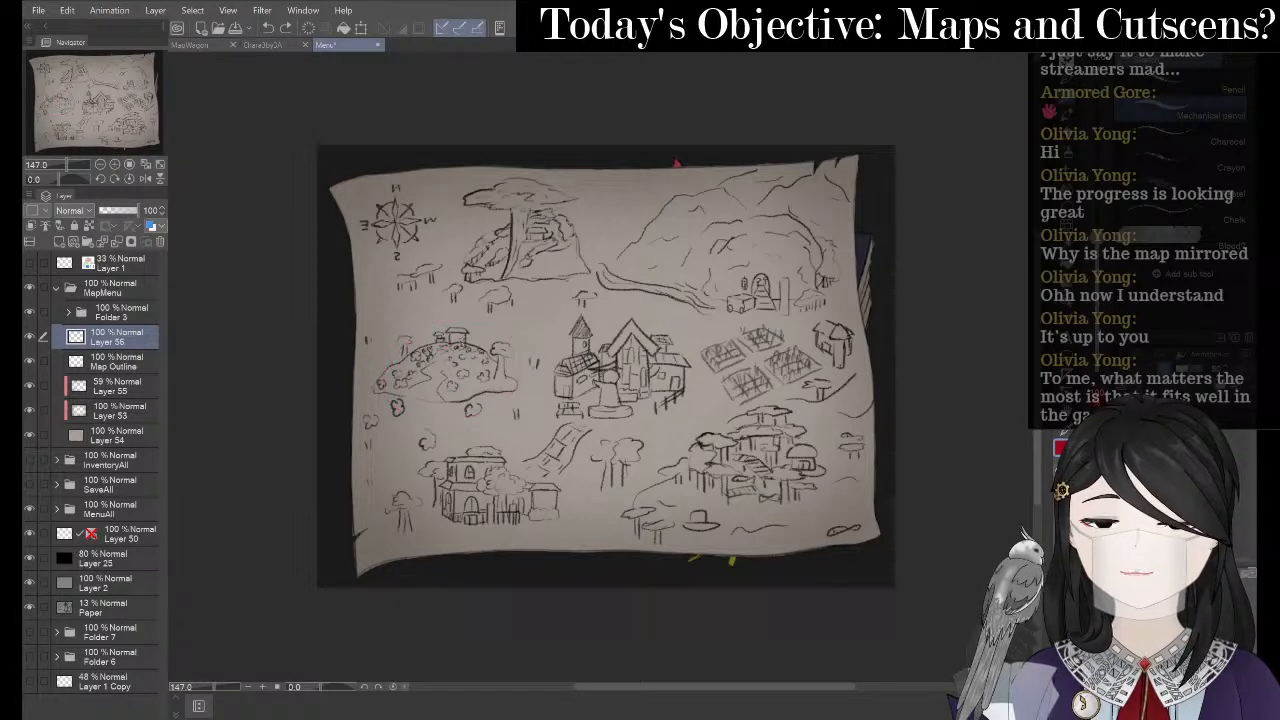
pyautogui.moveTo(462, 320)
pyautogui.mouseDown()
pyautogui.moveTo(432, 416)
pyautogui.moveTo(468, 322)
pyautogui.mouseUp()
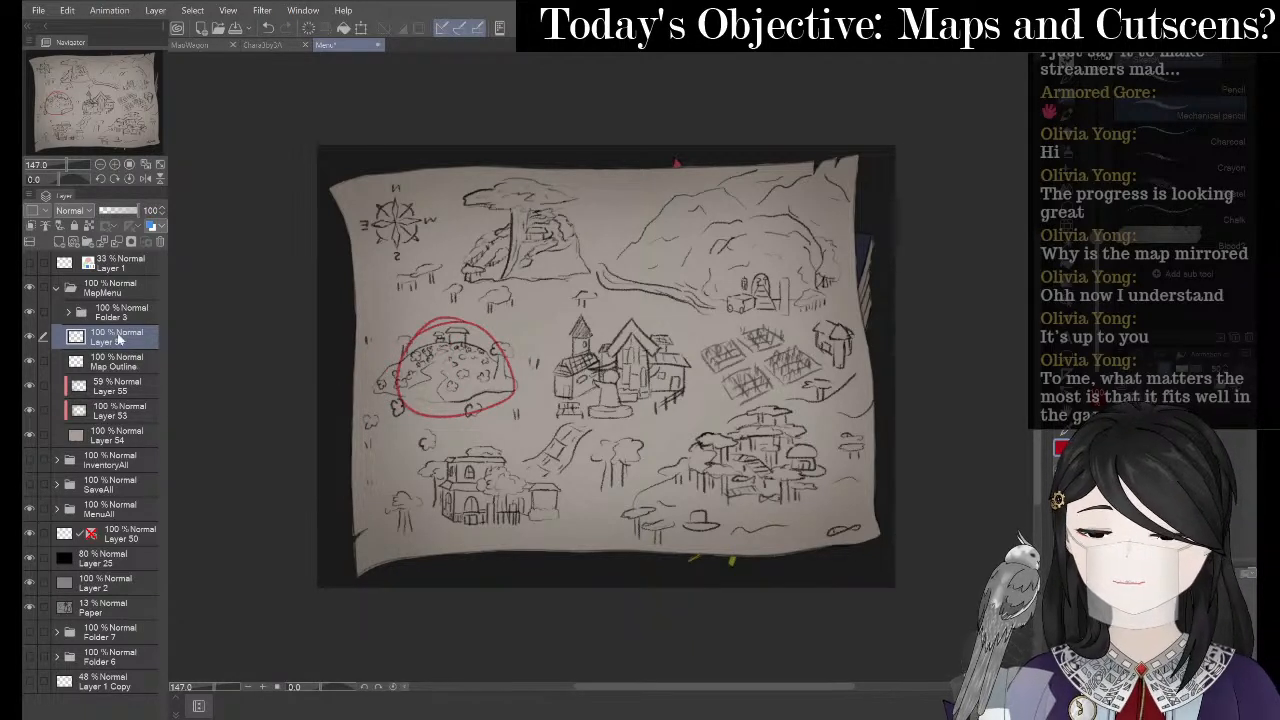
pyautogui.moveTo(112, 338); pyautogui.dragTo(120, 306)
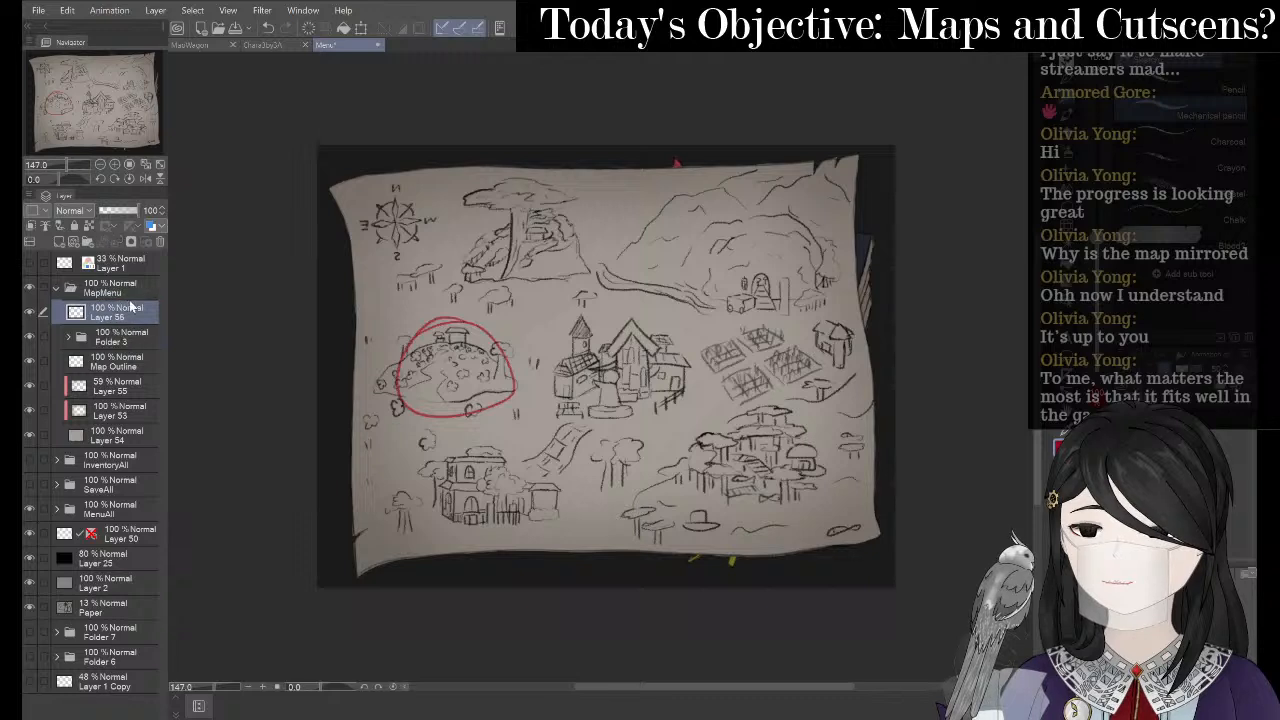
# - Erase part of the left hill's red circle and try redrawing its arc, undoing the attempts
pyautogui.press('e')
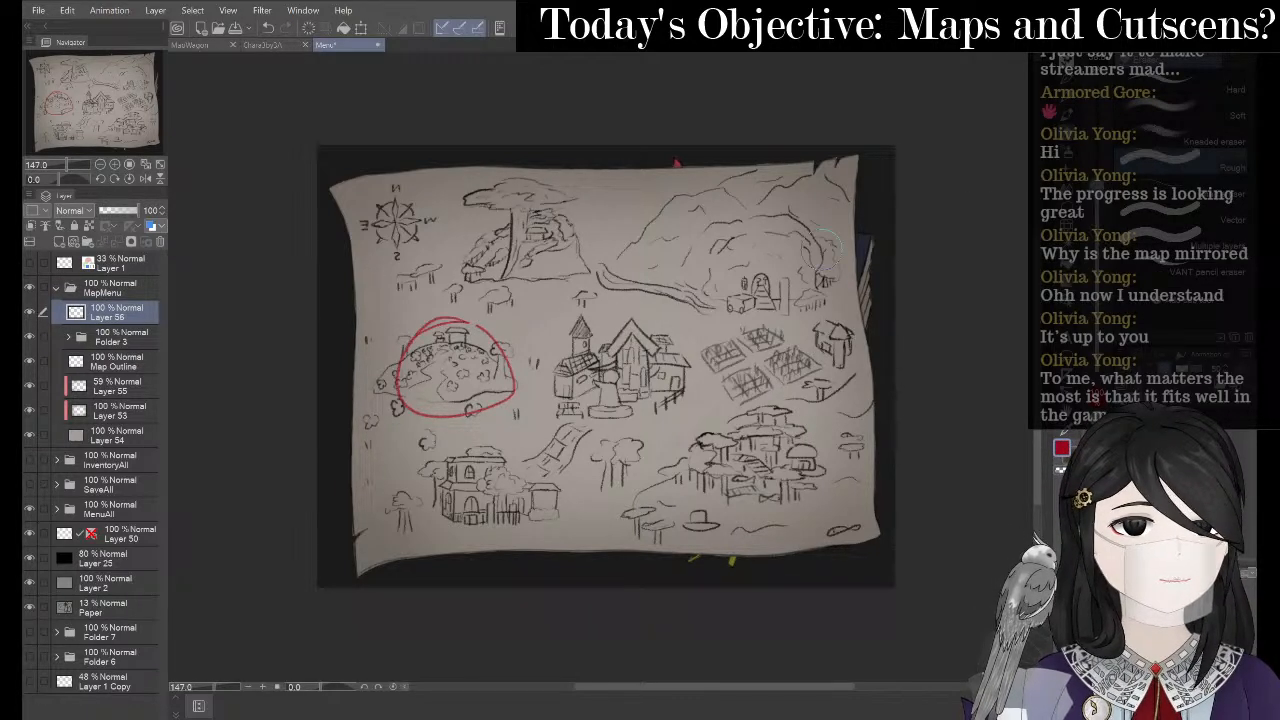
pyautogui.moveTo(506, 356)
pyautogui.mouseDown()
pyautogui.moveTo(403, 368)
pyautogui.moveTo(496, 415)
pyautogui.moveTo(515, 402)
pyautogui.moveTo(514, 366)
pyautogui.mouseUp()
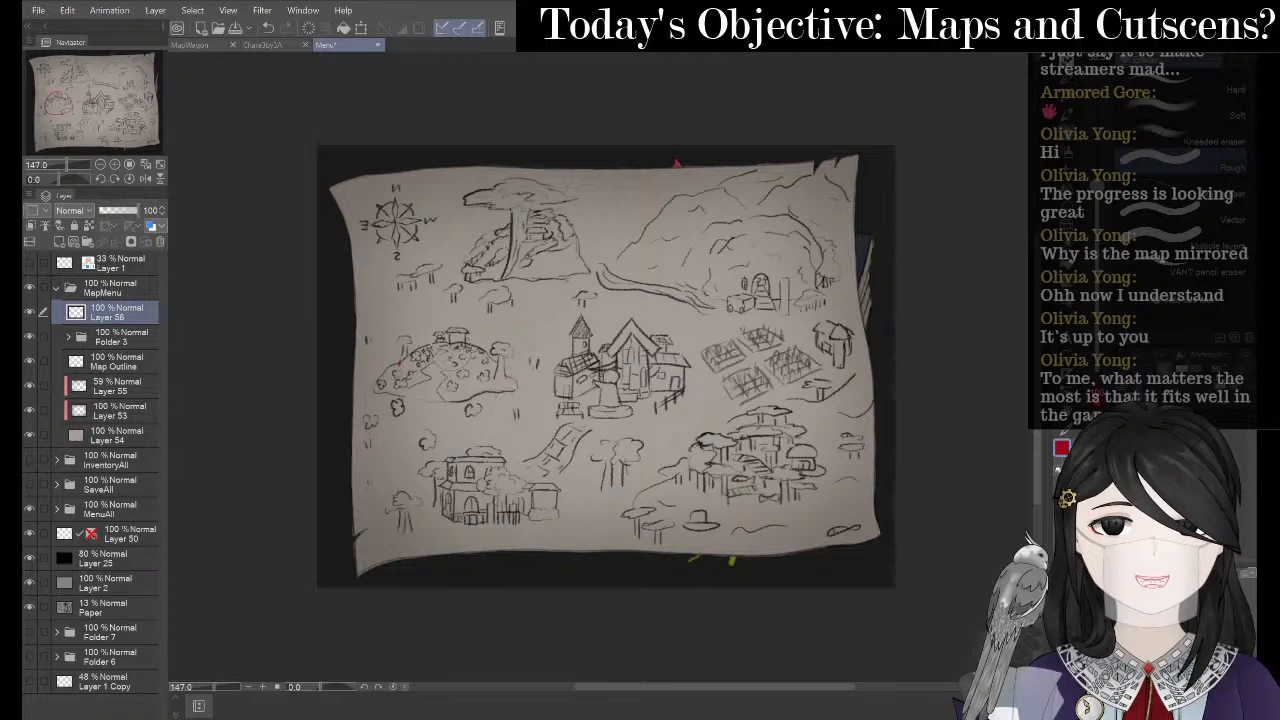
pyautogui.press('p')
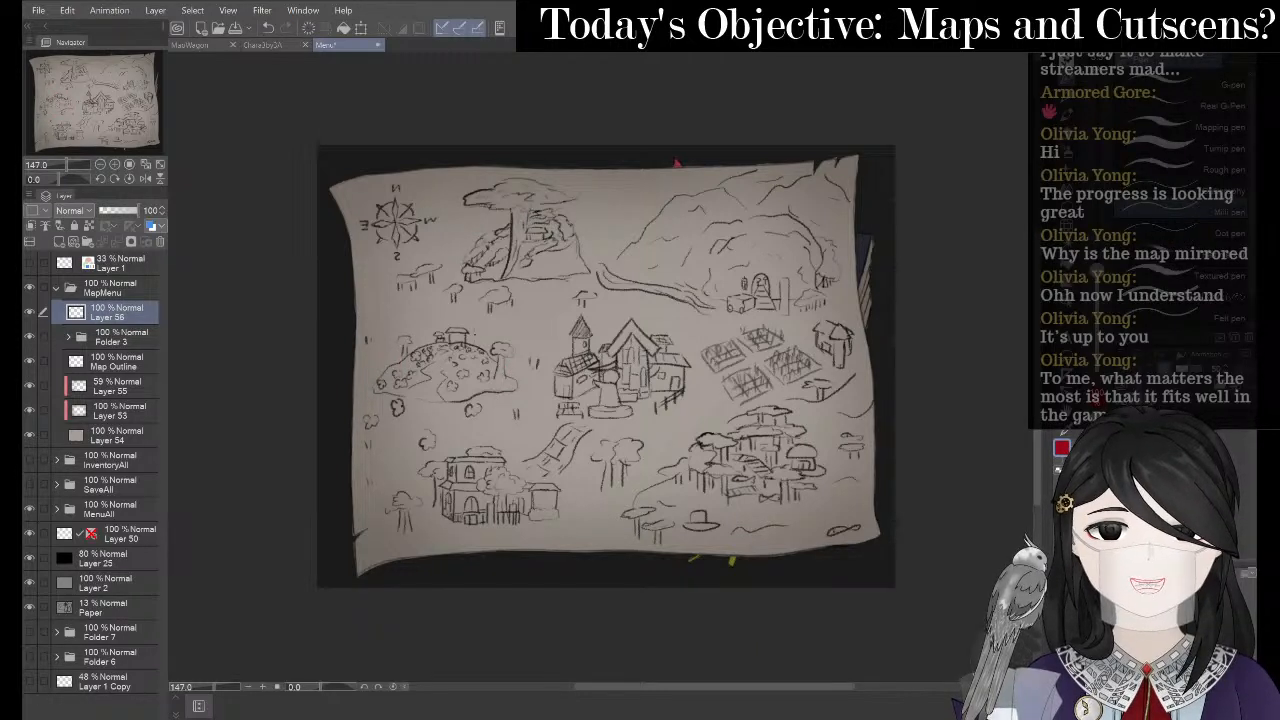
pyautogui.moveTo(416, 342)
pyautogui.mouseDown()
pyautogui.moveTo(475, 322)
pyautogui.moveTo(500, 384)
pyautogui.mouseUp()
pyautogui.hotkey('ctrl', 'z')
pyautogui.press('p')
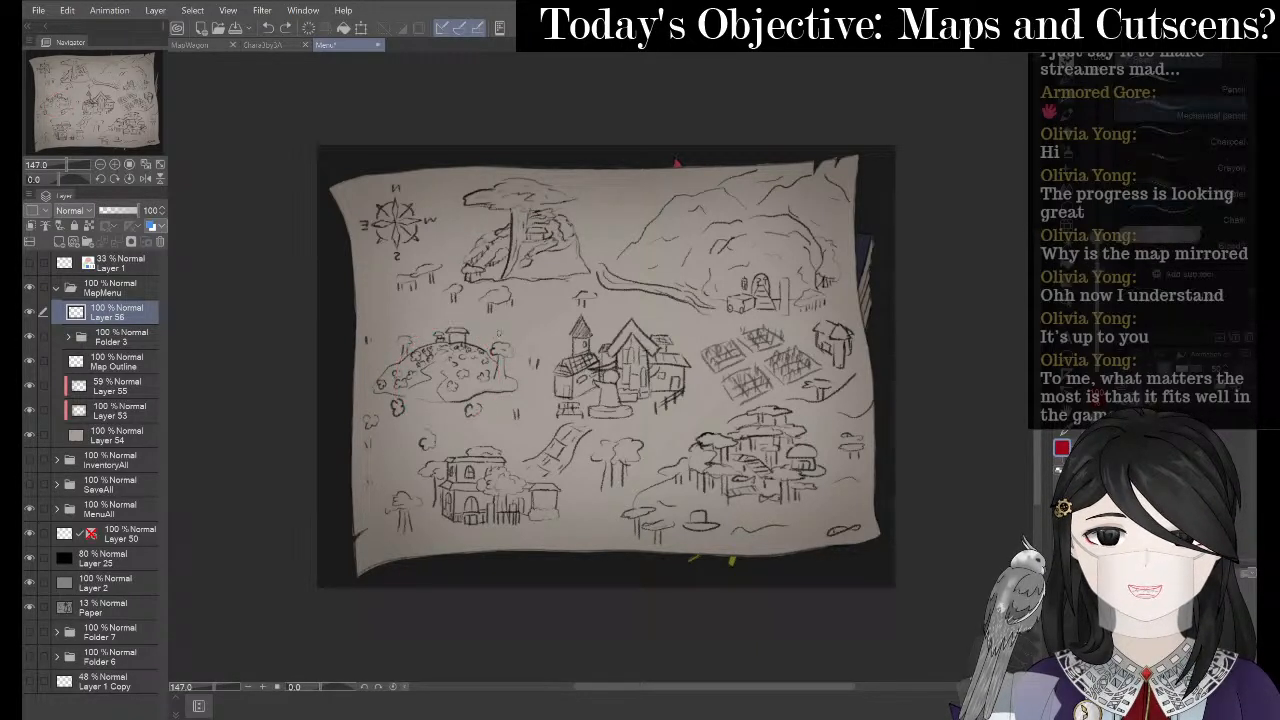
pyautogui.moveTo(464, 330)
pyautogui.mouseDown()
pyautogui.moveTo(420, 336)
pyautogui.moveTo(495, 335)
pyautogui.moveTo(480, 422)
pyautogui.moveTo(422, 334)
pyautogui.moveTo(442, 412)
pyautogui.moveTo(408, 344)
pyautogui.mouseUp()
pyautogui.hotkey('ctrl', 'z')
pyautogui.hotkey('ctrl', 'z')
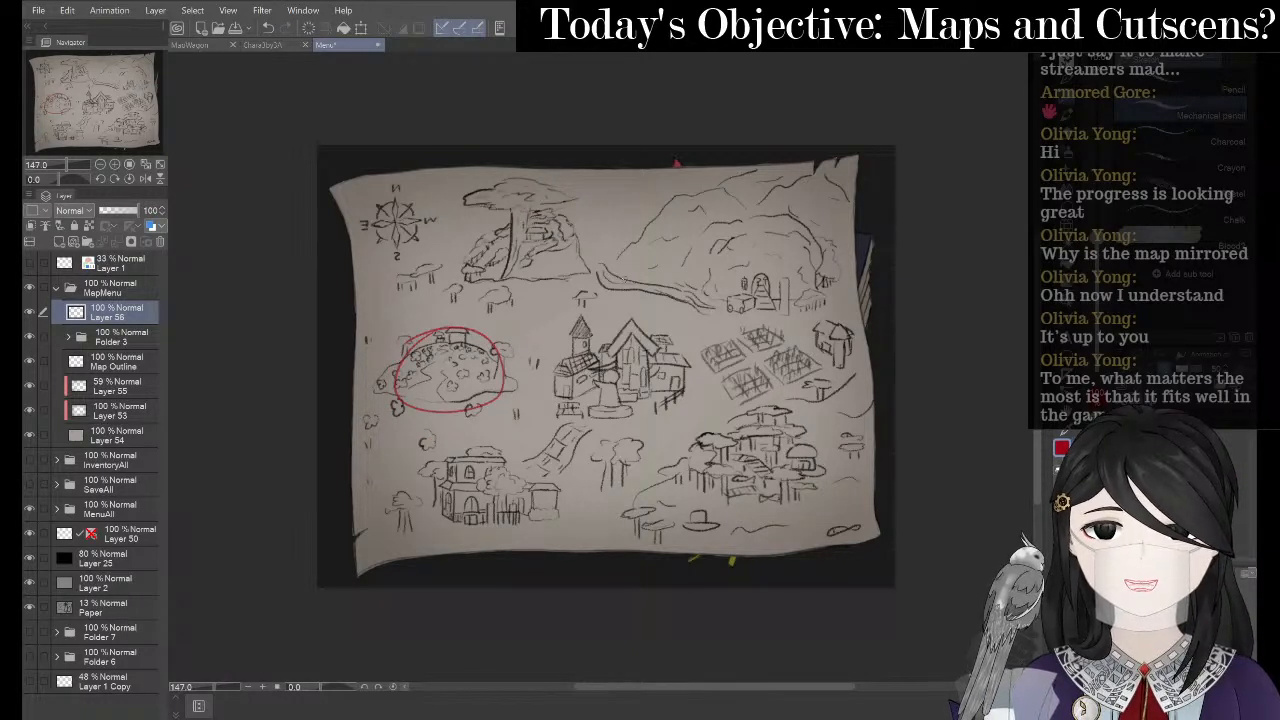
# - Draw a wide red circle around the right mountain
pyautogui.moveTo(708, 198)
pyautogui.mouseDown()
pyautogui.moveTo(704, 312)
pyautogui.moveTo(712, 196)
pyautogui.moveTo(796, 232)
pyautogui.moveTo(716, 187)
pyautogui.mouseUp()
pyautogui.hotkey('ctrl', 'z')
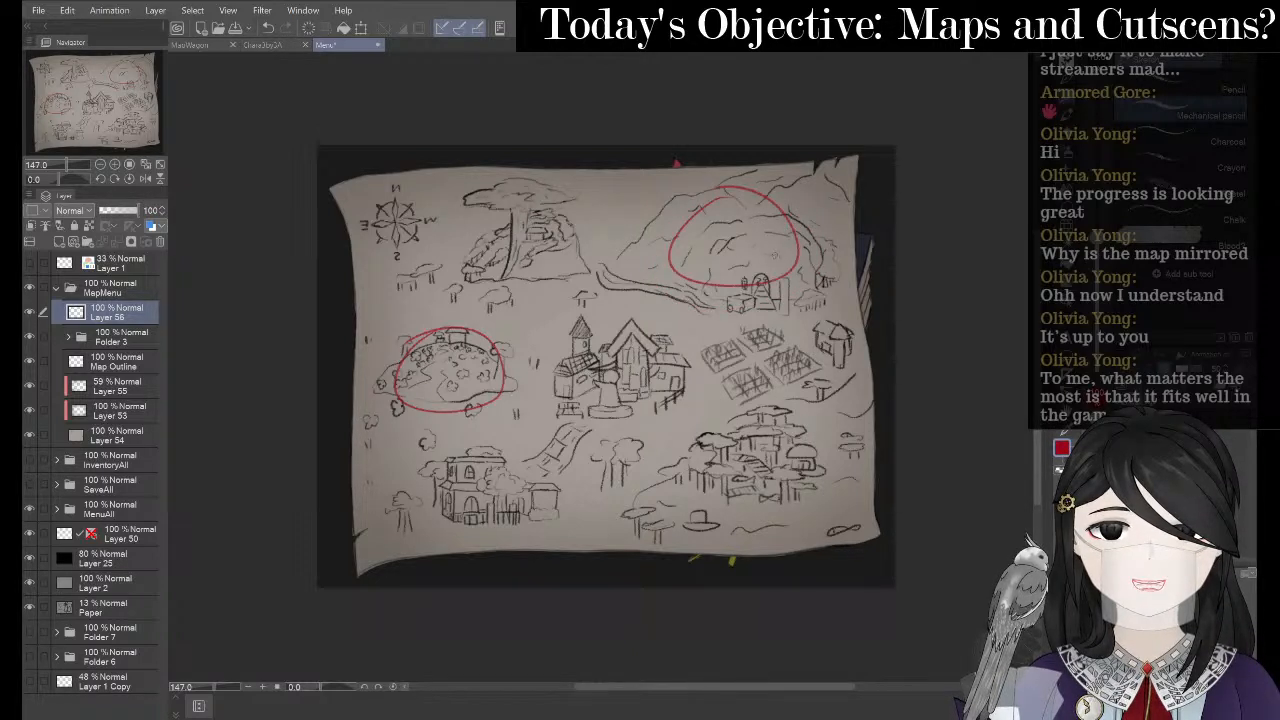
pyautogui.hotkey('ctrl', 'z')
pyautogui.moveTo(740, 217)
pyautogui.mouseDown()
pyautogui.moveTo(800, 219)
pyautogui.moveTo(762, 218)
pyautogui.mouseUp()
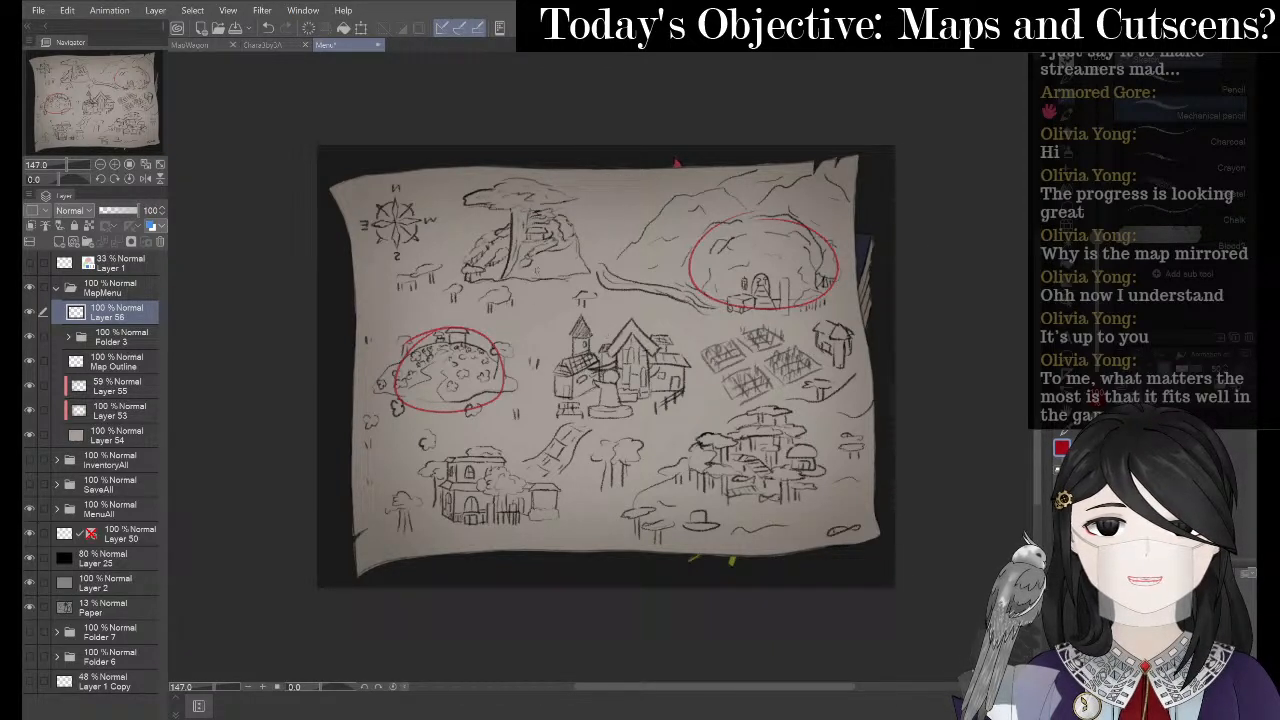
# - Erase the left hill's red circle and move the remaining circle onto the cave entrance
pyautogui.press('e')
pyautogui.moveTo(434, 328)
pyautogui.mouseDown()
pyautogui.moveTo(418, 392)
pyautogui.moveTo(494, 358)
pyautogui.moveTo(494, 338)
pyautogui.mouseUp()
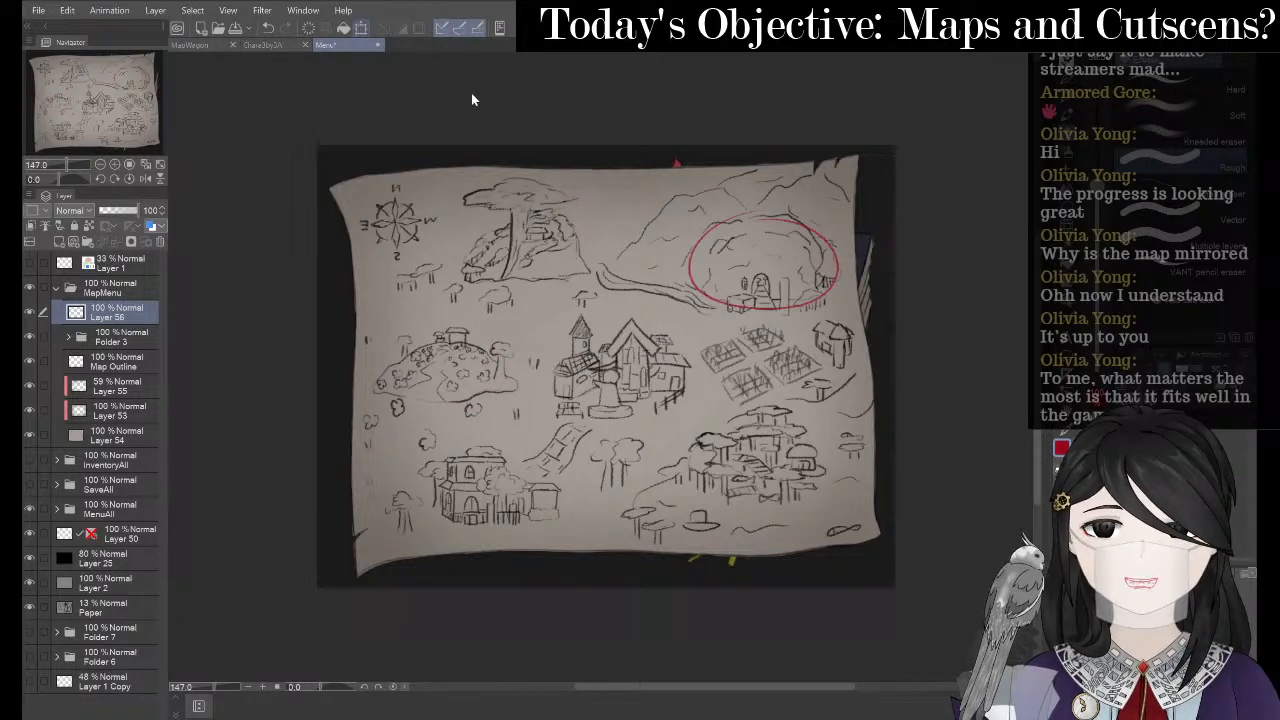
pyautogui.hotkey('ctrl', 't')
pyautogui.moveTo(826, 244); pyautogui.dragTo(584, 222)
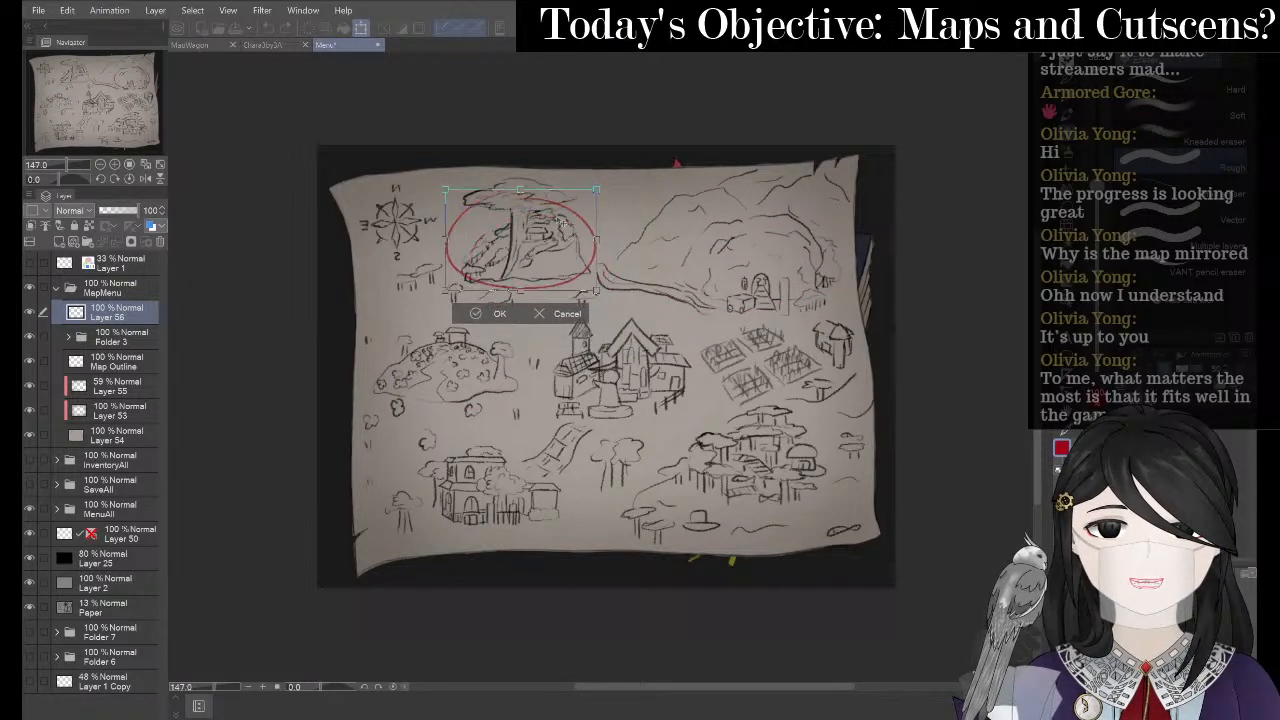
pyautogui.moveTo(767, 213); pyautogui.dragTo(796, 245)
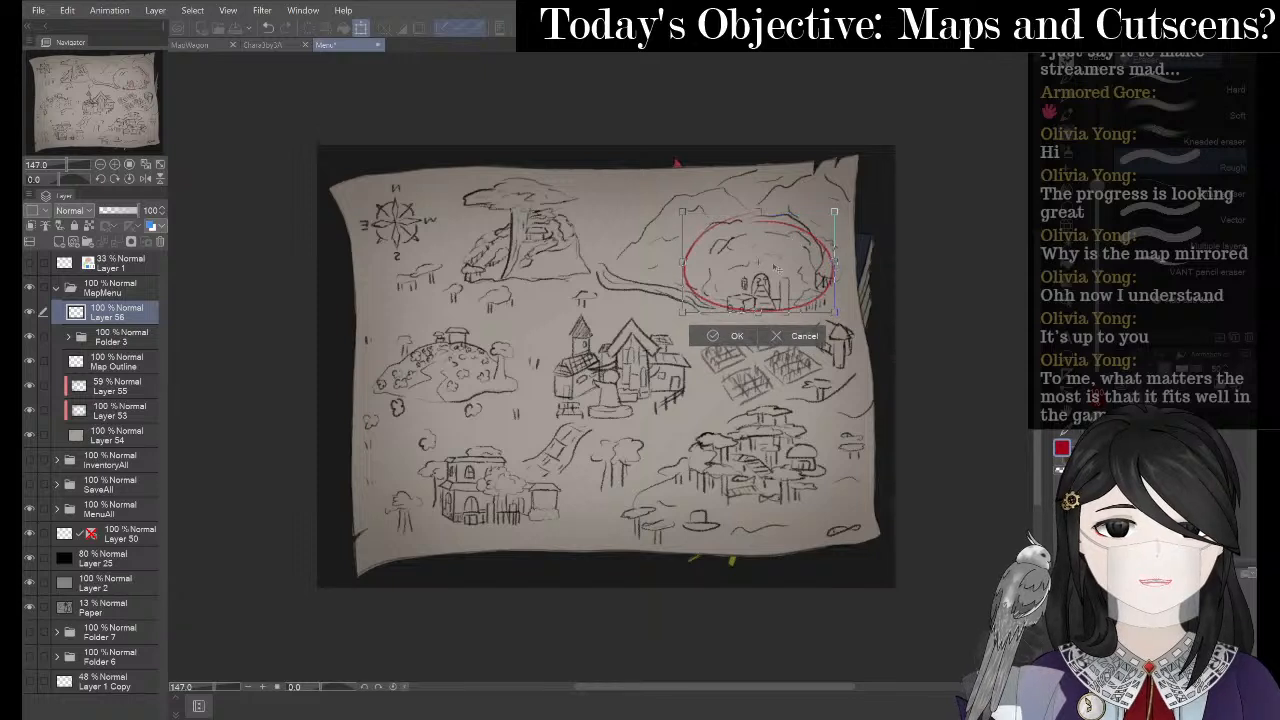
pyautogui.click(724, 338)
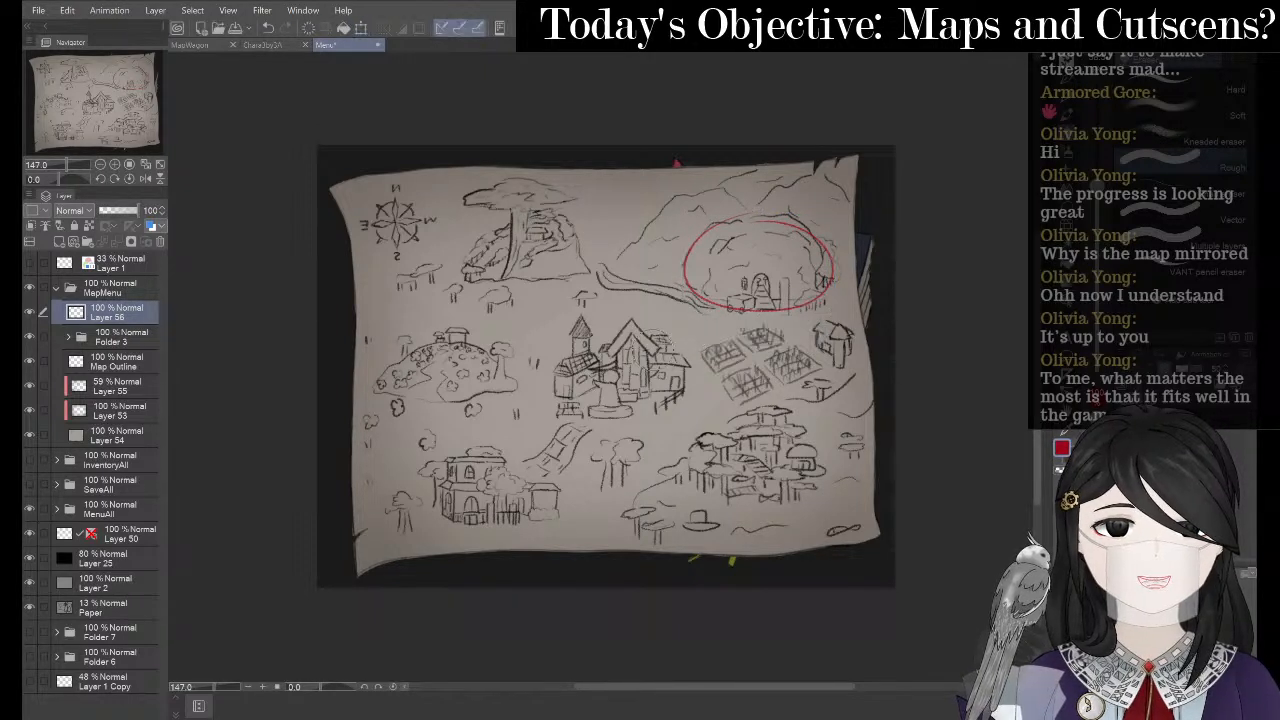
pyautogui.click(118, 364)
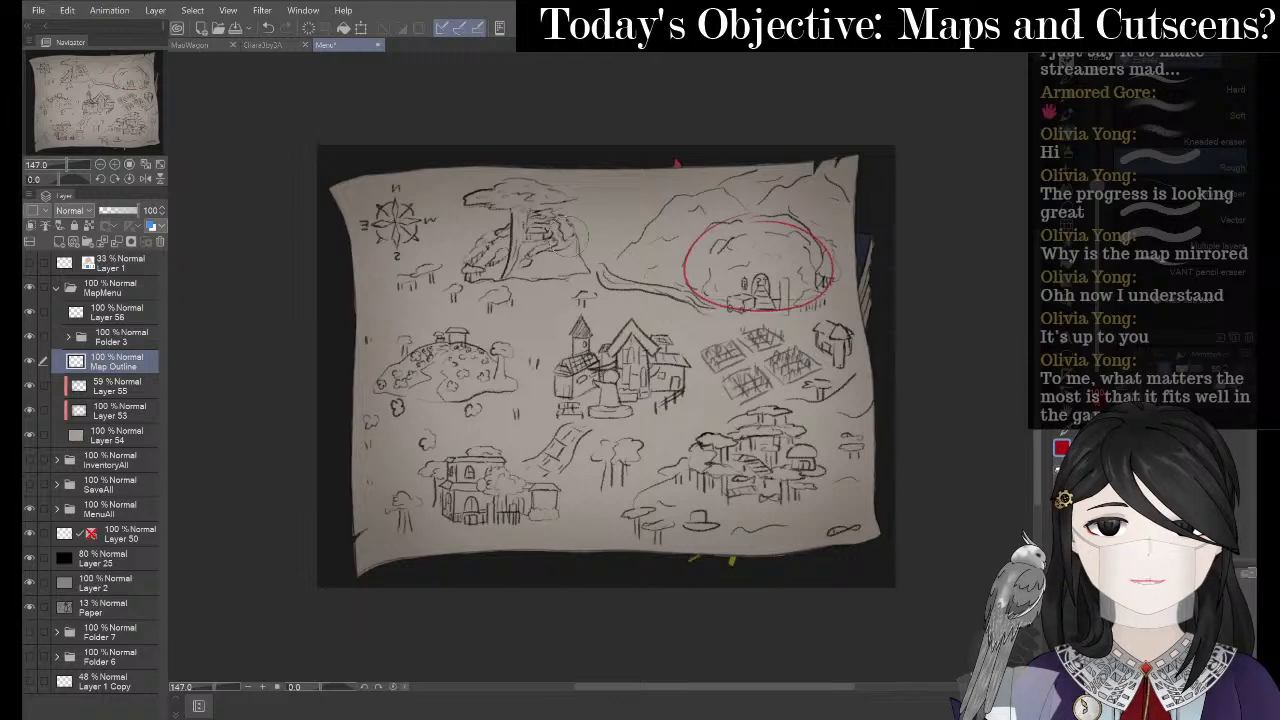
# - Add new raster Layer 57 above Map Outline, select the pen, and bring up the minecraft fields image results
pyautogui.moveTo(521, 242); pyautogui.dragTo(603, 254)
pyautogui.scroll(5, 569, 236)
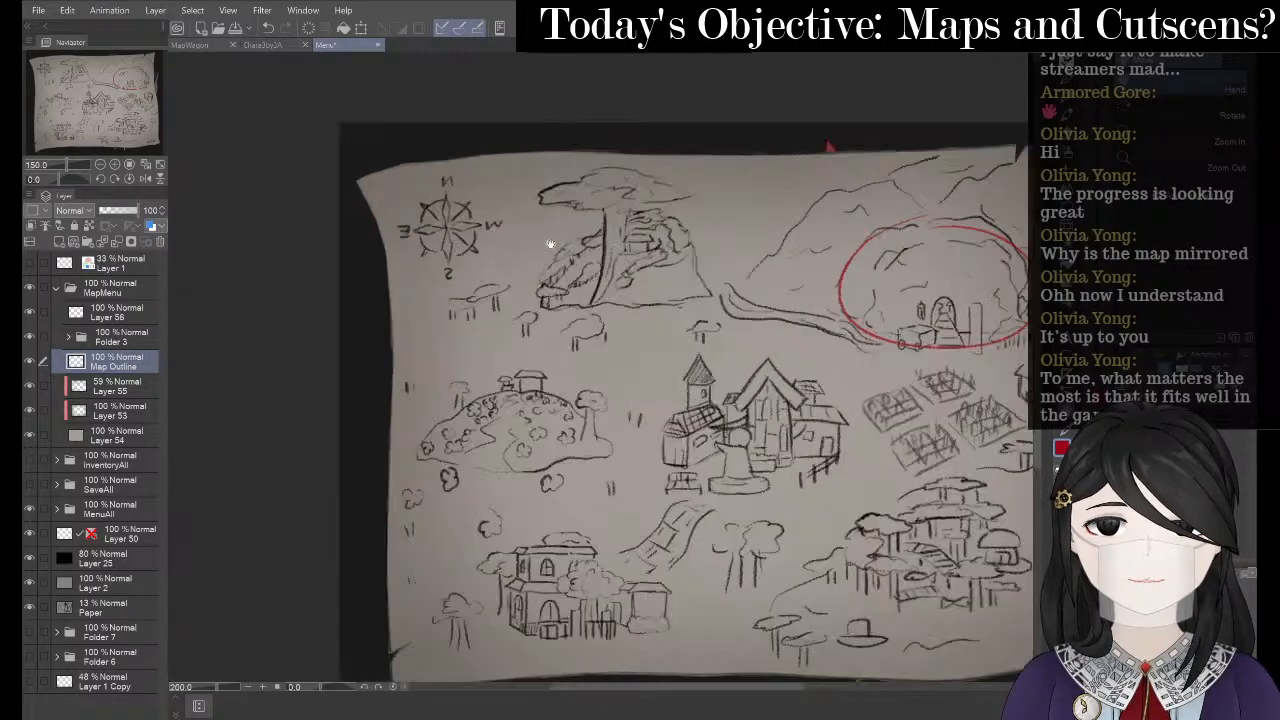
pyautogui.scroll(-2, 393, 220)
pyautogui.scroll(-3, 393, 220)
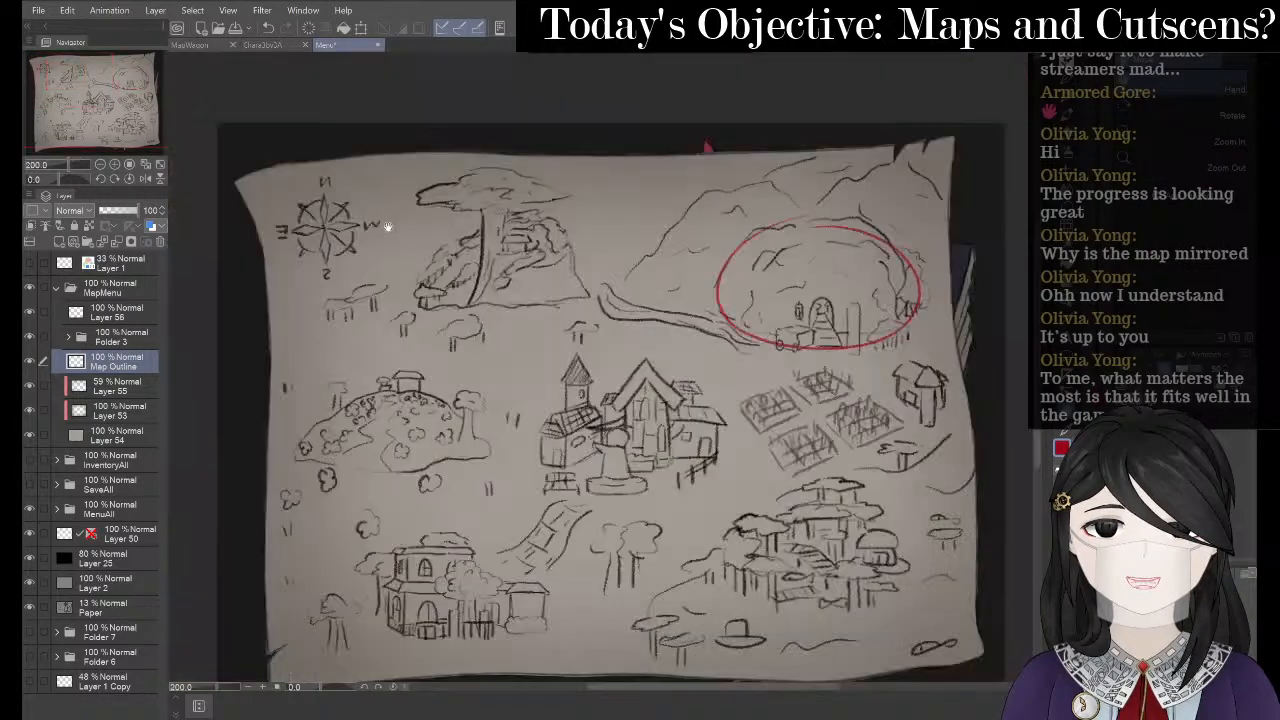
pyautogui.rightClick(145, 372)
pyautogui.click(168, 377)
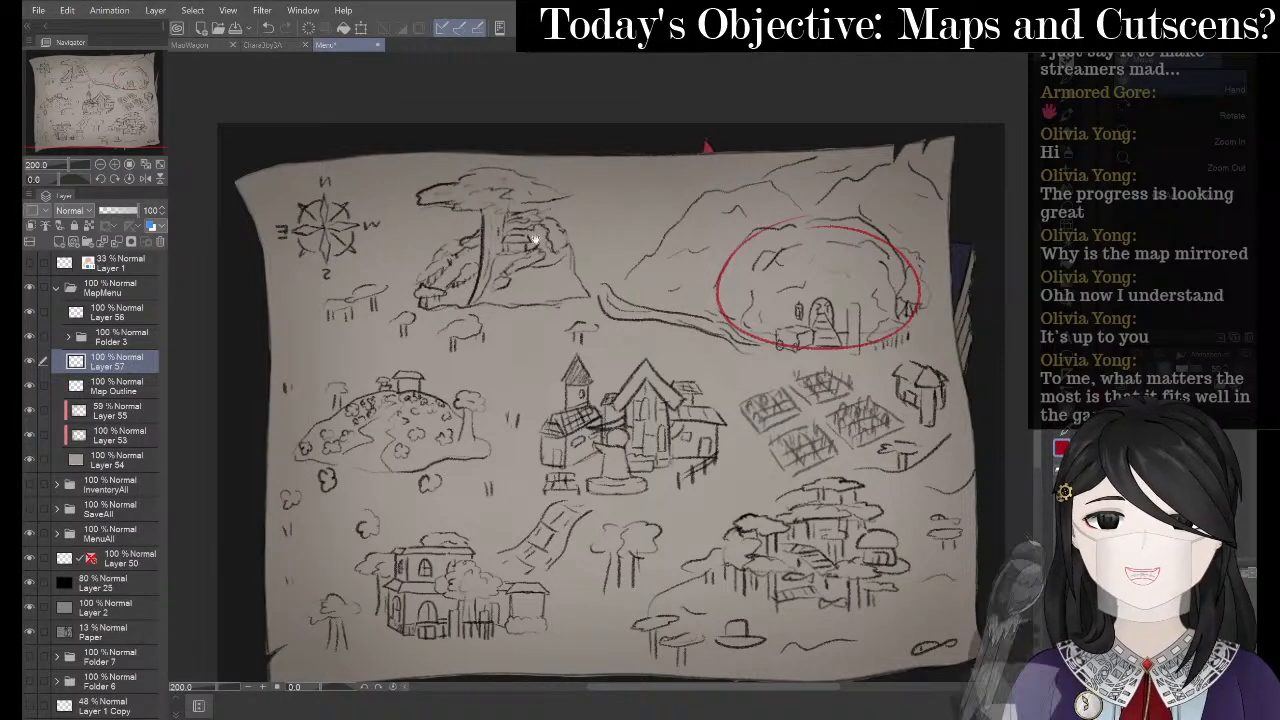
pyautogui.press('p')
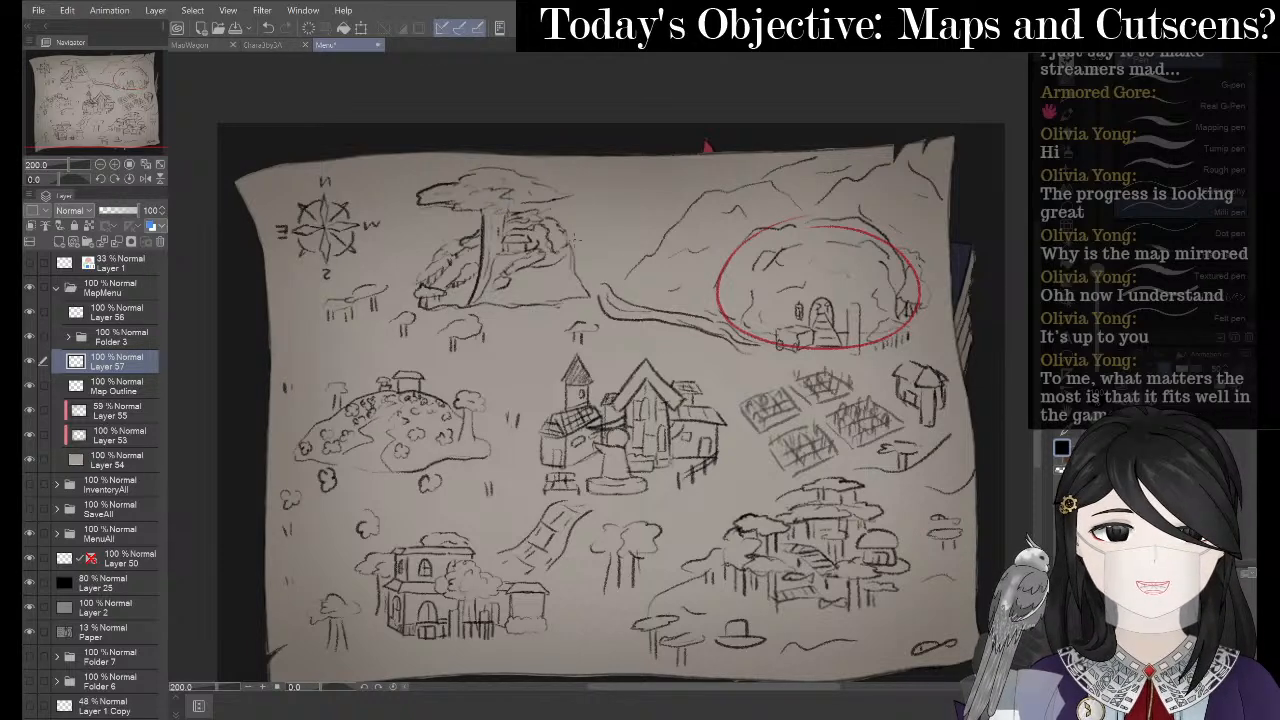
pyautogui.hotkey('alt', 'Tab')
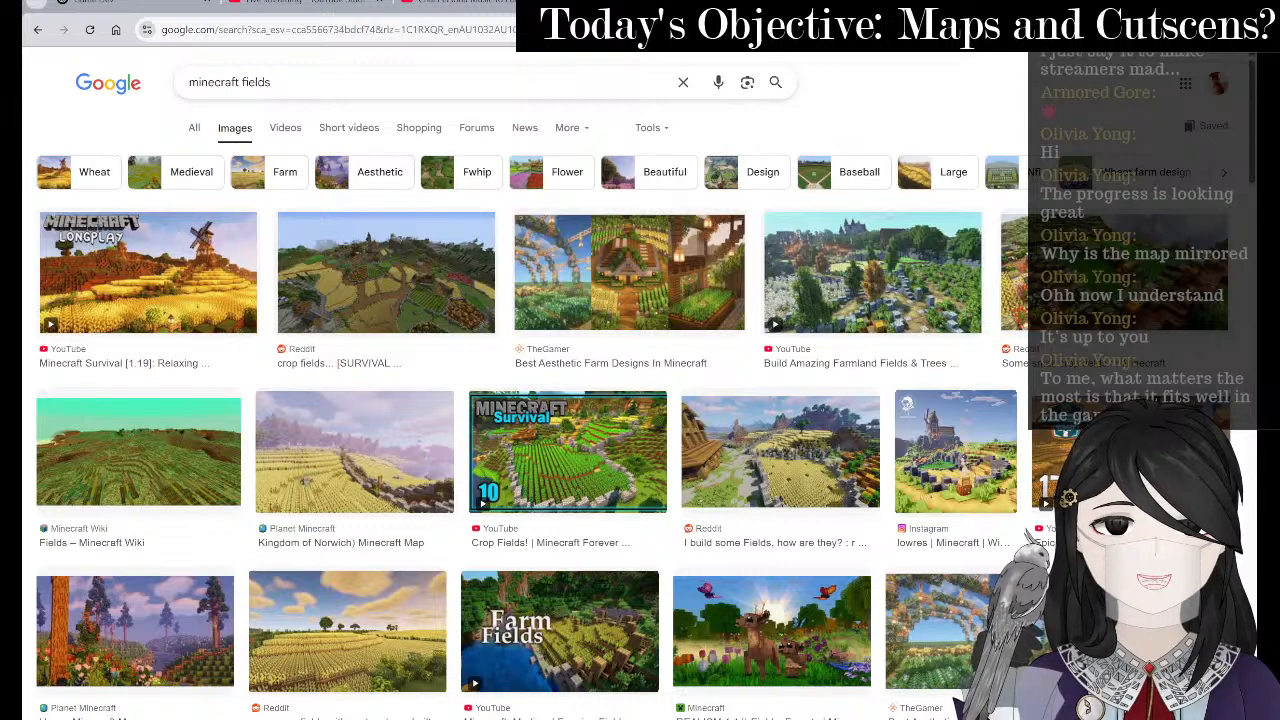
# - Check the Crescent Graze Cliff page in the OneNote world plan, then return to the map canvas
pyautogui.hotkey('ctrl', 'w')
pyautogui.click(758, 716)
pyautogui.scroll(3, 536, 478)
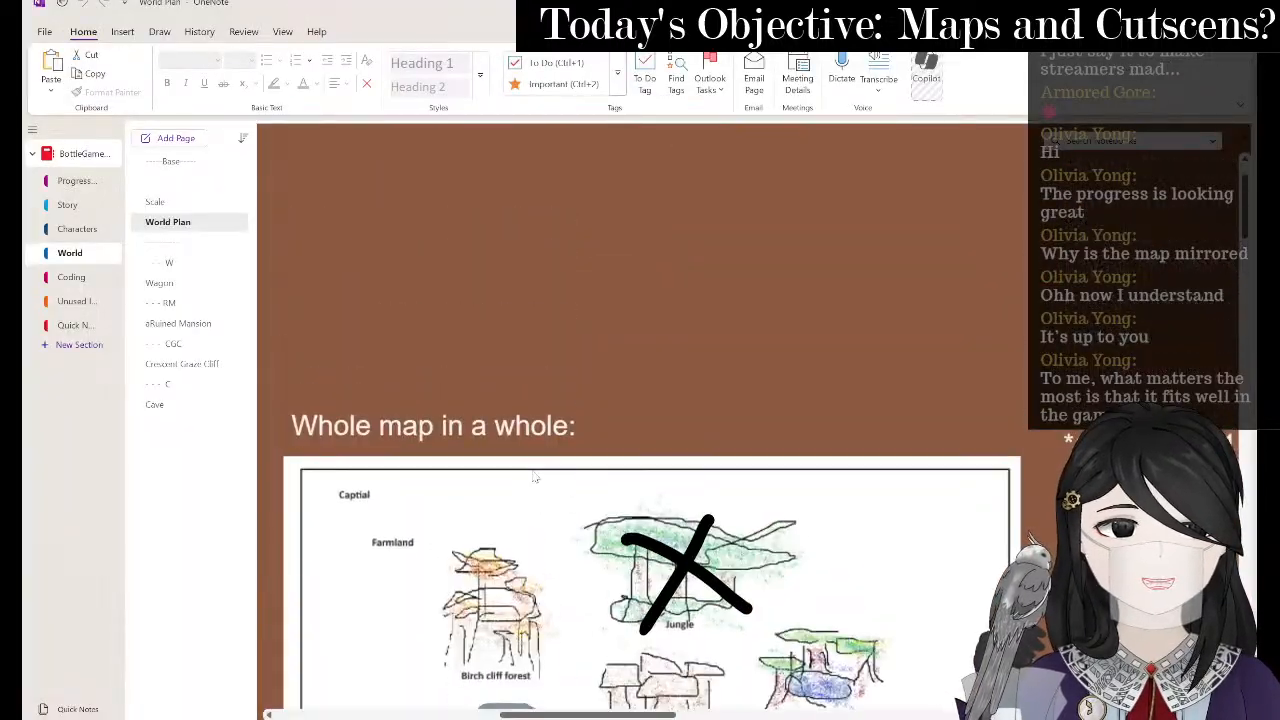
pyautogui.scroll(-3, 536, 478)
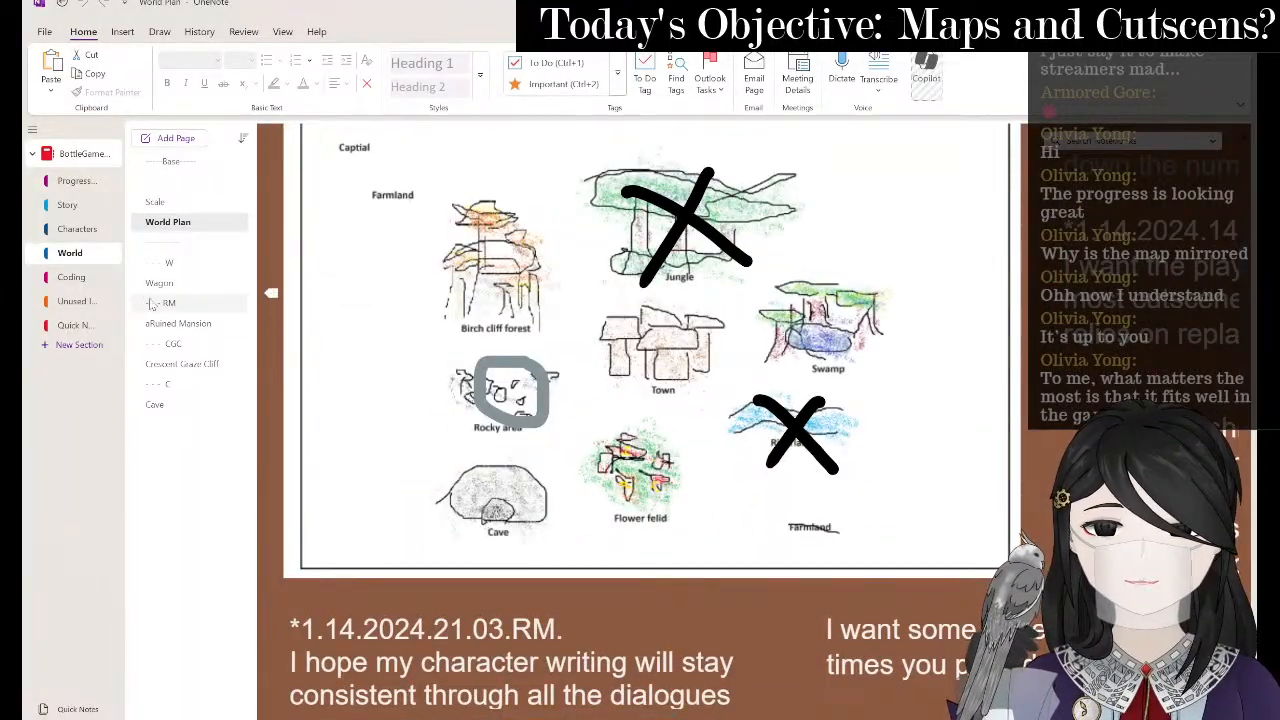
pyautogui.click(212, 366)
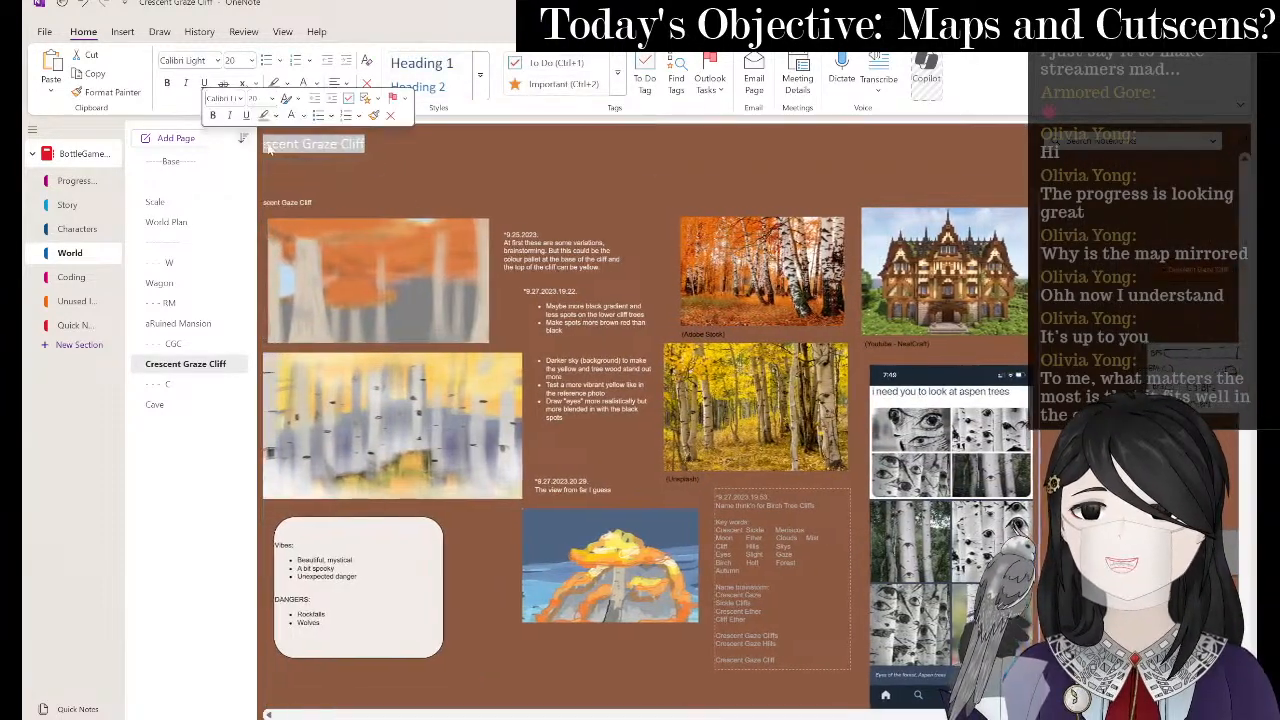
pyautogui.hotkey('alt', 'Tab')
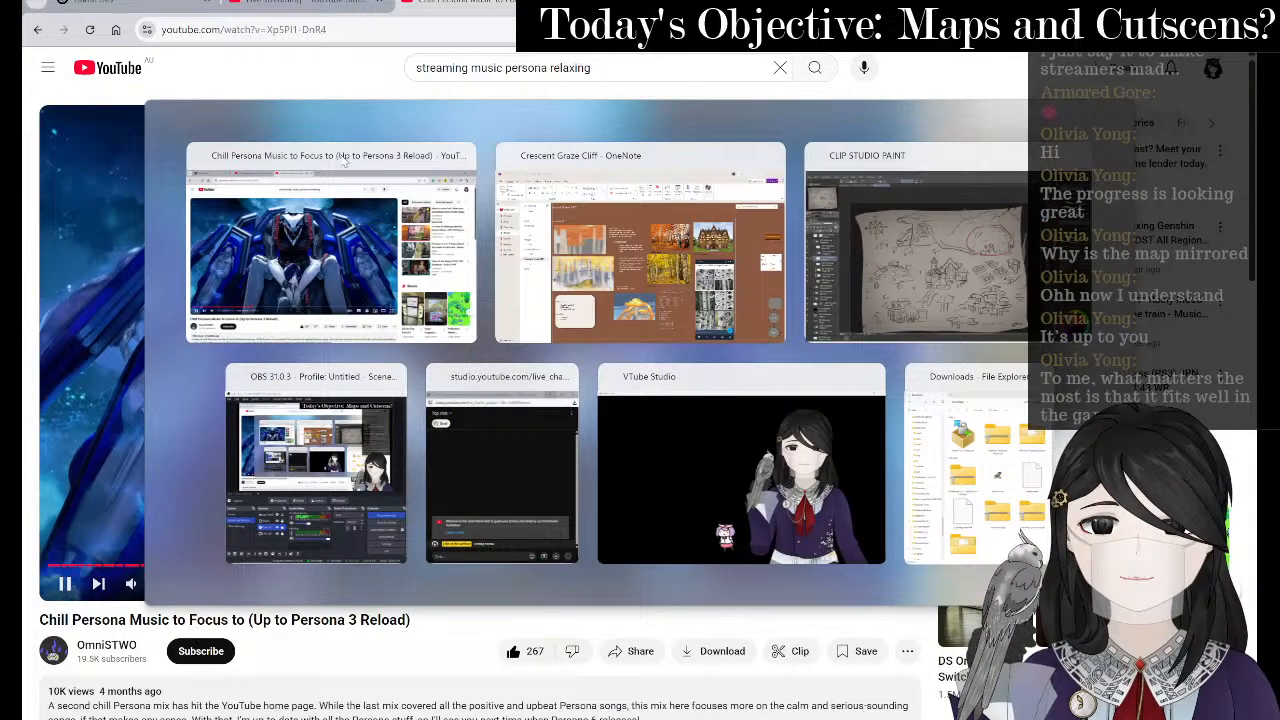
pyautogui.hotkey('alt', 'Tab')
pyautogui.click(918, 247)
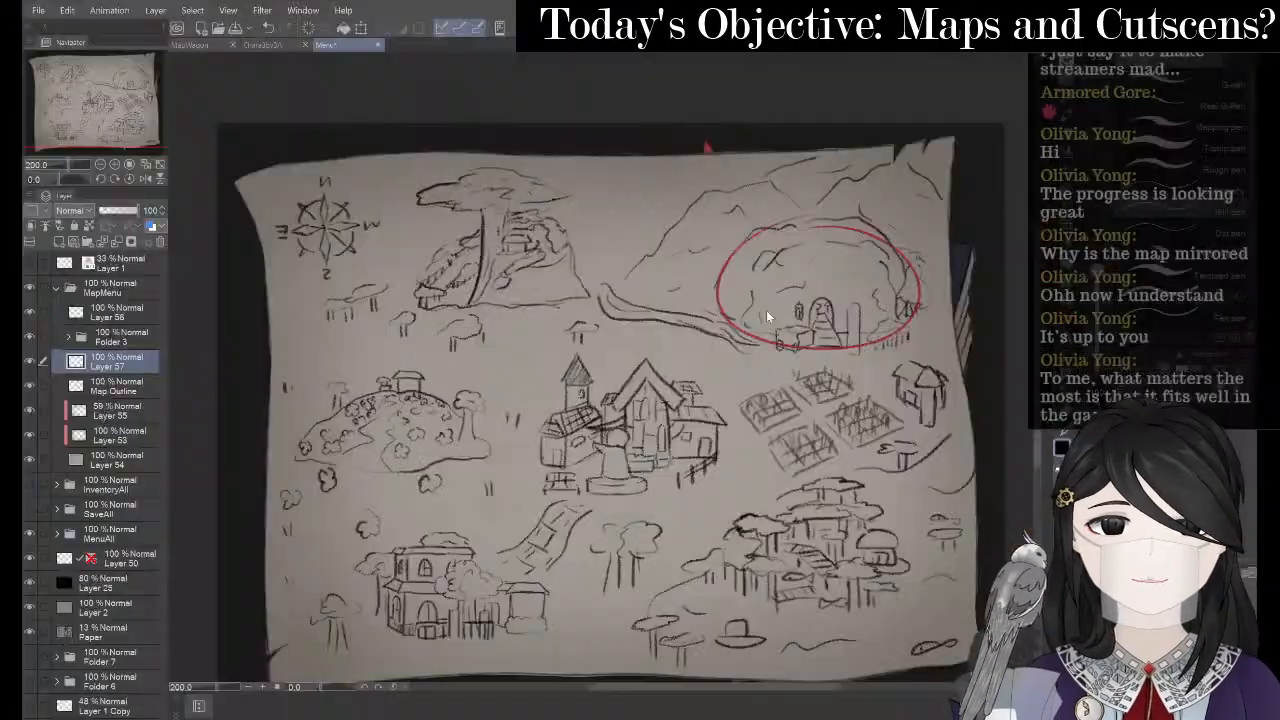
pyautogui.moveTo(551, 263)
pyautogui.mouseDown()
pyautogui.moveTo(591, 313)
pyautogui.moveTo(648, 333)
pyautogui.mouseUp()
pyautogui.scroll(2, 644, 316)
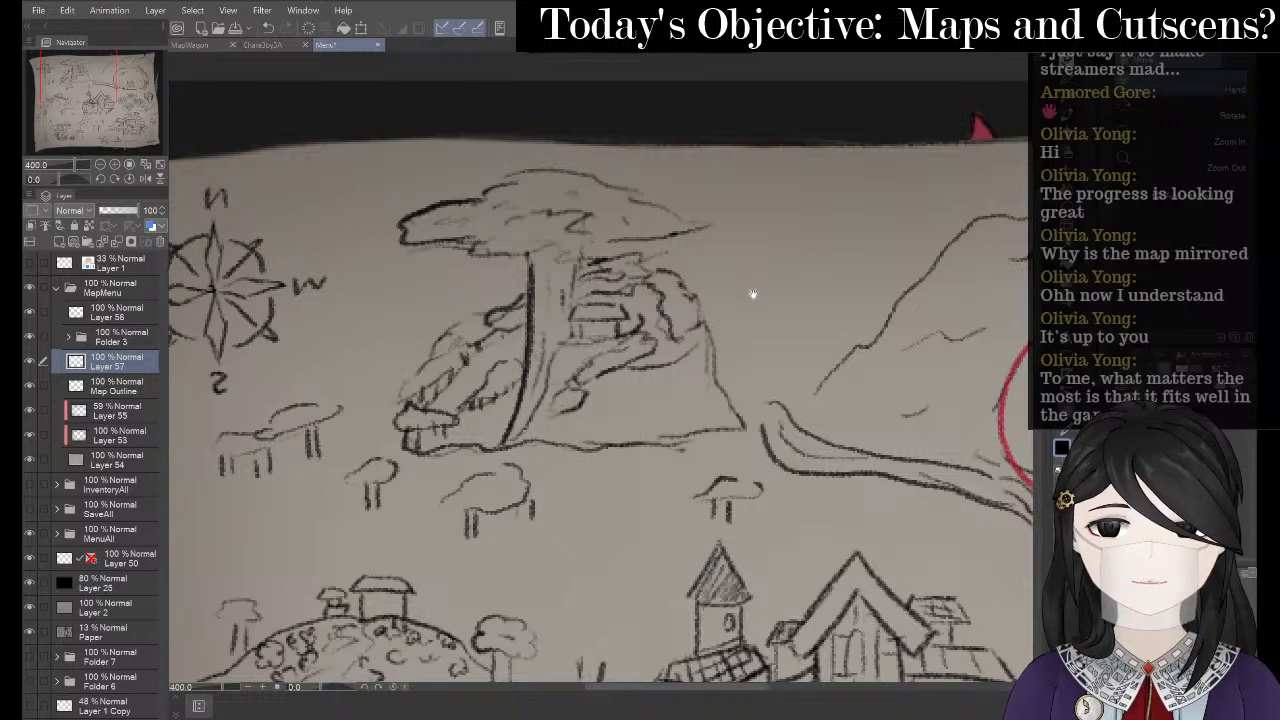
pyautogui.press('-')
pyautogui.press('-')
pyautogui.press('-')
pyautogui.press('-')
pyautogui.press('-')
pyautogui.press('-')
pyautogui.press('-')
pyautogui.press('-')
pyautogui.press('-')
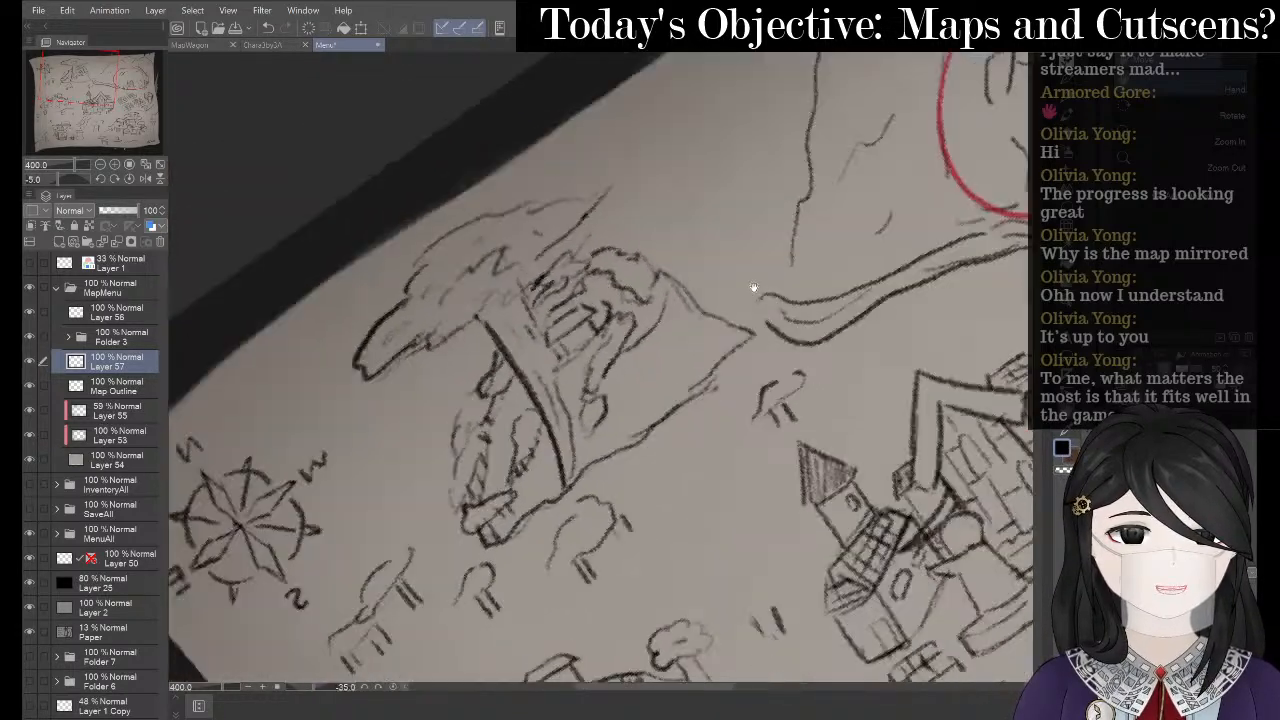
pyautogui.press('p')
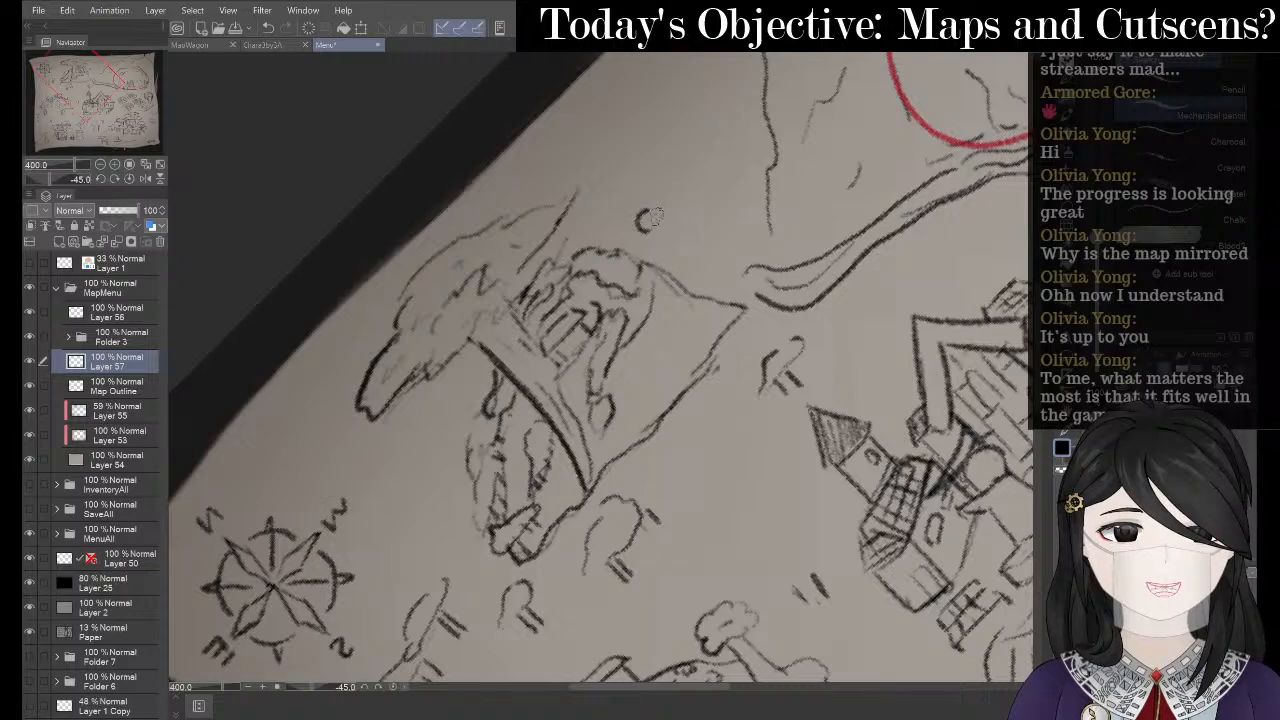
pyautogui.moveTo(675, 226); pyautogui.dragTo(690, 234)
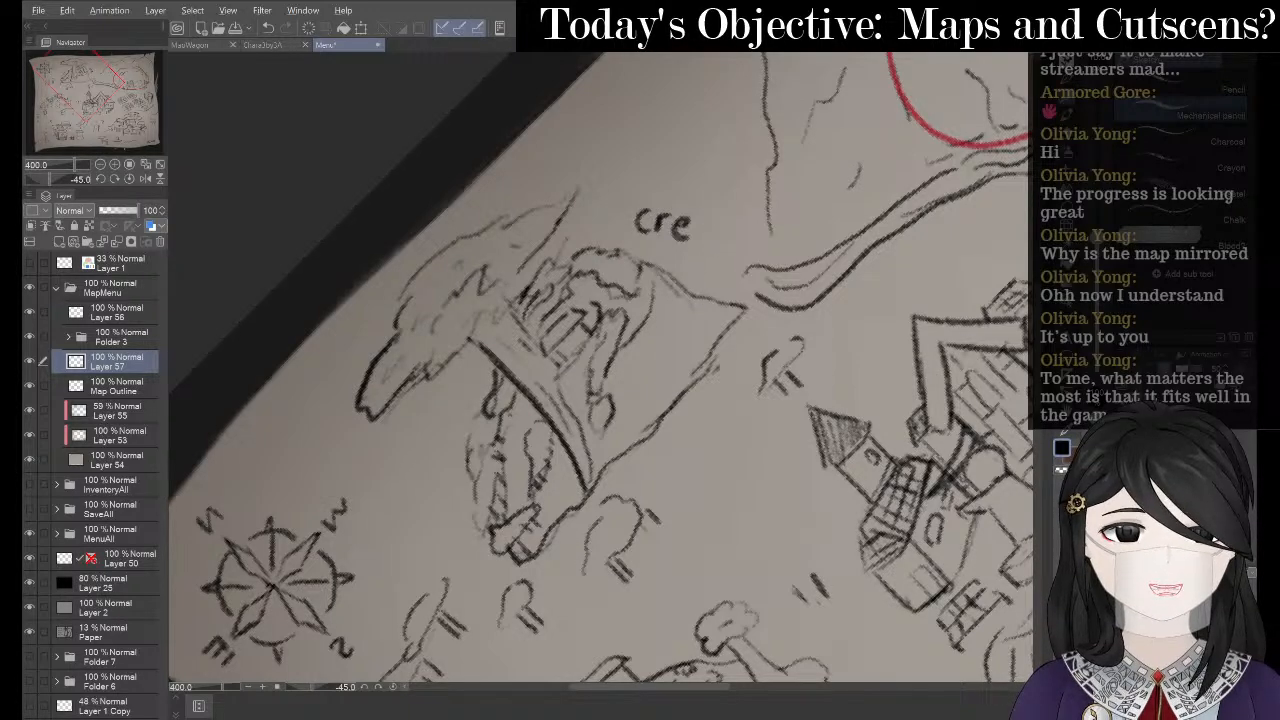
pyautogui.hotkey('alt', 'Tab')
pyautogui.hotkey('alt', 'Tab')
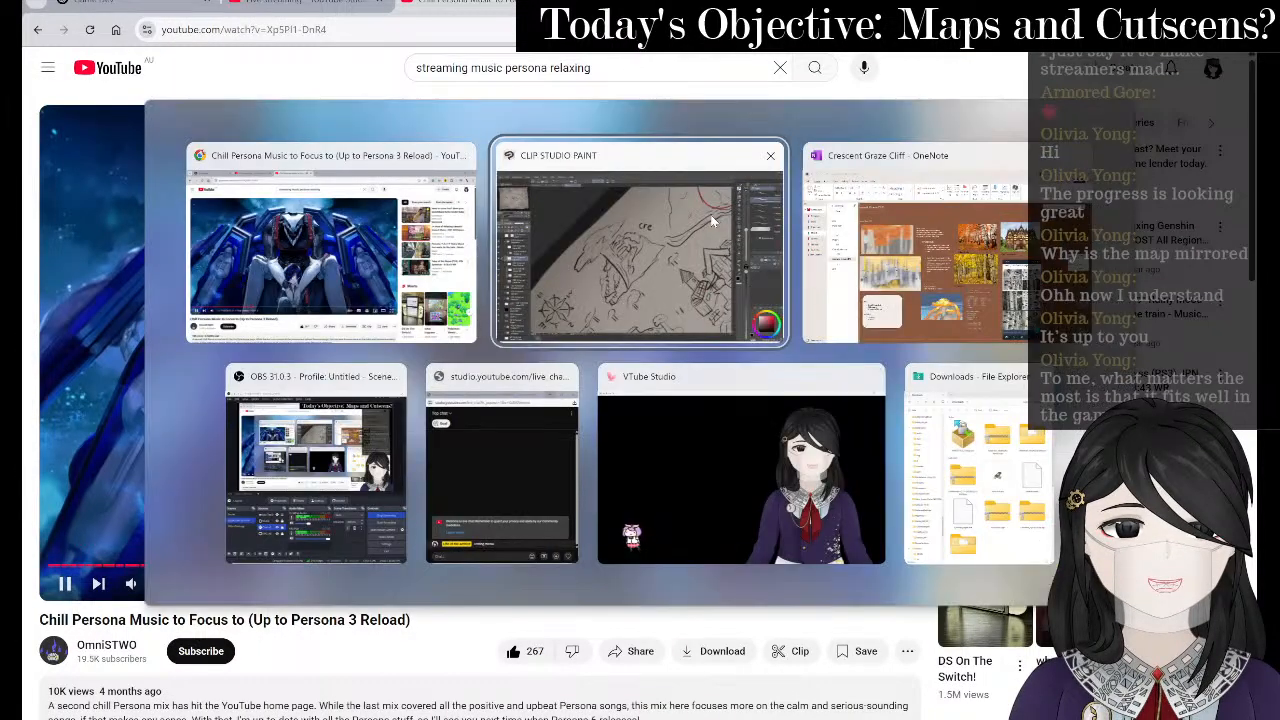
pyautogui.hotkey('alt', 'Tab')
pyautogui.hotkey('alt', 'Tab')
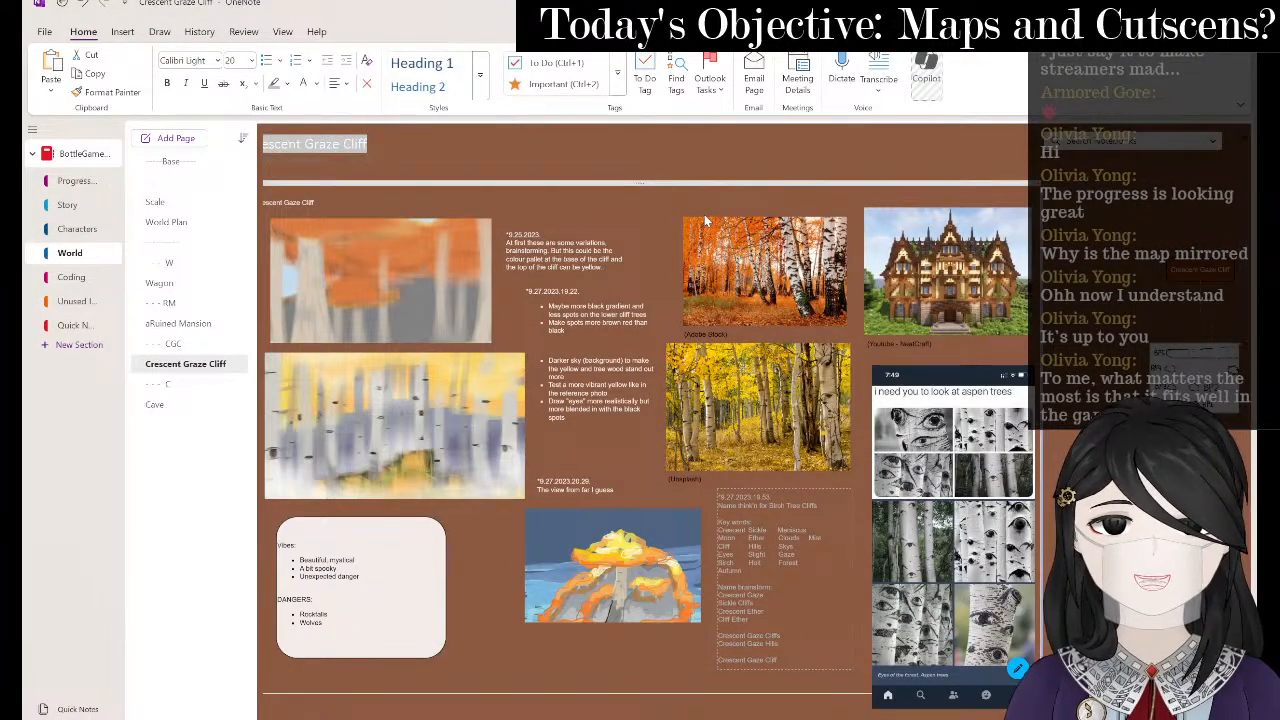
pyautogui.hotkey('alt', 'Tab')
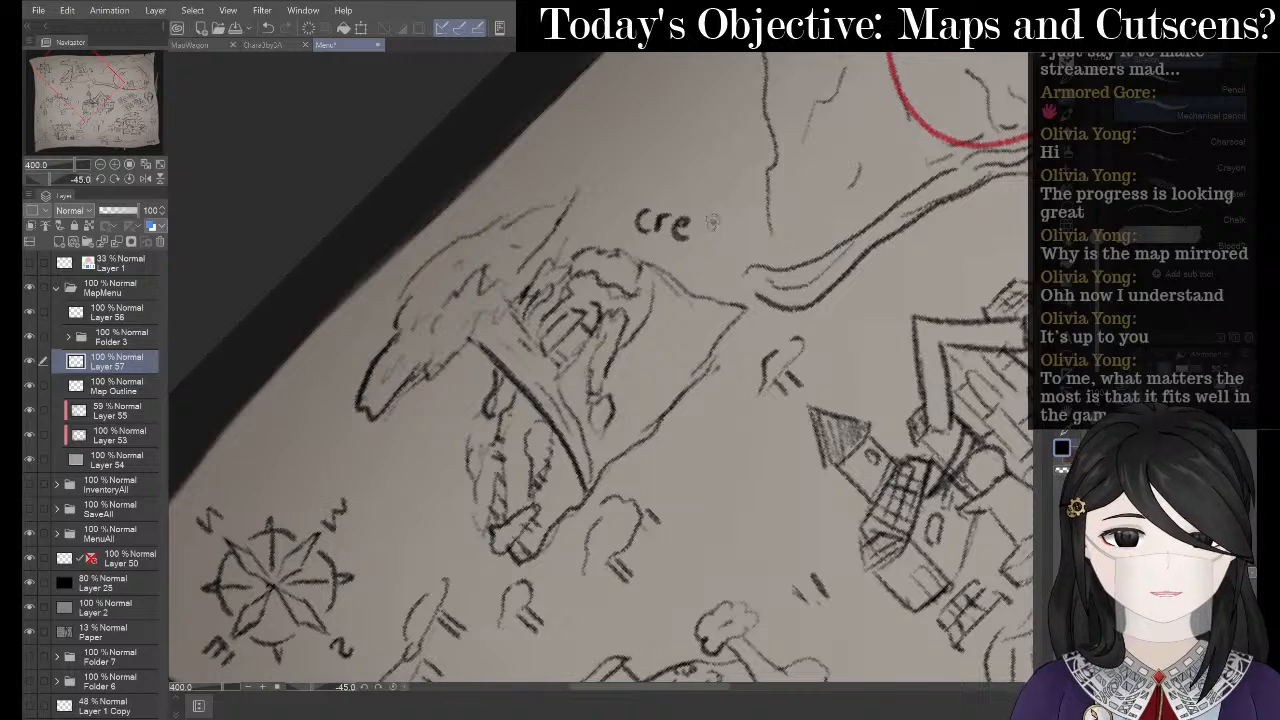
pyautogui.moveTo(712, 220)
pyautogui.mouseDown()
pyautogui.moveTo(700, 238)
pyautogui.moveTo(800, 253)
pyautogui.moveTo(812, 271)
pyautogui.mouseUp()
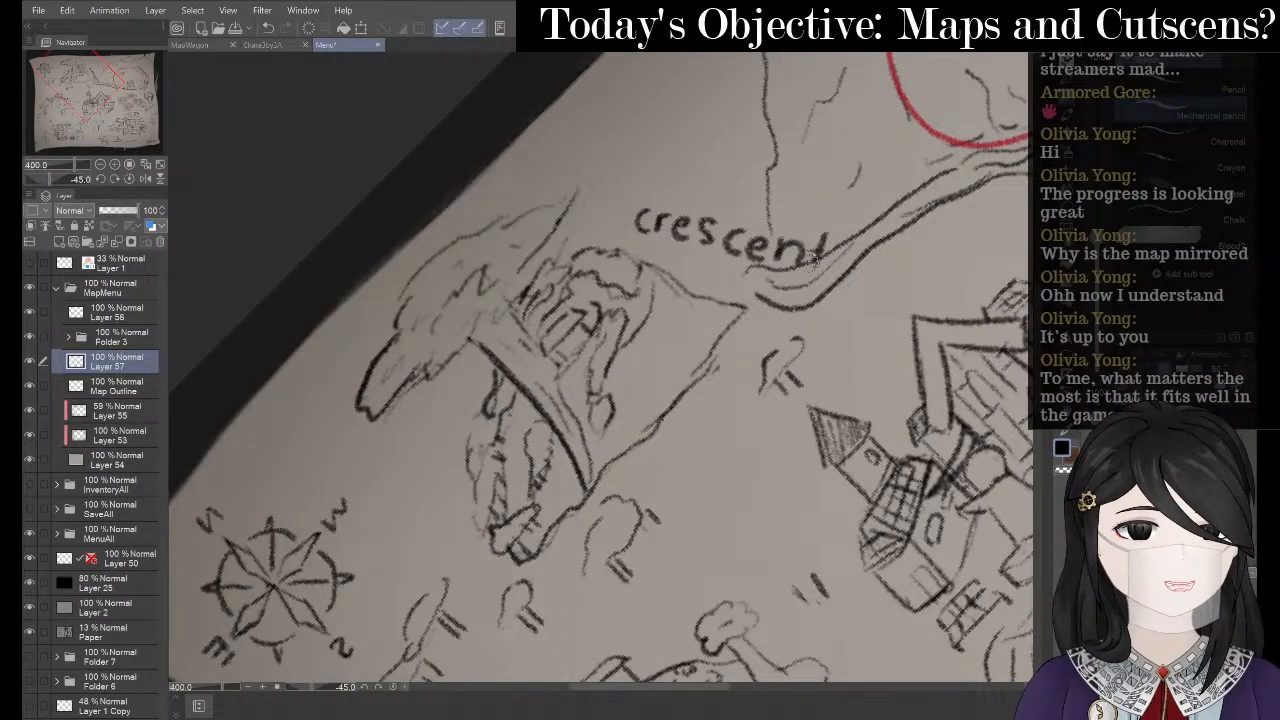
pyautogui.press('e')
pyautogui.moveTo(640, 214); pyautogui.dragTo(814, 256)
pyautogui.moveTo(667, 256)
pyautogui.mouseDown()
pyautogui.moveTo(631, 221)
pyautogui.moveTo(654, 175)
pyautogui.mouseUp()
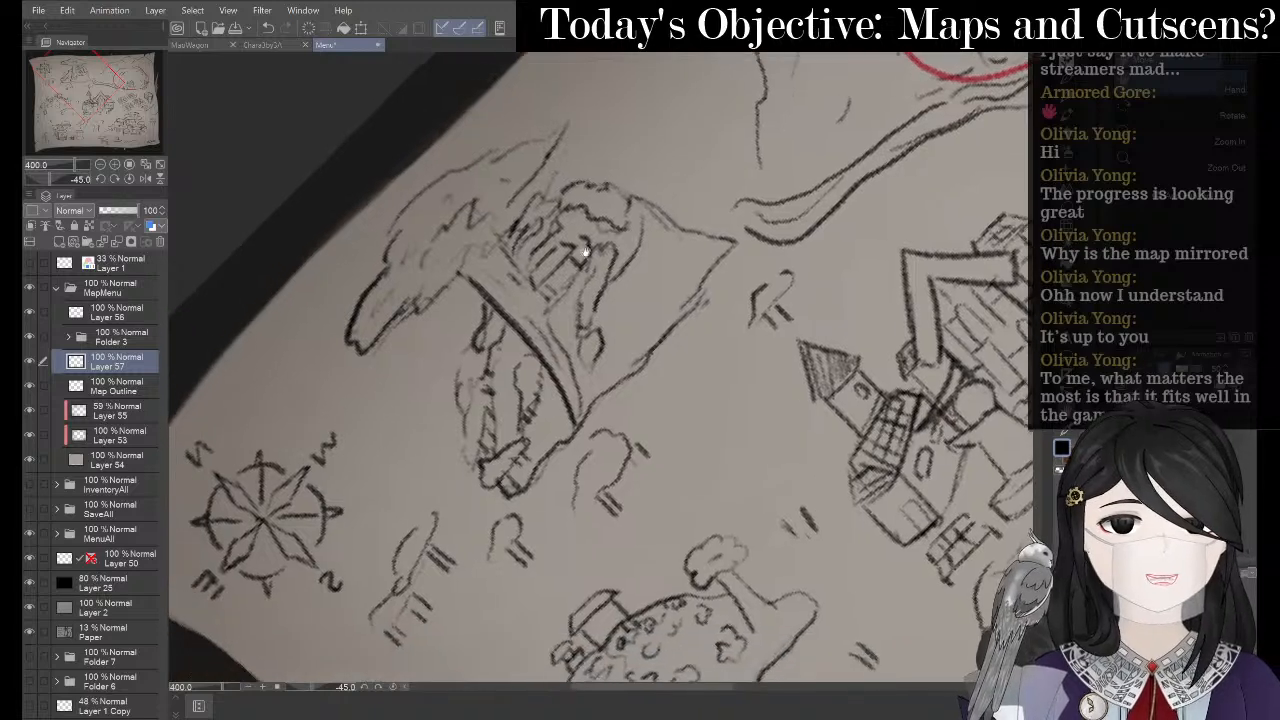
pyautogui.moveTo(445, 418); pyautogui.dragTo(431, 256)
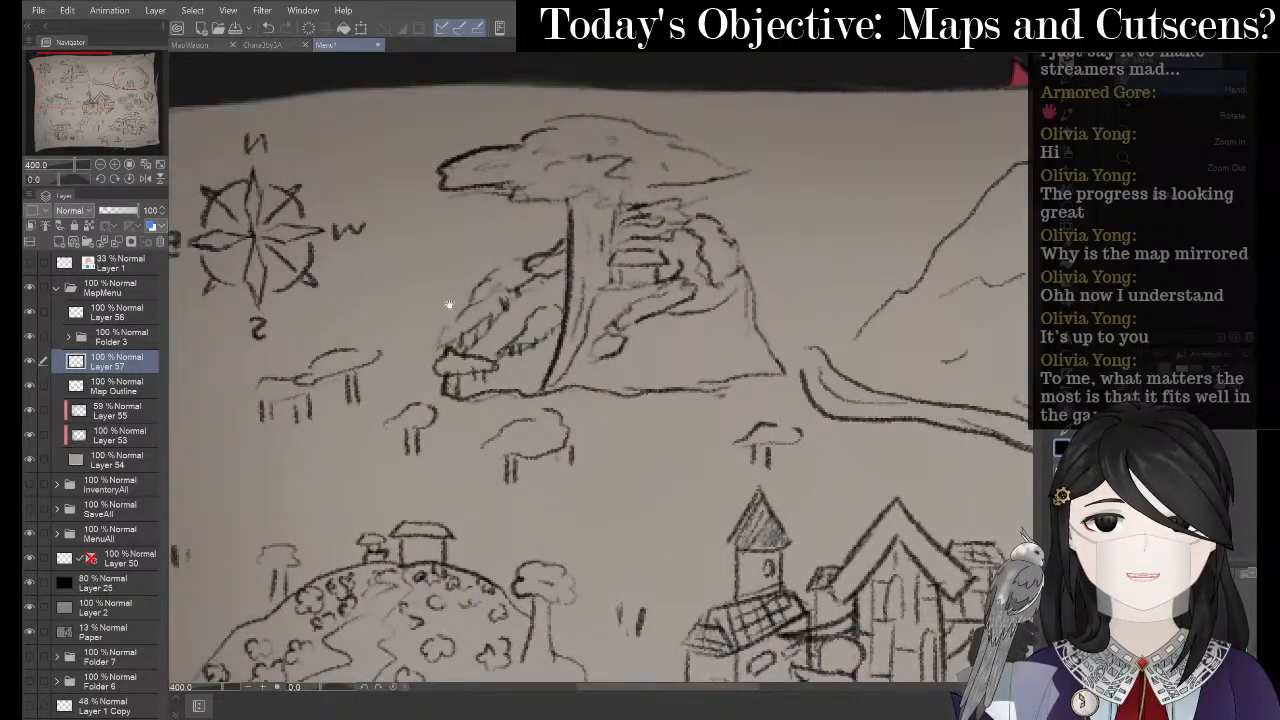
pyautogui.moveTo(449, 327); pyautogui.dragTo(423, 261)
pyautogui.scroll(-3, 400, 240)
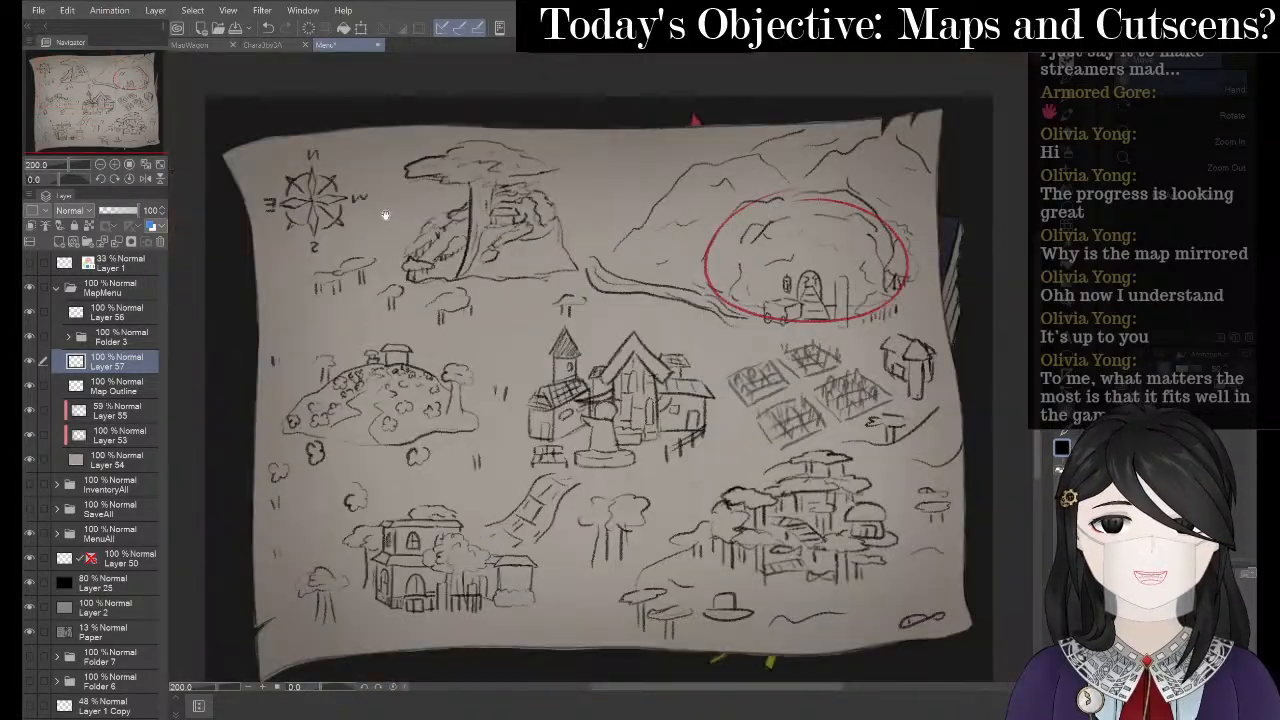
# - Start lettering 'TO' above the central house with the mechanical pencil, then undo it
pyautogui.moveTo(591, 254); pyautogui.dragTo(635, 251)
pyautogui.moveTo(600, 256); pyautogui.dragTo(627, 281)
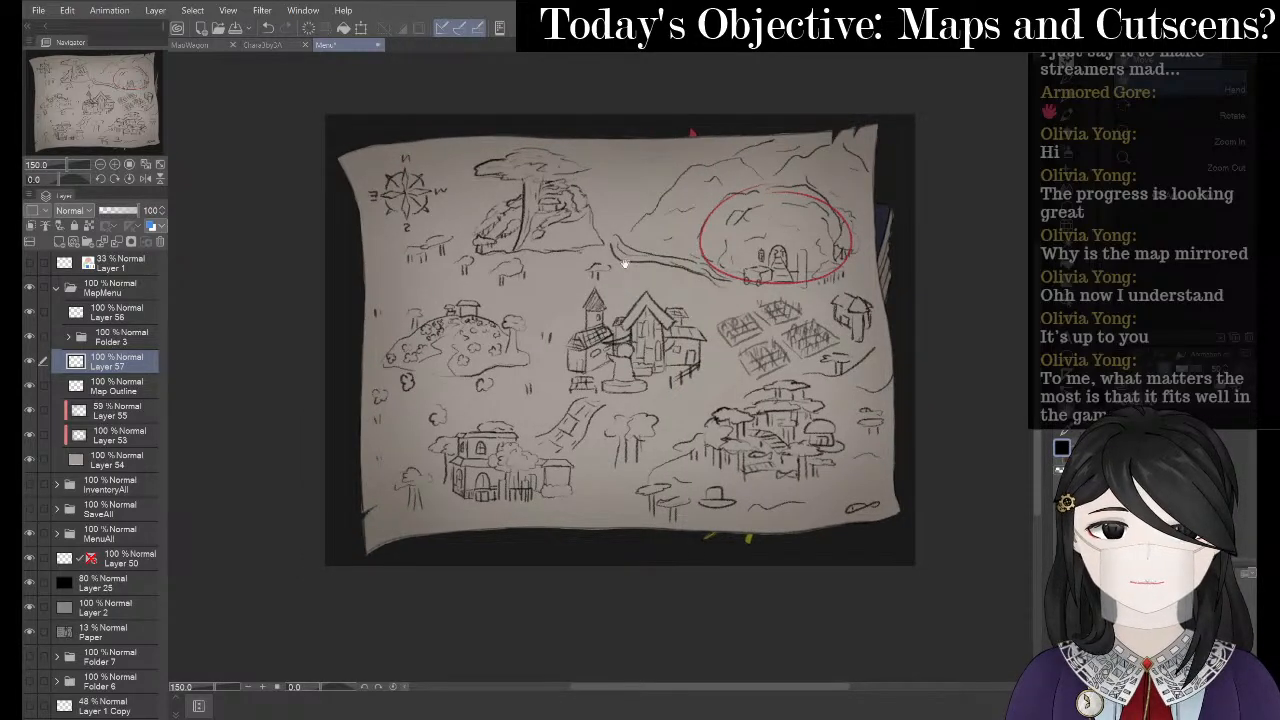
pyautogui.scroll(3, 586, 229)
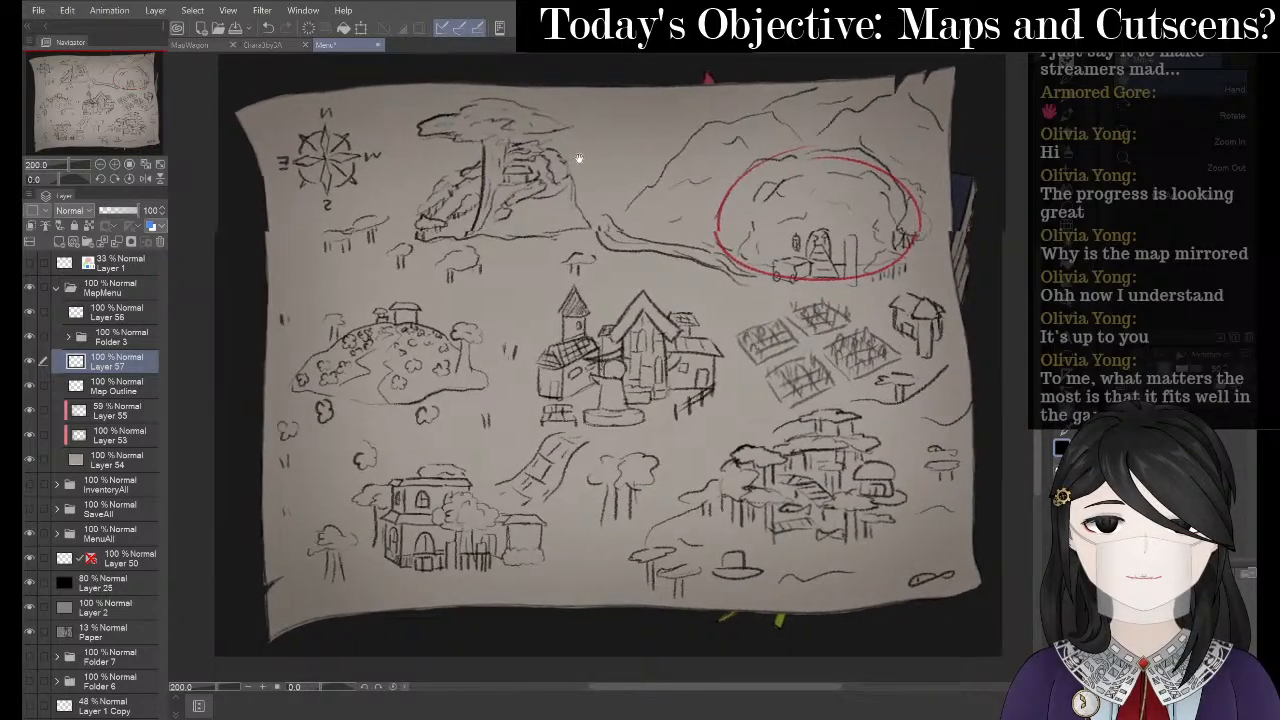
pyautogui.moveTo(554, 193)
pyautogui.mouseDown()
pyautogui.moveTo(634, 183)
pyautogui.moveTo(645, 210)
pyautogui.moveTo(574, 208)
pyautogui.mouseUp()
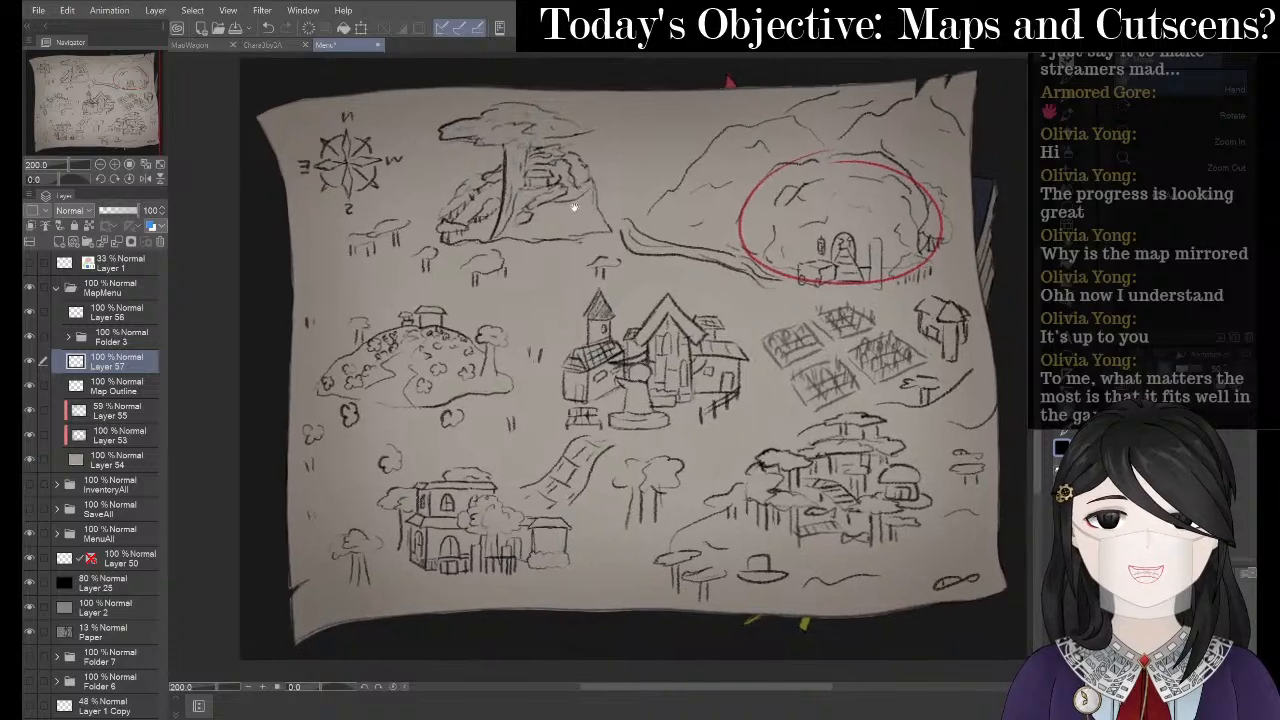
pyautogui.scroll(4, 688, 289)
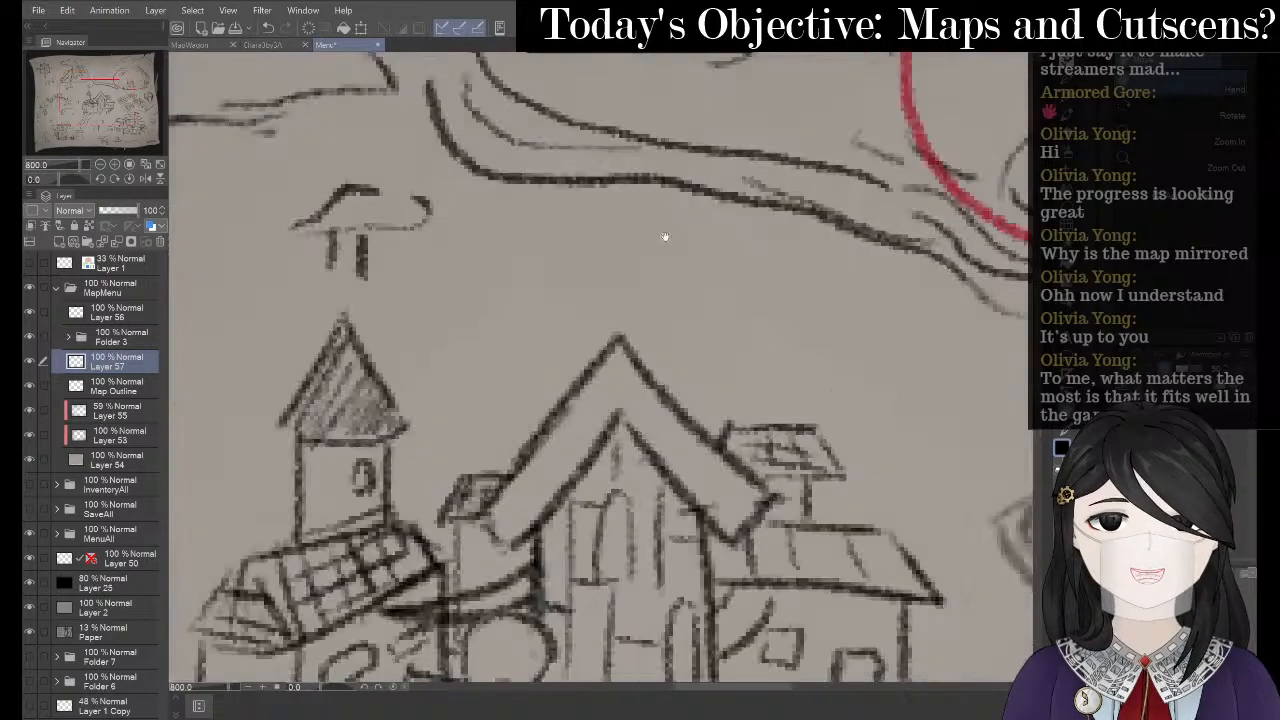
pyautogui.press('p')
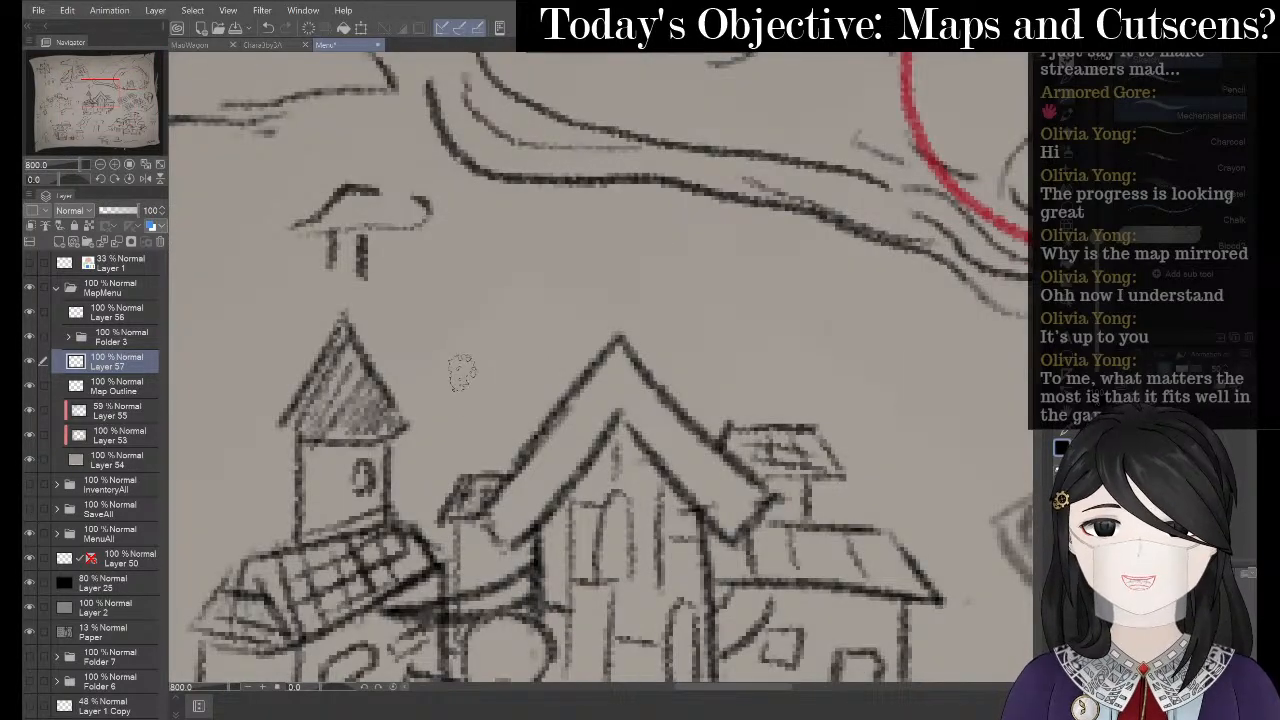
pyautogui.press('^')
pyautogui.press('^')
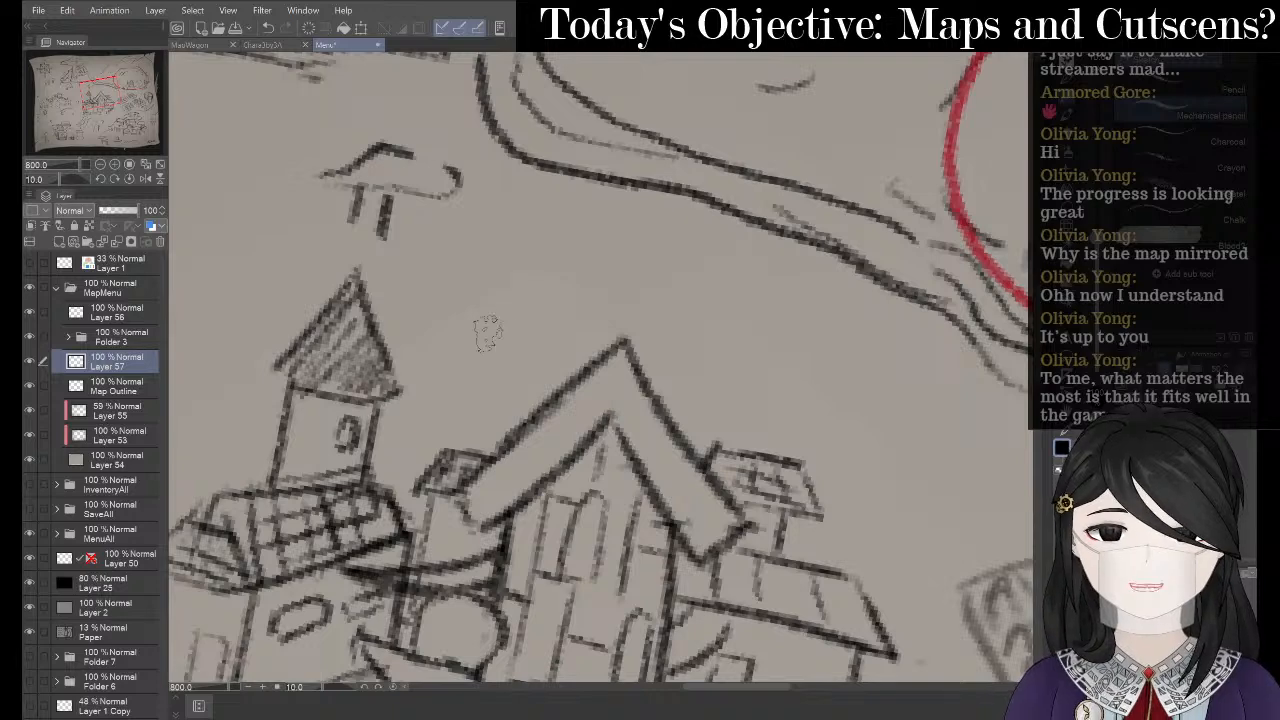
pyautogui.moveTo(500, 330); pyautogui.dragTo(512, 368)
pyautogui.moveTo(548, 298)
pyautogui.mouseDown()
pyautogui.moveTo(530, 305)
pyautogui.moveTo(550, 300)
pyautogui.mouseUp()
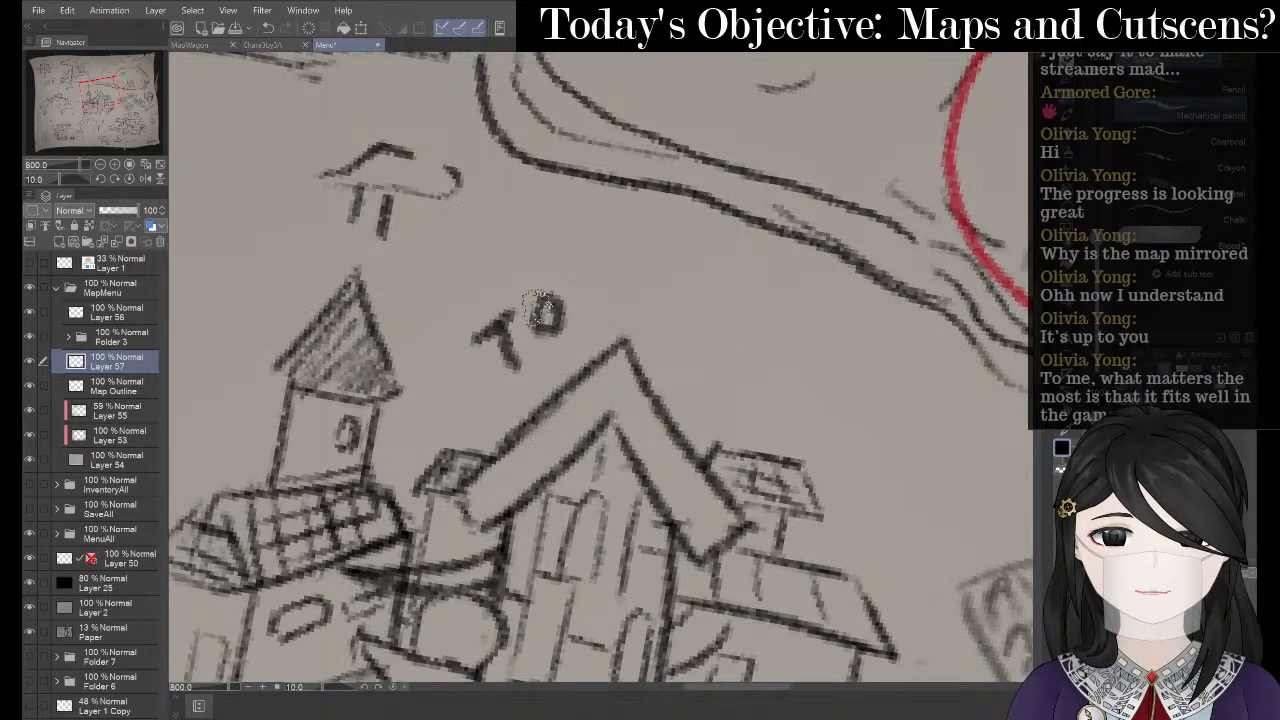
pyautogui.press('-')
pyautogui.press('-')
pyautogui.press('-')
pyautogui.press('-')
pyautogui.press('-')
pyautogui.press('-')
pyautogui.press('-')
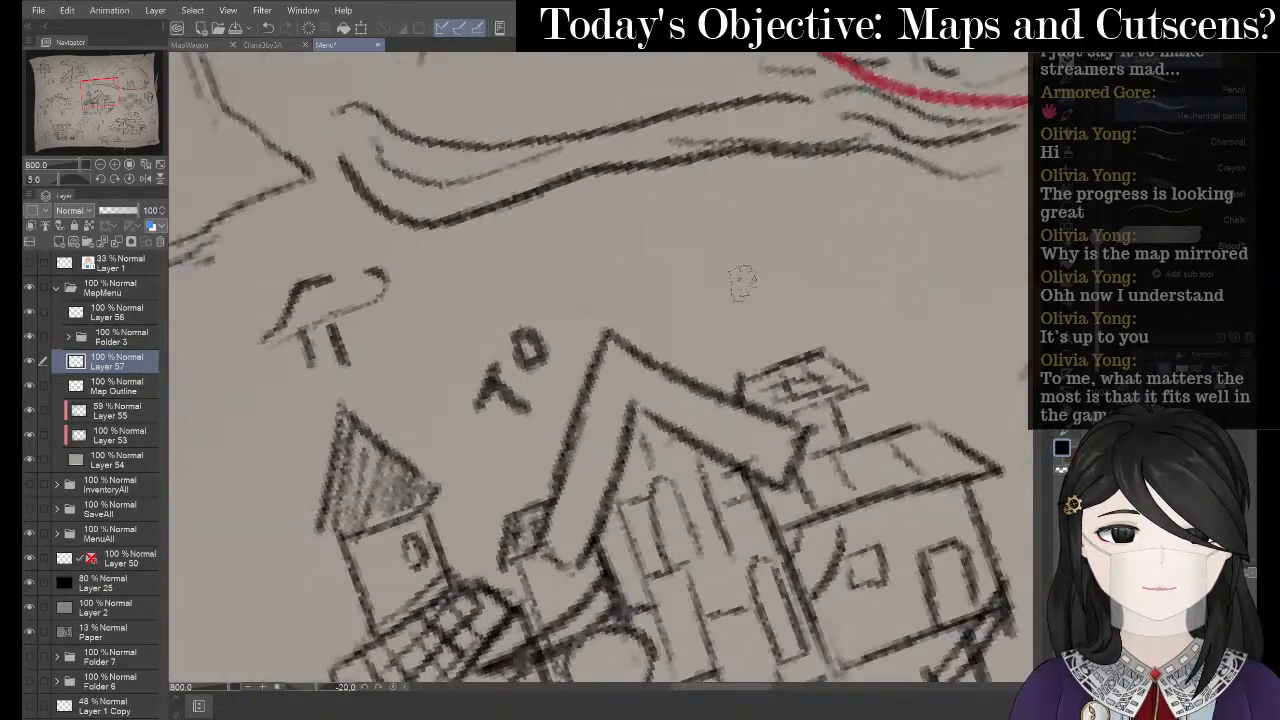
pyautogui.hotkey('ctrl', 'z')
pyautogui.hotkey('ctrl', 'z')
# - Letter 'Town' on the rotated canvas and apply an initial transform to it
pyautogui.press('-')
pyautogui.press('-')
pyautogui.press('-')
pyautogui.press('-')
pyautogui.press('-')
pyautogui.press('-')
pyautogui.press('-')
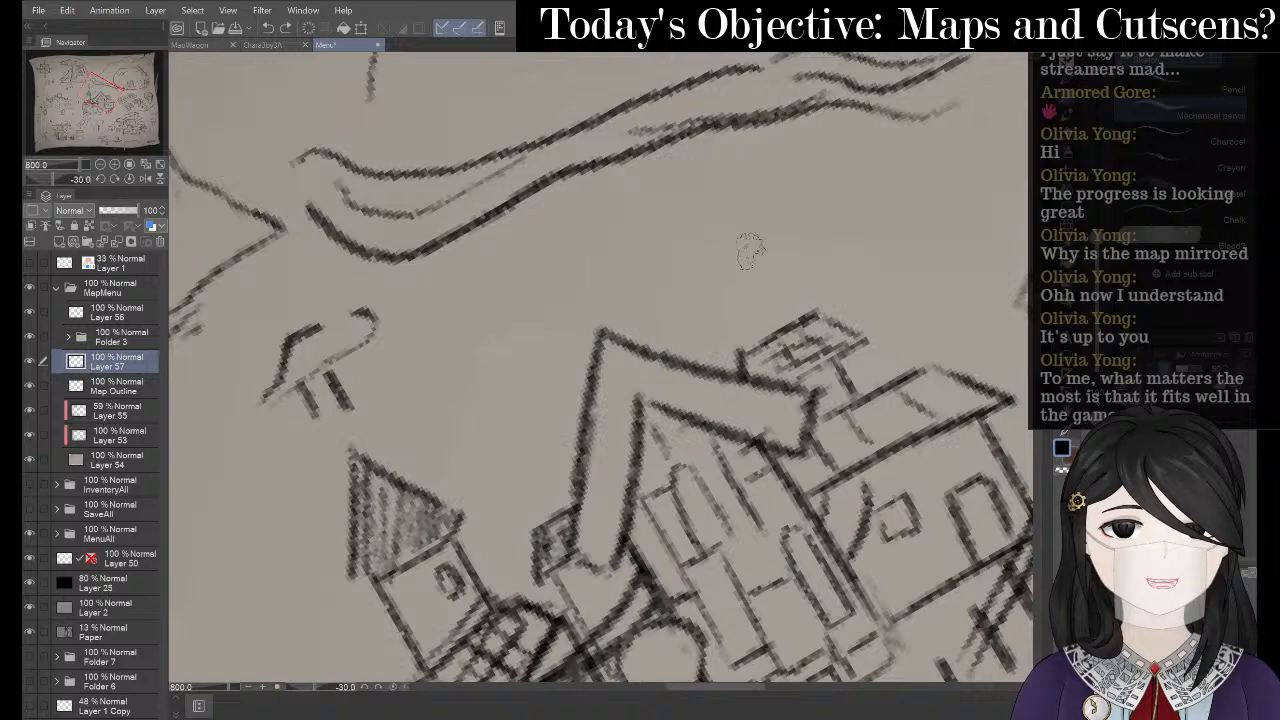
pyautogui.press('^')
pyautogui.press('^')
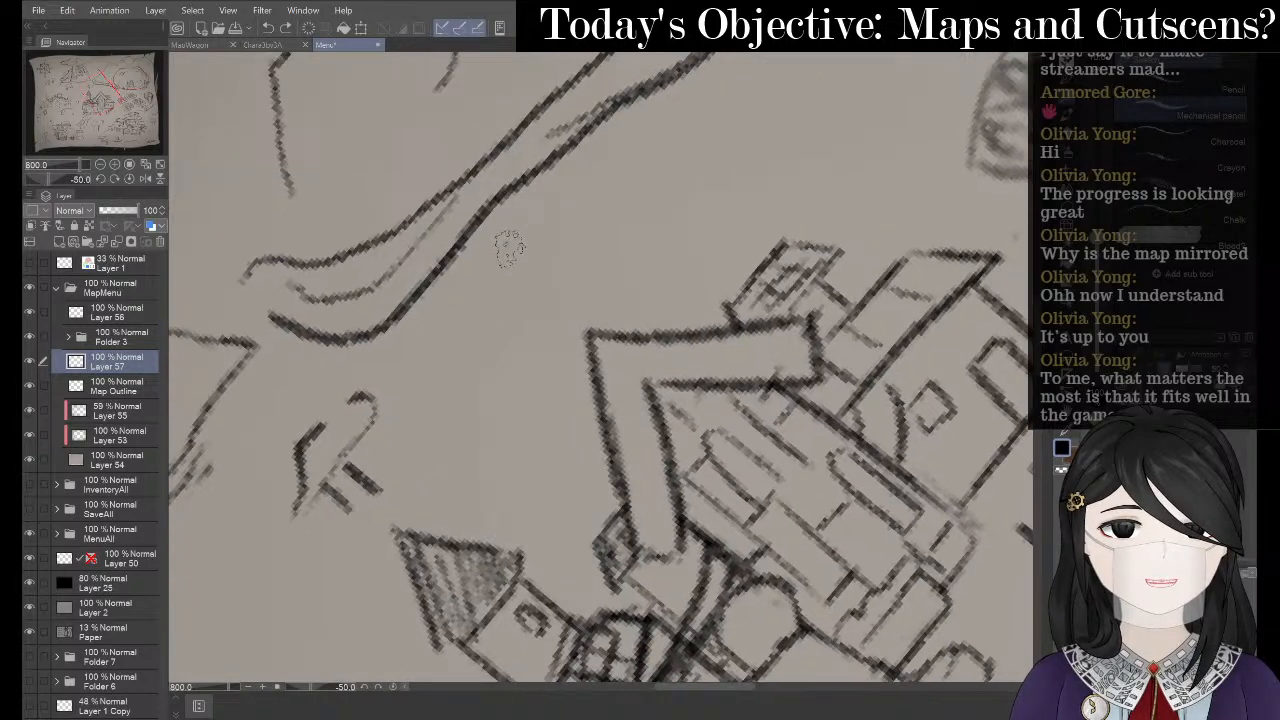
pyautogui.moveTo(505, 250)
pyautogui.mouseDown()
pyautogui.moveTo(522, 275)
pyautogui.moveTo(563, 275)
pyautogui.moveTo(648, 240)
pyautogui.moveTo(675, 255)
pyautogui.moveTo(690, 232)
pyautogui.moveTo(724, 268)
pyautogui.mouseUp()
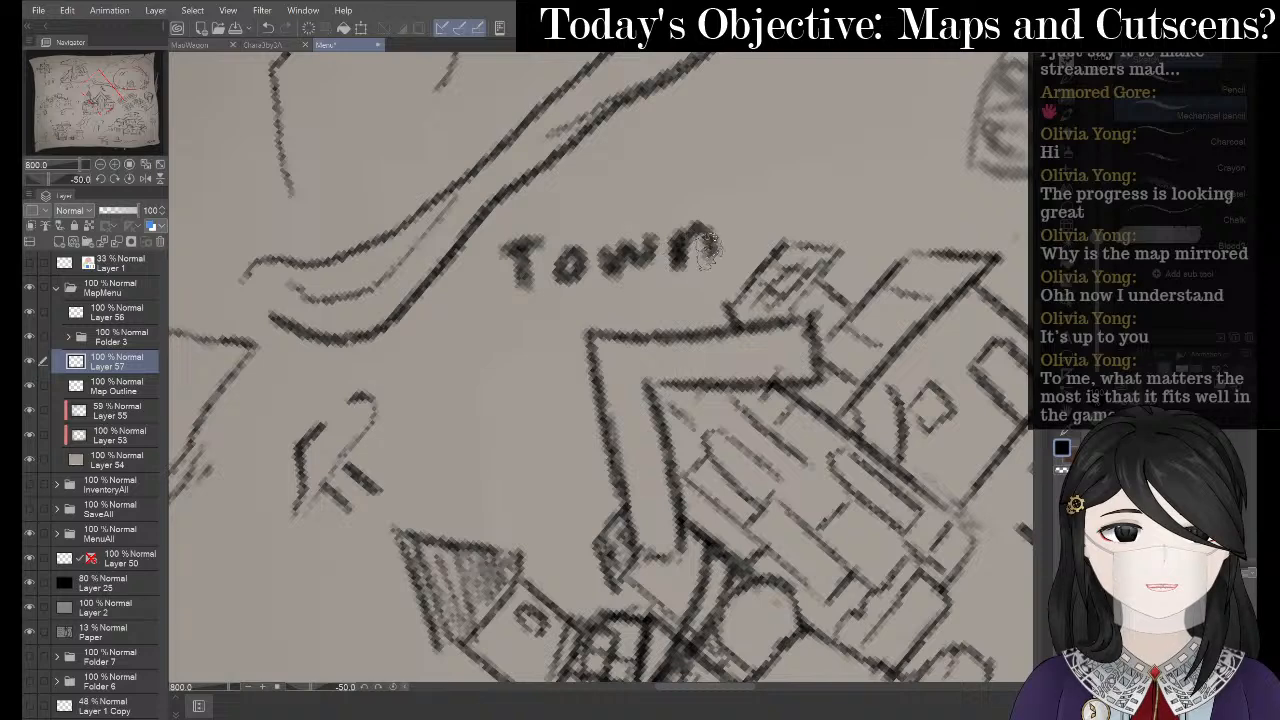
pyautogui.press('^')
pyautogui.press('^')
pyautogui.press('^')
pyautogui.press('^')
pyautogui.press('^')
pyautogui.press('^')
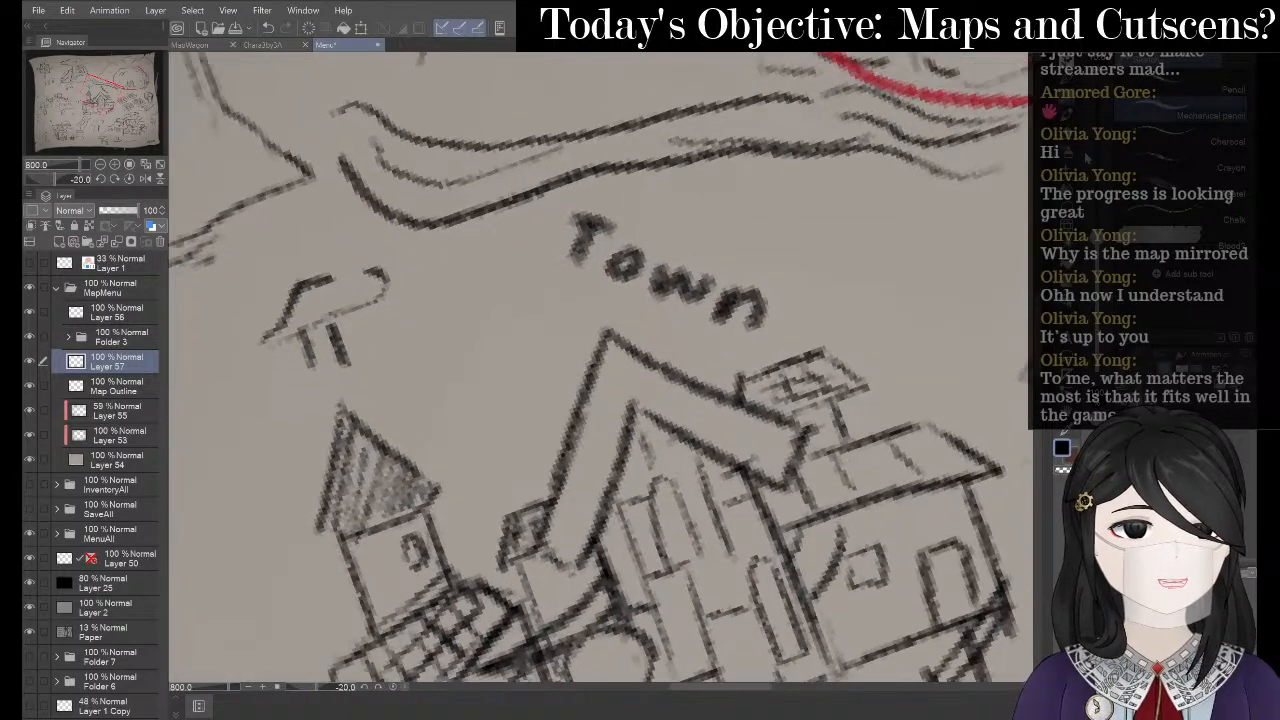
pyautogui.click(1067, 235)
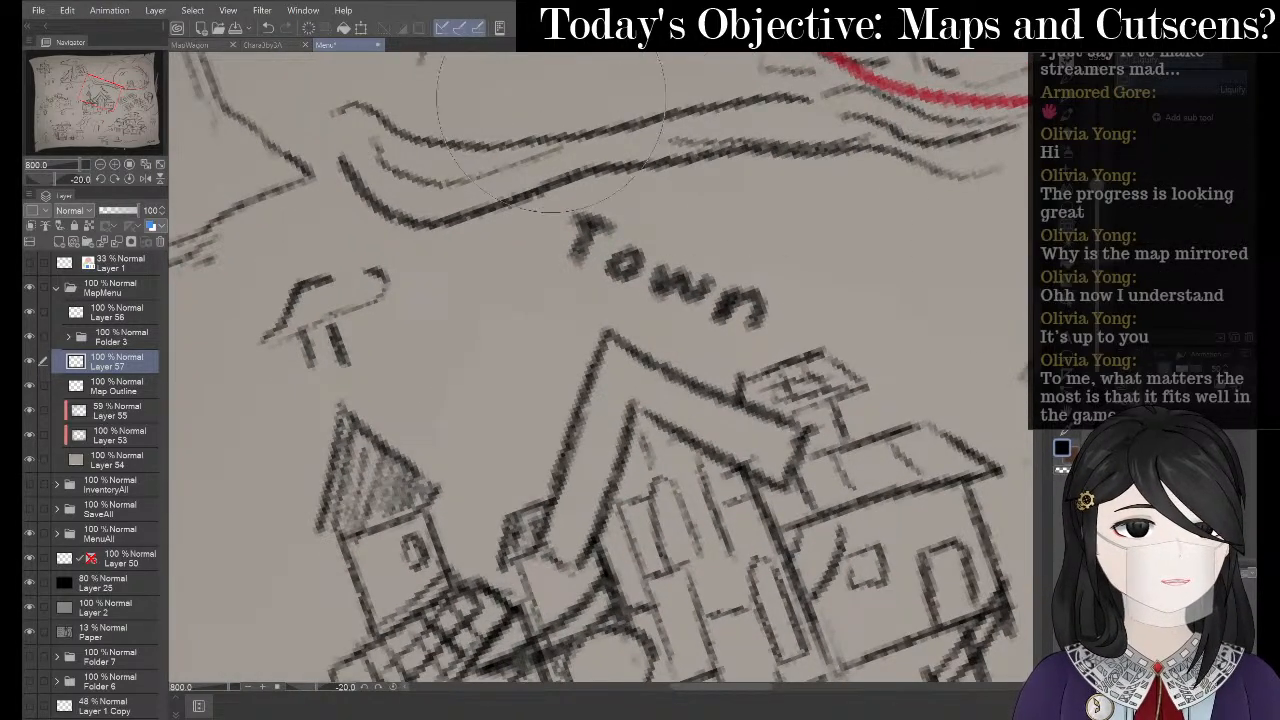
pyautogui.click(361, 27)
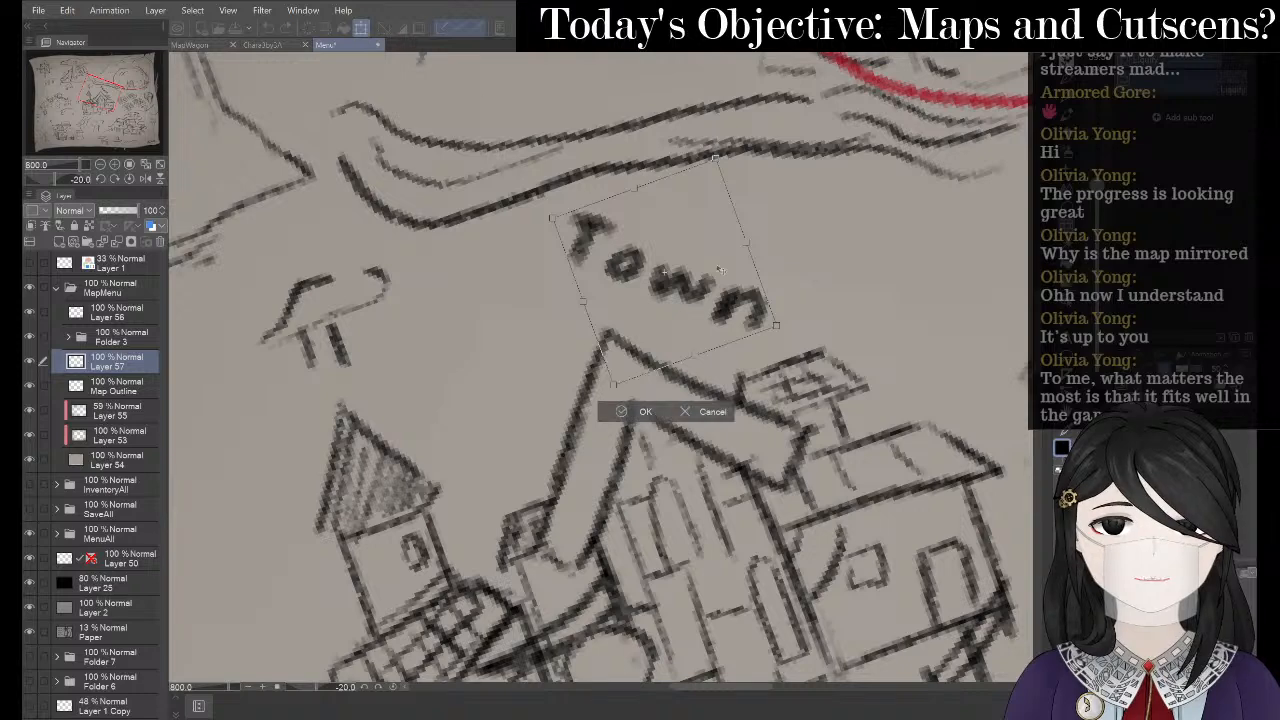
pyautogui.press('^')
pyautogui.press('^')
pyautogui.press('^')
pyautogui.press('^')
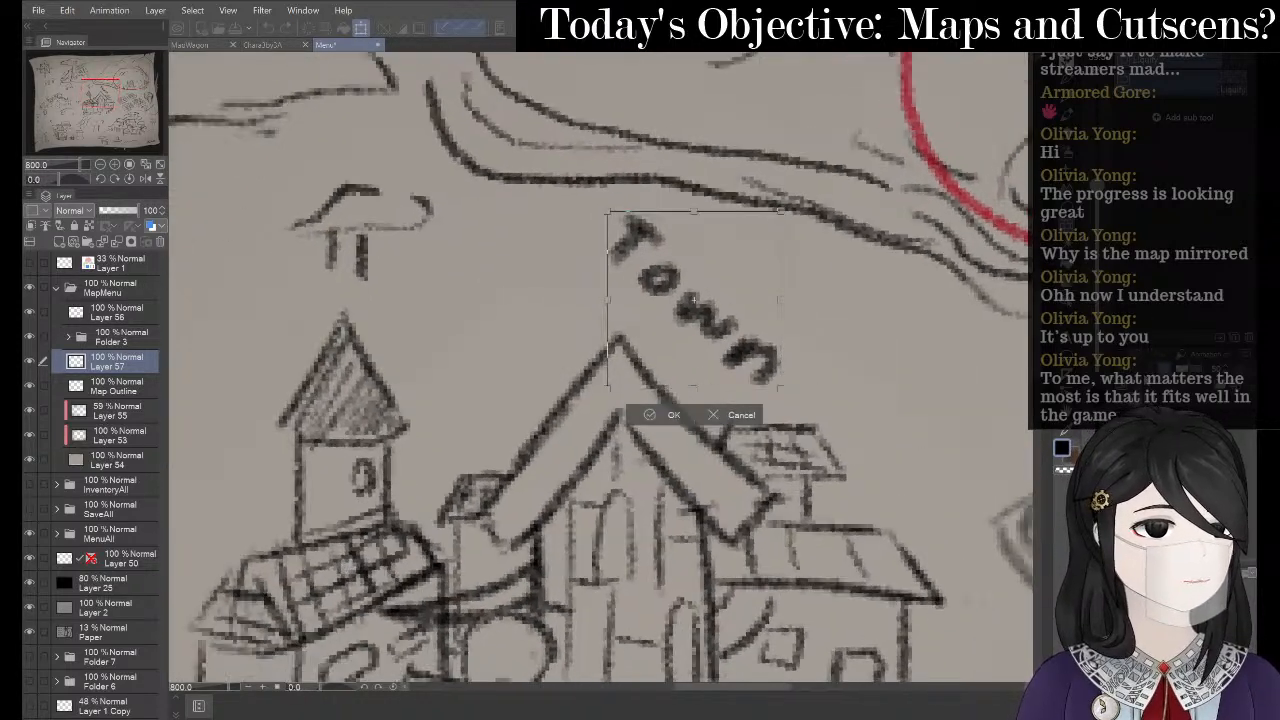
pyautogui.click(660, 415)
# - Lasso 'Town', flip it horizontally, and tilt it onto the central house roof
pyautogui.press('m')
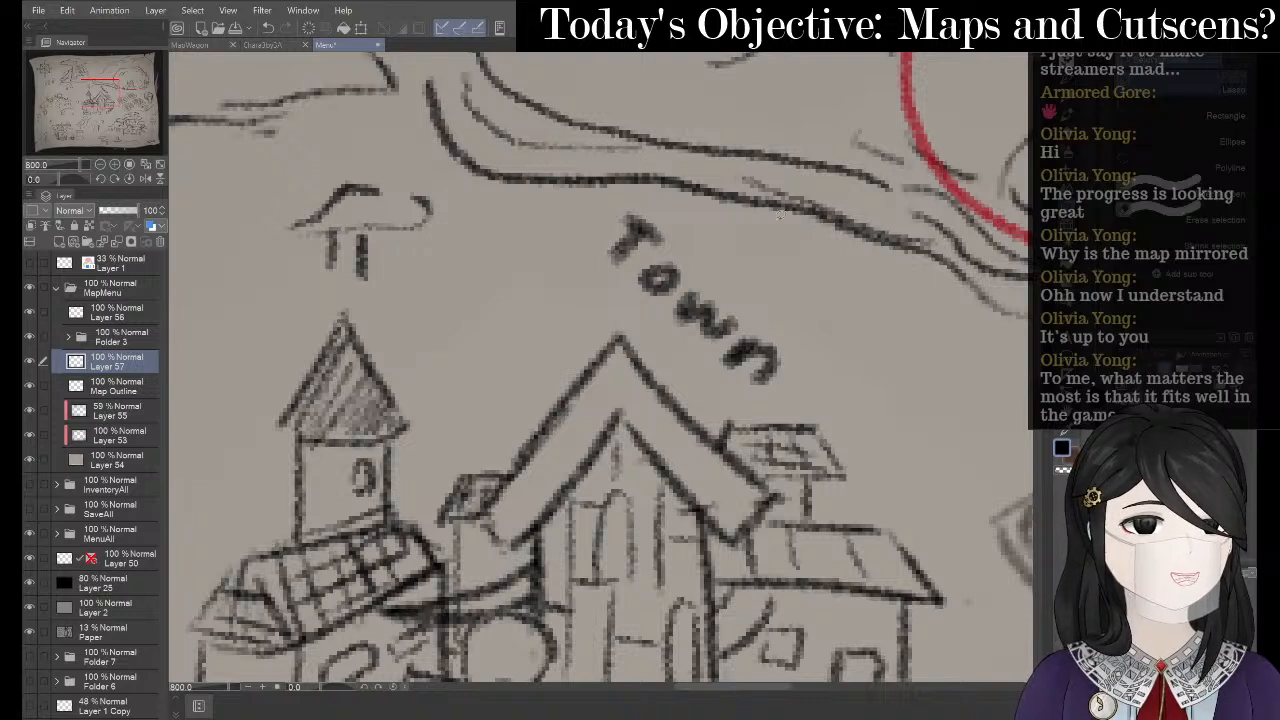
pyautogui.moveTo(688, 212)
pyautogui.mouseDown()
pyautogui.moveTo(631, 174)
pyautogui.moveTo(572, 280)
pyautogui.mouseUp()
pyautogui.moveTo(866, 402); pyautogui.dragTo(690, 228)
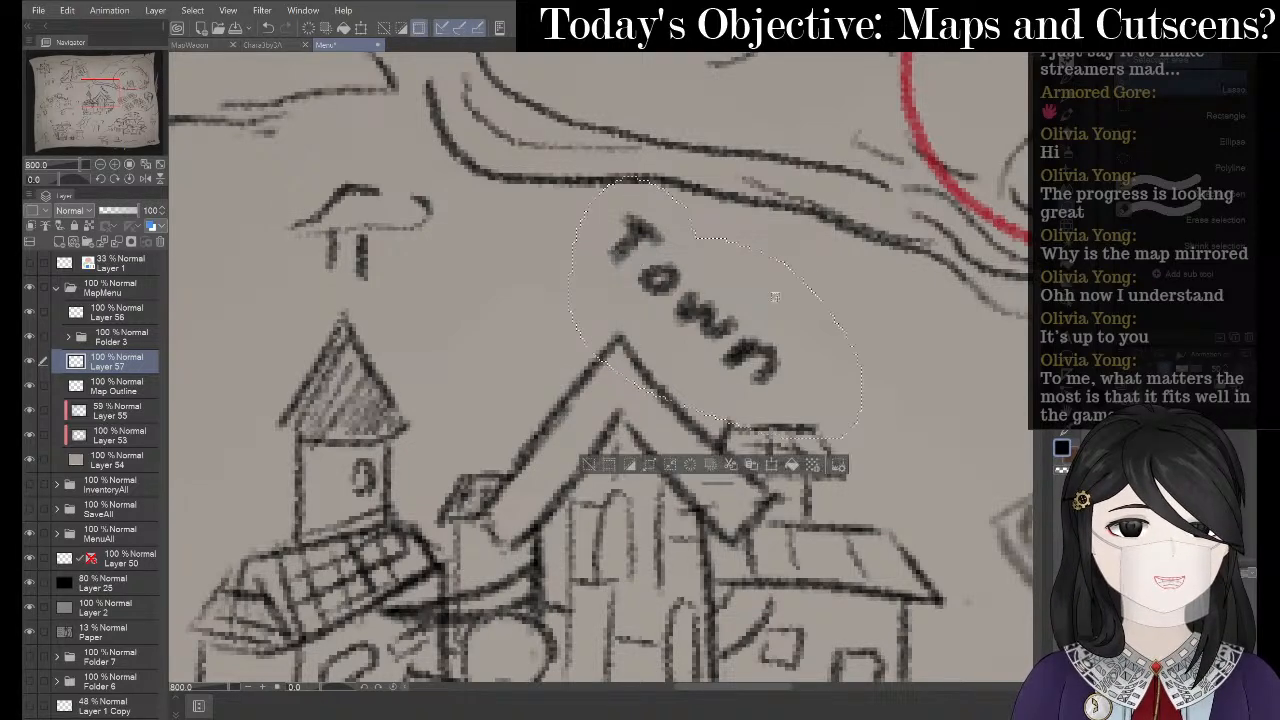
pyautogui.click(770, 465)
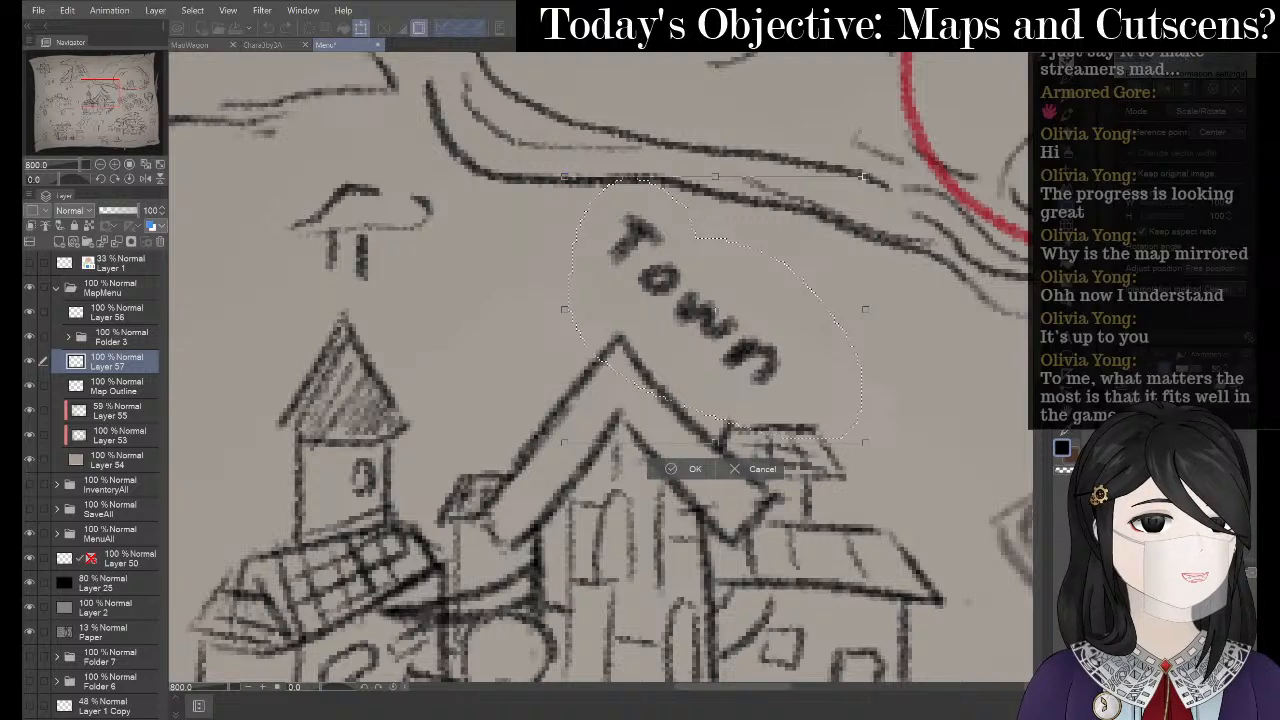
pyautogui.click(1165, 91)
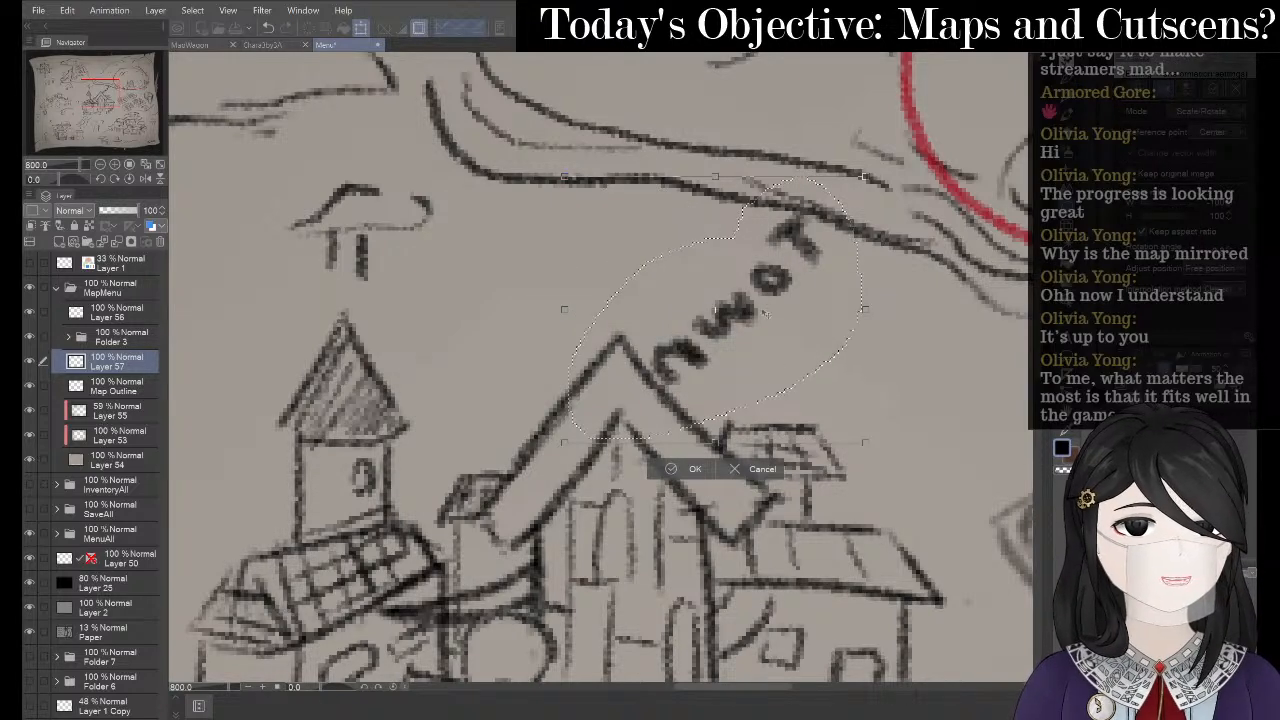
pyautogui.moveTo(765, 315); pyautogui.dragTo(546, 375)
pyautogui.moveTo(643, 209); pyautogui.dragTo(633, 201)
pyautogui.moveTo(590, 325); pyautogui.dragTo(598, 321)
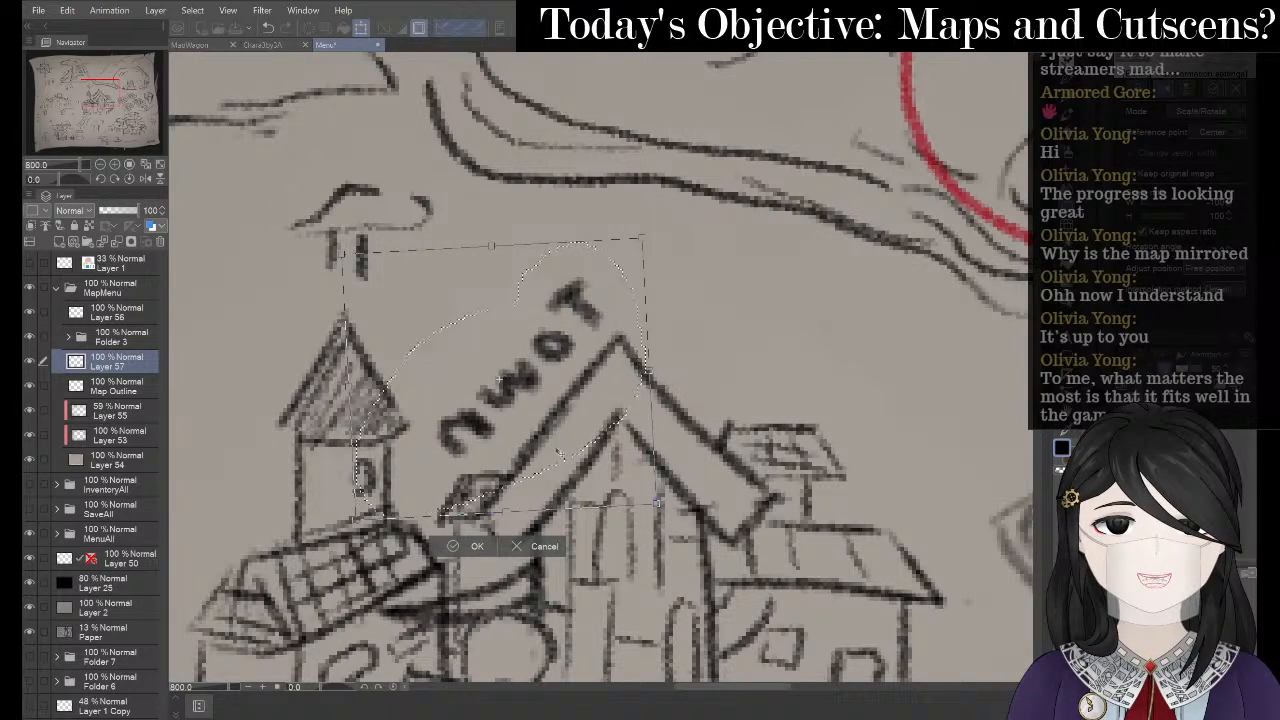
pyautogui.click(465, 545)
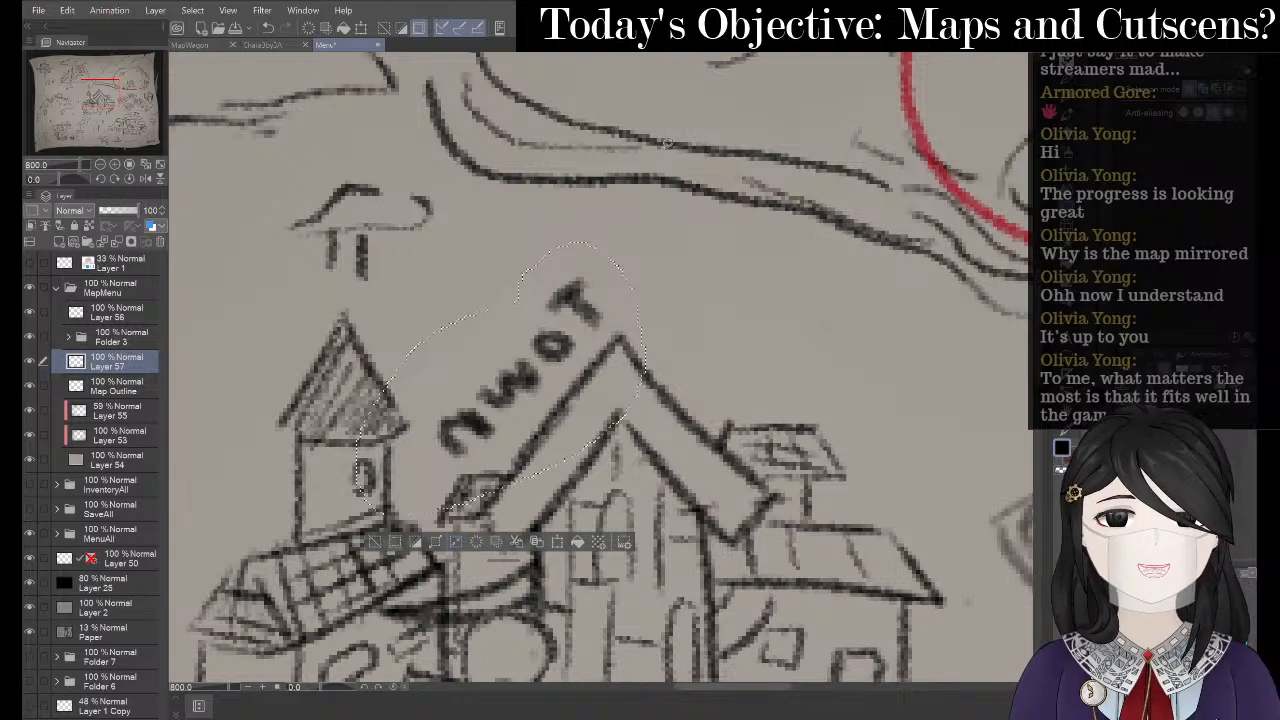
# - Deselect the Town lettering and zoom out to show the whole map
pyautogui.click(375, 546)
pyautogui.press('space')
pyautogui.scroll(-4, 505, 312)
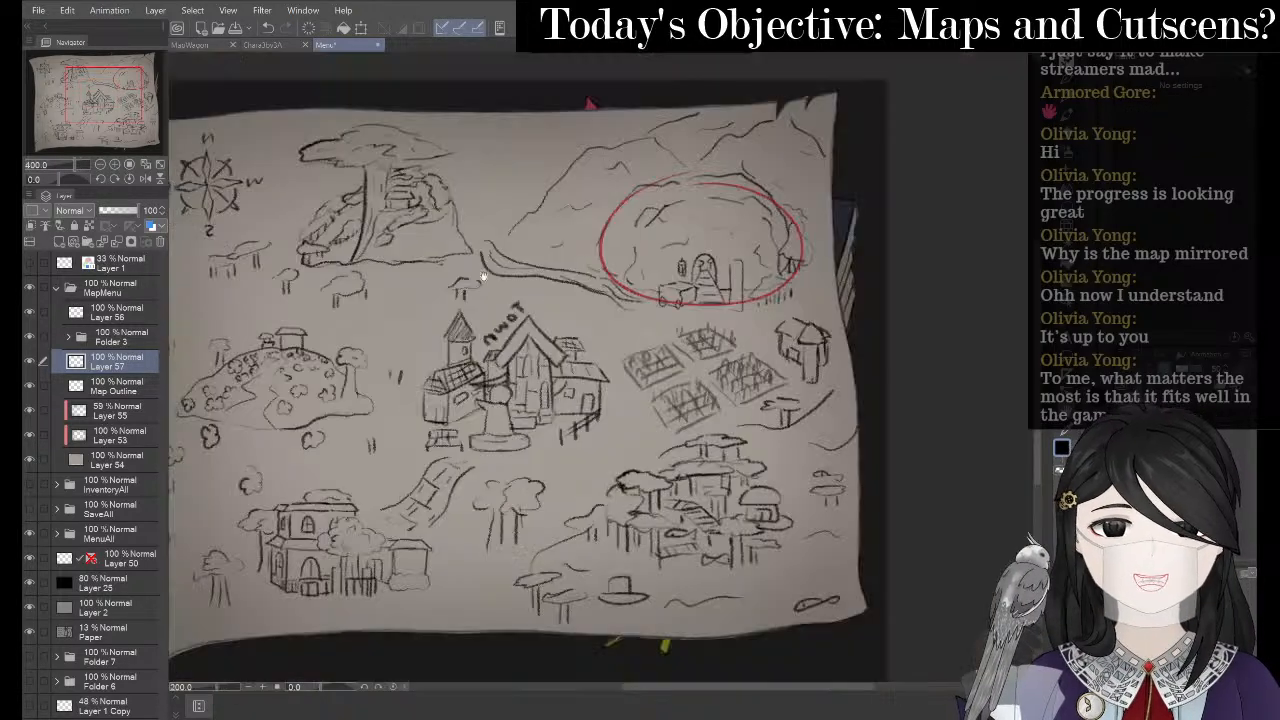
pyautogui.moveTo(593, 222); pyautogui.dragTo(699, 200)
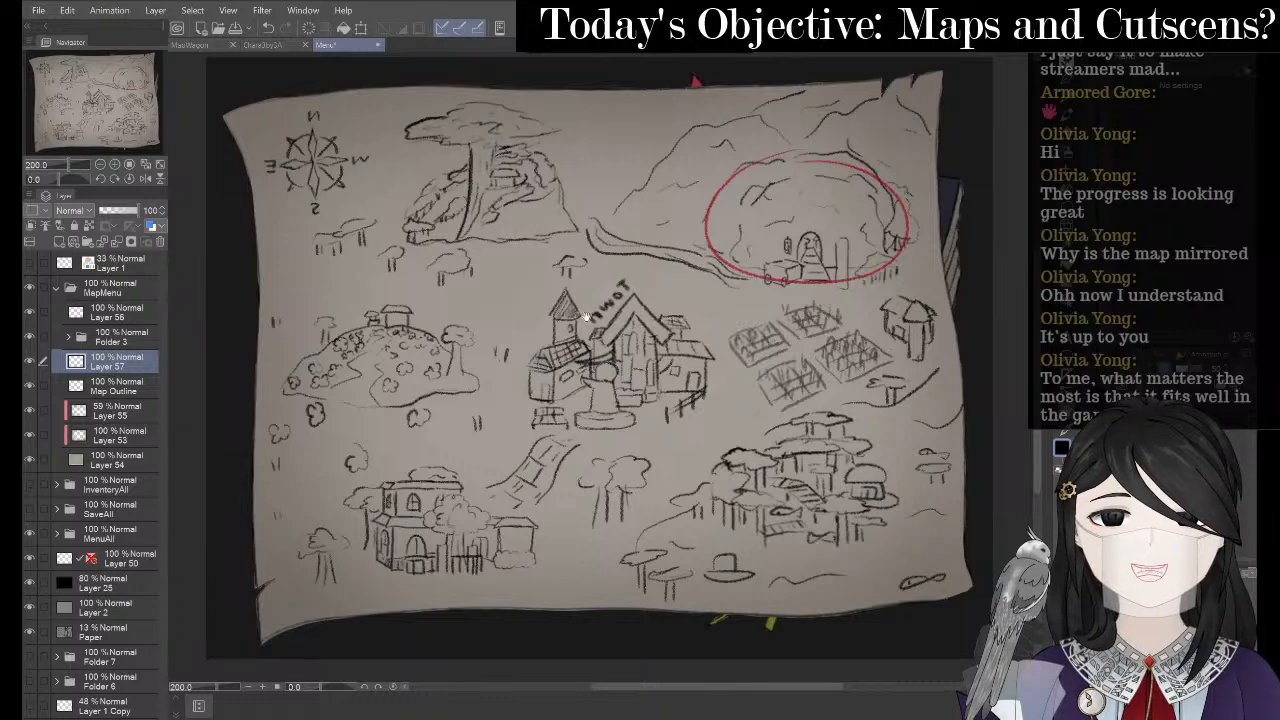
pyautogui.scroll(2, 632, 272)
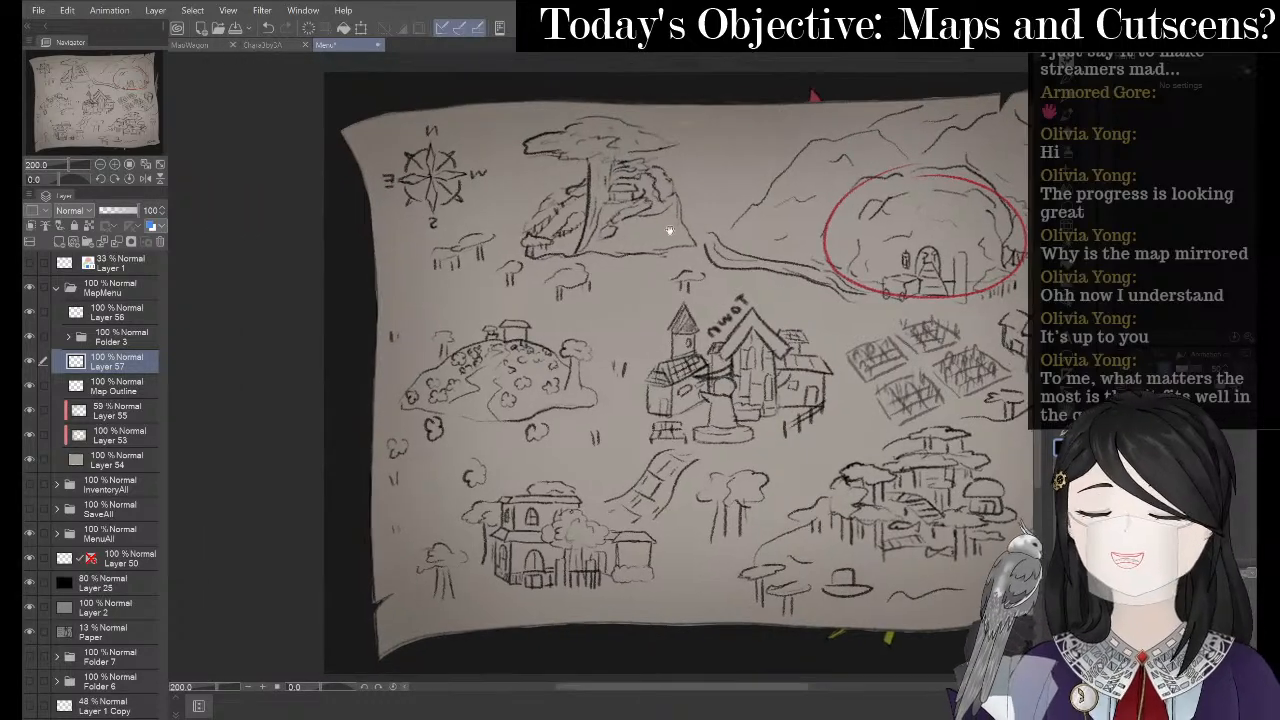
pyautogui.moveTo(453, 131); pyautogui.dragTo(578, 219)
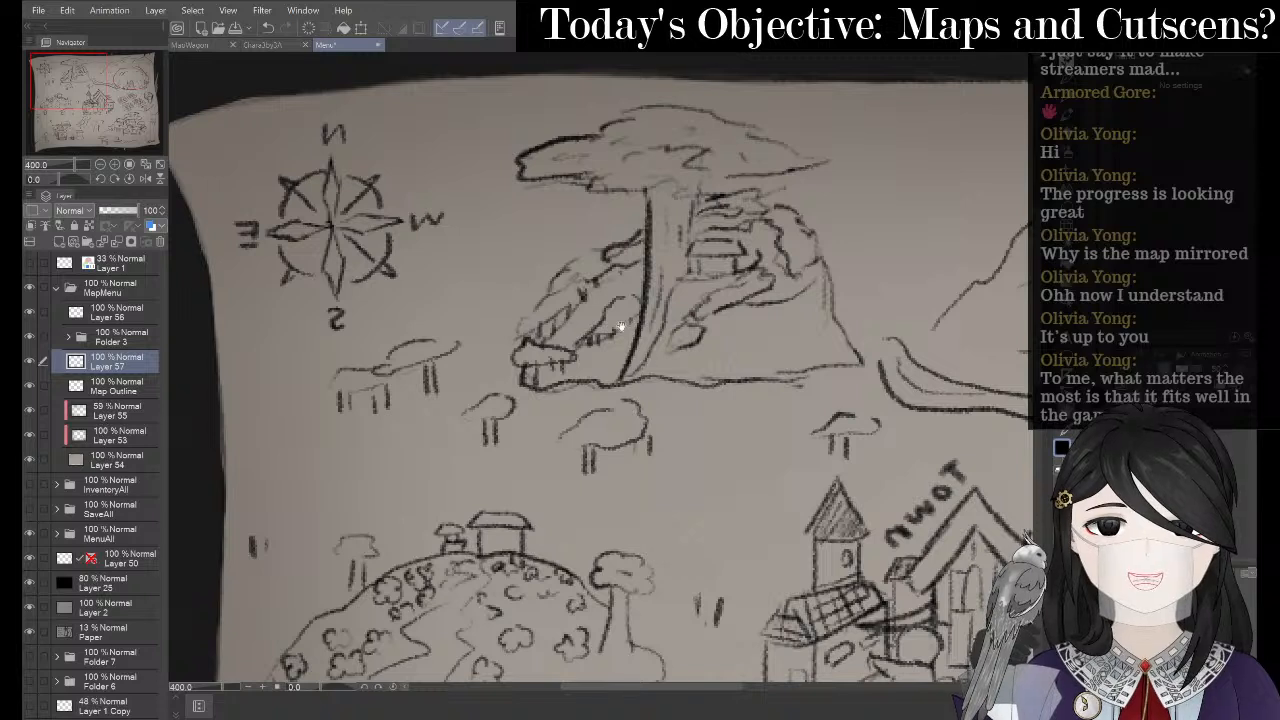
# - Lasso the small tree in Folder 3 and move it left above the domed hill
pyautogui.click(140, 338)
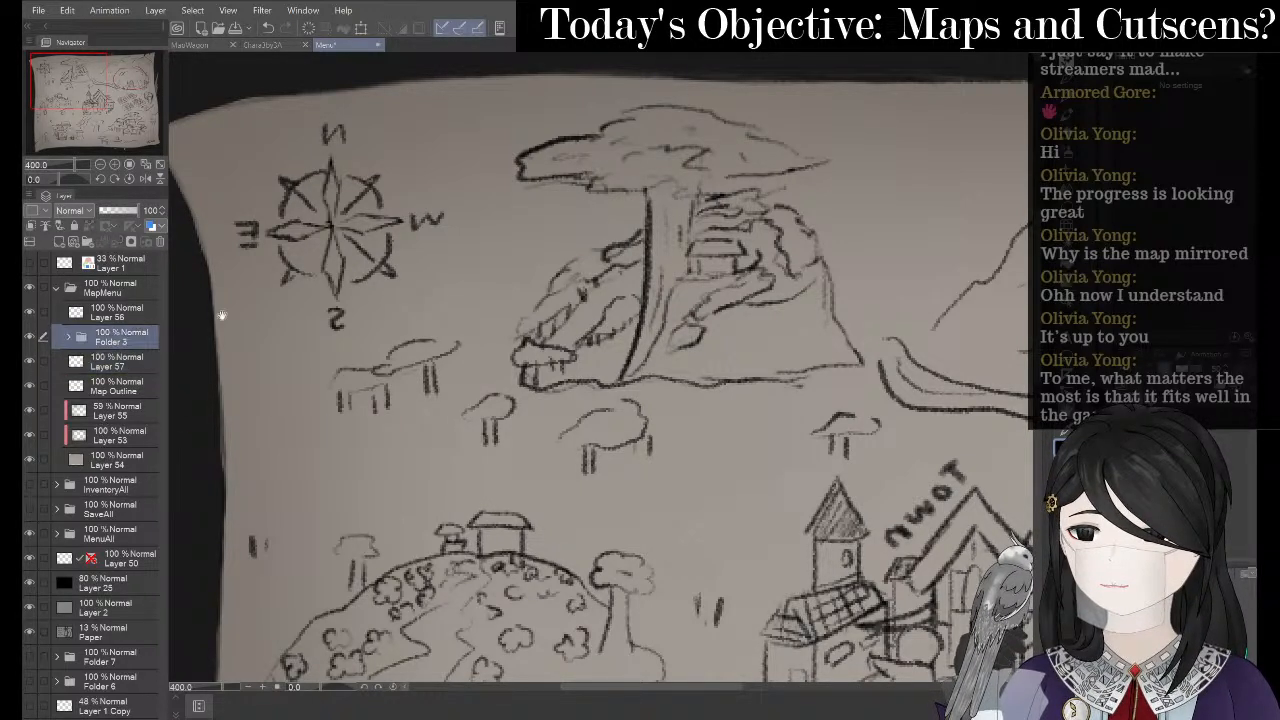
pyautogui.click(1072, 209)
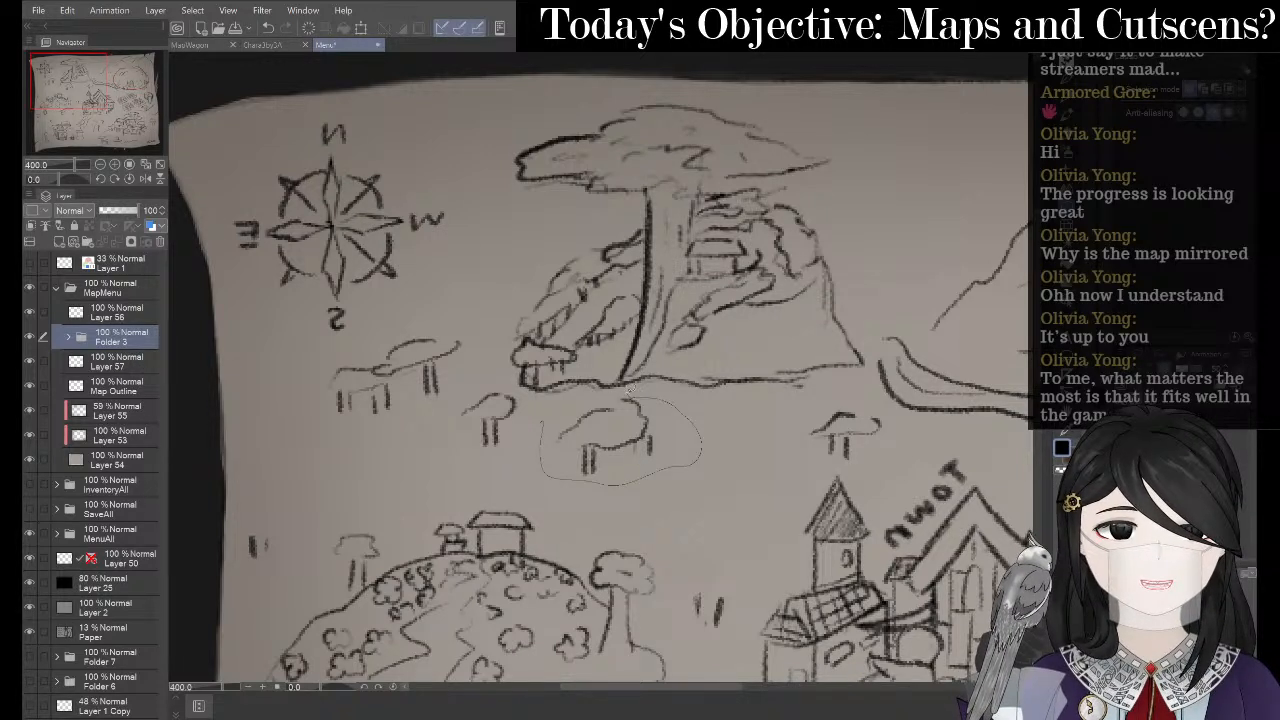
pyautogui.moveTo(572, 403); pyautogui.dragTo(574, 402)
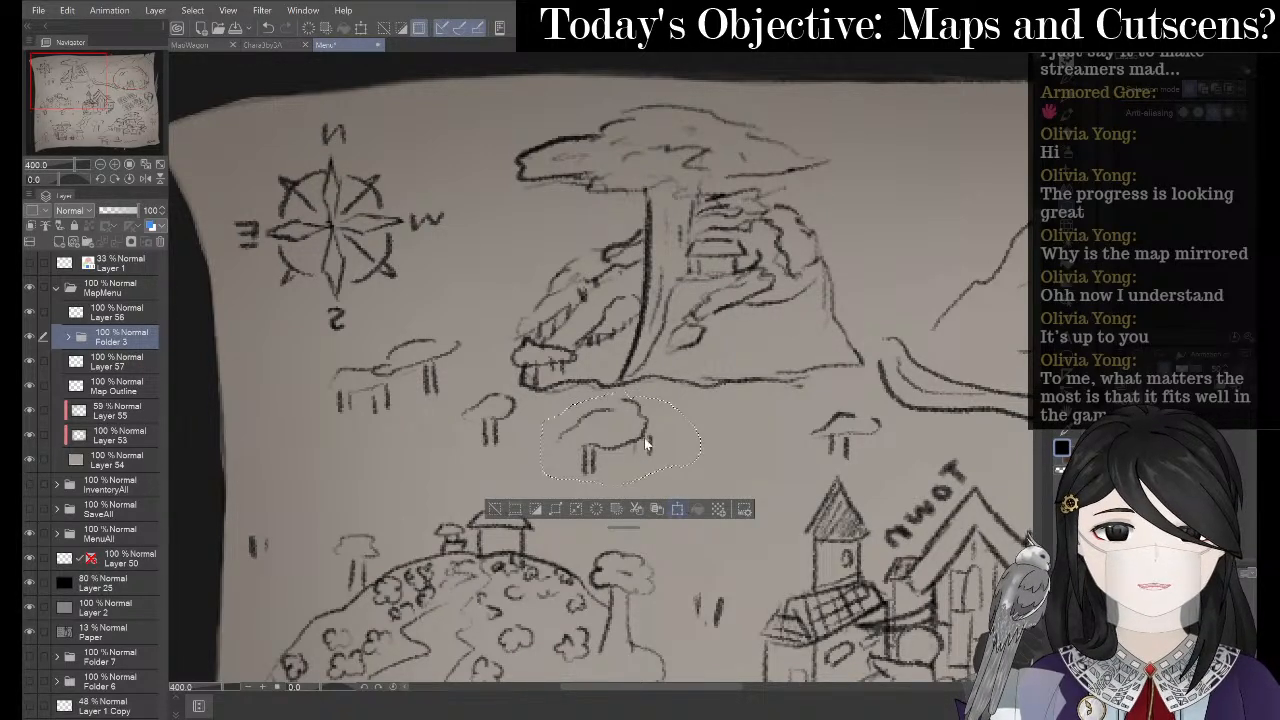
pyautogui.hotkey('ctrl', 't')
pyautogui.moveTo(645, 445); pyautogui.dragTo(349, 466)
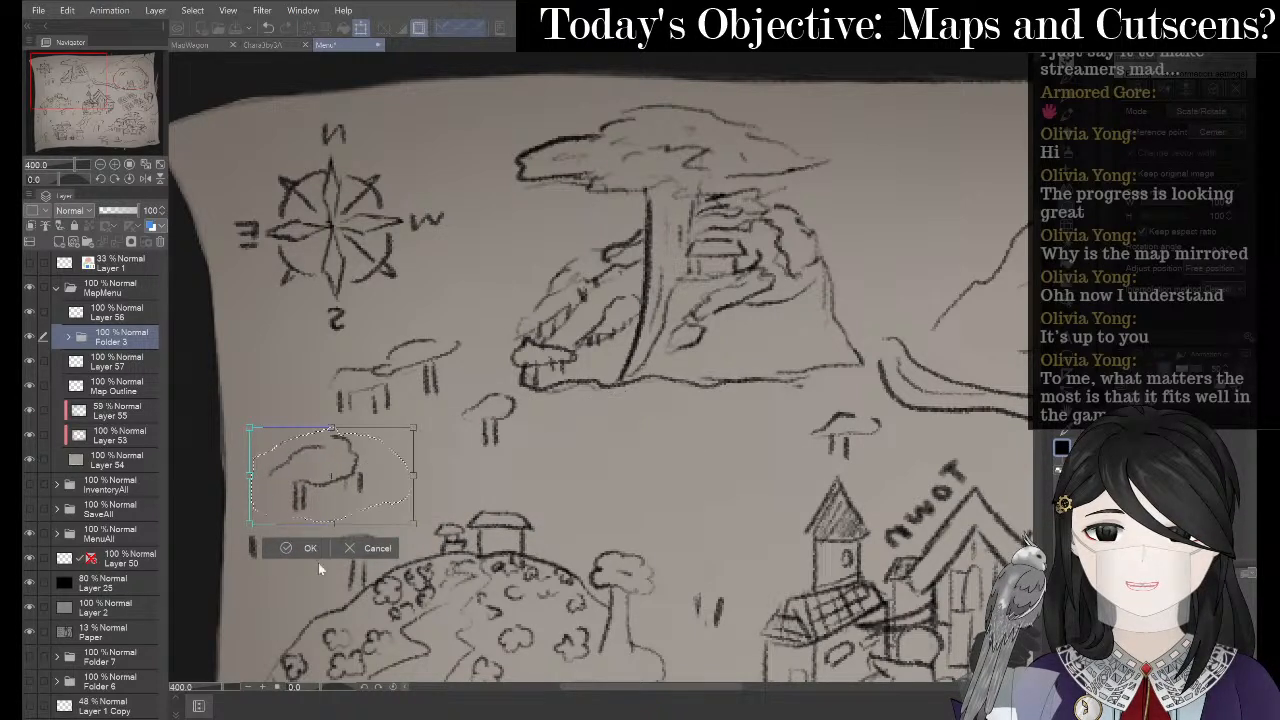
pyautogui.click(264, 548)
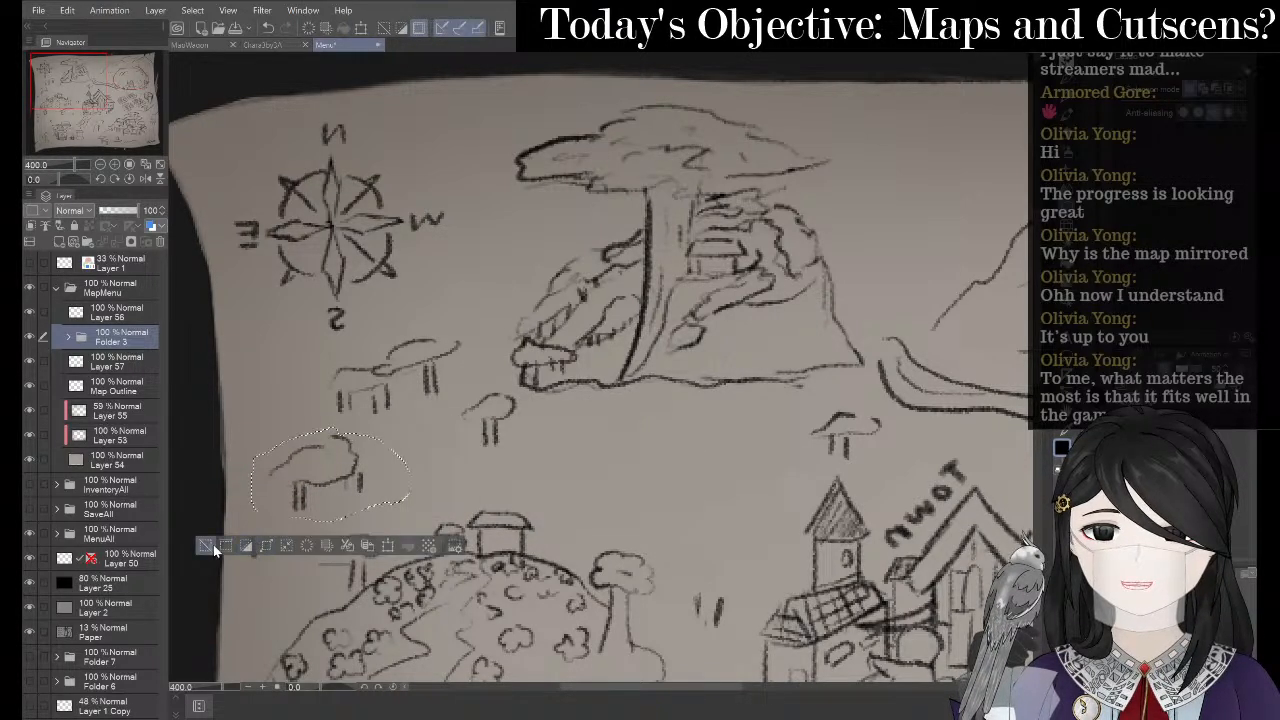
# - Hand-letter 'Crescent' below the cliff tree on Layer 57 and begin 'Gr' beneath it
pyautogui.click(213, 544)
pyautogui.scroll(4, 591, 393)
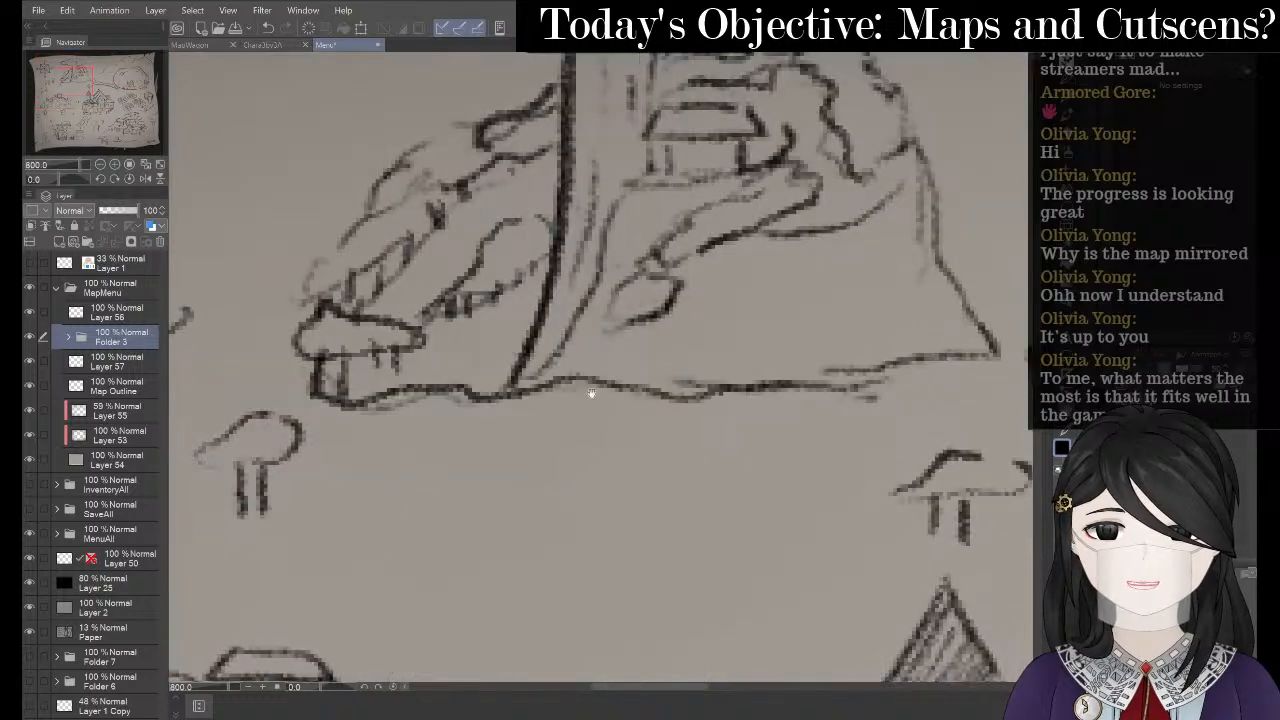
pyautogui.moveTo(591, 393); pyautogui.dragTo(600, 271)
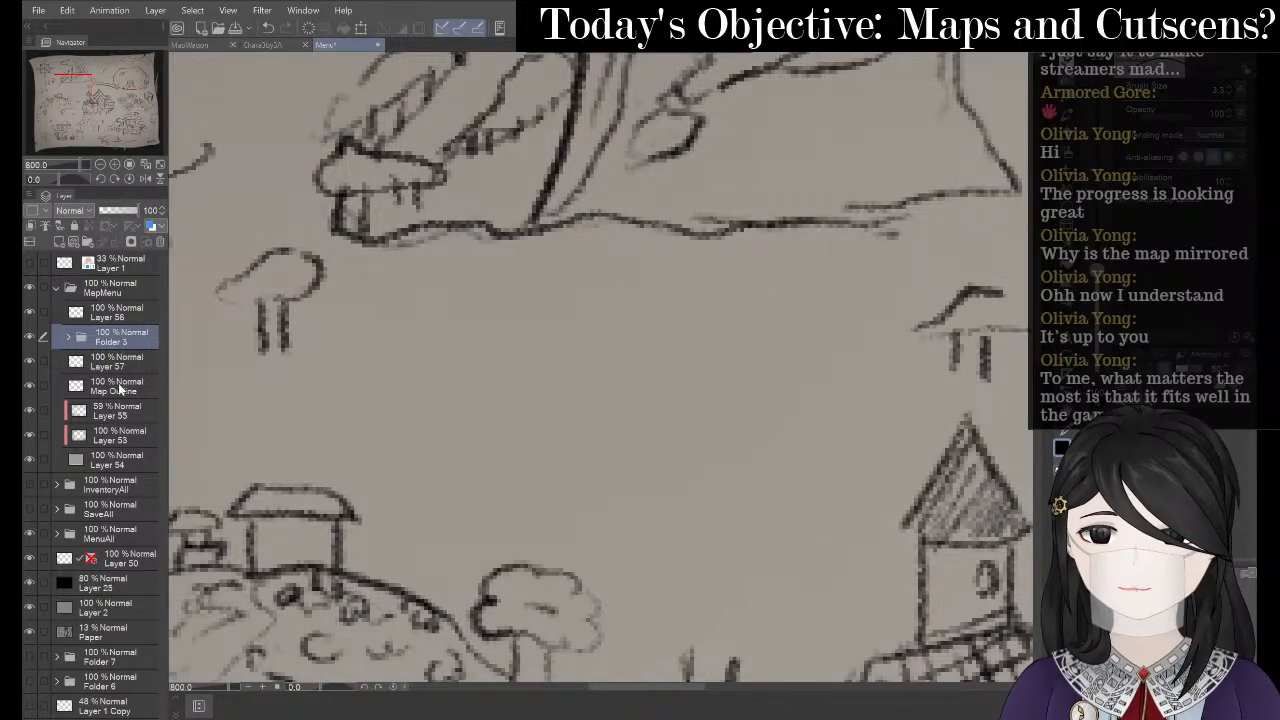
pyautogui.click(112, 364)
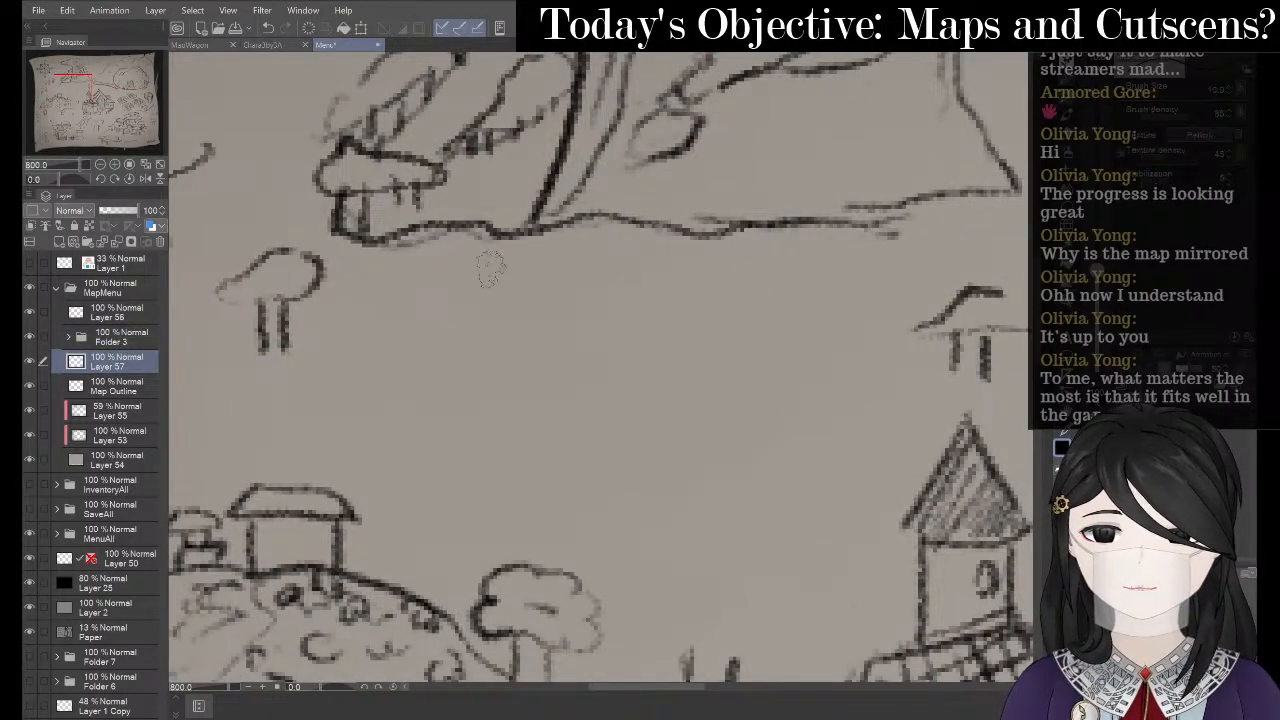
pyautogui.moveTo(447, 279)
pyautogui.mouseDown()
pyautogui.moveTo(444, 315)
pyautogui.moveTo(474, 291)
pyautogui.moveTo(499, 316)
pyautogui.moveTo(535, 287)
pyautogui.moveTo(530, 320)
pyautogui.mouseUp()
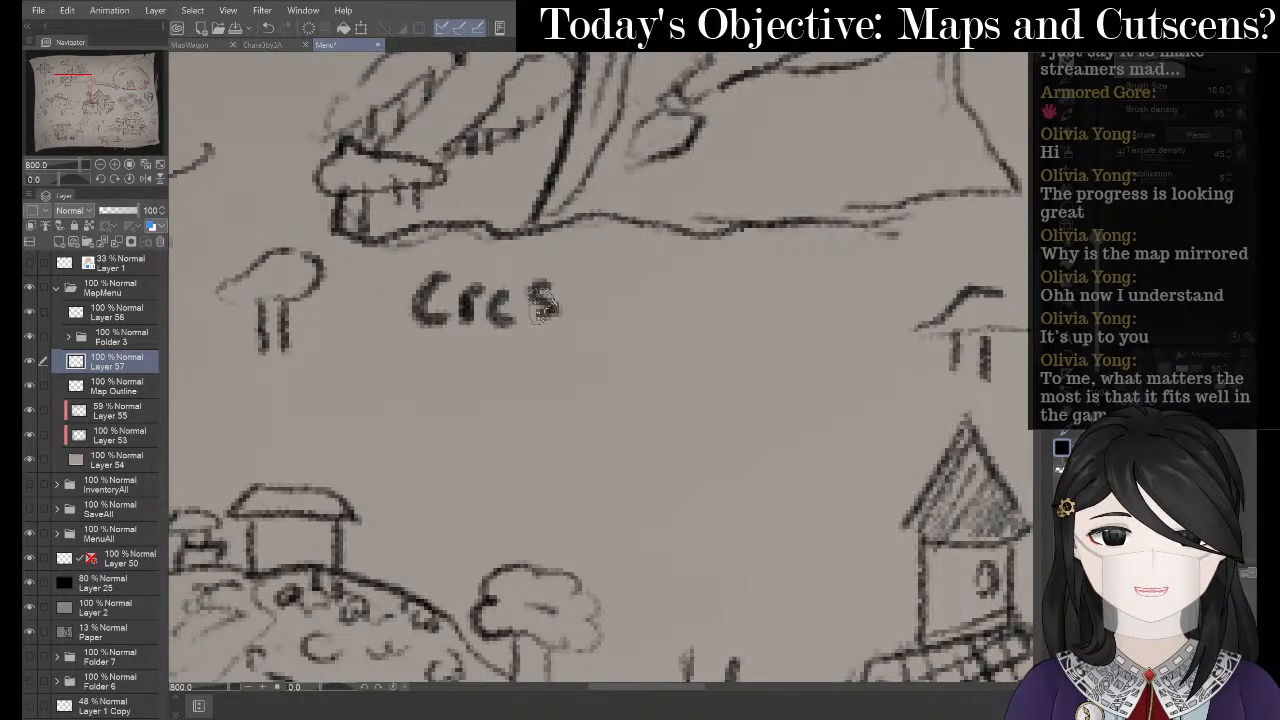
pyautogui.moveTo(598, 282)
pyautogui.mouseDown()
pyautogui.moveTo(600, 322)
pyautogui.moveTo(664, 292)
pyautogui.moveTo(680, 302)
pyautogui.mouseUp()
pyautogui.moveTo(690, 258)
pyautogui.mouseDown()
pyautogui.moveTo(692, 298)
pyautogui.moveTo(710, 268)
pyautogui.mouseUp()
pyautogui.moveTo(452, 358)
pyautogui.mouseDown()
pyautogui.moveTo(418, 372)
pyautogui.moveTo(455, 388)
pyautogui.moveTo(485, 372)
pyautogui.moveTo(524, 398)
pyautogui.mouseUp()
pyautogui.hotkey('alt', 'Tab')
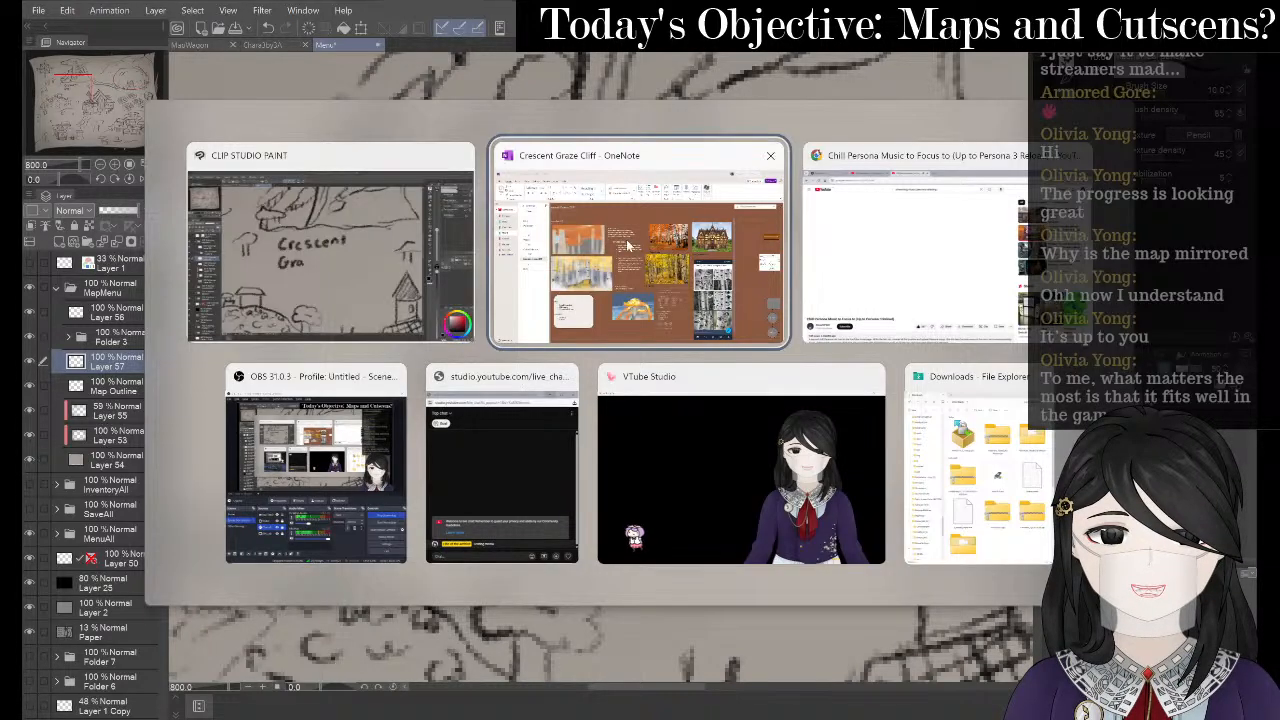
# - Complete the second word as 'Graze', confirming the name against the Crescent Graze Cliff notes
pyautogui.hotkey('alt', 'Tab')
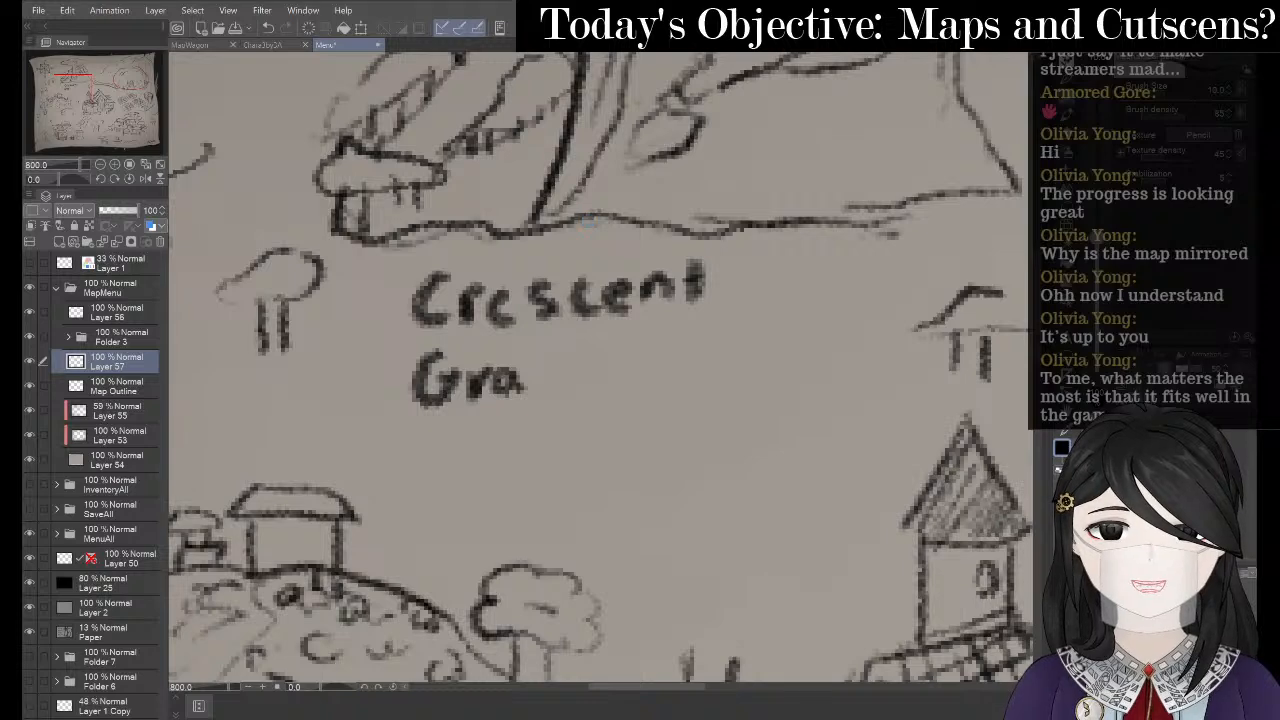
pyautogui.moveTo(530, 370)
pyautogui.mouseDown()
pyautogui.moveTo(576, 378)
pyautogui.moveTo(596, 404)
pyautogui.mouseUp()
pyautogui.hotkey('alt', 'Tab')
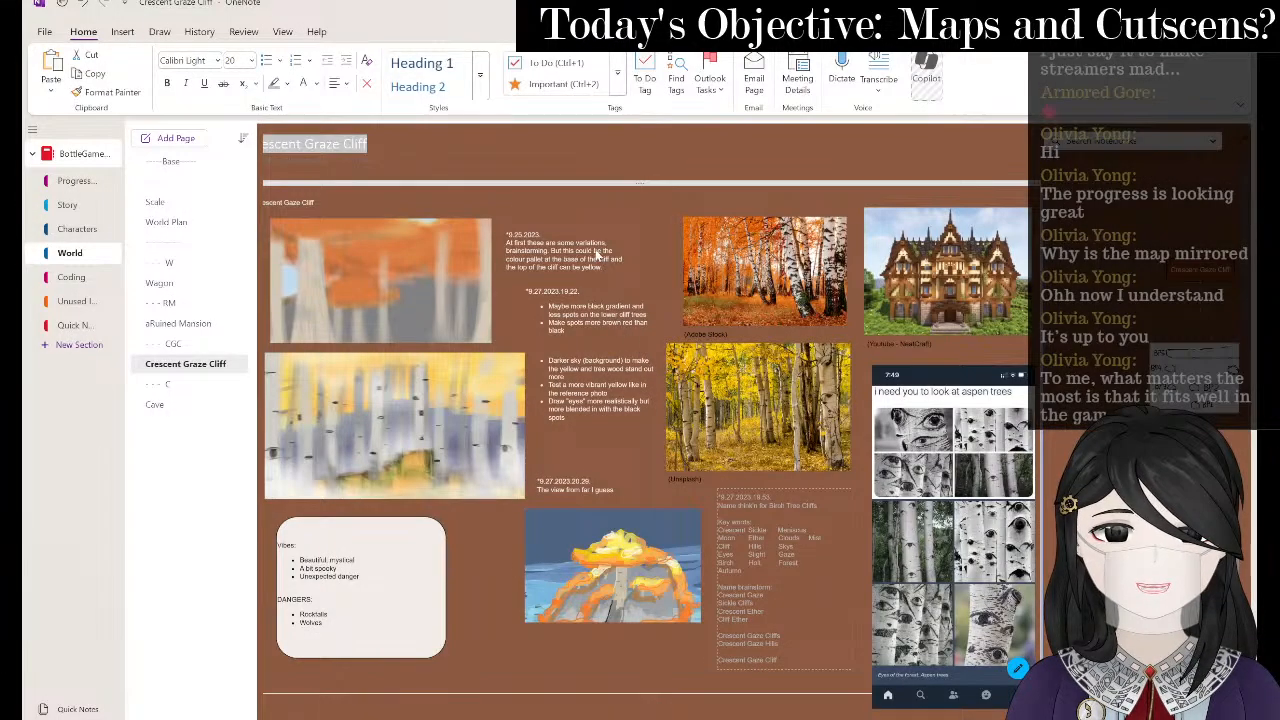
pyautogui.hotkey('alt', 'Tab')
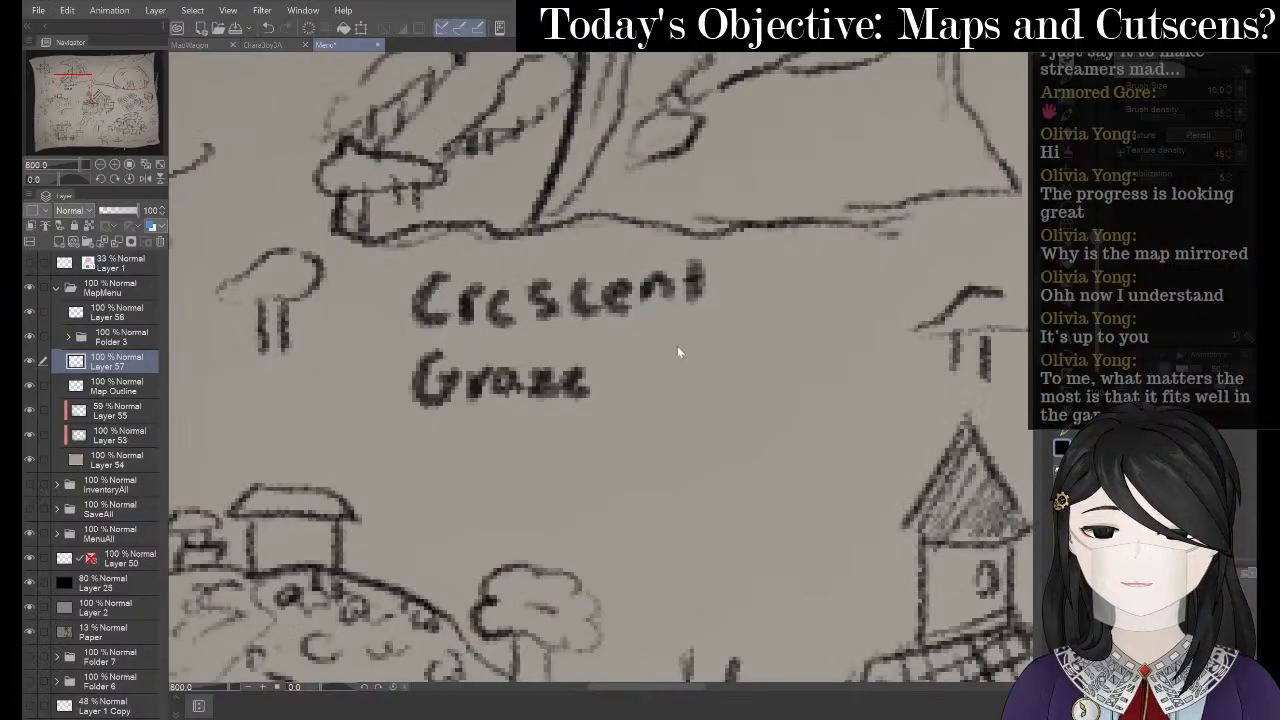
# - Letter 'Cliff' after Graze to complete the label
pyautogui.moveTo(652, 352)
pyautogui.mouseDown()
pyautogui.moveTo(642, 384)
pyautogui.moveTo(688, 392)
pyautogui.mouseUp()
pyautogui.moveTo(698, 336)
pyautogui.mouseDown()
pyautogui.moveTo(722, 390)
pyautogui.moveTo(752, 344)
pyautogui.mouseUp()
pyautogui.moveTo(772, 318)
pyautogui.mouseDown()
pyautogui.moveTo(751, 370)
pyautogui.moveTo(780, 344)
pyautogui.mouseUp()
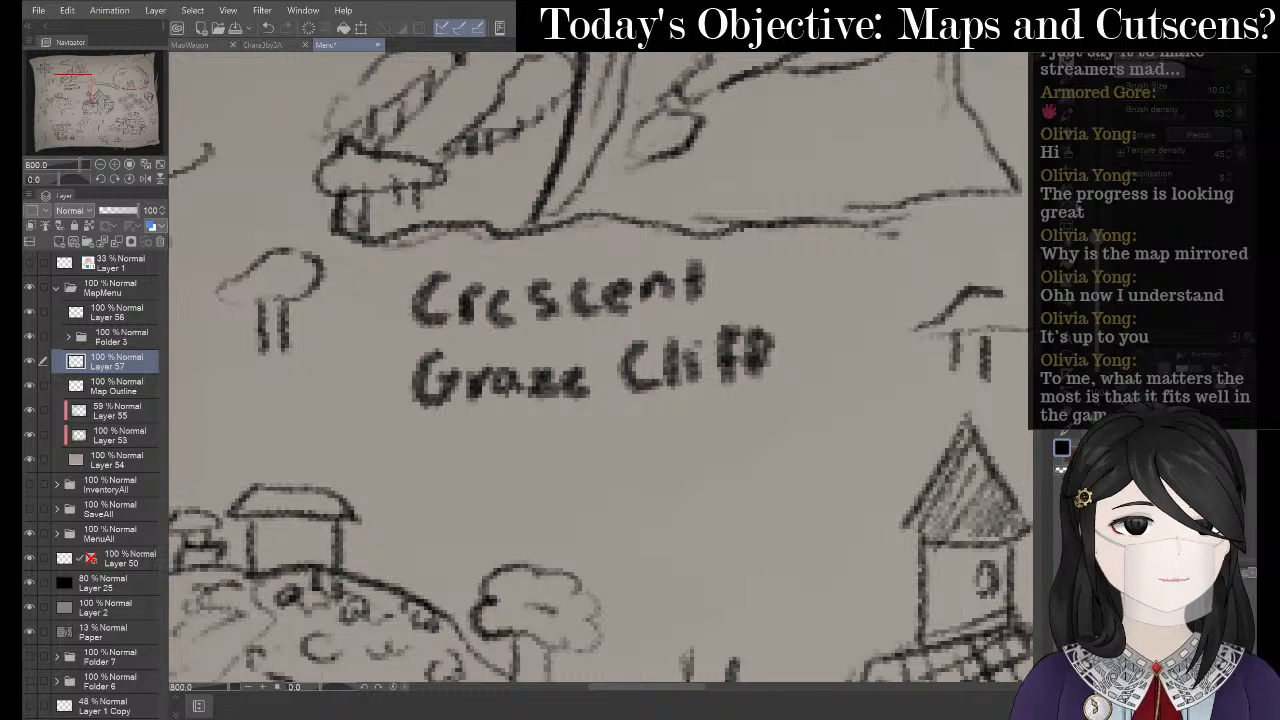
# - Lasso the label, flip it horizontally, nudge it right and tilt it slightly counter-clockwise
pyautogui.click(1072, 207)
pyautogui.moveTo(693, 200)
pyautogui.mouseDown()
pyautogui.moveTo(406, 236)
pyautogui.moveTo(370, 420)
pyautogui.mouseUp()
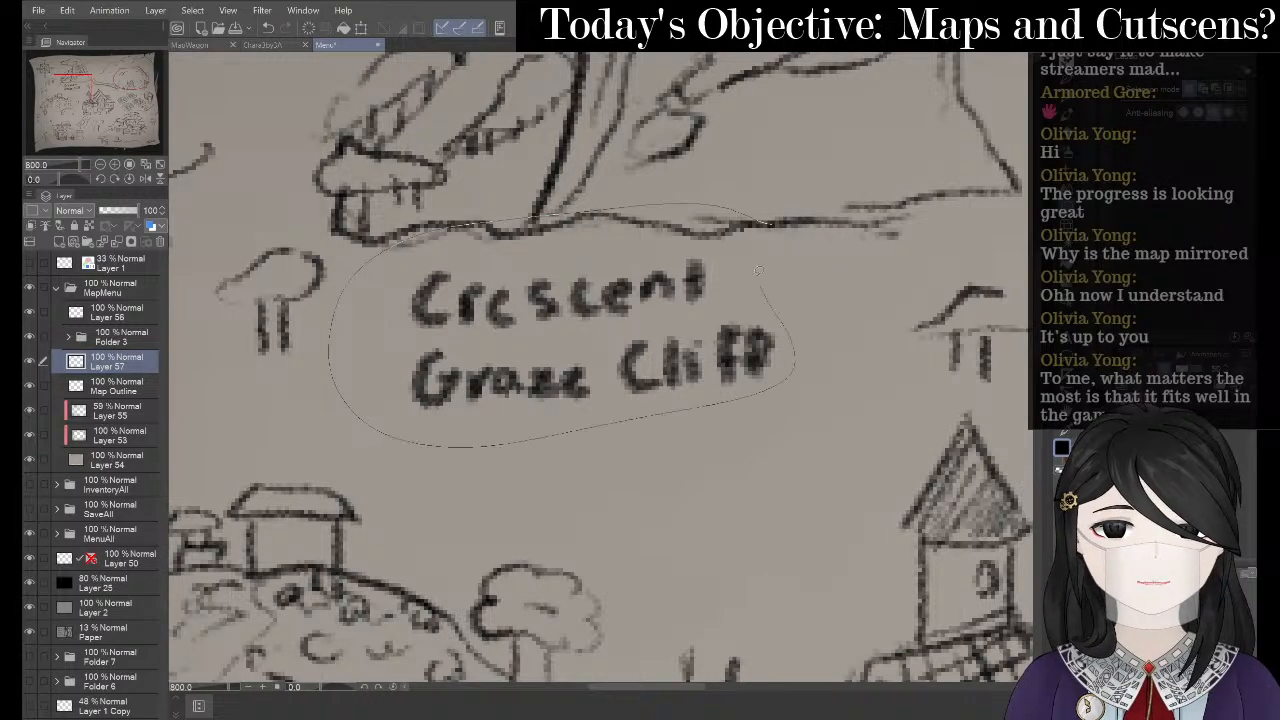
pyautogui.moveTo(757, 270); pyautogui.dragTo(738, 245)
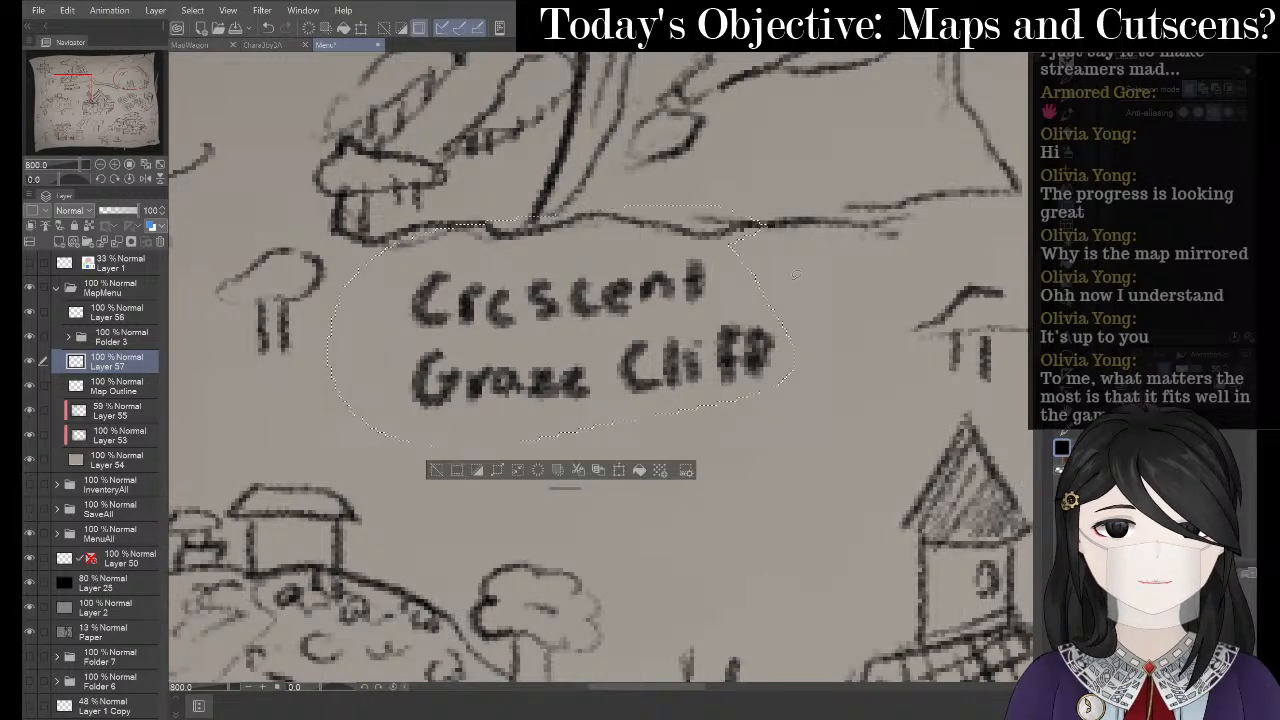
pyautogui.click(619, 470)
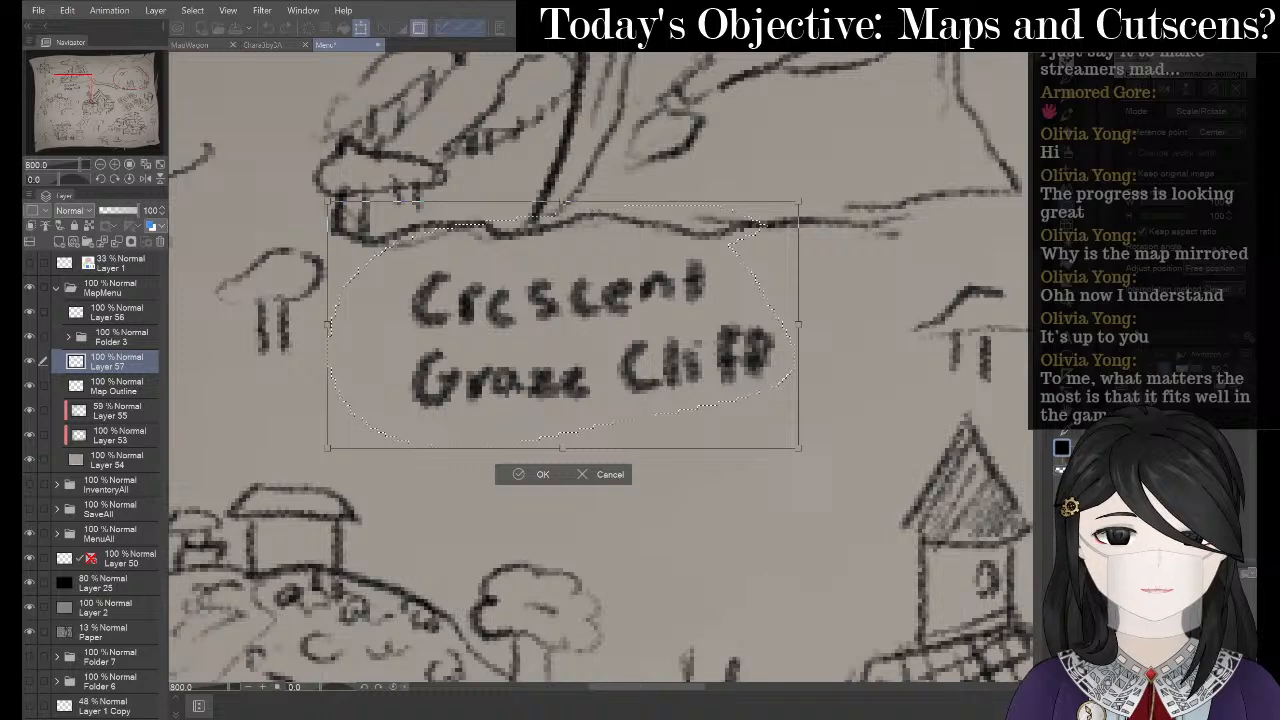
pyautogui.click(1164, 92)
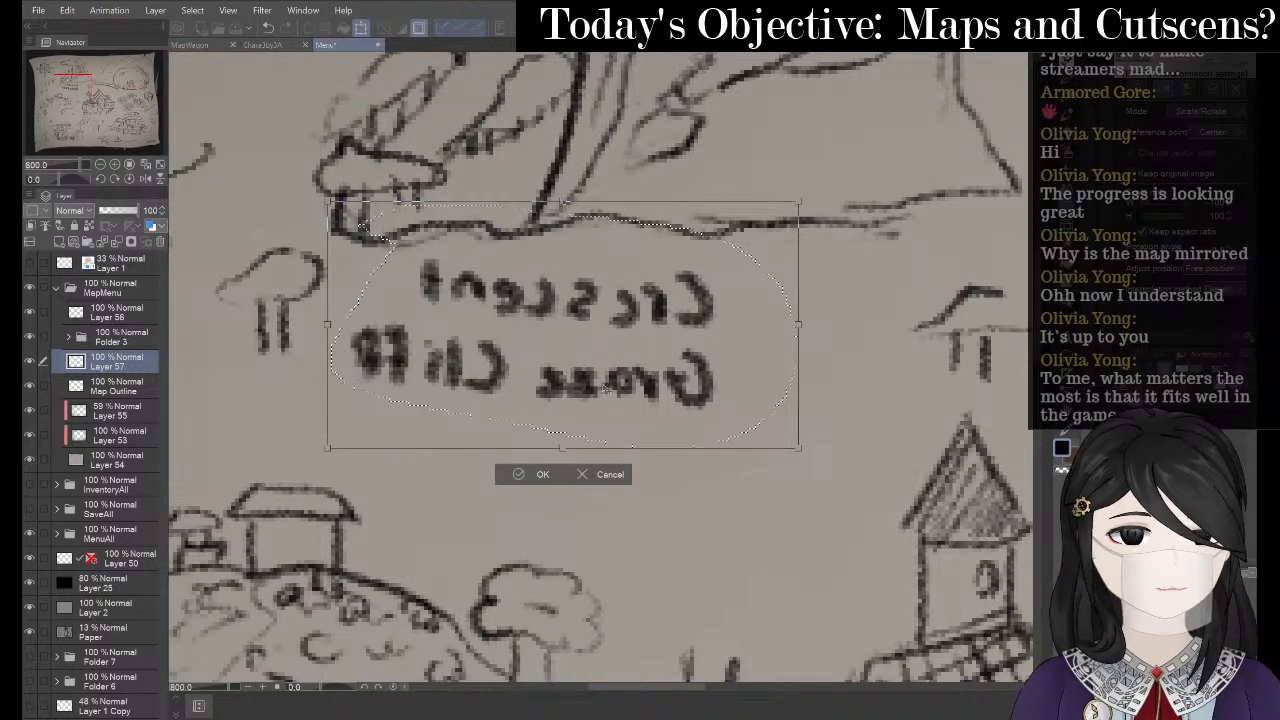
pyautogui.moveTo(774, 264); pyautogui.dragTo(804, 260)
pyautogui.moveTo(862, 170); pyautogui.dragTo(861, 152)
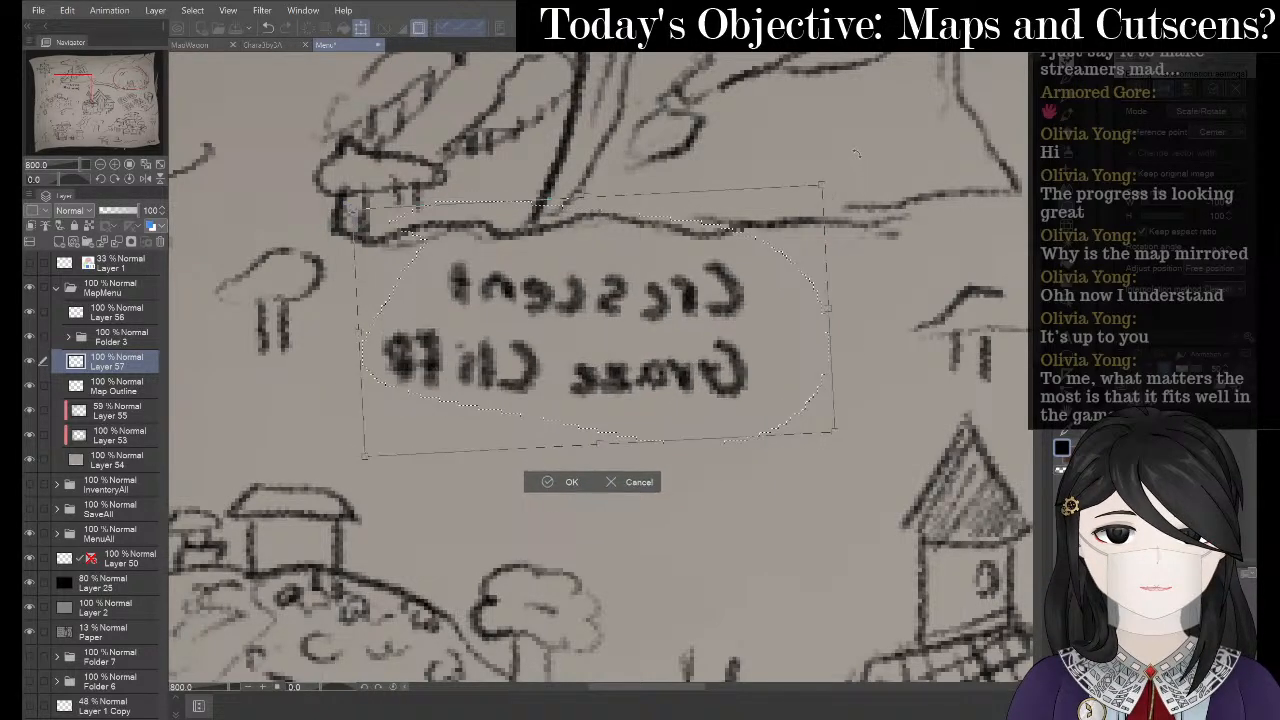
pyautogui.click(552, 481)
# - Deselect the label and zoom out over the whole map
pyautogui.click(476, 469)
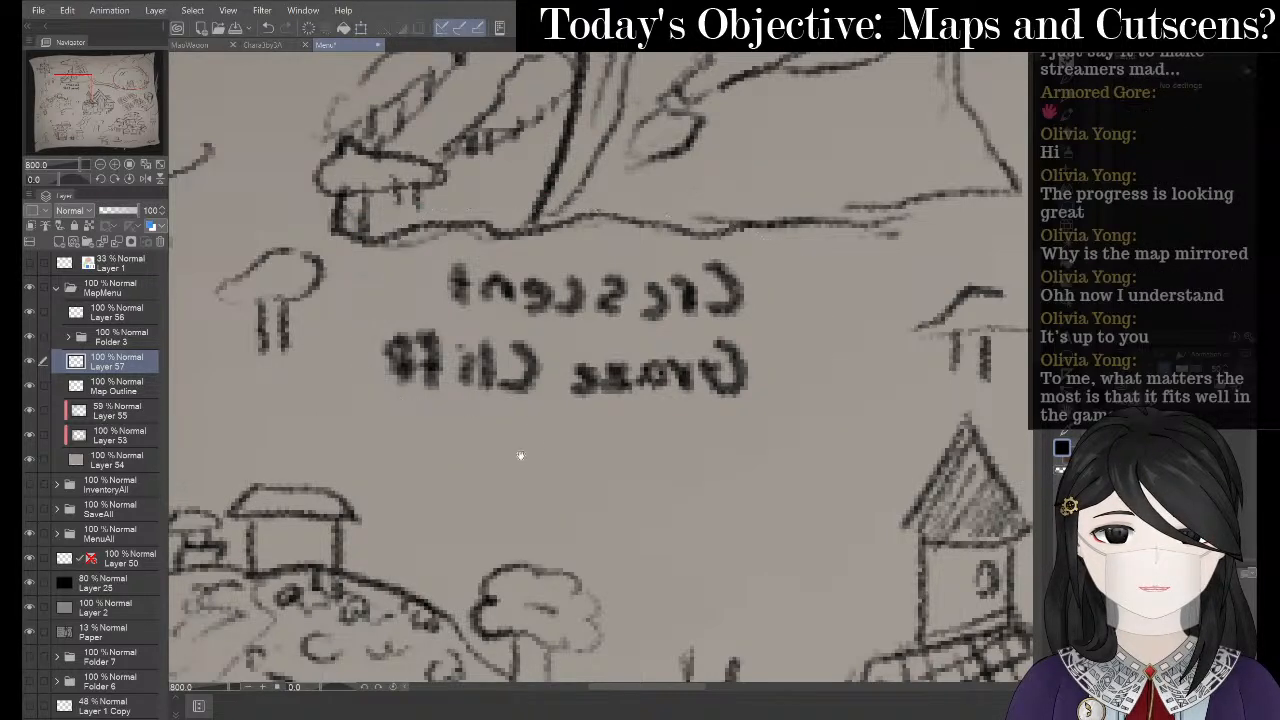
pyautogui.scroll(-5, 437, 380)
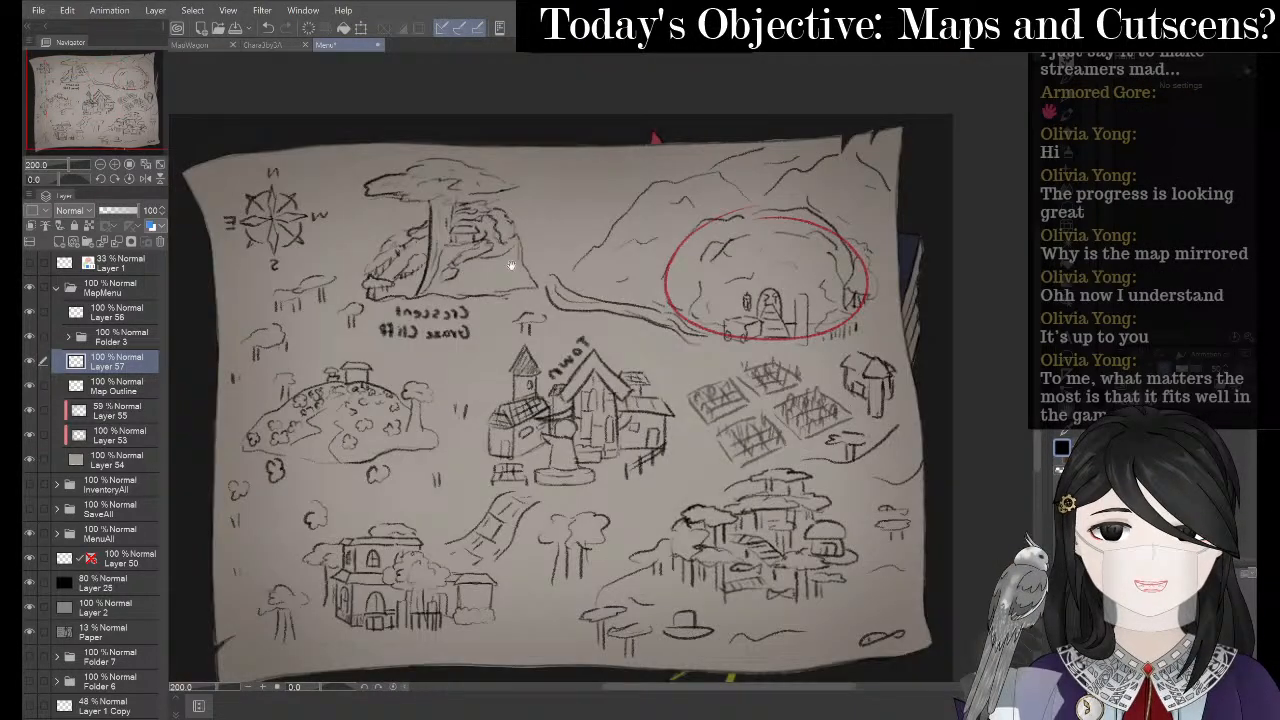
pyautogui.moveTo(511, 265); pyautogui.dragTo(709, 217)
pyautogui.scroll(2, 683, 268)
pyautogui.scroll(-3, 670, 223)
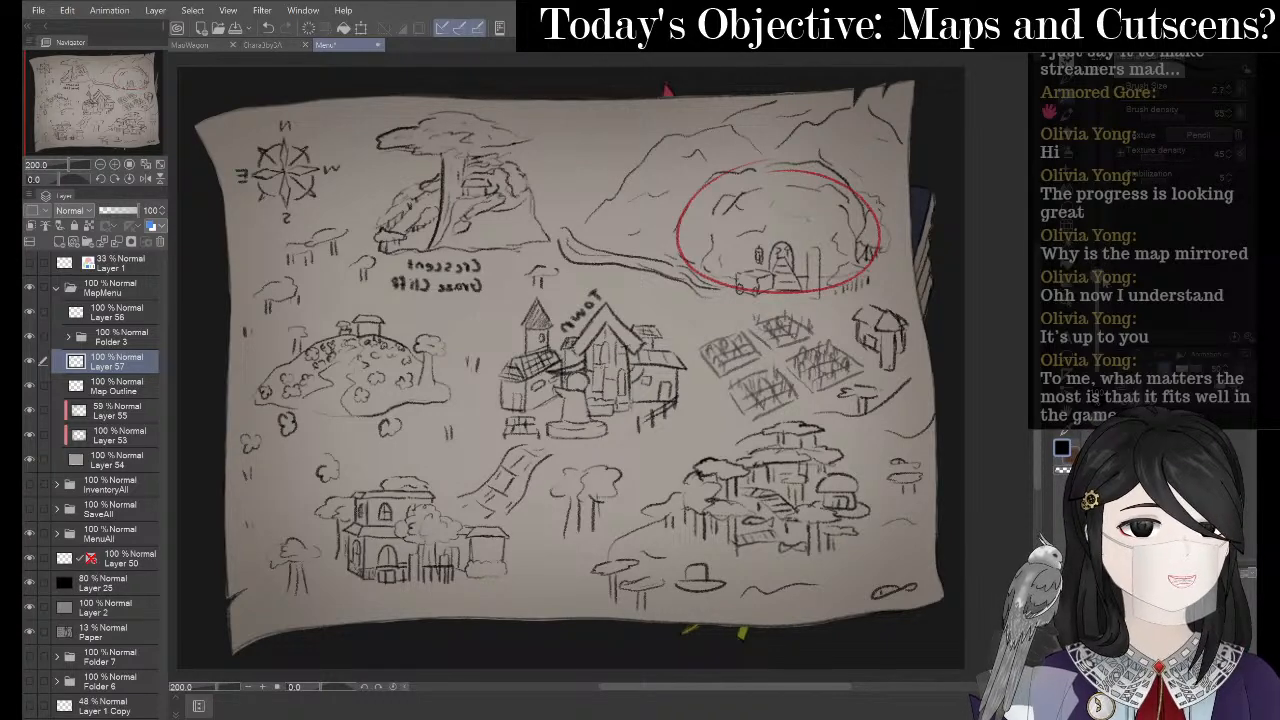
# - Erase the mirrored label and redraw the opening 'C' of the new label with the pen
pyautogui.scroll(4, 594, 365)
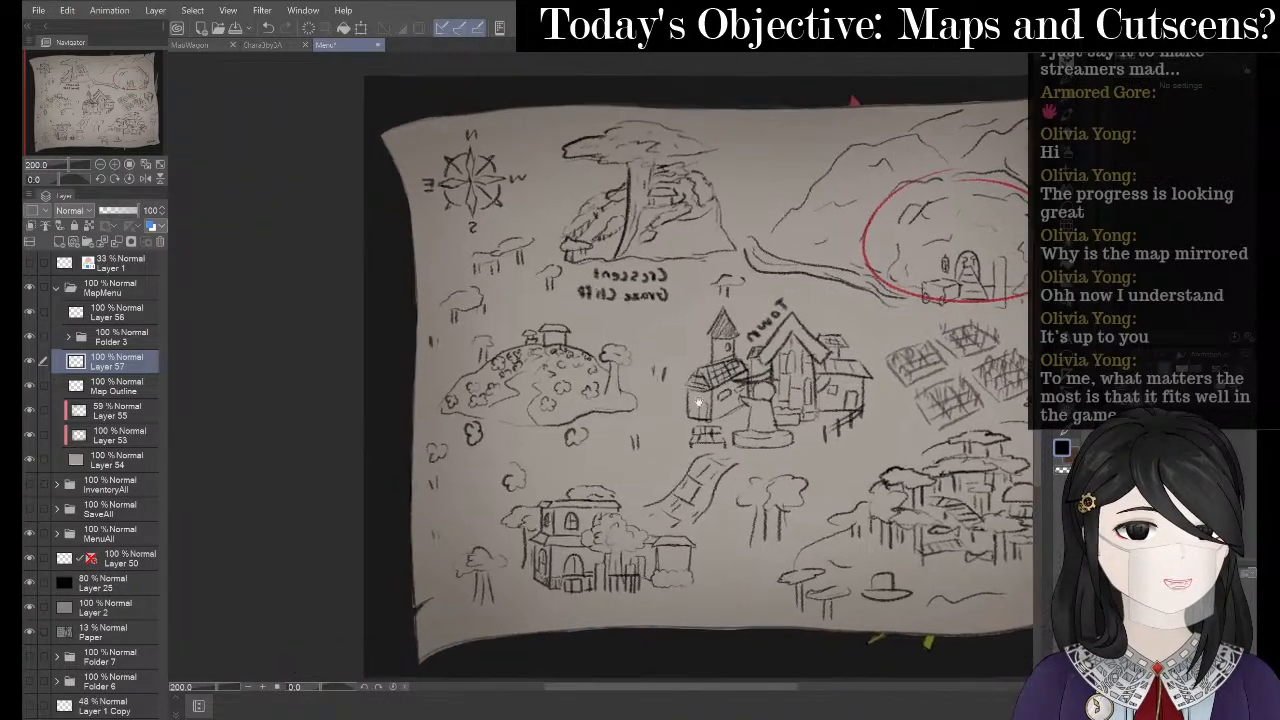
pyautogui.scroll(3, 662, 204)
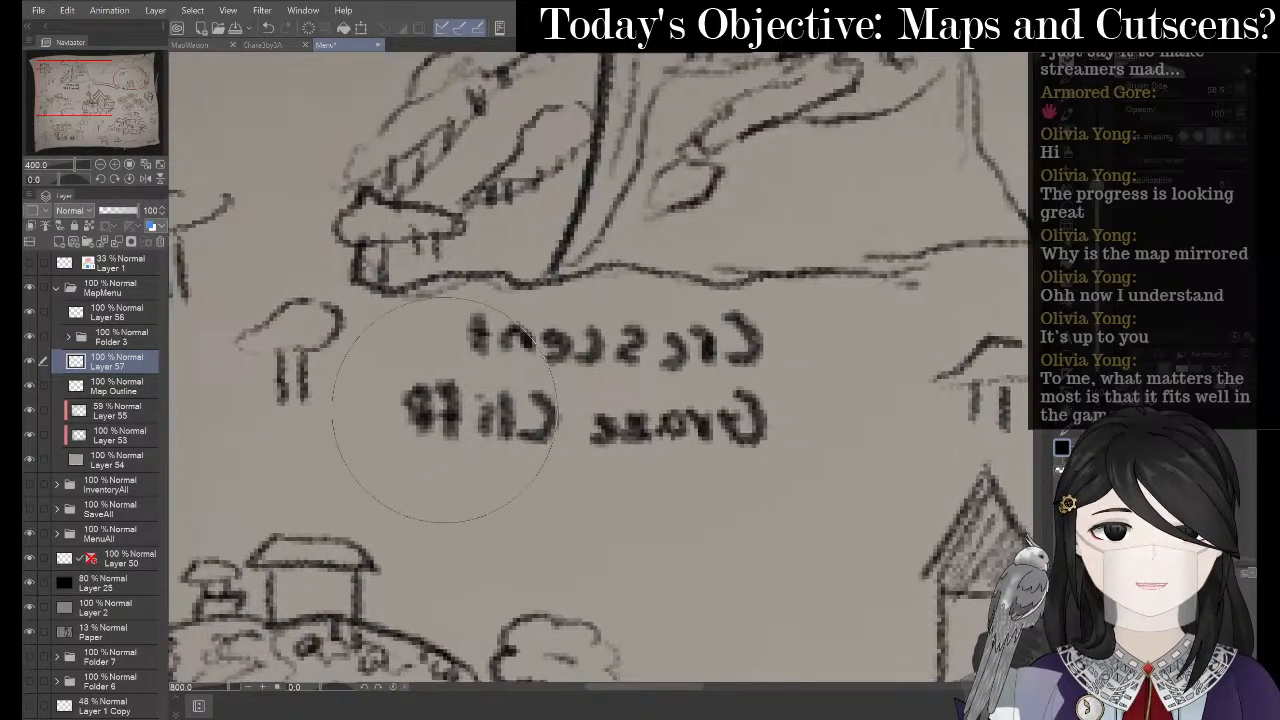
pyautogui.moveTo(414, 400); pyautogui.dragTo(686, 386)
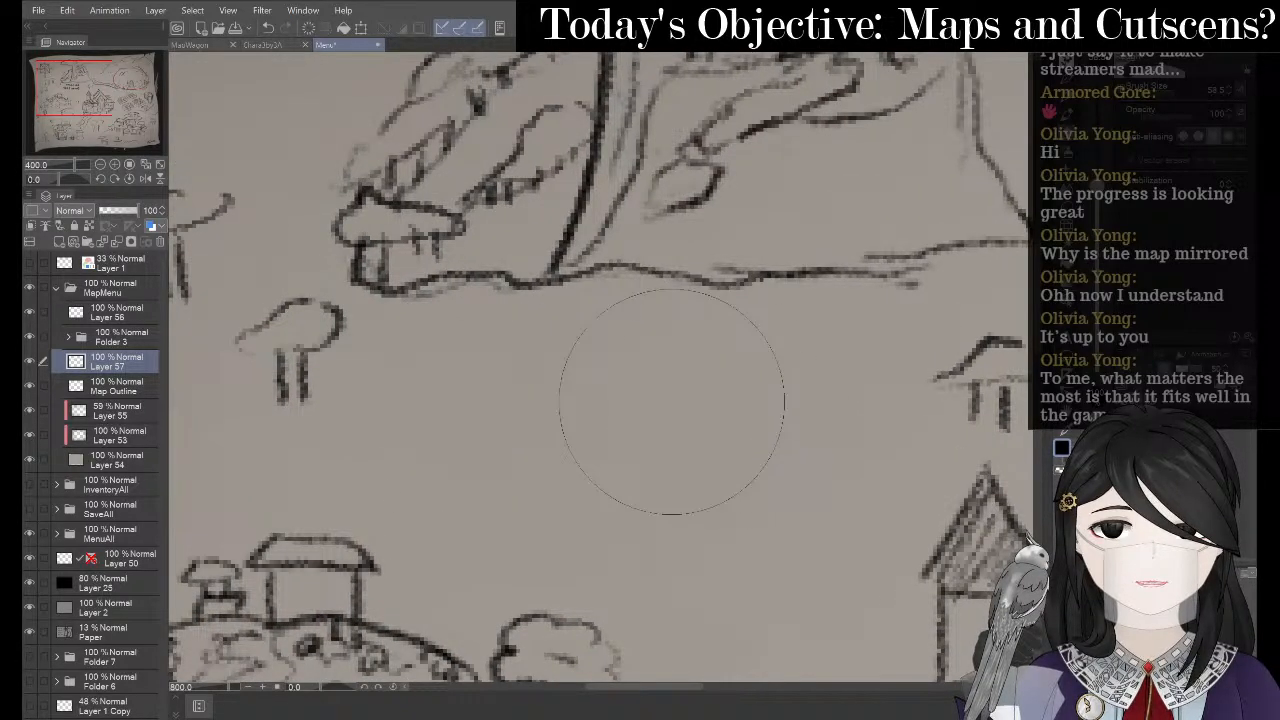
pyautogui.press('p')
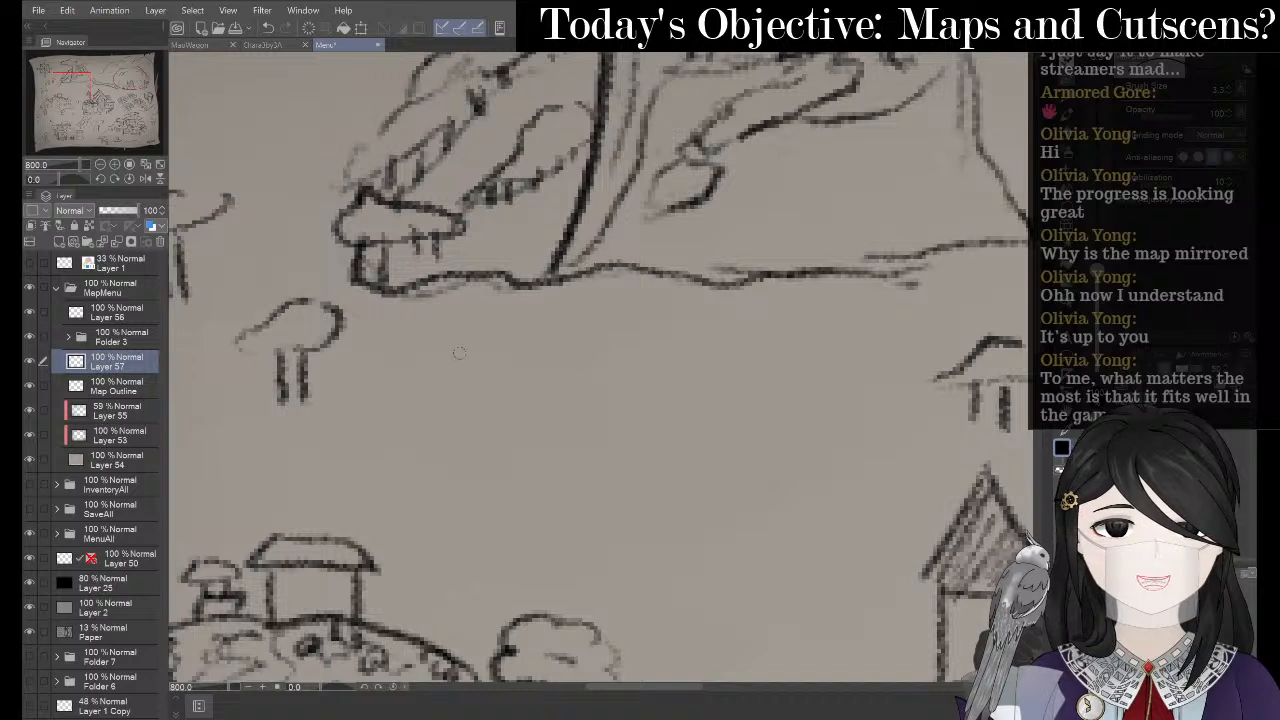
pyautogui.moveTo(487, 323)
pyautogui.mouseDown()
pyautogui.moveTo(453, 350)
pyautogui.moveTo(494, 375)
pyautogui.mouseUp()
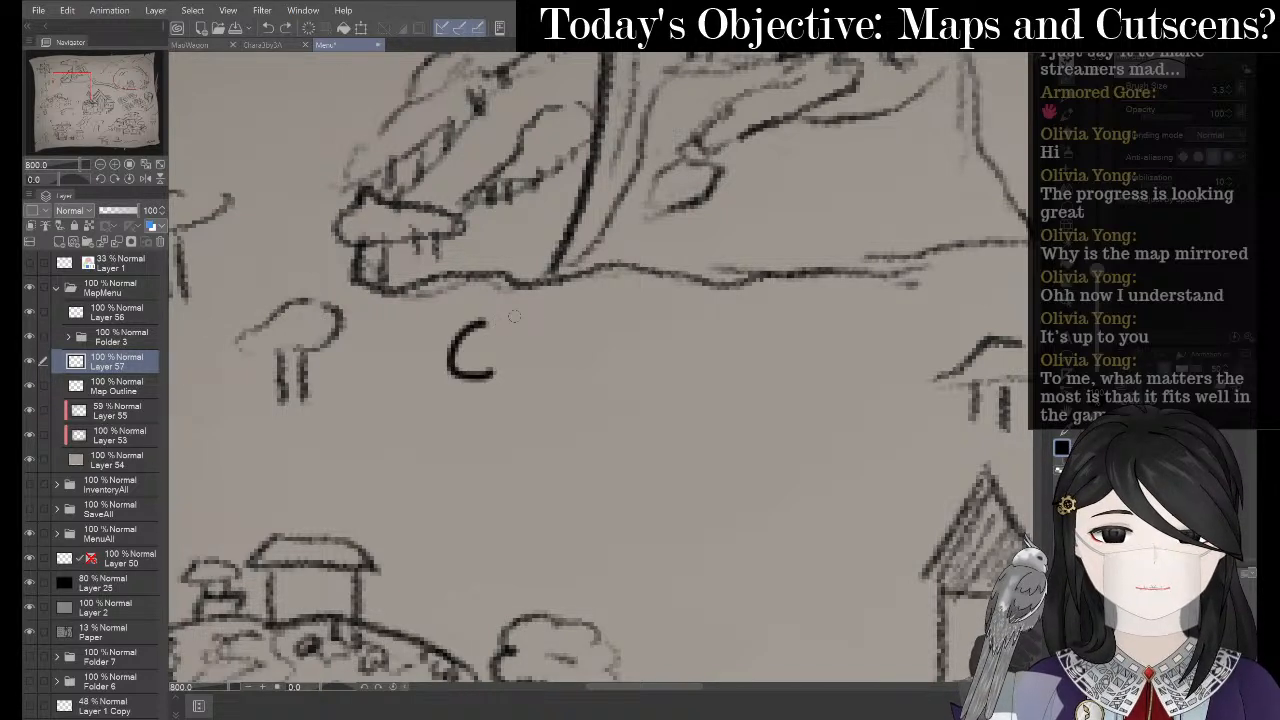
pyautogui.hotkey('ctrl', 'z')
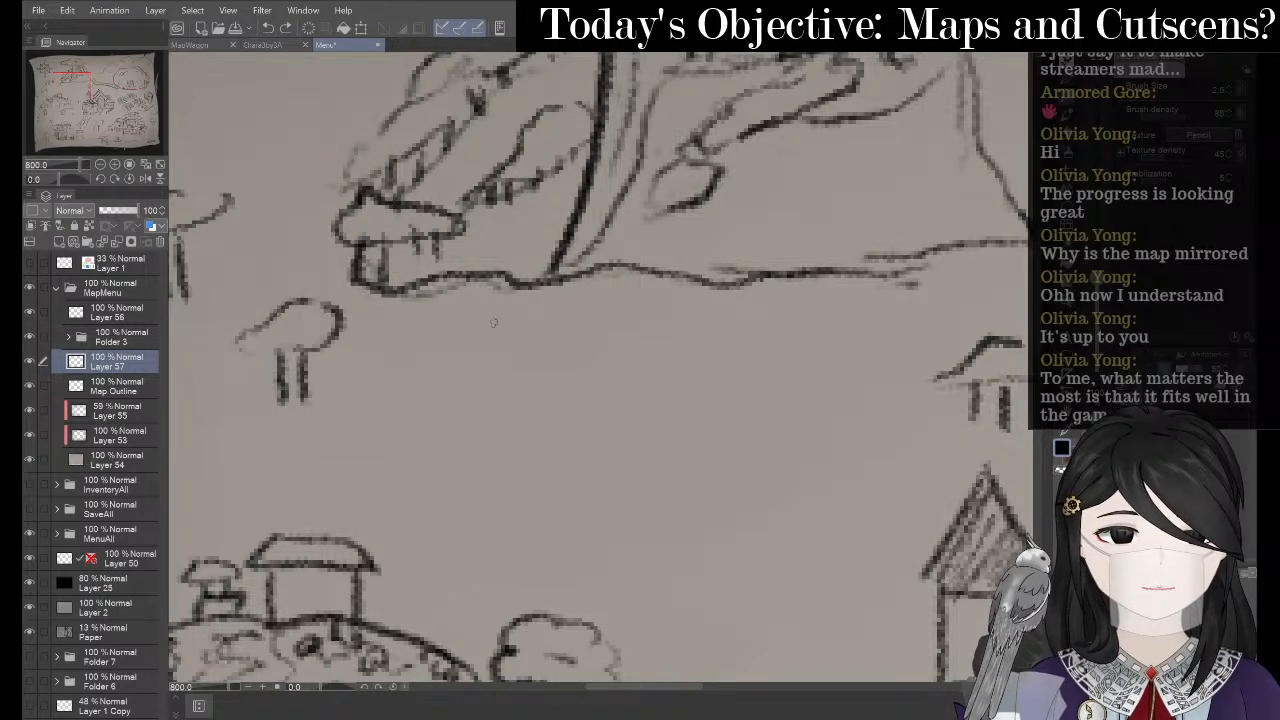
pyautogui.moveTo(501, 325)
pyautogui.mouseDown()
pyautogui.moveTo(494, 365)
pyautogui.moveTo(522, 342)
pyautogui.moveTo(548, 360)
pyautogui.mouseUp()
pyautogui.hotkey('ctrl', 'z')
pyautogui.hotkey('ctrl', 'z')
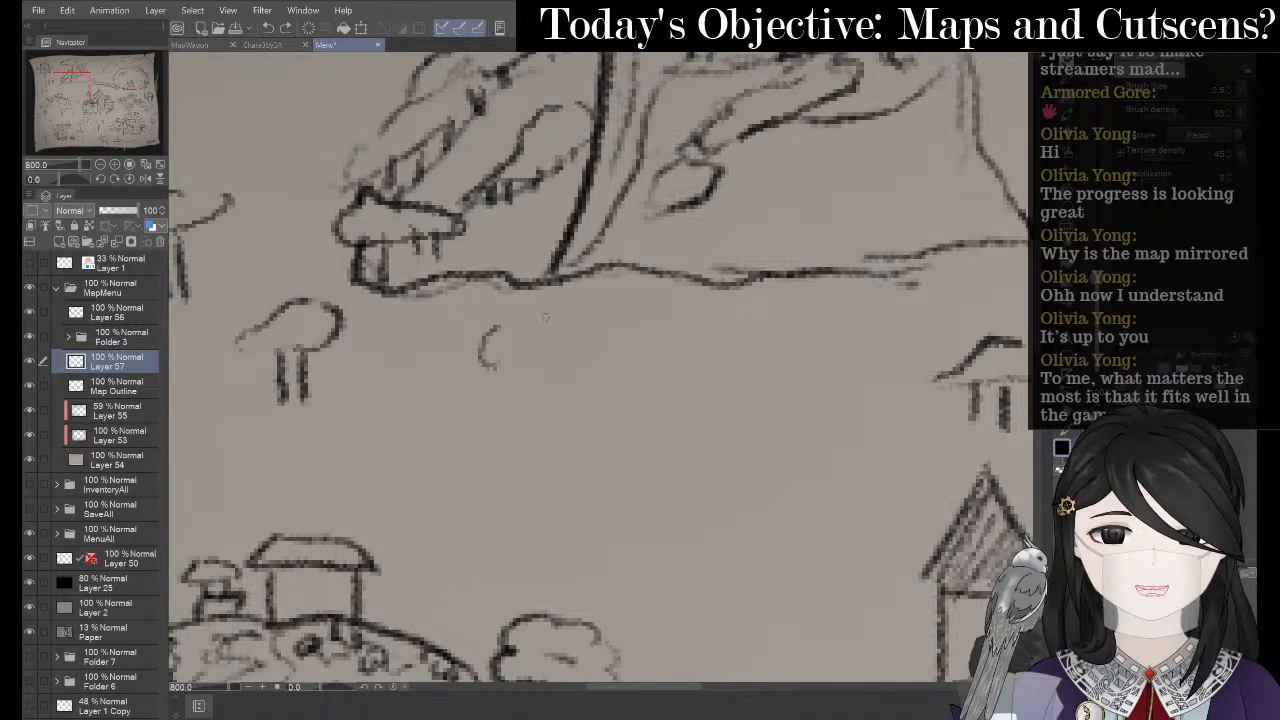
pyautogui.moveTo(500, 329)
pyautogui.mouseDown()
pyautogui.moveTo(483, 363)
pyautogui.moveTo(501, 368)
pyautogui.moveTo(501, 324)
pyautogui.moveTo(514, 370)
pyautogui.moveTo(545, 348)
pyautogui.moveTo(558, 370)
pyautogui.moveTo(660, 352)
pyautogui.moveTo(677, 372)
pyautogui.mouseUp()
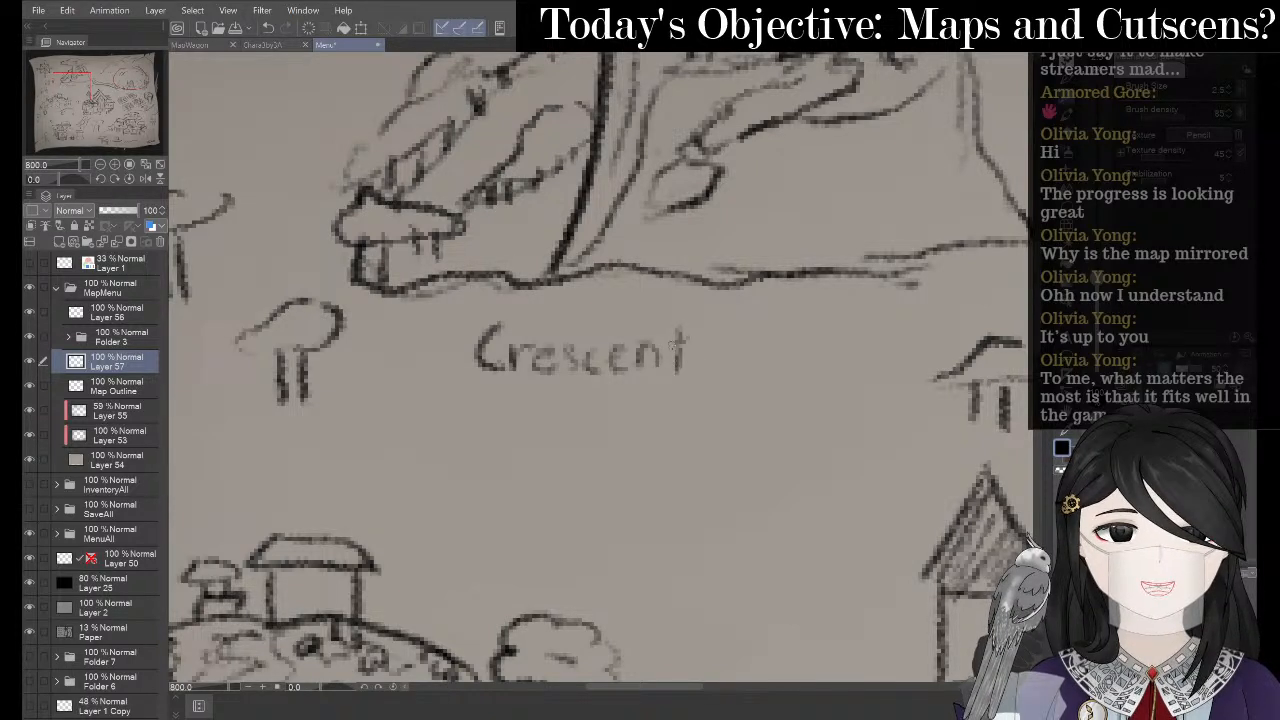
# - Letter 'Crescent Graze' and add 'Hill', darkening its H and i
pyautogui.moveTo(740, 330)
pyautogui.mouseDown()
pyautogui.moveTo(737, 363)
pyautogui.moveTo(745, 346)
pyautogui.moveTo(768, 360)
pyautogui.moveTo(785, 339)
pyautogui.moveTo(796, 354)
pyautogui.moveTo(844, 350)
pyautogui.moveTo(878, 345)
pyautogui.mouseUp()
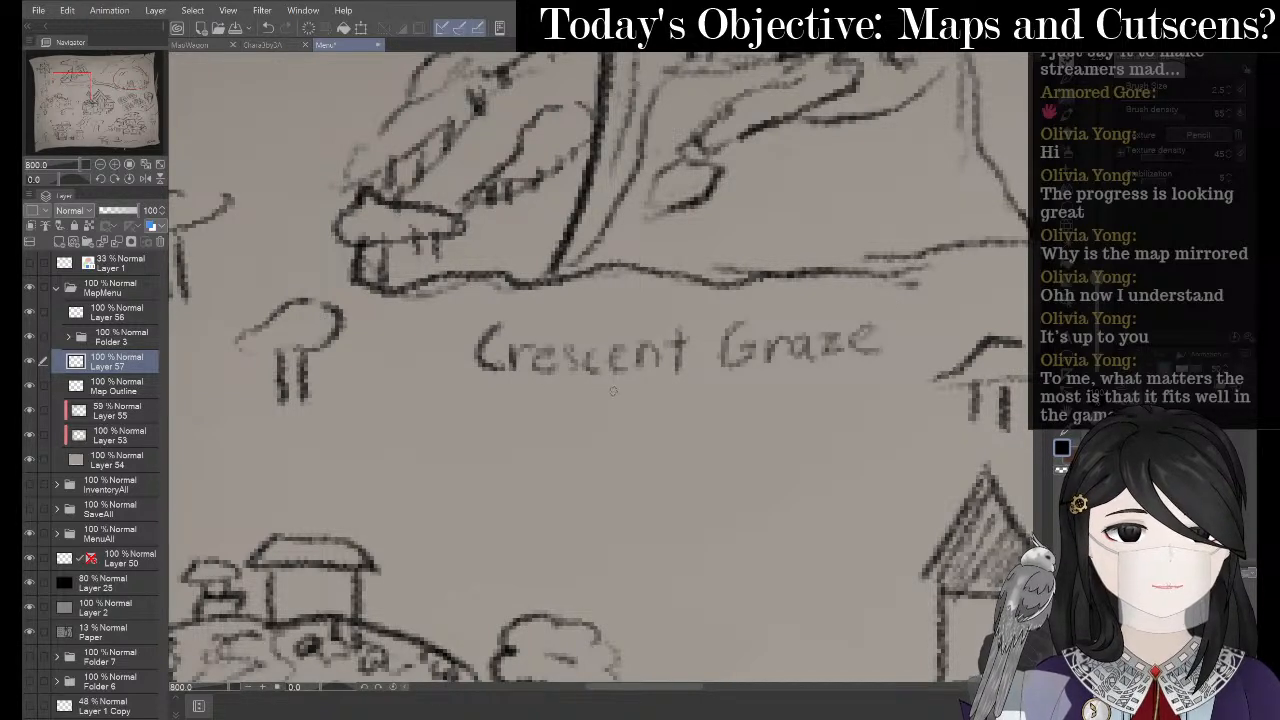
pyautogui.moveTo(604, 386)
pyautogui.mouseDown()
pyautogui.moveTo(604, 424)
pyautogui.moveTo(626, 400)
pyautogui.mouseUp()
pyautogui.moveTo(620, 388)
pyautogui.mouseDown()
pyautogui.moveTo(618, 420)
pyautogui.moveTo(666, 424)
pyautogui.mouseUp()
pyautogui.moveTo(682, 388); pyautogui.dragTo(685, 432)
pyautogui.moveTo(714, 396); pyautogui.dragTo(698, 428)
pyautogui.hotkey('ctrl', 'z')
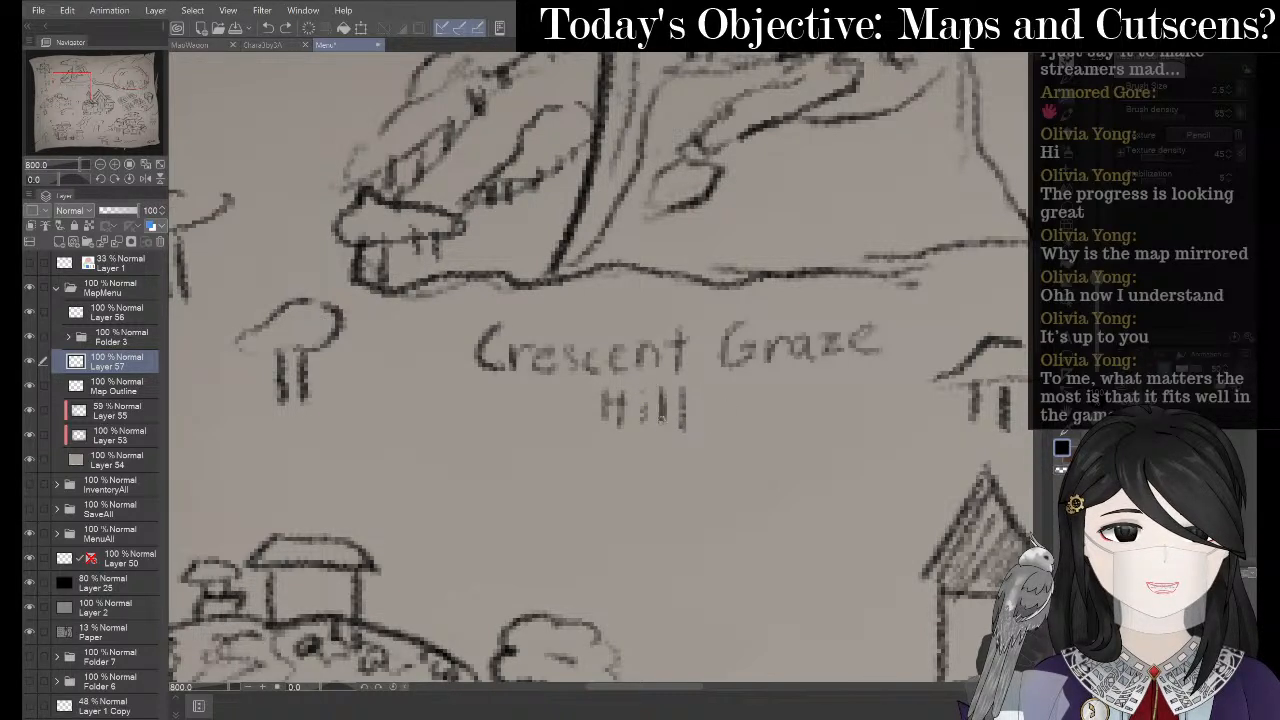
pyautogui.moveTo(639, 400); pyautogui.dragTo(639, 434)
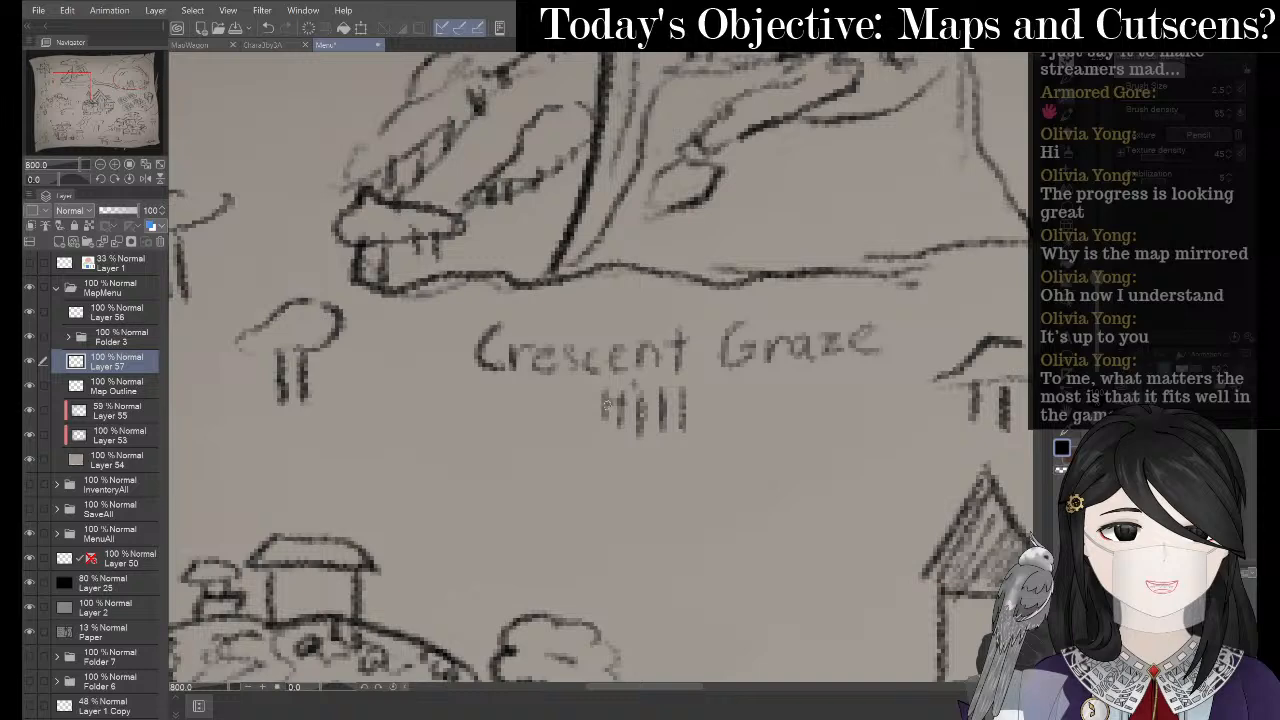
pyautogui.moveTo(604, 392)
pyautogui.mouseDown()
pyautogui.moveTo(604, 436)
pyautogui.moveTo(621, 433)
pyautogui.mouseUp()
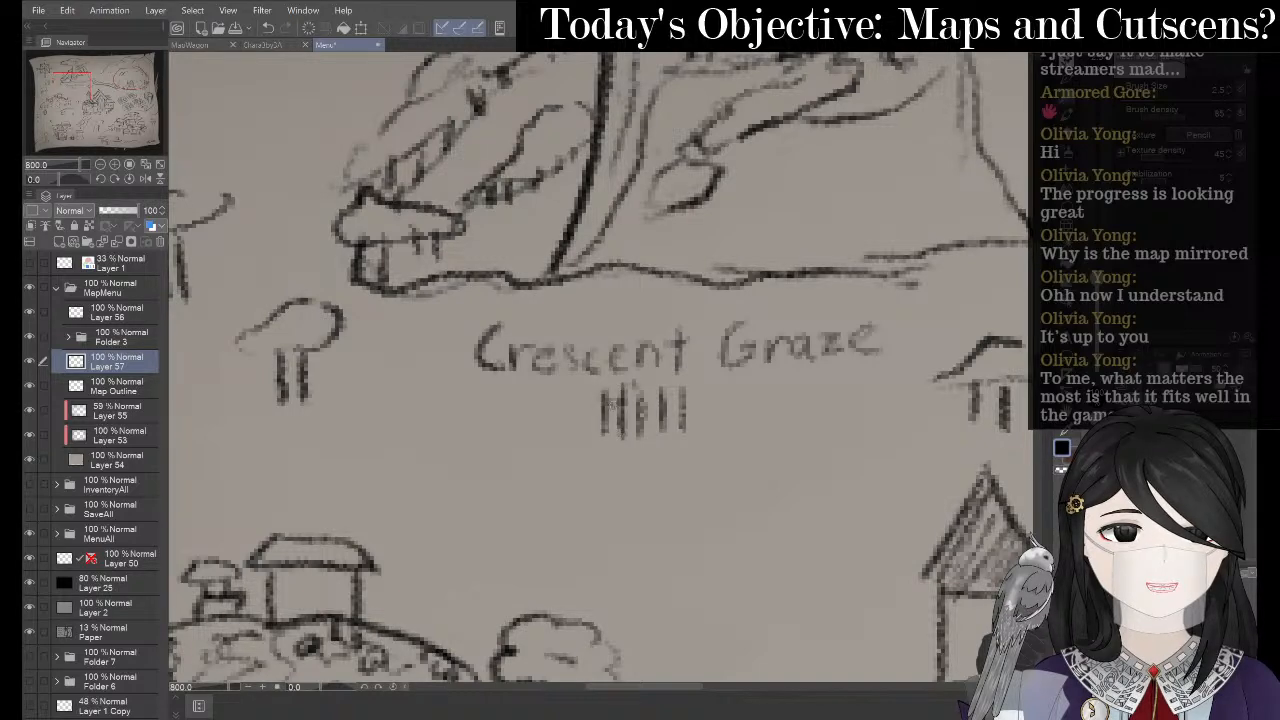
# - Erase most of the Crescent Graze Hill label, undo the erasure, and return to the pen
pyautogui.scroll(-3, 458, 290)
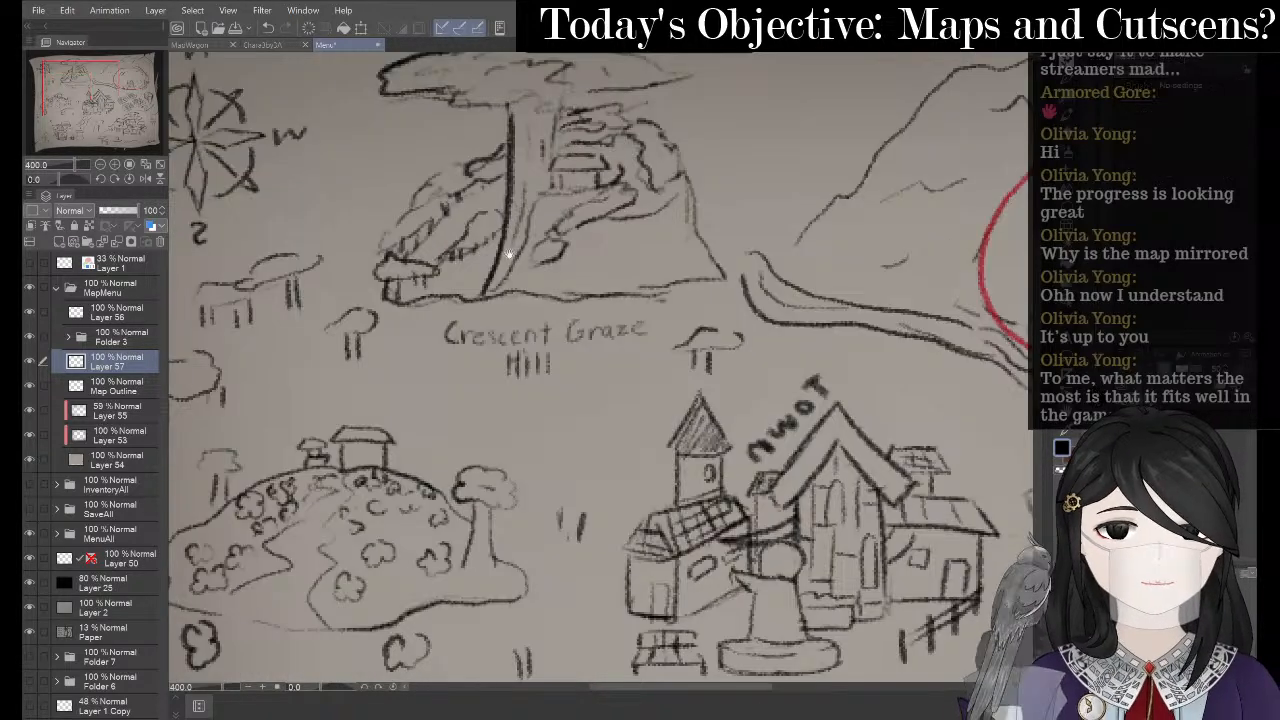
pyautogui.scroll(2, 470, 280)
pyautogui.scroll(-3, 471, 277)
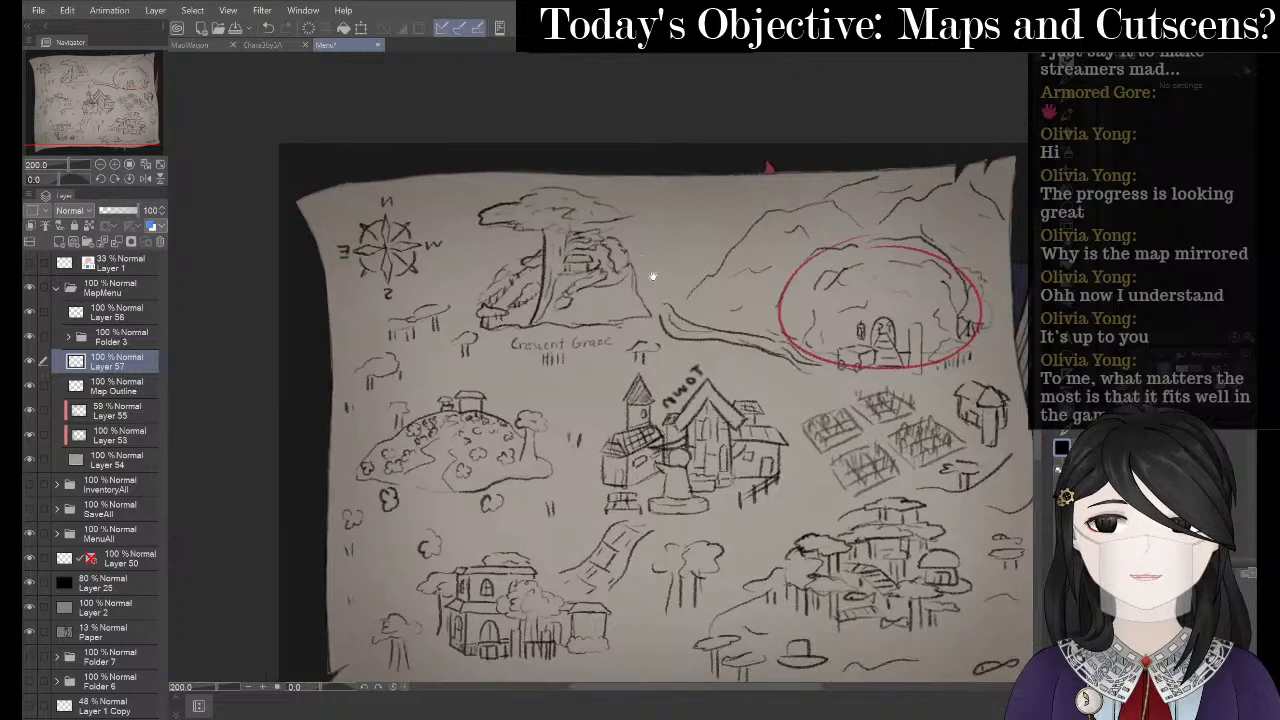
pyautogui.scroll(3, 470, 313)
pyautogui.moveTo(443, 397); pyautogui.dragTo(564, 342)
pyautogui.press('e')
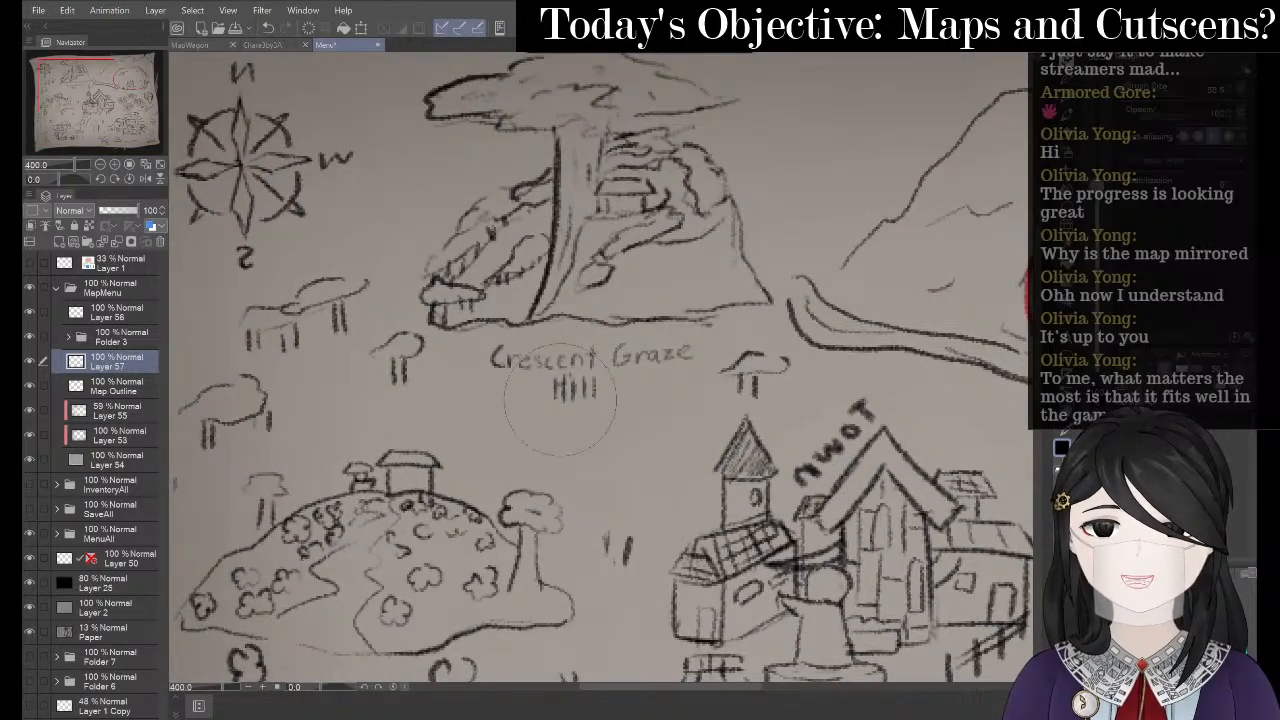
pyautogui.moveTo(564, 395)
pyautogui.mouseDown()
pyautogui.moveTo(593, 397)
pyautogui.moveTo(557, 414)
pyautogui.moveTo(600, 400)
pyautogui.mouseUp()
pyautogui.hotkey('ctrl', 'z')
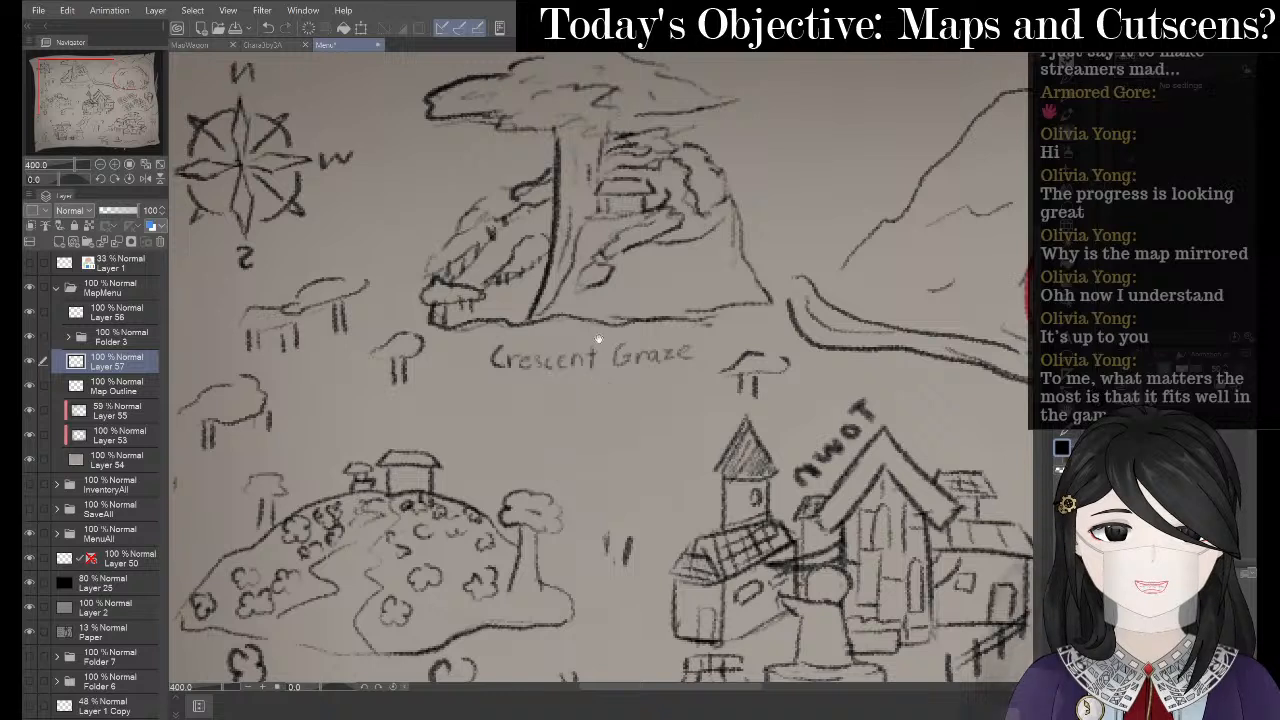
pyautogui.press('p')
pyautogui.press('p')
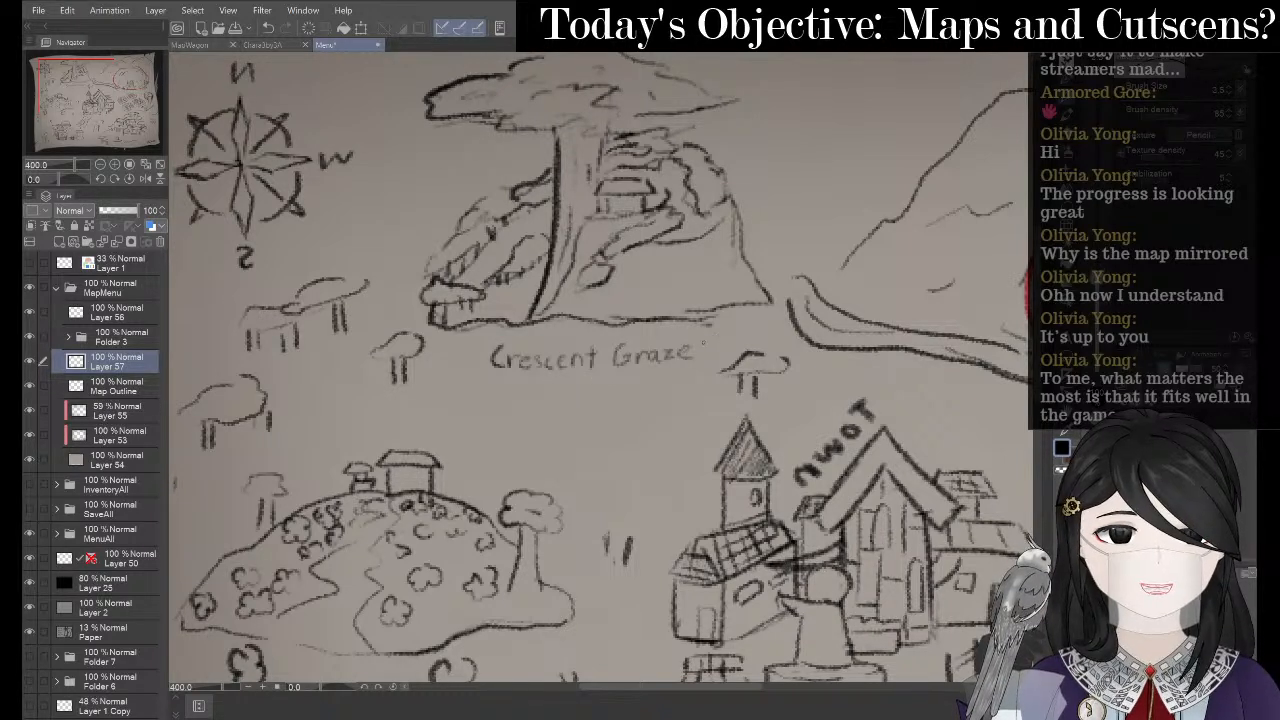
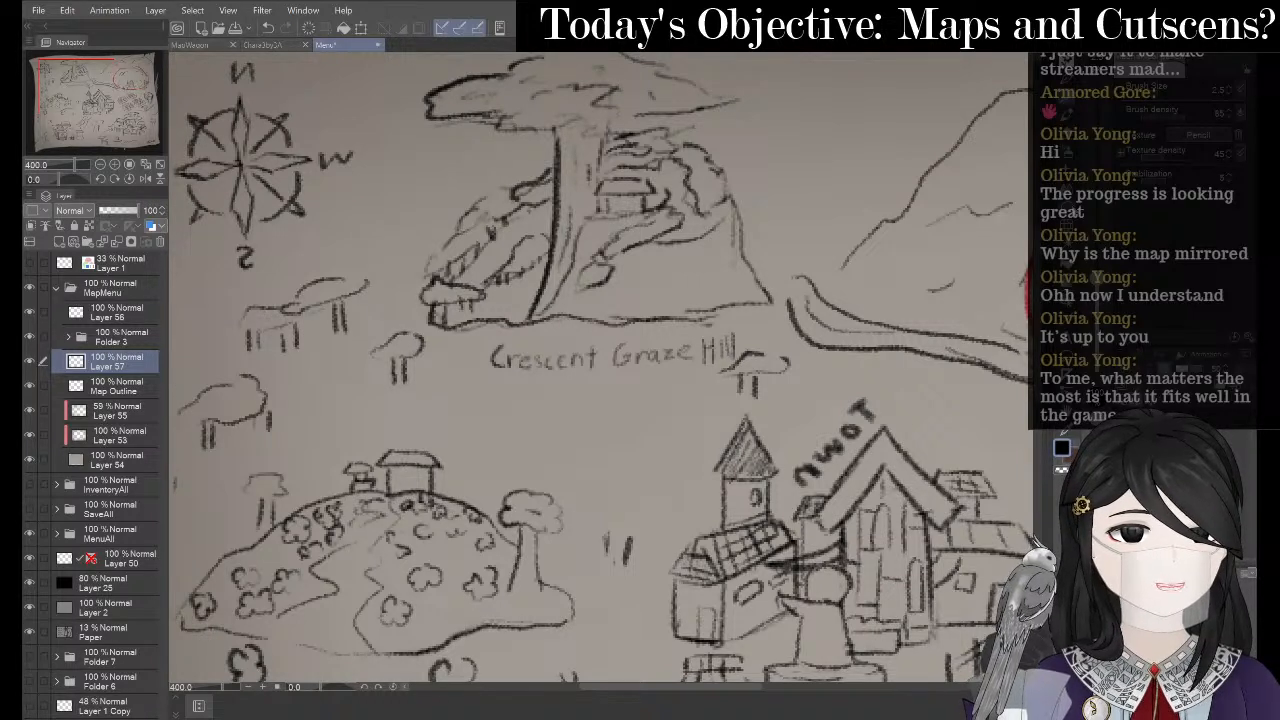
# - Lasso the Crescent Graze Hill label, shrink and tilt it, and flip it horizontally
pyautogui.press('m')
pyautogui.moveTo(702, 372)
pyautogui.mouseDown()
pyautogui.moveTo(549, 391)
pyautogui.moveTo(470, 360)
pyautogui.mouseUp()
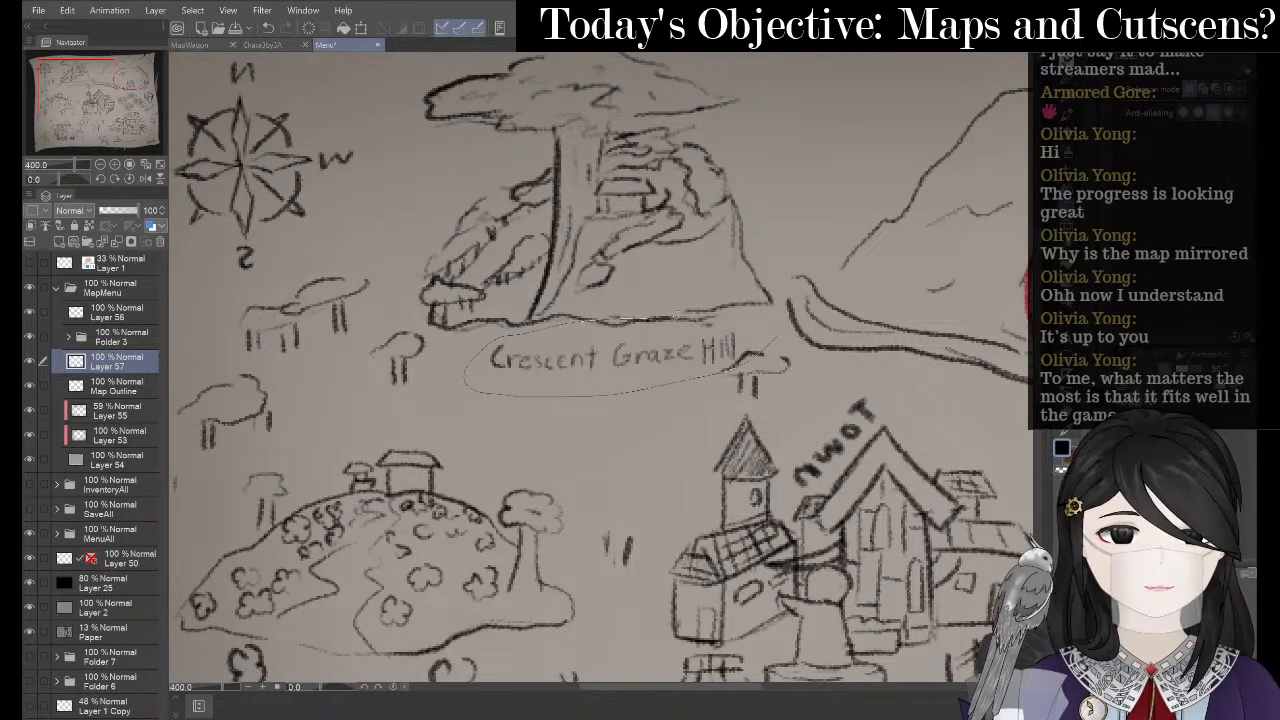
pyautogui.moveTo(676, 316); pyautogui.dragTo(678, 318)
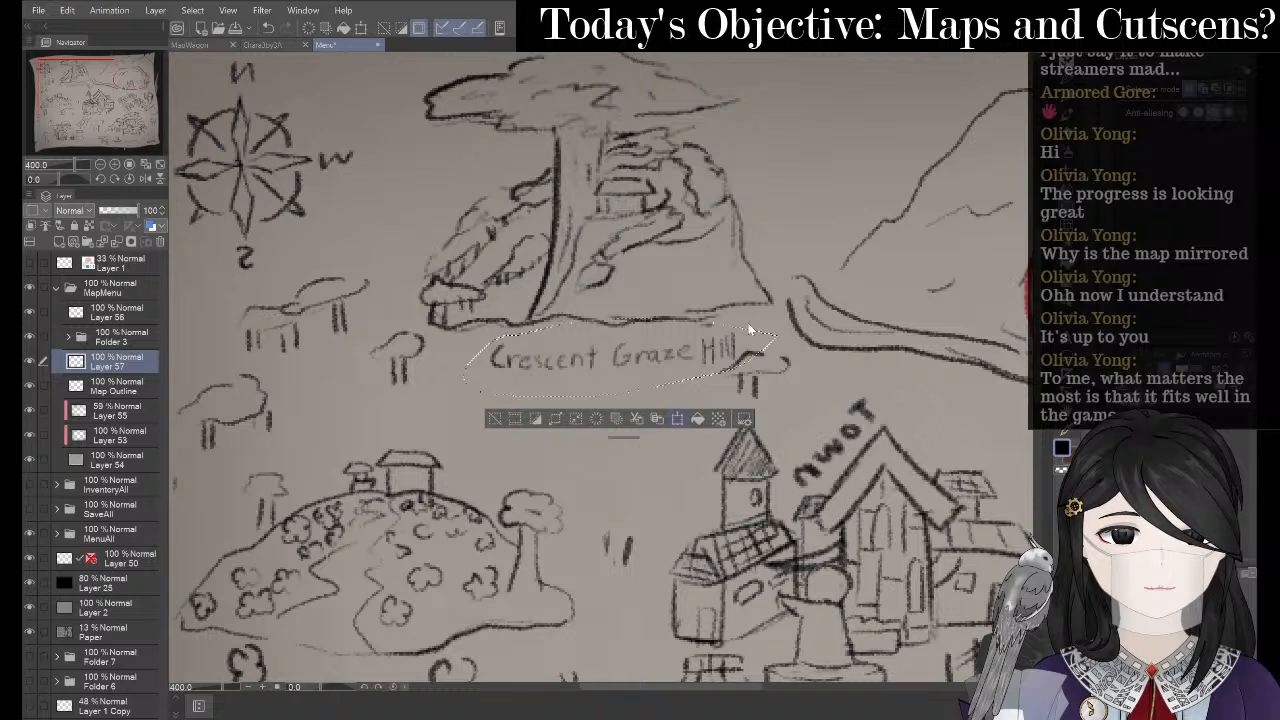
pyautogui.hotkey('ctrl', 't')
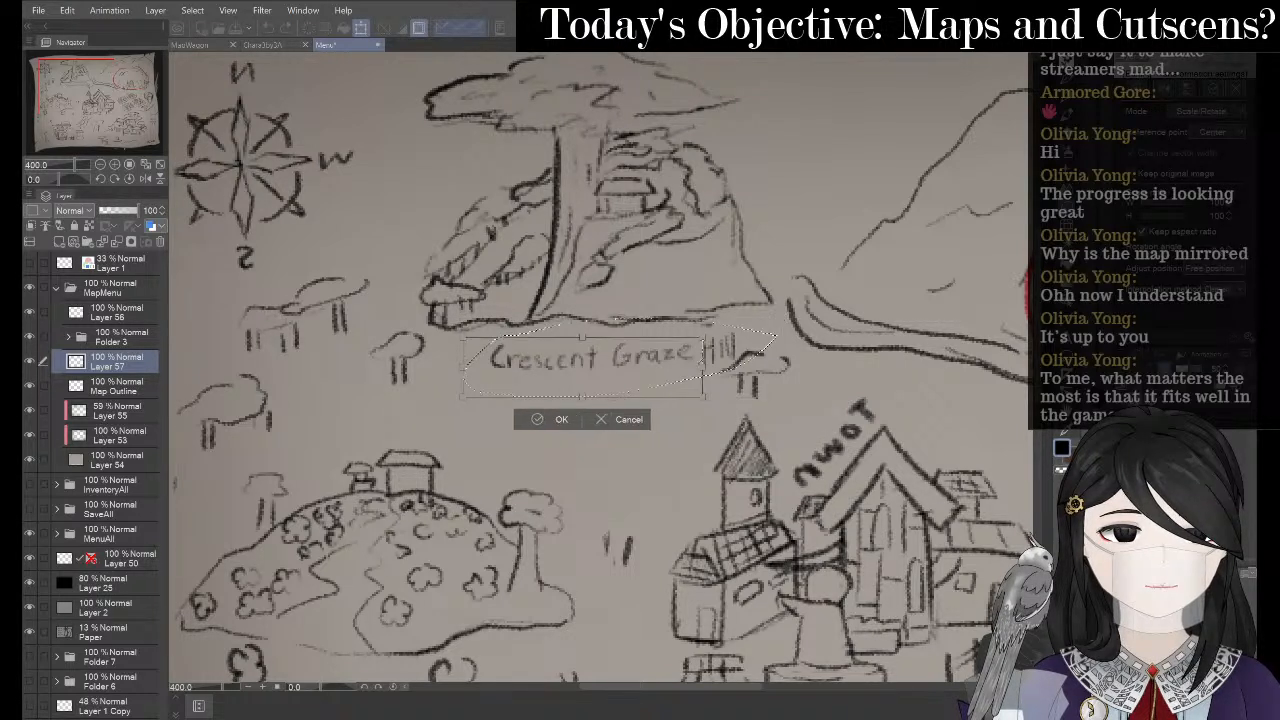
pyautogui.moveTo(703, 339); pyautogui.dragTo(694, 340)
pyautogui.moveTo(630, 376); pyautogui.dragTo(614, 353)
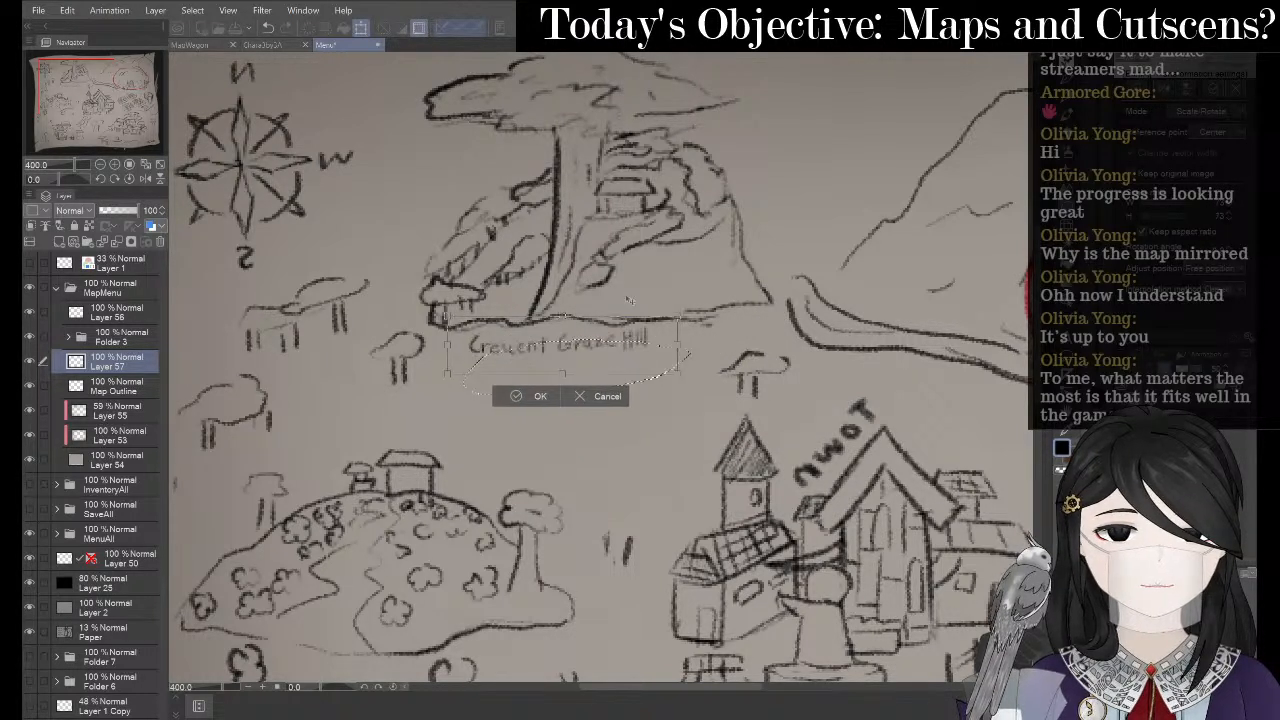
pyautogui.moveTo(629, 300); pyautogui.dragTo(633, 303)
pyautogui.moveTo(608, 356); pyautogui.dragTo(611, 361)
pyautogui.click(1166, 90)
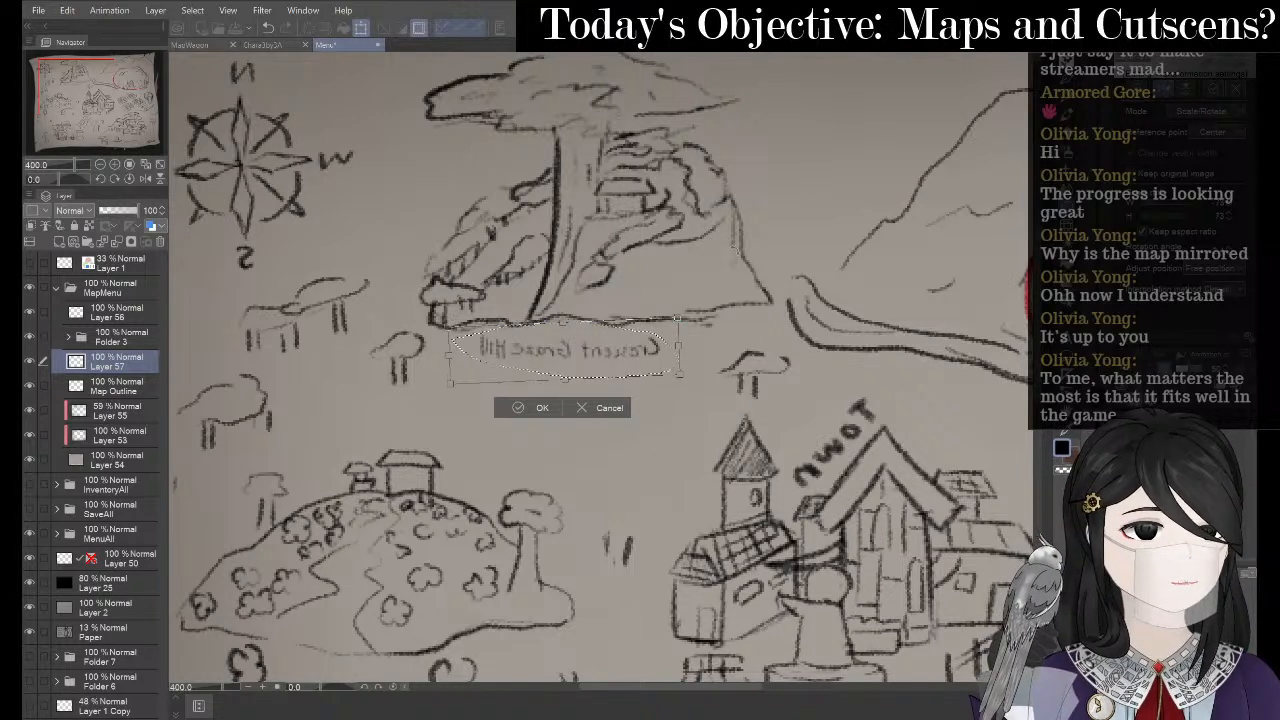
pyautogui.moveTo(635, 288)
pyautogui.mouseDown()
pyautogui.moveTo(633, 276)
pyautogui.moveTo(630, 287)
pyautogui.mouseUp()
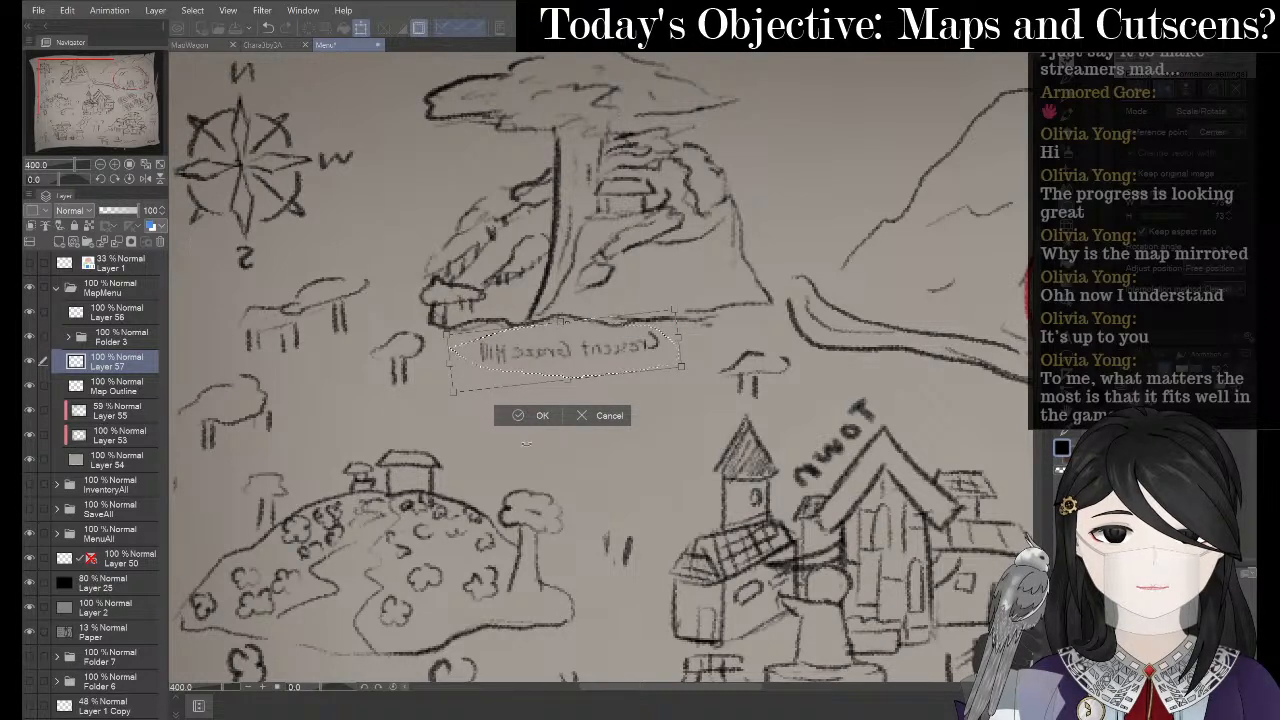
pyautogui.click(504, 413)
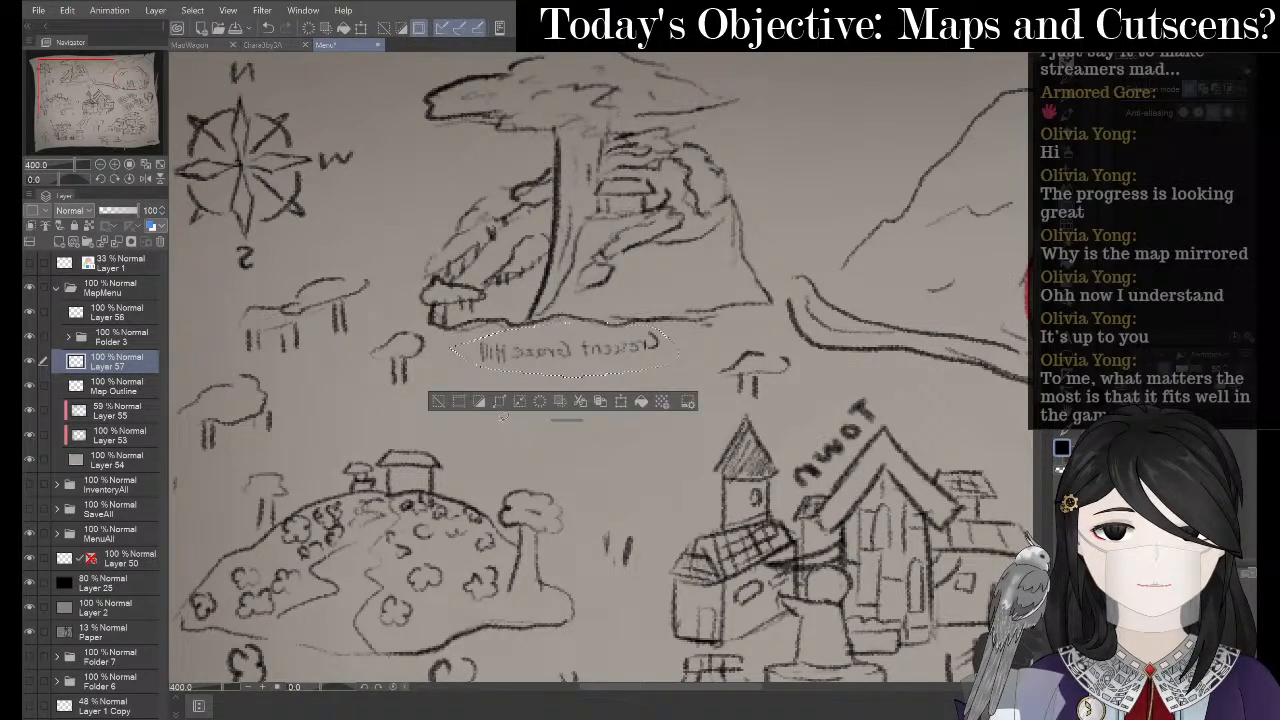
pyautogui.click(434, 405)
# - Reselect the mirrored hill label, copy it to a new layer, then delete that duplicate layer
pyautogui.moveTo(597, 398); pyautogui.dragTo(502, 400)
pyautogui.scroll(-2, 394, 311)
pyautogui.moveTo(388, 311); pyautogui.dragTo(515, 306)
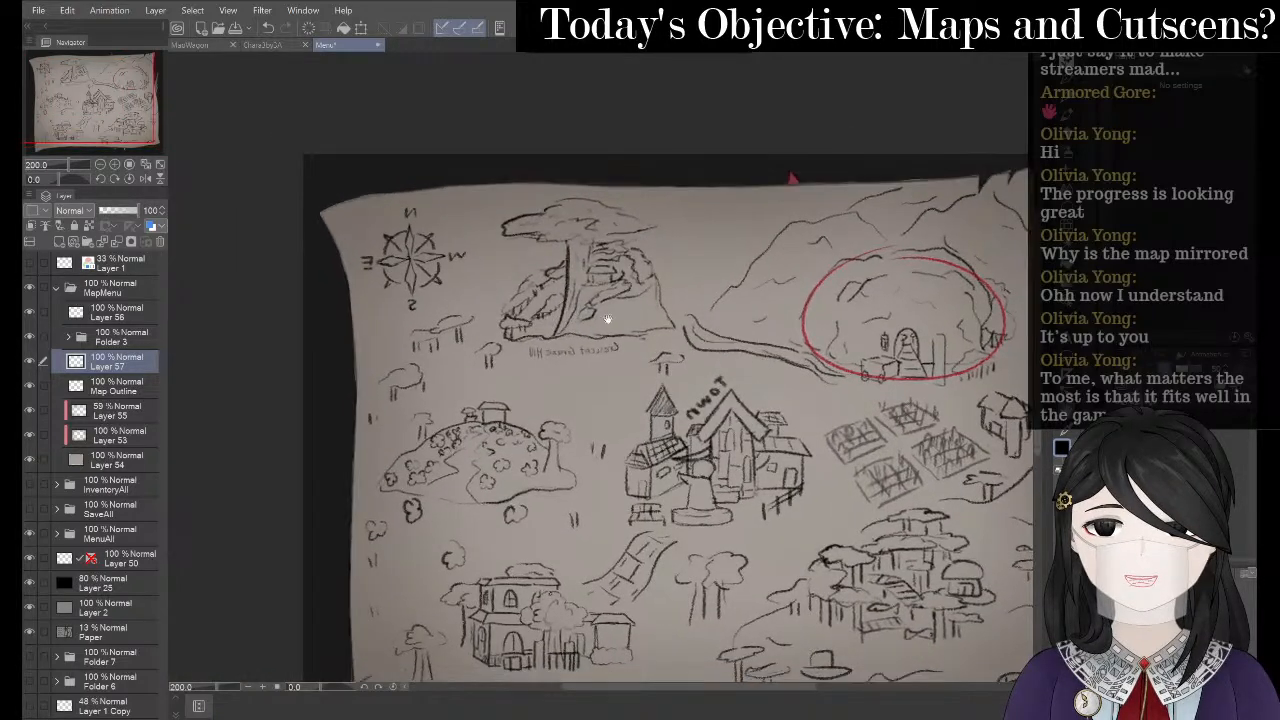
pyautogui.scroll(2, 600, 285)
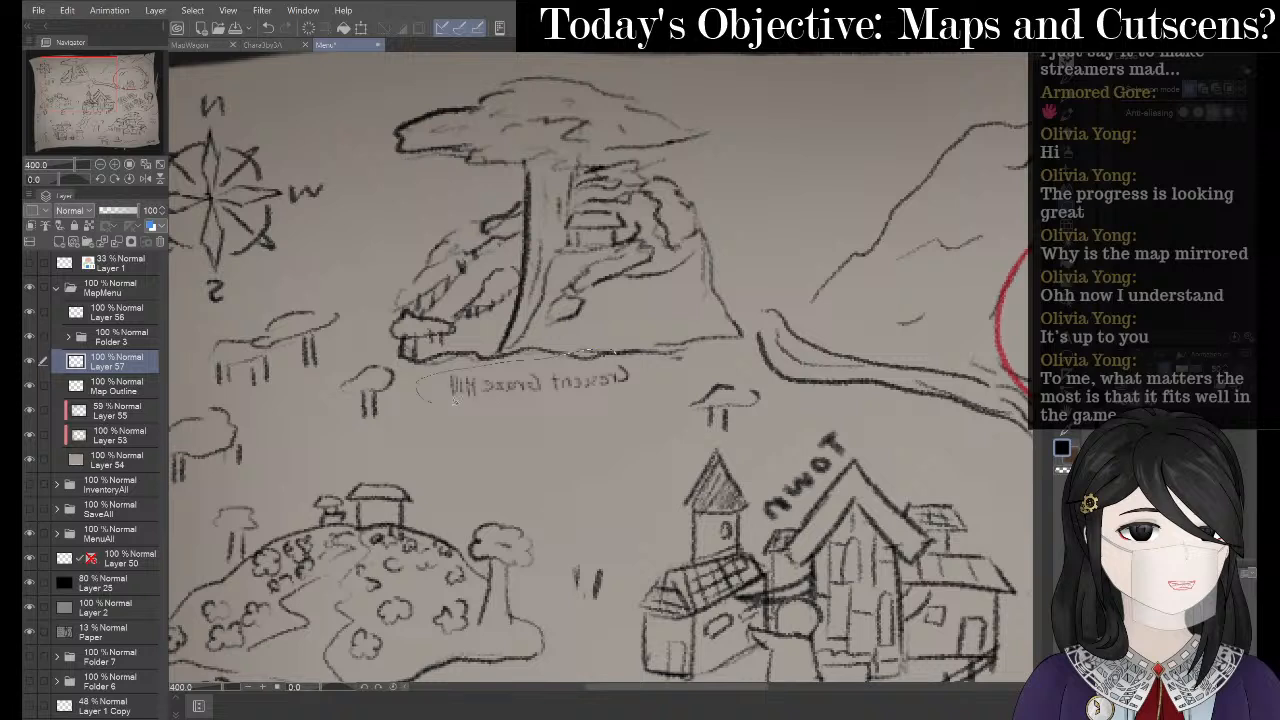
pyautogui.moveTo(656, 368); pyautogui.dragTo(615, 356)
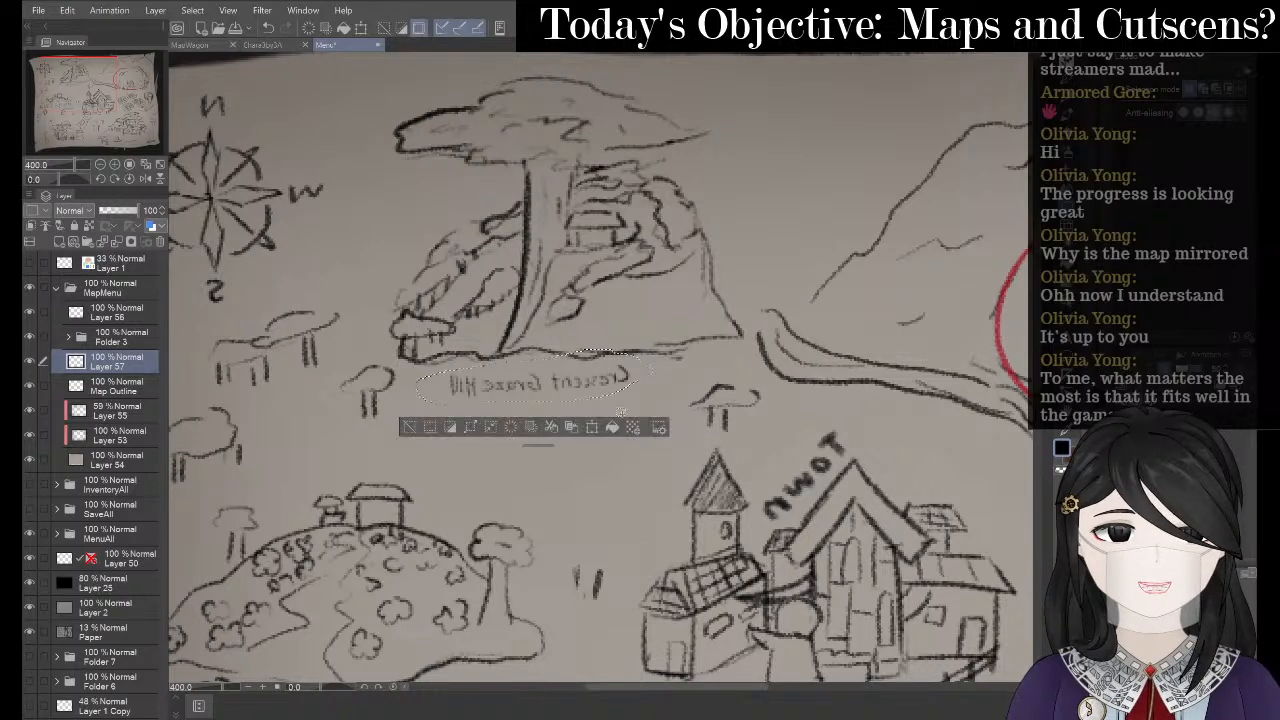
pyautogui.click(571, 427)
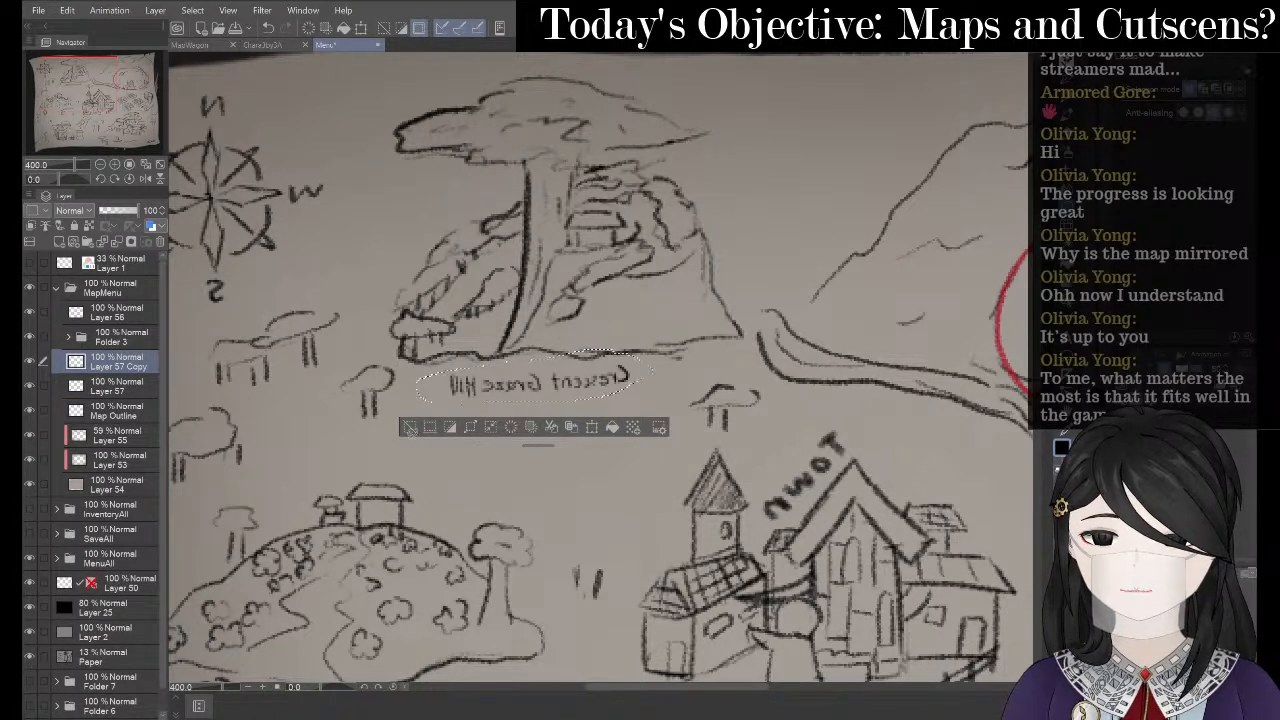
pyautogui.click(404, 427)
pyautogui.rightClick(125, 365)
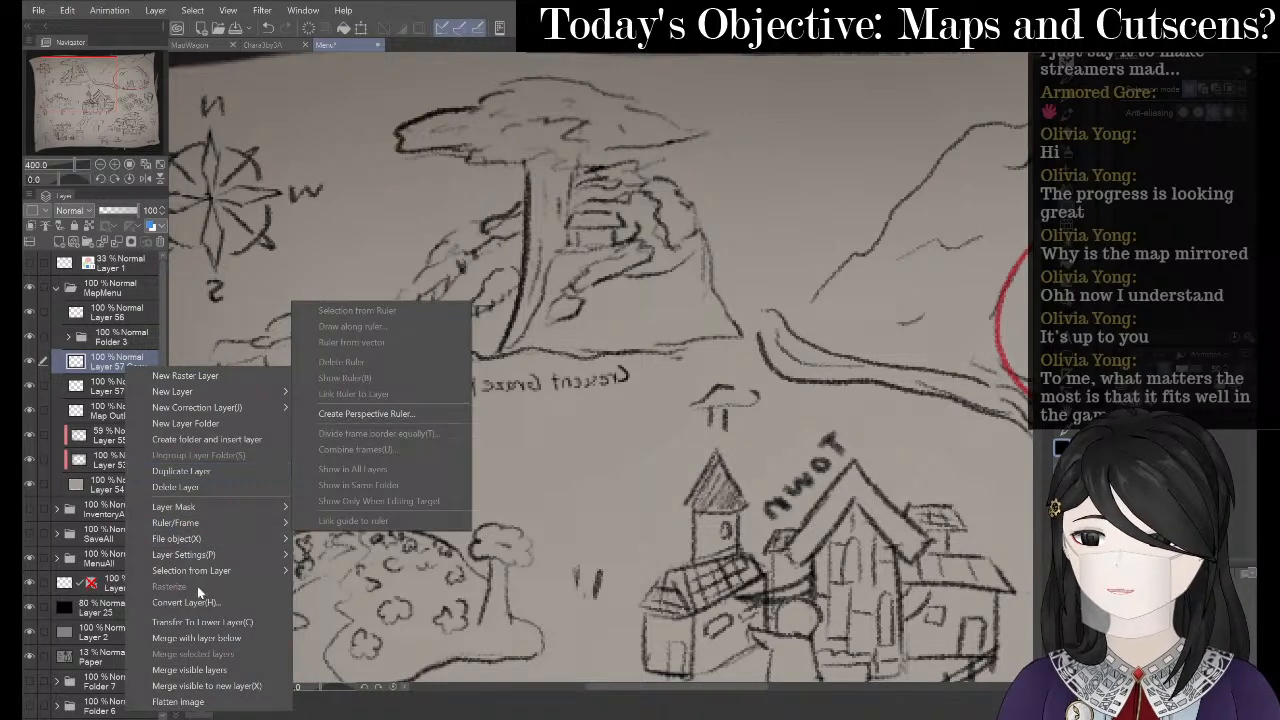
pyautogui.click(202, 640)
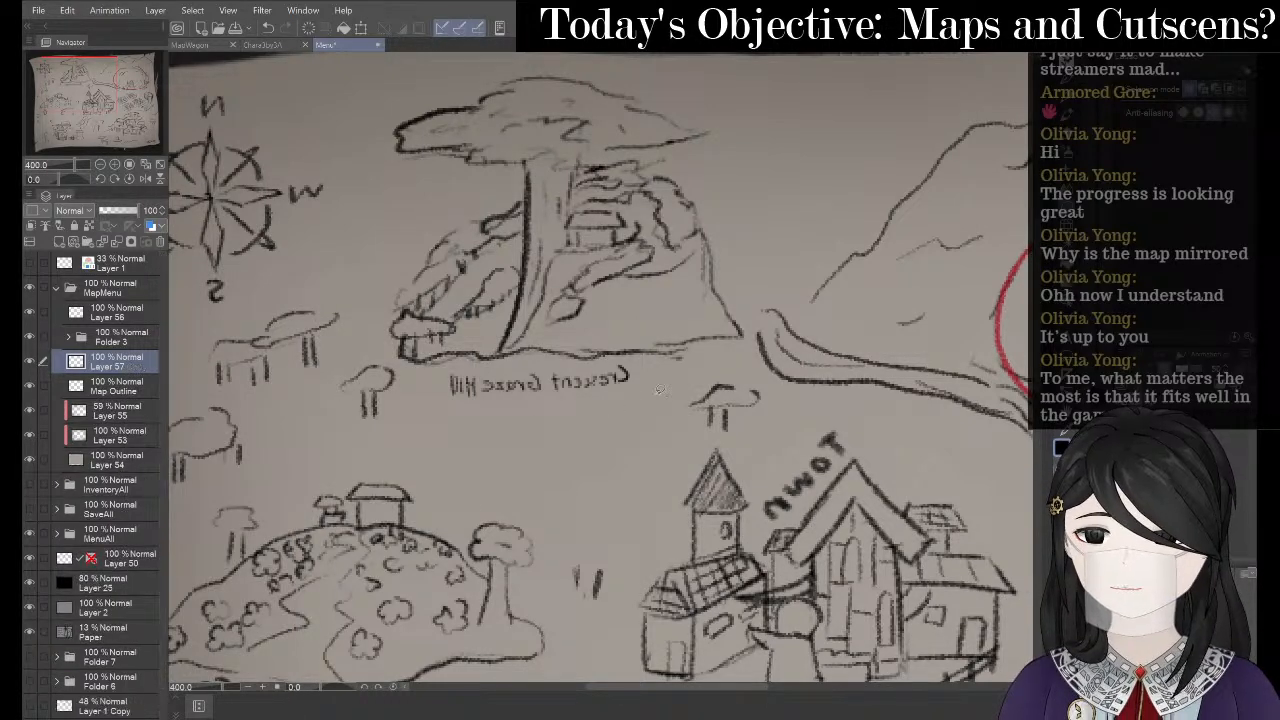
pyautogui.moveTo(768, 419)
pyautogui.mouseDown()
pyautogui.moveTo(666, 348)
pyautogui.moveTo(631, 286)
pyautogui.mouseUp()
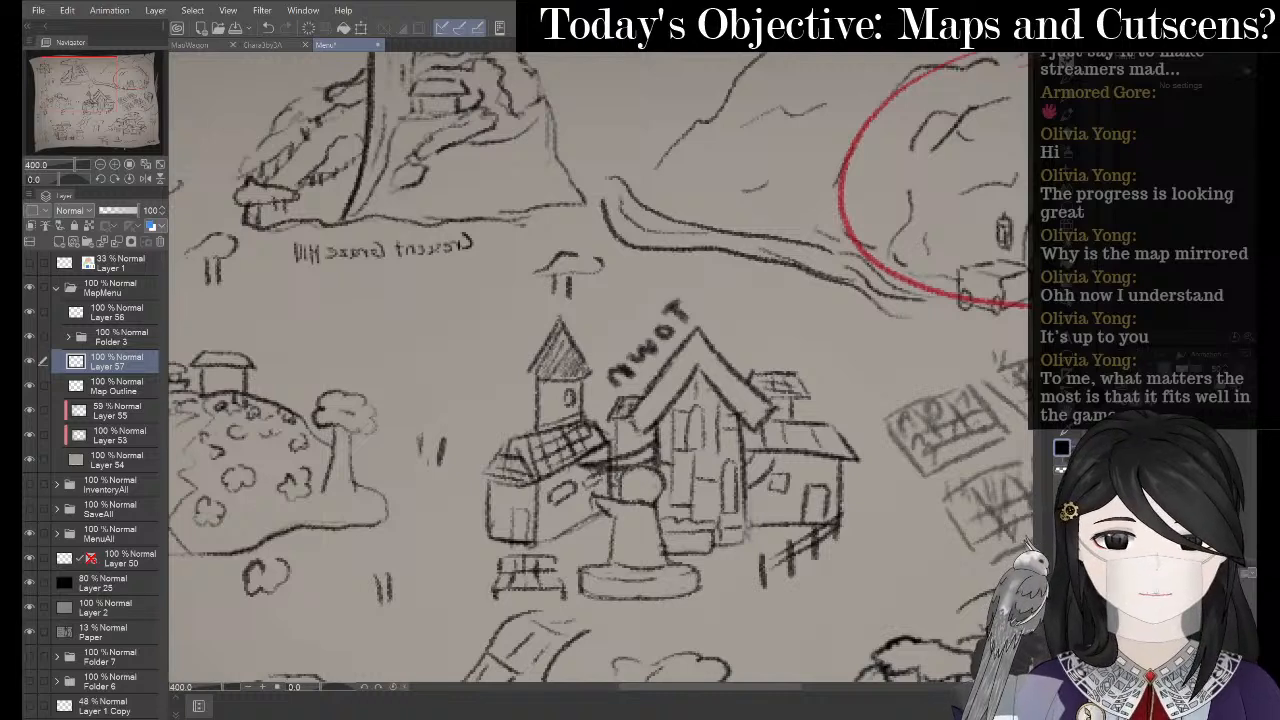
# - Erase the old mirrored Town lettering and rewrite 'Town' with the pencil
pyautogui.press('e')
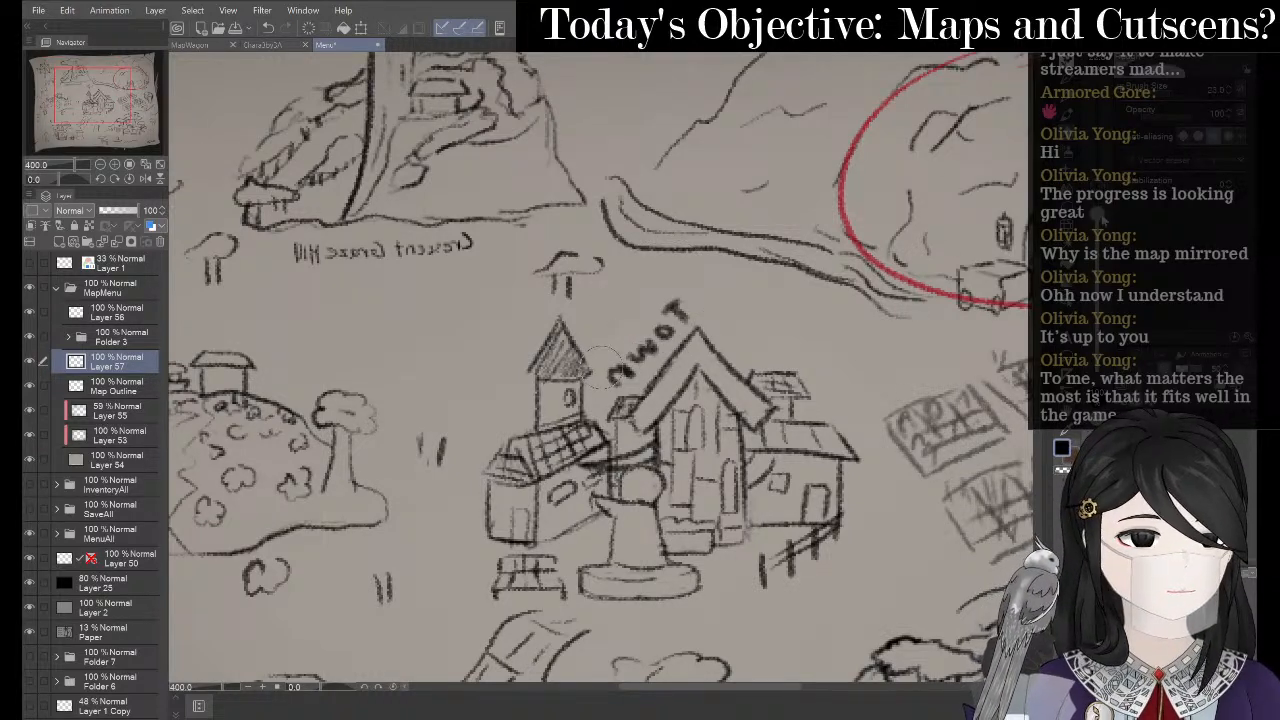
pyautogui.moveTo(582, 370)
pyautogui.mouseDown()
pyautogui.moveTo(641, 320)
pyautogui.moveTo(624, 314)
pyautogui.moveTo(670, 328)
pyautogui.moveTo(689, 308)
pyautogui.moveTo(683, 295)
pyautogui.moveTo(642, 331)
pyautogui.mouseUp()
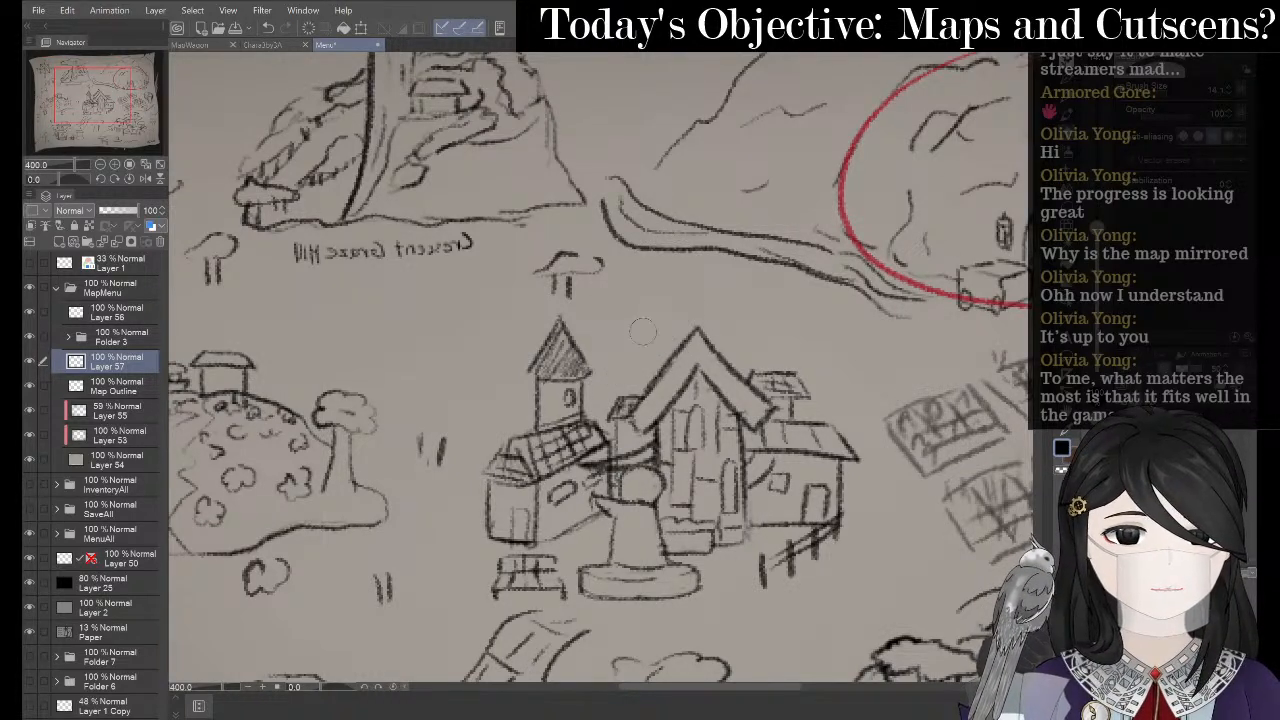
pyautogui.press('p')
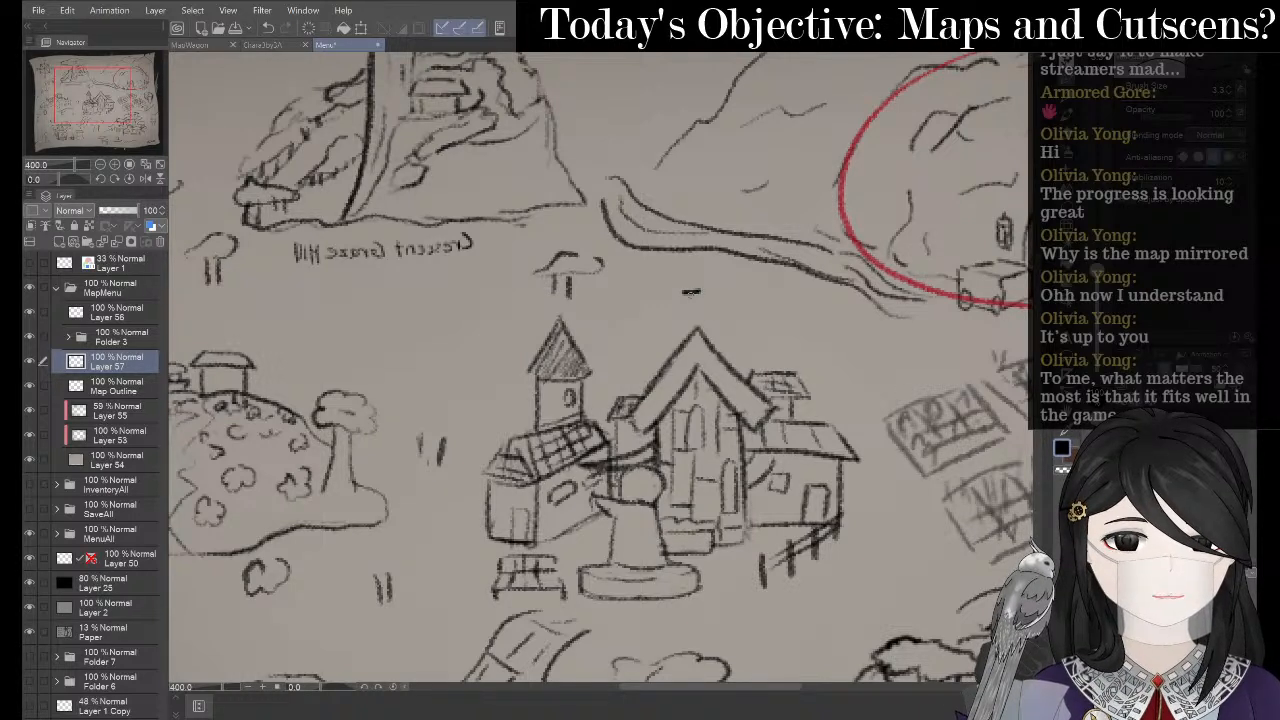
pyautogui.press('p')
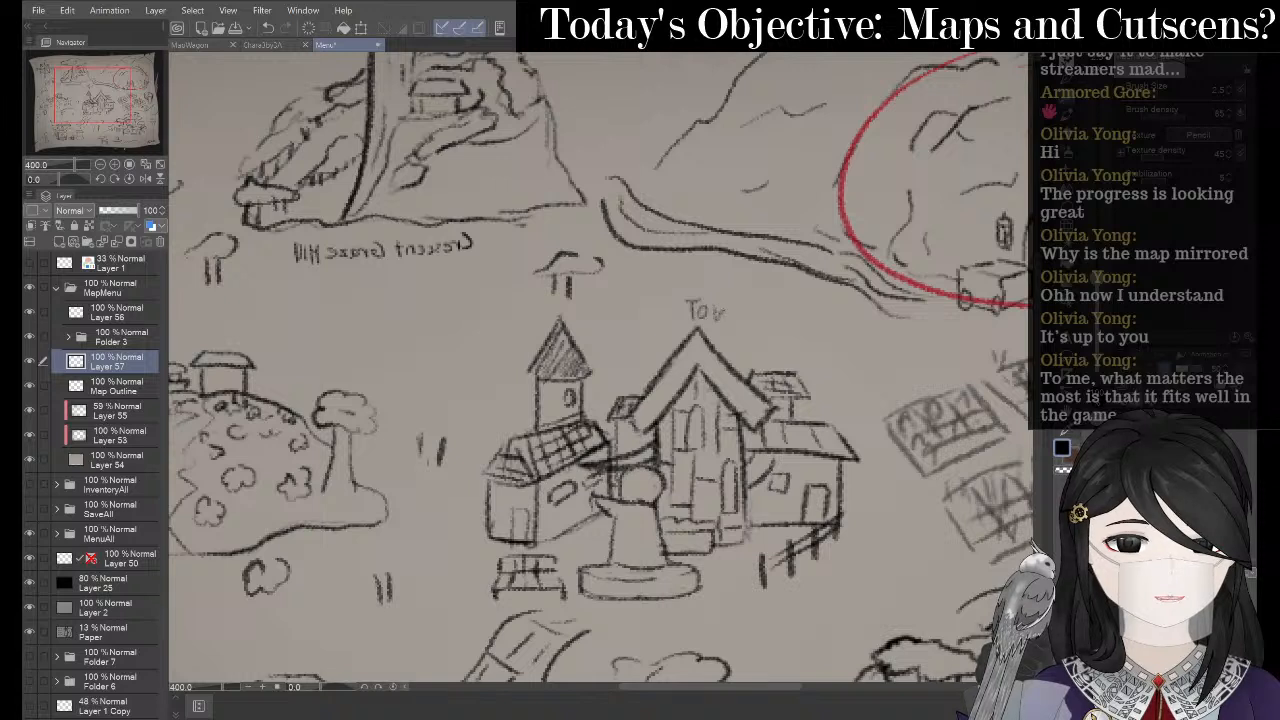
pyautogui.hotkey('ctrl', 'z')
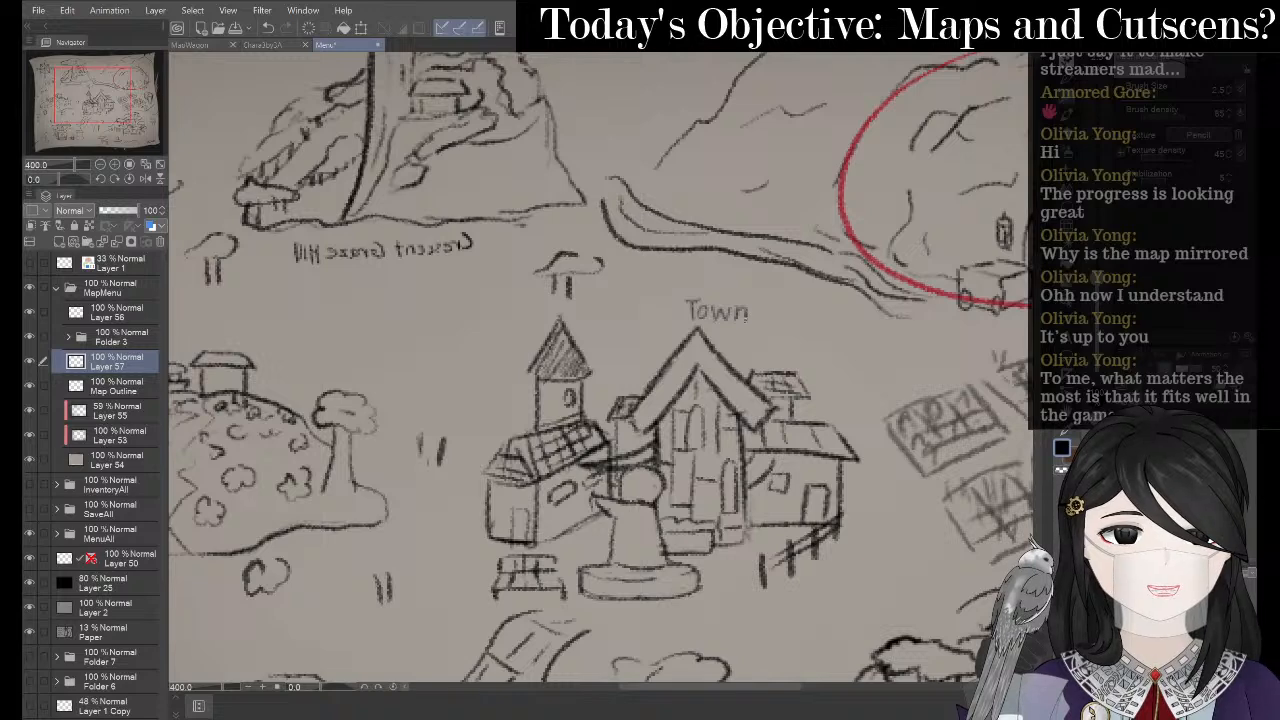
# - Lasso the new Town word and copy it to a layer, then undo the duplicate
pyautogui.press('m')
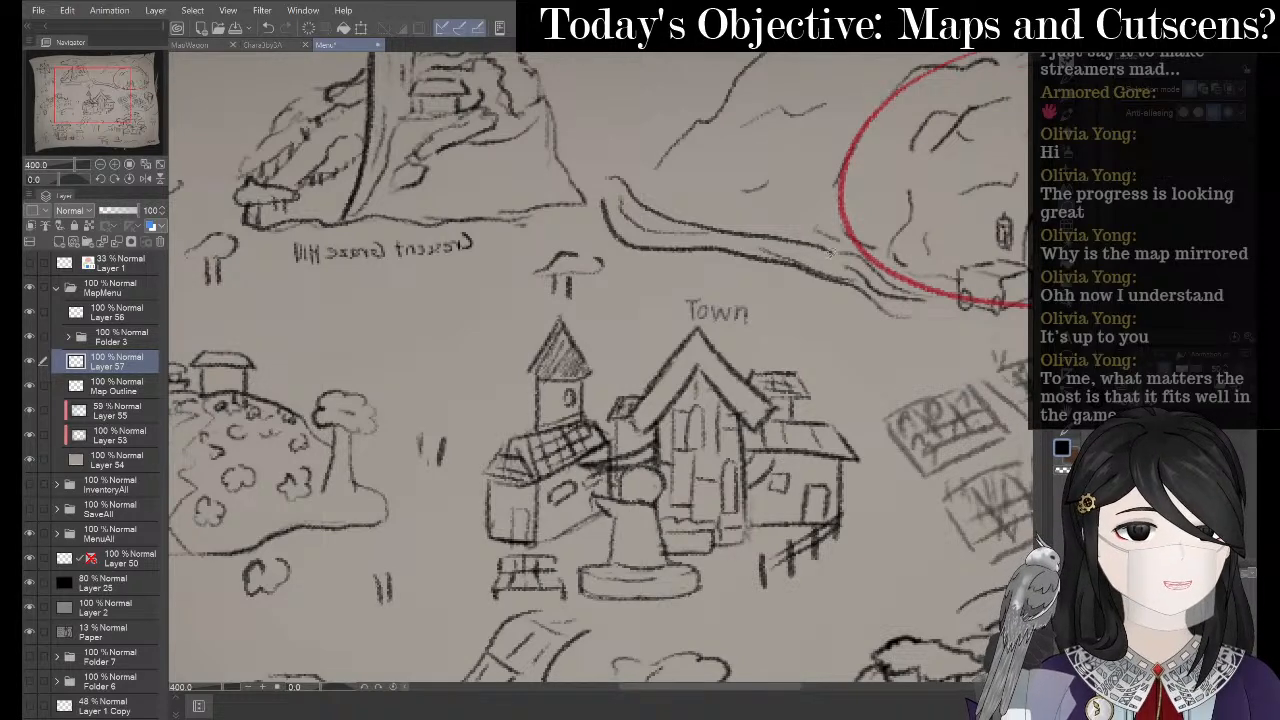
pyautogui.moveTo(696, 286); pyautogui.dragTo(698, 282)
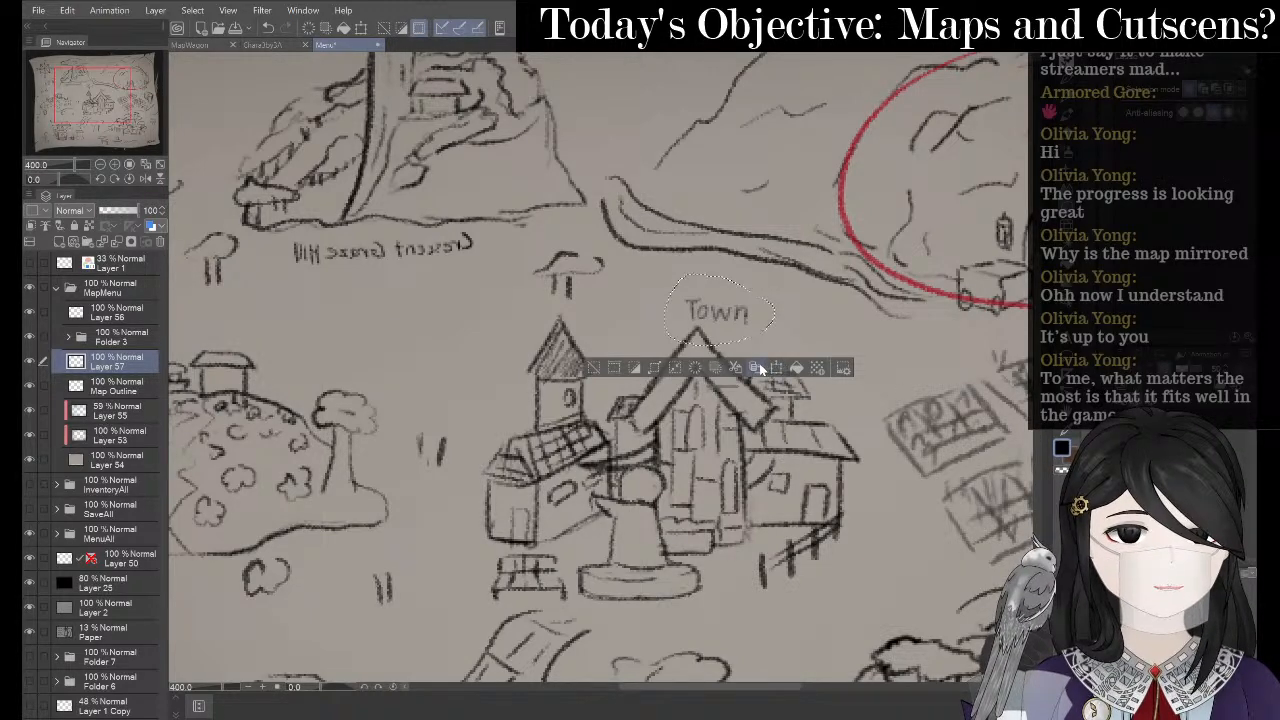
pyautogui.click(757, 368)
pyautogui.rightClick(133, 378)
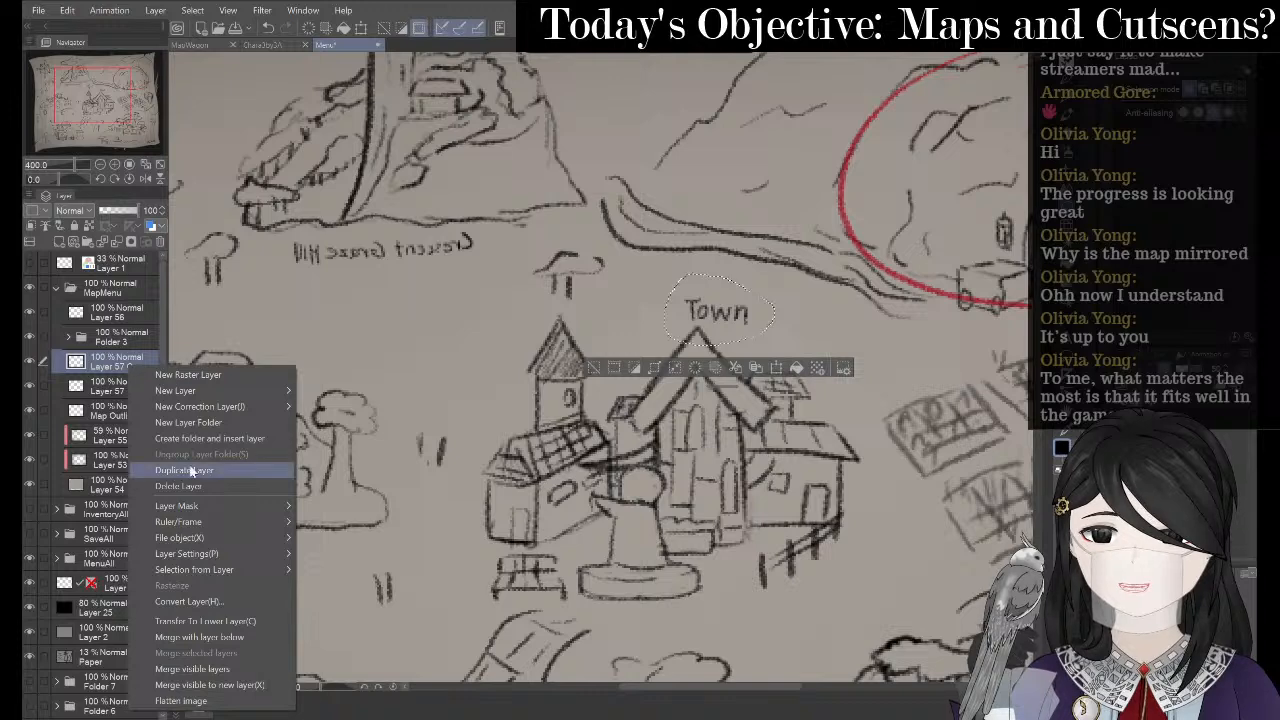
pyautogui.click(215, 638)
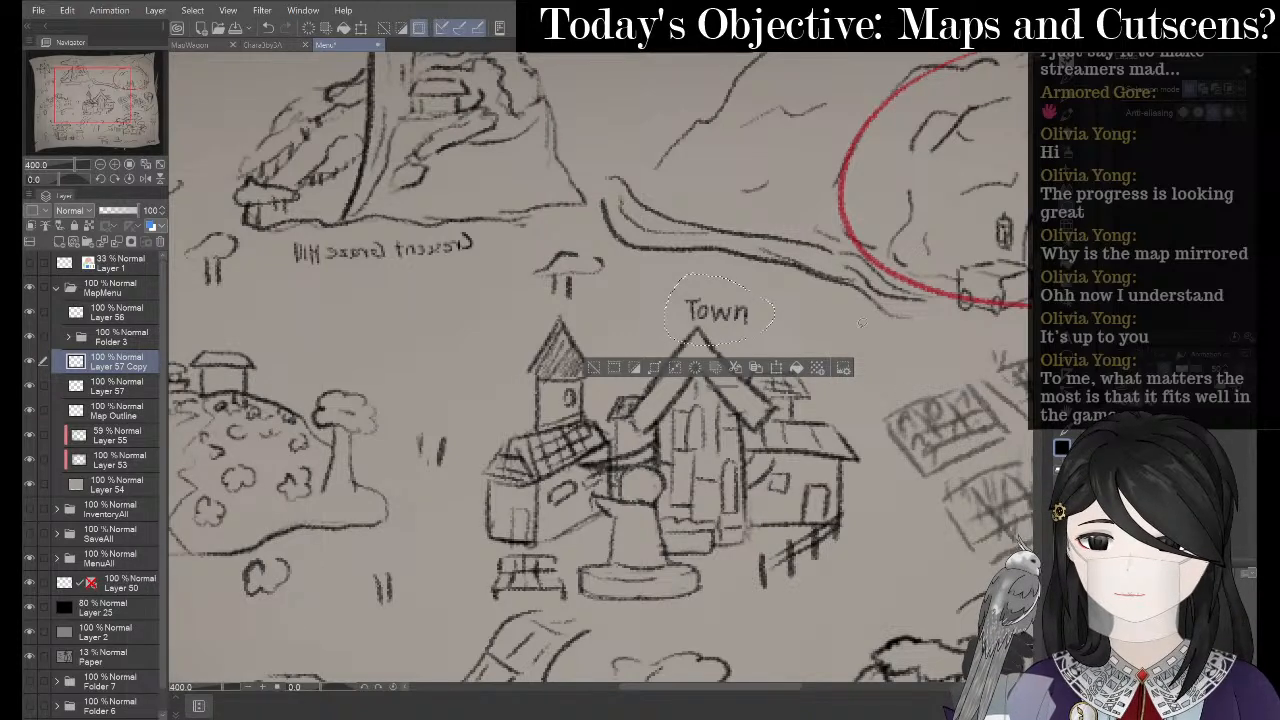
pyautogui.hotkey('ctrl', 'z')
# - Flip Town horizontally, rotate it counterclockwise along the roofline, and place it above the church
pyautogui.click(789, 372)
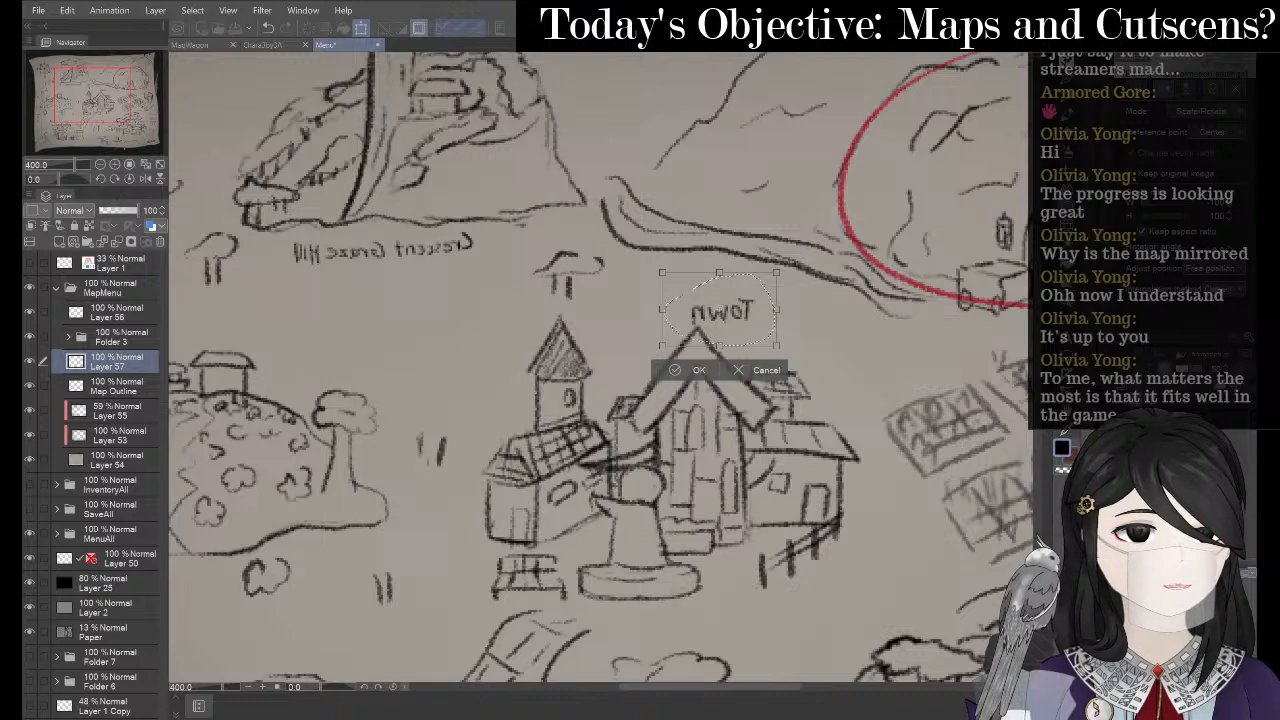
pyautogui.moveTo(671, 342); pyautogui.dragTo(602, 375)
pyautogui.moveTo(741, 268); pyautogui.dragTo(690, 236)
pyautogui.moveTo(688, 354); pyautogui.dragTo(669, 341)
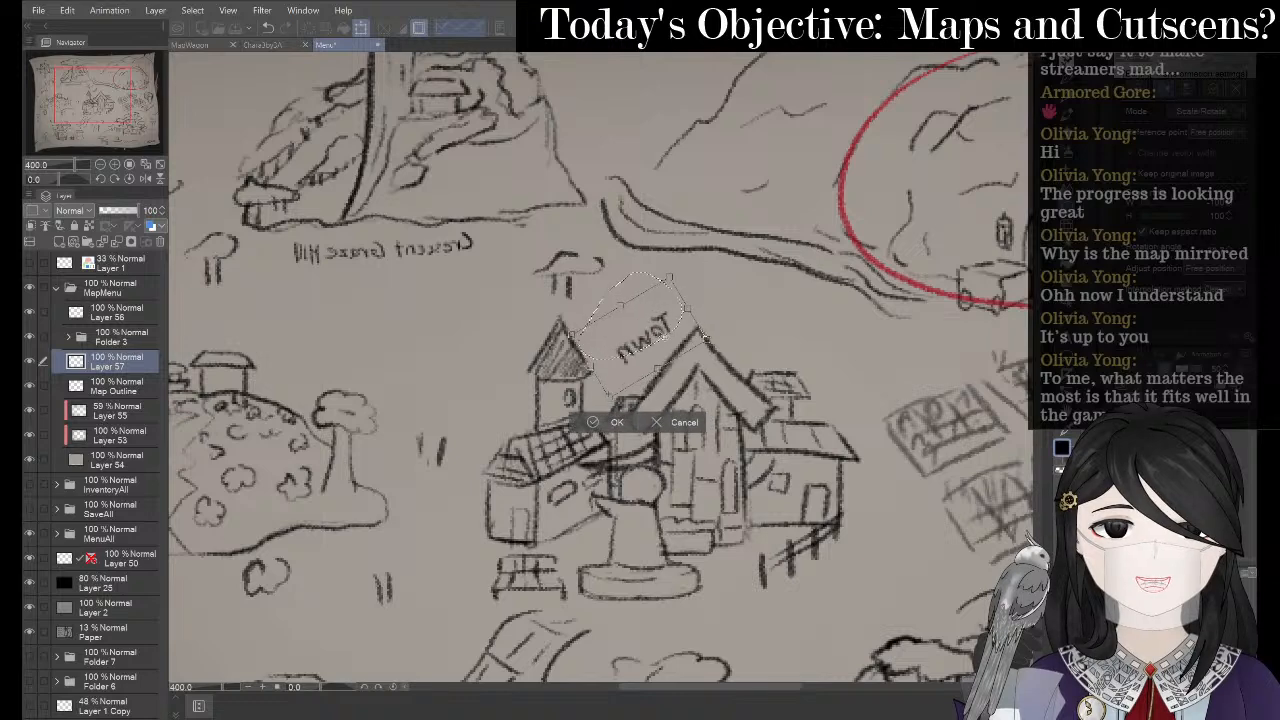
pyautogui.moveTo(733, 256); pyautogui.dragTo(710, 228)
pyautogui.moveTo(641, 326); pyautogui.dragTo(653, 341)
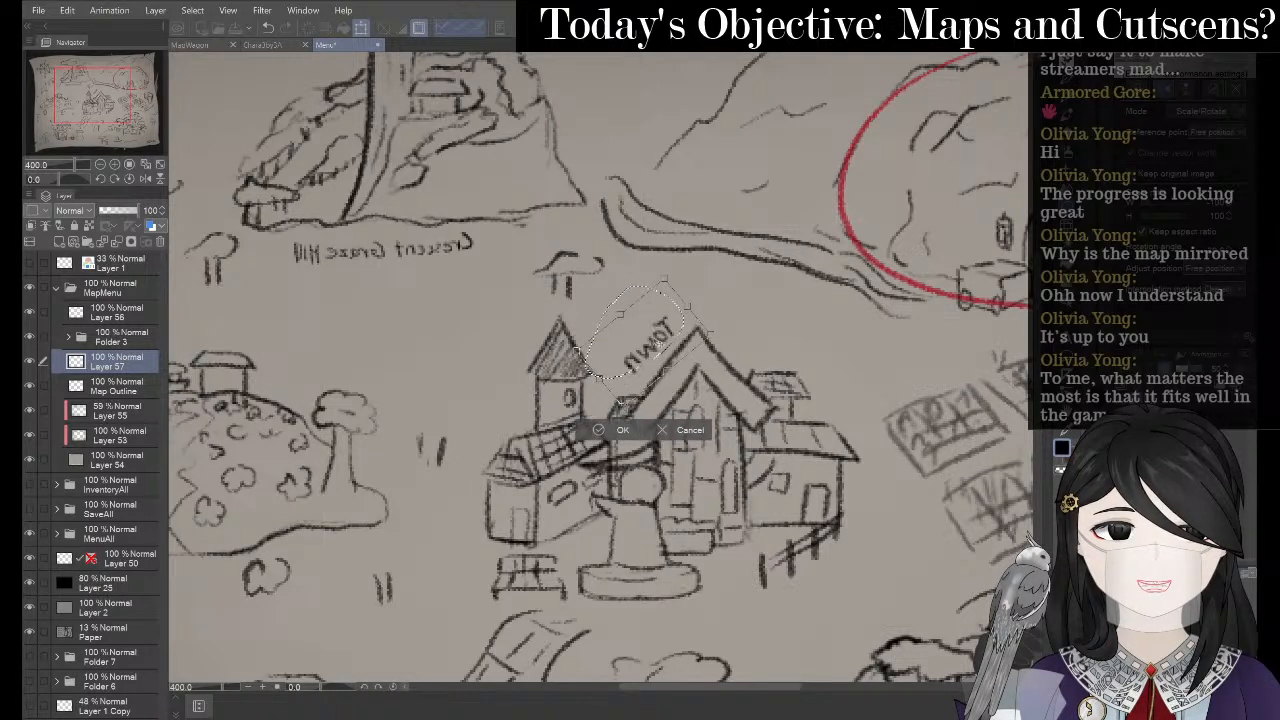
pyautogui.moveTo(728, 252); pyautogui.dragTo(658, 302)
pyautogui.moveTo(722, 262); pyautogui.dragTo(725, 257)
pyautogui.click(583, 384)
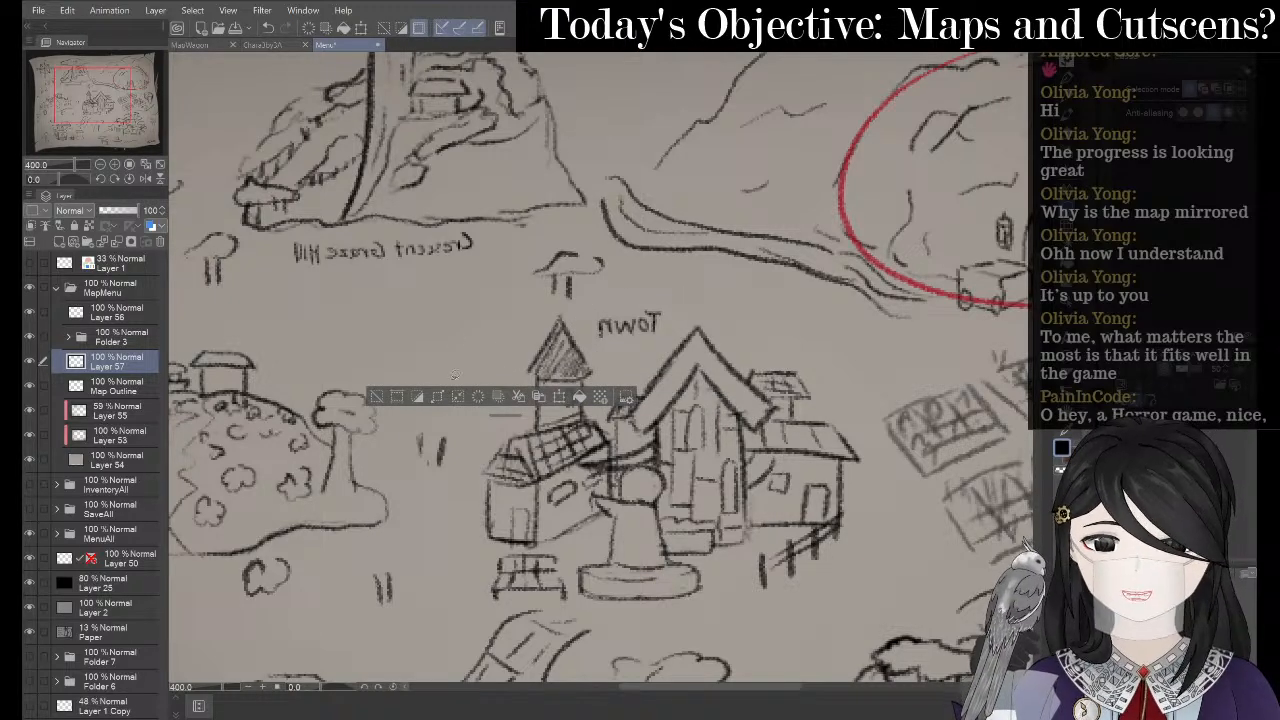
pyautogui.click(376, 397)
# - Bring the red-circled cave into view and try an M below it, then undo it
pyautogui.moveTo(746, 374); pyautogui.dragTo(489, 394)
pyautogui.moveTo(704, 331); pyautogui.dragTo(537, 415)
pyautogui.moveTo(639, 198); pyautogui.dragTo(707, 290)
pyautogui.moveTo(820, 411); pyautogui.dragTo(772, 298)
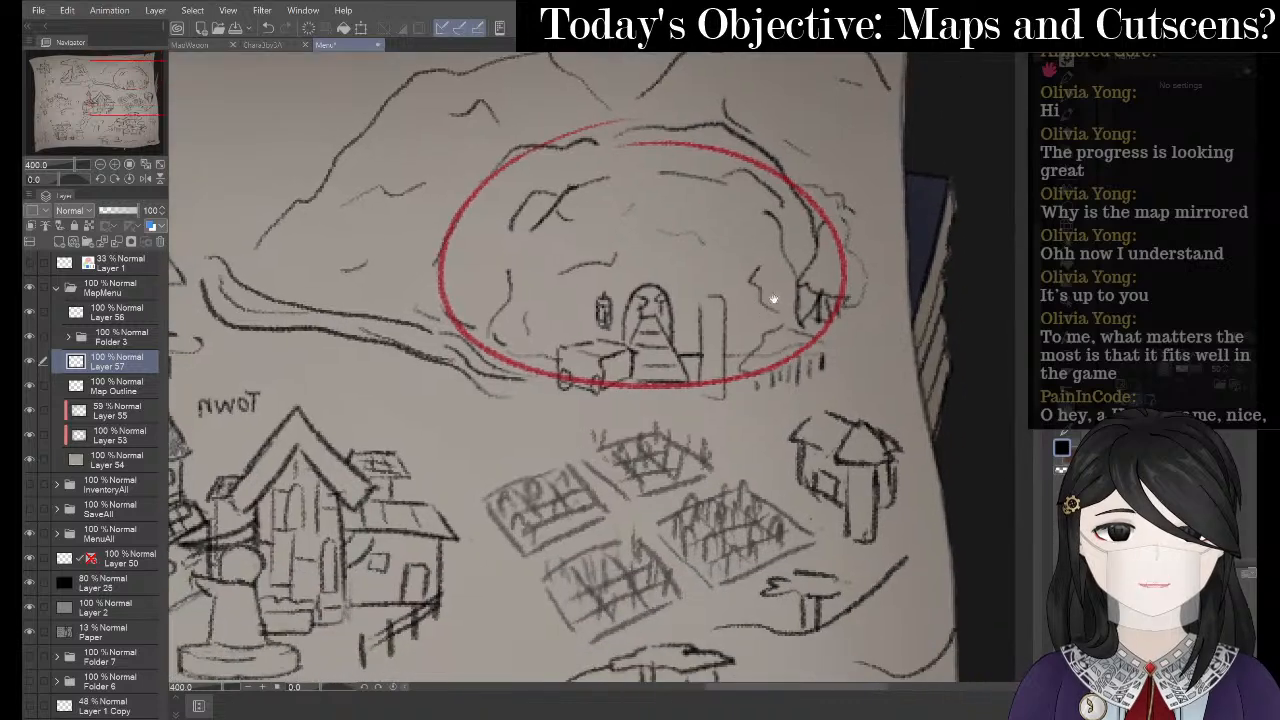
pyautogui.moveTo(600, 442); pyautogui.dragTo(632, 345)
pyautogui.scroll(3, 731, 294)
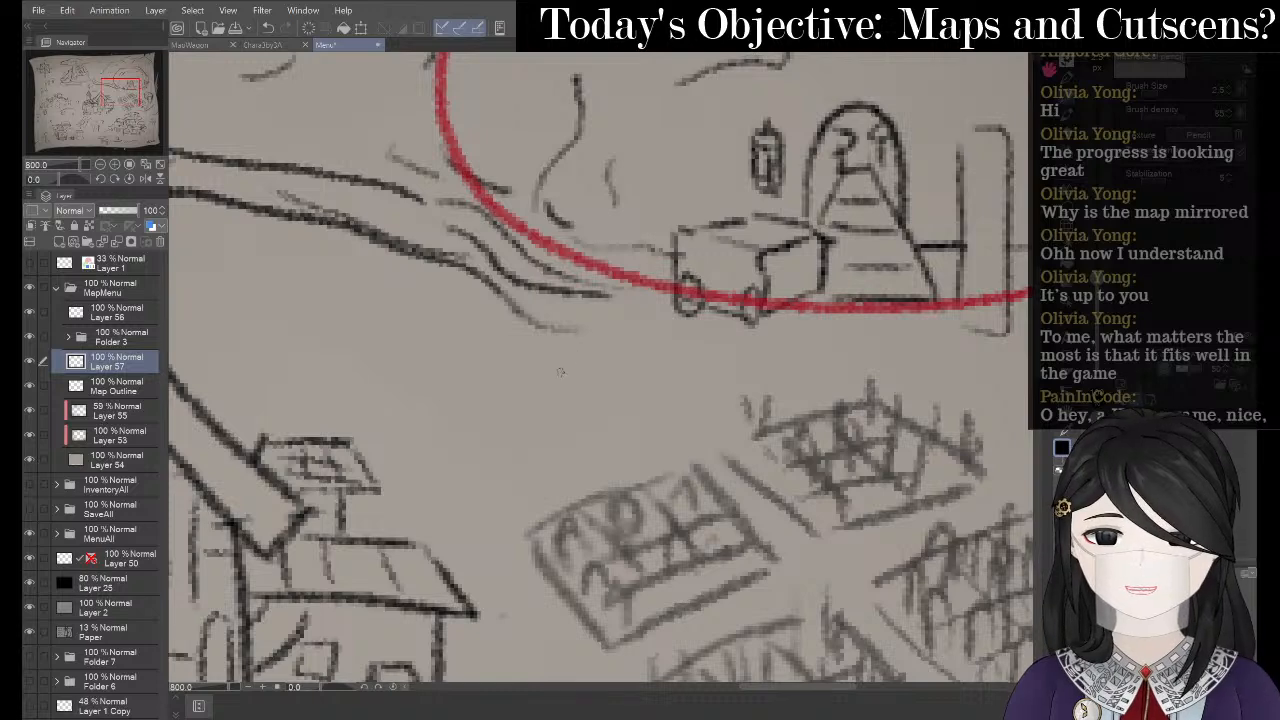
pyautogui.moveTo(560, 372)
pyautogui.mouseDown()
pyautogui.moveTo(576, 345)
pyautogui.moveTo(588, 372)
pyautogui.moveTo(606, 328)
pyautogui.moveTo(607, 368)
pyautogui.moveTo(558, 334)
pyautogui.moveTo(578, 334)
pyautogui.moveTo(586, 370)
pyautogui.moveTo(668, 370)
pyautogui.moveTo(684, 356)
pyautogui.moveTo(690, 374)
pyautogui.mouseUp()
pyautogui.hotkey('ctrl', 'z')
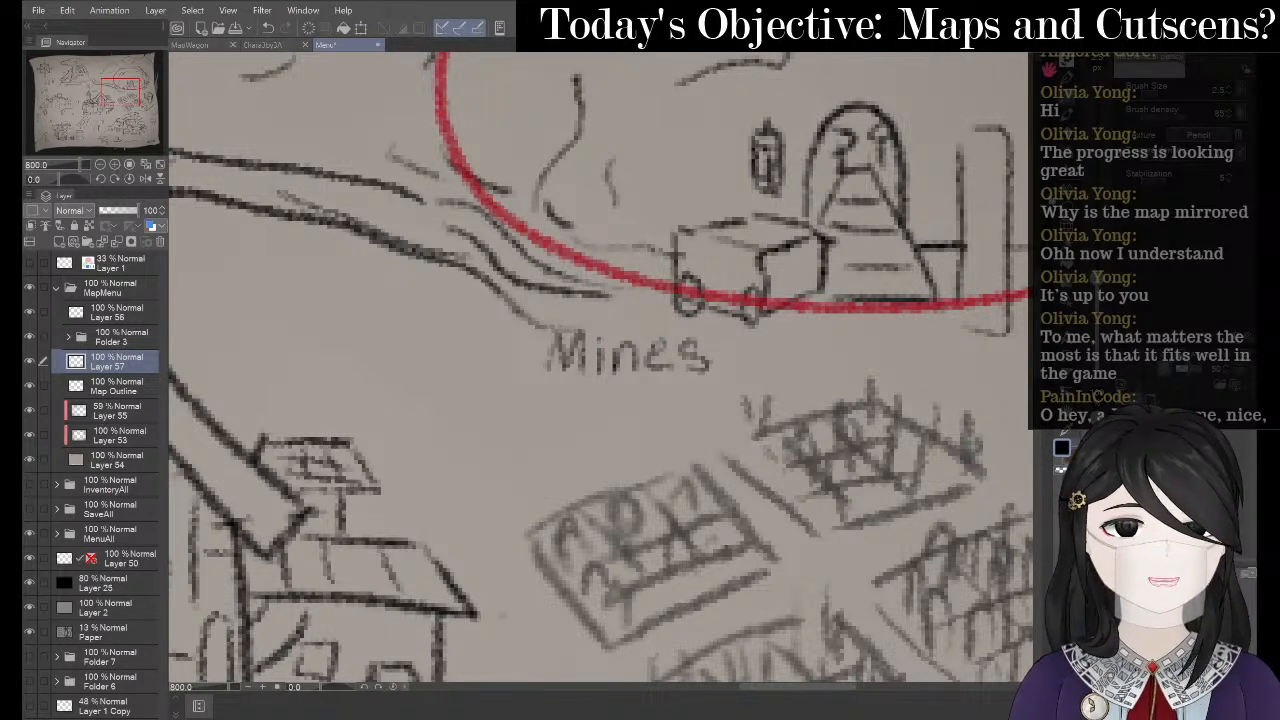
# - Lasso the Mines label and merge a copy into Layer 57 to darken it
pyautogui.click(1065, 212)
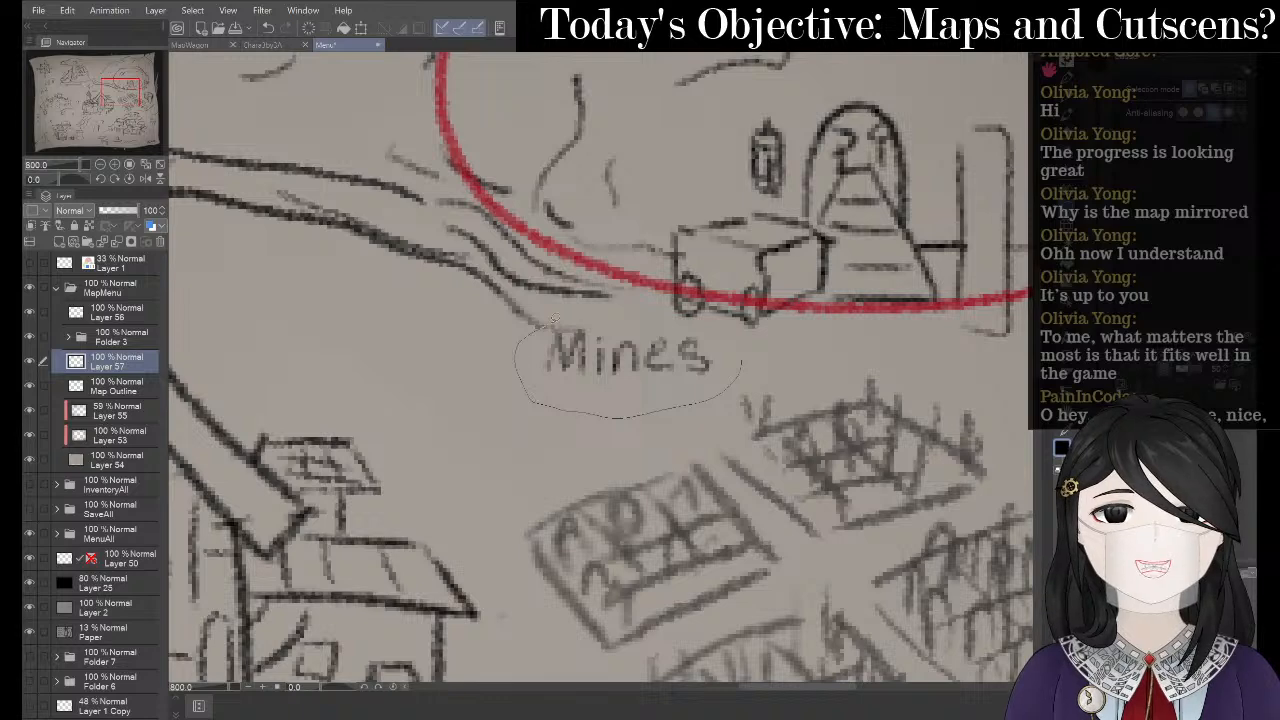
pyautogui.moveTo(727, 336); pyautogui.dragTo(730, 334)
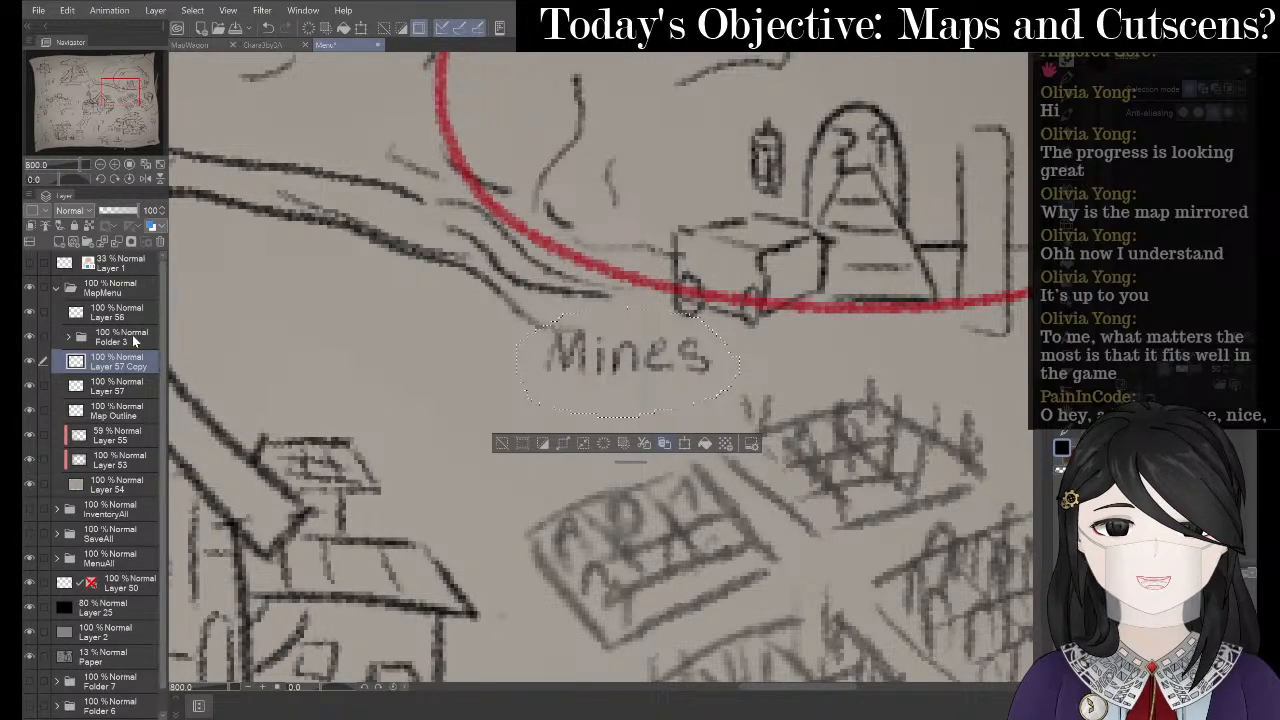
pyautogui.rightClick(137, 367)
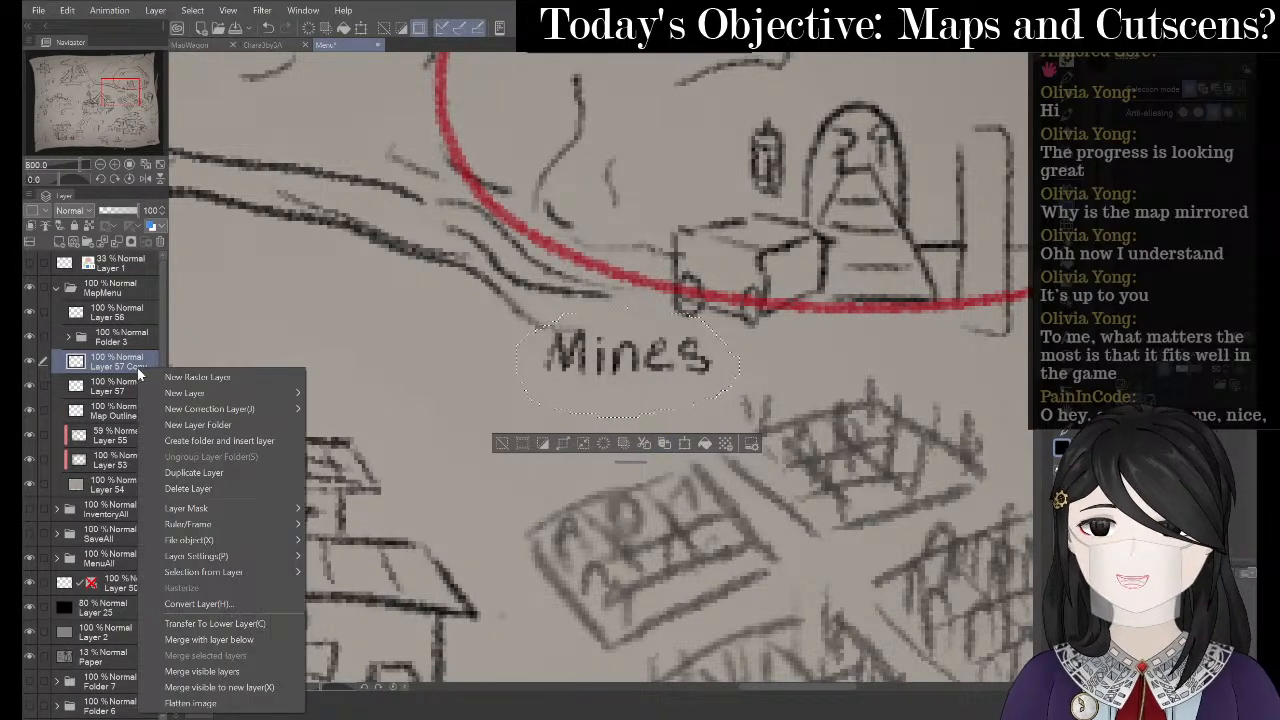
pyautogui.click(215, 637)
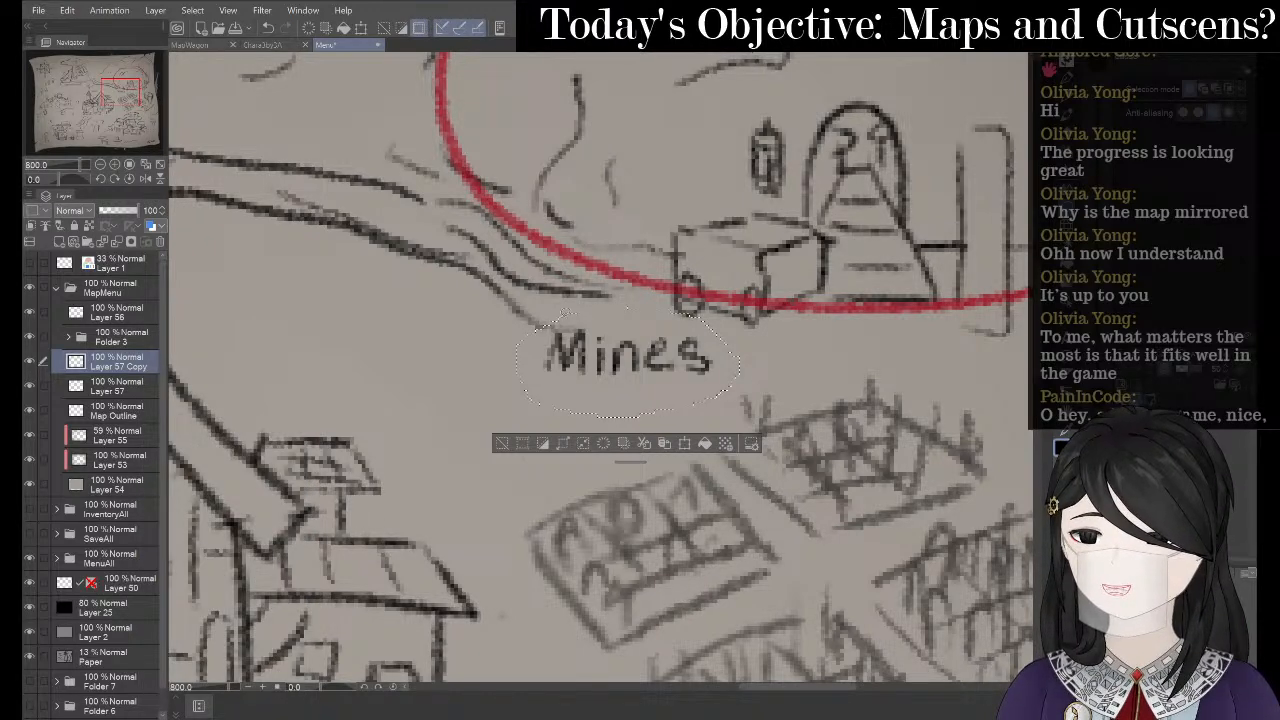
# - Flip the Mines label horizontally and shift it slightly right and down
pyautogui.click(684, 442)
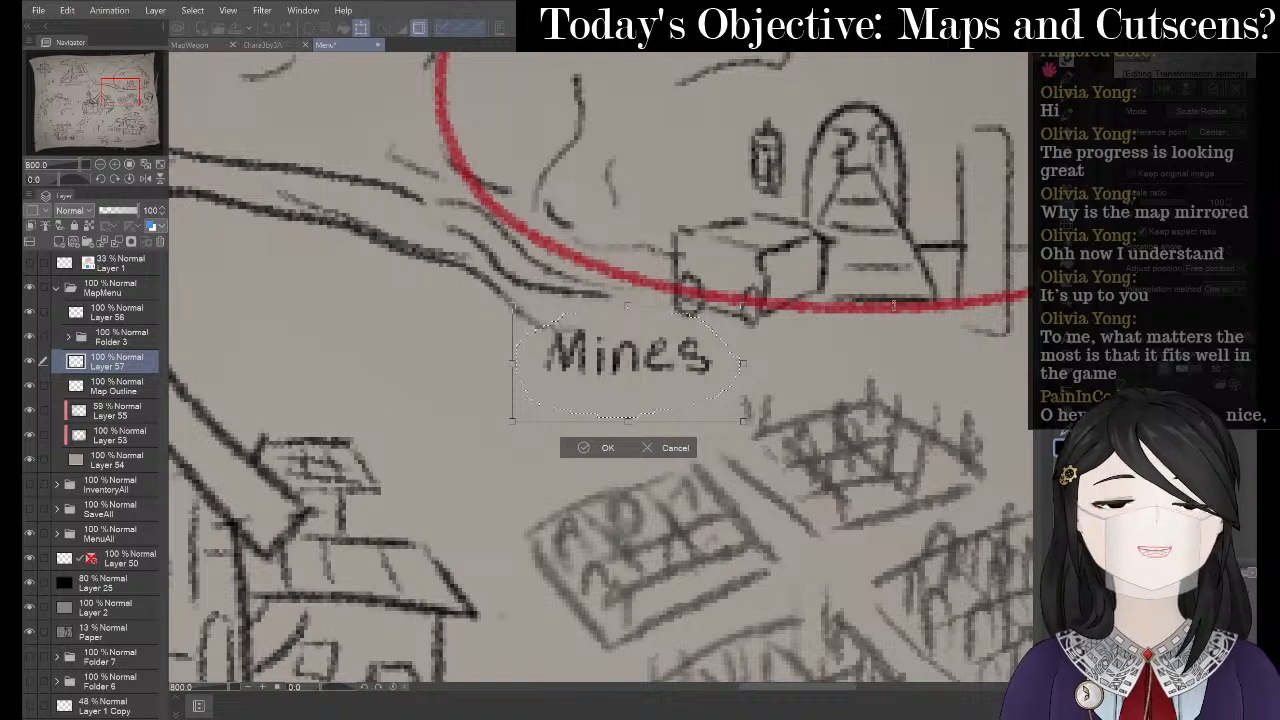
pyautogui.click(1165, 92)
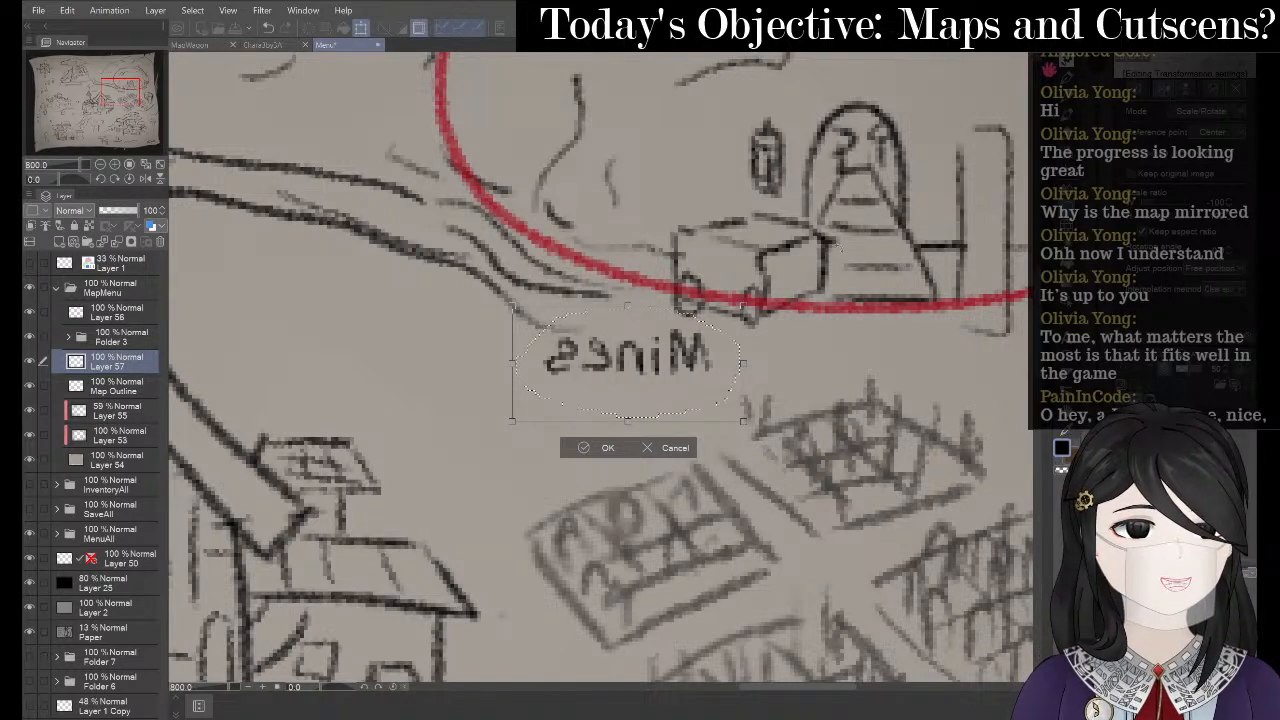
pyautogui.moveTo(636, 368); pyautogui.dragTo(643, 370)
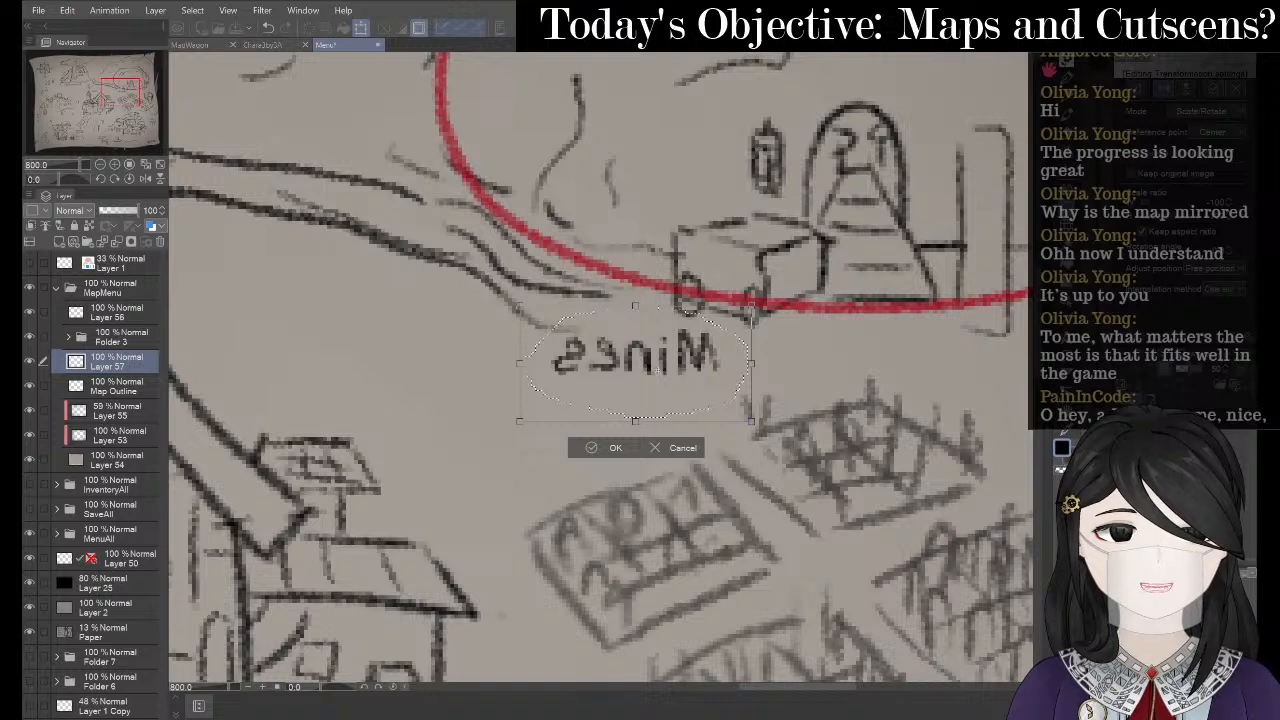
pyautogui.moveTo(643, 370); pyautogui.dragTo(659, 374)
pyautogui.click(601, 453)
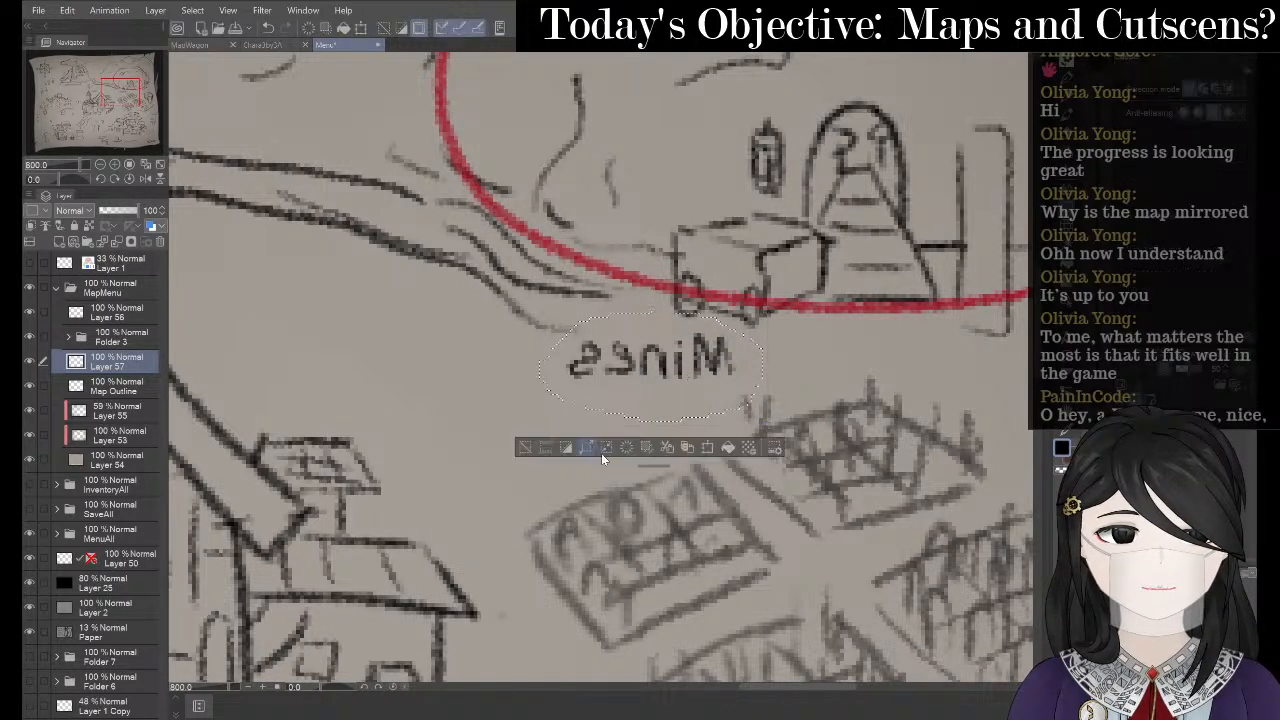
pyautogui.scroll(-5, 541, 408)
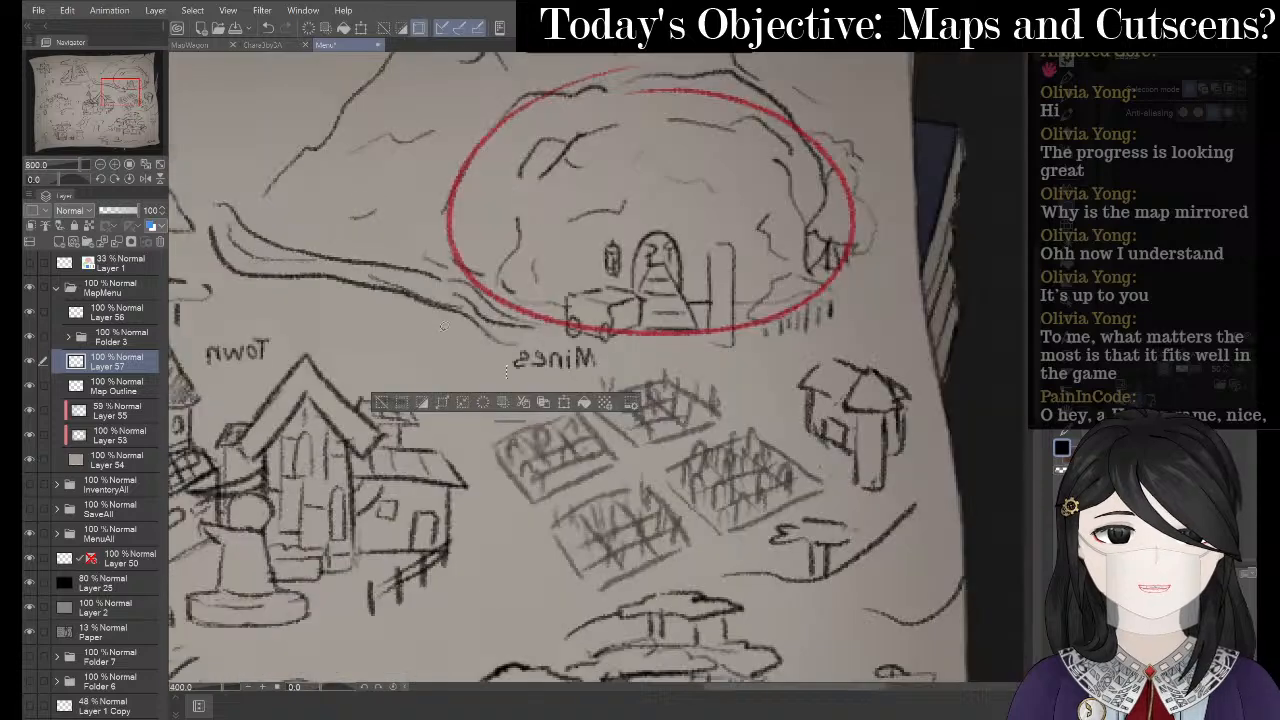
pyautogui.click(338, 373)
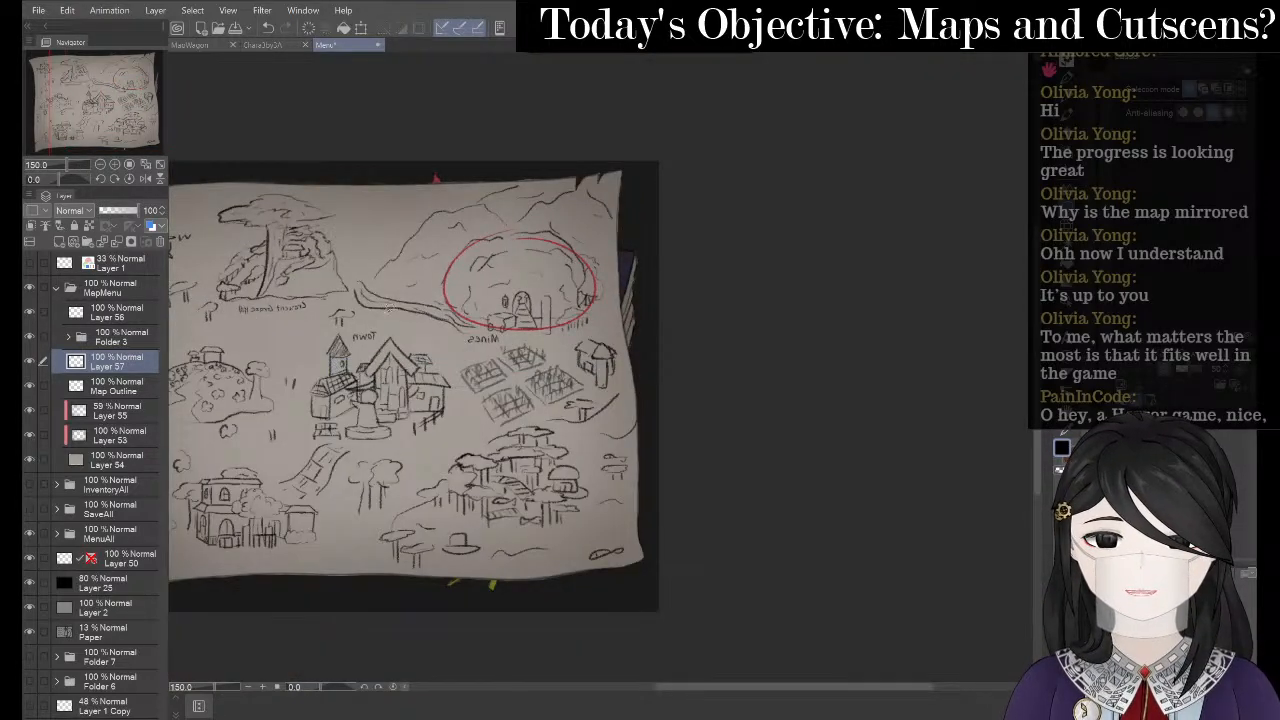
# - Zoom in on the flower meadow and pencil 'Flower field' below it
pyautogui.moveTo(504, 311); pyautogui.dragTo(702, 278)
pyautogui.click(448, 339)
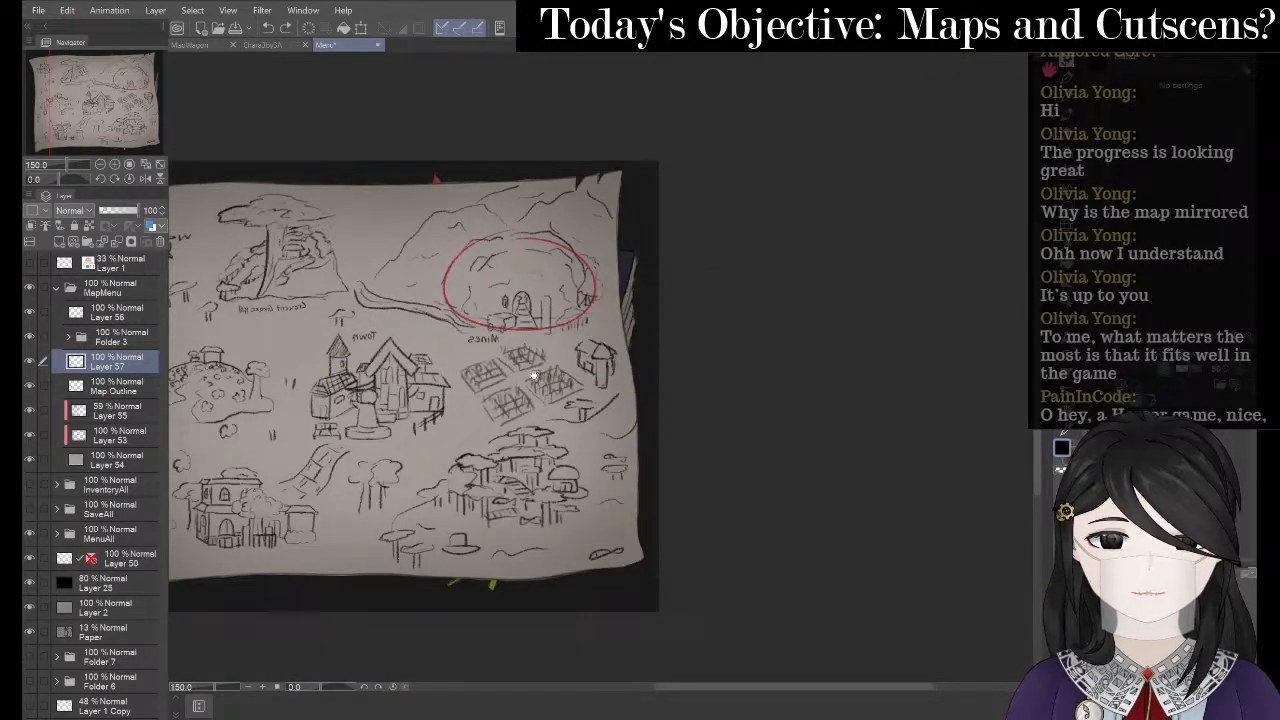
pyautogui.moveTo(556, 406); pyautogui.dragTo(882, 325)
pyautogui.scroll(1, 546, 360)
pyautogui.scroll(3, 530, 262)
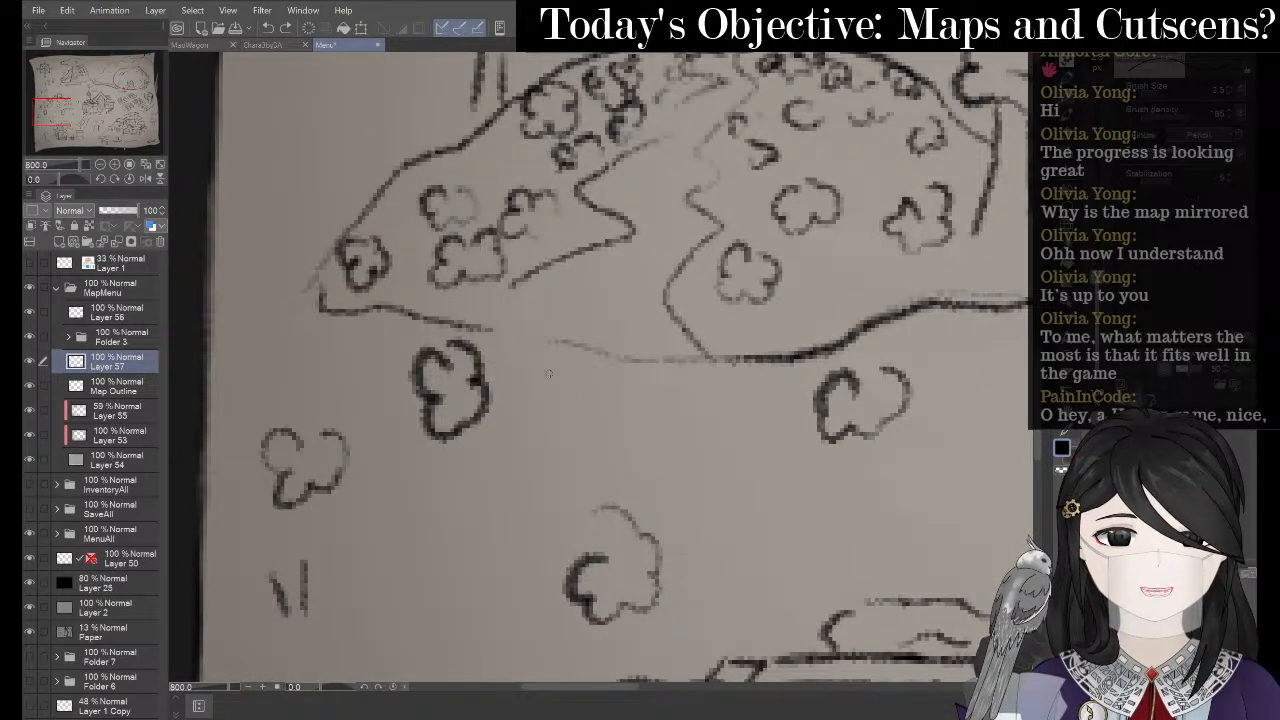
pyautogui.moveTo(532, 383)
pyautogui.mouseDown()
pyautogui.moveTo(534, 414)
pyautogui.moveTo(560, 419)
pyautogui.moveTo(589, 393)
pyautogui.moveTo(612, 410)
pyautogui.moveTo(638, 396)
pyautogui.moveTo(762, 420)
pyautogui.mouseUp()
pyautogui.click(684, 411)
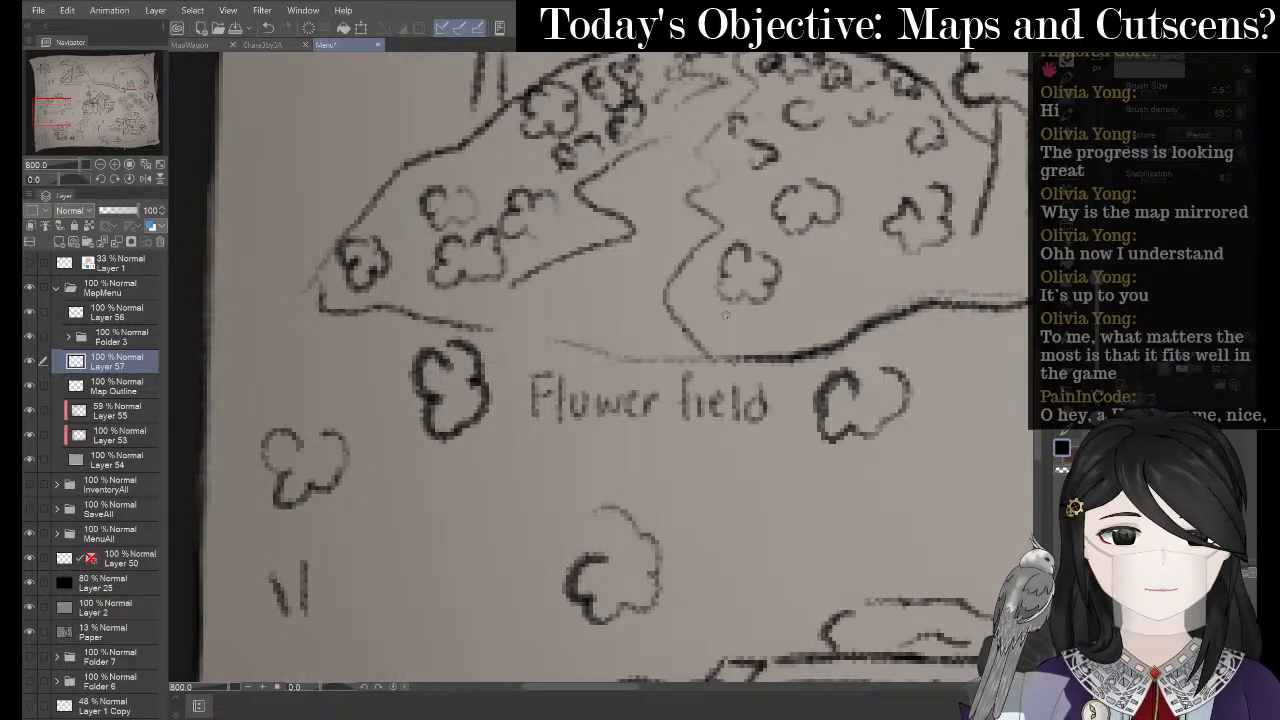
# - Lasso 'Flower field' and merge a duplicate into Layer 57 to darken the lettering
pyautogui.press('m')
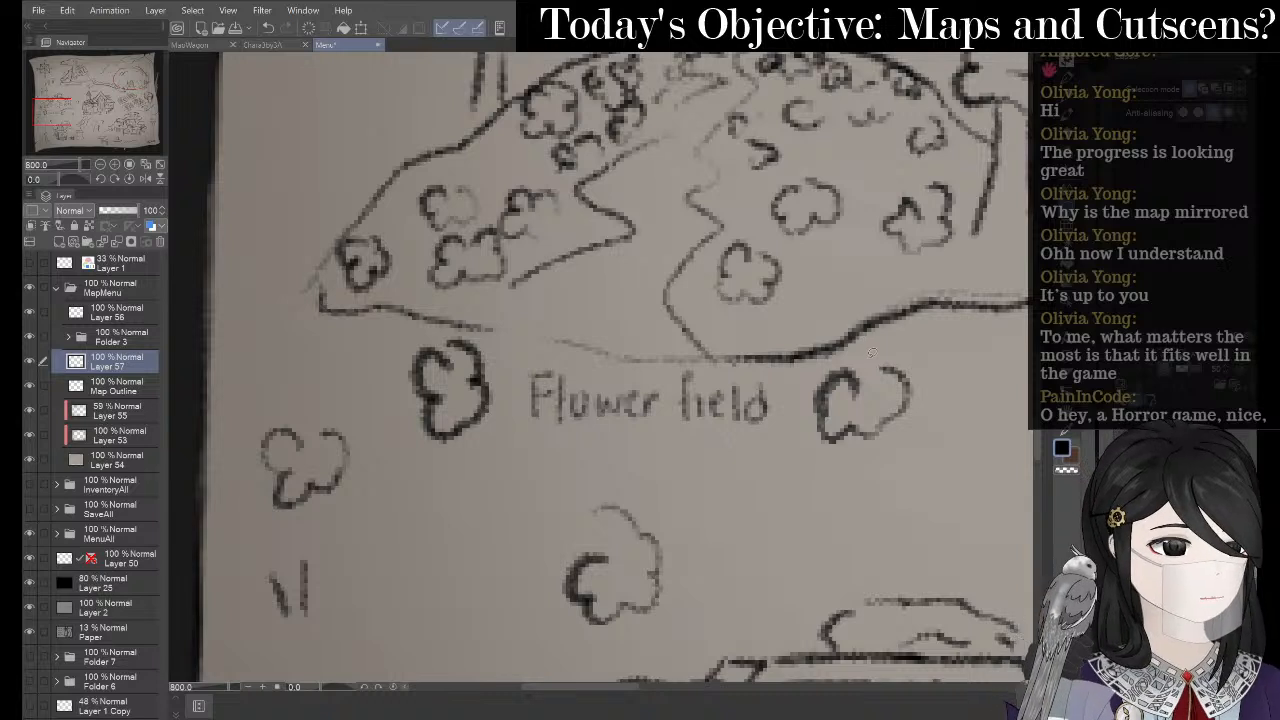
pyautogui.moveTo(780, 430)
pyautogui.mouseDown()
pyautogui.moveTo(573, 448)
pyautogui.moveTo(497, 398)
pyautogui.mouseUp()
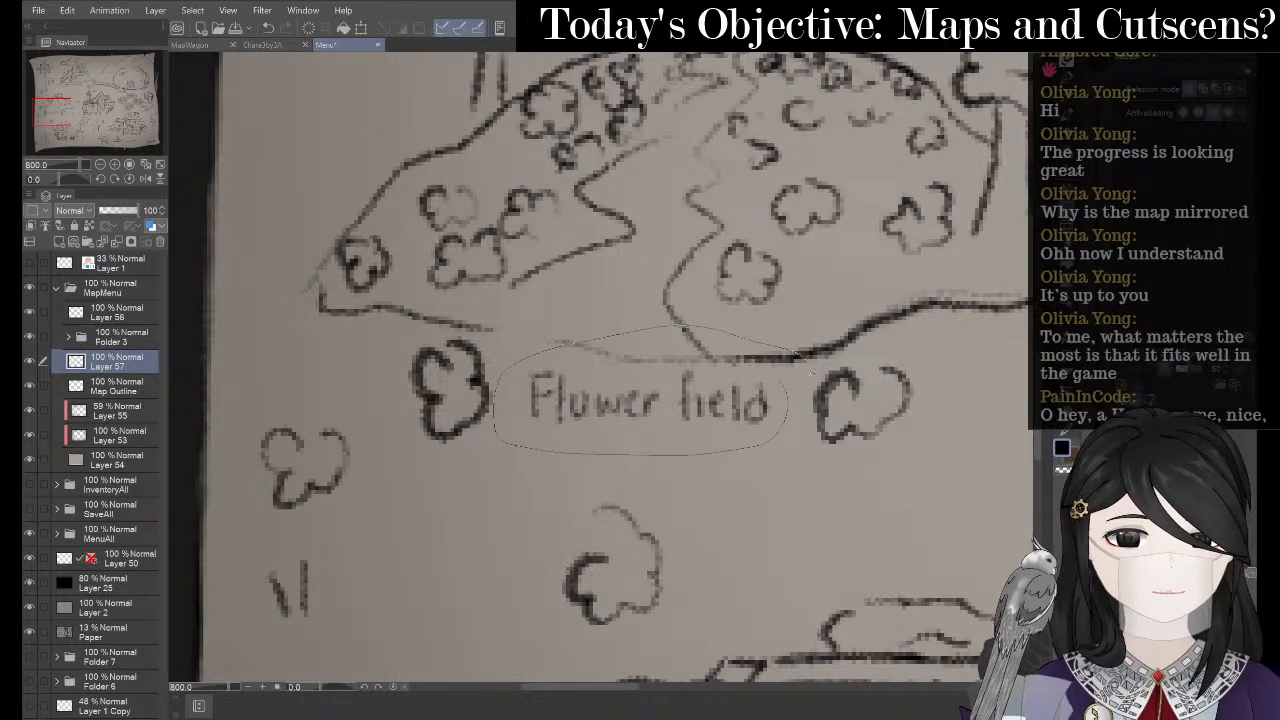
pyautogui.moveTo(812, 370); pyautogui.dragTo(806, 372)
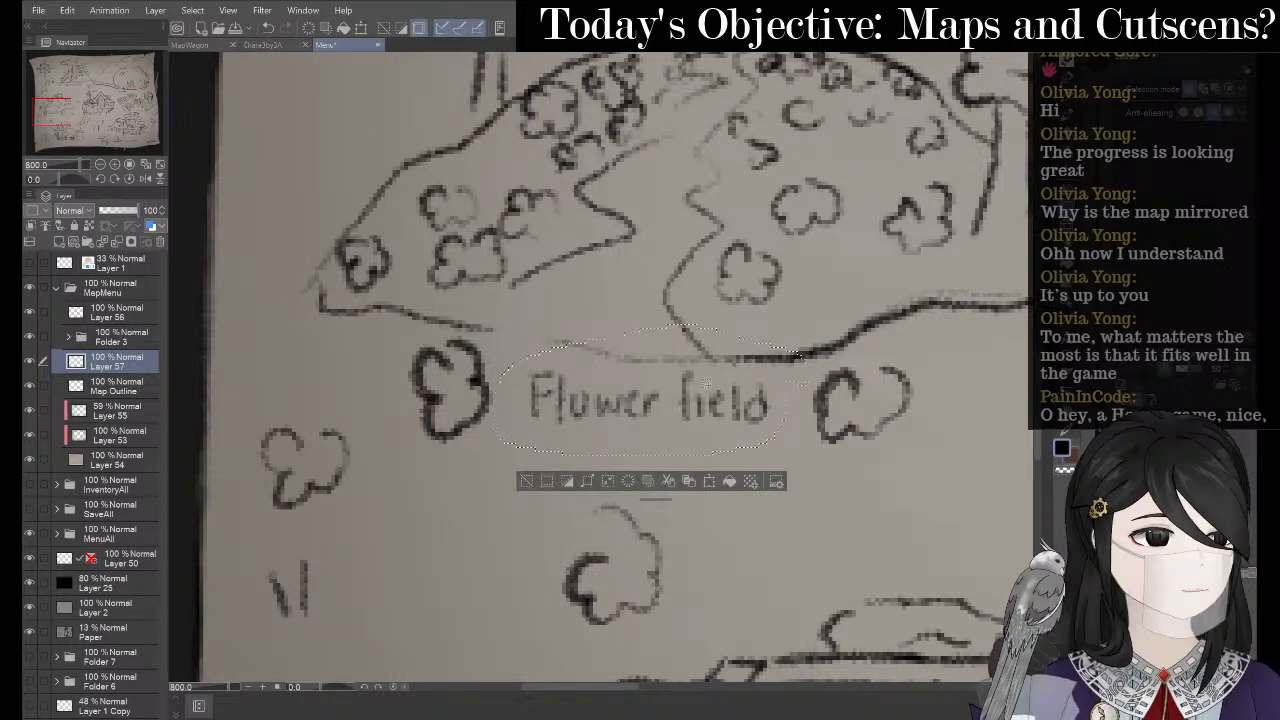
pyautogui.click(690, 481)
pyautogui.click(528, 480)
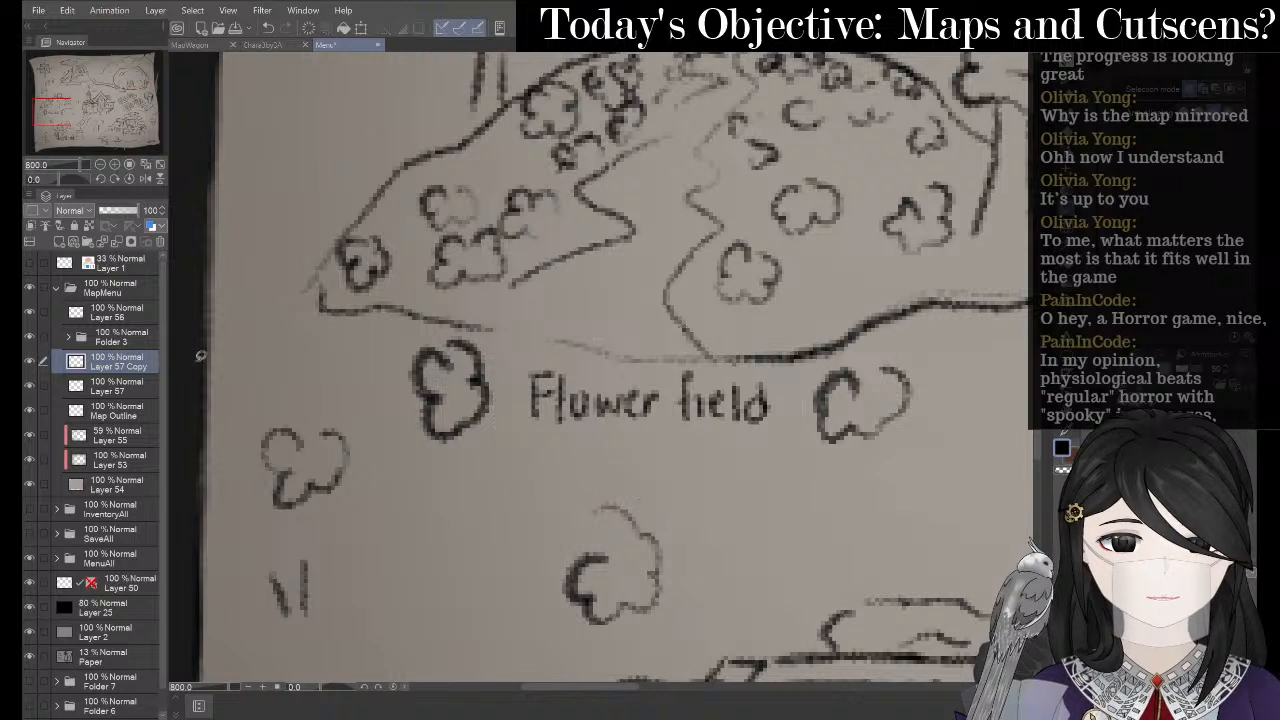
pyautogui.rightClick(113, 370)
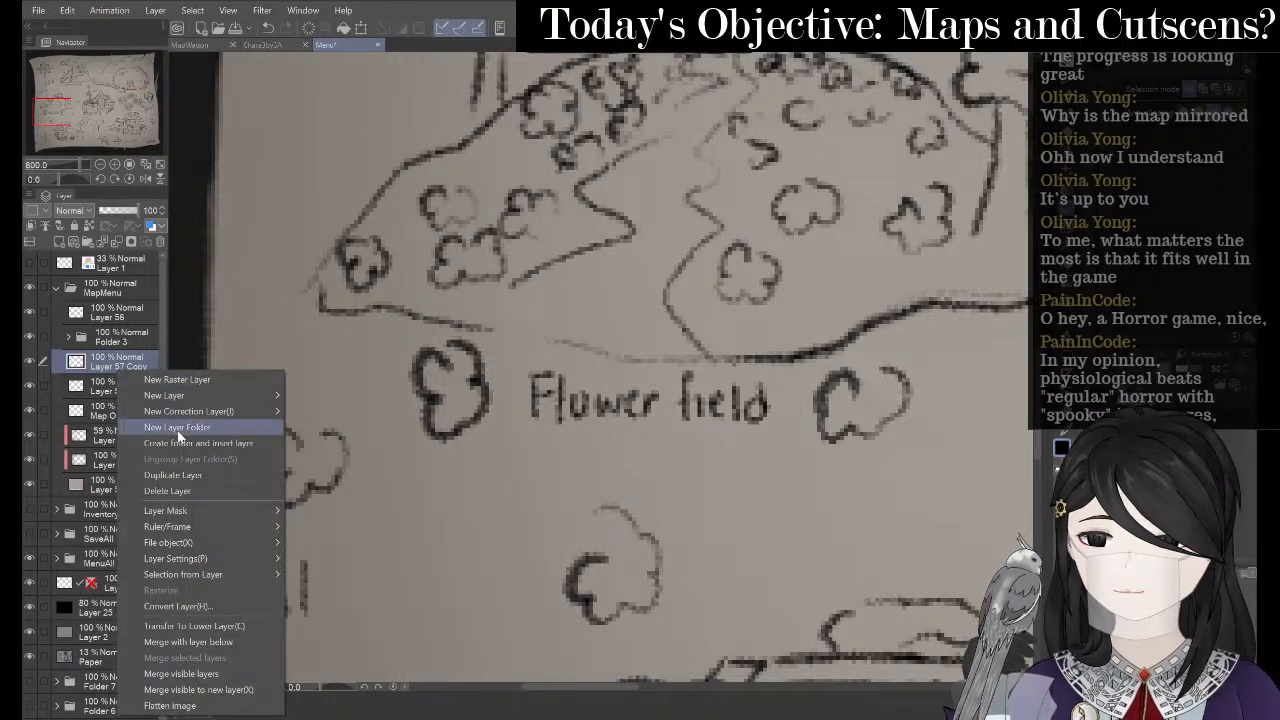
pyautogui.click(197, 641)
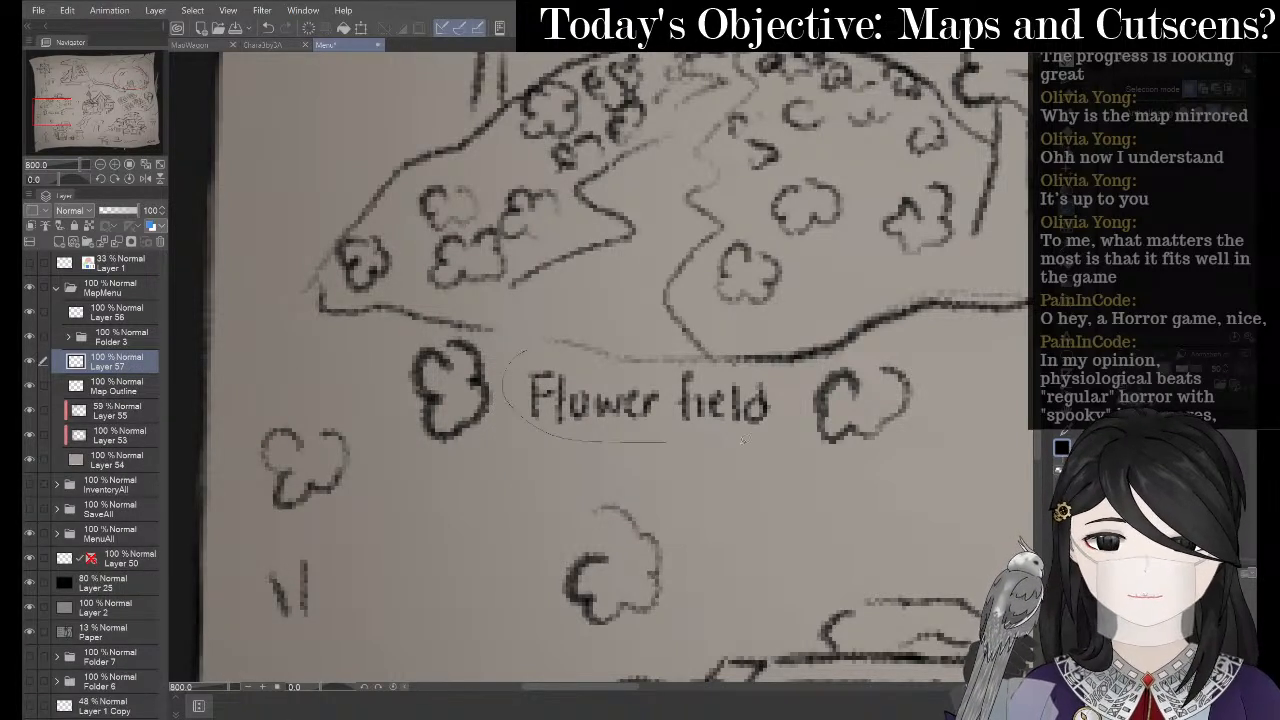
# - Flip the Flower field label horizontally, move it left, and tilt it slightly clockwise
pyautogui.moveTo(742, 441)
pyautogui.mouseDown()
pyautogui.moveTo(720, 358)
pyautogui.moveTo(560, 352)
pyautogui.mouseUp()
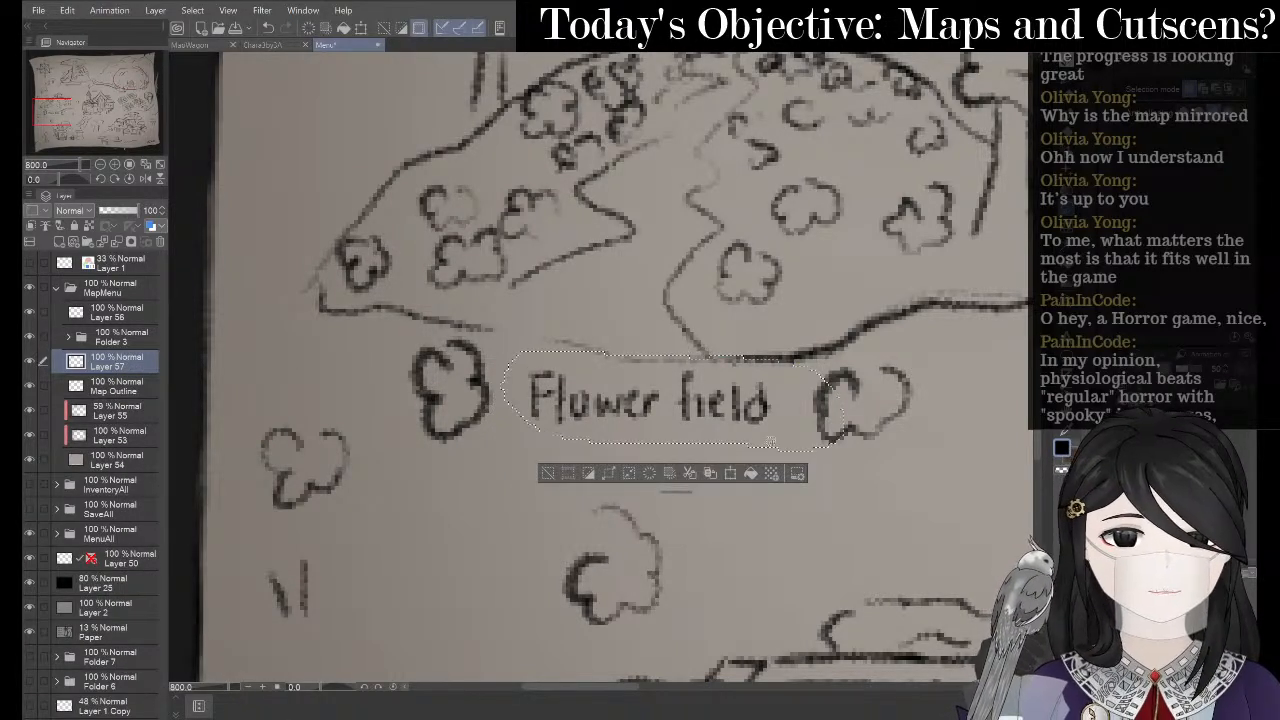
pyautogui.click(730, 474)
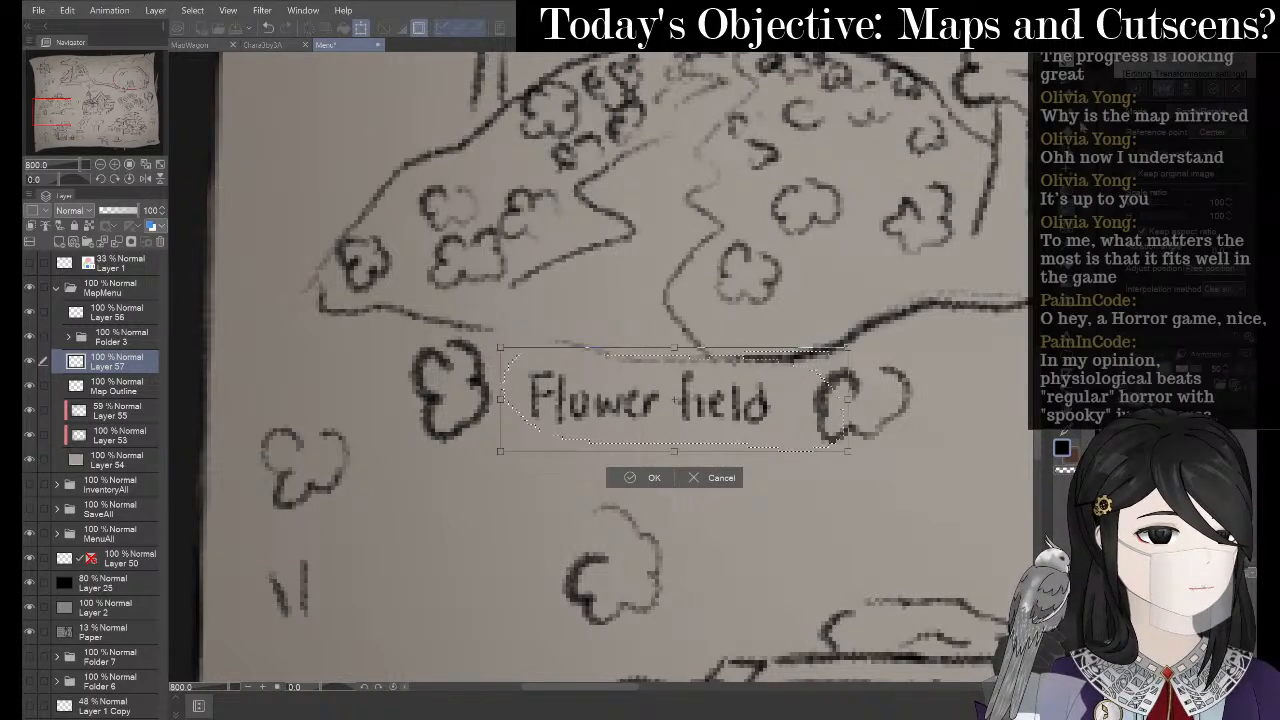
pyautogui.click(1139, 88)
pyautogui.moveTo(663, 428); pyautogui.dragTo(621, 432)
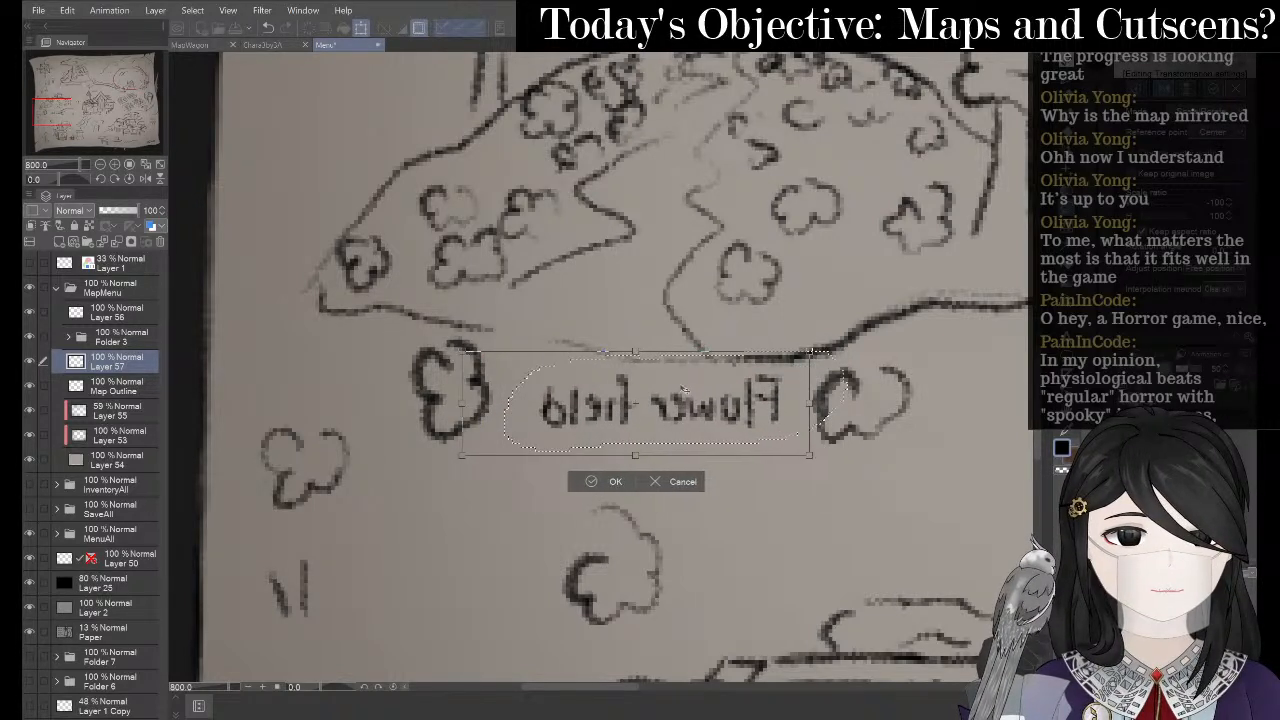
pyautogui.moveTo(727, 311); pyautogui.dragTo(730, 314)
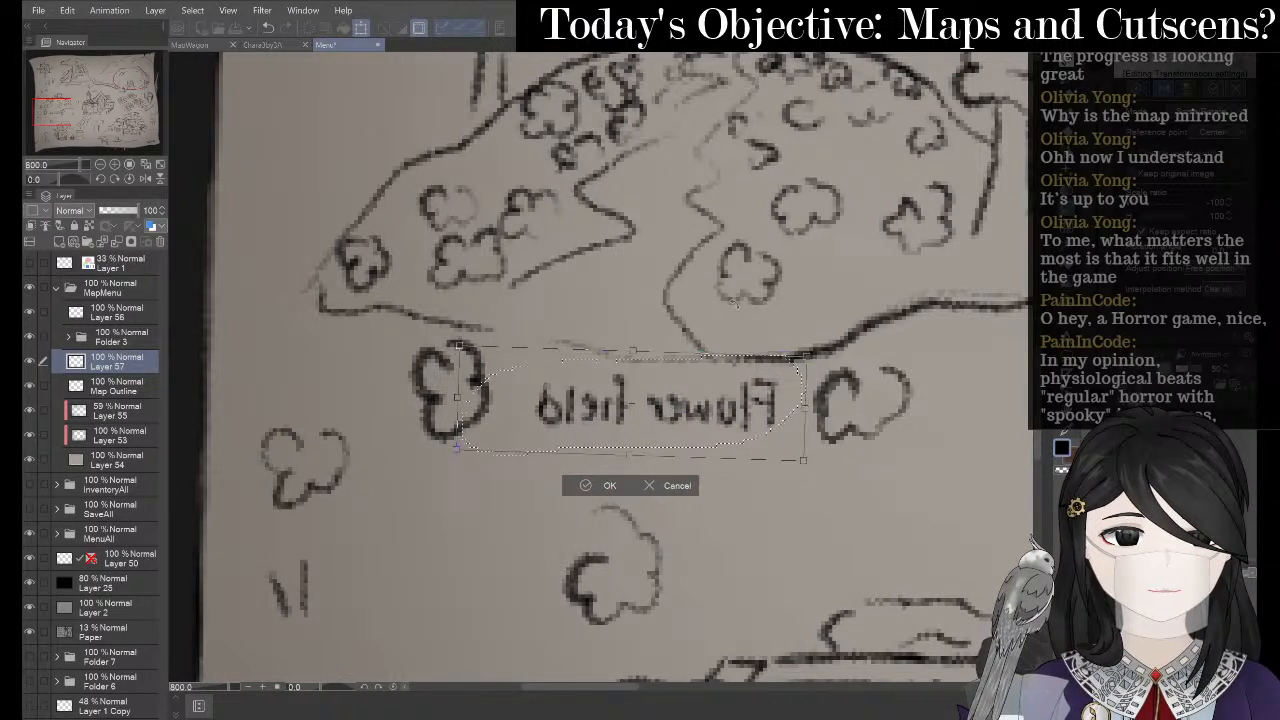
pyautogui.click(590, 485)
pyautogui.click(505, 479)
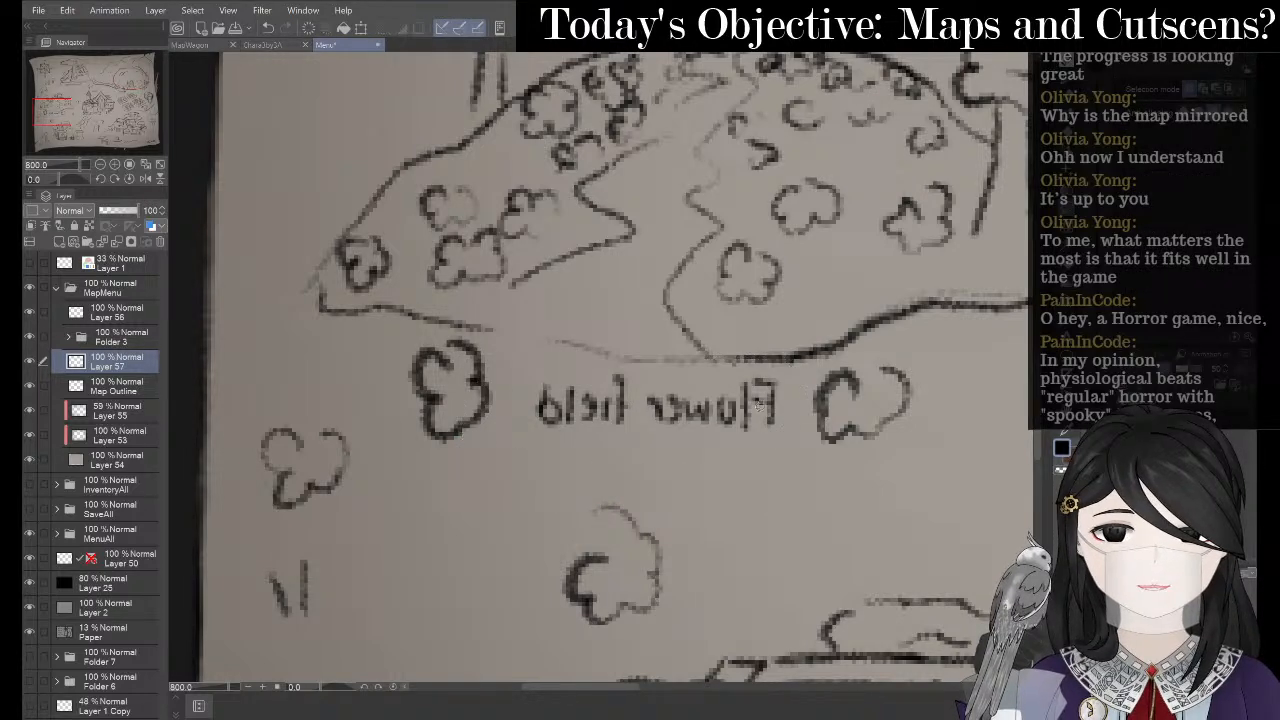
pyautogui.moveTo(737, 398); pyautogui.dragTo(551, 388)
# - Bring the tree-house swamp area into view and undo a misdrawn letter stroke
pyautogui.scroll(-1, 411, 289)
pyautogui.moveTo(576, 252); pyautogui.dragTo(420, 266)
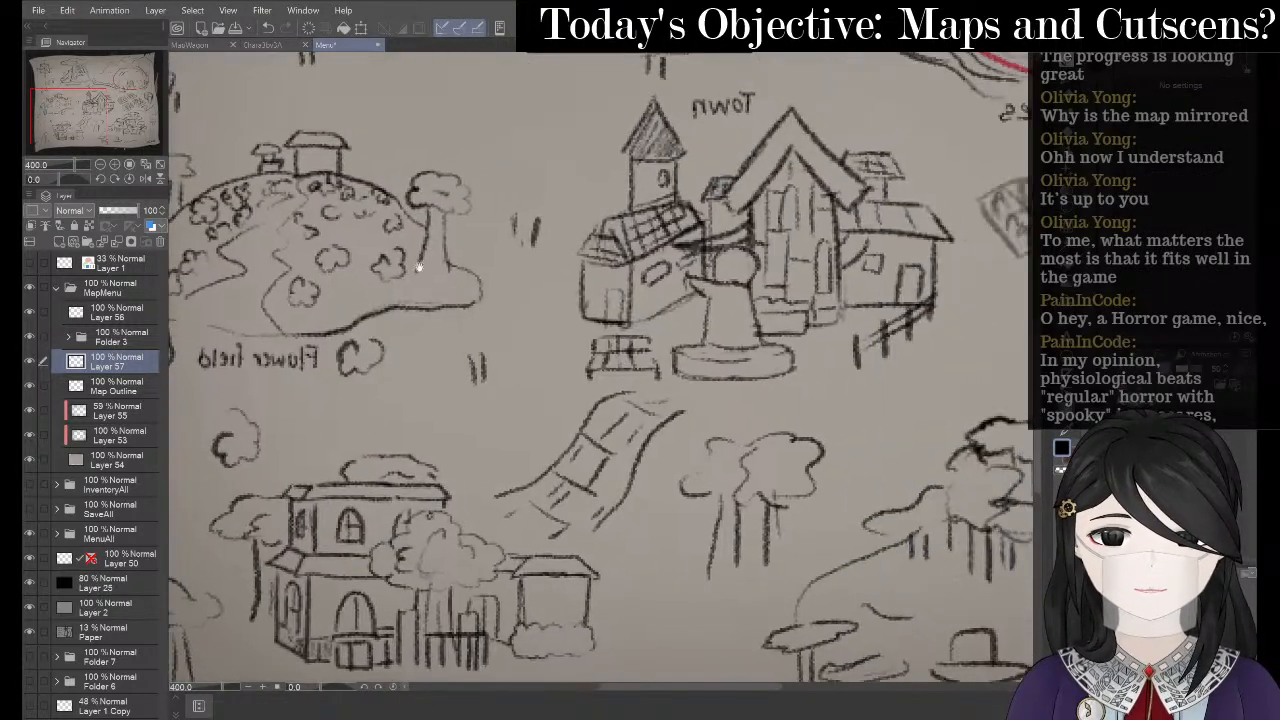
pyautogui.moveTo(533, 272); pyautogui.dragTo(456, 320)
pyautogui.scroll(-1, 438, 284)
pyautogui.moveTo(666, 366); pyautogui.dragTo(697, 291)
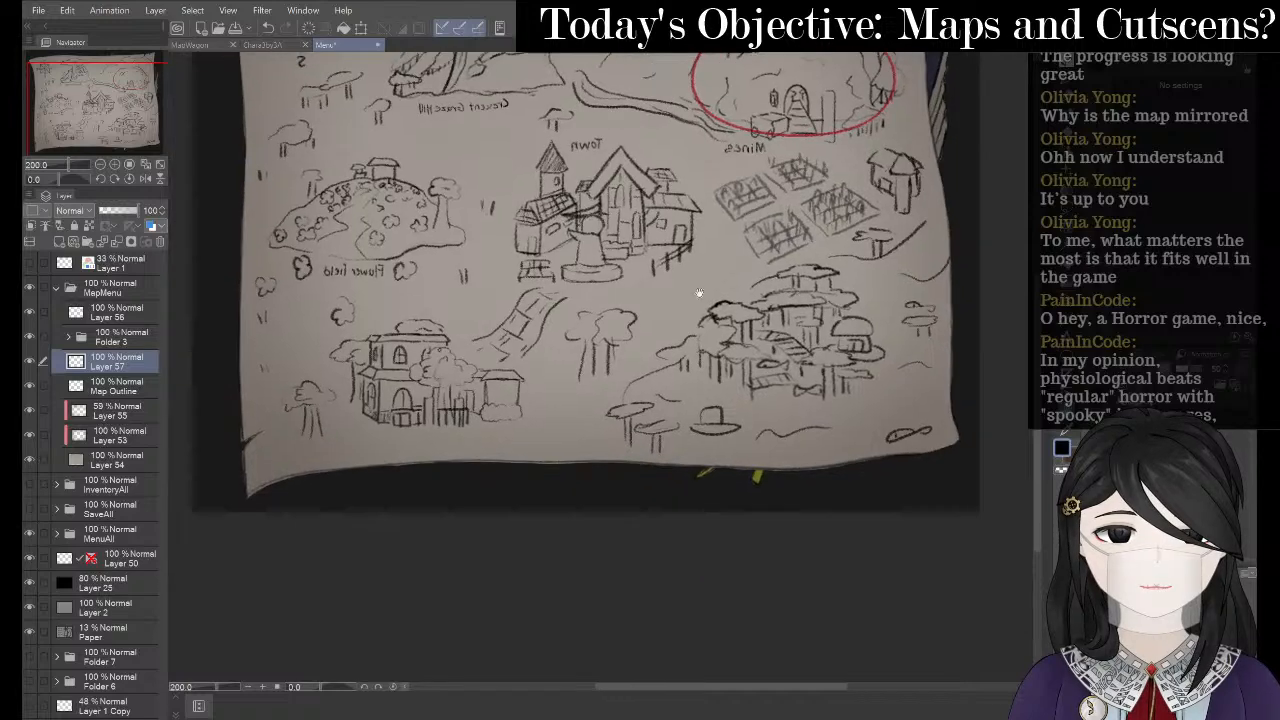
pyautogui.moveTo(778, 379); pyautogui.dragTo(752, 335)
pyautogui.scroll(1, 760, 330)
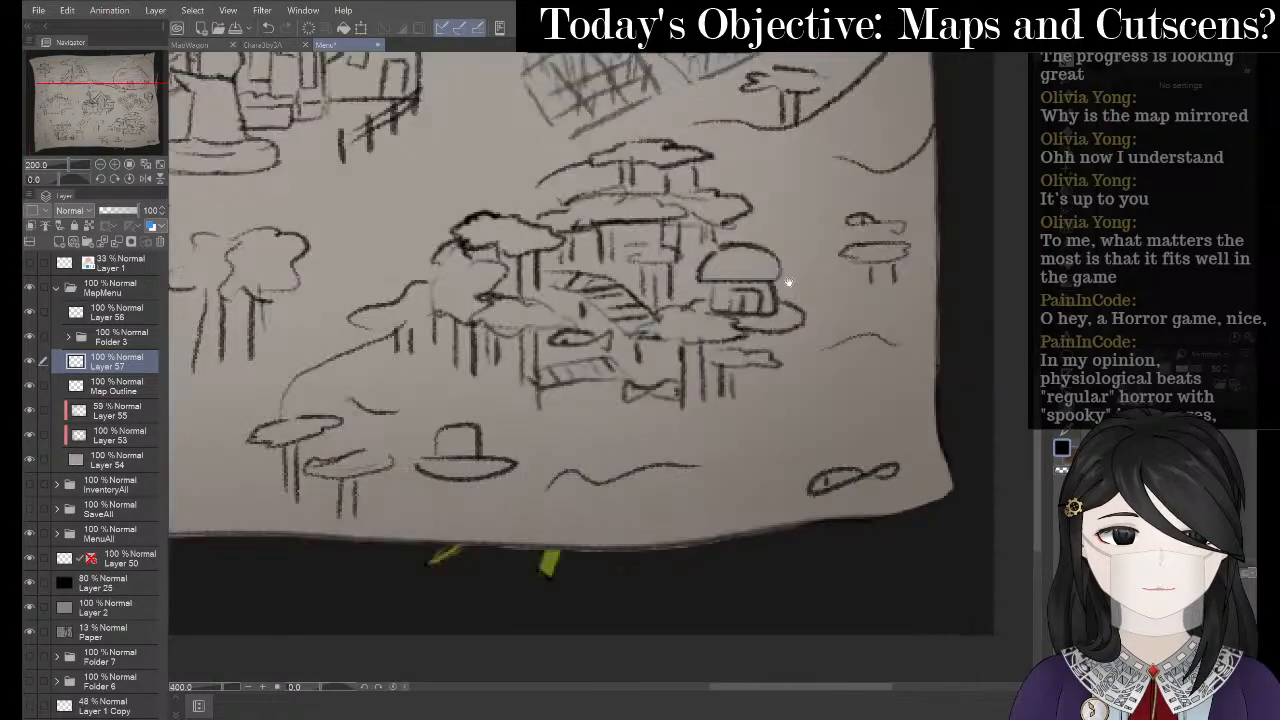
pyautogui.moveTo(744, 383)
pyautogui.mouseDown()
pyautogui.moveTo(710, 298)
pyautogui.moveTo(697, 335)
pyautogui.moveTo(723, 306)
pyautogui.moveTo(610, 341)
pyautogui.moveTo(624, 356)
pyautogui.moveTo(676, 351)
pyautogui.moveTo(684, 337)
pyautogui.moveTo(722, 354)
pyautogui.moveTo(768, 346)
pyautogui.mouseUp()
pyautogui.scroll(1, 700, 294)
pyautogui.hotkey('ctrl', 'z')
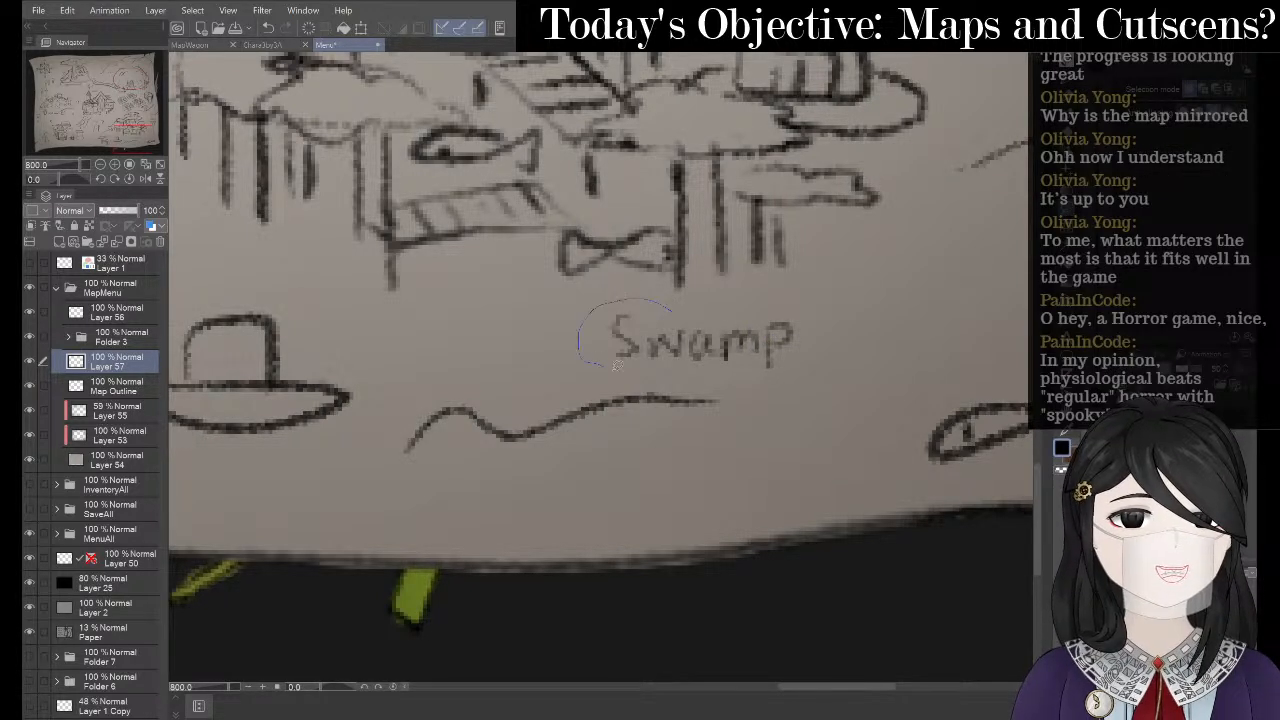
# - Lasso the Swamp label and merge a duplicate down to darken it
pyautogui.moveTo(802, 307); pyautogui.dragTo(796, 305)
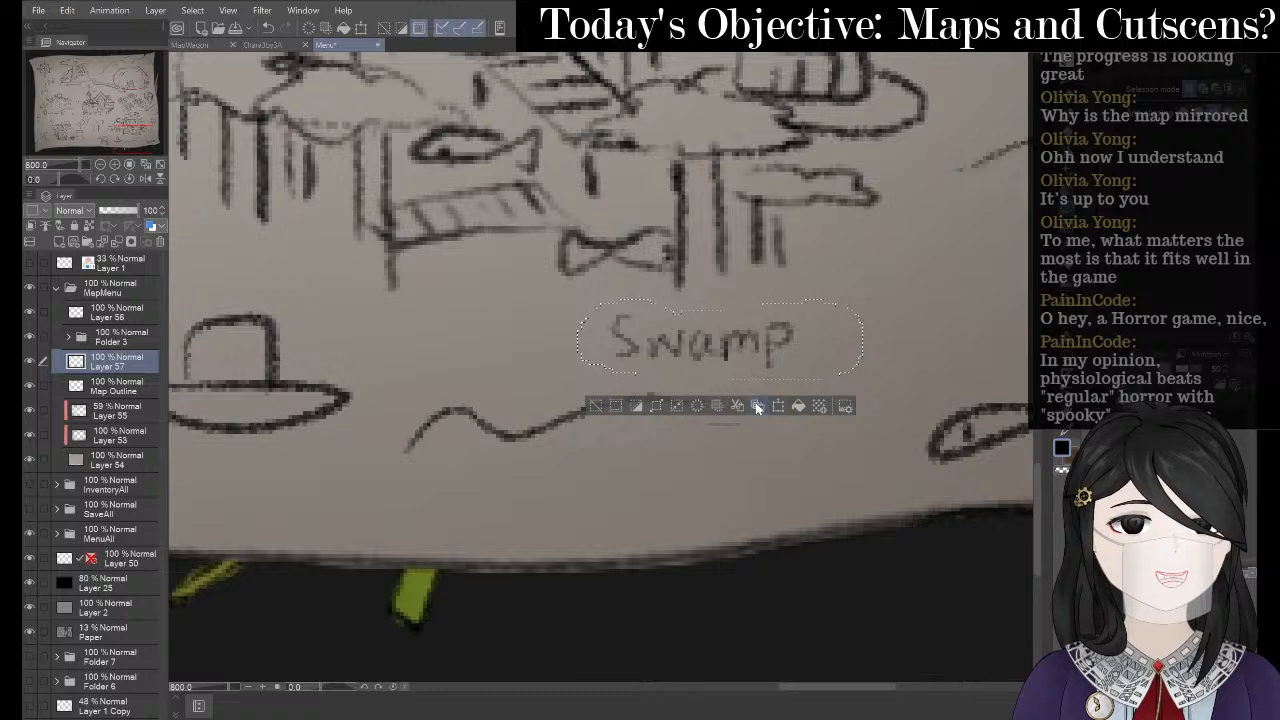
pyautogui.click(757, 405)
pyautogui.rightClick(128, 364)
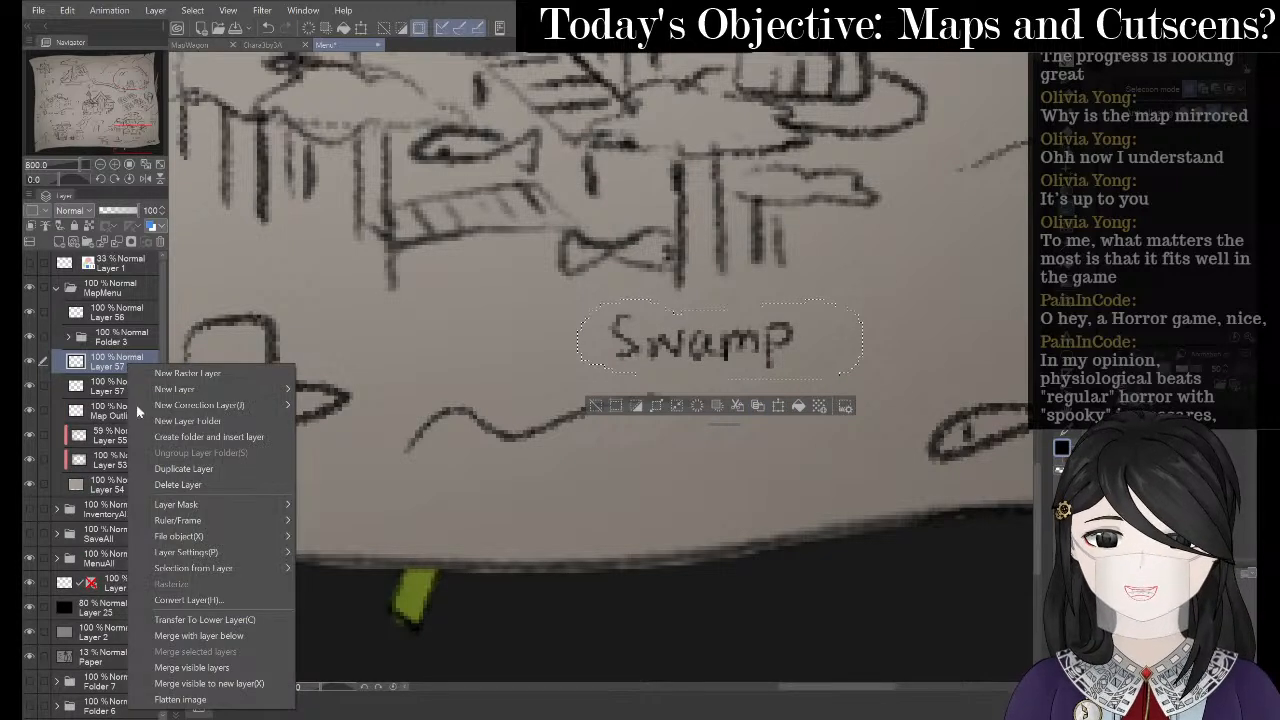
pyautogui.click(208, 636)
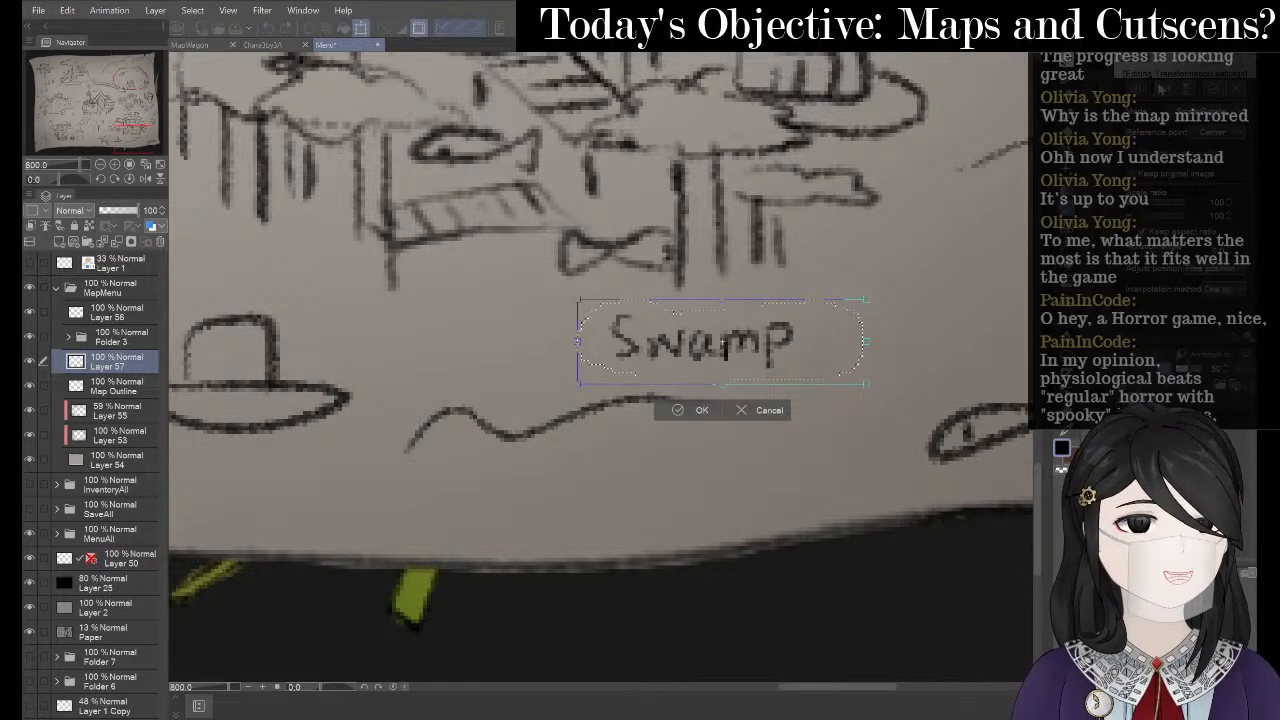
# - Flip the Swamp label horizontally and shift it slightly left
pyautogui.click(1161, 90)
pyautogui.moveTo(790, 342); pyautogui.dragTo(760, 342)
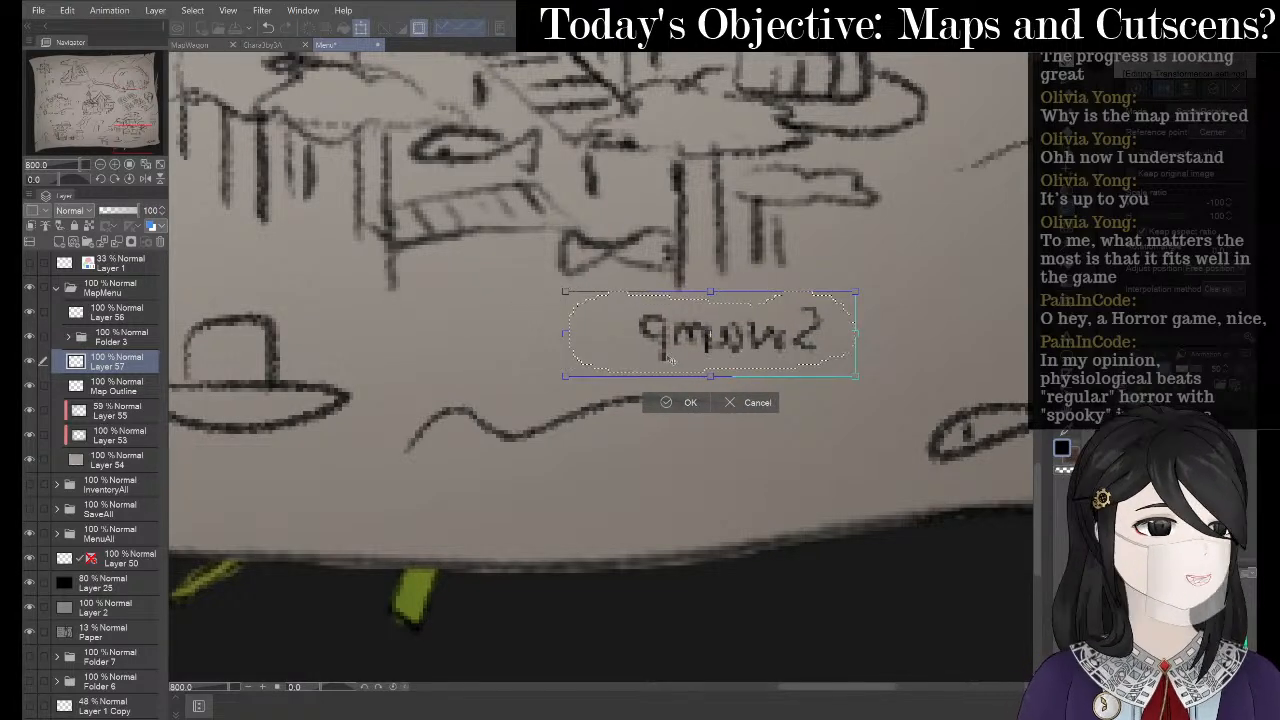
pyautogui.click(666, 403)
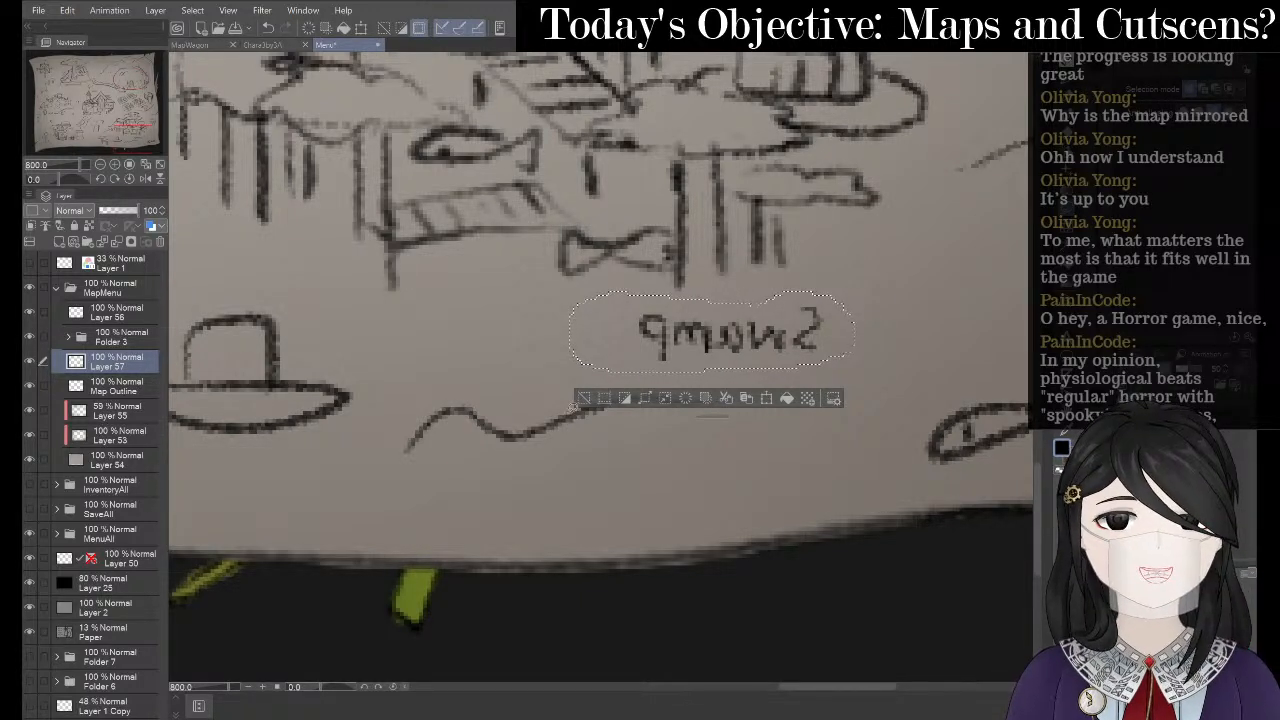
pyautogui.click(586, 398)
pyautogui.scroll(-5, 523, 323)
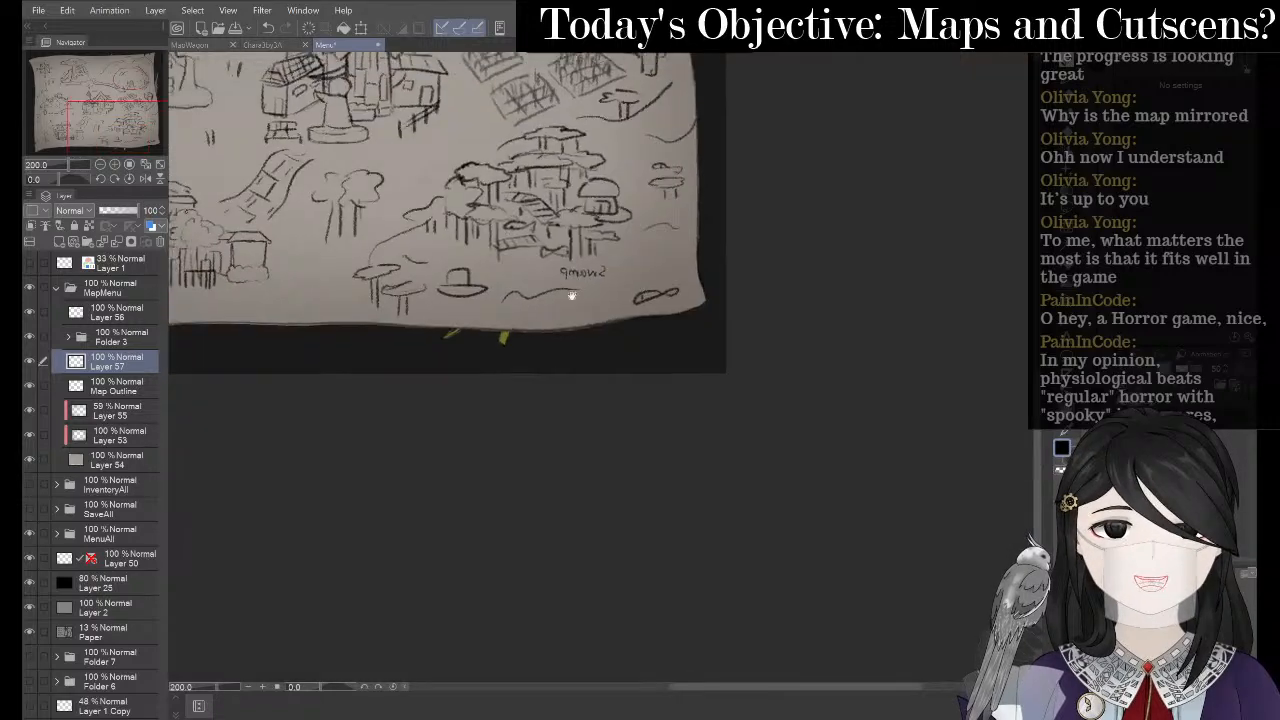
# - Zoom to the mansion and hand-write 'Mansion' below it, redoing the M and last letter
pyautogui.moveTo(572, 296)
pyautogui.mouseDown()
pyautogui.moveTo(591, 331)
pyautogui.moveTo(651, 320)
pyautogui.moveTo(614, 431)
pyautogui.moveTo(583, 474)
pyautogui.moveTo(678, 347)
pyautogui.moveTo(706, 337)
pyautogui.mouseUp()
pyautogui.moveTo(544, 364); pyautogui.dragTo(612, 350)
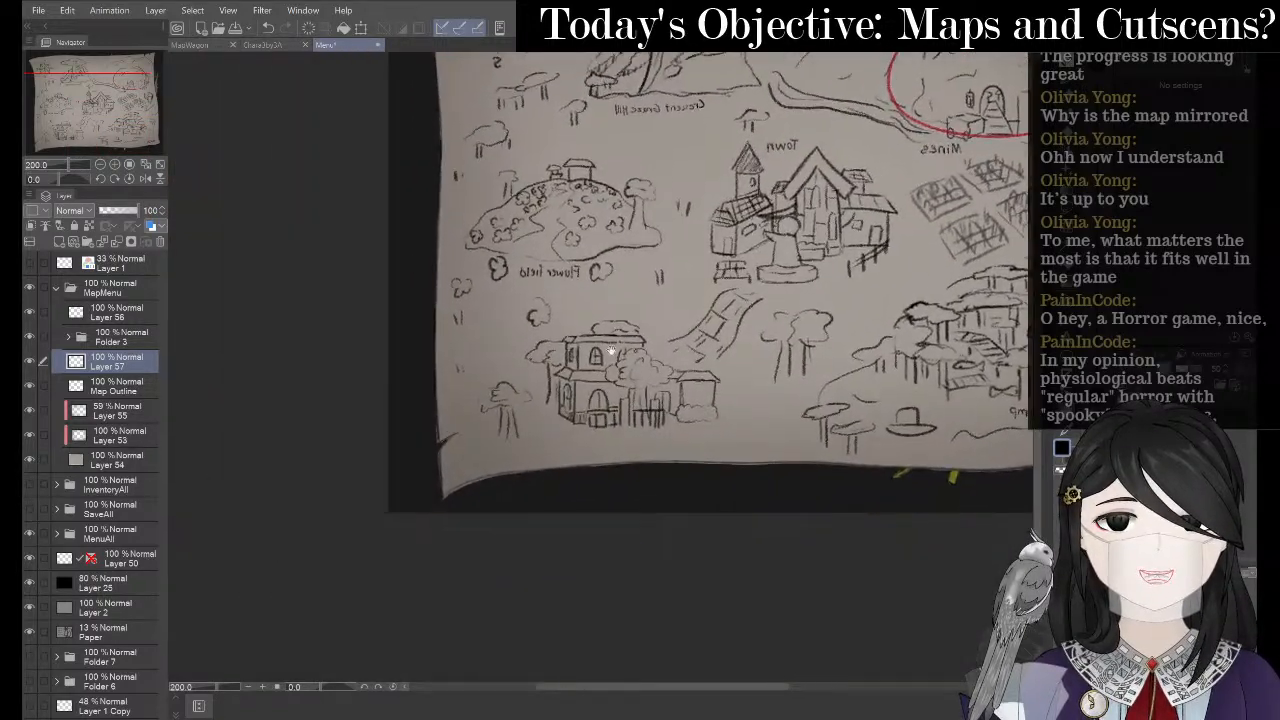
pyautogui.scroll(2, 652, 275)
pyautogui.moveTo(580, 432); pyautogui.dragTo(671, 327)
pyautogui.scroll(2, 671, 327)
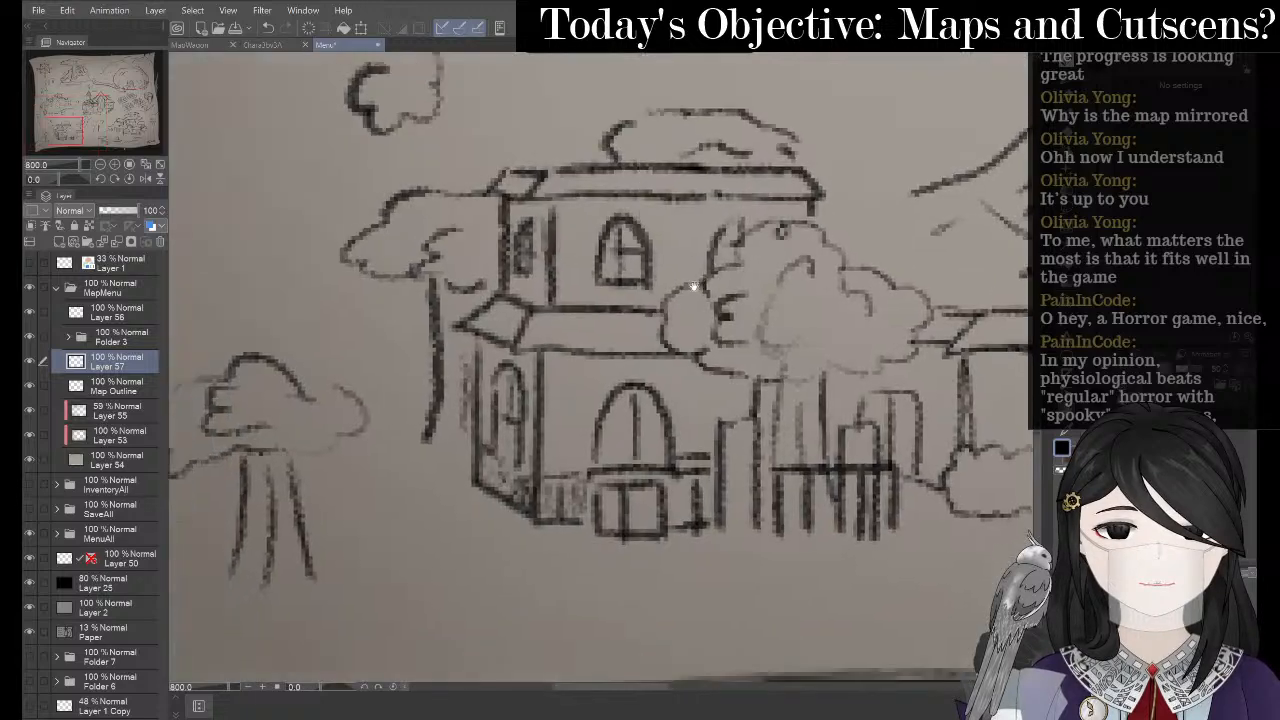
pyautogui.moveTo(486, 469); pyautogui.dragTo(654, 300)
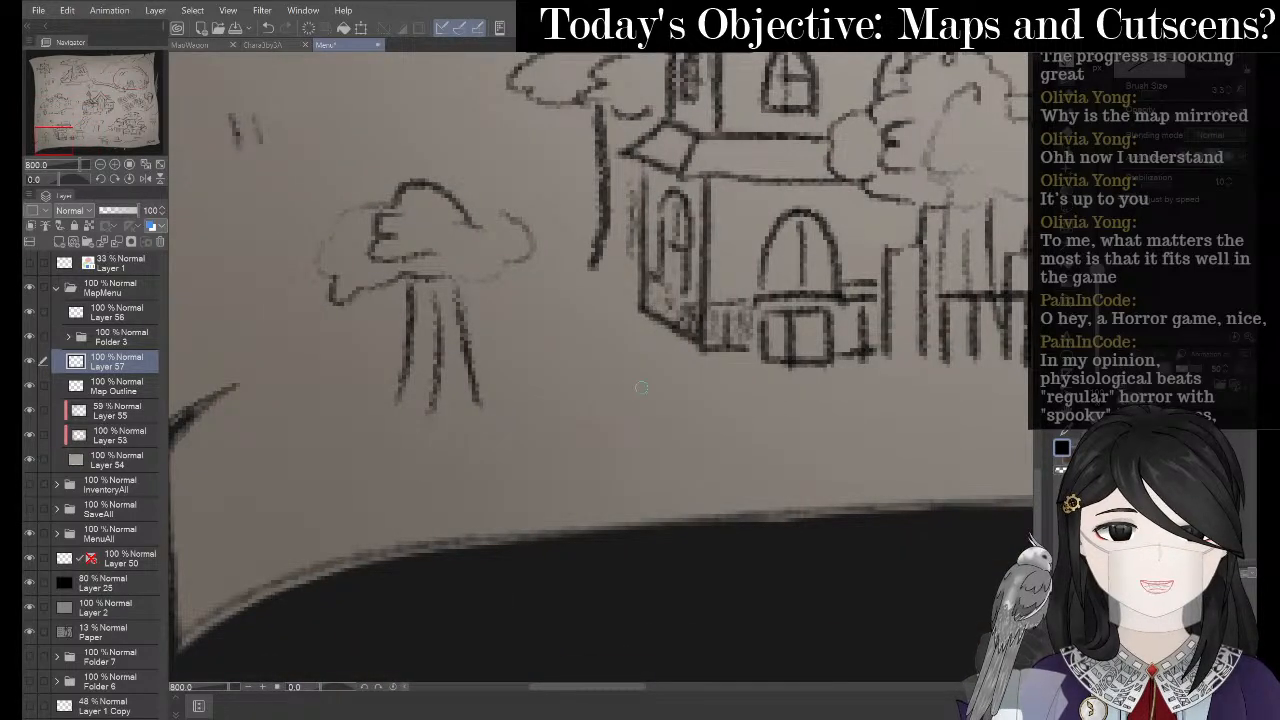
pyautogui.moveTo(588, 410)
pyautogui.mouseDown()
pyautogui.moveTo(597, 381)
pyautogui.moveTo(604, 406)
pyautogui.moveTo(624, 371)
pyautogui.moveTo(628, 410)
pyautogui.mouseUp()
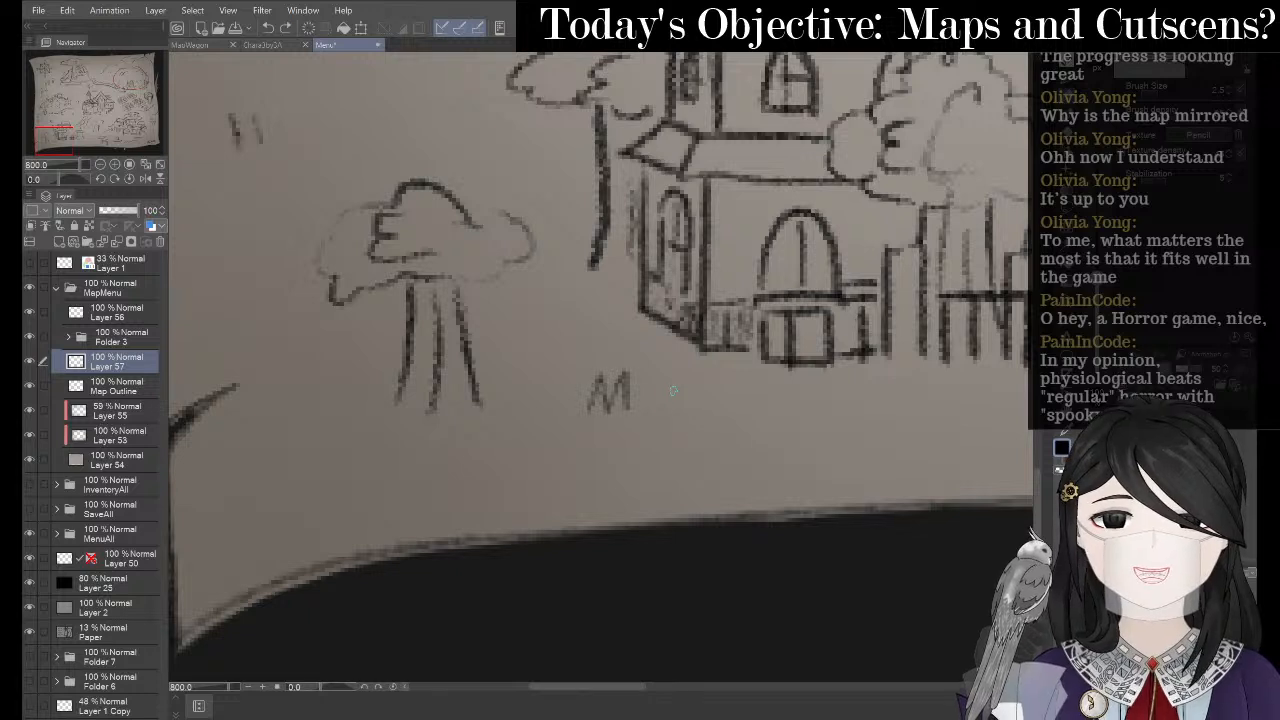
pyautogui.hotkey('ctrl', 'z')
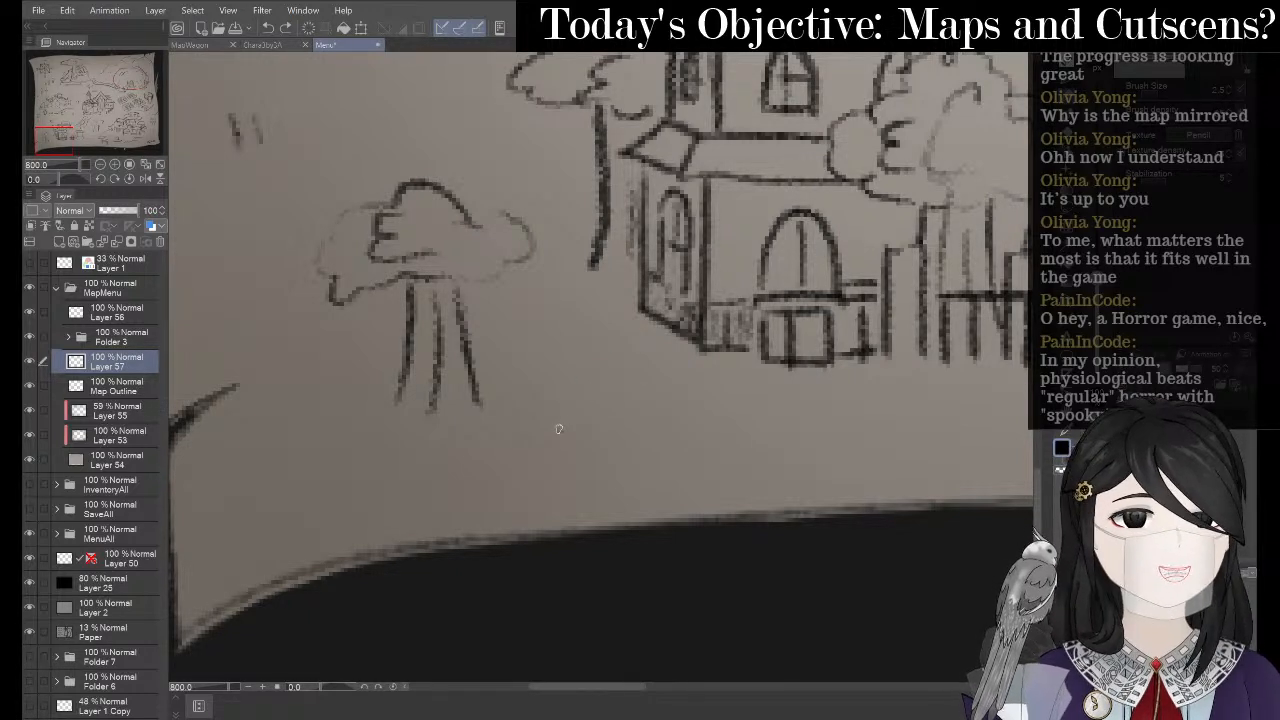
pyautogui.moveTo(558, 429)
pyautogui.mouseDown()
pyautogui.moveTo(569, 389)
pyautogui.moveTo(586, 427)
pyautogui.moveTo(597, 385)
pyautogui.moveTo(601, 422)
pyautogui.moveTo(635, 414)
pyautogui.moveTo(657, 427)
pyautogui.moveTo(643, 426)
pyautogui.moveTo(733, 404)
pyautogui.mouseUp()
pyautogui.hotkey('ctrl', 'z')
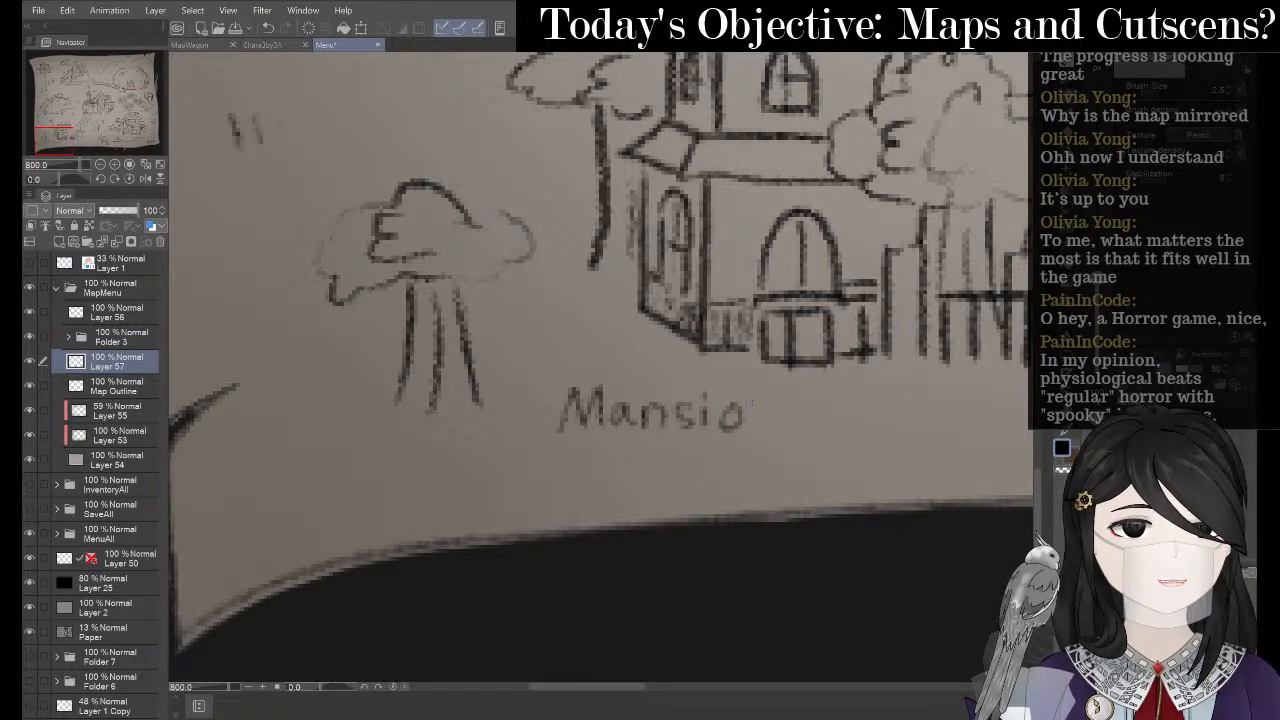
pyautogui.moveTo(750, 422); pyautogui.dragTo(772, 420)
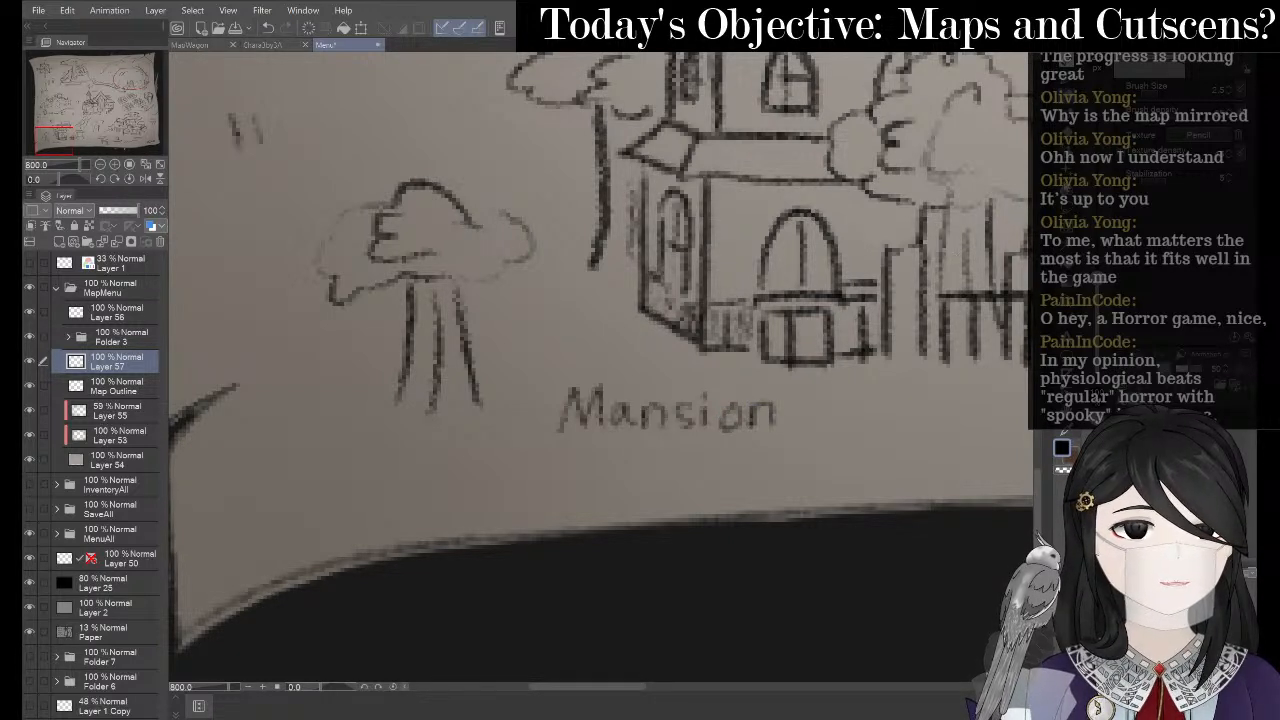
# - Lasso 'Mansion', copy-paste it and merge the copy down to darken the lettering
pyautogui.press('m')
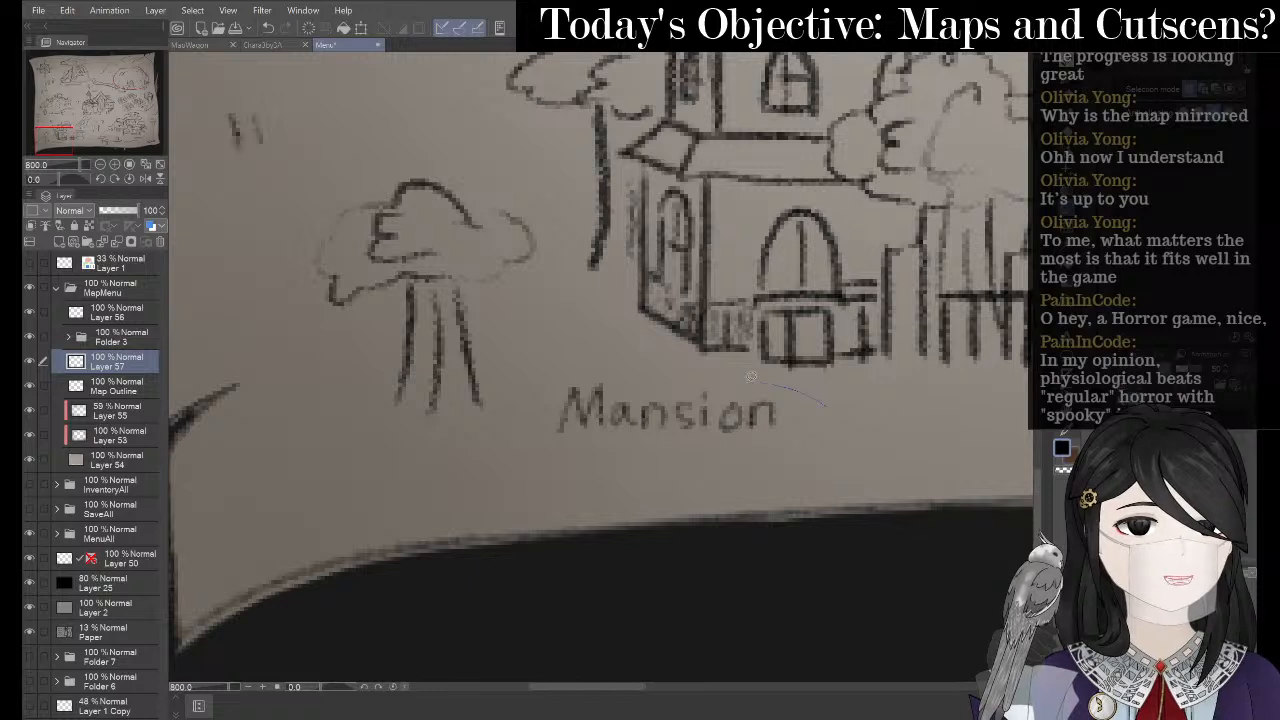
pyautogui.moveTo(750, 377); pyautogui.dragTo(614, 359)
pyautogui.moveTo(552, 447); pyautogui.dragTo(790, 462)
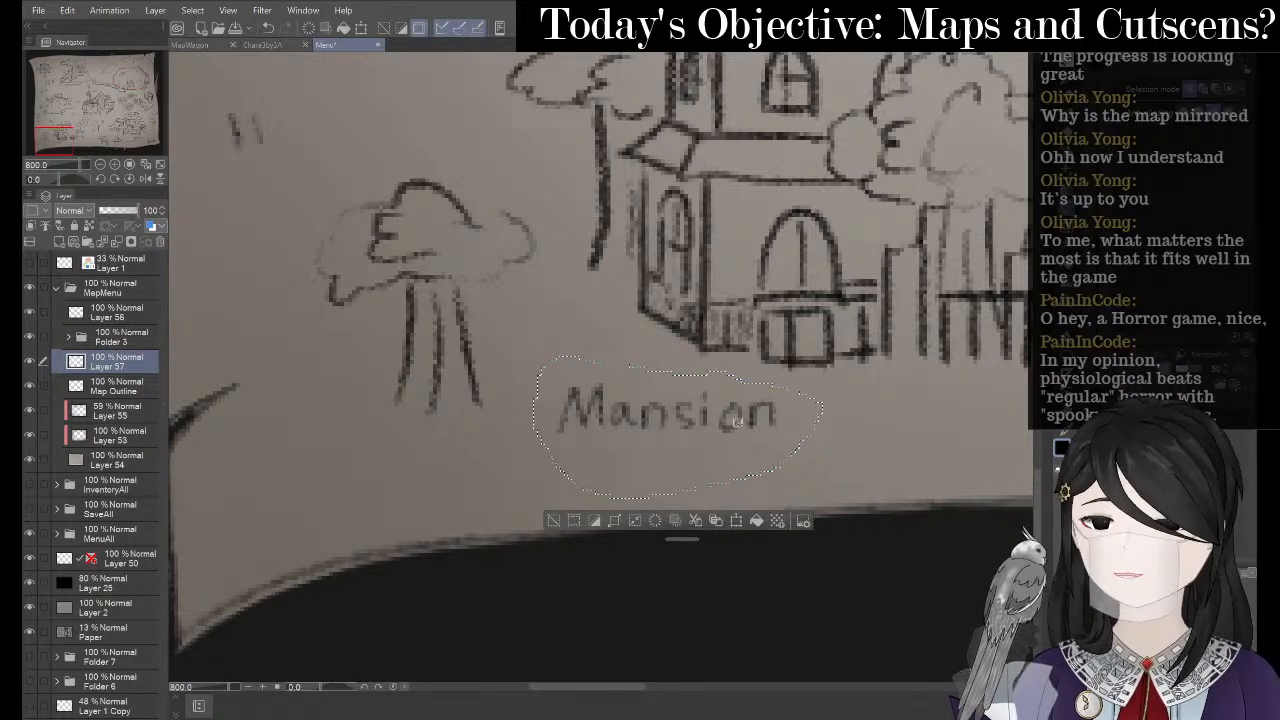
pyautogui.hotkey('ctrl', 'c')
pyautogui.hotkey('ctrl', 'v')
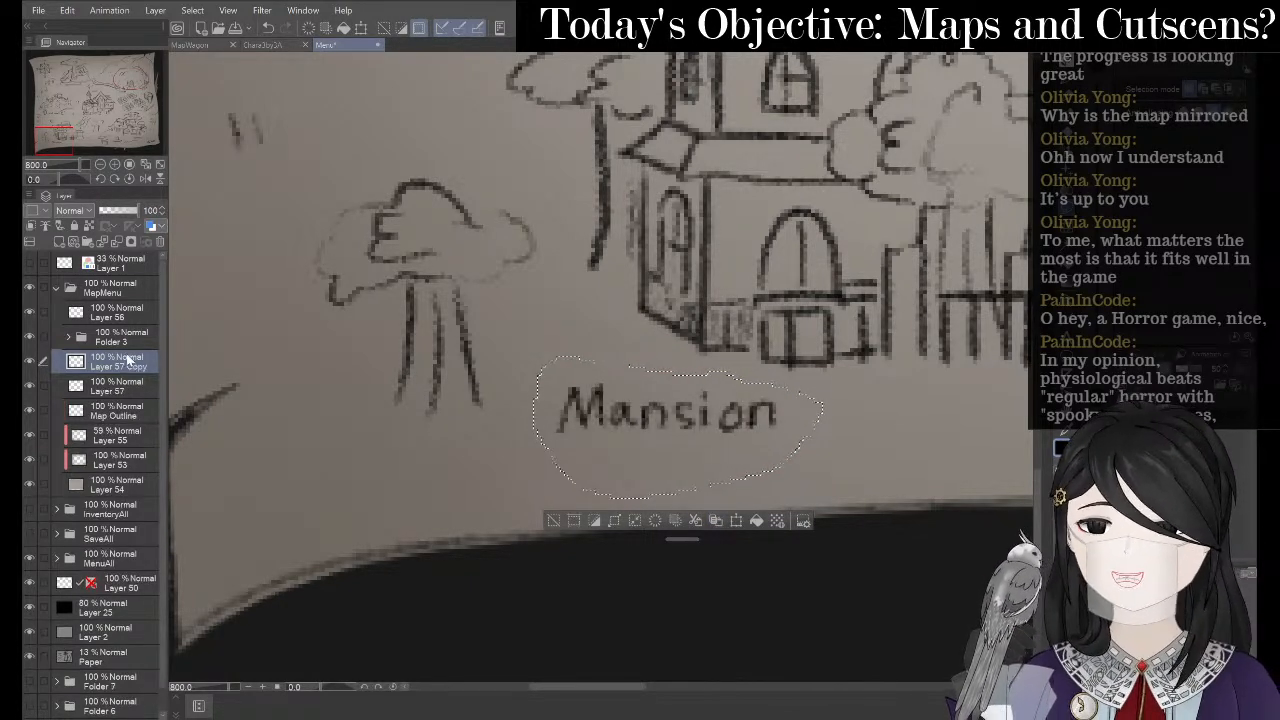
pyautogui.rightClick(128, 360)
pyautogui.click(200, 625)
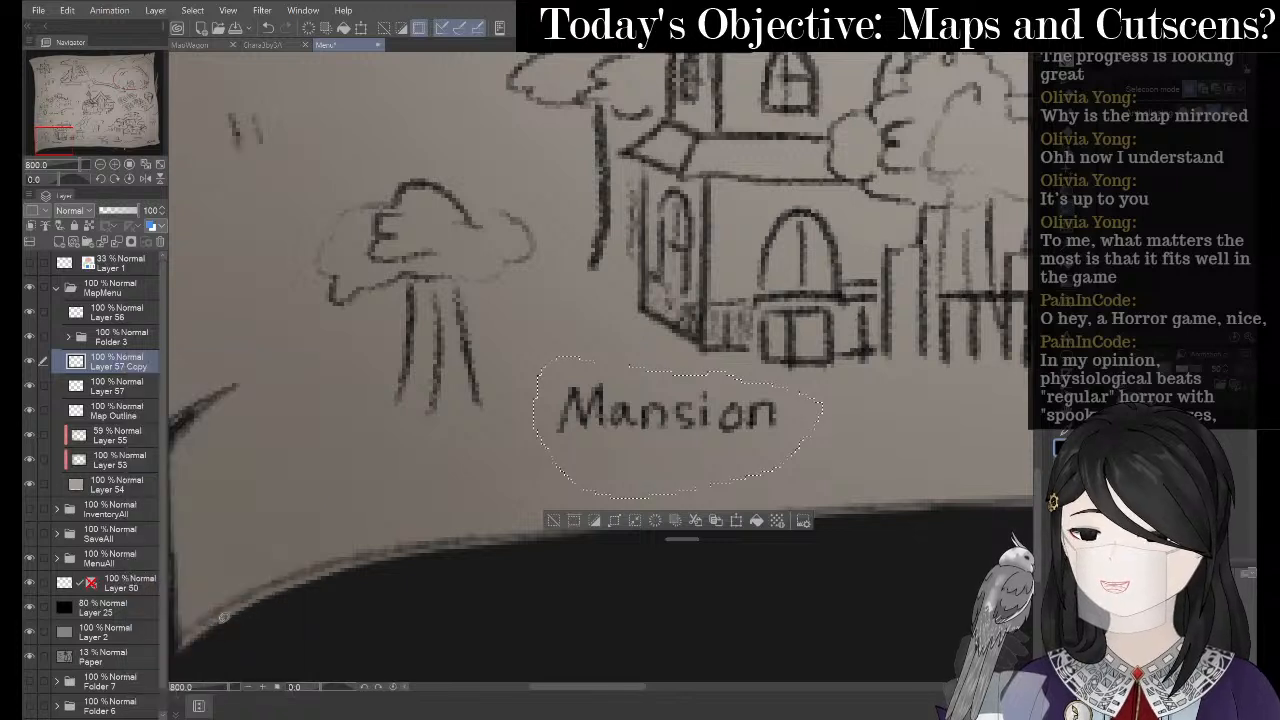
# - Flip the Mansion label horizontally and nudge it into place
pyautogui.click(737, 521)
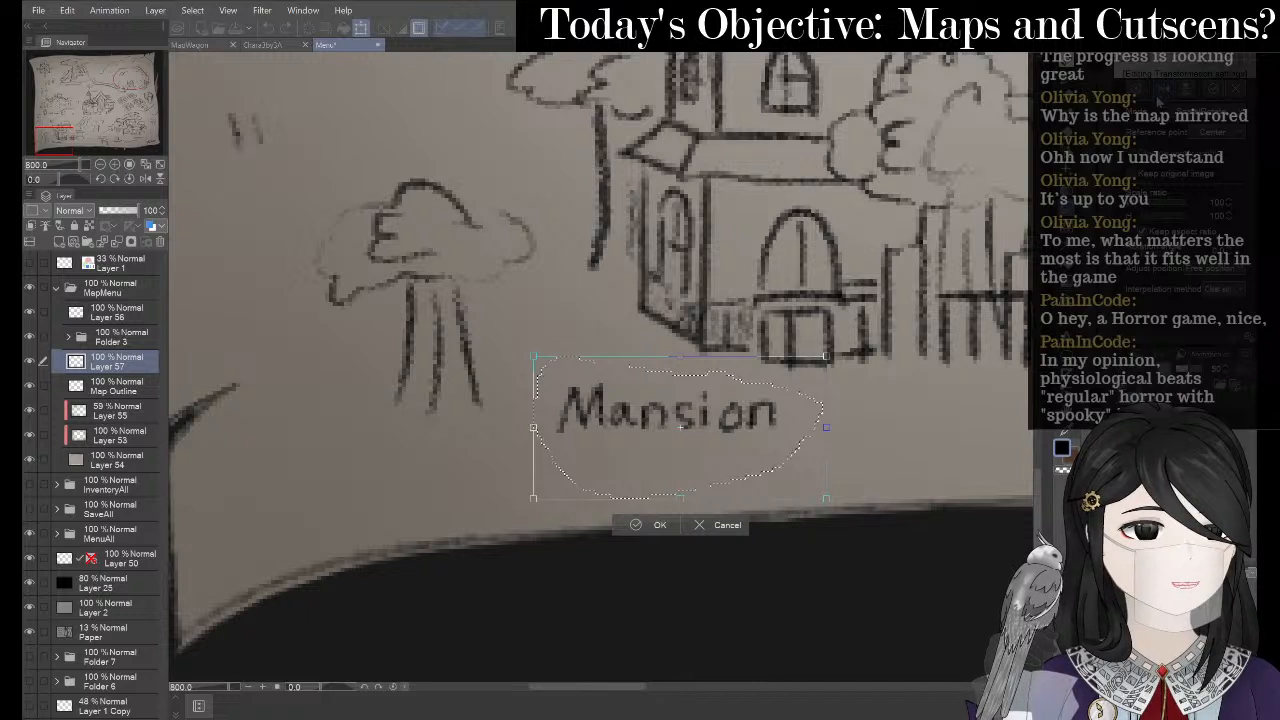
pyautogui.click(1163, 91)
pyautogui.moveTo(766, 406); pyautogui.dragTo(798, 412)
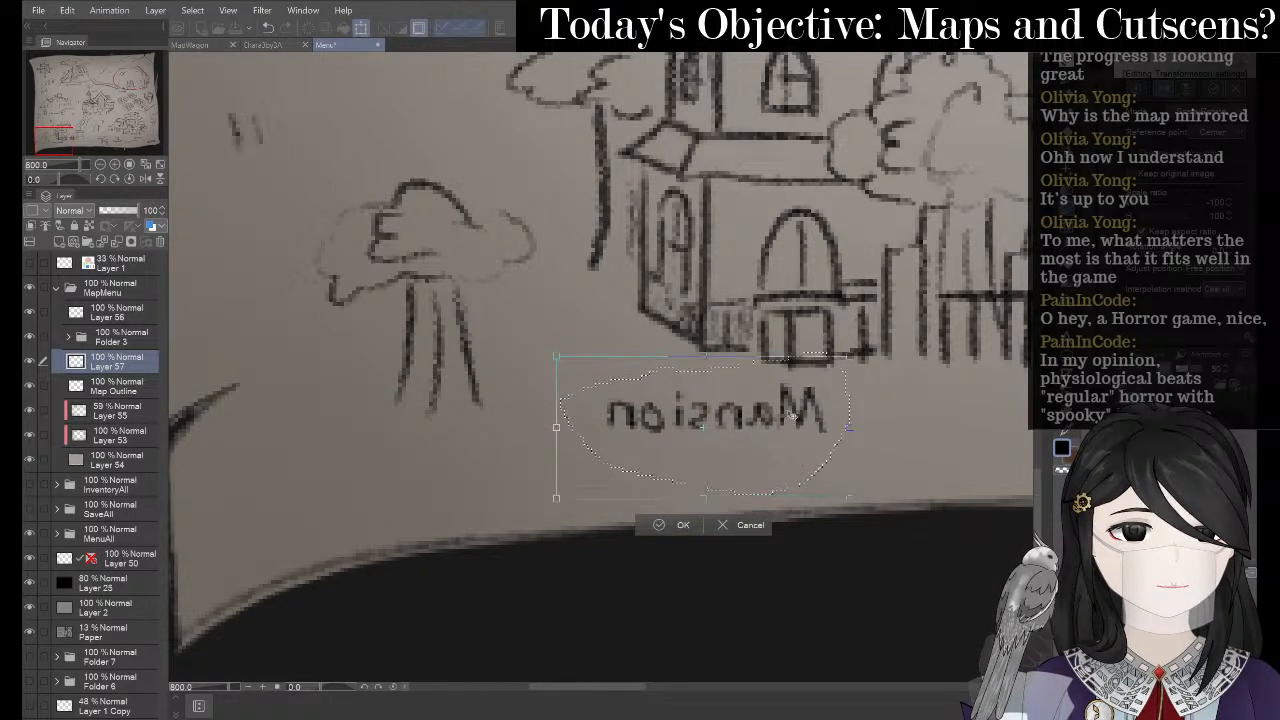
pyautogui.click(668, 525)
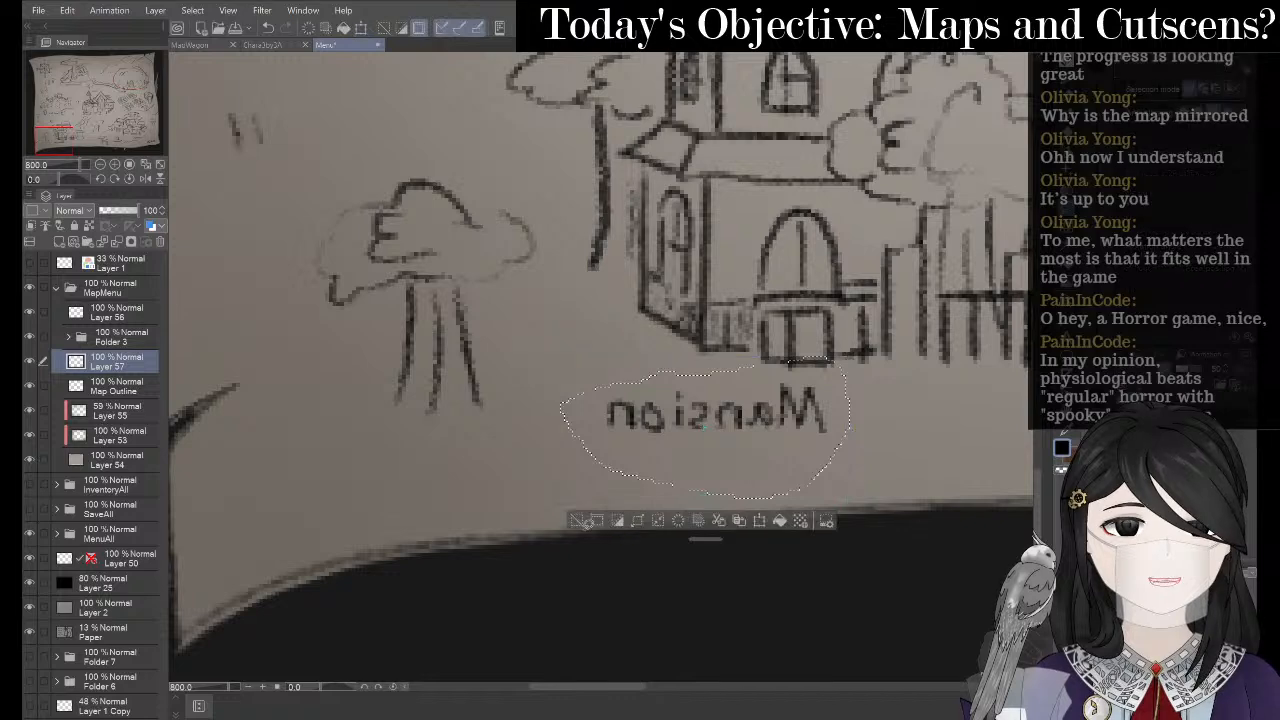
pyautogui.click(576, 520)
pyautogui.scroll(-5, 632, 456)
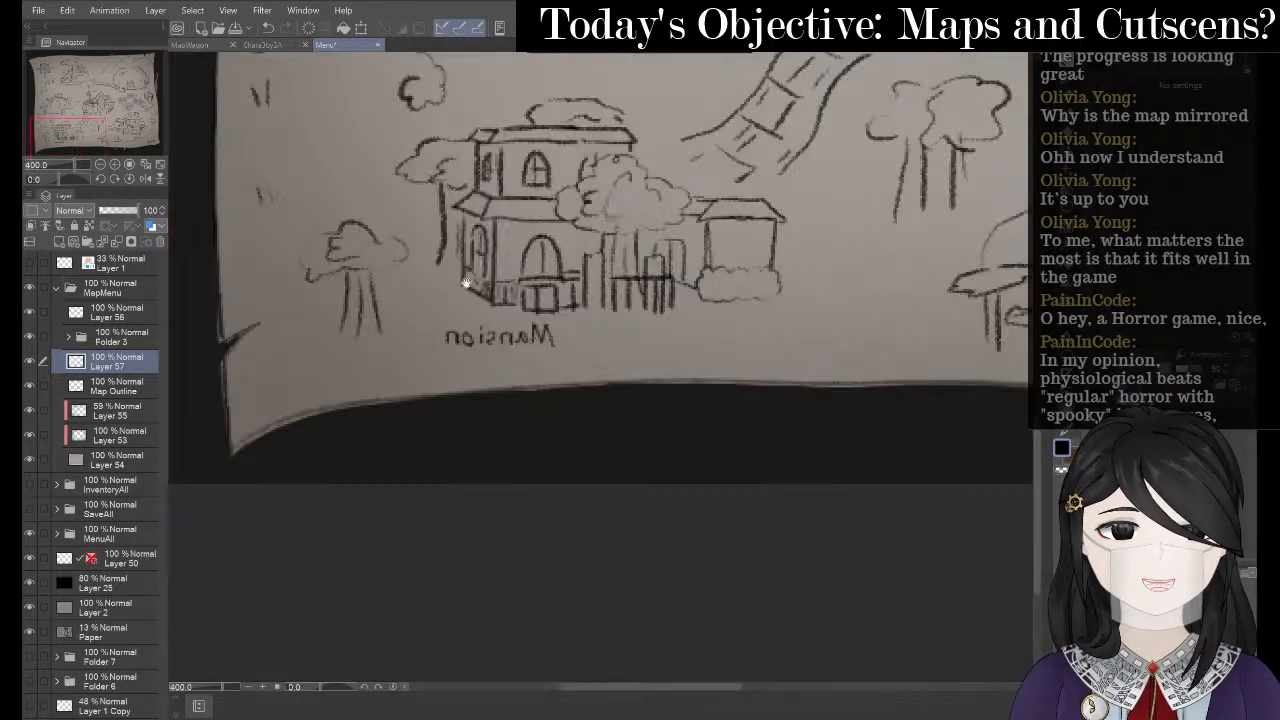
# - Move the mirrored Town label up beside the house roofs, then make Map Outline active
pyautogui.scroll(5, 709, 188)
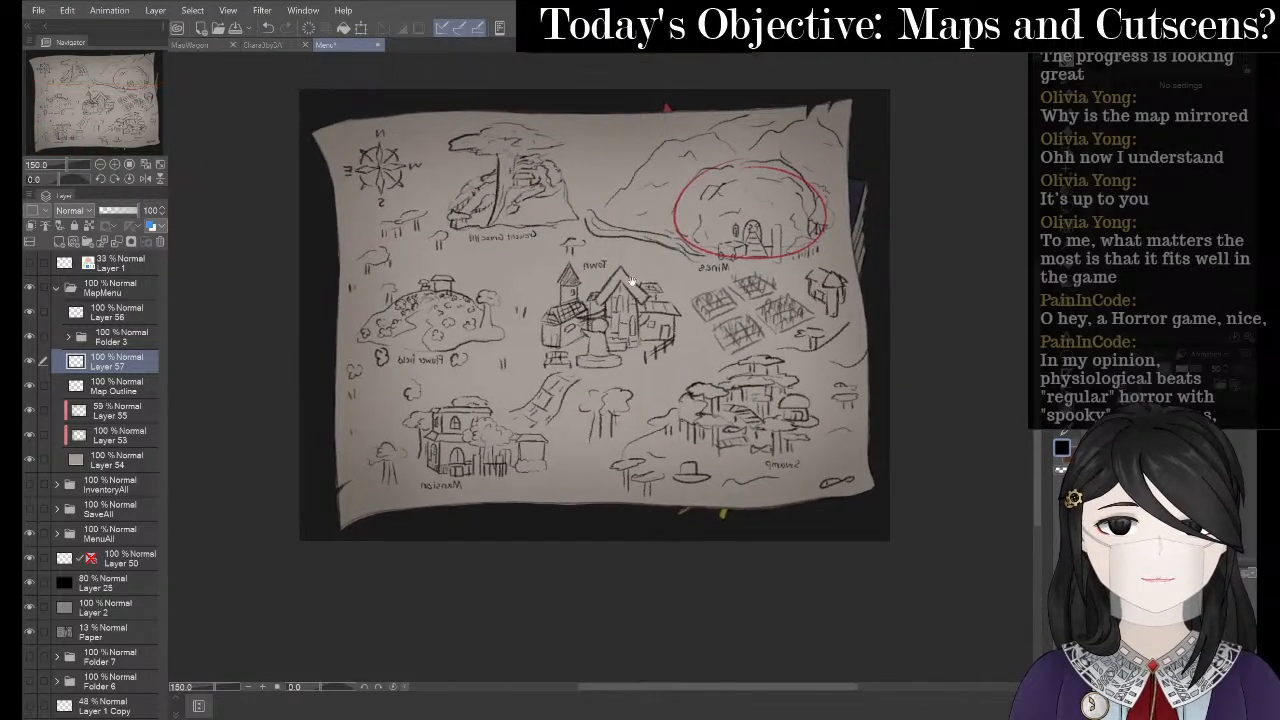
pyautogui.scroll(2, 657, 250)
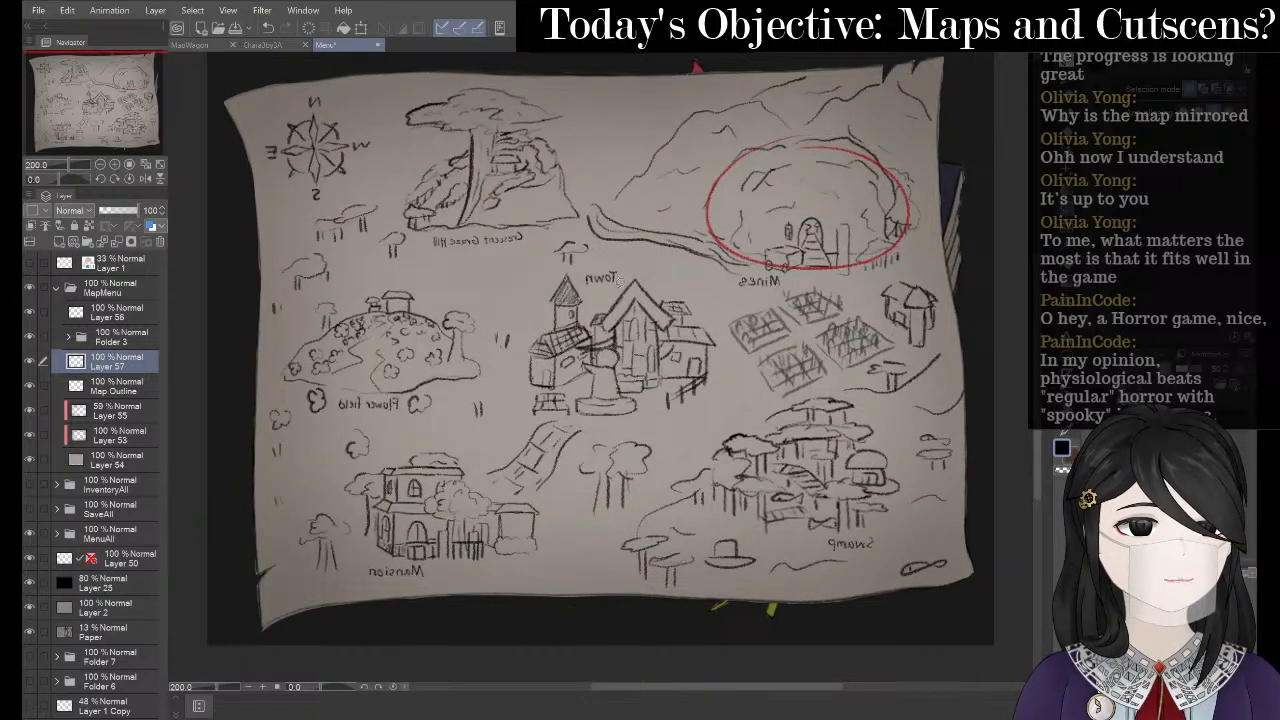
pyautogui.moveTo(594, 265)
pyautogui.mouseDown()
pyautogui.moveTo(645, 277)
pyautogui.moveTo(607, 267)
pyautogui.moveTo(685, 382)
pyautogui.moveTo(676, 420)
pyautogui.mouseUp()
pyautogui.click(663, 318)
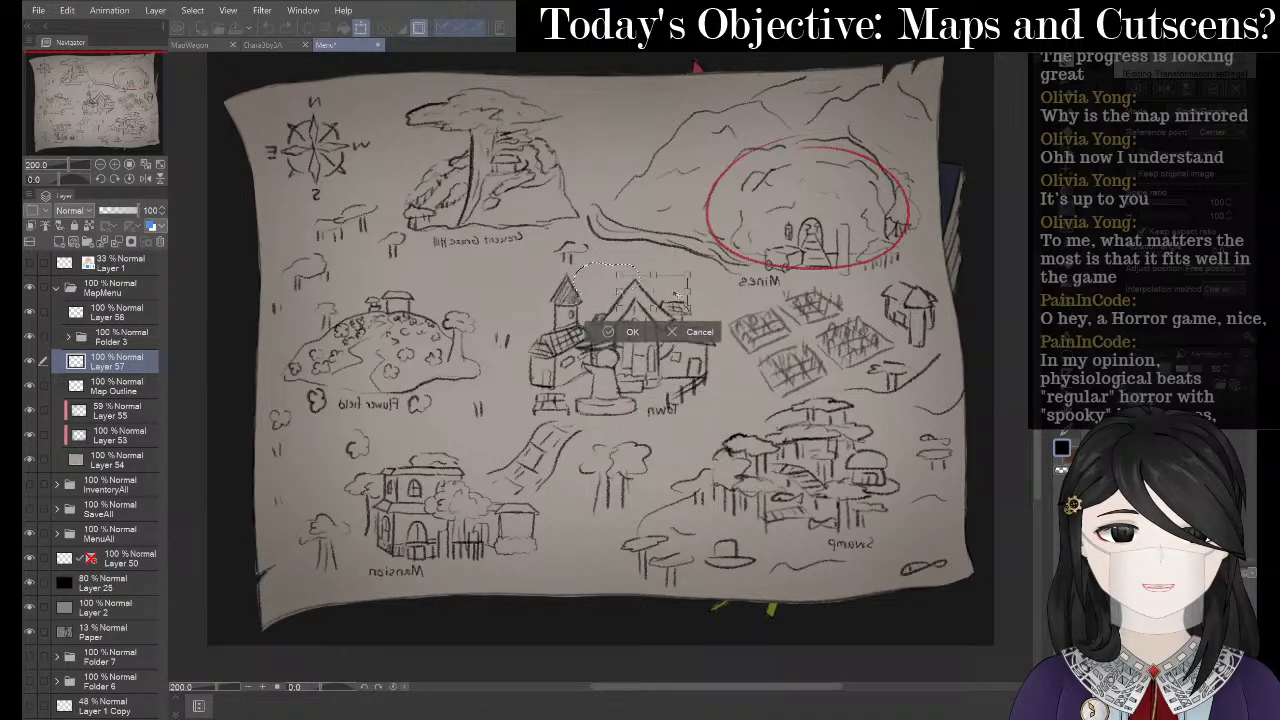
pyautogui.moveTo(677, 295); pyautogui.dragTo(697, 291)
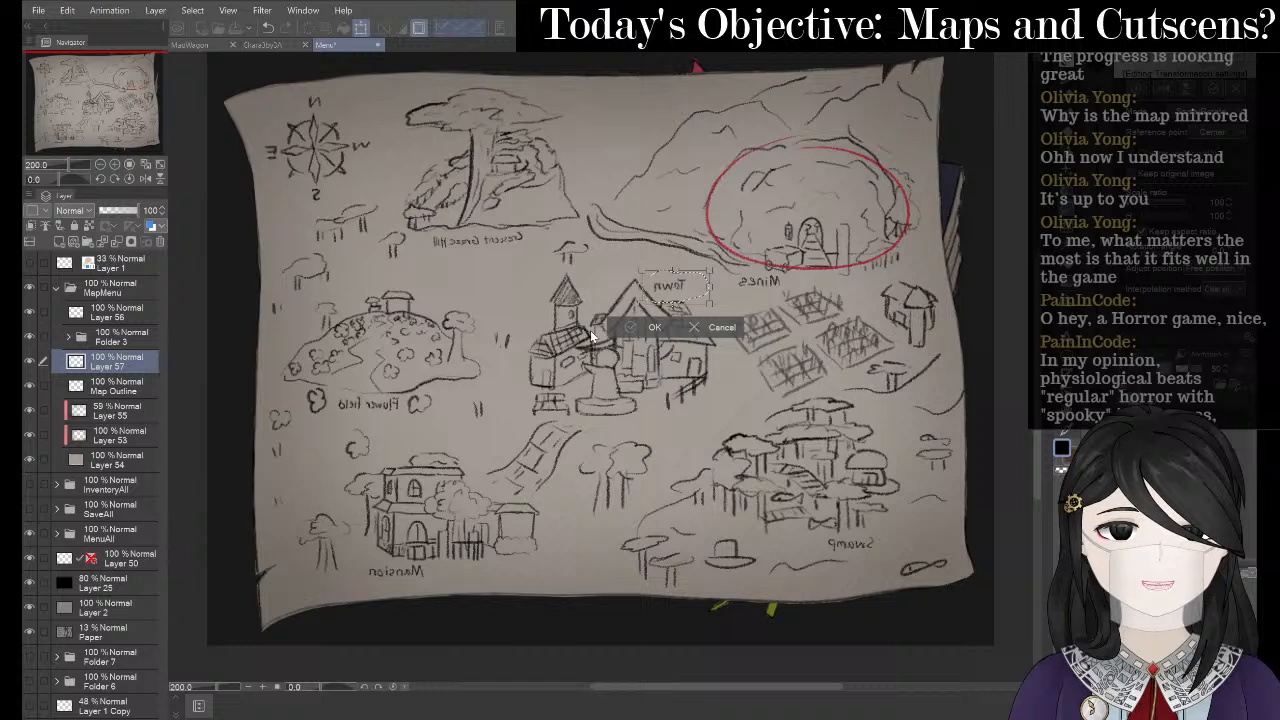
pyautogui.press('Return')
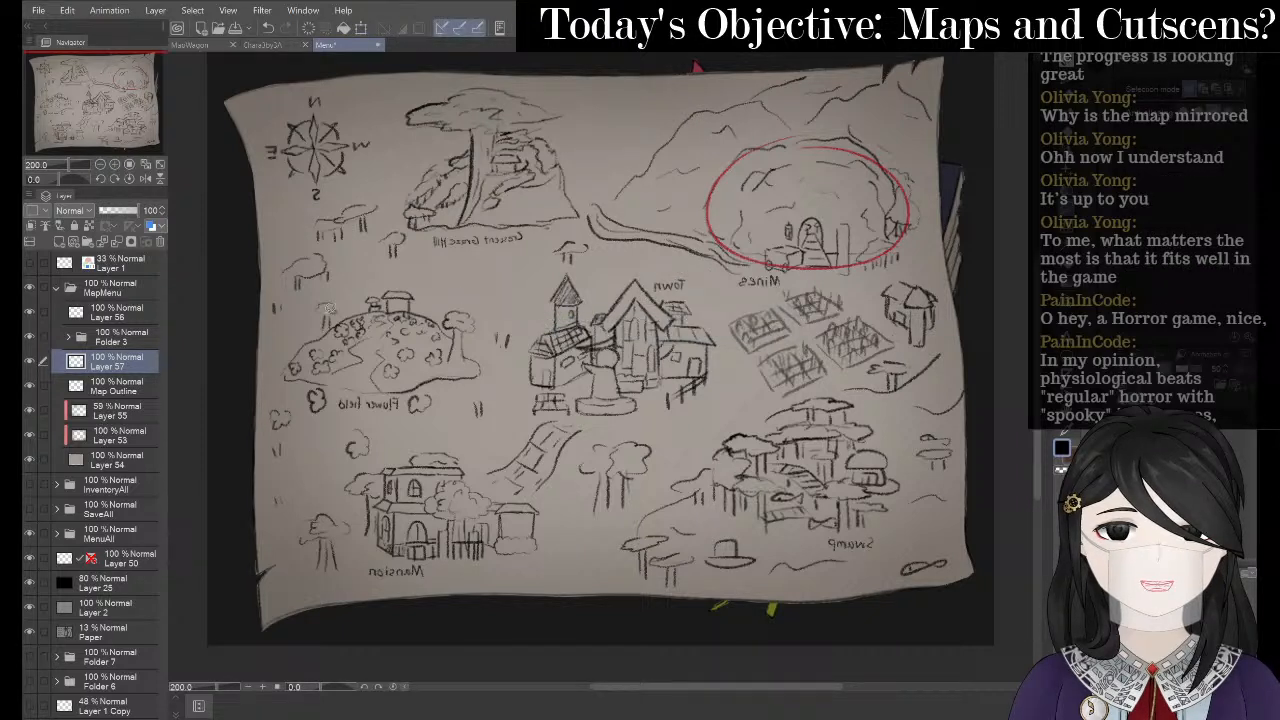
pyautogui.click(127, 390)
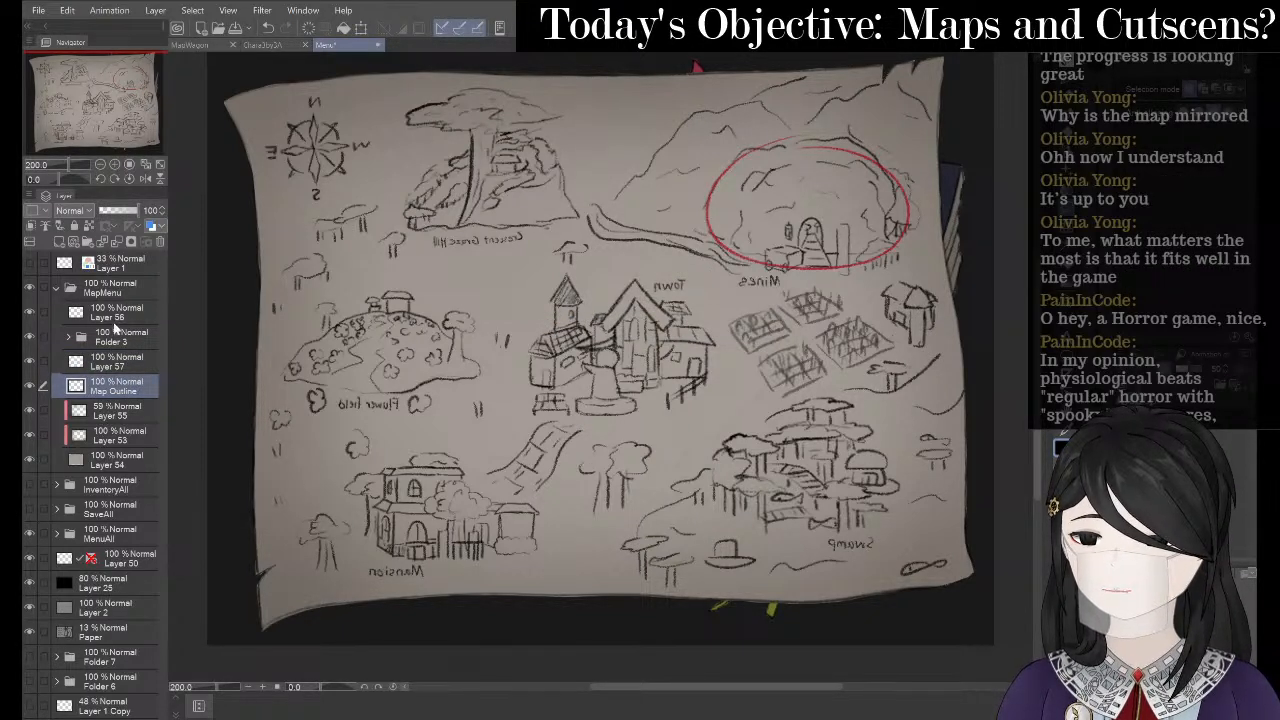
# - Select the InBetween Copy layer in Folder 3, undo a stray stroke and pick the 5.0 pencil
pyautogui.click(68, 338)
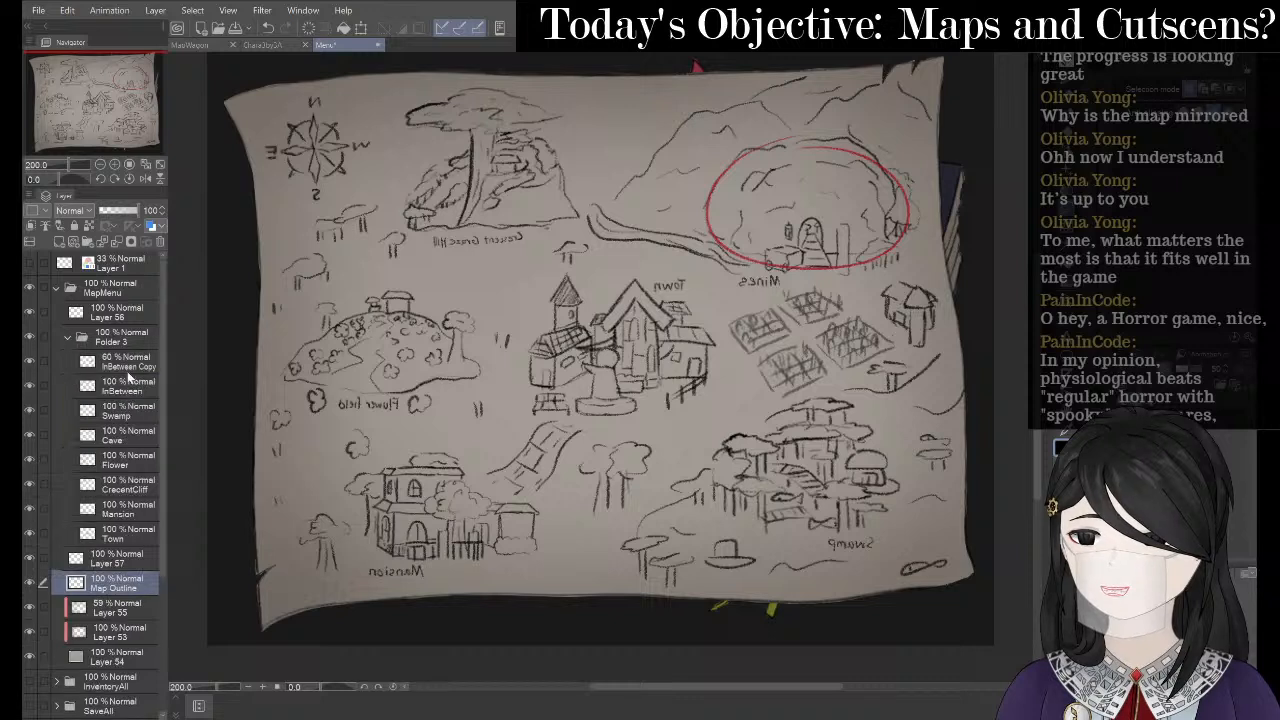
pyautogui.click(150, 368)
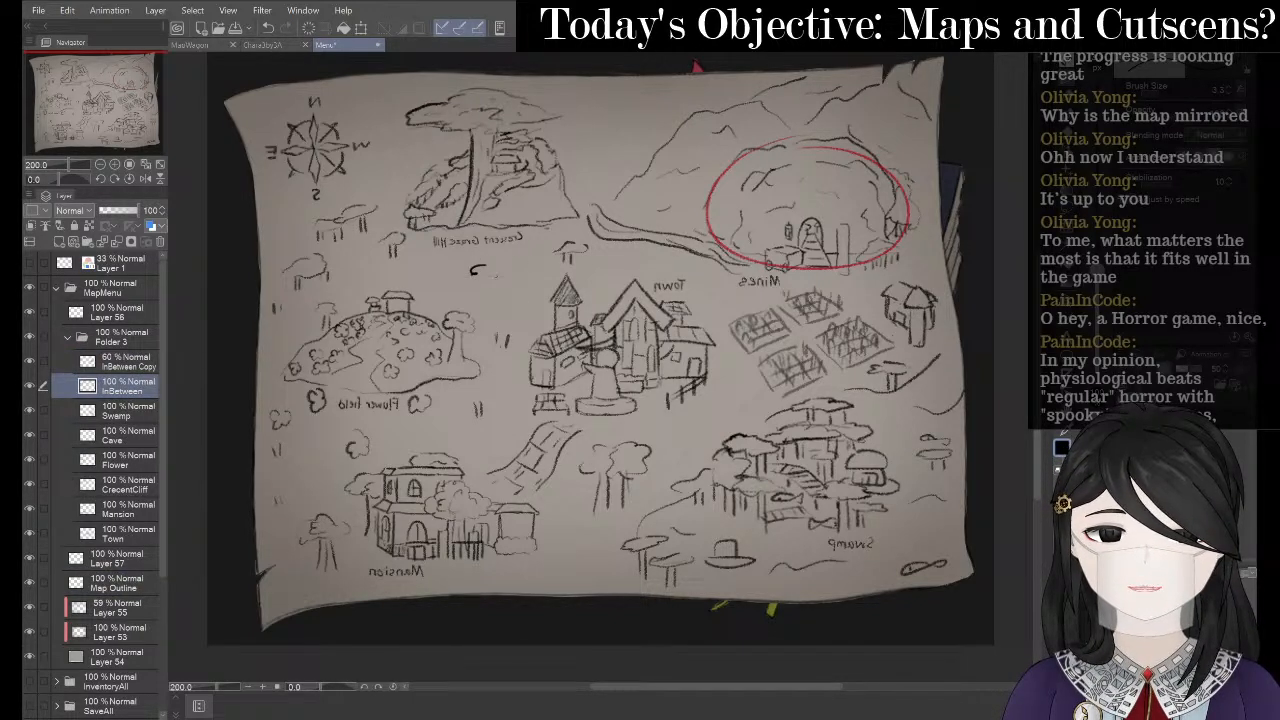
pyautogui.hotkey('ctrl', 'z')
pyautogui.press('p')
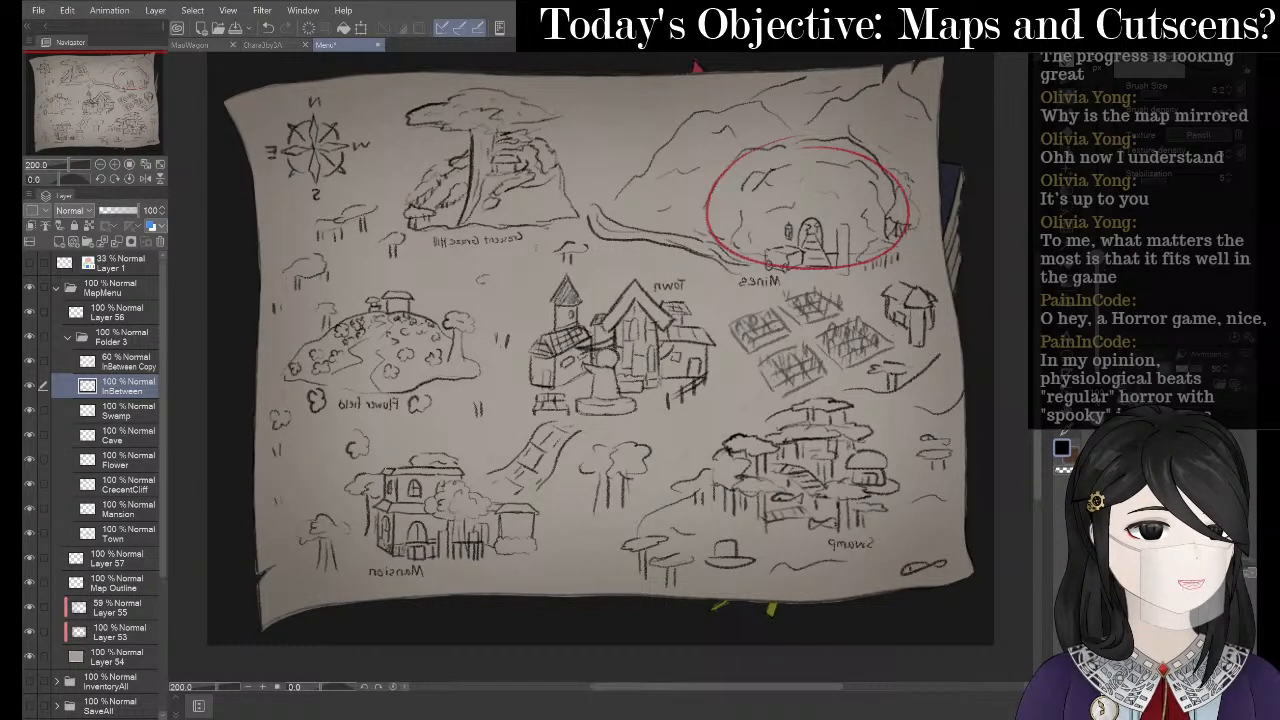
pyautogui.press('p')
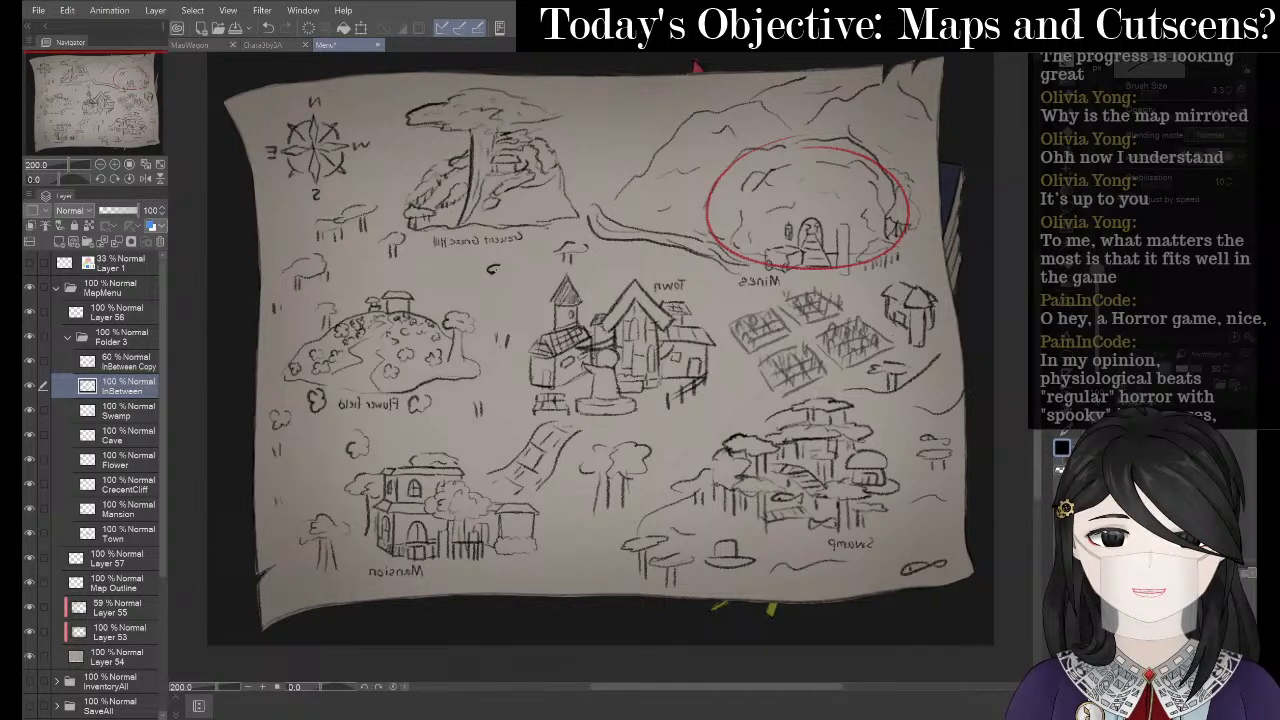
pyautogui.press('p')
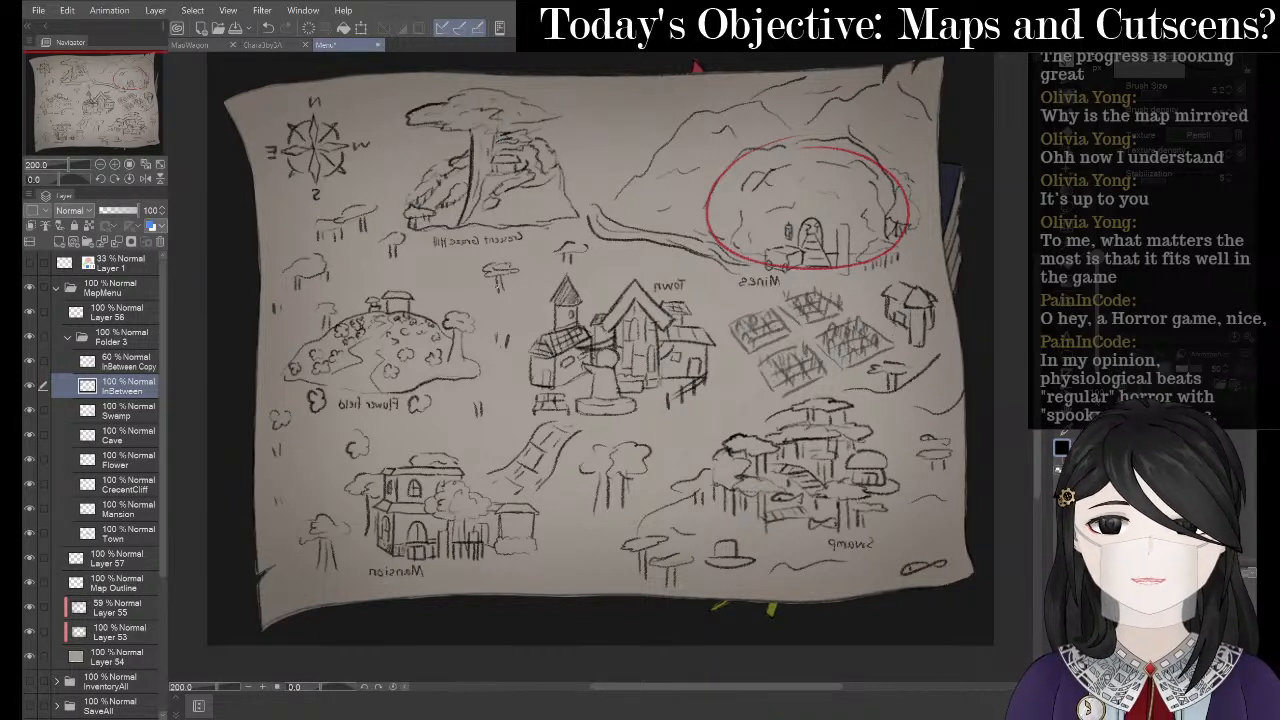
# - Redraw the small tree's trunk, discard a trial curve above the flower hill, and zoom out to 150%
pyautogui.hotkey('ctrl', 'z')
pyautogui.moveTo(492, 272); pyautogui.dragTo(492, 284)
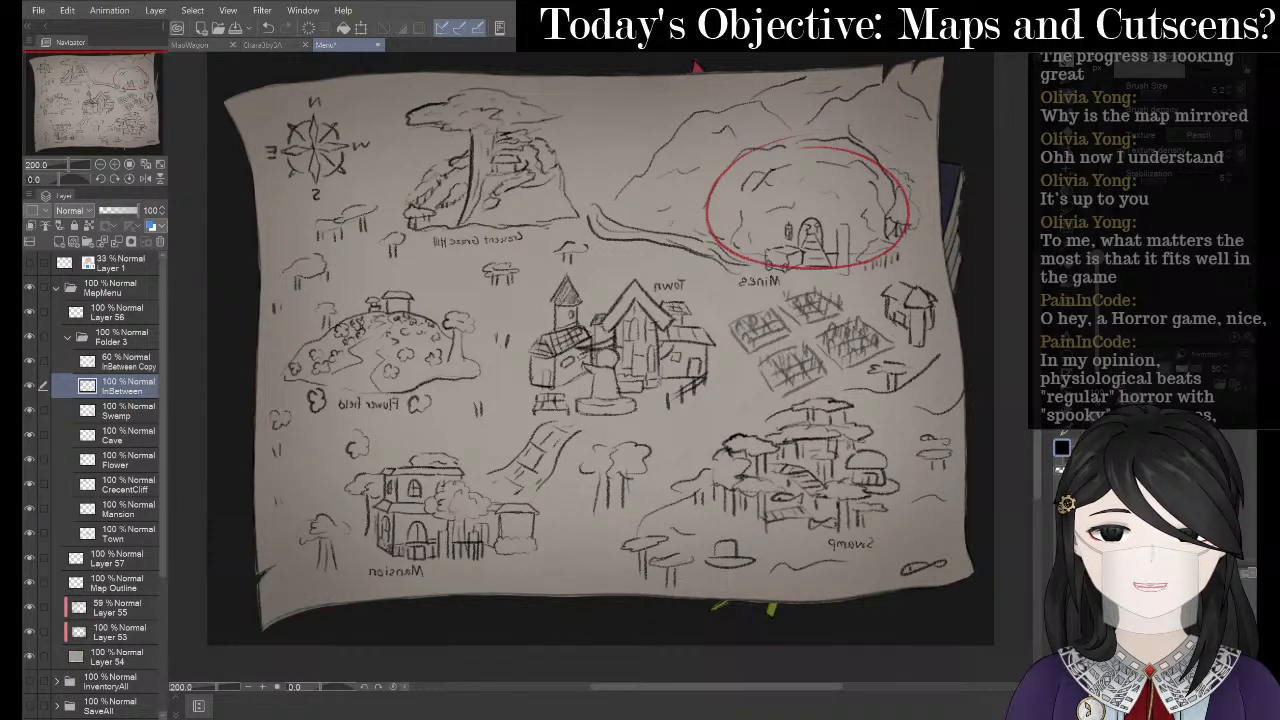
pyautogui.moveTo(454, 282); pyautogui.dragTo(416, 298)
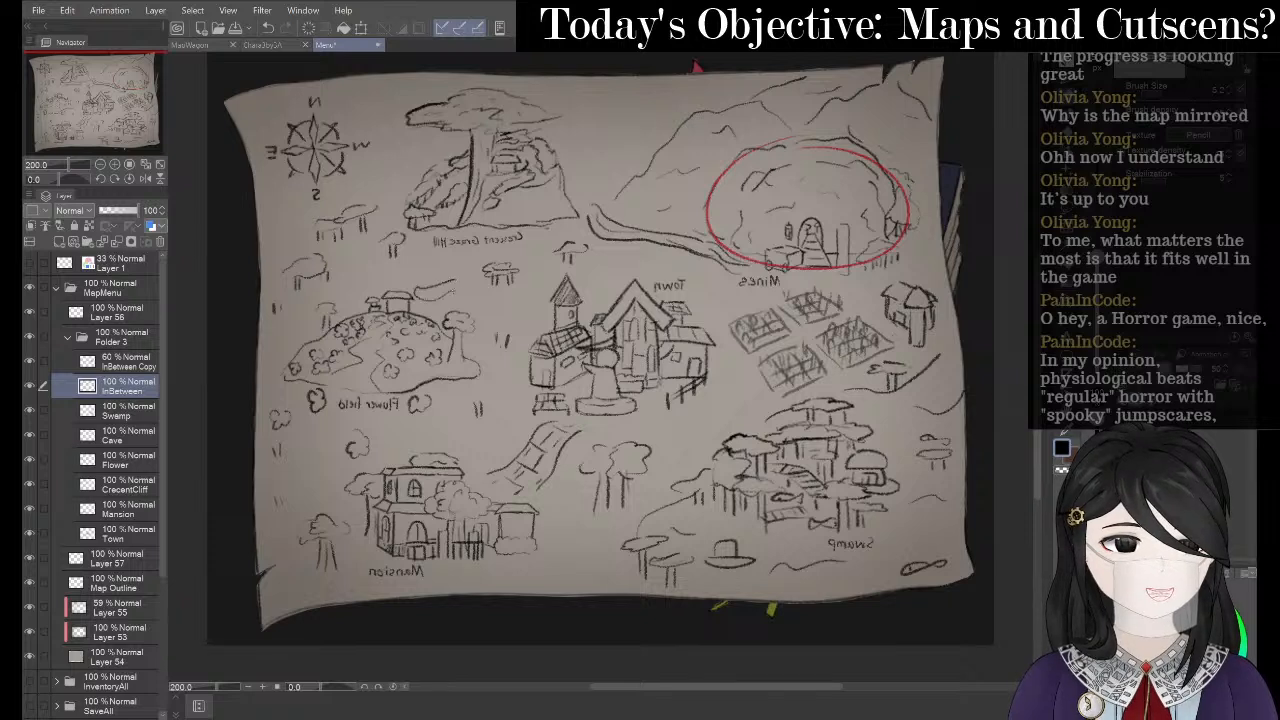
pyautogui.hotkey('ctrl', 'z')
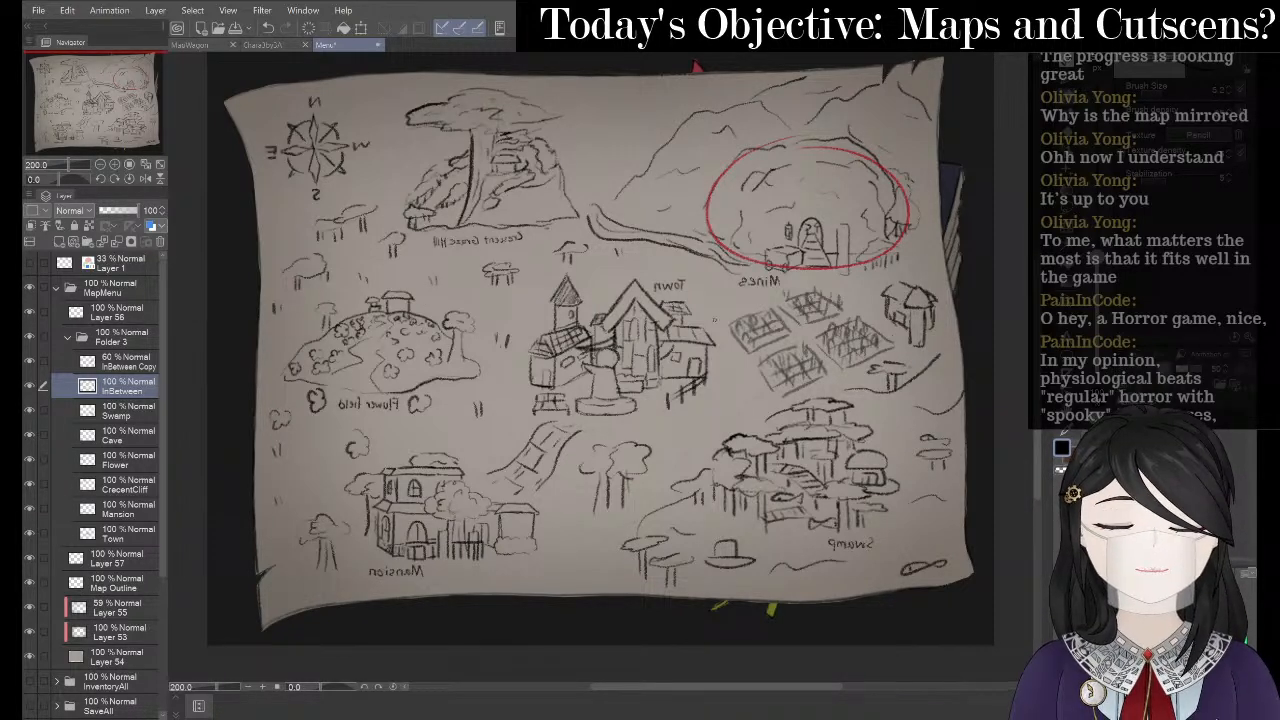
pyautogui.moveTo(637, 310); pyautogui.dragTo(634, 330)
pyautogui.scroll(-1, 362, 251)
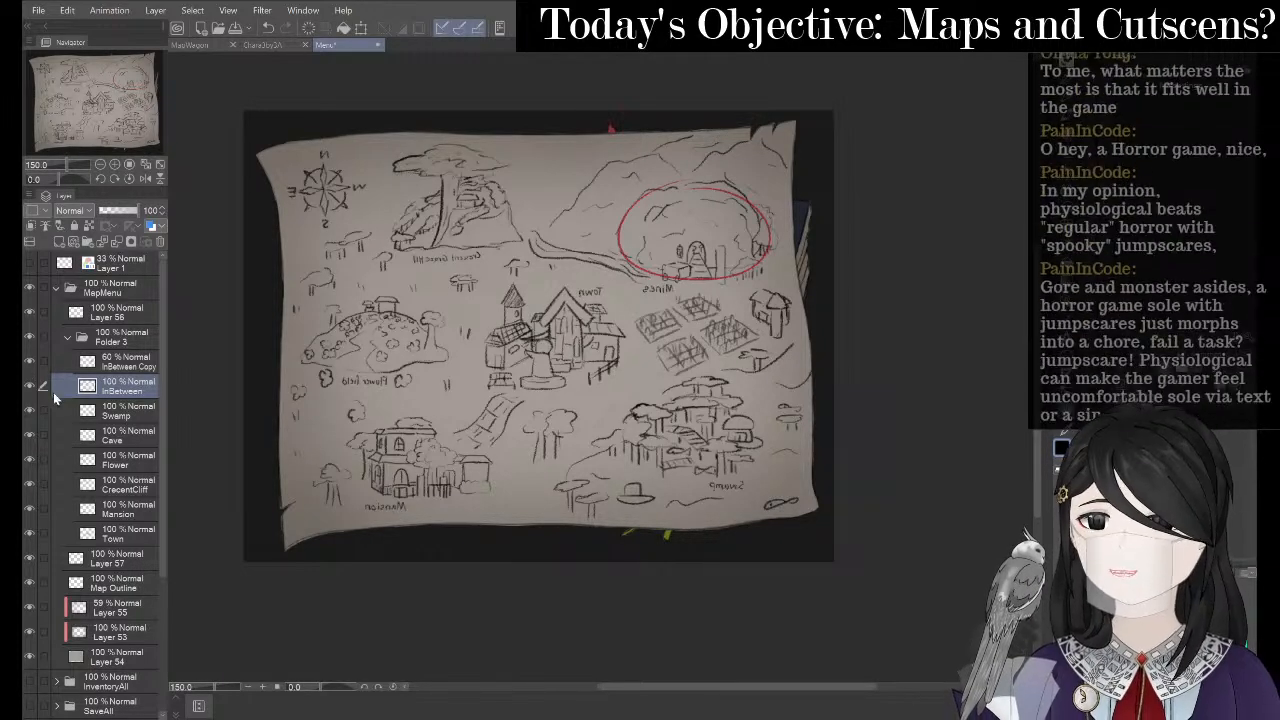
pyautogui.click(29, 312)
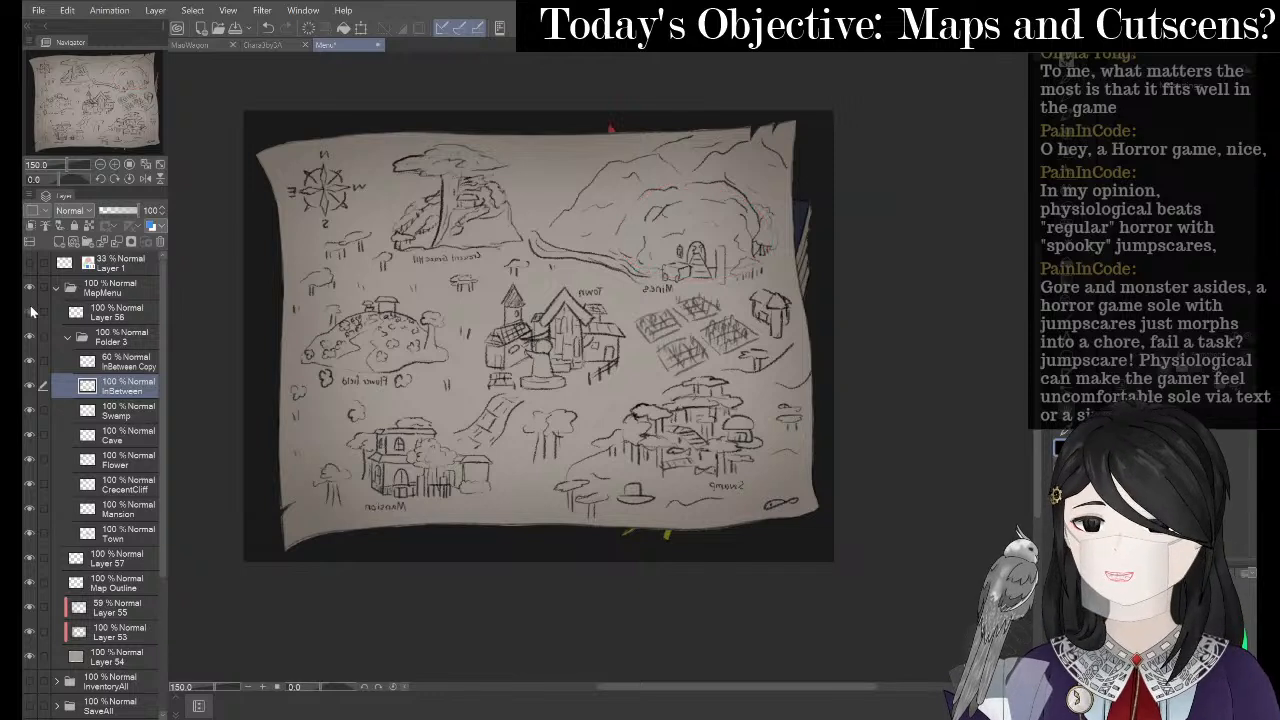
# - Show the red circle again and rename its layer from Layer 56 to 'CircleRed'
pyautogui.click(29, 312)
pyautogui.rightClick(125, 312)
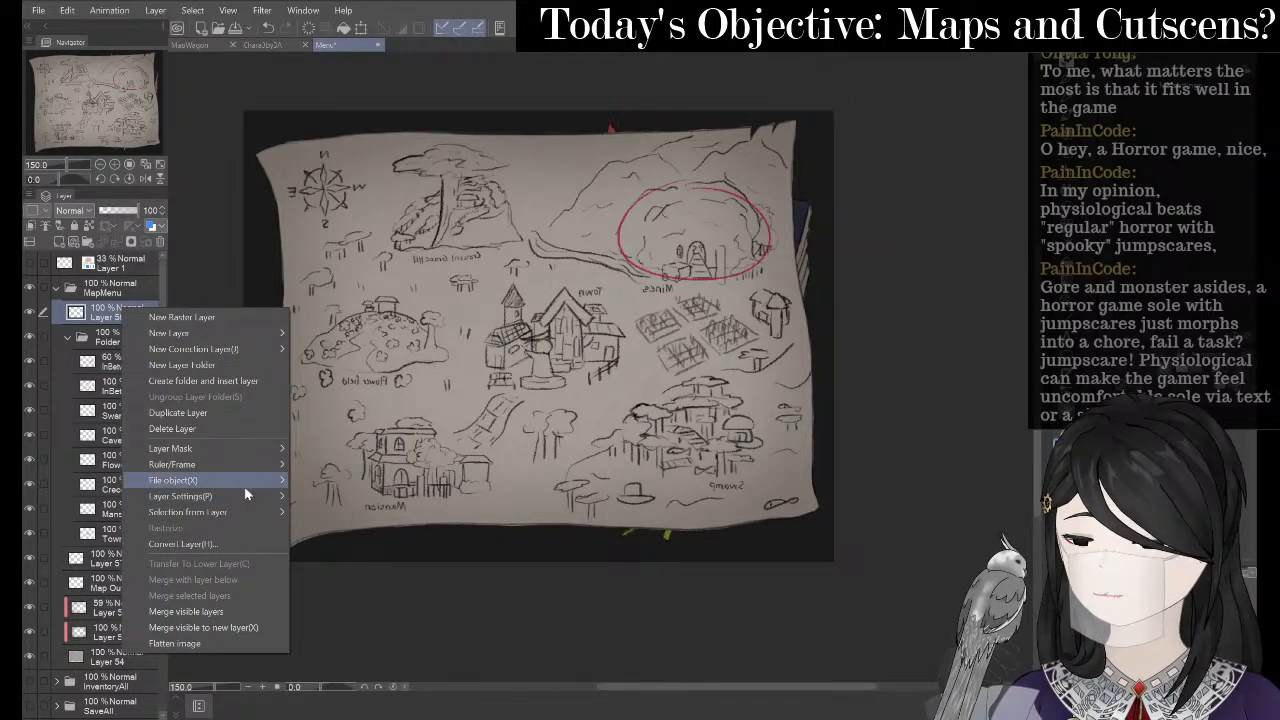
pyautogui.moveTo(241, 495)
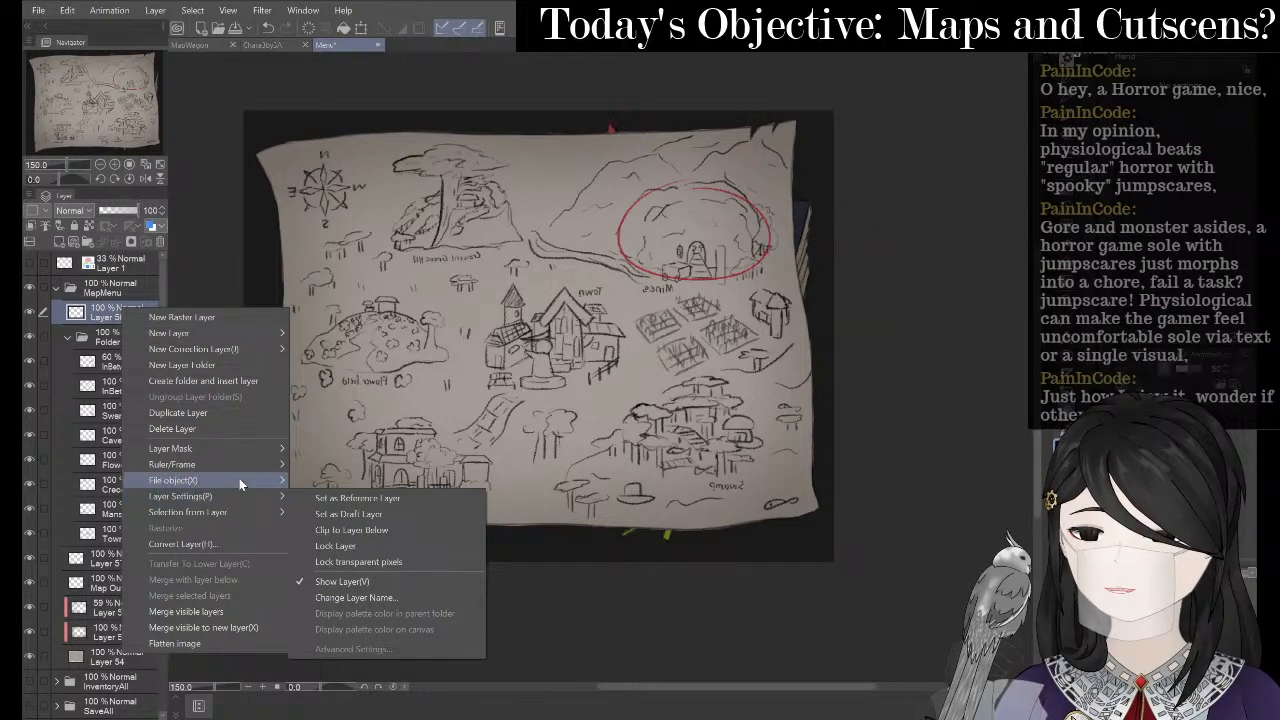
pyautogui.click(329, 600)
pyautogui.write('Ci')
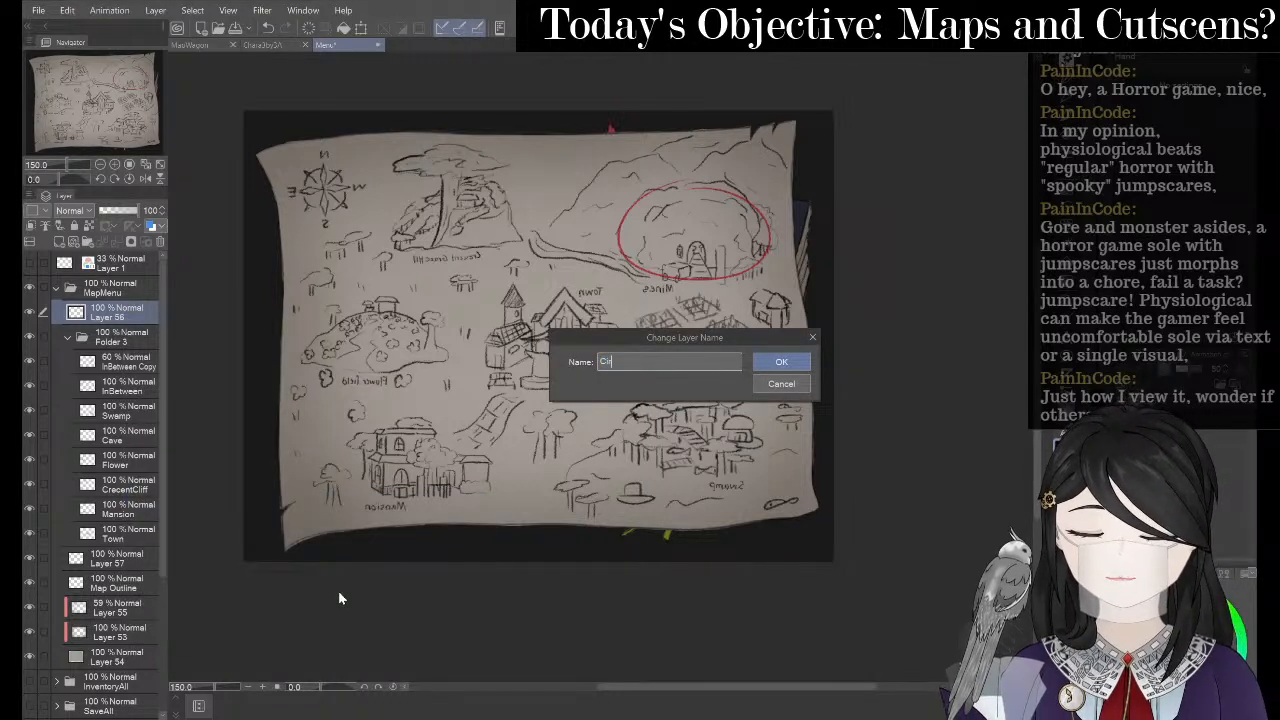
pyautogui.write('rcleRed')
pyautogui.press('Return')
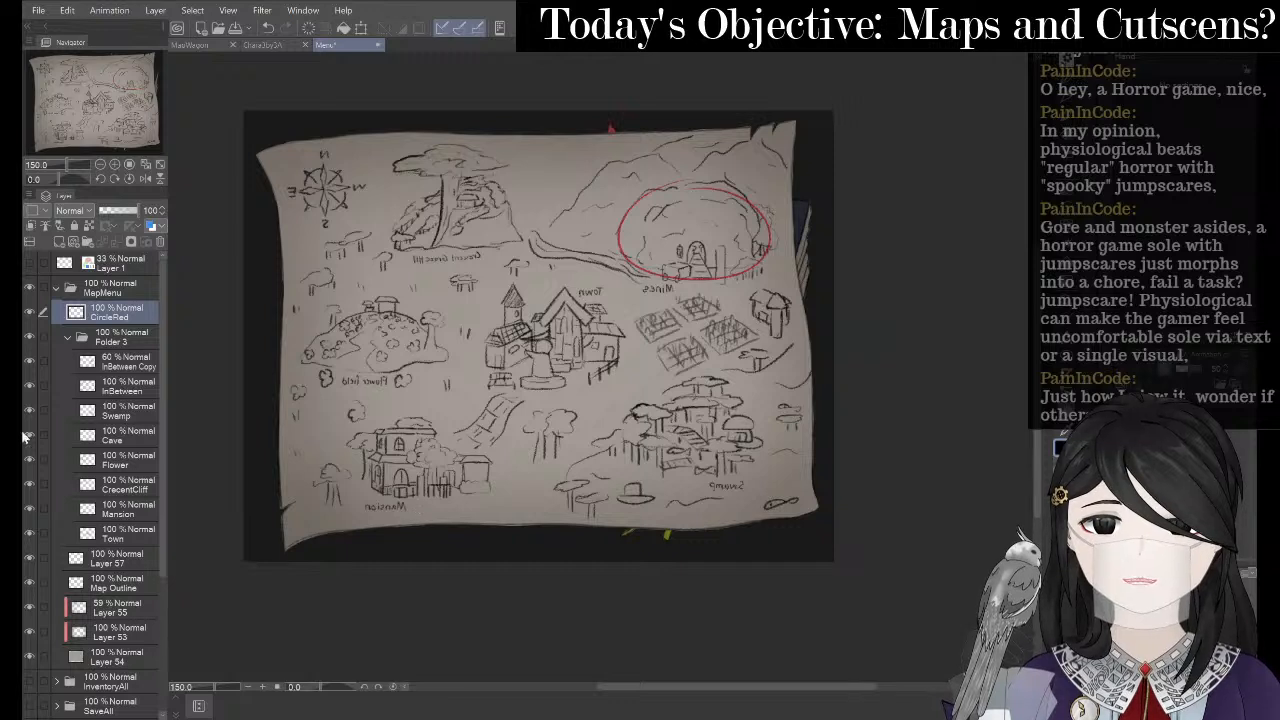
# - Move the red circle from the mine down onto the town and collapse Folder 3
pyautogui.click(363, 28)
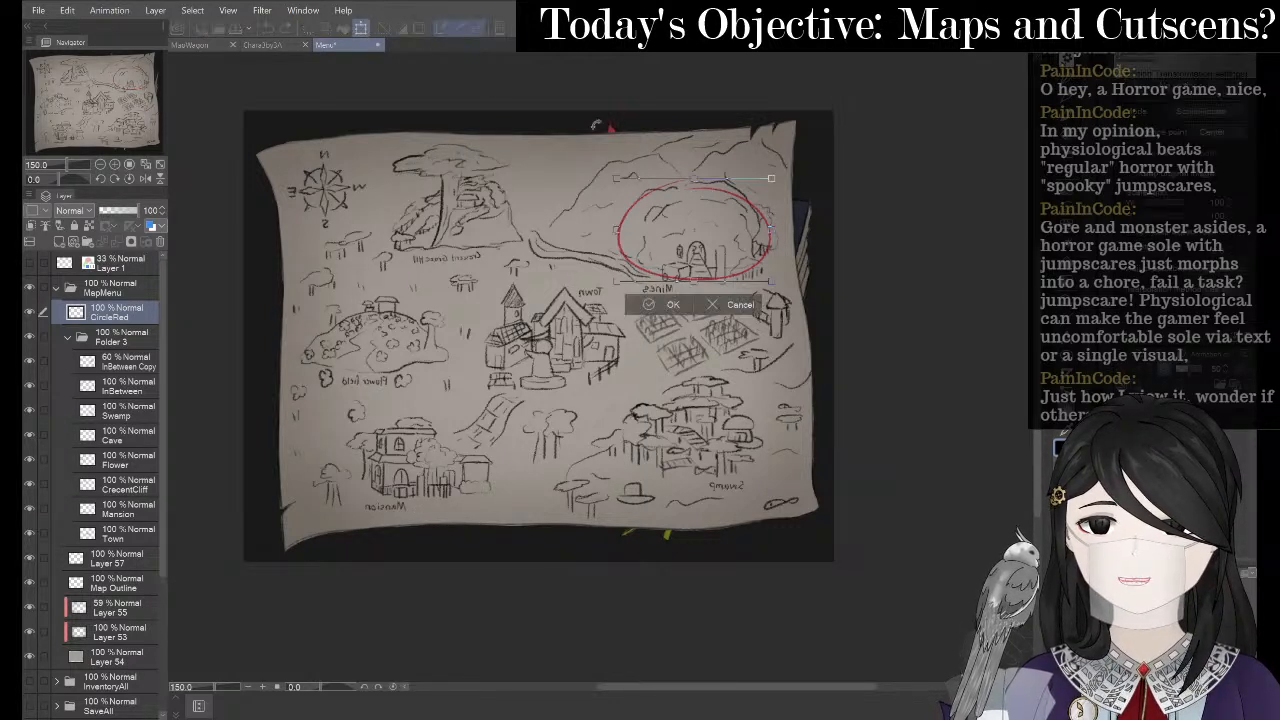
pyautogui.moveTo(680, 248); pyautogui.dragTo(569, 374)
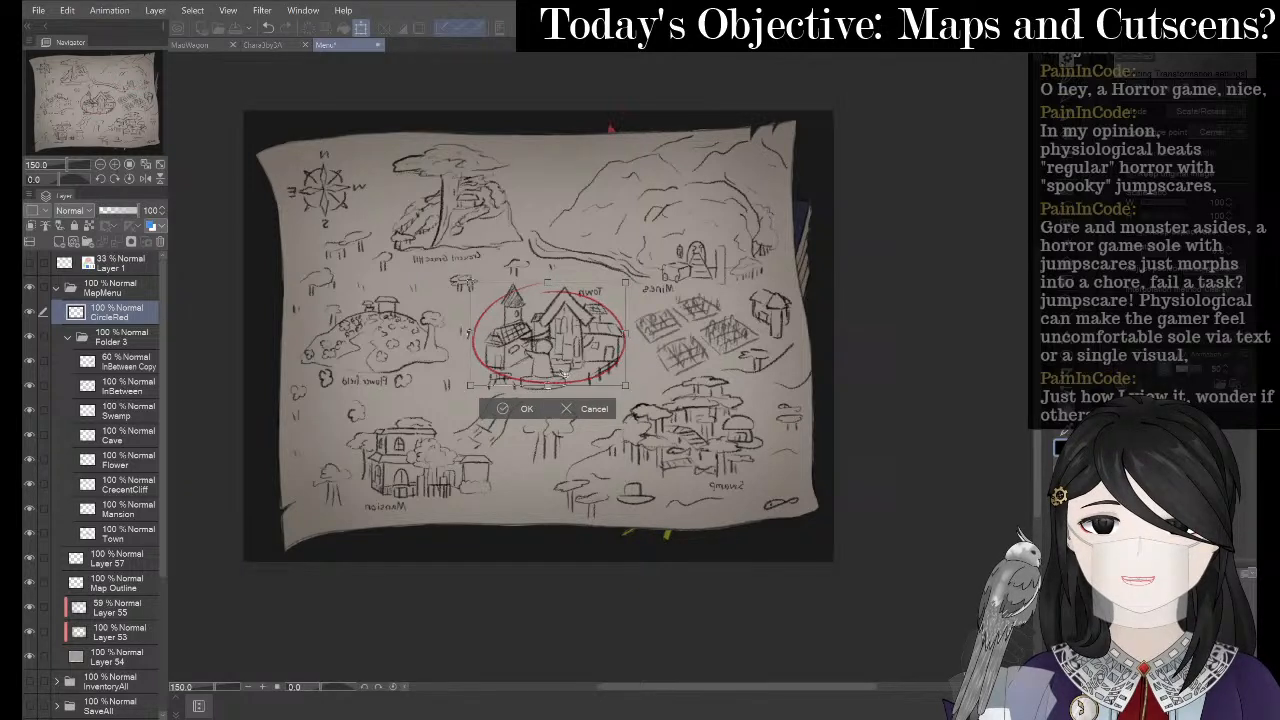
pyautogui.click(511, 402)
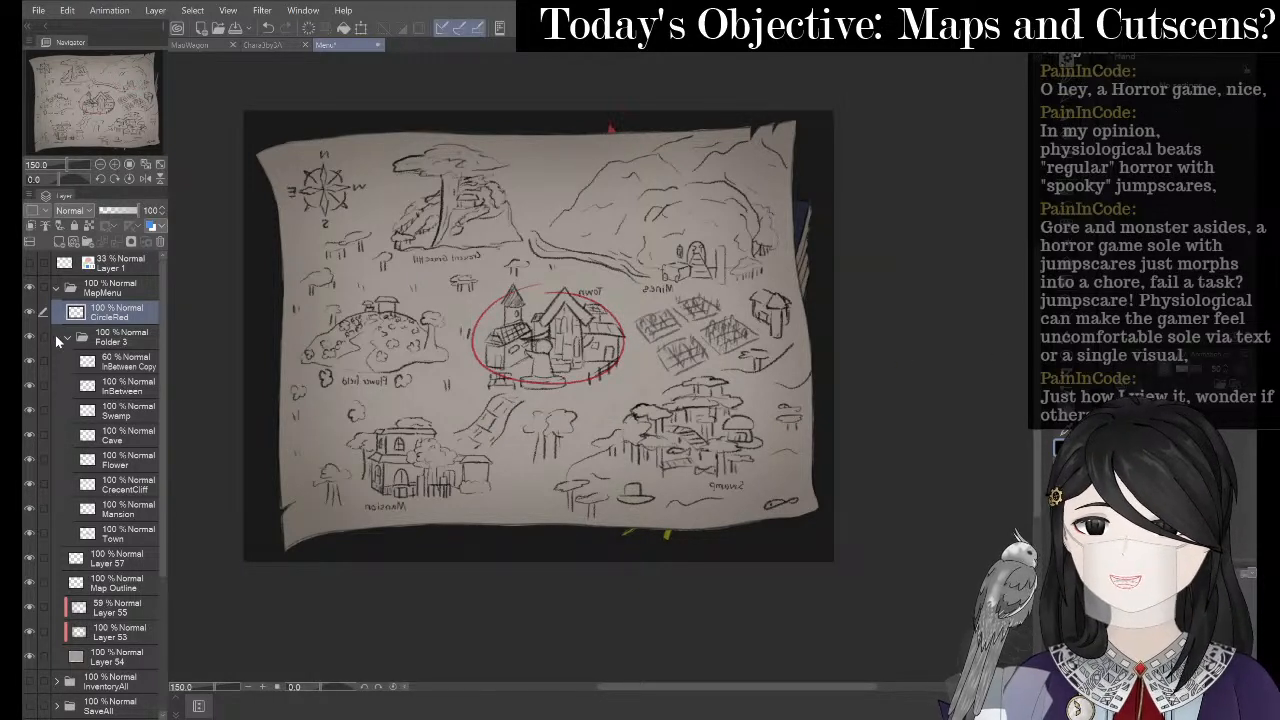
pyautogui.click(66, 338)
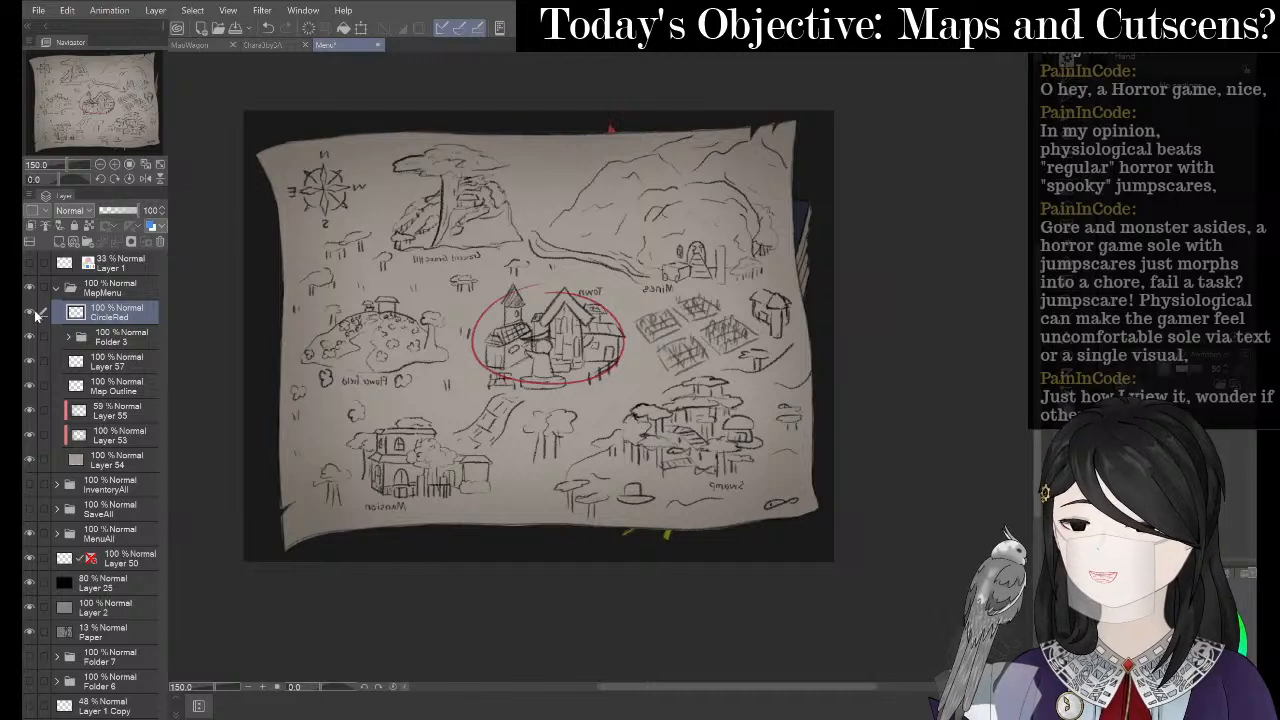
# - Hide the CircleRed ring and the MenuAll edge marks, and collapse the MapMenu folder
pyautogui.click(28, 312)
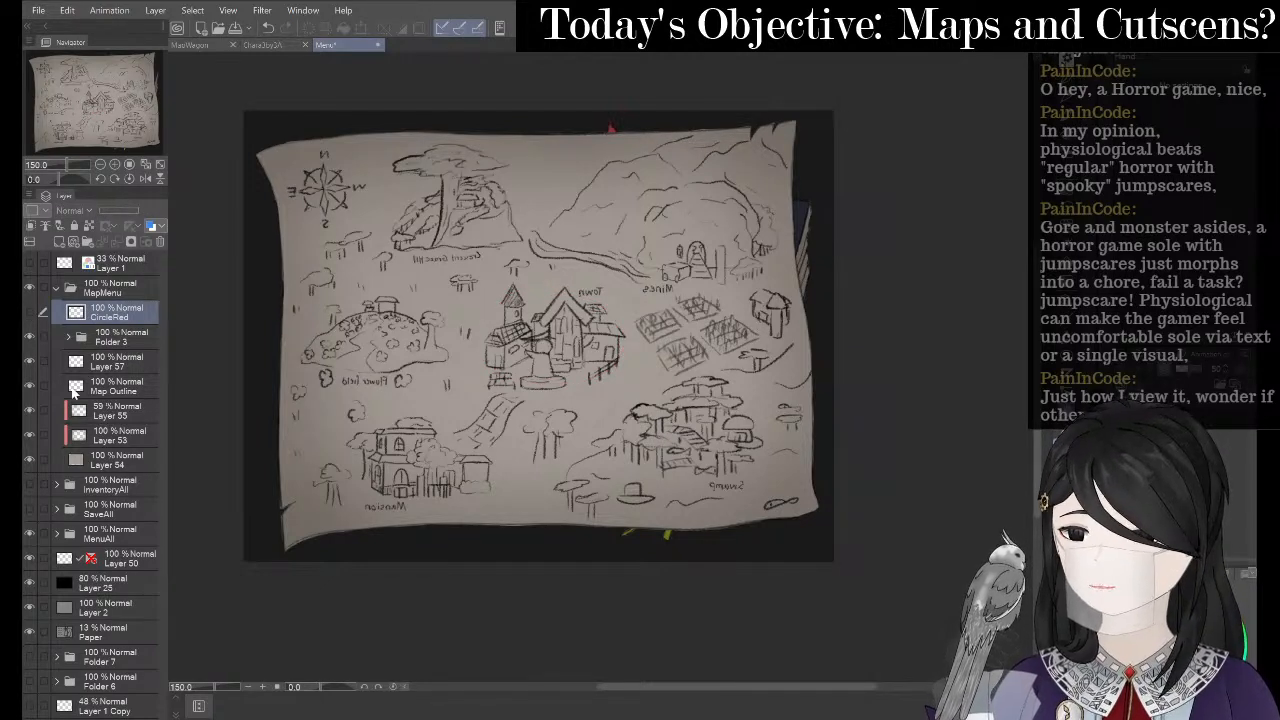
pyautogui.click(32, 539)
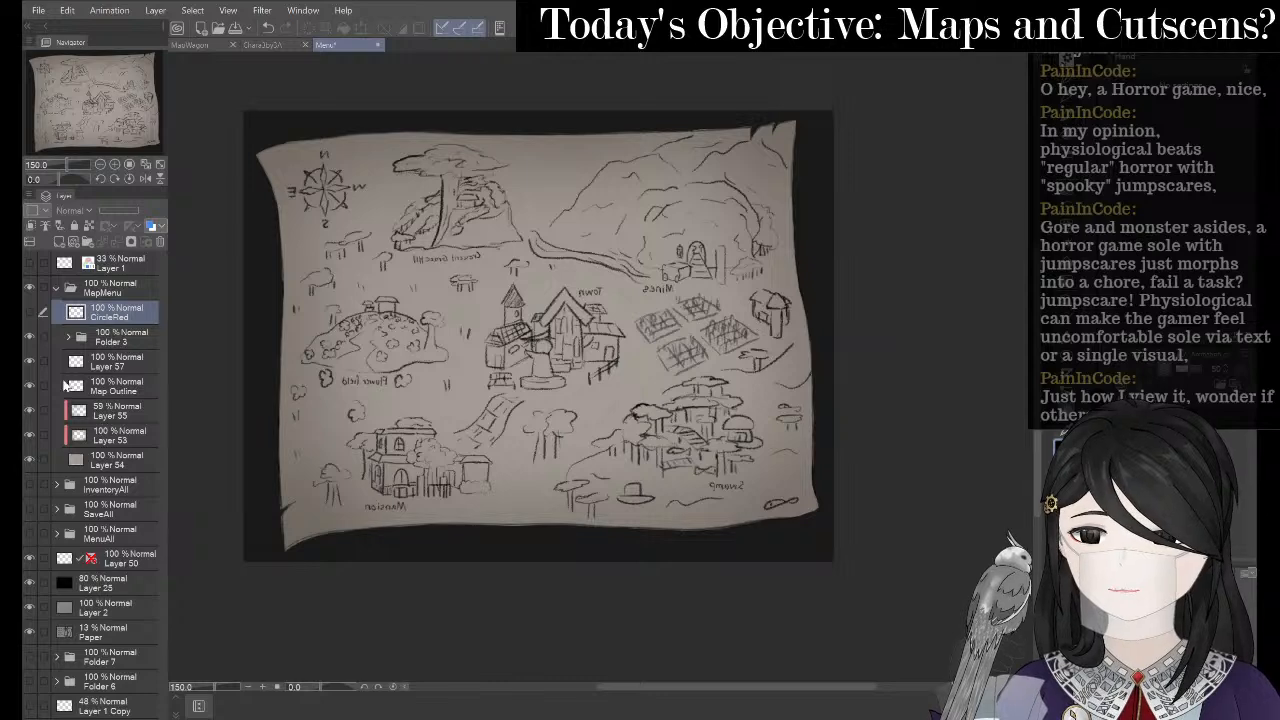
pyautogui.click(57, 289)
pyautogui.click(29, 288)
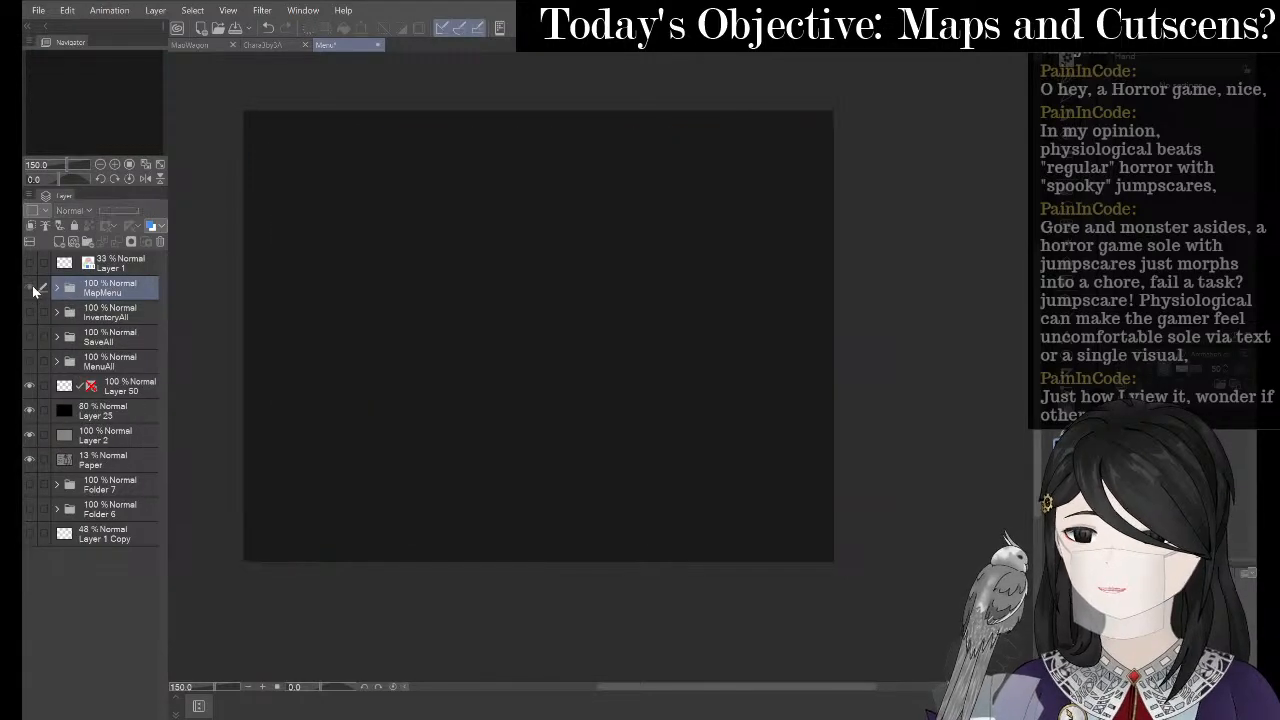
pyautogui.click(29, 288)
# - Hide the black and grey backdrop layers and the Paper texture, leaving the map on transparency
pyautogui.click(30, 410)
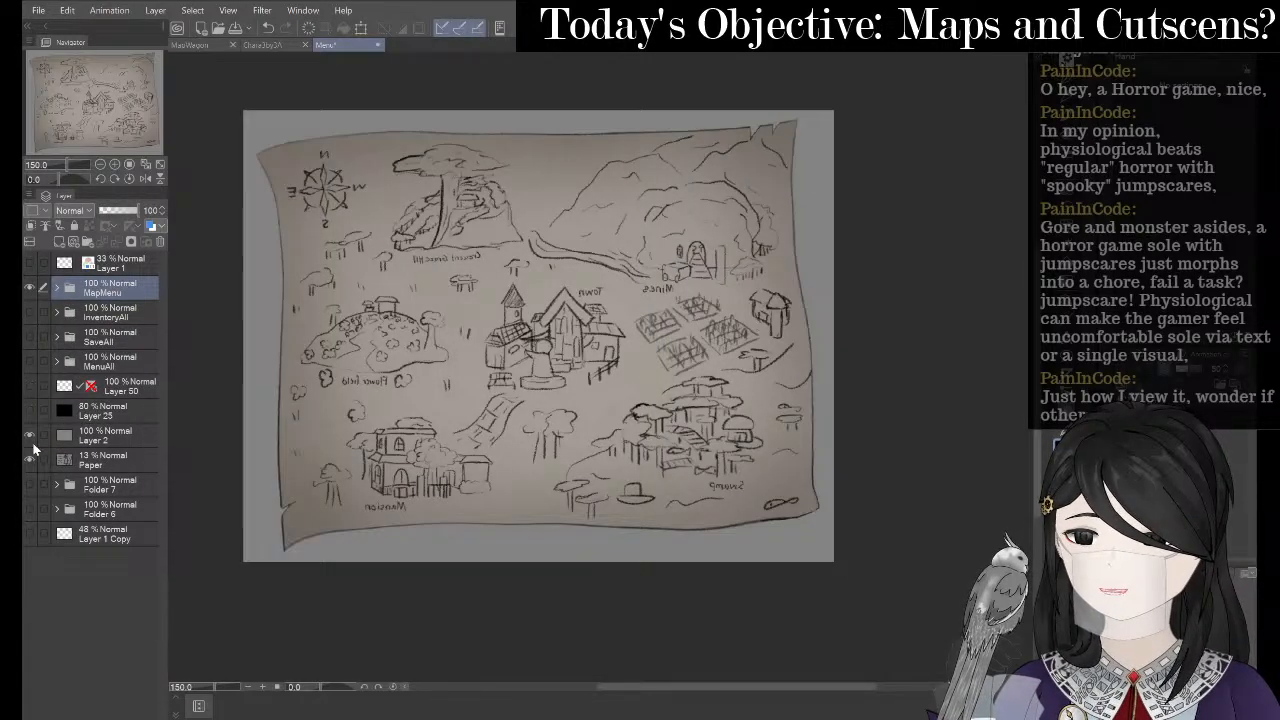
pyautogui.click(31, 434)
pyautogui.click(31, 459)
pyautogui.click(31, 459)
pyautogui.click(31, 459)
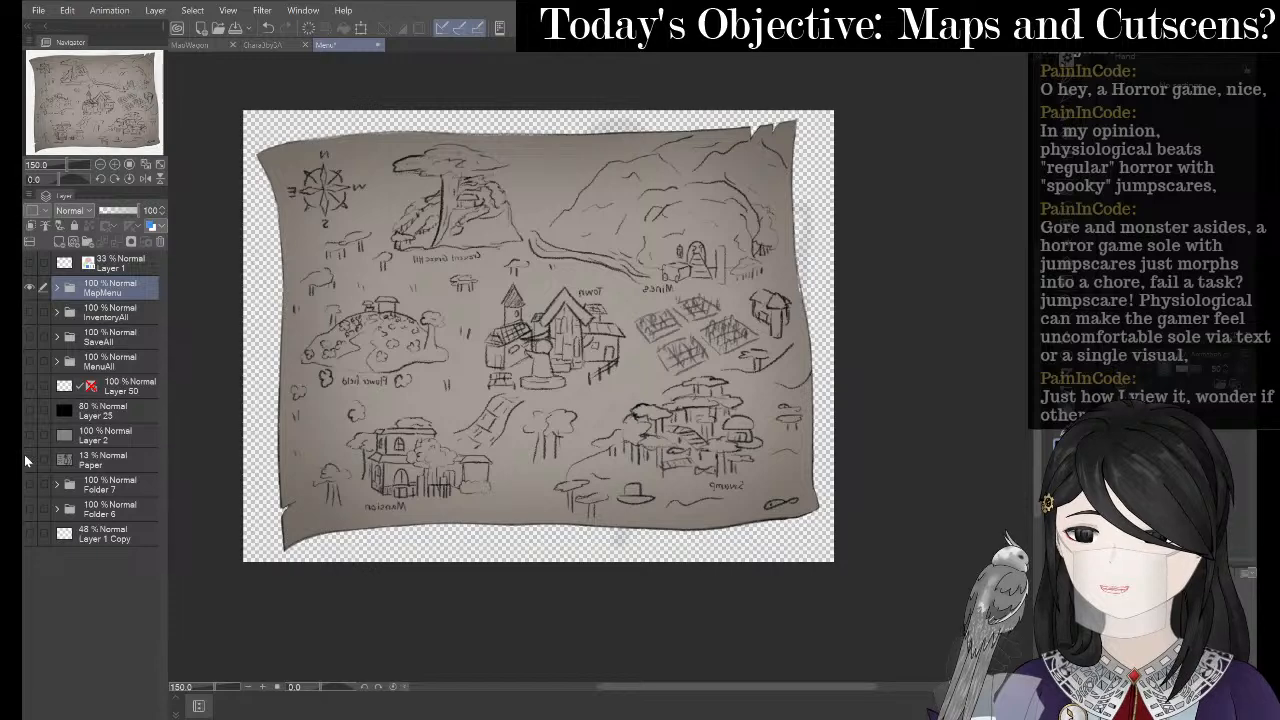
pyautogui.scroll(-1, 724, 466)
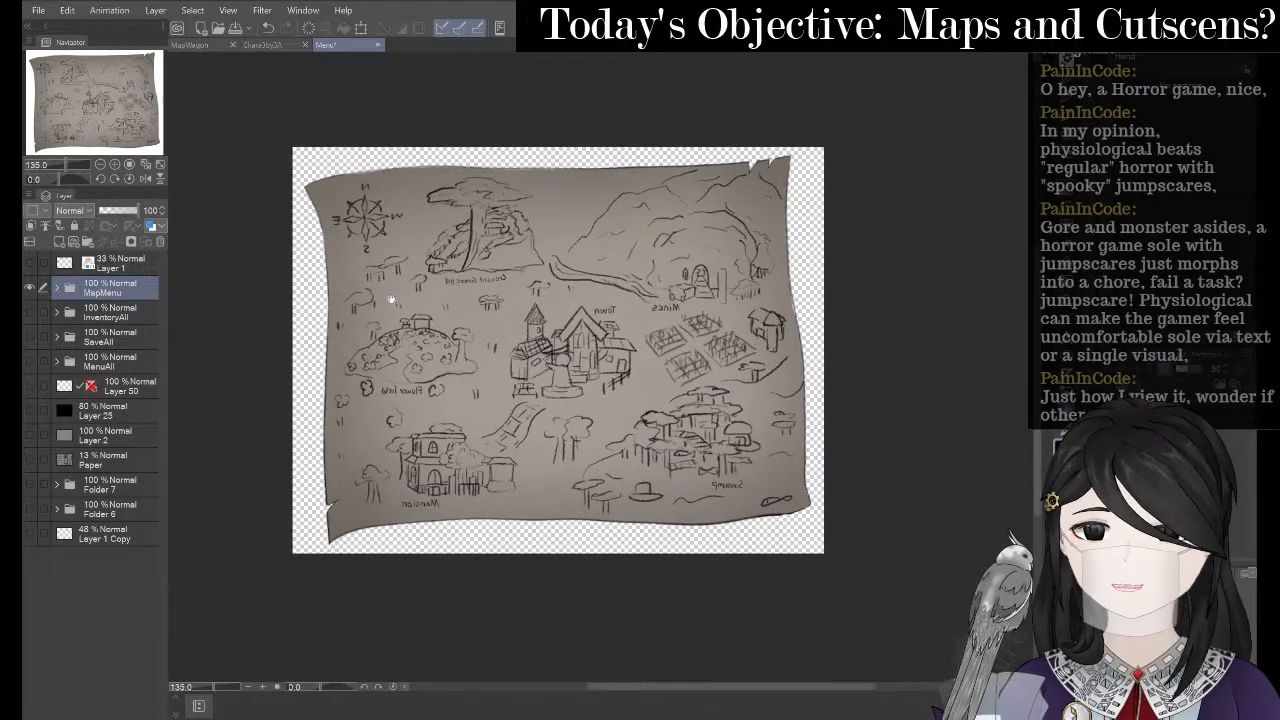
pyautogui.scroll(1, 391, 296)
pyautogui.click(39, 11)
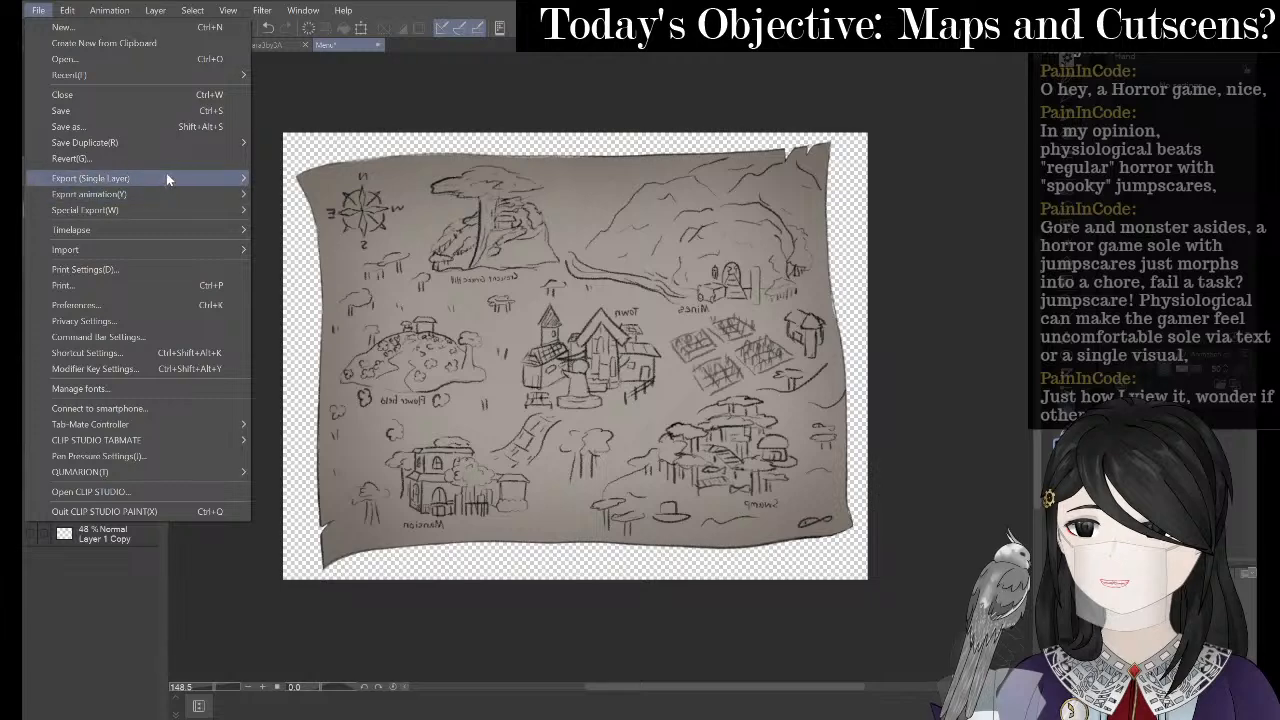
# - Export the layer as PNG, browsing to the BottleGame project's img/pictures folder
pyautogui.moveTo(167, 175)
pyautogui.click(323, 212)
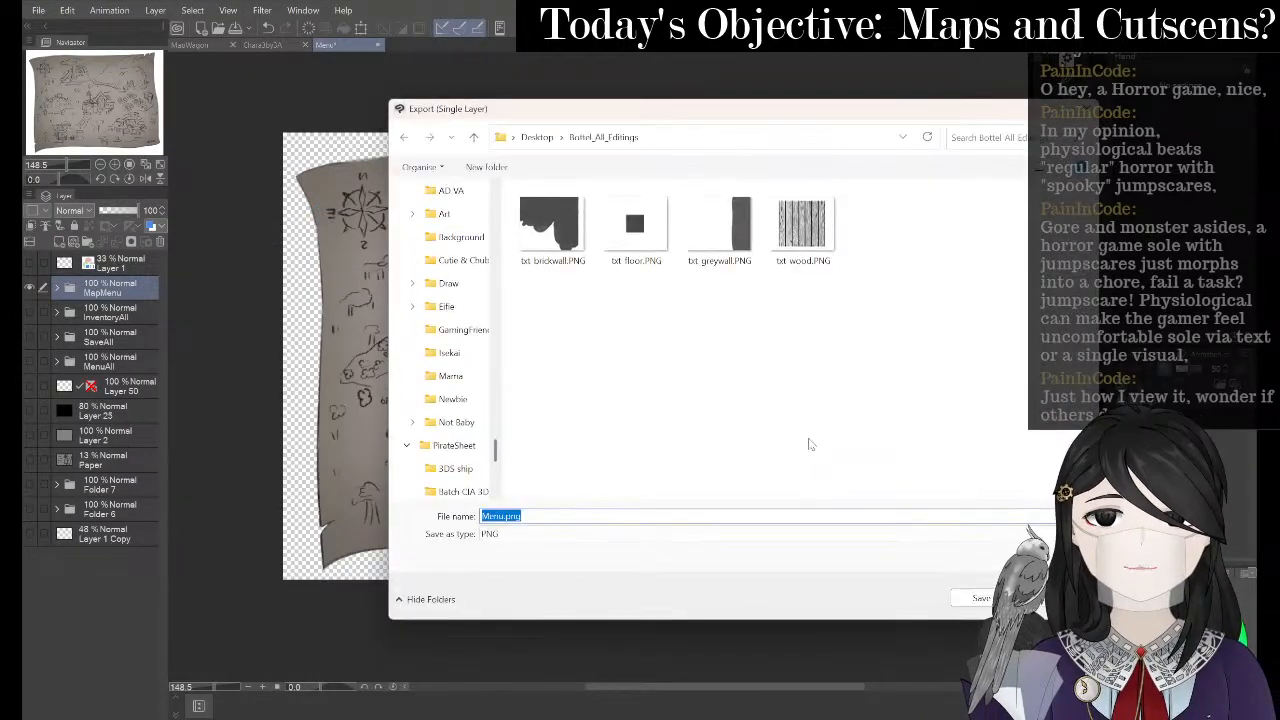
pyautogui.scroll(10, 468, 282)
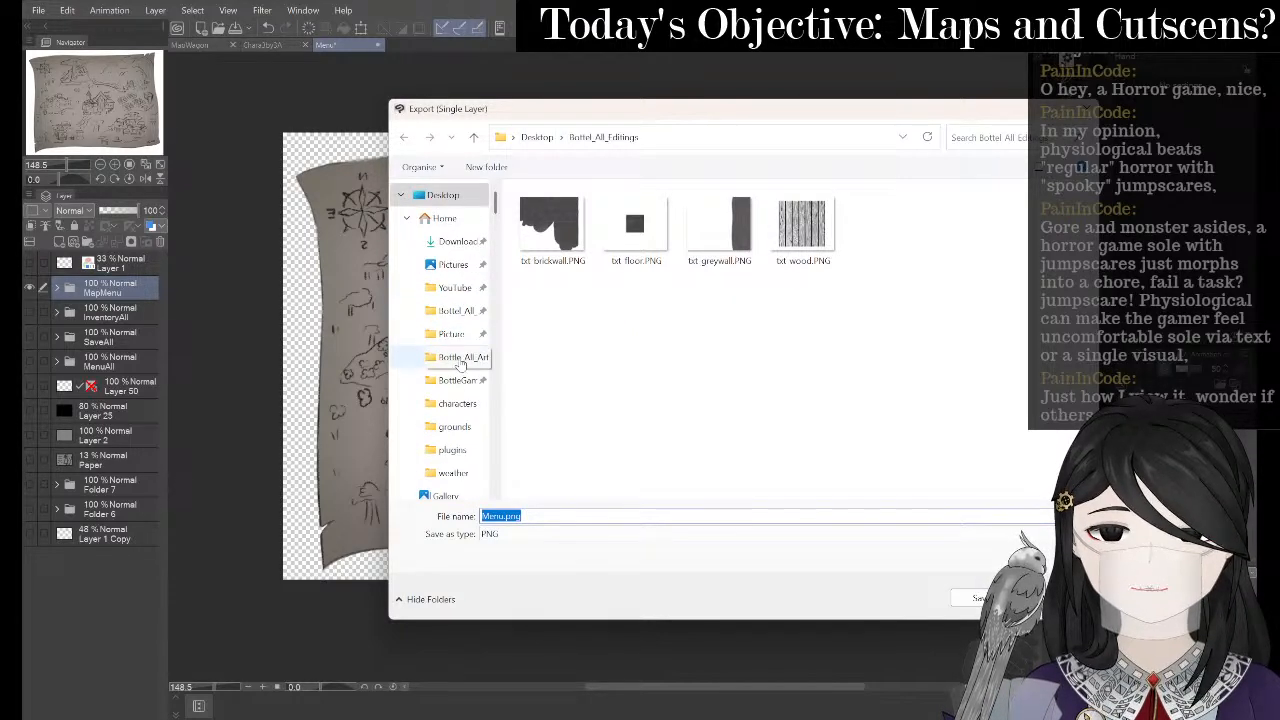
pyautogui.click(455, 379)
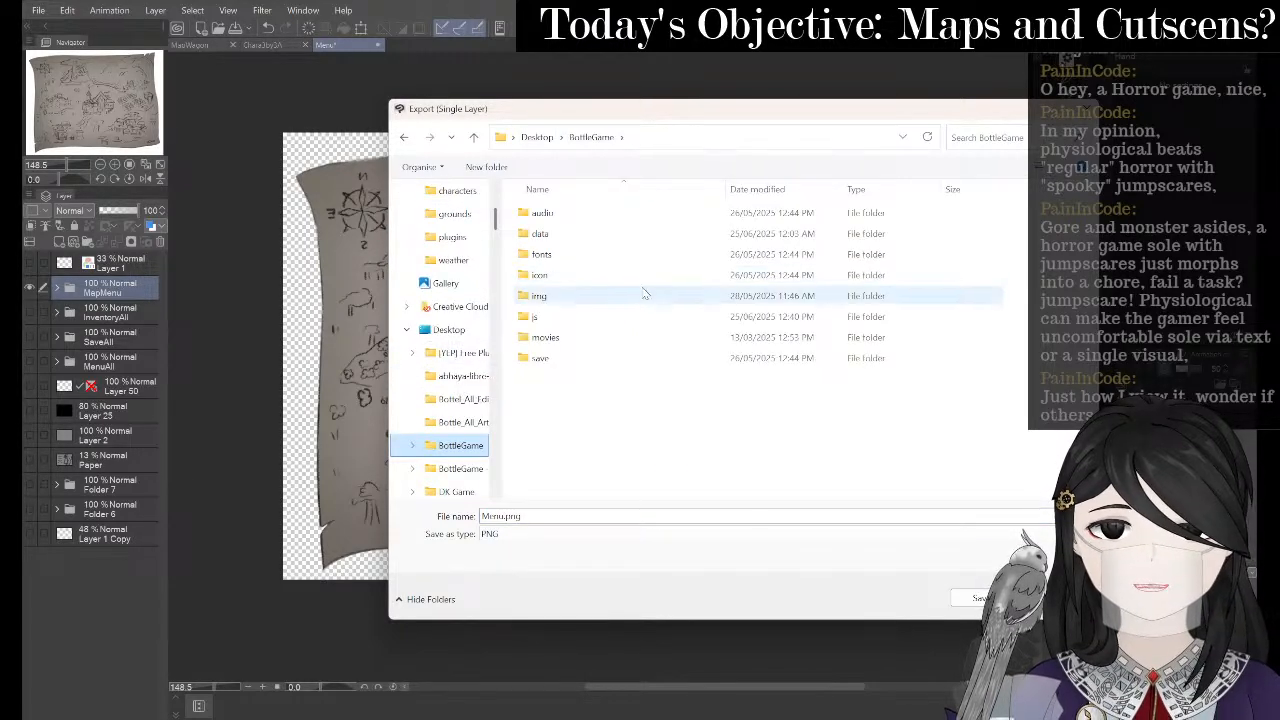
pyautogui.doubleClick(640, 296)
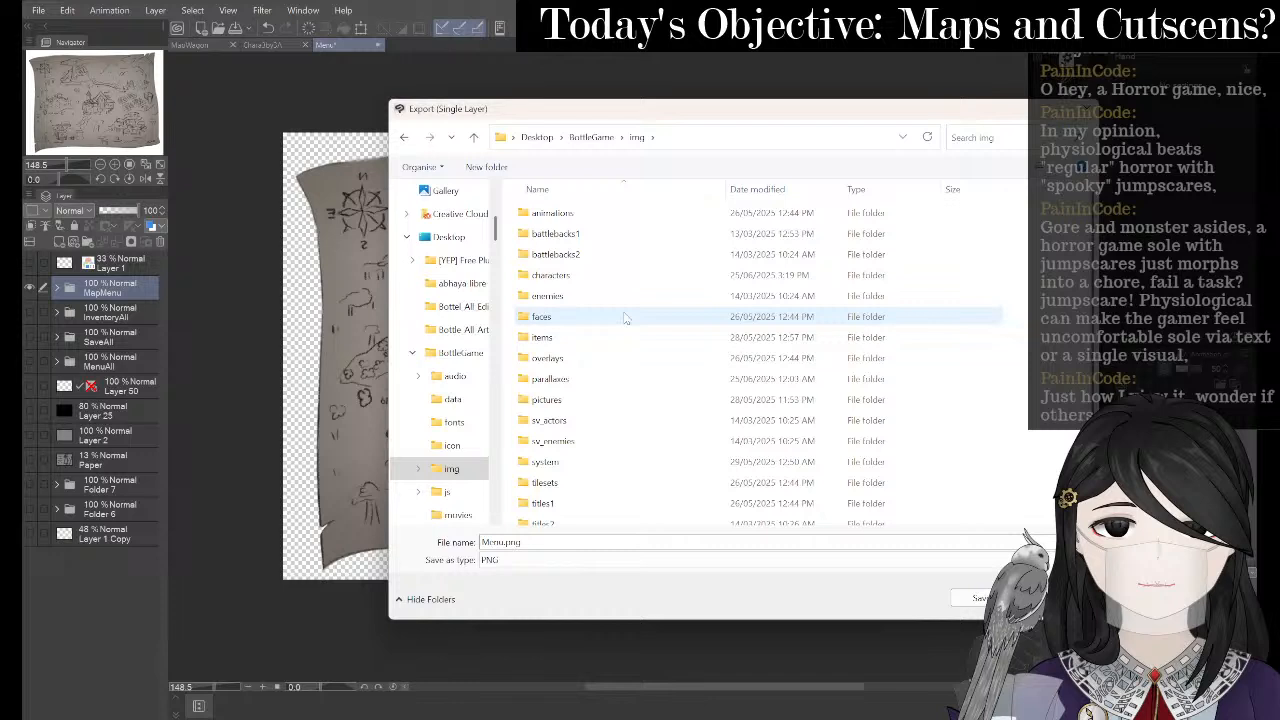
pyautogui.scroll(-1, 613, 370)
pyautogui.doubleClick(611, 371)
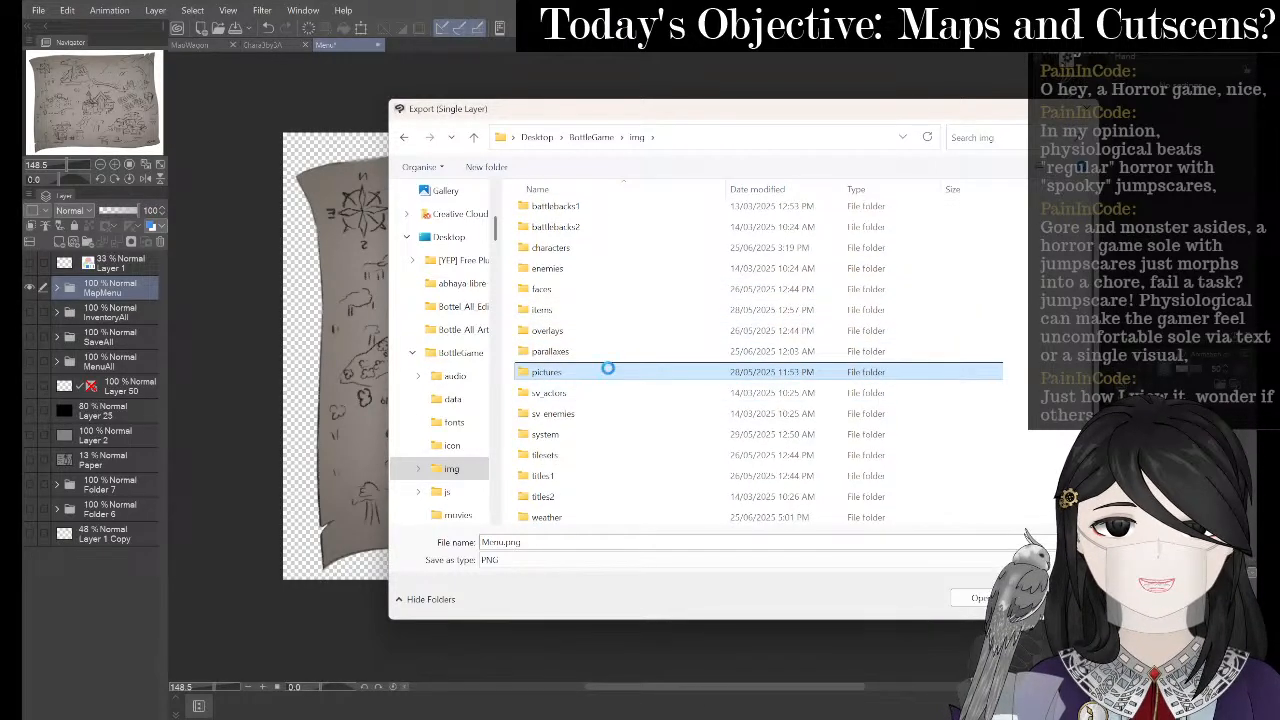
pyautogui.scroll(-10, 770, 305)
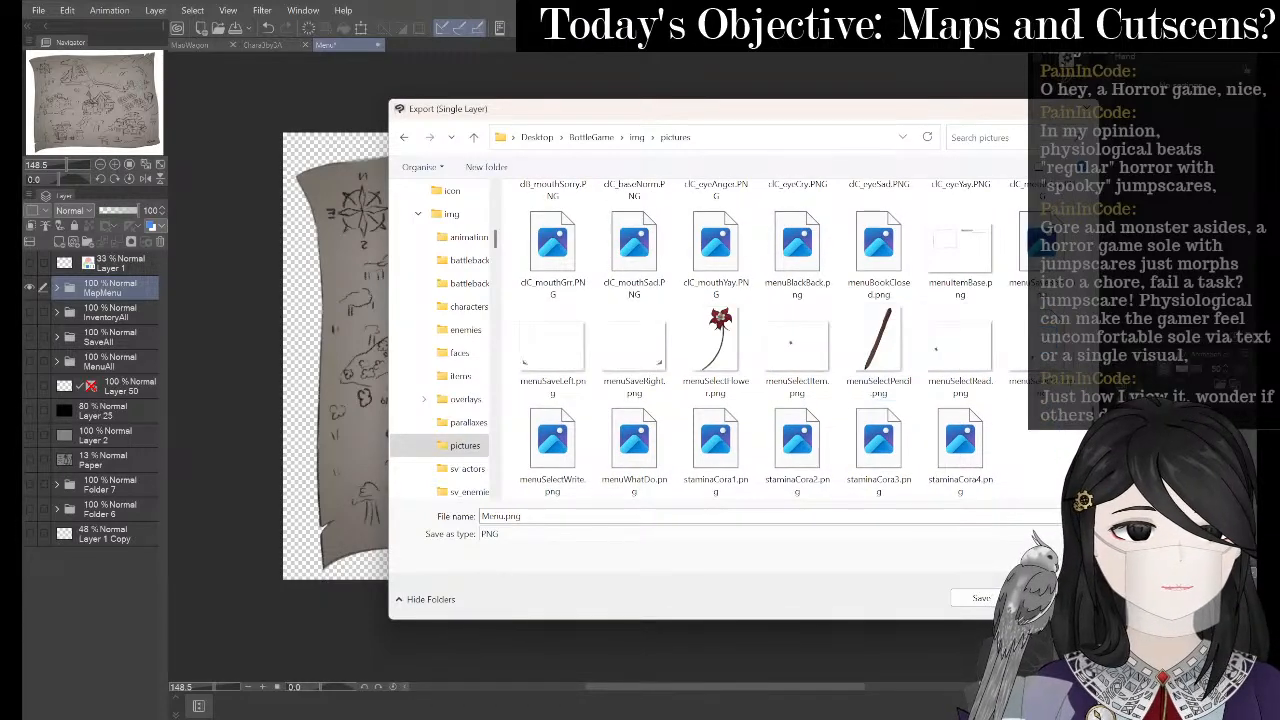
# - Name the file menuMap.png and confirm the PNG settings and export preview
pyautogui.click(502, 515)
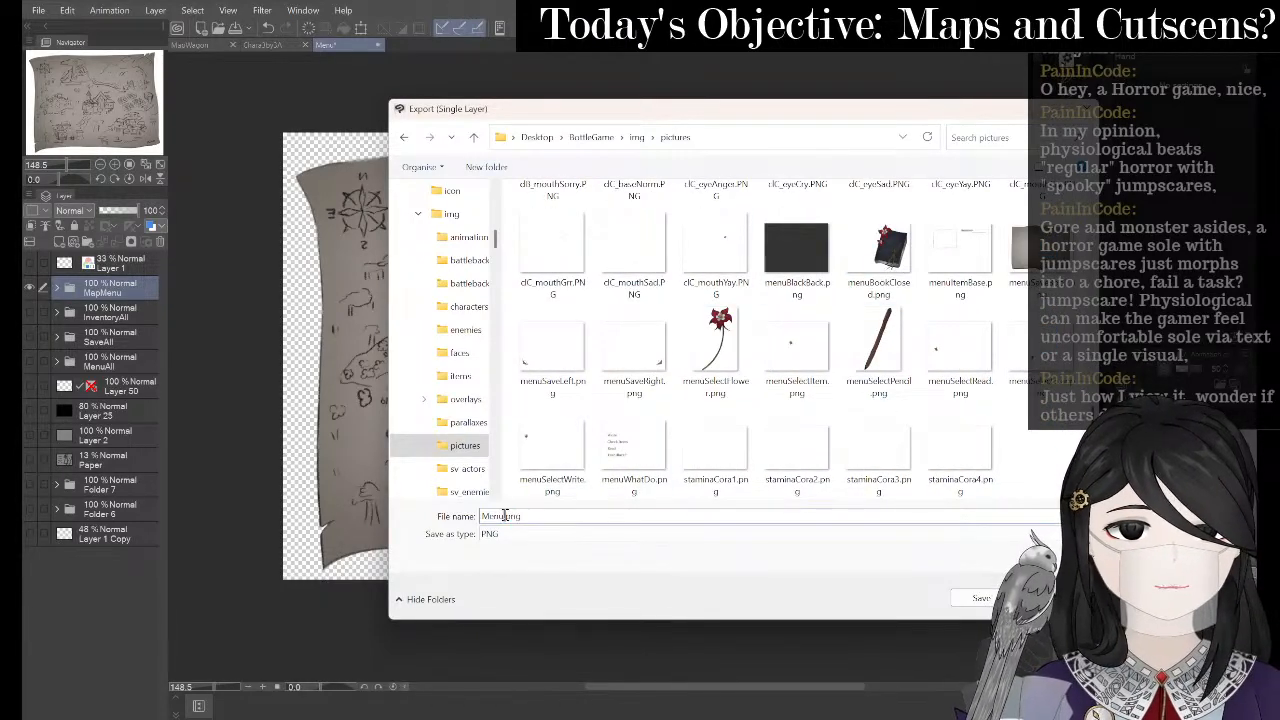
pyautogui.click(552, 445)
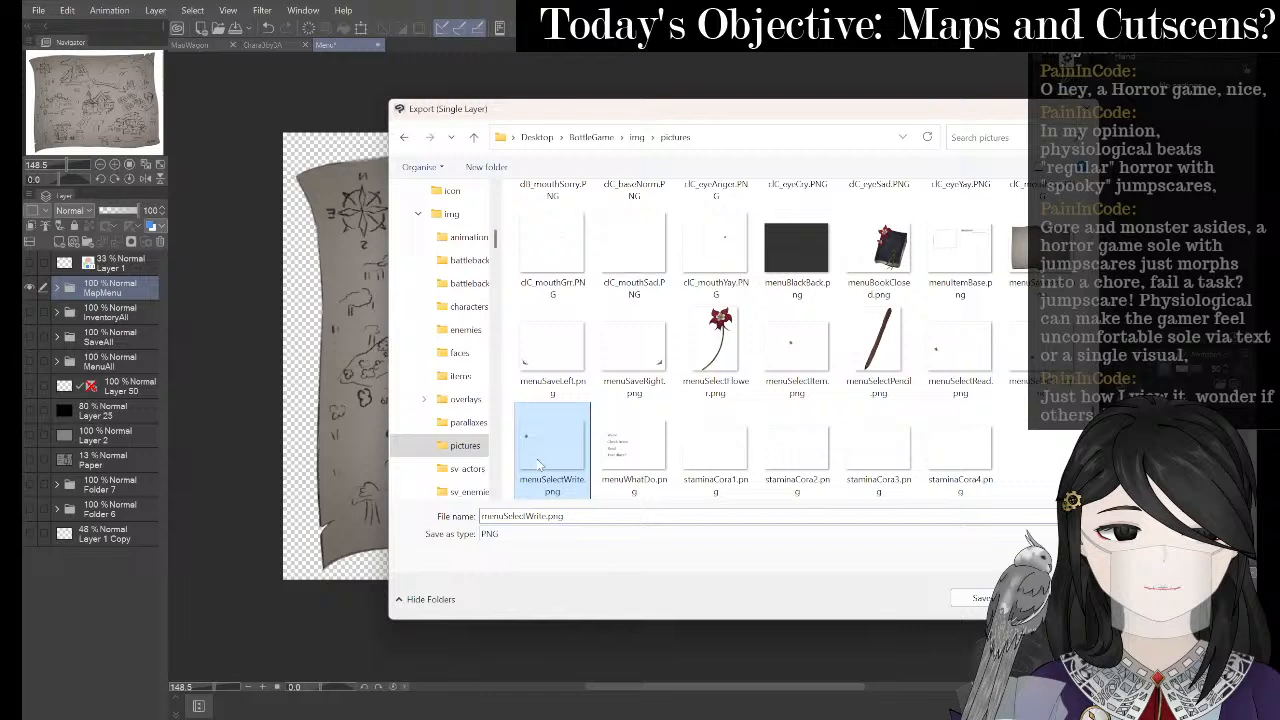
pyautogui.click(510, 516)
pyautogui.click(510, 516)
pyautogui.press('Delete')
pyautogui.press('Delete')
pyautogui.press('Delete')
pyautogui.press('Delete')
pyautogui.press('Delete')
pyautogui.press('Delete')
pyautogui.press('Delete')
pyautogui.press('Delete')
pyautogui.press('Delete')
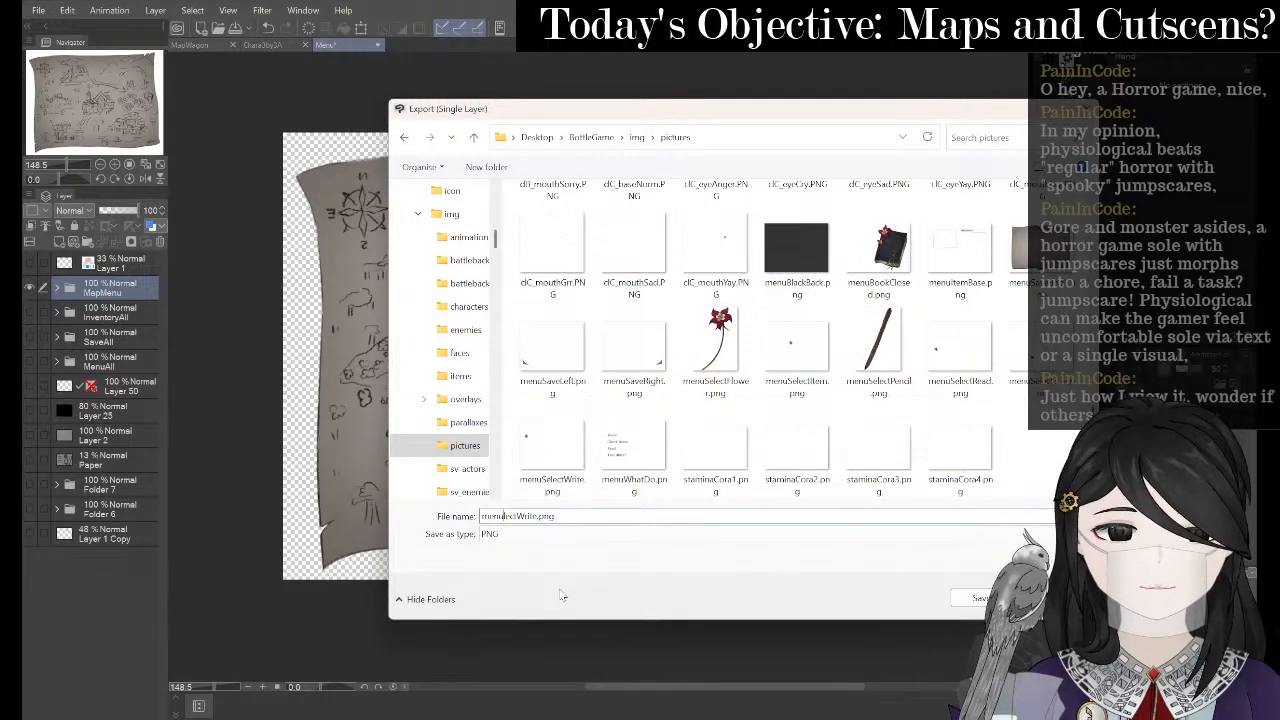
pyautogui.press('Delete')
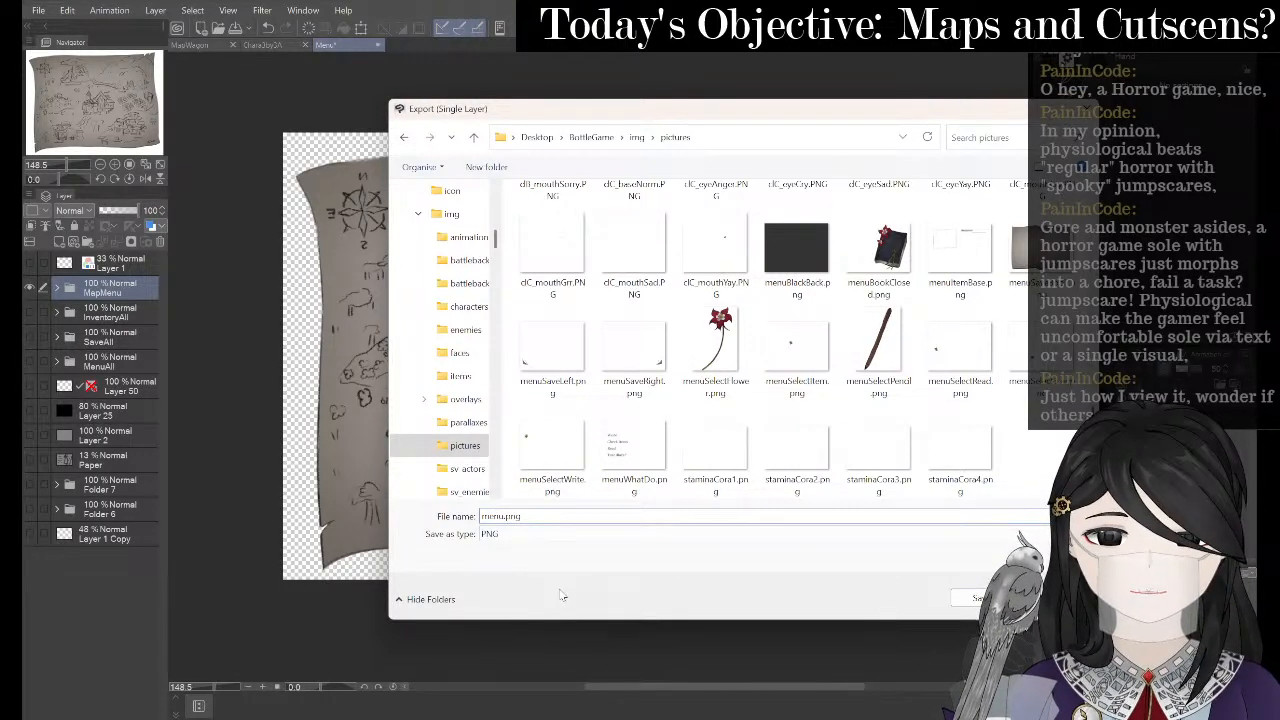
pyautogui.write('Map')
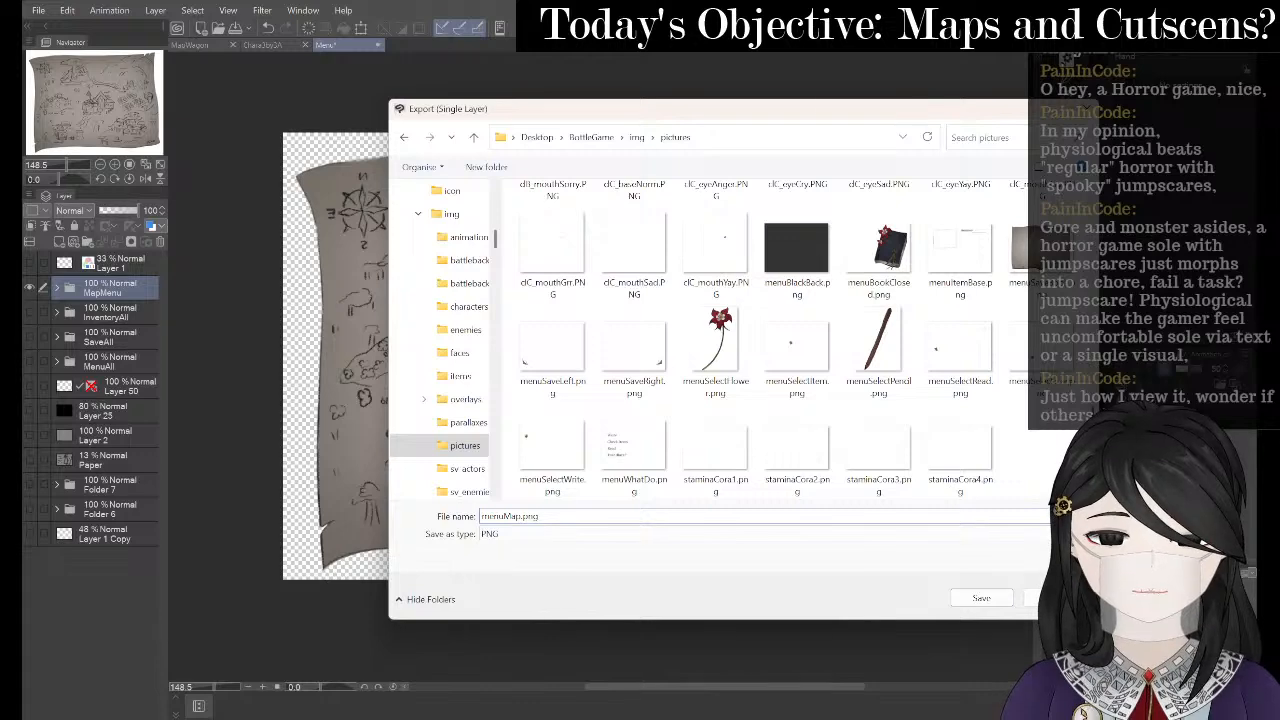
pyautogui.press('Return')
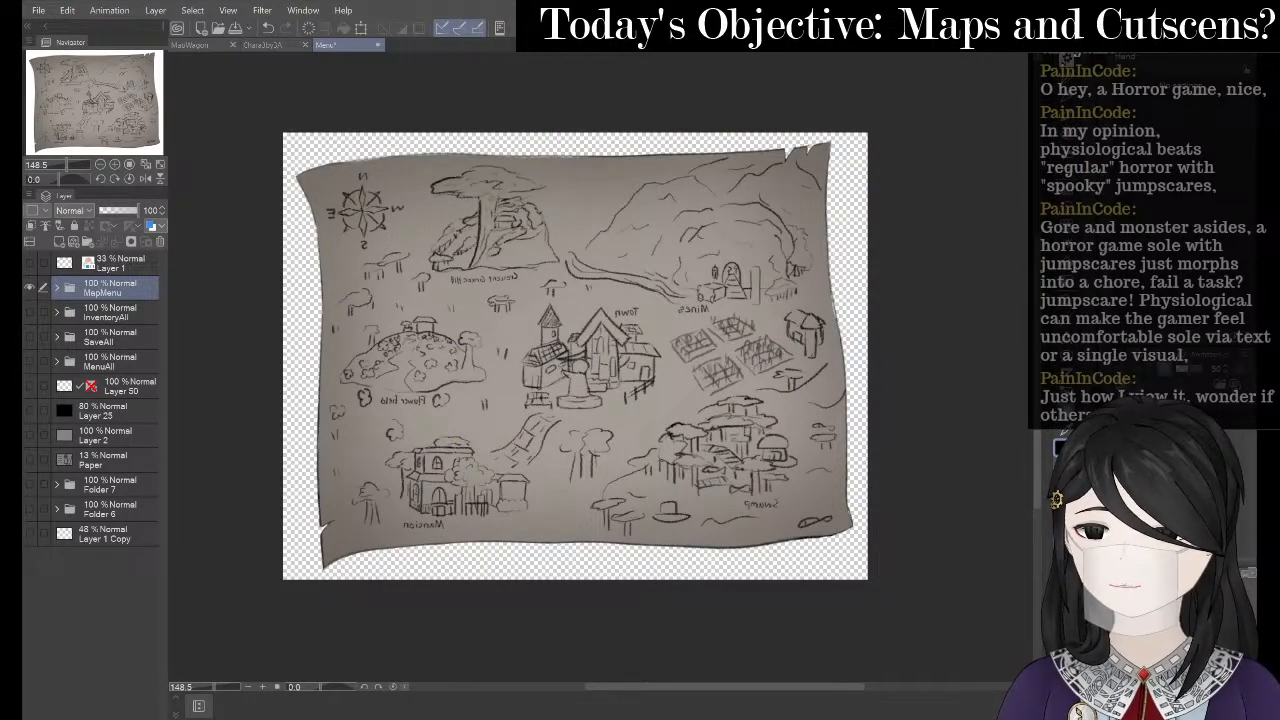
pyautogui.click(918, 131)
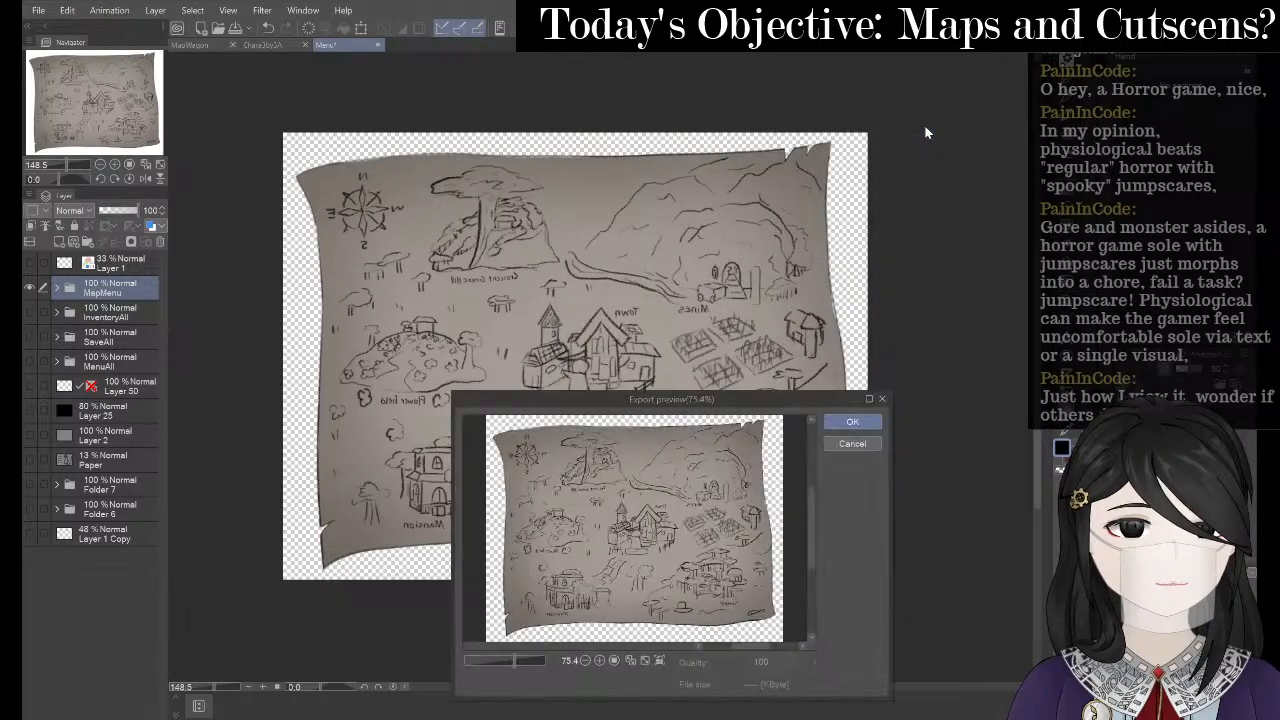
pyautogui.click(865, 421)
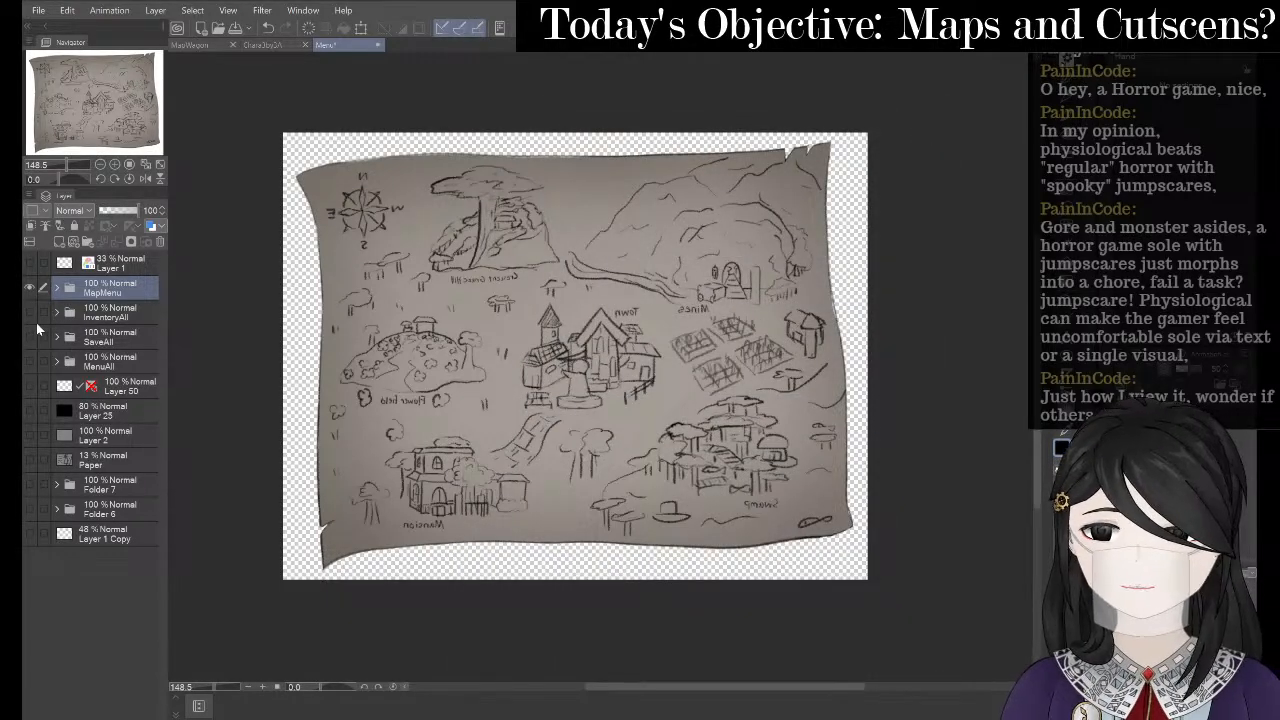
pyautogui.click(57, 289)
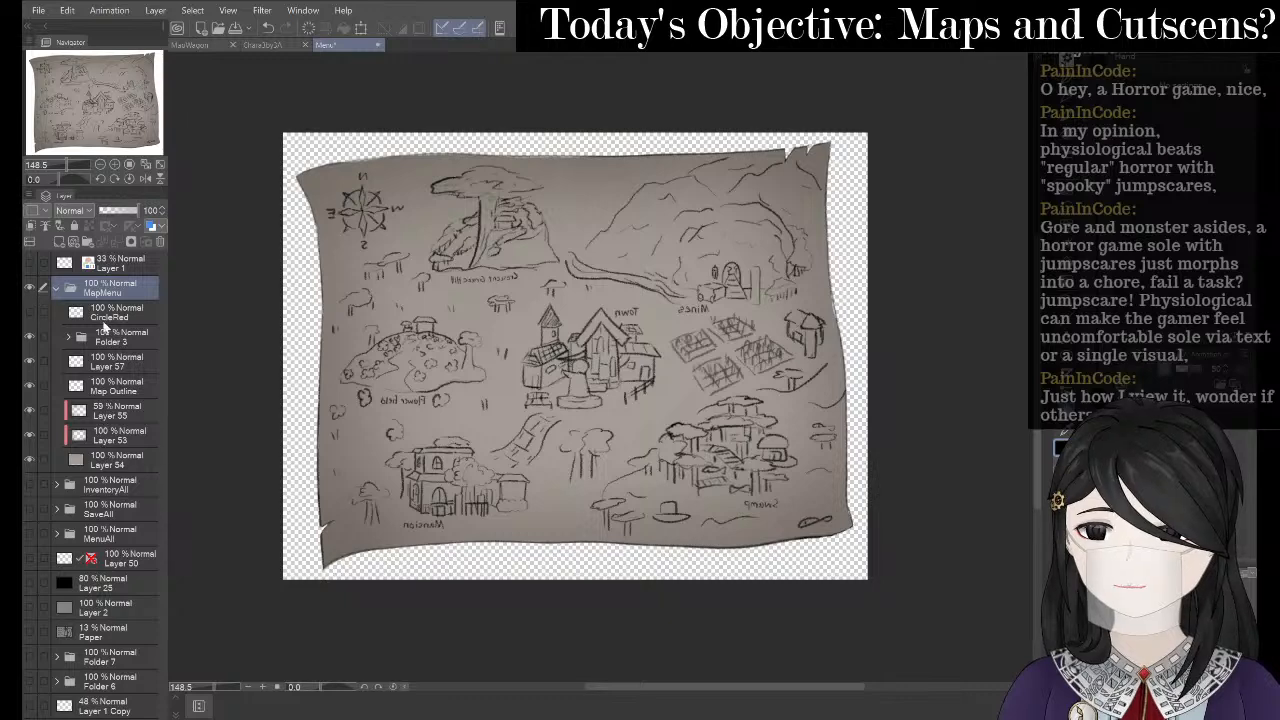
# - Move the CircleRed layer out above the MapMenu folder and make it visible
pyautogui.moveTo(102, 322); pyautogui.dragTo(62, 309)
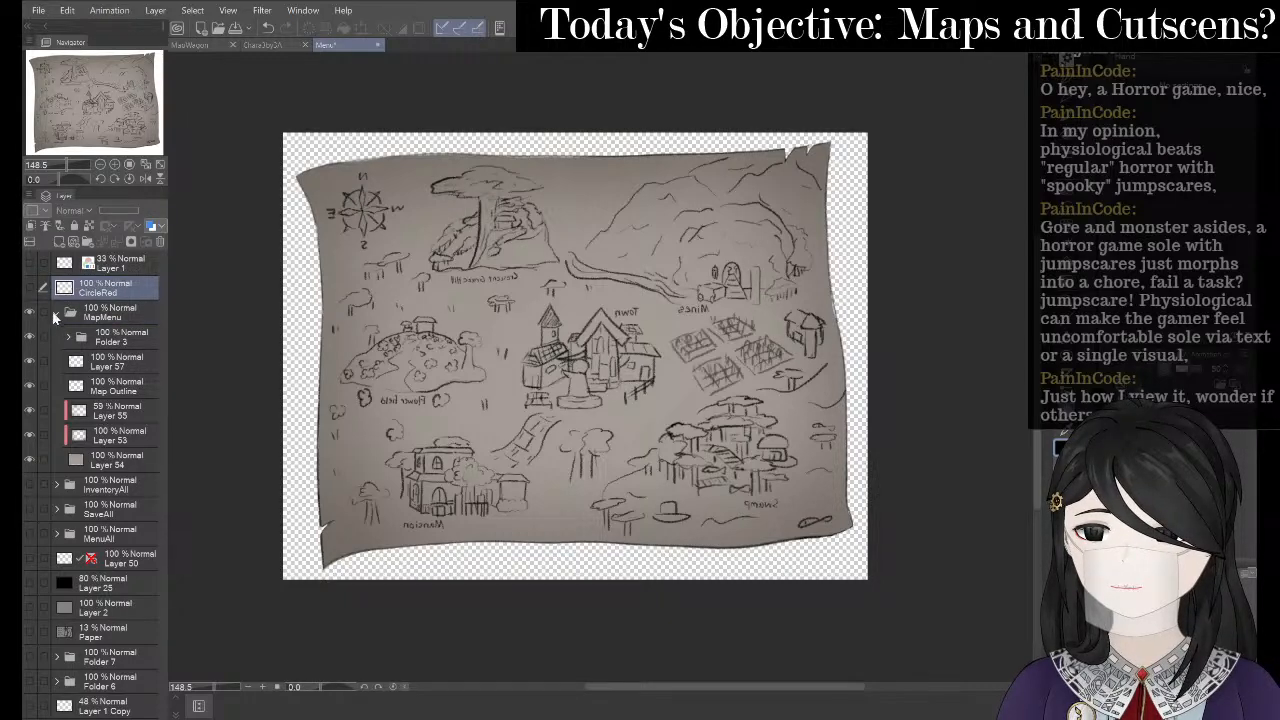
pyautogui.click(56, 315)
pyautogui.click(30, 288)
pyautogui.click(30, 312)
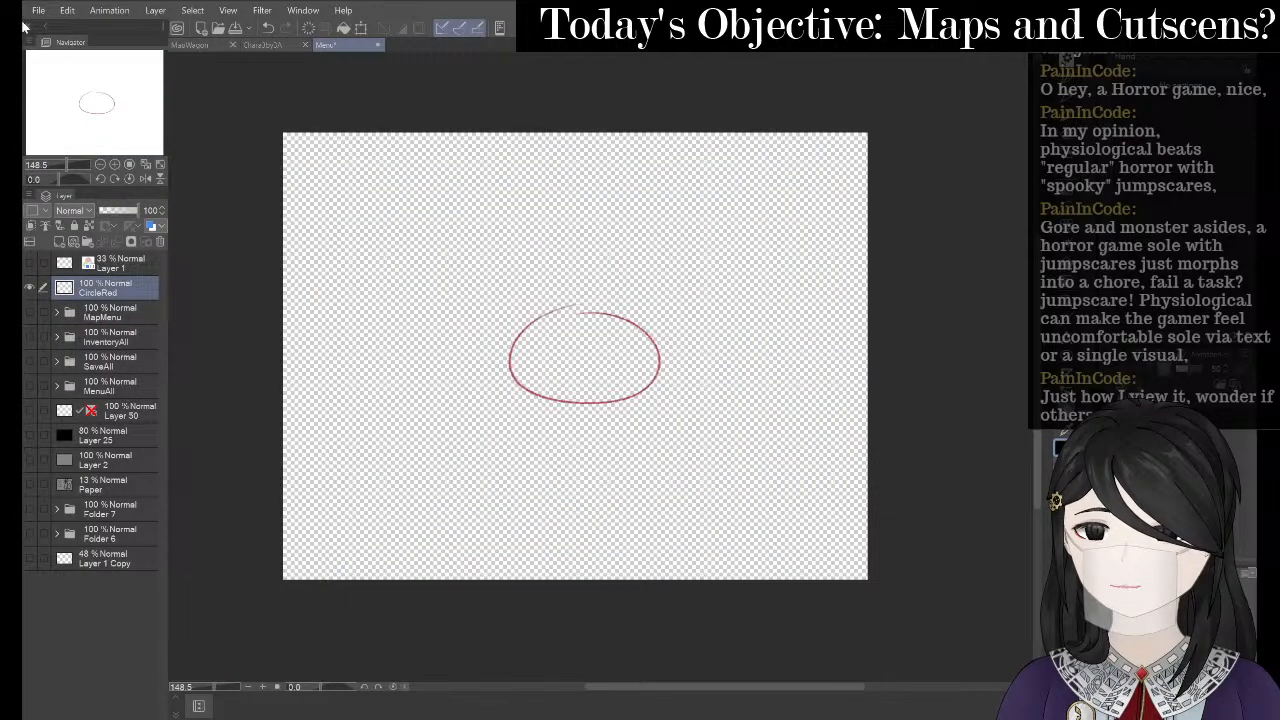
pyautogui.click(30, 312)
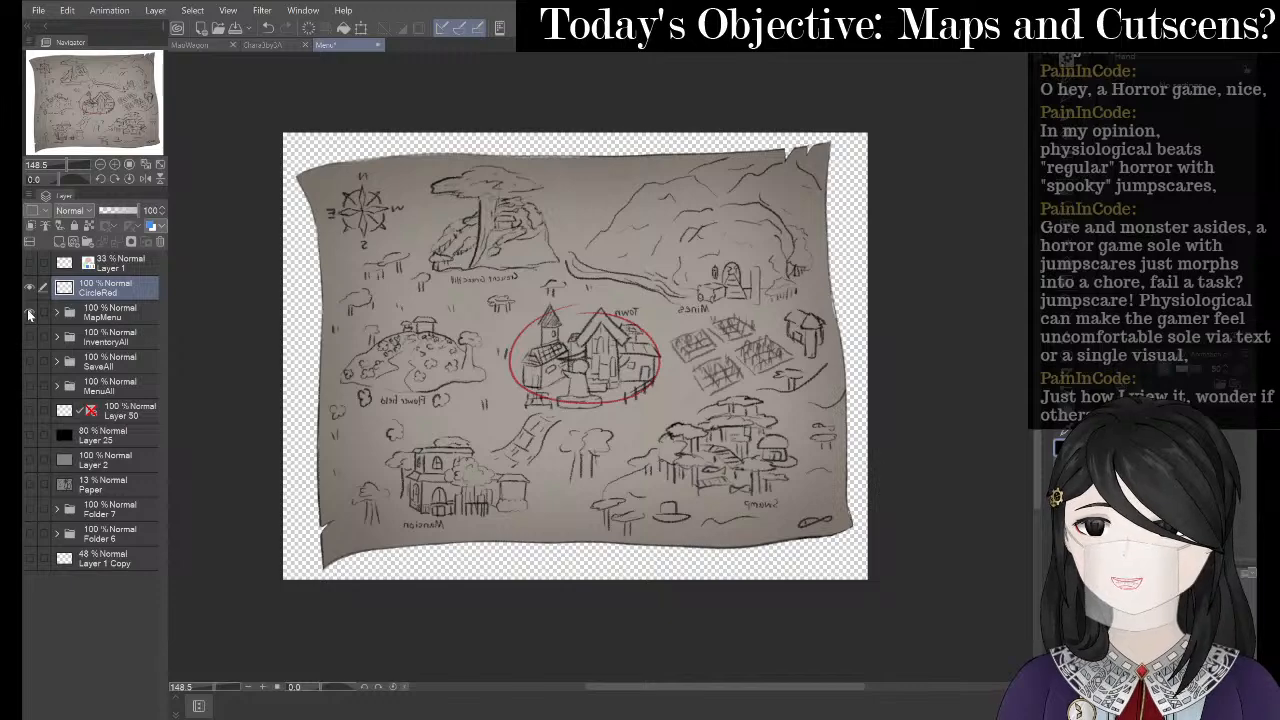
pyautogui.scroll(3, 601, 344)
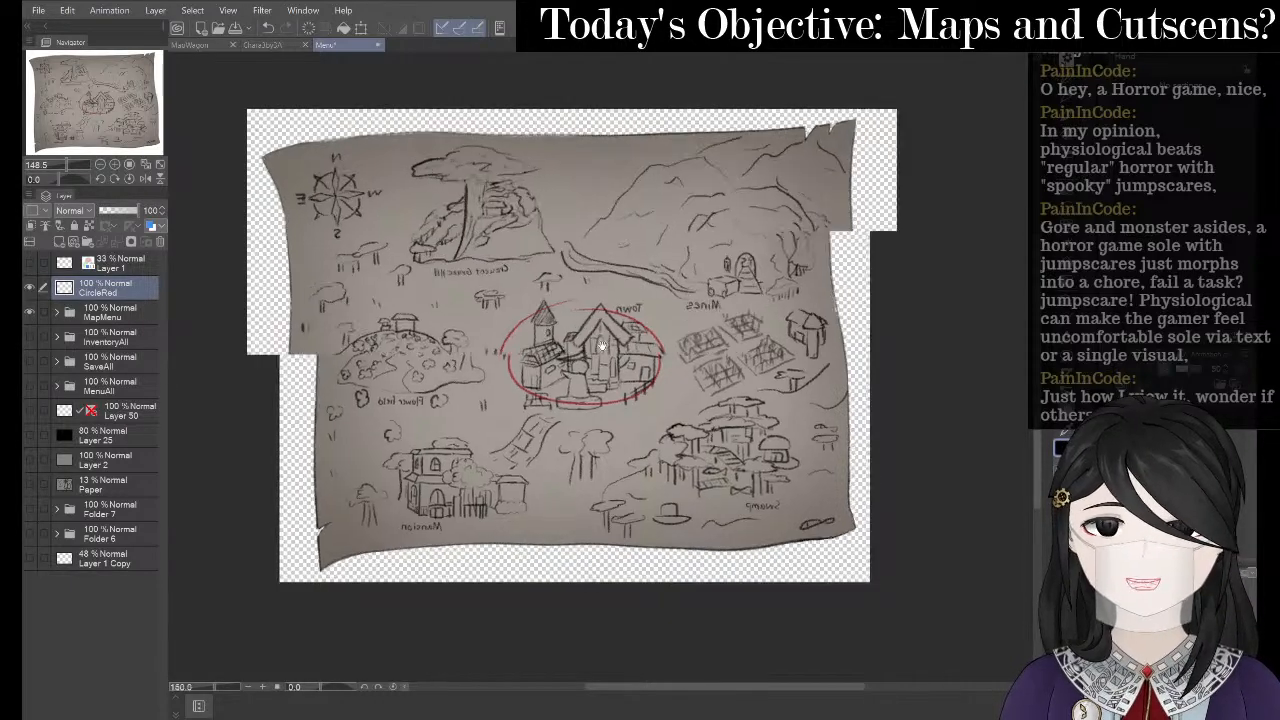
pyautogui.scroll(-2, 888, 314)
pyautogui.scroll(2, 645, 298)
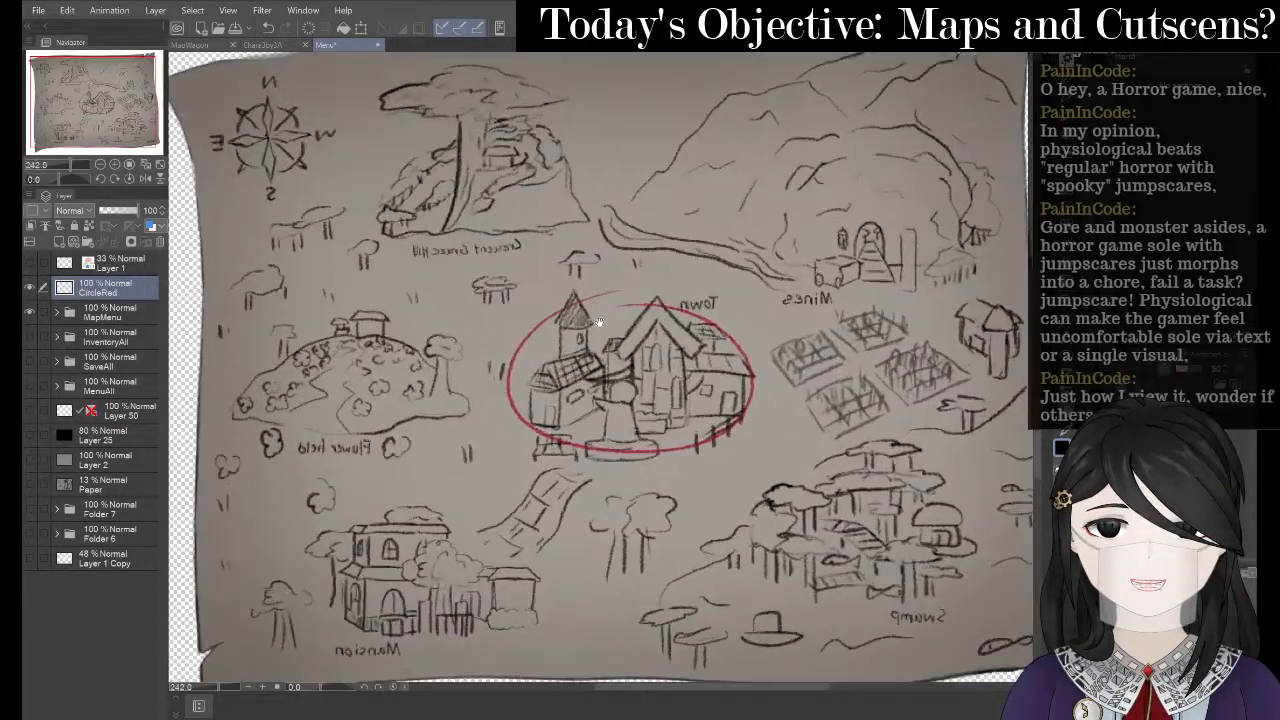
pyautogui.scroll(-2, 598, 322)
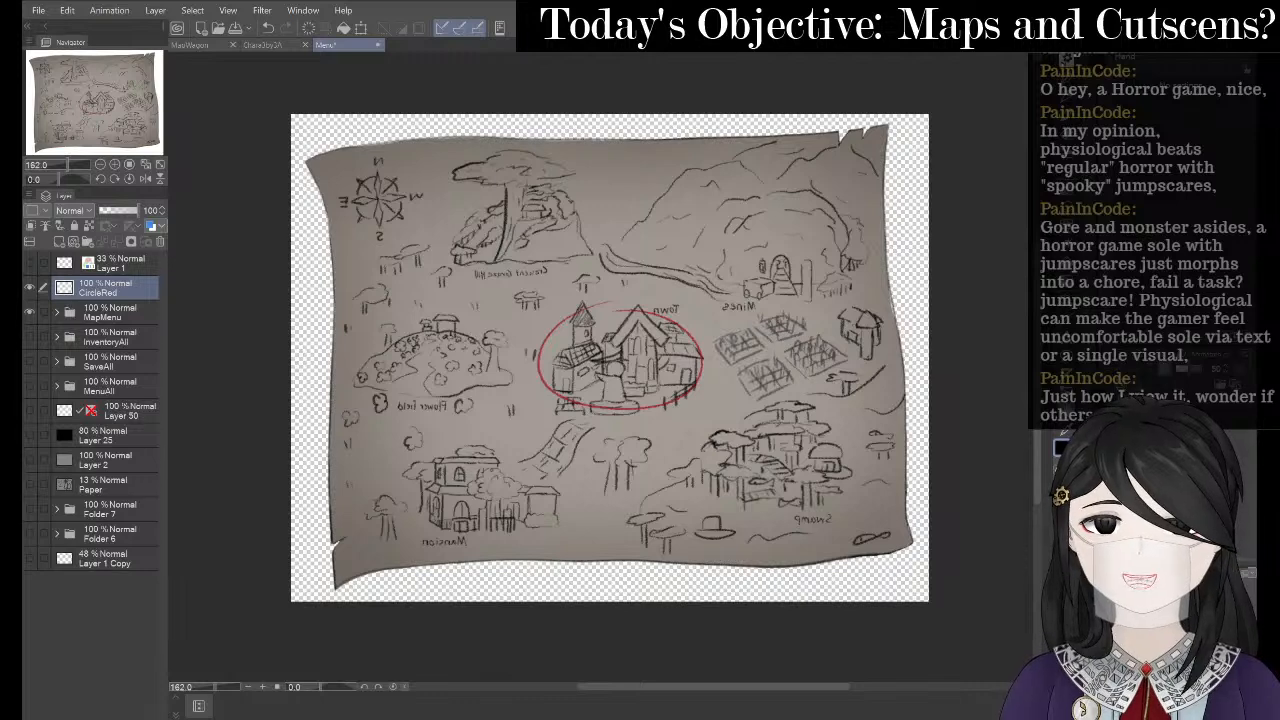
# - Hide the MapMenu folder so only the red circle remains on the canvas
pyautogui.click(38, 10)
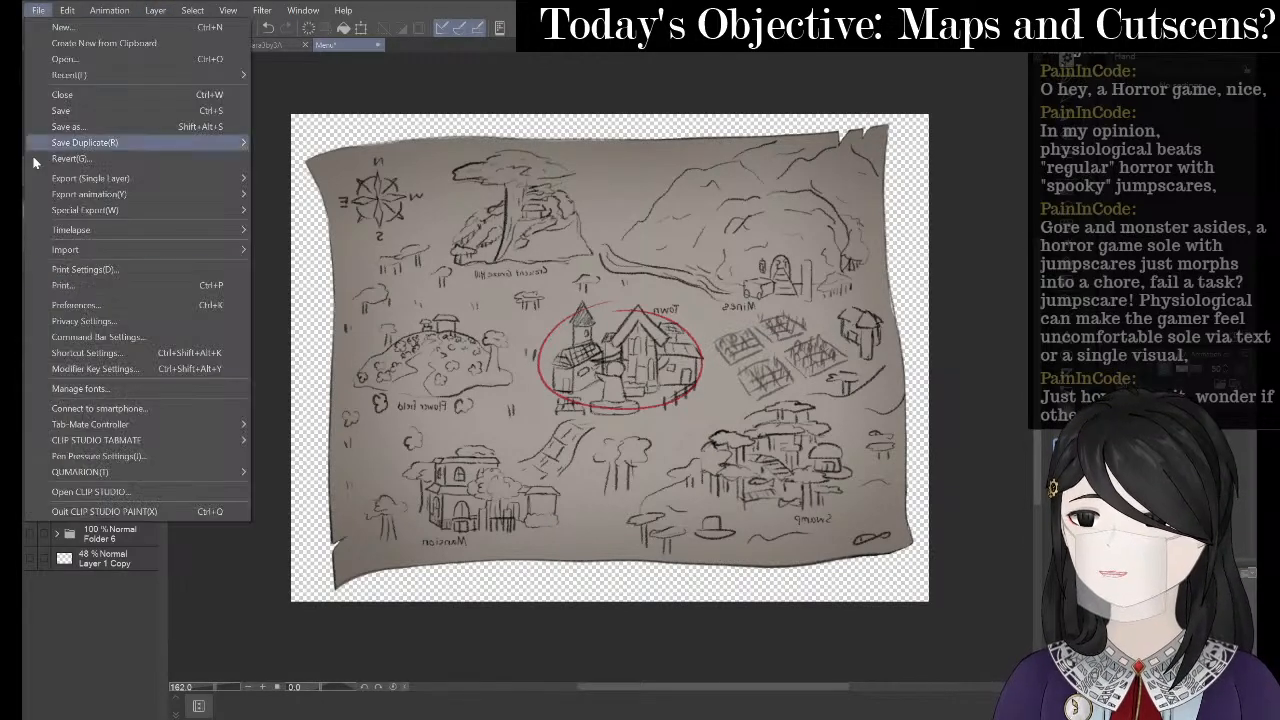
pyautogui.moveTo(185, 178)
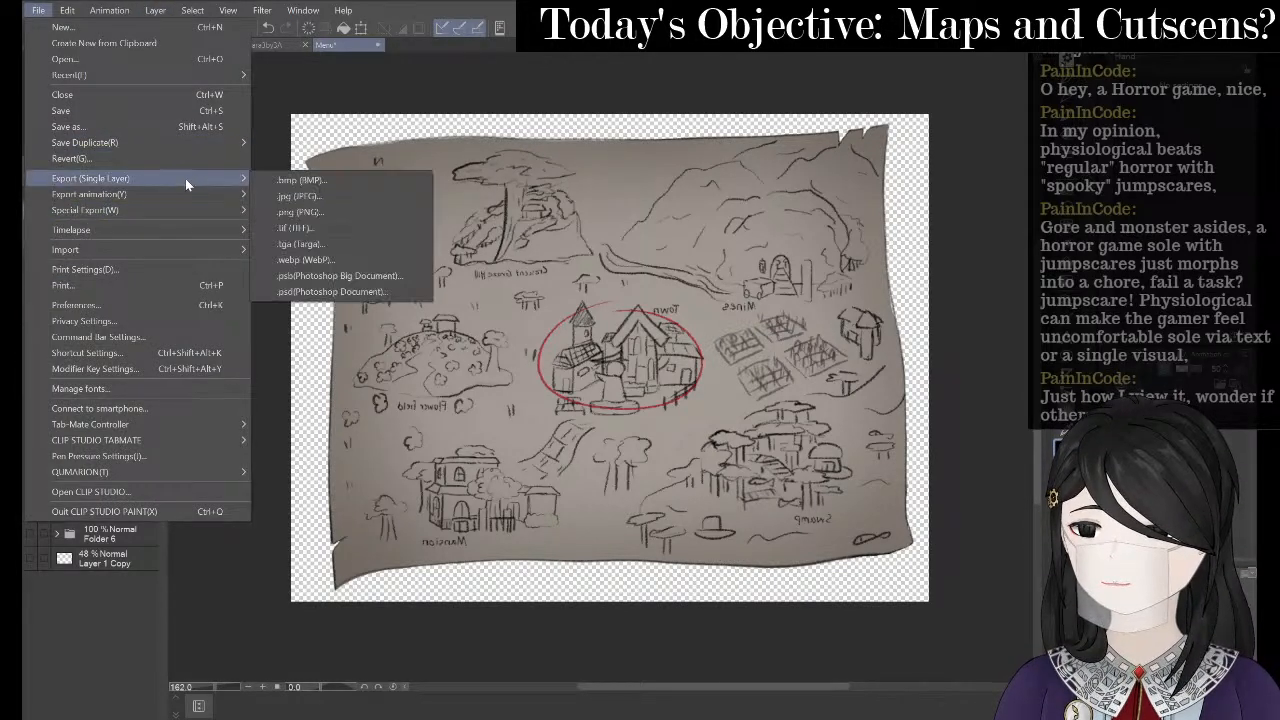
pyautogui.click(162, 584)
pyautogui.click(30, 312)
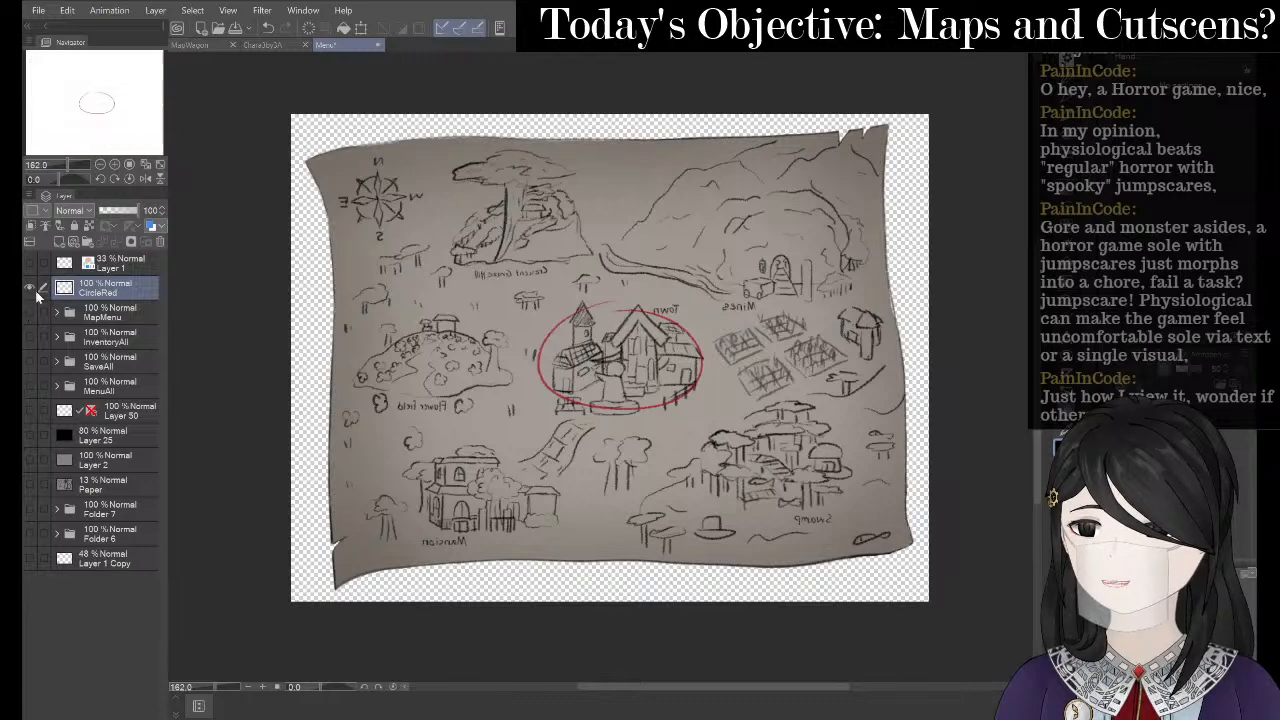
pyautogui.click(40, 11)
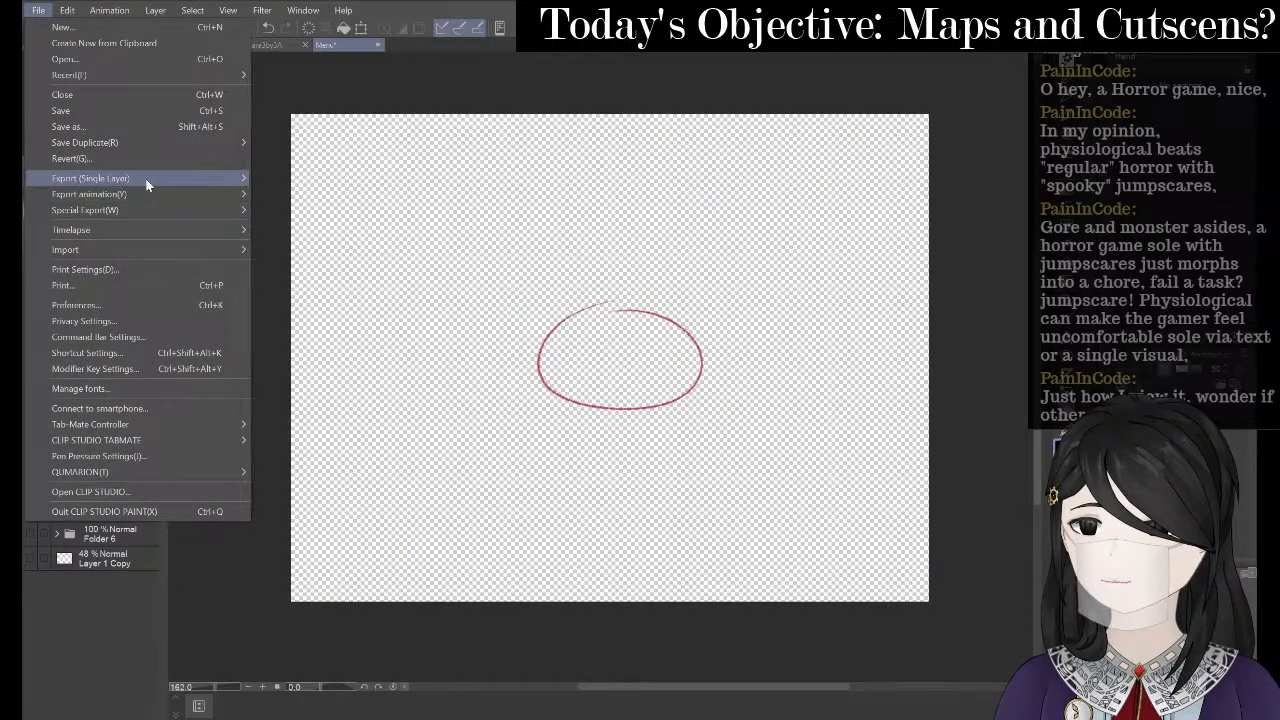
# - Export the red circle as PNG, navigating to BottleGame's img/pictures folder
pyautogui.moveTo(150, 178)
pyautogui.click(361, 211)
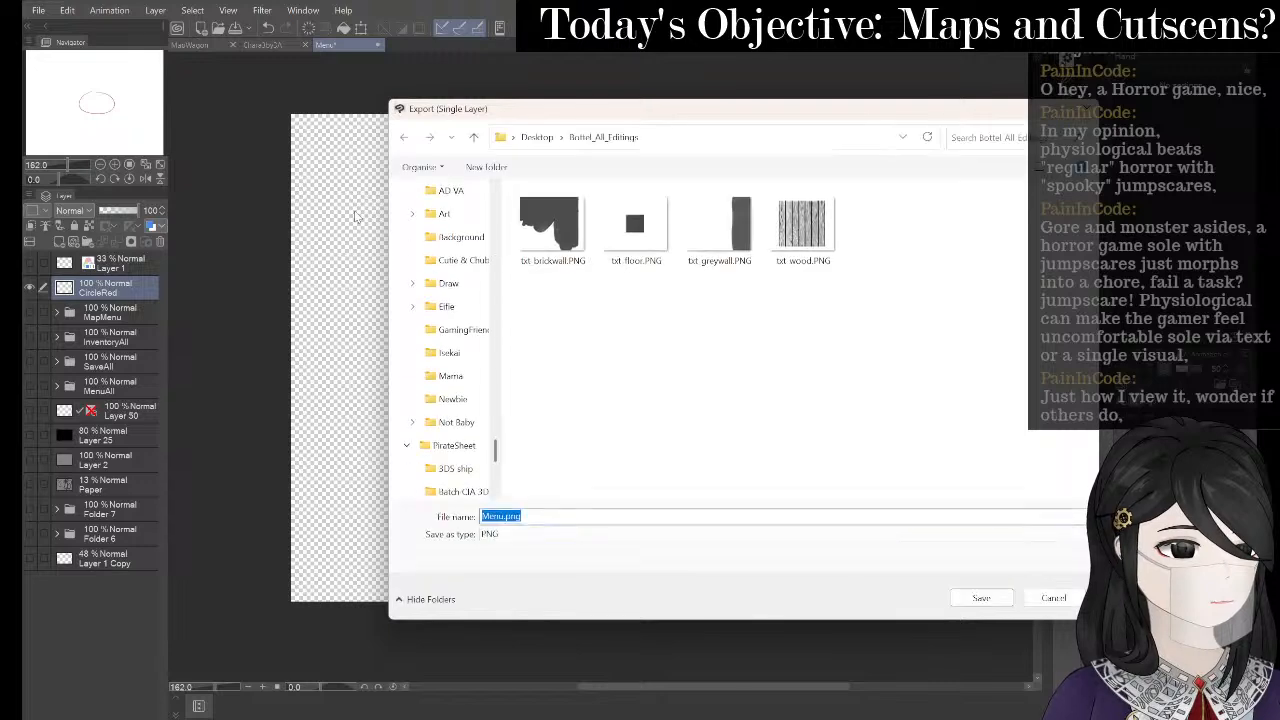
pyautogui.scroll(5, 460, 290)
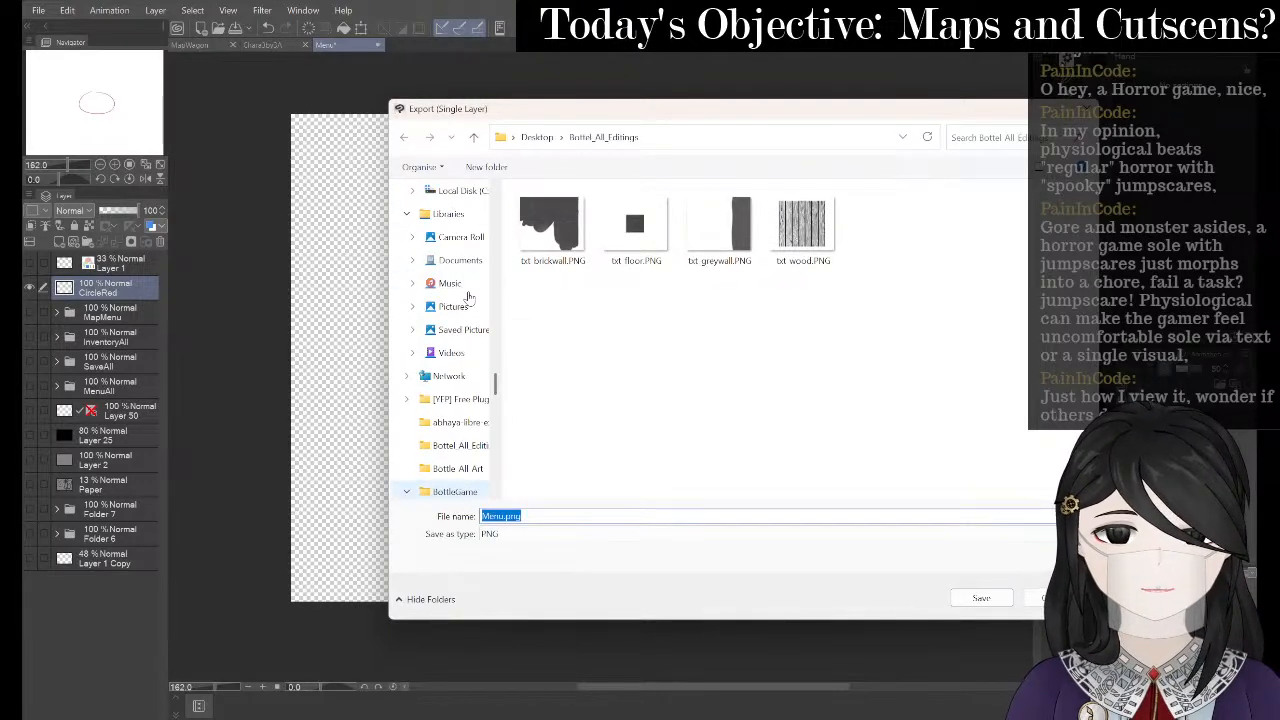
pyautogui.scroll(3, 468, 296)
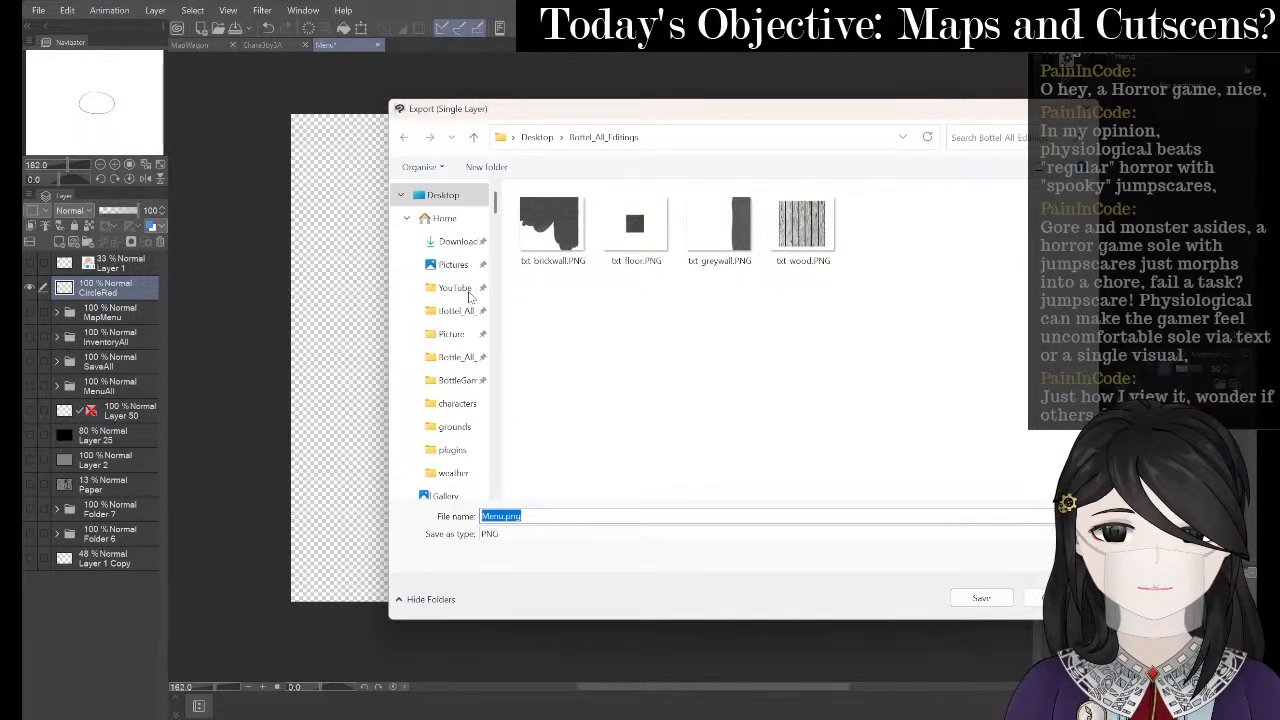
pyautogui.click(459, 380)
pyautogui.click(461, 380)
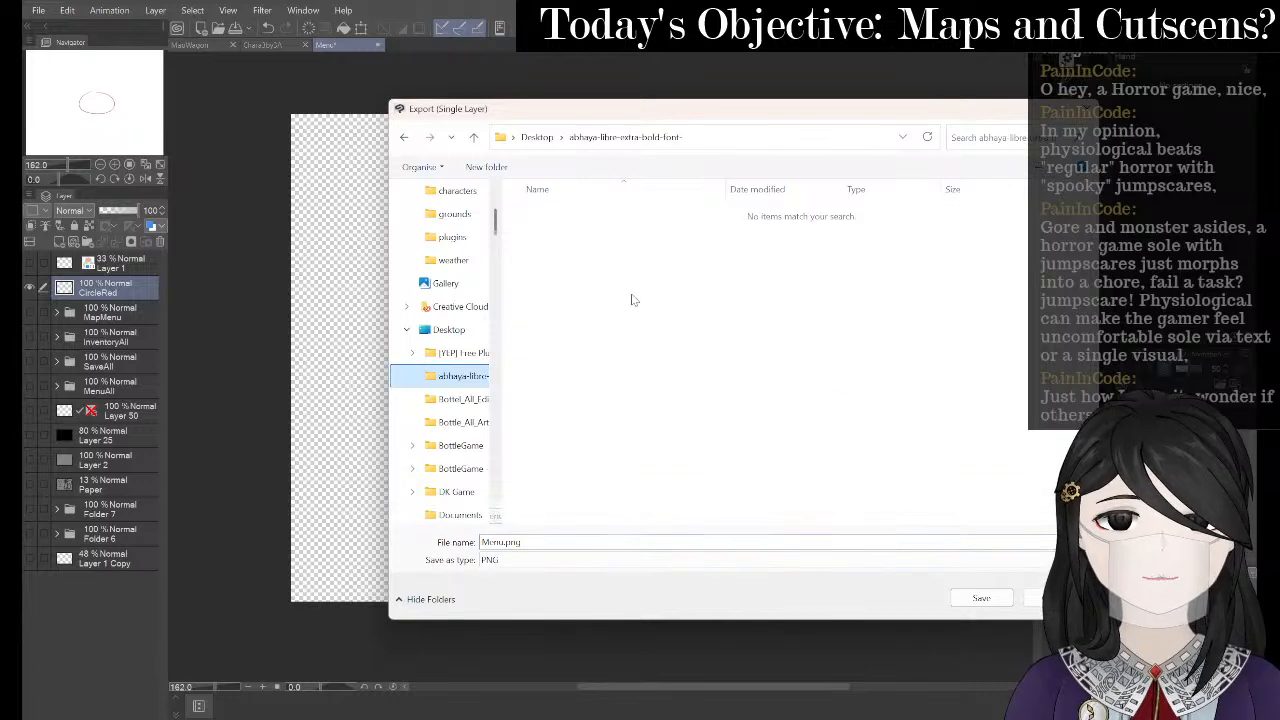
pyautogui.scroll(3, 450, 388)
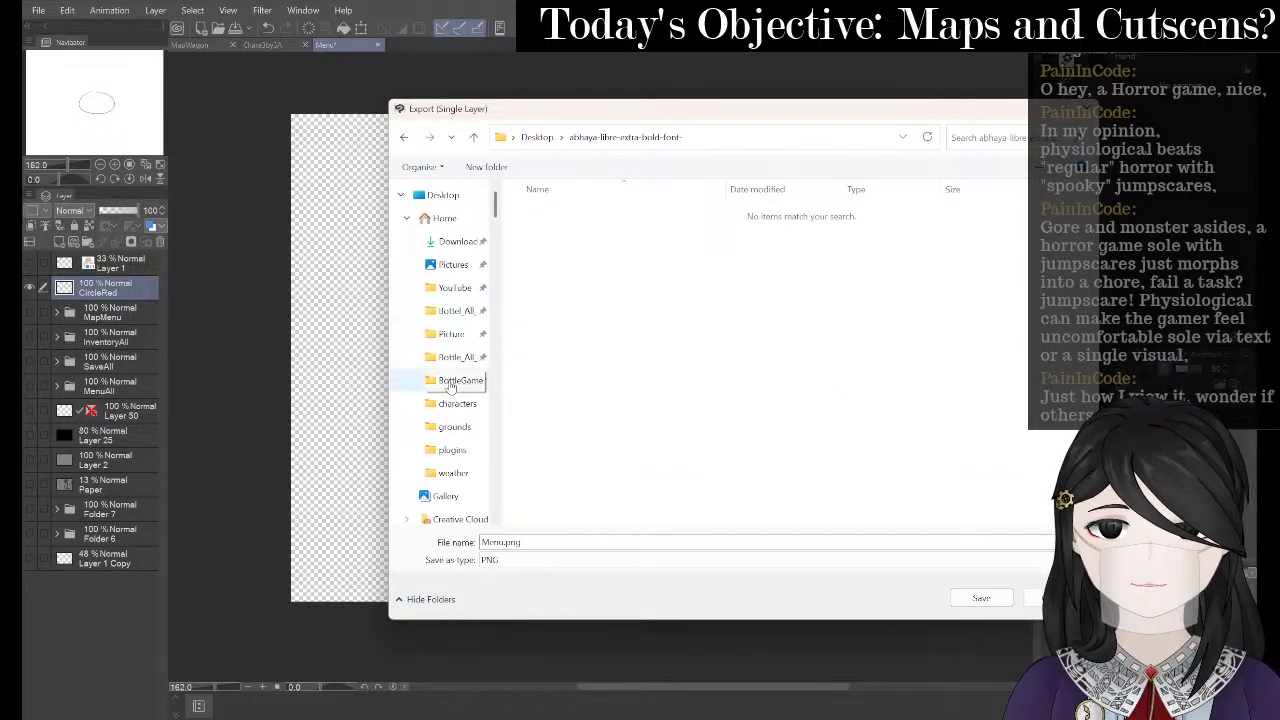
pyautogui.click(450, 386)
pyautogui.click(604, 297)
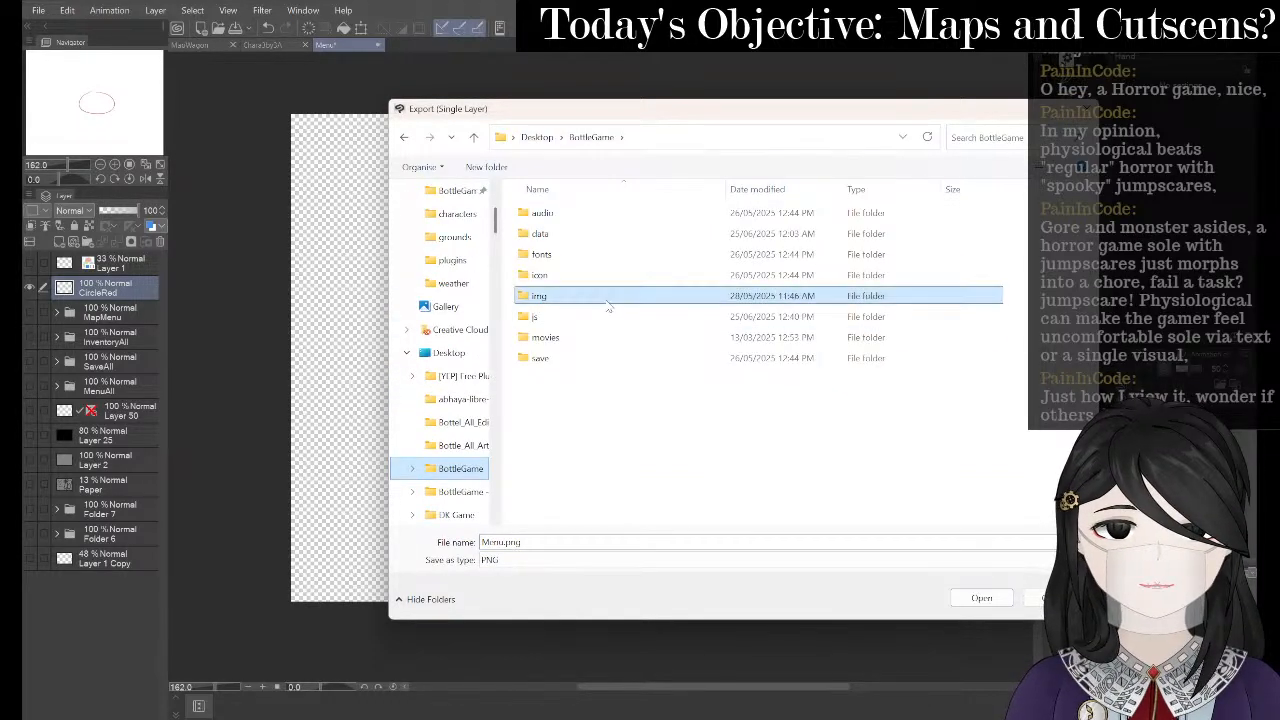
pyautogui.doubleClick(606, 302)
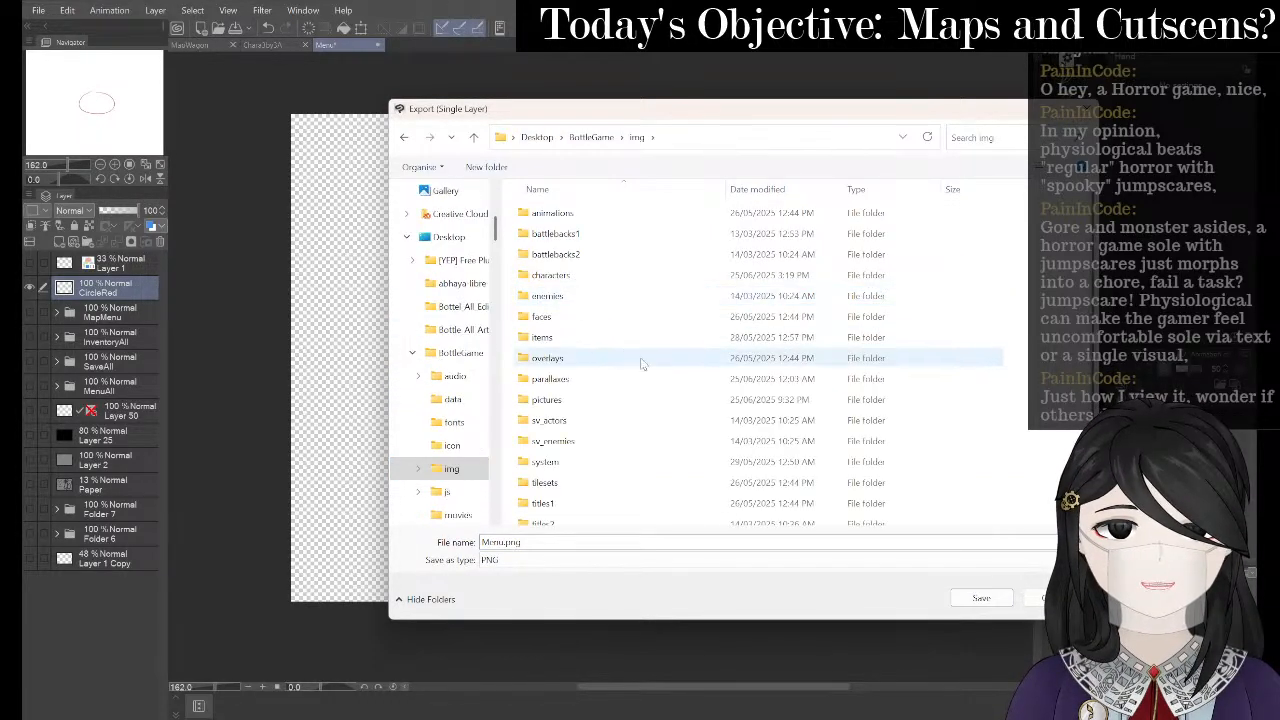
pyautogui.doubleClick(600, 400)
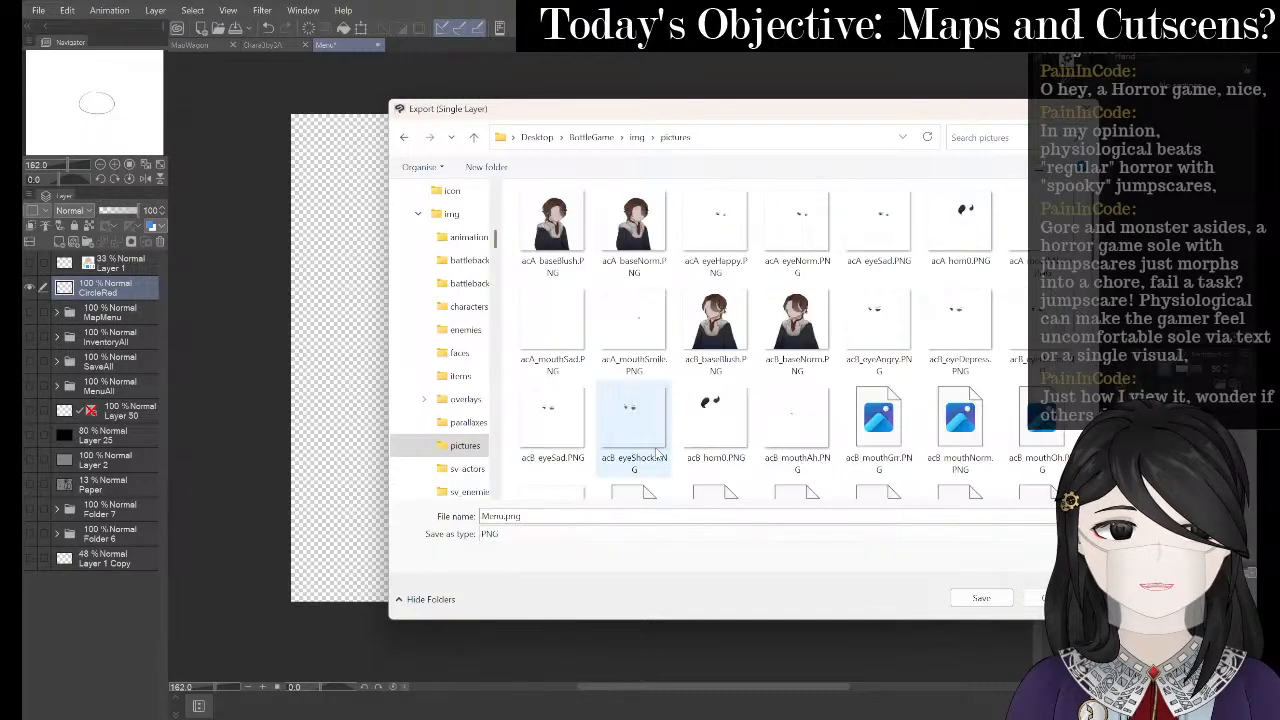
pyautogui.scroll(-15, 650, 428)
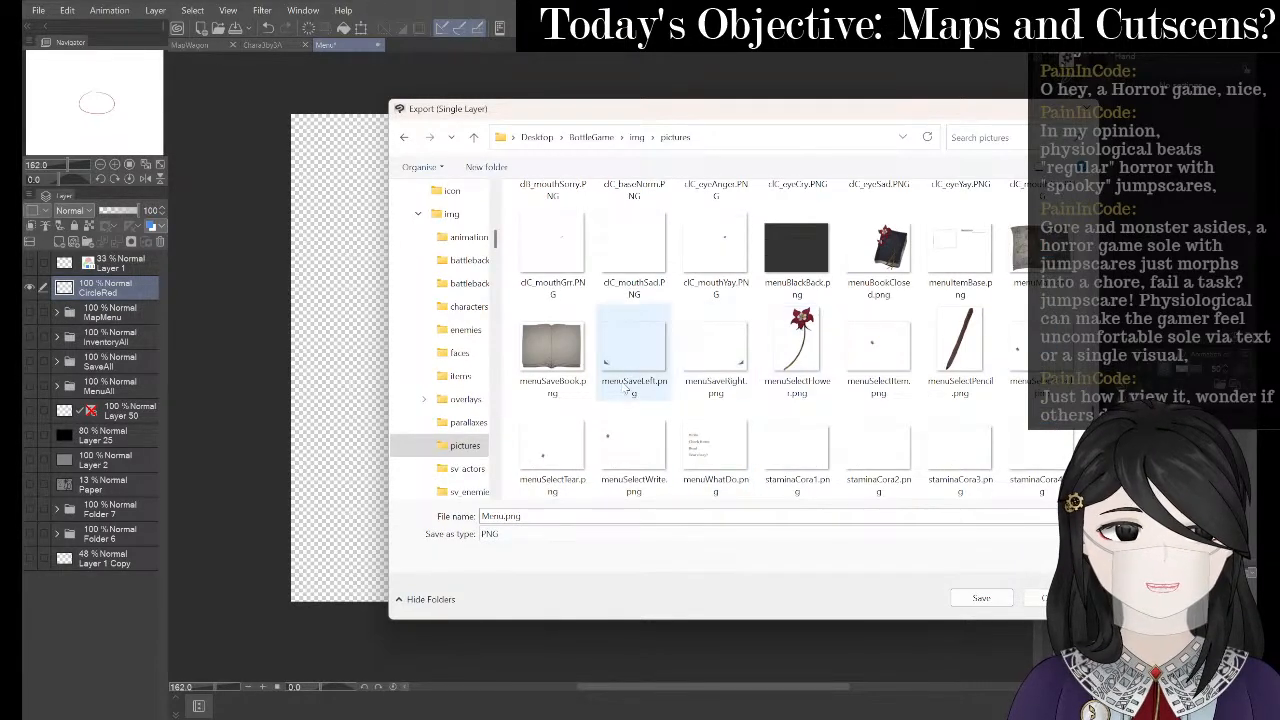
# - Name the export menuMapSelect1.png and confirm PNG settings at 100% scale with alpha channel
pyautogui.click(1016, 250)
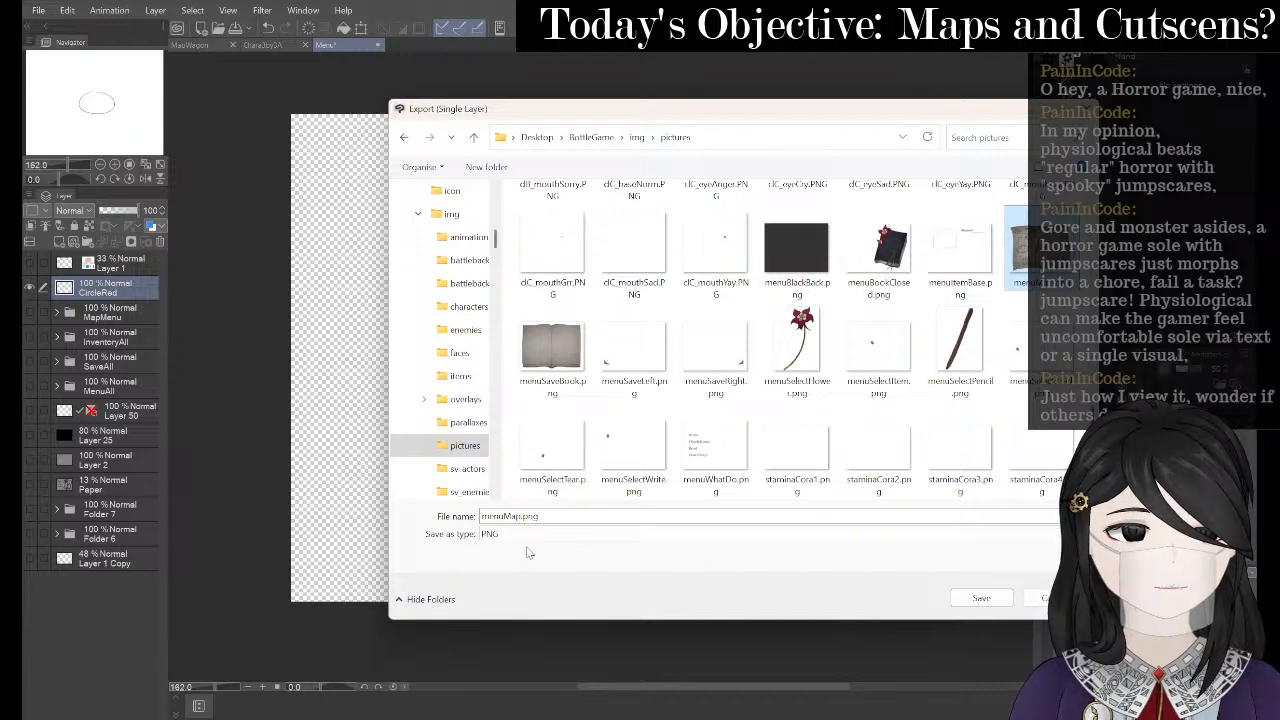
pyautogui.doubleClick(513, 515)
pyautogui.press('Left')
pyautogui.press('Left')
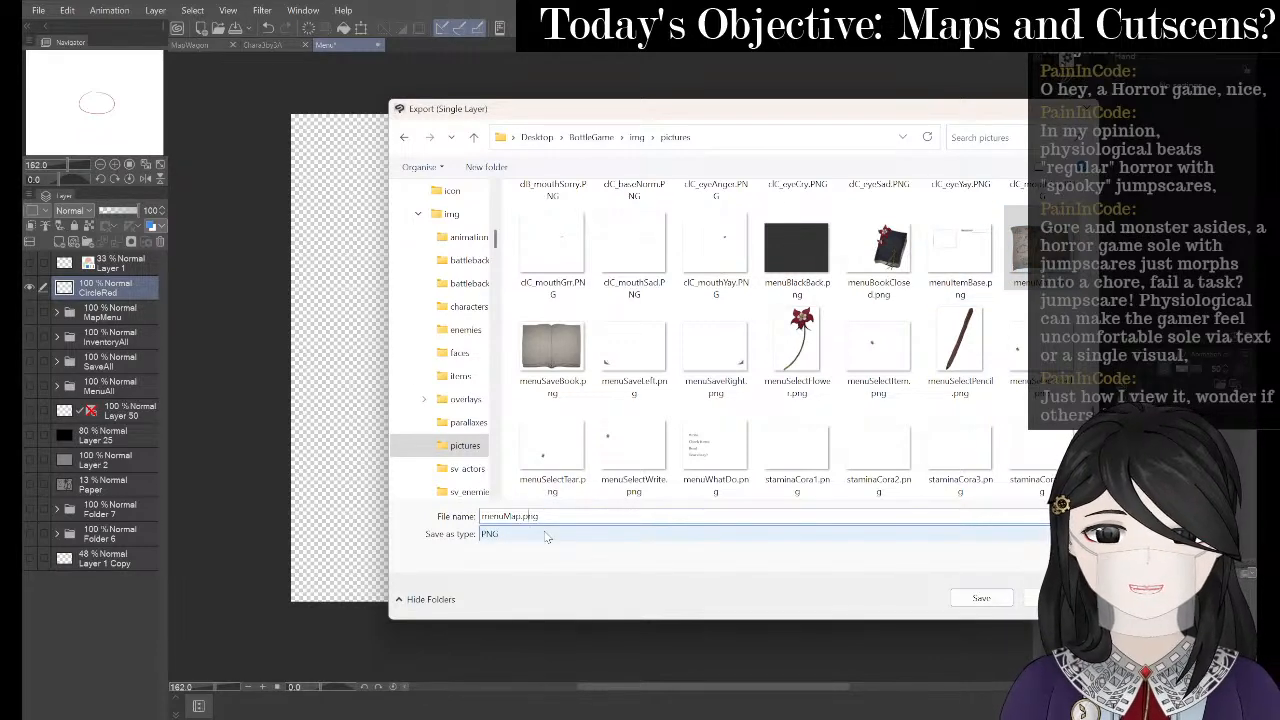
pyautogui.write('Circle')
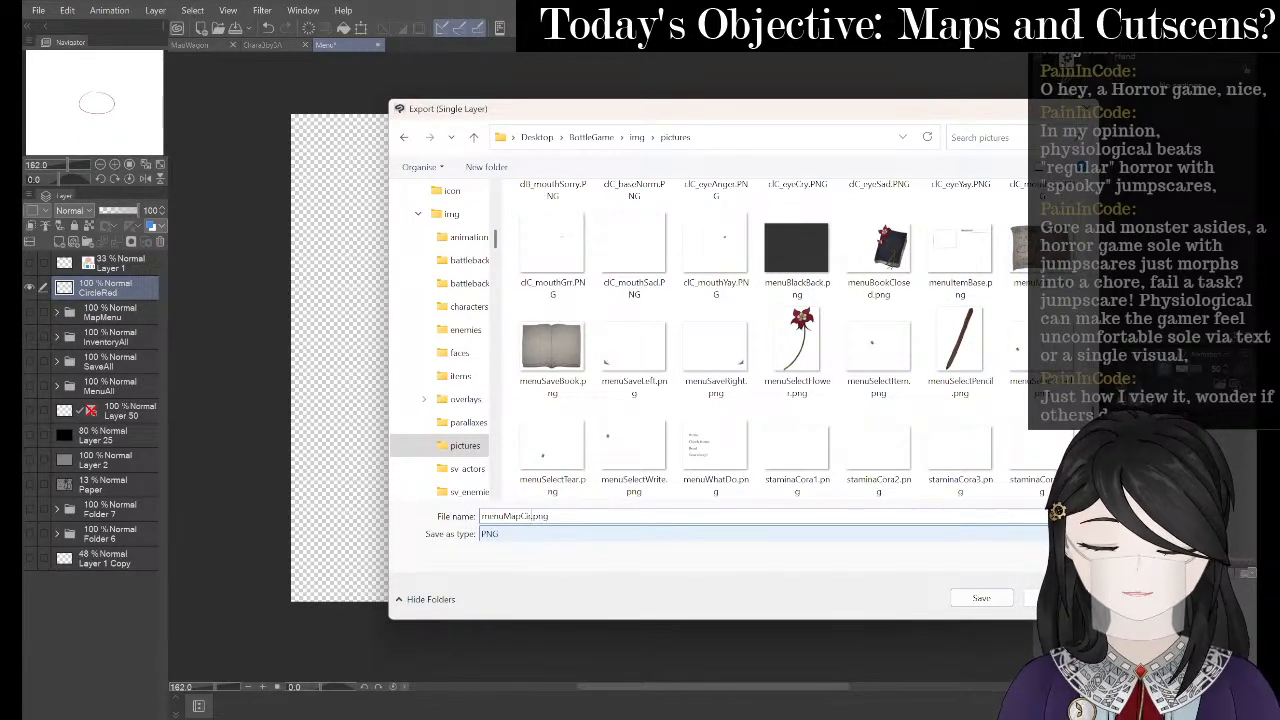
pyautogui.hotkey('shift', 'Left')
pyautogui.hotkey('shift', 'Left')
pyautogui.hotkey('shift', 'Left')
pyautogui.hotkey('shift', 'Left')
pyautogui.hotkey('shift', 'Left')
pyautogui.hotkey('shift', 'Left')
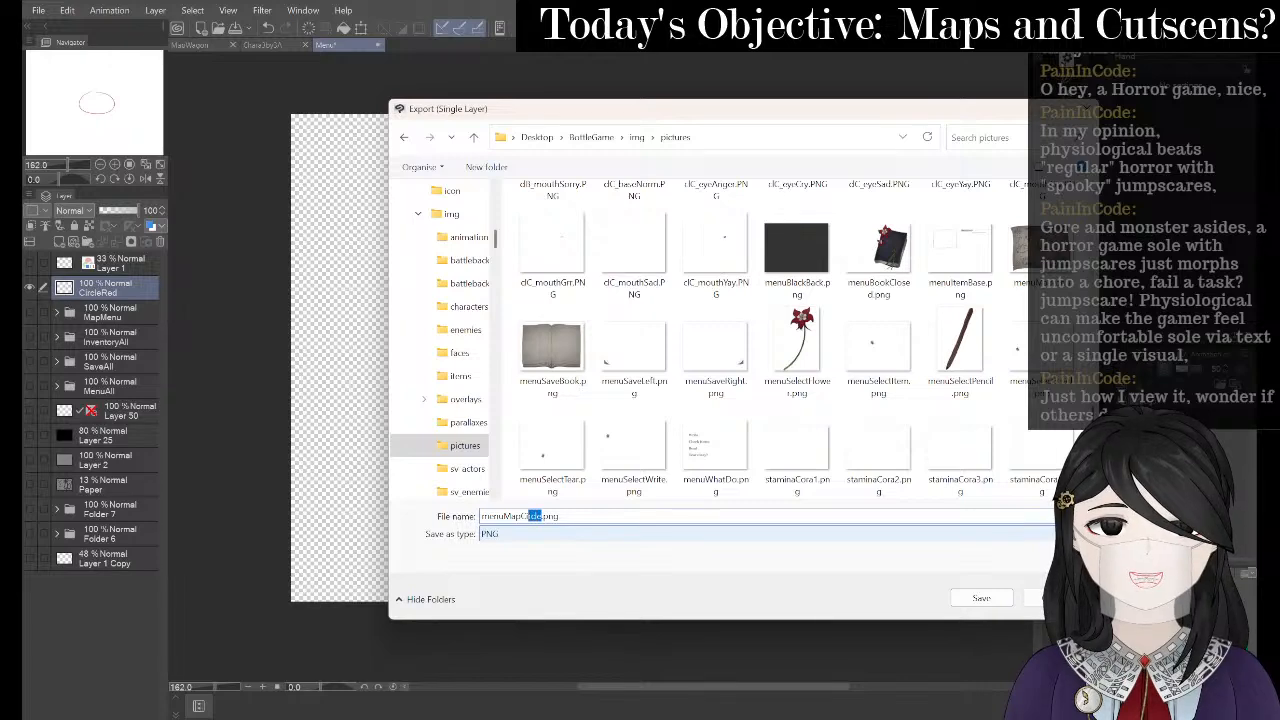
pyautogui.write('Select')
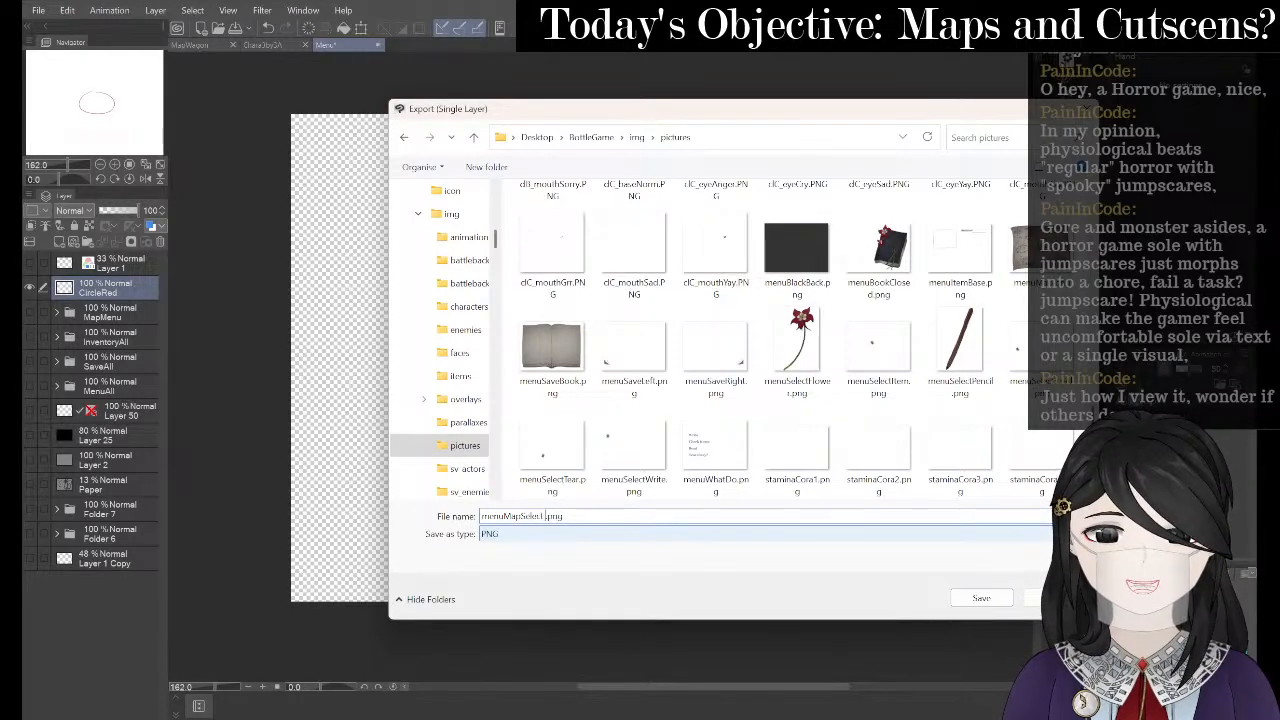
pyautogui.press('Return')
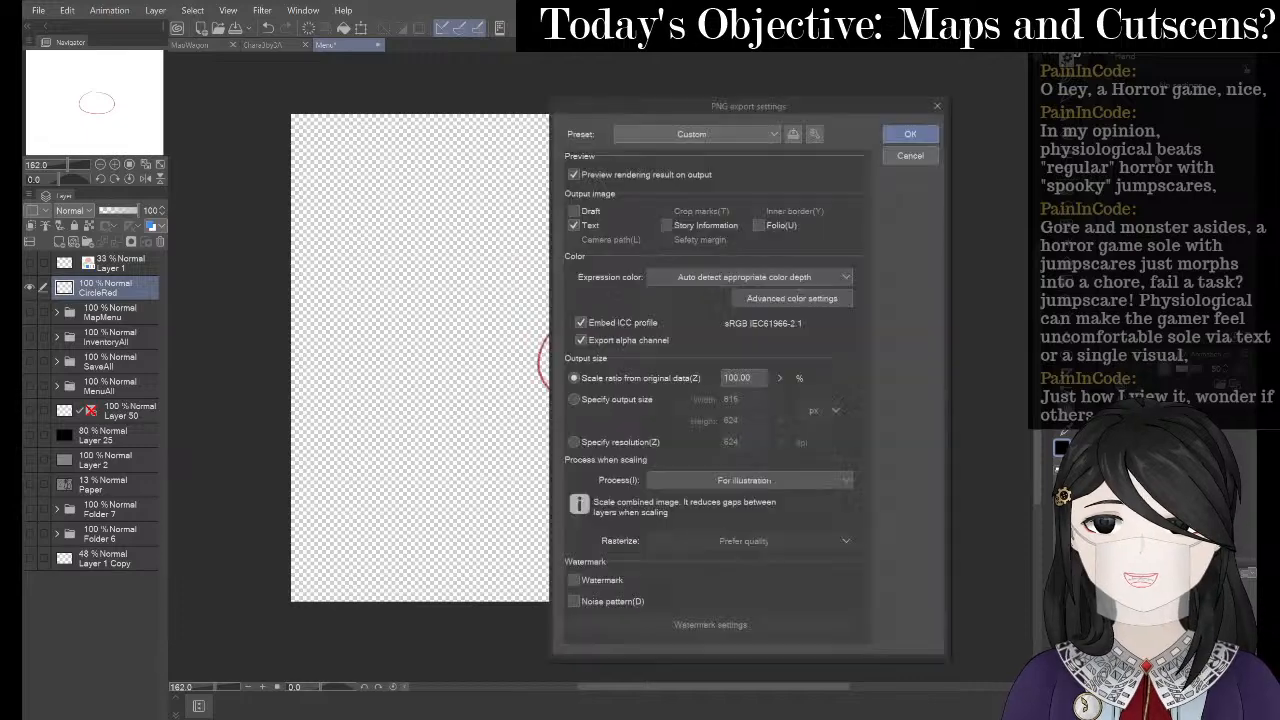
pyautogui.click(913, 129)
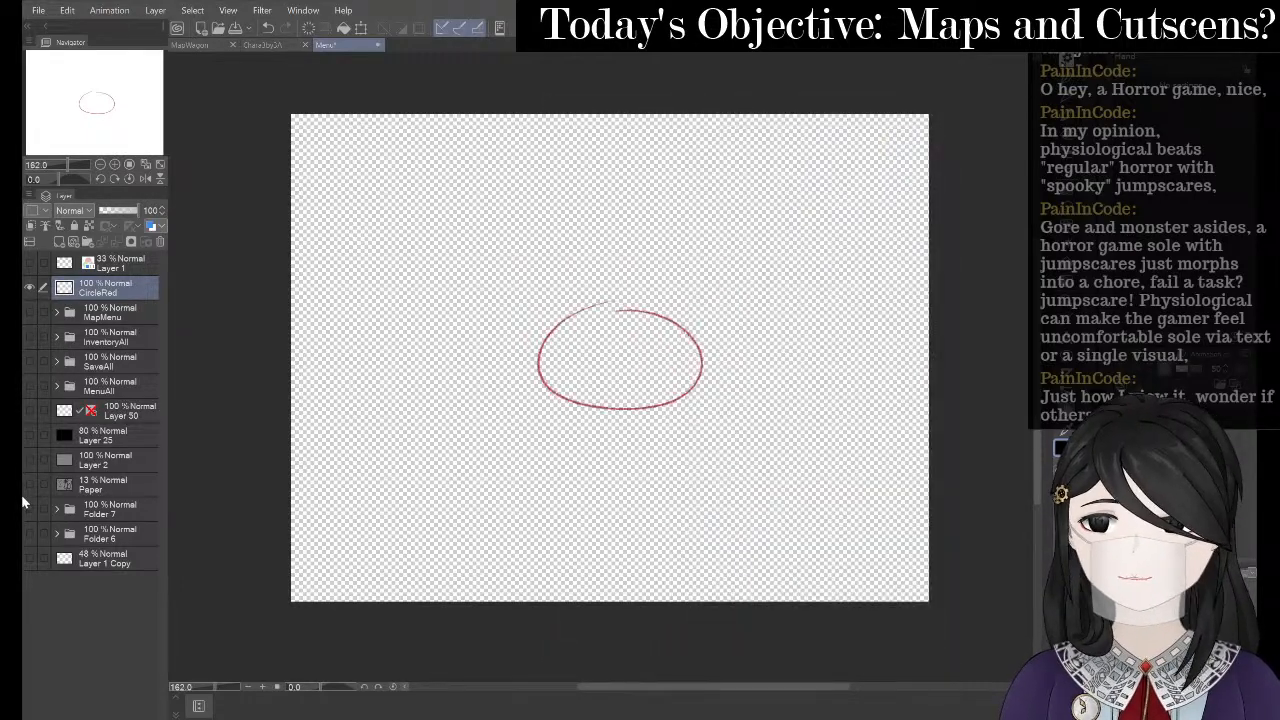
# - Finish the circle export and show Layer 25, Layer 2 and the MapMenu sketch again
pyautogui.click(855, 422)
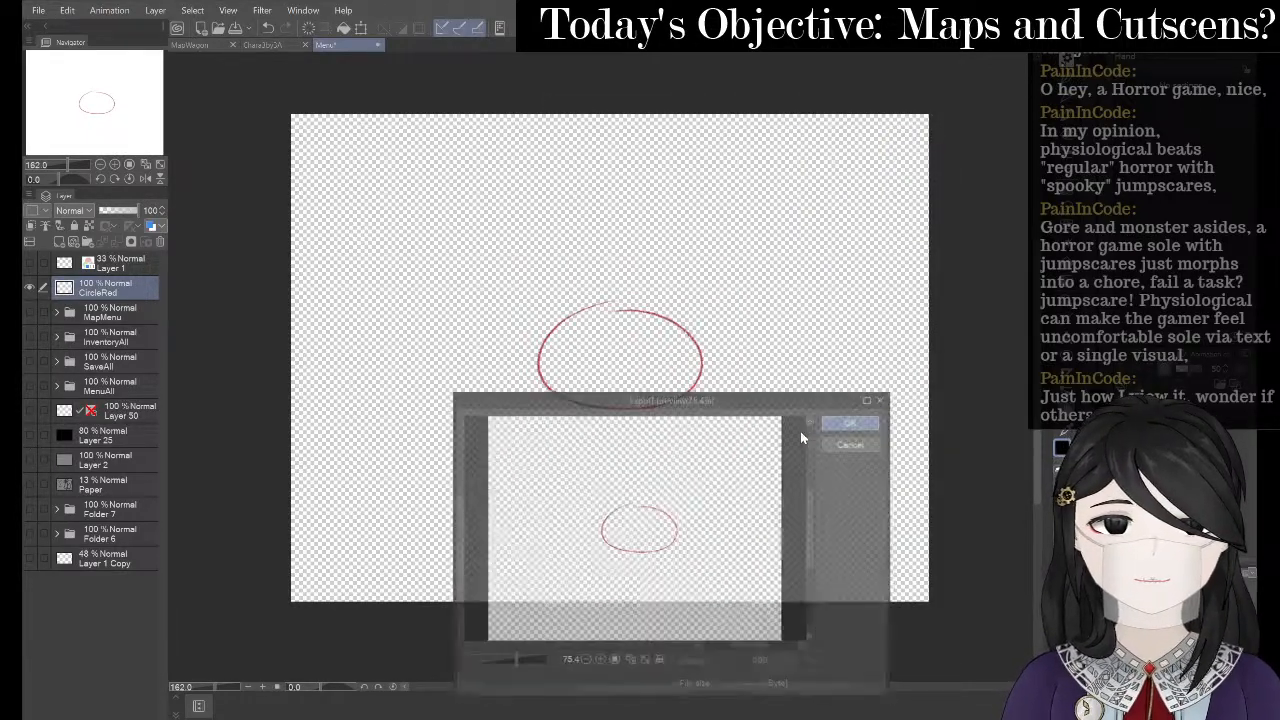
pyautogui.click(30, 459)
pyautogui.click(30, 434)
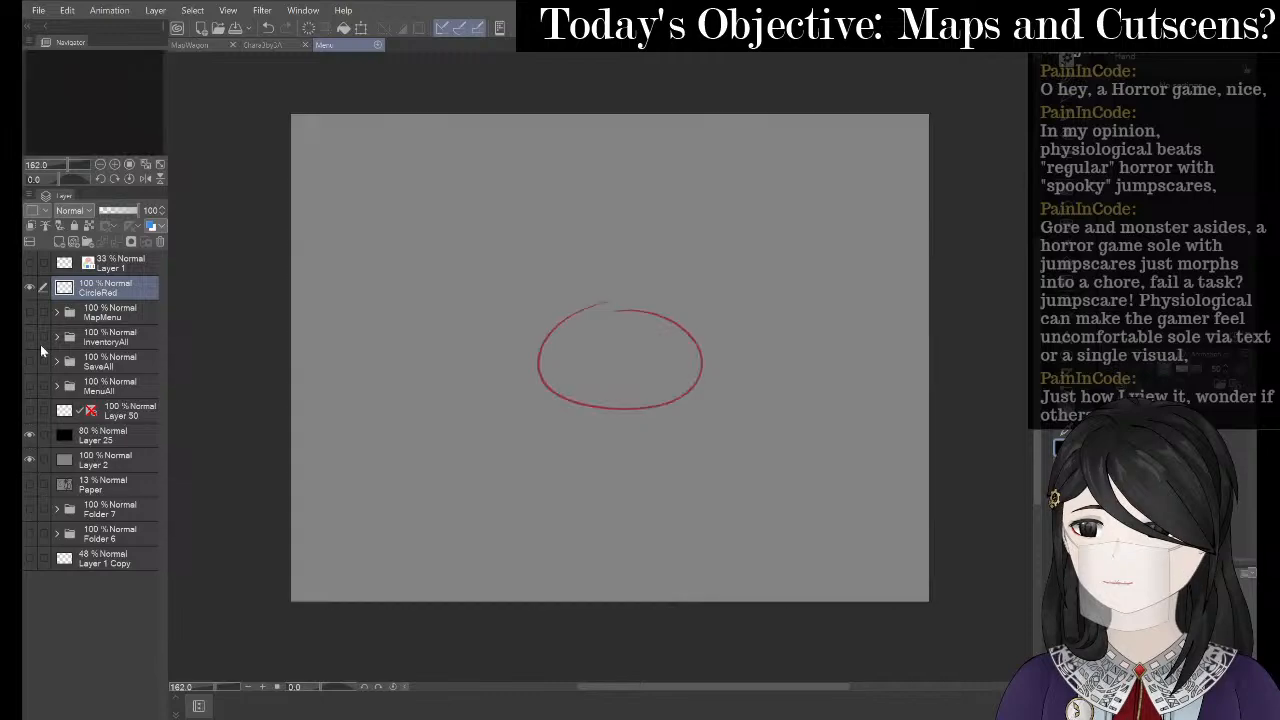
pyautogui.click(30, 314)
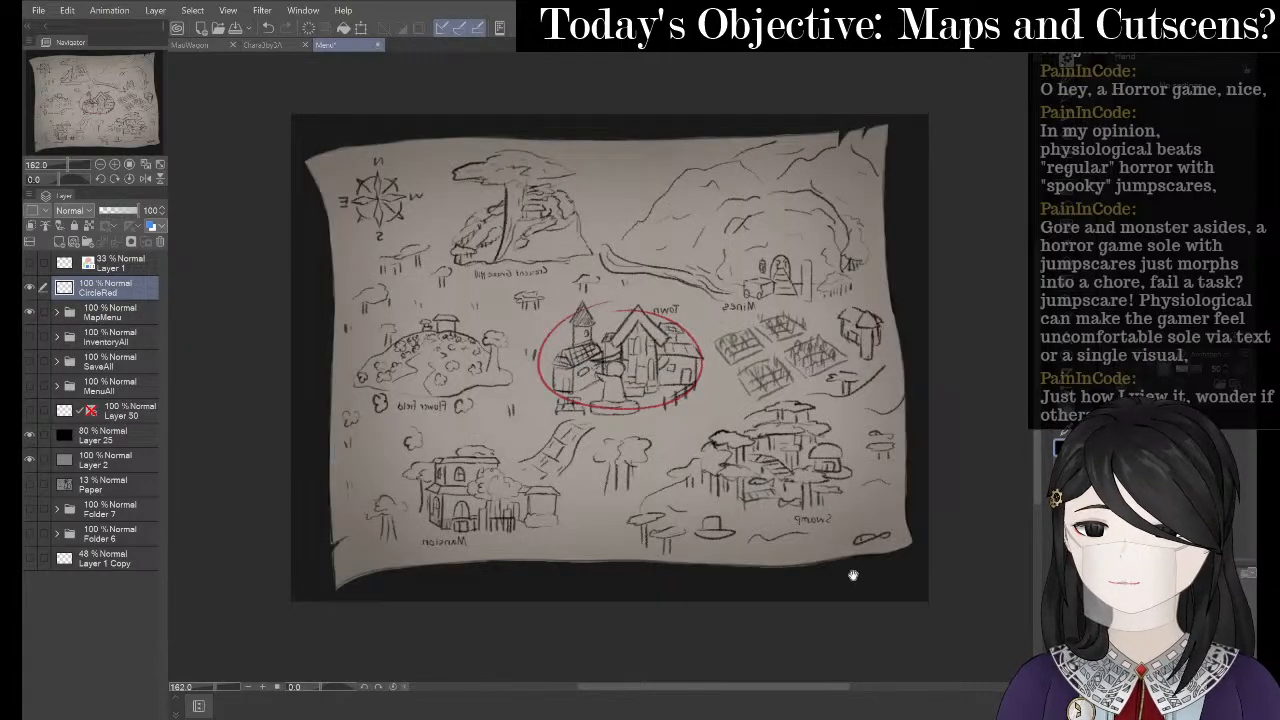
# - Hide CircleRed and select MapMenu in the Menu map, then open the MapWagon scene and check the barrel paper
pyautogui.click(262, 45)
pyautogui.click(199, 44)
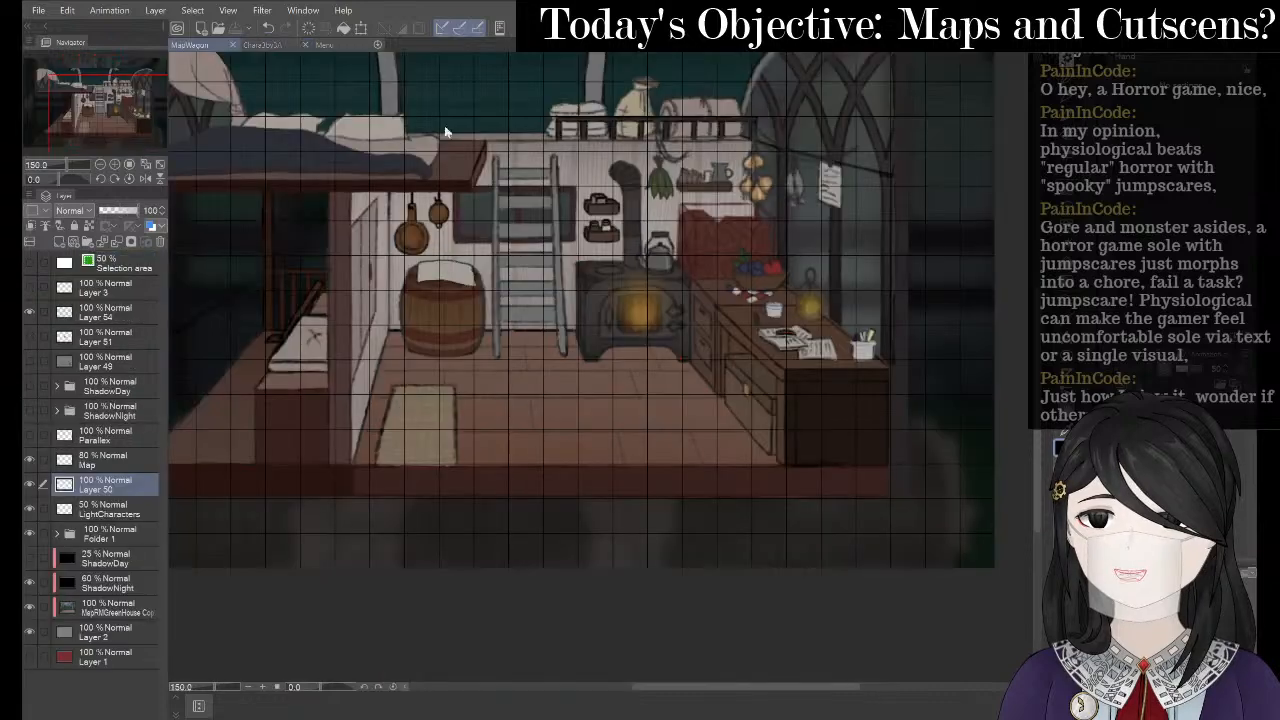
pyautogui.scroll(-1, 342, 200)
pyautogui.scroll(7, 391, 209)
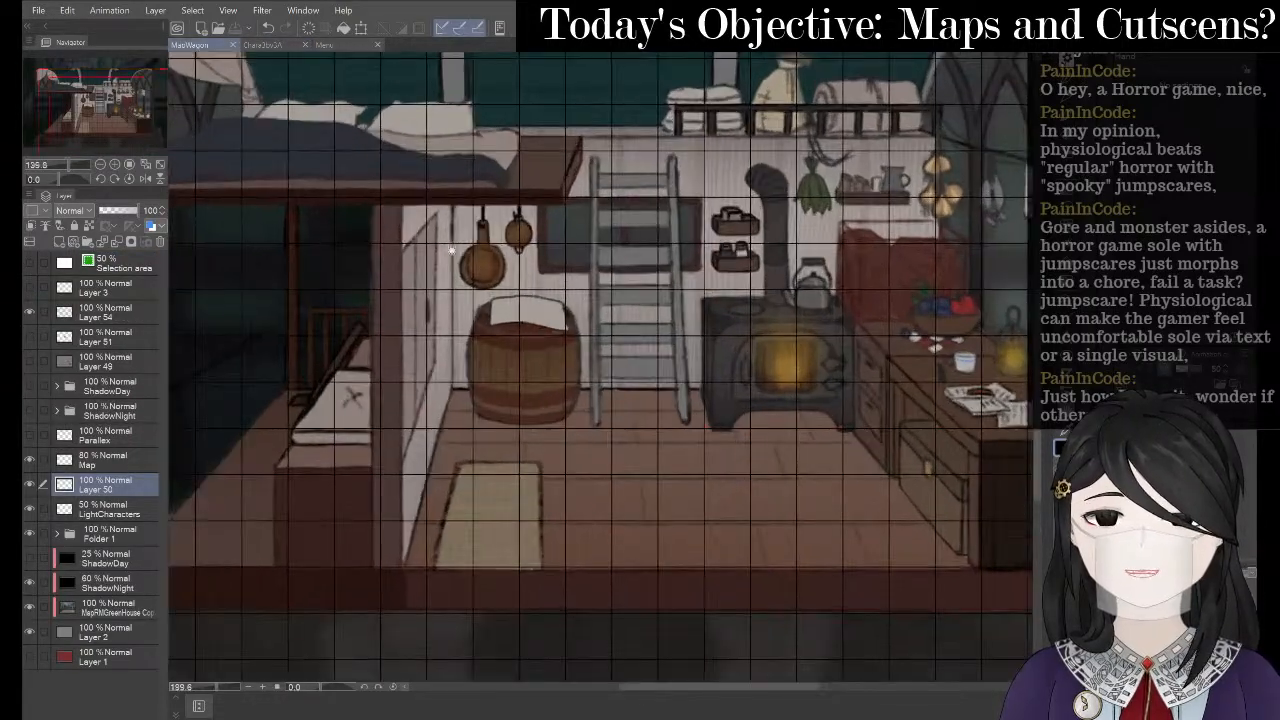
pyautogui.scroll(2, 570, 326)
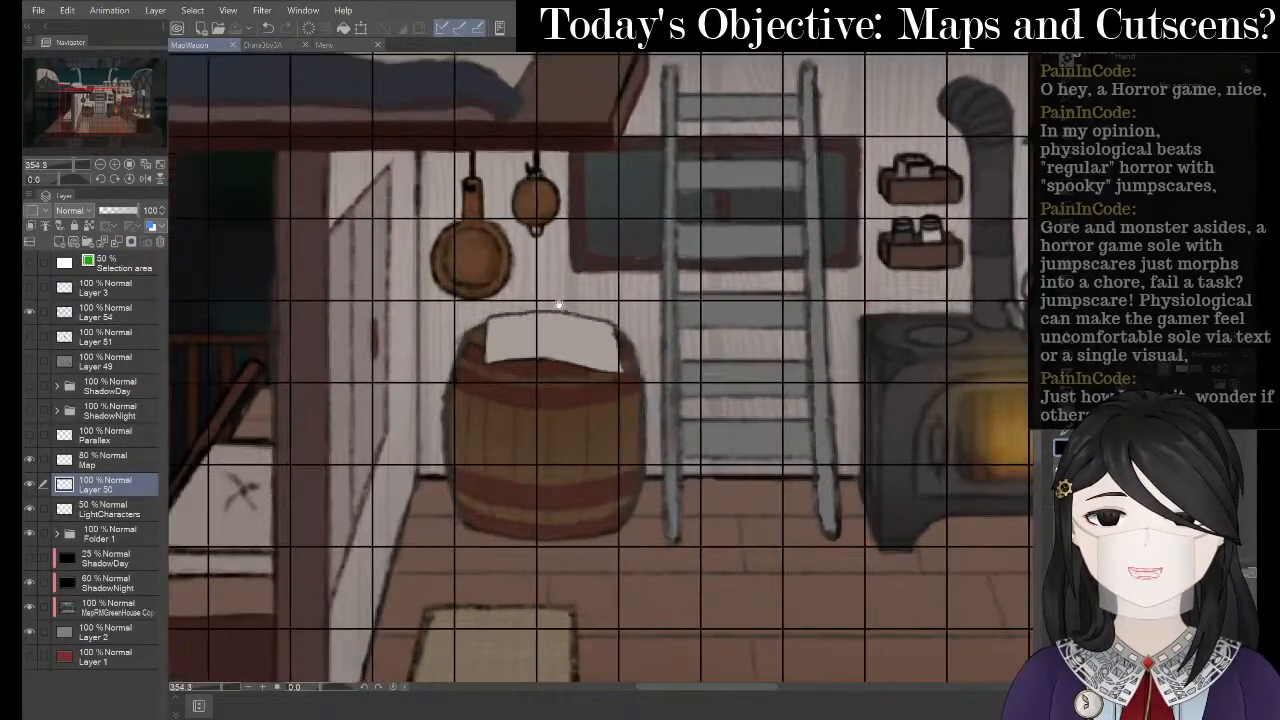
pyautogui.click(342, 47)
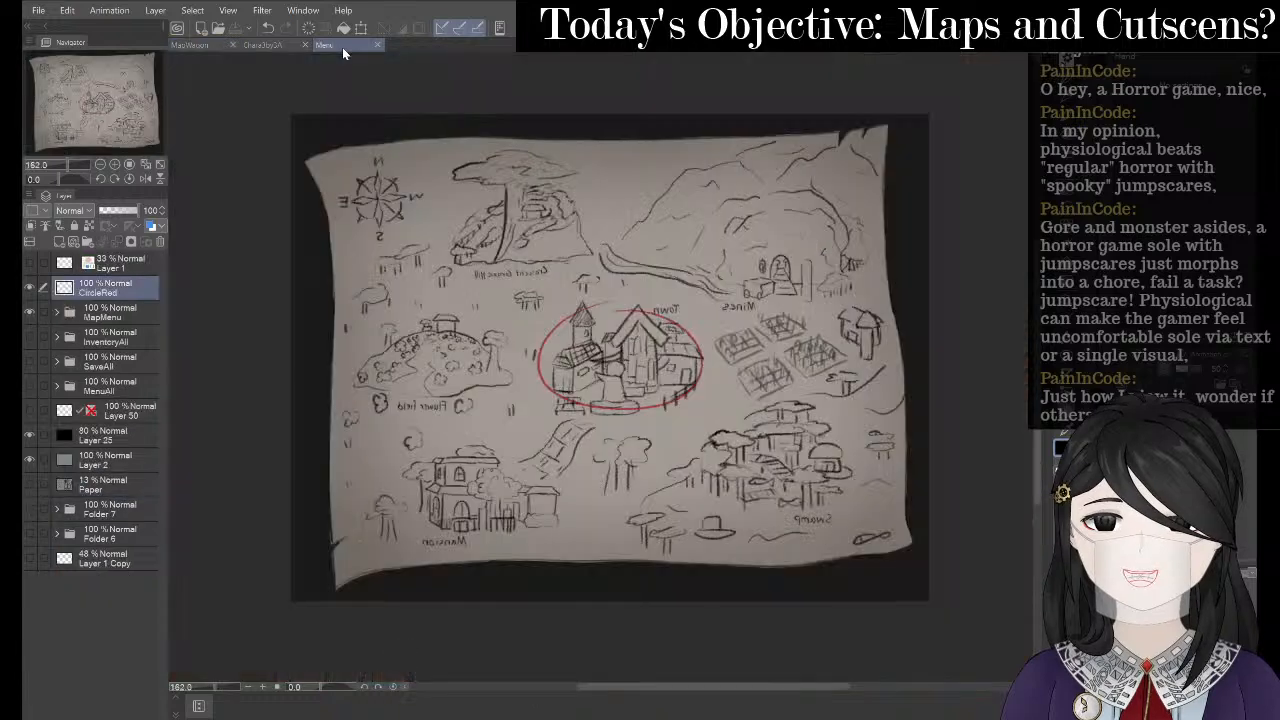
pyautogui.click(36, 287)
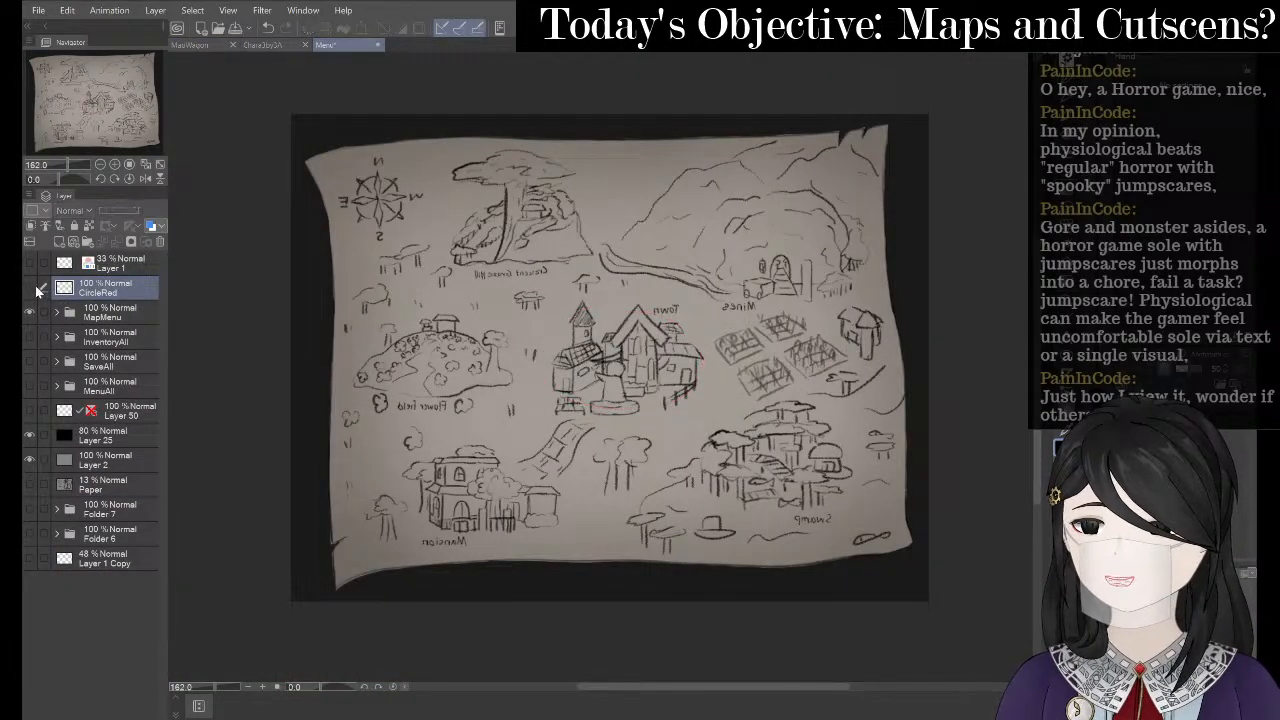
pyautogui.click(113, 318)
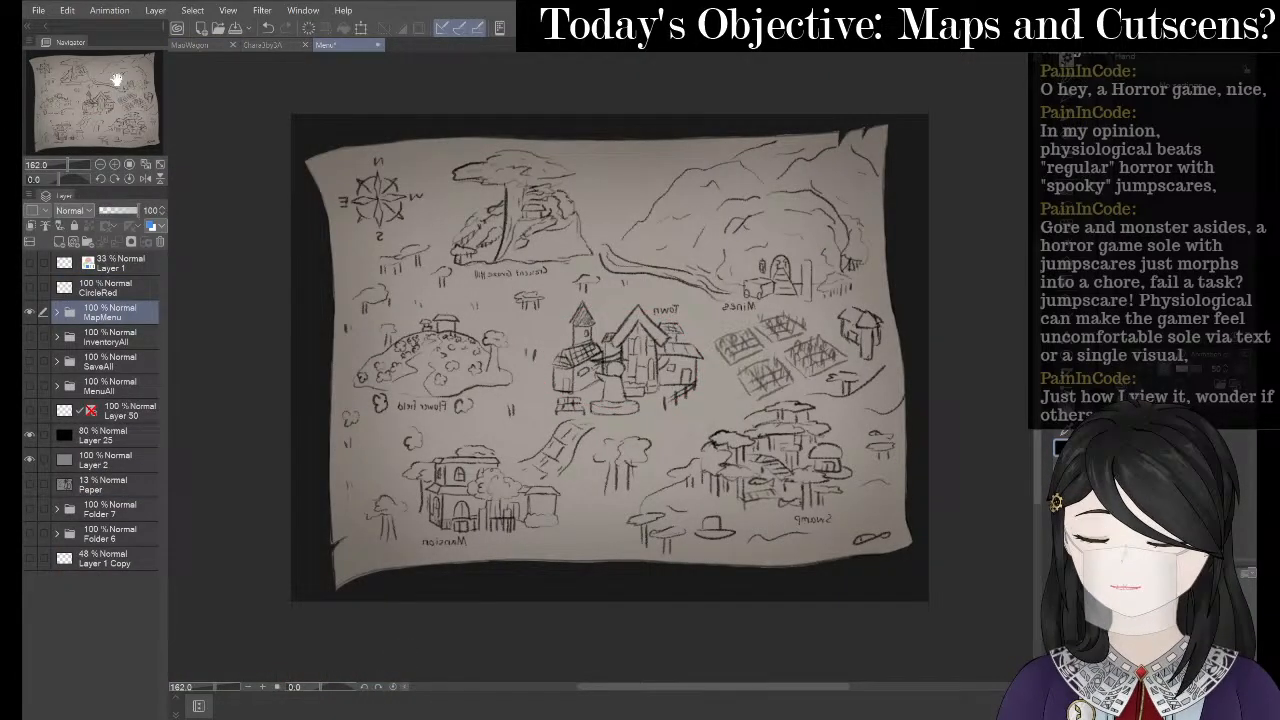
pyautogui.click(201, 46)
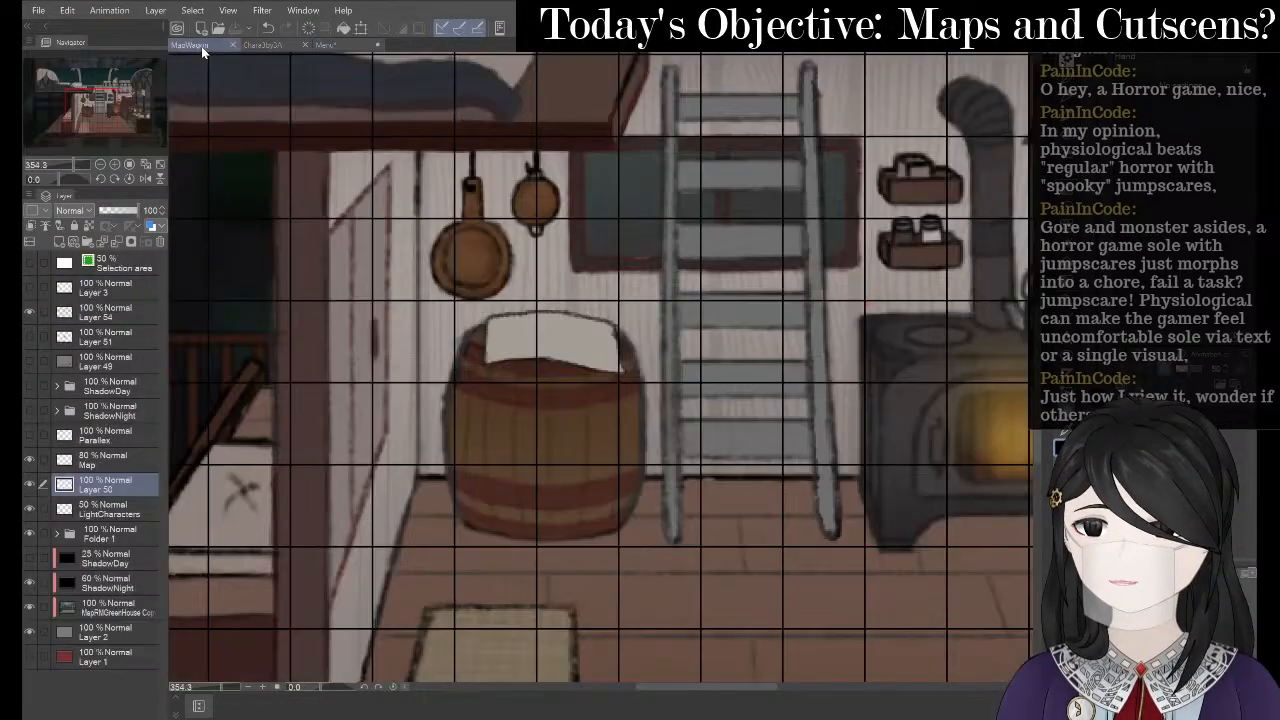
pyautogui.click(29, 484)
pyautogui.click(29, 484)
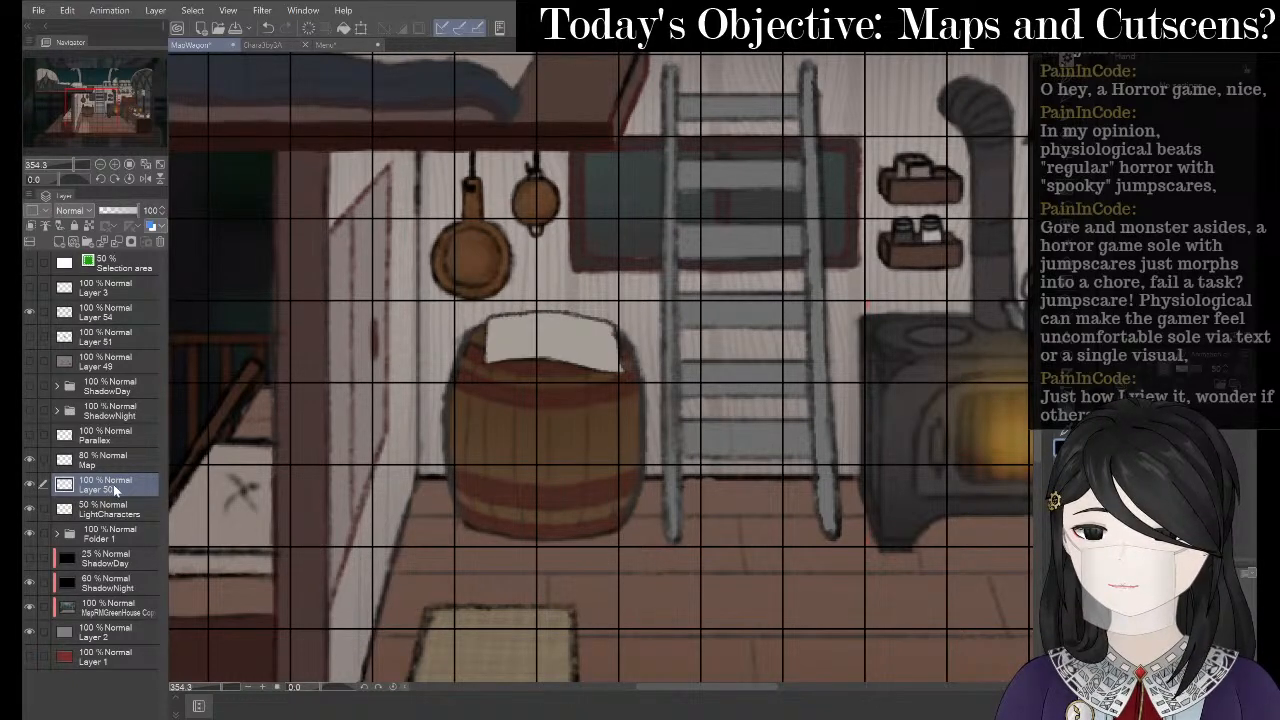
# - Paste the copied map sketch into MapWagon and merge it into a single layer
pyautogui.hotkey('ctrl', 'v')
pyautogui.rightClick(113, 484)
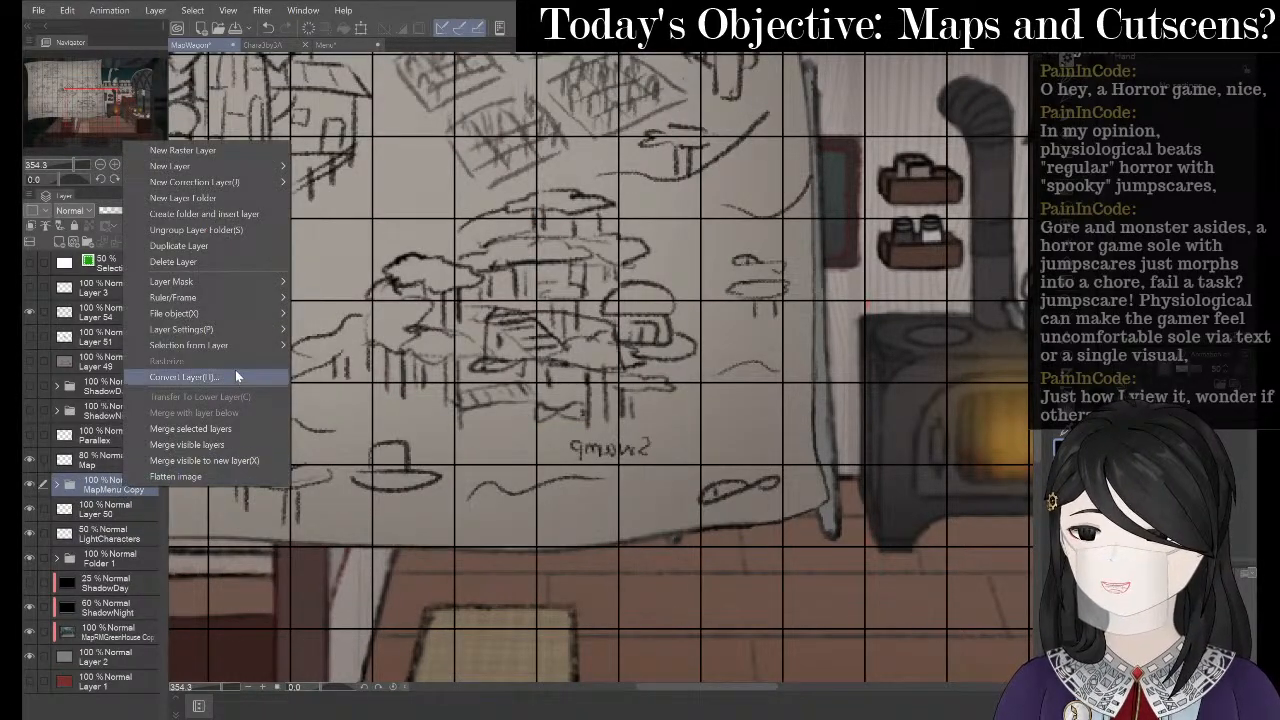
pyautogui.click(216, 430)
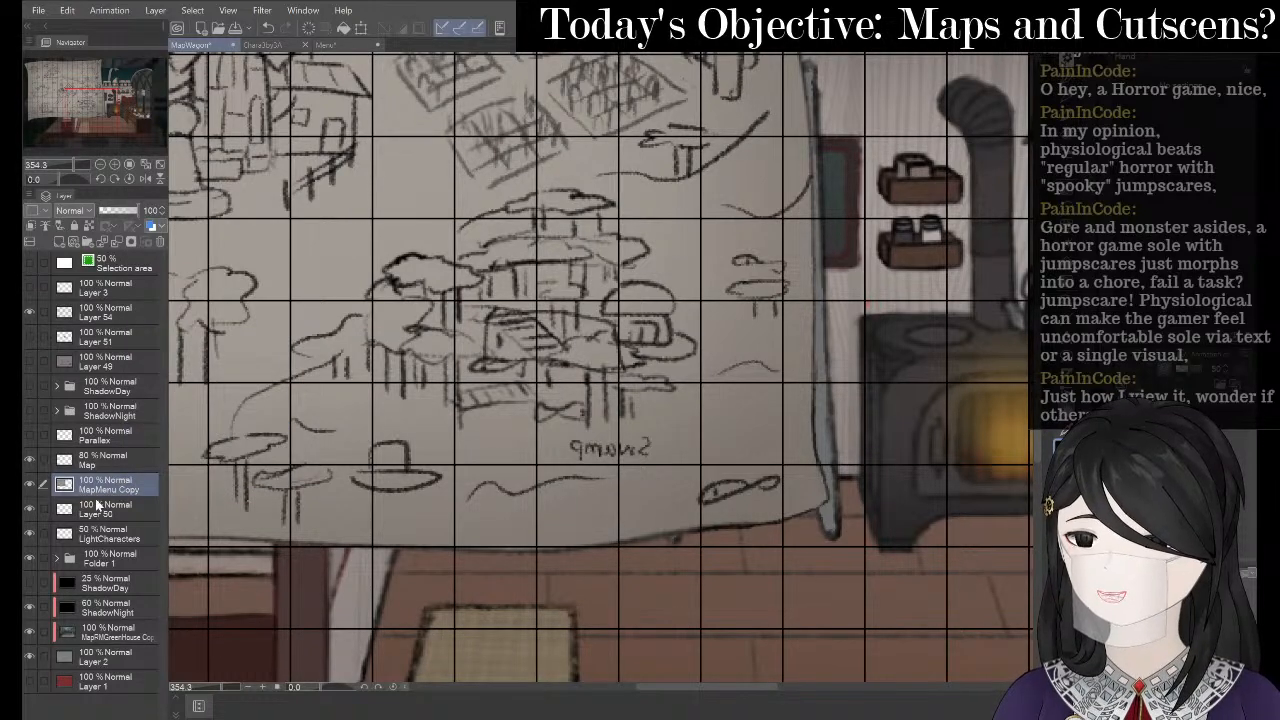
pyautogui.scroll(-2, 630, 448)
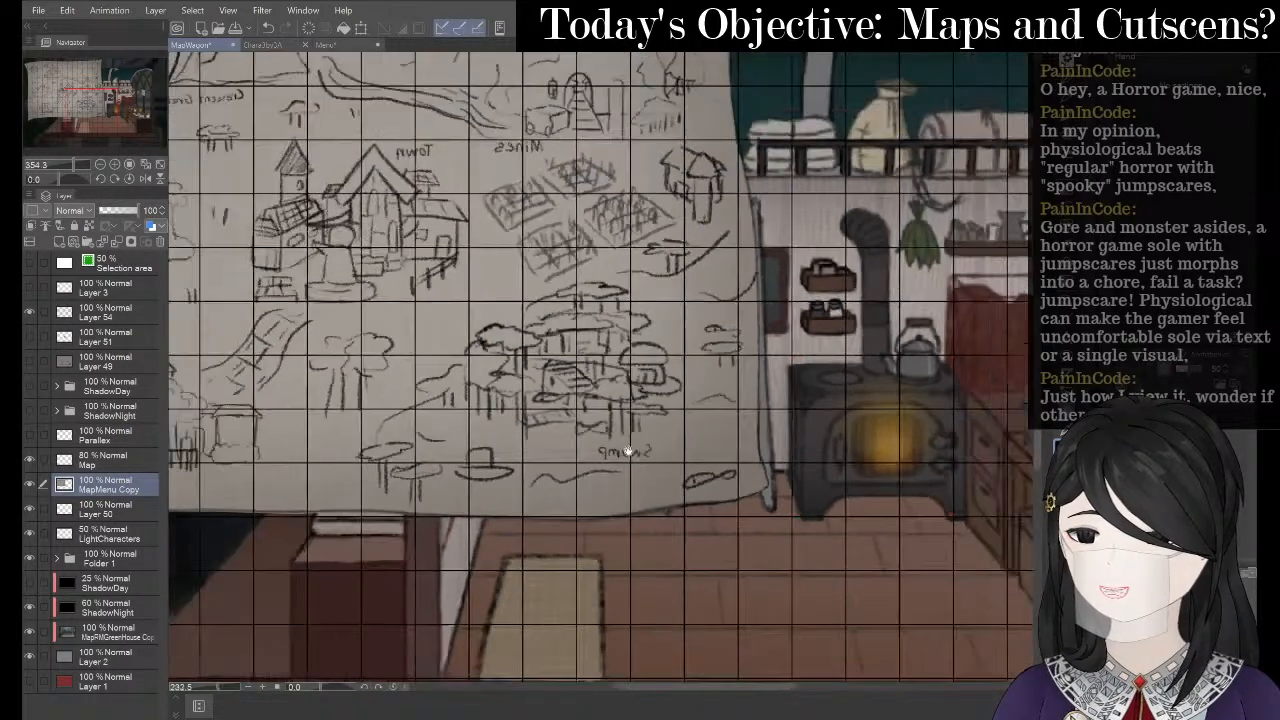
pyautogui.click(362, 28)
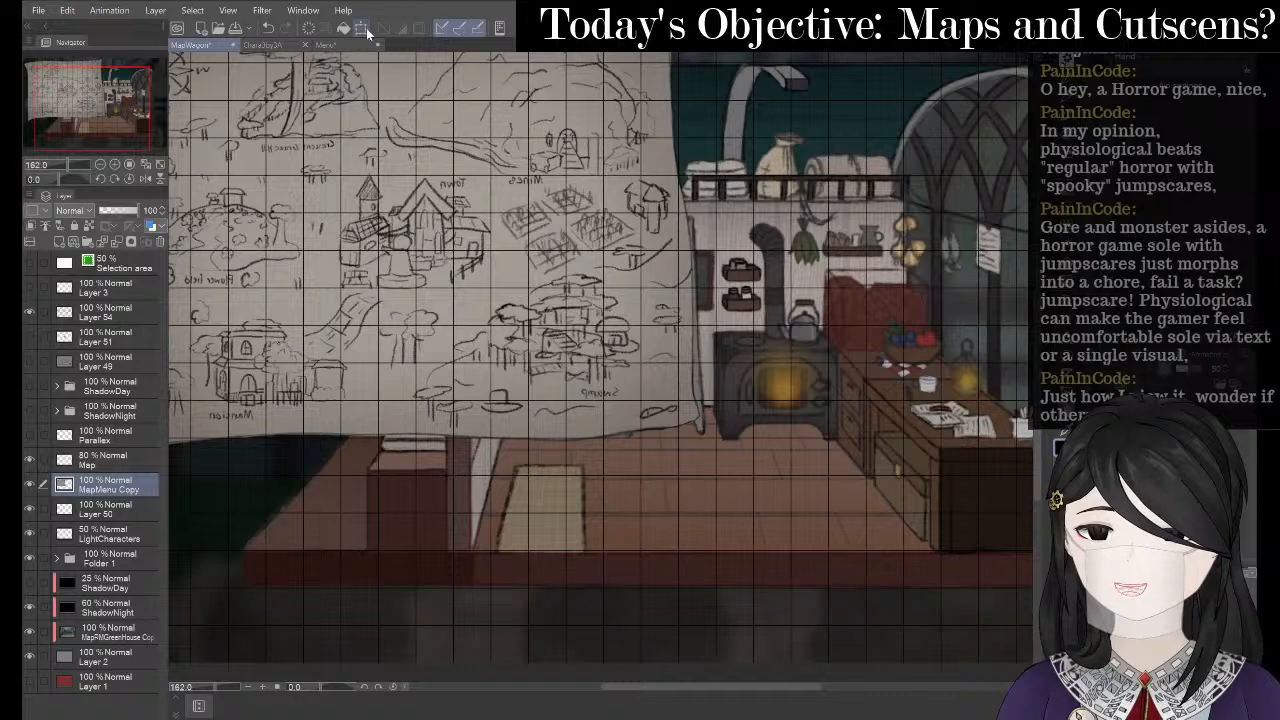
# - Shrink the pasted map to about 19% and place it on top of the barrel
pyautogui.click(362, 28)
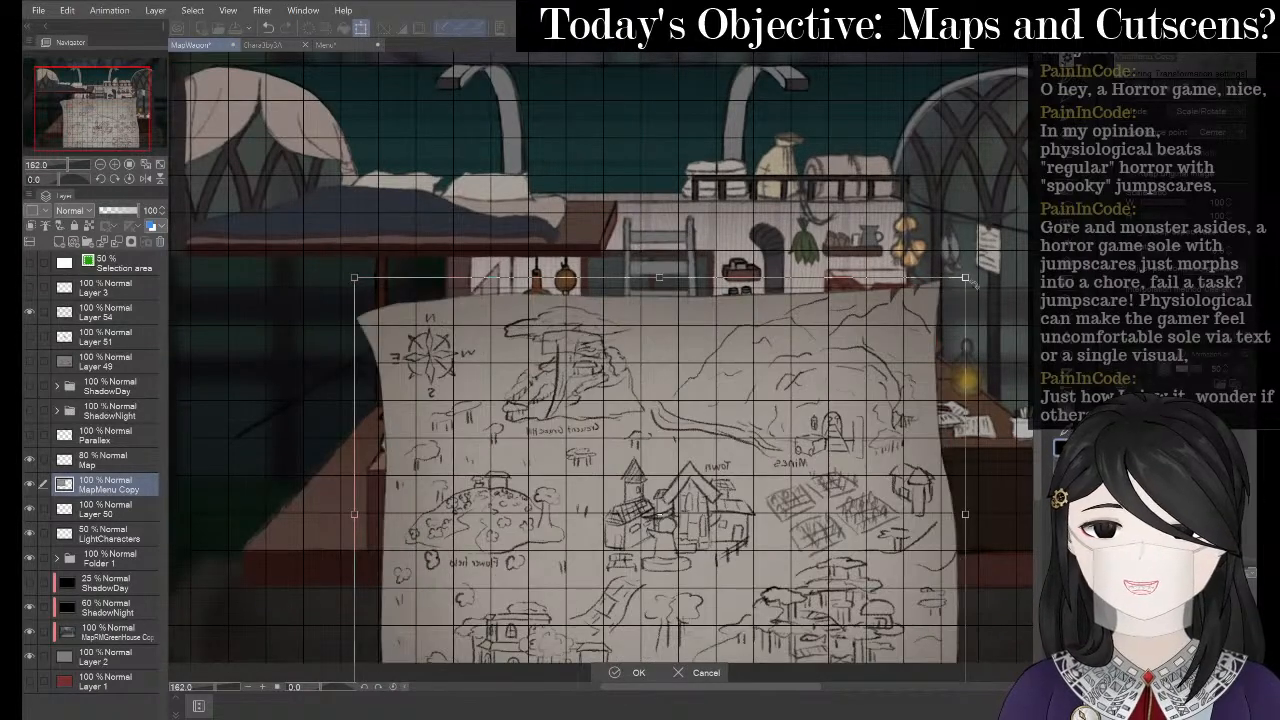
pyautogui.moveTo(966, 277); pyautogui.dragTo(610, 553)
pyautogui.moveTo(569, 608); pyautogui.dragTo(670, 273)
pyautogui.moveTo(709, 218); pyautogui.dragTo(574, 324)
pyautogui.moveTo(553, 390); pyautogui.dragTo(627, 334)
pyautogui.scroll(5, 627, 334)
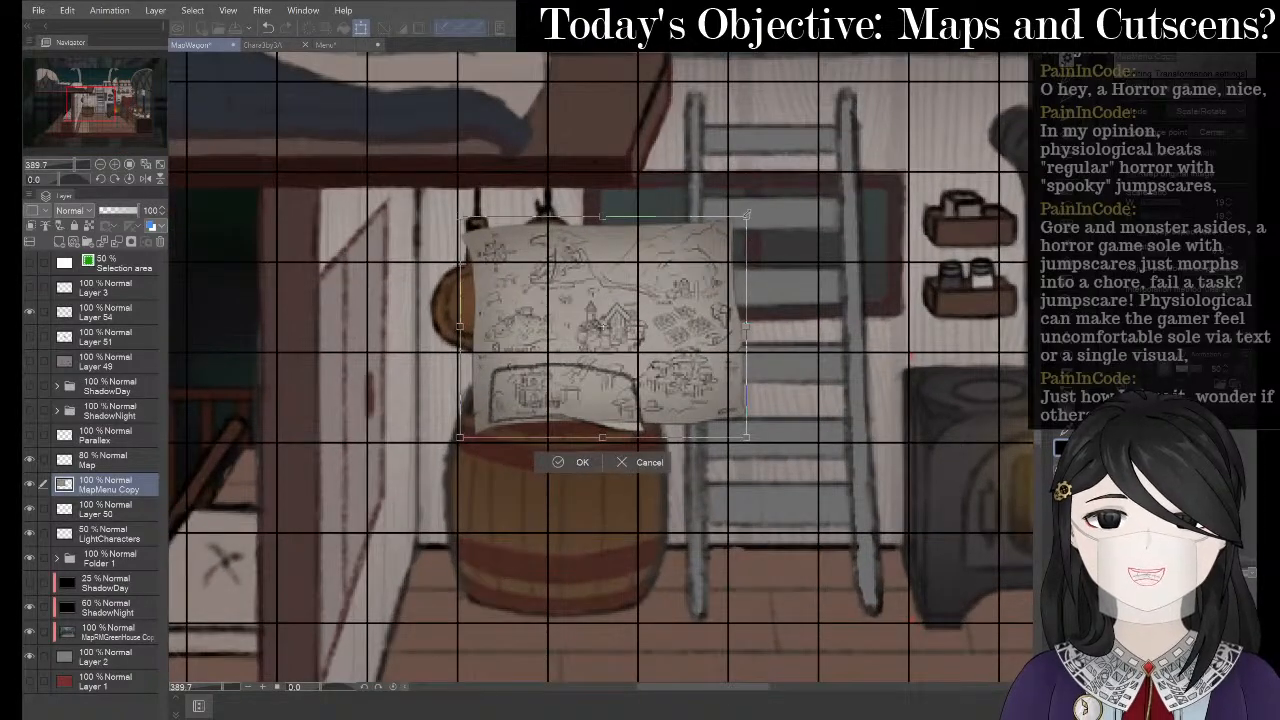
pyautogui.moveTo(746, 218); pyautogui.dragTo(582, 344)
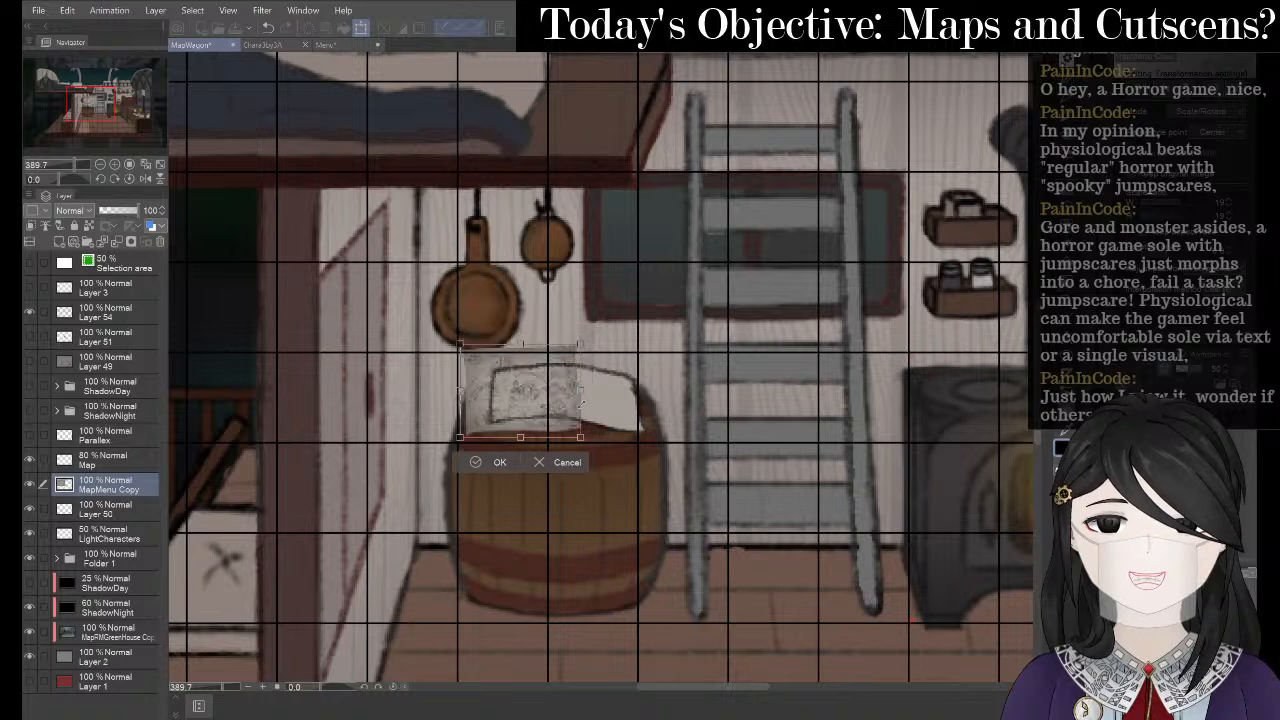
pyautogui.moveTo(528, 419); pyautogui.dragTo(555, 438)
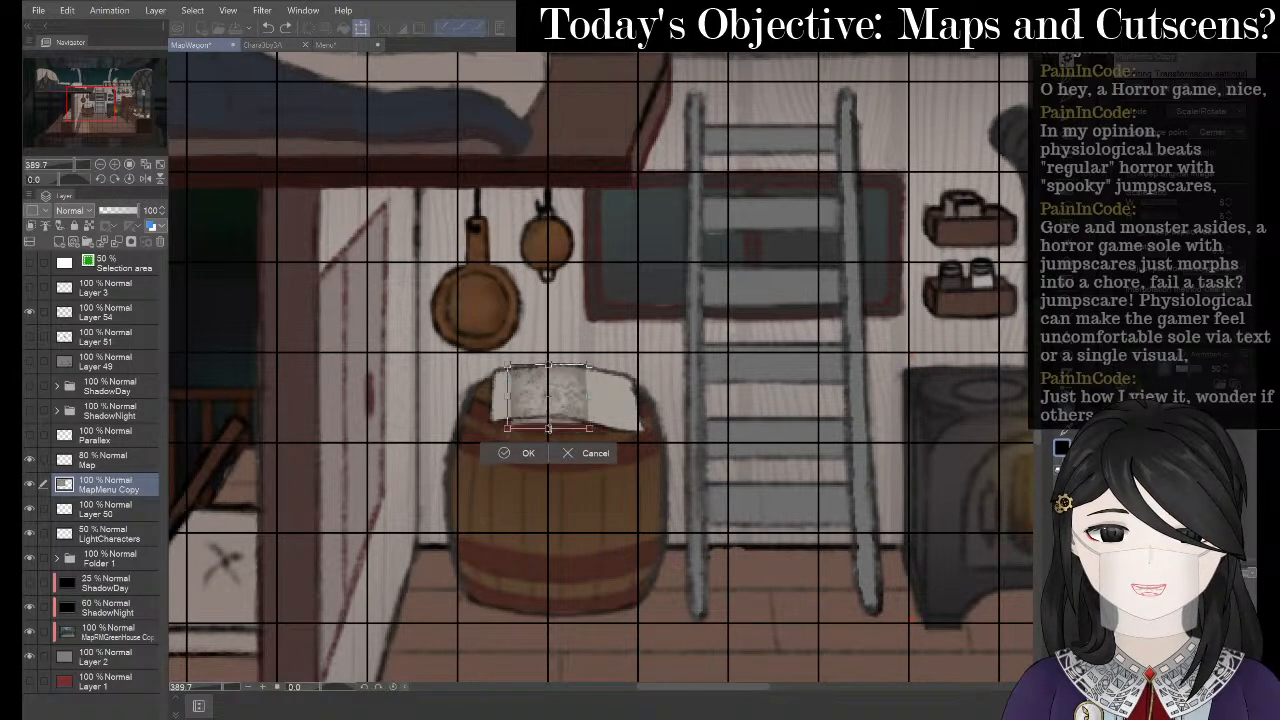
# - Stretch the map to cover the barrel's paper and apply the transform
pyautogui.press('super')
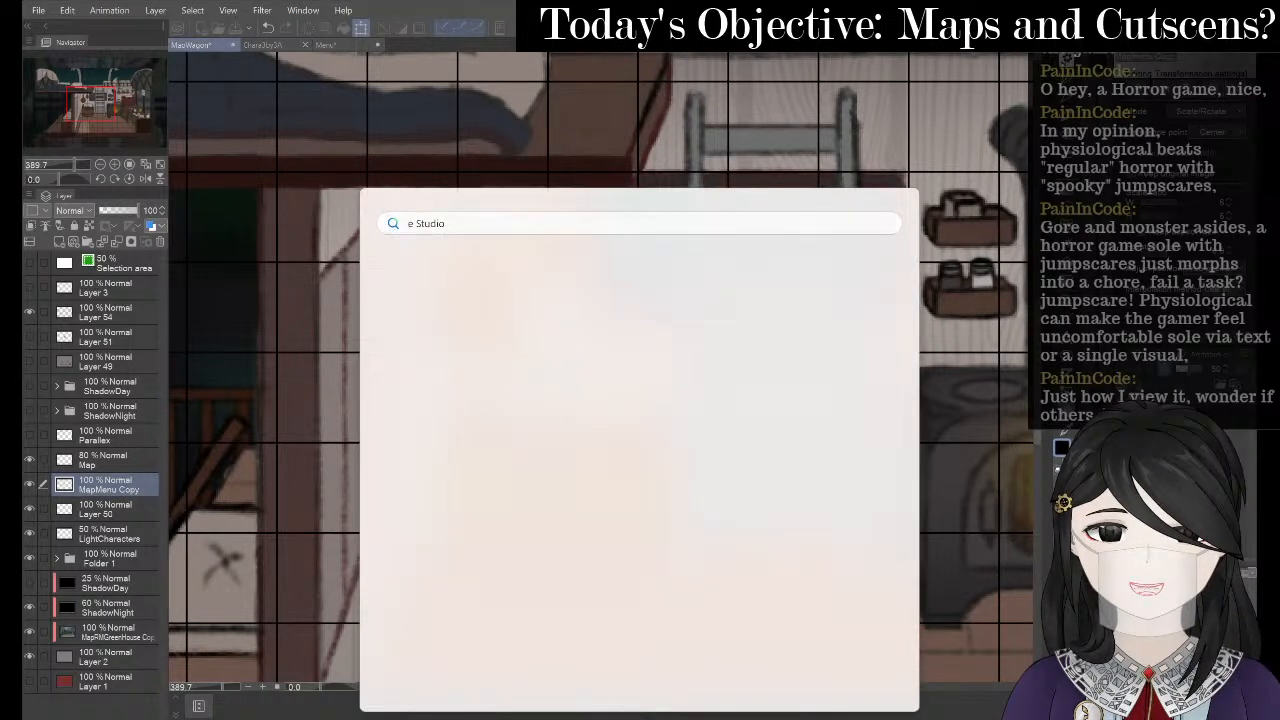
pyautogui.click(612, 78)
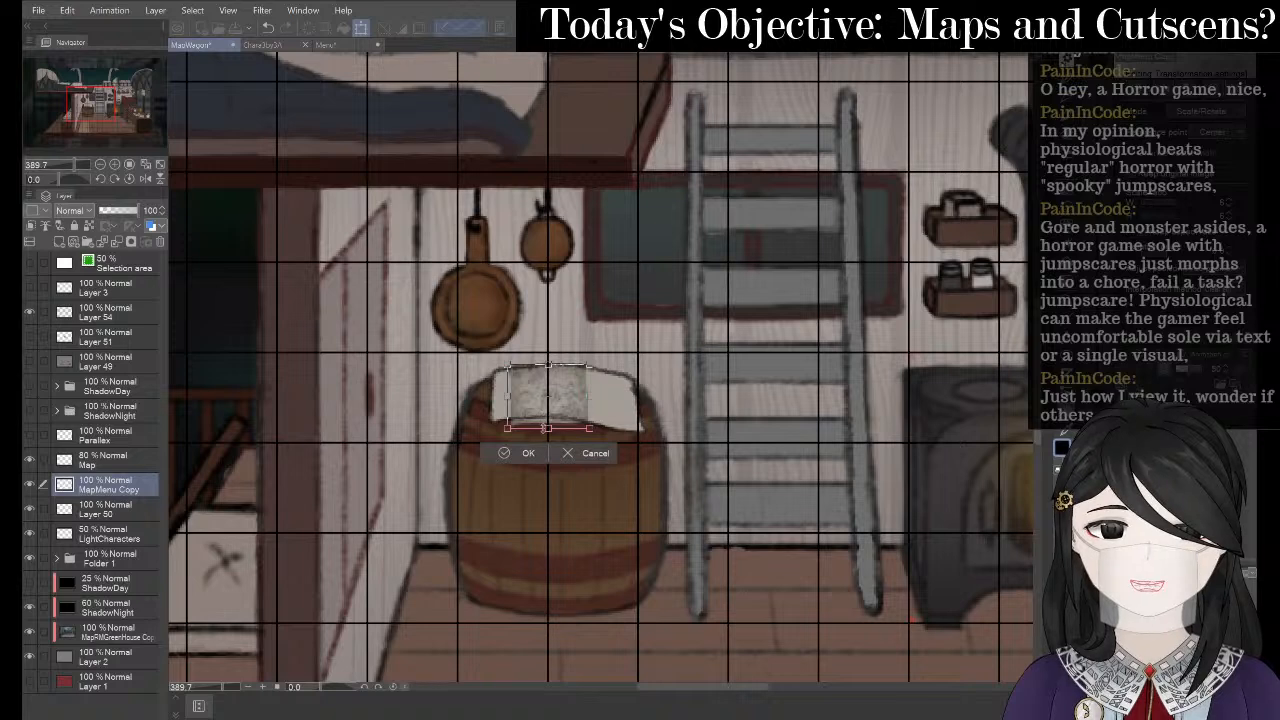
pyautogui.moveTo(544, 428)
pyautogui.mouseDown()
pyautogui.moveTo(545, 413)
pyautogui.moveTo(611, 461)
pyautogui.moveTo(552, 452)
pyautogui.moveTo(543, 424)
pyautogui.mouseUp()
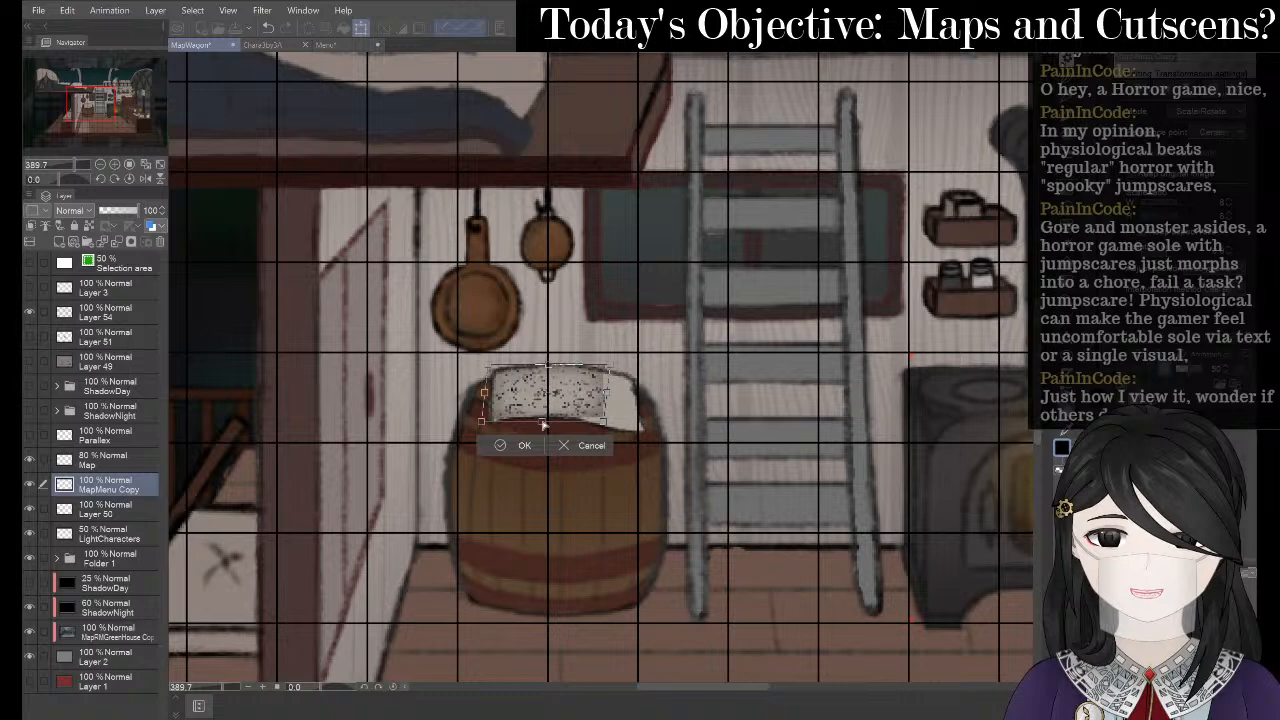
pyautogui.moveTo(604, 392); pyautogui.dragTo(645, 405)
pyautogui.scroll(3, 595, 390)
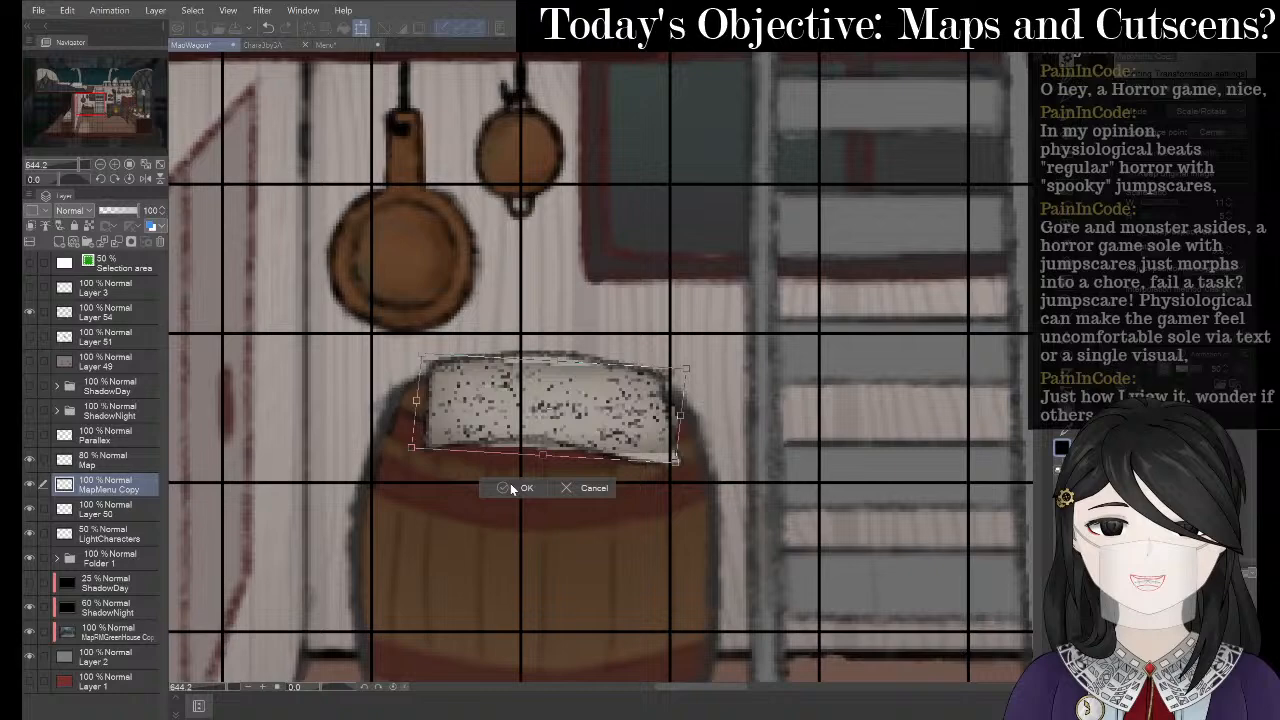
pyautogui.click(512, 488)
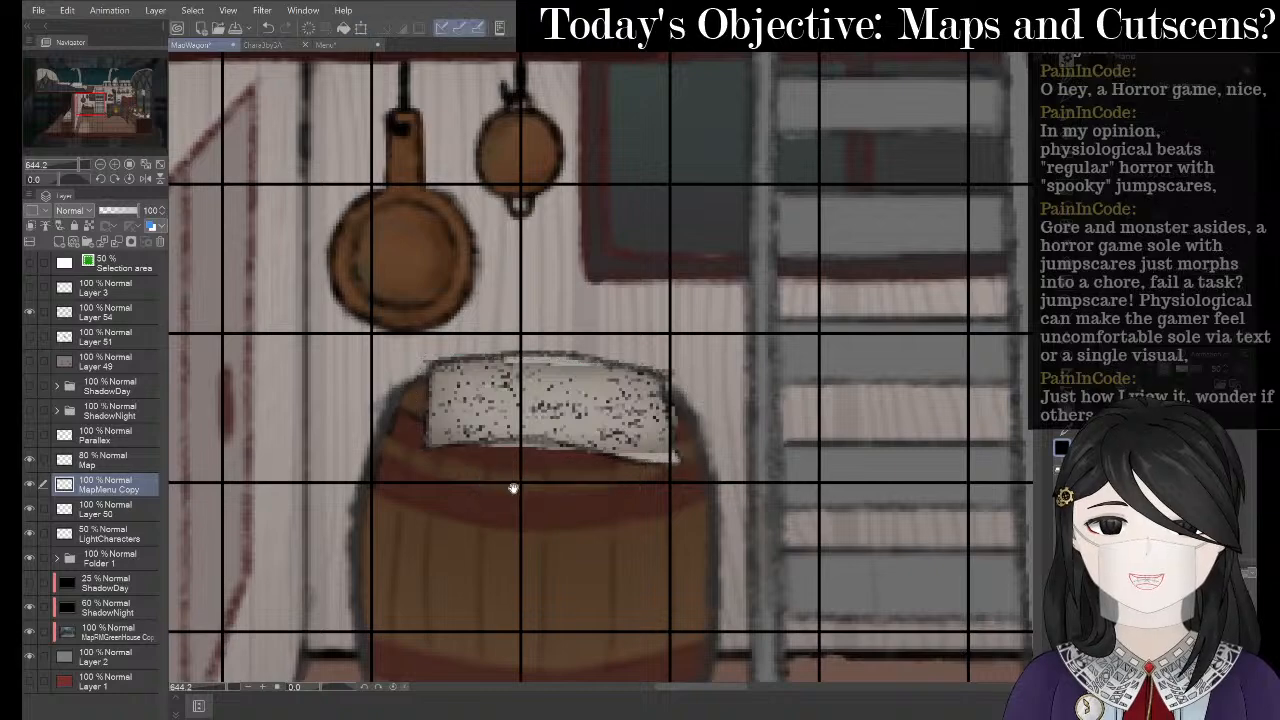
# - Paint white over the paper's speckled noise and draw the first dark map strokes with a small pen
pyautogui.scroll(-3, 623, 357)
pyautogui.scroll(1, 623, 357)
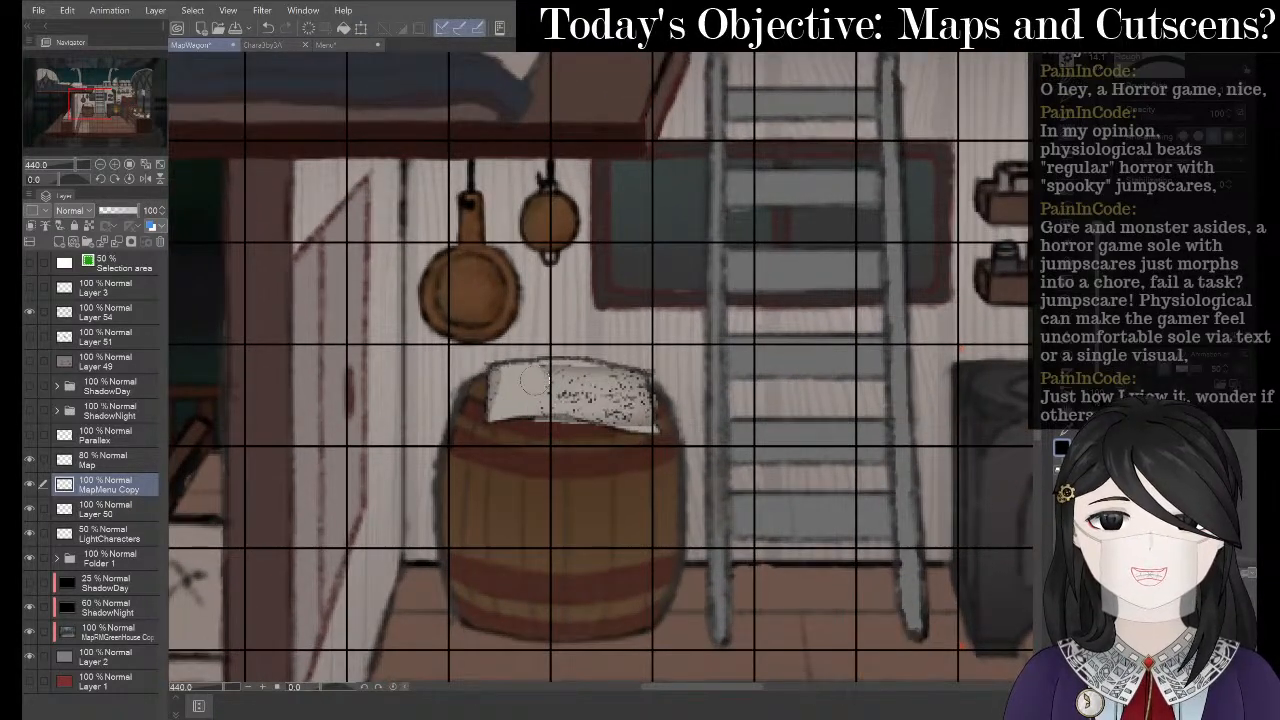
pyautogui.moveTo(535, 382)
pyautogui.mouseDown()
pyautogui.moveTo(500, 380)
pyautogui.moveTo(490, 400)
pyautogui.moveTo(545, 415)
pyautogui.moveTo(585, 355)
pyautogui.moveTo(615, 400)
pyautogui.moveTo(660, 425)
pyautogui.mouseUp()
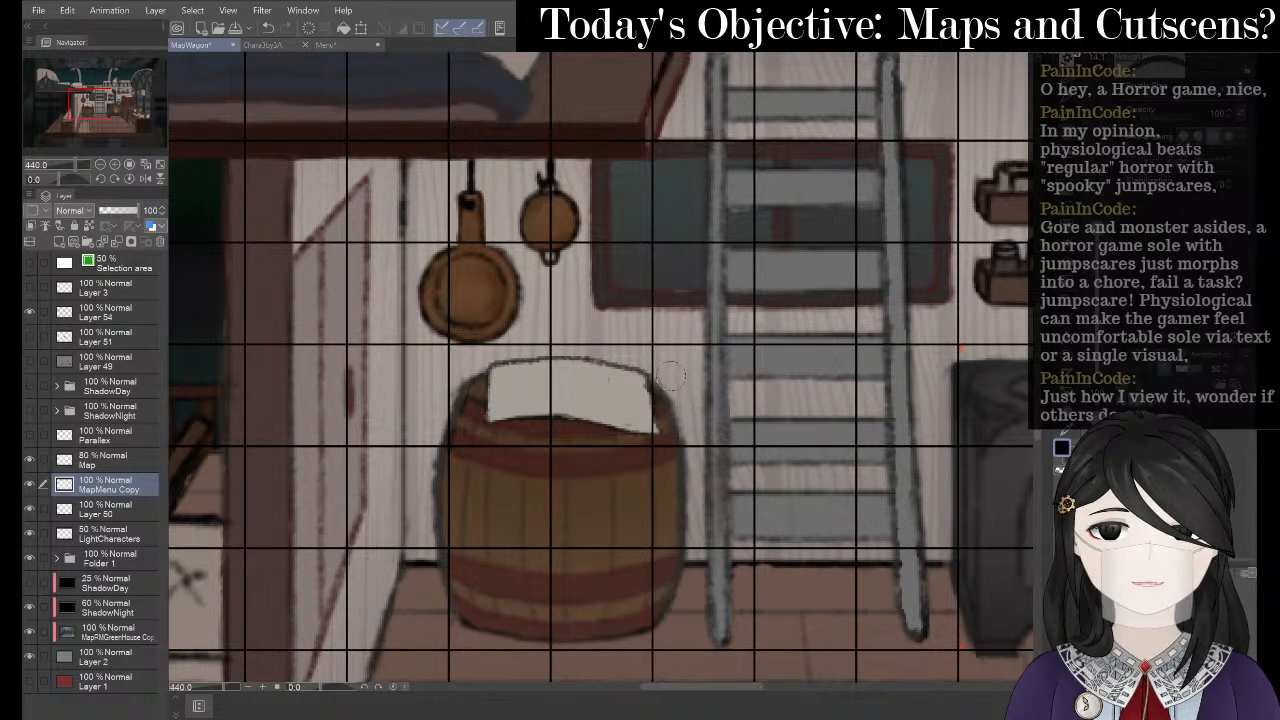
pyautogui.press('p')
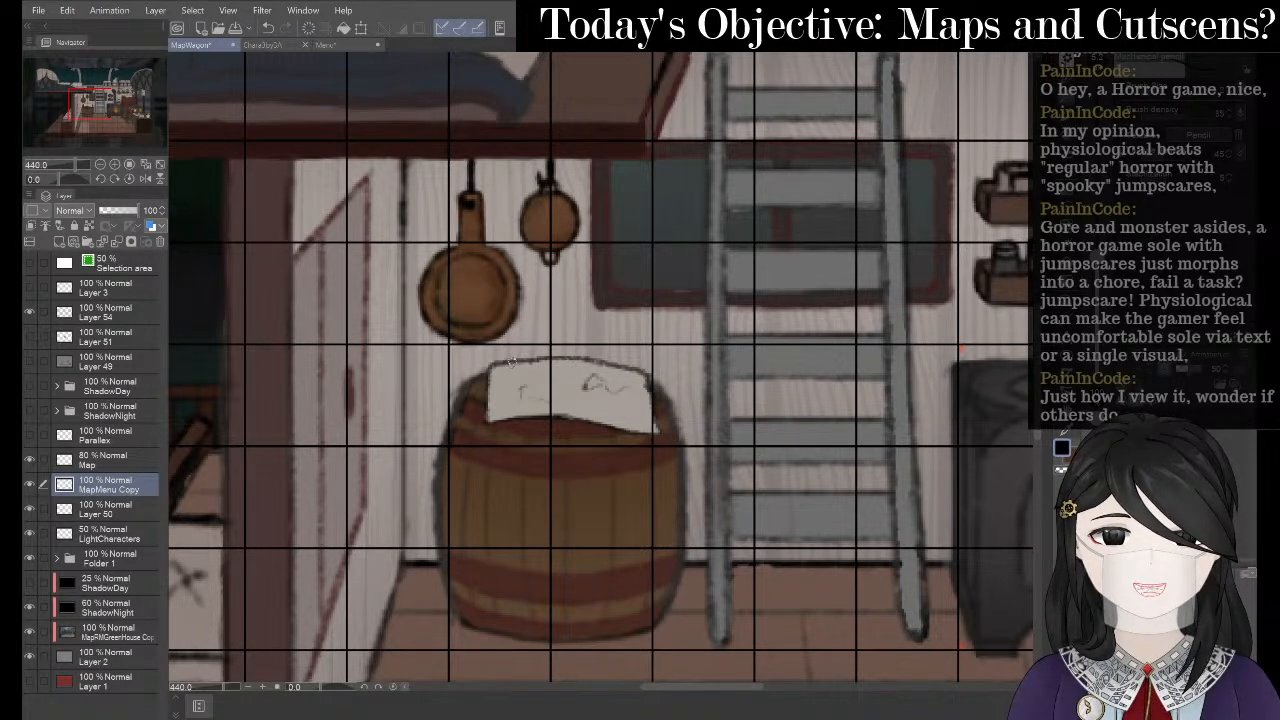
pyautogui.moveTo(512, 360); pyautogui.dragTo(517, 386)
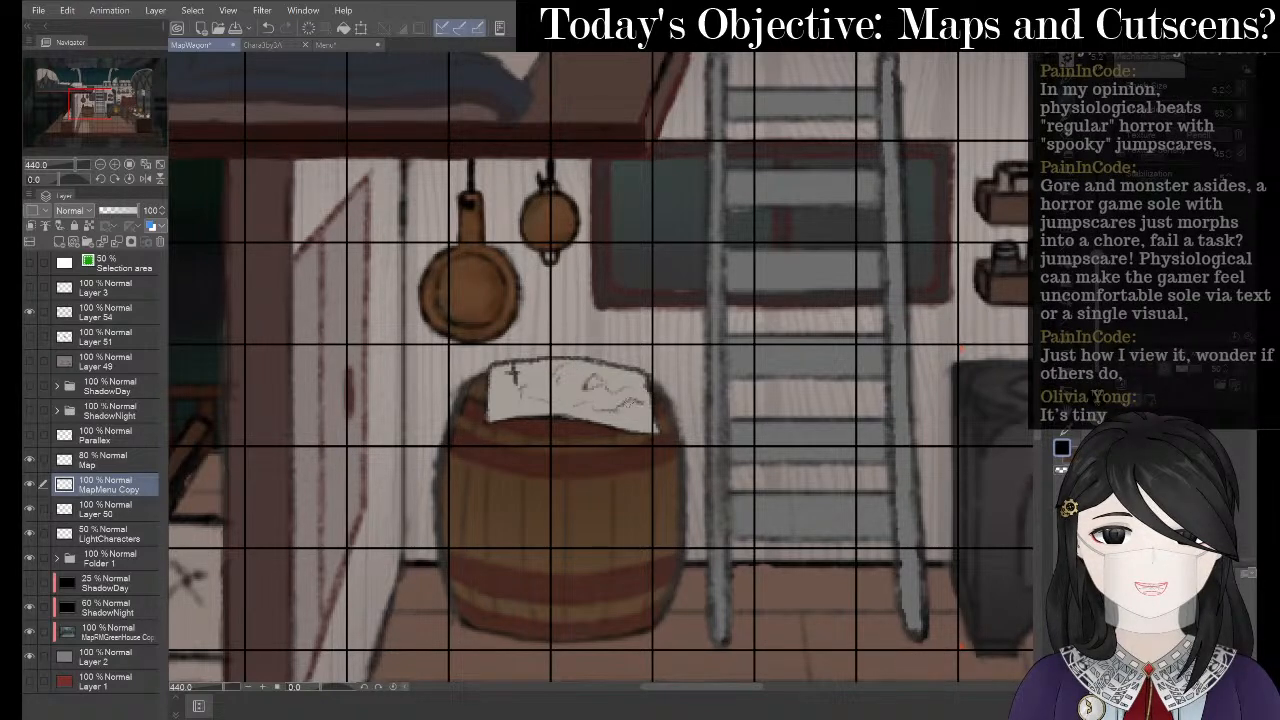
pyautogui.moveTo(562, 370)
pyautogui.mouseDown()
pyautogui.moveTo(550, 398)
pyautogui.moveTo(590, 392)
pyautogui.mouseUp()
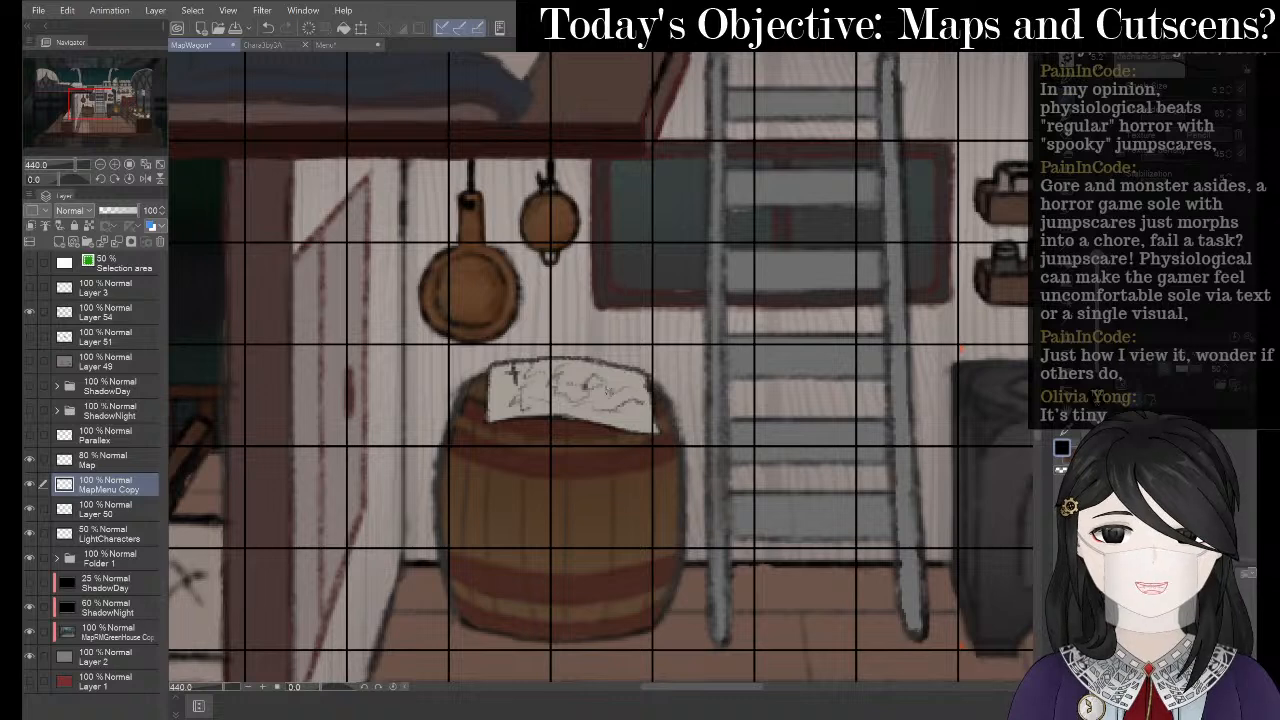
pyautogui.moveTo(606, 374); pyautogui.dragTo(635, 395)
# - Add map strokes on the paper's left and upper-left and a wavy line, undoing one faint stroke
pyautogui.press('space')
pyautogui.moveTo(477, 343)
pyautogui.mouseDown()
pyautogui.moveTo(433, 362)
pyautogui.moveTo(456, 416)
pyautogui.mouseUp()
pyautogui.press('p')
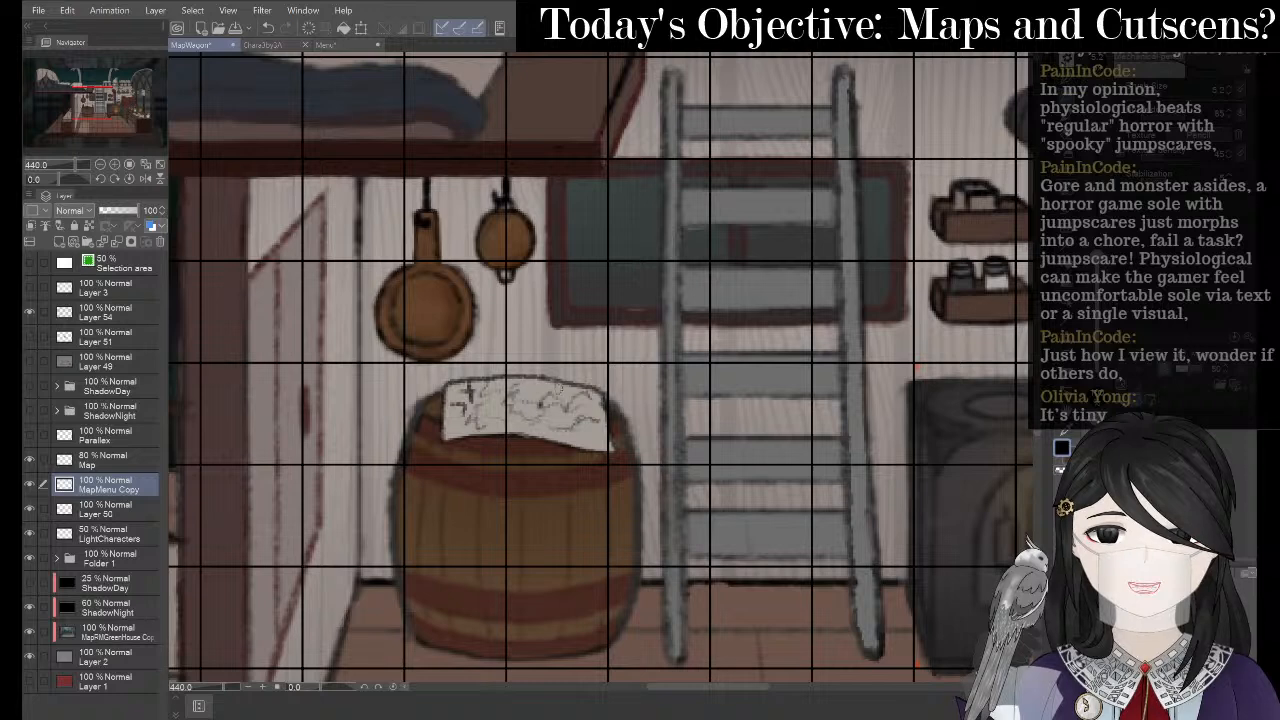
pyautogui.moveTo(552, 411)
pyautogui.mouseDown()
pyautogui.moveTo(578, 387)
pyautogui.moveTo(595, 397)
pyautogui.moveTo(564, 402)
pyautogui.moveTo(582, 398)
pyautogui.moveTo(604, 420)
pyautogui.mouseUp()
pyautogui.hotkey('ctrl', 'z')
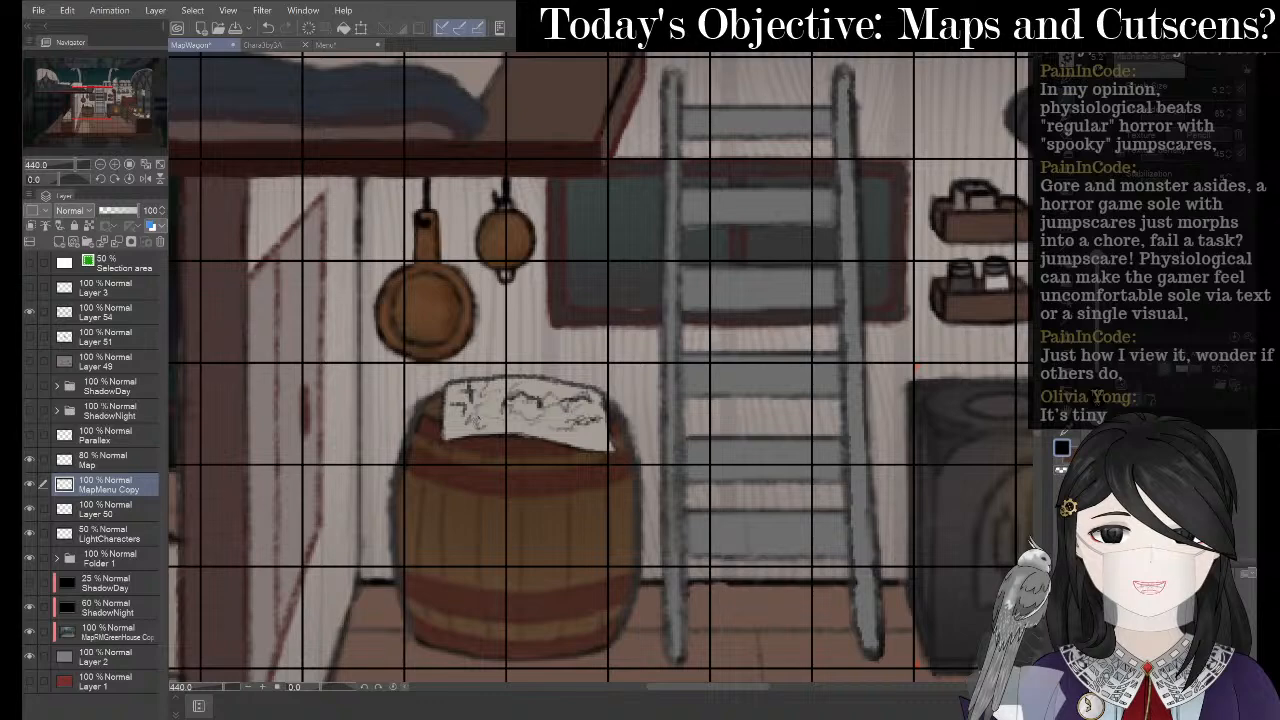
pyautogui.moveTo(465, 410); pyautogui.dragTo(486, 420)
pyautogui.moveTo(478, 418)
pyautogui.mouseDown()
pyautogui.moveTo(488, 428)
pyautogui.moveTo(500, 384)
pyautogui.mouseUp()
pyautogui.moveTo(490, 390); pyautogui.dragTo(480, 410)
pyautogui.moveTo(521, 331)
pyautogui.mouseDown()
pyautogui.moveTo(465, 315)
pyautogui.moveTo(552, 351)
pyautogui.mouseUp()
pyautogui.scroll(-1, 420, 291)
pyautogui.scroll(-2, 402, 286)
pyautogui.scroll(4, 566, 338)
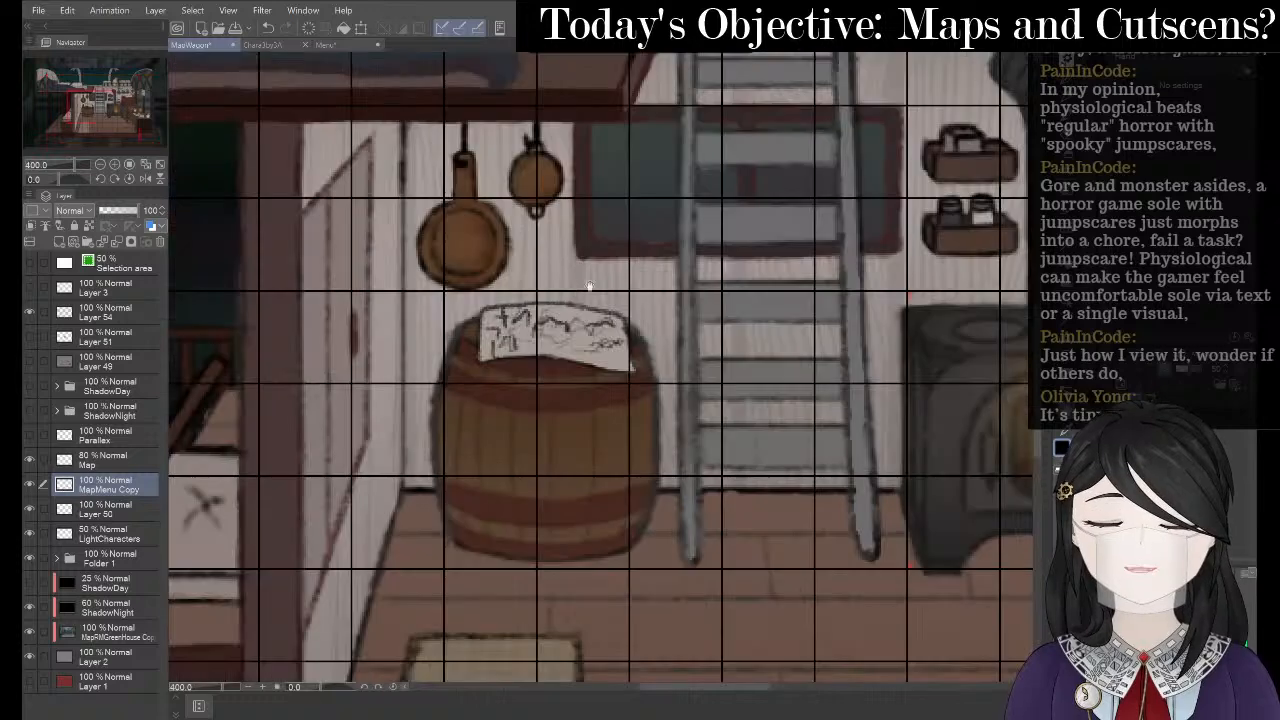
pyautogui.moveTo(553, 410); pyautogui.dragTo(610, 400)
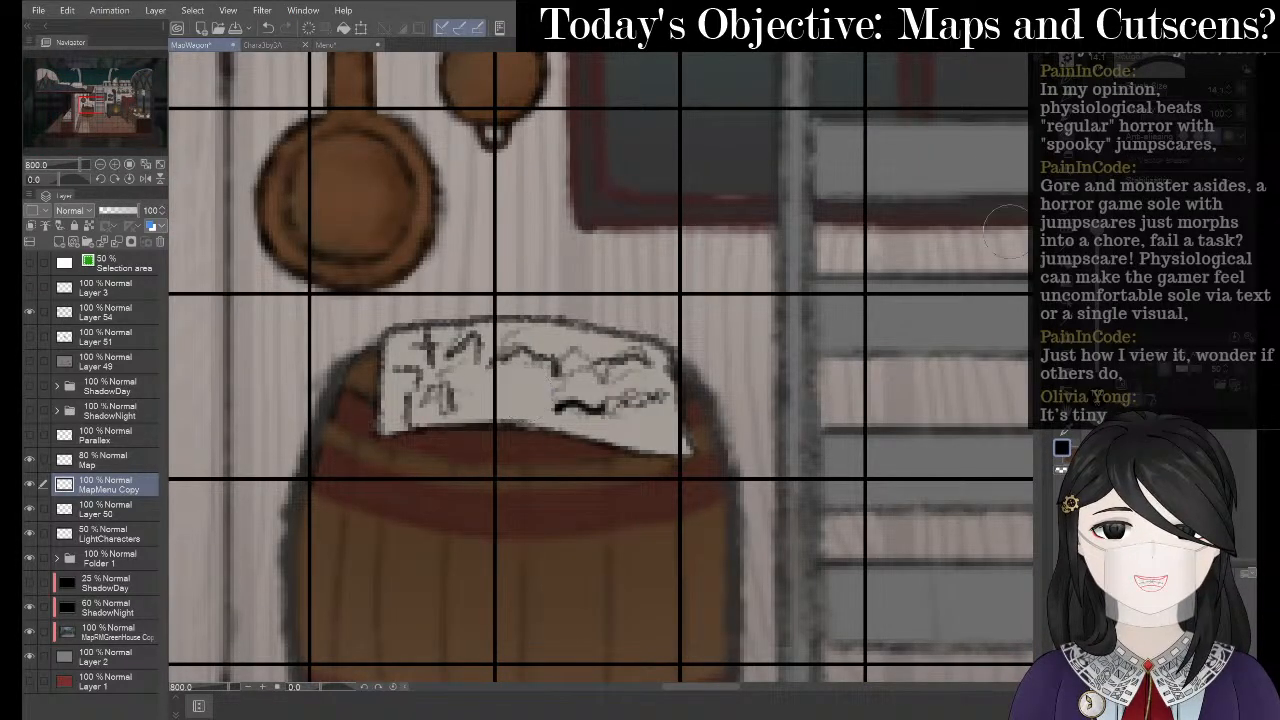
# - Erase part of the zigzag scribble and add a short pencil stroke, undoing an overextended diagonal
pyautogui.click(1101, 239)
pyautogui.moveTo(578, 345); pyautogui.dragTo(592, 384)
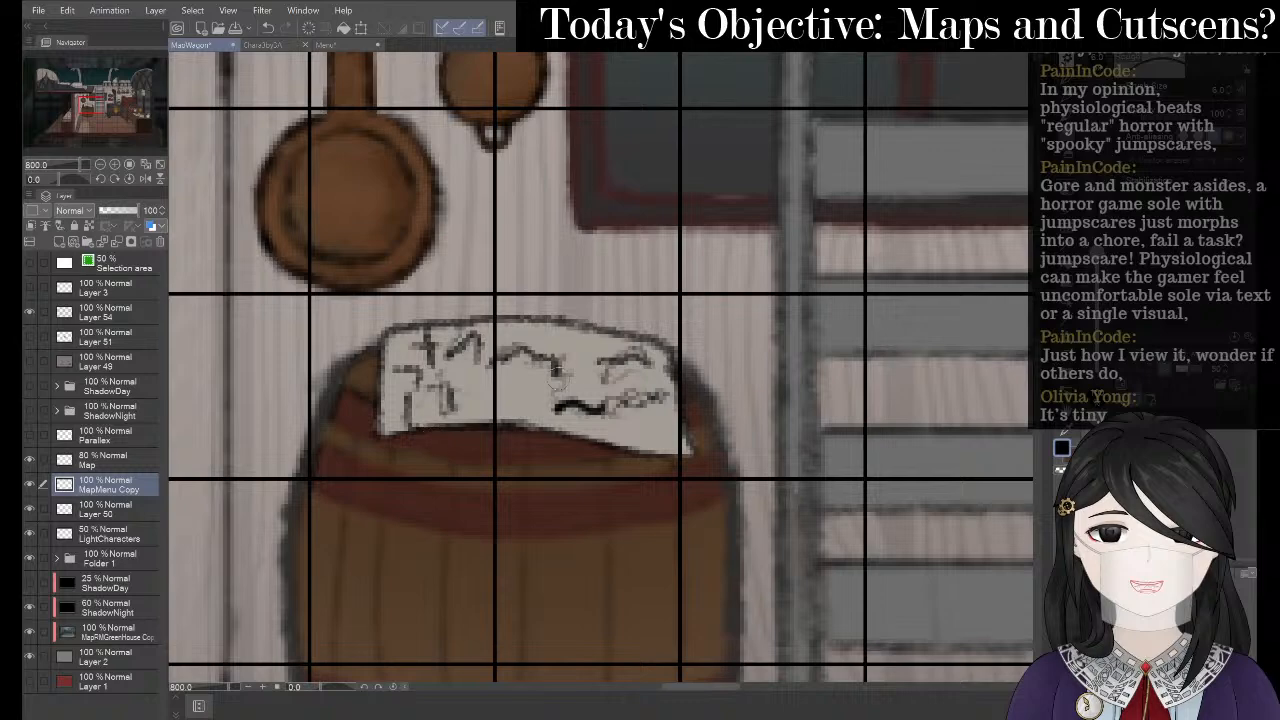
pyautogui.scroll(-2, 401, 262)
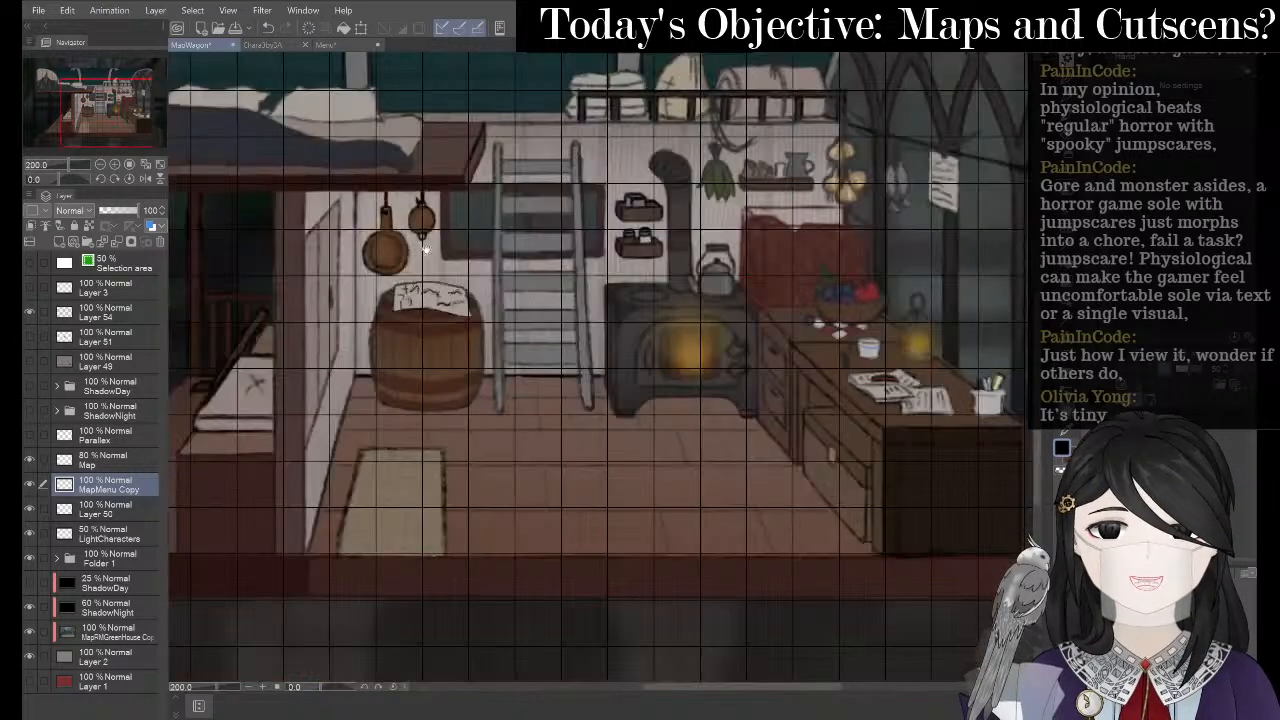
pyautogui.moveTo(403, 272); pyautogui.dragTo(545, 259)
pyautogui.scroll(1, 550, 262)
pyautogui.scroll(1, 552, 262)
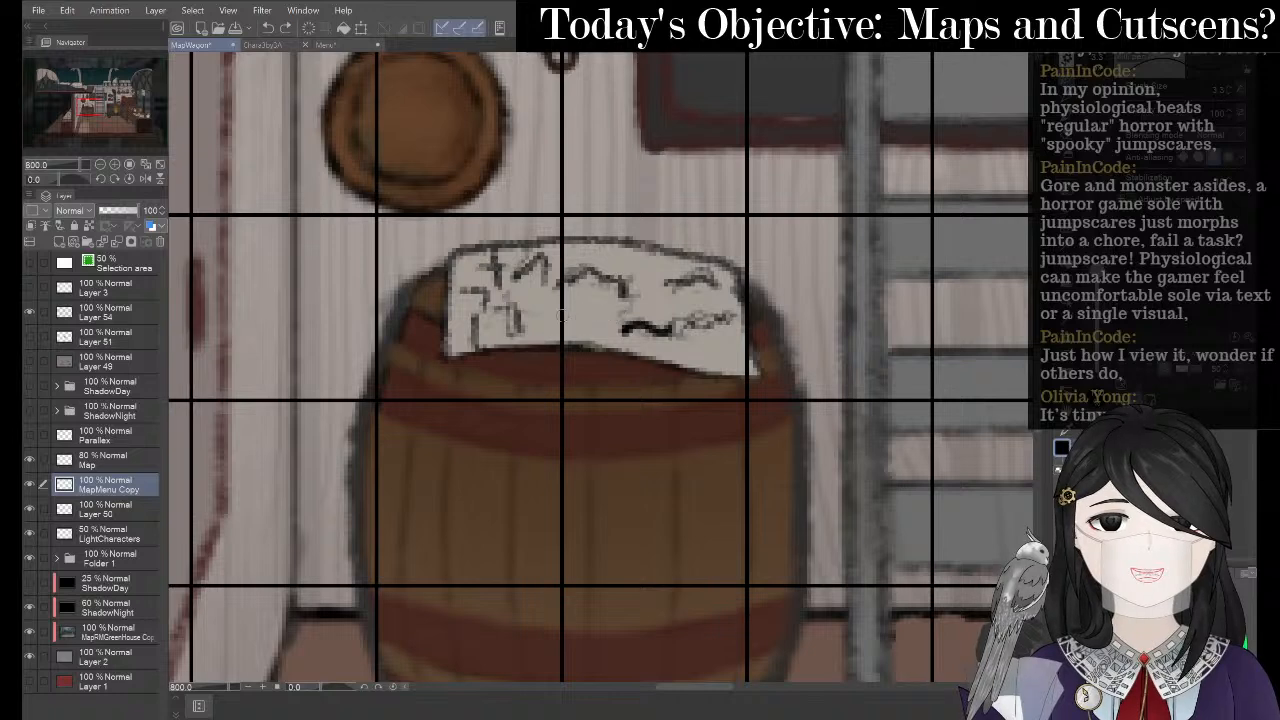
pyautogui.moveTo(538, 320)
pyautogui.mouseDown()
pyautogui.moveTo(571, 296)
pyautogui.moveTo(649, 325)
pyautogui.mouseUp()
pyautogui.hotkey('ctrl', 'z')
pyautogui.press('p')
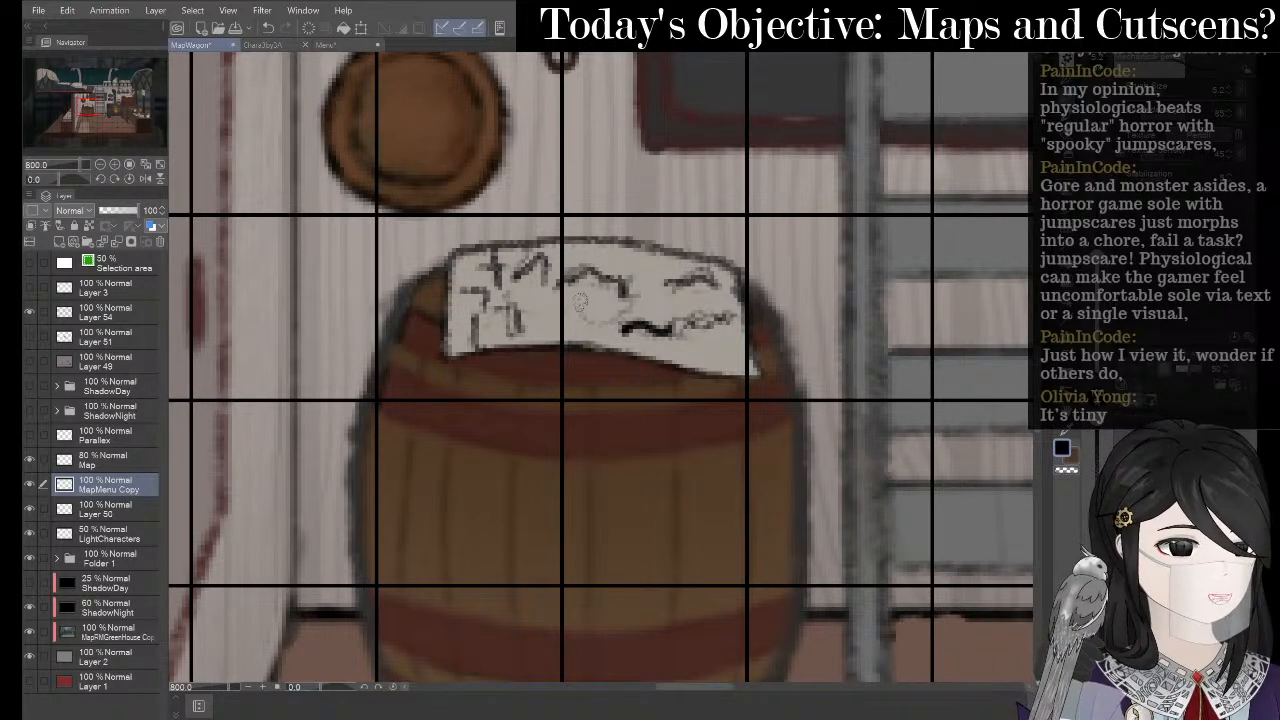
pyautogui.moveTo(567, 312)
pyautogui.mouseDown()
pyautogui.moveTo(601, 312)
pyautogui.moveTo(605, 255)
pyautogui.moveTo(591, 250)
pyautogui.moveTo(639, 258)
pyautogui.moveTo(619, 318)
pyautogui.moveTo(630, 296)
pyautogui.moveTo(563, 314)
pyautogui.mouseUp()
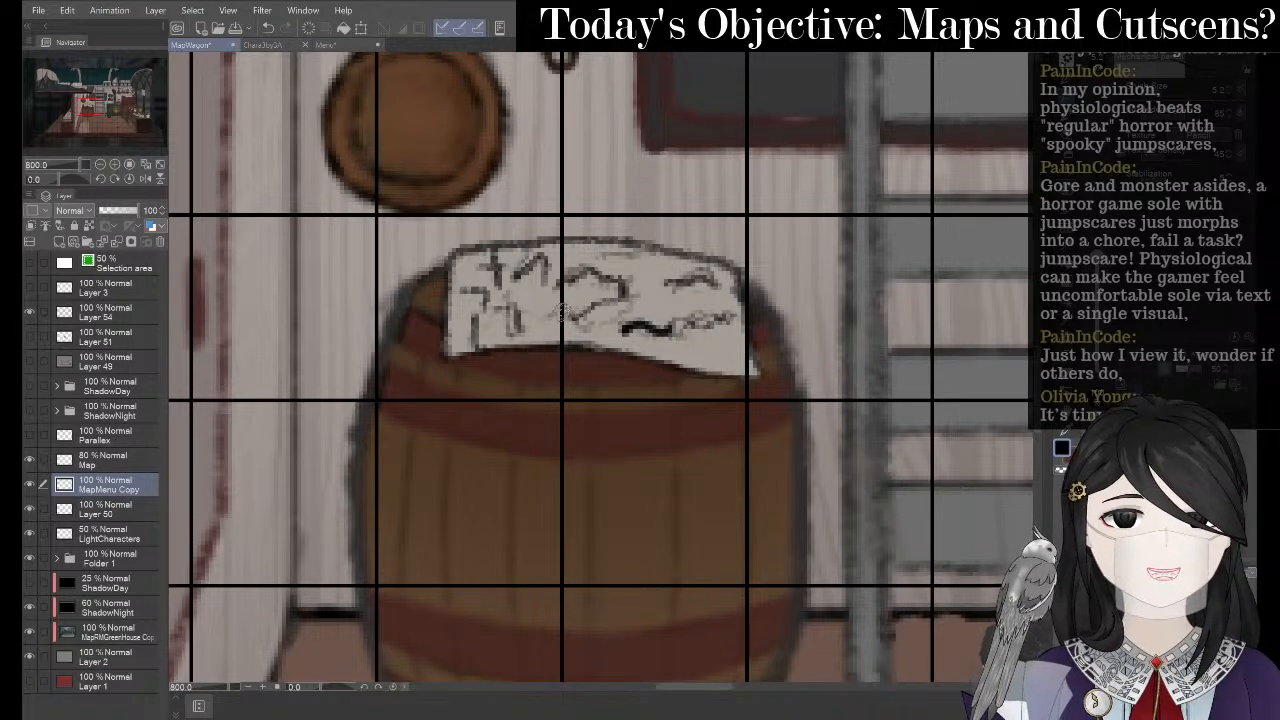
# - Add a short stroke near the paper's top edge and hide the dark grid layer
pyautogui.scroll(-6, 596, 304)
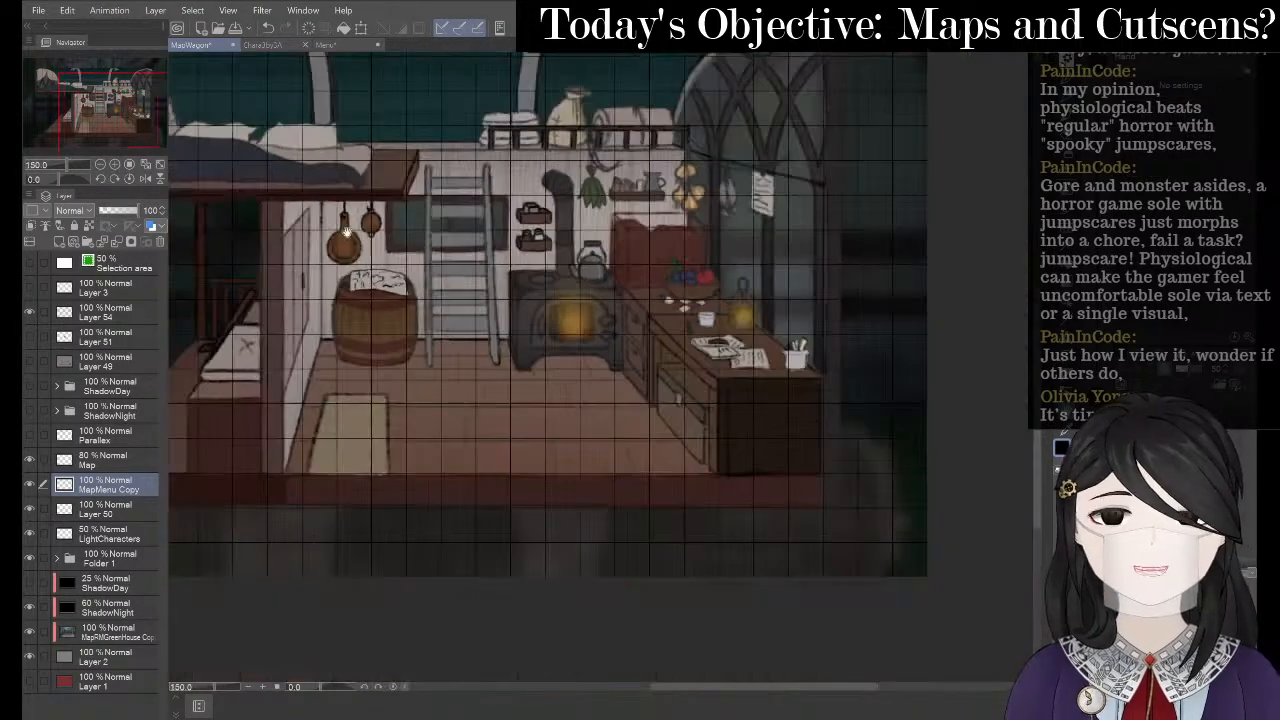
pyautogui.scroll(6, 350, 260)
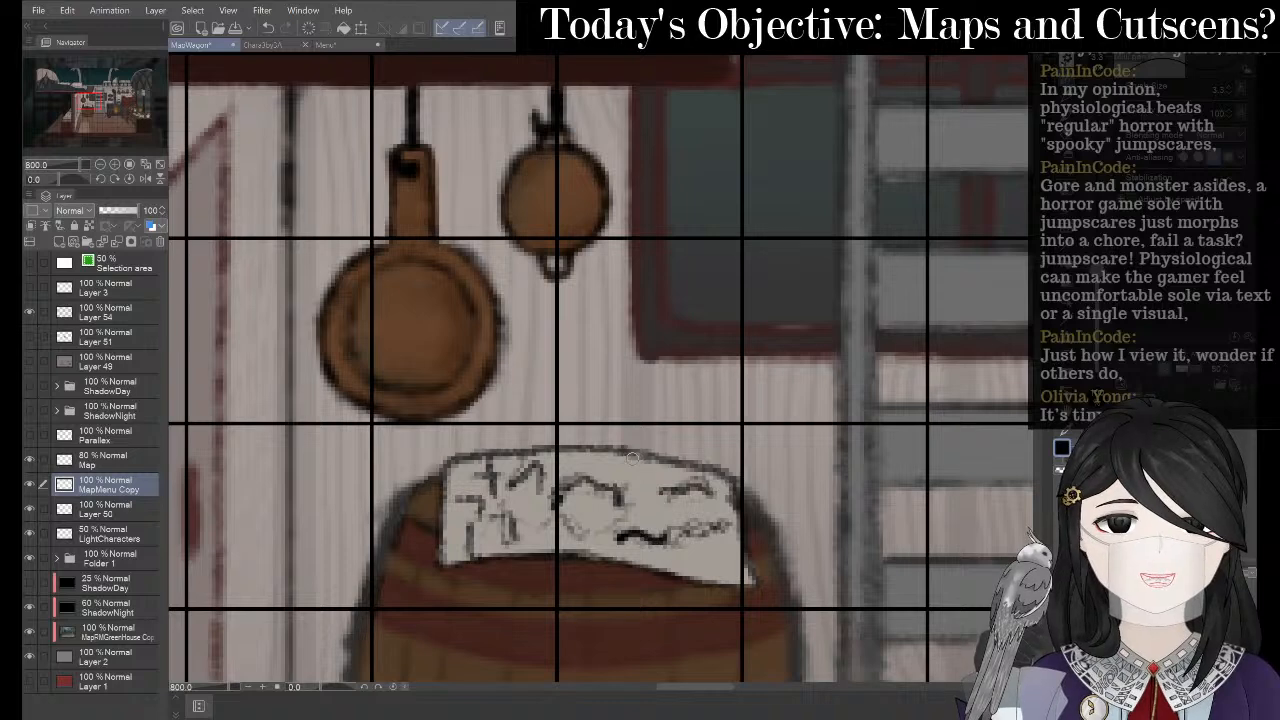
pyautogui.moveTo(627, 456)
pyautogui.mouseDown()
pyautogui.moveTo(616, 472)
pyautogui.moveTo(664, 492)
pyautogui.mouseUp()
pyautogui.scroll(-5, 378, 326)
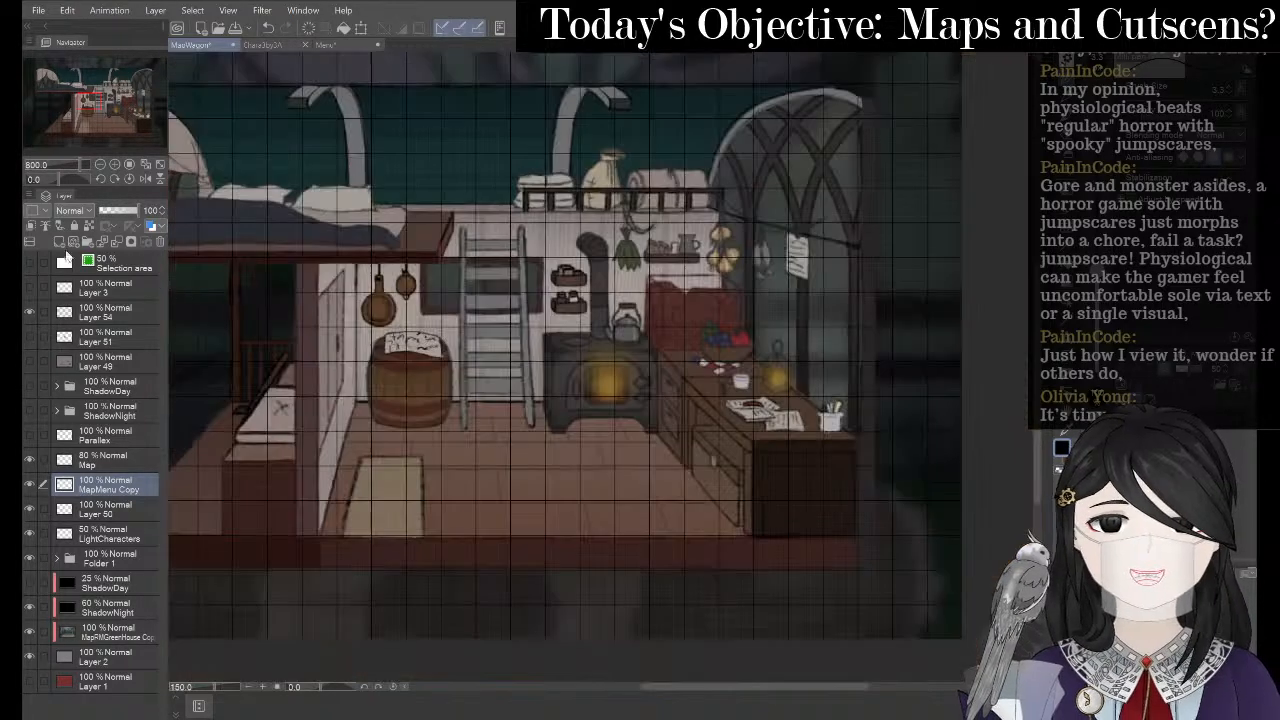
pyautogui.click(29, 313)
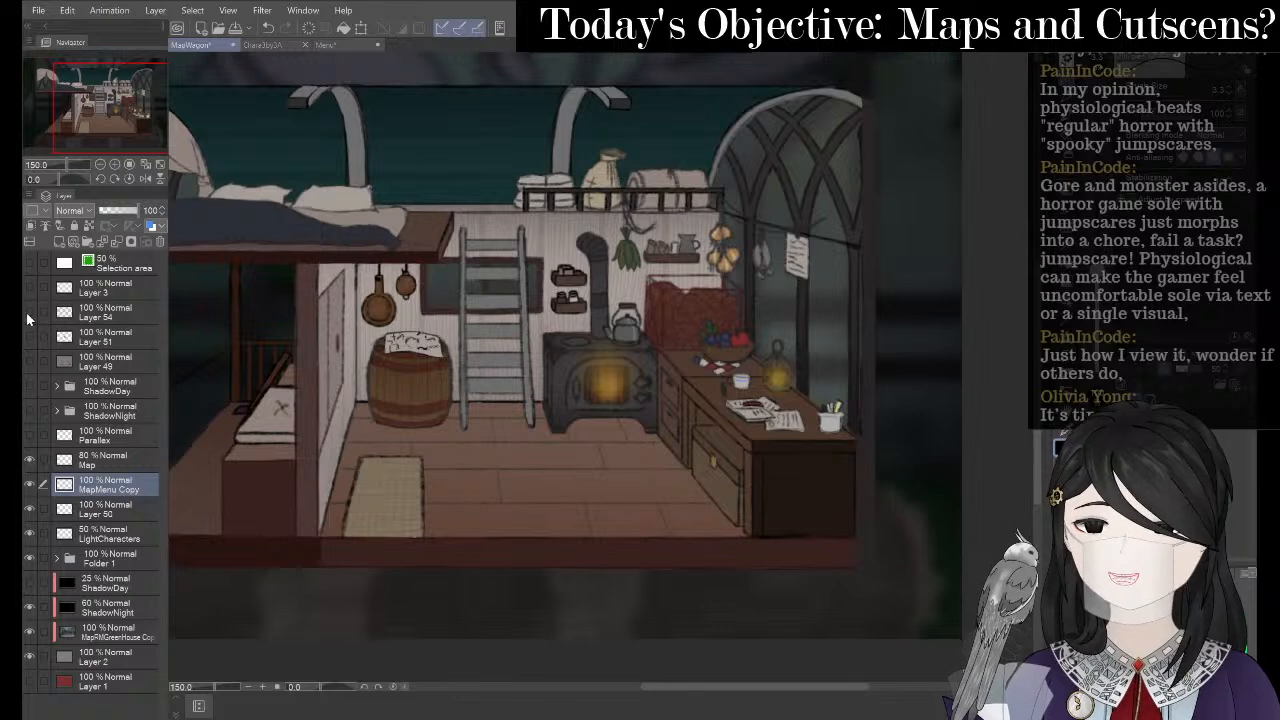
pyautogui.scroll(5, 380, 340)
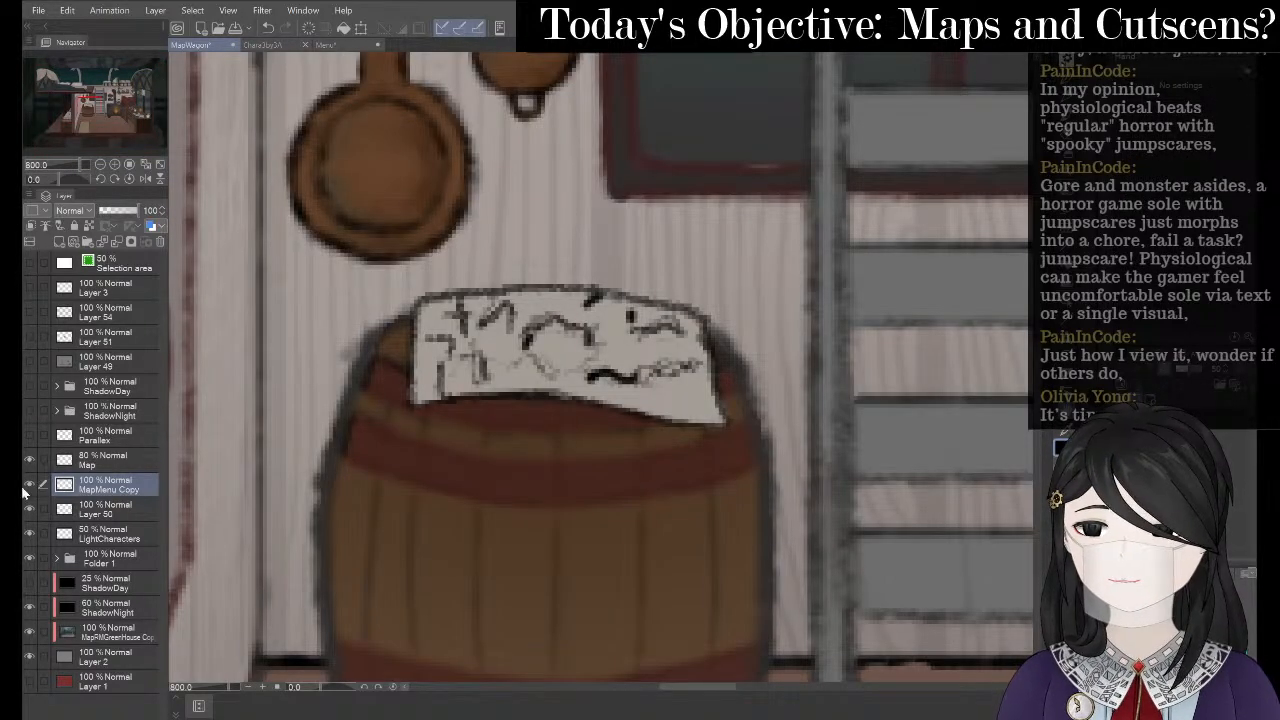
# - Toggle the scribbles to compare, then add looped squiggles, a horizontal line and a curve on the map paper
pyautogui.click(28, 490)
pyautogui.click(28, 490)
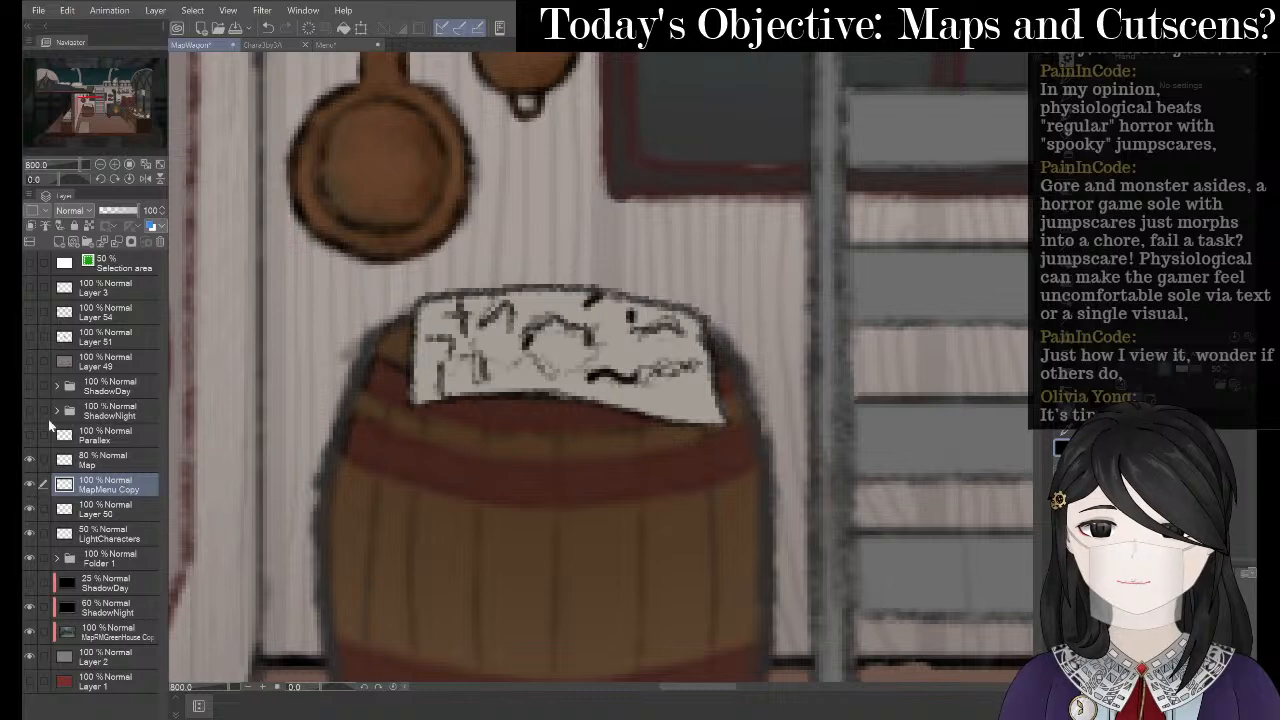
pyautogui.moveTo(124, 212); pyautogui.dragTo(121, 213)
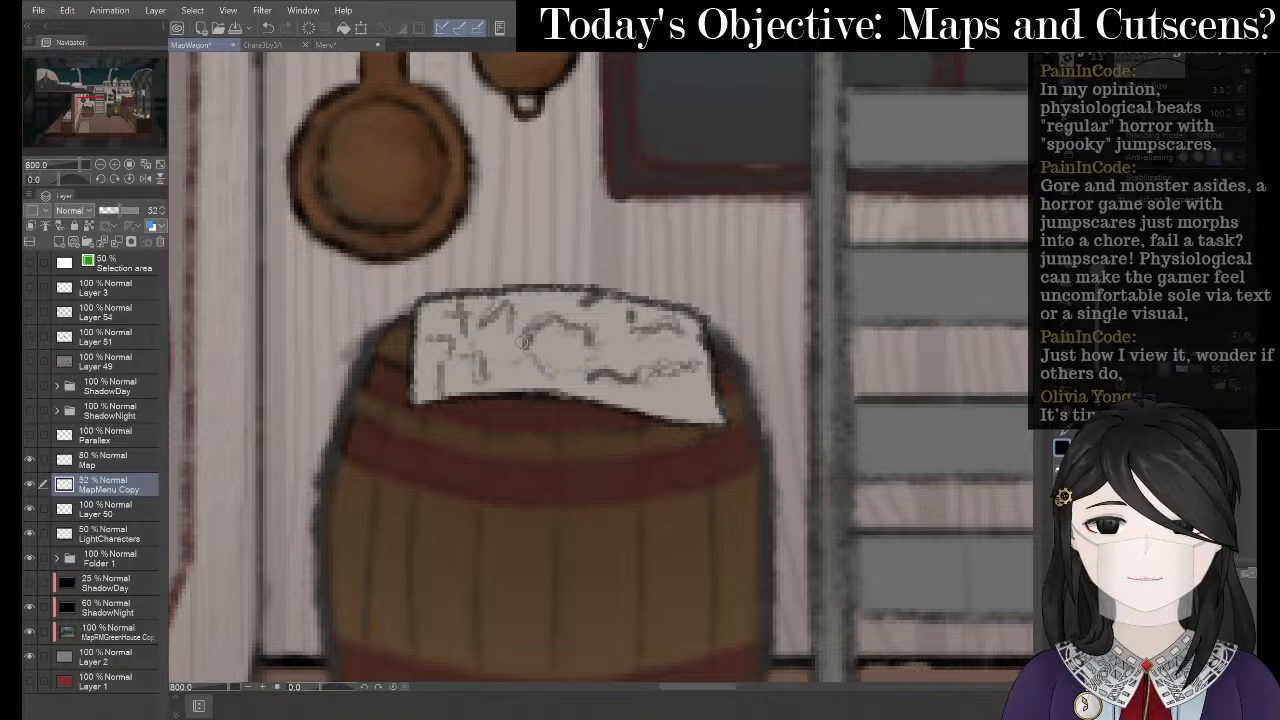
pyautogui.moveTo(521, 342)
pyautogui.mouseDown()
pyautogui.moveTo(578, 349)
pyautogui.moveTo(595, 330)
pyautogui.moveTo(577, 317)
pyautogui.moveTo(536, 330)
pyautogui.moveTo(582, 335)
pyautogui.mouseUp()
pyautogui.moveTo(675, 365)
pyautogui.mouseDown()
pyautogui.moveTo(650, 375)
pyautogui.moveTo(680, 390)
pyautogui.moveTo(708, 372)
pyautogui.moveTo(630, 370)
pyautogui.mouseUp()
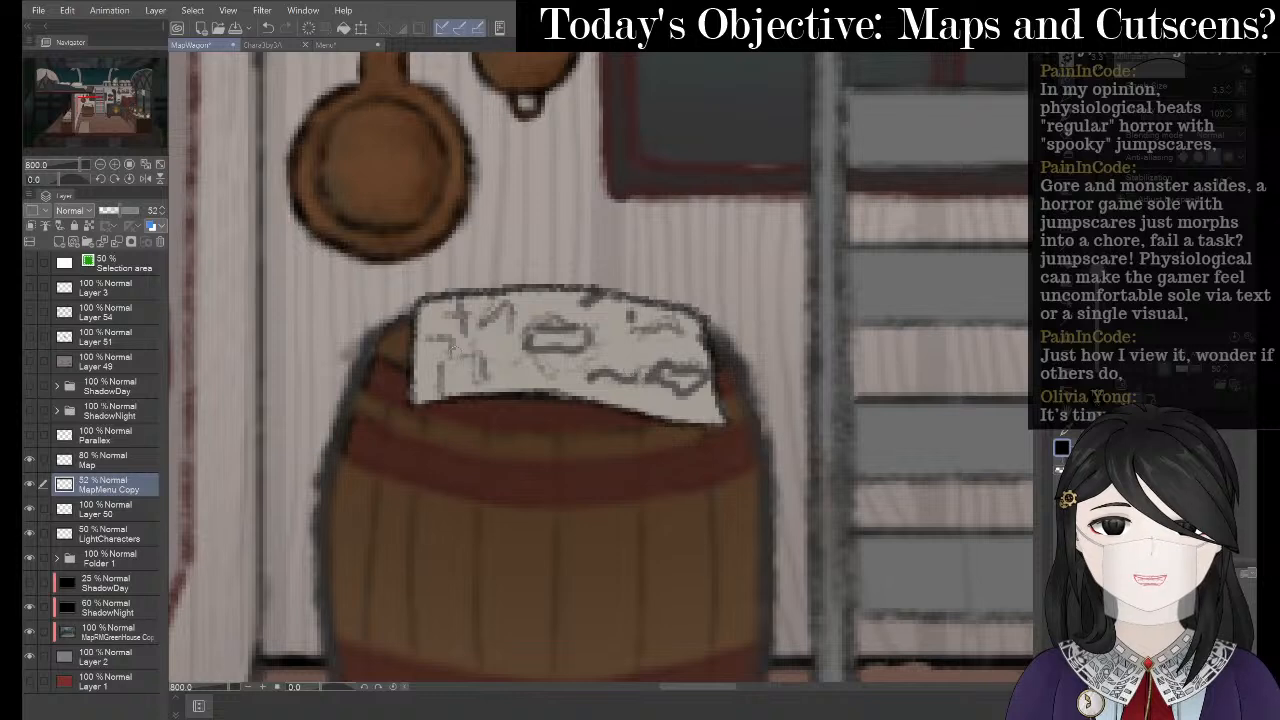
pyautogui.moveTo(429, 359); pyautogui.dragTo(510, 379)
pyautogui.moveTo(498, 294)
pyautogui.mouseDown()
pyautogui.moveTo(462, 300)
pyautogui.moveTo(450, 336)
pyautogui.moveTo(452, 313)
pyautogui.moveTo(444, 326)
pyautogui.mouseUp()
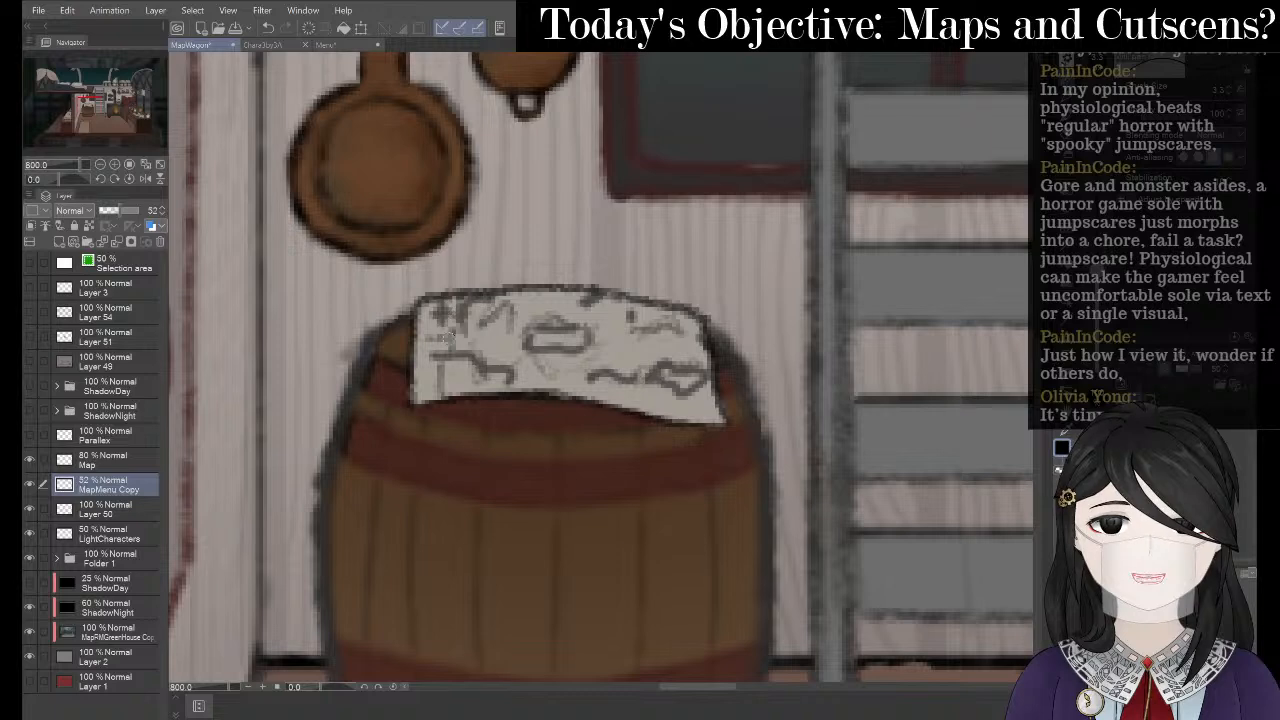
pyautogui.scroll(-8, 548, 302)
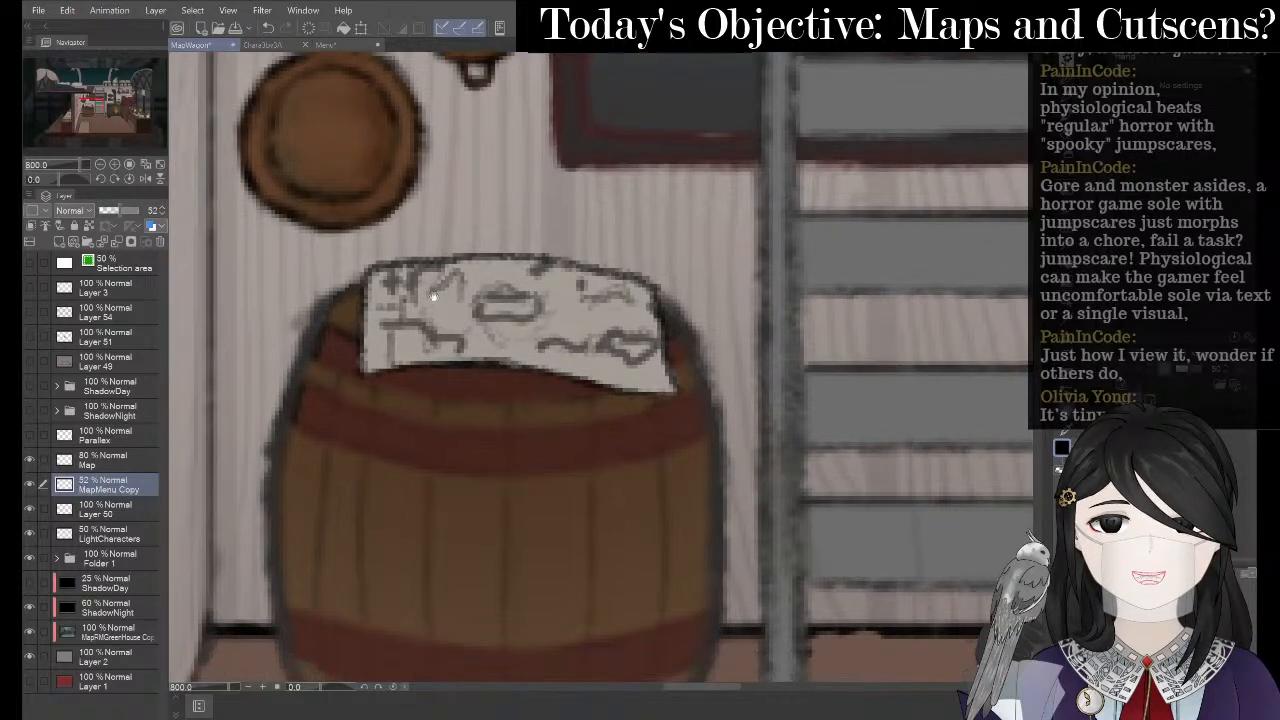
pyautogui.scroll(2, 496, 284)
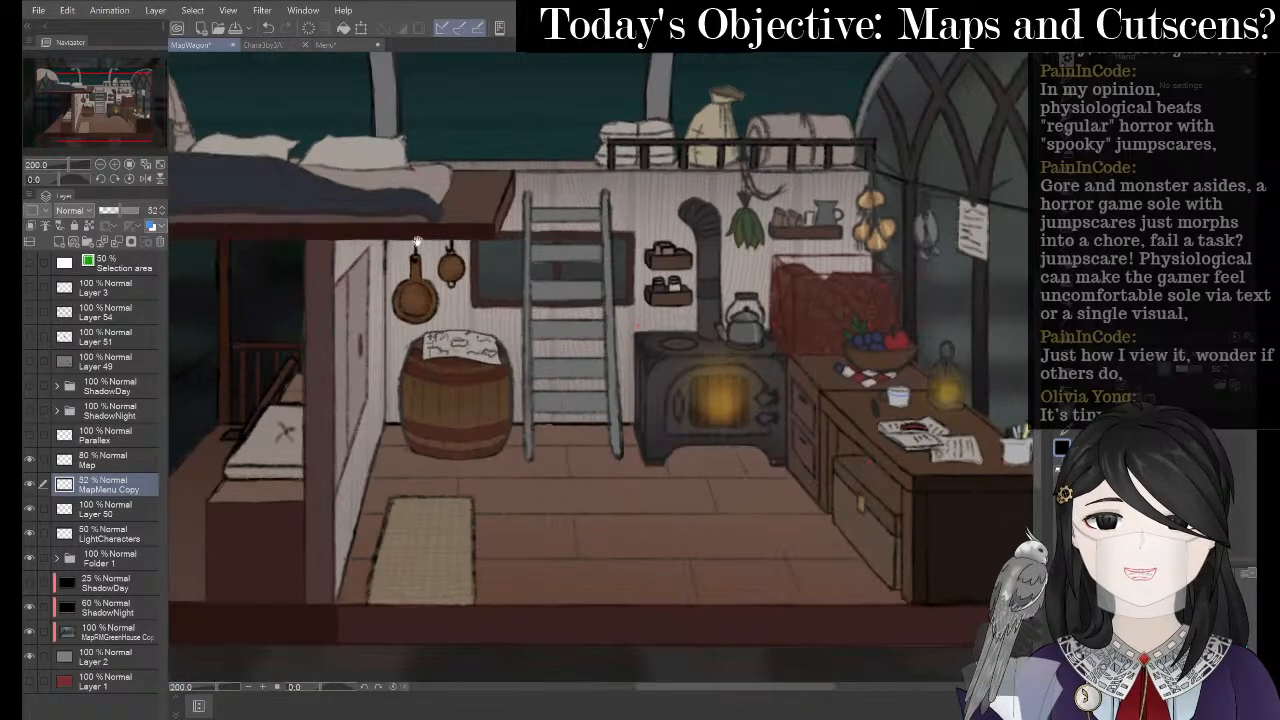
# - Fade the MapMenu Copy layer to 21% opacity and toggle the paper map layer on and off to compare
pyautogui.moveTo(115, 210); pyautogui.dragTo(108, 207)
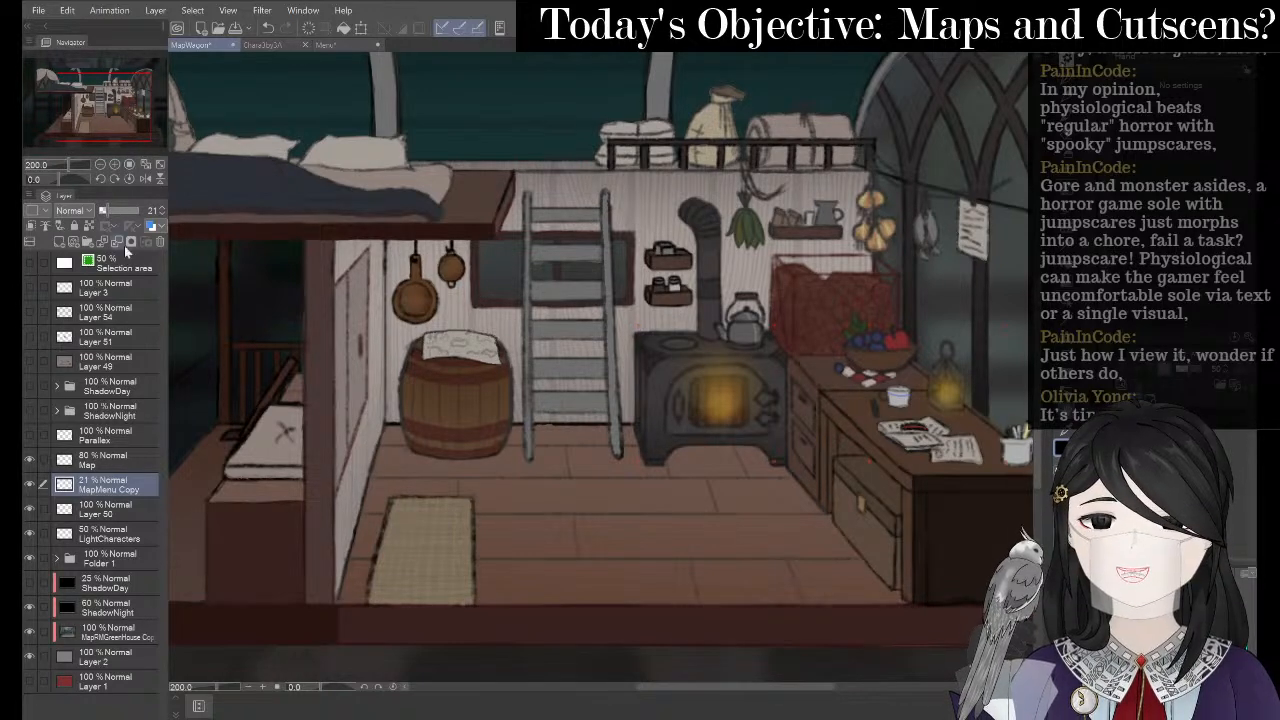
pyautogui.moveTo(422, 332); pyautogui.dragTo(584, 335)
pyautogui.scroll(2, 584, 335)
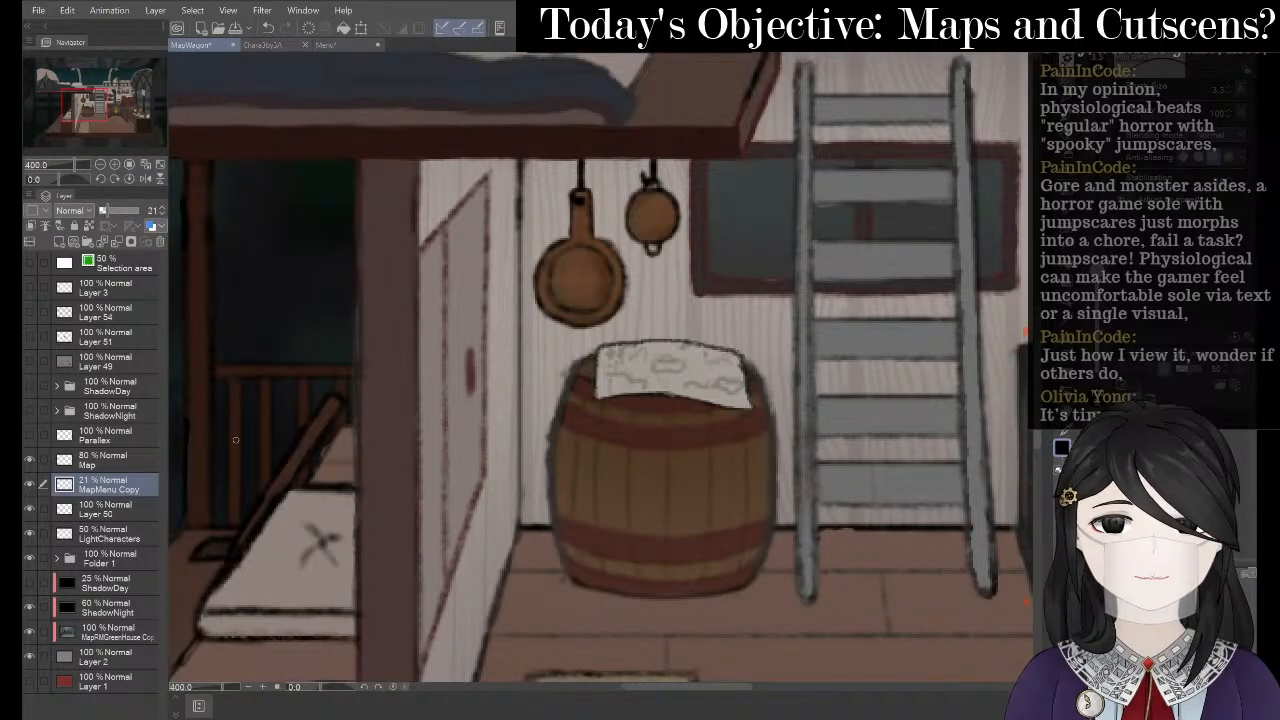
pyautogui.click(29, 510)
pyautogui.click(27, 518)
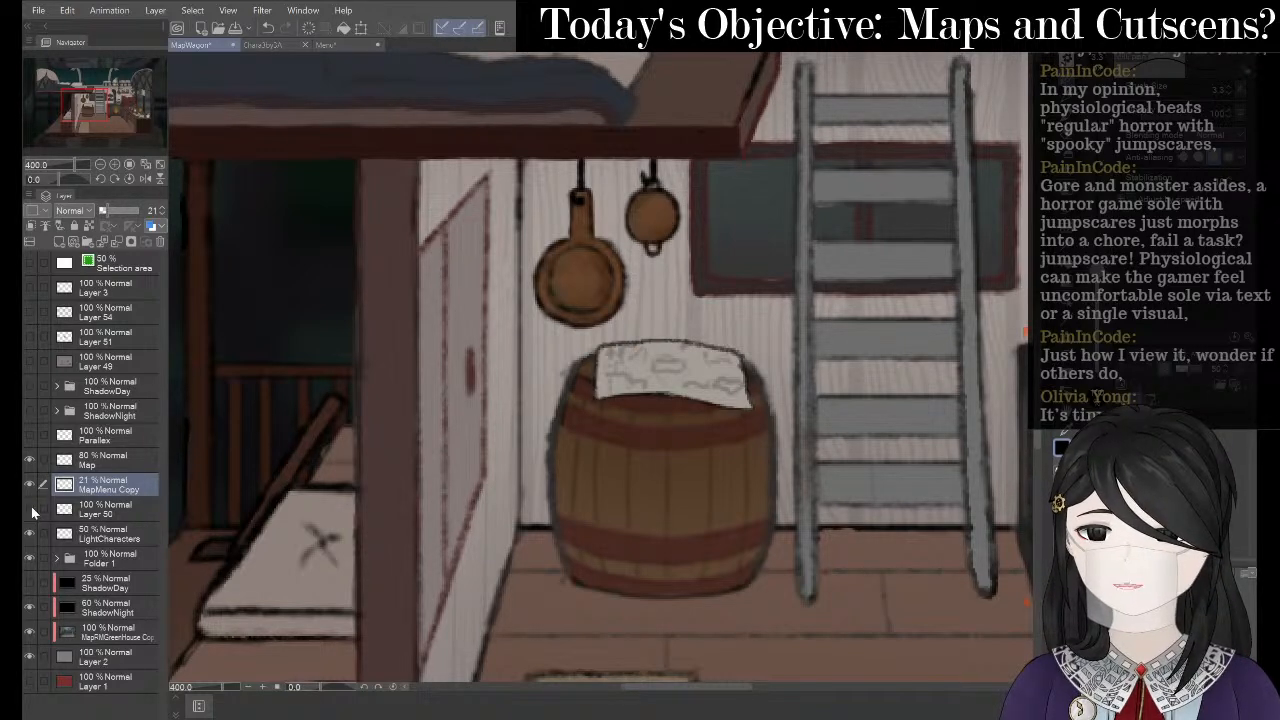
pyautogui.click(30, 510)
pyautogui.click(30, 510)
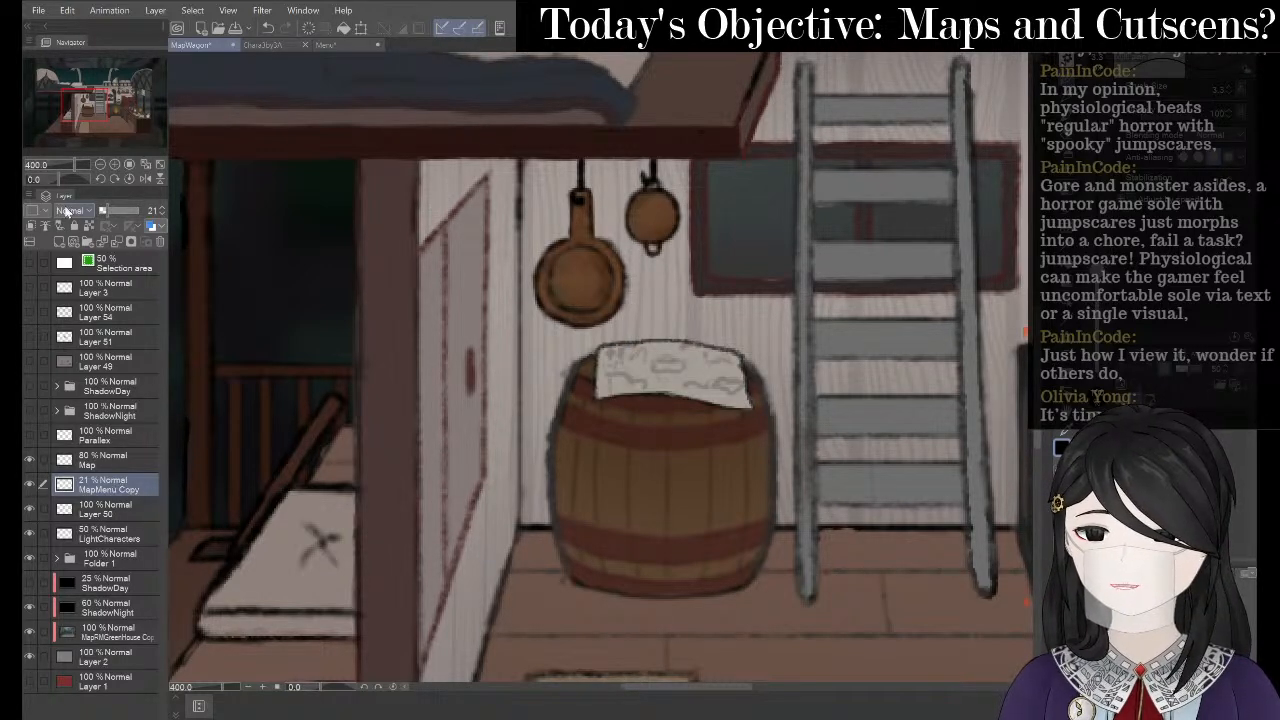
# - Create a new raster layer above Layer 50 and lower Layer 52's opacity to about two-thirds
pyautogui.rightClick(118, 511)
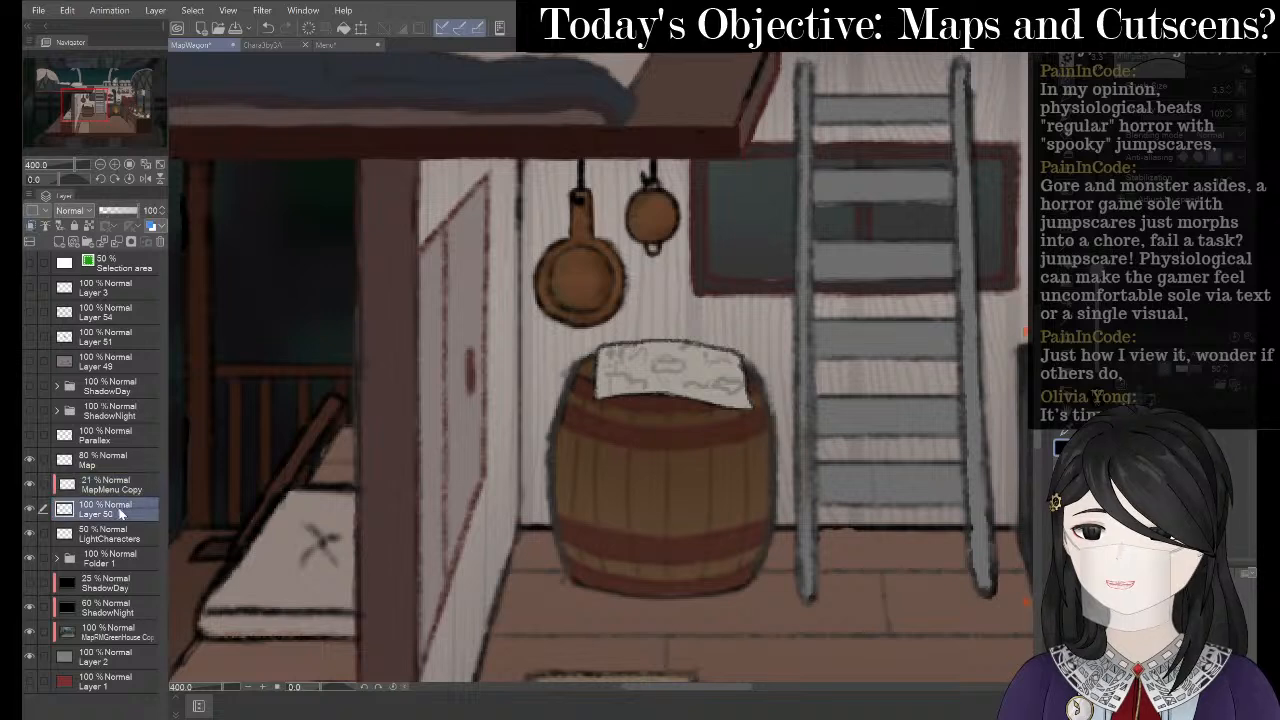
pyautogui.click(200, 172)
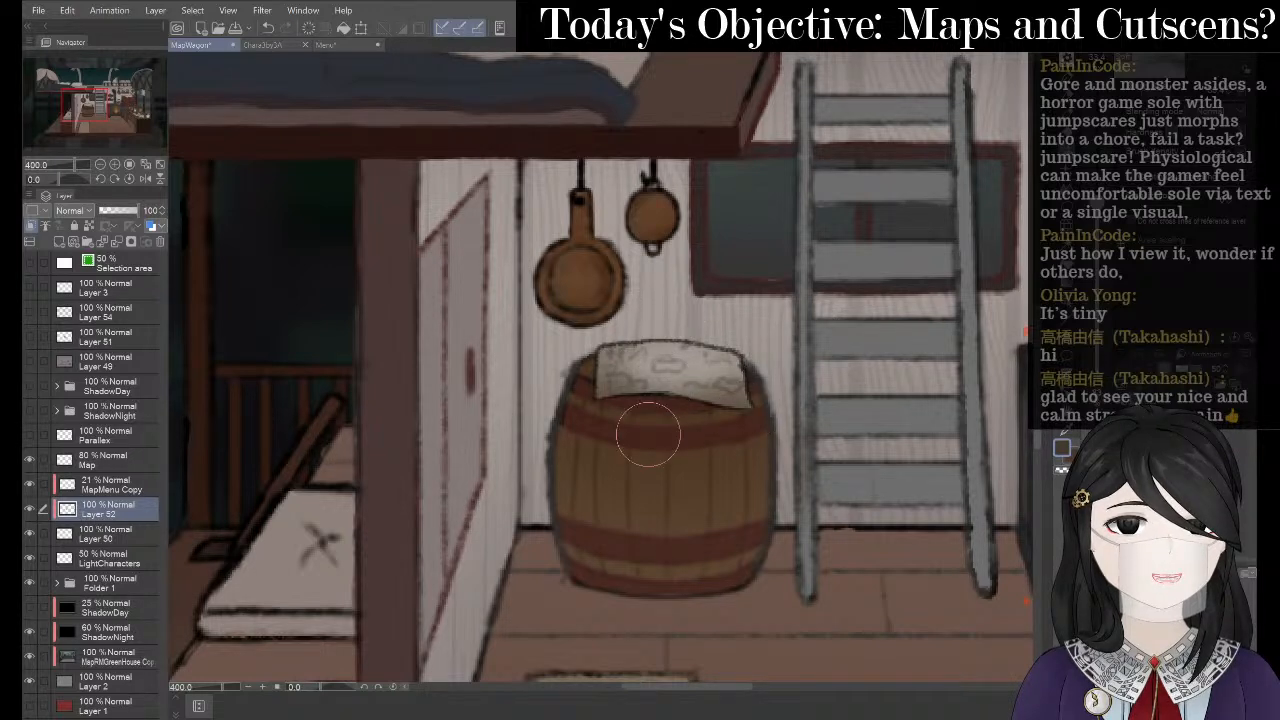
pyautogui.click(123, 208)
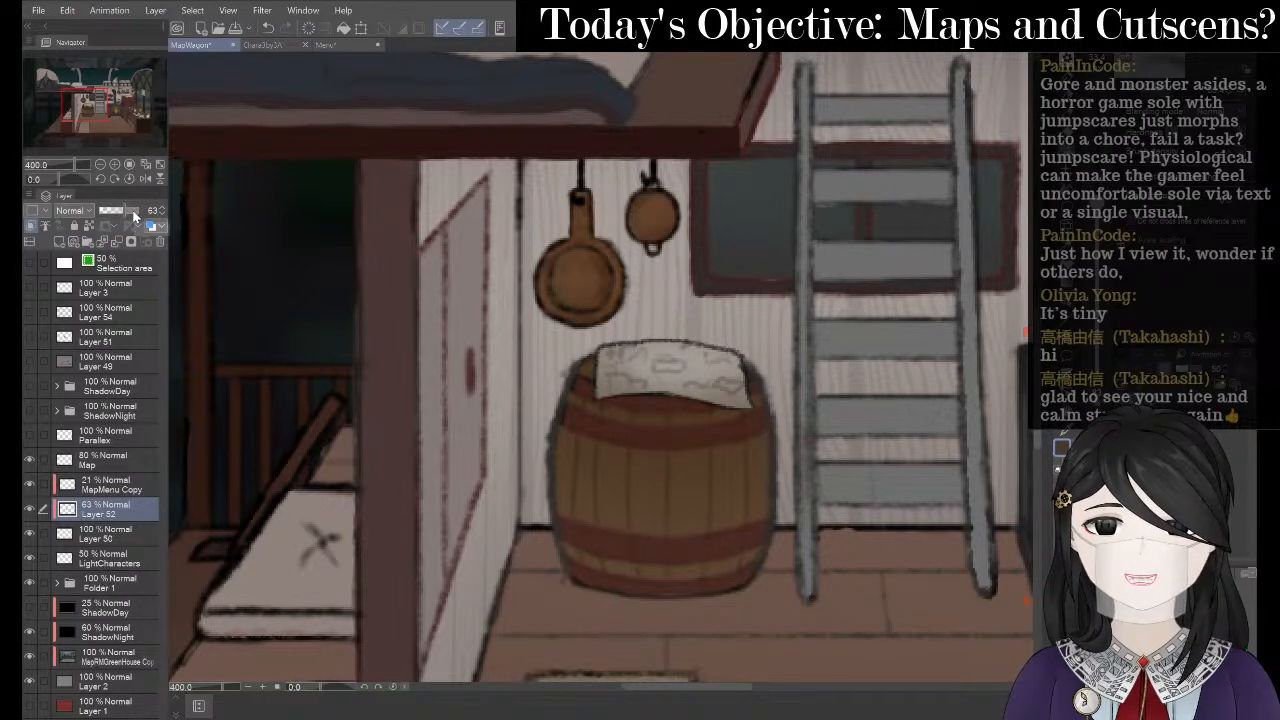
pyautogui.moveTo(133, 214); pyautogui.dragTo(144, 210)
pyautogui.scroll(-2, 320, 246)
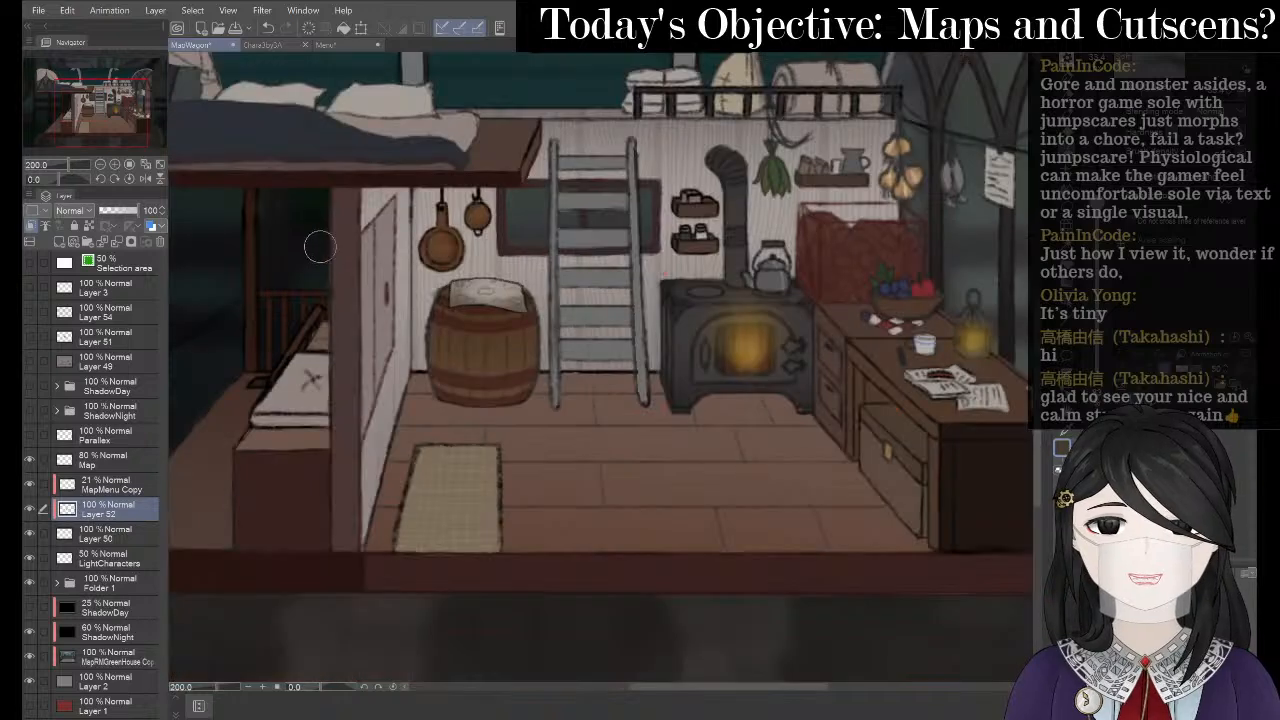
pyautogui.moveTo(135, 213); pyautogui.dragTo(127, 212)
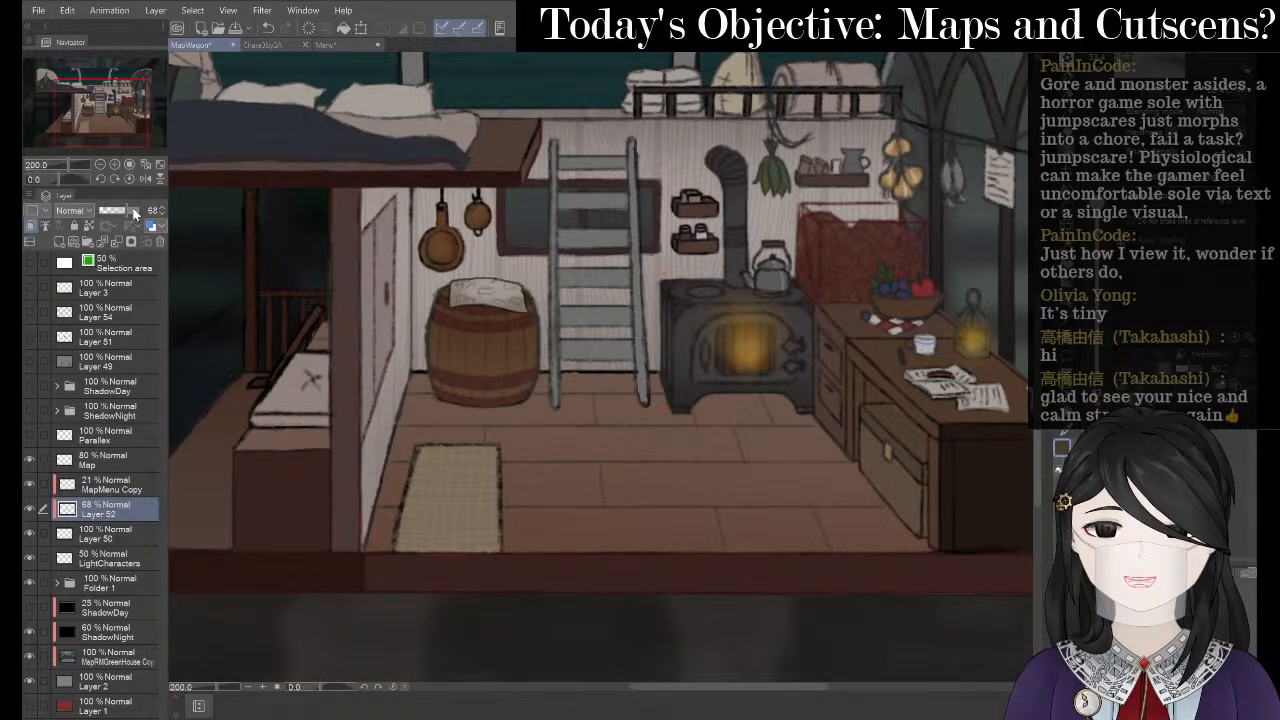
# - Pan over the wagon interior and show Layer 54's grid over the room
pyautogui.moveTo(525, 340); pyautogui.dragTo(552, 456)
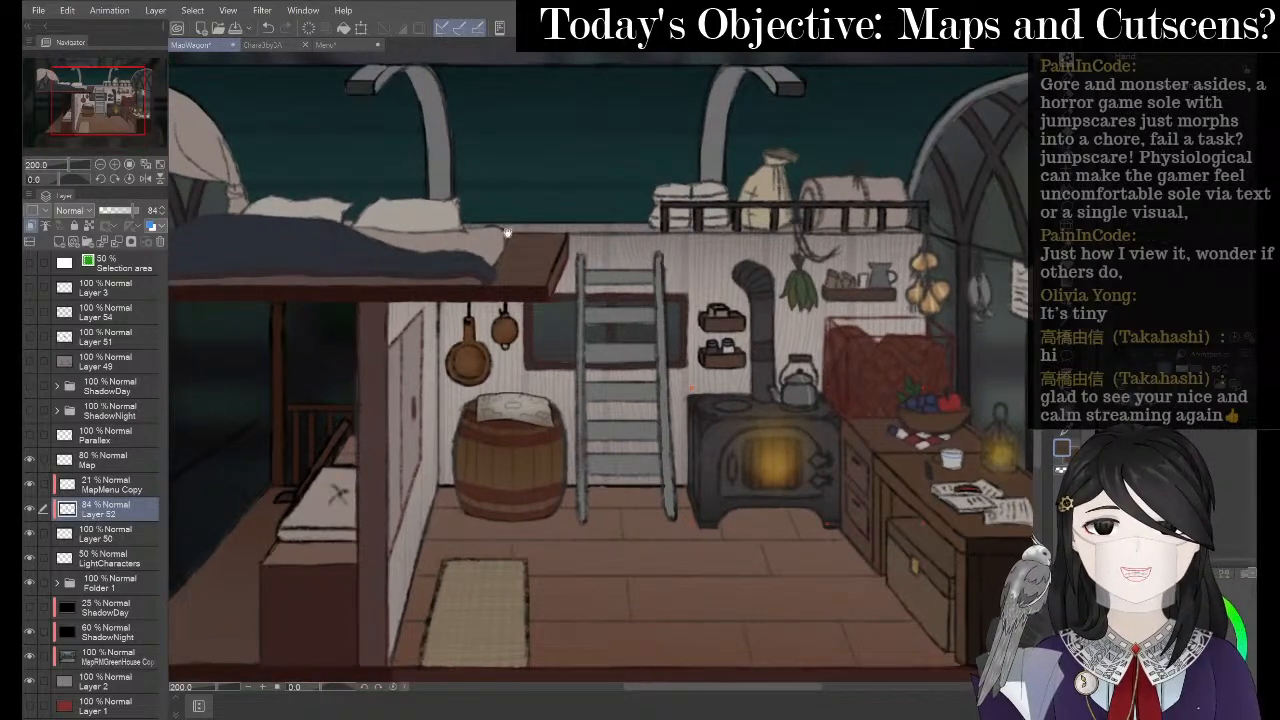
pyautogui.moveTo(580, 264); pyautogui.dragTo(645, 260)
pyautogui.scroll(2, 645, 261)
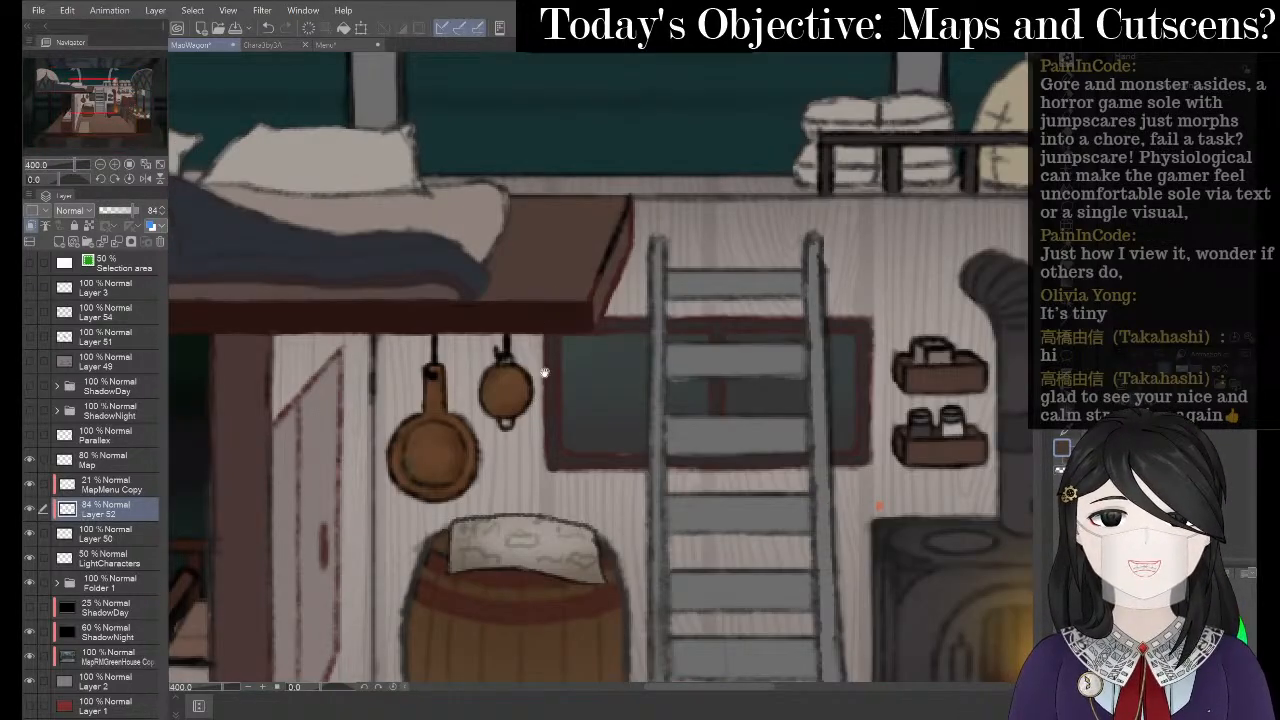
pyautogui.moveTo(545, 372); pyautogui.dragTo(563, 206)
pyautogui.scroll(-2, 380, 233)
pyautogui.moveTo(462, 295); pyautogui.dragTo(497, 300)
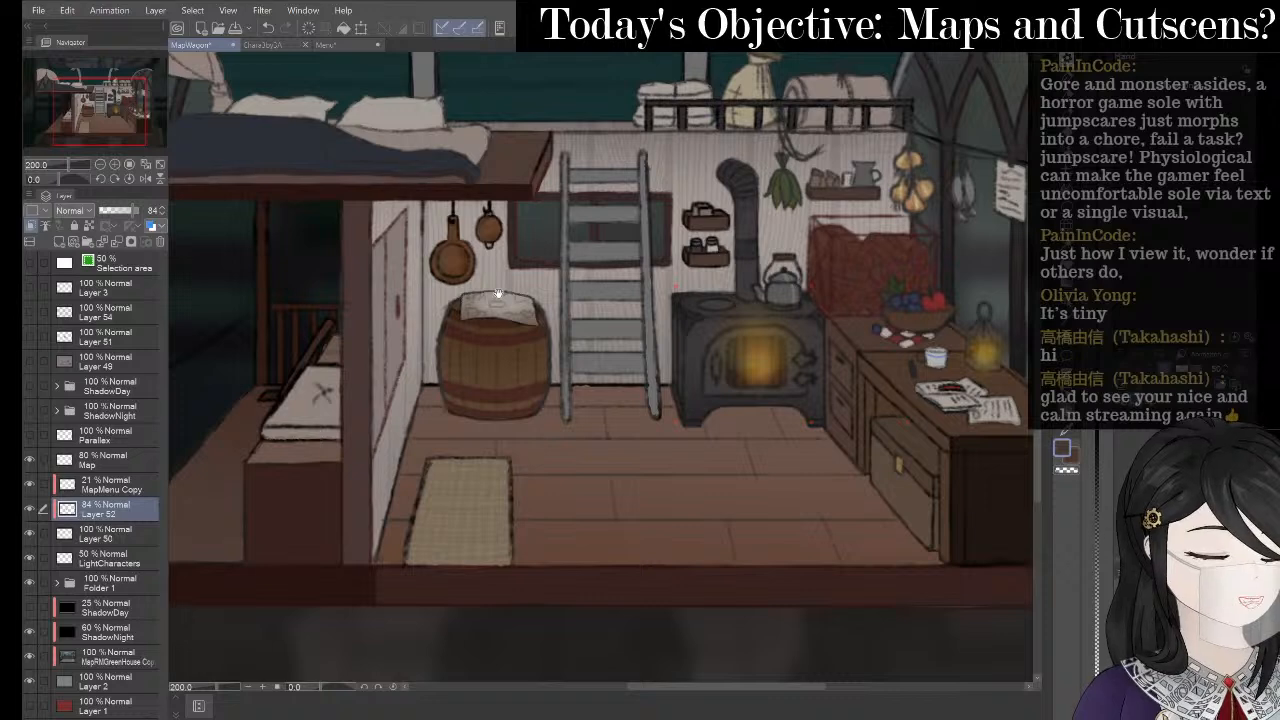
pyautogui.scroll(2, 498, 293)
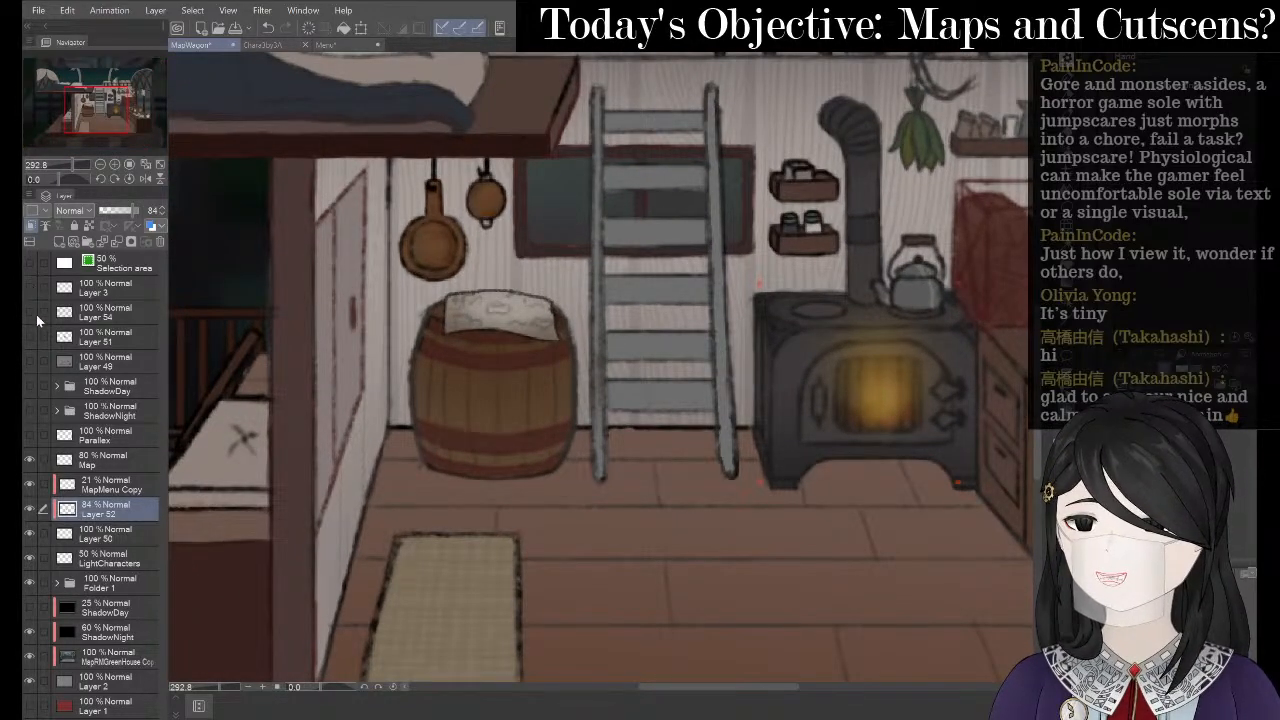
pyautogui.click(30, 312)
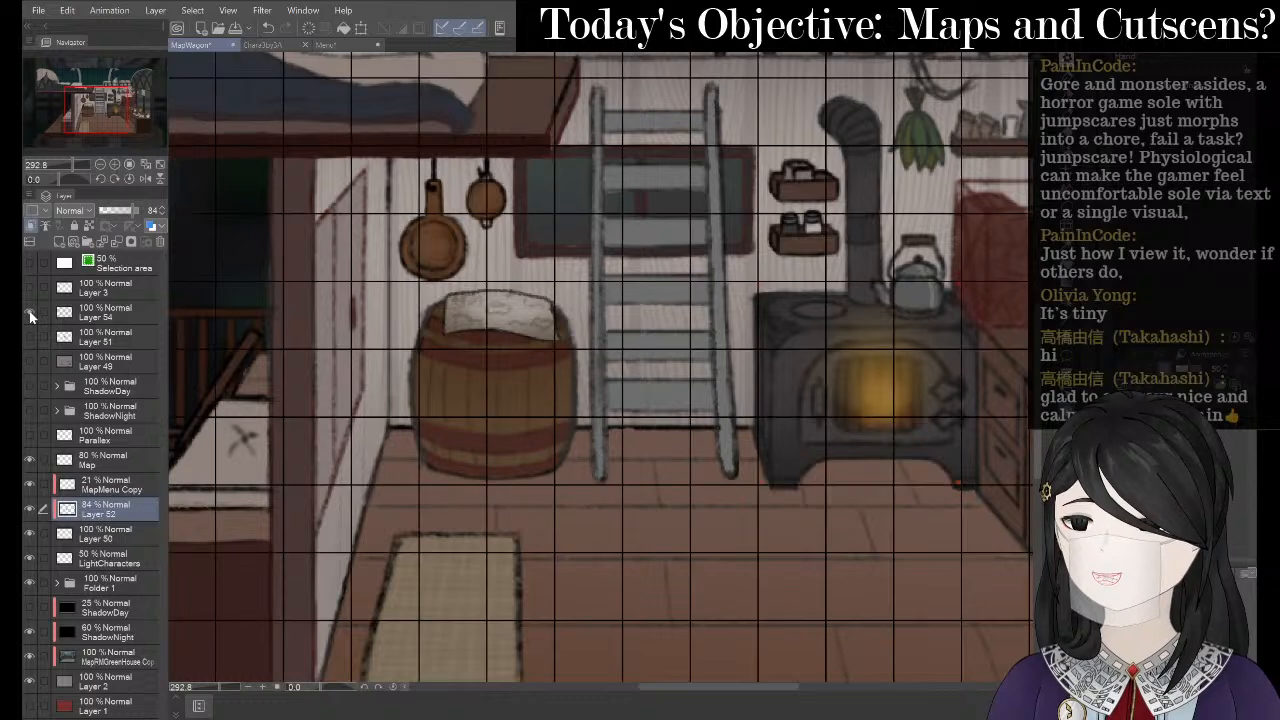
pyautogui.scroll(1, 344, 234)
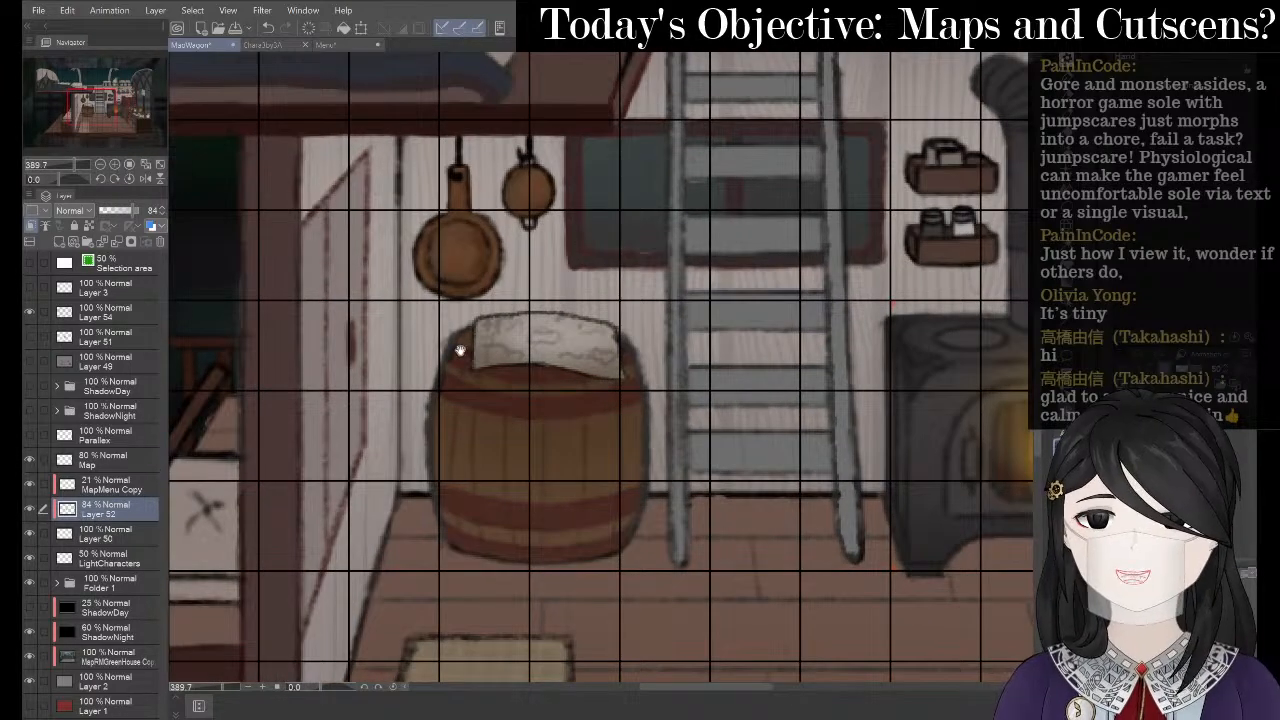
pyautogui.scroll(-1, 546, 433)
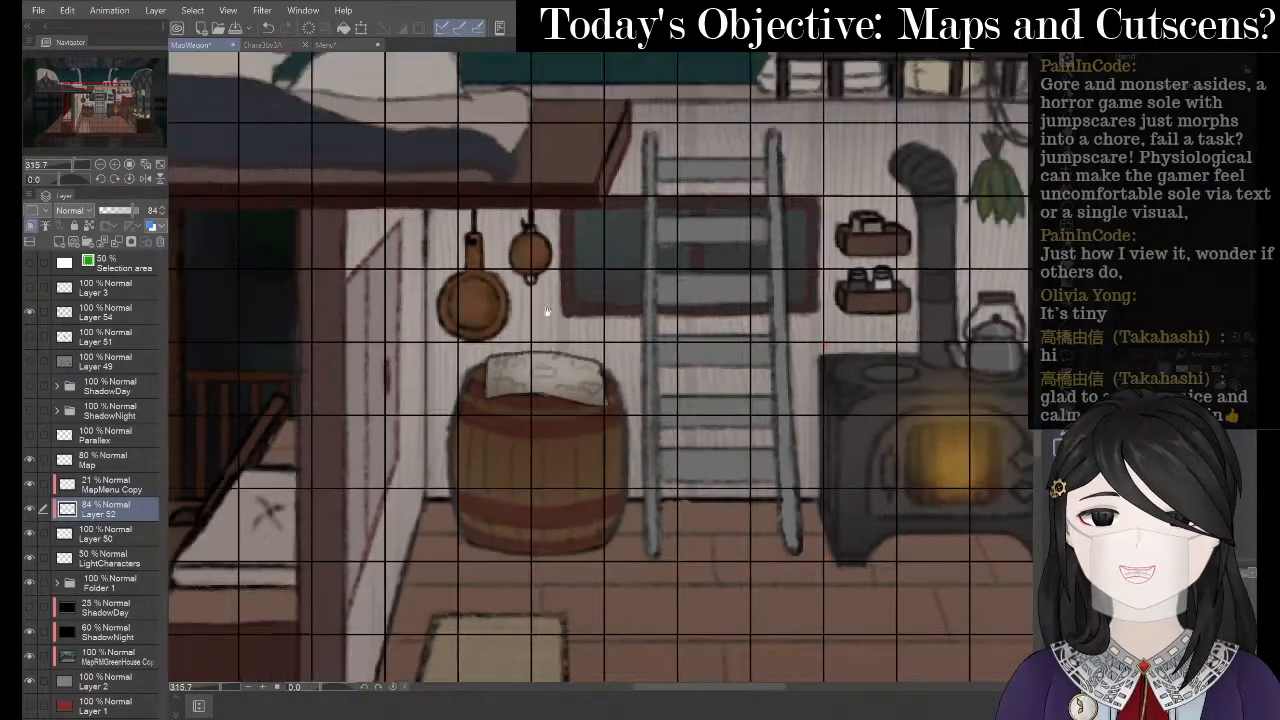
pyautogui.scroll(1, 551, 257)
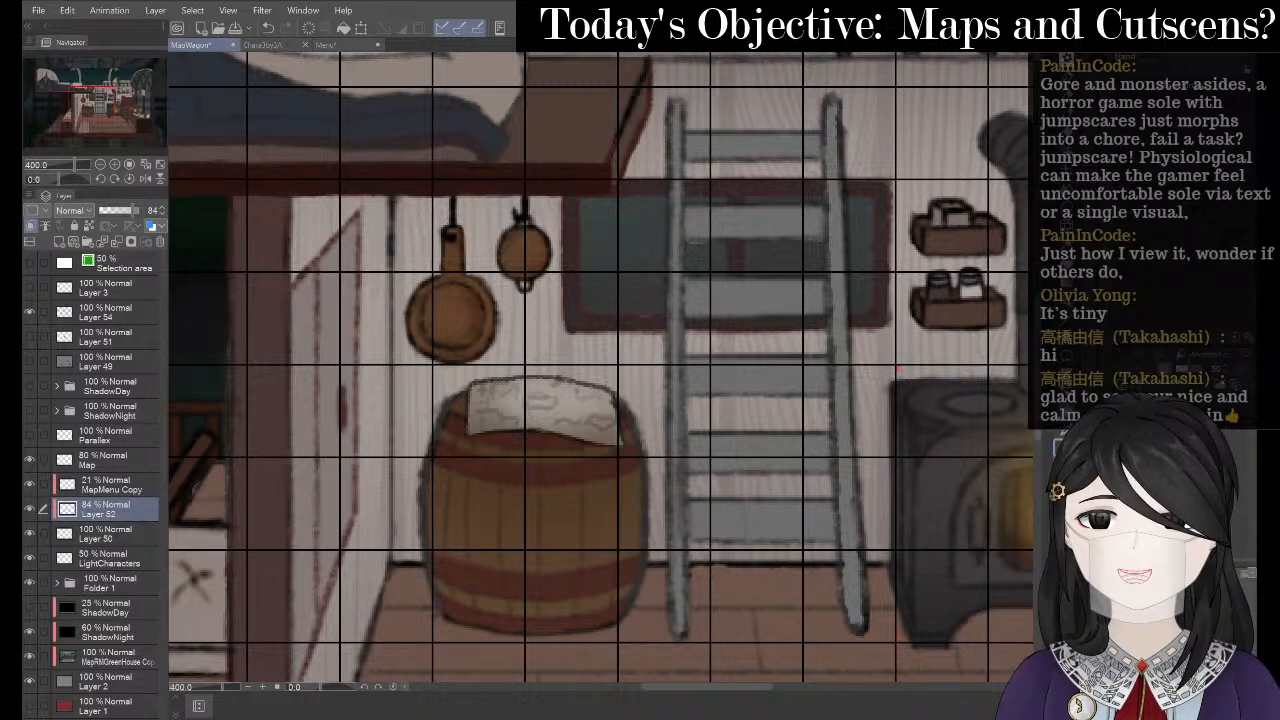
# - Turn on the canvas grid and draw a rectangular selection from the ladder top down to the pans
pyautogui.click(228, 10)
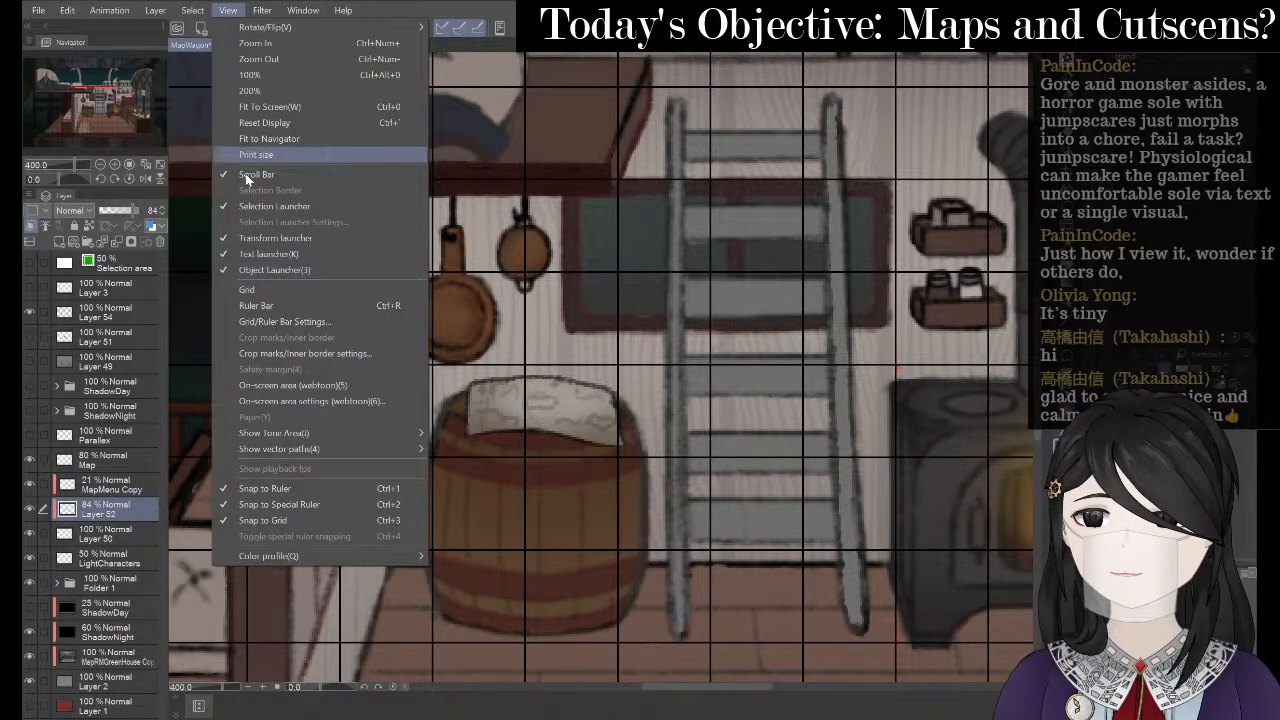
pyautogui.click(296, 288)
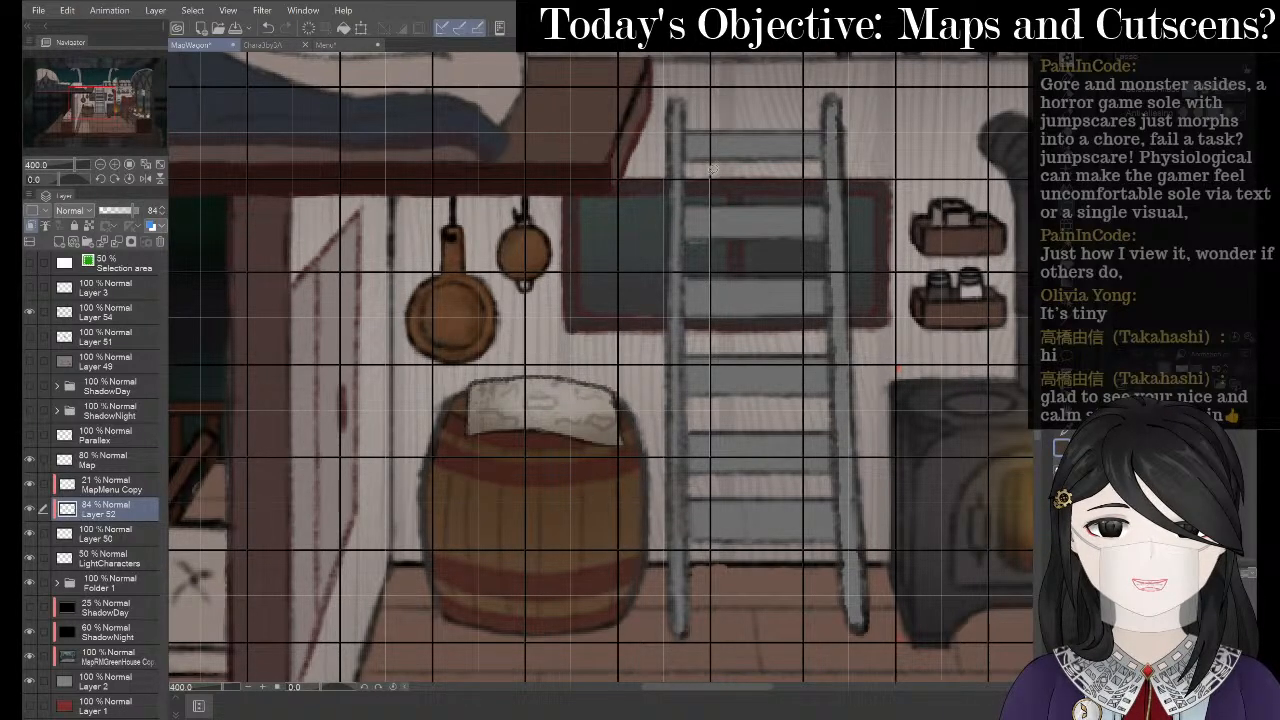
pyautogui.moveTo(710, 172)
pyautogui.mouseDown()
pyautogui.moveTo(449, 174)
pyautogui.moveTo(432, 265)
pyautogui.moveTo(444, 457)
pyautogui.moveTo(570, 459)
pyautogui.mouseUp()
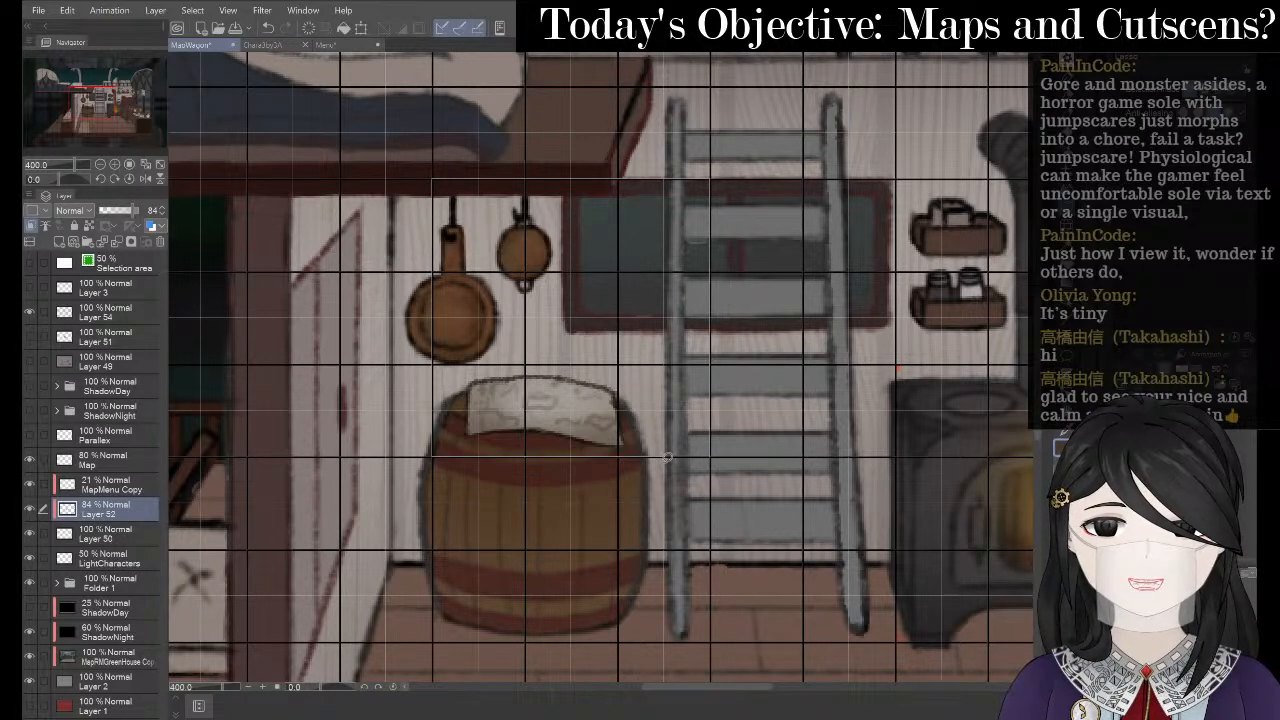
pyautogui.moveTo(709, 457); pyautogui.dragTo(709, 457)
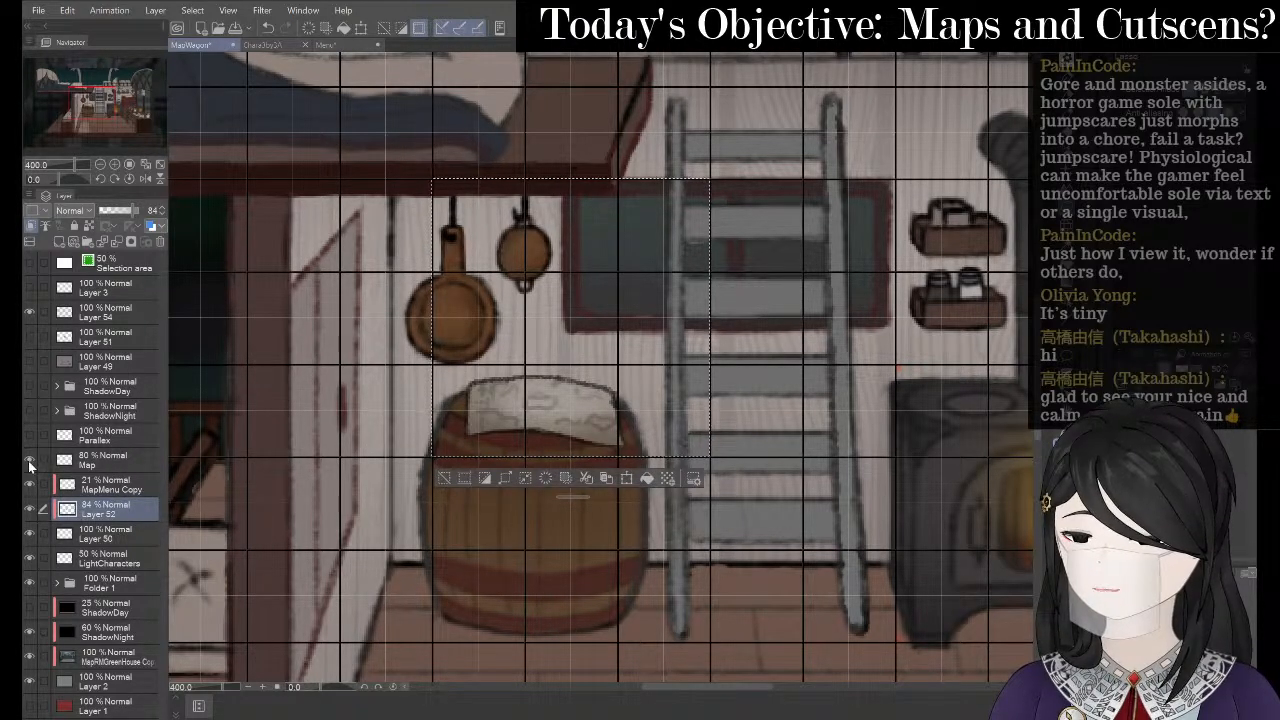
# - Create a new layer folder and move Map, MapMenu Copy, Layer 52 and Layer 50 into it
pyautogui.click(114, 459)
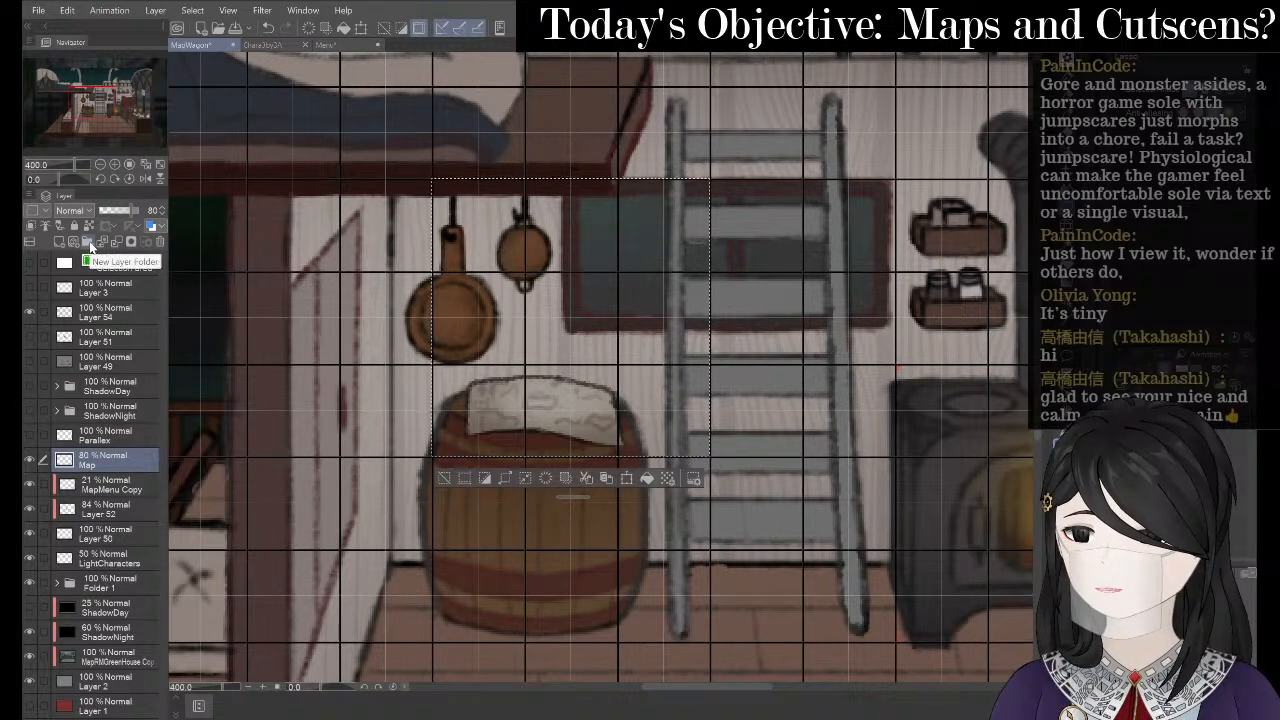
pyautogui.click(89, 241)
pyautogui.moveTo(118, 485); pyautogui.dragTo(125, 462)
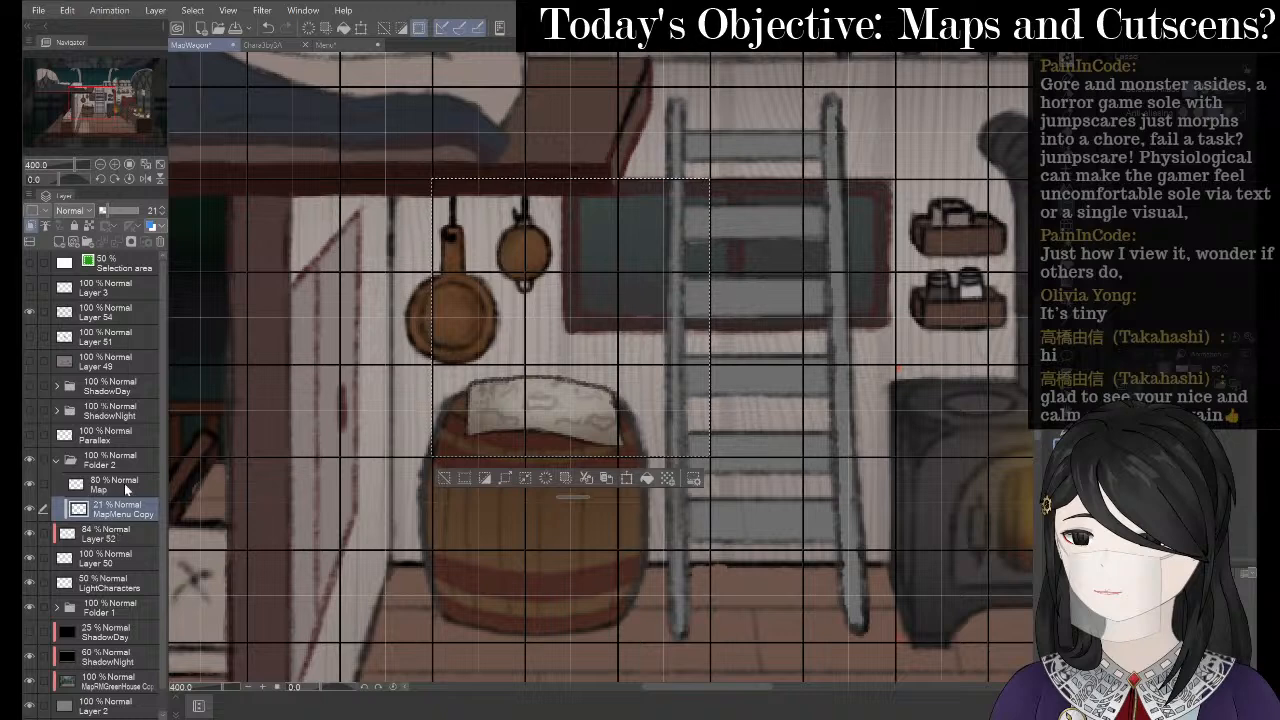
pyautogui.moveTo(116, 532); pyautogui.dragTo(128, 459)
pyautogui.moveTo(118, 557); pyautogui.dragTo(128, 459)
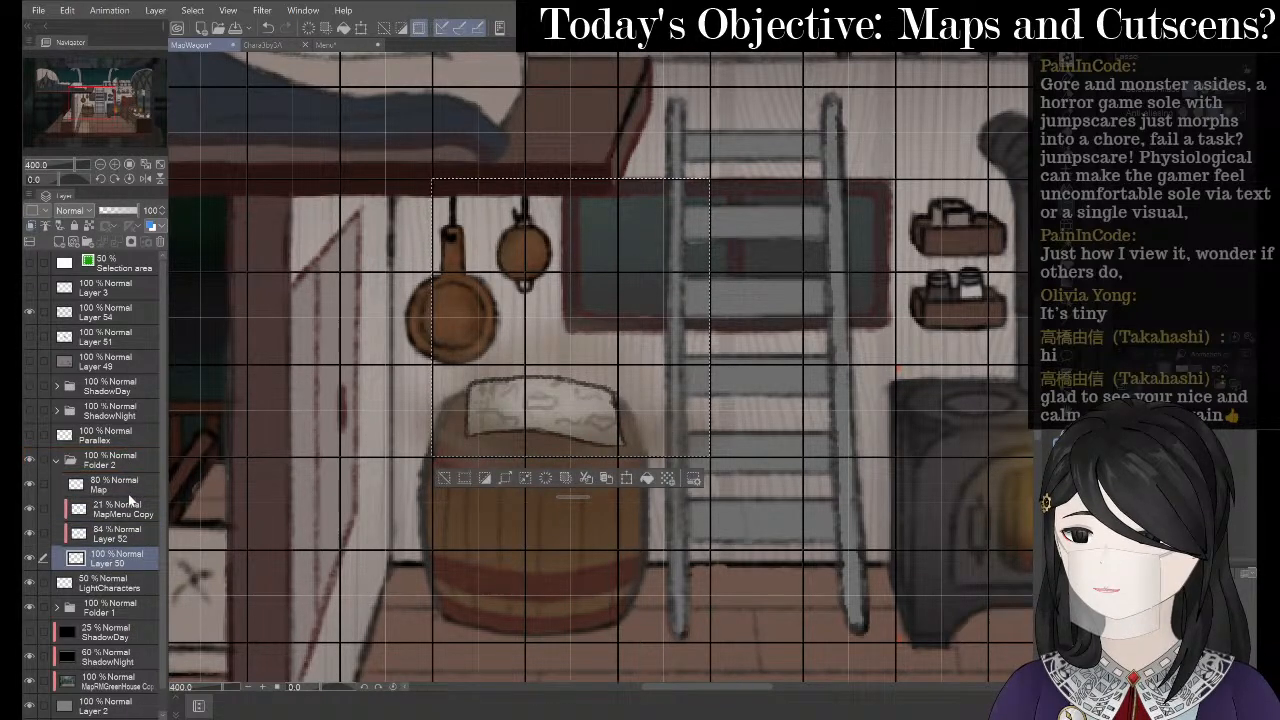
pyautogui.click(57, 459)
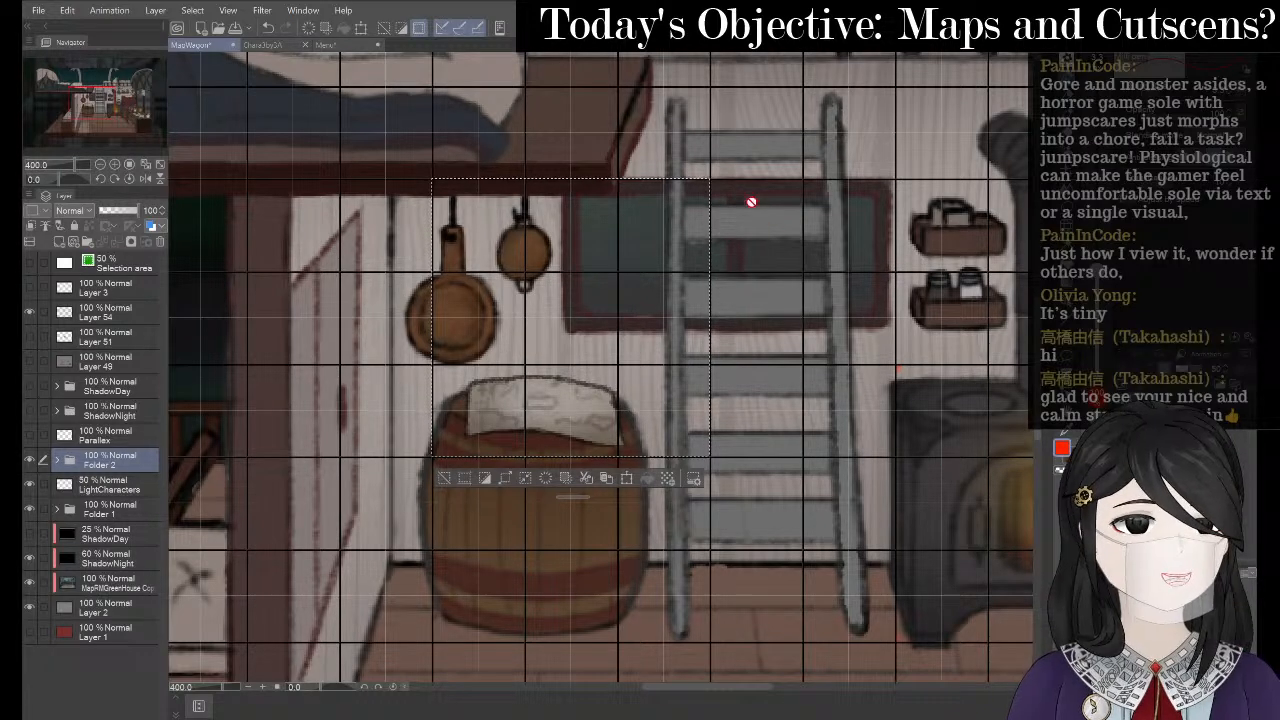
pyautogui.click(58, 459)
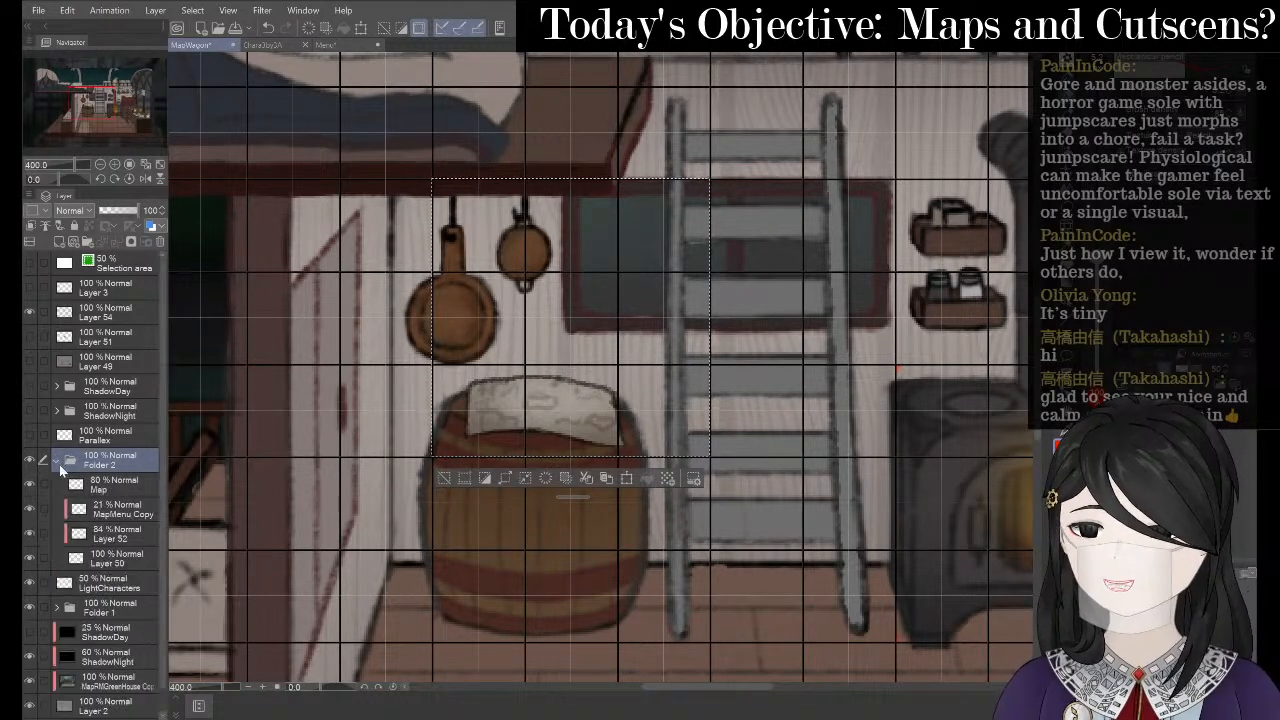
# - Rename Folder 2 to 'MapItem' through Layer Settings and collapse it
pyautogui.click(118, 484)
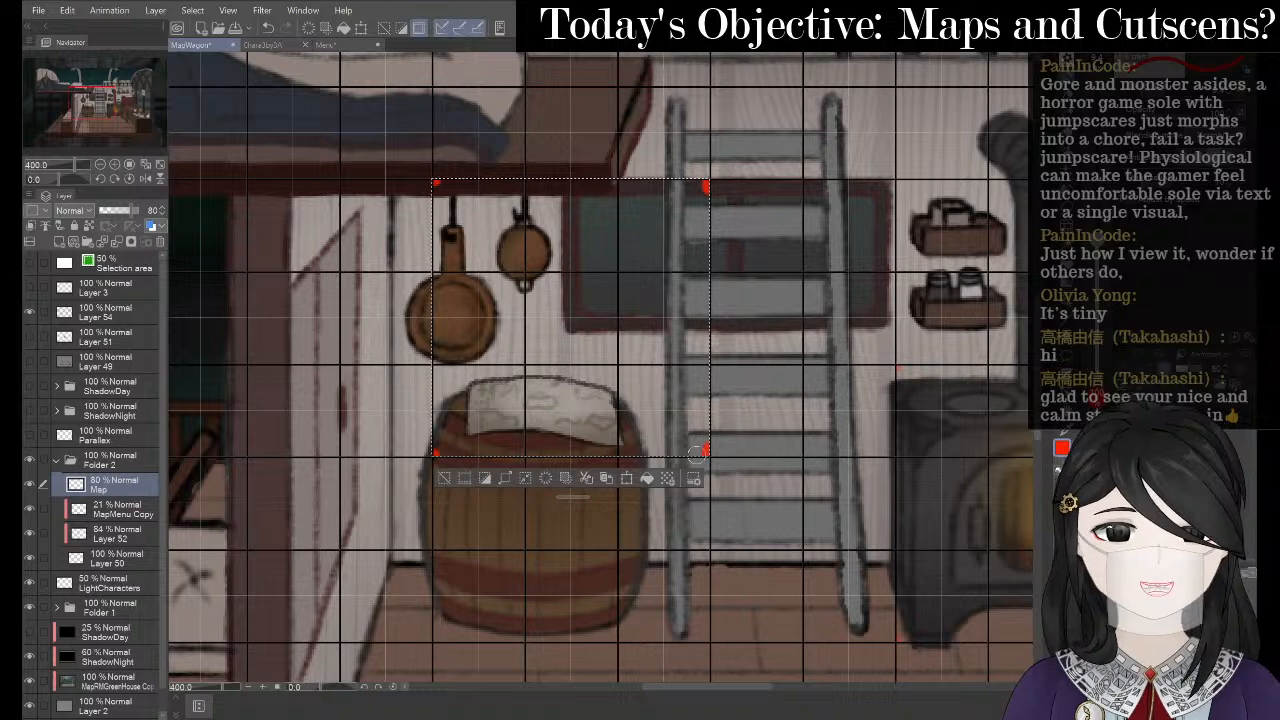
pyautogui.click(119, 464)
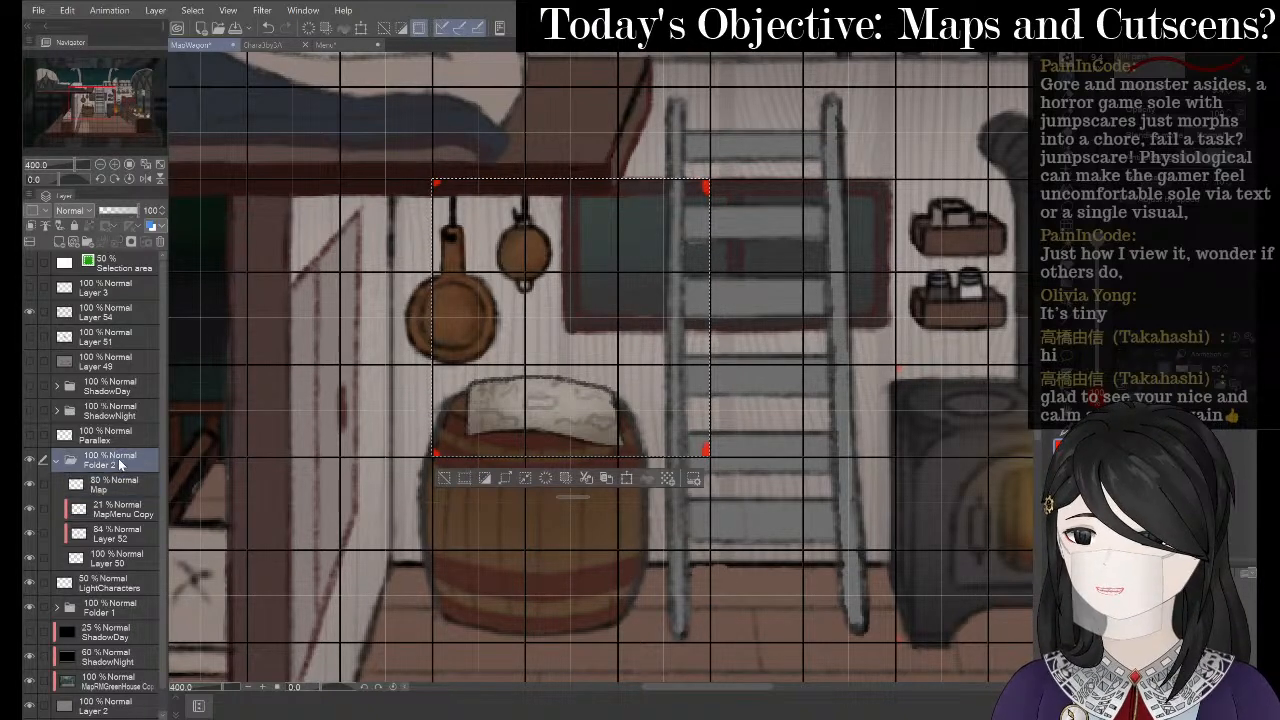
pyautogui.rightClick(119, 464)
pyautogui.moveTo(225, 318)
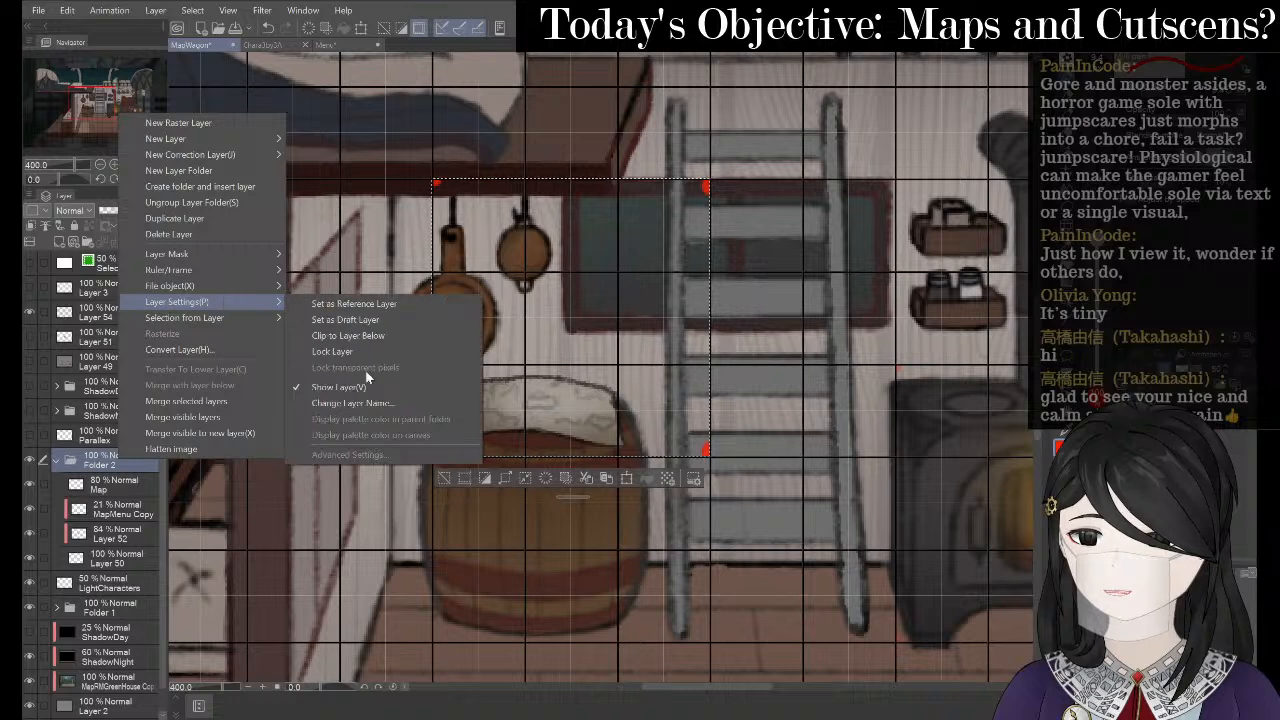
pyautogui.click(361, 405)
pyautogui.write('Map')
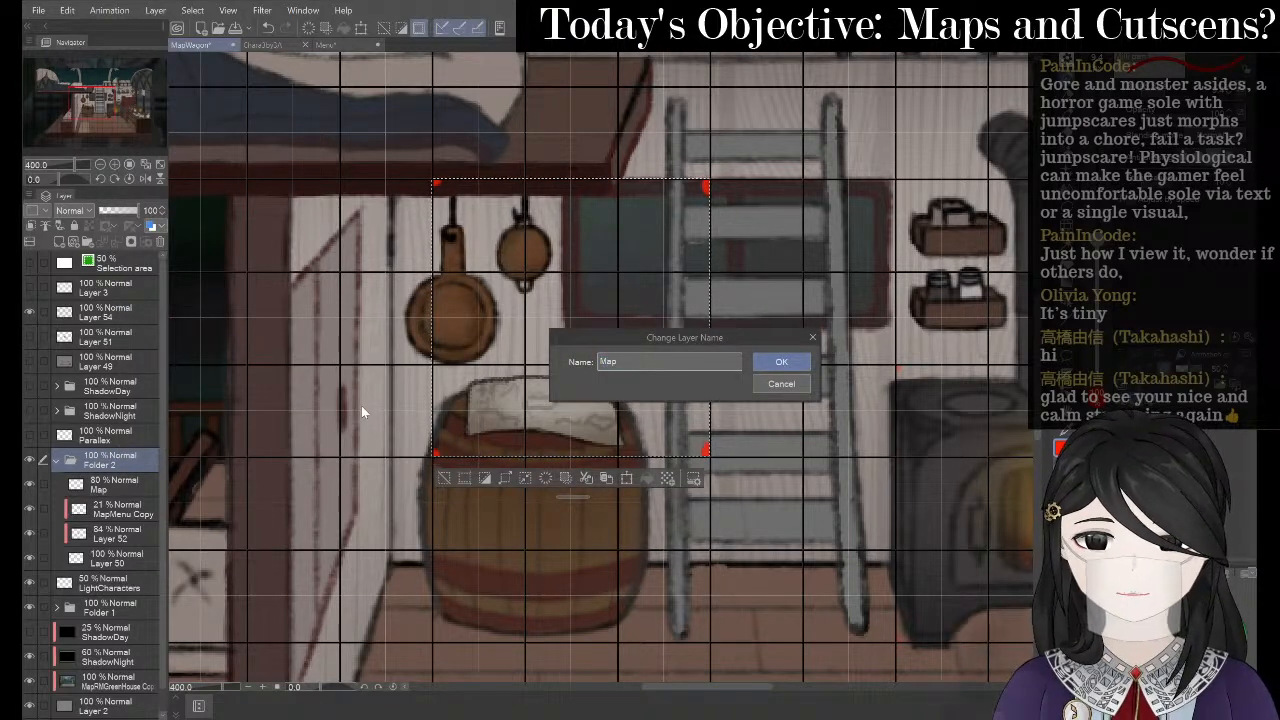
pyautogui.write('Item')
pyautogui.press('Return')
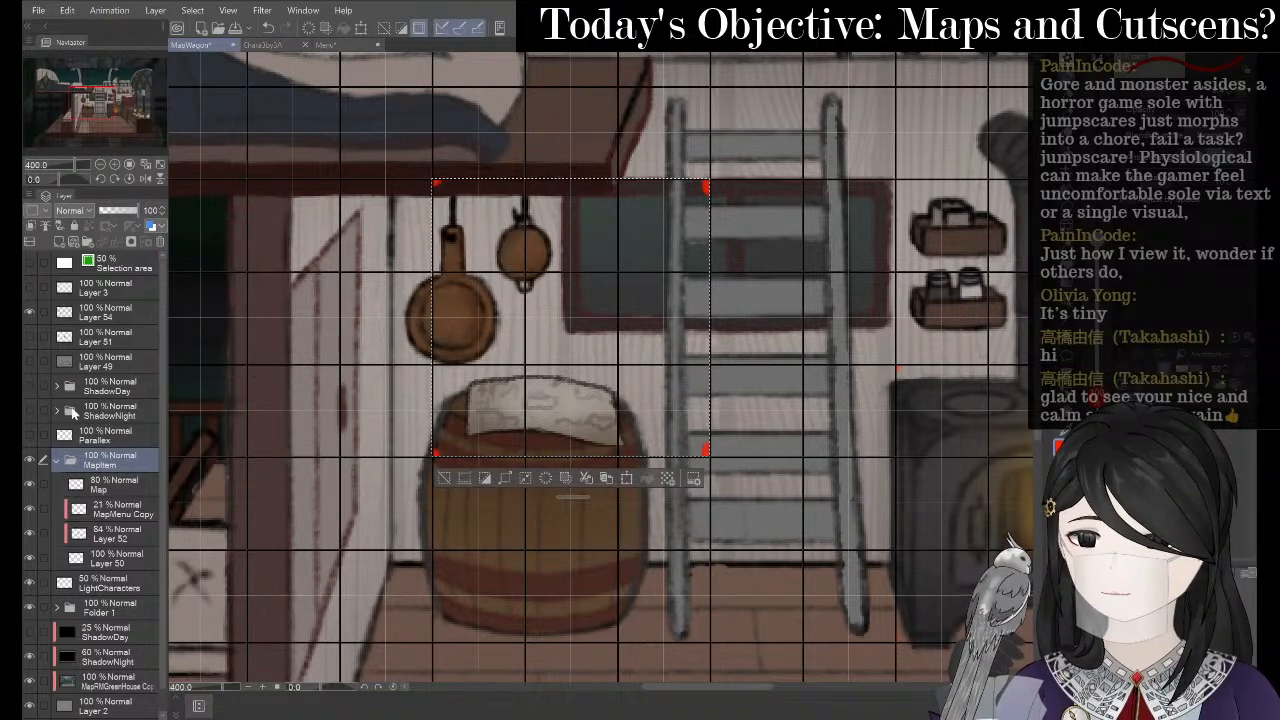
pyautogui.click(58, 462)
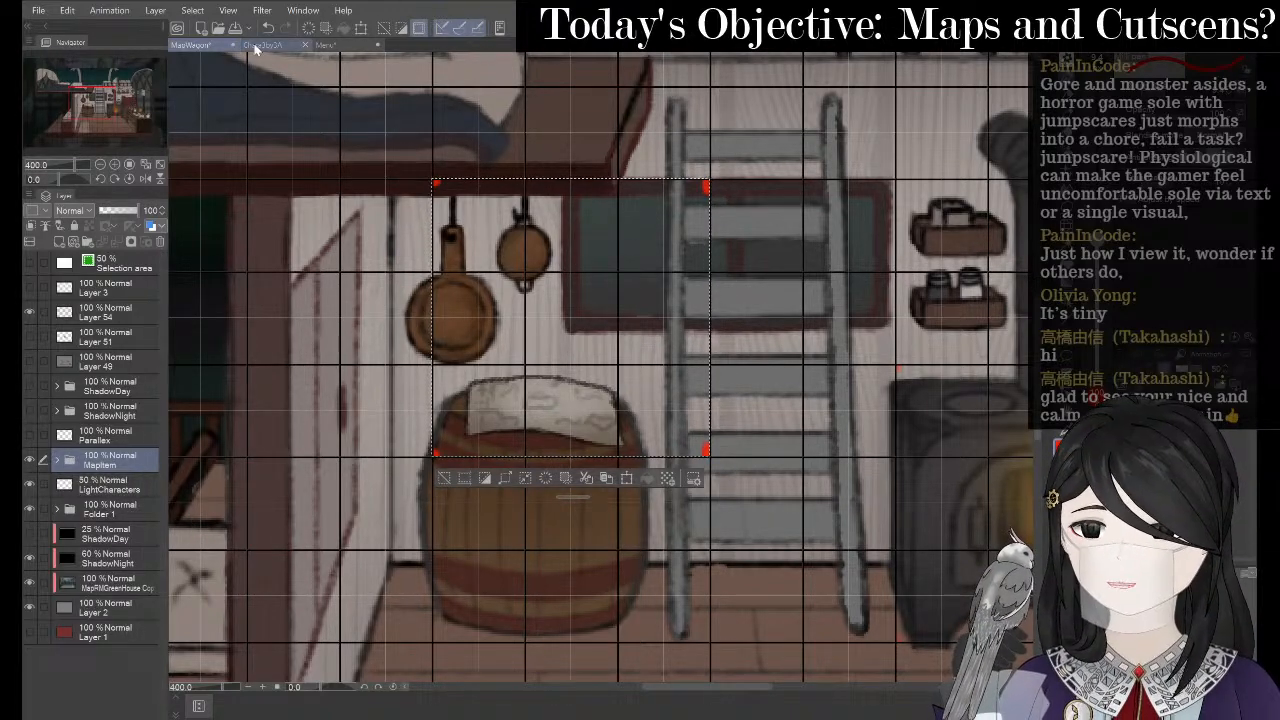
# - Paste the MapItem folder into the Chara3by3A sprite sheet document
pyautogui.click(266, 45)
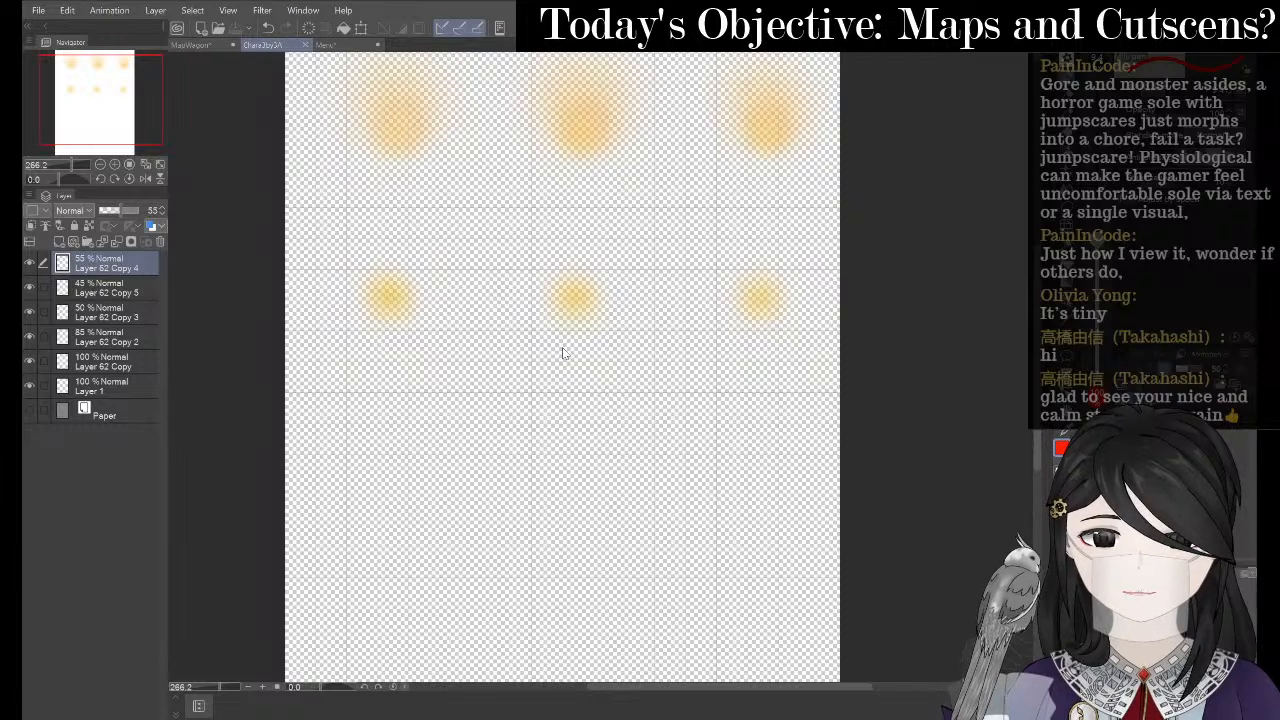
pyautogui.hotkey('ctrl', 'v')
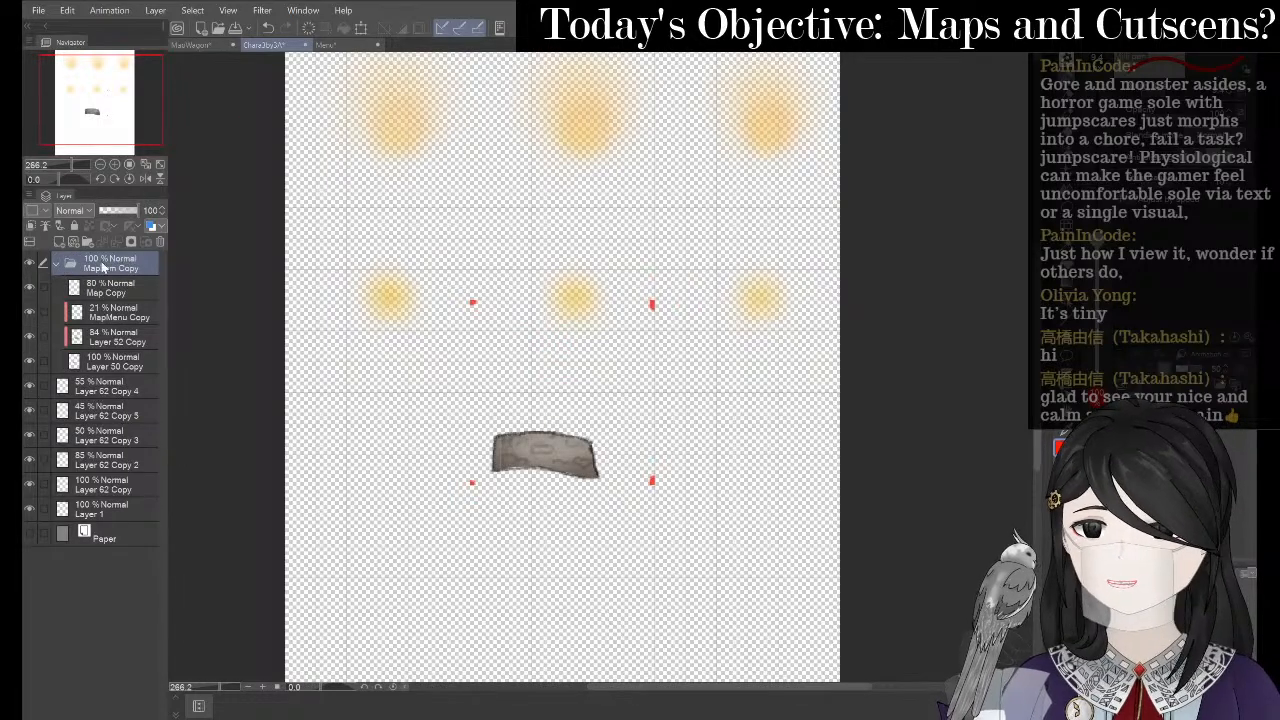
pyautogui.click(60, 263)
# - Transform the pasted map item, moving it down and left on the sheet, and apply it
pyautogui.hotkey('ctrl', 't')
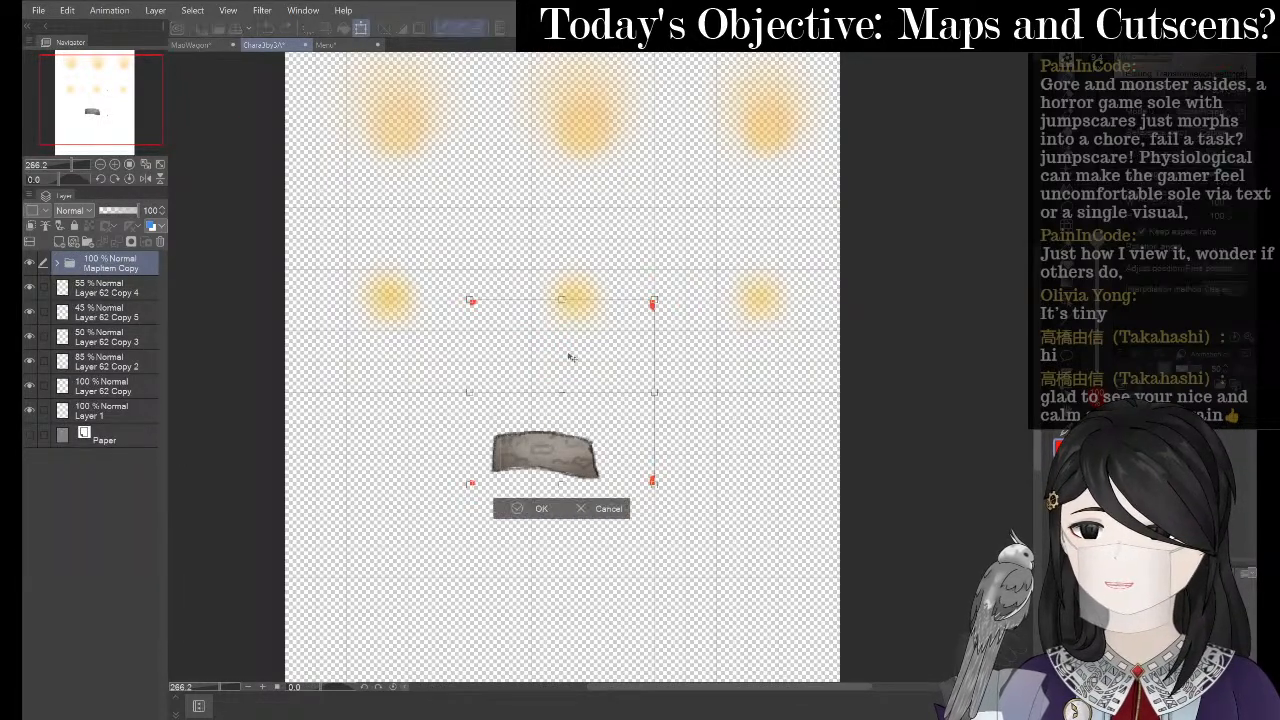
pyautogui.moveTo(549, 461); pyautogui.dragTo(396, 452)
pyautogui.scroll(6, 432, 315)
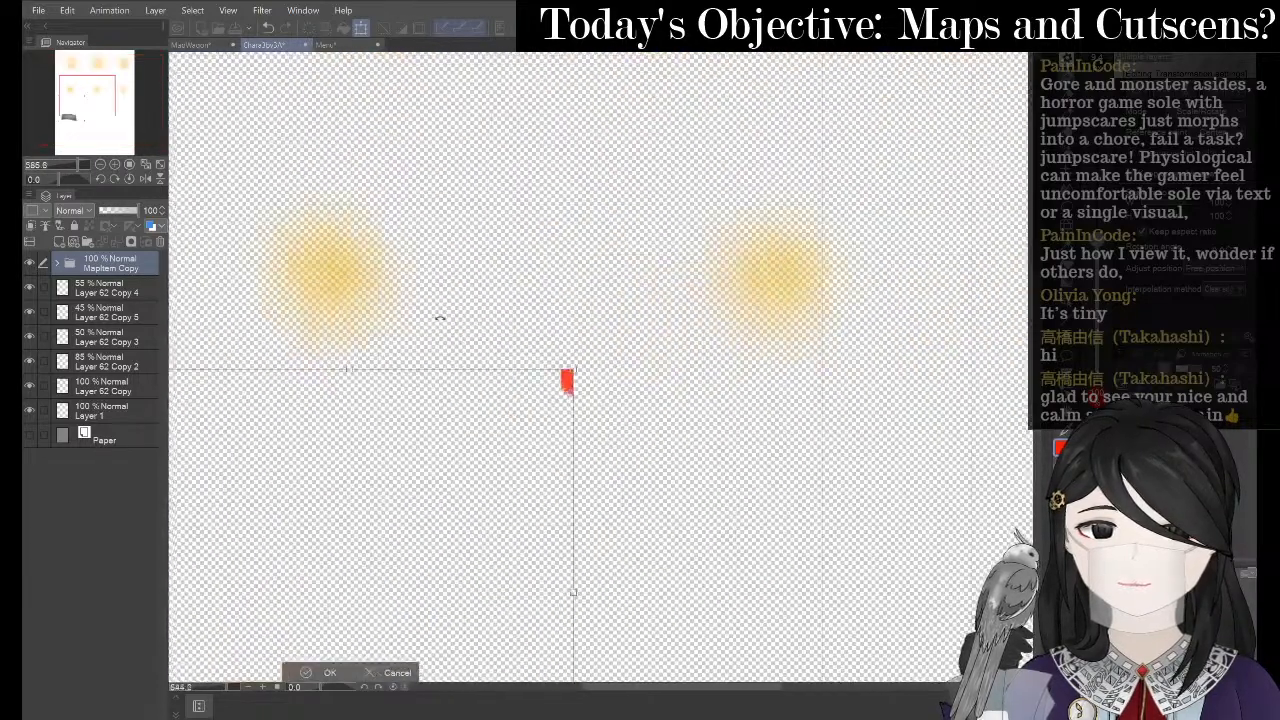
pyautogui.scroll(3, 532, 352)
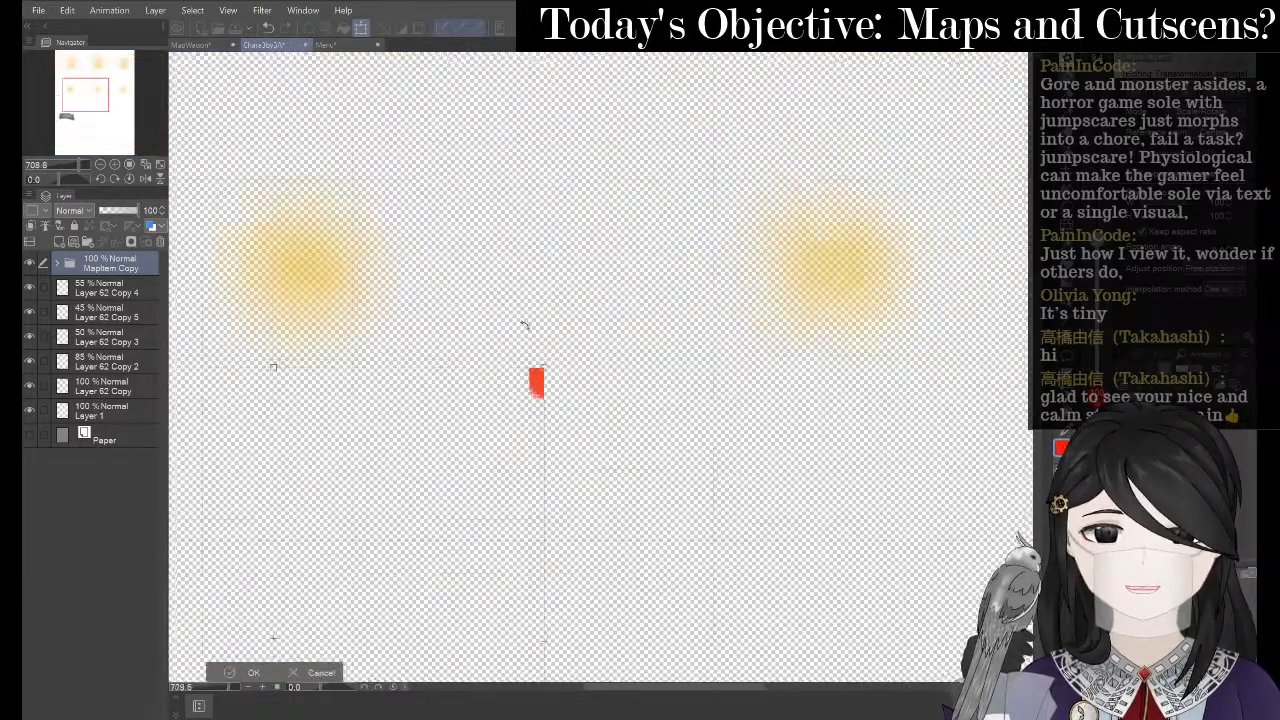
pyautogui.scroll(2, 532, 352)
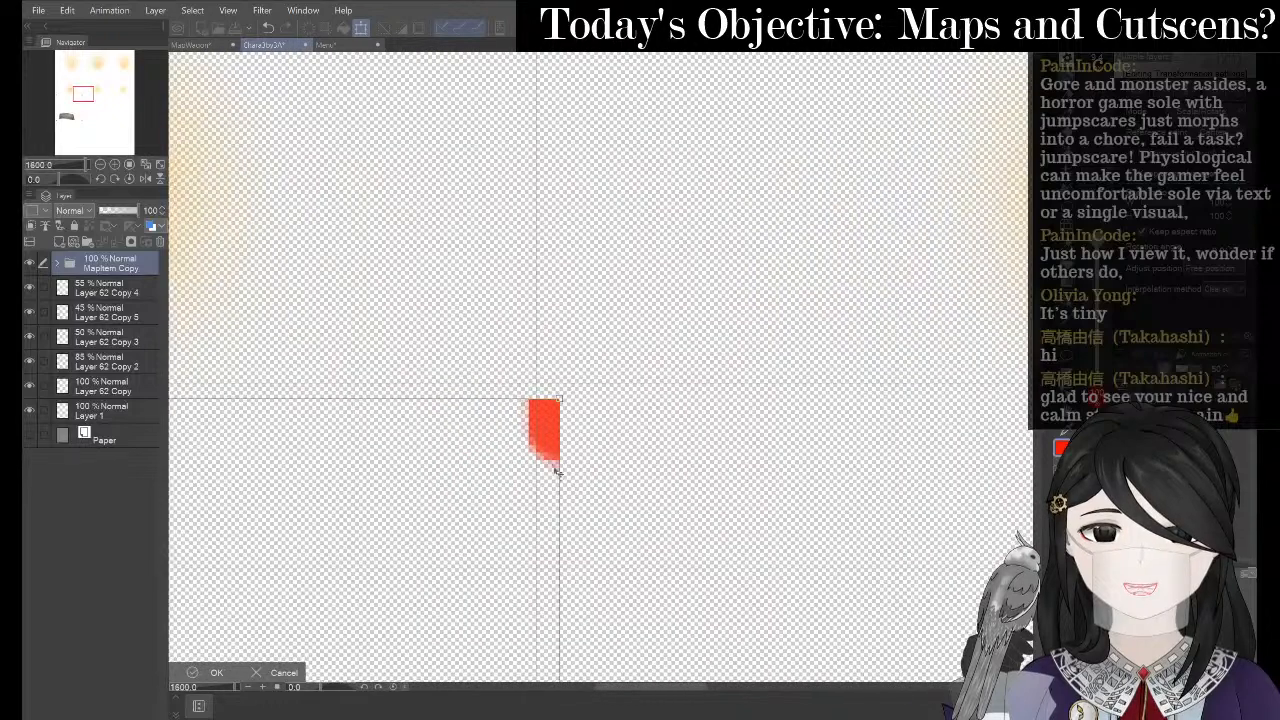
pyautogui.moveTo(553, 432); pyautogui.dragTo(519, 412)
pyautogui.scroll(-10, 527, 283)
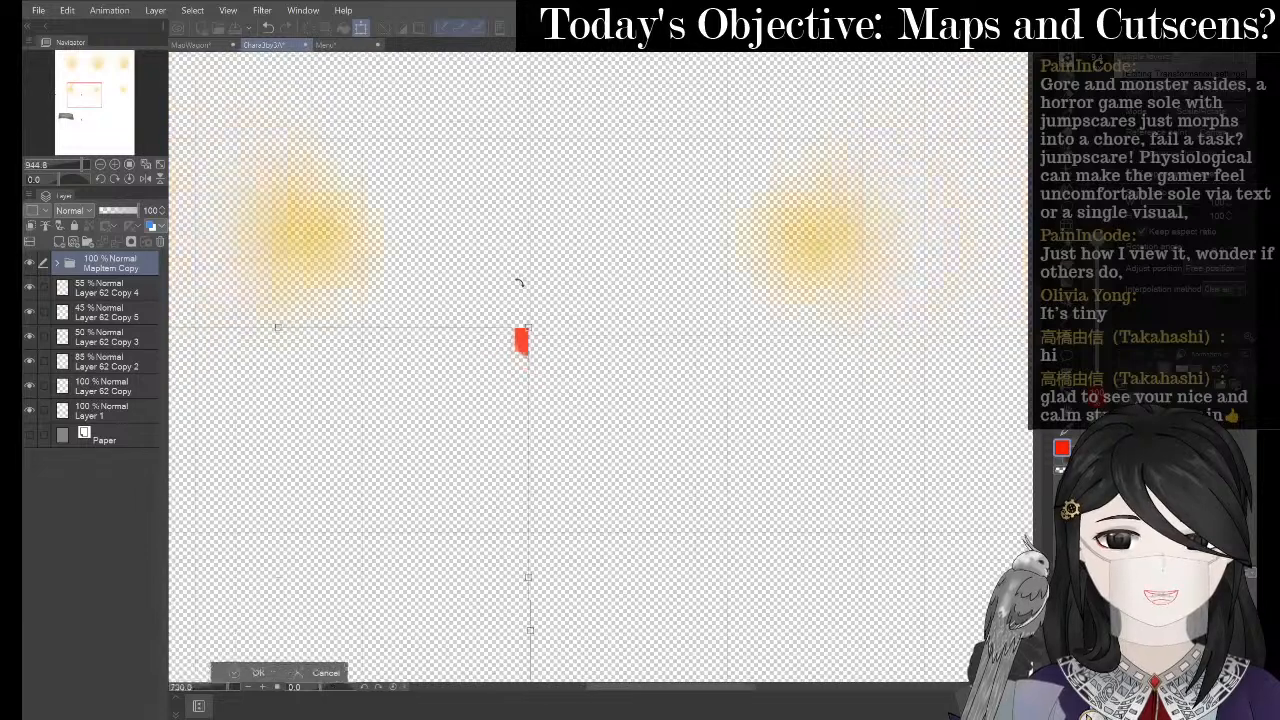
pyautogui.scroll(-2, 511, 286)
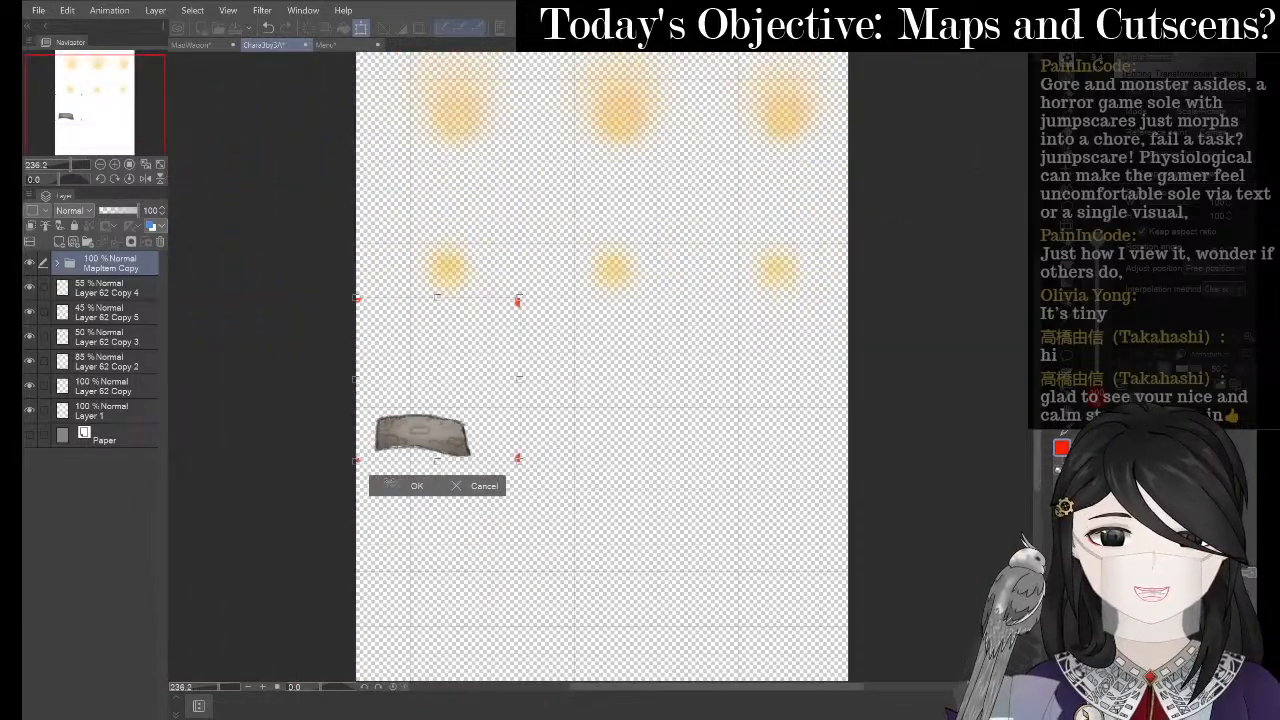
pyautogui.click(390, 484)
# - Select the Map Copy layer inside MapItem Copy and hide the canvas grid
pyautogui.click(60, 266)
pyautogui.click(102, 290)
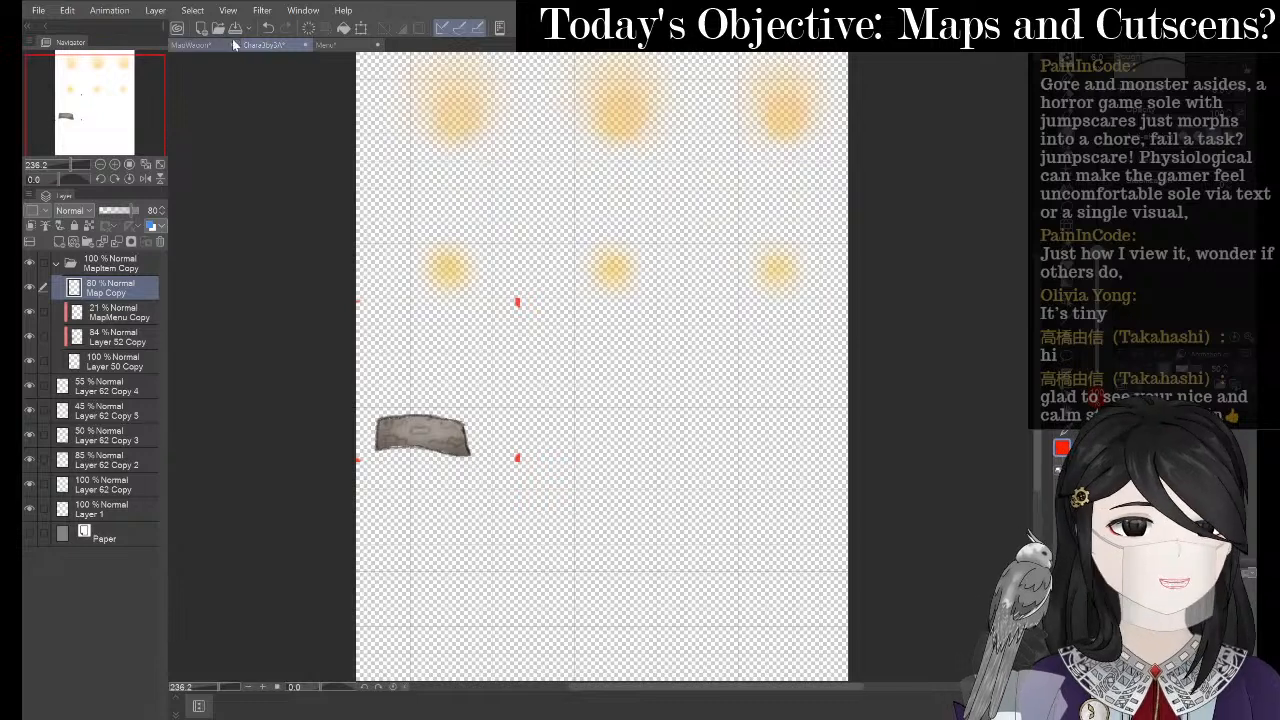
pyautogui.click(262, 10)
pyautogui.moveTo(226, 10)
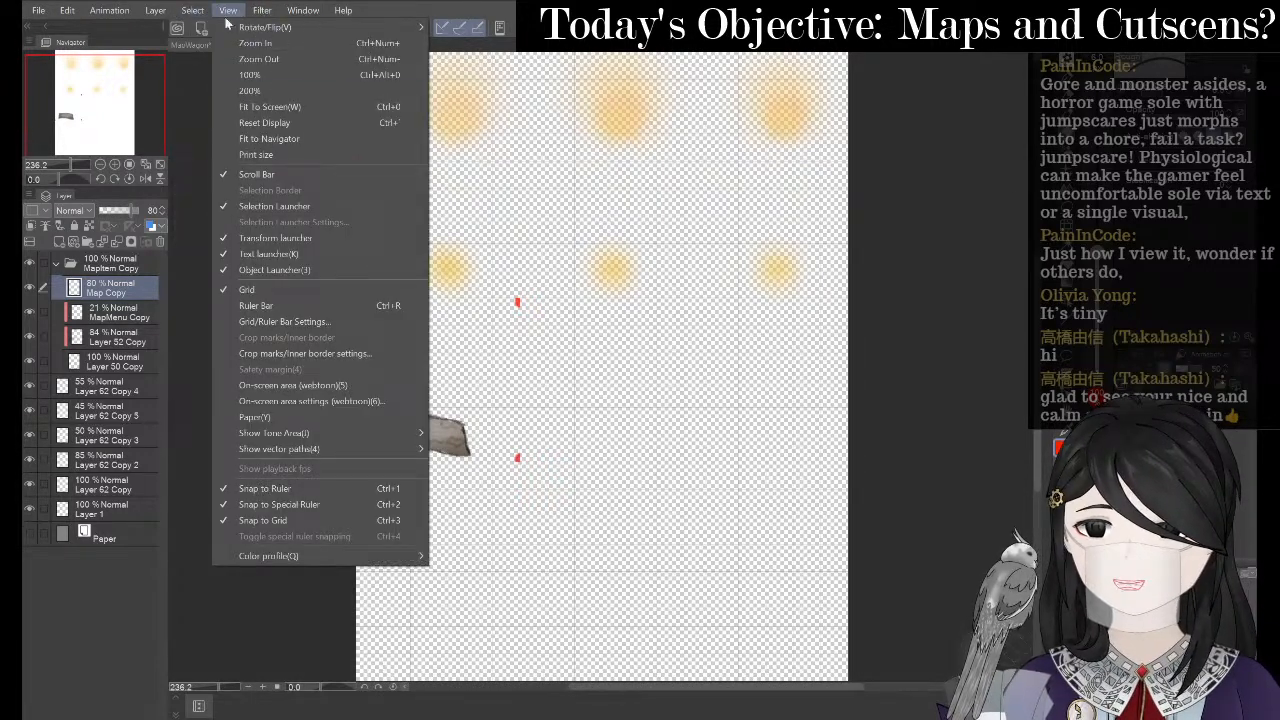
pyautogui.click(246, 289)
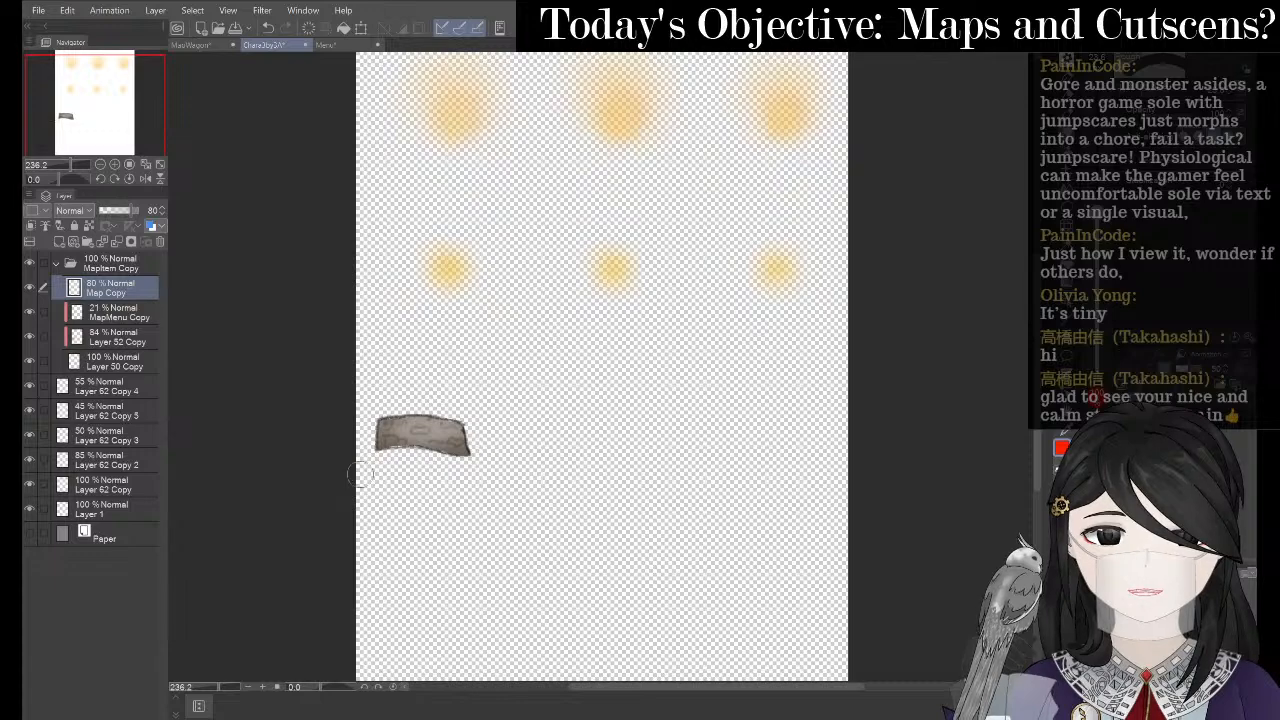
pyautogui.scroll(6, 360, 475)
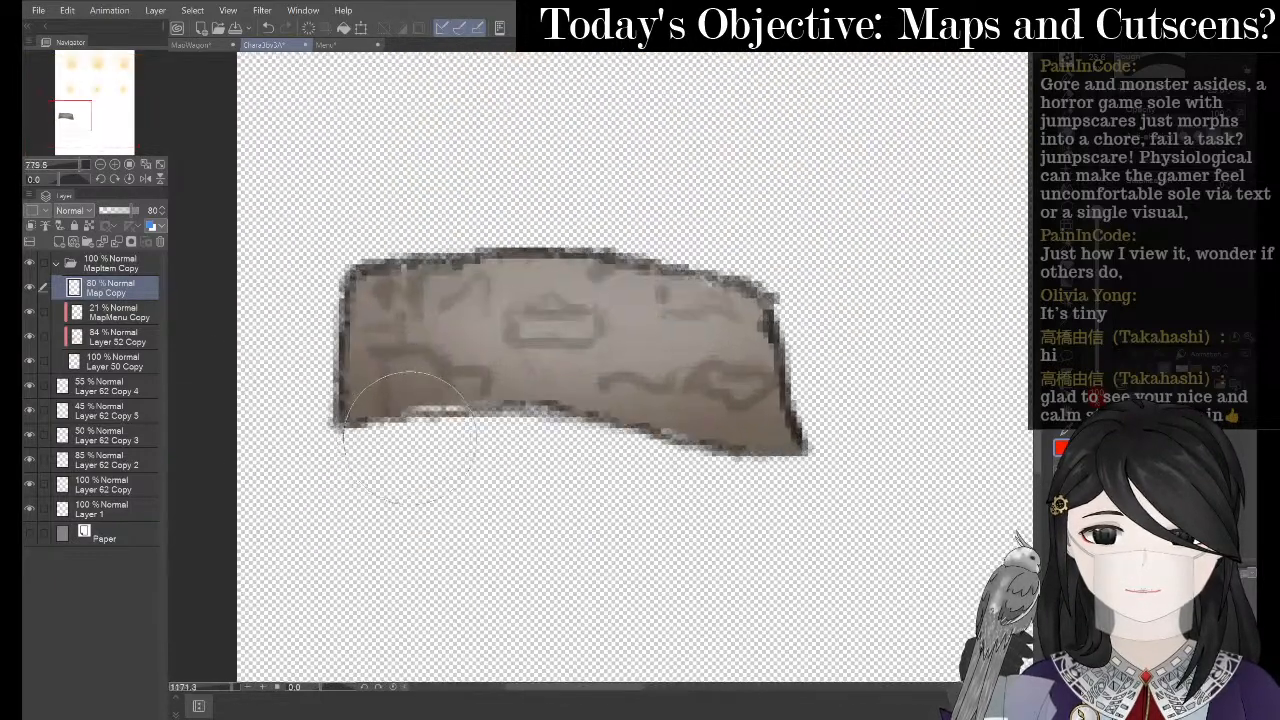
# - Liquify Layer 50 Copy with a smaller brush, pushing the map's lower-left edge down, then zoom out
pyautogui.click(131, 362)
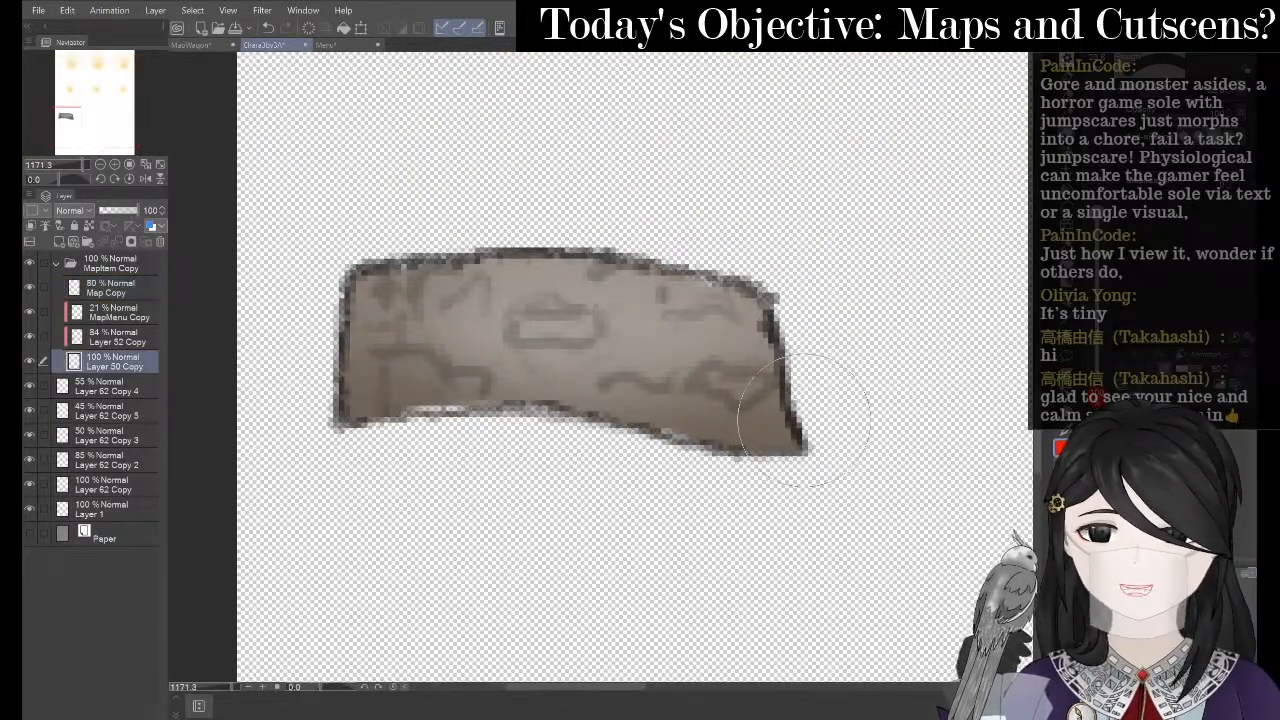
pyautogui.press('e')
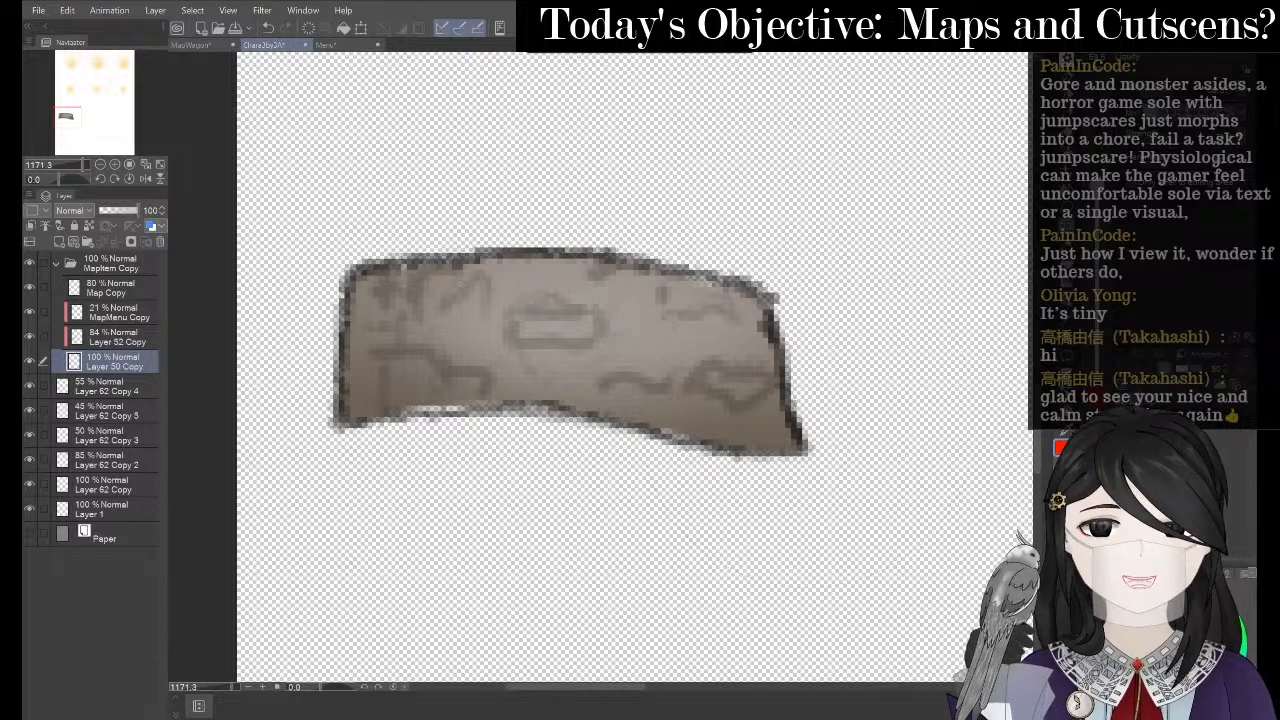
pyautogui.press('[')
pyautogui.press('[')
pyautogui.press('[')
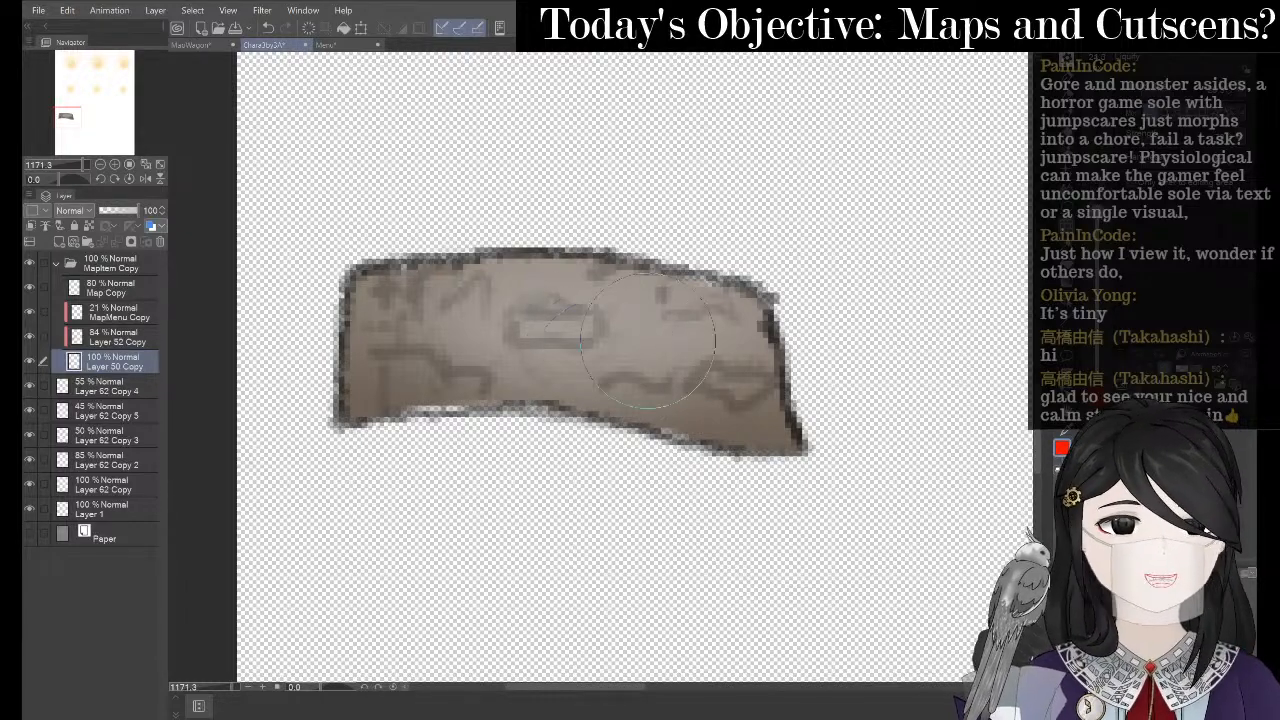
pyautogui.moveTo(459, 383)
pyautogui.mouseDown()
pyautogui.moveTo(390, 402)
pyautogui.moveTo(740, 440)
pyautogui.mouseUp()
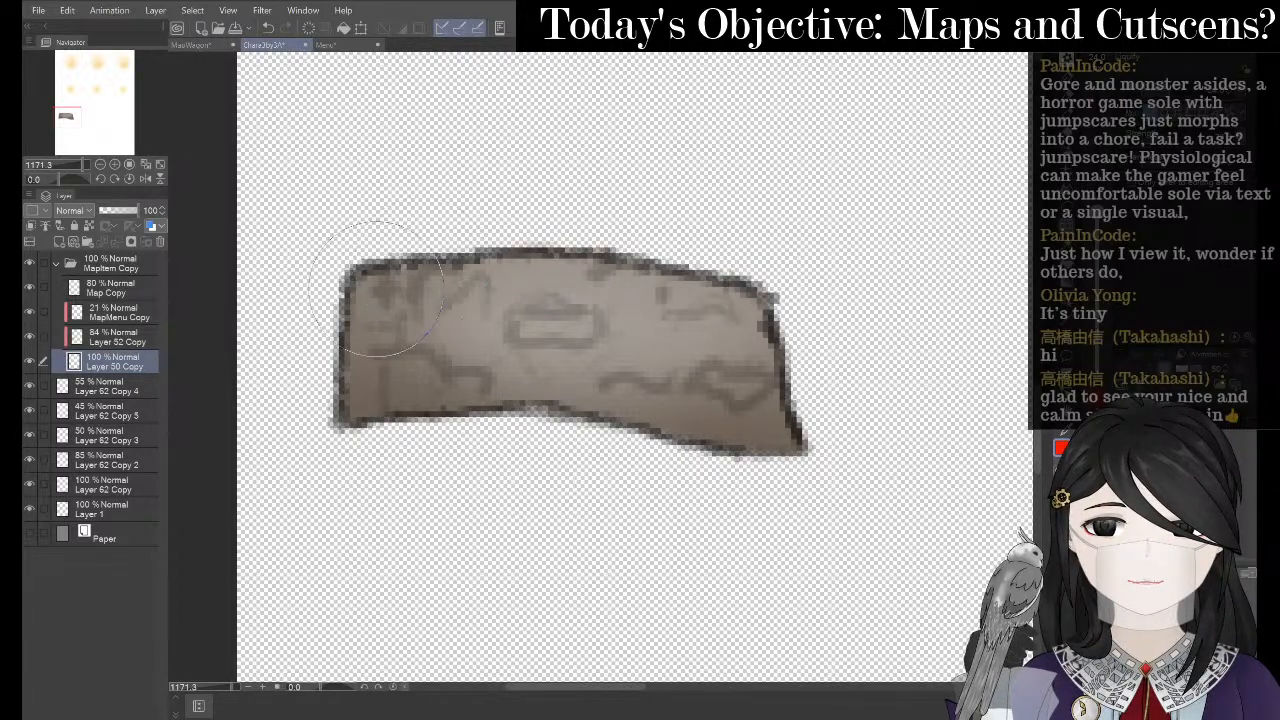
pyautogui.scroll(-5, 365, 282)
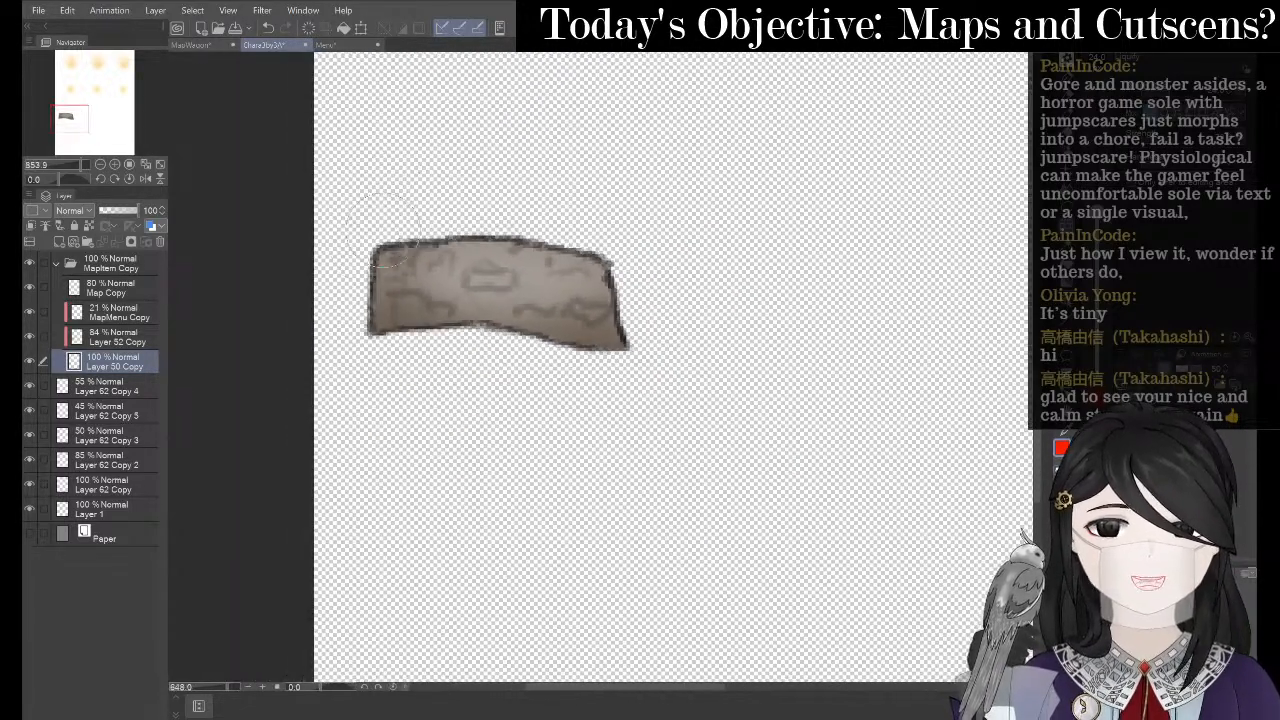
pyautogui.scroll(-3, 471, 257)
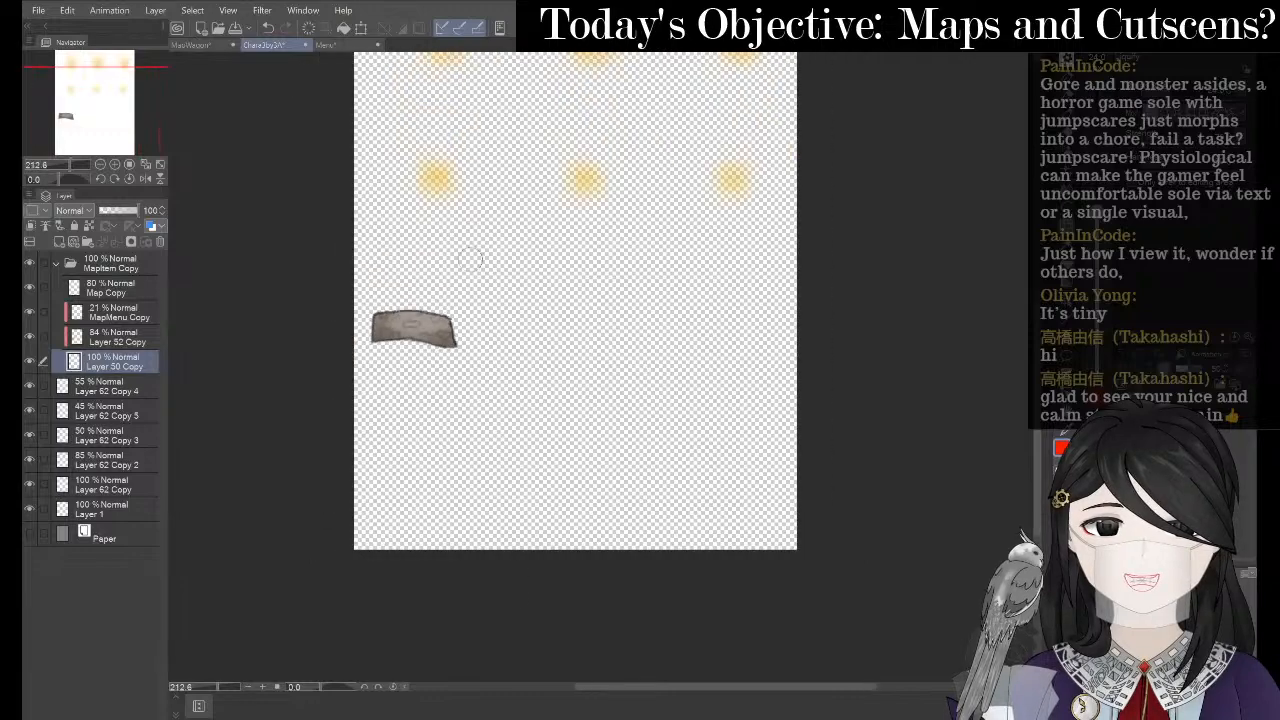
pyautogui.scroll(-2, 484, 285)
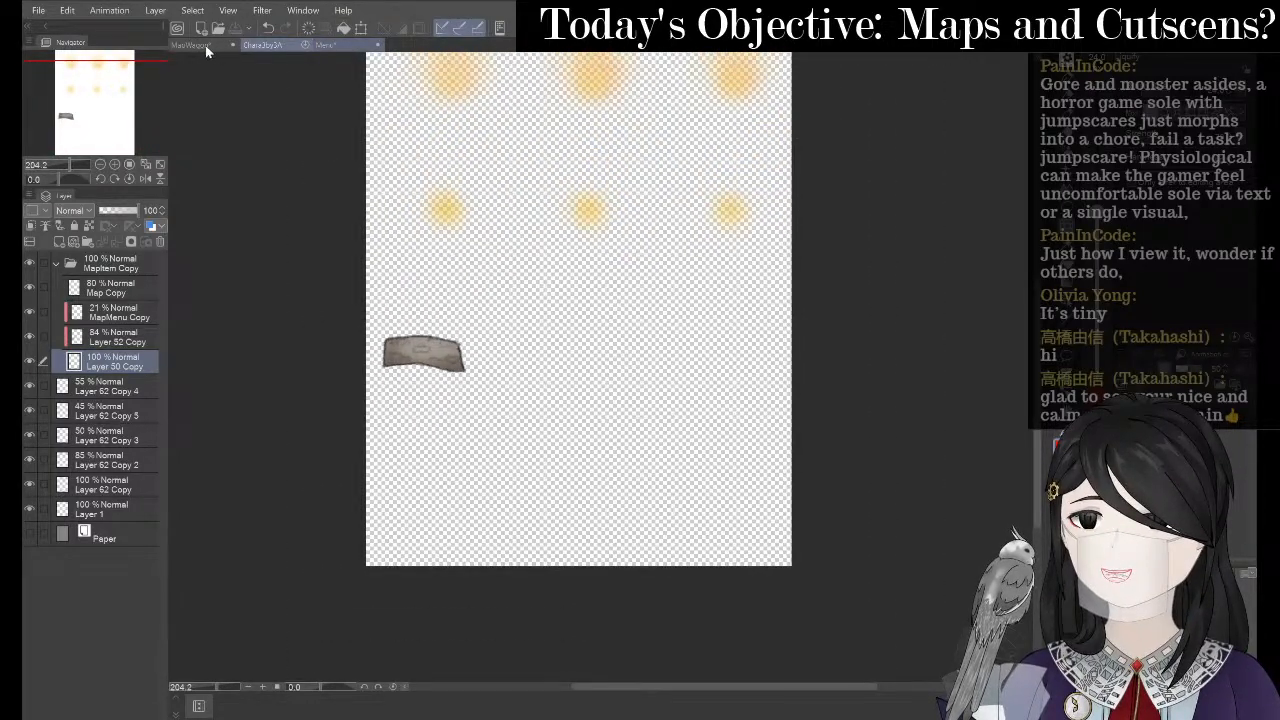
# - Start exporting the sprite sheet as a single-layer .png
pyautogui.hotkey('ctrl', 'Tab')
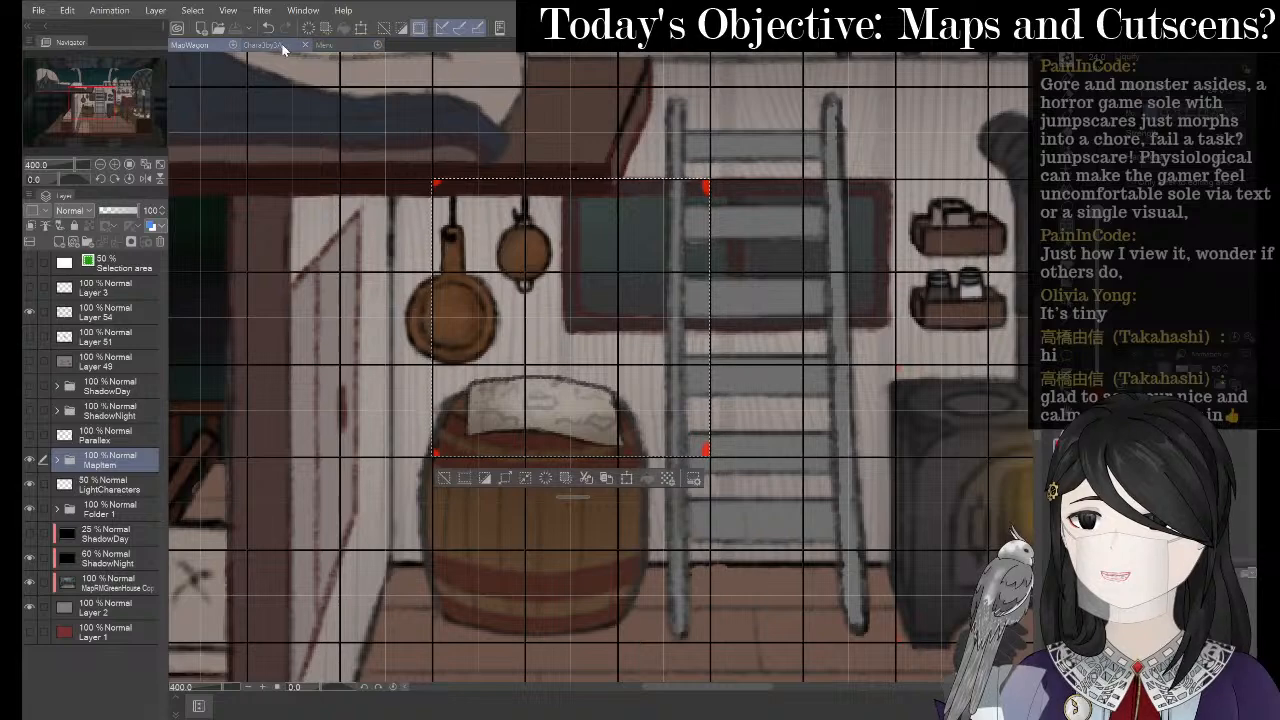
pyautogui.hotkey('ctrl', 'shift', 'Tab')
pyautogui.click(38, 10)
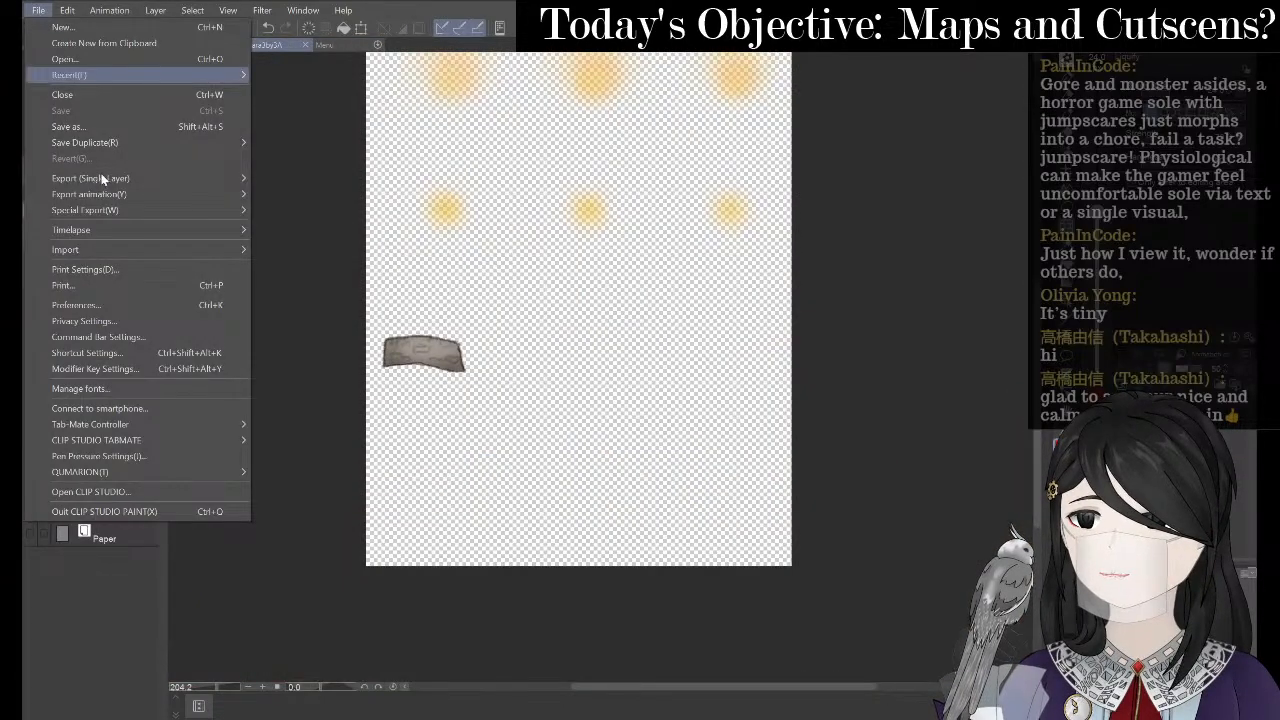
pyautogui.moveTo(102, 178)
pyautogui.click(334, 210)
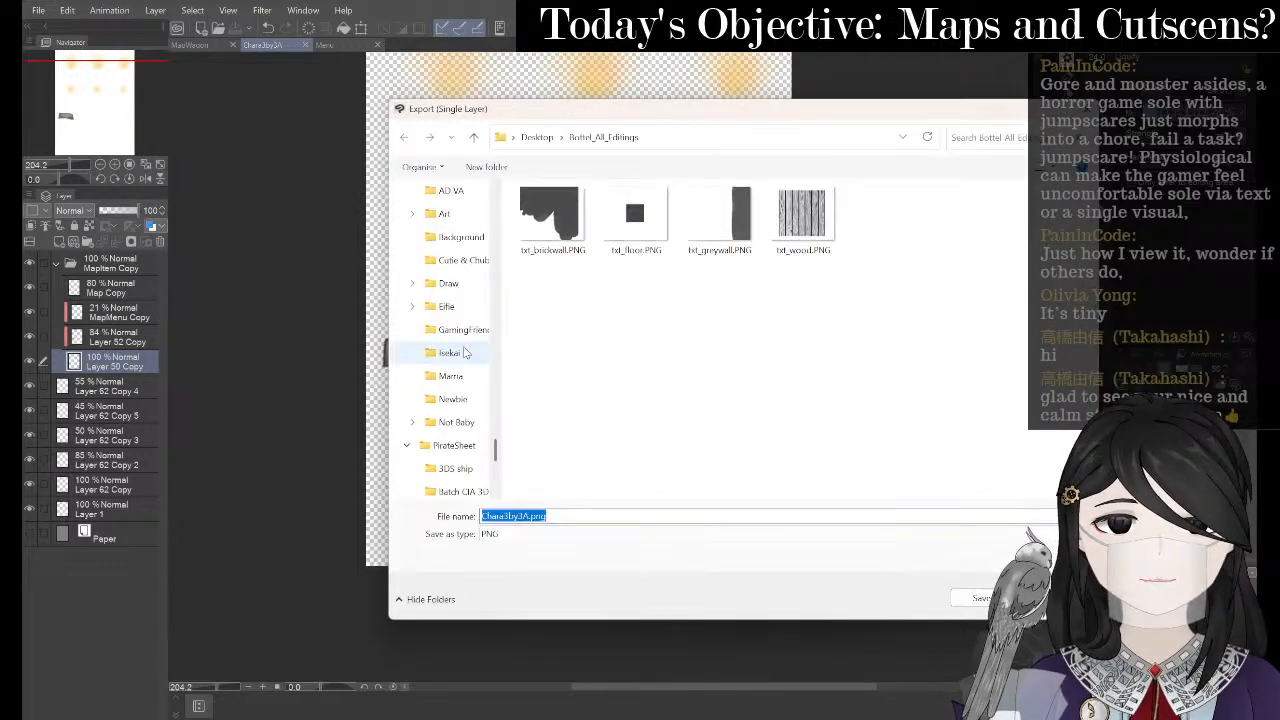
# - Save the export over $3by3A.png in BottleGame\img\characters, confirming the replacement
pyautogui.scroll(10, 455, 355)
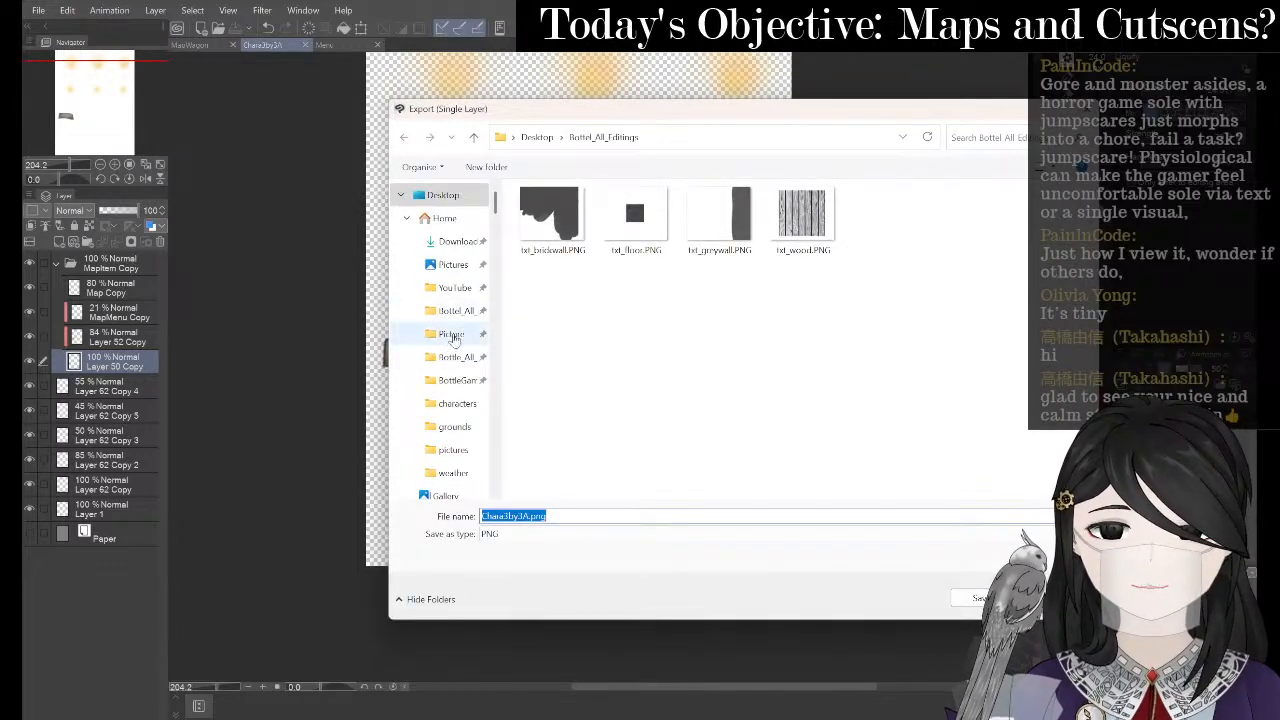
pyautogui.click(452, 380)
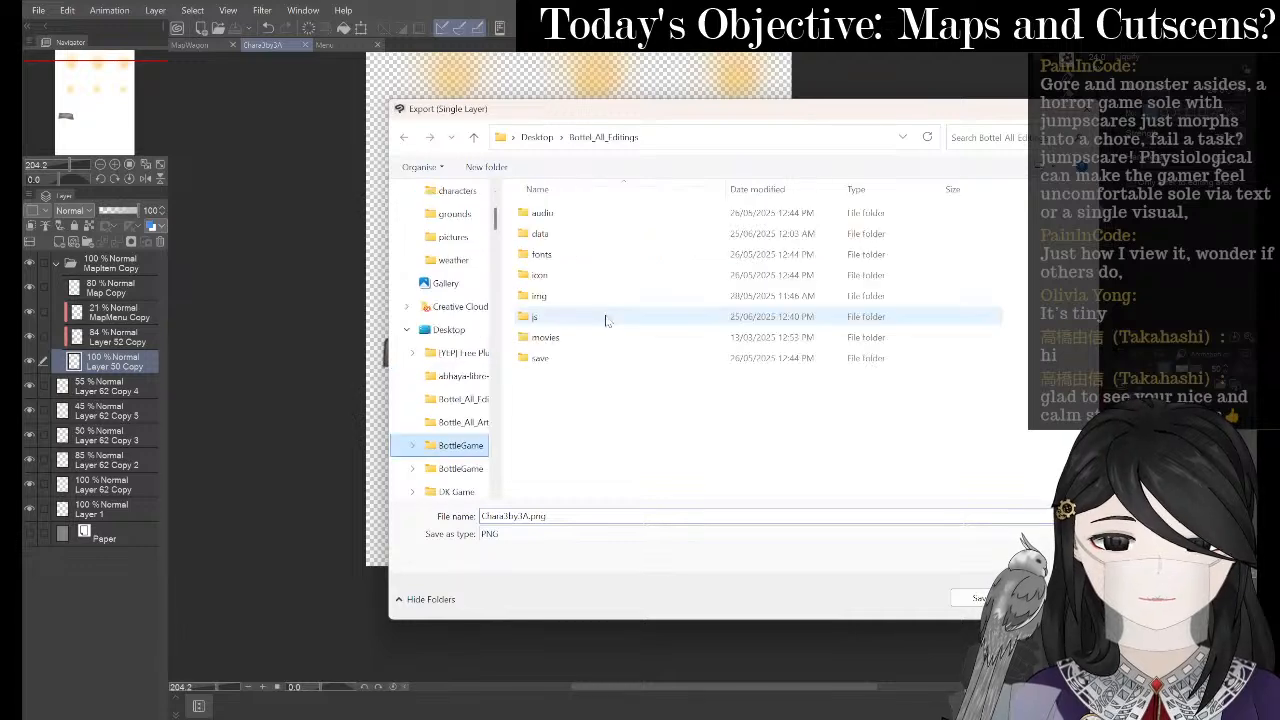
pyautogui.click(616, 296)
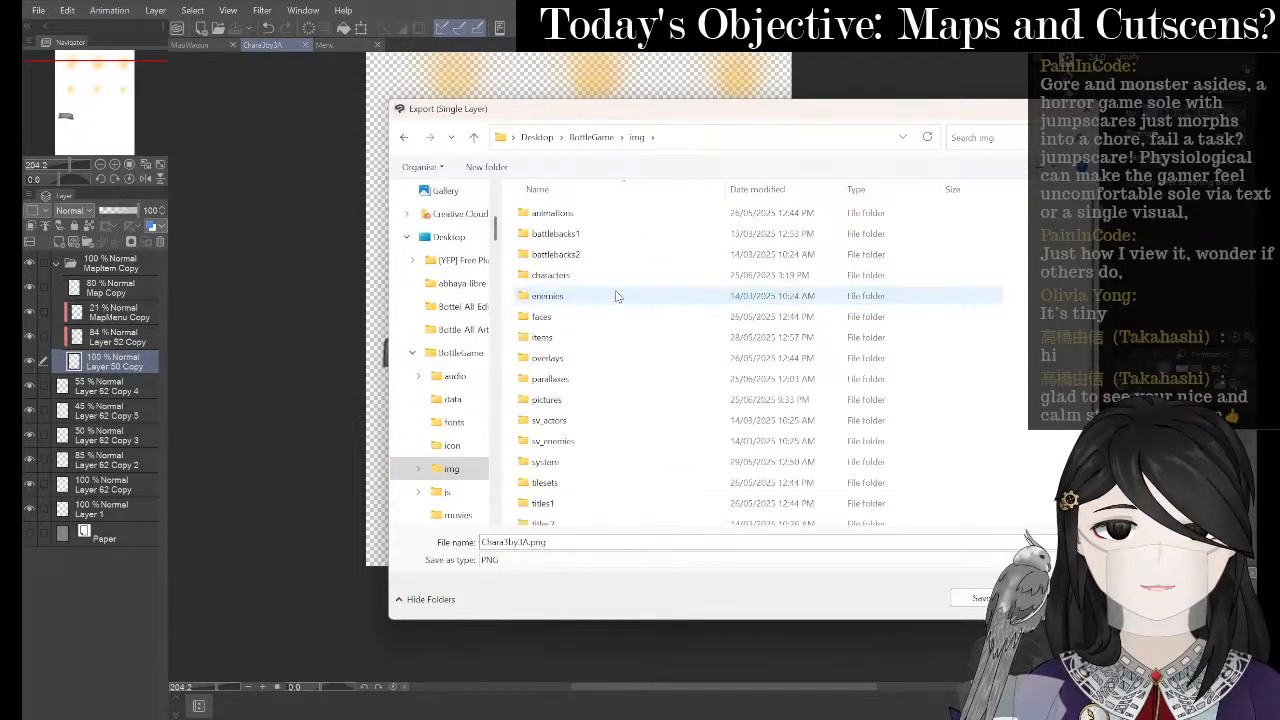
pyautogui.doubleClick(612, 273)
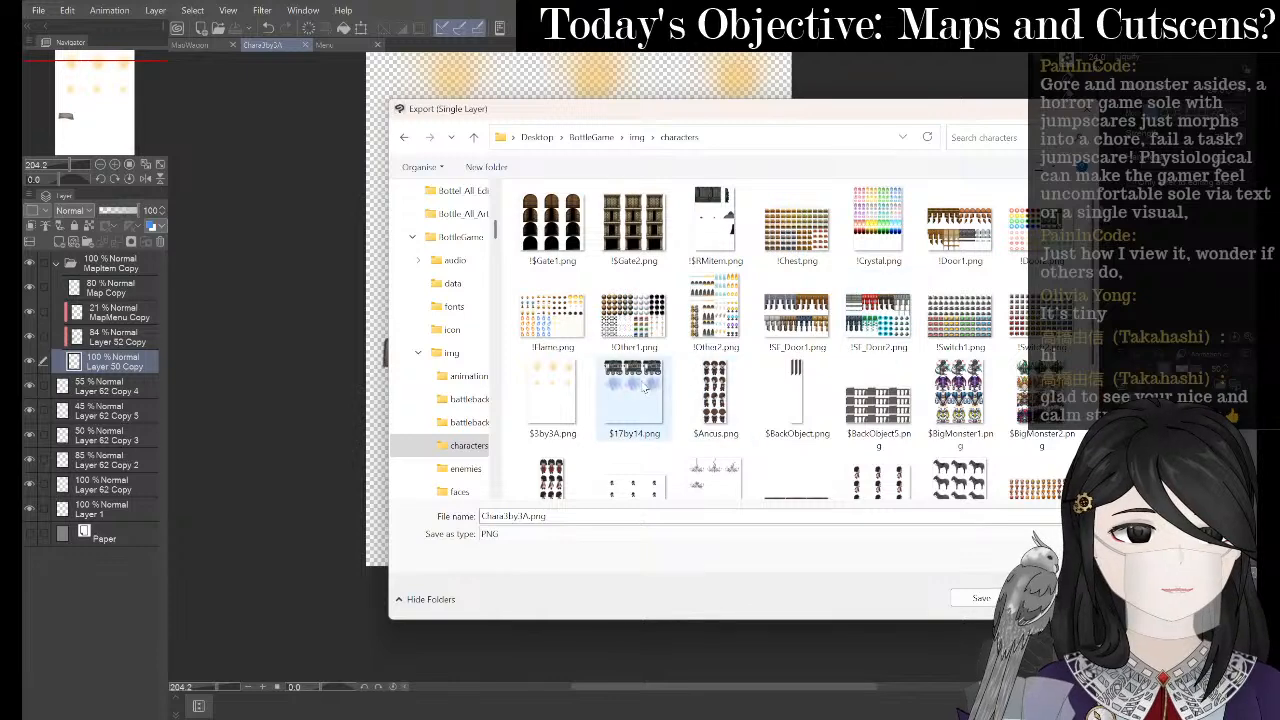
pyautogui.click(562, 395)
pyautogui.click(978, 600)
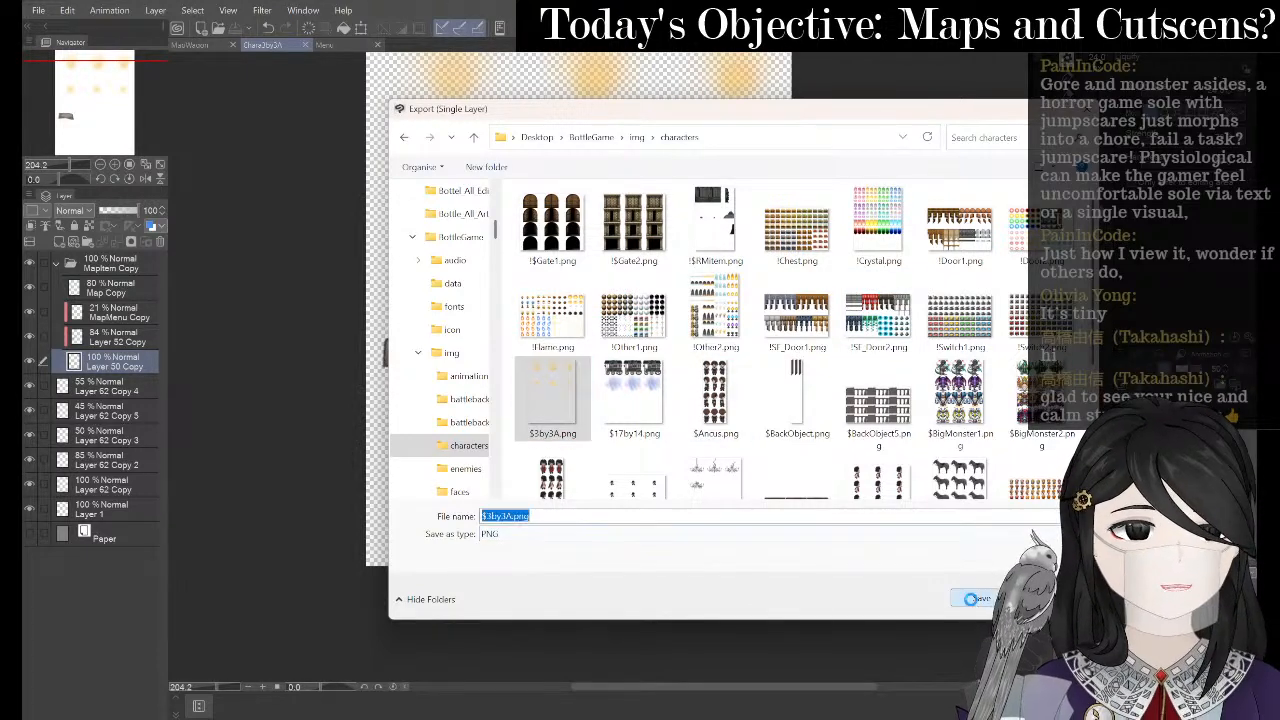
pyautogui.click(678, 366)
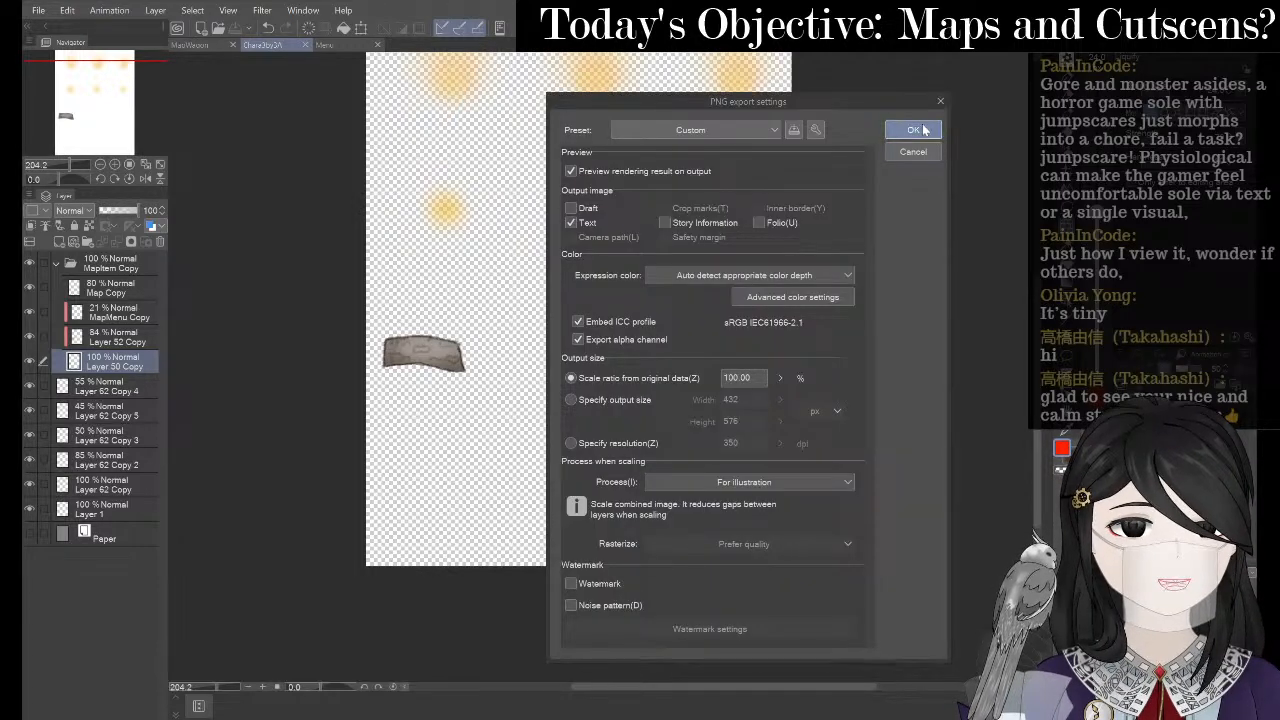
# - Accept the PNG export settings and preview to write the file
pyautogui.click(913, 130)
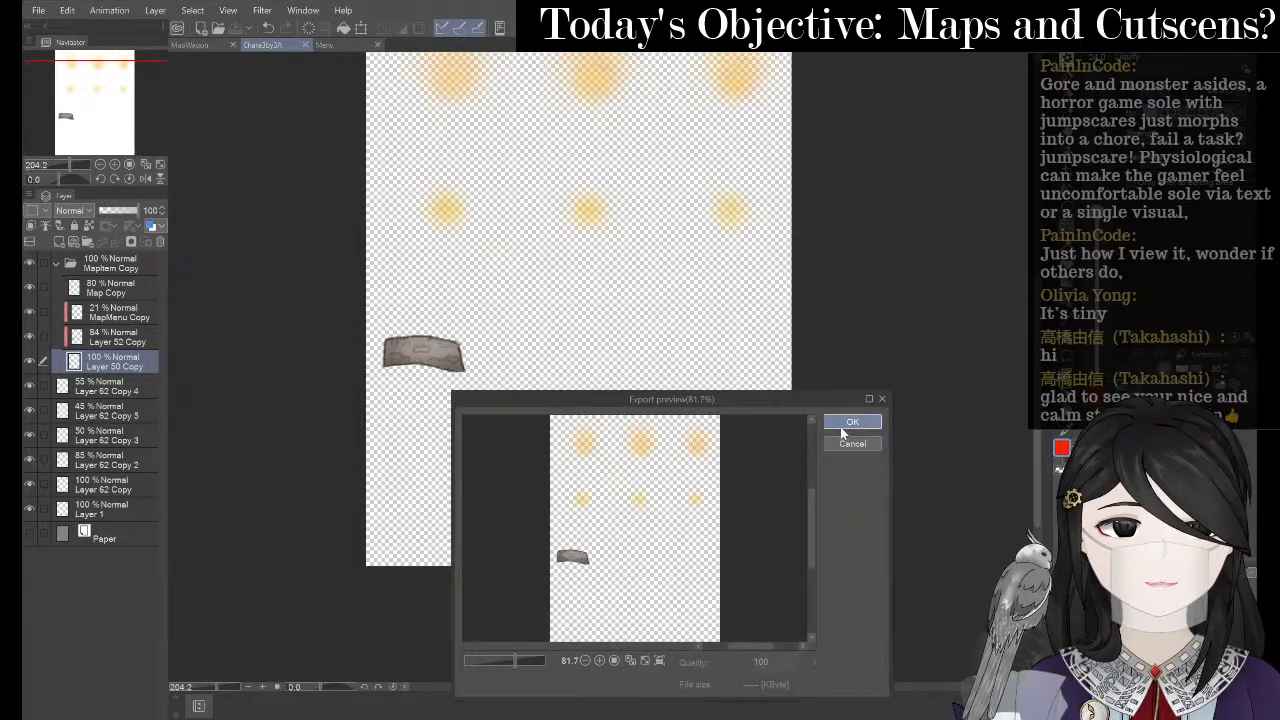
pyautogui.click(848, 424)
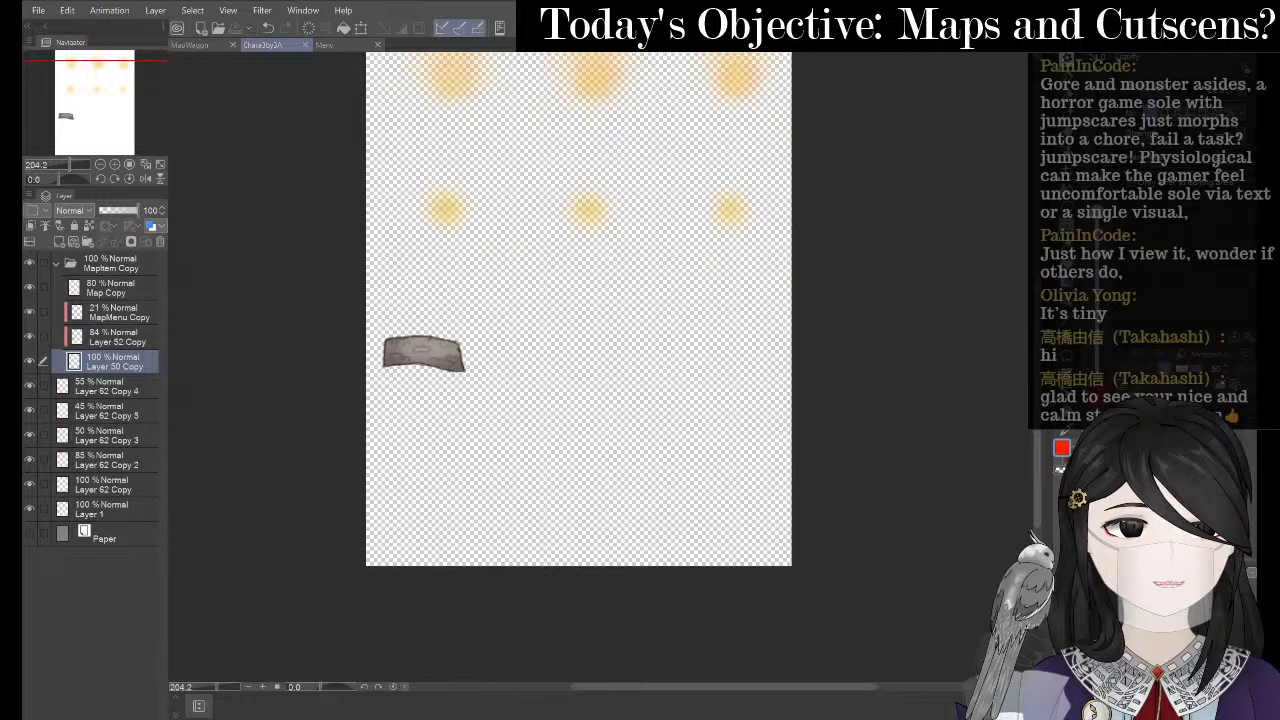
pyautogui.hotkey('alt', 'Tab')
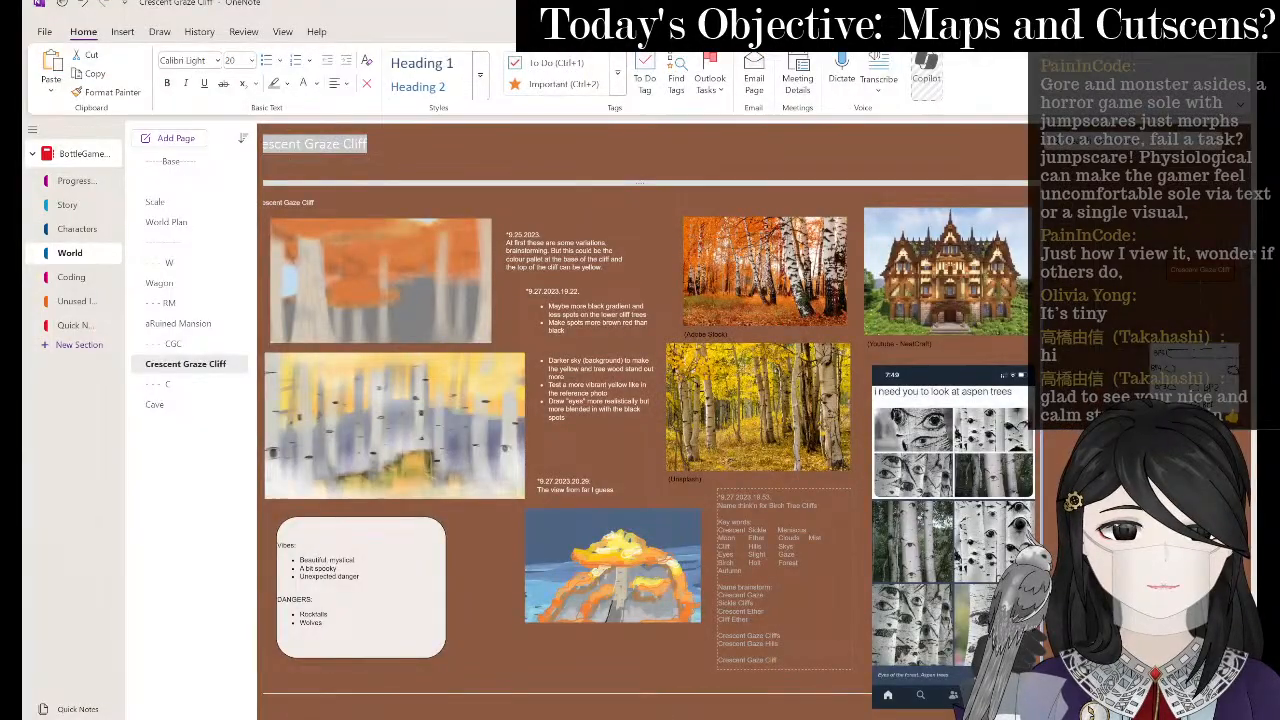
# - Cycle through the open windows with Alt+Tab until OBS Studio is in front
pyautogui.hotkey('alt', 'Tab')
pyautogui.hotkey('alt', 'Tab')
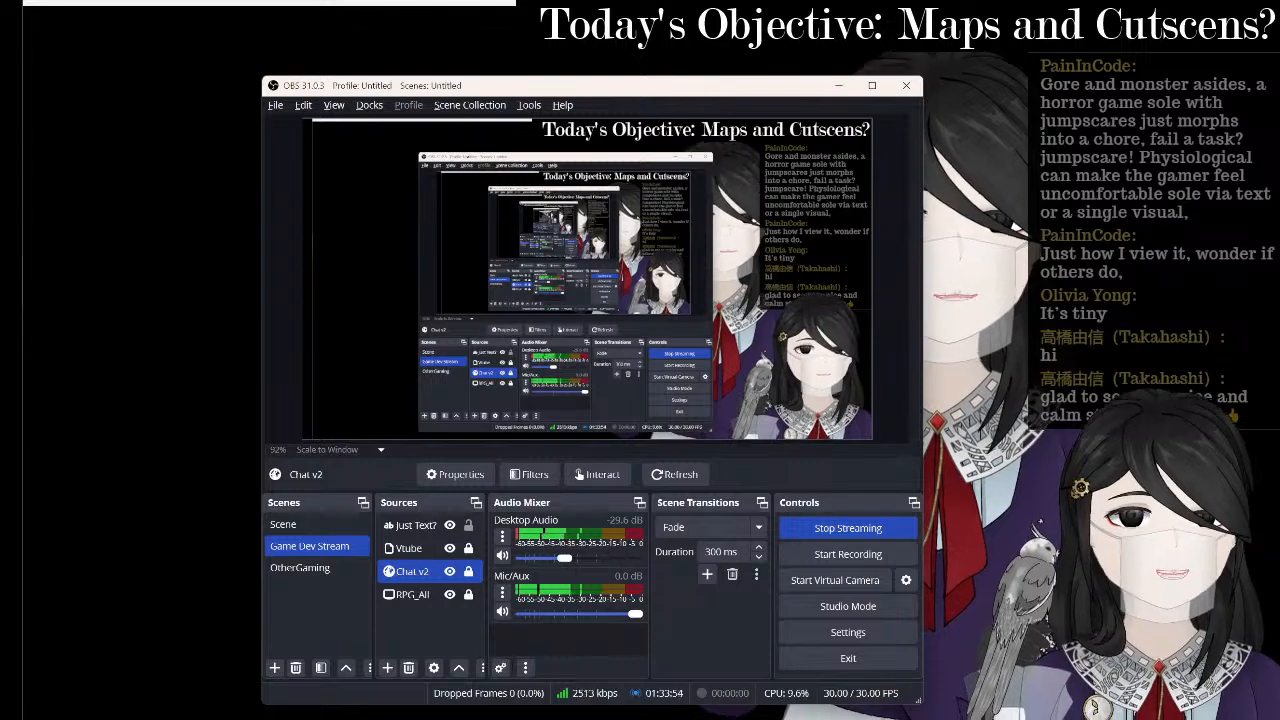
pyautogui.hotkey('alt', 'Tab')
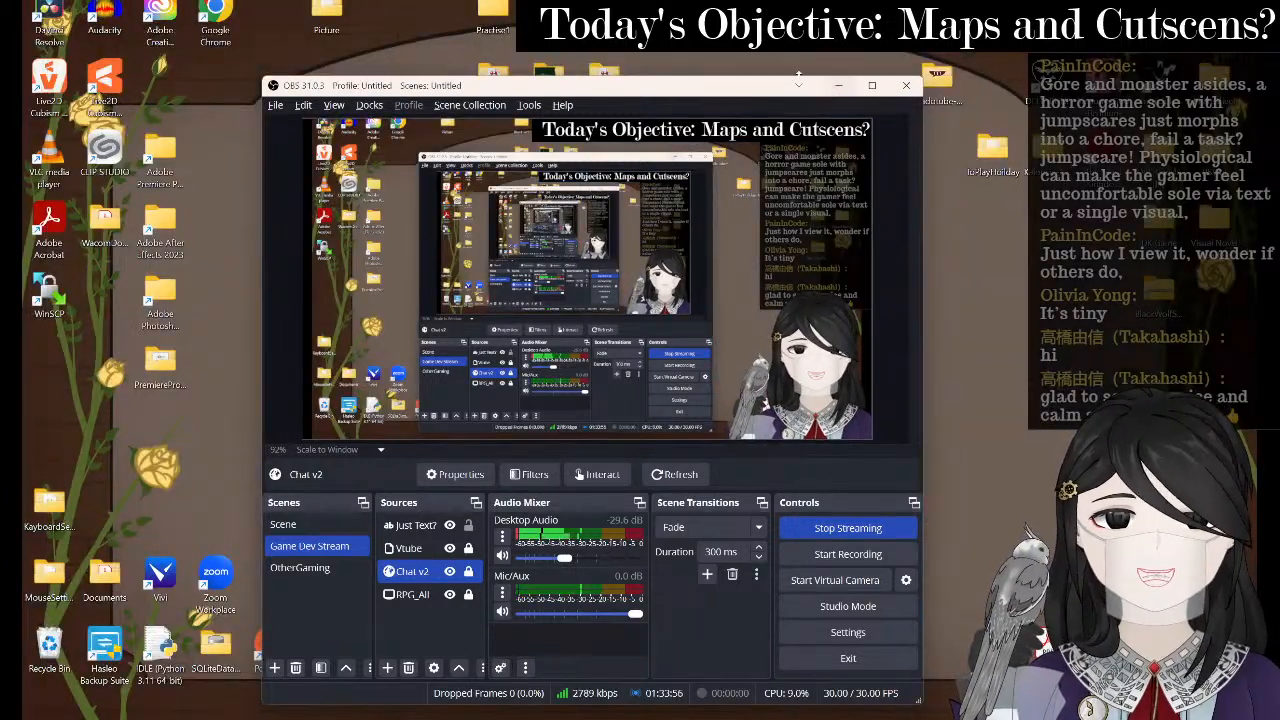
# - Open the desktop BottleGame folder and launch Game.rpgproject in RPG Maker MV
pyautogui.doubleClick(604, 72)
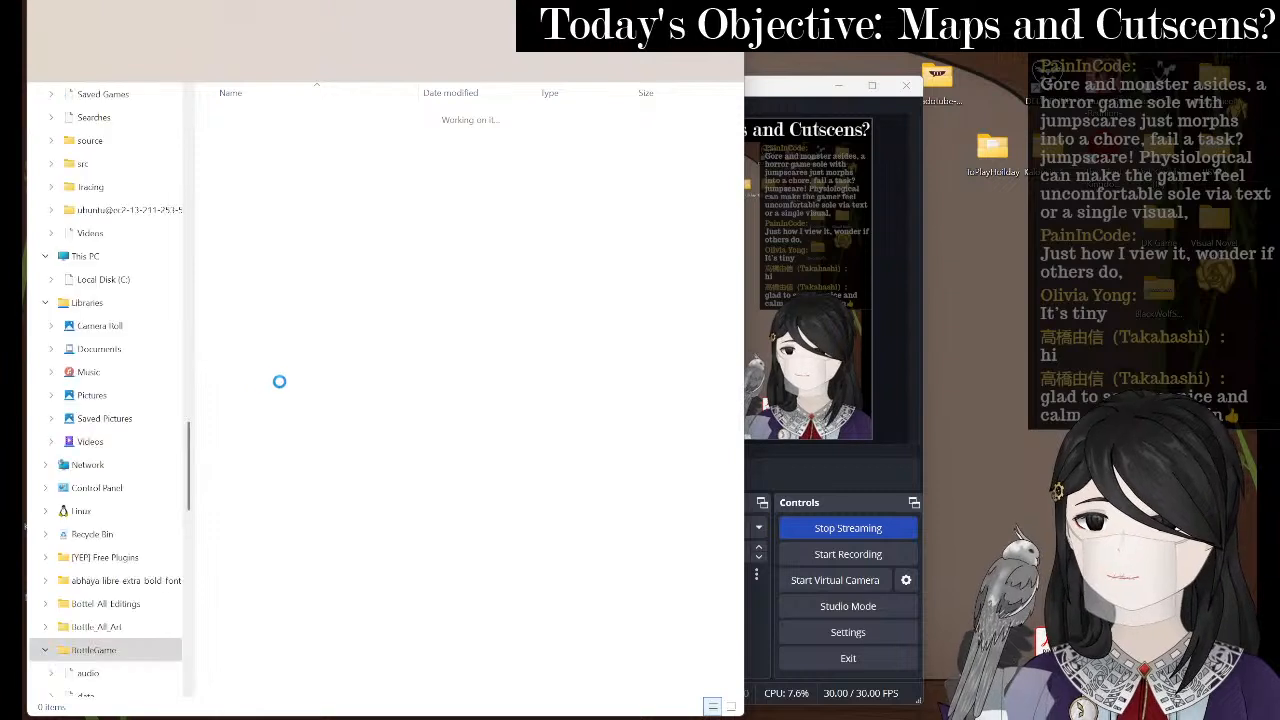
pyautogui.doubleClick(289, 283)
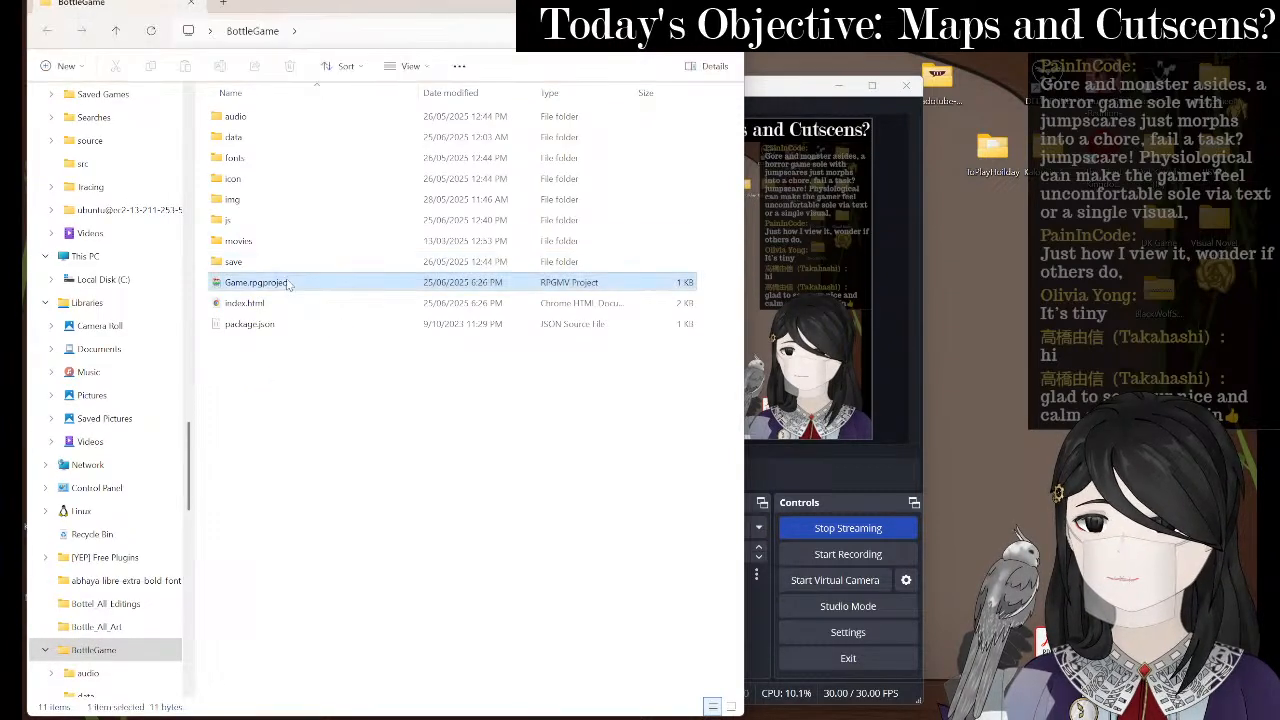
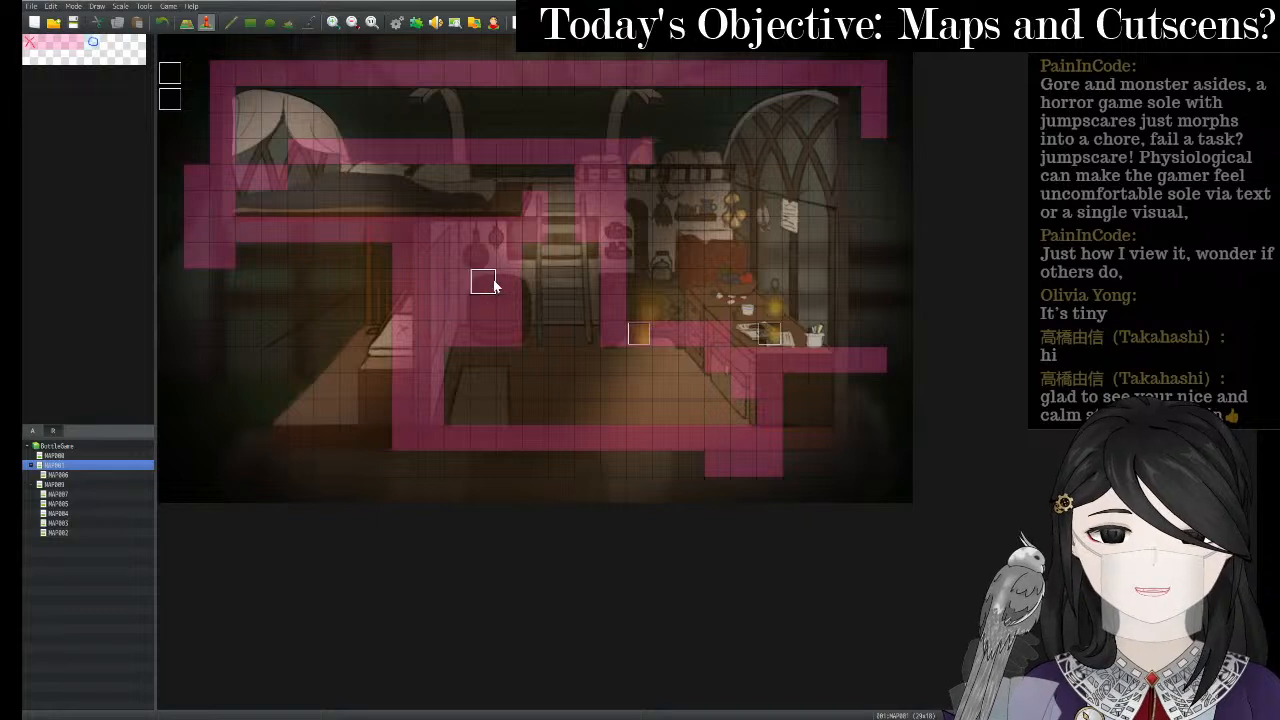
# - Create a new event on the tile beside the stairs using the grey $Thy3A object sprite
pyautogui.rightClick(507, 284)
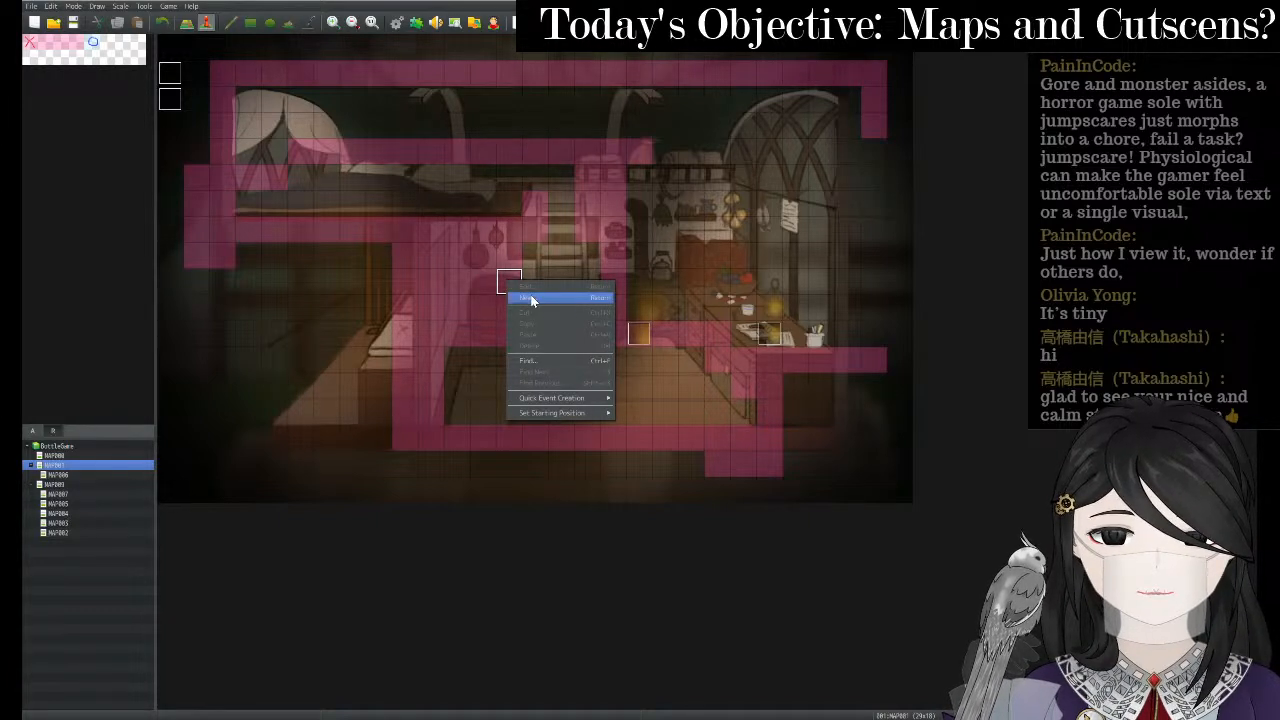
pyautogui.click(531, 297)
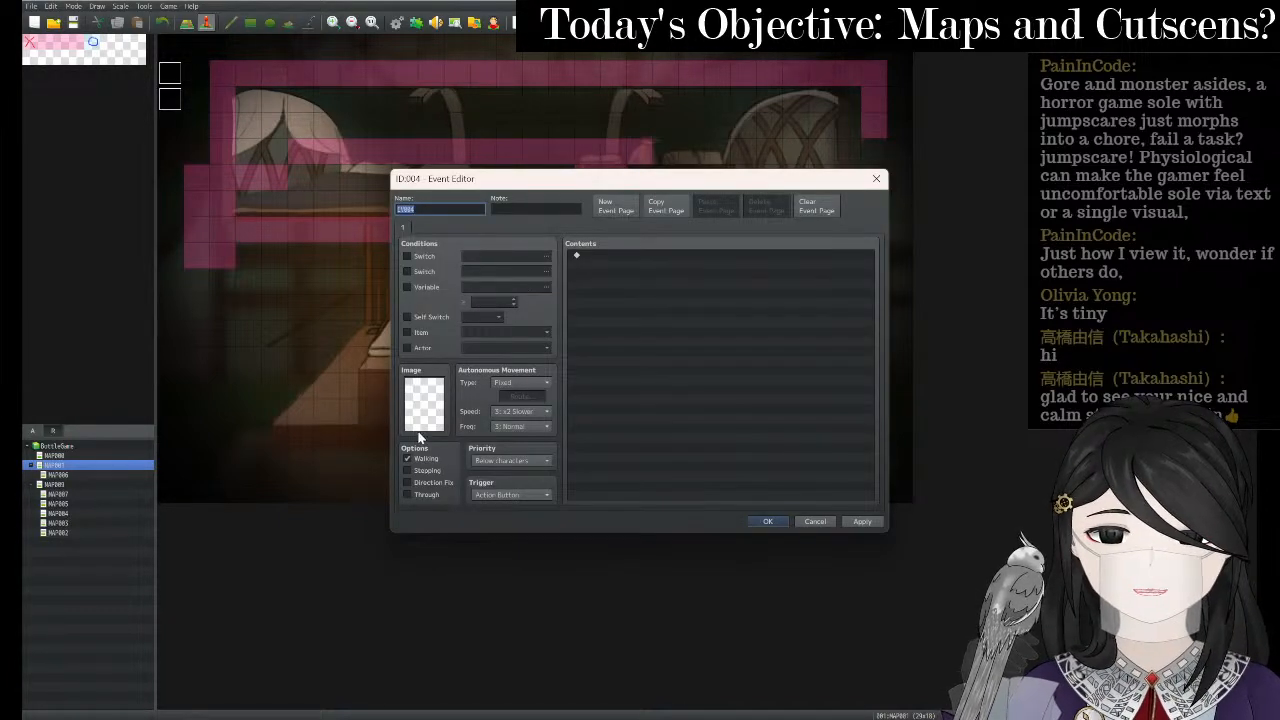
pyautogui.doubleClick(427, 402)
pyautogui.scroll(-6, 512, 308)
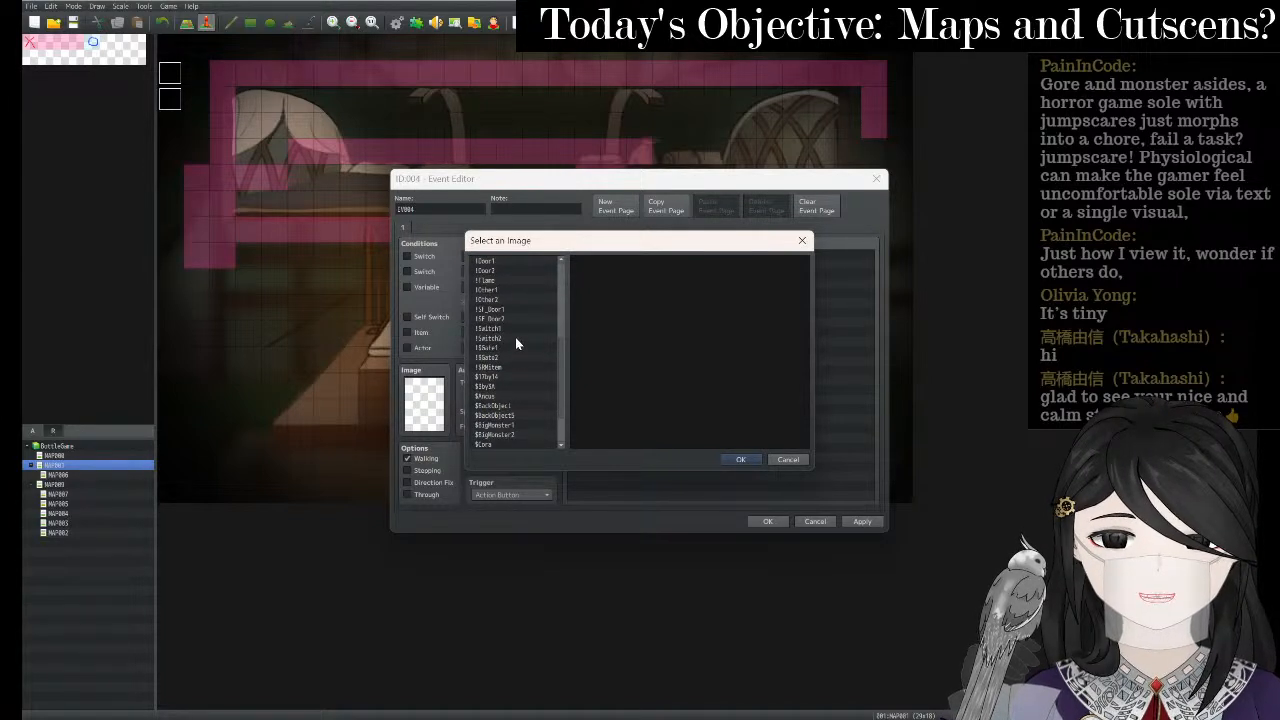
pyautogui.click(505, 377)
pyautogui.click(596, 386)
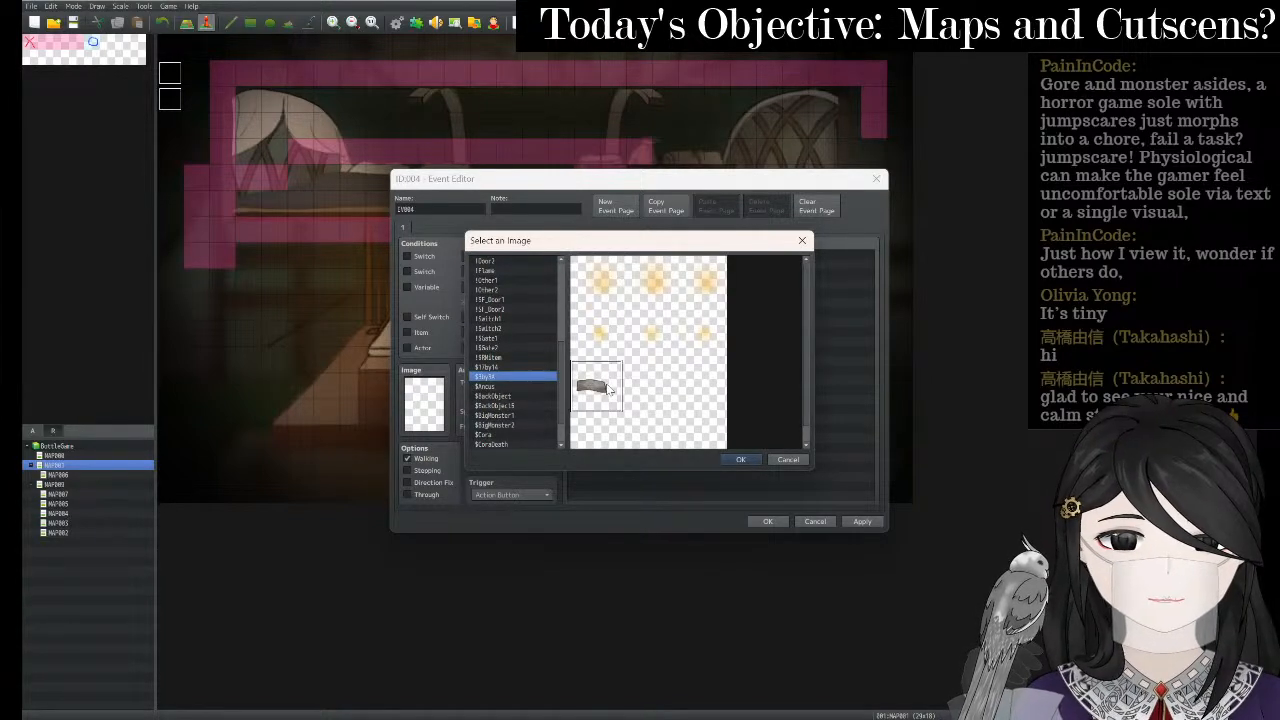
pyautogui.click(727, 460)
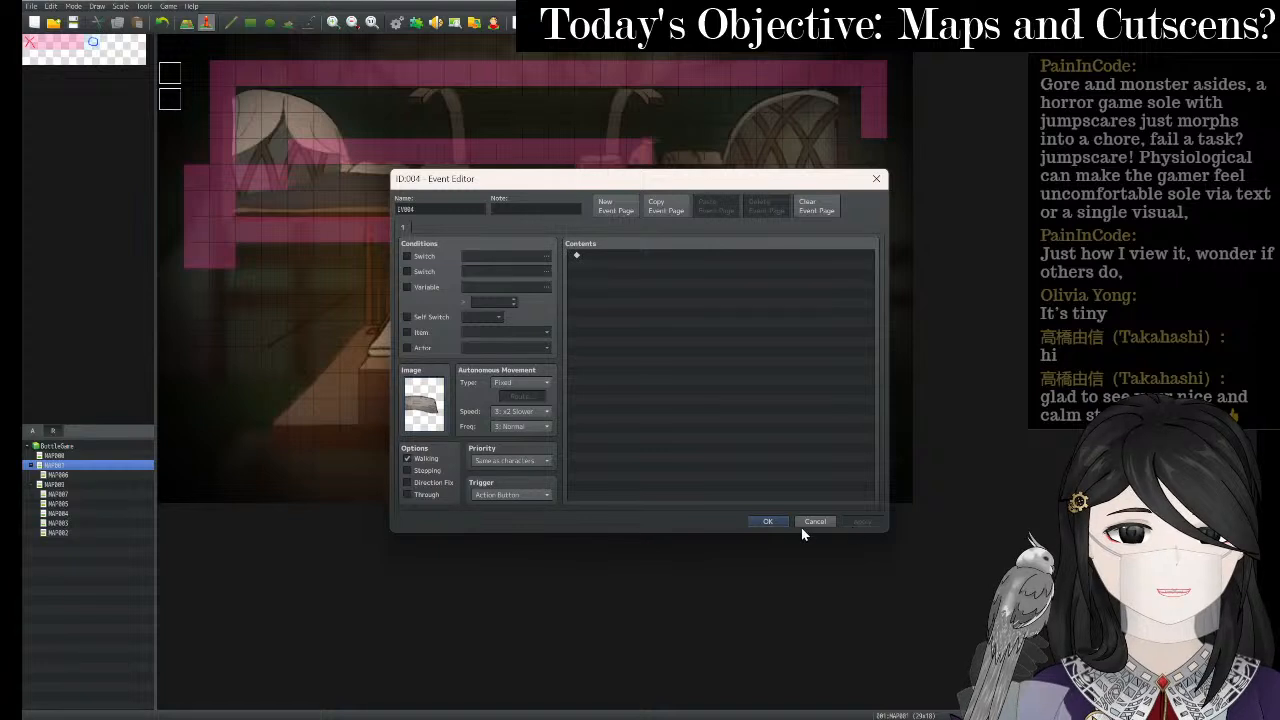
pyautogui.click(768, 526)
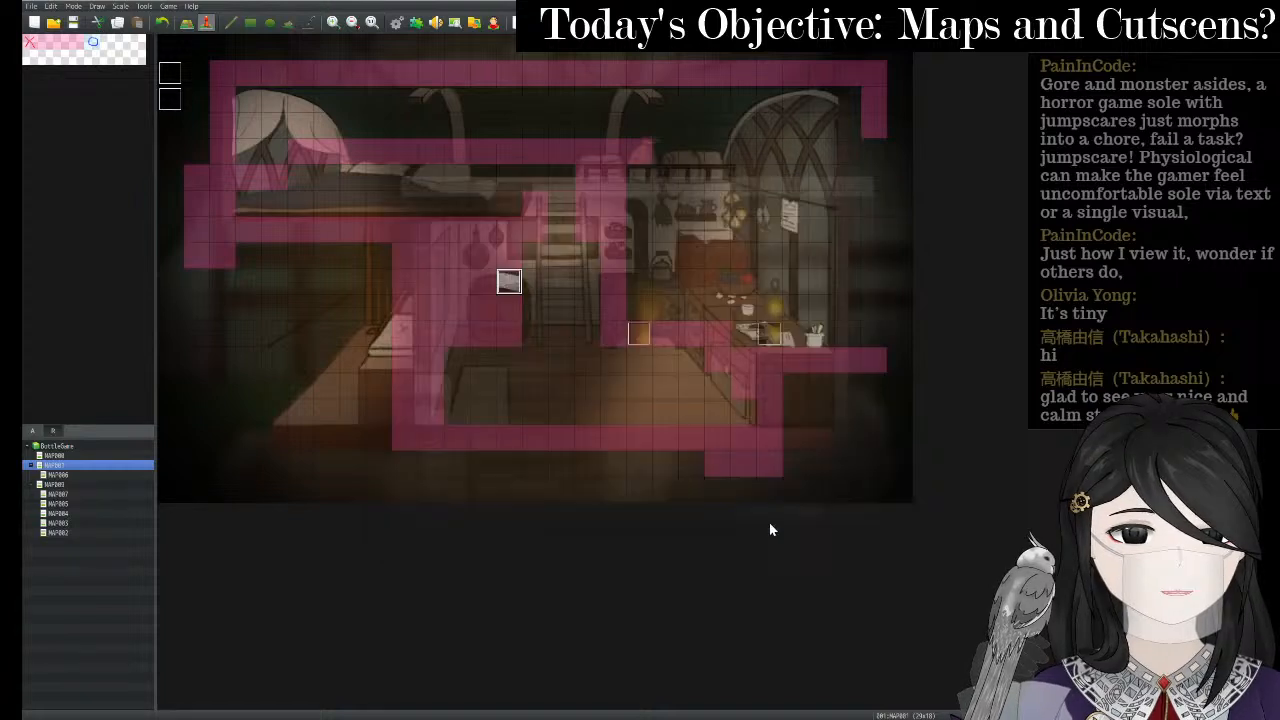
# - Uncheck Walking and check Direction Fix on the new event, then save and start a playtest
pyautogui.rightClick(500, 281)
pyautogui.rightClick(514, 282)
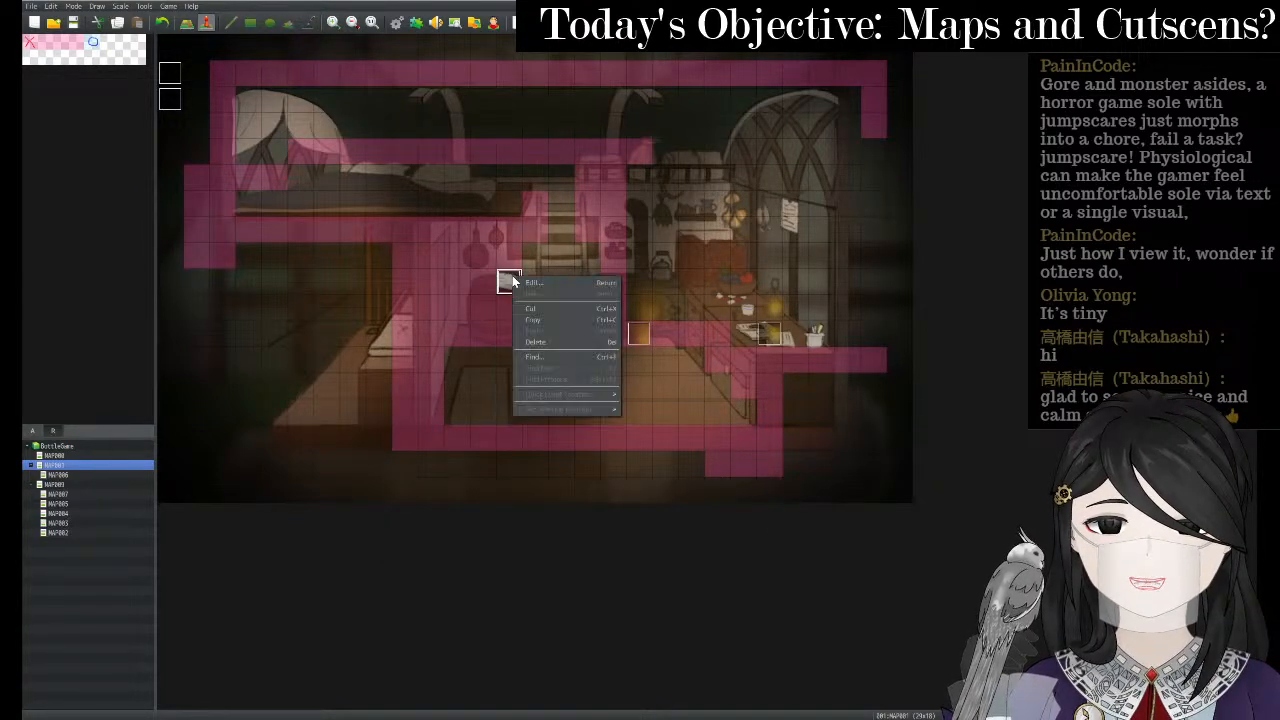
pyautogui.click(530, 285)
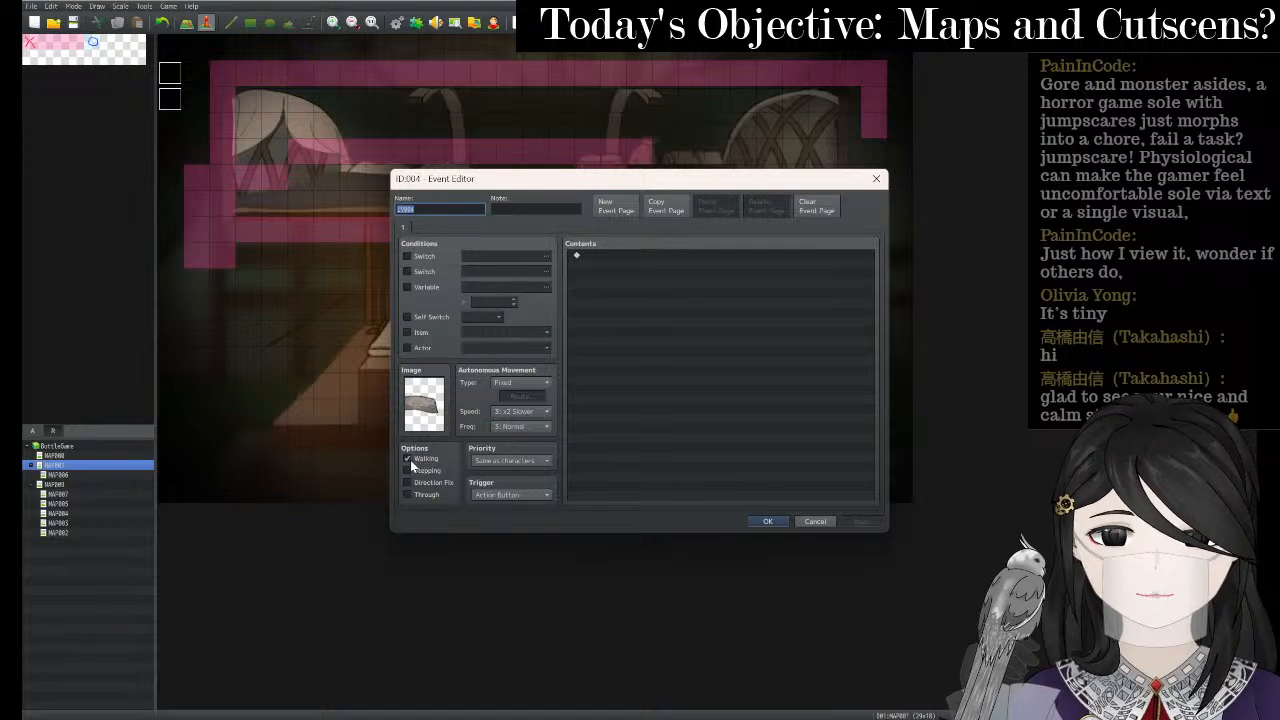
pyautogui.click(411, 460)
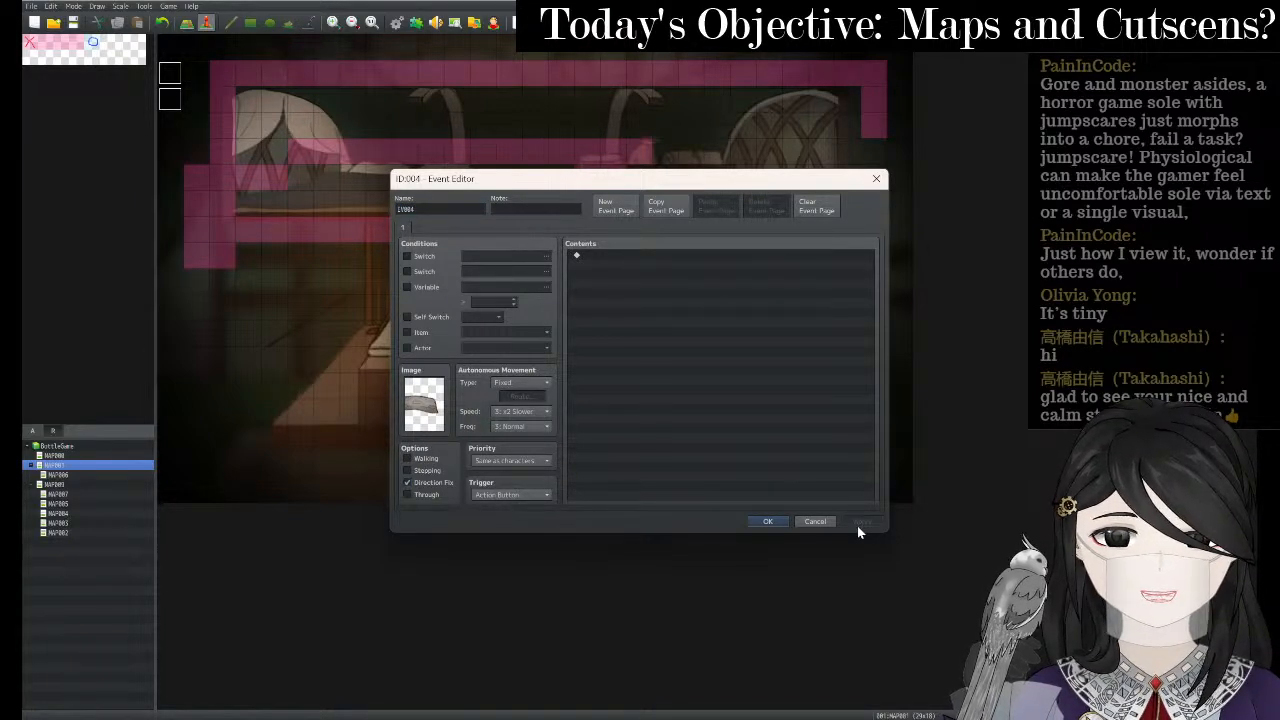
pyautogui.click(768, 522)
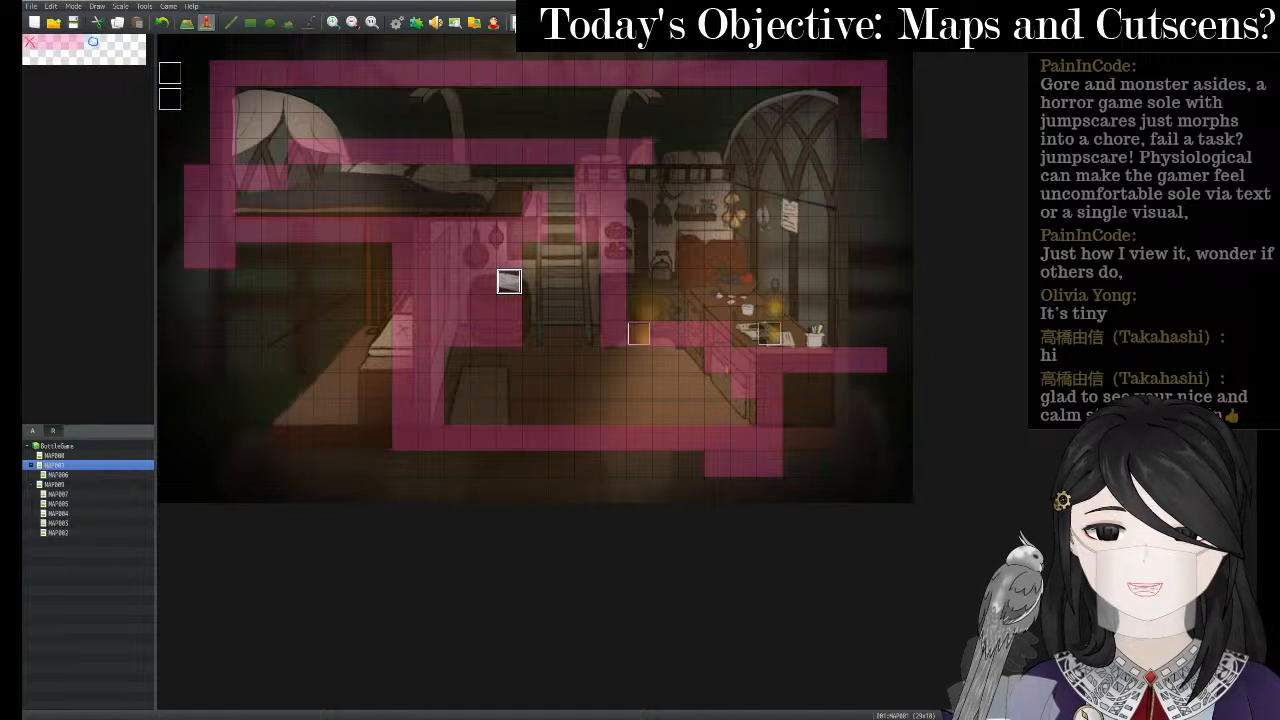
pyautogui.click(518, 22)
pyautogui.click(597, 375)
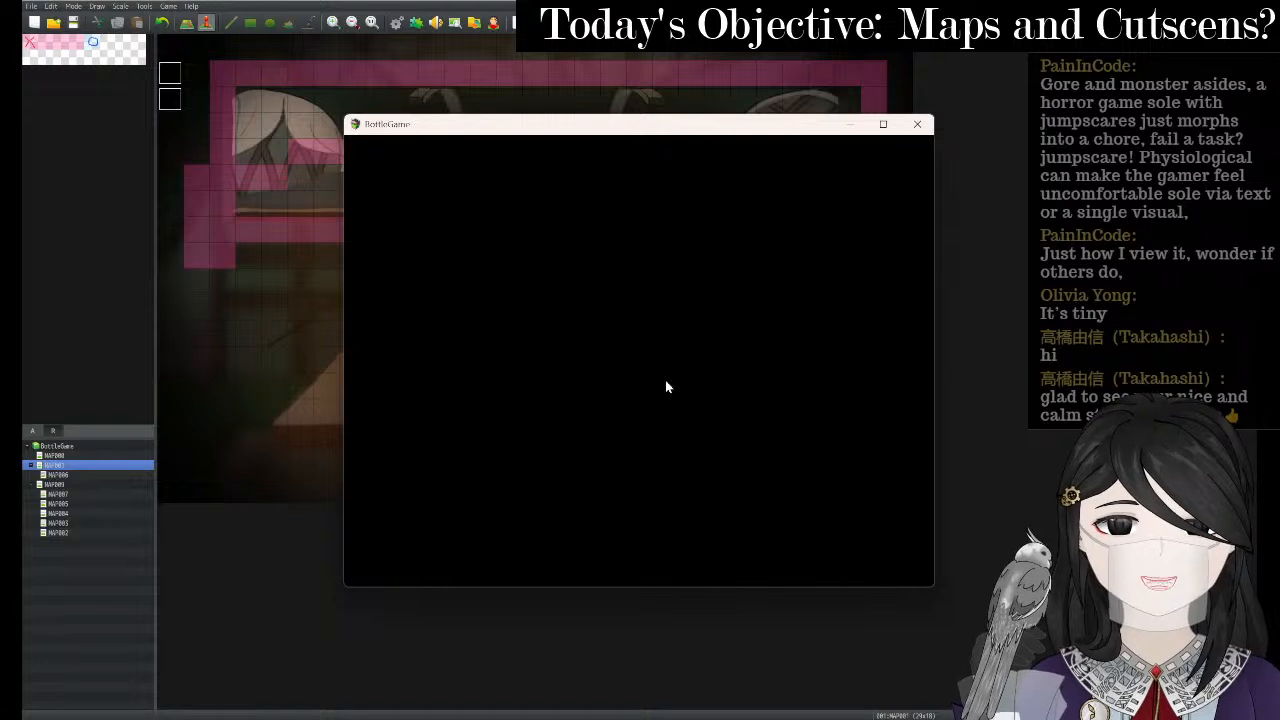
# - Continue the saved game, walk left, then restart with F5 after the KageMasterMV TypeError
pyautogui.click(876, 125)
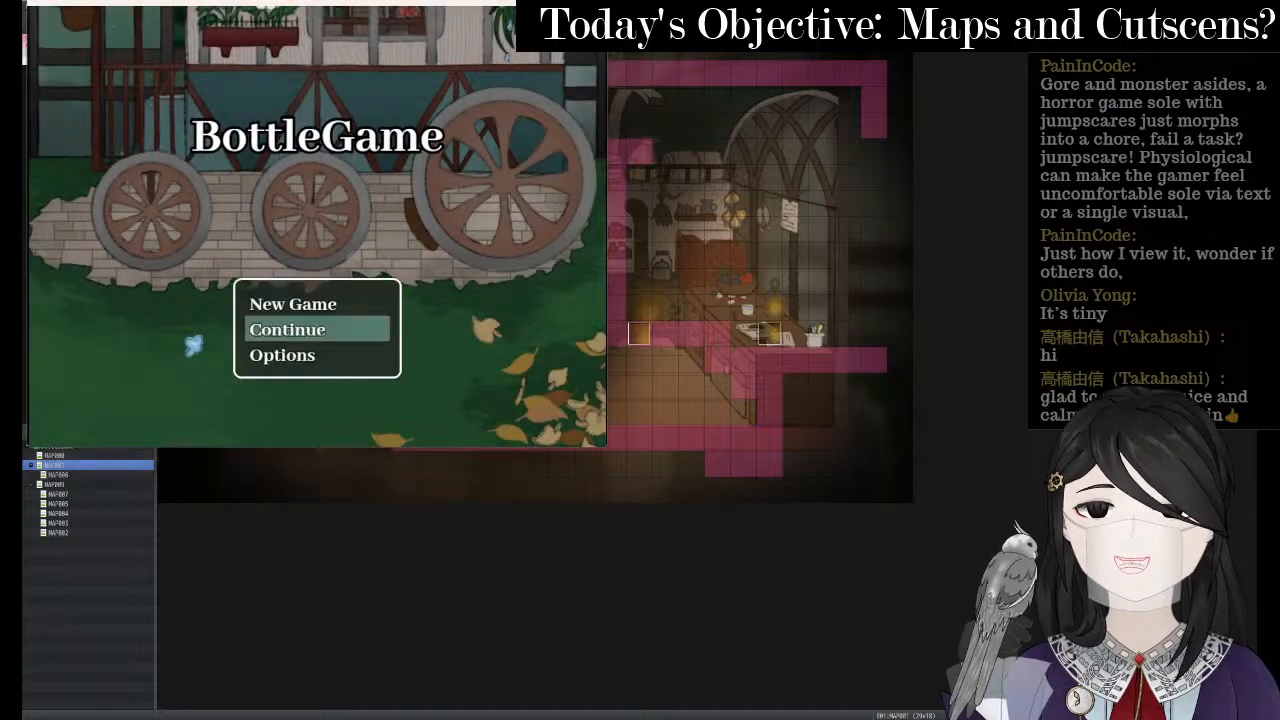
pyautogui.press('F4')
pyautogui.press('Return')
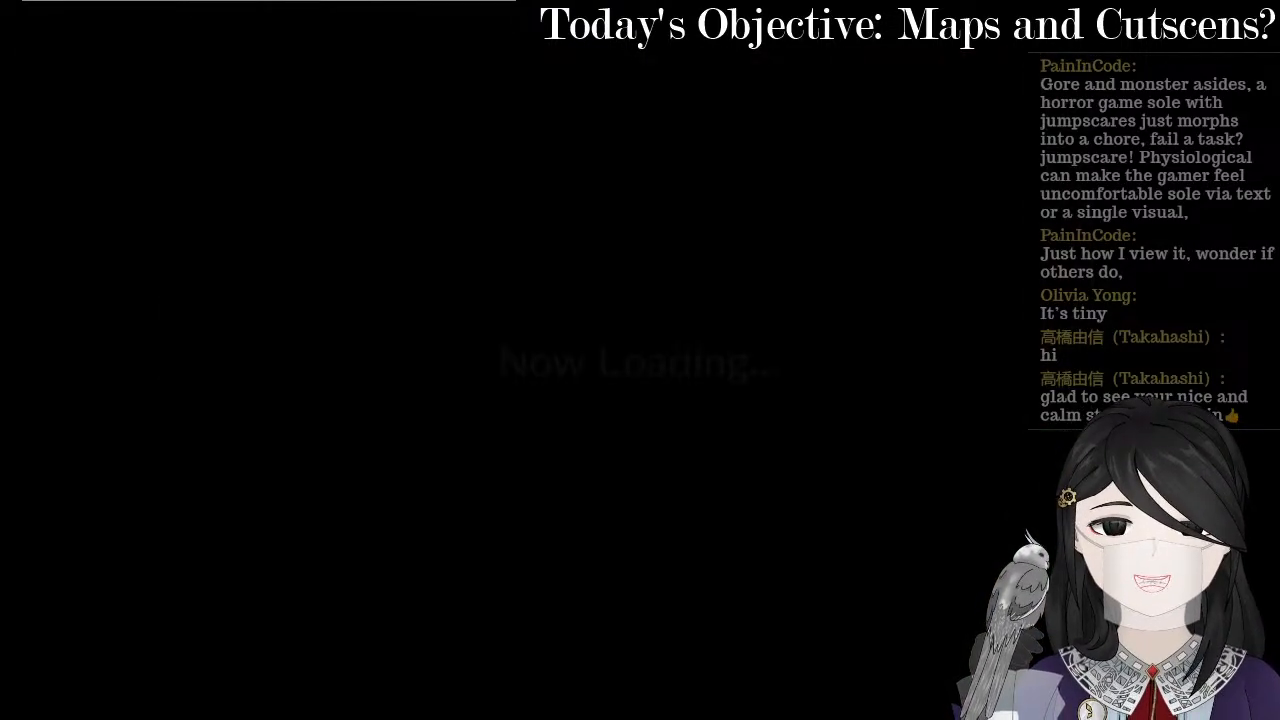
pyautogui.press('Left')
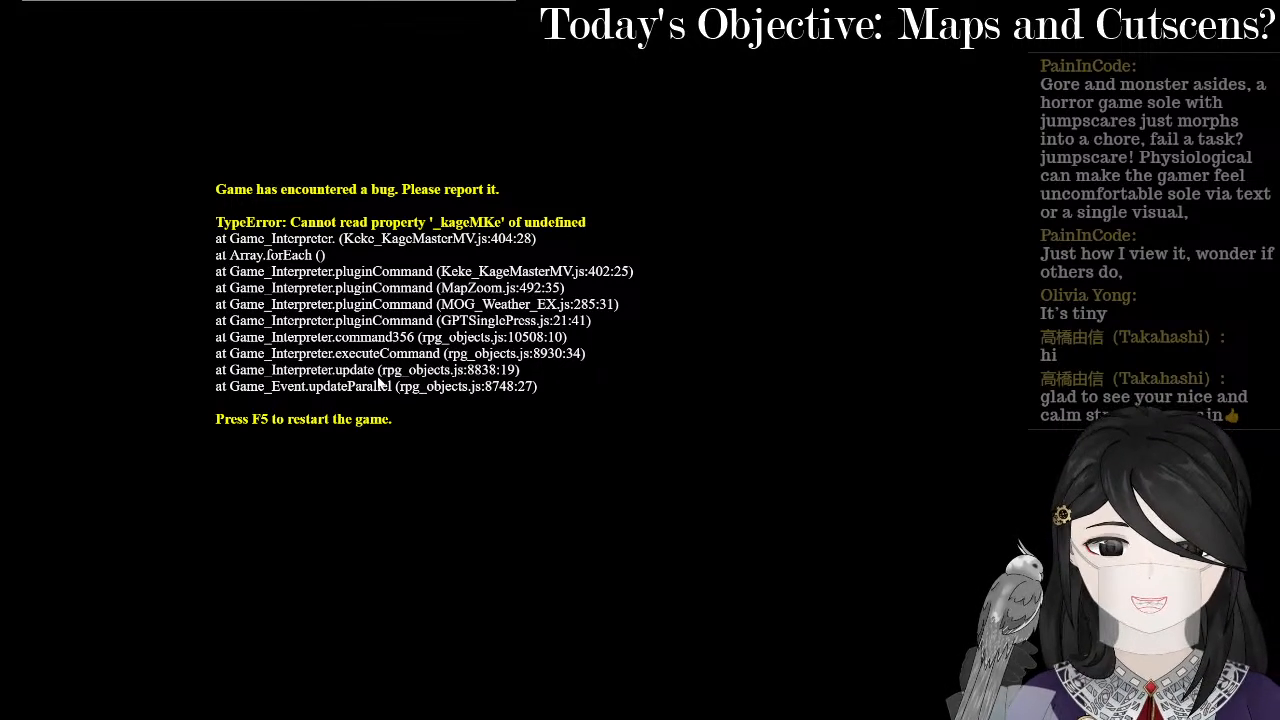
pyautogui.press('F5')
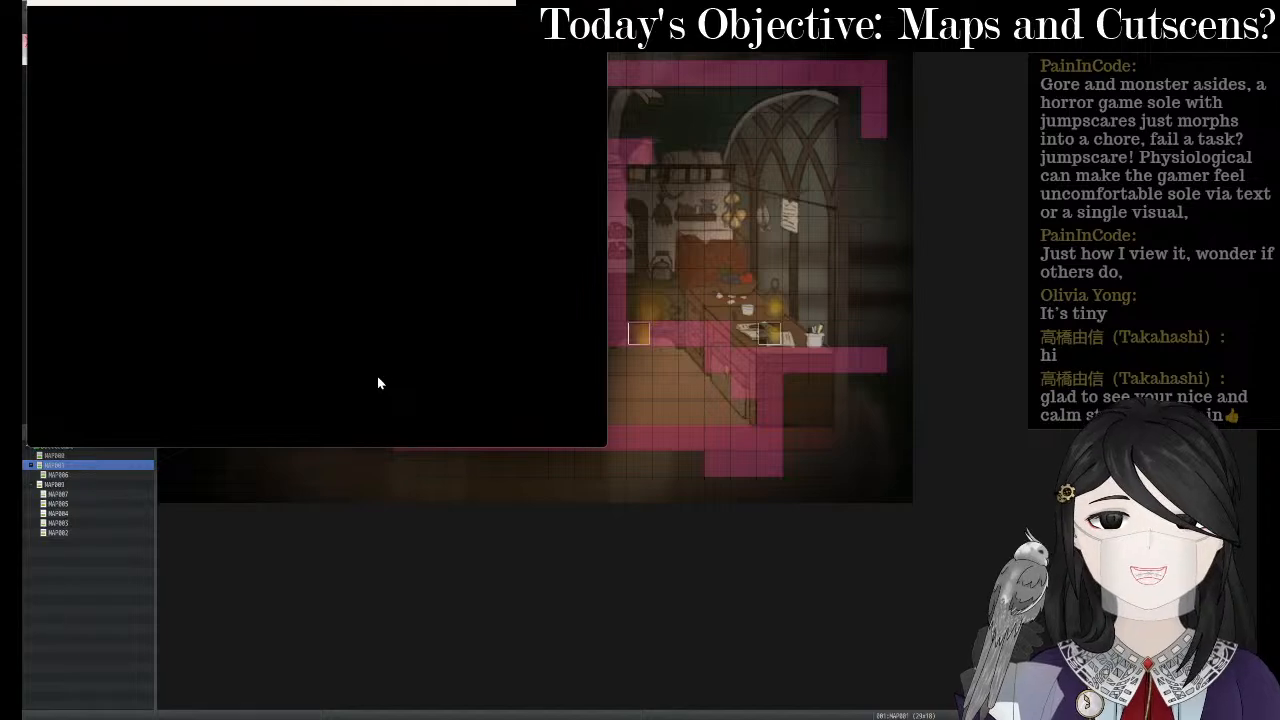
# - Start a New Game, walk through the door to the next map, and go full screen
pyautogui.press('Up')
pyautogui.press('Return')
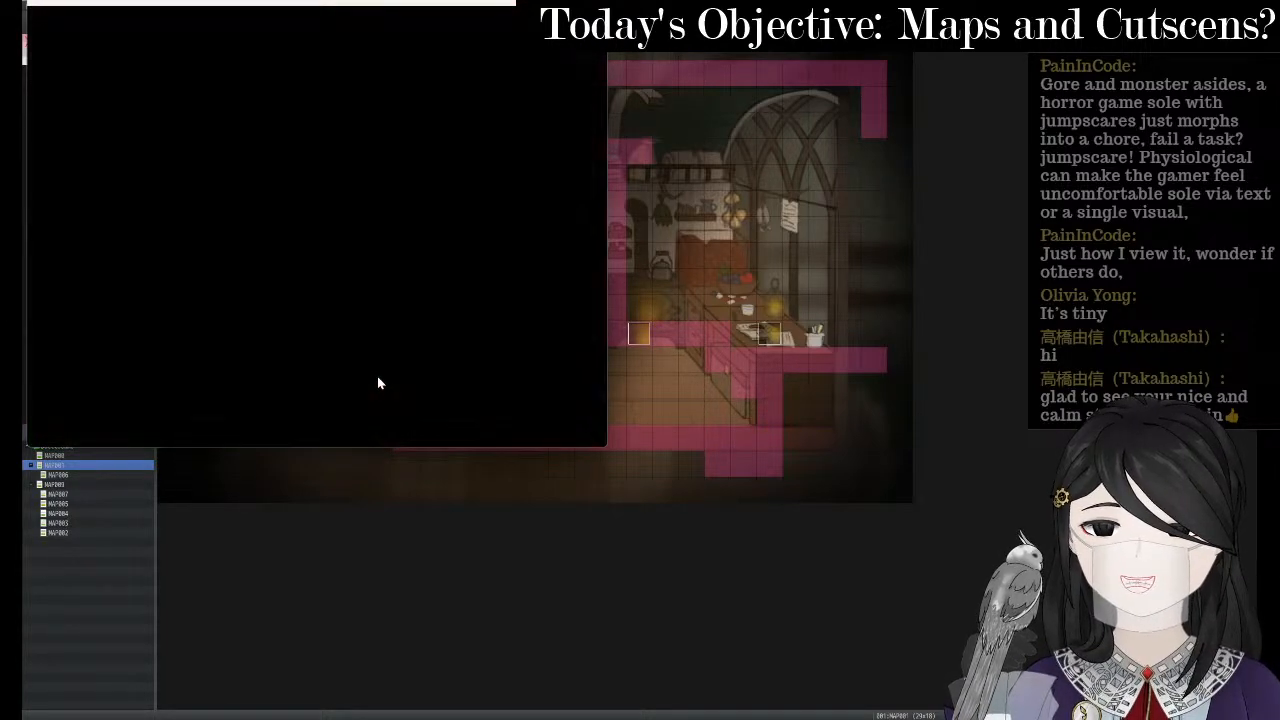
pyautogui.press('Right')
pyautogui.press('Up')
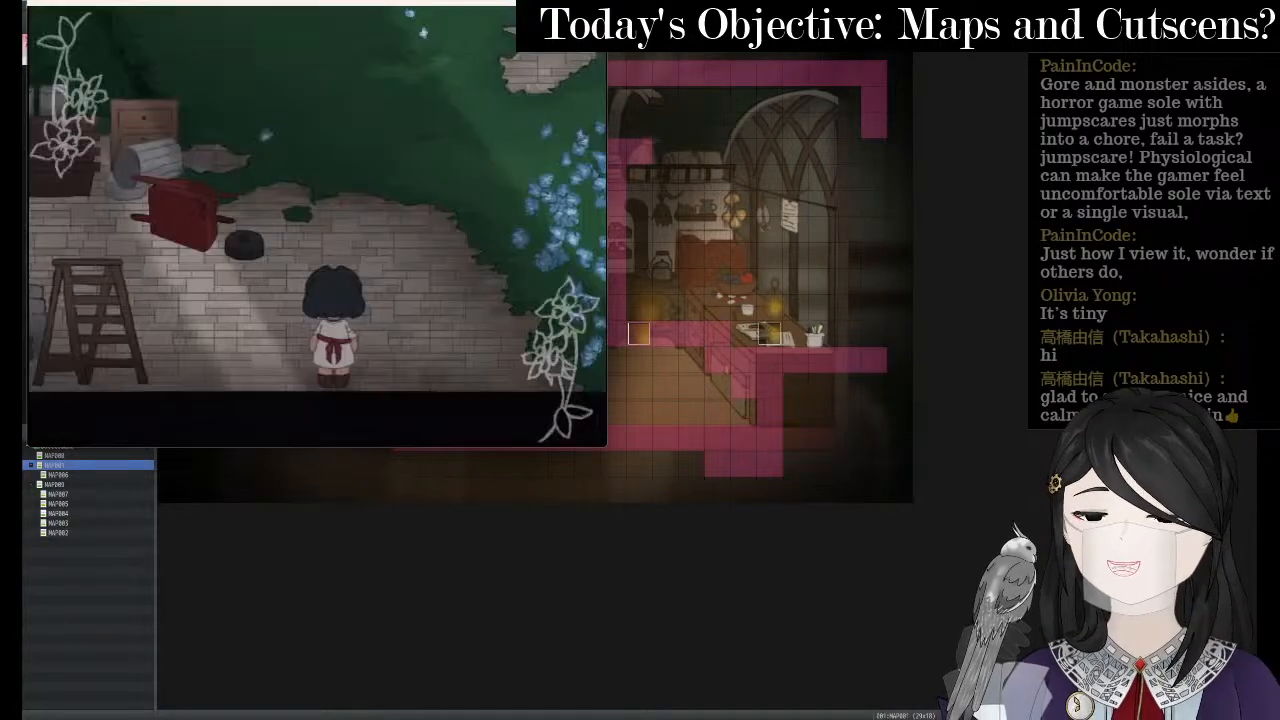
pyautogui.press('F4')
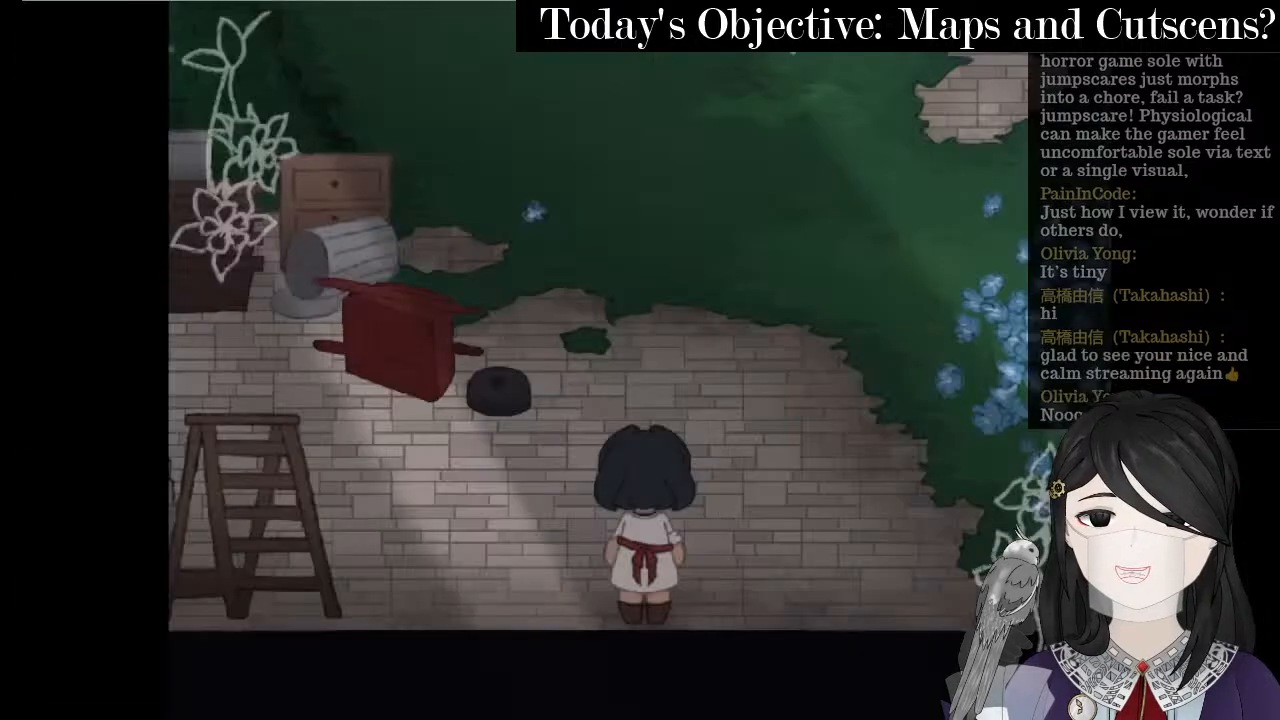
# - Walk up the grass to the wagon and around its front into the leaves
pyautogui.press('Up')
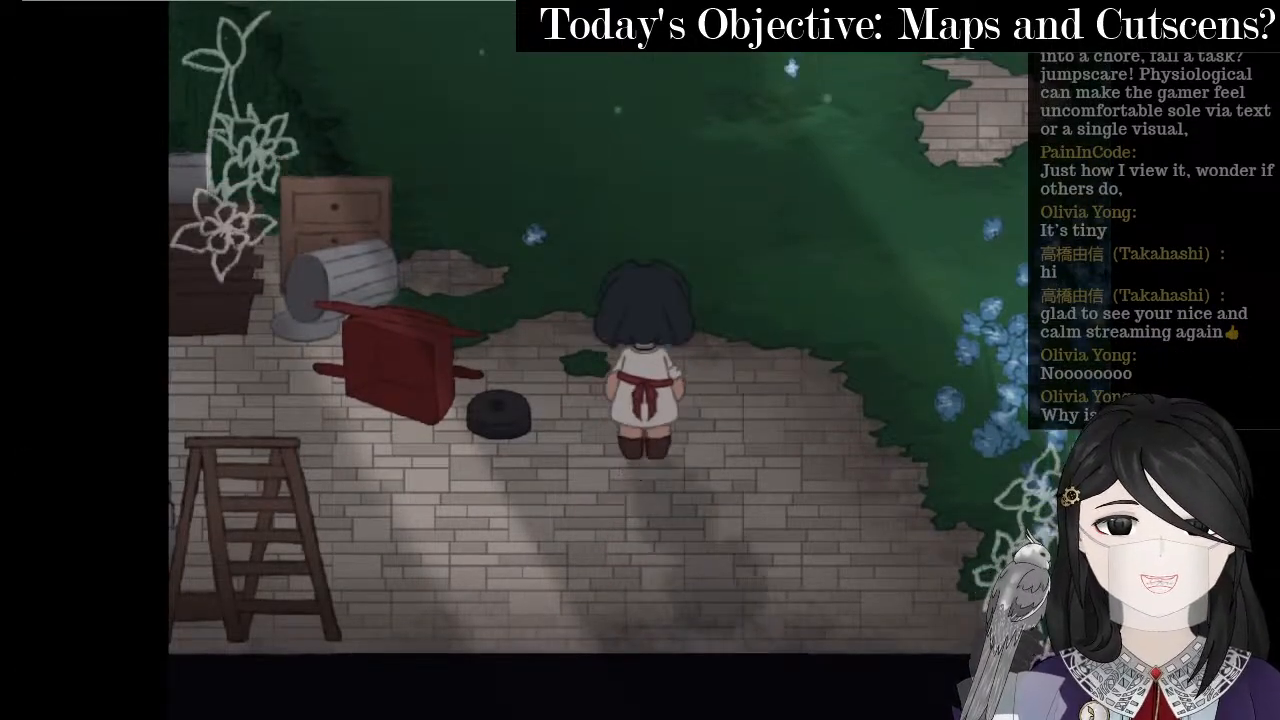
pyautogui.press('Up')
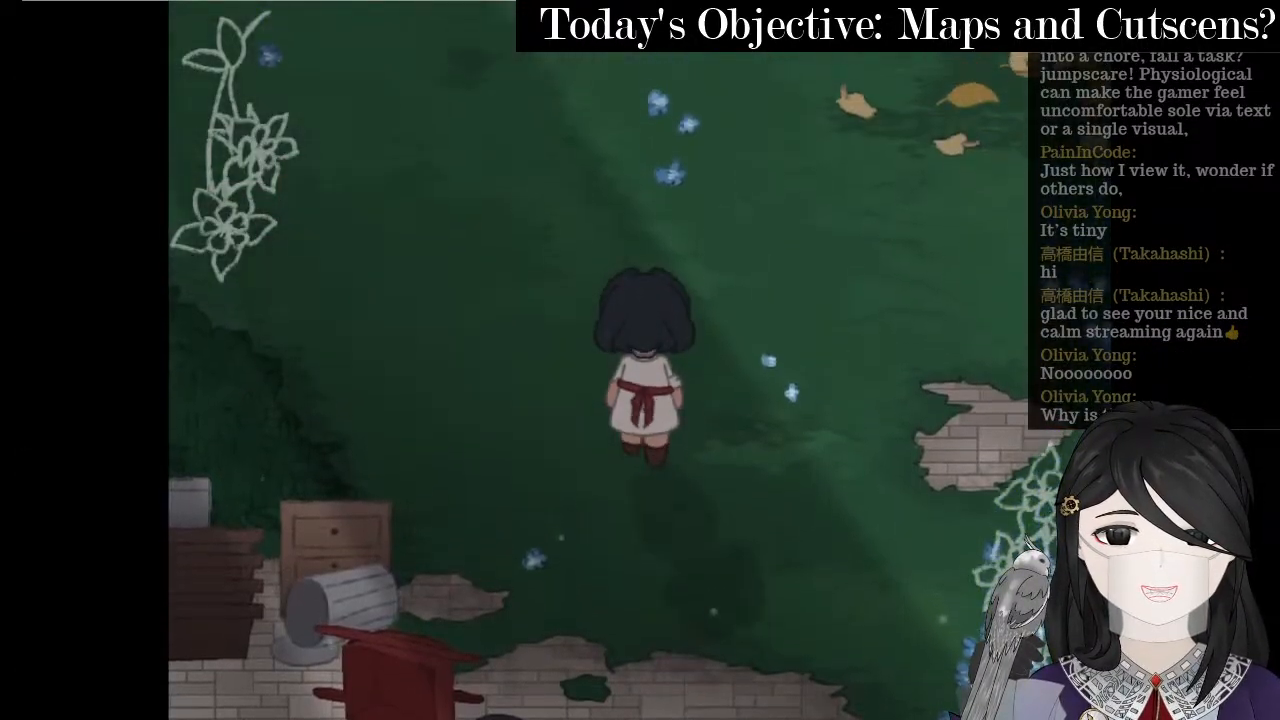
pyautogui.press('Left')
pyautogui.press('Down')
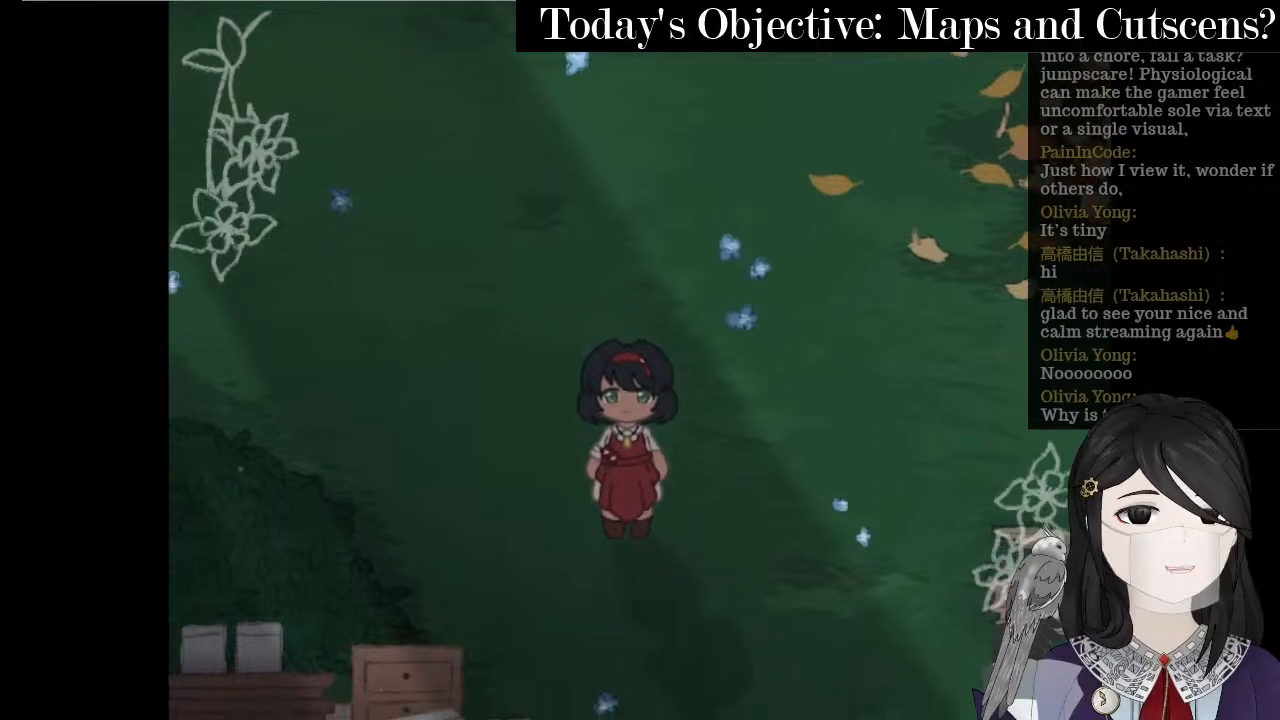
pyautogui.press('Right')
pyautogui.press('Up')
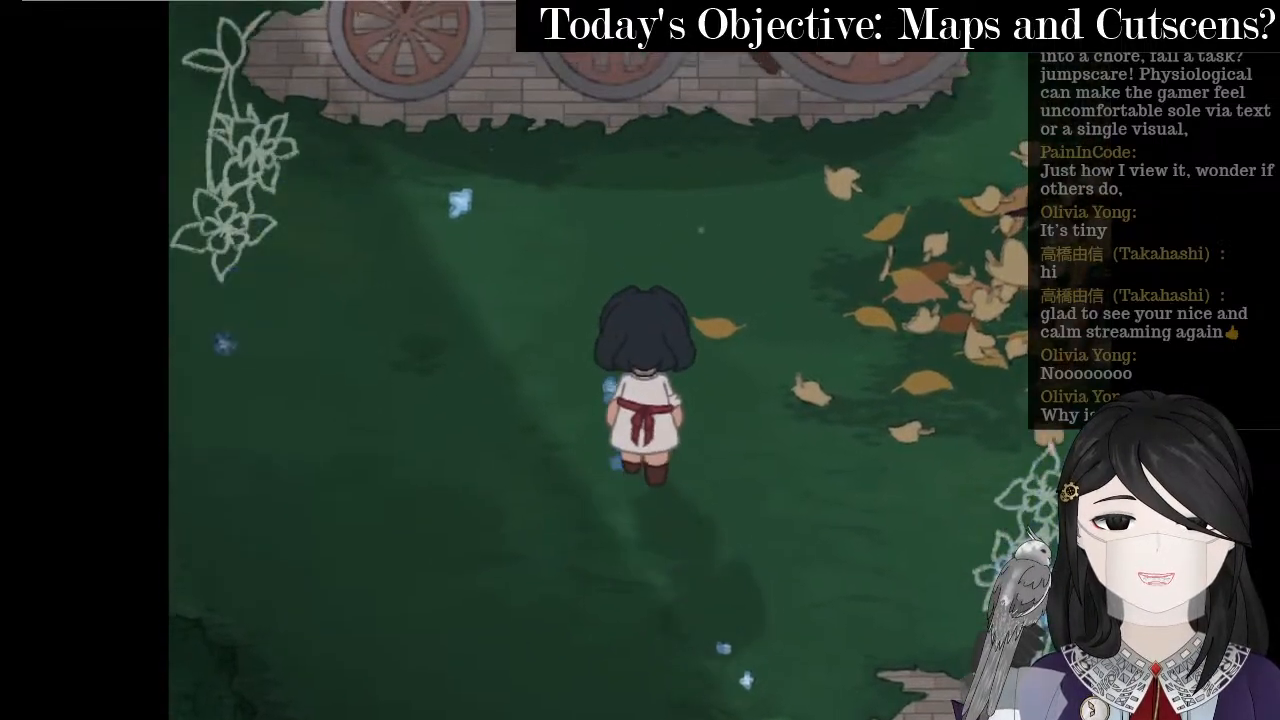
pyautogui.press('Left')
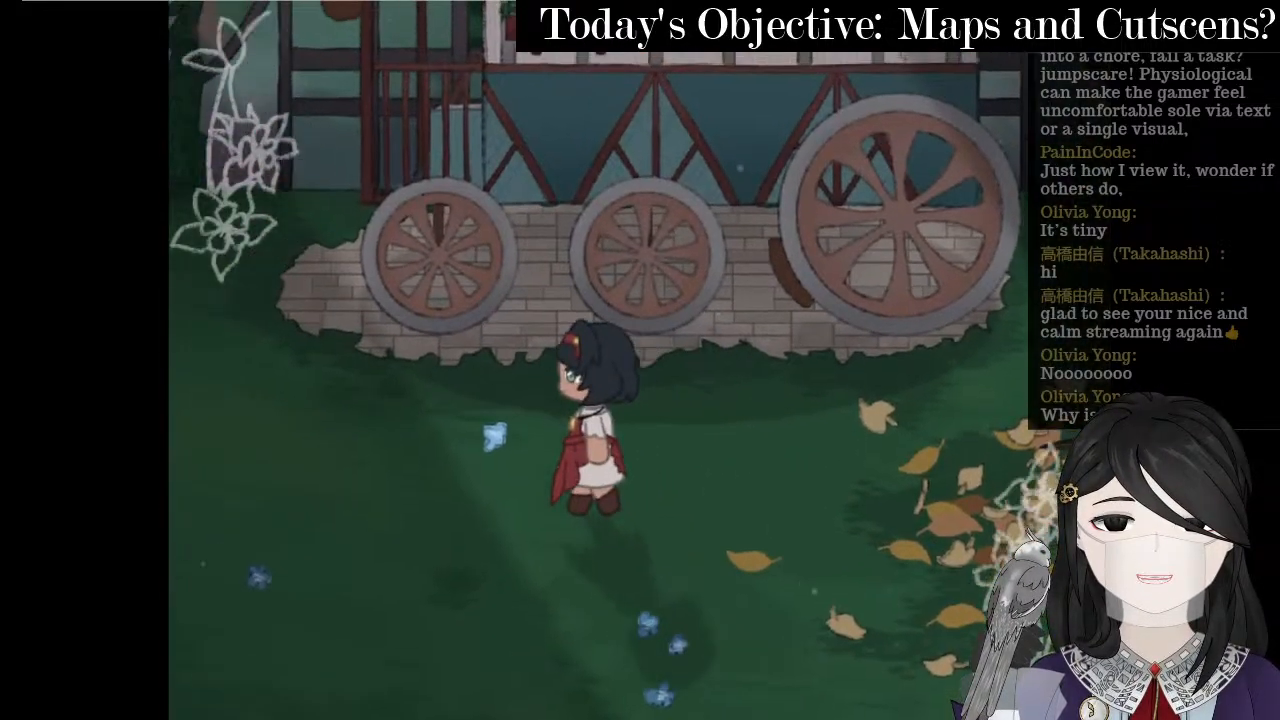
pyautogui.press('Up')
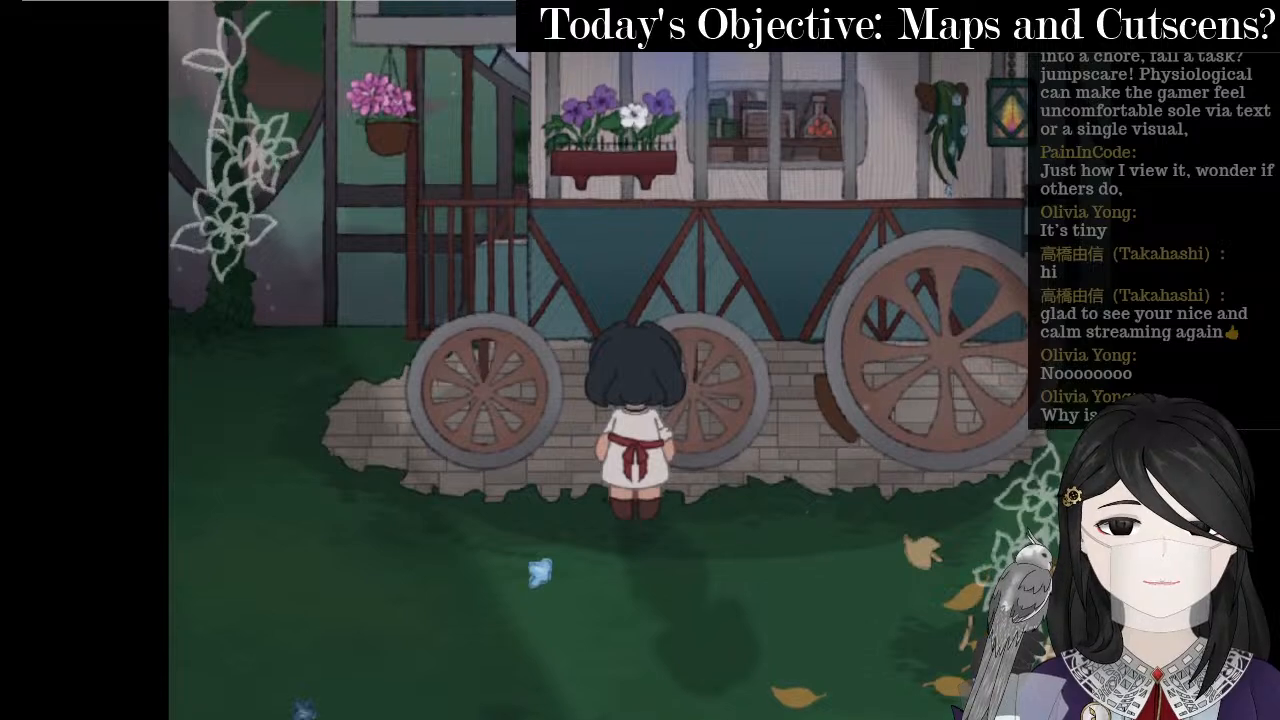
pyautogui.press('Right')
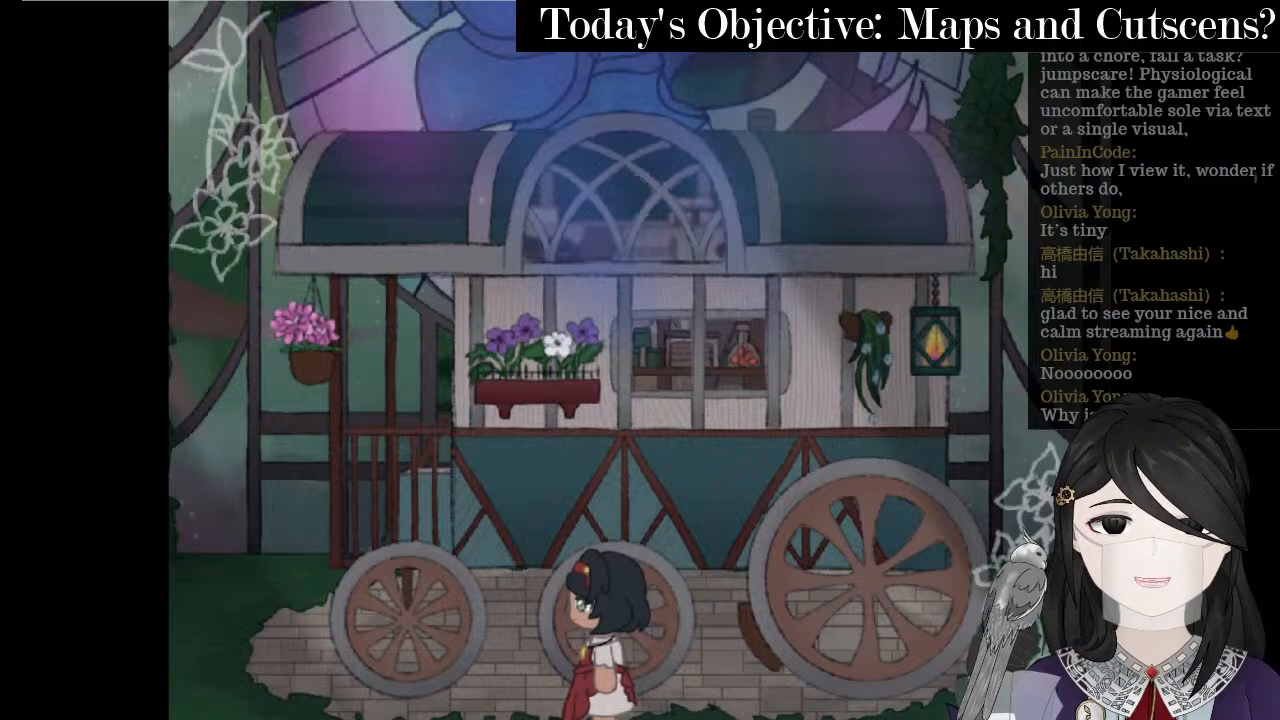
pyautogui.press('Left')
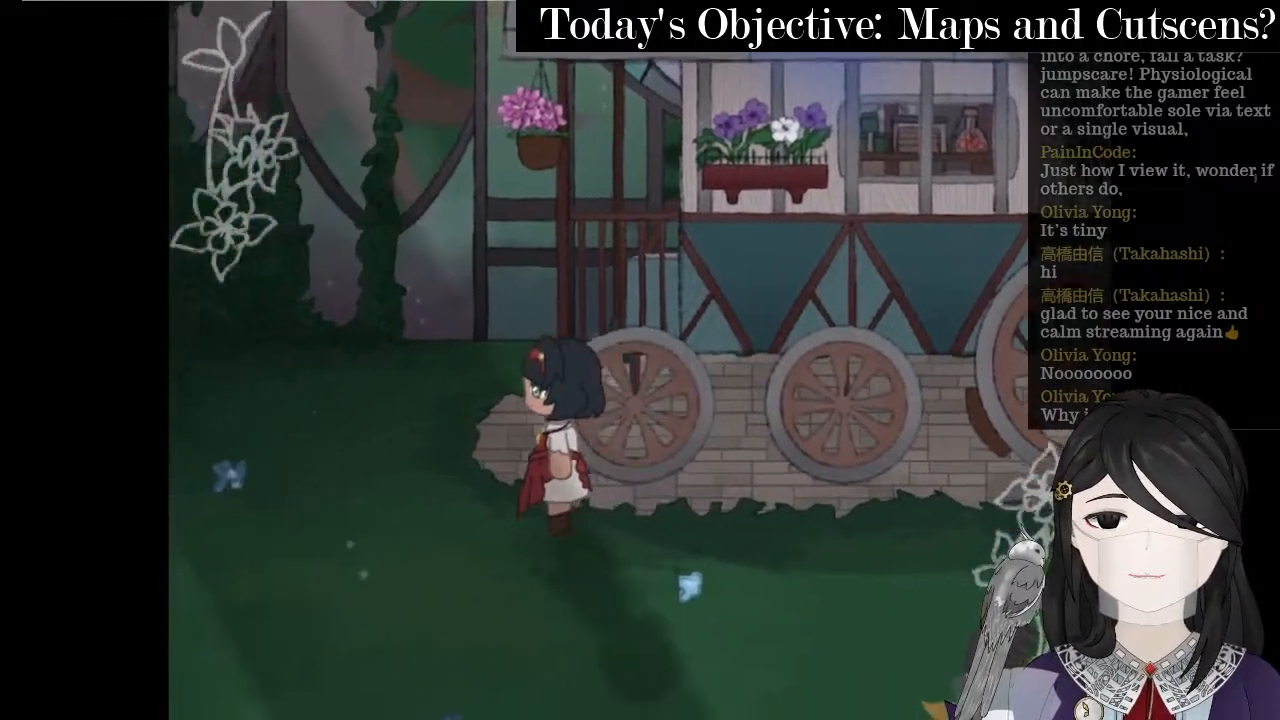
pyautogui.press('Up')
pyautogui.press('Left')
pyautogui.press('Down')
pyautogui.press('Right')
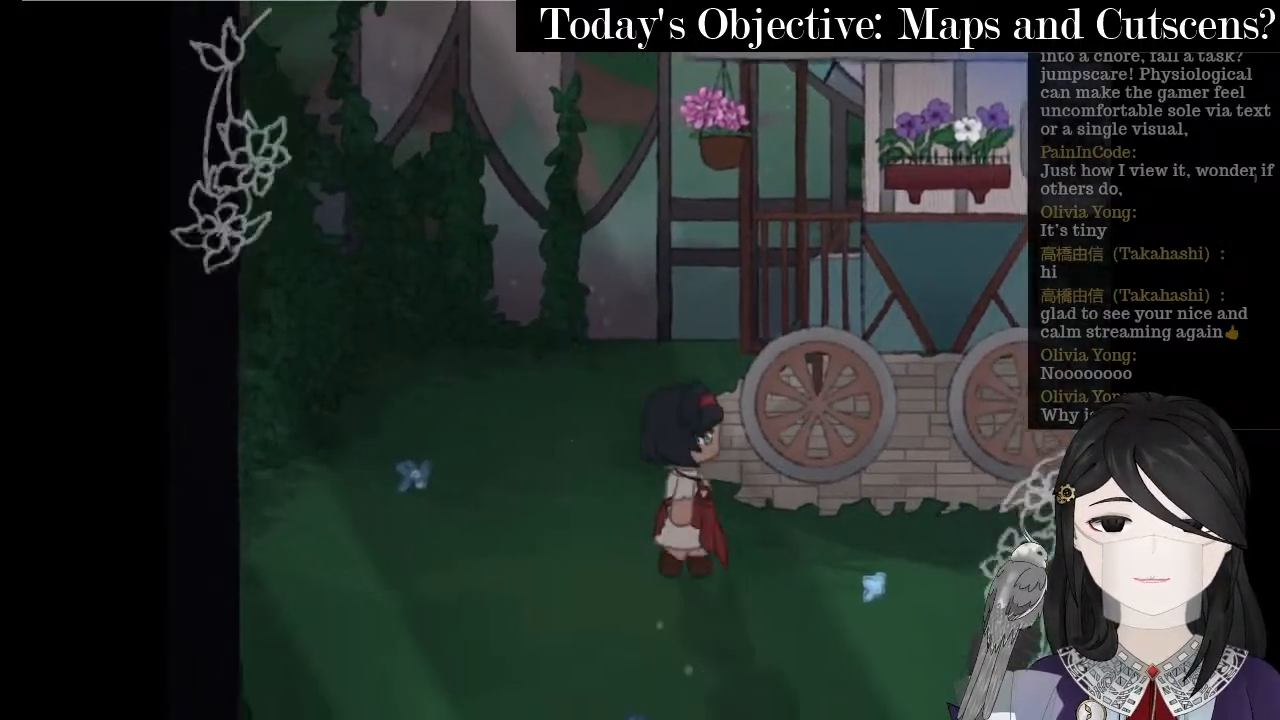
pyautogui.press('Down')
pyautogui.press('Right')
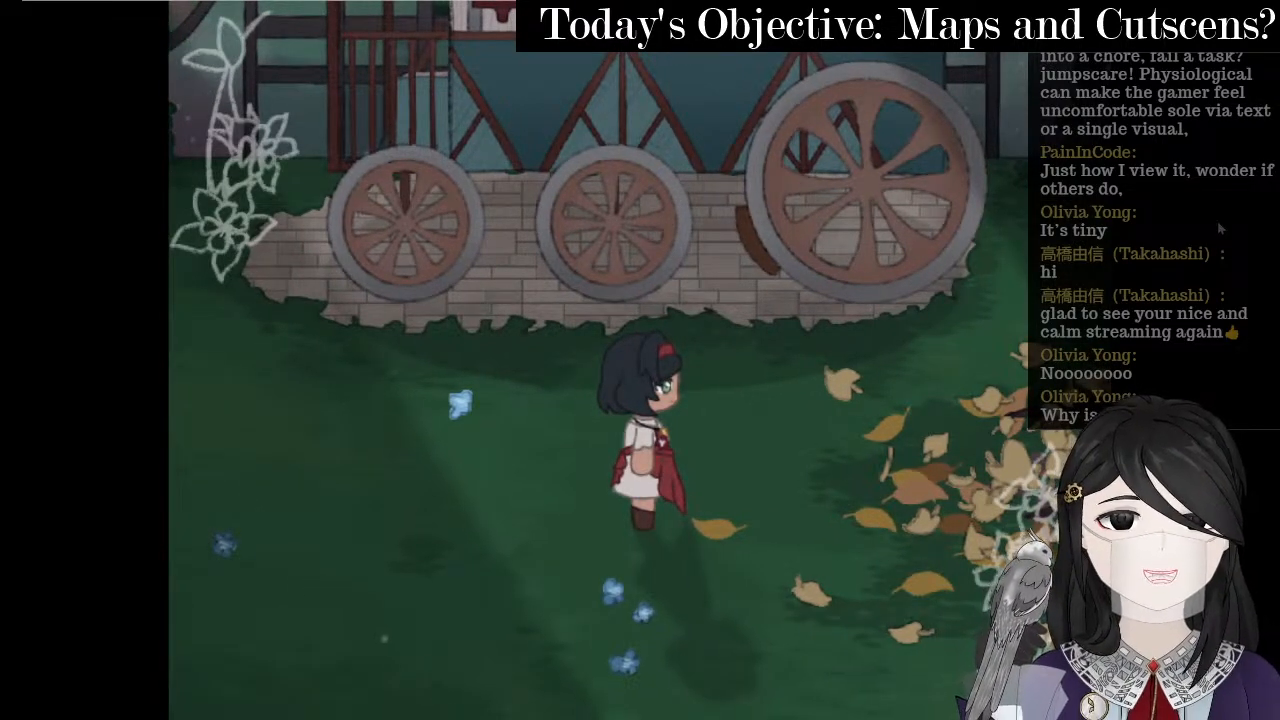
# - Walk past the wagon wheels to the wagon's end and back, then close the playtest
pyautogui.press('Right')
pyautogui.press('Up')
pyautogui.press('Right')
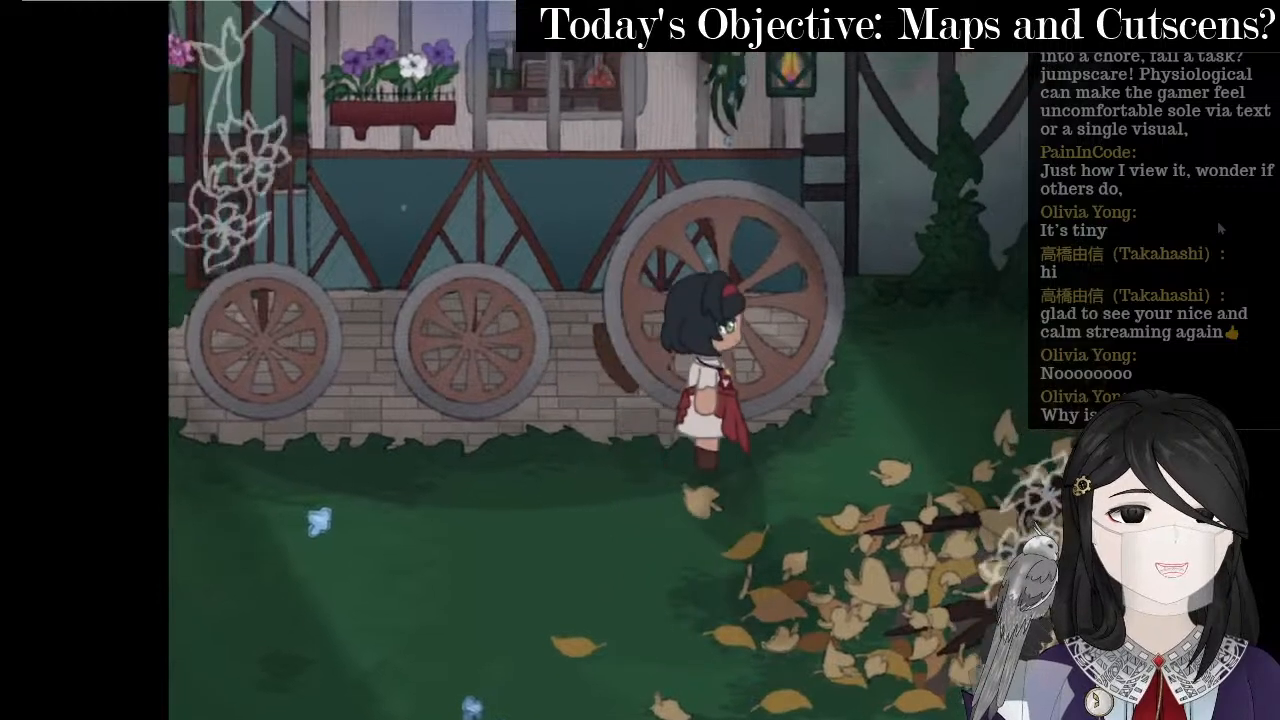
pyautogui.press('Up')
pyautogui.press('Right')
pyautogui.press('Up')
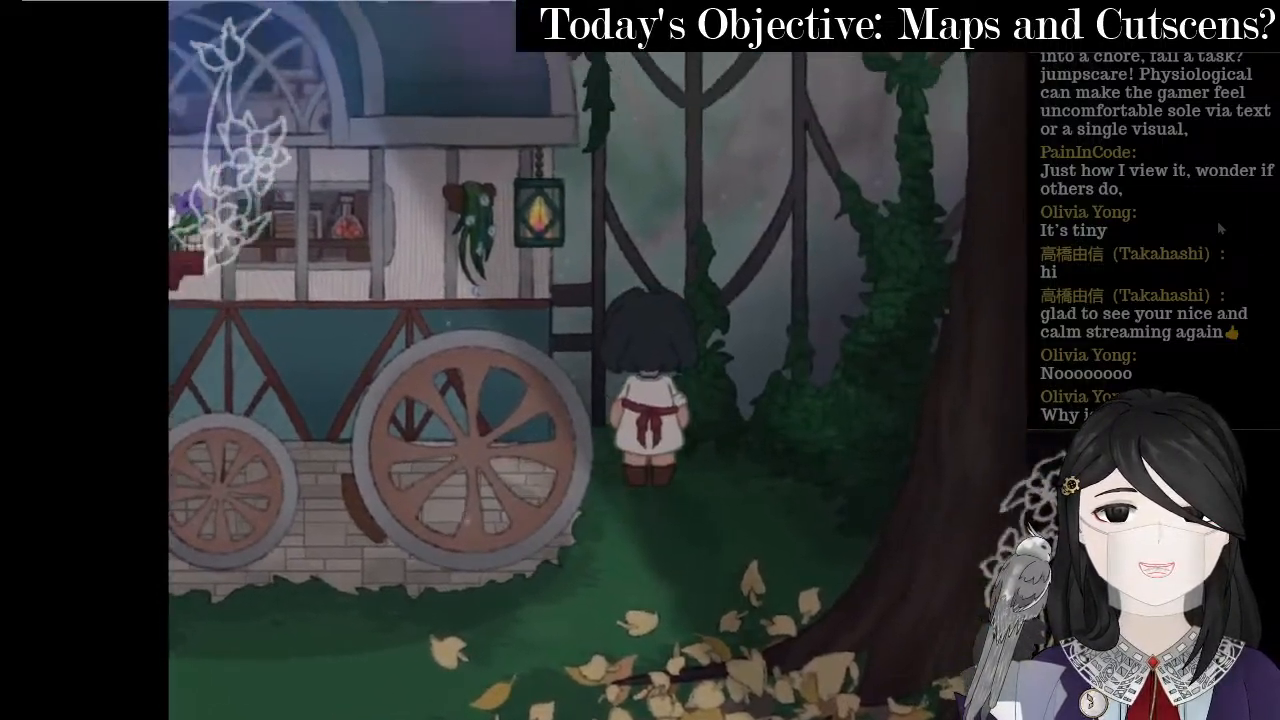
pyautogui.press('Down')
pyautogui.press('Left')
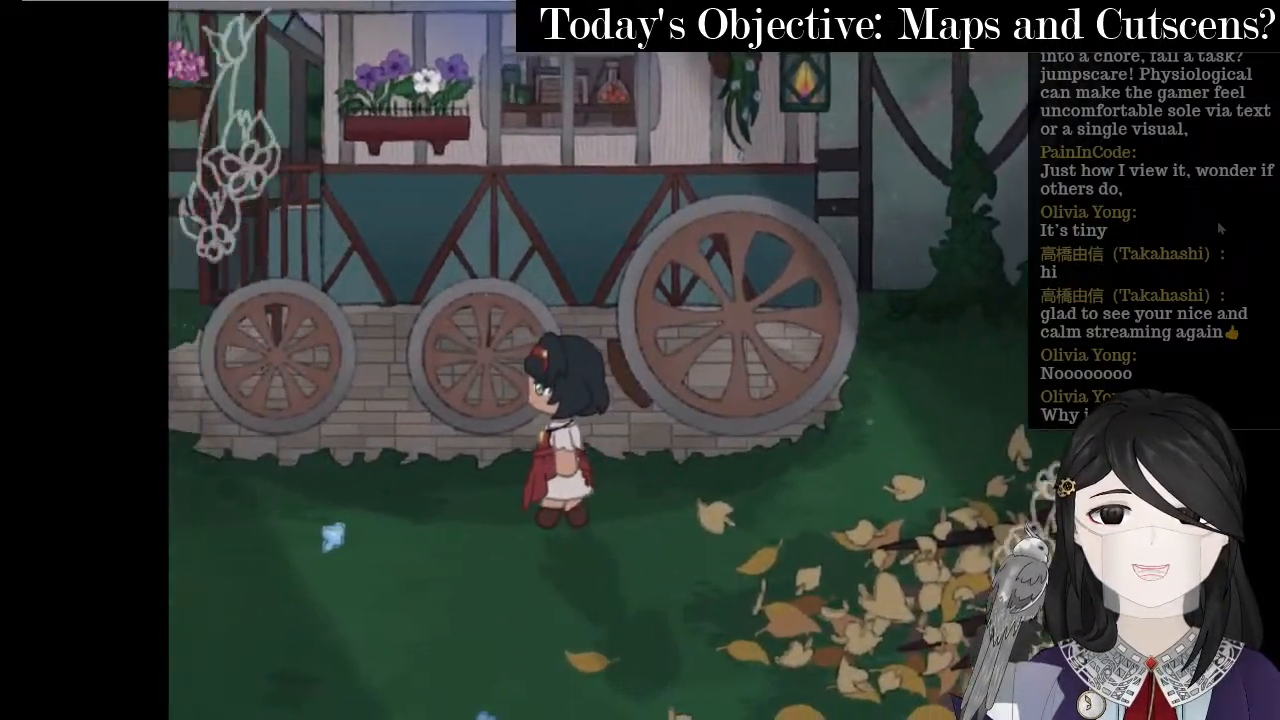
pyautogui.press('Up')
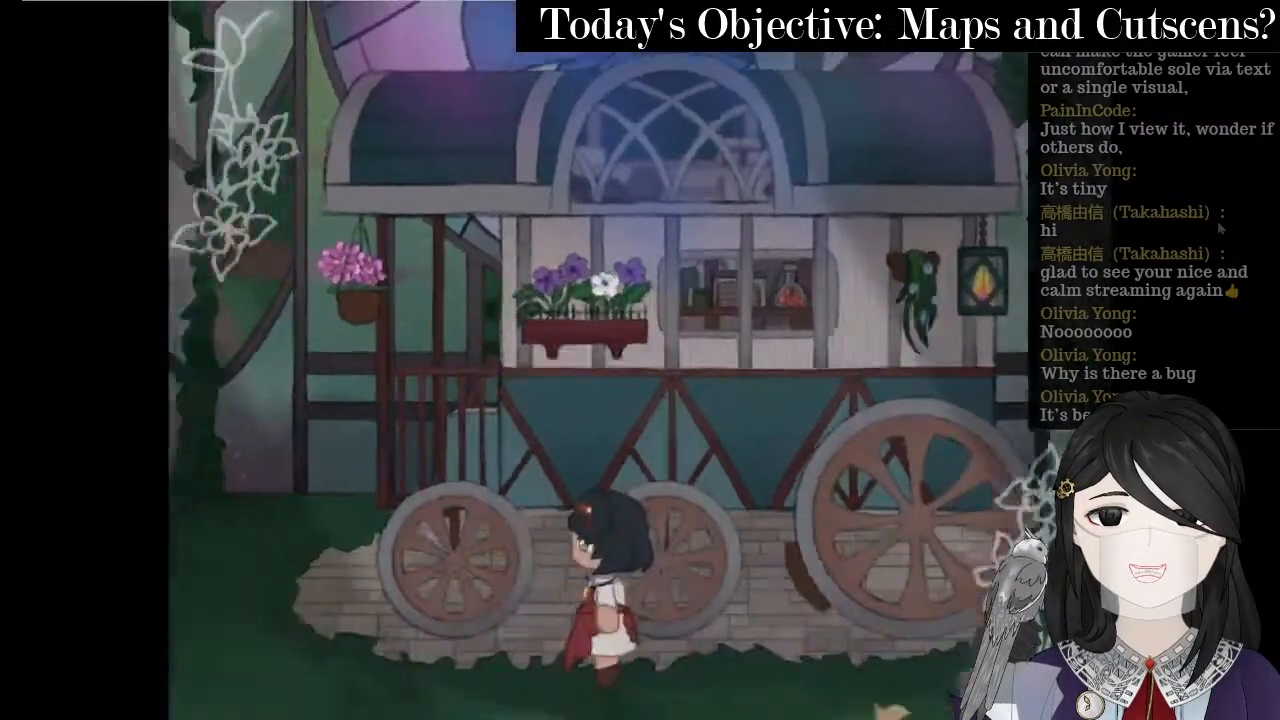
pyautogui.press('Down')
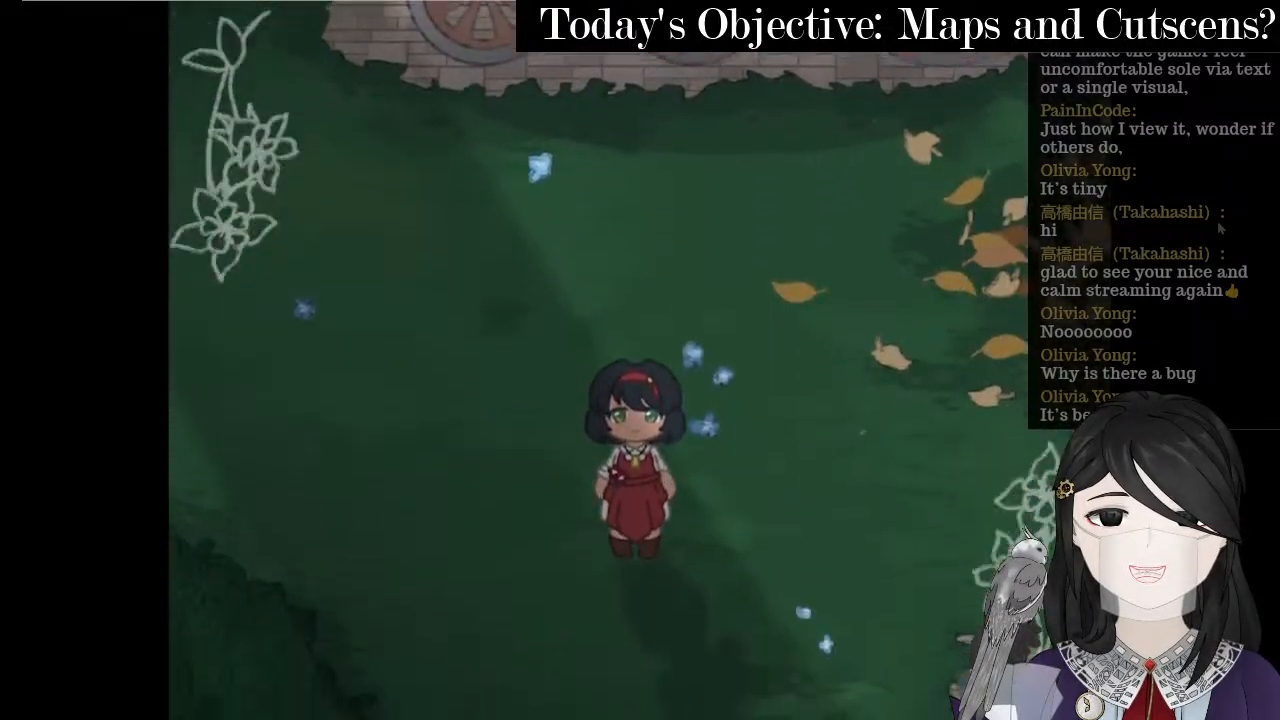
pyautogui.hotkey('alt', 'F4')
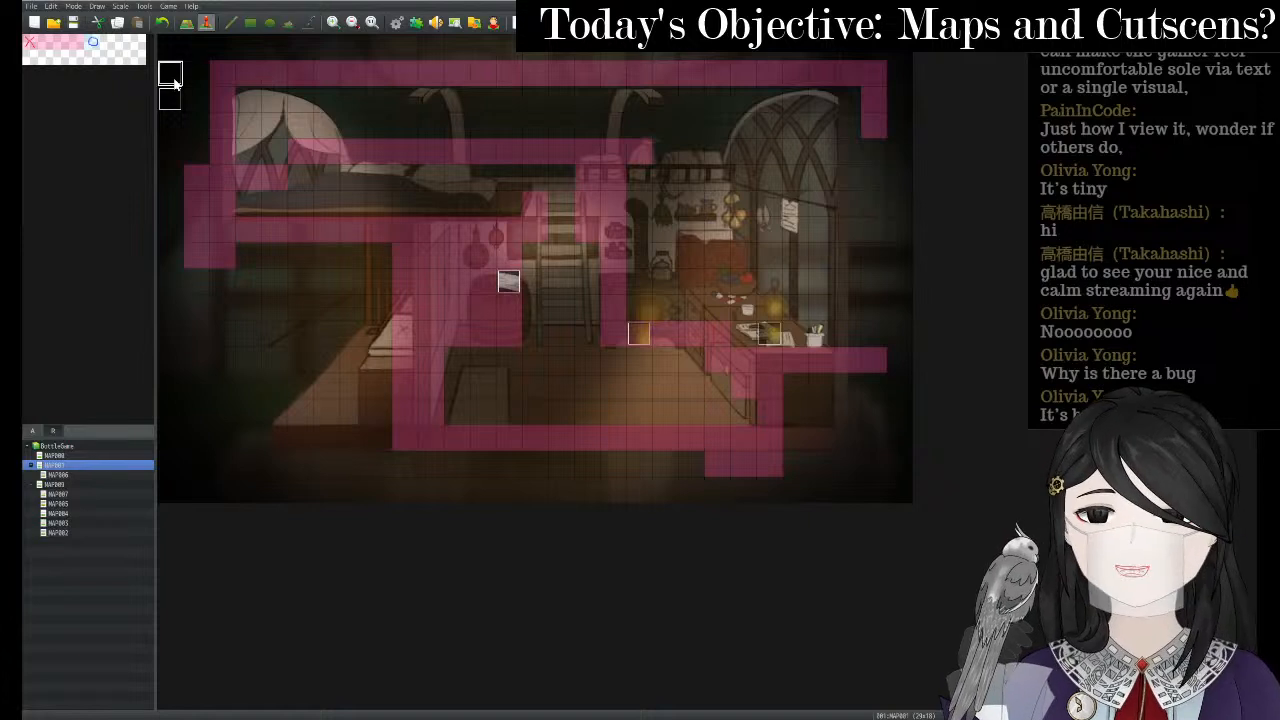
# - Change event 003's trigger from Parallel to Action Button, then save and launch a playtest
pyautogui.doubleClick(630, 218)
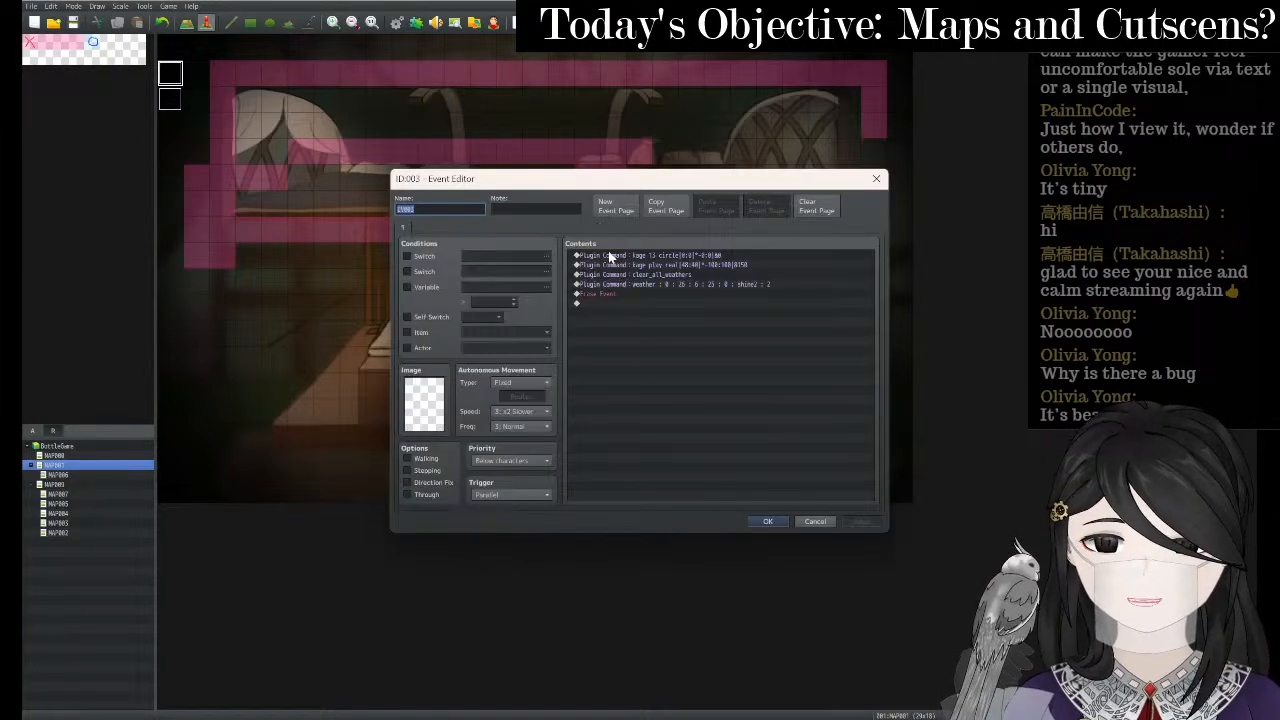
pyautogui.click(506, 494)
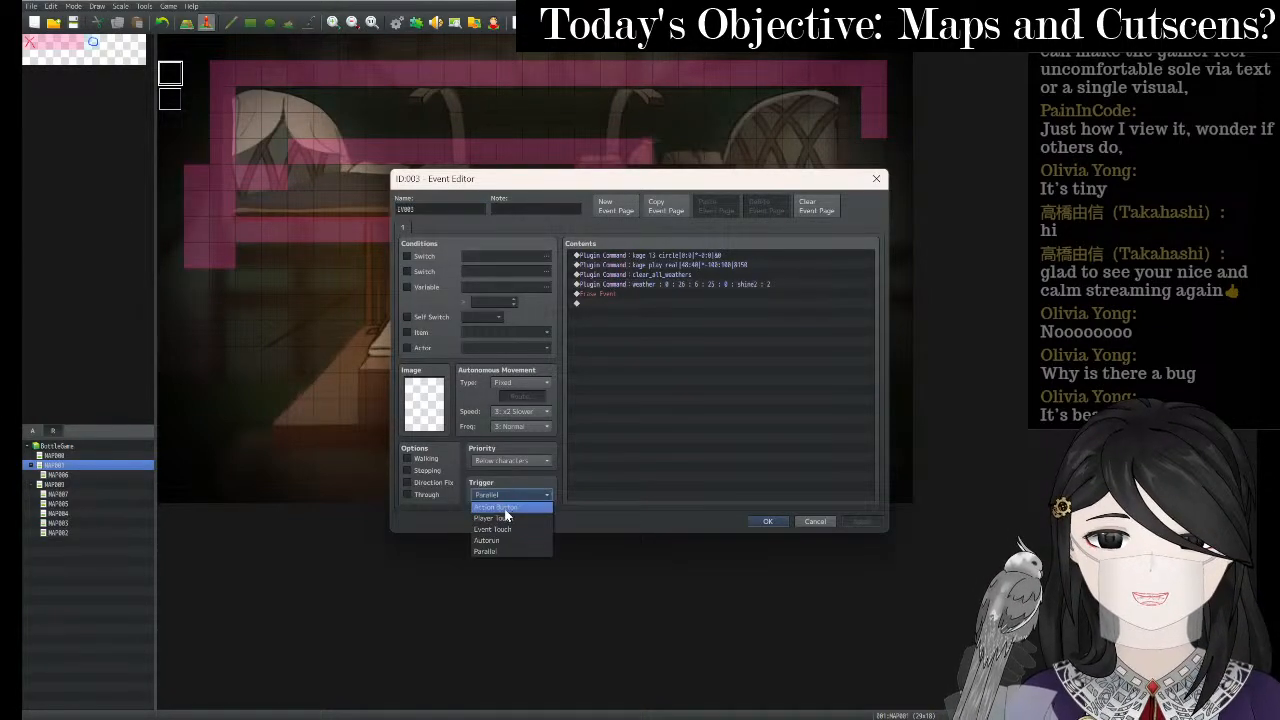
pyautogui.click(507, 510)
pyautogui.click(768, 521)
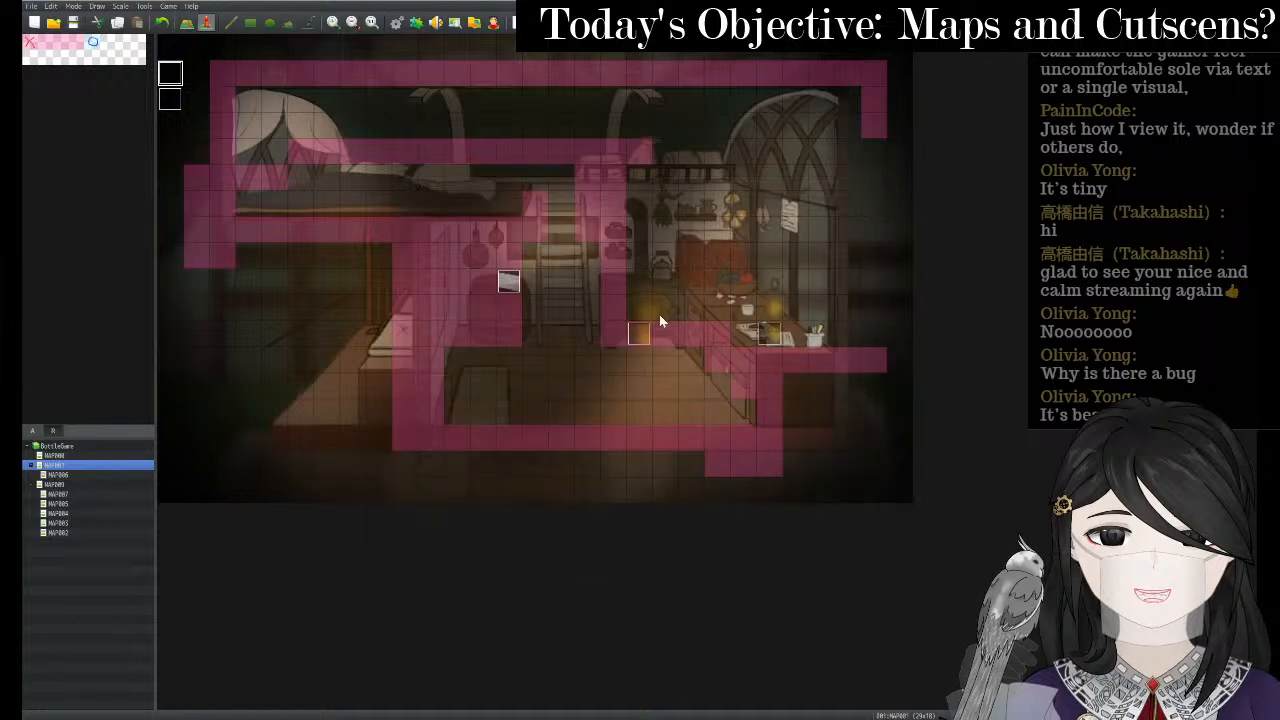
pyautogui.hotkey('ctrl', 'r')
pyautogui.press('Return')
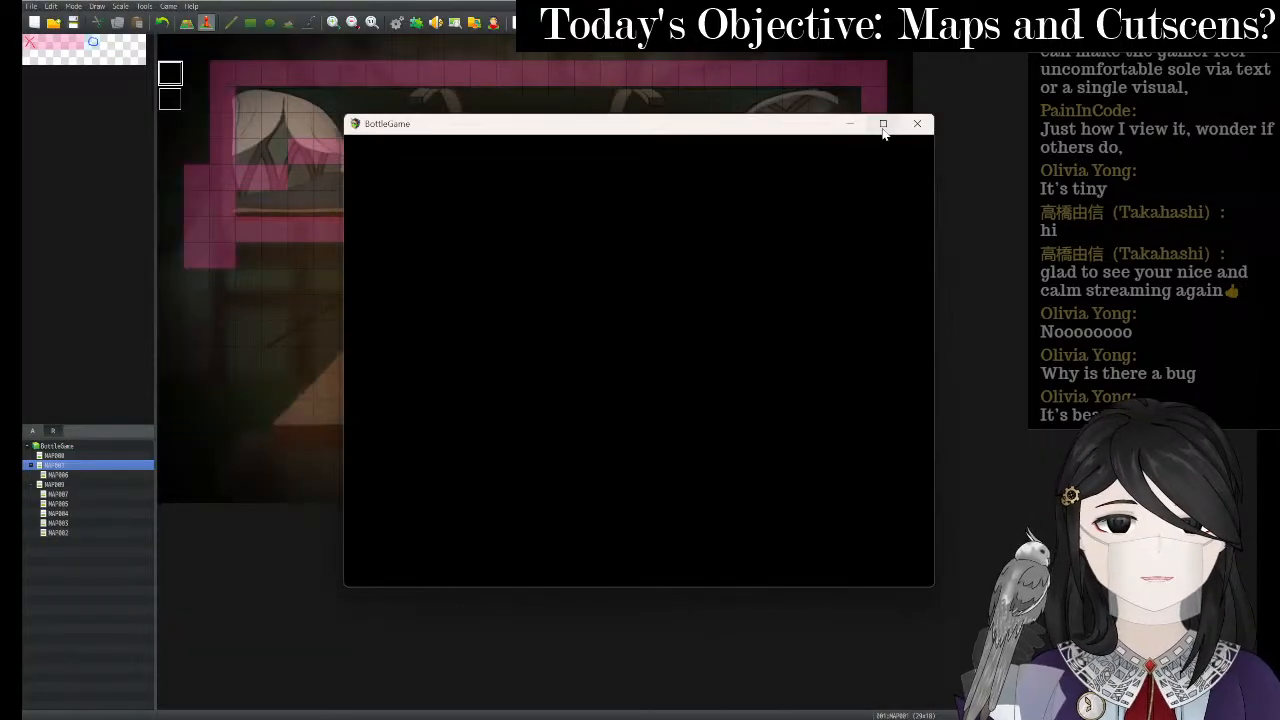
# - Maximize the game window, start a New Game, and walk left then right to the ladder
pyautogui.click(882, 126)
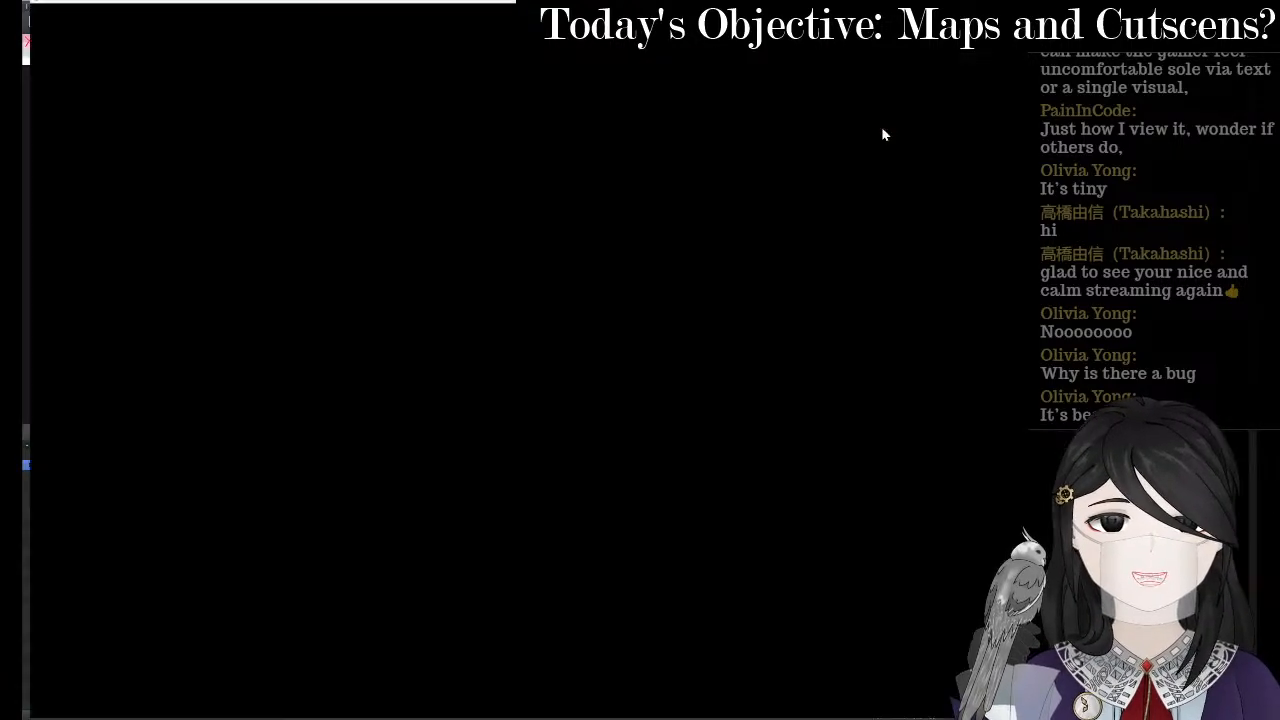
pyautogui.press('Up')
pyautogui.press('Return')
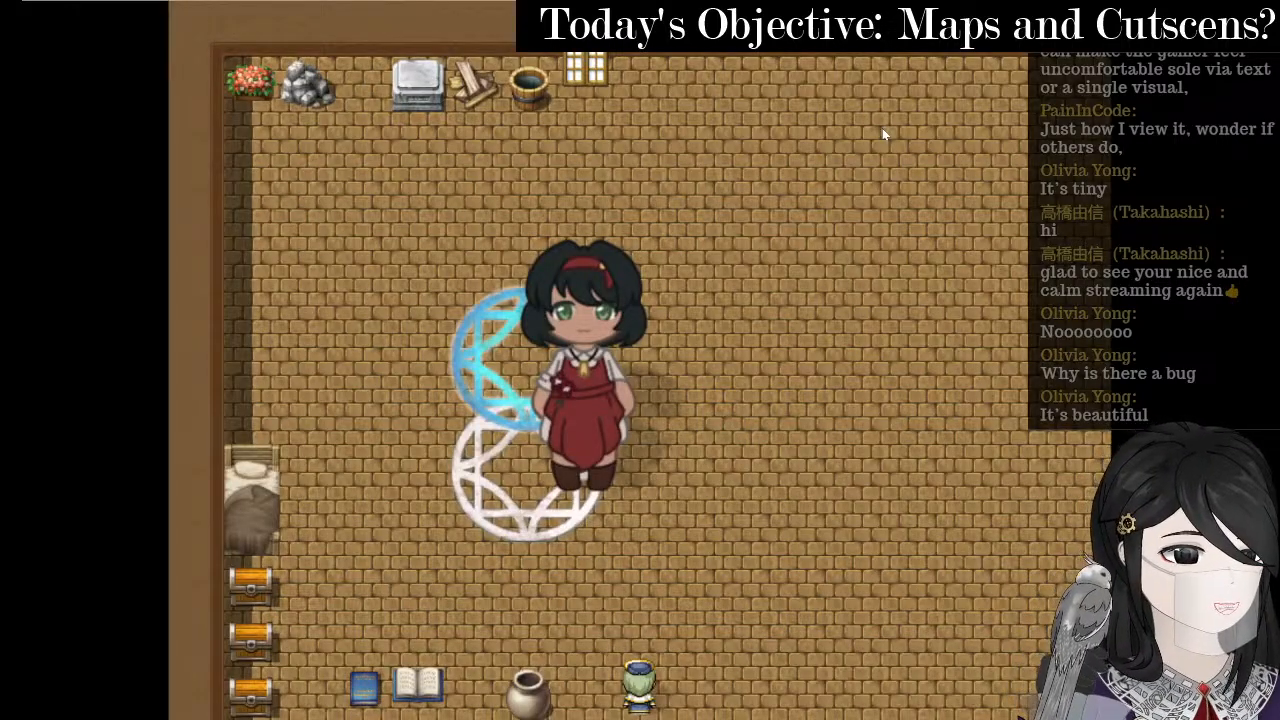
pyautogui.press('Left')
pyautogui.press('Left')
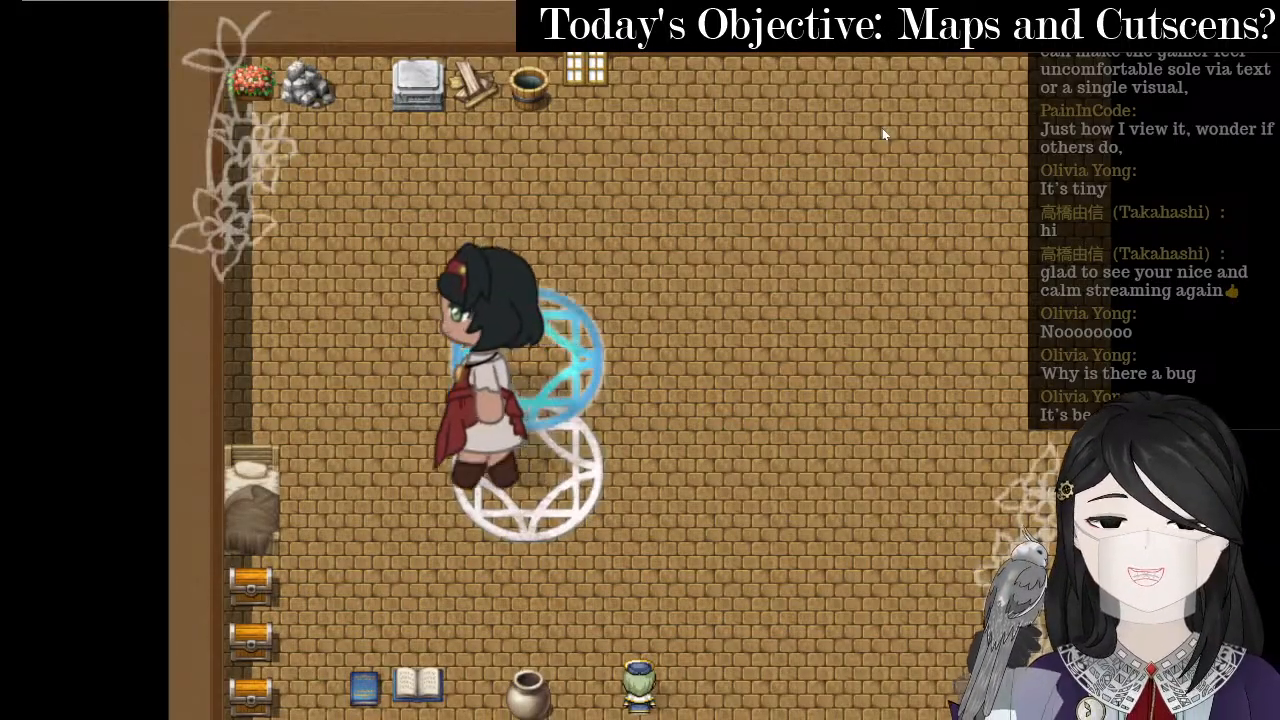
pyautogui.press('Left')
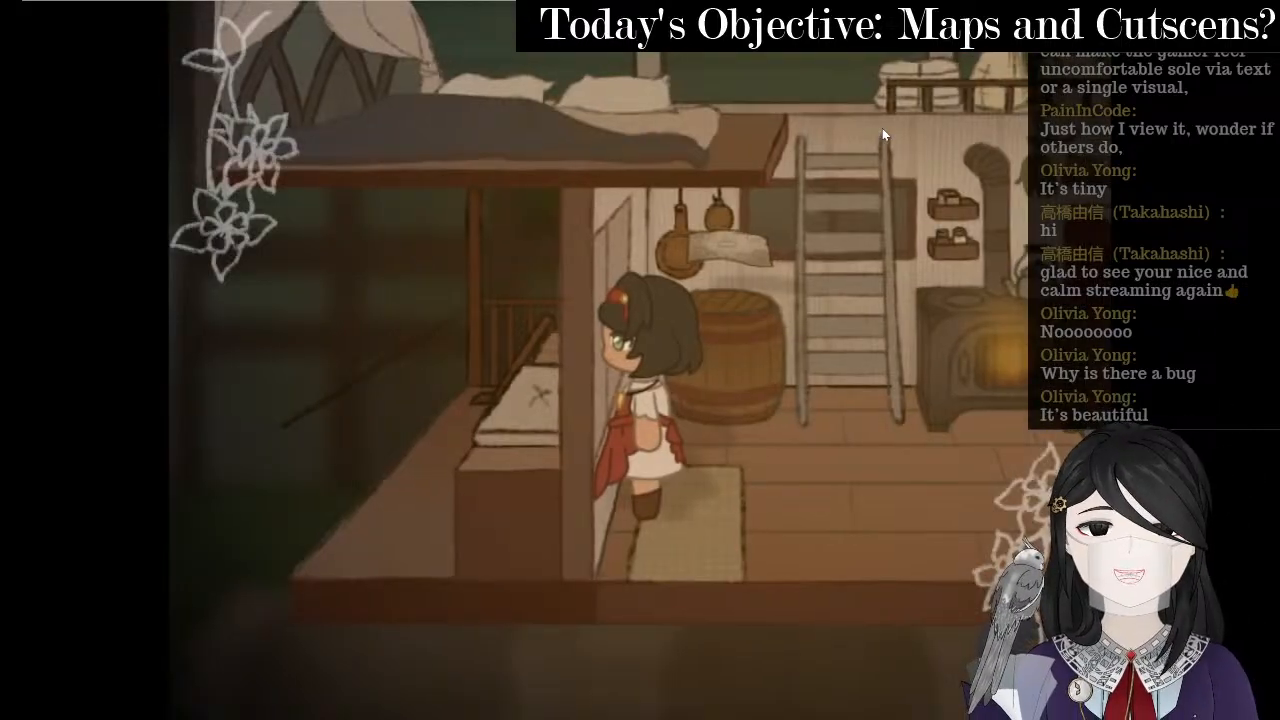
pyautogui.press('Right')
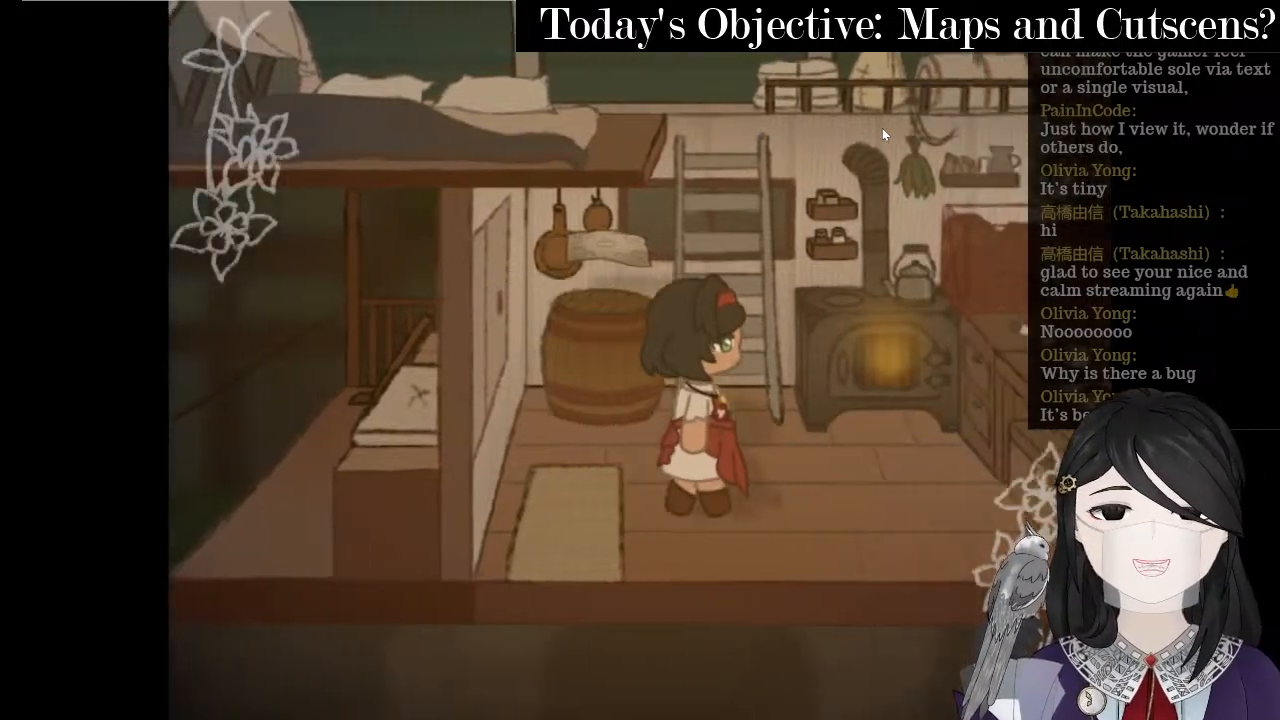
# - Climb the ladder onto the loft, then climb down and walk to the stove
pyautogui.press('Up')
pyautogui.press('Left')
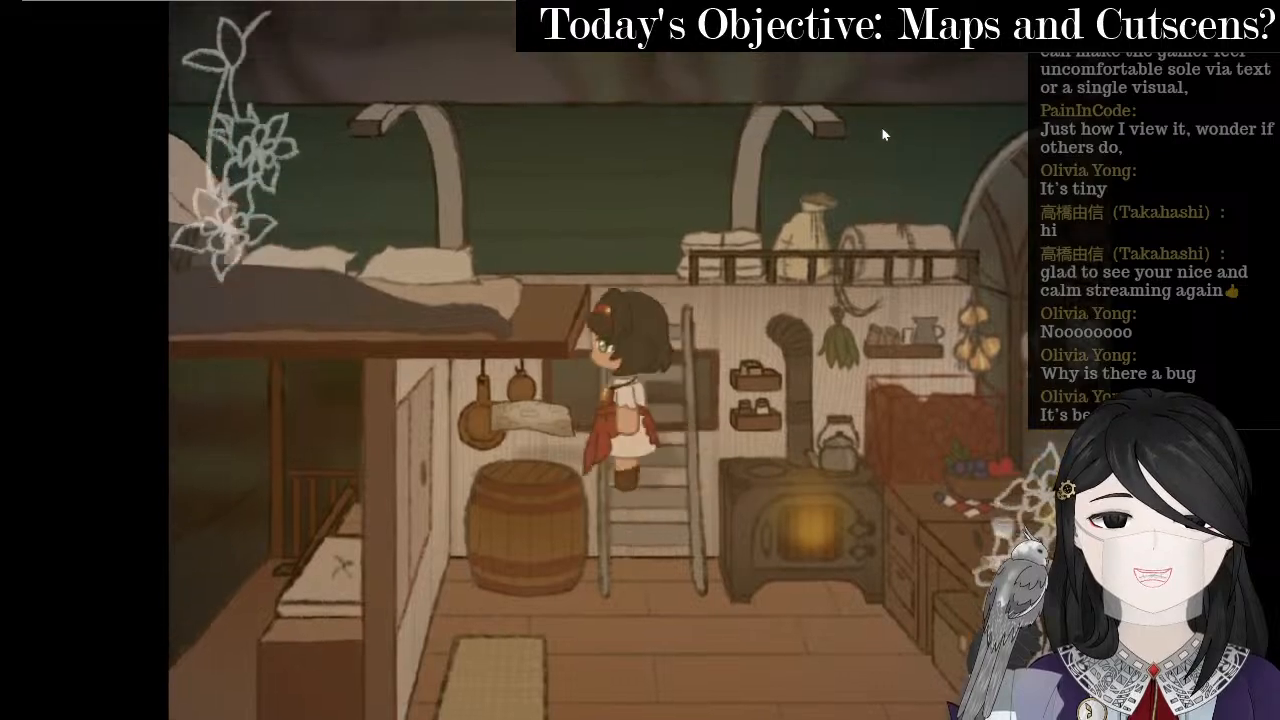
pyautogui.press('Right')
pyautogui.press('Down')
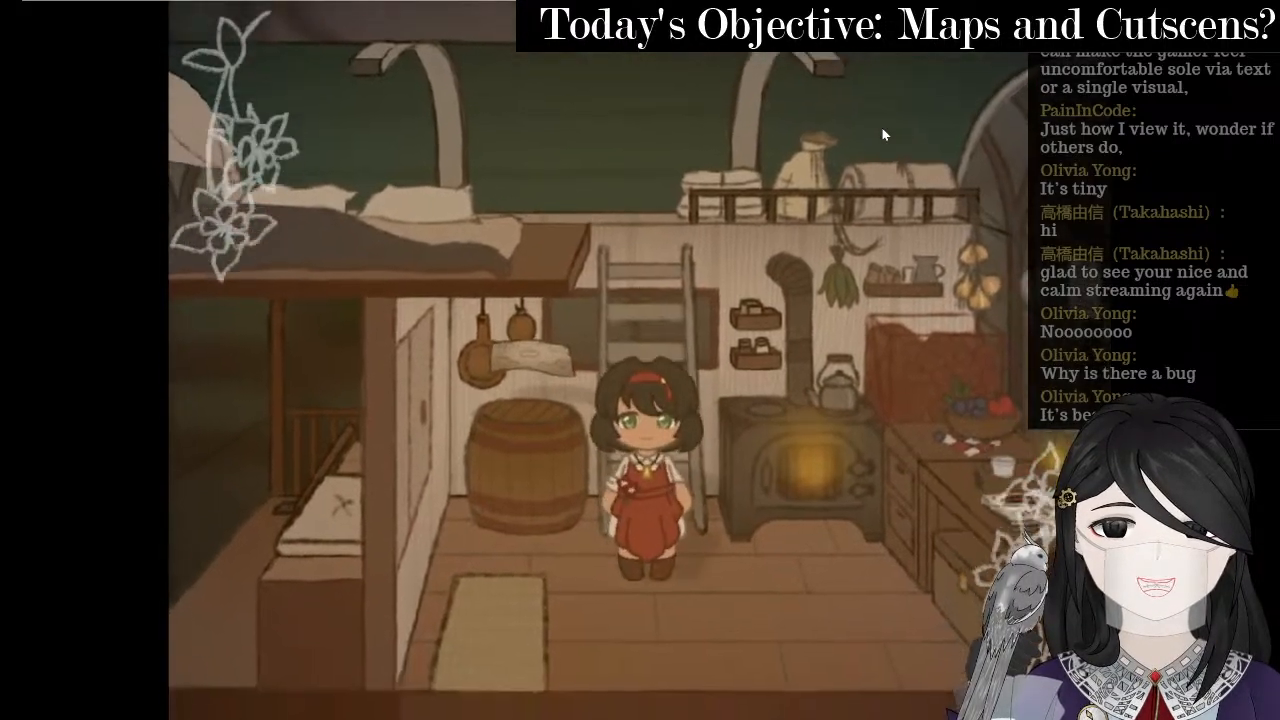
pyautogui.press('Right')
pyautogui.press('Up')
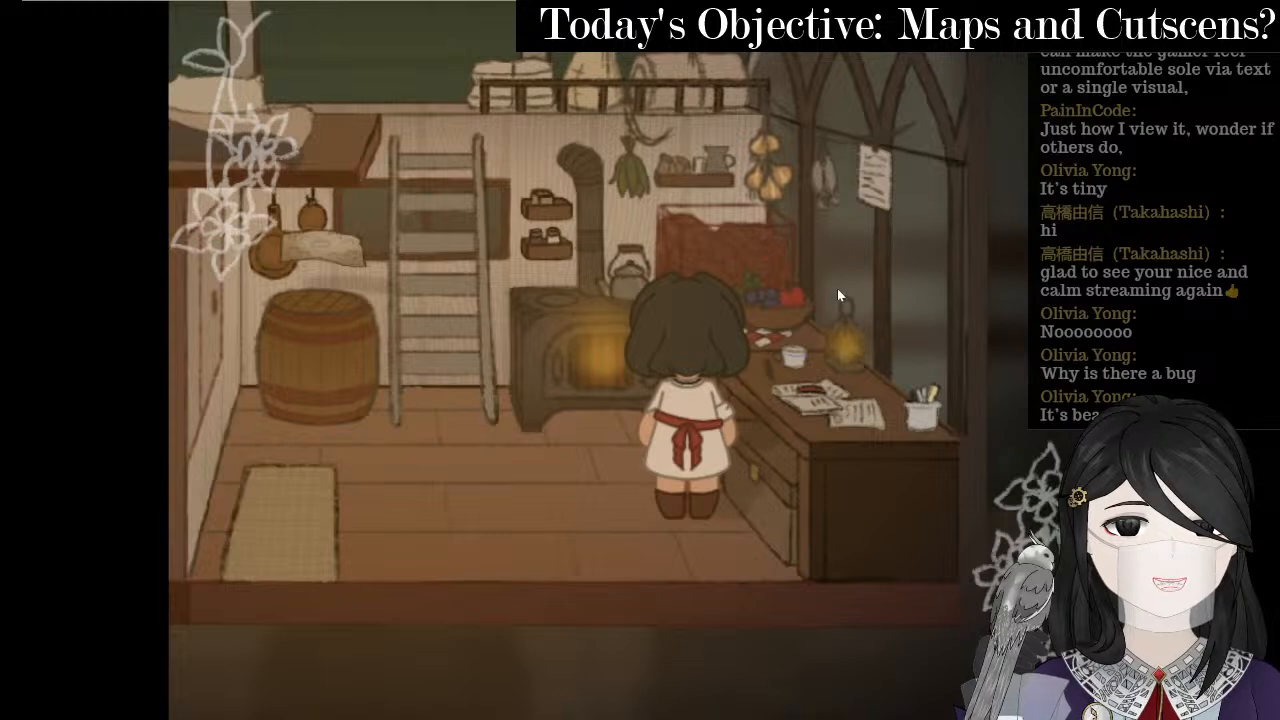
# - Climb to the loft again, close the playtest, and move the event beside the ladder down one tile
pyautogui.press('Left')
pyautogui.press('Up')
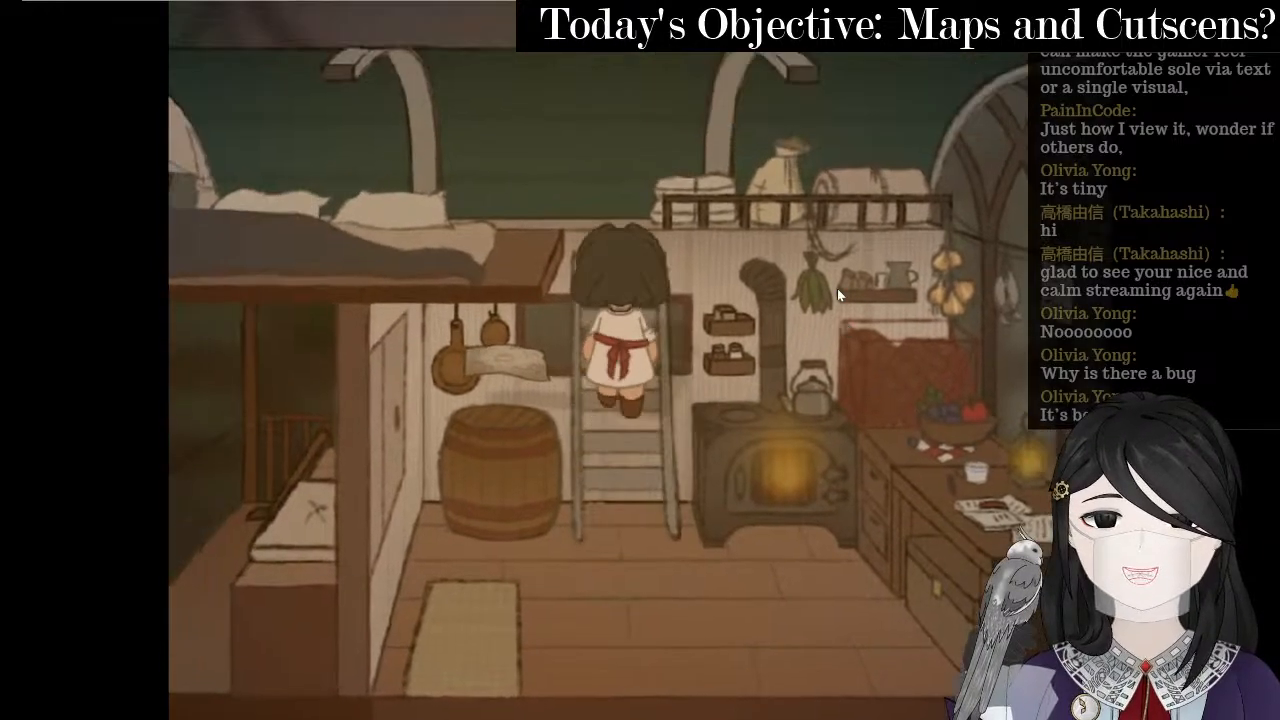
pyautogui.press('Left')
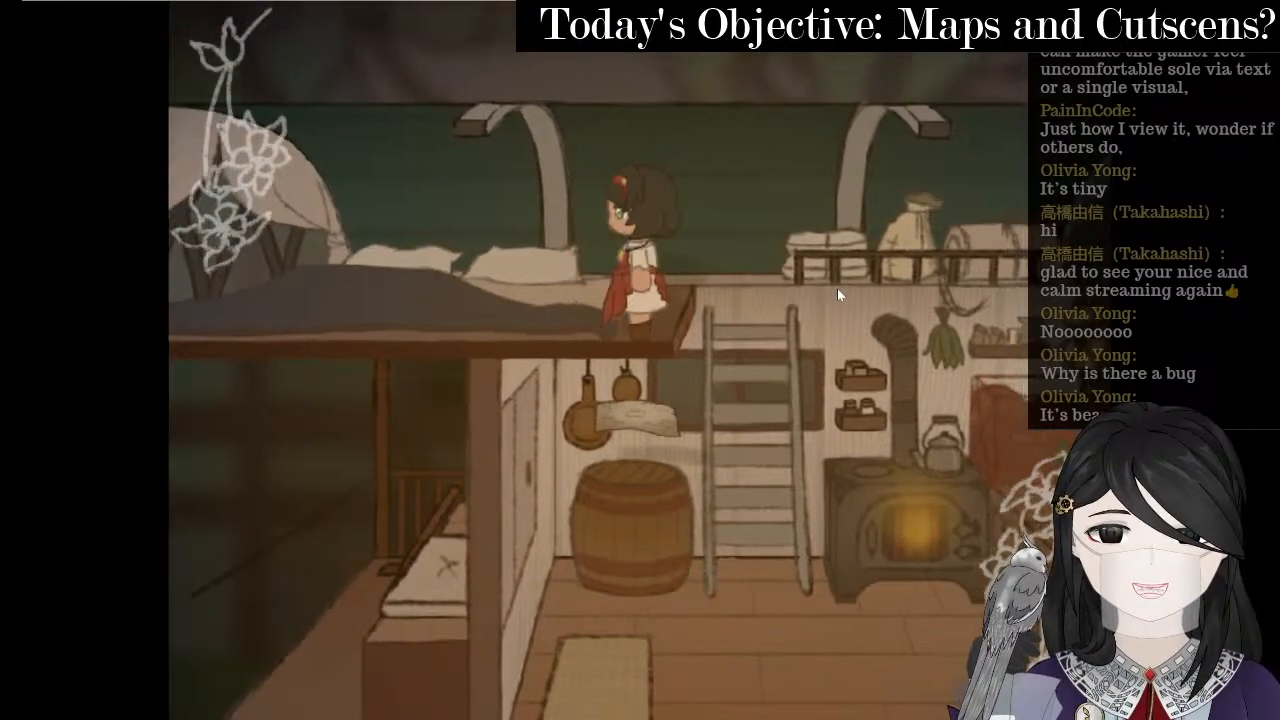
pyautogui.press('Right')
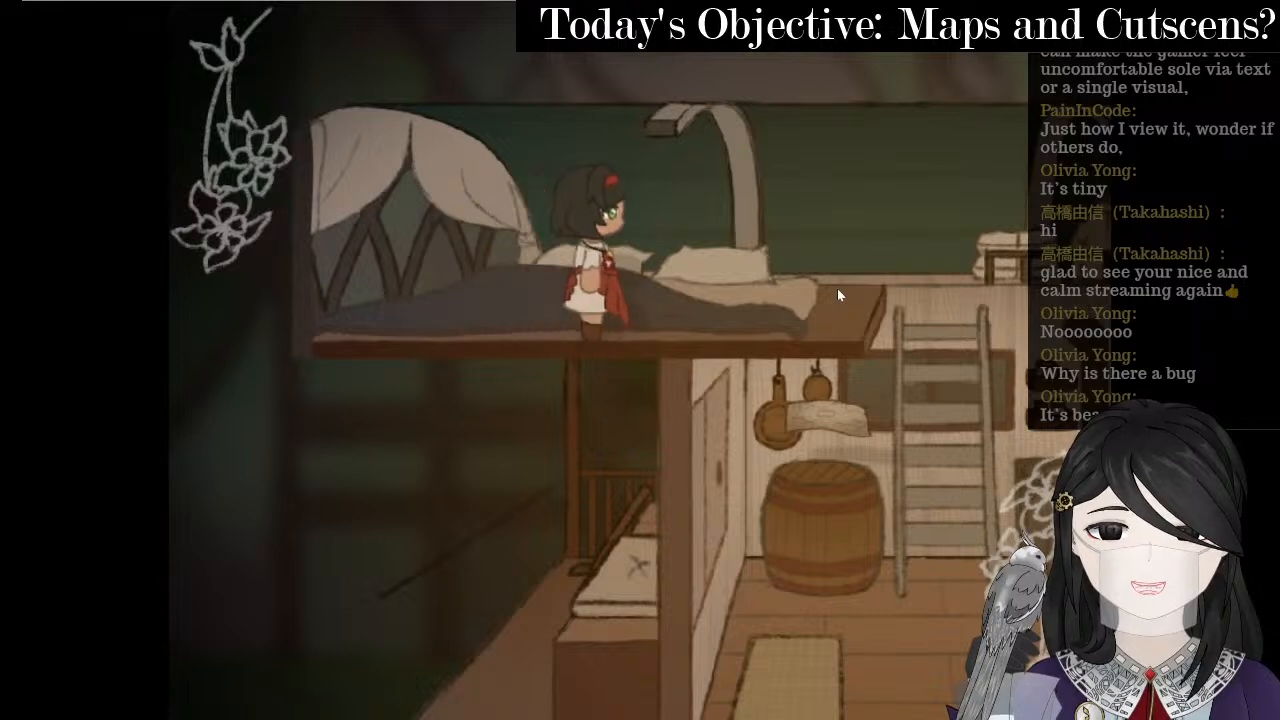
pyautogui.press('Down')
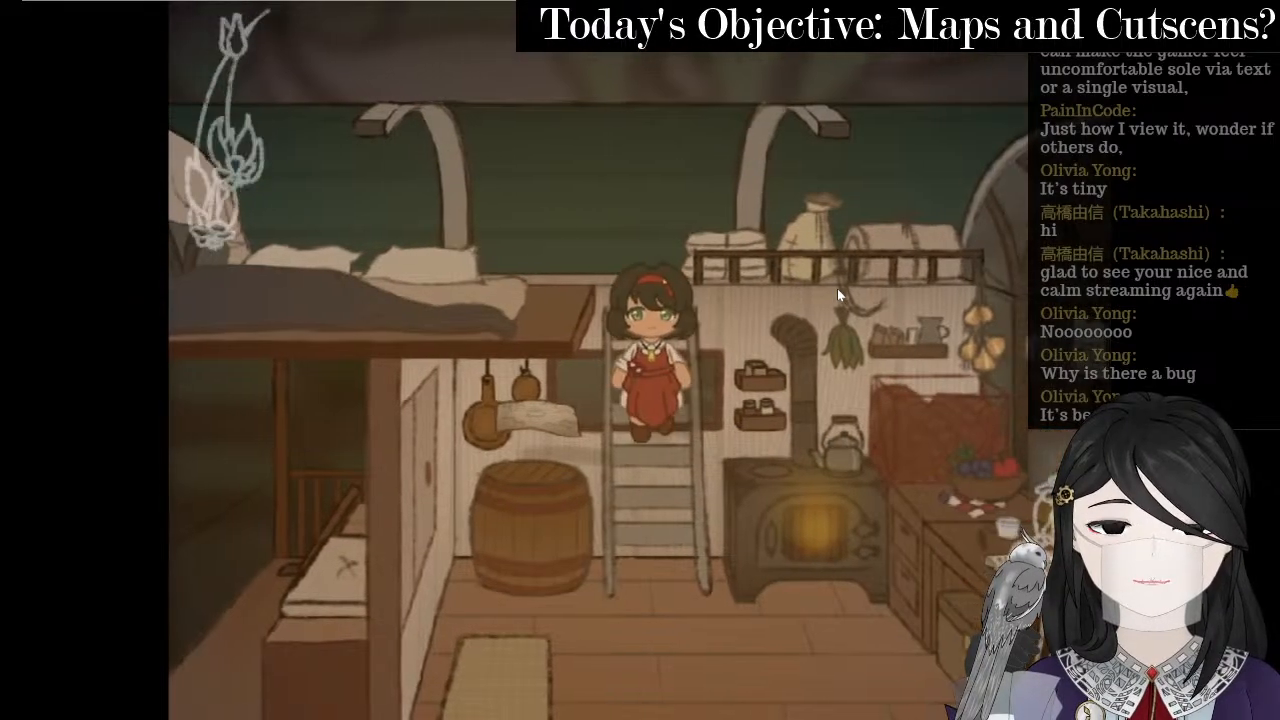
pyautogui.hotkey('alt', 'F4')
pyautogui.moveTo(514, 282); pyautogui.dragTo(514, 301)
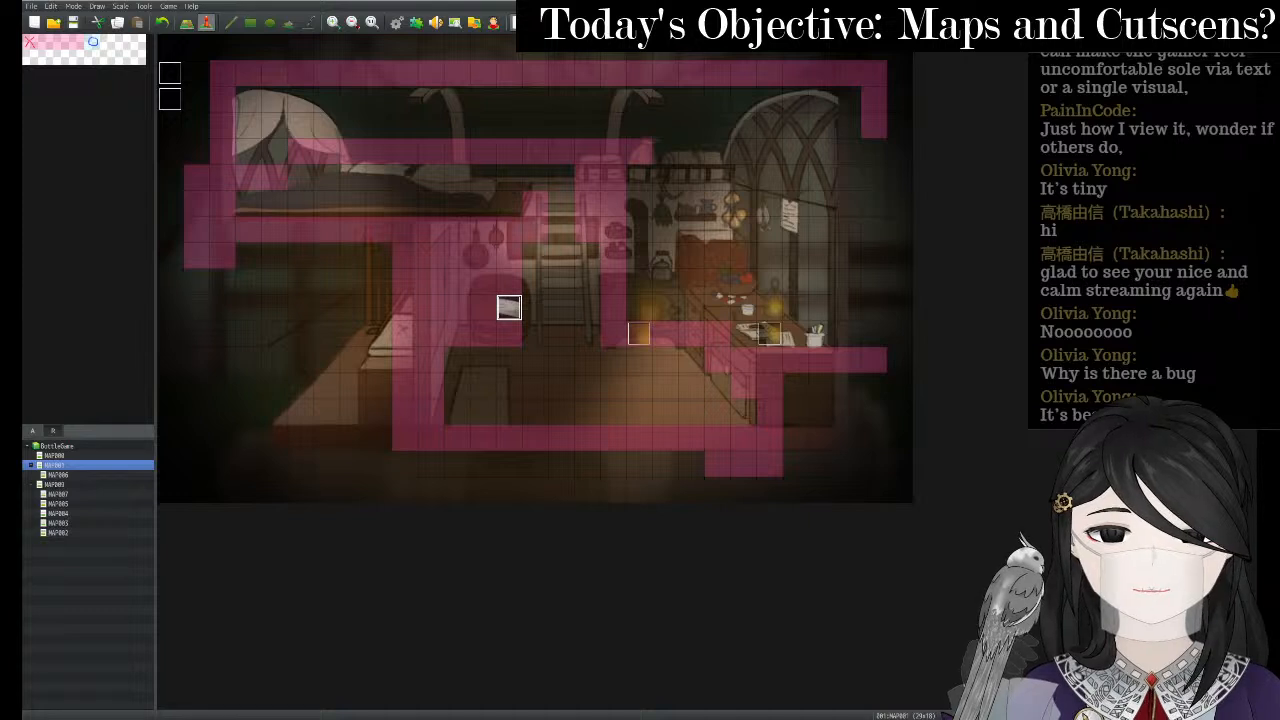
# - Save the map changes and inspect event 001's settings without changing them
pyautogui.click(518, 22)
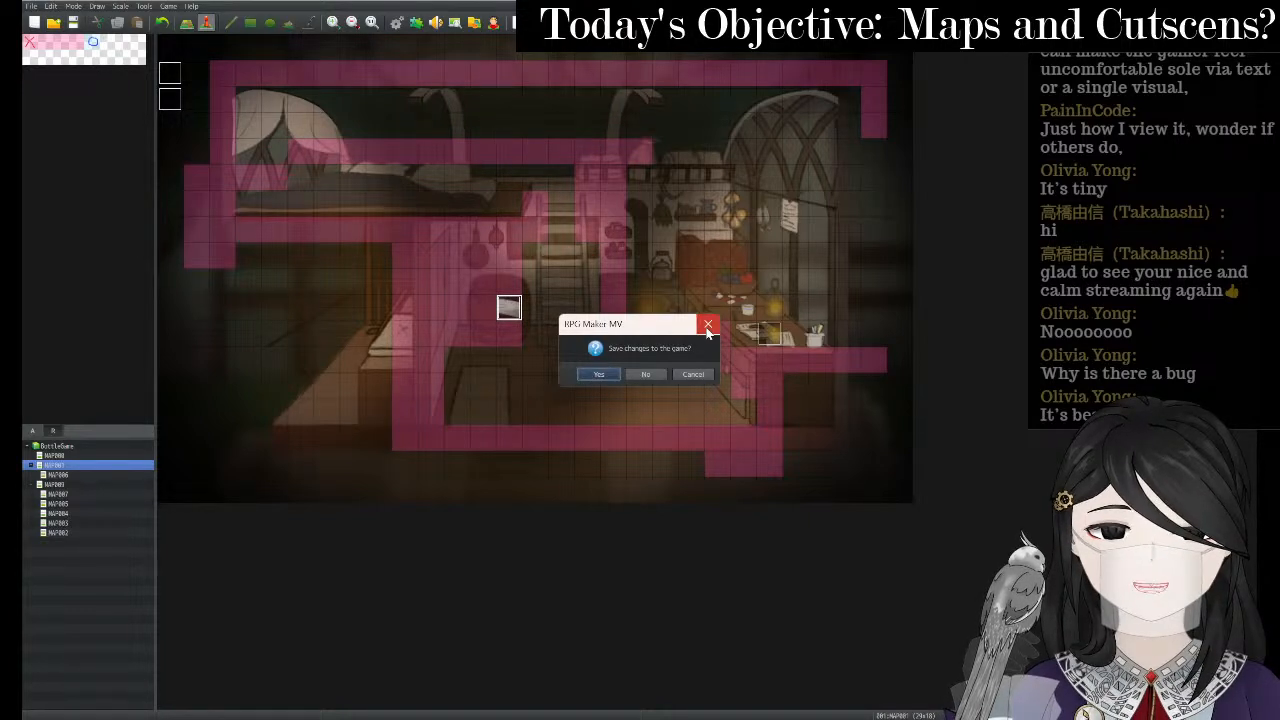
pyautogui.click(611, 372)
pyautogui.rightClick(641, 335)
pyautogui.click(657, 341)
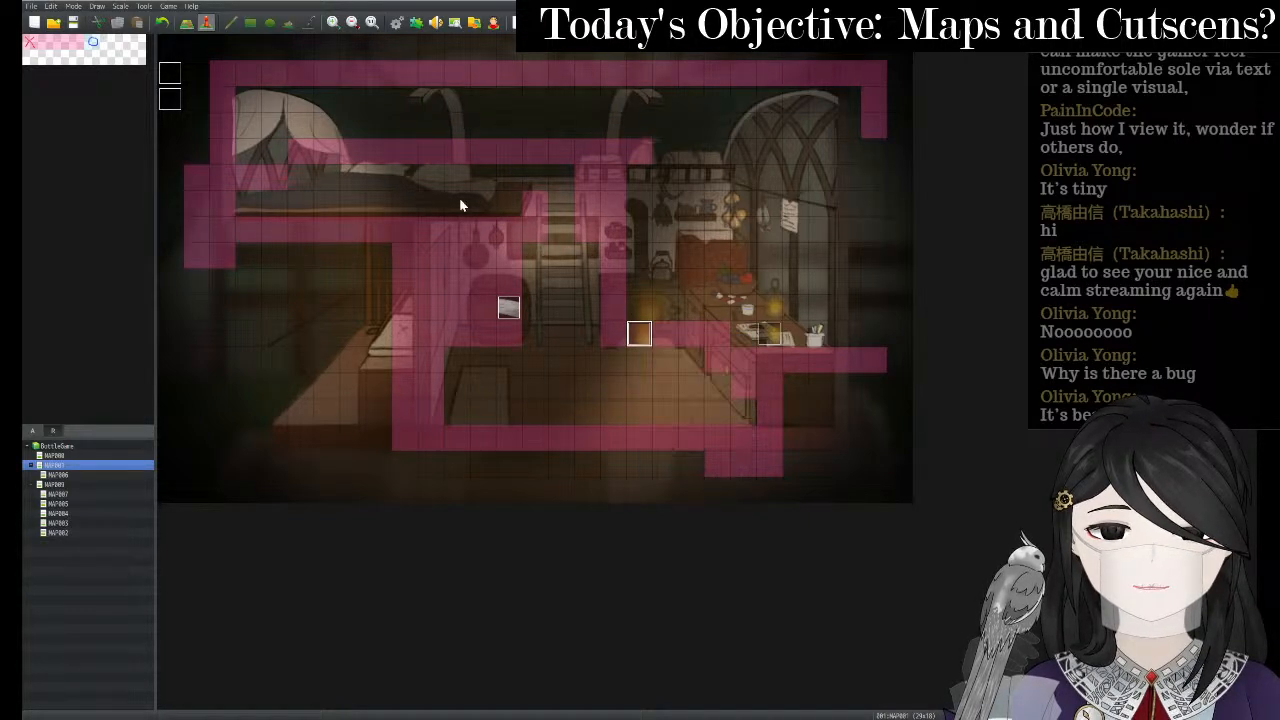
pyautogui.click(562, 210)
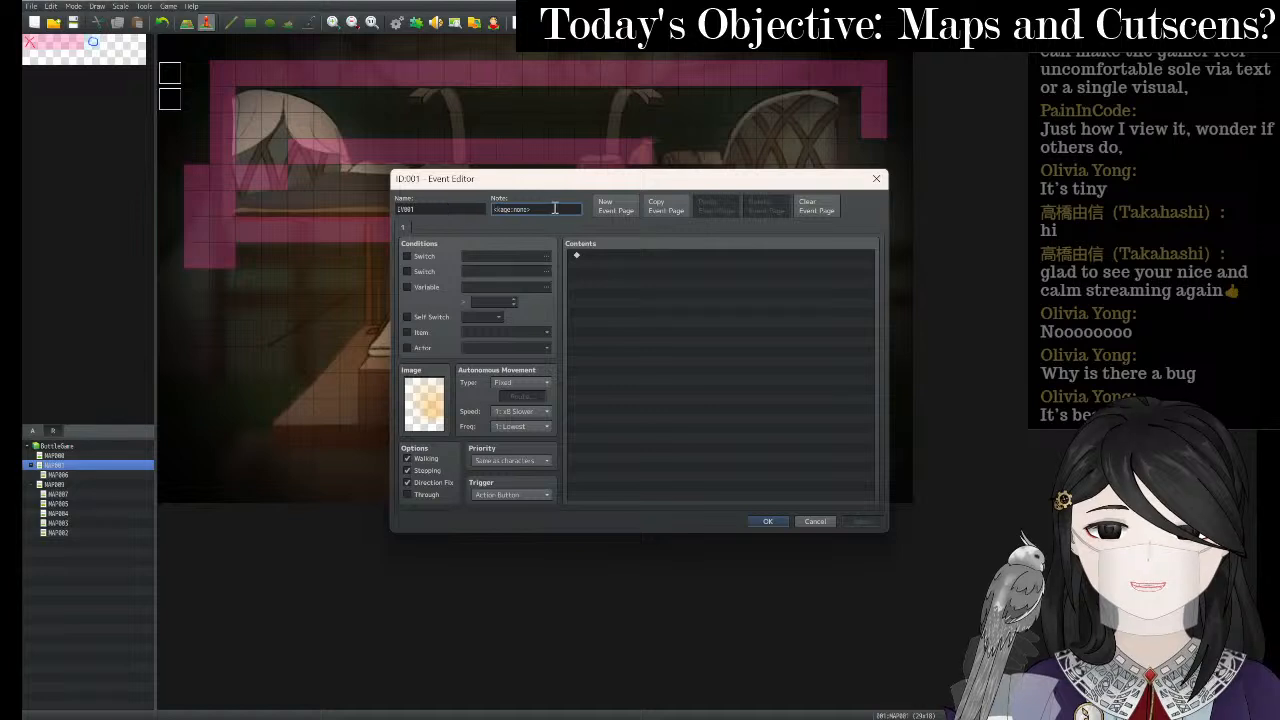
pyautogui.click(876, 178)
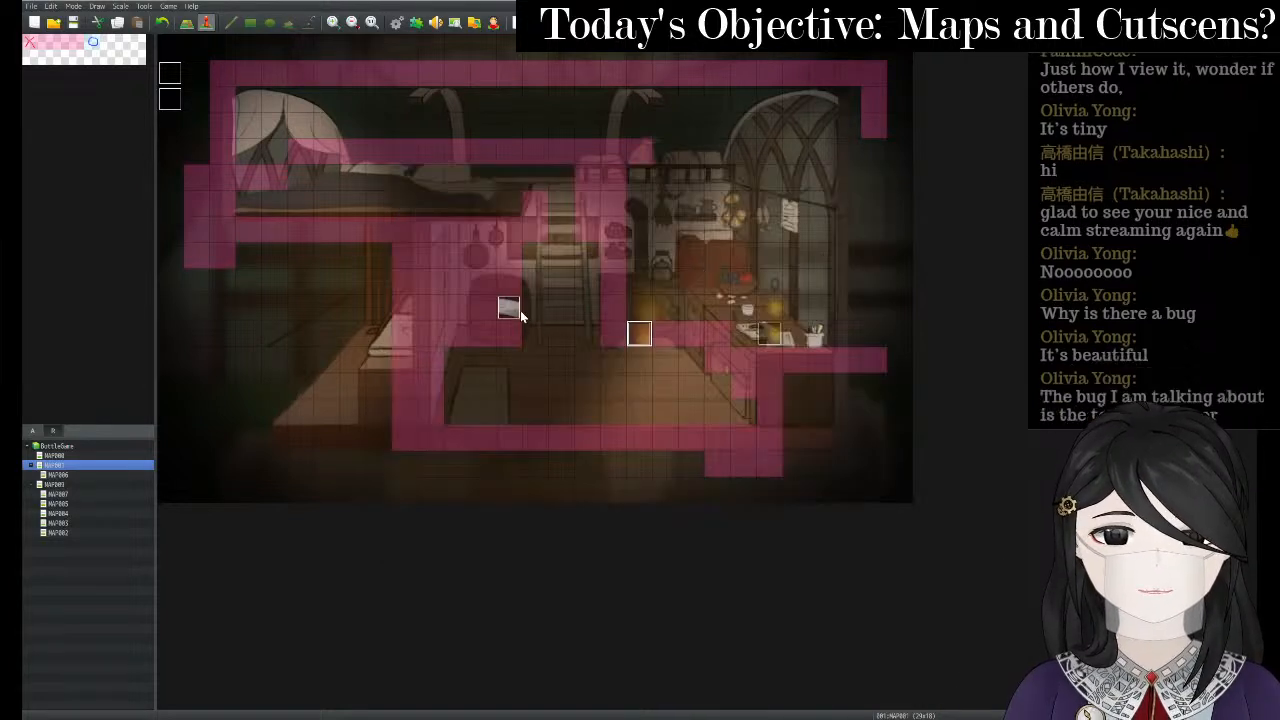
# - Inspect event 004 near the ladder, then relaunch the playtest, saving changes
pyautogui.rightClick(520, 315)
pyautogui.click(530, 320)
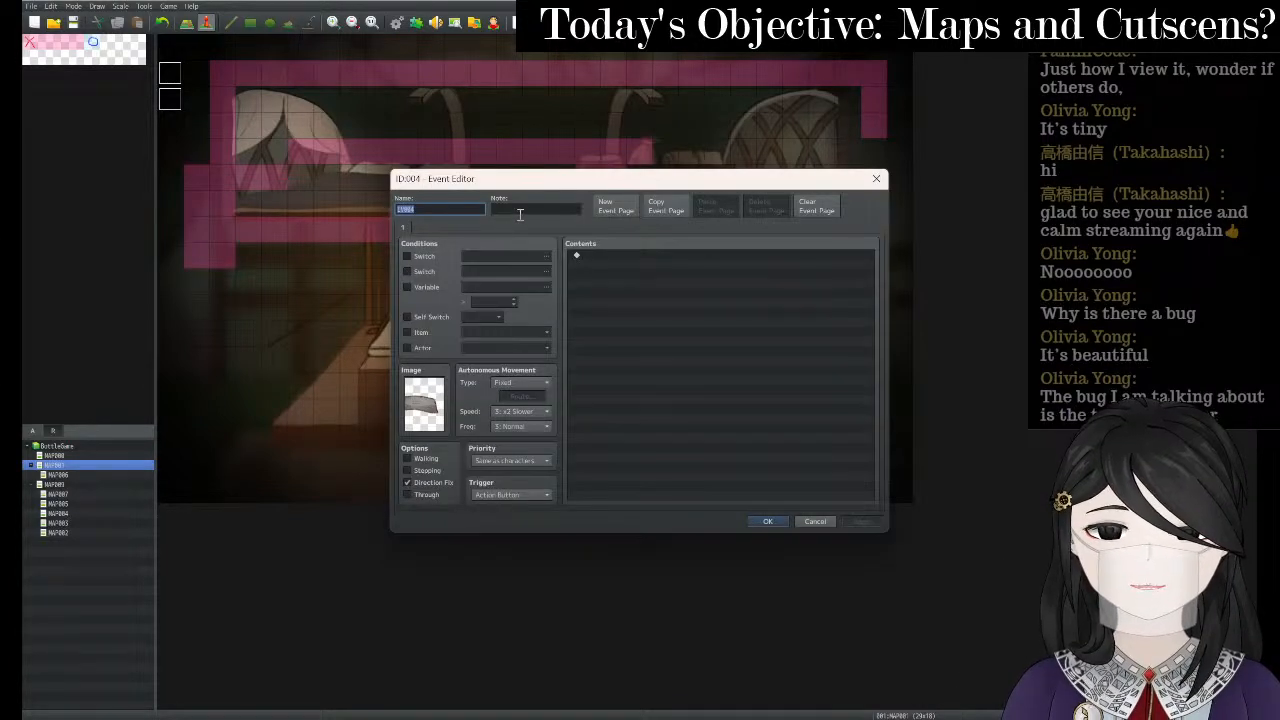
pyautogui.click(767, 521)
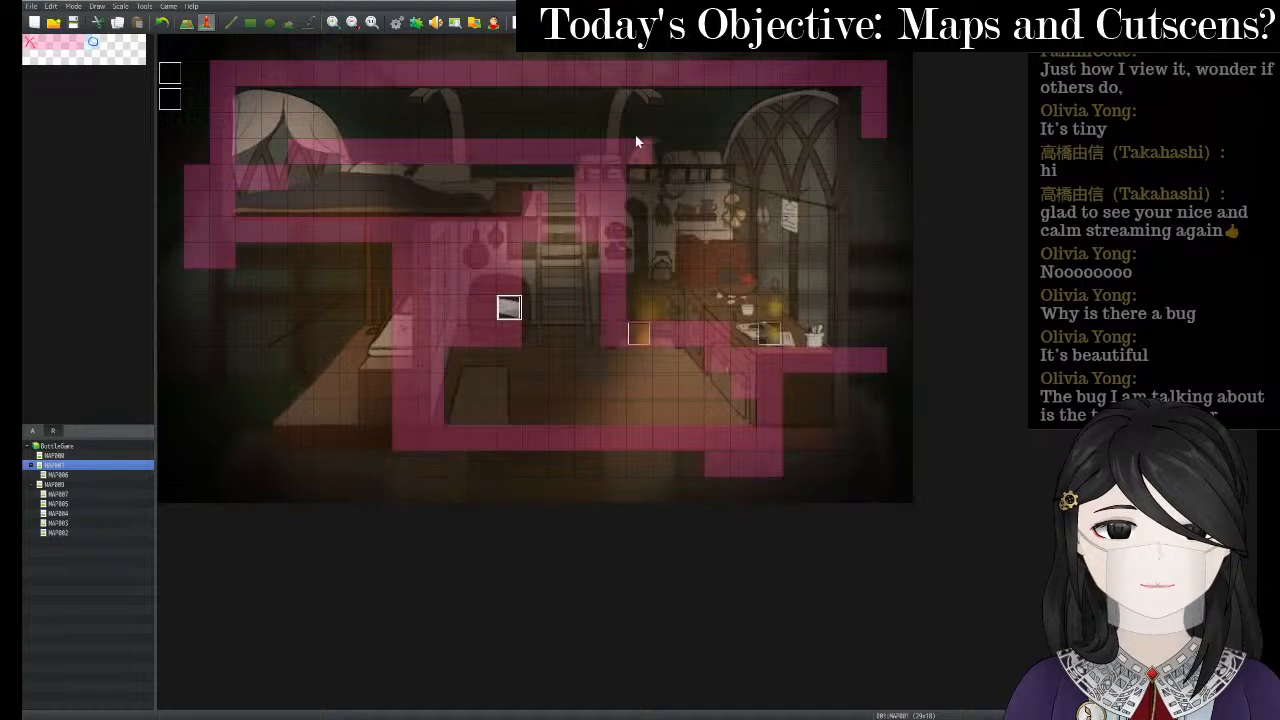
pyautogui.click(517, 22)
pyautogui.press('Return')
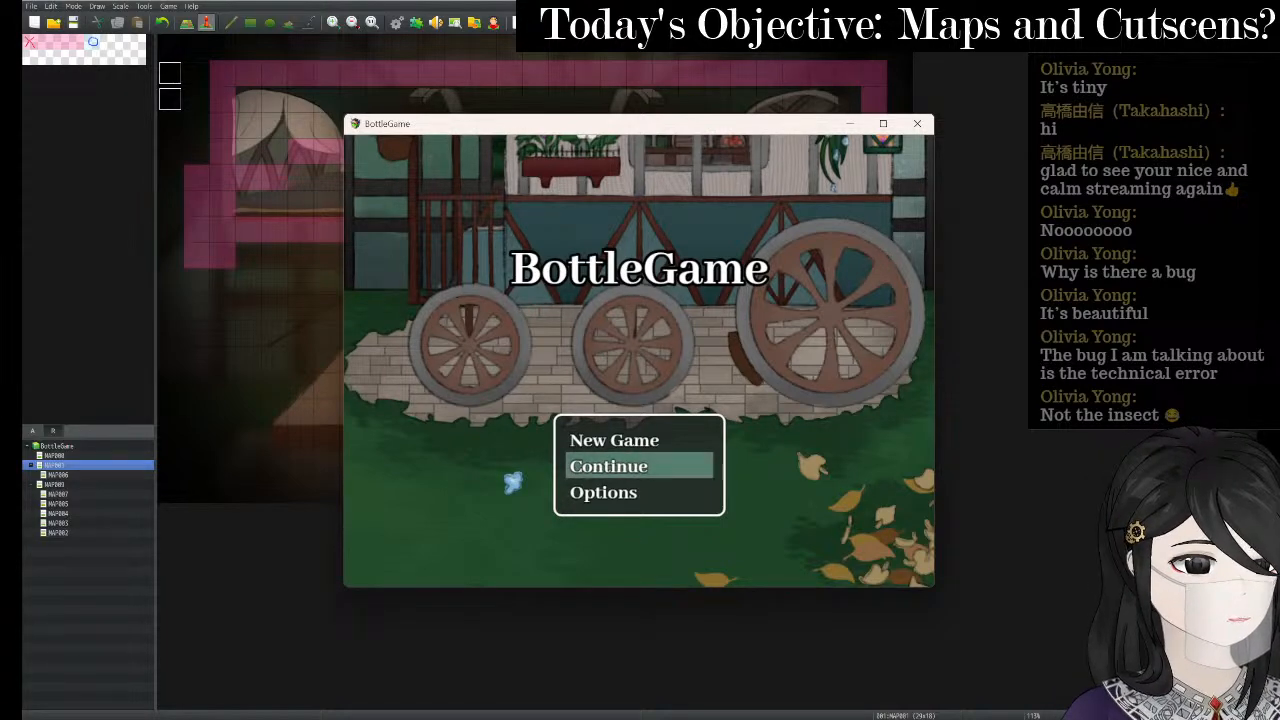
# - Start a New Game full screen, browse the diary menu choices, then walk down to the bed
pyautogui.press('Up')
pyautogui.press('Return')
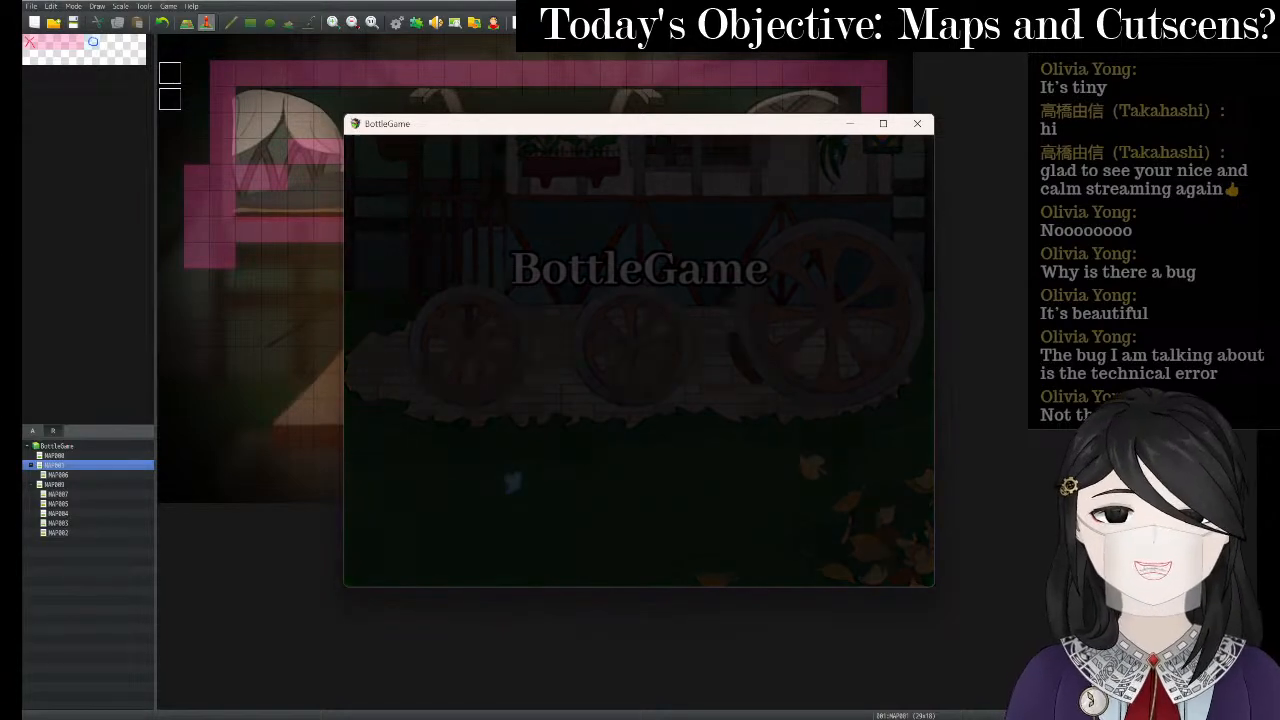
pyautogui.click(884, 125)
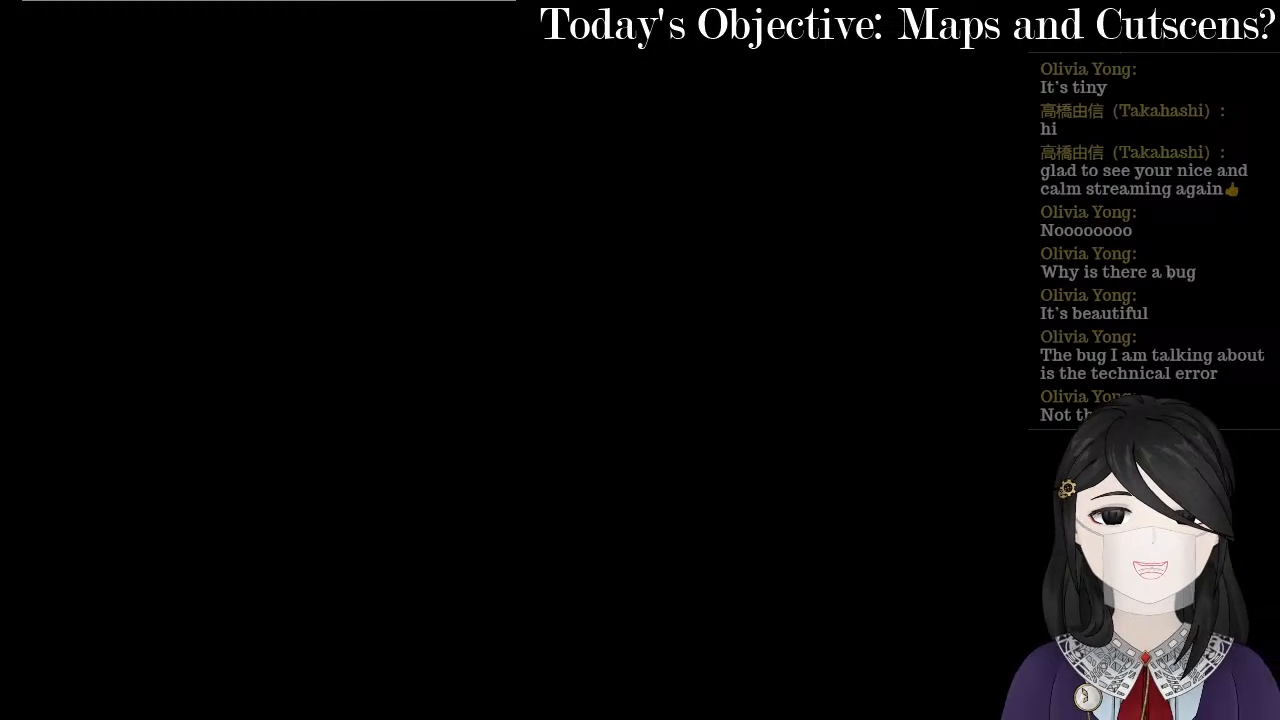
pyautogui.press('Left')
pyautogui.press('Up')
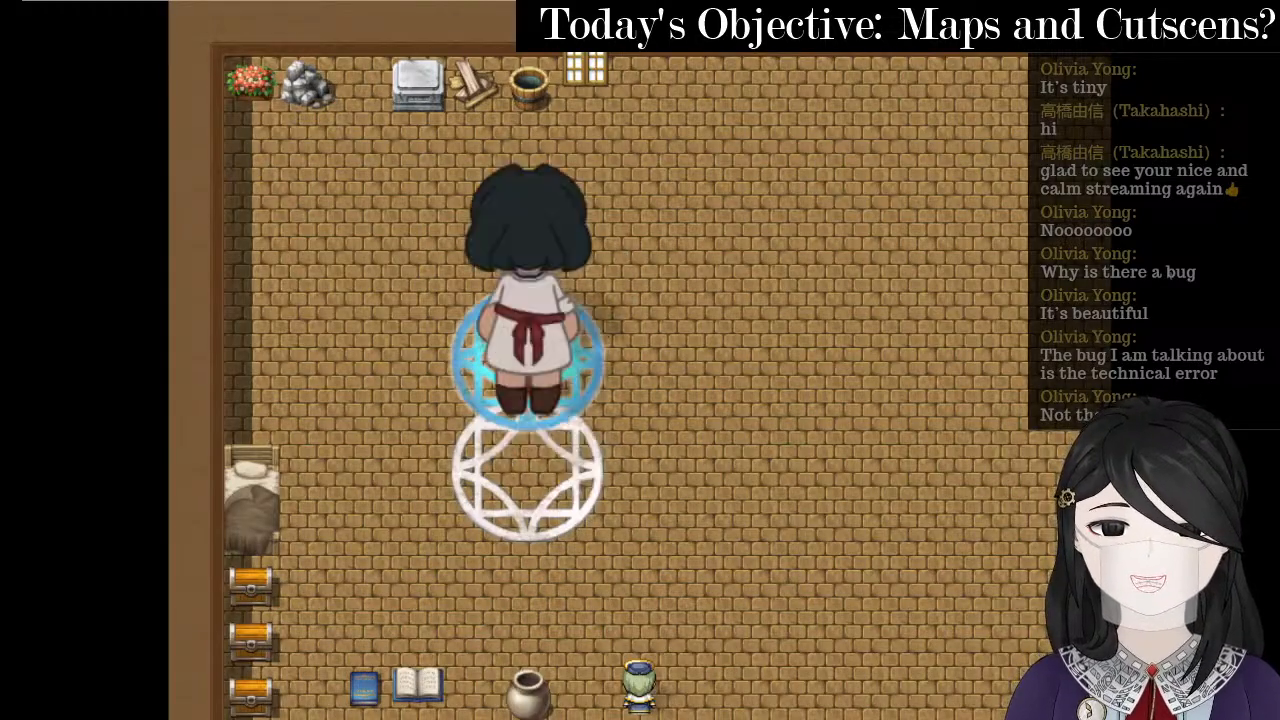
pyautogui.press('Down')
pyautogui.press('Right')
pyautogui.press('Escape')
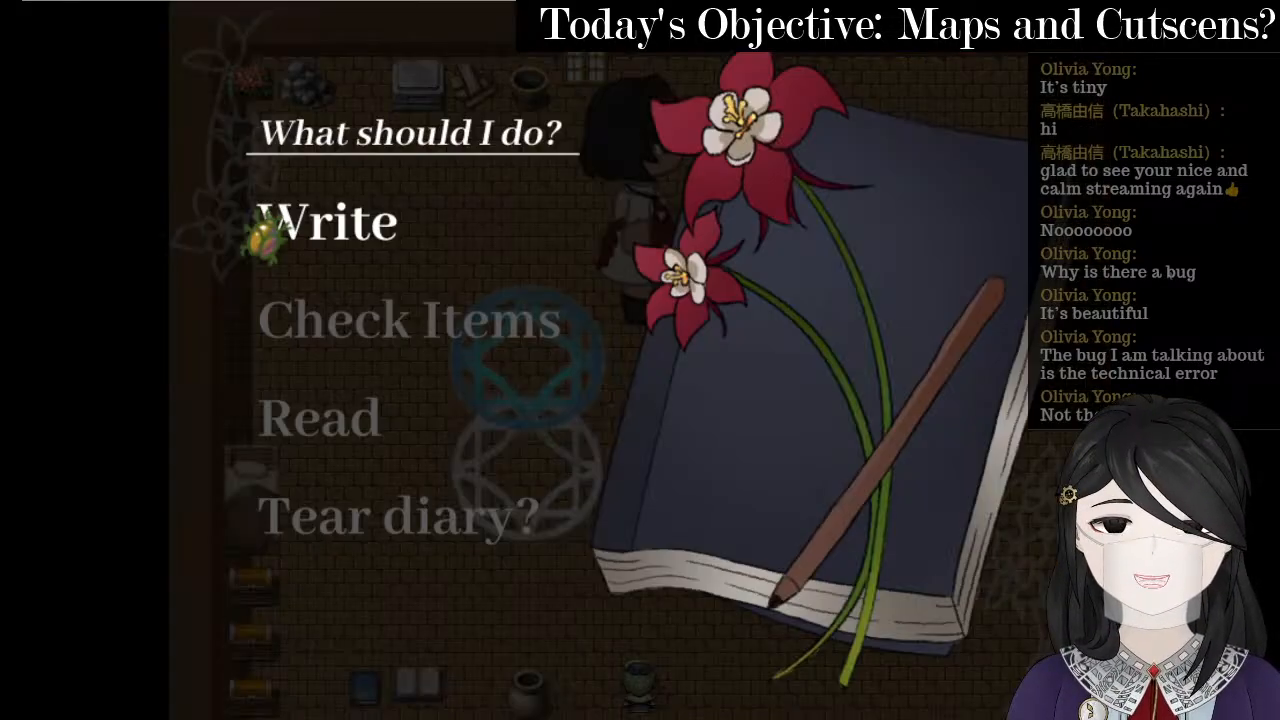
pyautogui.press('Down')
pyautogui.press('Down')
pyautogui.press('Down')
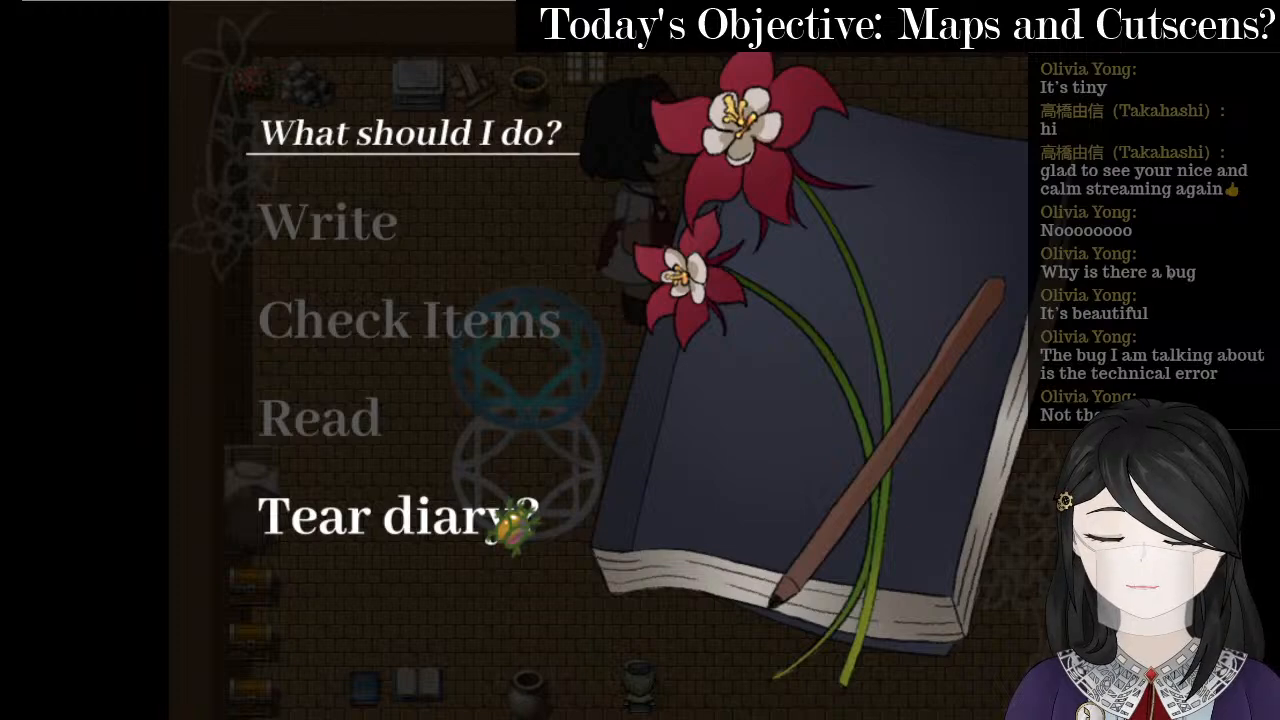
pyautogui.press('Down')
pyautogui.press('Escape')
pyautogui.press('Left')
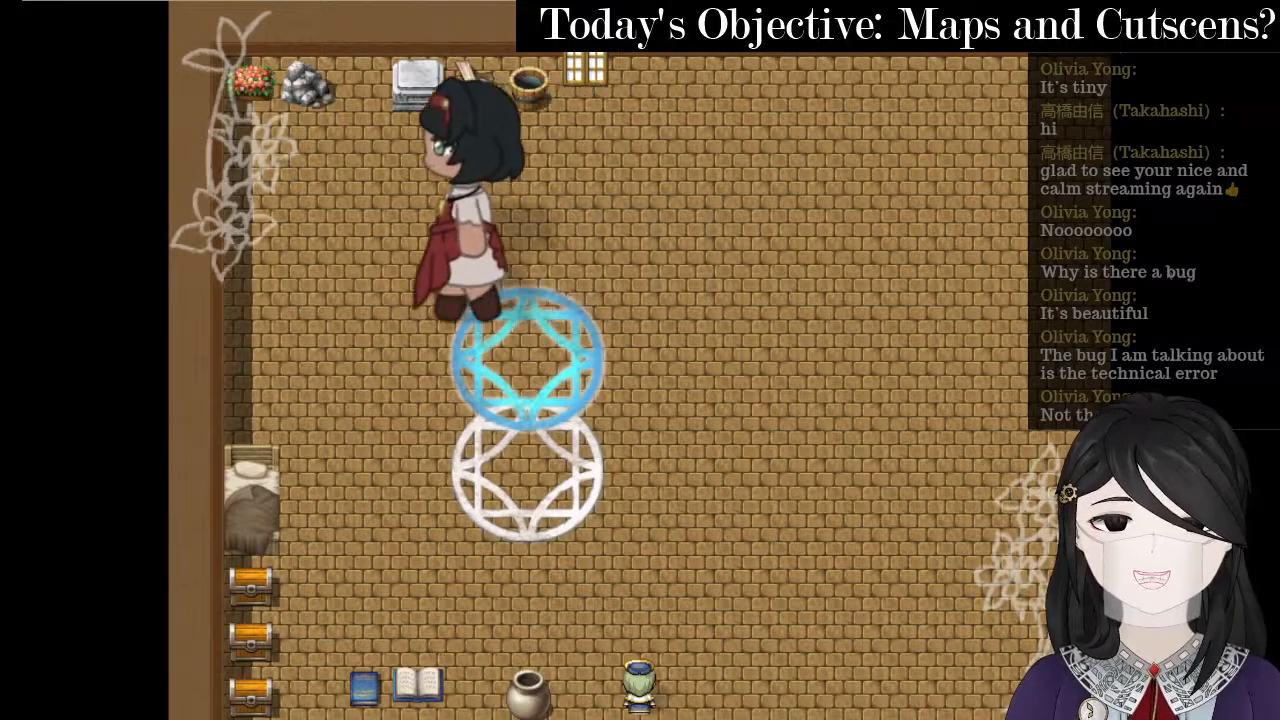
pyautogui.press('Down')
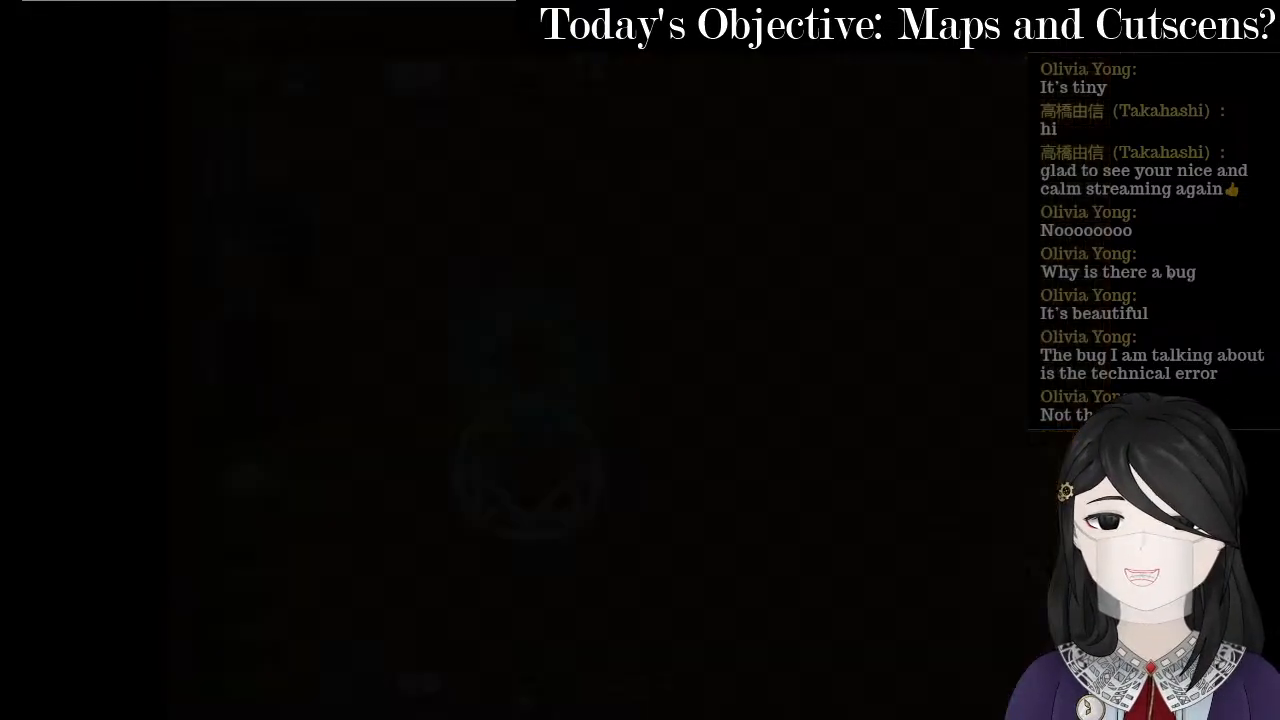
# - Walk to the barrel and stove, then climb the ladder to the loft bed
pyautogui.press('Right')
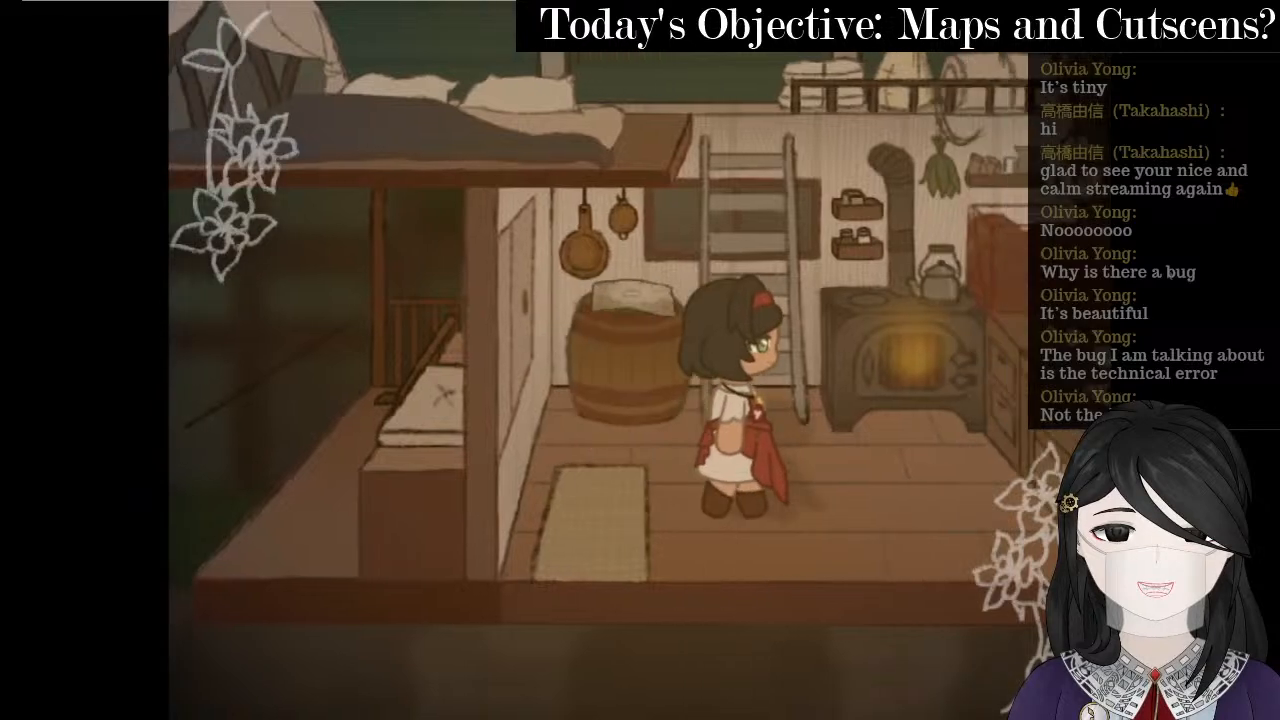
pyautogui.press('Up')
pyautogui.press('Left')
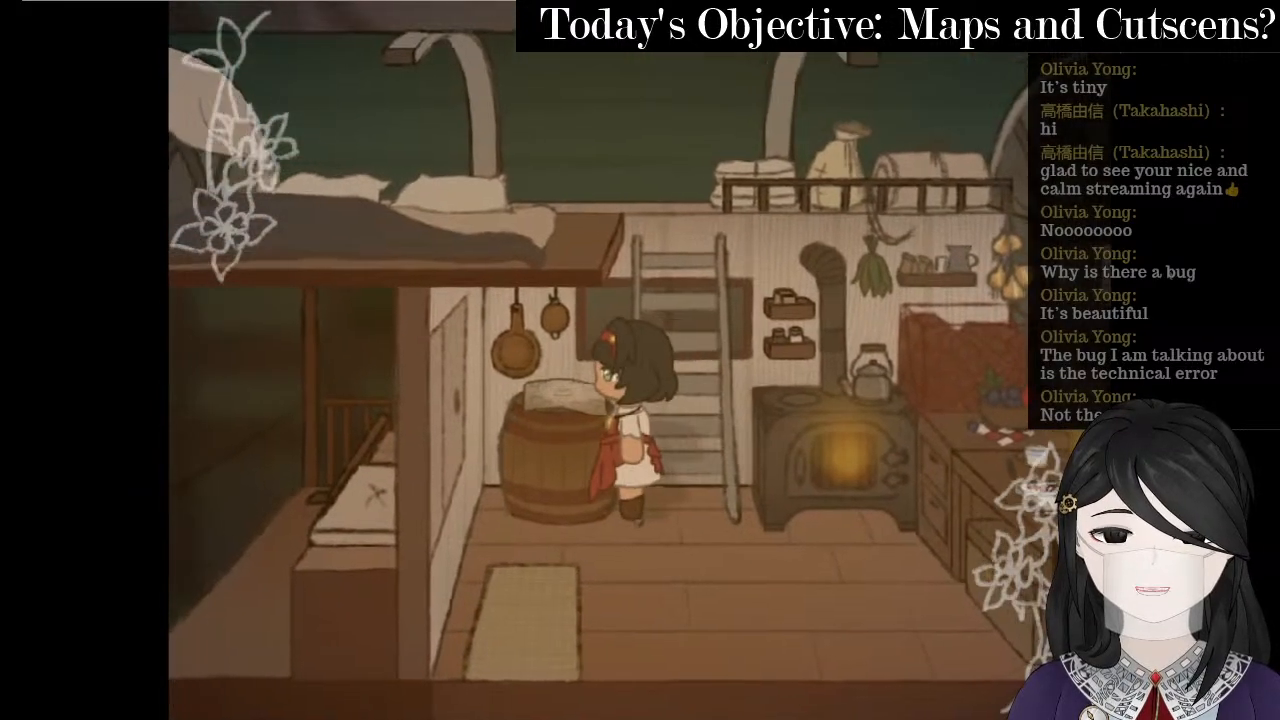
pyautogui.press('Right')
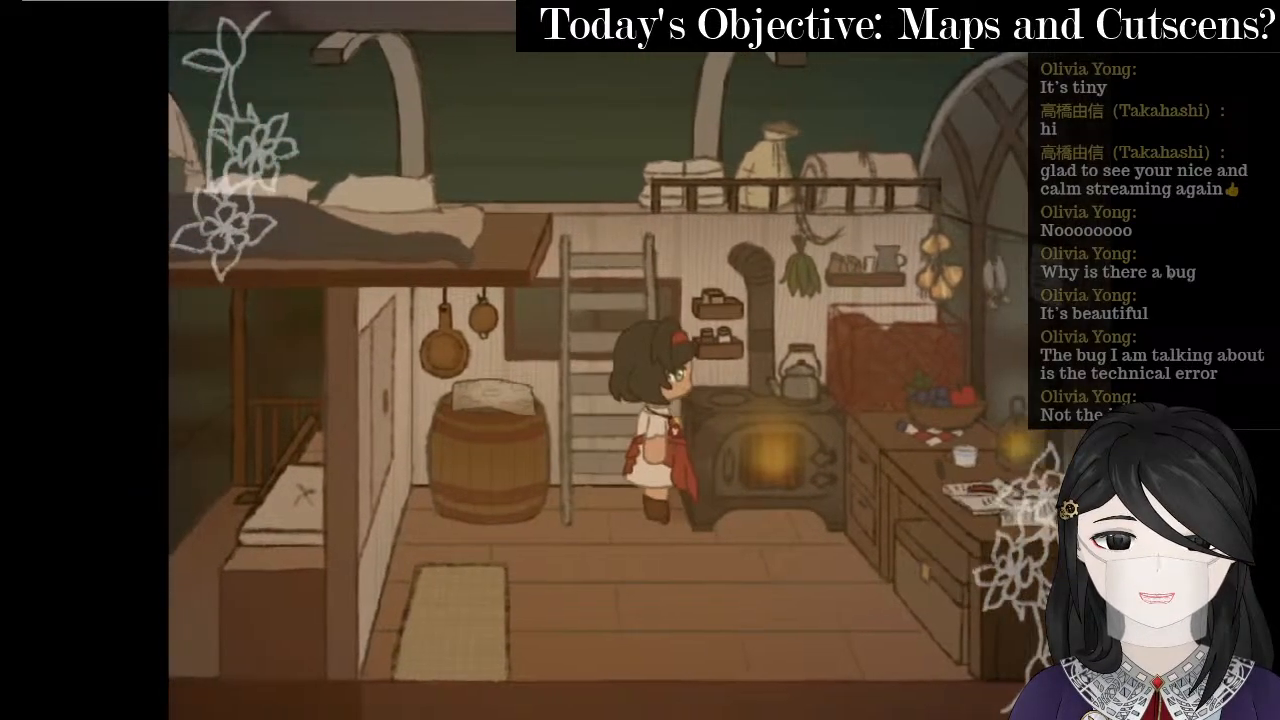
pyautogui.press('Down')
pyautogui.press('Right')
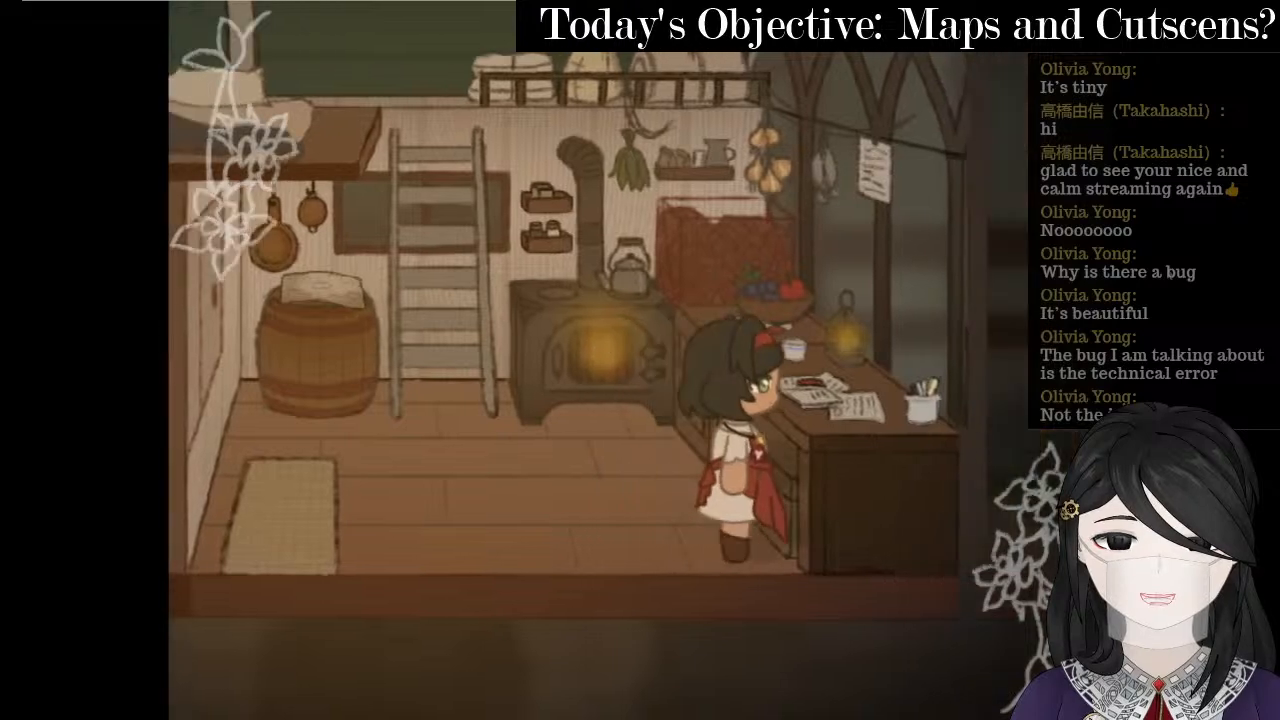
pyautogui.press('Left')
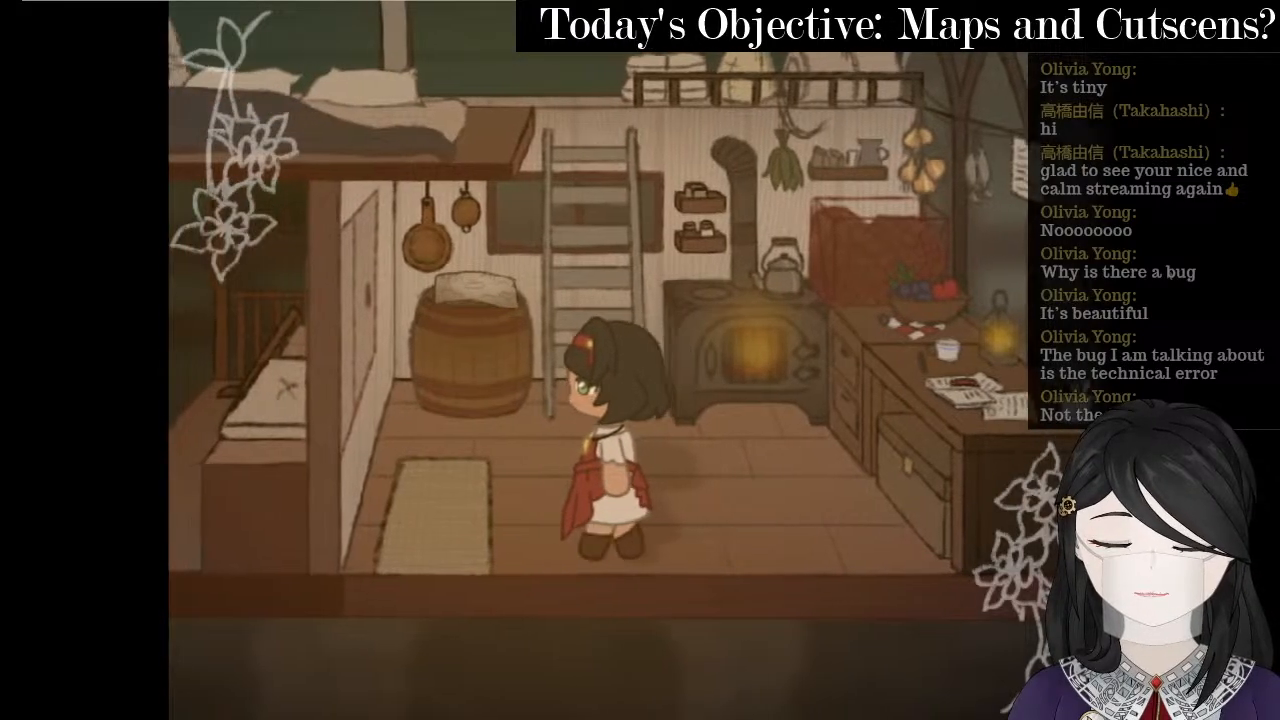
pyautogui.press('Up')
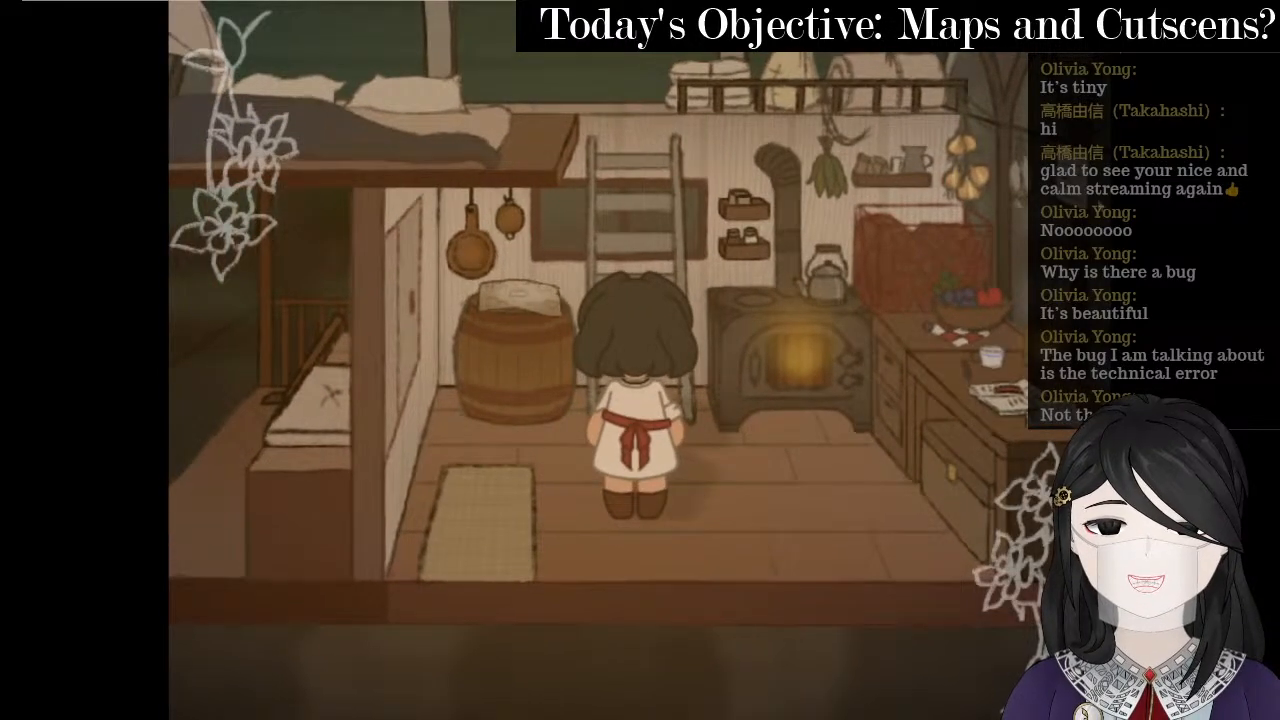
pyautogui.press('Up')
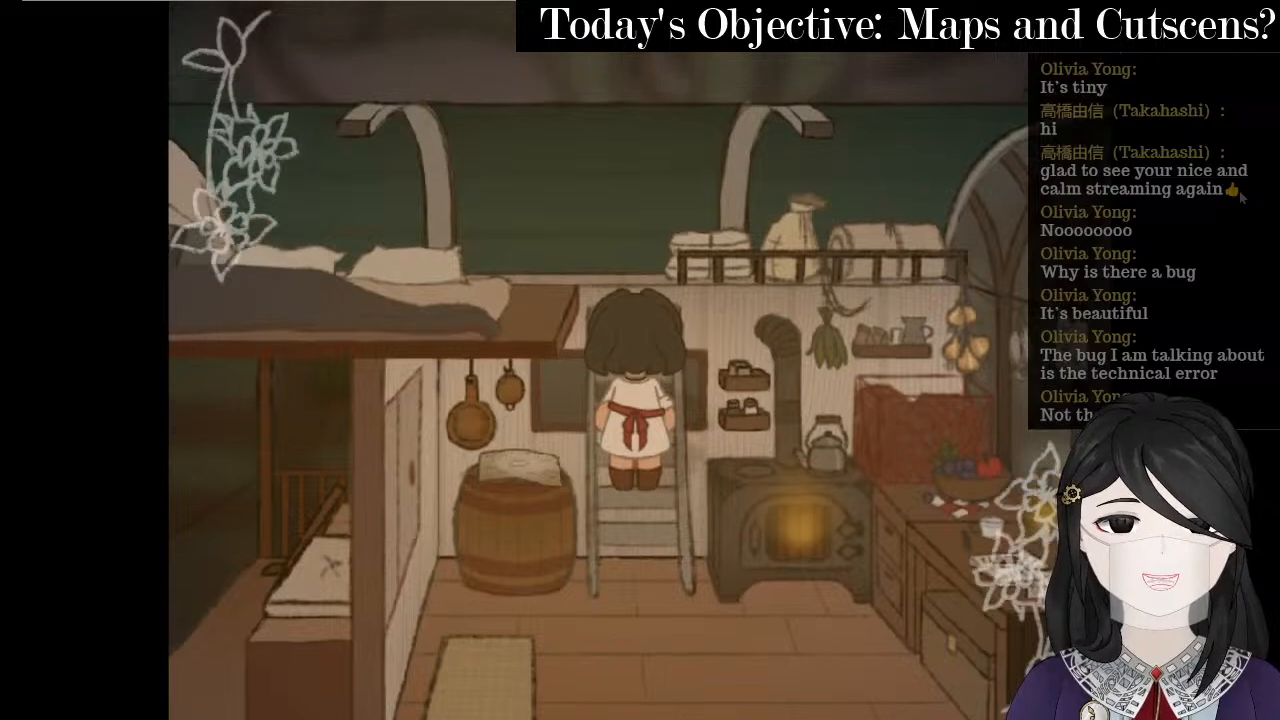
pyautogui.press('Left')
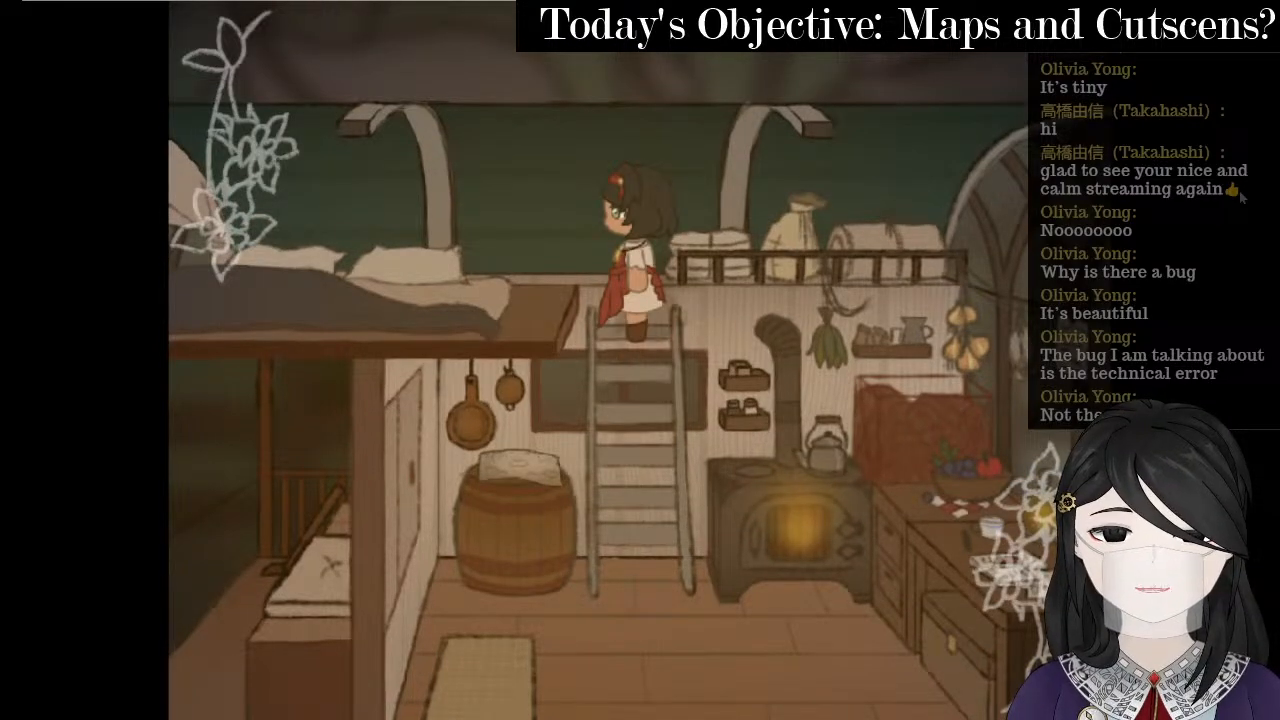
pyautogui.press('Left')
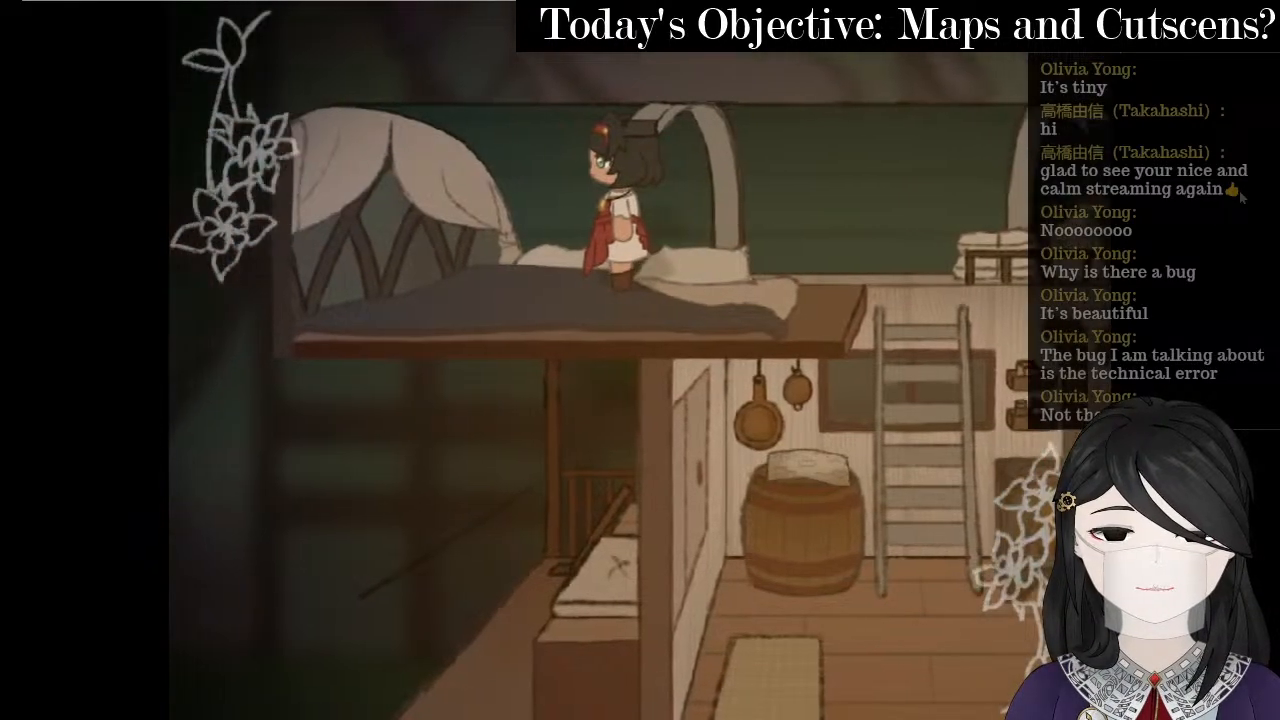
pyautogui.press('Right')
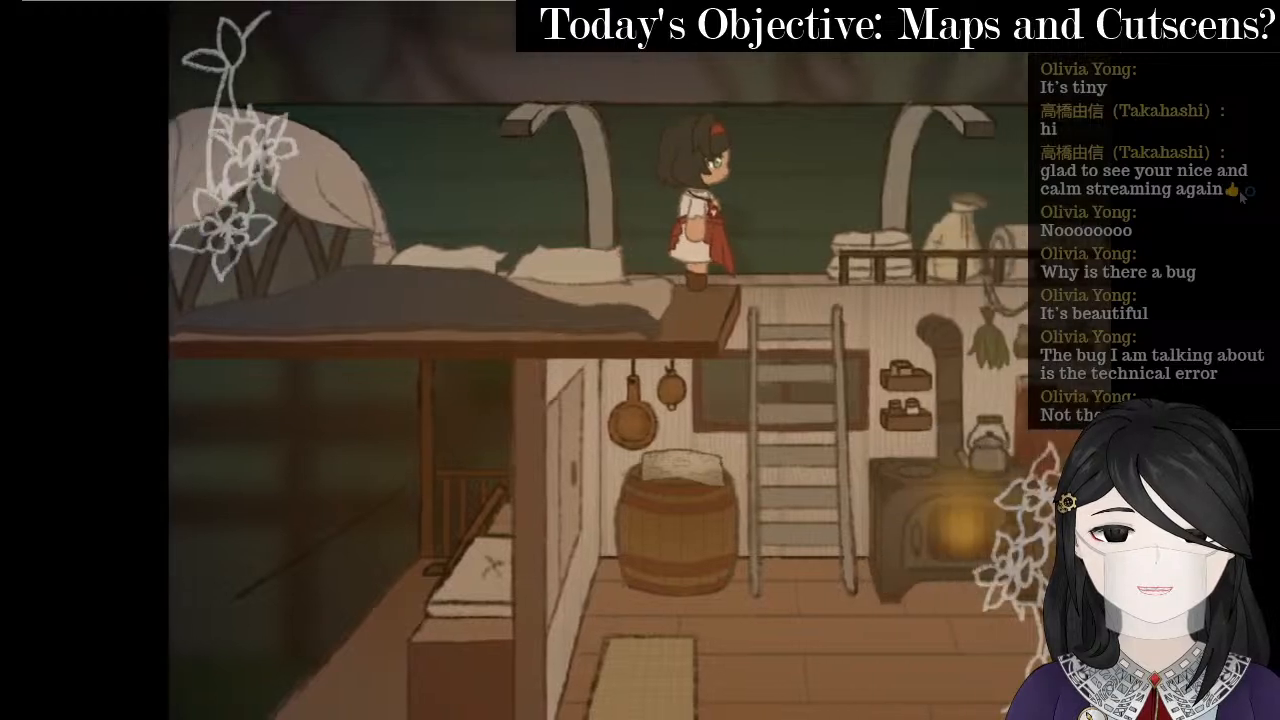
# - Move around the loft bed, climb down, visit the counter, and climb the ladder again
pyautogui.press('Left')
pyautogui.press('Down')
pyautogui.press('Right')
pyautogui.press('Up')
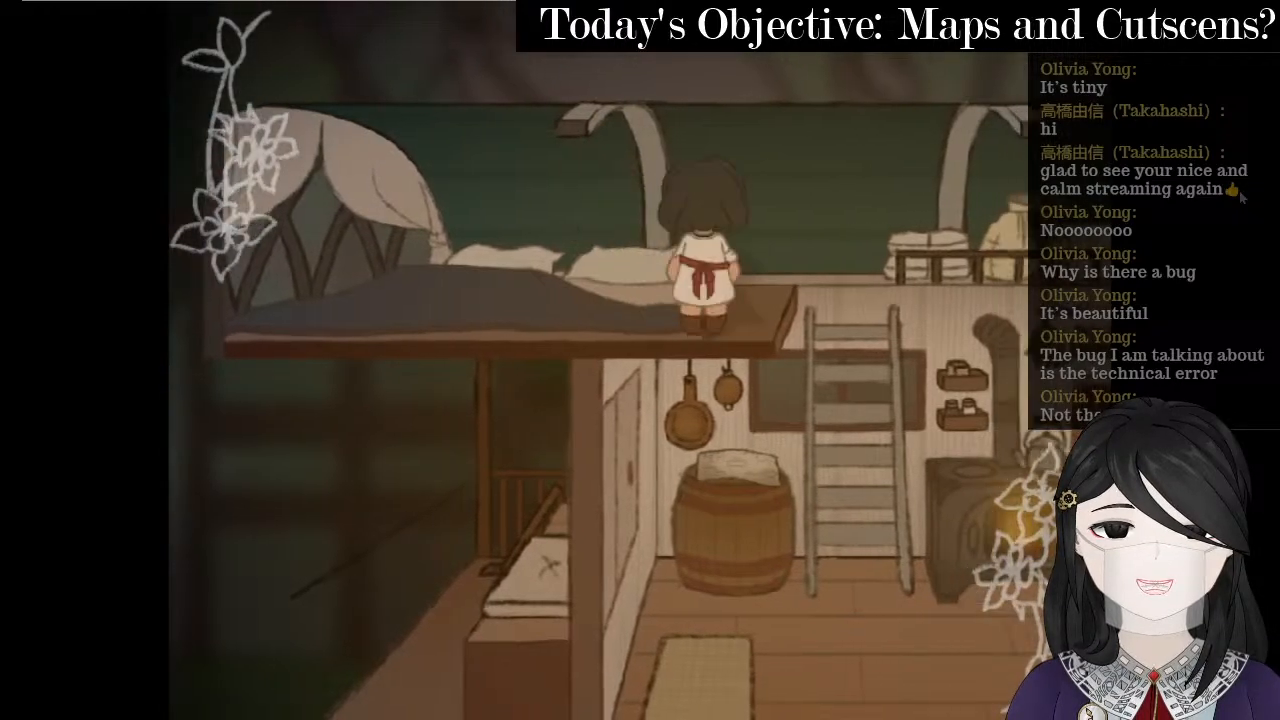
pyautogui.press('Right')
pyautogui.press('Down')
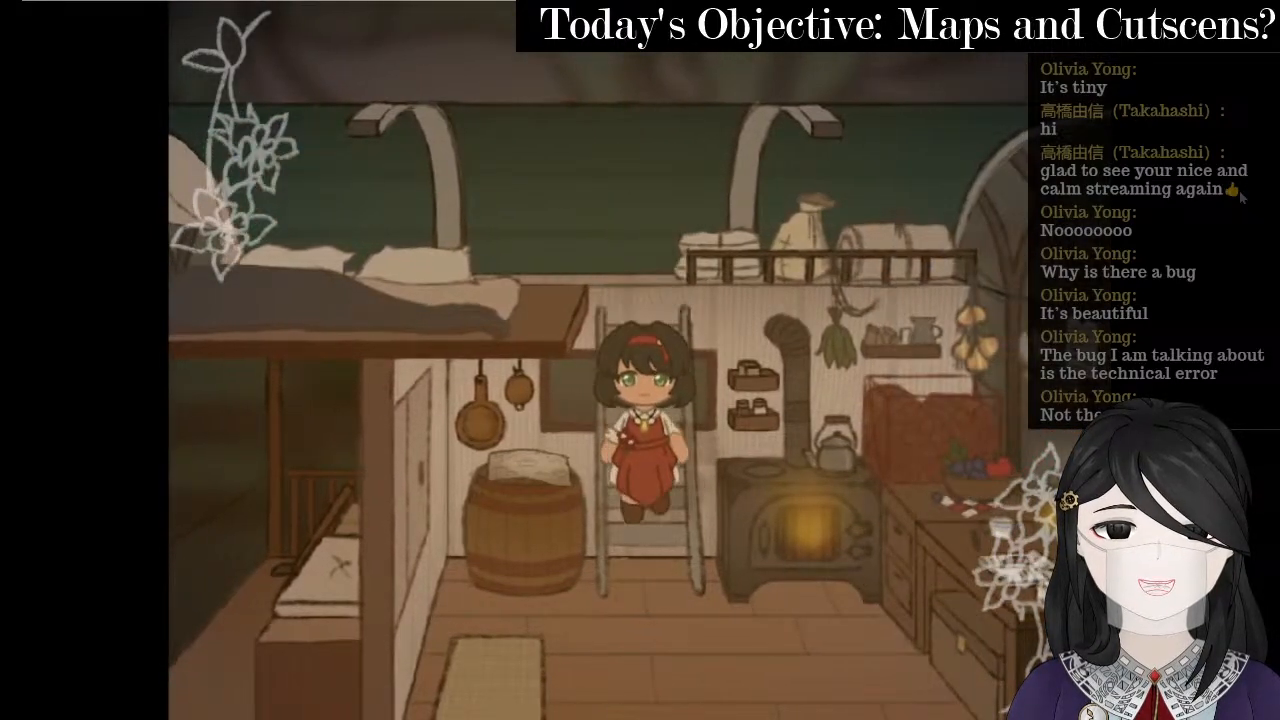
pyautogui.press('Down')
pyautogui.press('Right')
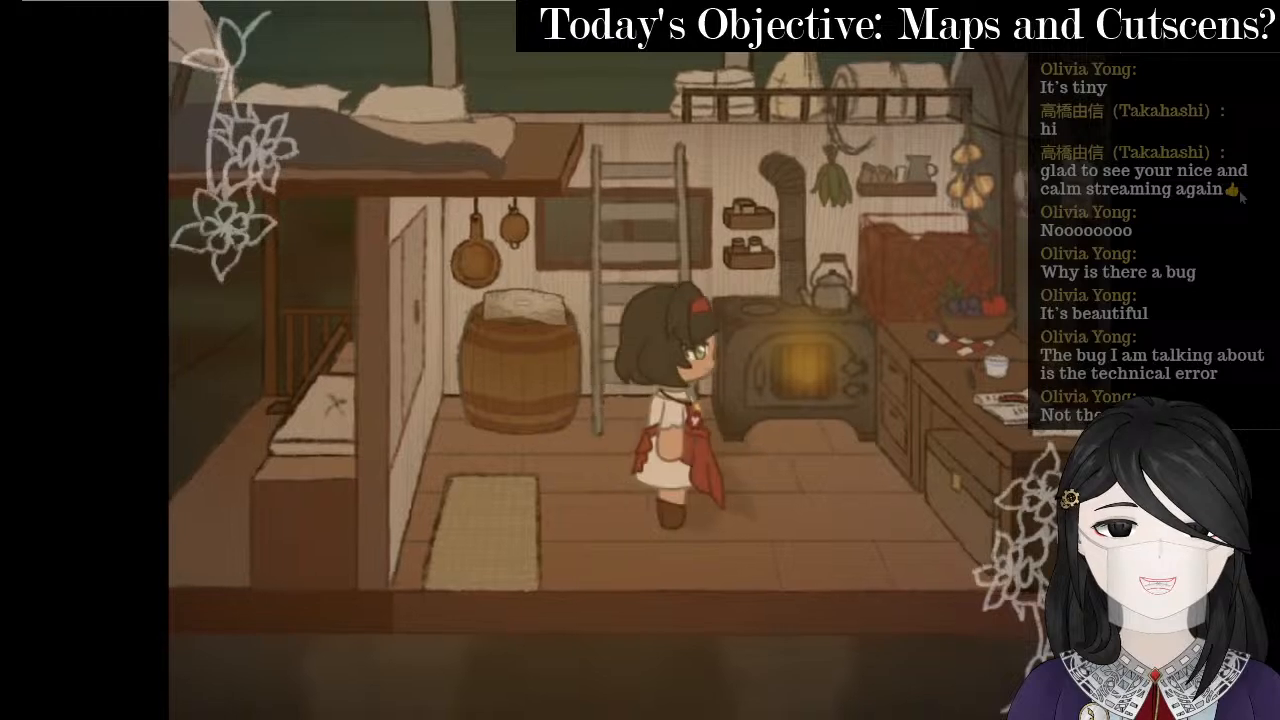
pyautogui.press('Up')
pyautogui.press('Left')
pyautogui.press('Down')
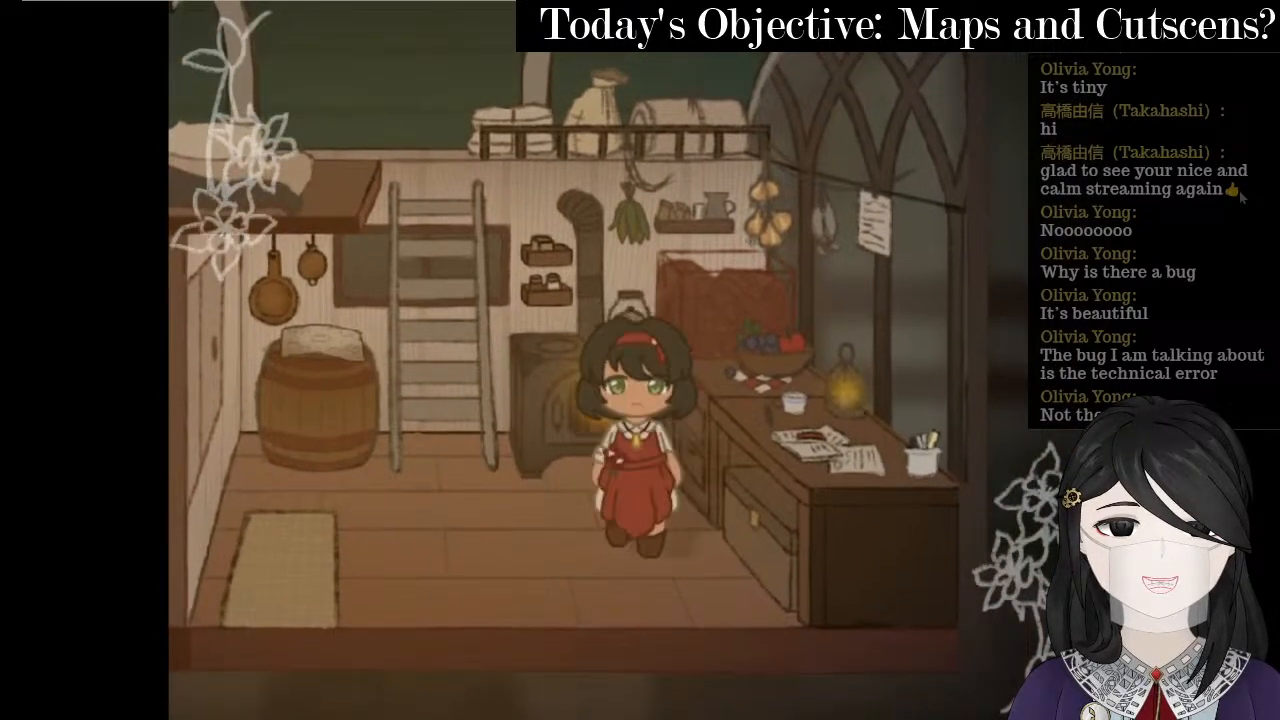
pyautogui.press('Left')
pyautogui.press('Up')
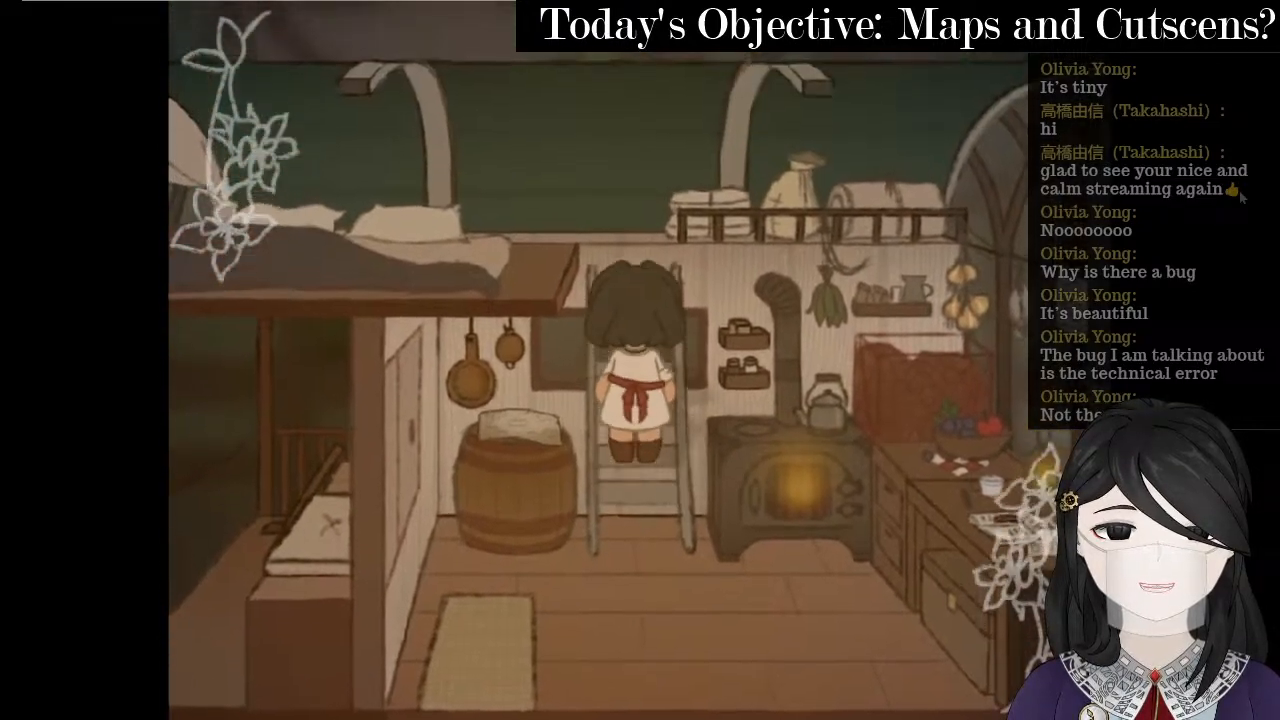
# - Climb the ladder down and up once more, walk the floor, and close the playtest
pyautogui.press('Down')
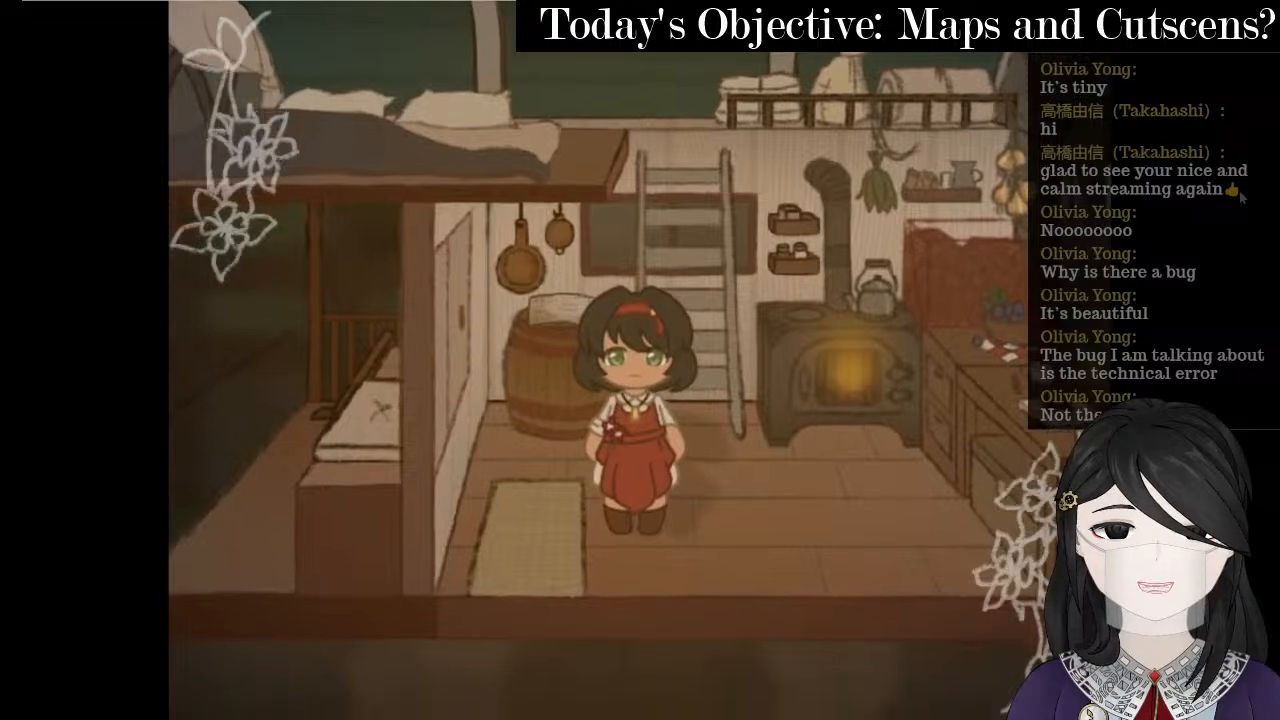
pyautogui.press('Up')
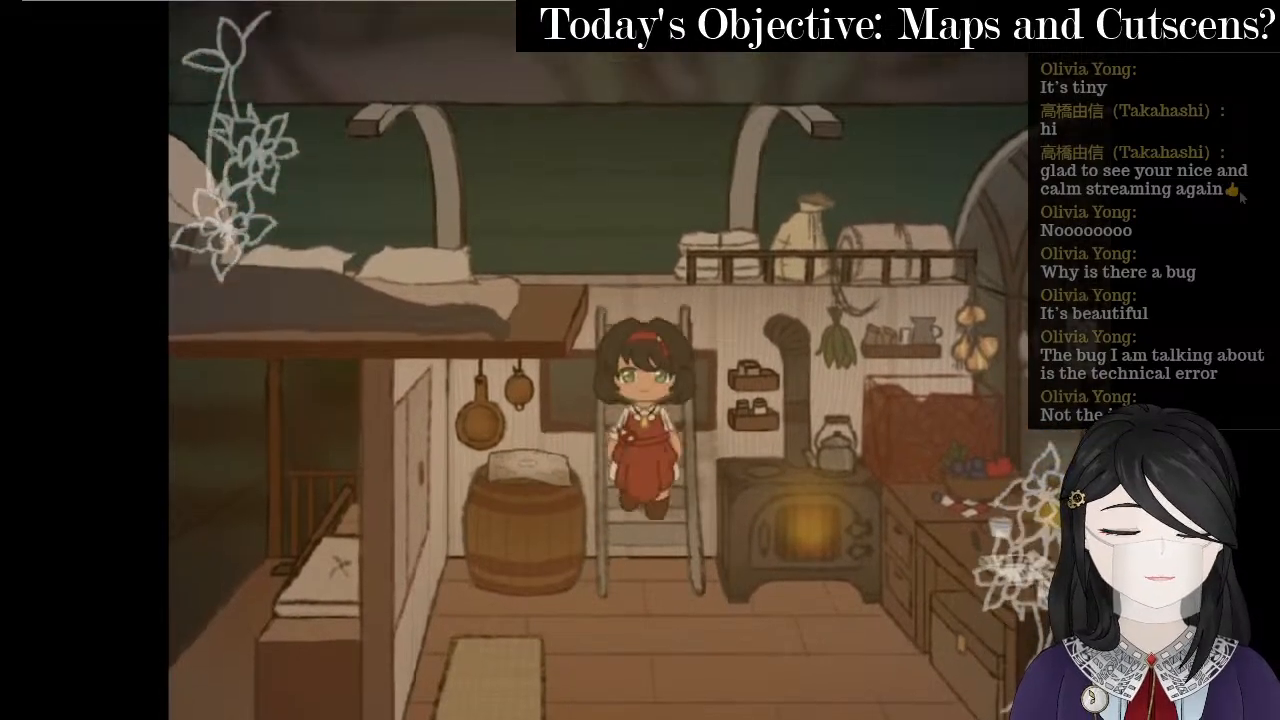
pyautogui.press('Down')
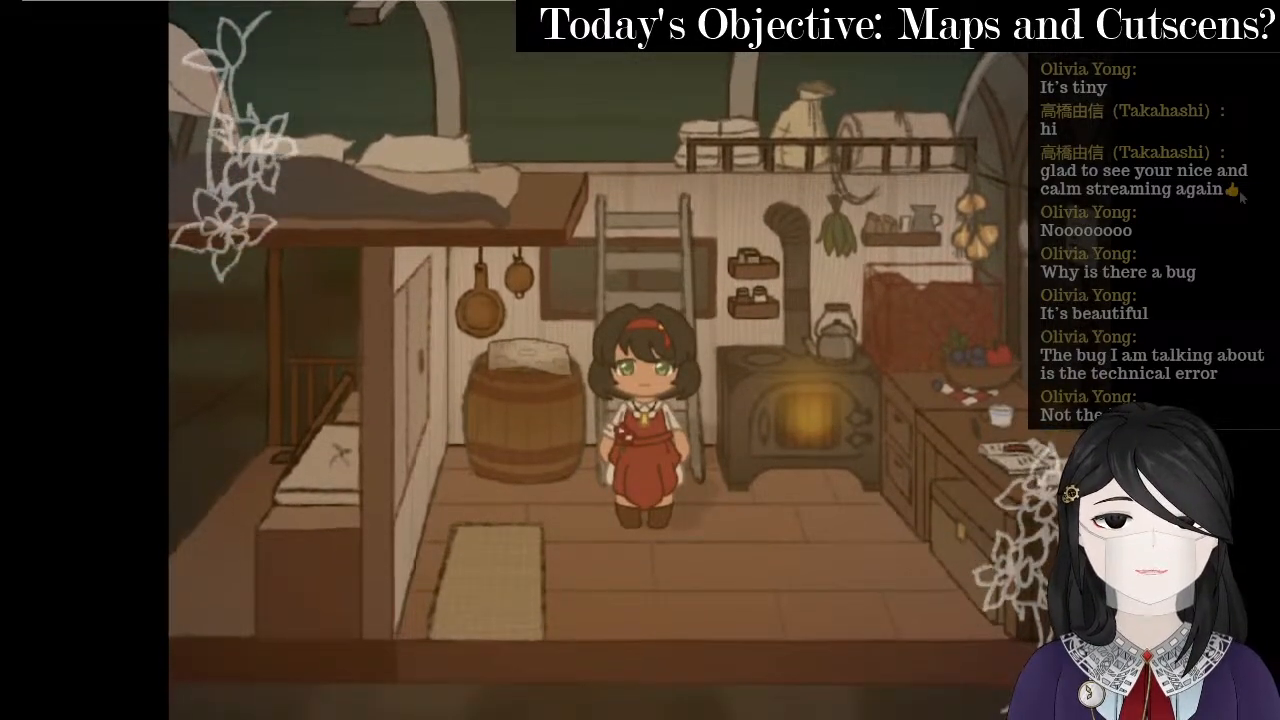
pyautogui.press('Right')
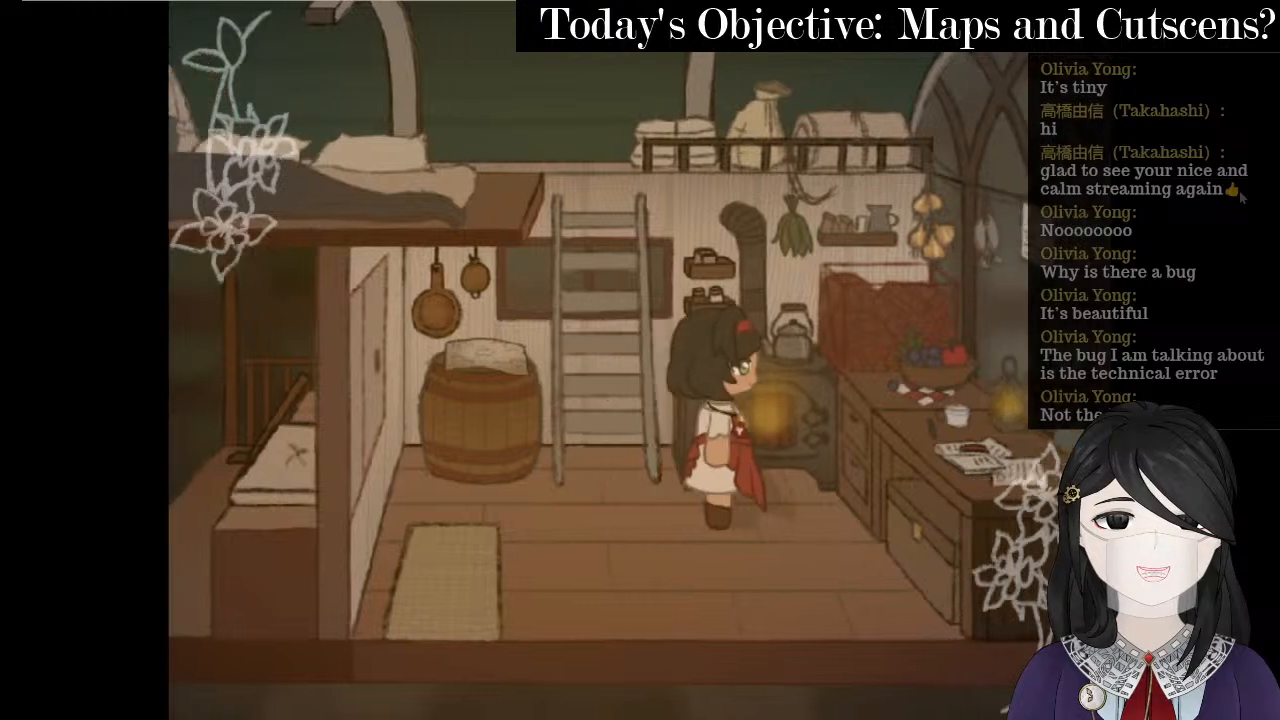
pyautogui.press('Left')
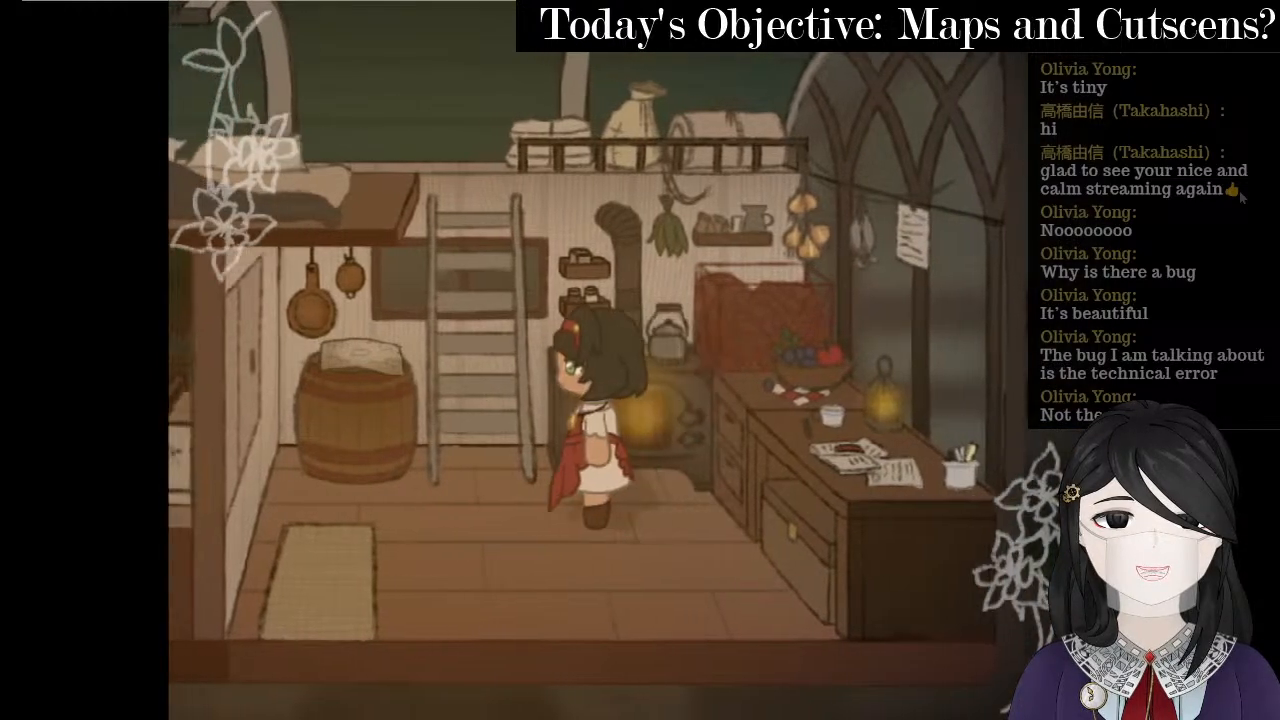
pyautogui.press('Down')
pyautogui.press('Up')
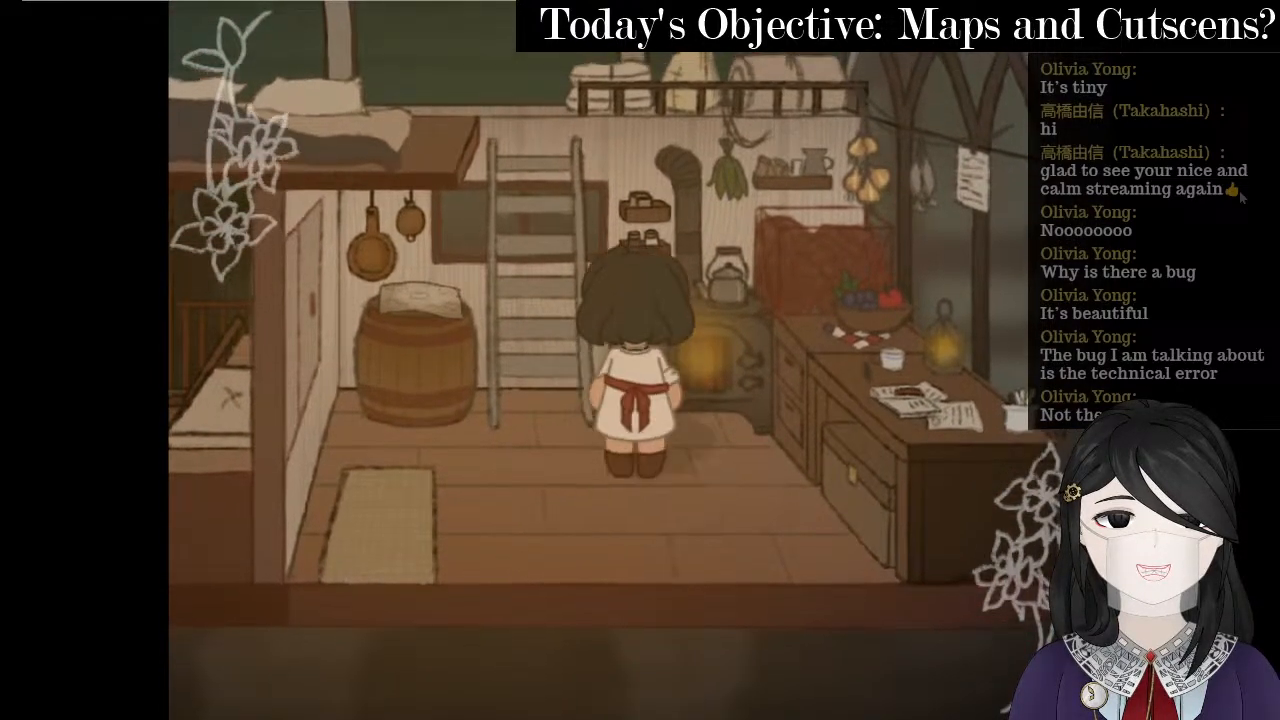
pyautogui.press('Down')
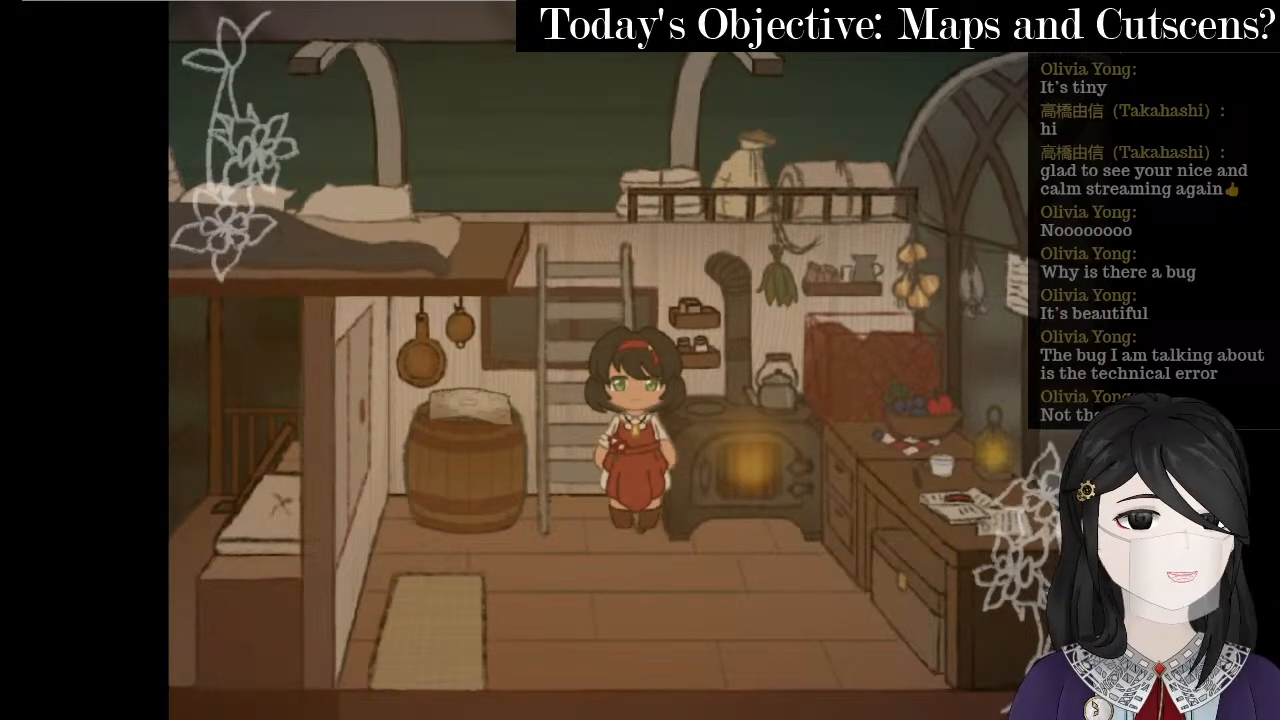
pyautogui.hotkey('alt', 'F4')
pyautogui.rightClick(172, 66)
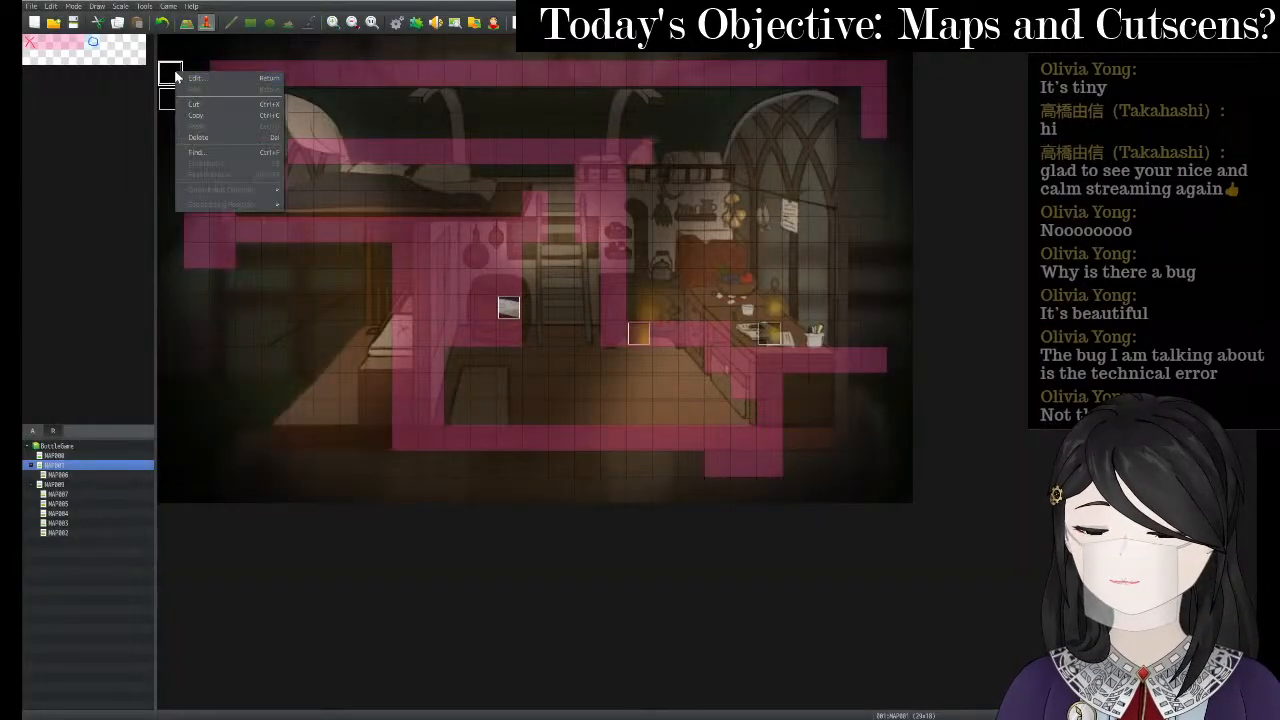
# - Set the event trigger to Parallel and delete the kage circle and weather plugin commands
pyautogui.click(194, 79)
pyautogui.click(527, 489)
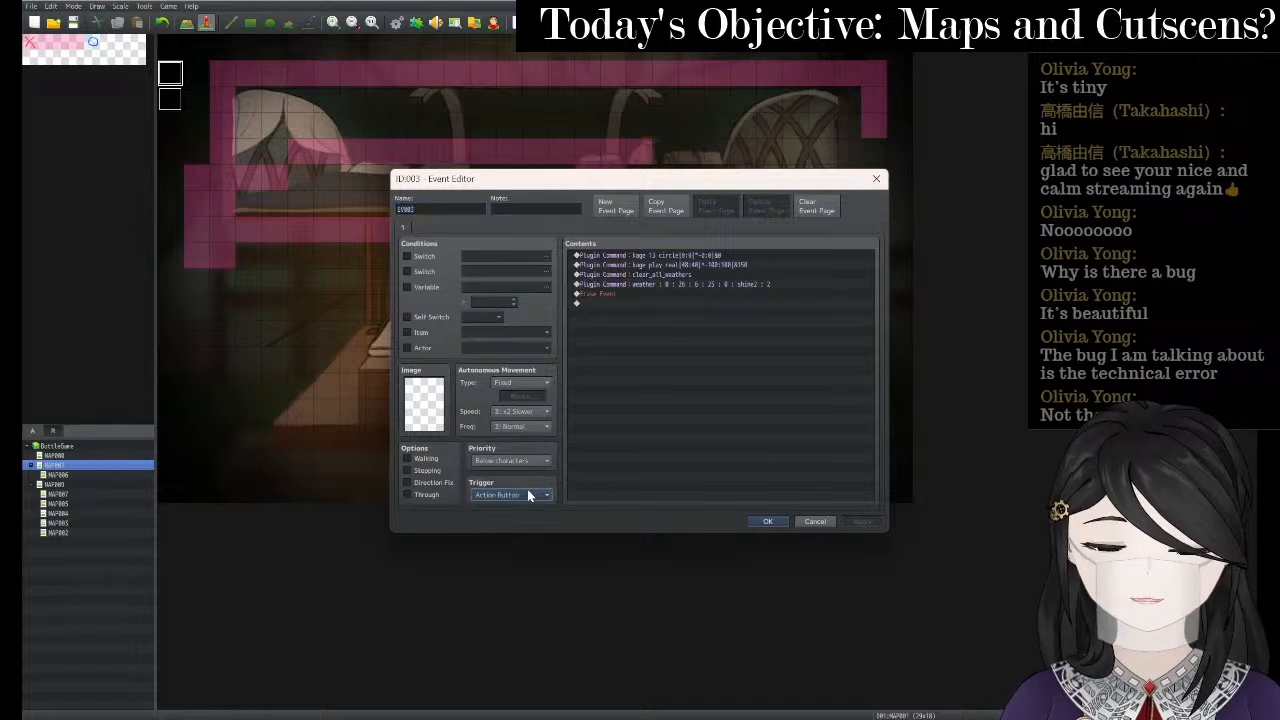
pyautogui.click(512, 551)
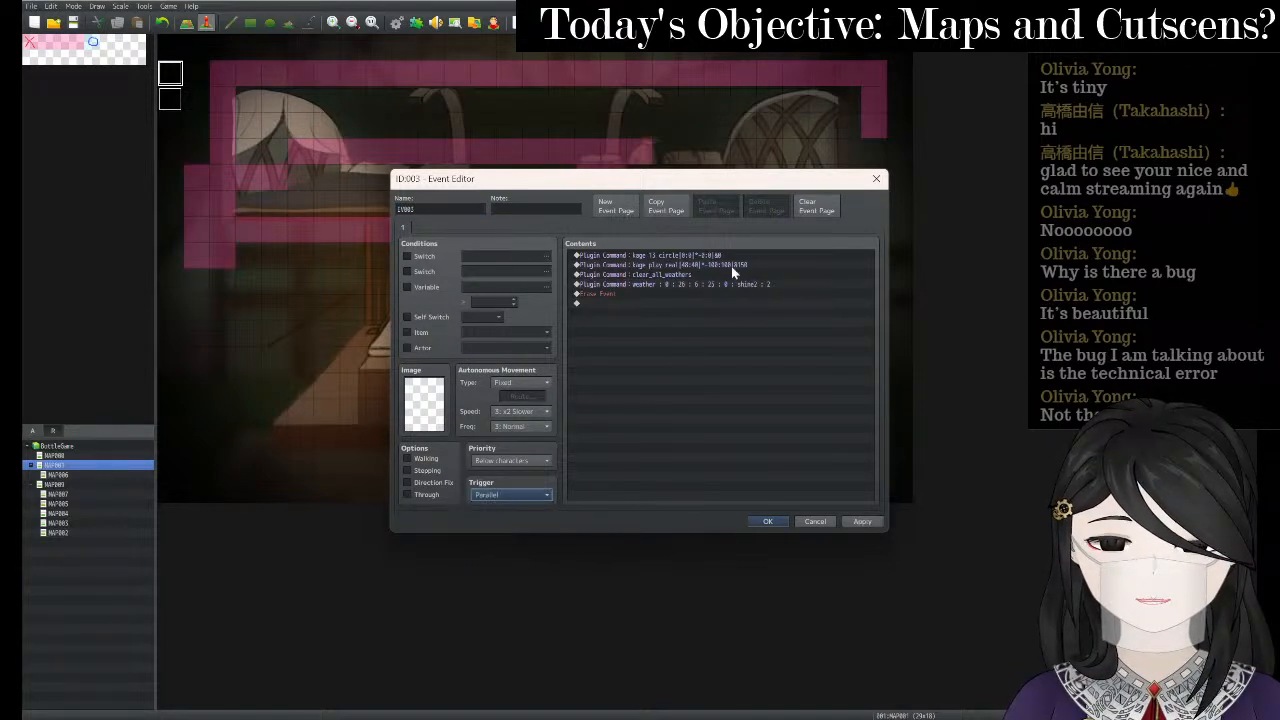
pyautogui.click(718, 258)
pyautogui.press('Delete')
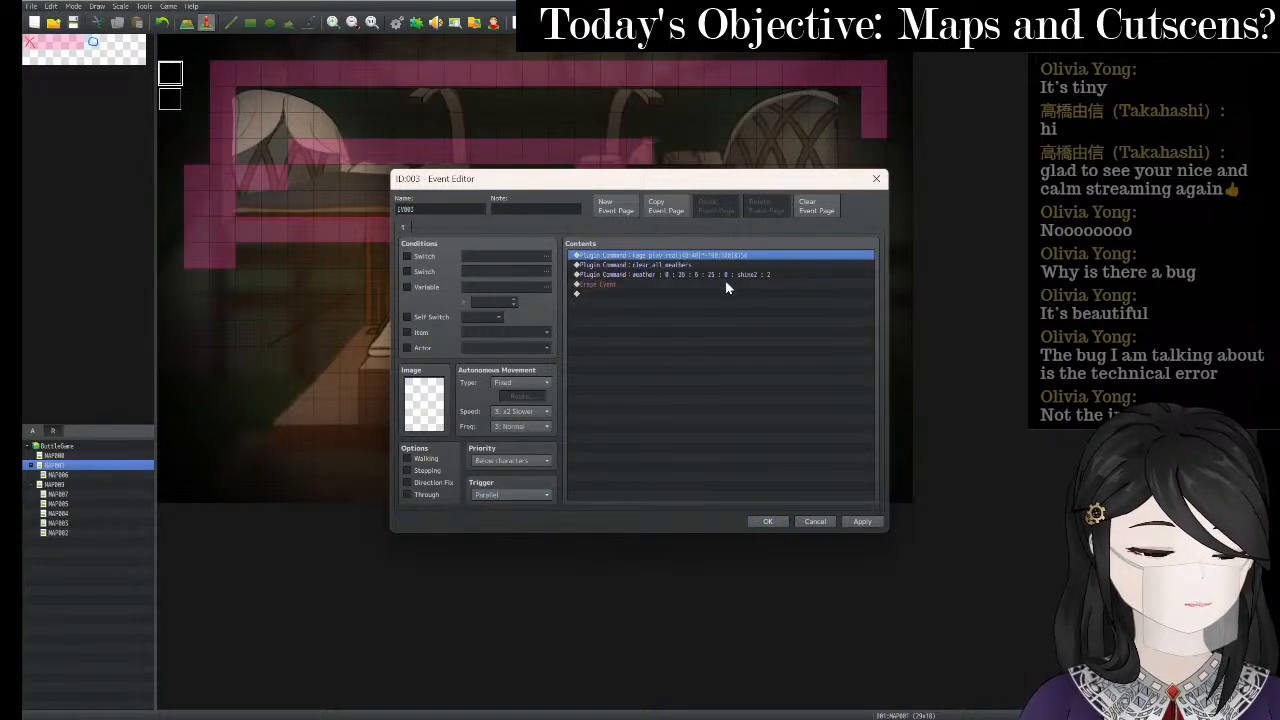
pyautogui.click(711, 276)
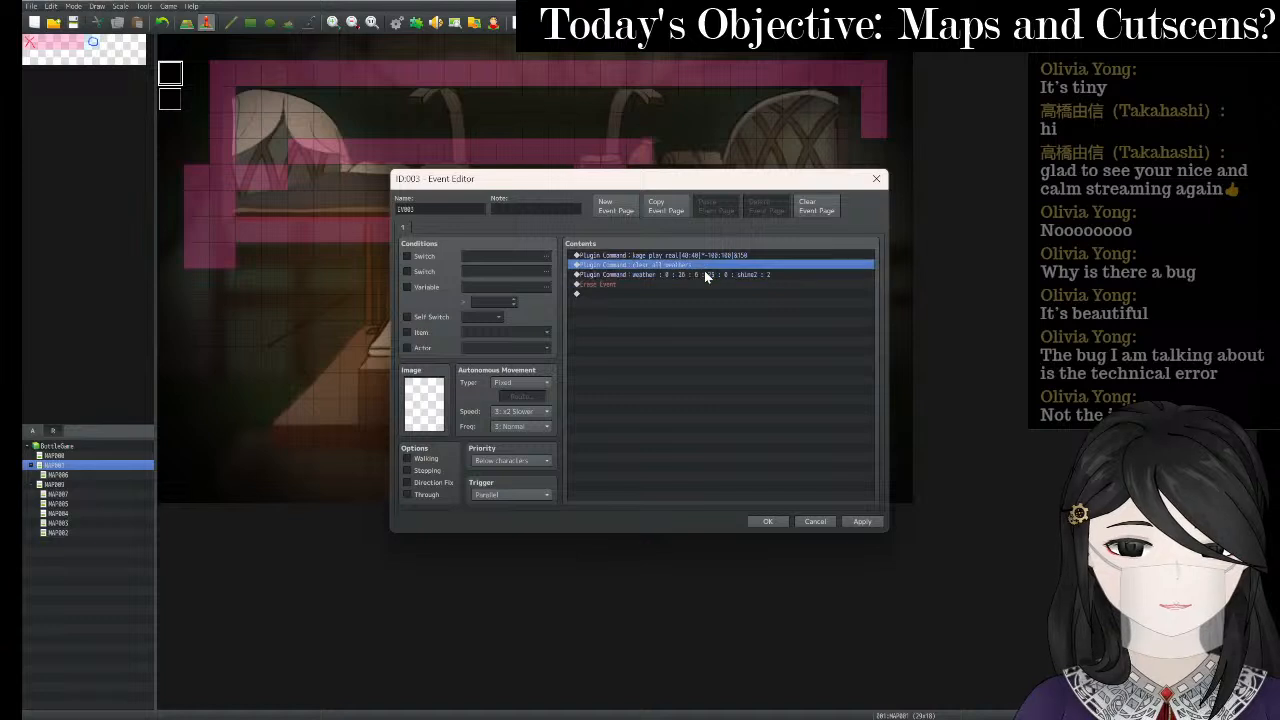
pyautogui.press('Delete')
# - Change the first plugin command from 'real' at 40:40 to 'circle' at 0:0 and apply
pyautogui.click(699, 255)
pyautogui.rightClick(699, 255)
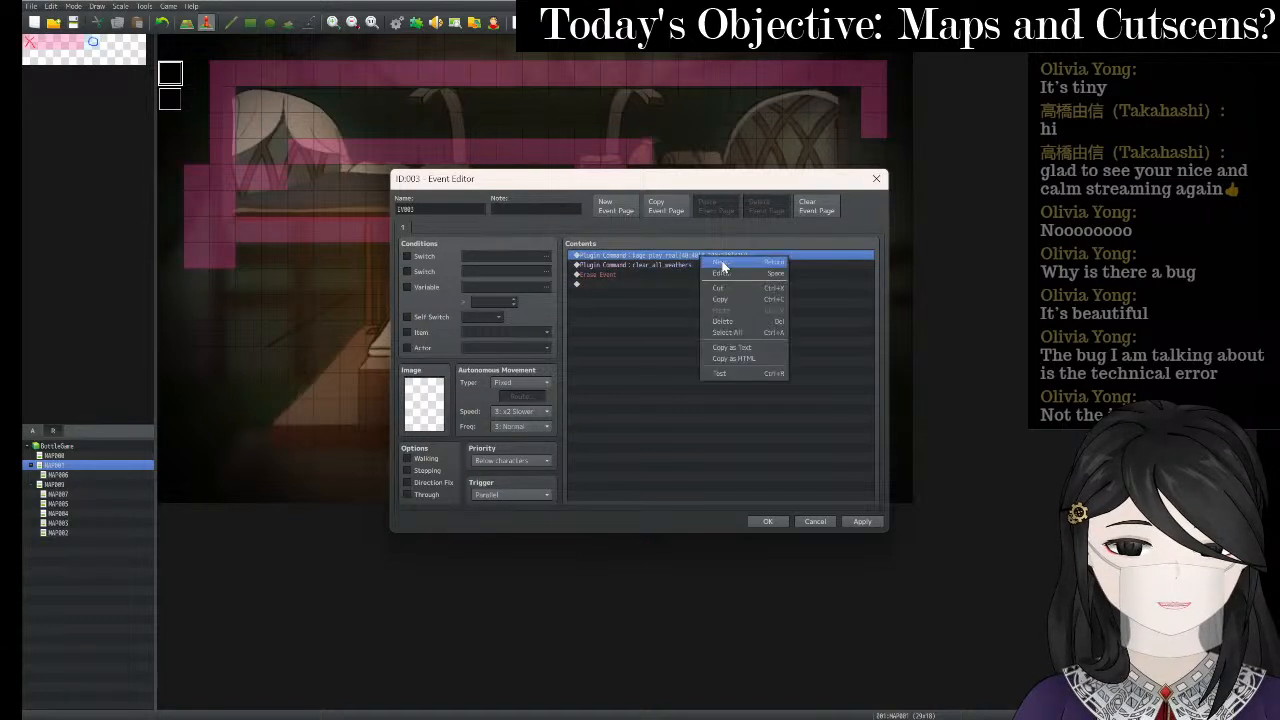
pyautogui.click(733, 270)
pyautogui.click(667, 367)
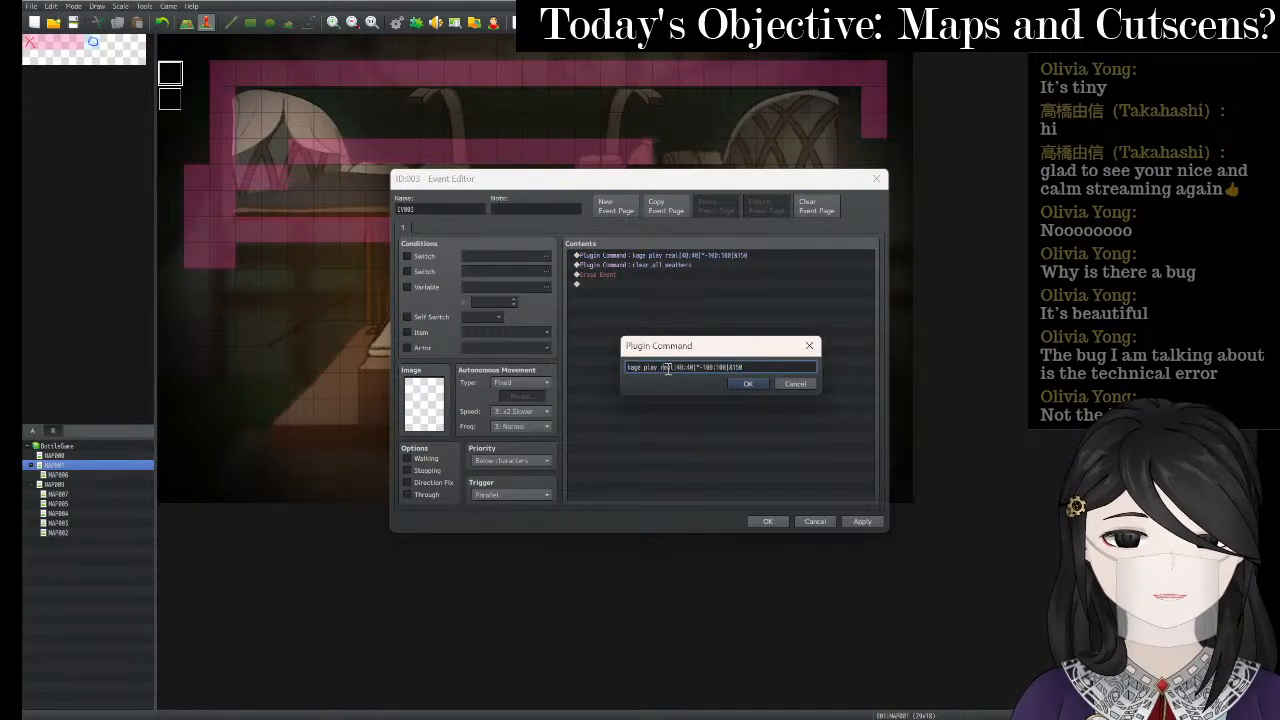
pyautogui.press('BackSpace')
pyautogui.press('BackSpace')
pyautogui.press('BackSpace')
pyautogui.press('BackSpace')
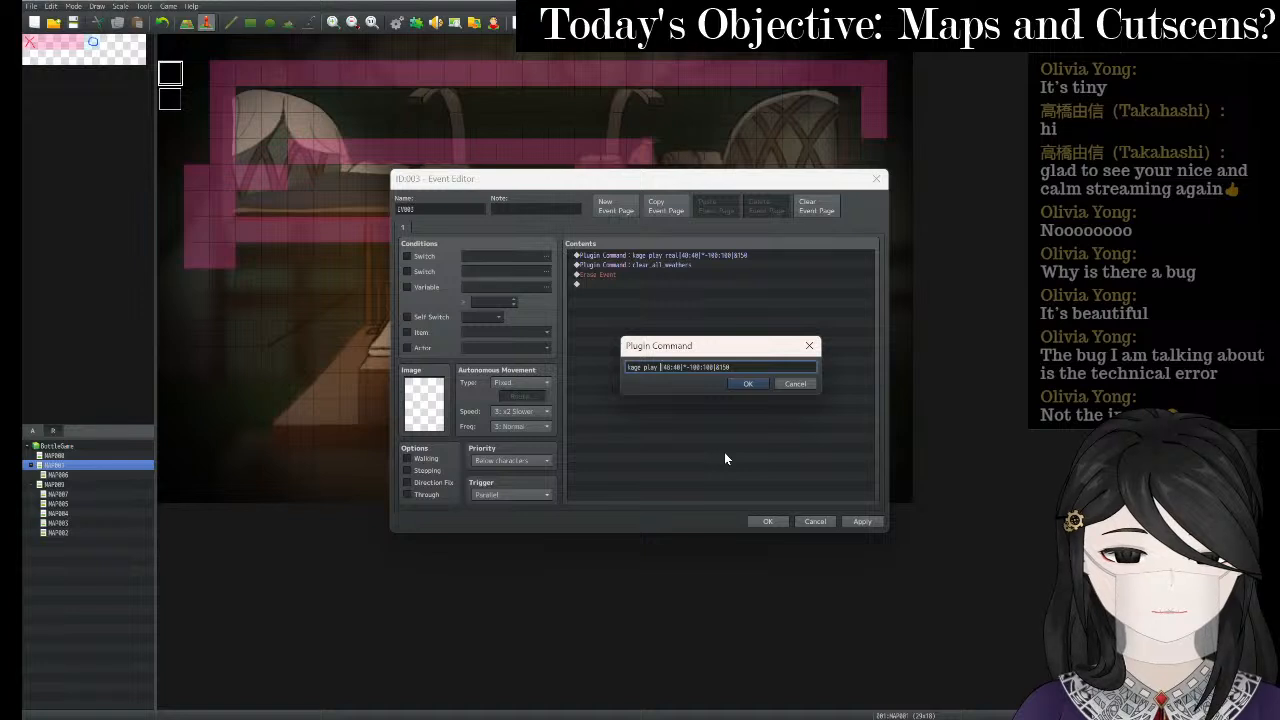
pyautogui.write('circle')
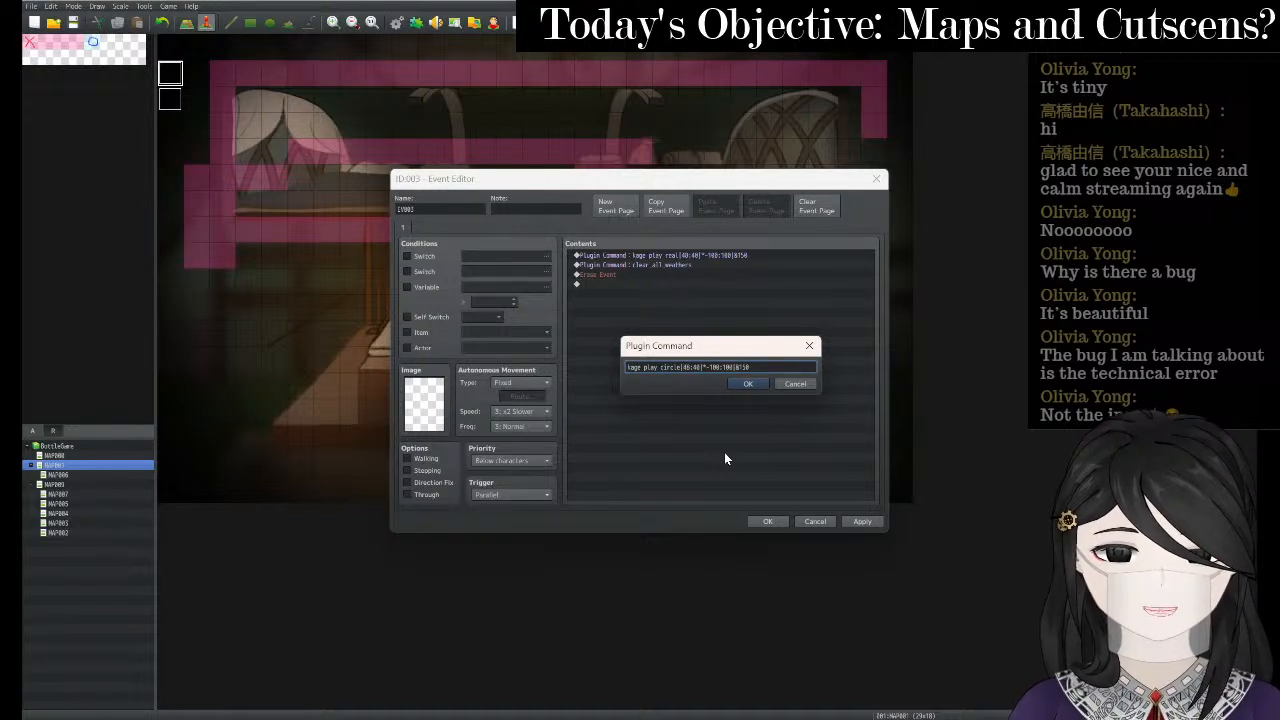
pyautogui.press('BackSpace')
pyautogui.press('BackSpace')
pyautogui.write('0')
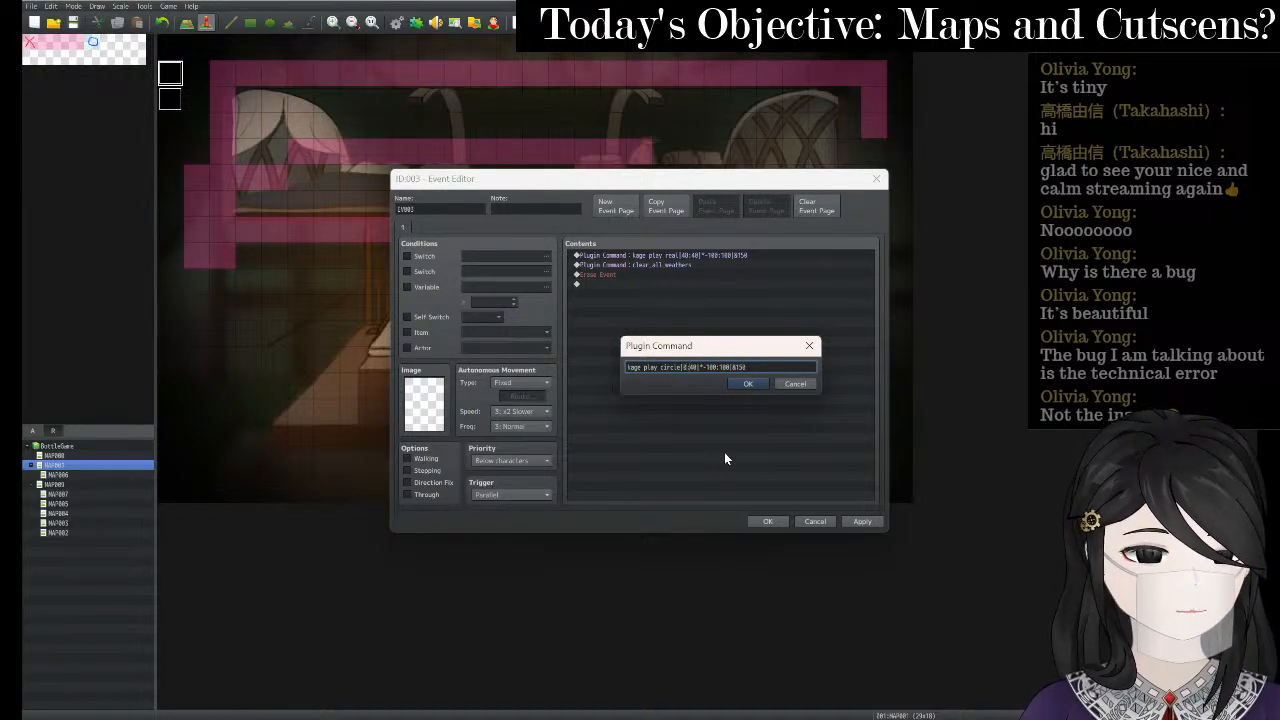
pyautogui.press('BackSpace')
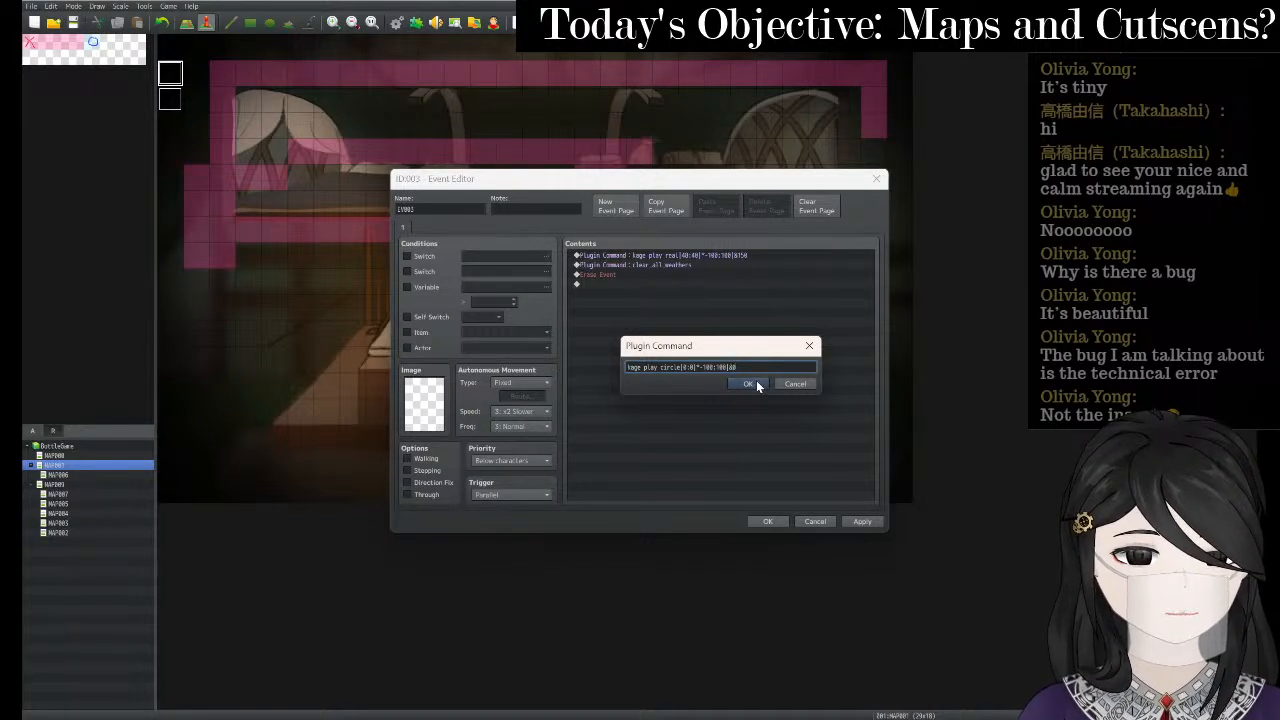
pyautogui.click(757, 383)
pyautogui.click(864, 521)
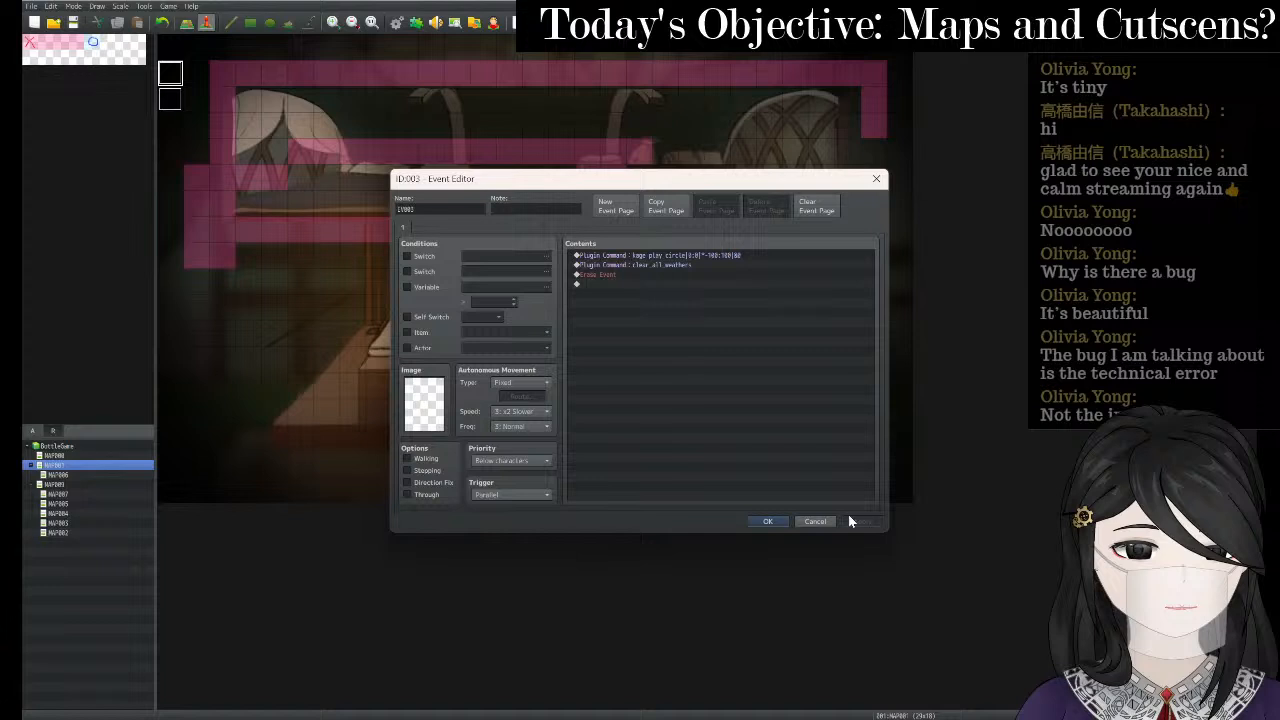
pyautogui.click(769, 521)
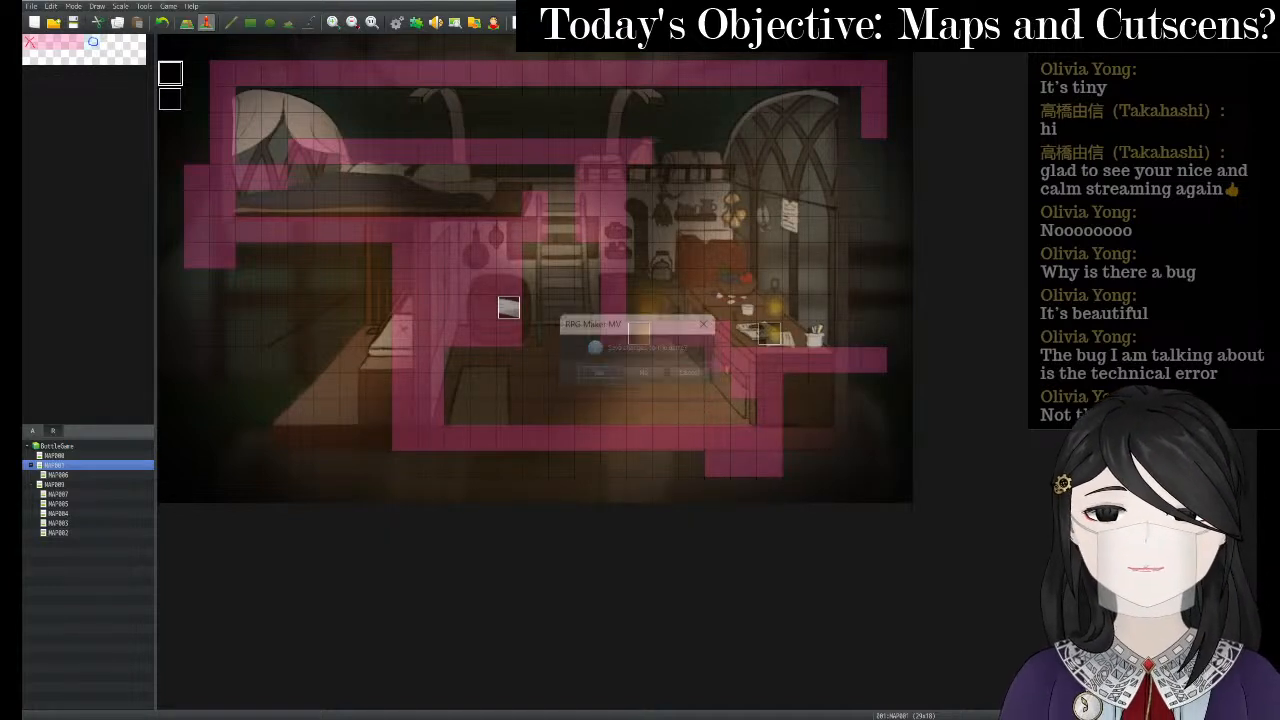
# - Playtest a New Game, walk the heroine through the cottage room, then reopen the top-left event
pyautogui.hotkey('ctrl', 'r')
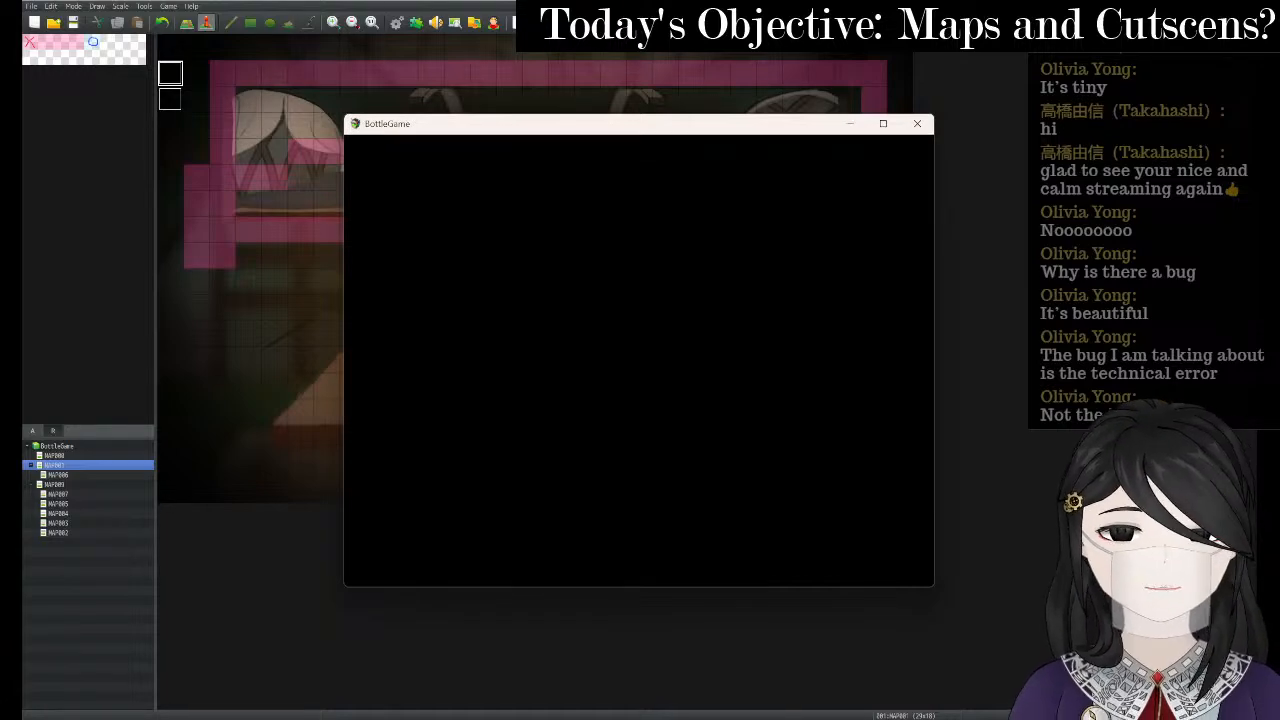
pyautogui.press('Return')
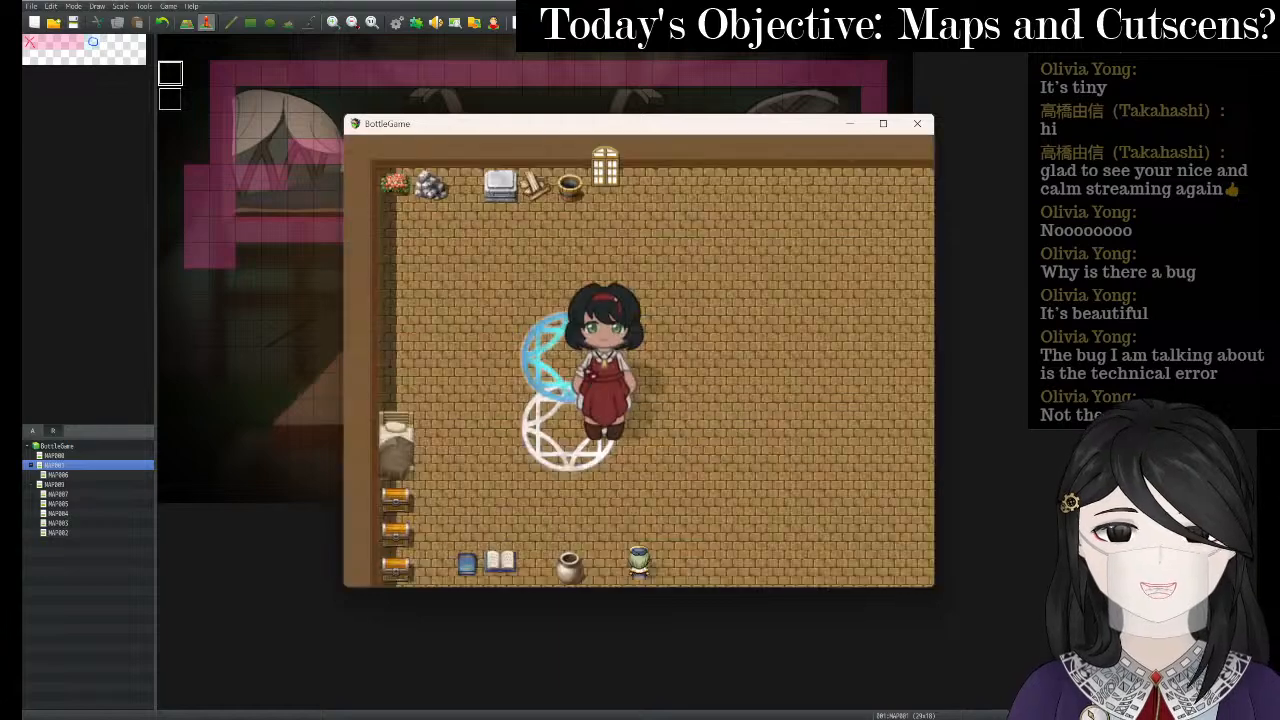
pyautogui.press('Left')
pyautogui.press('Up')
pyautogui.press('Down')
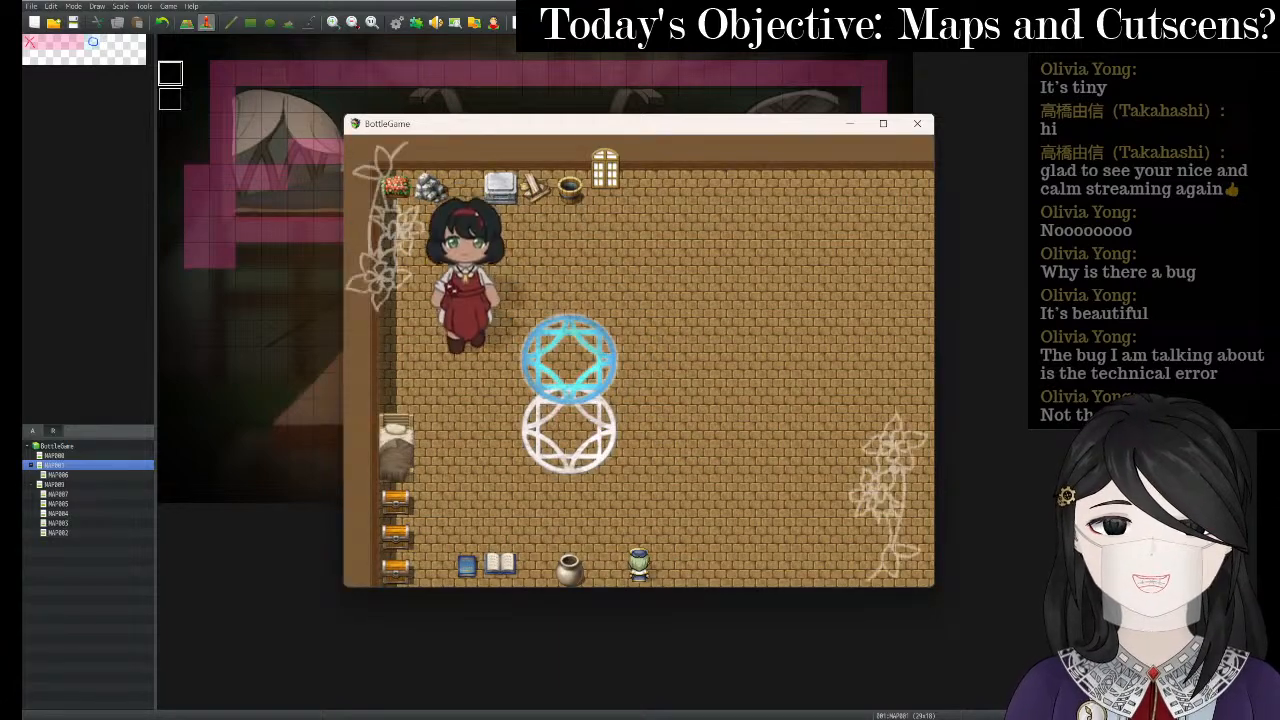
pyautogui.press('Left')
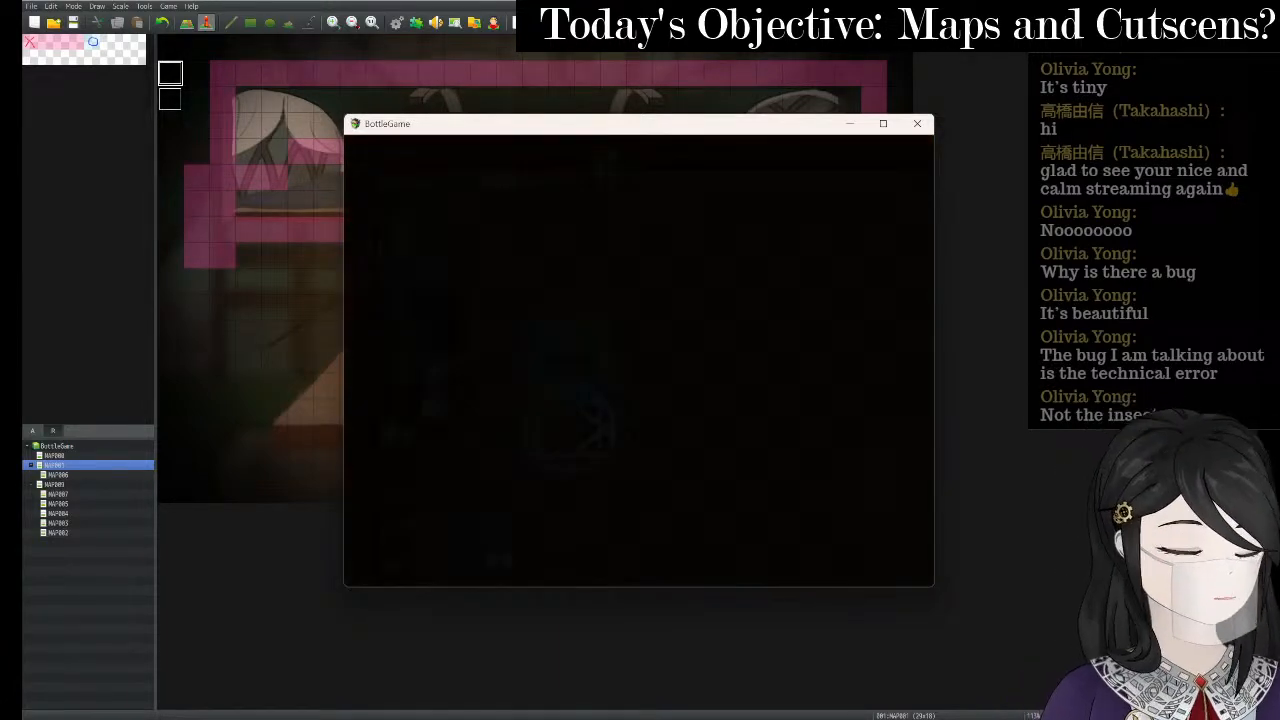
pyautogui.press('Right')
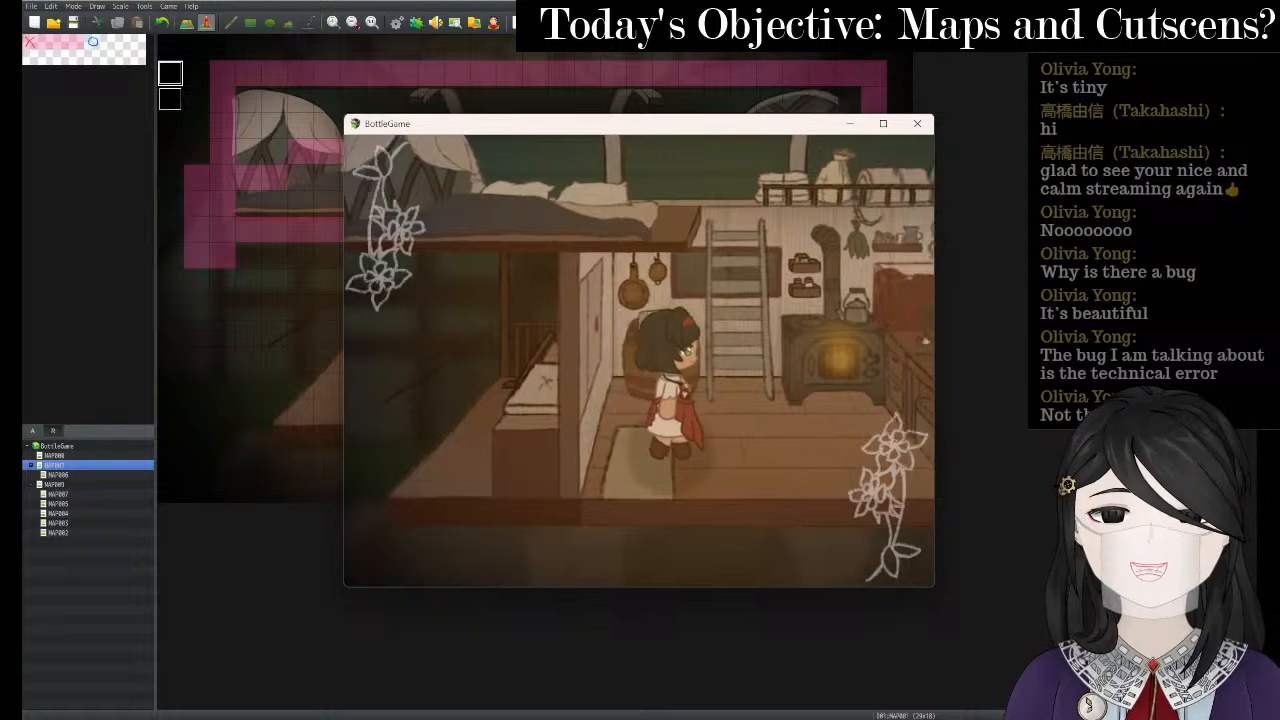
pyautogui.press('Down')
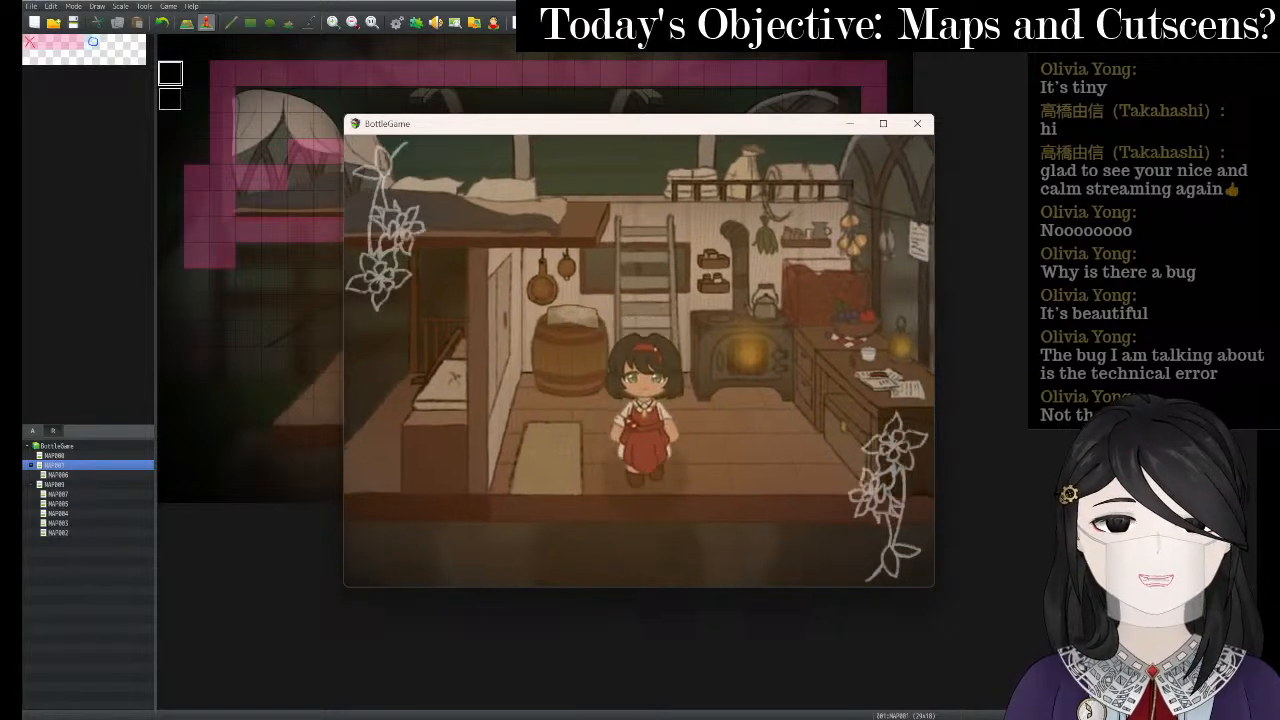
pyautogui.press('Up')
pyautogui.press('Down')
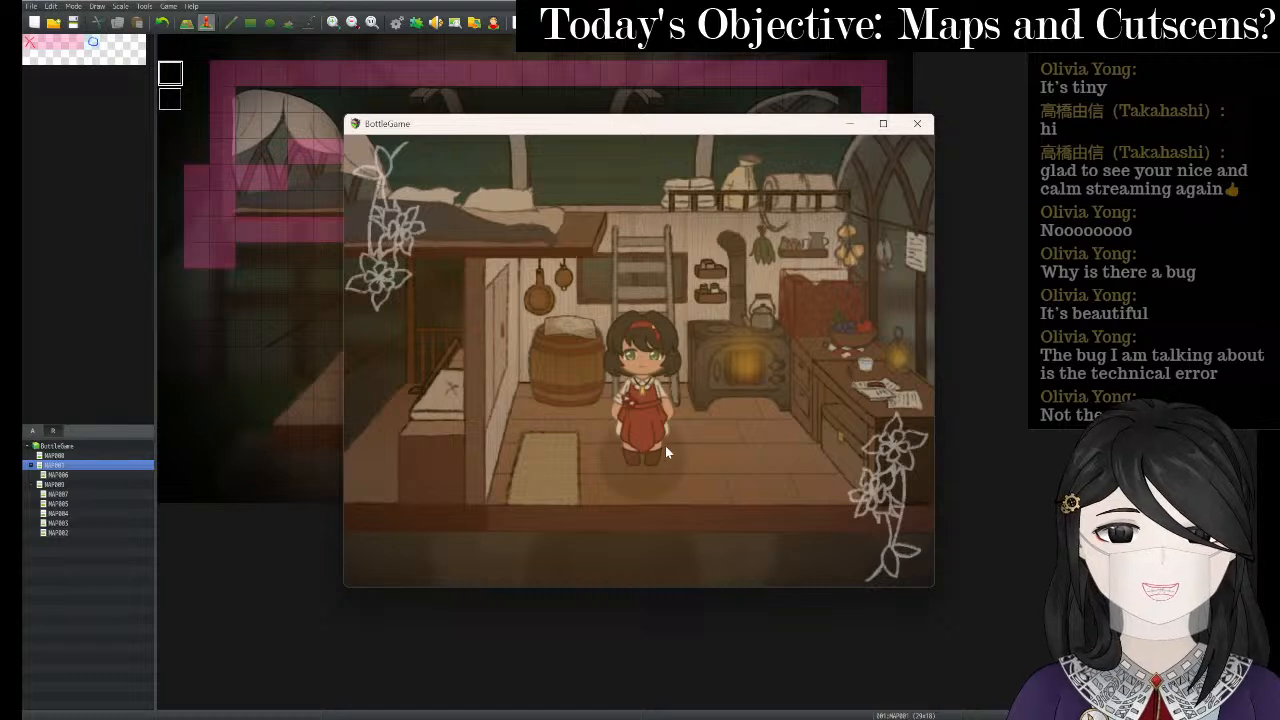
pyautogui.rightClick(168, 75)
pyautogui.click(208, 86)
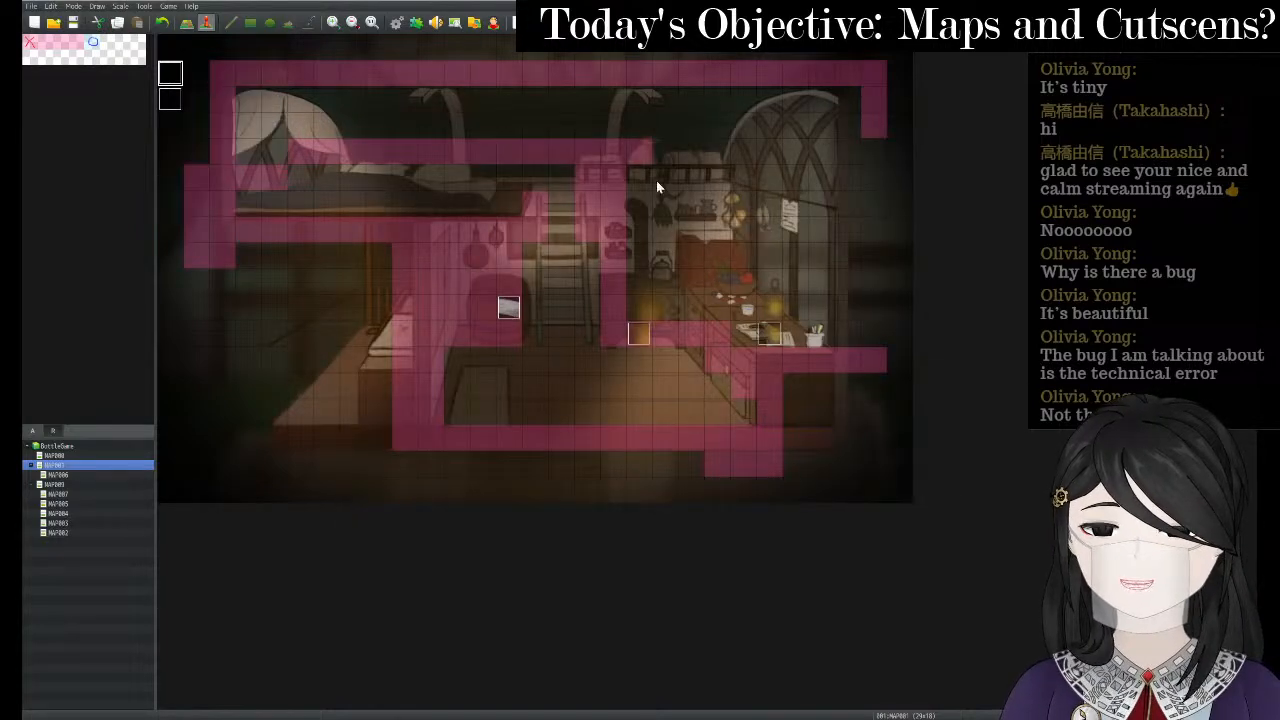
# - Edit the circle plugin command so its offset reads 0:10, then apply and close the event
pyautogui.click(718, 261)
pyautogui.rightClick(723, 258)
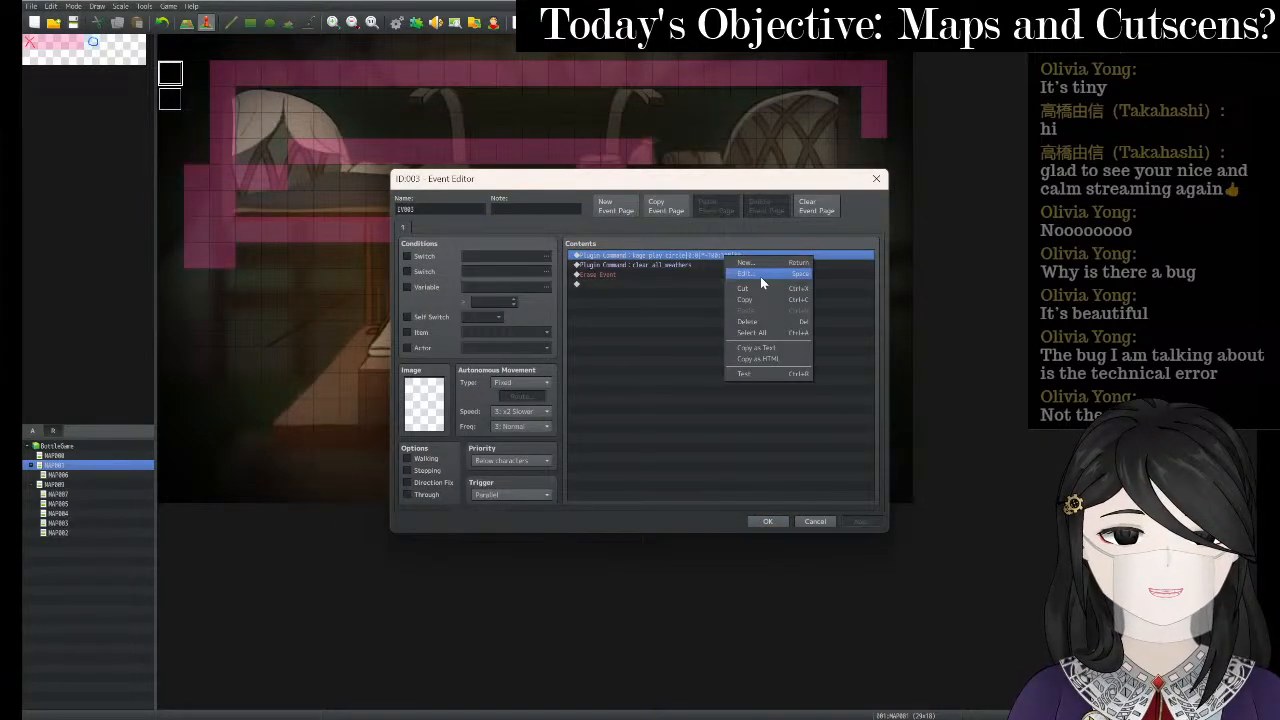
pyautogui.click(760, 276)
pyautogui.click(699, 366)
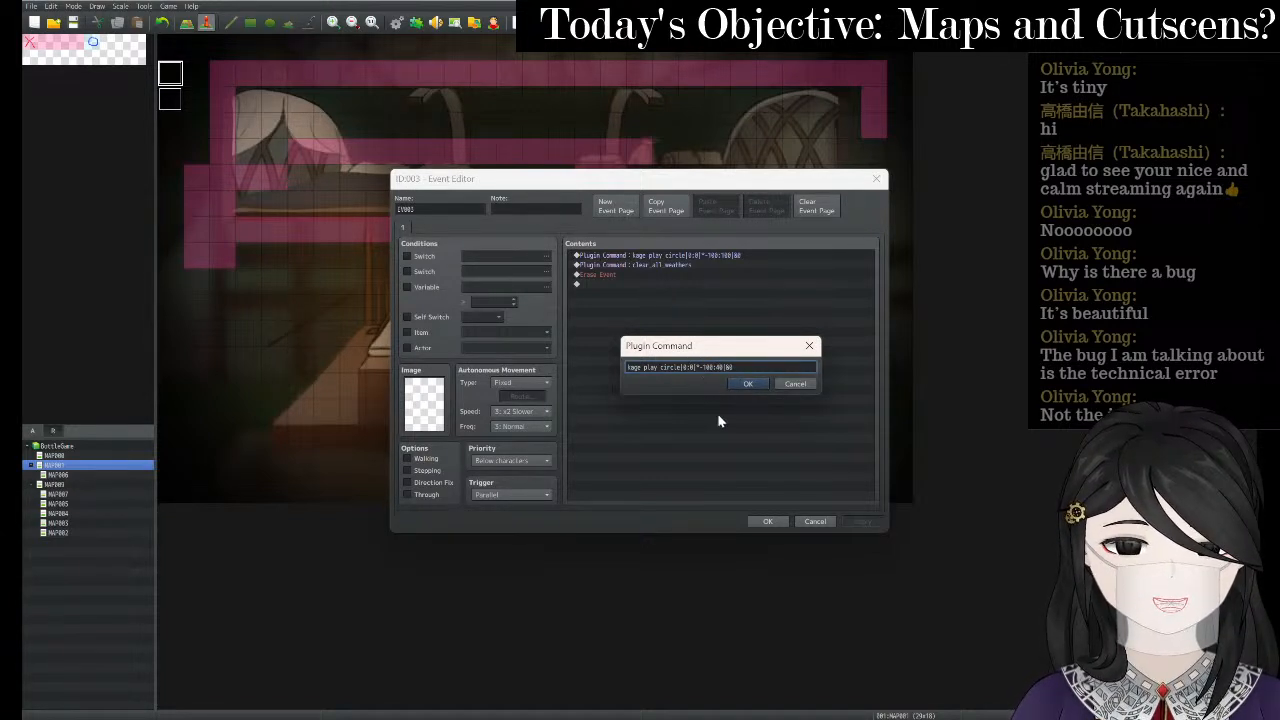
pyautogui.press('BackSpace')
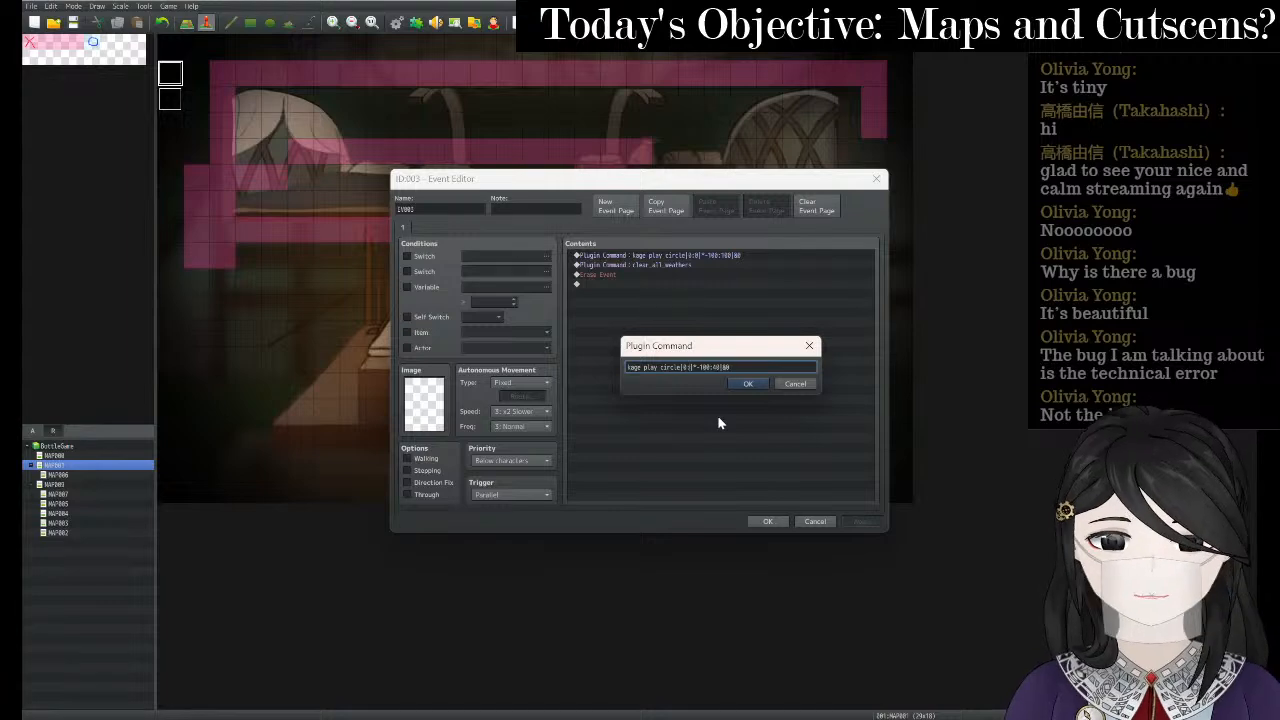
pyautogui.write('10')
pyautogui.click(745, 384)
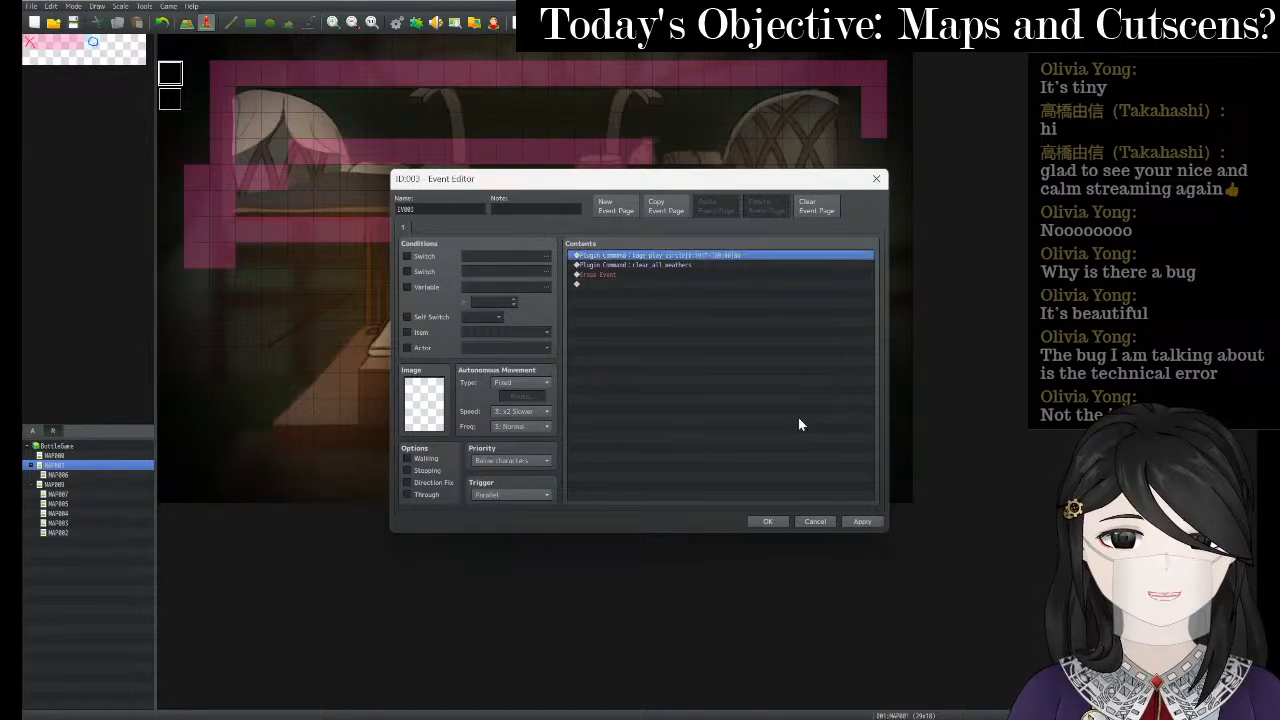
pyautogui.click(856, 522)
pyautogui.click(766, 521)
pyautogui.hotkey('ctrl', 'r')
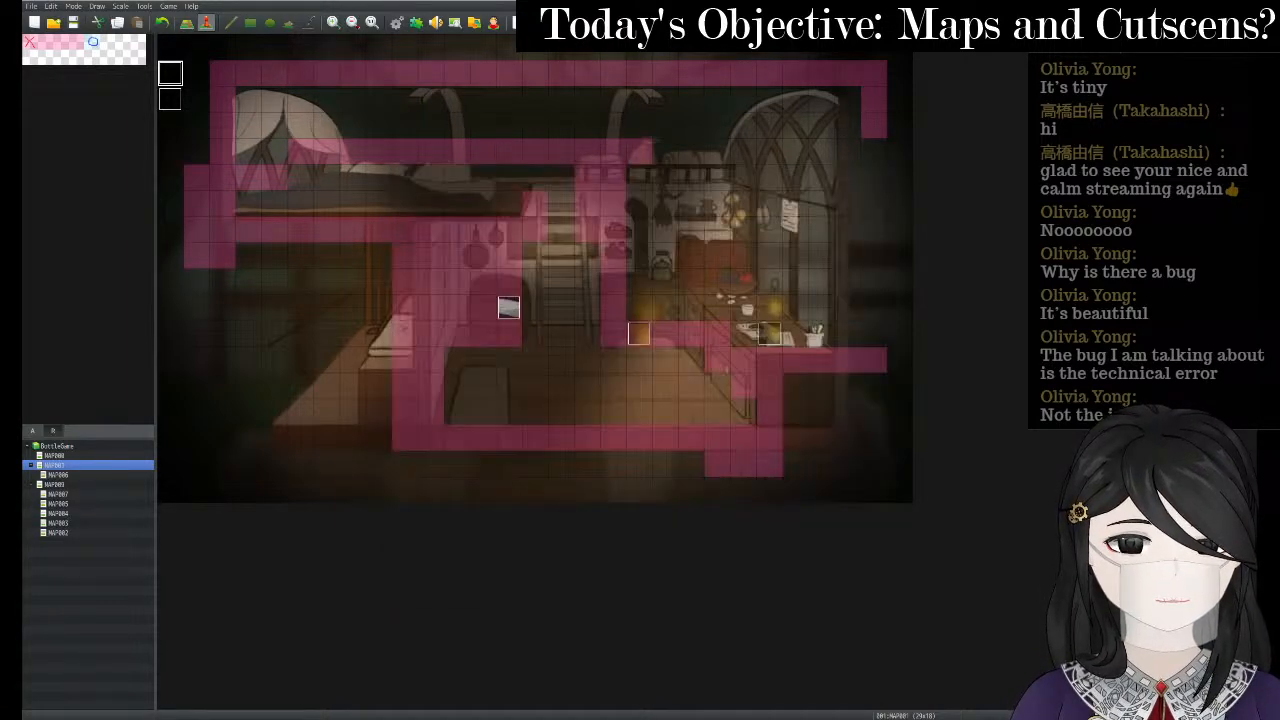
# - Restart the playtest after saving, begin a New Game and walk the heroine into the room
pyautogui.click(917, 123)
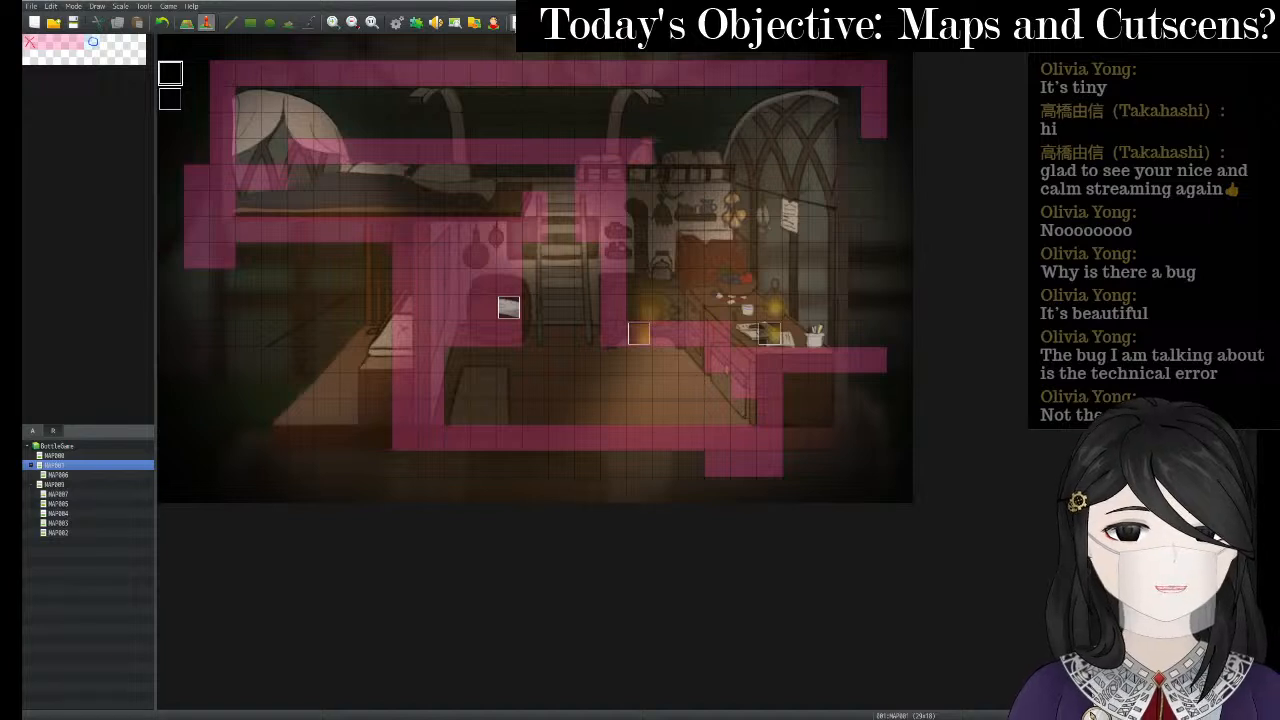
pyautogui.click(518, 22)
pyautogui.press('Return')
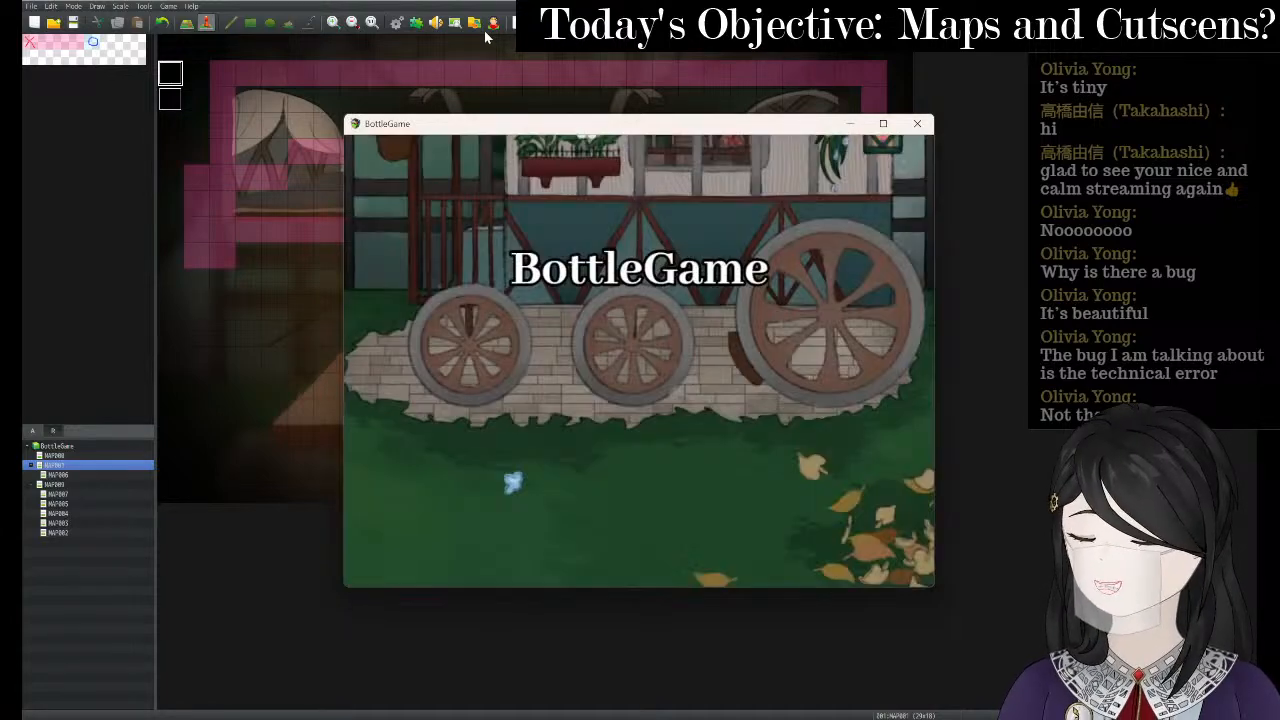
pyautogui.press('Return')
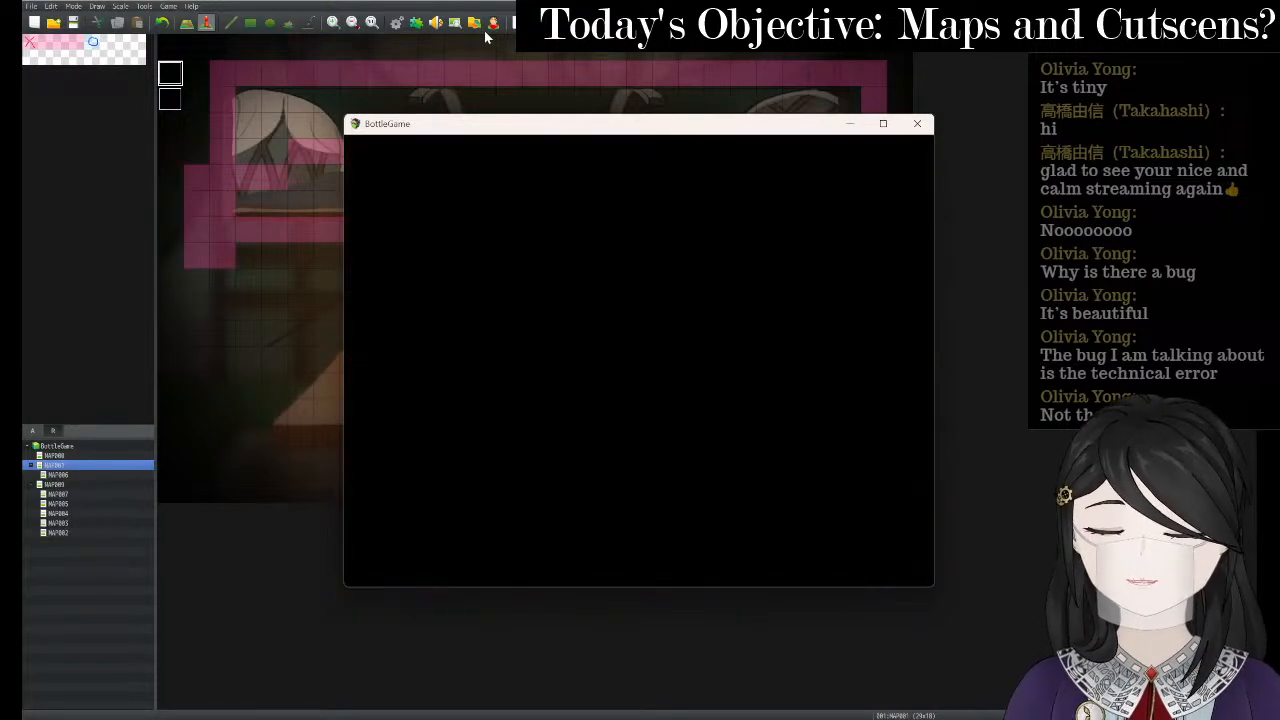
pyautogui.press('Left')
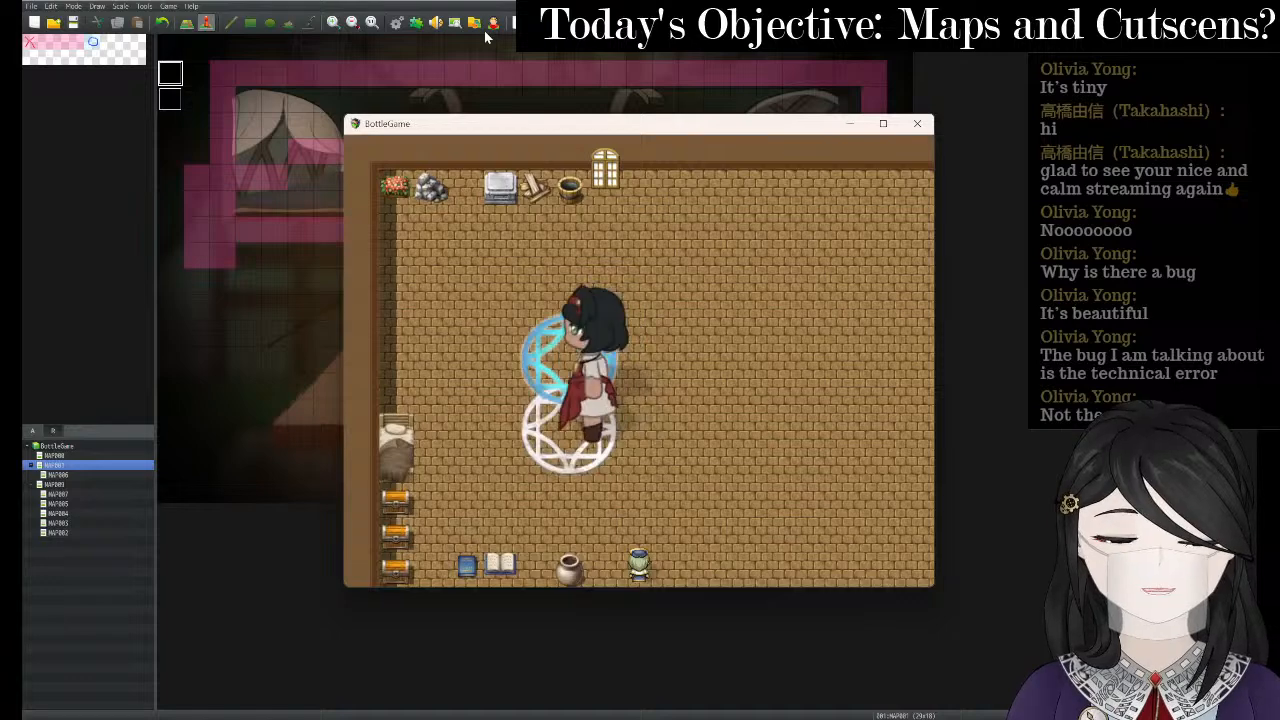
pyautogui.press('Up')
pyautogui.press('Left')
pyautogui.press('Left')
pyautogui.press('Down')
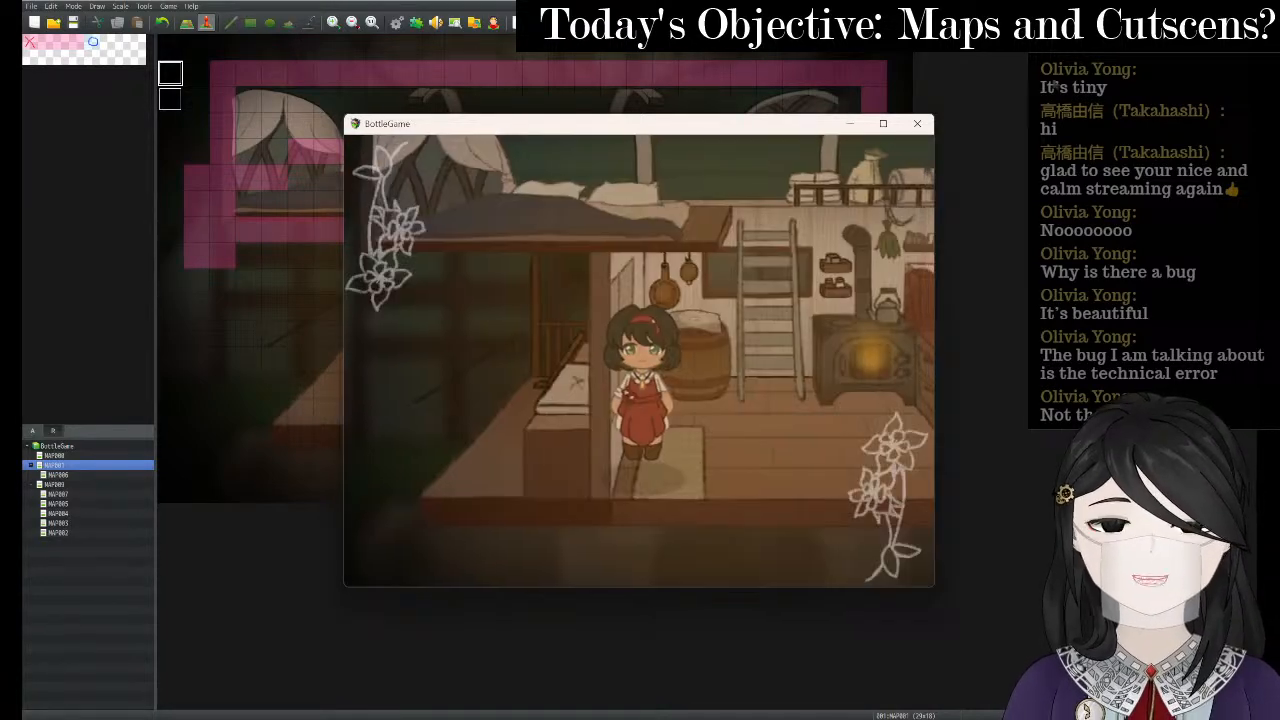
pyautogui.press('Down')
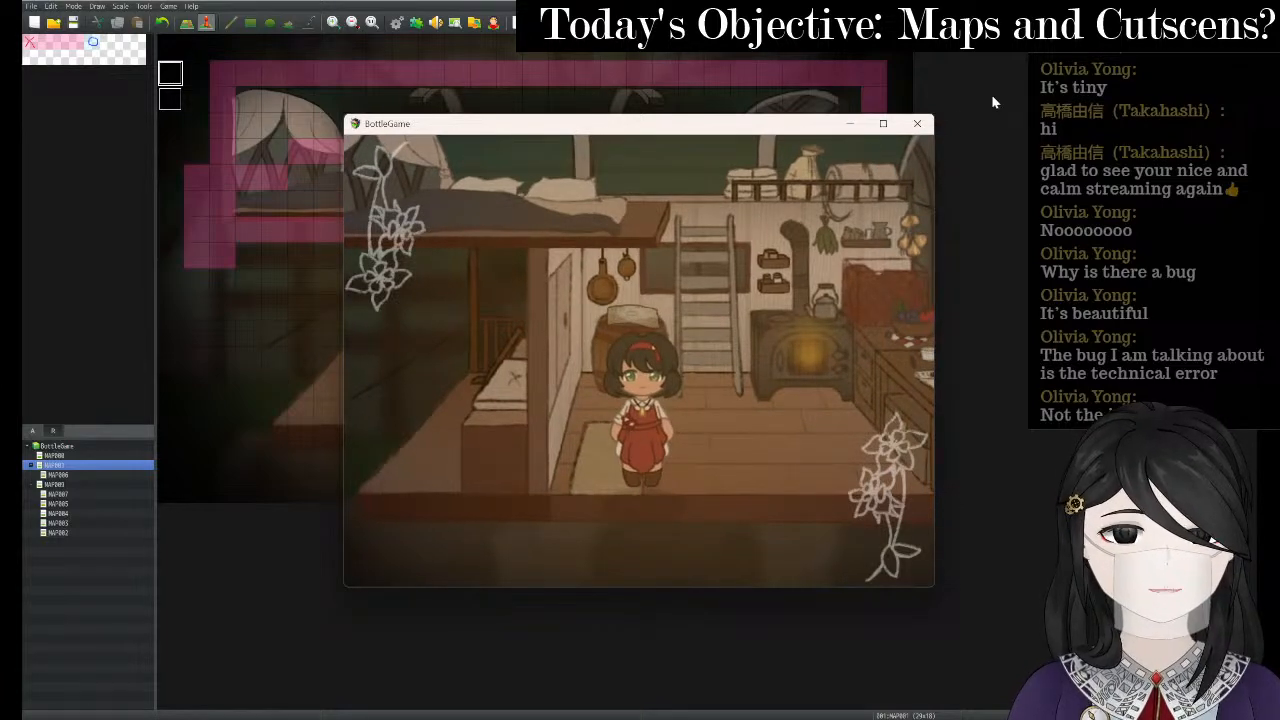
pyautogui.click(917, 123)
# - Reopen event 003 and change the circle command's offset from 0:10 to 0:5
pyautogui.rightClick(166, 77)
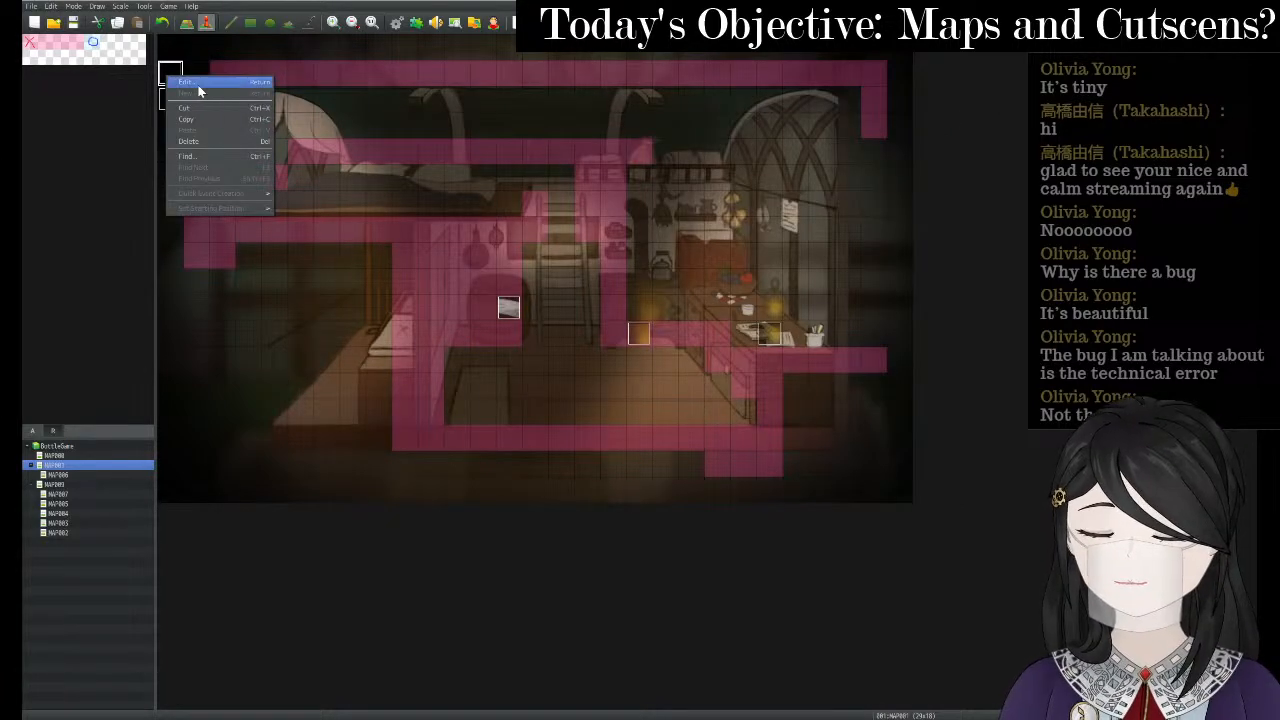
pyautogui.click(200, 83)
pyautogui.click(747, 256)
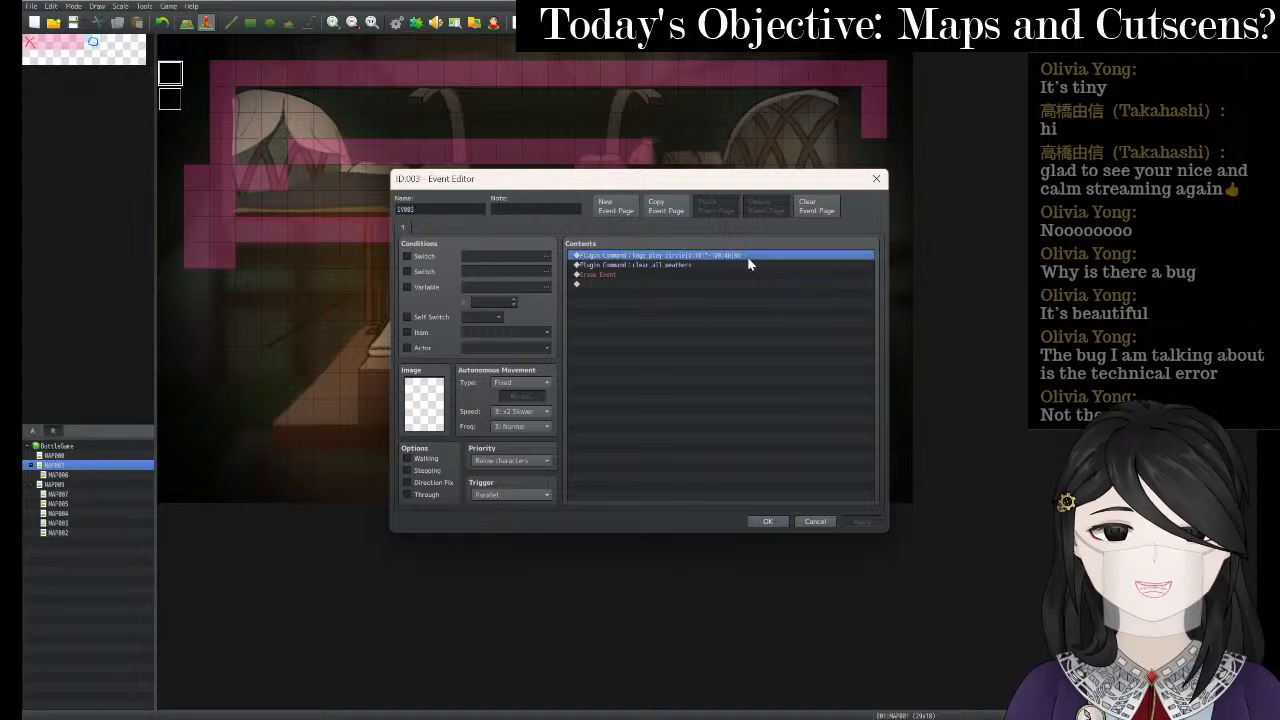
pyautogui.rightClick(749, 262)
pyautogui.click(787, 281)
pyautogui.click(724, 368)
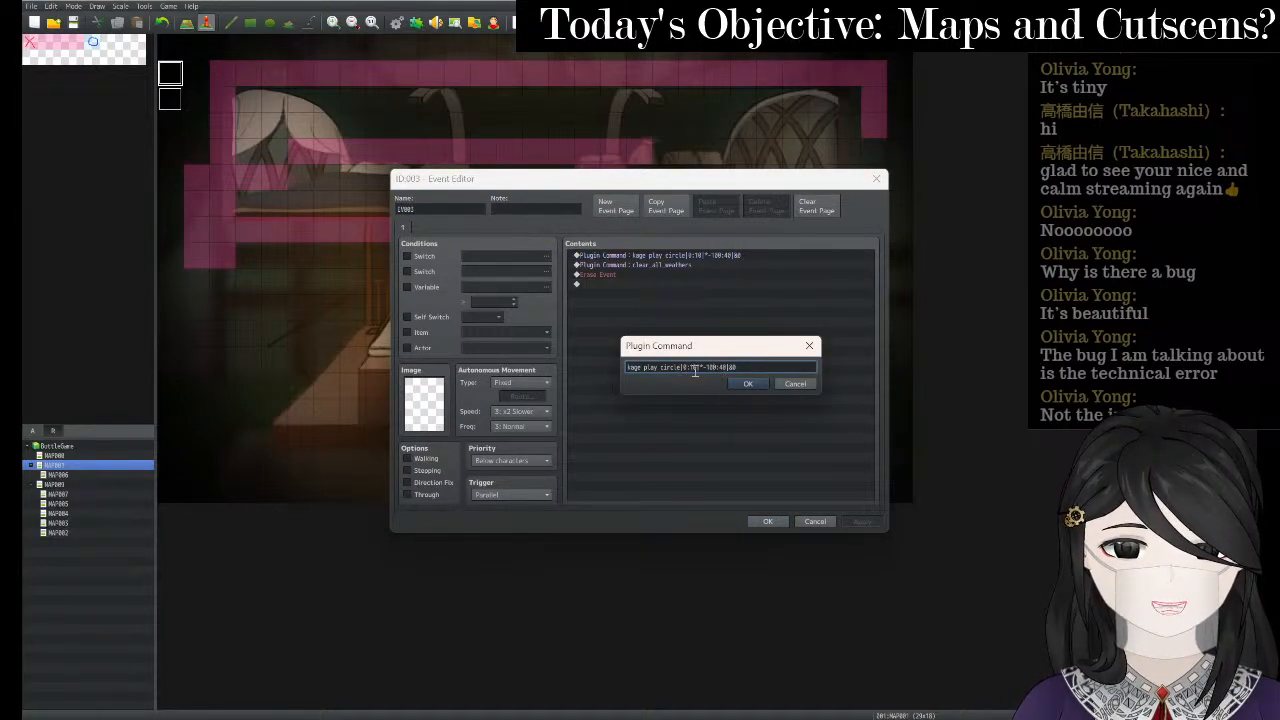
pyautogui.press('BackSpace')
pyautogui.press('BackSpace')
pyautogui.write('5')
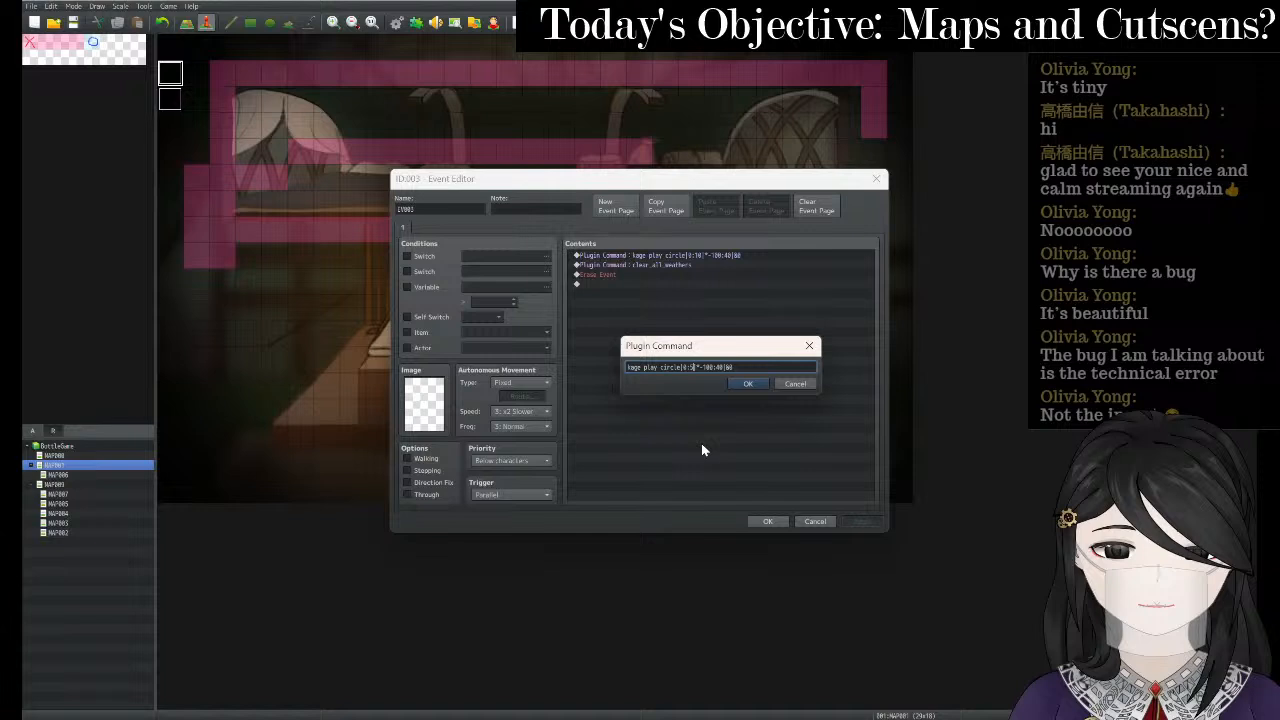
pyautogui.click(750, 386)
pyautogui.click(767, 521)
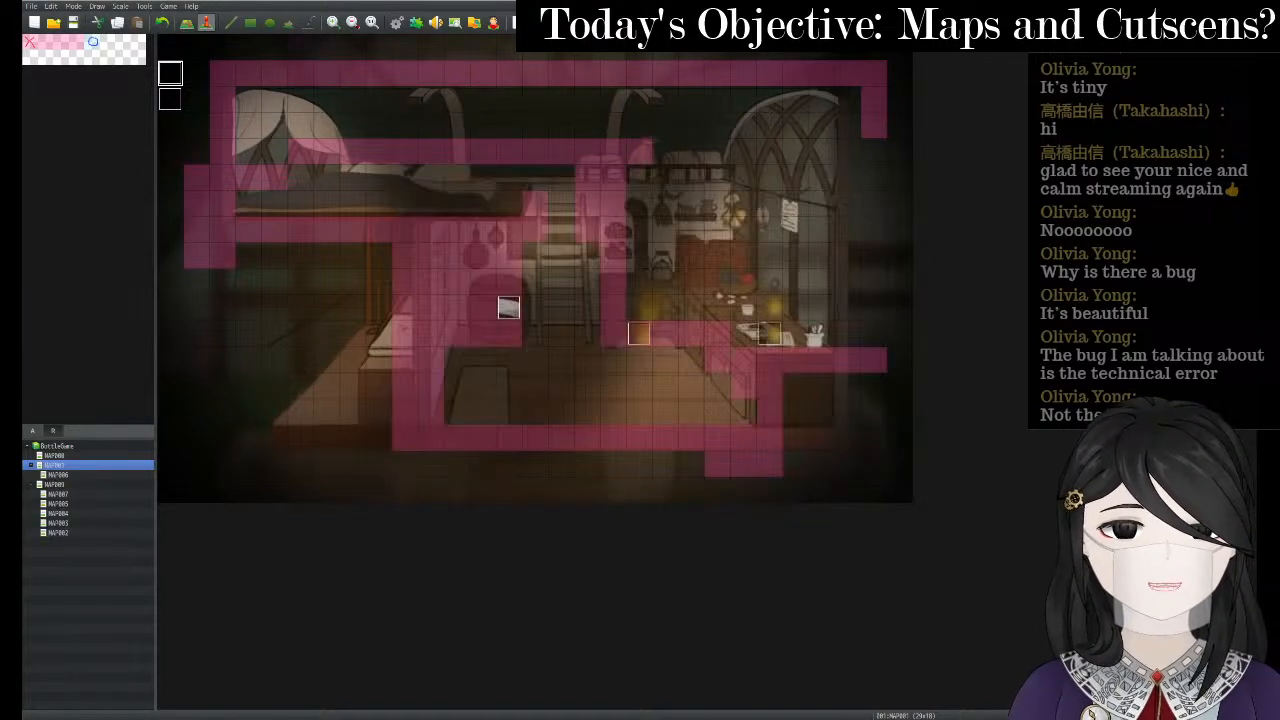
pyautogui.hotkey('ctrl', 'r')
# - Save, start a New Game, walk the heroine around the maximized room, then reopen event 003
pyautogui.press('Return')
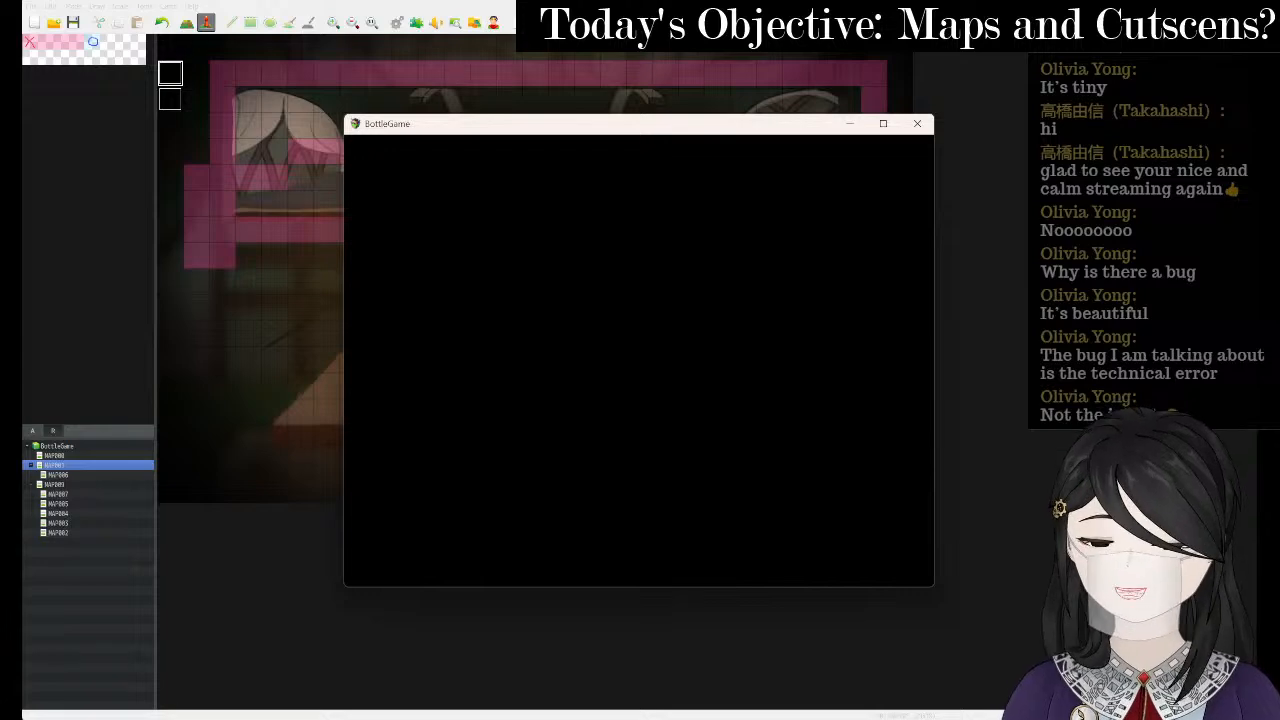
pyautogui.press('Up')
pyautogui.press('Return')
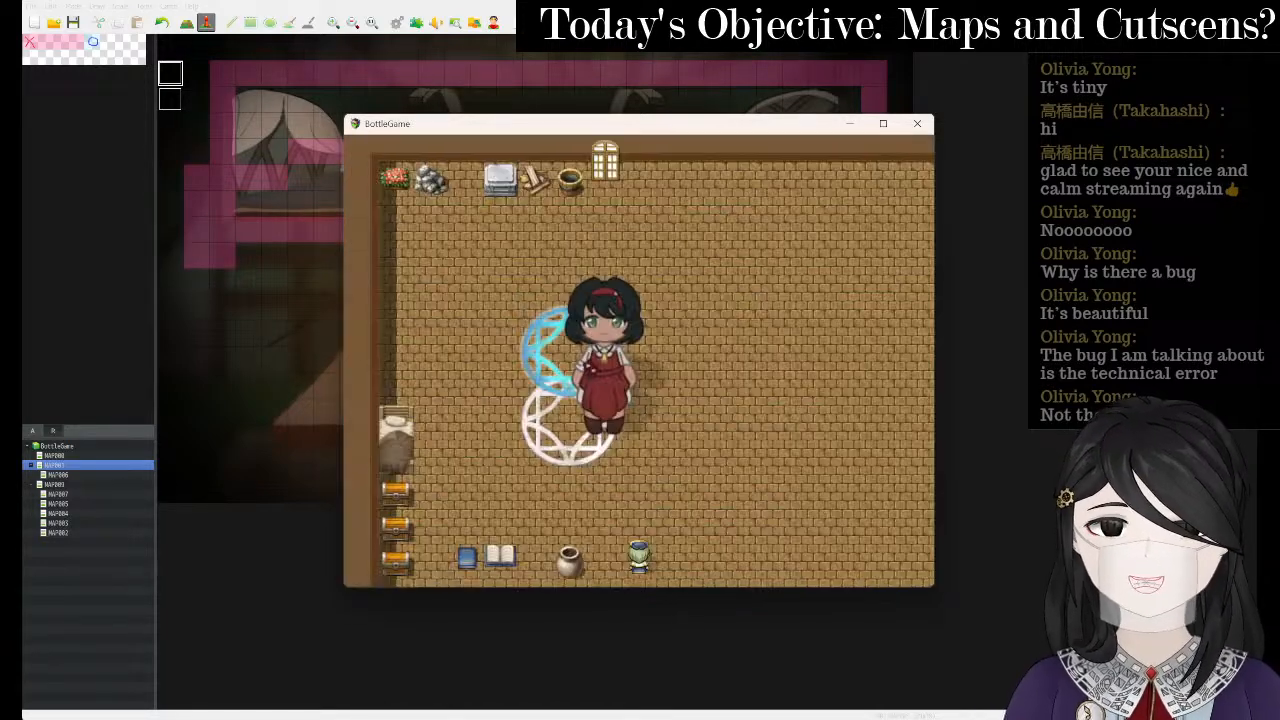
pyautogui.press('Left')
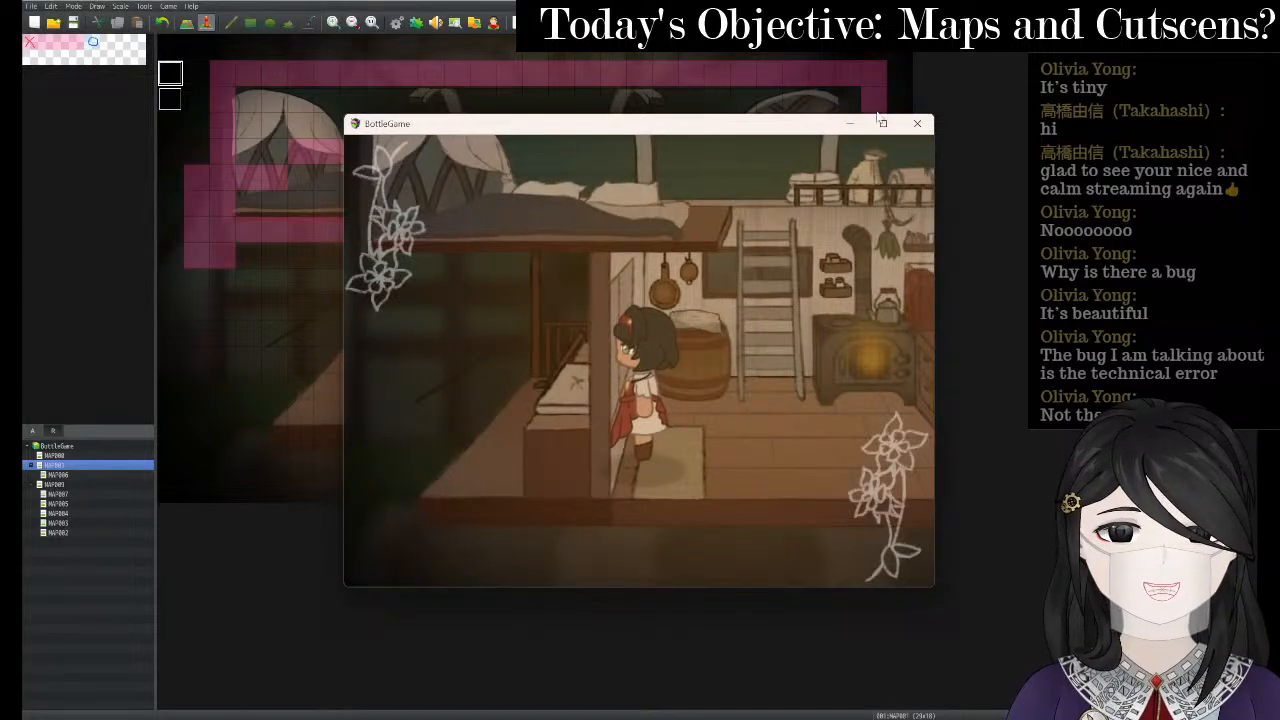
pyautogui.click(883, 123)
pyautogui.press('Down')
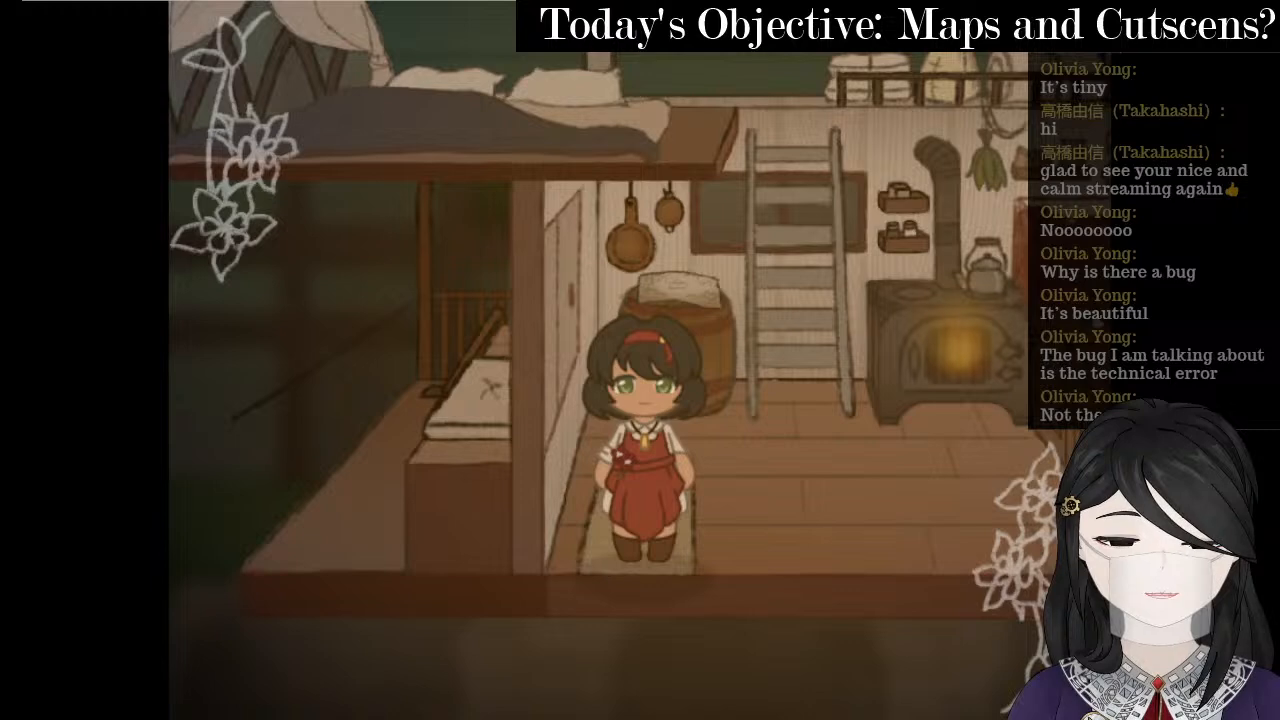
pyautogui.hotkey('alt', 'F4')
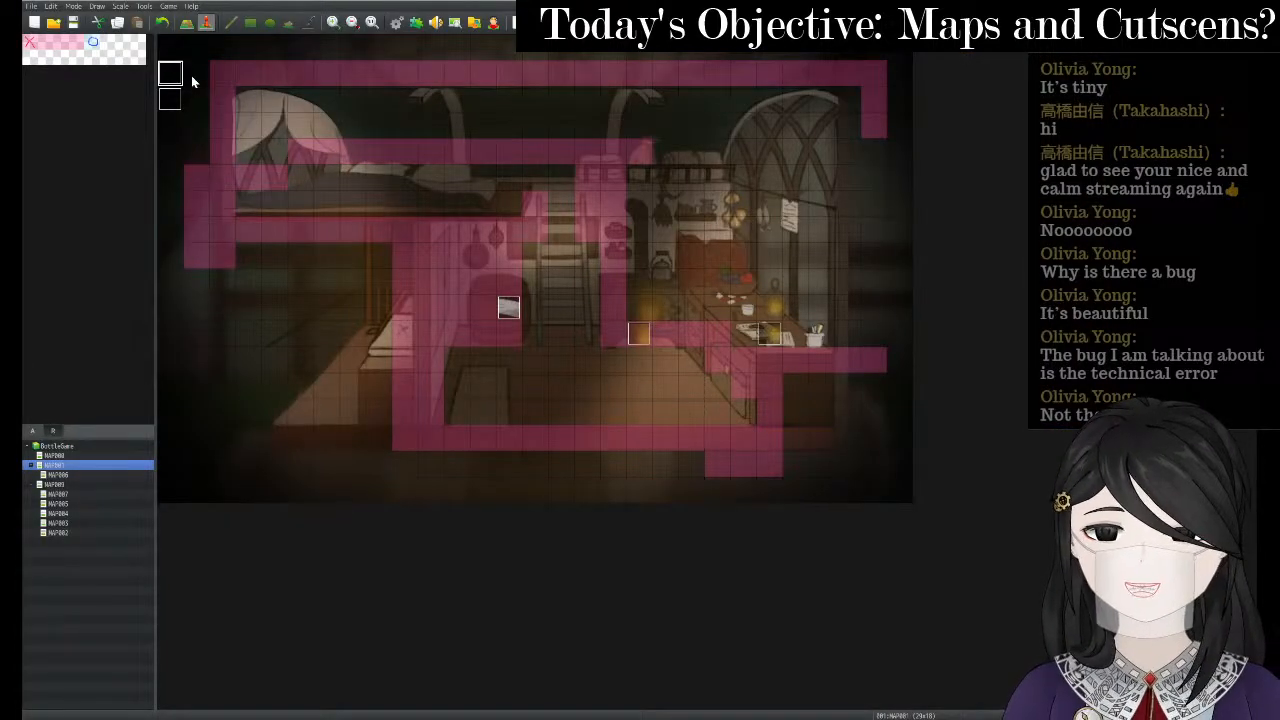
pyautogui.doubleClick(851, 236)
# - Re-edit the circle plugin command and confirm the event changes
pyautogui.click(733, 256)
pyautogui.rightClick(733, 256)
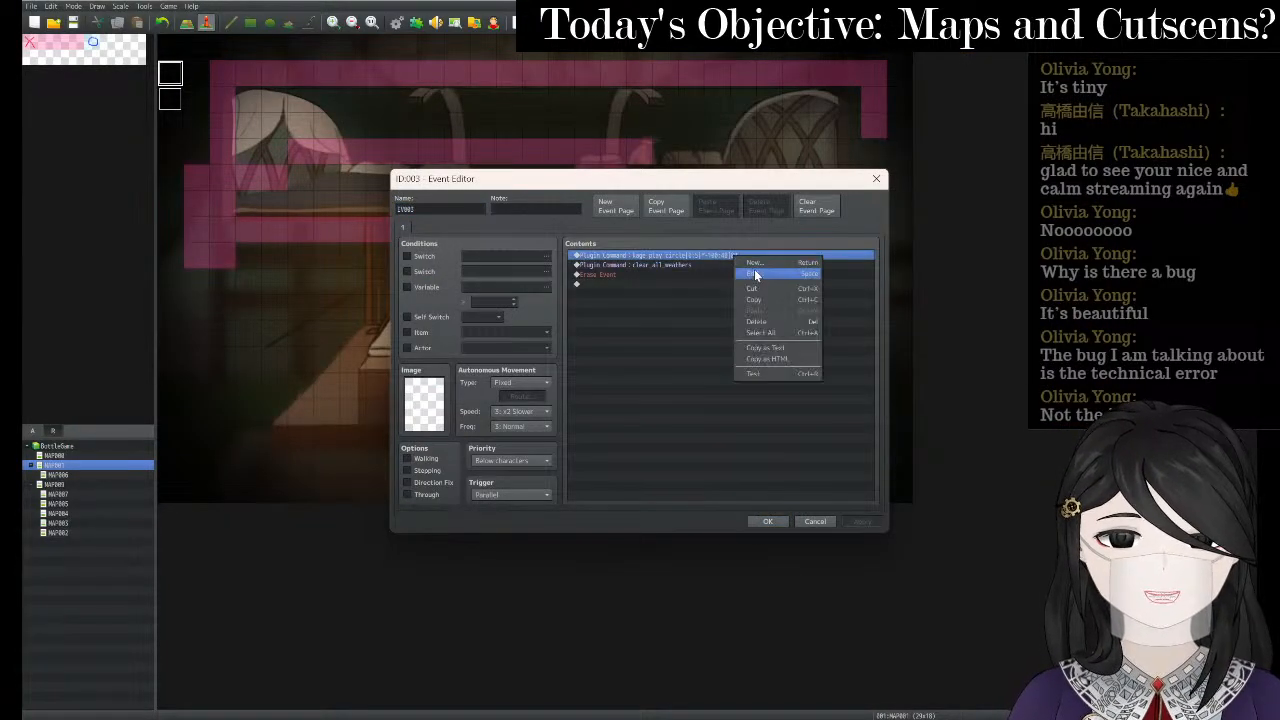
pyautogui.click(737, 268)
pyautogui.click(694, 367)
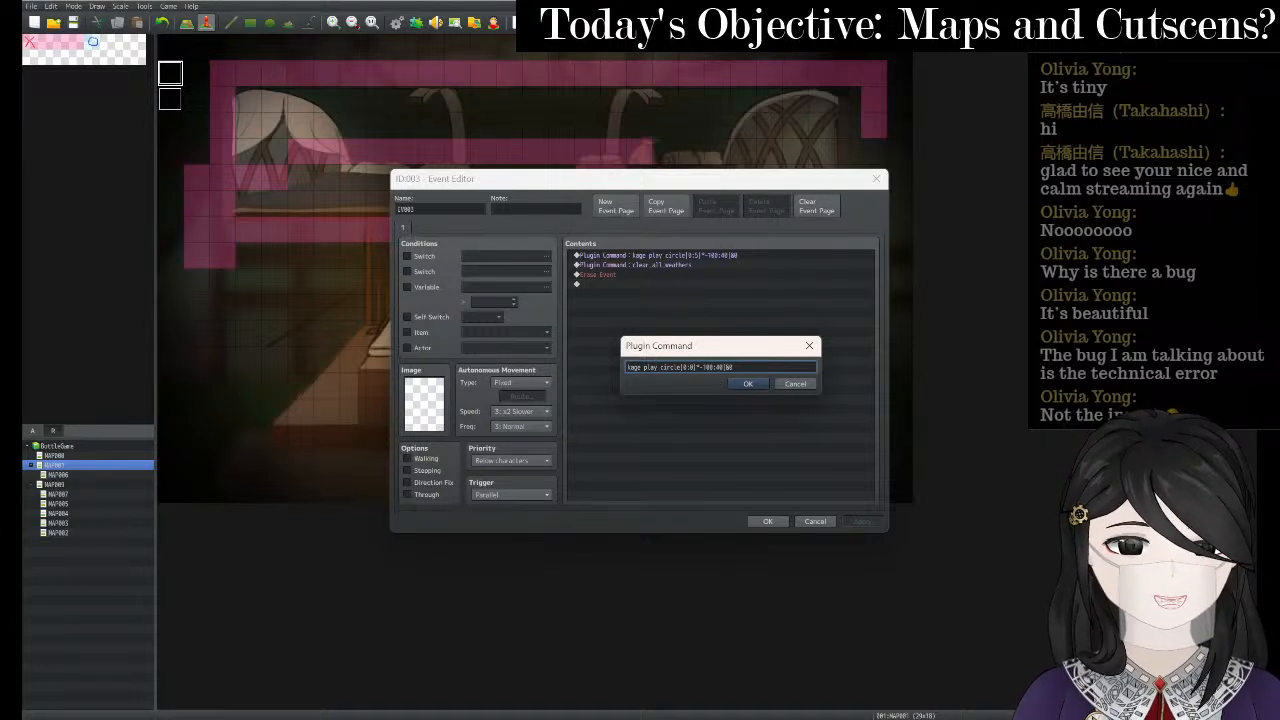
pyautogui.click(756, 388)
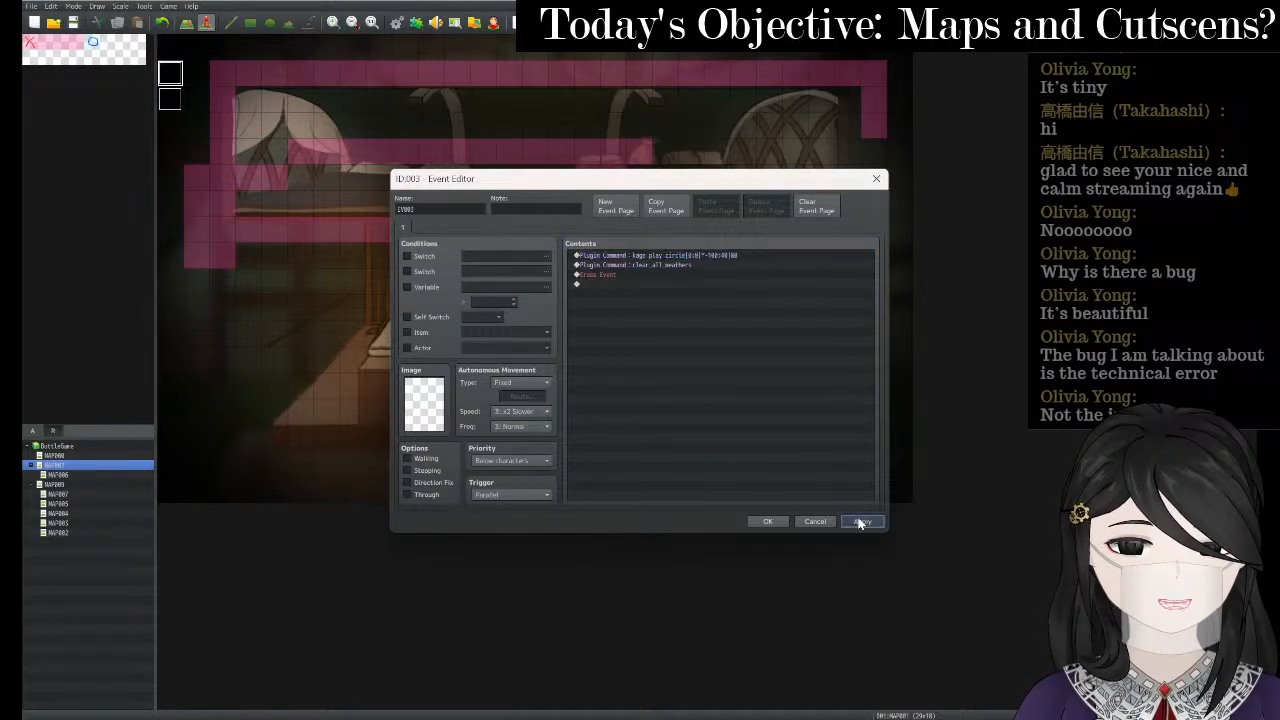
pyautogui.click(768, 521)
# - Save and playtest a New Game, then close the game window
pyautogui.click(518, 22)
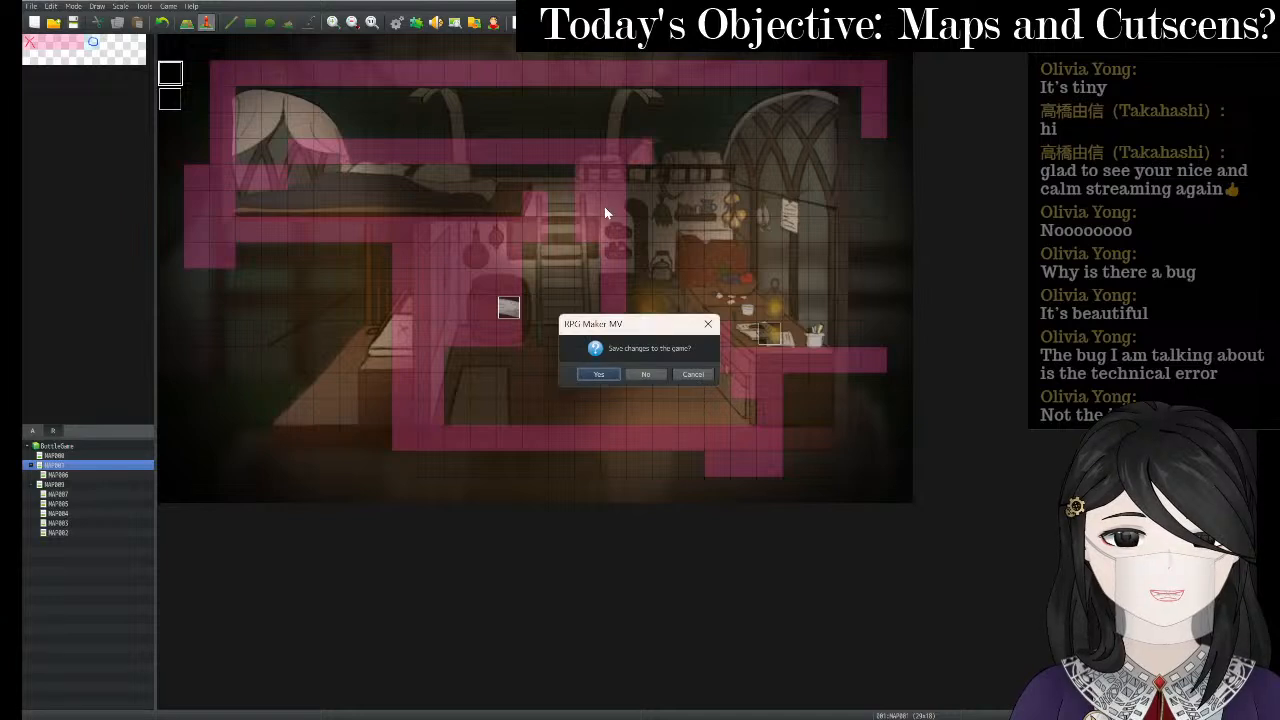
pyautogui.press('Return')
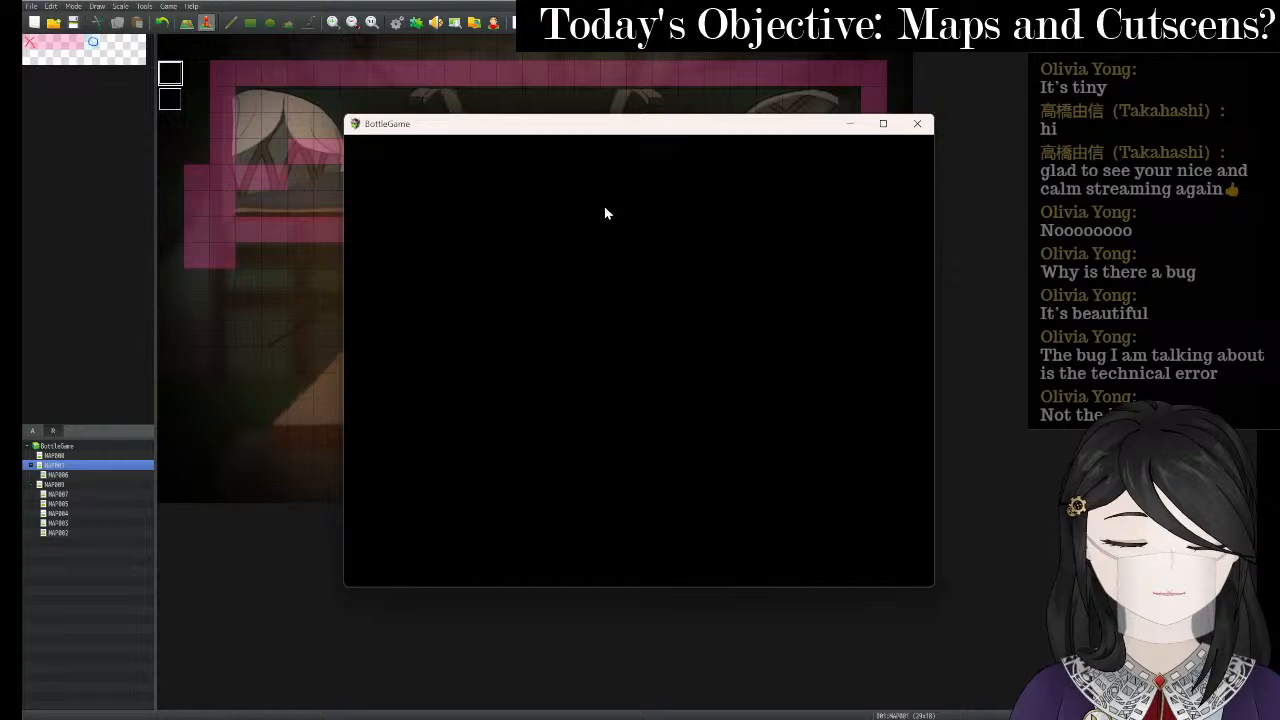
pyautogui.press('Return')
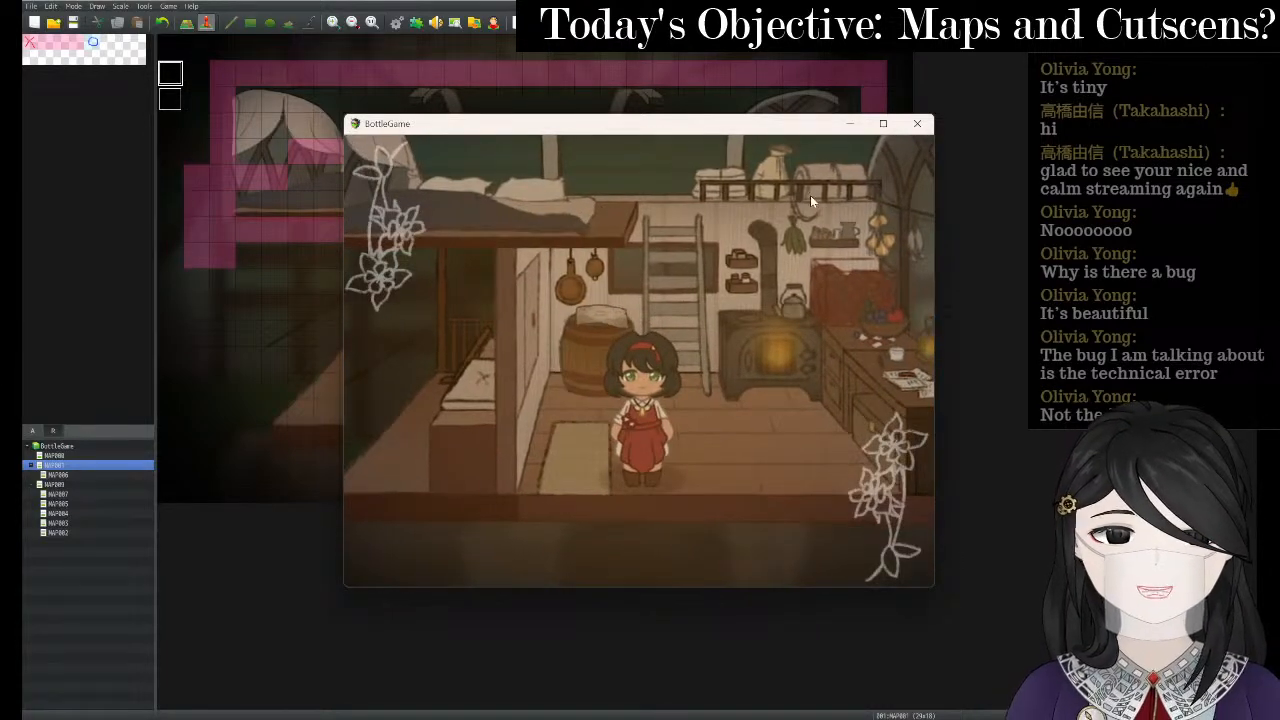
pyautogui.click(918, 123)
# - Edit event 003's circle command offsets to 0:3 and -80:30, replacing -100:40
pyautogui.rightClick(172, 72)
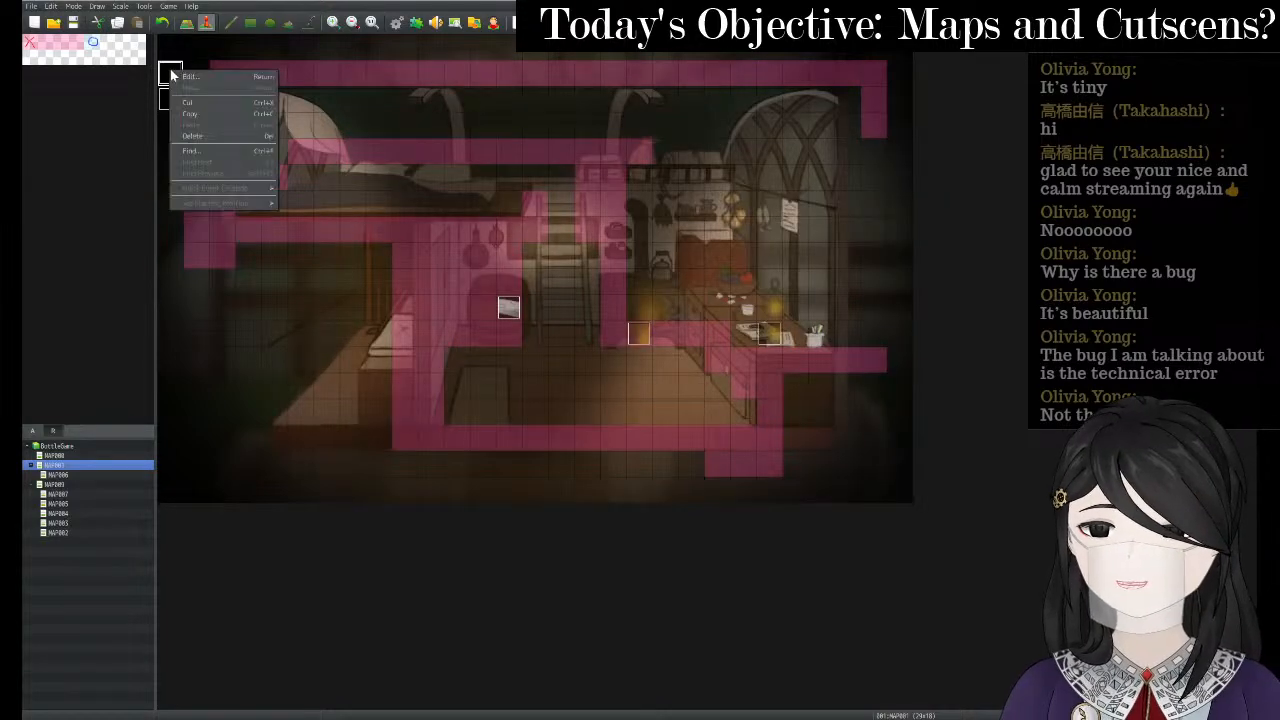
pyautogui.click(190, 76)
pyautogui.click(759, 255)
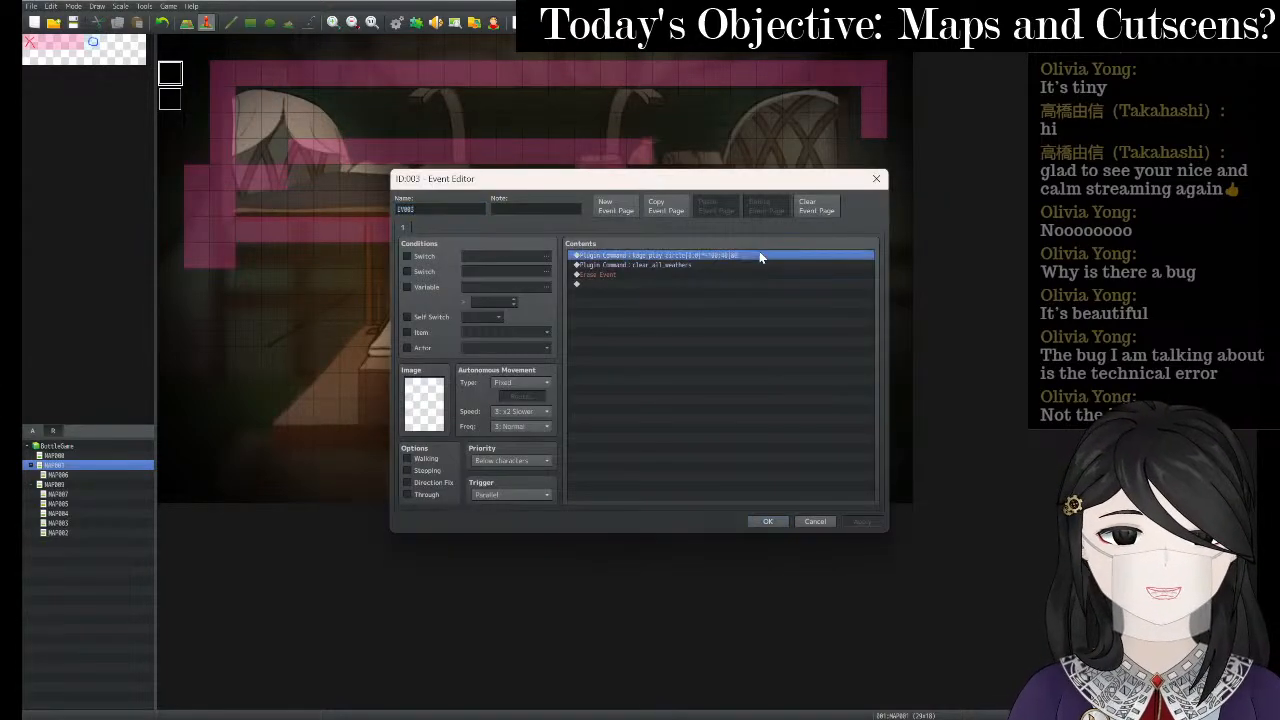
pyautogui.rightClick(759, 251)
pyautogui.click(783, 267)
pyautogui.click(717, 368)
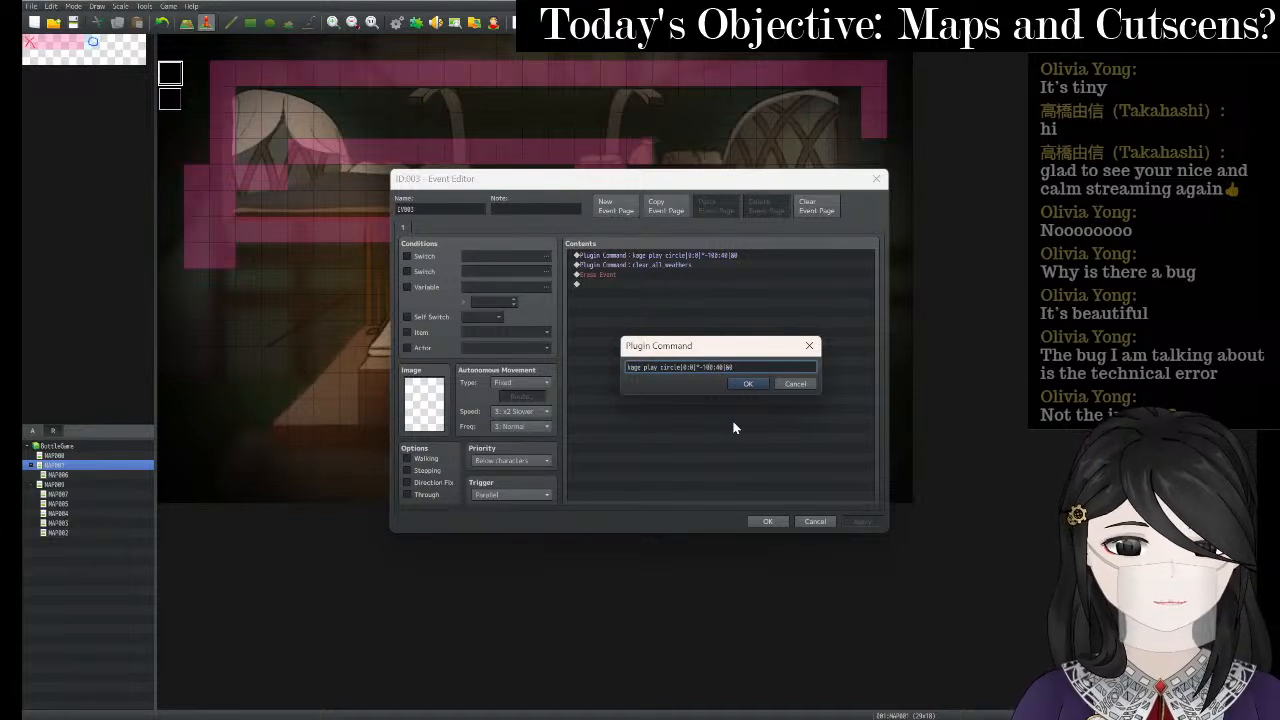
pyautogui.press('BackSpace')
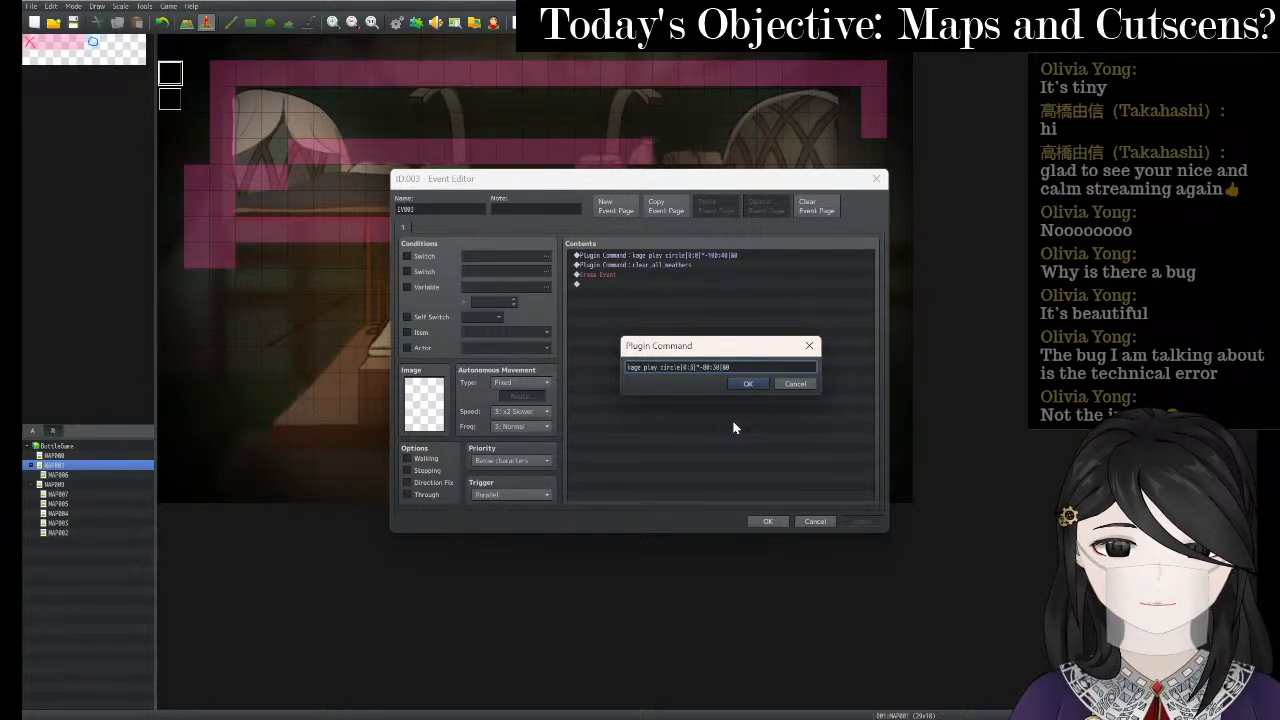
pyautogui.click(746, 384)
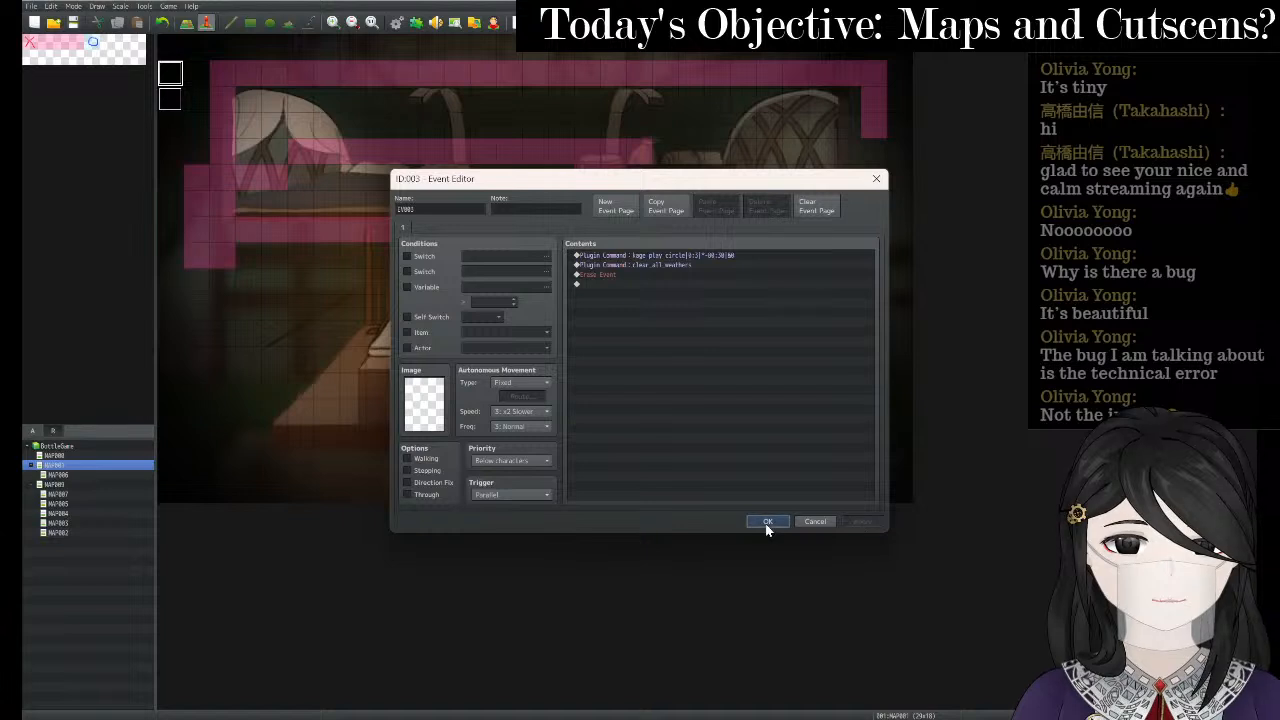
pyautogui.click(767, 521)
# - Save and playtest, backing out of Continue to start a New Game maximized, then close it
pyautogui.click(518, 22)
pyautogui.press('Return')
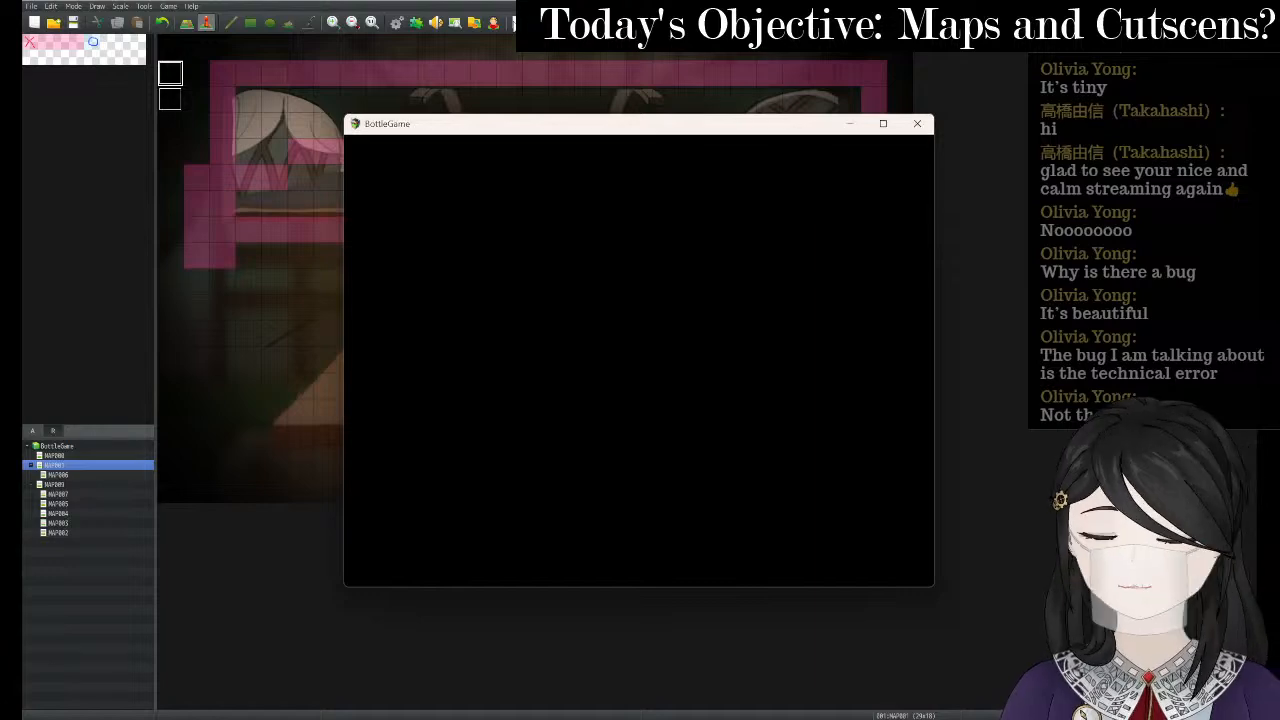
pyautogui.press('Return')
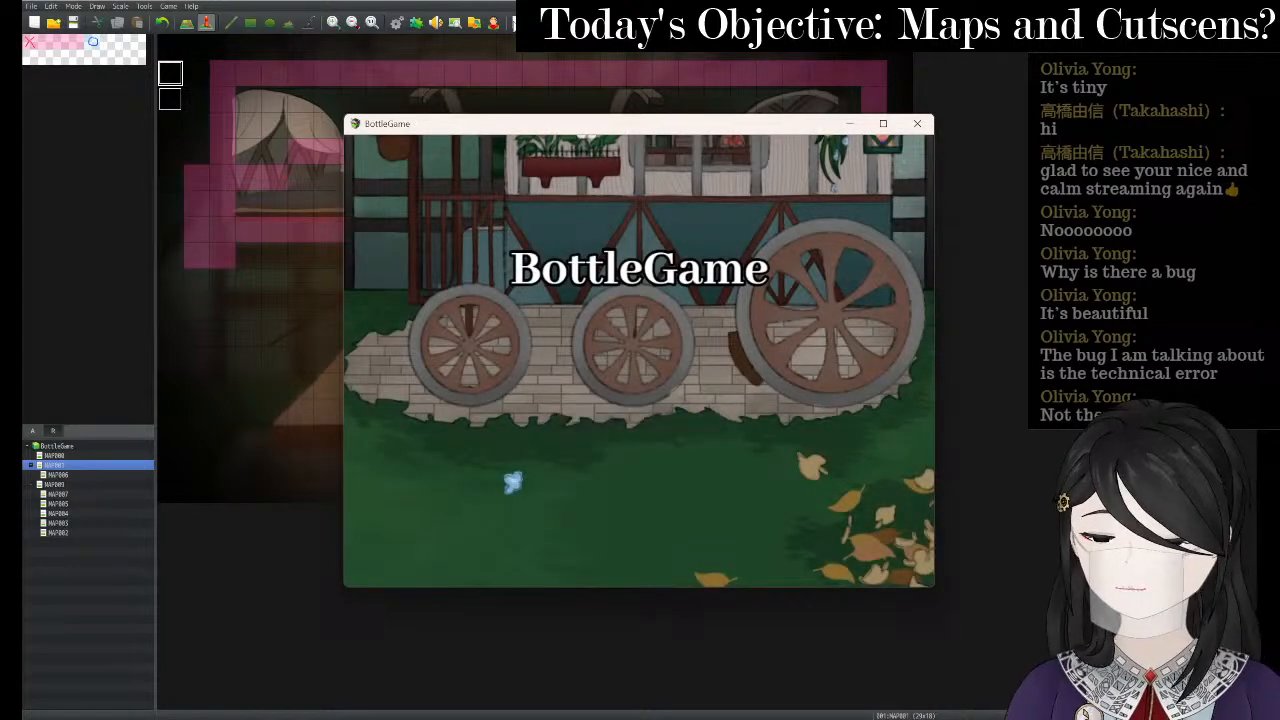
pyautogui.press('Escape')
pyautogui.press('Up')
pyautogui.press('Return')
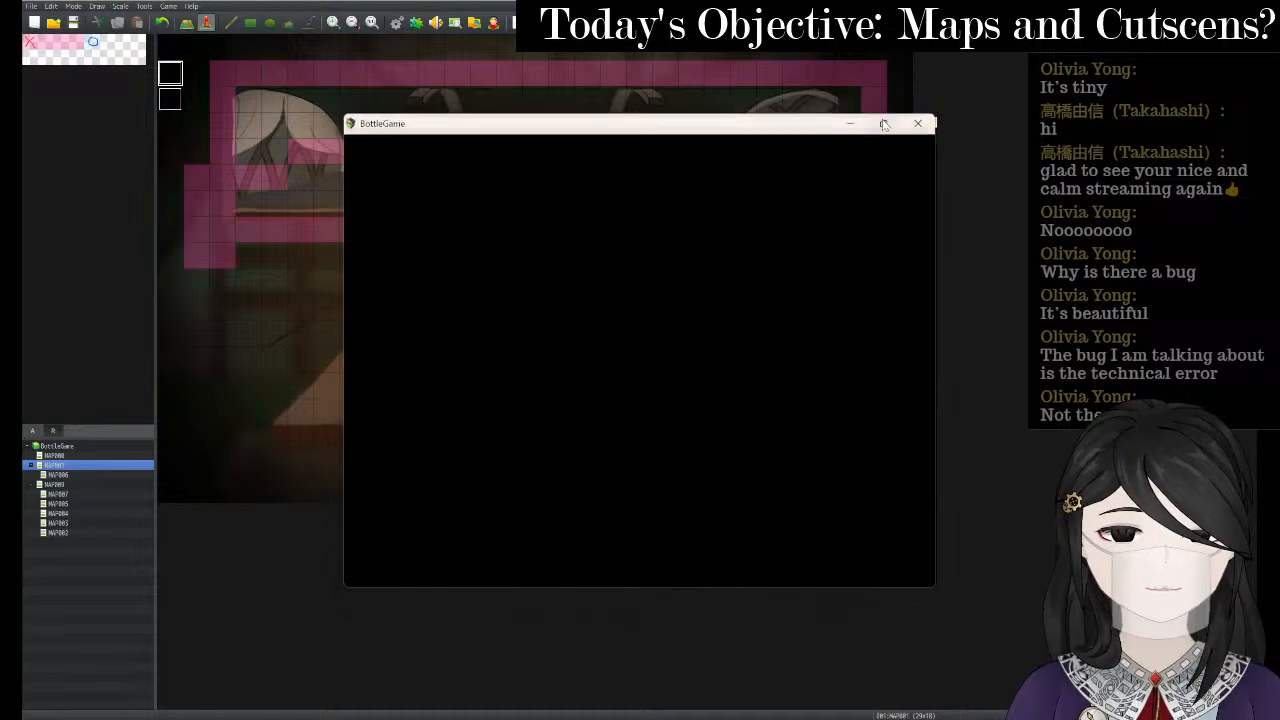
pyautogui.click(883, 123)
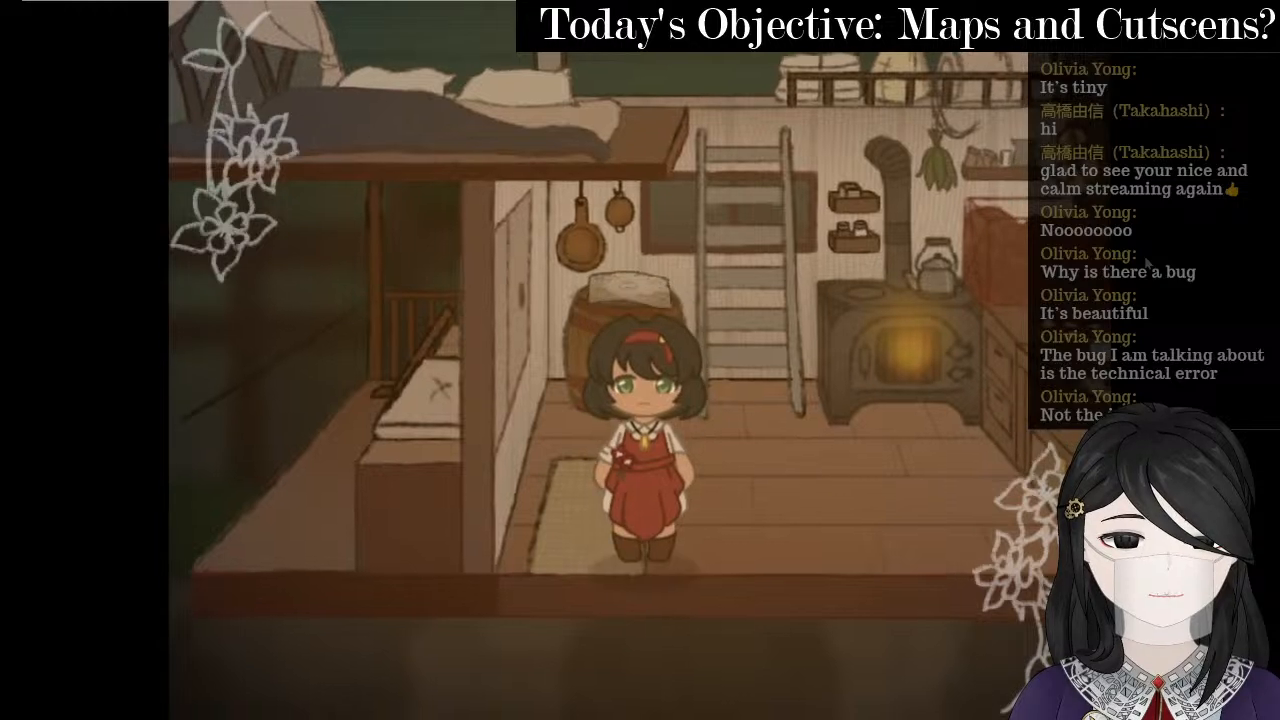
pyautogui.hotkey('alt', 'F4')
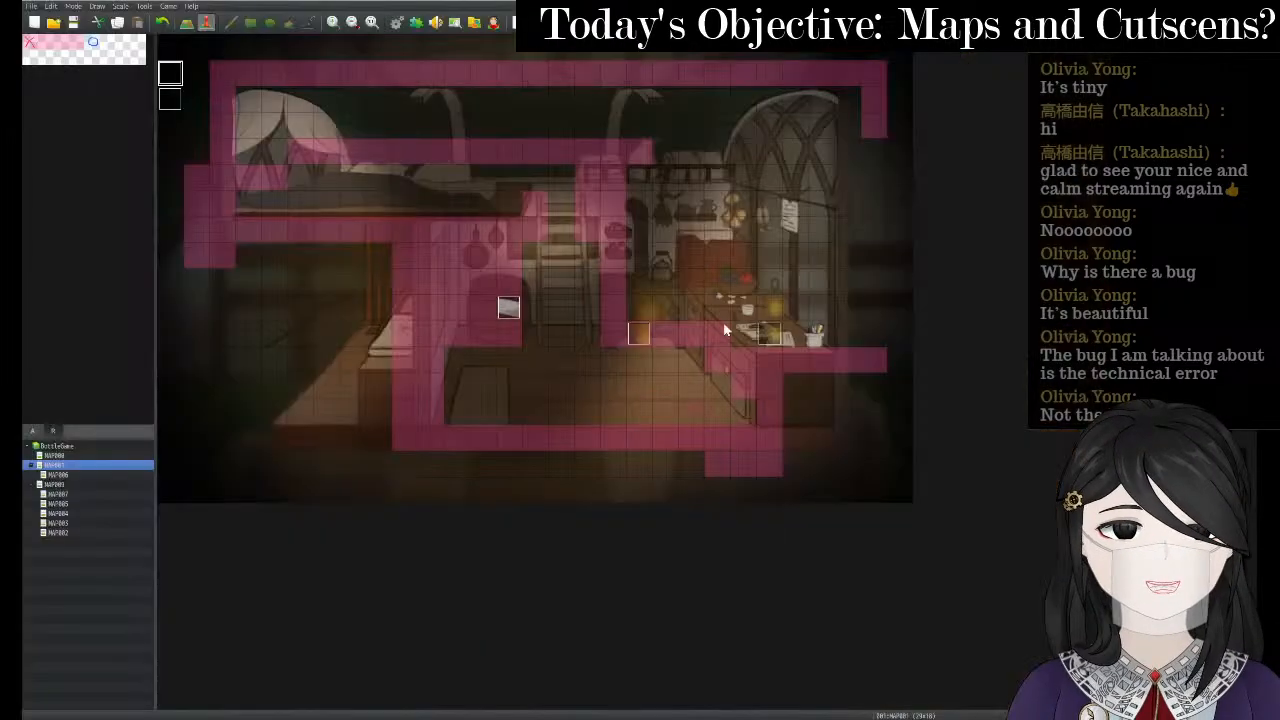
# - Re-edit event 003's circle plugin command, apply it, then save and launch a playtest
pyautogui.rightClick(172, 74)
pyautogui.click(190, 79)
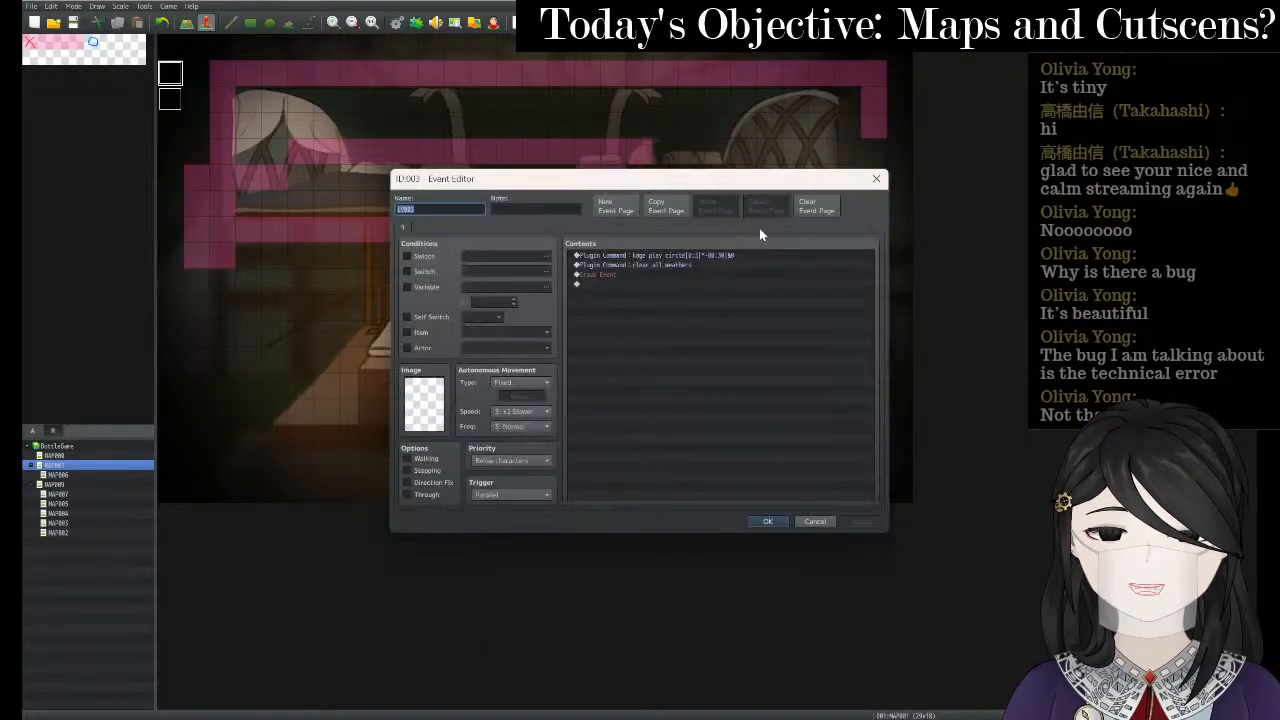
pyautogui.rightClick(743, 258)
pyautogui.click(775, 277)
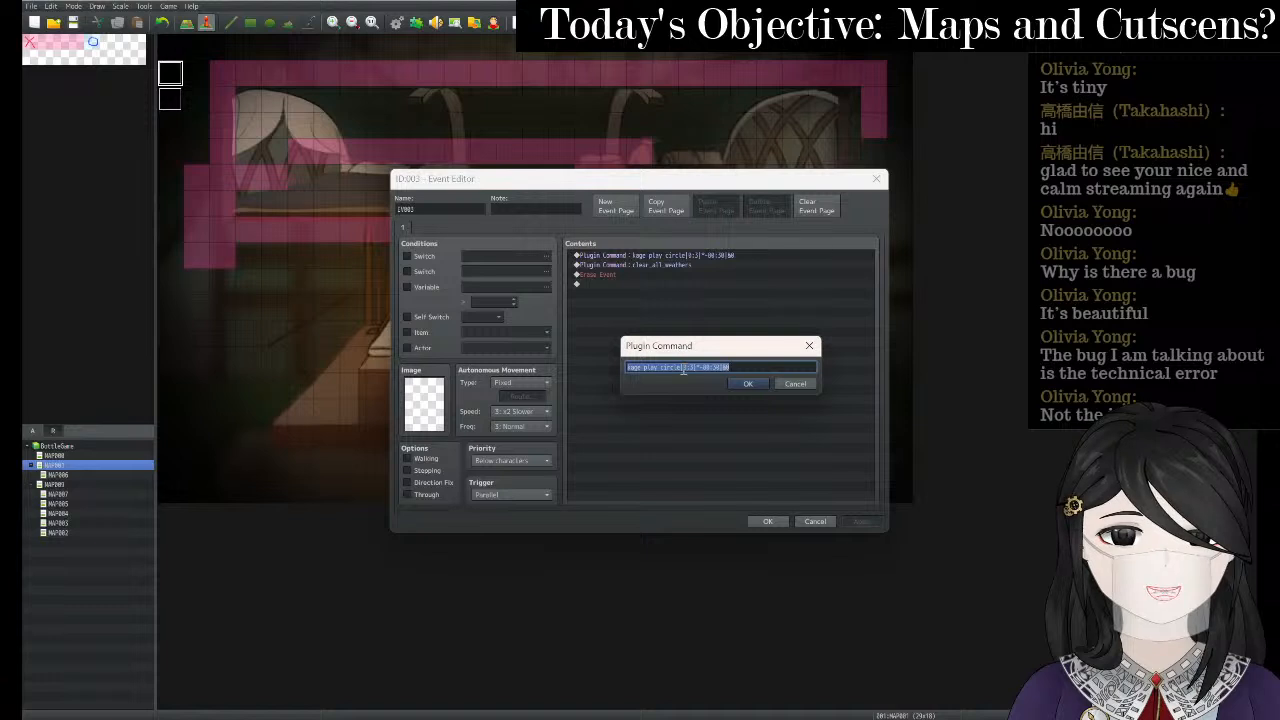
pyautogui.click(692, 368)
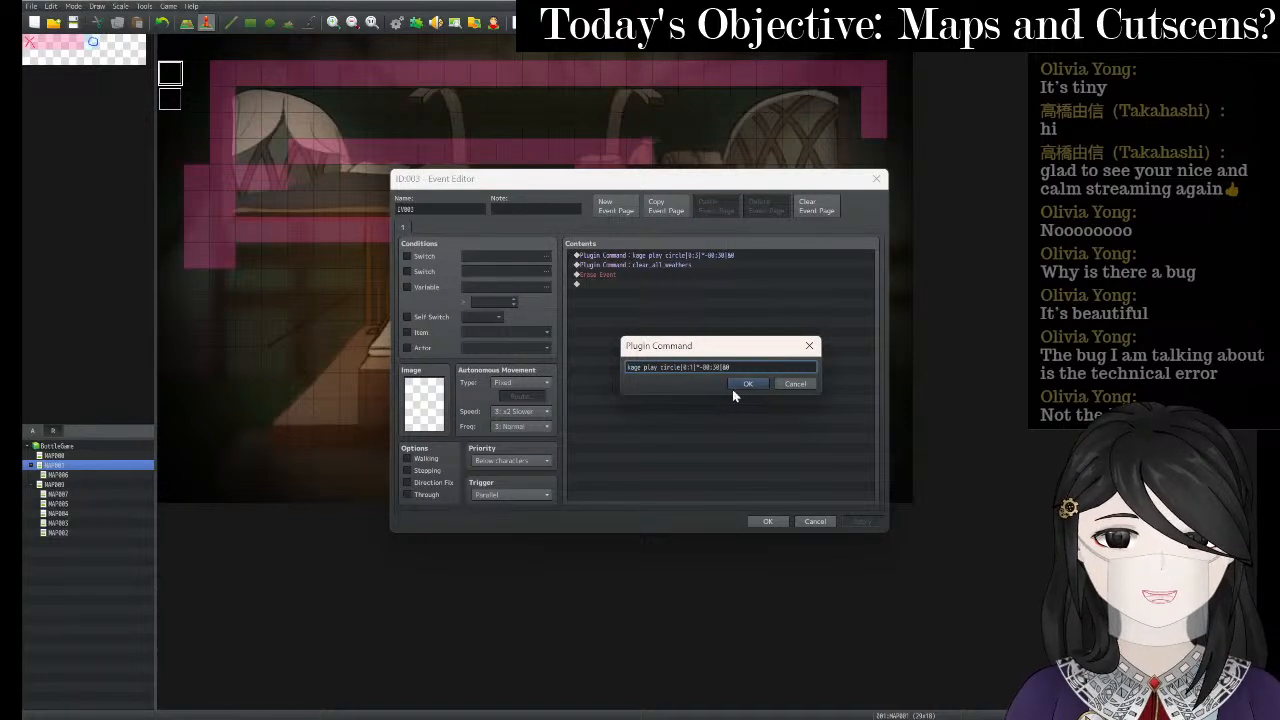
pyautogui.click(741, 385)
pyautogui.click(853, 525)
pyautogui.click(779, 522)
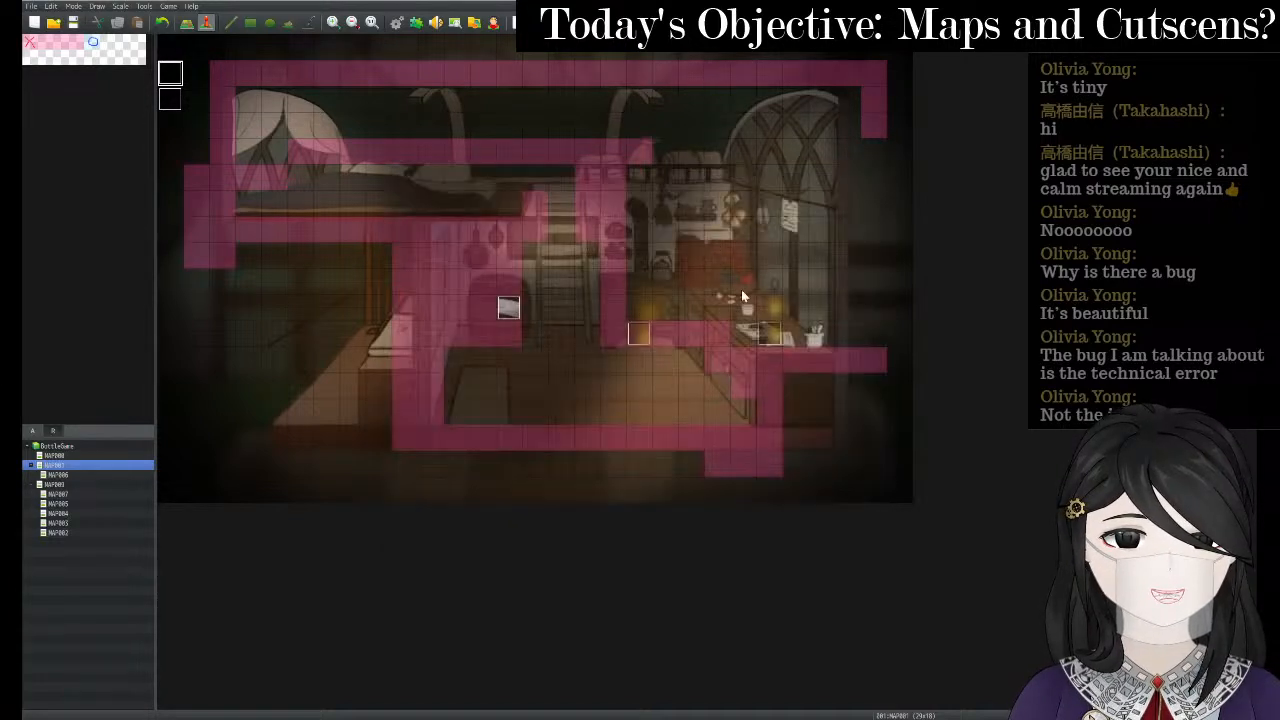
pyautogui.click(519, 22)
pyautogui.press('Return')
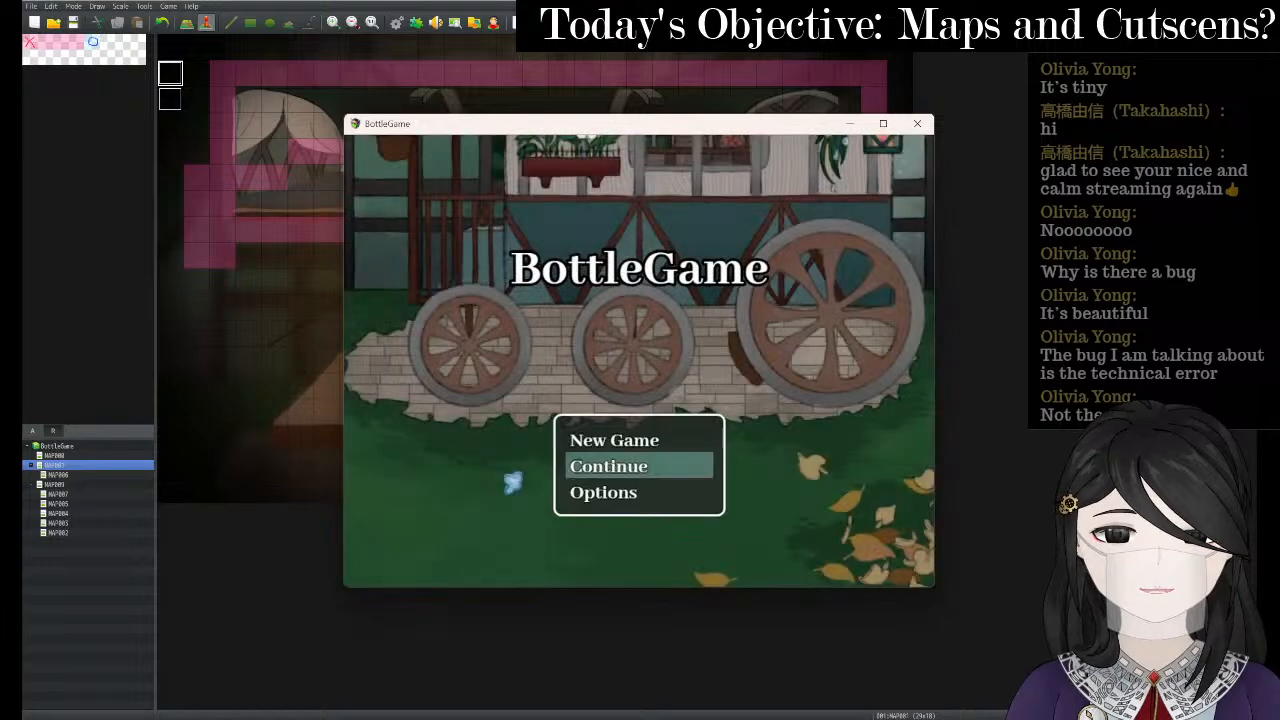
# - Start a New Game in the playtest and enlarge the game window
pyautogui.press('Up')
pyautogui.press('Return')
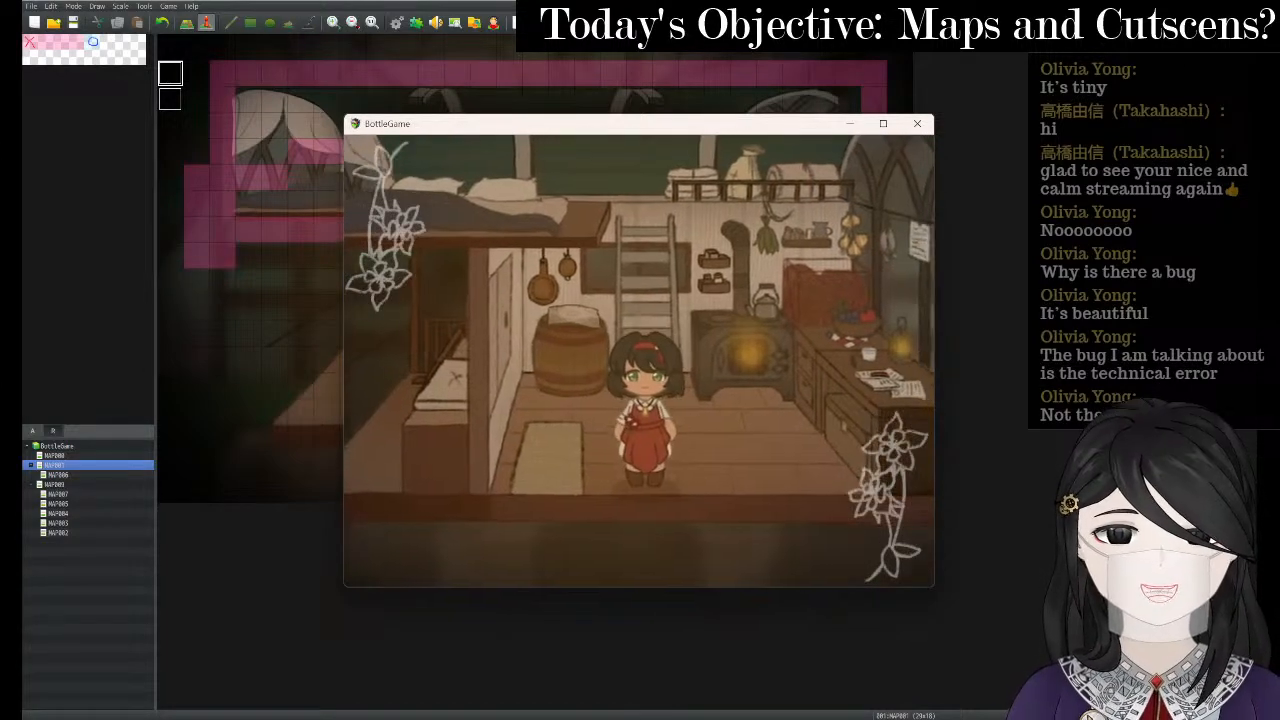
pyautogui.click(883, 124)
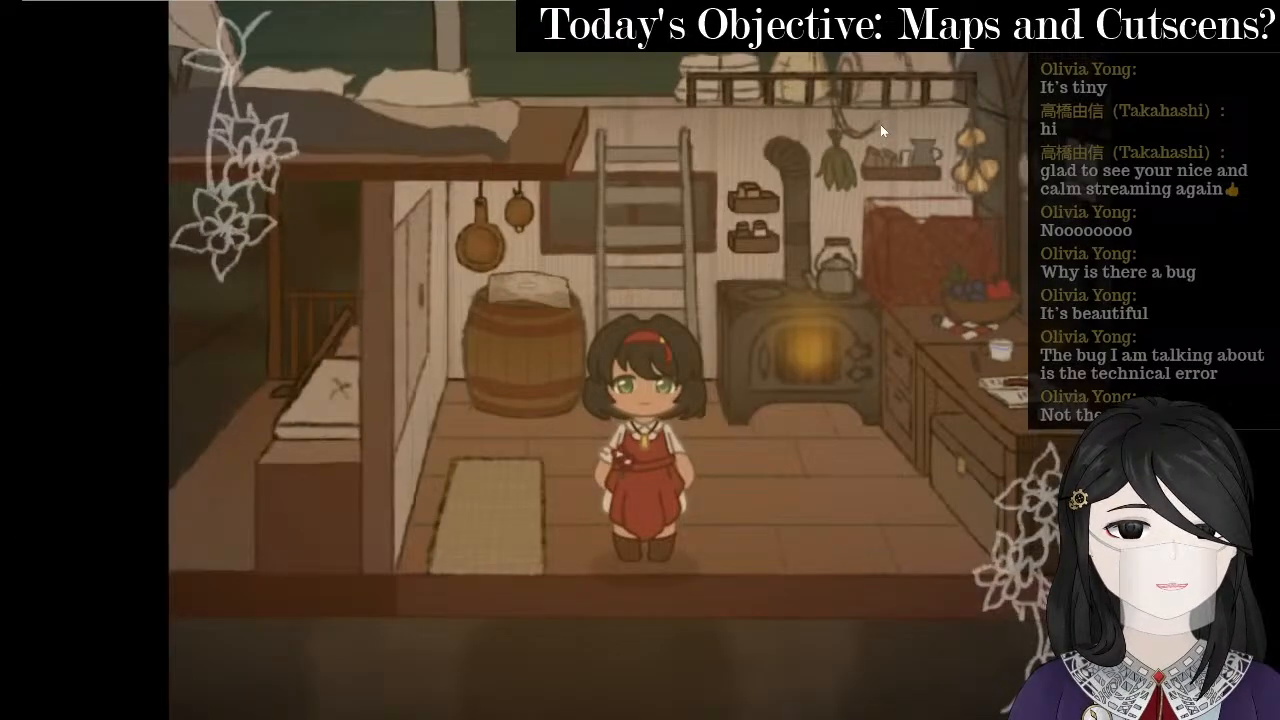
# - Walk the heroine around the barrel, over to the desk and stove, then toward the ladder
pyautogui.press('Up')
pyautogui.press('Left')
pyautogui.press('Down')
pyautogui.press('Up')
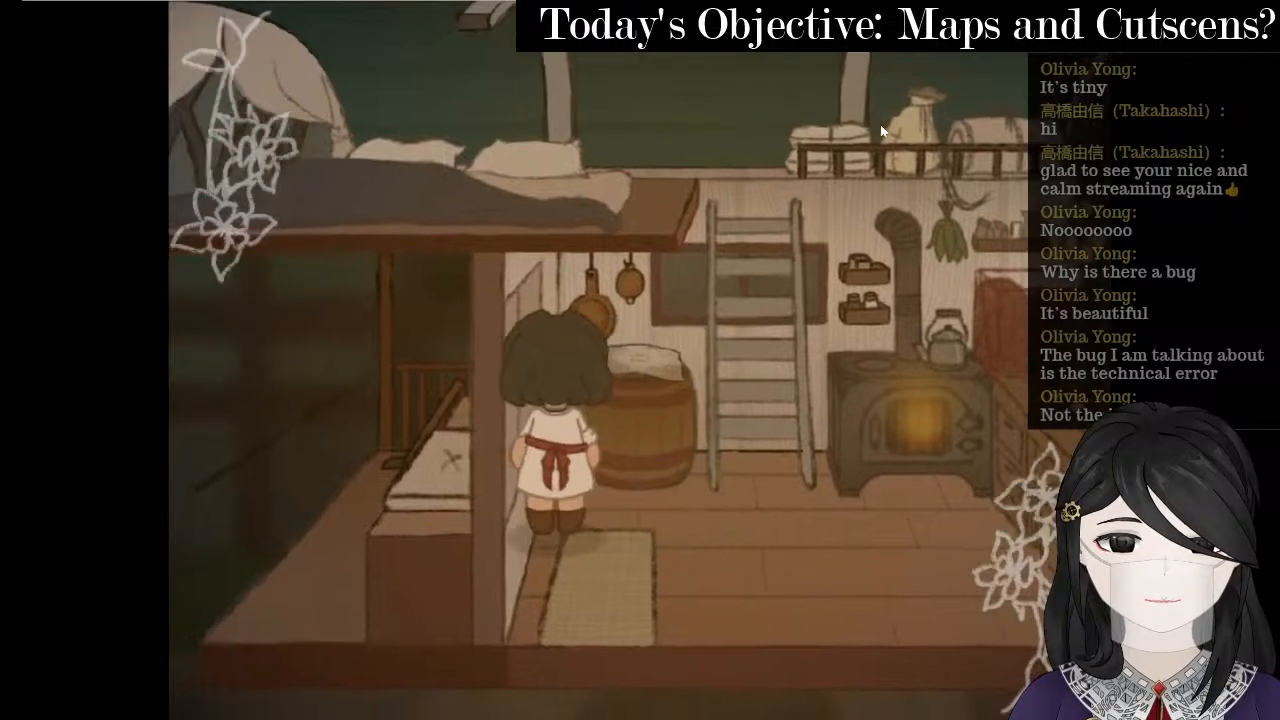
pyautogui.press('Right')
pyautogui.press('Up')
pyautogui.press('Right')
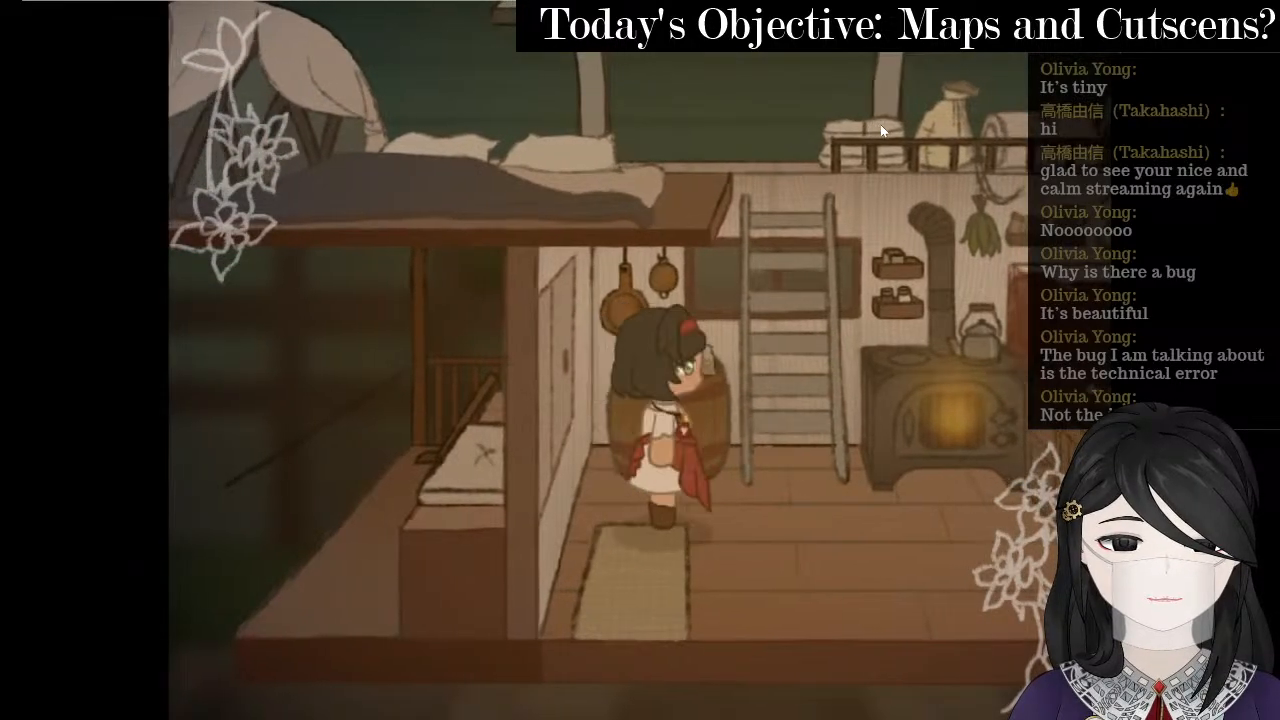
pyautogui.press('Up')
pyautogui.press('Left')
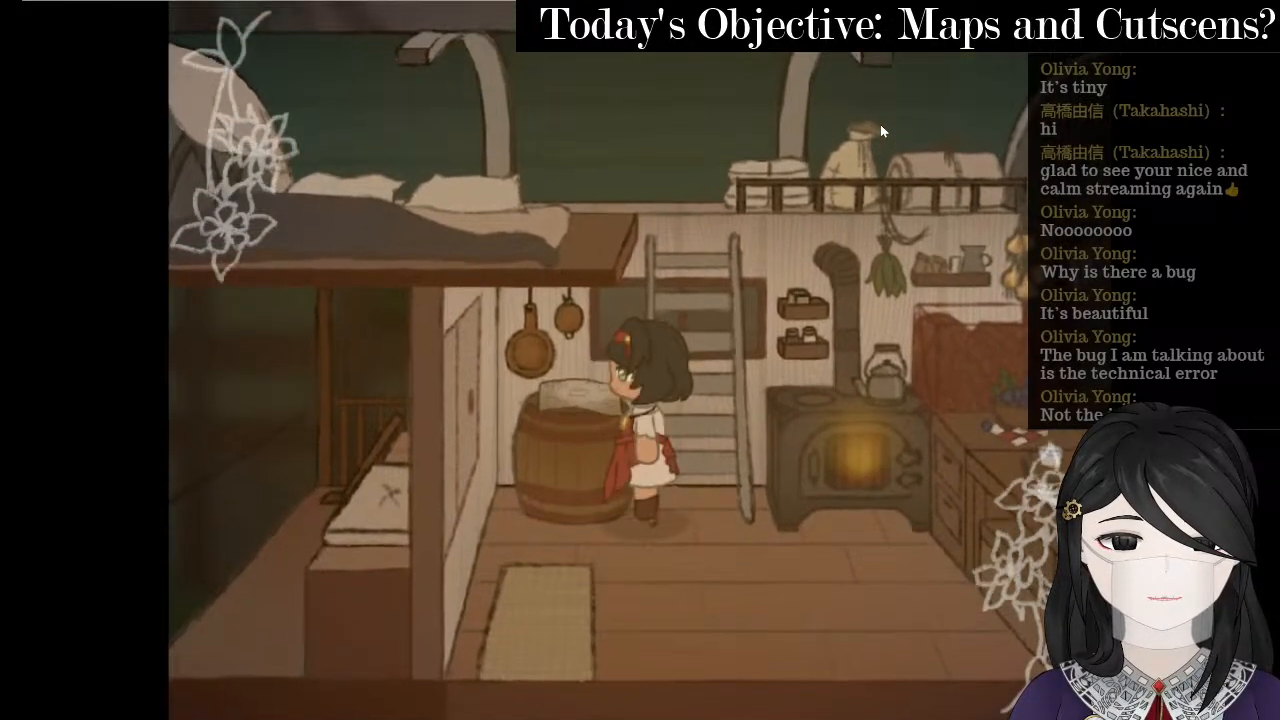
pyautogui.press('Down')
pyautogui.press('Left')
pyautogui.press('Up')
pyautogui.press('Left')
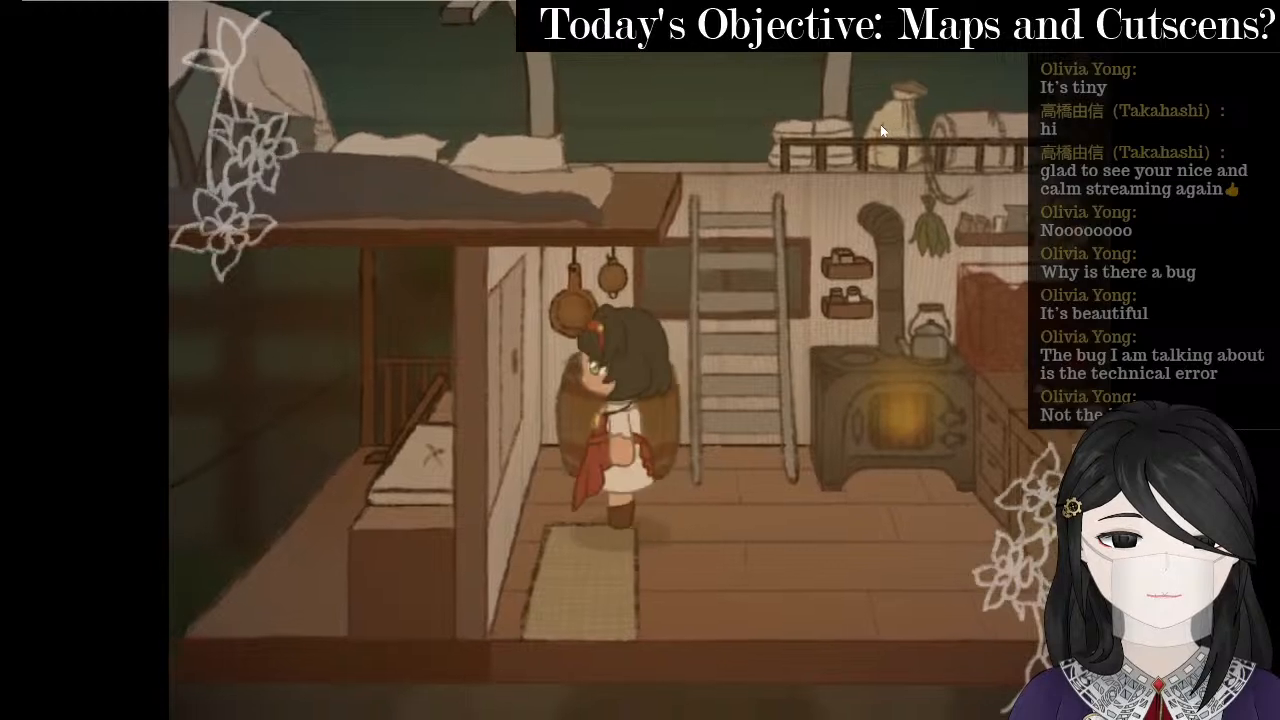
pyautogui.press('Down')
pyautogui.press('Right')
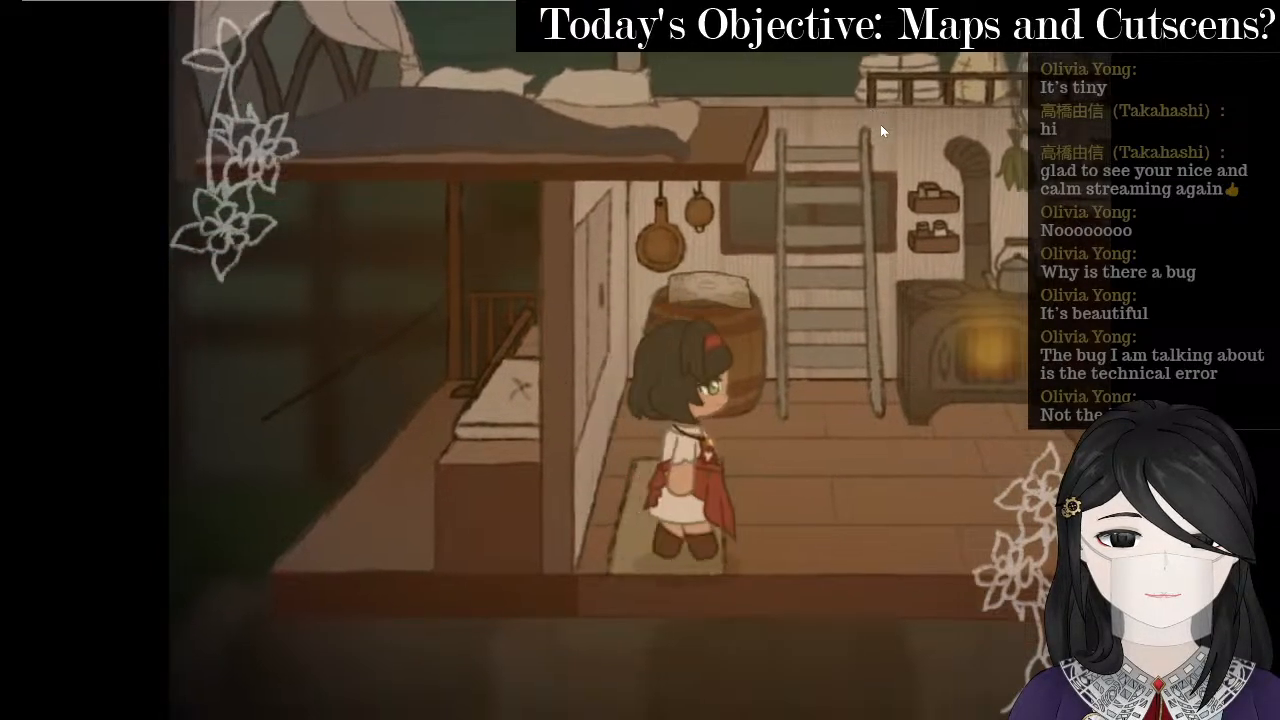
pyautogui.press('Up')
pyautogui.press('Left')
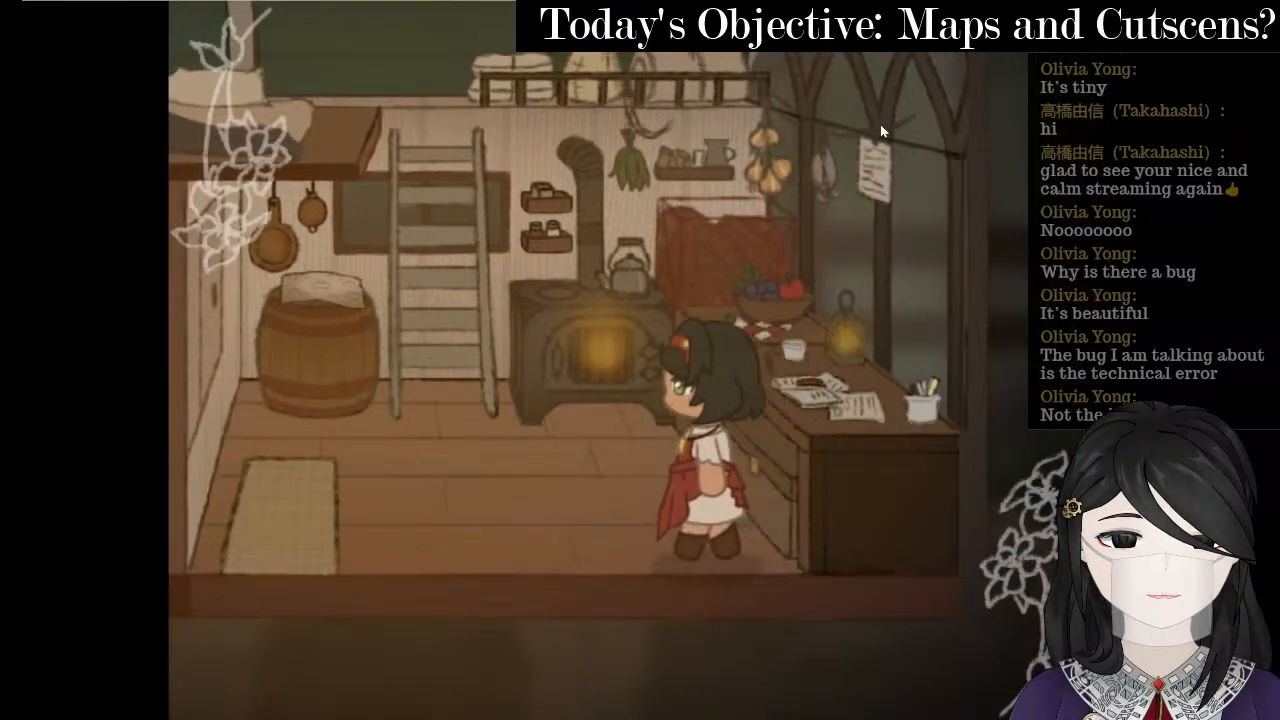
pyautogui.press('Up')
pyautogui.press('Left')
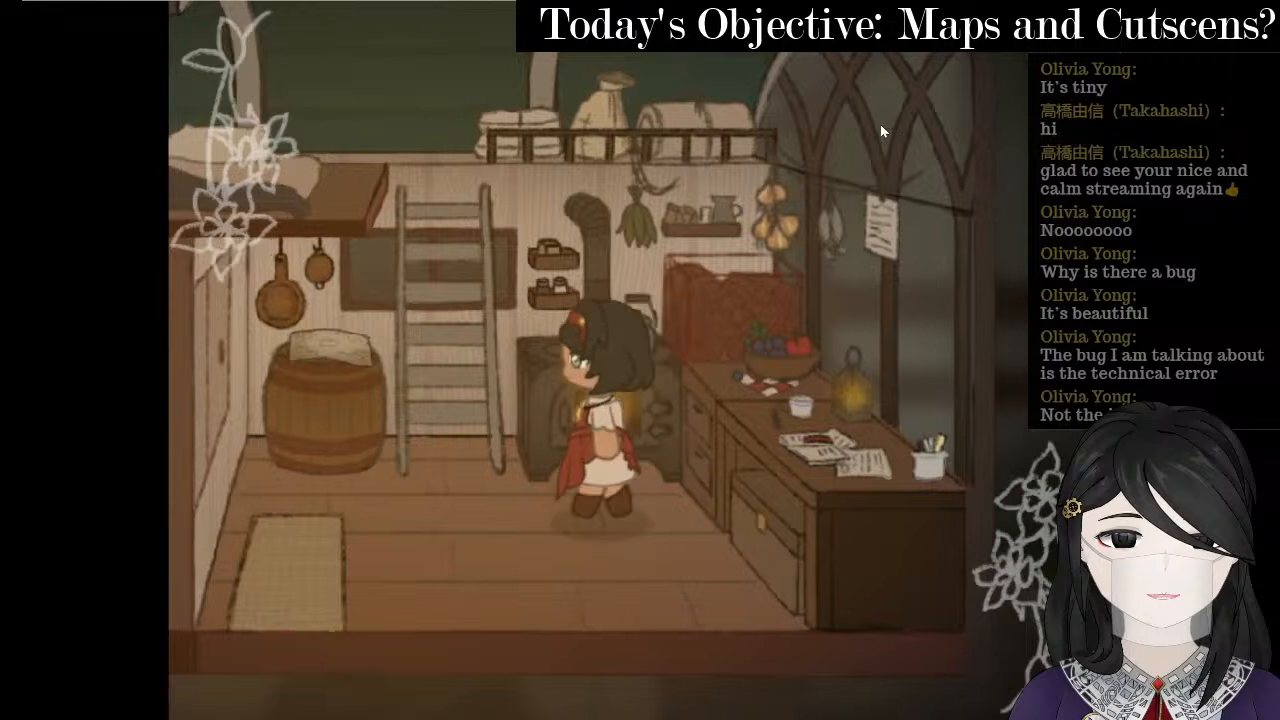
# - Climb the ladder to the loft, explore the bed area, and climb back down
pyautogui.press('Up')
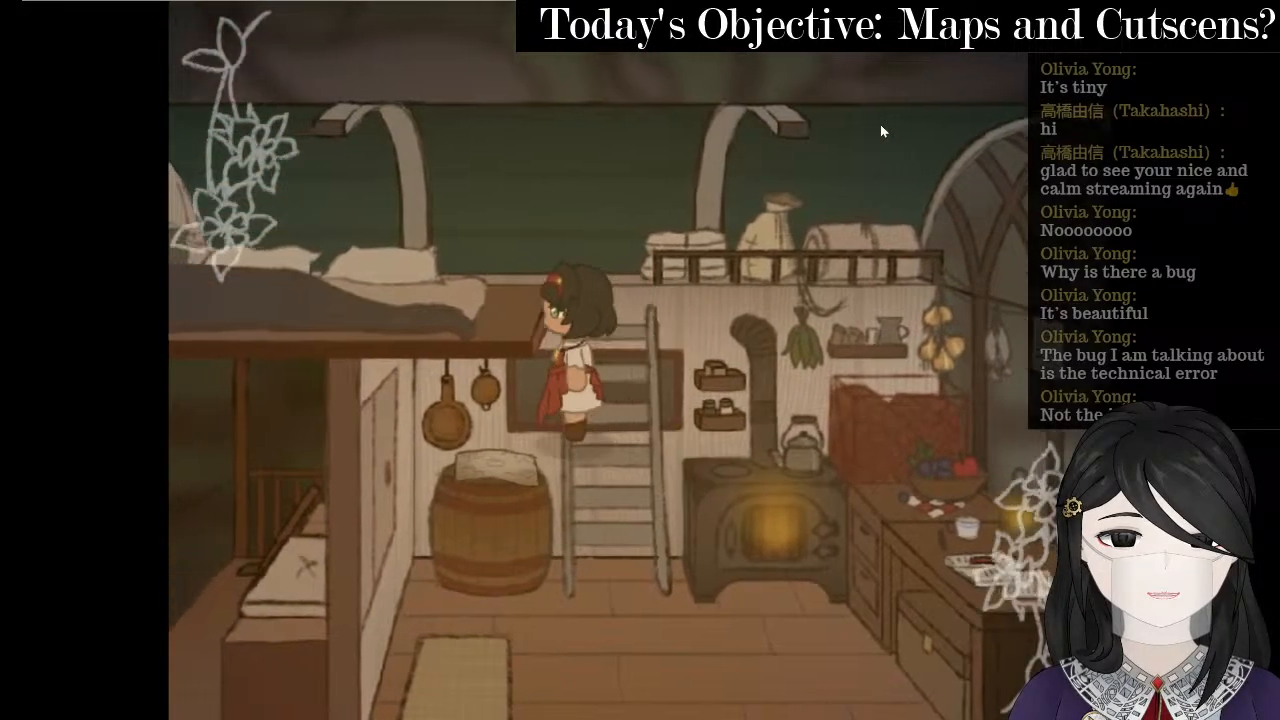
pyautogui.press('Up')
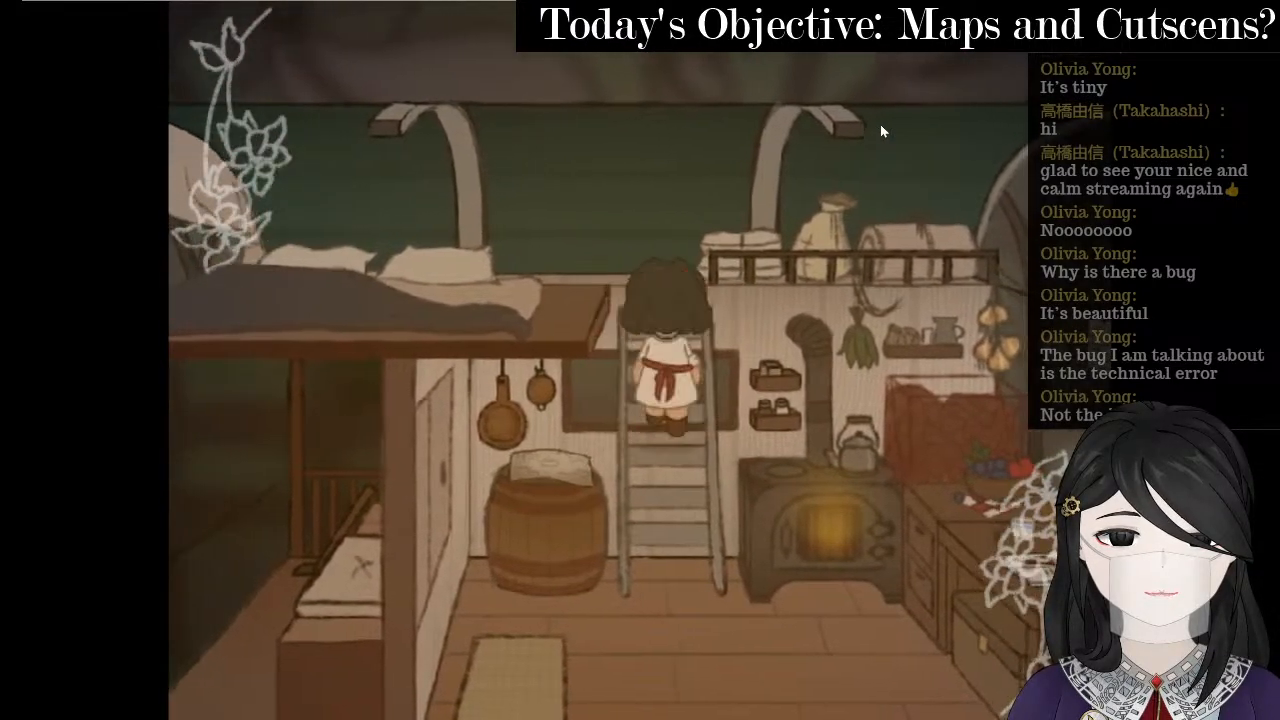
pyautogui.press('Left')
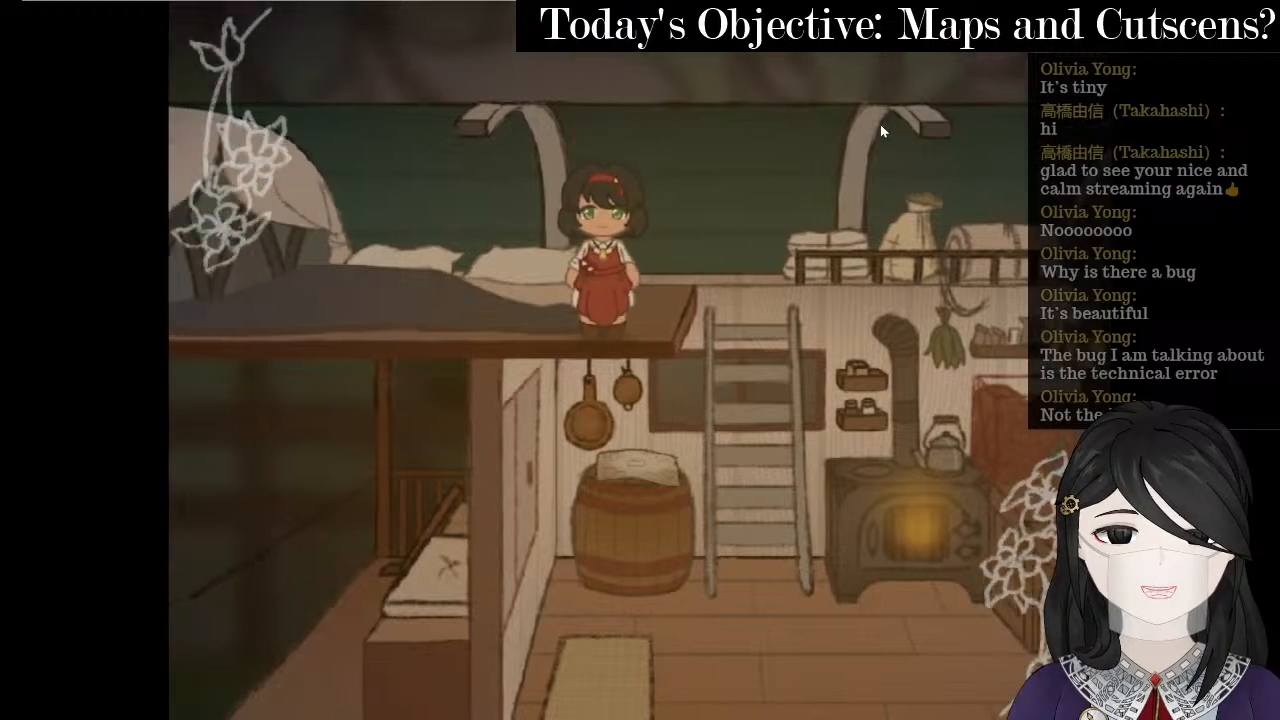
pyautogui.press('Down')
pyautogui.press('Left')
pyautogui.press('Right')
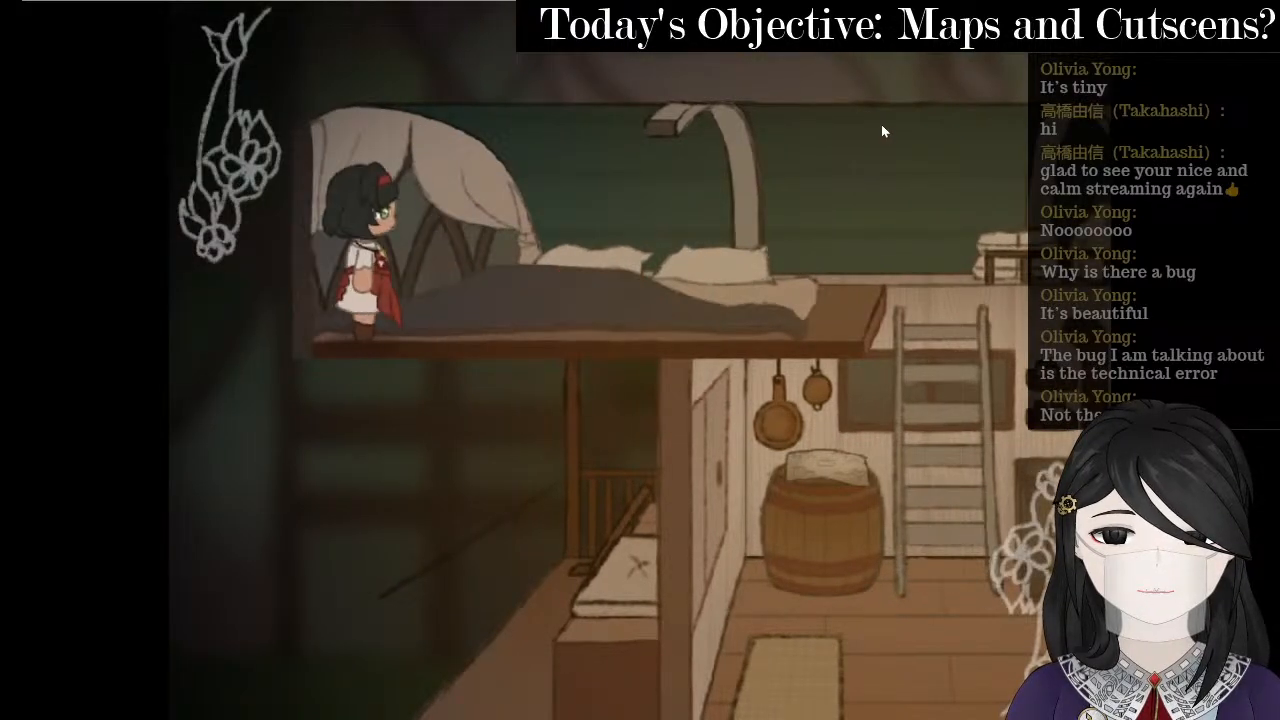
pyautogui.press('Up')
pyautogui.press('Right')
pyautogui.press('Down')
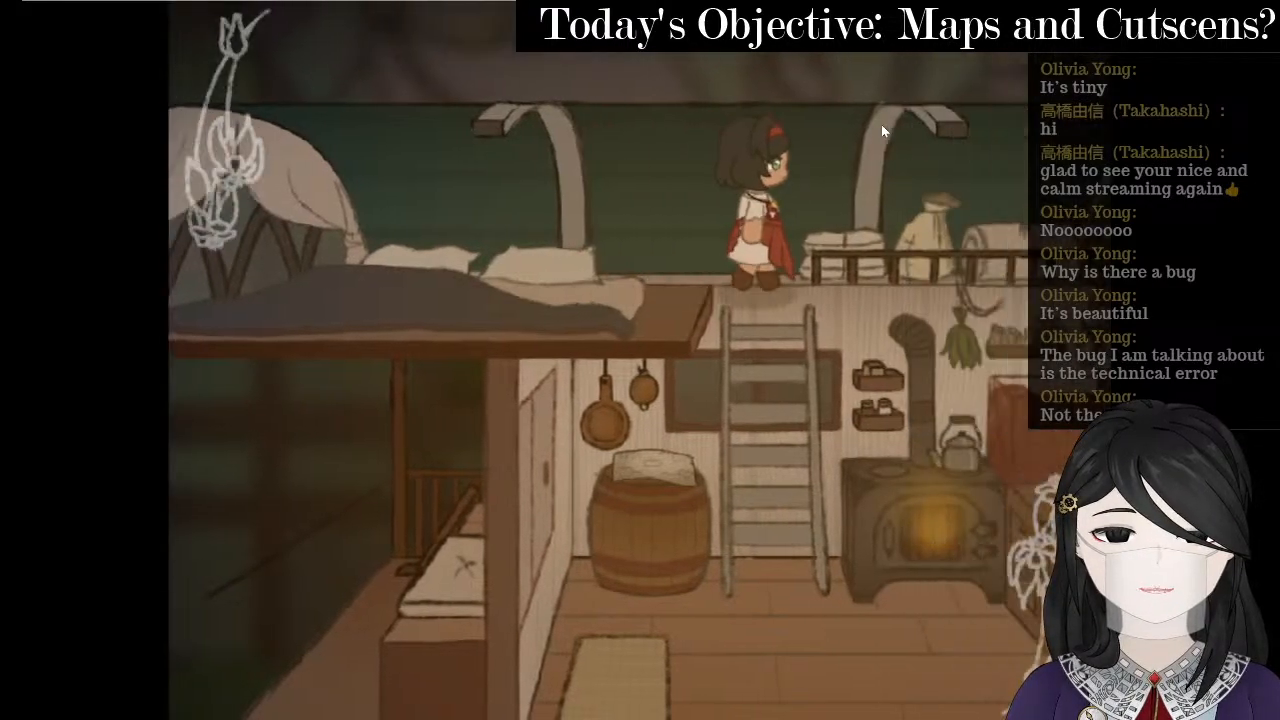
pyautogui.press('Down')
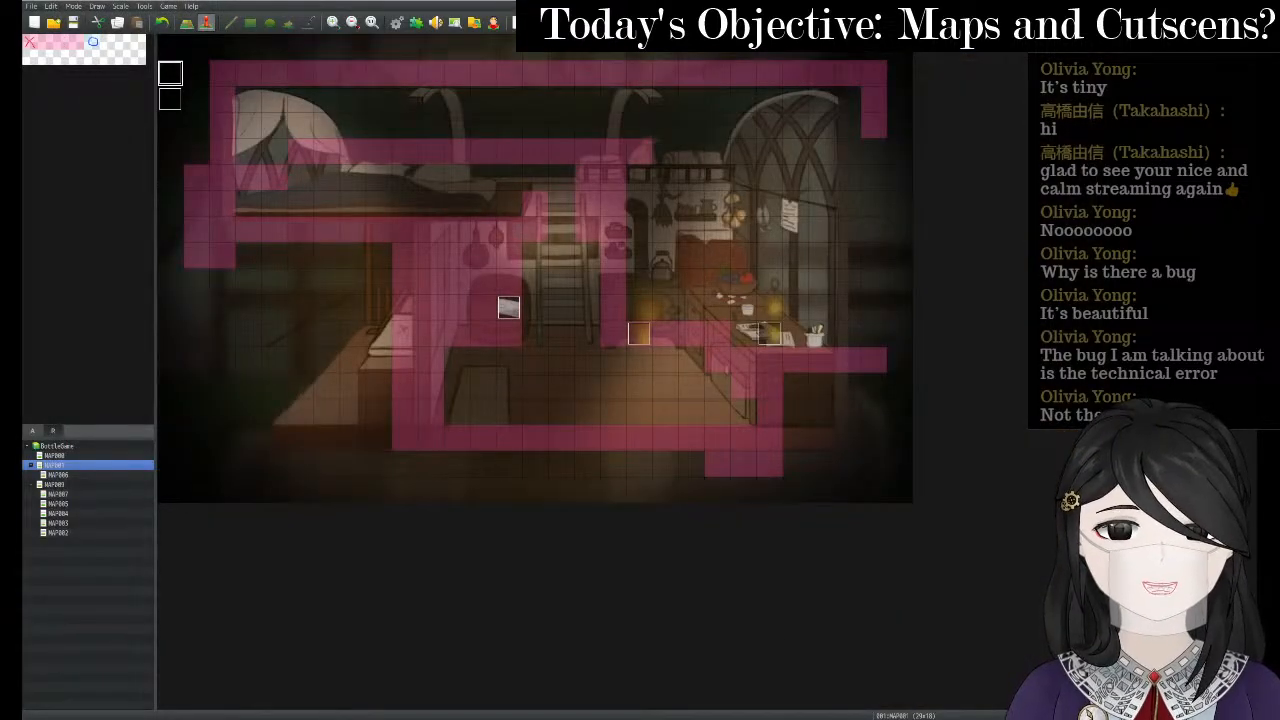
# - Switch to OneNote and browse the To Do List, World interior checklist and Story Endings pages
pyautogui.hotkey('alt', 'Tab')
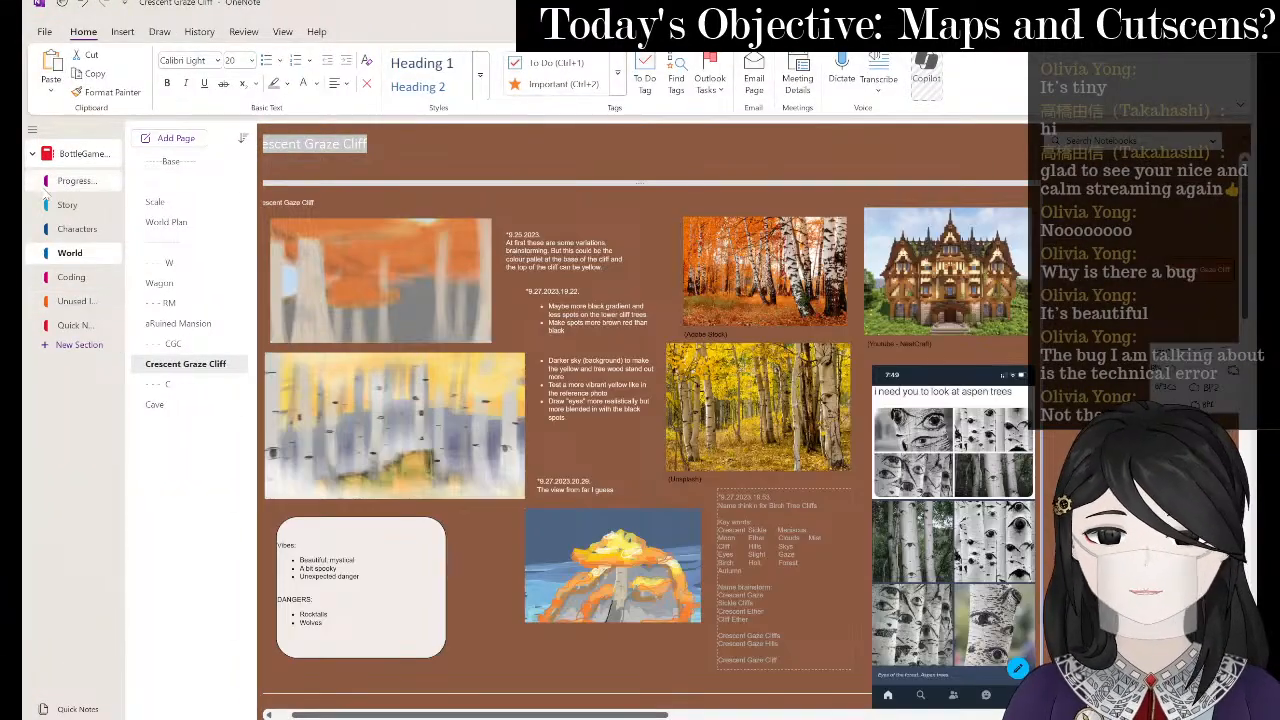
pyautogui.click(80, 181)
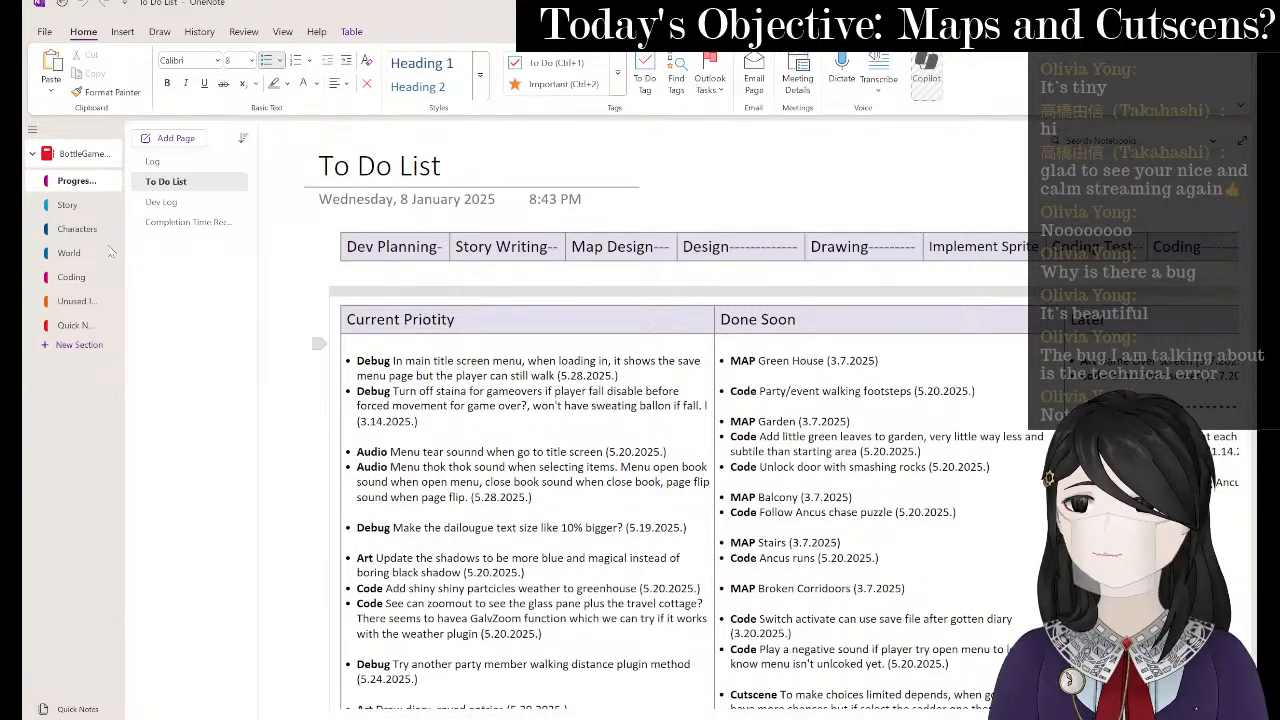
pyautogui.click(112, 253)
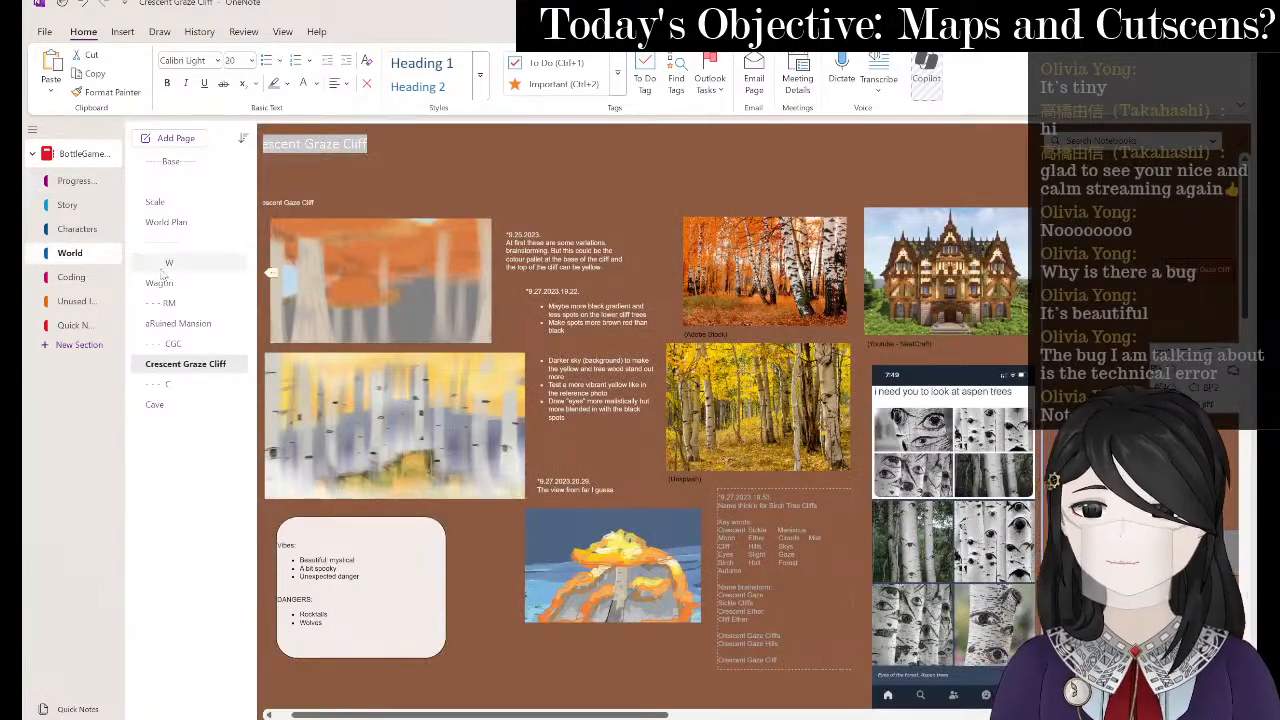
pyautogui.click(165, 263)
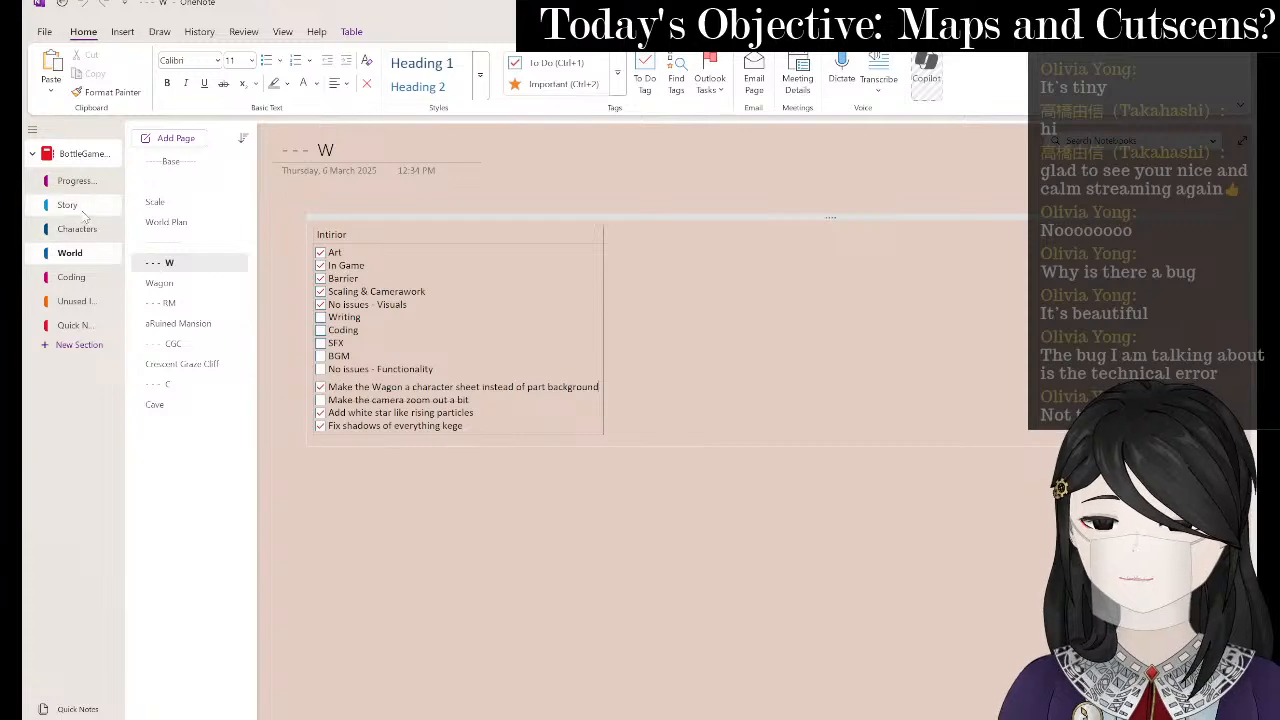
pyautogui.click(84, 210)
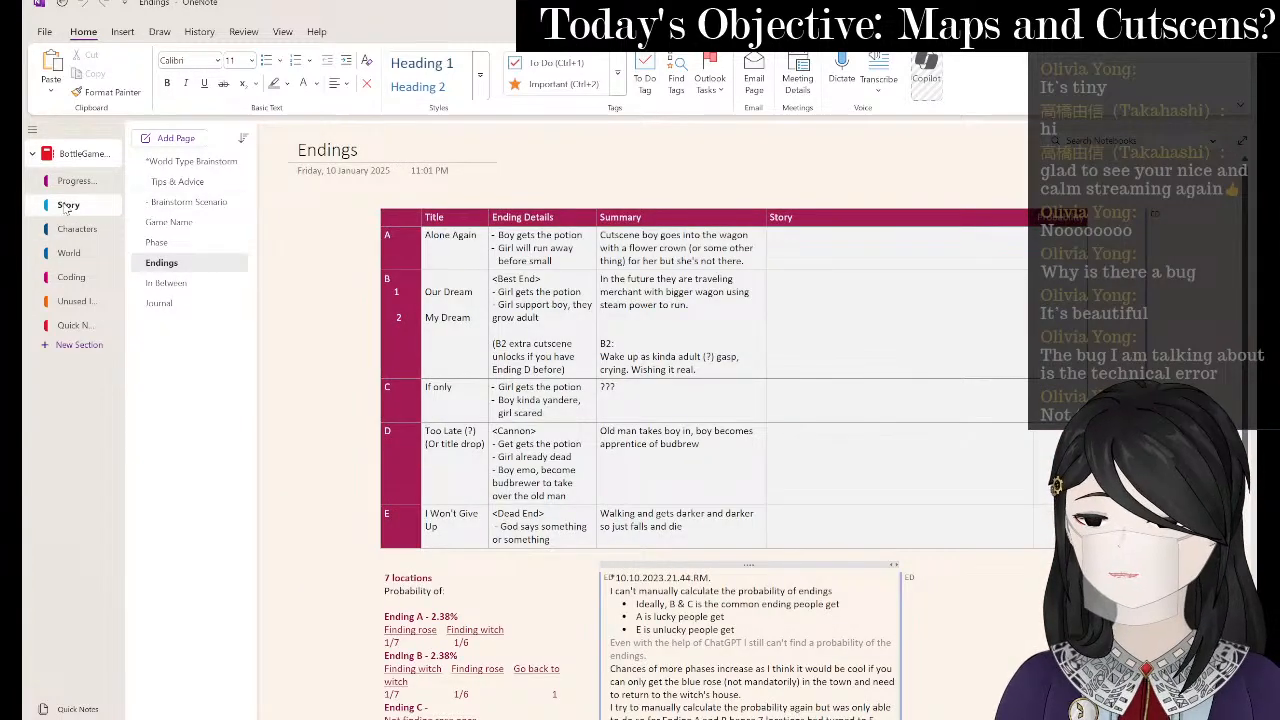
# - Return to the Progress section's To Do List and scroll through its task table
pyautogui.click(86, 181)
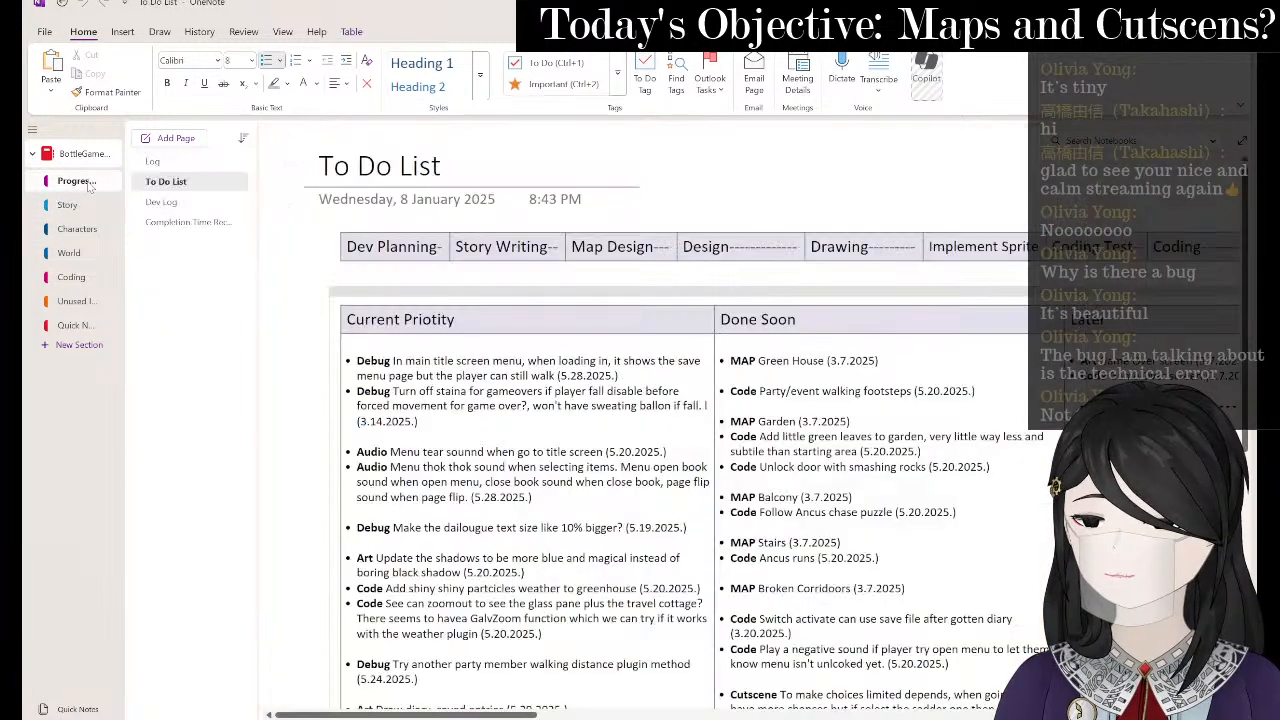
pyautogui.scroll(-5, 529, 440)
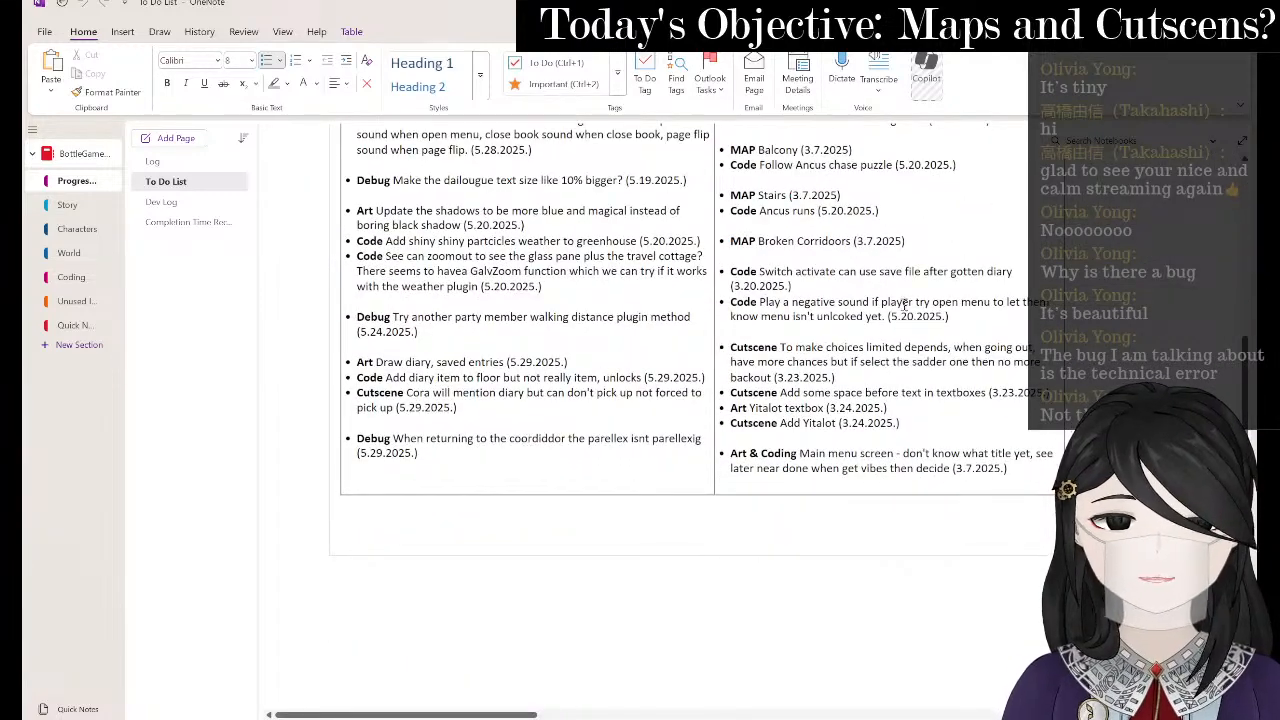
pyautogui.scroll(5, 858, 410)
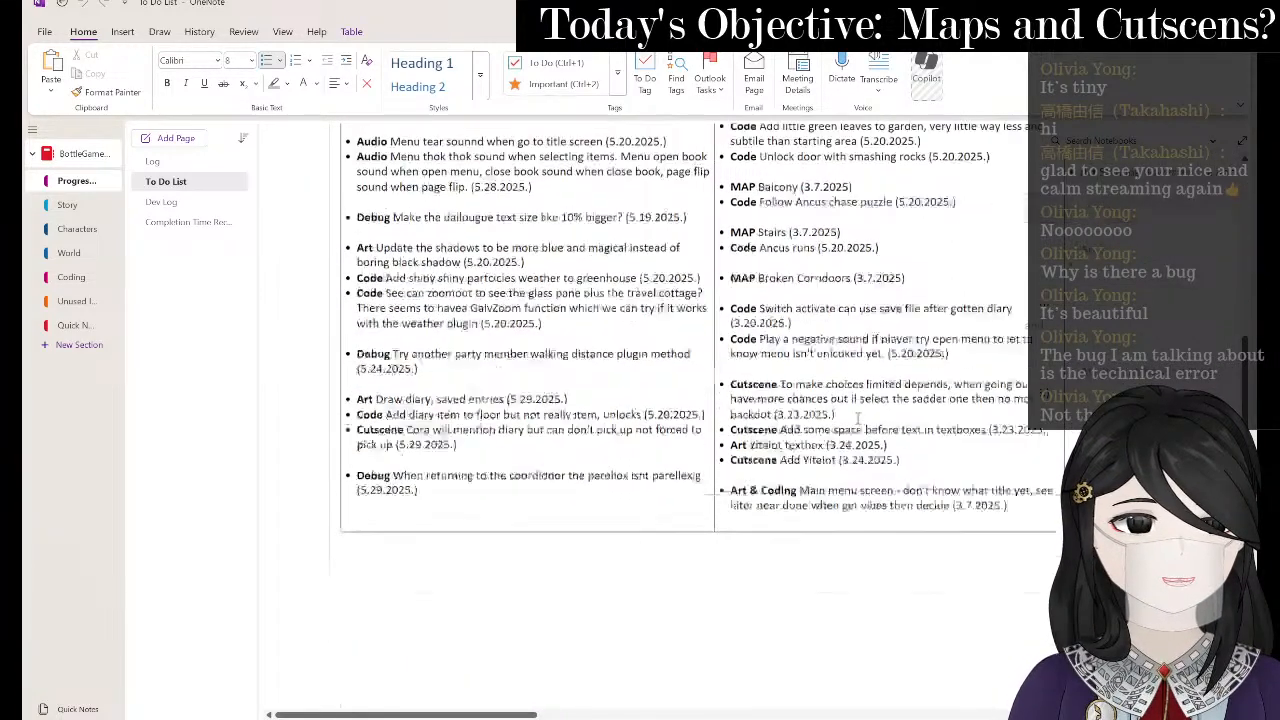
pyautogui.hscroll(3, 862, 430)
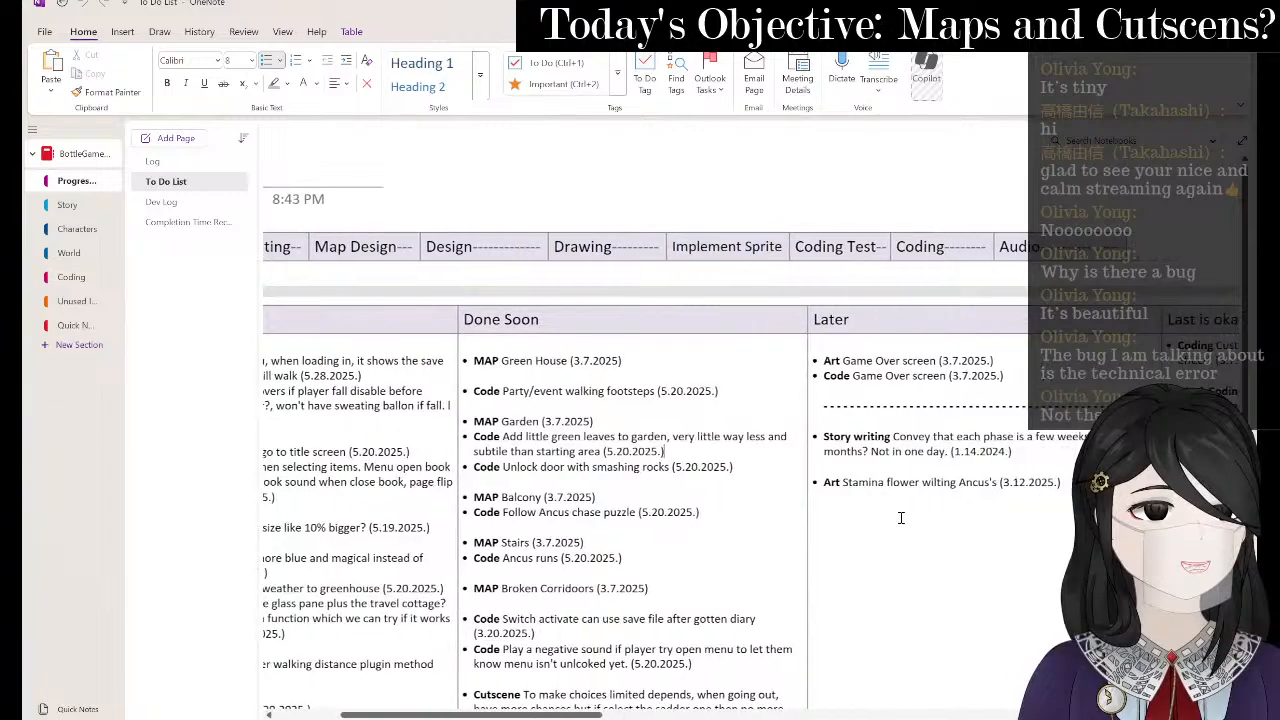
pyautogui.hscroll(-3, 900, 520)
pyautogui.scroll(-3, 830, 525)
pyautogui.scroll(1, 828, 526)
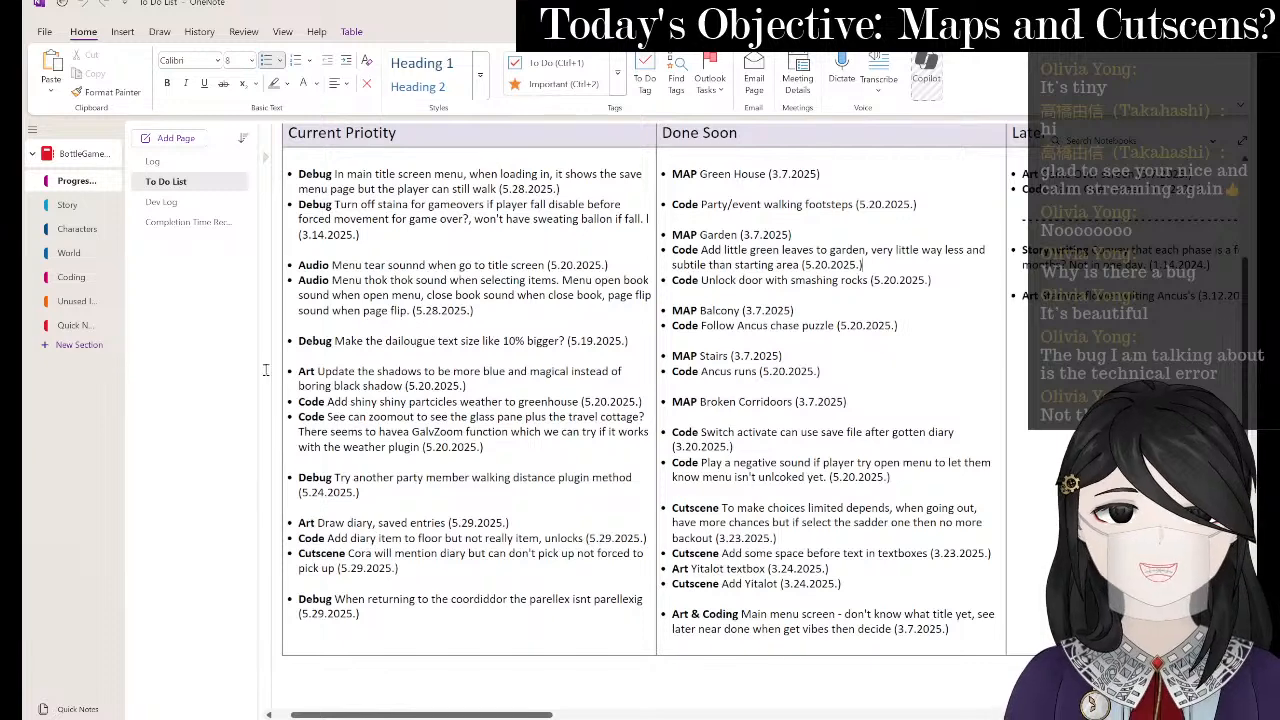
# - Open the Log page and scroll through its dated progress entries
pyautogui.click(203, 166)
pyautogui.scroll(-10, 730, 560)
pyautogui.keyDown('ctrl'); pyautogui.scroll(2, 736, 559); pyautogui.keyUp('ctrl')
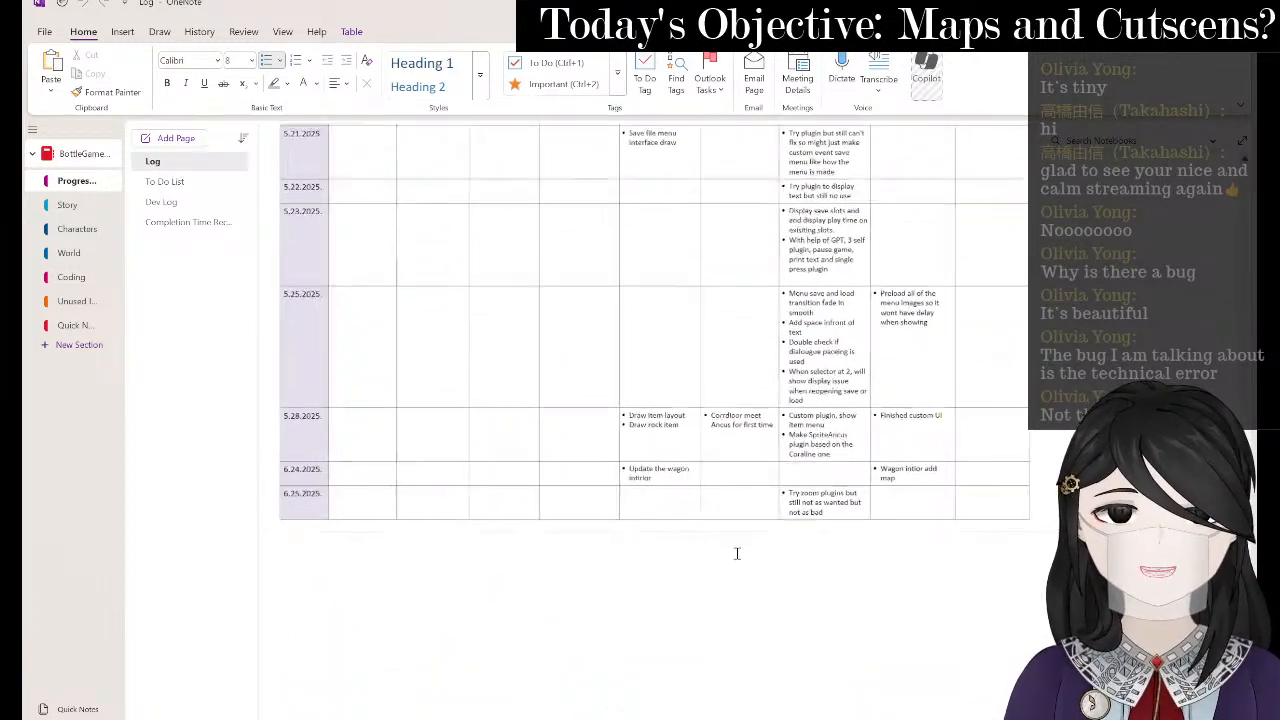
pyautogui.hscroll(-2, 843, 473)
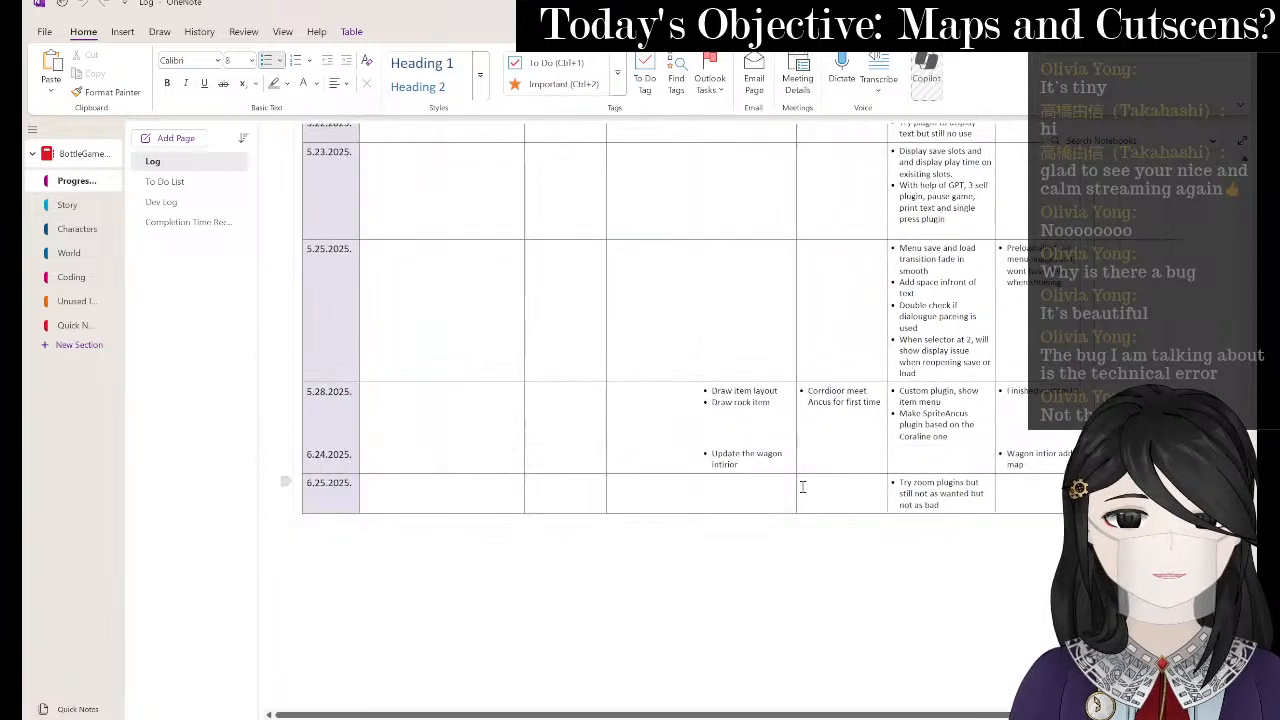
pyautogui.doubleClick(1042, 467)
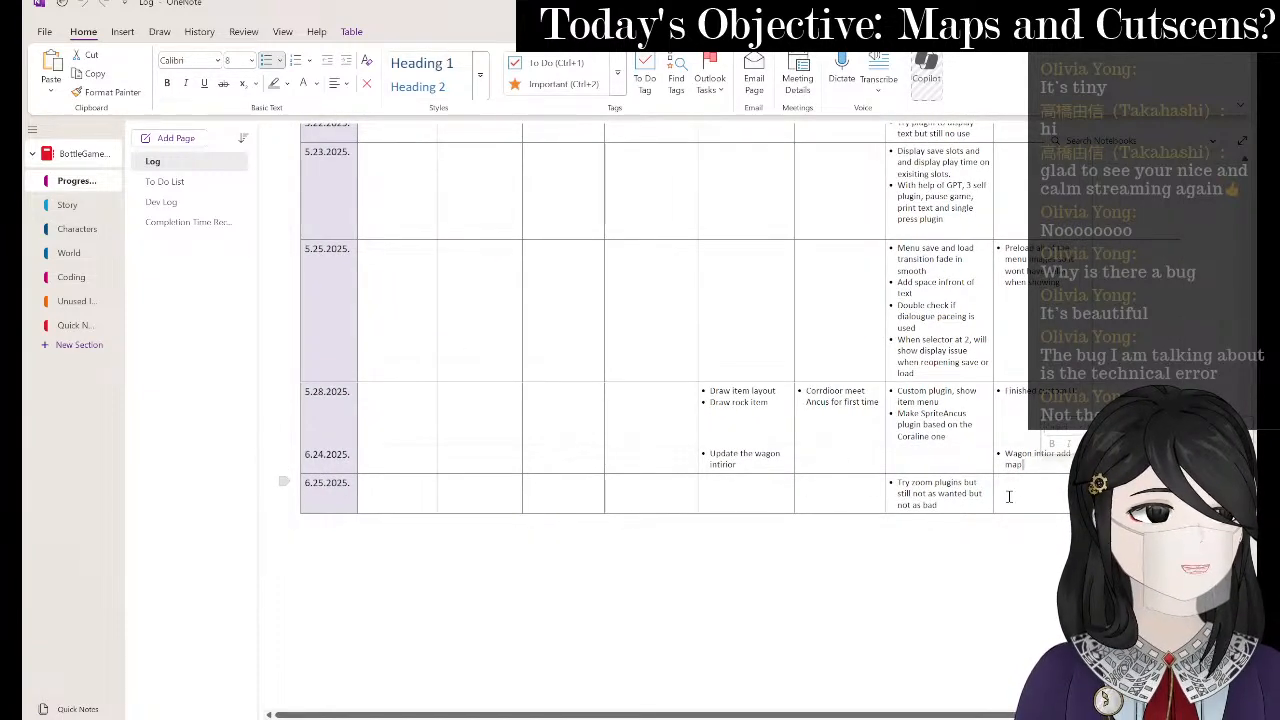
pyautogui.click(968, 503)
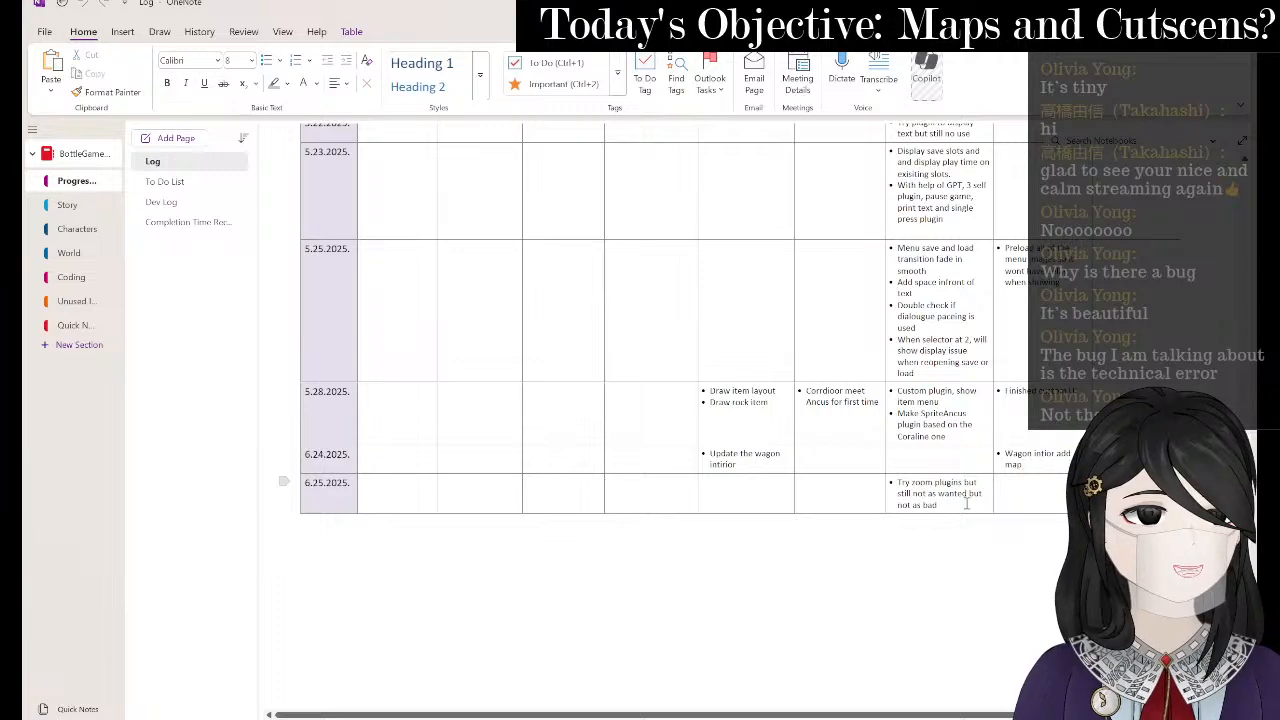
pyautogui.scroll(15, 915, 532)
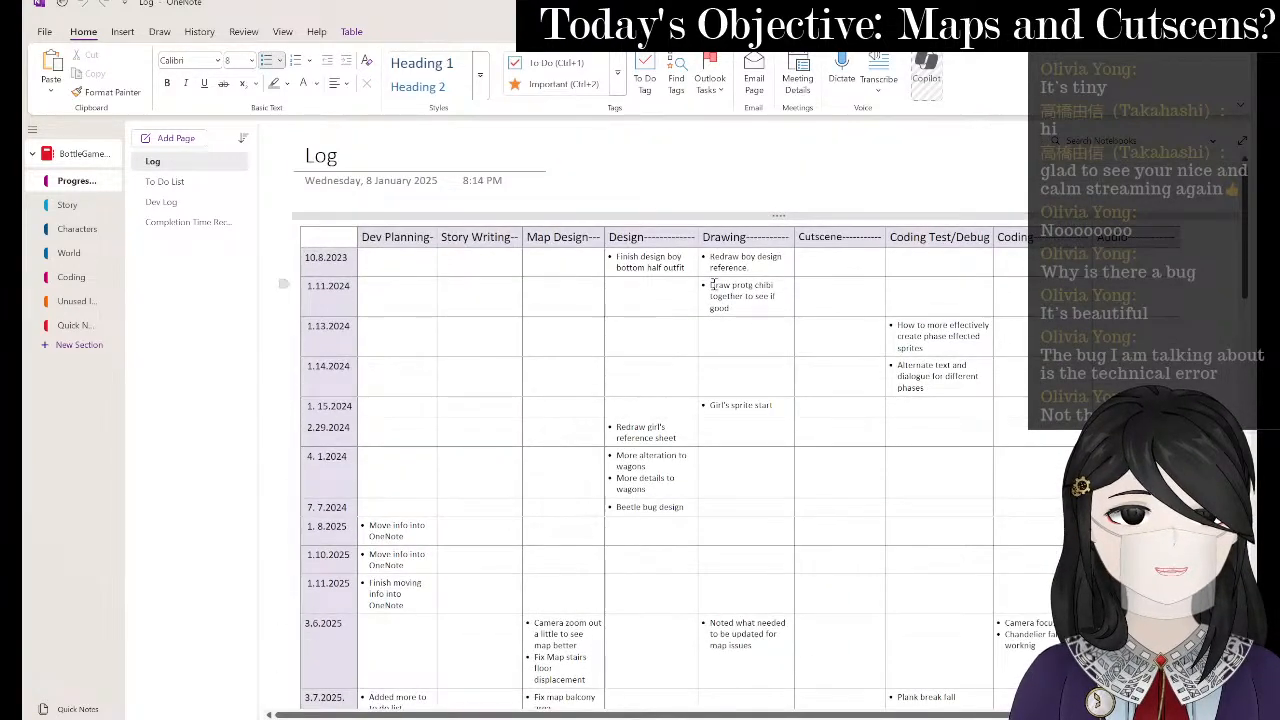
pyautogui.scroll(-15, 727, 315)
pyautogui.scroll(-1, 727, 320)
# - Add a bulleted 'Draw menu select map' entry to the 6.25.2025 row
pyautogui.click(743, 532)
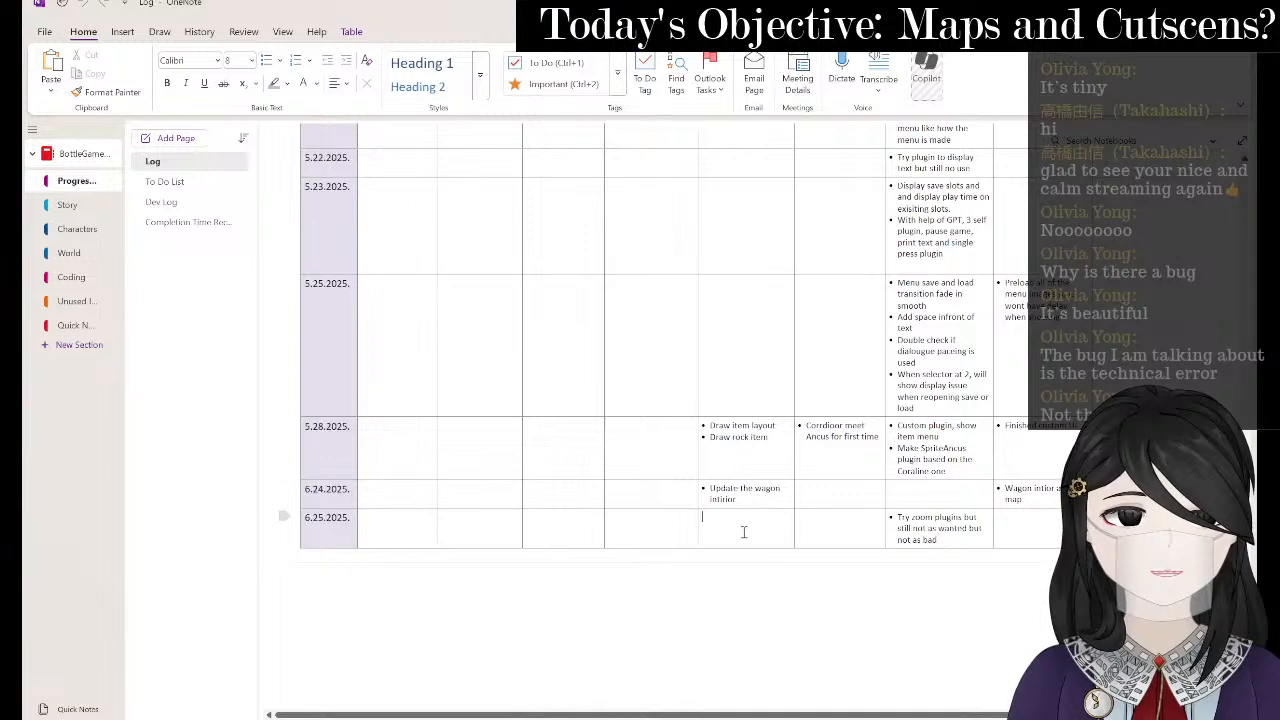
pyautogui.hotkey('ctrl', '.')
pyautogui.write('Draw M')
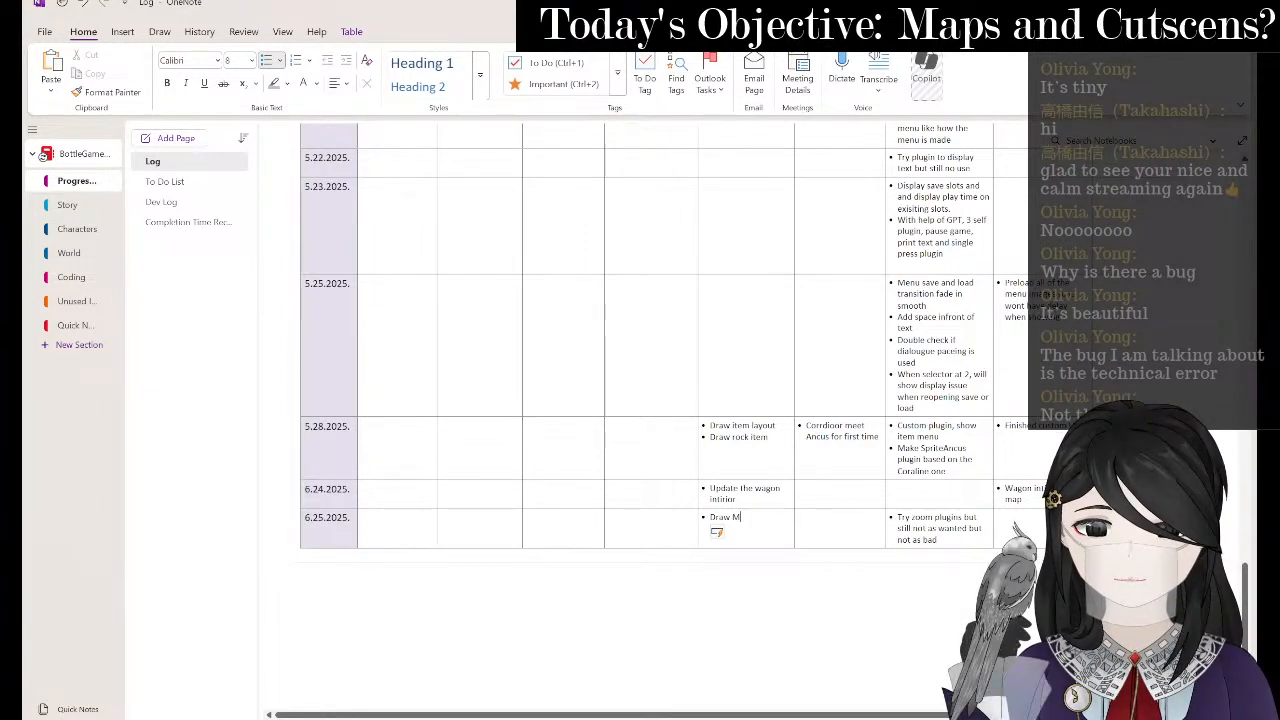
pyautogui.press('BackSpace')
pyautogui.write('menu')
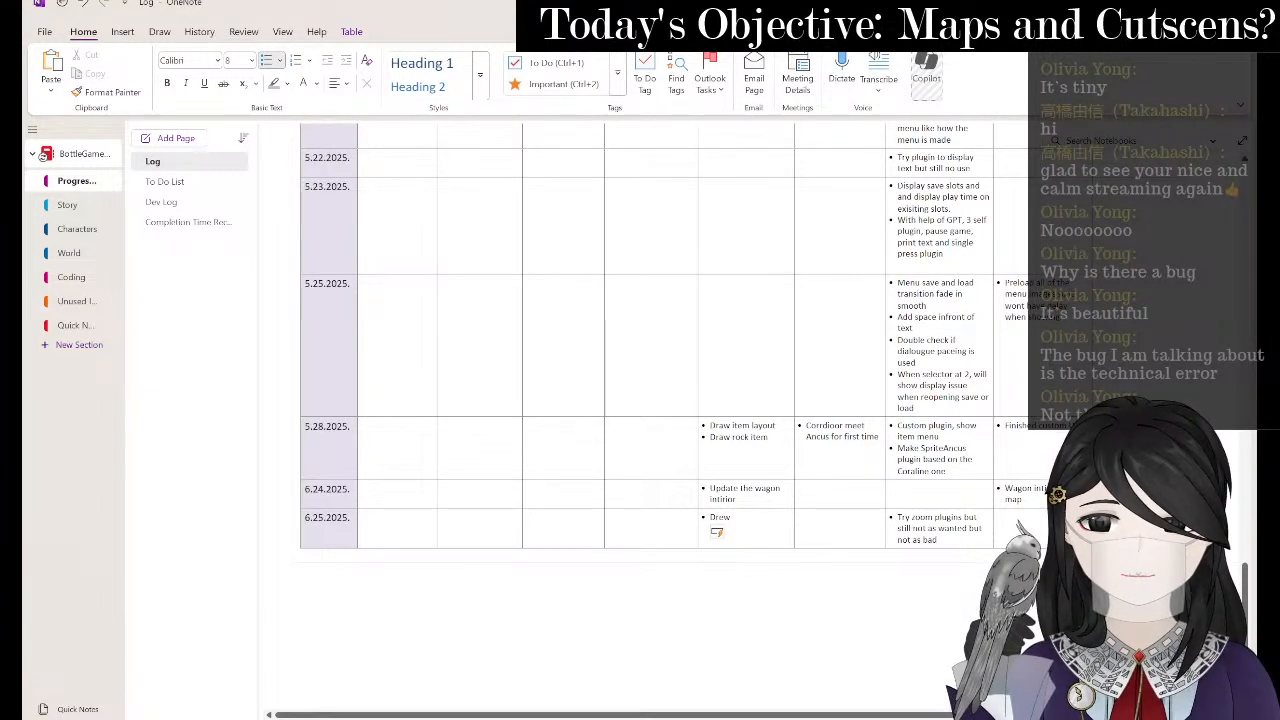
pyautogui.write(' select m')
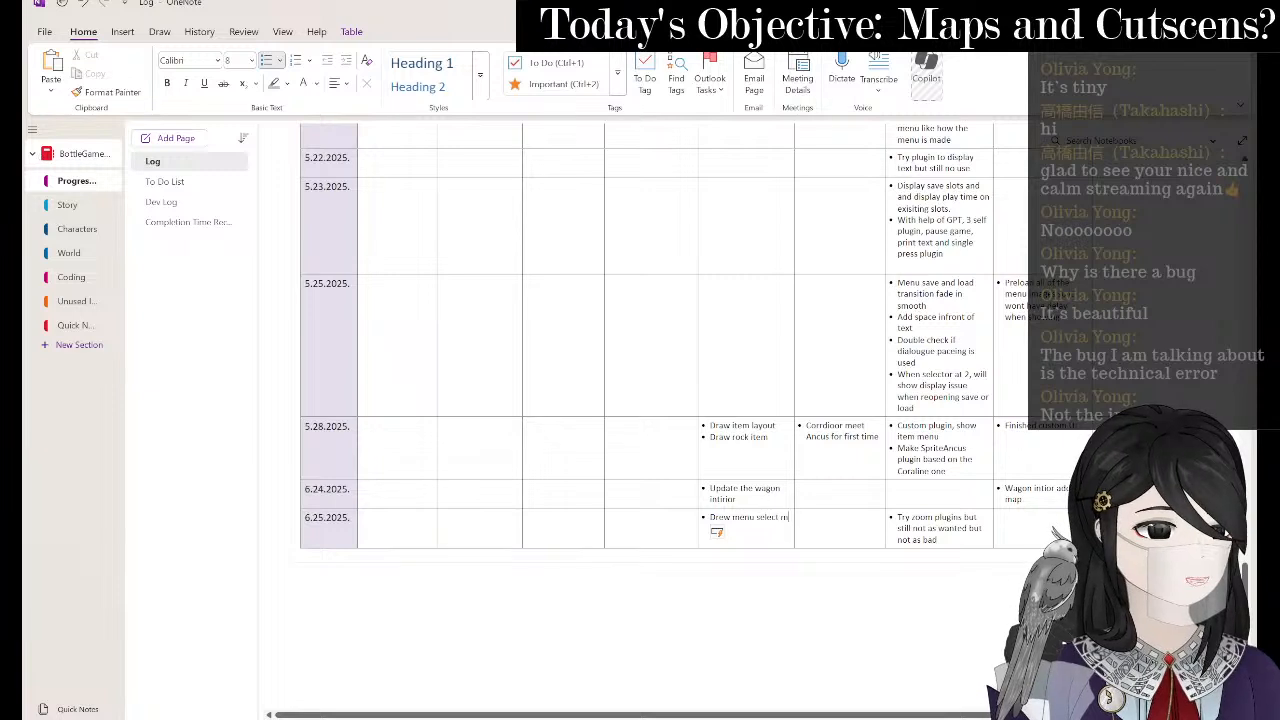
pyautogui.write('ap')
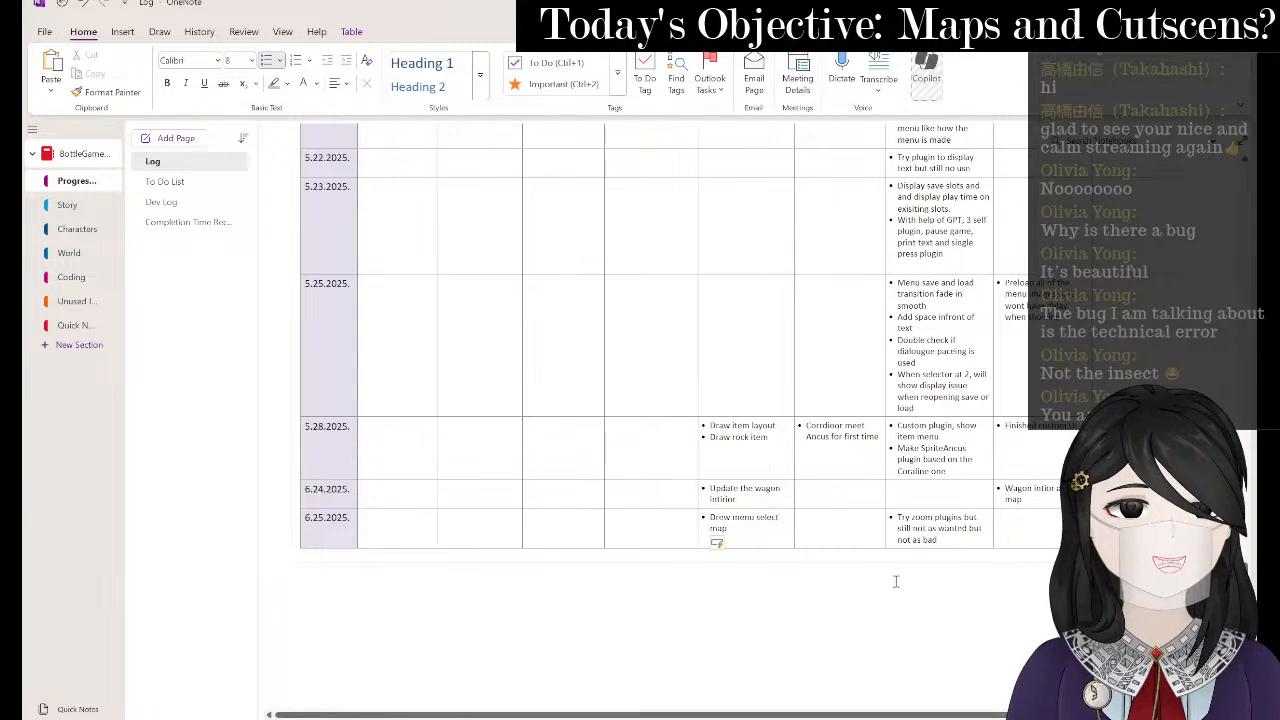
# - Review the 6.25.2025 row once more and switch back to RPG Maker MV
pyautogui.click(806, 529)
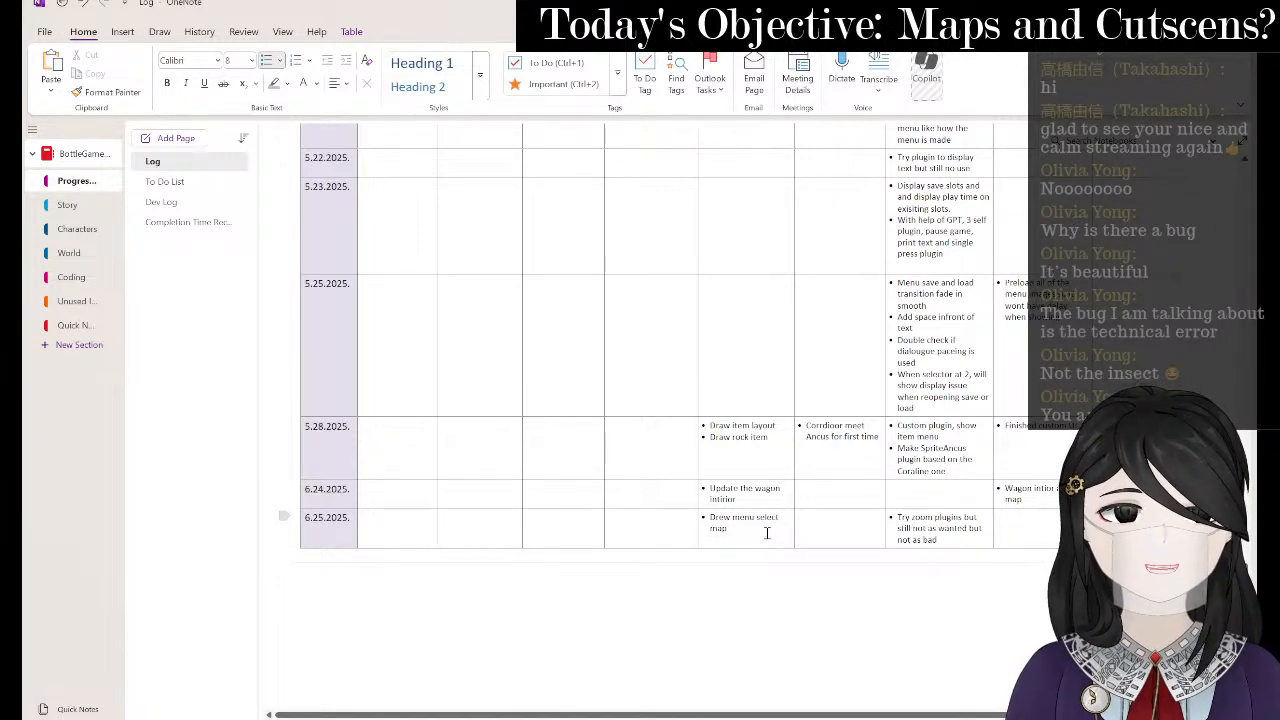
pyautogui.scroll(15, 767, 533)
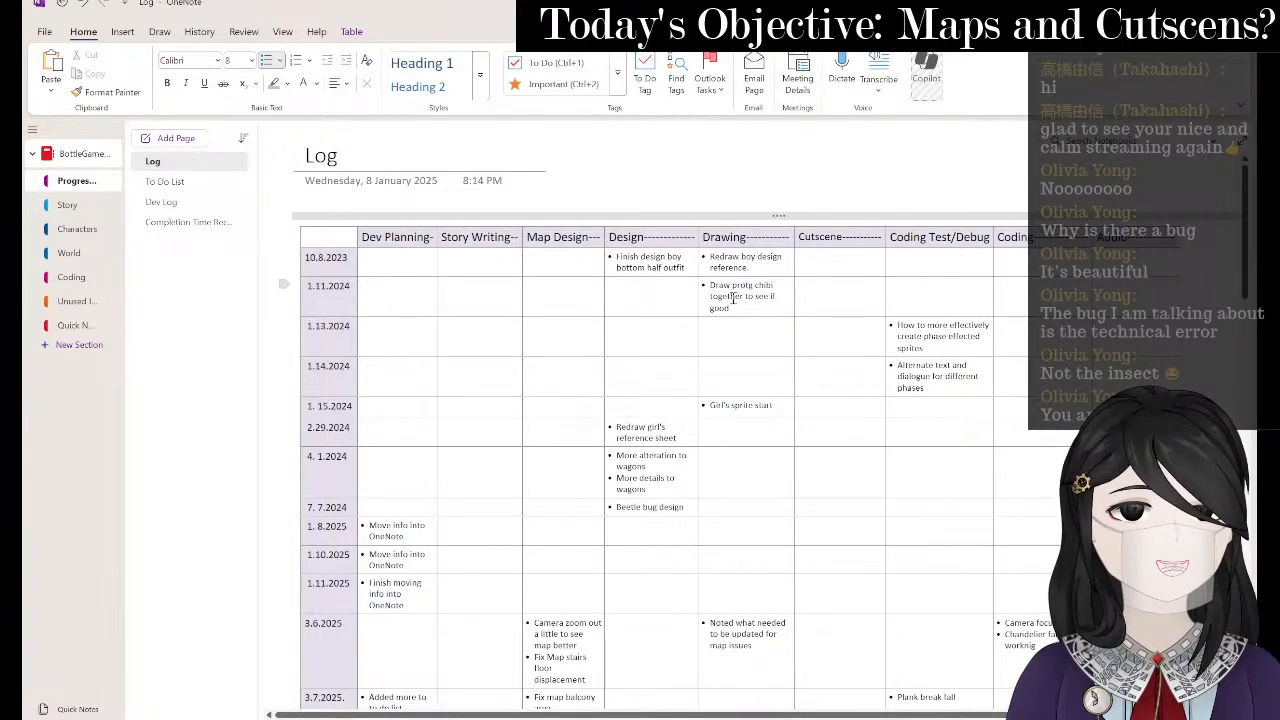
pyautogui.scroll(-20, 921, 336)
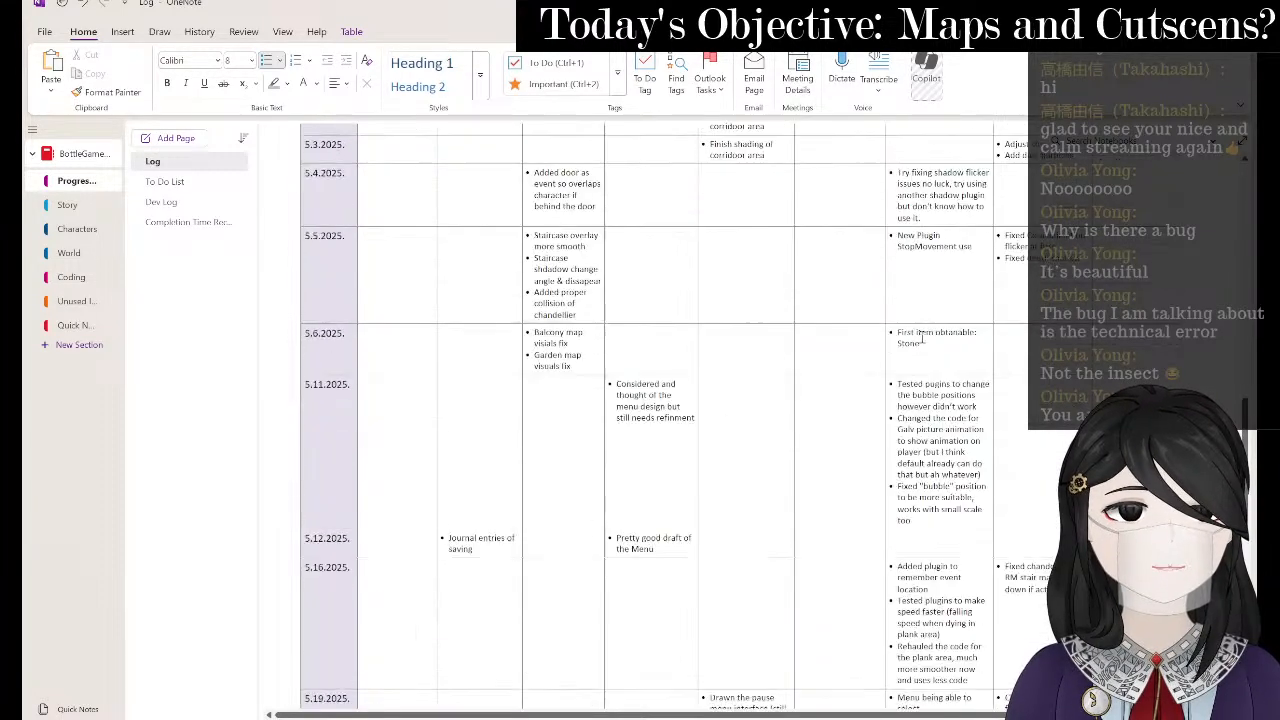
pyautogui.hotkey('alt', 'Tab')
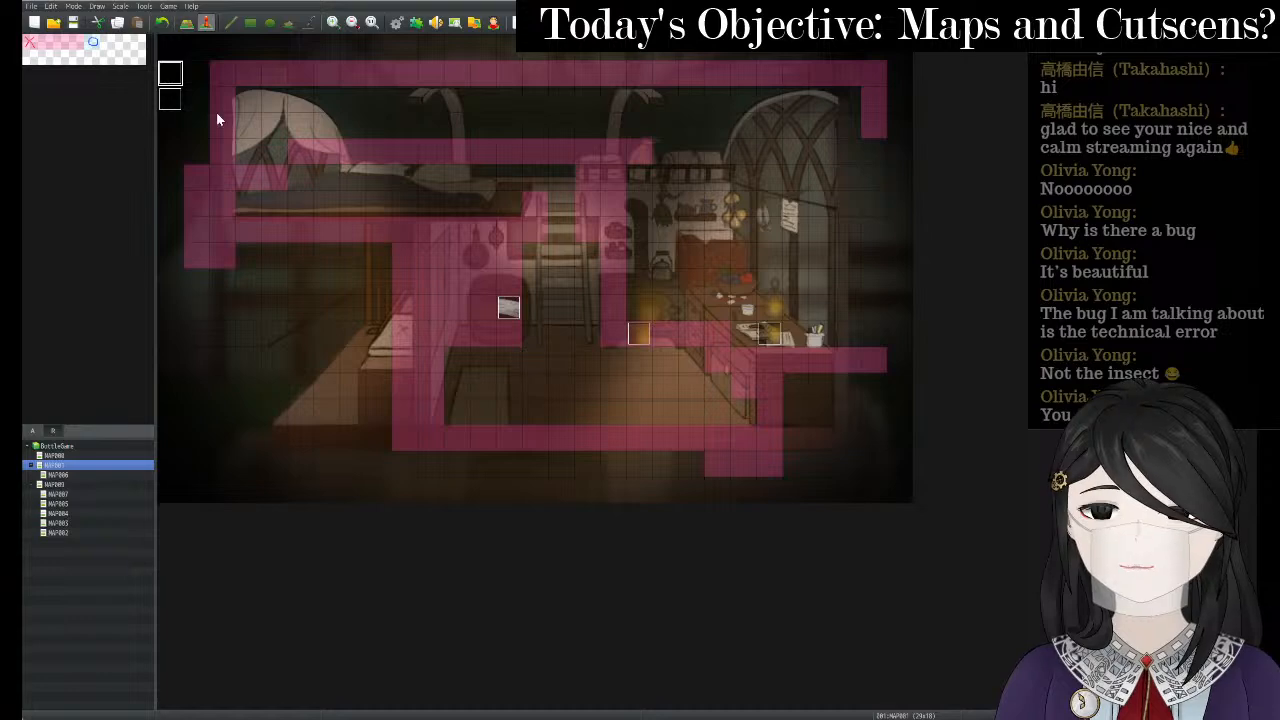
# - Browse maps MAP006 and MAP009, check MAP009's options, then return to OneNote
pyautogui.click(96, 476)
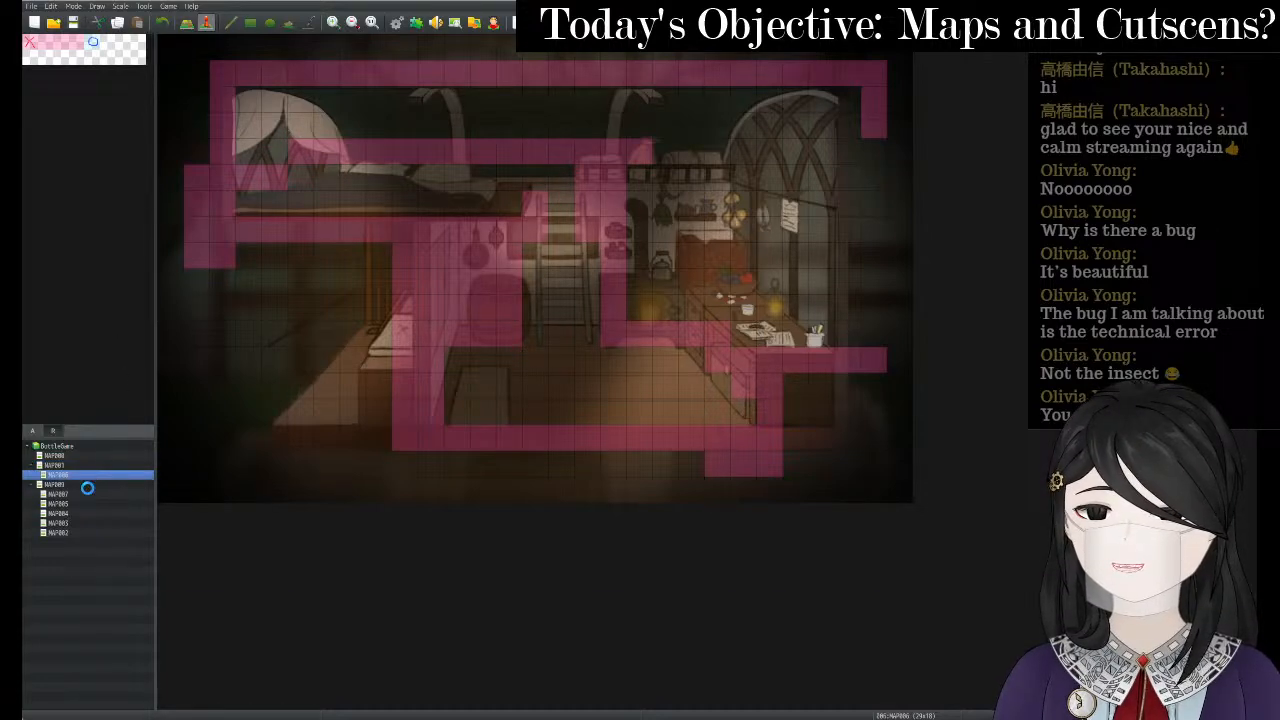
pyautogui.click(87, 484)
pyautogui.click(87, 475)
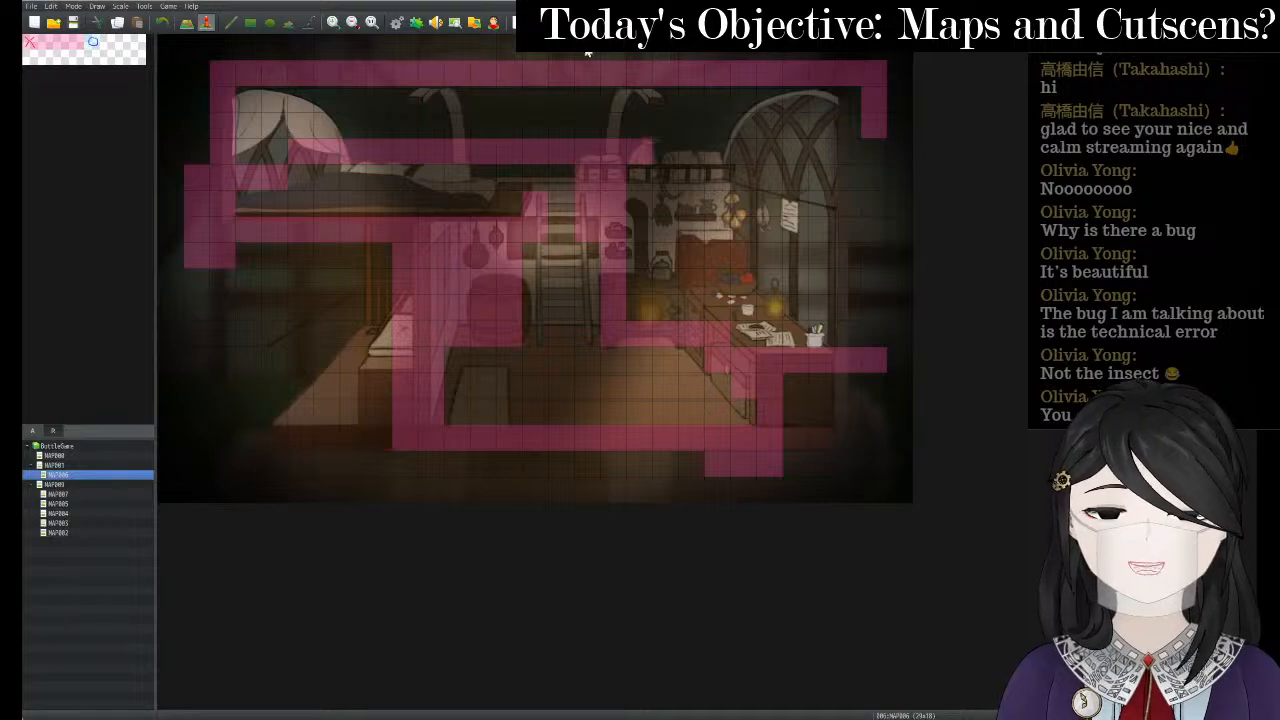
pyautogui.hotkey('alt', 'Tab')
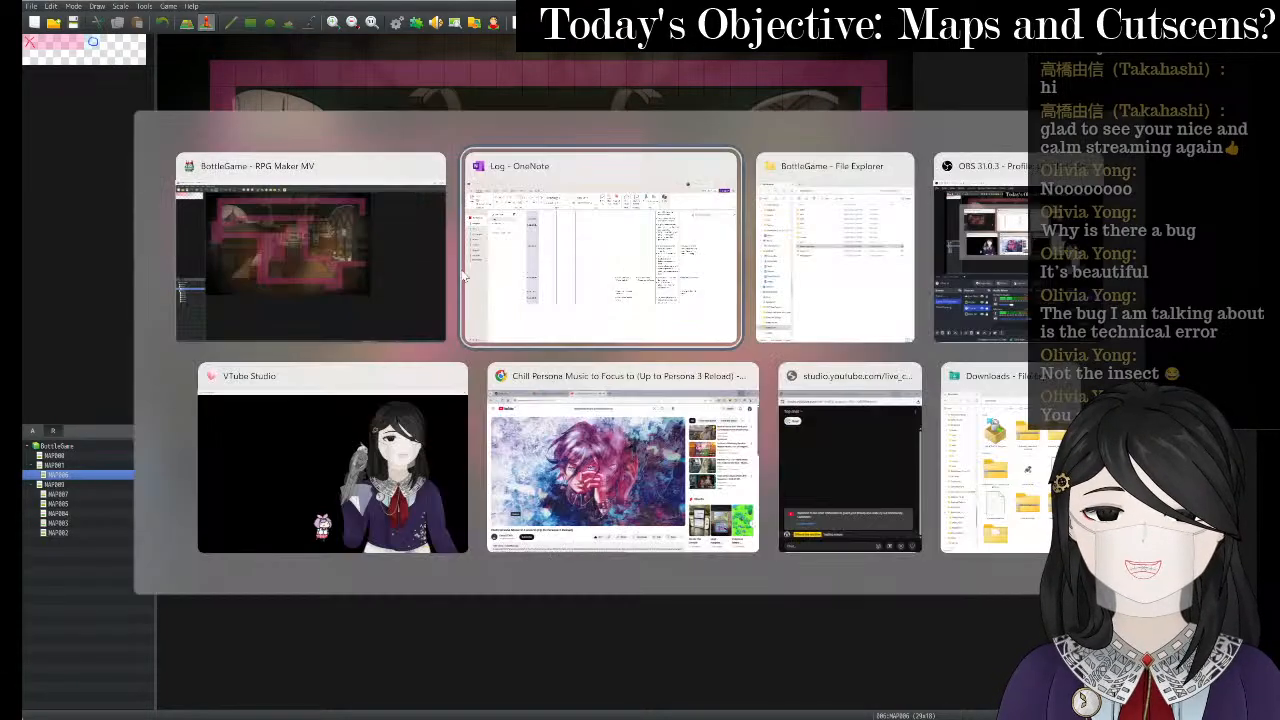
pyautogui.click(385, 270)
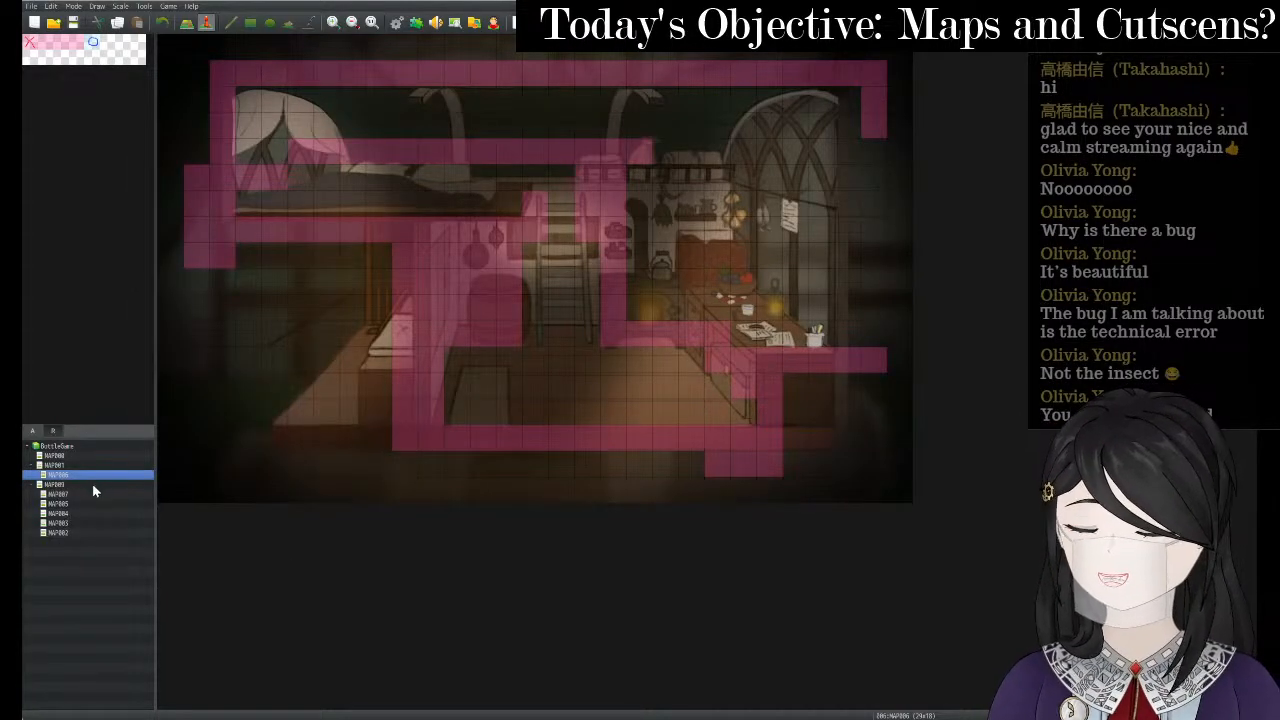
pyautogui.rightClick(92, 484)
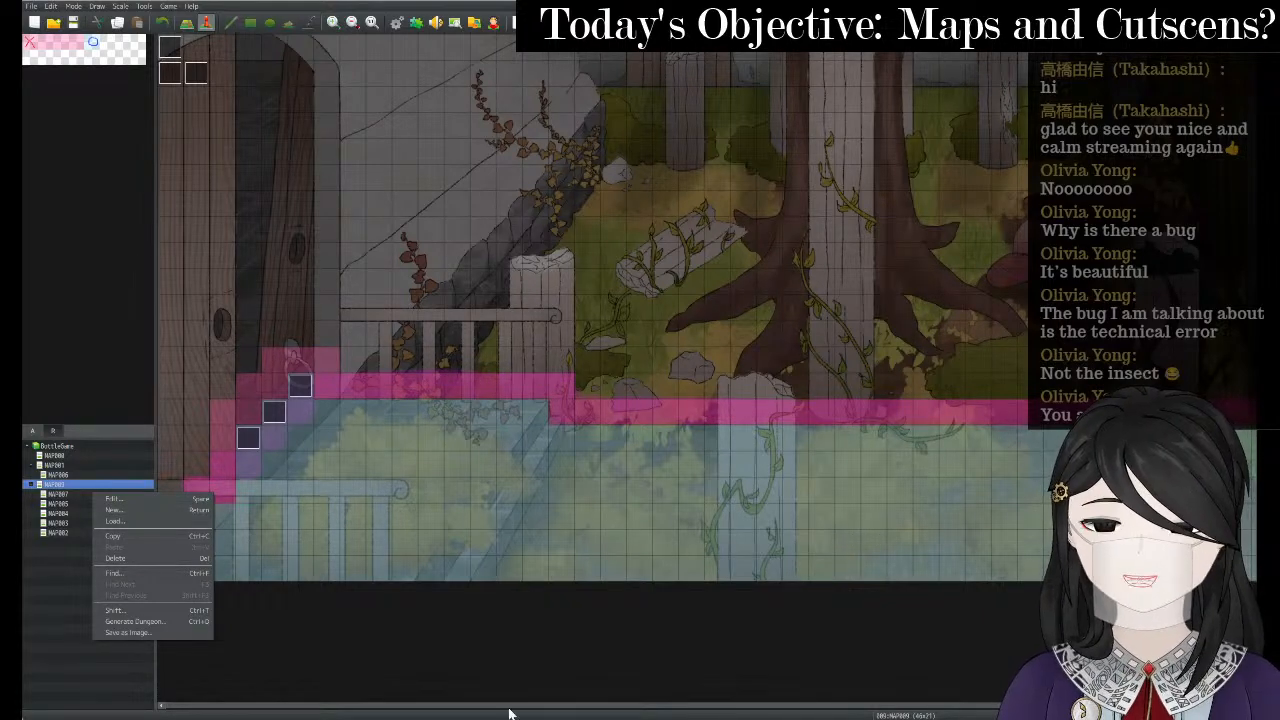
pyautogui.click(804, 715)
pyautogui.hotkey('alt', 'Tab')
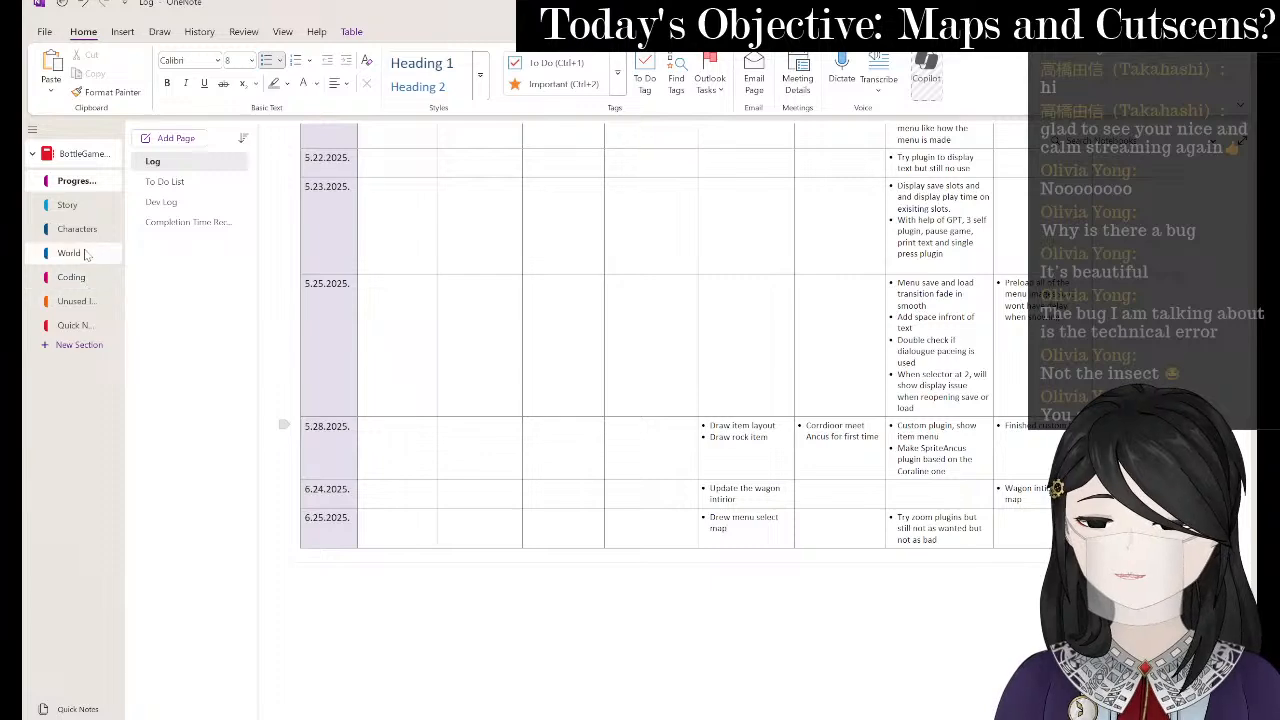
# - Open the World section's - - - RM page showing the mansion area checklists
pyautogui.click(80, 254)
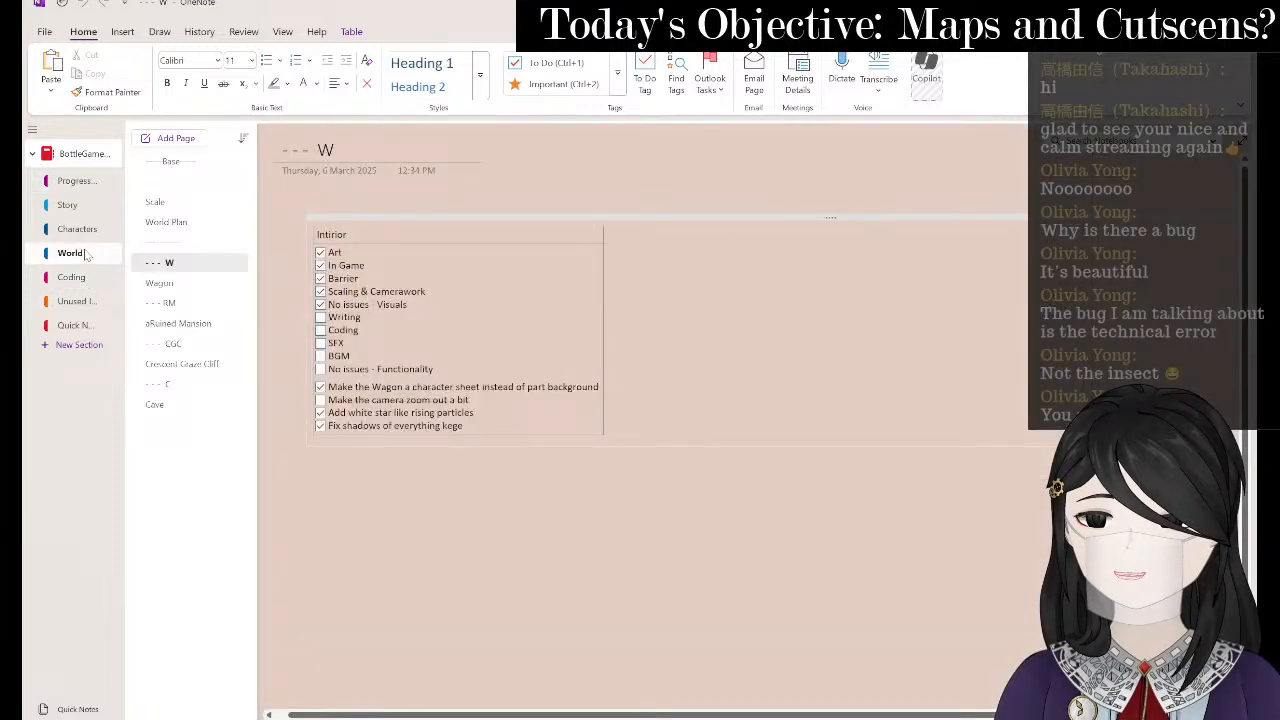
pyautogui.click(166, 302)
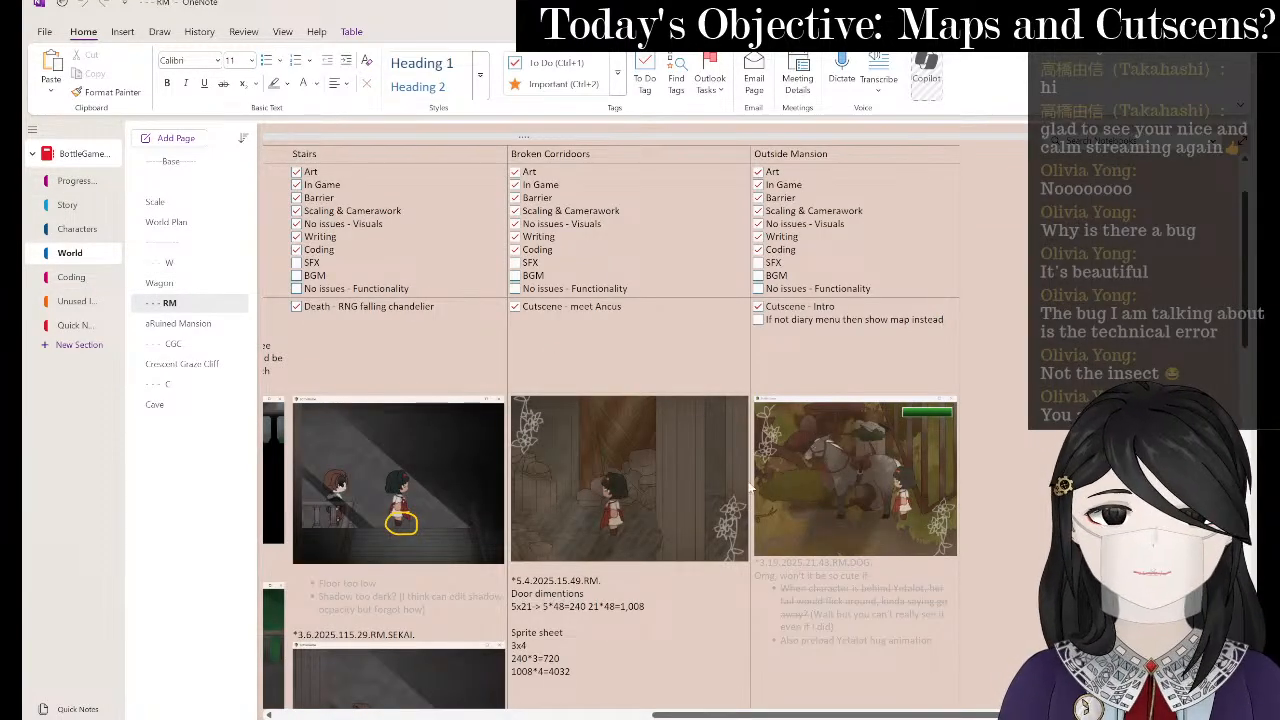
pyautogui.hotkey('alt', 'Tab')
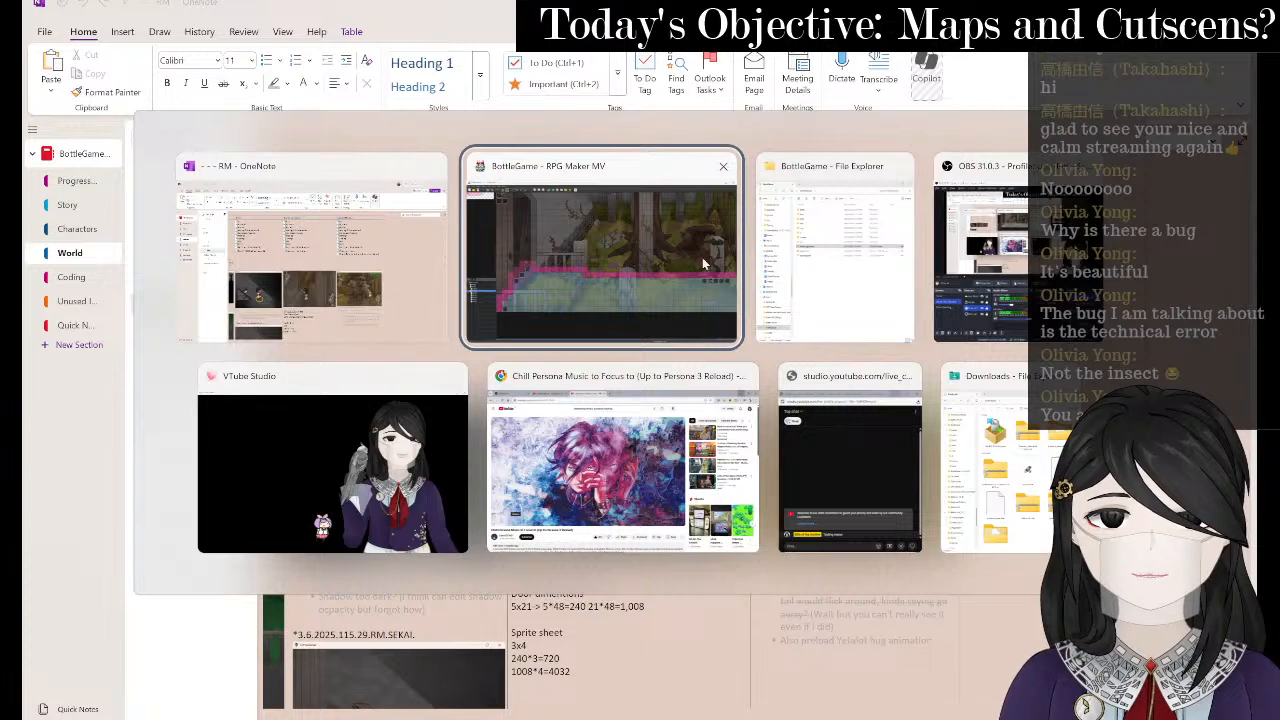
# - Return to RPG Maker MV and load the corridor map MAP007
pyautogui.click(572, 301)
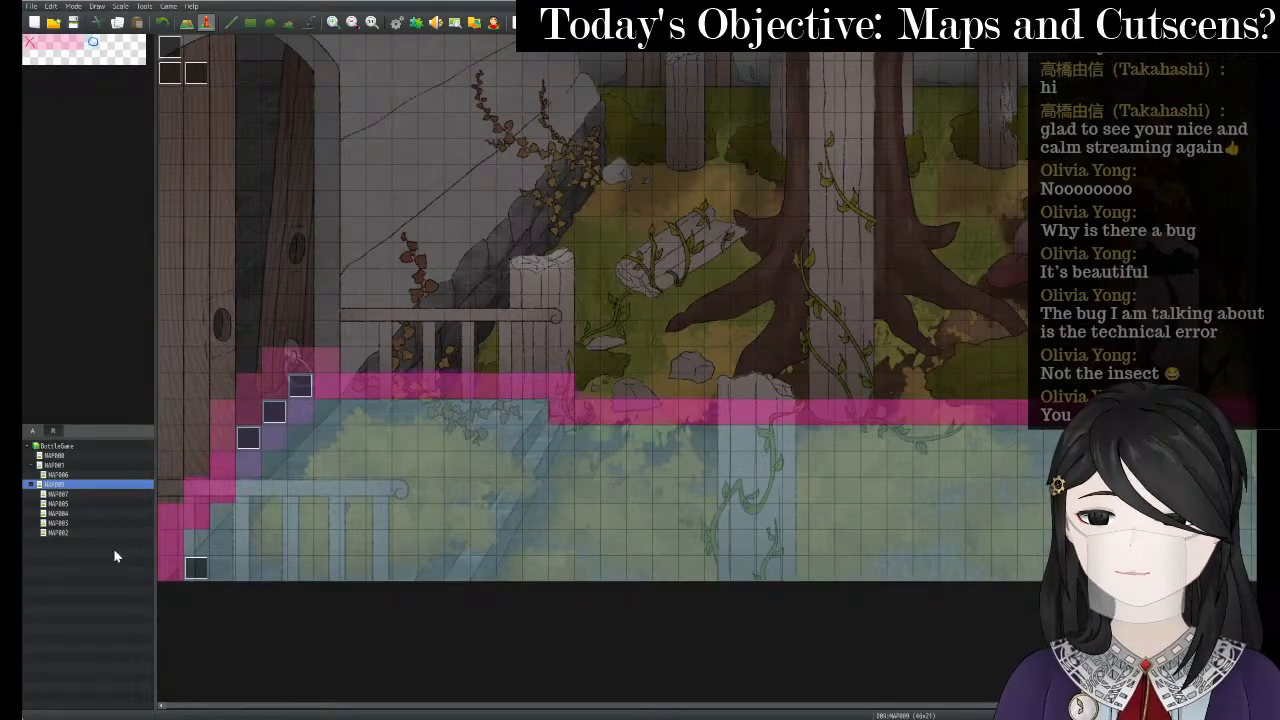
pyautogui.click(58, 494)
pyautogui.rightClick(64, 494)
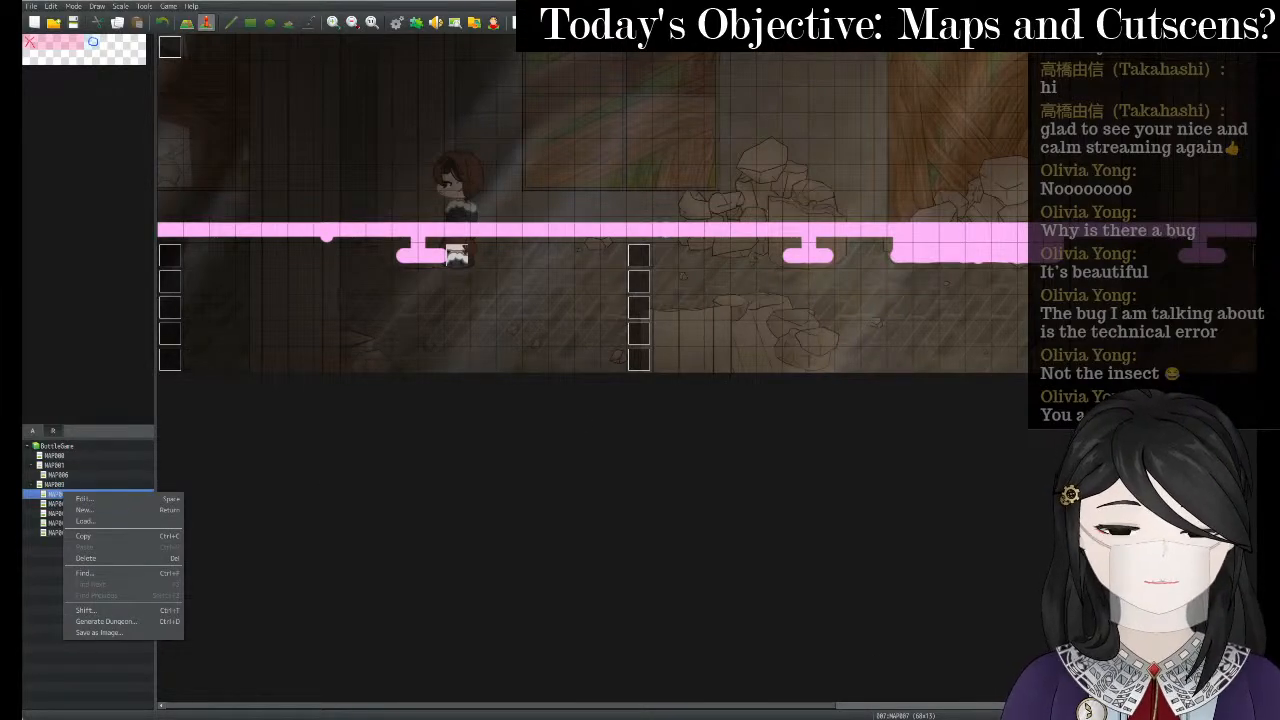
pyautogui.click(737, 719)
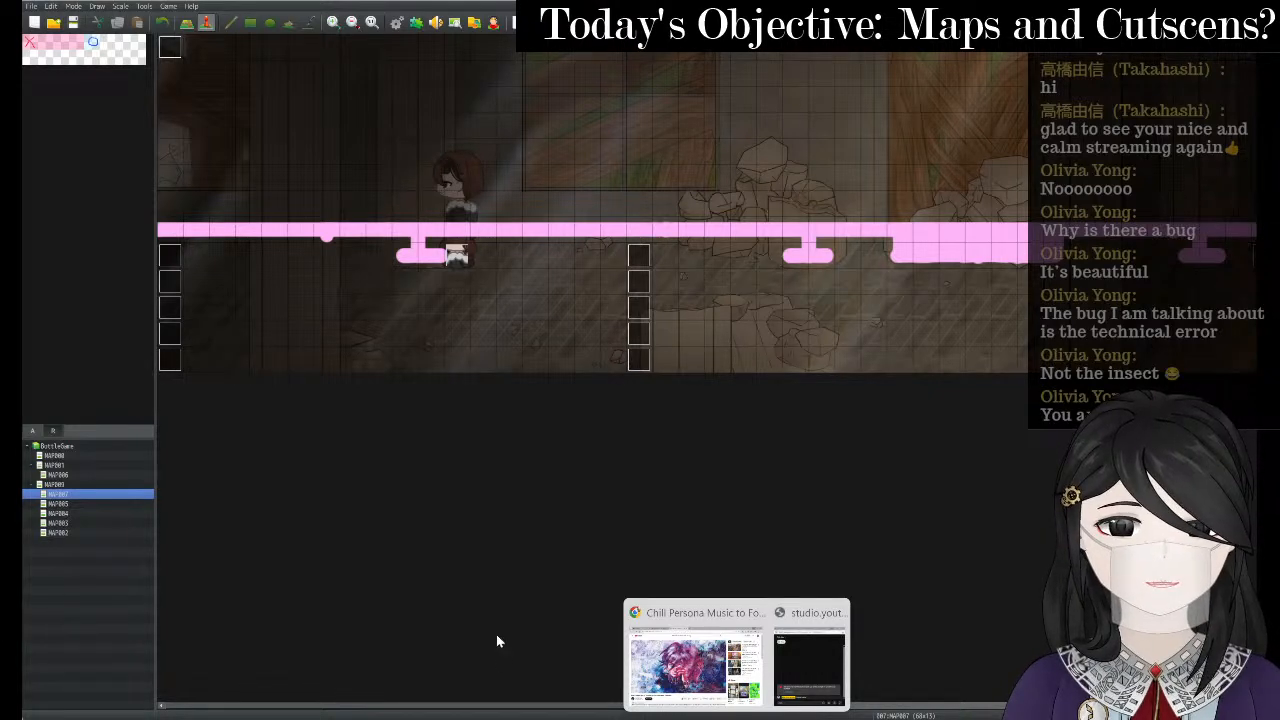
# - Search the Start menu for 'c' and close the Clip Studio launcher
pyautogui.press('super')
pyautogui.write('c')
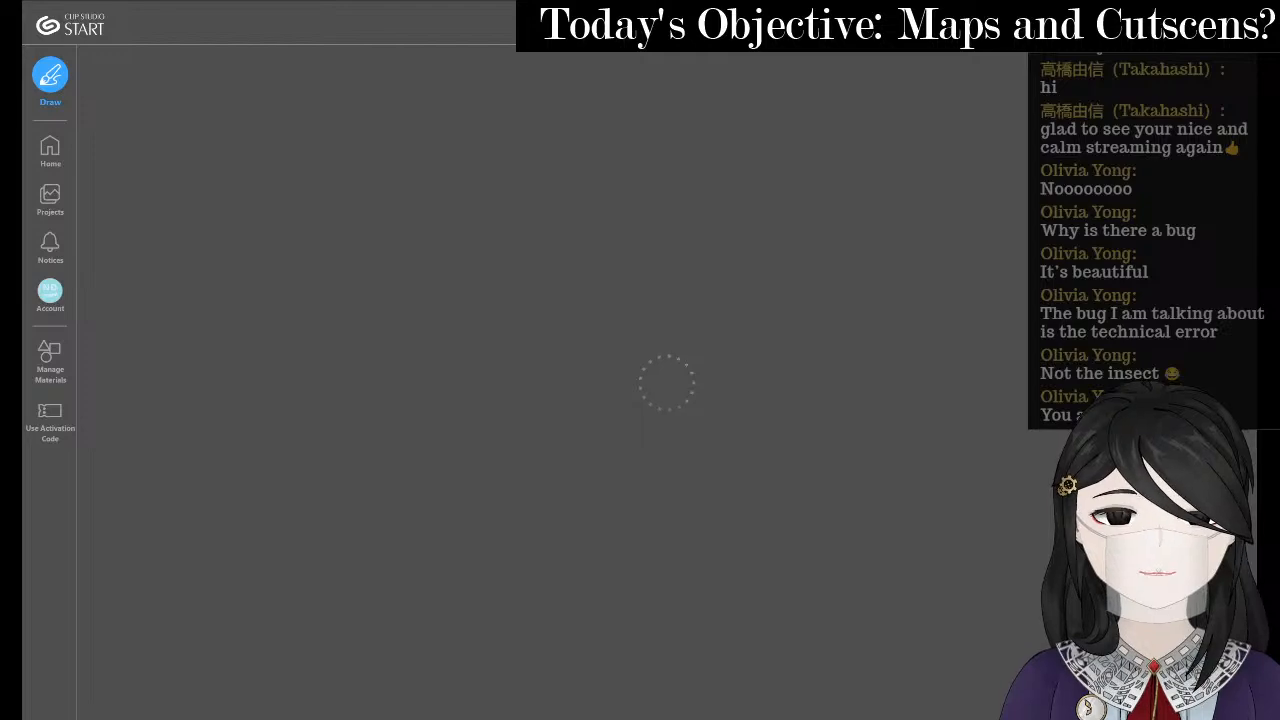
pyautogui.click(1242, 6)
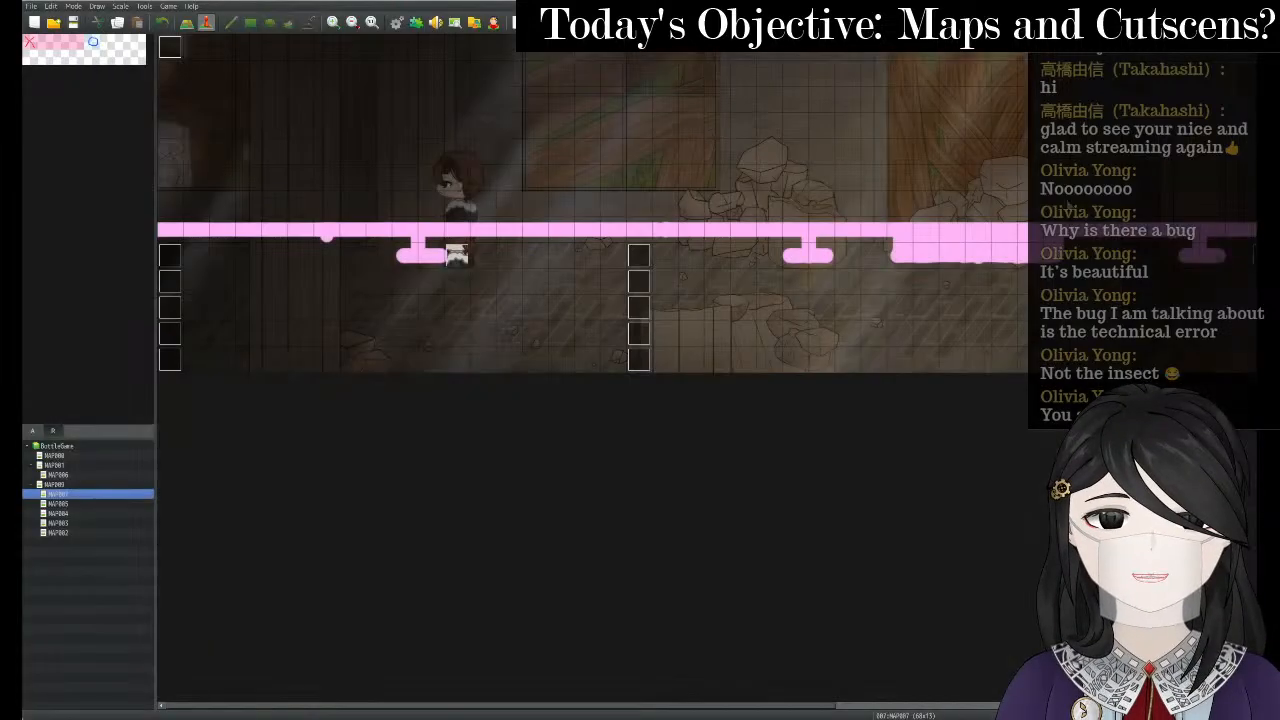
# - Delete the five most recent files from the Downloads folder
pyautogui.moveTo(610, 717)
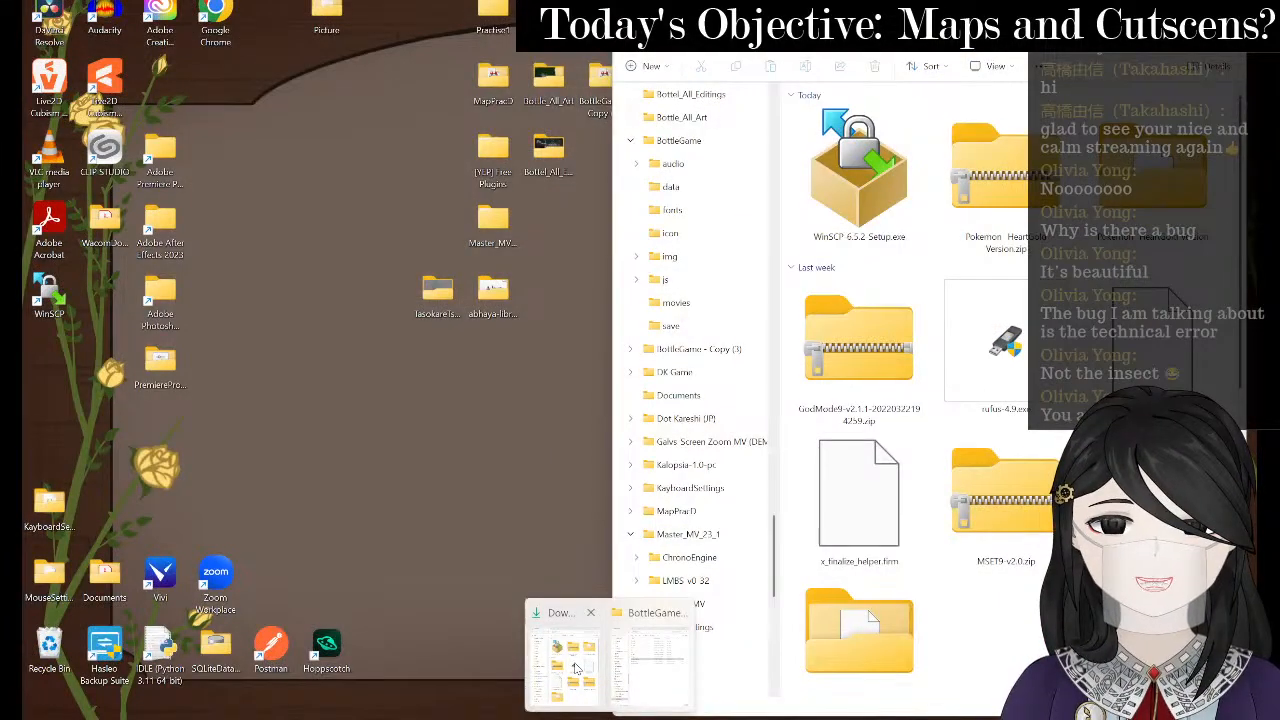
pyautogui.click(575, 668)
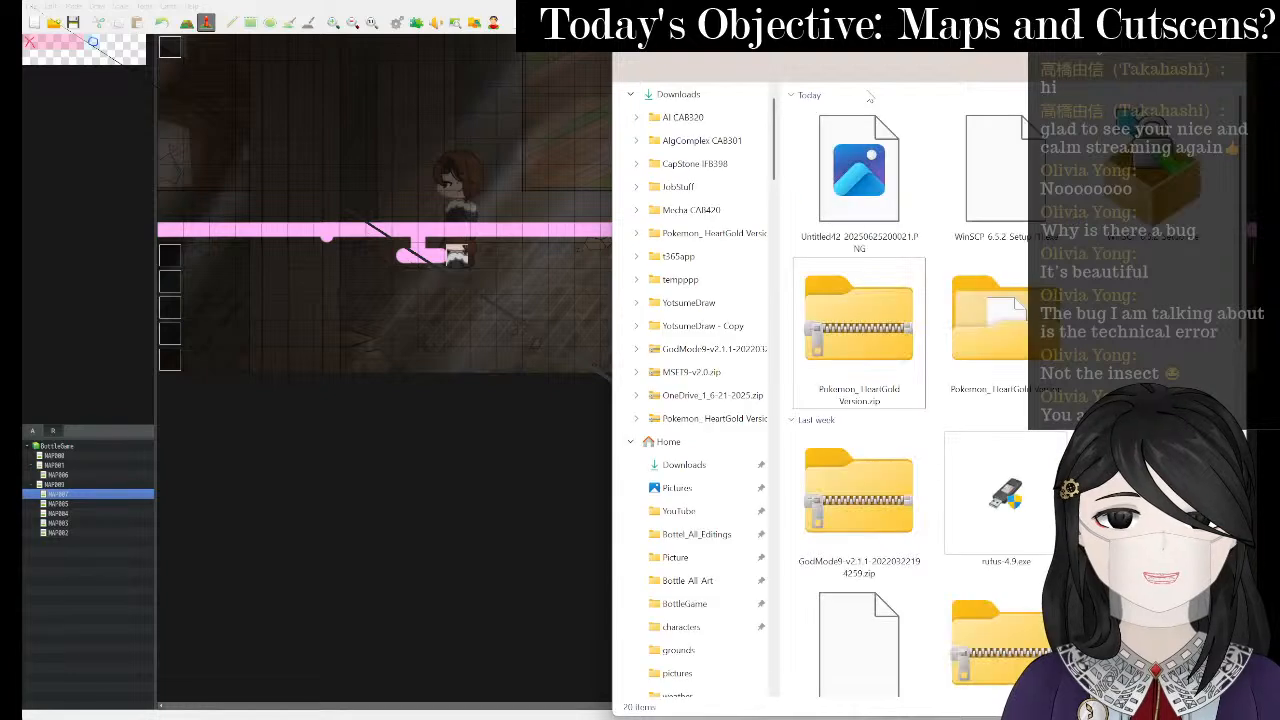
pyautogui.moveTo(1176, 354); pyautogui.dragTo(862, 212)
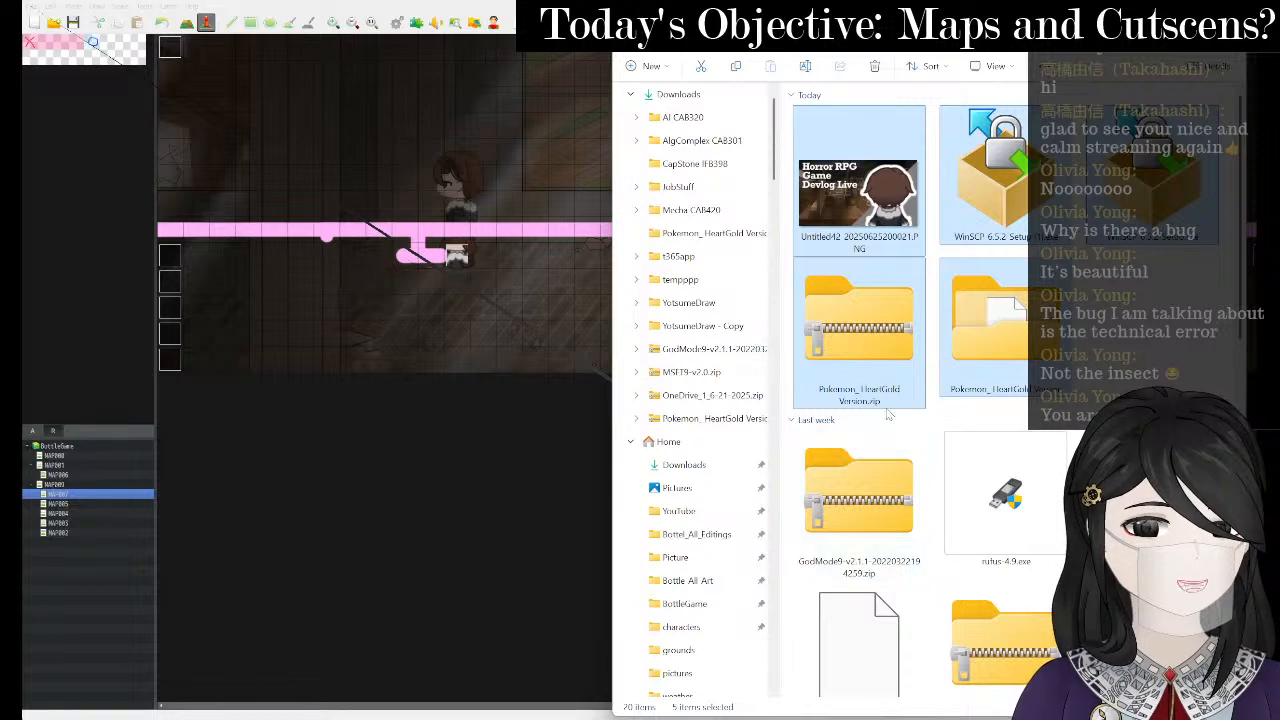
pyautogui.click(875, 68)
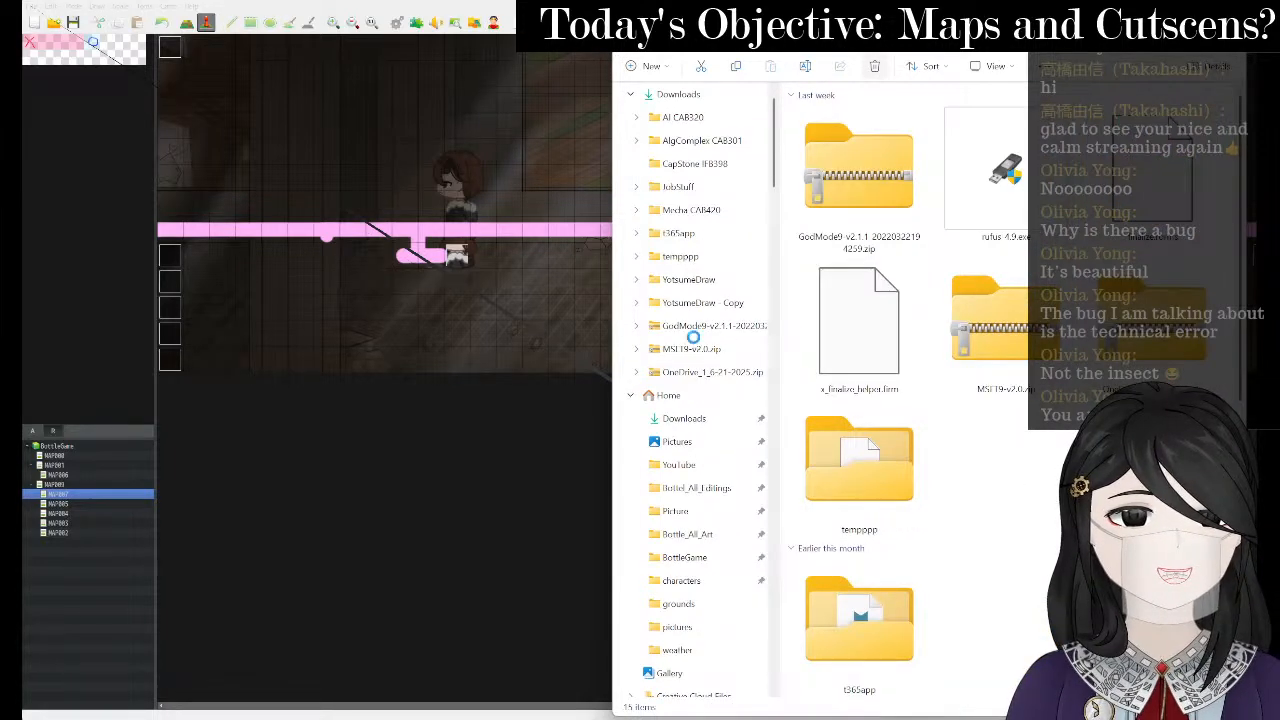
# - Open MapRMCorridor.clip from the Bottel_All_Editings folder in Clip Studio Paint
pyautogui.scroll(-4, 715, 520)
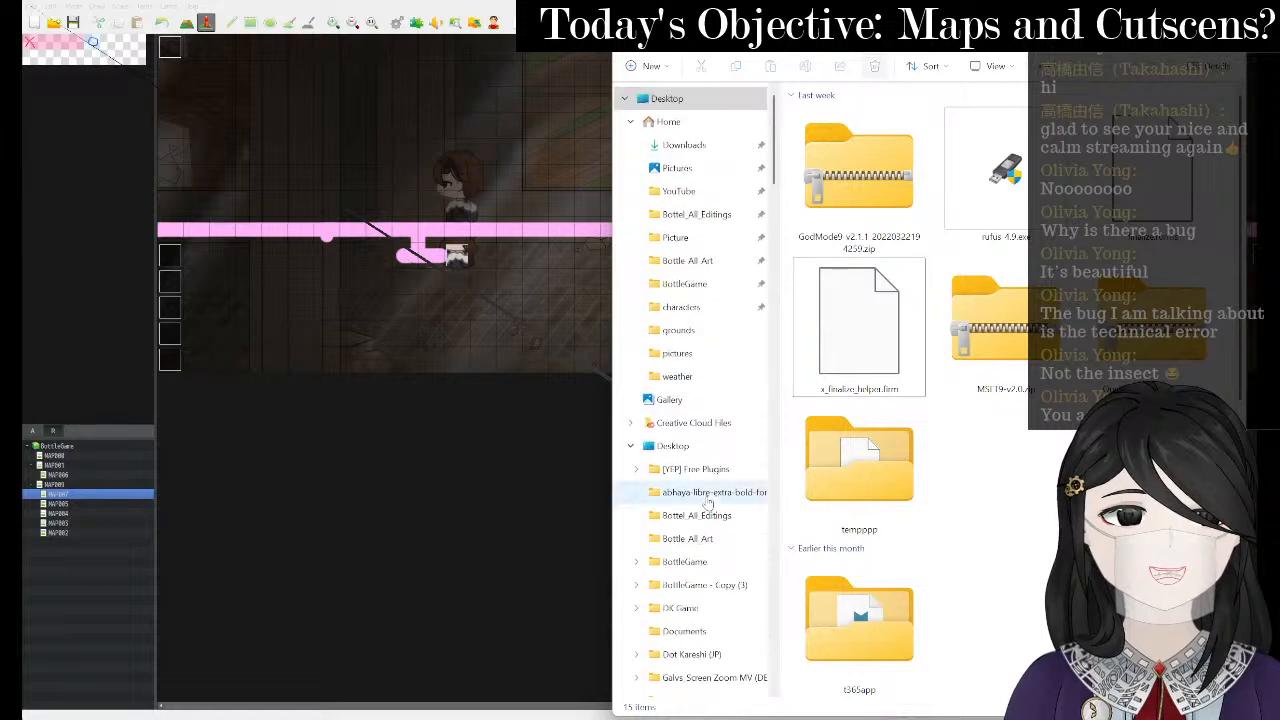
pyautogui.click(716, 214)
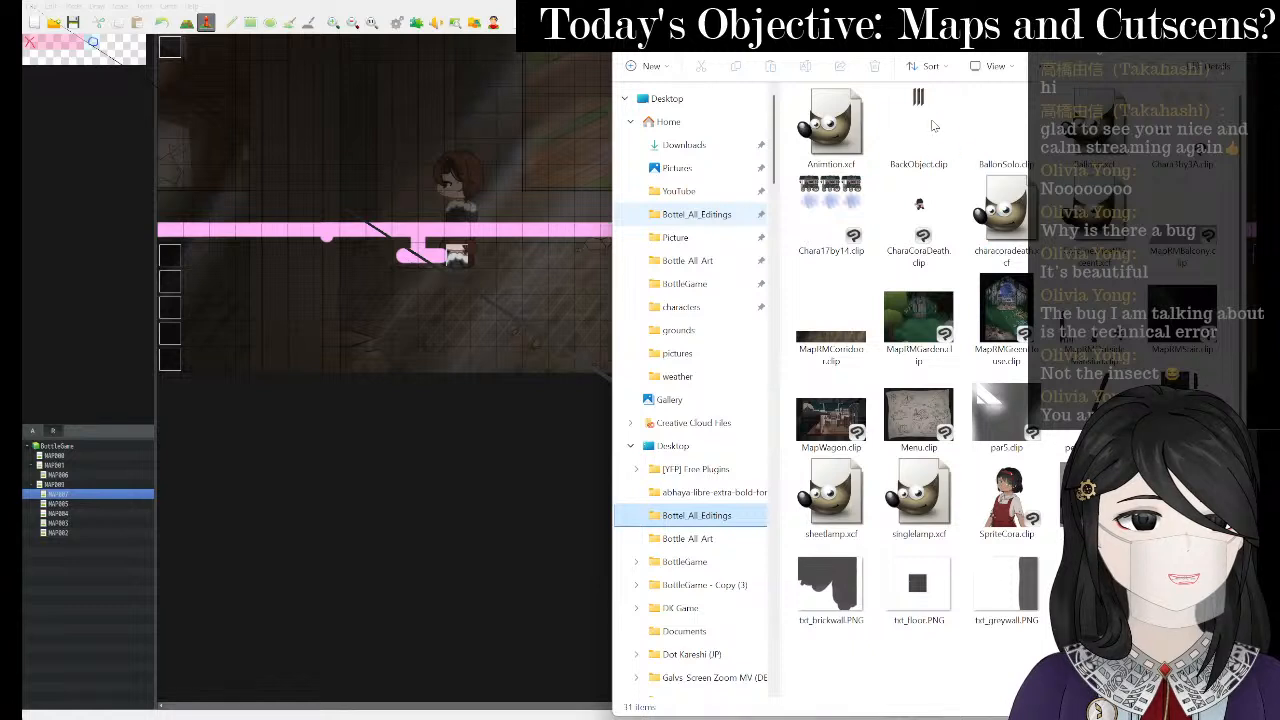
pyautogui.click(850, 345)
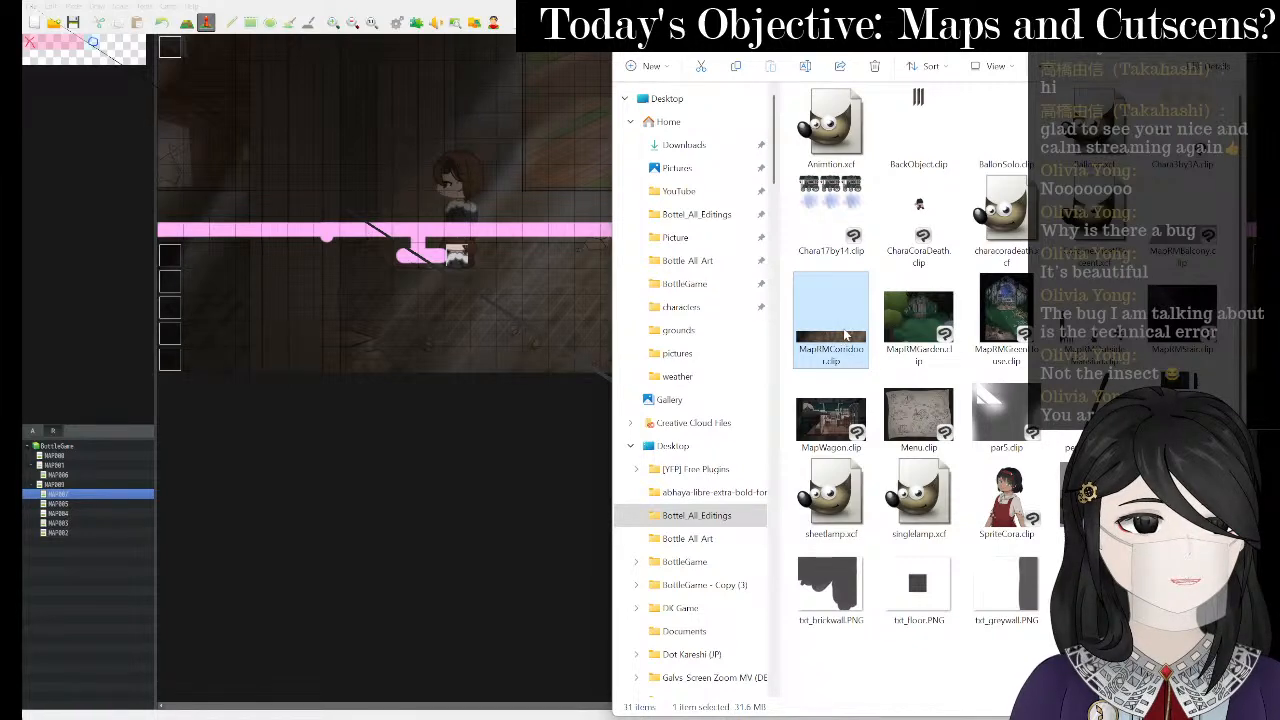
pyautogui.doubleClick(845, 336)
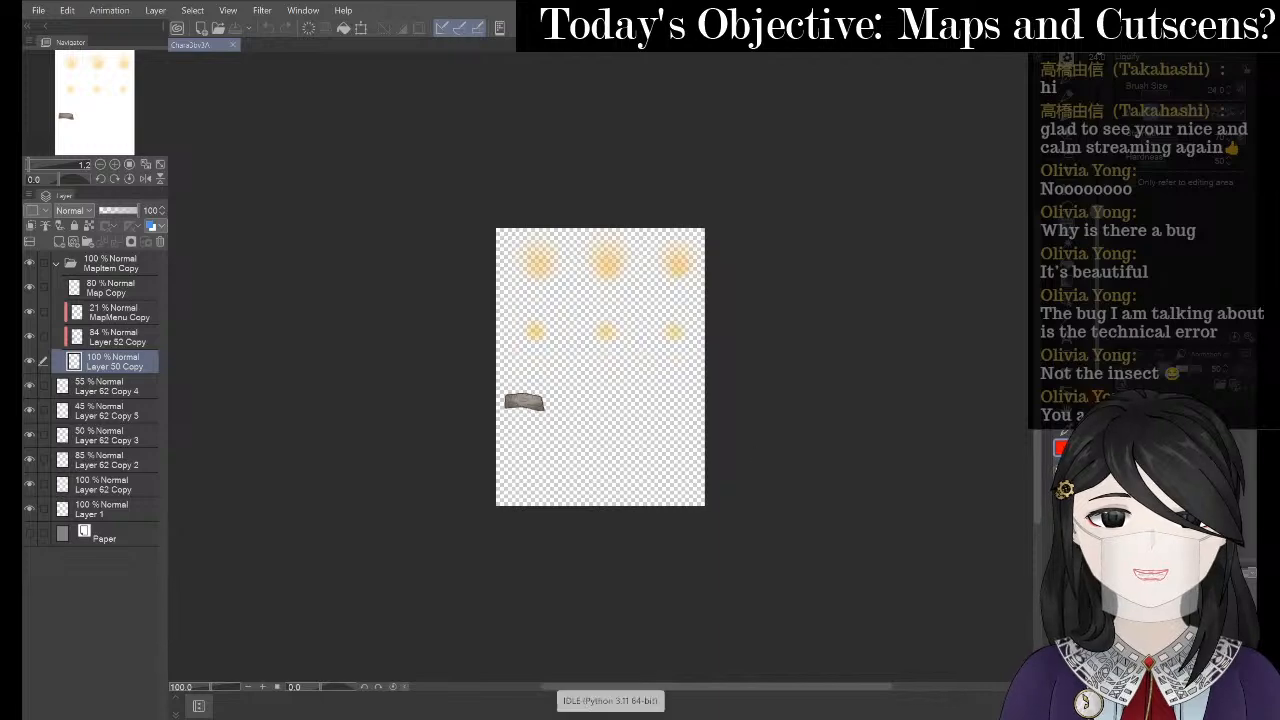
# - Make the Items layer folder visible again on the corridor map, then return to RPG Maker MV
pyautogui.moveTo(594, 717)
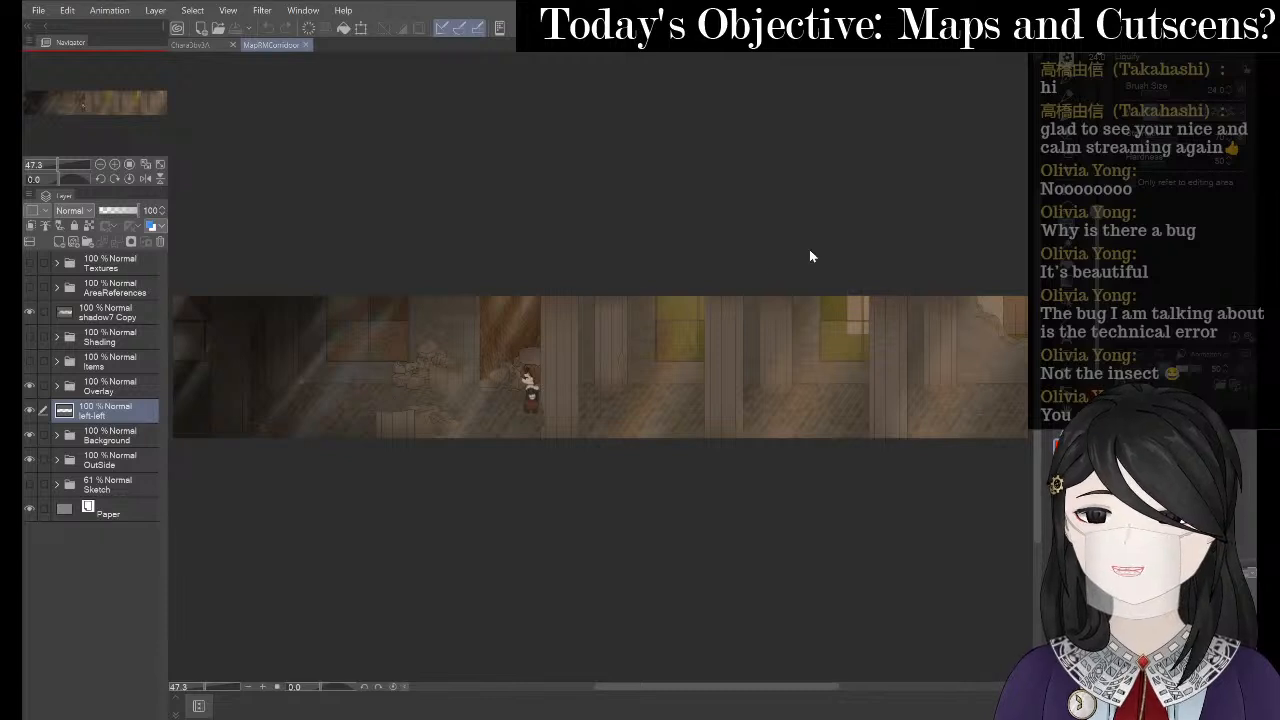
pyautogui.scroll(-1, 811, 257)
pyautogui.scroll(1, 386, 369)
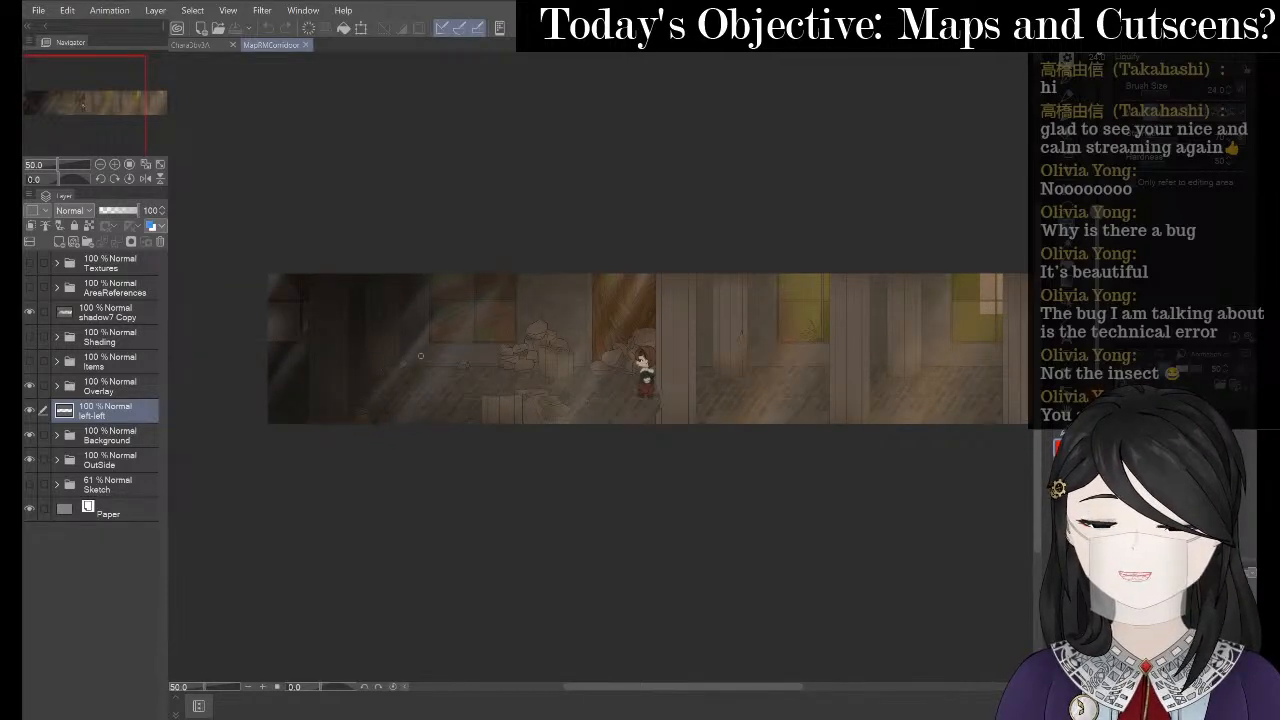
pyautogui.scroll(1, 771, 368)
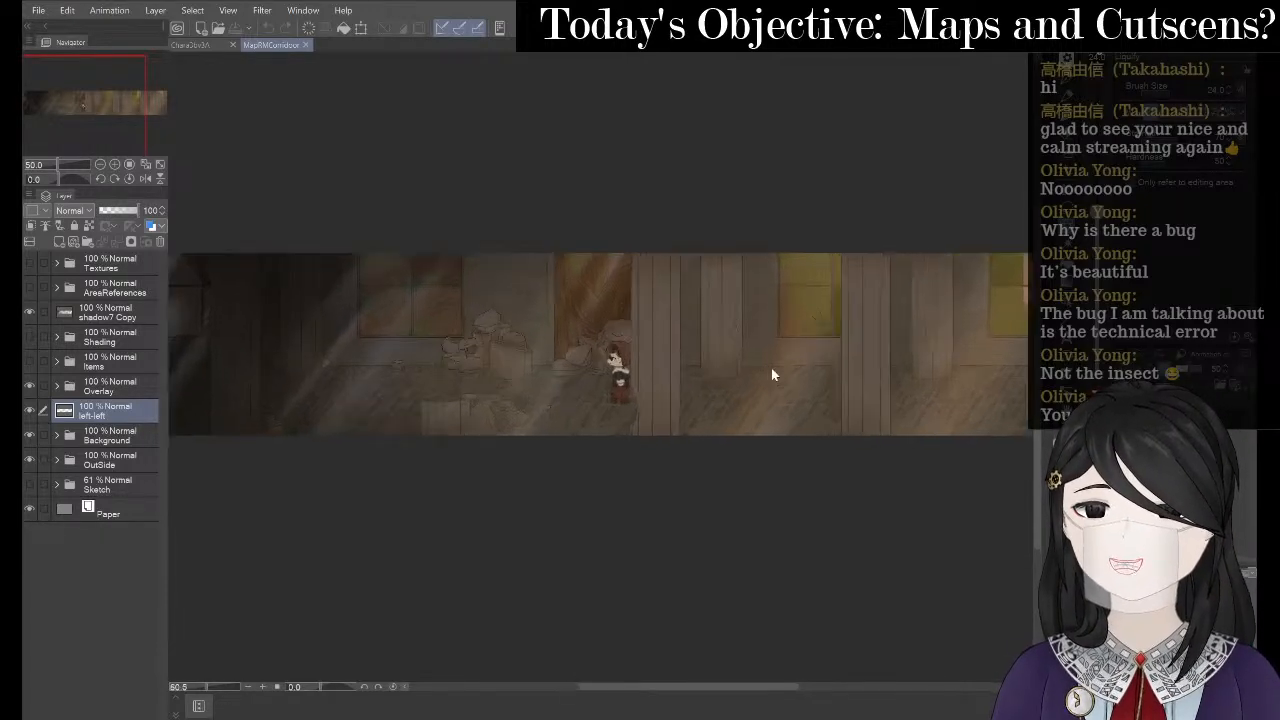
pyautogui.scroll(-1, 905, 351)
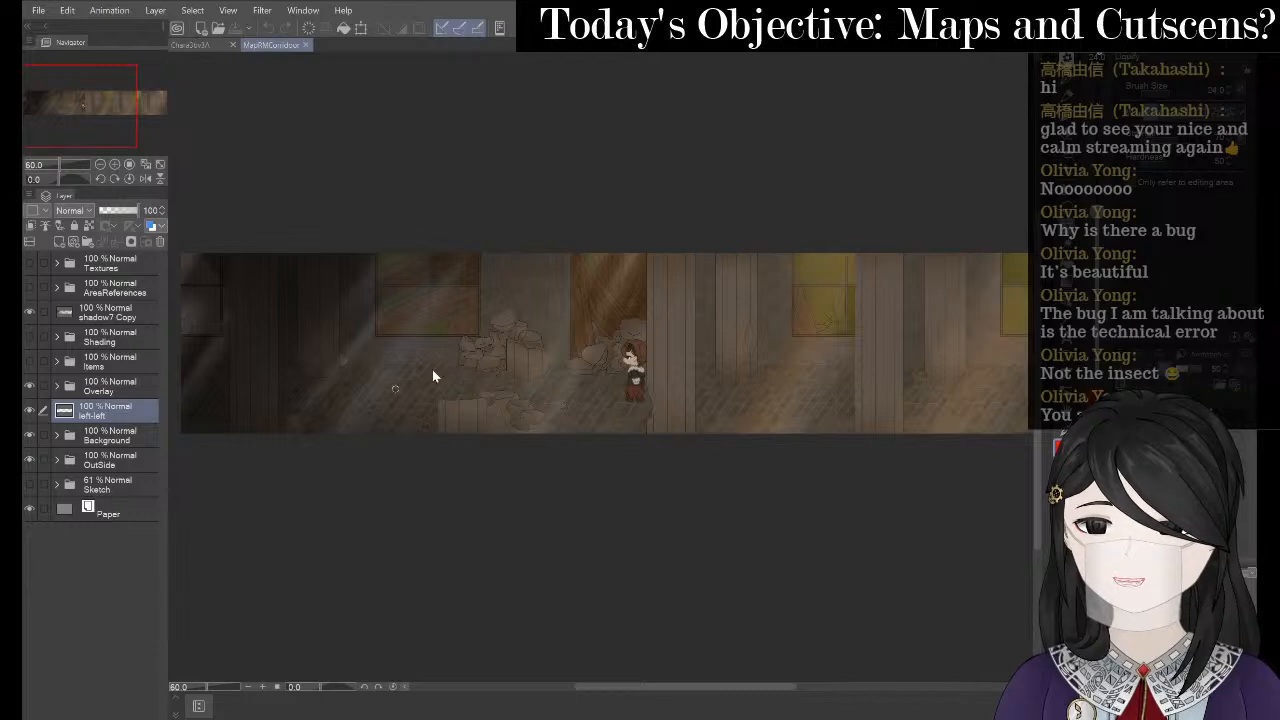
pyautogui.scroll(-3, 432, 370)
pyautogui.scroll(5, 352, 348)
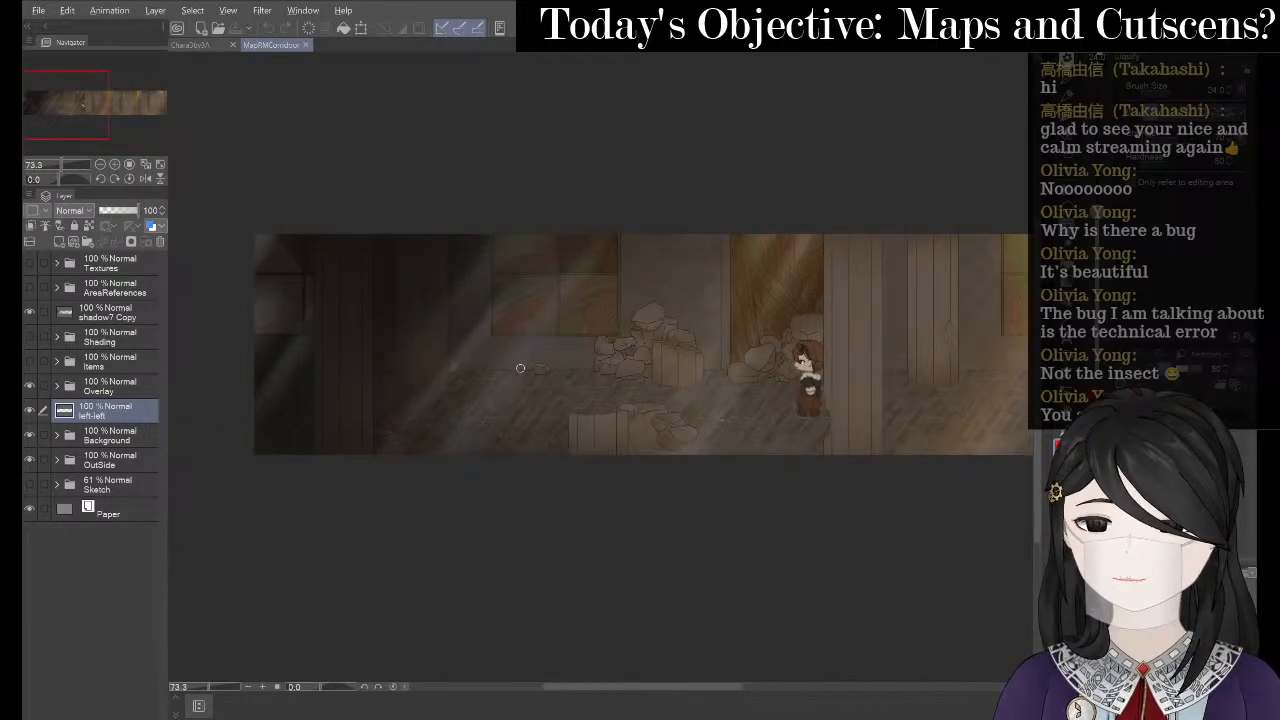
pyautogui.hotkey('alt', 'Tab')
pyautogui.hotkey('alt', 'Tab')
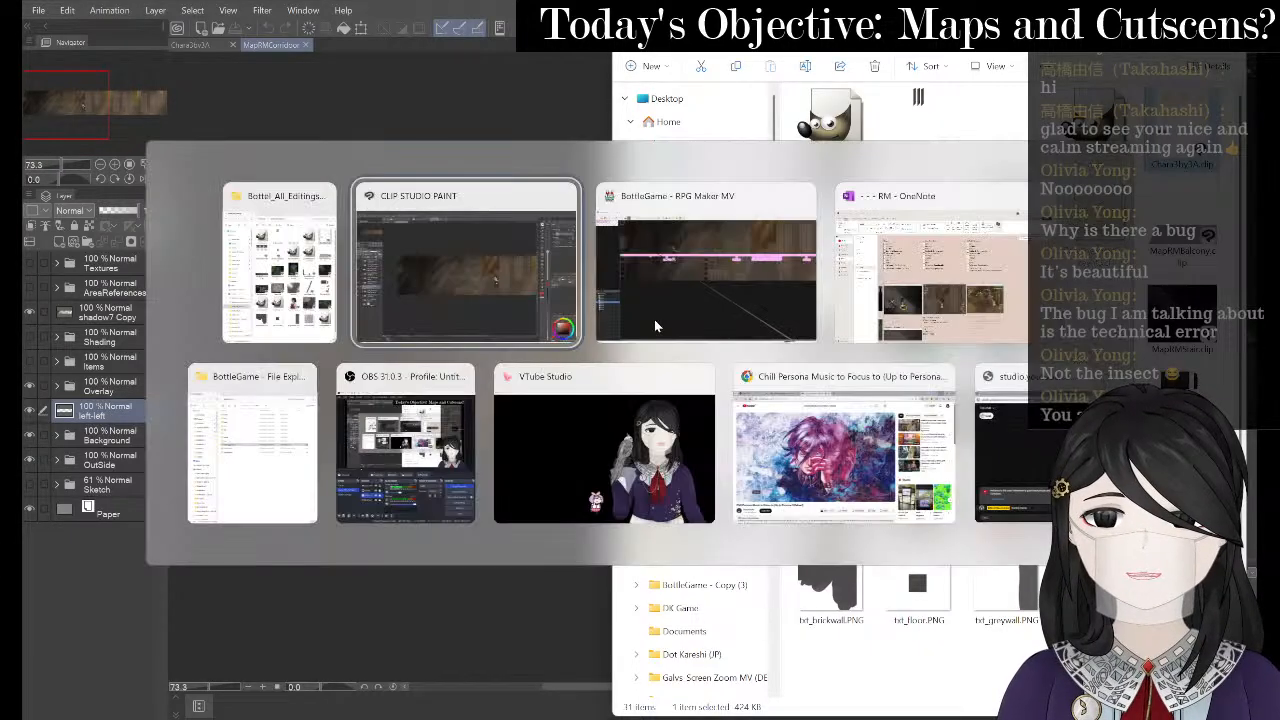
pyautogui.click(368, 307)
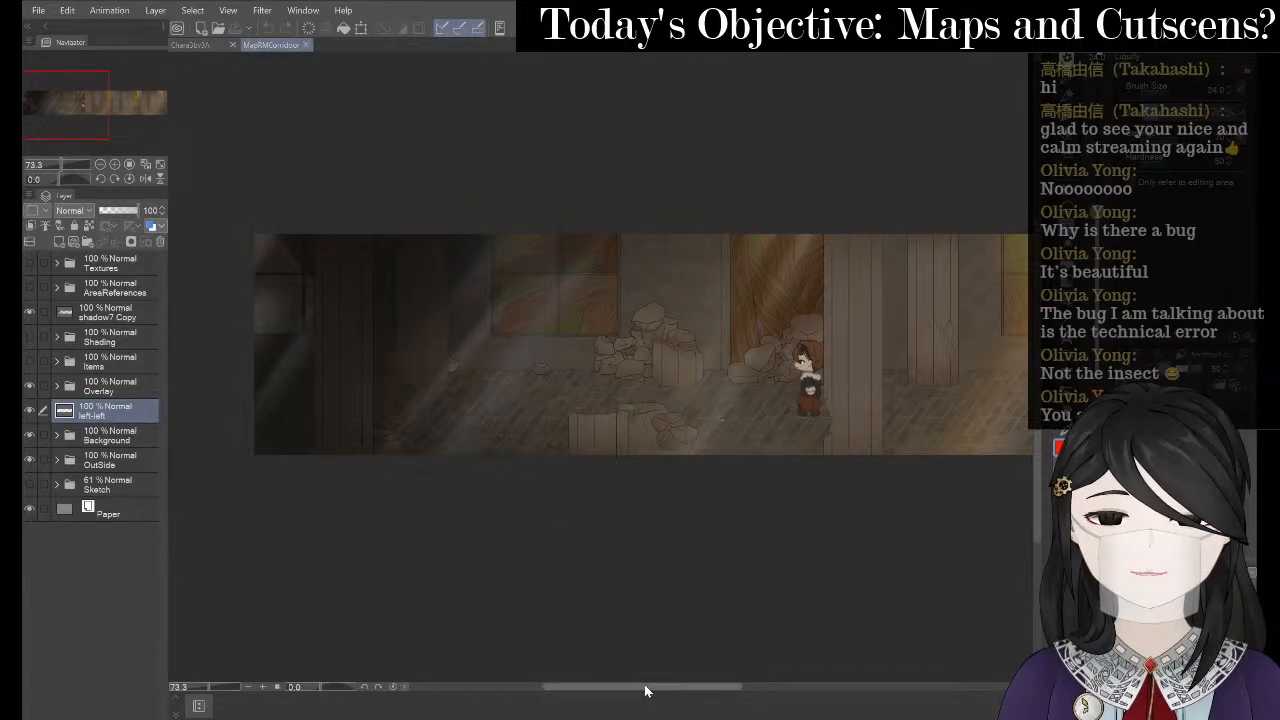
pyautogui.moveTo(646, 689); pyautogui.dragTo(702, 692)
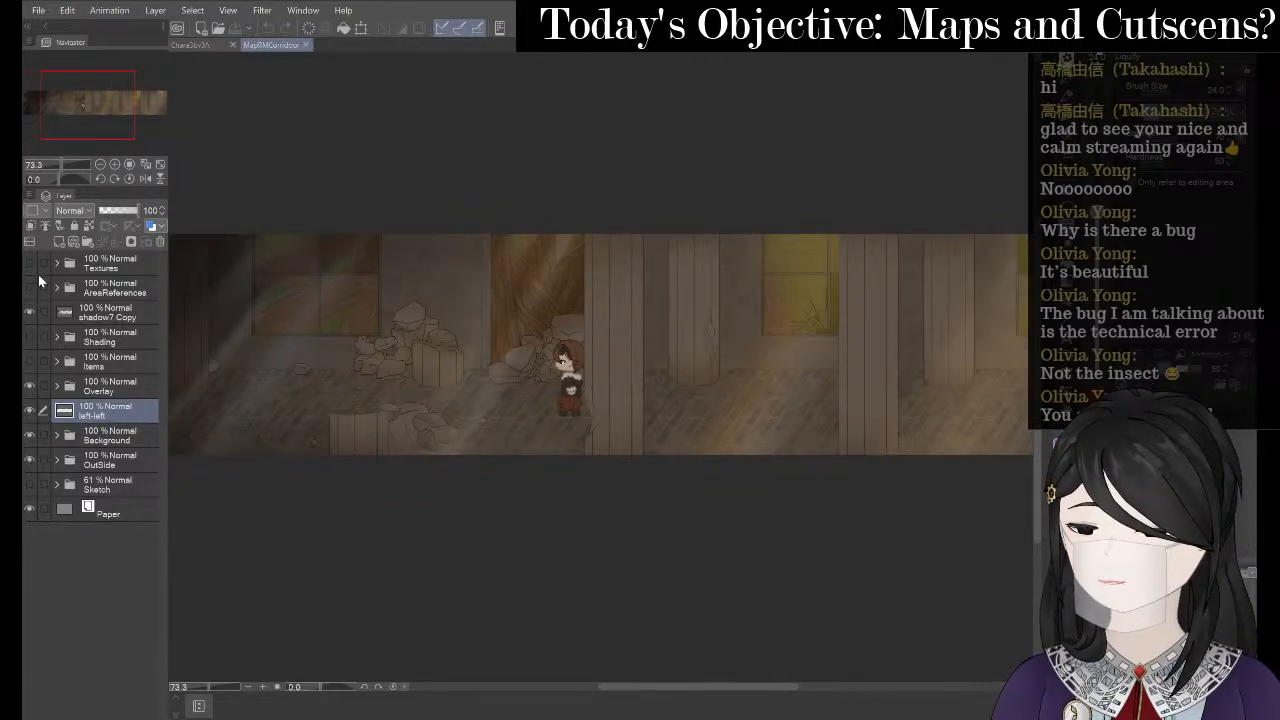
pyautogui.click(31, 364)
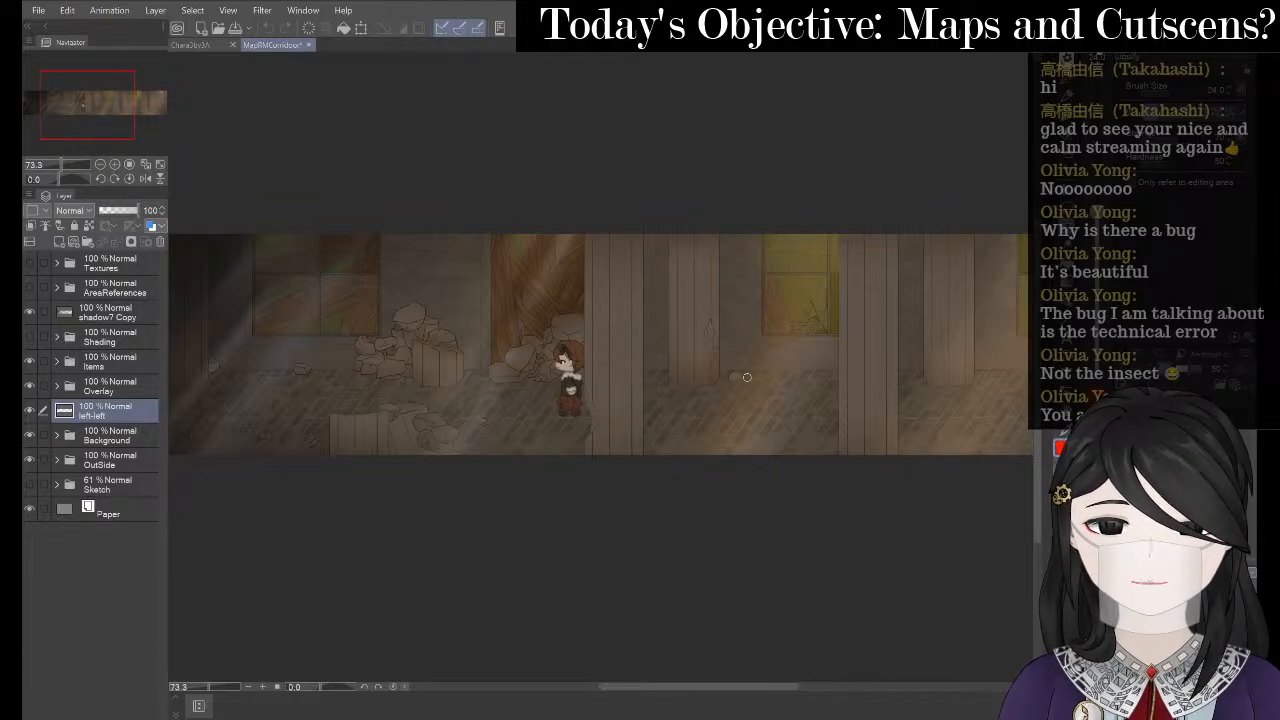
pyautogui.hotkey('alt', 'Tab')
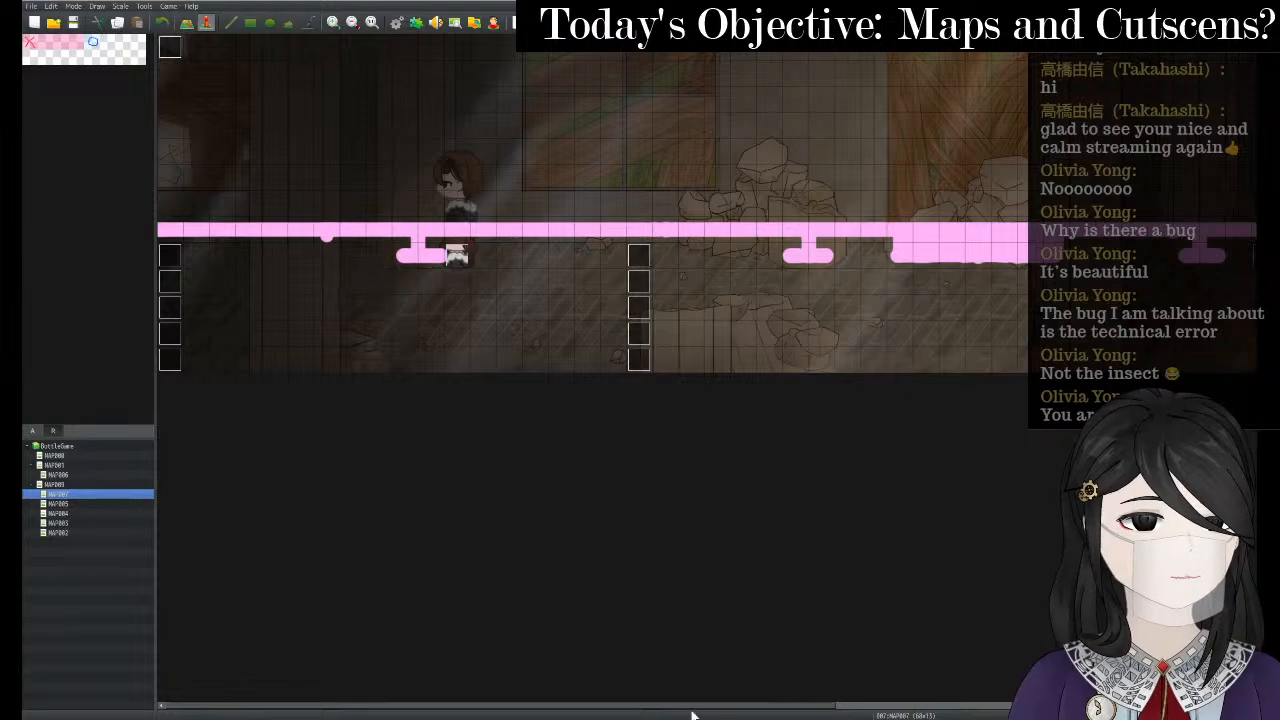
# - Open event 012's editor, view and close its image picker, then bring up Bottel_All_Editings
pyautogui.moveTo(793, 709); pyautogui.dragTo(1043, 695)
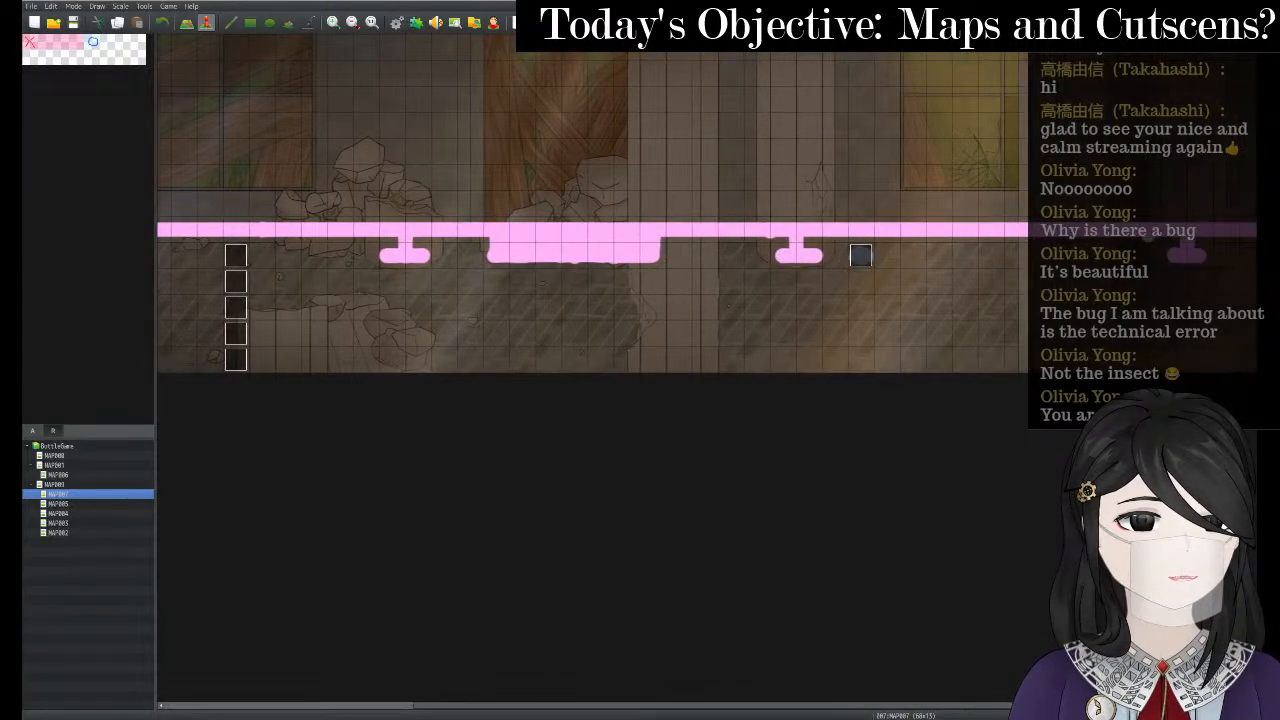
pyautogui.doubleClick(865, 260)
pyautogui.doubleClick(424, 404)
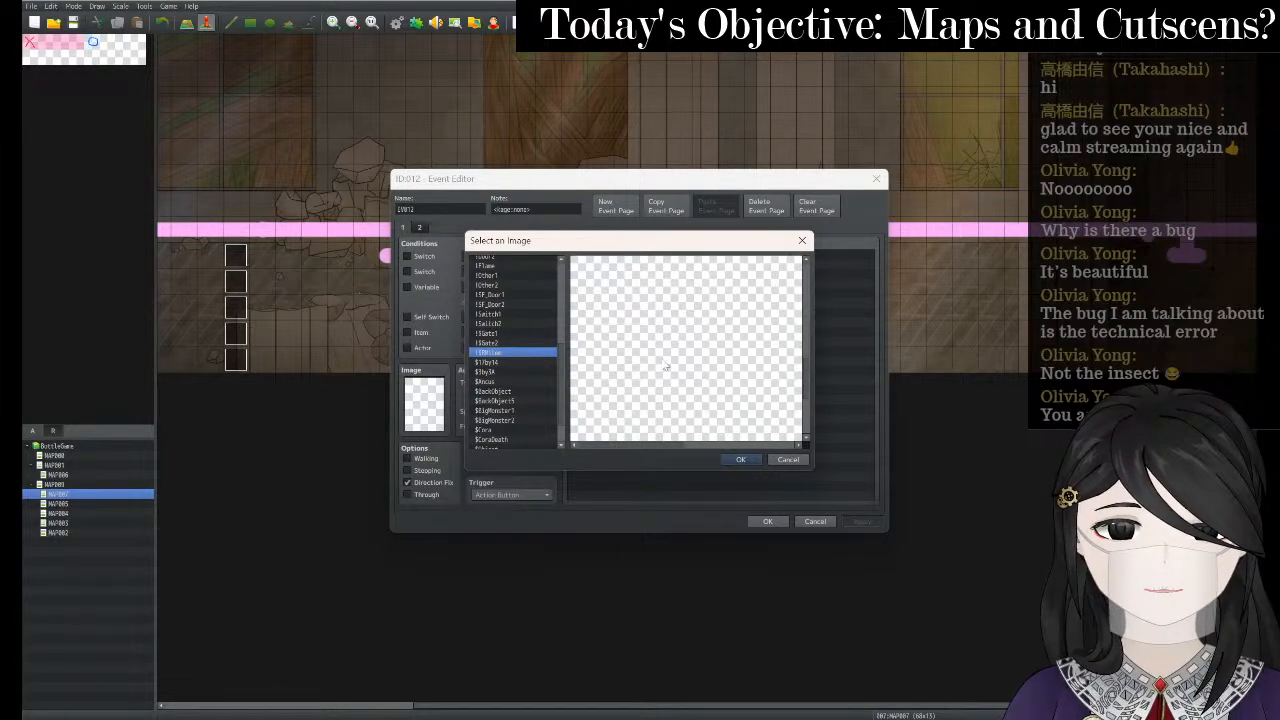
pyautogui.click(801, 240)
pyautogui.hotkey('alt', 'Tab')
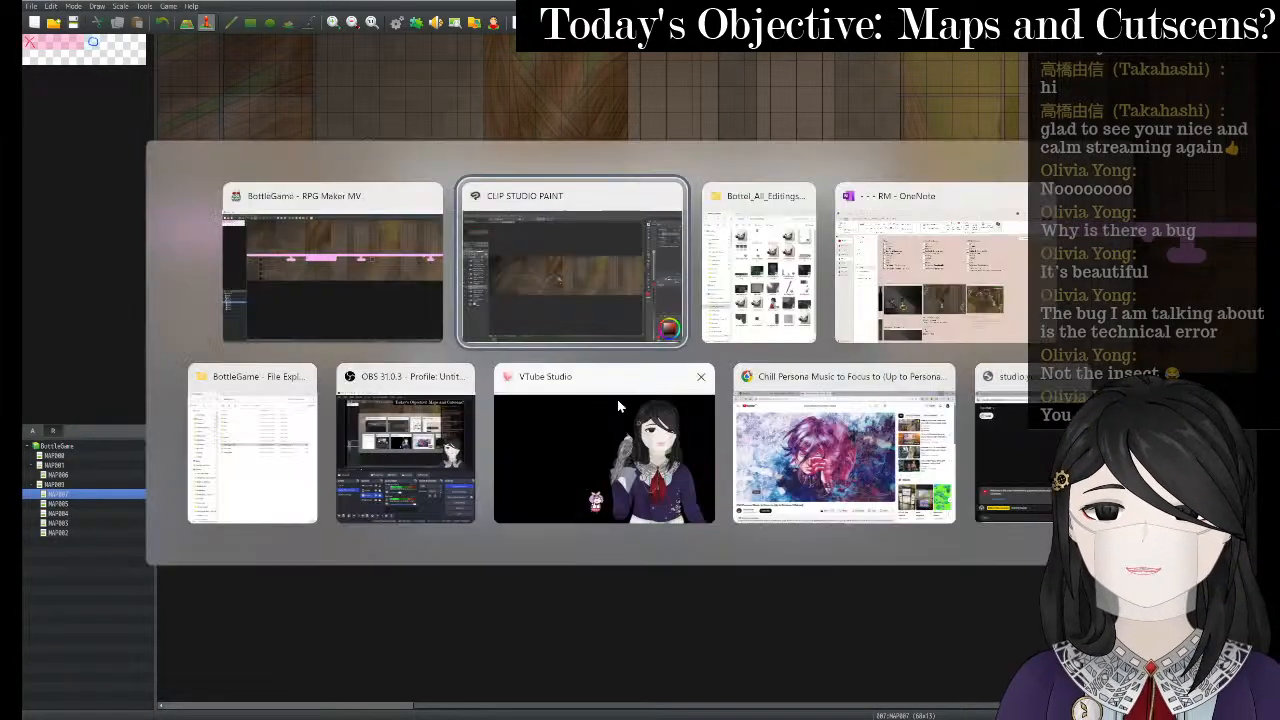
pyautogui.click(758, 262)
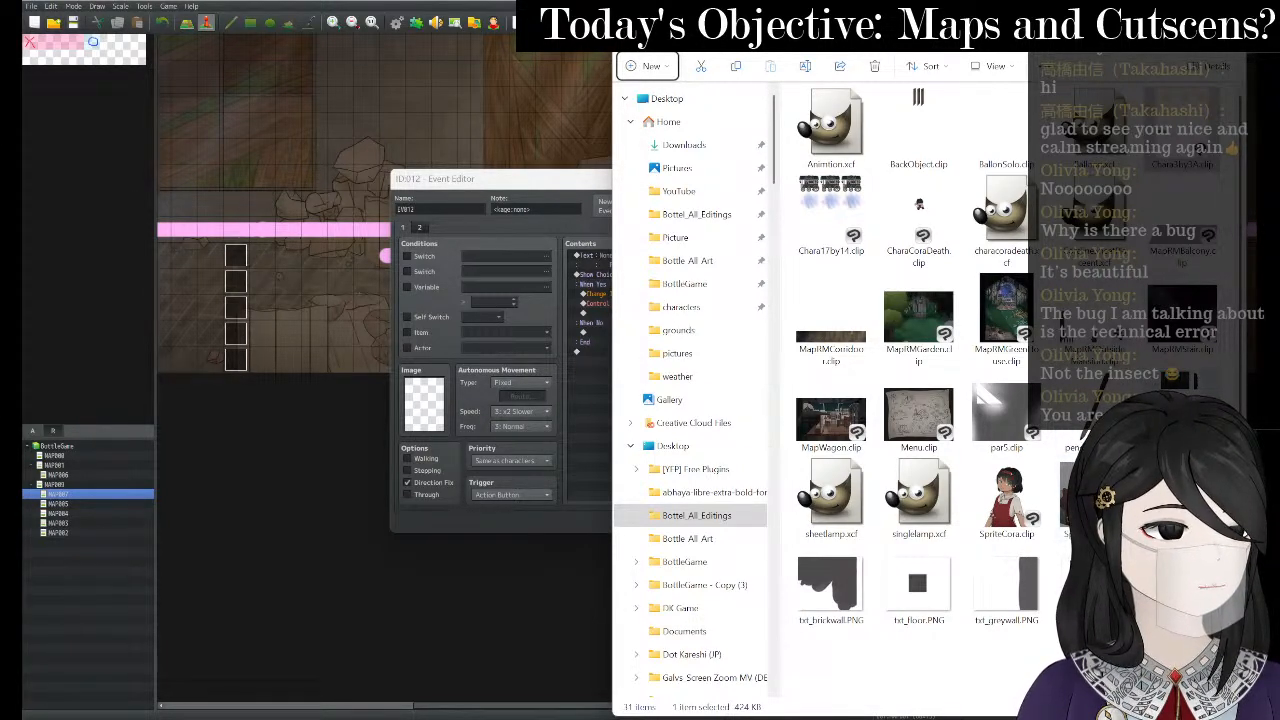
# - Switch Clip Studio Paint to the MapRMCorridor document and zoom in on the character and rocks
pyautogui.hotkey('alt', 'Tab')
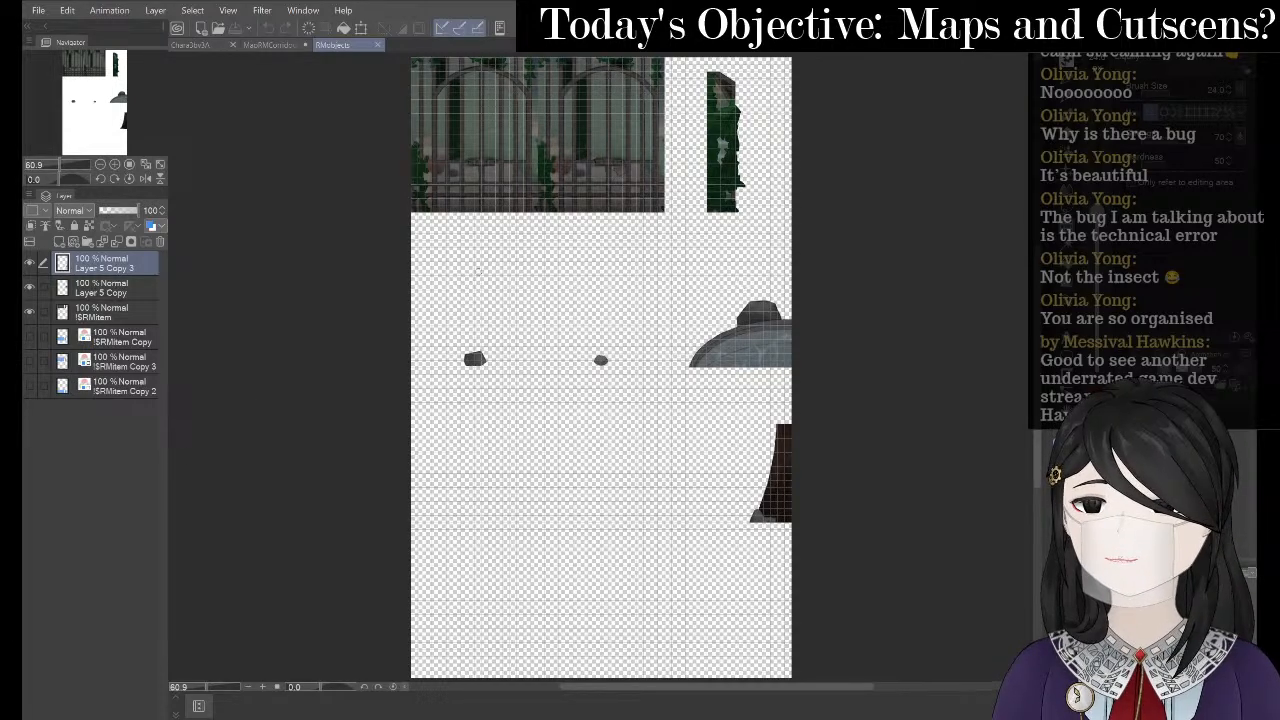
pyautogui.click(268, 50)
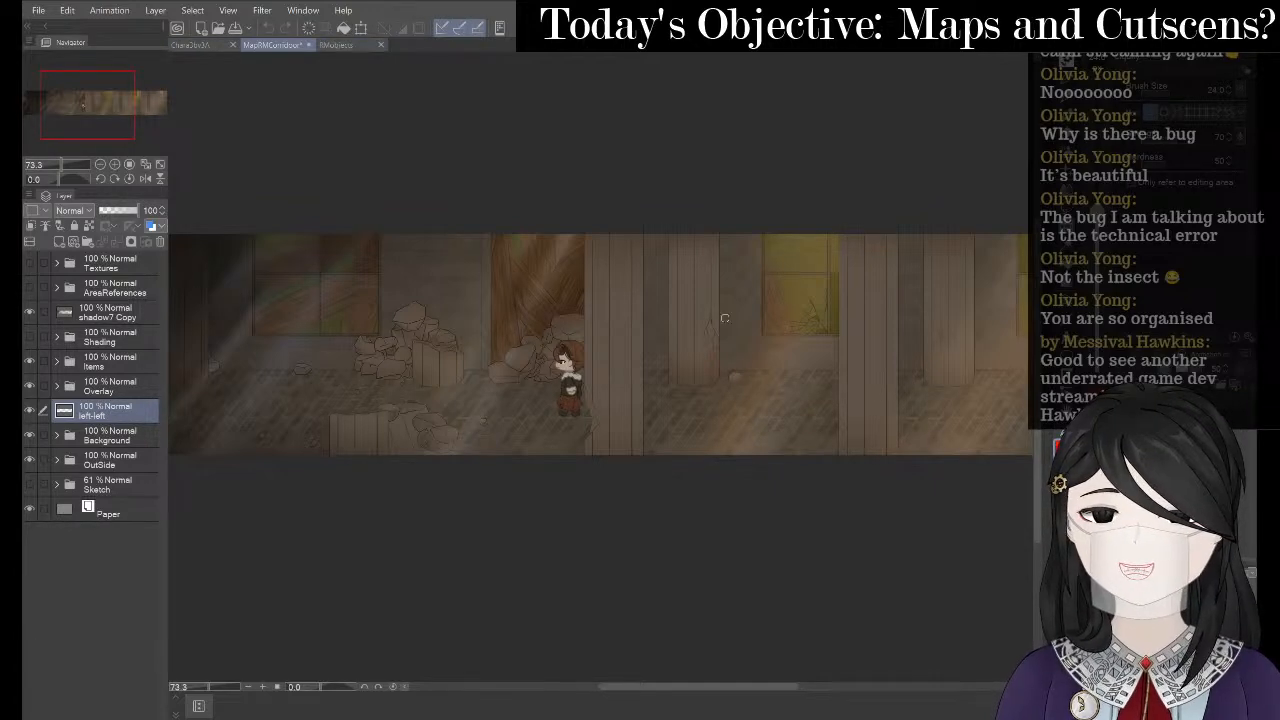
pyautogui.scroll(4, 766, 390)
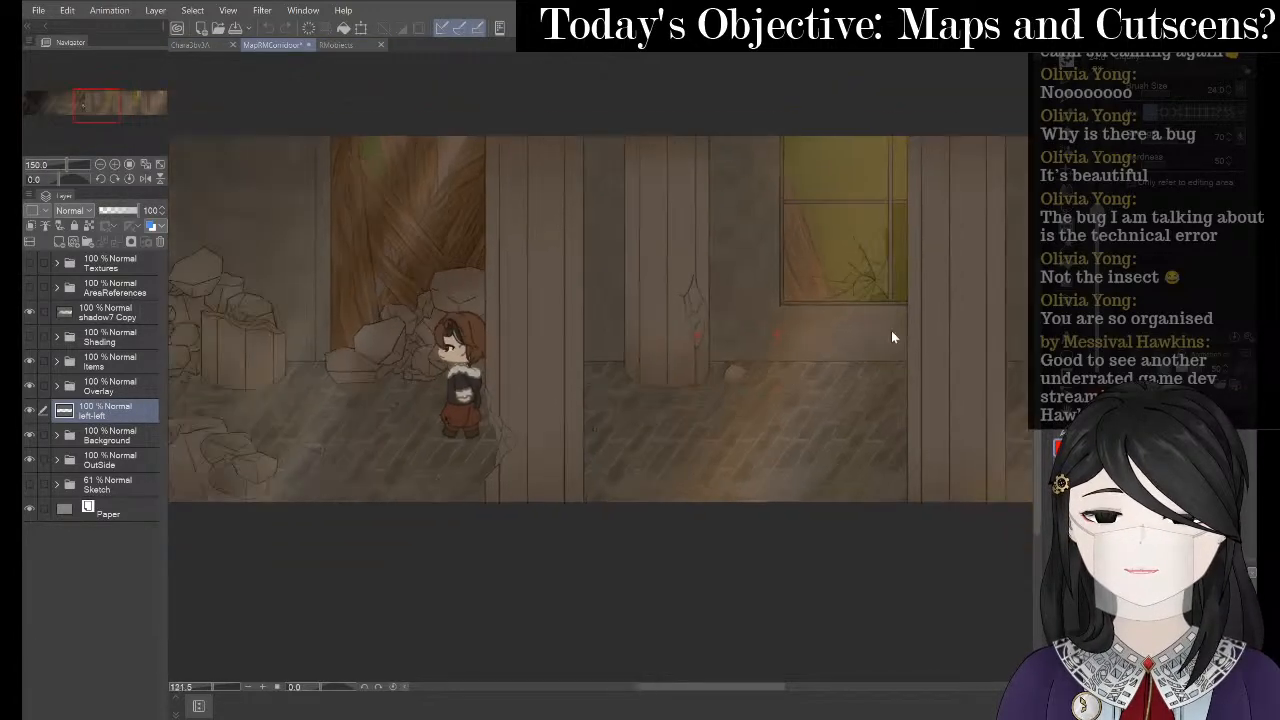
pyautogui.scroll(3, 211, 433)
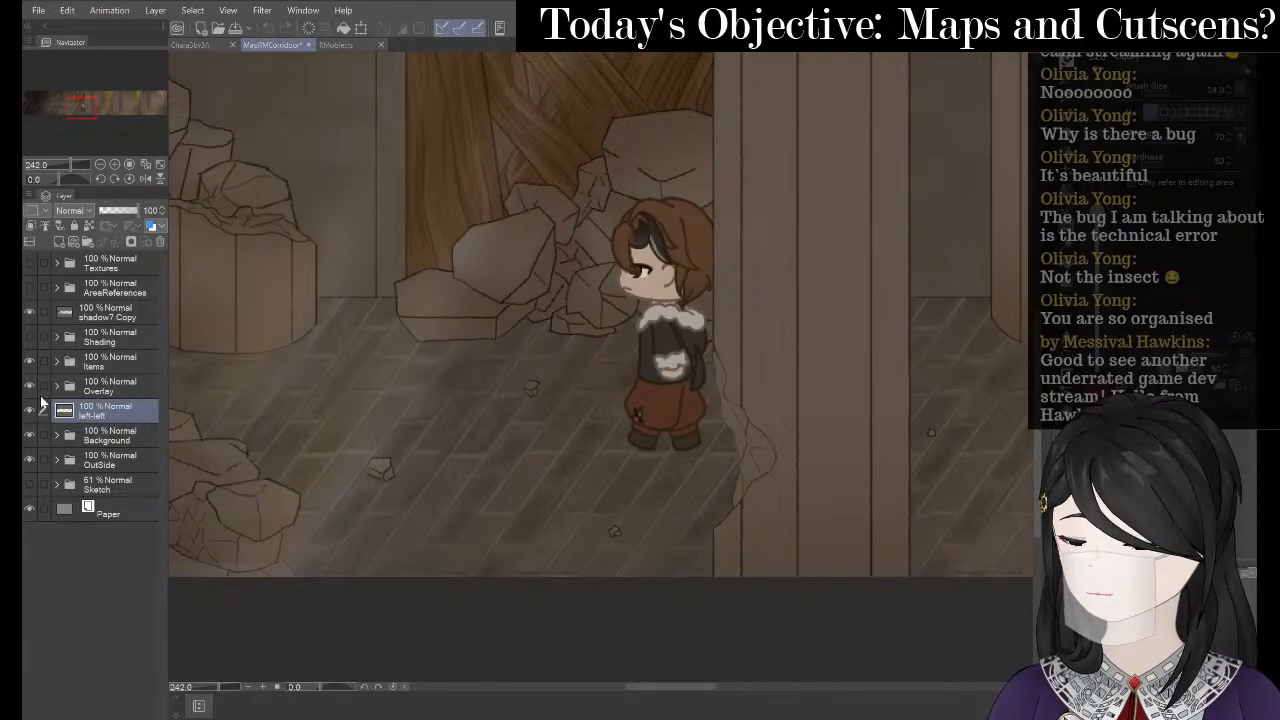
# - Merge Layer 21 and Layer 1 Copy down into Layer 16, then add a new raster layer above it
pyautogui.click(57, 362)
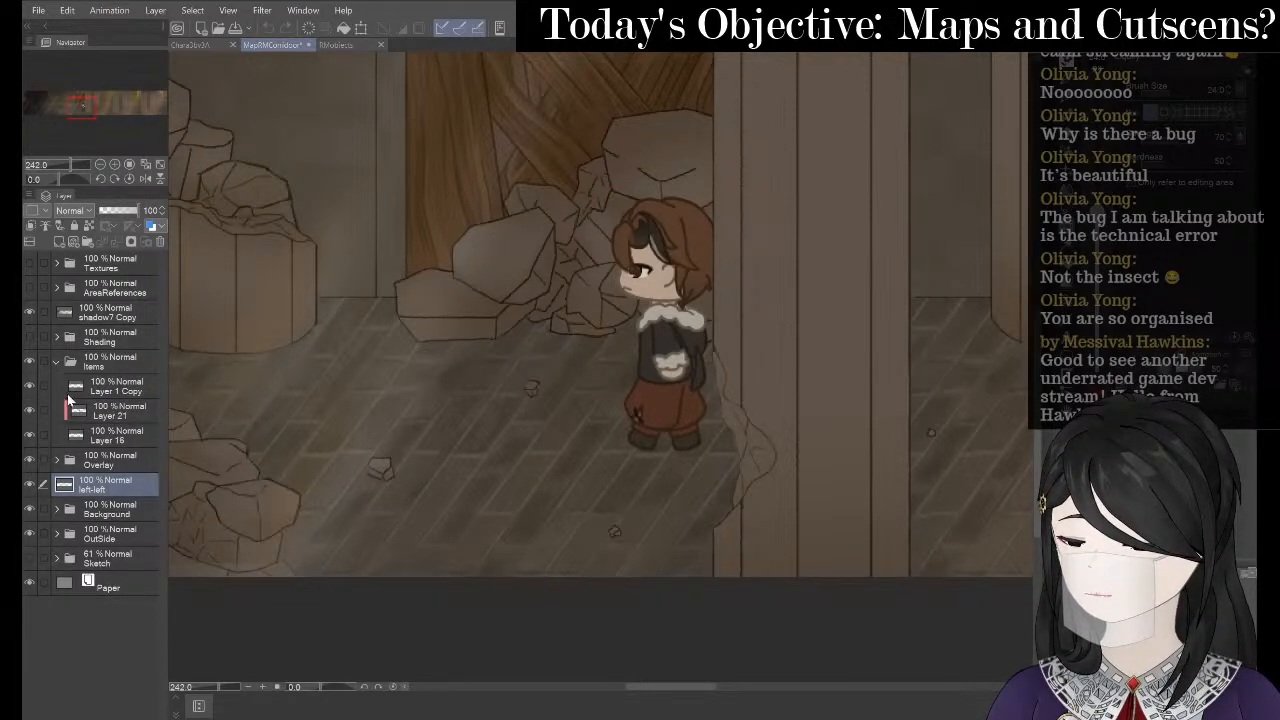
pyautogui.click(115, 406)
pyautogui.rightClick(118, 406)
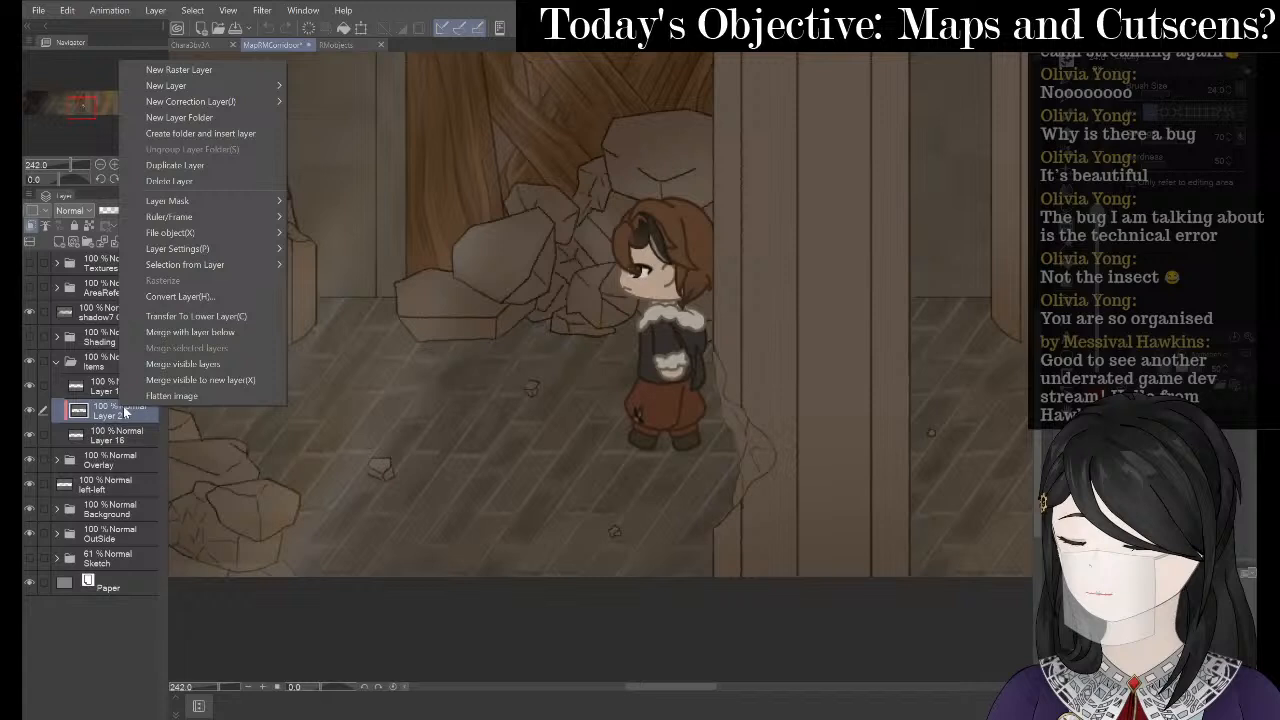
pyautogui.click(210, 337)
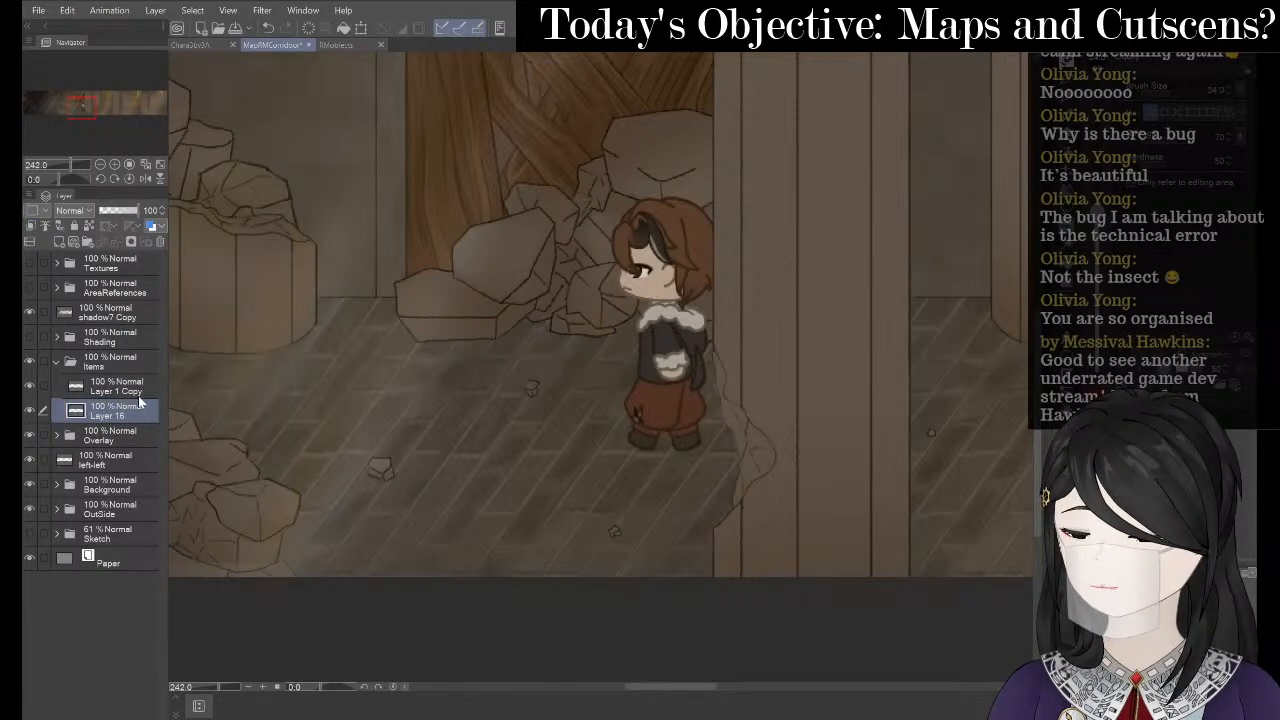
pyautogui.rightClick(145, 384)
pyautogui.click(228, 322)
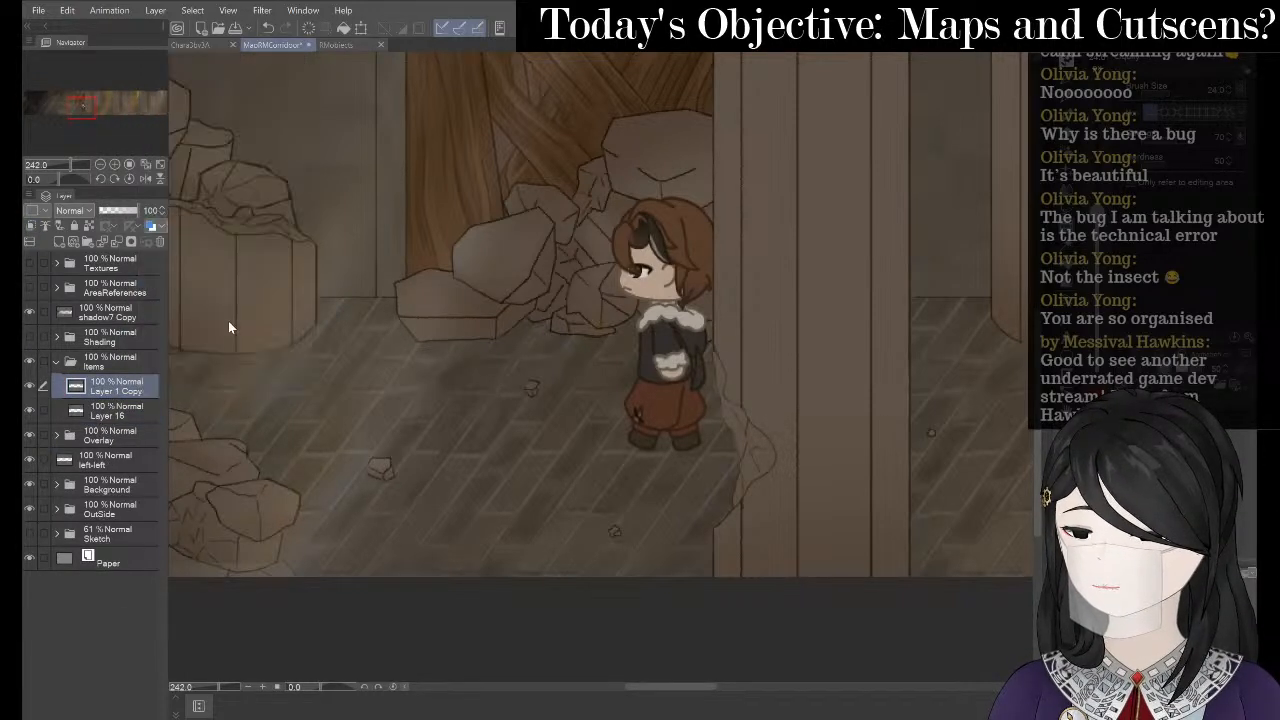
pyautogui.rightClick(127, 390)
pyautogui.click(232, 50)
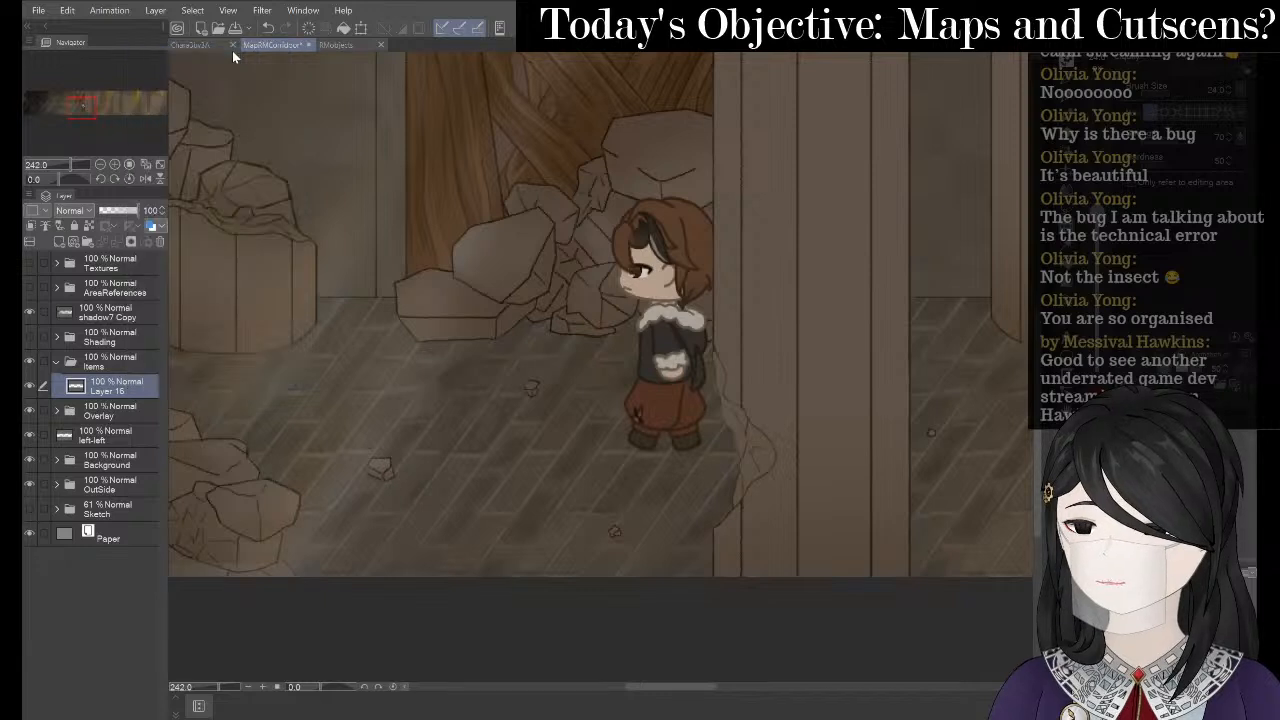
# - Try a few pen strokes, undo them, and erase the red mark near the character
pyautogui.scroll(1, 491, 431)
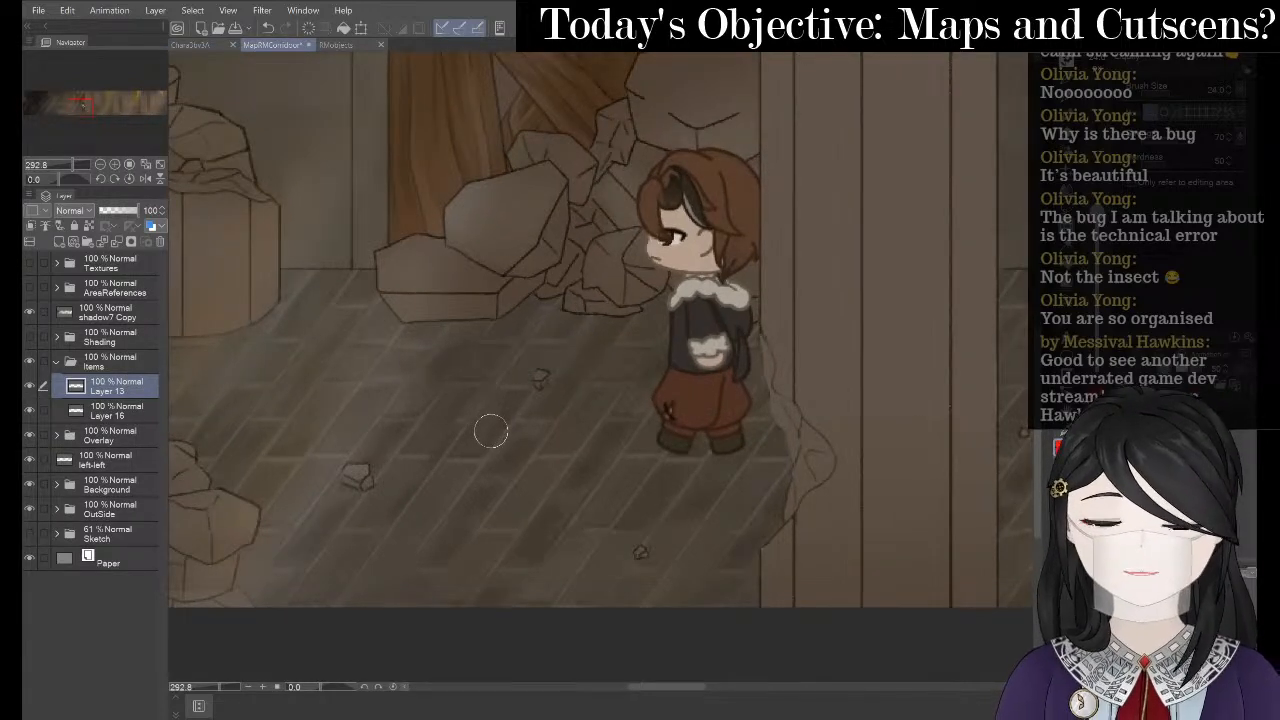
pyautogui.press('p')
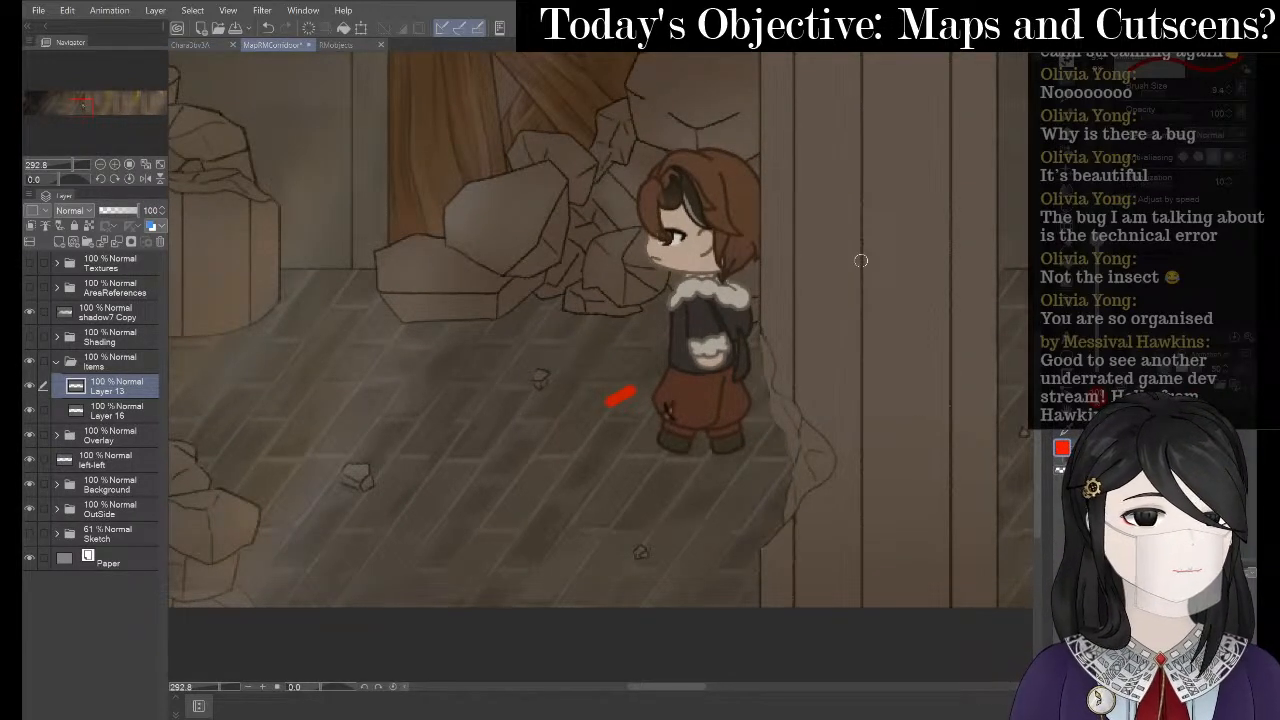
pyautogui.press('p')
pyautogui.press('p')
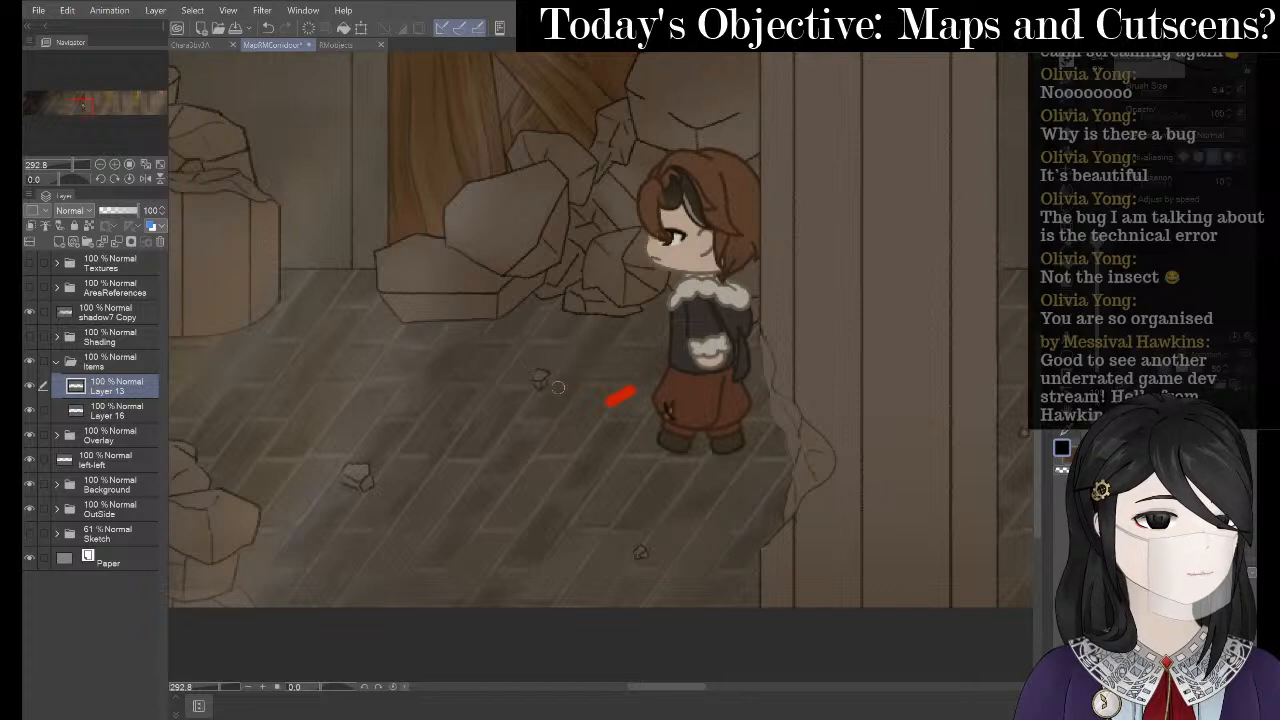
pyautogui.press('p')
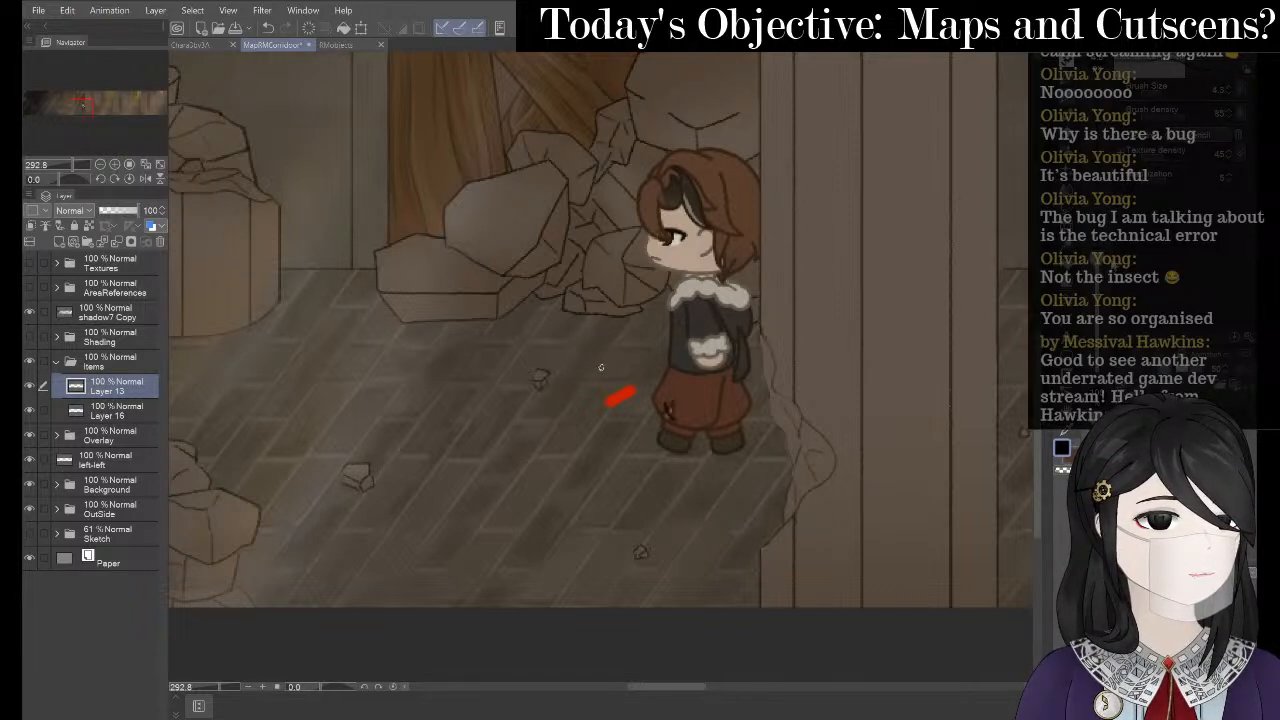
pyautogui.moveTo(624, 400)
pyautogui.mouseDown()
pyautogui.moveTo(615, 500)
pyautogui.moveTo(682, 568)
pyautogui.mouseUp()
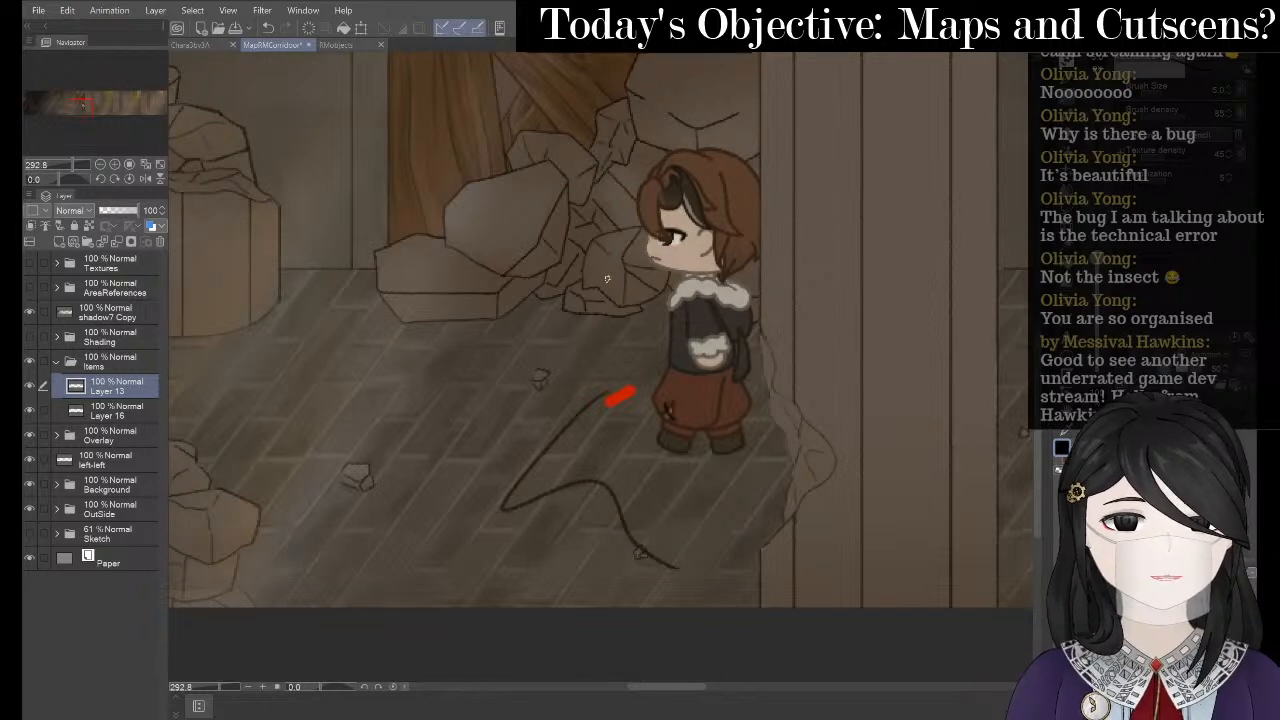
pyautogui.hotkey('ctrl', 'z')
pyautogui.scroll(2, 606, 279)
pyautogui.moveTo(320, 272); pyautogui.dragTo(407, 273)
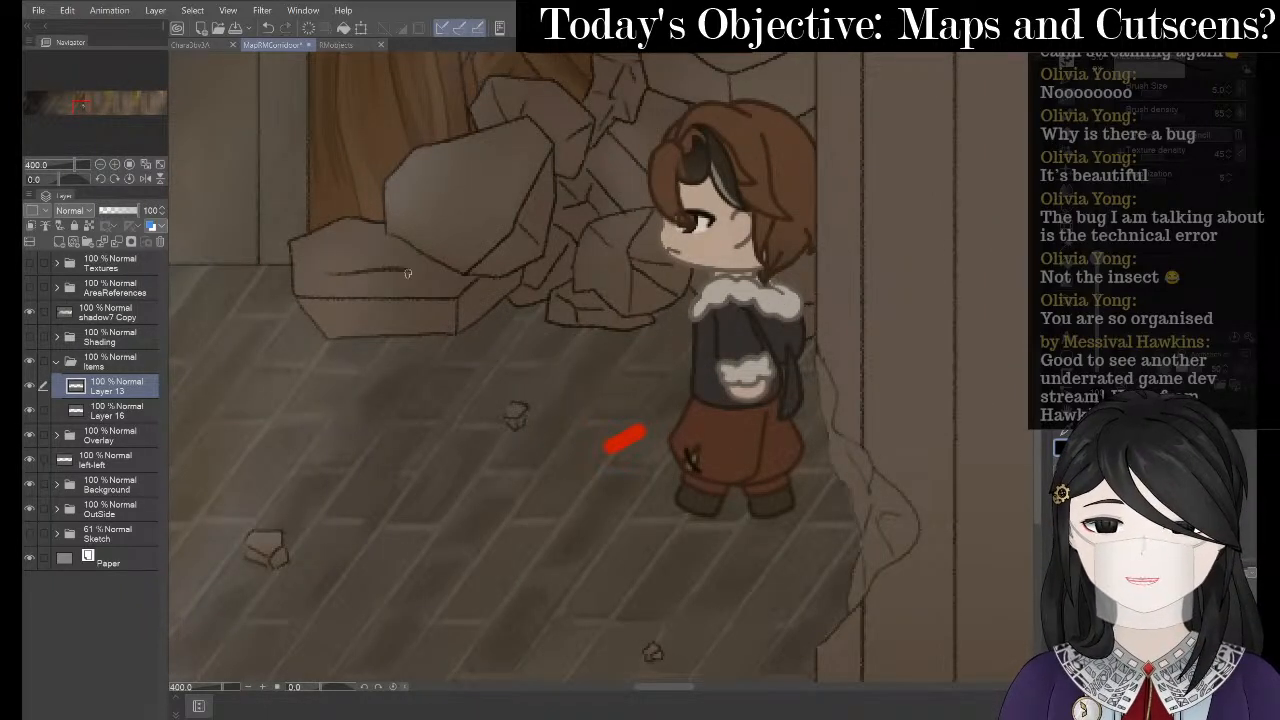
pyautogui.hotkey('ctrl', 'z')
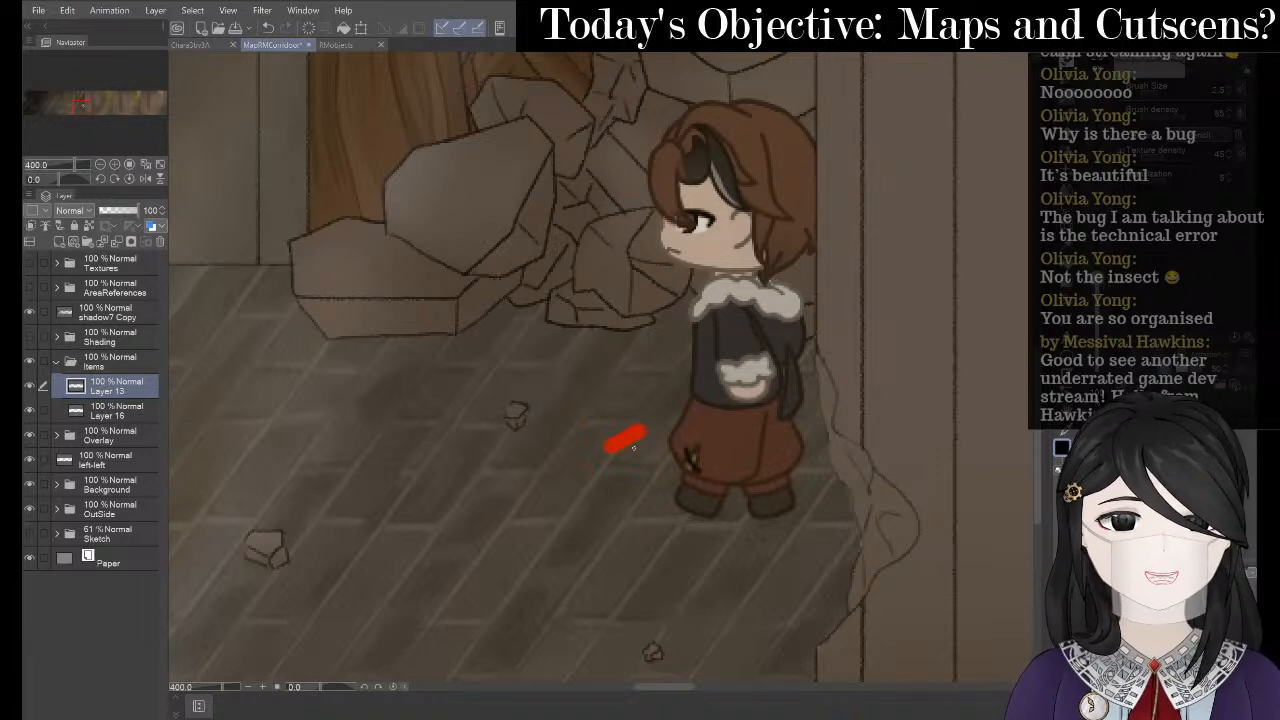
pyautogui.press('e')
pyautogui.moveTo(633, 446); pyautogui.dragTo(610, 463)
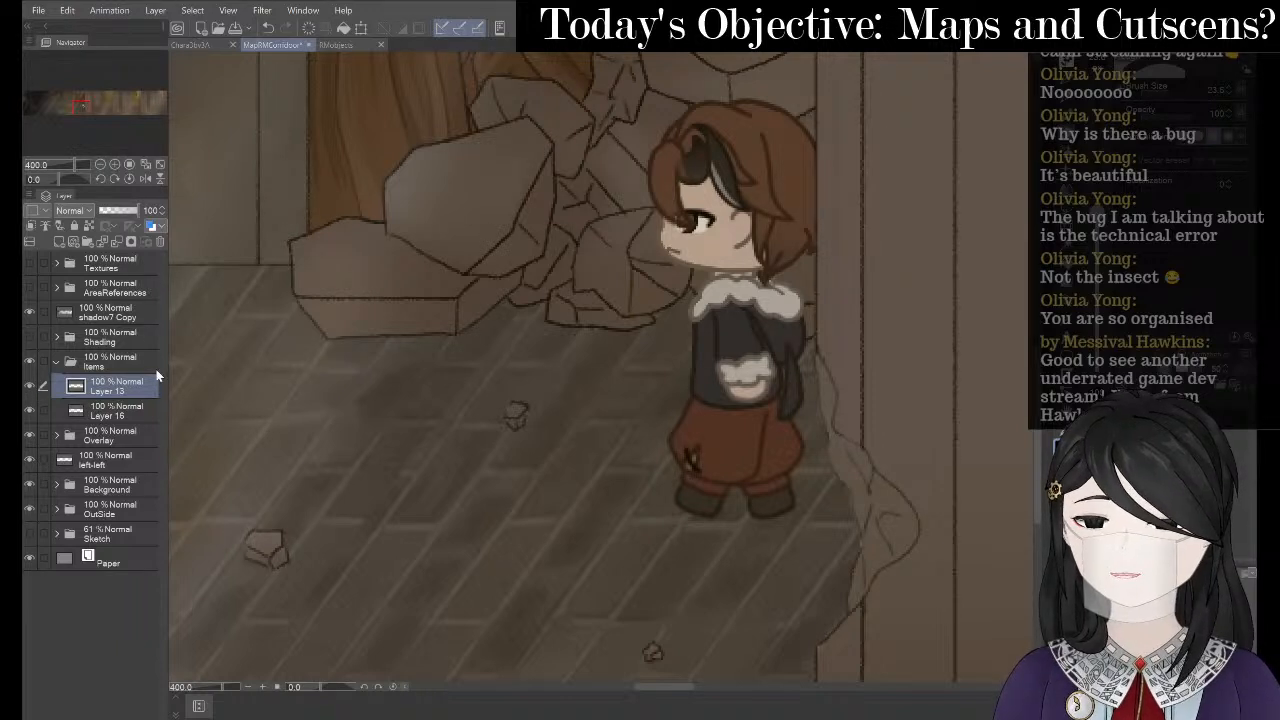
pyautogui.moveTo(752, 335); pyautogui.dragTo(383, 334)
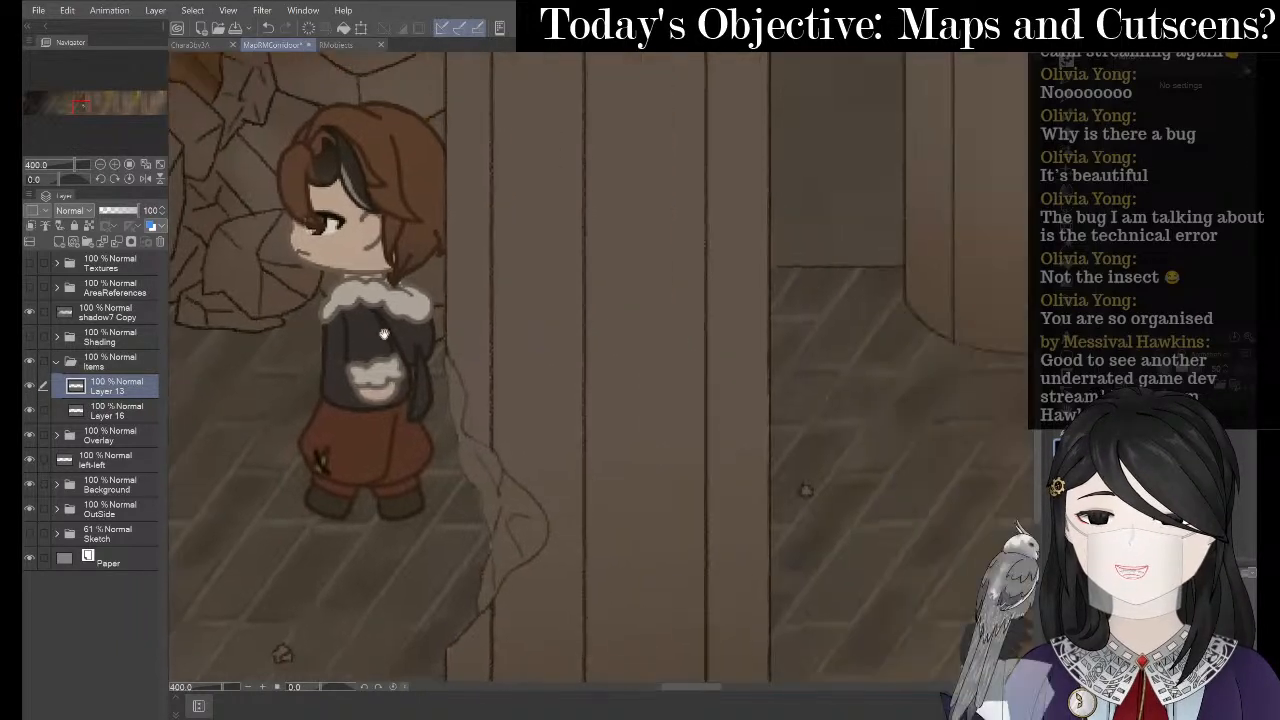
# - Toggle Layer 13's visibility to check its content and pan back toward the rocks
pyautogui.moveTo(968, 319); pyautogui.dragTo(322, 289)
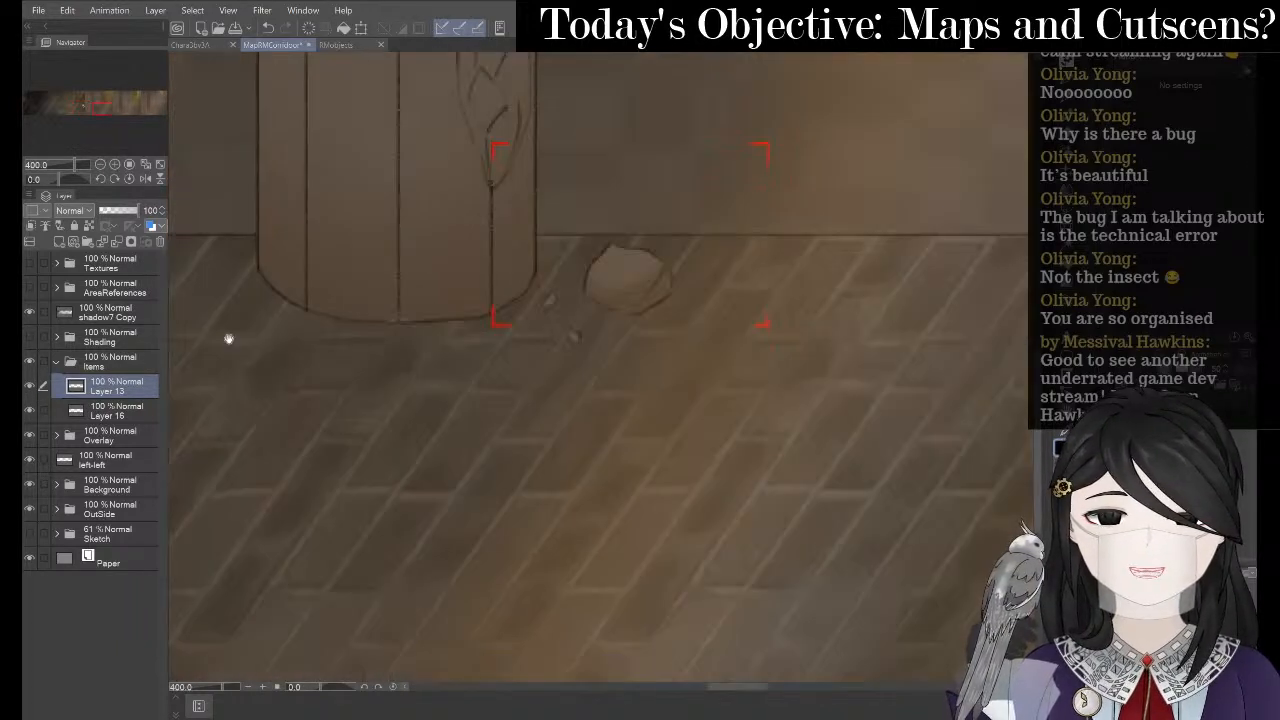
pyautogui.click(29, 387)
pyautogui.click(30, 387)
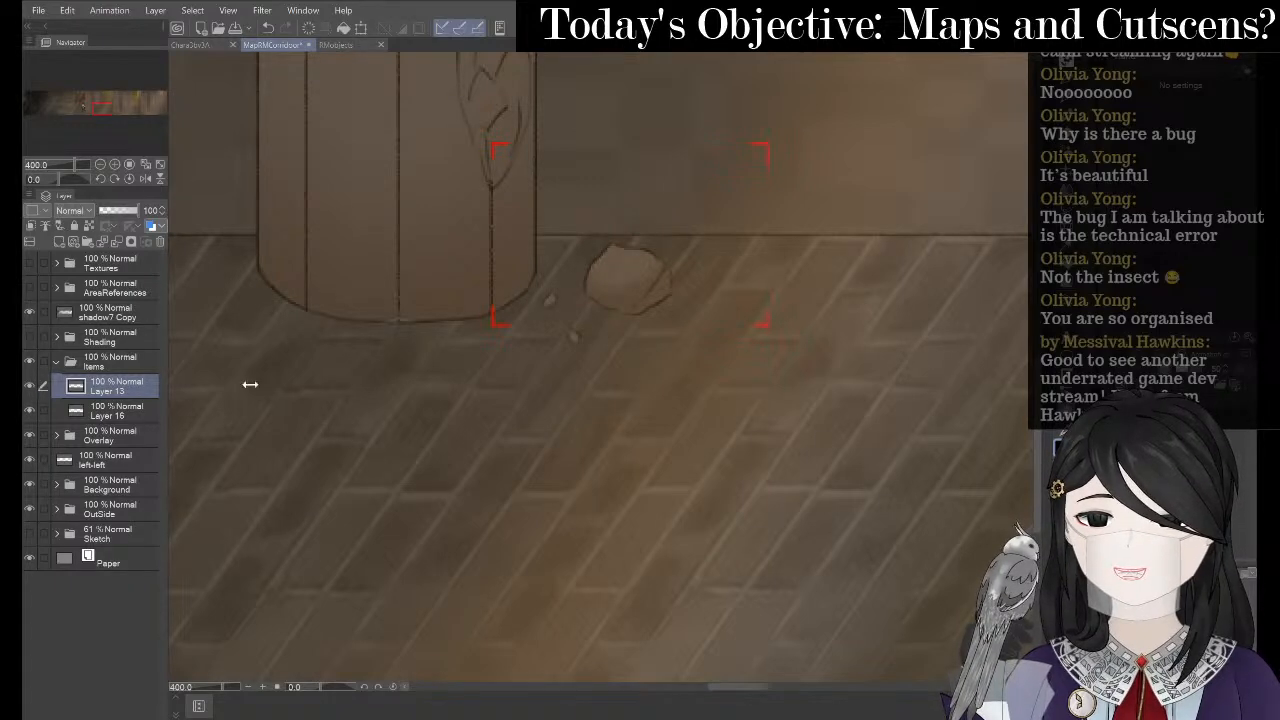
pyautogui.moveTo(571, 362); pyautogui.dragTo(1060, 286)
pyautogui.moveTo(235, 384); pyautogui.dragTo(994, 395)
pyautogui.scroll(1, 620, 274)
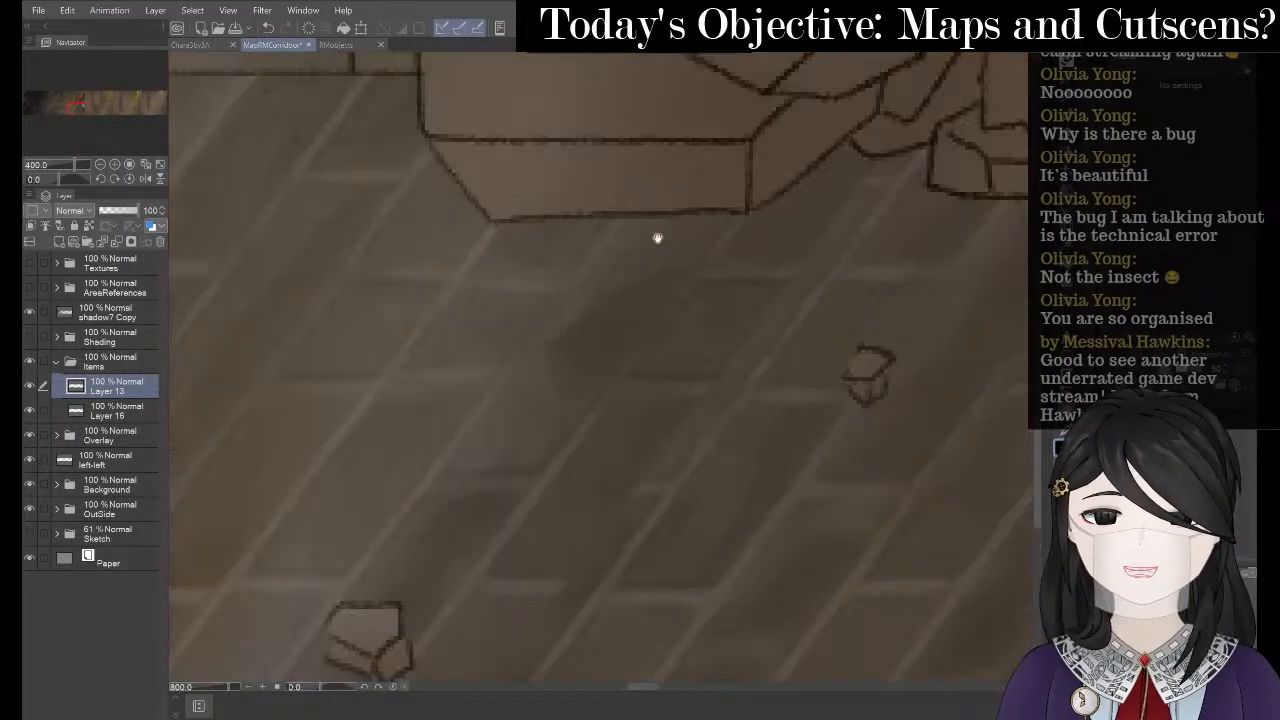
# - Show the grid over the canvas, center on the small item, and draw a square's top edge
pyautogui.click(262, 10)
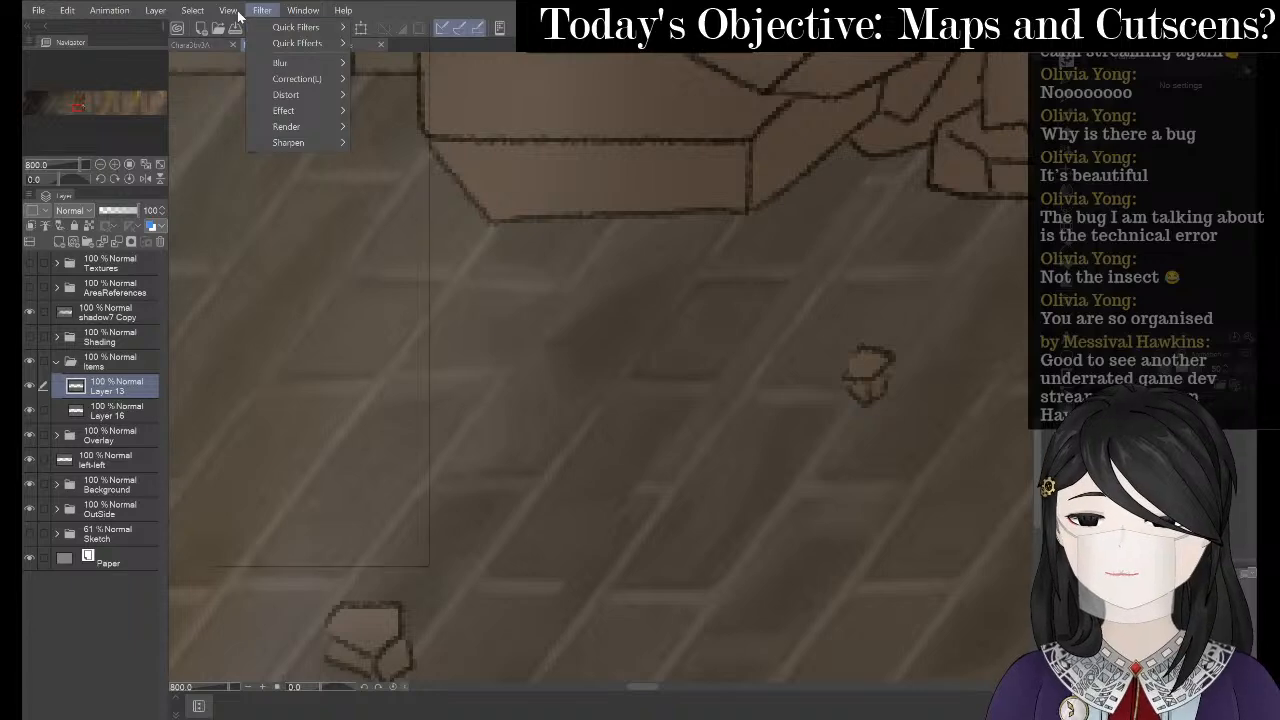
pyautogui.moveTo(228, 10)
pyautogui.click(262, 289)
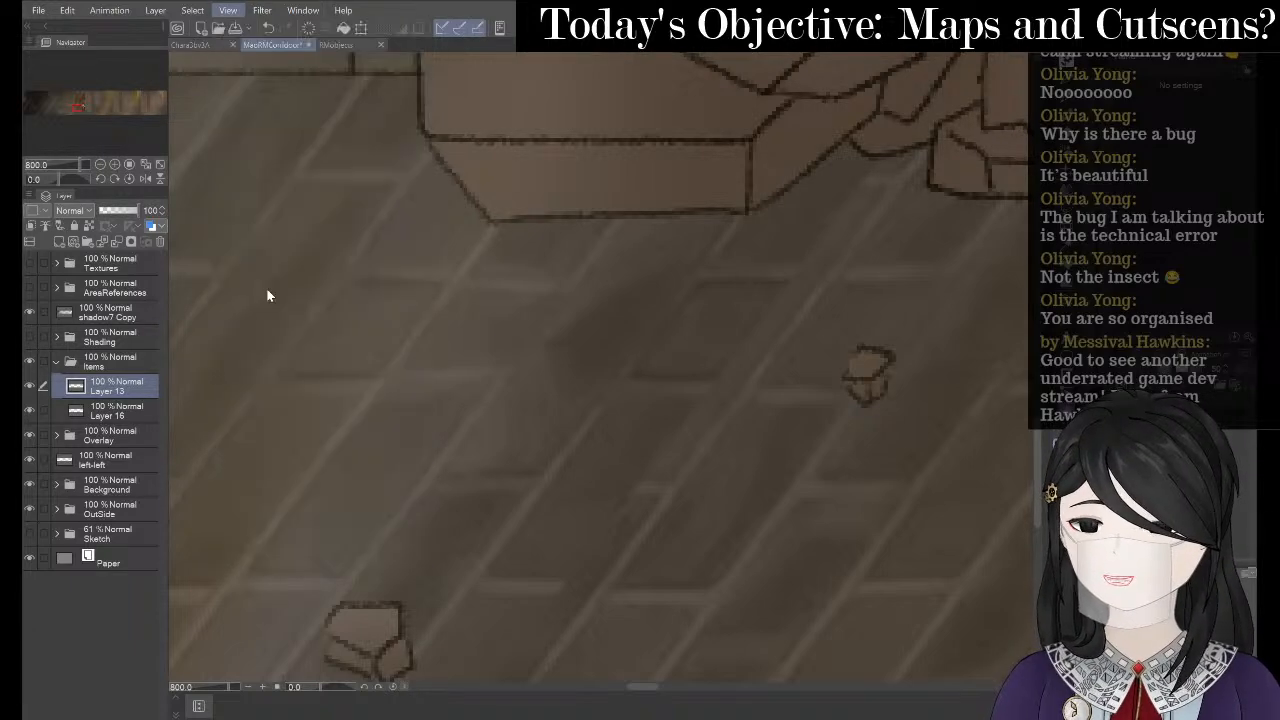
pyautogui.moveTo(874, 329); pyautogui.dragTo(437, 234)
pyautogui.moveTo(619, 268); pyautogui.dragTo(716, 323)
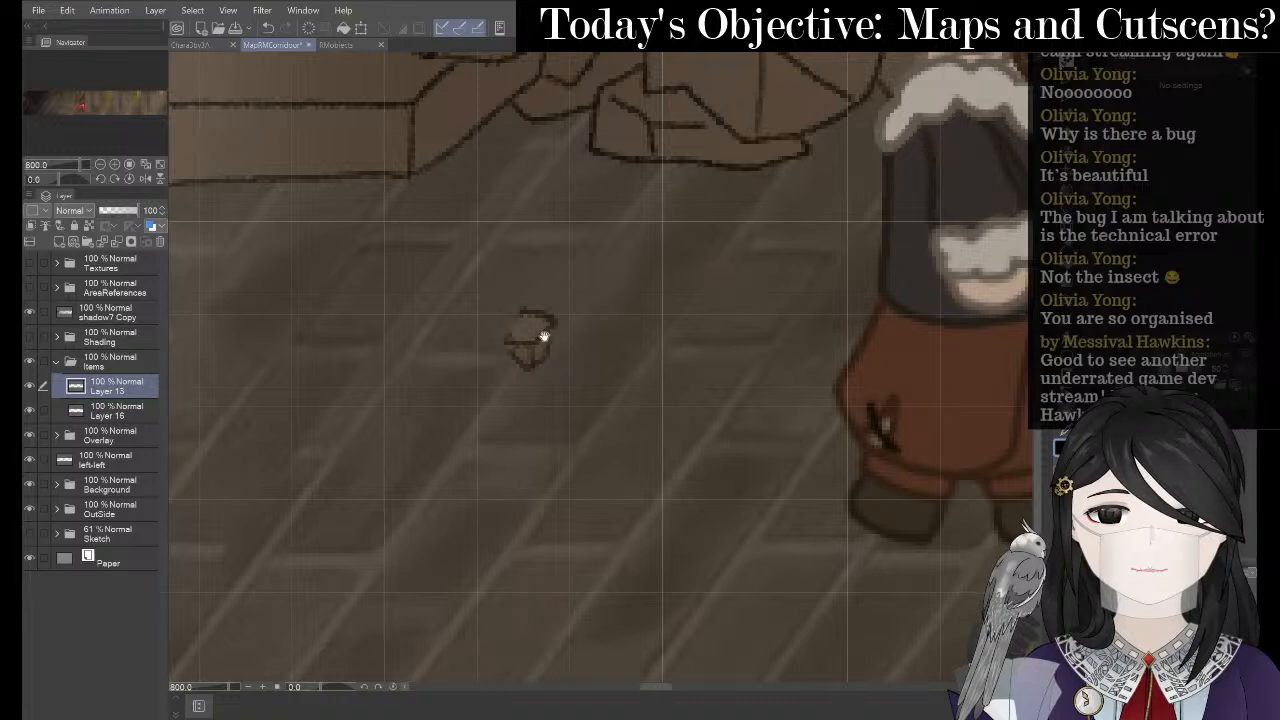
pyautogui.moveTo(646, 286); pyautogui.dragTo(591, 300)
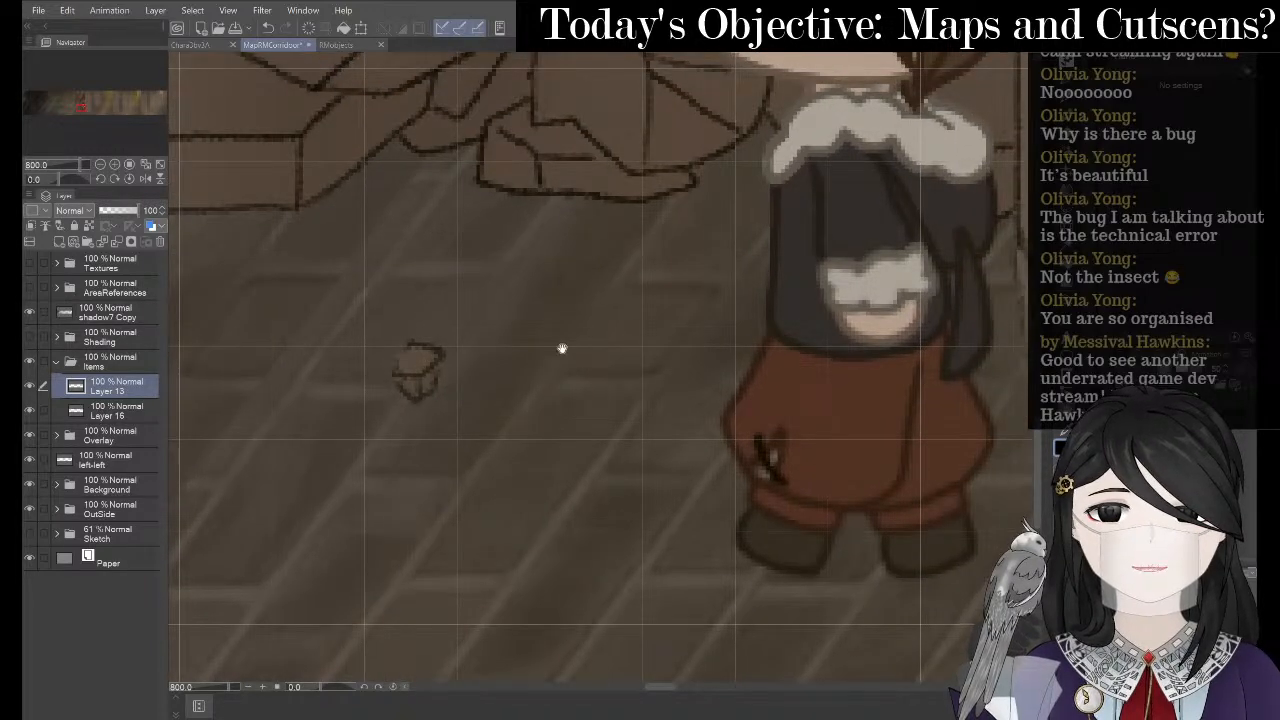
pyautogui.moveTo(429, 314); pyautogui.dragTo(512, 246)
pyautogui.scroll(2, 543, 251)
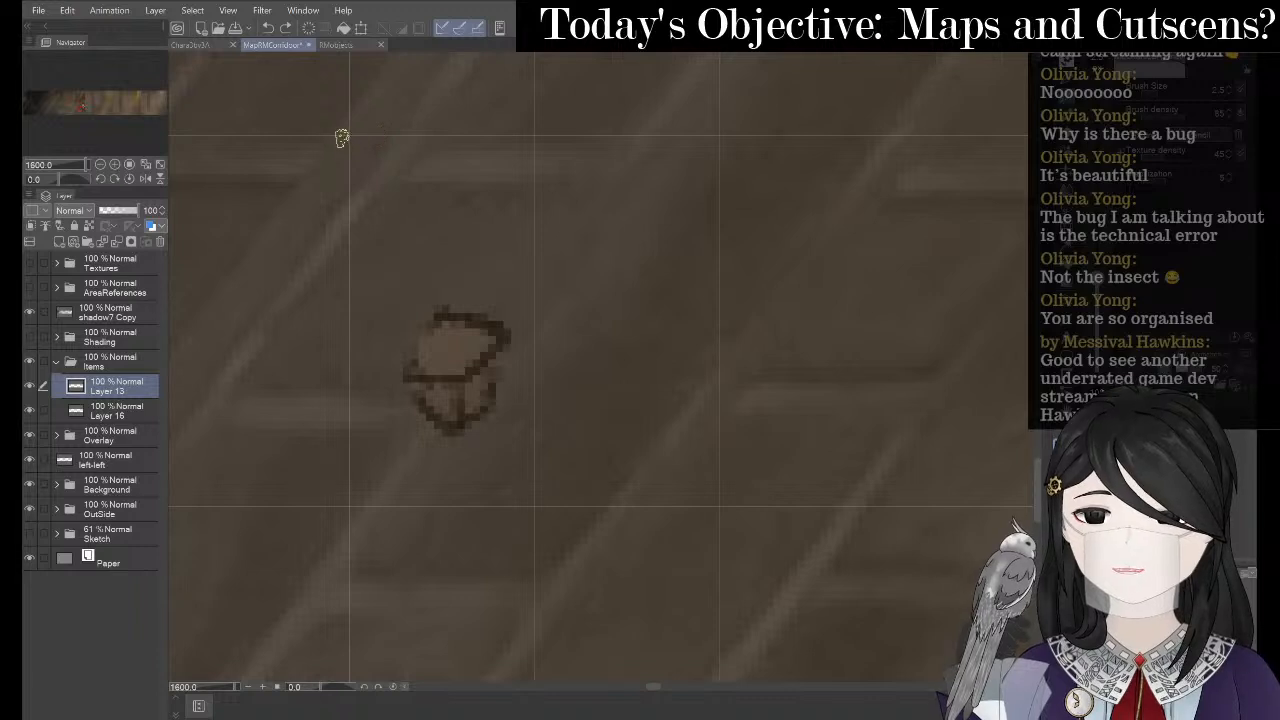
pyautogui.moveTo(348, 138)
pyautogui.mouseDown()
pyautogui.moveTo(689, 145)
pyautogui.moveTo(714, 180)
pyautogui.moveTo(719, 512)
pyautogui.moveTo(505, 516)
pyautogui.moveTo(372, 496)
pyautogui.moveTo(328, 412)
pyautogui.moveTo(364, 208)
pyautogui.moveTo(349, 131)
pyautogui.mouseUp()
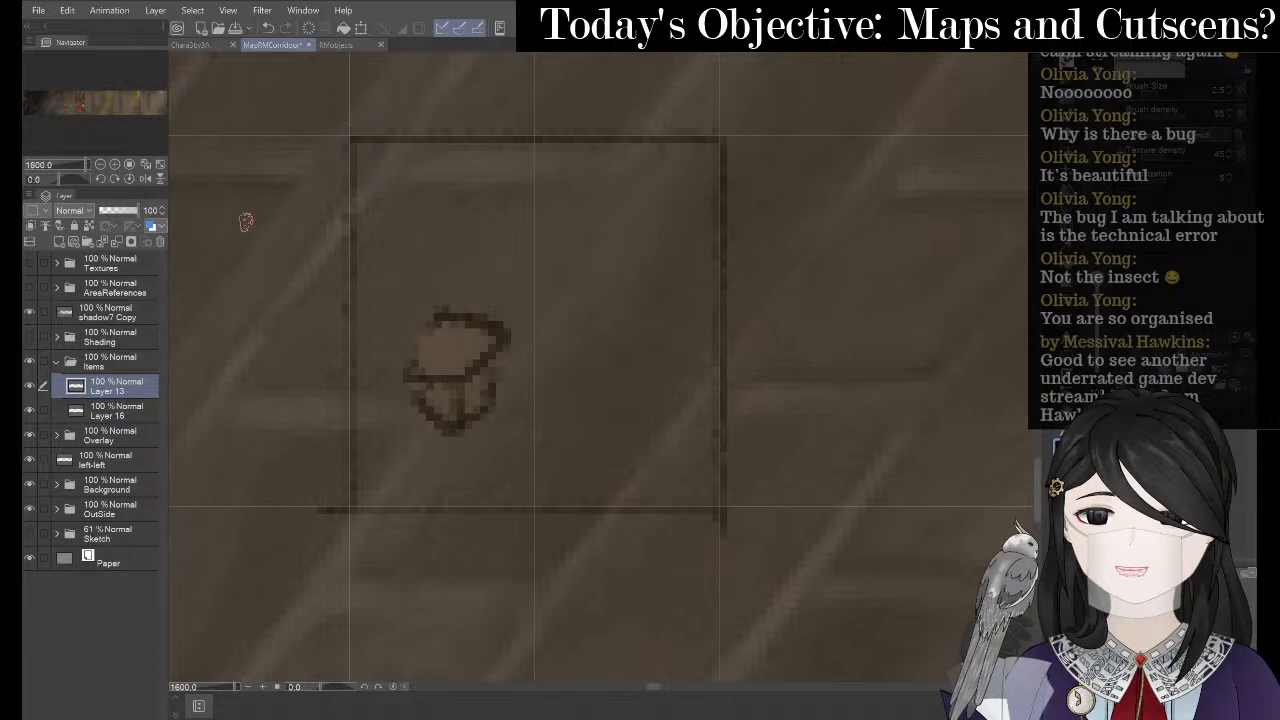
# - Tint Layer 13 blue with layer colour and hide the canvas grid
pyautogui.click(152, 227)
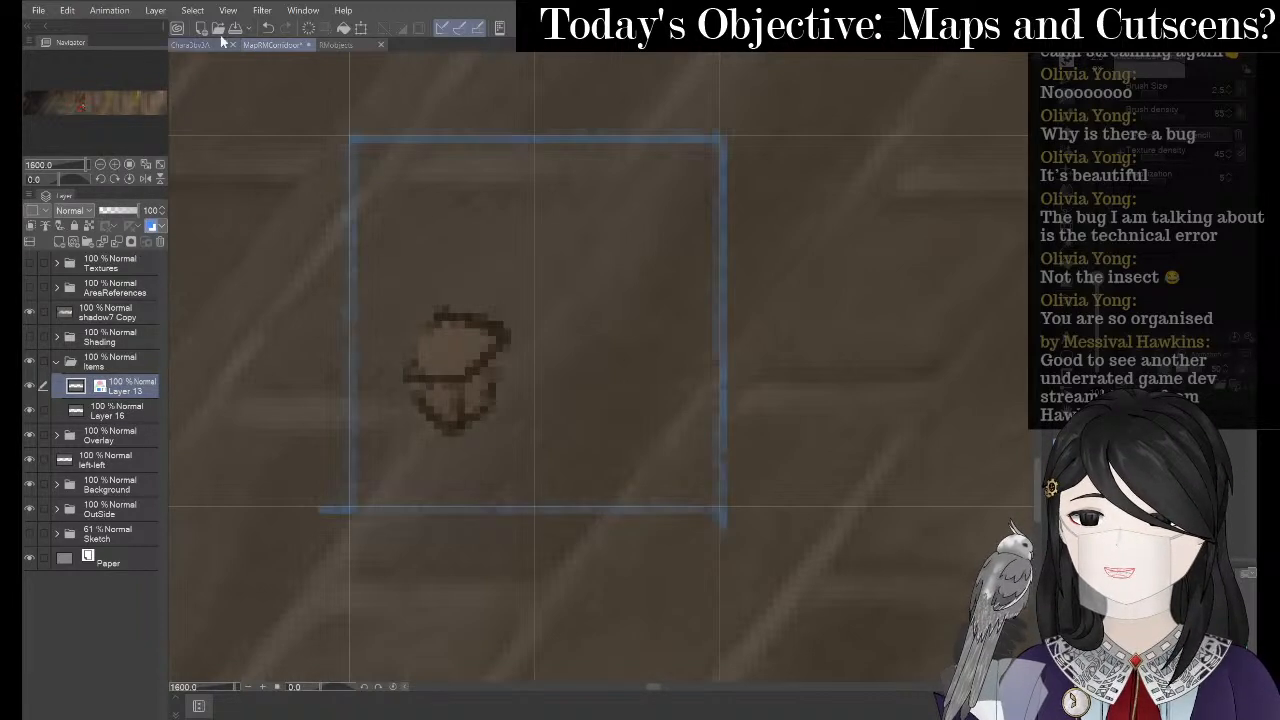
pyautogui.click(258, 12)
pyautogui.moveTo(234, 12)
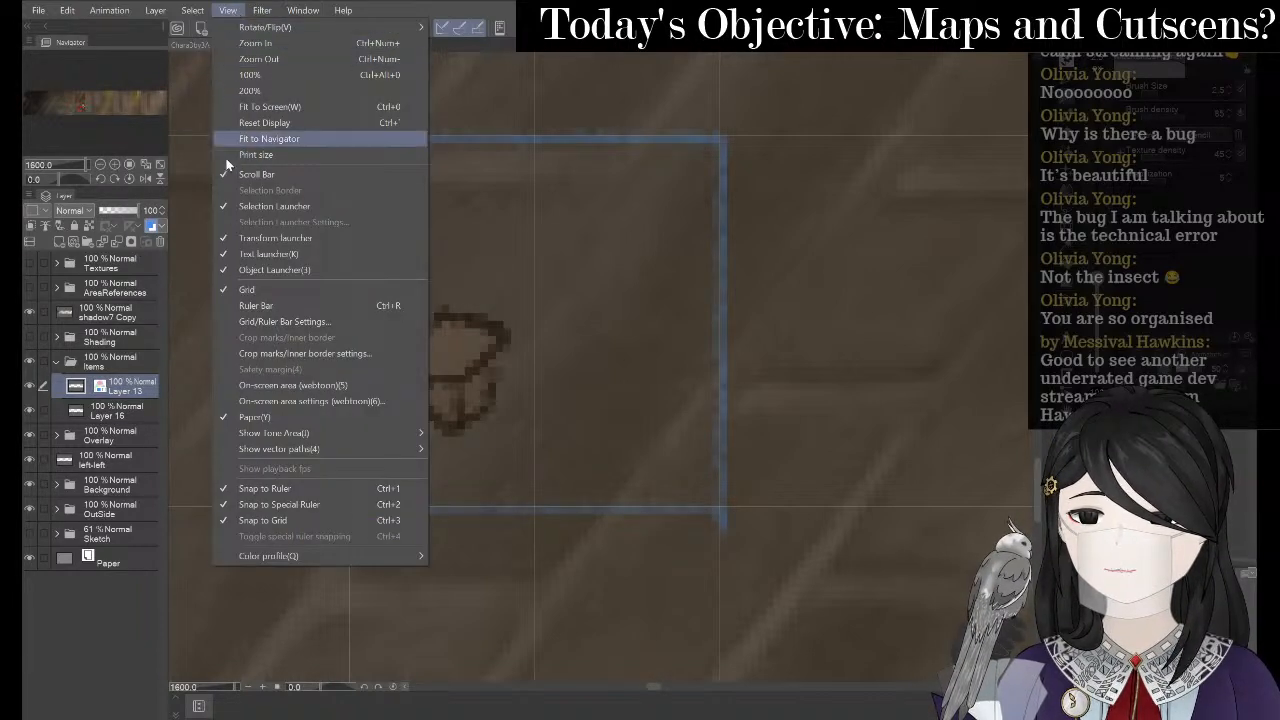
pyautogui.click(242, 291)
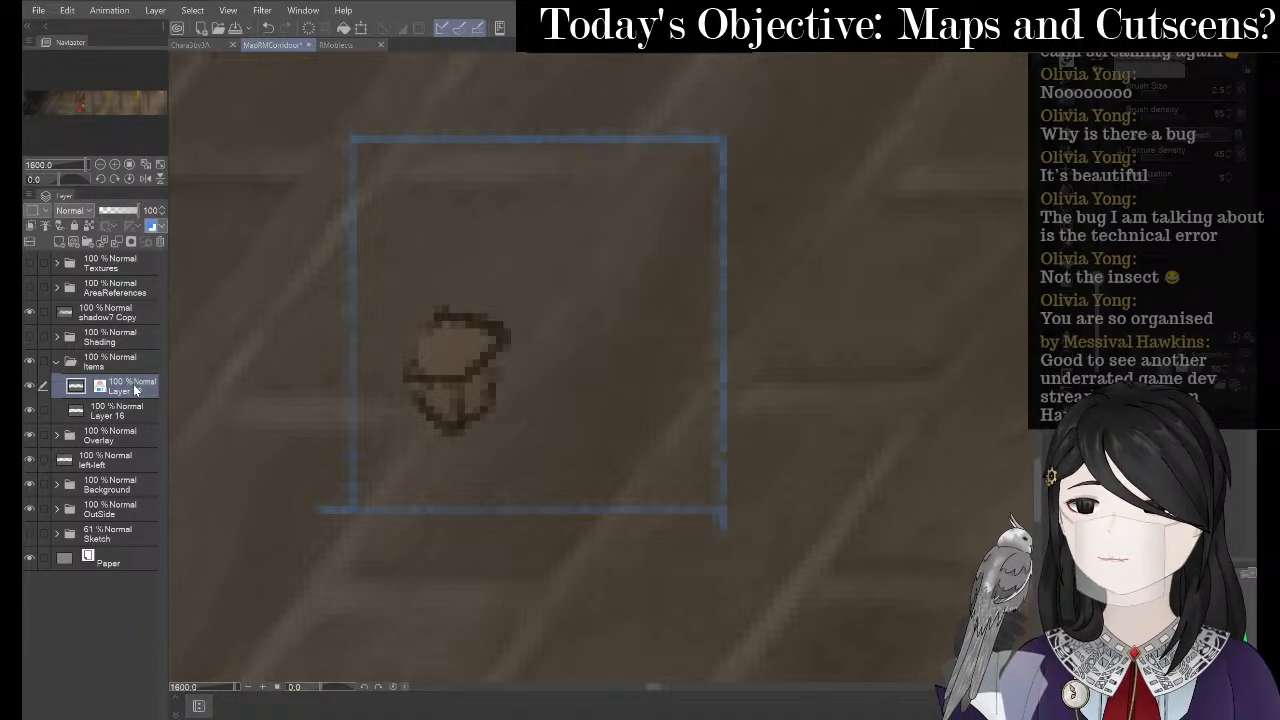
# - Add a new raster layer and sketch a tilted paper card around the acorn
pyautogui.click(155, 10)
pyautogui.click(205, 47)
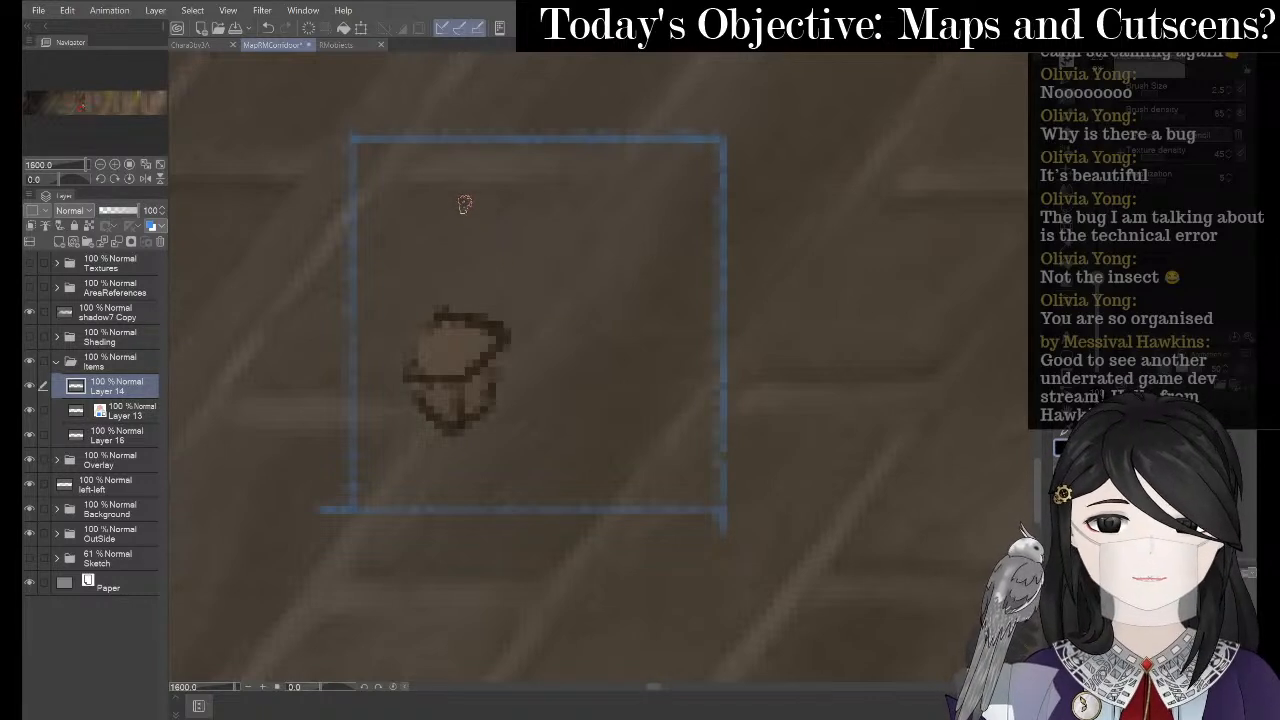
pyautogui.moveTo(463, 205)
pyautogui.mouseDown()
pyautogui.moveTo(396, 377)
pyautogui.moveTo(547, 198)
pyautogui.moveTo(645, 217)
pyautogui.moveTo(673, 246)
pyautogui.moveTo(674, 235)
pyautogui.moveTo(596, 488)
pyautogui.mouseUp()
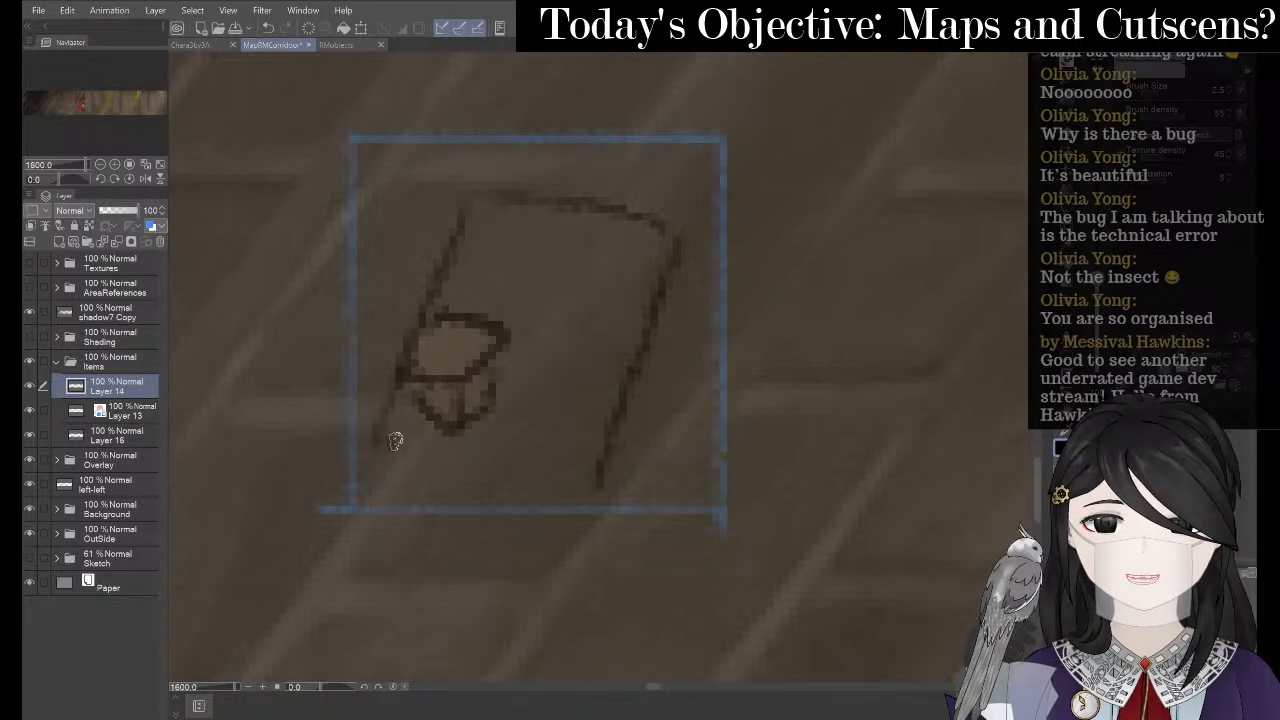
pyautogui.moveTo(394, 437); pyautogui.dragTo(577, 474)
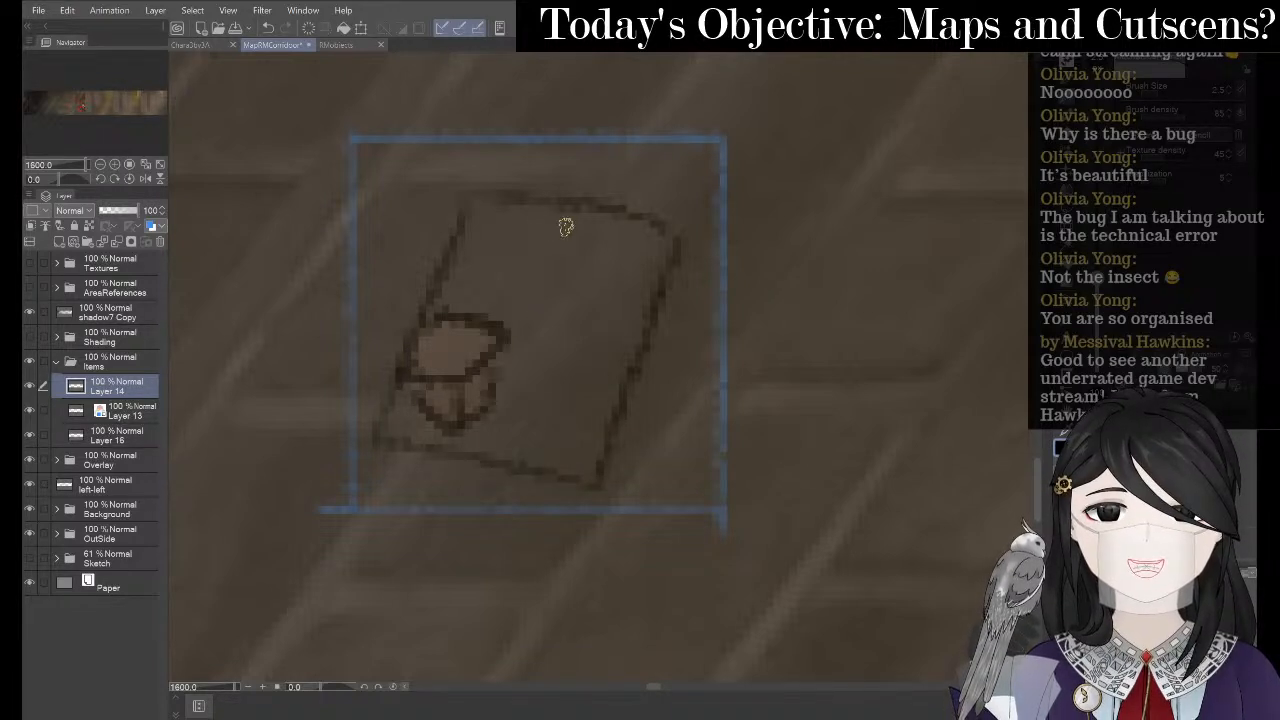
pyautogui.moveTo(470, 194); pyautogui.dragTo(655, 232)
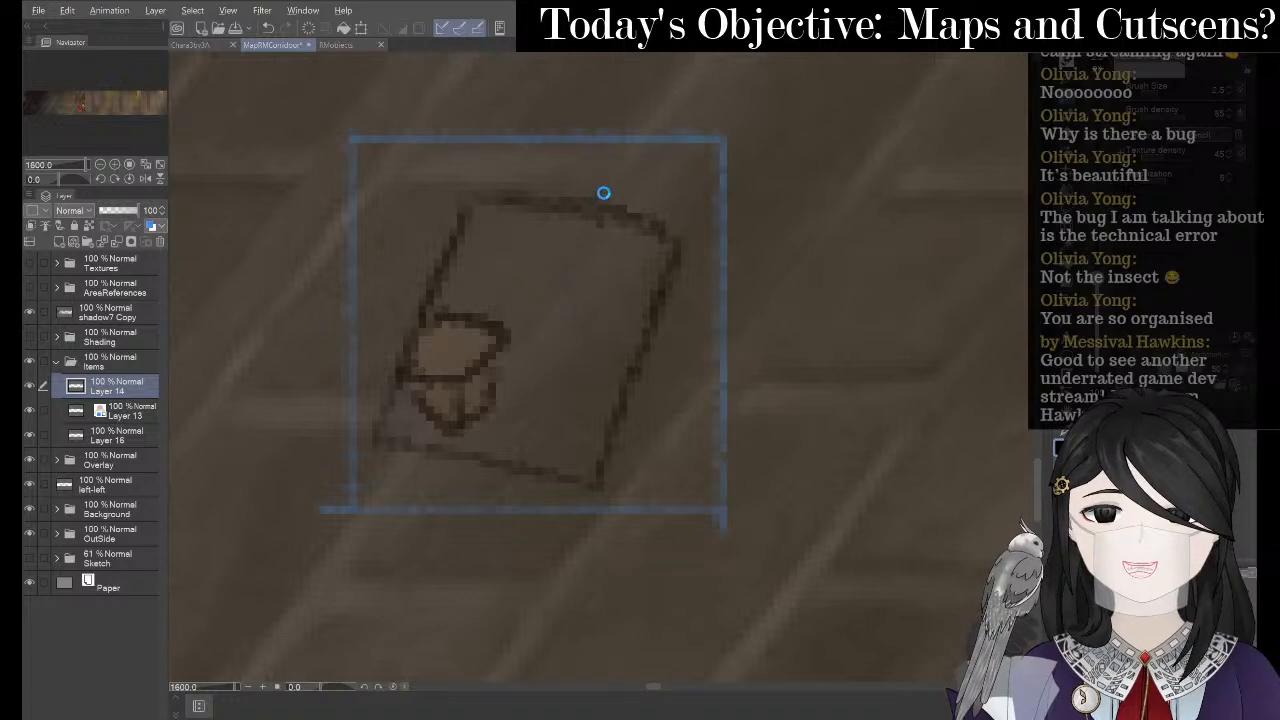
pyautogui.hotkey('alt', 'Tab')
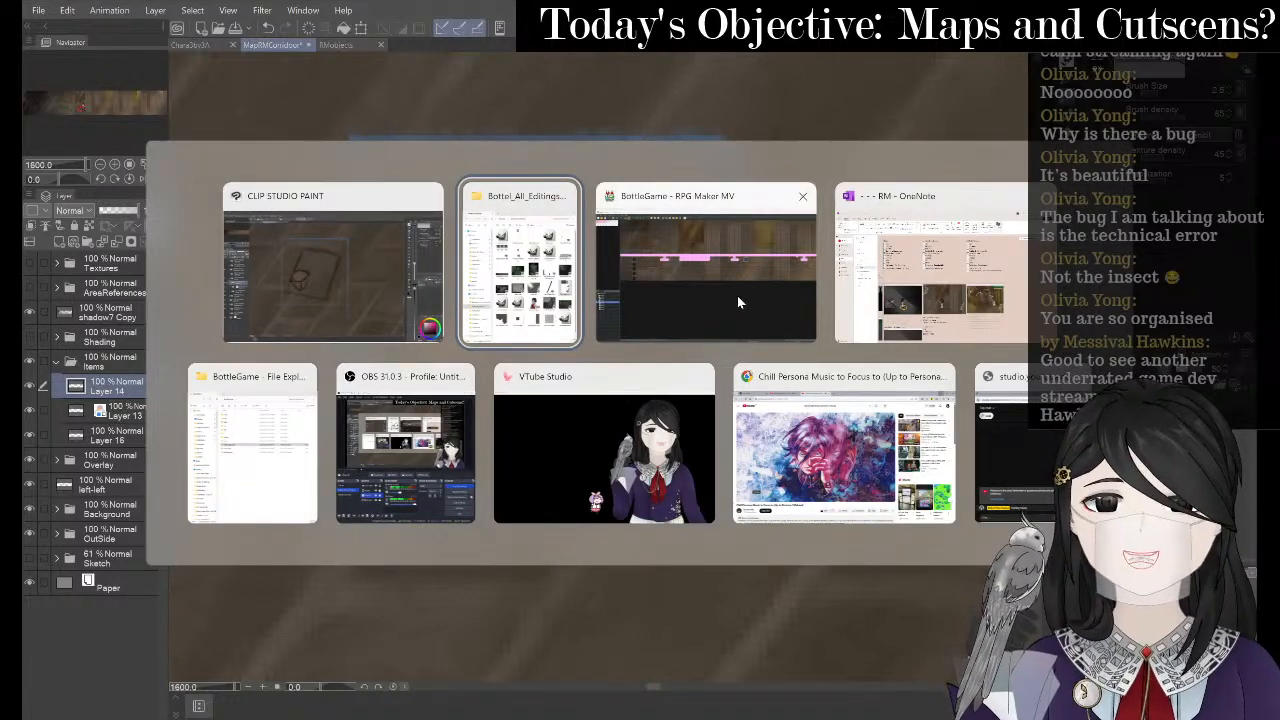
# - Switch to the BottleGame File Explorer window
pyautogui.click(556, 318)
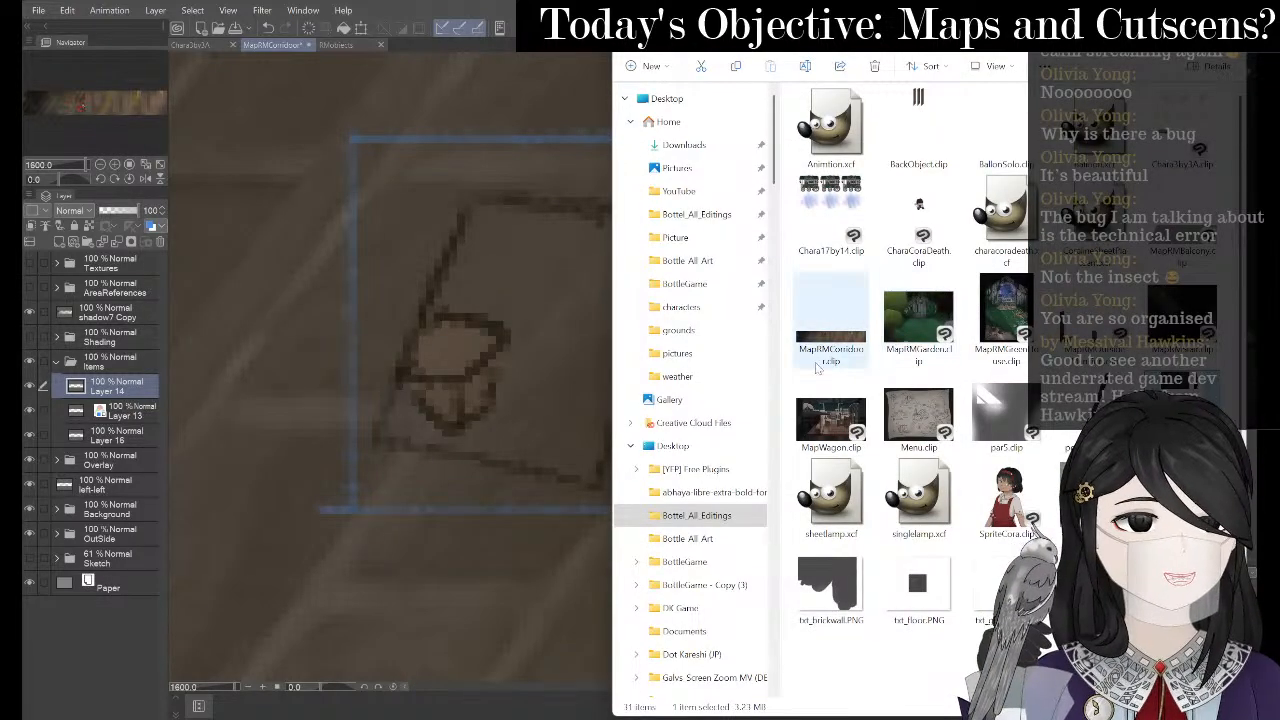
pyautogui.hotkey('alt', 'Tab')
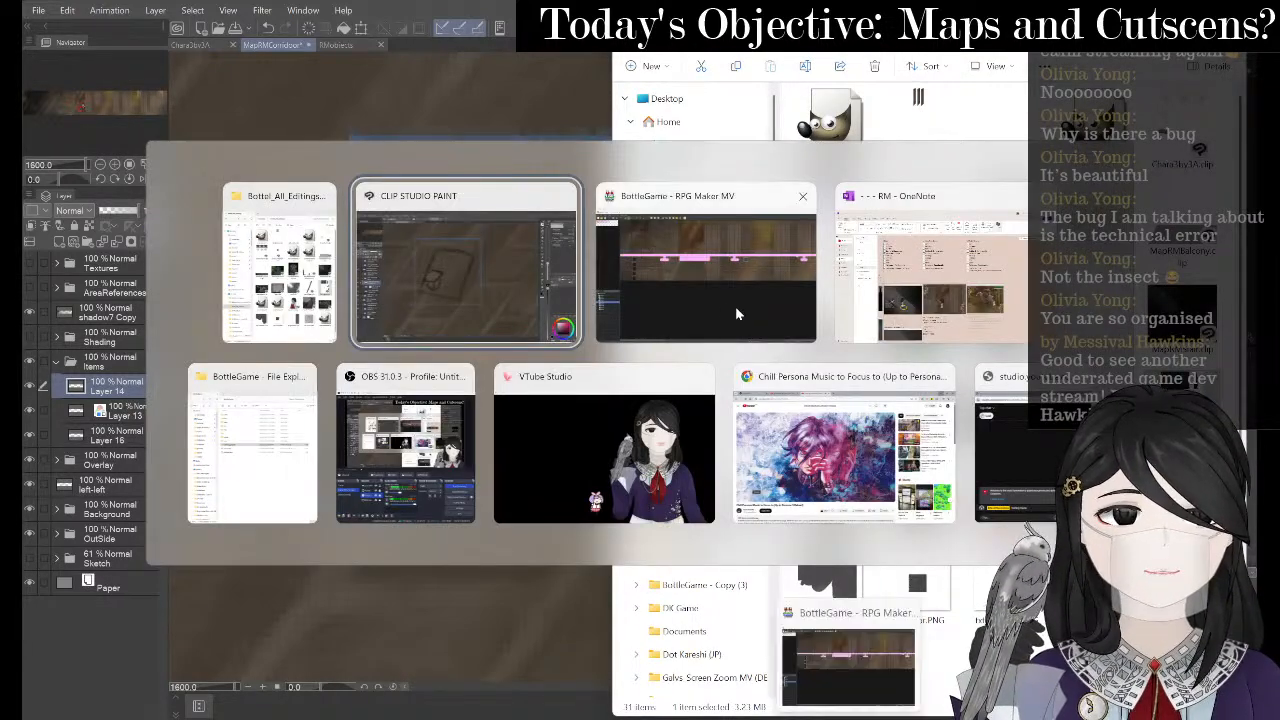
pyautogui.press('Down')
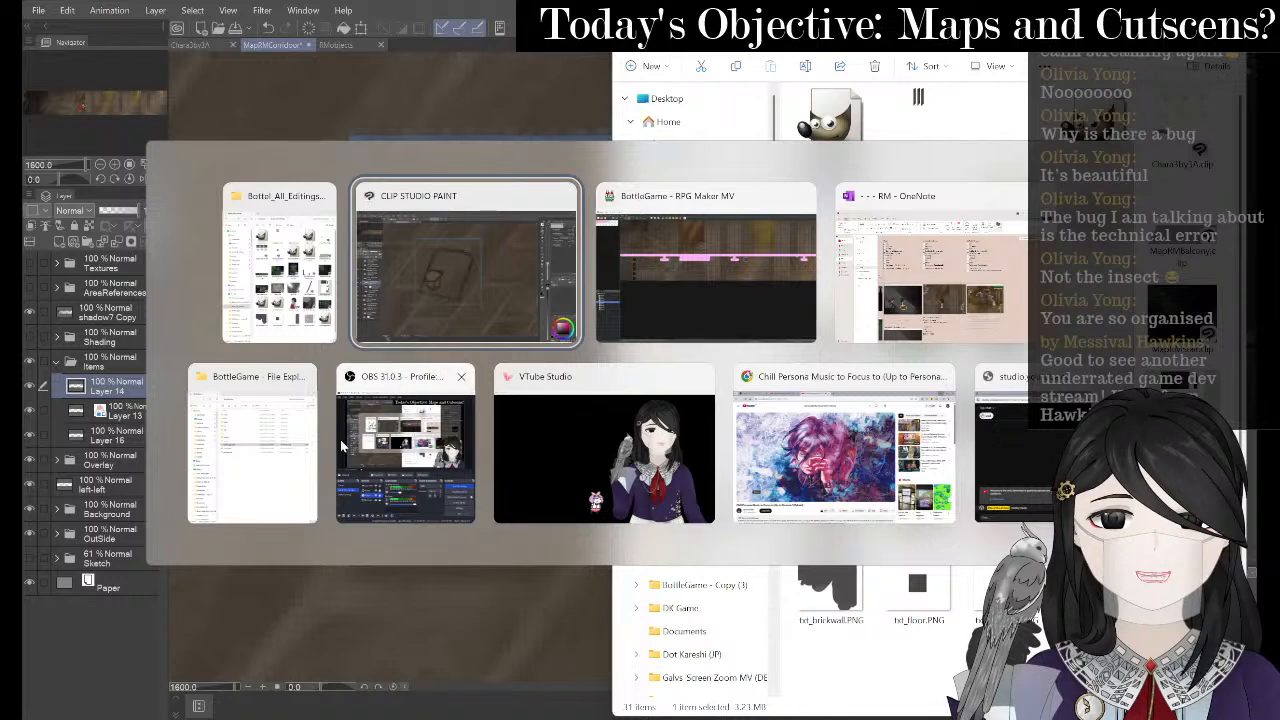
pyautogui.press('Left')
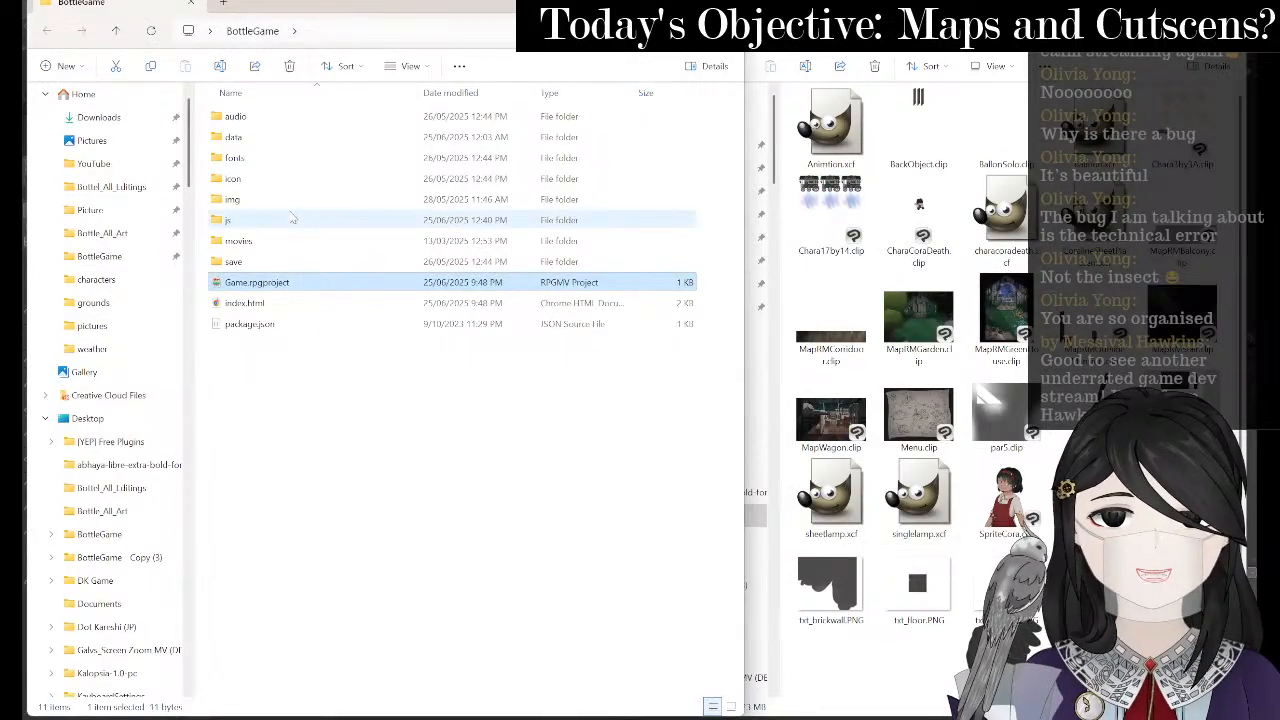
# - Browse img > pictures to menuBookClosed.png, then close the Explorer window
pyautogui.doubleClick(296, 202)
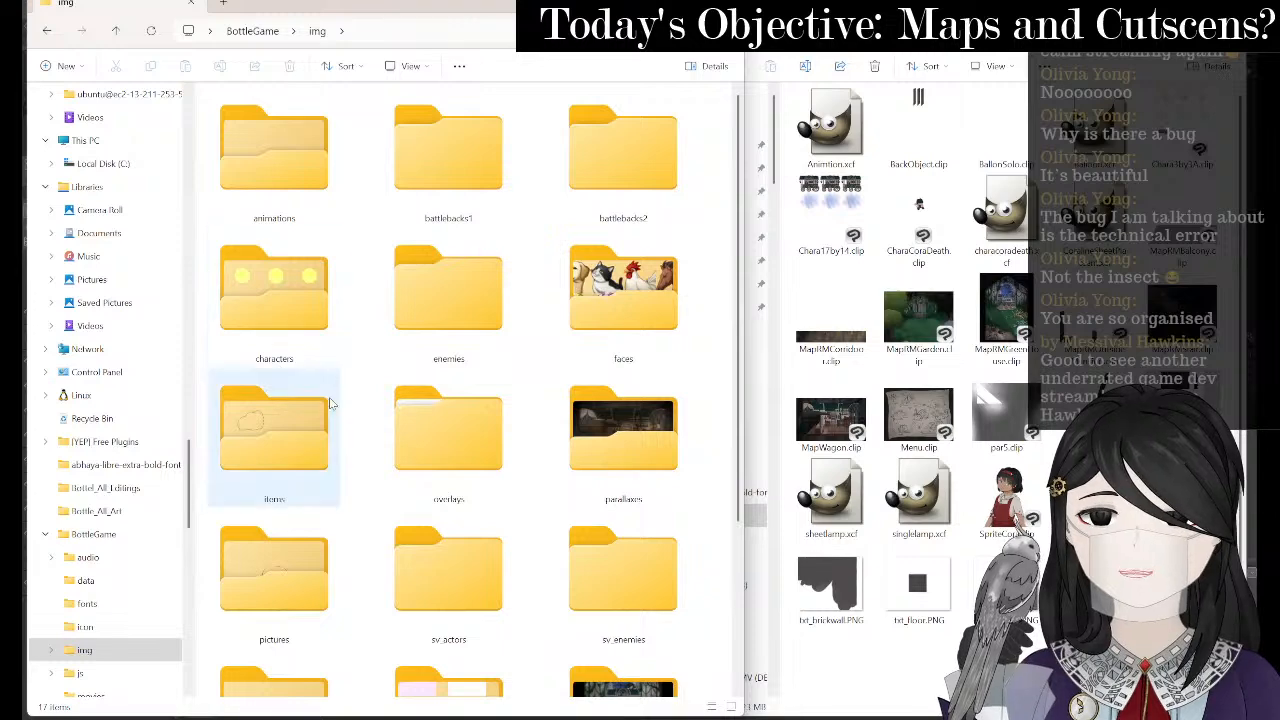
pyautogui.click(268, 544)
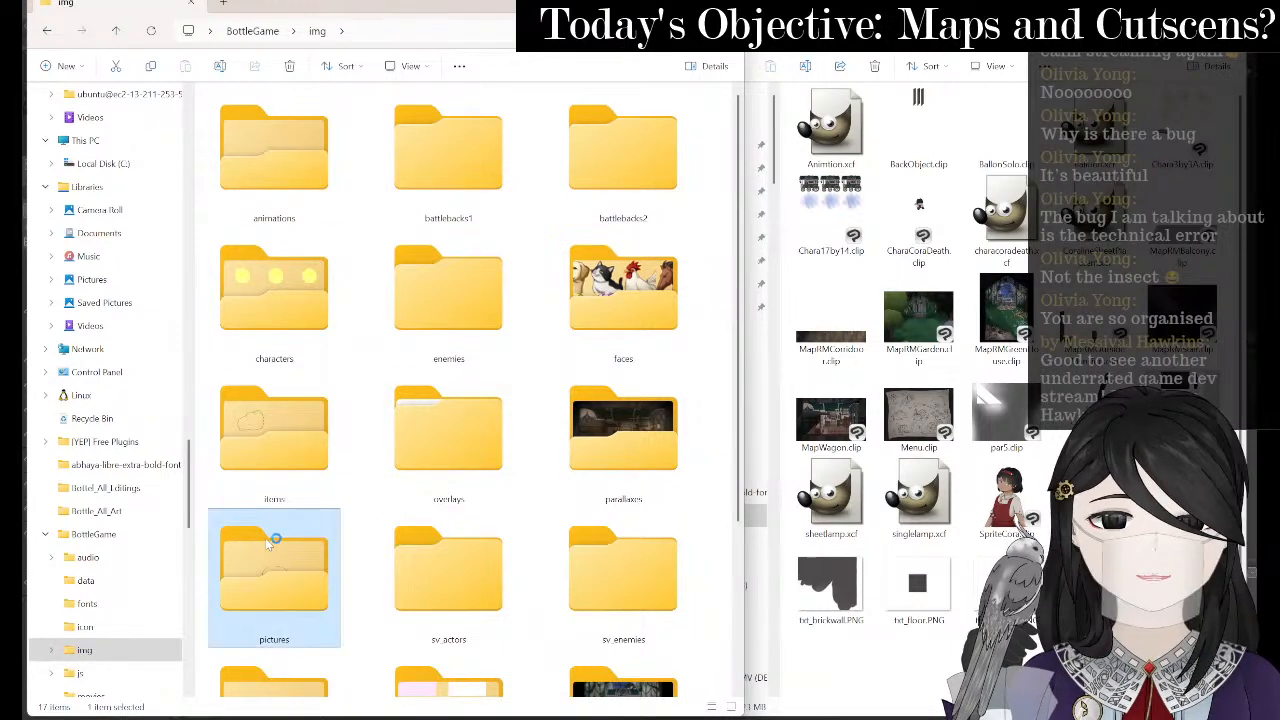
pyautogui.doubleClick(268, 544)
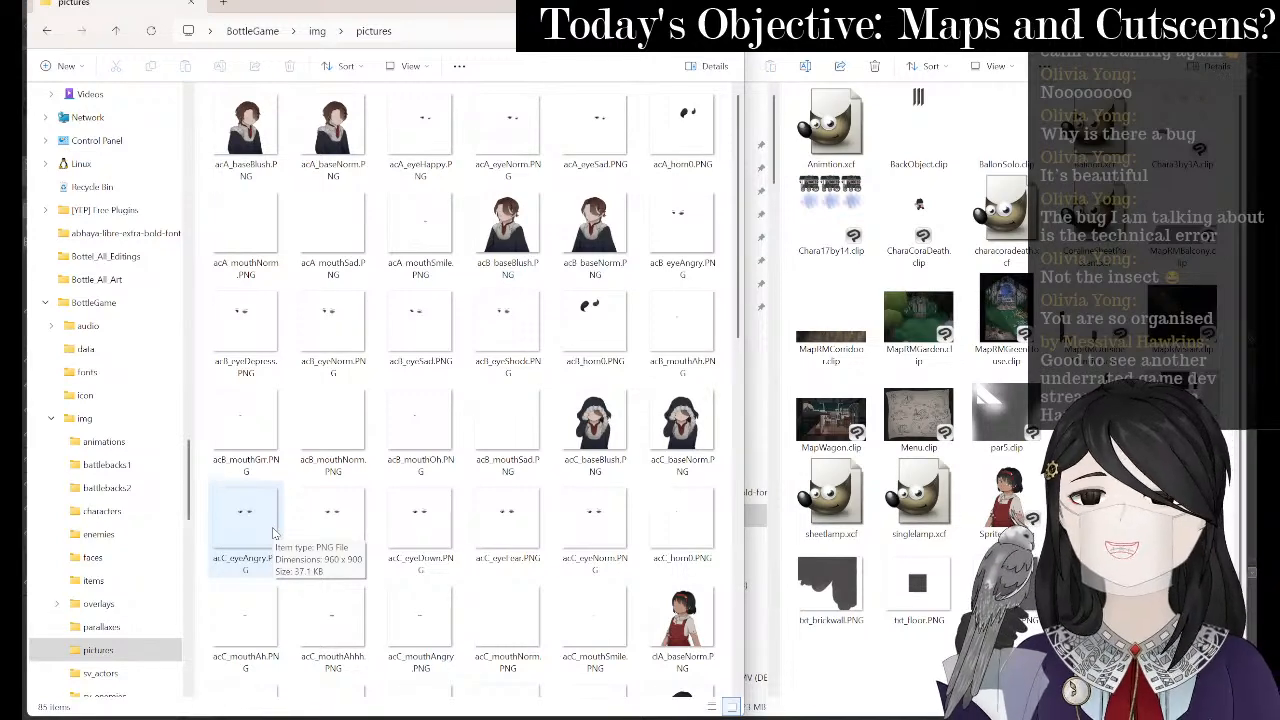
pyautogui.scroll(-1, 731, 240)
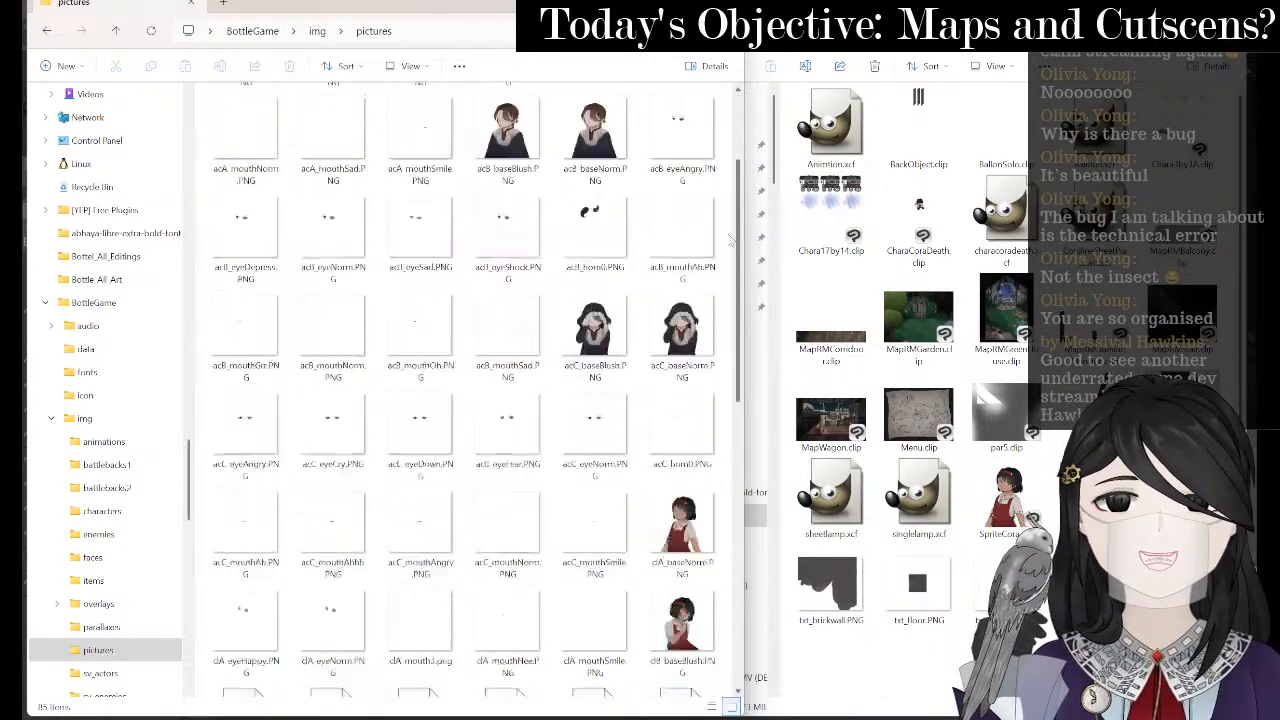
pyautogui.moveTo(737, 240); pyautogui.dragTo(736, 468)
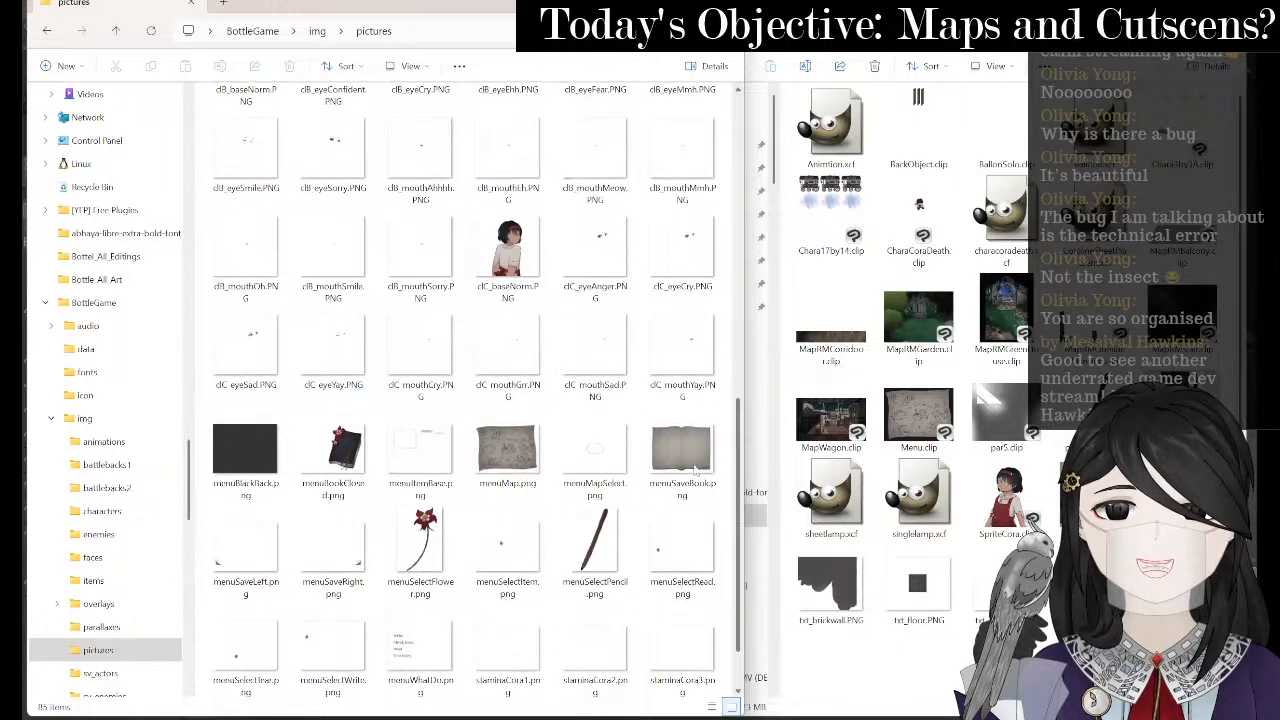
pyautogui.click(335, 445)
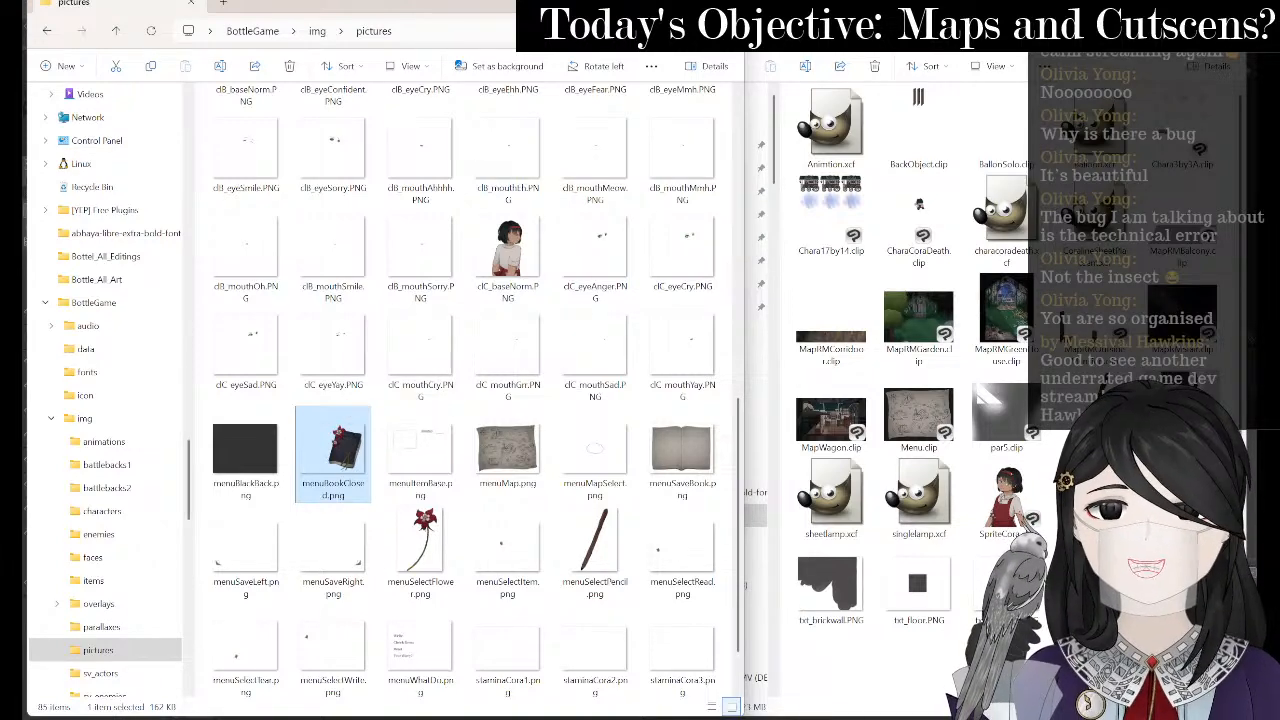
pyautogui.click(663, 4)
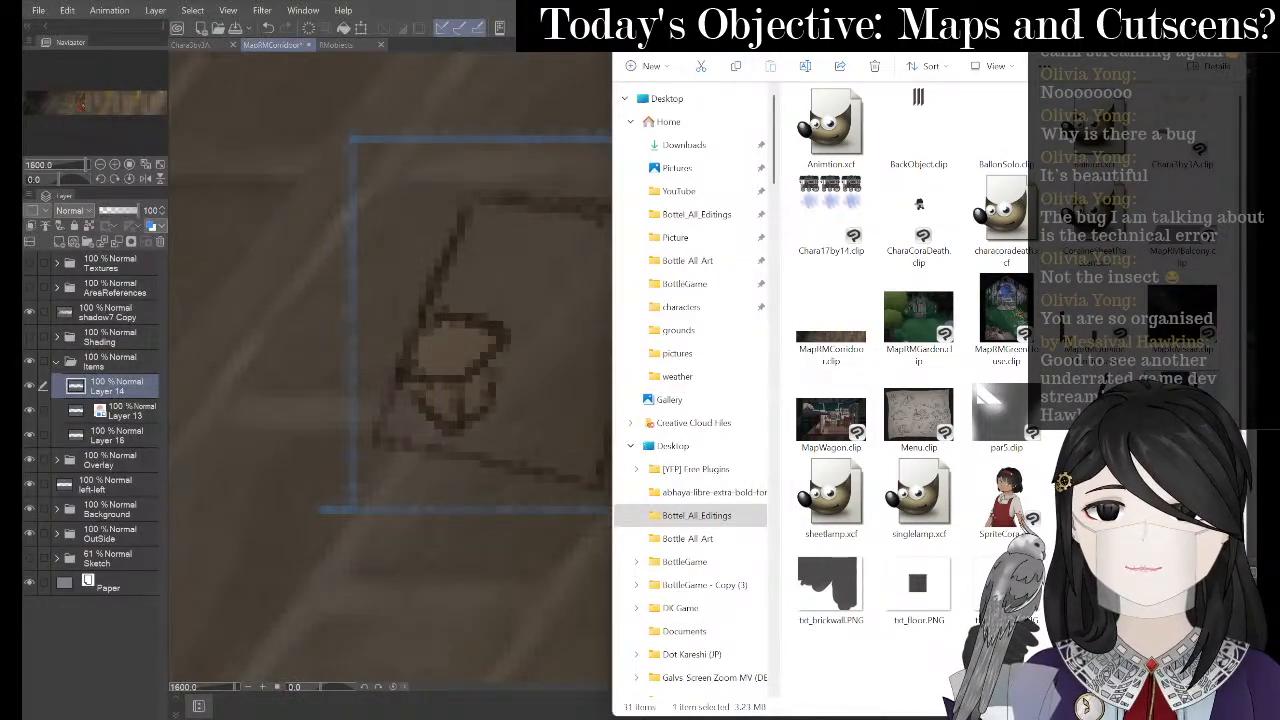
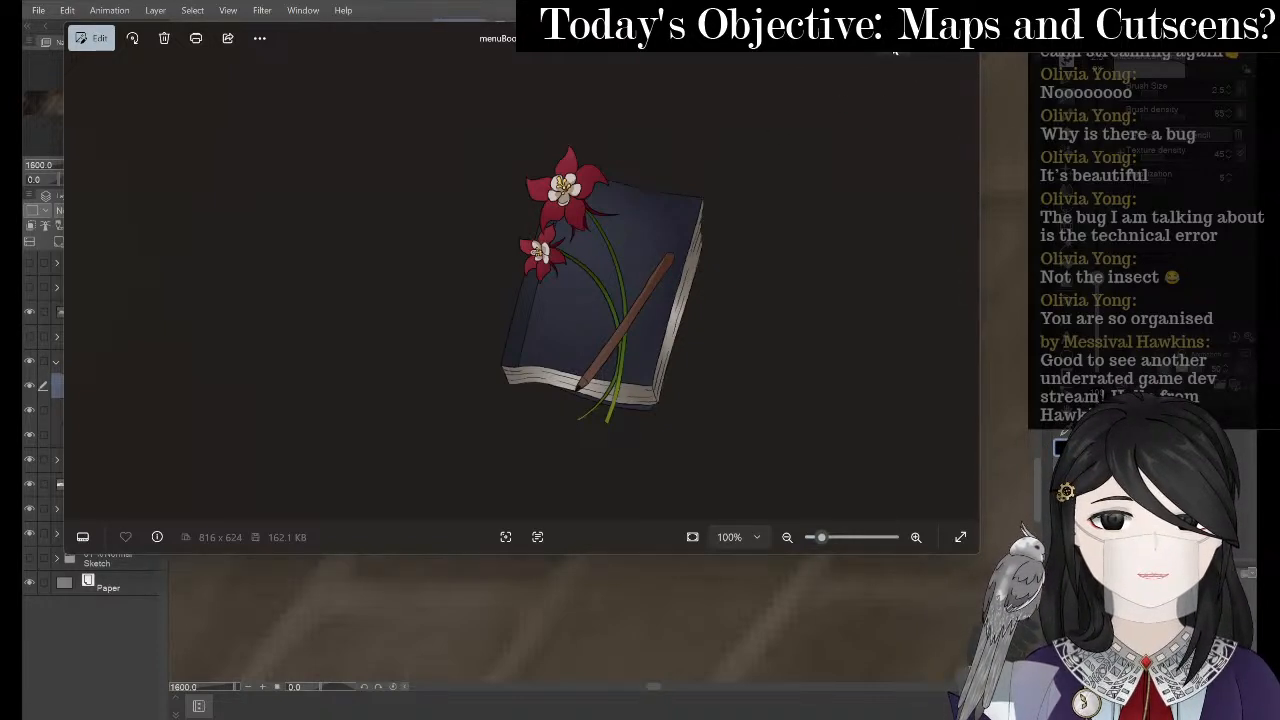
# - Redraw the book's left edge and spine line with the pen, checking the reference image
pyautogui.click(893, 41)
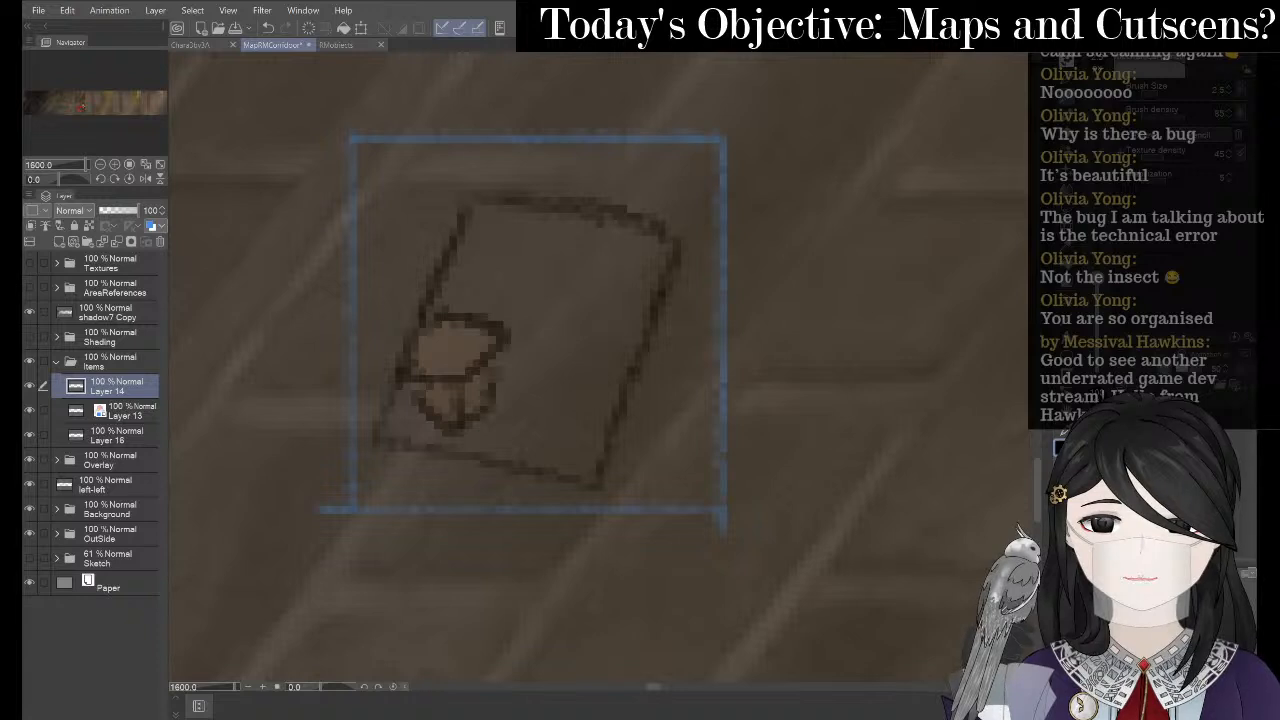
pyautogui.hotkey('alt', 'Tab')
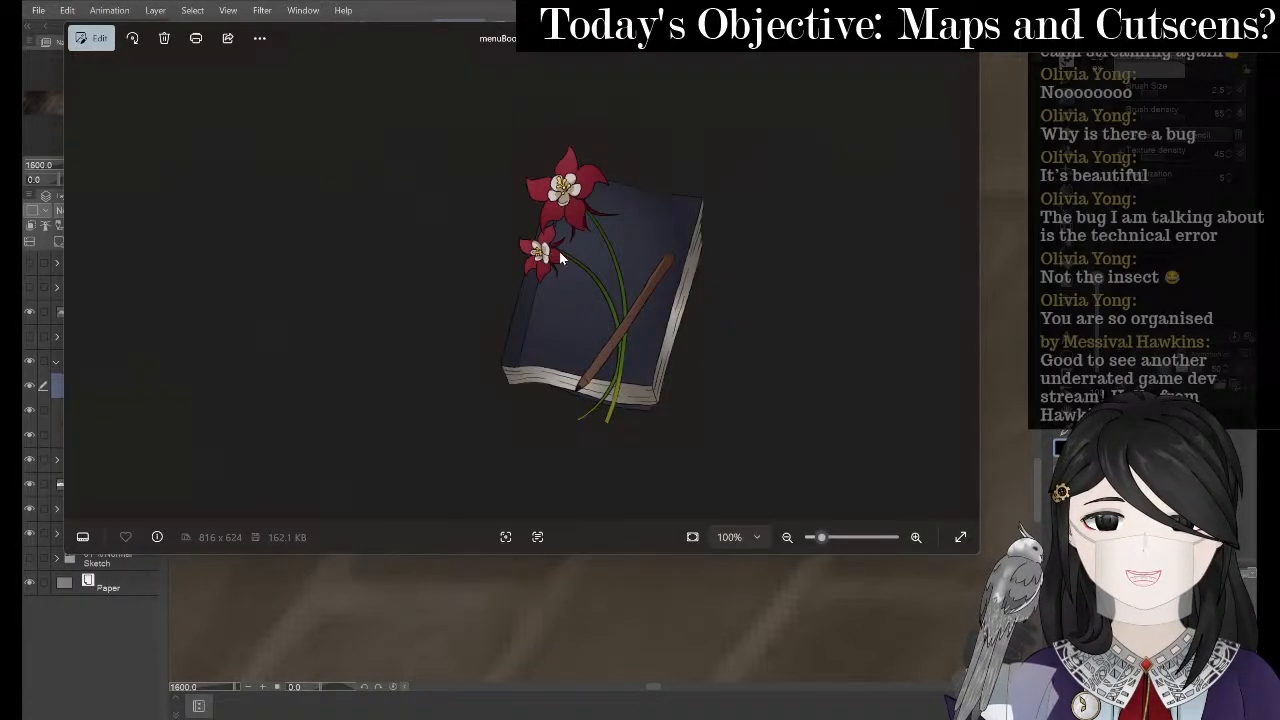
pyautogui.hotkey('alt', 'Tab')
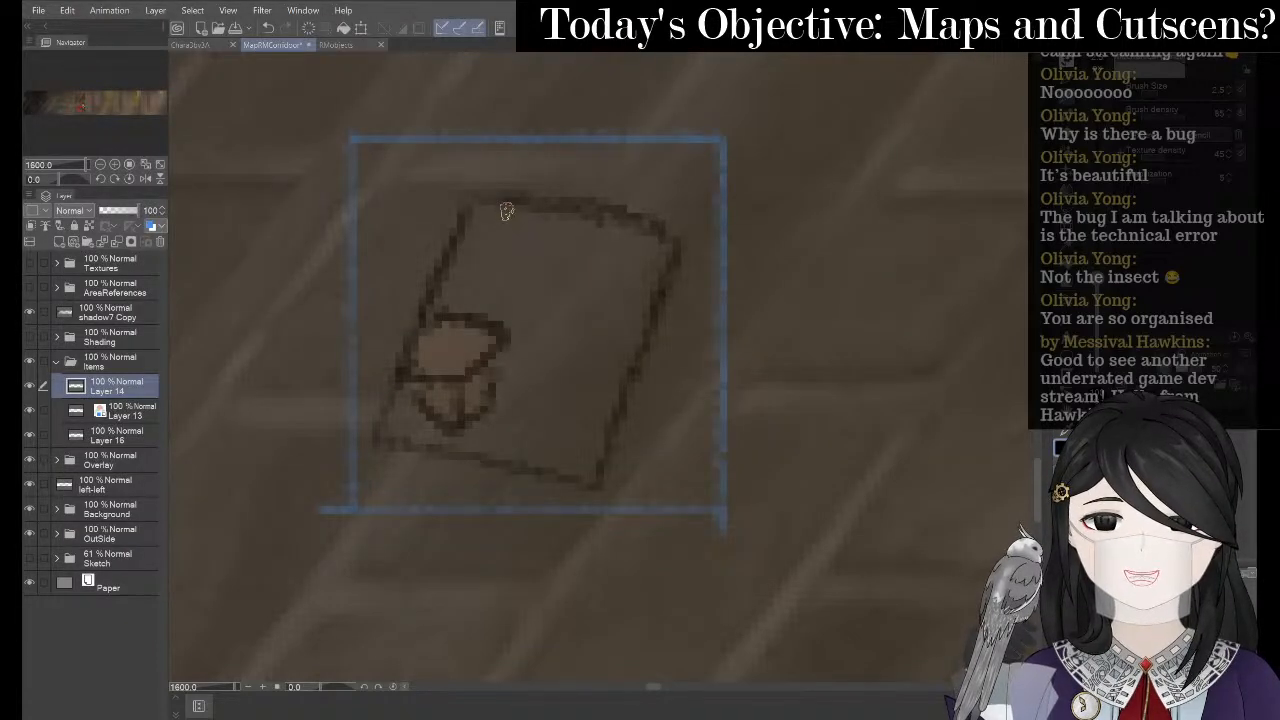
pyautogui.moveTo(503, 212); pyautogui.dragTo(416, 452)
pyautogui.moveTo(478, 300)
pyautogui.mouseDown()
pyautogui.moveTo(515, 197)
pyautogui.moveTo(488, 209)
pyautogui.moveTo(470, 198)
pyautogui.moveTo(680, 240)
pyautogui.mouseUp()
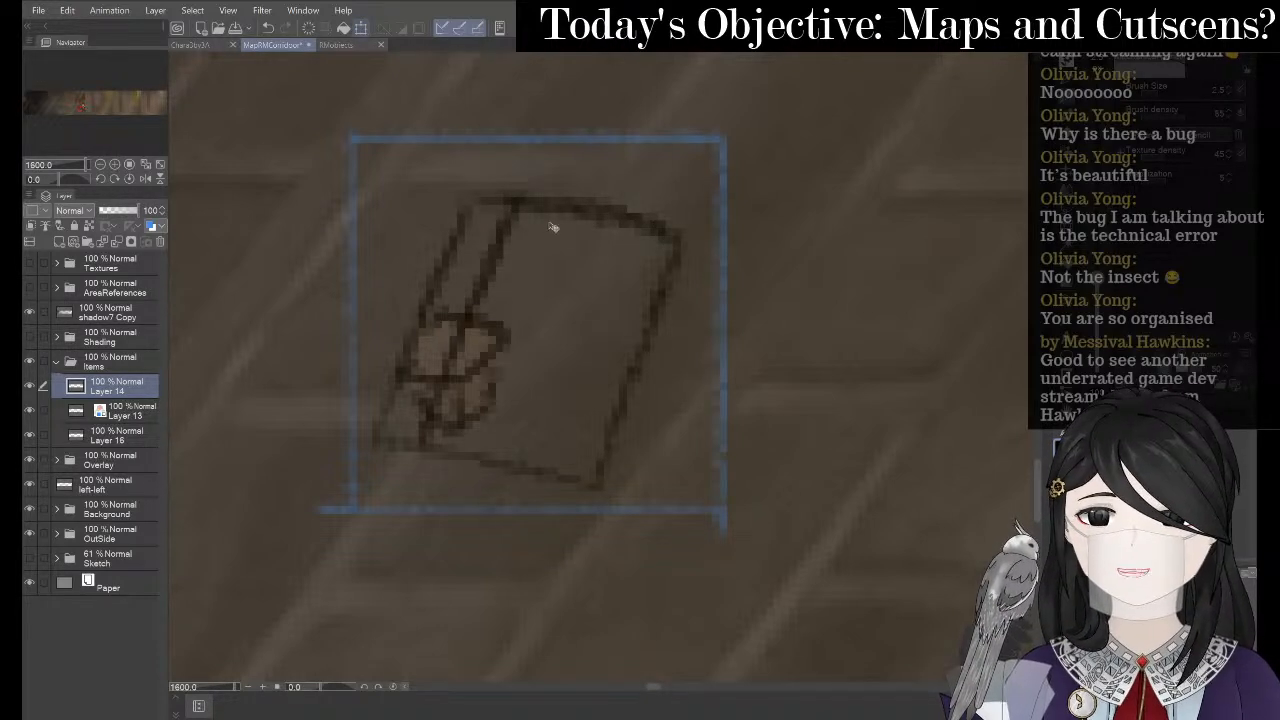
# - Nudge the book sketch up slightly and redraw its bottom and right edges
pyautogui.hotkey('ctrl', 't')
pyautogui.moveTo(564, 197); pyautogui.dragTo(561, 186)
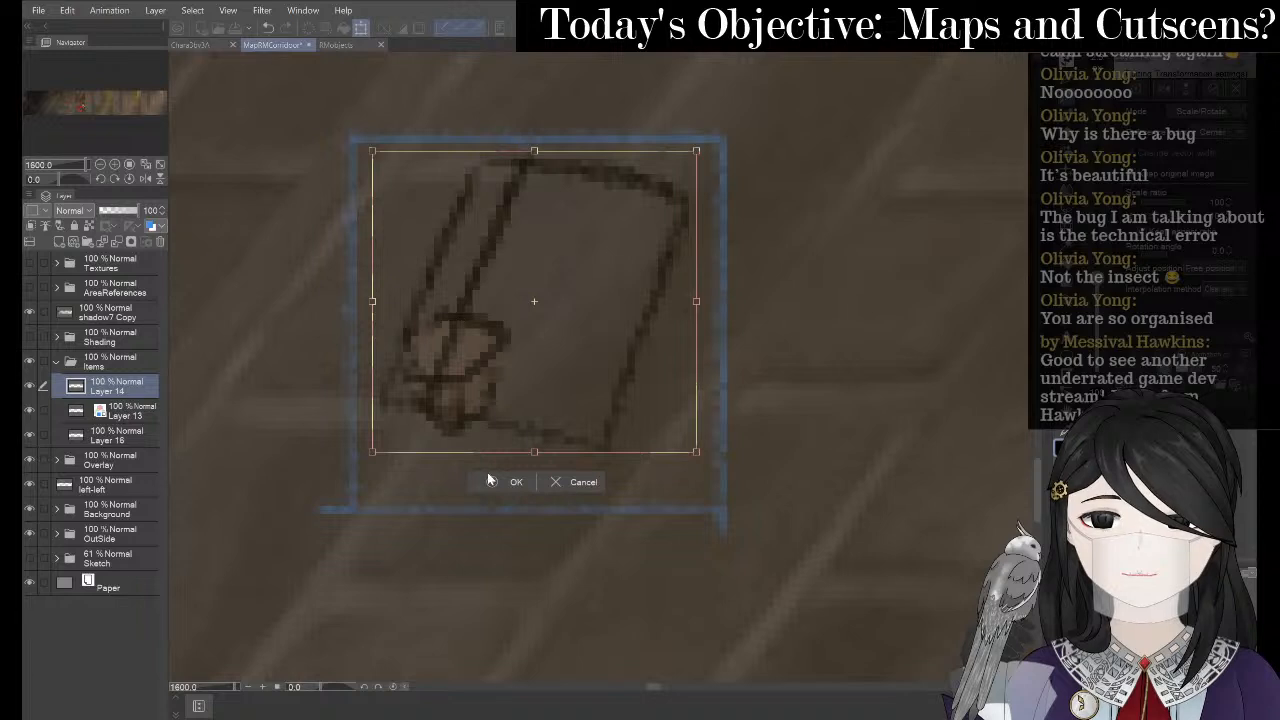
pyautogui.press('Return')
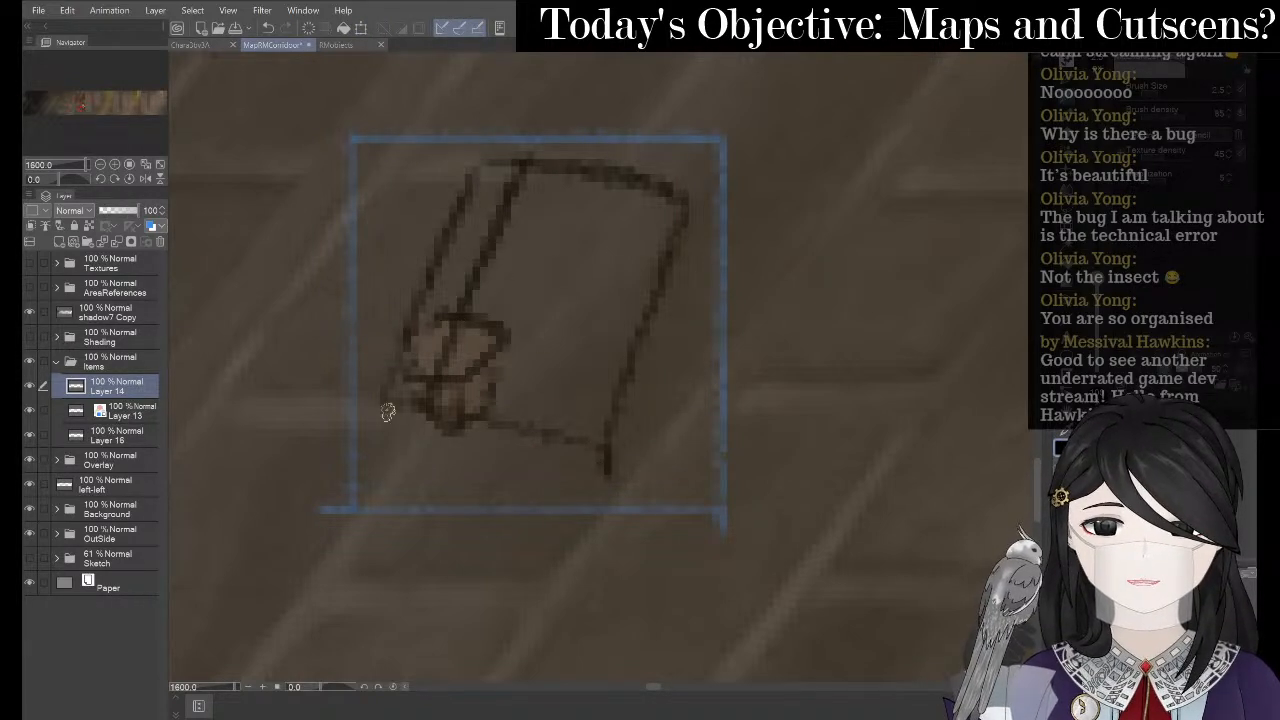
pyautogui.moveTo(388, 412)
pyautogui.mouseDown()
pyautogui.moveTo(382, 436)
pyautogui.moveTo(588, 492)
pyautogui.mouseUp()
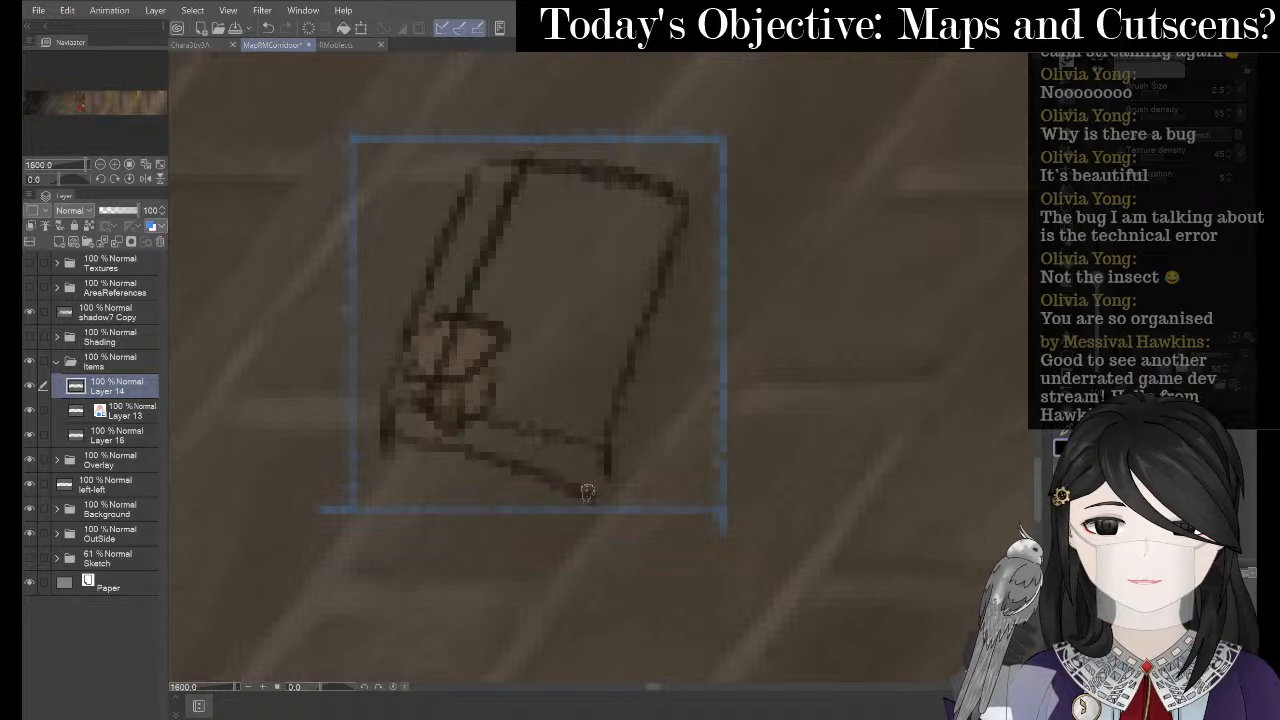
pyautogui.hotkey('ctrl', 'z')
pyautogui.moveTo(388, 425)
pyautogui.mouseDown()
pyautogui.moveTo(425, 455)
pyautogui.moveTo(603, 490)
pyautogui.mouseUp()
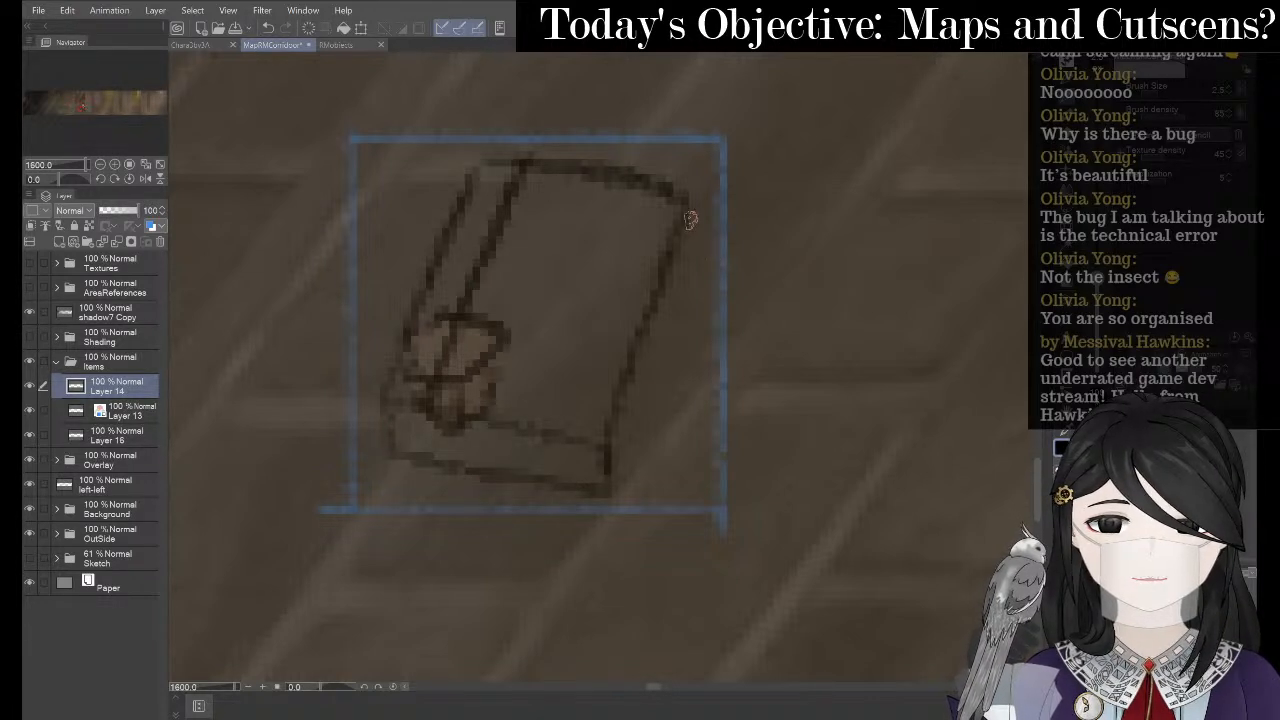
pyautogui.moveTo(690, 219)
pyautogui.mouseDown()
pyautogui.moveTo(685, 308)
pyautogui.moveTo(612, 486)
pyautogui.mouseUp()
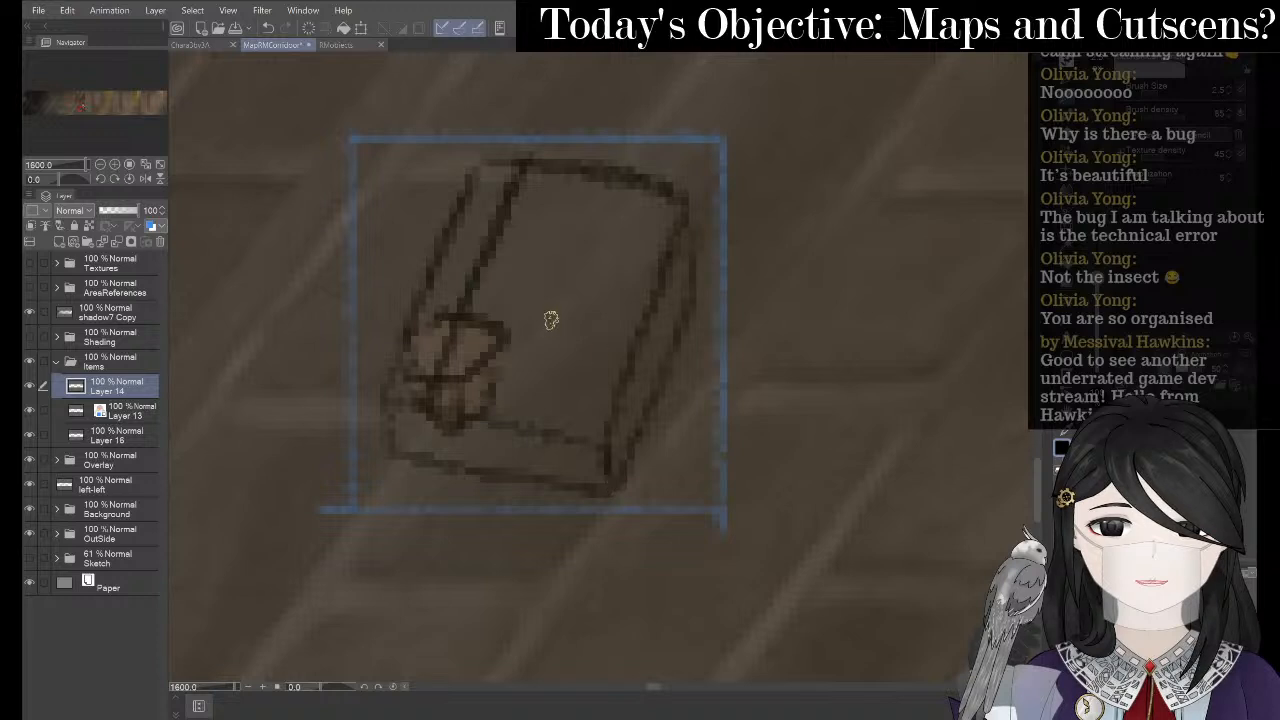
# - Discard the trial diagonal strokes and push the book's bottom corner upward with Liquify
pyautogui.moveTo(486, 328)
pyautogui.mouseDown()
pyautogui.moveTo(610, 258)
pyautogui.moveTo(466, 392)
pyautogui.mouseUp()
pyautogui.hotkey('ctrl', 'z')
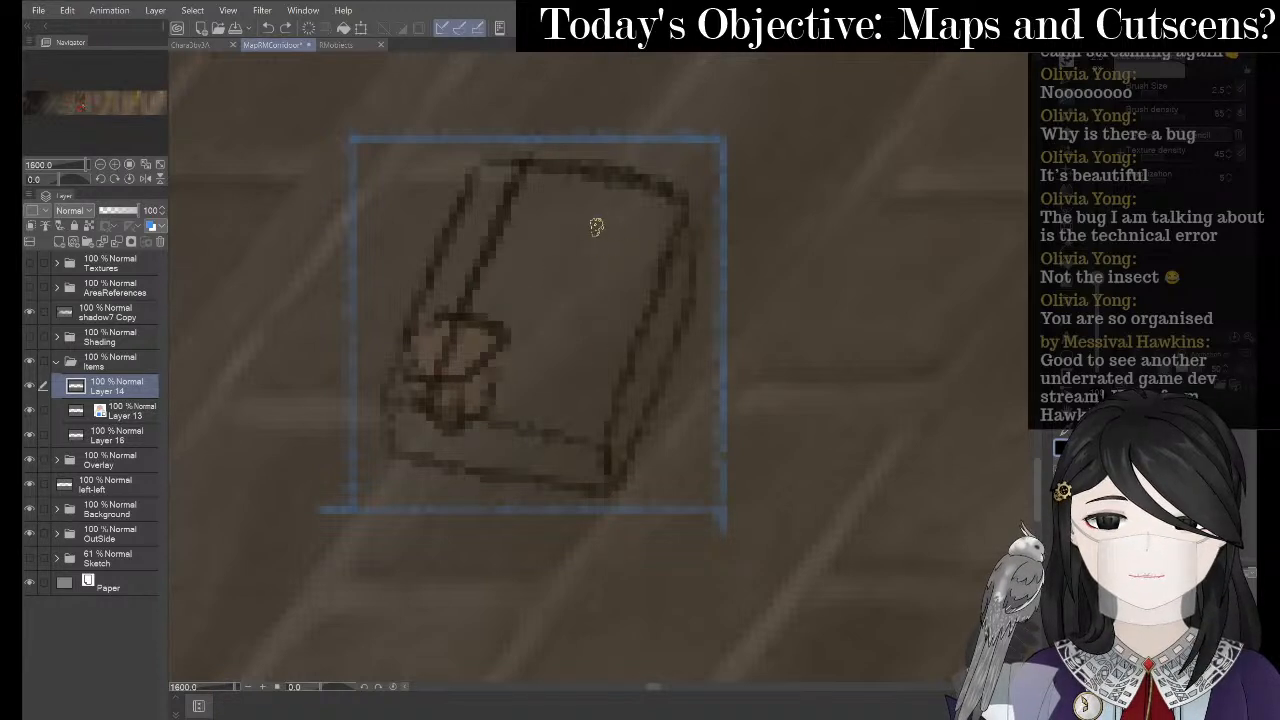
pyautogui.moveTo(616, 239); pyautogui.dragTo(527, 315)
pyautogui.hotkey('ctrl', 'z')
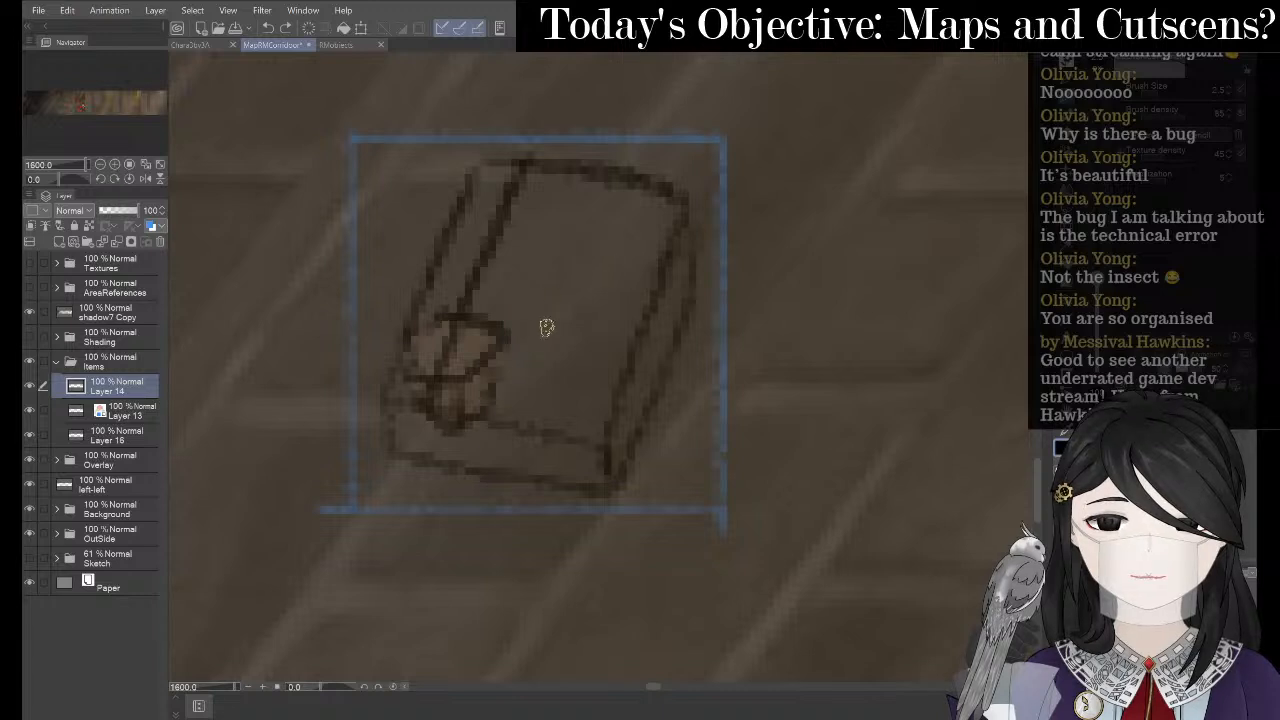
pyautogui.press('j')
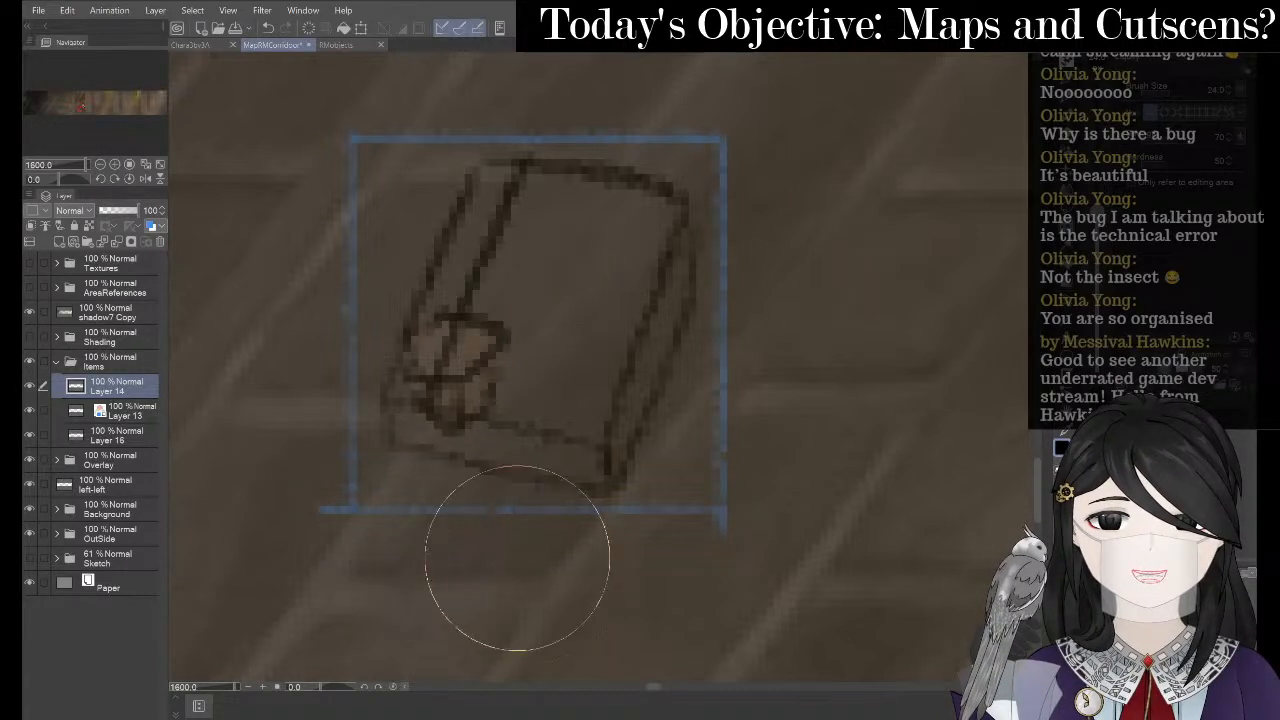
pyautogui.moveTo(604, 558); pyautogui.dragTo(598, 541)
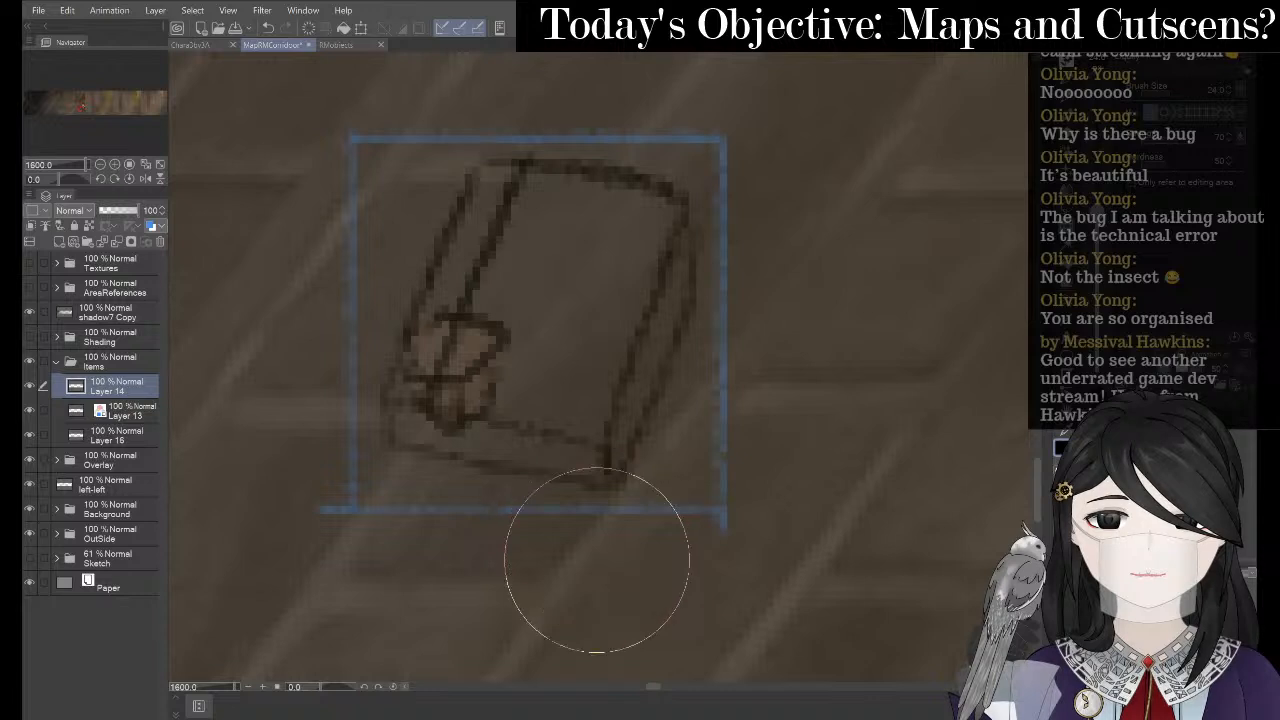
# - Draw diagonal ribbon lines across the book's cover with a fine pencil
pyautogui.press('p')
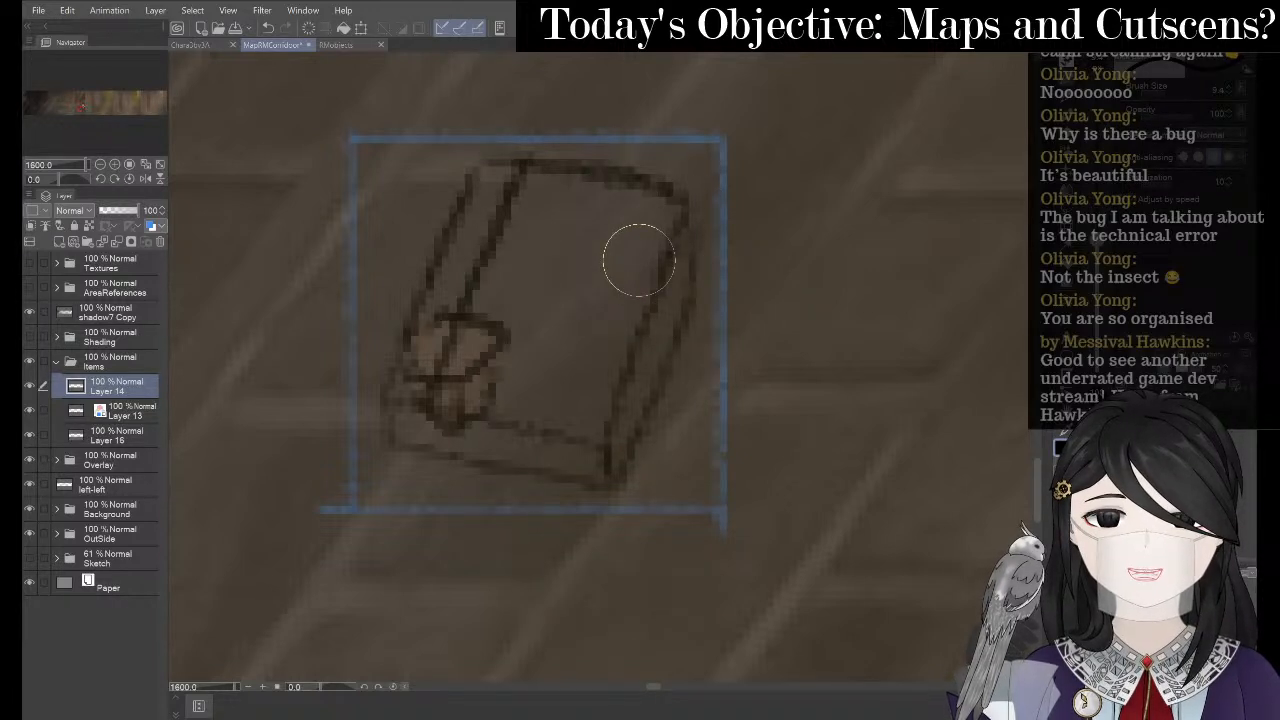
pyautogui.press('p')
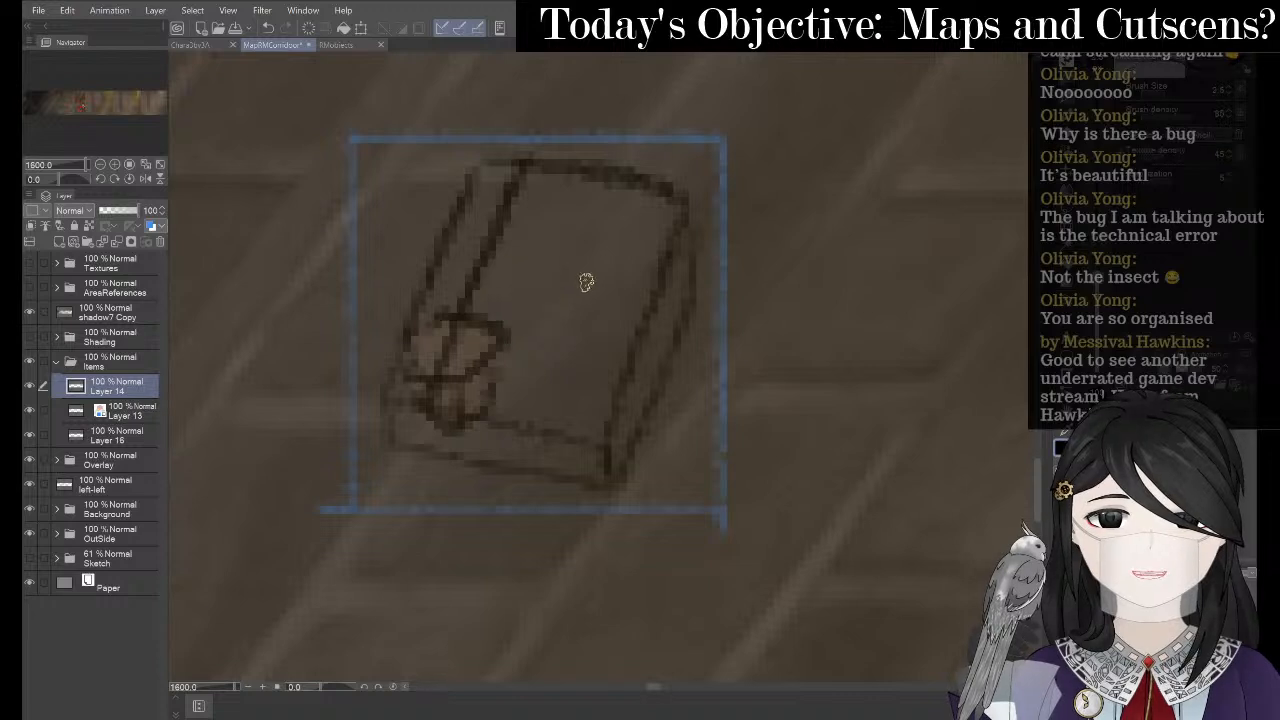
pyautogui.moveTo(606, 250); pyautogui.dragTo(506, 321)
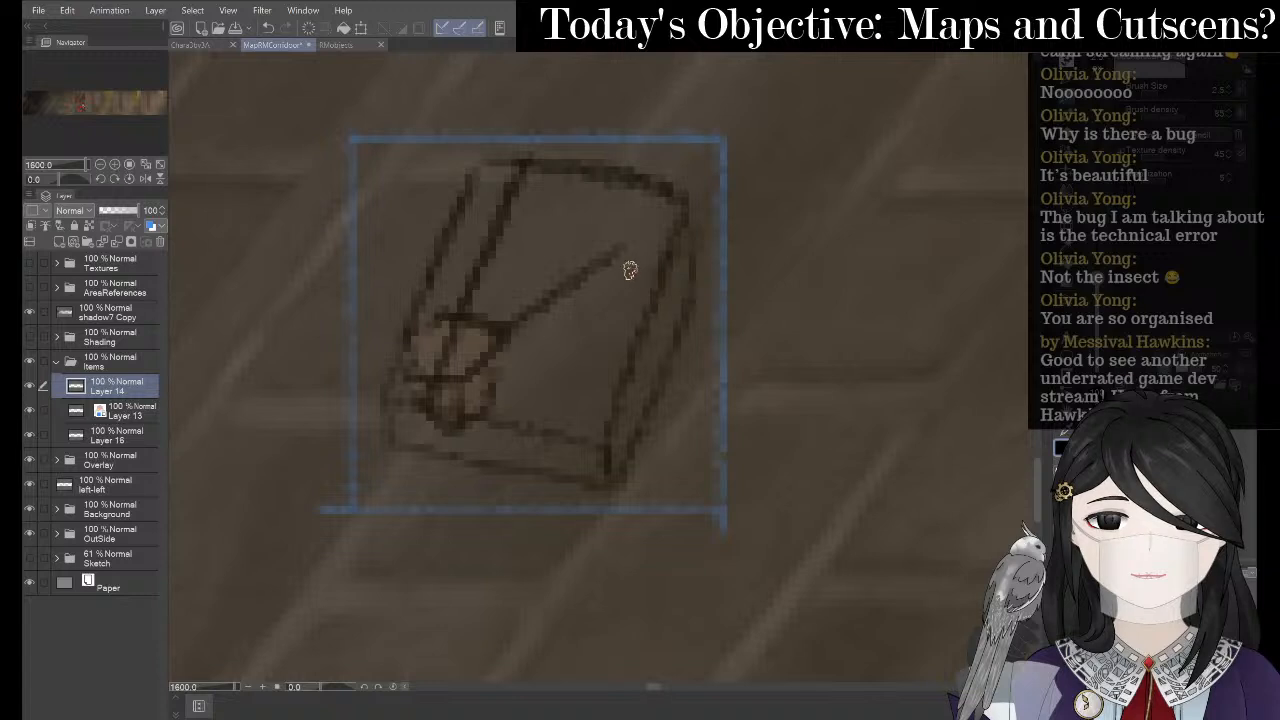
pyautogui.hotkey('ctrl', 'z')
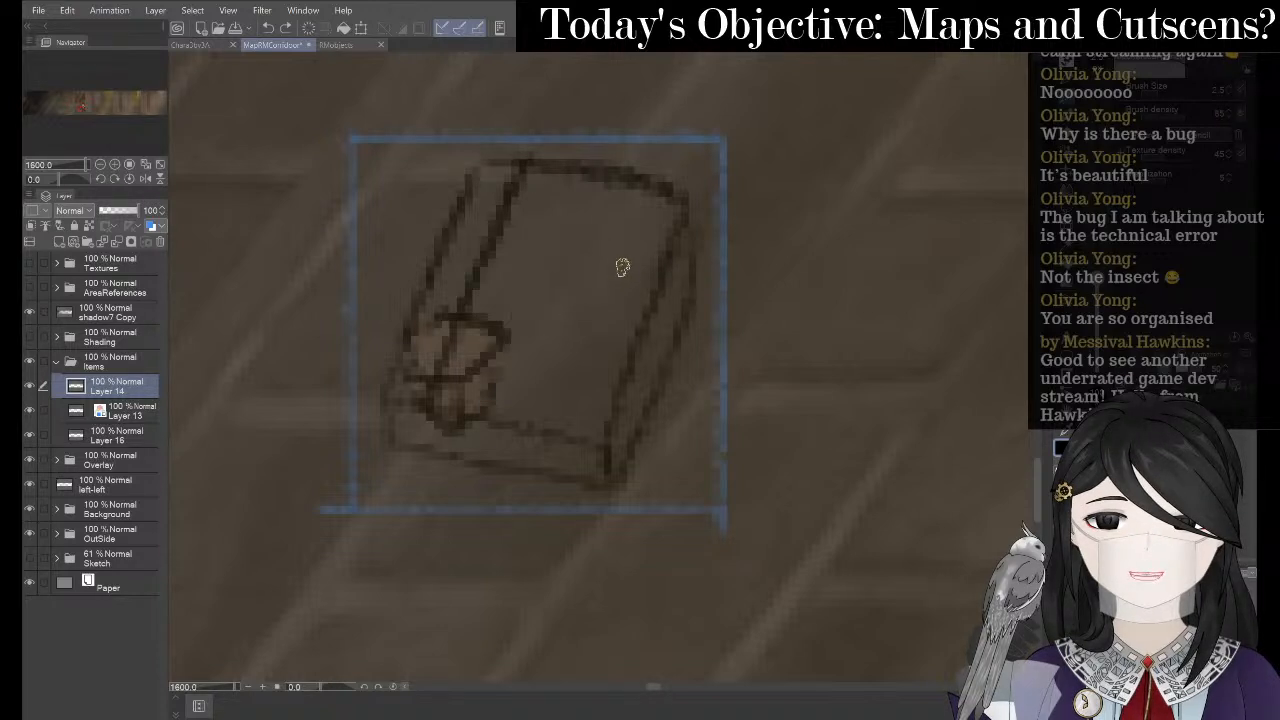
pyautogui.moveTo(664, 230)
pyautogui.mouseDown()
pyautogui.moveTo(551, 309)
pyautogui.moveTo(500, 369)
pyautogui.mouseUp()
pyautogui.moveTo(508, 363)
pyautogui.mouseDown()
pyautogui.moveTo(594, 320)
pyautogui.moveTo(668, 252)
pyautogui.mouseUp()
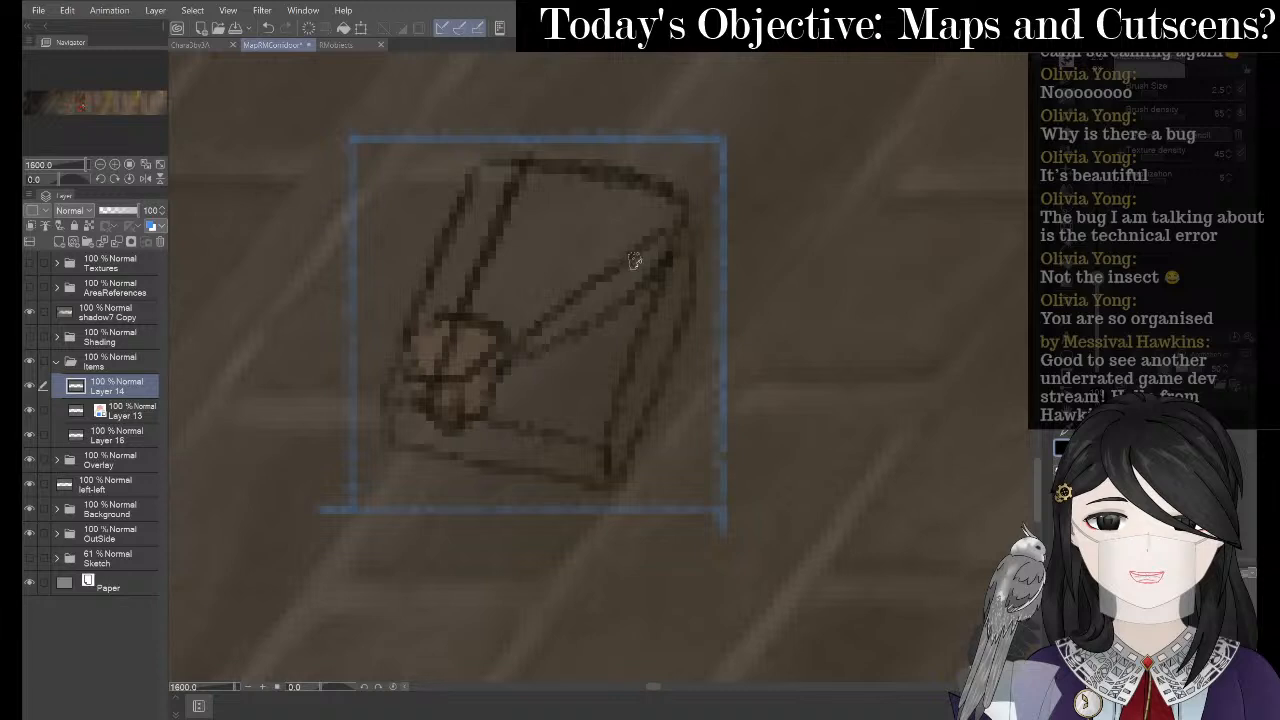
pyautogui.hotkey('ctrl', 'z')
pyautogui.moveTo(674, 230)
pyautogui.mouseDown()
pyautogui.moveTo(515, 389)
pyautogui.moveTo(546, 385)
pyautogui.moveTo(667, 278)
pyautogui.moveTo(680, 245)
pyautogui.mouseUp()
# - Switch to the eraser and shrink it to about 1.5
pyautogui.press('e')
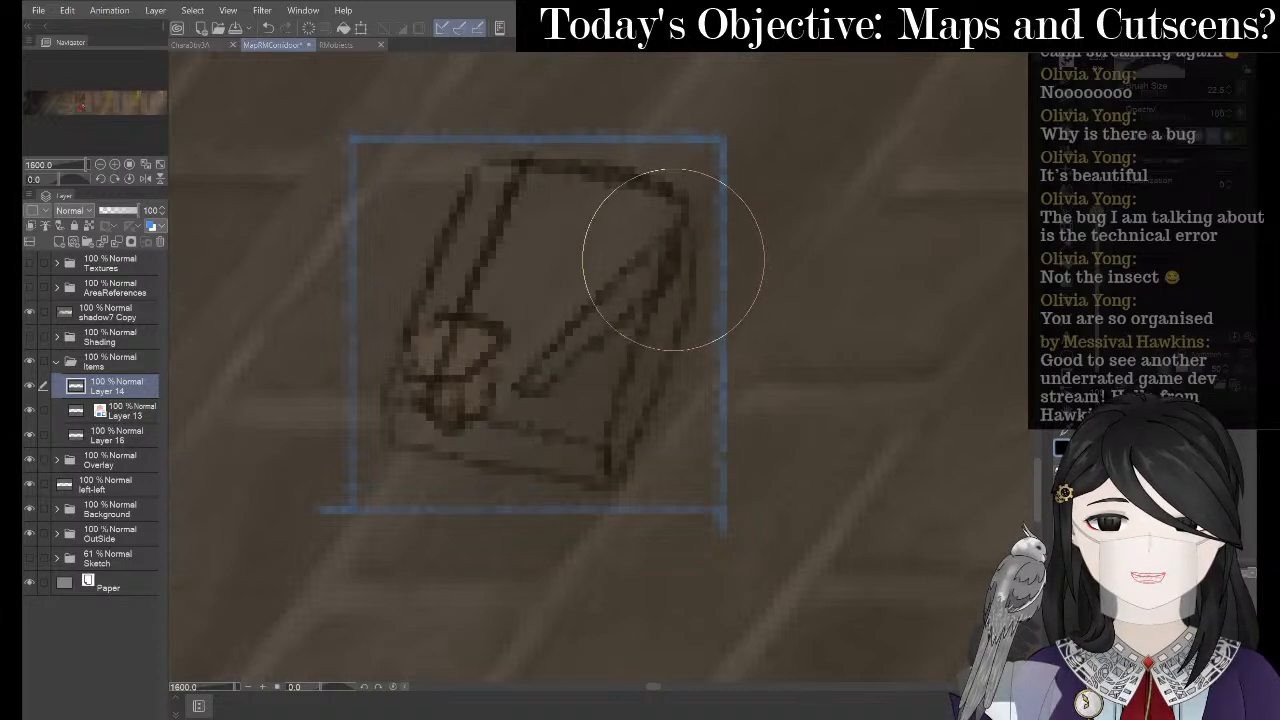
pyautogui.click(1150, 89)
pyautogui.press('[')
pyautogui.press('[')
pyautogui.press('[')
pyautogui.press('[')
pyautogui.press('[')
pyautogui.press('[')
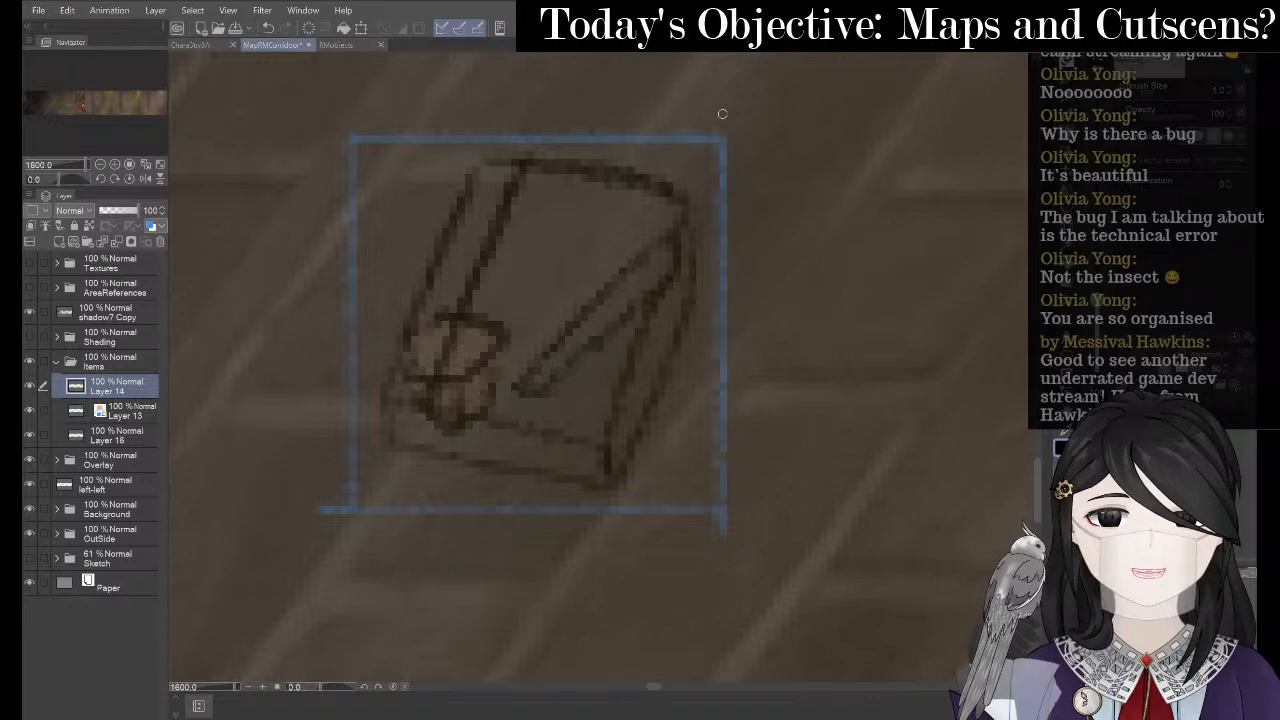
# - Darken Layer 14's lines by duplicating it and merging the copy back down
pyautogui.rightClick(114, 390)
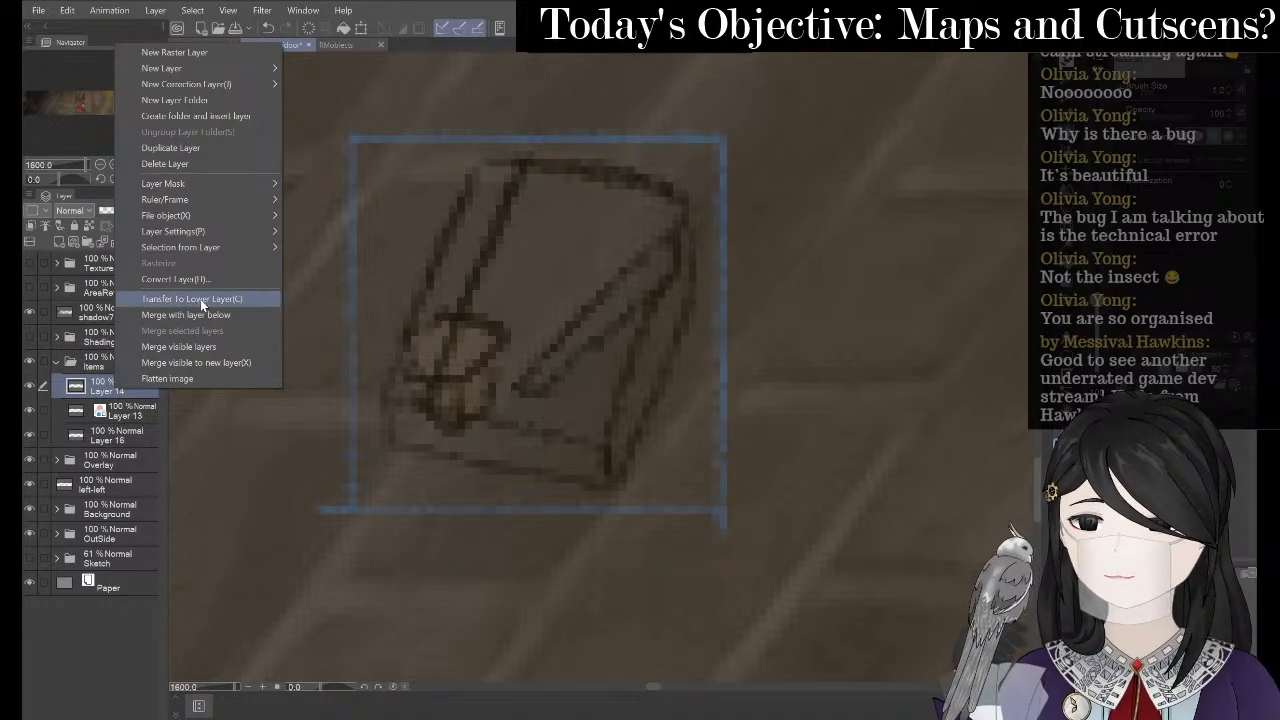
pyautogui.click(194, 150)
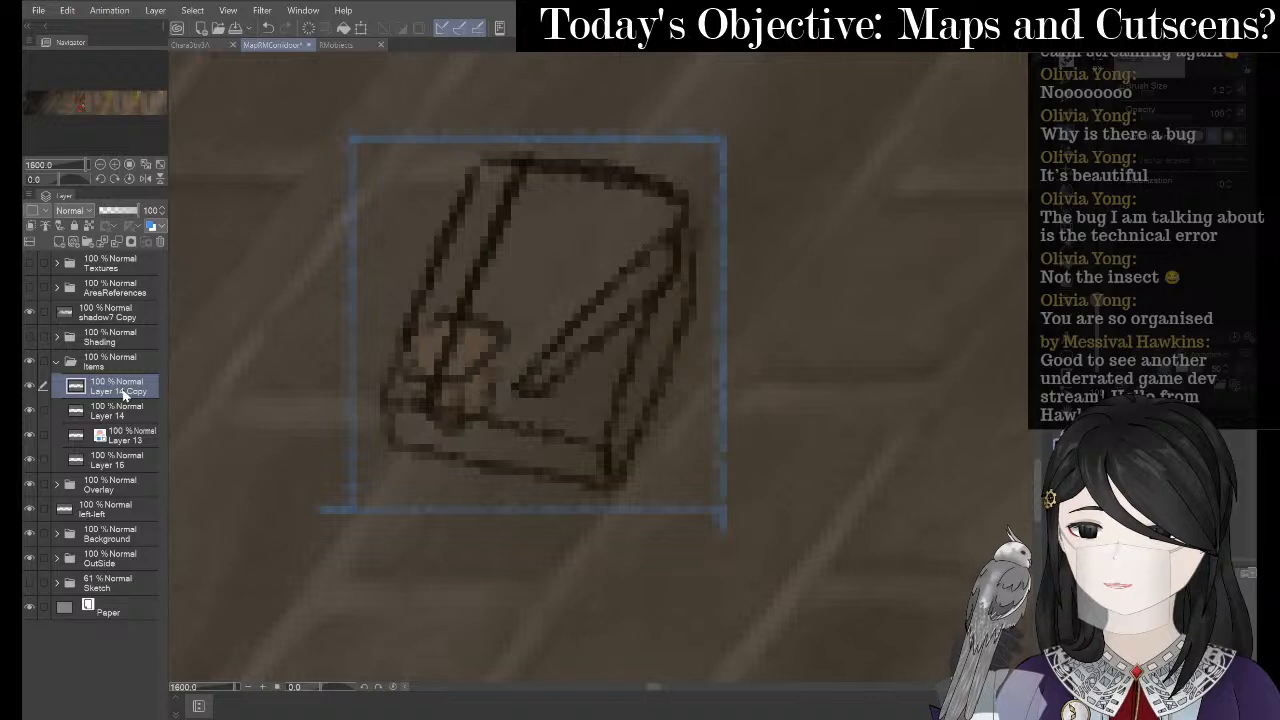
pyautogui.rightClick(122, 392)
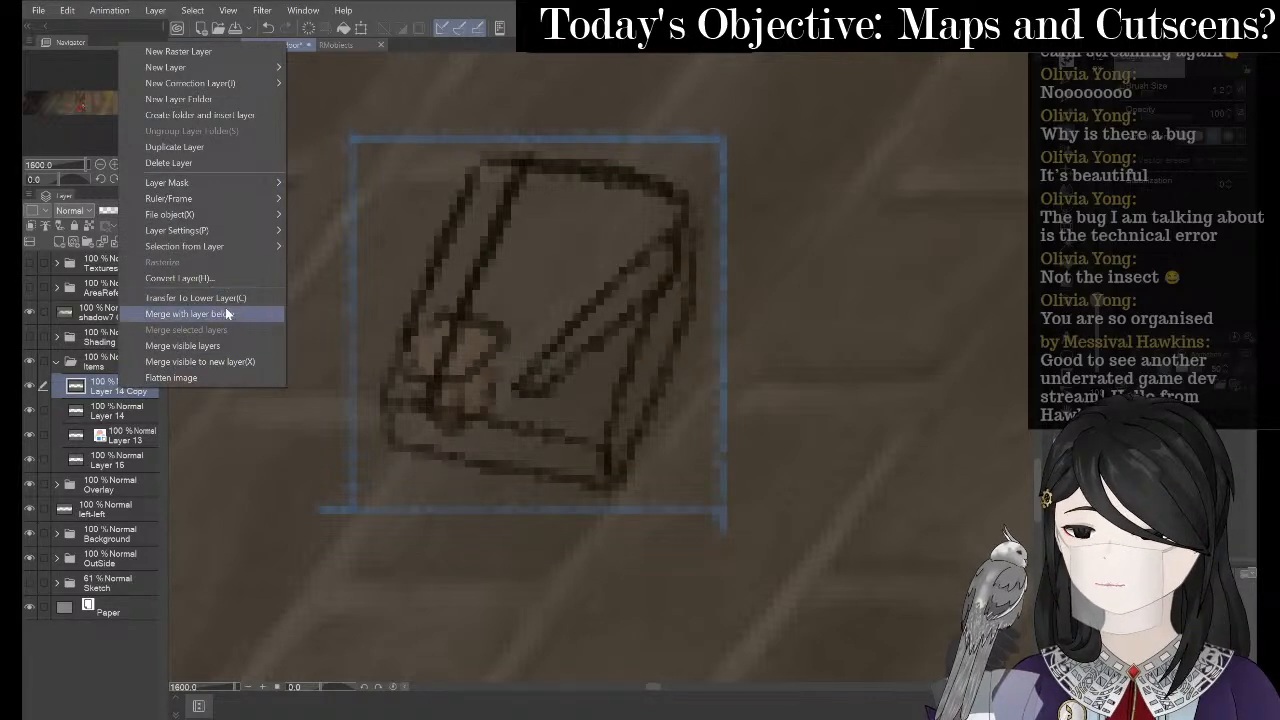
pyautogui.click(226, 314)
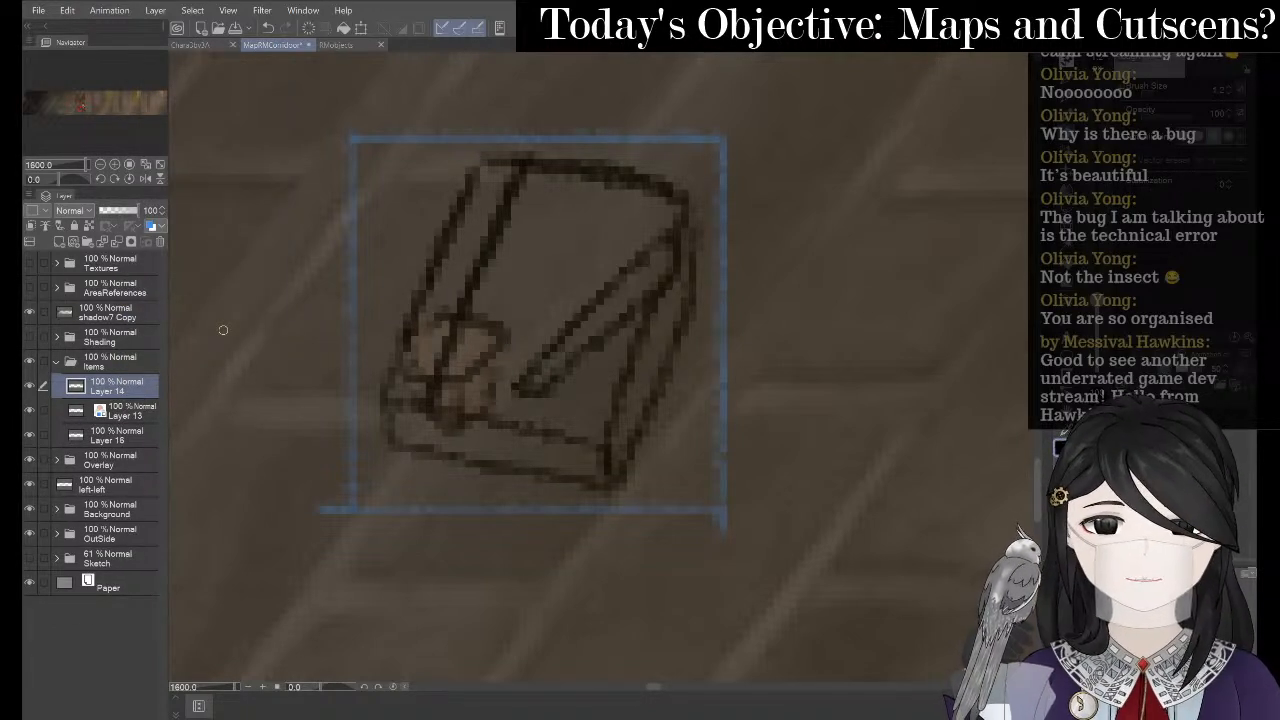
# - Hide the shadow7 Copy layer, closing the book reference image and Snipping Tool
pyautogui.click(893, 717)
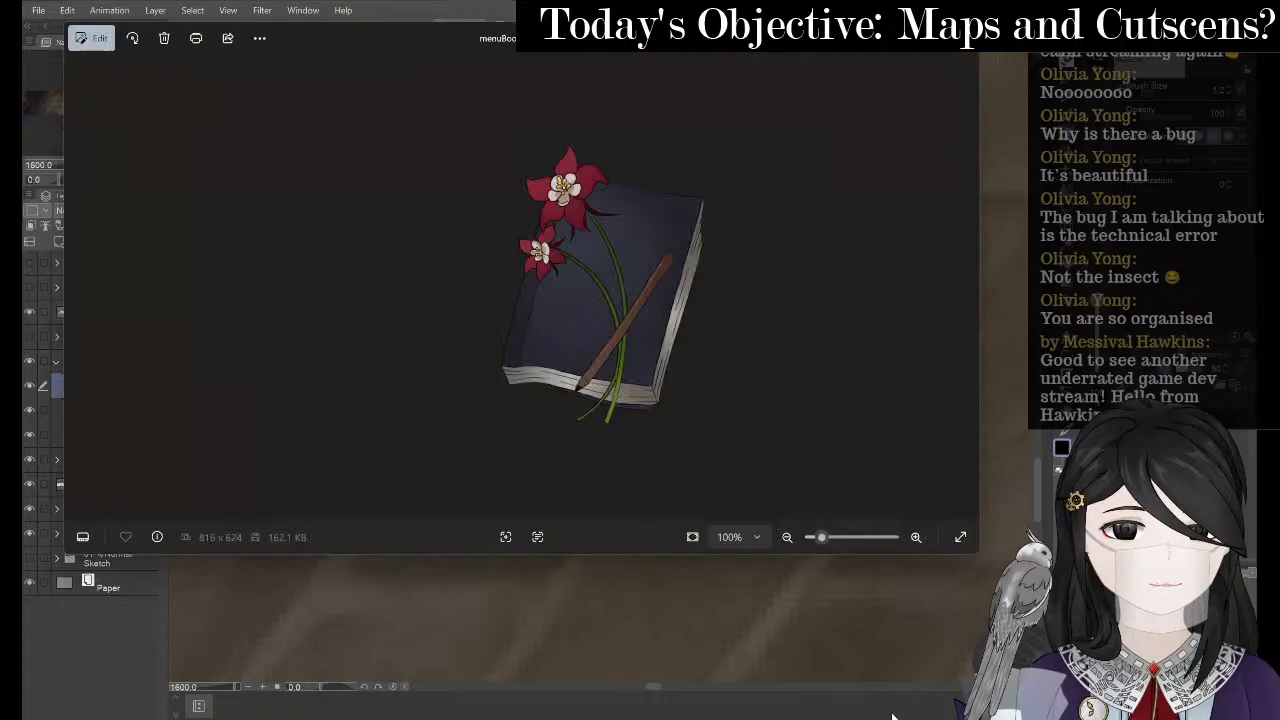
pyautogui.press('super')
pyautogui.write('snip')
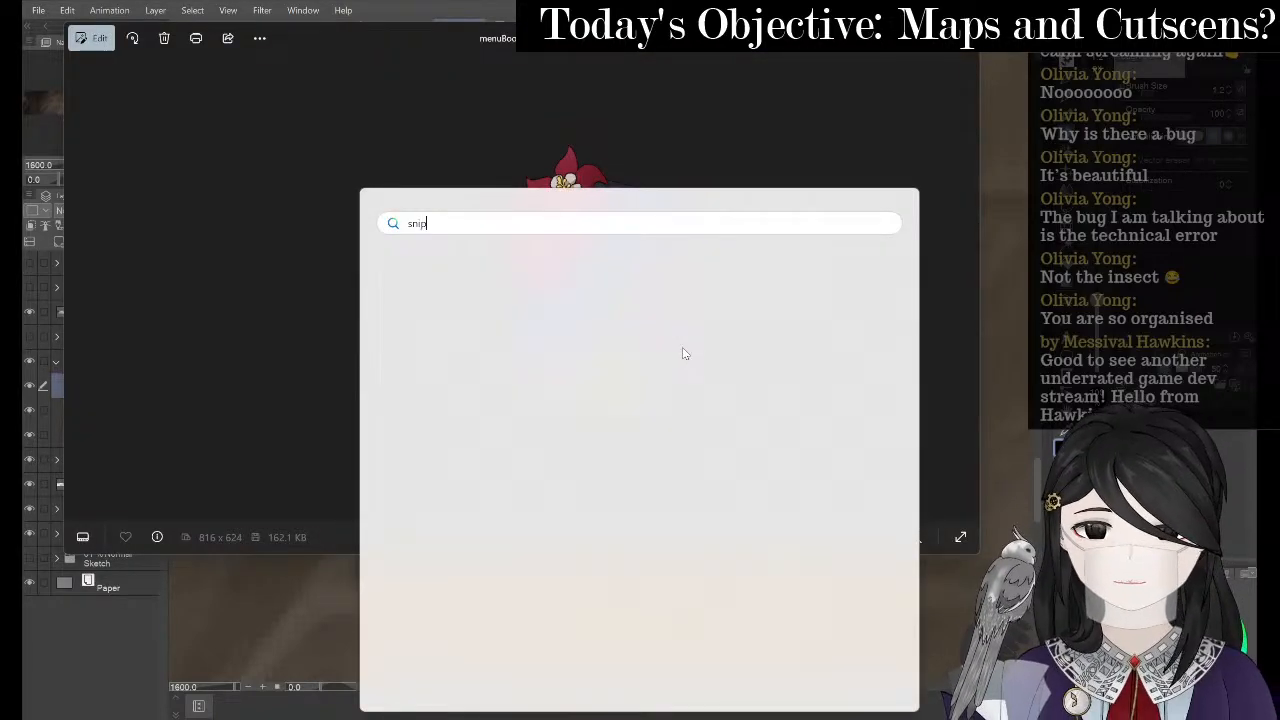
pyautogui.press('Return')
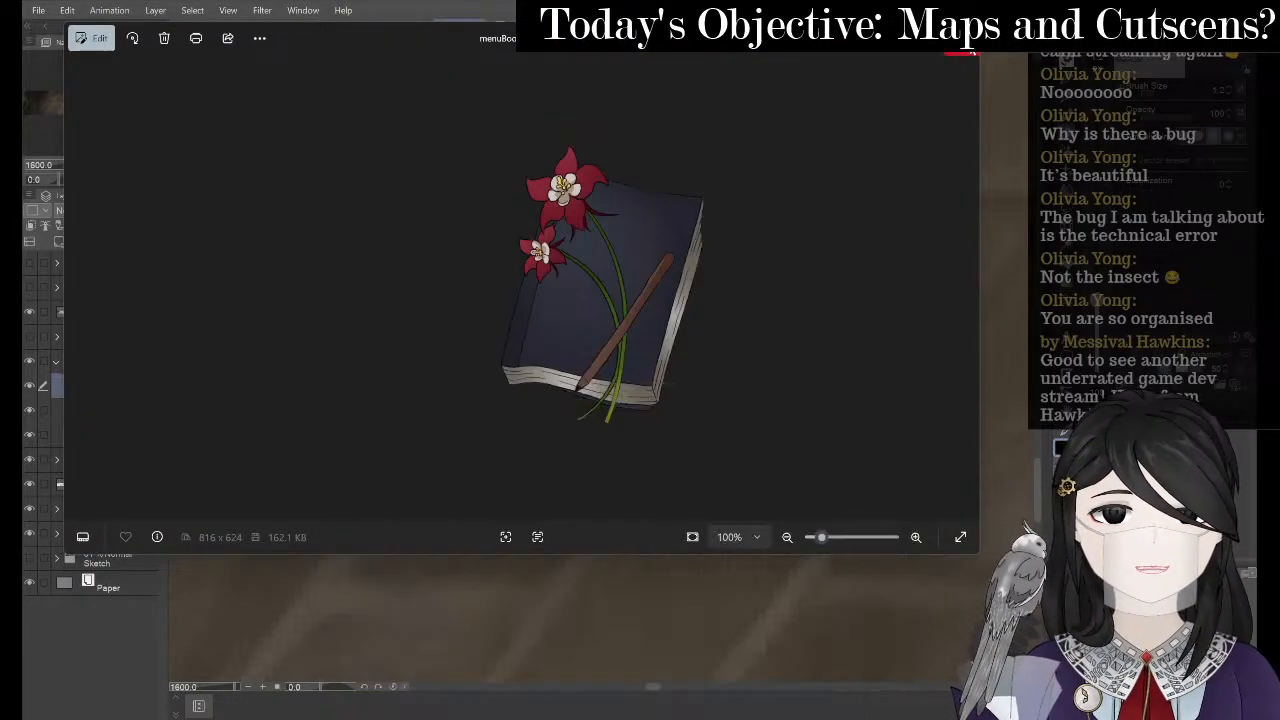
pyautogui.click(972, 53)
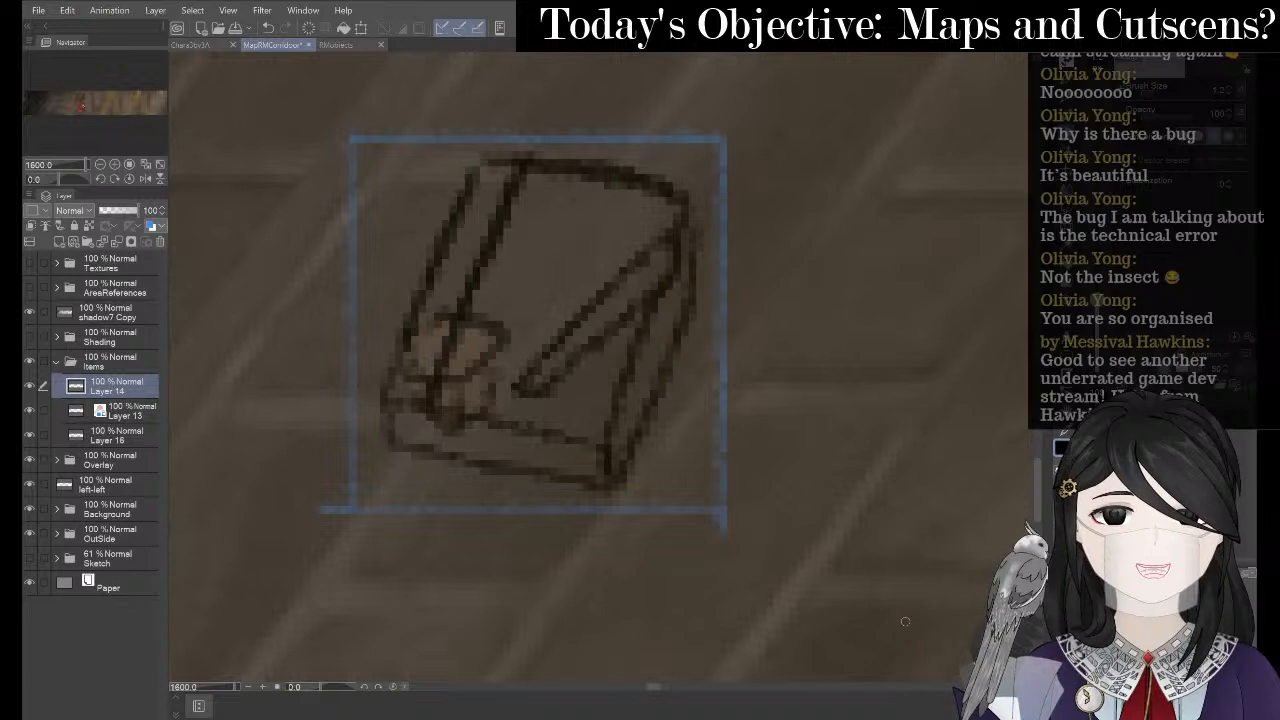
pyautogui.click(30, 316)
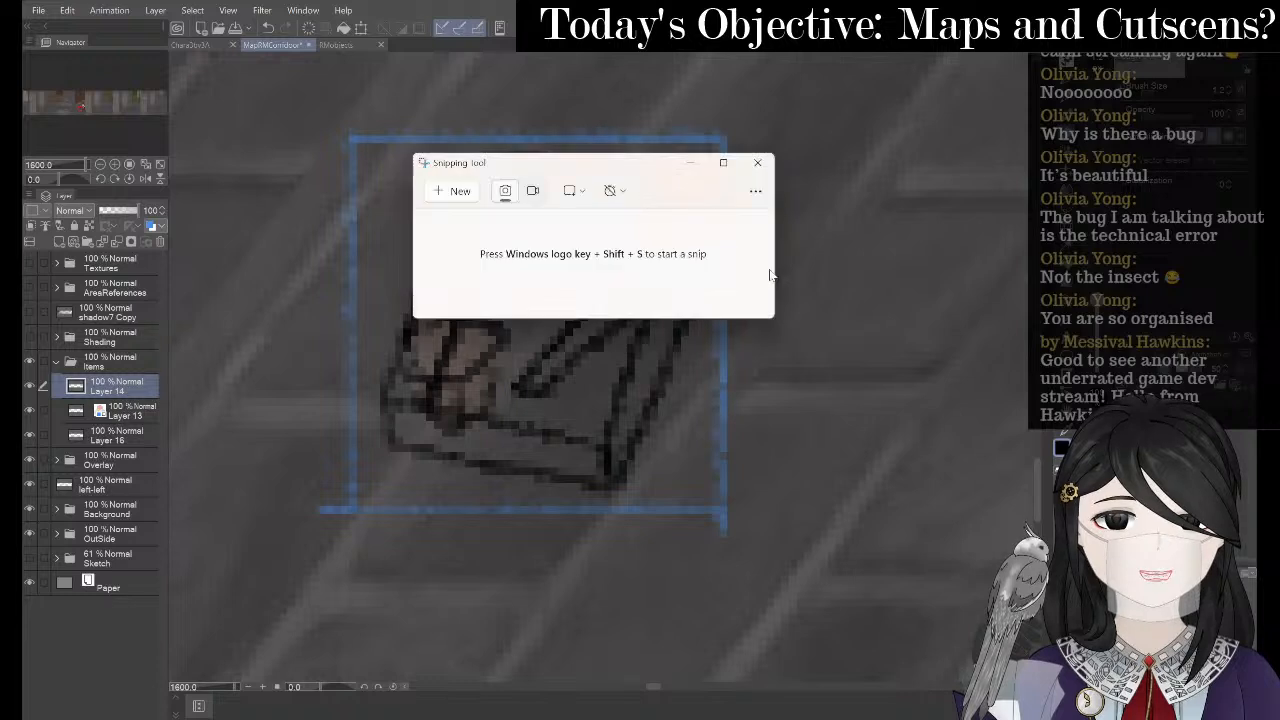
pyautogui.click(766, 167)
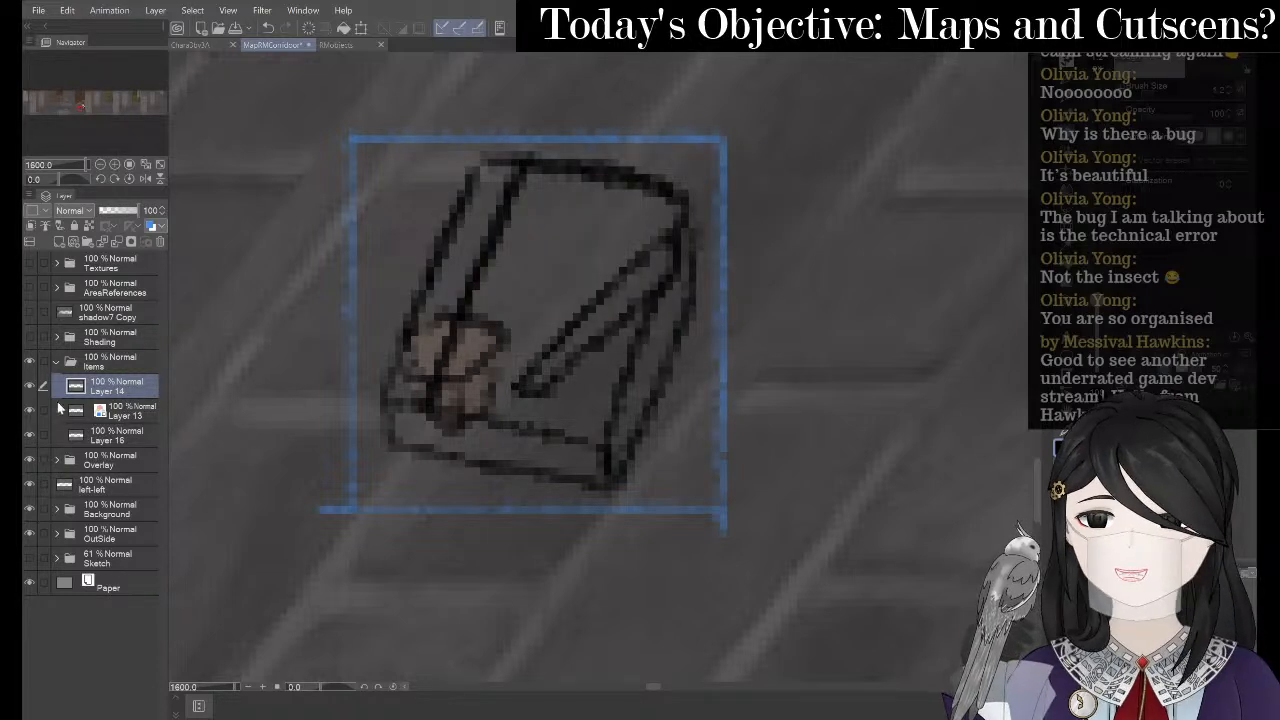
# - Add a raster layer above Layer 13 and fill the book sketch with dark navy
pyautogui.rightClick(137, 411)
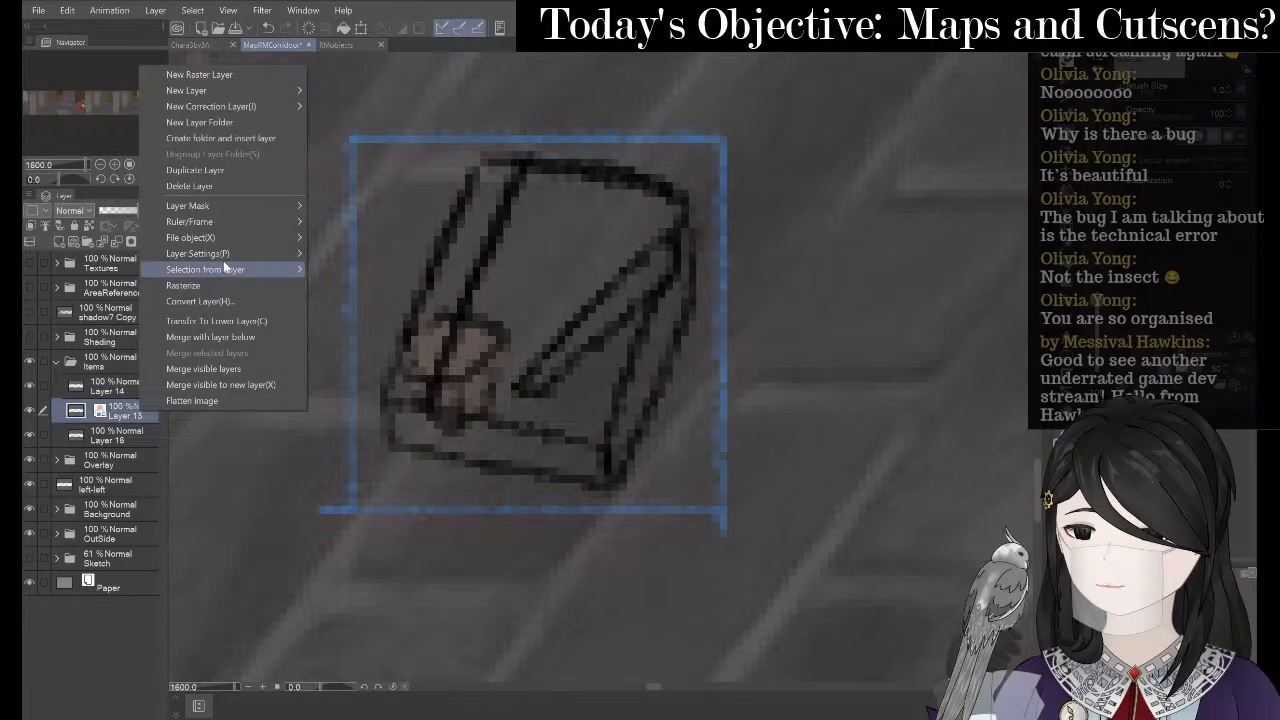
pyautogui.click(226, 74)
pyautogui.scroll(-3, 437, 417)
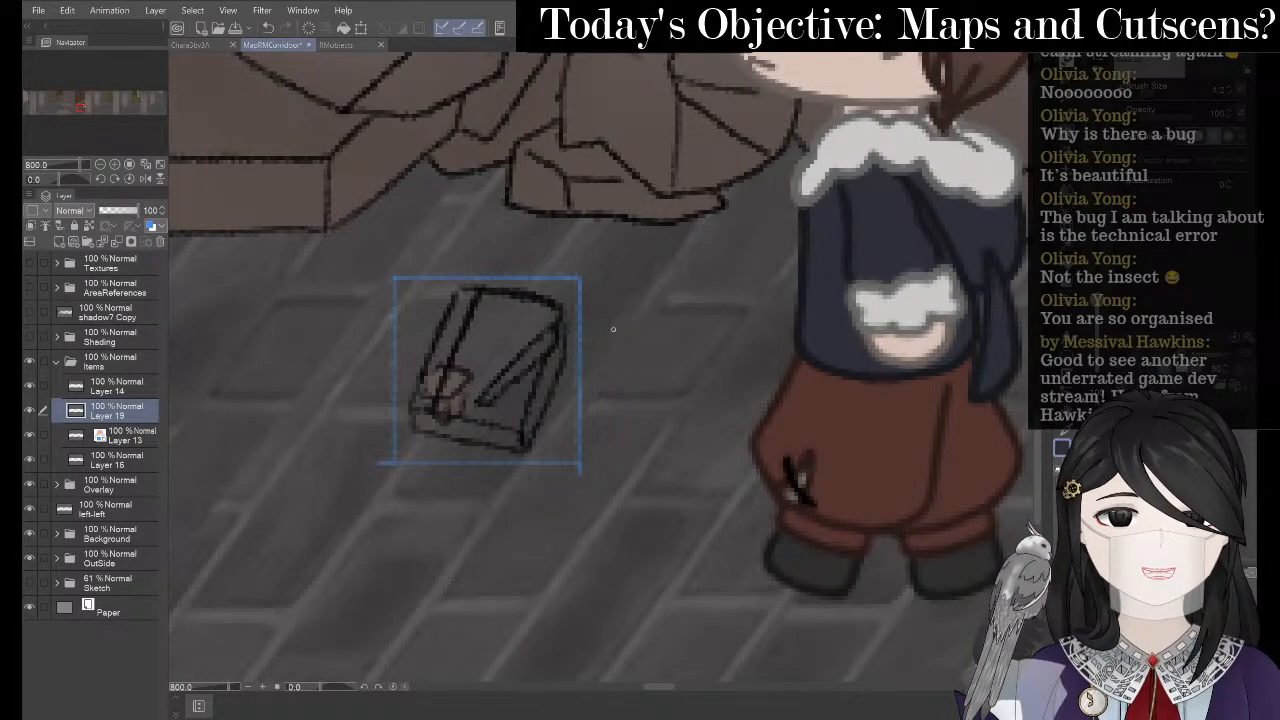
pyautogui.scroll(1, 507, 333)
pyautogui.scroll(2, 507, 333)
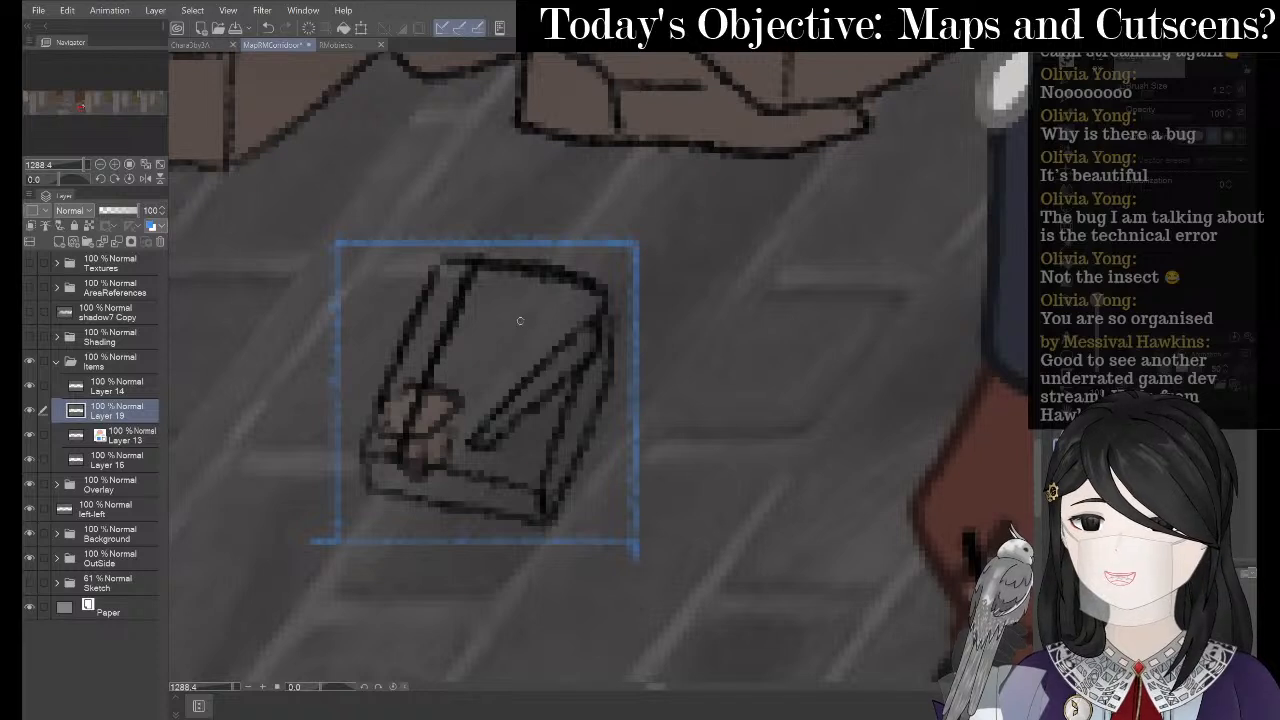
pyautogui.press('p')
pyautogui.moveTo(521, 322)
pyautogui.mouseDown()
pyautogui.moveTo(494, 379)
pyautogui.moveTo(513, 342)
pyautogui.moveTo(493, 289)
pyautogui.moveTo(430, 438)
pyautogui.moveTo(442, 382)
pyautogui.moveTo(393, 445)
pyautogui.moveTo(456, 283)
pyautogui.moveTo(547, 305)
pyautogui.moveTo(529, 295)
pyautogui.moveTo(574, 336)
pyautogui.moveTo(573, 302)
pyautogui.moveTo(519, 453)
pyautogui.moveTo(508, 344)
pyautogui.moveTo(558, 427)
pyautogui.mouseUp()
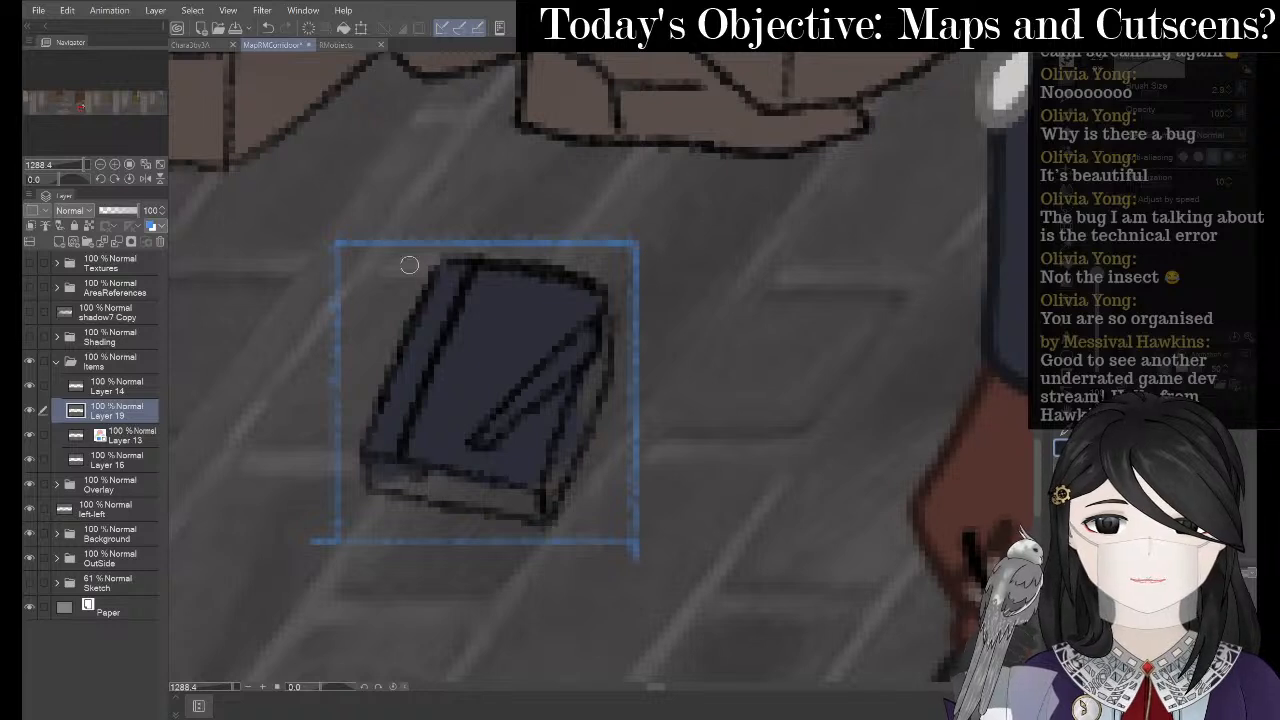
# - Darken the book's spine and sample brown from the character's hair for the pencil
pyautogui.moveTo(447, 279); pyautogui.dragTo(417, 338)
pyautogui.moveTo(464, 270); pyautogui.dragTo(381, 437)
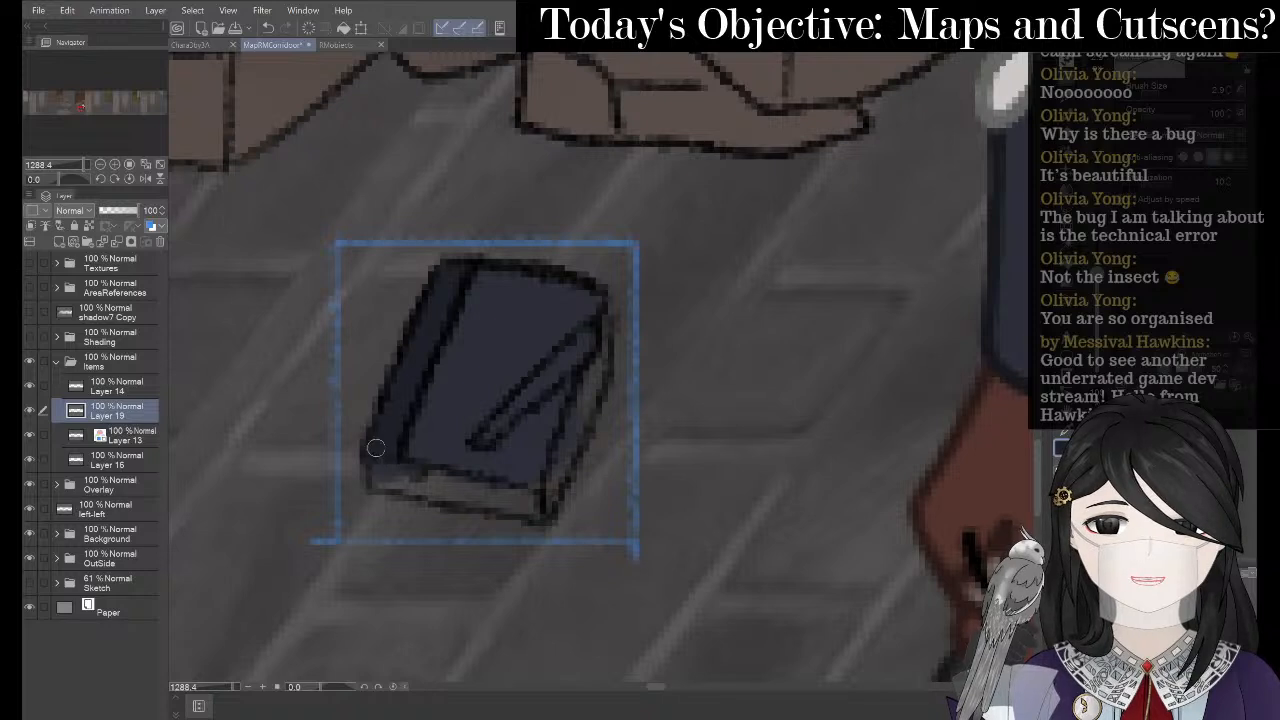
pyautogui.keyDown('alt'); pyautogui.click(973, 489); pyautogui.keyUp('alt')
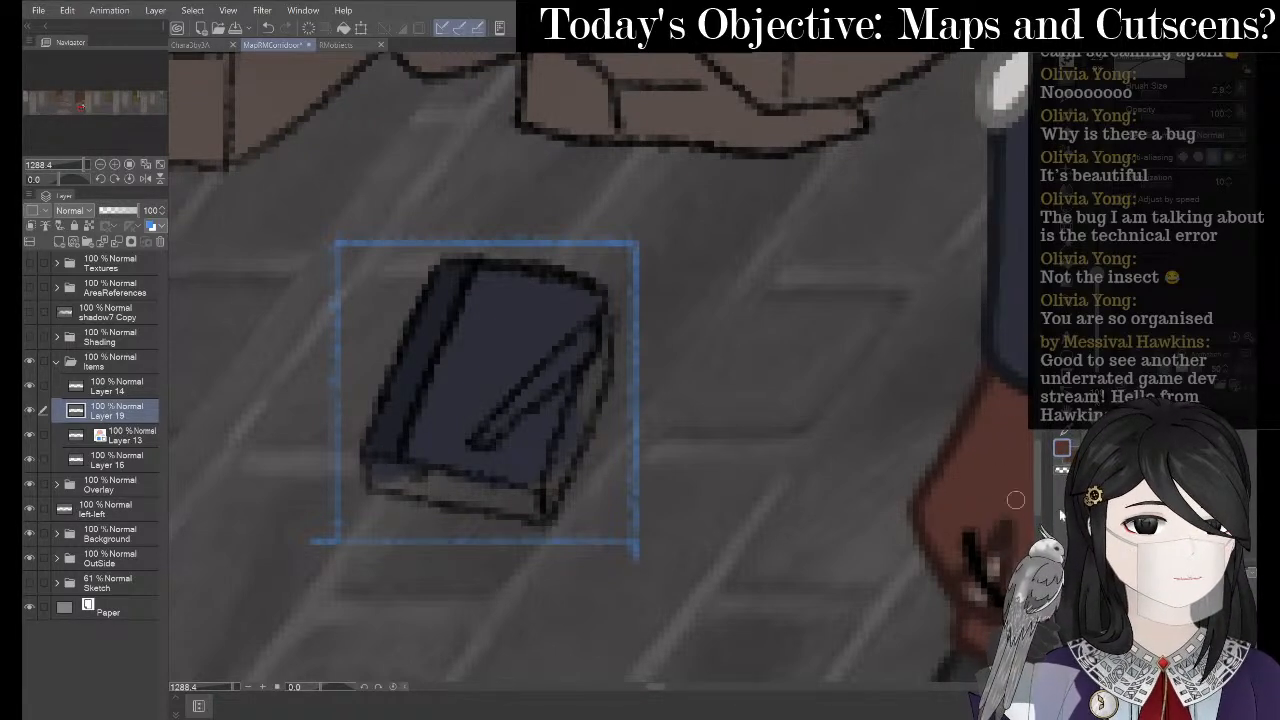
pyautogui.moveTo(965, 283); pyautogui.dragTo(582, 591)
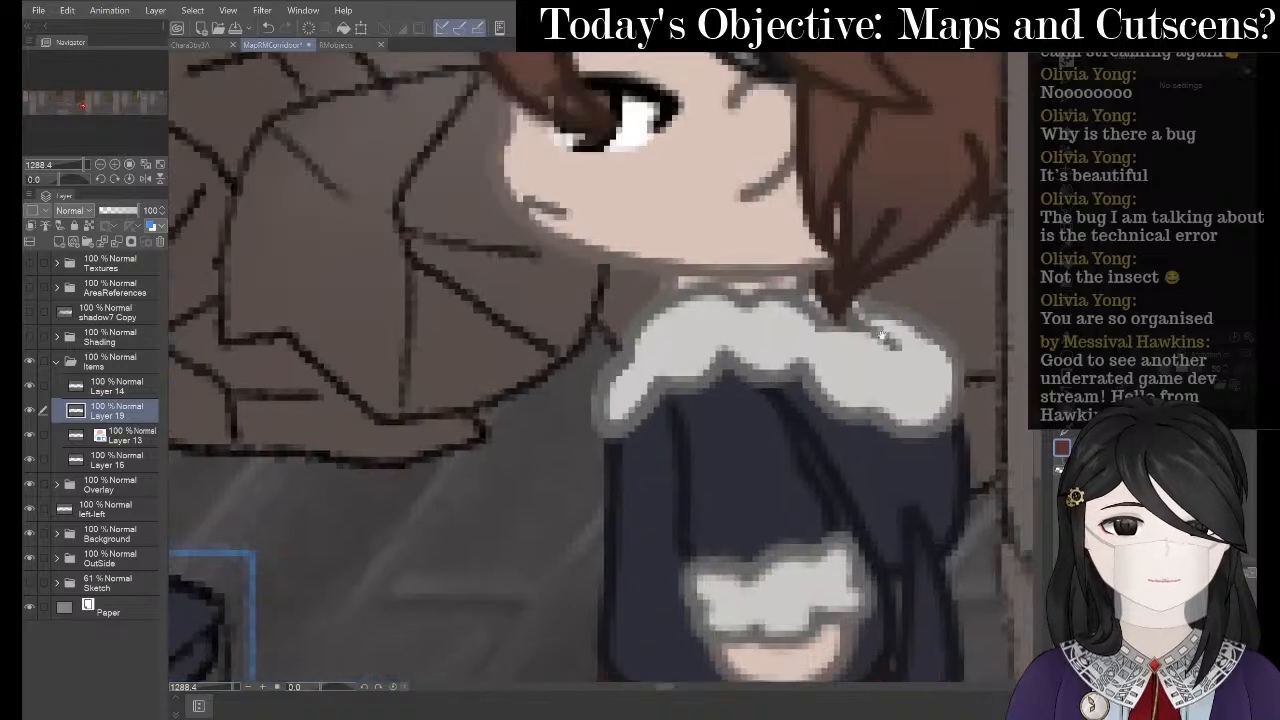
pyautogui.keyDown('alt'); pyautogui.click(887, 252); pyautogui.keyUp('alt')
pyautogui.keyDown('alt'); pyautogui.click(884, 266); pyautogui.keyUp('alt')
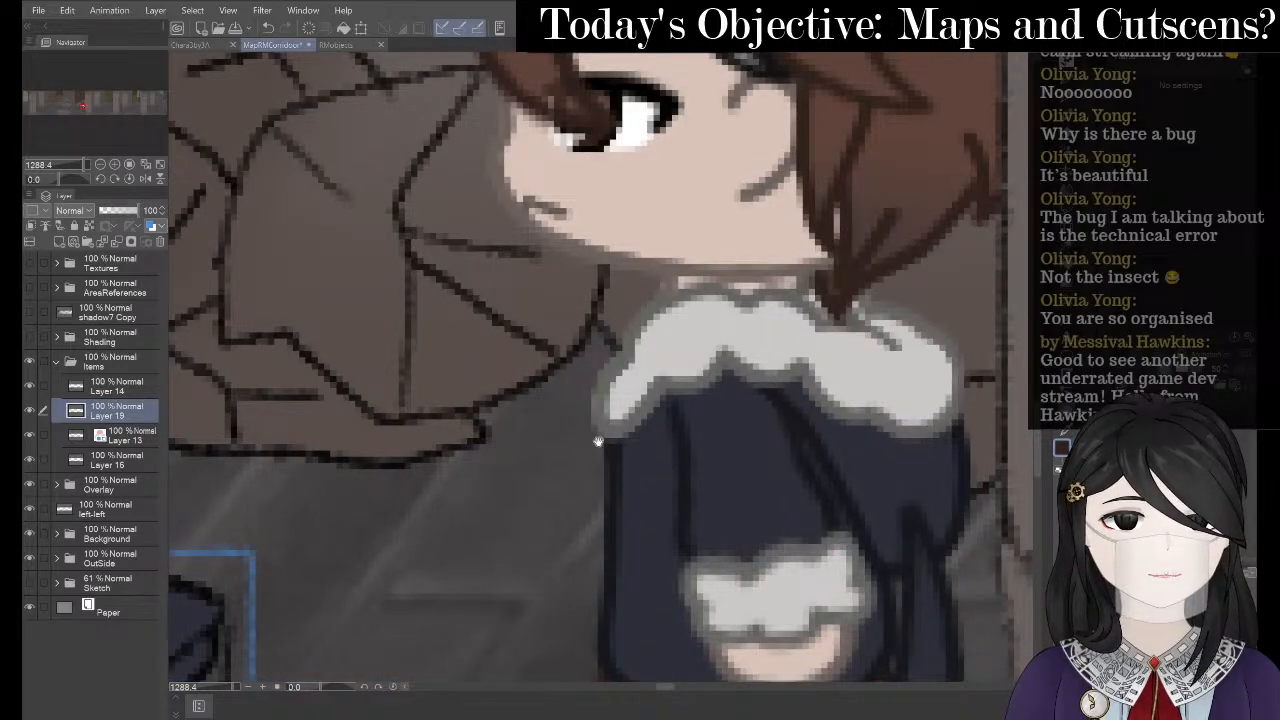
pyautogui.moveTo(598, 441); pyautogui.dragTo(835, 273)
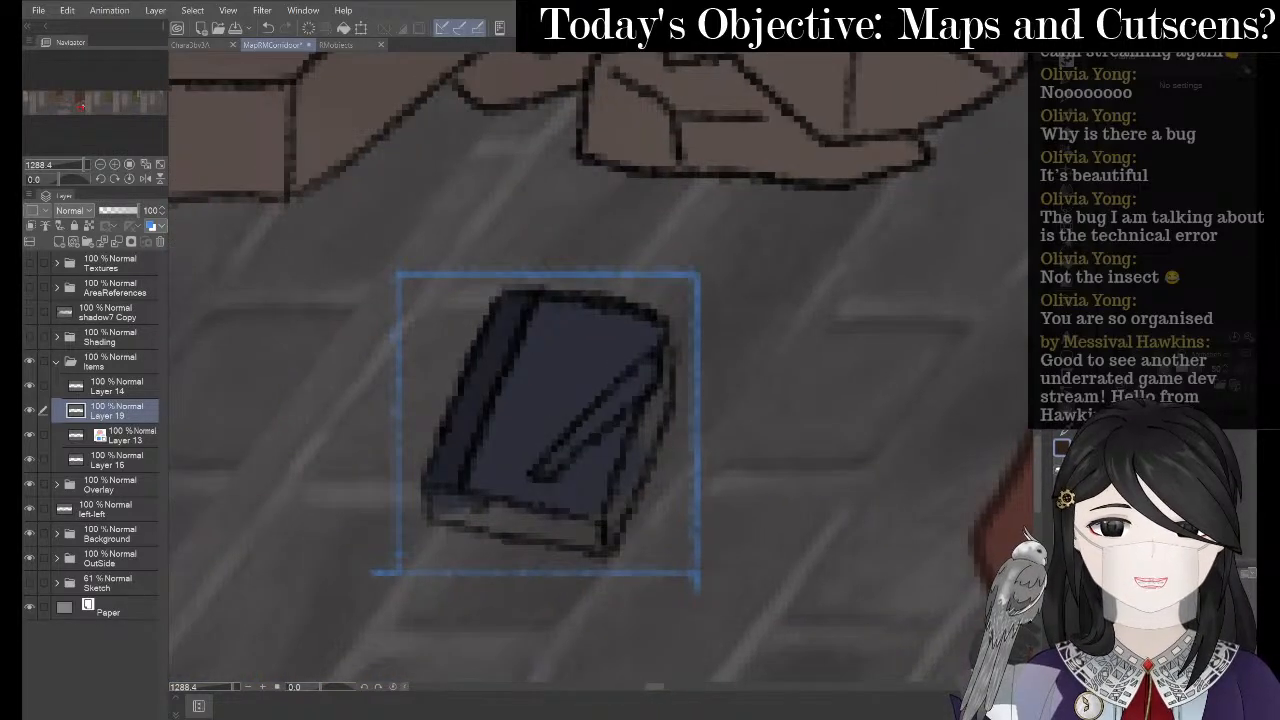
pyautogui.press('p')
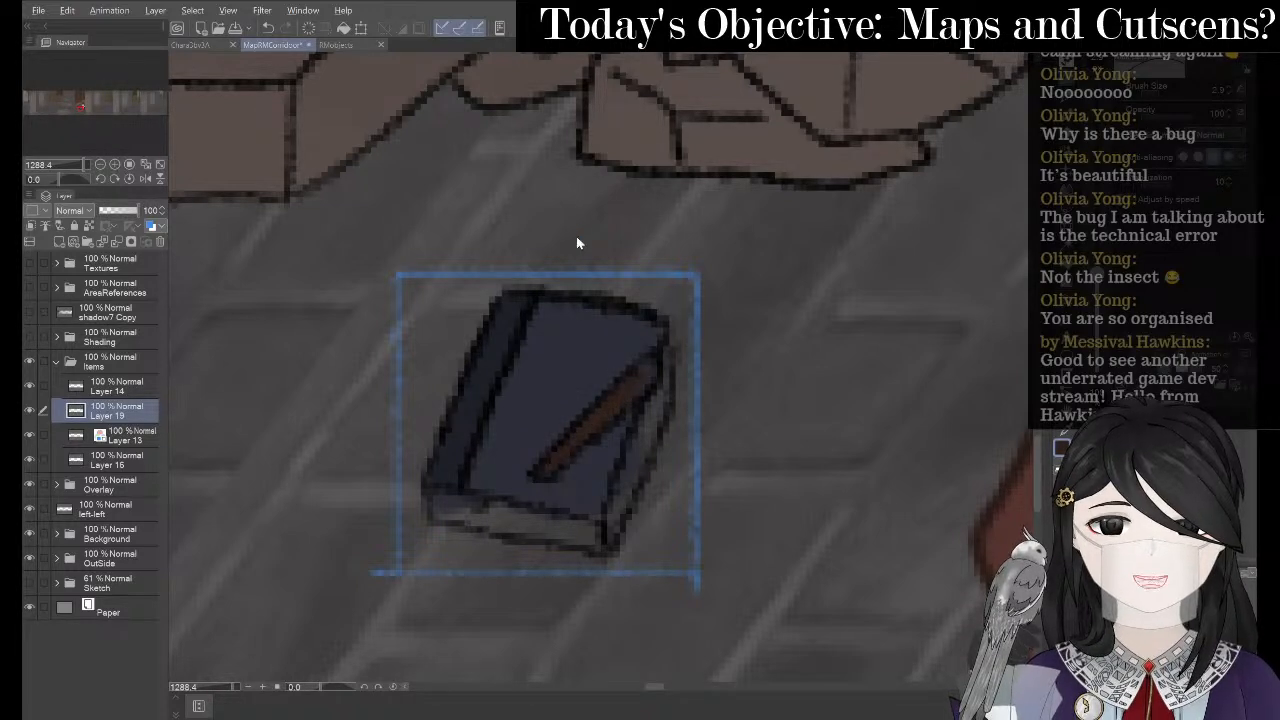
pyautogui.hotkey('alt', 'Tab')
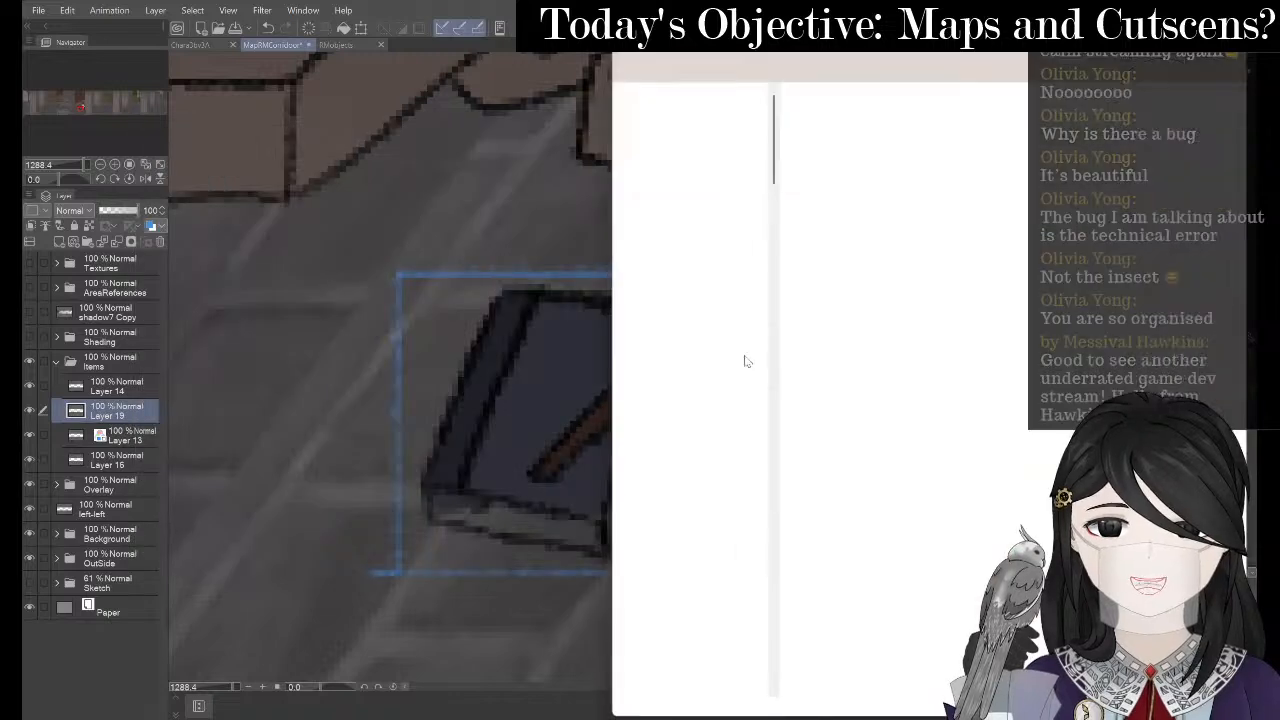
# - Pan the corridor map between the fur-collared character and the book
pyautogui.hotkey('alt', 'Tab')
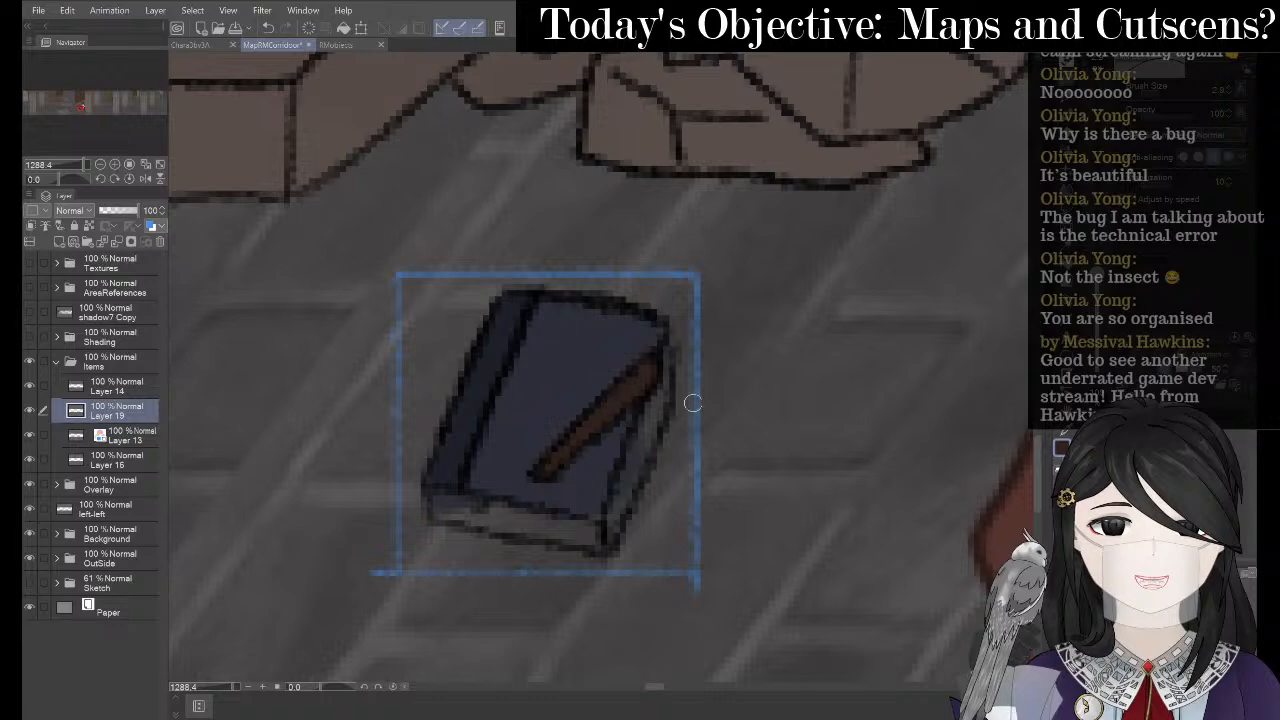
pyautogui.moveTo(774, 377); pyautogui.dragTo(448, 506)
pyautogui.moveTo(746, 334); pyautogui.dragTo(656, 379)
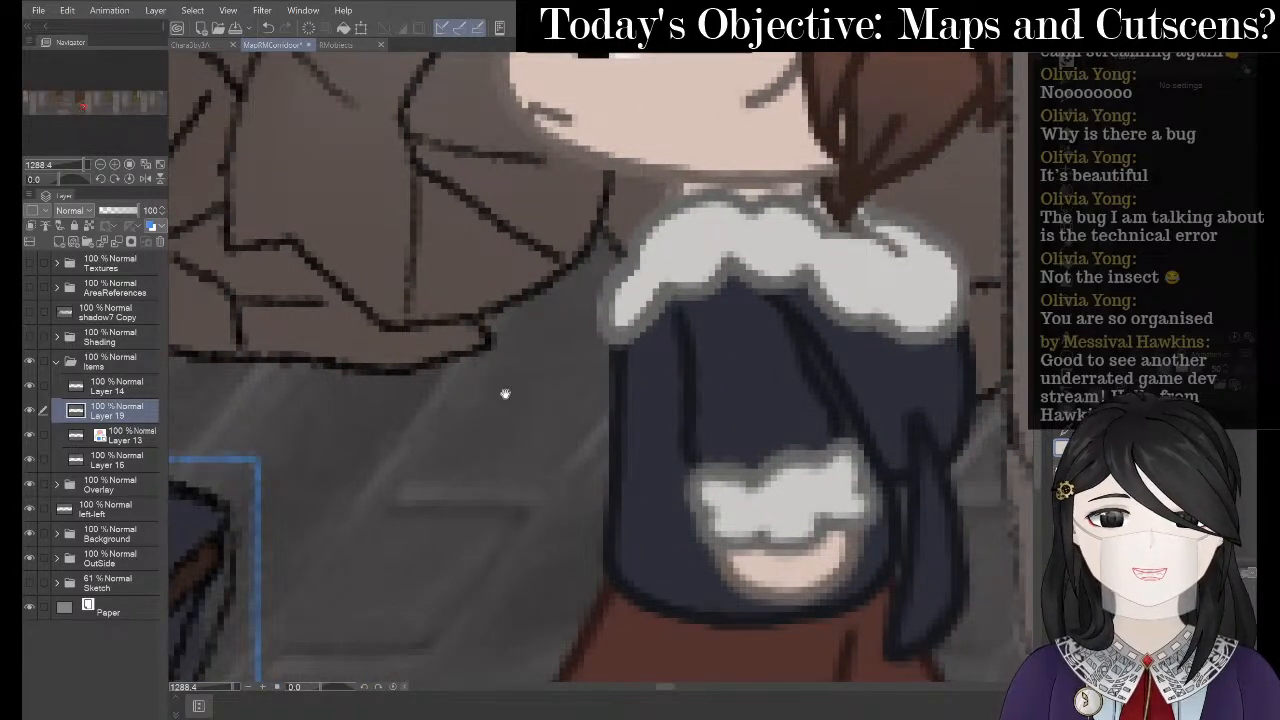
pyautogui.moveTo(505, 393); pyautogui.dragTo(840, 195)
# - Open Menu.clip, show the MenuAll group and hide the map to reveal the diary art
pyautogui.hotkey('alt', 'Tab')
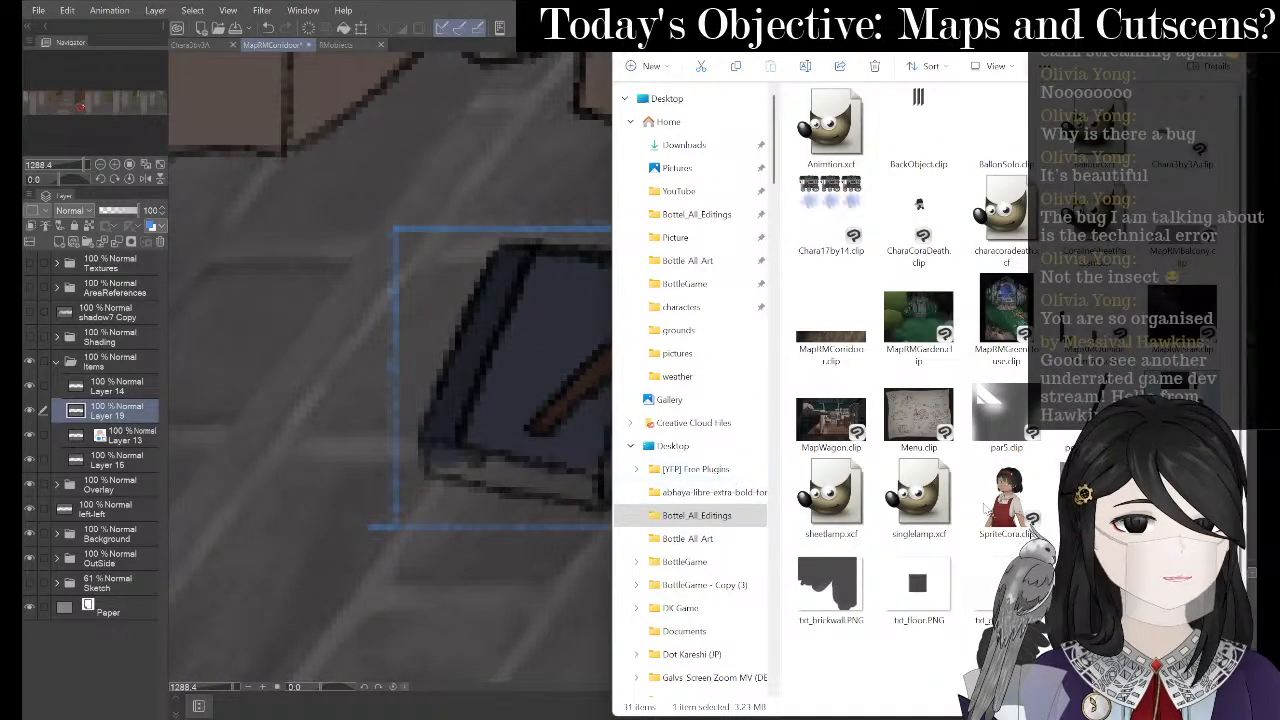
pyautogui.hotkey('alt', 'Tab')
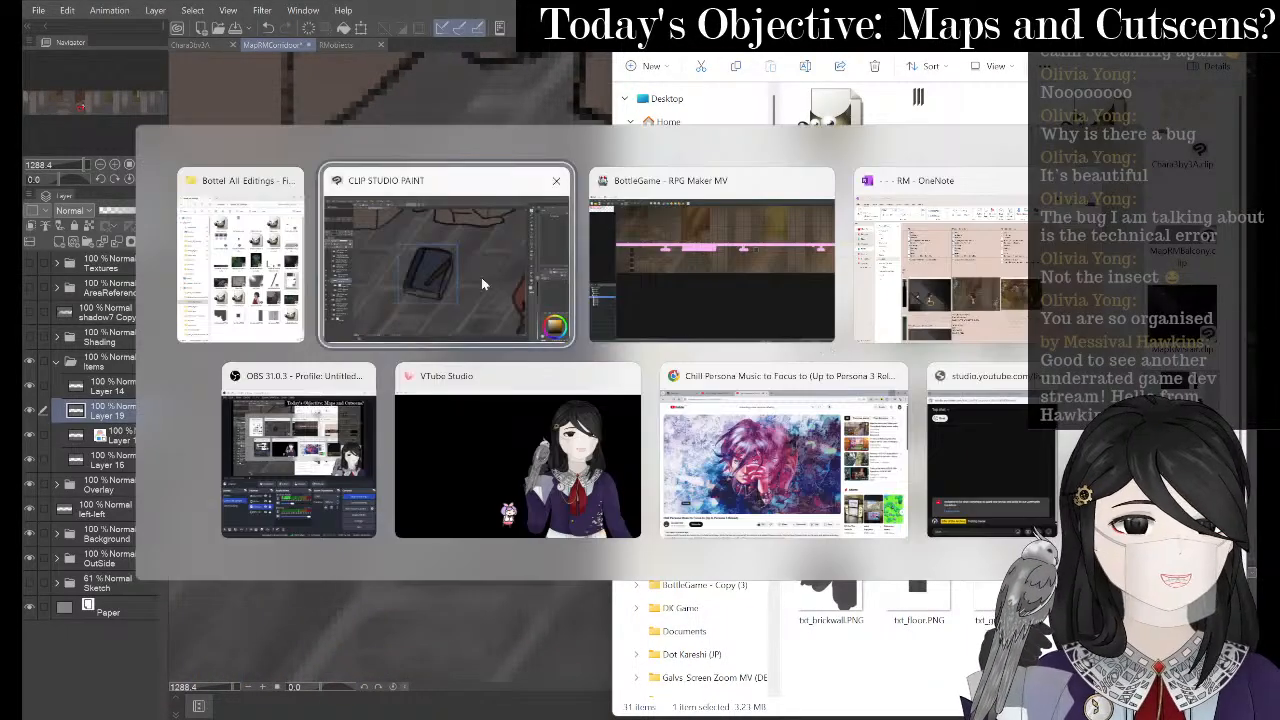
pyautogui.click(481, 277)
pyautogui.hotkey('ctrl', 'shift', 'Tab')
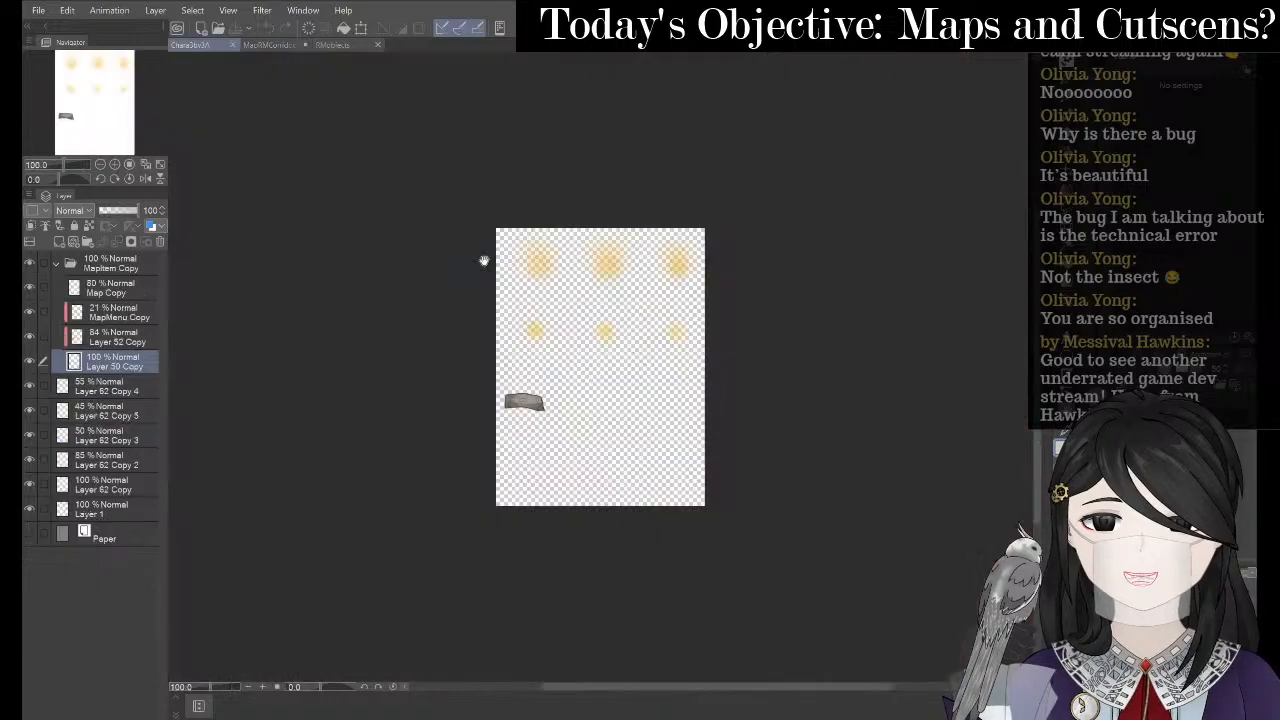
pyautogui.hotkey('ctrl', 'shift', 'Tab')
pyautogui.hotkey('ctrl', 'shift', 'Tab')
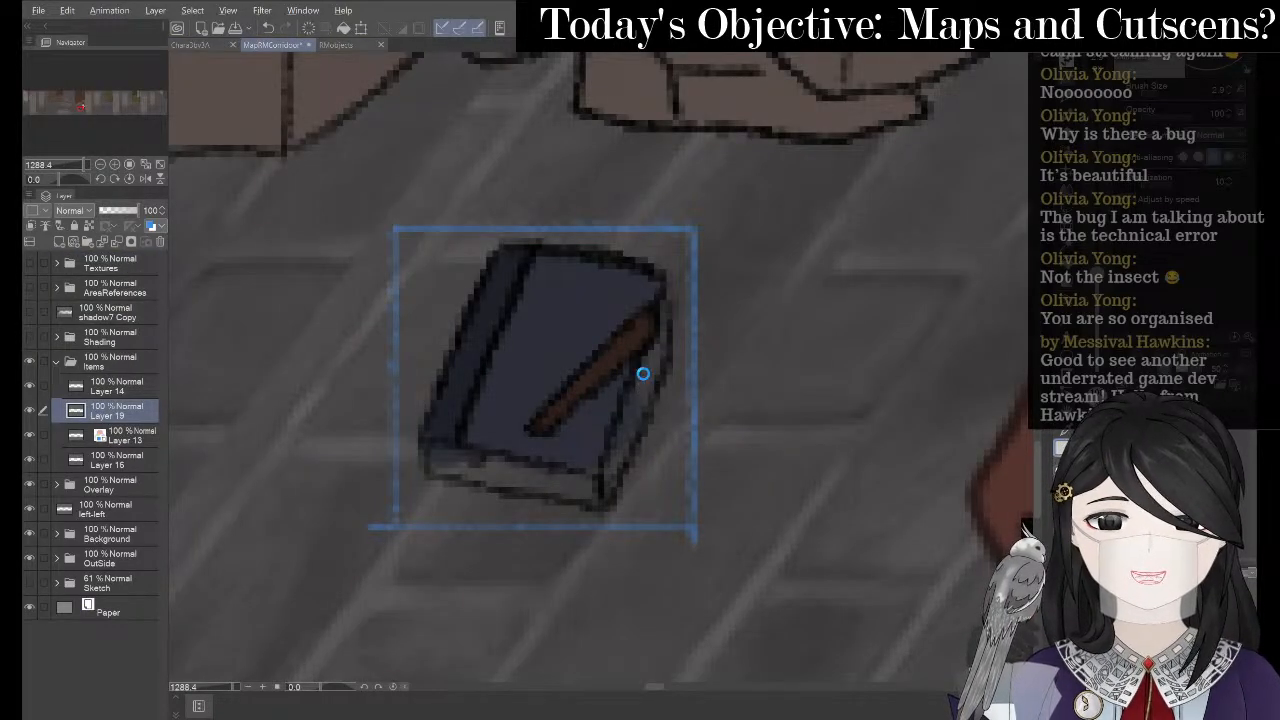
pyautogui.hotkey('alt', 'Tab')
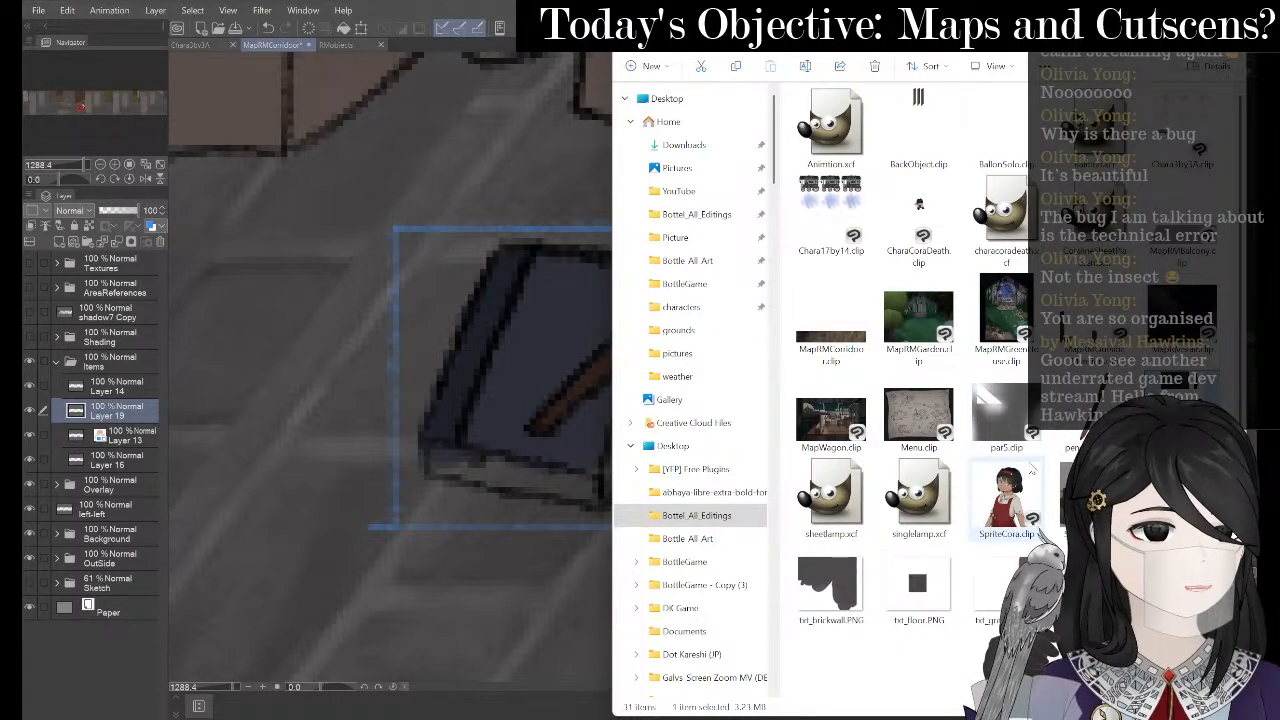
pyautogui.hotkey('alt', 'Tab')
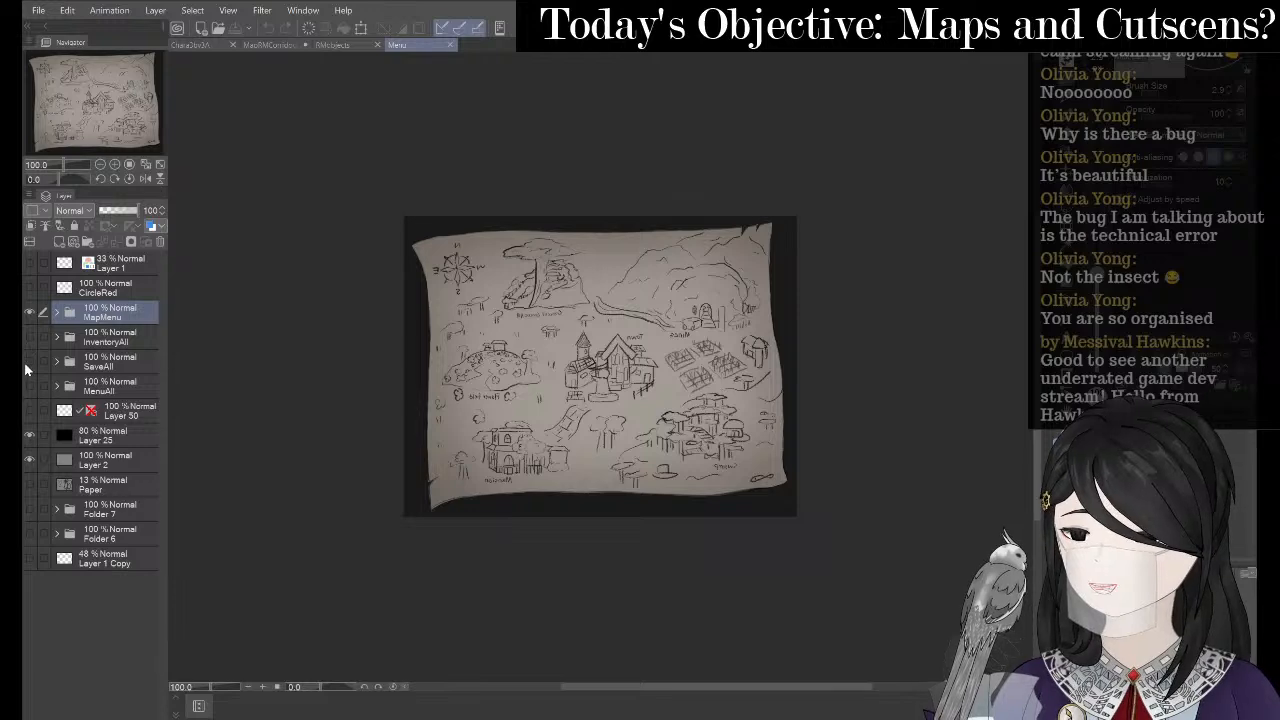
pyautogui.click(31, 388)
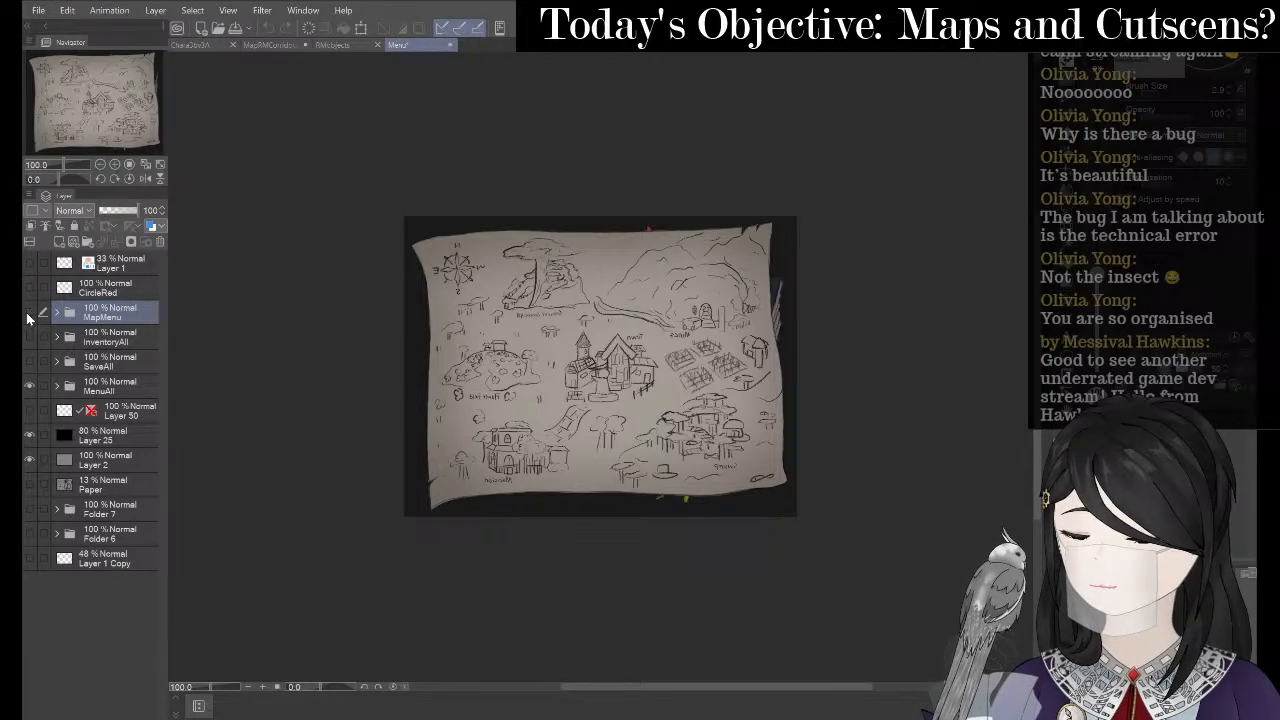
pyautogui.click(29, 316)
pyautogui.scroll(3, 760, 440)
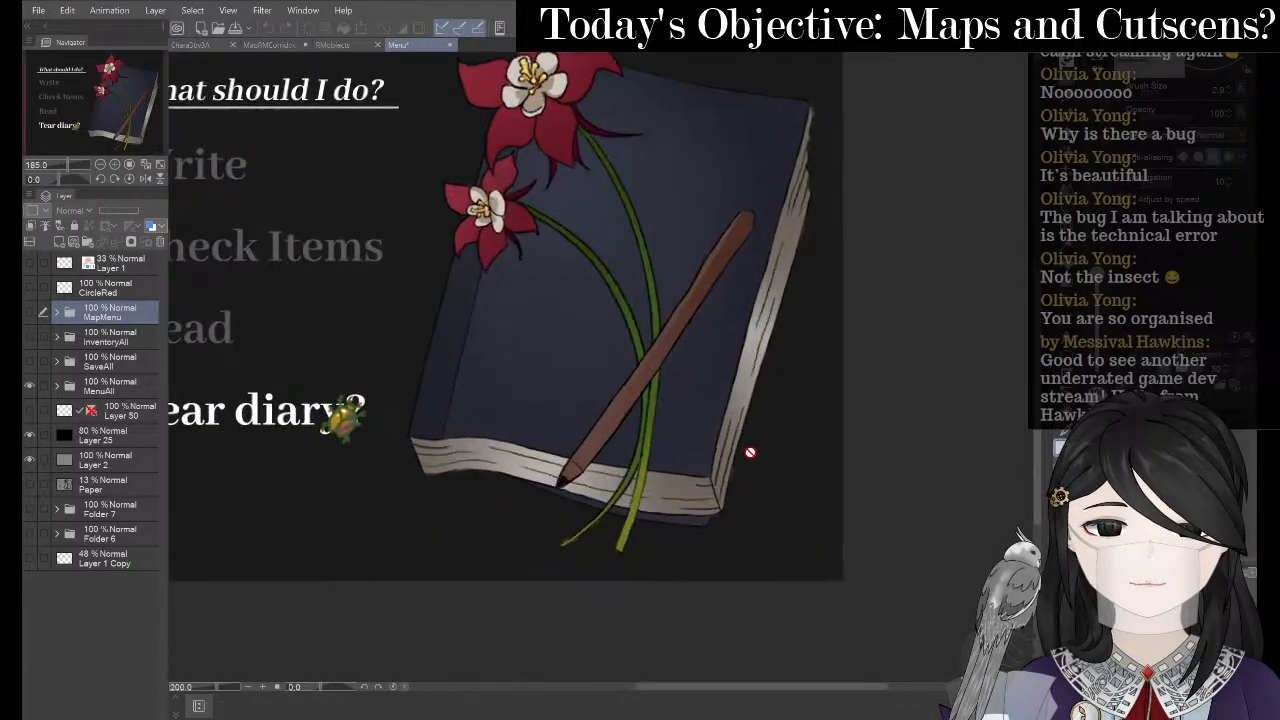
pyautogui.scroll(1, 700, 460)
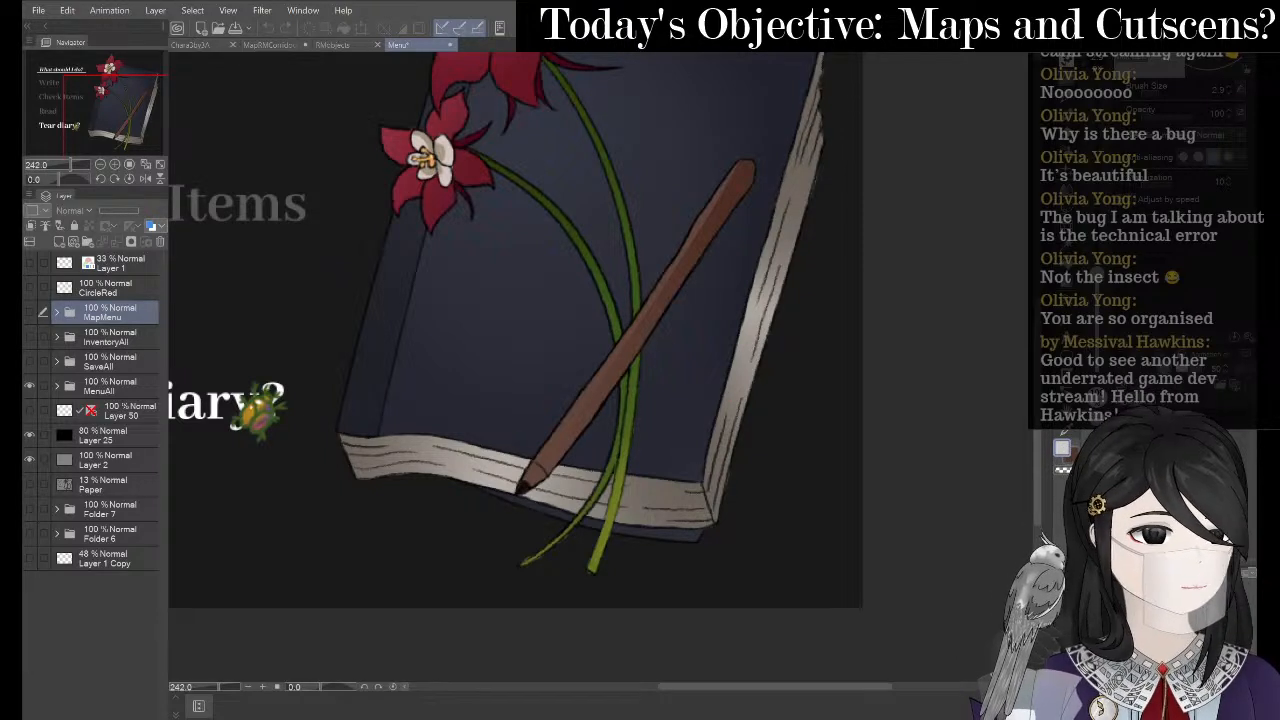
pyautogui.click(1062, 450)
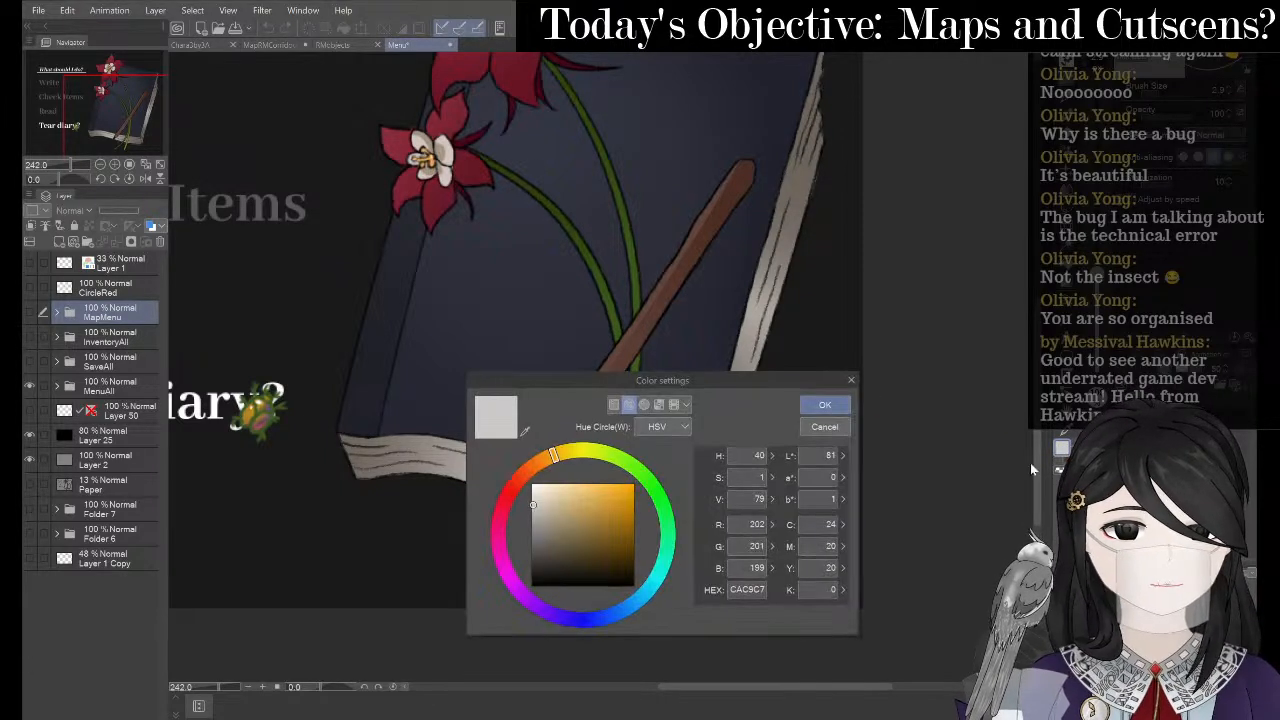
pyautogui.click(853, 377)
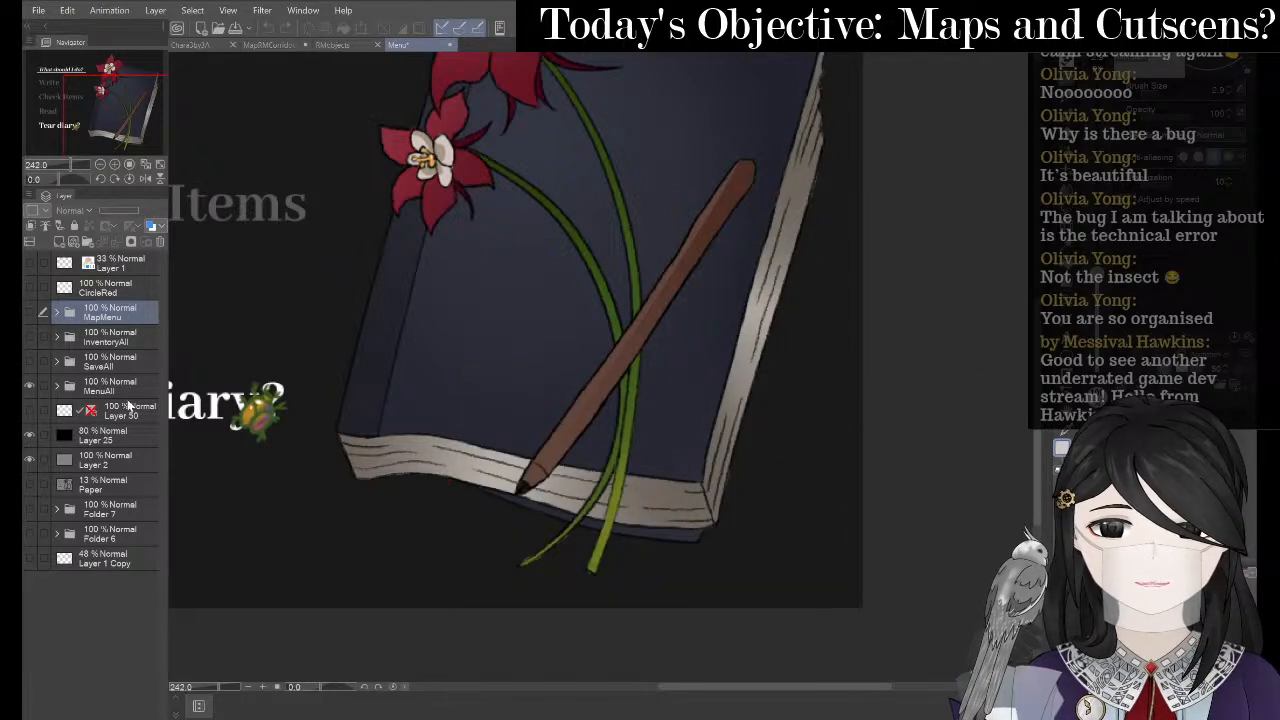
pyautogui.click(47, 390)
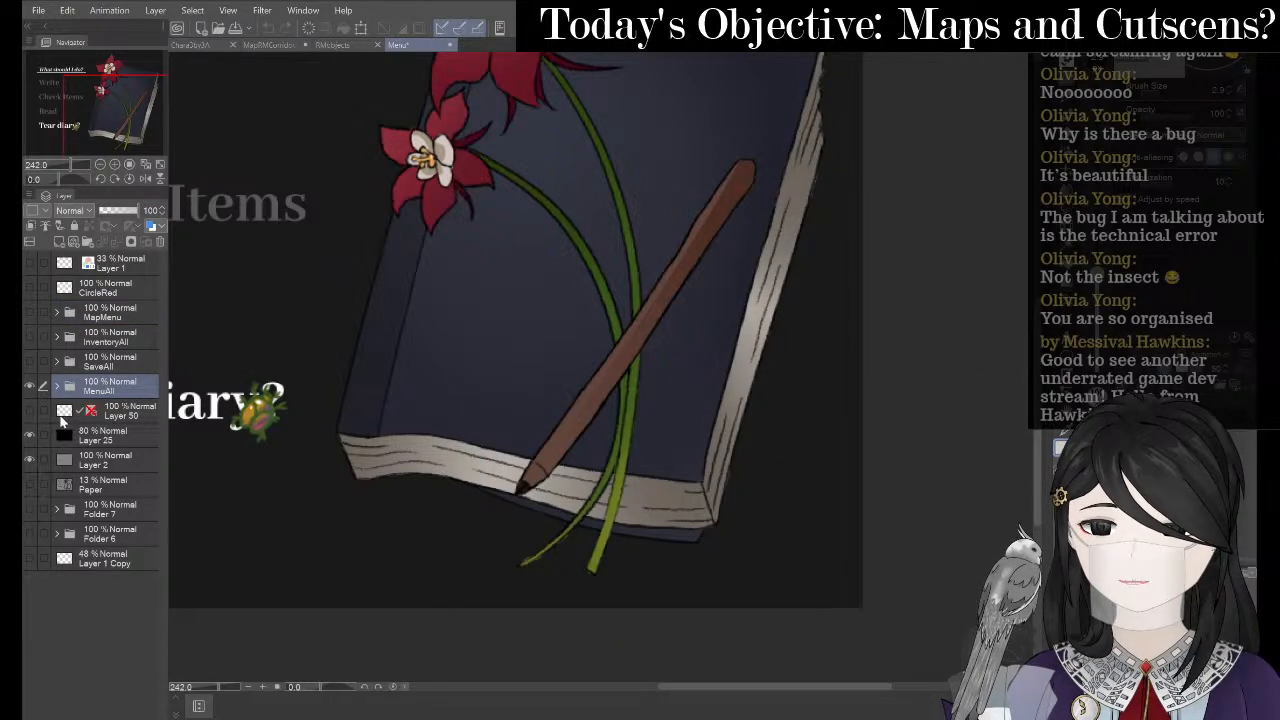
pyautogui.click(63, 415)
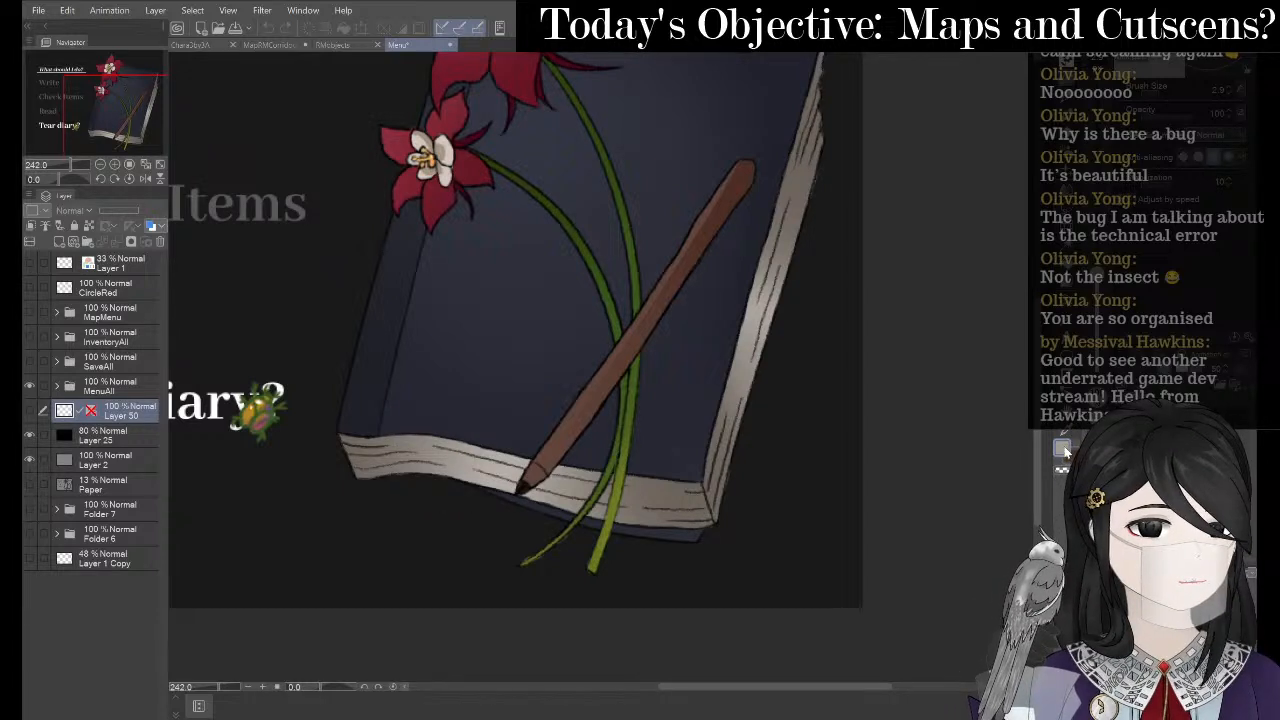
pyautogui.click(1063, 450)
pyautogui.doubleClick(758, 590)
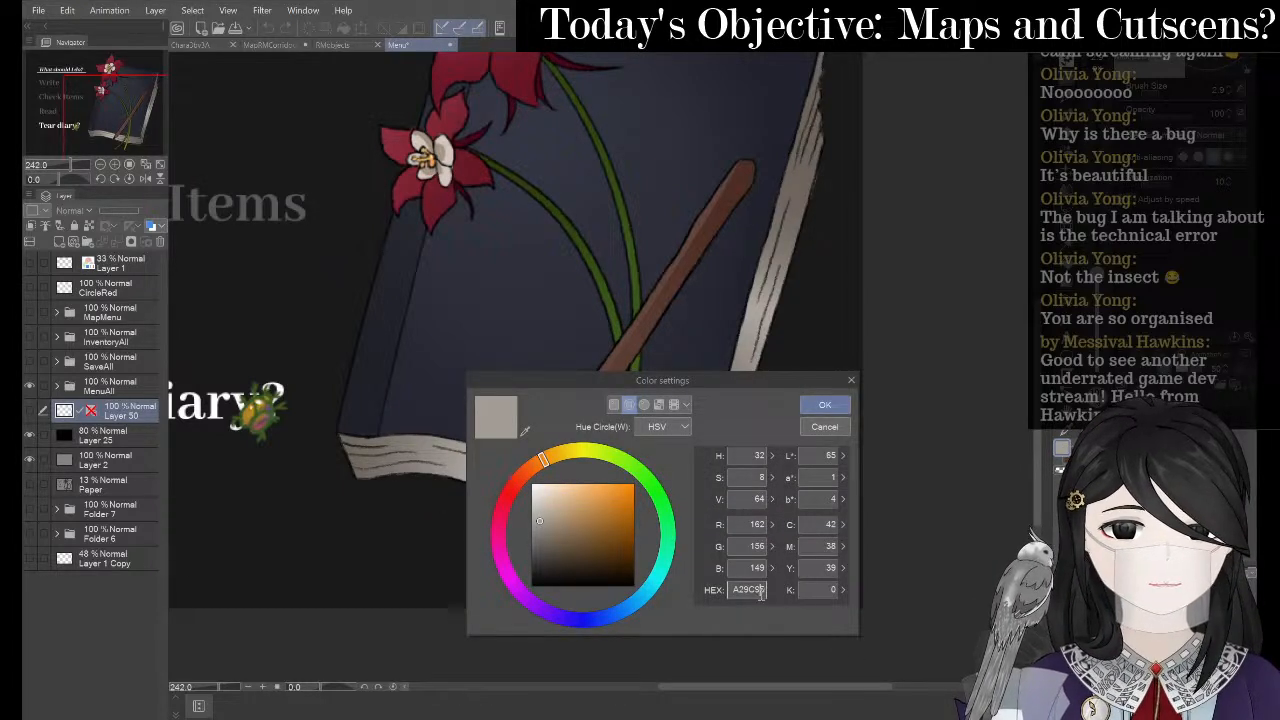
pyautogui.click(828, 404)
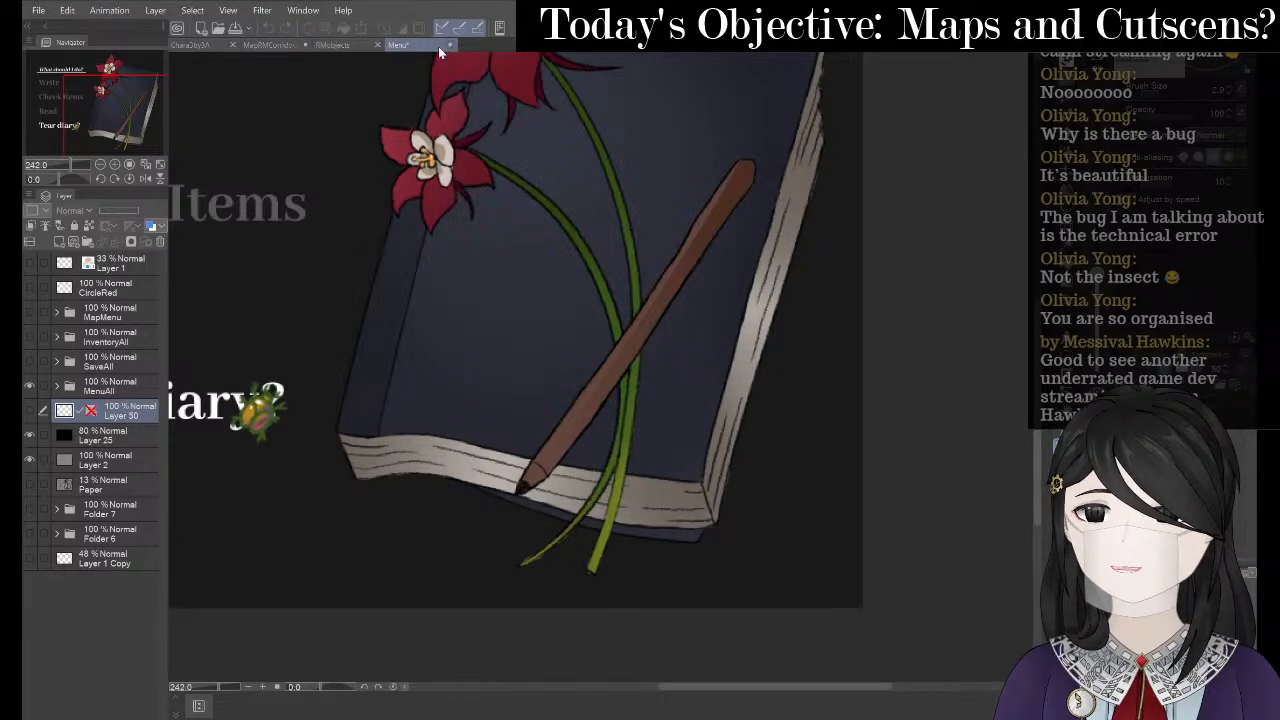
pyautogui.click(449, 46)
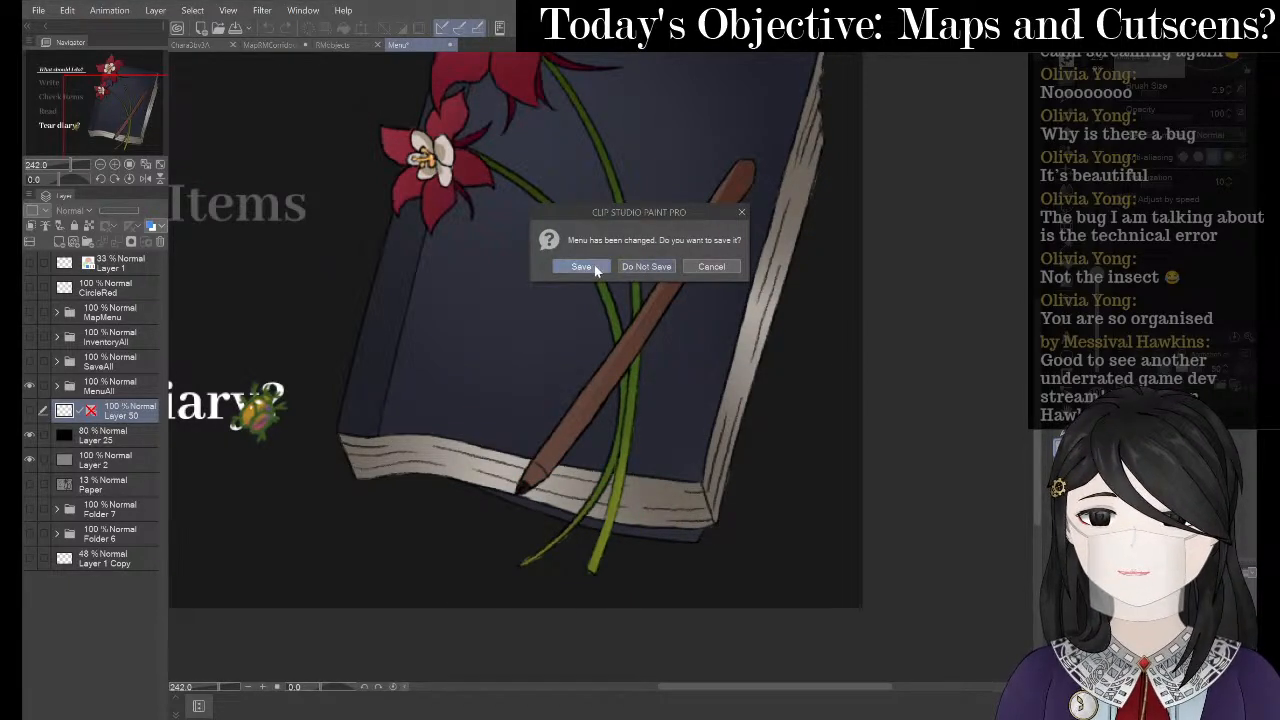
# - Save the Menu file, then paint light cream page edges on the book on the corridor map
pyautogui.click(640, 266)
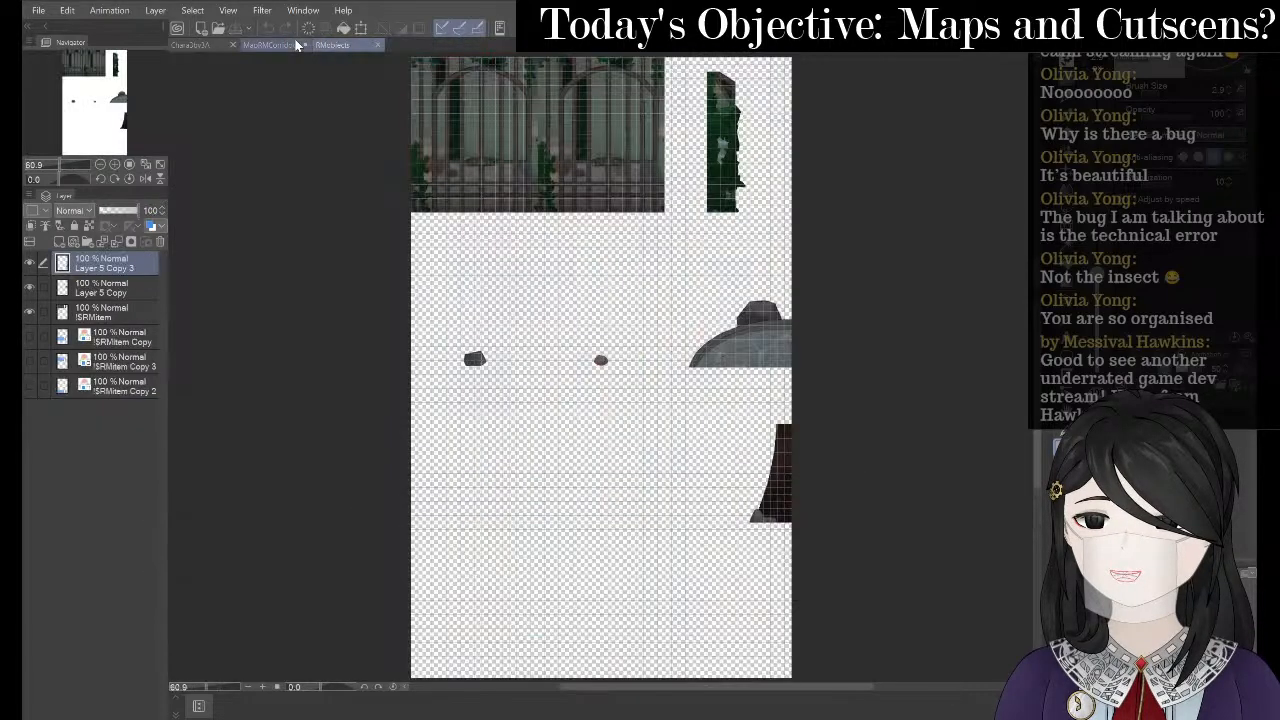
pyautogui.click(297, 44)
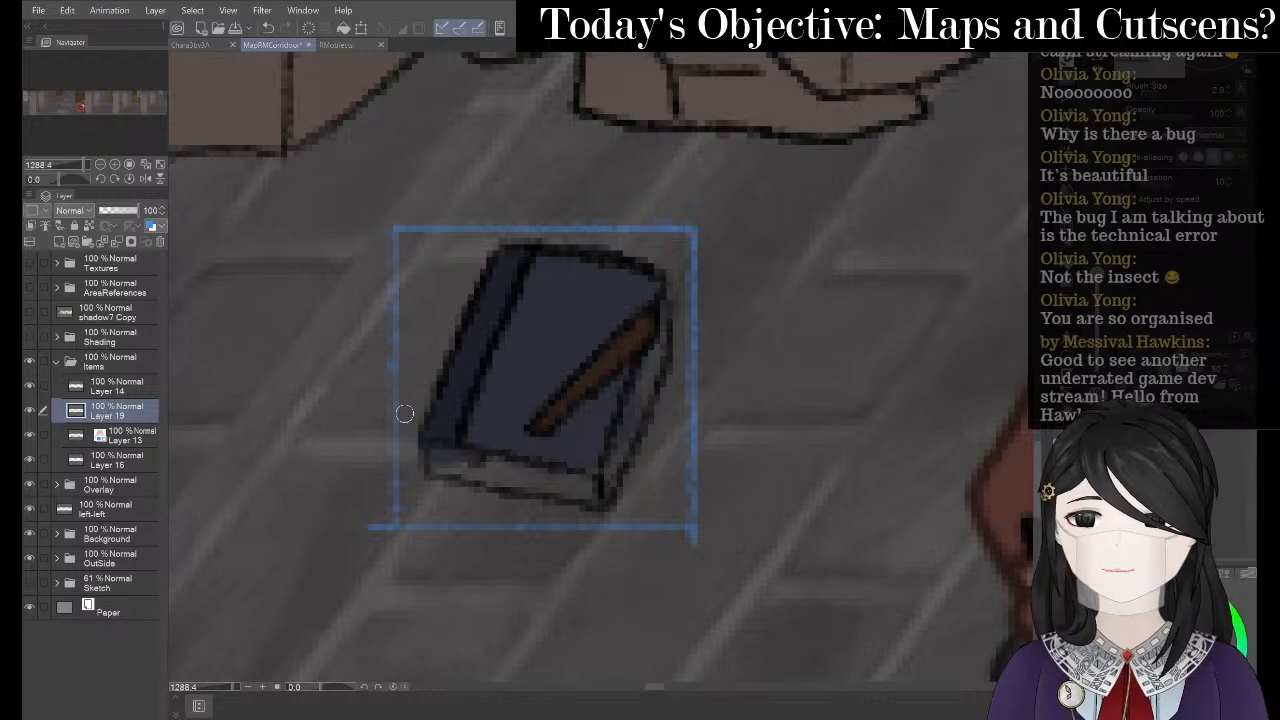
pyautogui.moveTo(453, 448)
pyautogui.mouseDown()
pyautogui.moveTo(445, 462)
pyautogui.moveTo(490, 466)
pyautogui.moveTo(440, 448)
pyautogui.moveTo(461, 473)
pyautogui.moveTo(488, 462)
pyautogui.moveTo(550, 484)
pyautogui.moveTo(522, 490)
pyautogui.moveTo(514, 482)
pyautogui.moveTo(588, 486)
pyautogui.moveTo(571, 492)
pyautogui.moveTo(604, 480)
pyautogui.moveTo(672, 296)
pyautogui.moveTo(670, 335)
pyautogui.mouseUp()
pyautogui.press('e')
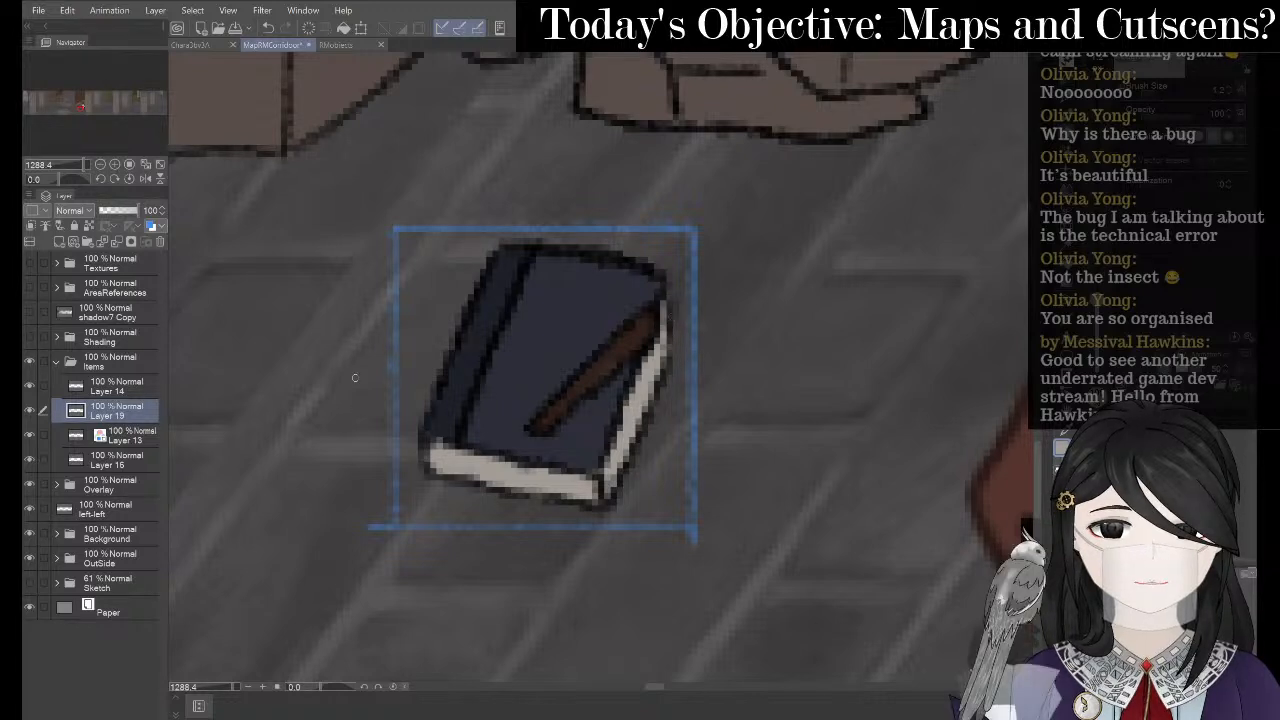
pyautogui.scroll(-2, 345, 302)
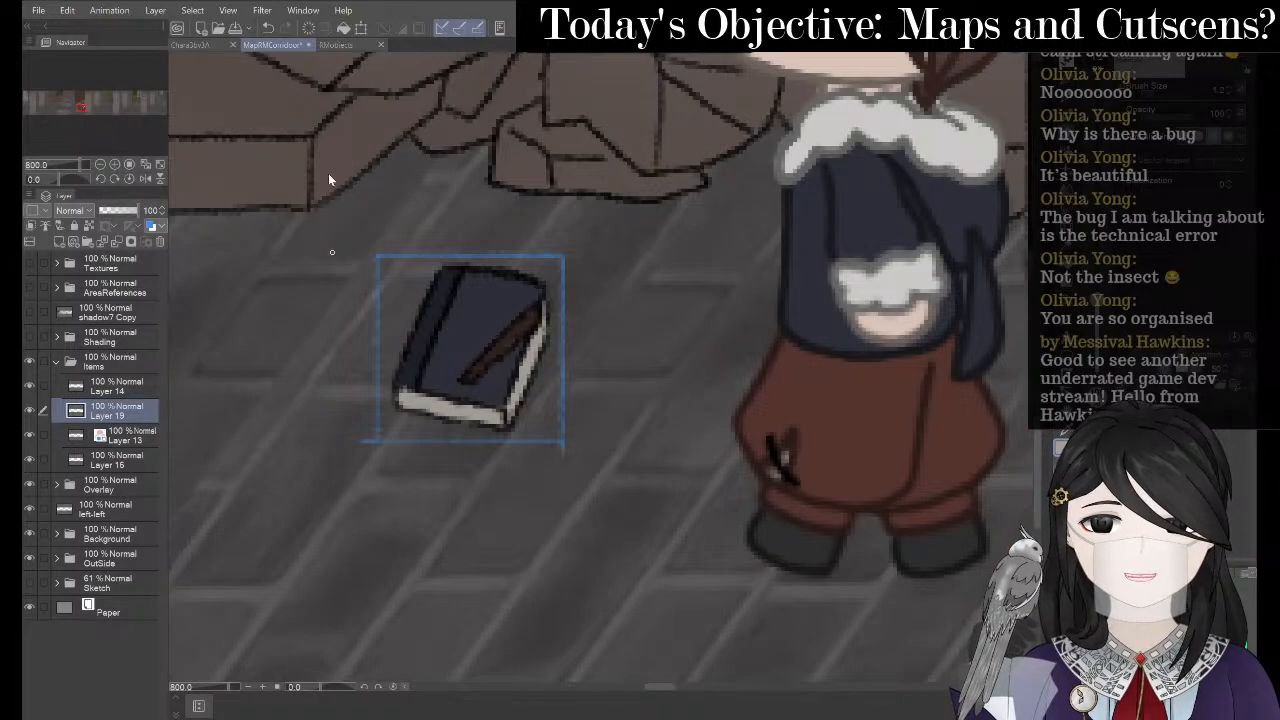
# - Centre the corridor room and set Layer 14's opacity to 70%
pyautogui.scroll(-4, 332, 252)
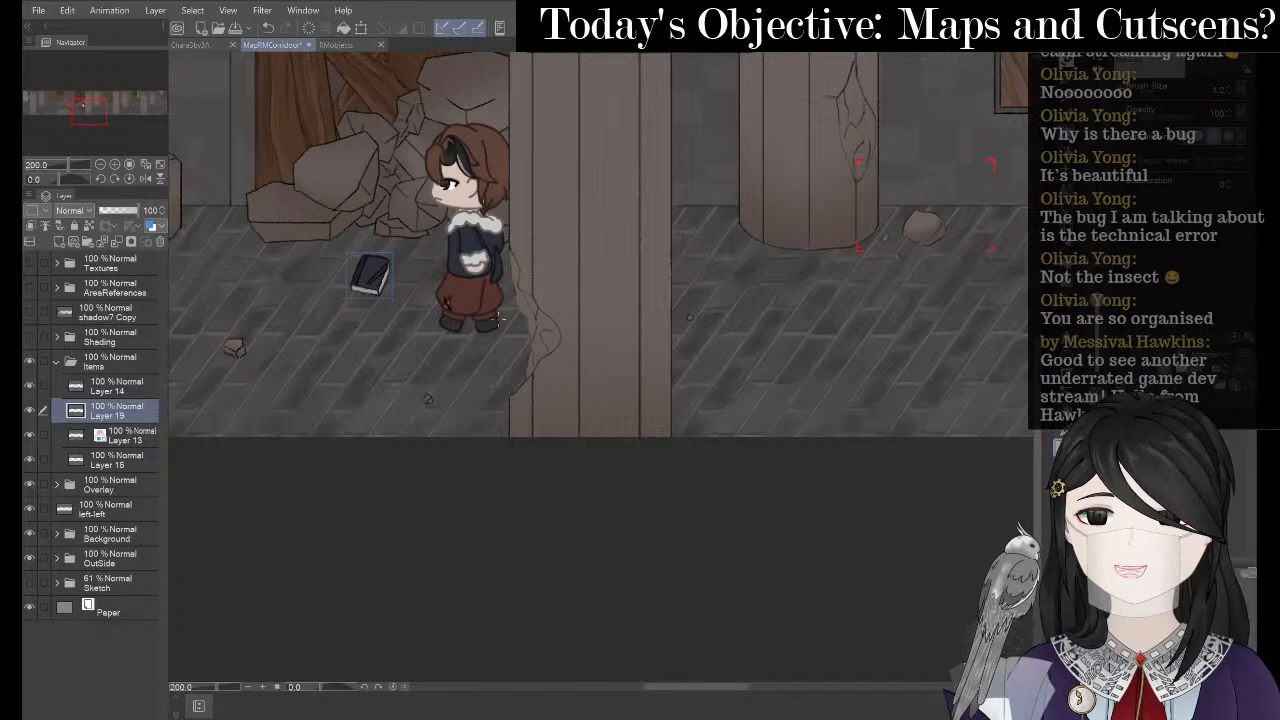
pyautogui.press('space')
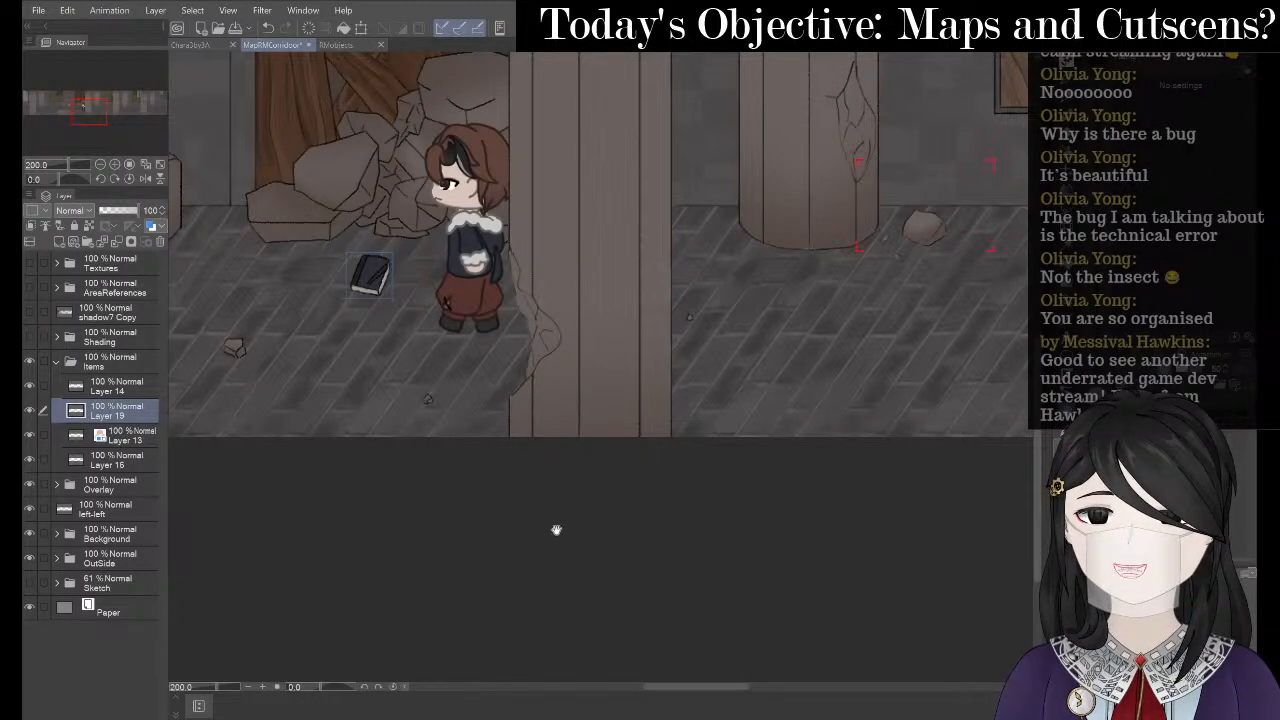
pyautogui.moveTo(181, 402); pyautogui.dragTo(317, 466)
pyautogui.click(120, 386)
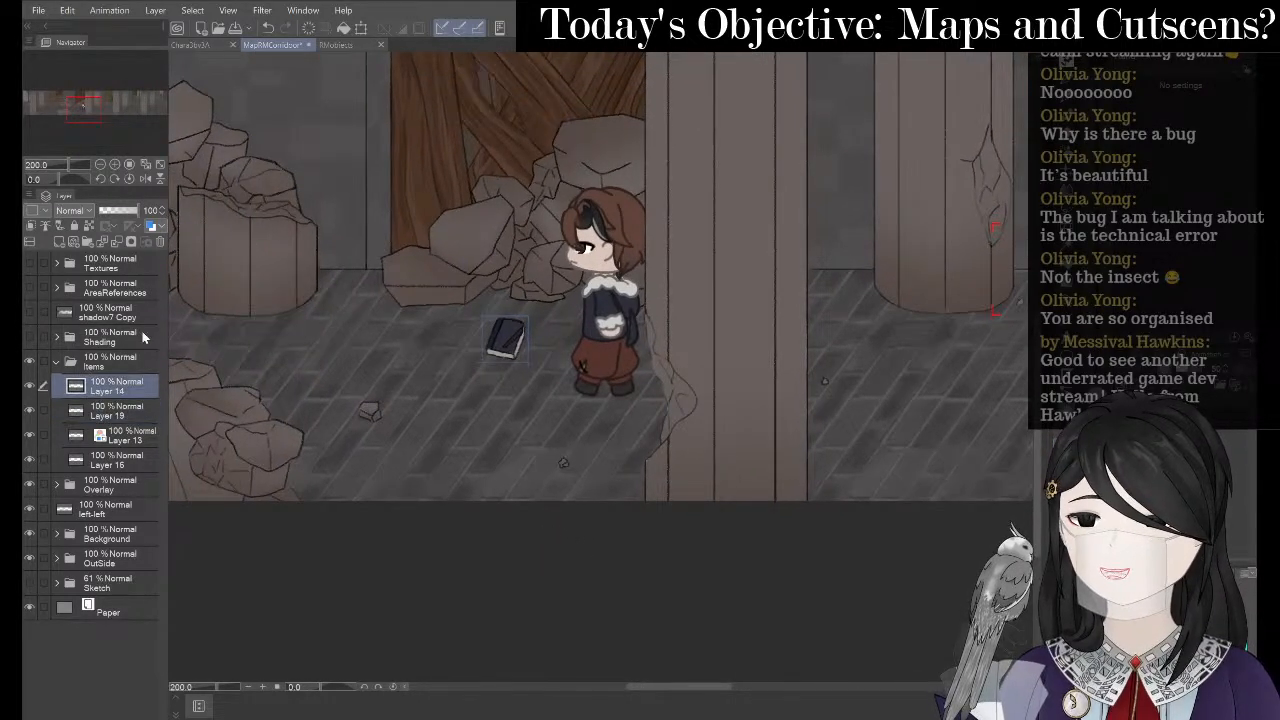
pyautogui.moveTo(139, 210); pyautogui.dragTo(136, 212)
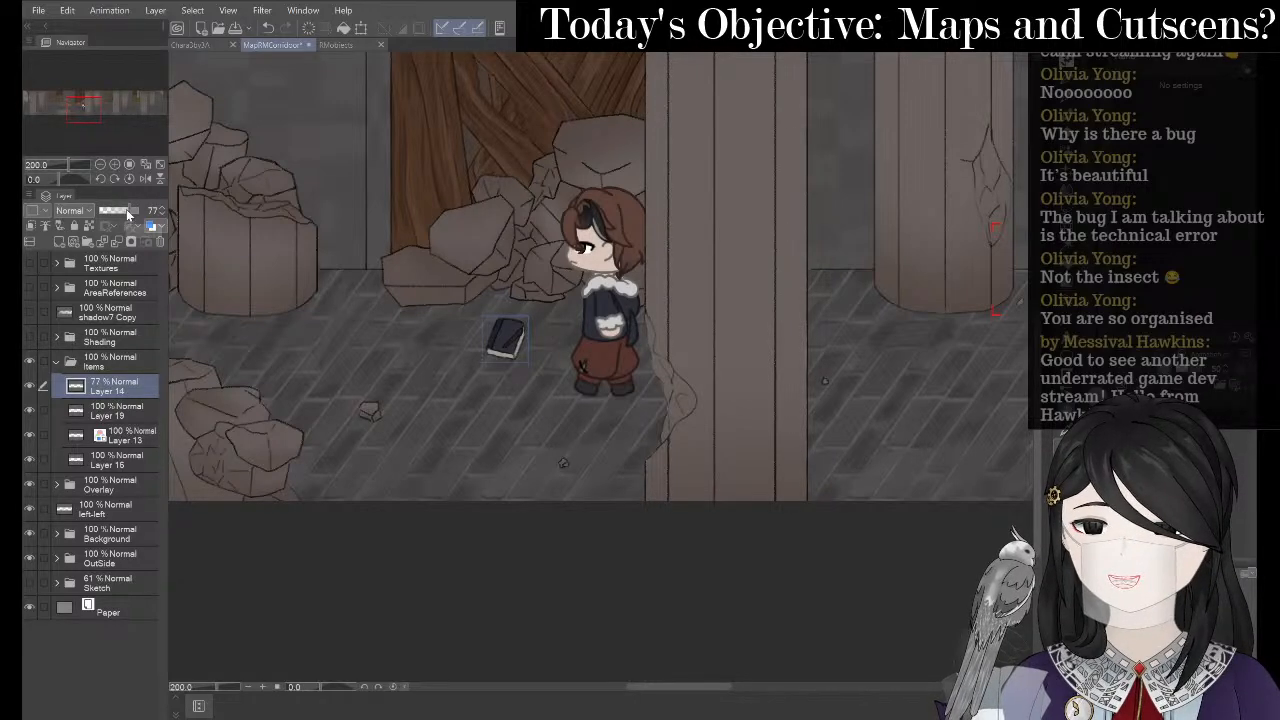
pyautogui.moveTo(129, 212); pyautogui.dragTo(126, 209)
pyautogui.scroll(5, 425, 320)
pyautogui.scroll(-1, 455, 317)
pyautogui.scroll(-2, 560, 323)
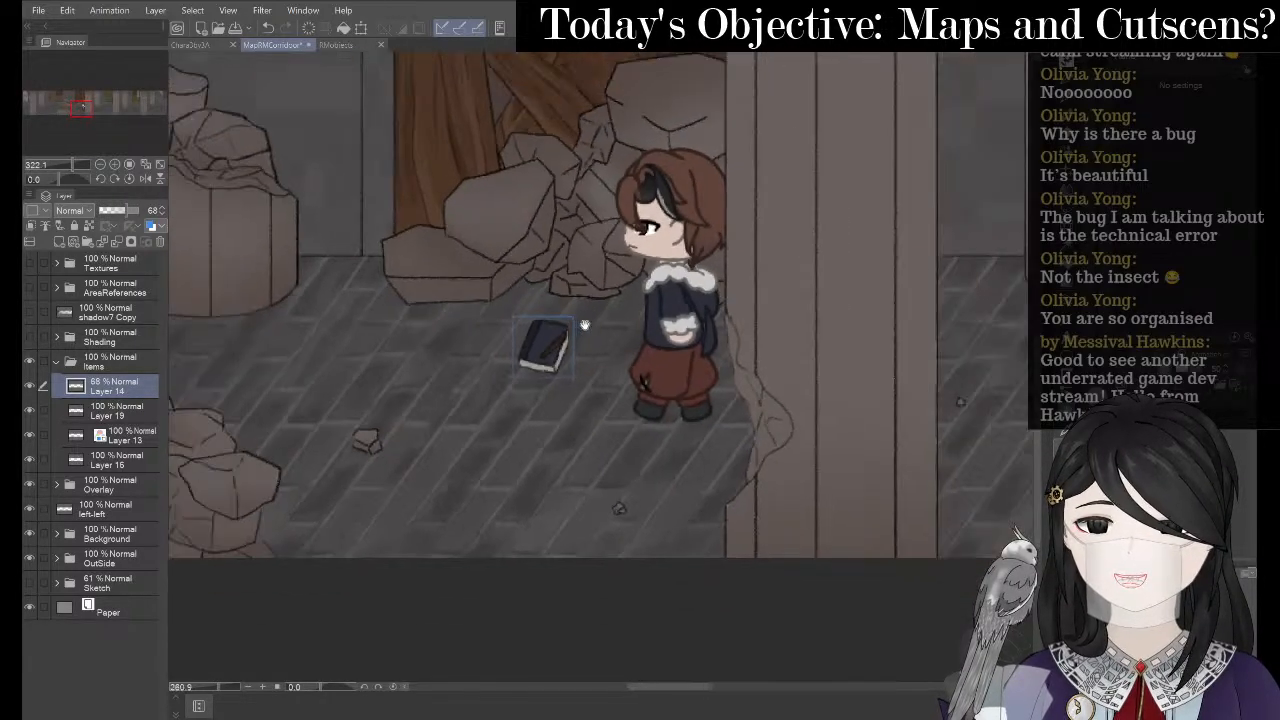
pyautogui.click(162, 208)
pyautogui.click(162, 208)
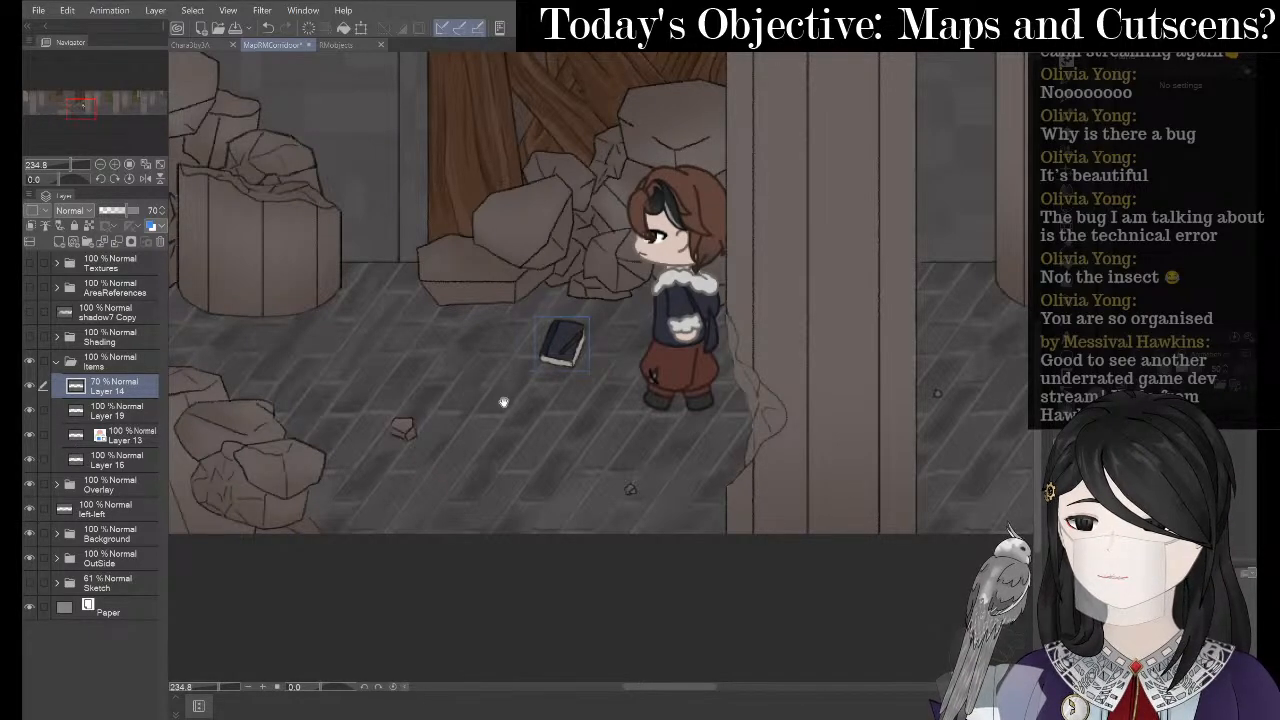
pyautogui.scroll(3, 590, 345)
pyautogui.scroll(2, 593, 345)
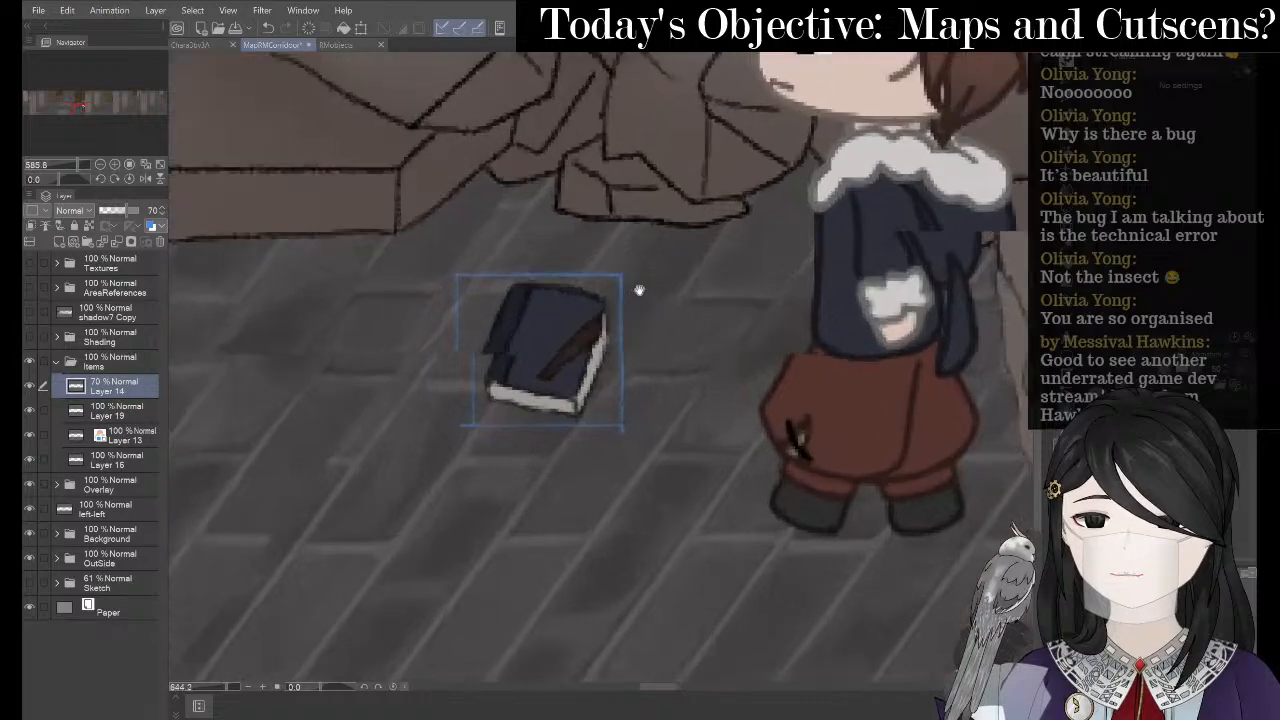
pyautogui.scroll(-4, 650, 289)
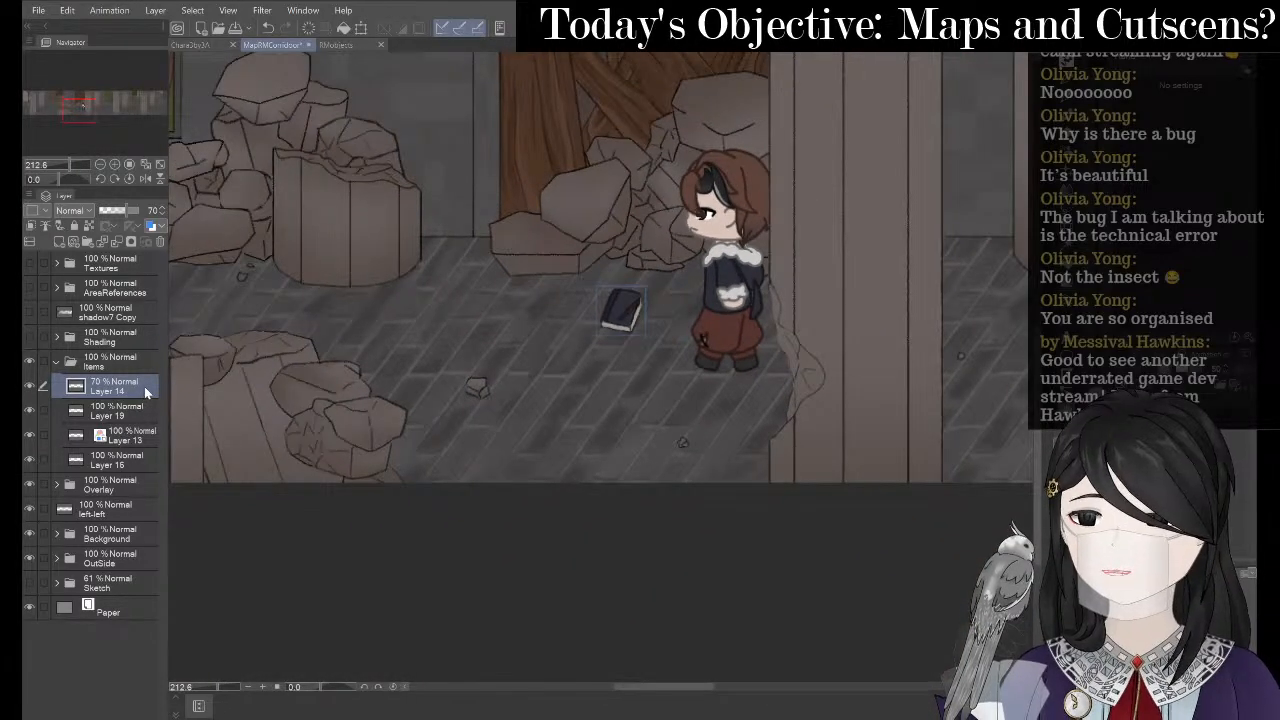
# - Merge Layer 14 down into Layer 19 with the book and show the RMObjects document
pyautogui.rightClick(145, 392)
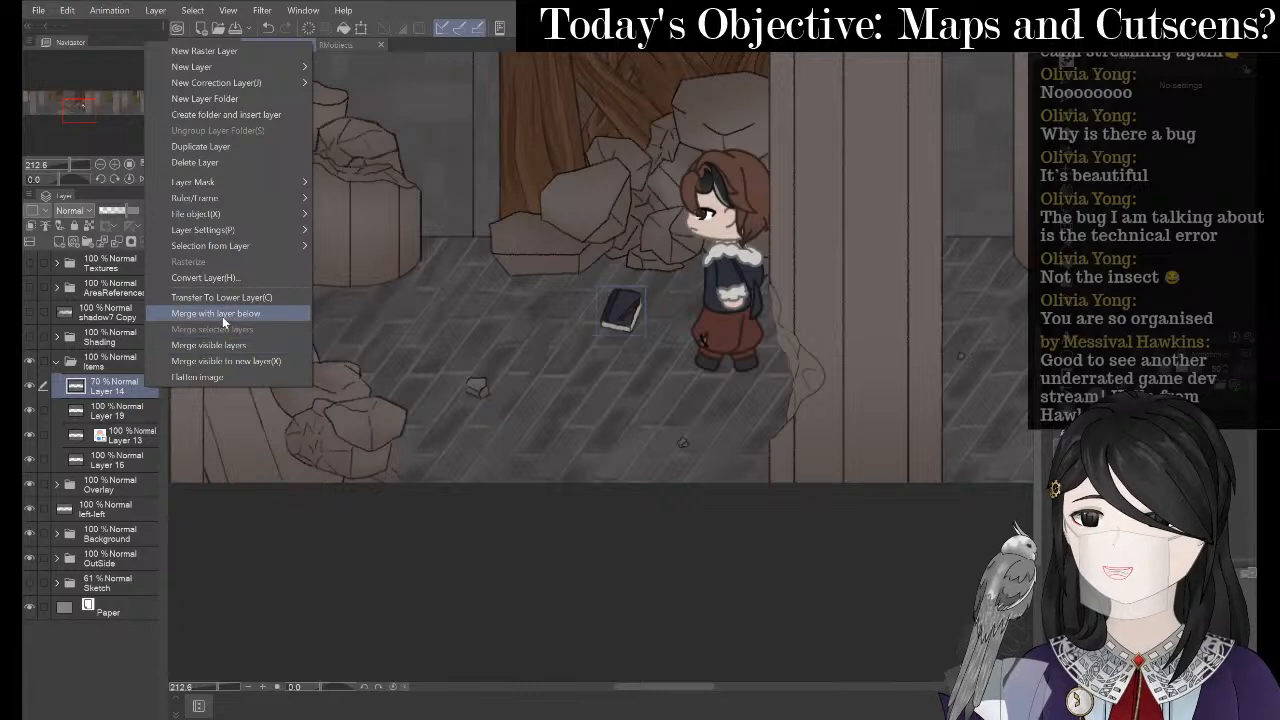
pyautogui.click(222, 316)
pyautogui.click(143, 405)
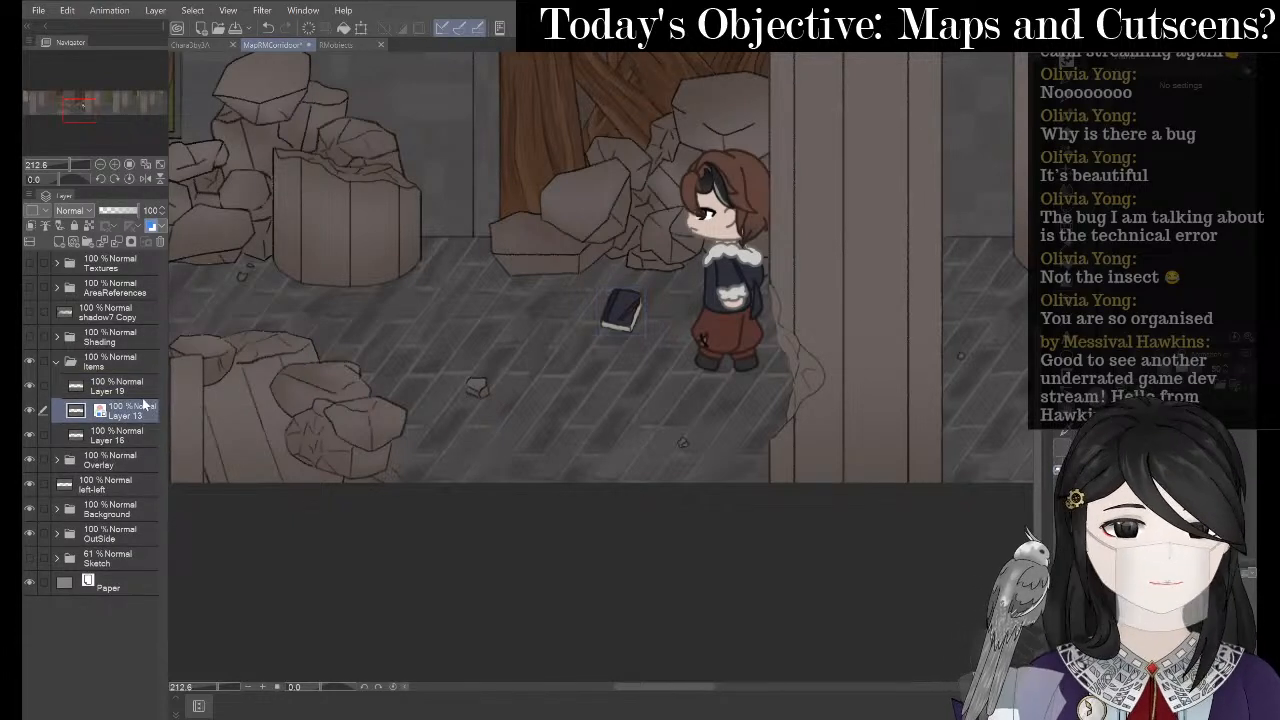
pyautogui.click(141, 392)
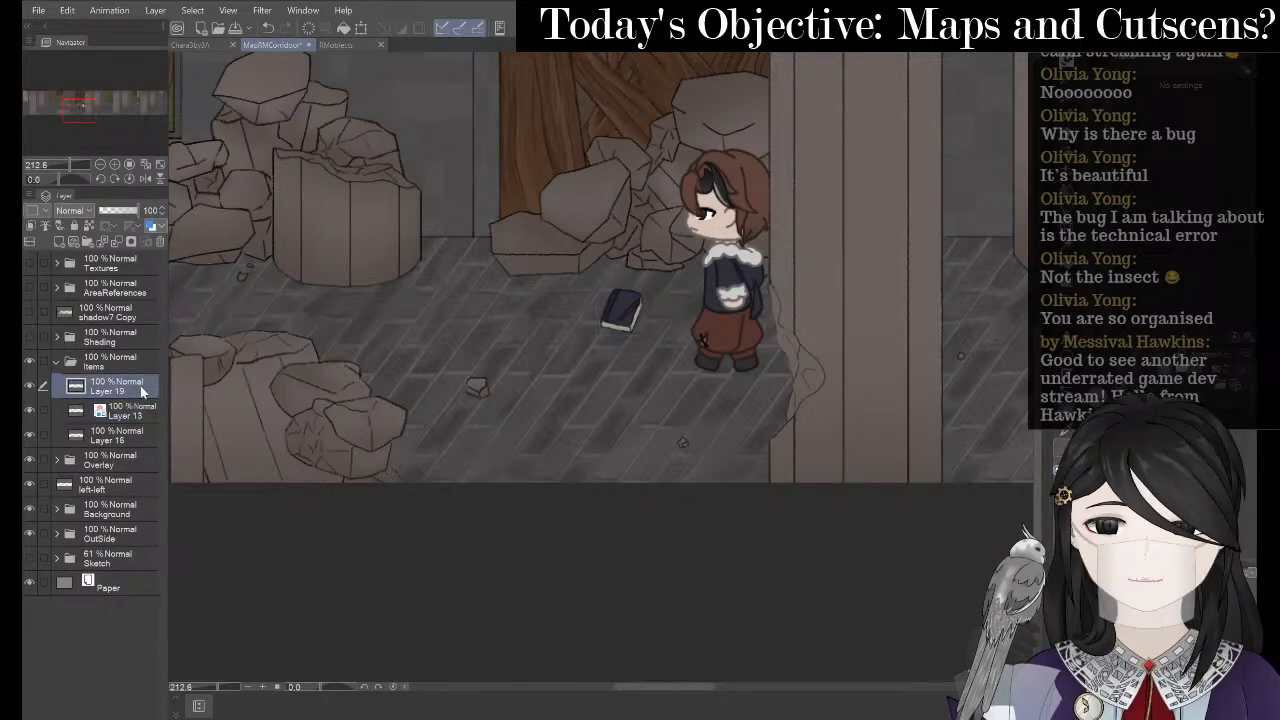
pyautogui.click(365, 28)
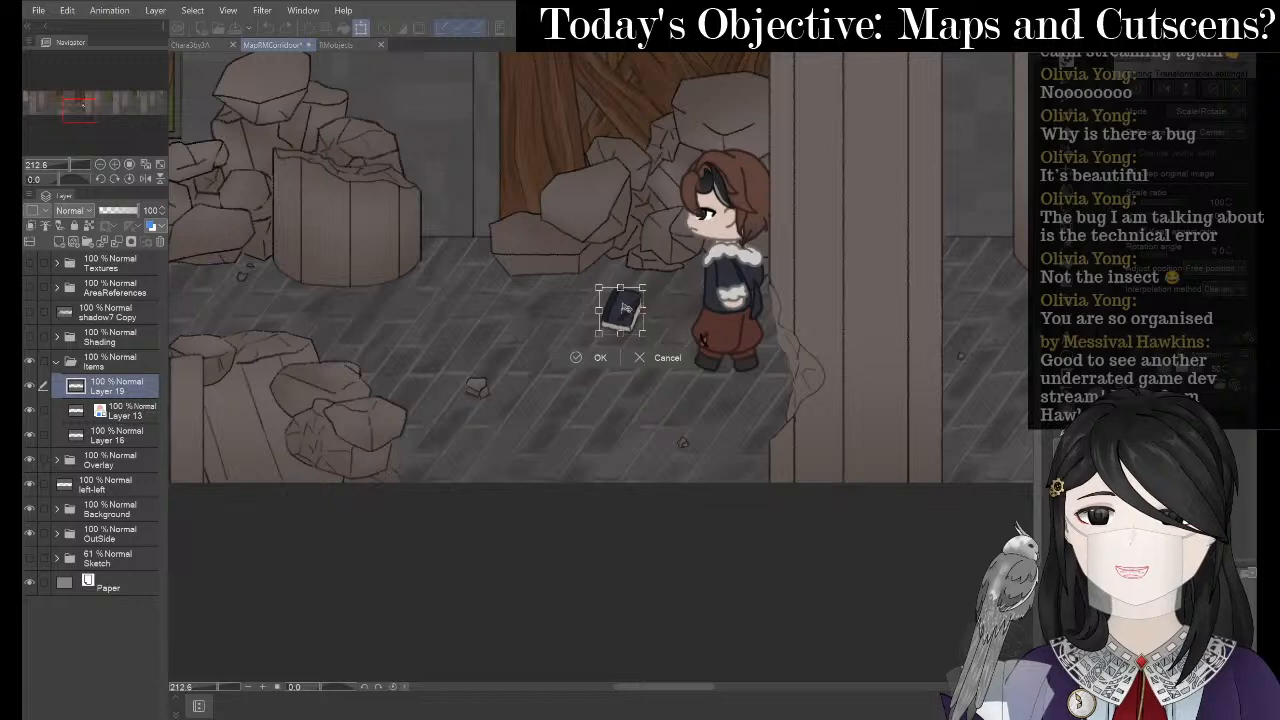
pyautogui.click(643, 357)
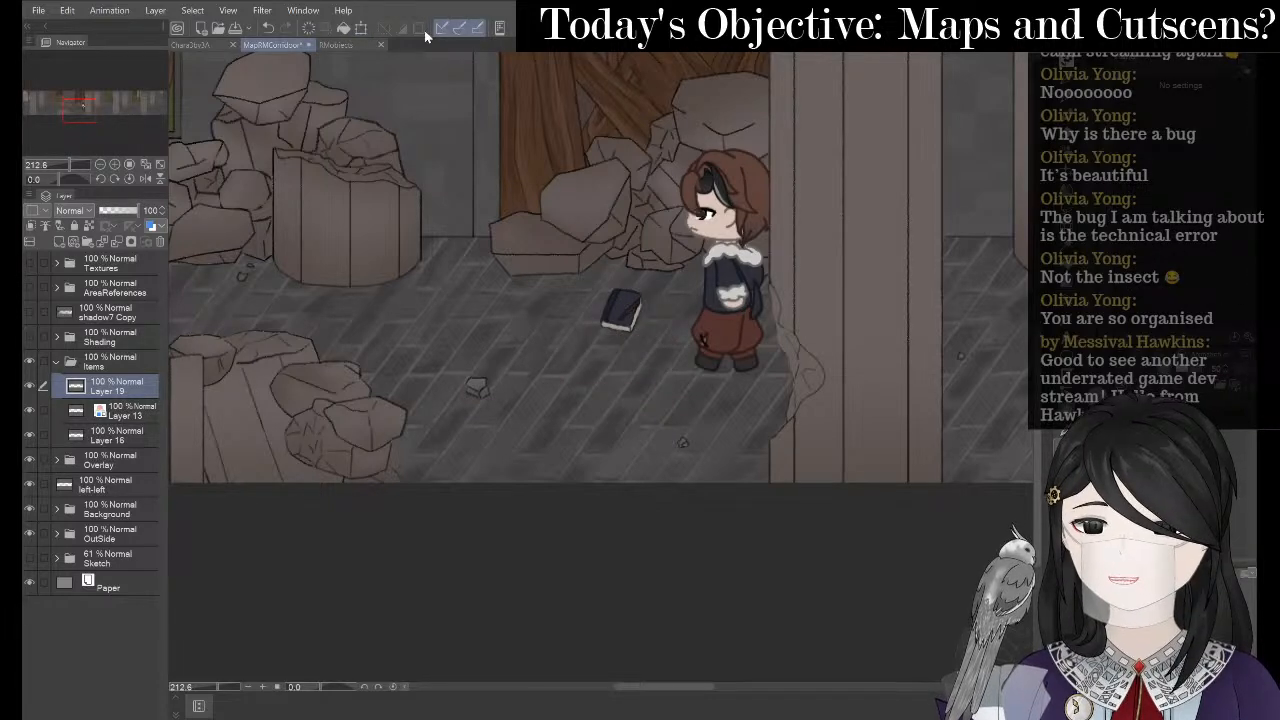
pyautogui.click(336, 45)
pyautogui.scroll(2, 583, 469)
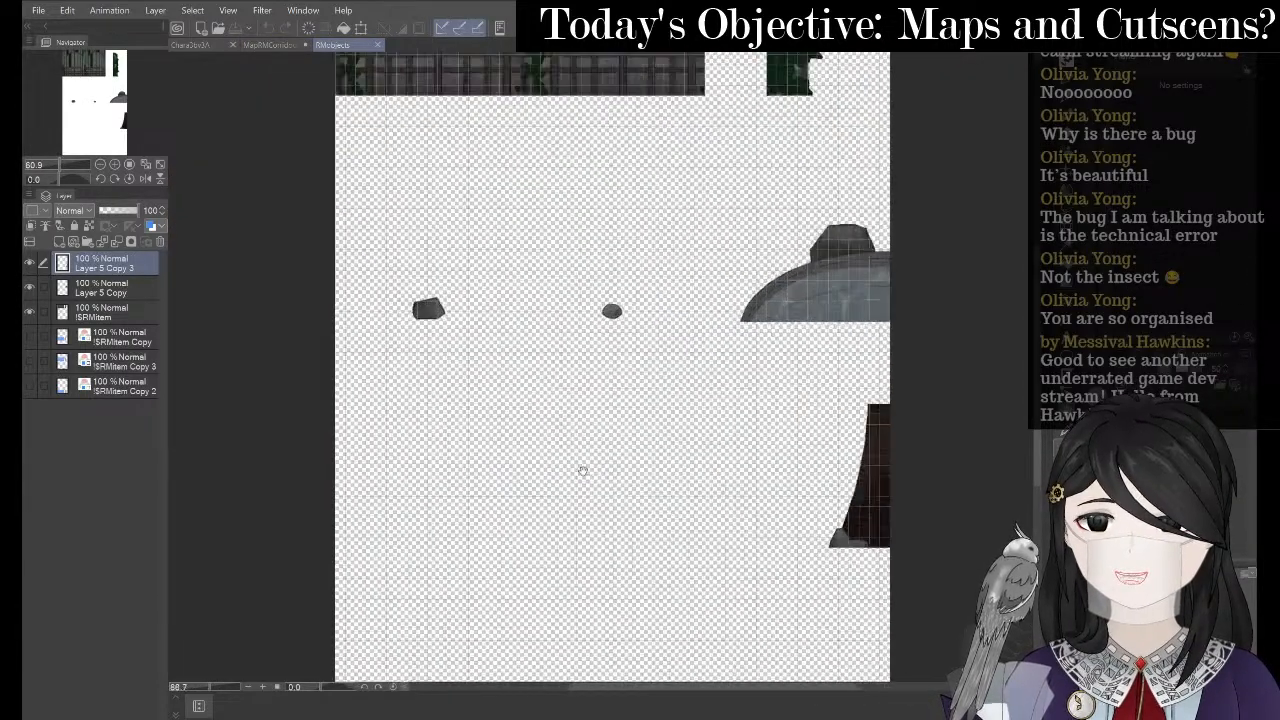
# - Paste the book into RMObjects as Layer 19 Copy and drag it lower on the sheet
pyautogui.hotkey('ctrl', 'v')
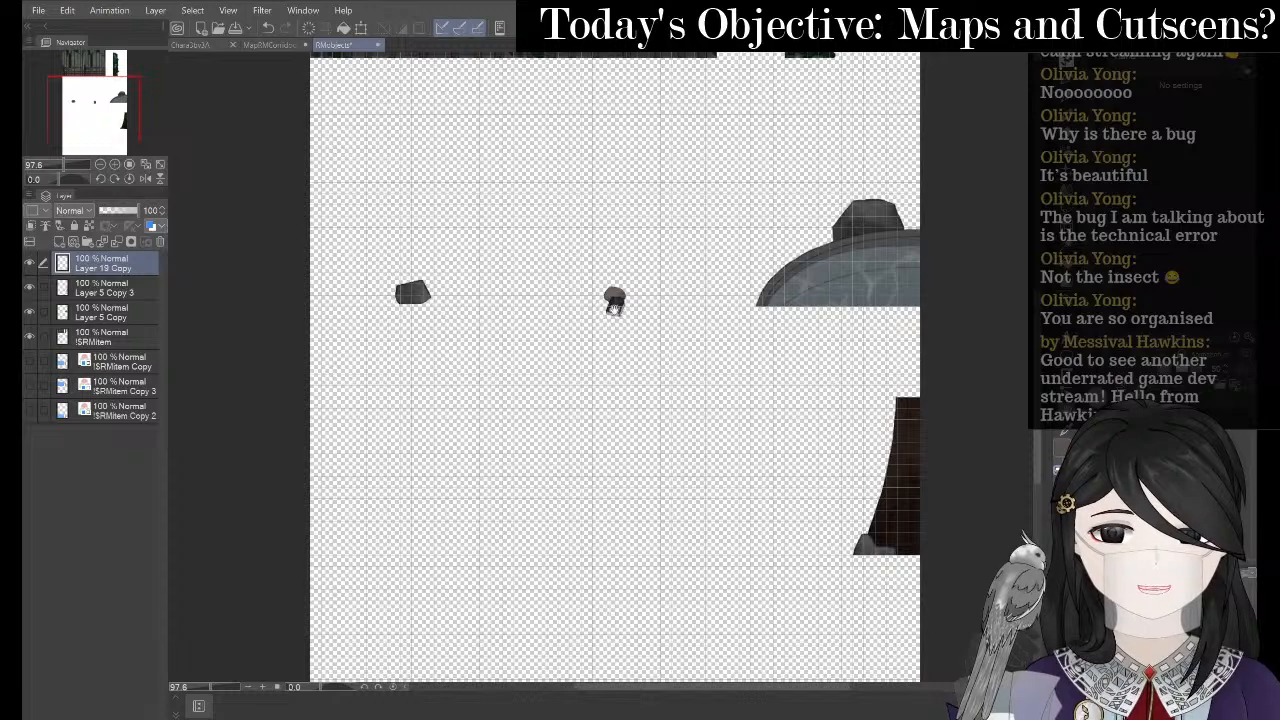
pyautogui.click(361, 28)
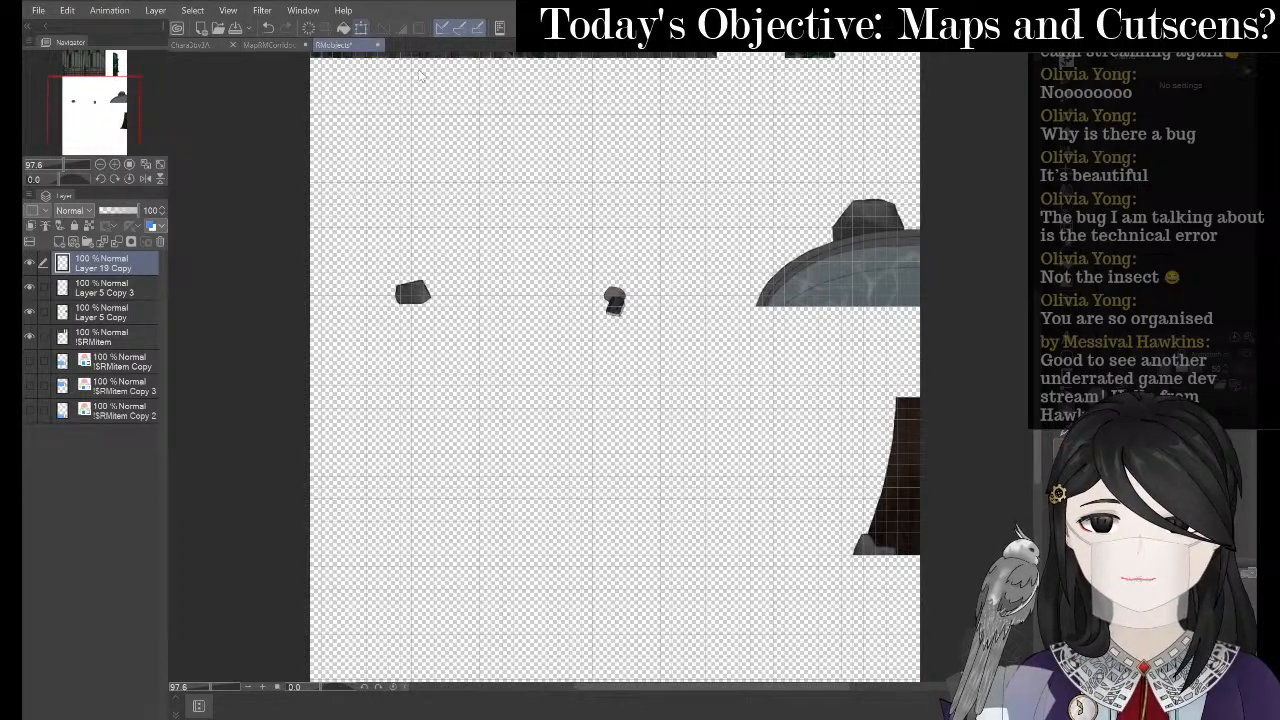
pyautogui.scroll(4, 704, 378)
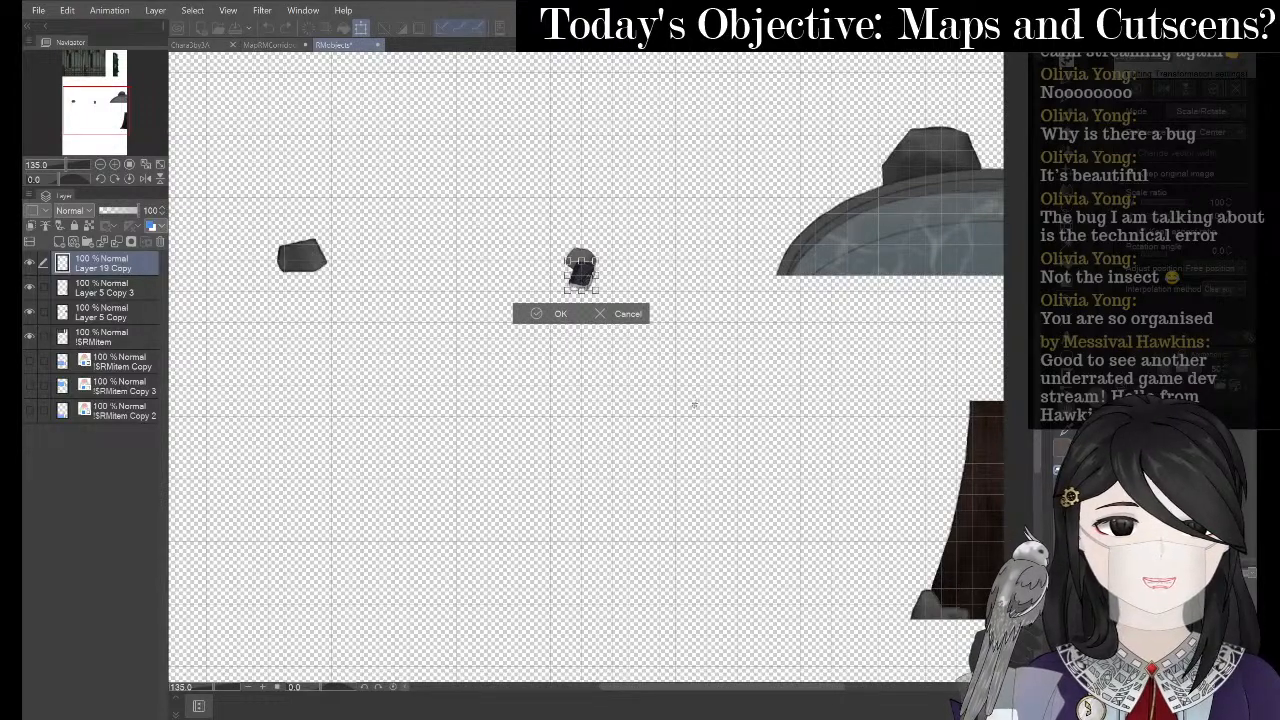
pyautogui.moveTo(581, 280); pyautogui.dragTo(578, 605)
pyautogui.scroll(-3, 509, 270)
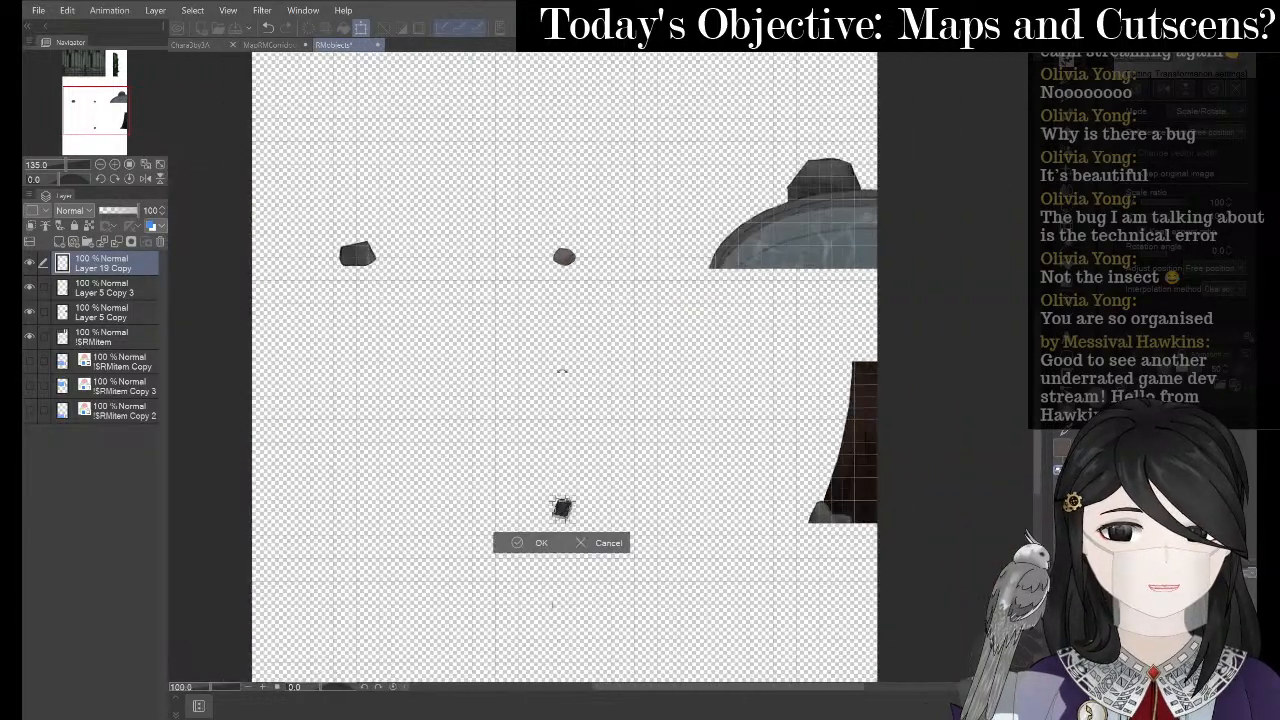
pyautogui.scroll(4, 580, 586)
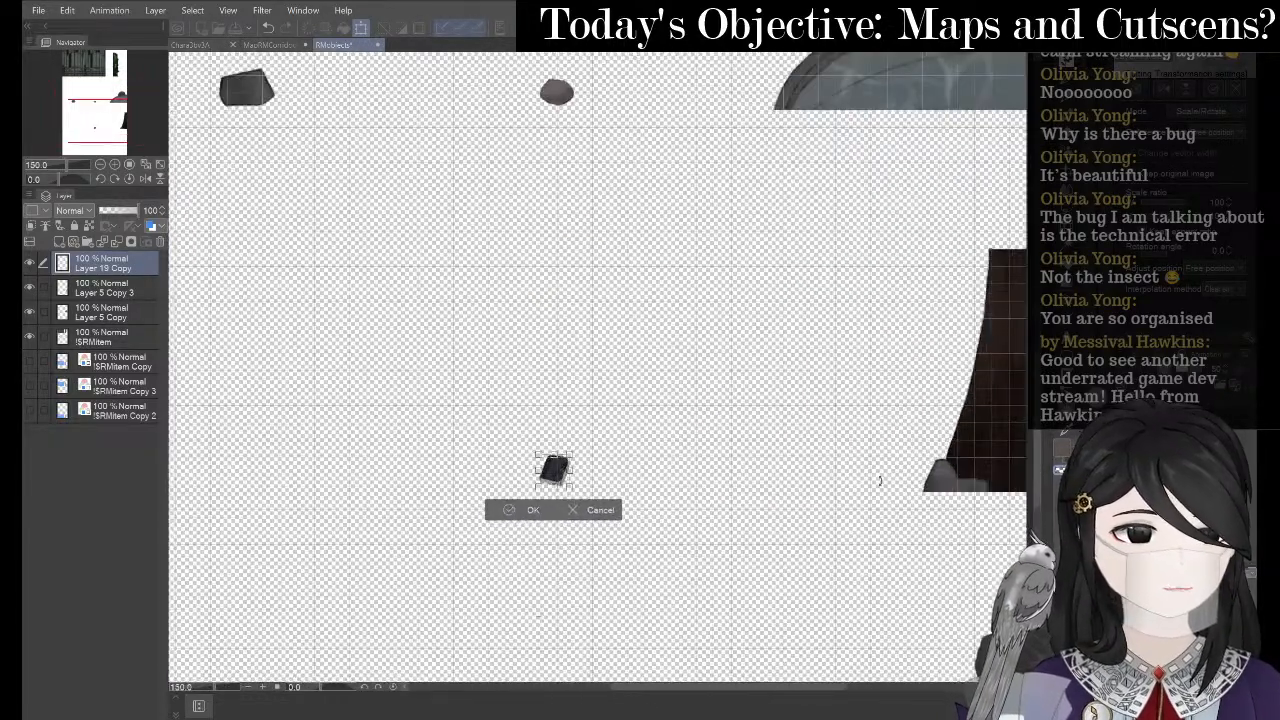
pyautogui.scroll(3, 880, 481)
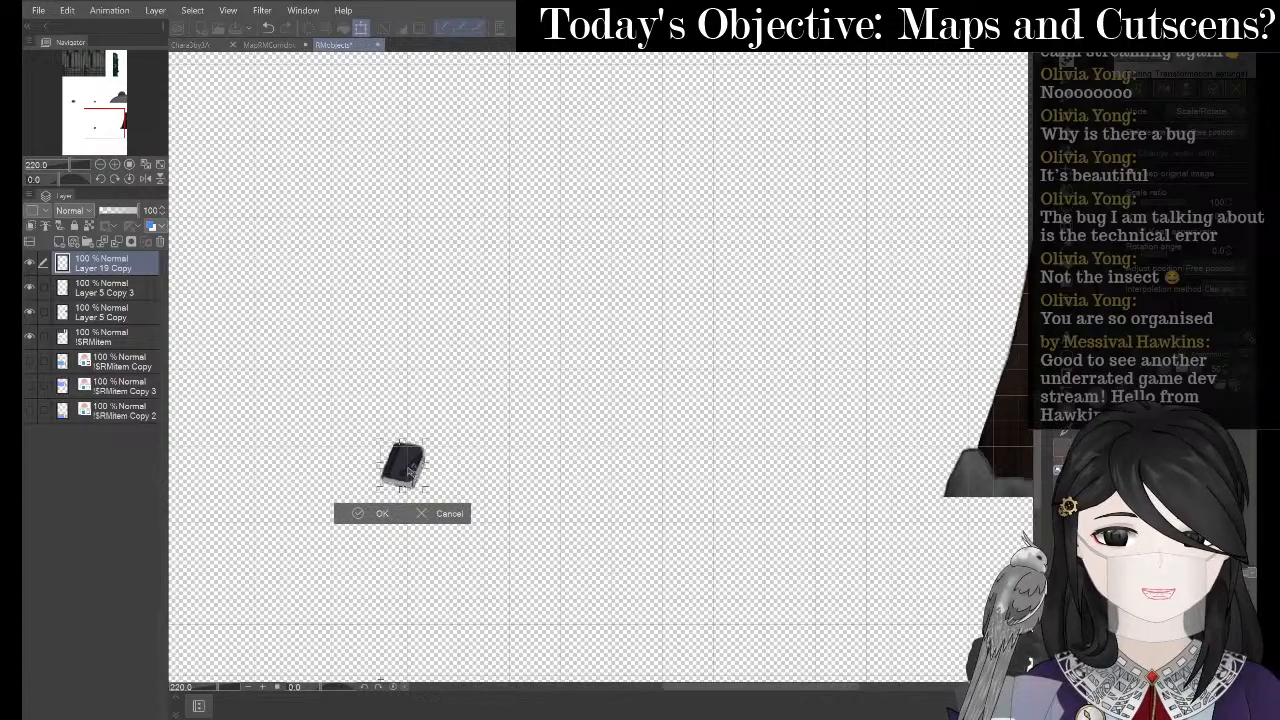
pyautogui.scroll(-3, 634, 491)
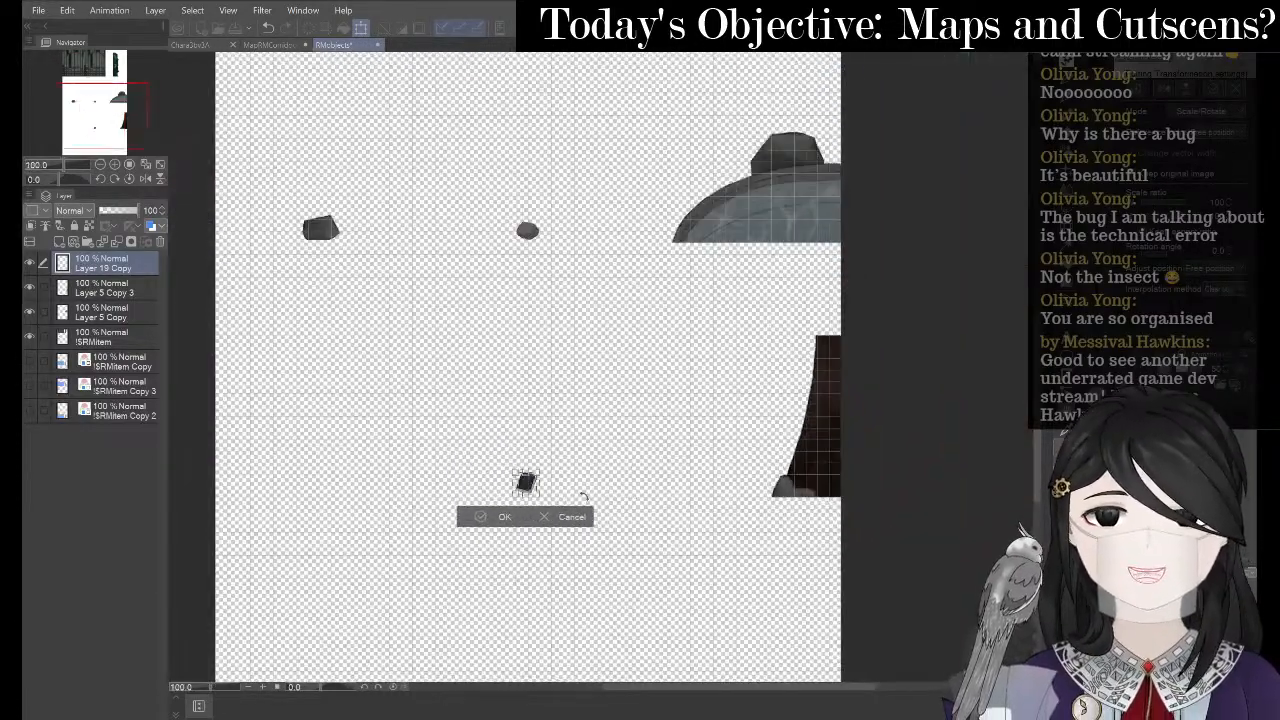
pyautogui.scroll(-3, 577, 522)
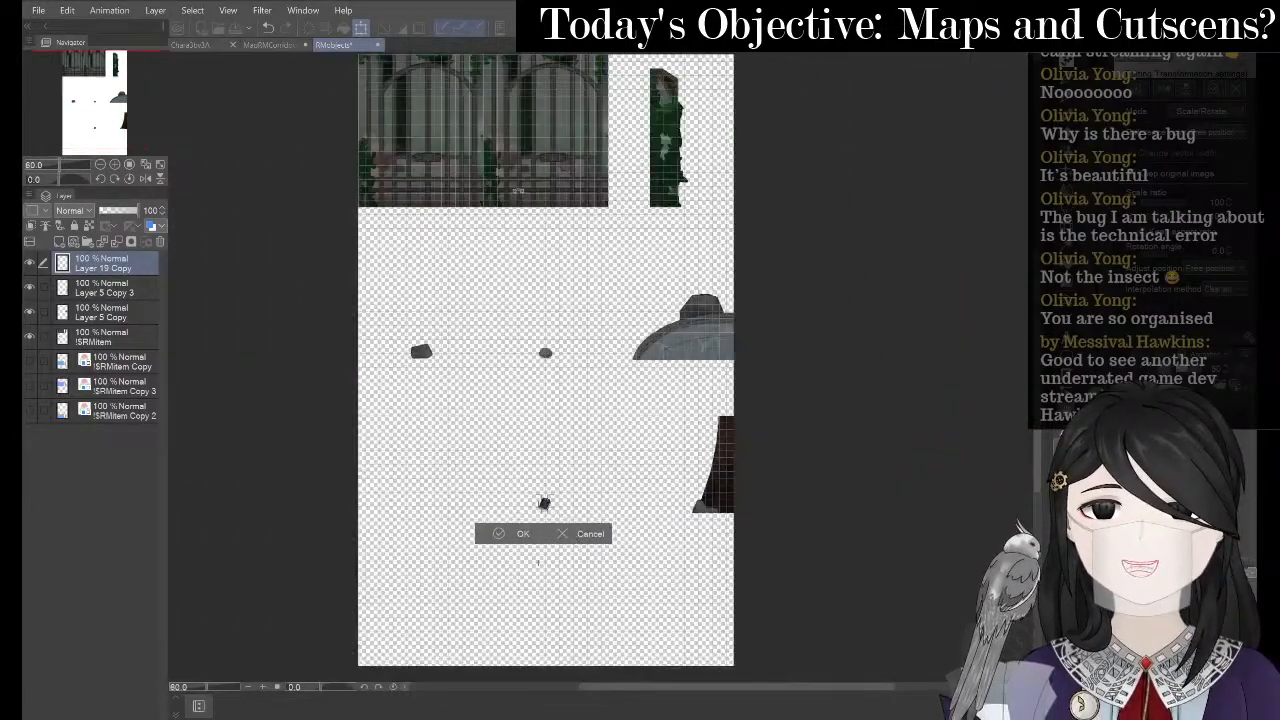
pyautogui.scroll(3, 536, 186)
pyautogui.scroll(-2, 536, 186)
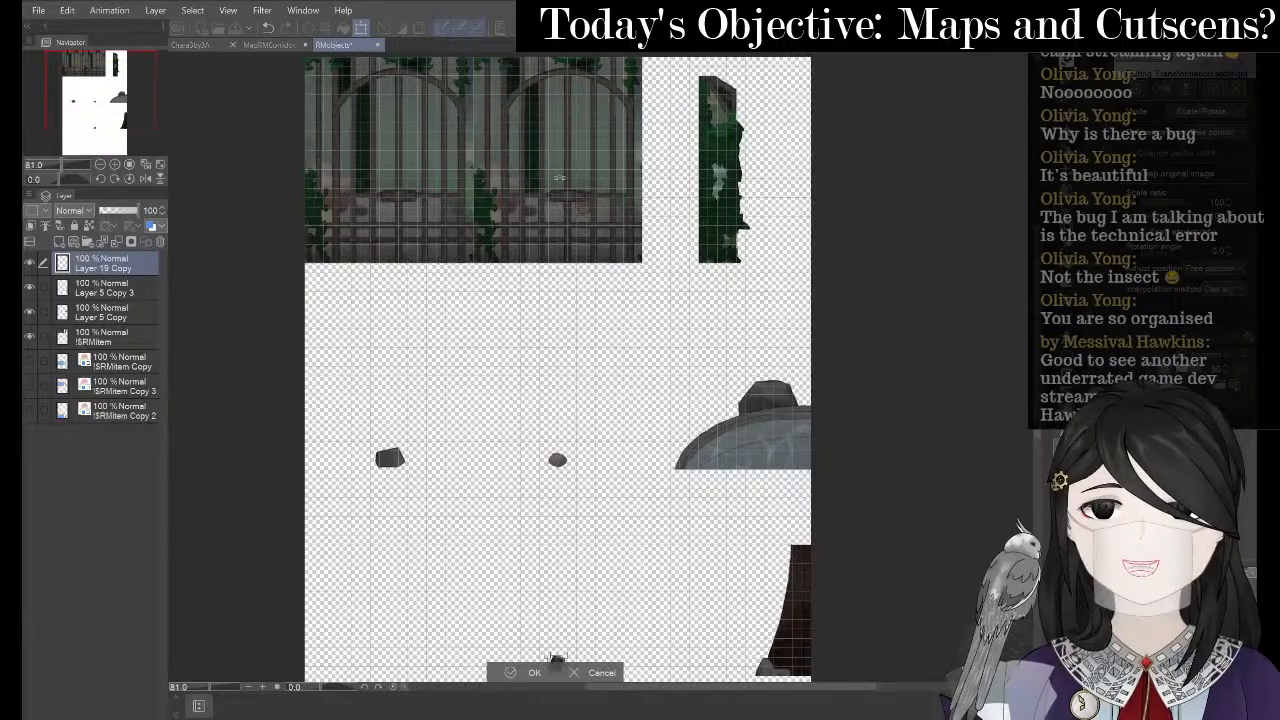
pyautogui.scroll(-1, 541, 110)
pyautogui.scroll(3, 541, 107)
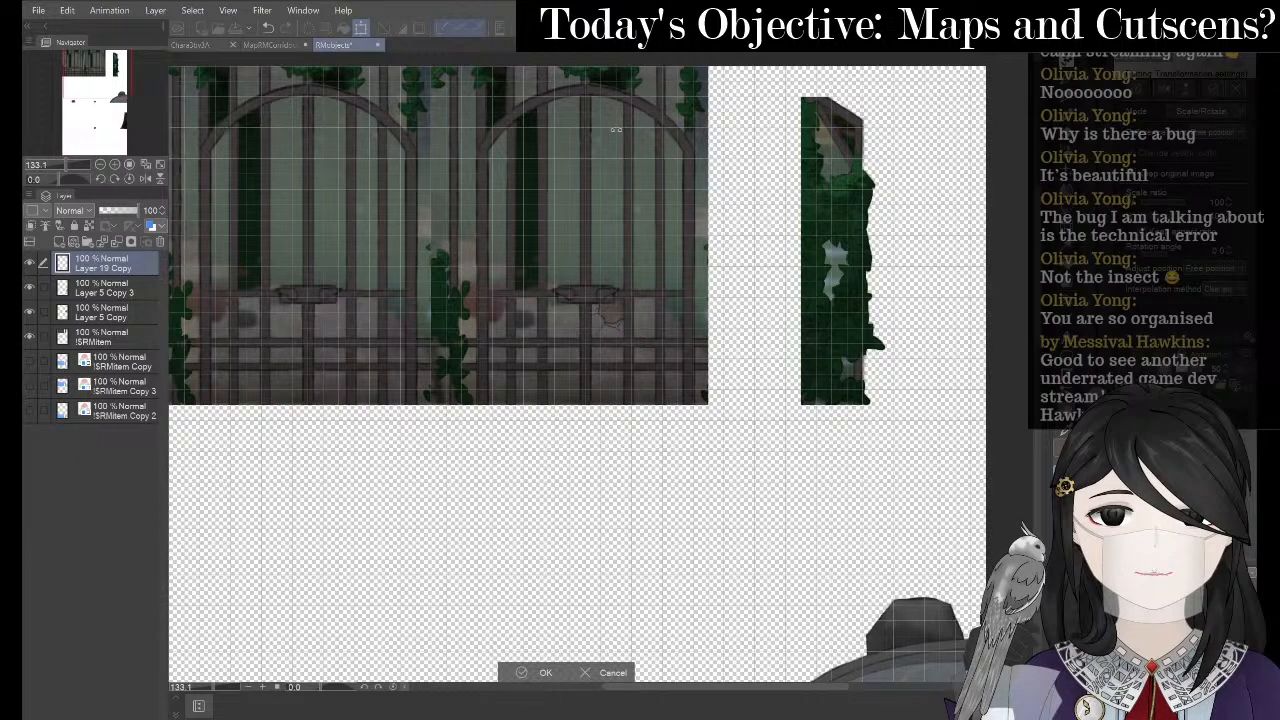
pyautogui.scroll(3, 622, 362)
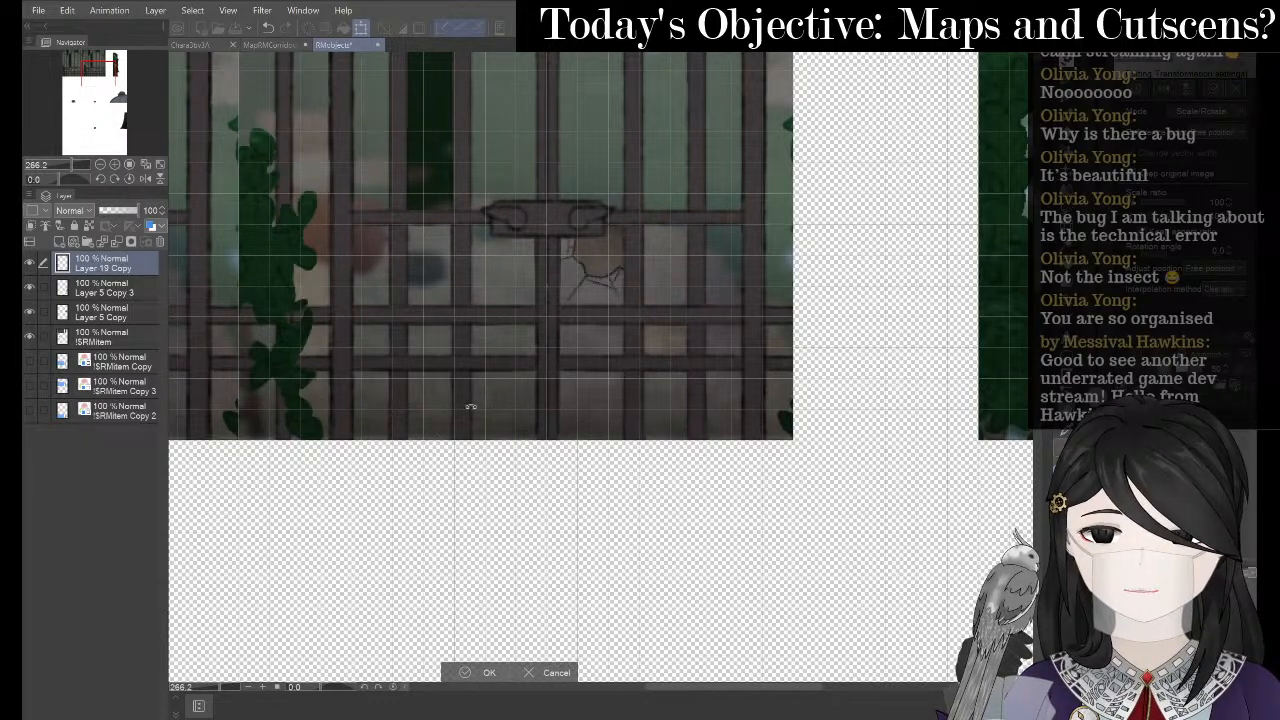
pyautogui.scroll(-4, 515, 400)
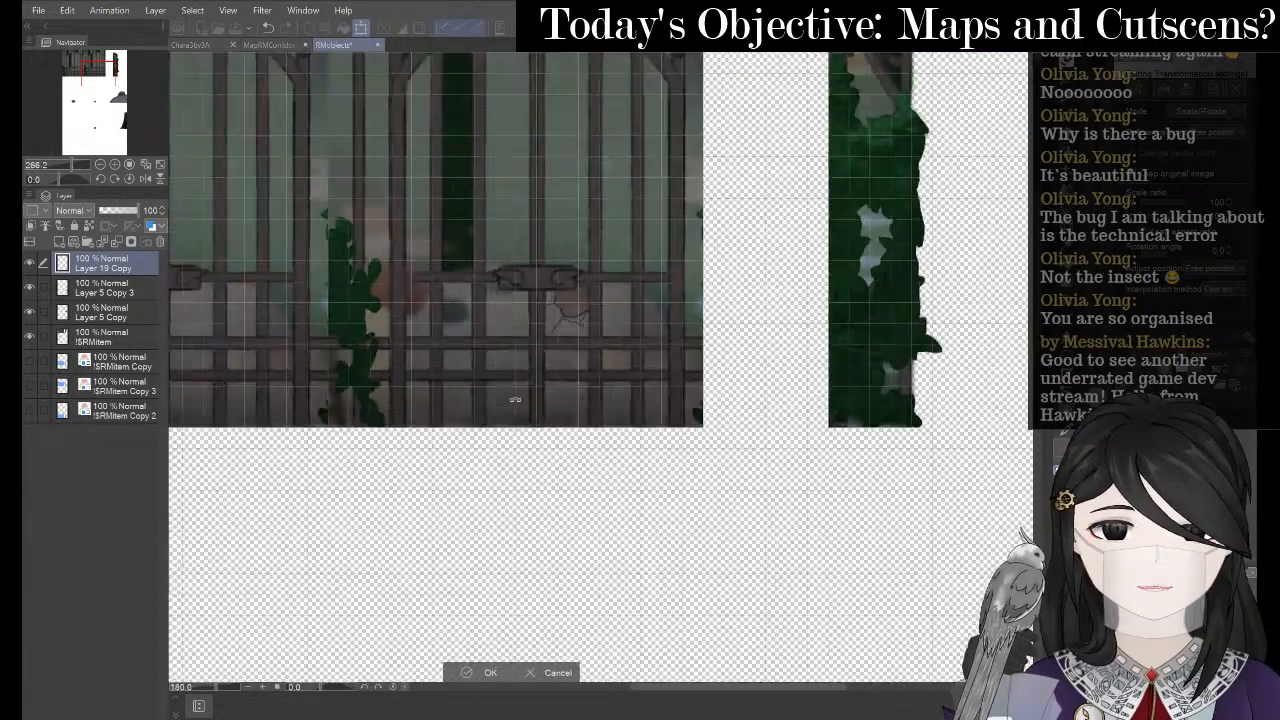
pyautogui.scroll(5, 515, 400)
pyautogui.press('-')
pyautogui.press('-')
pyautogui.press('-')
pyautogui.press('-')
pyautogui.press('^')
pyautogui.press('^')
pyautogui.press('^')
pyautogui.press('^')
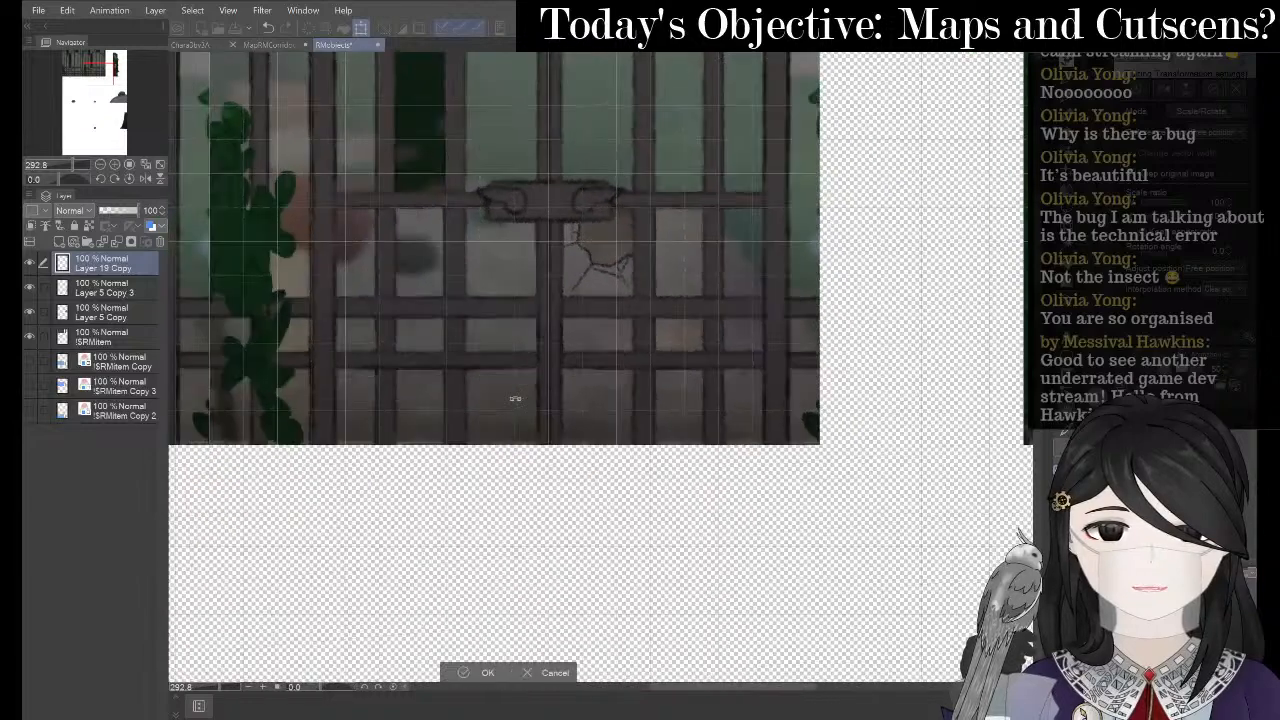
pyautogui.scroll(2, 515, 399)
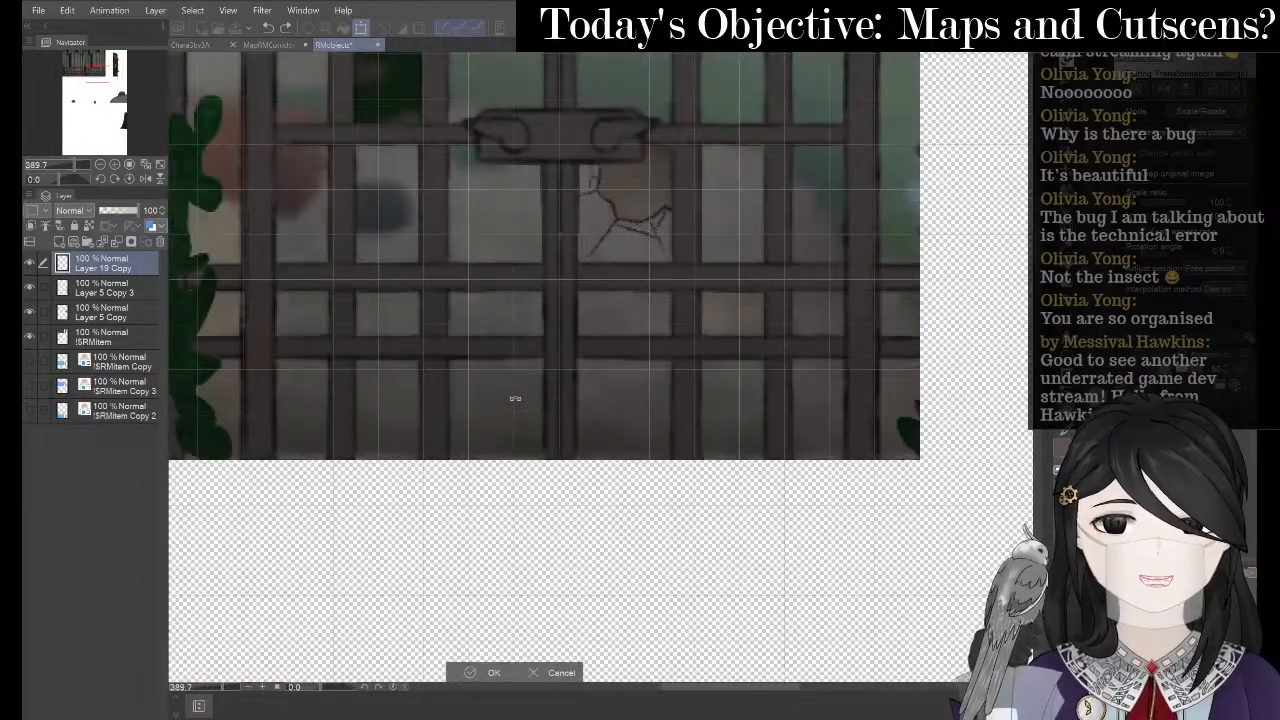
pyautogui.scroll(-2, 515, 395)
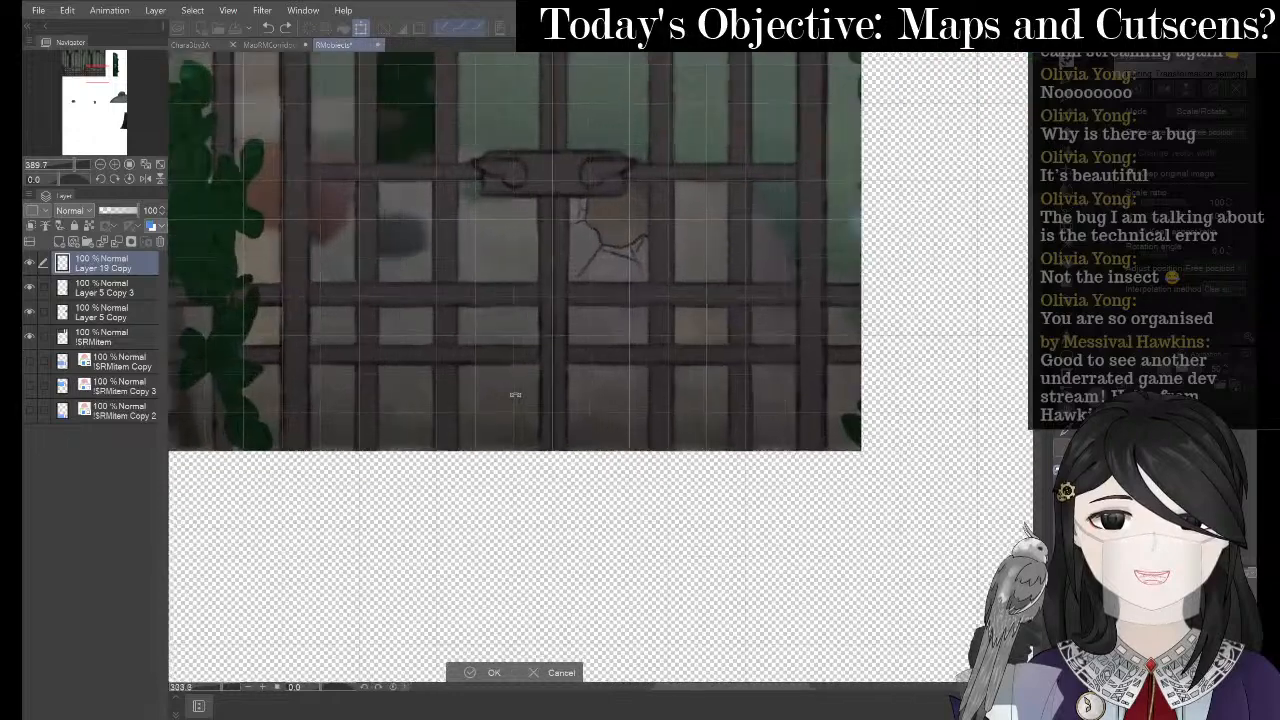
pyautogui.scroll(2, 515, 395)
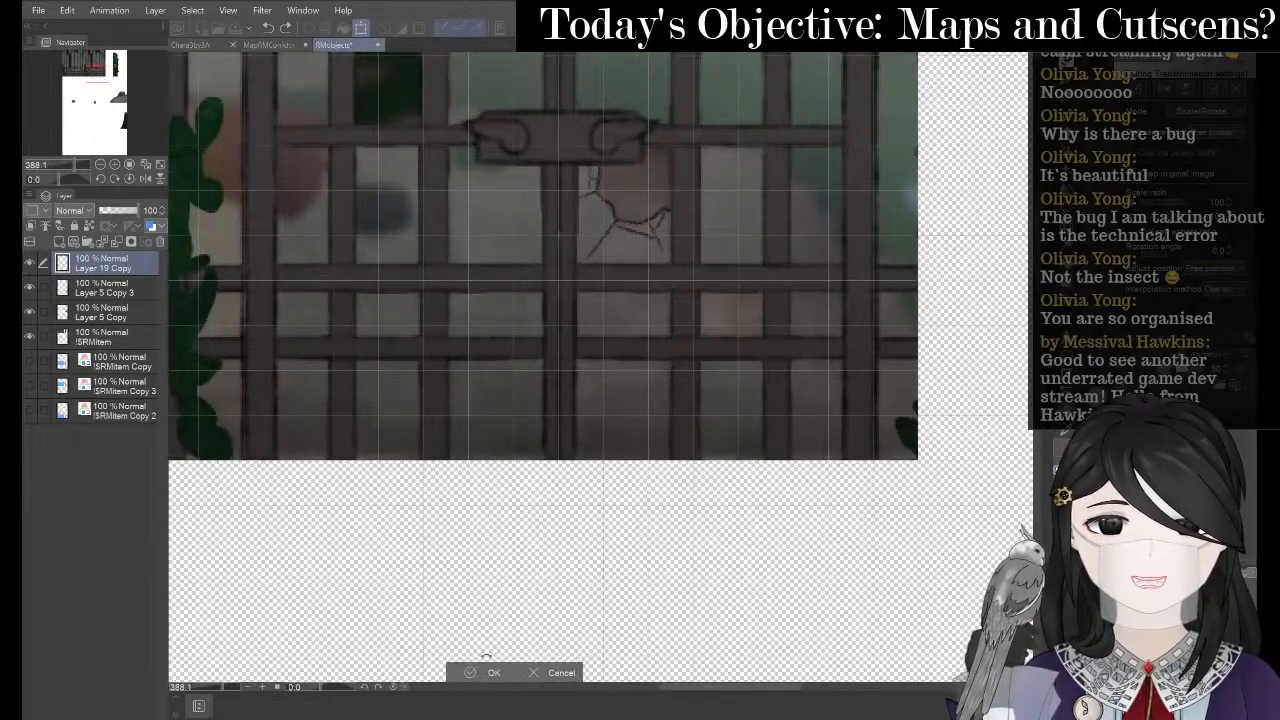
# - Apply the pending transformation and pan down to the small book sprite
pyautogui.click(474, 673)
pyautogui.scroll(-1, 557, 449)
pyautogui.scroll(1, 557, 449)
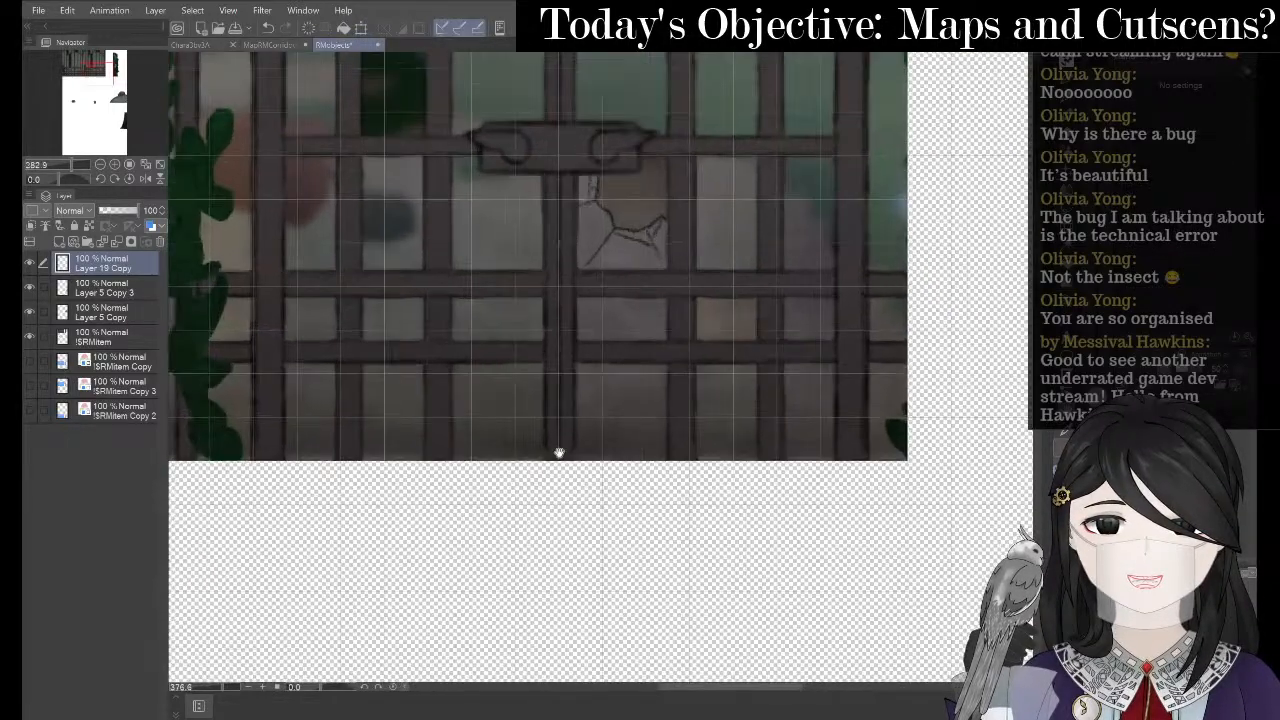
pyautogui.scroll(-3, 563, 400)
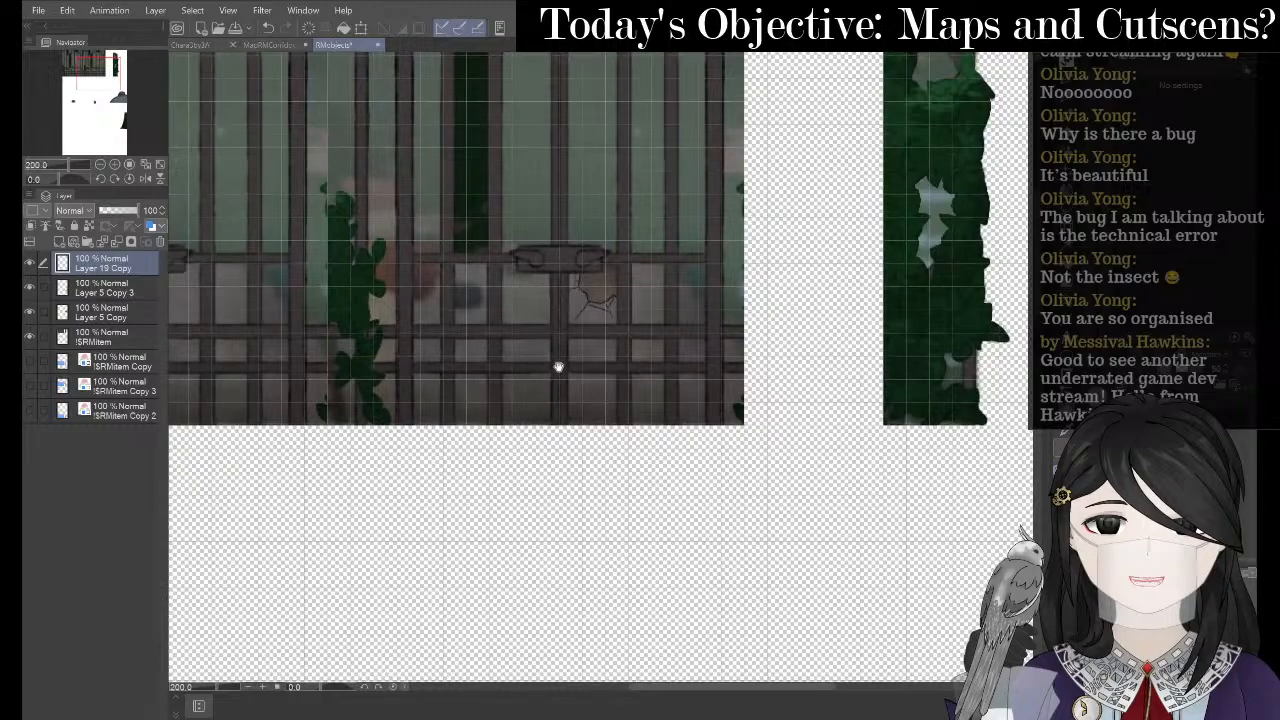
pyautogui.scroll(-5, 558, 367)
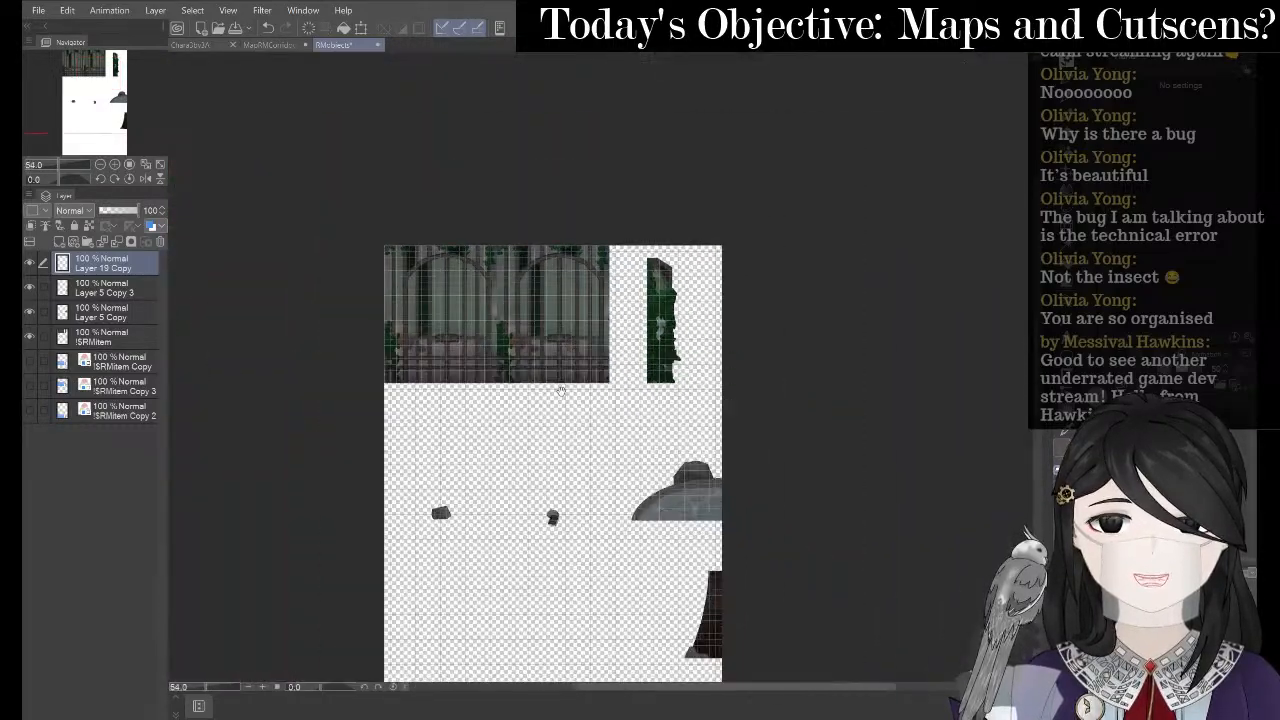
pyautogui.scroll(4, 561, 414)
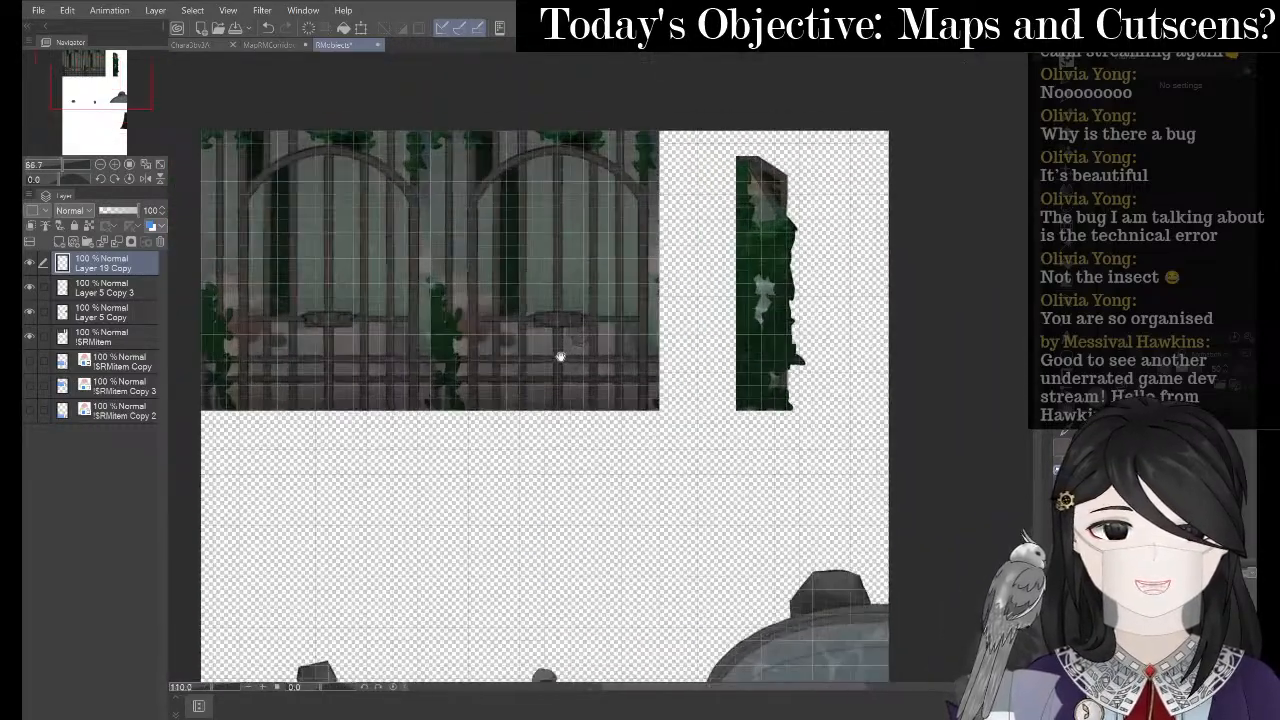
pyautogui.scroll(2, 561, 357)
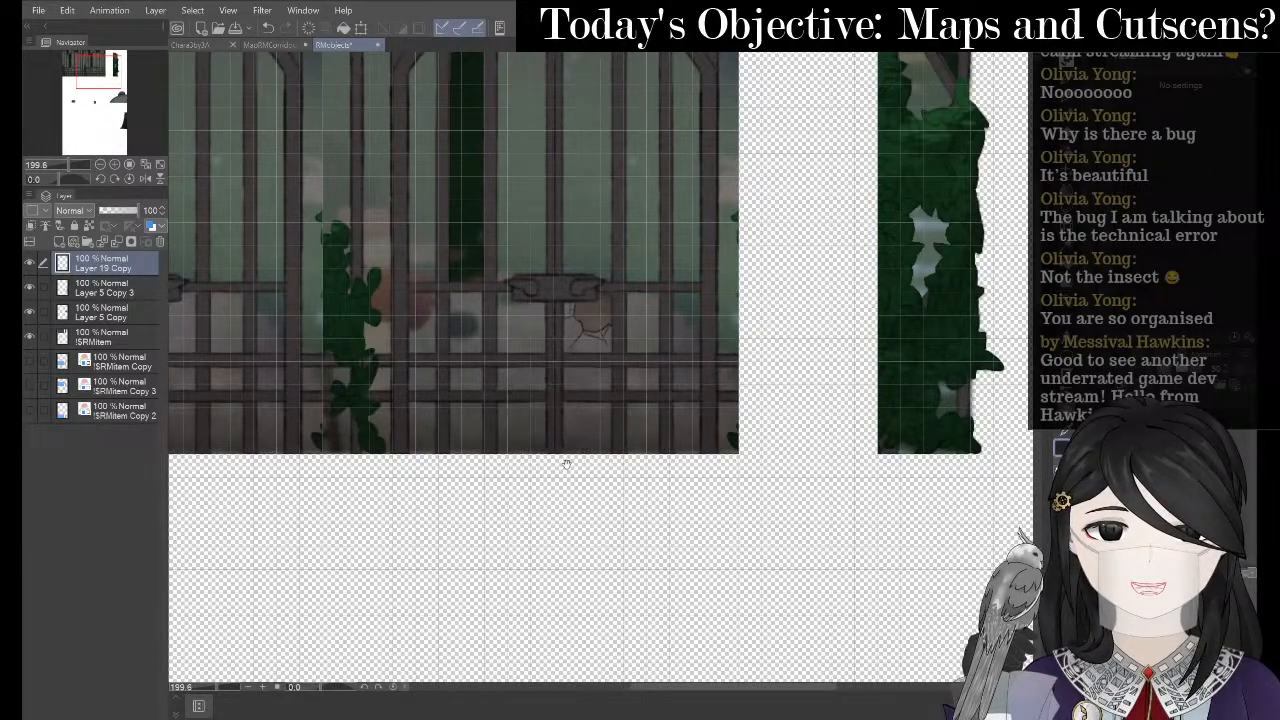
pyautogui.moveTo(531, 491); pyautogui.dragTo(526, 433)
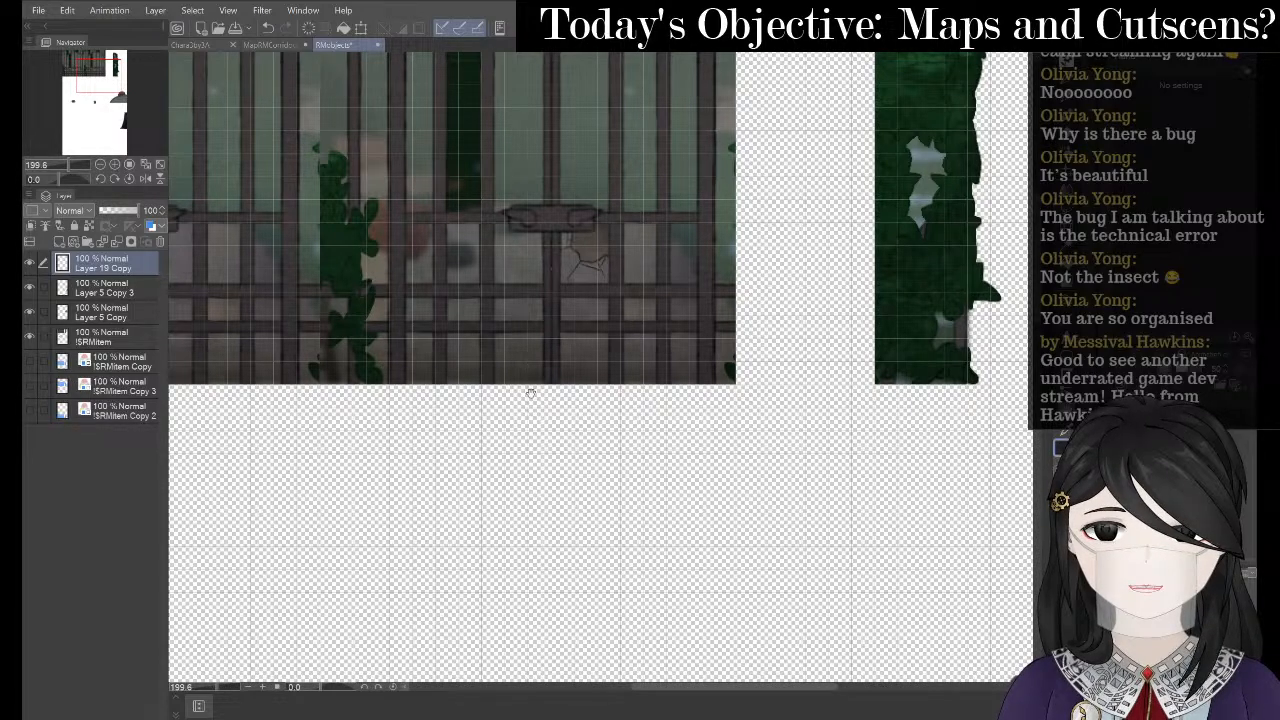
pyautogui.moveTo(523, 406); pyautogui.dragTo(525, 373)
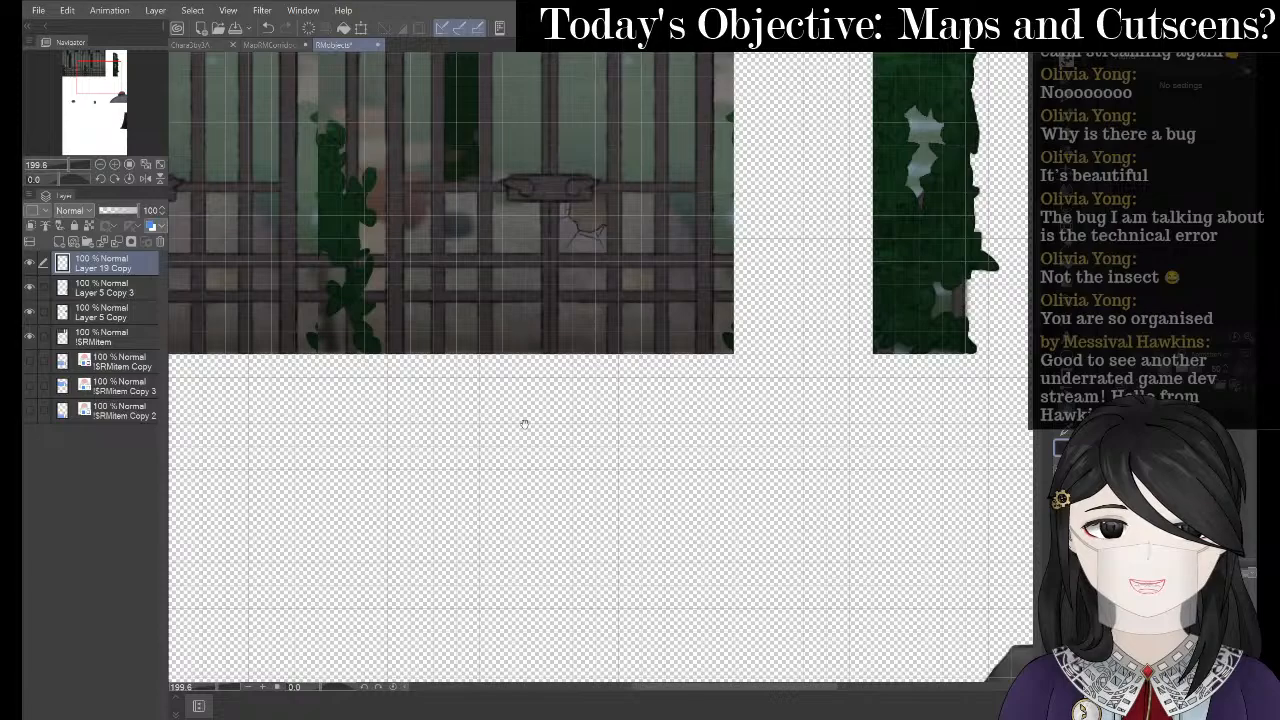
pyautogui.moveTo(523, 449); pyautogui.dragTo(529, 209)
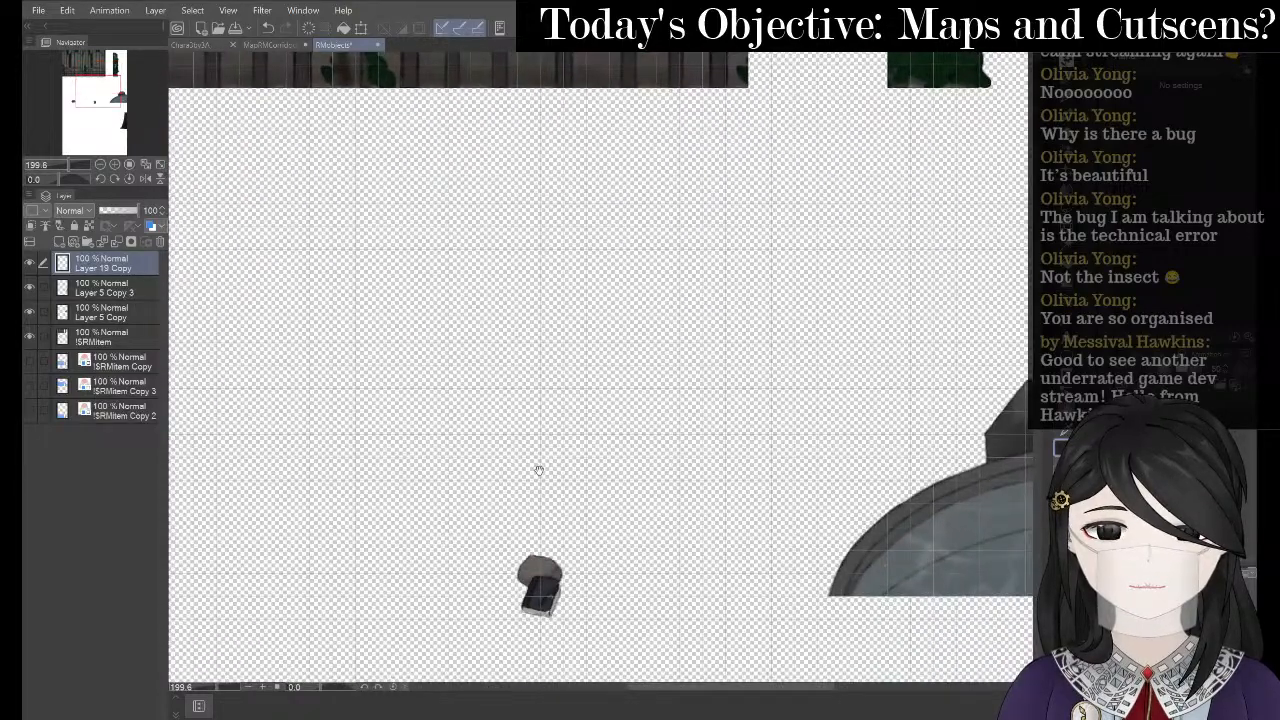
pyautogui.moveTo(539, 470); pyautogui.dragTo(546, 163)
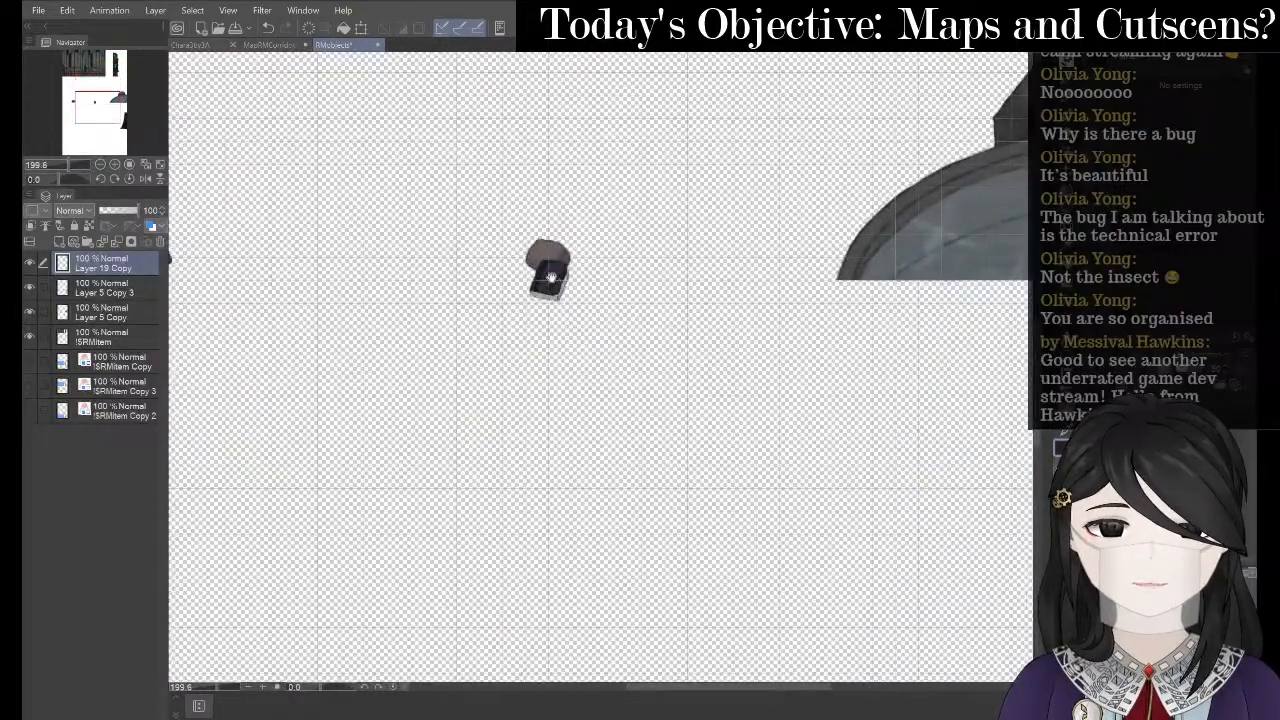
pyautogui.moveTo(551, 277); pyautogui.dragTo(552, 235)
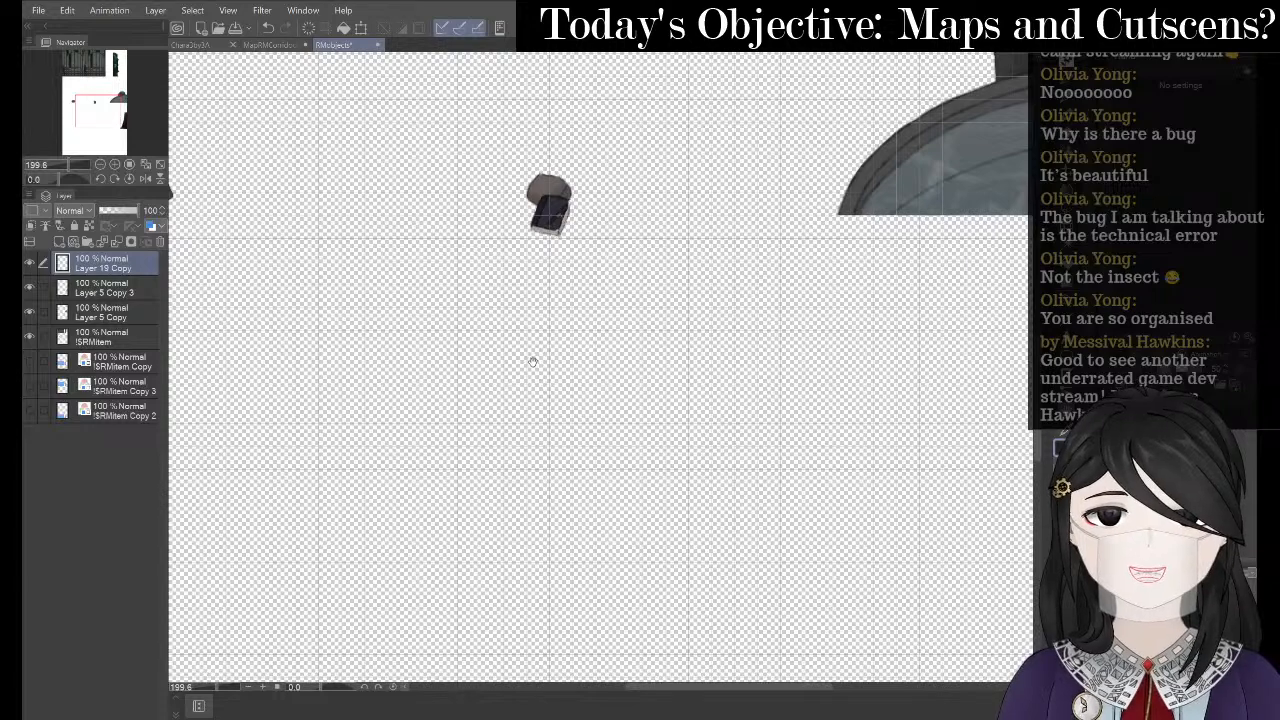
pyautogui.moveTo(533, 362); pyautogui.dragTo(531, 320)
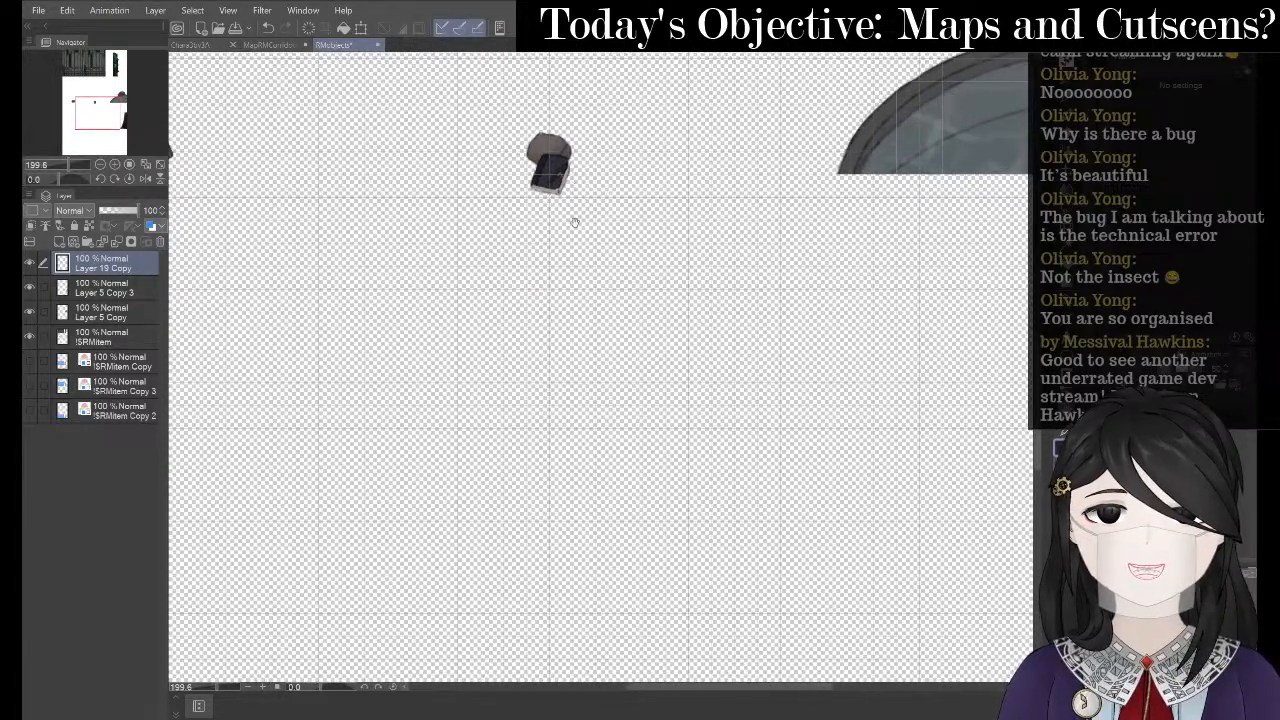
# - Transform the book sprite and move it lower on the sheet
pyautogui.click(361, 27)
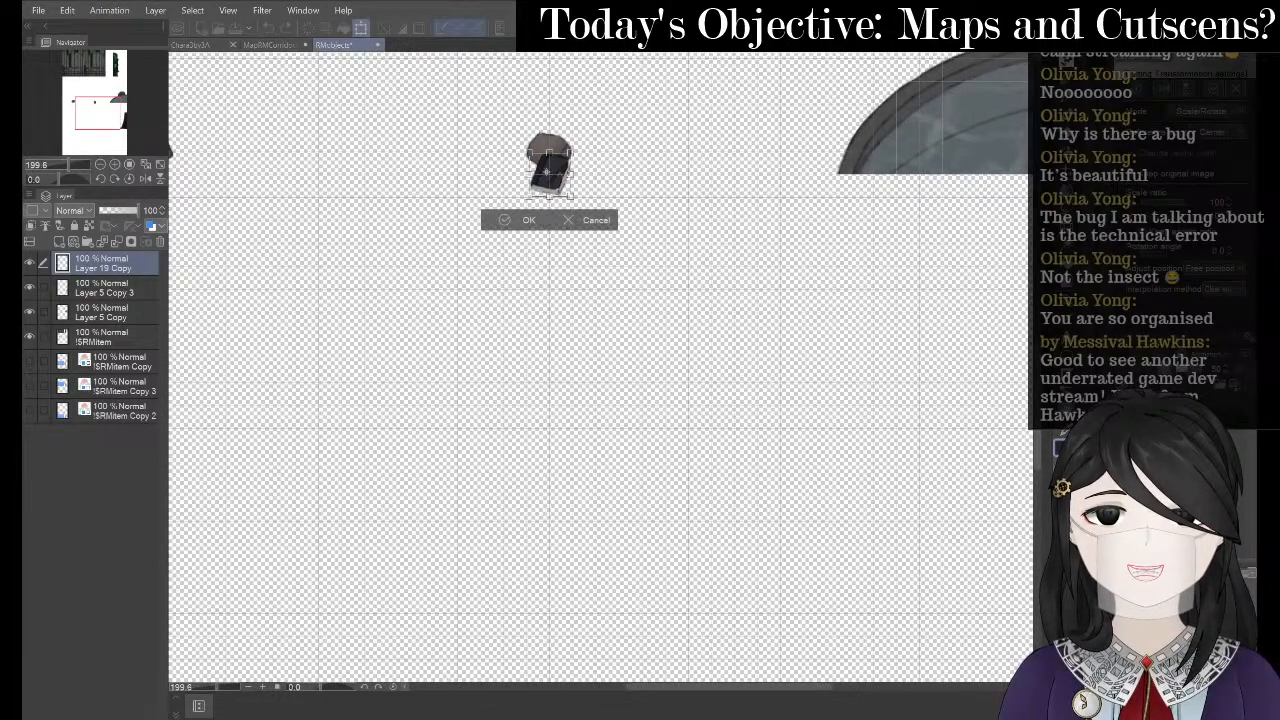
pyautogui.moveTo(552, 170); pyautogui.dragTo(442, 222)
pyautogui.click(509, 633)
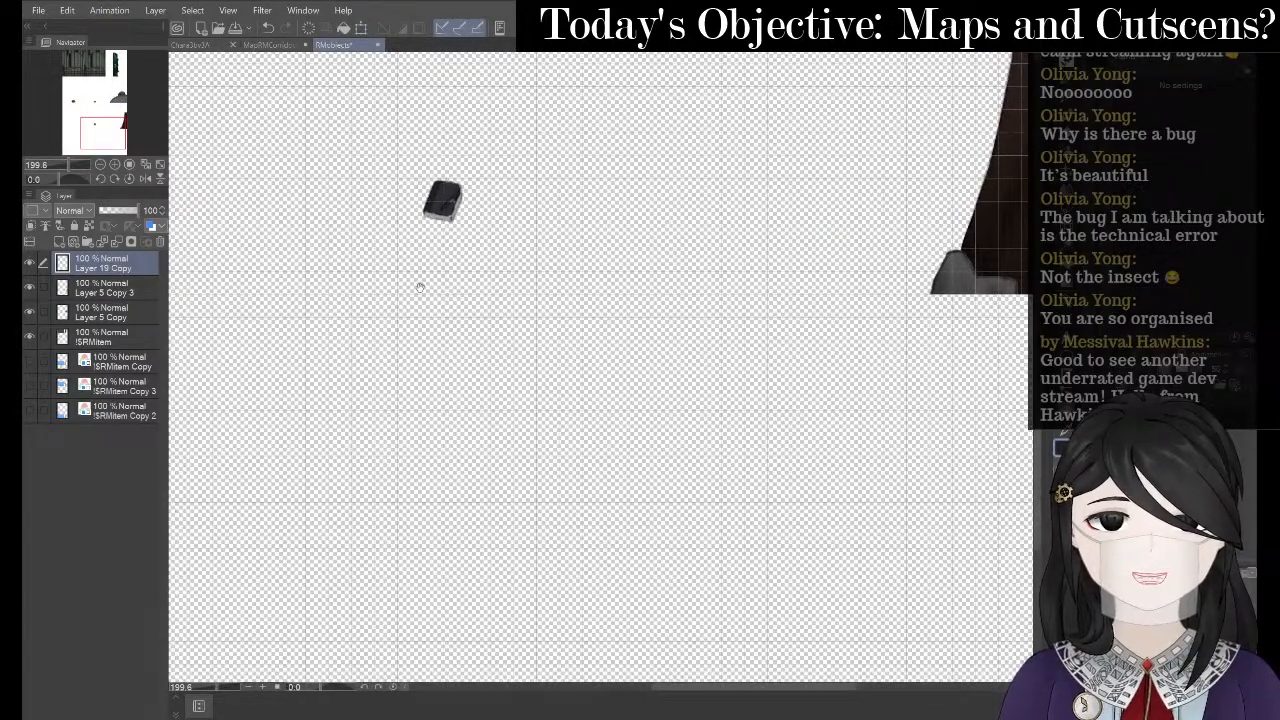
pyautogui.scroll(3, 403, 241)
pyautogui.scroll(-2, 450, 226)
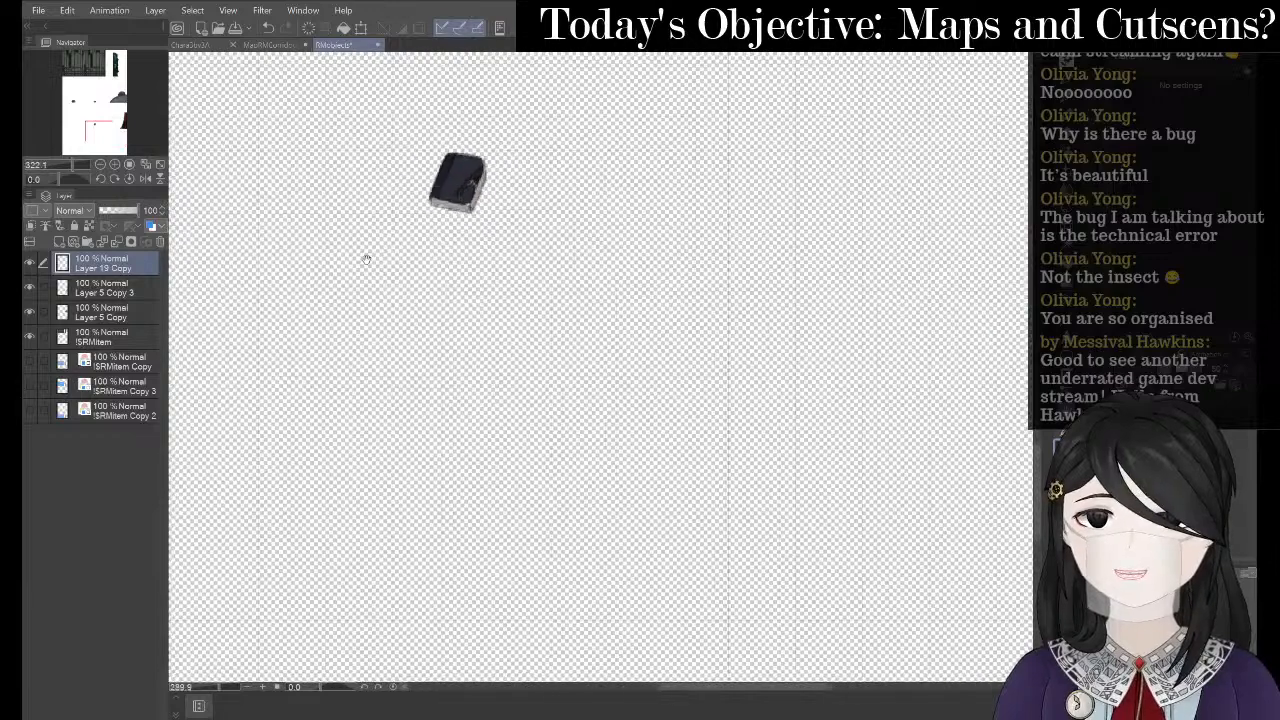
# - Nudge the book further down, apply the transformation, and select !SRMitem Copy 2
pyautogui.click(361, 27)
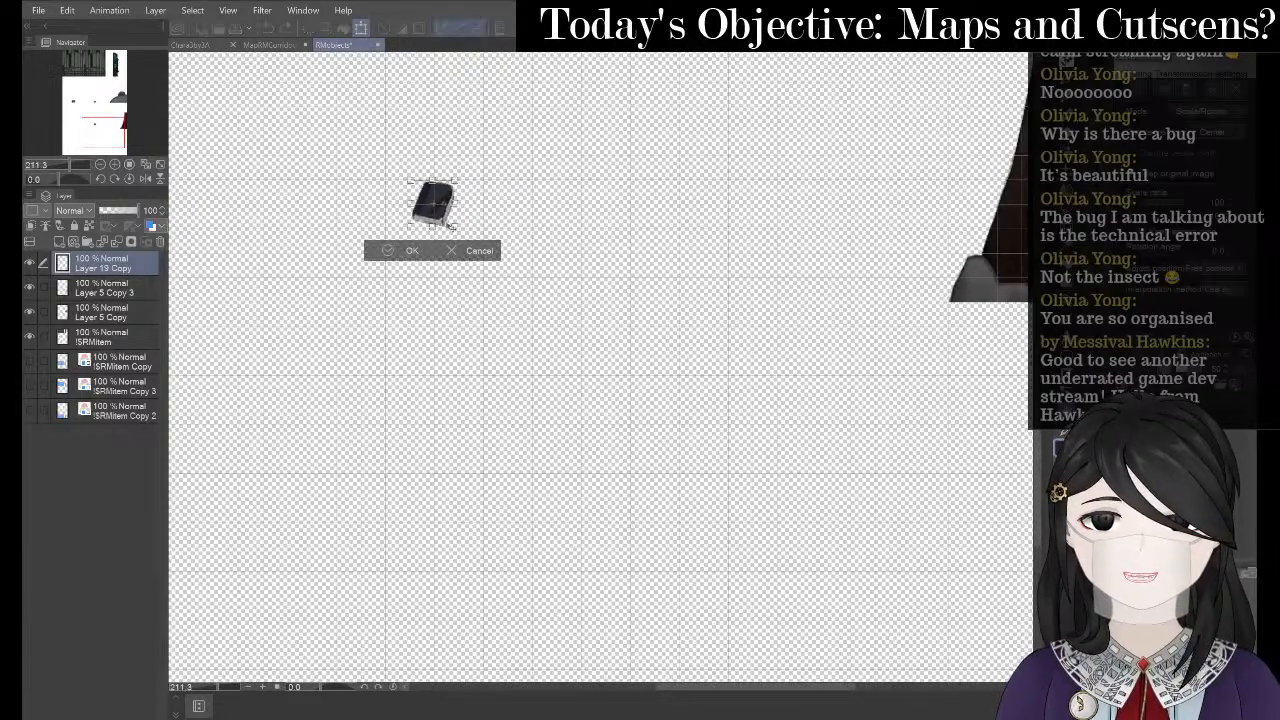
pyautogui.moveTo(446, 222); pyautogui.dragTo(446, 304)
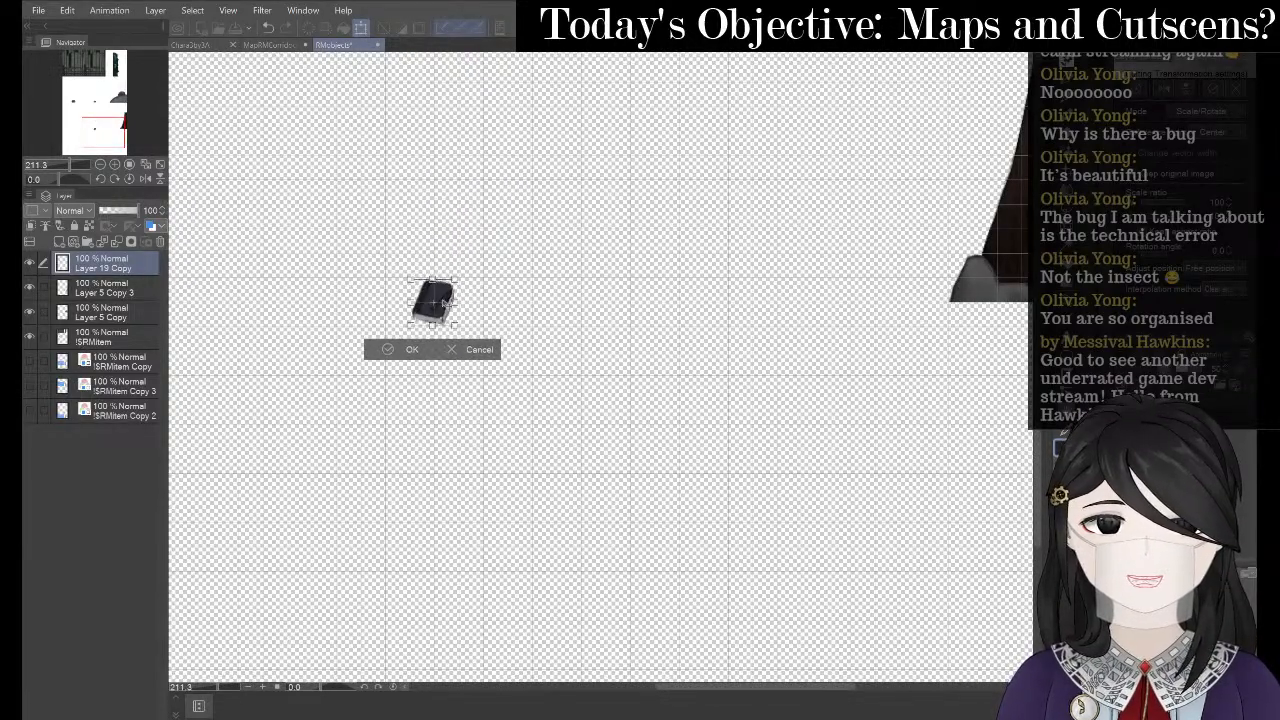
pyautogui.scroll(5, 395, 268)
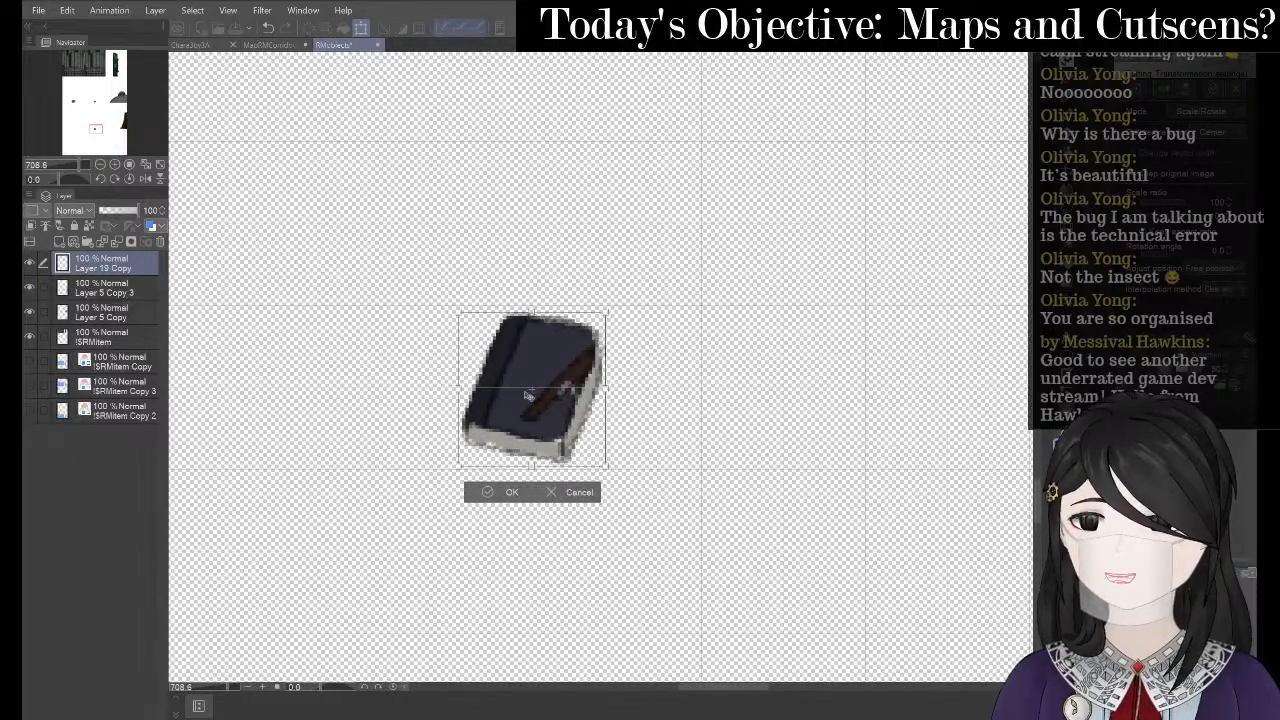
pyautogui.scroll(1, 540, 378)
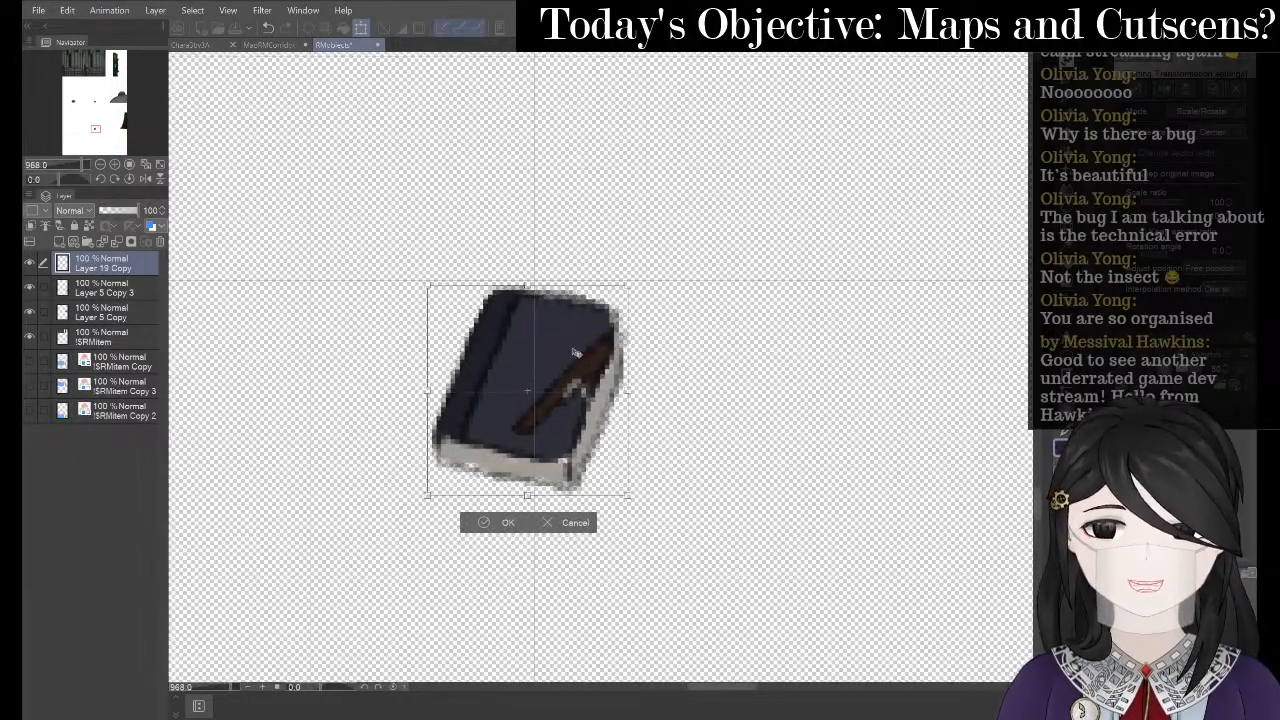
pyautogui.scroll(1, 577, 370)
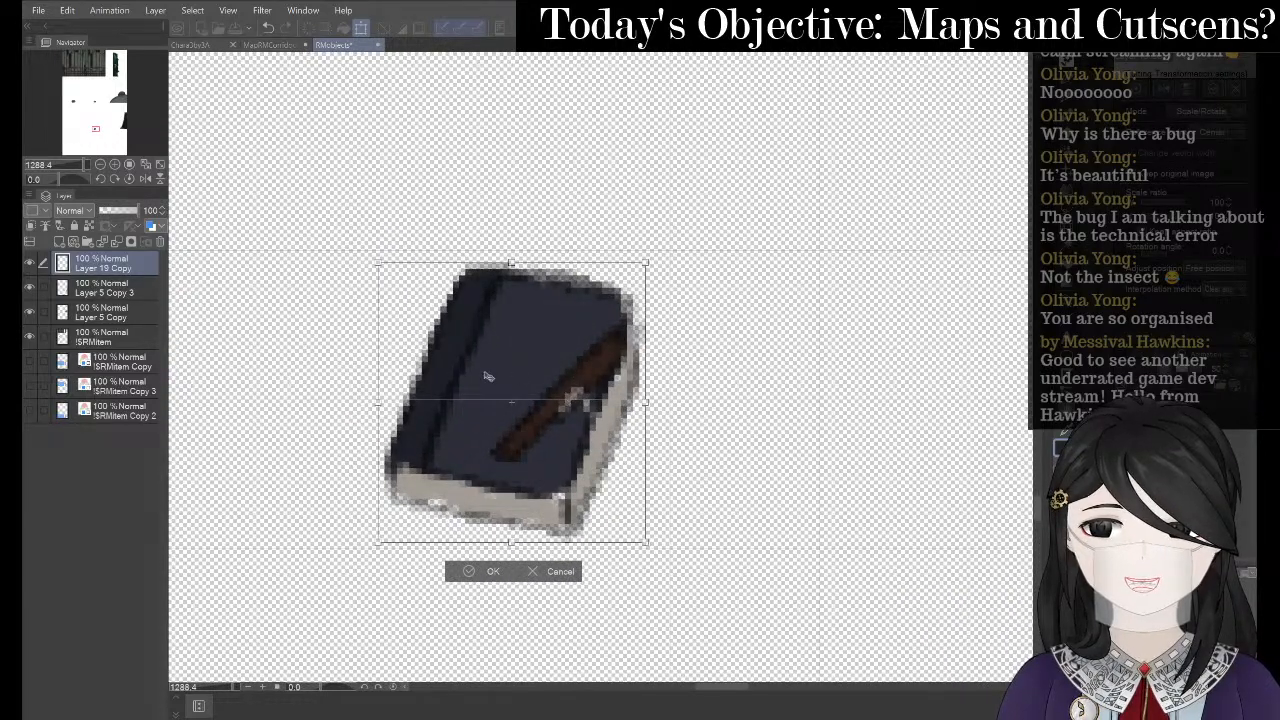
pyautogui.click(76, 470)
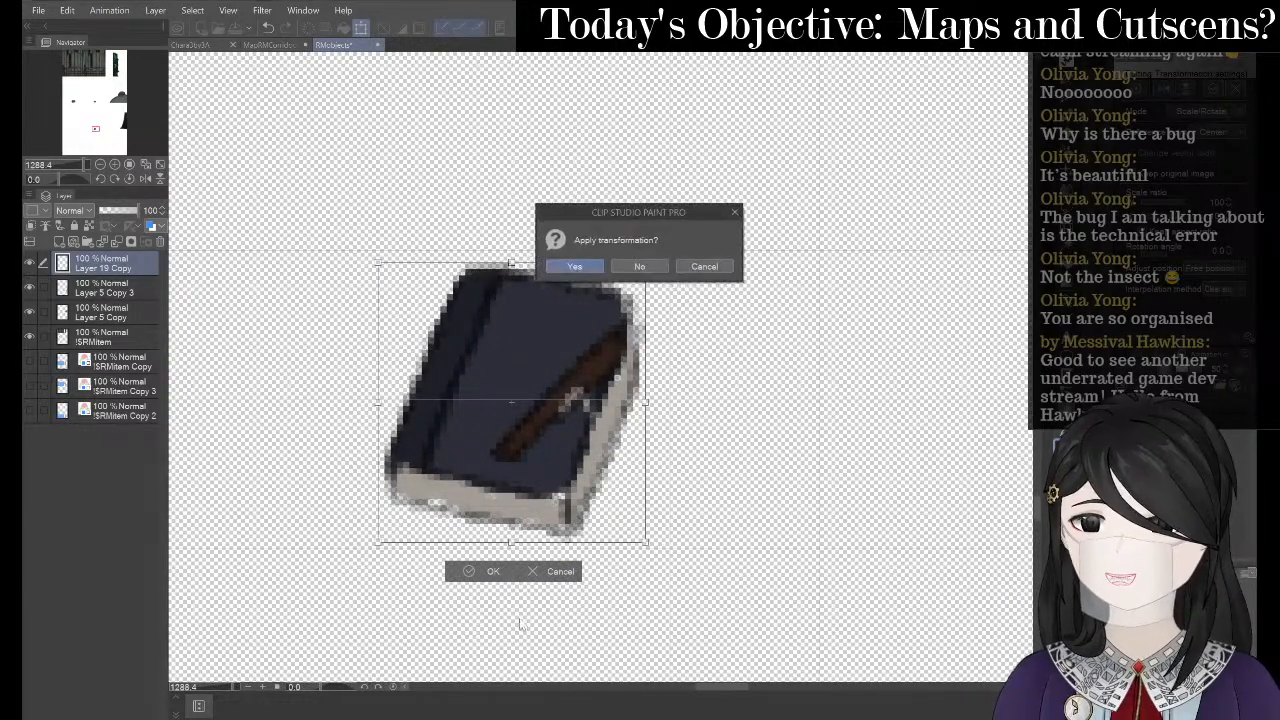
pyautogui.click(574, 266)
pyautogui.click(123, 414)
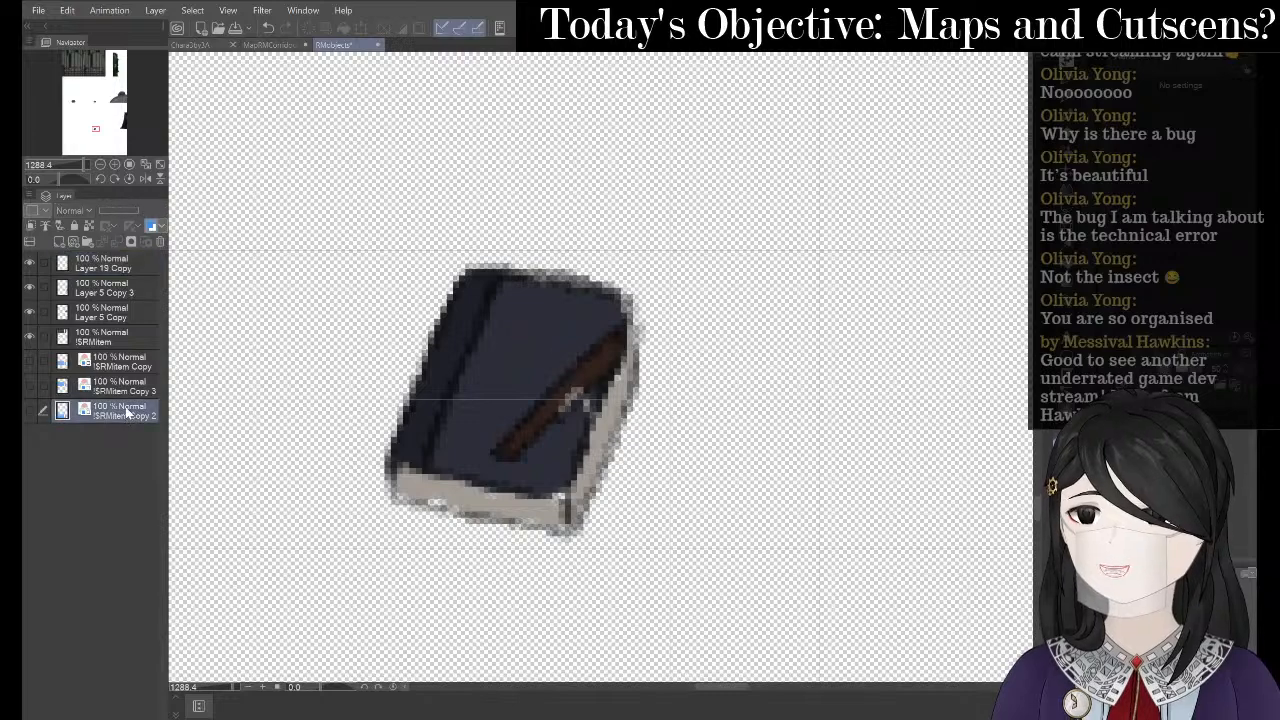
# - Add Layer 1 beneath !SRMitem Copy 2 and paint a grey stroke around the book
pyautogui.rightClick(126, 413)
pyautogui.click(244, 71)
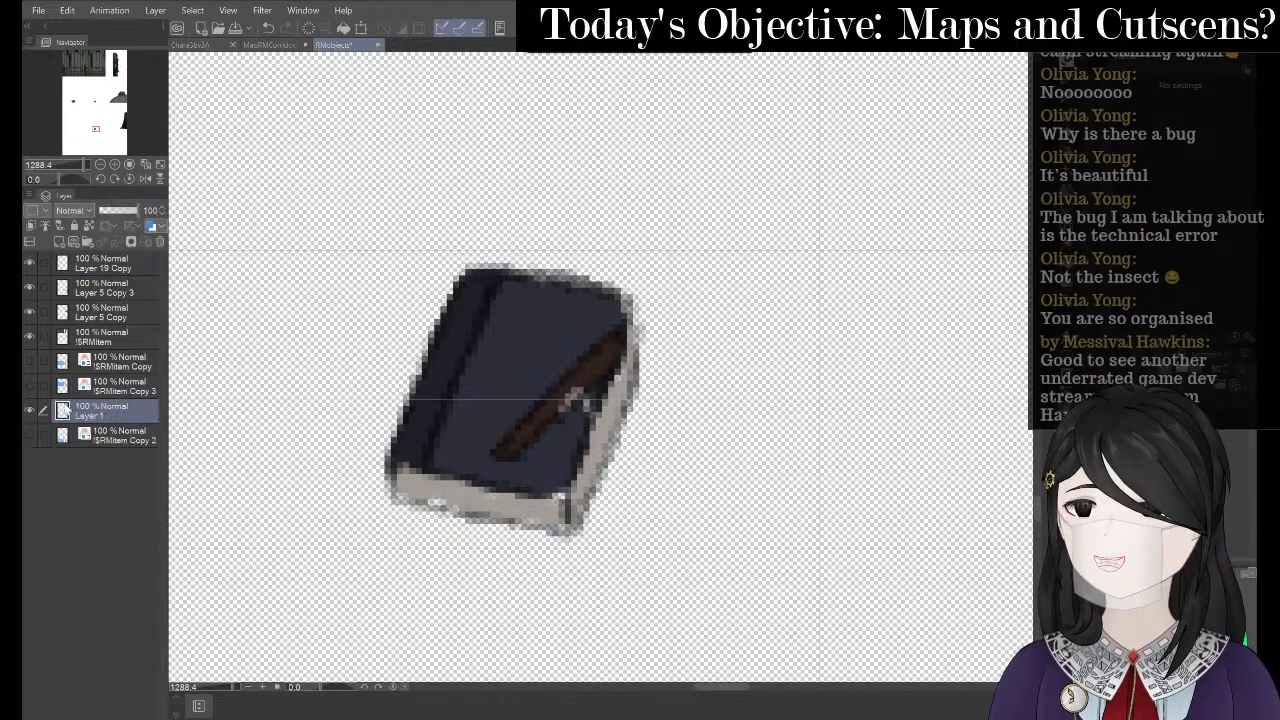
pyautogui.moveTo(107, 410); pyautogui.dragTo(115, 452)
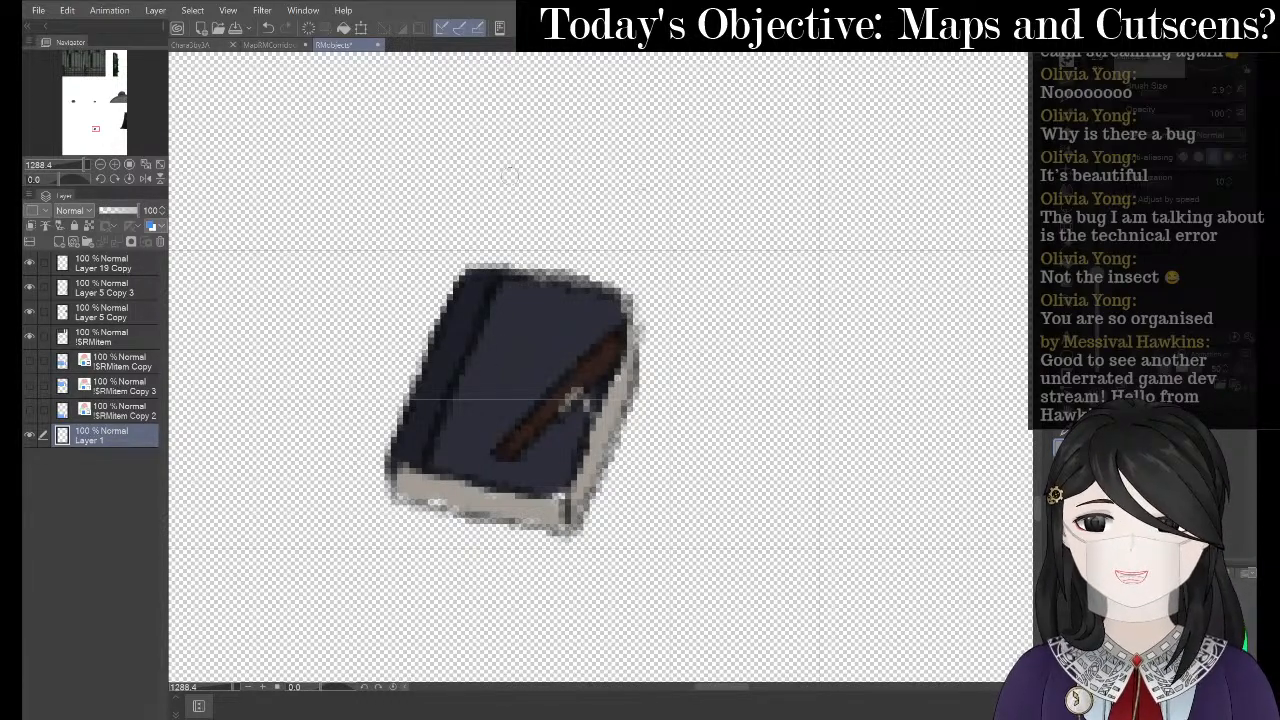
pyautogui.moveTo(520, 170)
pyautogui.mouseDown()
pyautogui.moveTo(368, 280)
pyautogui.moveTo(408, 398)
pyautogui.mouseUp()
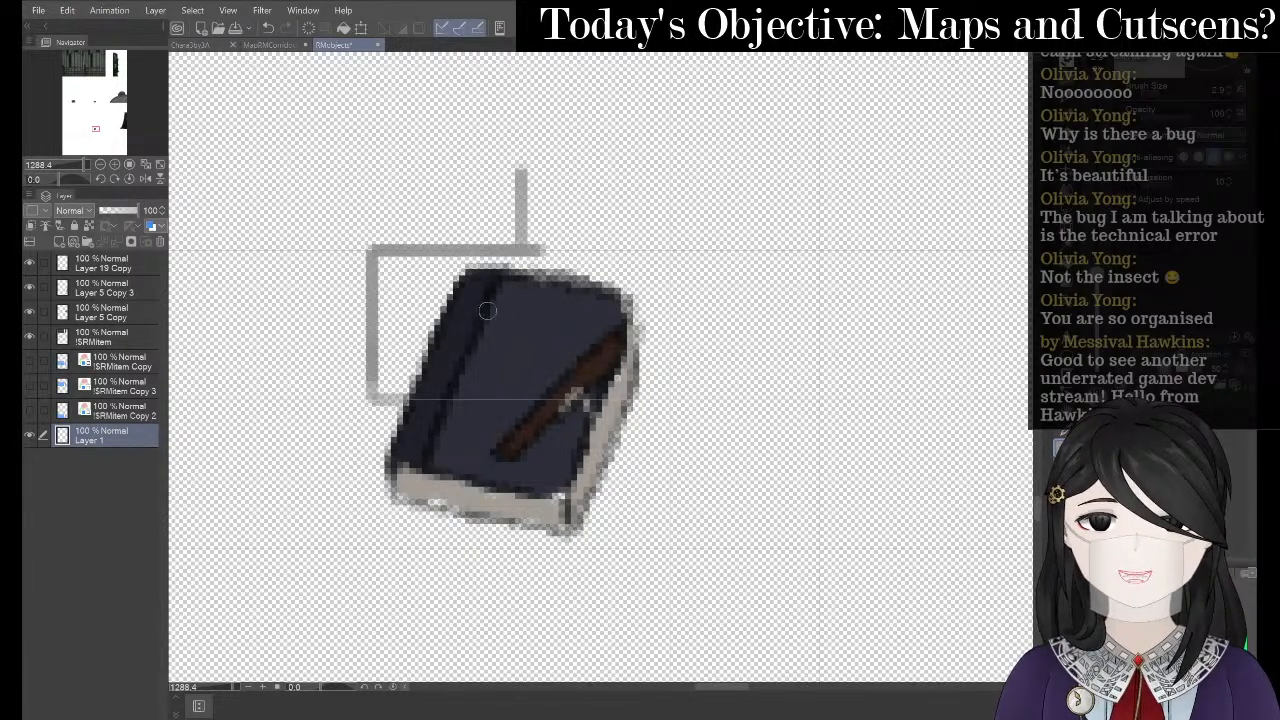
# - Recentre on the book and paint a large grey blob behind it with an enlarged brush
pyautogui.click(262, 10)
pyautogui.moveTo(233, 17)
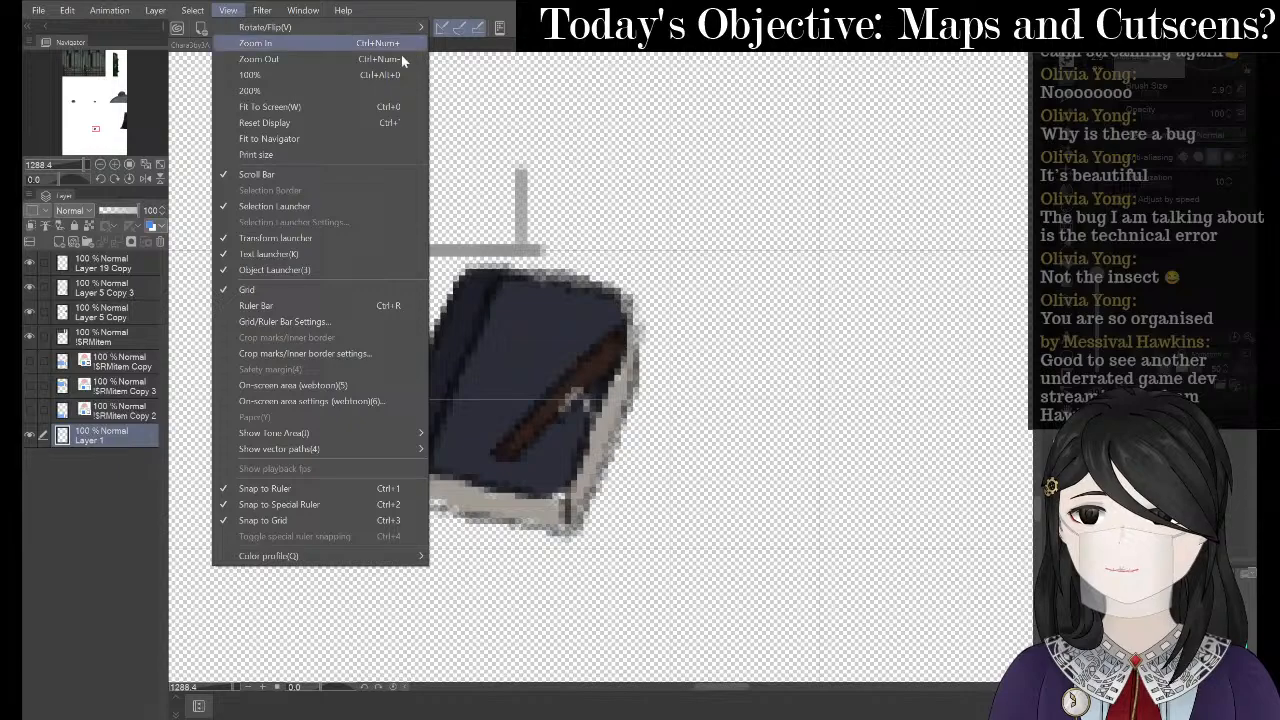
pyautogui.click(938, 194)
pyautogui.hotkey('ctrl', '0')
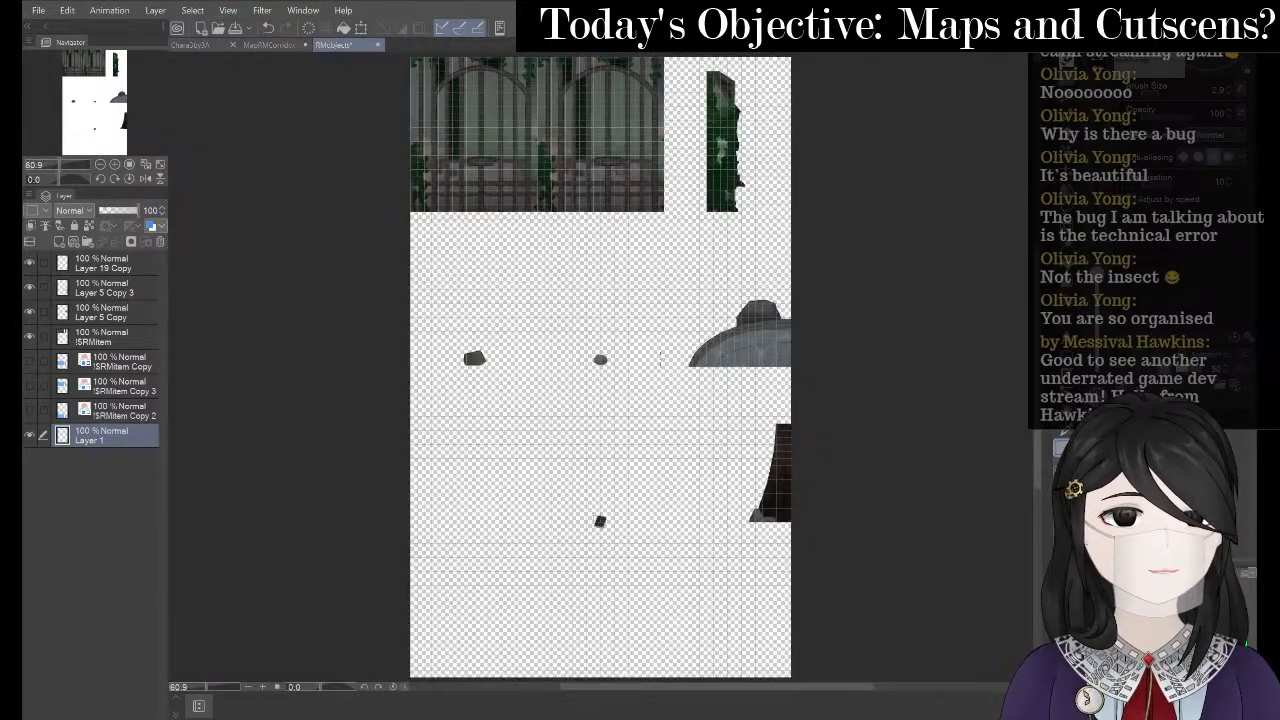
pyautogui.scroll(1, 655, 355)
pyautogui.scroll(4, 568, 430)
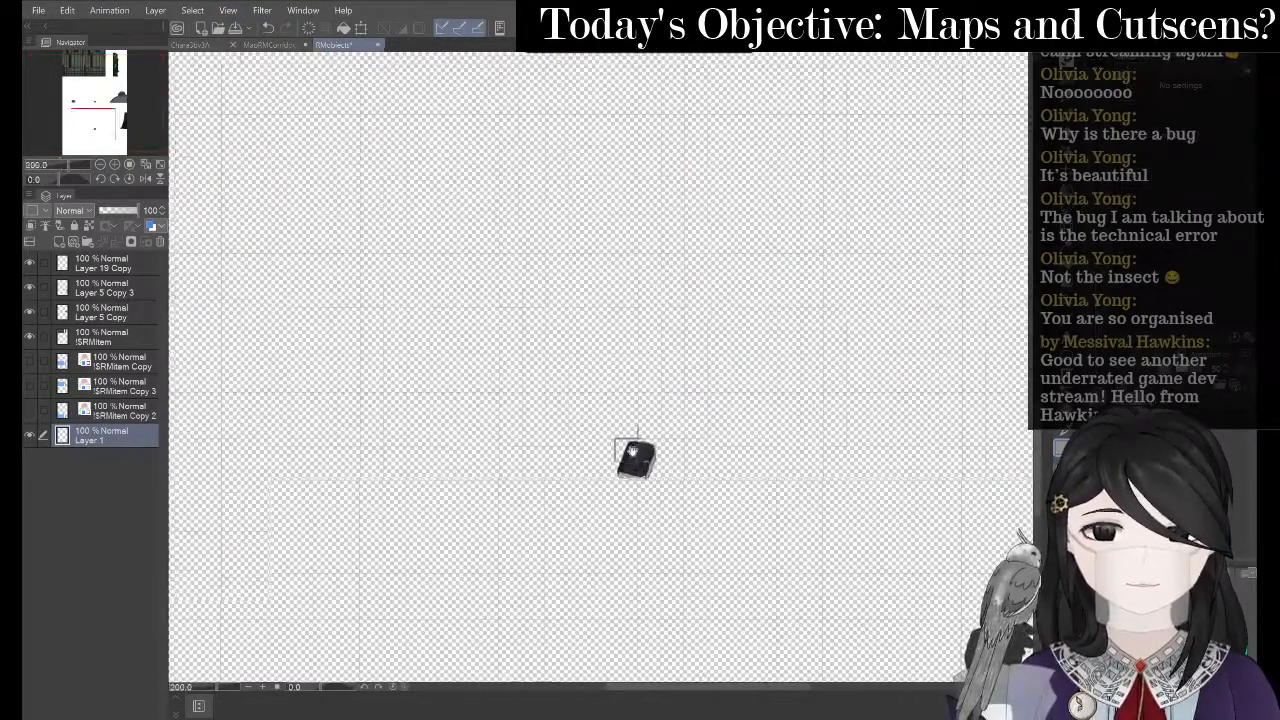
pyautogui.moveTo(632, 450); pyautogui.dragTo(593, 334)
pyautogui.scroll(2, 608, 378)
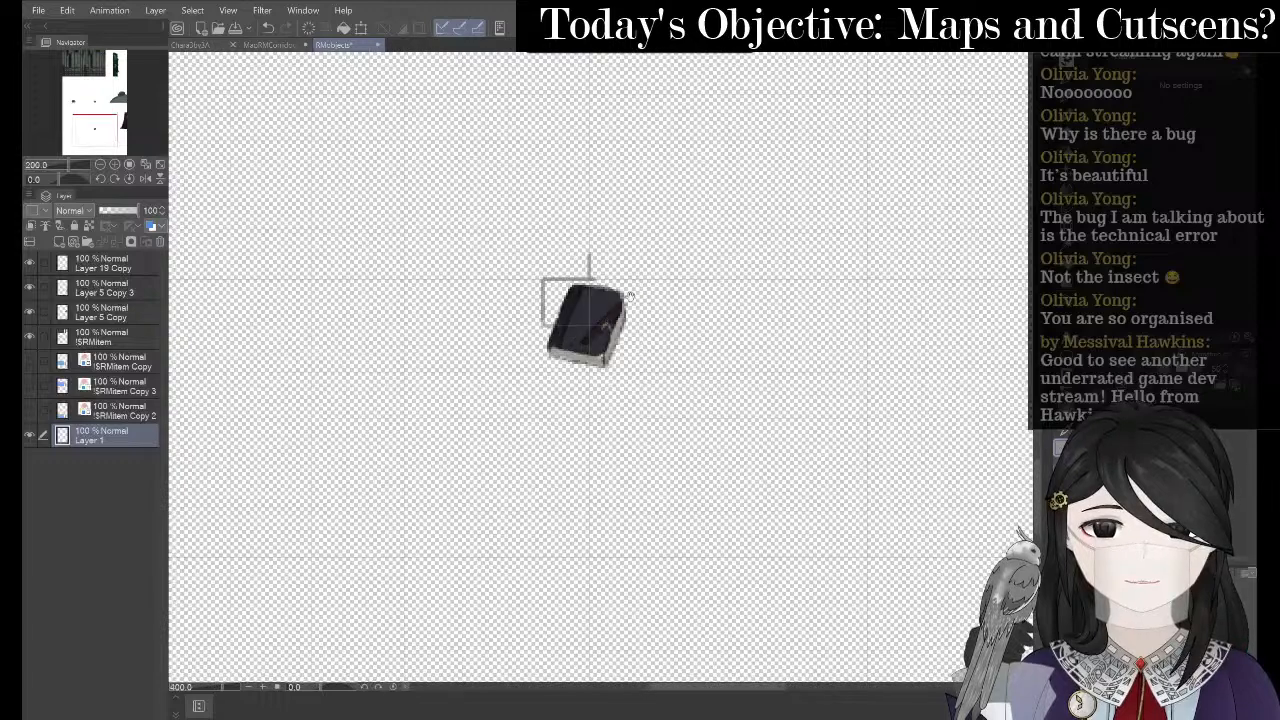
pyautogui.moveTo(630, 292); pyautogui.dragTo(595, 320)
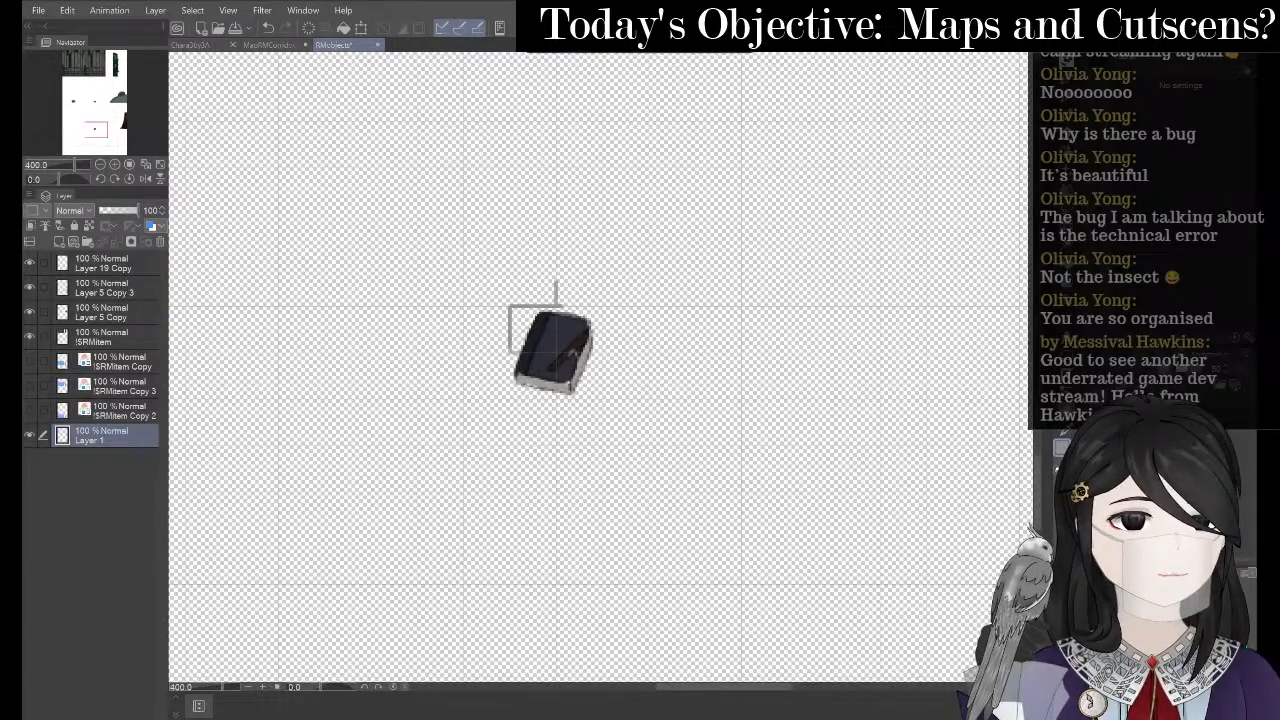
pyautogui.press('e')
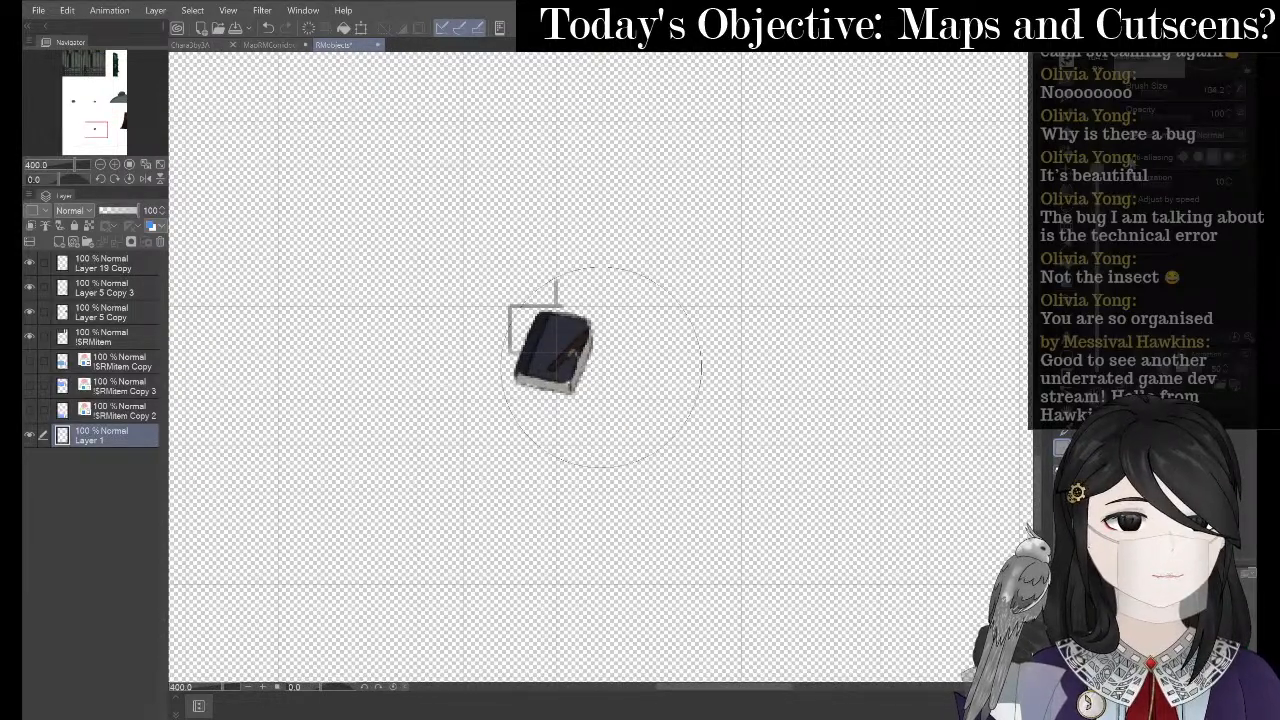
pyautogui.moveTo(601, 367); pyautogui.dragTo(737, 251)
pyautogui.moveTo(556, 332); pyautogui.dragTo(549, 370)
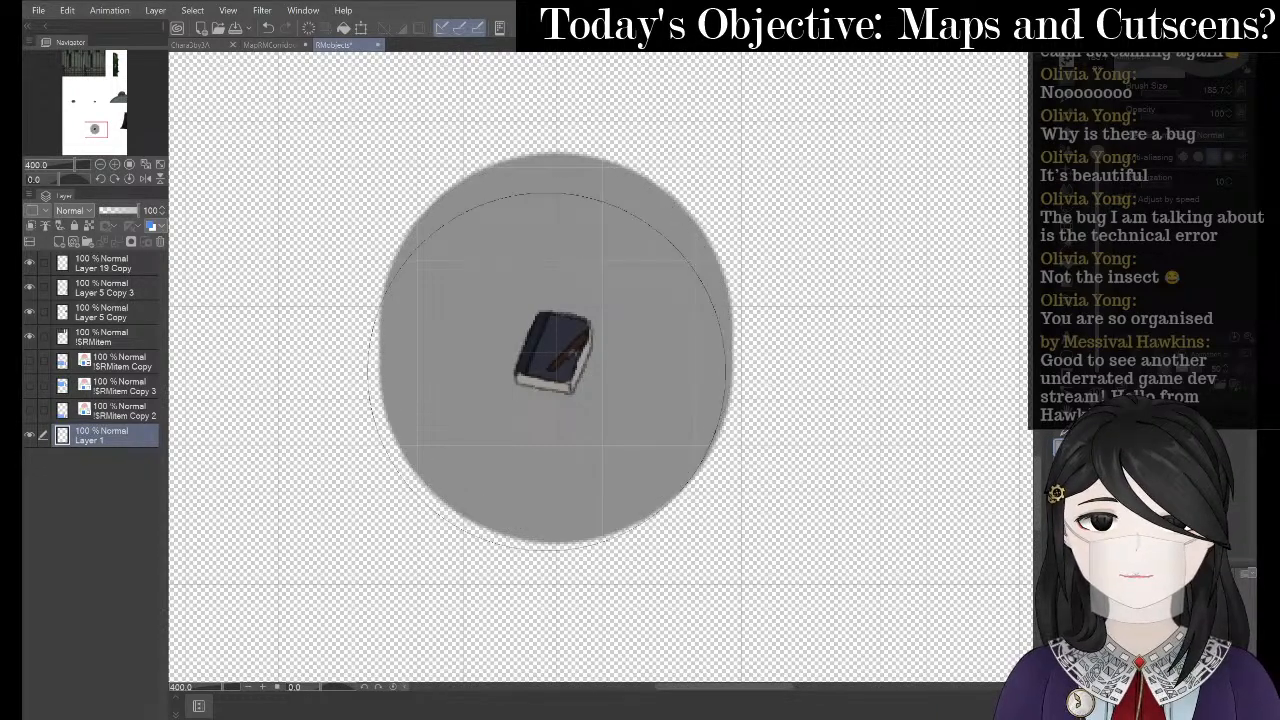
# - Select the Layer 19 Copy book layer and zoom in on it
pyautogui.press('space')
pyautogui.moveTo(493, 205); pyautogui.dragTo(495, 211)
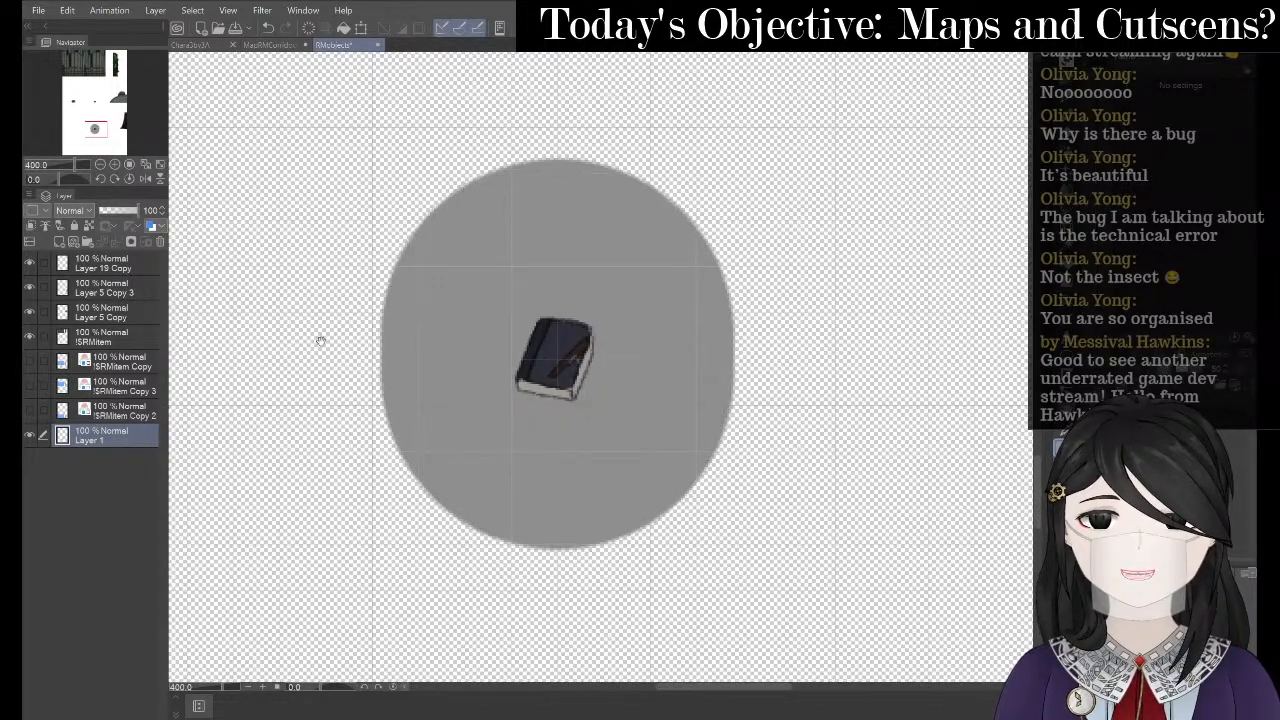
pyautogui.click(134, 266)
pyautogui.scroll(2, 496, 250)
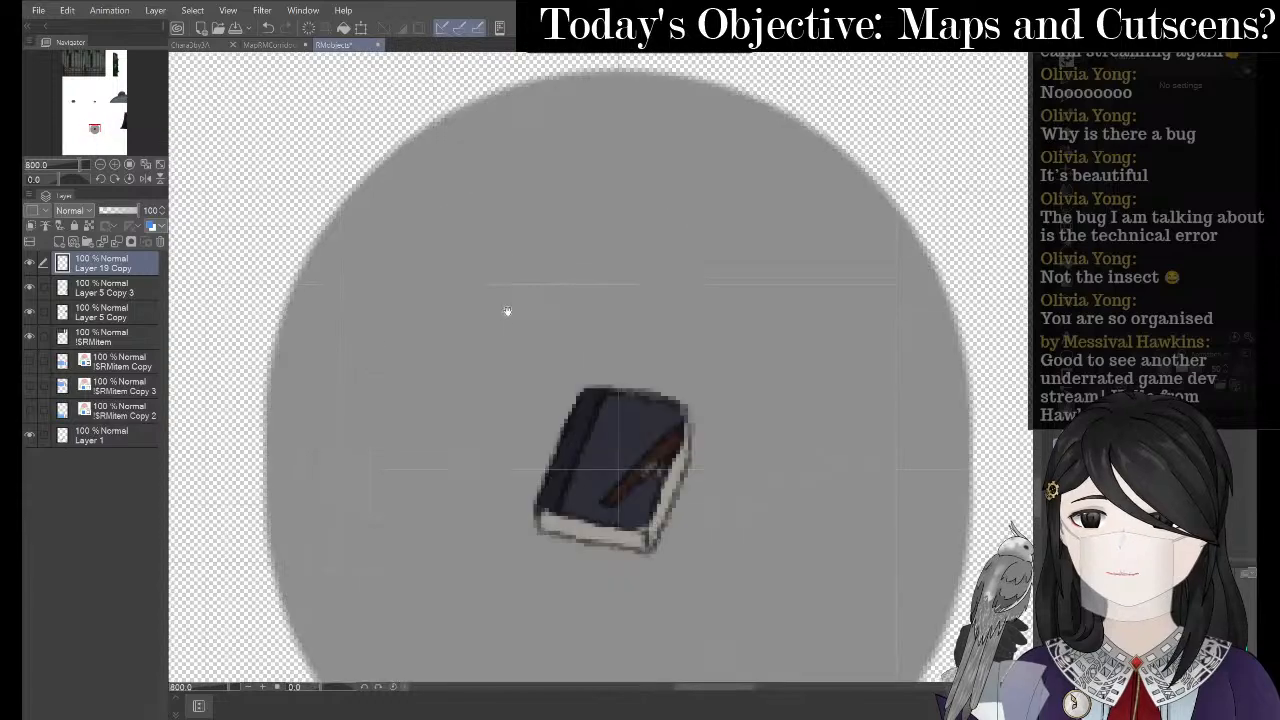
# - Shift the Layer 19 Copy book one pixel to the right
pyautogui.moveTo(597, 354); pyautogui.dragTo(533, 226)
pyautogui.scroll(2, 571, 306)
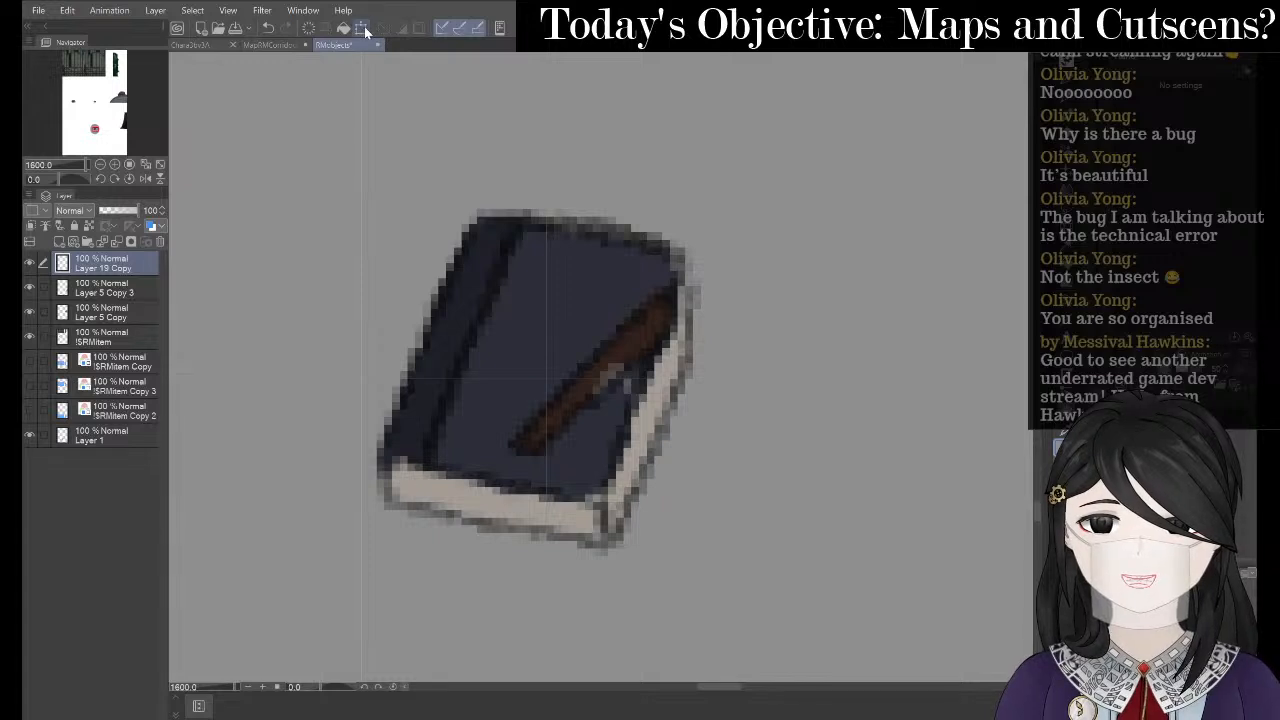
pyautogui.hotkey('ctrl', 't')
pyautogui.press('Right')
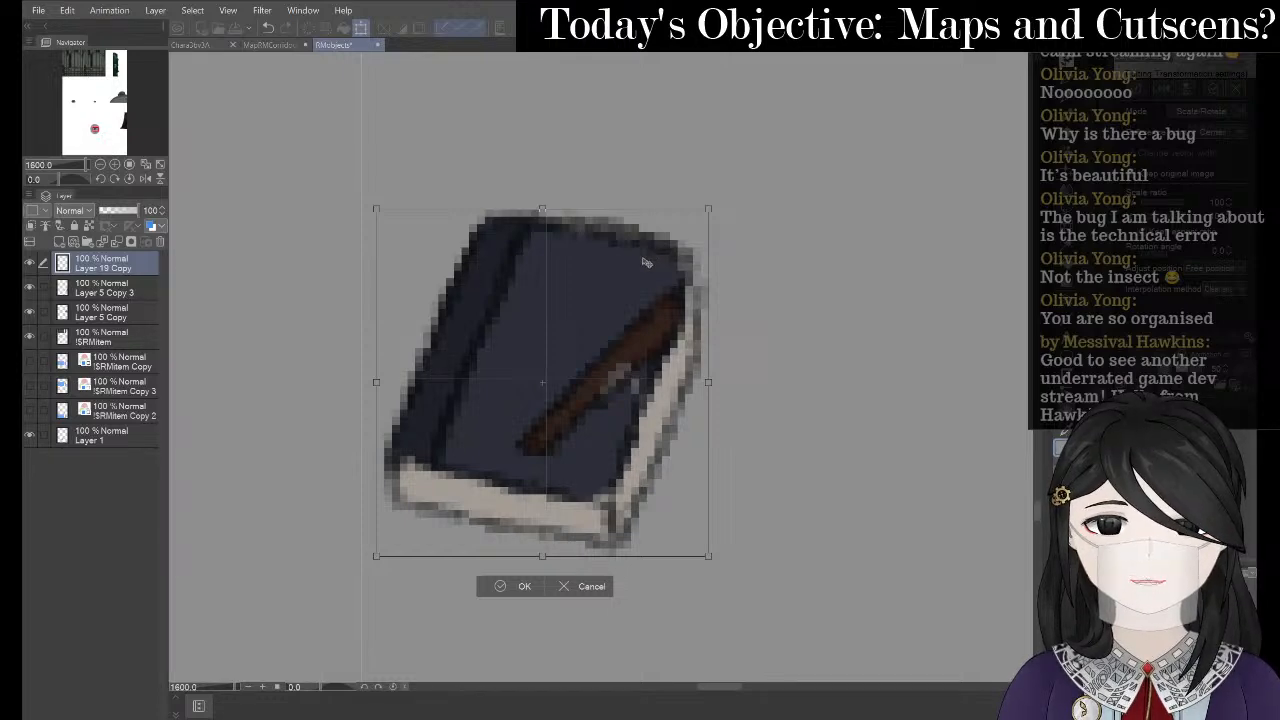
pyautogui.click(501, 589)
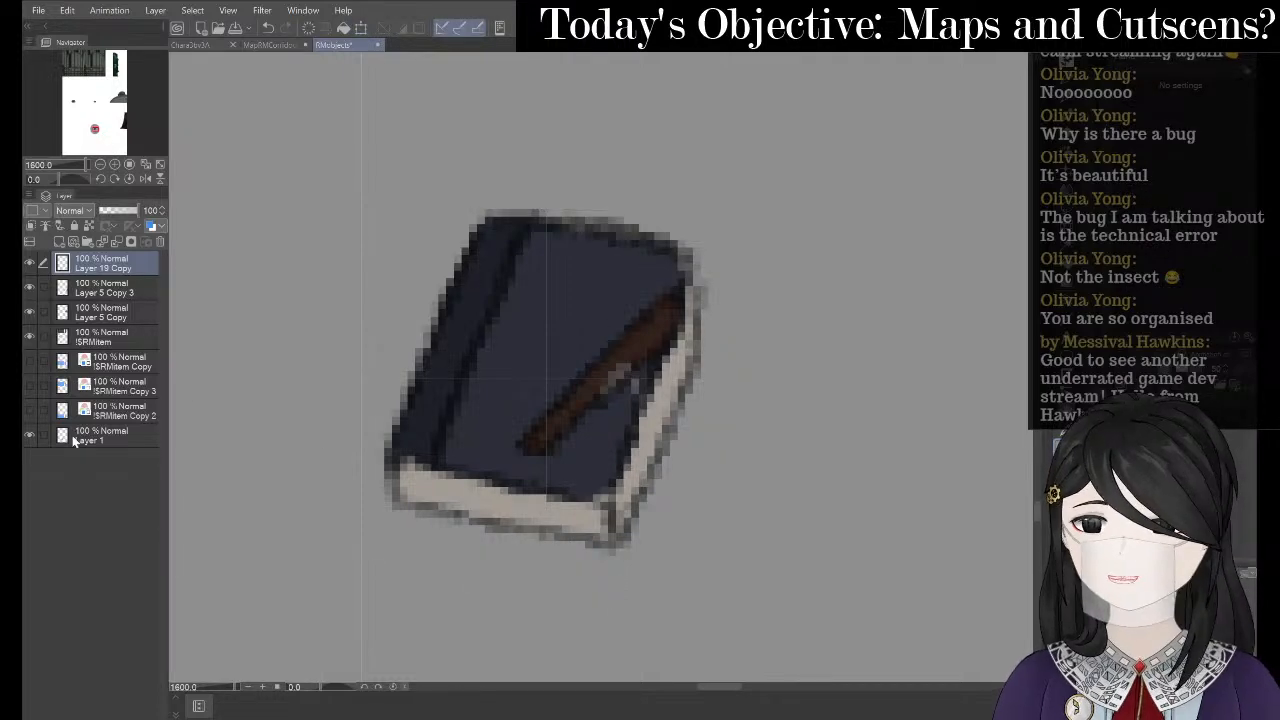
# - Hide and delete the grey backdrop Layer 1, then select Layer 5 Copy 3
pyautogui.click(30, 437)
pyautogui.click(130, 440)
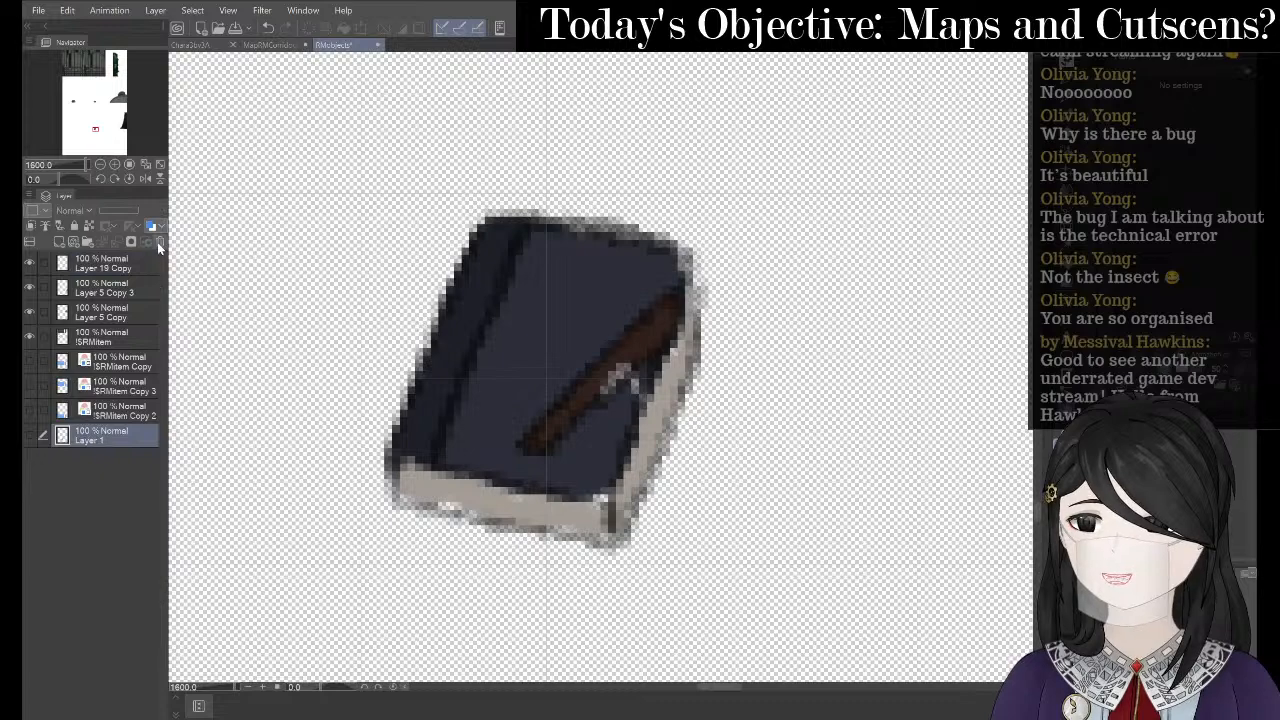
pyautogui.click(160, 241)
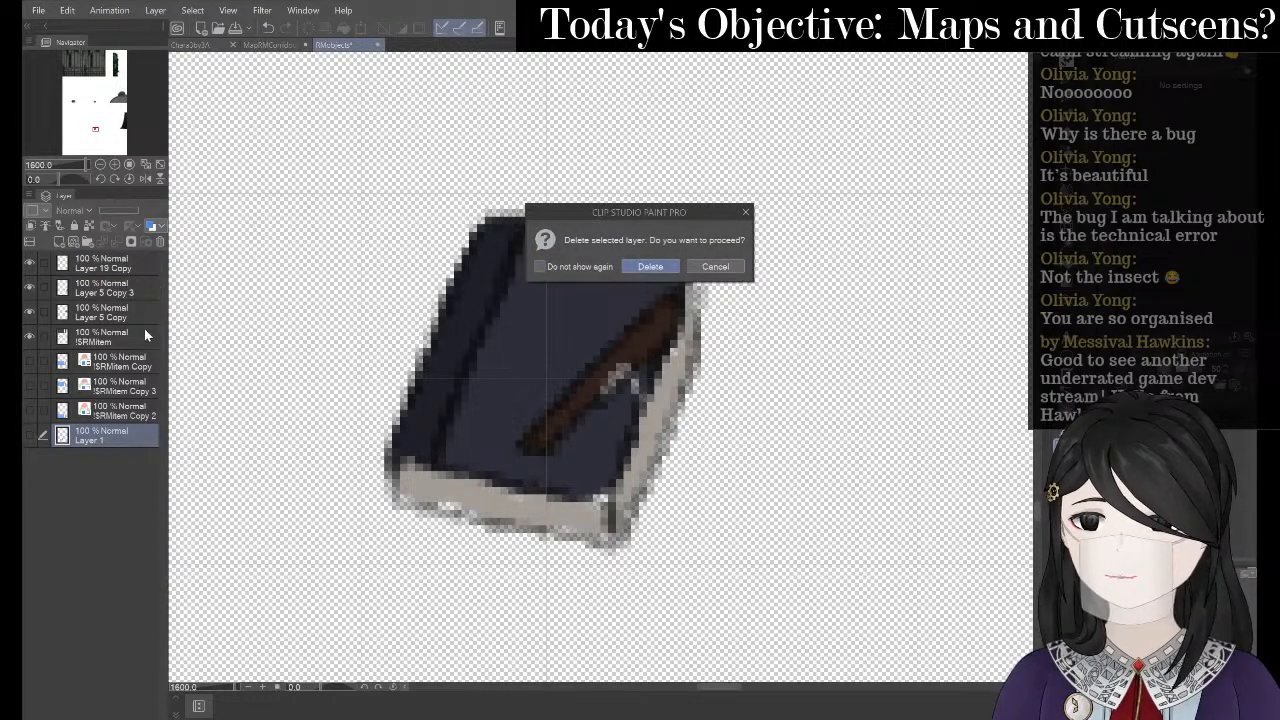
pyautogui.click(651, 267)
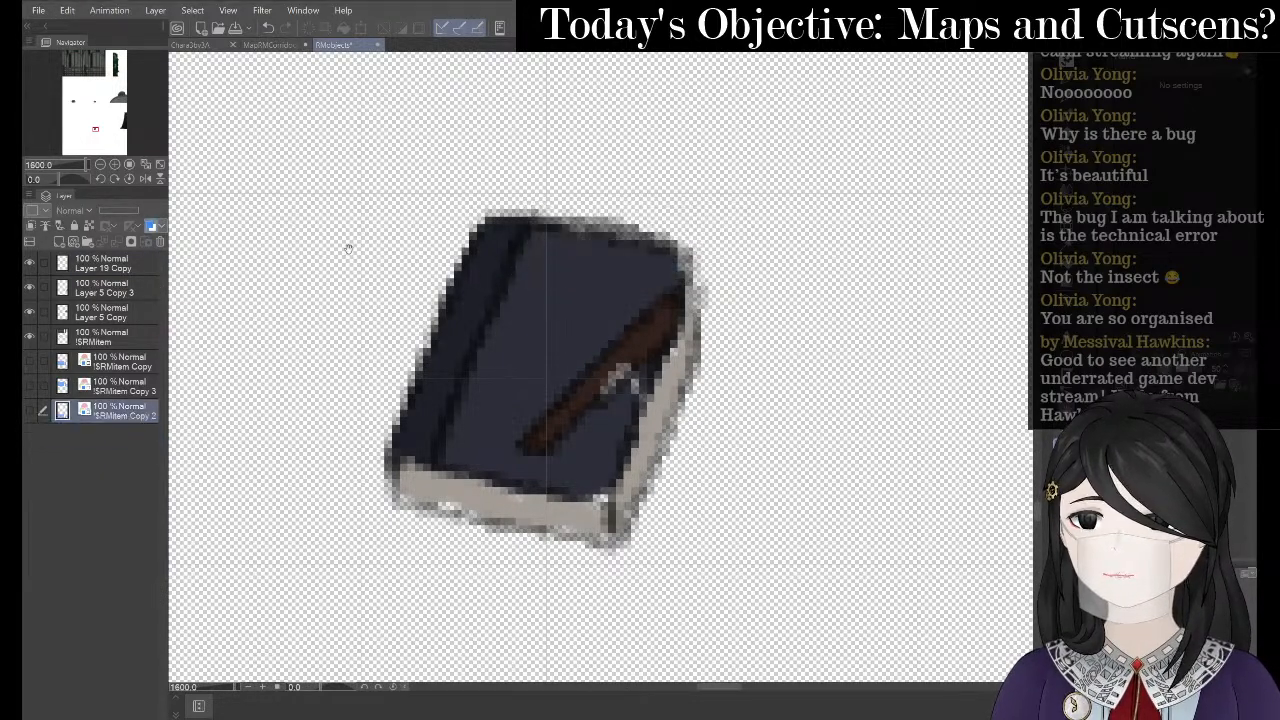
pyautogui.click(141, 287)
# - Add a new layer above Layer 5 Copy 3, shrink the brush to about 6.6, and hide the grid
pyautogui.rightClick(132, 283)
pyautogui.click(280, 297)
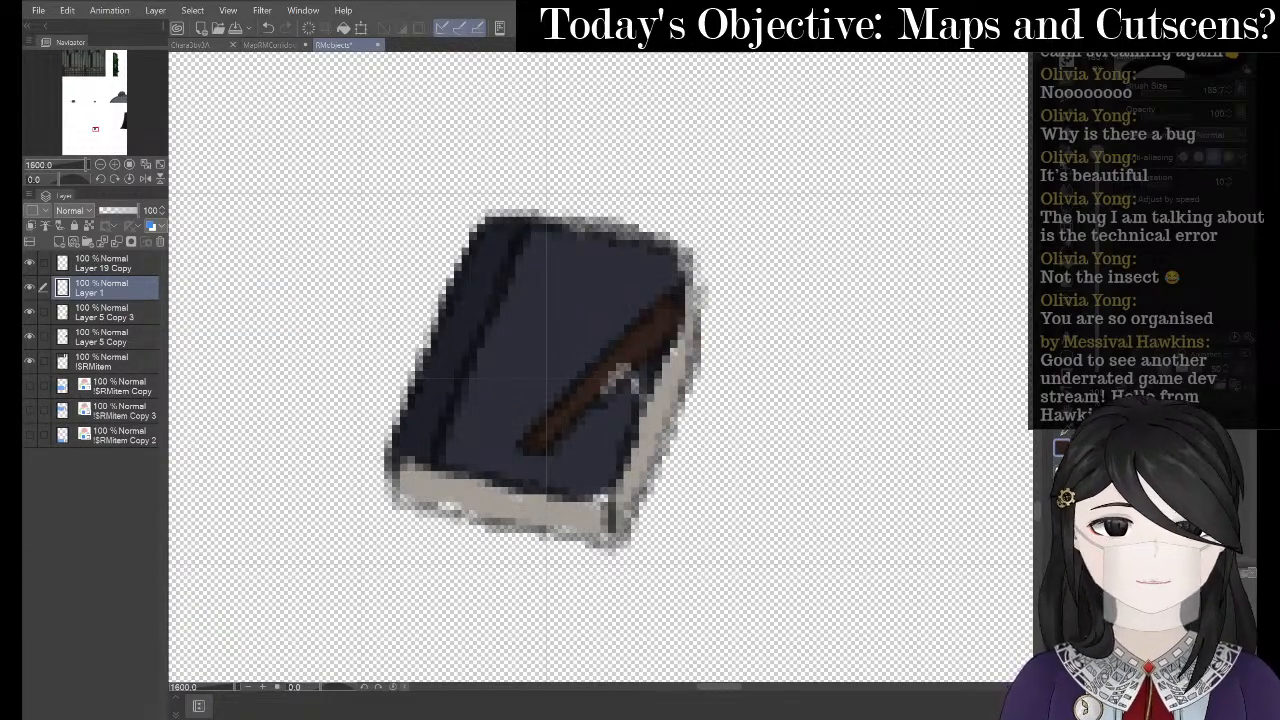
pyautogui.moveTo(1098, 152); pyautogui.dragTo(1098, 248)
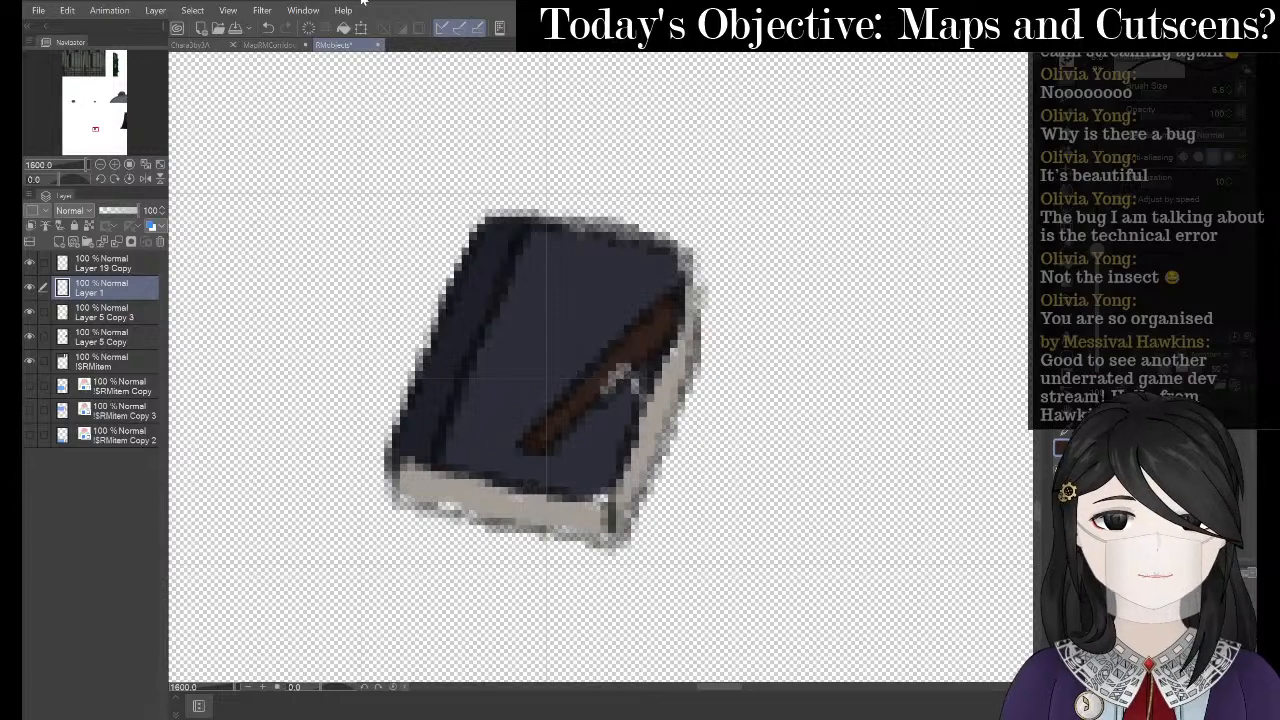
pyautogui.click(262, 10)
pyautogui.moveTo(237, 11)
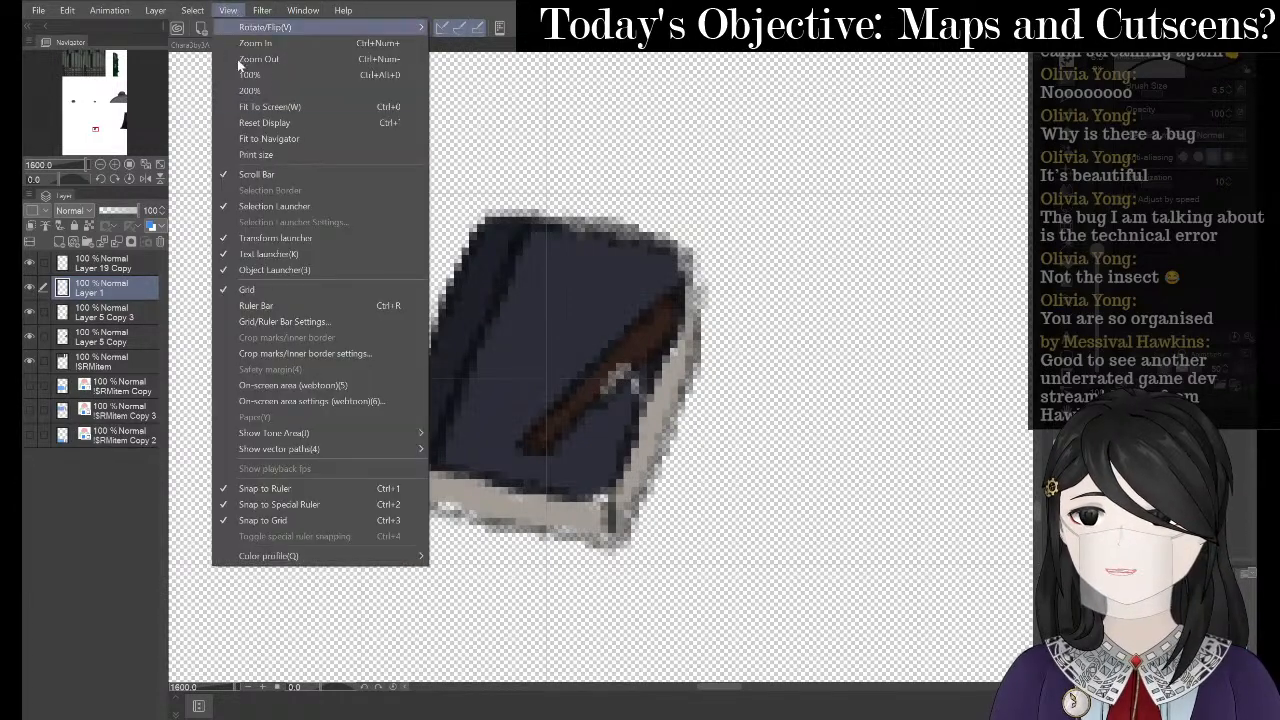
pyautogui.click(255, 289)
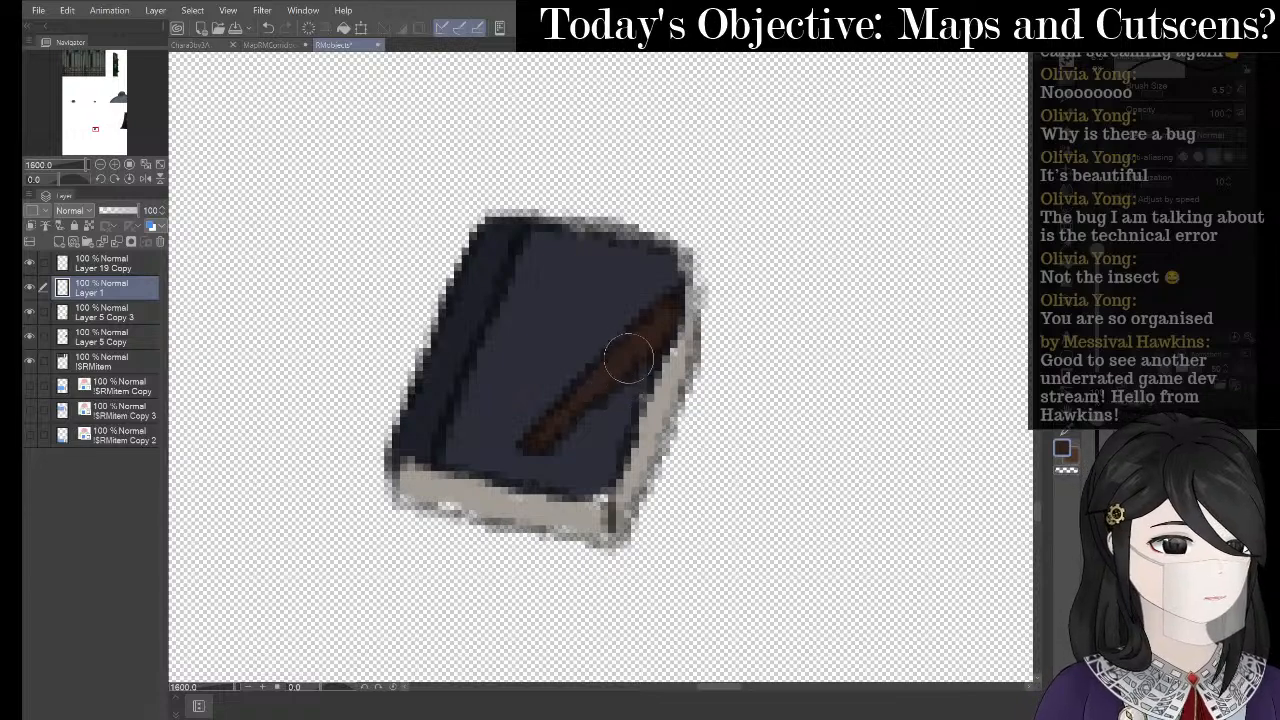
# - Paint over the light patches on the book's bottom edge in the beige page colour
pyautogui.keyDown('alt'); pyautogui.click(674, 390); pyautogui.keyUp('alt')
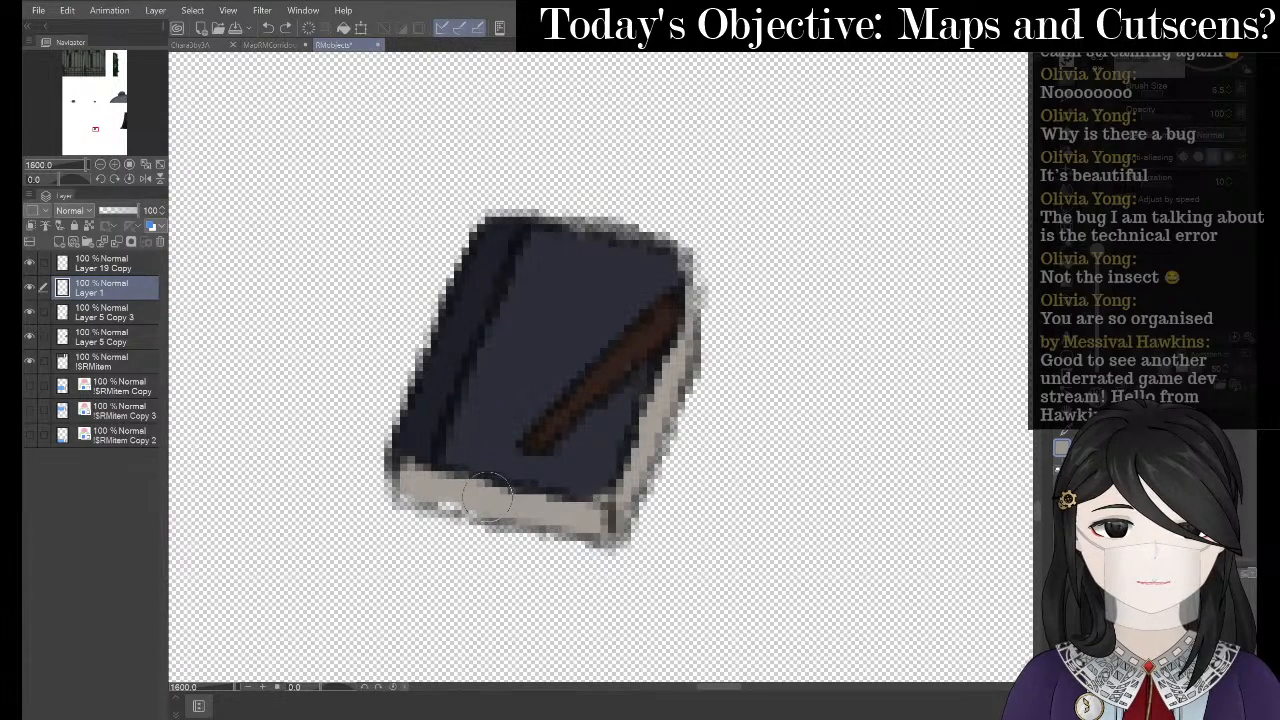
pyautogui.moveTo(499, 503); pyautogui.dragTo(440, 500)
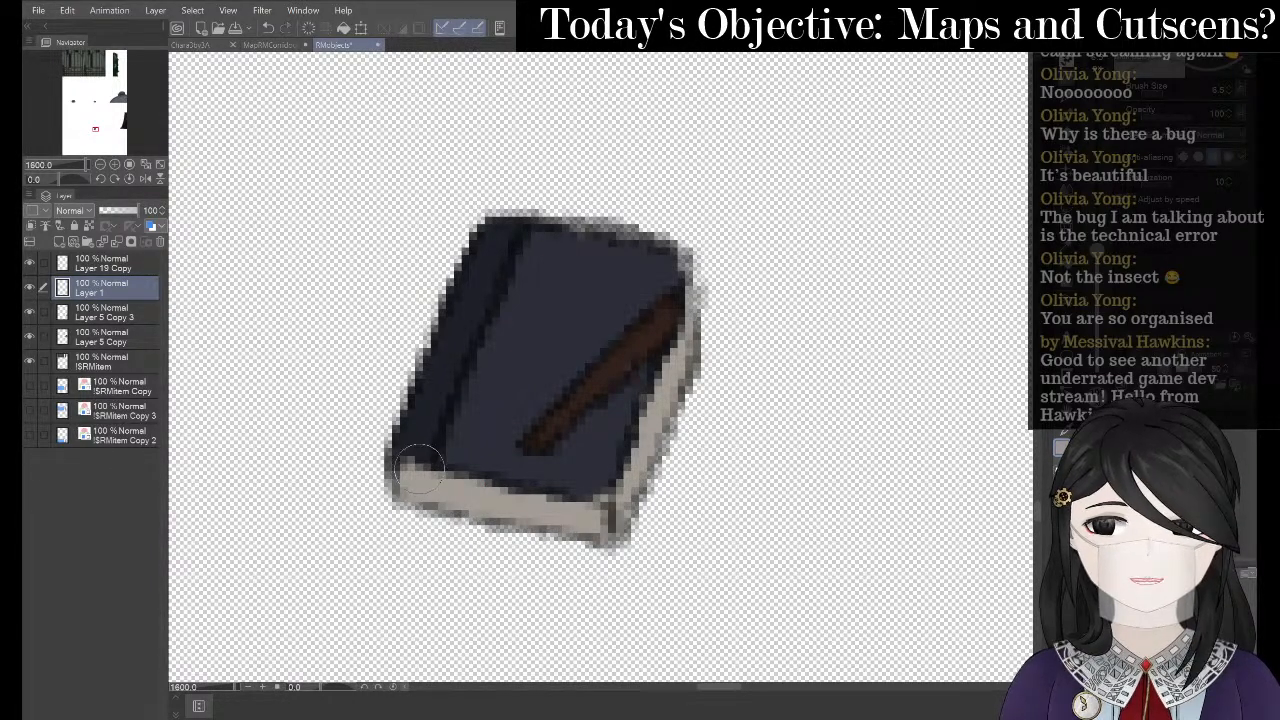
pyautogui.hotkey('ctrl', 'space')
pyautogui.moveTo(657, 334); pyautogui.dragTo(403, 372)
pyautogui.keyDown('alt'); pyautogui.click(341, 278); pyautogui.keyUp('alt')
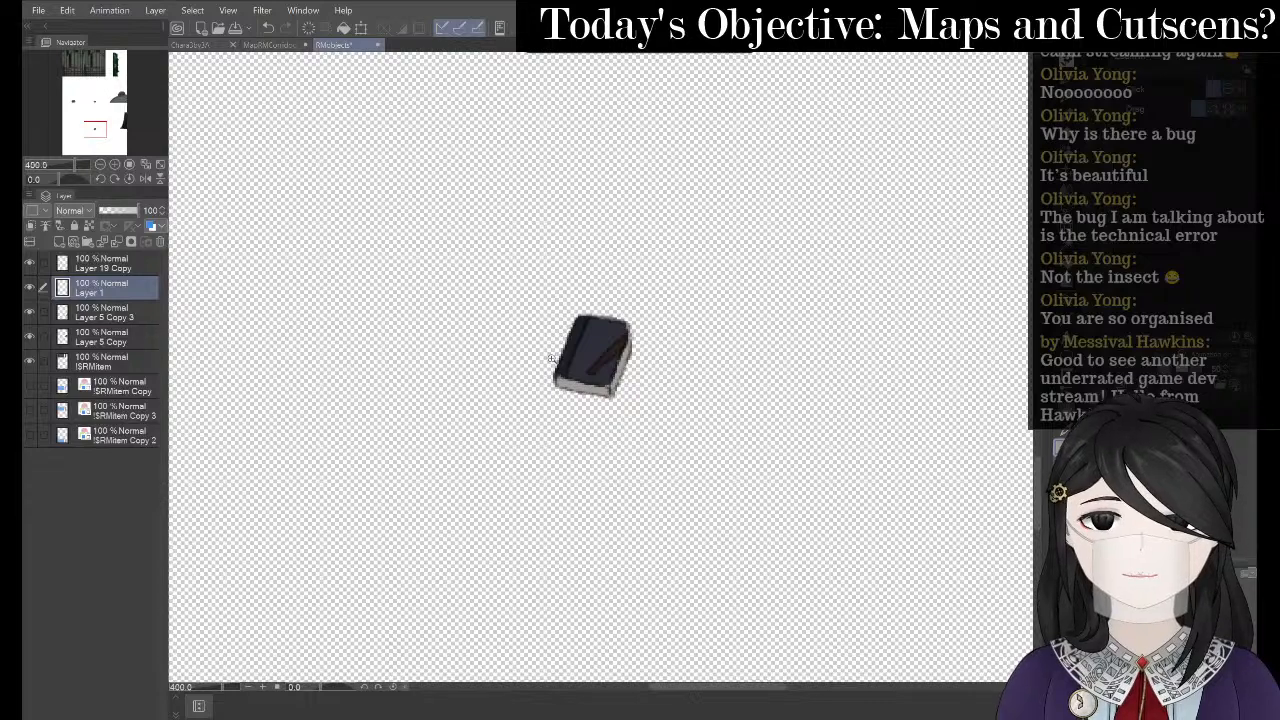
pyautogui.moveTo(553, 359); pyautogui.dragTo(474, 306)
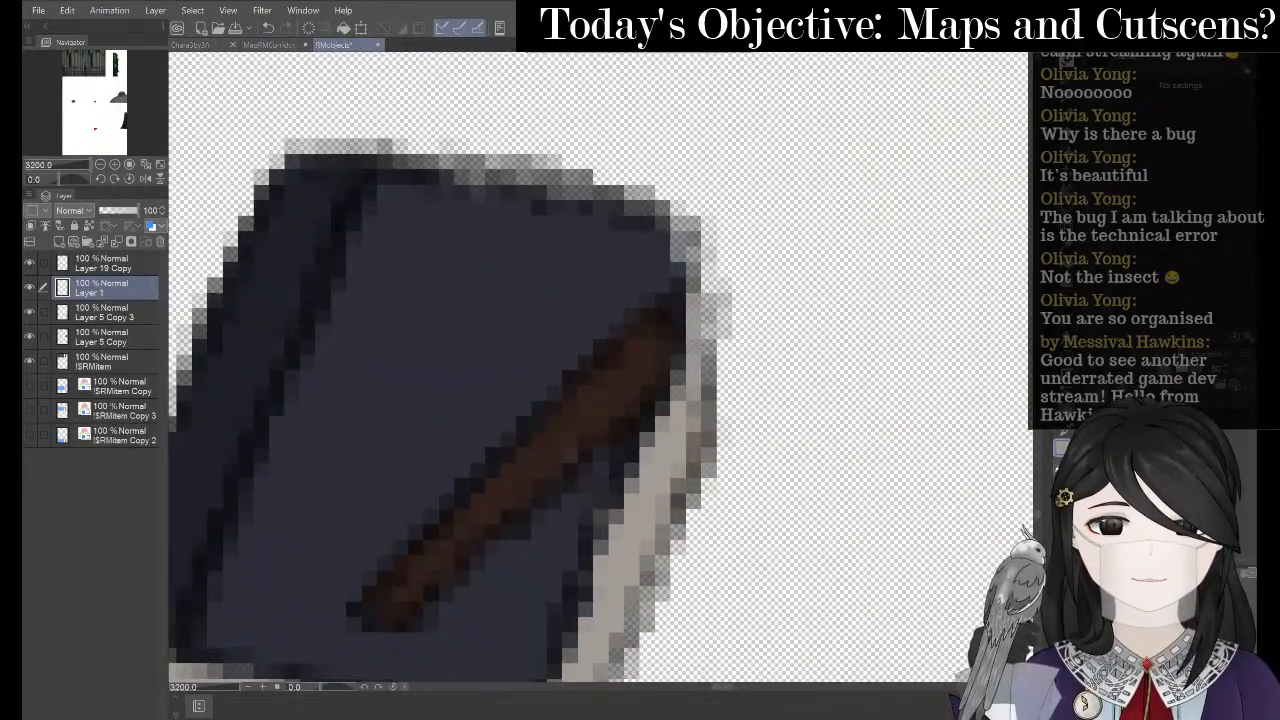
# - Fill the book's light right-edge pixels with the dark navy cover colour
pyautogui.keyDown('alt'); pyautogui.click(613, 302); pyautogui.keyUp('alt')
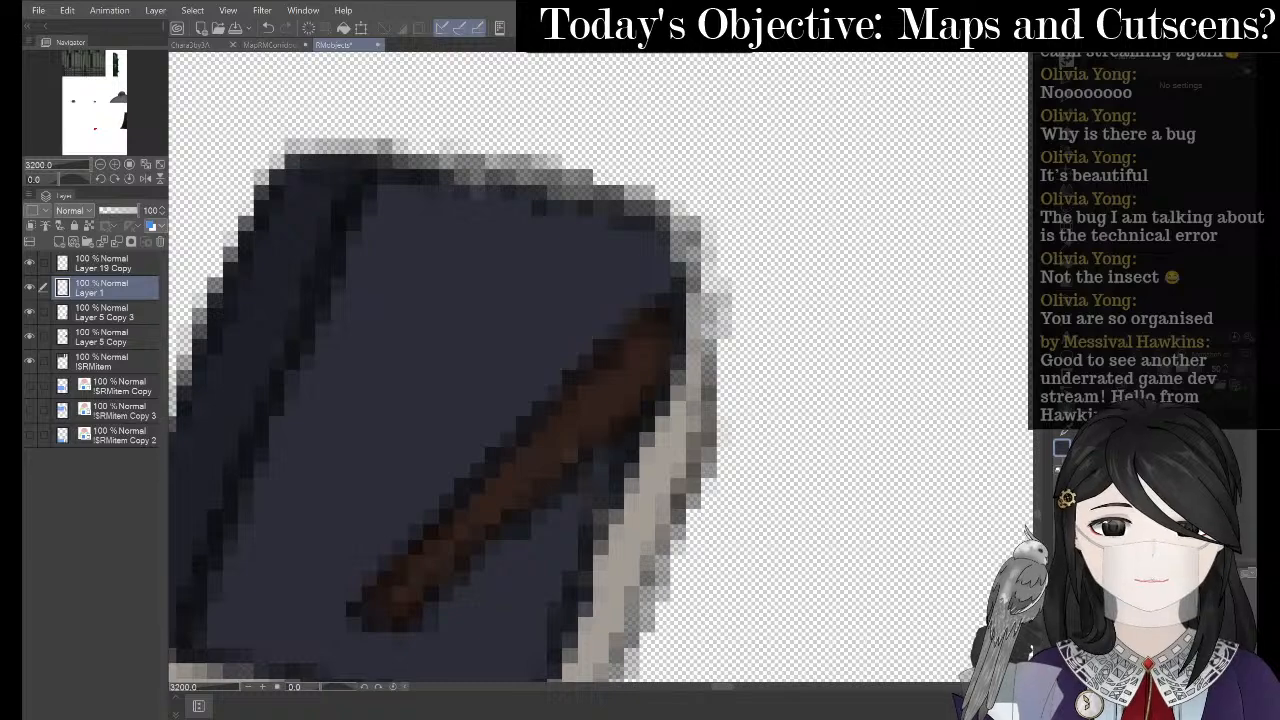
pyautogui.press('[')
pyautogui.press('[')
pyautogui.press('[')
pyautogui.press('[')
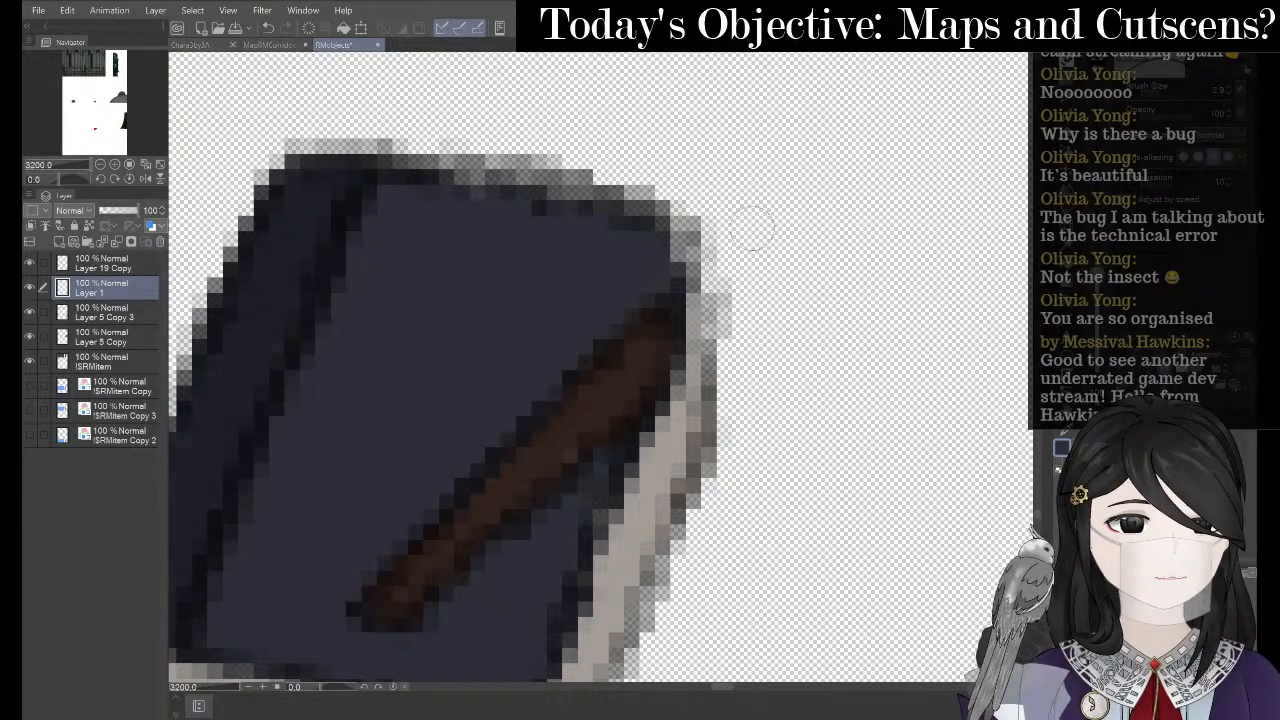
pyautogui.moveTo(695, 222)
pyautogui.mouseDown()
pyautogui.moveTo(698, 270)
pyautogui.moveTo(705, 382)
pyautogui.mouseUp()
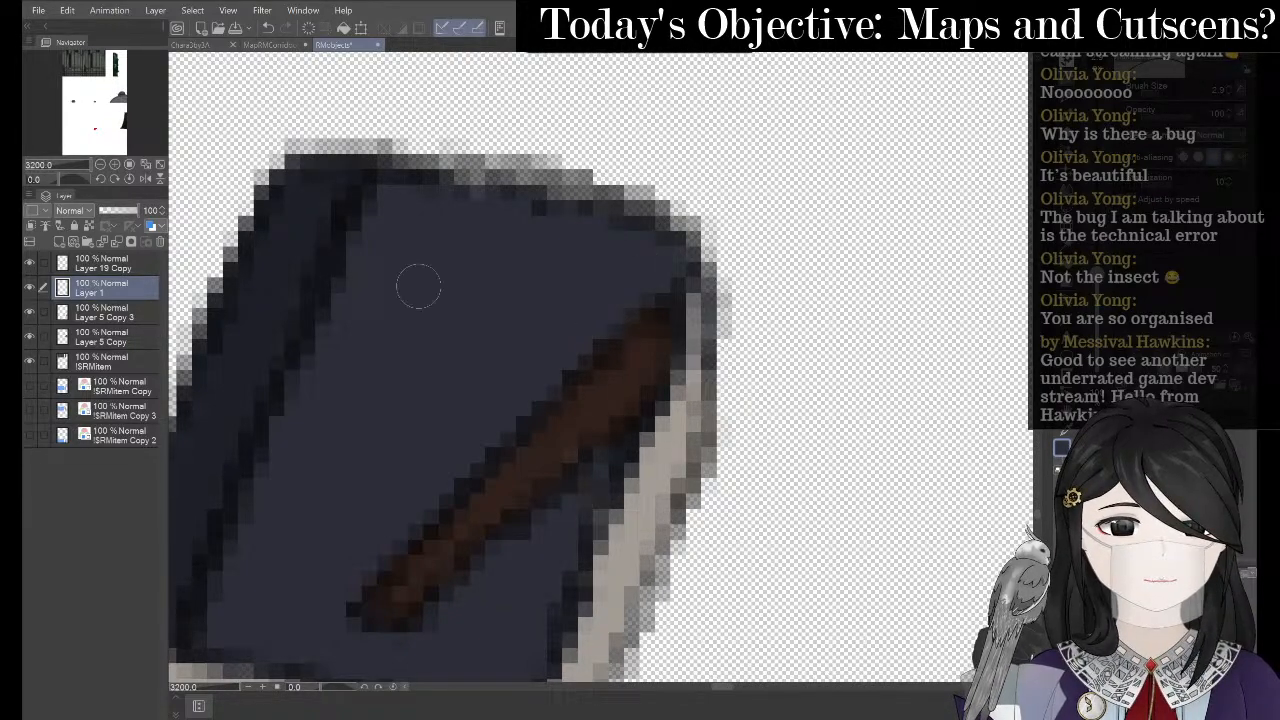
pyautogui.scroll(-8, 418, 288)
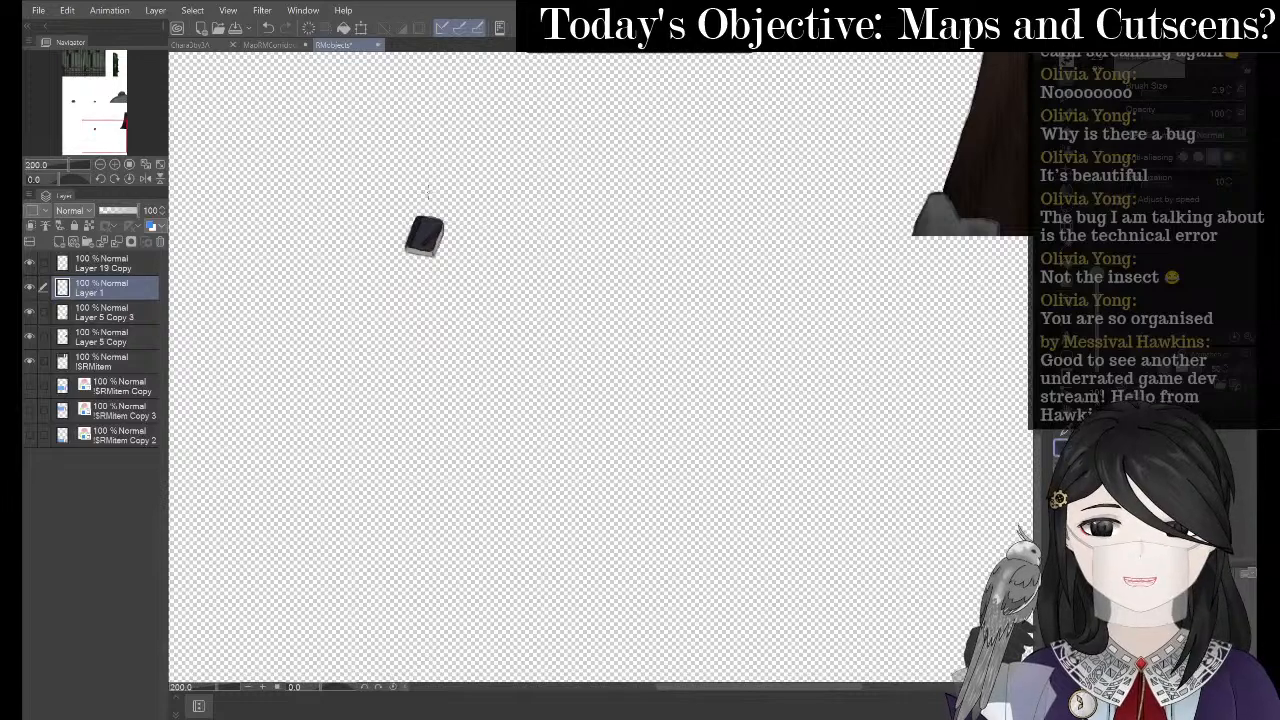
pyautogui.scroll(-4, 683, 617)
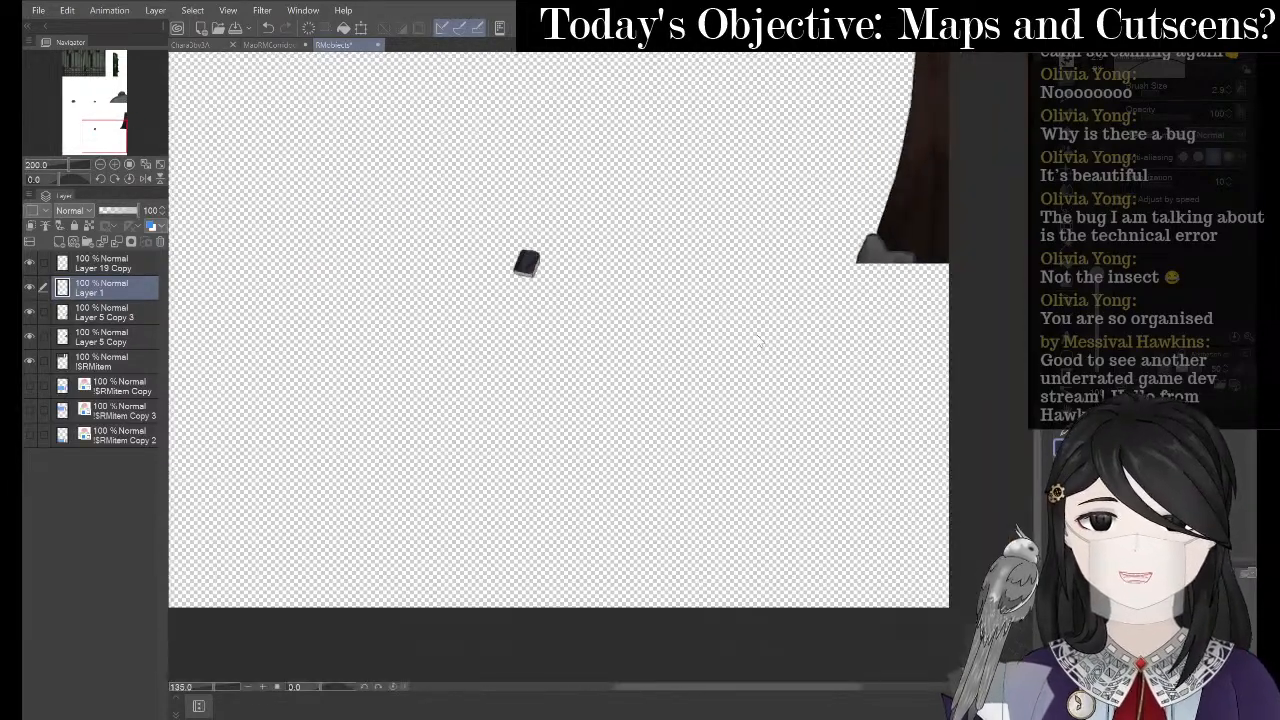
pyautogui.scroll(-3, 646, 322)
pyautogui.scroll(4, 589, 160)
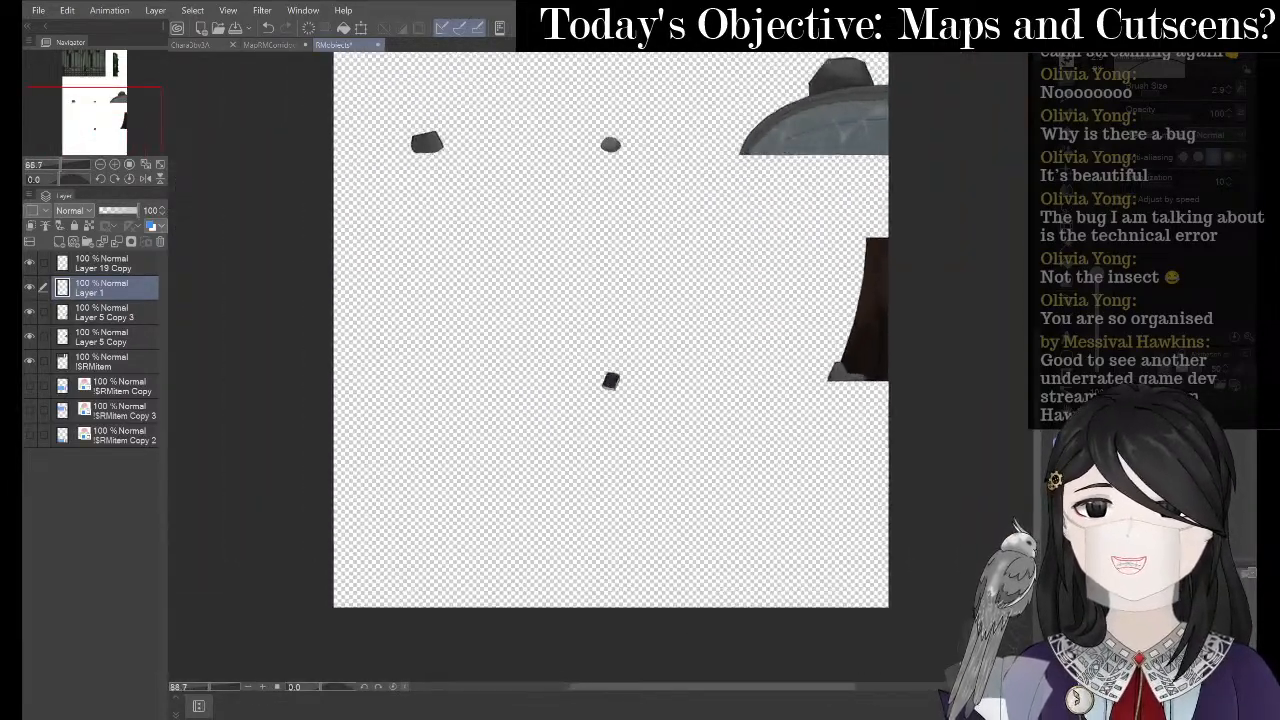
# - Export the sheet as PNG, overwriting !$RMitem.png in BottleGame's img/characters folder
pyautogui.click(38, 12)
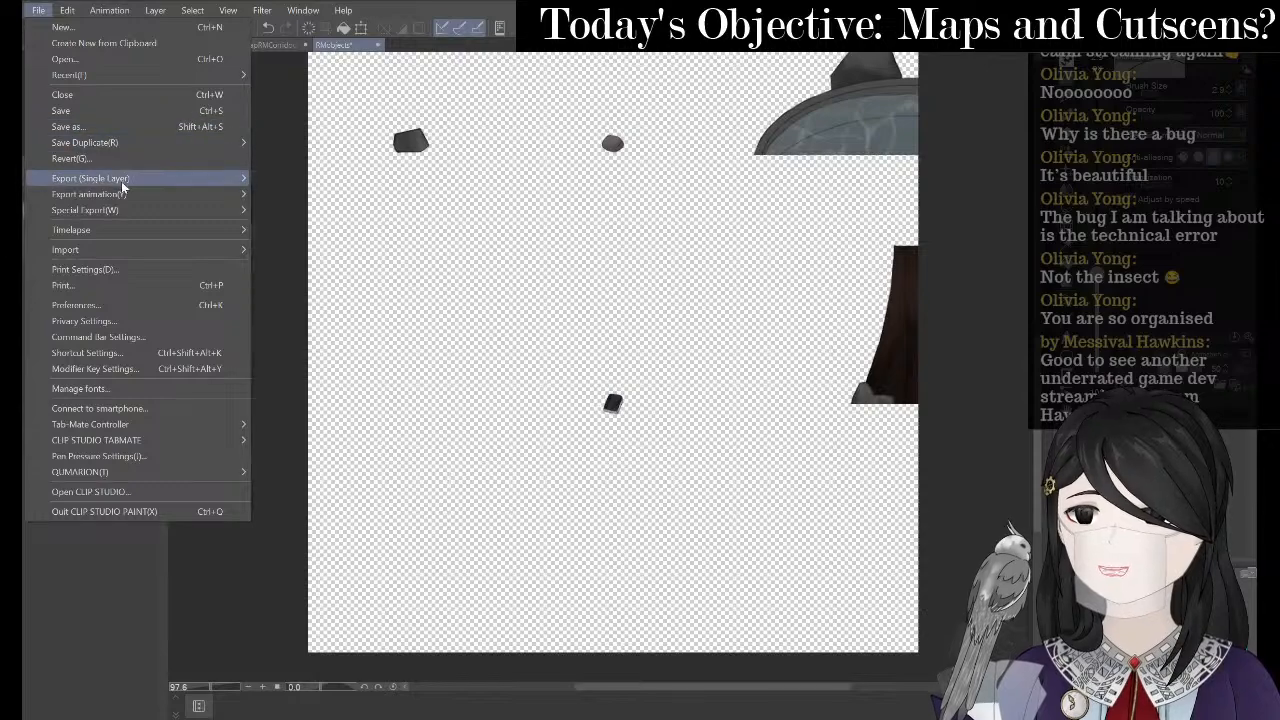
pyautogui.moveTo(218, 182)
pyautogui.click(354, 208)
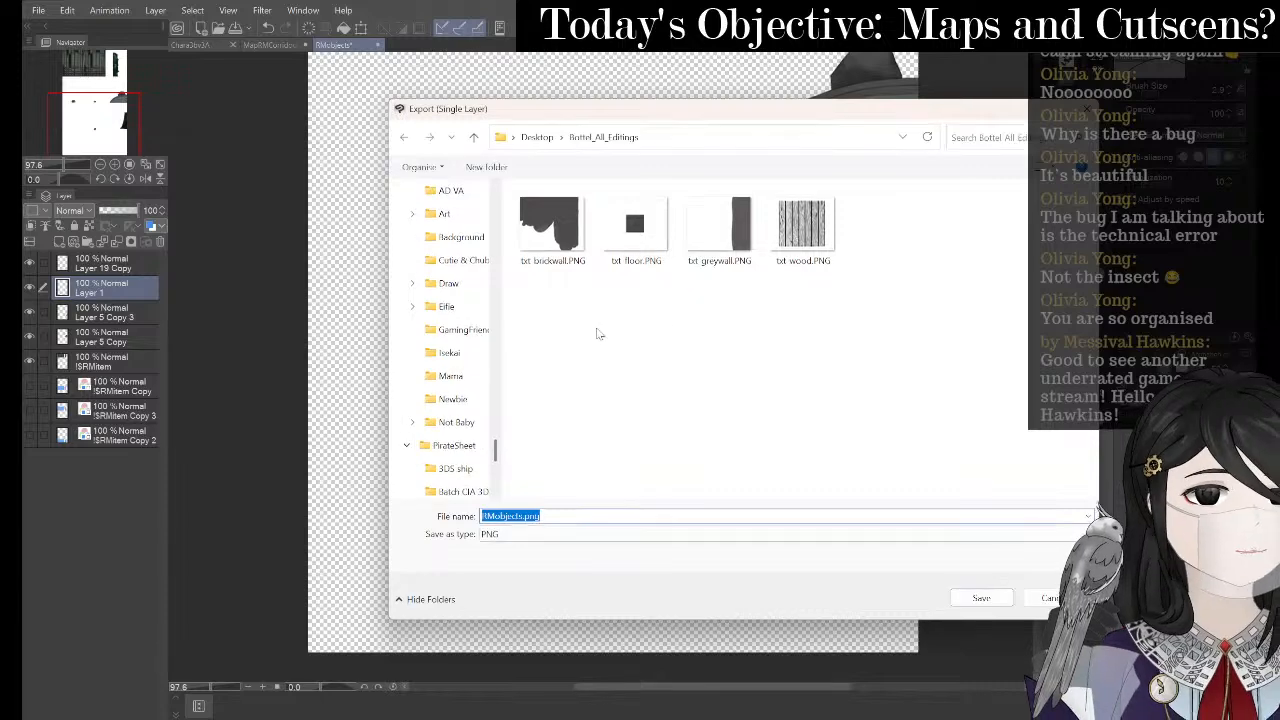
pyautogui.scroll(10, 470, 355)
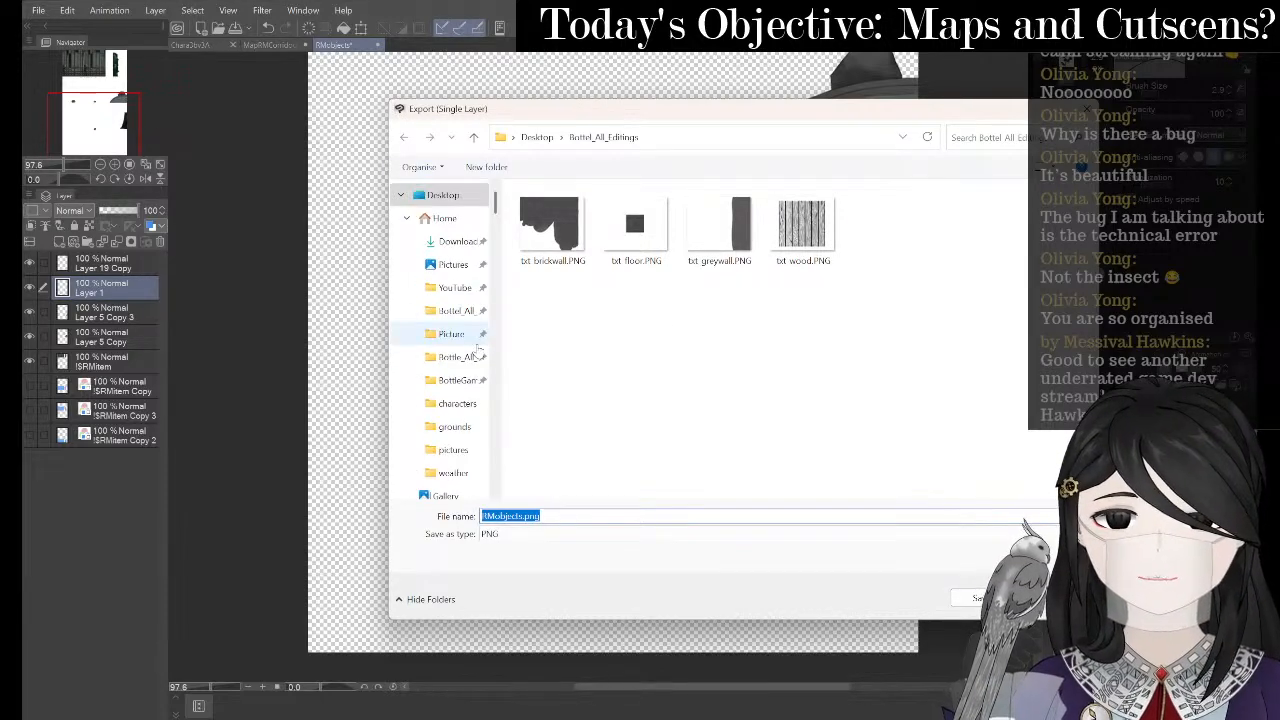
pyautogui.click(447, 381)
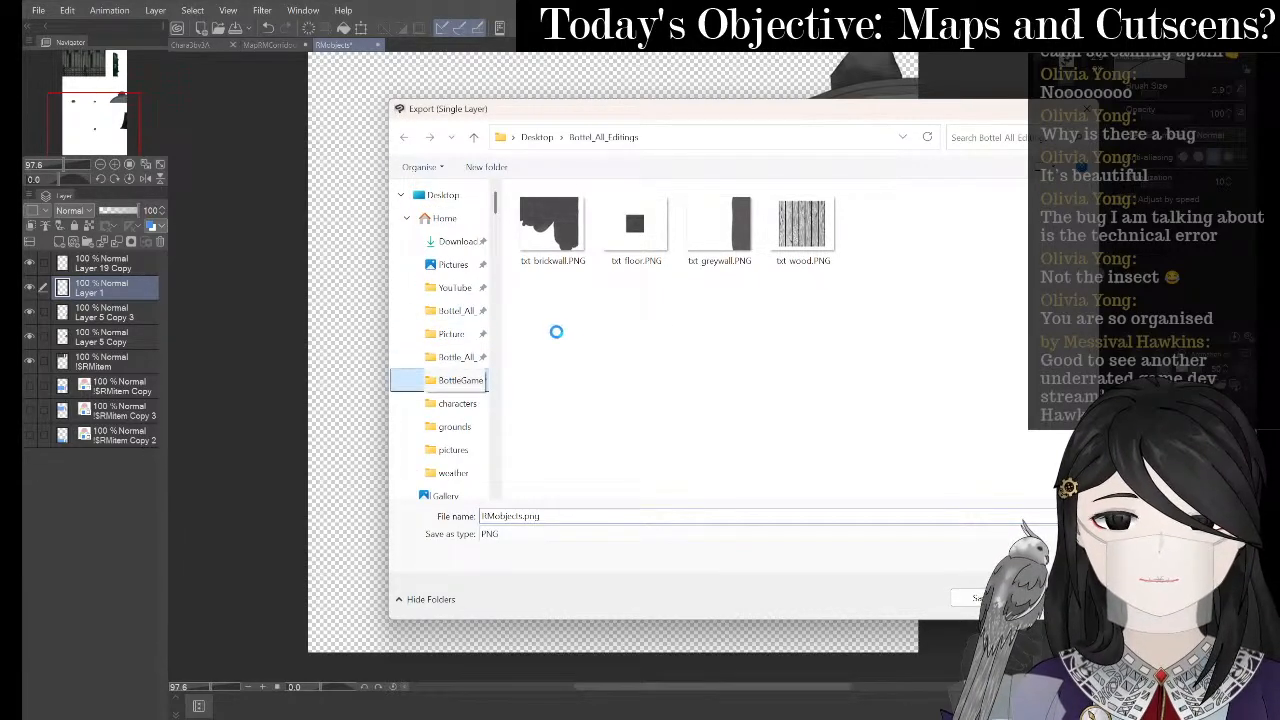
pyautogui.doubleClick(600, 293)
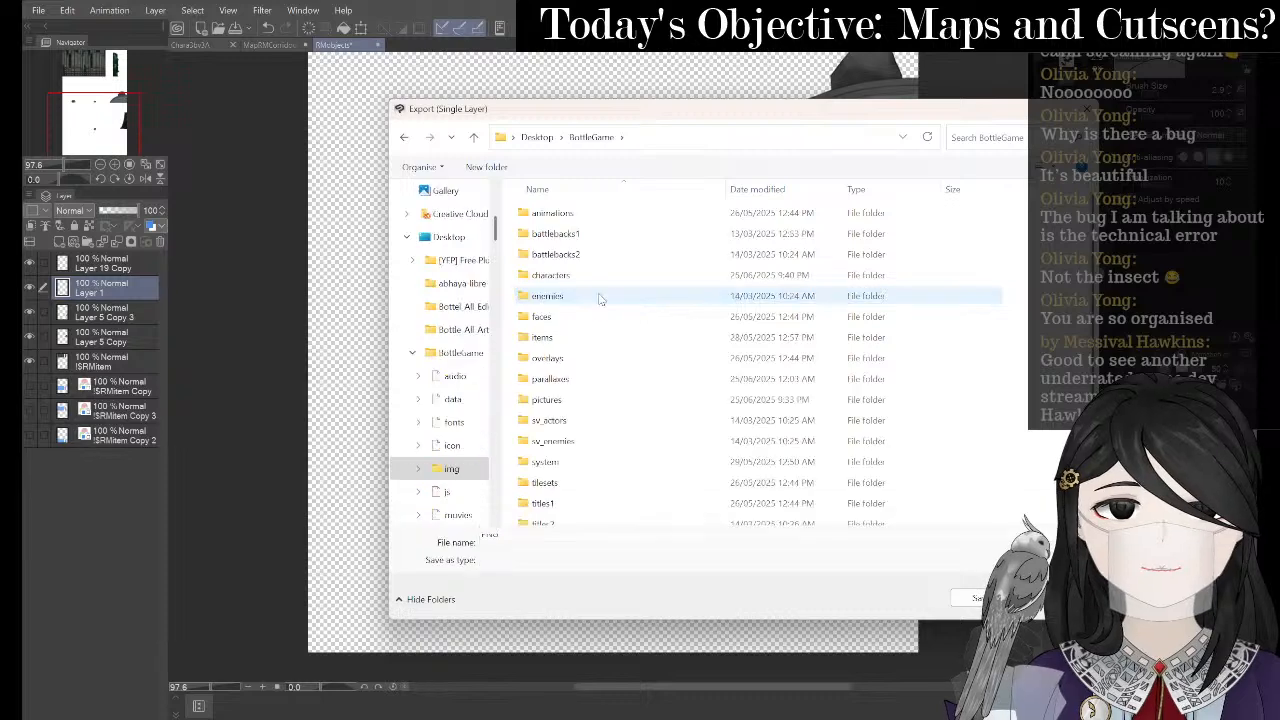
pyautogui.click(588, 281)
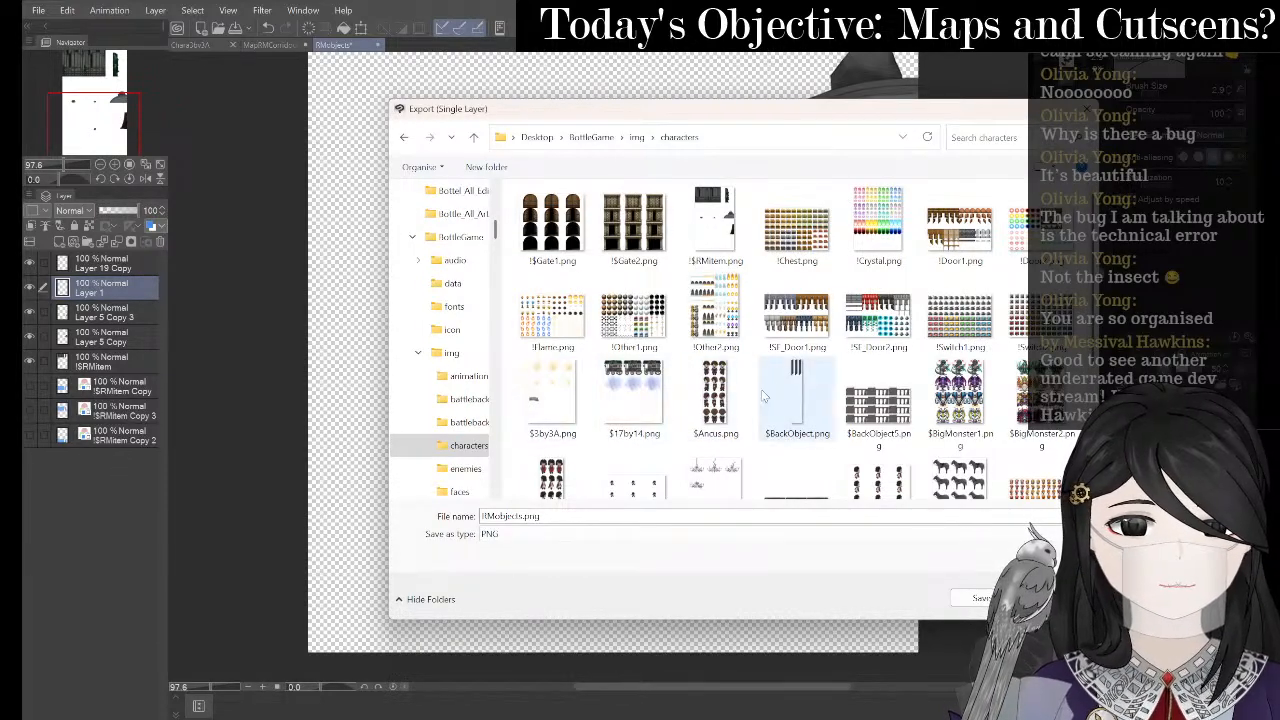
pyautogui.click(715, 222)
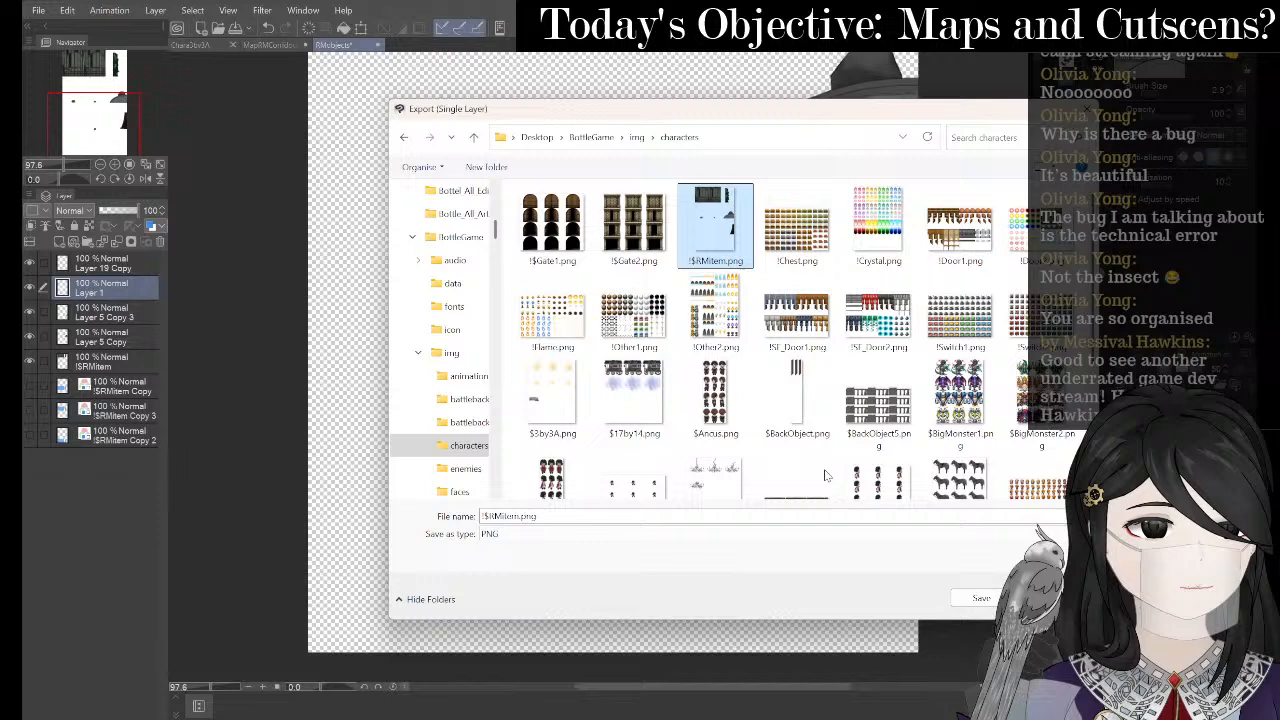
pyautogui.click(980, 600)
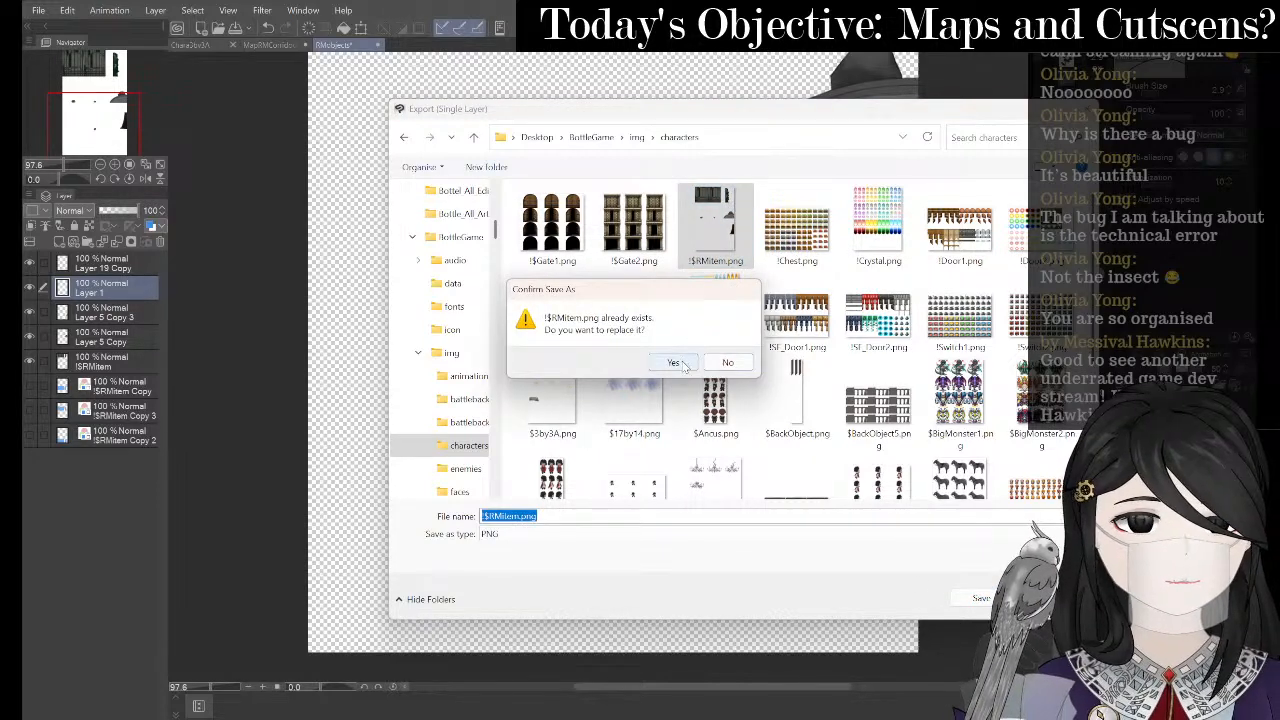
pyautogui.click(684, 366)
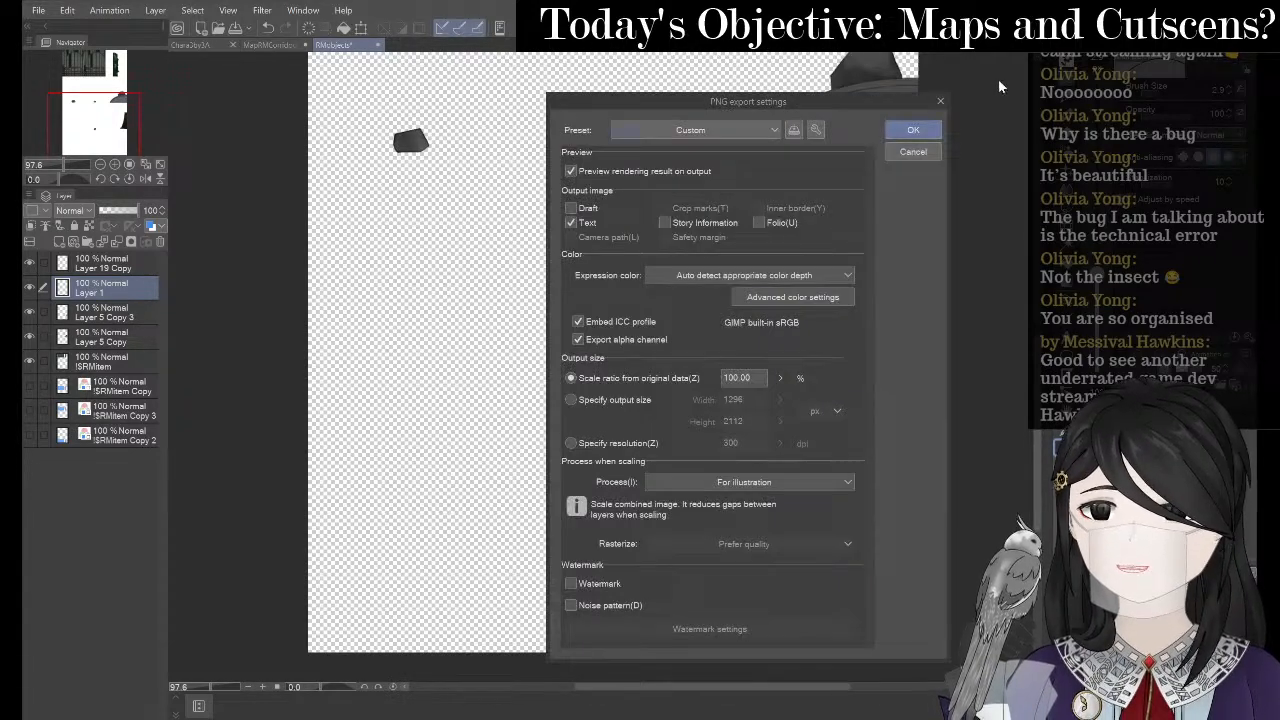
pyautogui.click(912, 130)
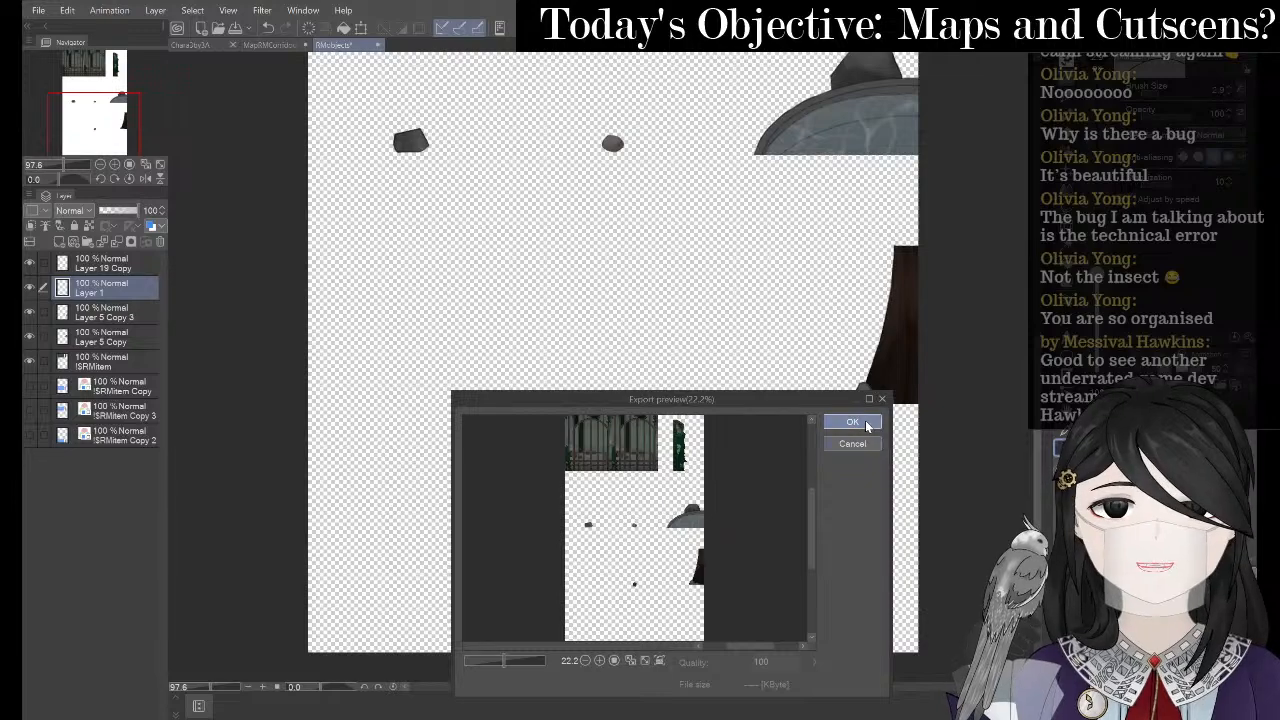
pyautogui.click(852, 421)
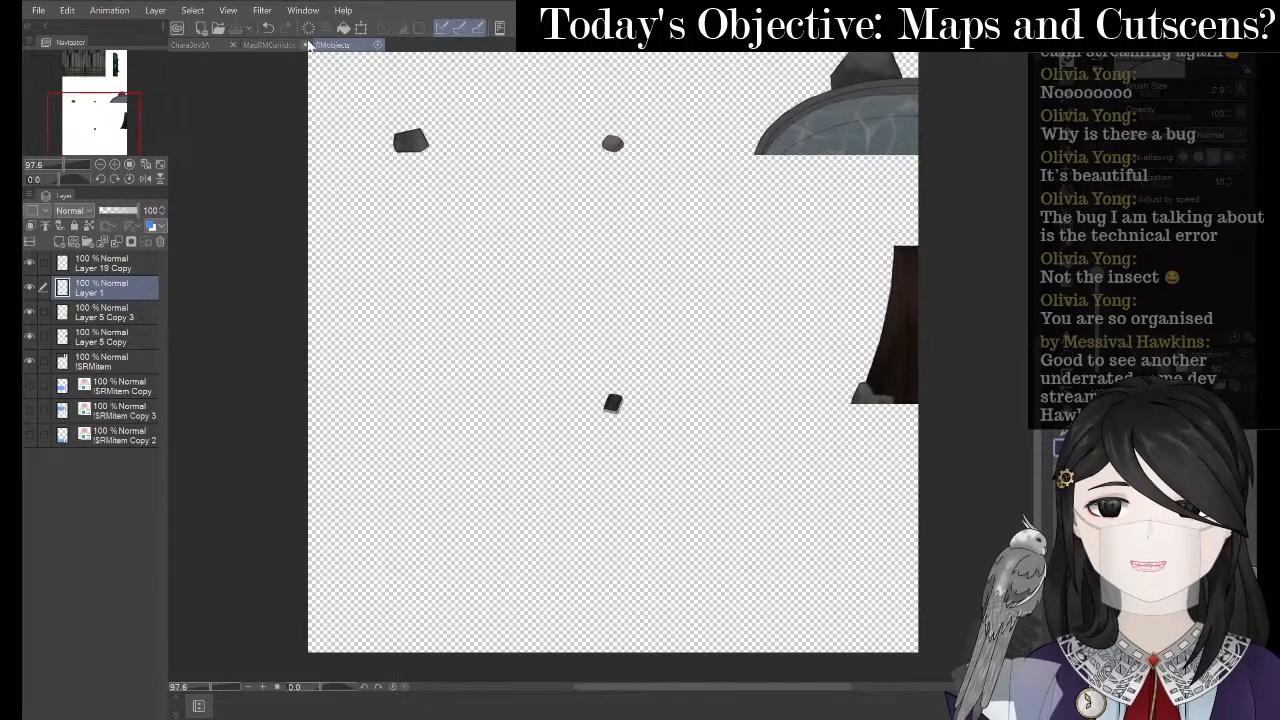
# - Switch to the corridor map document and make the shadow7 Copy layer visible
pyautogui.click(272, 45)
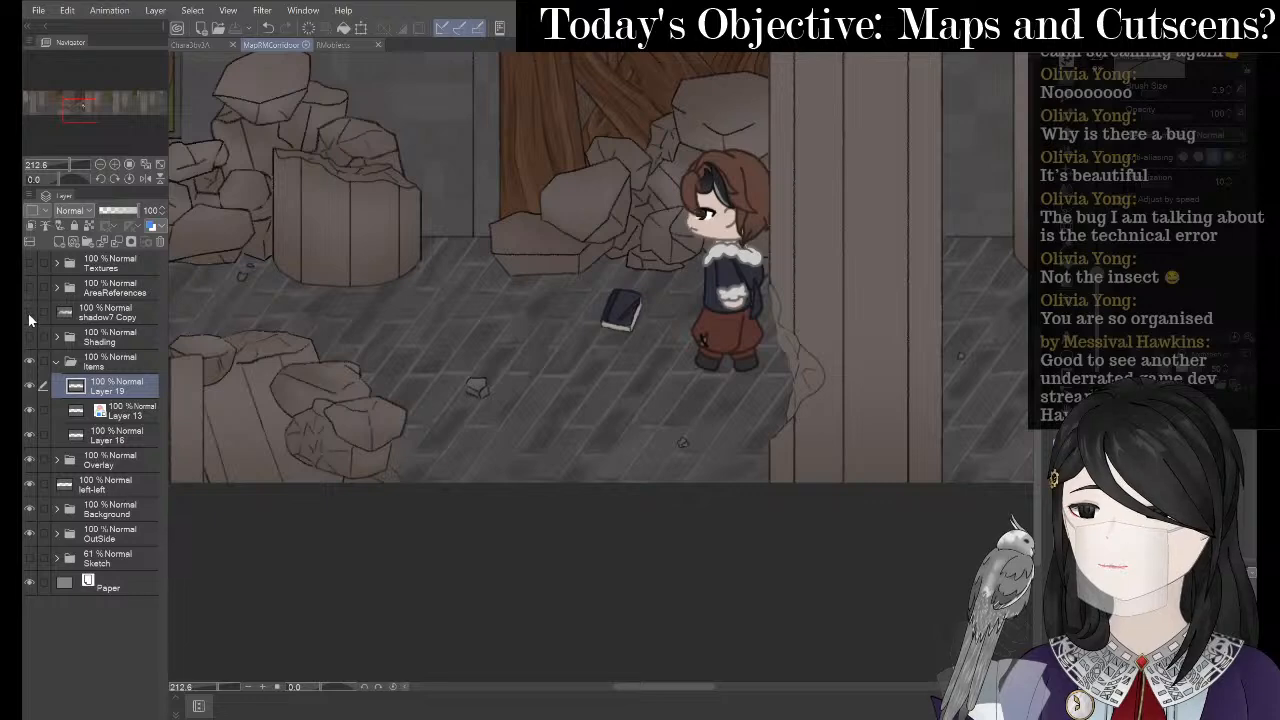
pyautogui.click(30, 313)
pyautogui.scroll(-2, 755, 531)
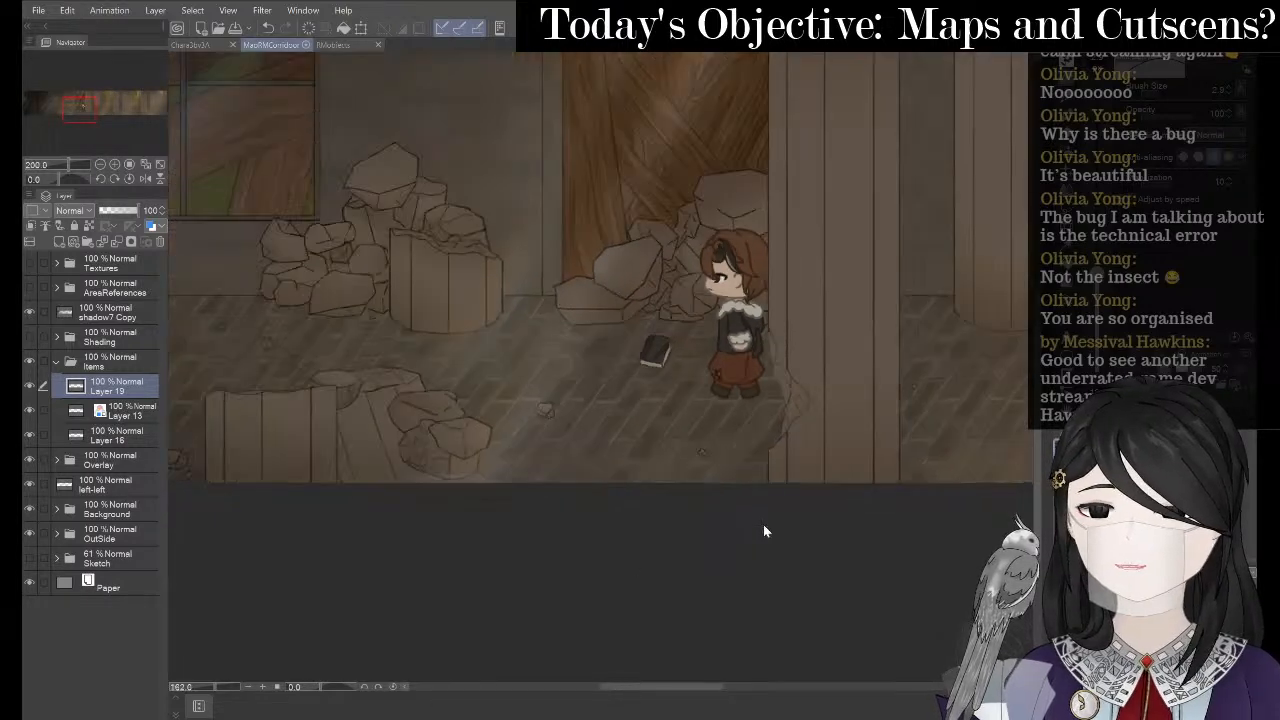
# - Return to RPG Maker MV and close the open Event Editor
pyautogui.hotkey('alt', 'Tab')
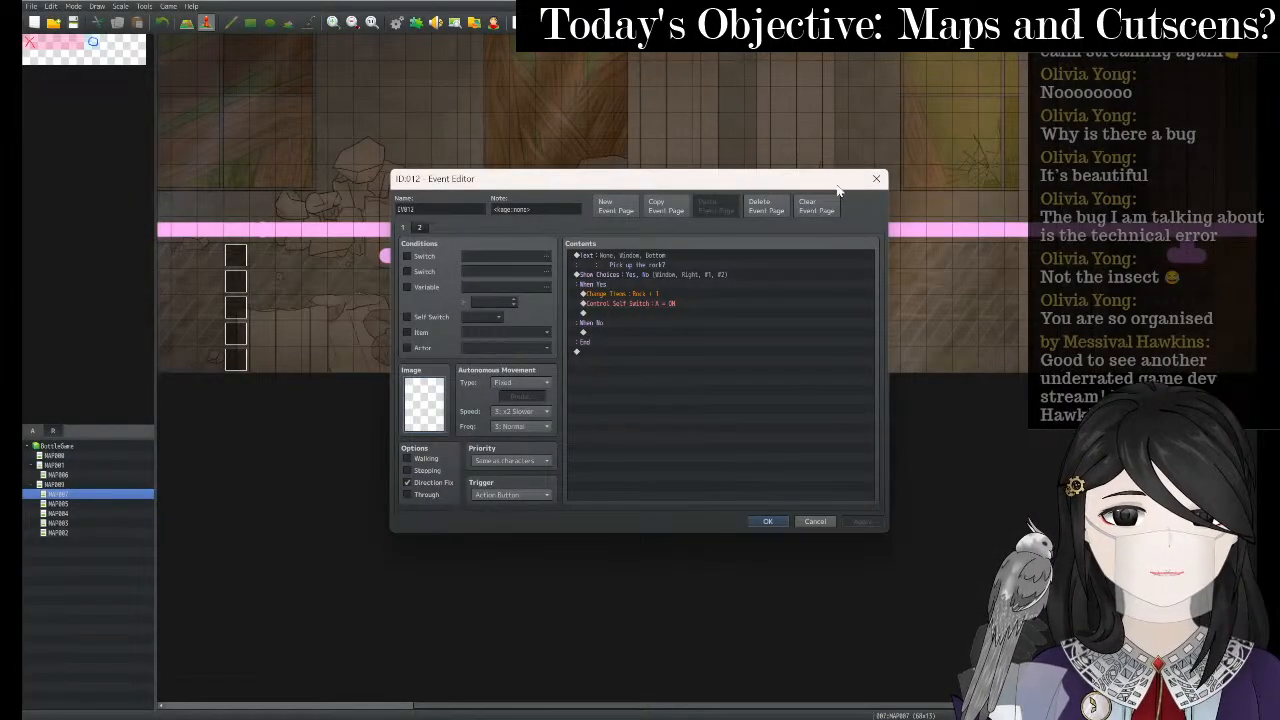
pyautogui.click(877, 178)
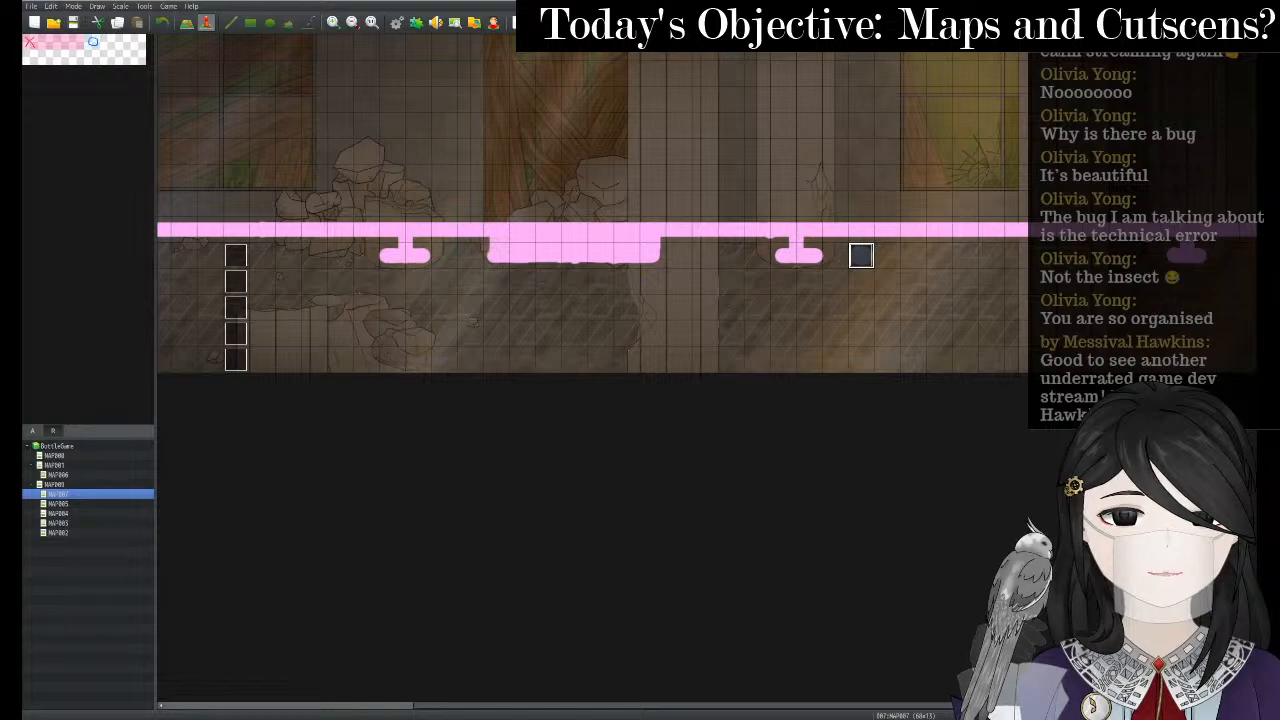
pyautogui.scroll(-3, 960, 584)
pyautogui.scroll(3, 246, 122)
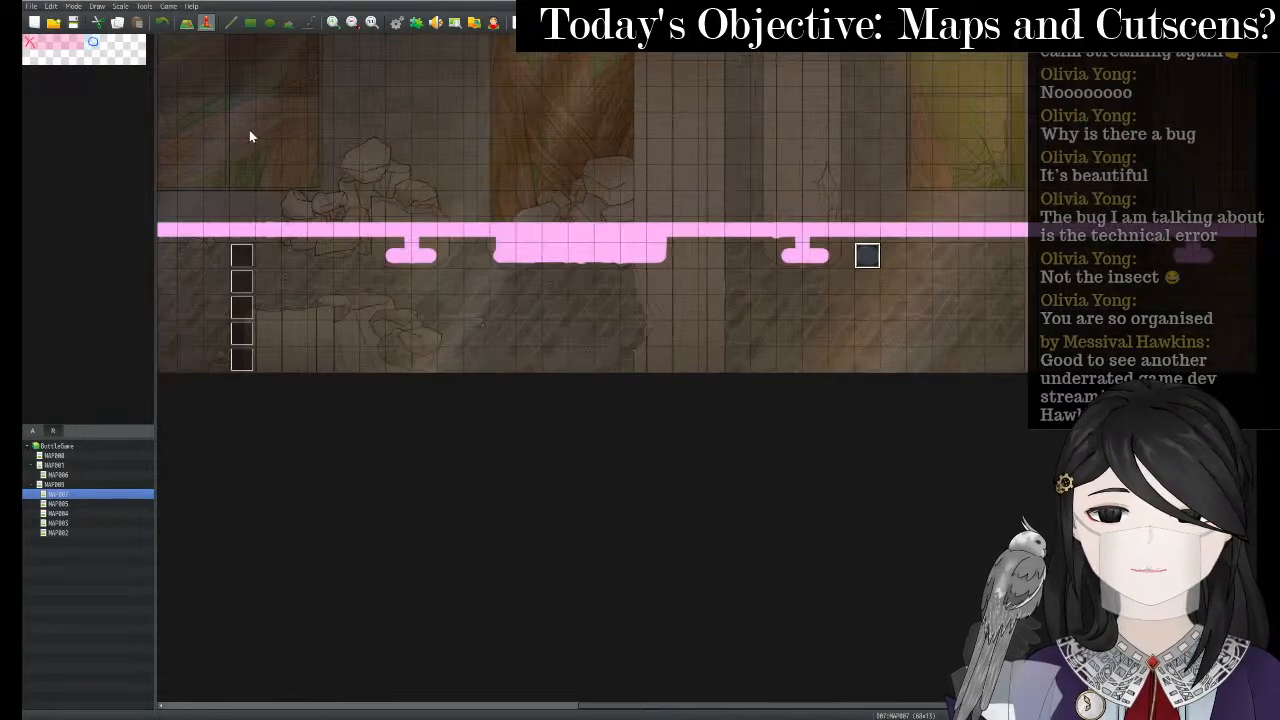
pyautogui.scroll(1, 563, 398)
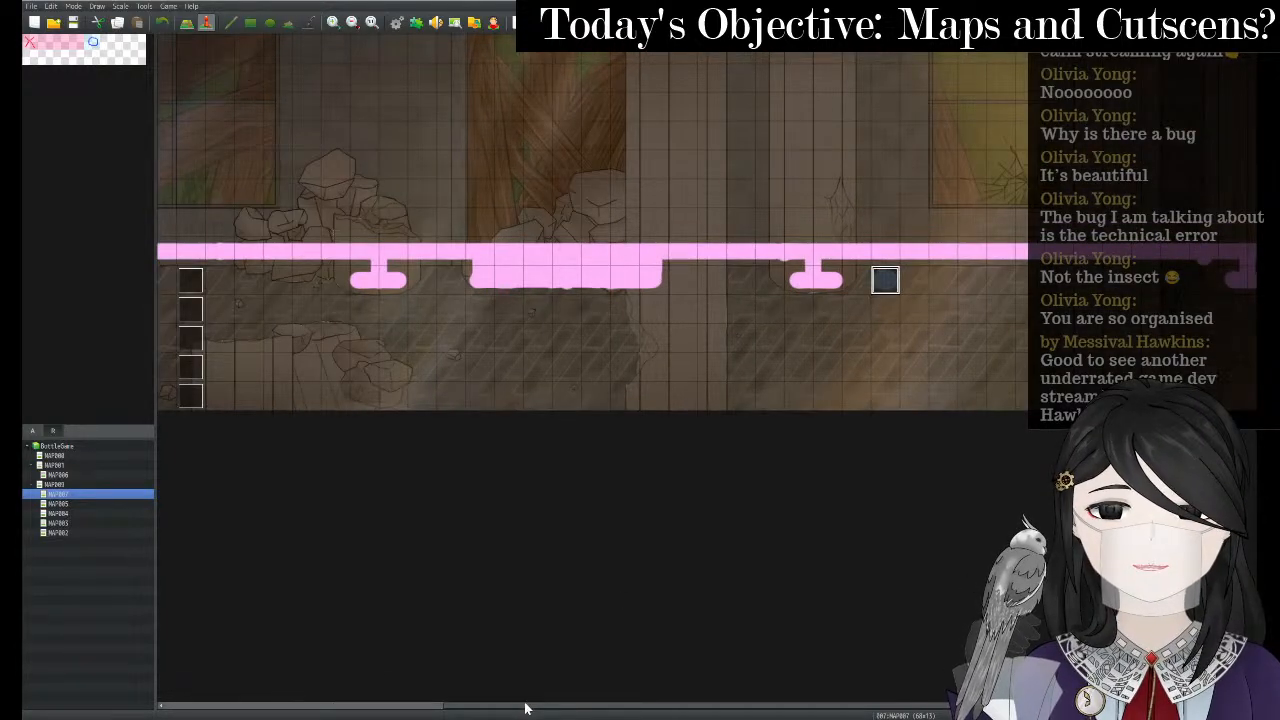
pyautogui.moveTo(525, 708); pyautogui.dragTo(268, 678)
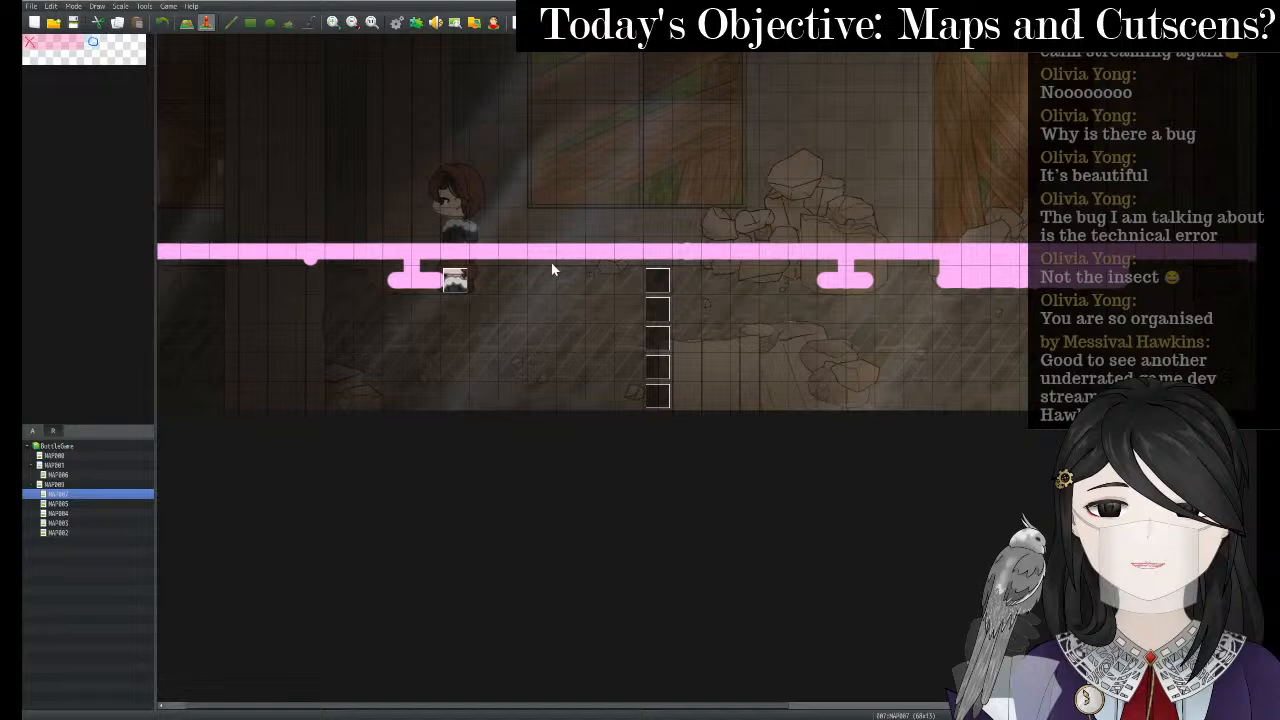
# - Create a new event on a chosen tile of the corridor map
pyautogui.click(624, 280)
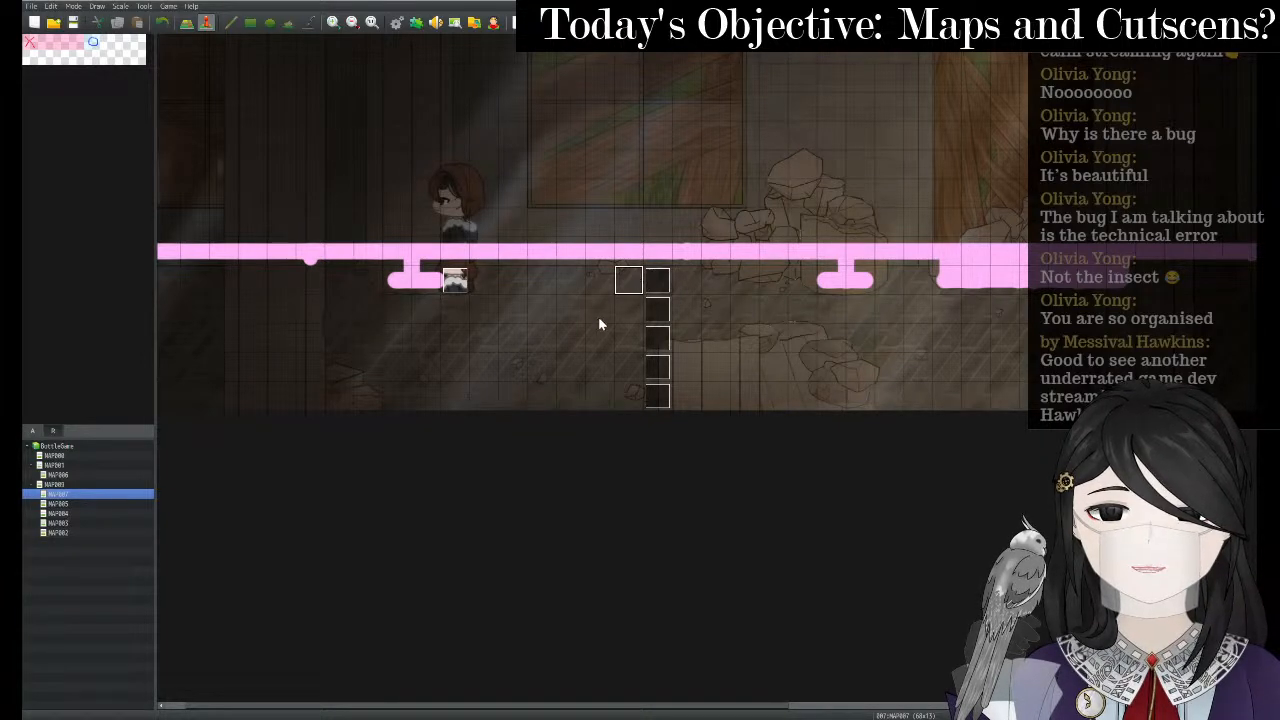
pyautogui.click(476, 398)
pyautogui.click(466, 379)
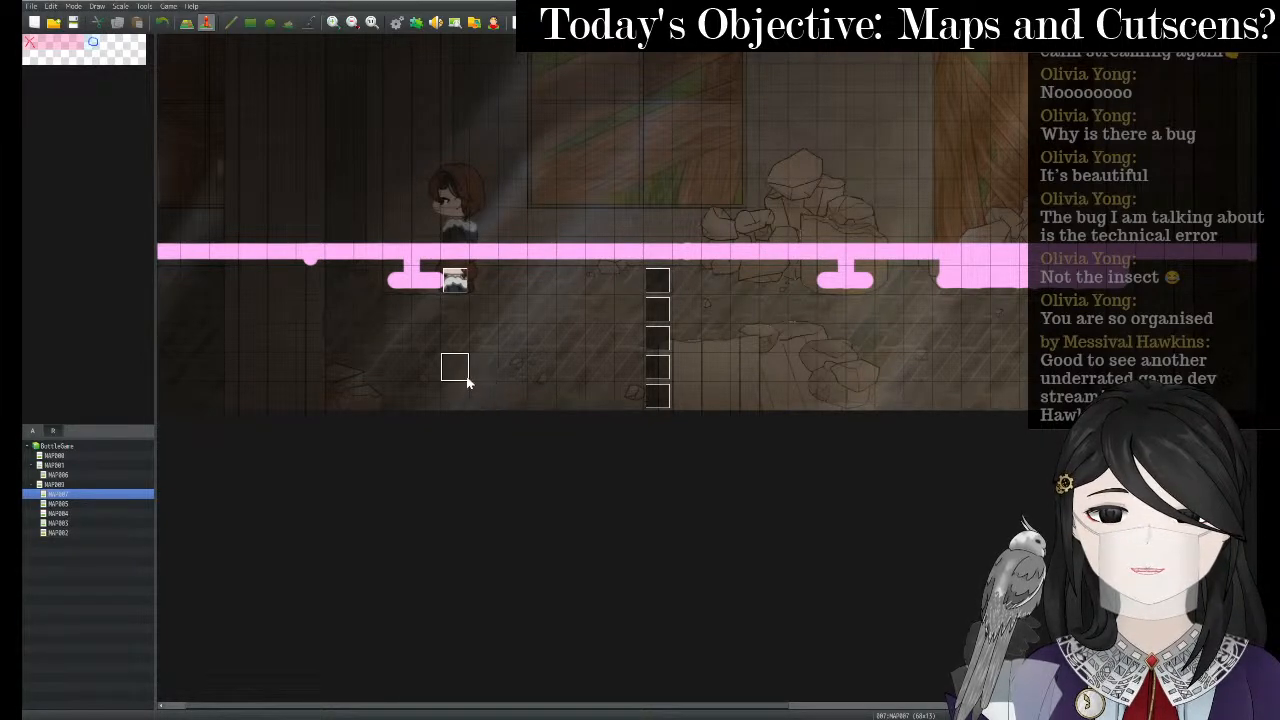
pyautogui.click(487, 379)
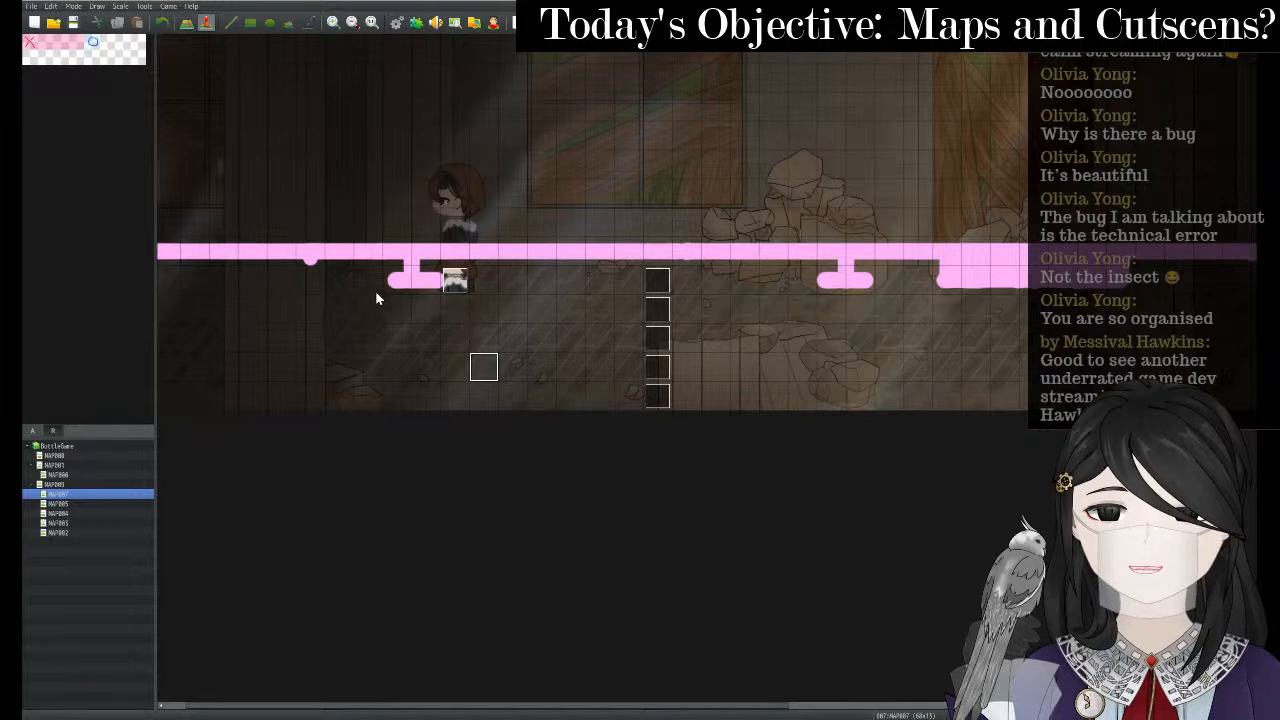
pyautogui.rightClick(484, 368)
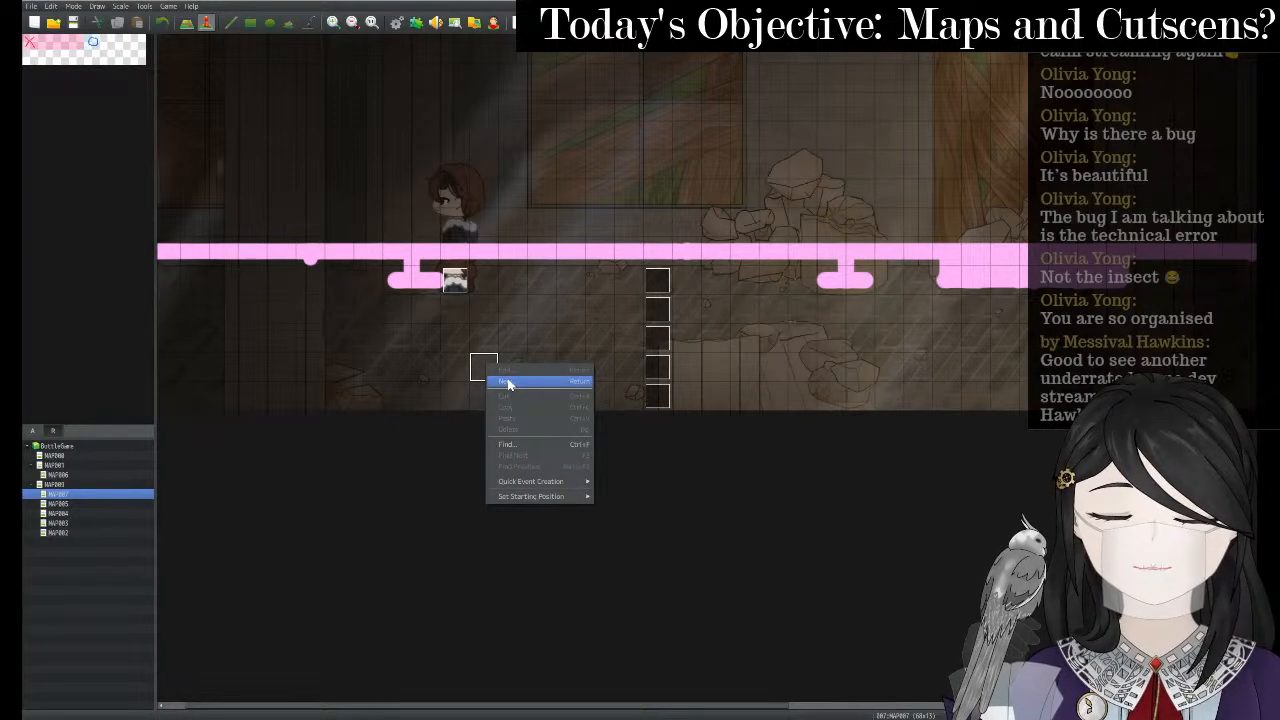
pyautogui.click(508, 382)
# - Preview the !$Bitem image in the picker, then close the picker and event editor unsaved
pyautogui.doubleClick(408, 407)
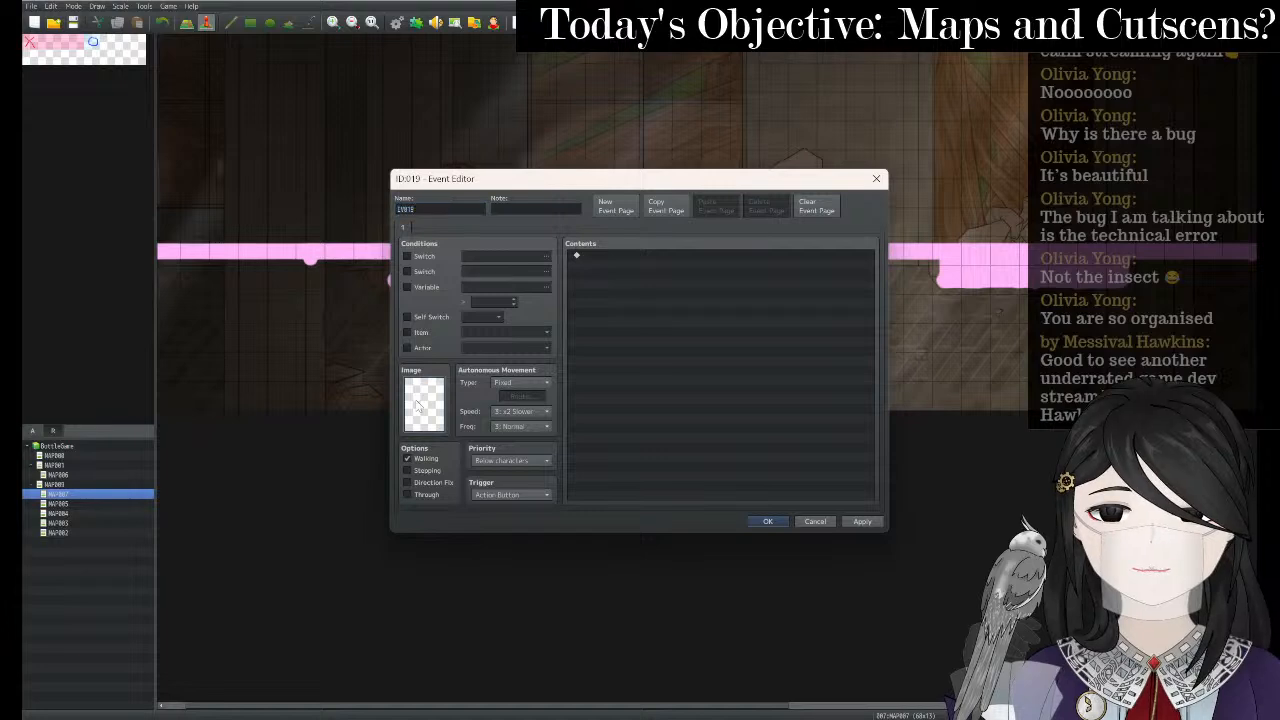
pyautogui.scroll(-3, 494, 364)
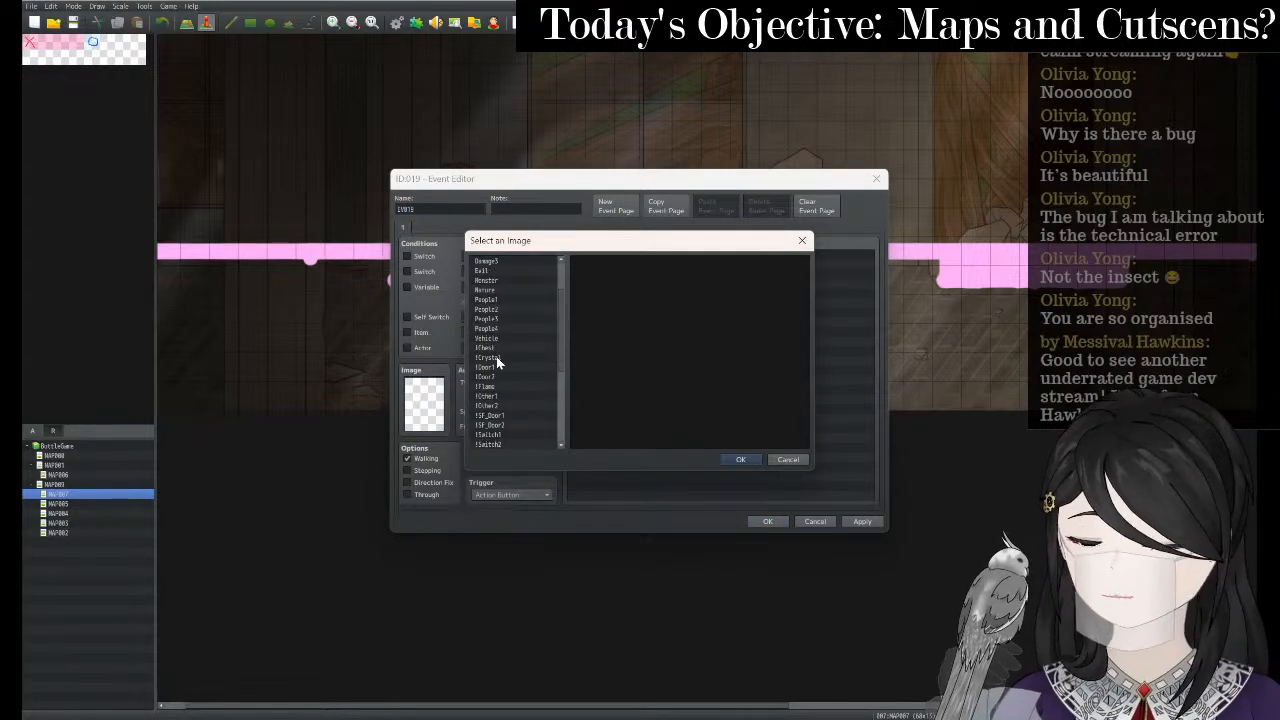
pyautogui.scroll(-3, 496, 356)
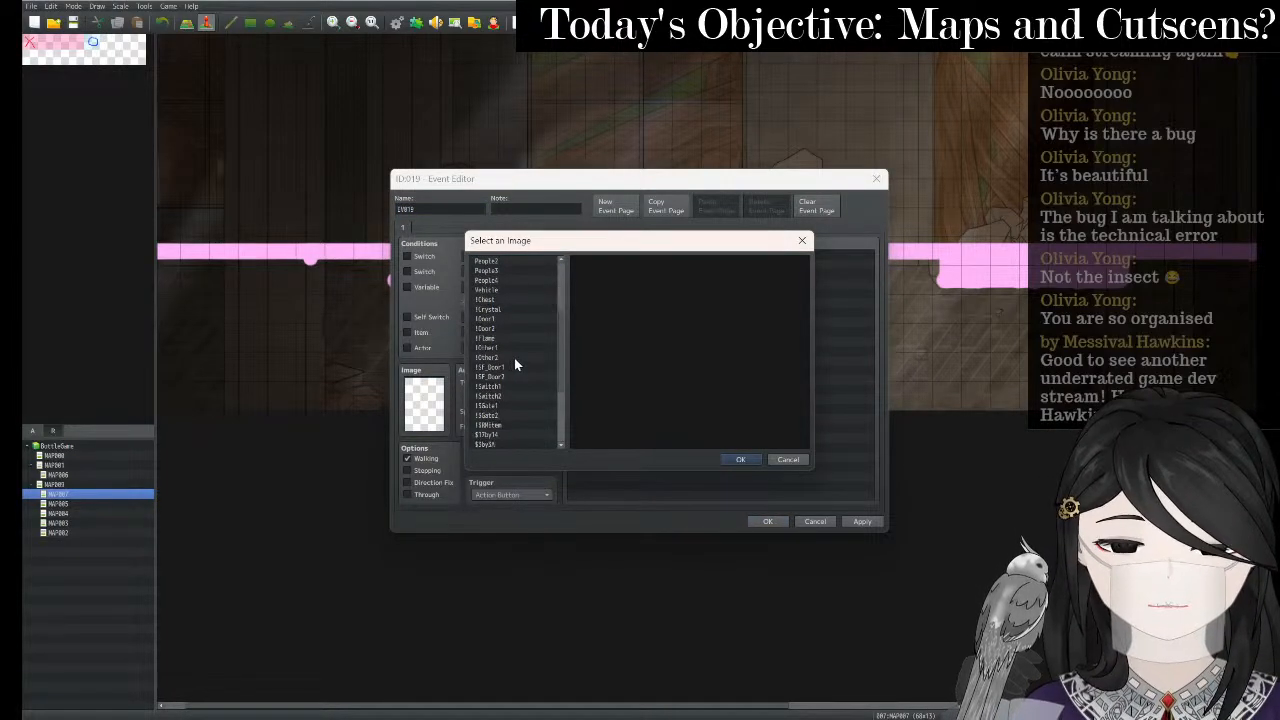
pyautogui.click(509, 397)
pyautogui.scroll(-5, 629, 372)
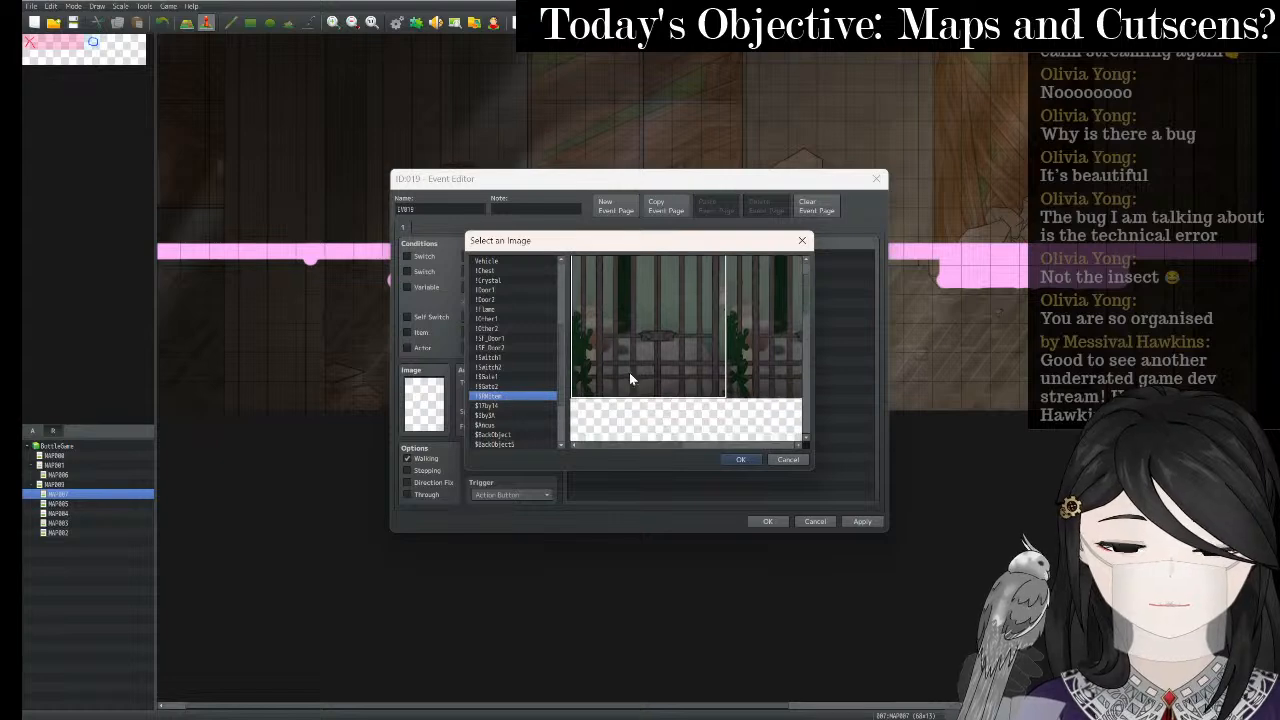
pyautogui.moveTo(808, 320); pyautogui.dragTo(803, 380)
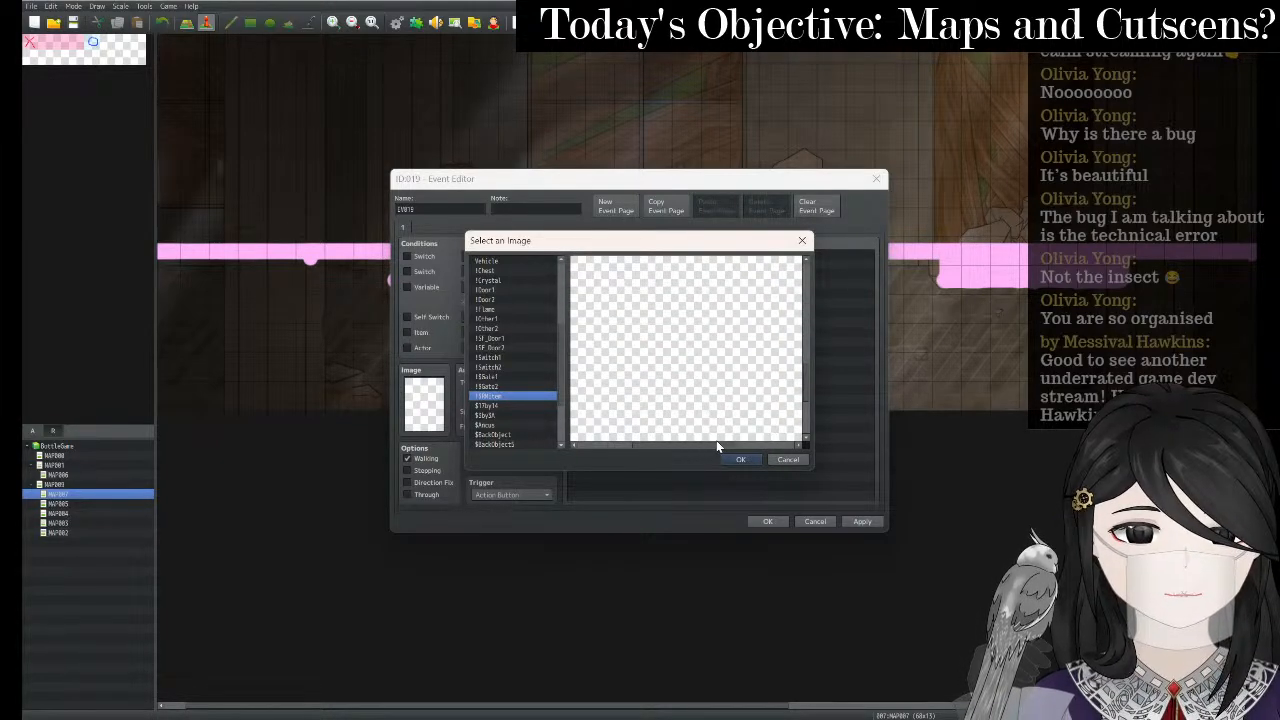
pyautogui.scroll(5, 730, 384)
pyautogui.scroll(-2, 730, 377)
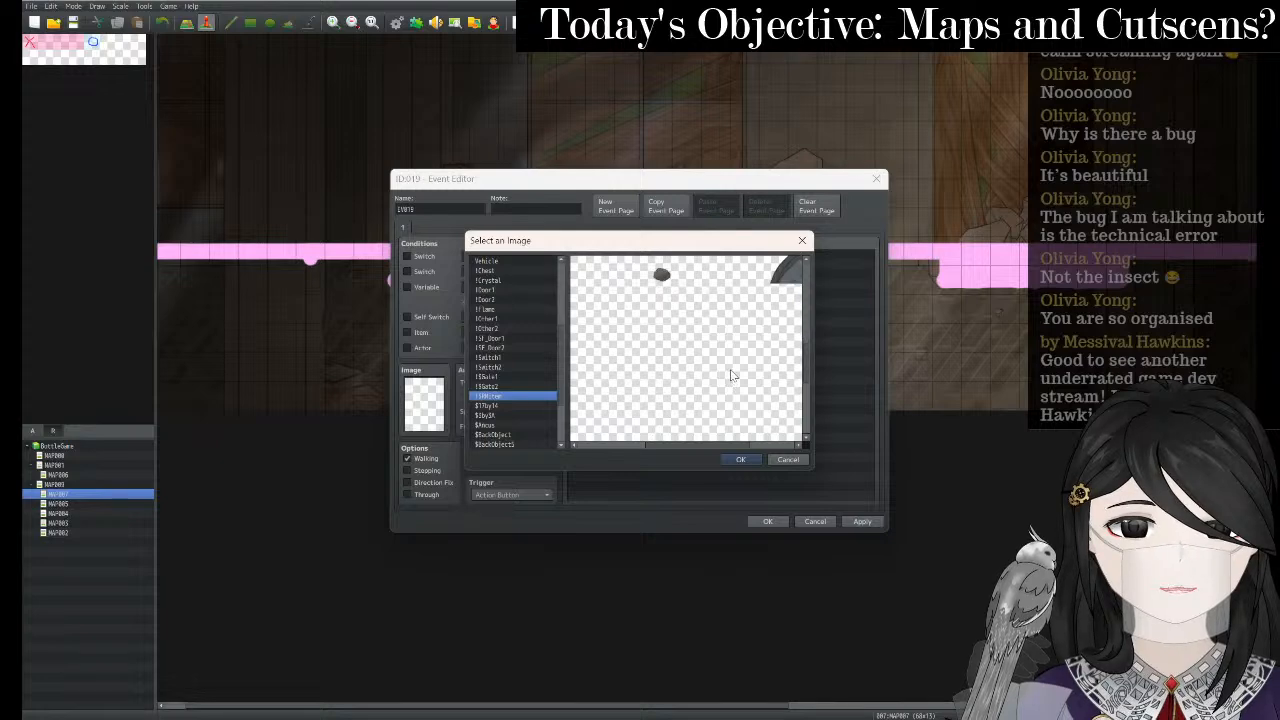
pyautogui.scroll(-2, 728, 372)
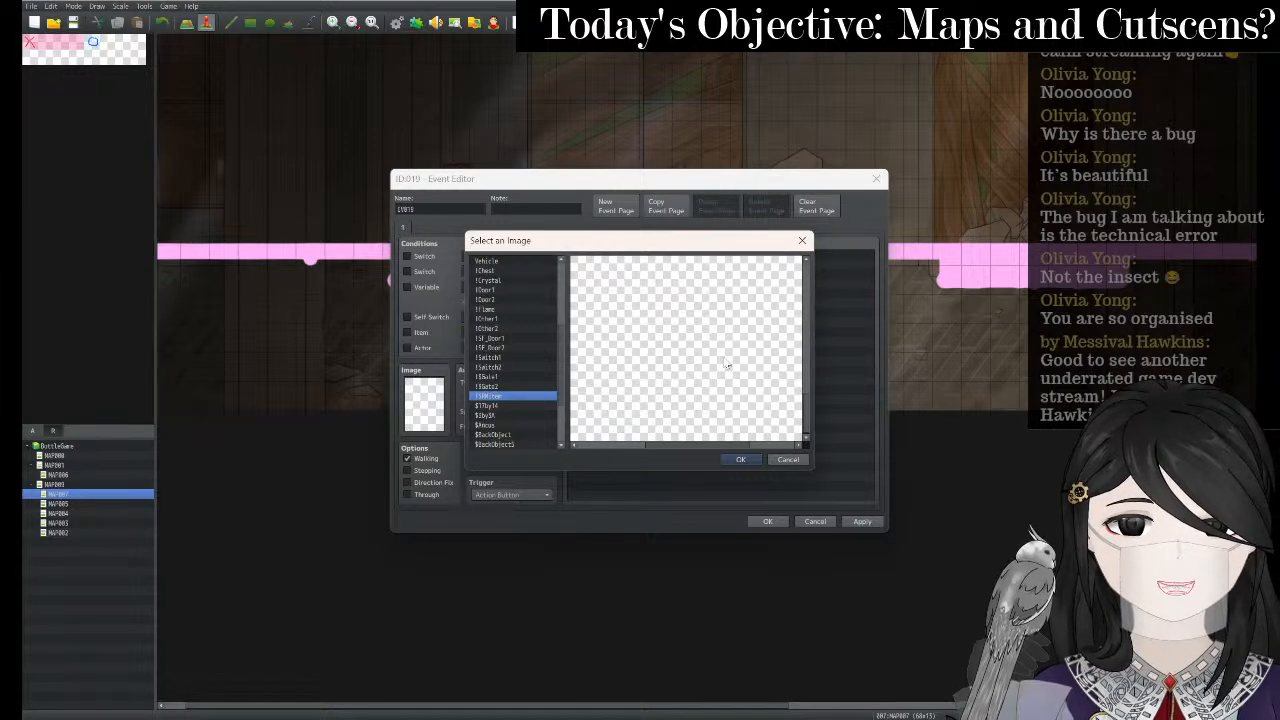
pyautogui.click(802, 240)
pyautogui.click(876, 179)
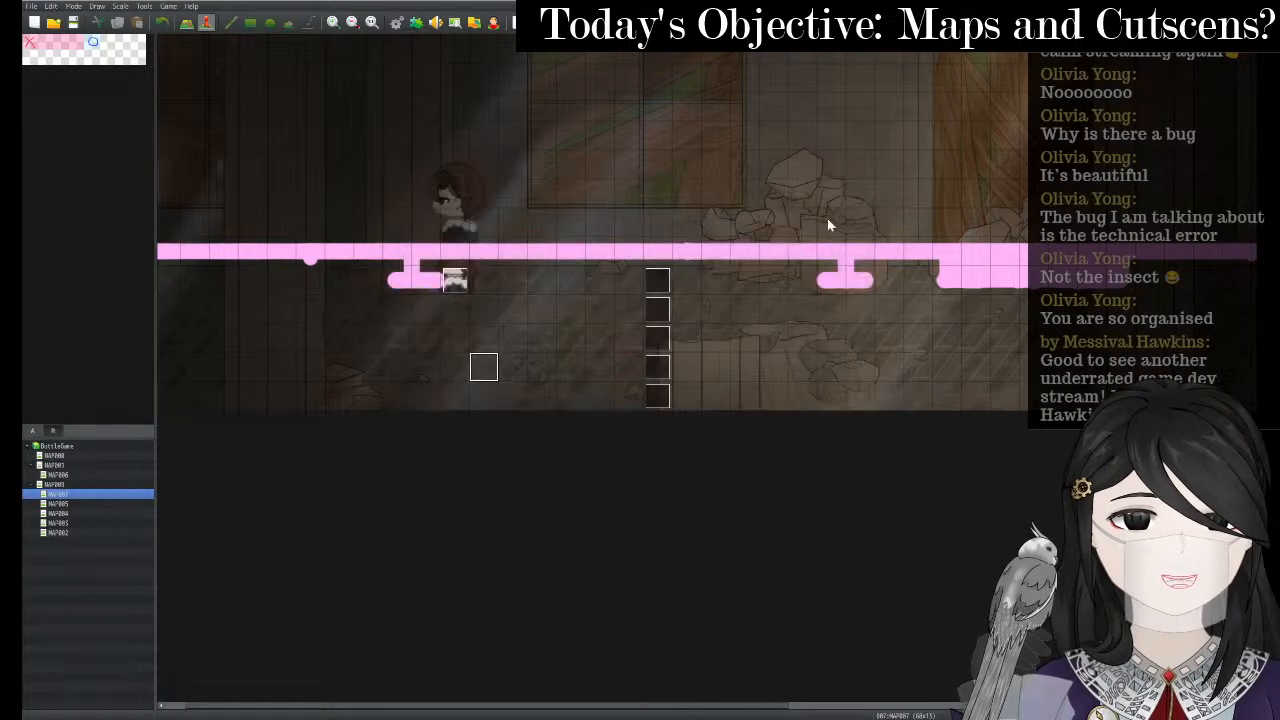
# - Reopen Game.rpgproject from the BottleGame folder and move the OBS window aside
pyautogui.hotkey('alt', 'Tab')
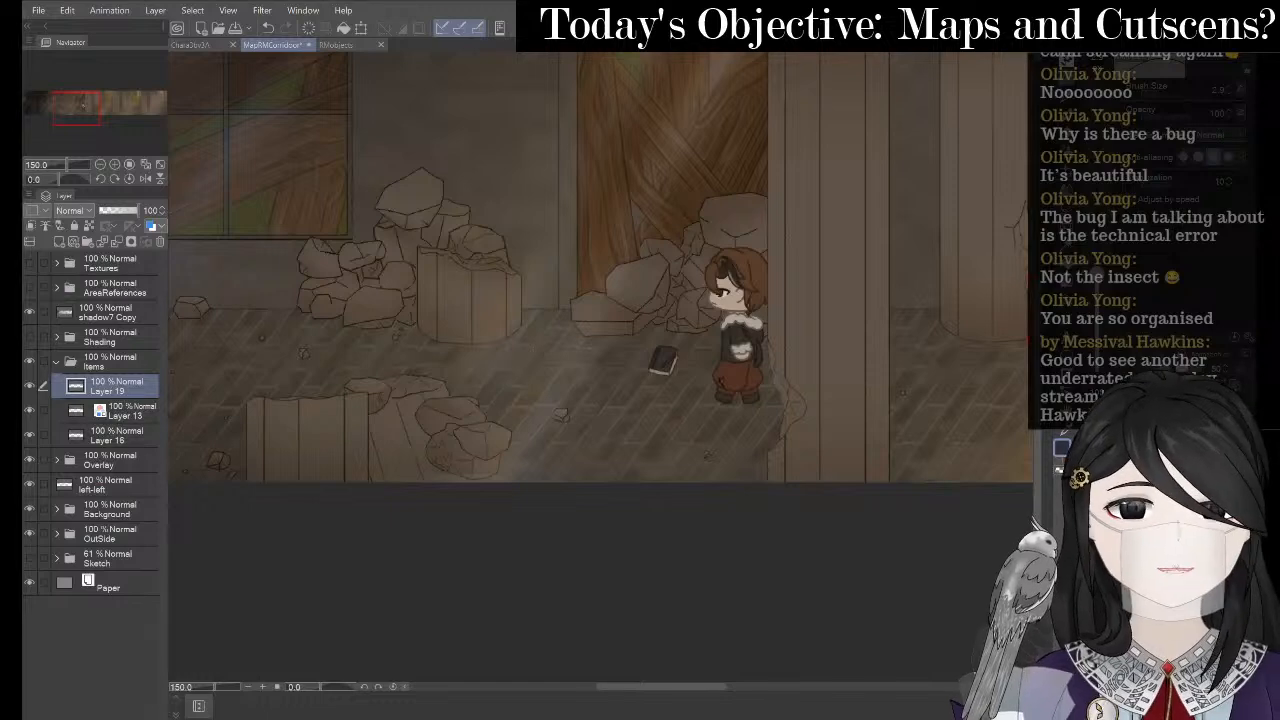
pyautogui.hotkey('alt', 'Tab')
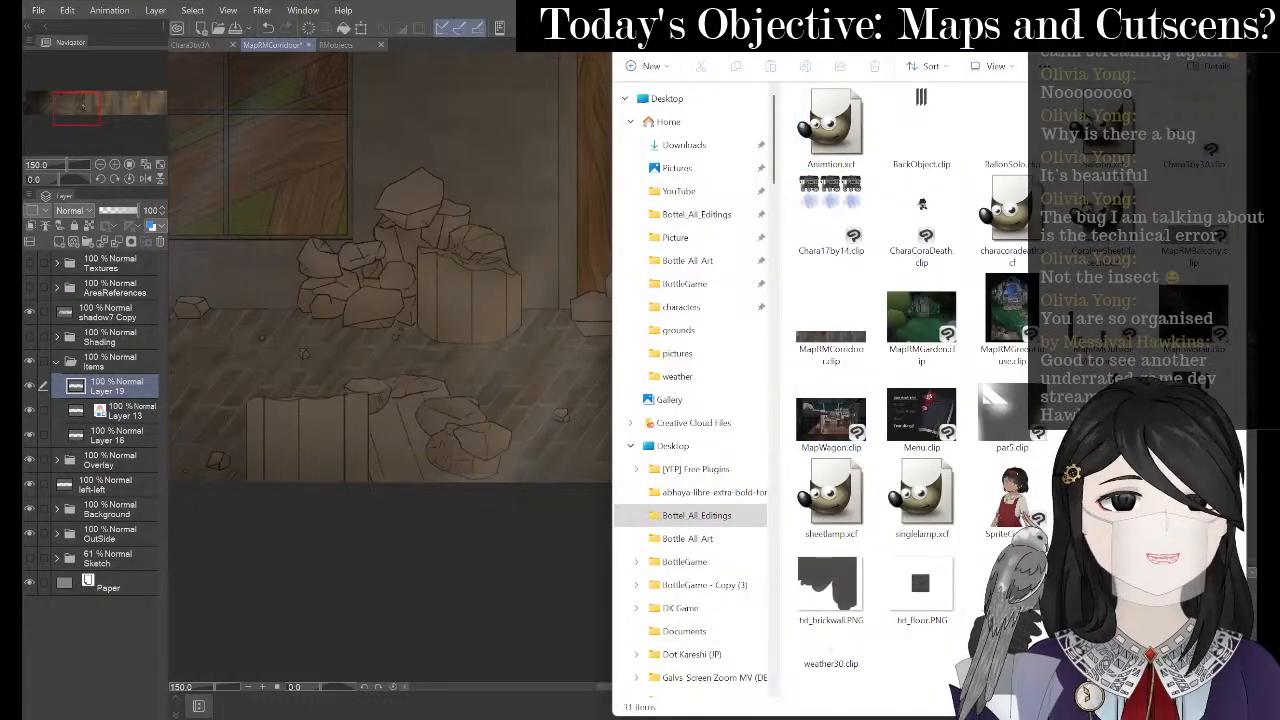
pyautogui.hotkey('alt', 'Tab')
pyautogui.hotkey('alt', 'Tab')
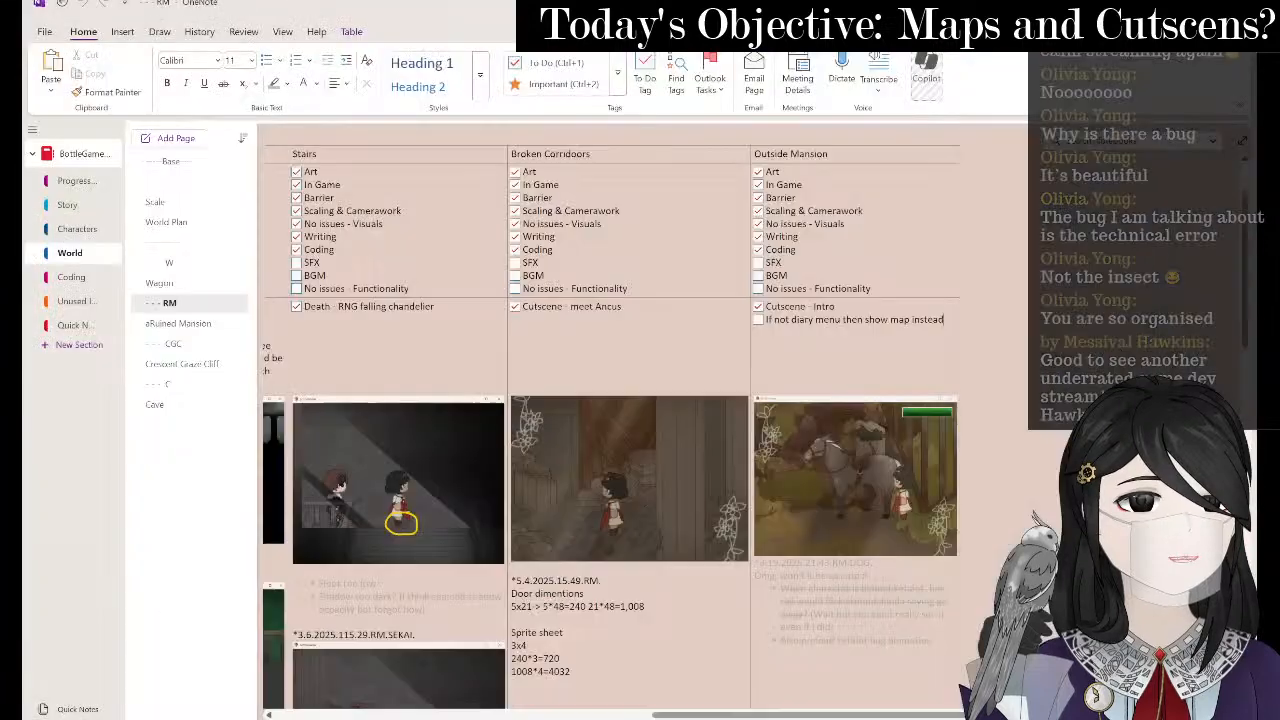
pyautogui.hotkey('alt', 'Tab')
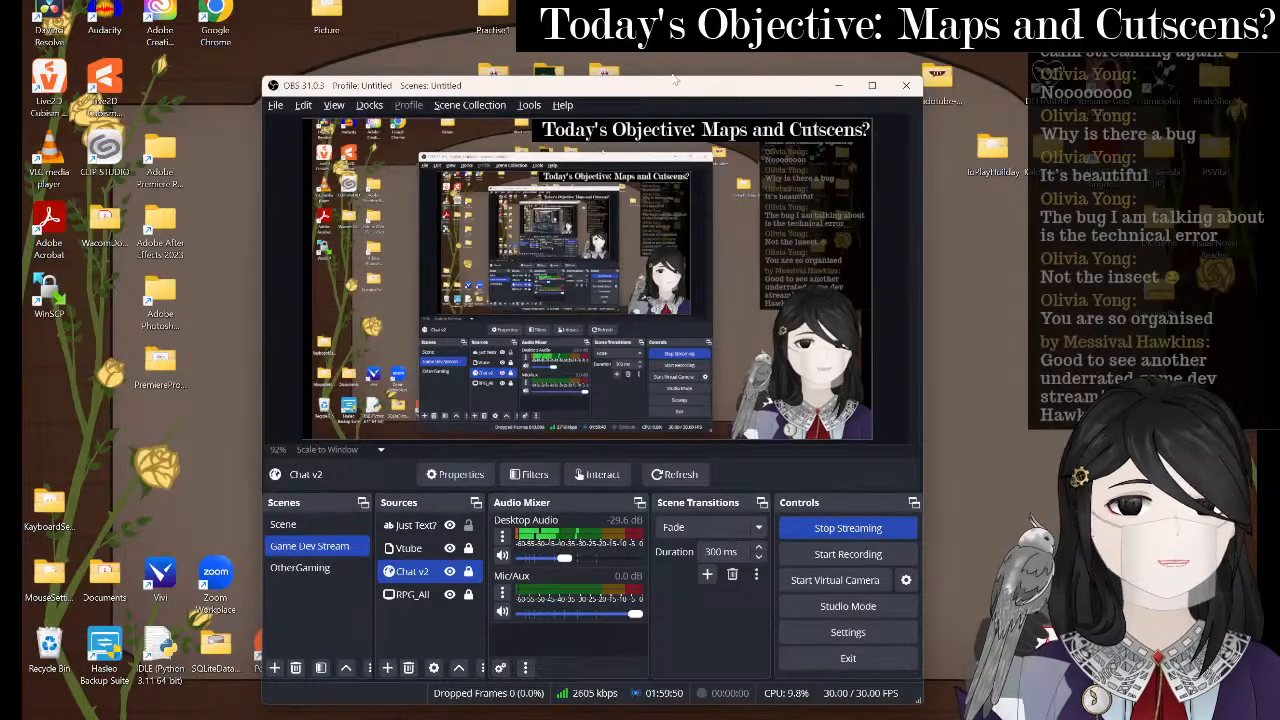
pyautogui.doubleClick(550, 20)
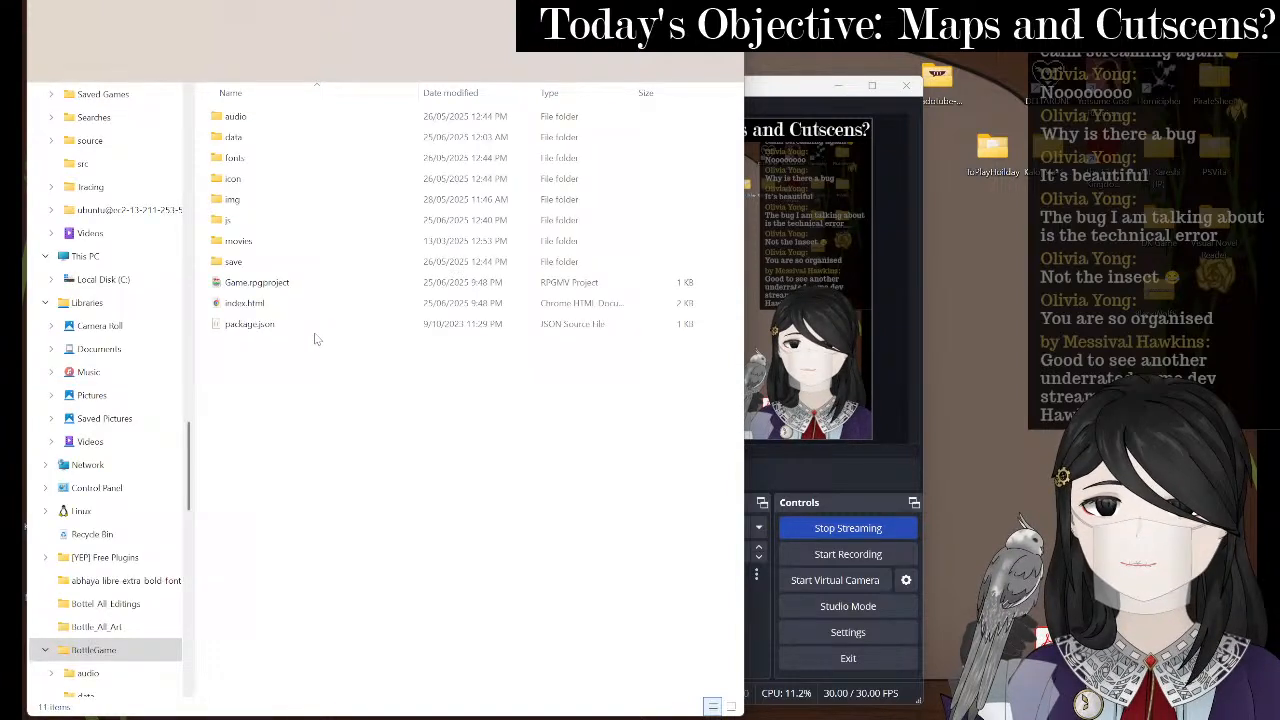
pyautogui.doubleClick(298, 284)
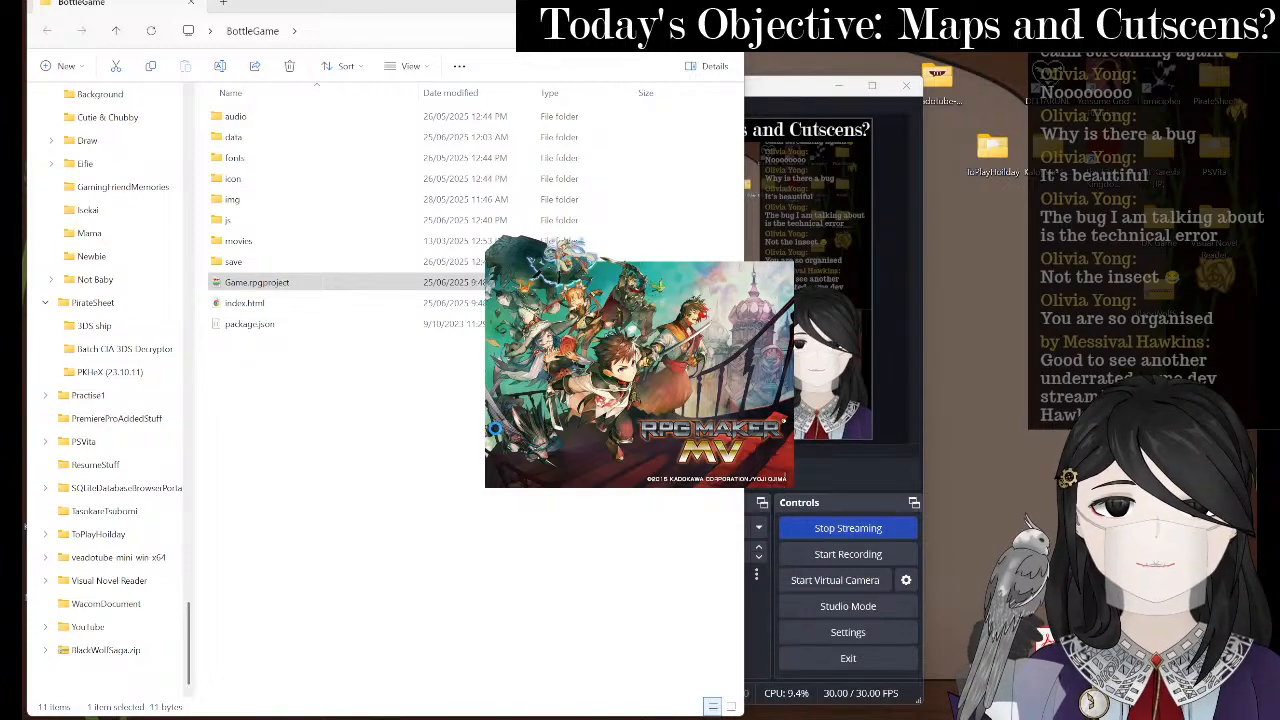
pyautogui.moveTo(803, 90); pyautogui.dragTo(895, 73)
pyautogui.moveTo(779, 65); pyautogui.dragTo(841, 44)
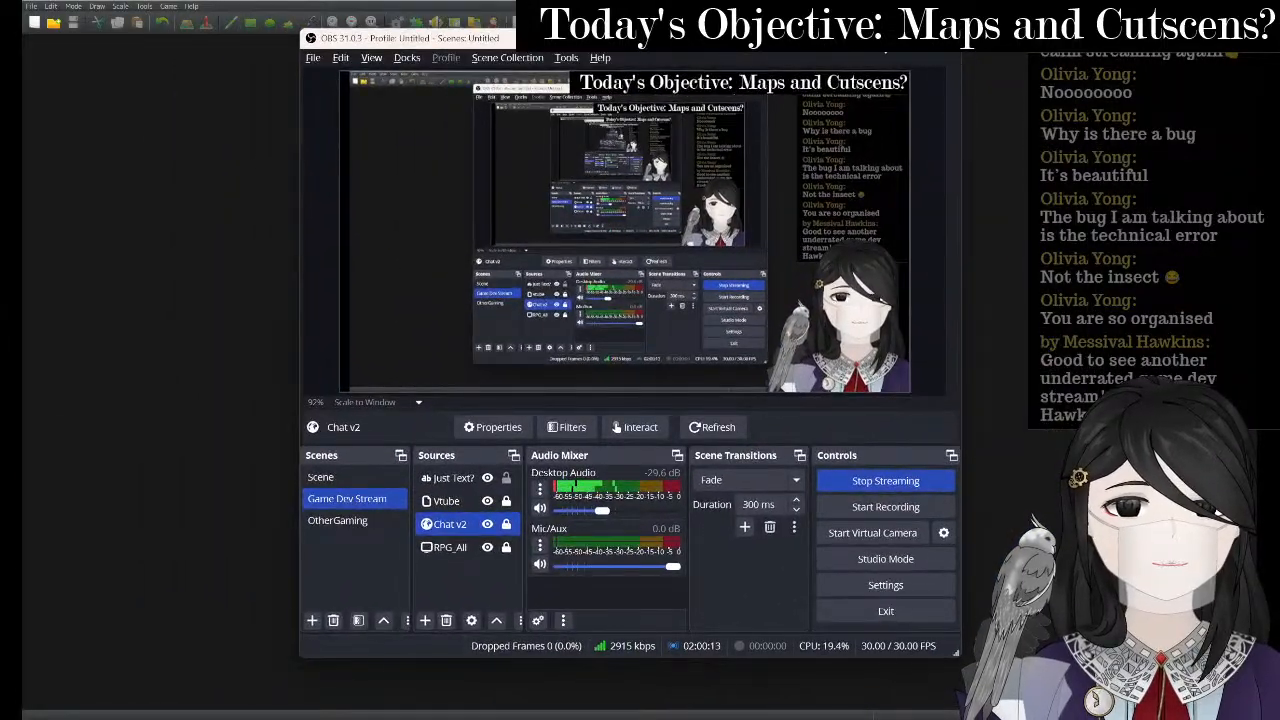
# - Switch the relaunched editor to MAP007 and create new event EV019, opening its image chooser
pyautogui.click(883, 38)
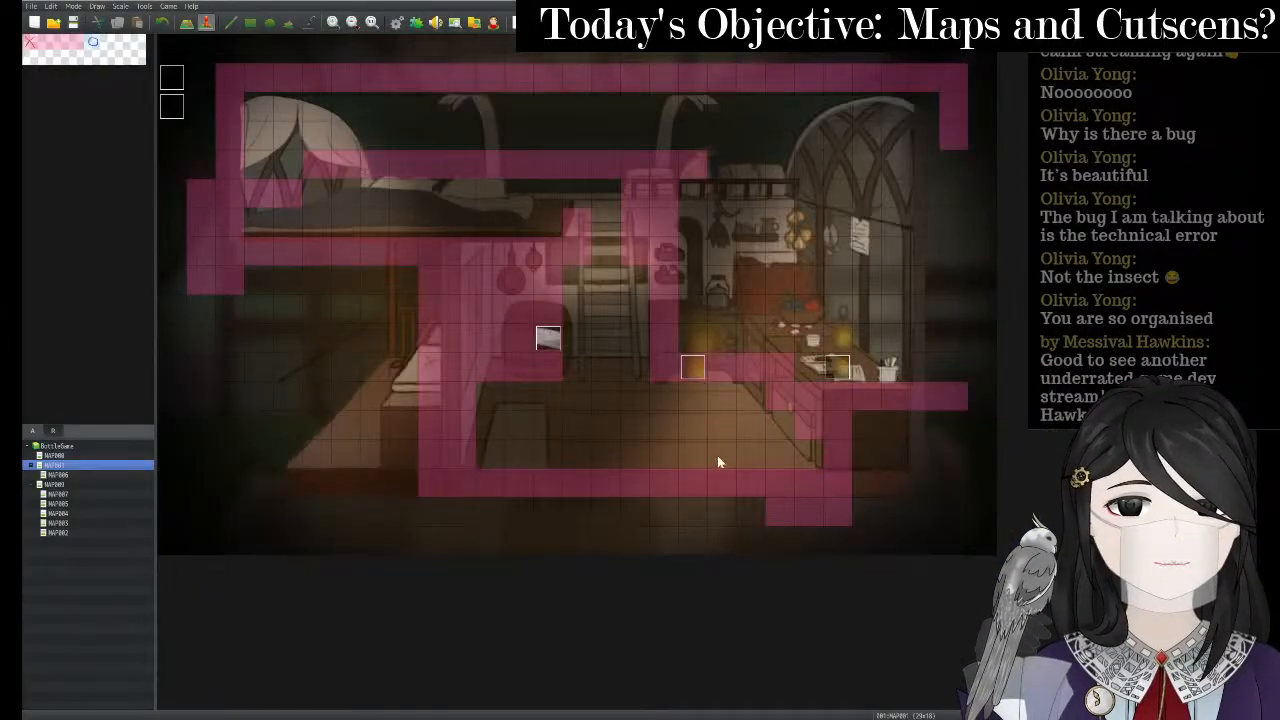
pyautogui.rightClick(75, 503)
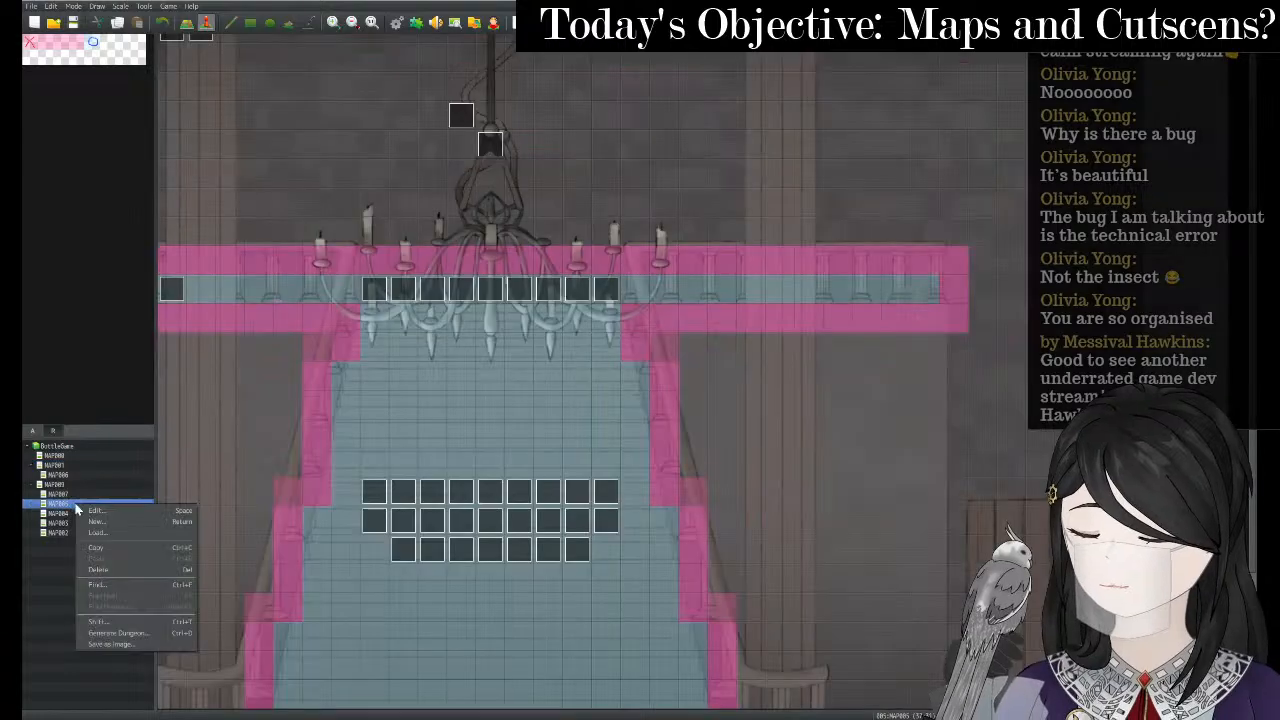
pyautogui.click(90, 493)
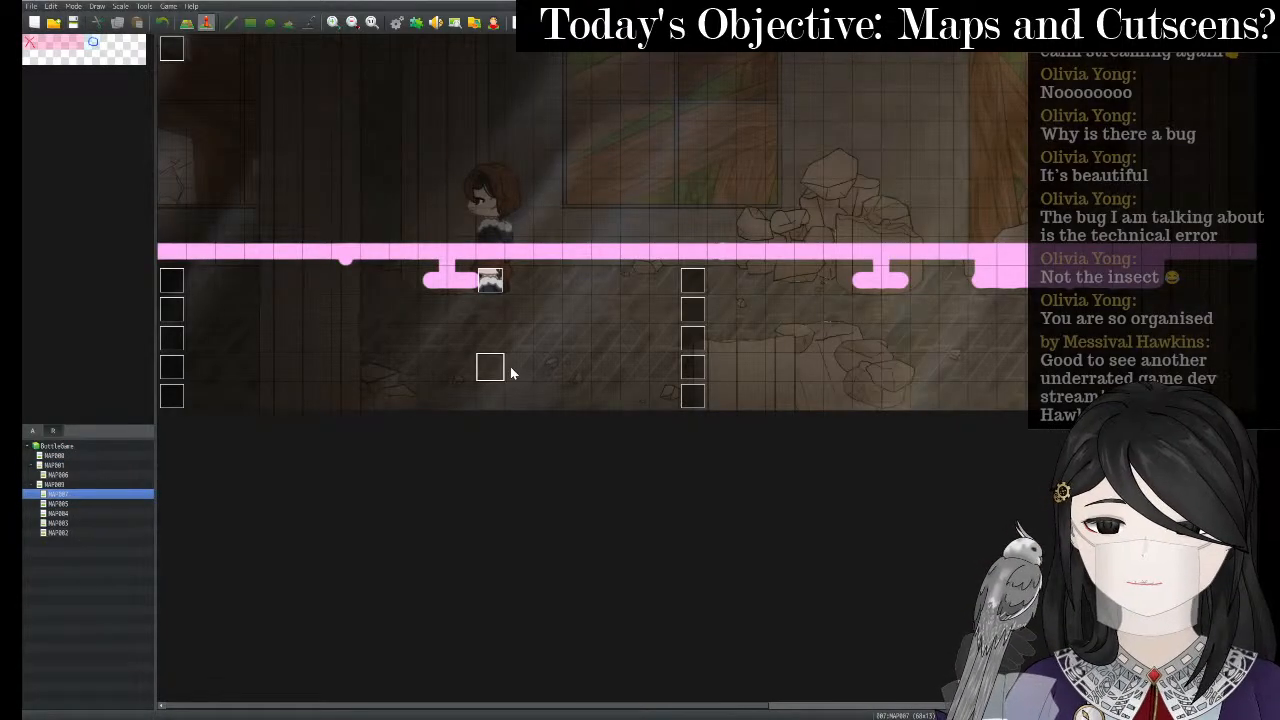
pyautogui.rightClick(510, 372)
pyautogui.click(545, 385)
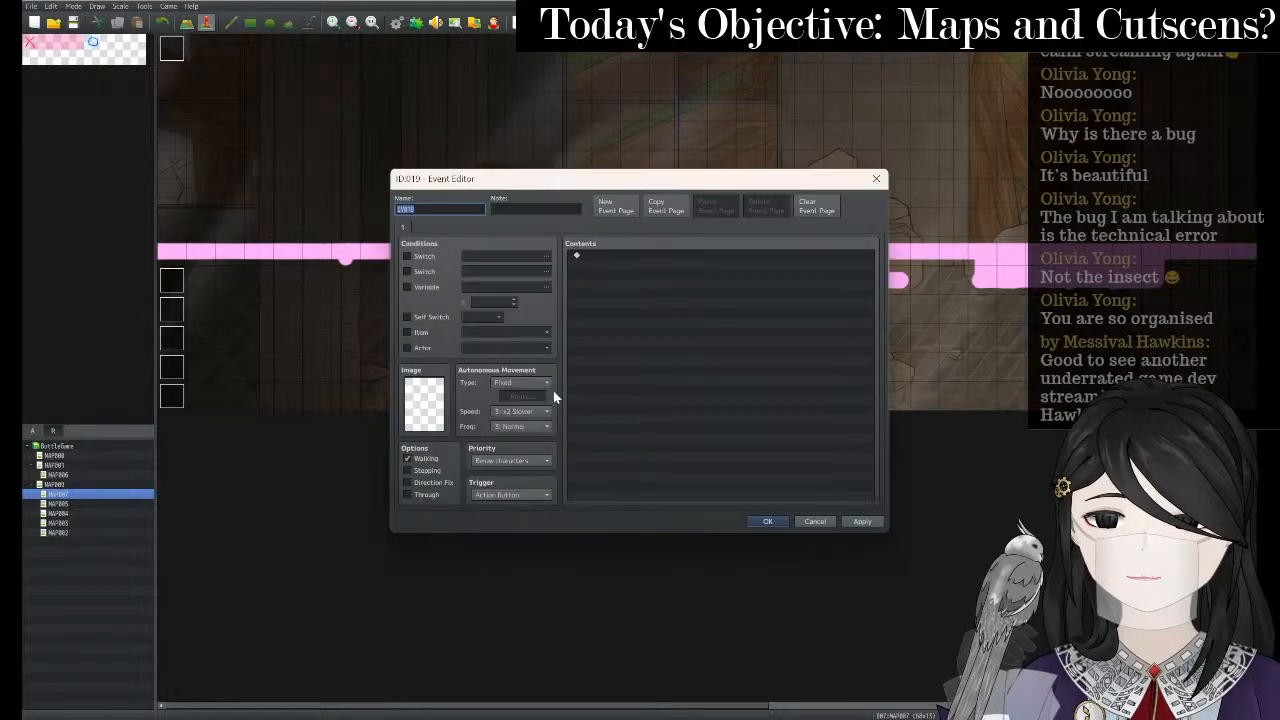
pyautogui.doubleClick(424, 402)
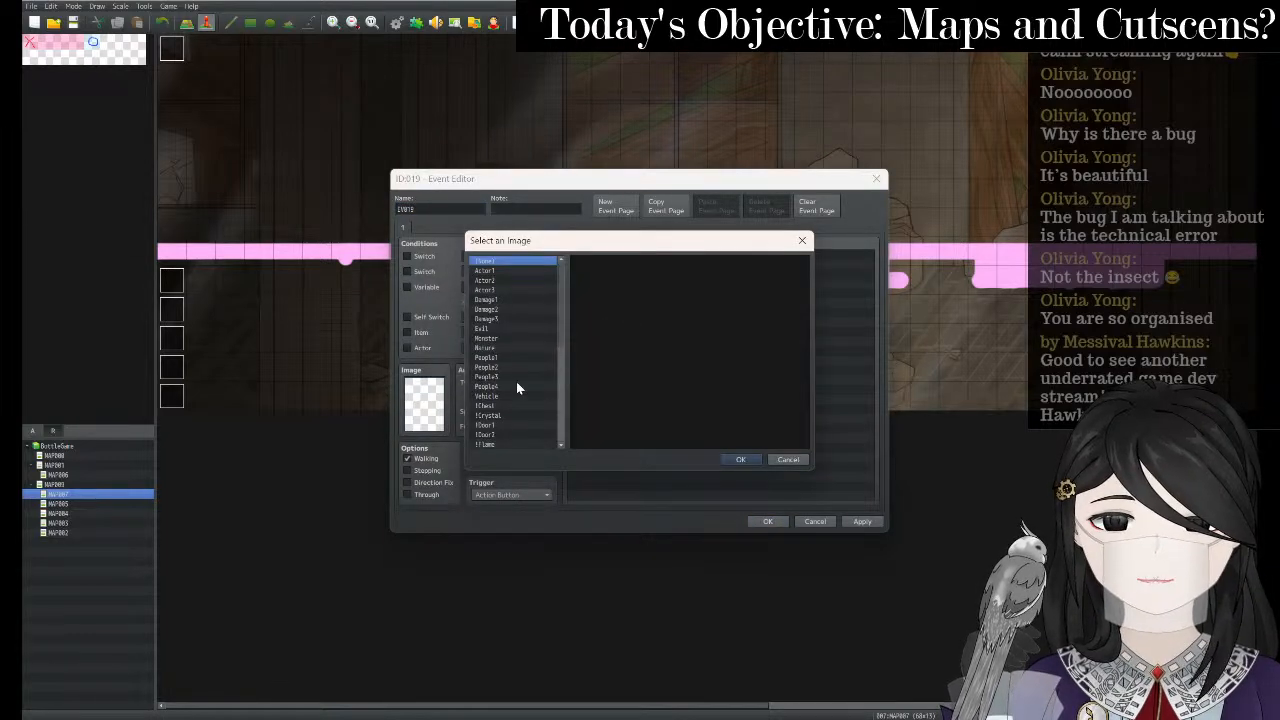
# - Preview the item sprite sheet, try the dark object's cells, then switch to Clip Studio Paint
pyautogui.scroll(-5, 517, 388)
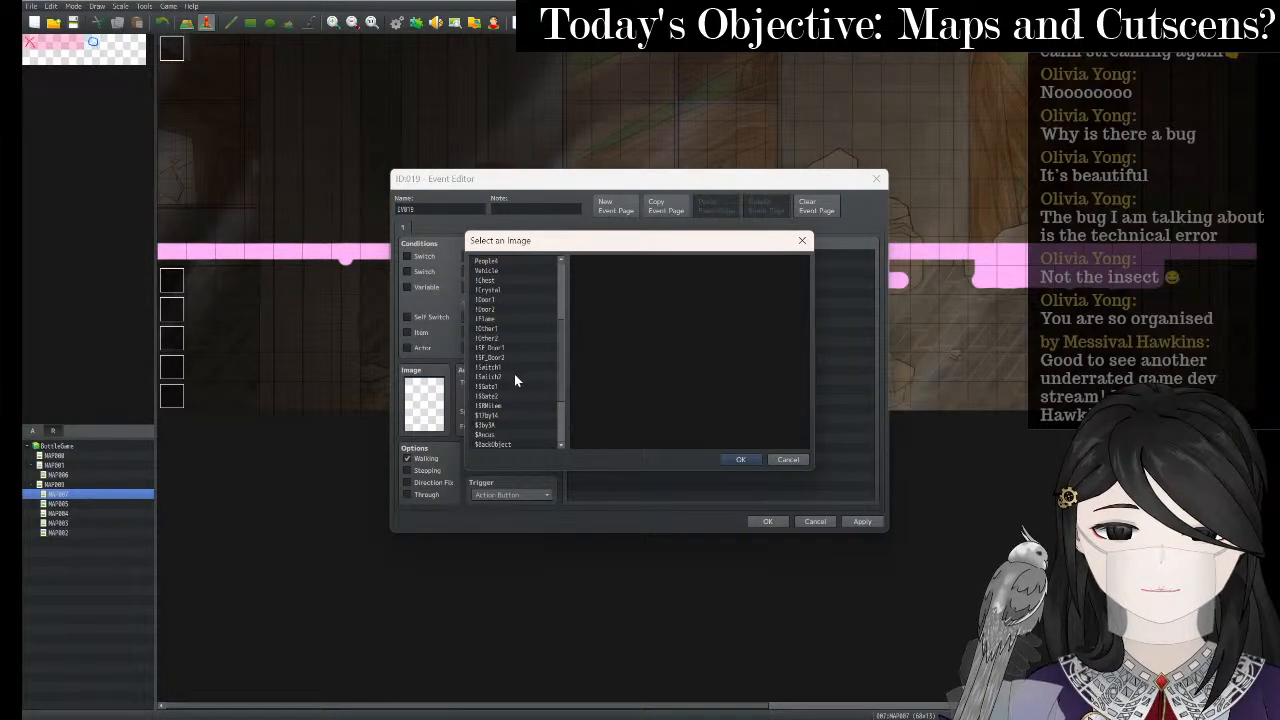
pyautogui.click(512, 405)
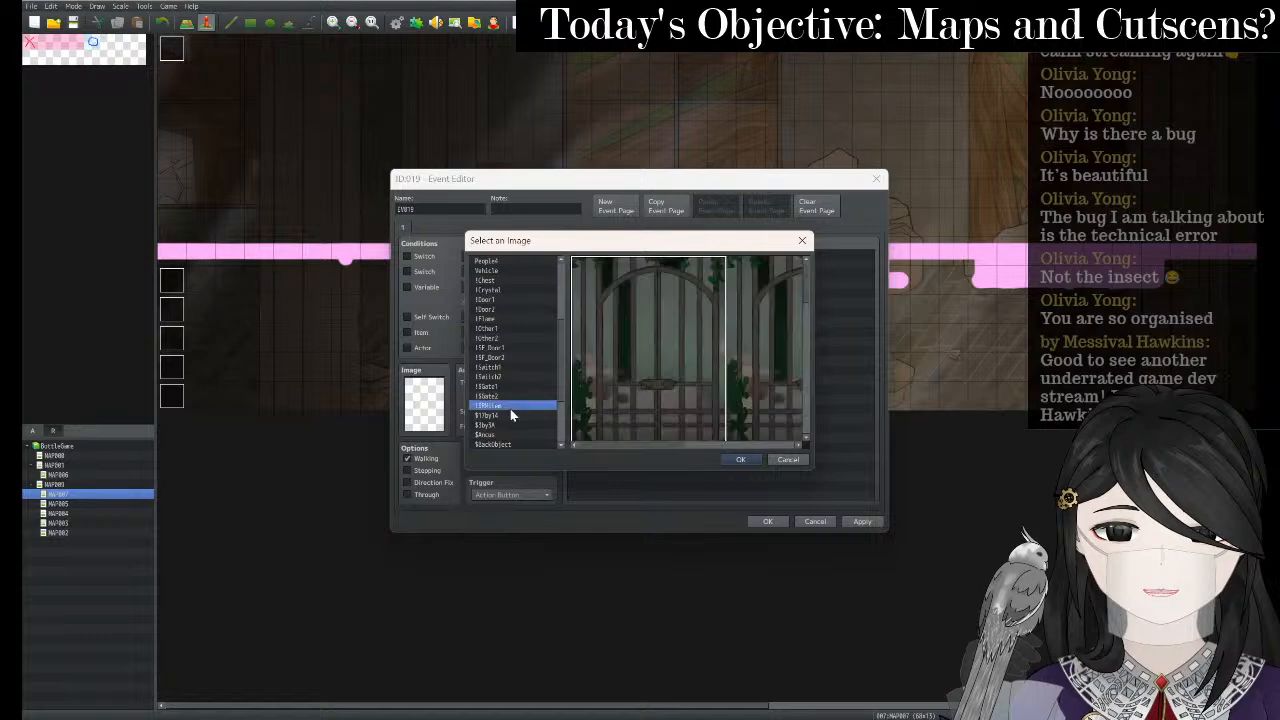
pyautogui.scroll(-1, 668, 302)
pyautogui.scroll(-5, 805, 307)
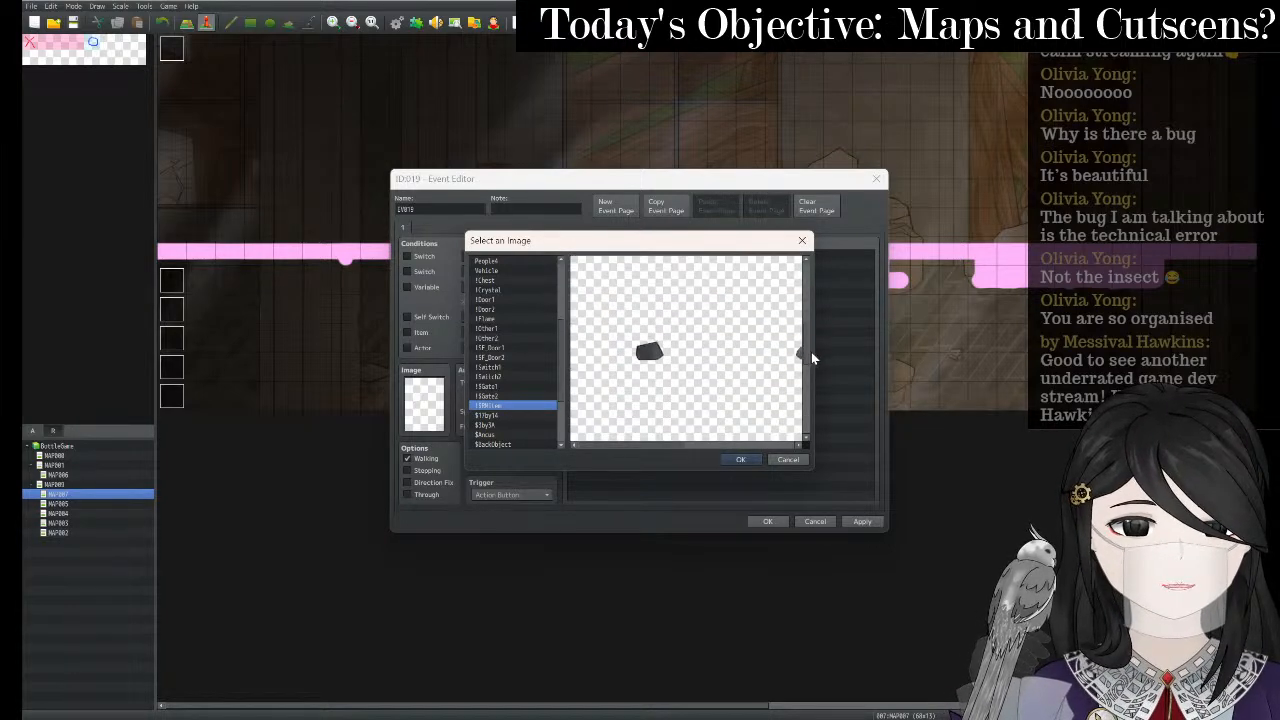
pyautogui.click(676, 440)
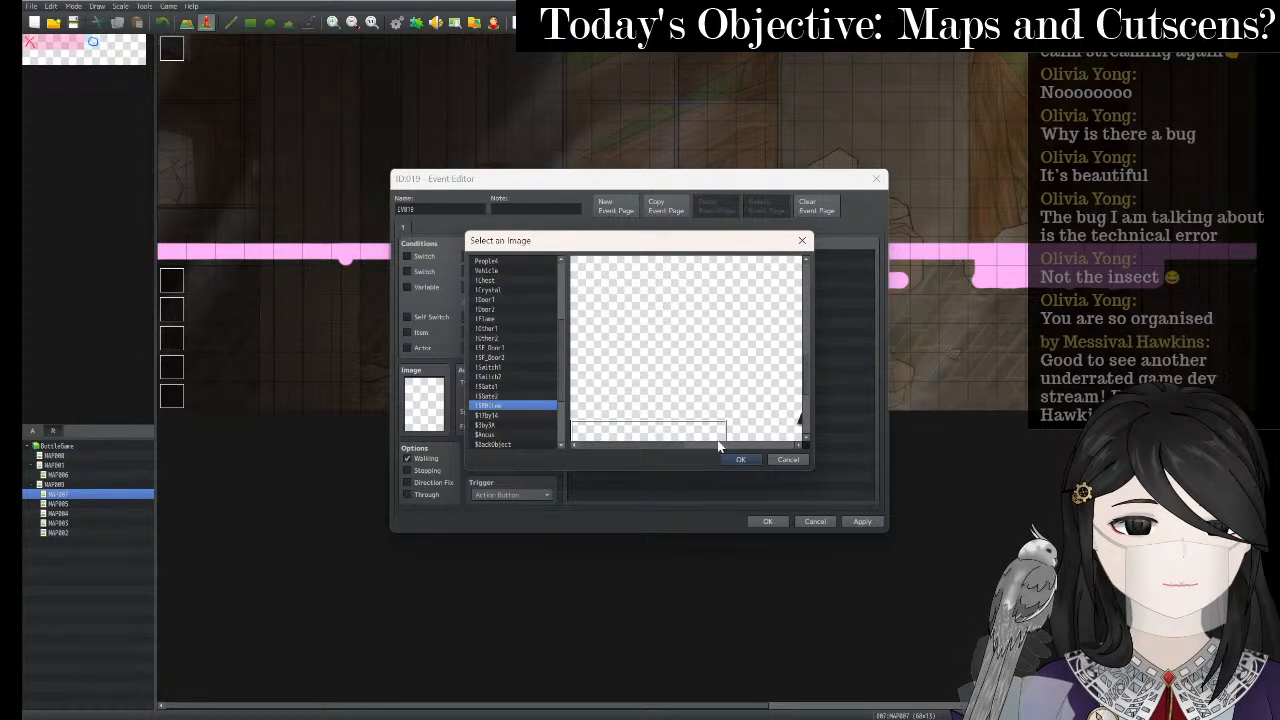
pyautogui.click(764, 403)
pyautogui.moveTo(664, 446)
pyautogui.mouseDown()
pyautogui.moveTo(772, 444)
pyautogui.moveTo(659, 448)
pyautogui.mouseUp()
pyautogui.click(760, 397)
pyautogui.click(651, 392)
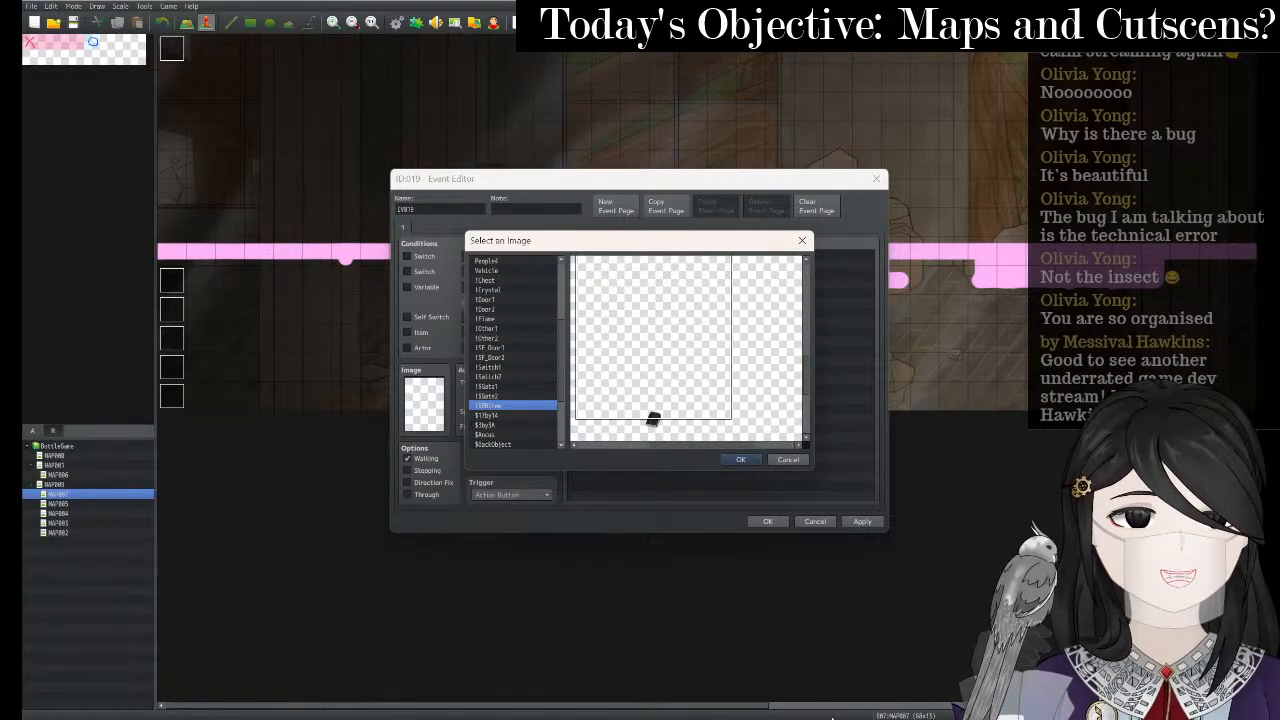
pyautogui.moveTo(848, 716)
pyautogui.click(857, 690)
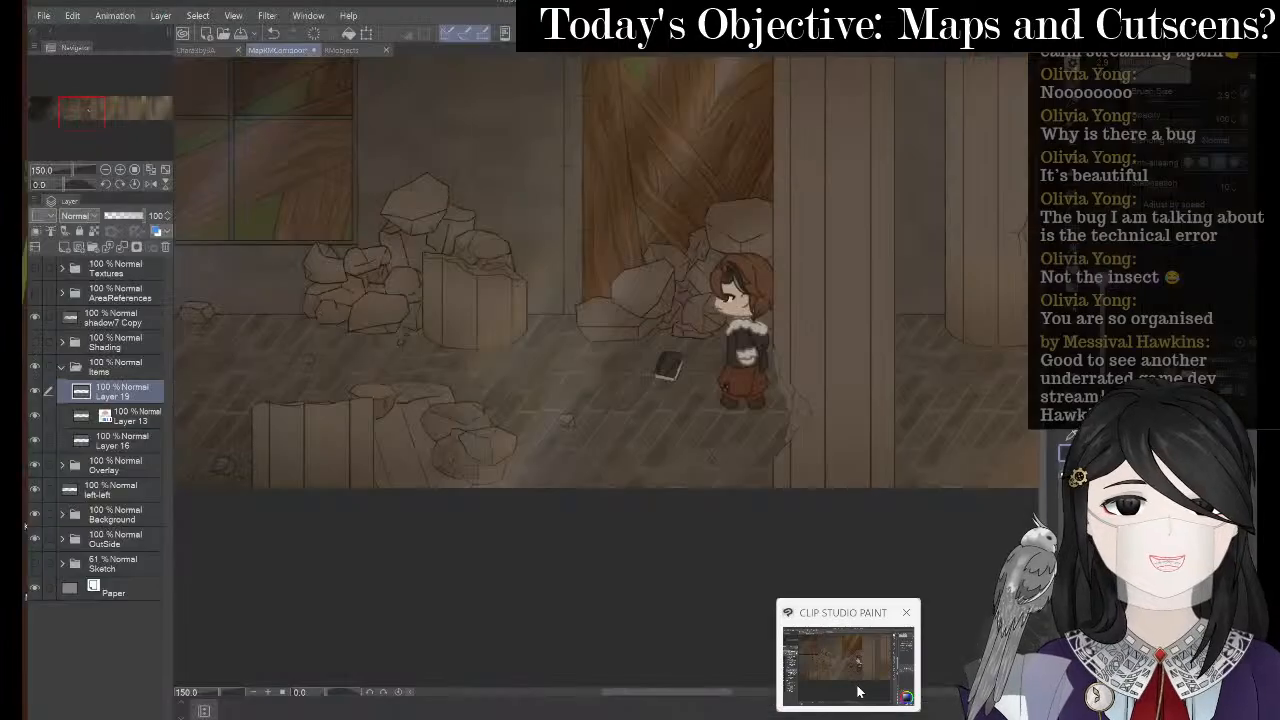
# - Bring up the RMobjects canvas, turn on its grid, and zoom in
pyautogui.click(332, 45)
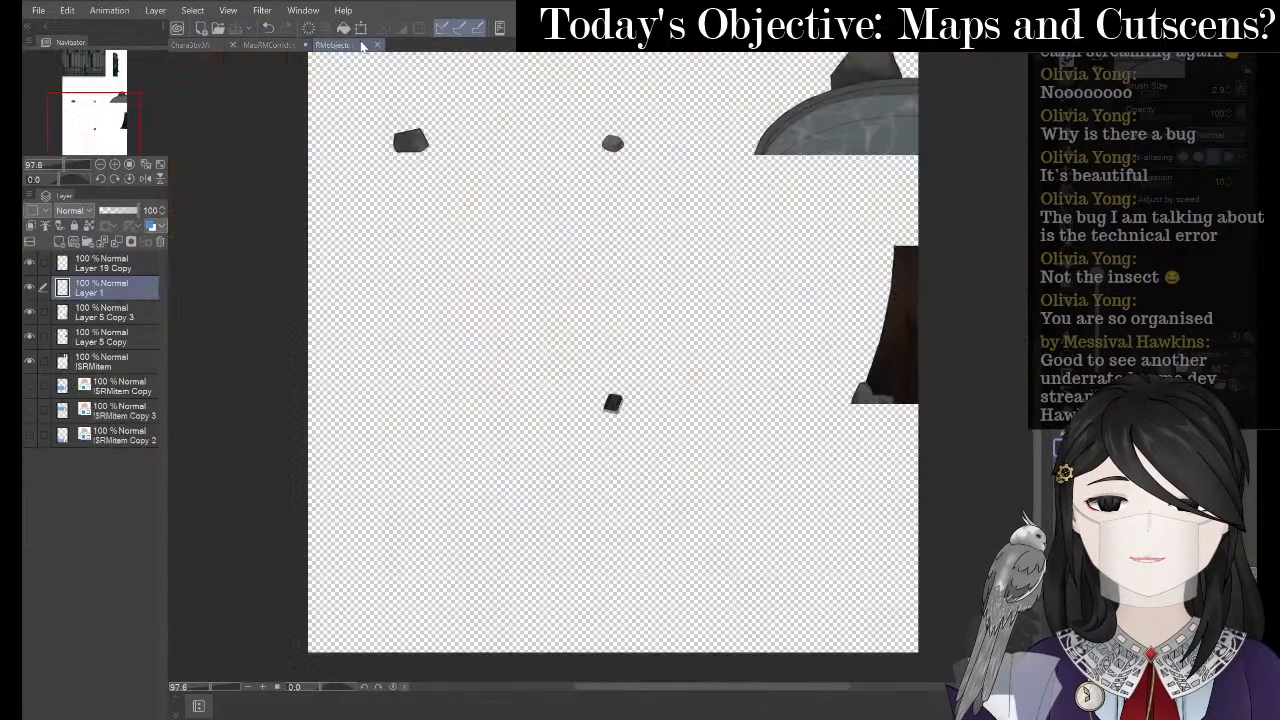
pyautogui.scroll(1, 687, 293)
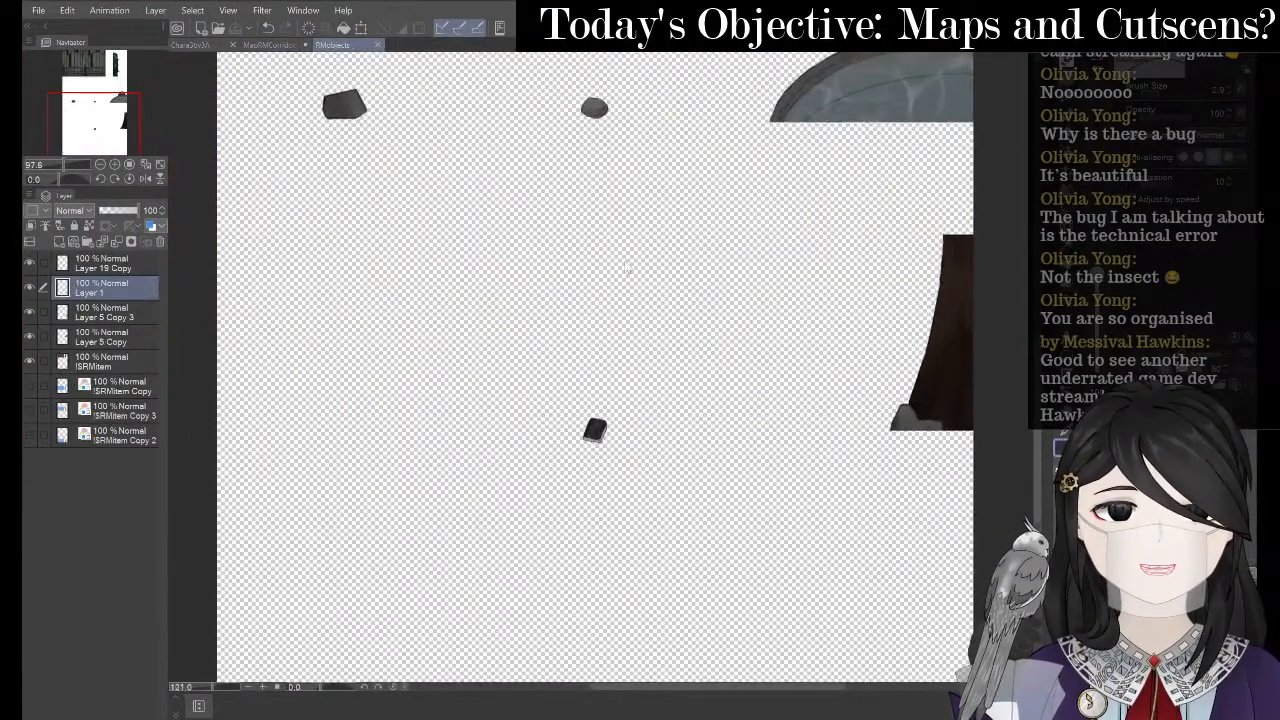
pyautogui.click(237, 9)
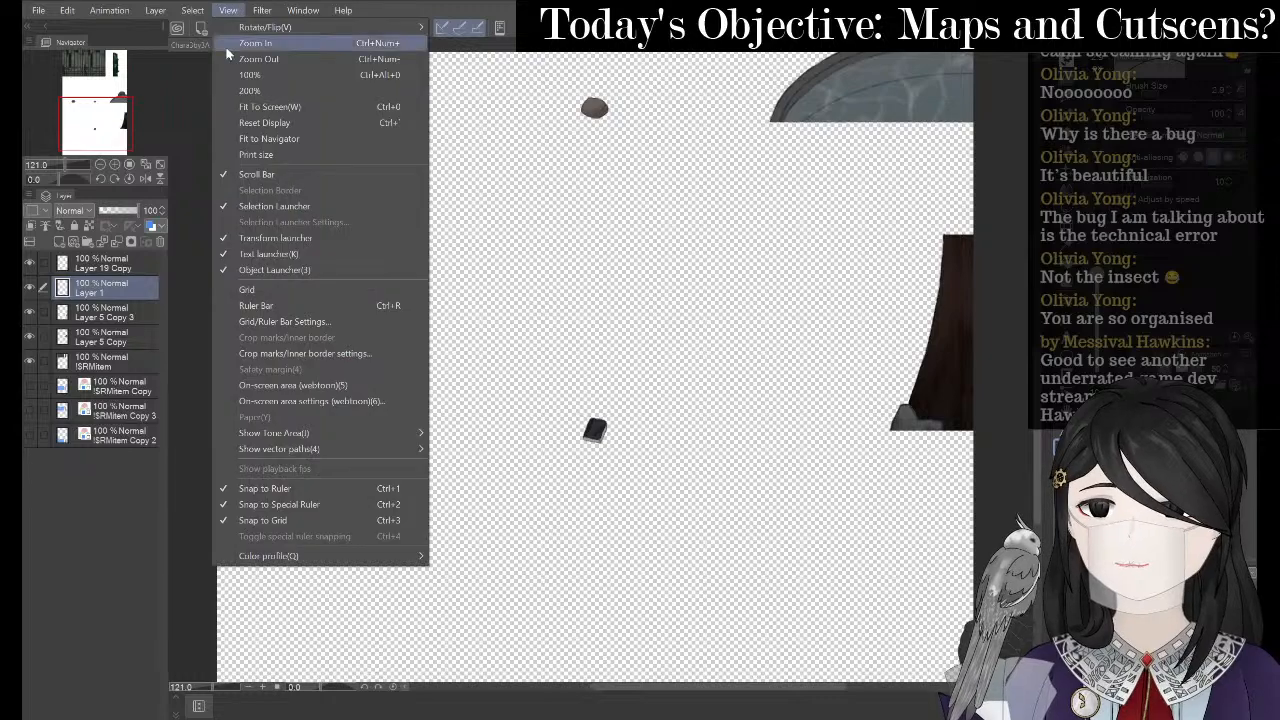
pyautogui.click(251, 292)
pyautogui.scroll(1, 790, 520)
pyautogui.scroll(3, 824, 534)
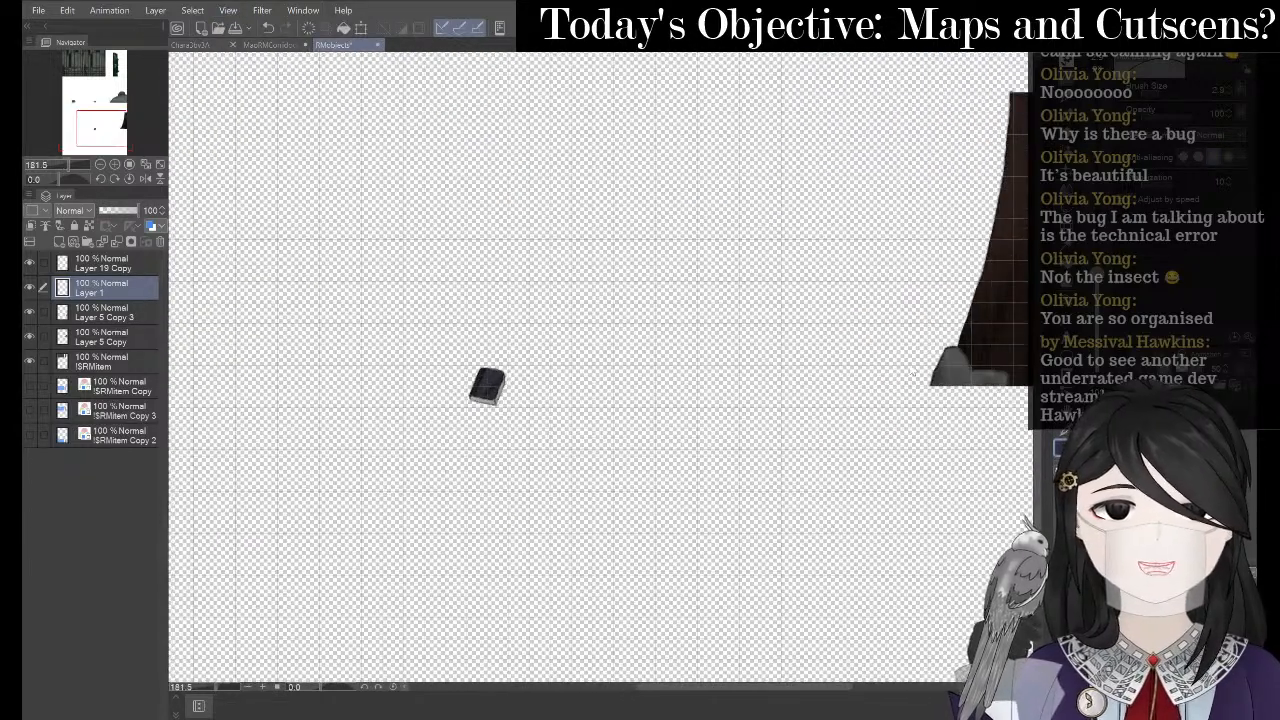
pyautogui.scroll(6, 440, 355)
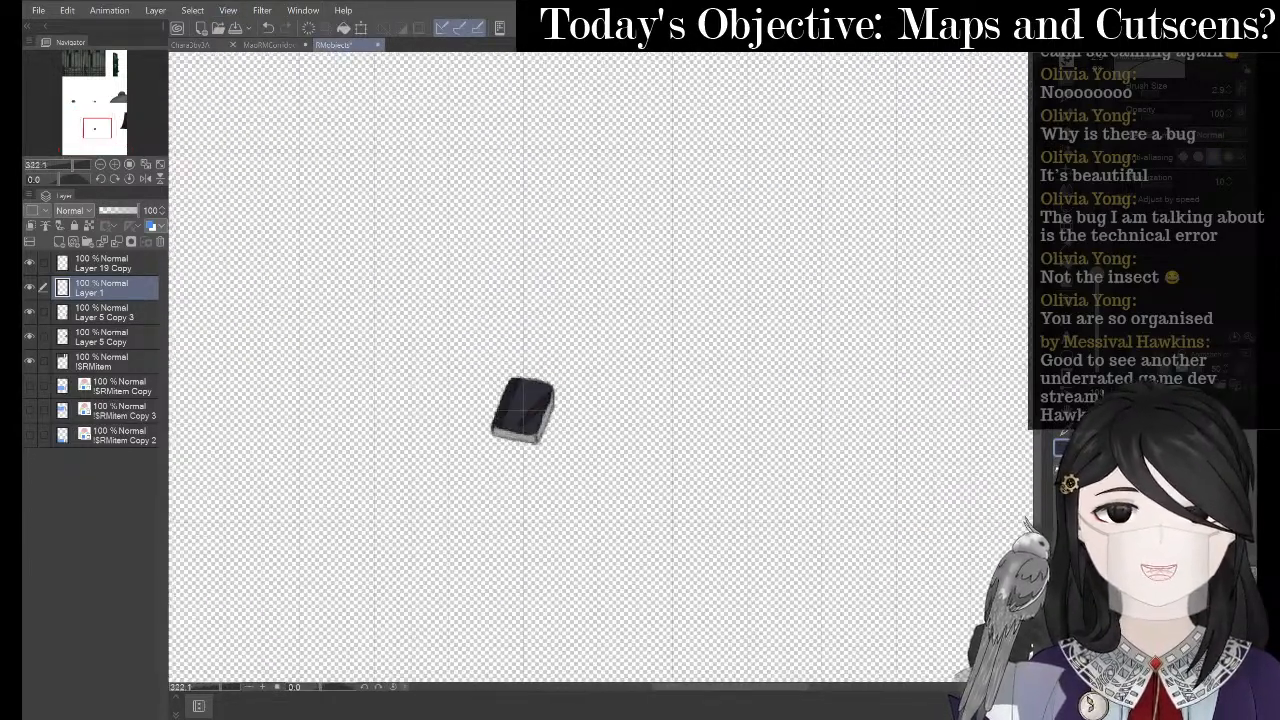
pyautogui.scroll(1, 577, 384)
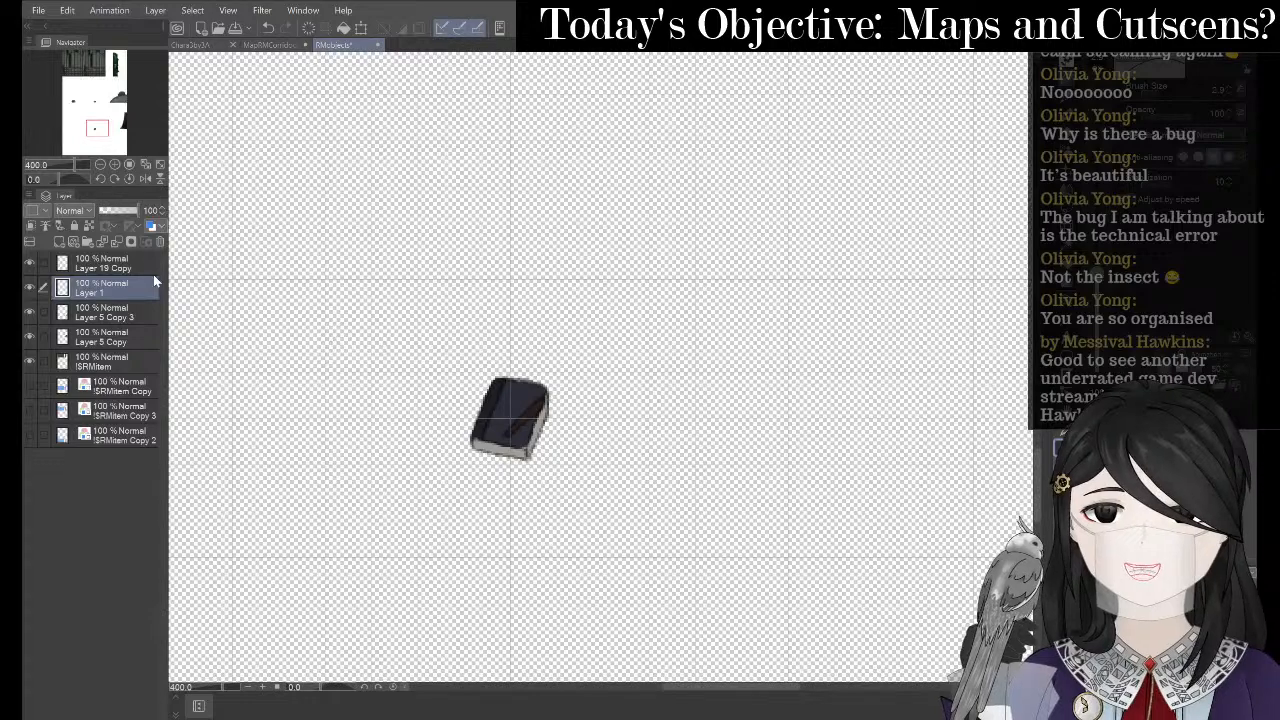
# - Merge Layer 19 Copy down into Layer 1
pyautogui.click(135, 266)
pyautogui.click(31, 288)
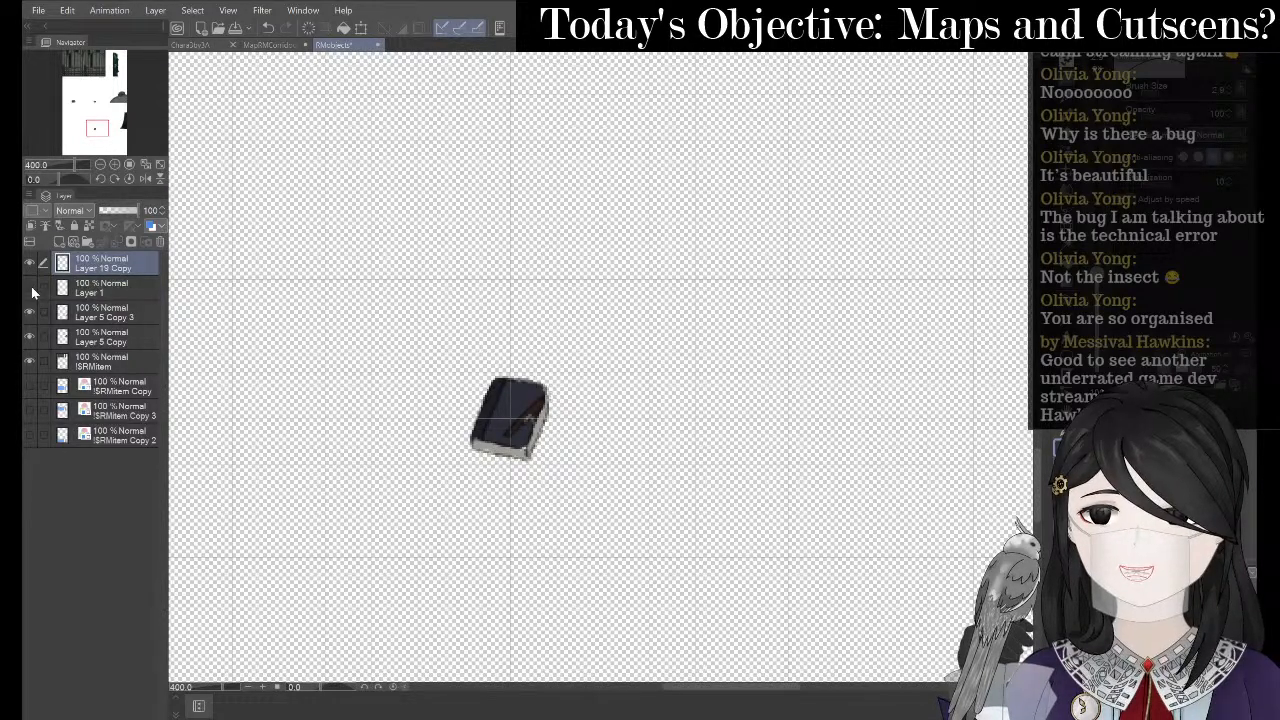
pyautogui.rightClick(115, 264)
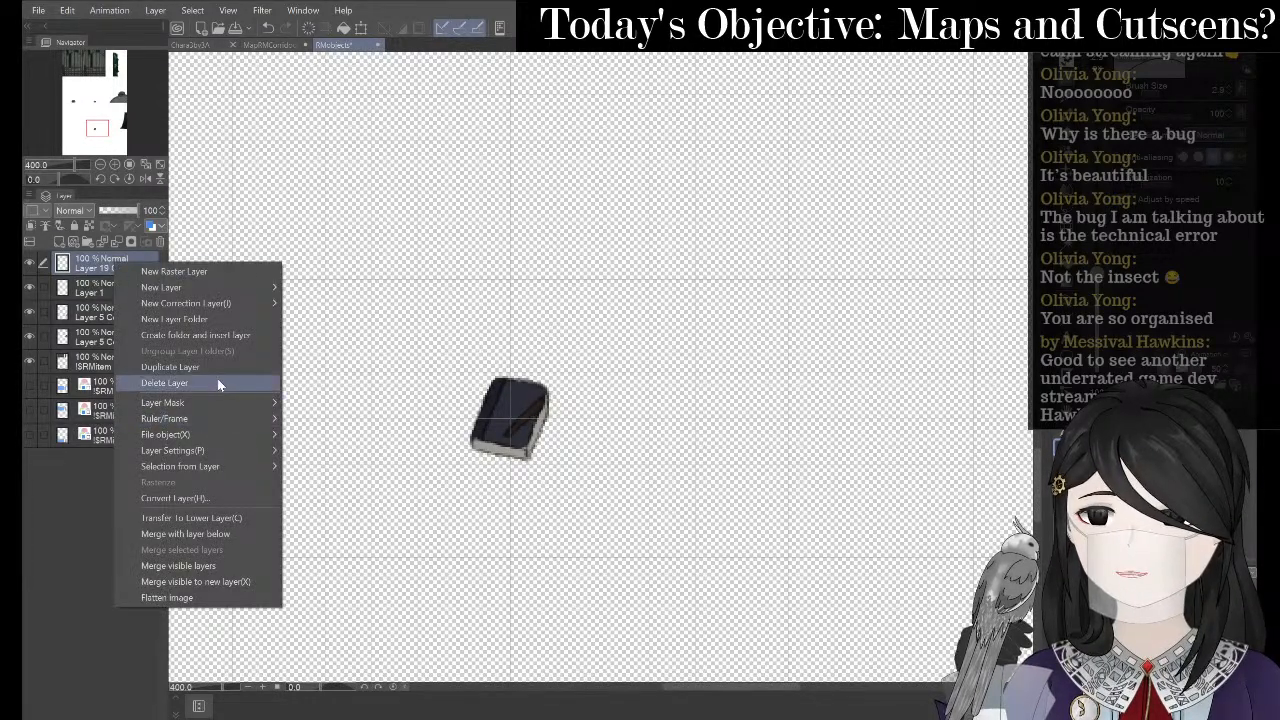
pyautogui.click(209, 533)
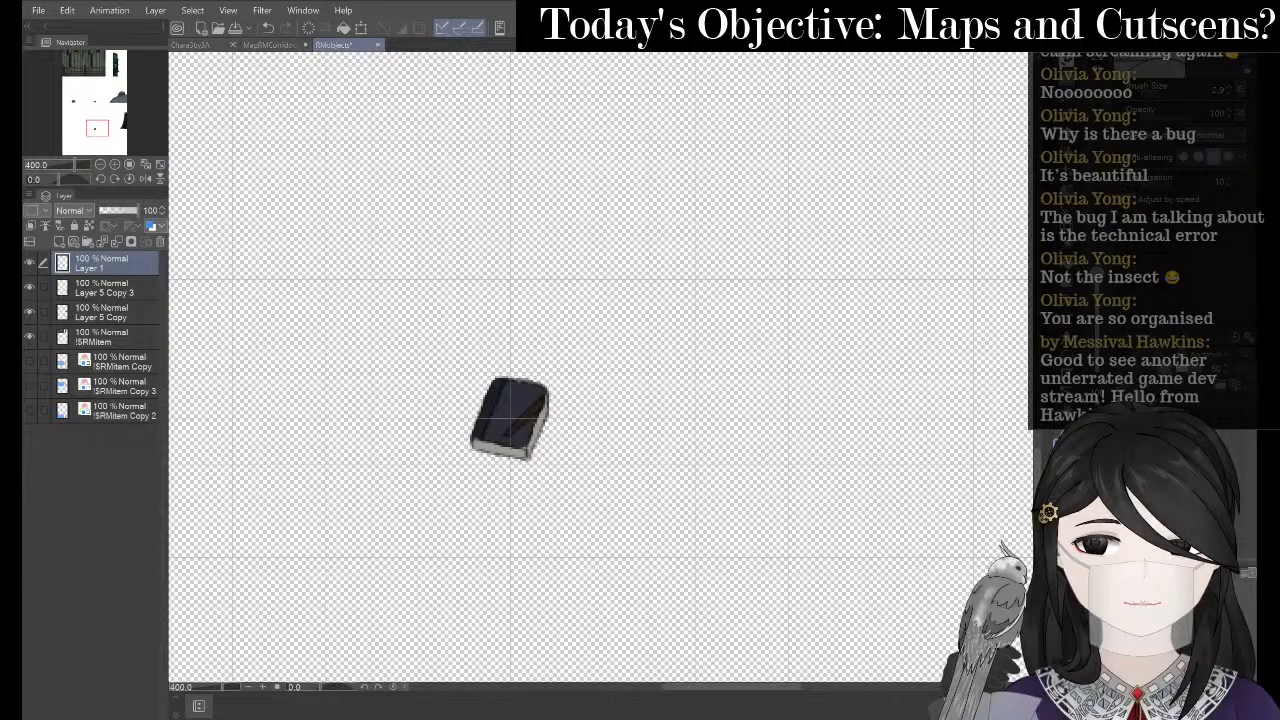
# - Transform the book sprite to sit slightly higher and commit it
pyautogui.click(361, 30)
pyautogui.scroll(5, 500, 266)
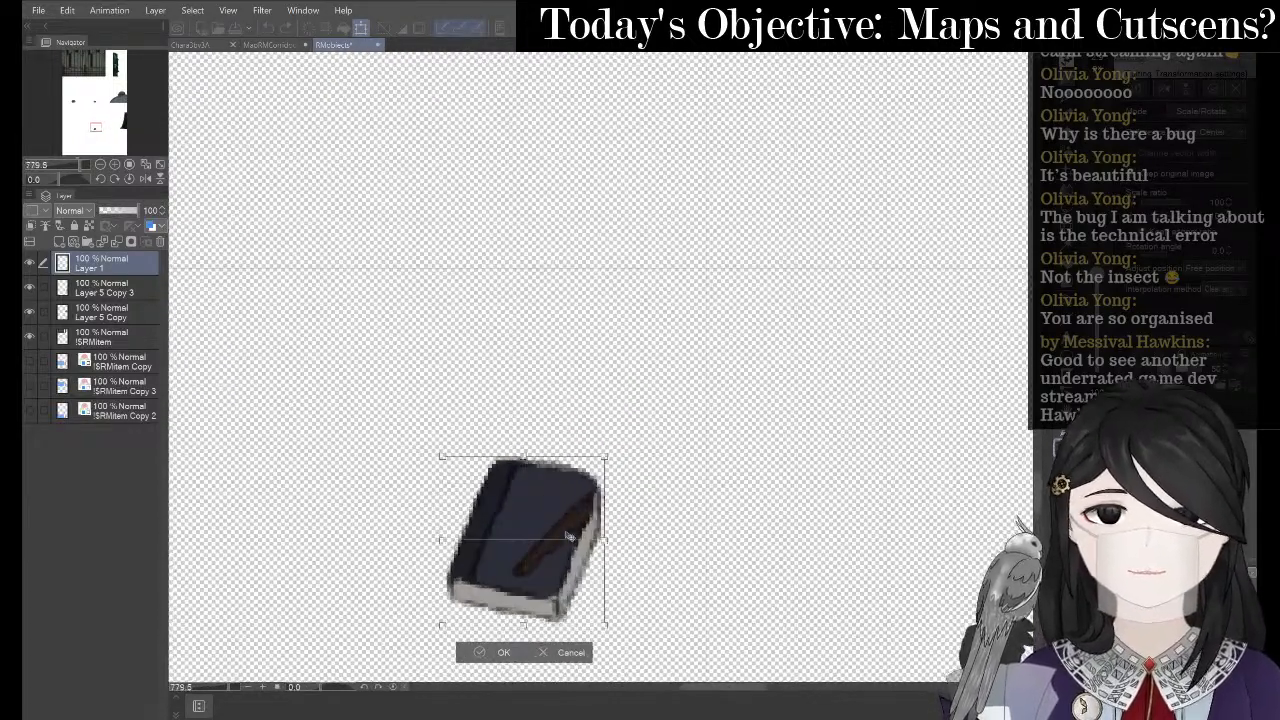
pyautogui.moveTo(568, 537); pyautogui.dragTo(568, 449)
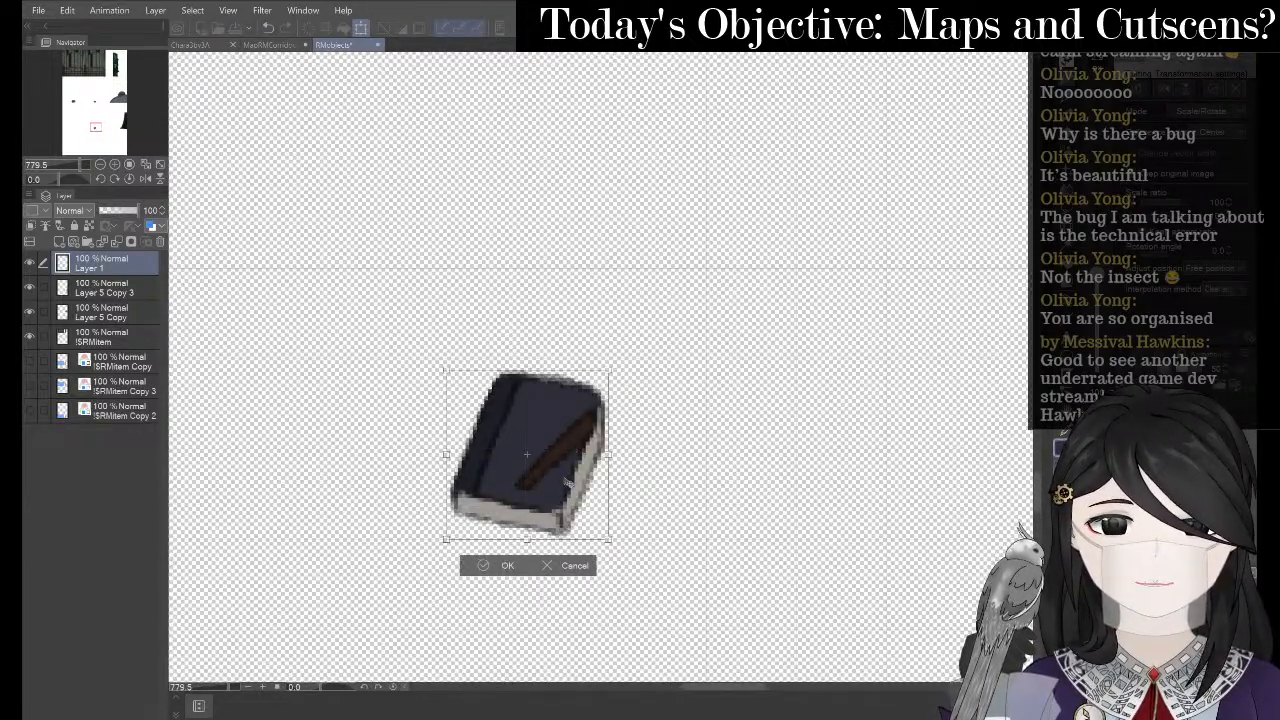
pyautogui.scroll(4, 566, 484)
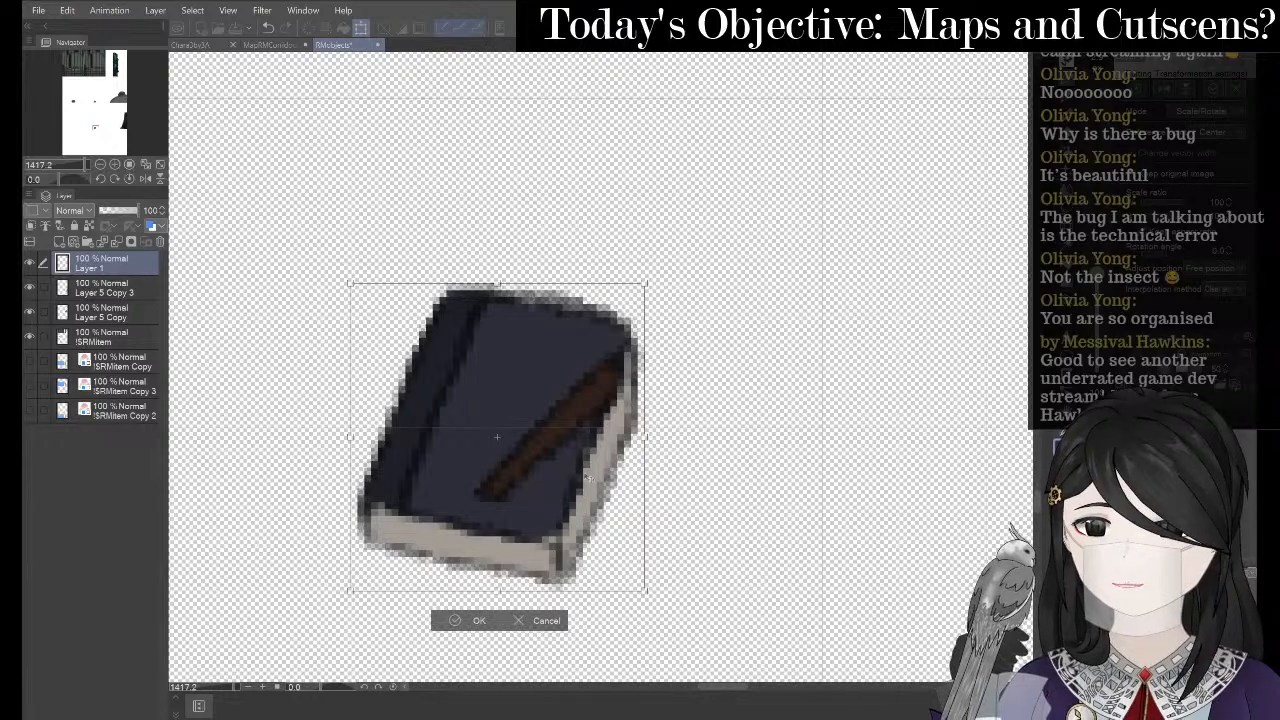
pyautogui.scroll(2, 567, 477)
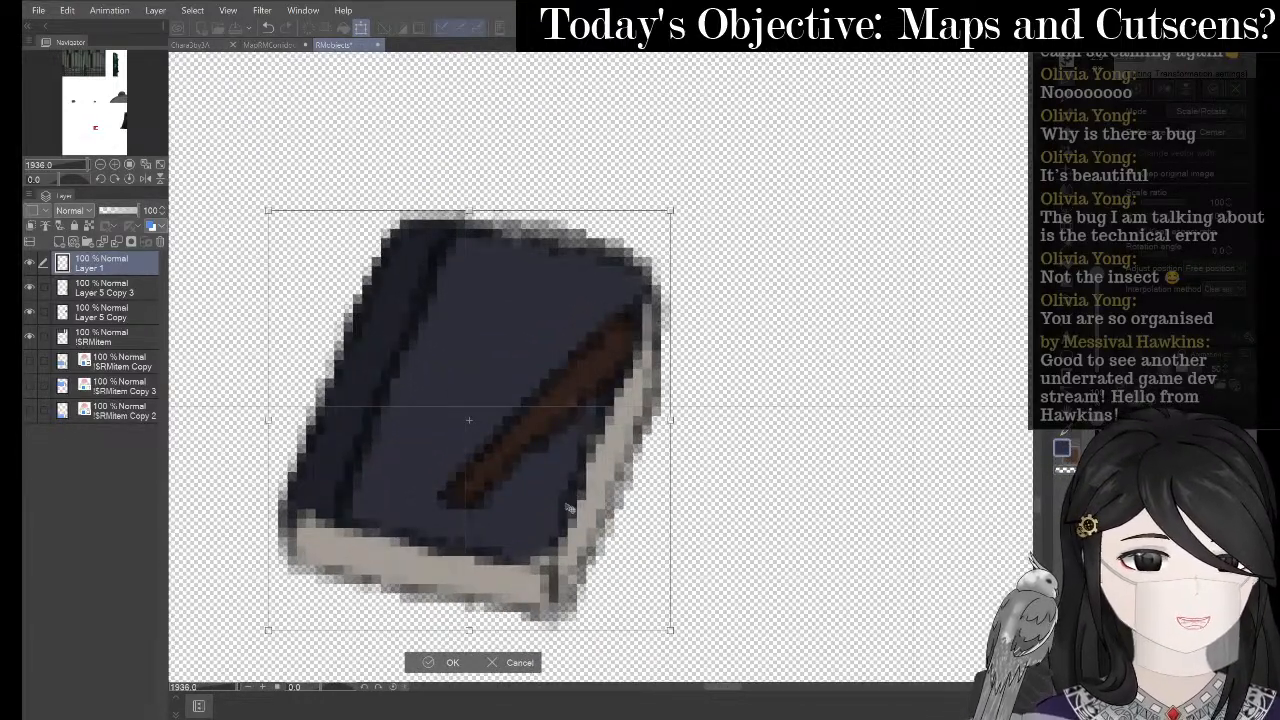
pyautogui.scroll(-2, 568, 500)
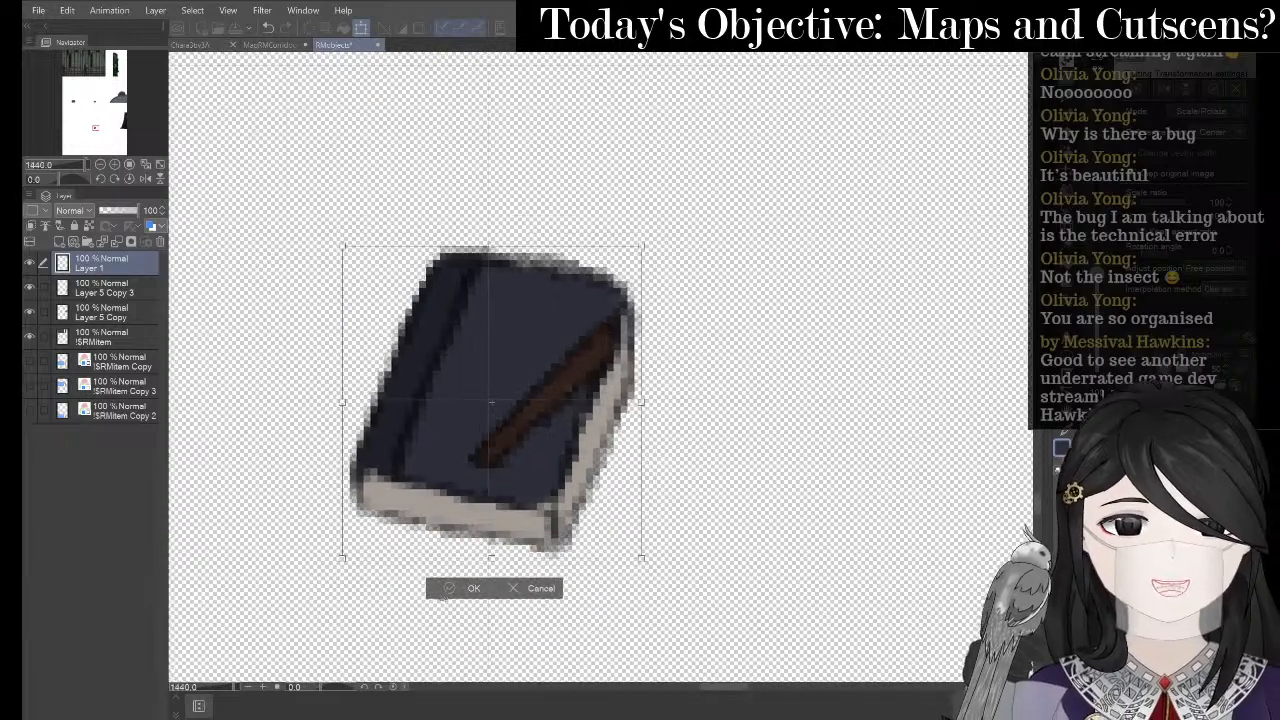
pyautogui.press('Return')
# - Add a new raster layer and paint a soft grey backdrop with a 58.5 pen
pyautogui.rightClick(118, 280)
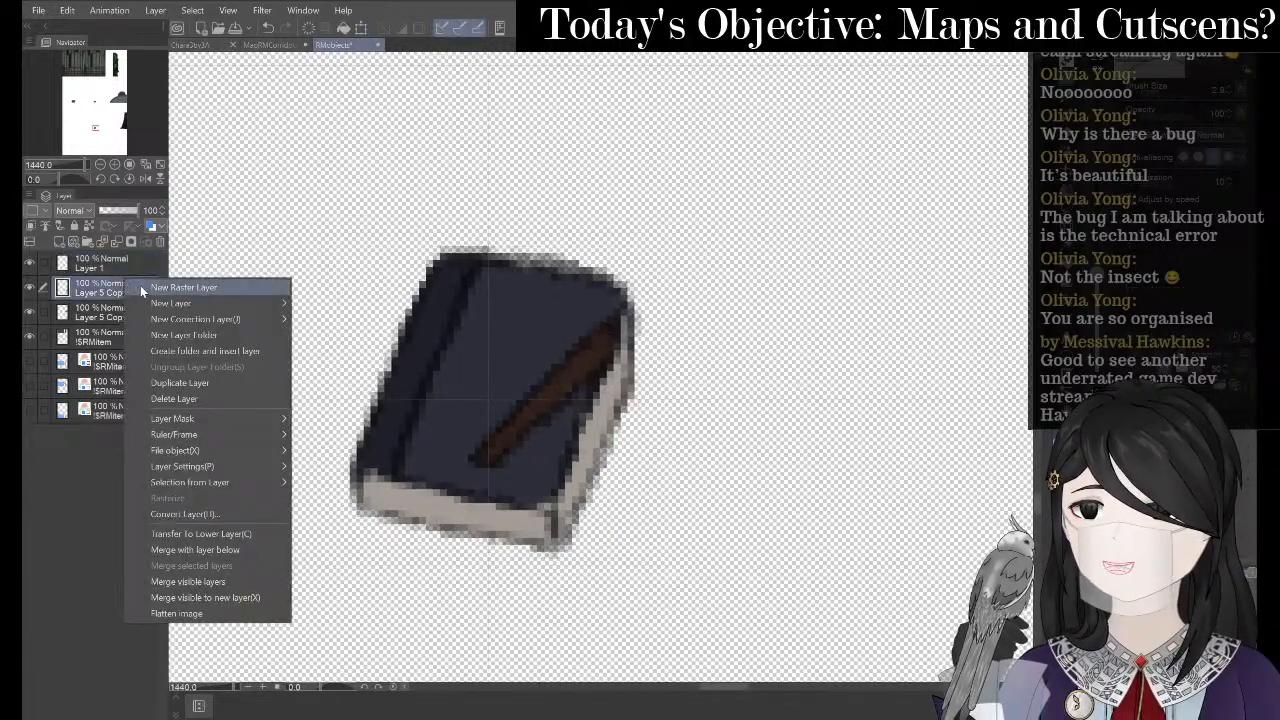
pyautogui.click(140, 285)
pyautogui.press('p')
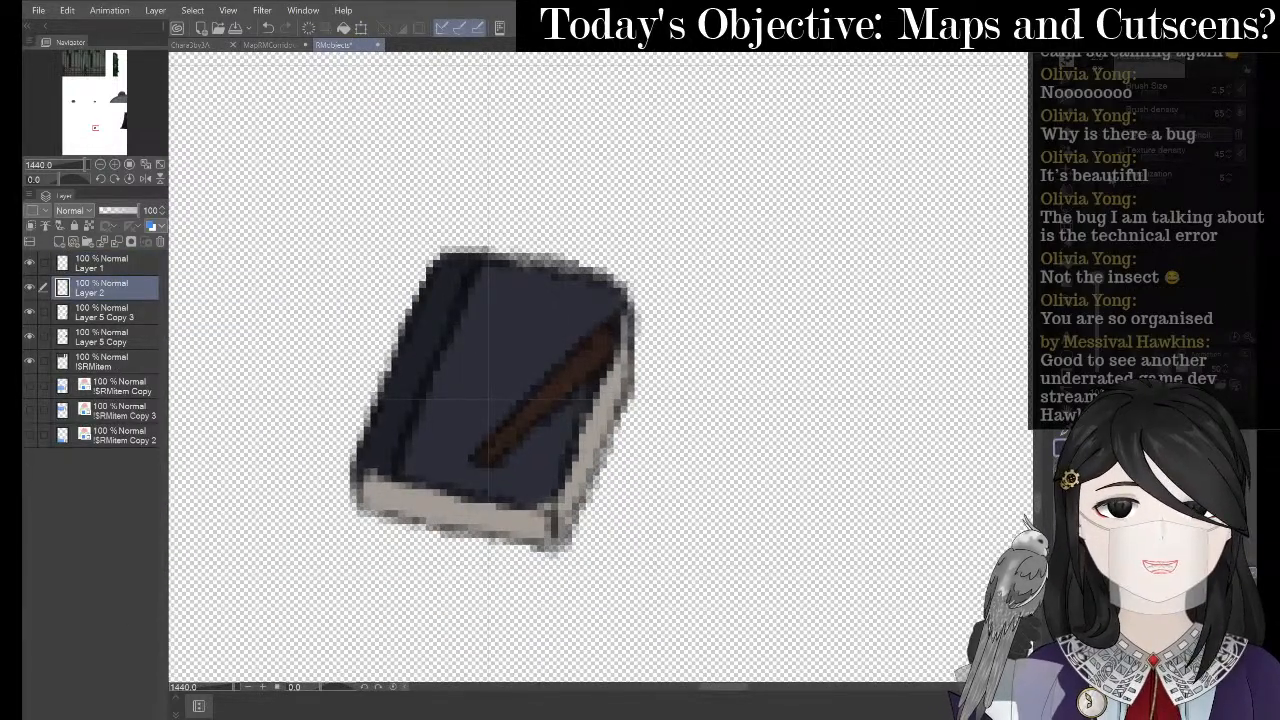
pyautogui.click(1089, 190)
pyautogui.moveTo(1098, 270); pyautogui.dragTo(1098, 187)
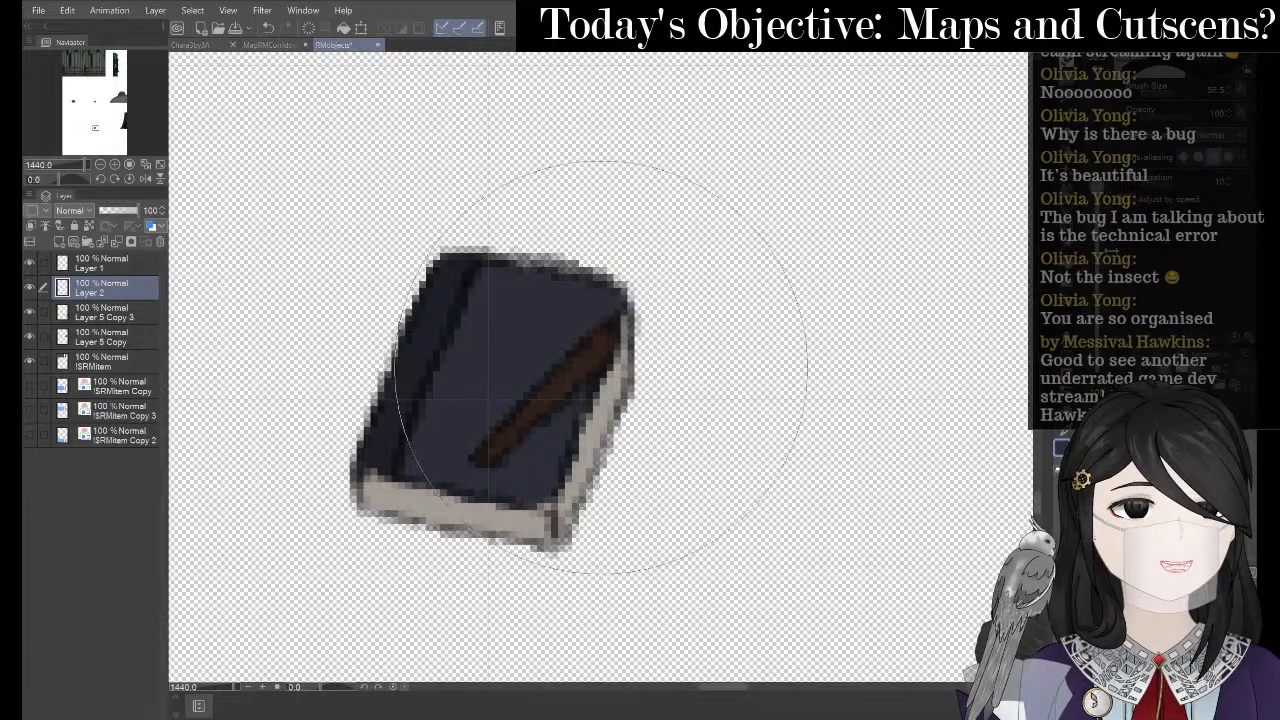
pyautogui.moveTo(445, 470)
pyautogui.mouseDown()
pyautogui.moveTo(457, 400)
pyautogui.moveTo(697, 206)
pyautogui.moveTo(491, 406)
pyautogui.moveTo(486, 514)
pyautogui.moveTo(457, 329)
pyautogui.moveTo(496, 400)
pyautogui.mouseUp()
pyautogui.scroll(-2, 800, 345)
pyautogui.scroll(3, 491, 430)
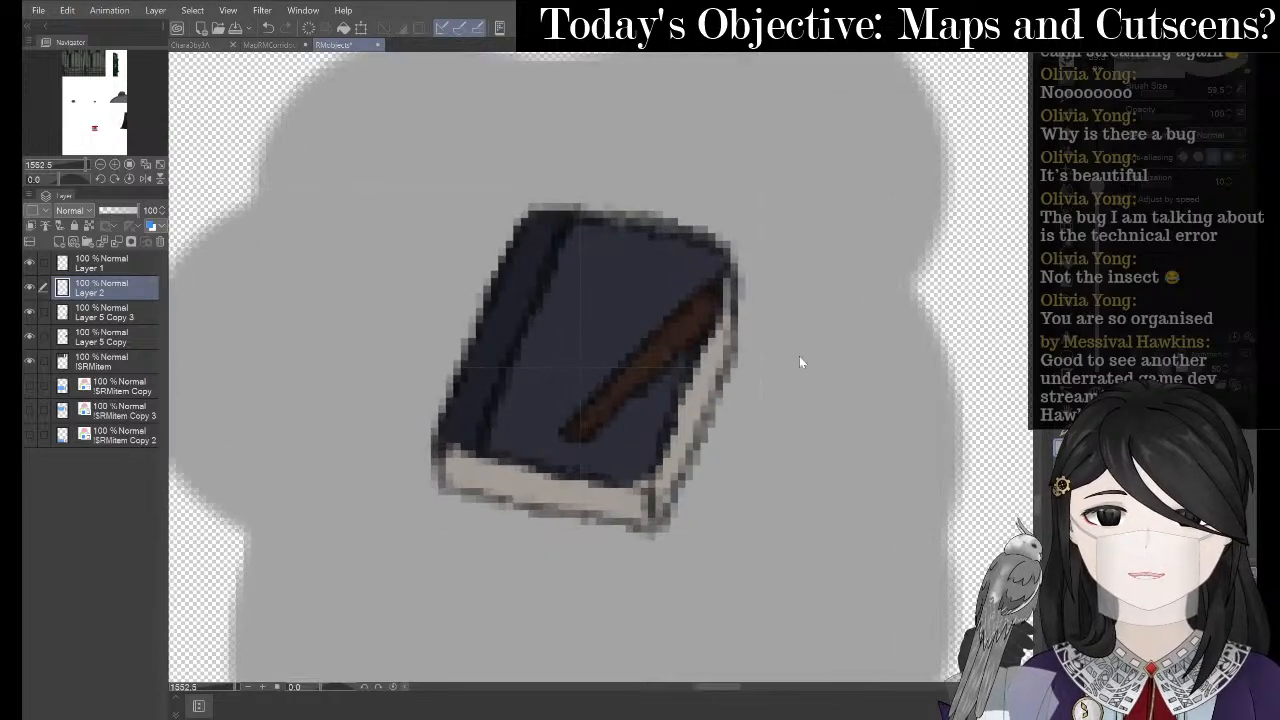
pyautogui.scroll(1, 799, 356)
# - Fine-tune the book's position on Layer 1 and confirm the transform
pyautogui.click(100, 263)
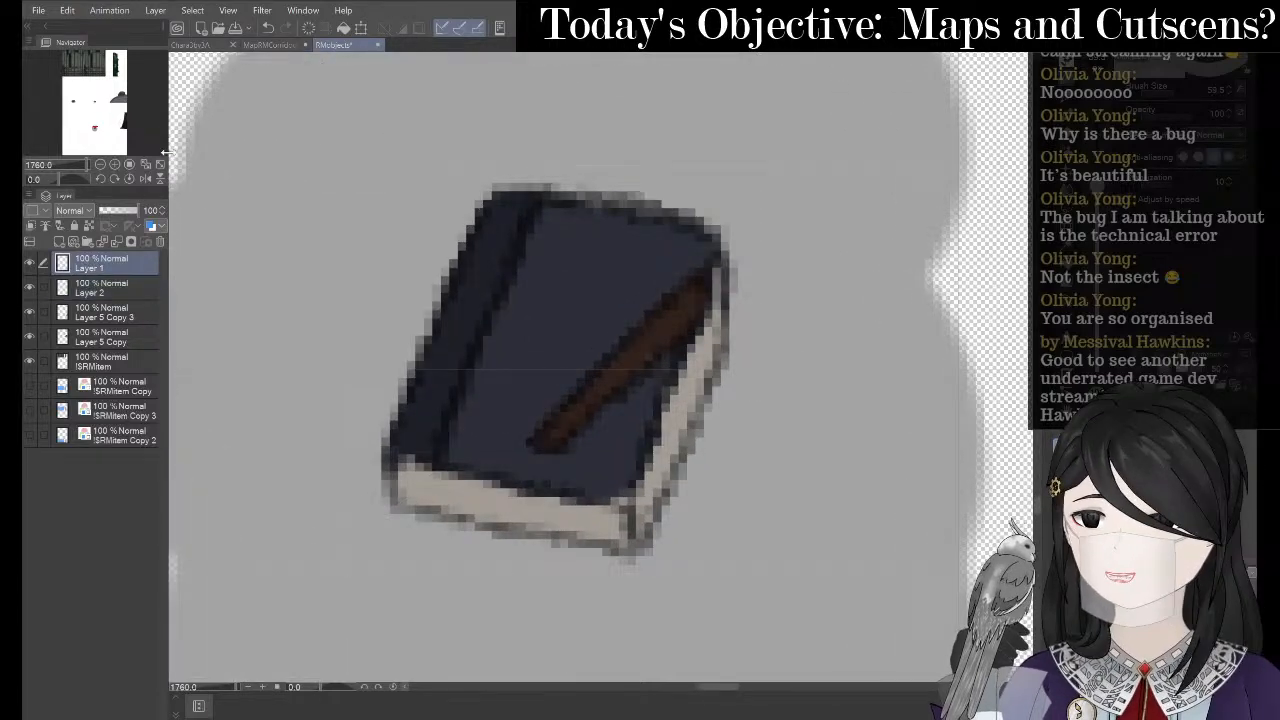
pyautogui.click(362, 27)
pyautogui.scroll(1, 612, 347)
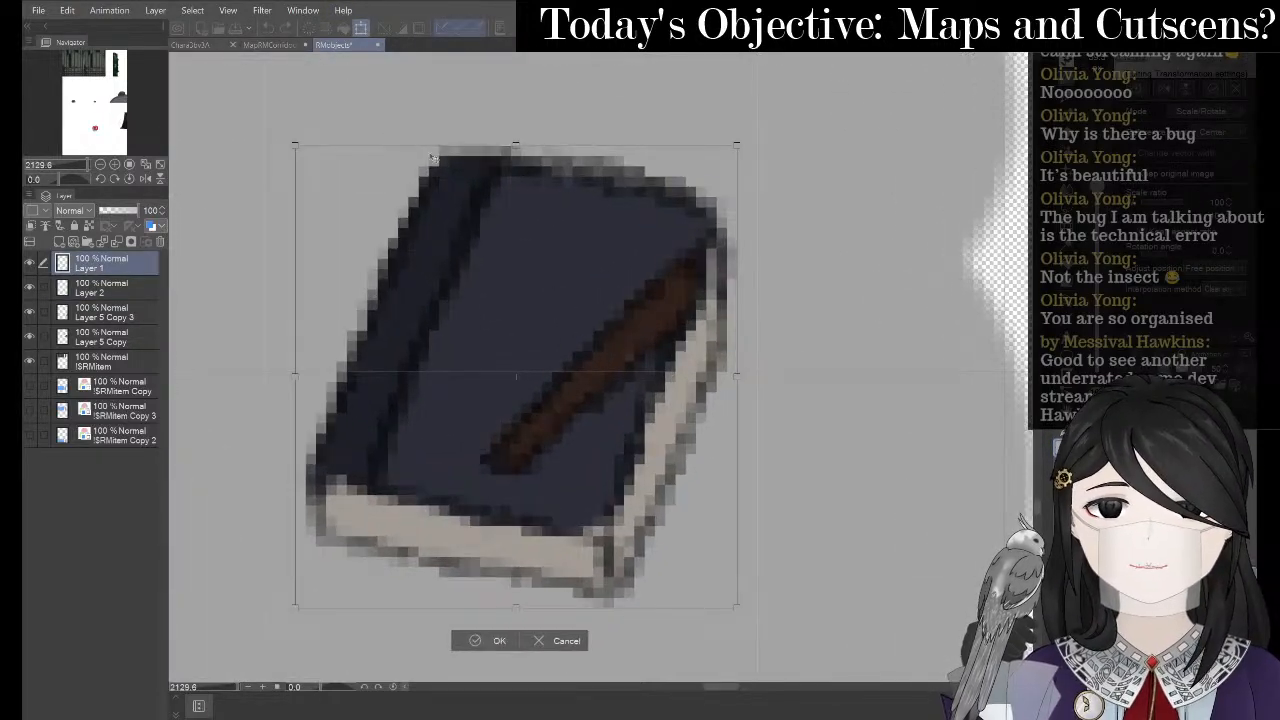
pyautogui.moveTo(461, 250); pyautogui.dragTo(455, 242)
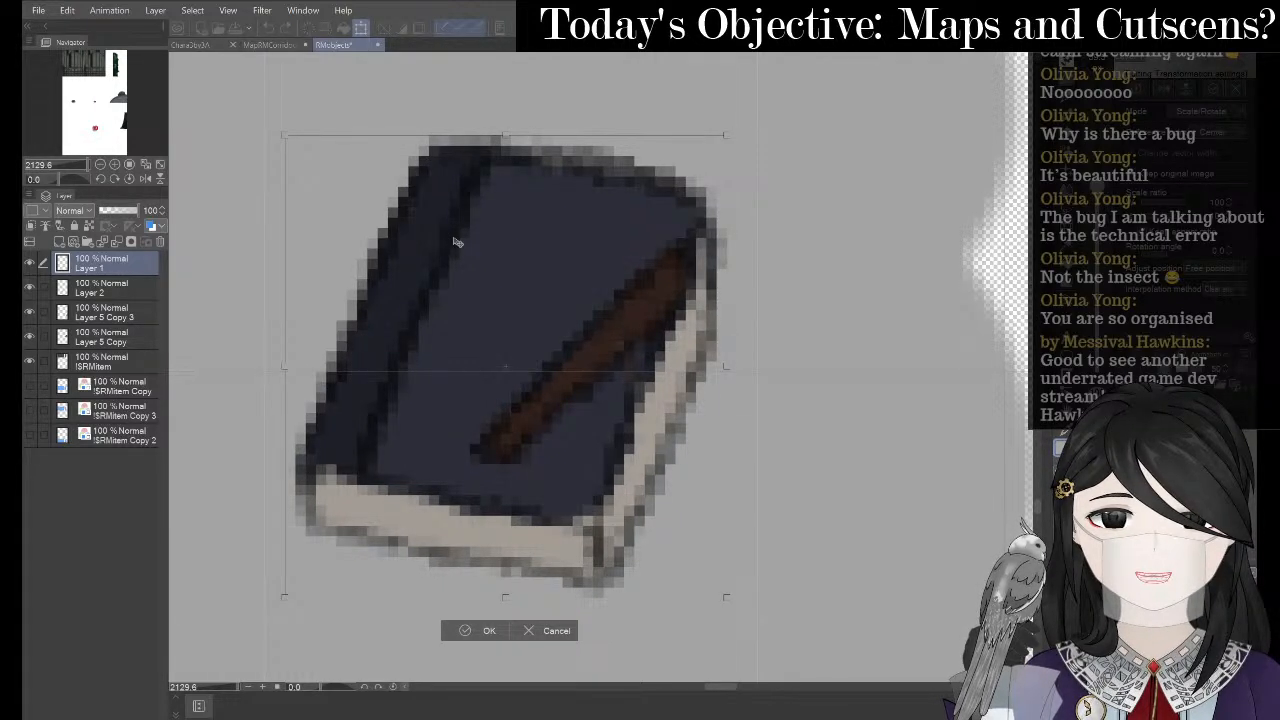
pyautogui.moveTo(455, 242); pyautogui.dragTo(453, 248)
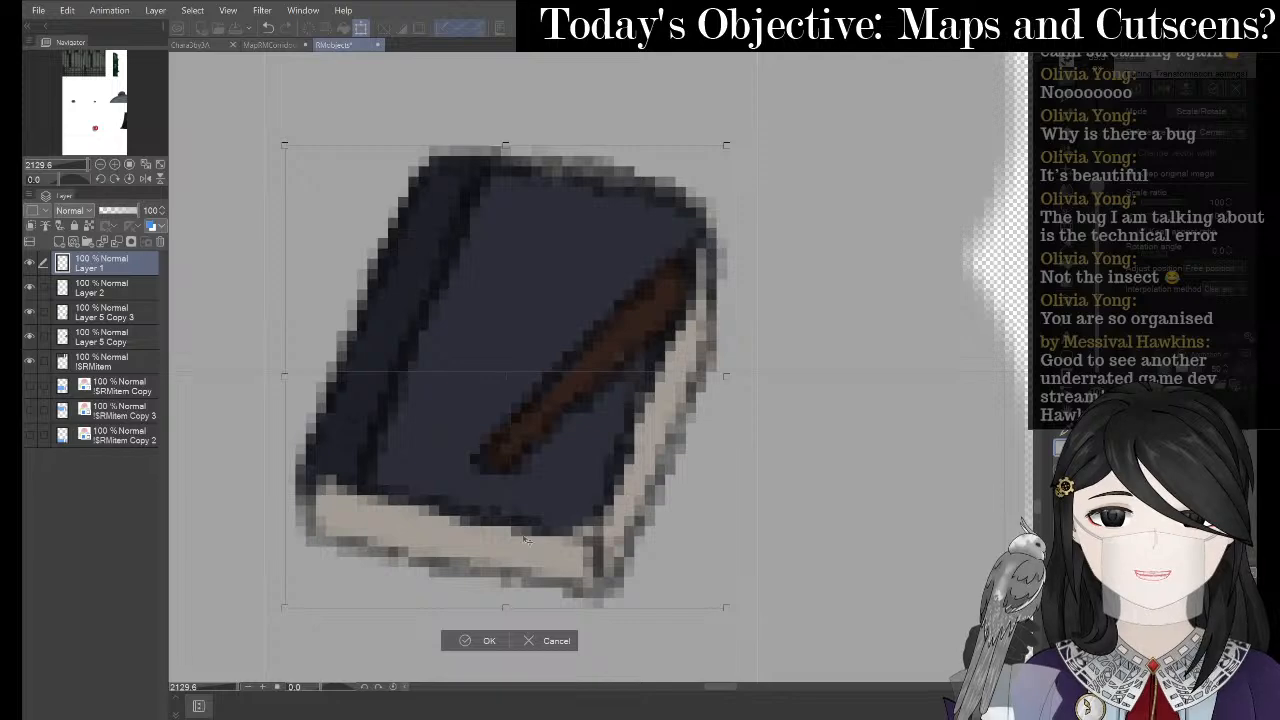
pyautogui.click(476, 647)
# - Delete Layer 2, the layer holding the grey blob
pyautogui.scroll(-5, 552, 337)
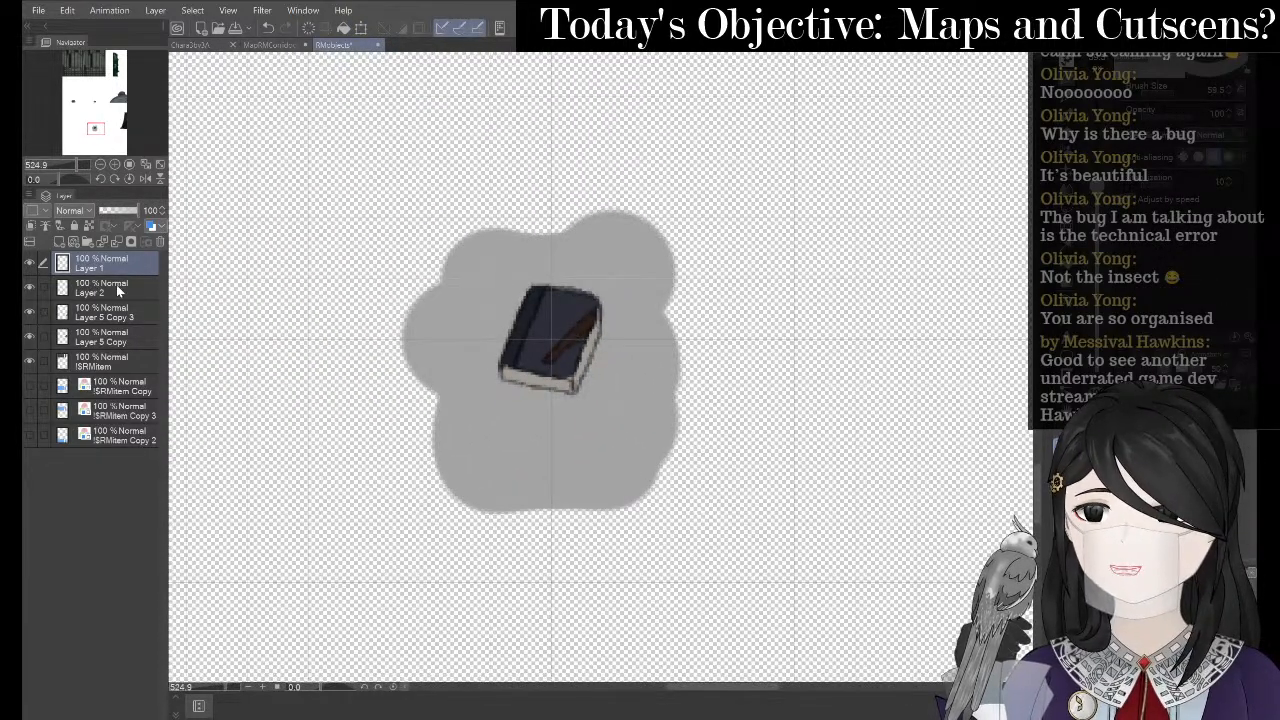
pyautogui.click(116, 286)
pyautogui.click(159, 241)
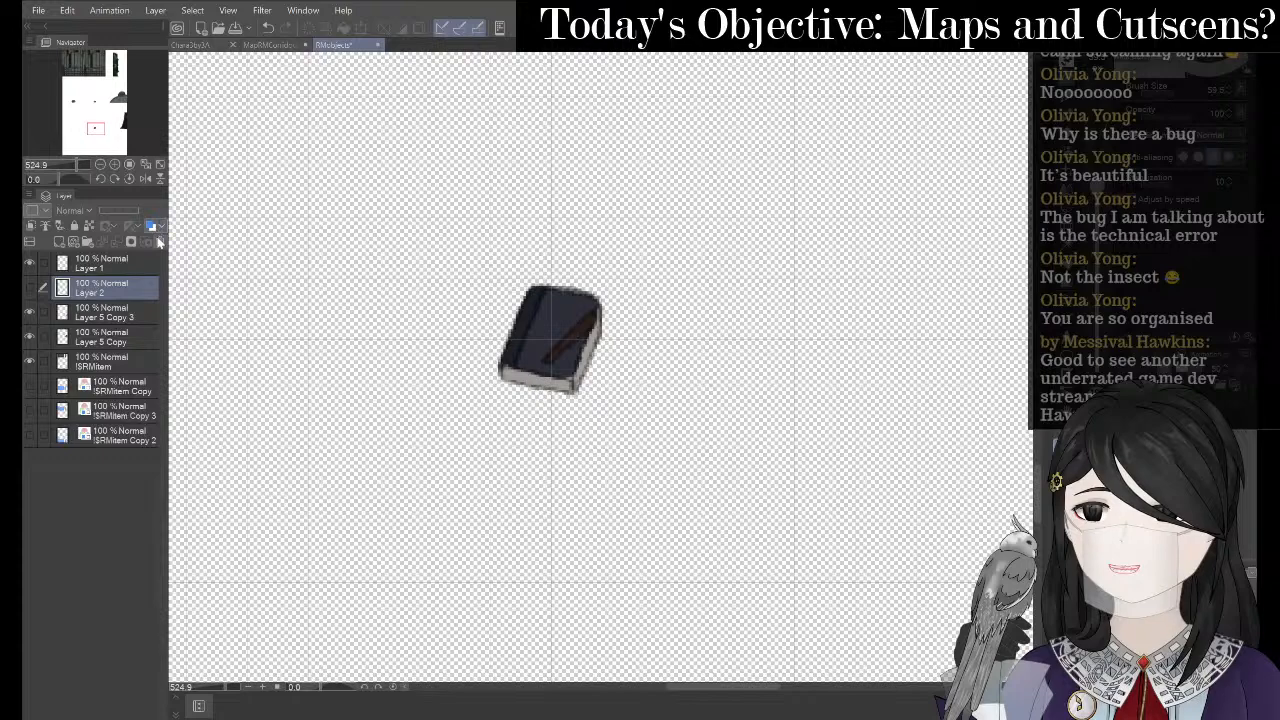
pyautogui.click(159, 241)
pyautogui.click(650, 266)
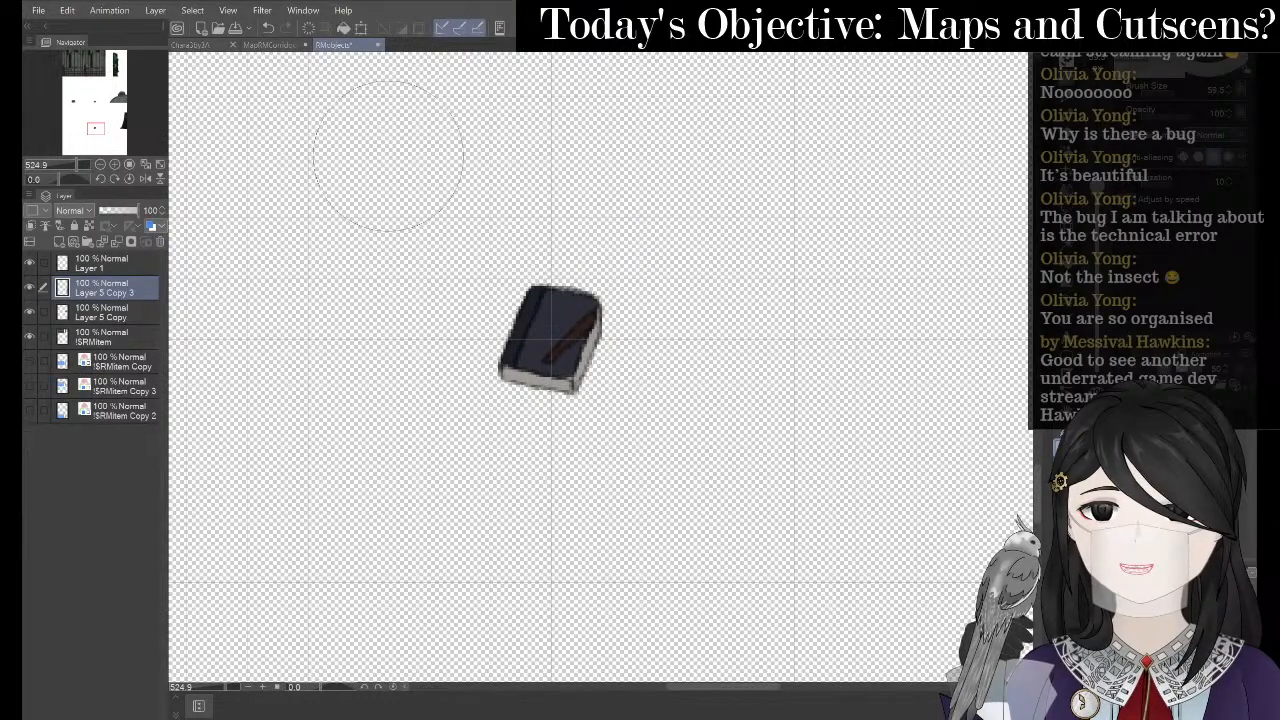
pyautogui.click(38, 10)
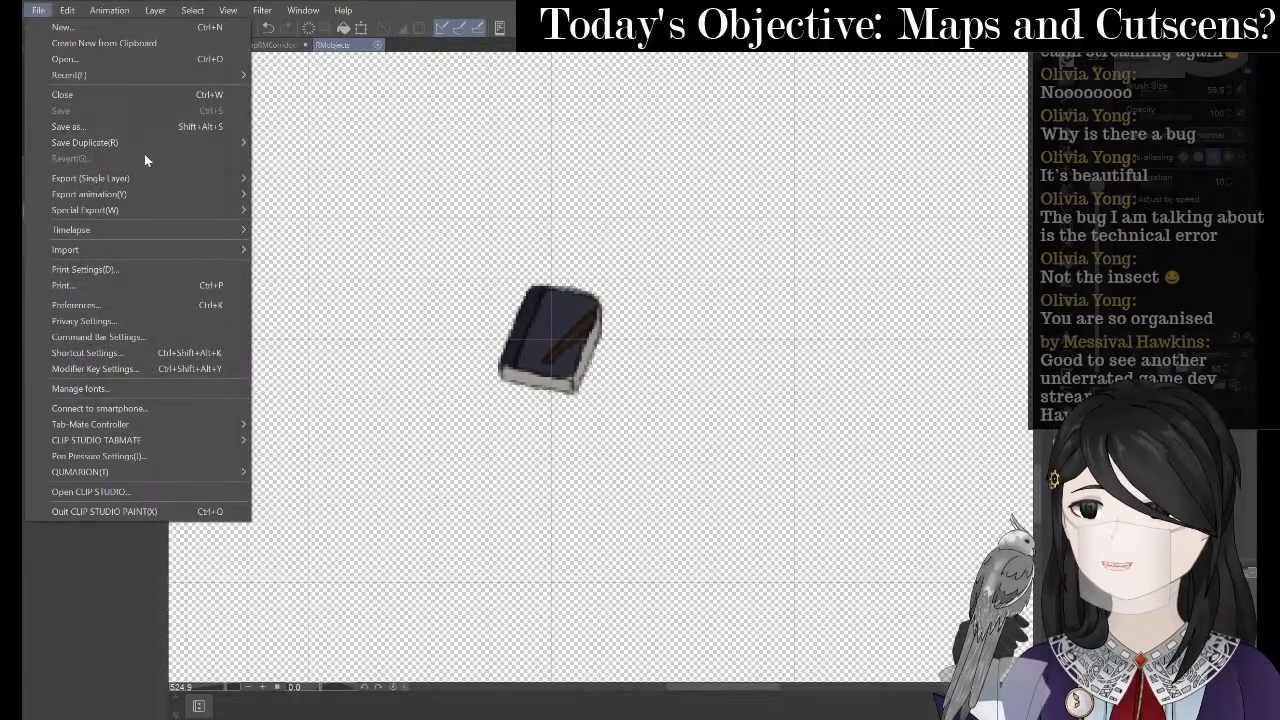
# - Export the layer as PNG, browsing to Desktop > BottleGame > img > characters
pyautogui.moveTo(156, 179)
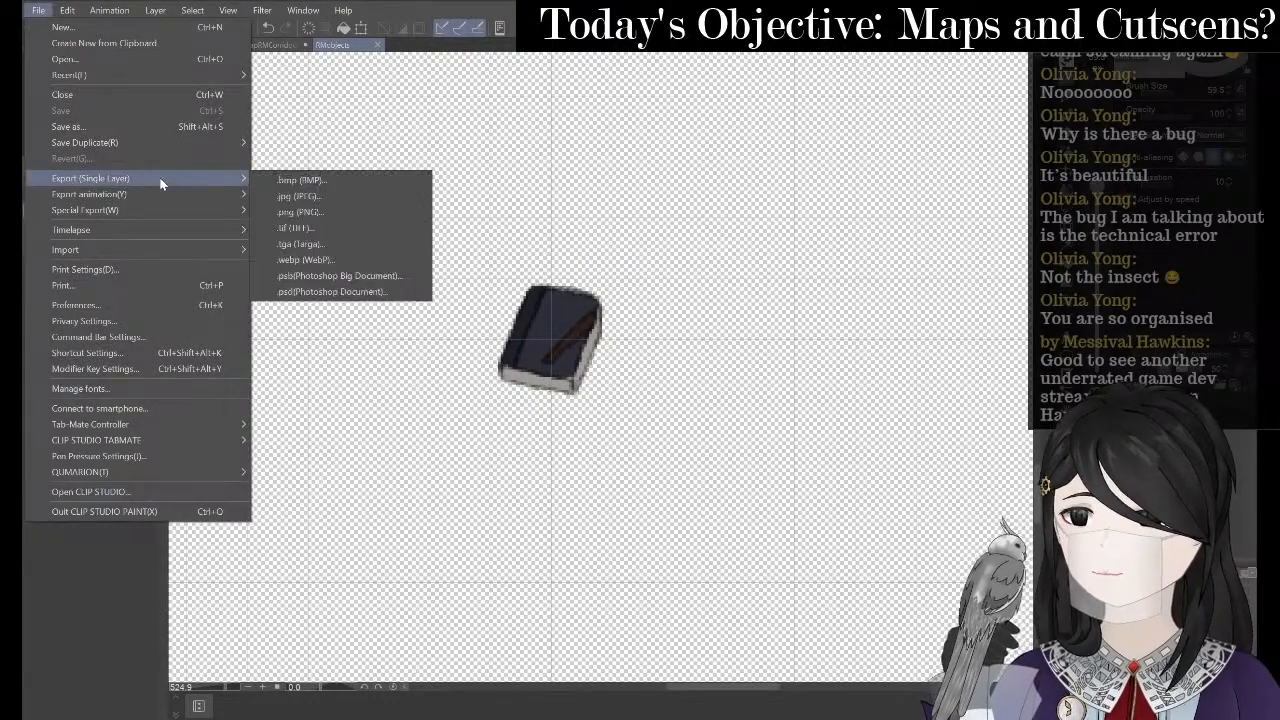
pyautogui.click(361, 212)
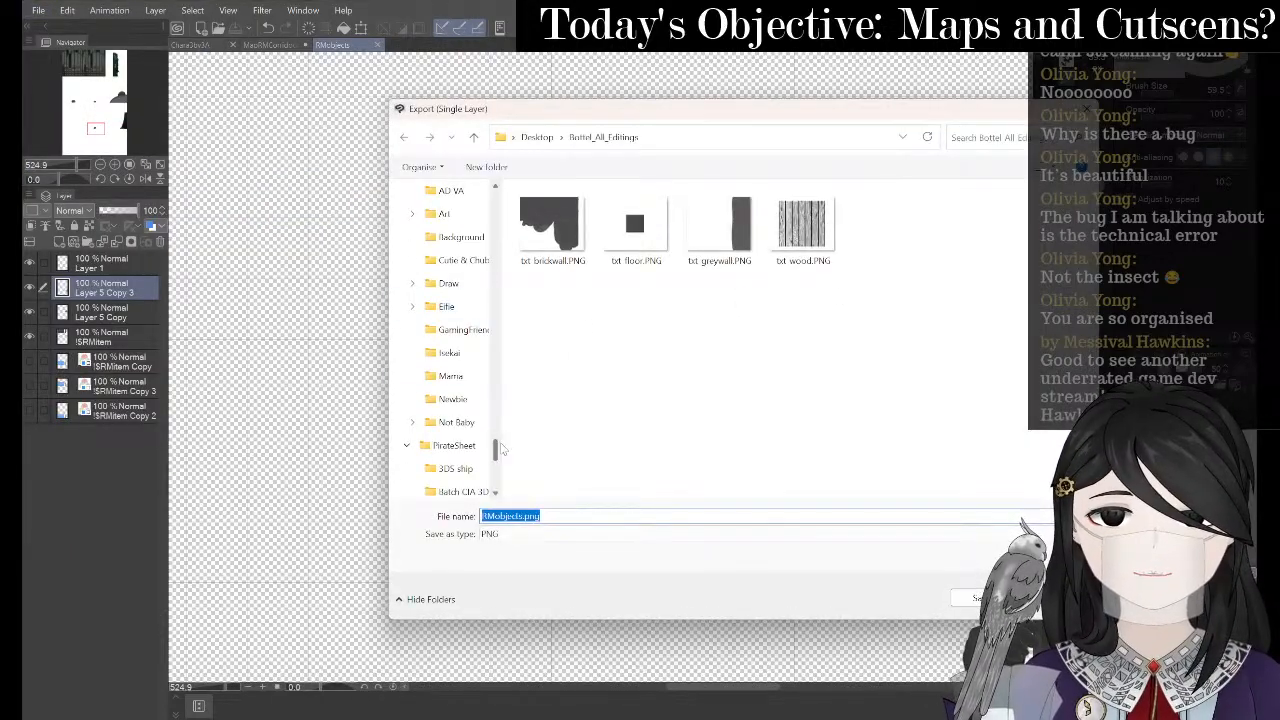
pyautogui.scroll(10, 460, 350)
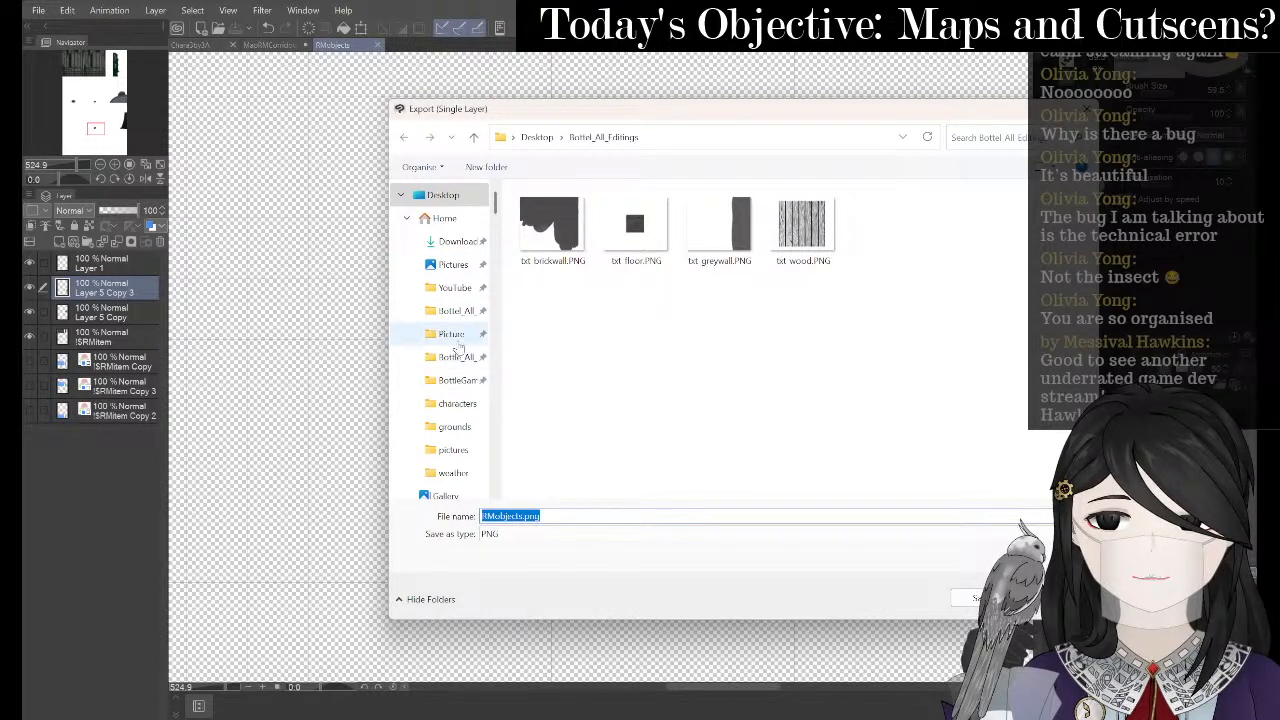
pyautogui.click(455, 336)
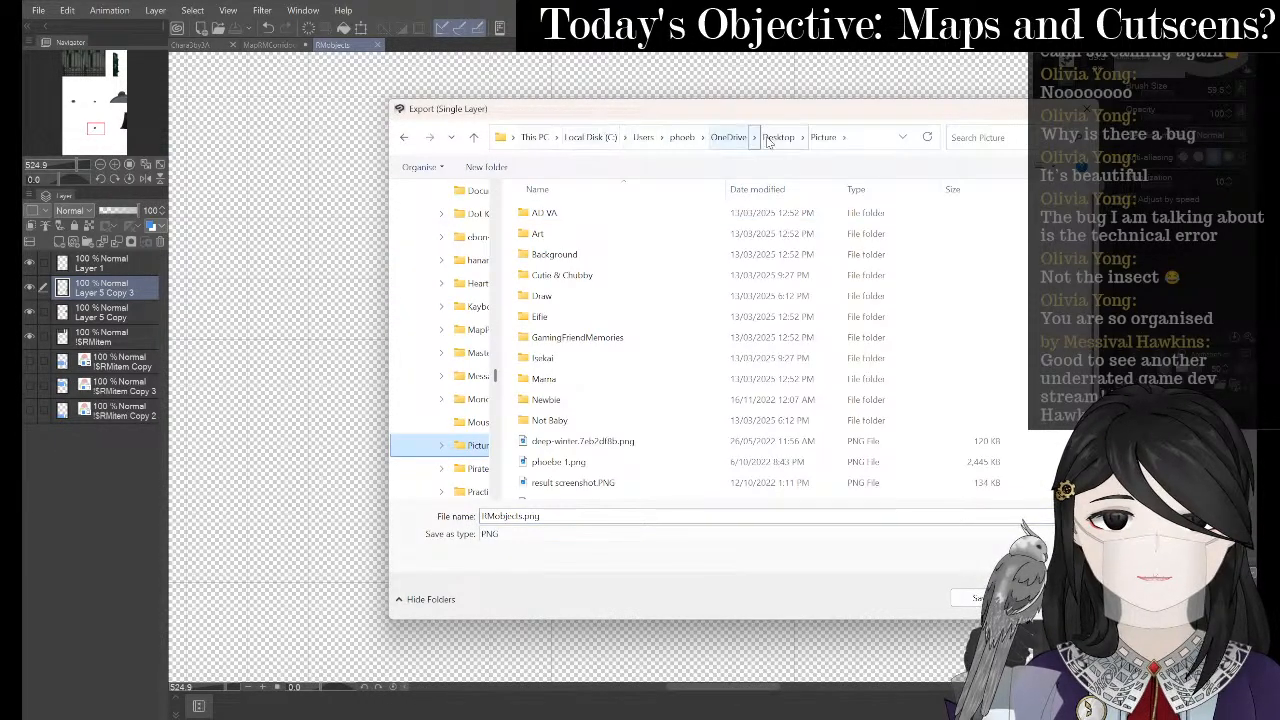
pyautogui.scroll(10, 420, 378)
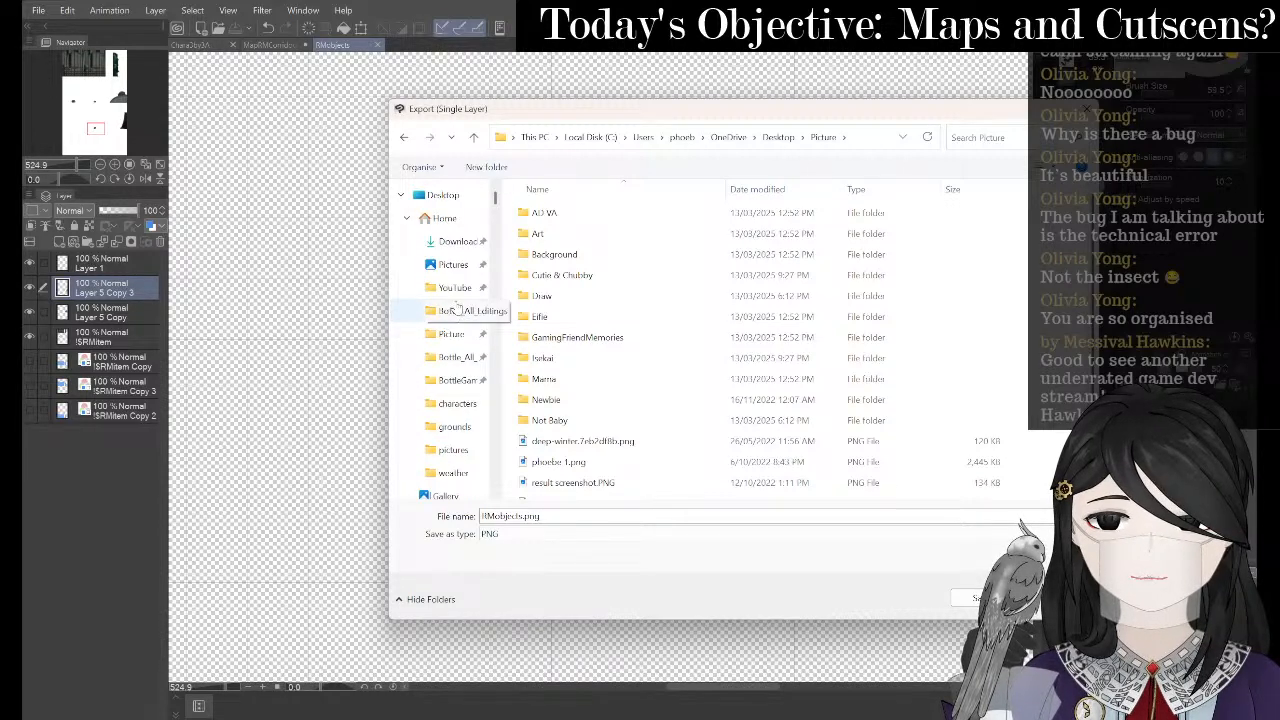
pyautogui.click(452, 380)
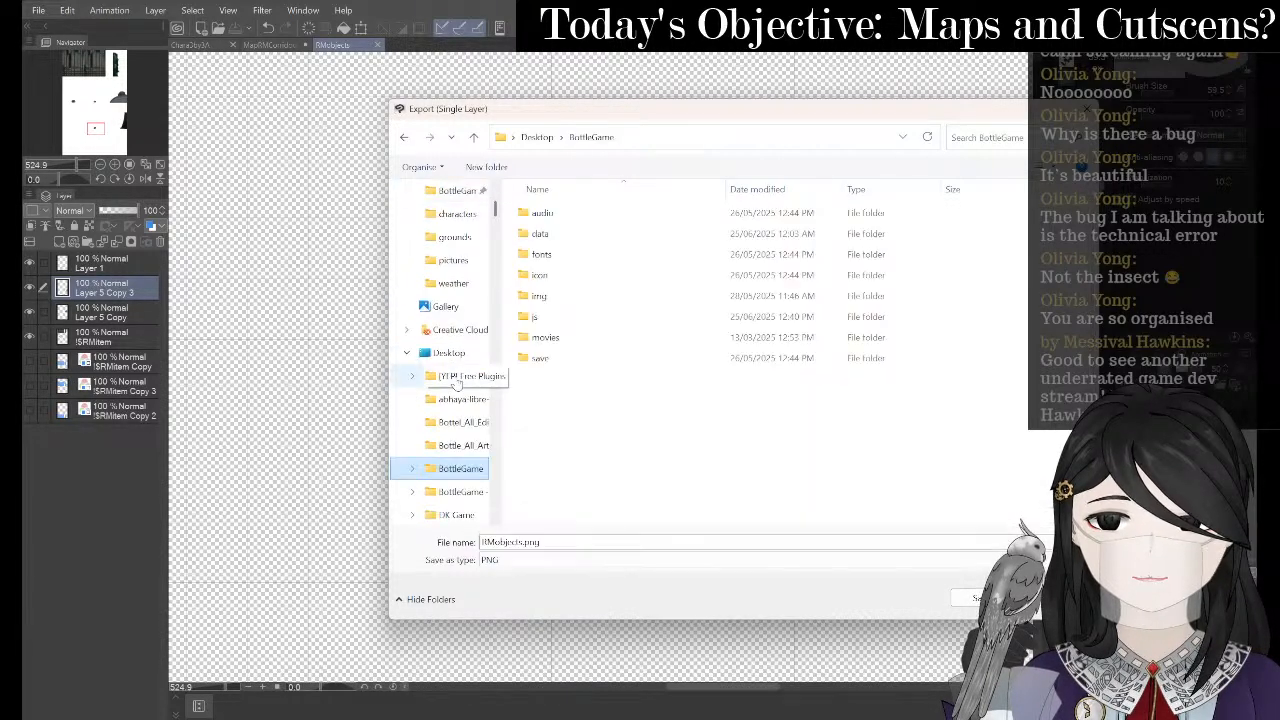
pyautogui.doubleClick(585, 297)
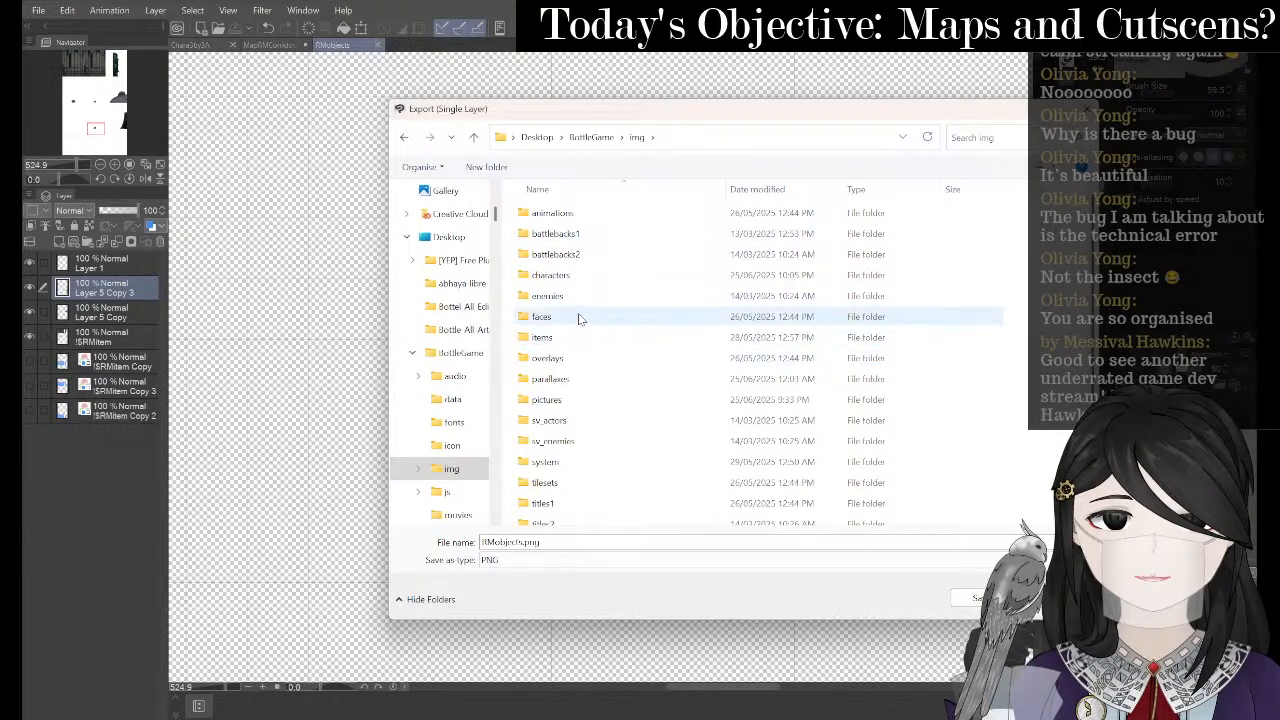
pyautogui.click(587, 273)
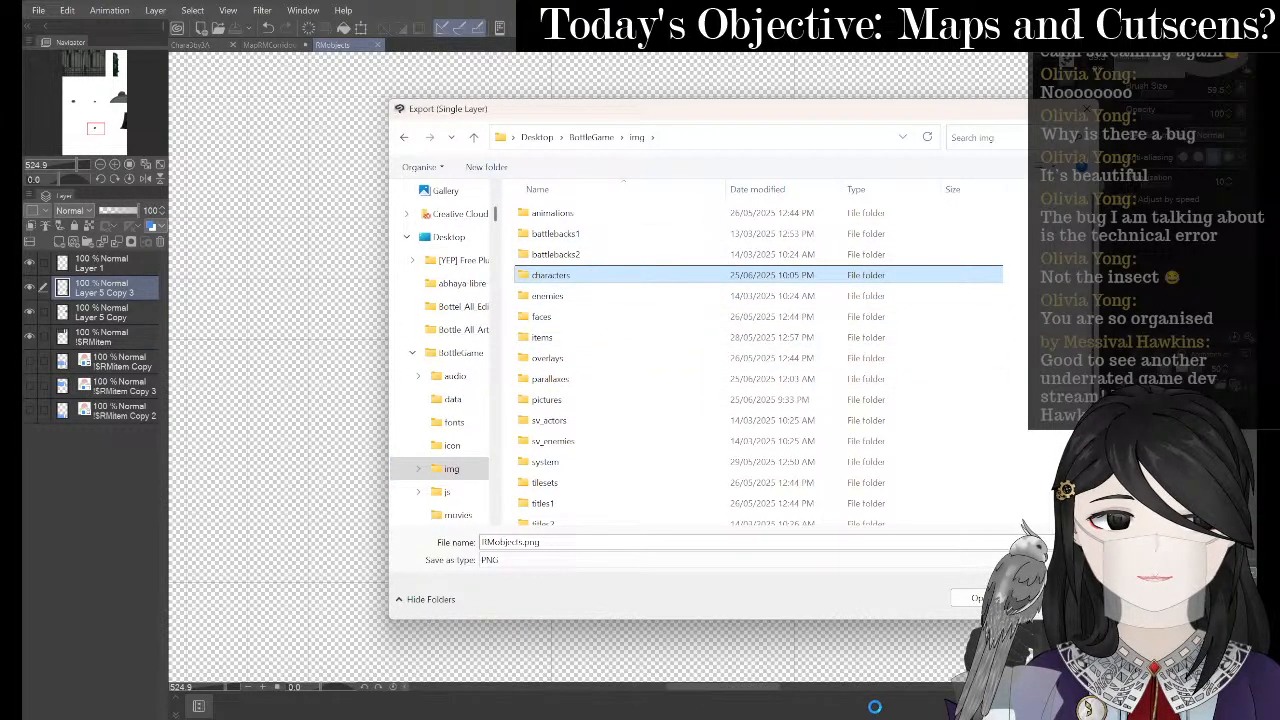
# - Dismiss RPG Maker's image picker unchanged and return to the Clip Studio export dialog
pyautogui.click(937, 621)
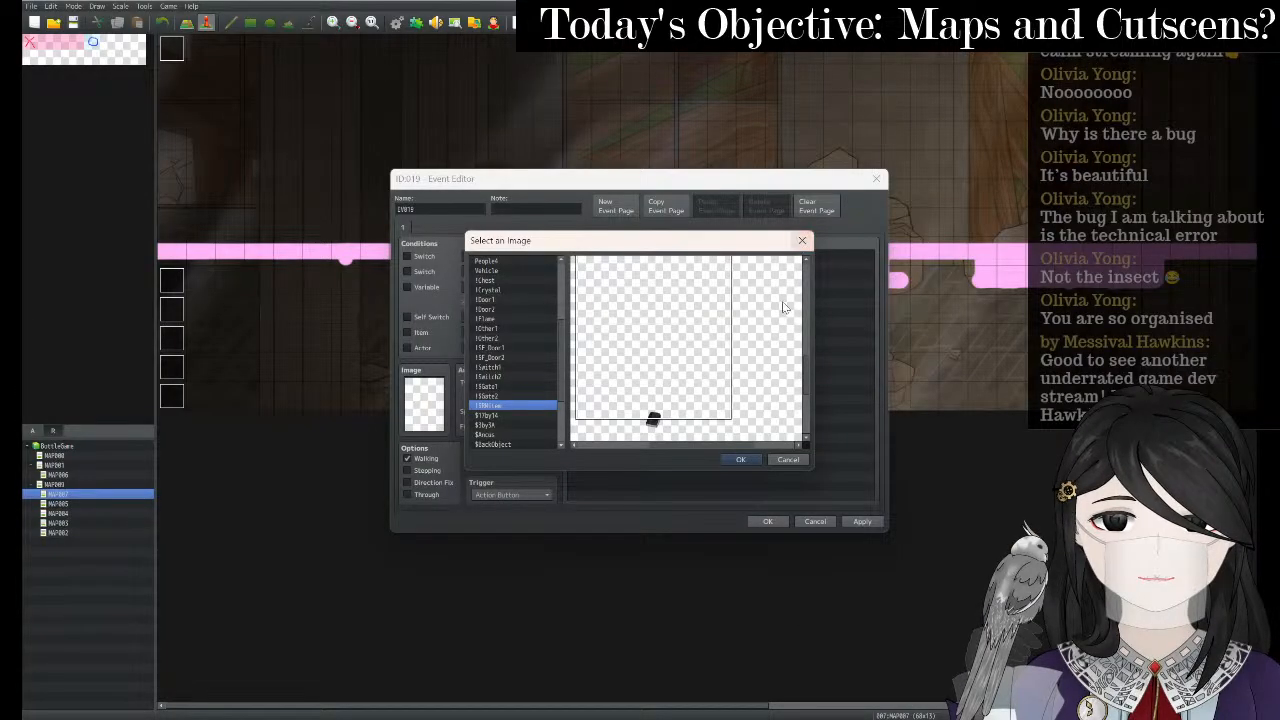
pyautogui.click(802, 240)
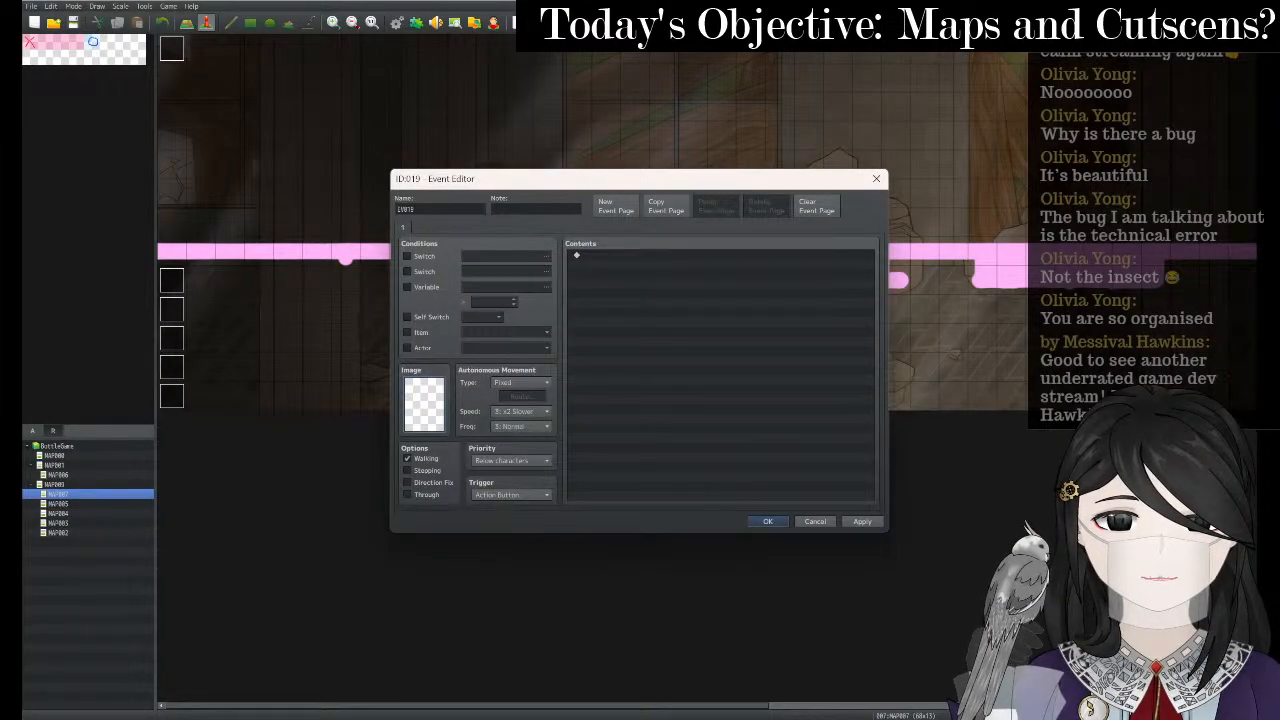
pyautogui.moveTo(849, 712)
pyautogui.click(876, 678)
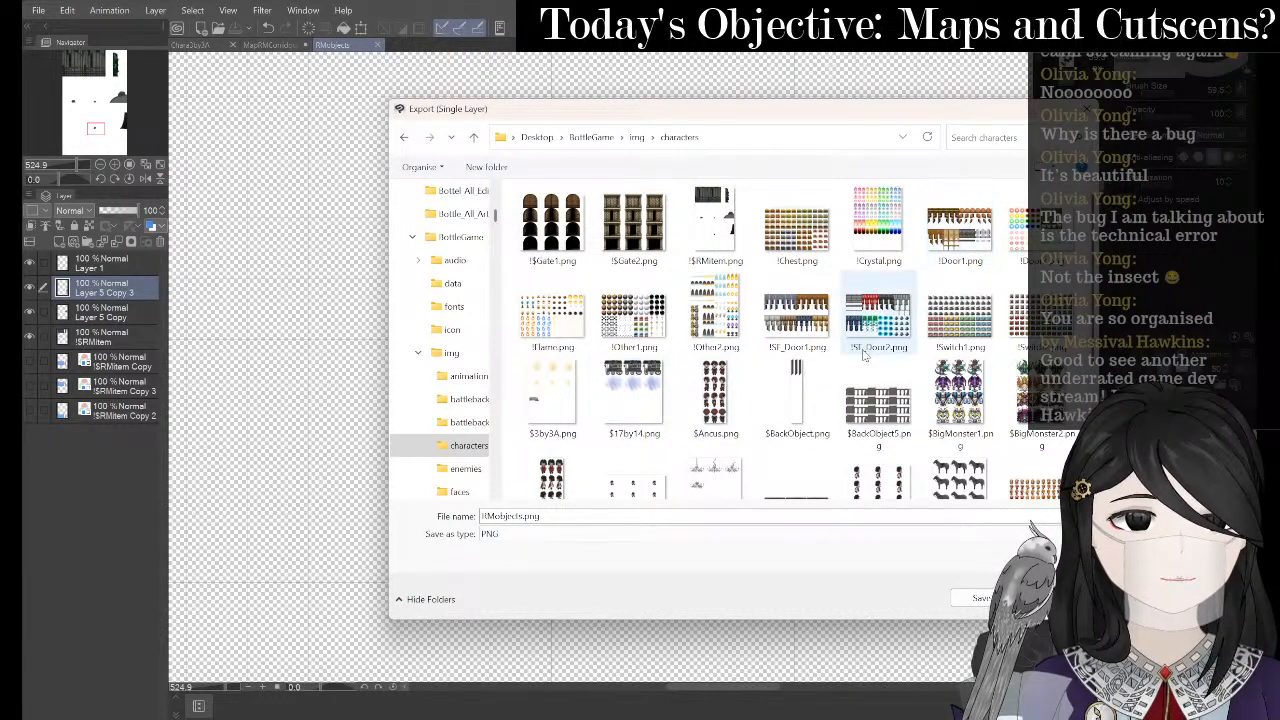
# - Overwrite !$RMitem.png with the book export and accept the export preview
pyautogui.scroll(-3, 866, 385)
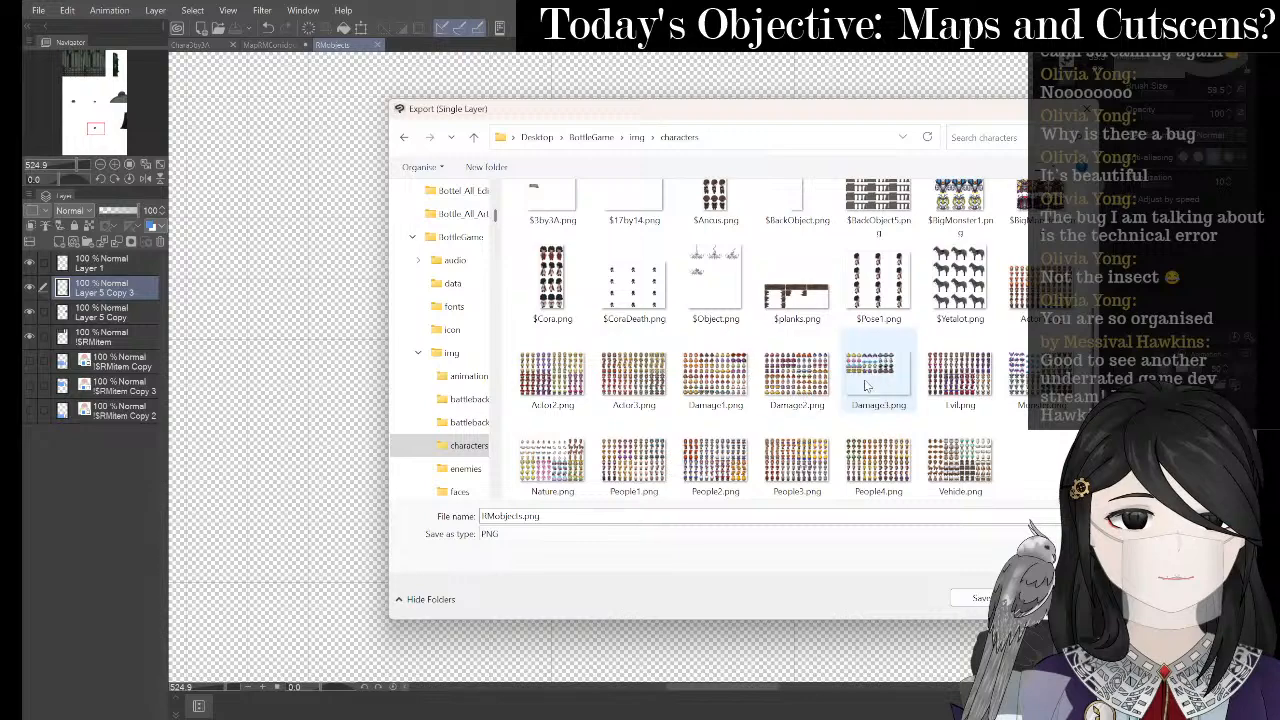
pyautogui.scroll(3, 866, 385)
pyautogui.click(716, 235)
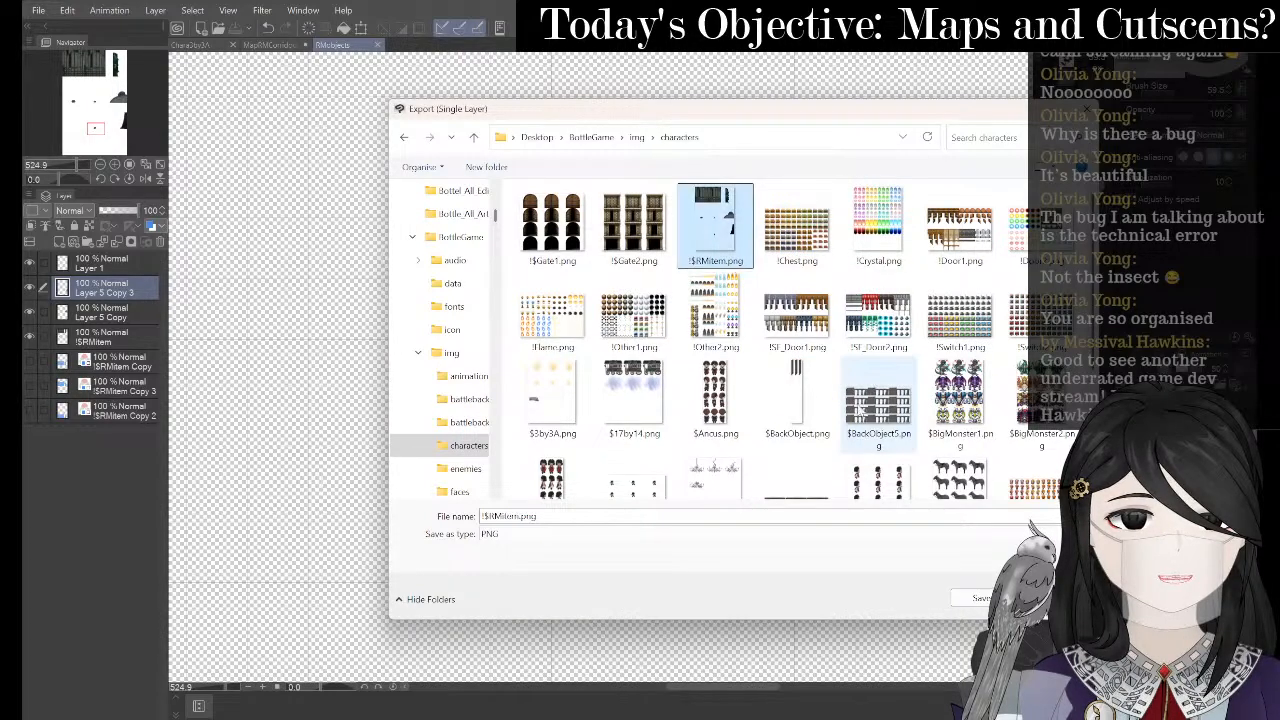
pyautogui.click(979, 598)
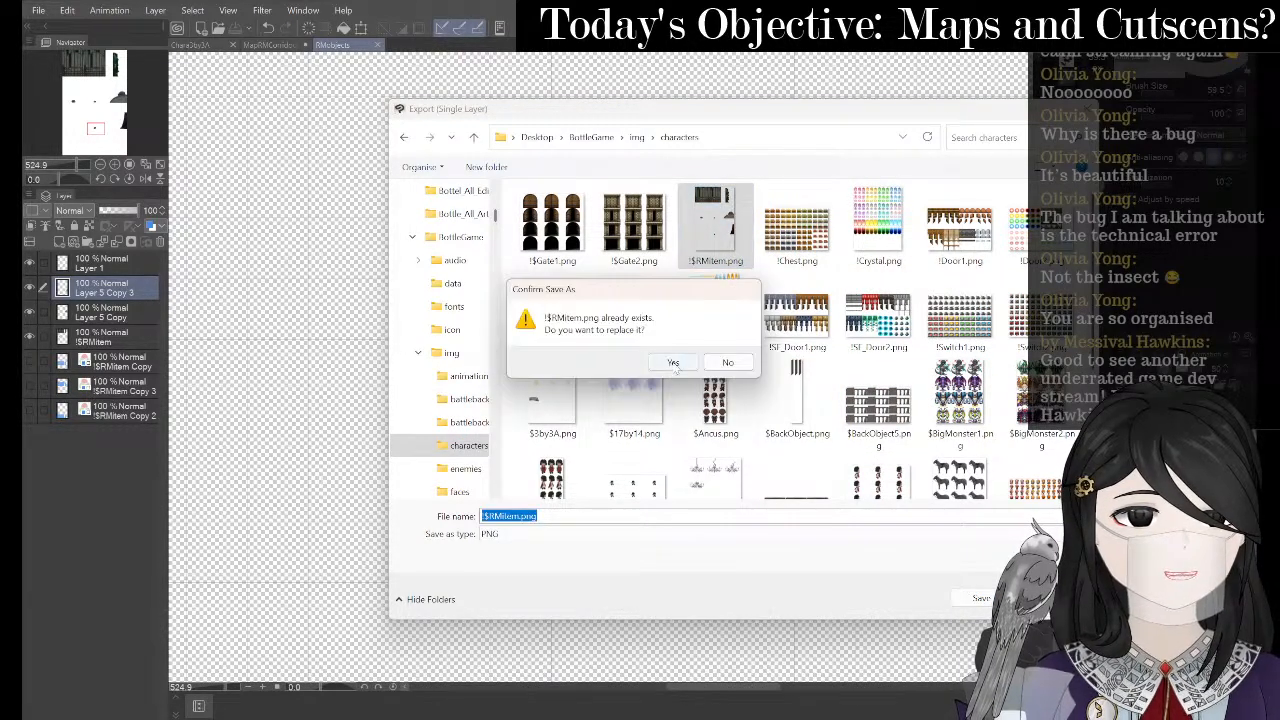
pyautogui.click(673, 363)
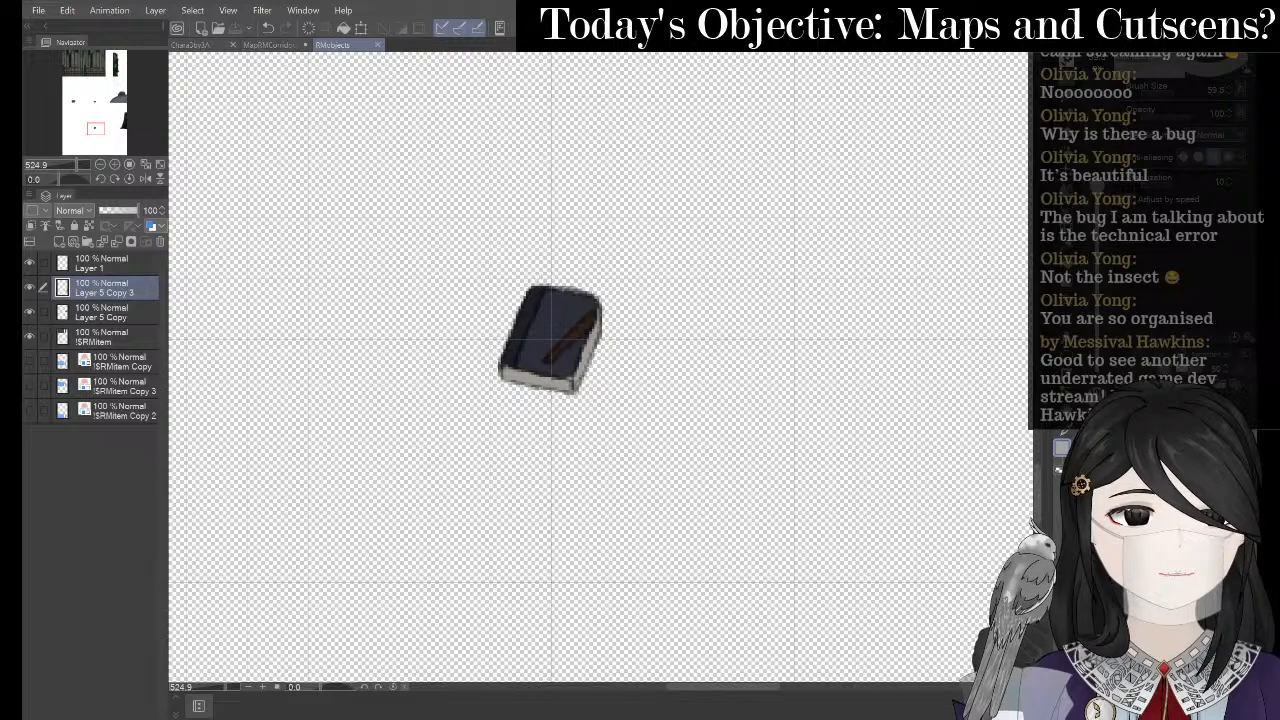
pyautogui.moveTo(877, 718)
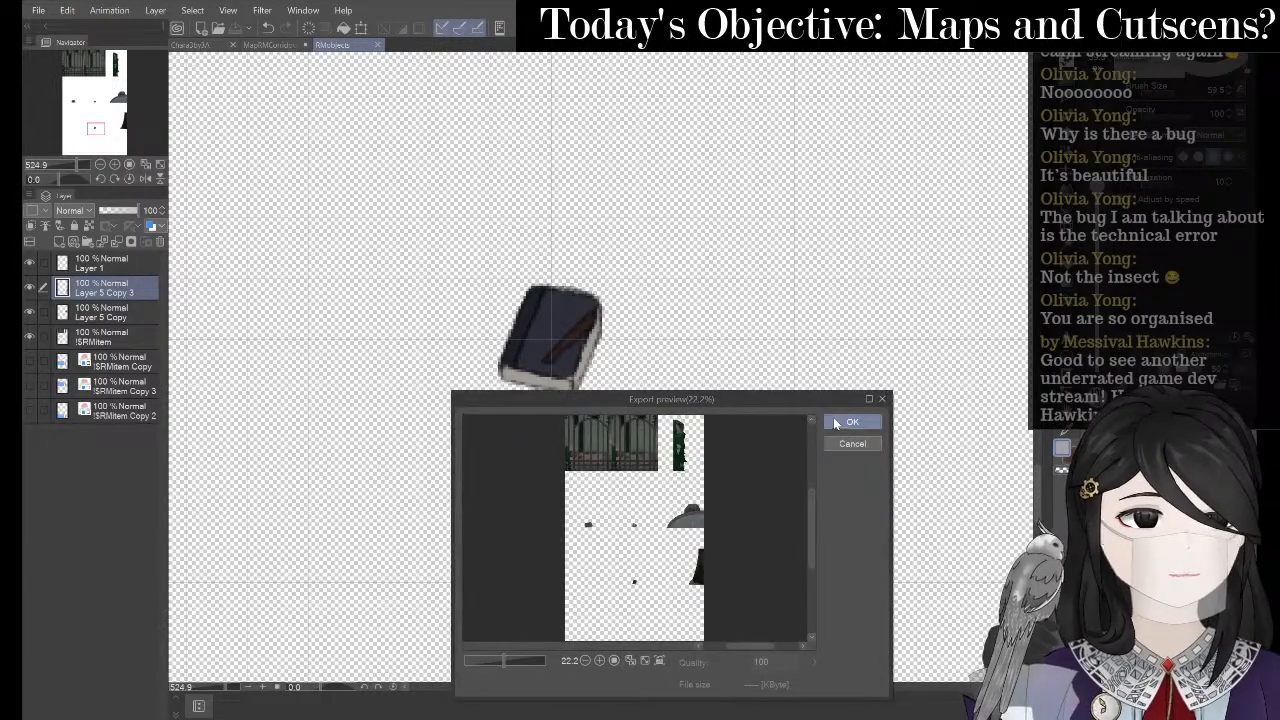
pyautogui.click(835, 421)
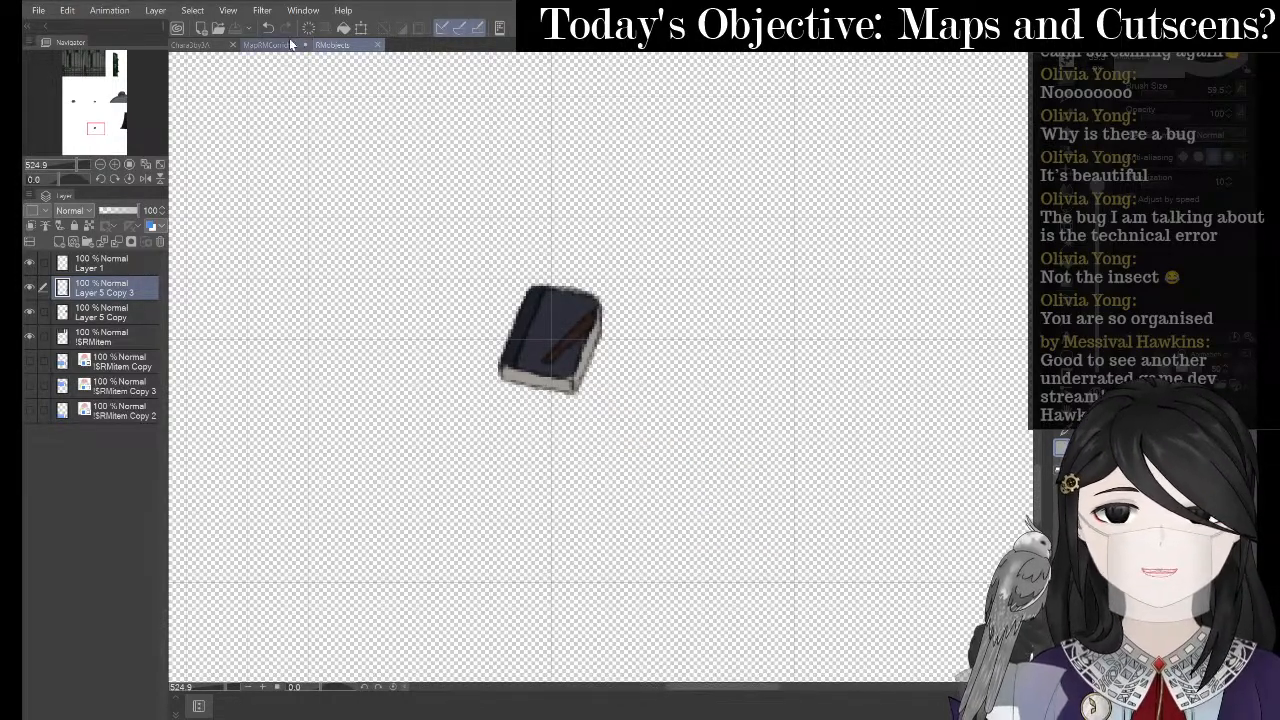
# - Set the re-exported item sprite sheet as the event's image and close the editor
pyautogui.hotkey('alt', 'Tab')
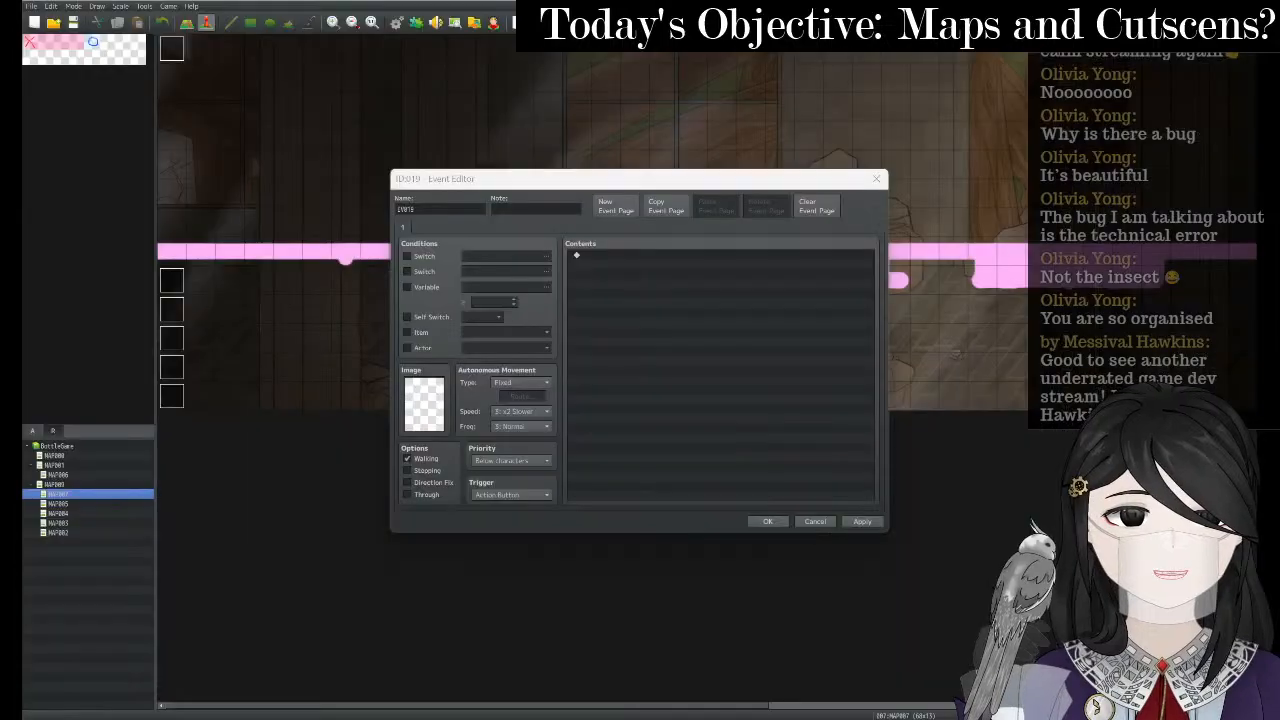
pyautogui.doubleClick(425, 412)
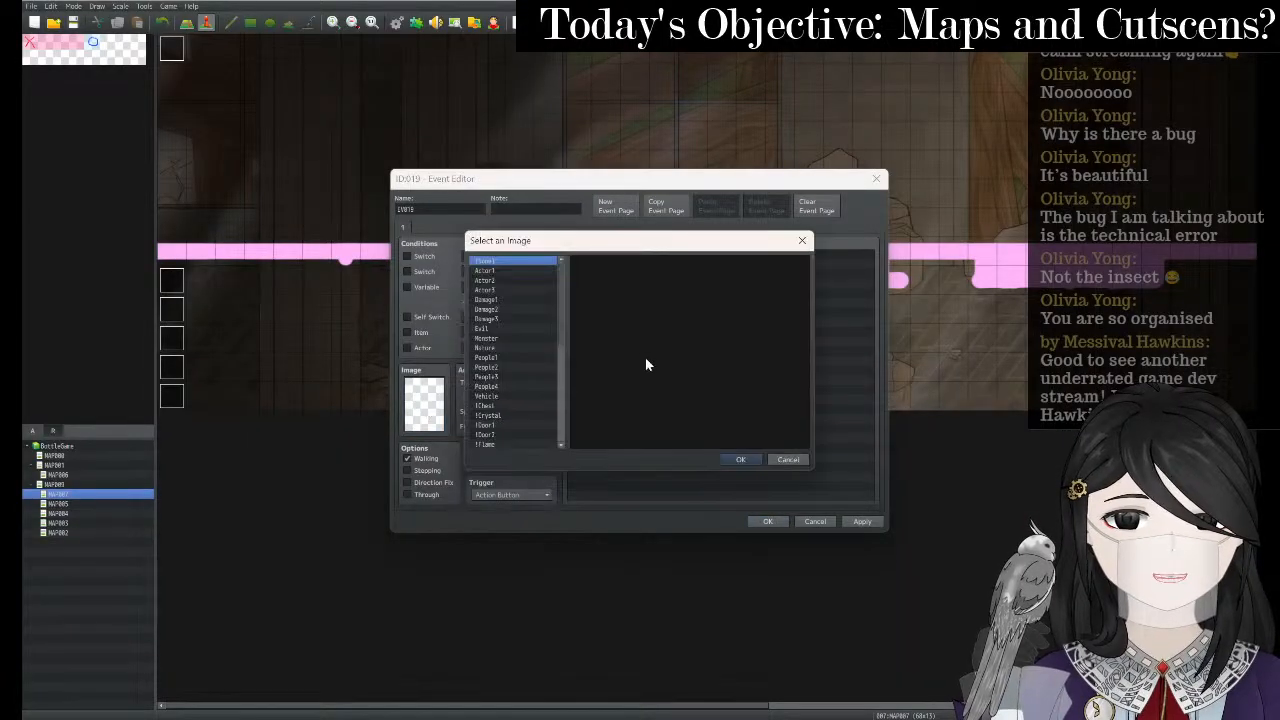
pyautogui.scroll(-6, 515, 375)
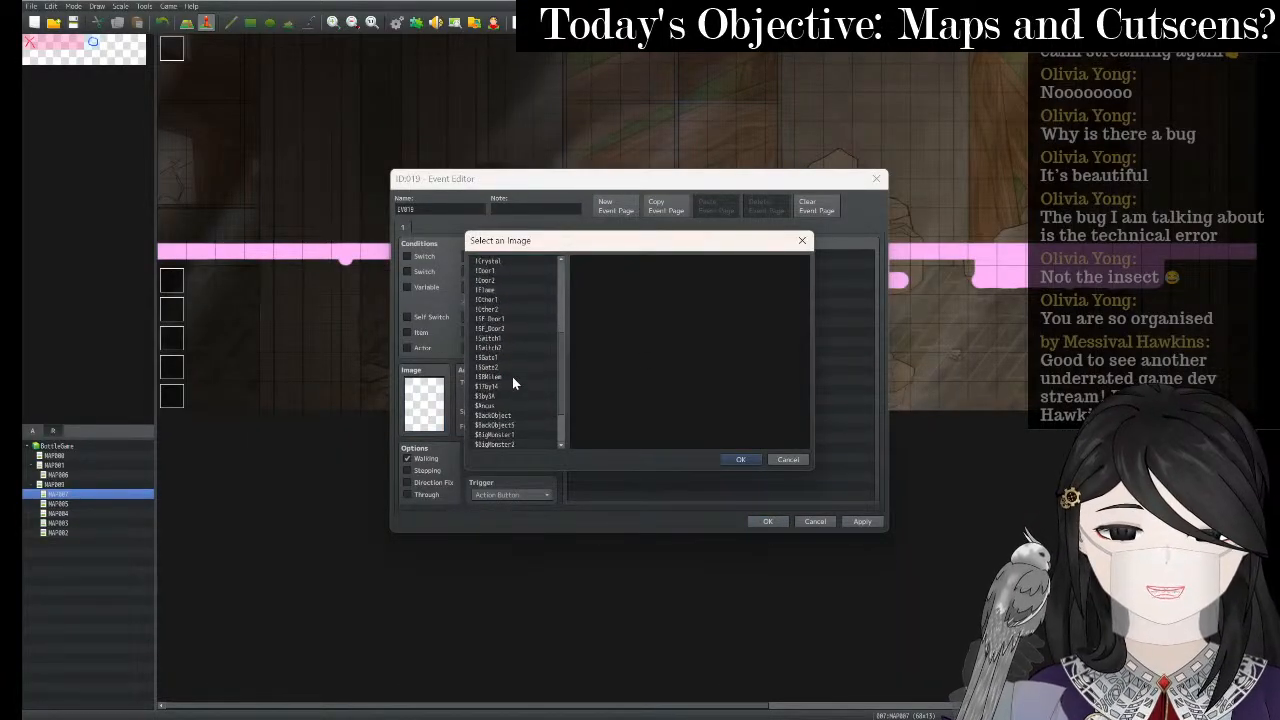
pyautogui.click(512, 347)
pyautogui.scroll(-3, 806, 302)
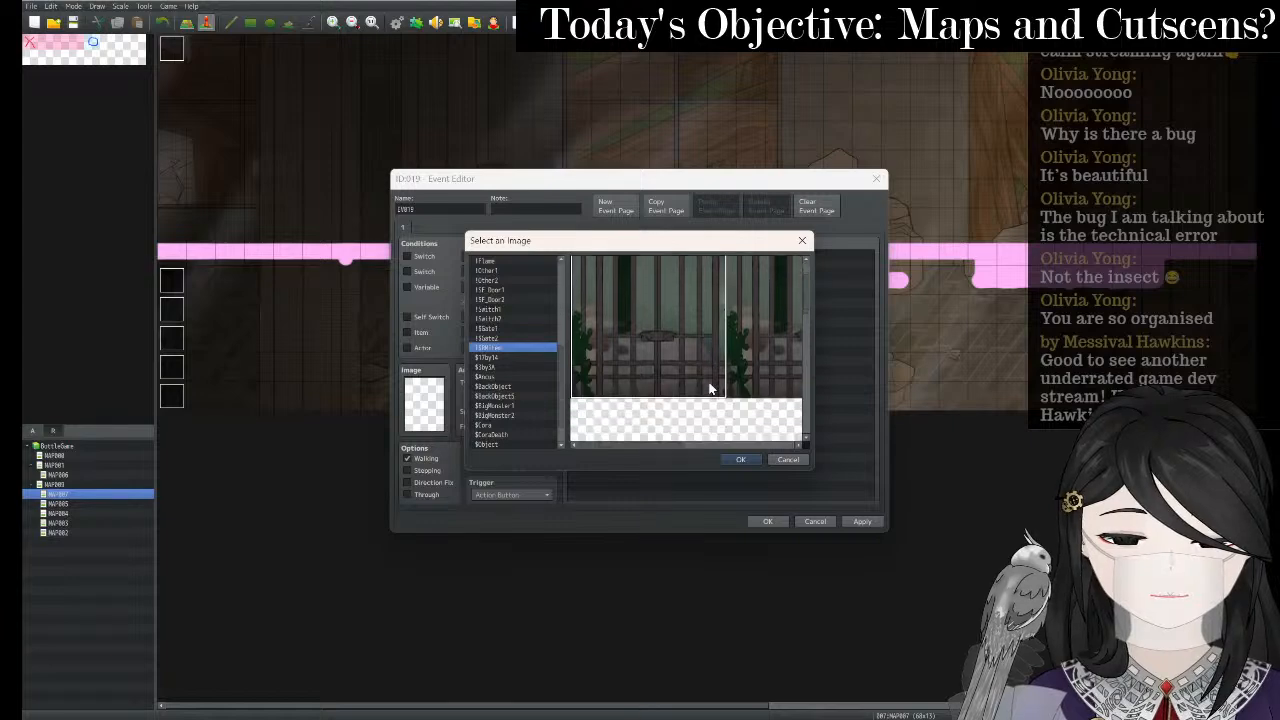
pyautogui.scroll(-5, 806, 302)
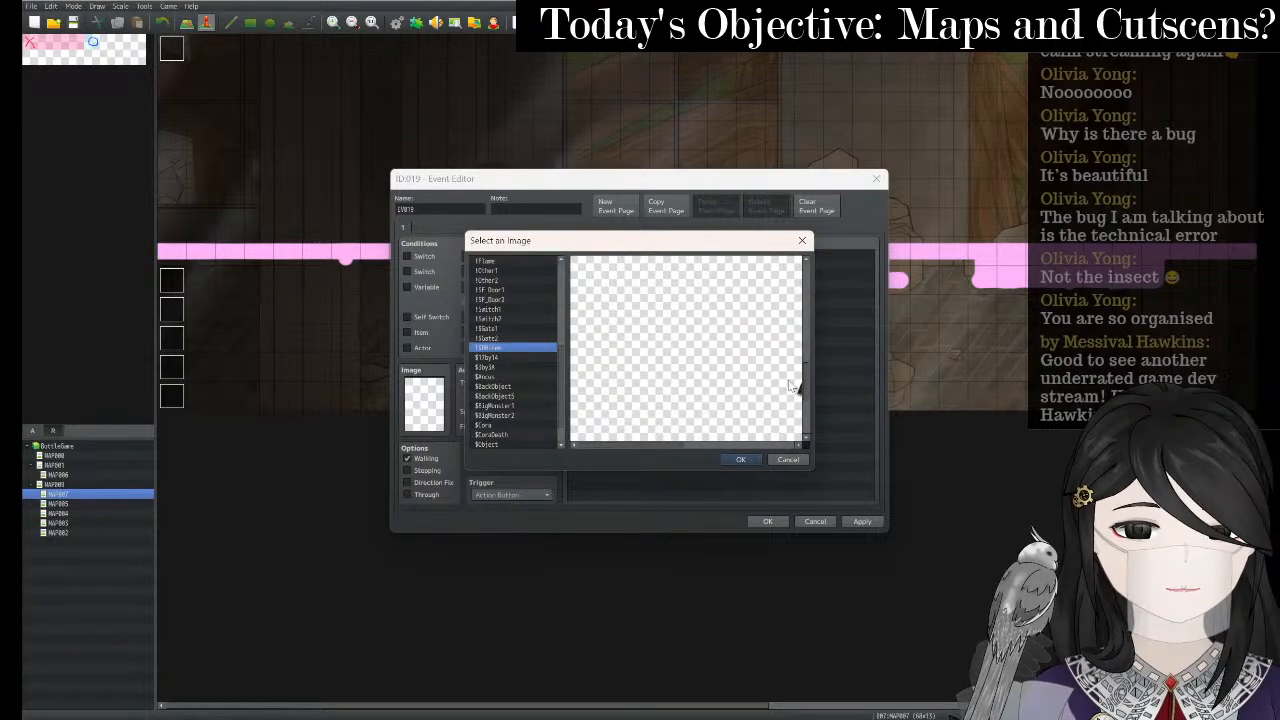
pyautogui.moveTo(679, 445); pyautogui.dragTo(733, 443)
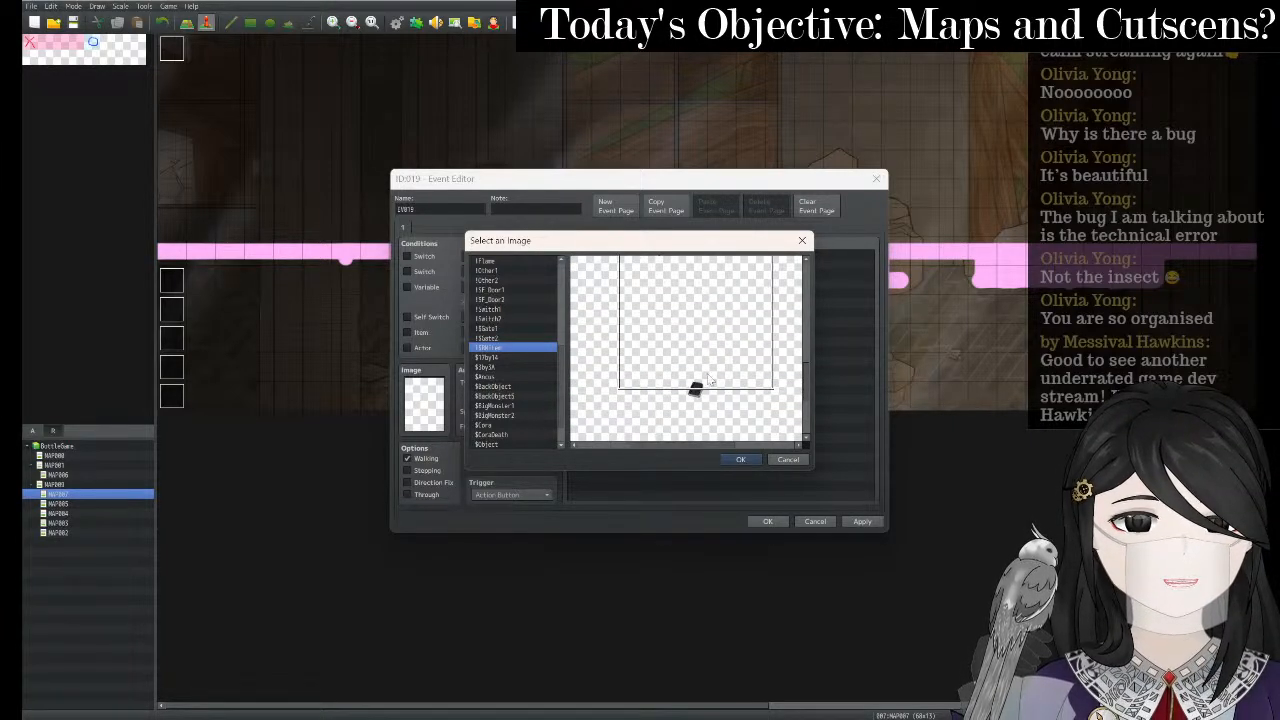
pyautogui.click(751, 459)
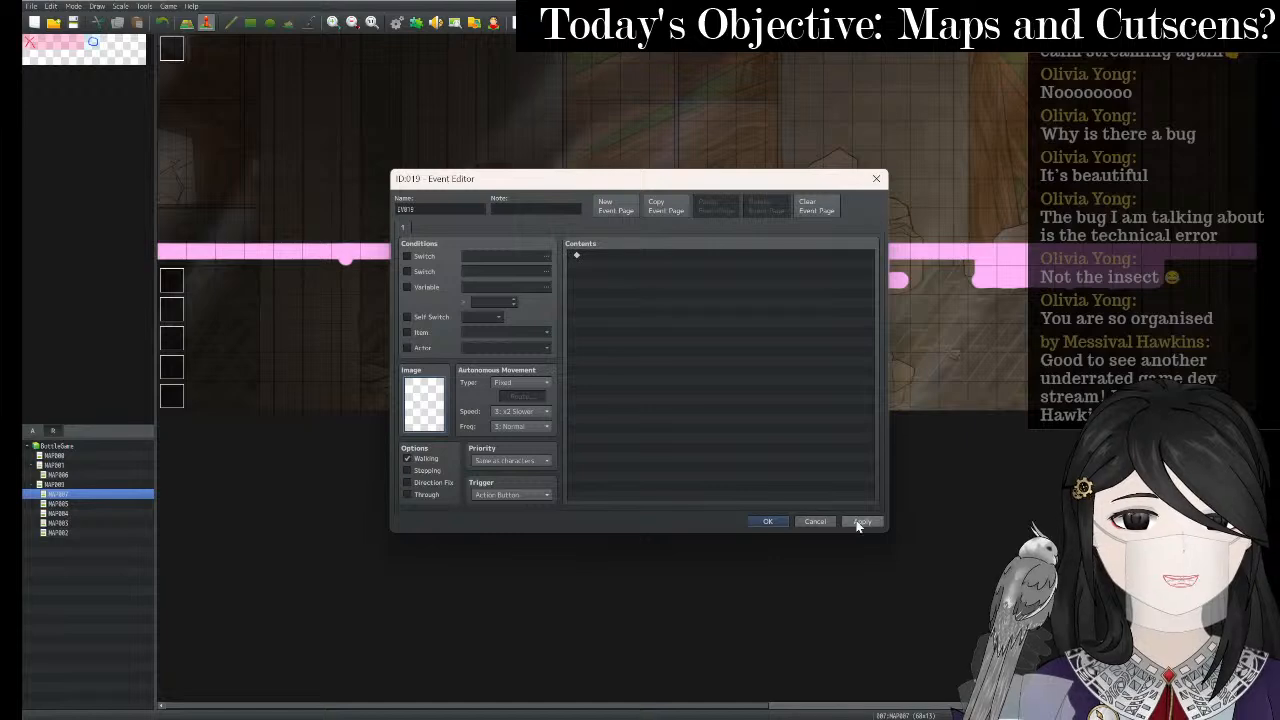
pyautogui.click(781, 519)
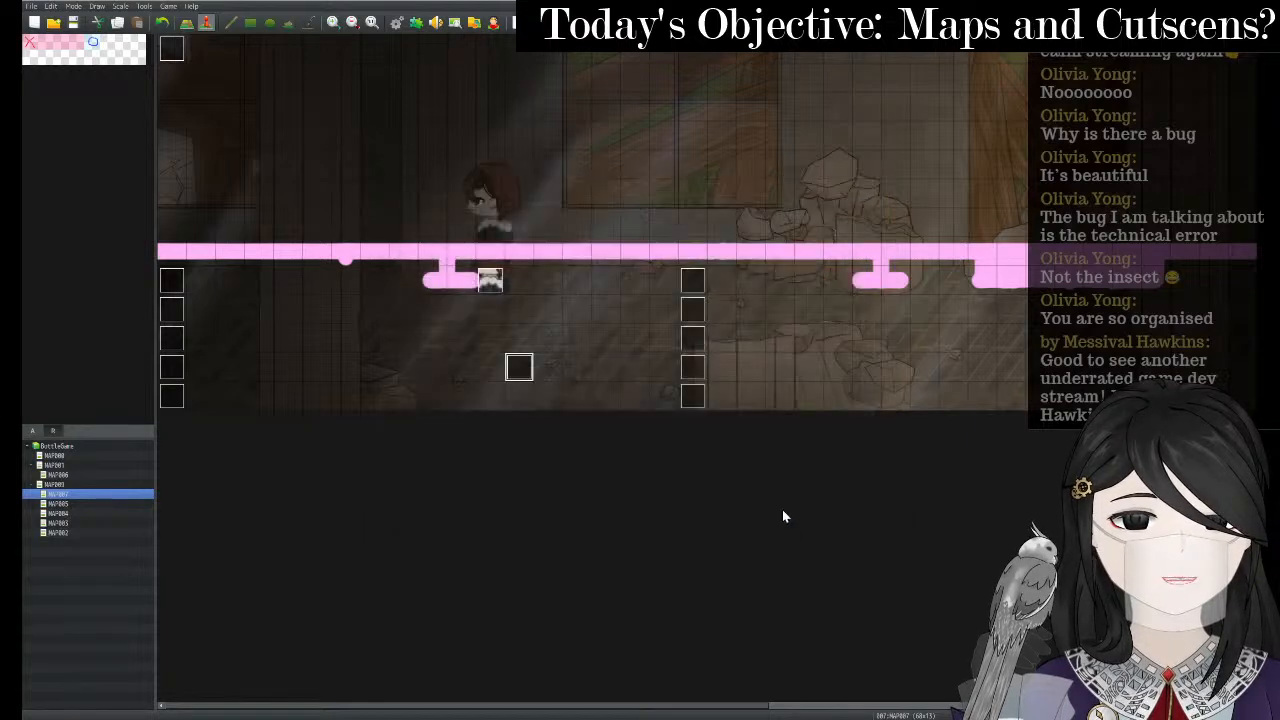
# - Reopen event EV019, turn on Direction Fix, apply, and launch a playtest
pyautogui.rightClick(521, 377)
pyautogui.click(531, 383)
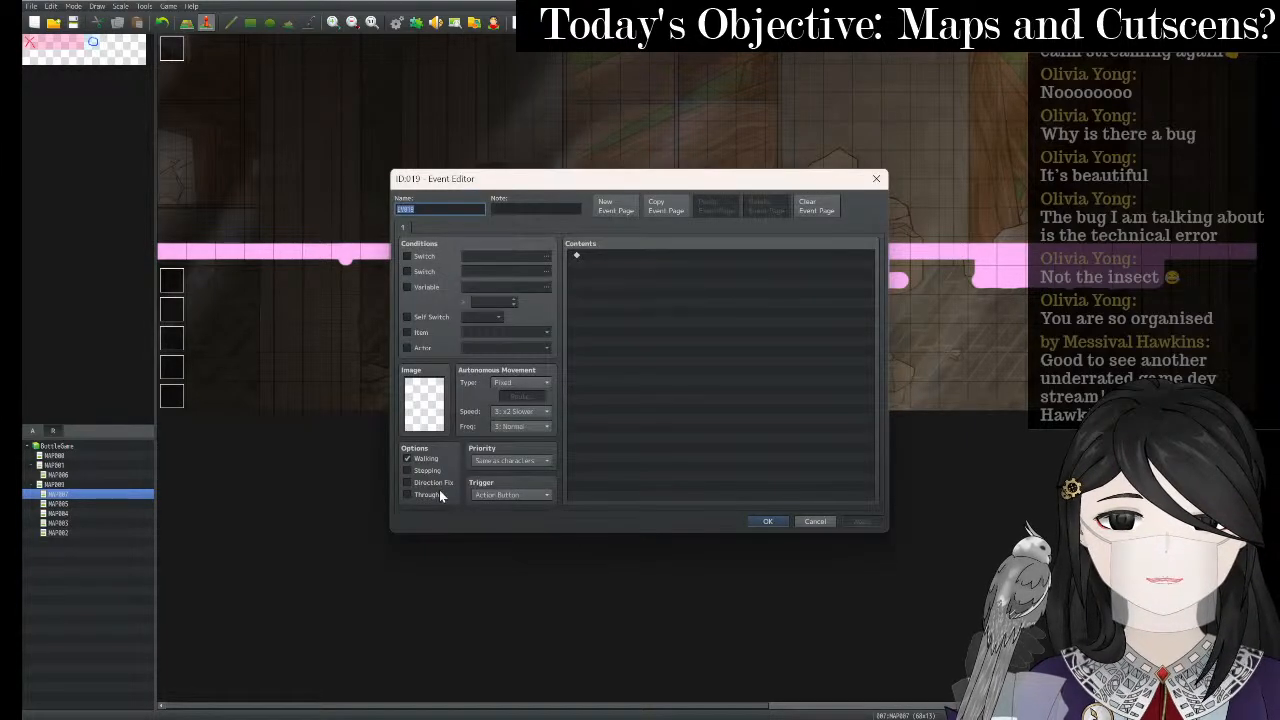
pyautogui.click(427, 482)
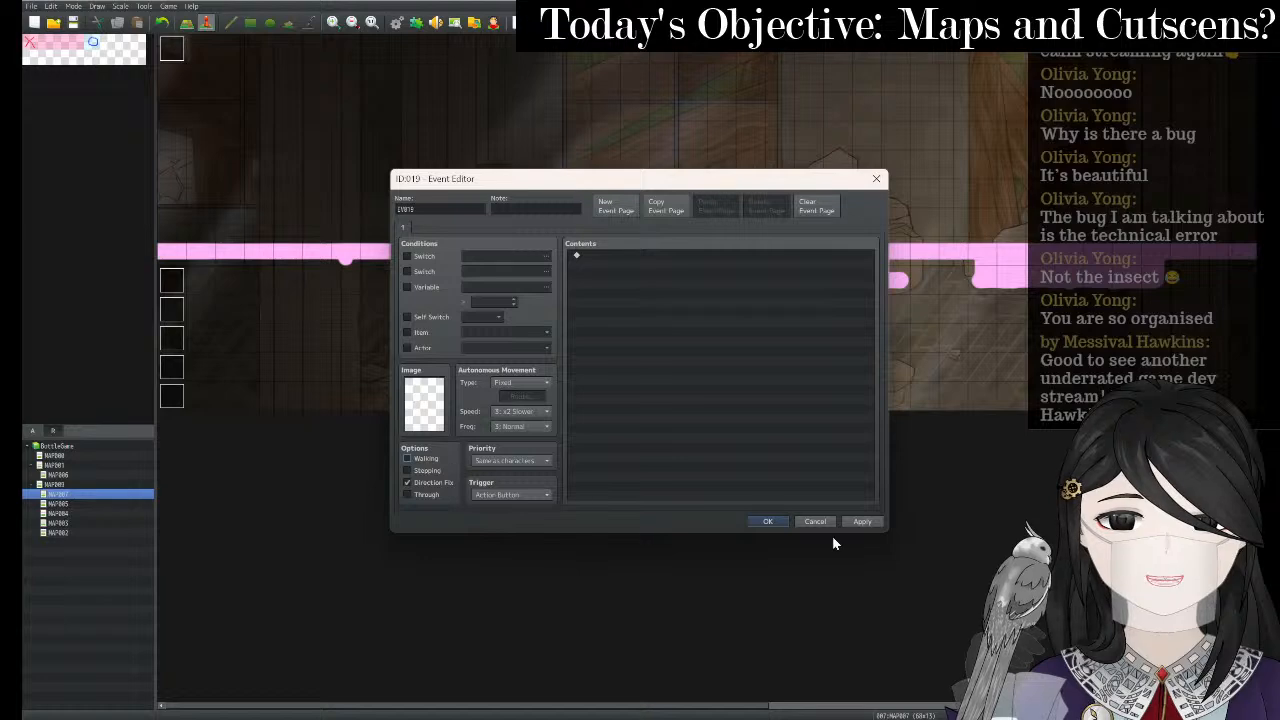
pyautogui.click(862, 521)
pyautogui.click(776, 520)
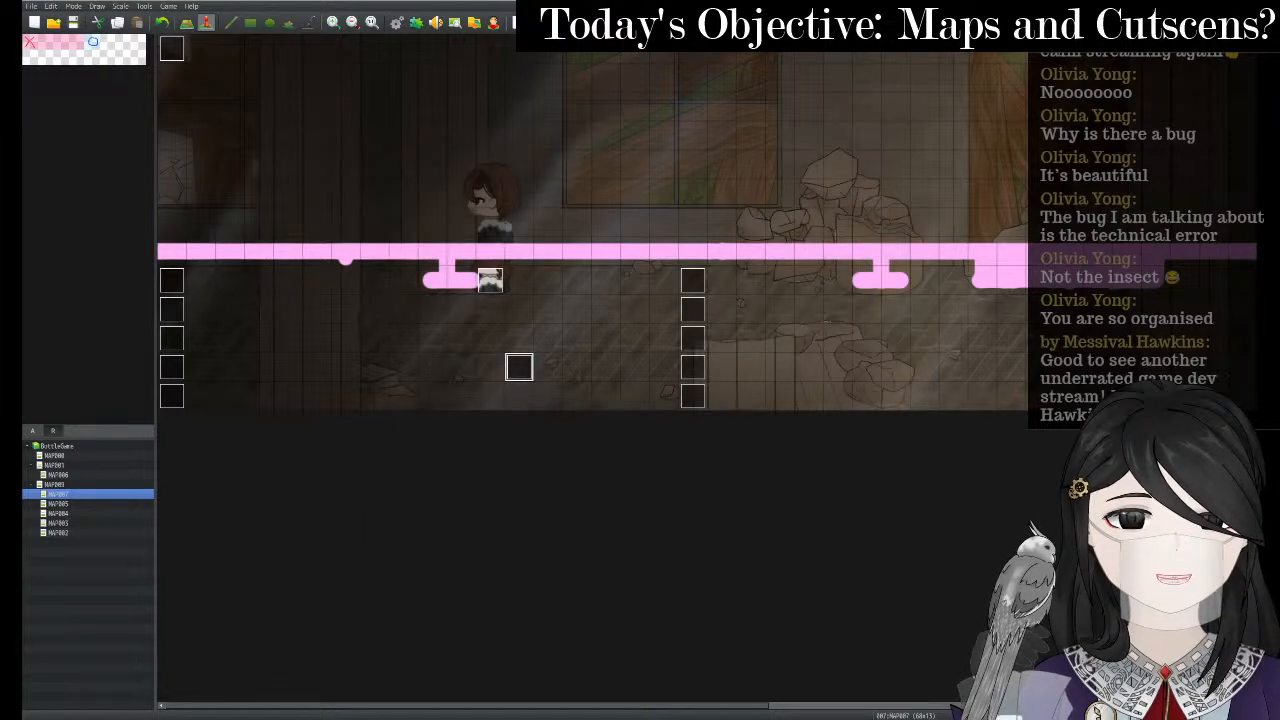
pyautogui.click(518, 24)
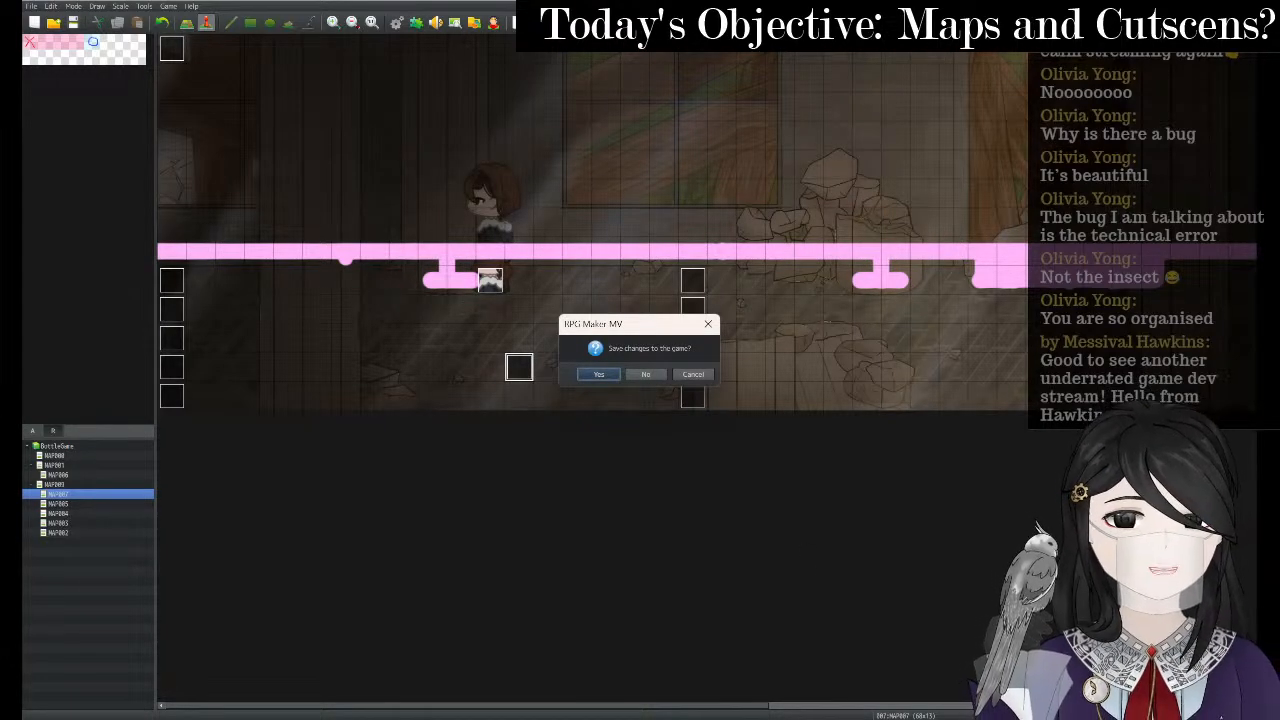
# - Save, start a New Game, walk the character left and up, then close the playtest
pyautogui.press('Return')
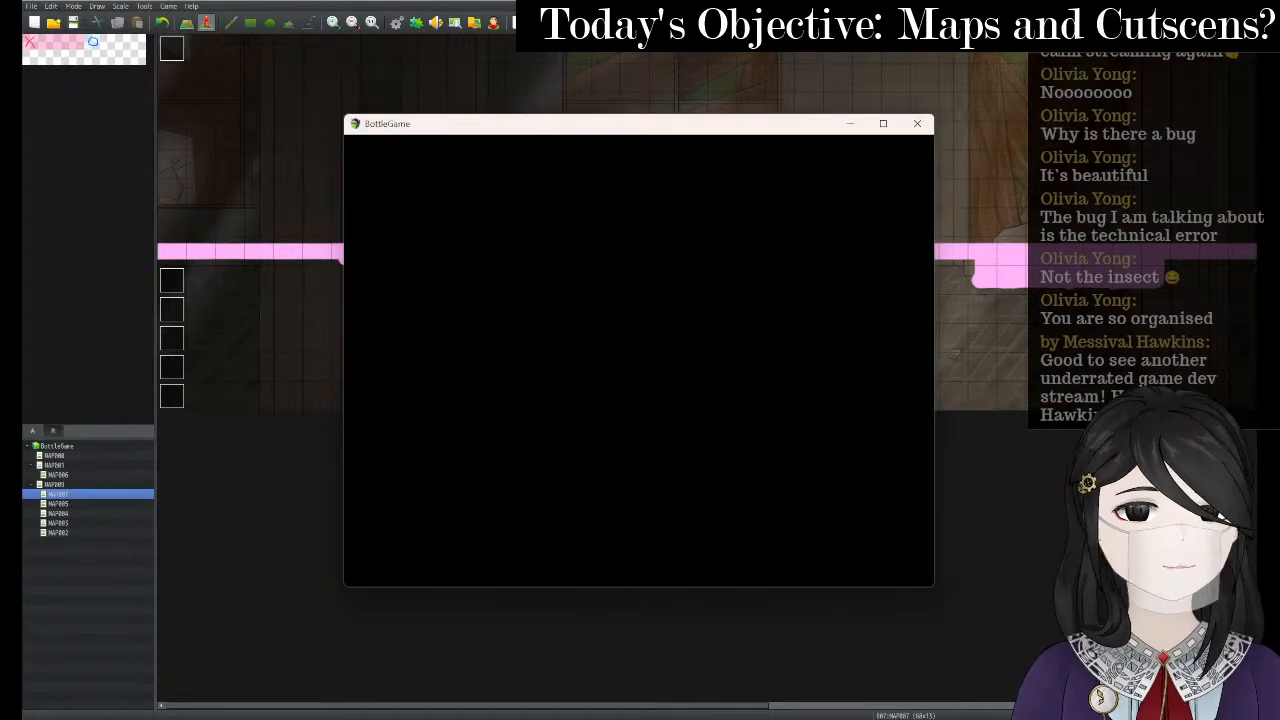
pyautogui.press('Return')
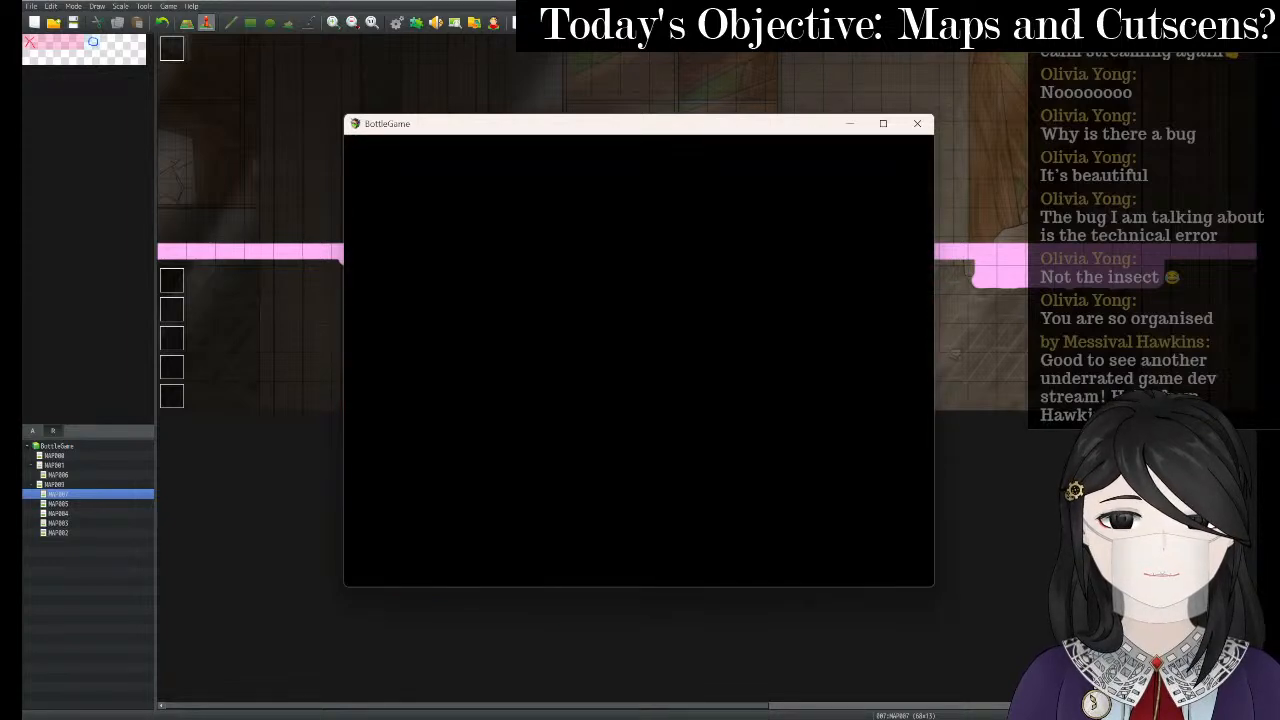
pyautogui.press('Left')
pyautogui.press('Up')
pyautogui.press('Left')
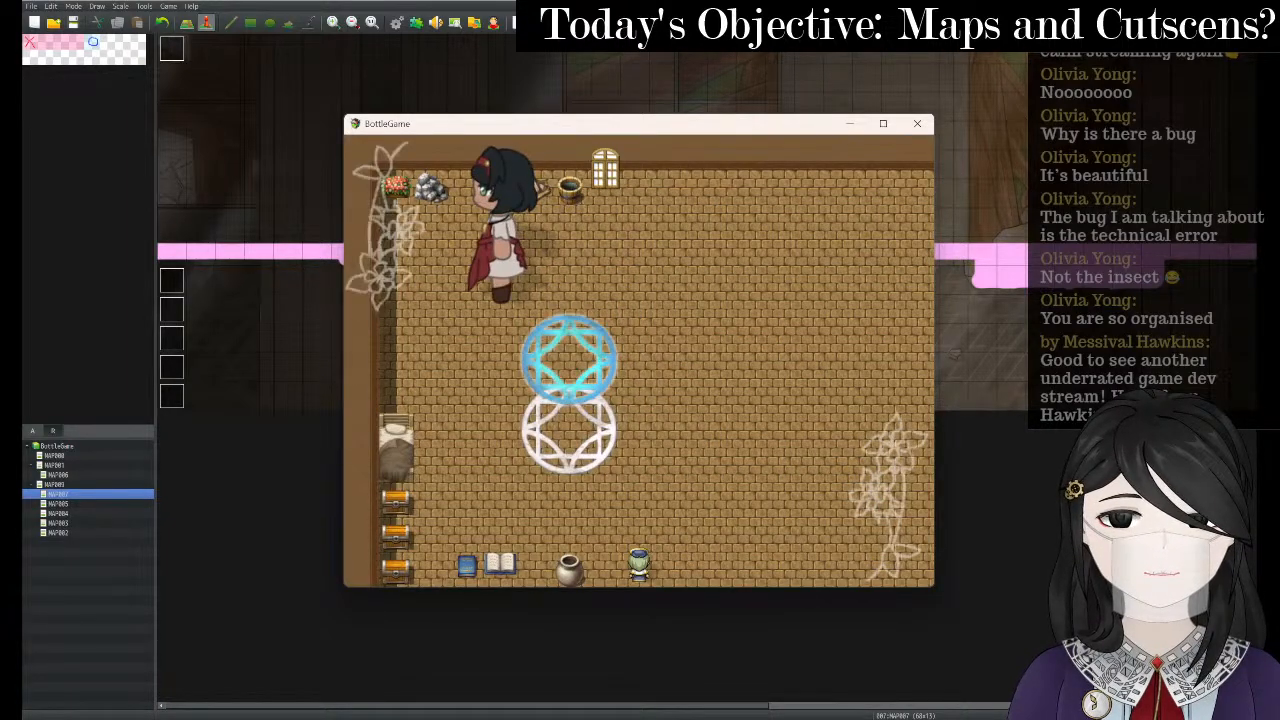
pyautogui.press('Up')
pyautogui.press('Left')
pyautogui.press('Up')
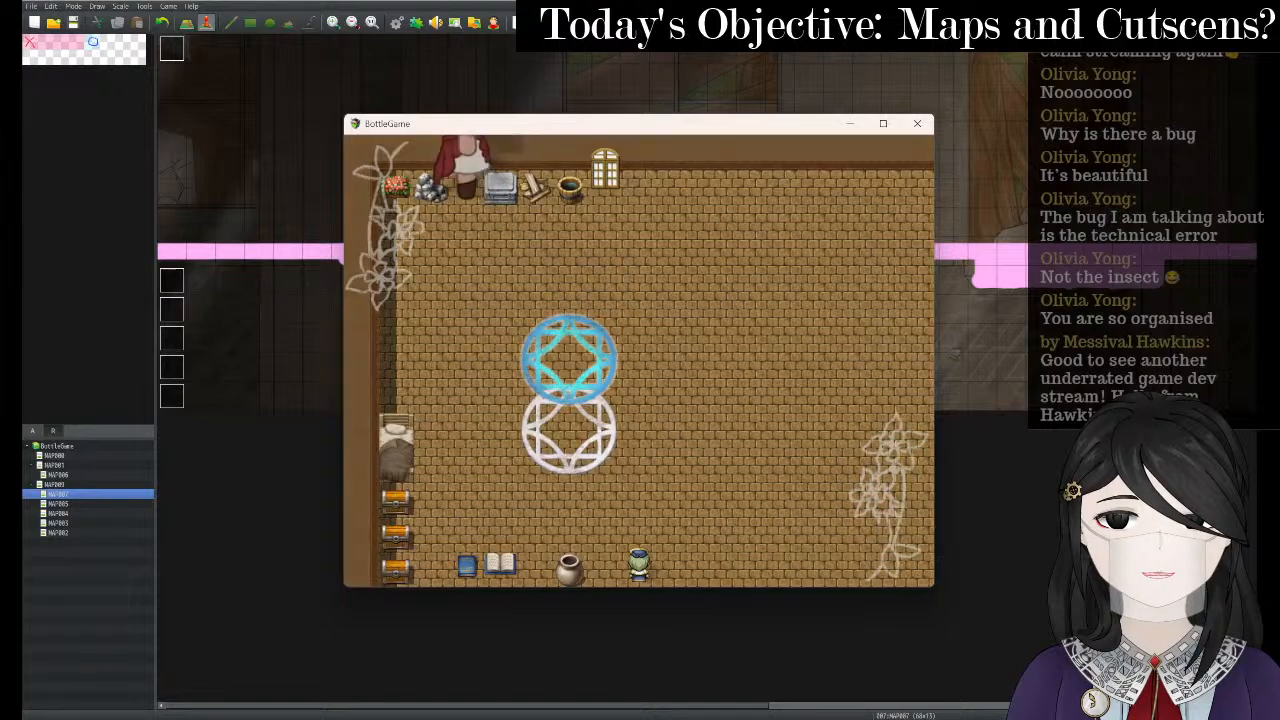
pyautogui.click(917, 123)
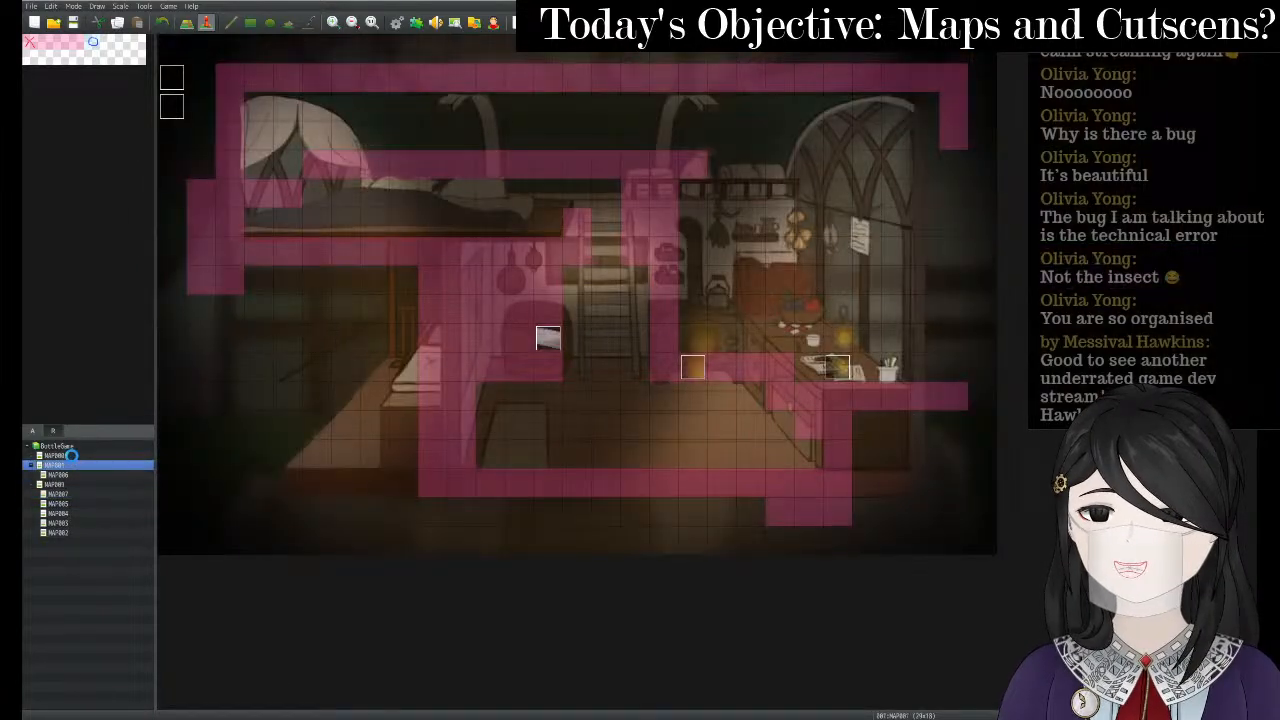
# - On the brown-floored map, edit the event's Transfer Player command
pyautogui.click(70, 455)
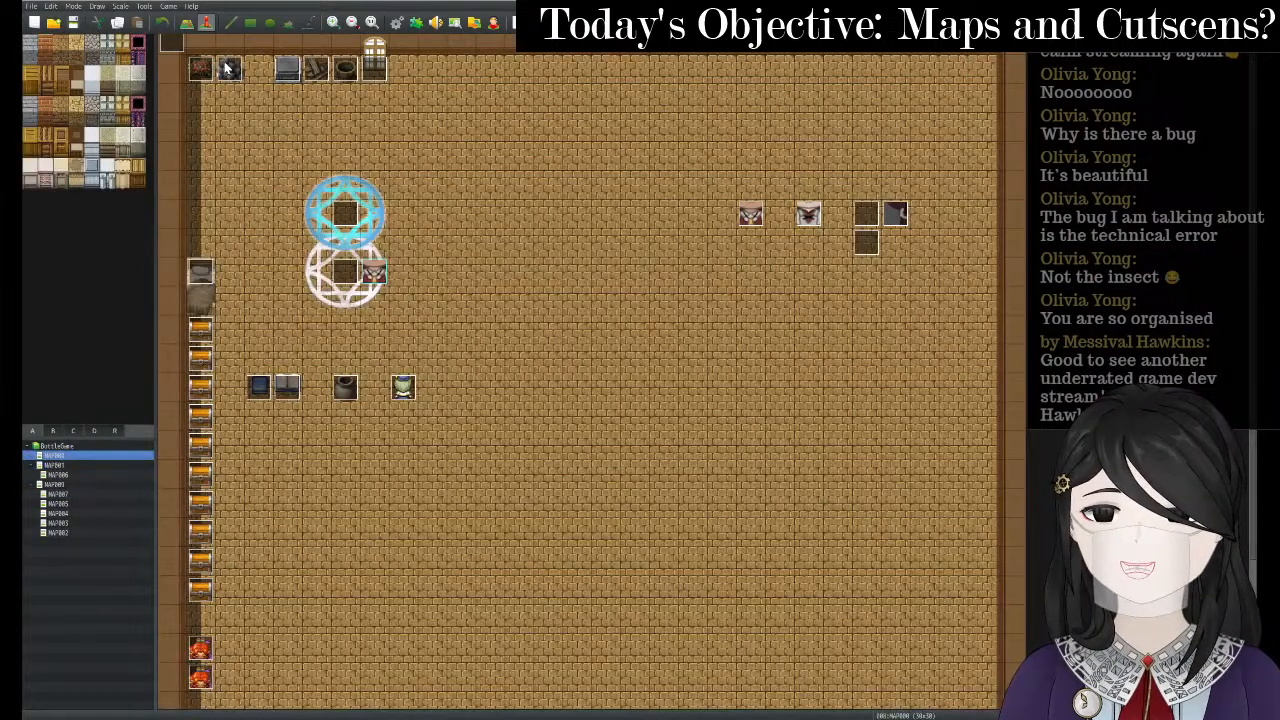
pyautogui.rightClick(226, 68)
pyautogui.click(249, 71)
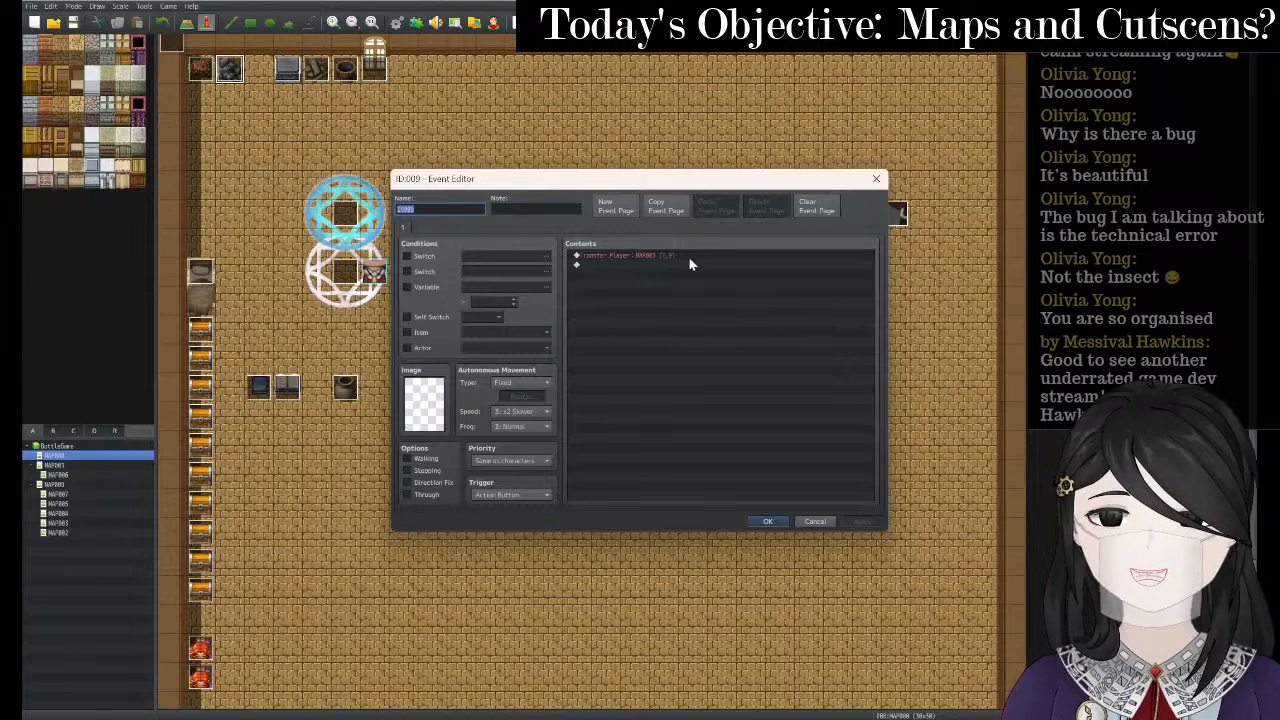
pyautogui.rightClick(689, 258)
pyautogui.click(712, 278)
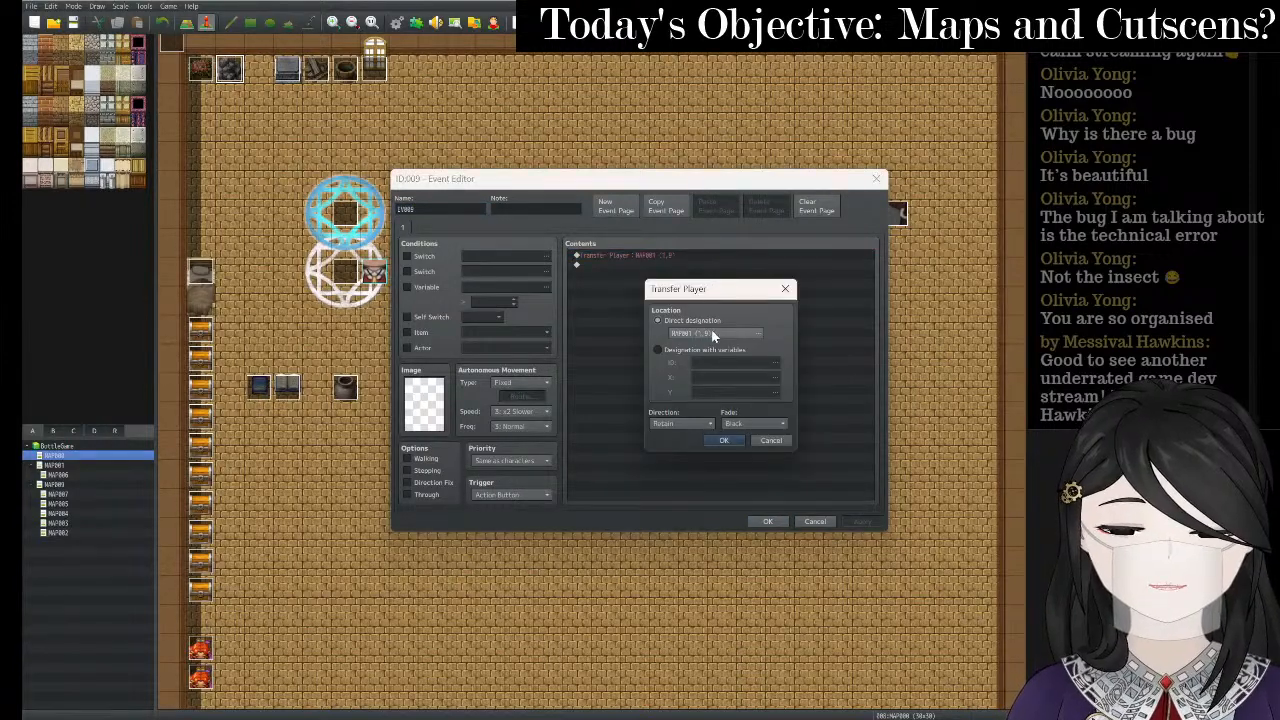
# - Set the transfer destination to a chosen tile on MAP007 and confirm all dialogs
pyautogui.click(712, 333)
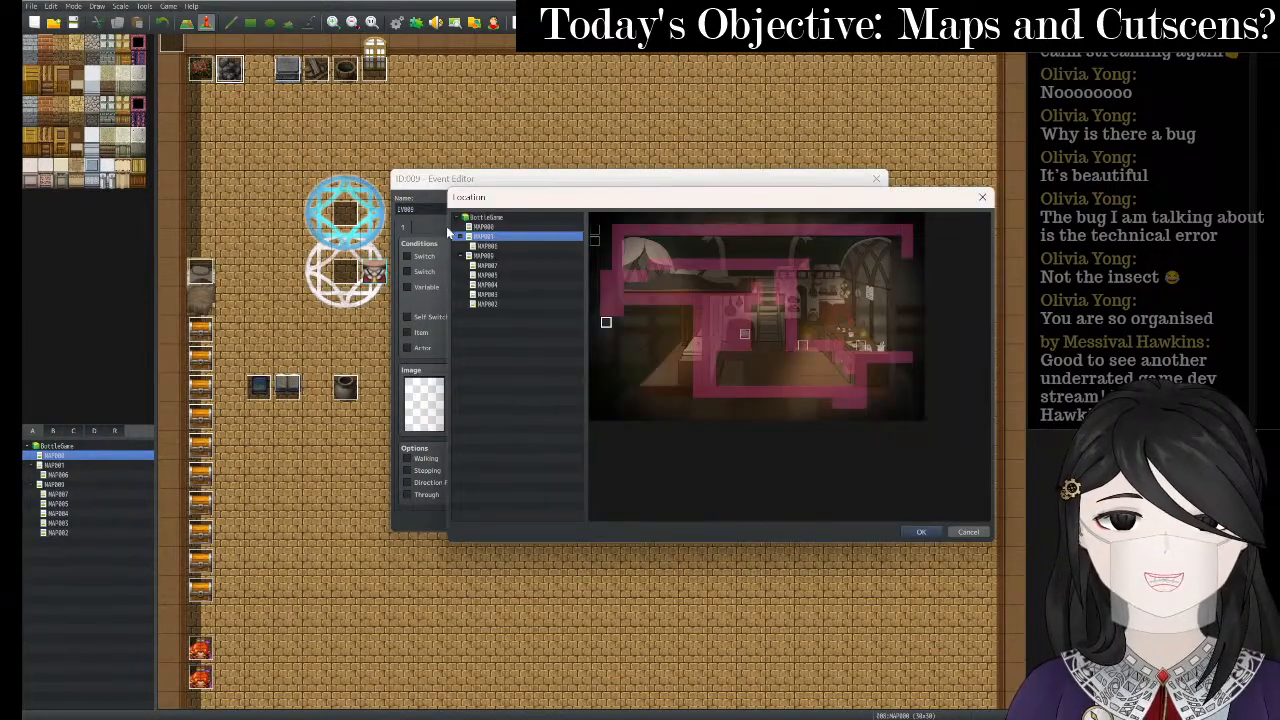
pyautogui.click(500, 265)
pyautogui.click(501, 273)
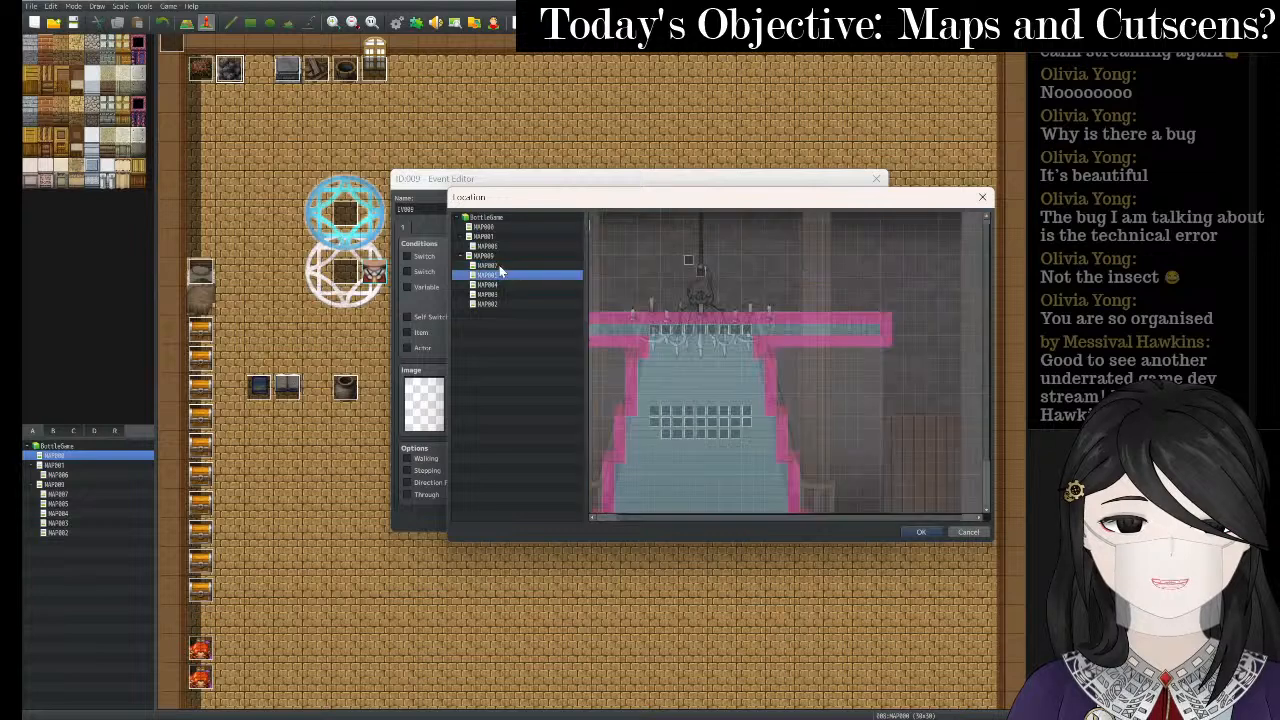
pyautogui.click(500, 265)
pyautogui.moveTo(779, 520); pyautogui.dragTo(947, 511)
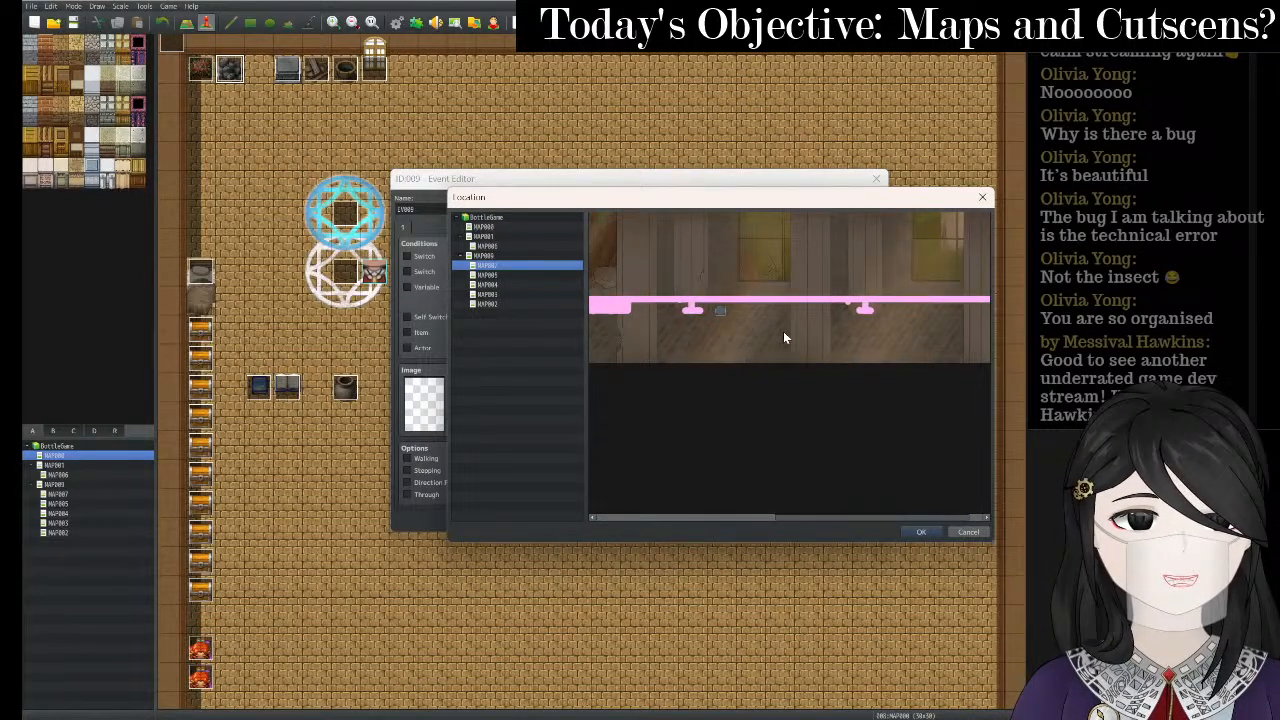
pyautogui.click(750, 334)
pyautogui.click(921, 531)
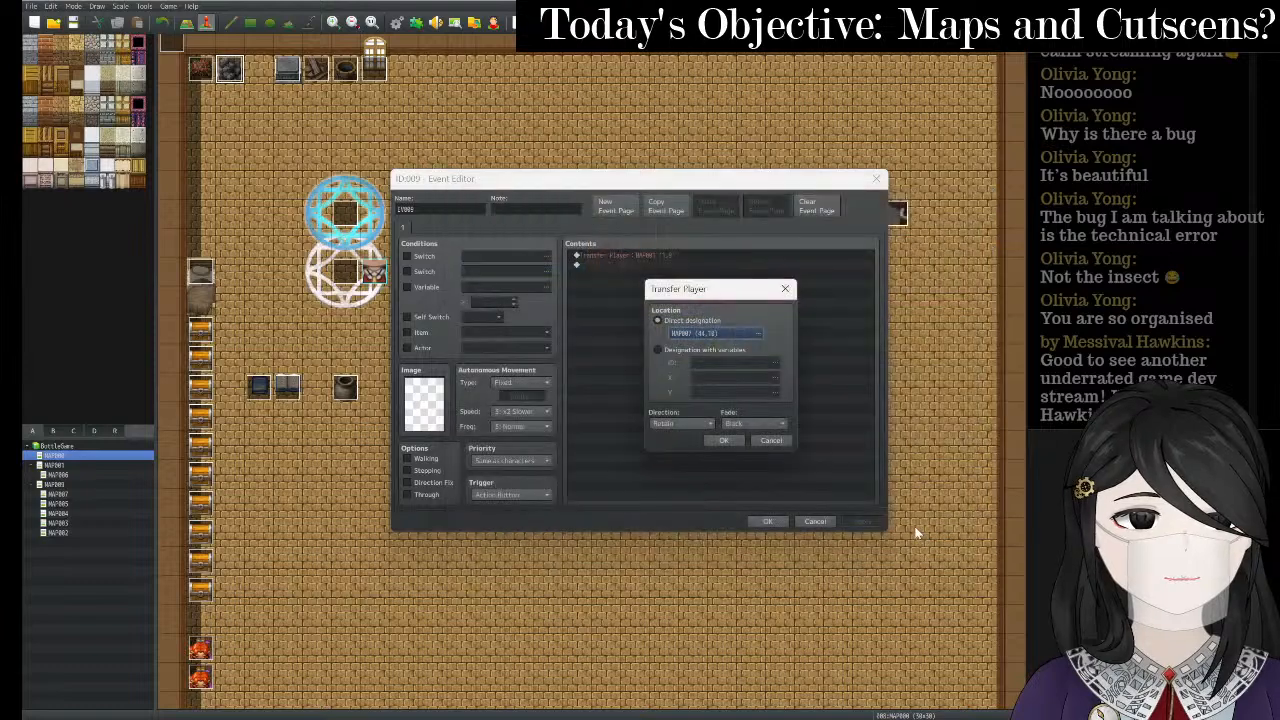
pyautogui.click(724, 440)
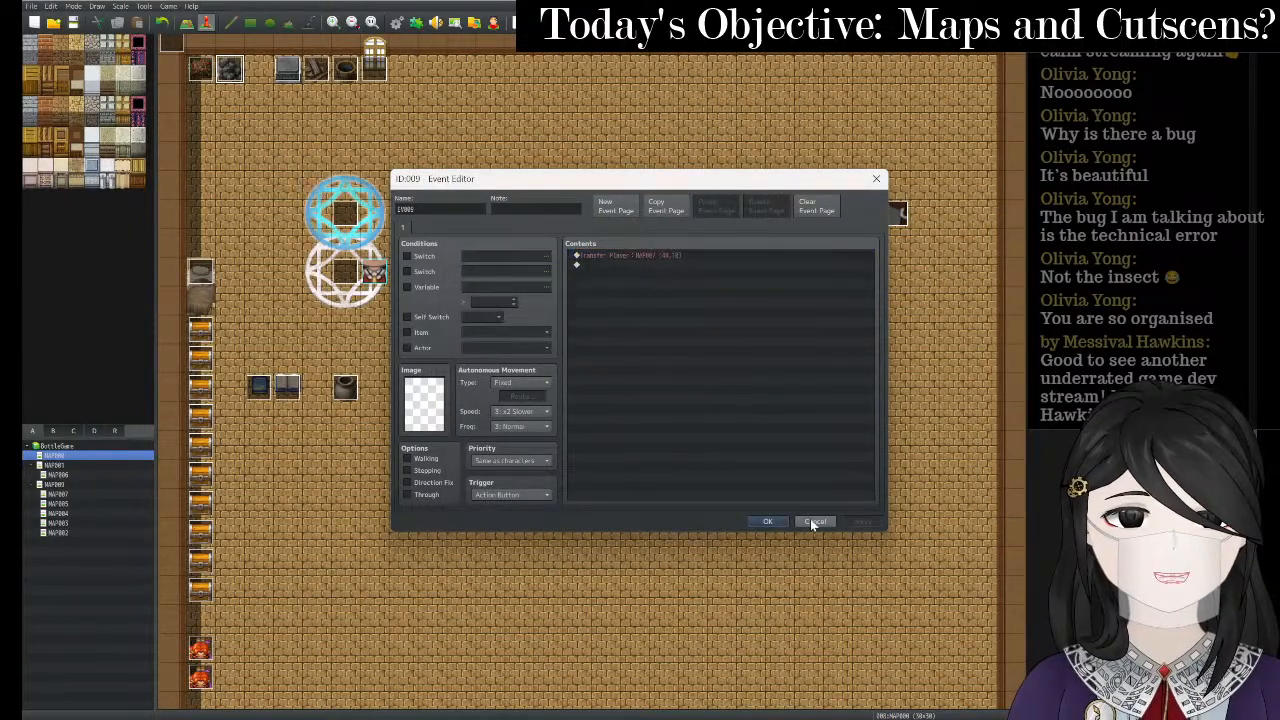
pyautogui.click(767, 521)
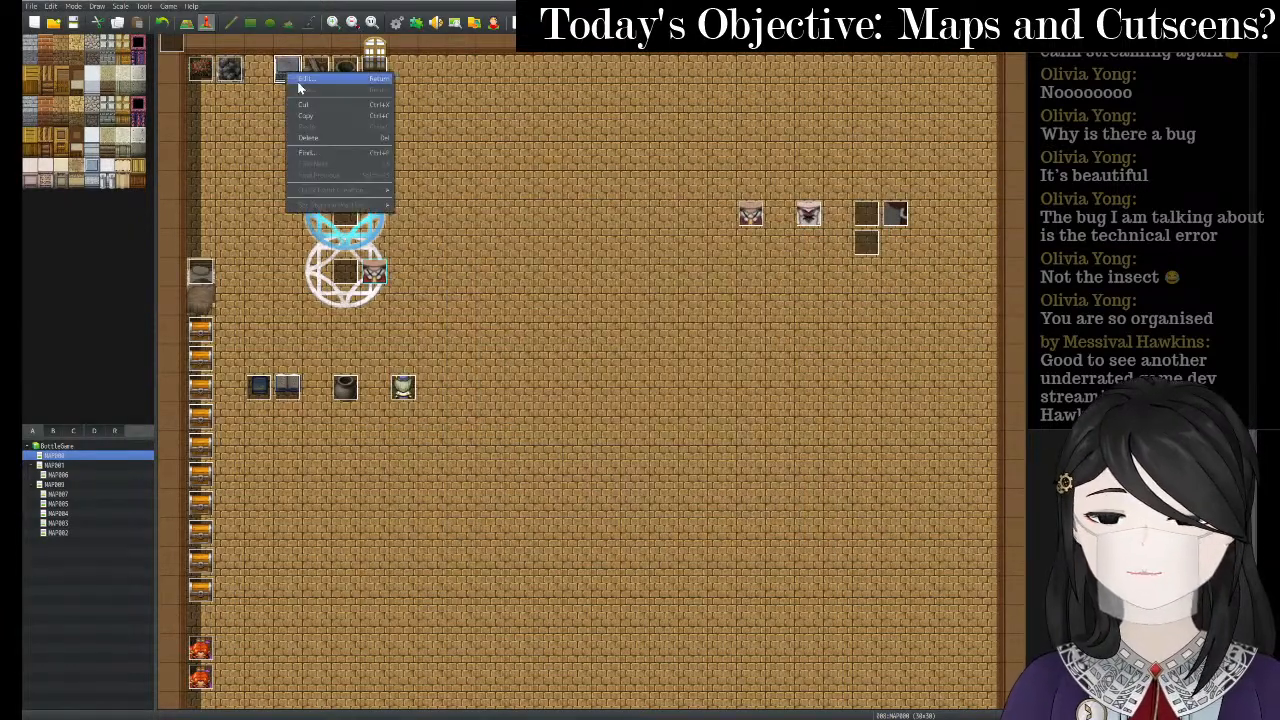
pyautogui.doubleClick(341, 90)
pyautogui.click(876, 180)
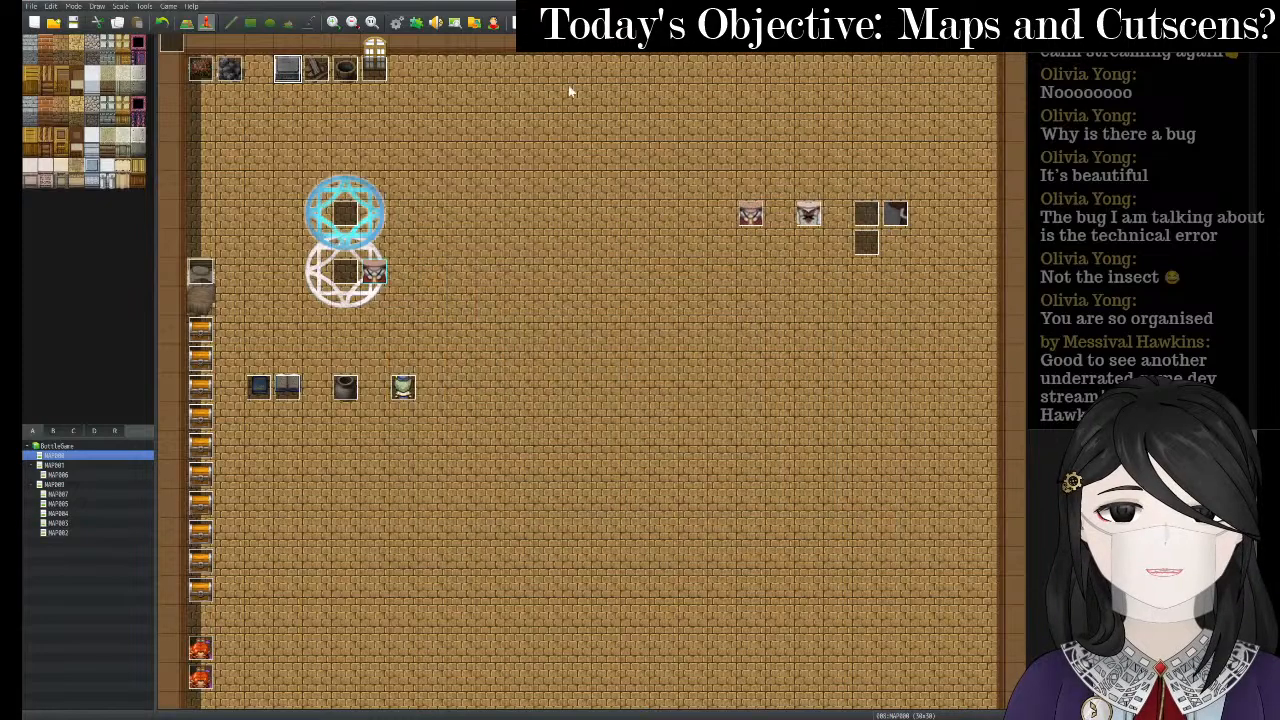
pyautogui.click(519, 22)
pyautogui.press('Return')
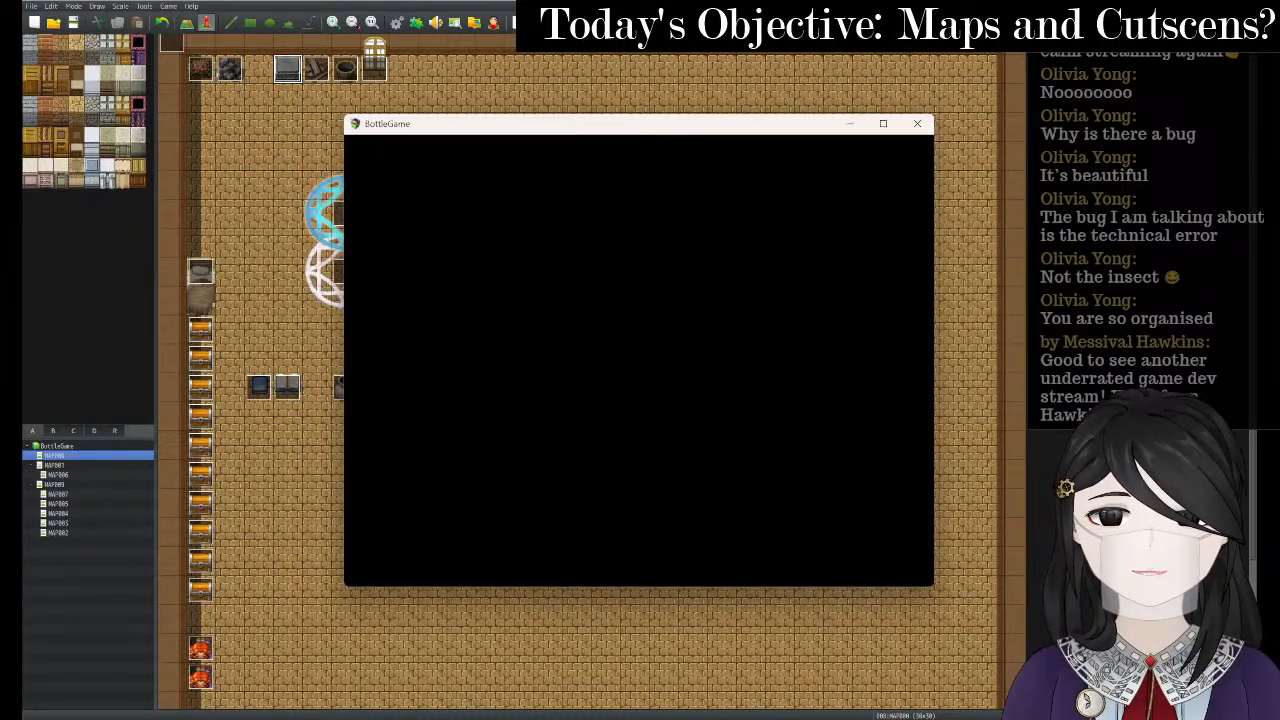
pyautogui.press('Up')
pyautogui.press('Return')
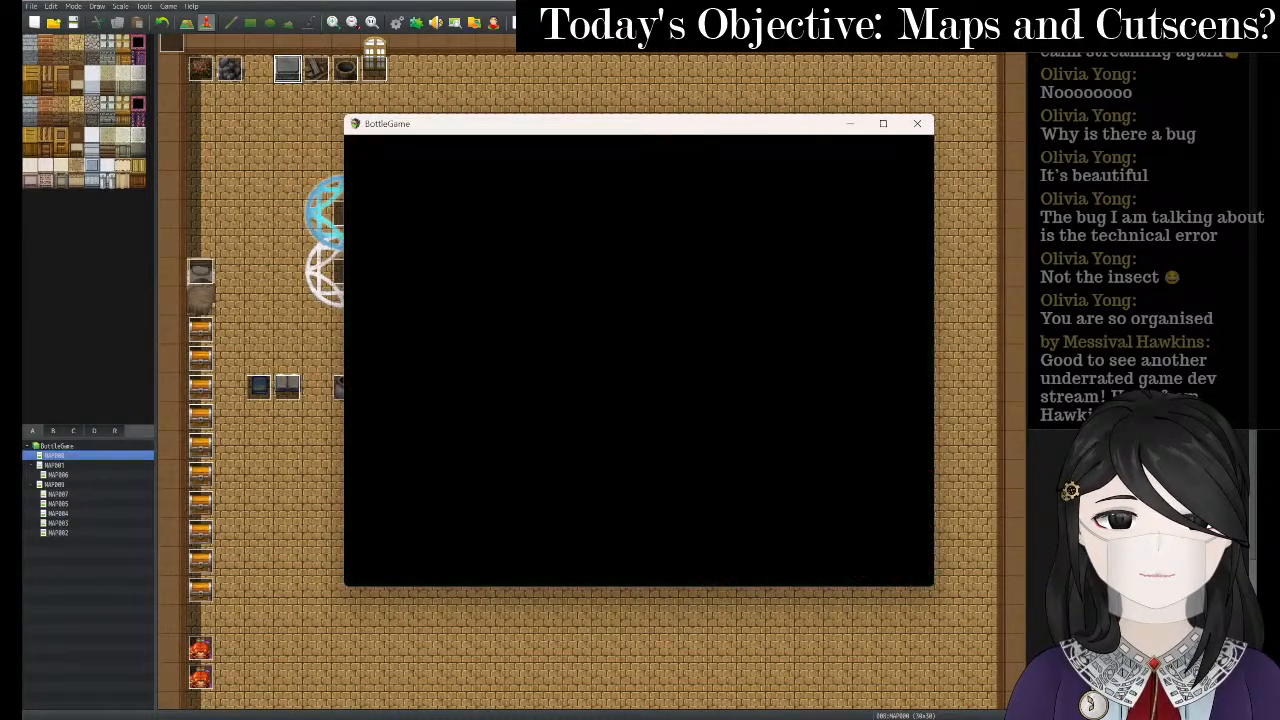
pyautogui.click(883, 123)
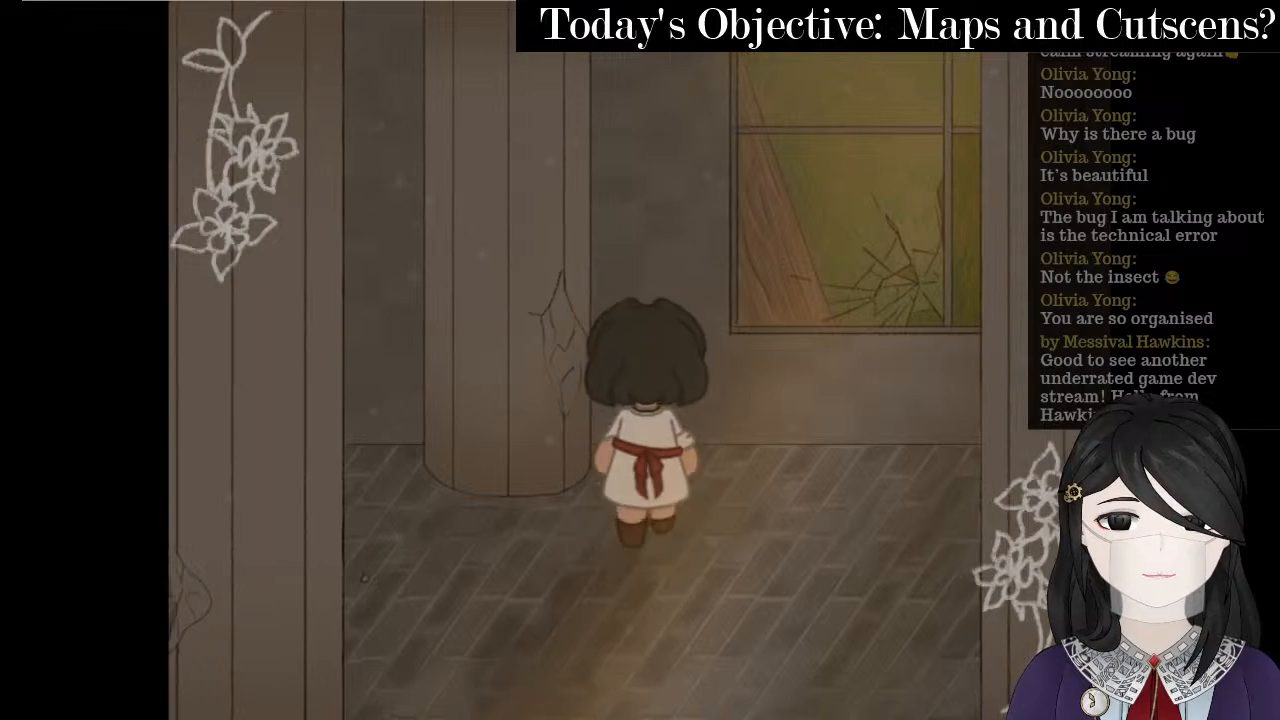
pyautogui.press('Up')
pyautogui.press('Left')
pyautogui.press('Return')
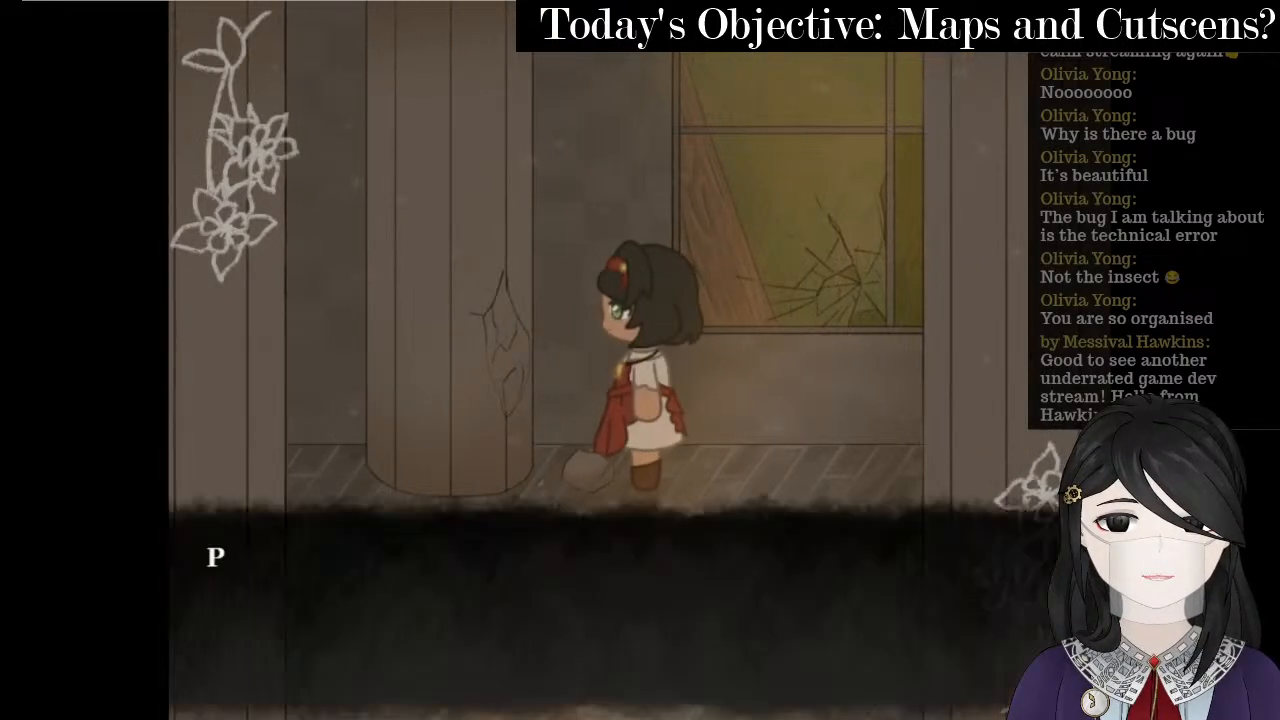
pyautogui.press('Return')
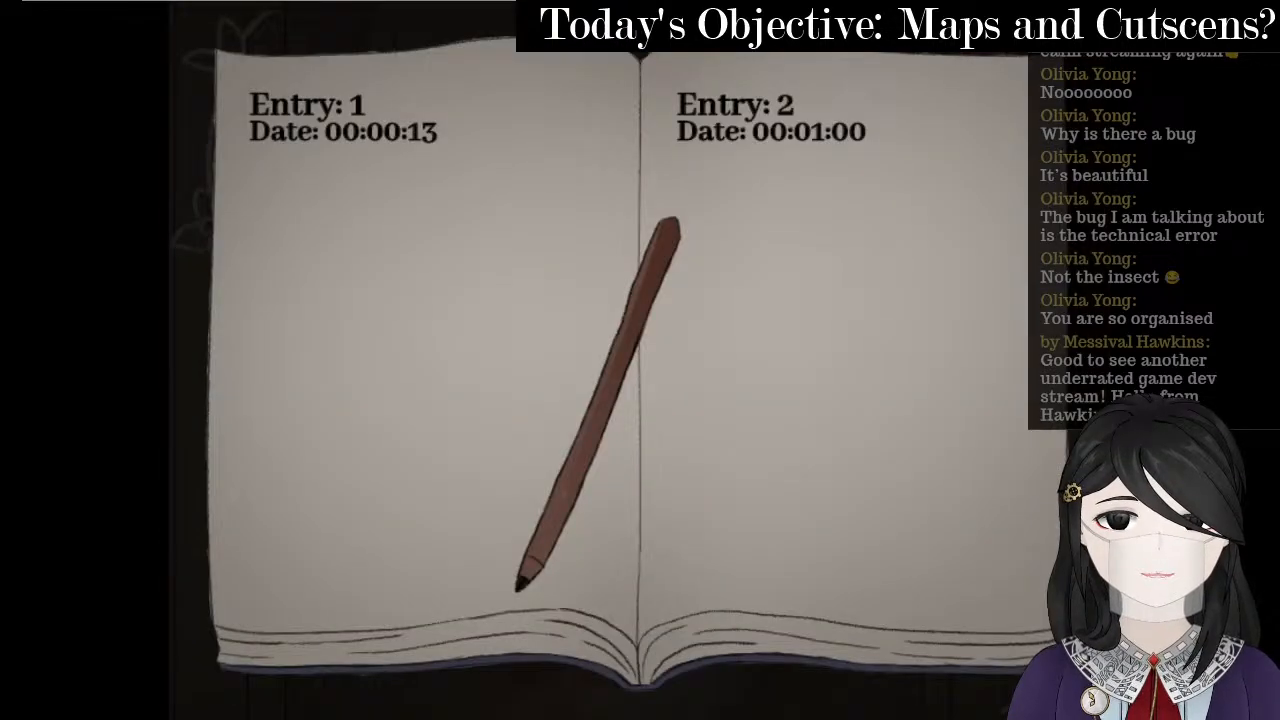
pyautogui.press('Escape')
pyautogui.press('Escape')
pyautogui.press('Return')
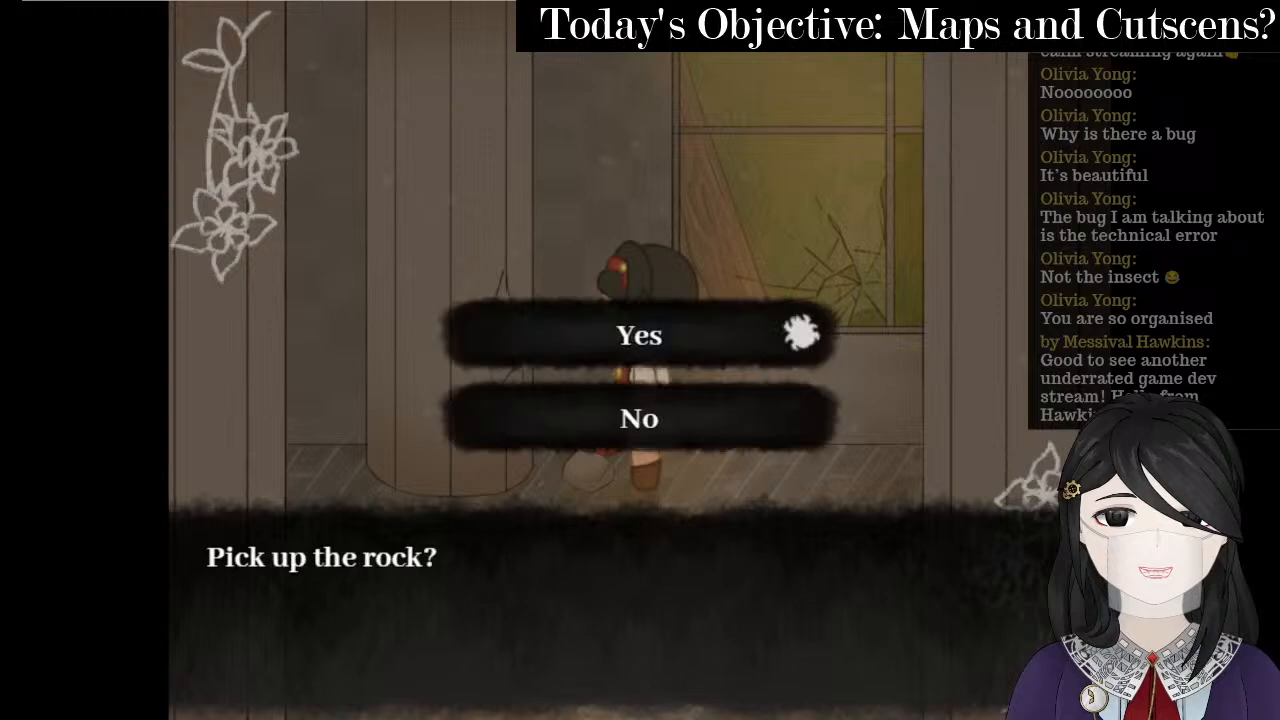
pyautogui.press('Return')
pyautogui.press('Down')
pyautogui.press('Left')
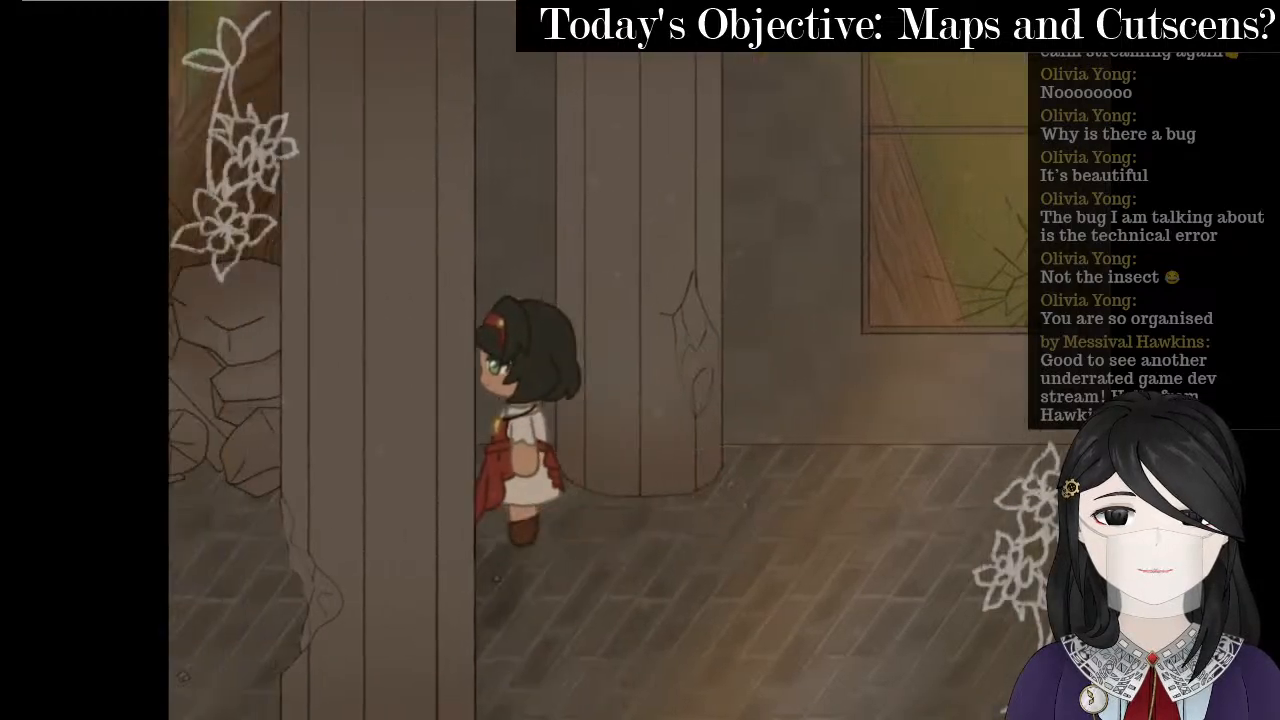
pyautogui.press('Down')
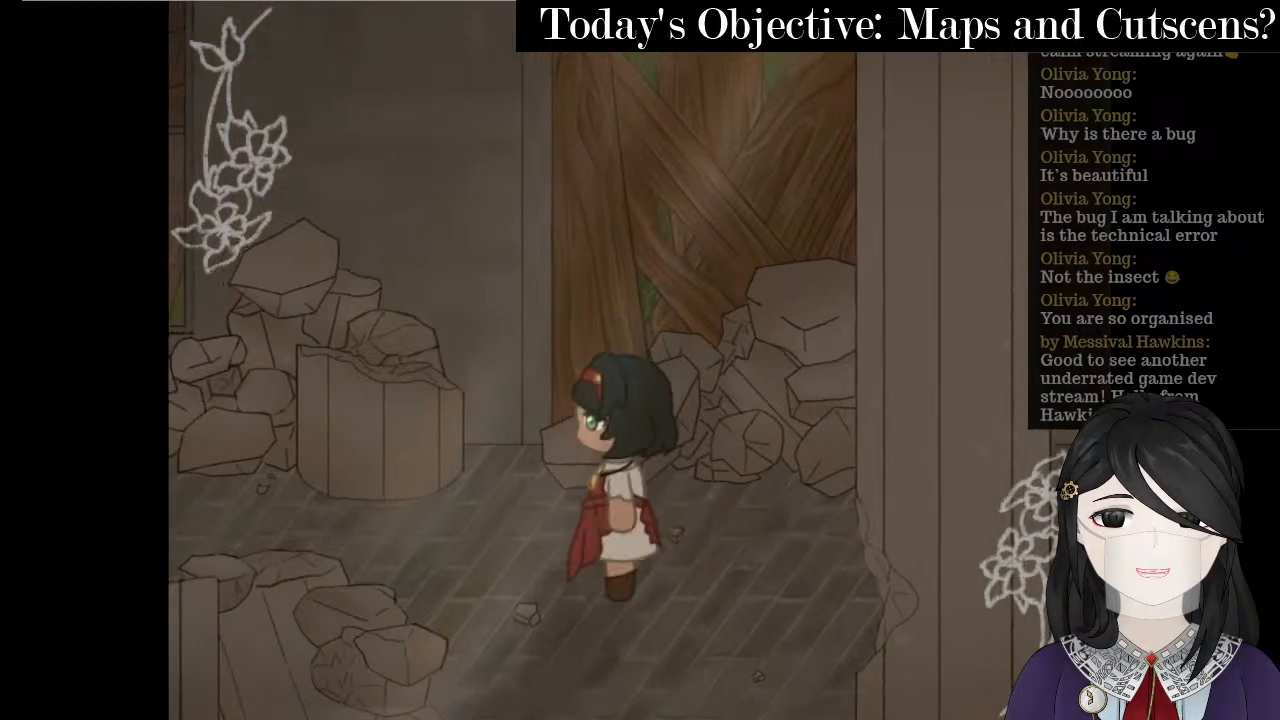
pyautogui.press('Left')
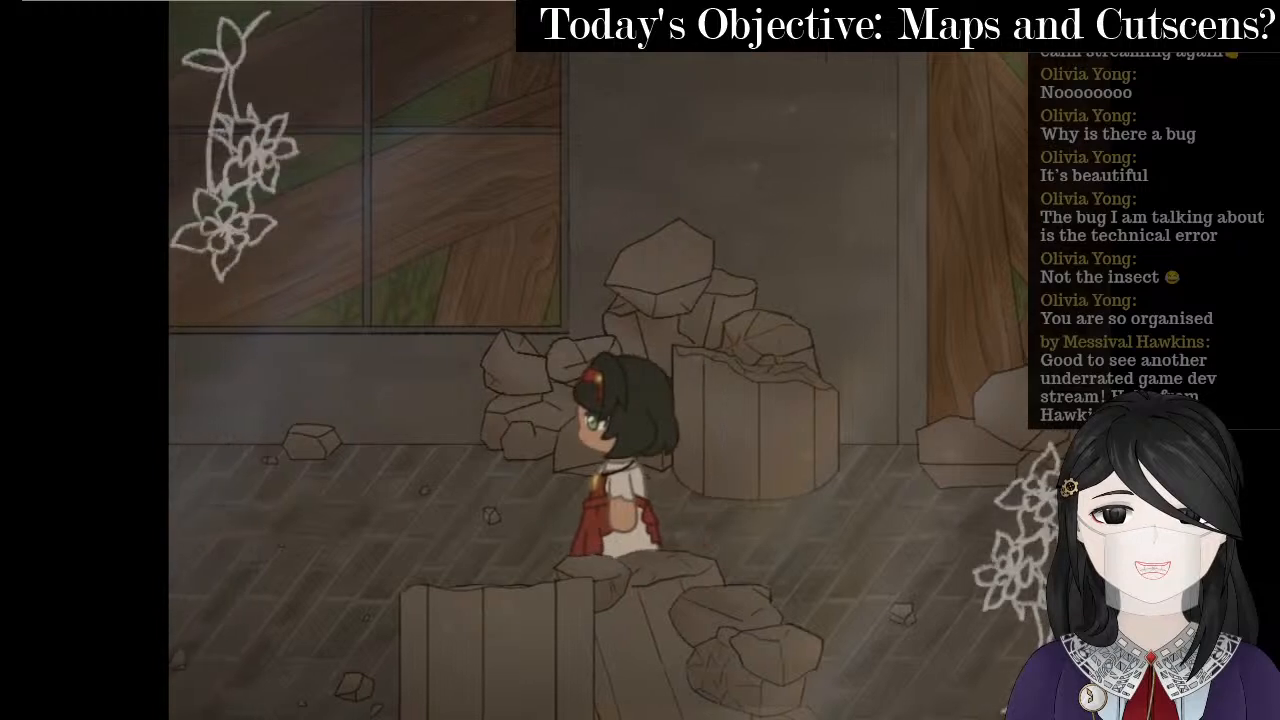
pyautogui.press('Left')
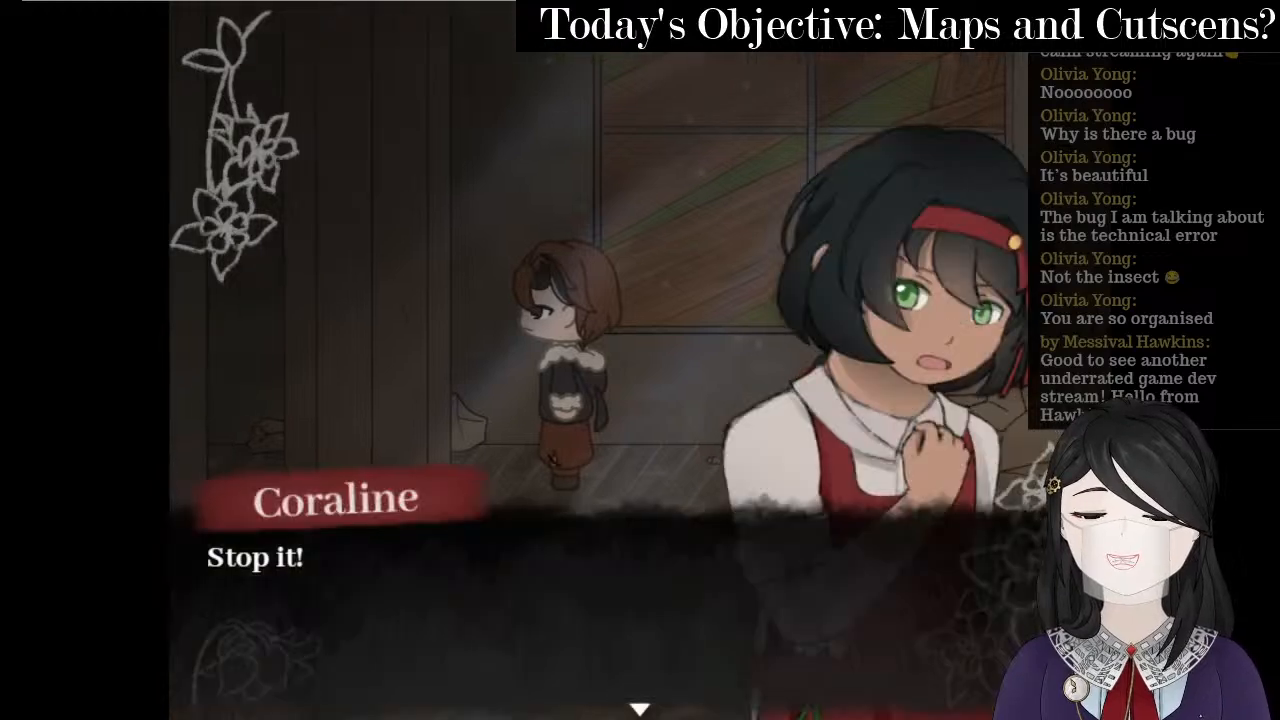
pyautogui.press('Return')
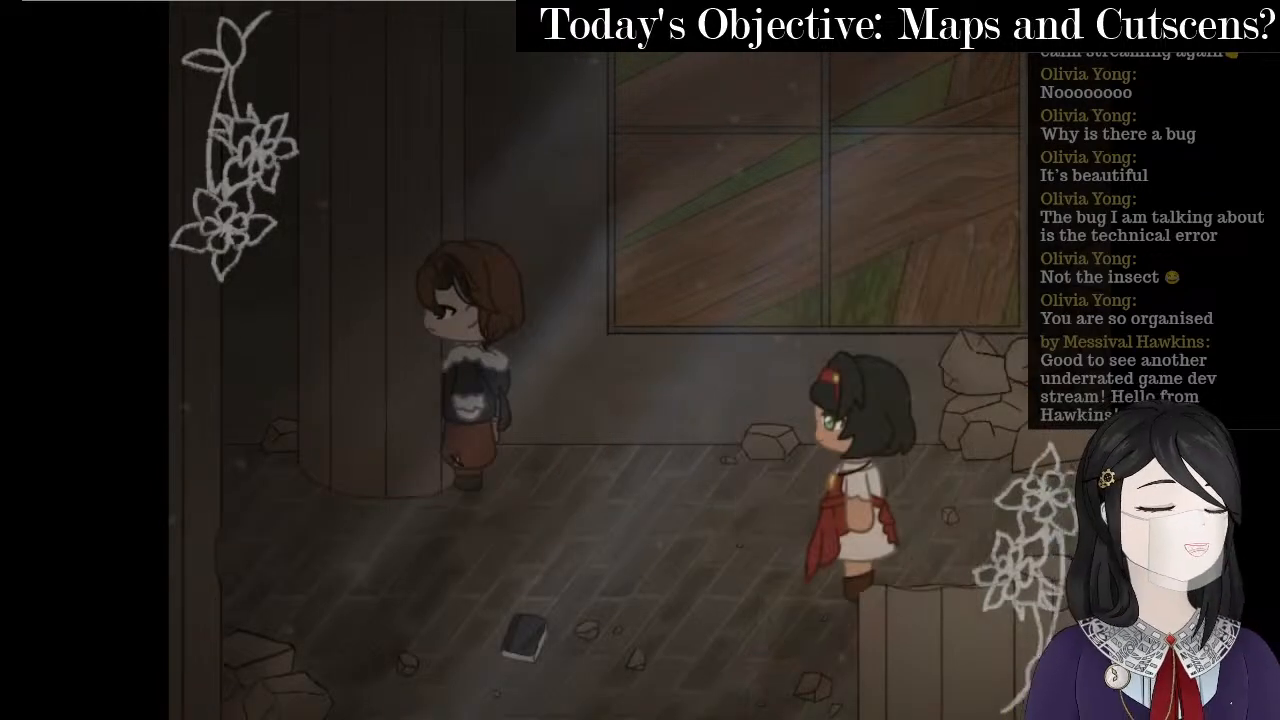
pyautogui.hotkey('alt', 'F4')
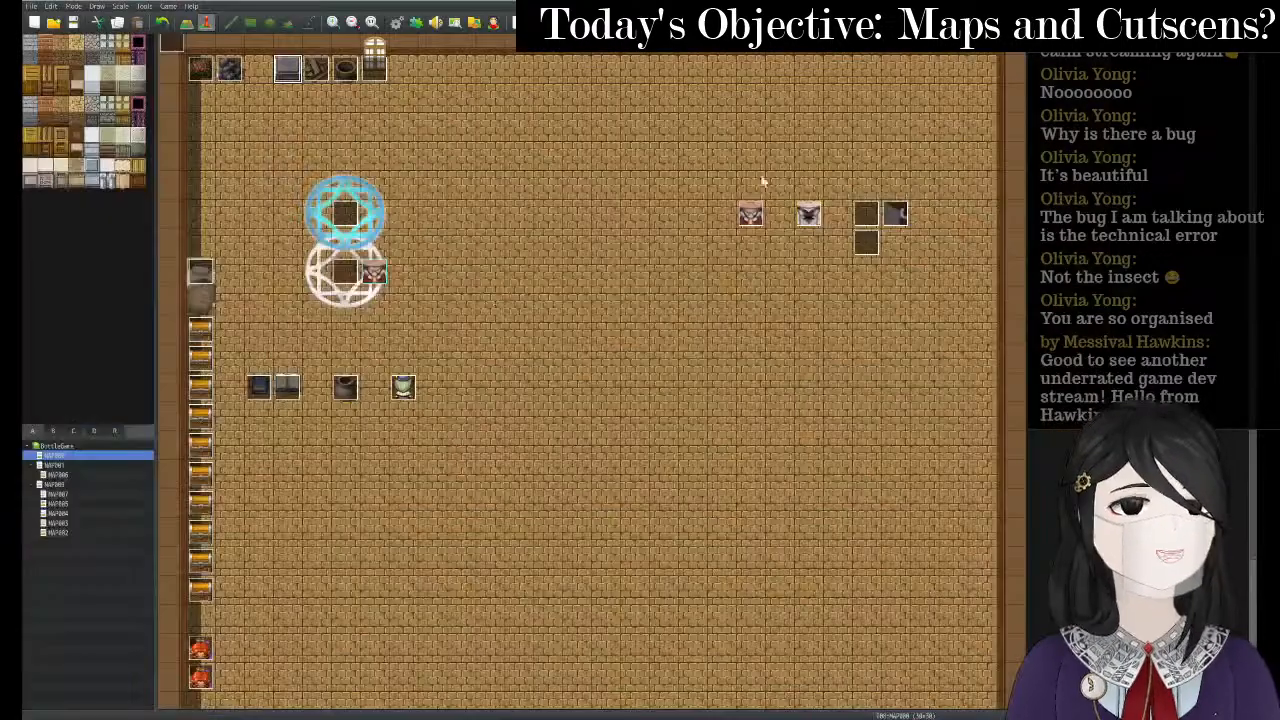
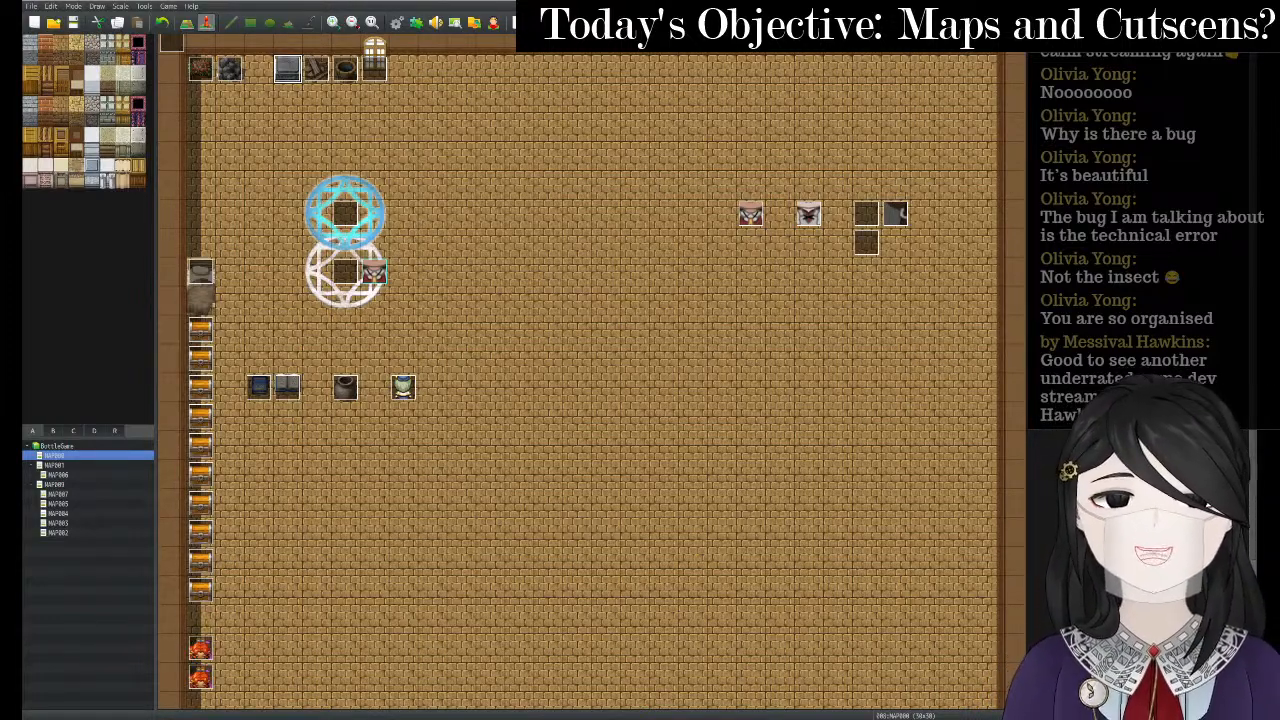
# - Close the RMobjects document in Clip Studio Paint, keeping the CharaSto sheet open, and return to RPG Maker
pyautogui.moveTo(854, 716)
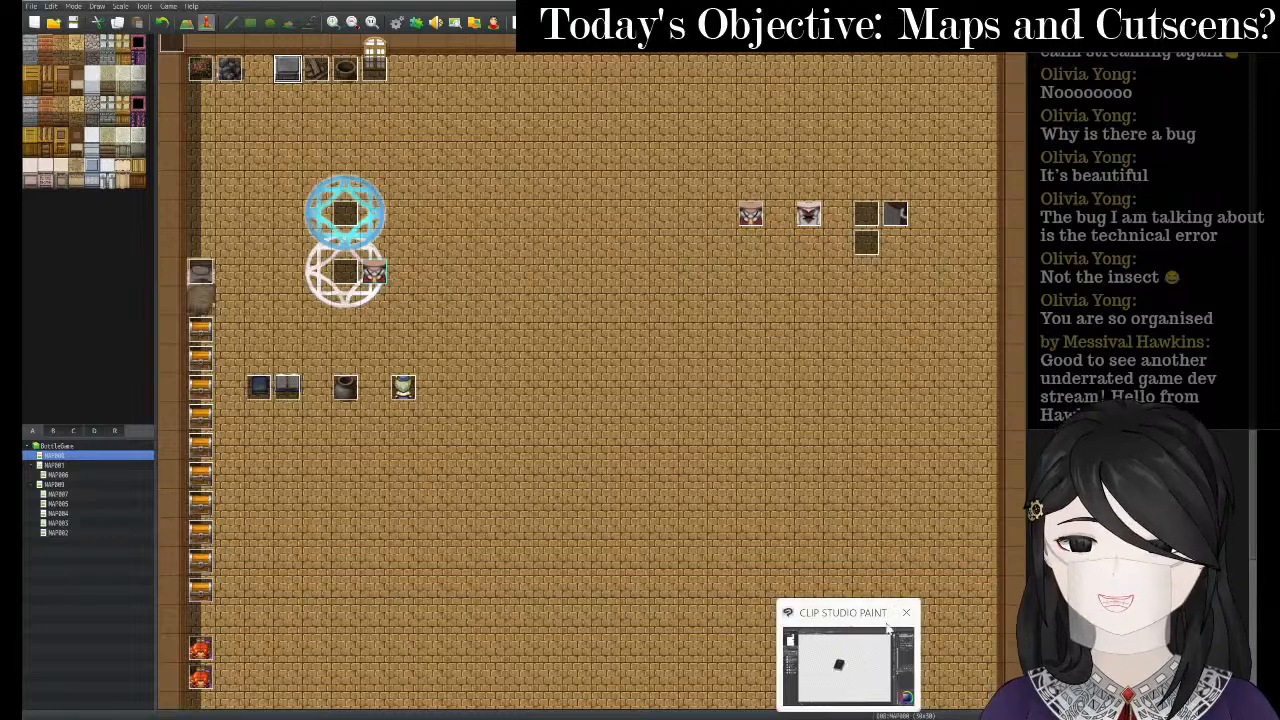
pyautogui.click(888, 630)
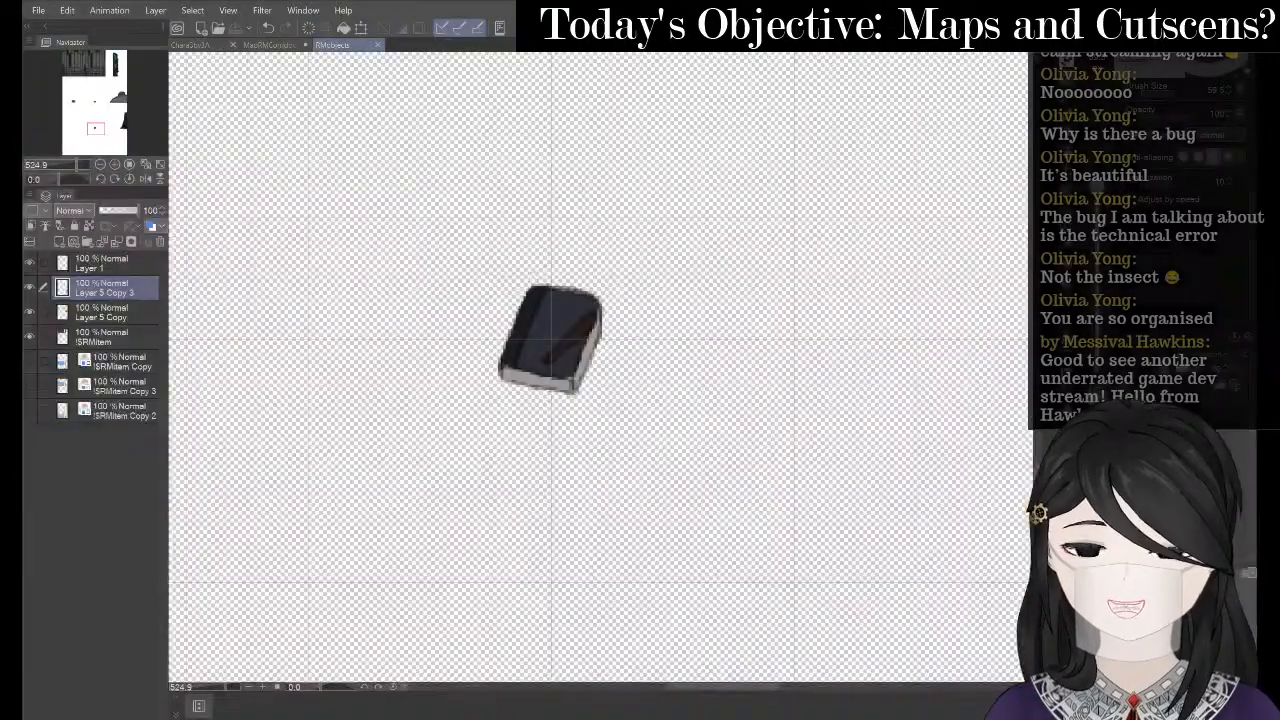
pyautogui.click(380, 45)
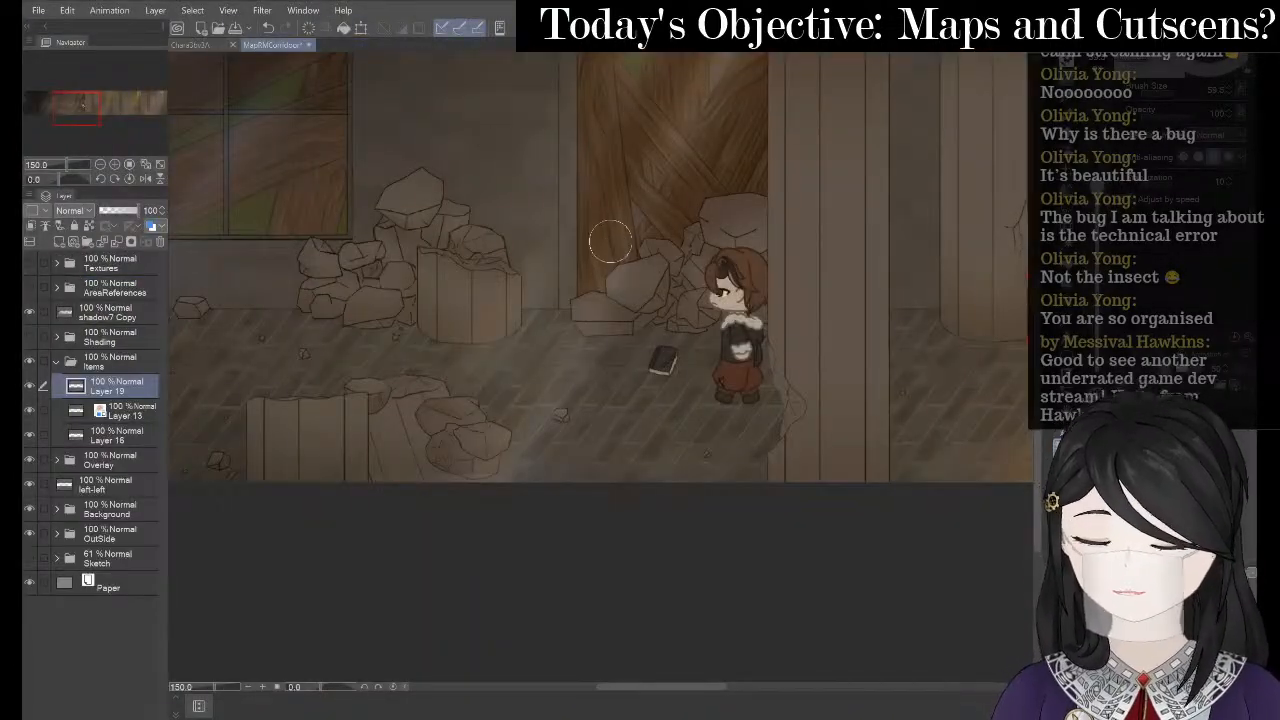
pyautogui.click(193, 44)
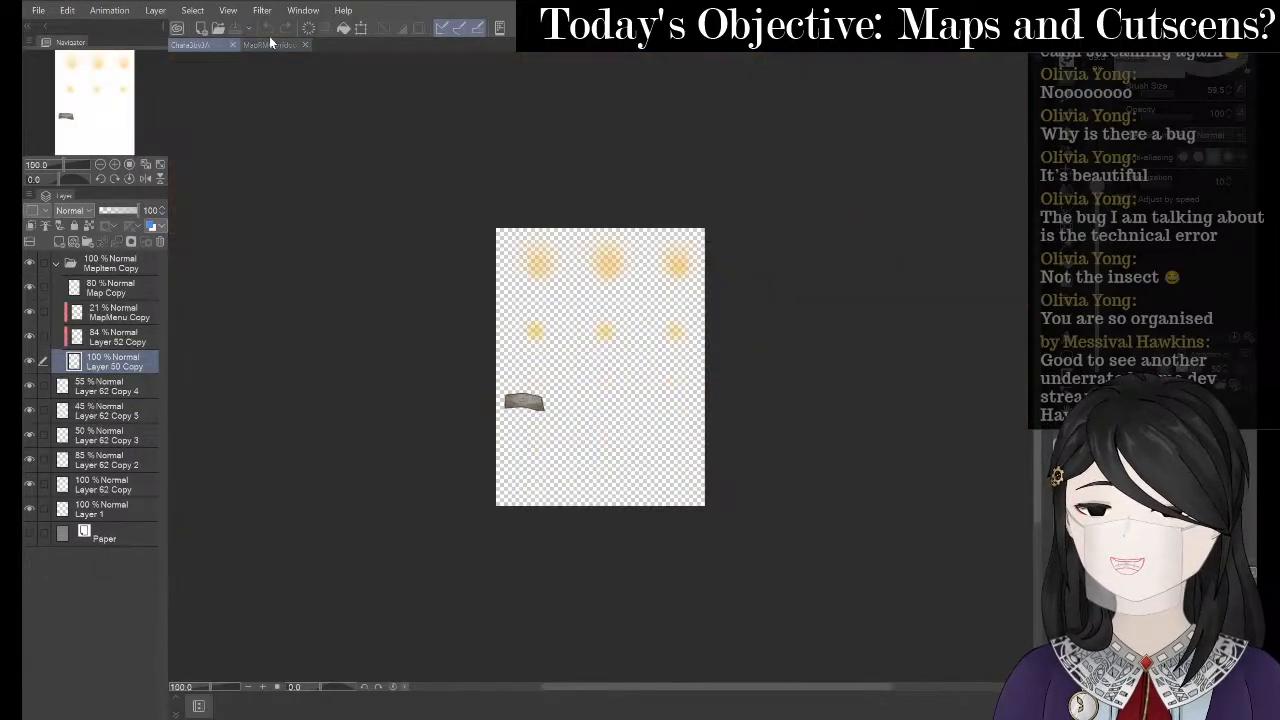
pyautogui.hotkey('alt', 'Tab')
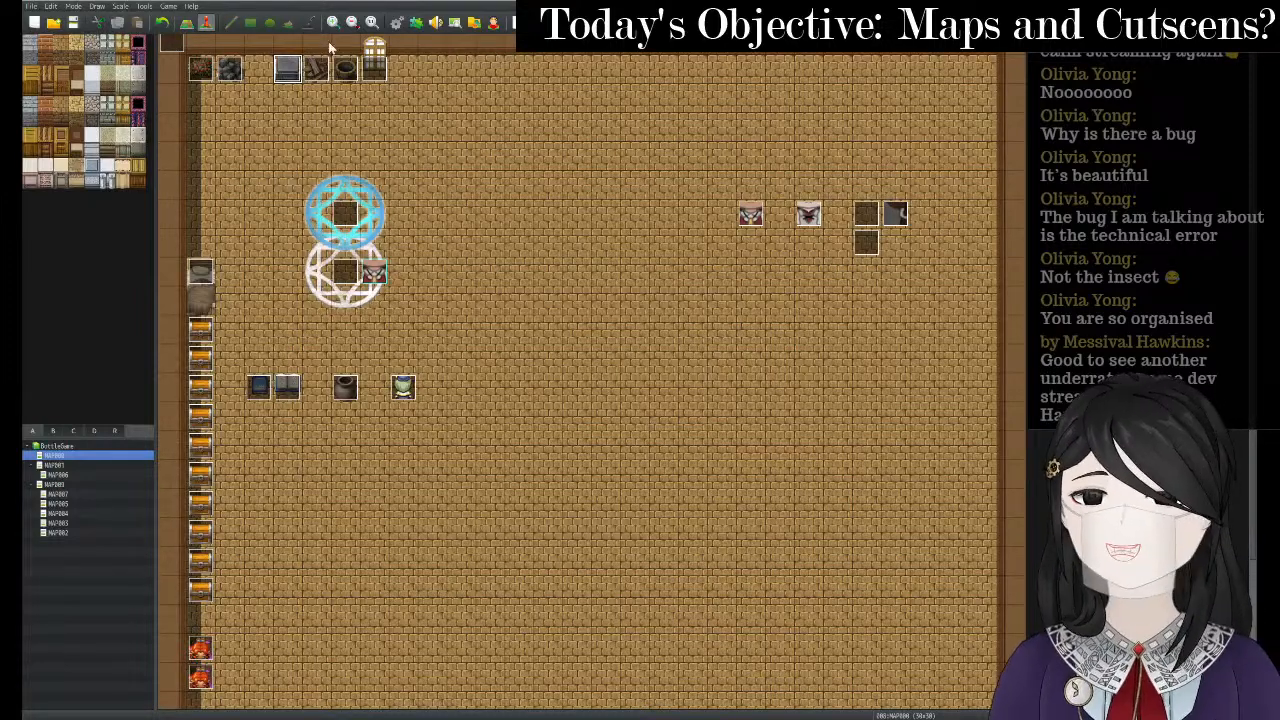
# - Add 'See Ancus running up' below the chandelier death item in OneNote's Stairs column
pyautogui.hotkey('alt', 'Tab')
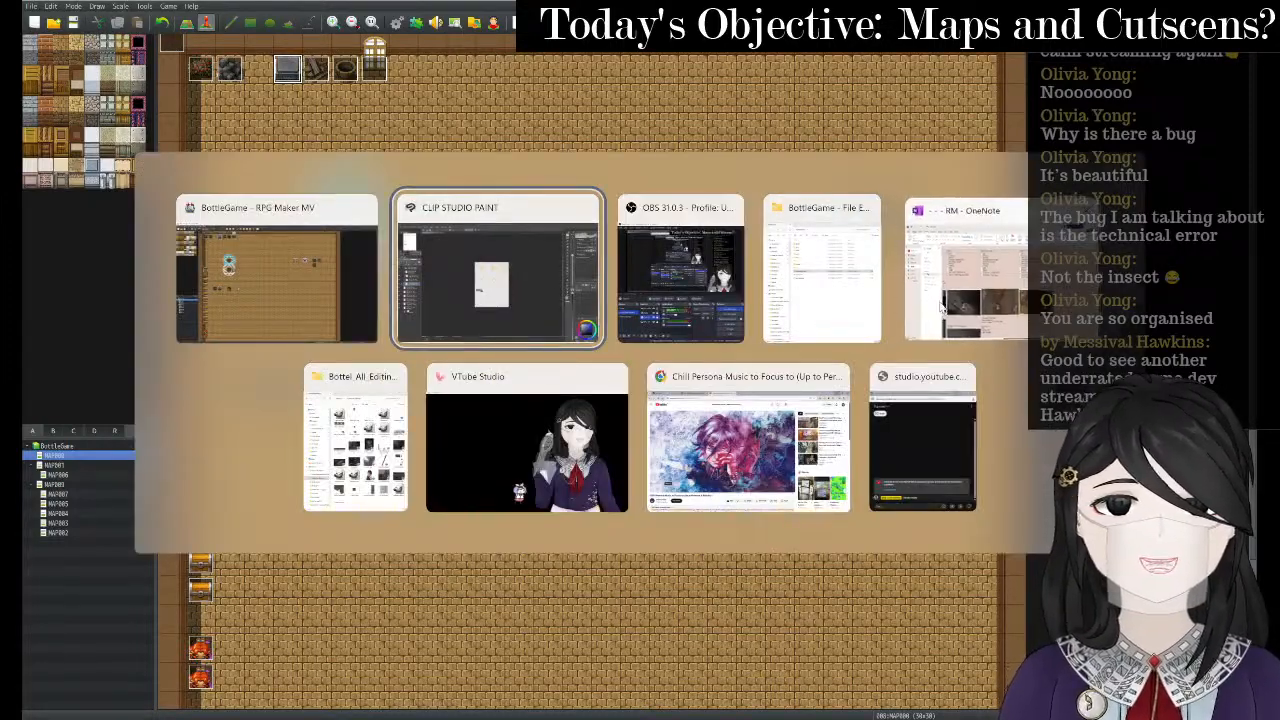
pyautogui.click(955, 265)
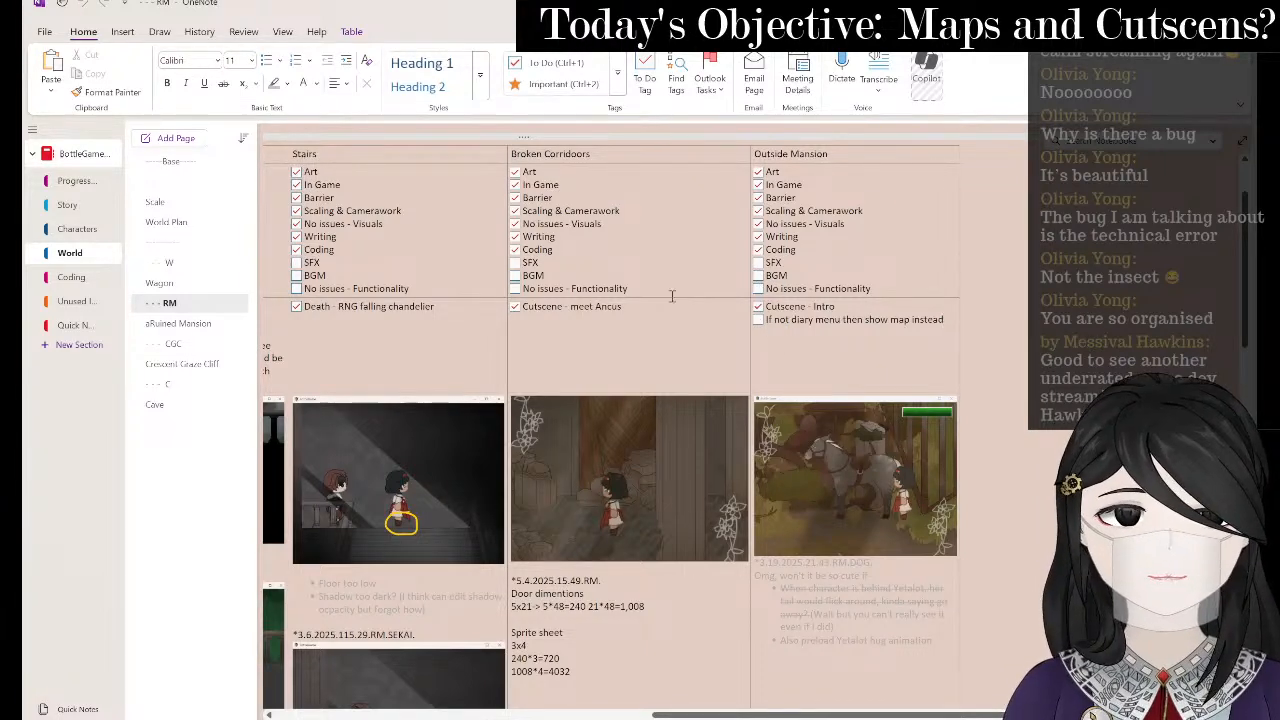
pyautogui.hscroll(-5, 528, 262)
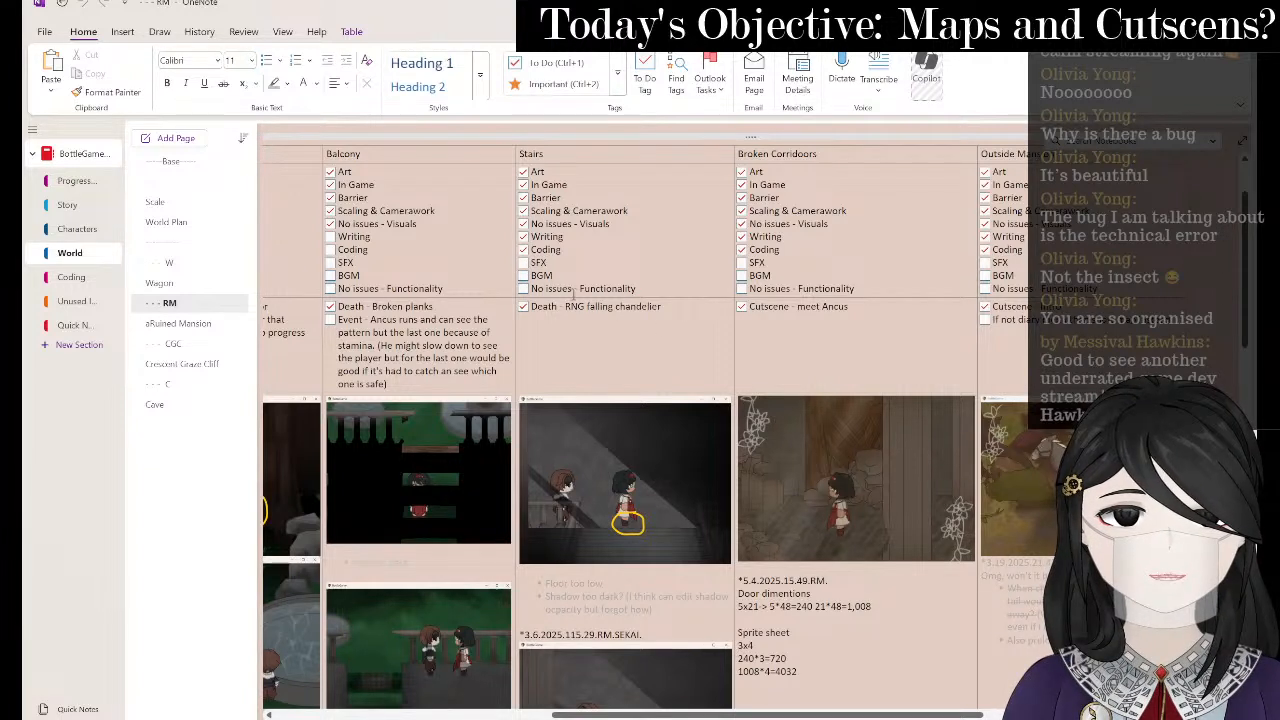
pyautogui.click(662, 310)
pyautogui.press('Return')
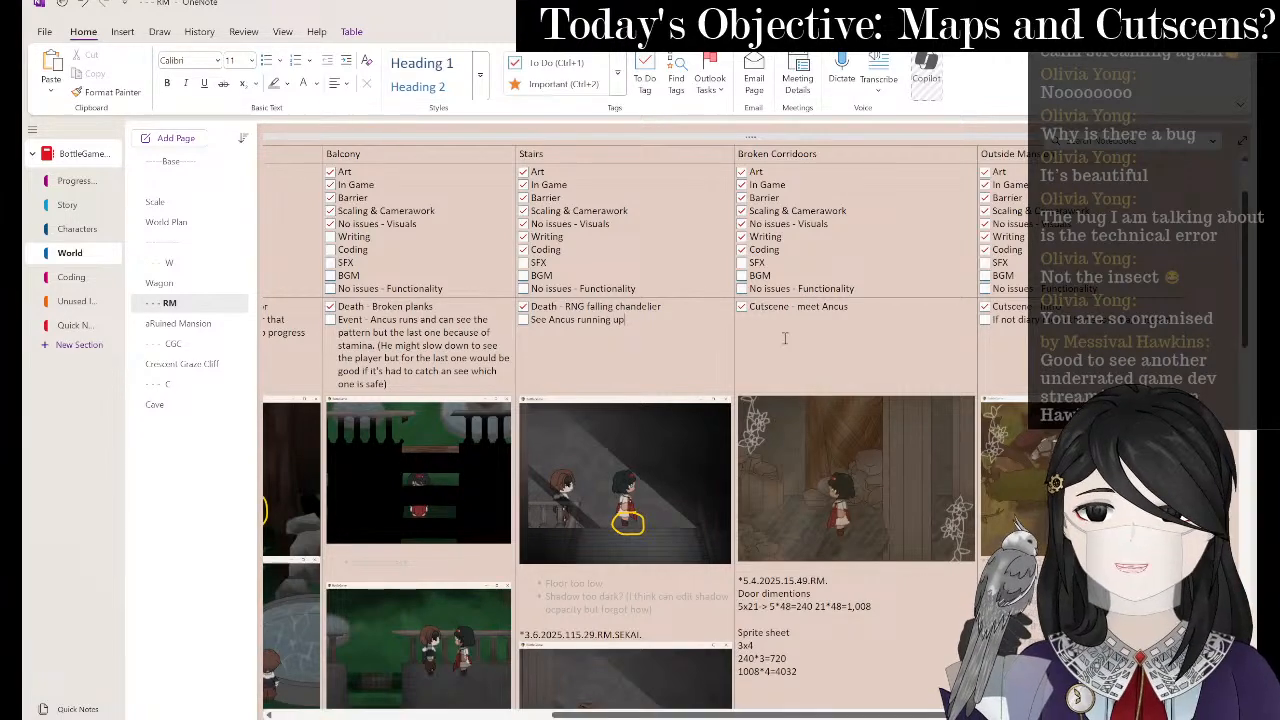
pyautogui.hotkey('alt', 'Tab')
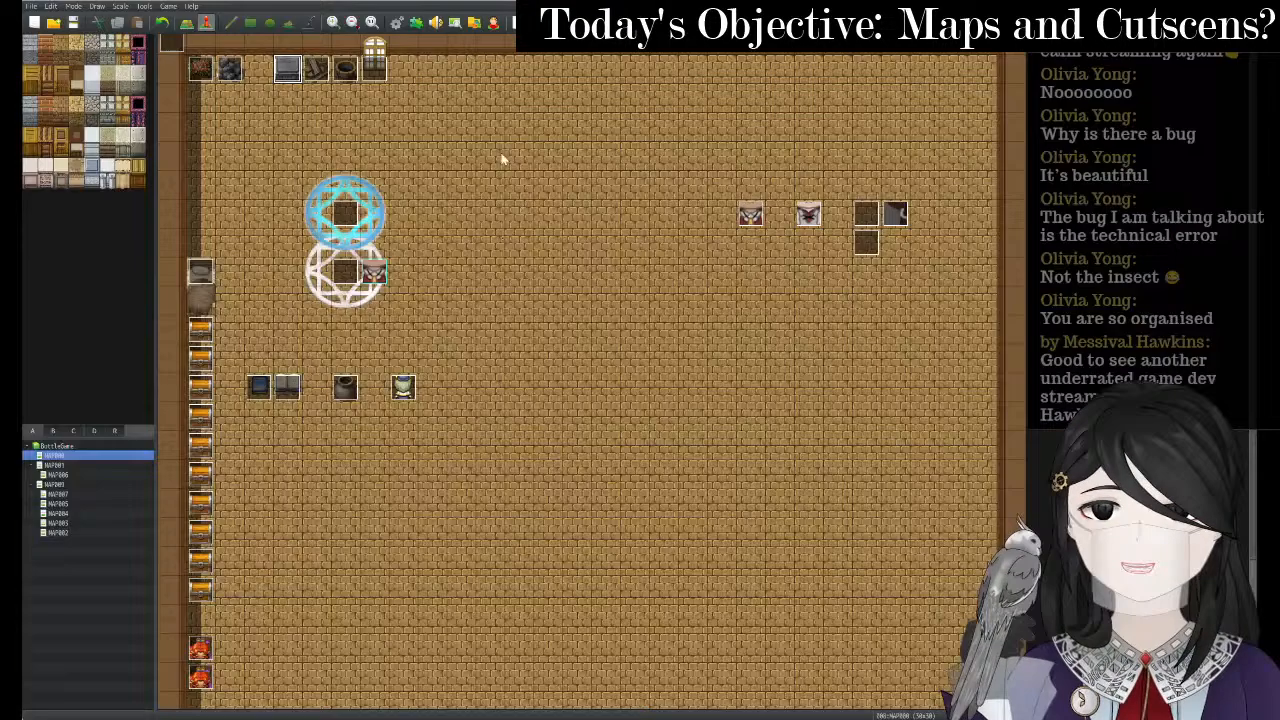
# - Look through MAP005, MAP009 and MAP007, then edit MAP007's top-left event 001
pyautogui.rightClick(80, 506)
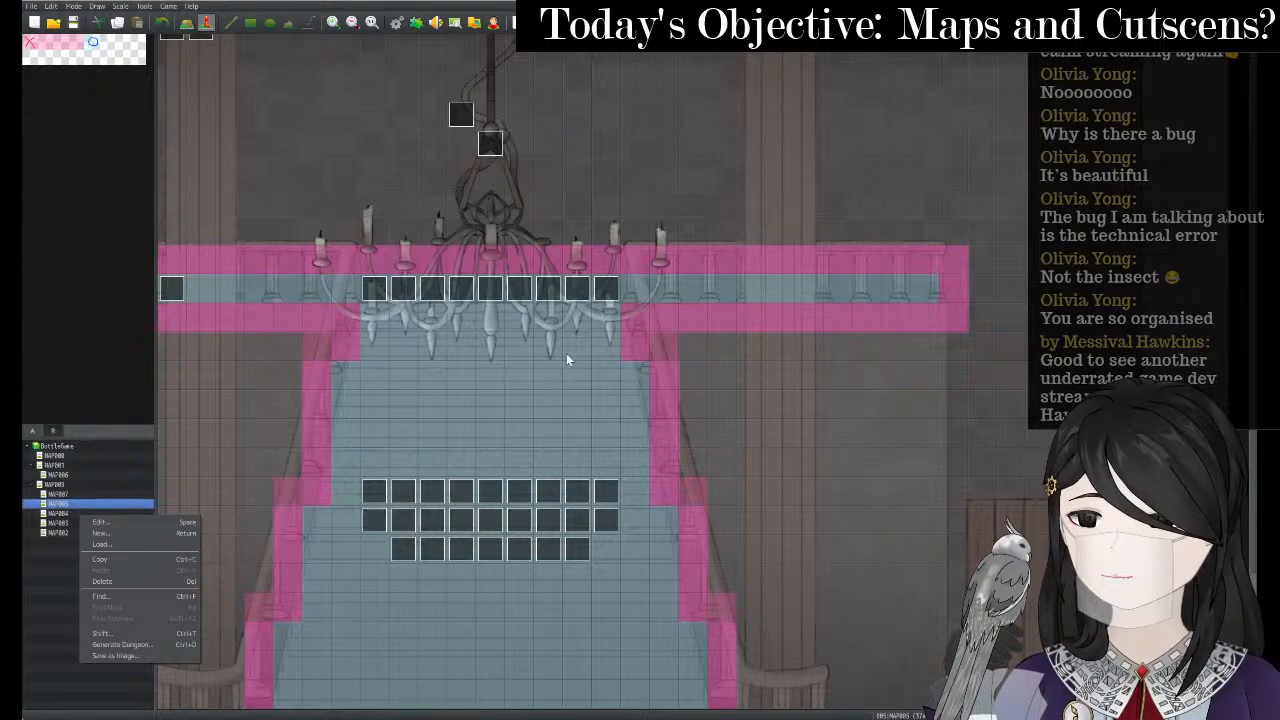
pyautogui.scroll(-5, 602, 340)
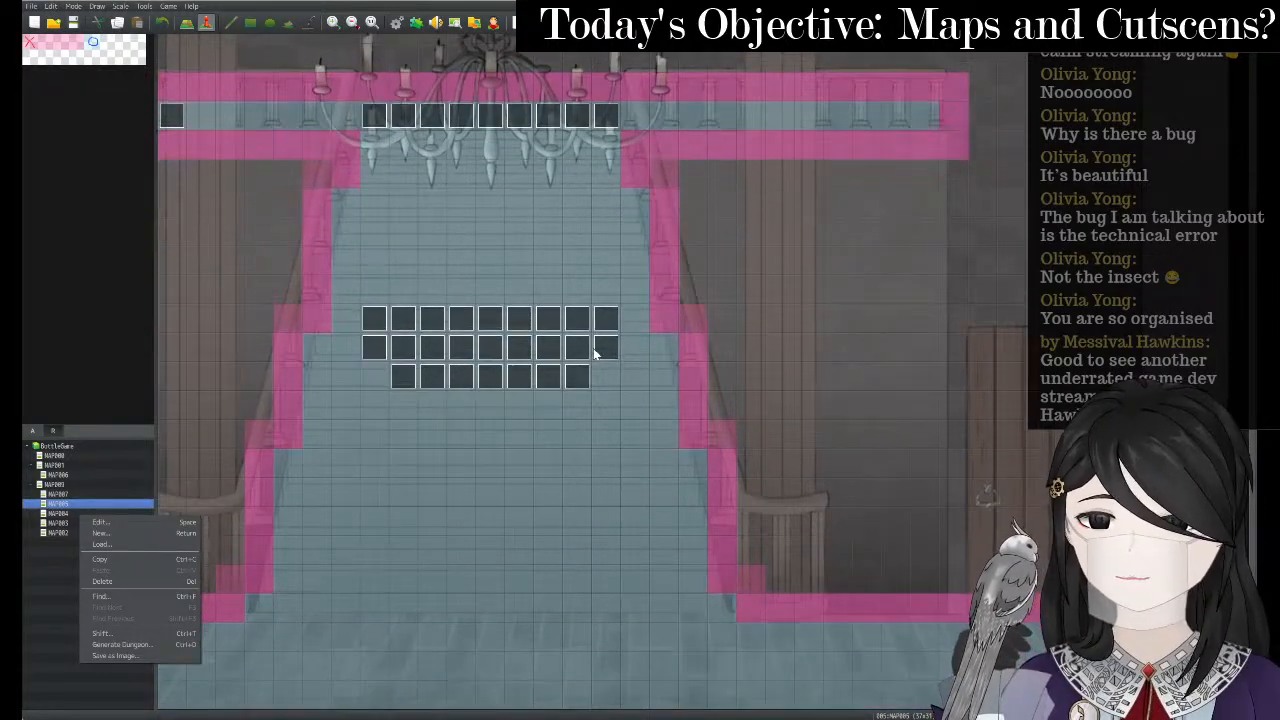
pyautogui.click(98, 486)
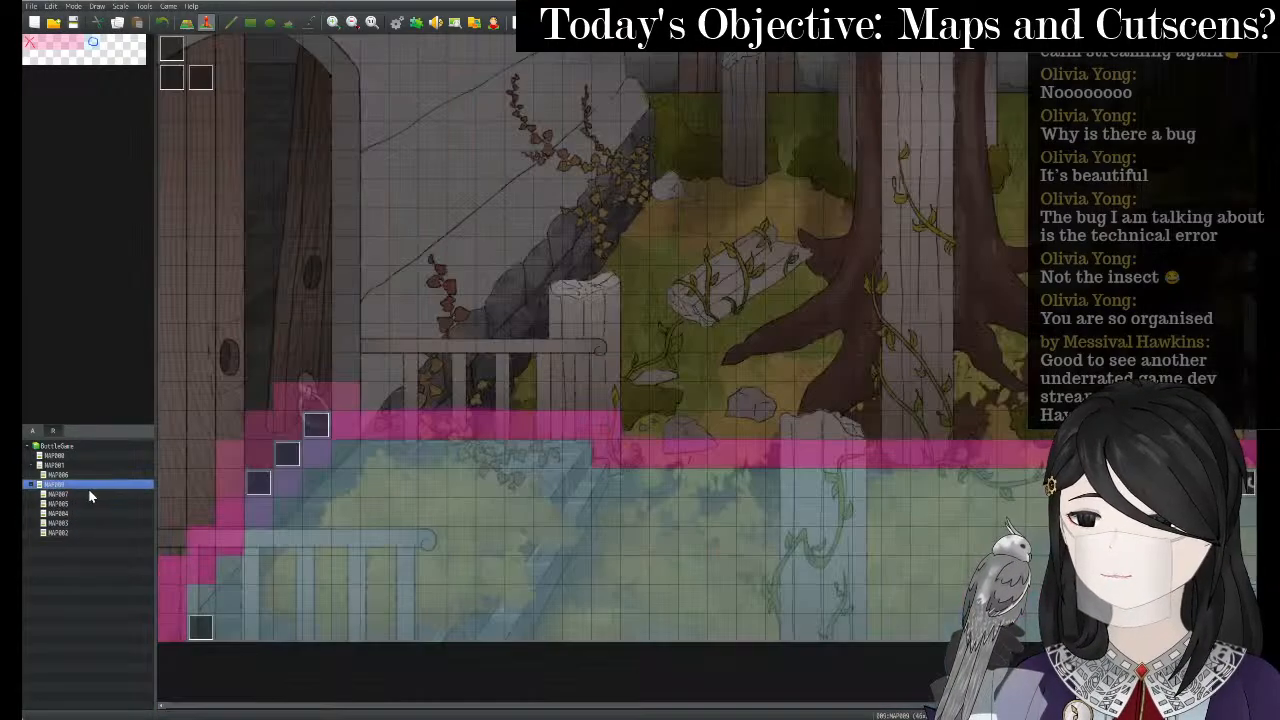
pyautogui.click(86, 504)
pyautogui.click(86, 494)
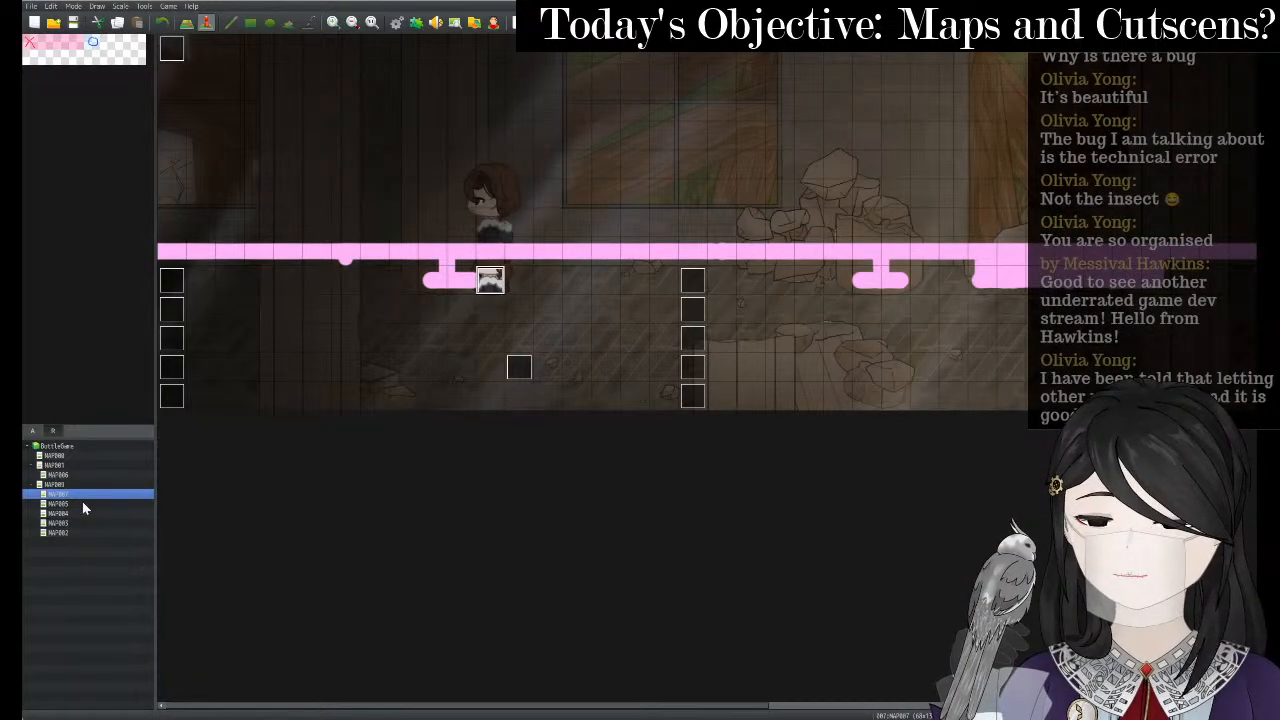
pyautogui.click(78, 503)
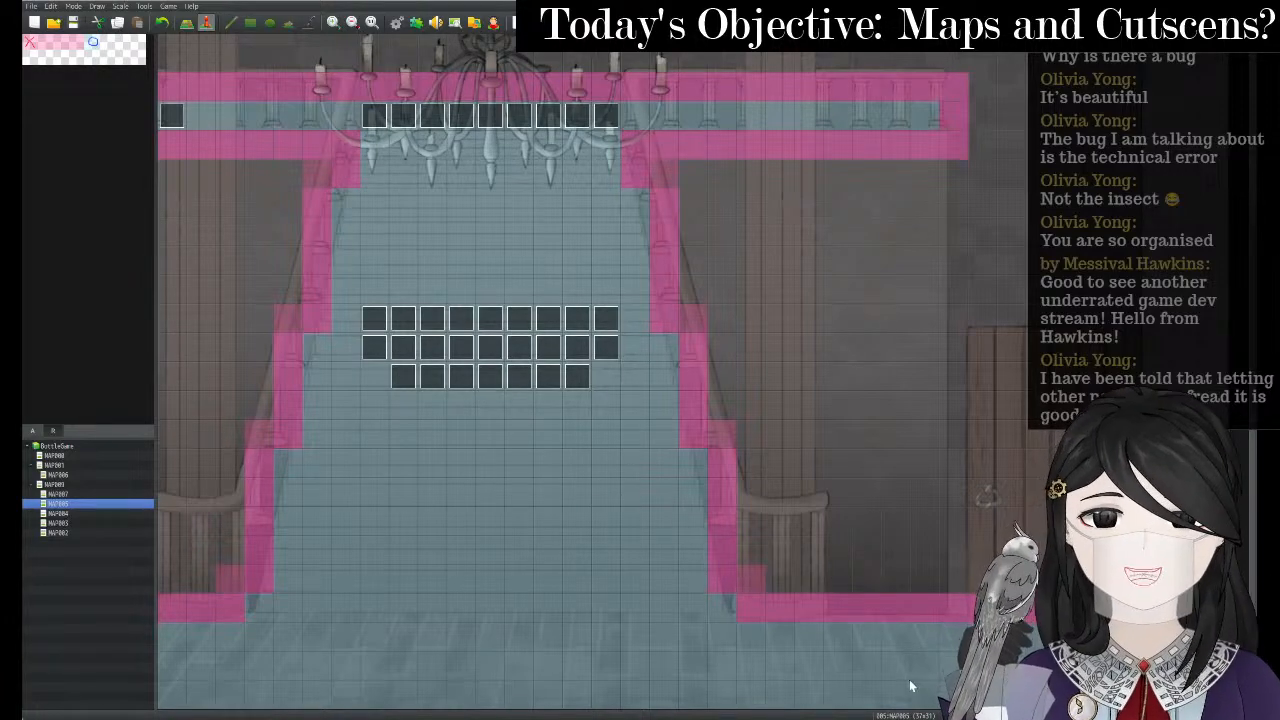
pyautogui.click(86, 494)
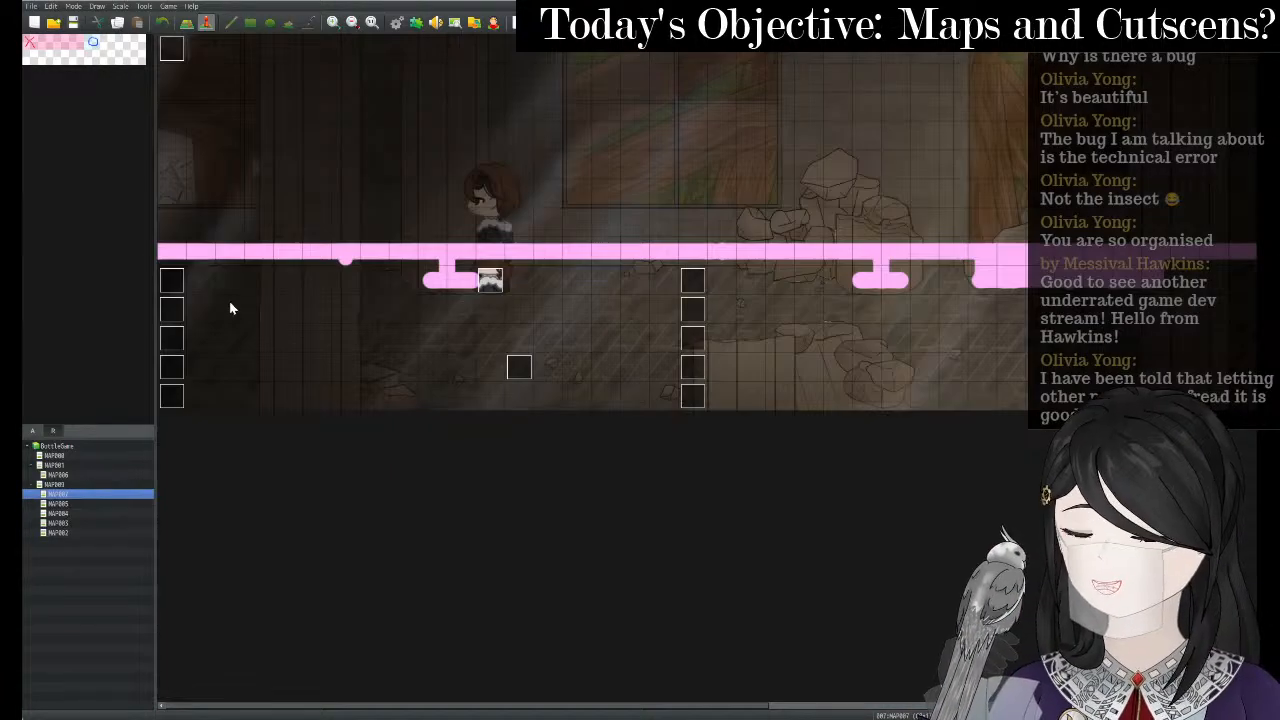
pyautogui.rightClick(178, 42)
pyautogui.click(205, 53)
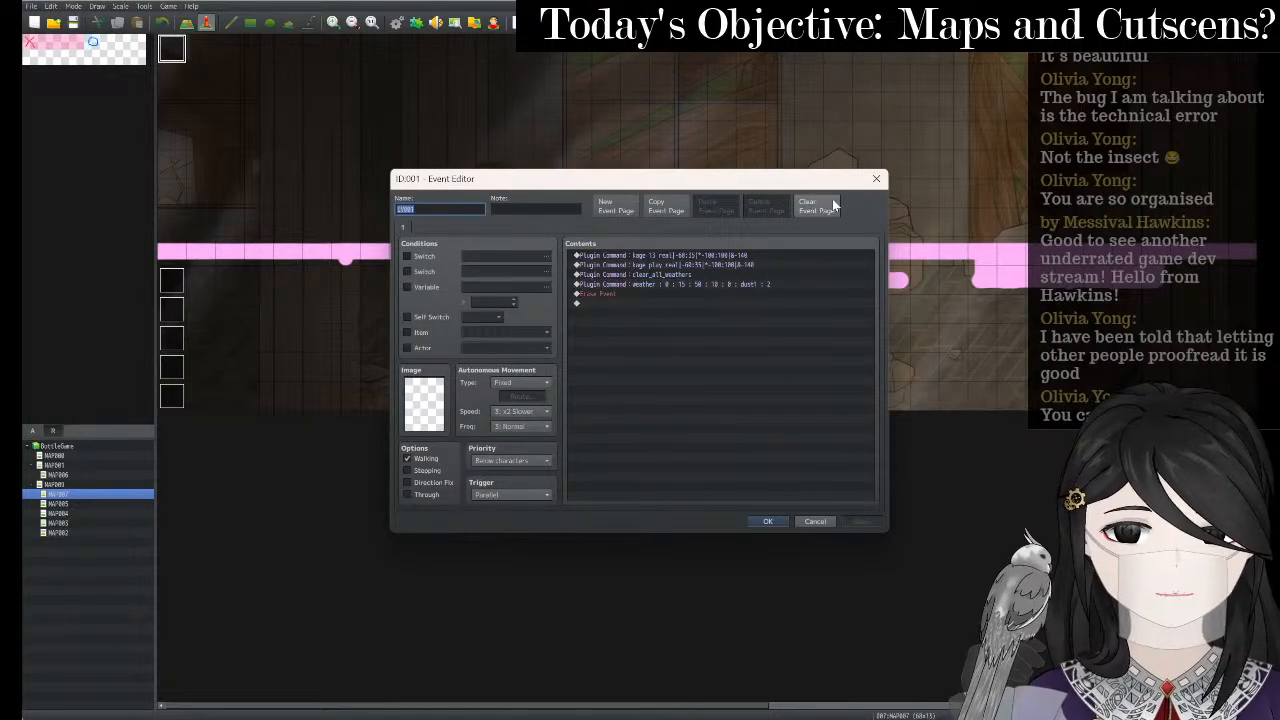
# - Inspect the corridor's other events: beside the character, further right, below and top-left
pyautogui.click(876, 179)
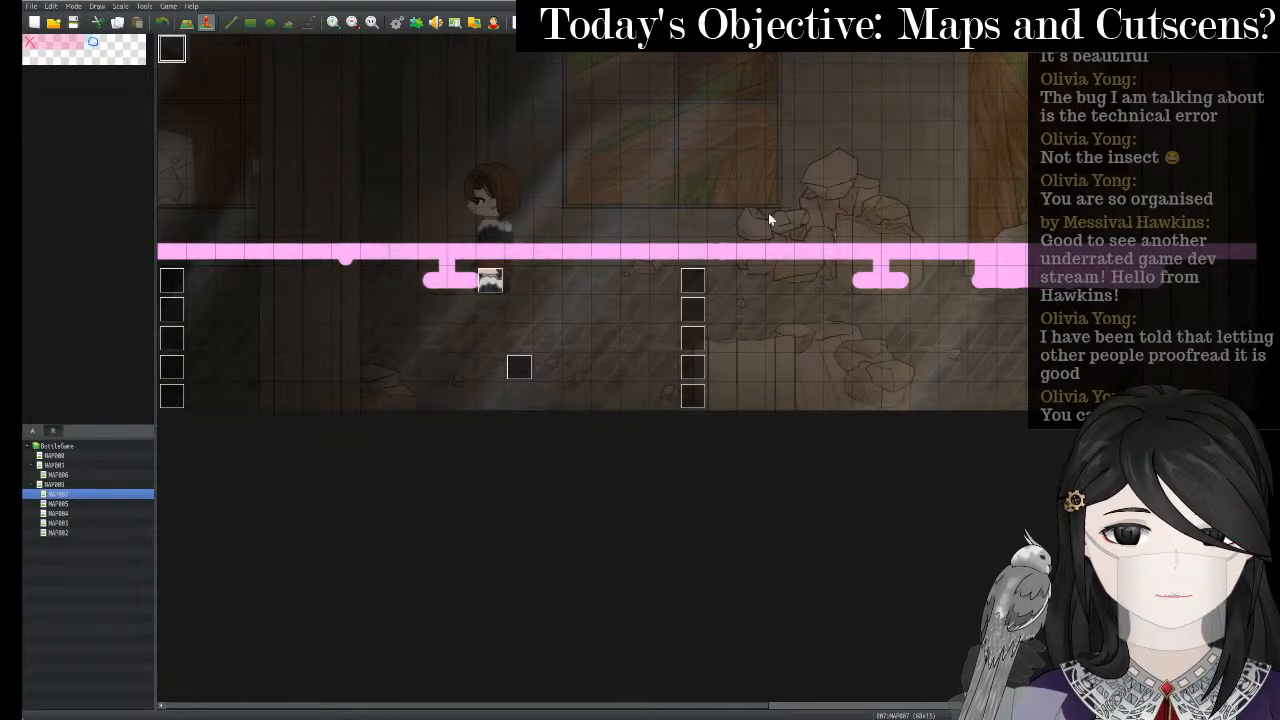
pyautogui.rightClick(491, 278)
pyautogui.click(513, 289)
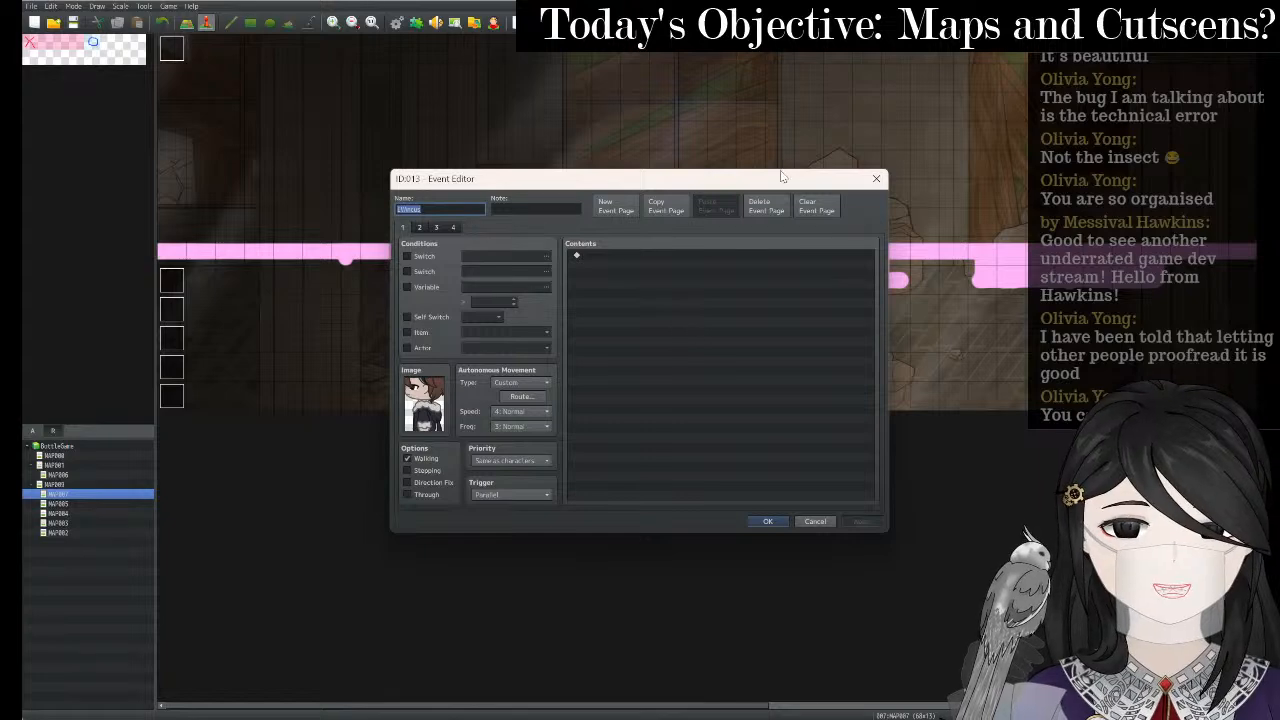
pyautogui.click(878, 182)
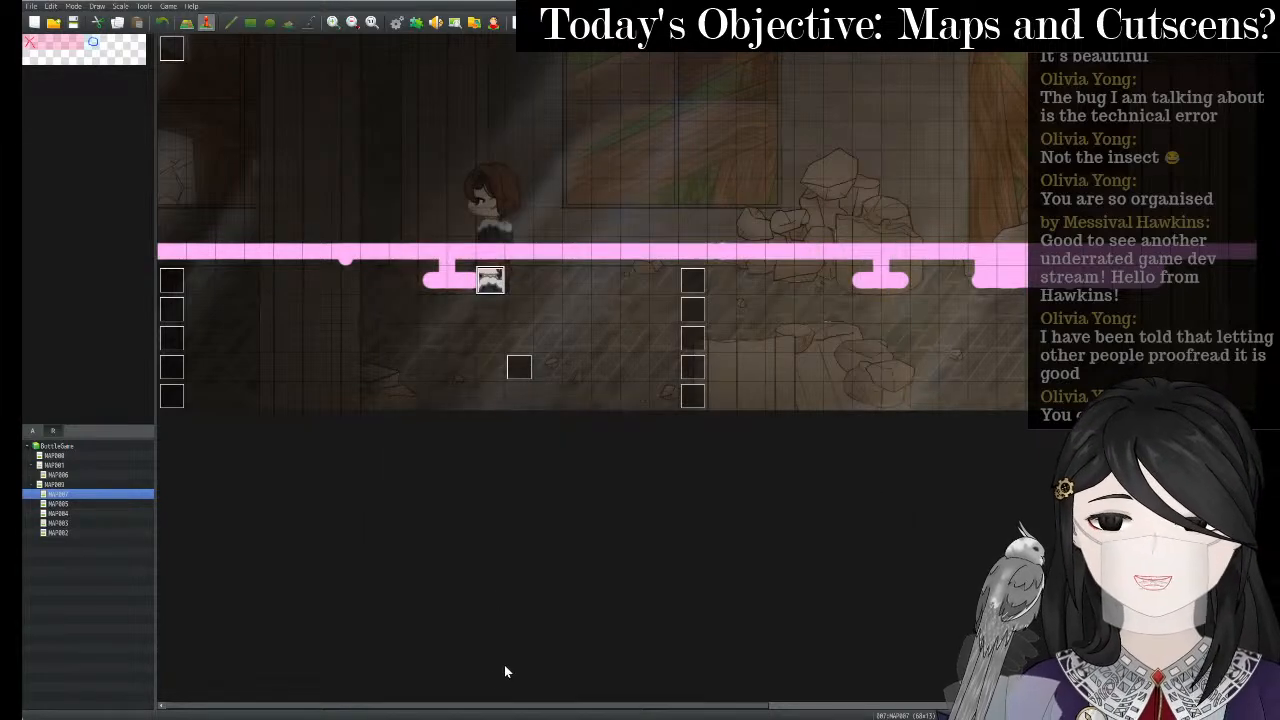
pyautogui.moveTo(486, 705); pyautogui.dragTo(348, 412)
pyautogui.rightClick(698, 276)
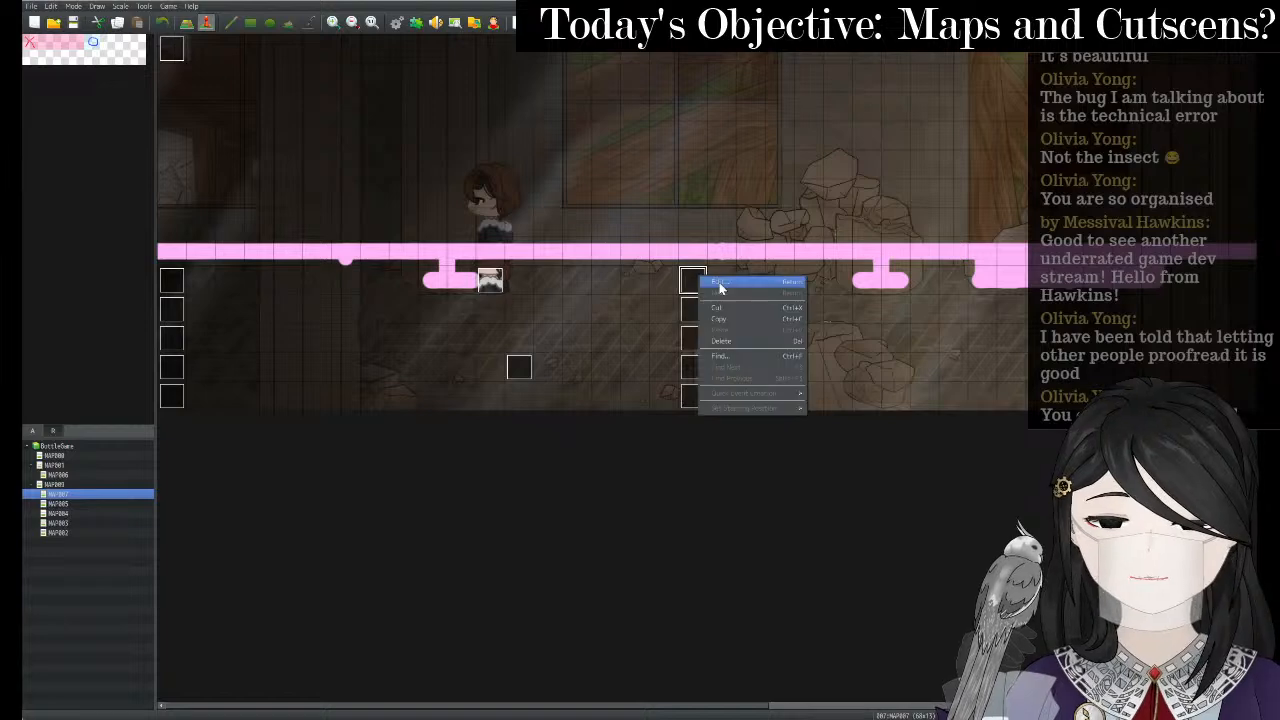
pyautogui.click(718, 284)
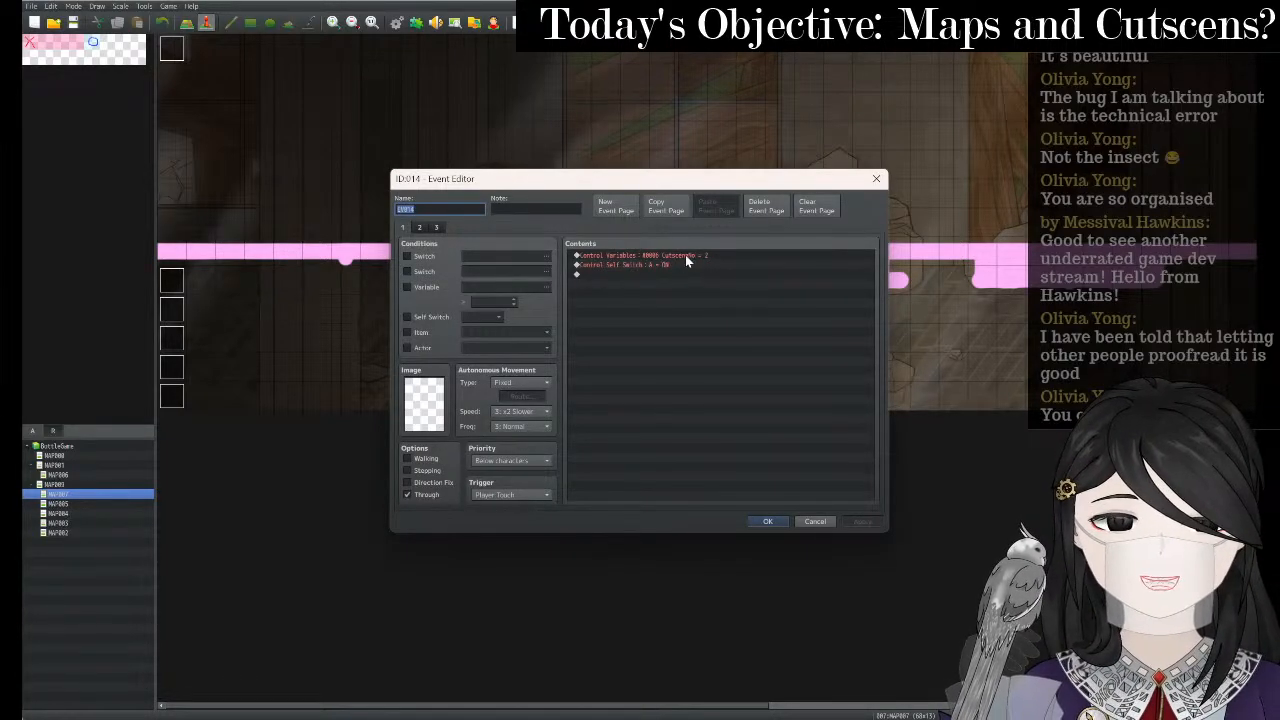
pyautogui.click(876, 181)
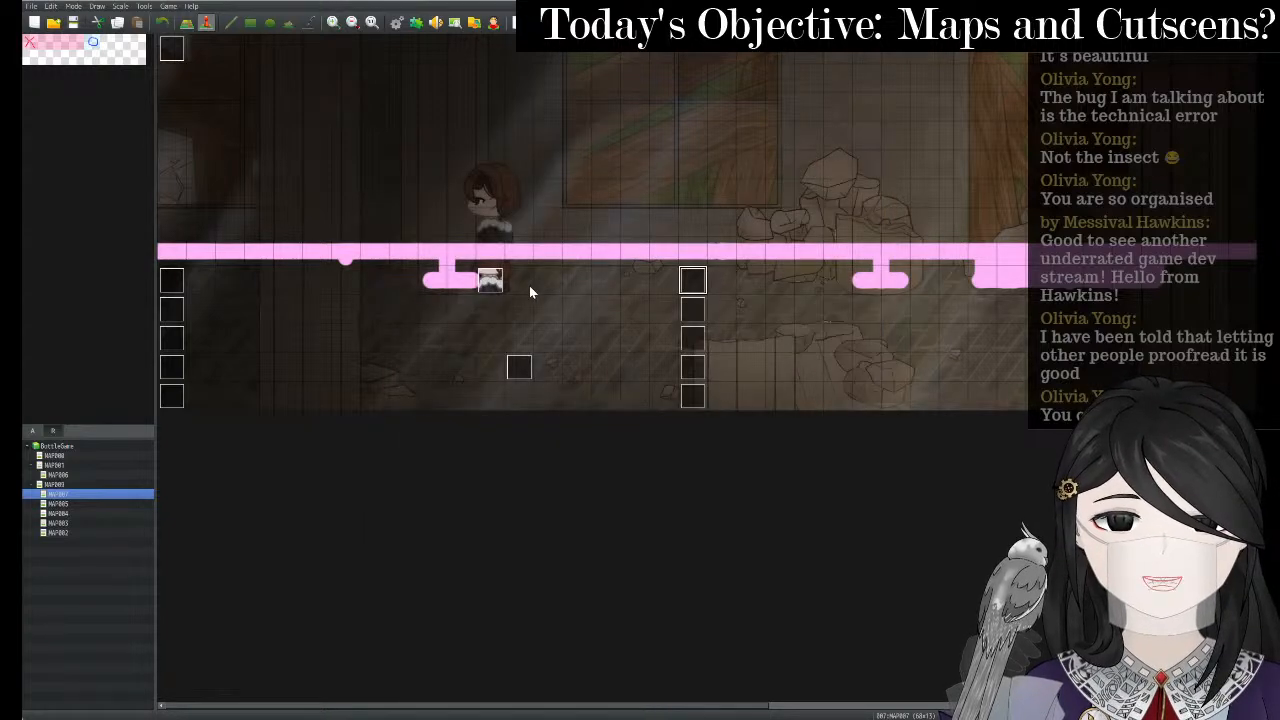
pyautogui.rightClick(698, 307)
pyautogui.click(711, 313)
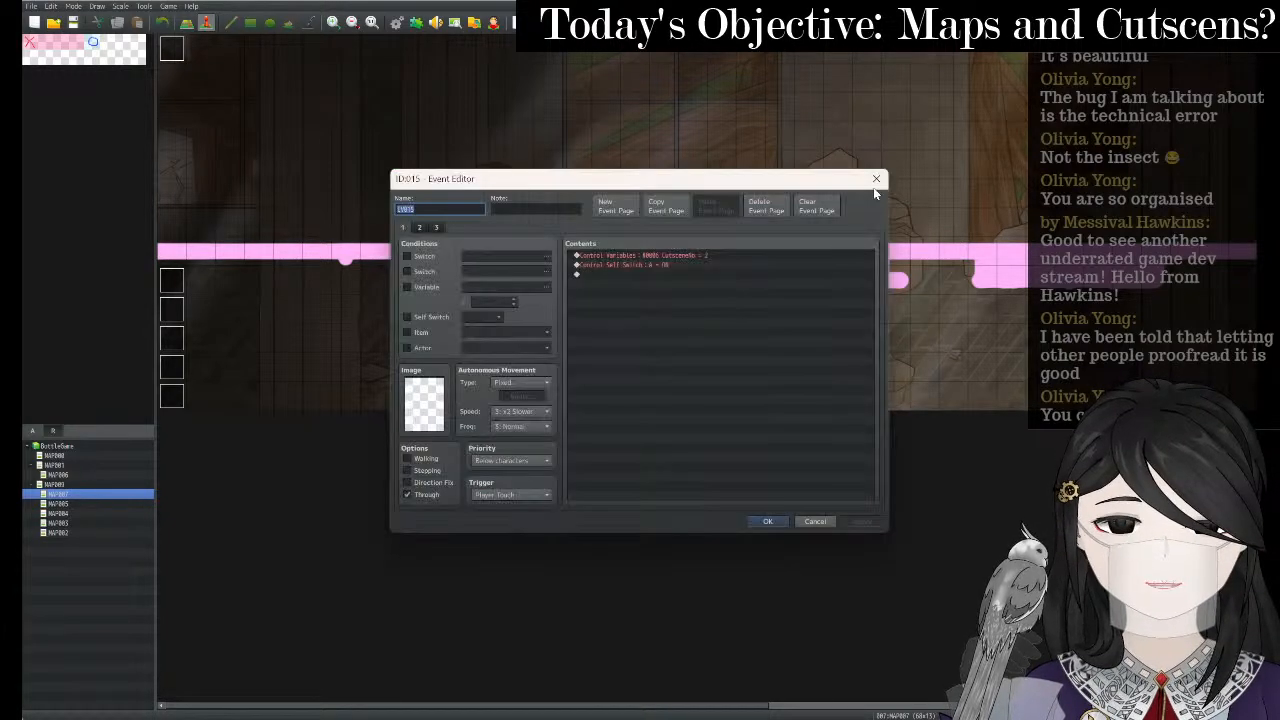
pyautogui.click(878, 179)
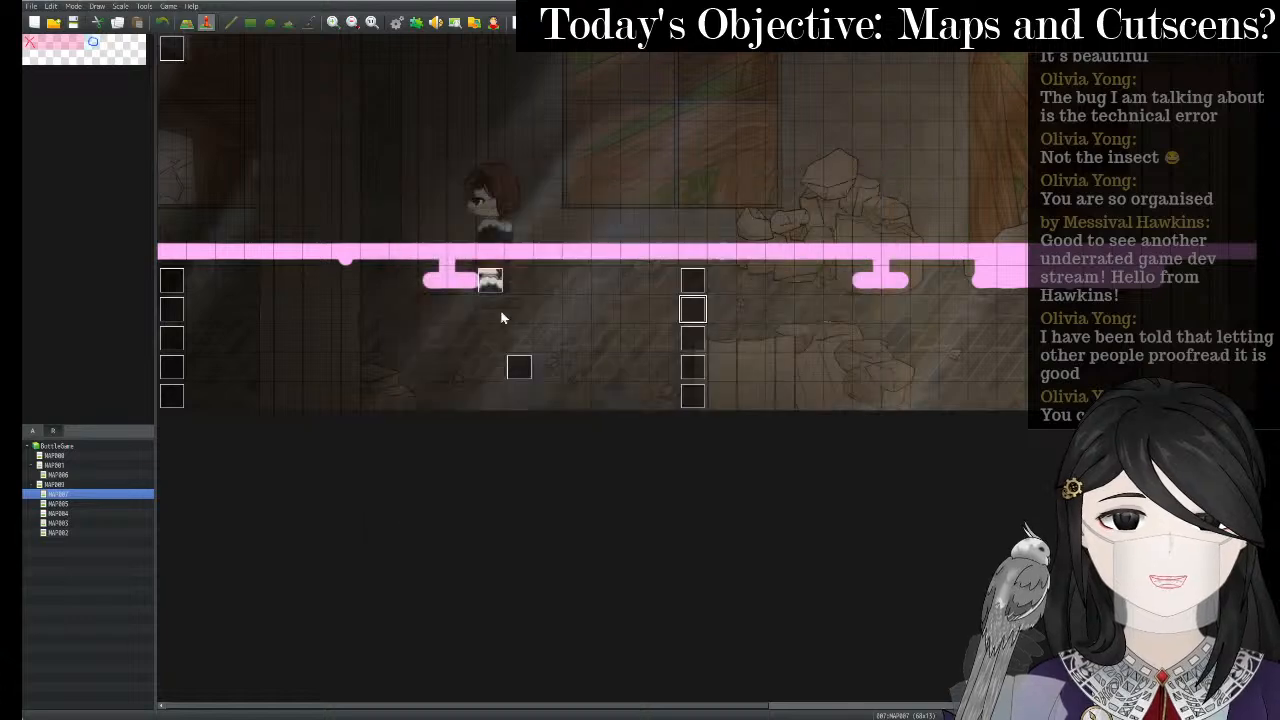
pyautogui.doubleClick(171, 48)
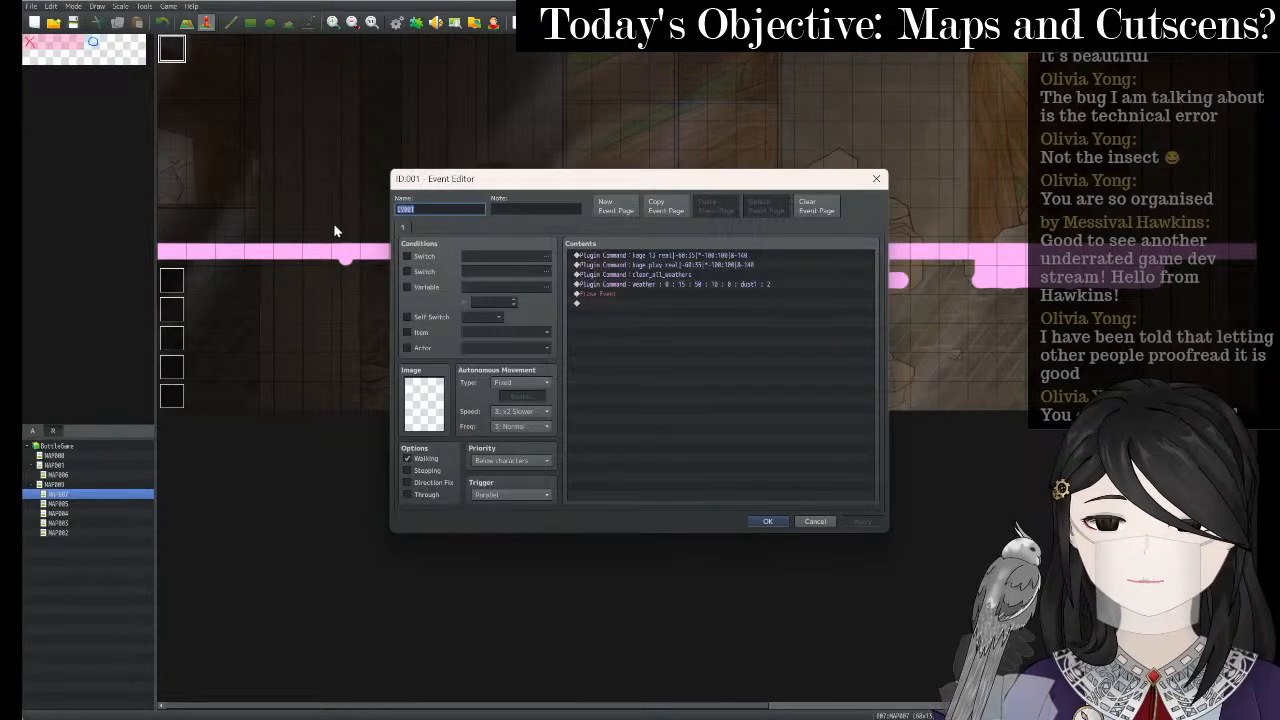
pyautogui.click(876, 179)
# - Review the character's event pages 2–4, including page 3's Cutscene condition, then load MAP005
pyautogui.click(486, 291)
pyautogui.rightClick(486, 291)
pyautogui.click(505, 300)
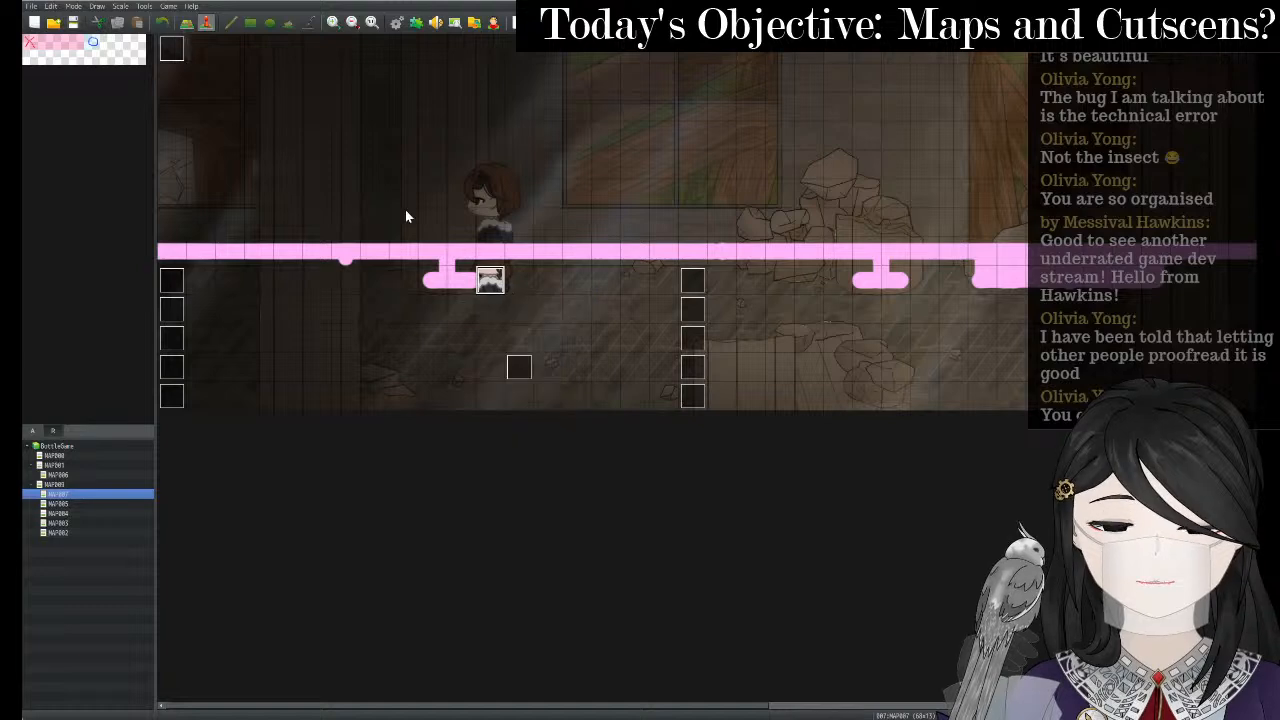
pyautogui.click(420, 228)
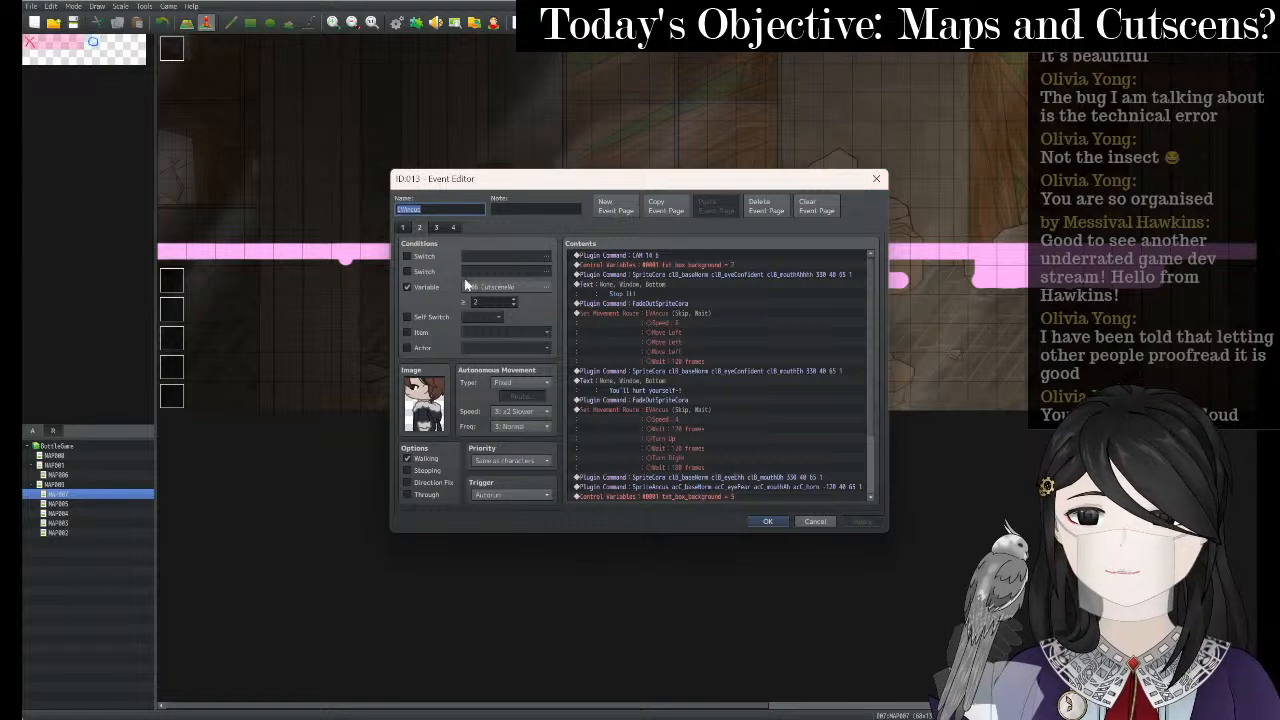
pyautogui.click(437, 228)
pyautogui.click(437, 227)
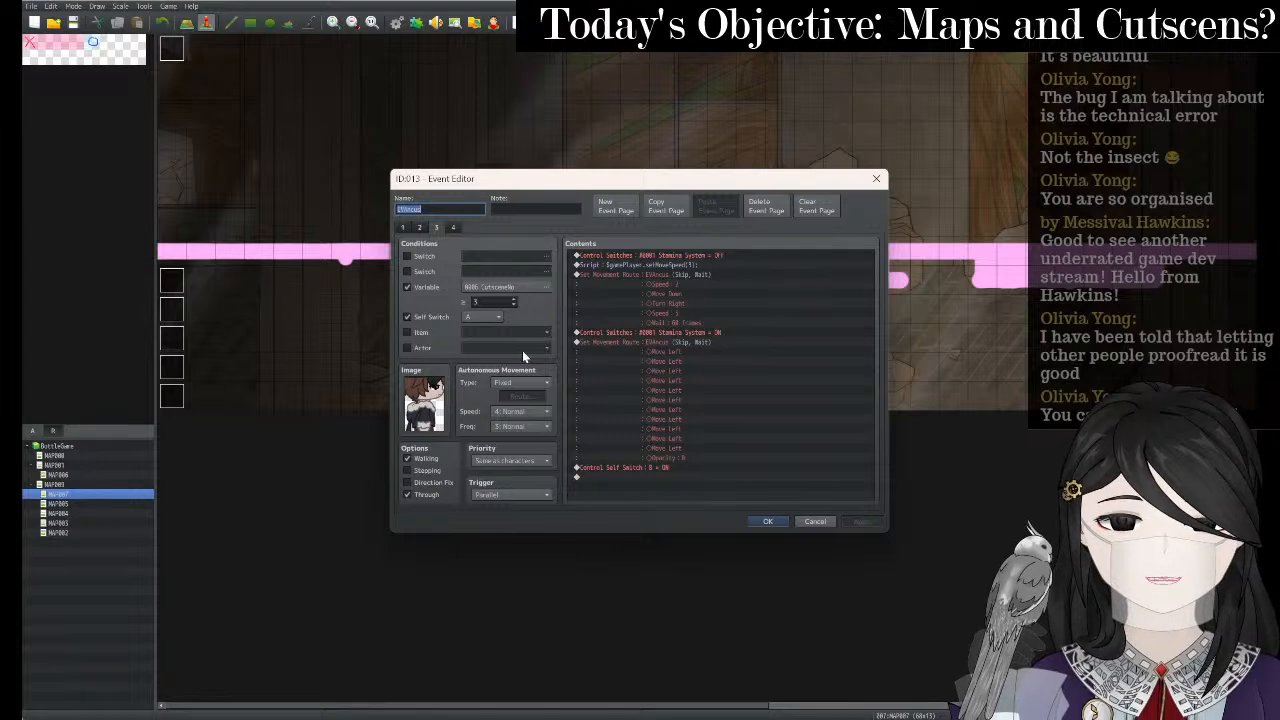
pyautogui.click(455, 227)
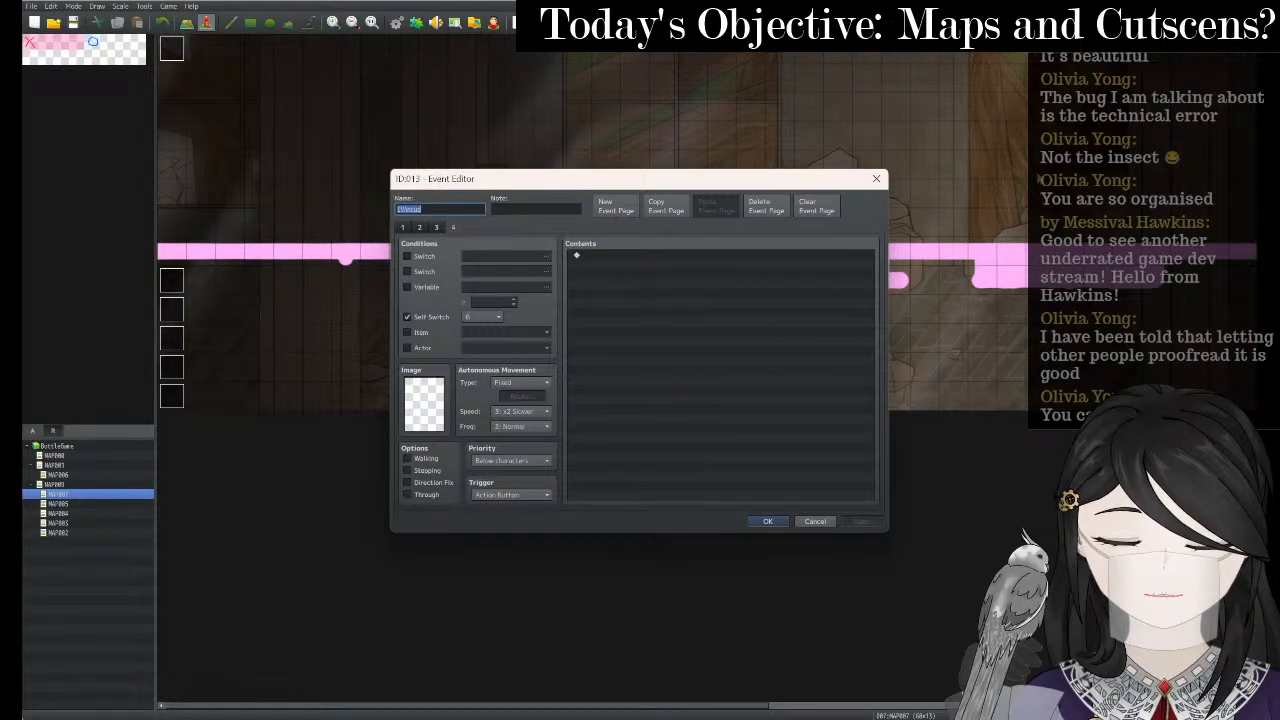
pyautogui.click(876, 178)
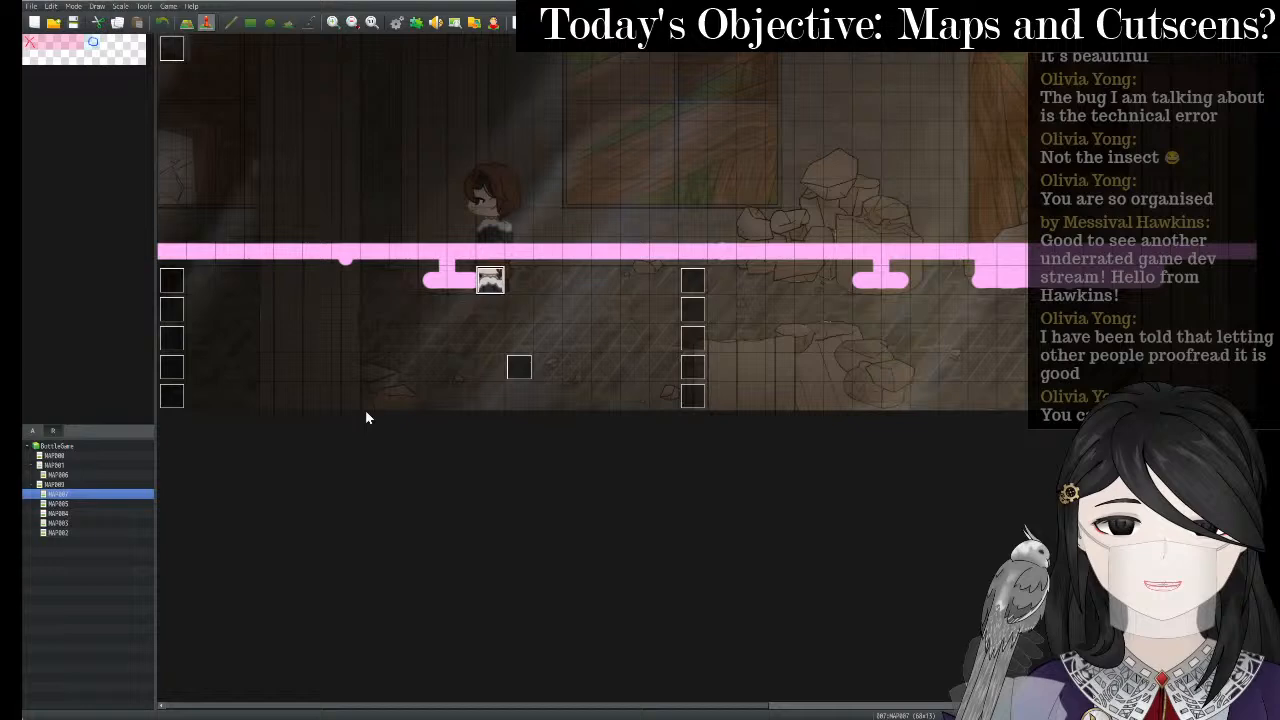
pyautogui.click(79, 507)
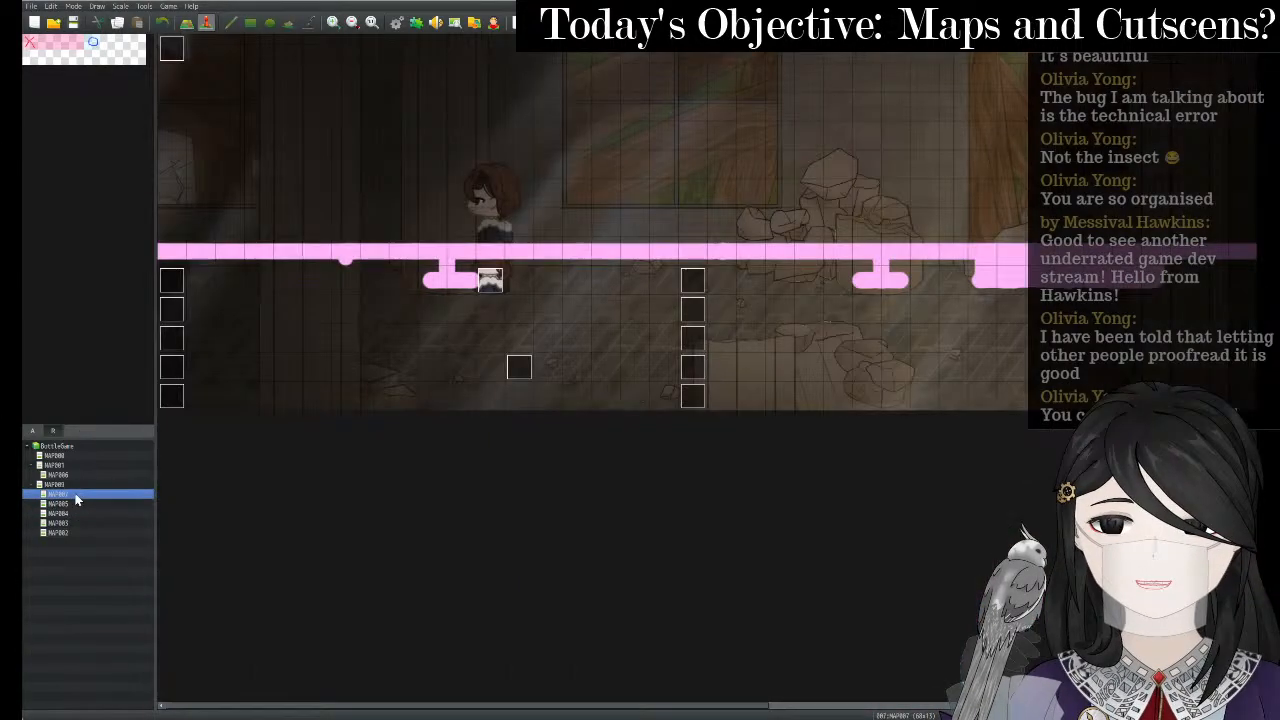
# - On MAP007, check the cutscene event's pages 2 and 3, then load the MAP009 ruins map
pyautogui.click(74, 494)
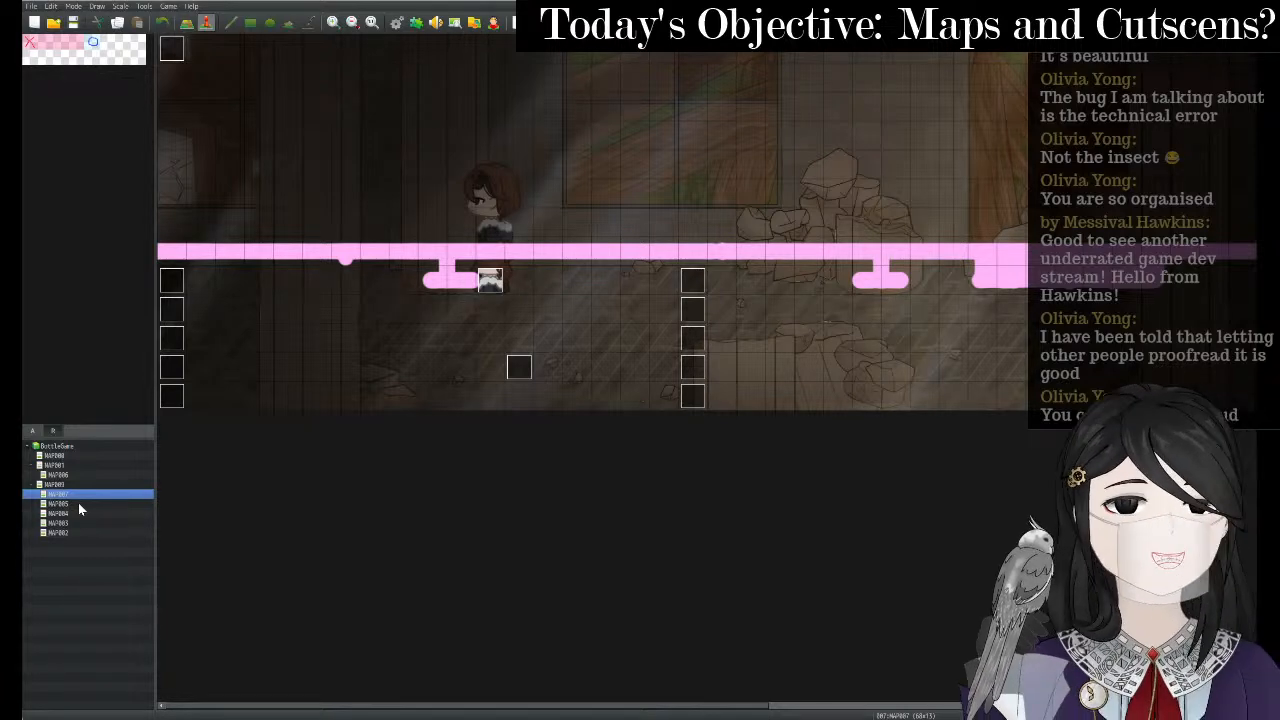
pyautogui.rightClick(688, 310)
pyautogui.click(715, 317)
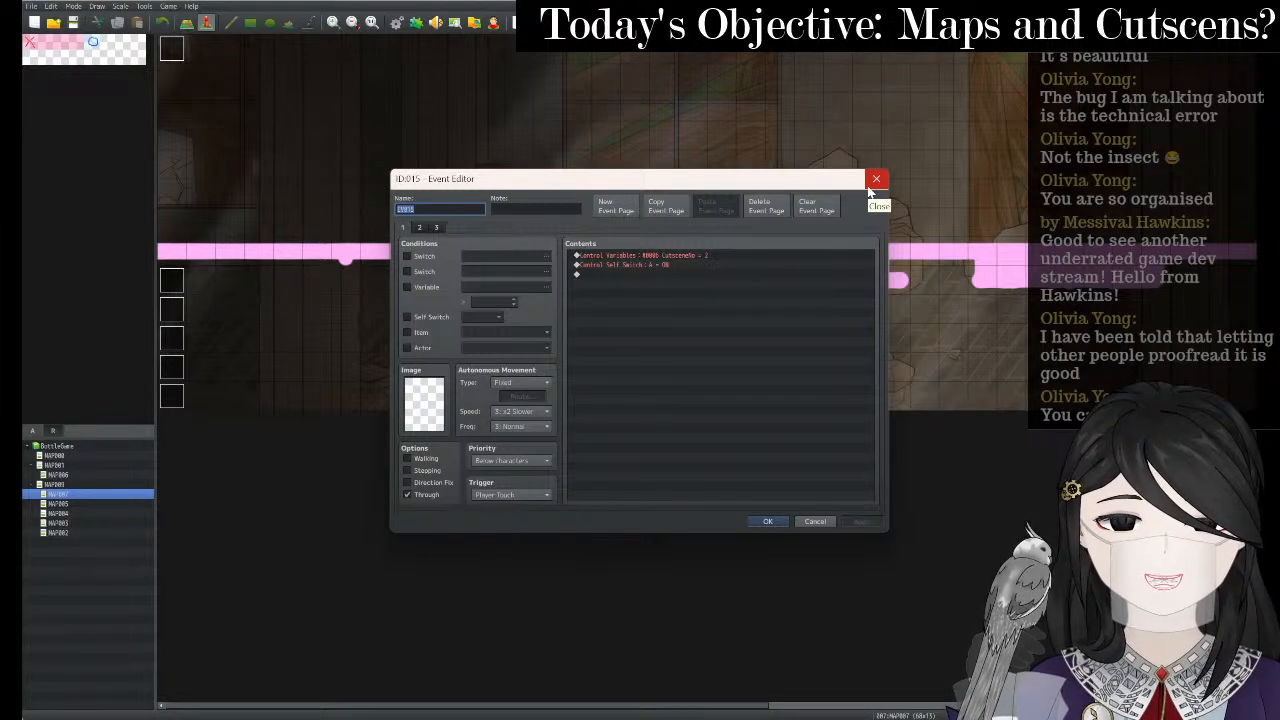
pyautogui.click(420, 228)
pyautogui.click(435, 228)
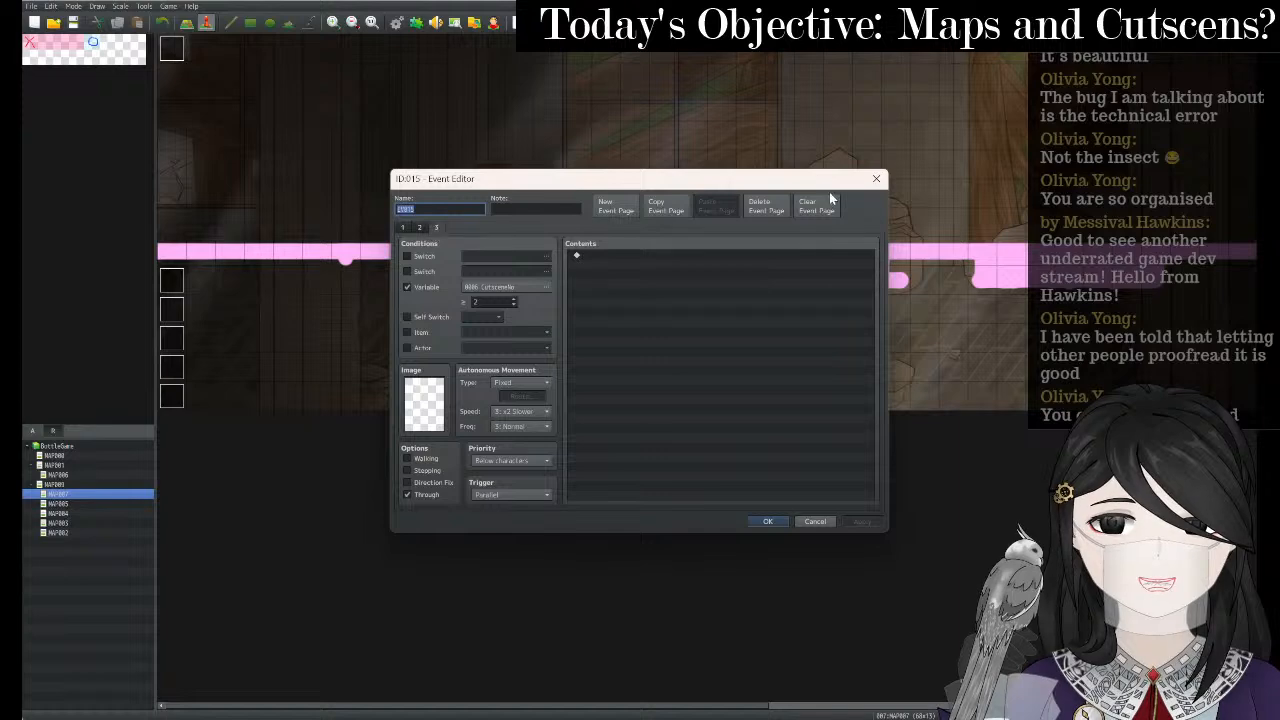
pyautogui.click(876, 180)
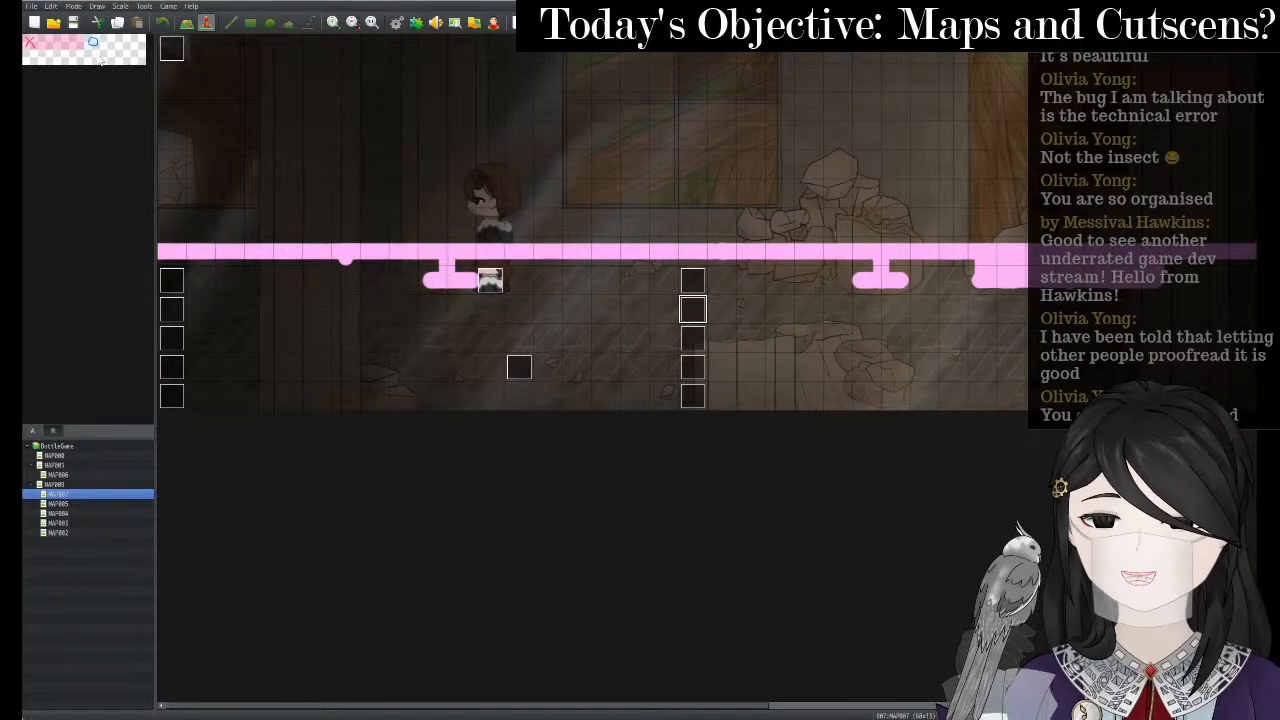
pyautogui.rightClick(520, 366)
pyautogui.click(577, 412)
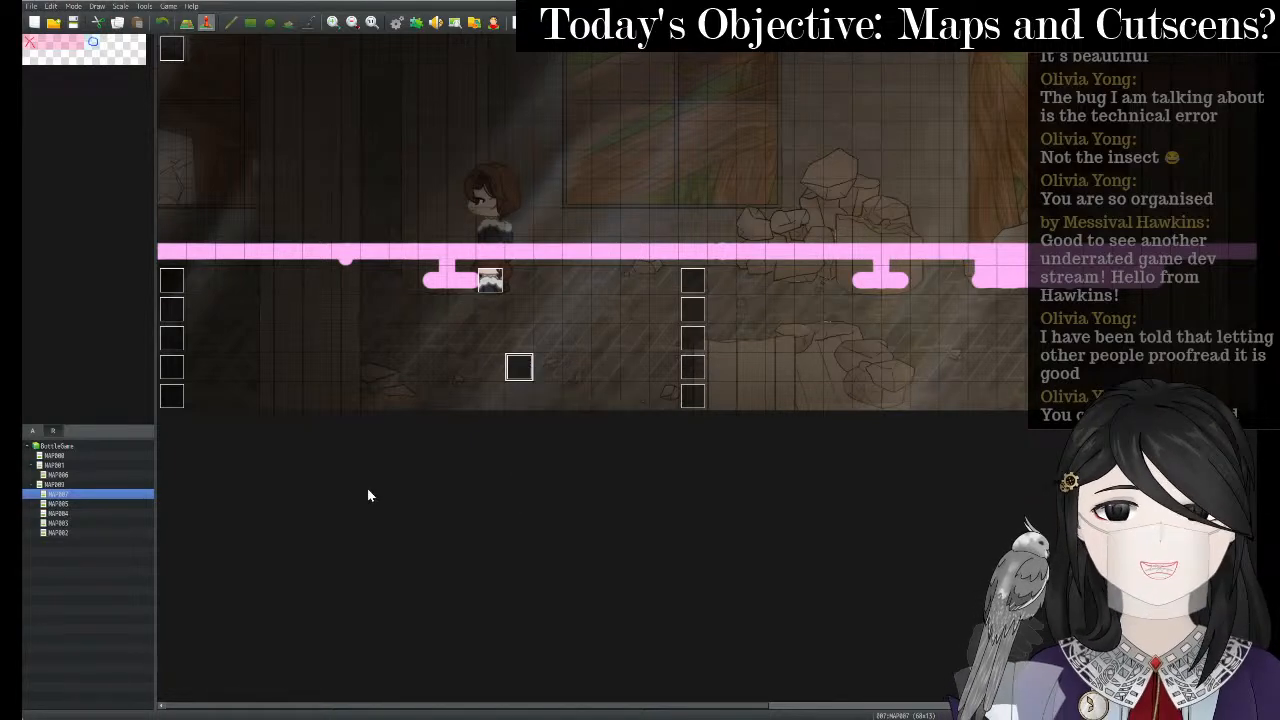
pyautogui.click(69, 486)
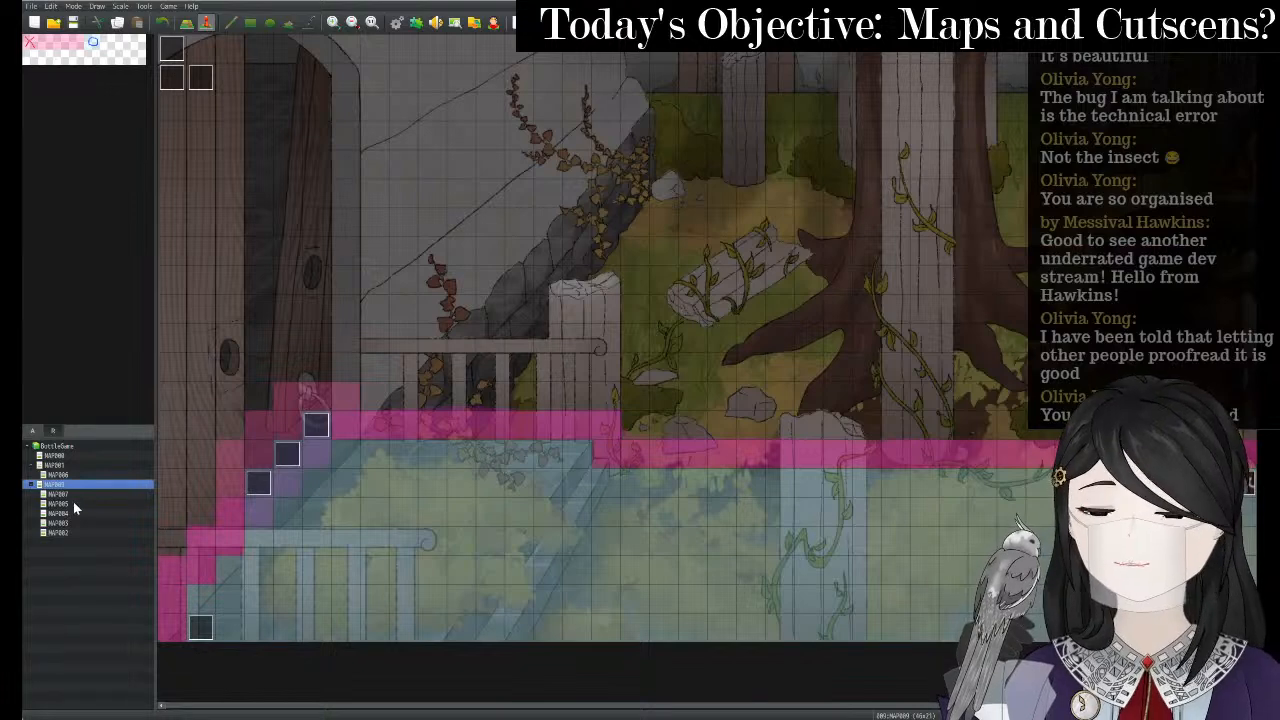
# - On MAP005, open hall event 044 and view its second page of cutscene commands
pyautogui.click(73, 505)
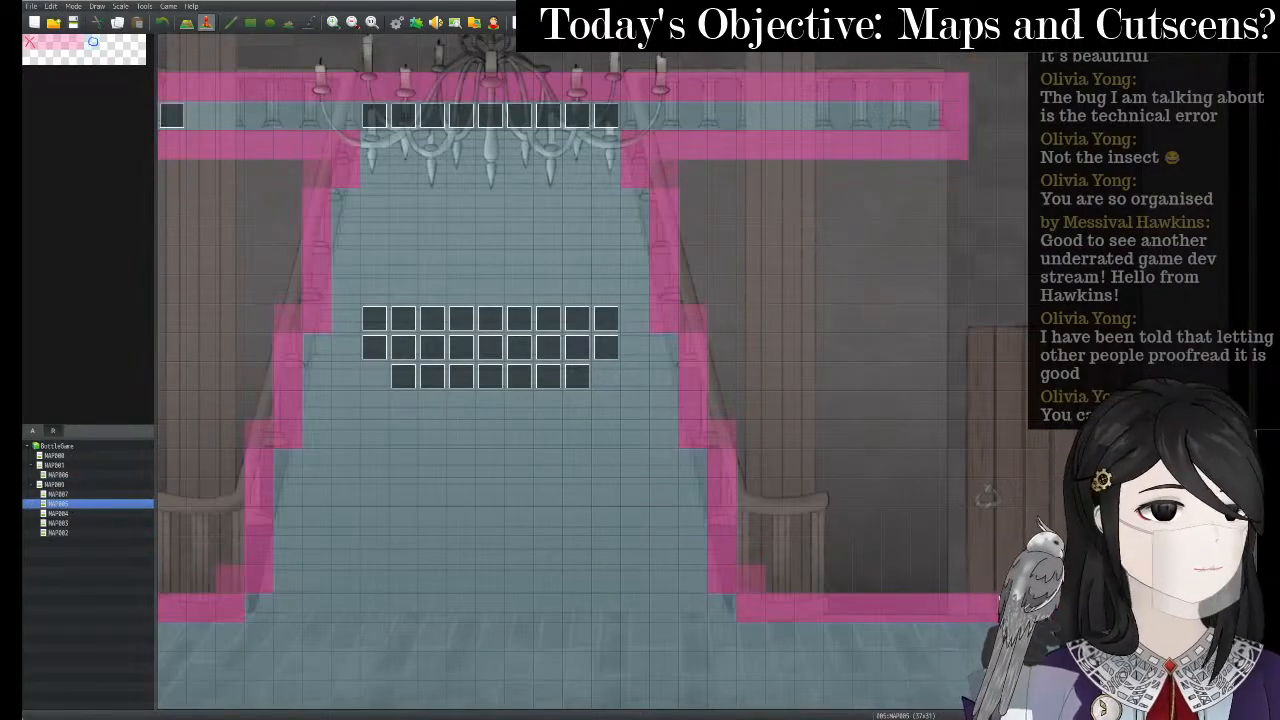
pyautogui.doubleClick(548, 376)
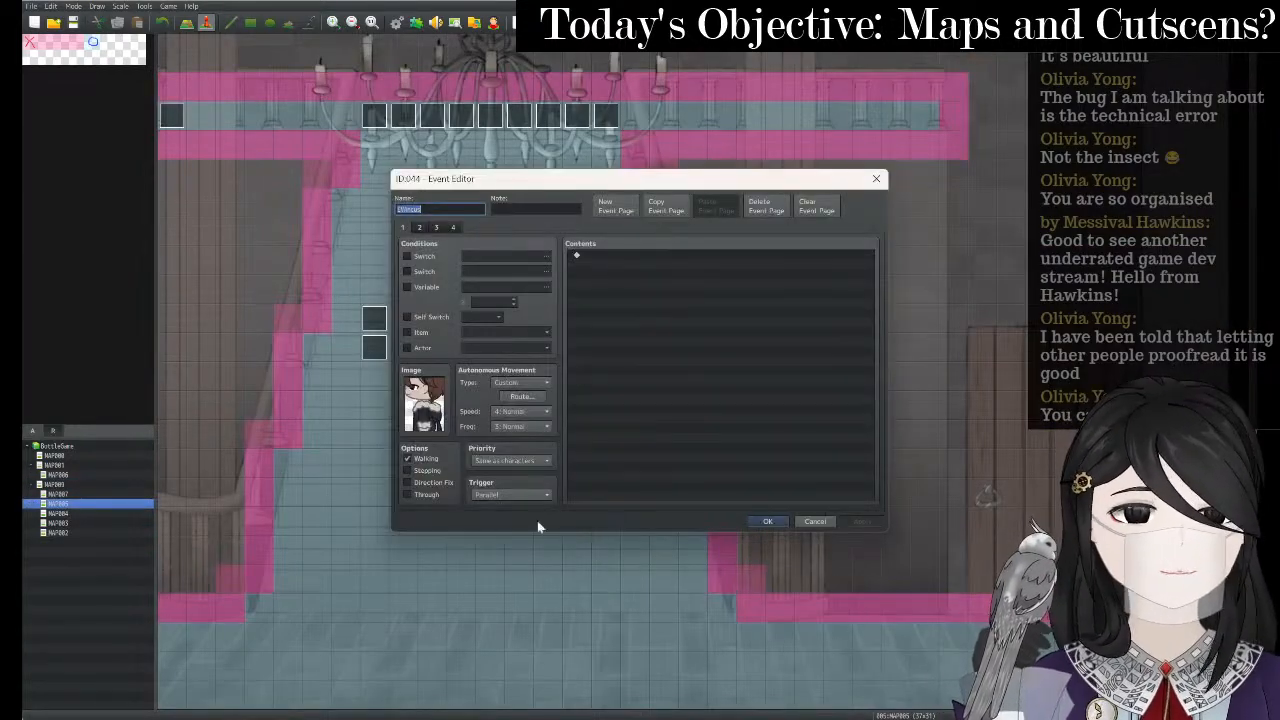
pyautogui.click(420, 228)
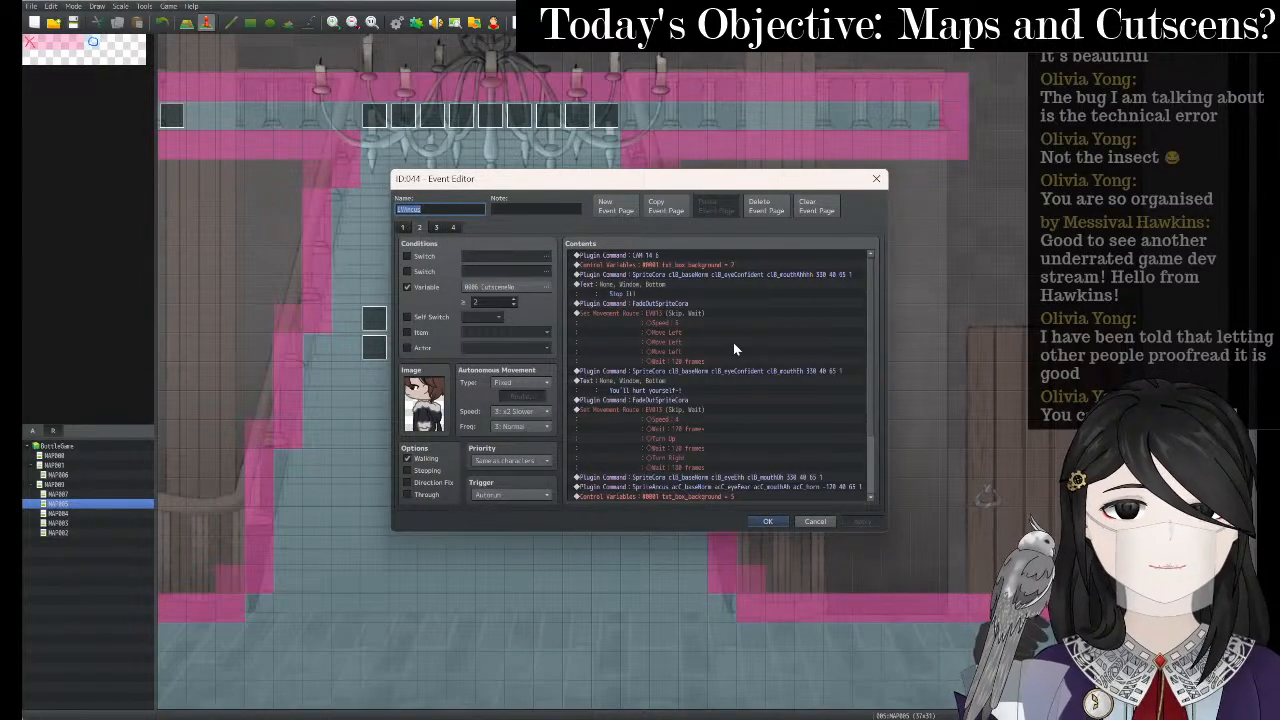
# - Delete the CAM, FadeOutSpriteCora, SpriteCora and dialogue commands, keeping only the first movement route
pyautogui.click(714, 257)
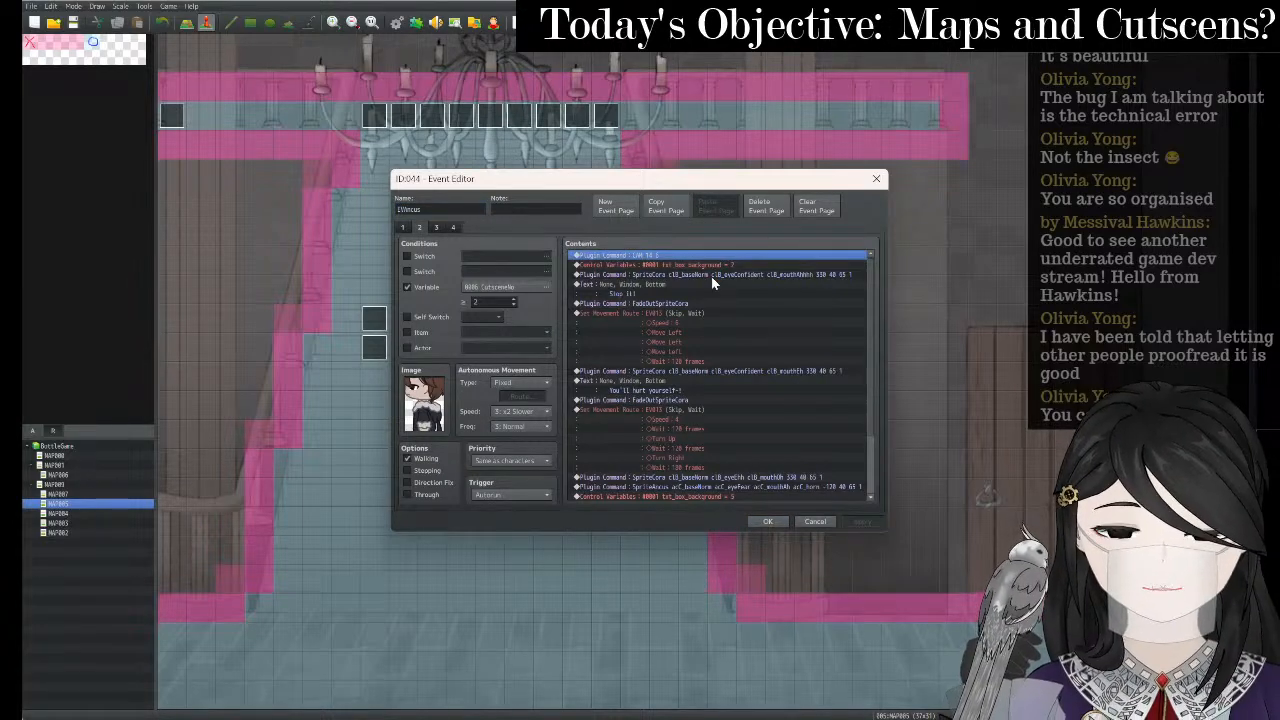
pyautogui.press('Delete')
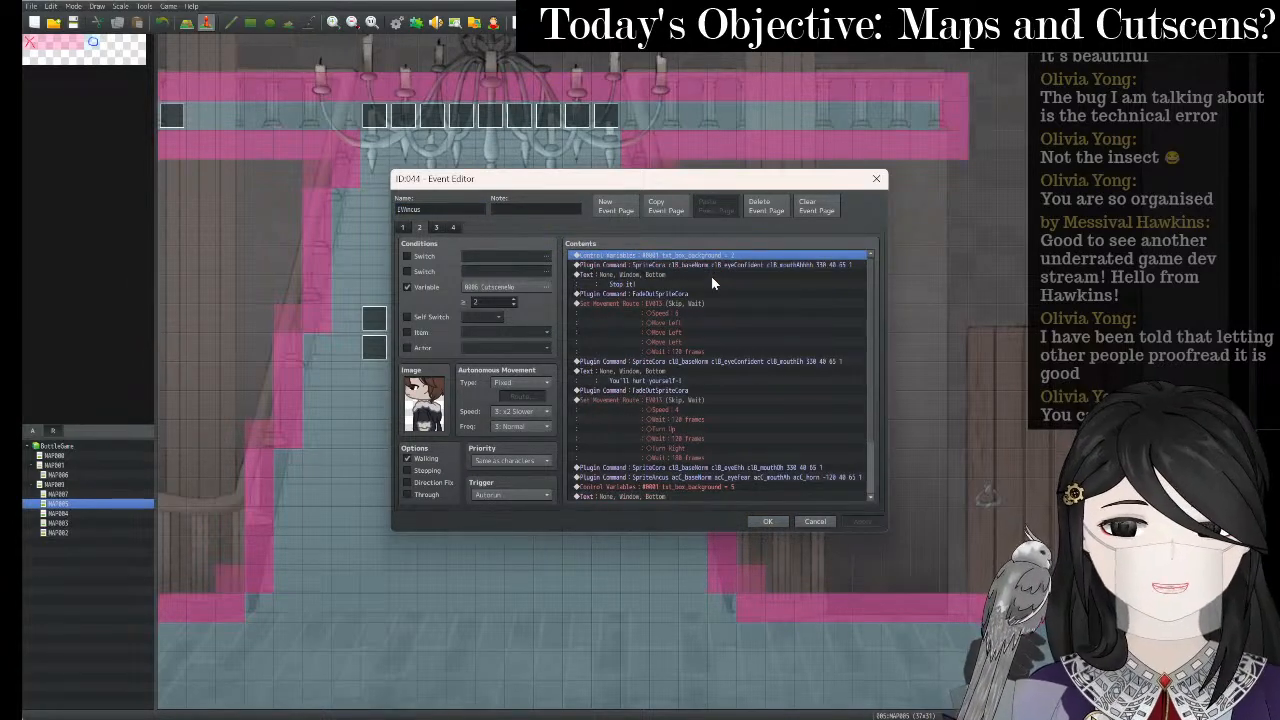
pyautogui.press('Delete')
pyautogui.press('Delete')
pyautogui.press('Delete')
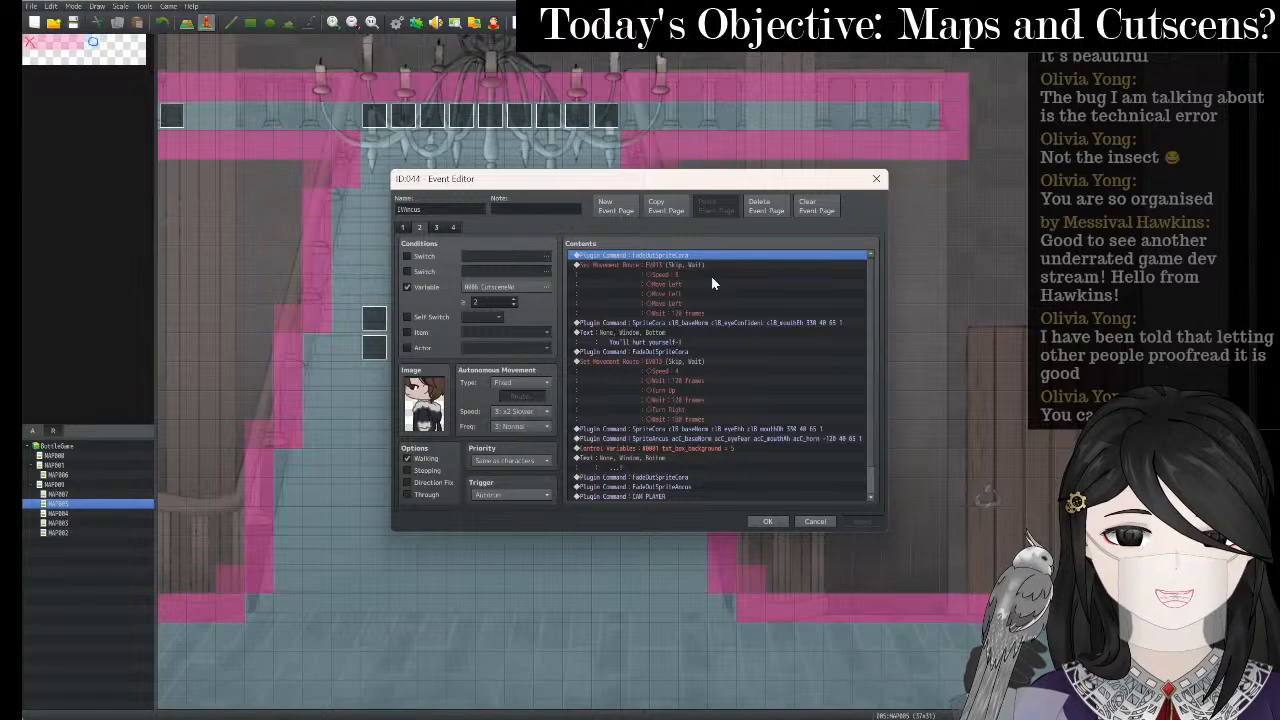
pyautogui.press('Delete')
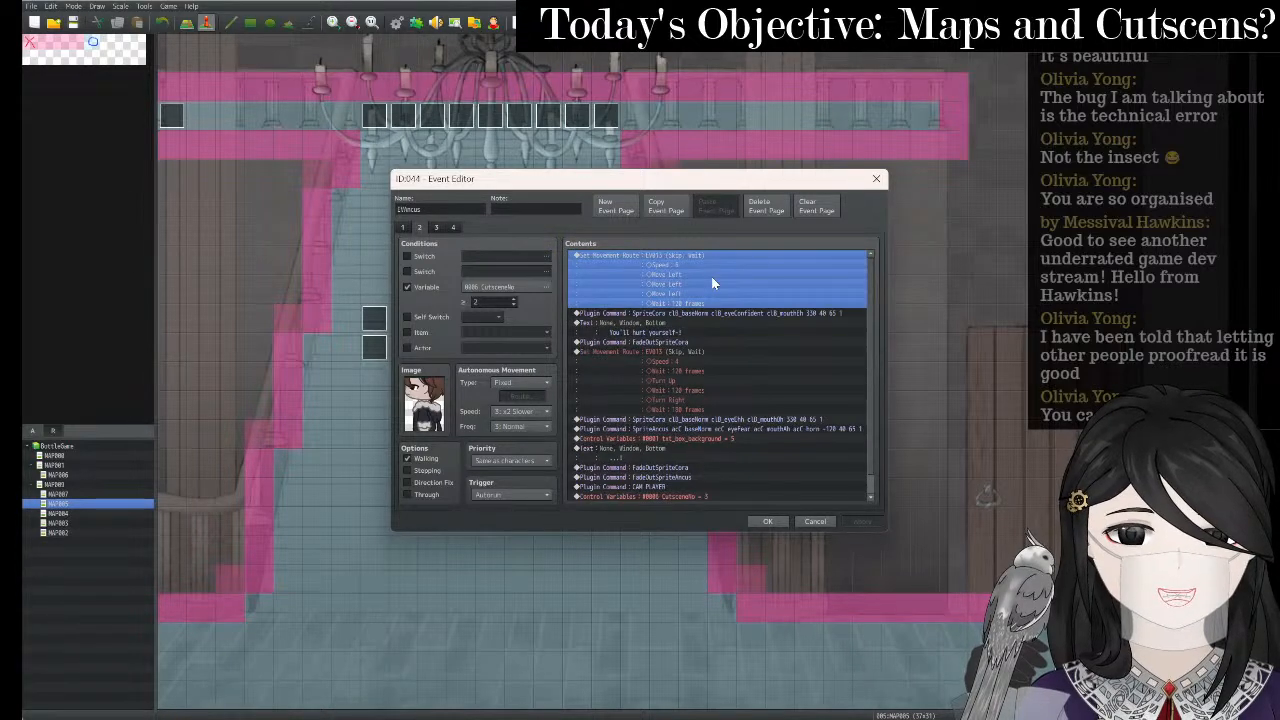
pyautogui.press('Down')
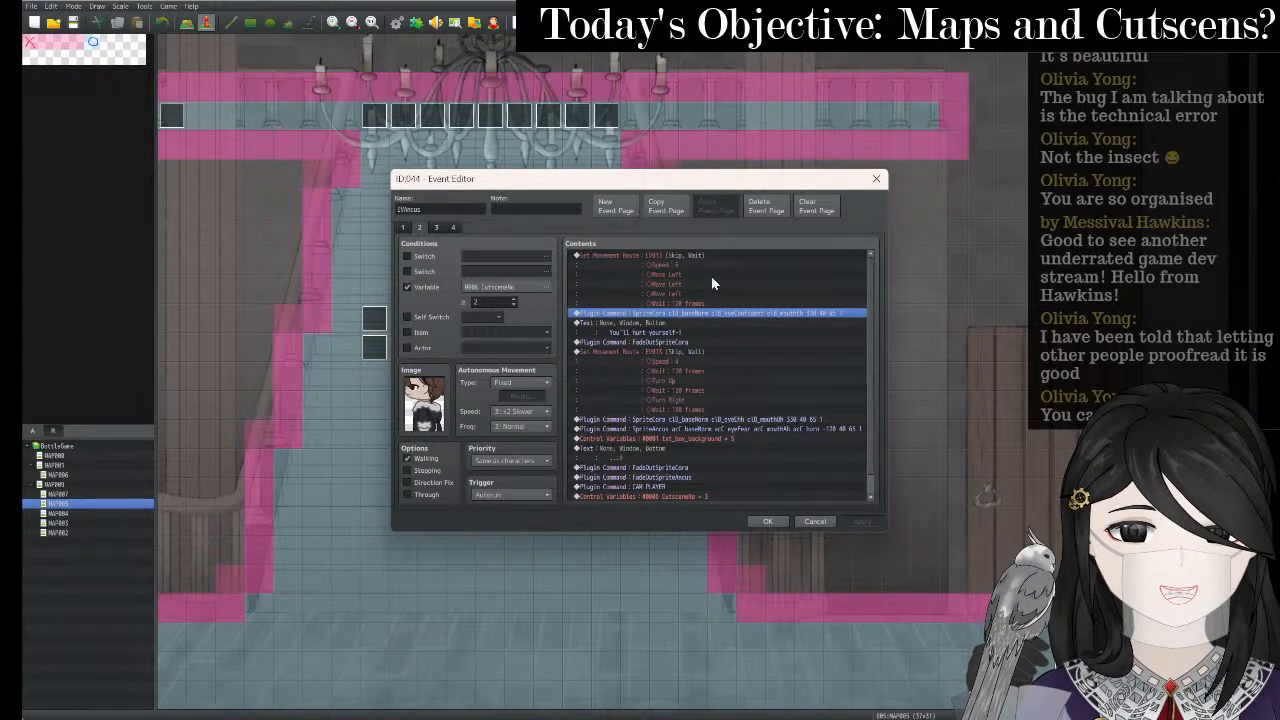
pyautogui.press('Delete')
pyautogui.press('Delete')
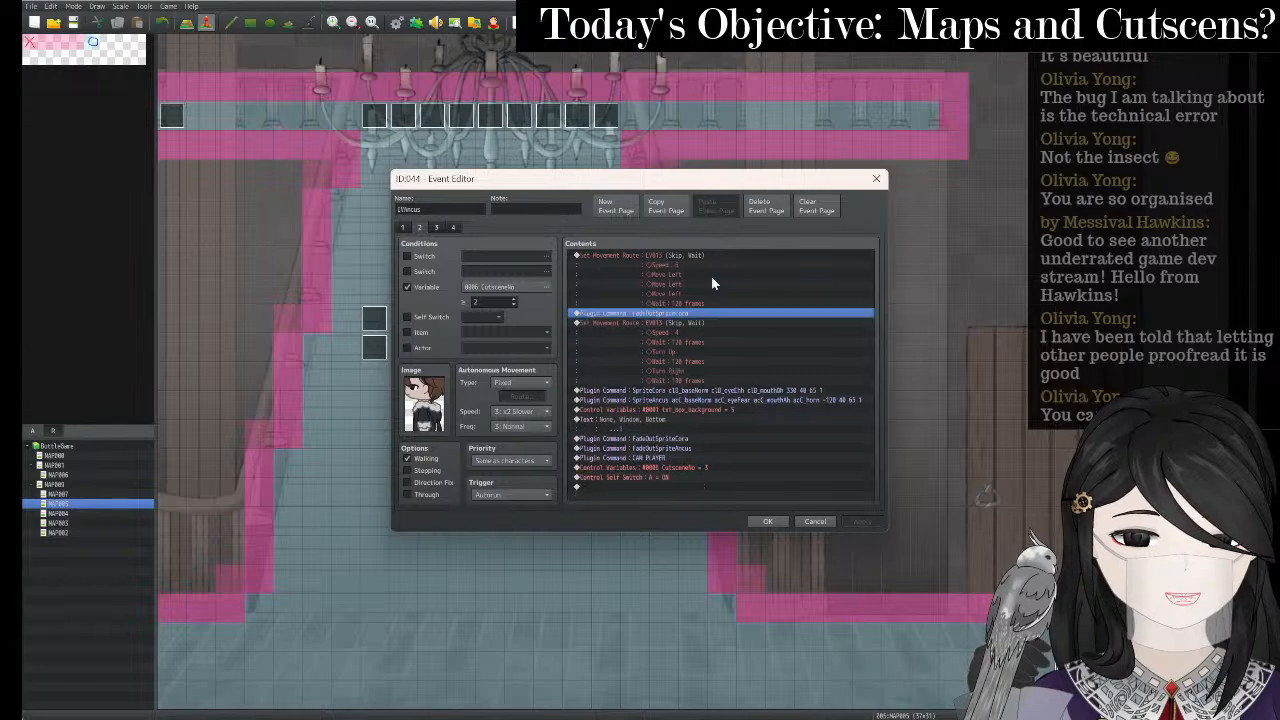
pyautogui.press('Delete')
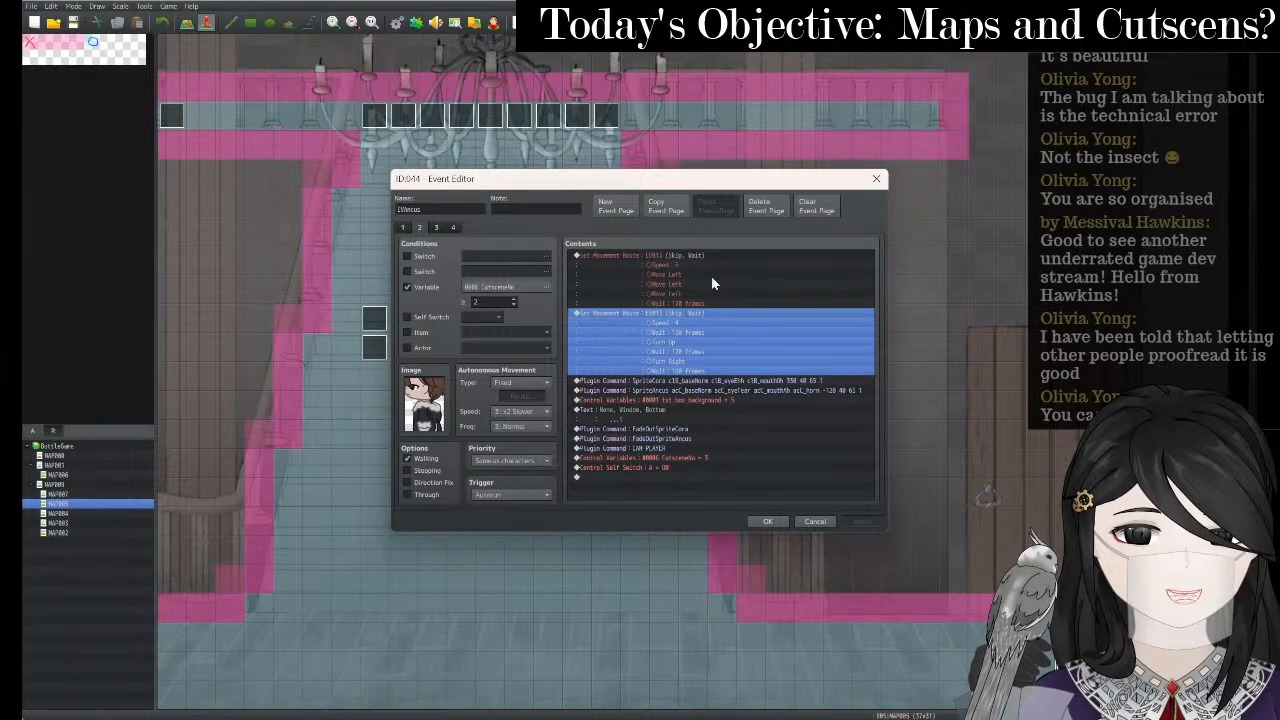
pyautogui.press('Delete')
pyautogui.press('Delete')
pyautogui.press('Delete')
pyautogui.press('Delete')
pyautogui.press('Delete')
pyautogui.press('Delete')
pyautogui.press('Delete')
pyautogui.press('Delete')
pyautogui.press('Delete')
pyautogui.press('Delete')
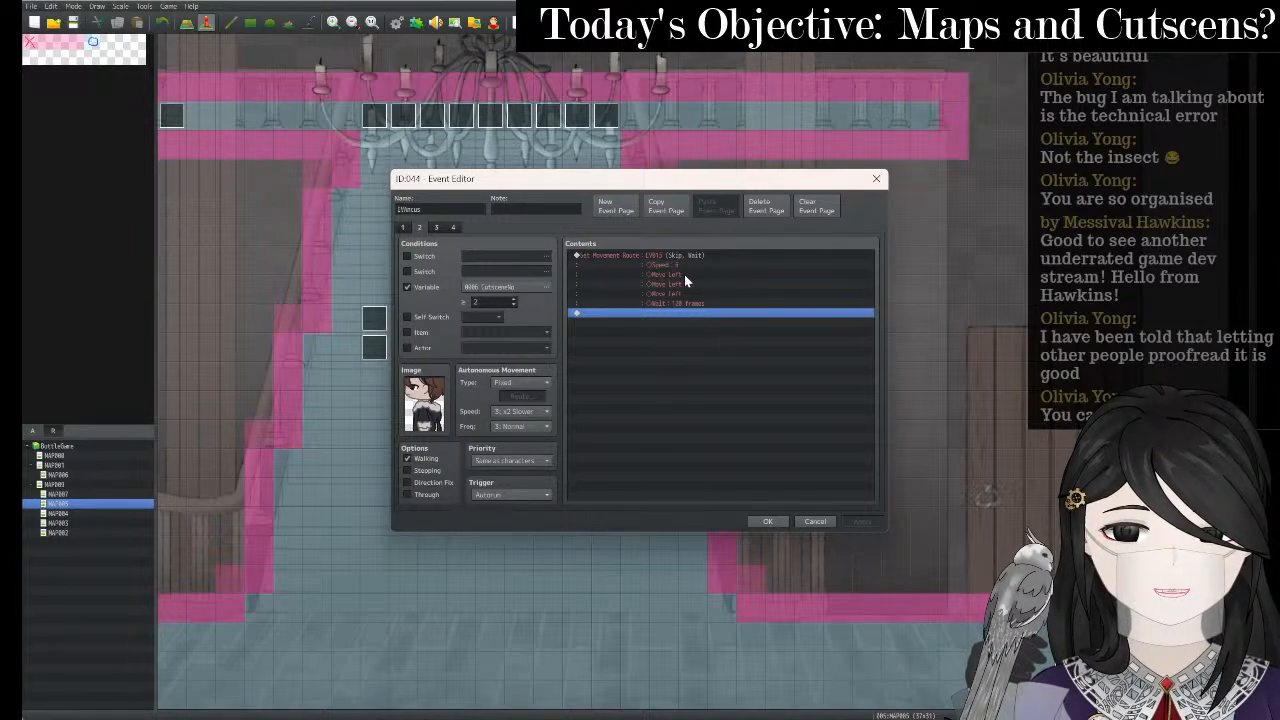
# - Copy the leftward Set Movement Route from page 2 and paste it into page 1
pyautogui.click(699, 304)
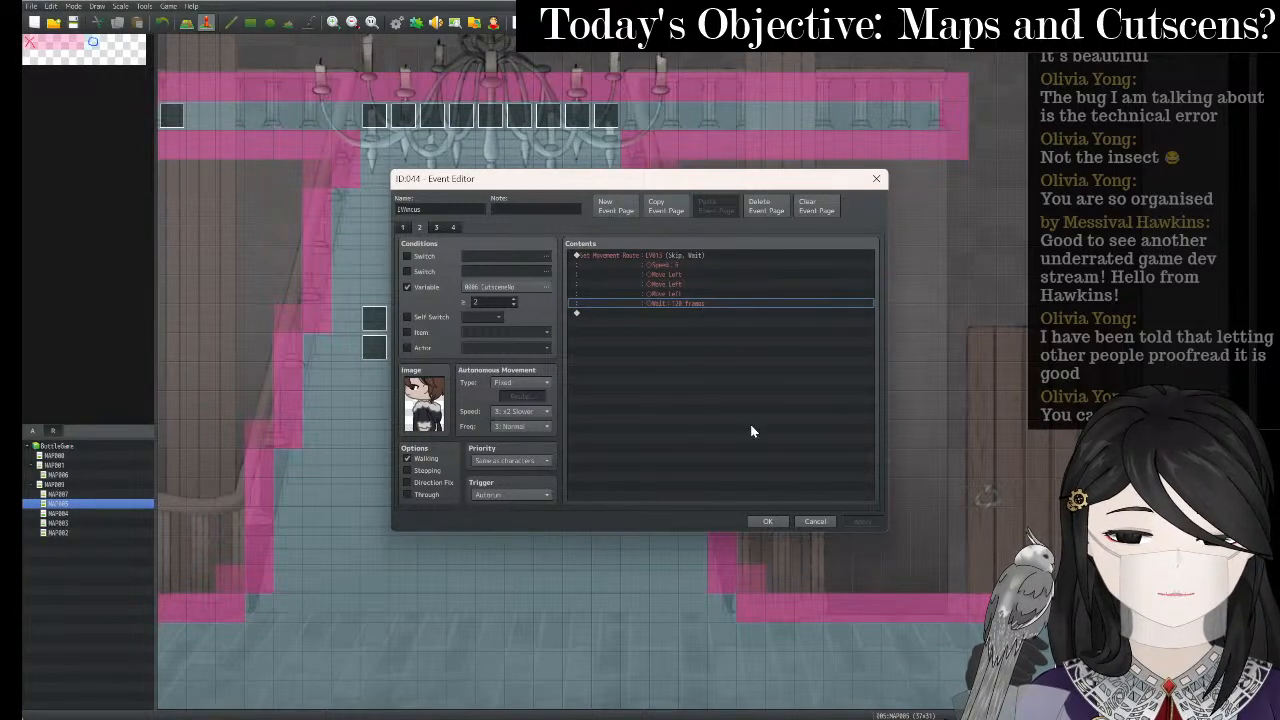
pyautogui.click(407, 287)
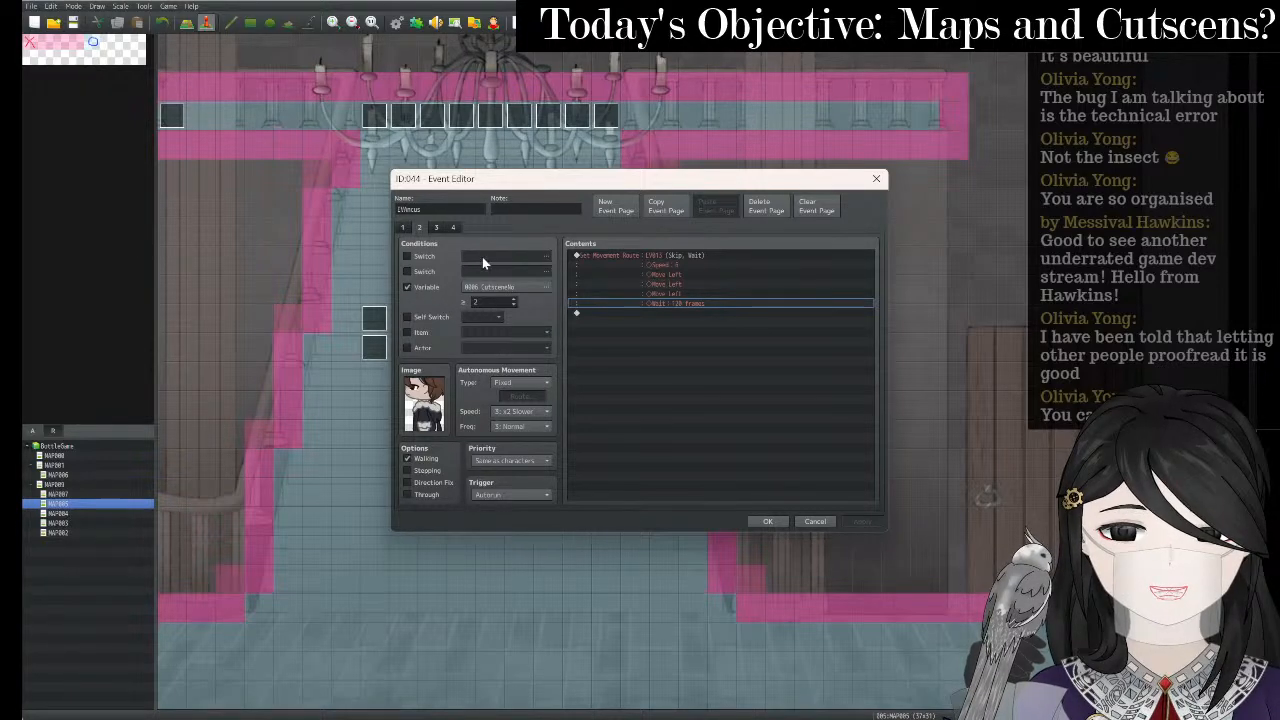
pyautogui.click(405, 228)
pyautogui.click(648, 257)
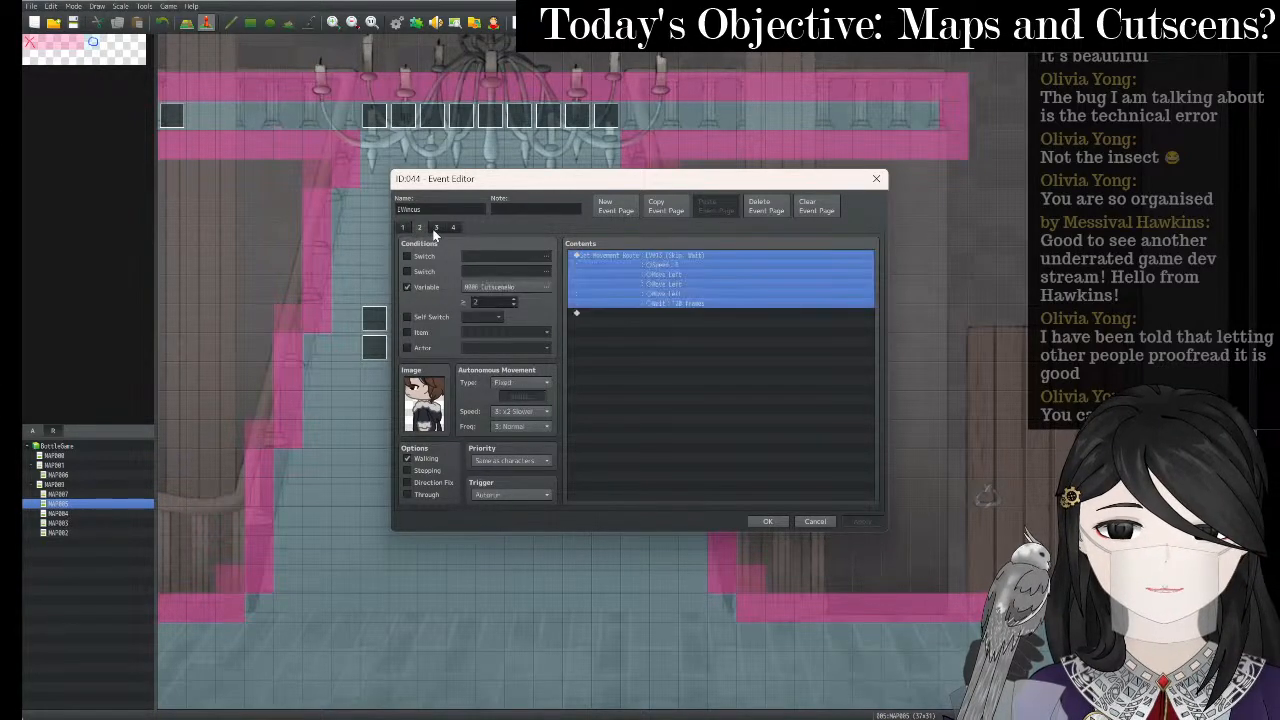
pyautogui.rightClick(646, 257)
pyautogui.click(621, 252)
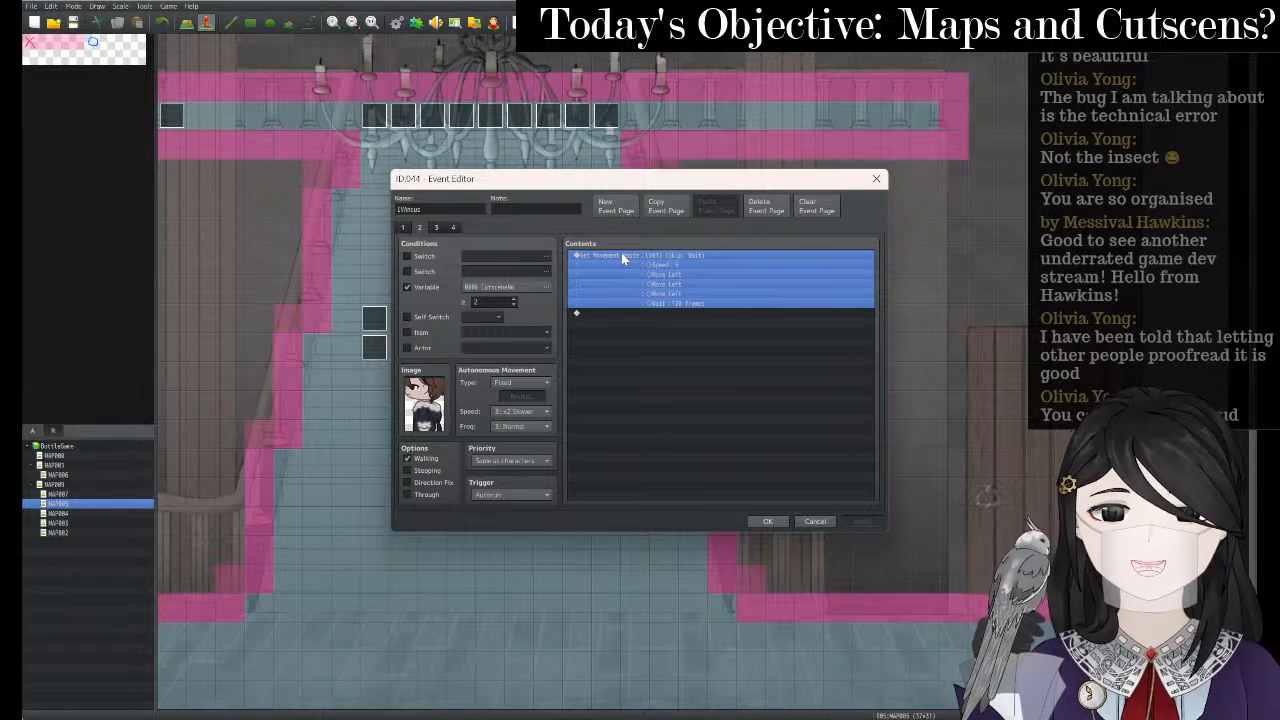
pyautogui.click(402, 228)
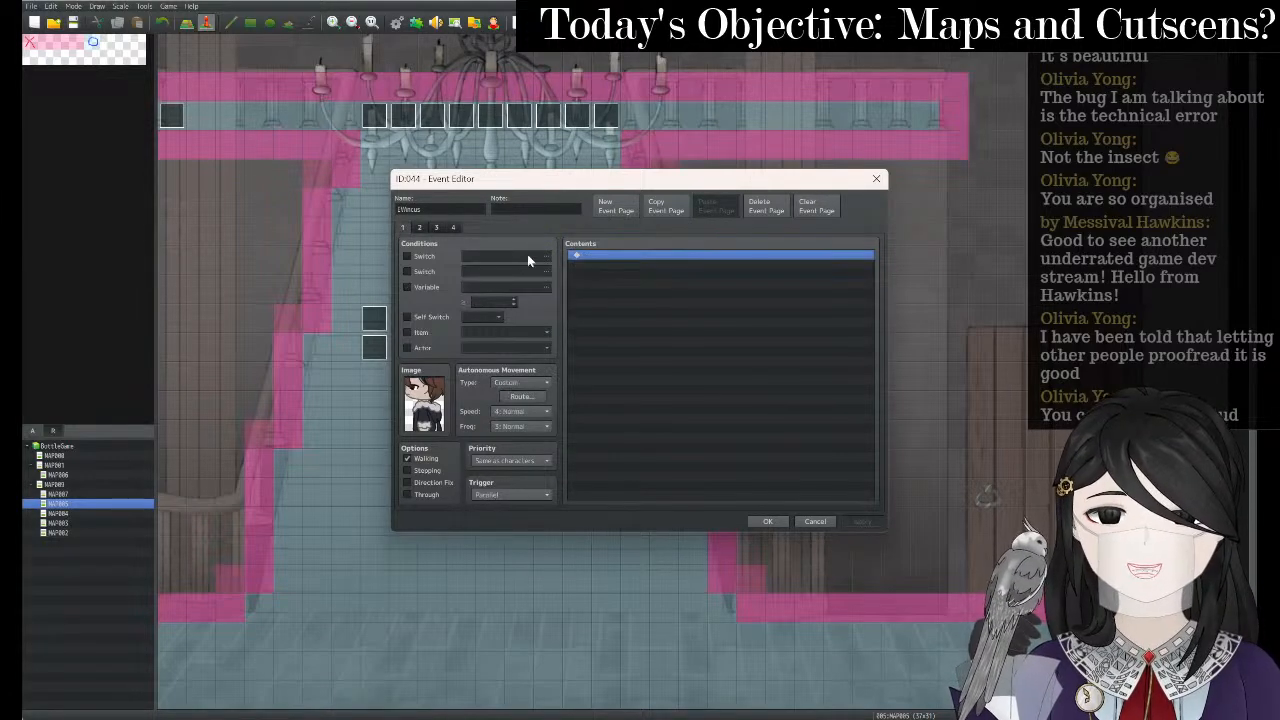
pyautogui.hotkey('ctrl', 'v')
# - Remove the route from page 2 and delete the extra event pages
pyautogui.click(420, 228)
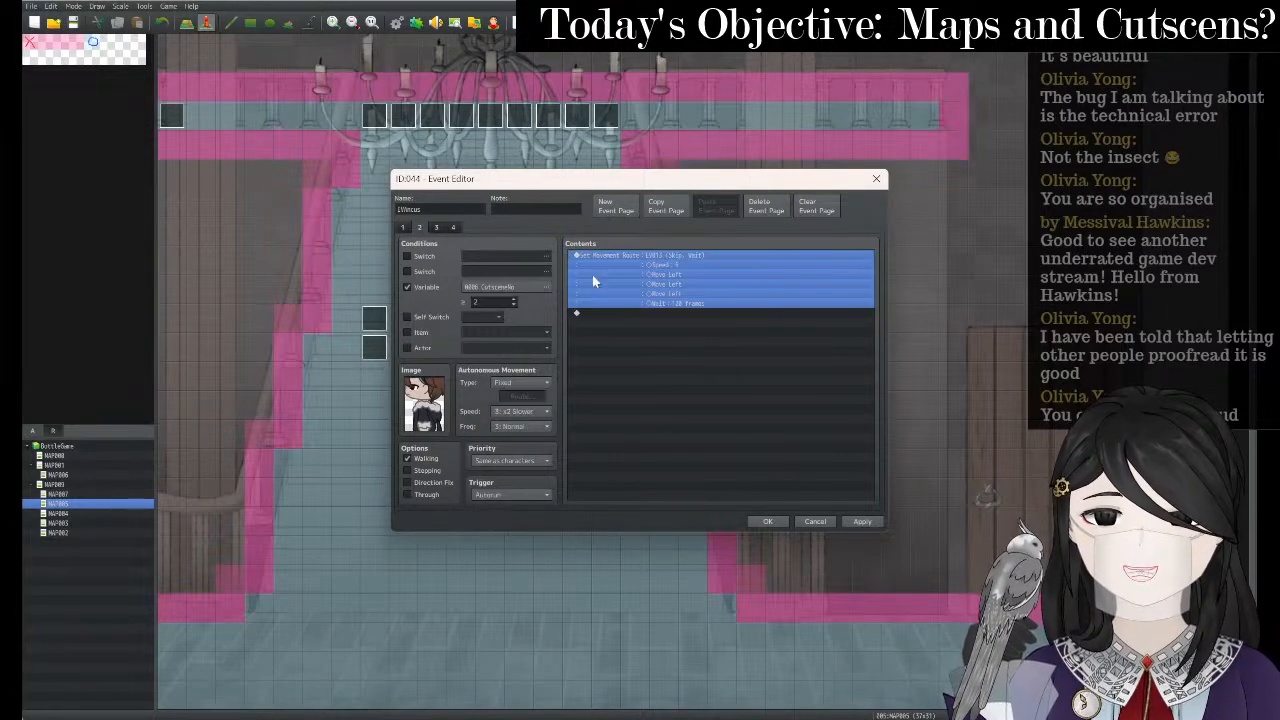
pyautogui.press('Delete')
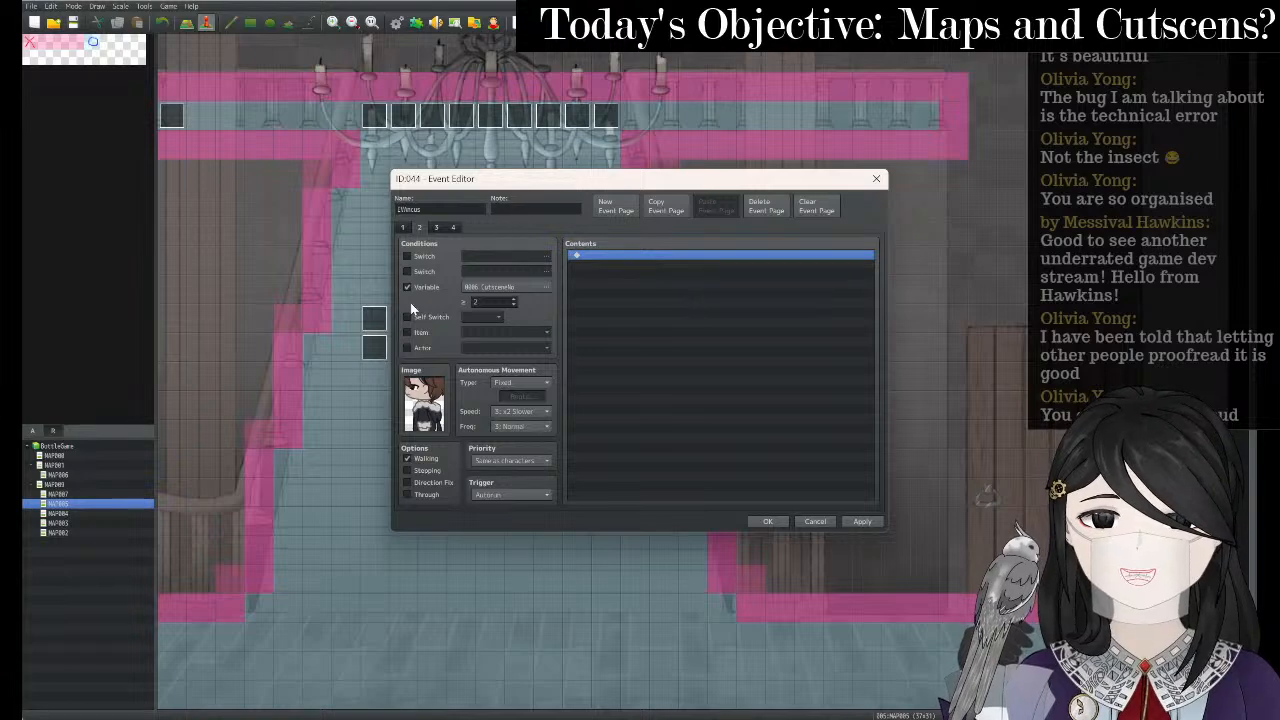
pyautogui.click(766, 205)
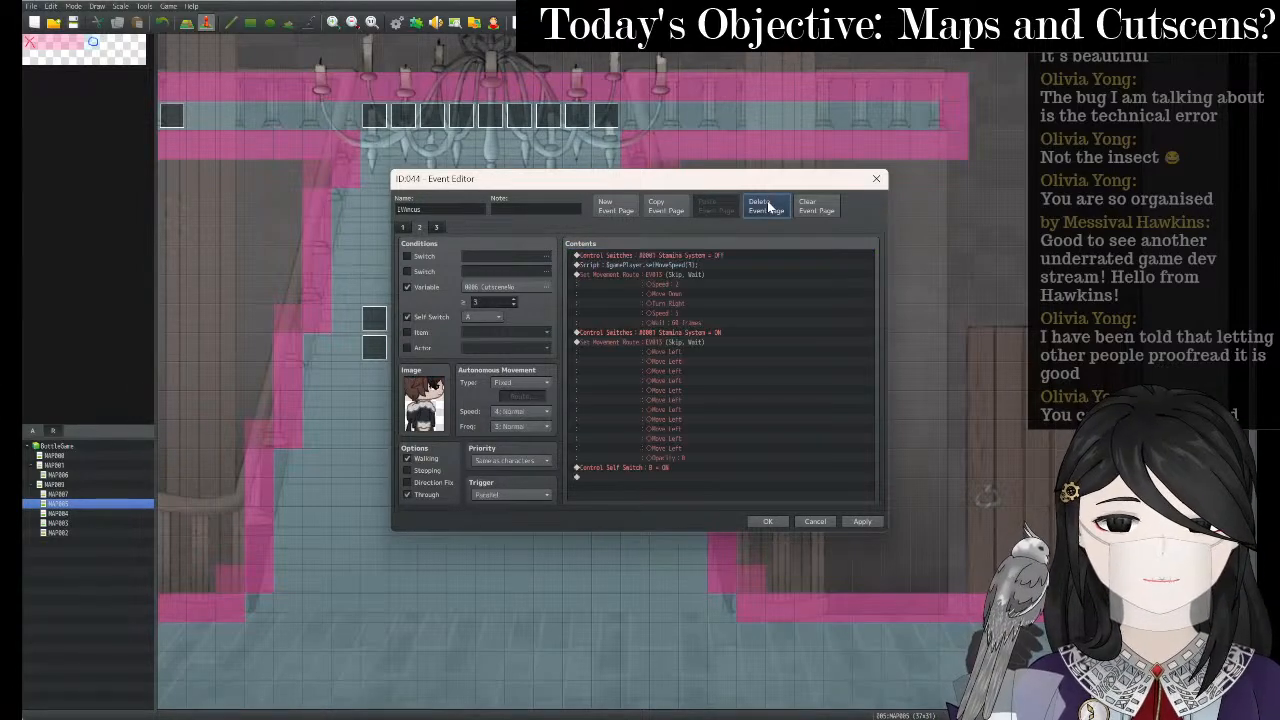
pyautogui.click(766, 205)
pyautogui.click(766, 205)
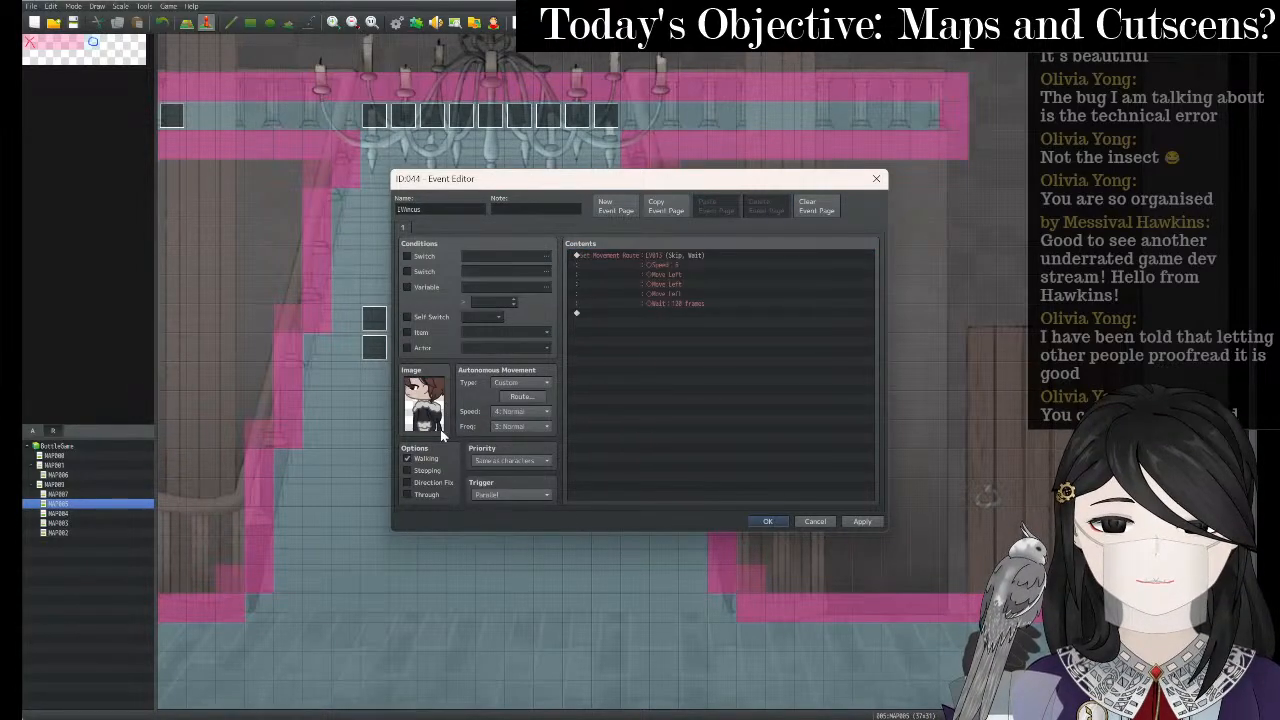
# - Set autonomous movement to Custom with speed x4 Faster and frequency Highest
pyautogui.click(540, 383)
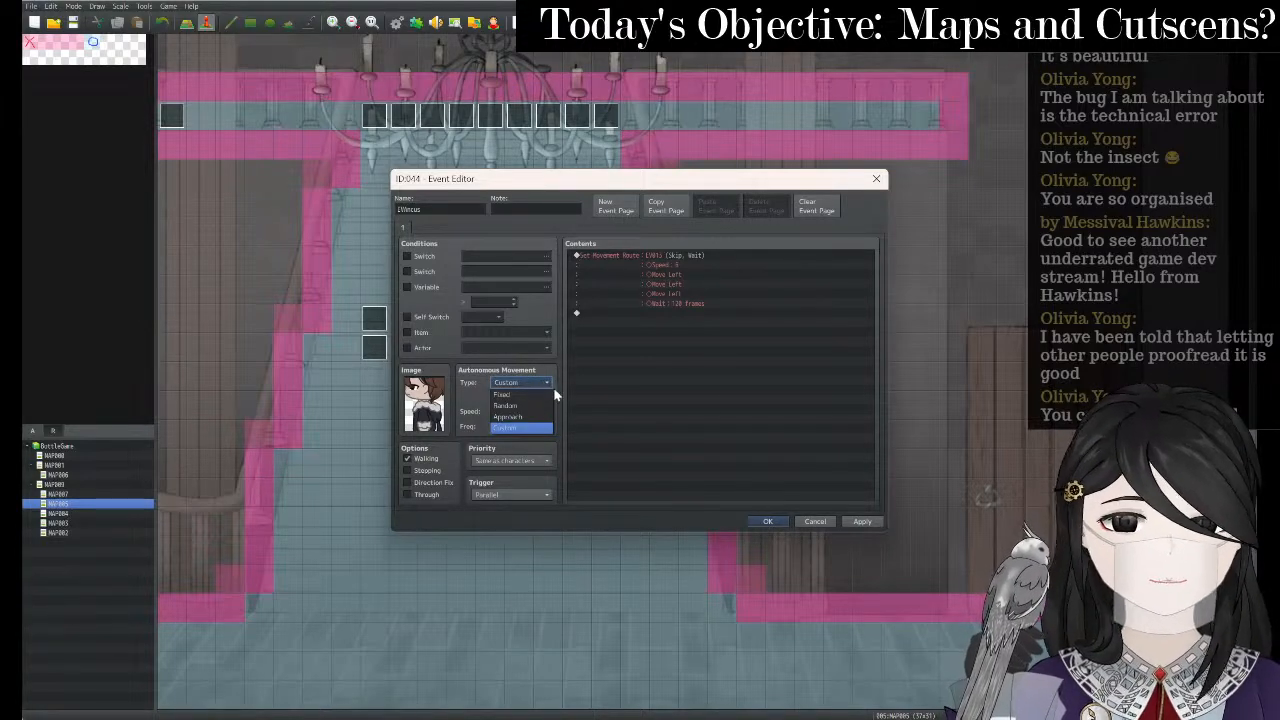
pyautogui.click(567, 387)
pyautogui.click(527, 416)
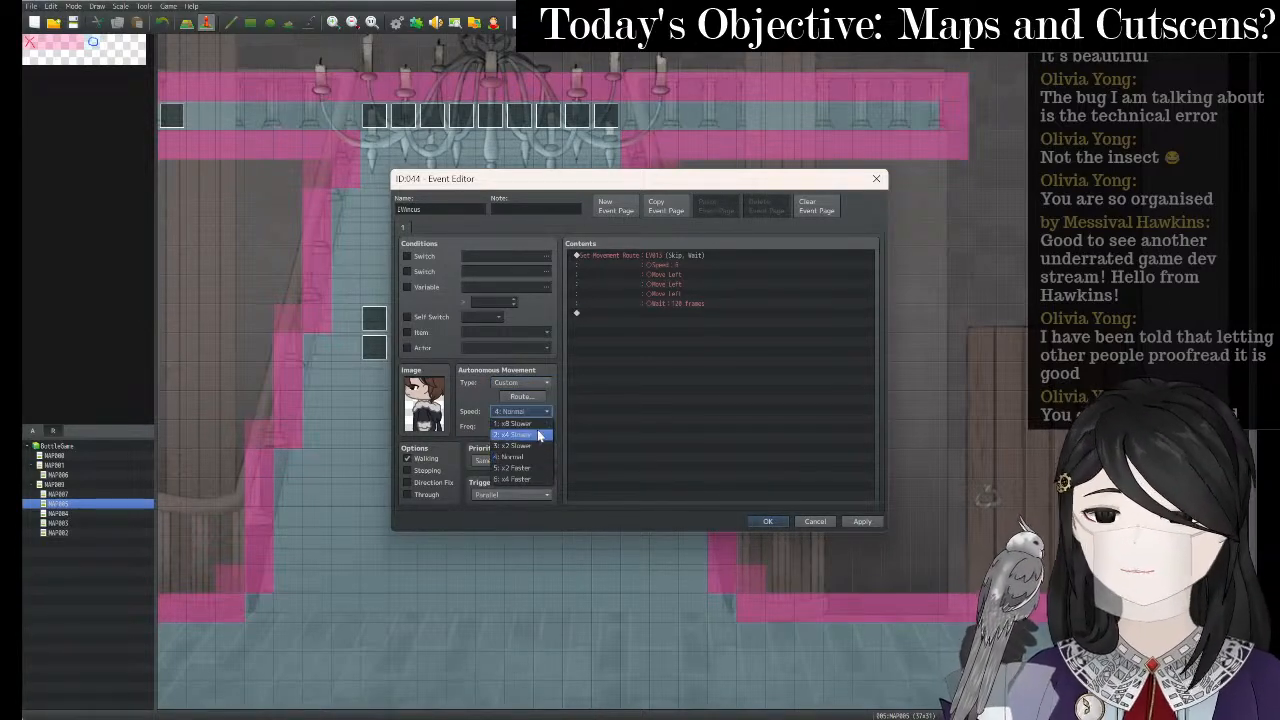
pyautogui.click(536, 480)
pyautogui.click(529, 428)
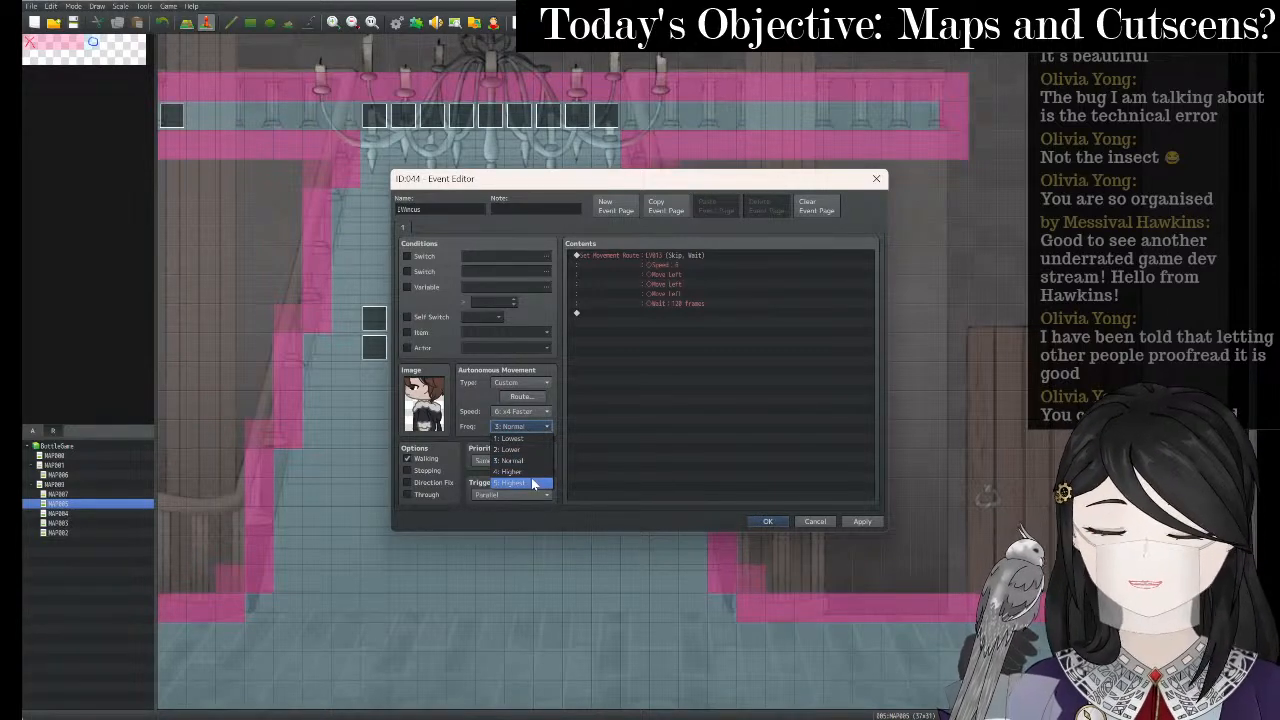
pyautogui.click(533, 484)
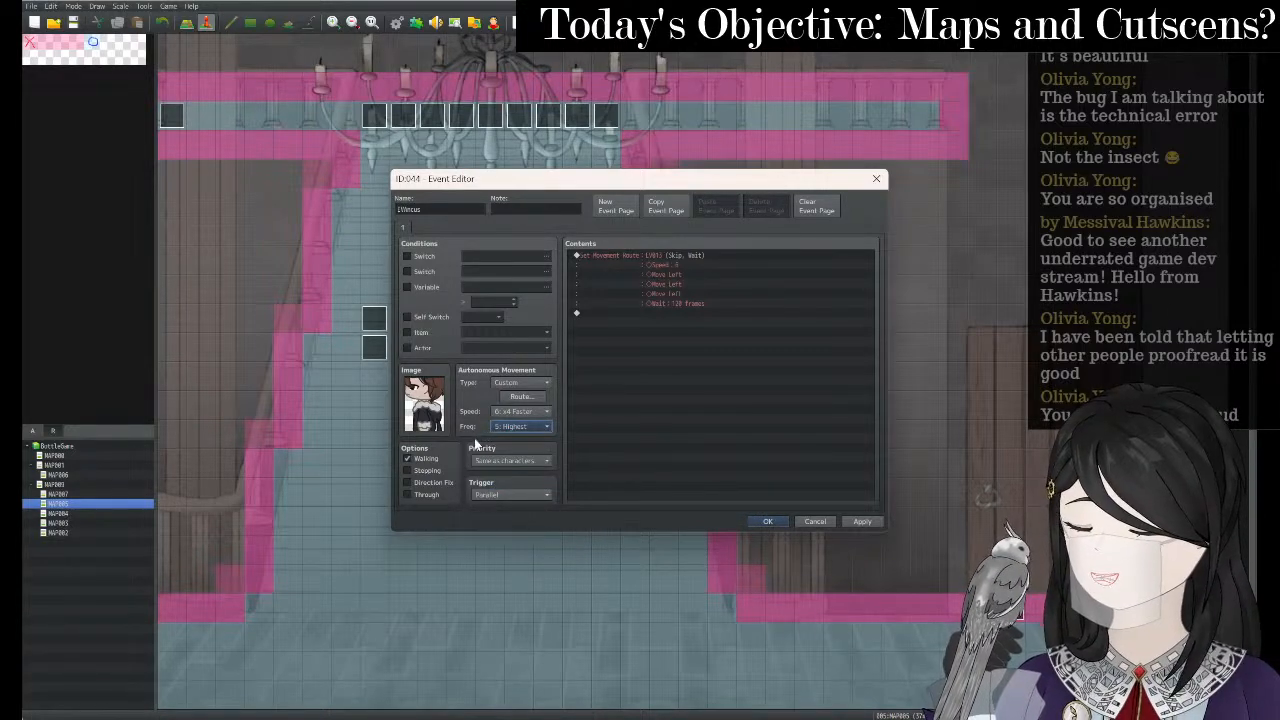
# - Enable Stepping and set the event's trigger to Action Button
pyautogui.click(408, 471)
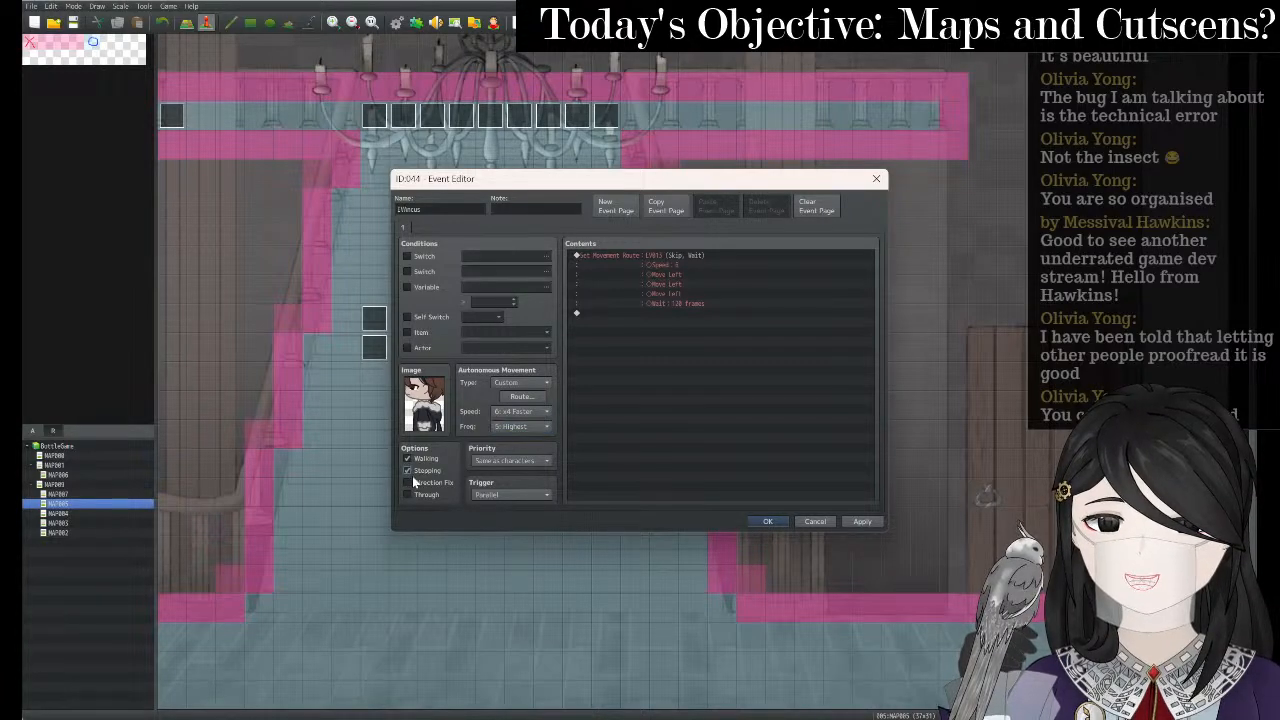
pyautogui.click(523, 496)
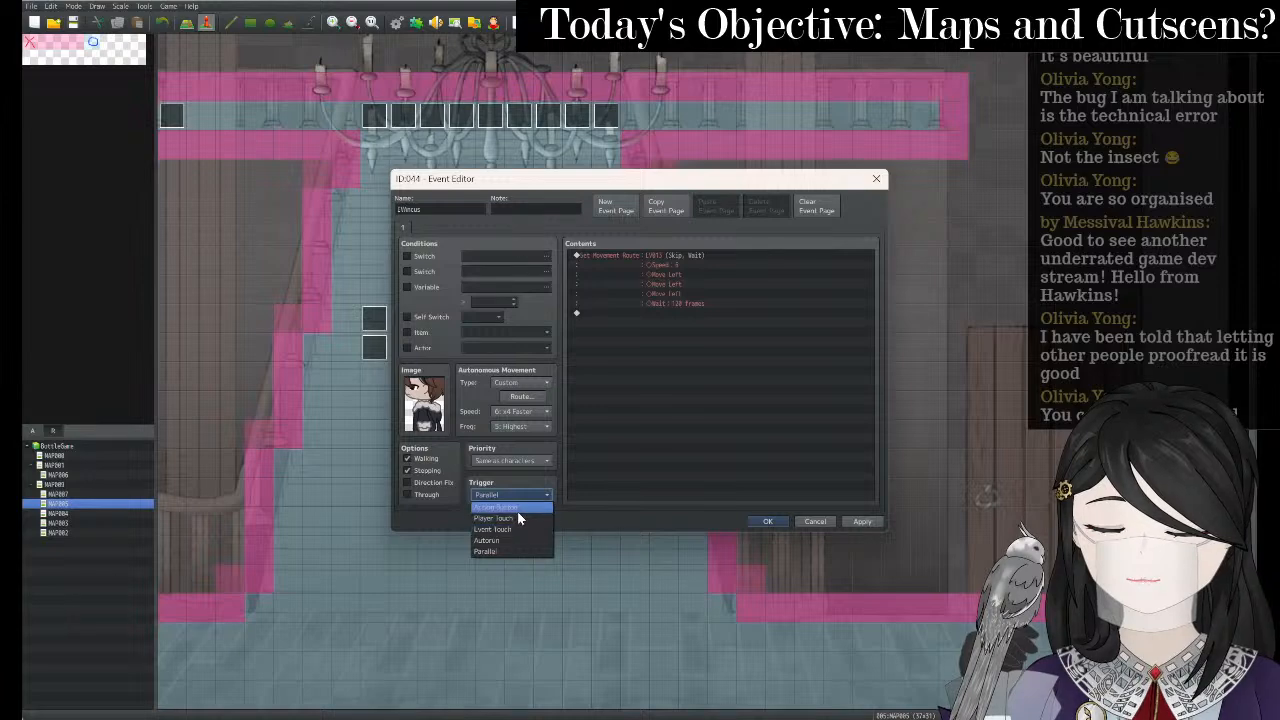
pyautogui.click(518, 508)
pyautogui.click(665, 354)
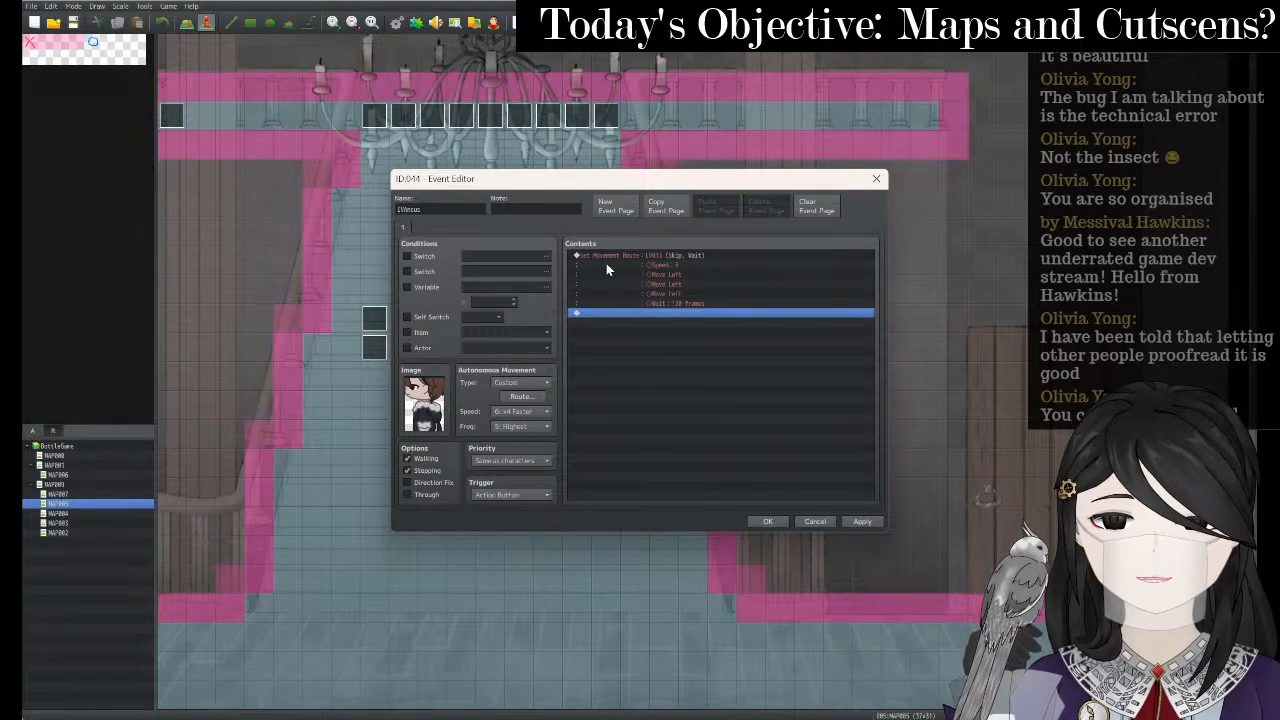
pyautogui.click(660, 266)
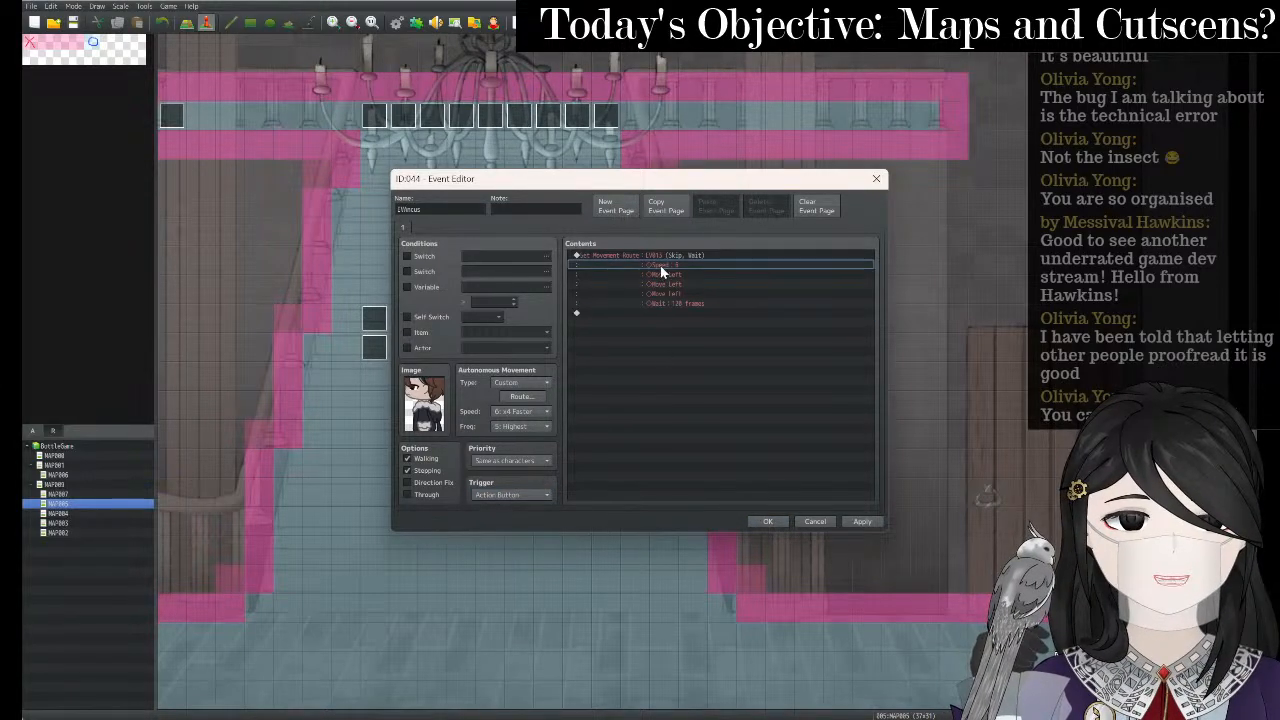
pyautogui.rightClick(660, 268)
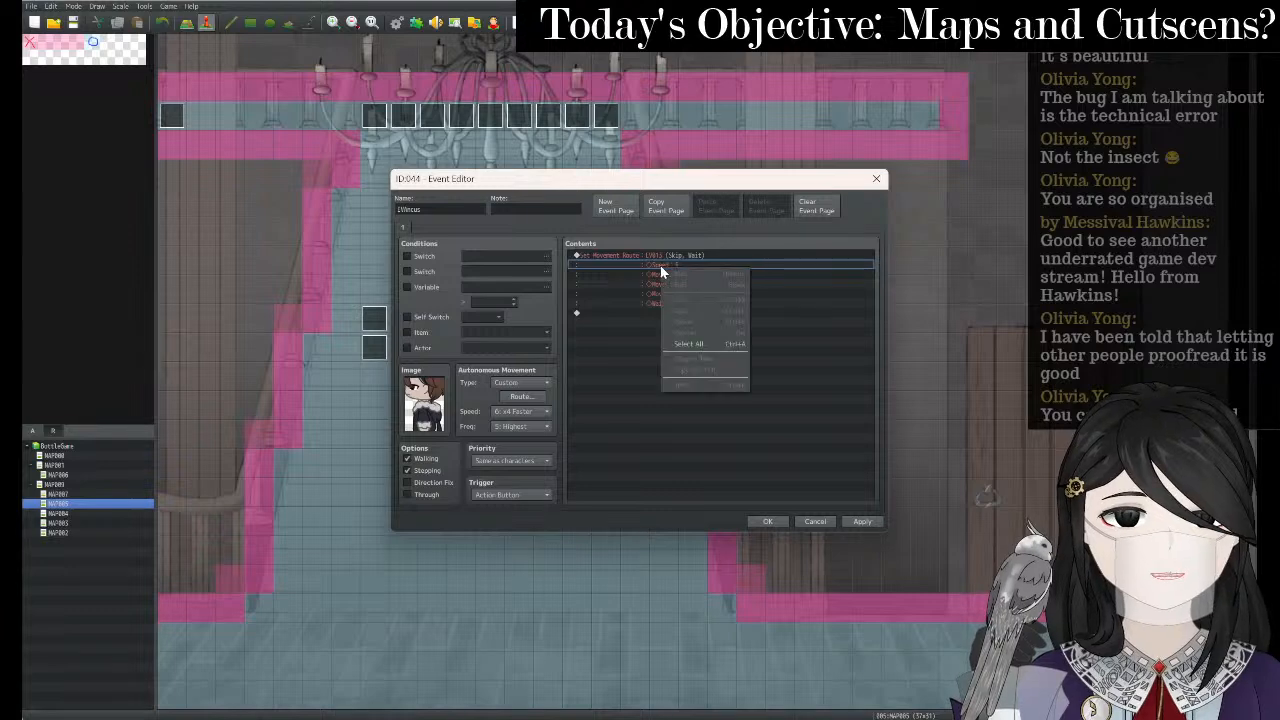
# - Strip Speed : 6 and Wait : 120 frames from the route, leaving three Move Left steps, and save
pyautogui.rightClick(659, 255)
pyautogui.click(685, 273)
pyautogui.doubleClick(685, 269)
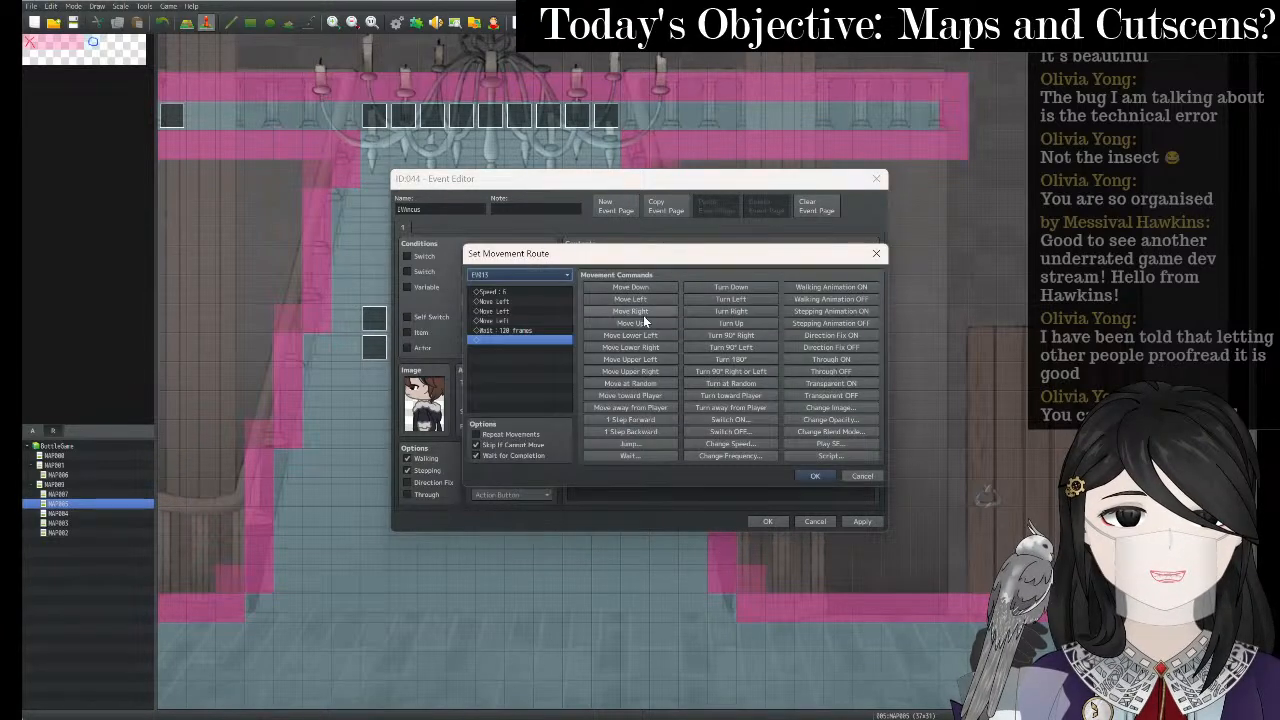
pyautogui.click(529, 291)
pyautogui.press('Delete')
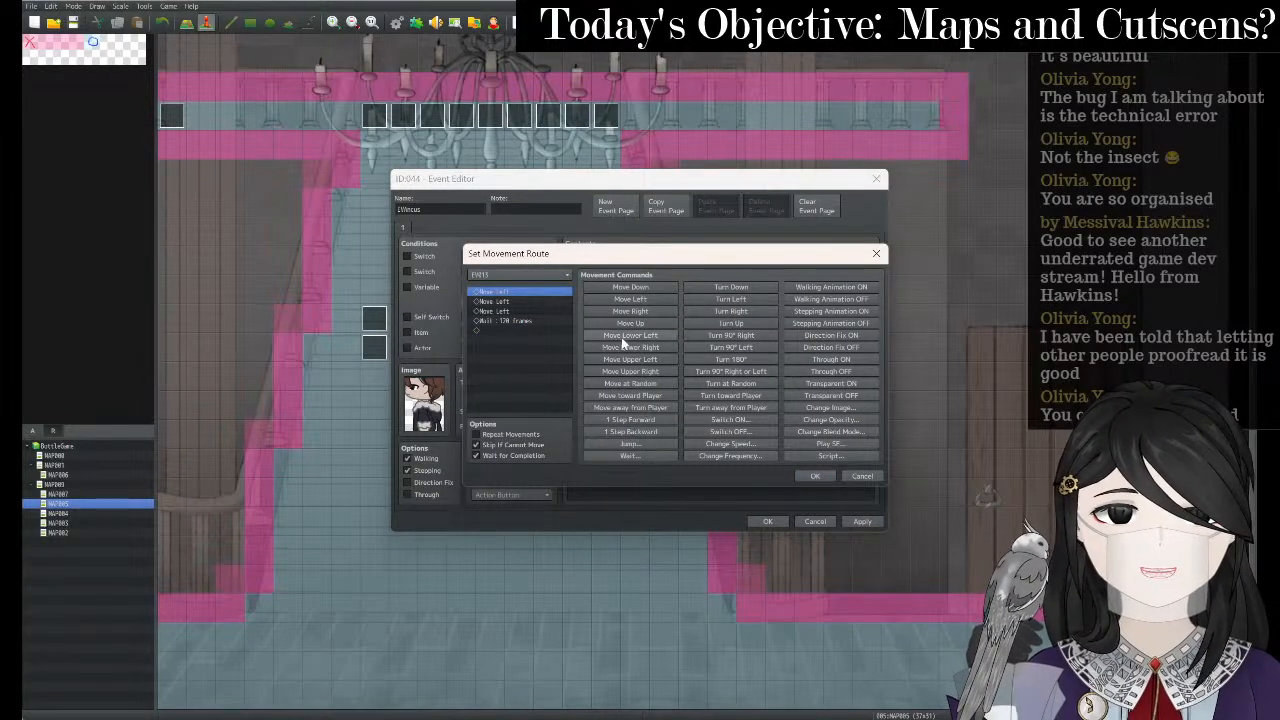
pyautogui.click(507, 321)
pyautogui.press('Delete')
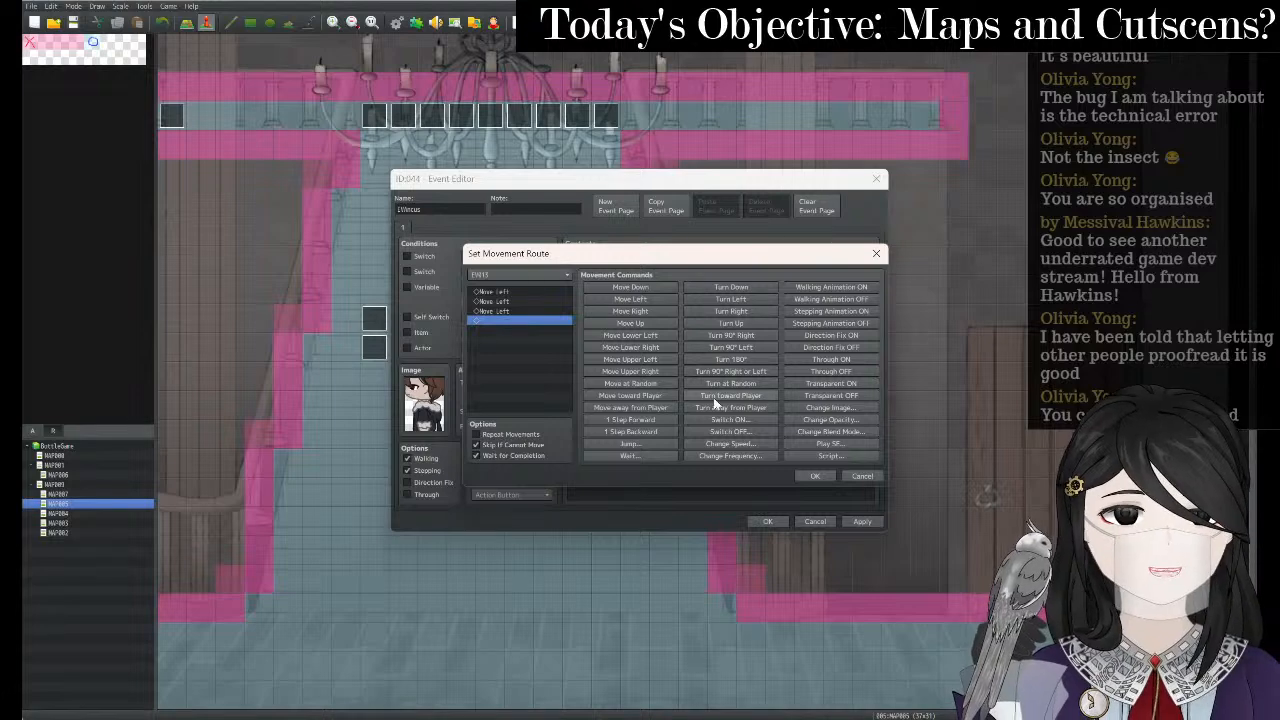
pyautogui.click(829, 478)
pyautogui.click(862, 522)
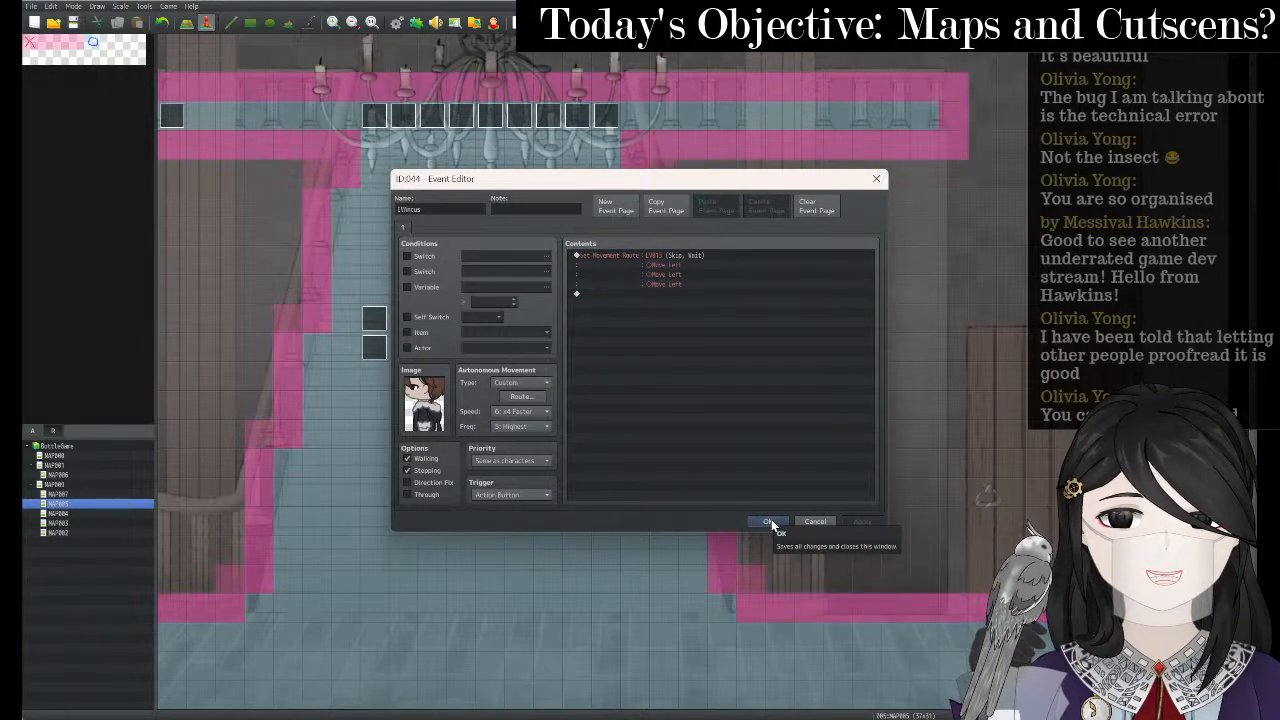
pyautogui.click(770, 521)
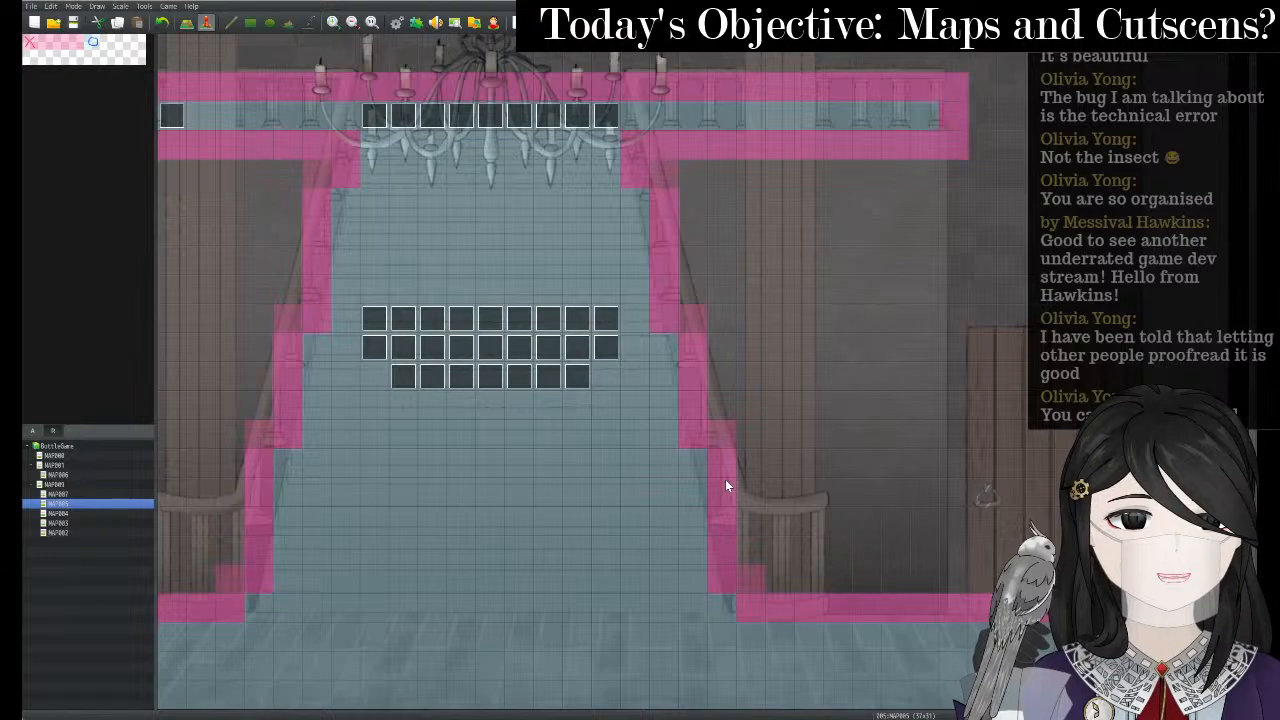
# - Launch a playtest, saving the project first, and start a New Game
pyautogui.click(517, 22)
pyautogui.press('Return')
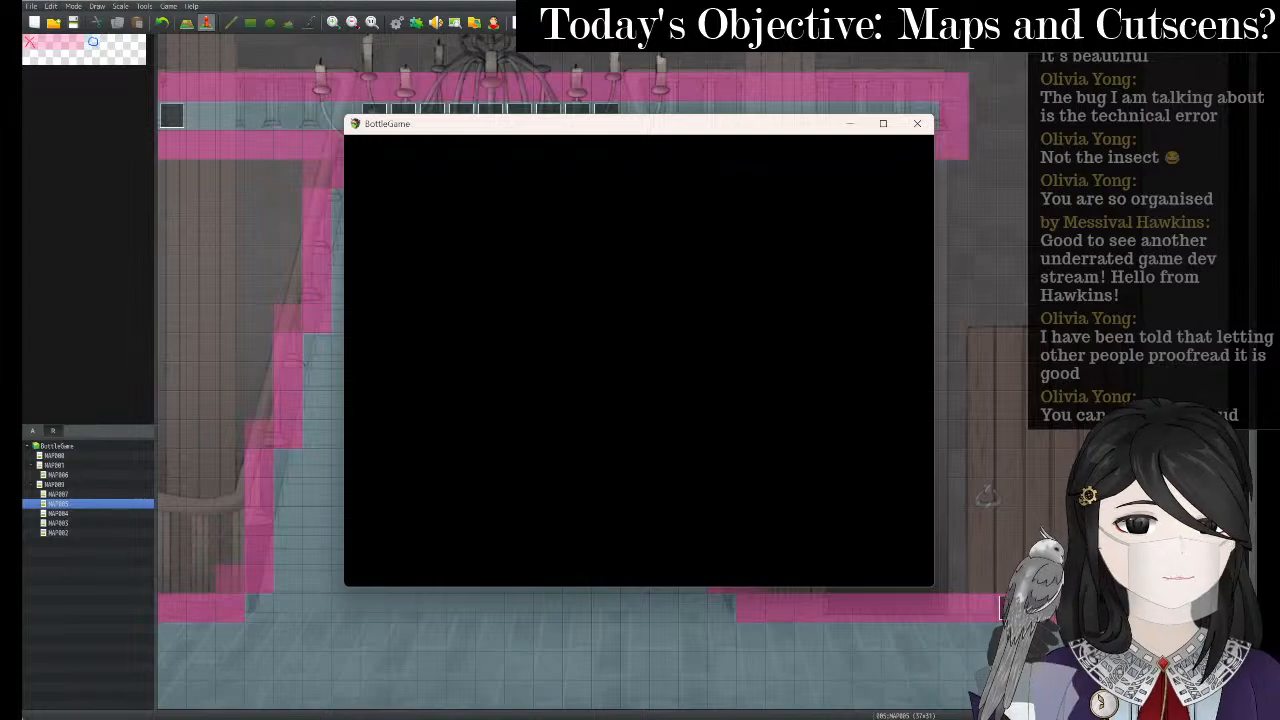
pyautogui.press('Up')
pyautogui.press('Return')
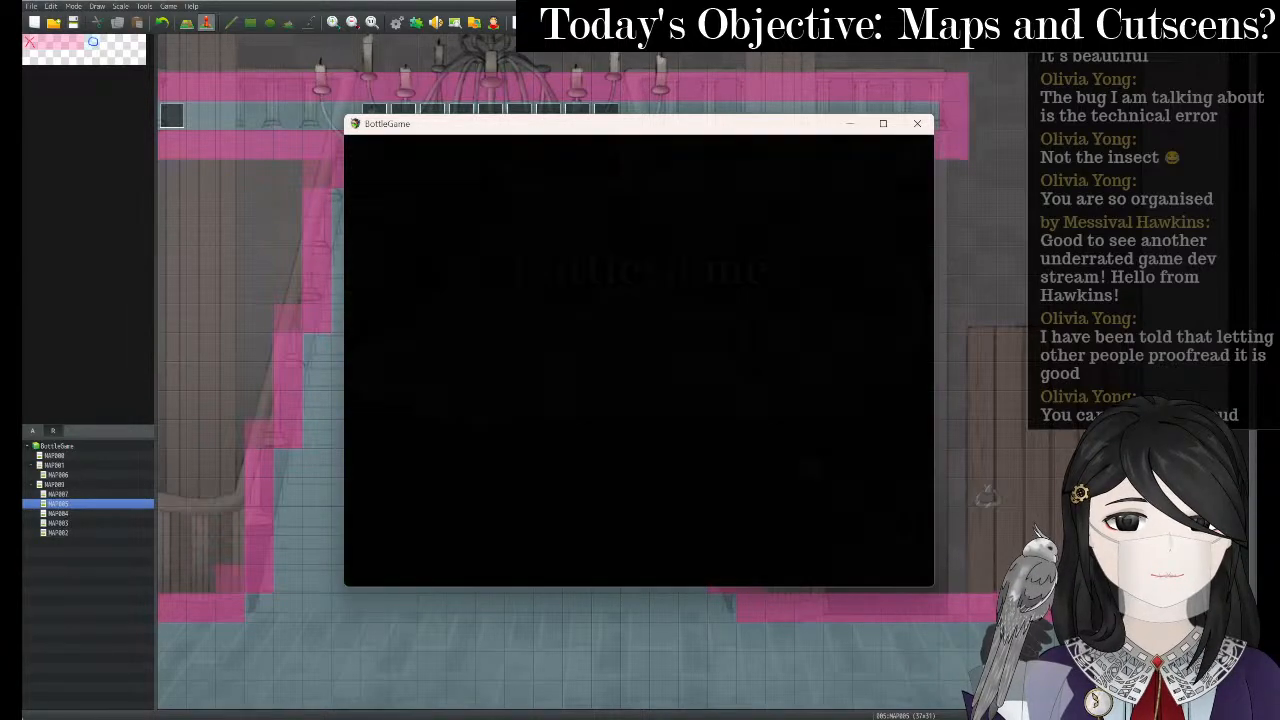
# - Walk the character up-left onto the exit to watch the staircase scene, then close the game
pyautogui.press('Left')
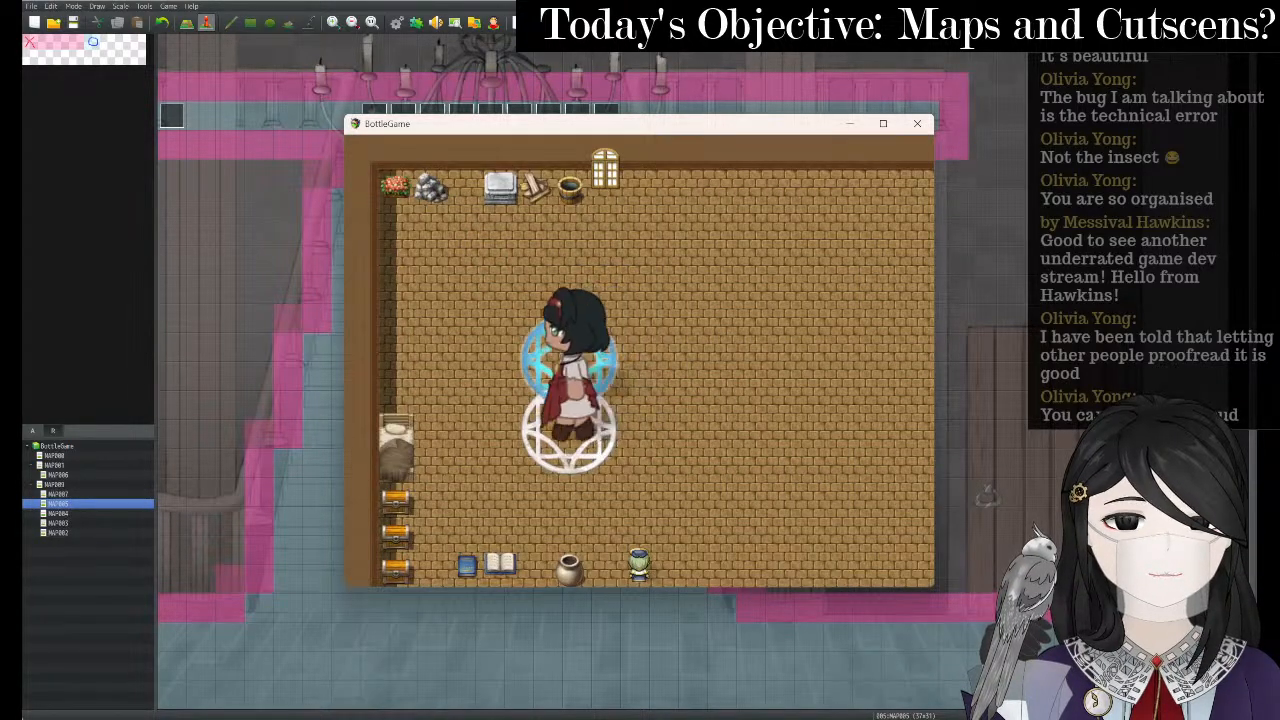
pyautogui.press('Up')
pyautogui.press('Left')
pyautogui.press('Up')
pyautogui.press('Up')
pyautogui.press('Return')
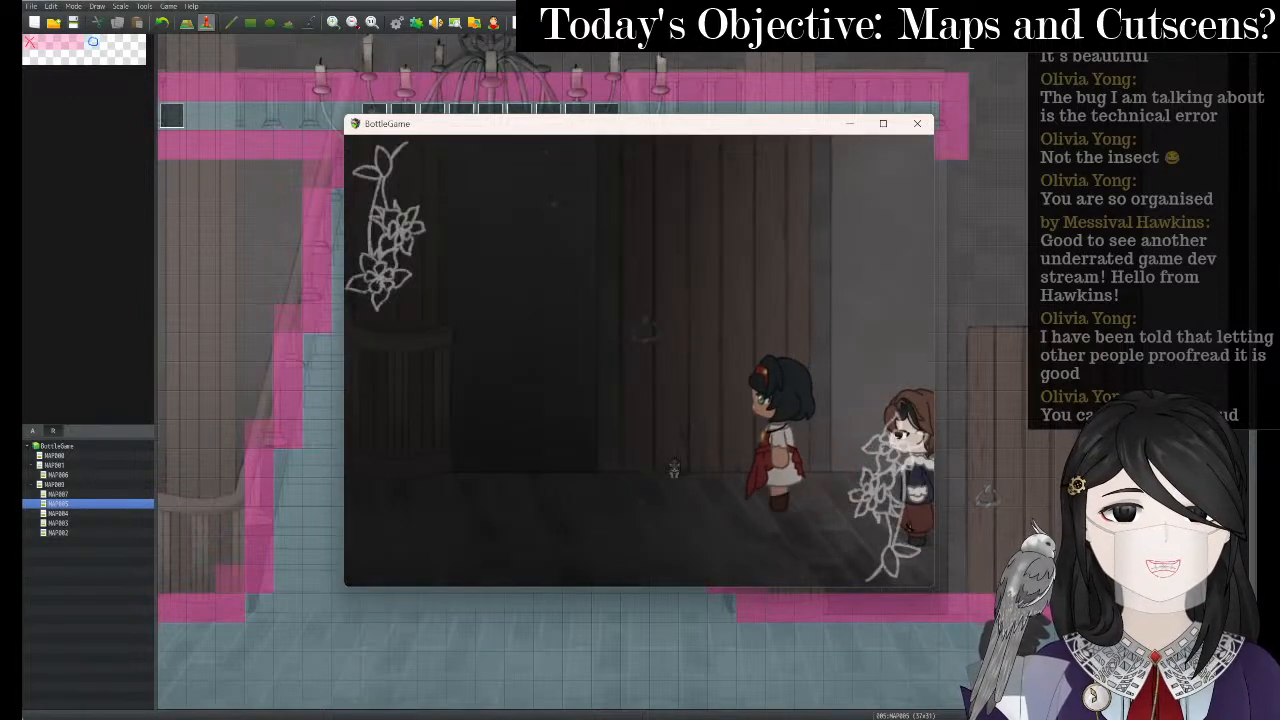
pyautogui.hotkey('alt', 'F4')
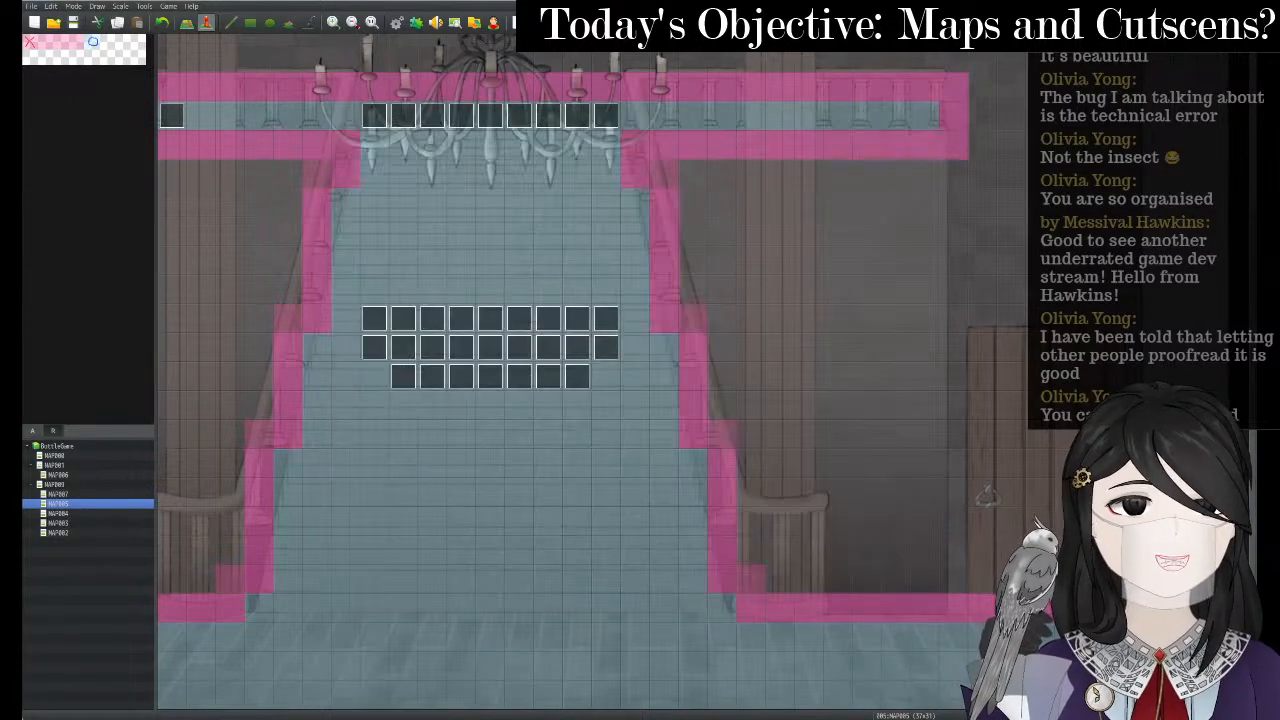
# - Bring the lingering playtest window to the front and close it
pyautogui.doubleClick(776, 497)
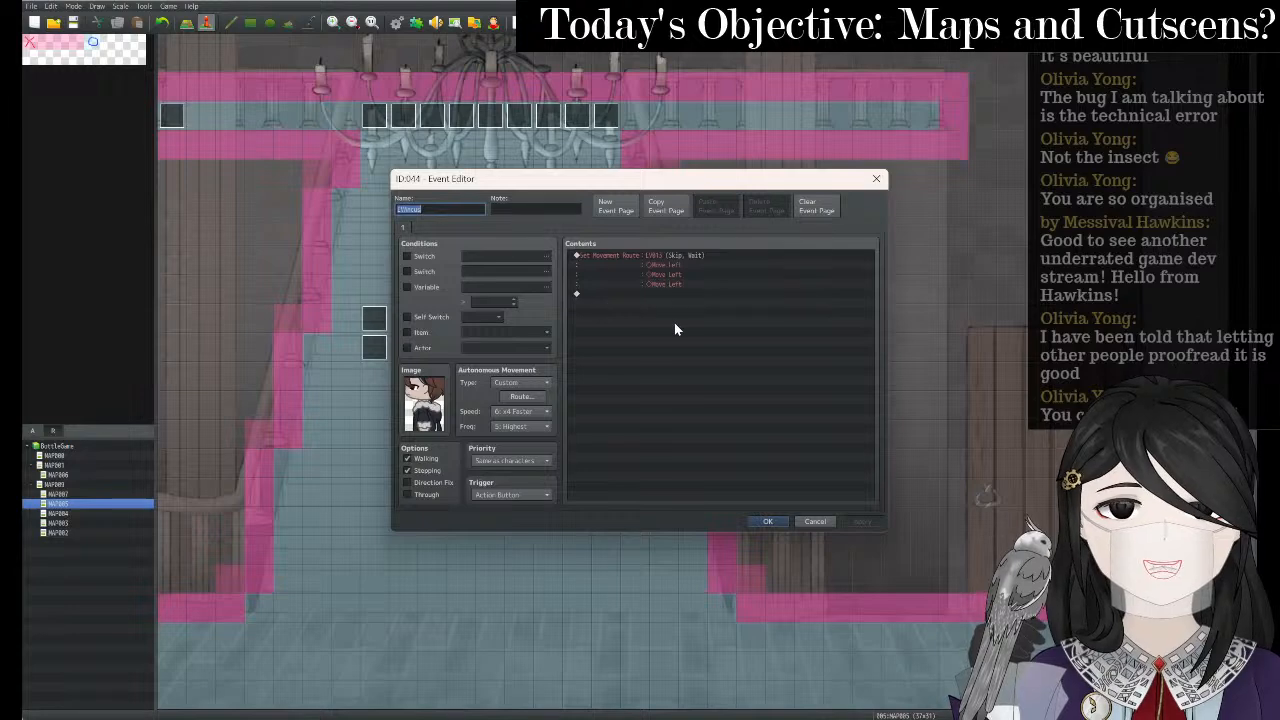
pyautogui.hotkey('alt', 'Tab')
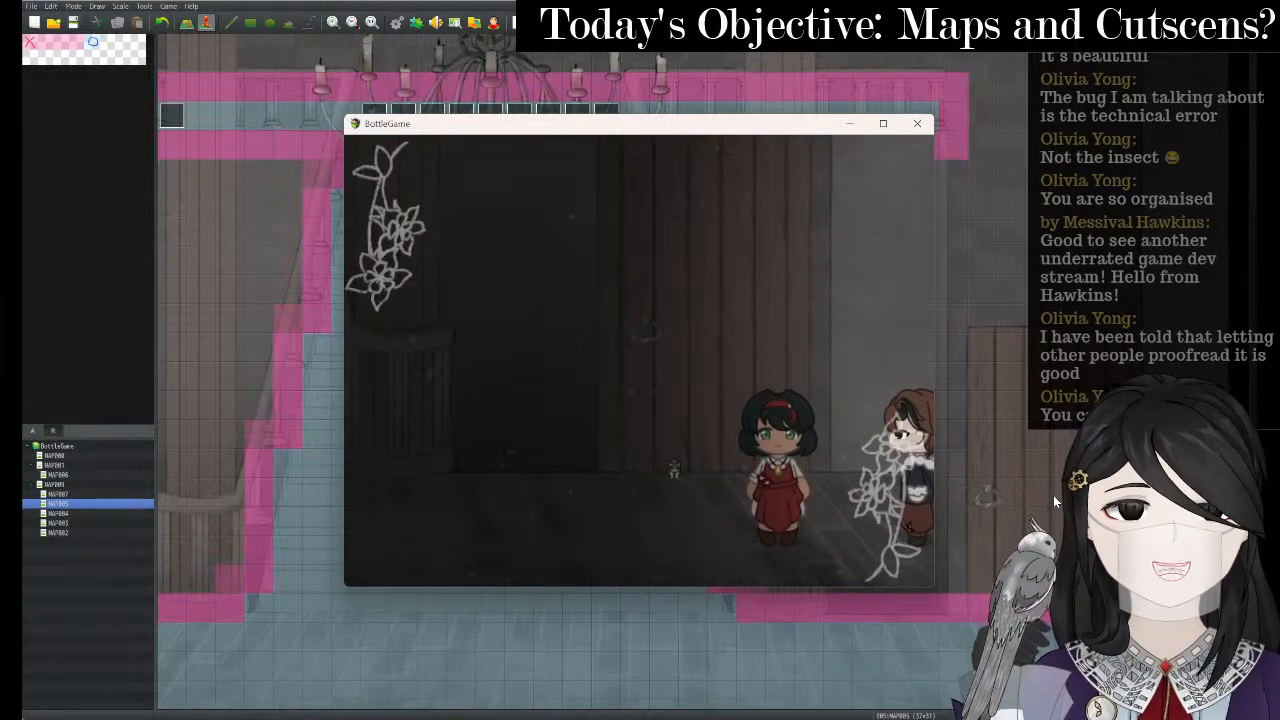
pyautogui.click(916, 125)
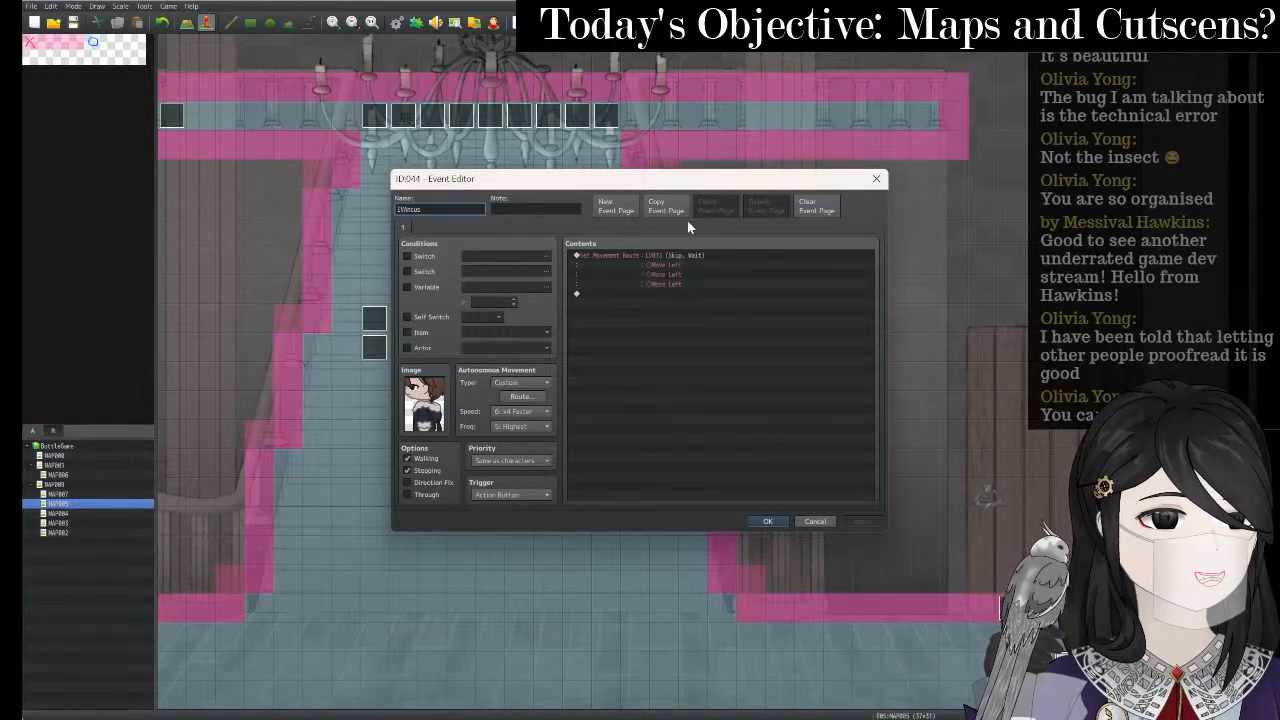
# - Review the event's three-Move-Left route, then open the bottom-right floor event 044 for editing
pyautogui.click(688, 258)
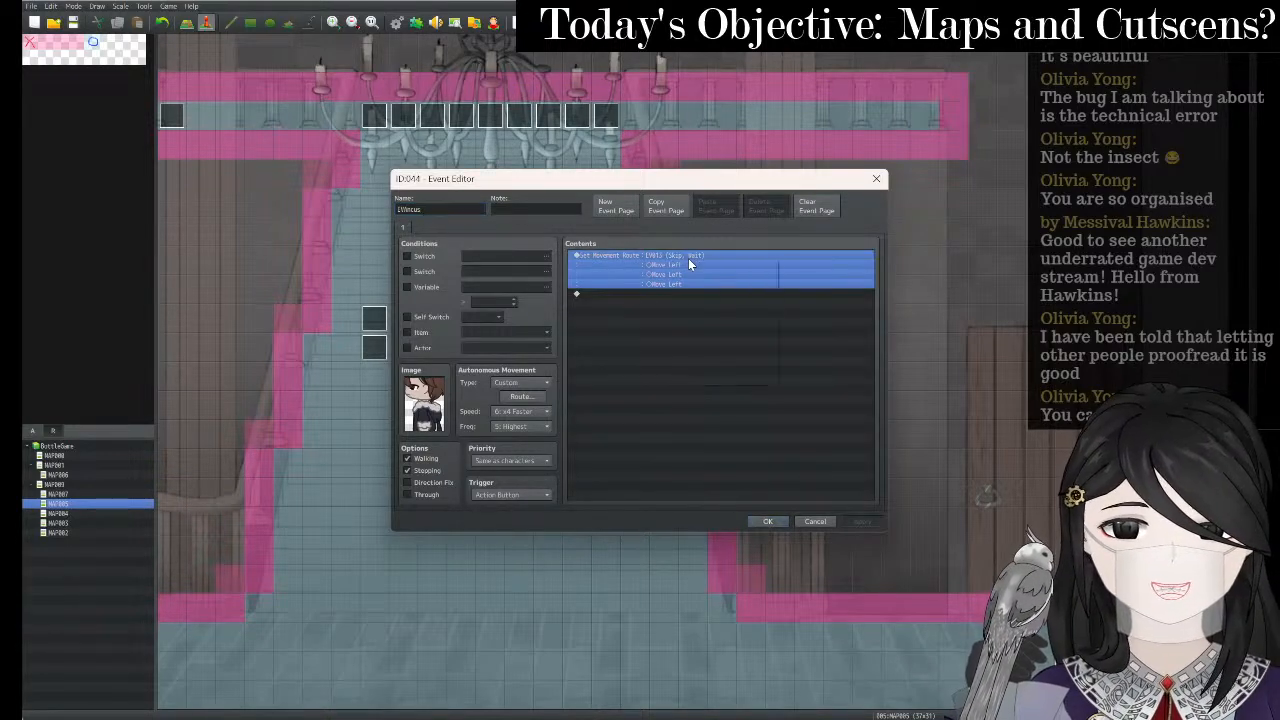
pyautogui.rightClick(688, 258)
pyautogui.click(643, 294)
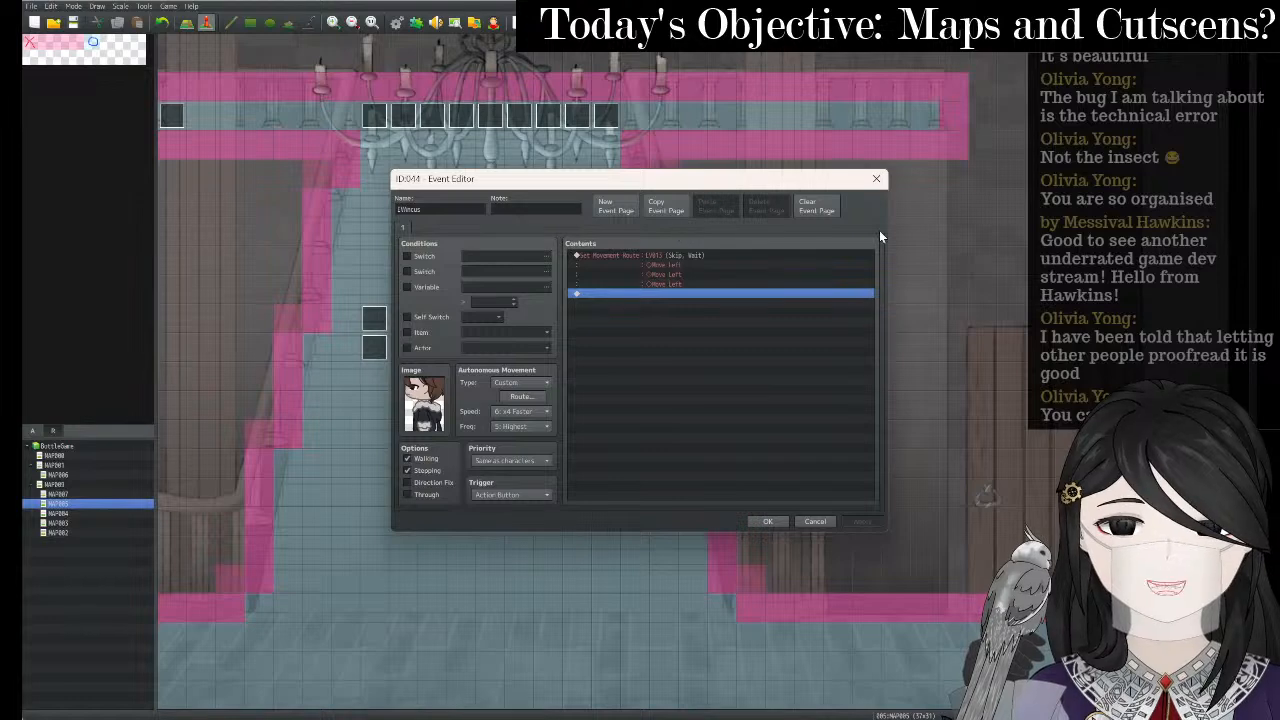
pyautogui.click(877, 181)
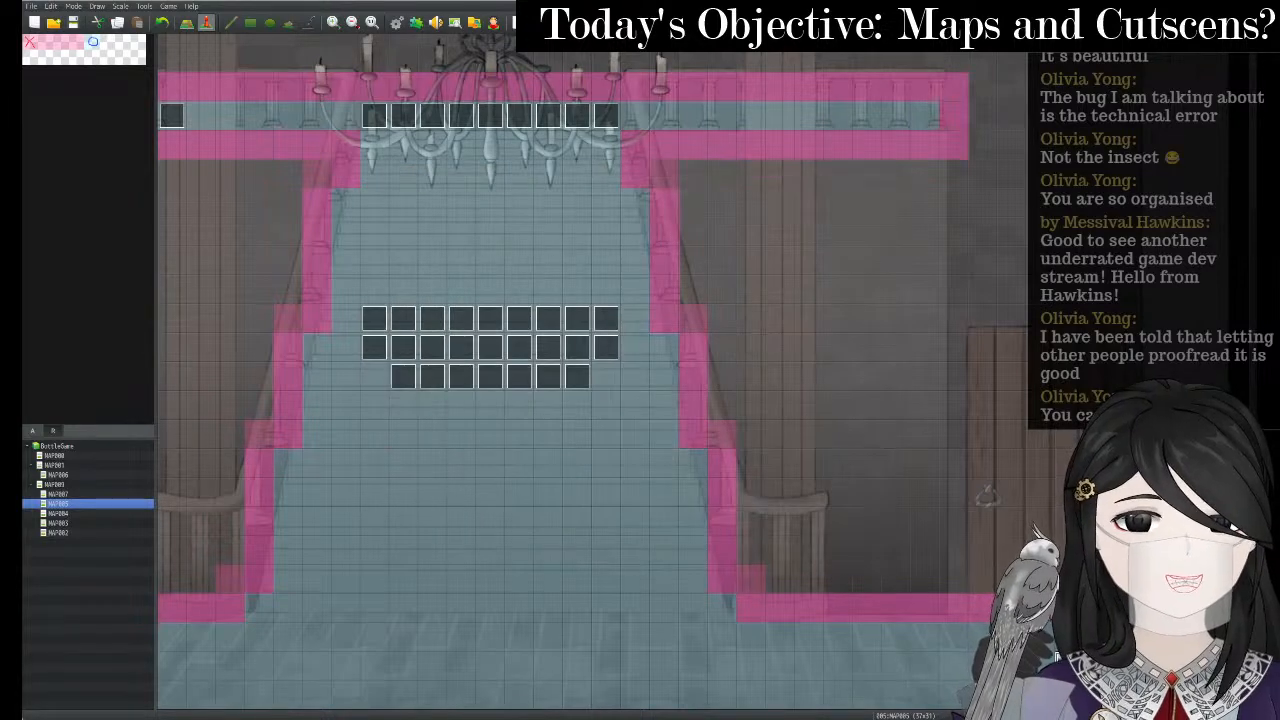
pyautogui.rightClick(805, 640)
pyautogui.click(830, 622)
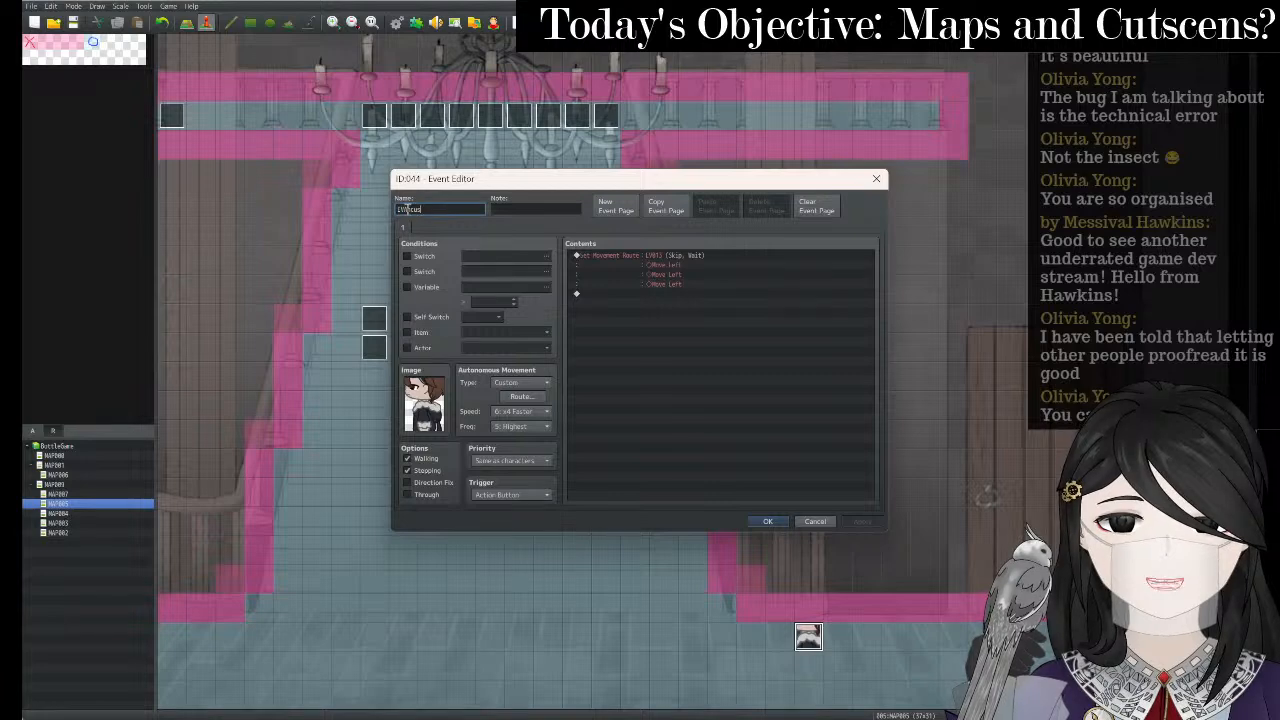
# - Discard the 'LV0' name change made to the event
pyautogui.write('LV')
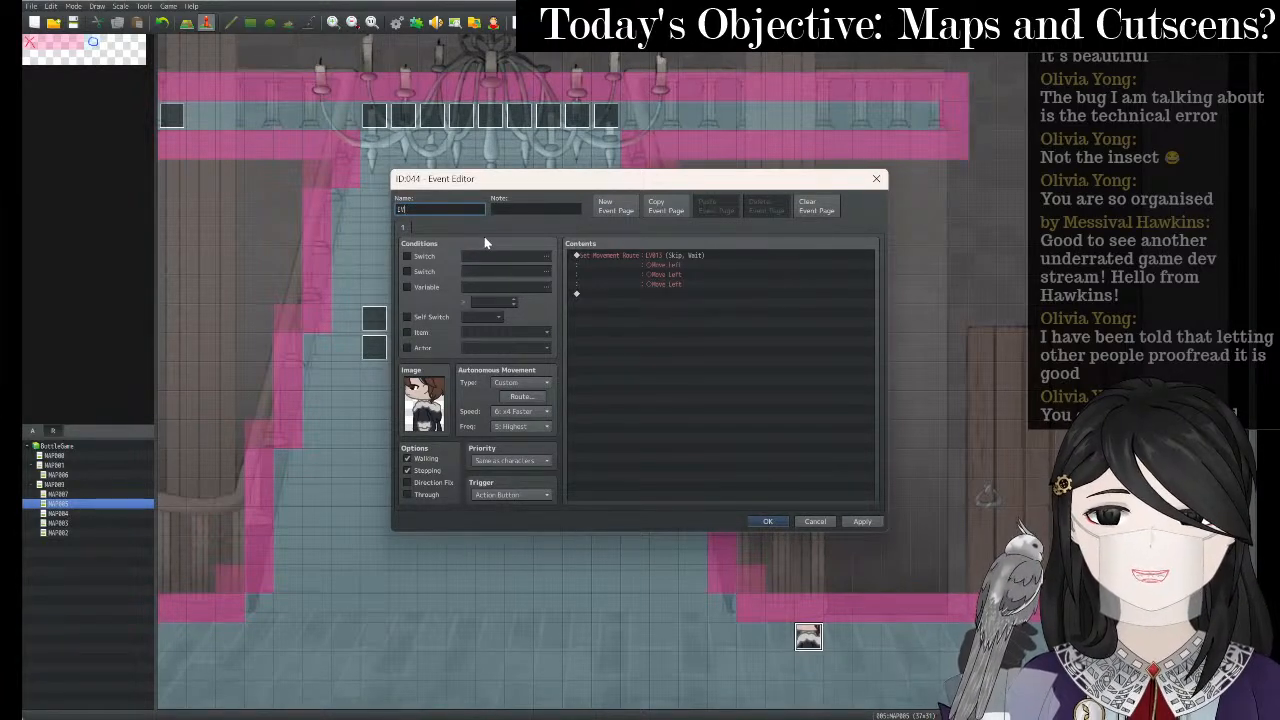
pyautogui.write('0')
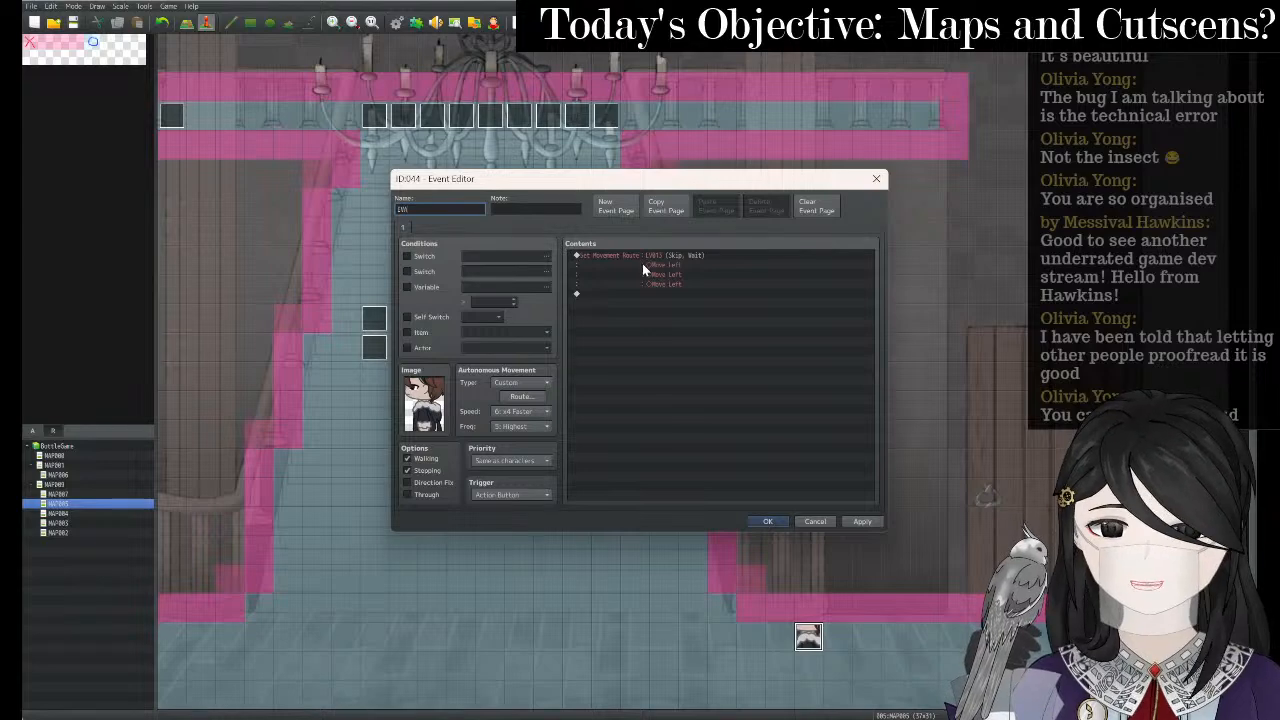
pyautogui.click(814, 521)
pyautogui.click(630, 374)
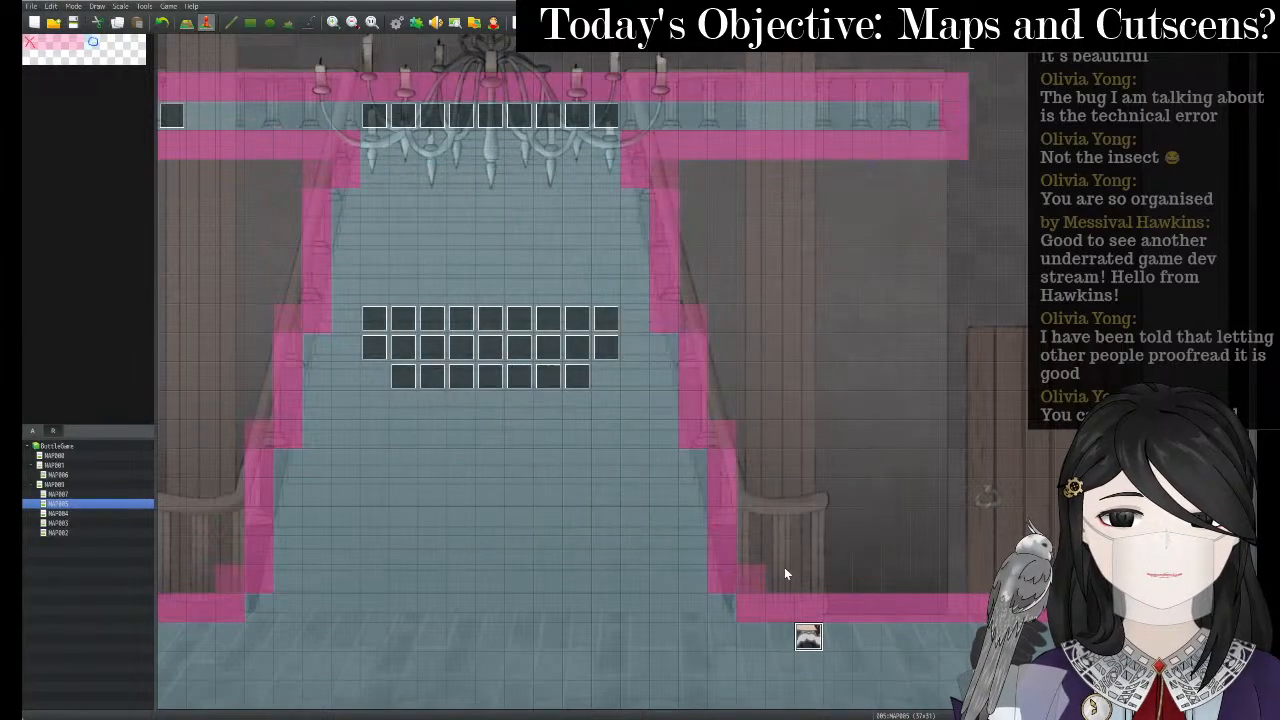
# - Rename the bottom-right event to LVIIncus2 by appending '2', then apply and close
pyautogui.rightClick(810, 636)
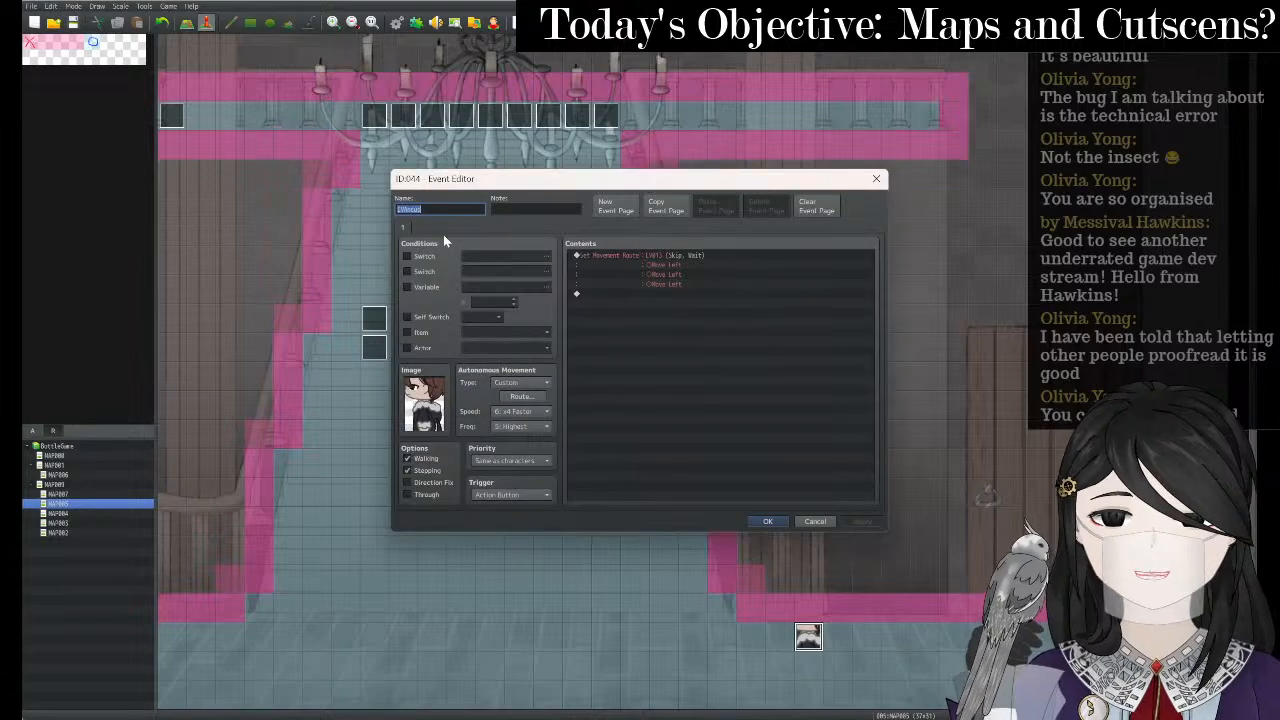
pyautogui.click(435, 210)
pyautogui.write('2')
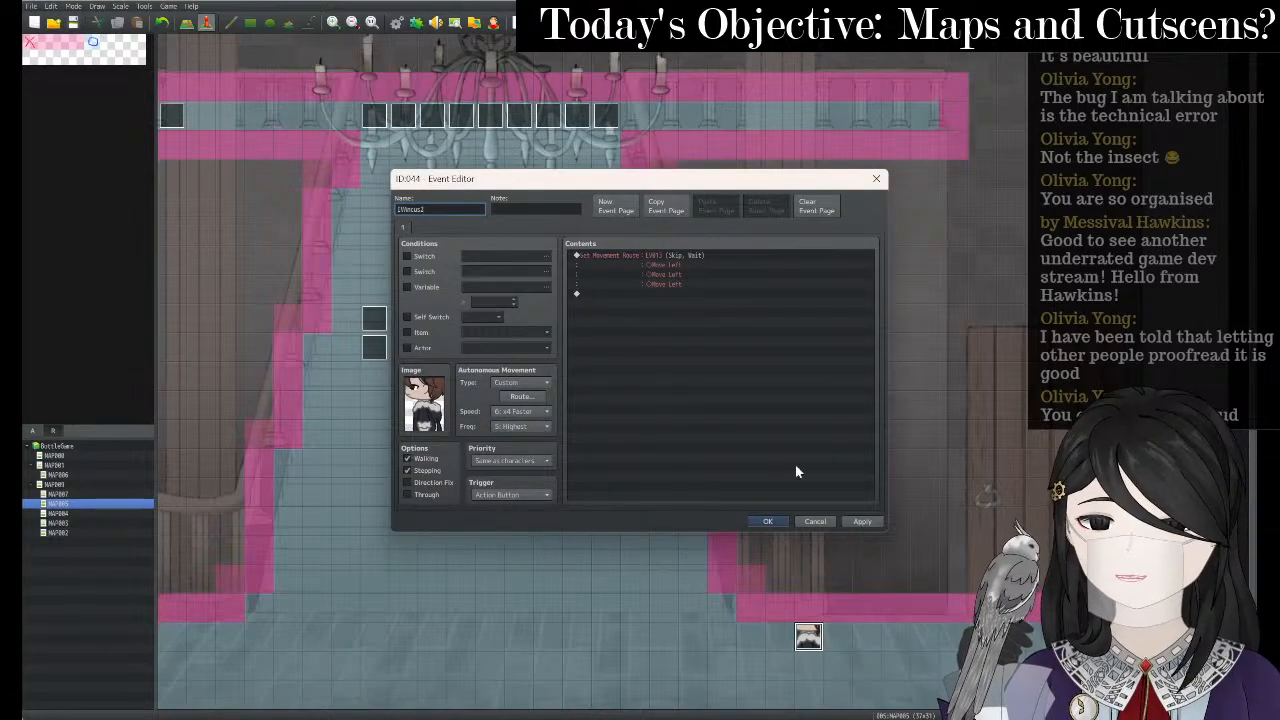
pyautogui.click(862, 522)
pyautogui.click(767, 521)
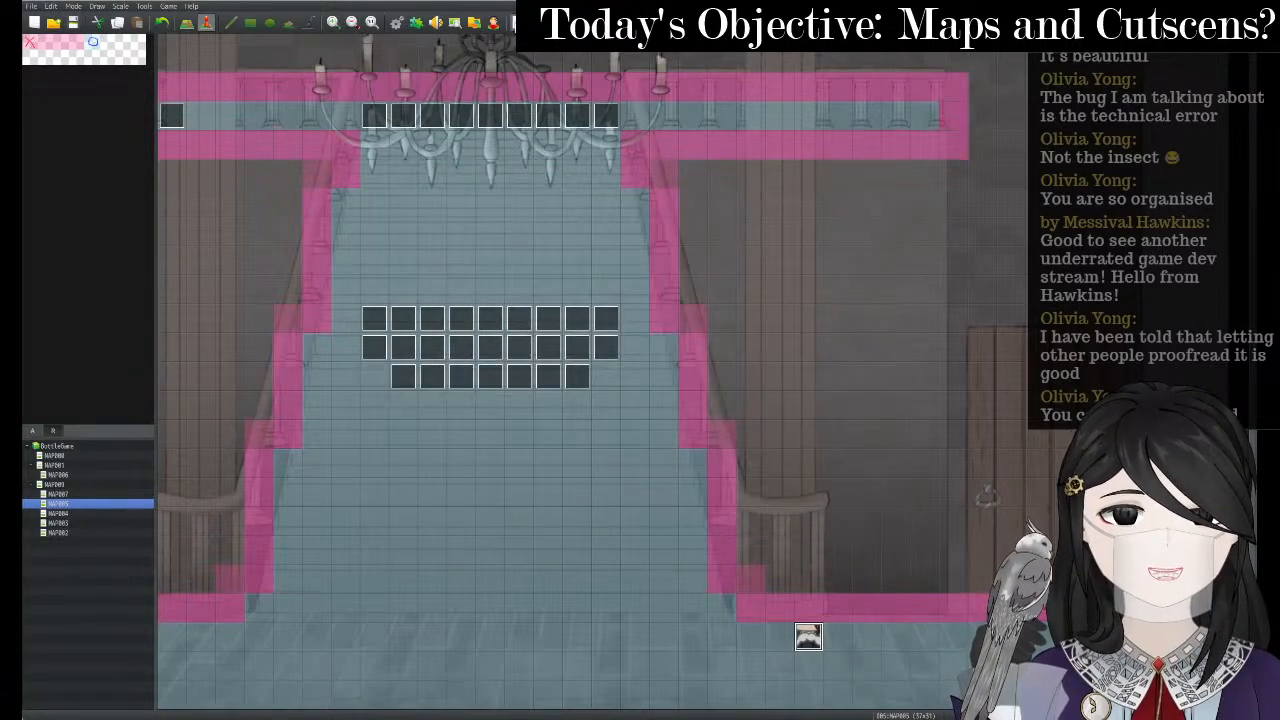
pyautogui.click(512, 24)
# - Save, start a new game, walk up onto the exit to see the staircase cutscene, then close the playtest
pyautogui.press('Return')
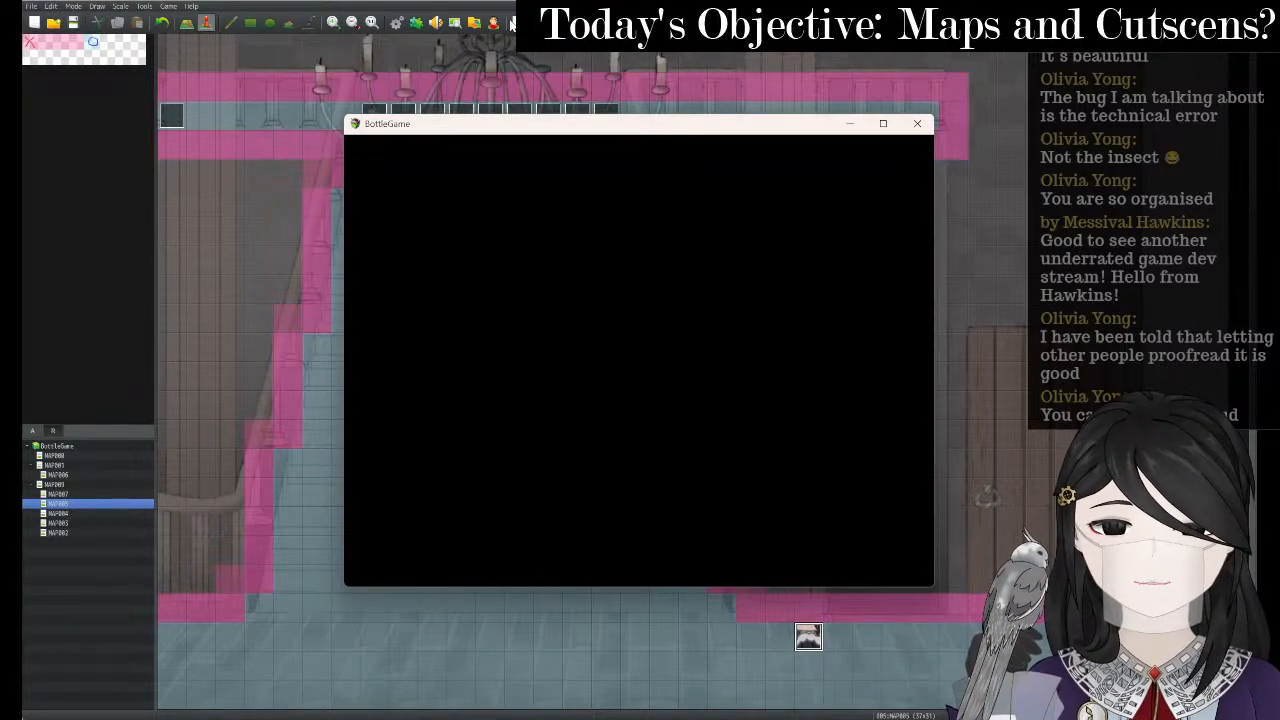
pyautogui.press('Return')
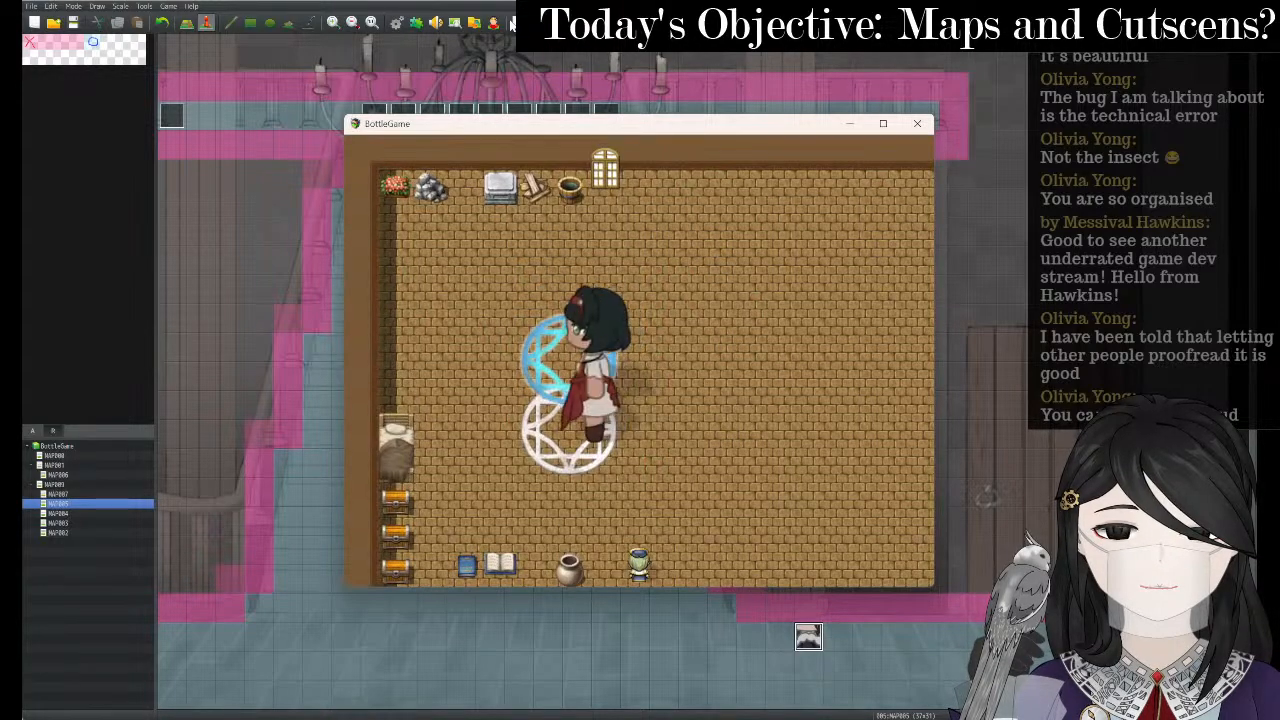
pyautogui.press('Up')
pyautogui.press('Return')
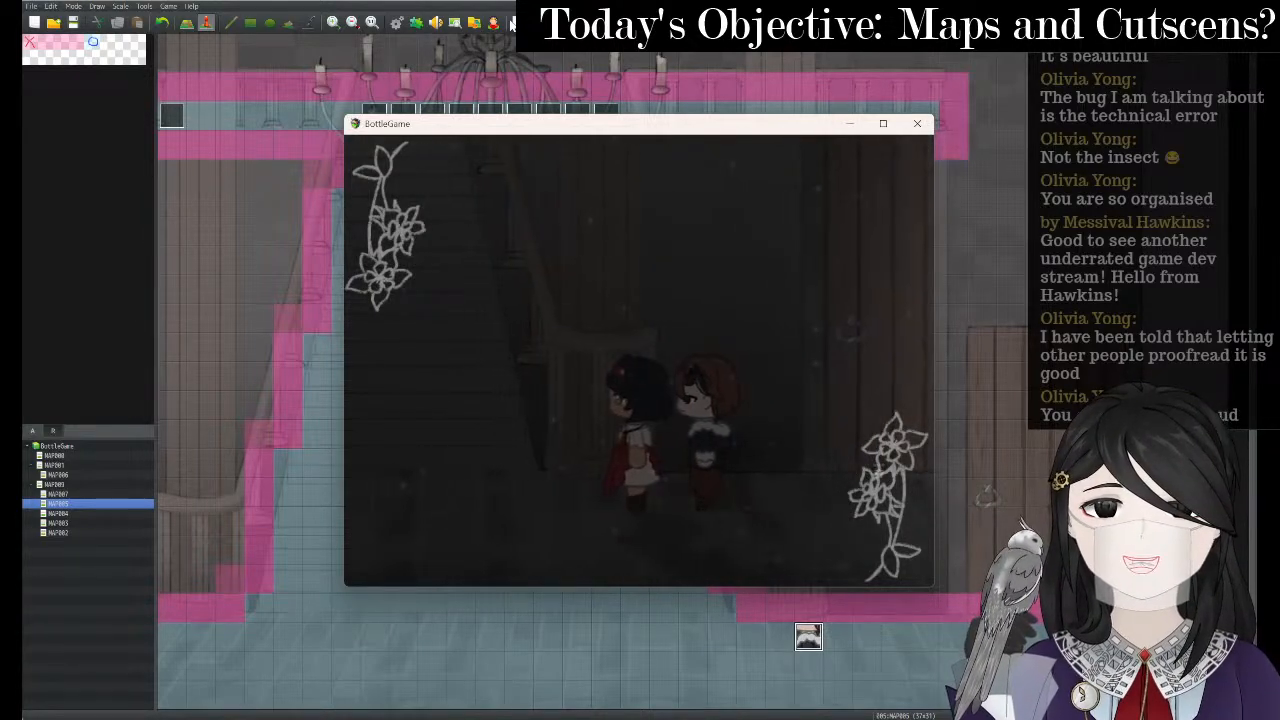
pyautogui.click(918, 124)
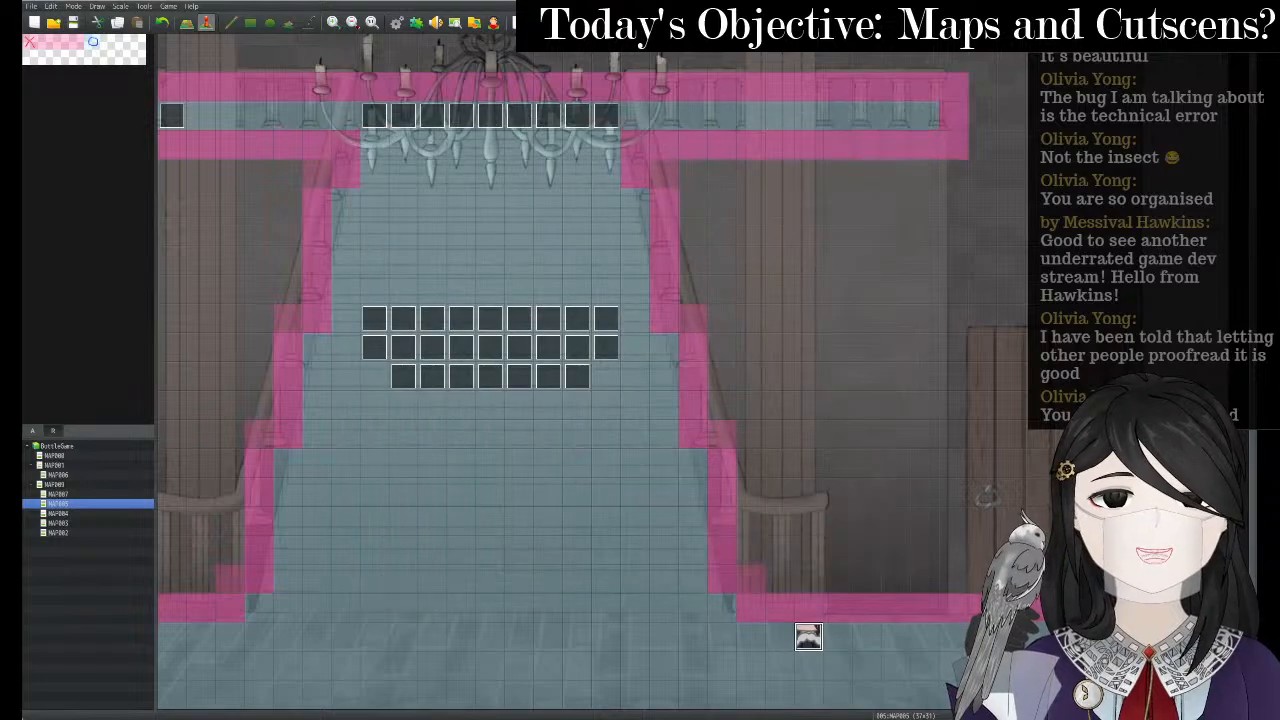
# - Set the stair event's Autonomous Movement Type to Fixed and apply the change
pyautogui.rightClick(815, 635)
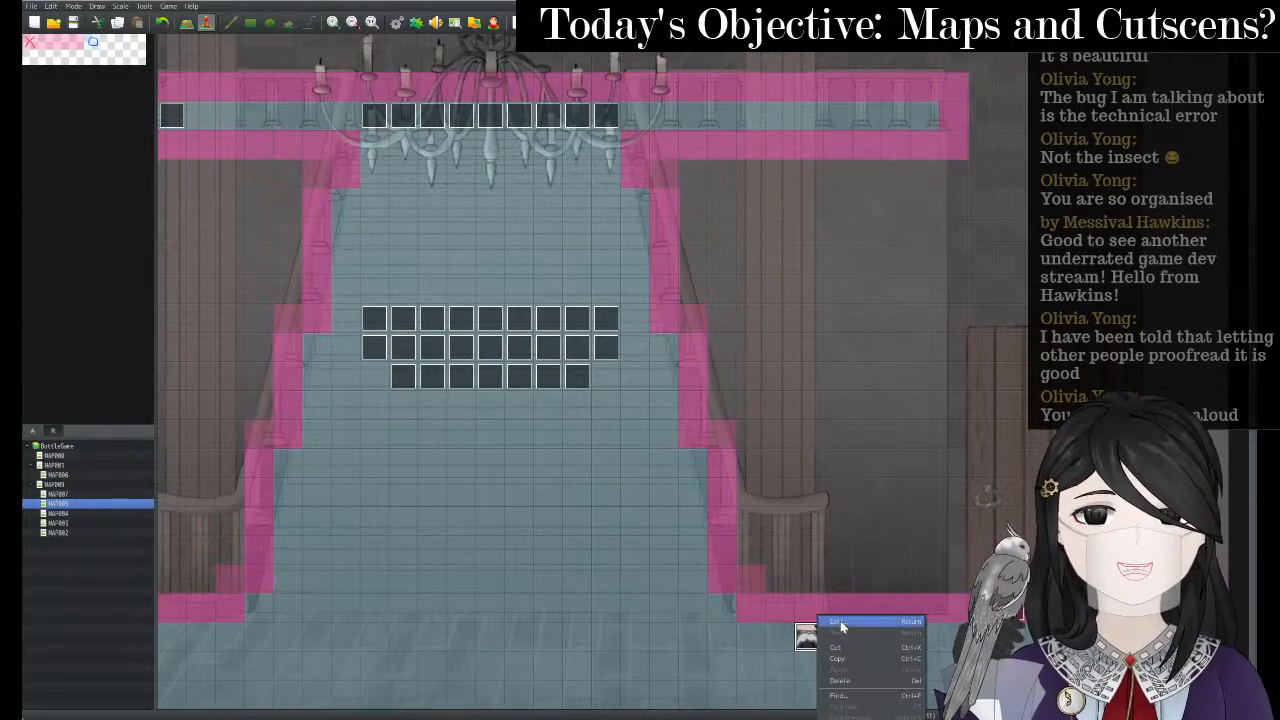
pyautogui.click(840, 621)
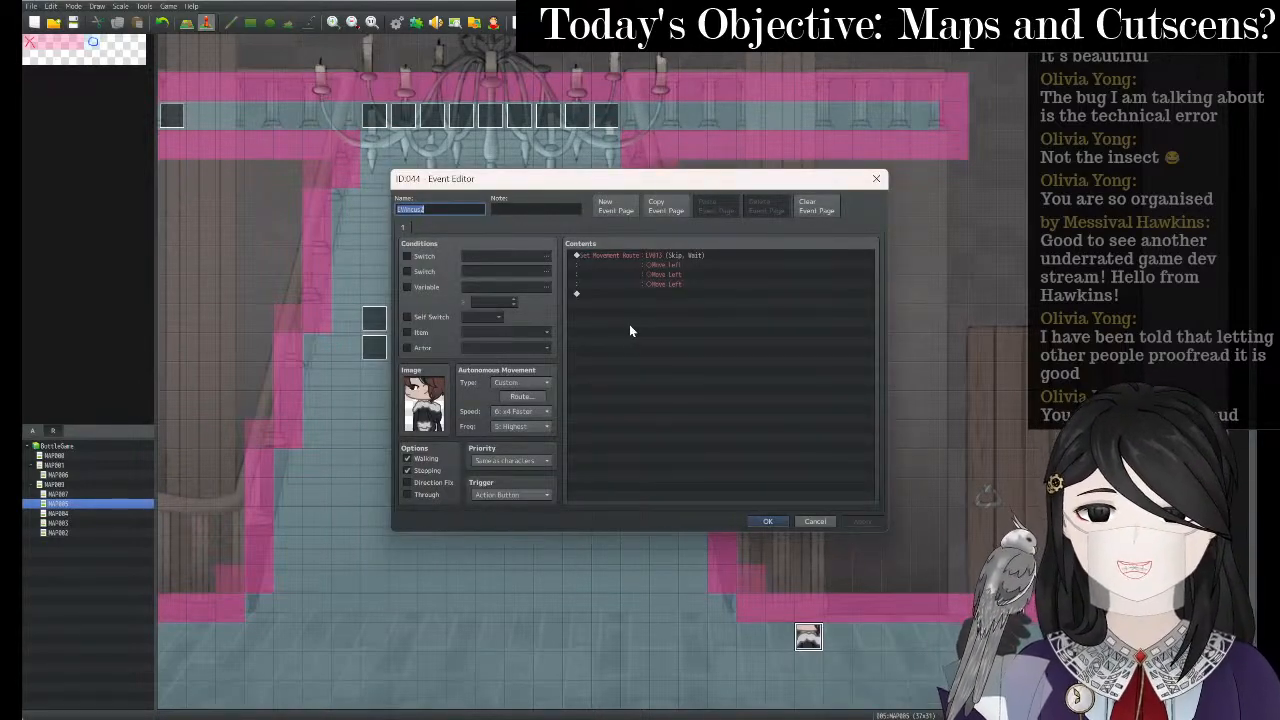
pyautogui.click(532, 385)
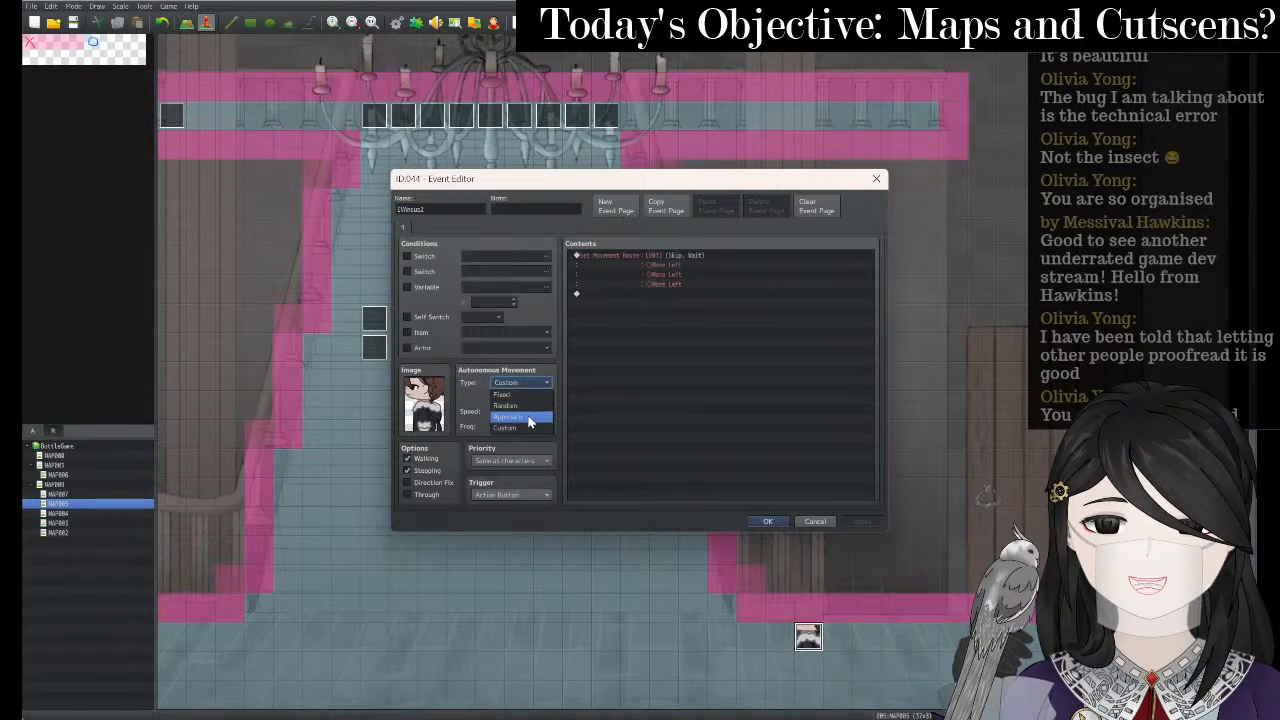
pyautogui.click(529, 396)
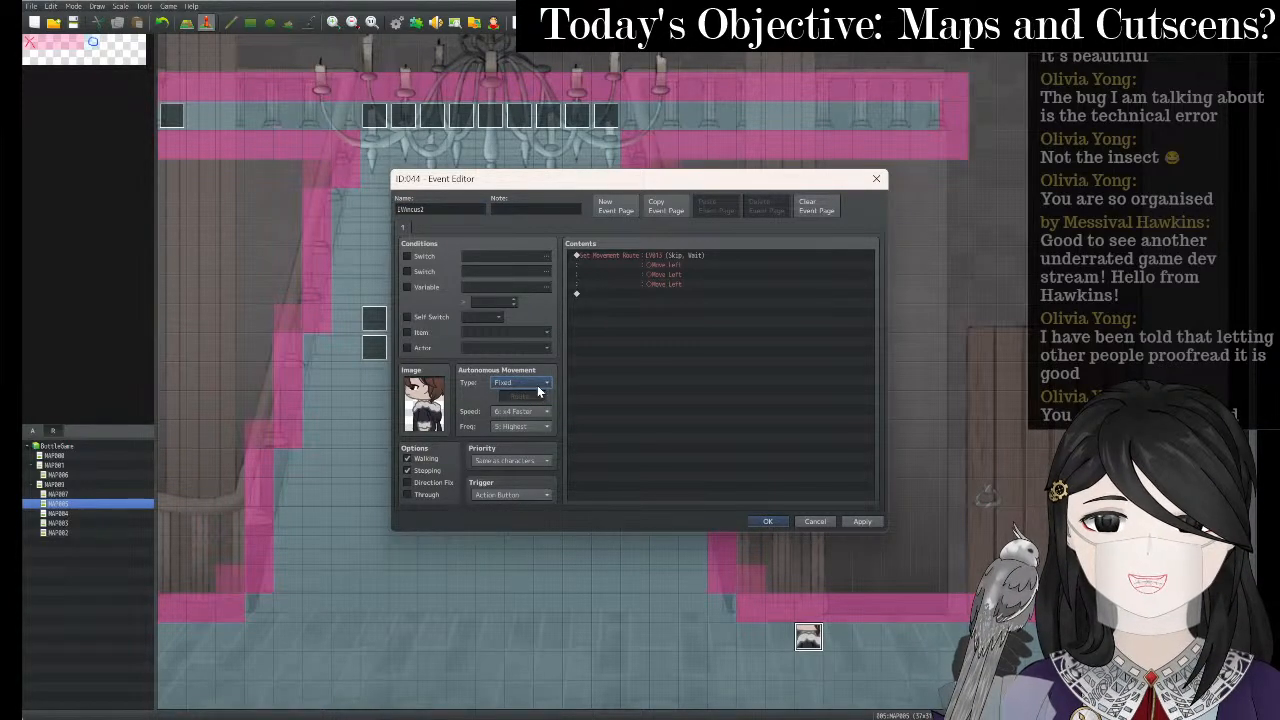
pyautogui.click(543, 386)
pyautogui.click(544, 396)
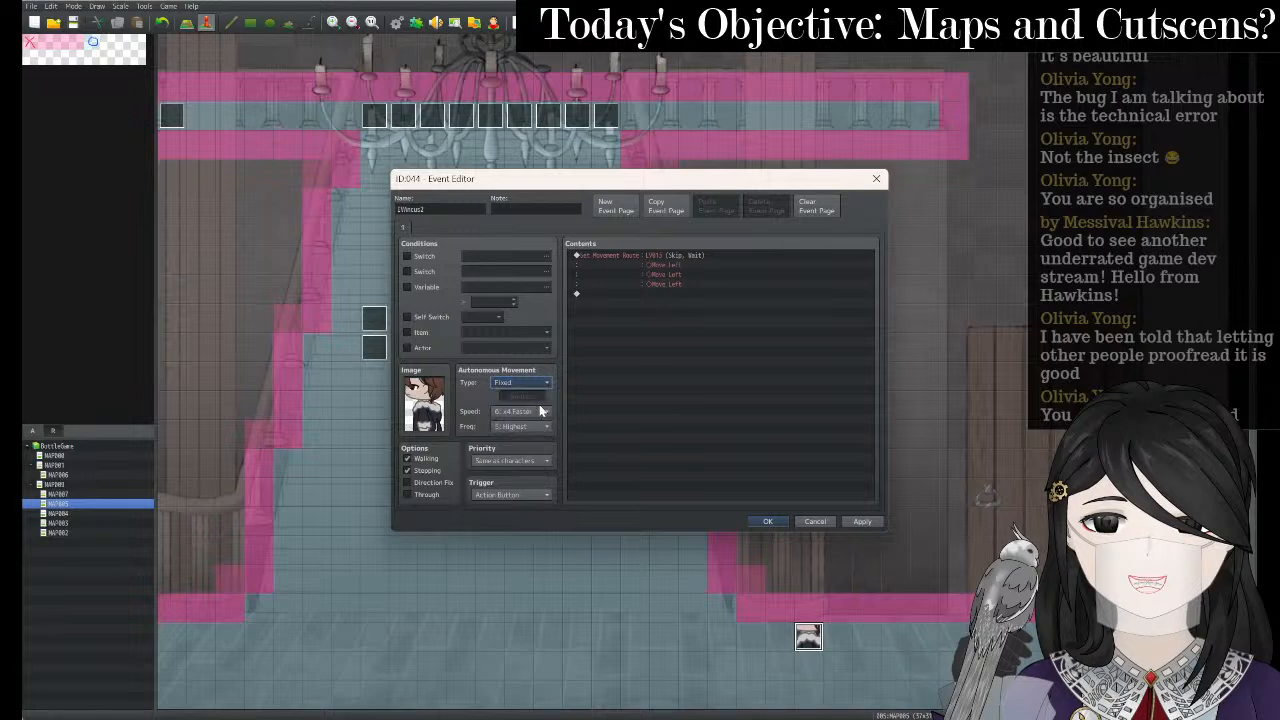
pyautogui.click(536, 383)
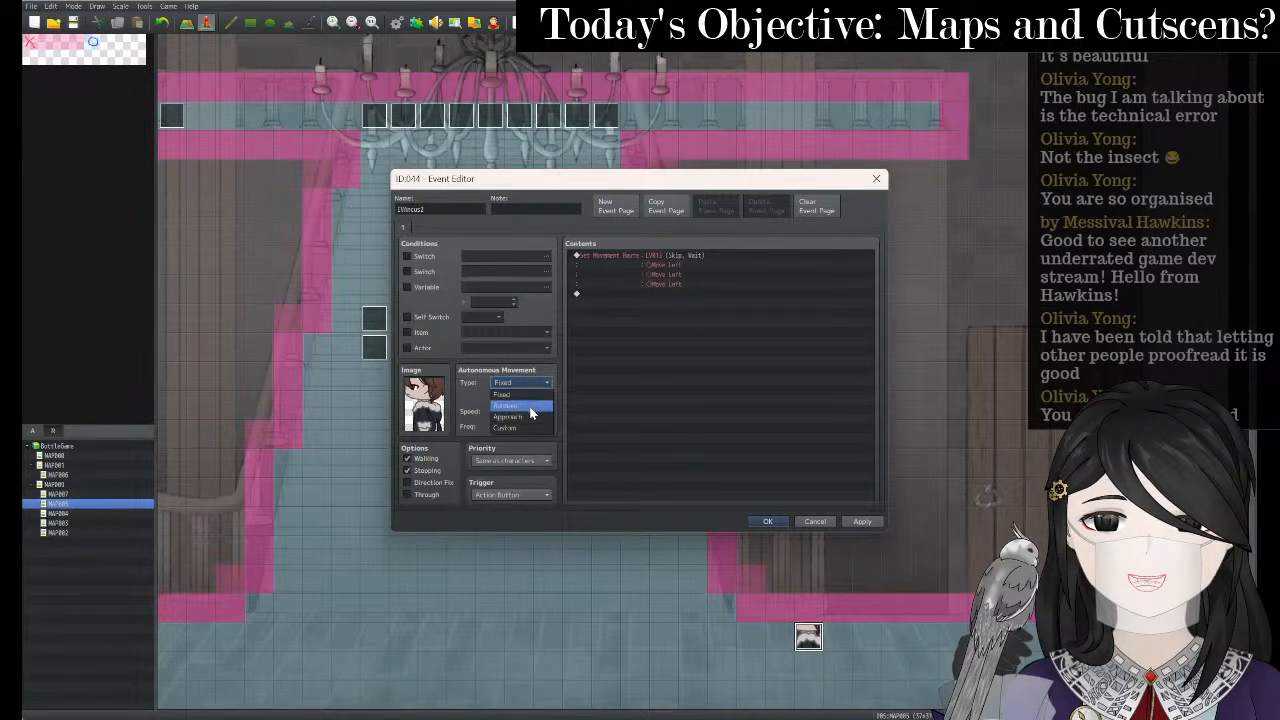
pyautogui.click(857, 521)
pyautogui.click(767, 521)
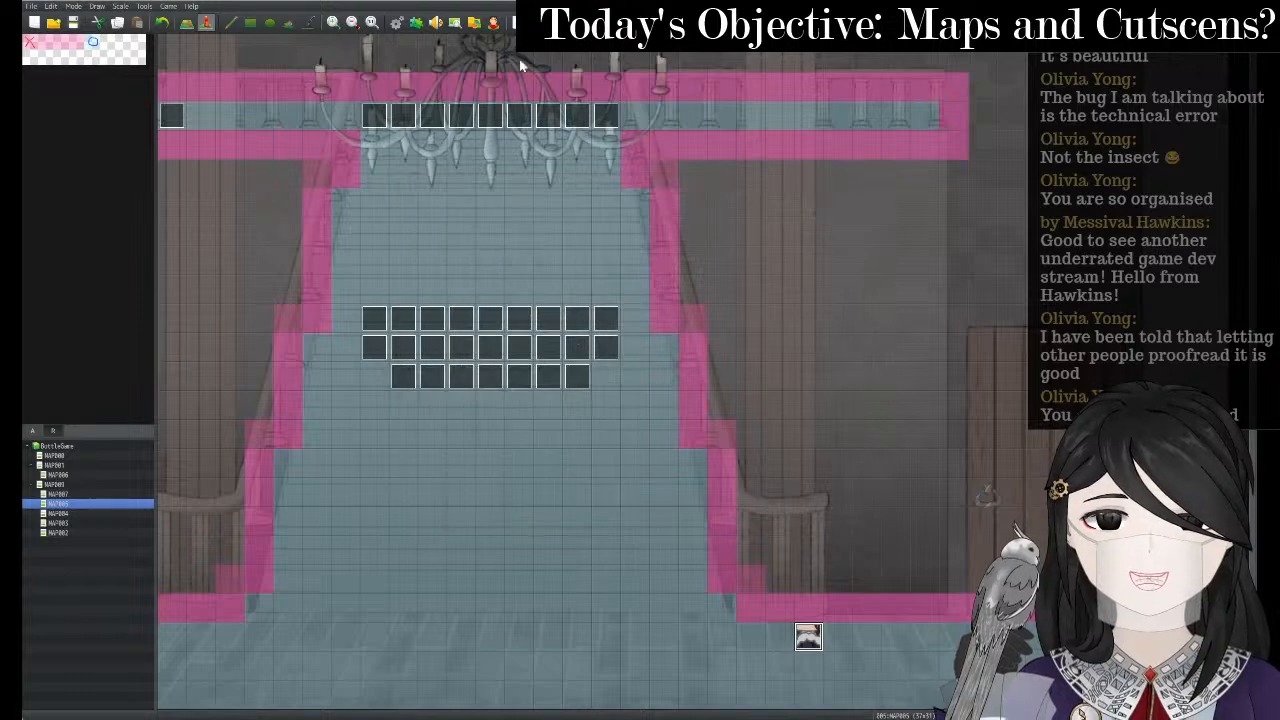
# - Playtest with saving, continue the saved game, walk to trigger the staircase meeting, then close it
pyautogui.click(511, 25)
pyautogui.press('Return')
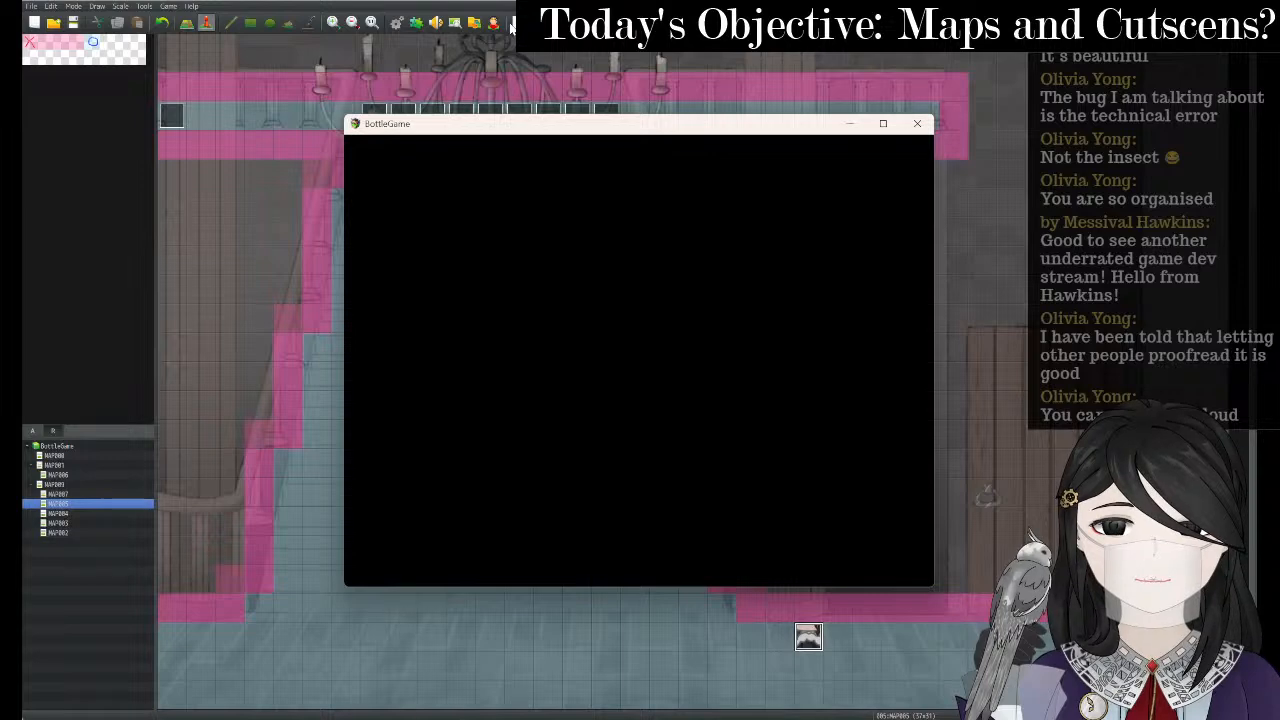
pyautogui.press('Return')
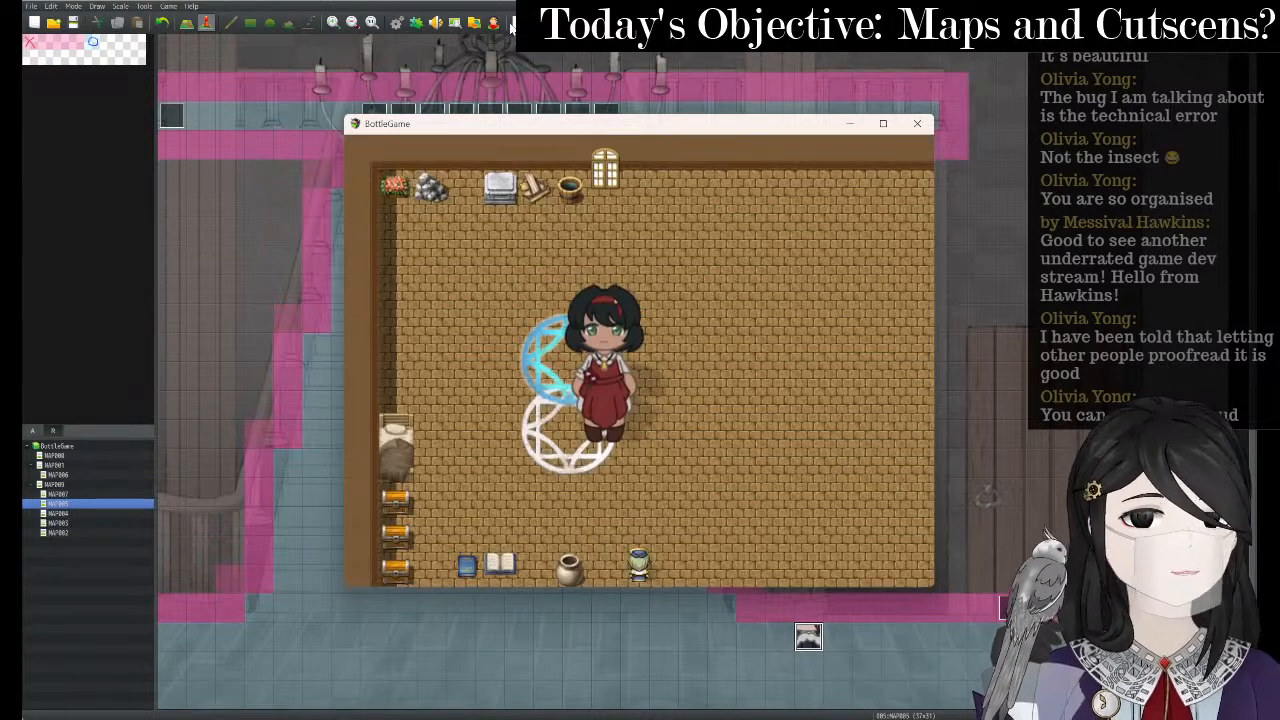
pyautogui.press('Up')
pyautogui.press('Left')
pyautogui.press('Up')
pyautogui.press('Right')
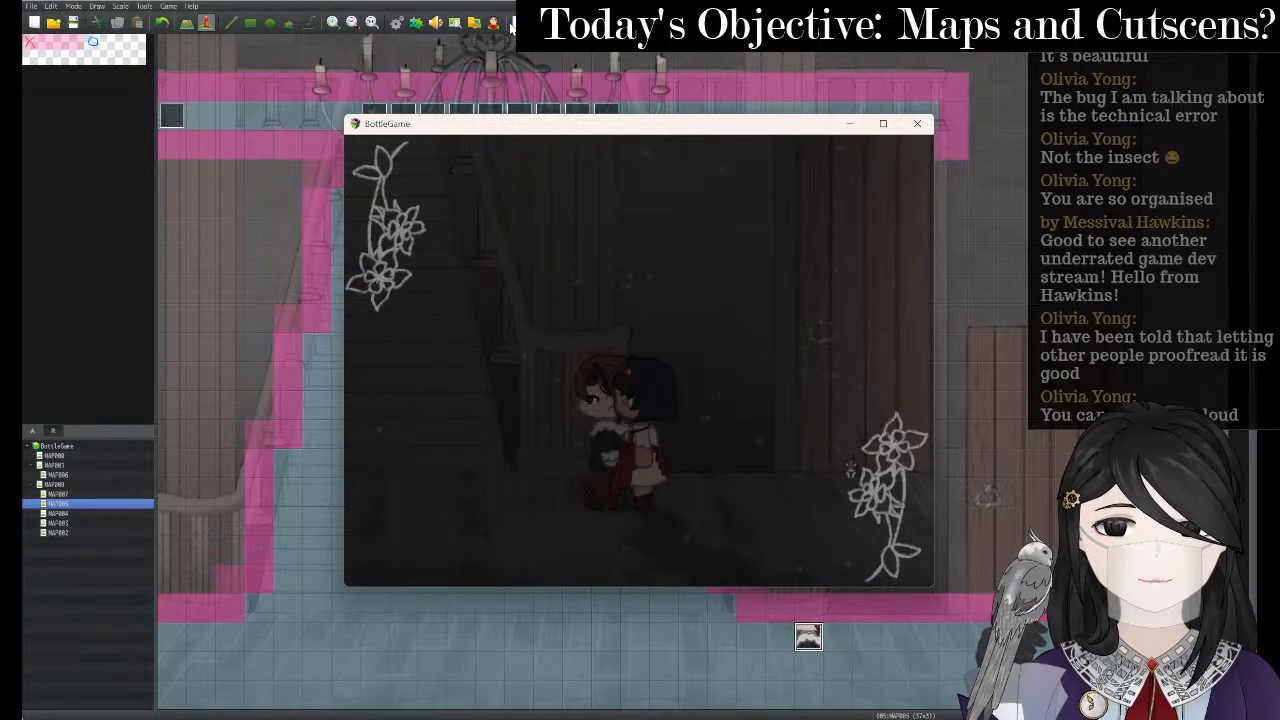
pyautogui.click(918, 126)
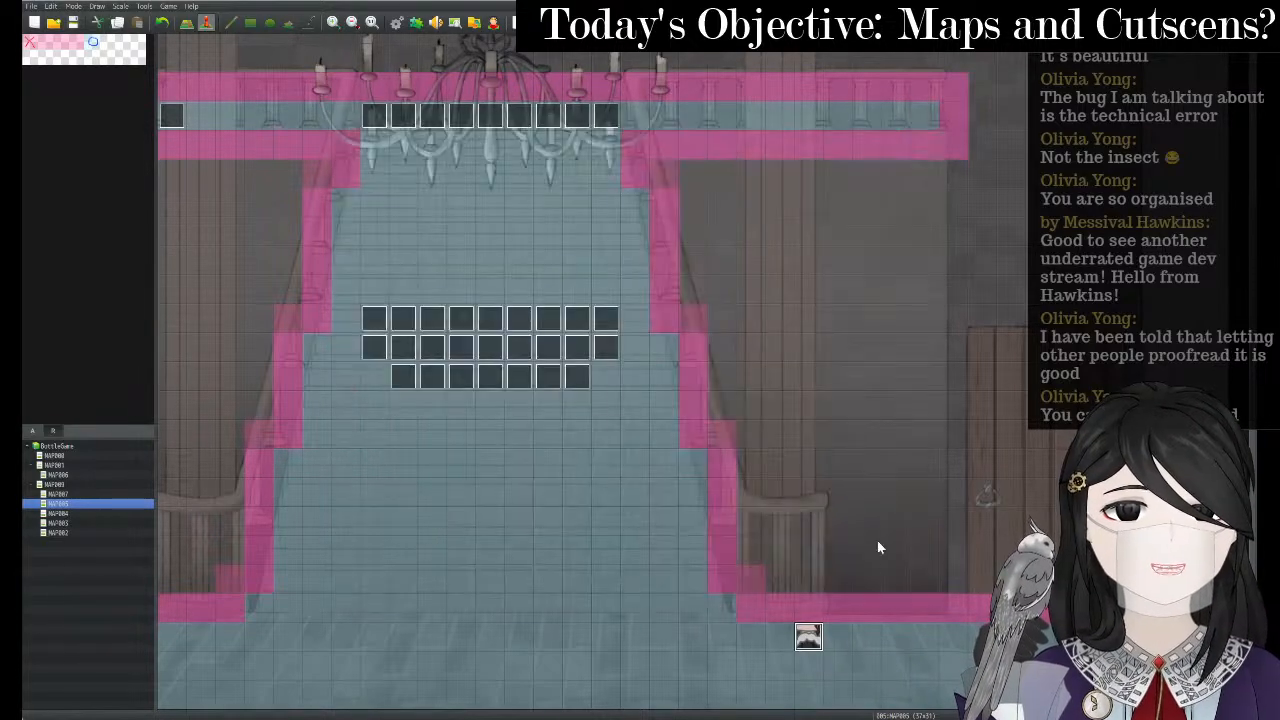
# - Toggle the stair event's Walking/Stepping animation options
pyautogui.rightClick(810, 633)
pyautogui.click(827, 624)
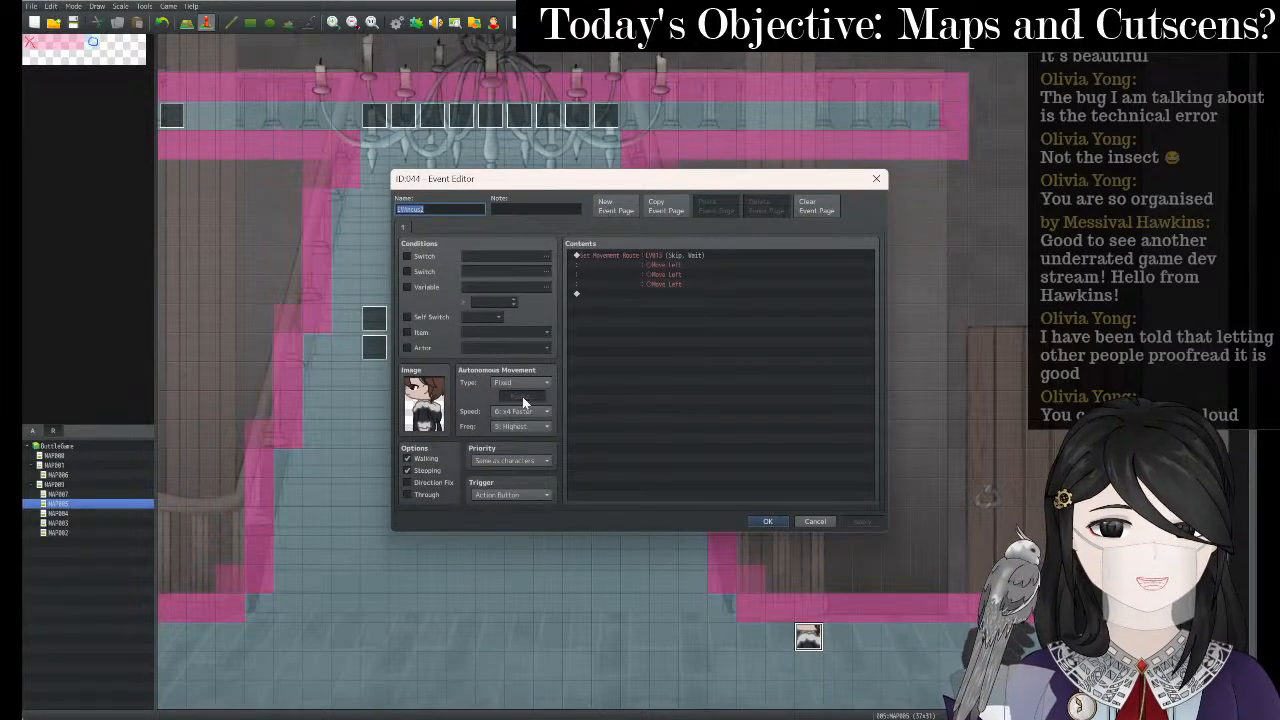
pyautogui.click(407, 459)
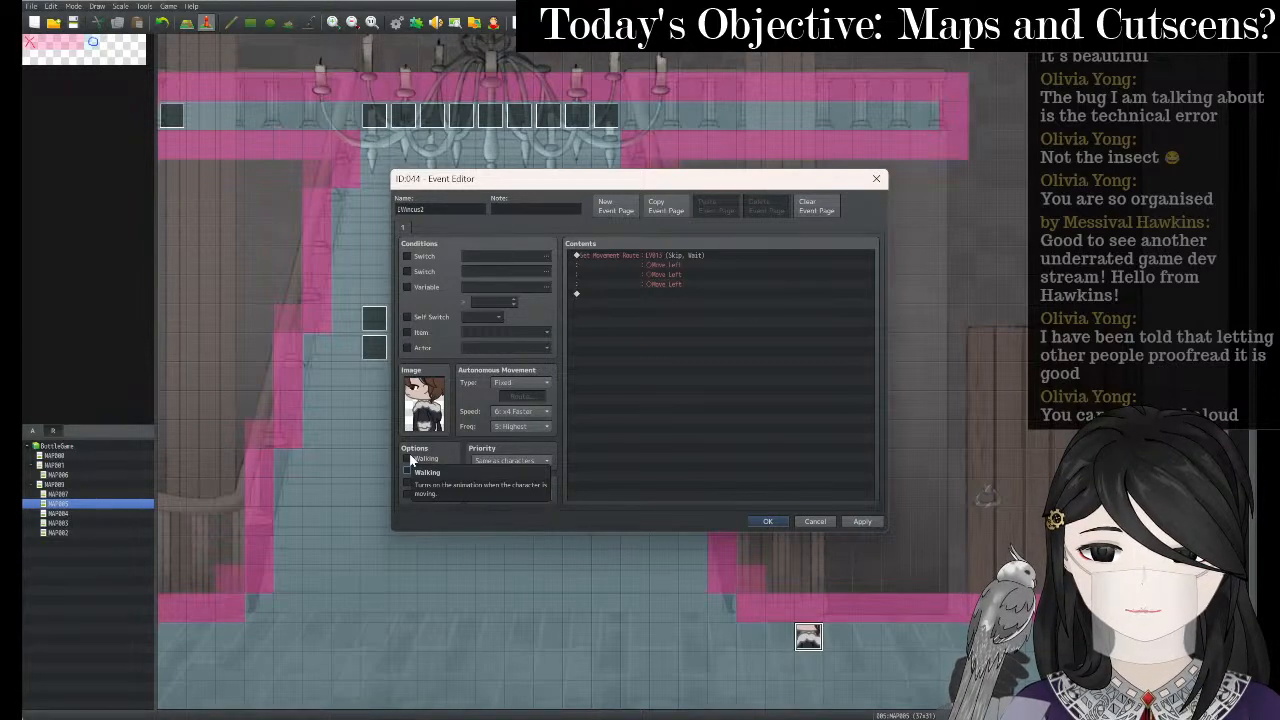
pyautogui.click(407, 458)
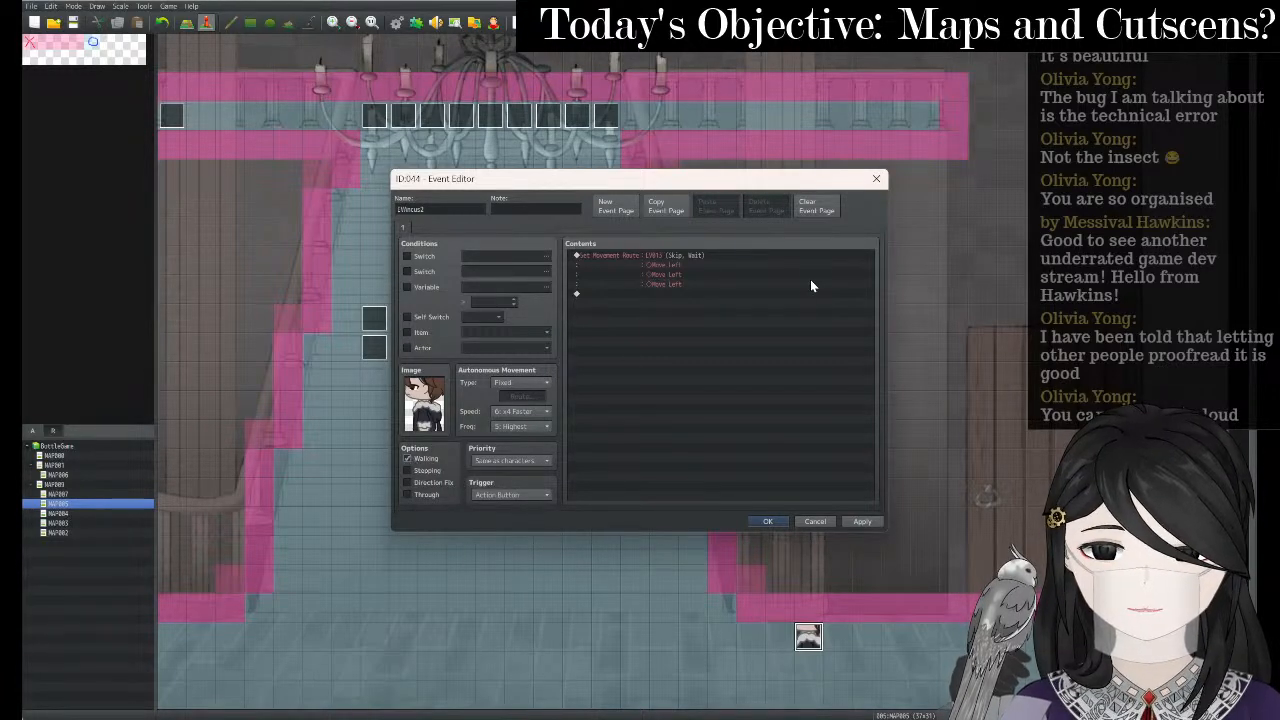
# - Retarget the Set Movement Route command to EVIncus2 and apply the event changes
pyautogui.click(711, 256)
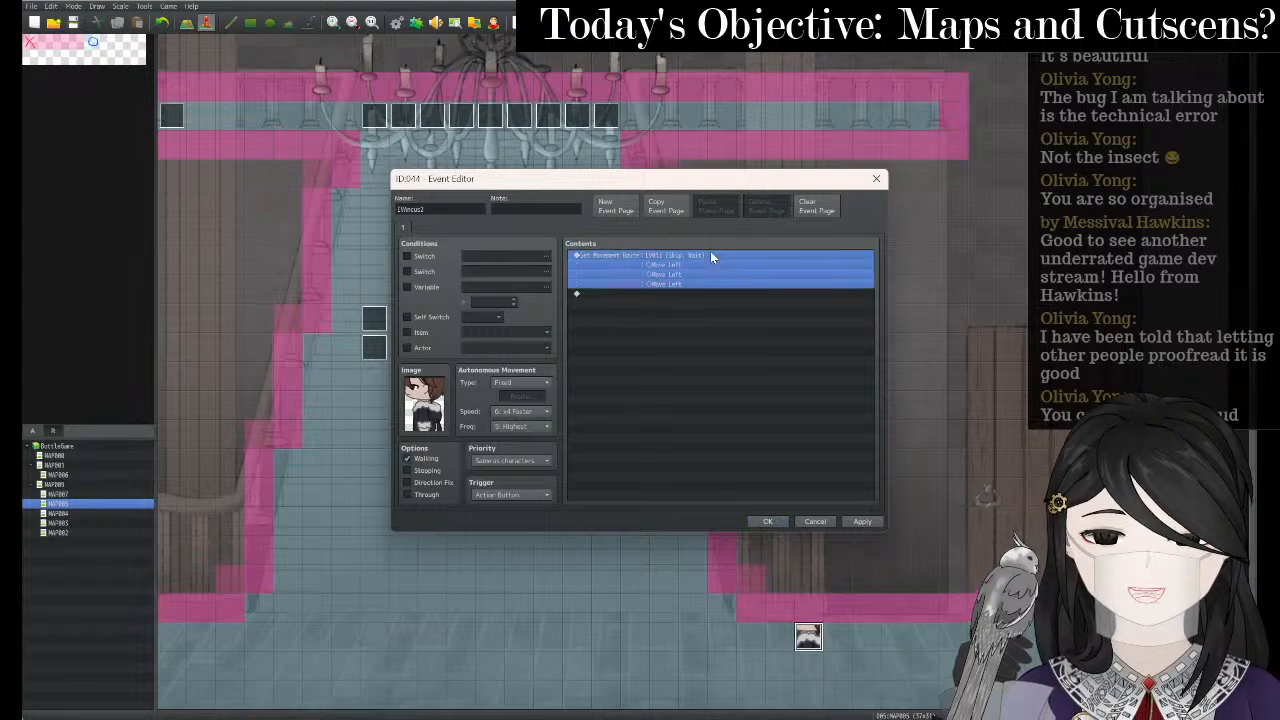
pyautogui.rightClick(719, 258)
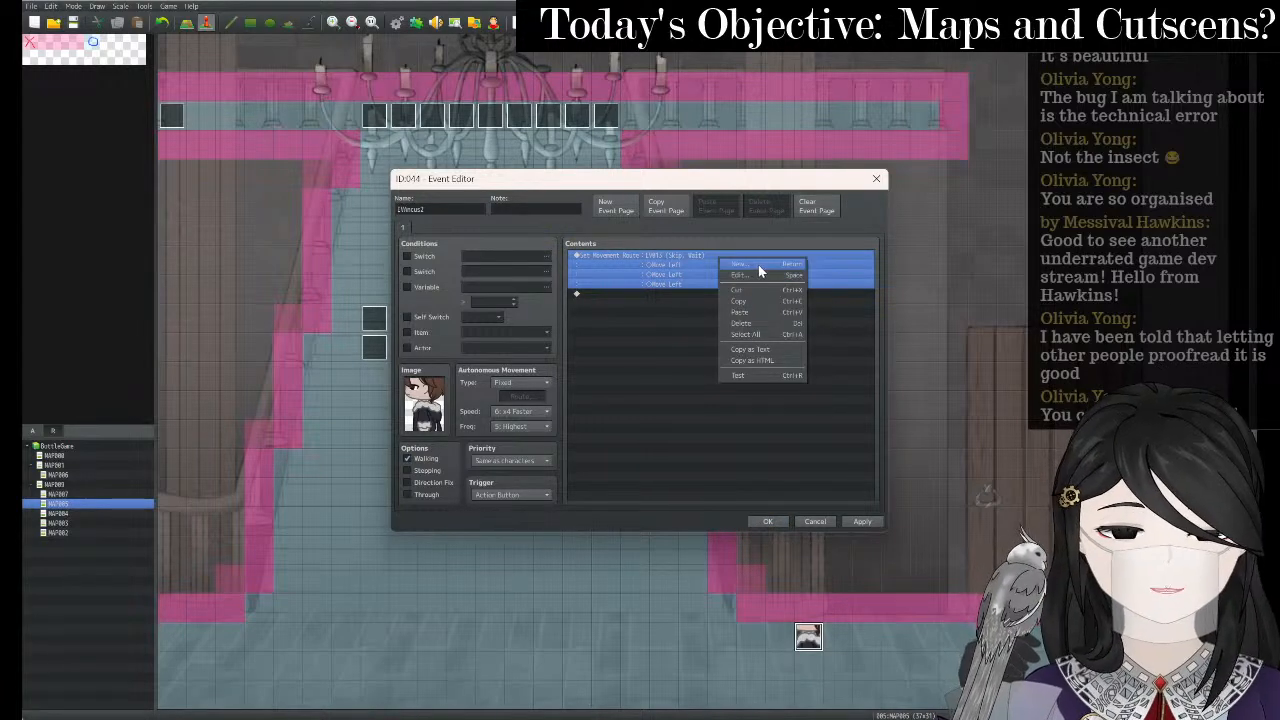
pyautogui.click(760, 275)
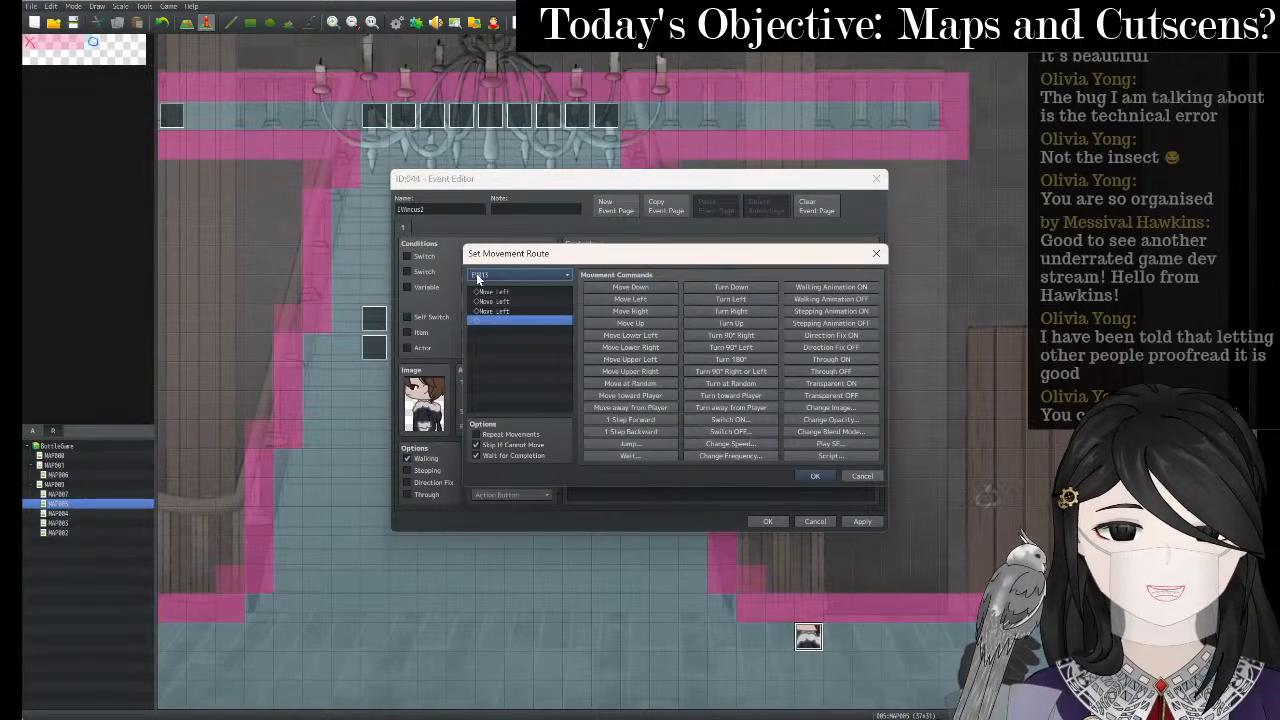
pyautogui.click(530, 271)
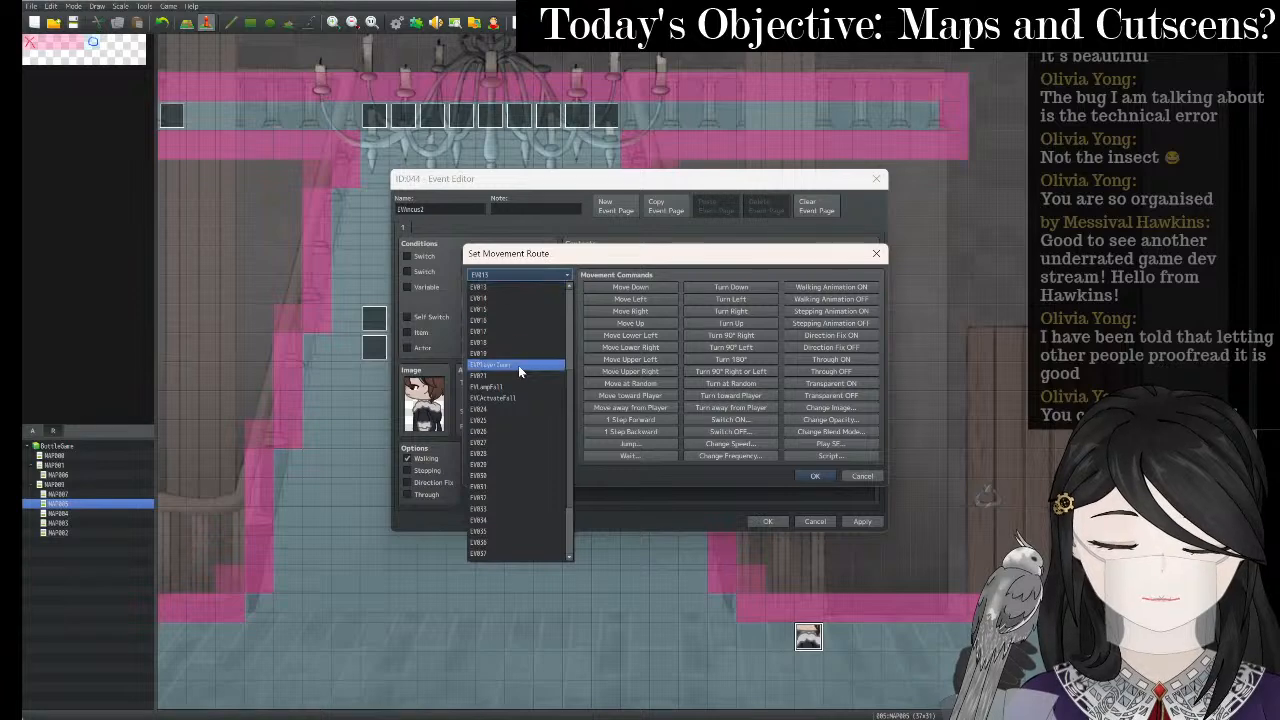
pyautogui.scroll(-3, 530, 480)
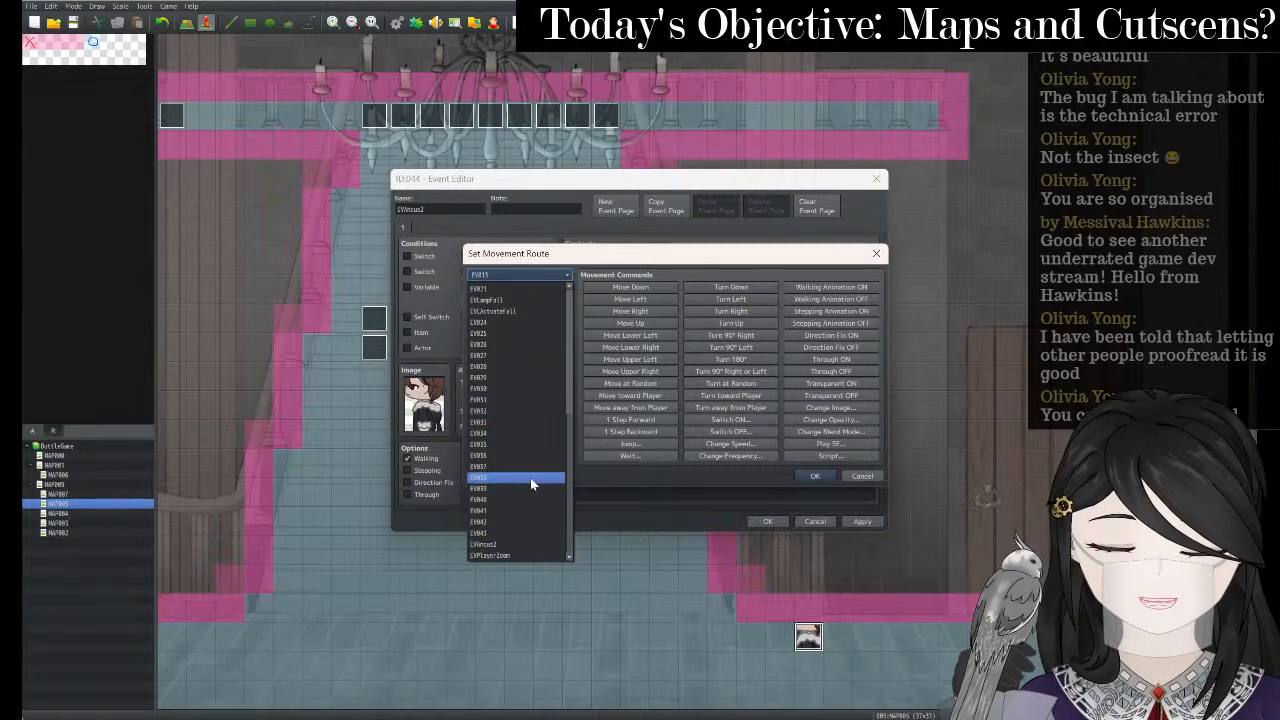
pyautogui.click(516, 545)
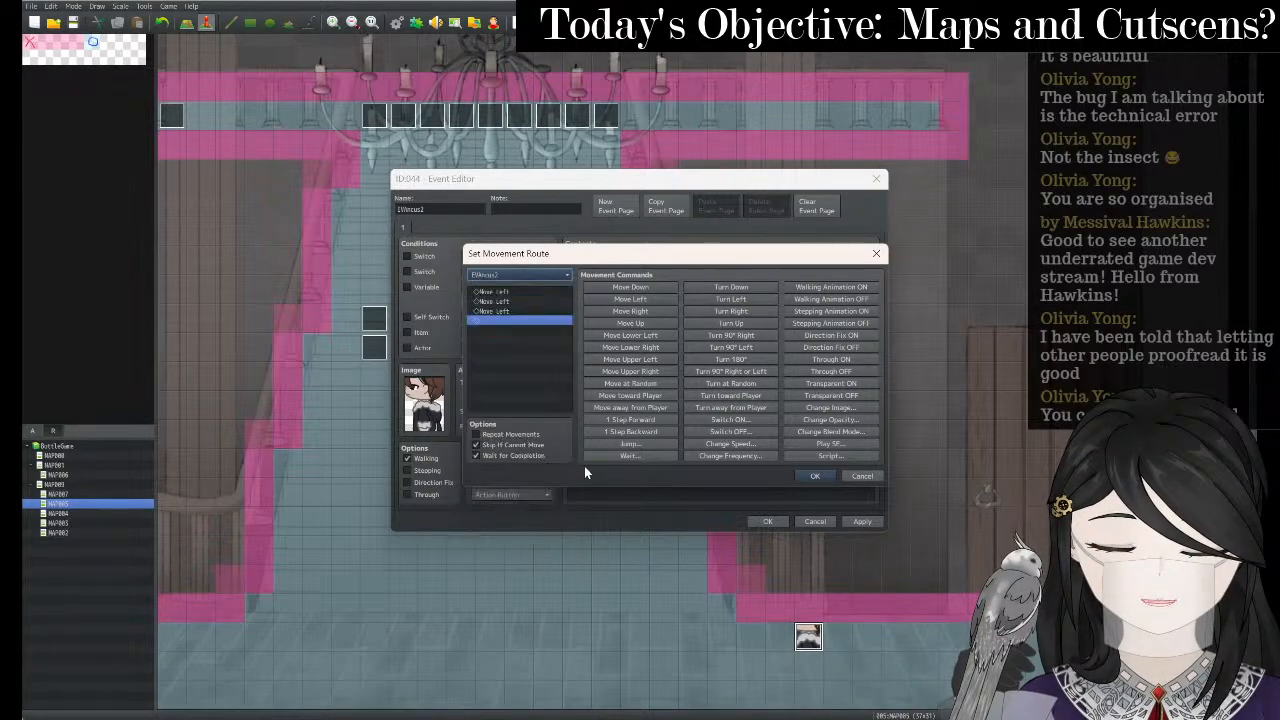
pyautogui.click(826, 476)
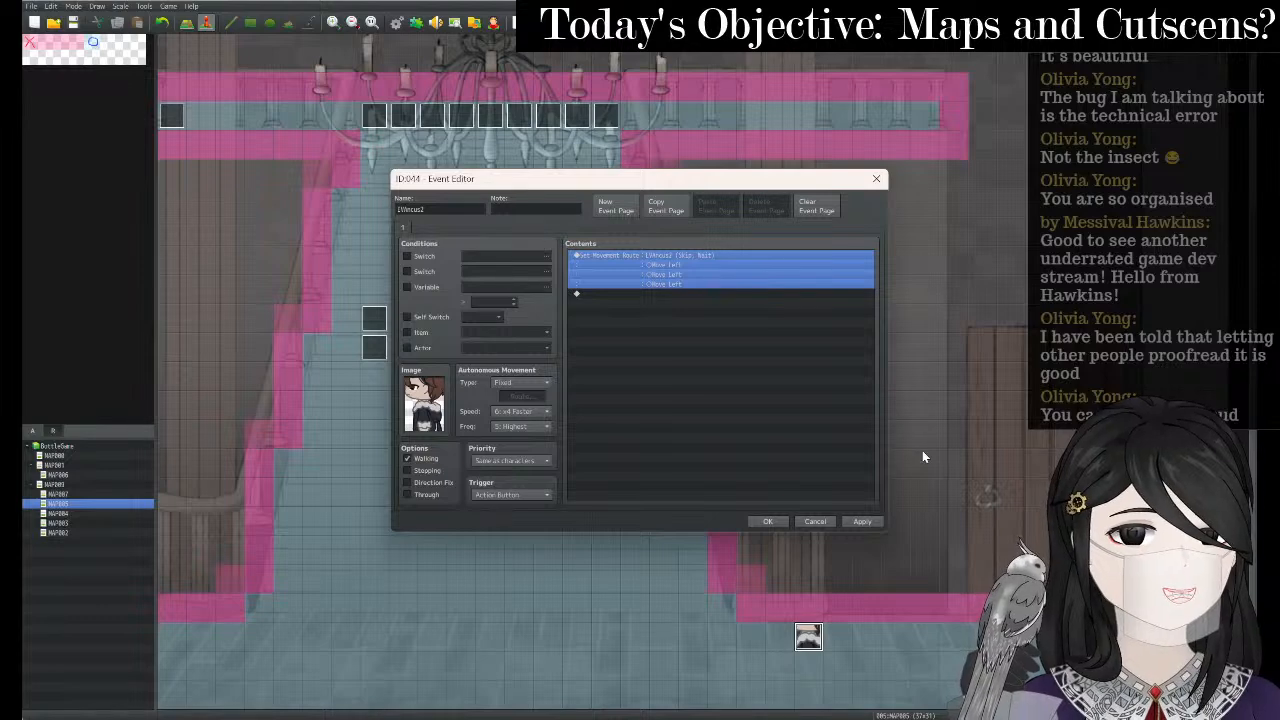
pyautogui.click(862, 521)
pyautogui.click(770, 522)
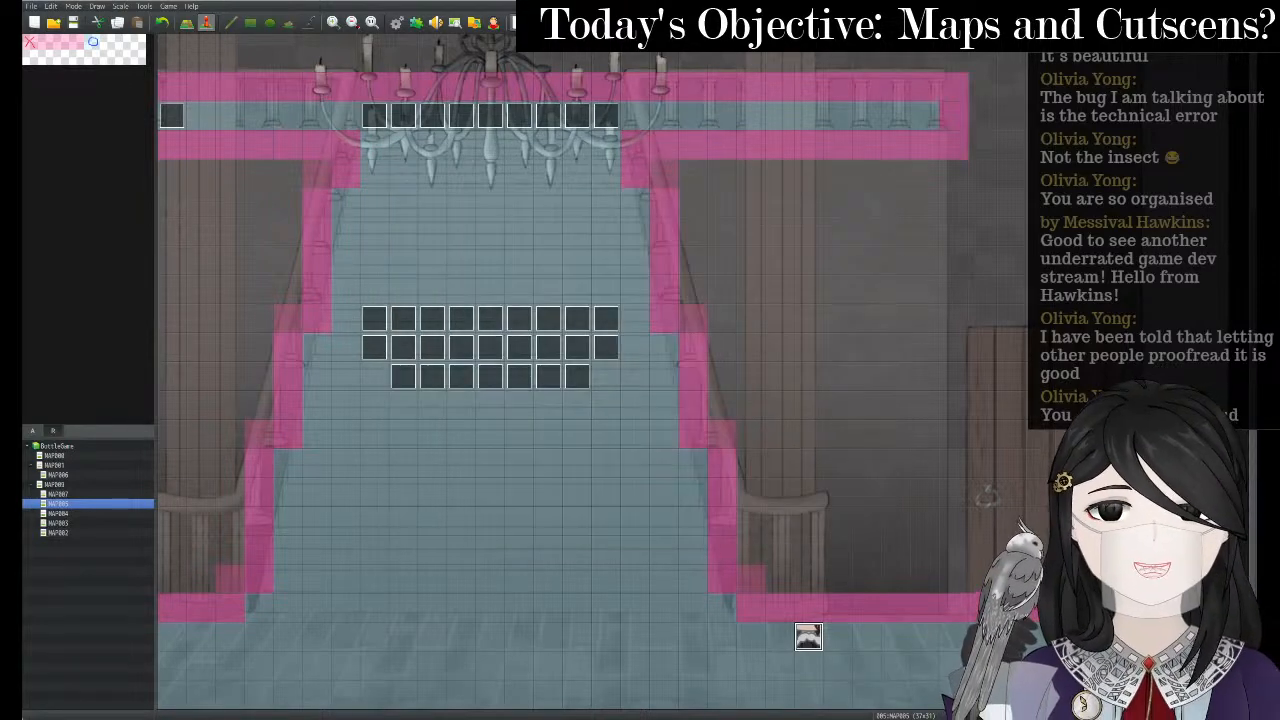
# - Start a playtest, saving first, and continue the saved game
pyautogui.click(518, 22)
pyautogui.press('Return')
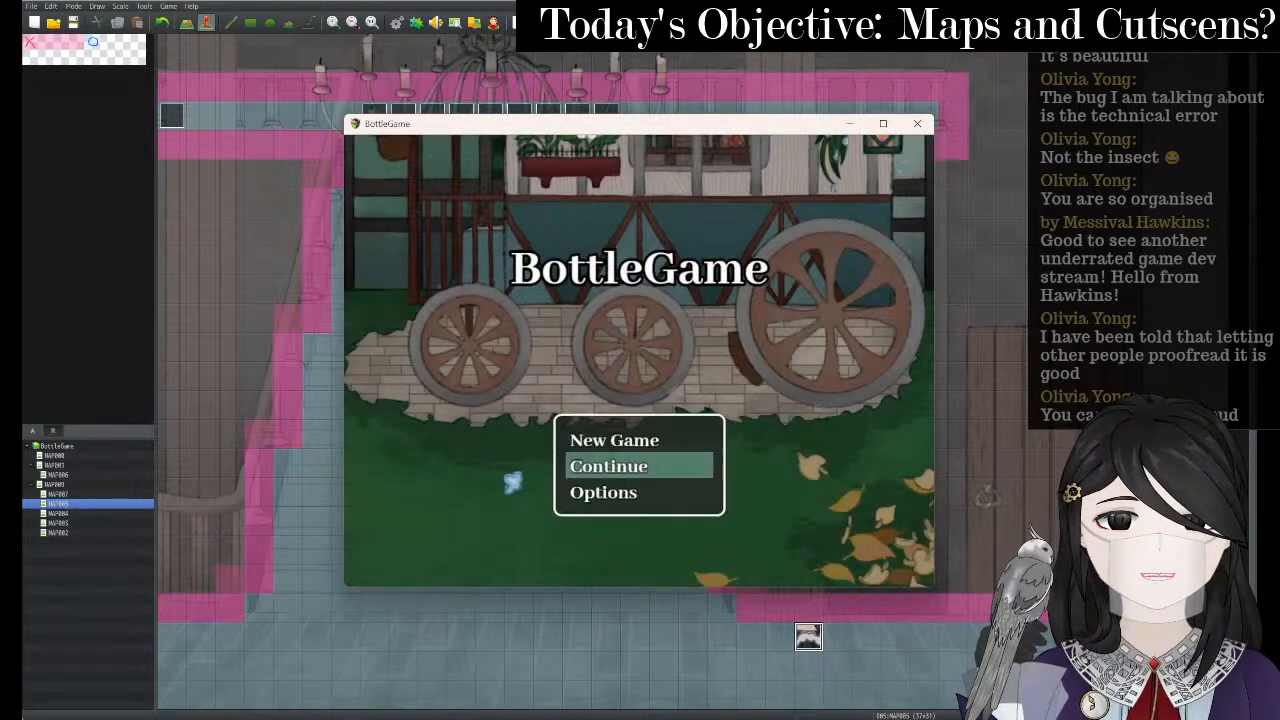
pyautogui.press('Return')
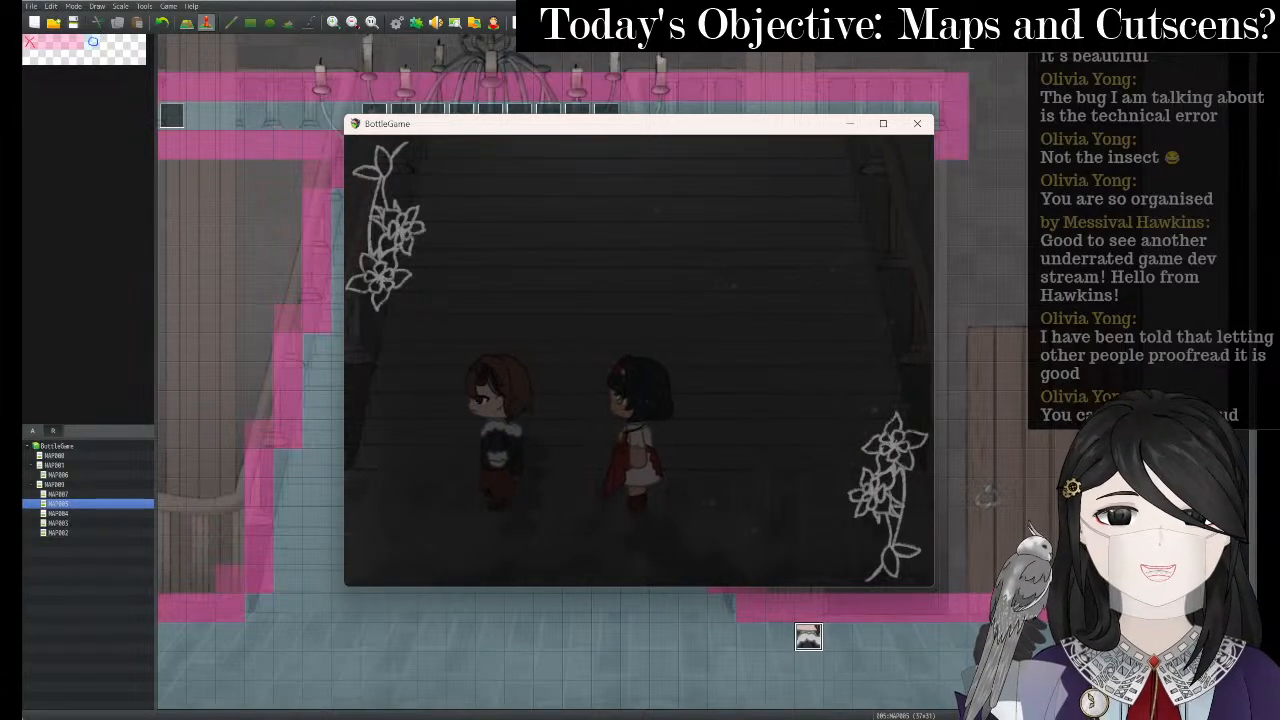
# - Close the playtest and drag the event left along the bottom of the stairs
pyautogui.click(917, 123)
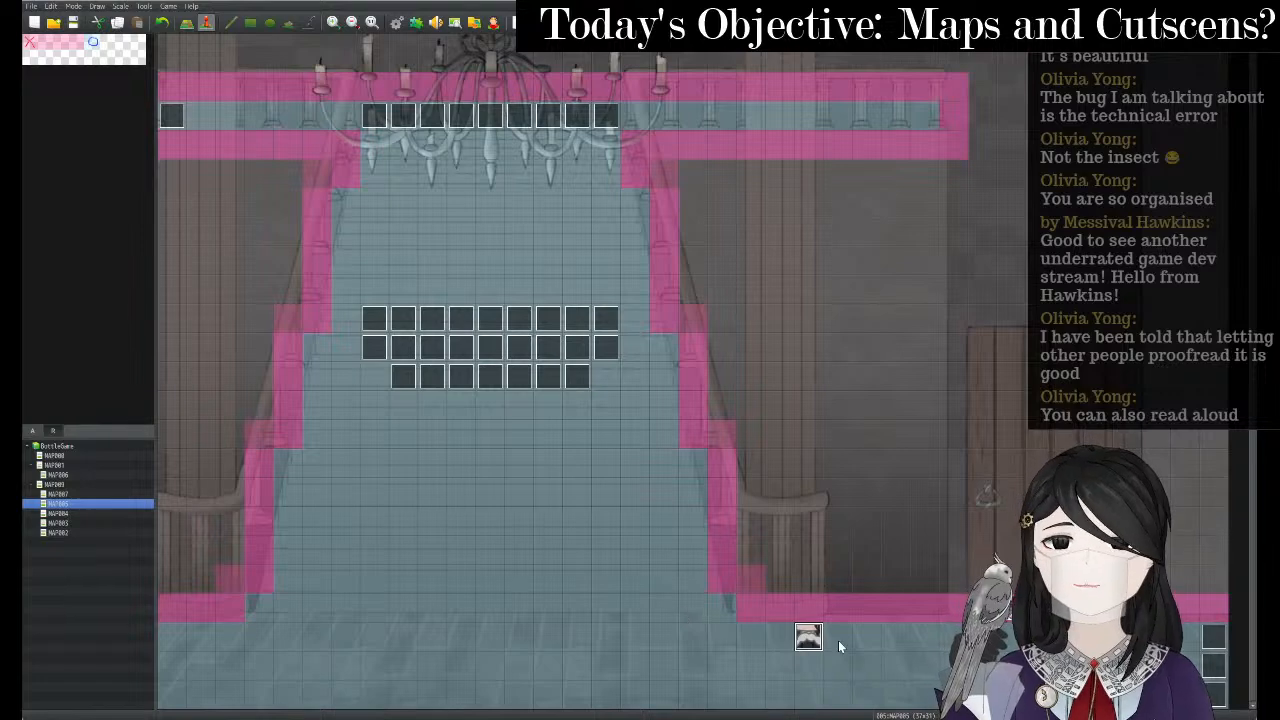
pyautogui.moveTo(571, 648); pyautogui.dragTo(481, 646)
pyautogui.rightClick(488, 640)
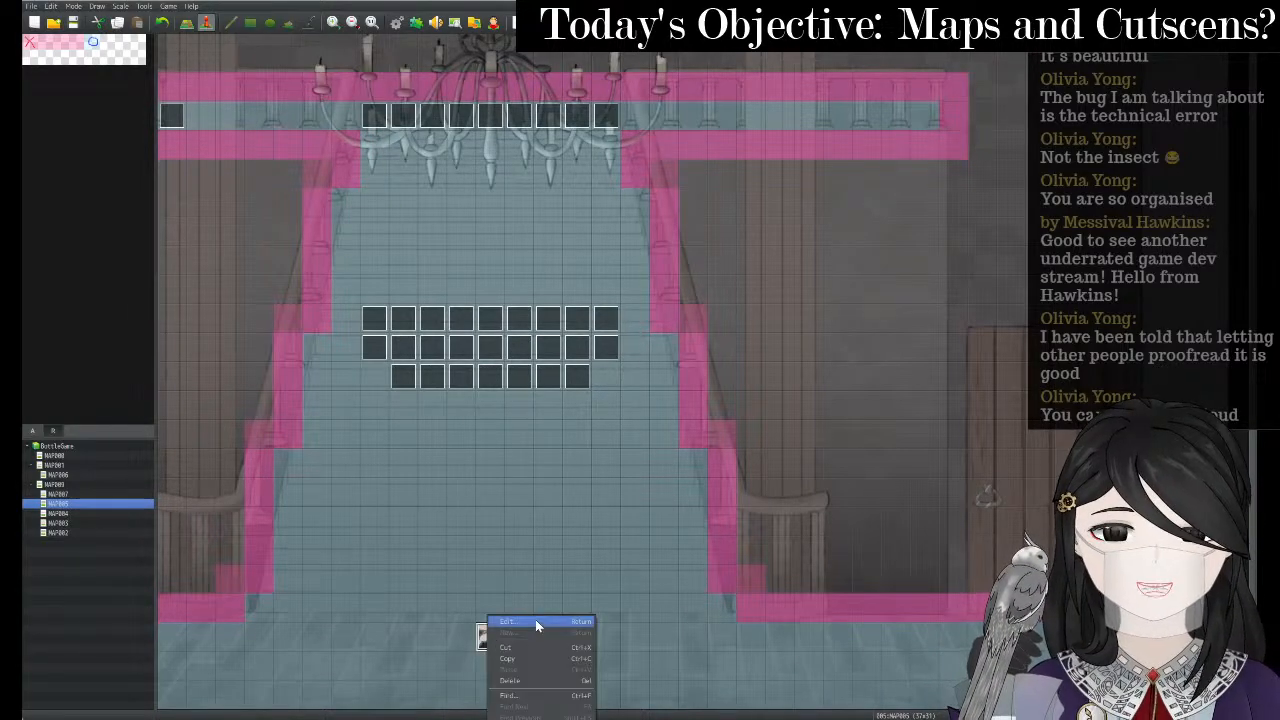
pyautogui.click(535, 619)
# - Give the event a back-facing character sprite
pyautogui.doubleClick(425, 419)
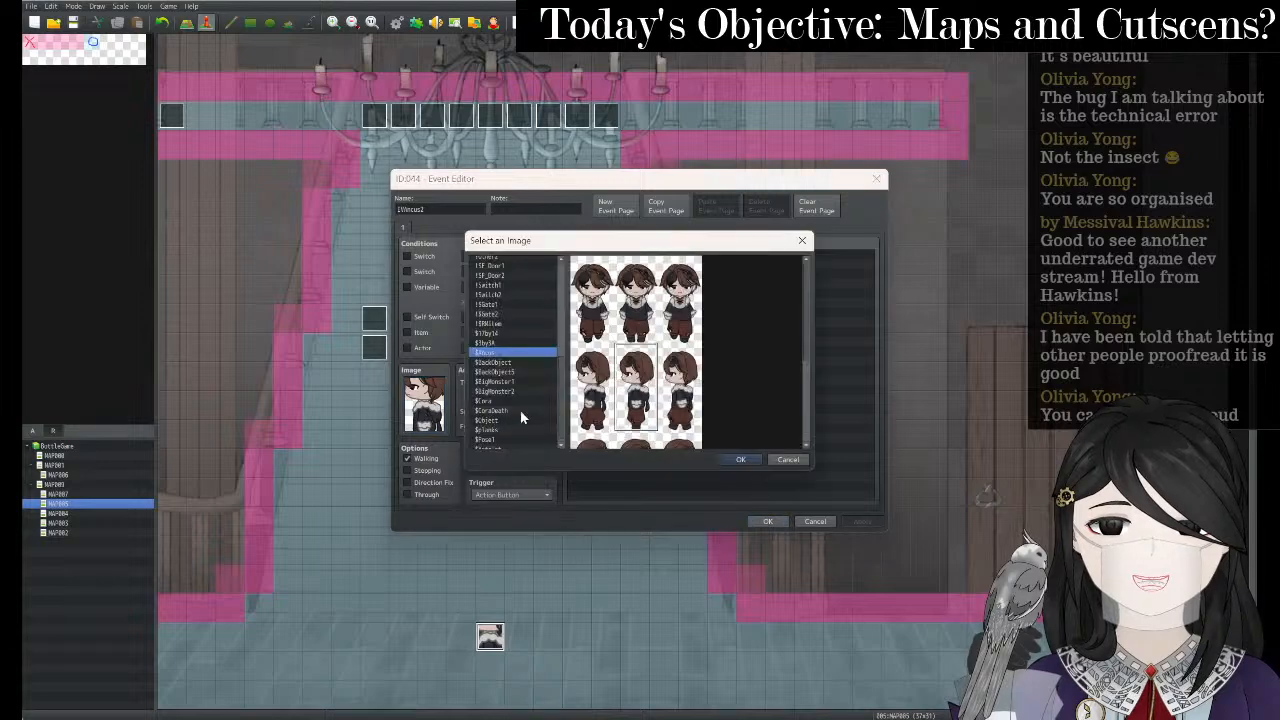
pyautogui.scroll(-4, 620, 375)
pyautogui.scroll(-2, 624, 376)
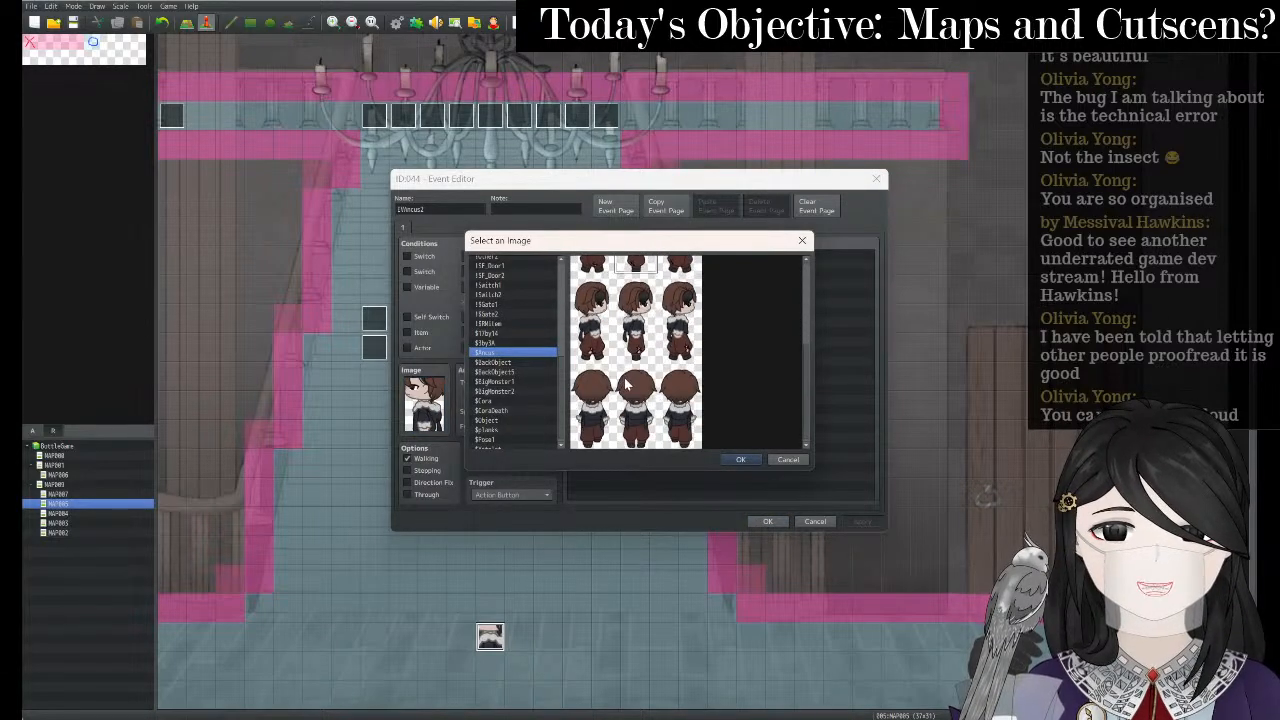
pyautogui.click(631, 390)
pyautogui.click(741, 460)
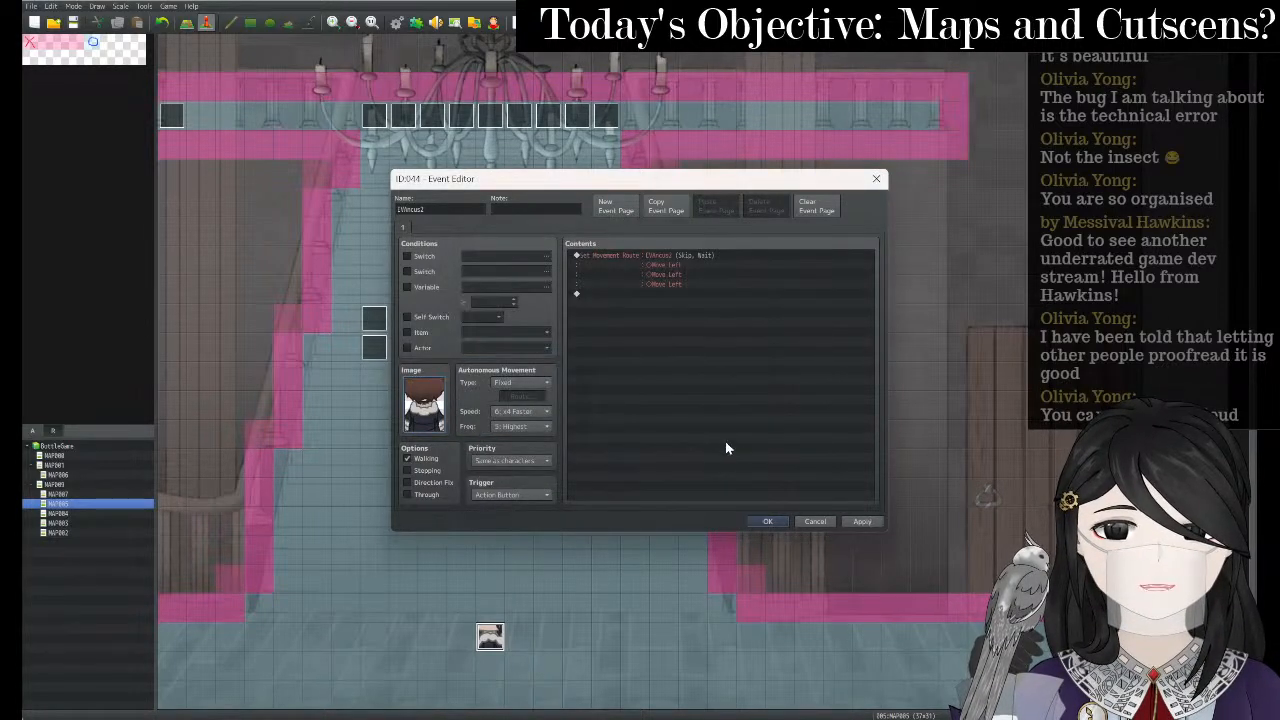
# - Keep the three-step leftward movement route, close the editor, and playtest with Ctrl+R, saving
pyautogui.click(684, 253)
pyautogui.rightClick(683, 253)
pyautogui.click(720, 268)
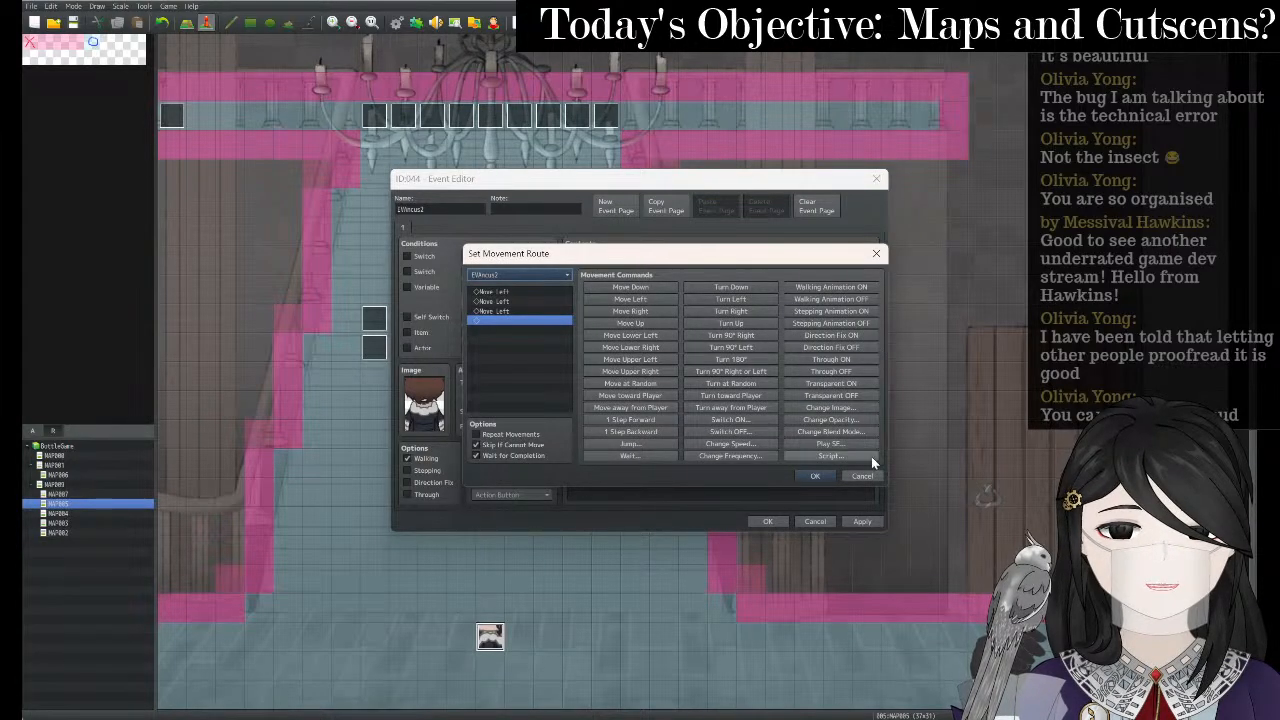
pyautogui.click(815, 476)
pyautogui.click(845, 521)
pyautogui.click(777, 516)
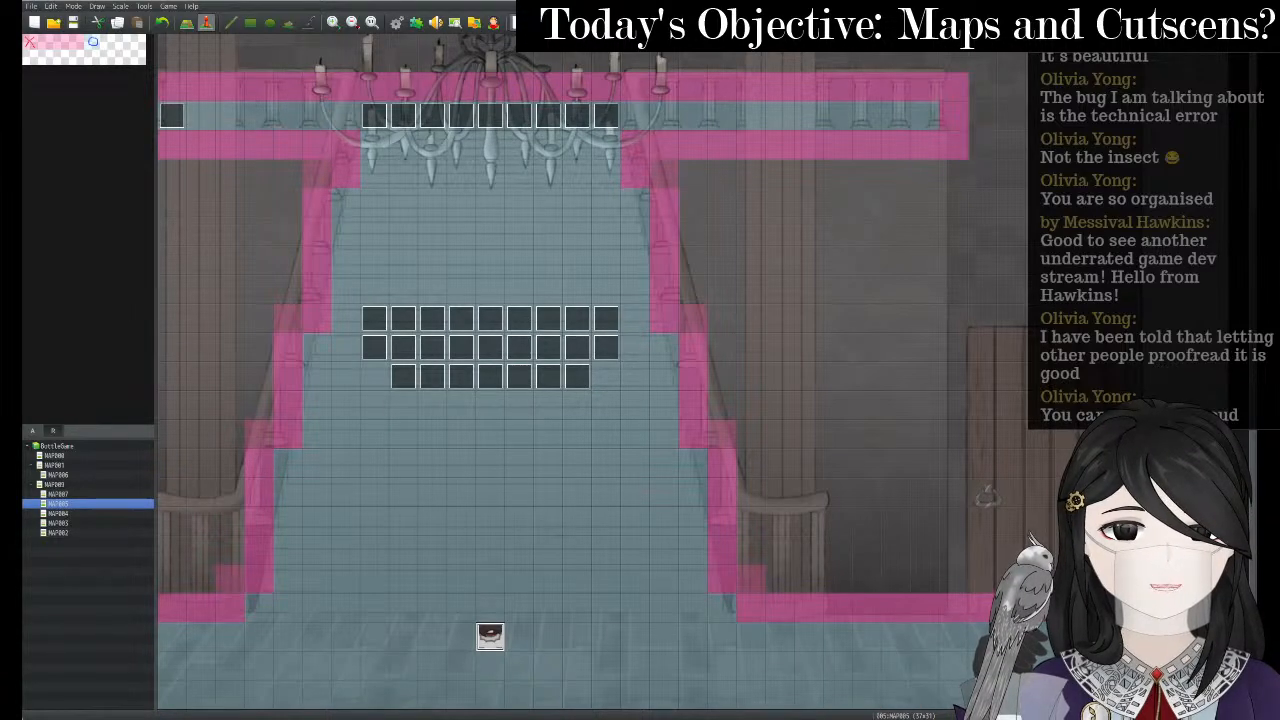
pyautogui.hotkey('ctrl', 'r')
pyautogui.press('Return')
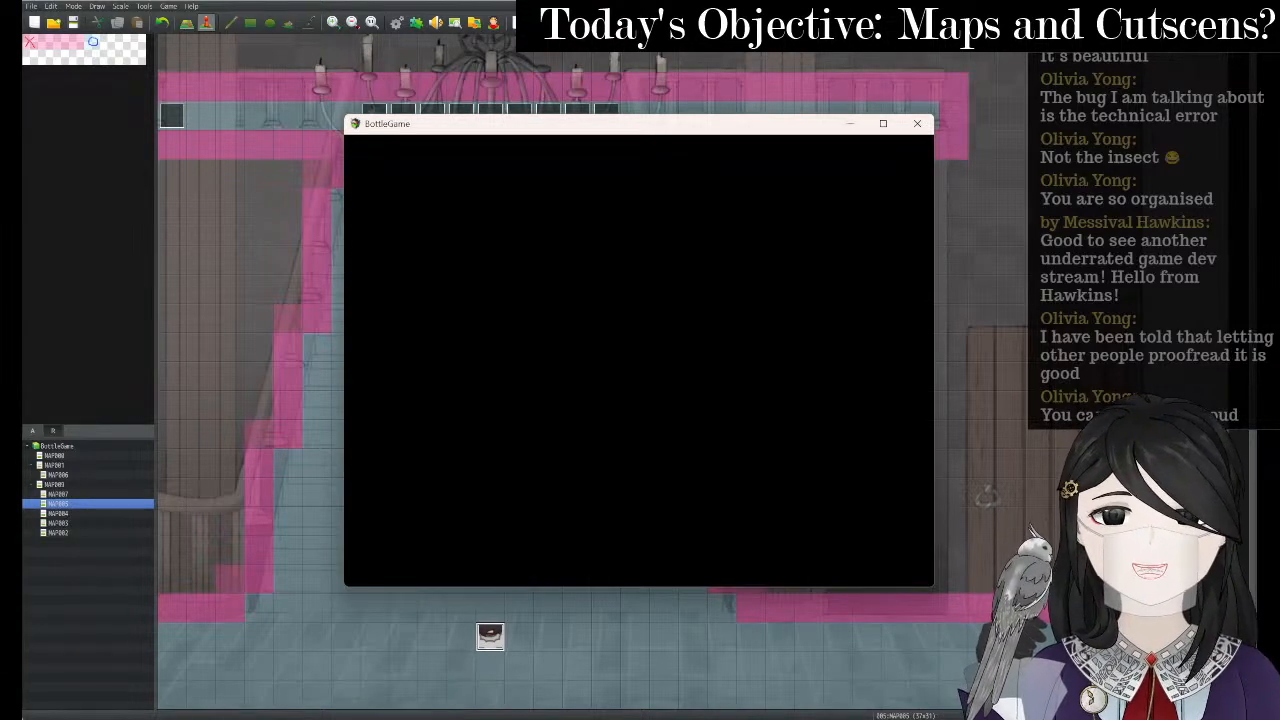
# - Continue the saved game and walk to the stone object to trigger the transfer
pyautogui.press('Return')
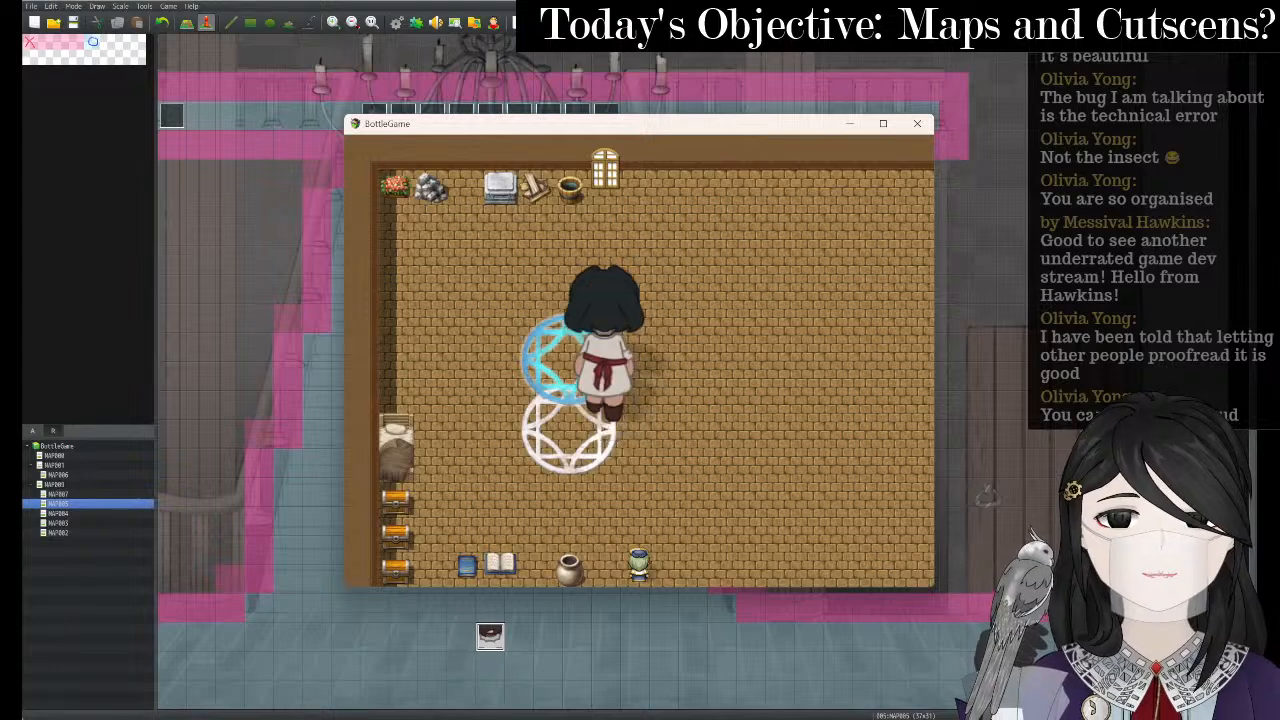
pyautogui.press('Up')
pyautogui.press('Left')
pyautogui.press('Up')
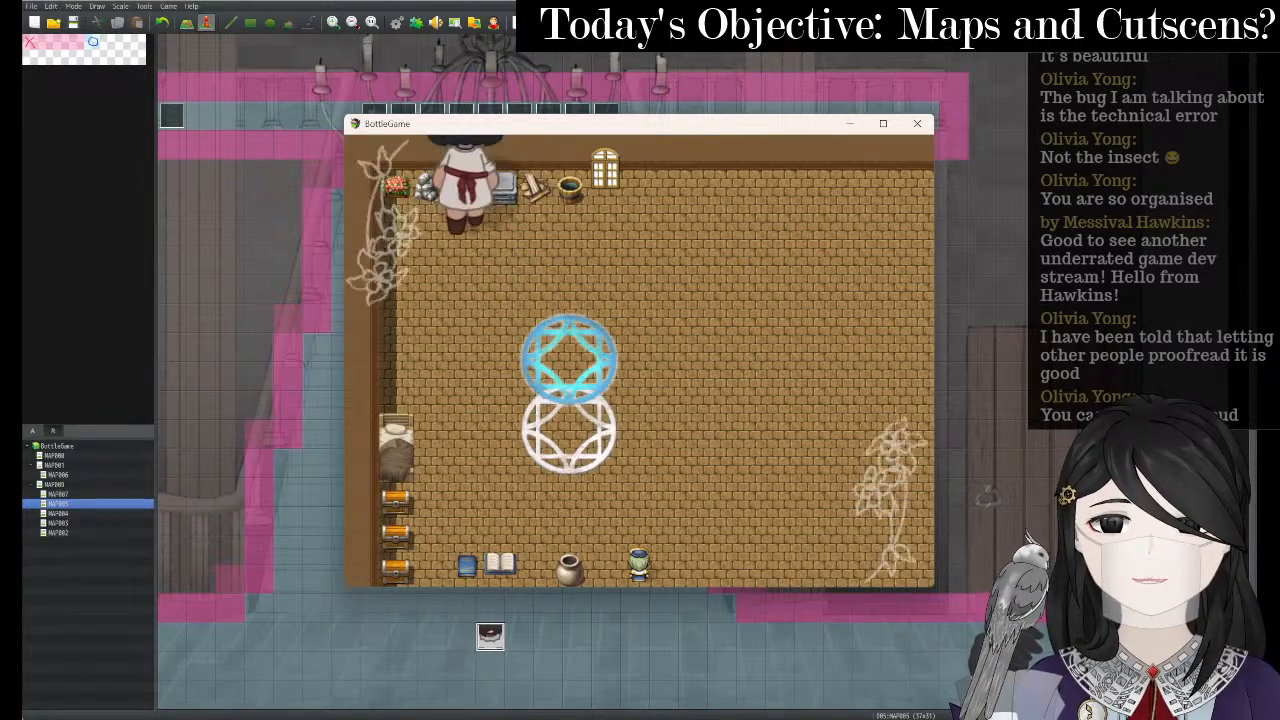
pyautogui.press('Right')
pyautogui.press('Up')
pyautogui.press('Return')
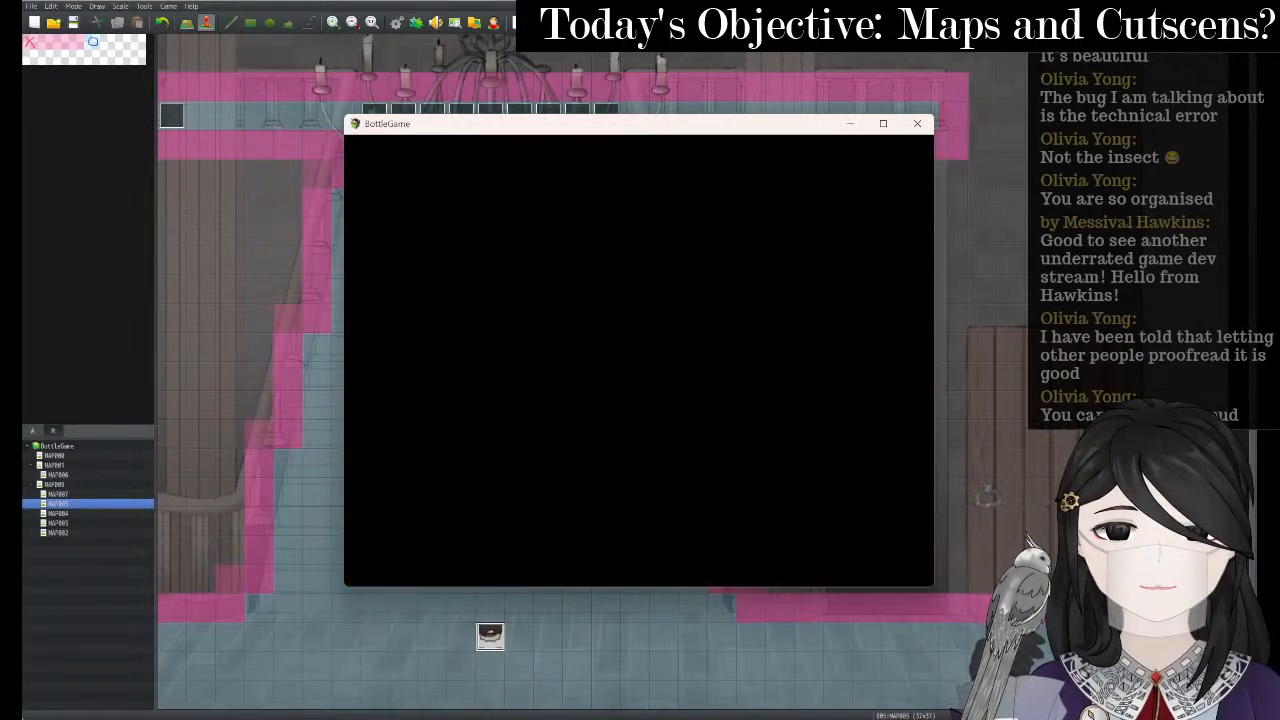
# - Walk left through the corridor and up to the staircase, then move the game window aside
pyautogui.press('Left')
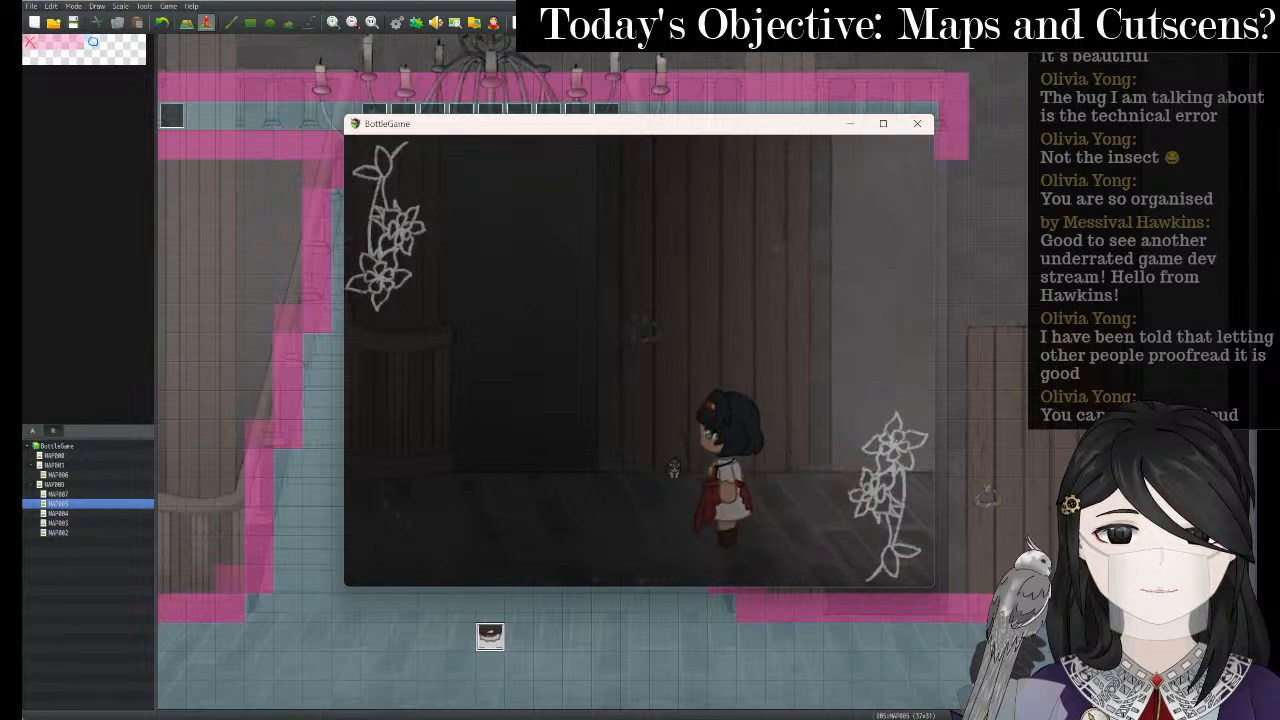
pyautogui.press('Left')
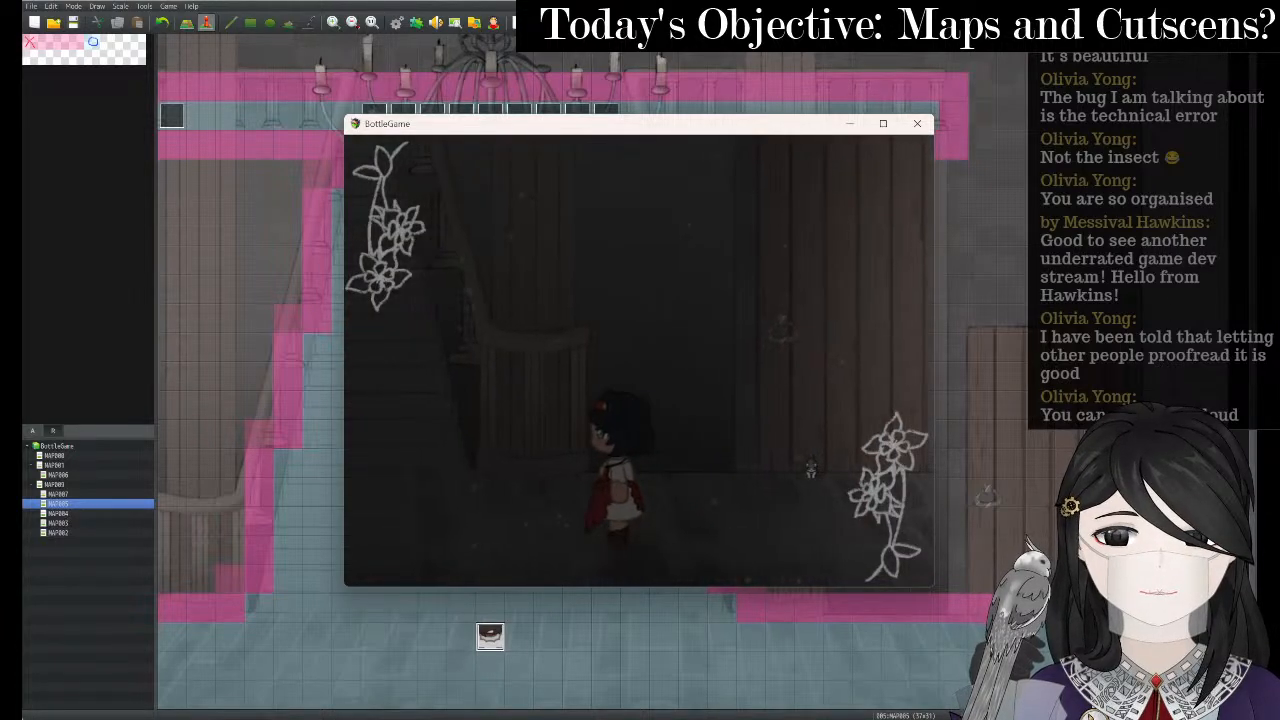
pyautogui.press('Left')
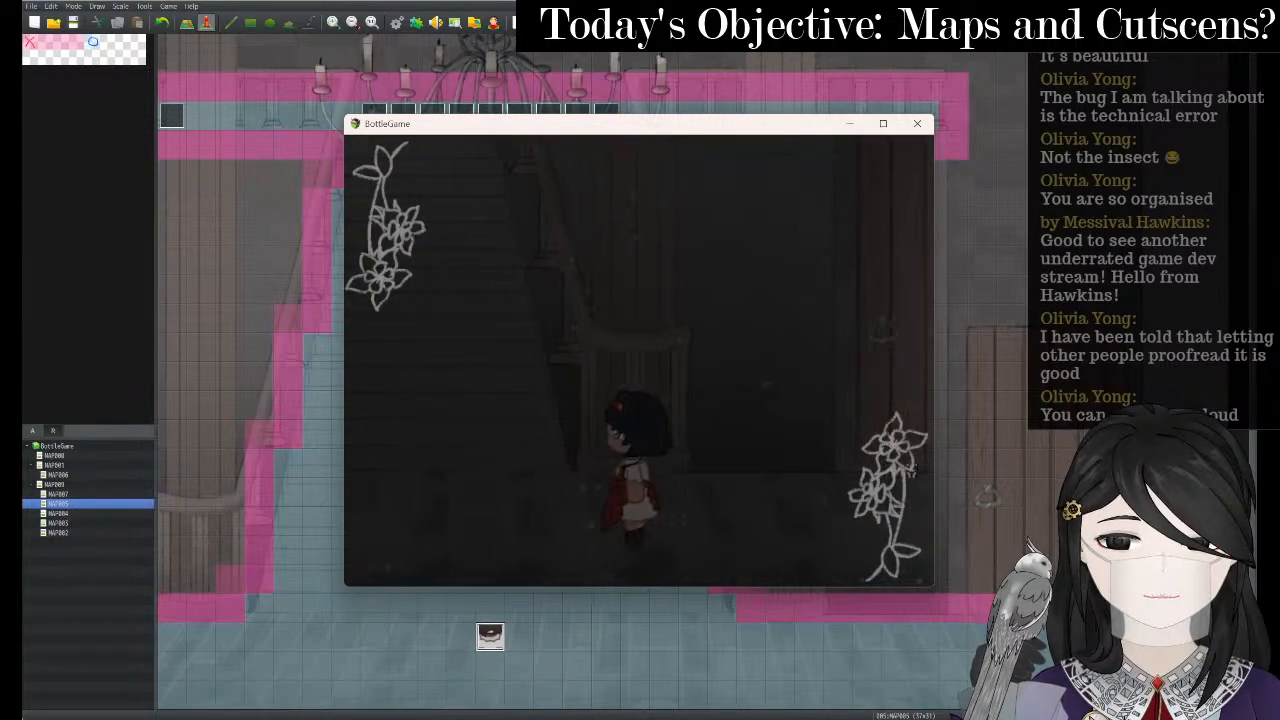
pyautogui.press('Left')
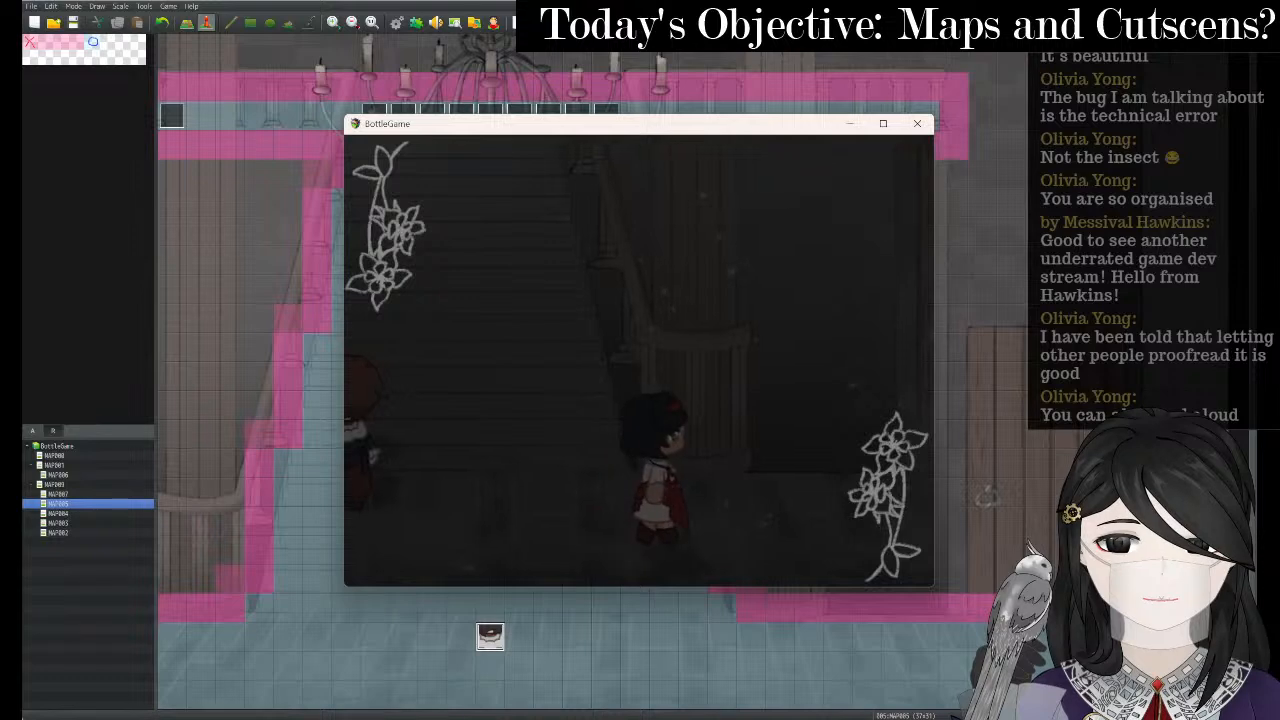
pyautogui.press('Left')
pyautogui.press('Up')
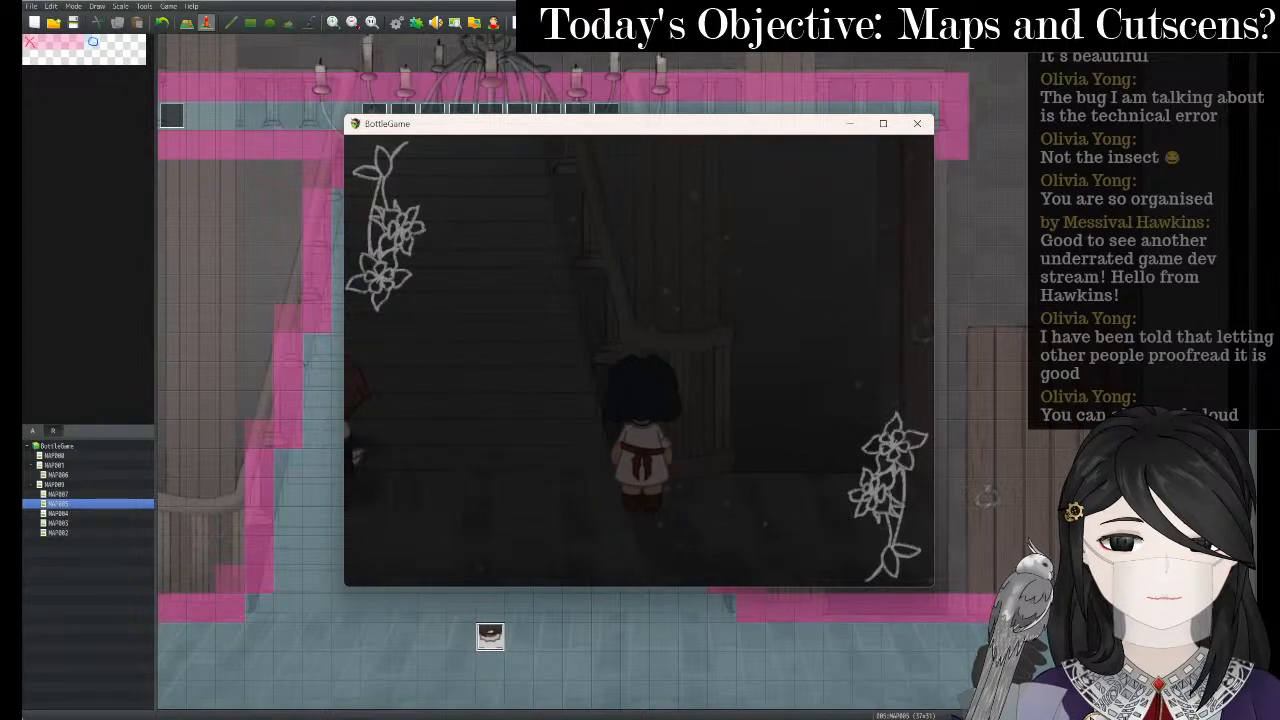
pyautogui.moveTo(696, 125); pyautogui.dragTo(529, 64)
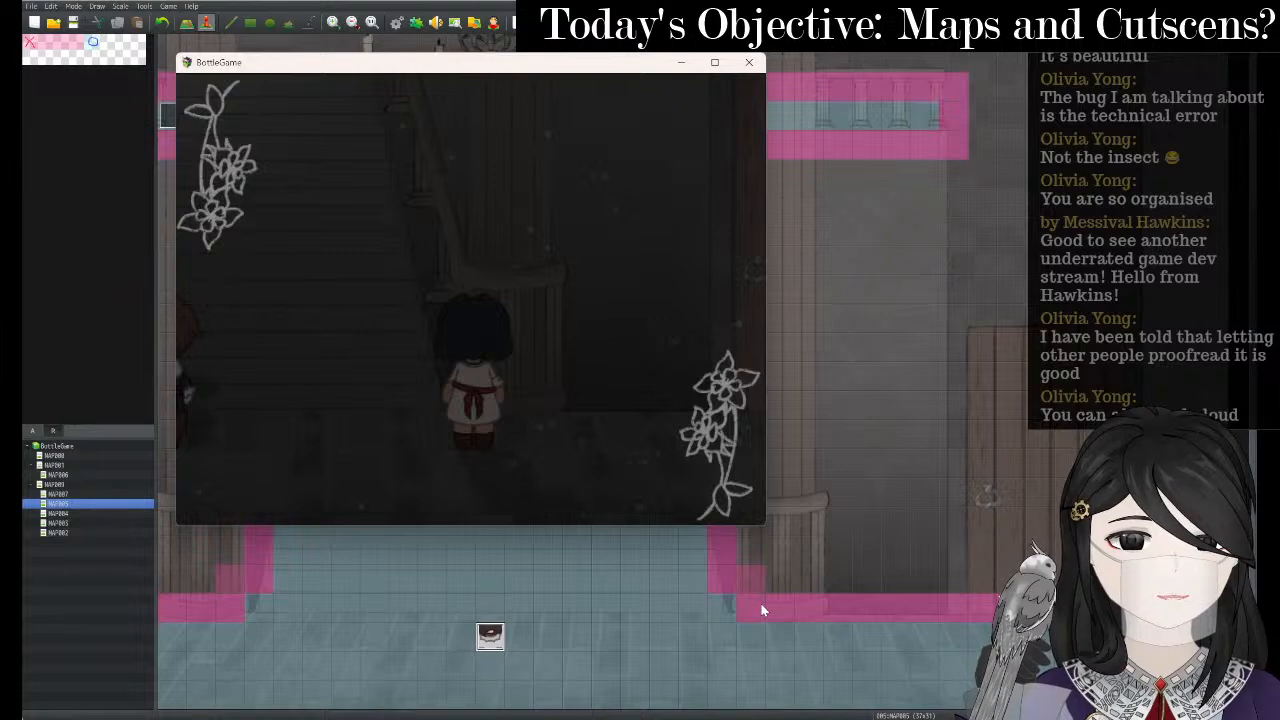
pyautogui.click(755, 640)
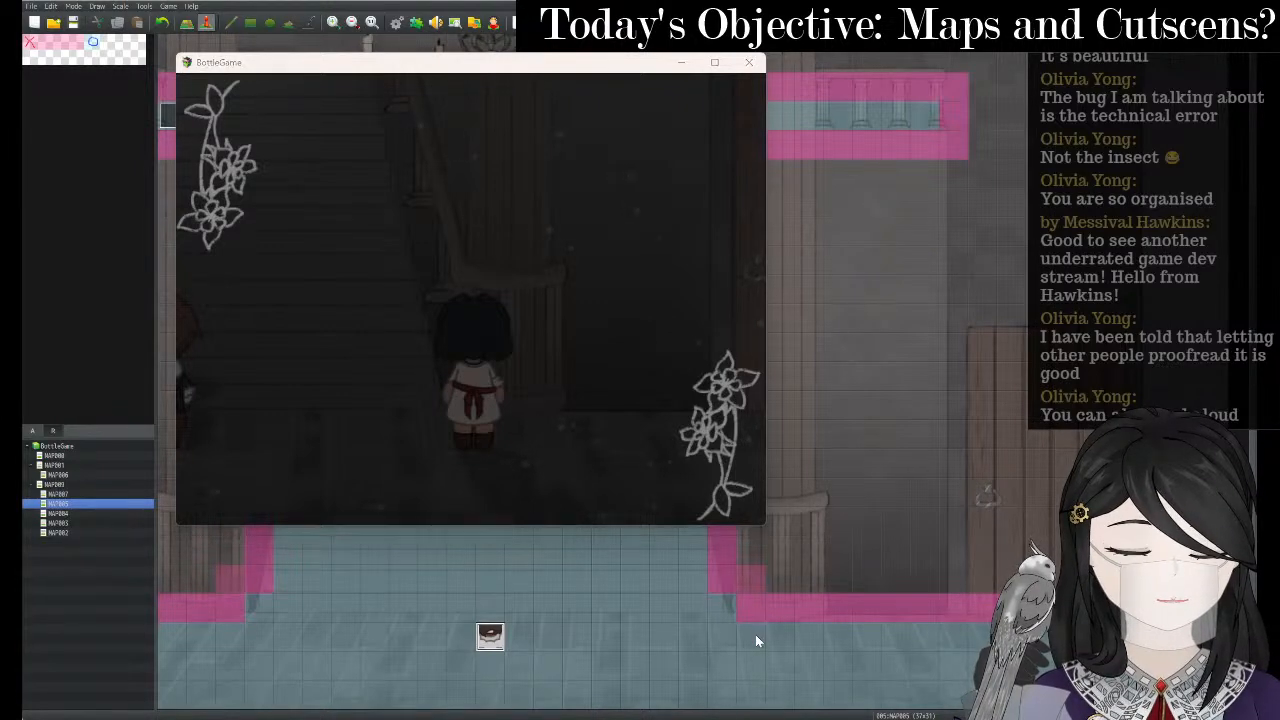
# - Create a new empty event on the lower-right floor tile
pyautogui.rightClick(755, 640)
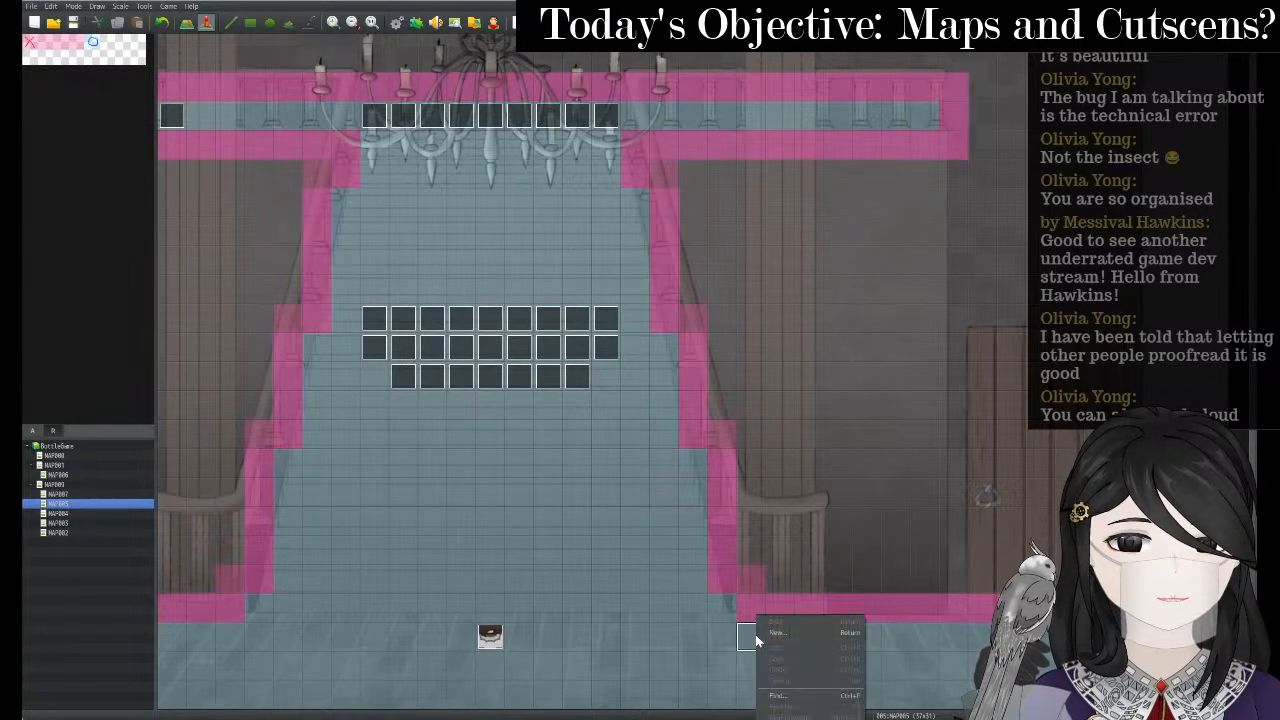
pyautogui.press('Escape')
pyautogui.doubleClick(764, 644)
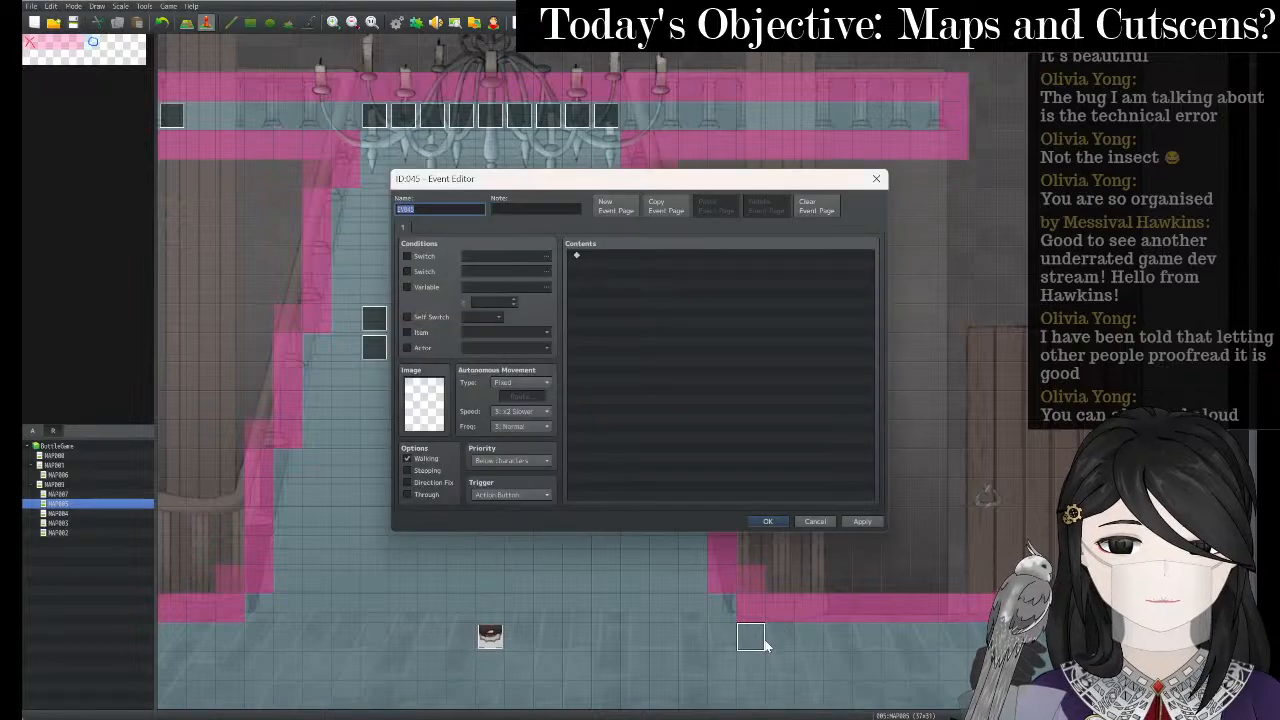
pyautogui.click(768, 521)
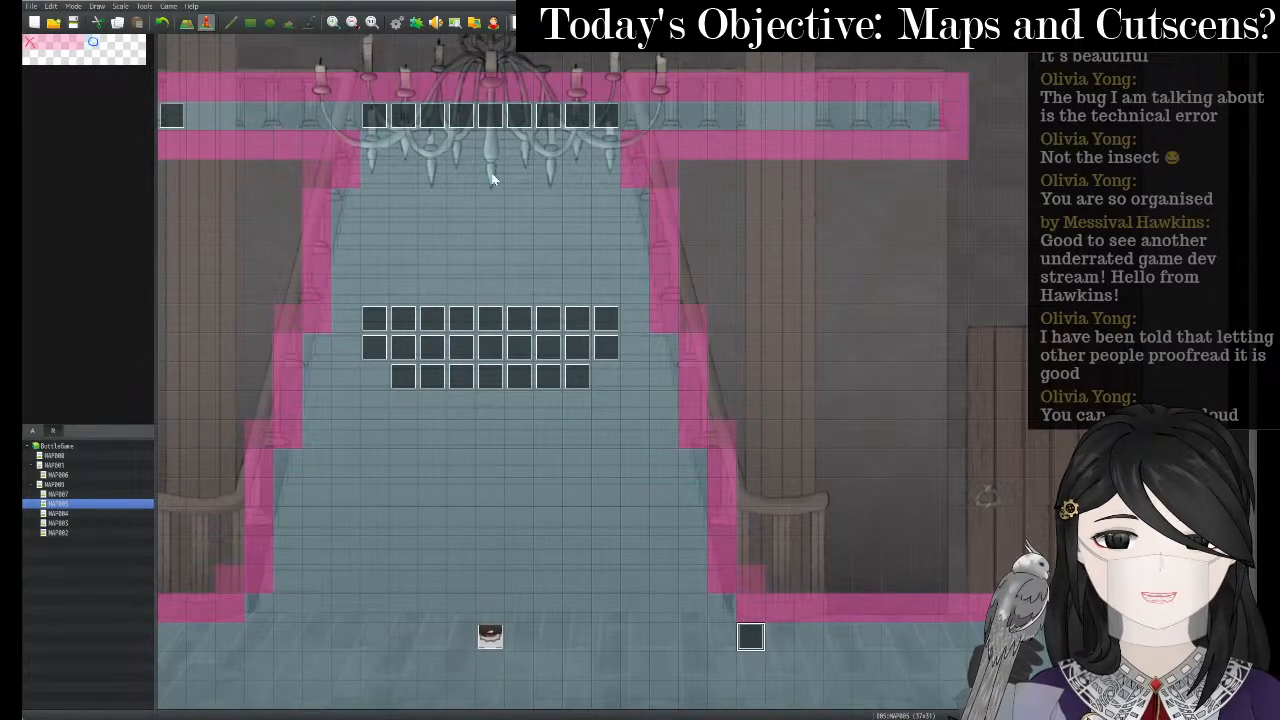
# - Select the tile above the character event and step the cursor three tiles up the staircase
pyautogui.doubleClick(489, 612)
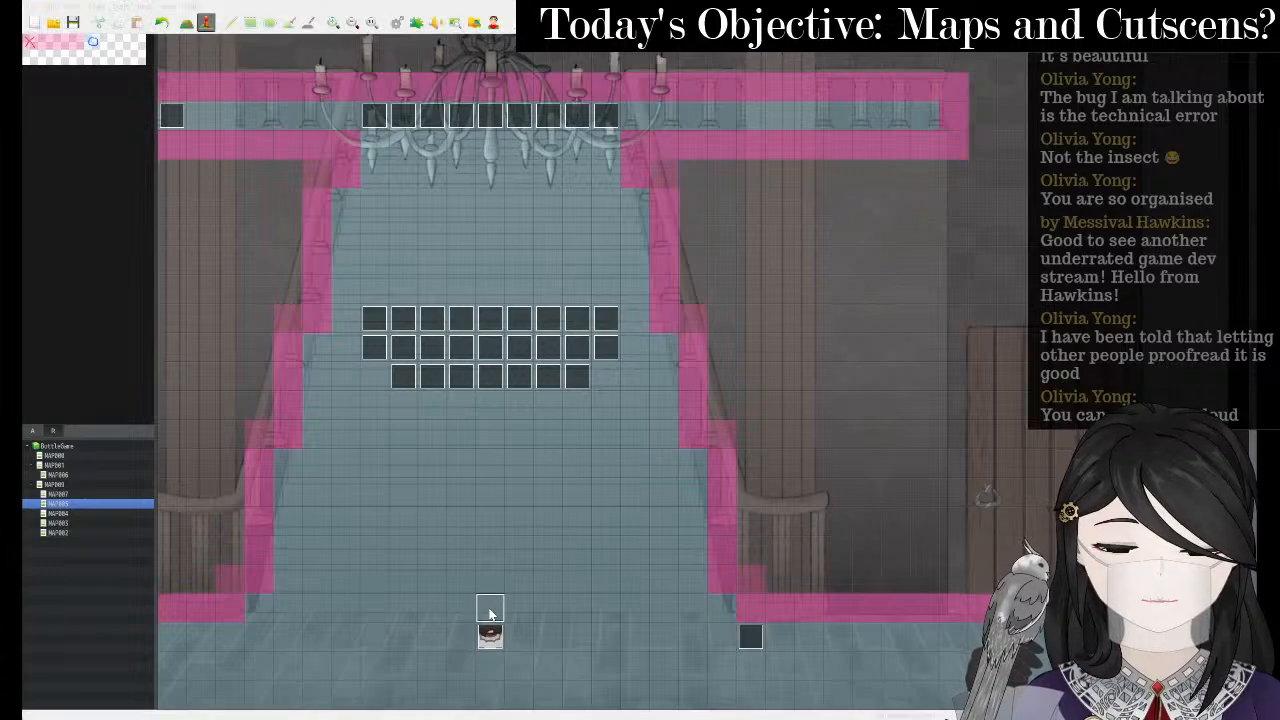
pyautogui.press('Up')
pyautogui.press('Up')
pyautogui.press('Up')
pyautogui.press('Up')
pyautogui.press('Up')
pyautogui.press('Up')
pyautogui.press('Up')
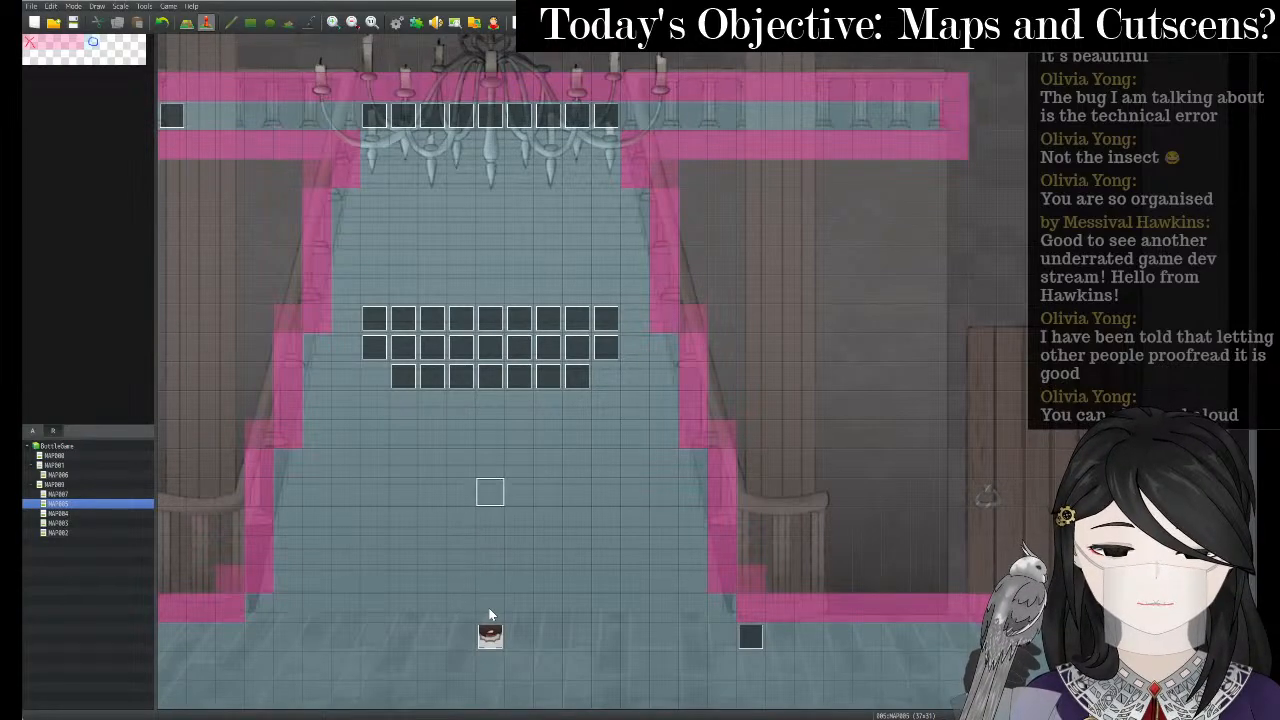
pyautogui.press('Up')
pyautogui.press('Up')
pyautogui.press('Up')
pyautogui.press('Up')
pyautogui.press('Up')
pyautogui.press('Up')
pyautogui.press('Up')
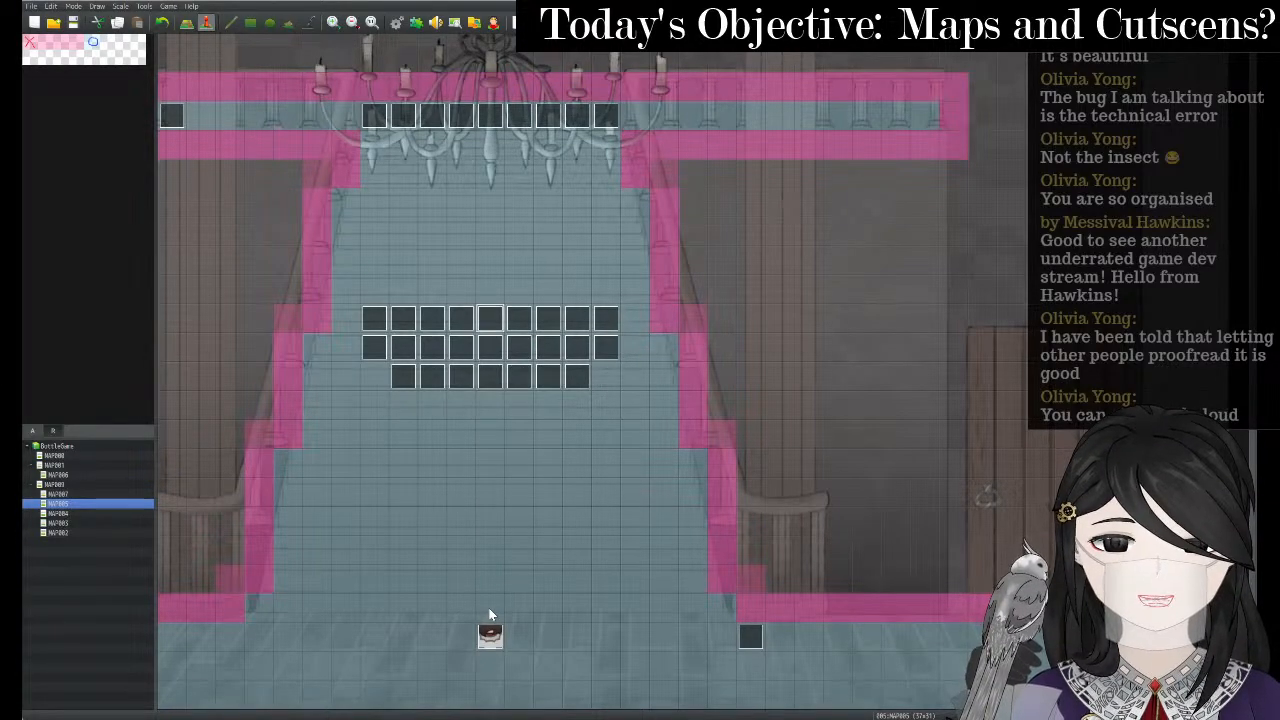
pyautogui.press('Up')
pyautogui.press('Up')
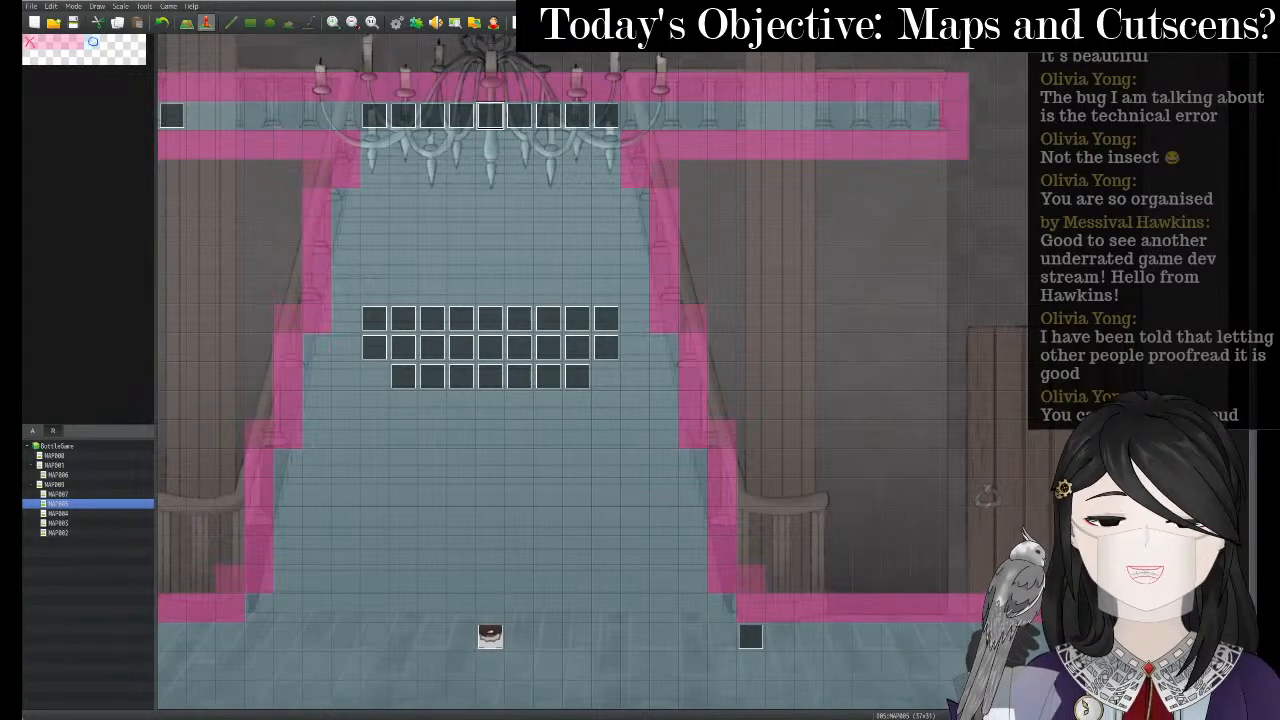
# - Open event 044's movement route and delete its three Move Left steps
pyautogui.rightClick(491, 637)
pyautogui.click(521, 621)
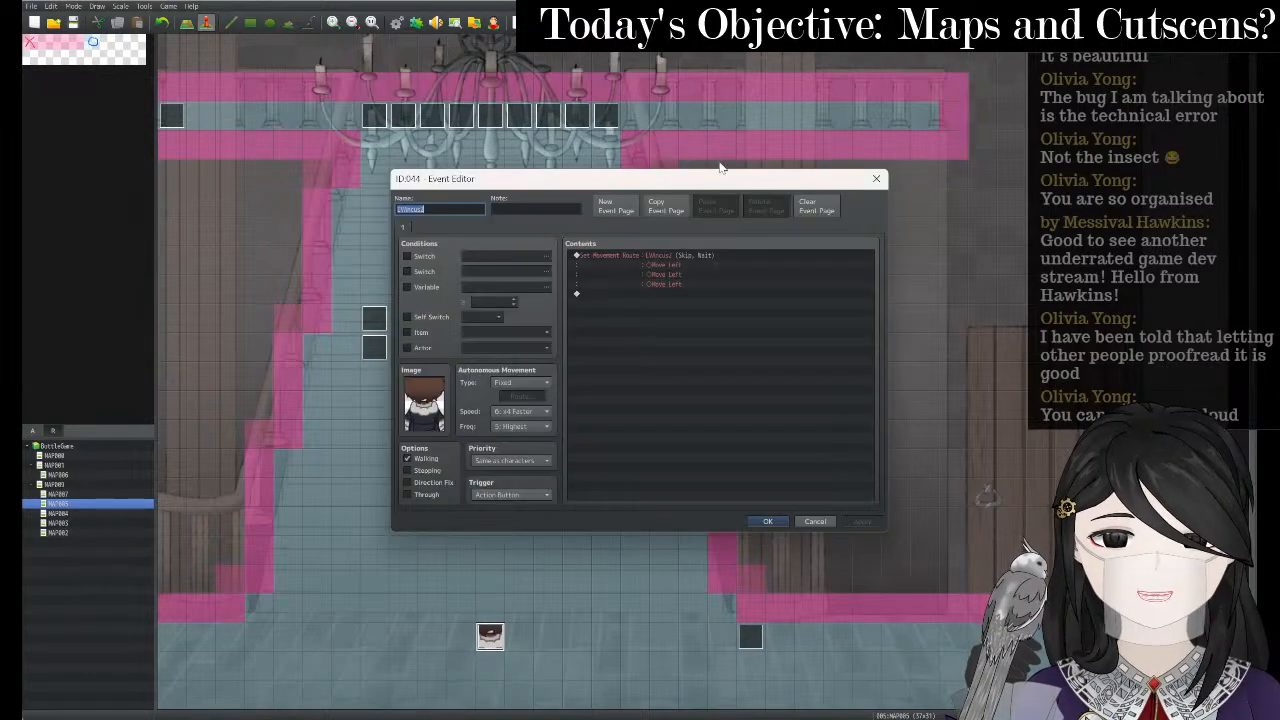
pyautogui.rightClick(690, 253)
pyautogui.click(710, 271)
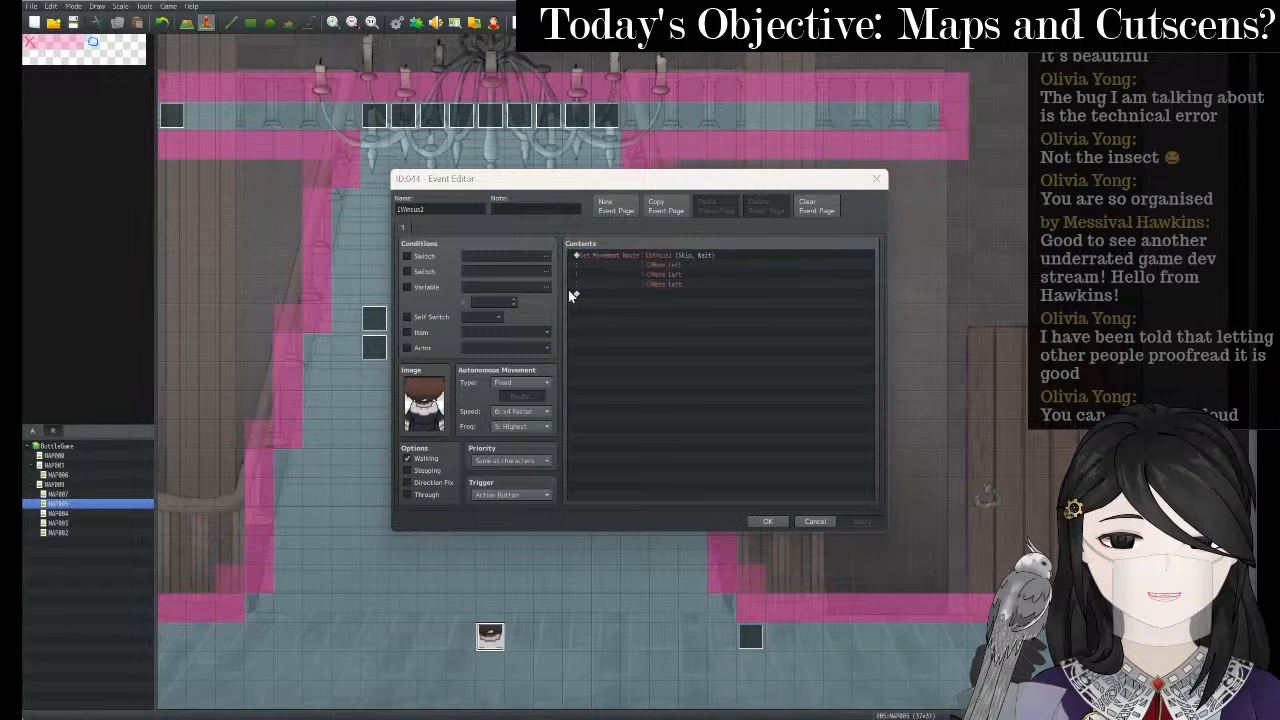
pyautogui.press('Delete')
pyautogui.press('Delete')
pyautogui.press('Delete')
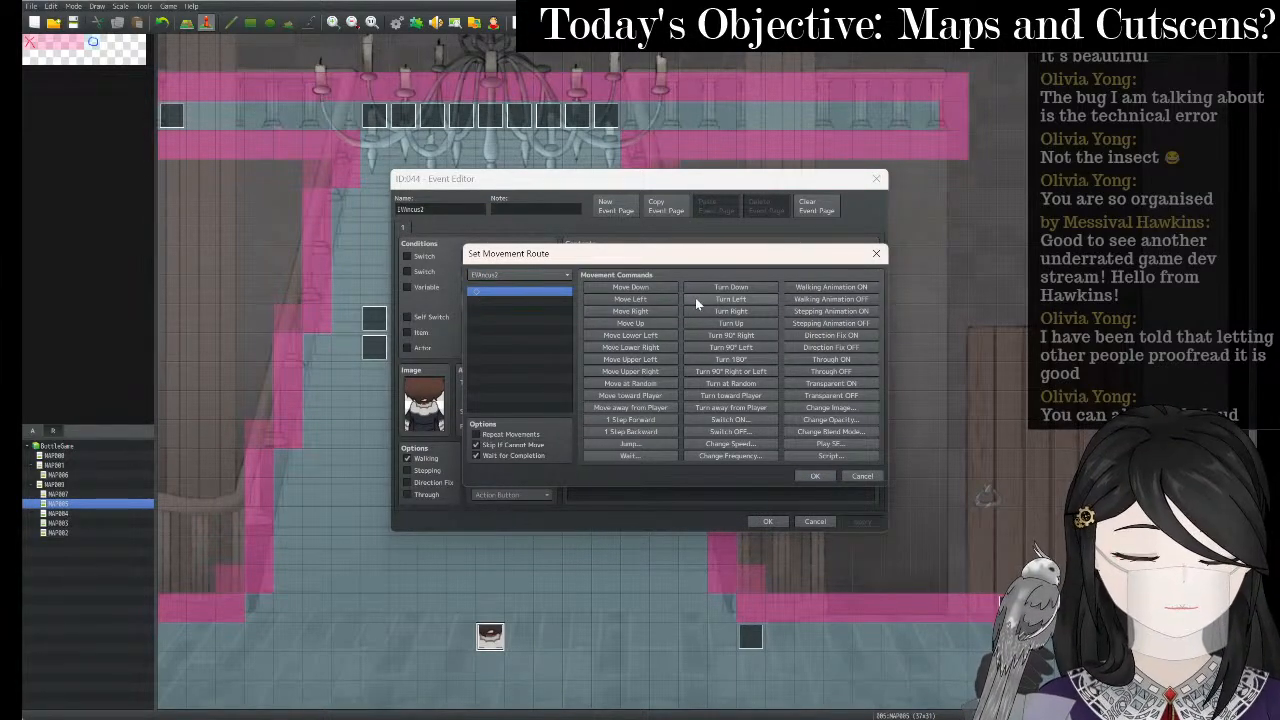
# - Add nine Move Up steps to the route and confirm it
pyautogui.click(661, 322)
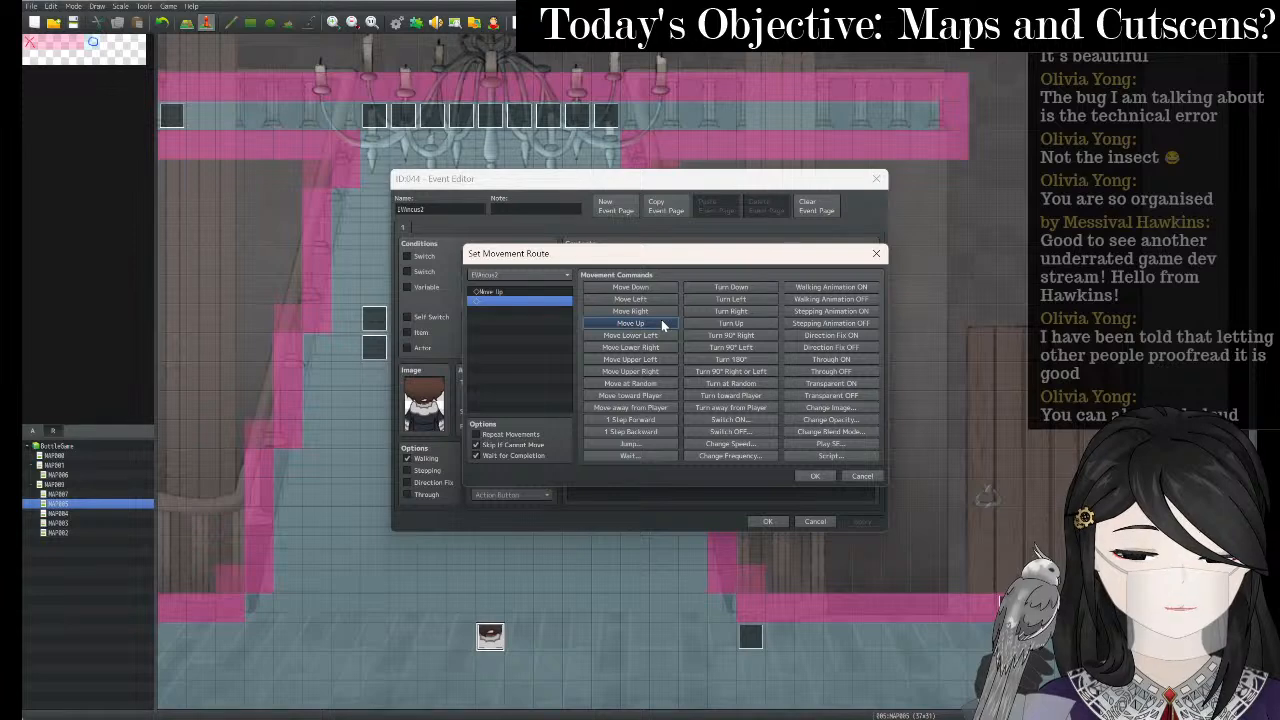
pyautogui.click(661, 322)
pyautogui.click(661, 322)
pyautogui.click(661, 322)
pyautogui.click(661, 322)
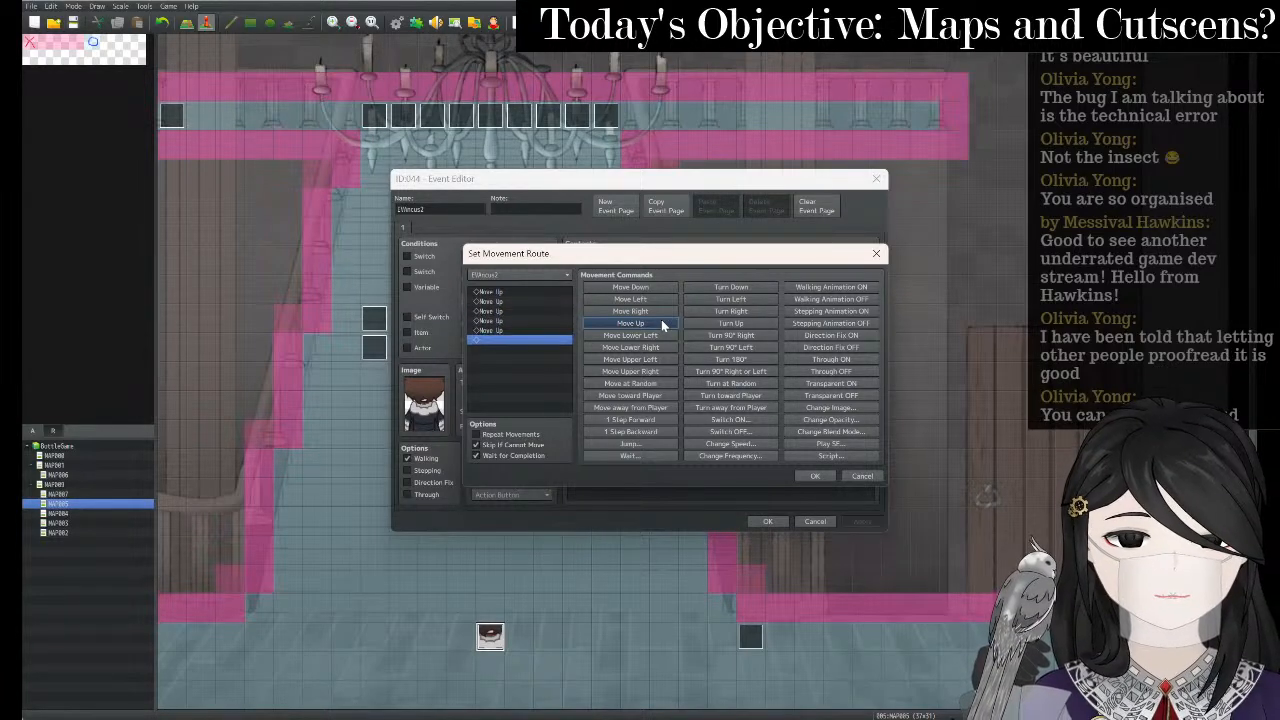
pyautogui.click(661, 322)
pyautogui.click(661, 322)
pyautogui.click(661, 322)
pyautogui.click(661, 322)
pyautogui.click(661, 322)
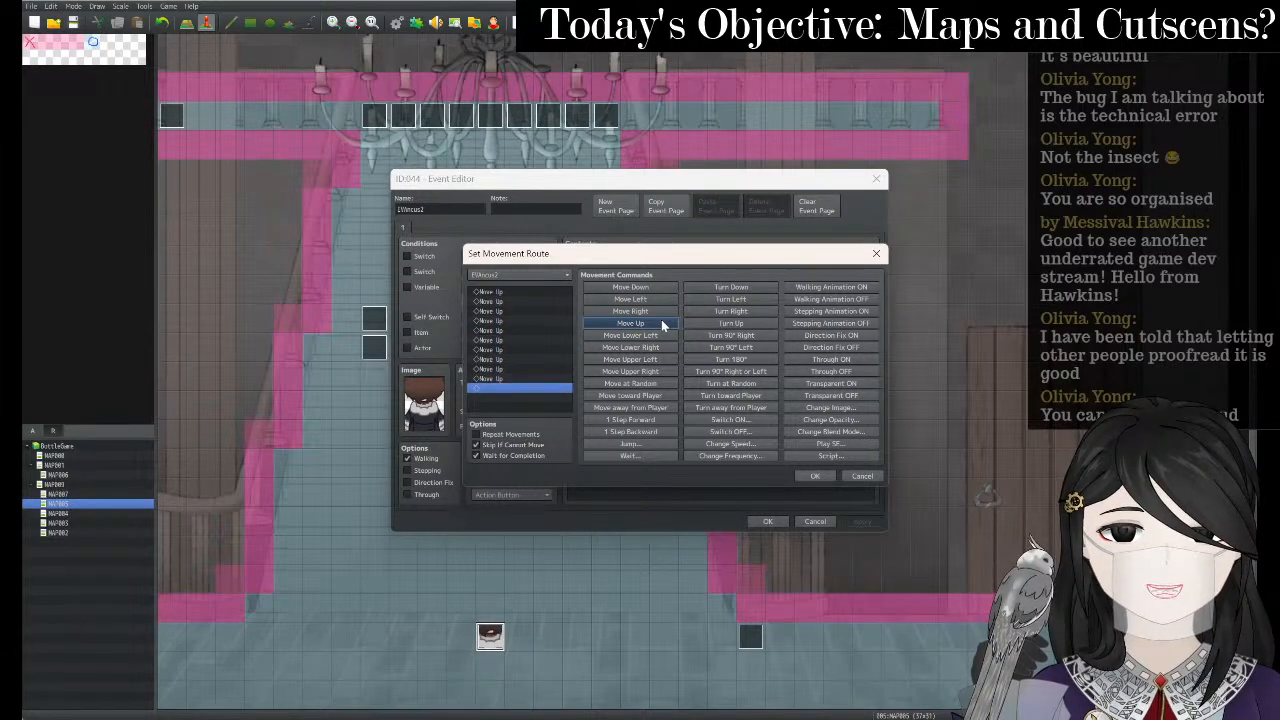
pyautogui.click(661, 322)
pyautogui.click(661, 322)
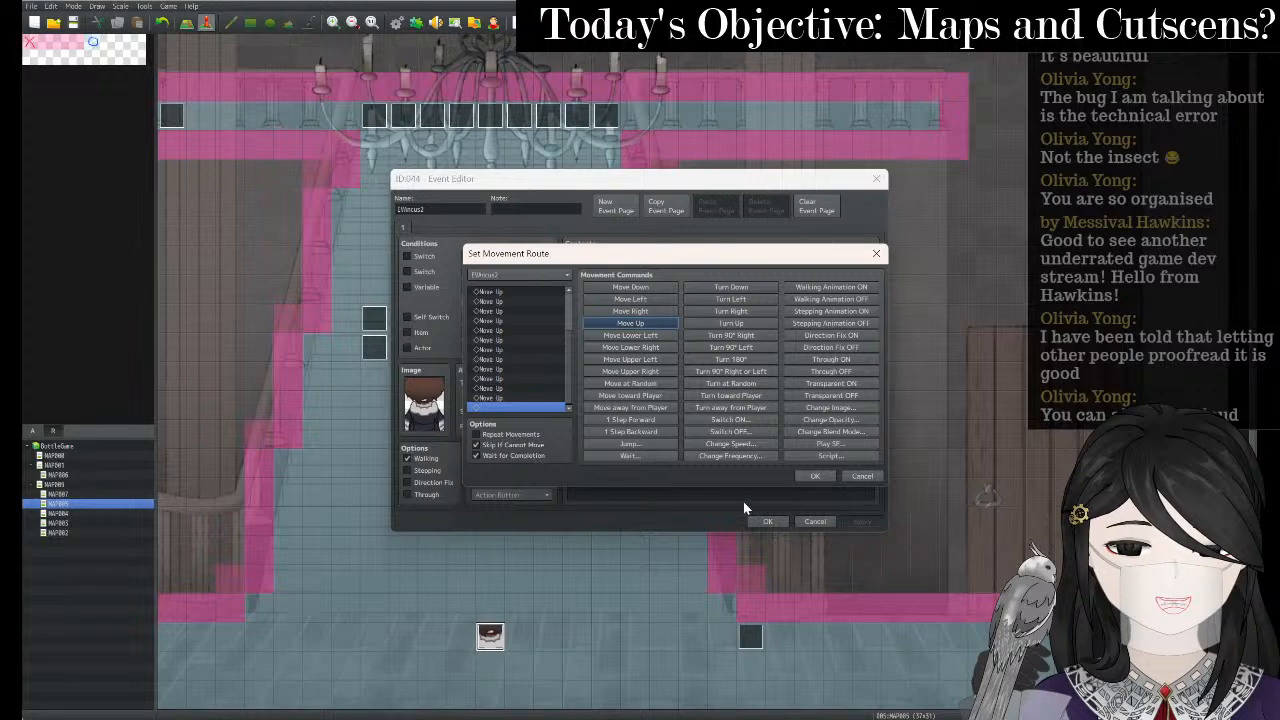
pyautogui.click(815, 477)
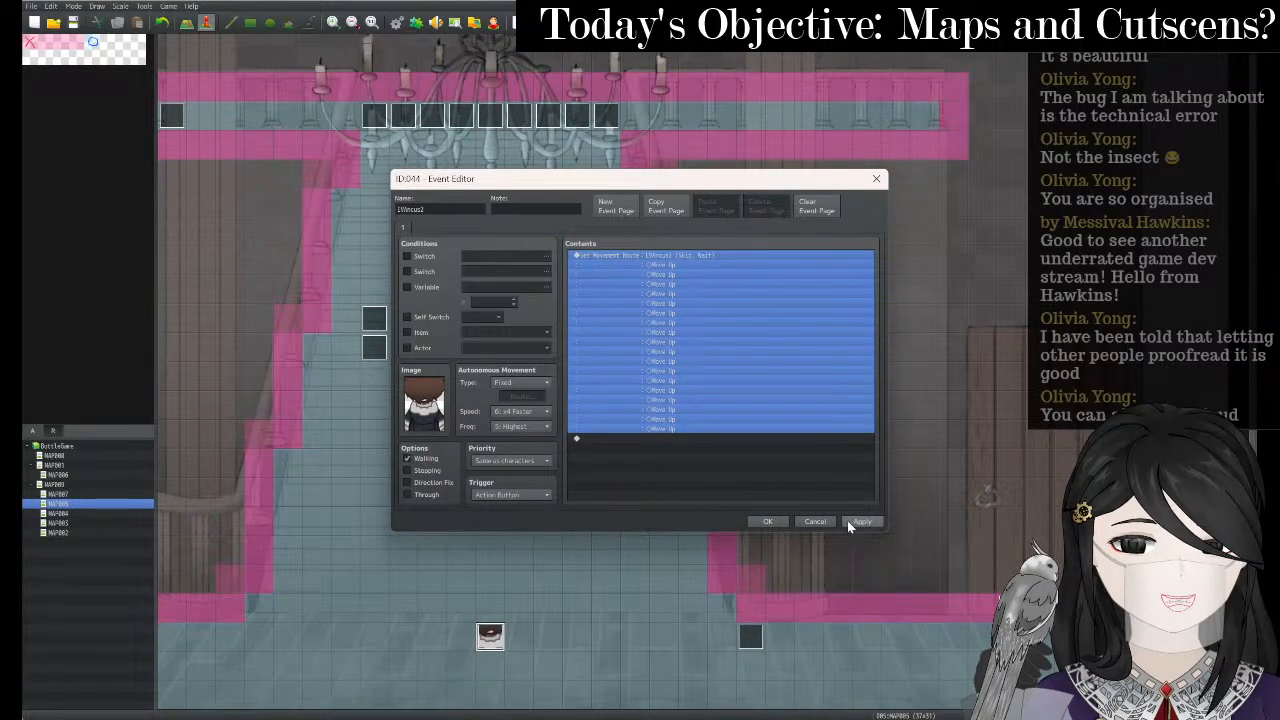
# - Add a second page to the event and paste page 1's Move Up route into it
pyautogui.click(847, 521)
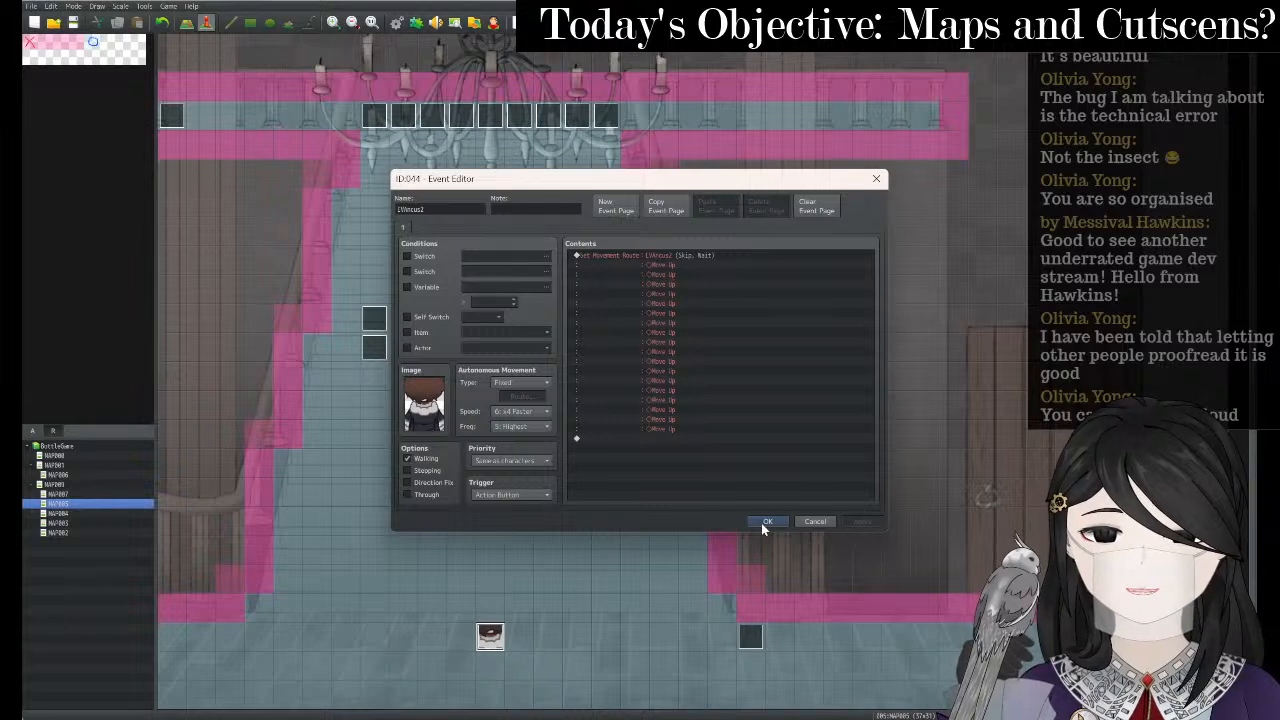
pyautogui.click(620, 210)
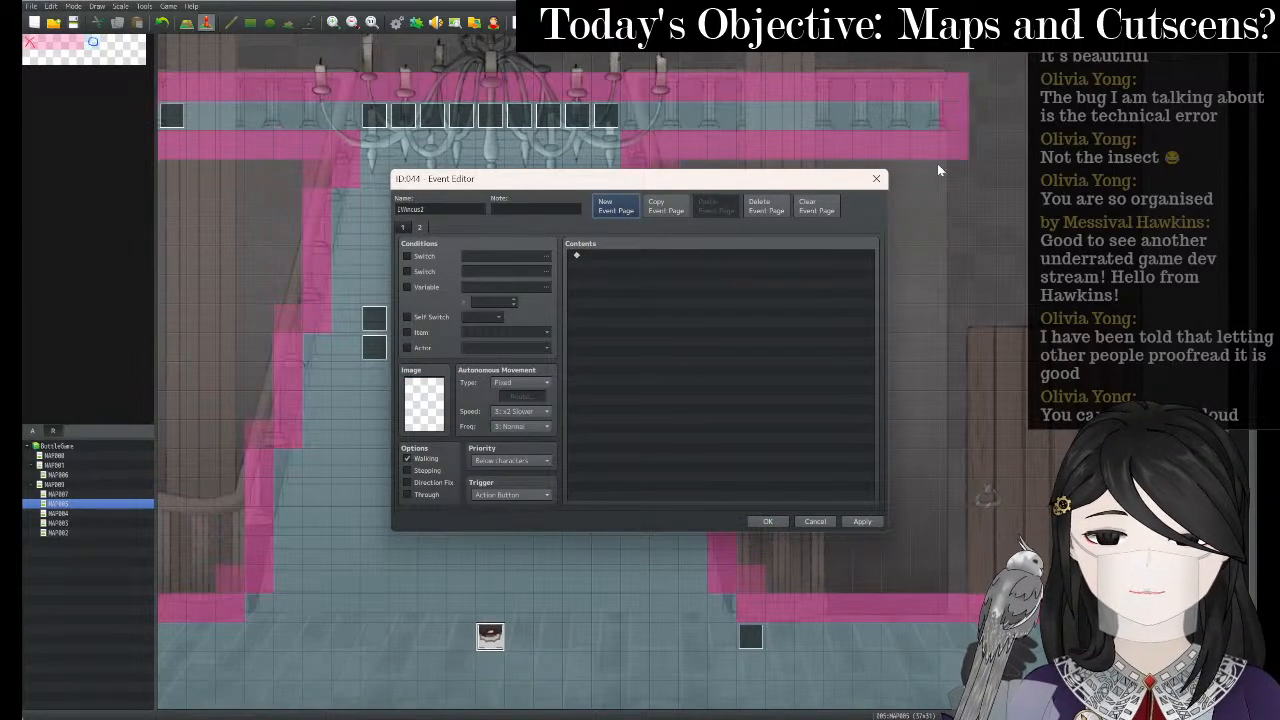
pyautogui.click(860, 521)
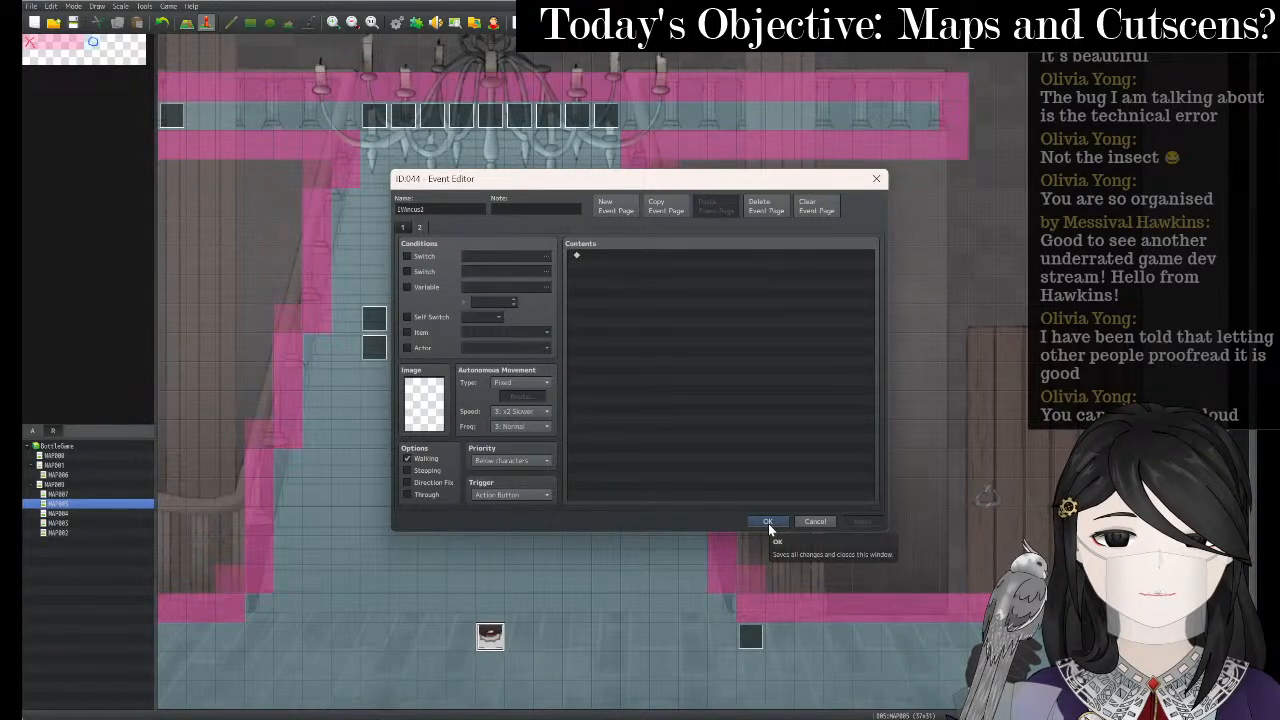
pyautogui.click(403, 227)
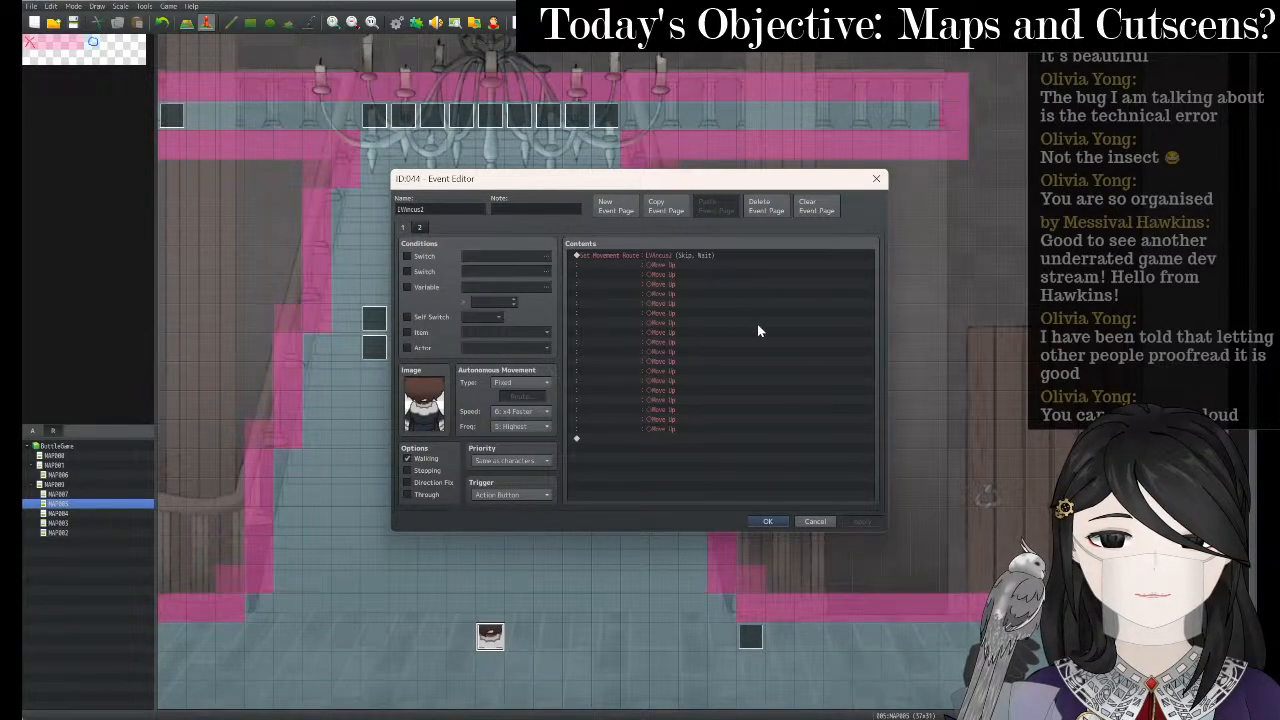
pyautogui.click(619, 256)
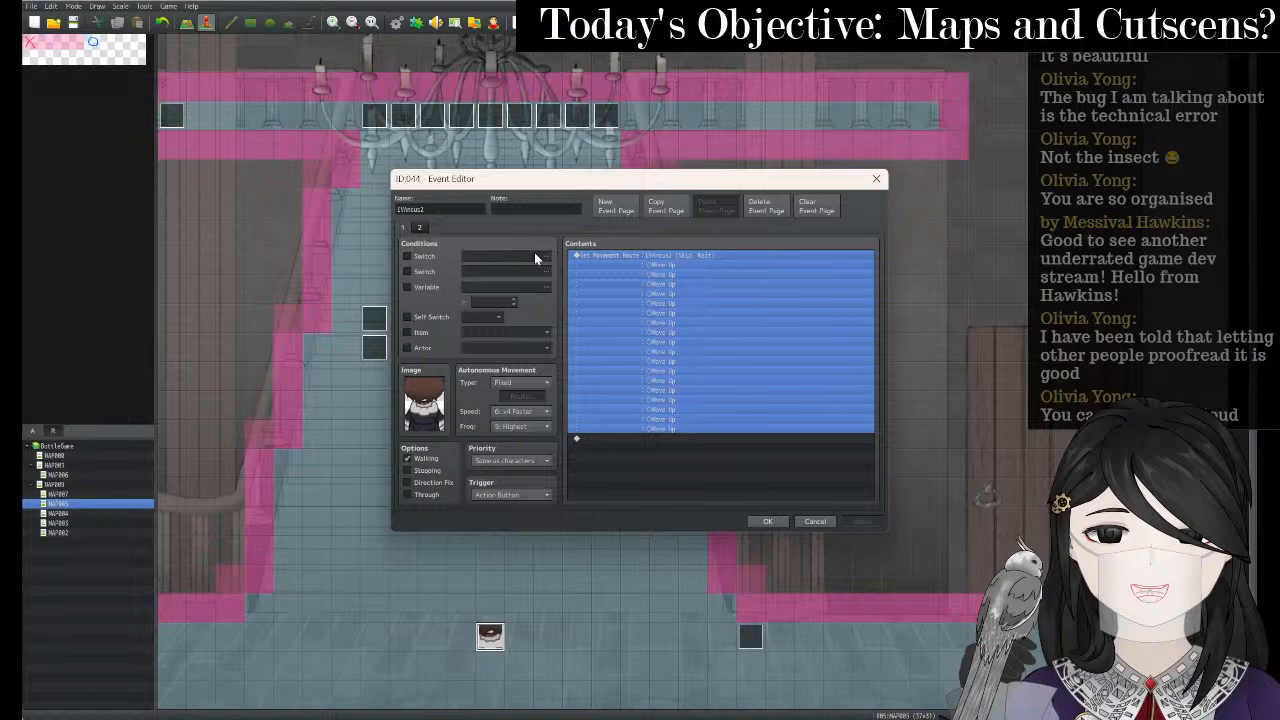
pyautogui.click(419, 227)
pyautogui.hotkey('ctrl', 'v')
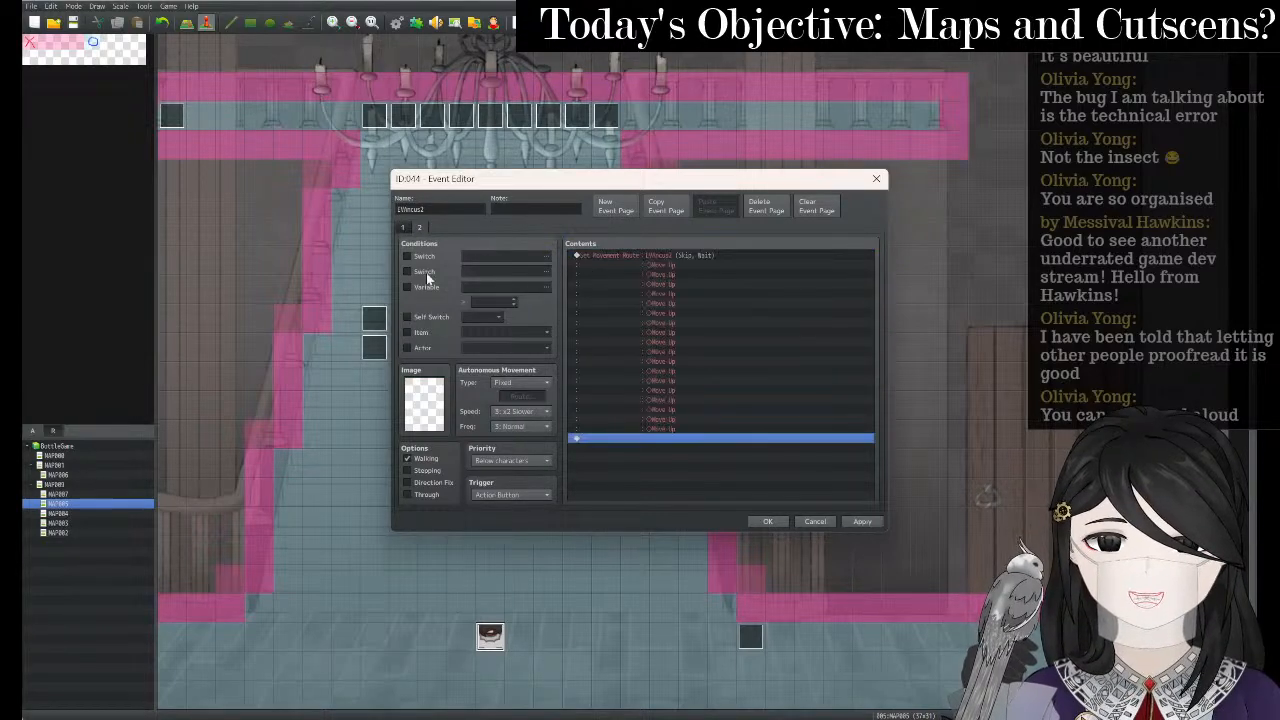
pyautogui.click(404, 227)
pyautogui.click(419, 227)
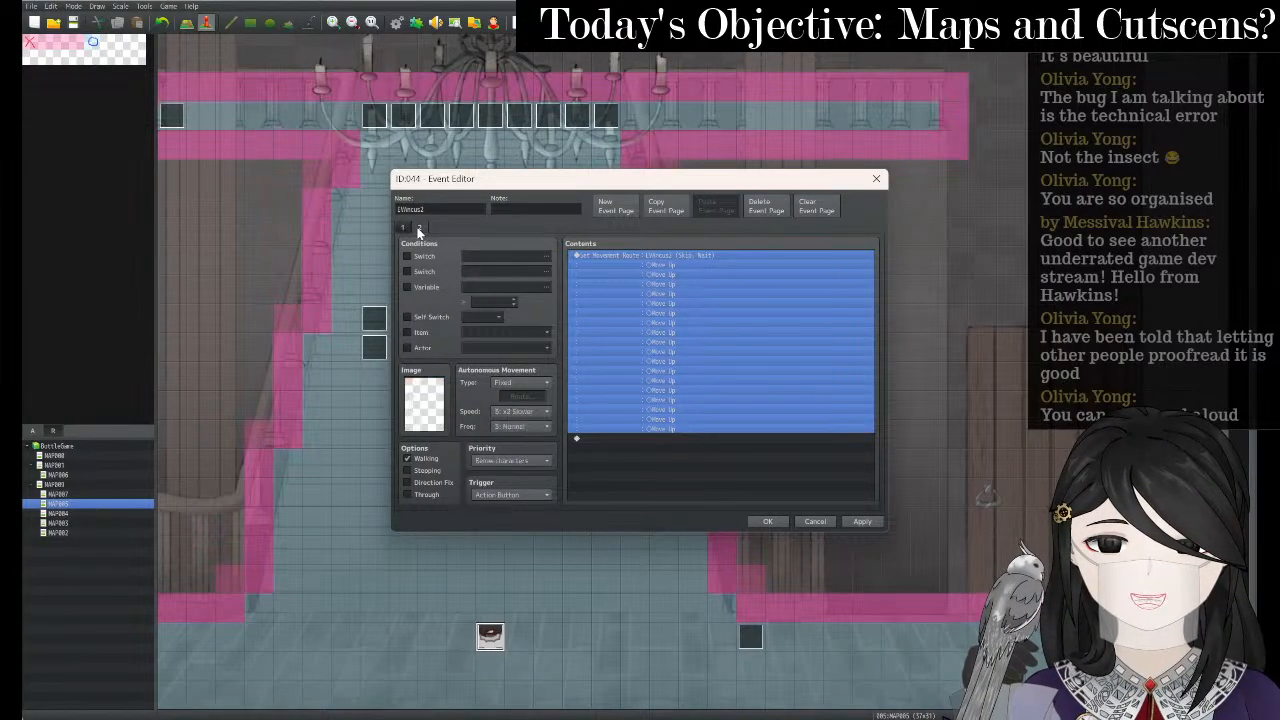
# - Set page 2's image to the middle bottom-row character of the $Incus sheet
pyautogui.doubleClick(430, 418)
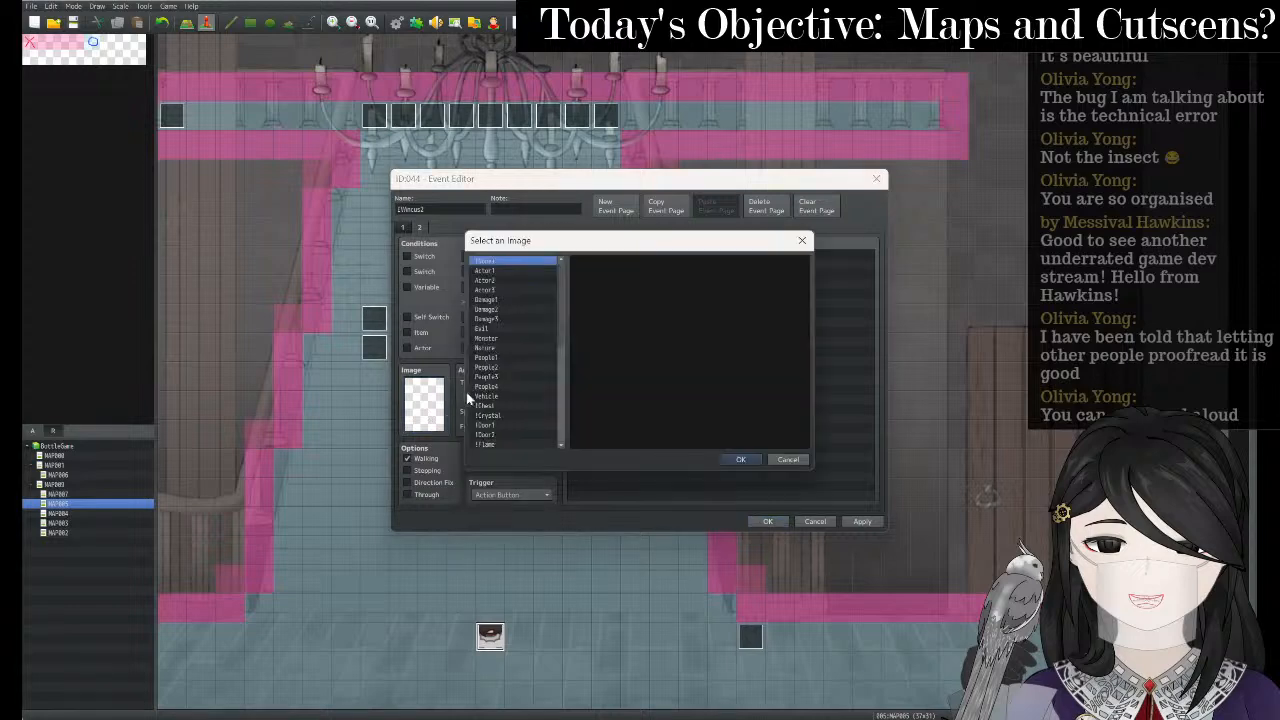
pyautogui.scroll(-2, 517, 389)
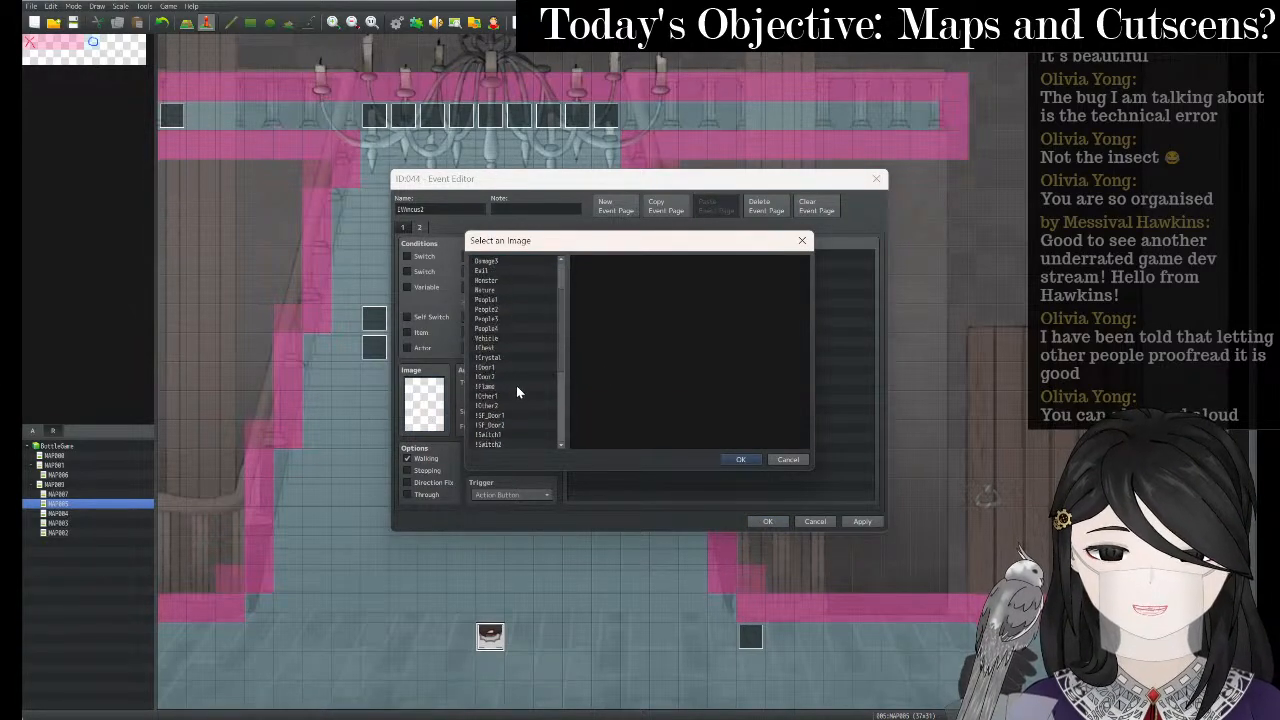
pyautogui.scroll(-3, 516, 389)
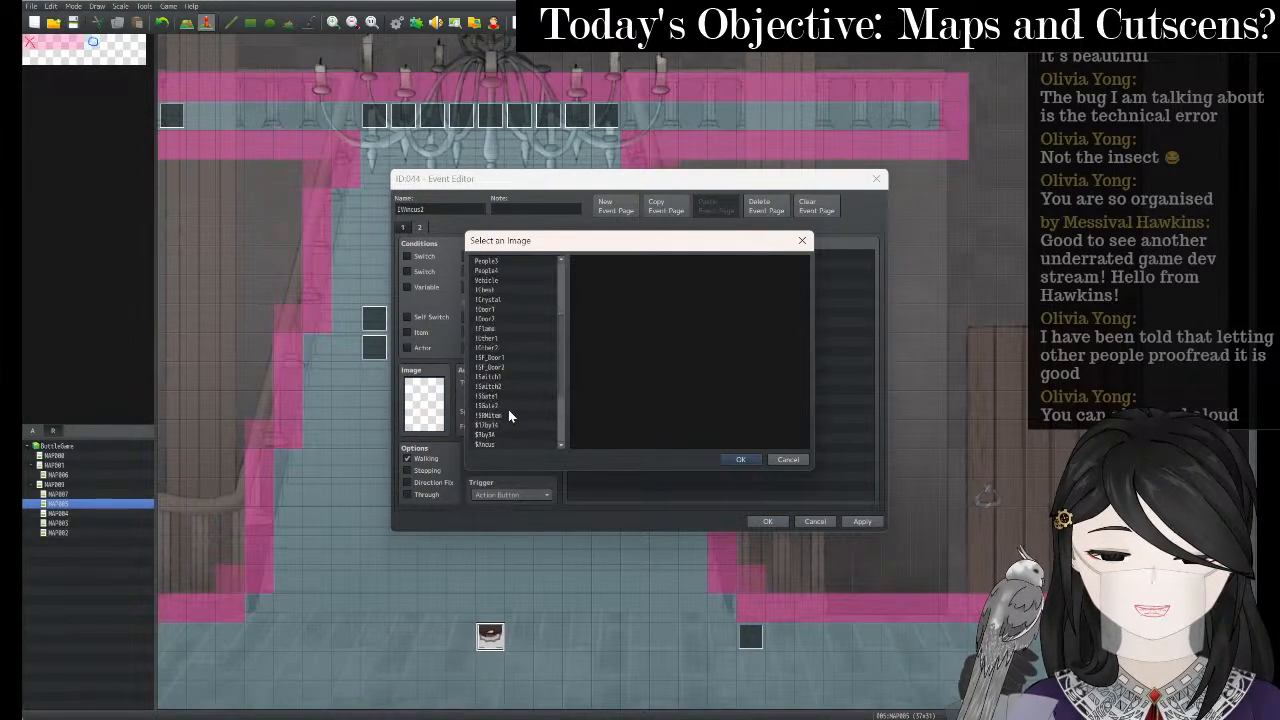
pyautogui.scroll(-1, 510, 394)
pyautogui.click(490, 415)
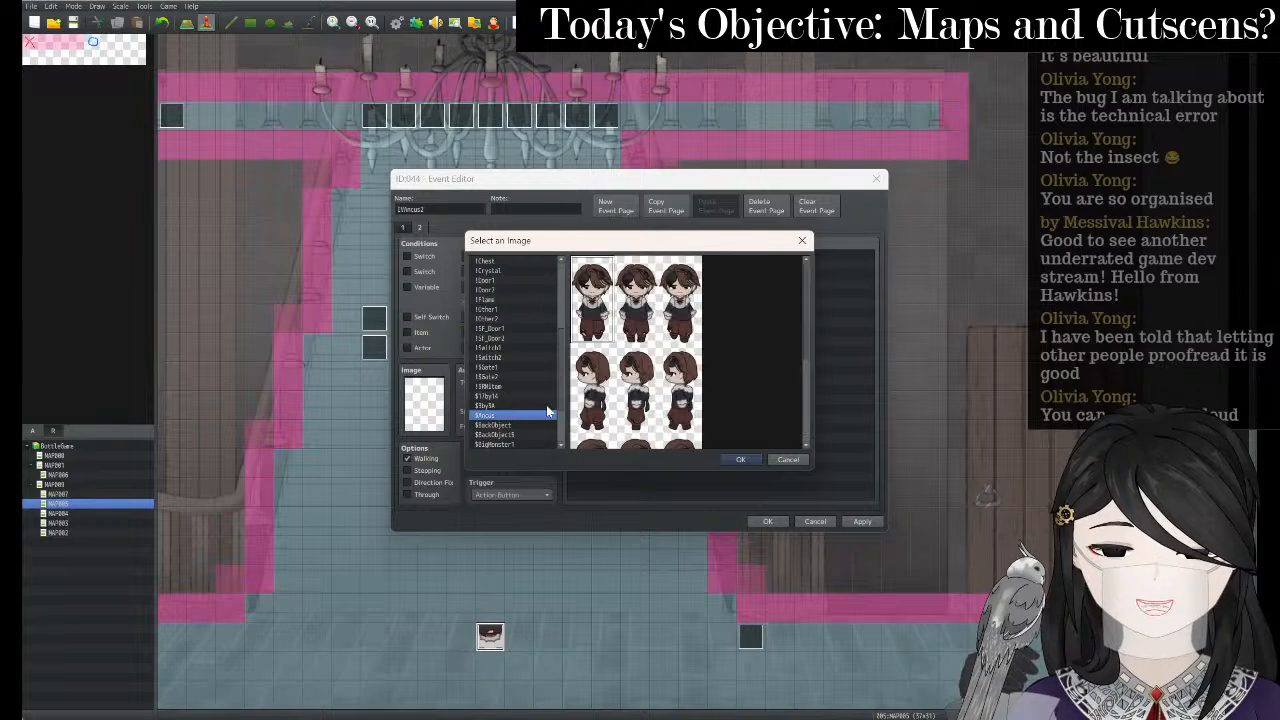
pyautogui.scroll(-2, 673, 360)
pyautogui.scroll(-3, 673, 362)
pyautogui.click(650, 397)
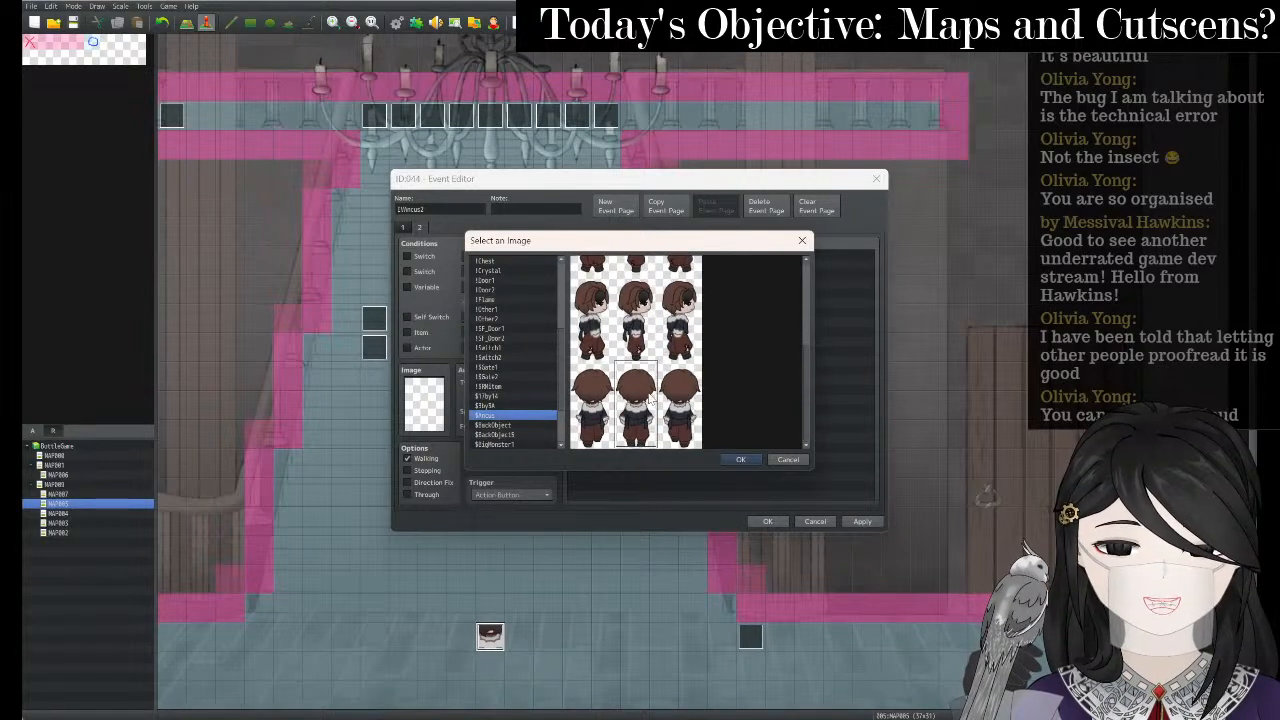
pyautogui.click(737, 460)
pyautogui.click(858, 521)
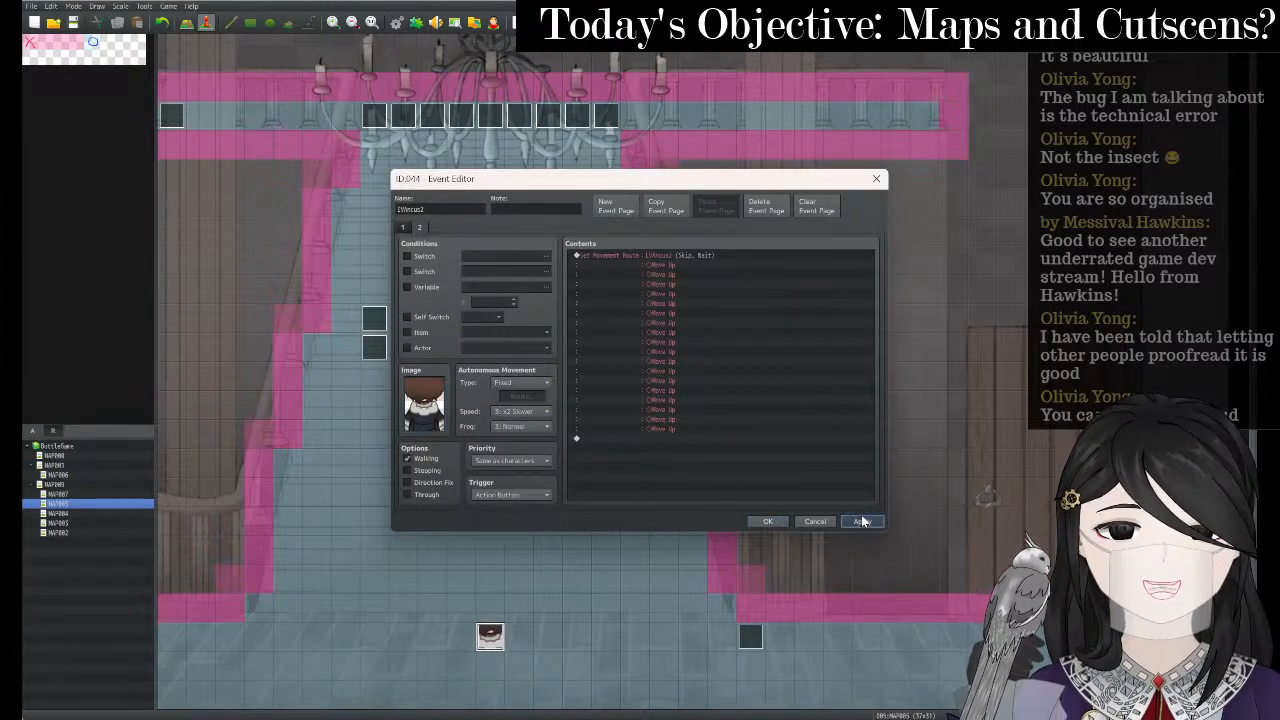
# - Delete page 1's movement route and set its trigger to Parallel
pyautogui.click(419, 227)
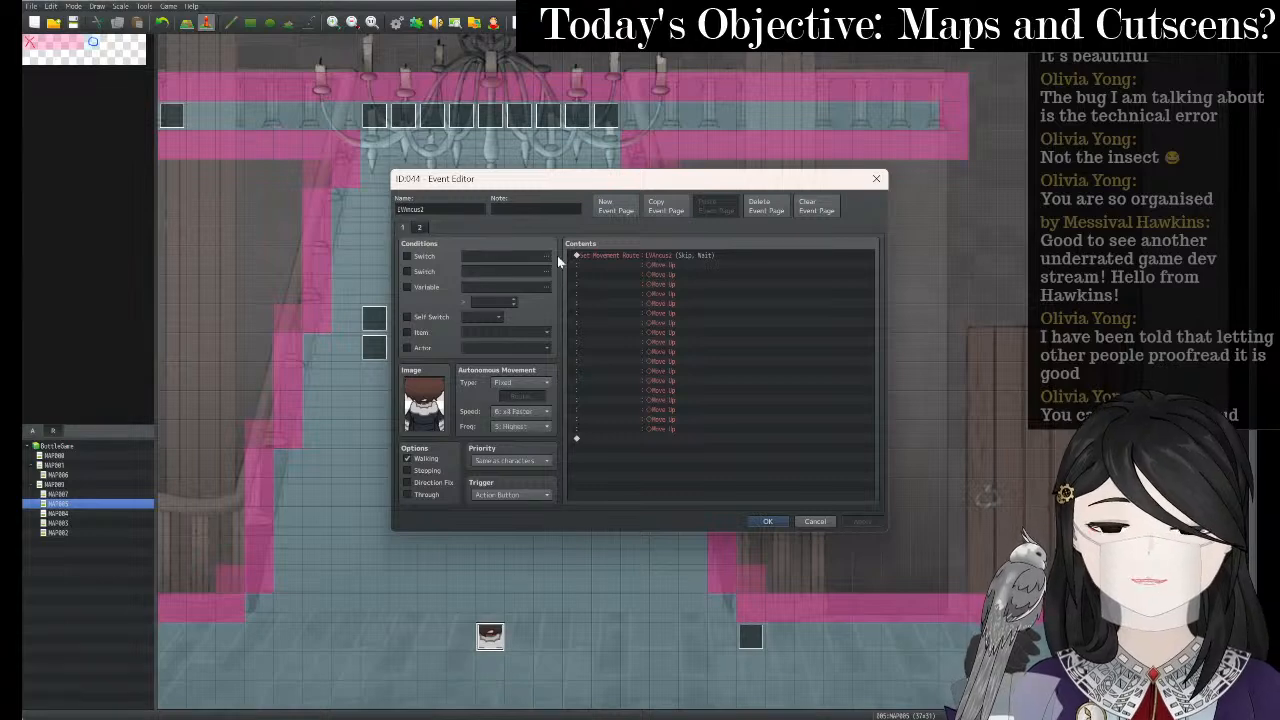
pyautogui.click(667, 255)
pyautogui.press('Delete')
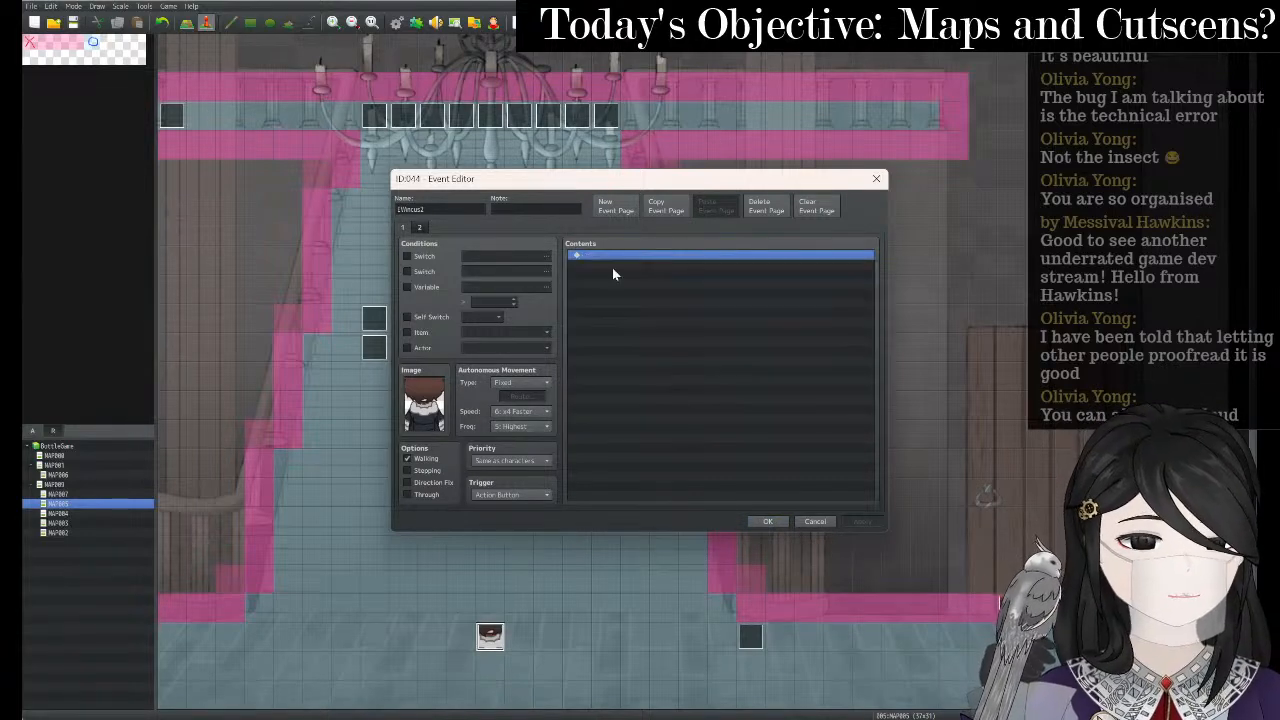
pyautogui.click(510, 494)
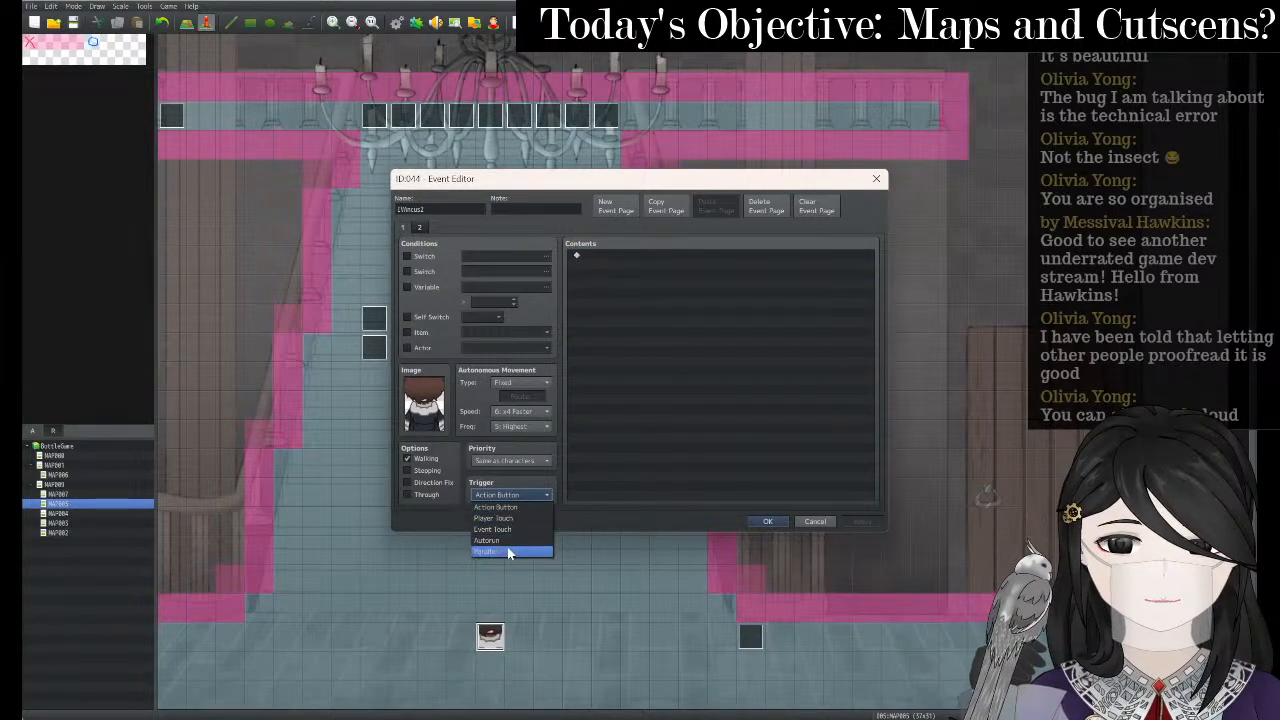
pyautogui.click(508, 555)
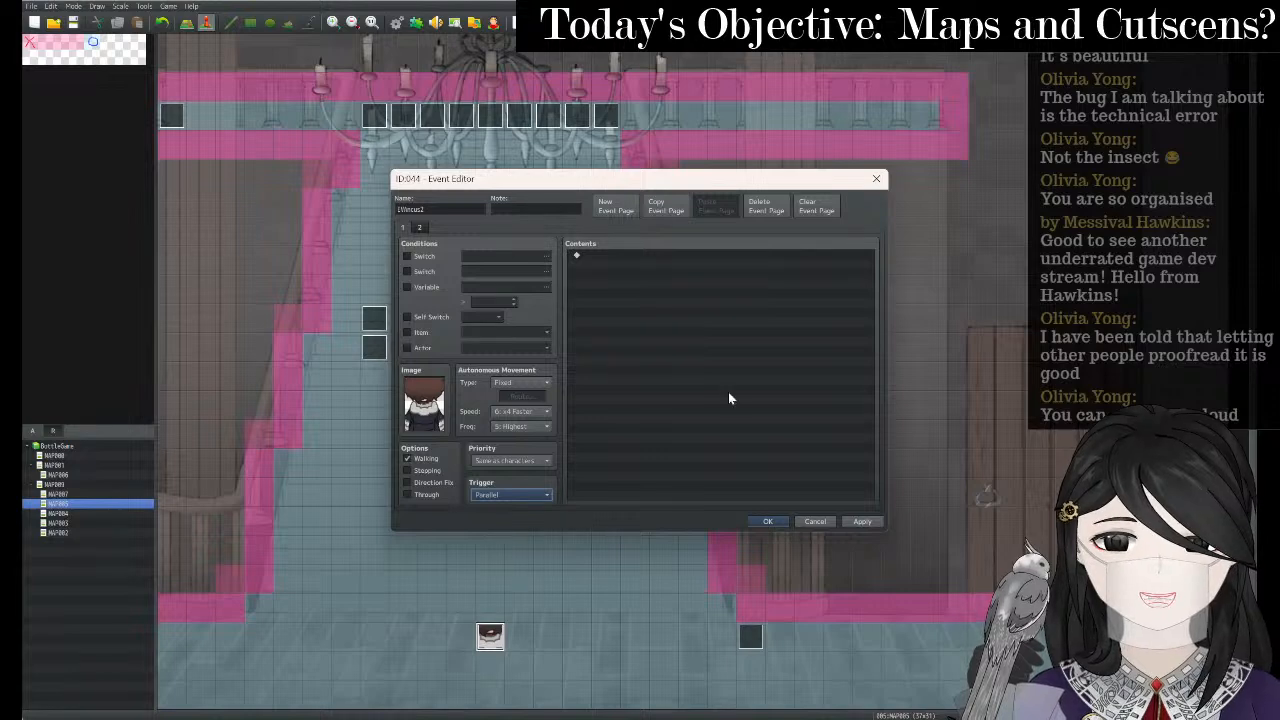
pyautogui.click(858, 524)
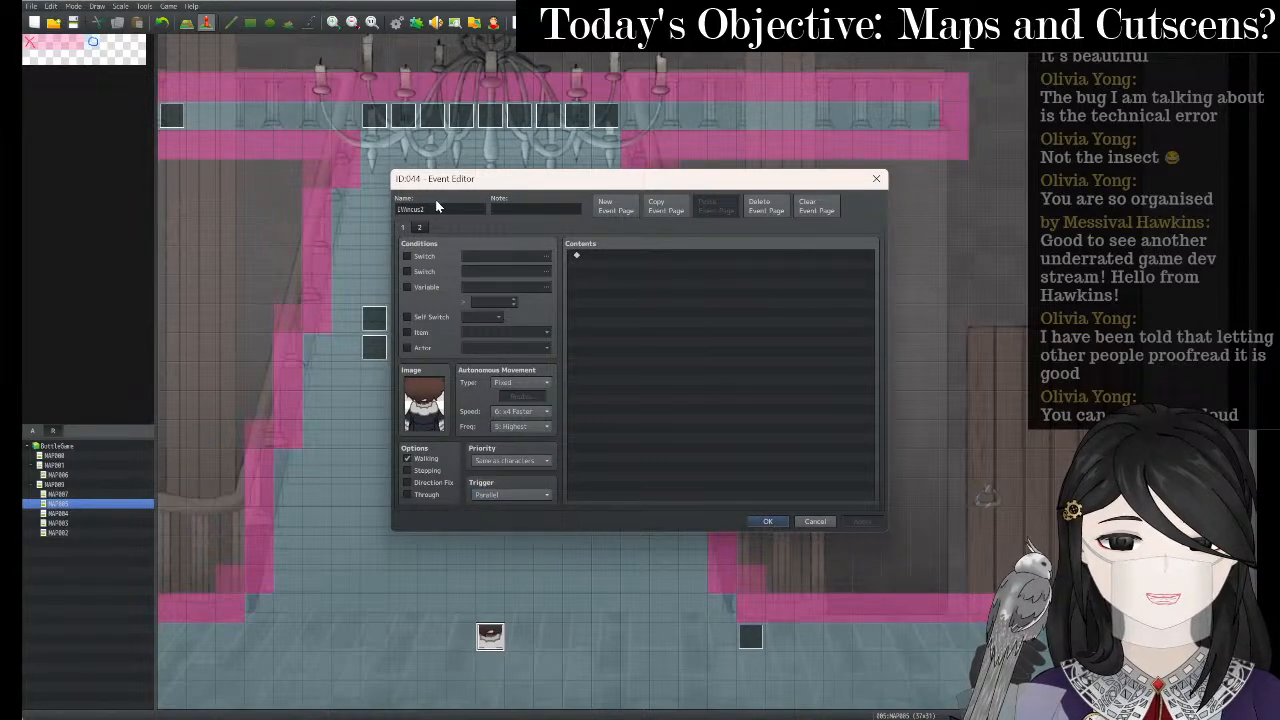
# - Set page 2's trigger to Parallel with a CutsceneNo ≥ 4 variable condition
pyautogui.click(403, 227)
pyautogui.click(510, 494)
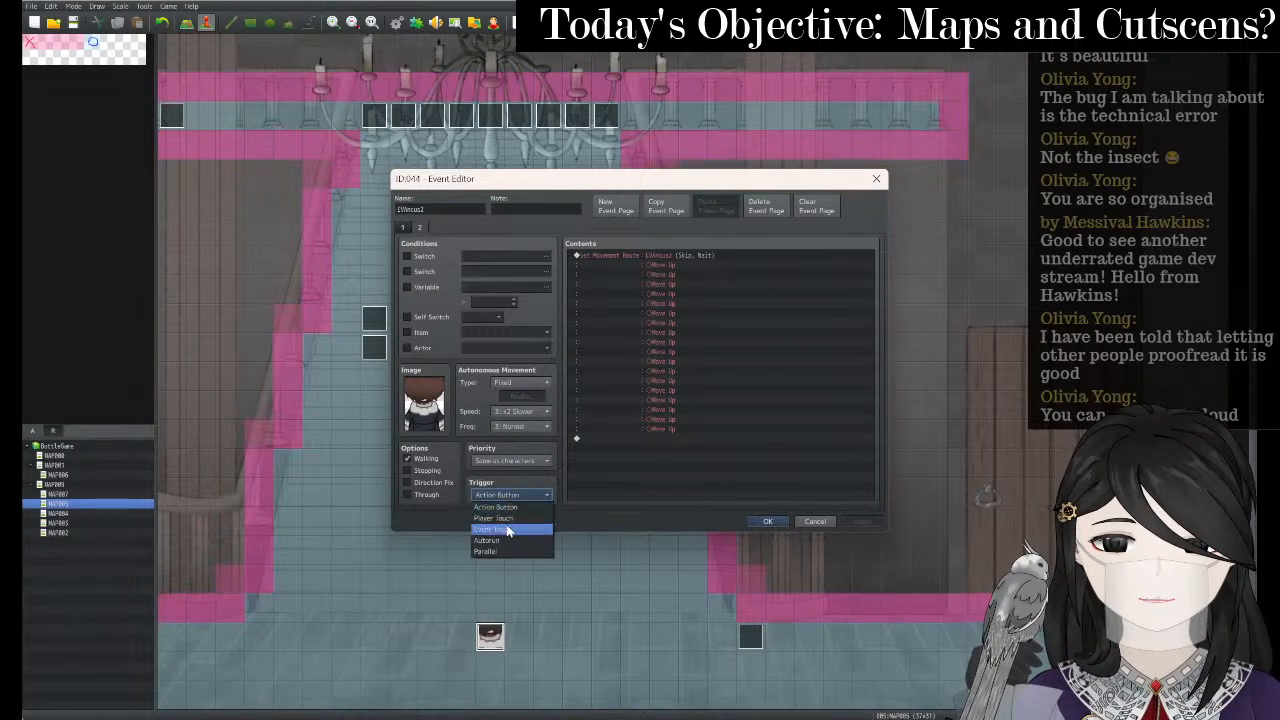
pyautogui.click(486, 551)
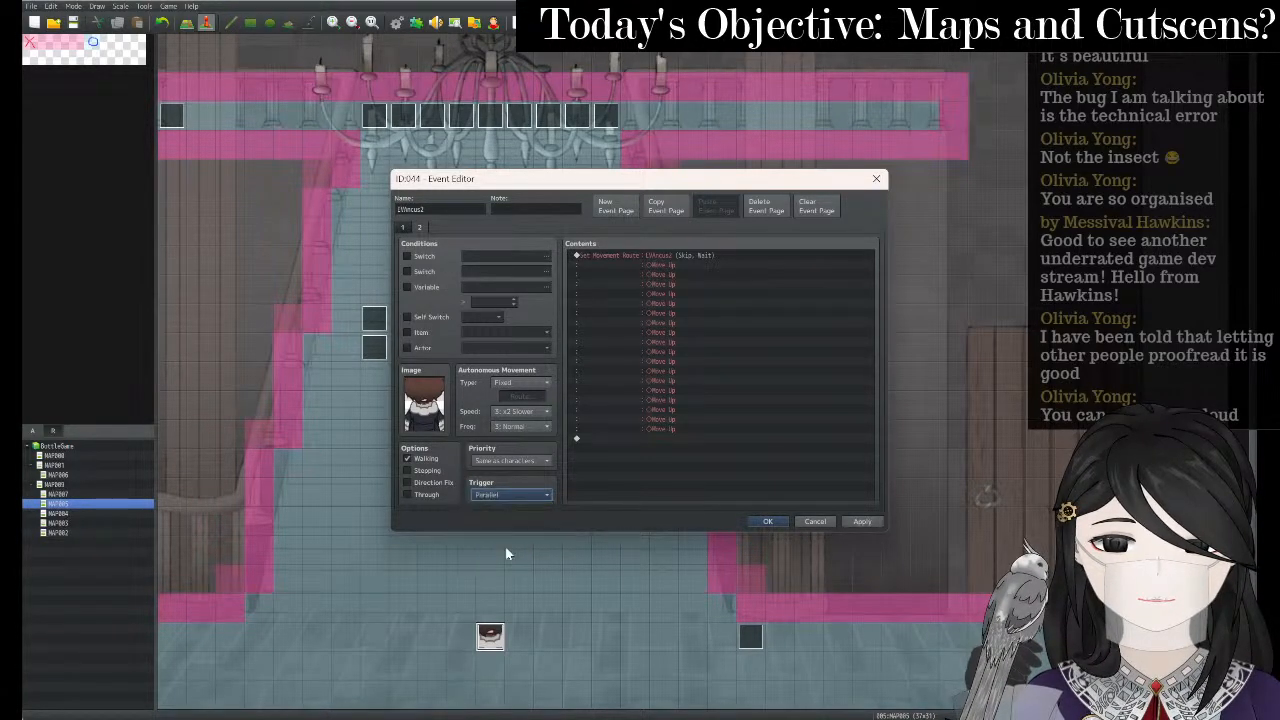
pyautogui.click(407, 287)
pyautogui.click(486, 288)
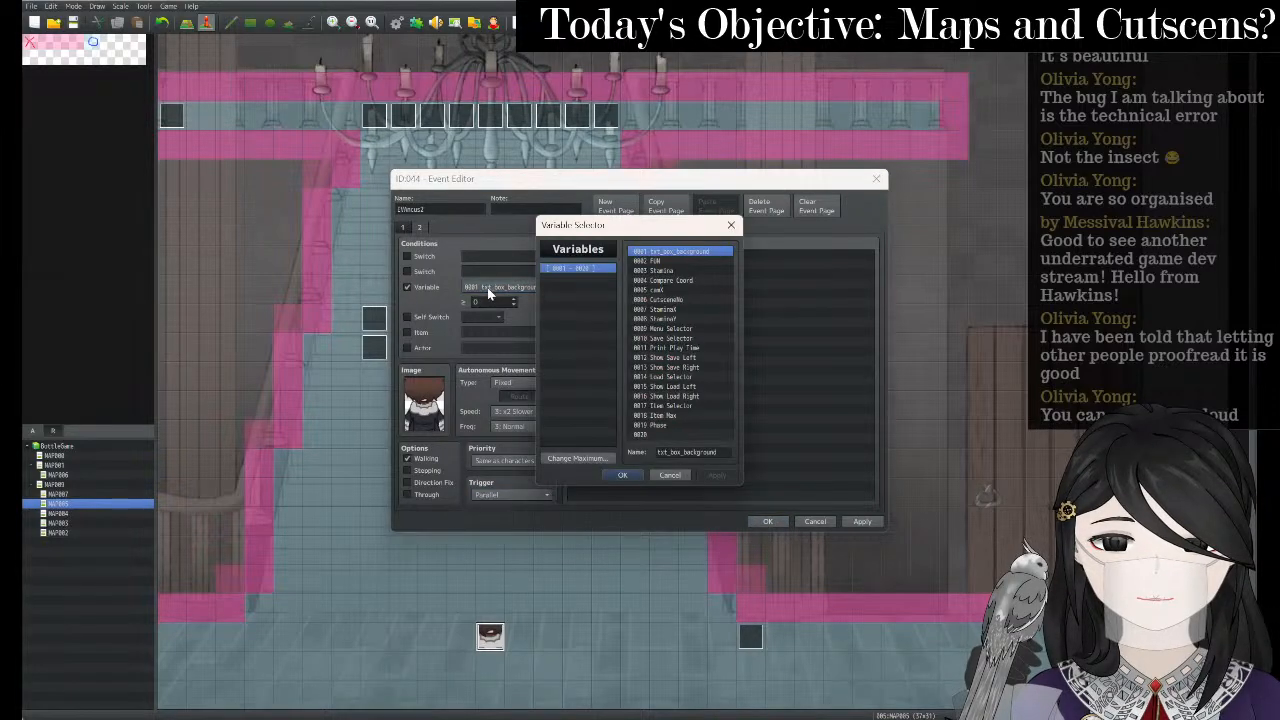
pyautogui.click(701, 299)
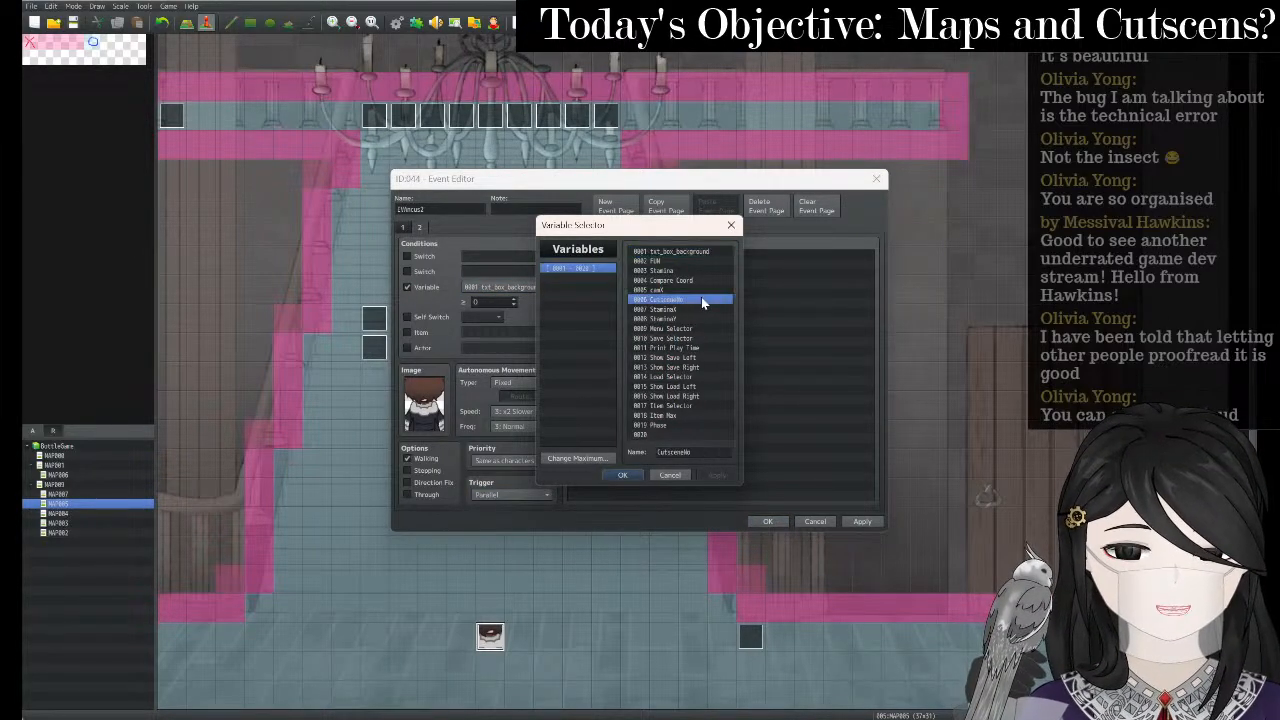
pyautogui.click(622, 475)
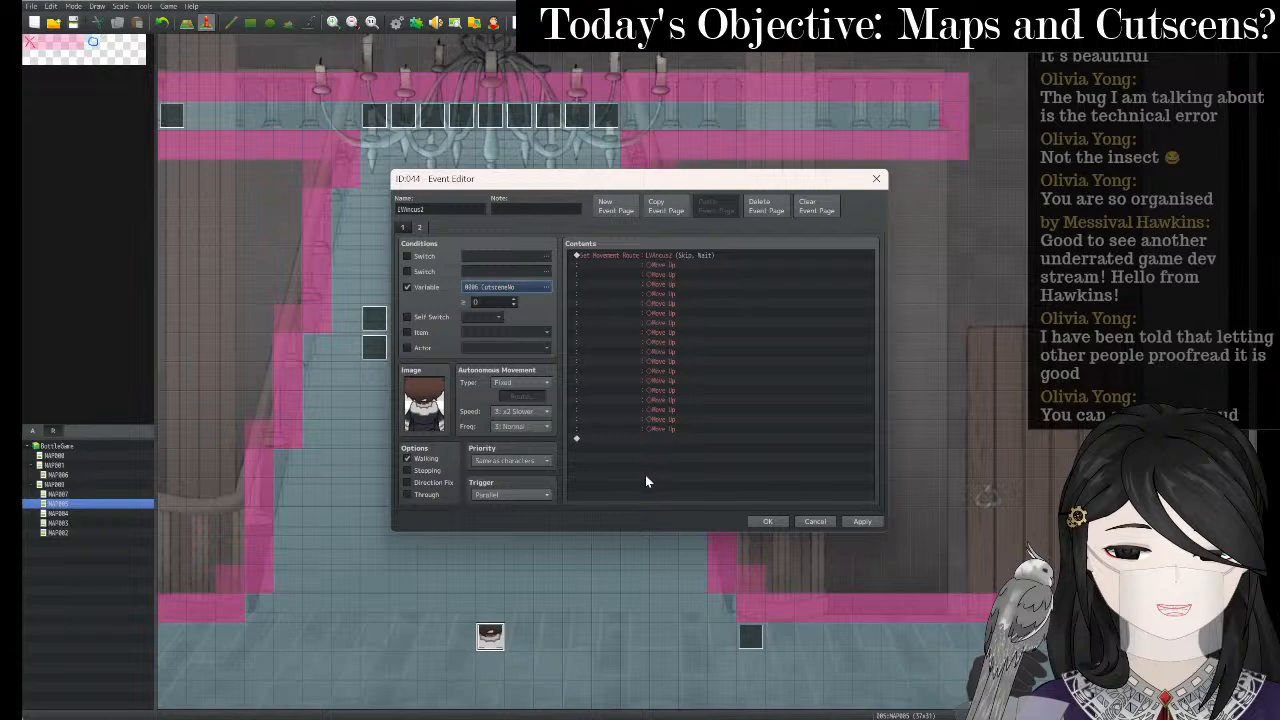
pyautogui.click(870, 521)
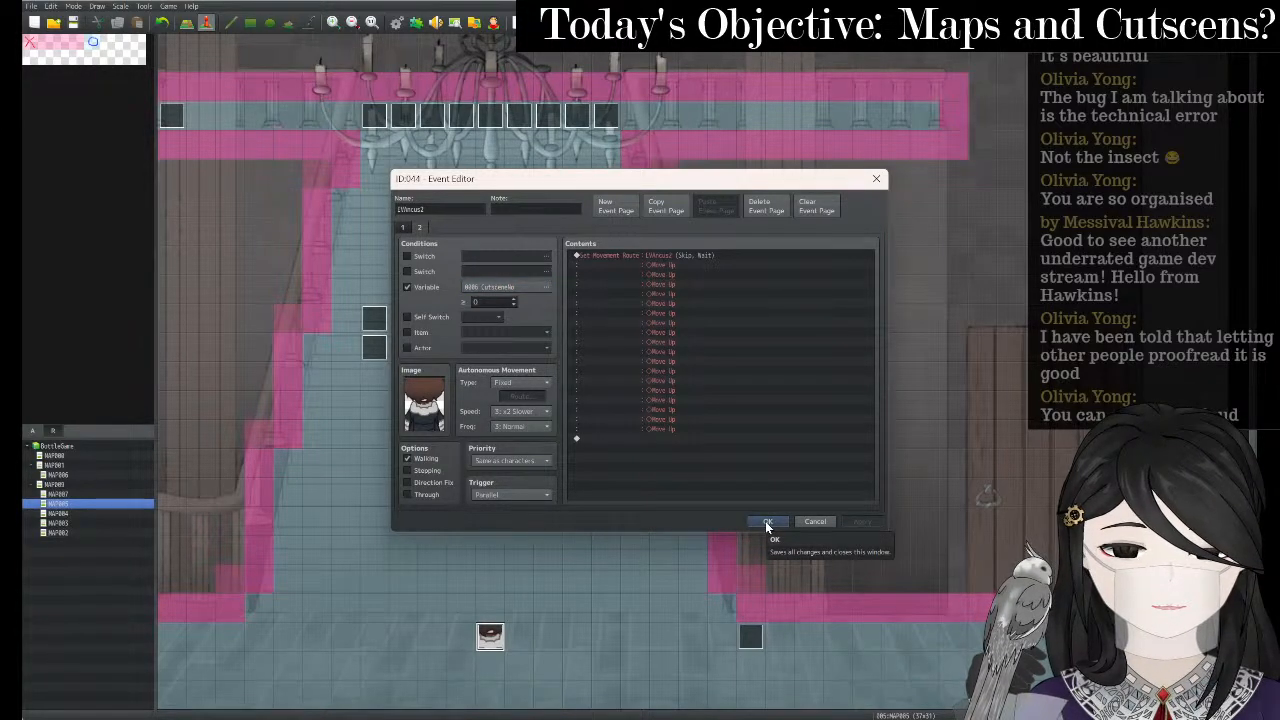
pyautogui.doubleClick(491, 301)
pyautogui.write('4')
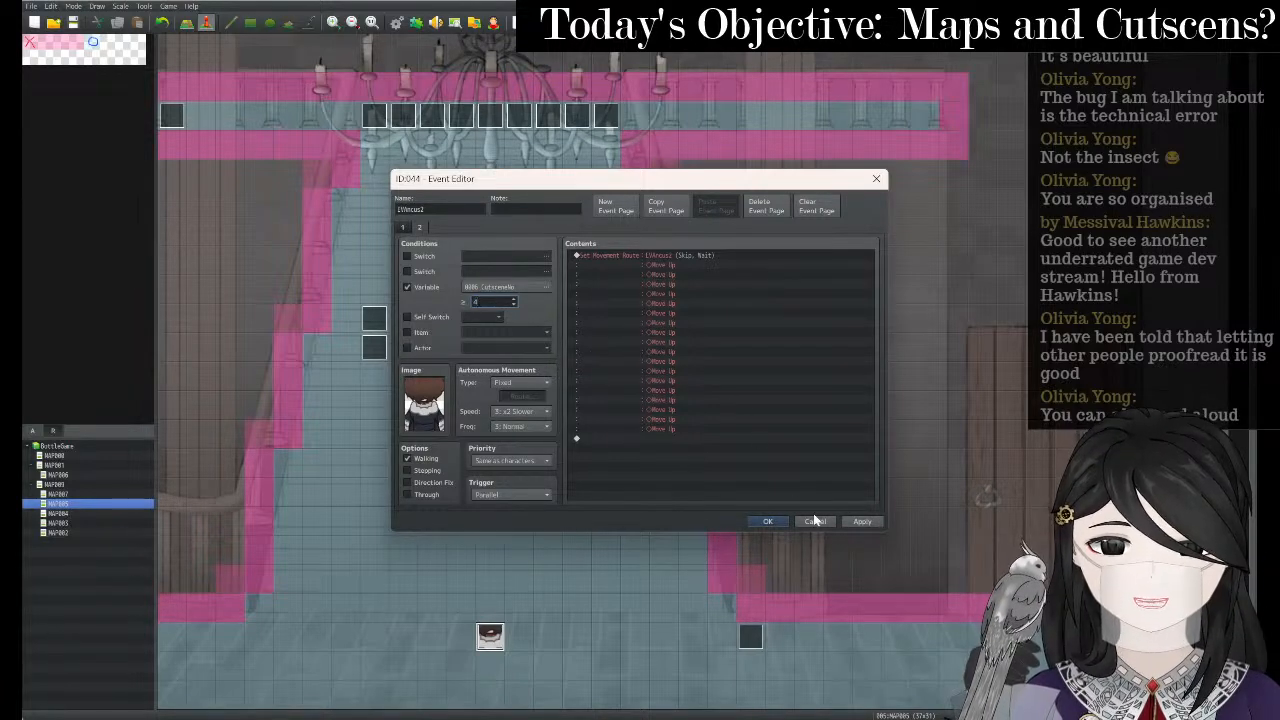
pyautogui.click(861, 521)
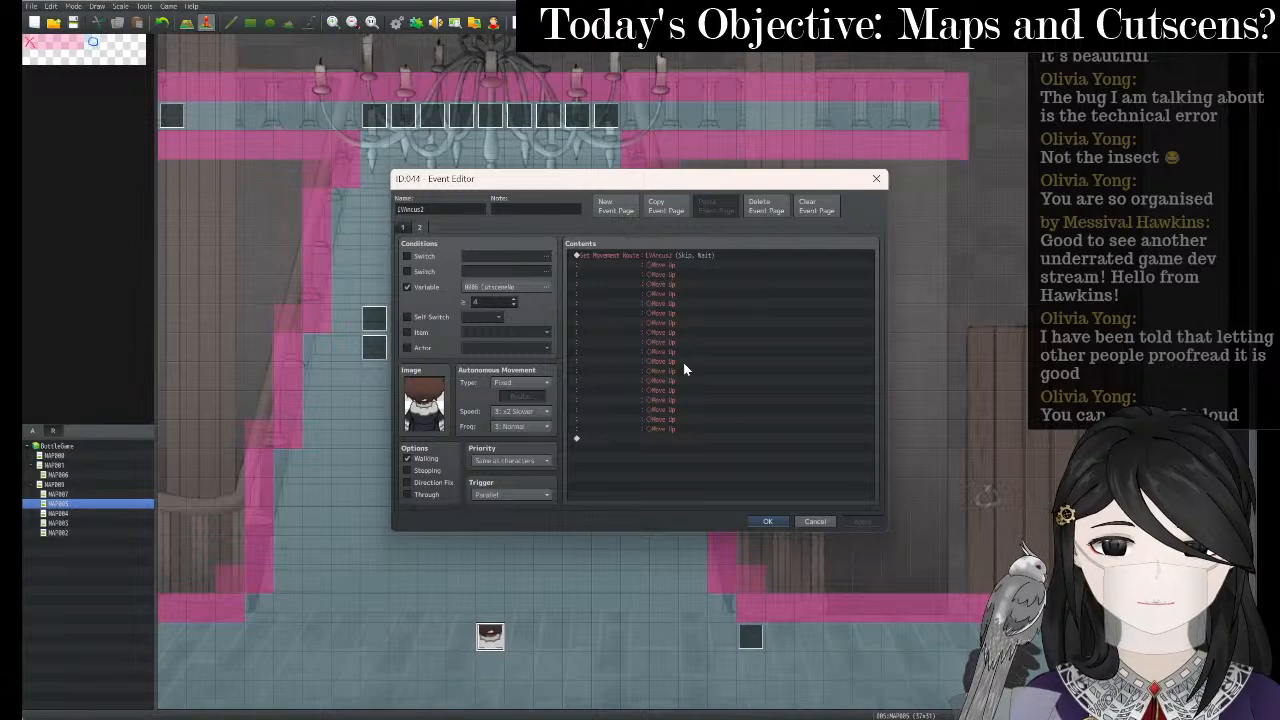
pyautogui.click(646, 446)
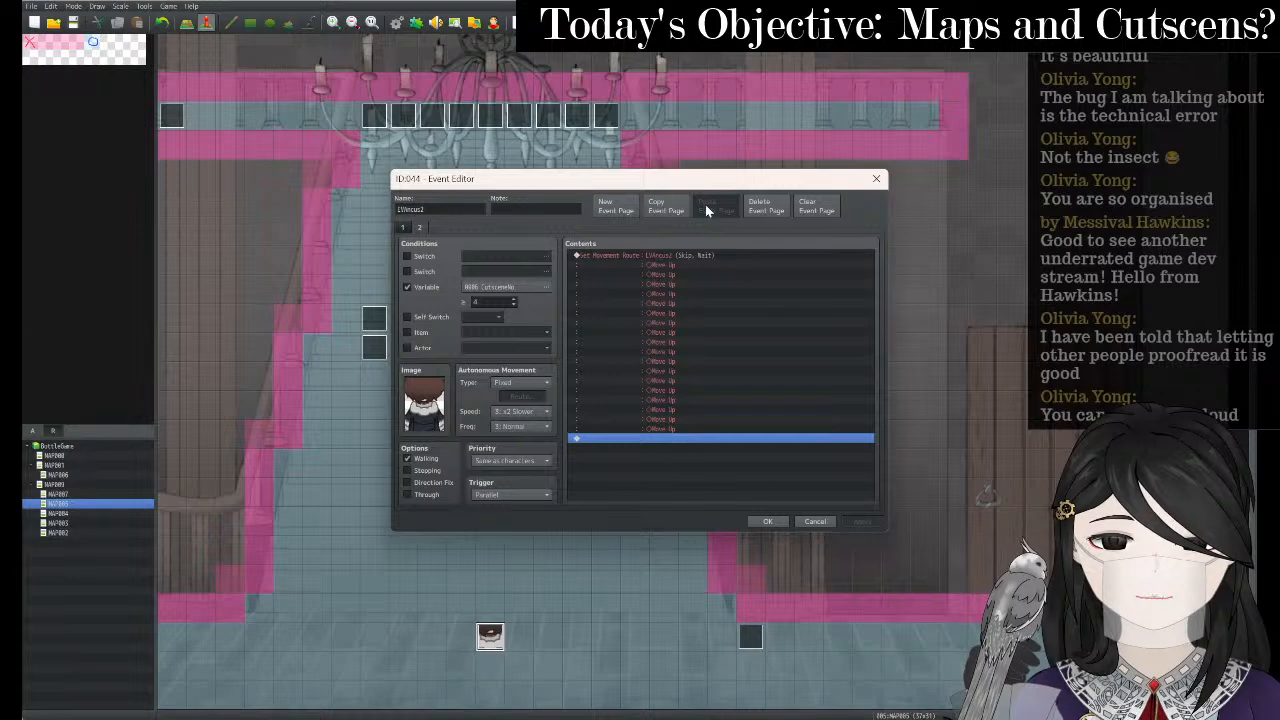
# - Add a third event page conditioned on Self Switch A
pyautogui.click(615, 207)
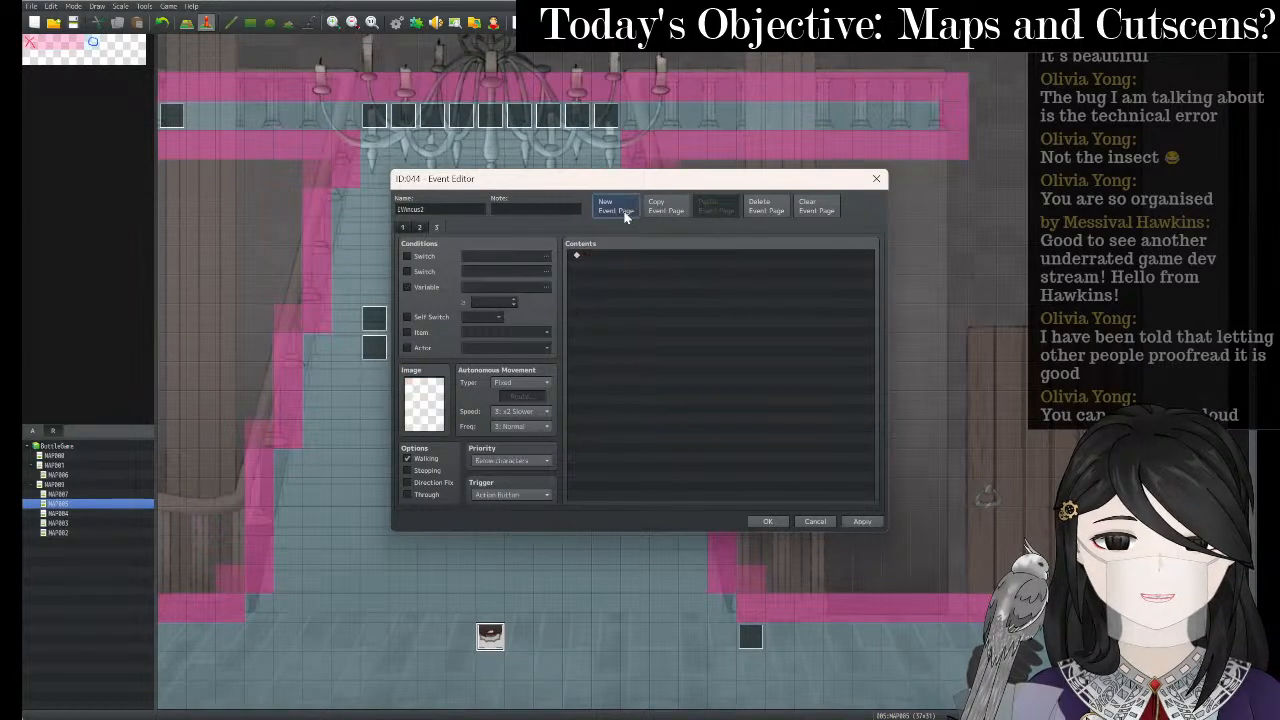
pyautogui.click(408, 316)
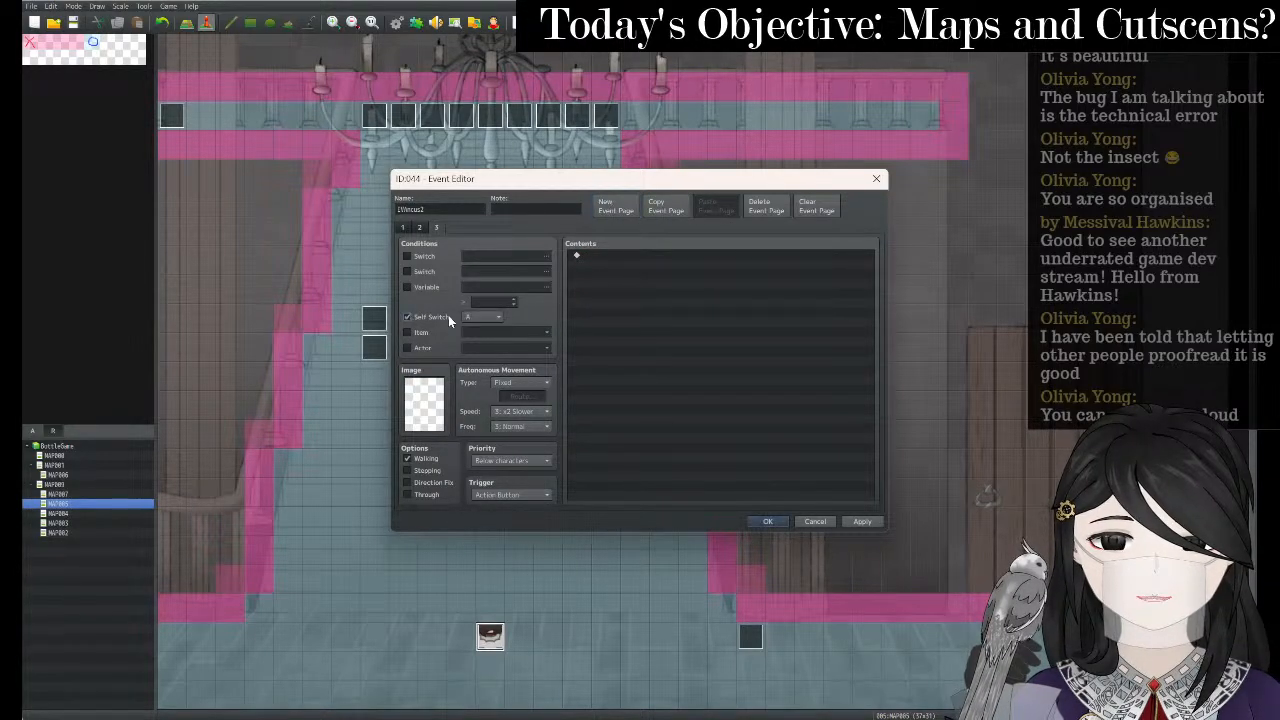
pyautogui.click(419, 230)
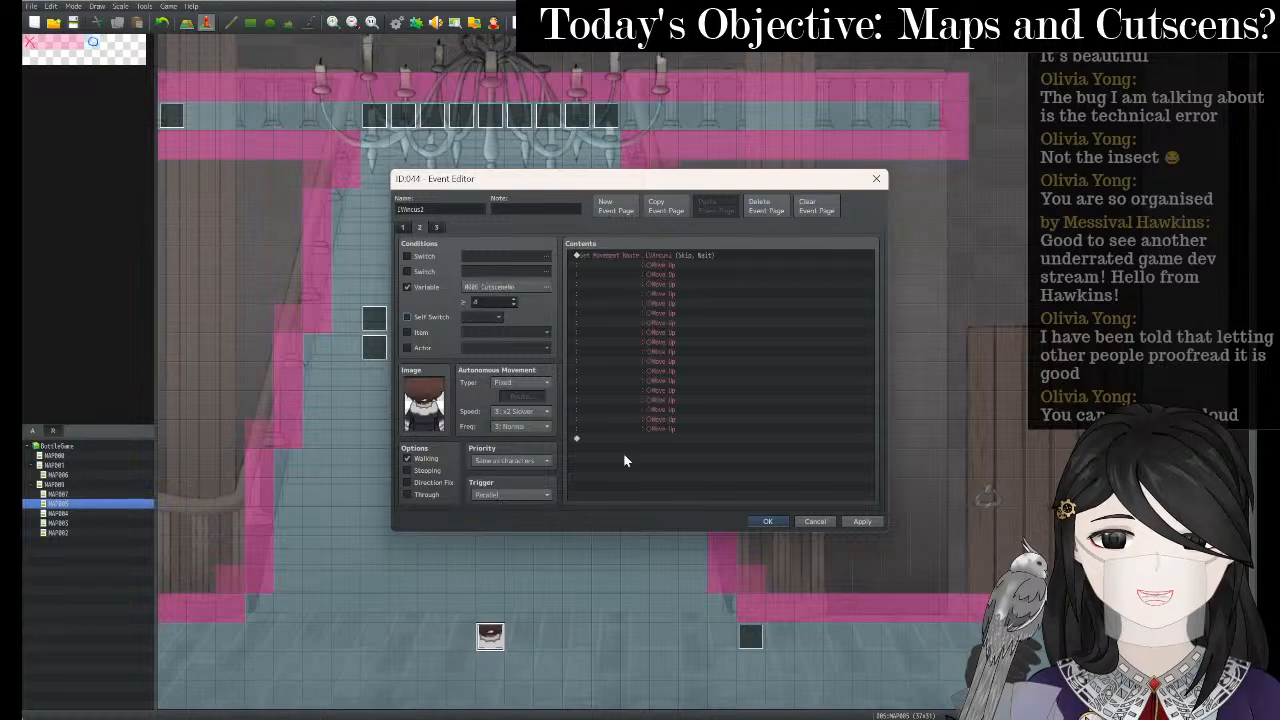
# - Append a Control Self Switch A = ON command to the end of page 2
pyautogui.rightClick(643, 448)
pyautogui.click(632, 439)
pyautogui.rightClick(635, 440)
pyautogui.click(645, 450)
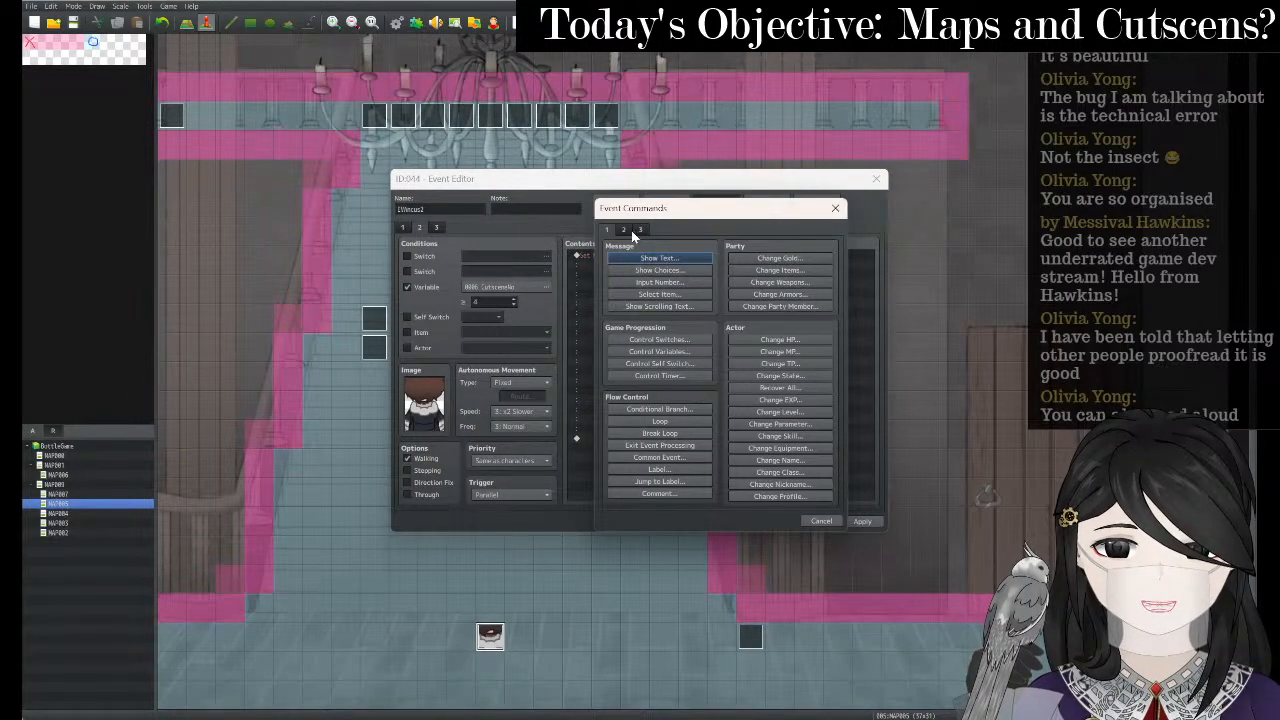
pyautogui.click(631, 230)
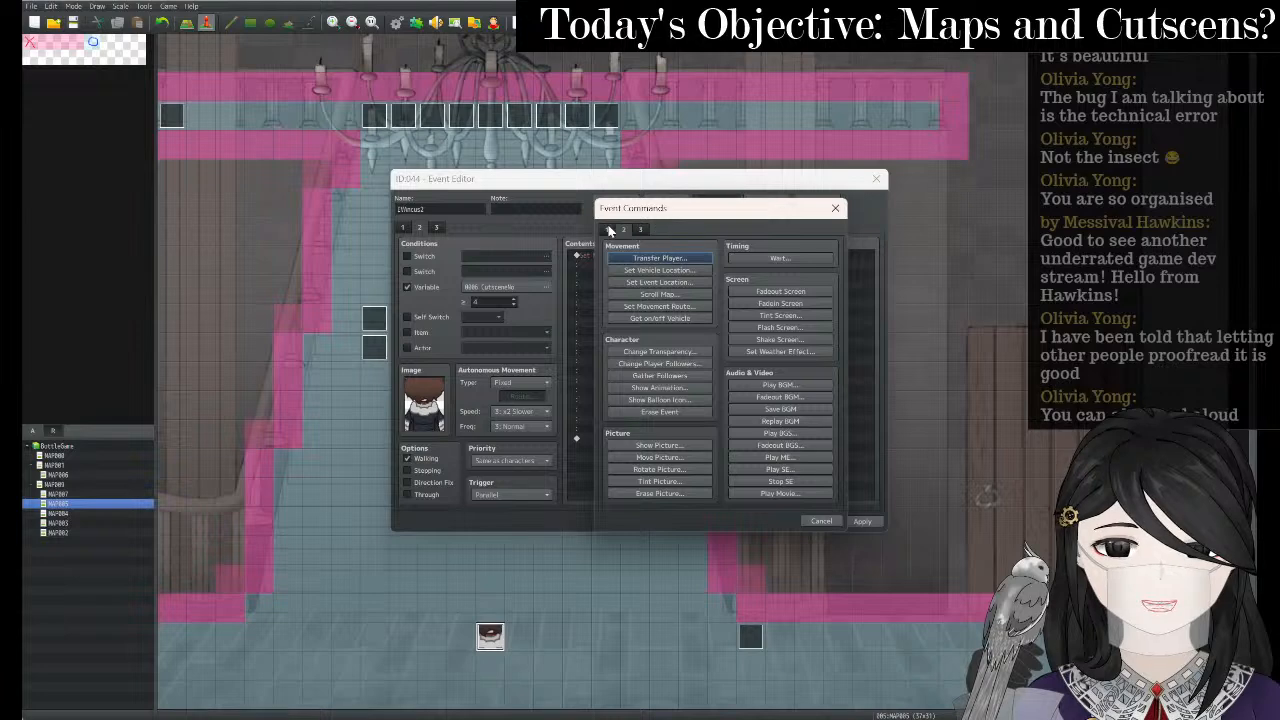
pyautogui.click(608, 230)
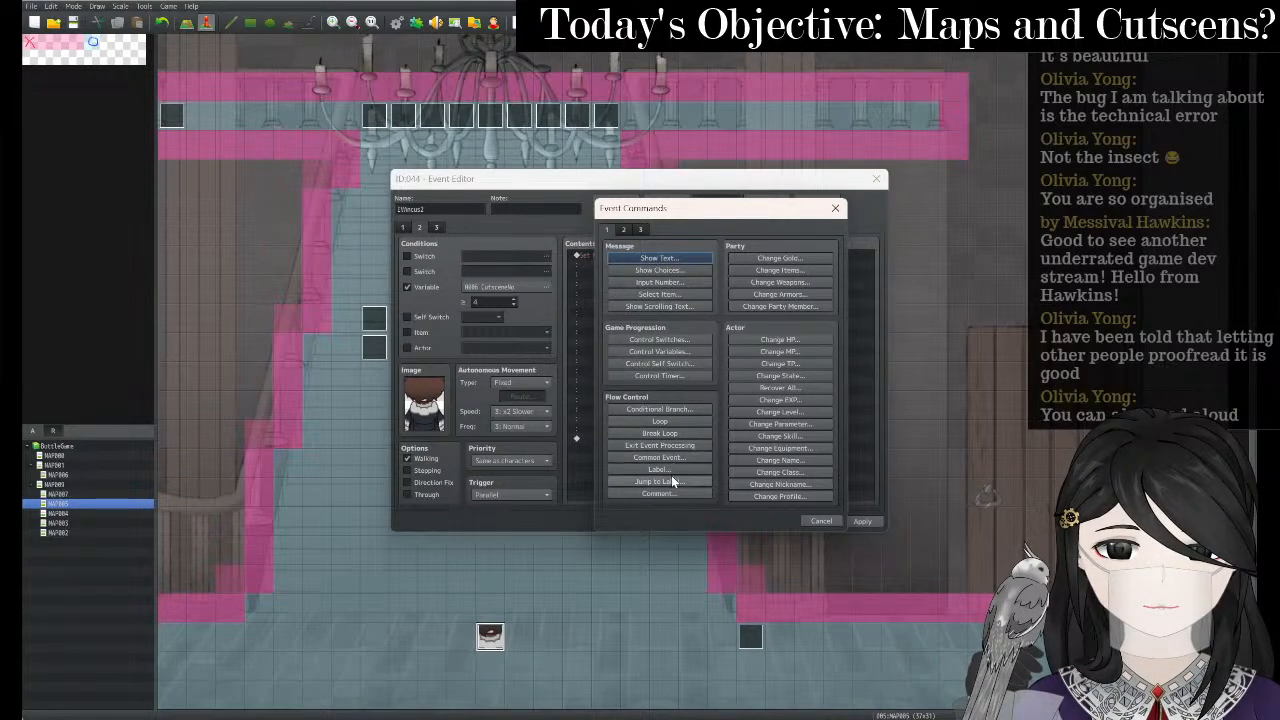
pyautogui.click(686, 366)
pyautogui.click(686, 366)
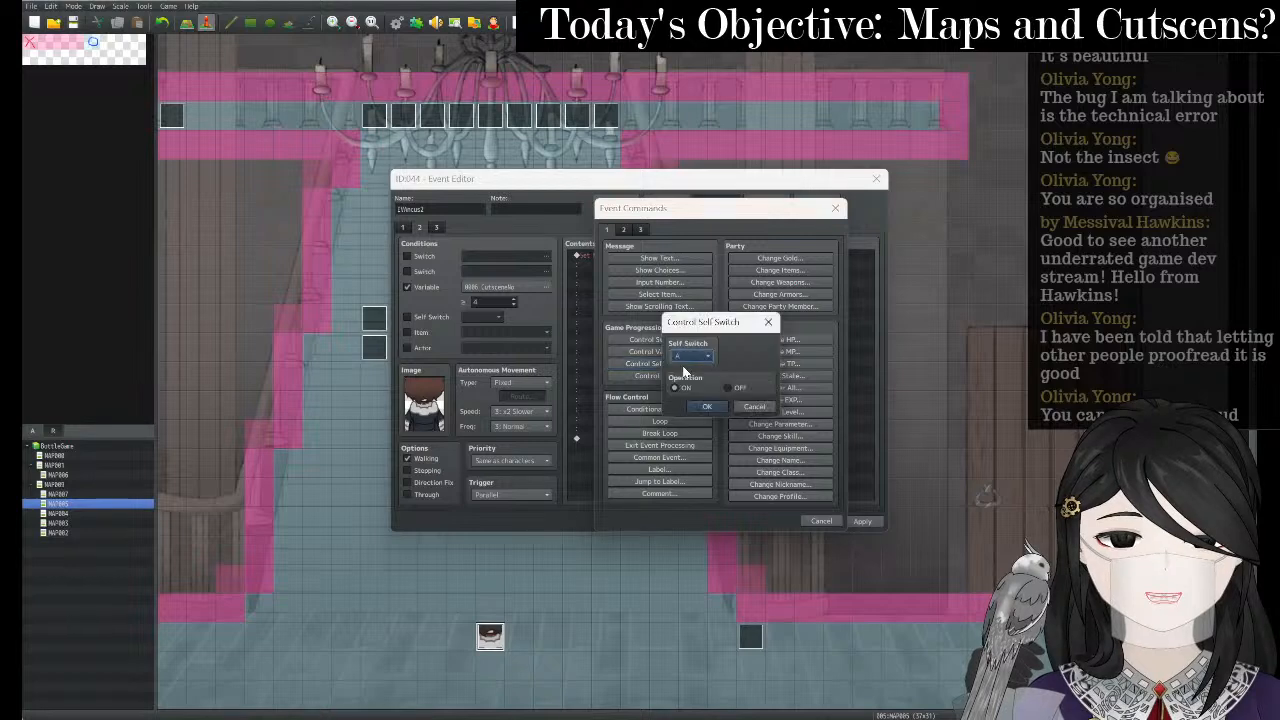
pyautogui.click(706, 408)
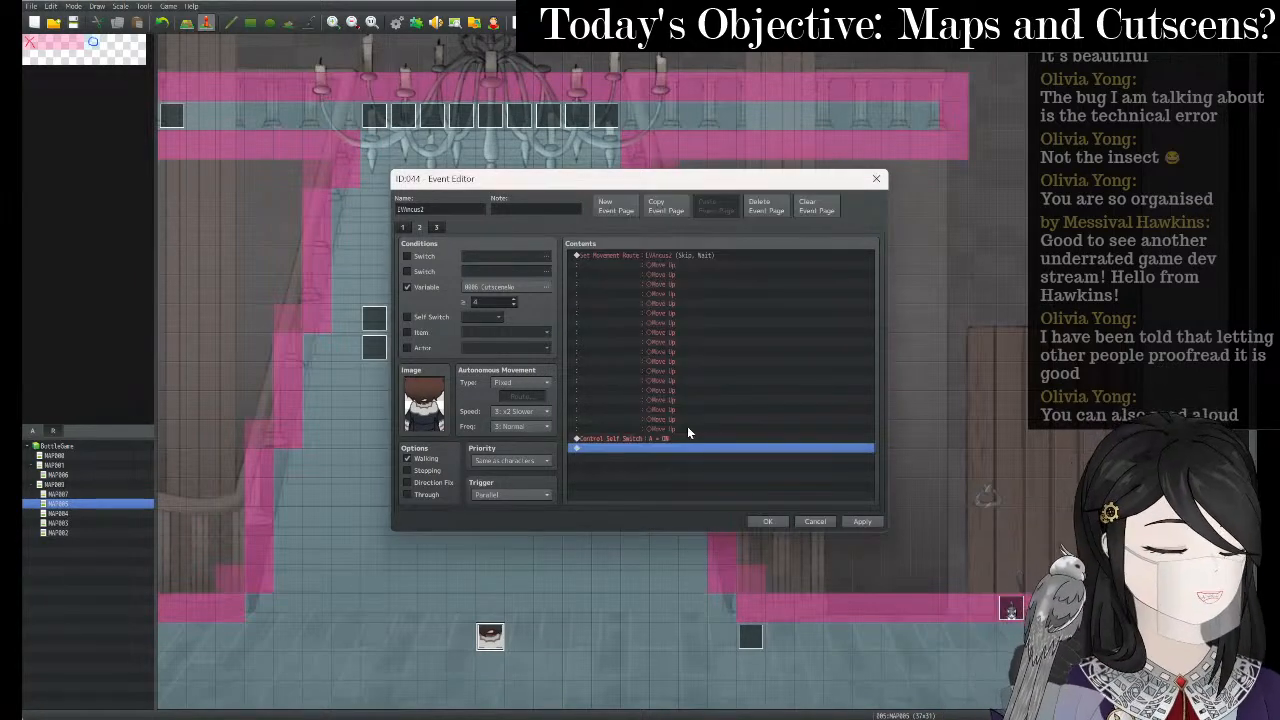
pyautogui.click(858, 522)
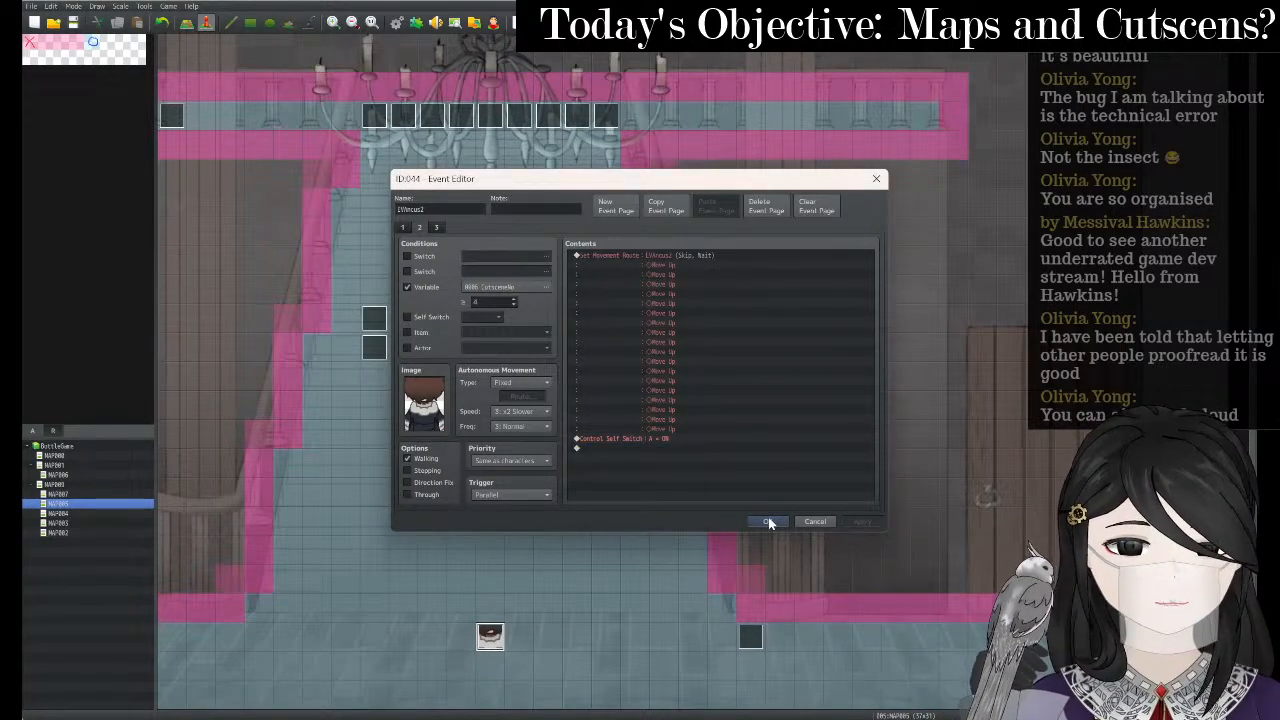
# - Set page 2's movement frequency to 5: Highest and speed to 6: x4 Faster, keeping type Fixed
pyautogui.click(532, 431)
pyautogui.click(527, 482)
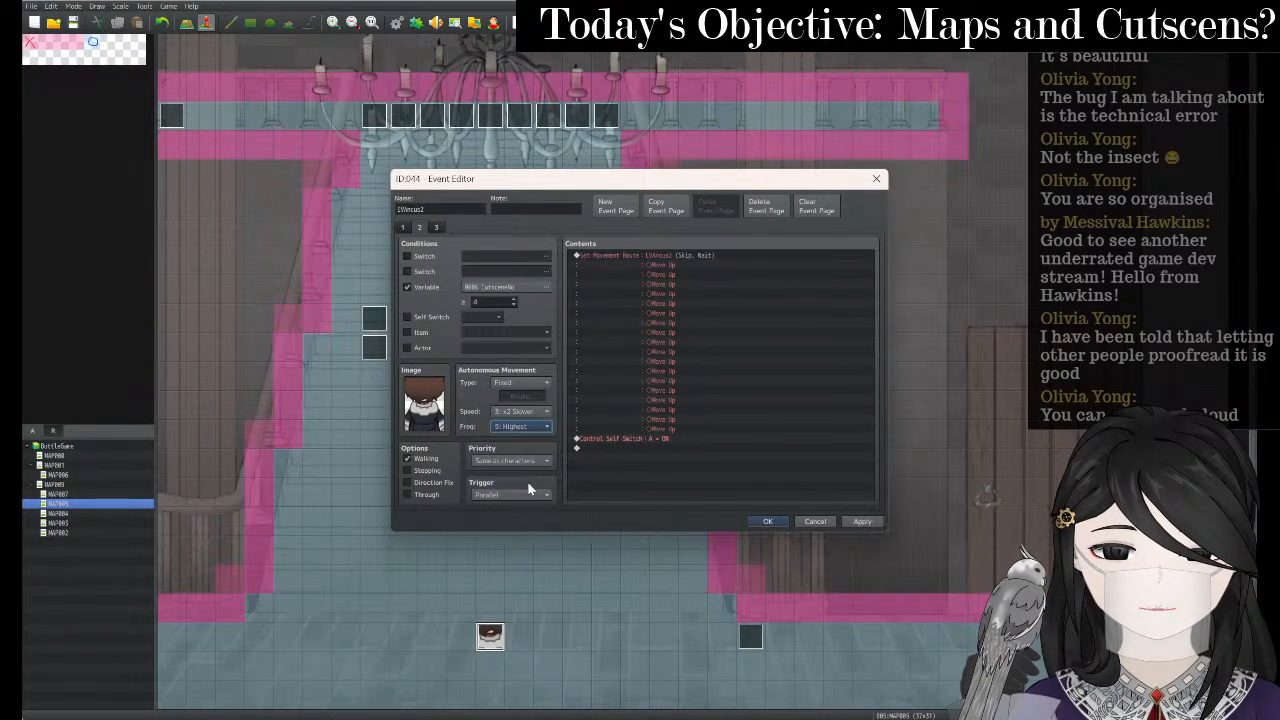
pyautogui.click(533, 384)
pyautogui.click(505, 394)
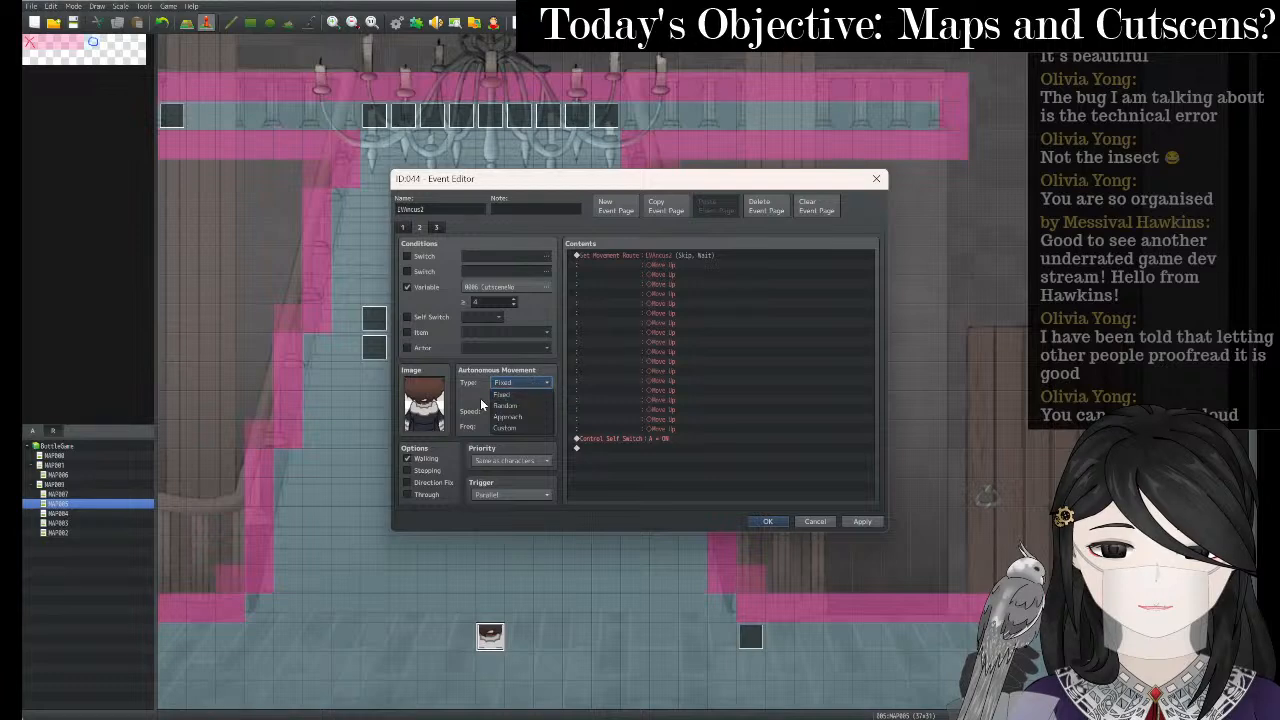
pyautogui.click(520, 411)
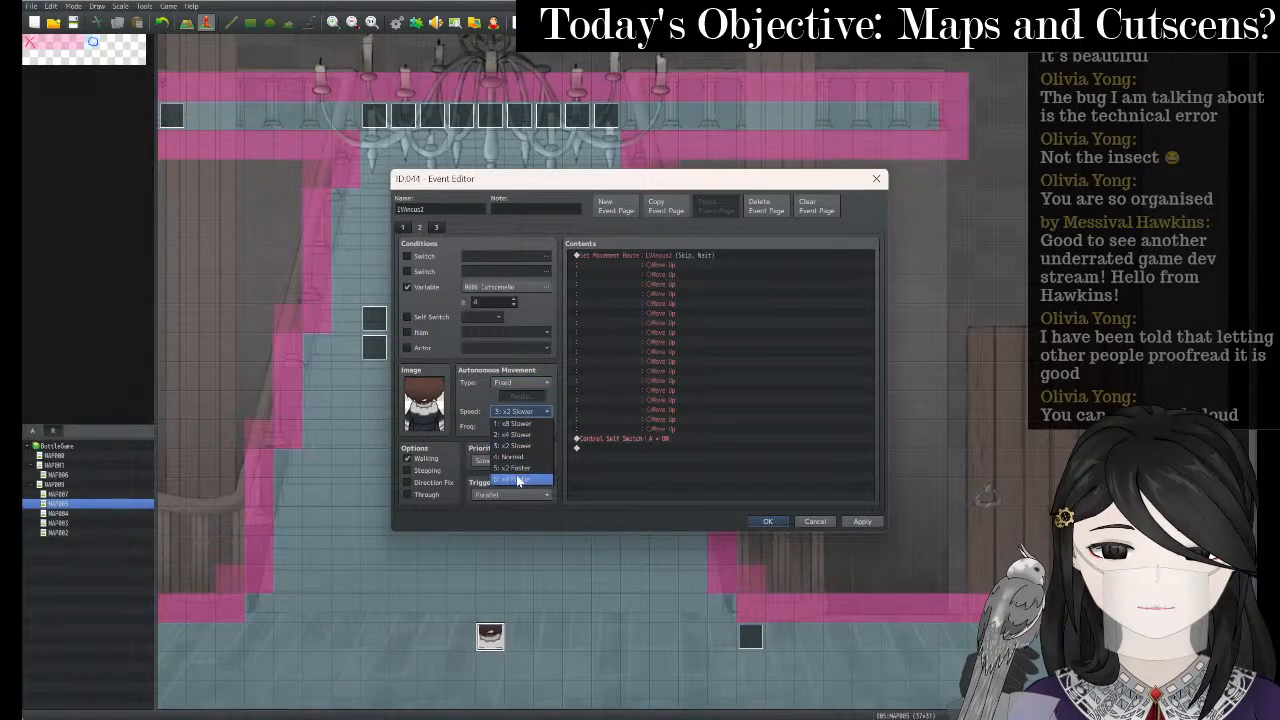
pyautogui.click(518, 479)
pyautogui.click(877, 522)
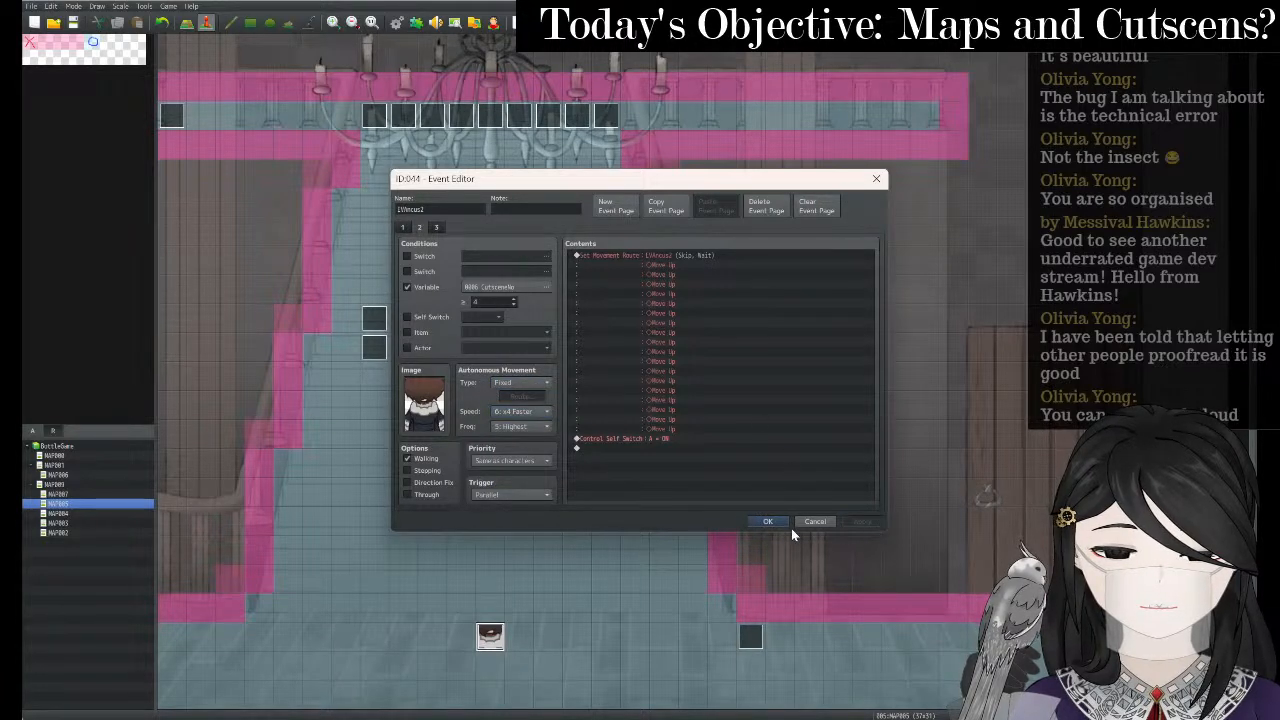
# - Give page 3 the $Ancus back-view sprite, apply, and close the event editor with OK
pyautogui.click(436, 227)
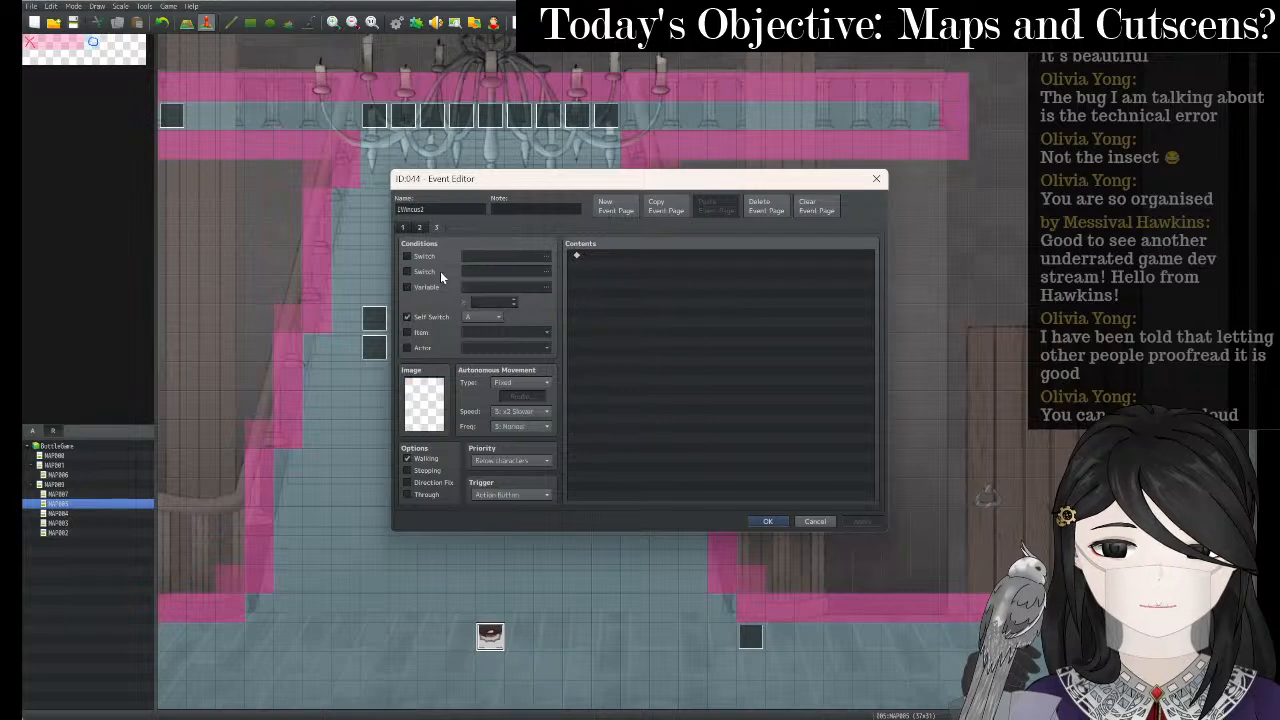
pyautogui.doubleClick(436, 397)
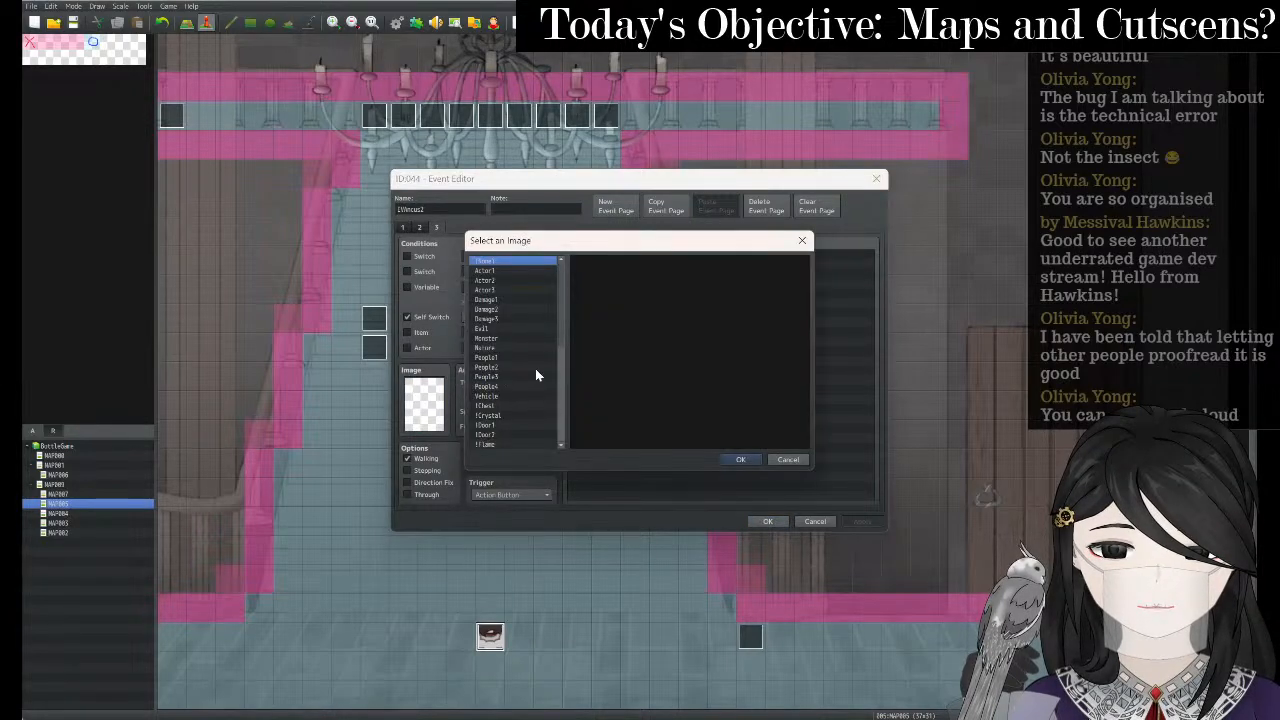
pyautogui.scroll(-3, 512, 382)
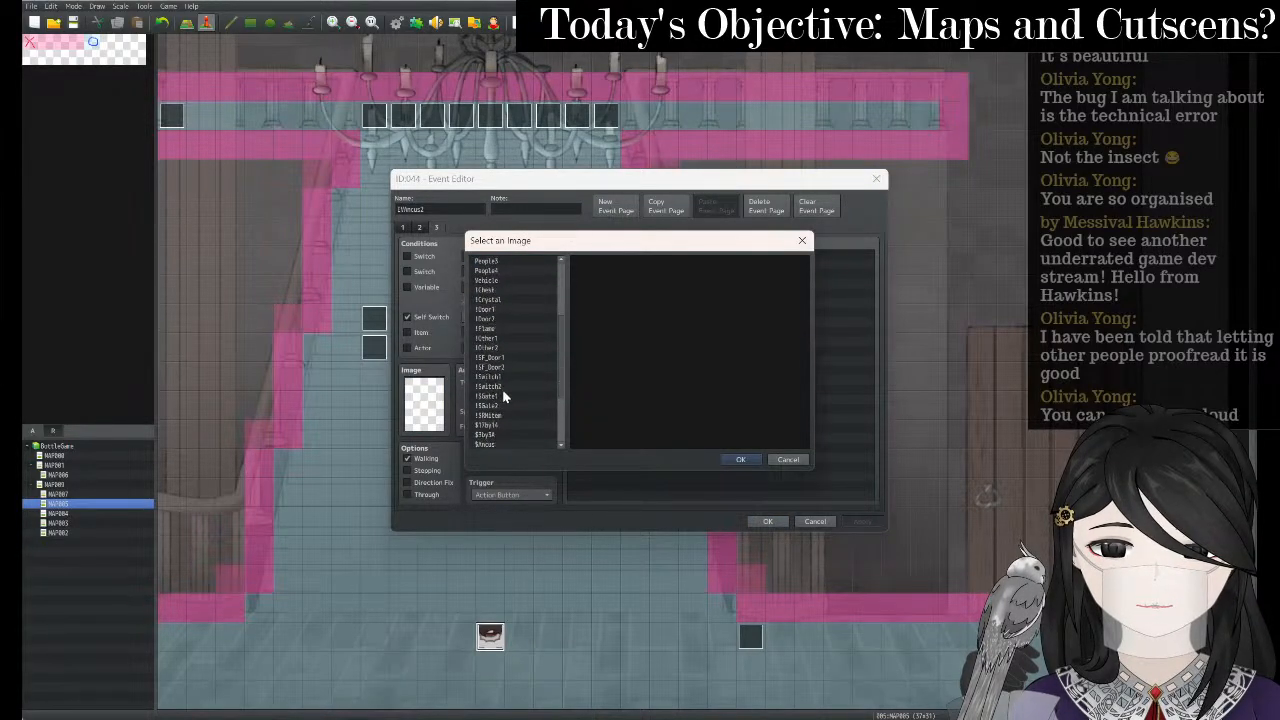
pyautogui.click(511, 416)
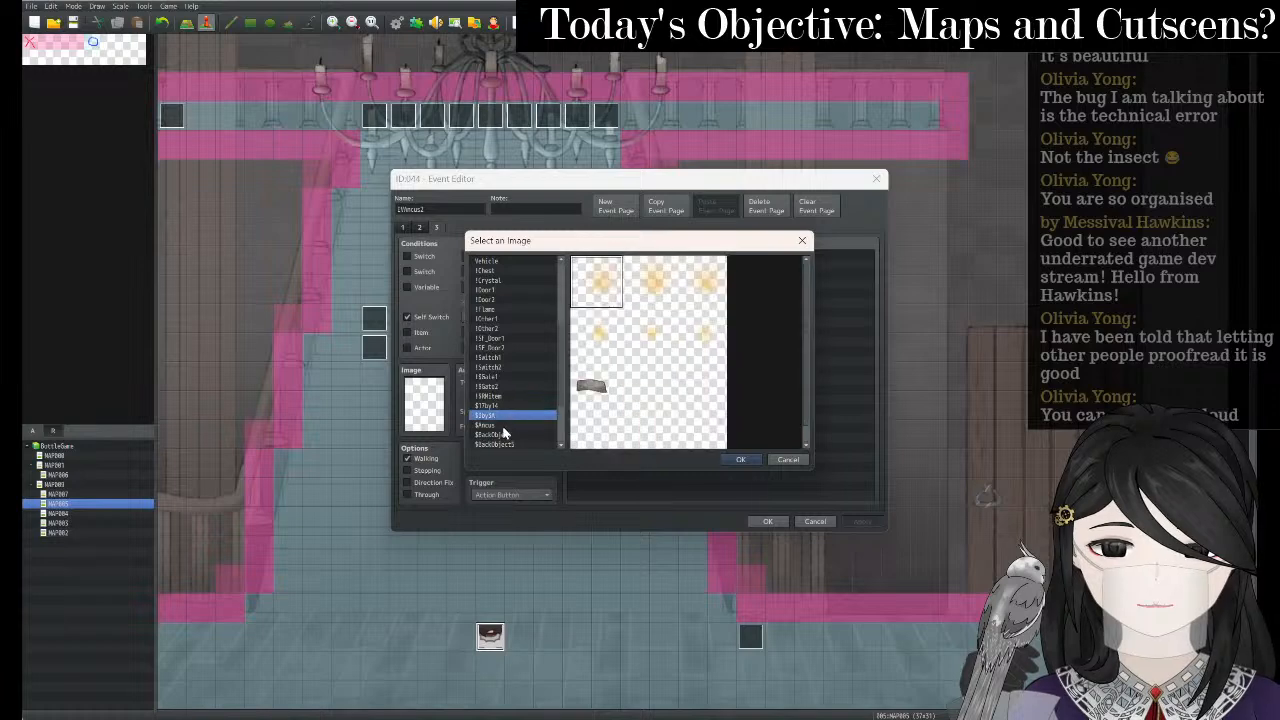
pyautogui.click(505, 426)
pyautogui.scroll(-3, 695, 408)
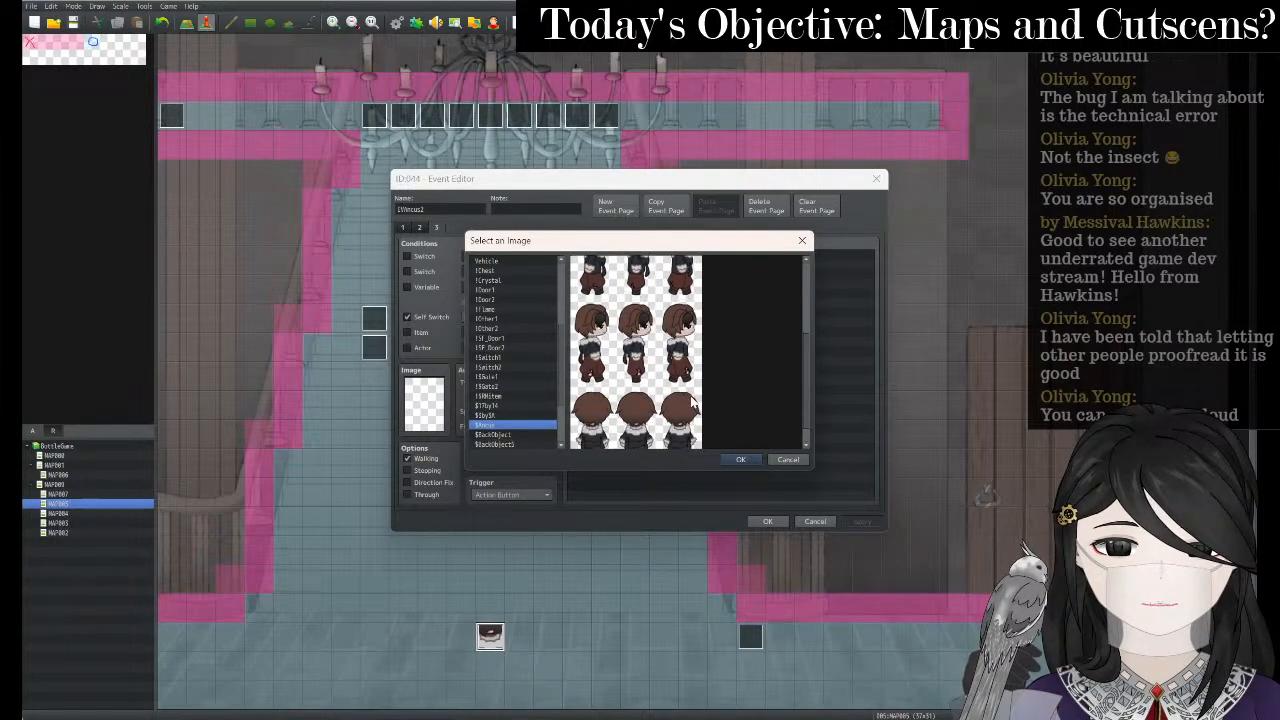
pyautogui.click(638, 410)
pyautogui.click(740, 459)
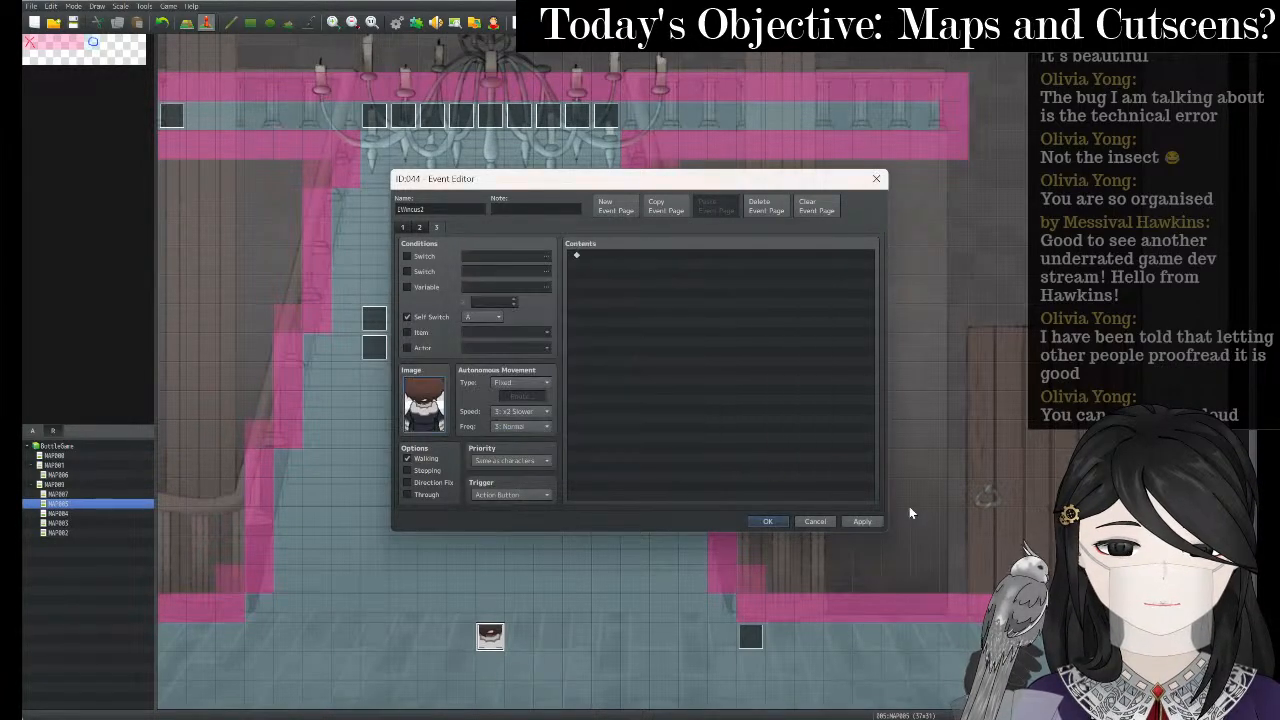
pyautogui.click(865, 522)
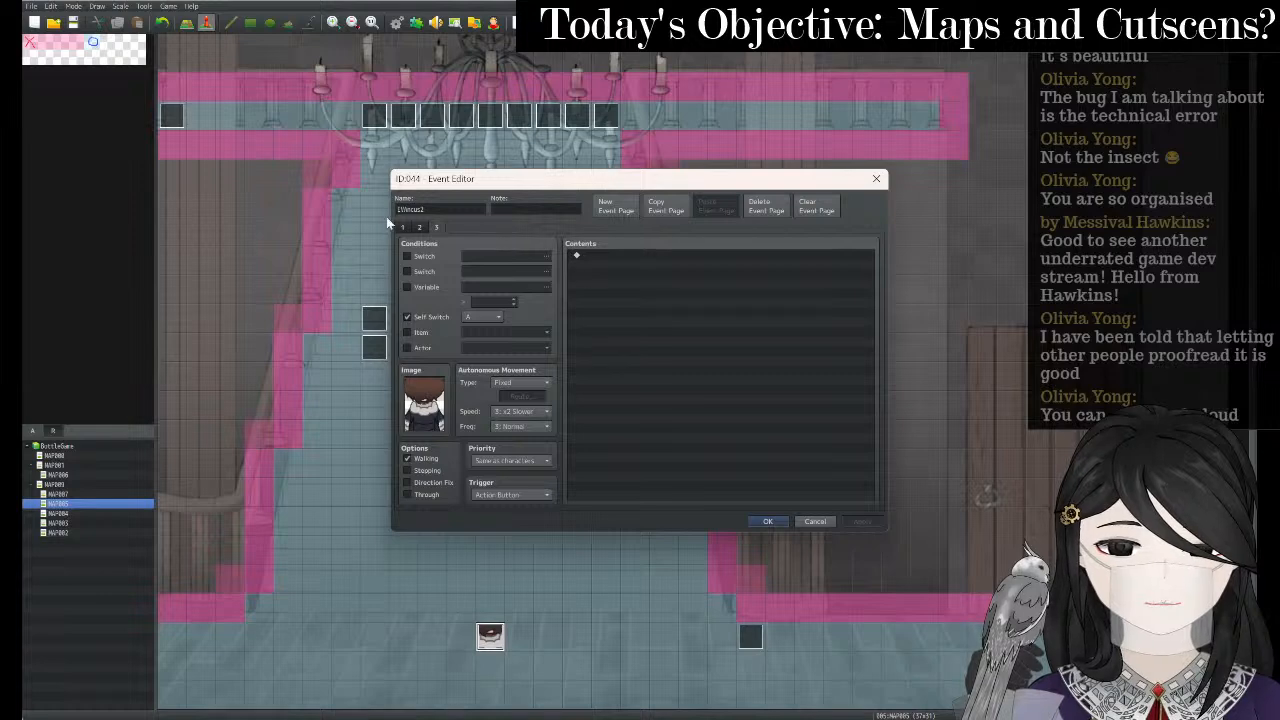
pyautogui.click(420, 228)
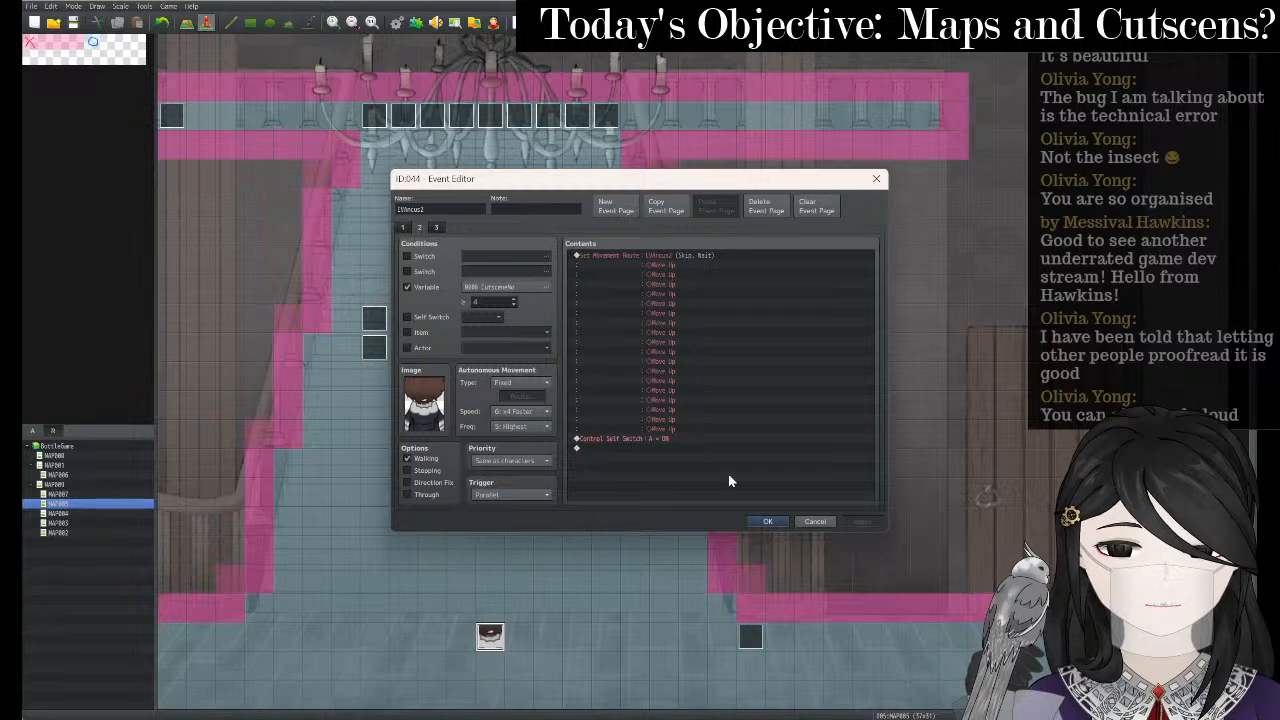
pyautogui.click(768, 521)
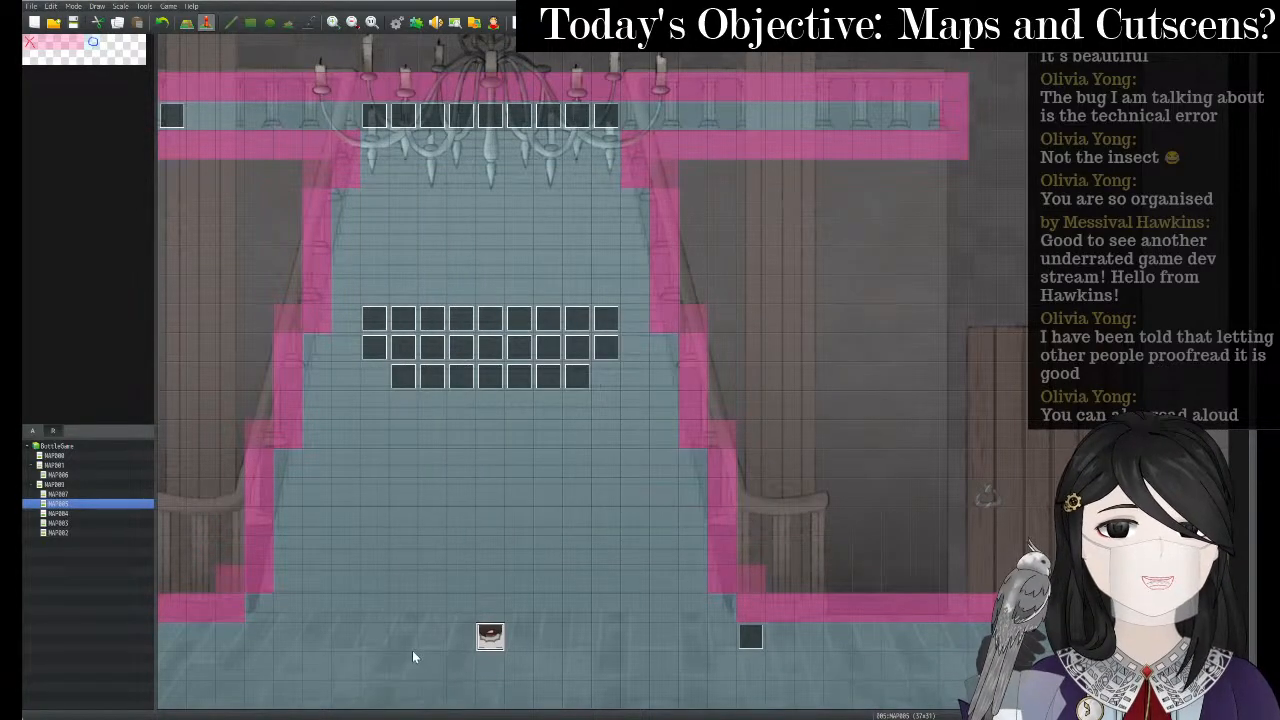
# - Open MAP007 and bring up event 016 in the Event Editor
pyautogui.click(81, 493)
pyautogui.rightClick(81, 492)
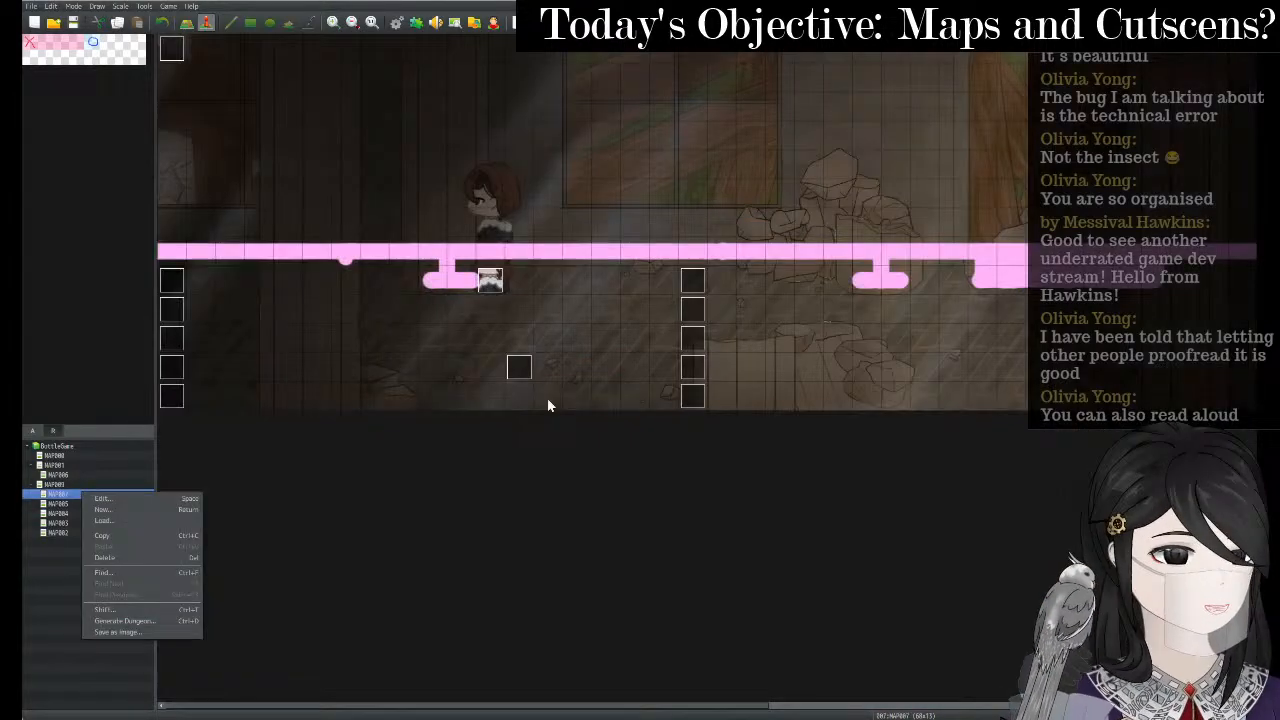
pyautogui.rightClick(702, 326)
pyautogui.click(712, 336)
pyautogui.doubleClick(713, 335)
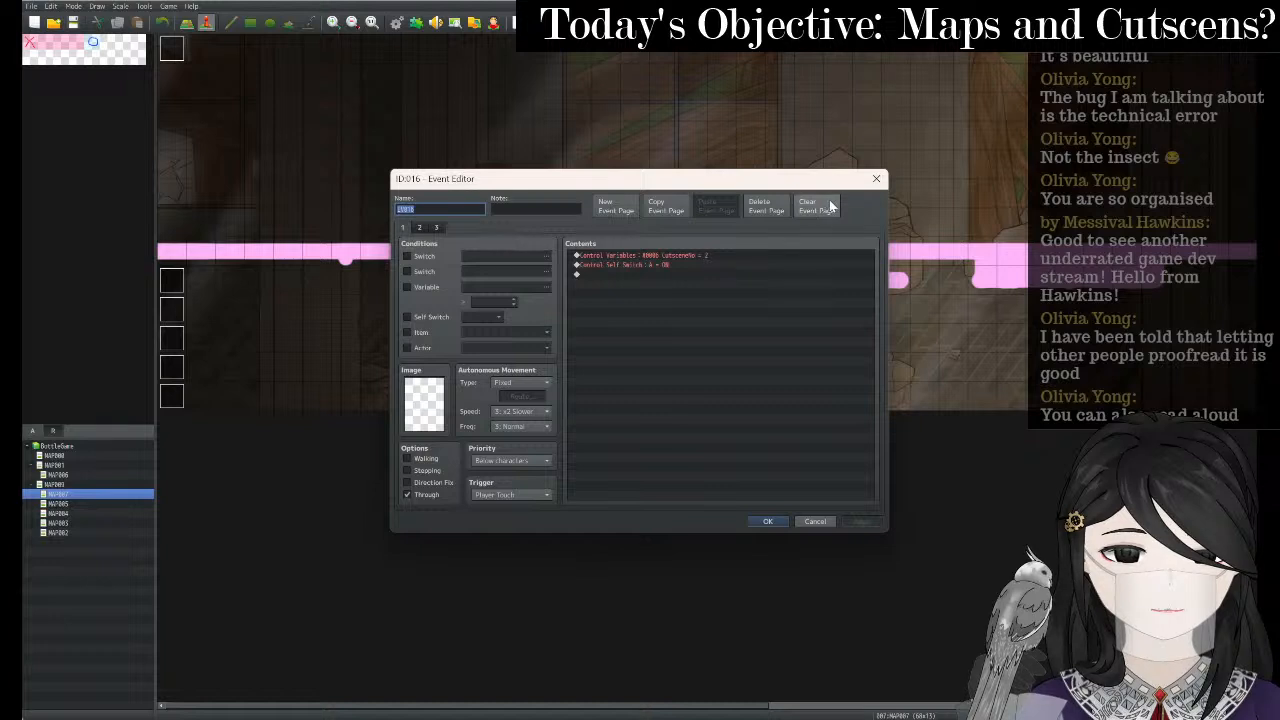
# - Uncheck Walking on event 016's page 2, review pages 1 and 3, and close the editor
pyautogui.click(420, 229)
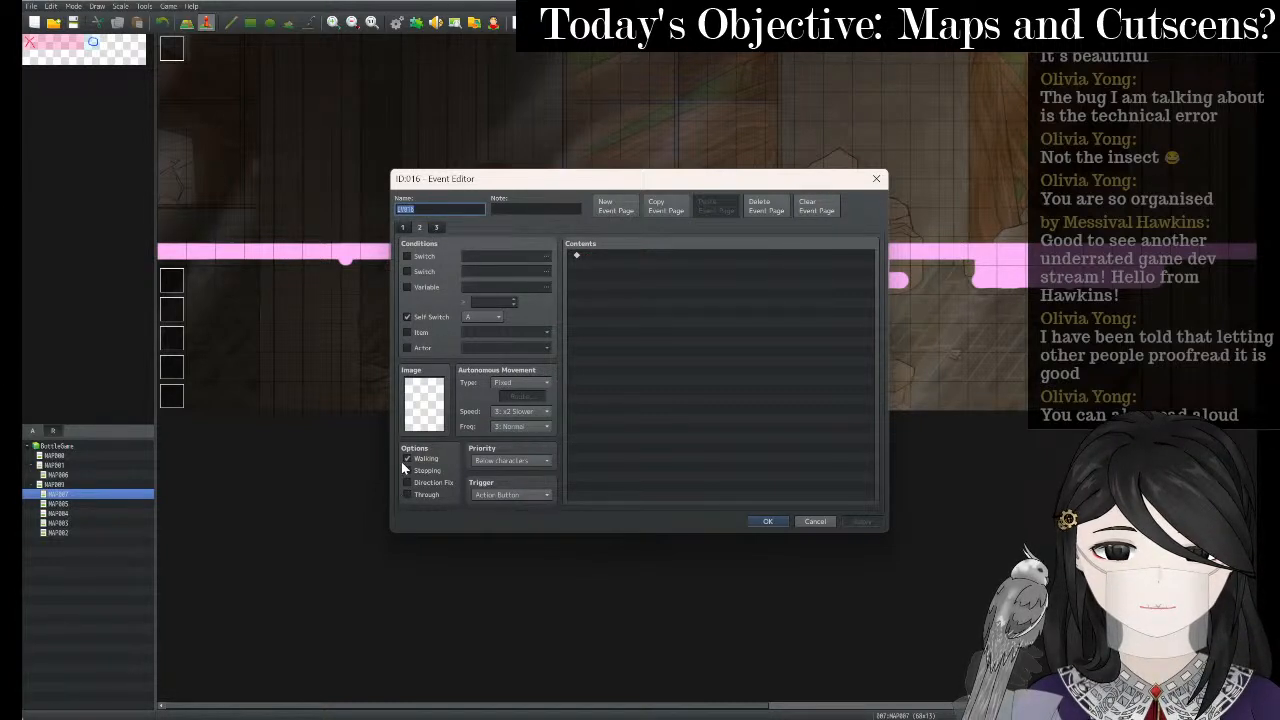
pyautogui.click(405, 459)
pyautogui.click(436, 227)
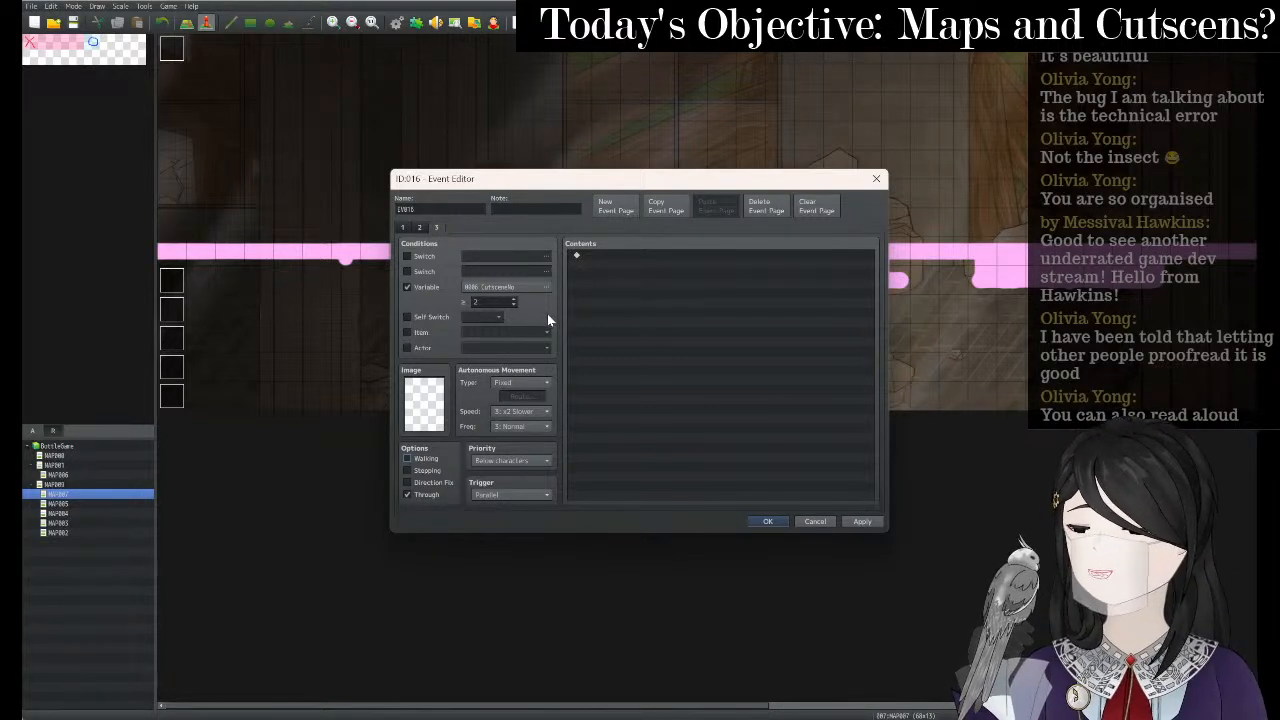
pyautogui.click(403, 228)
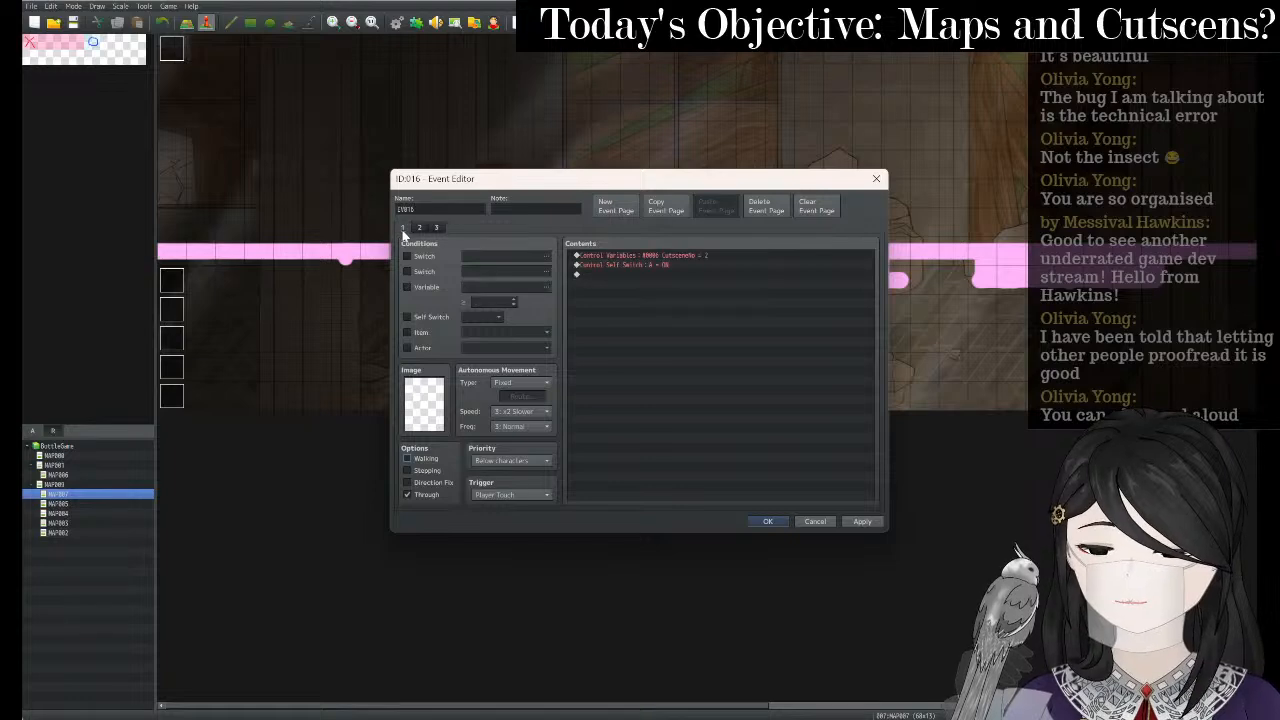
pyautogui.click(435, 228)
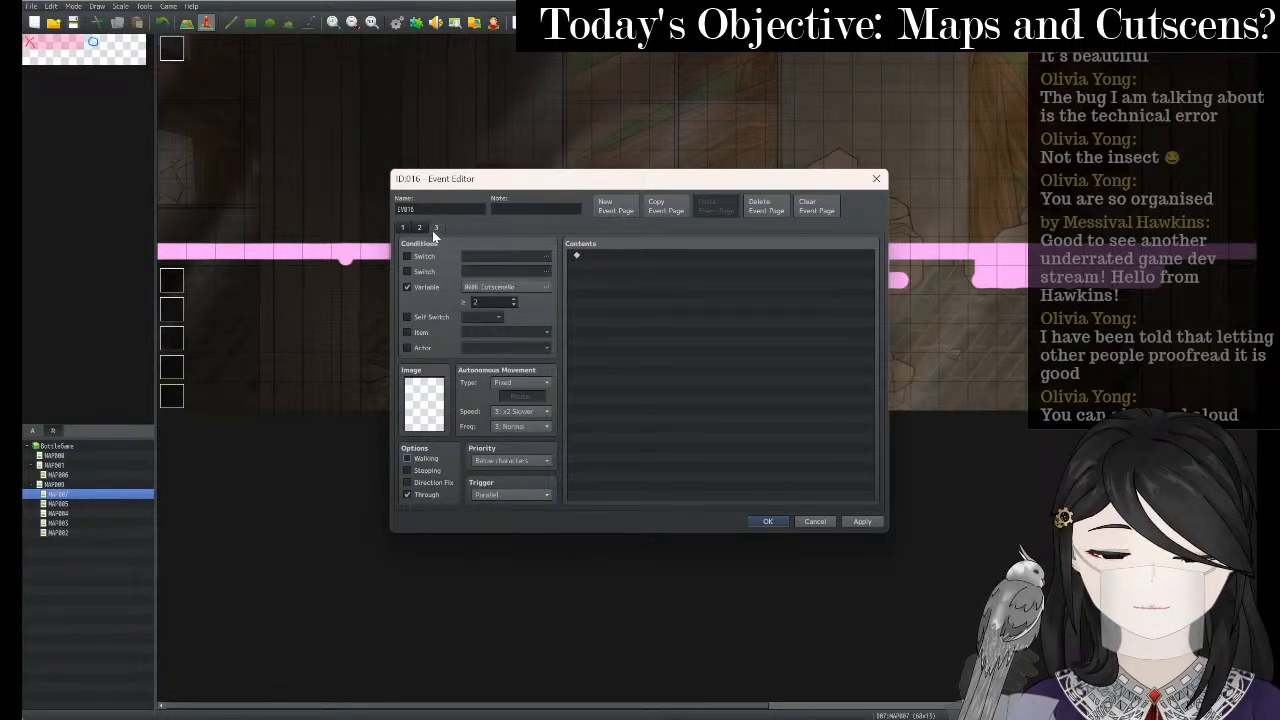
pyautogui.click(876, 178)
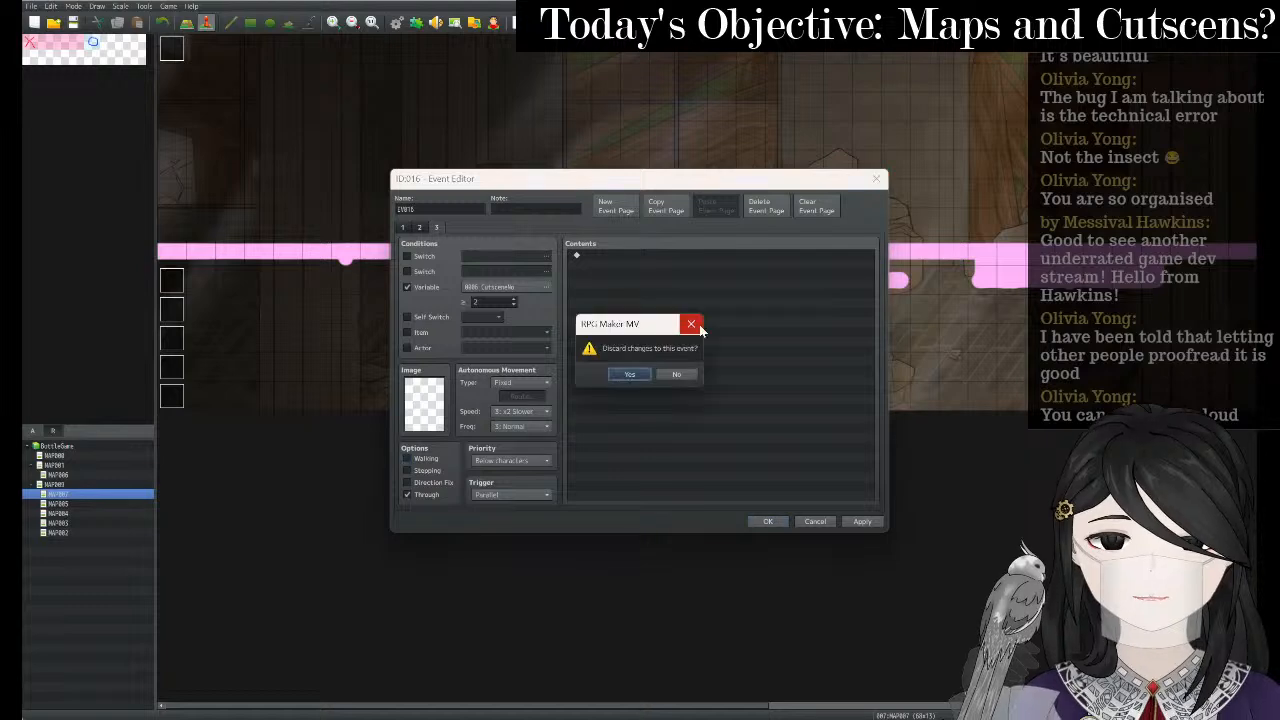
pyautogui.click(676, 378)
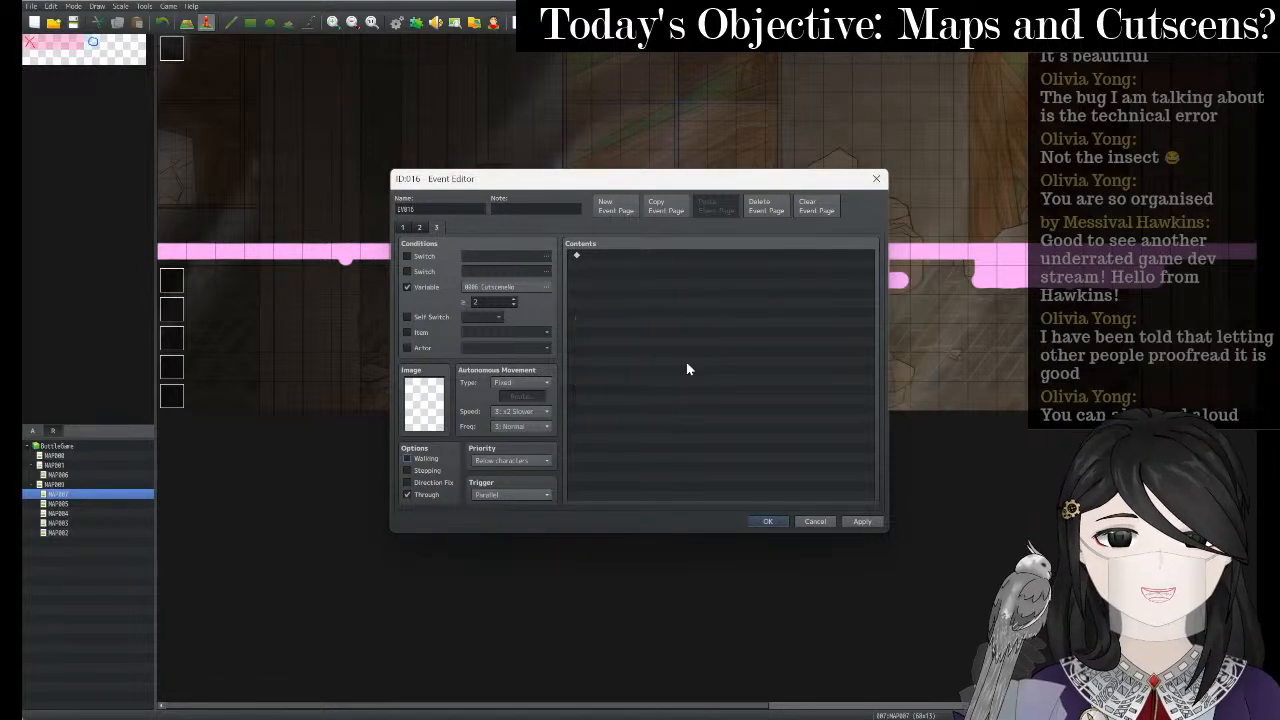
pyautogui.click(767, 521)
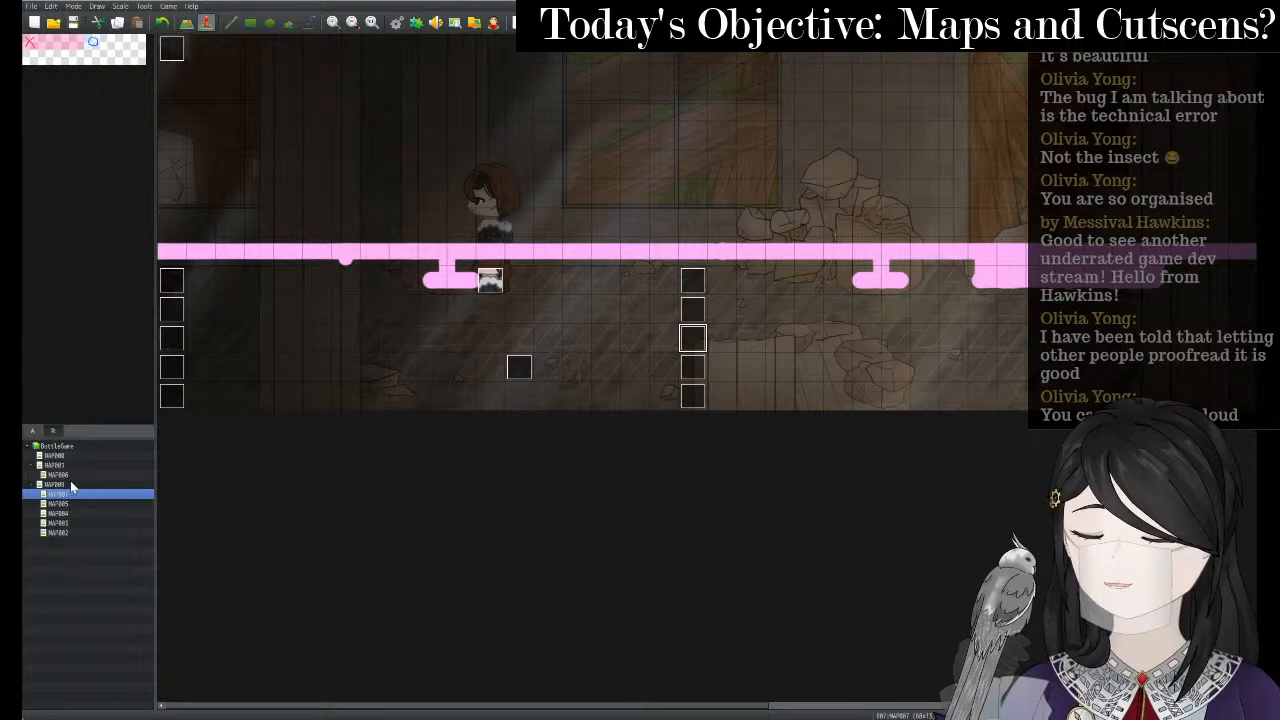
# - Edit event 045 on MAP005 so its first command sets Cutscene to 4
pyautogui.rightClick(67, 506)
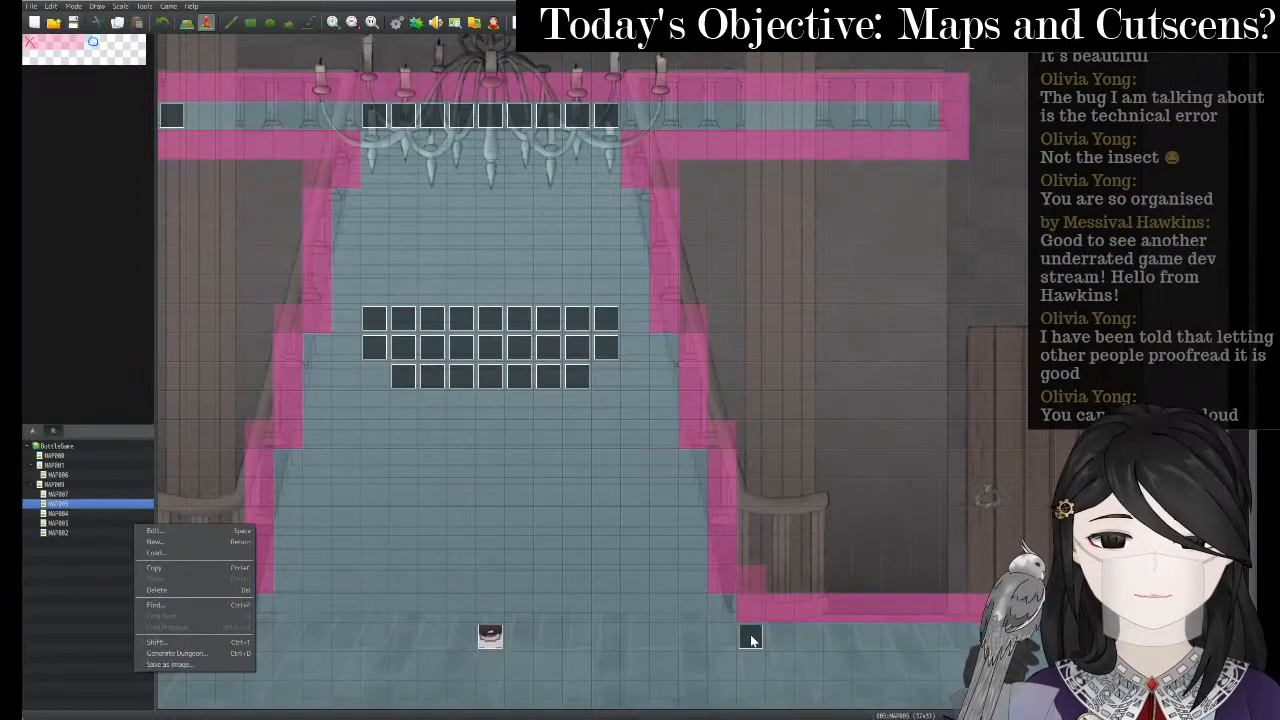
pyautogui.click(752, 640)
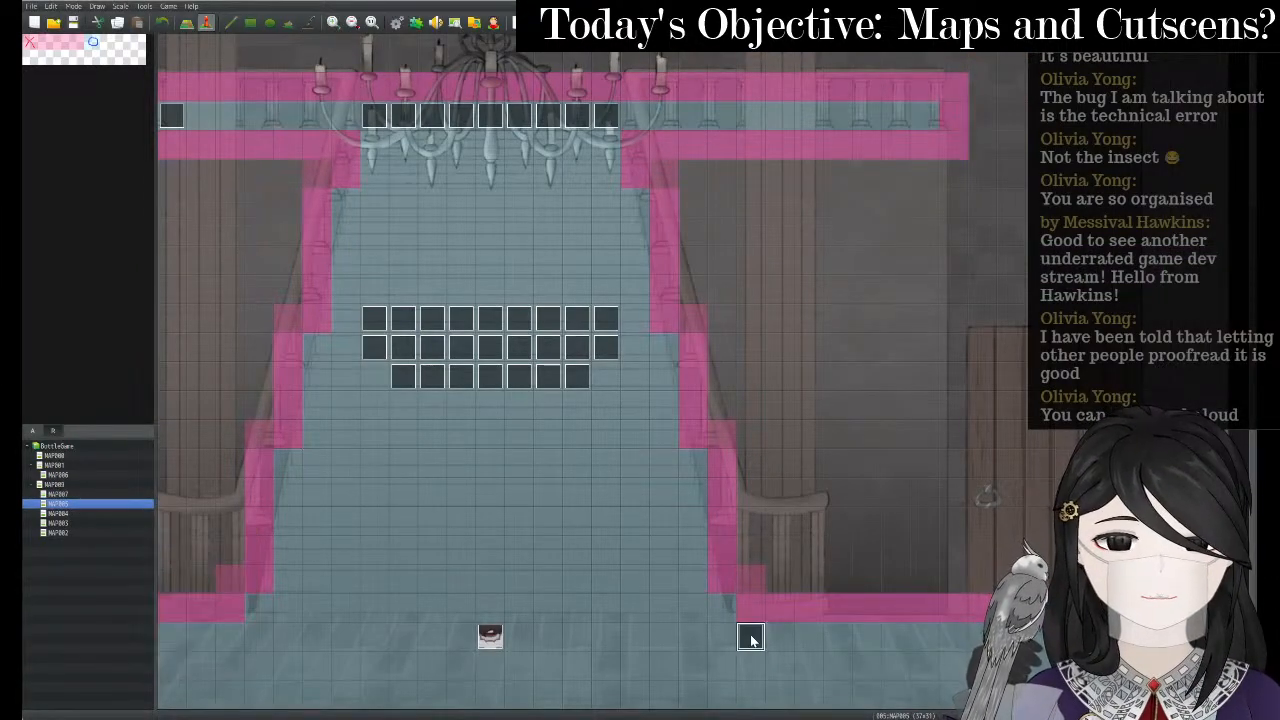
pyautogui.rightClick(752, 638)
pyautogui.click(789, 622)
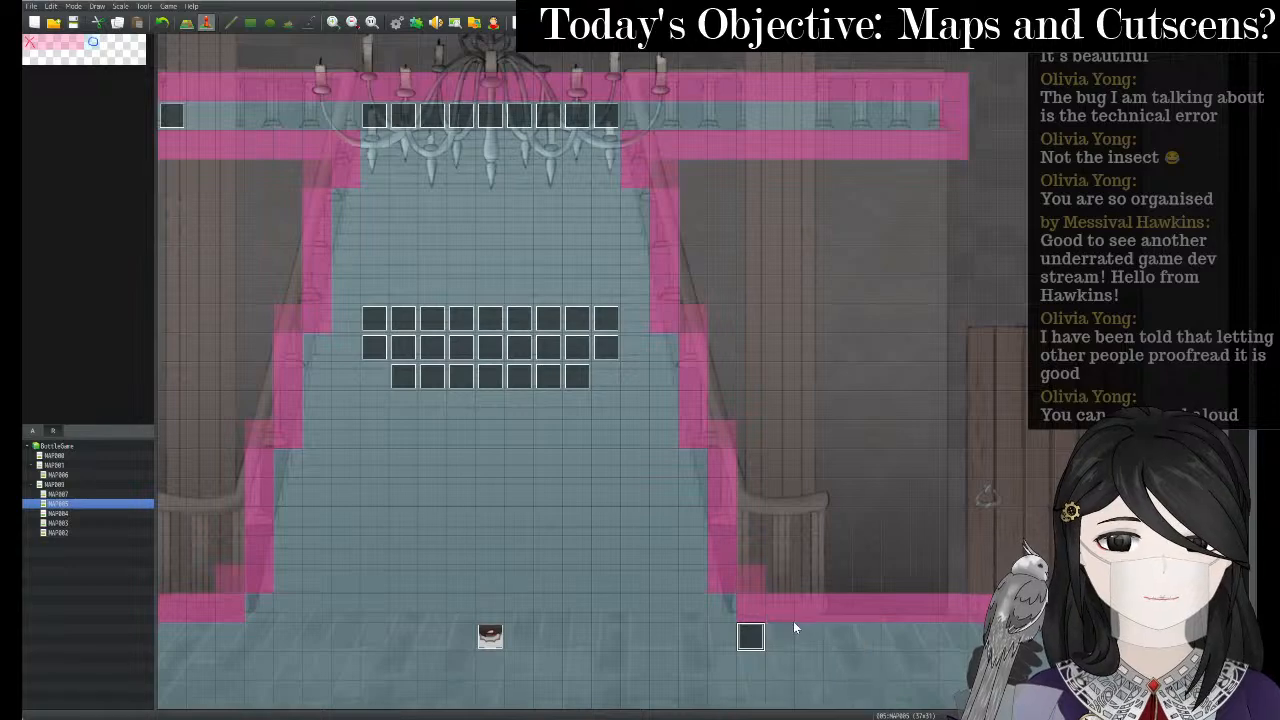
pyautogui.click(707, 256)
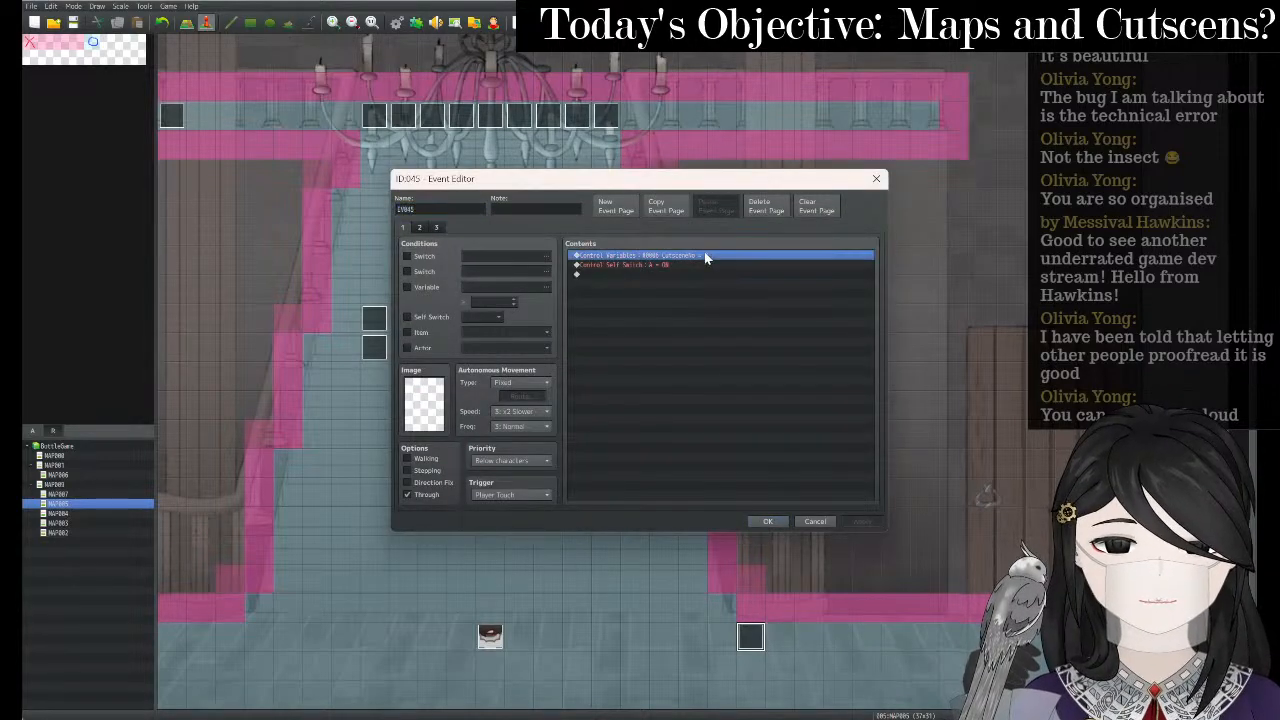
pyautogui.rightClick(706, 256)
pyautogui.click(740, 271)
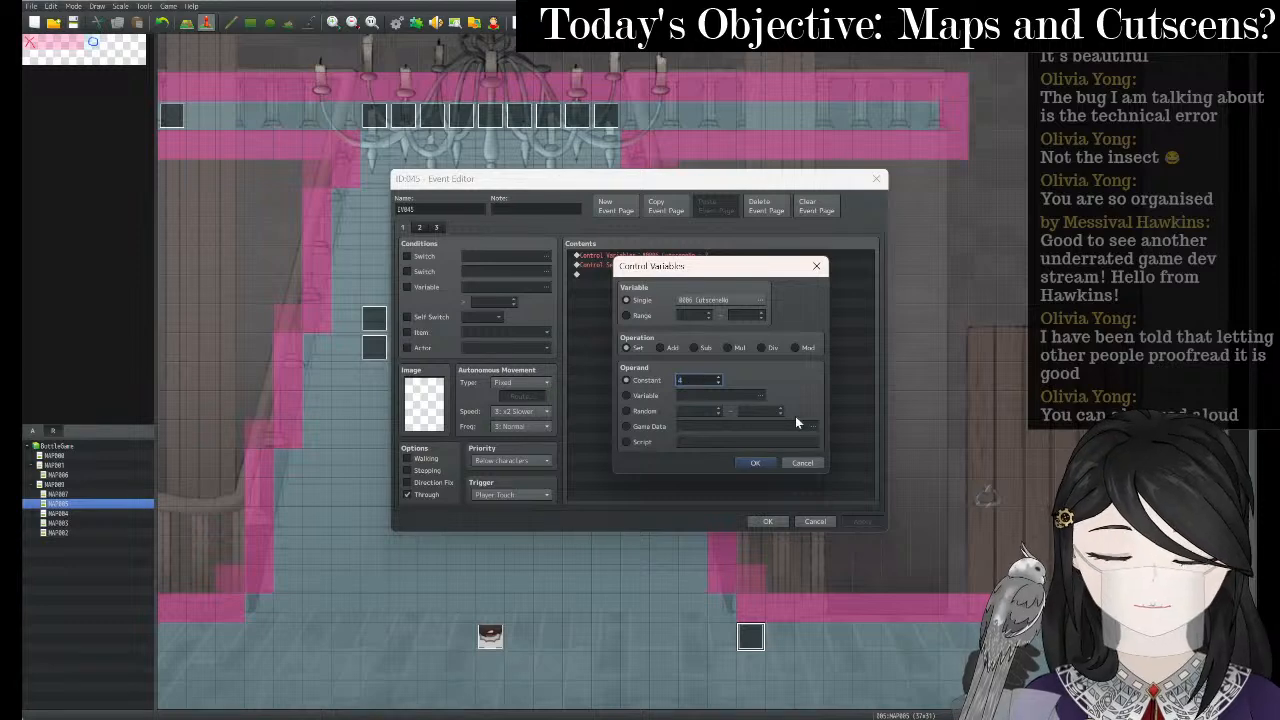
pyautogui.click(756, 462)
pyautogui.click(862, 521)
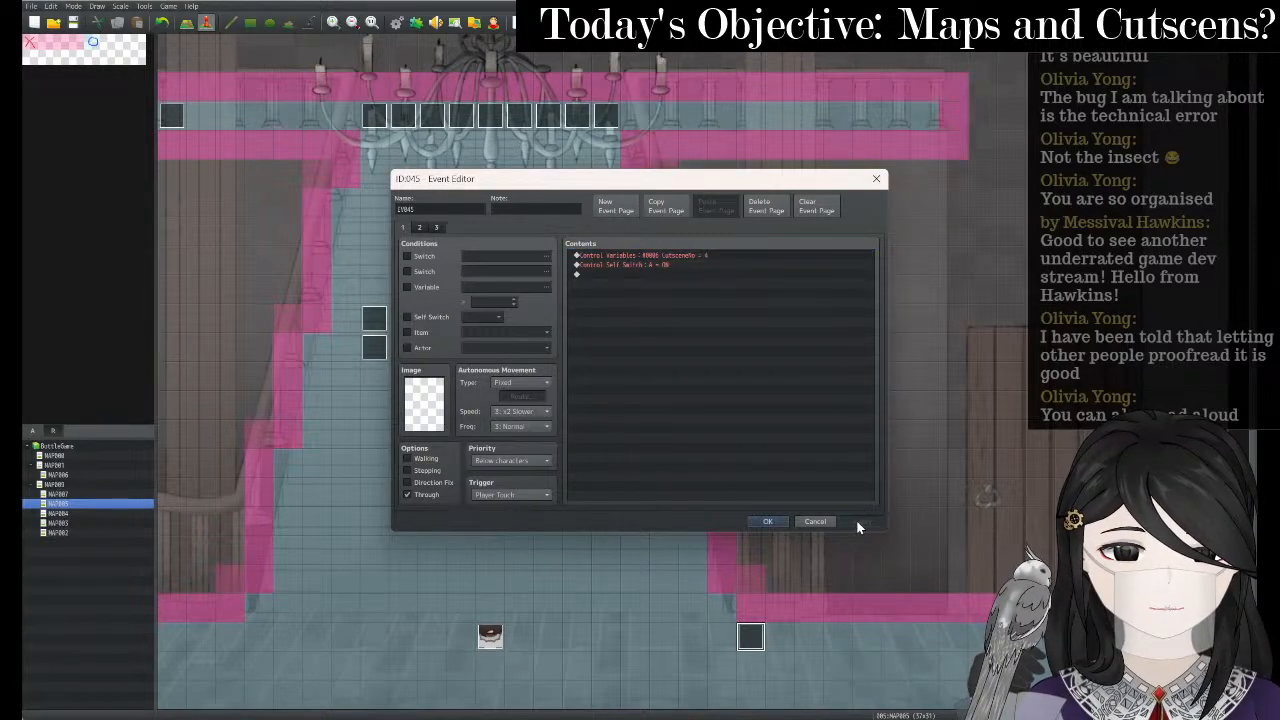
# - Change page 3's Cutscene variable condition from 2 to 4 and close the event with OK
pyautogui.click(421, 228)
pyautogui.click(440, 228)
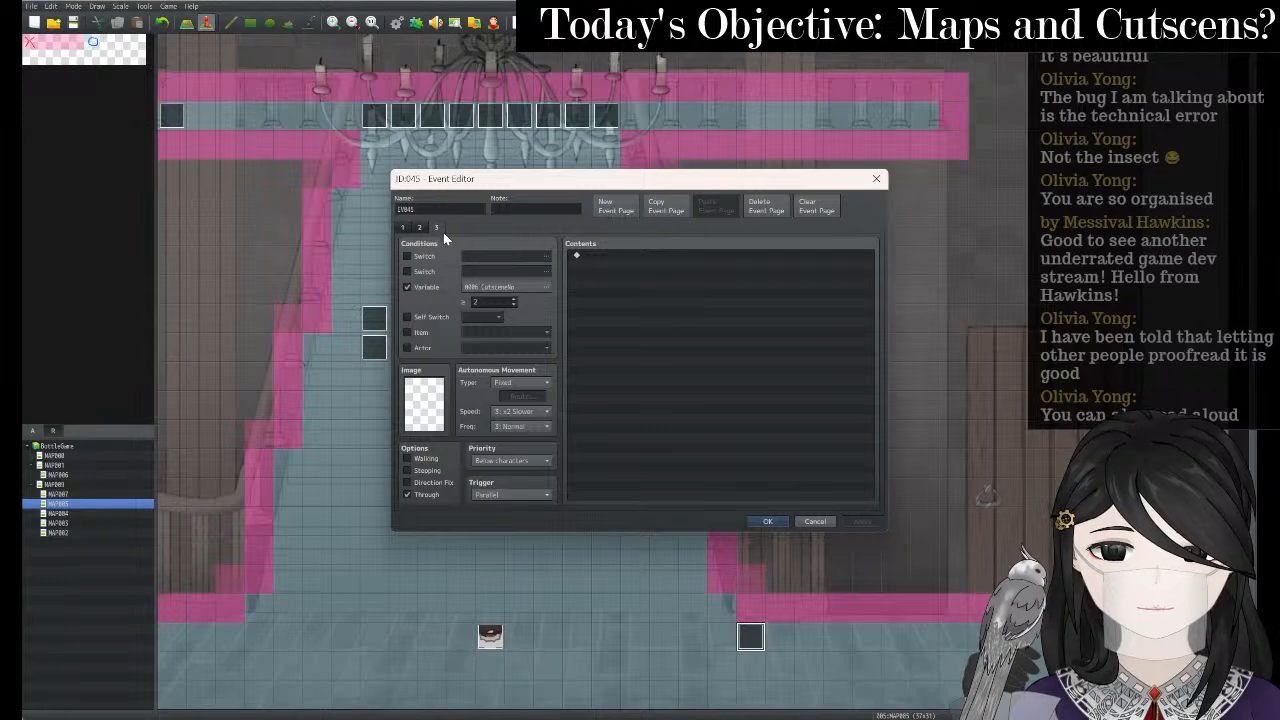
pyautogui.doubleClick(492, 302)
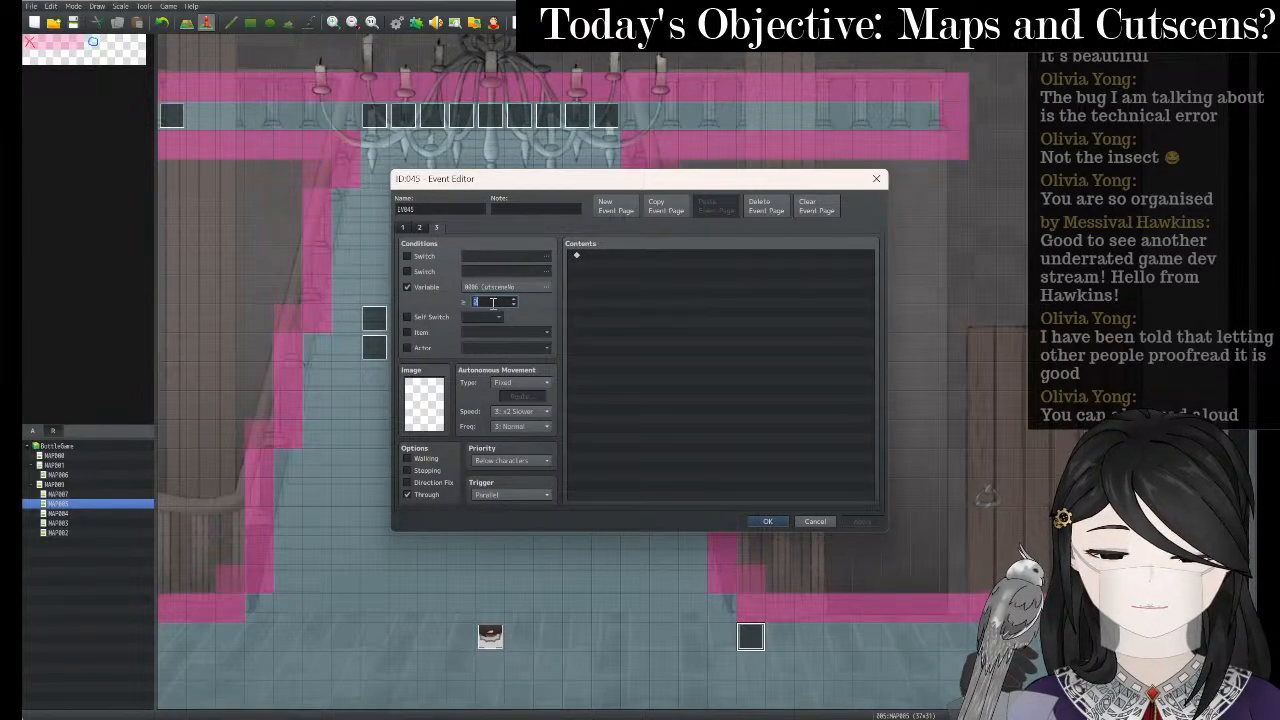
pyautogui.write('4')
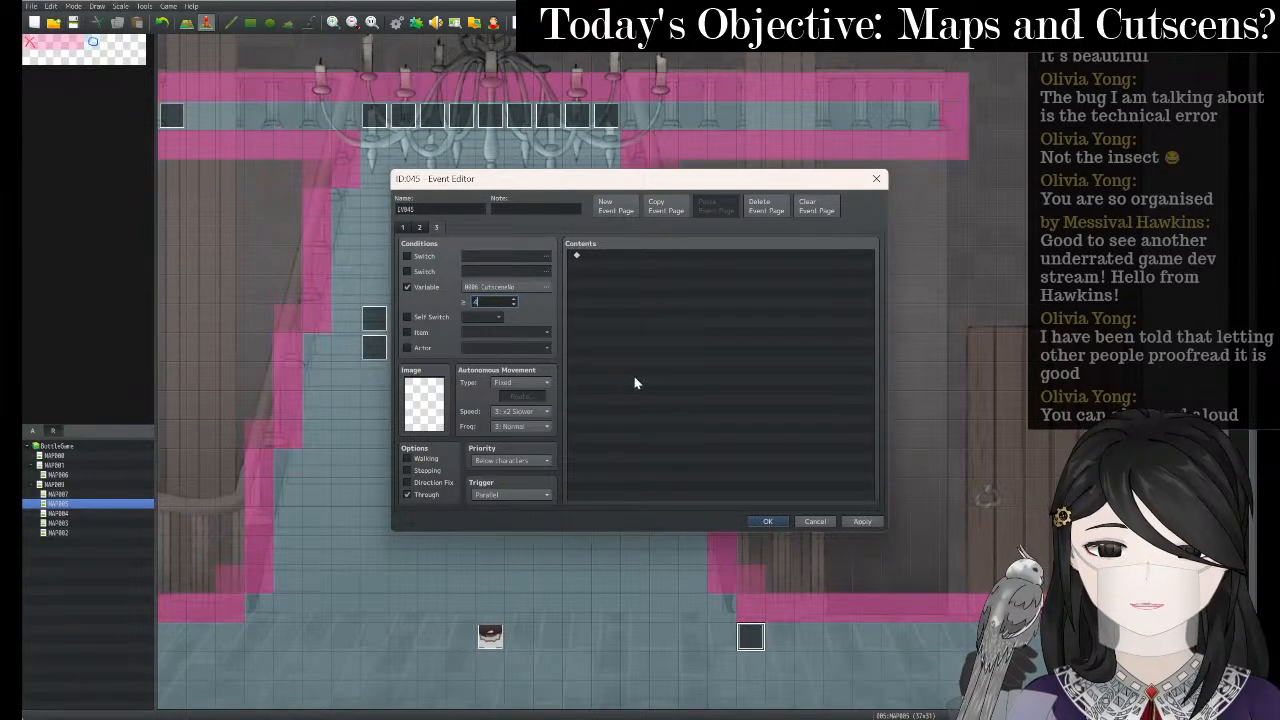
pyautogui.click(868, 522)
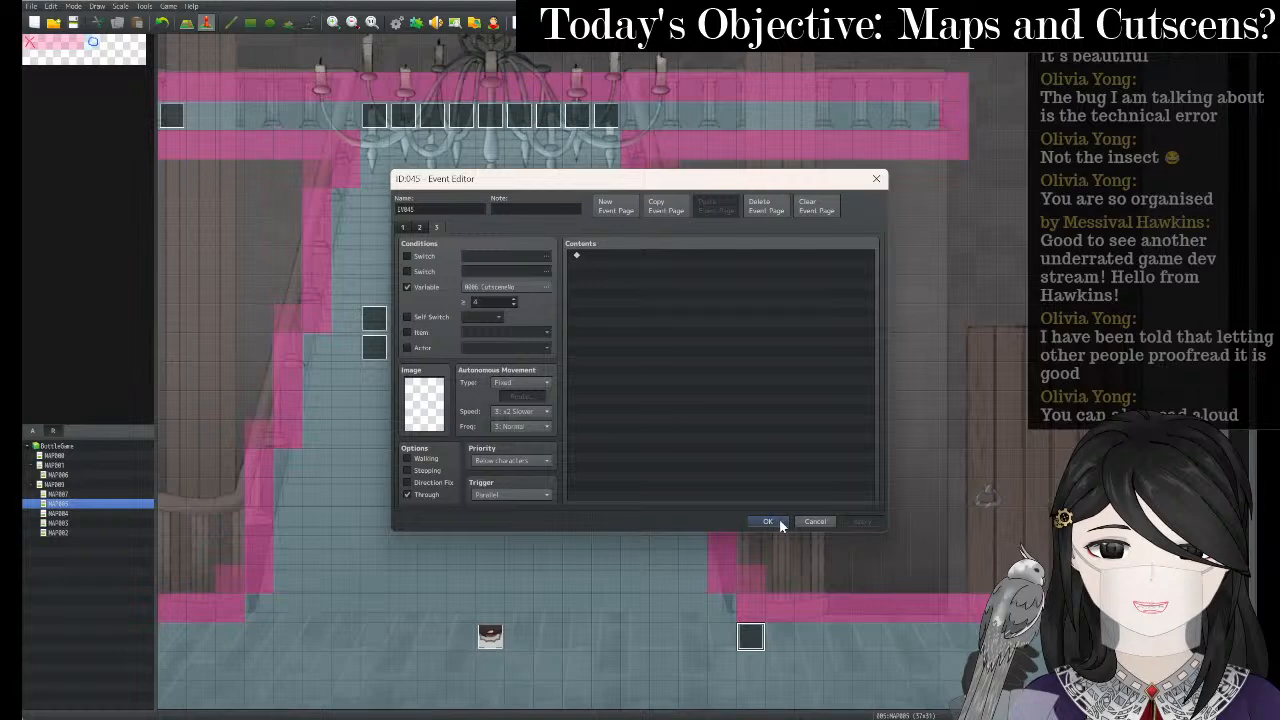
pyautogui.click(768, 522)
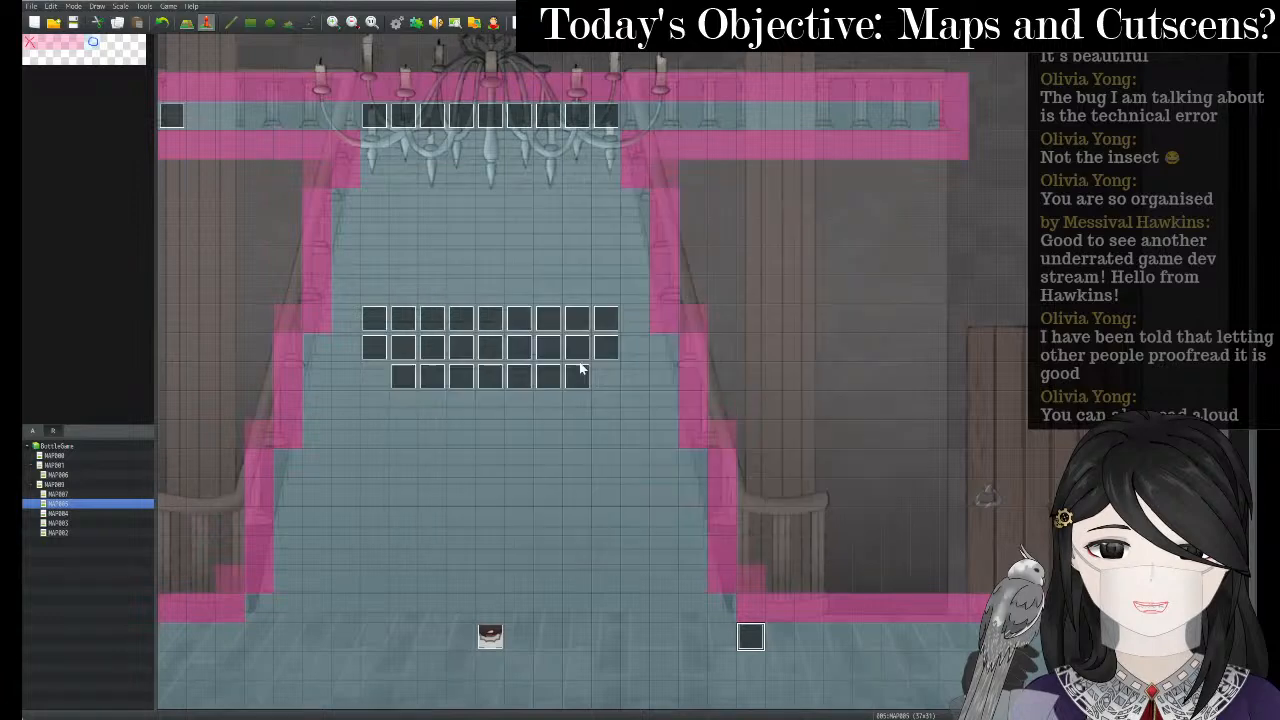
# - Save and launch a playtest, close event 045, and start a New Game
pyautogui.rightClick(740, 639)
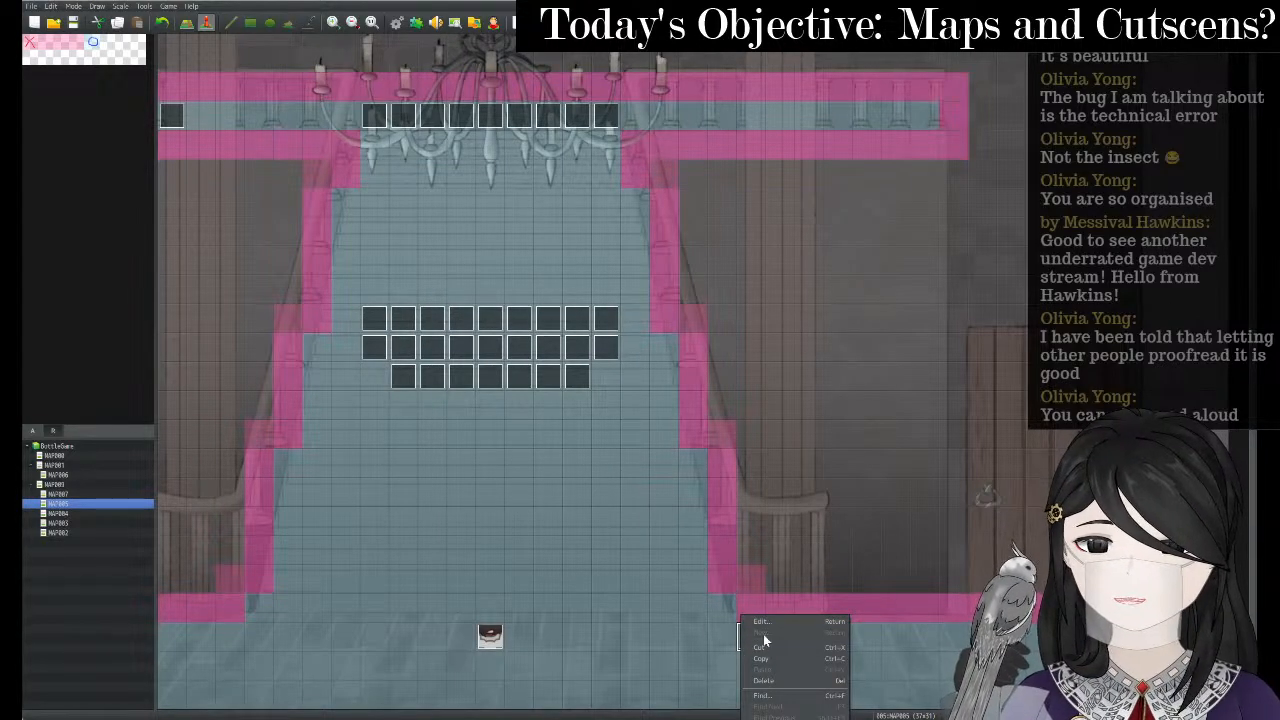
pyautogui.click(519, 23)
pyautogui.click(519, 23)
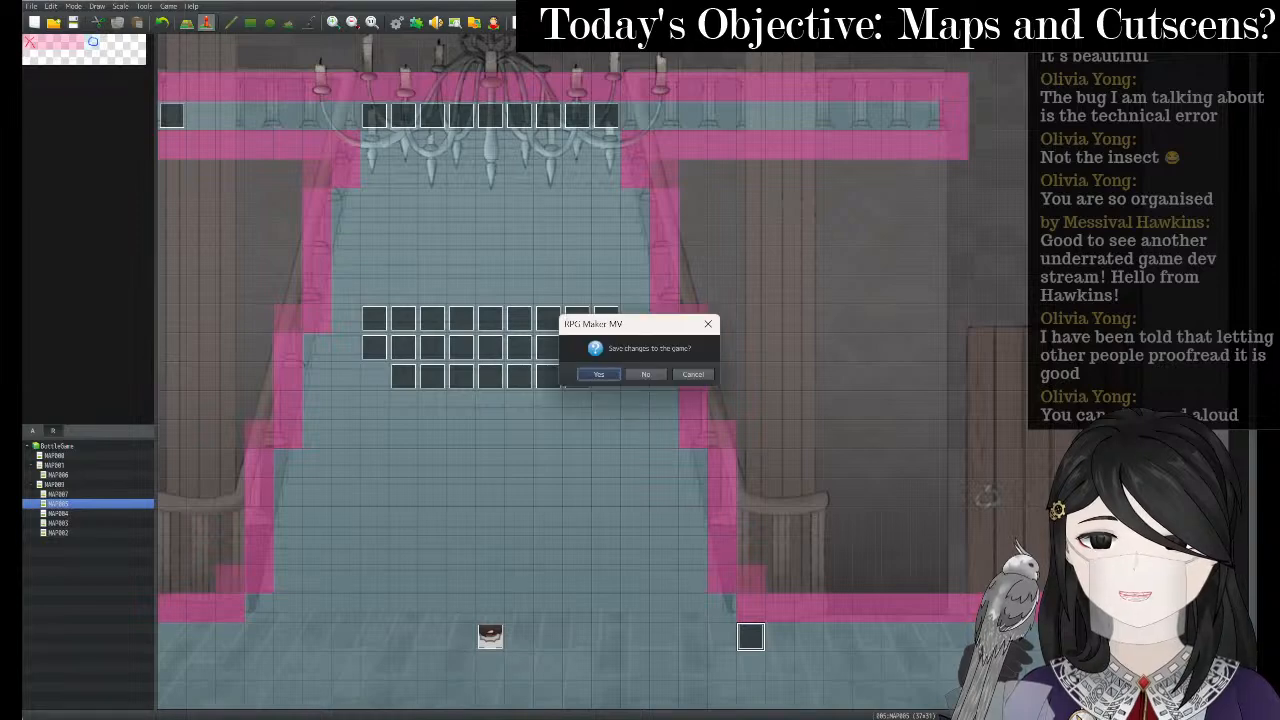
pyautogui.press('Return')
pyautogui.press('Return')
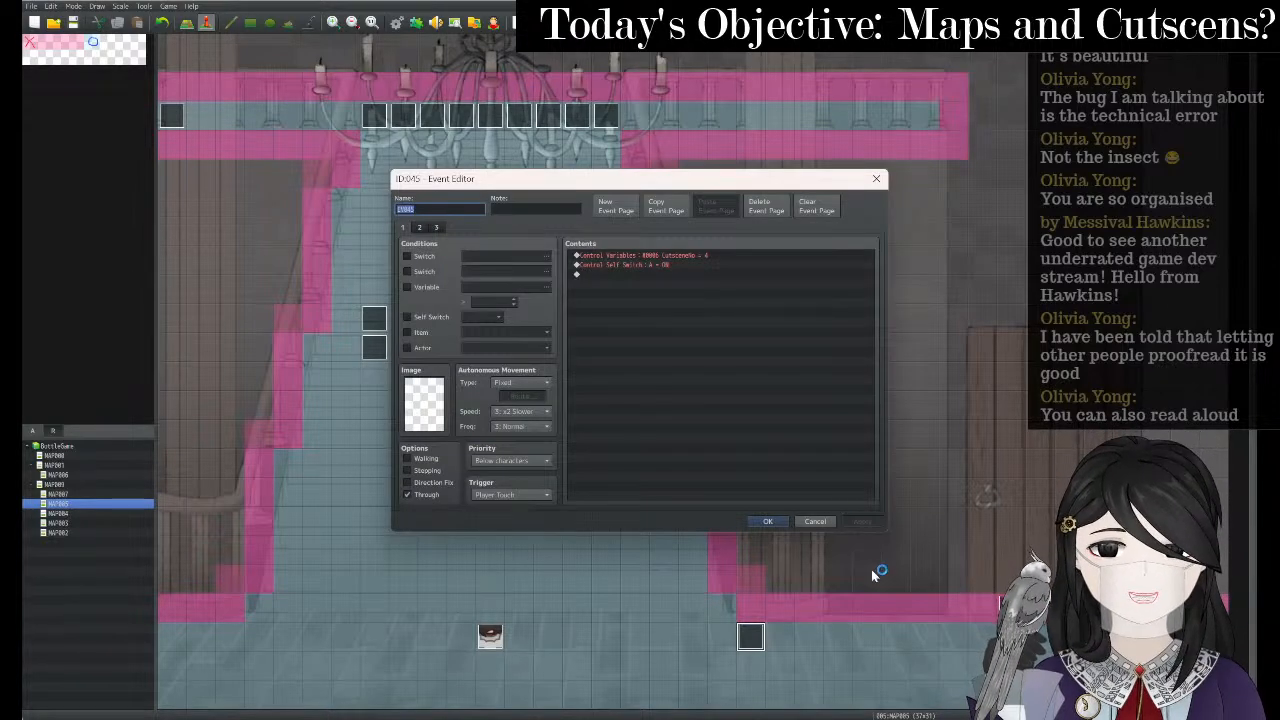
pyautogui.click(877, 179)
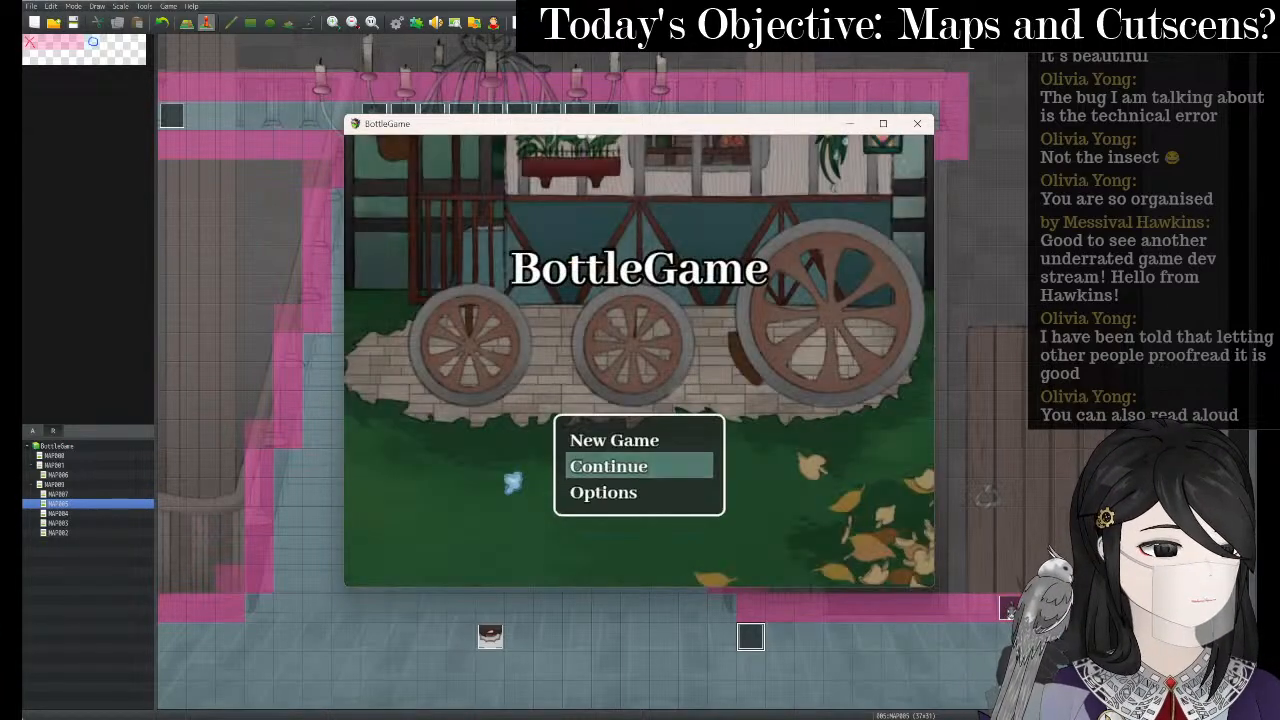
pyautogui.press('Up')
pyautogui.press('Return')
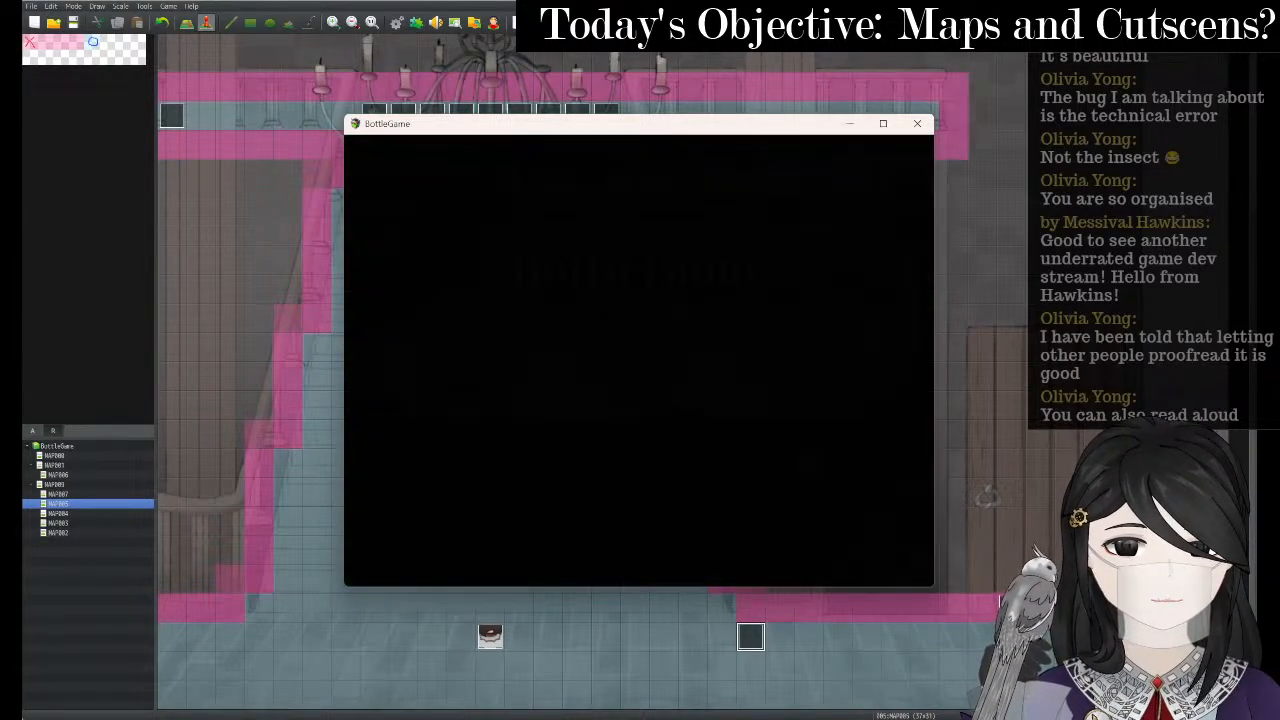
# - Walk the heroine into the next map and up the staircase, then close the playtest at GAME OVER
pyautogui.press('Left')
pyautogui.press('Up')
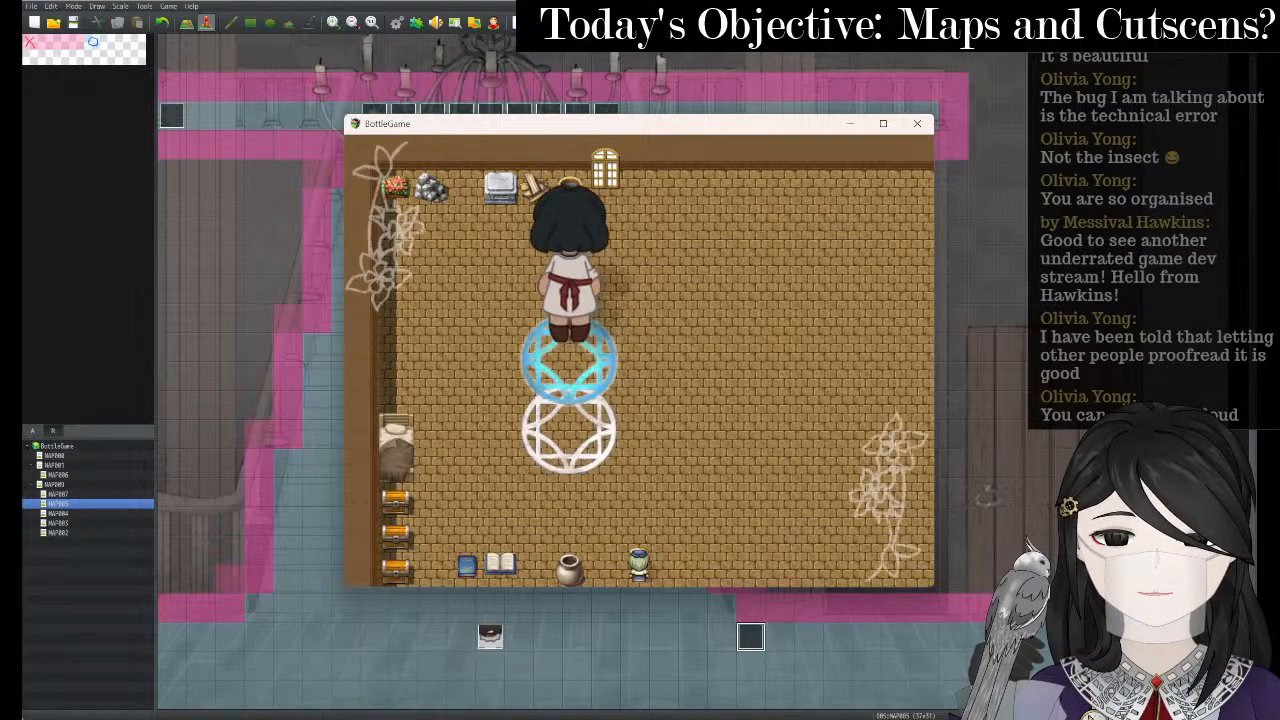
pyautogui.press('Up')
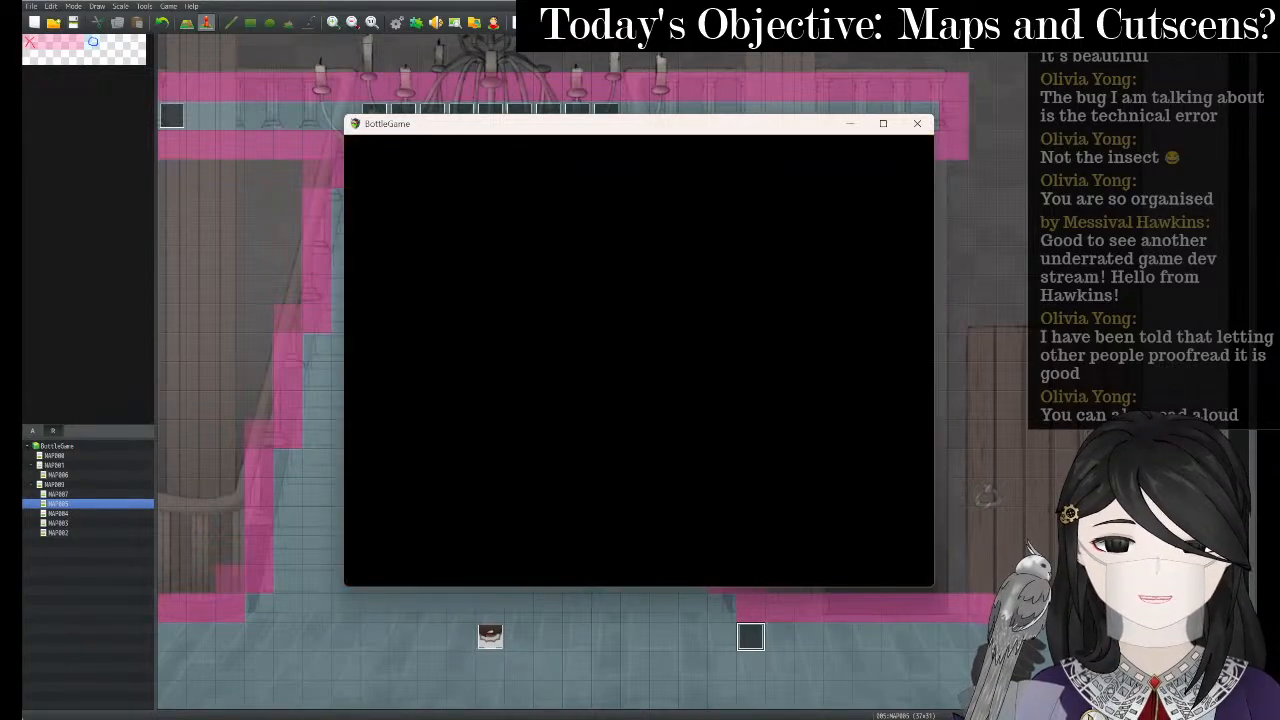
pyautogui.click(880, 122)
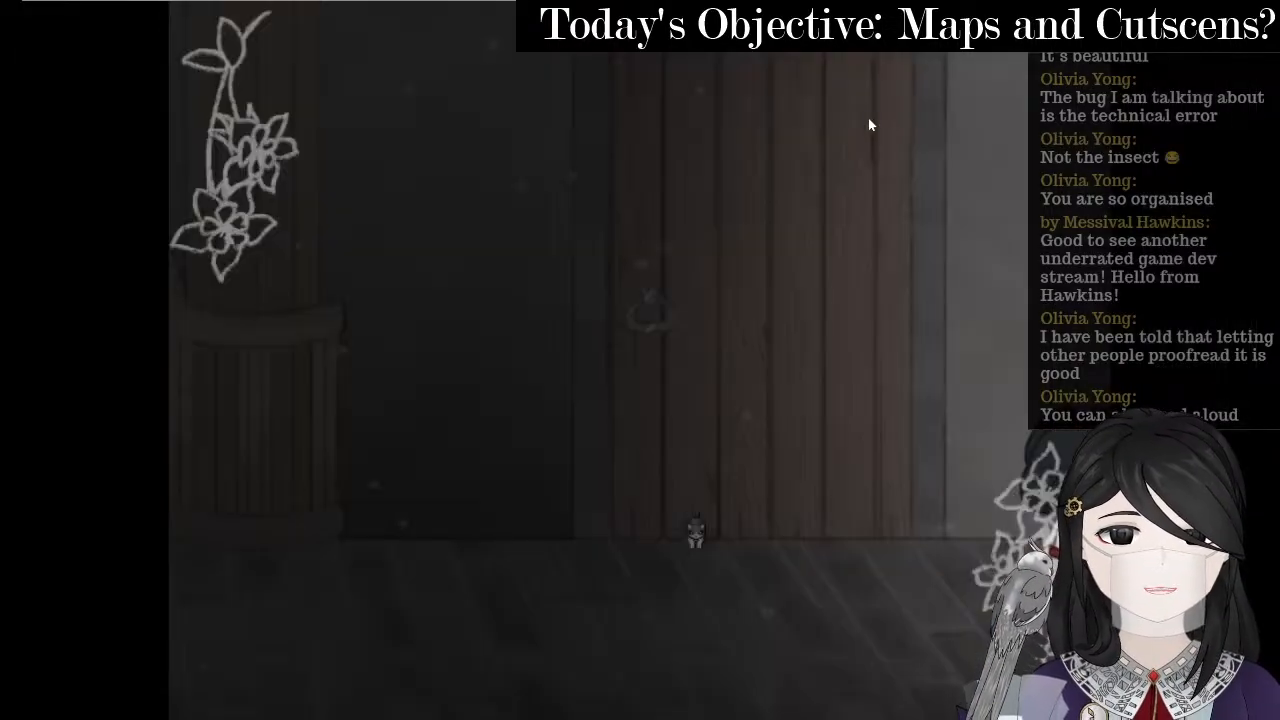
pyautogui.press('Left')
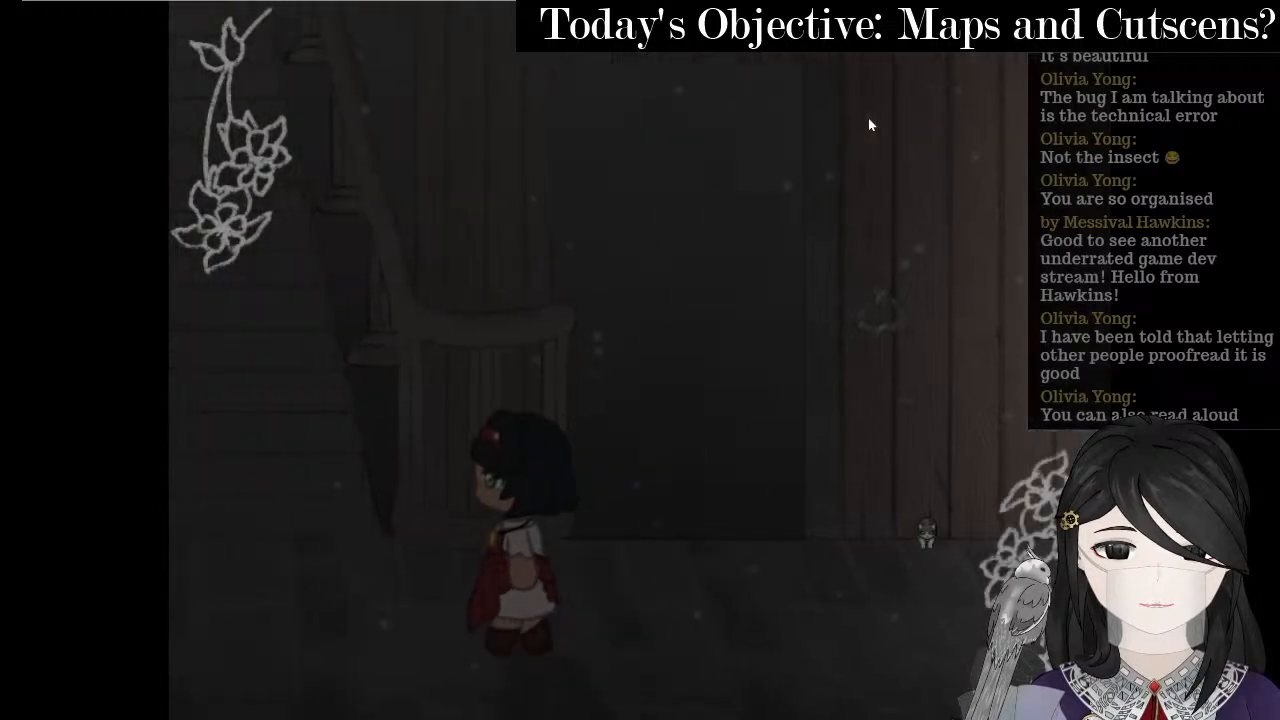
pyautogui.press('Right')
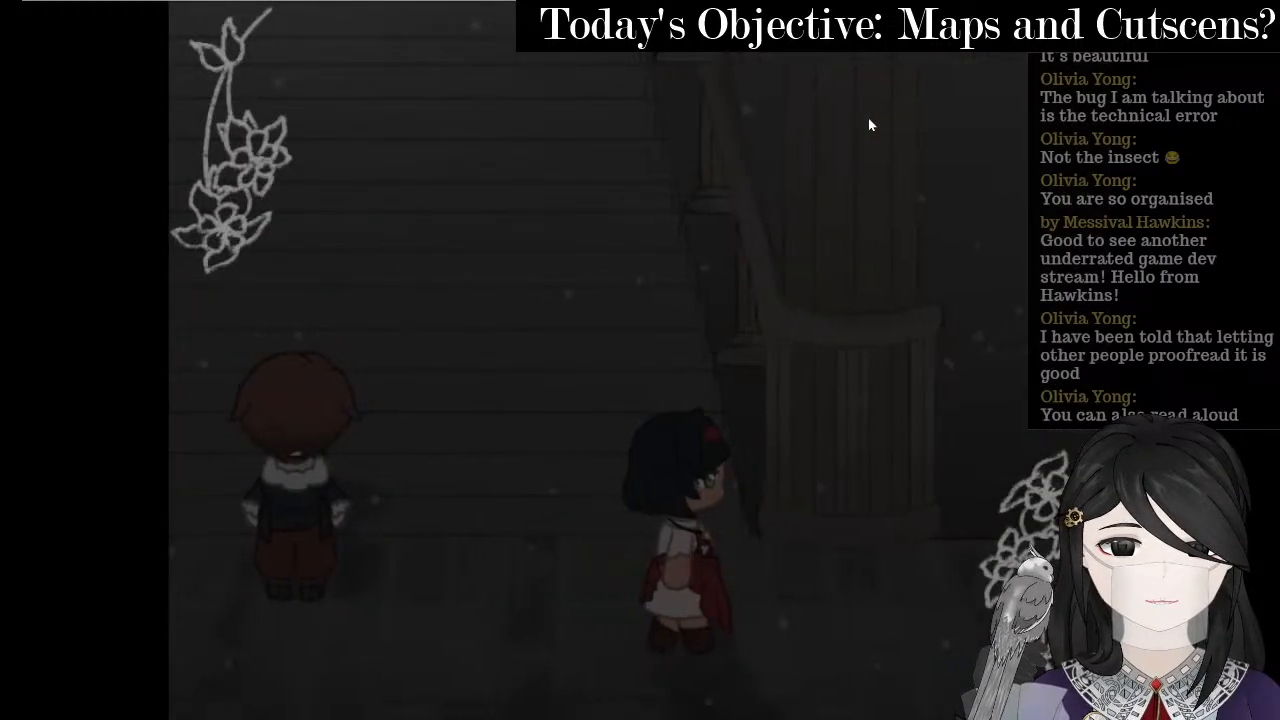
pyautogui.press('Up')
pyautogui.press('Left')
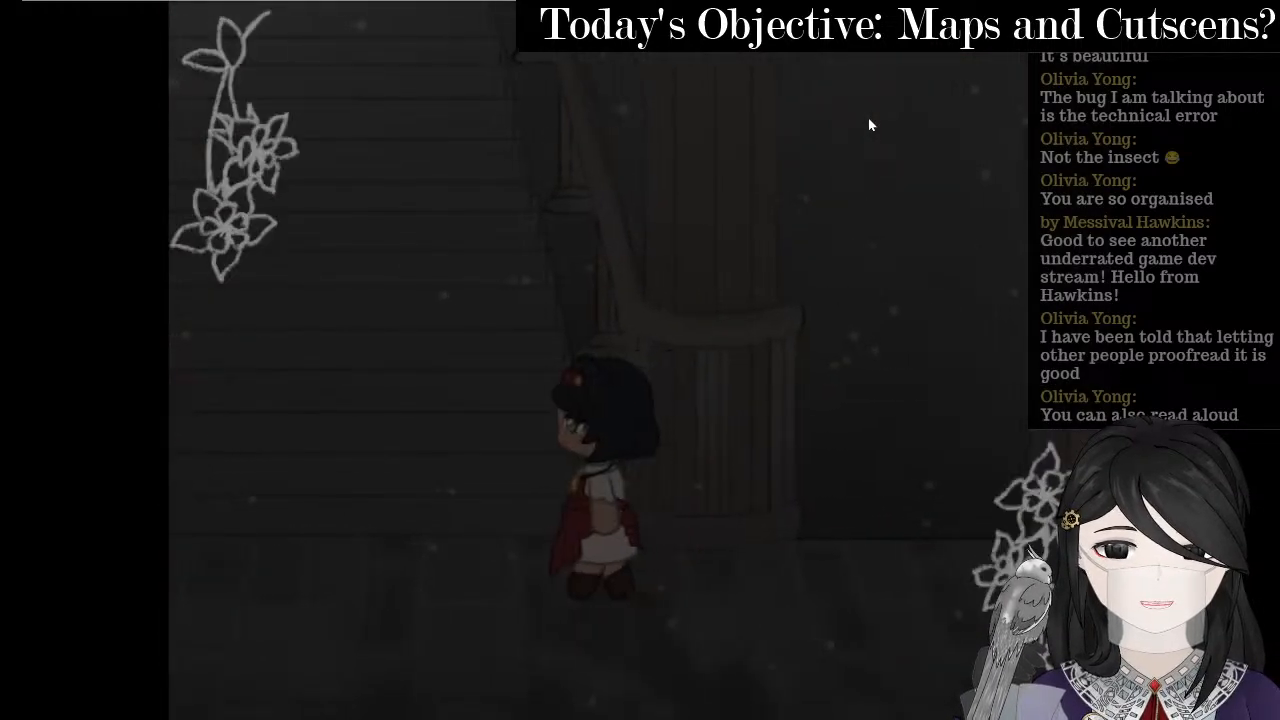
pyautogui.press('Up')
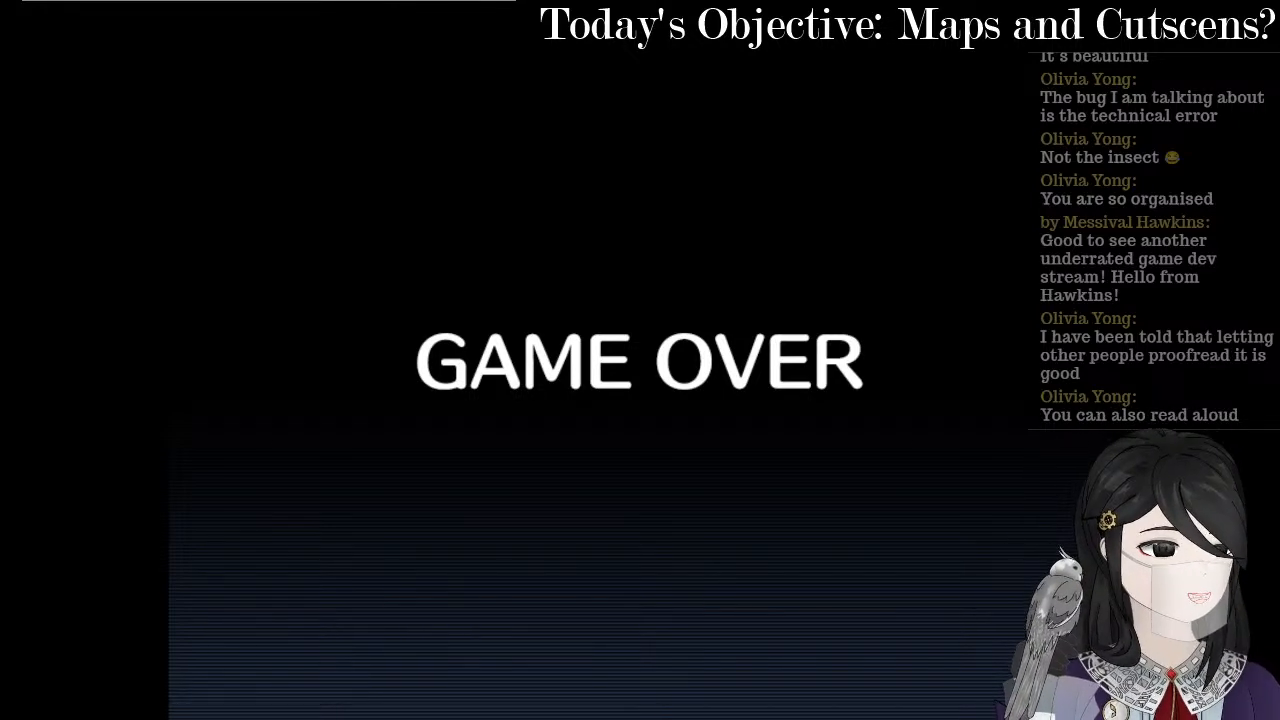
pyautogui.hotkey('alt', 'F4')
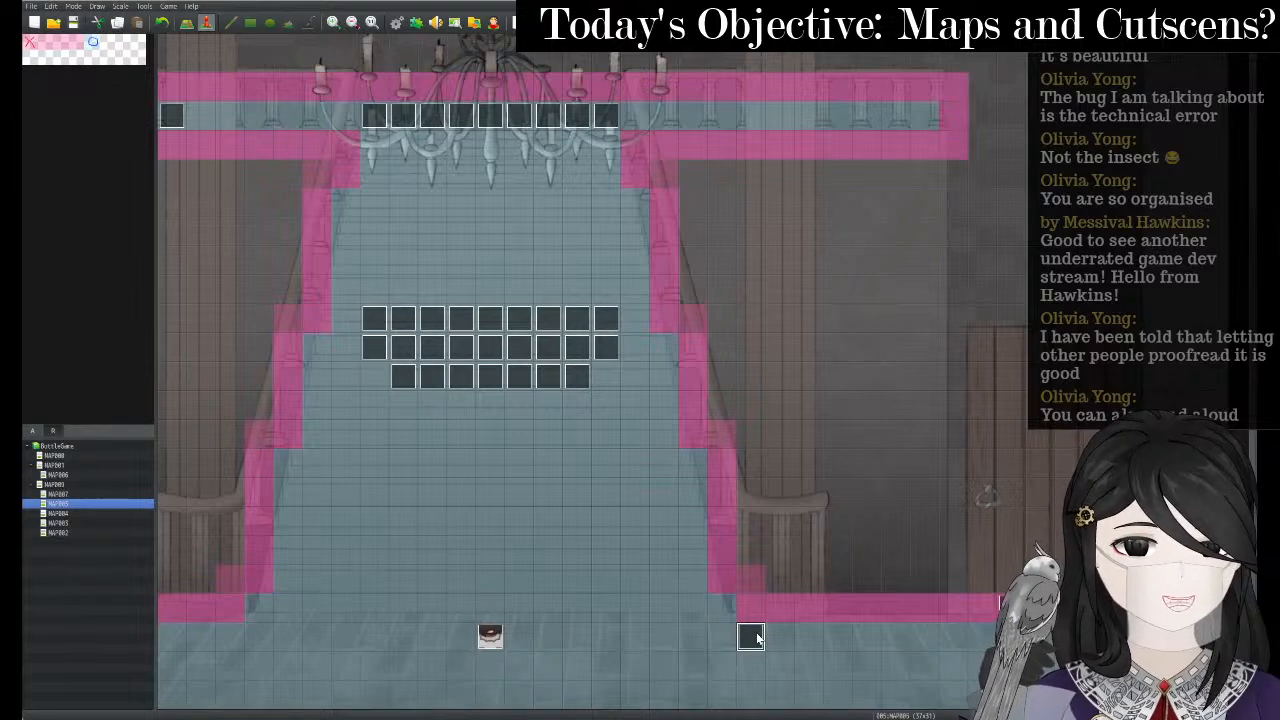
# - Set event 044's speed to 5: x2 Faster, then save and start a playtest with Ctrl+R
pyautogui.rightClick(485, 636)
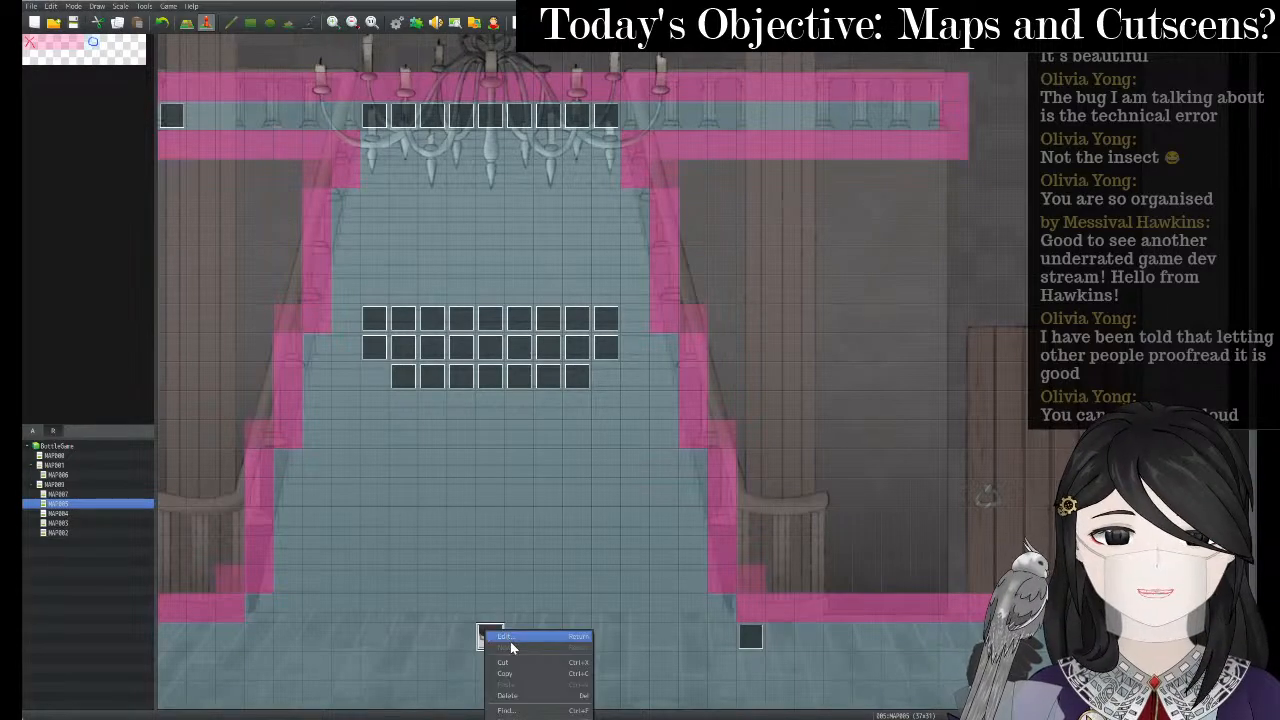
pyautogui.click(510, 638)
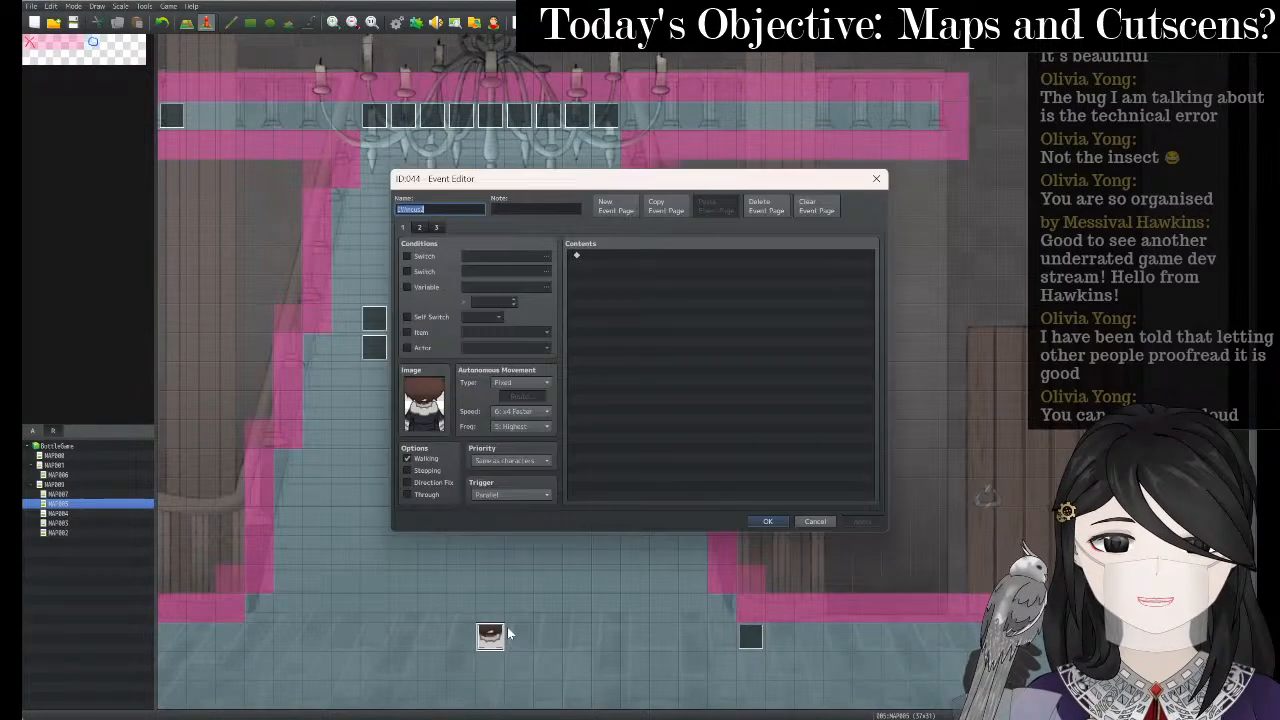
pyautogui.click(541, 413)
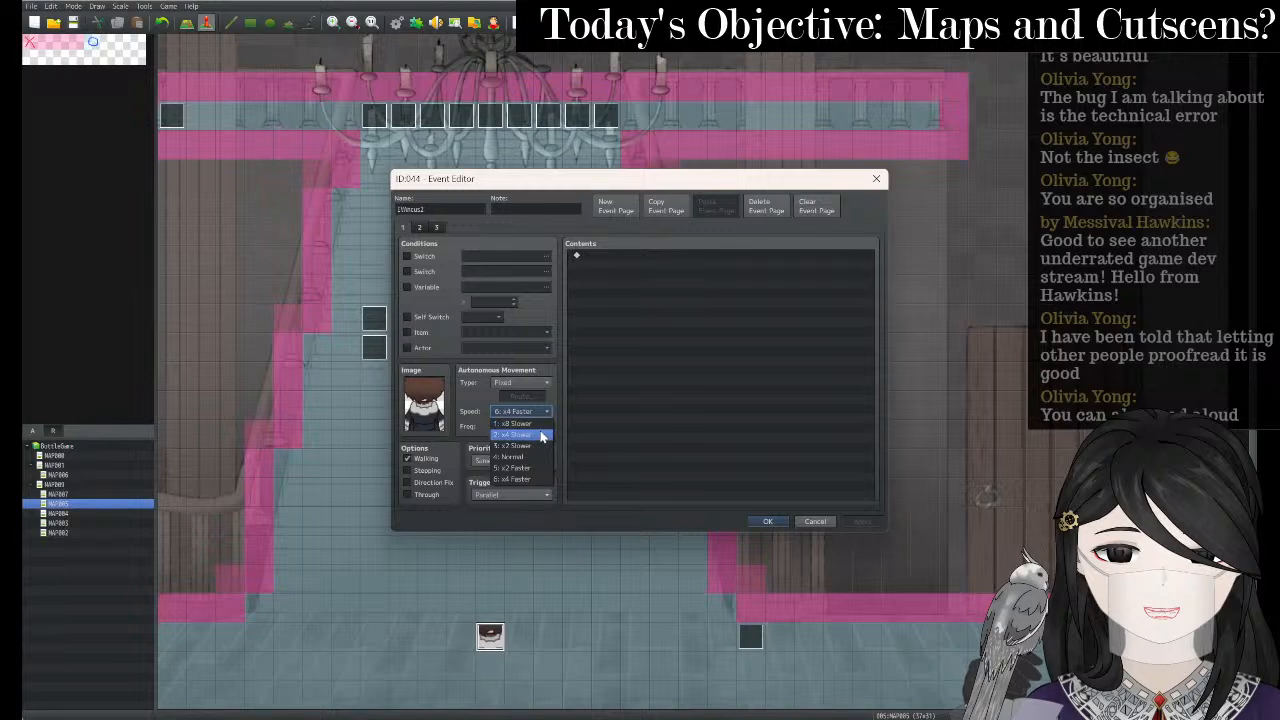
pyautogui.click(536, 468)
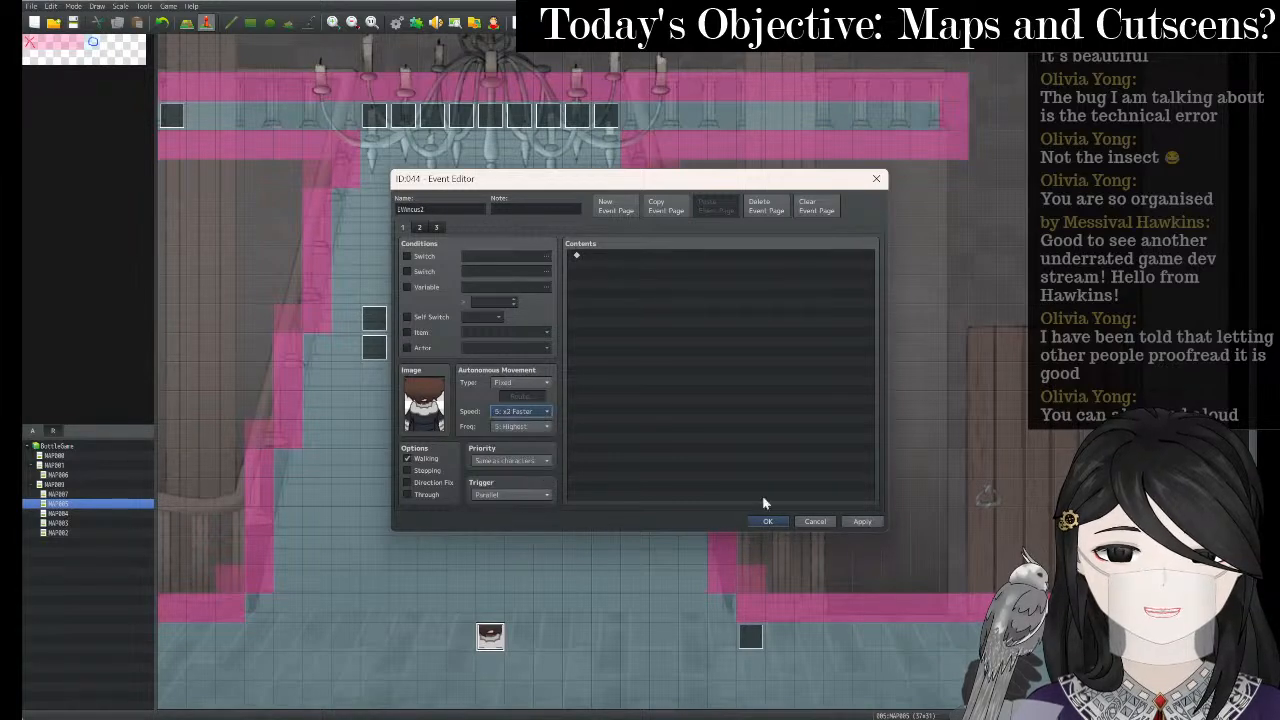
pyautogui.click(862, 521)
pyautogui.click(815, 521)
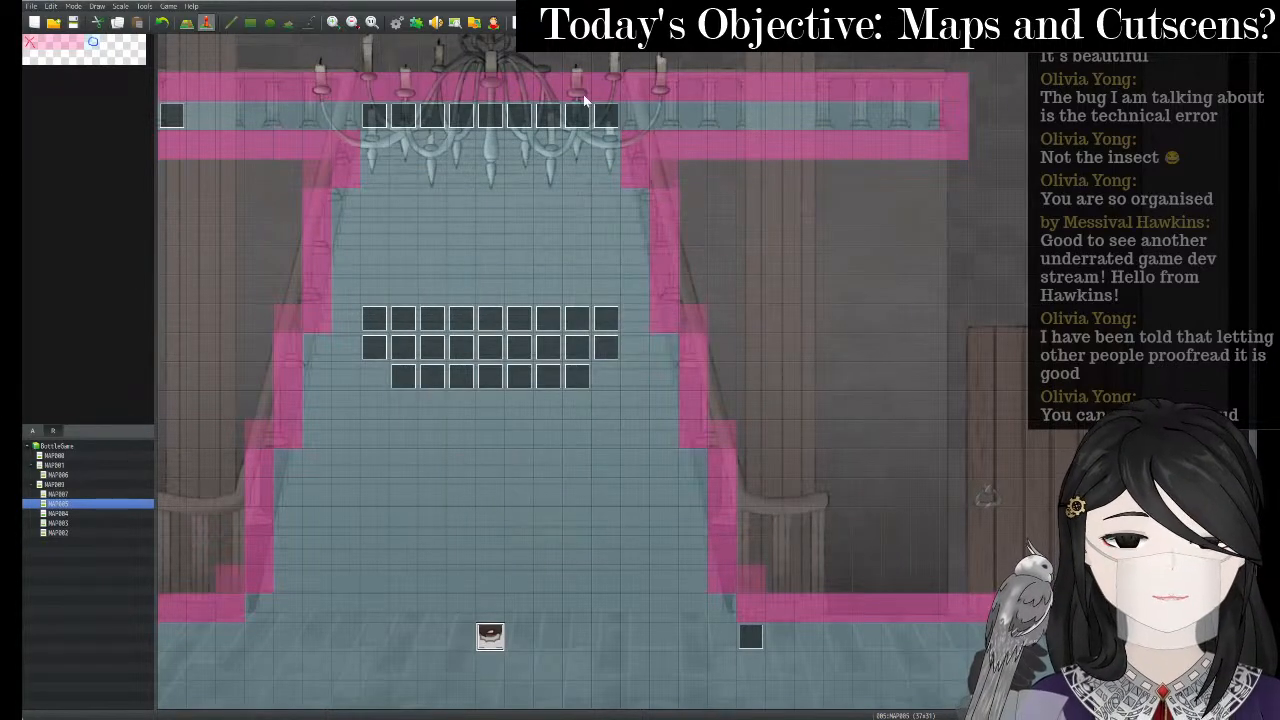
pyautogui.hotkey('ctrl', 'r')
pyautogui.press('Return')
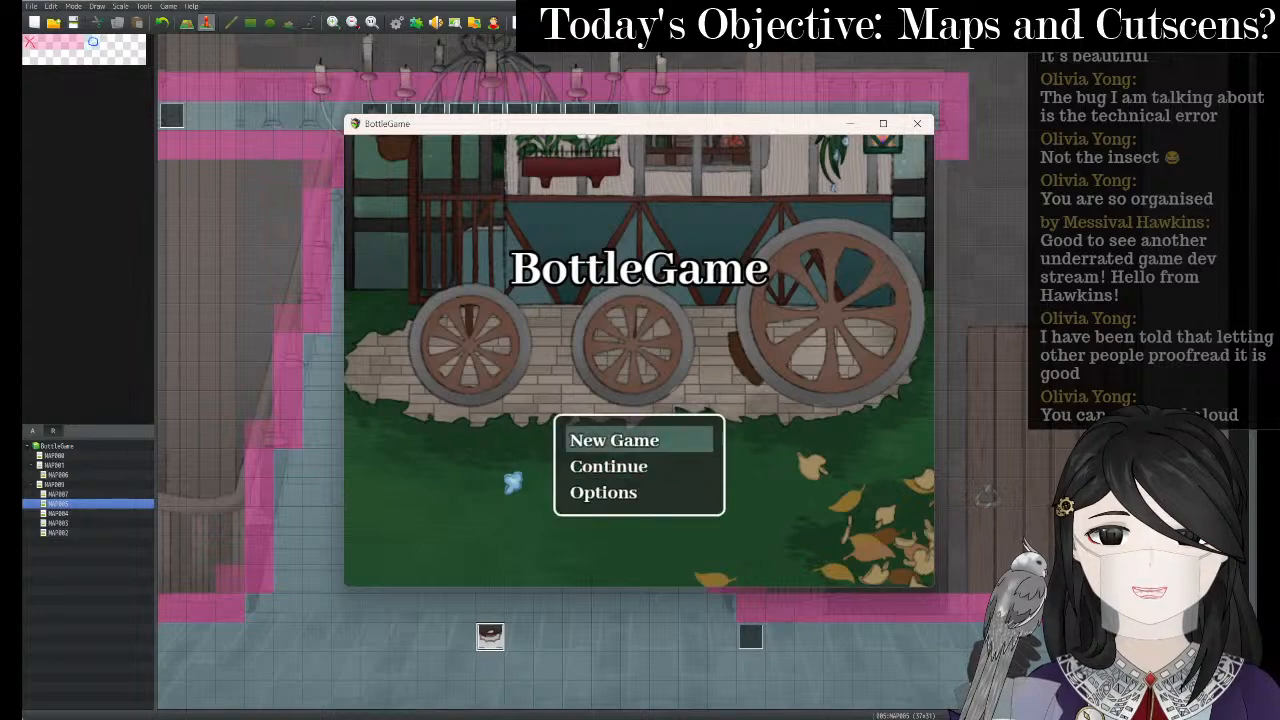
# - Start a new game maximized and walk the heroine through the hall up the stairs to the landing
pyautogui.press('Return')
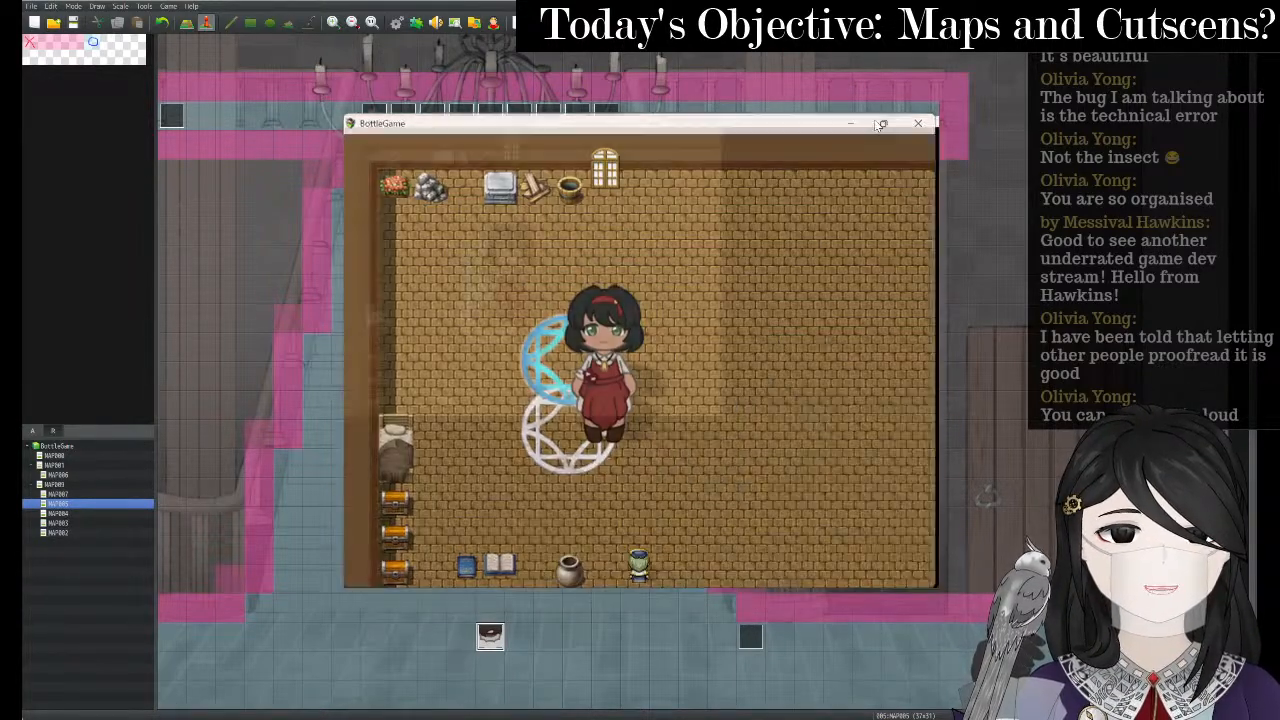
pyautogui.click(883, 123)
pyautogui.press('Left')
pyautogui.press('Up')
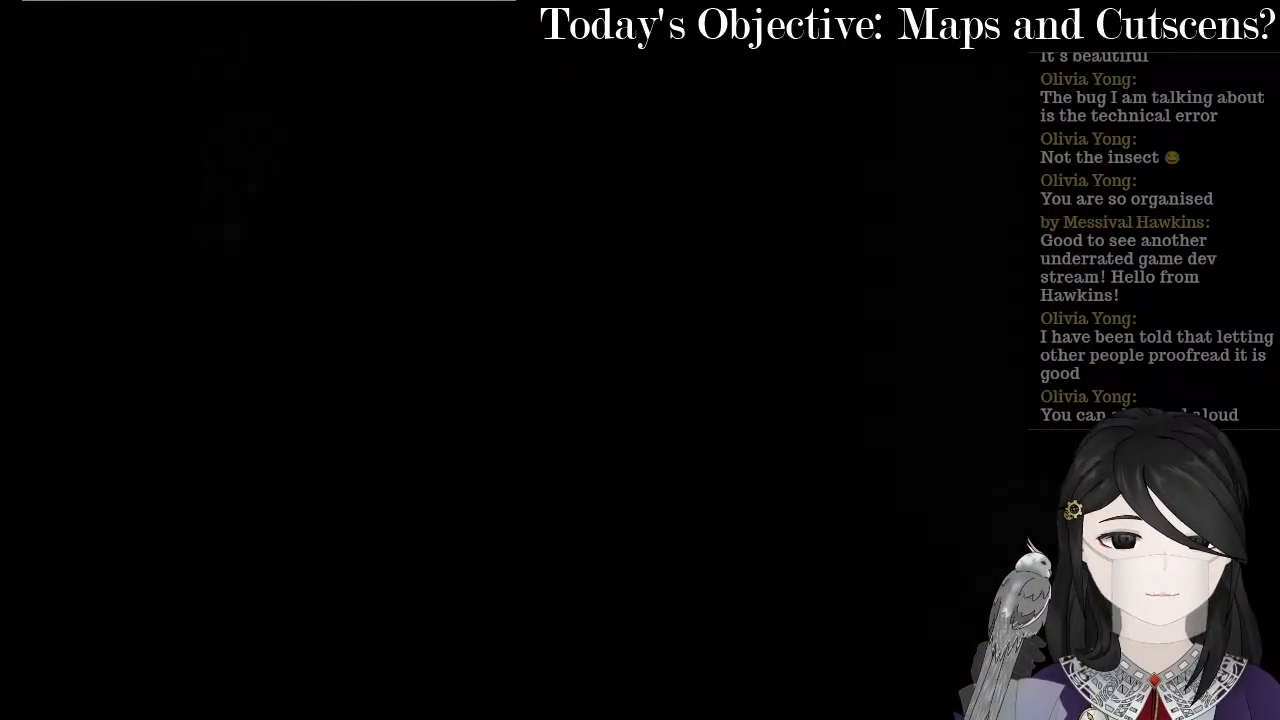
pyautogui.press('Left')
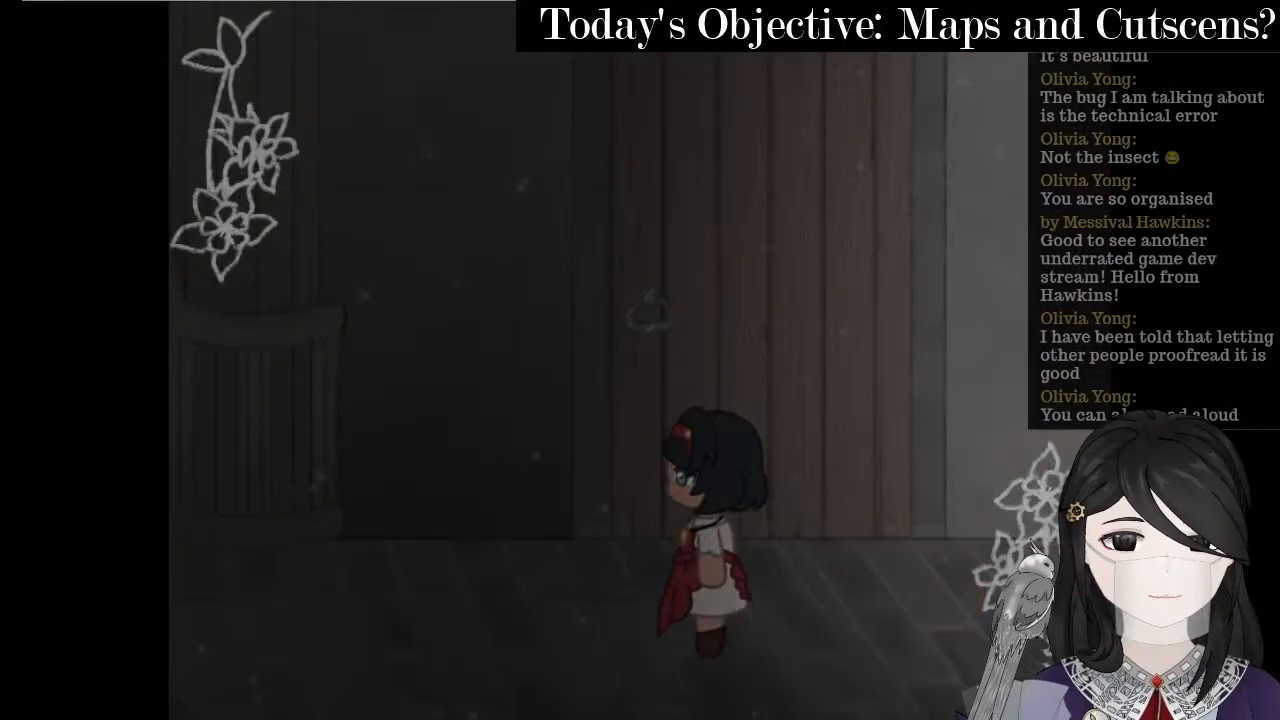
pyautogui.press('Left')
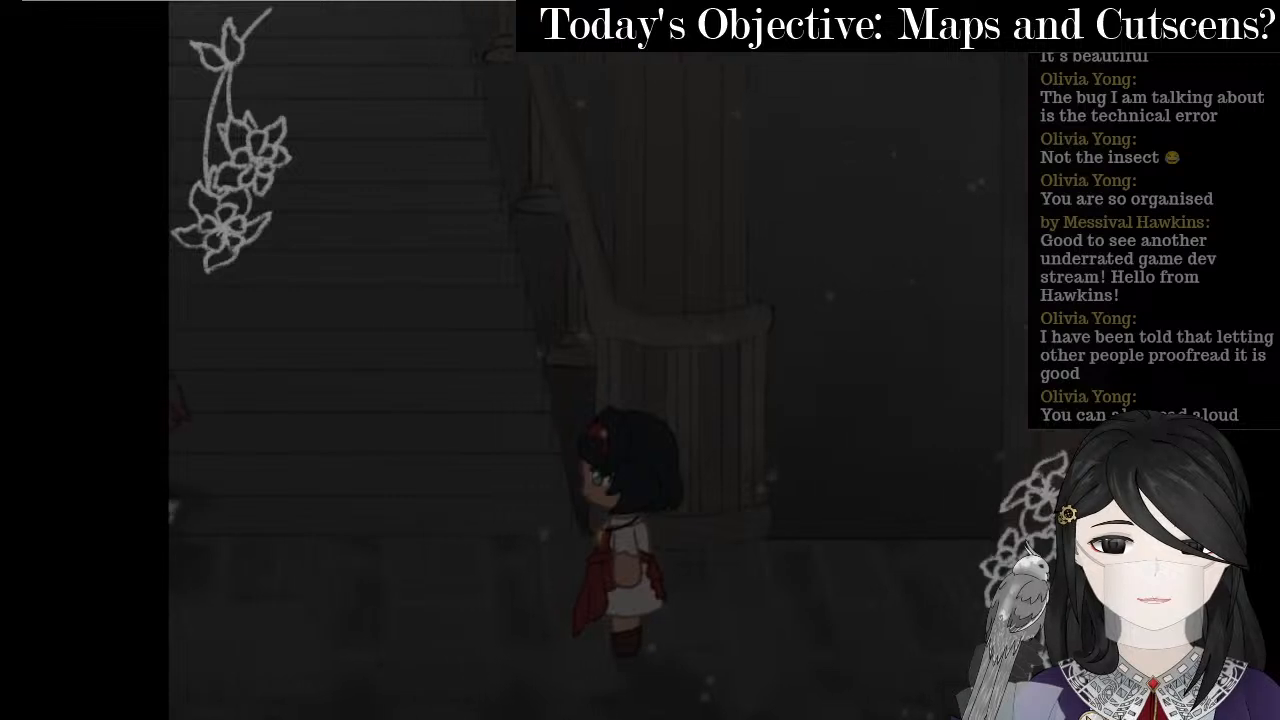
pyautogui.press('Up')
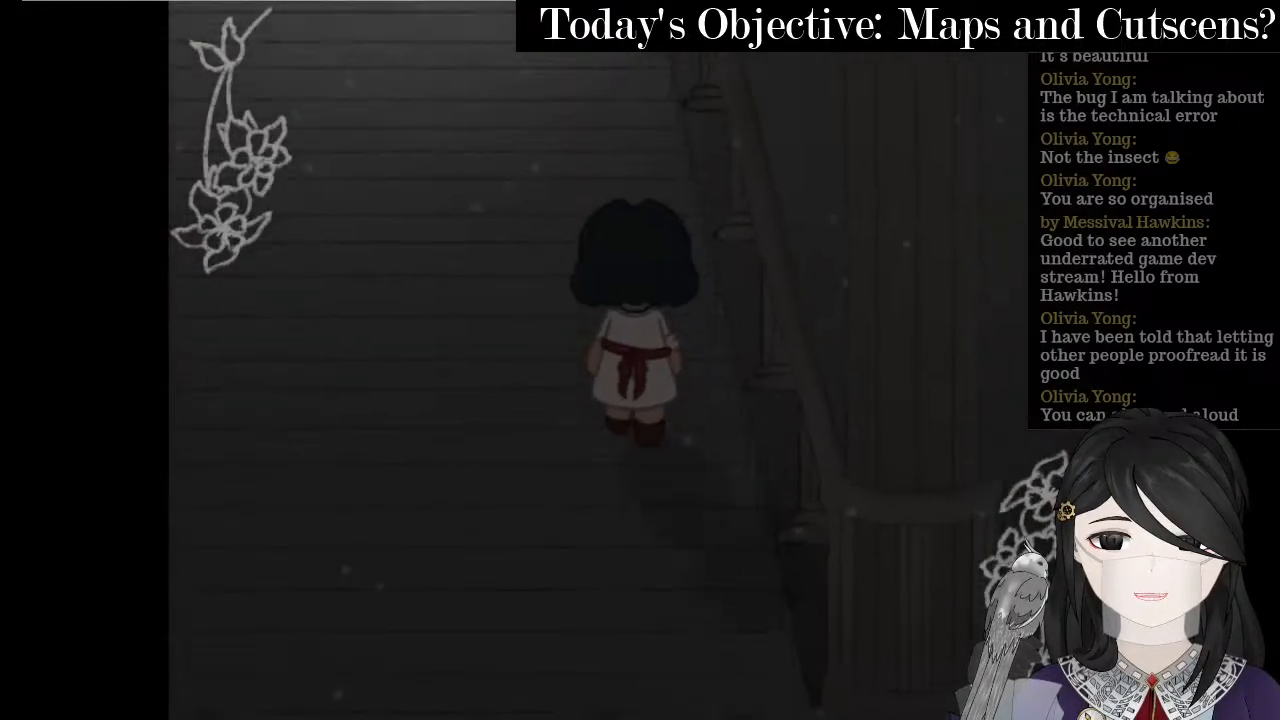
pyautogui.press('Left')
pyautogui.press('Up')
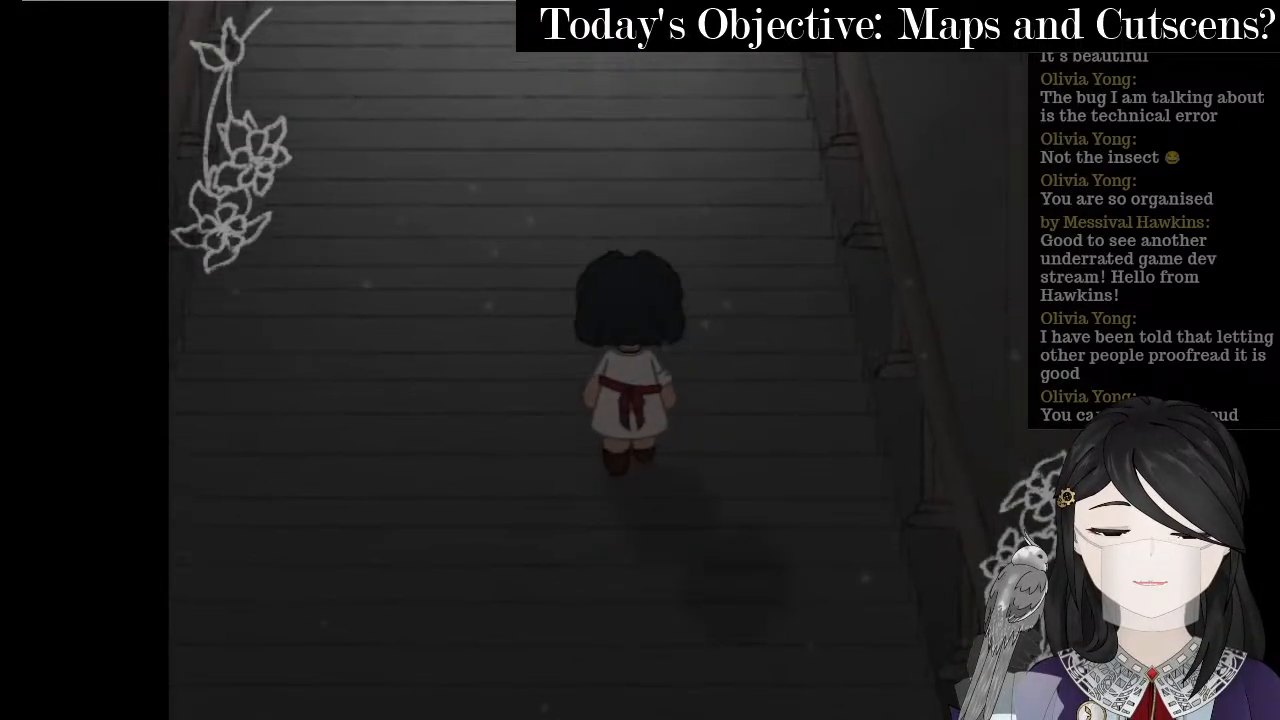
pyautogui.press('Up')
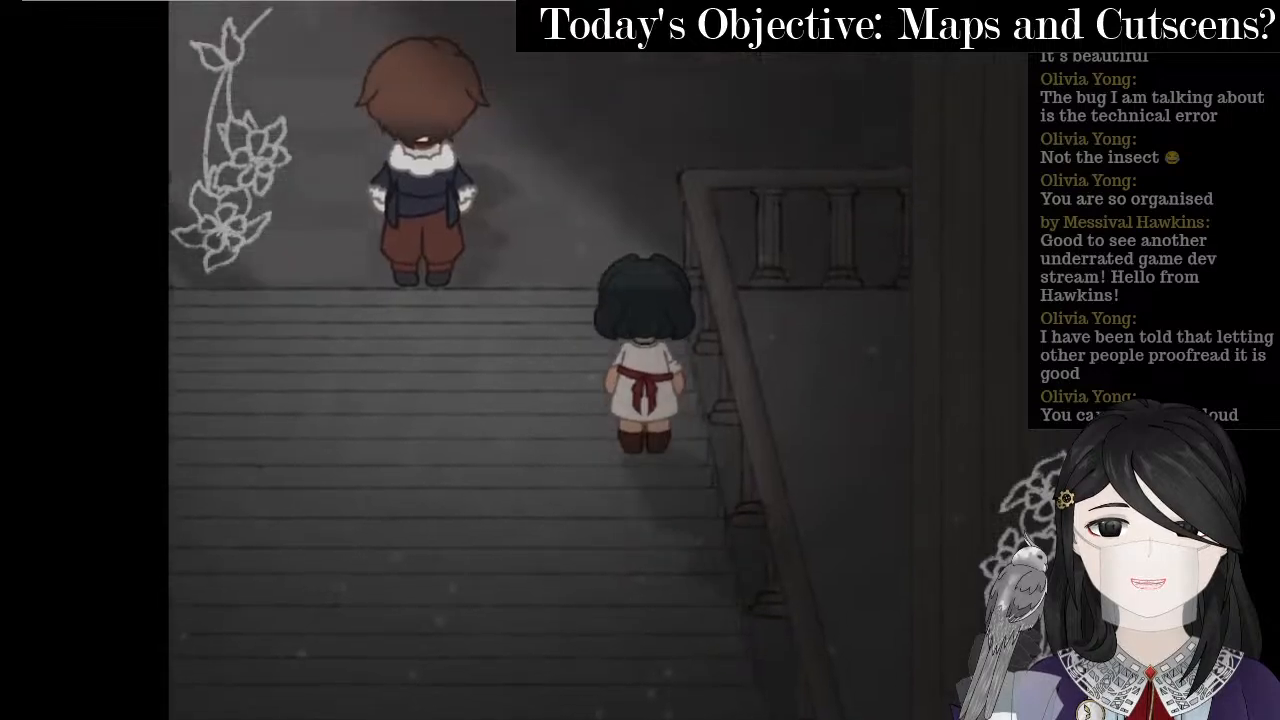
pyautogui.press('Left')
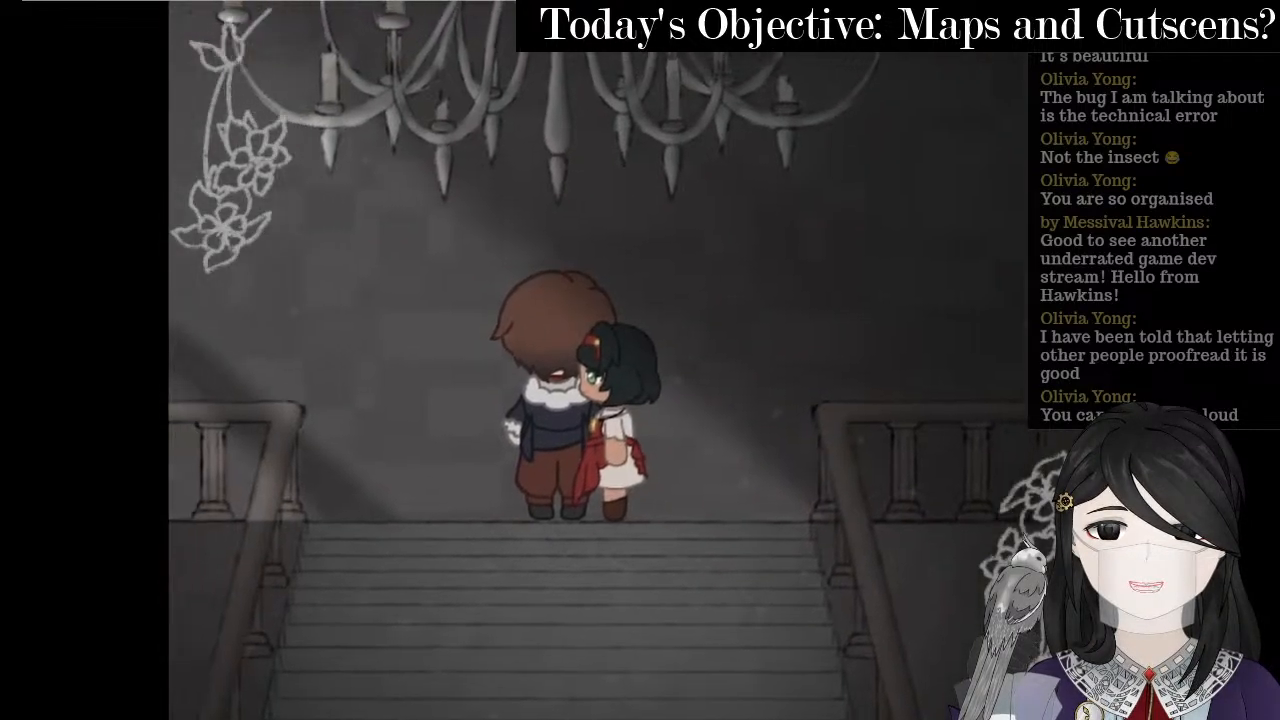
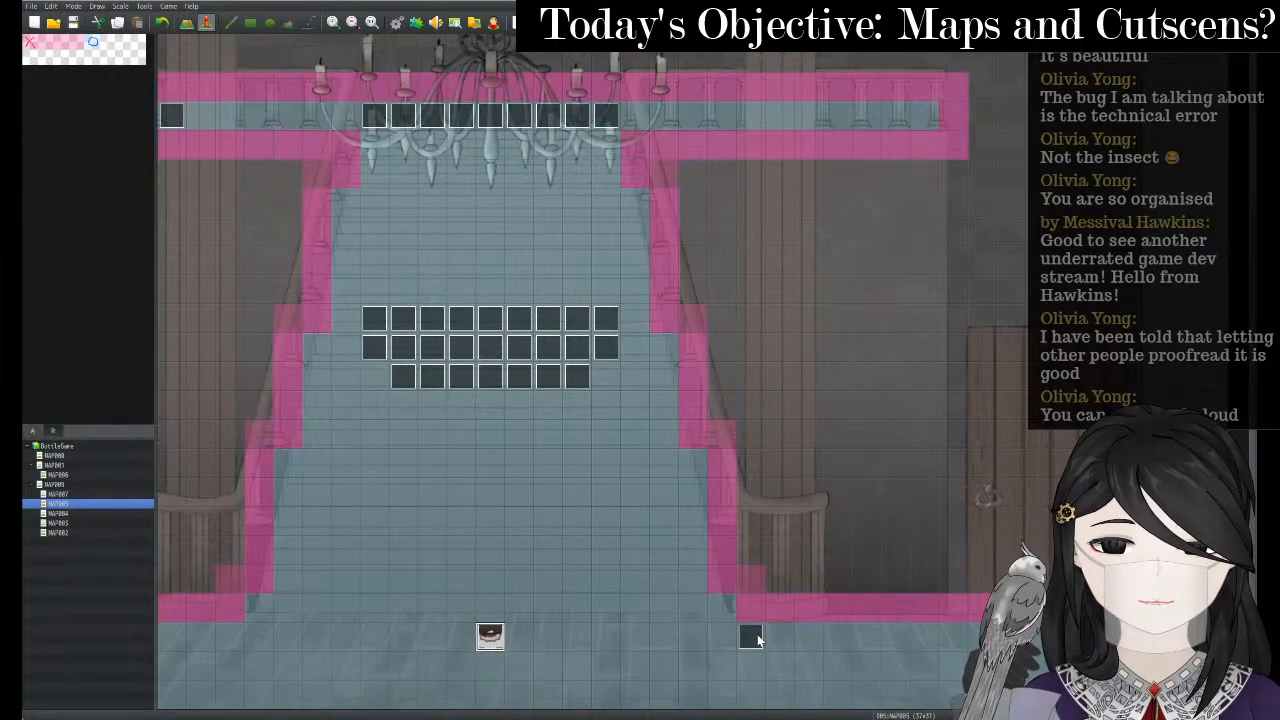
# - Set the staircase event's page 2 speed to 5: x2 Faster, then save and start a playtest
pyautogui.rightClick(489, 634)
pyautogui.click(525, 623)
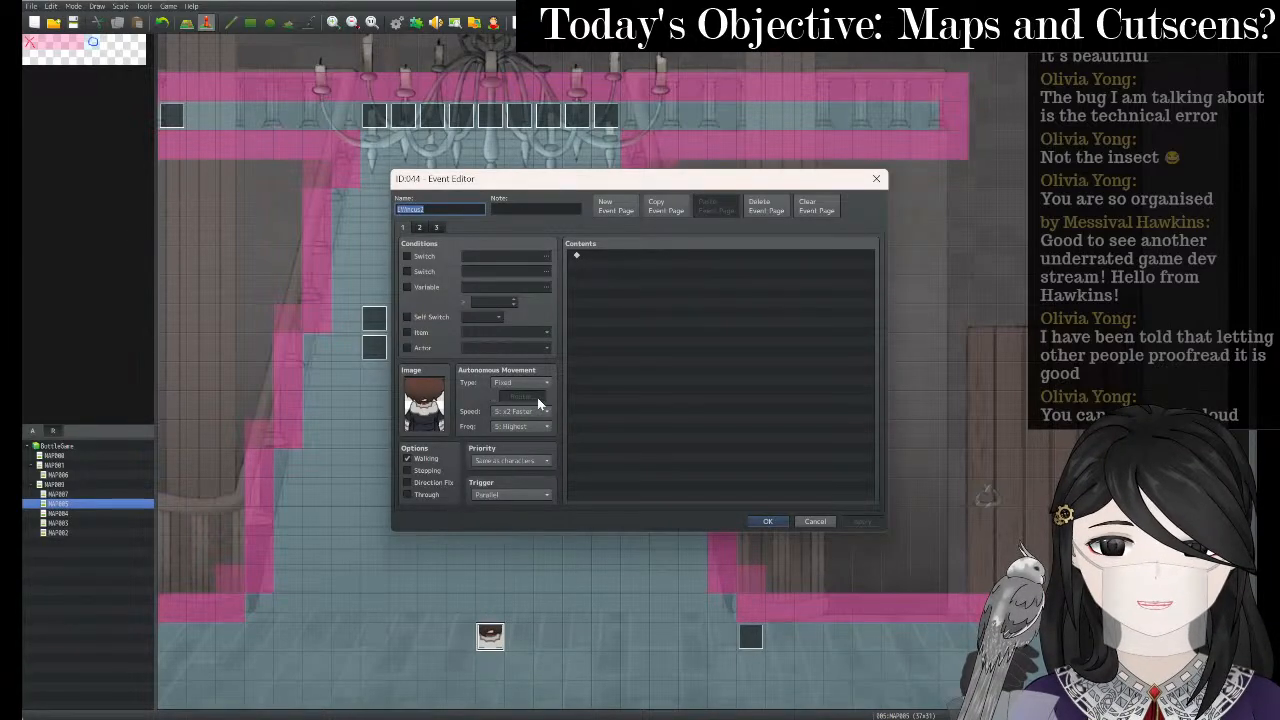
pyautogui.click(420, 228)
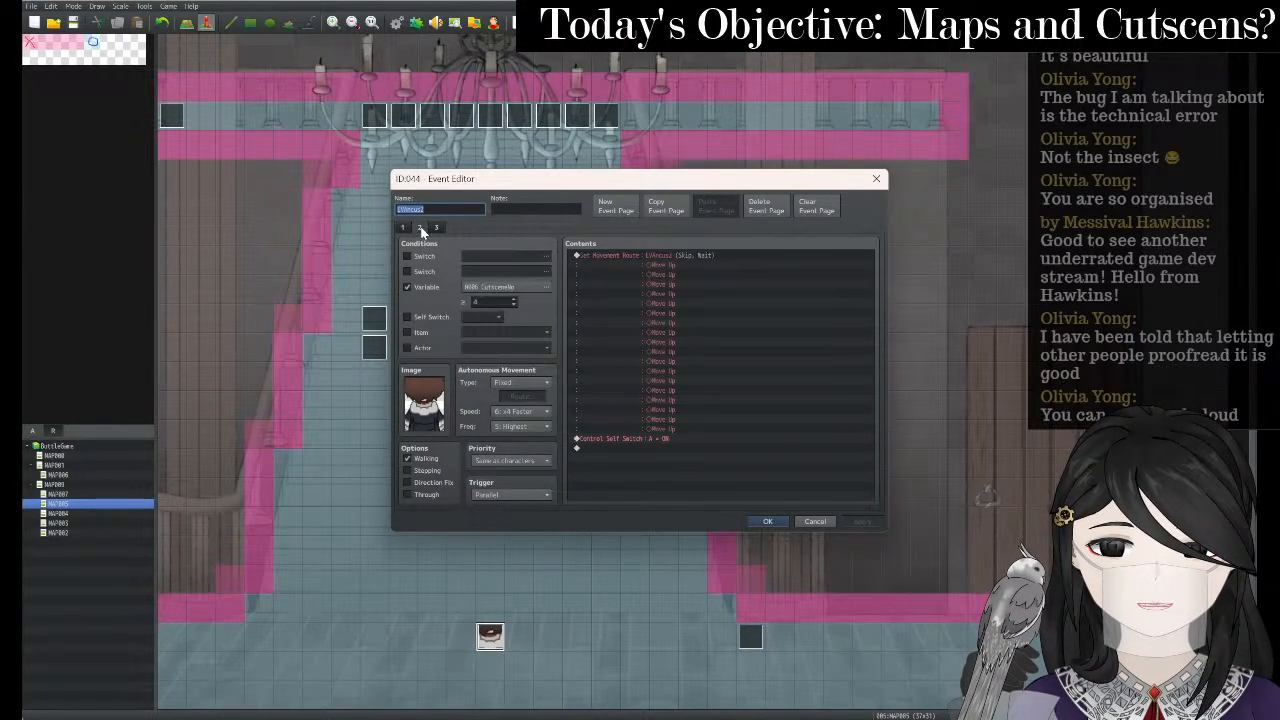
pyautogui.click(531, 411)
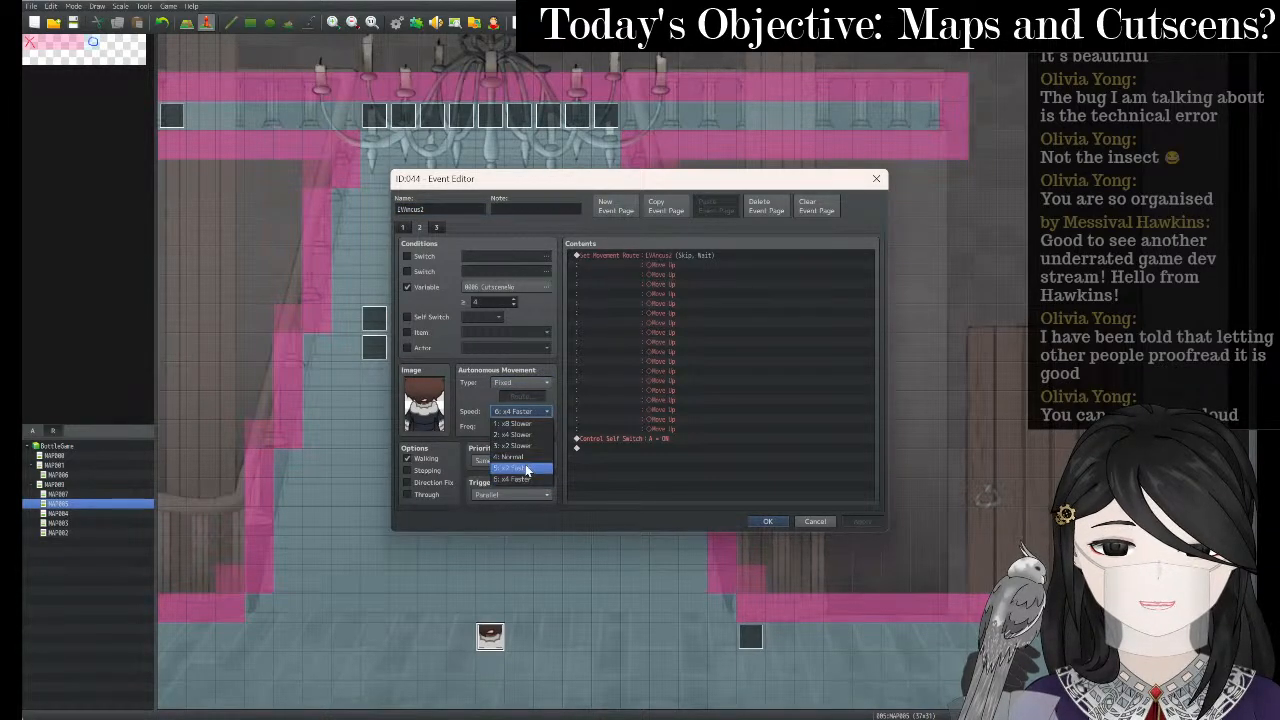
pyautogui.click(525, 465)
pyautogui.click(855, 522)
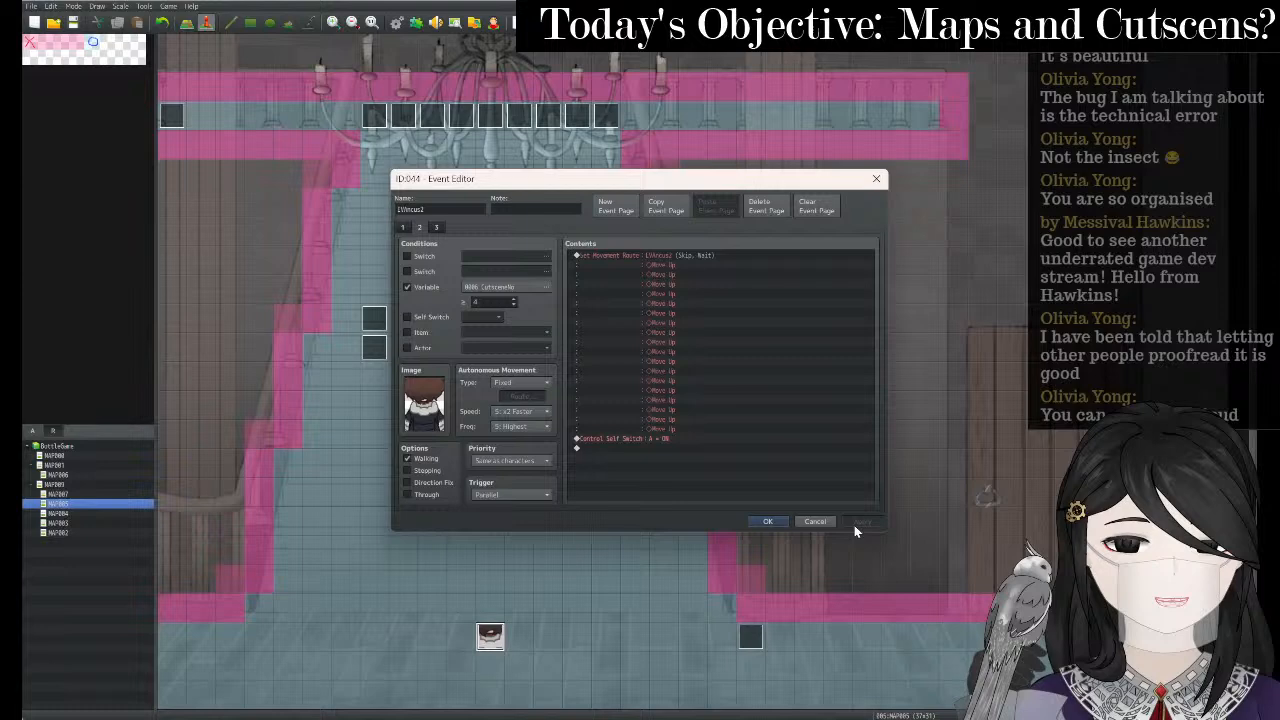
pyautogui.click(767, 521)
pyautogui.click(513, 25)
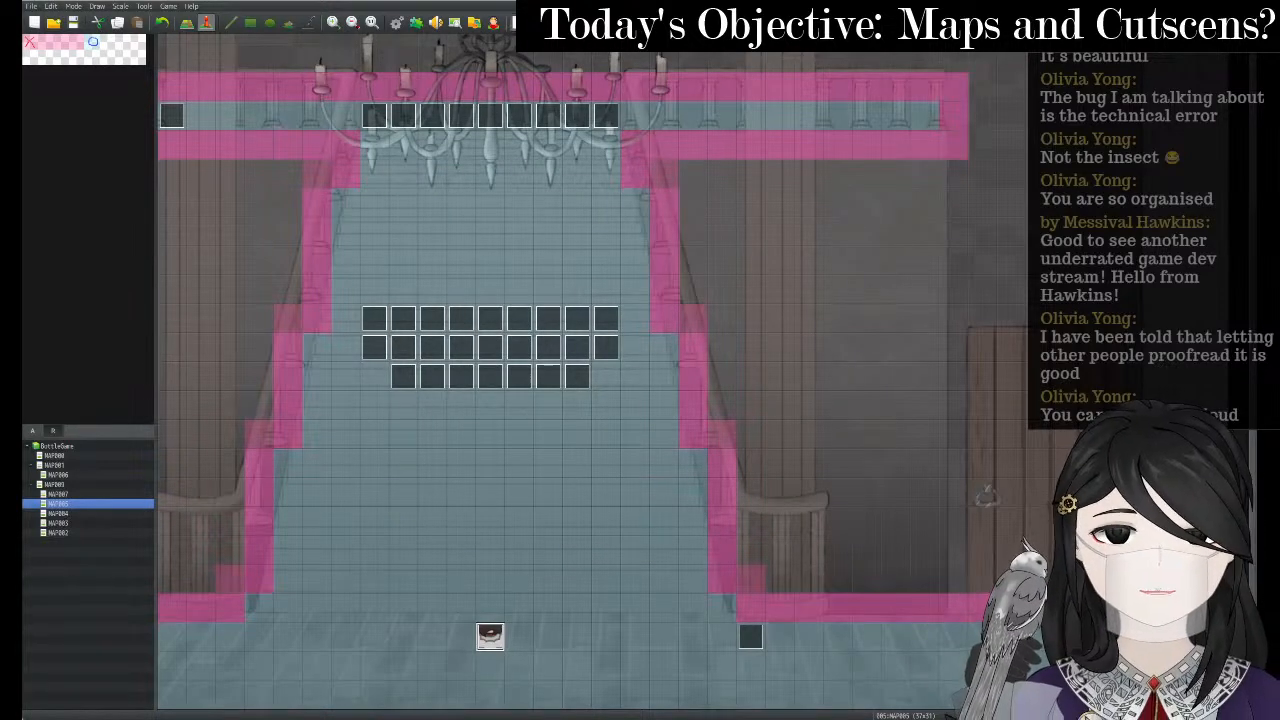
pyautogui.press('Return')
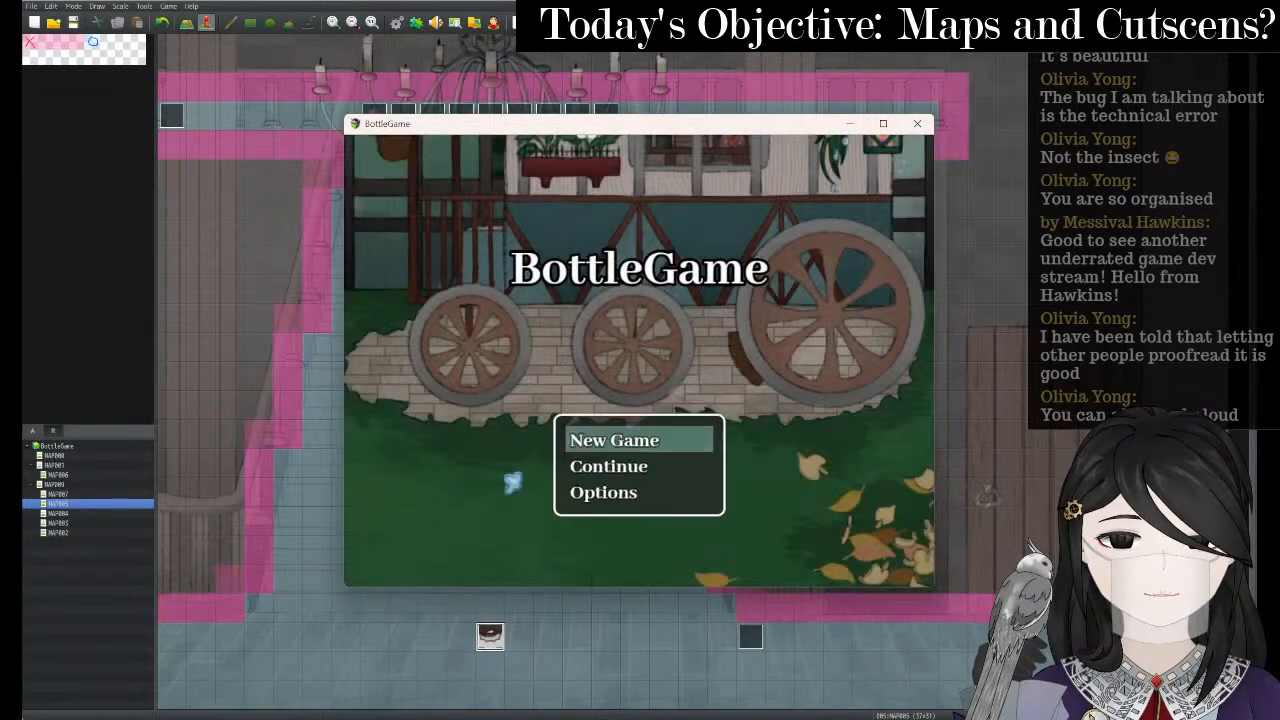
pyautogui.press('Return')
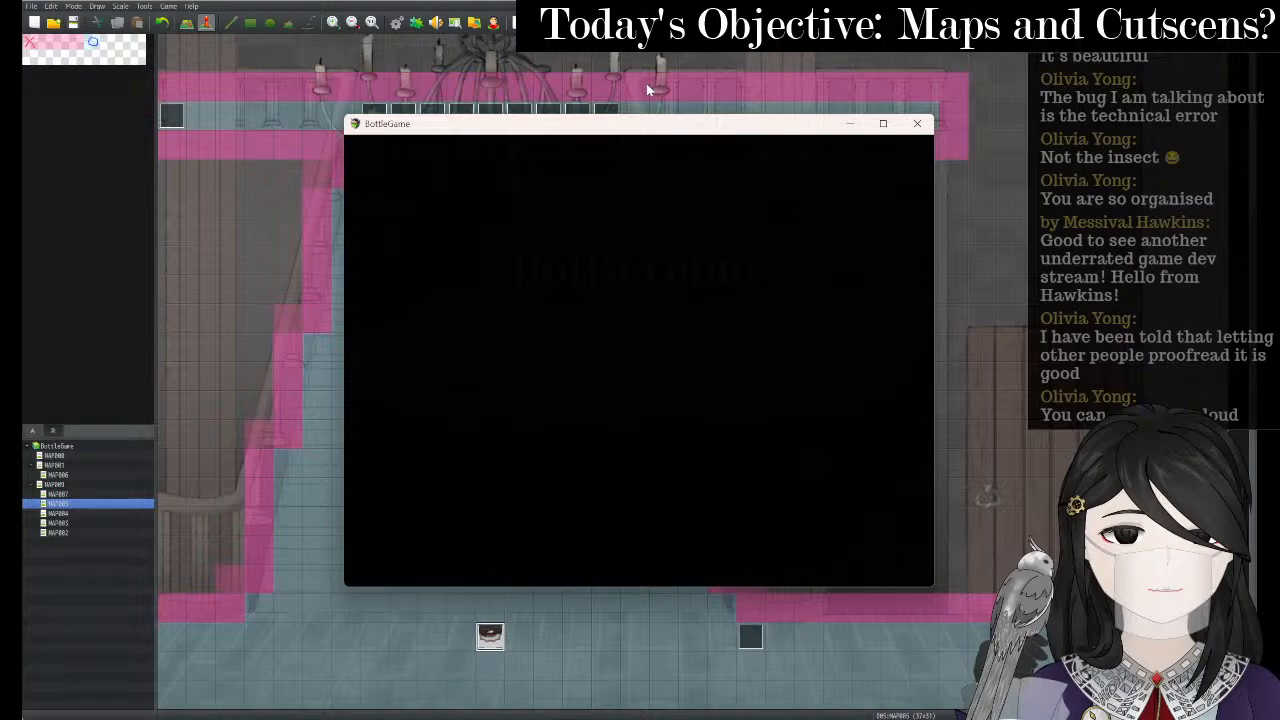
pyautogui.click(886, 124)
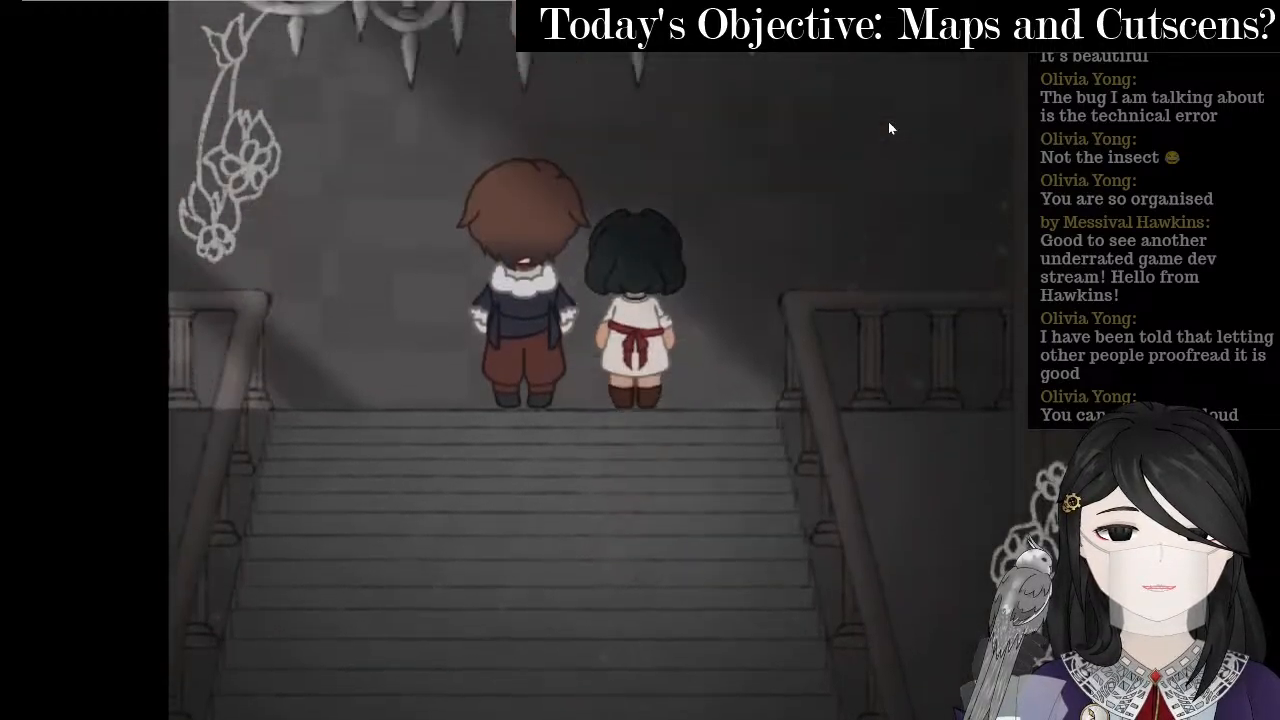
pyautogui.click(1242, 2)
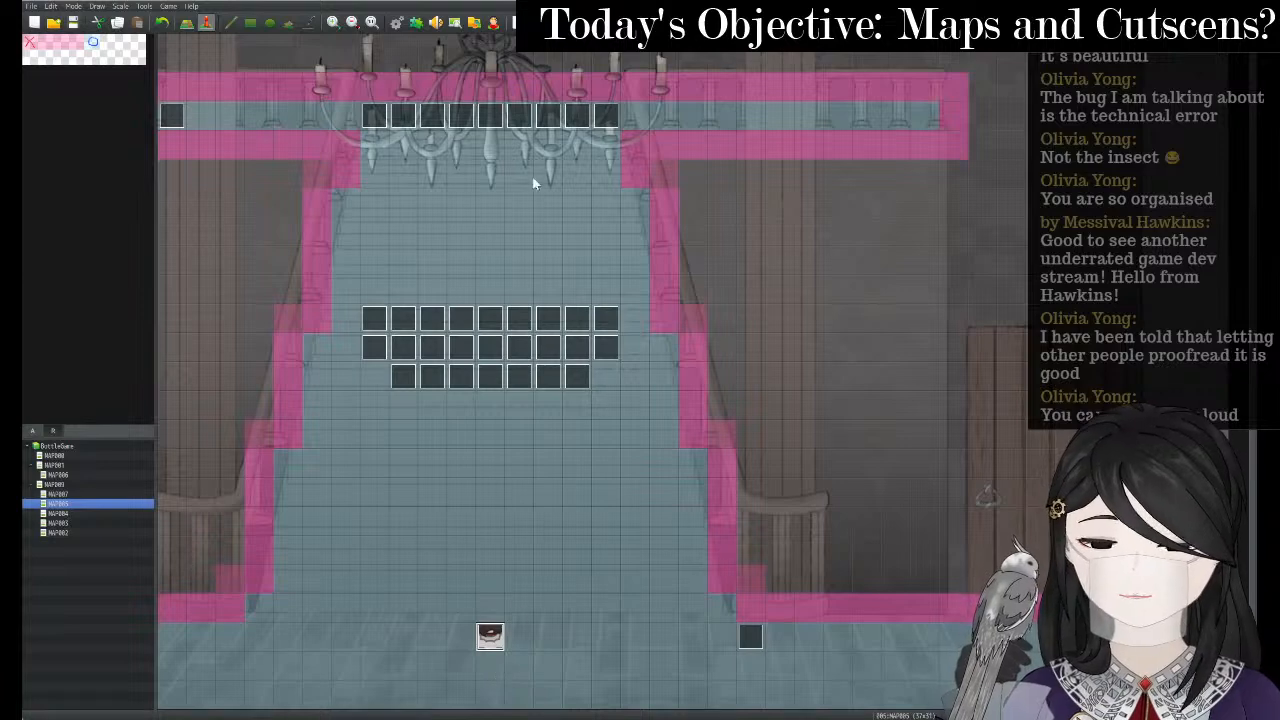
# - Find the character event at the stair bottom and open it for editing
pyautogui.click(488, 118)
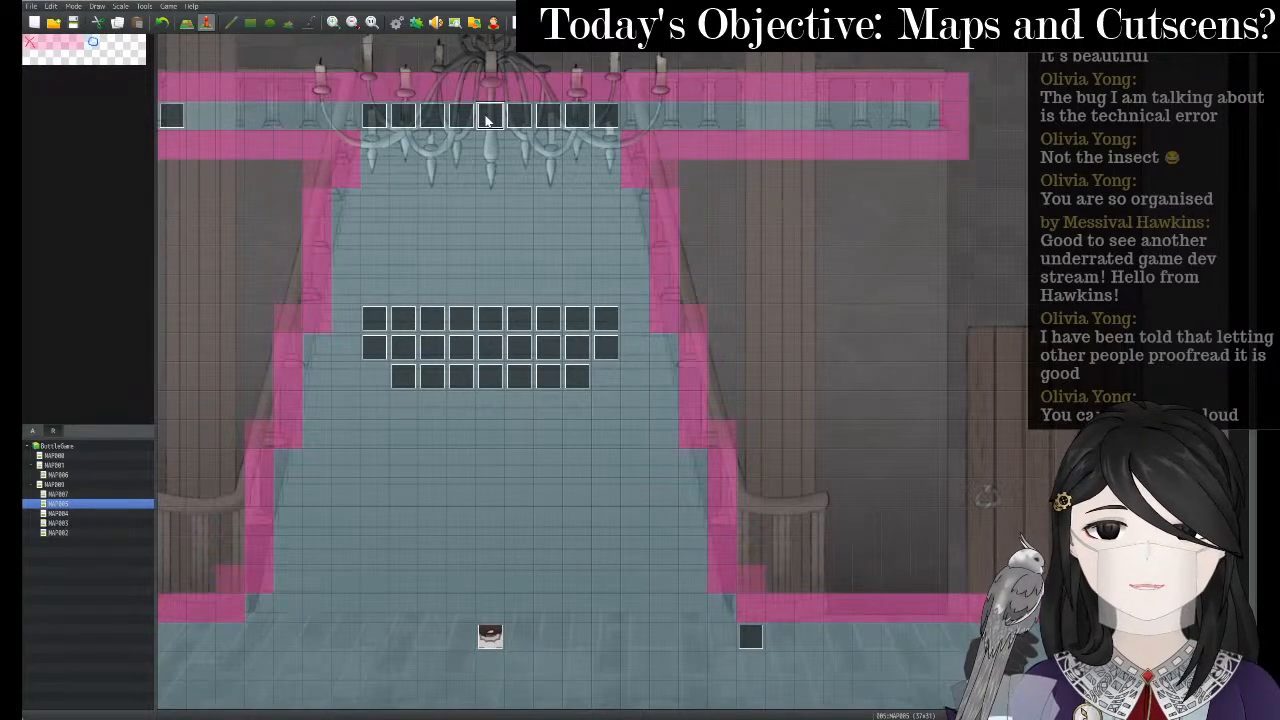
pyautogui.press('Left')
pyautogui.press('Left')
pyautogui.press('Left')
pyautogui.press('Left')
pyautogui.press('Left')
pyautogui.press('Left')
pyautogui.press('Left')
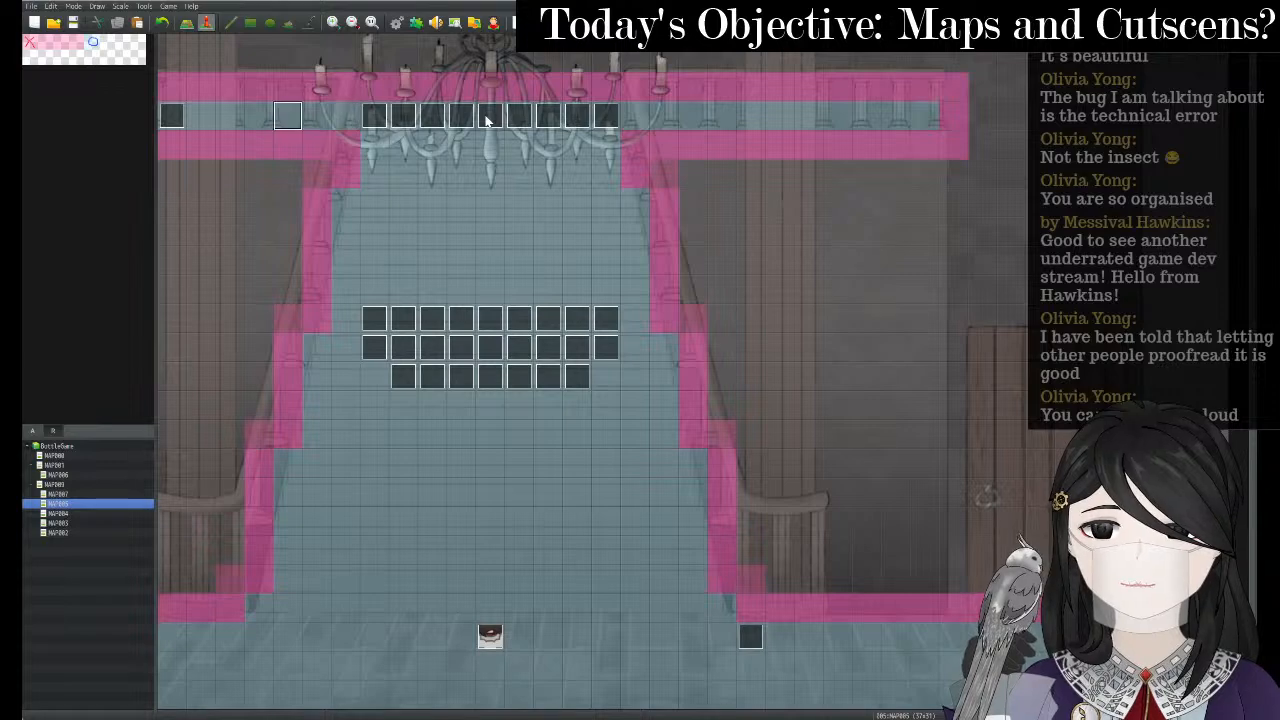
pyautogui.press('Left')
pyautogui.press('Left')
pyautogui.press('Left')
pyautogui.press('Left')
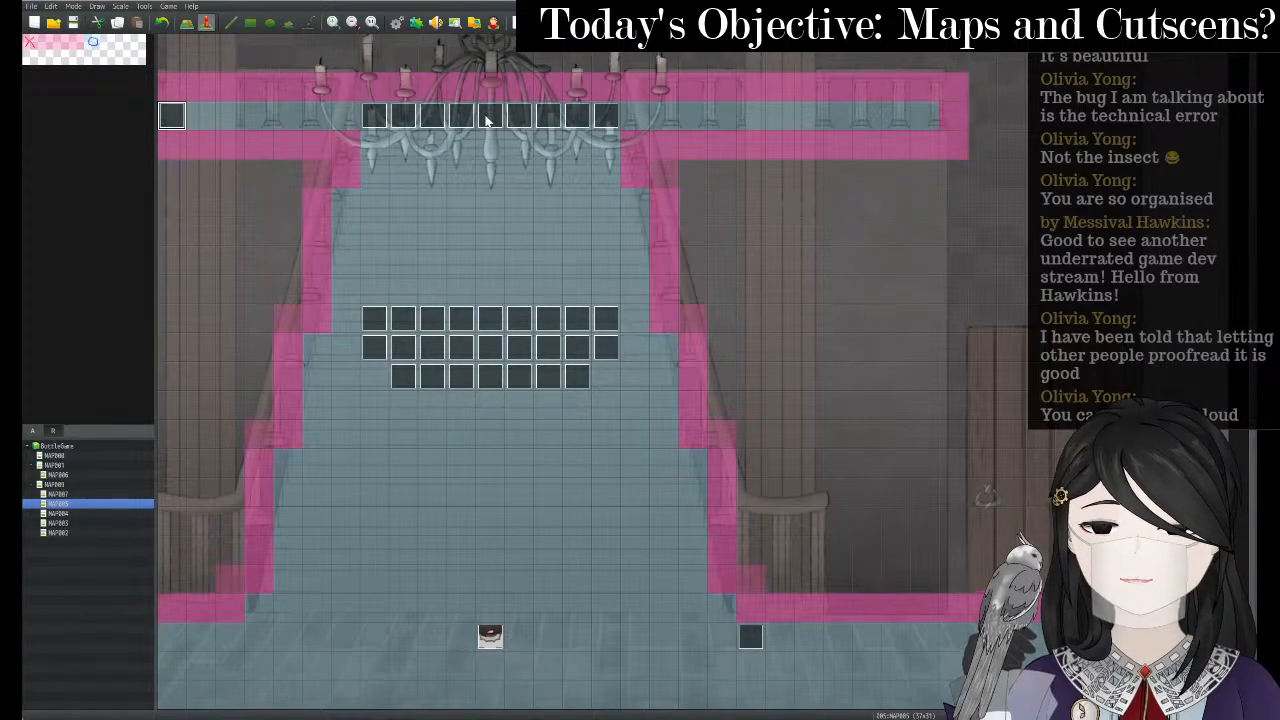
pyautogui.rightClick(470, 628)
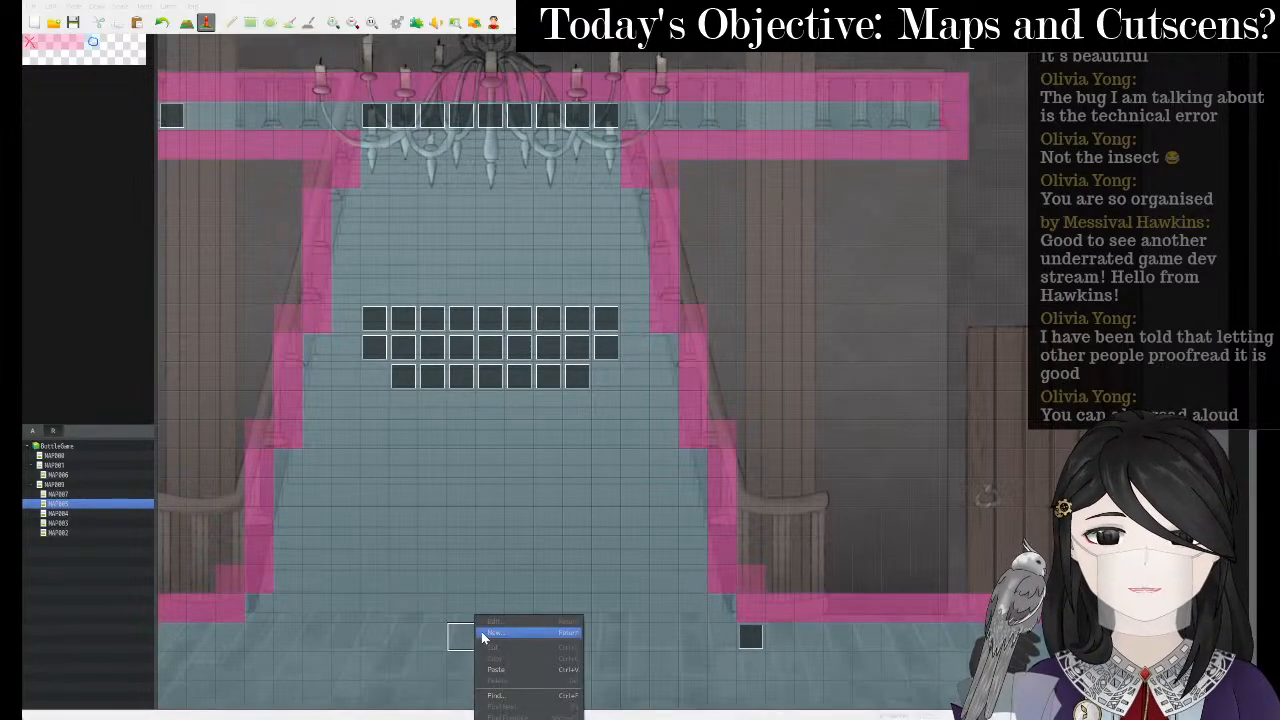
pyautogui.click(468, 637)
pyautogui.rightClick(491, 638)
pyautogui.click(514, 645)
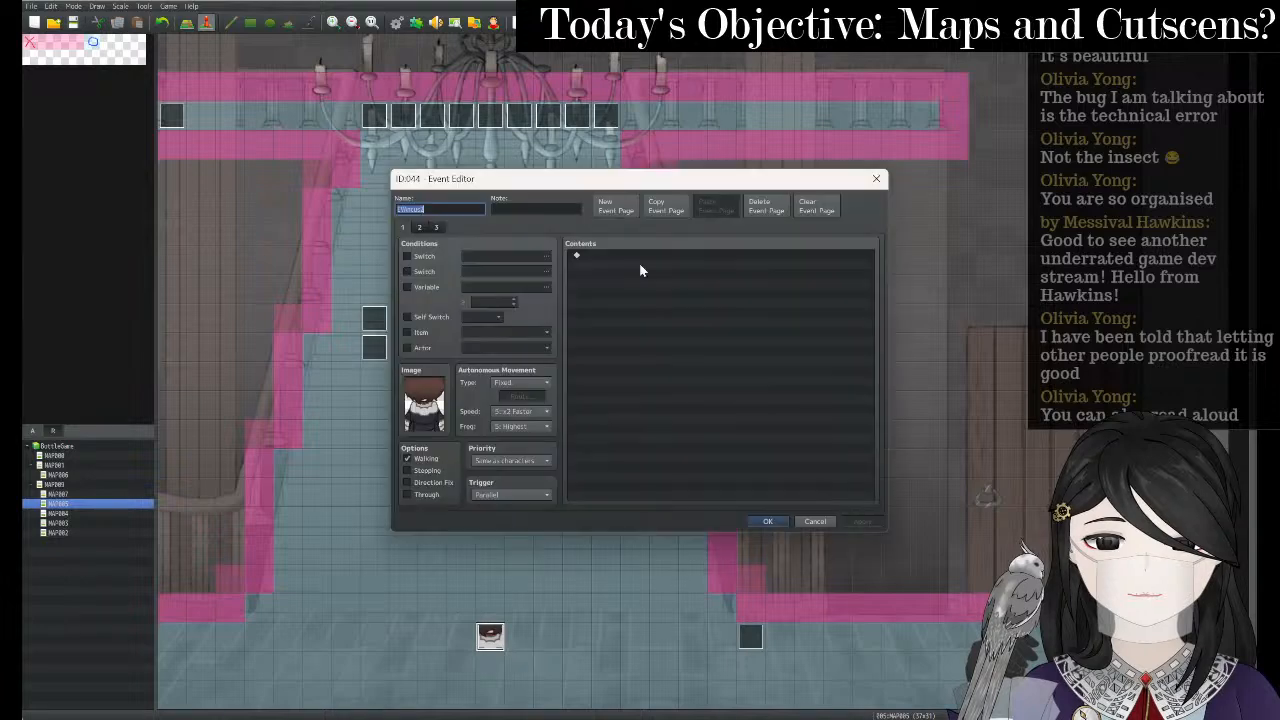
# - Compare the event's pages and open page 3's movement route for editing
pyautogui.click(421, 227)
pyautogui.click(436, 226)
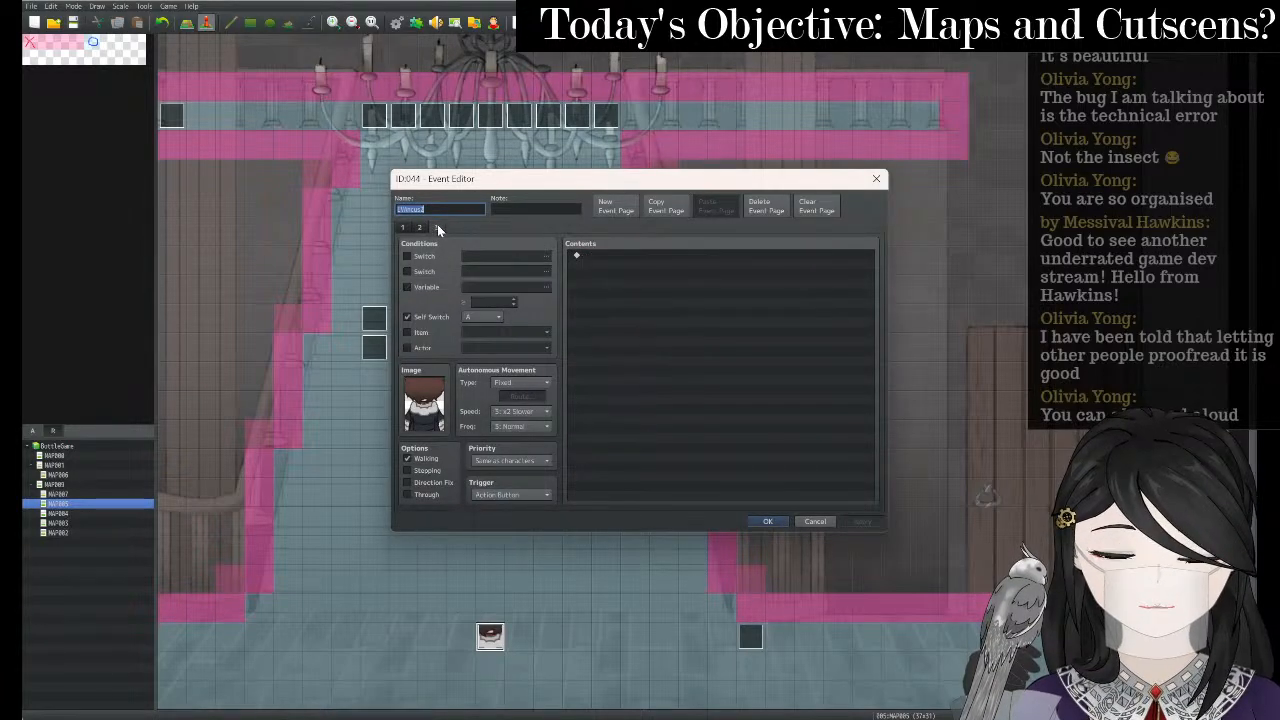
pyautogui.click(421, 228)
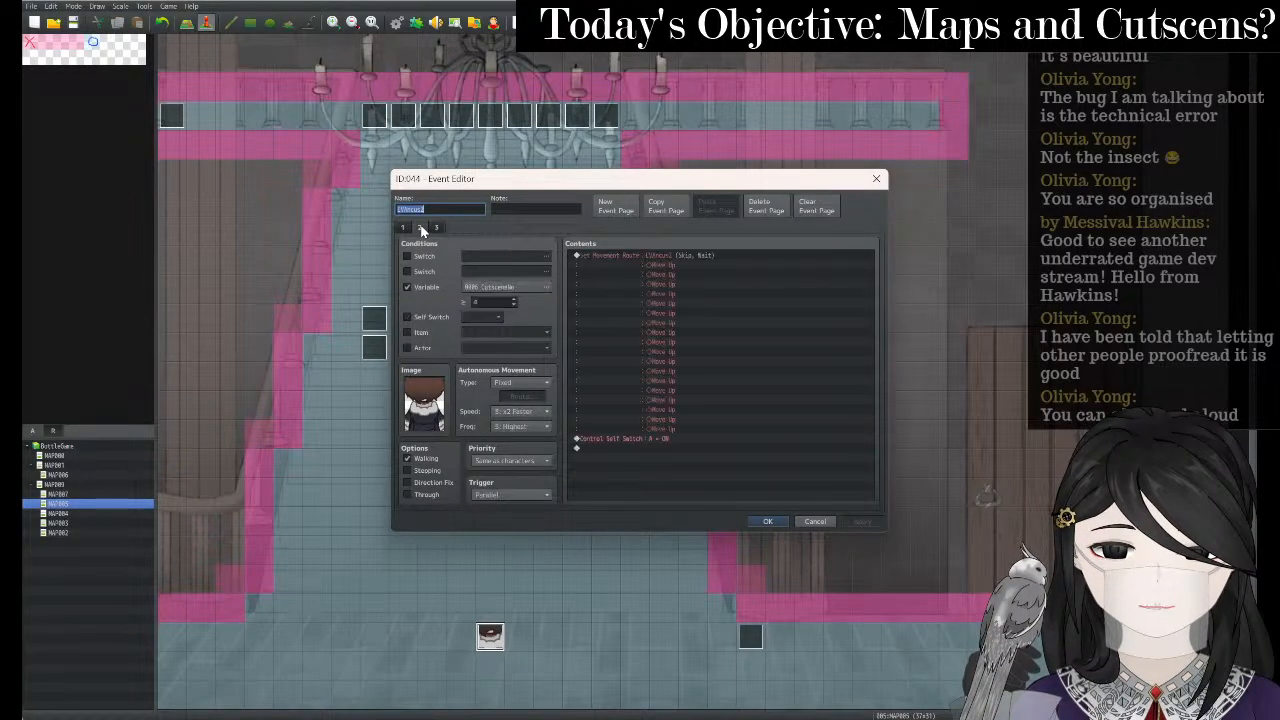
pyautogui.click(606, 255)
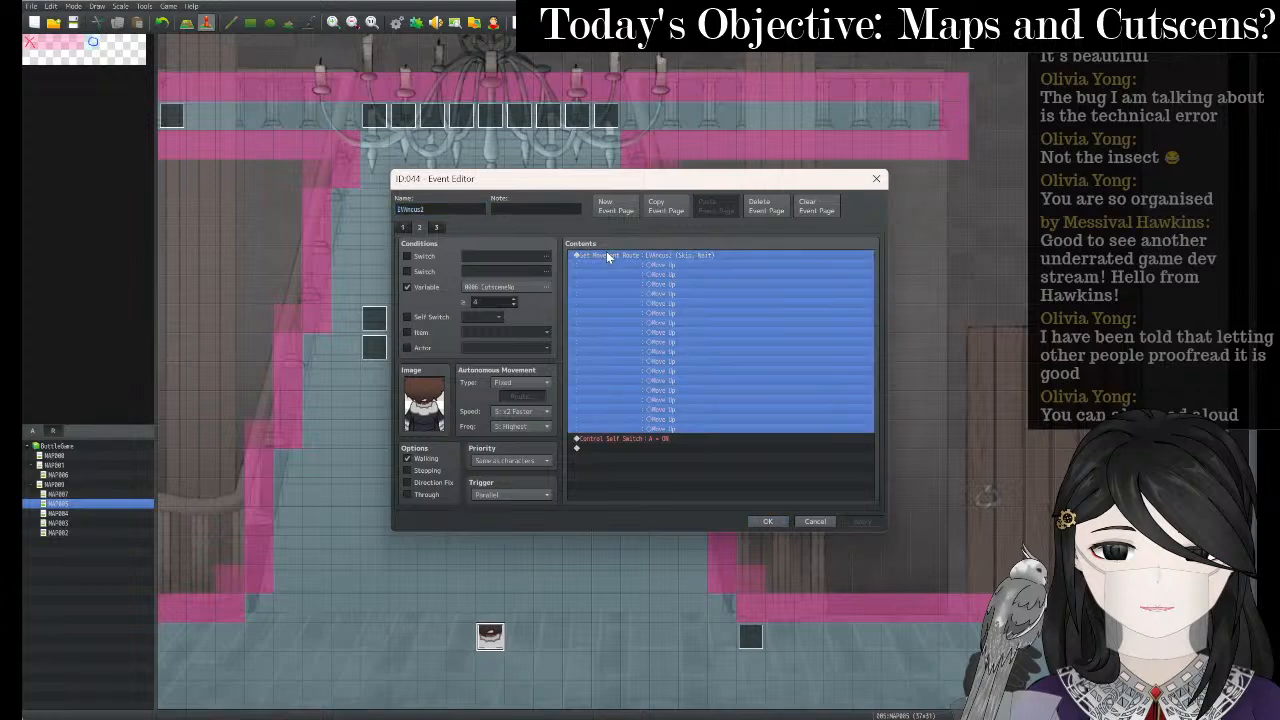
pyautogui.click(436, 227)
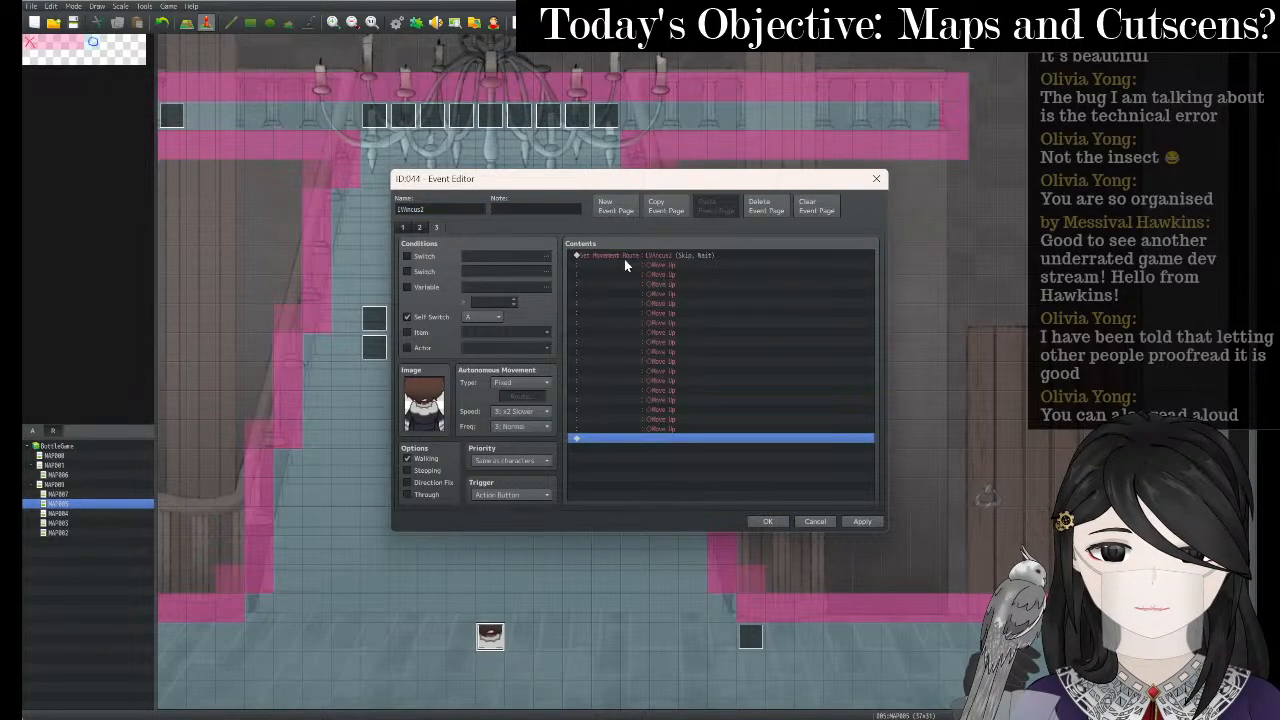
pyautogui.rightClick(624, 259)
pyautogui.click(655, 263)
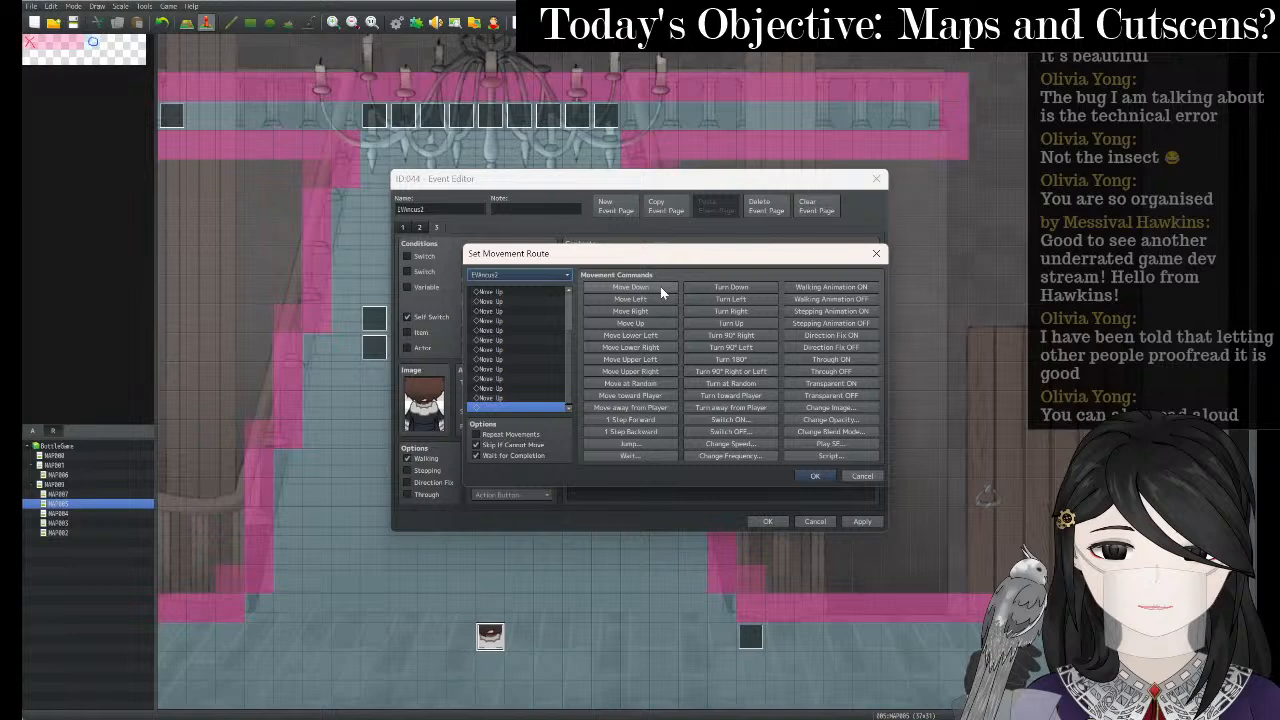
# - Delete all the Move Up steps from page 3's route
pyautogui.click(525, 311)
pyautogui.press('Delete')
pyautogui.press('Delete')
pyautogui.press('Delete')
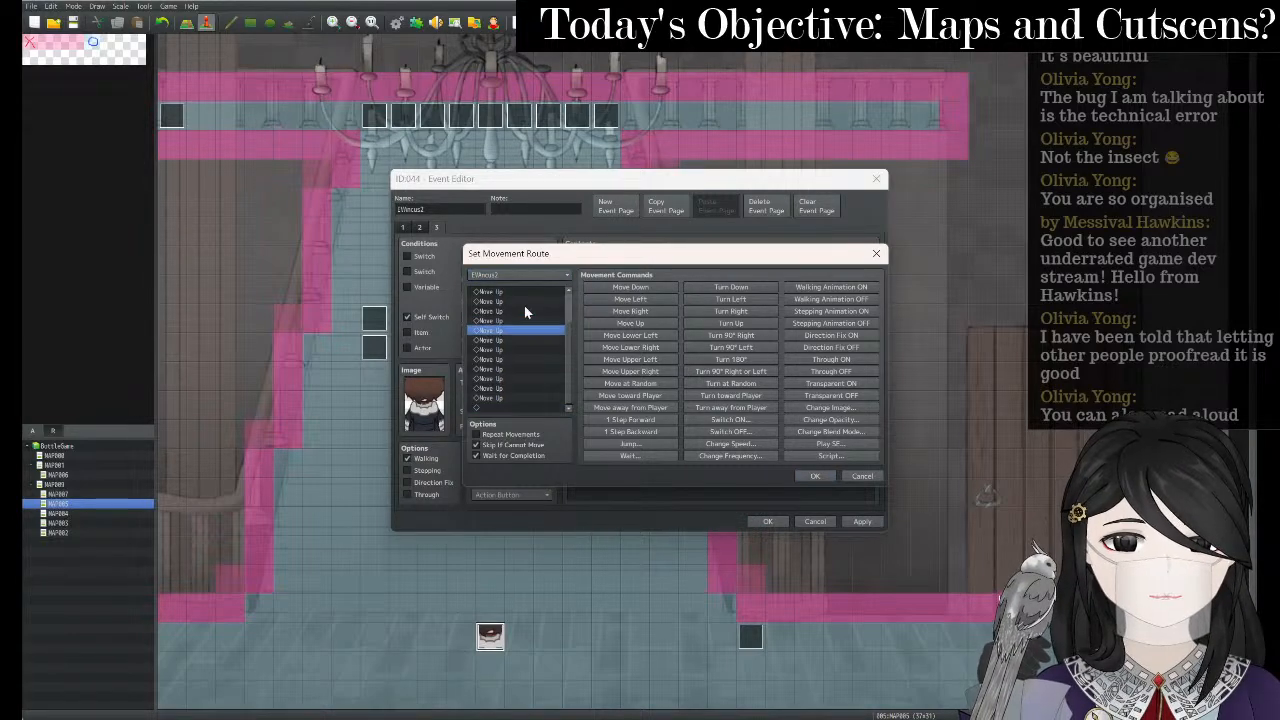
pyautogui.press('Delete')
pyautogui.click(530, 293)
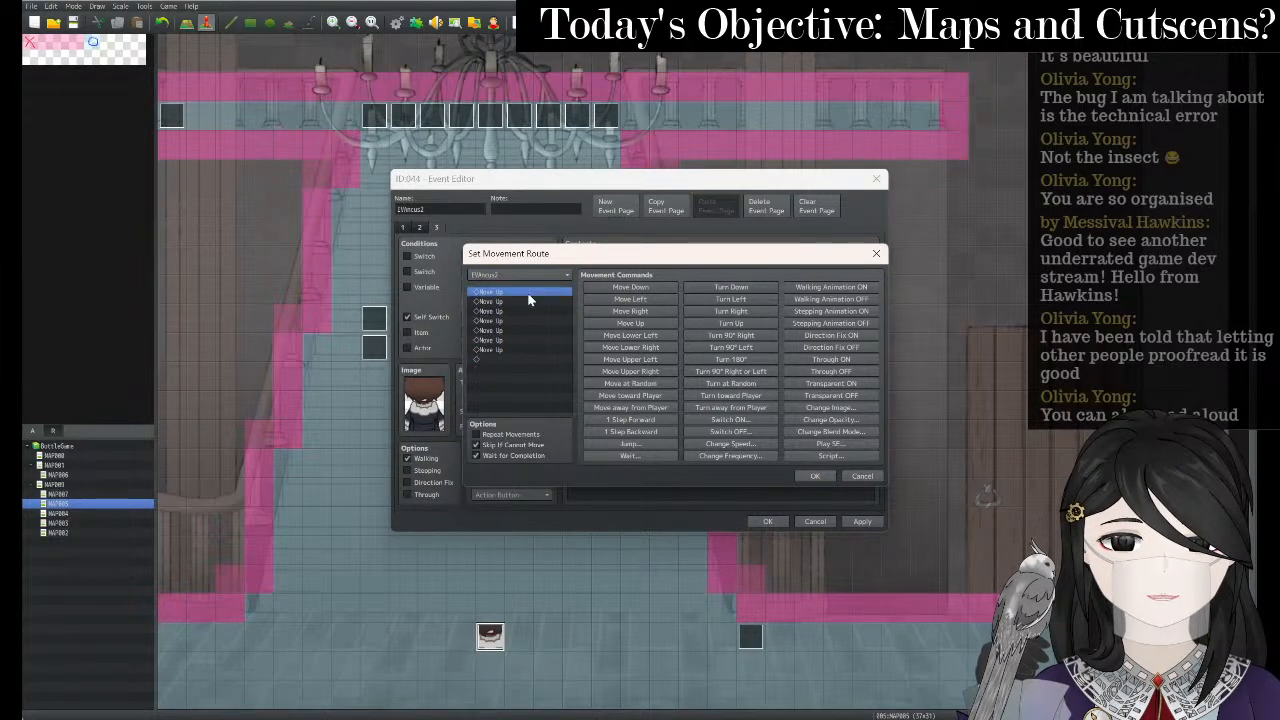
pyautogui.press('Delete')
pyautogui.press('Delete')
pyautogui.press('Delete')
pyautogui.press('Delete')
pyautogui.press('Delete')
pyautogui.press('Delete')
pyautogui.press('Delete')
pyautogui.press('Delete')
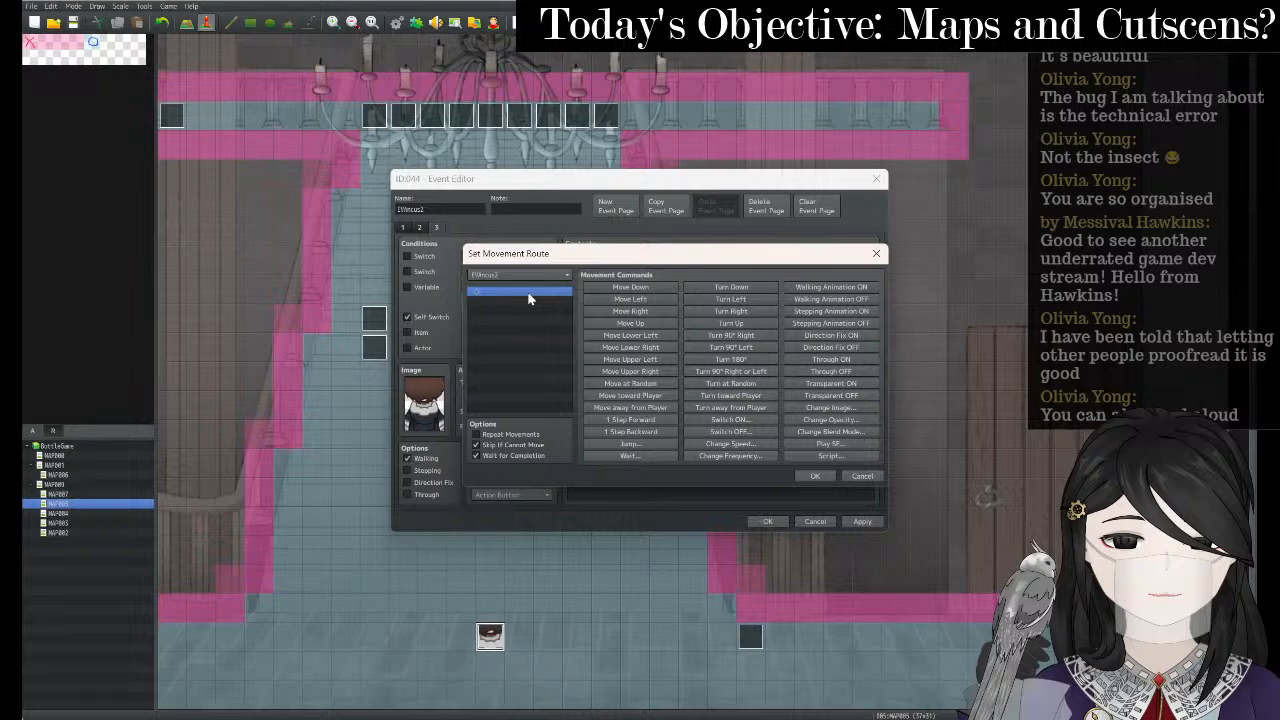
# - Fill the route with repeated Move Left steps, then confirm and save the event
pyautogui.click(645, 300)
pyautogui.click(645, 300)
pyautogui.click(645, 300)
pyautogui.click(645, 300)
pyautogui.click(645, 300)
pyautogui.click(645, 300)
pyautogui.click(645, 300)
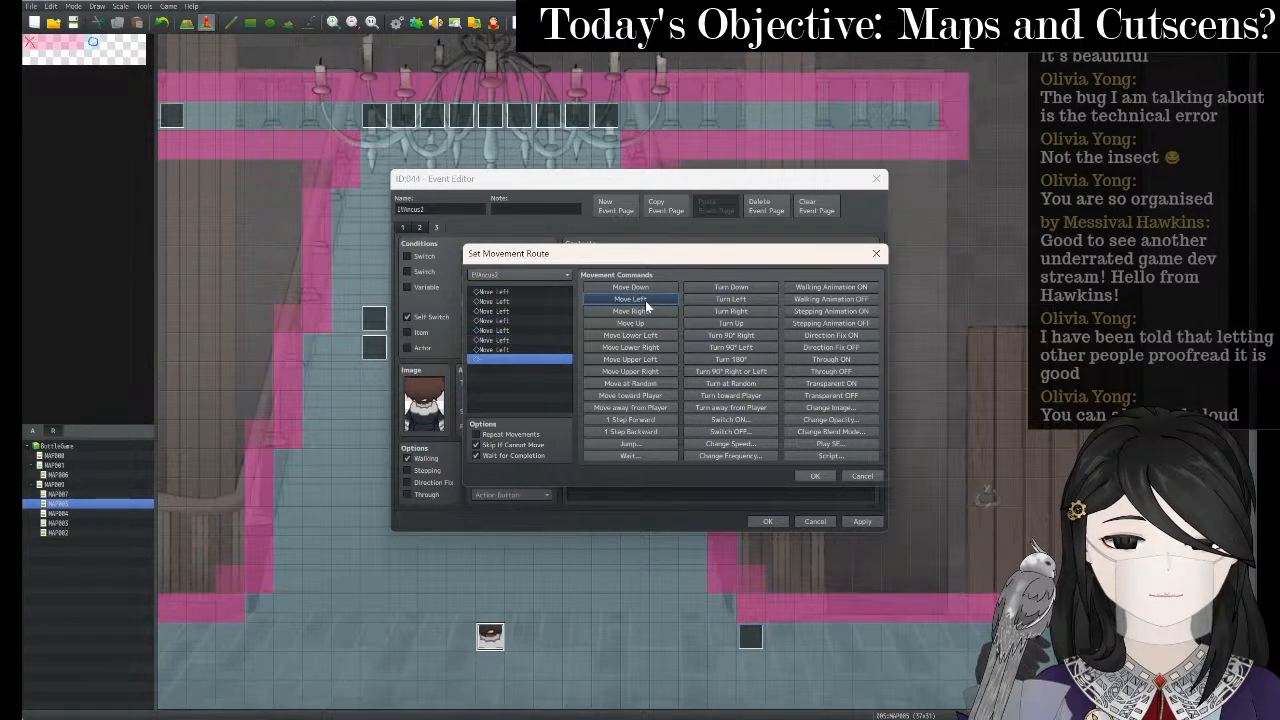
pyautogui.click(645, 300)
pyautogui.click(645, 300)
pyautogui.click(645, 300)
pyautogui.click(645, 300)
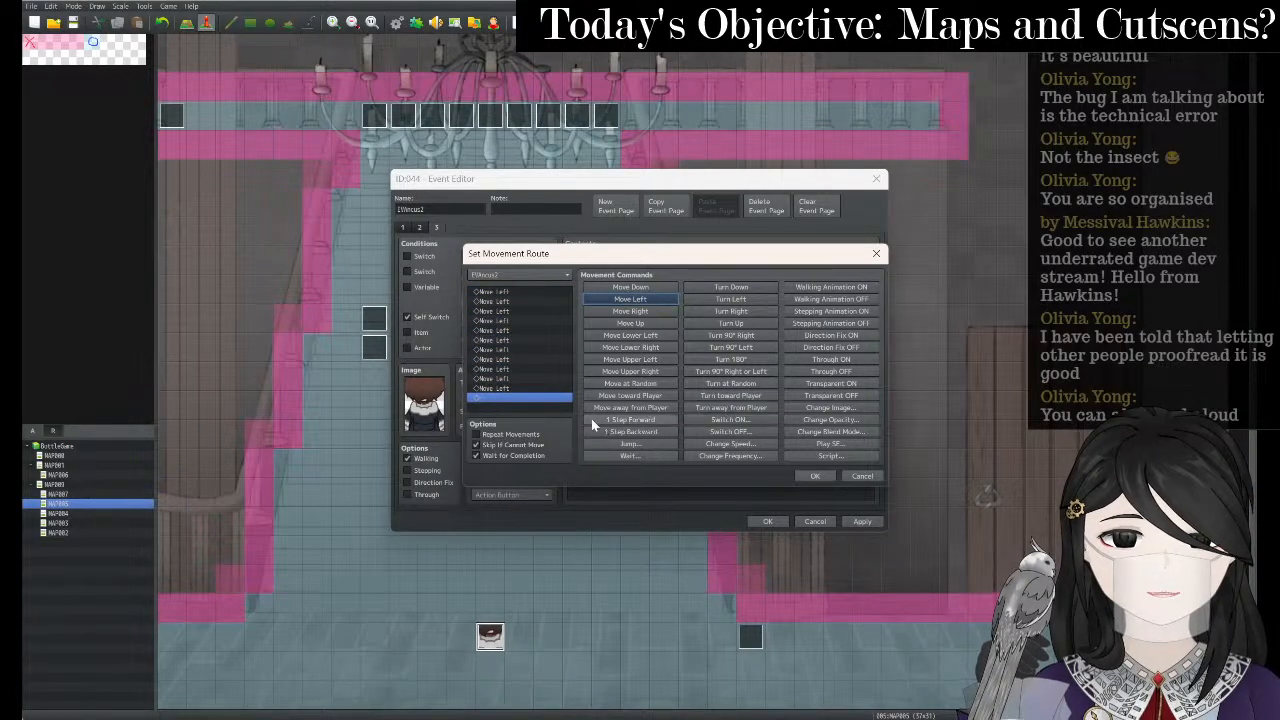
pyautogui.click(826, 476)
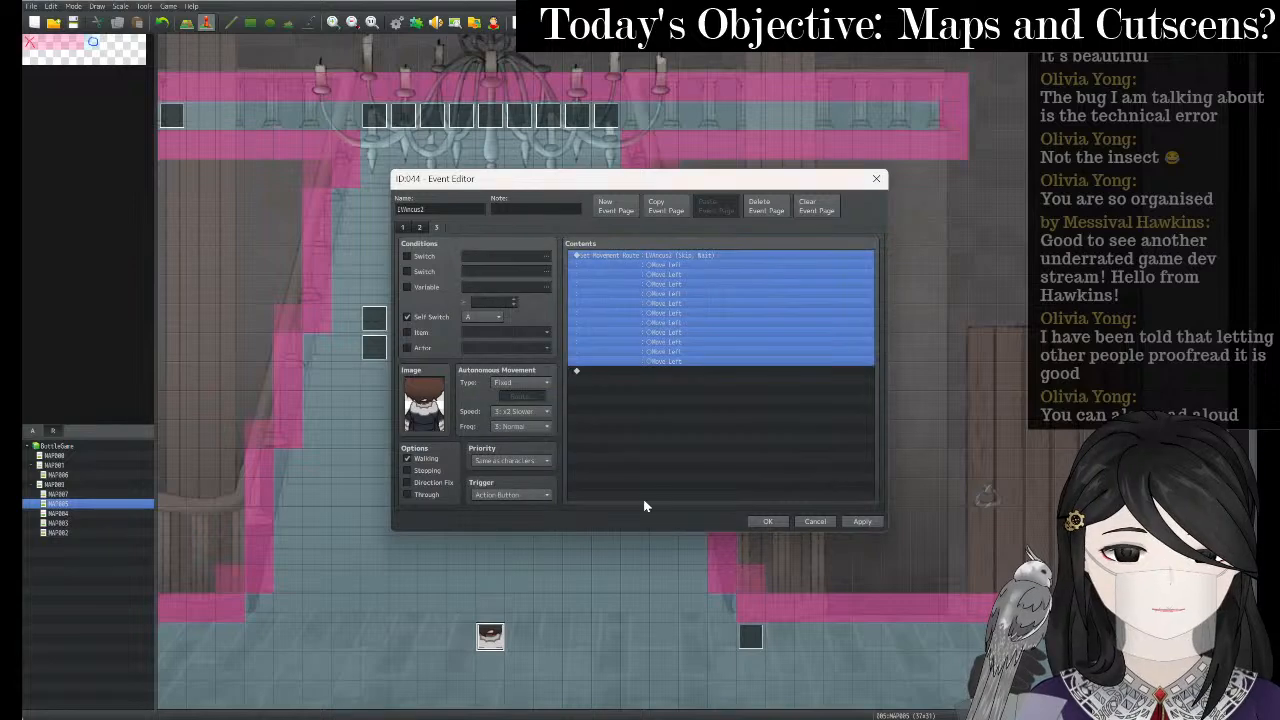
pyautogui.click(862, 522)
pyautogui.click(767, 521)
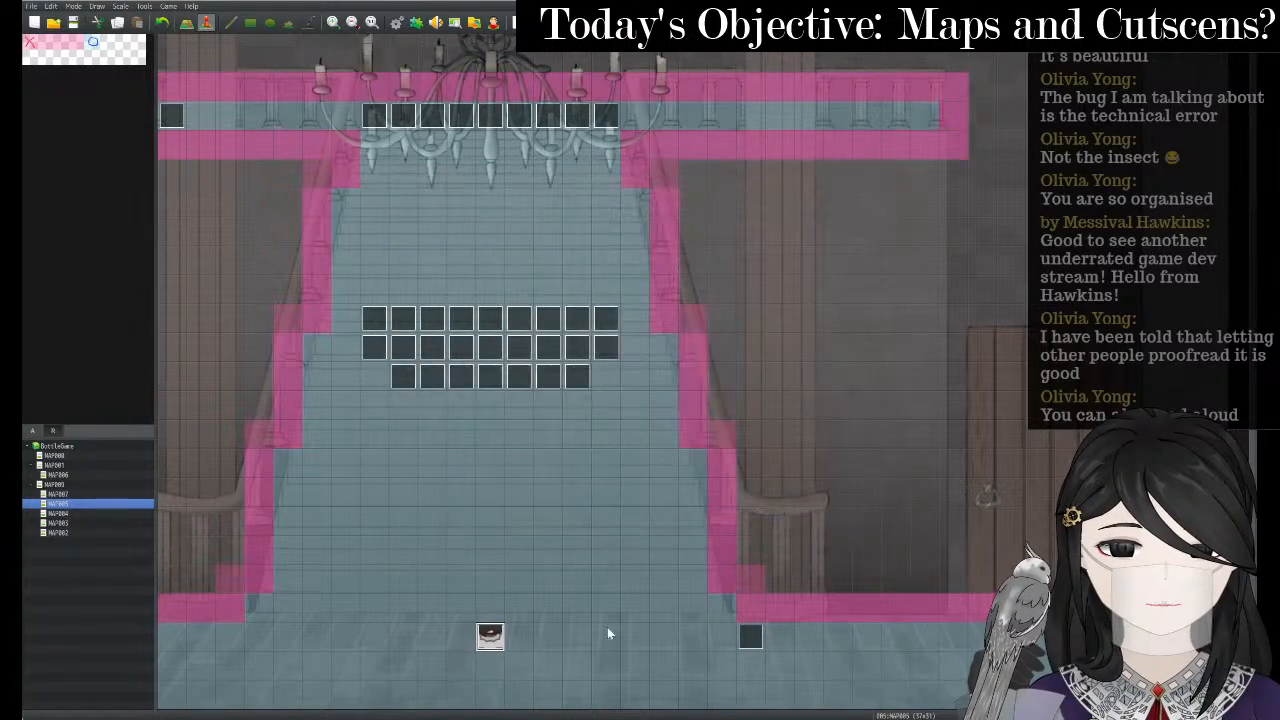
# - Inspect page 3 of the MAP007 event, then close its editor
pyautogui.click(60, 494)
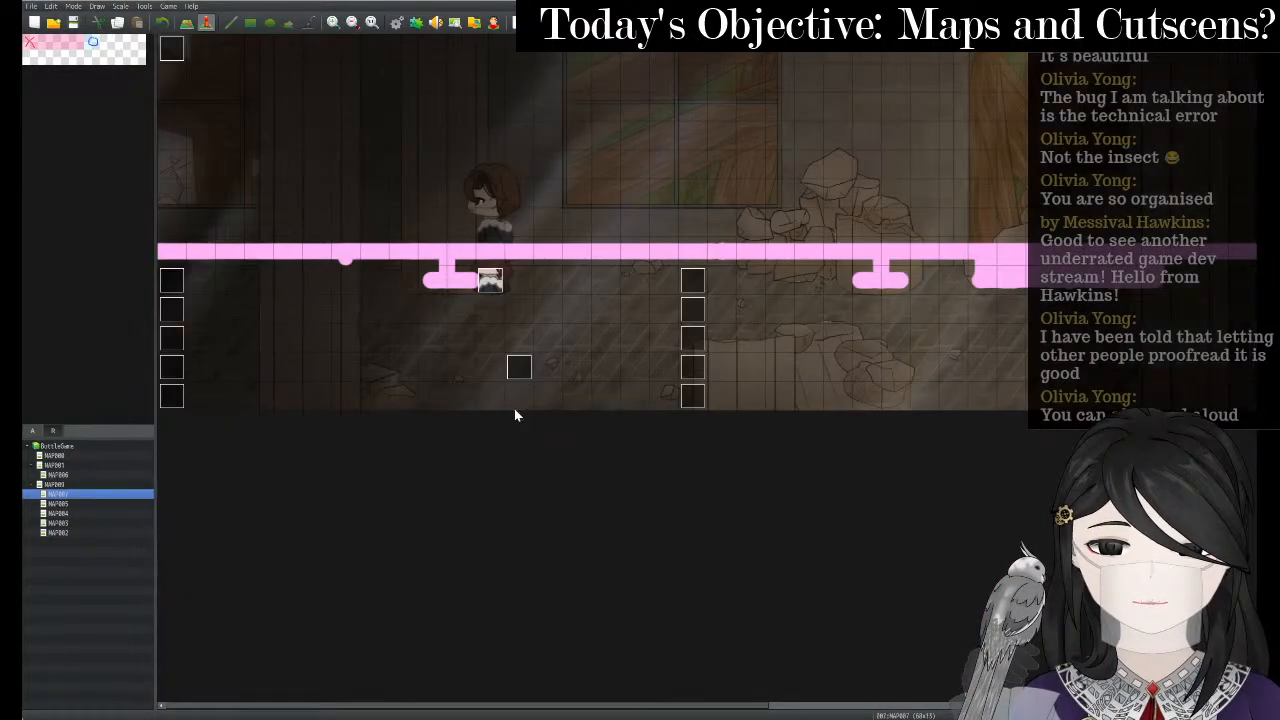
pyautogui.doubleClick(492, 282)
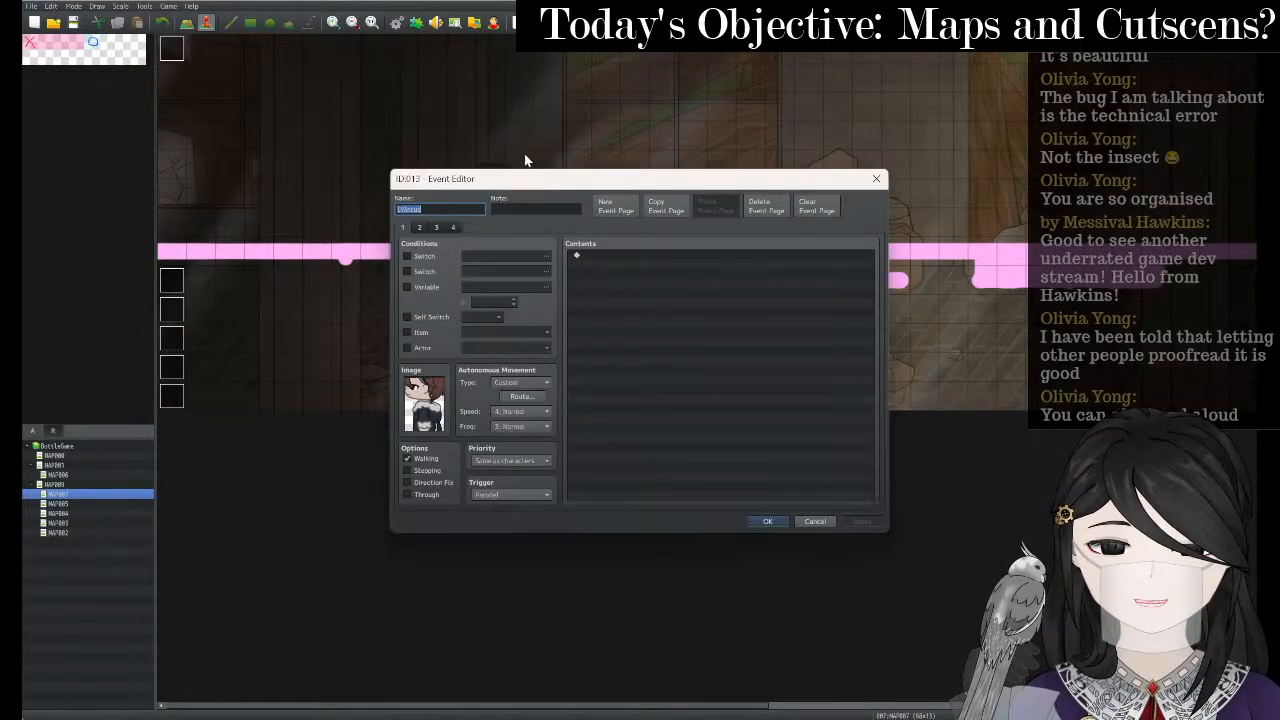
pyautogui.click(438, 228)
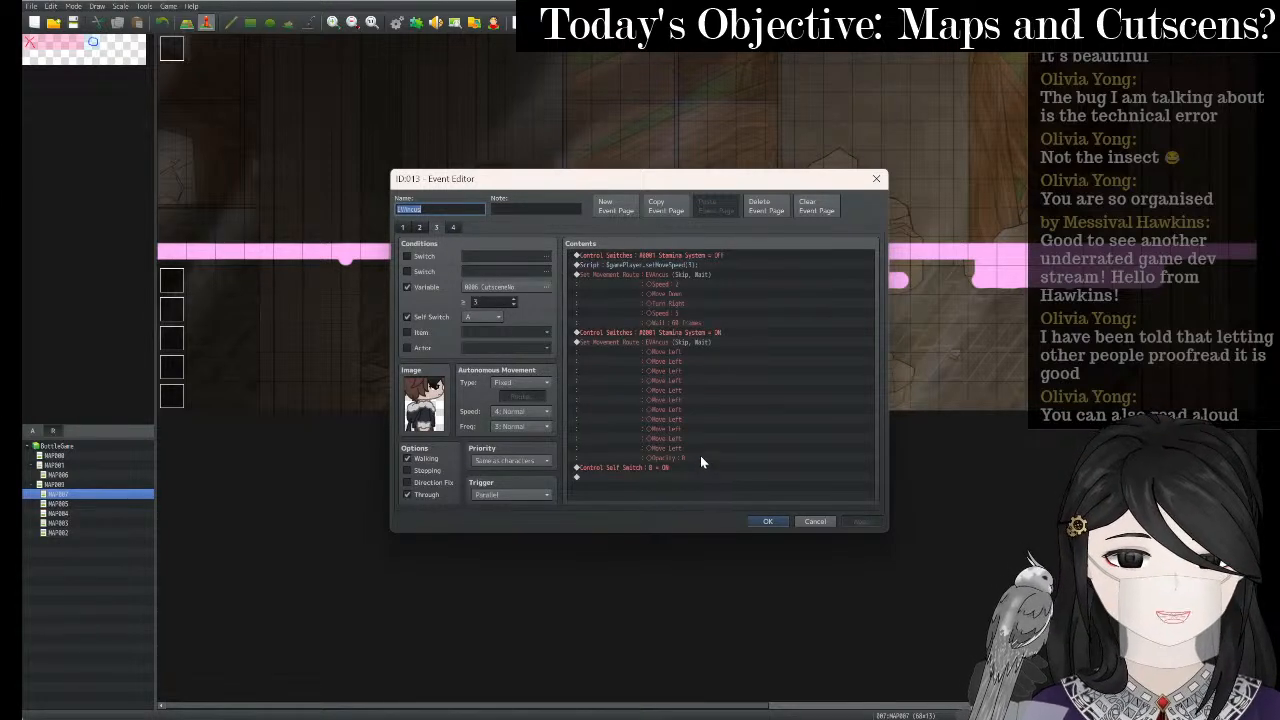
pyautogui.click(876, 181)
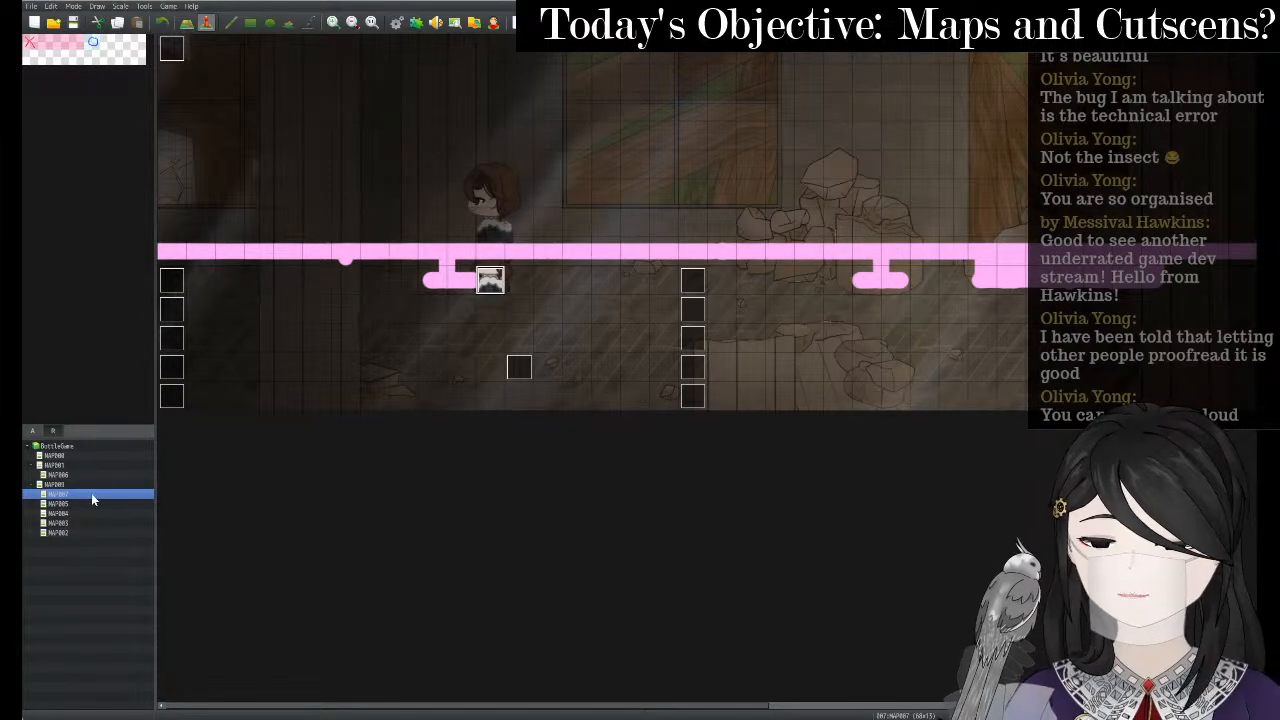
# - Browse from MAP006 through the forest and rainy room maps to the staircase map
pyautogui.click(78, 471)
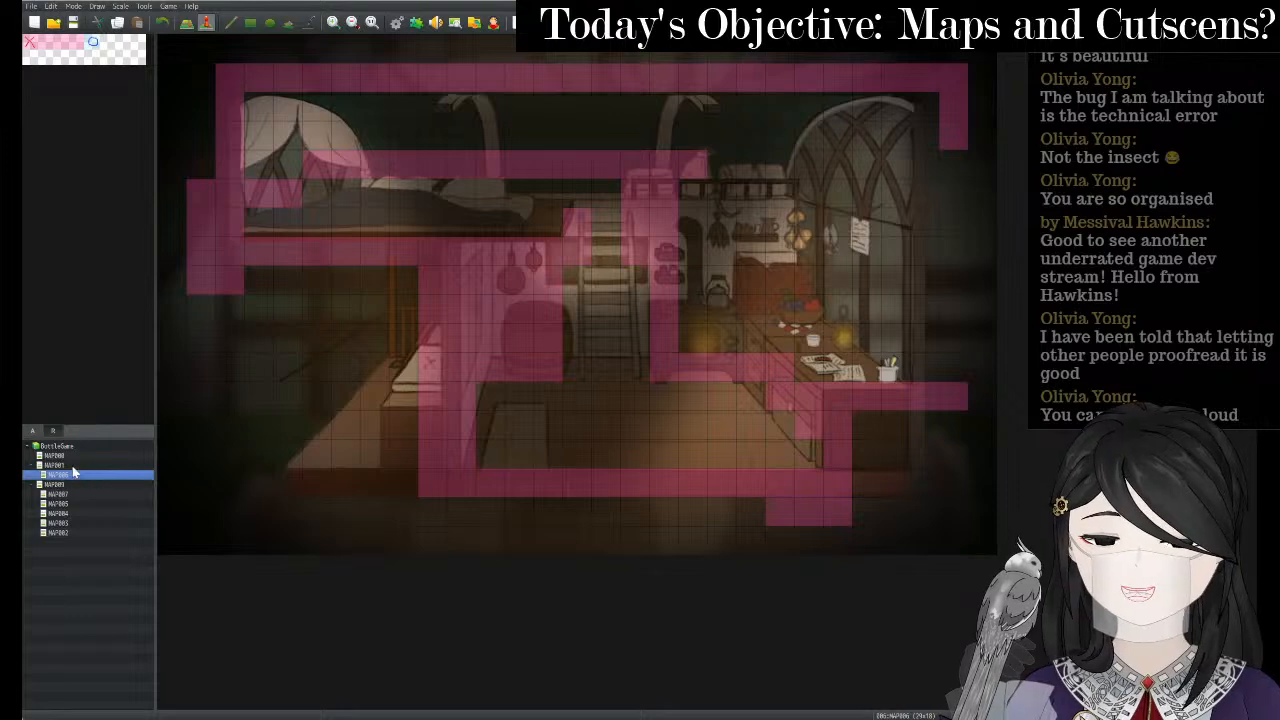
pyautogui.click(60, 485)
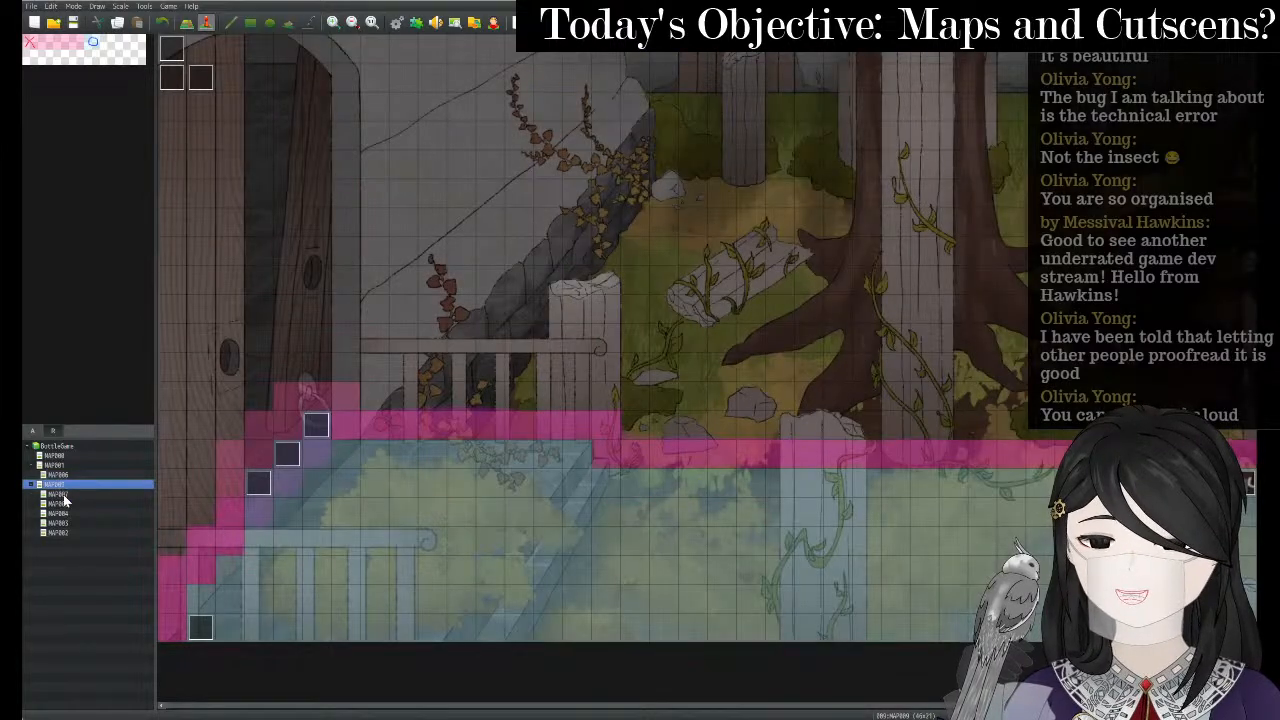
pyautogui.click(62, 496)
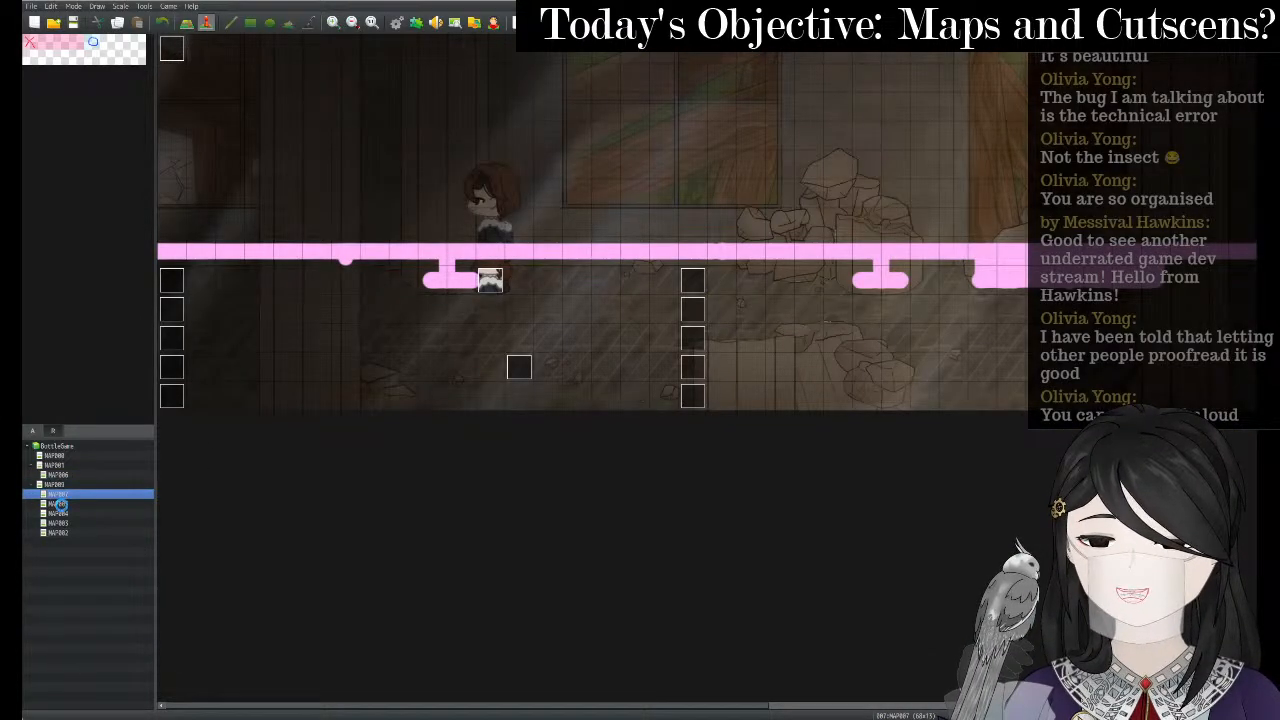
pyautogui.click(61, 504)
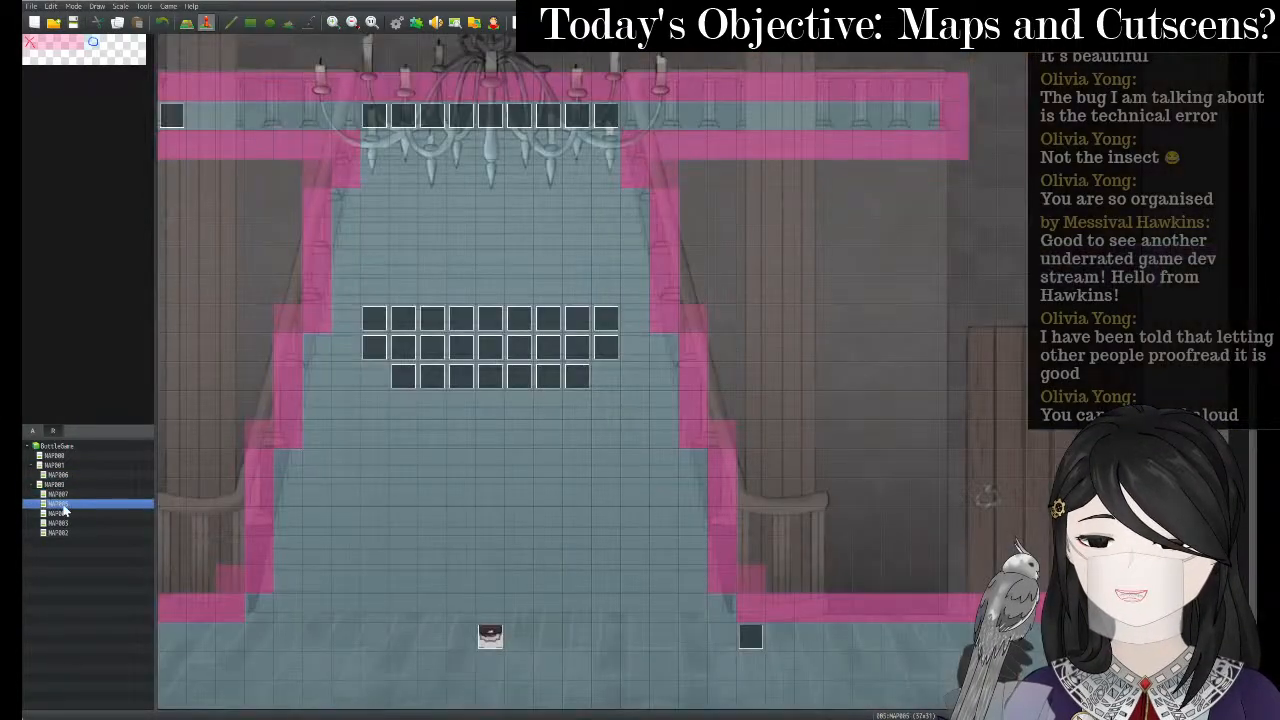
# - Open the staircase event's movement route command on its route page for editing
pyautogui.rightClick(488, 636)
pyautogui.click(512, 619)
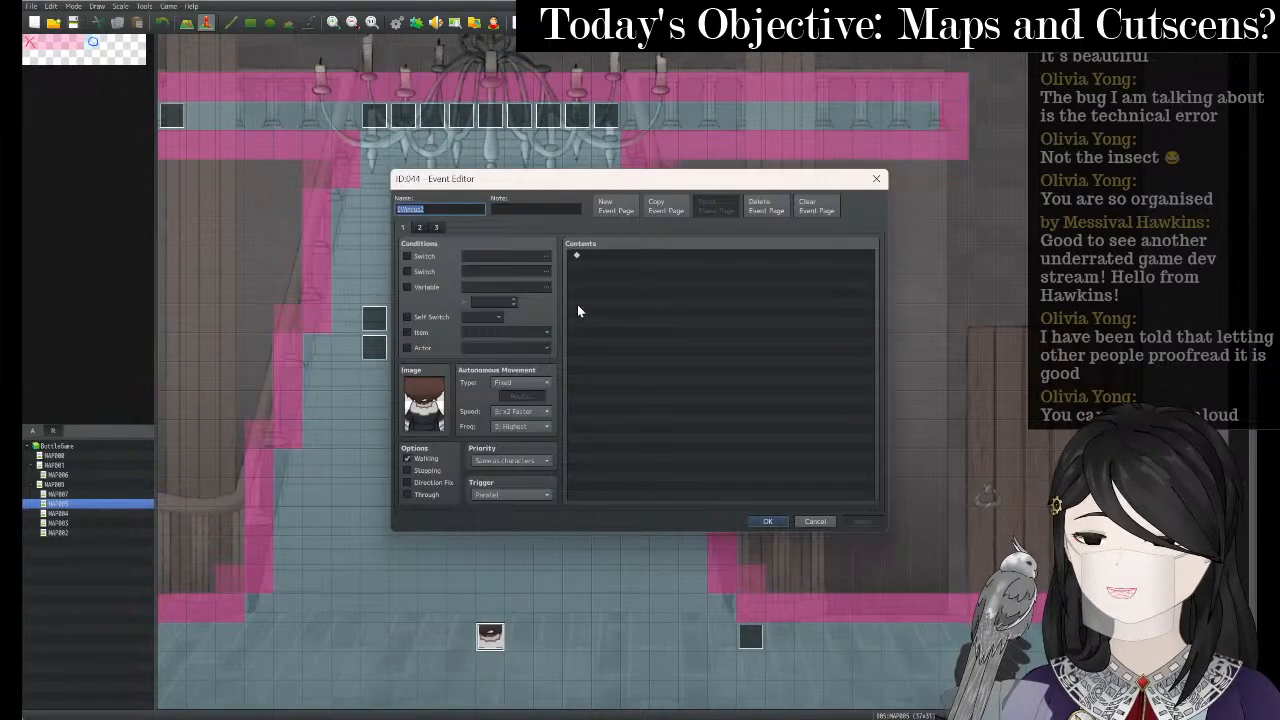
pyautogui.click(436, 228)
pyautogui.click(616, 255)
pyautogui.rightClick(616, 256)
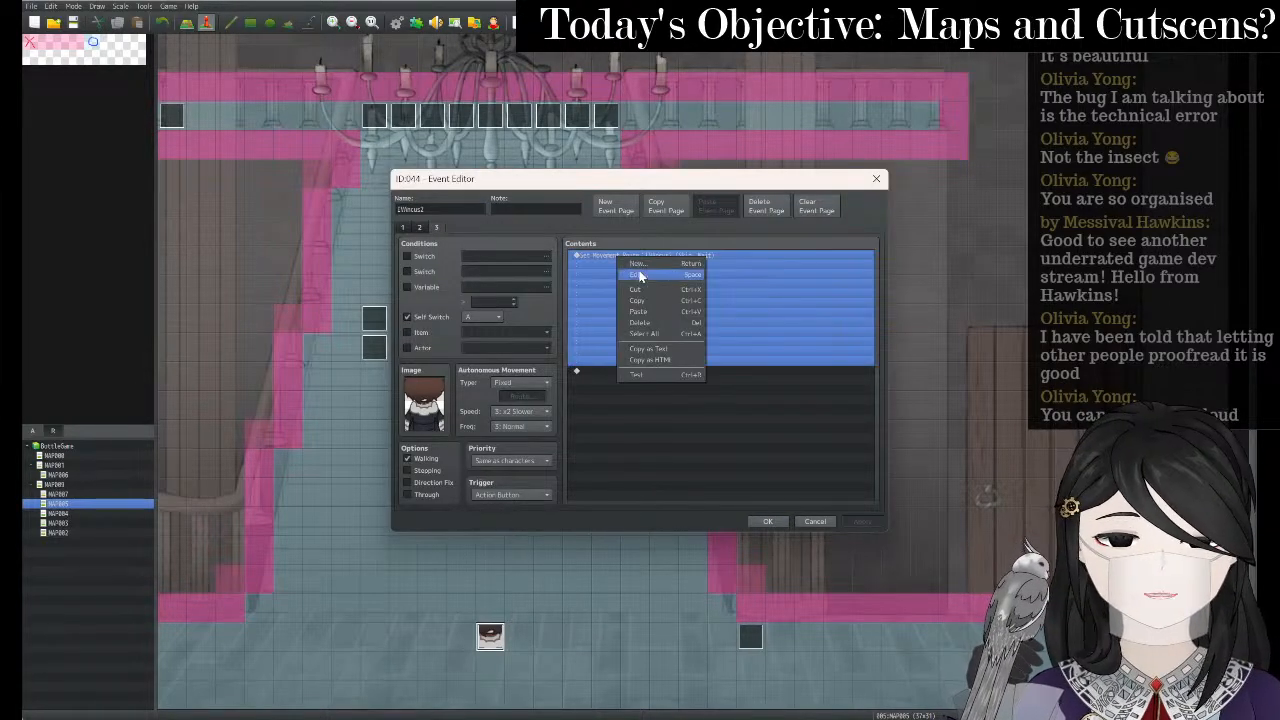
pyautogui.click(640, 276)
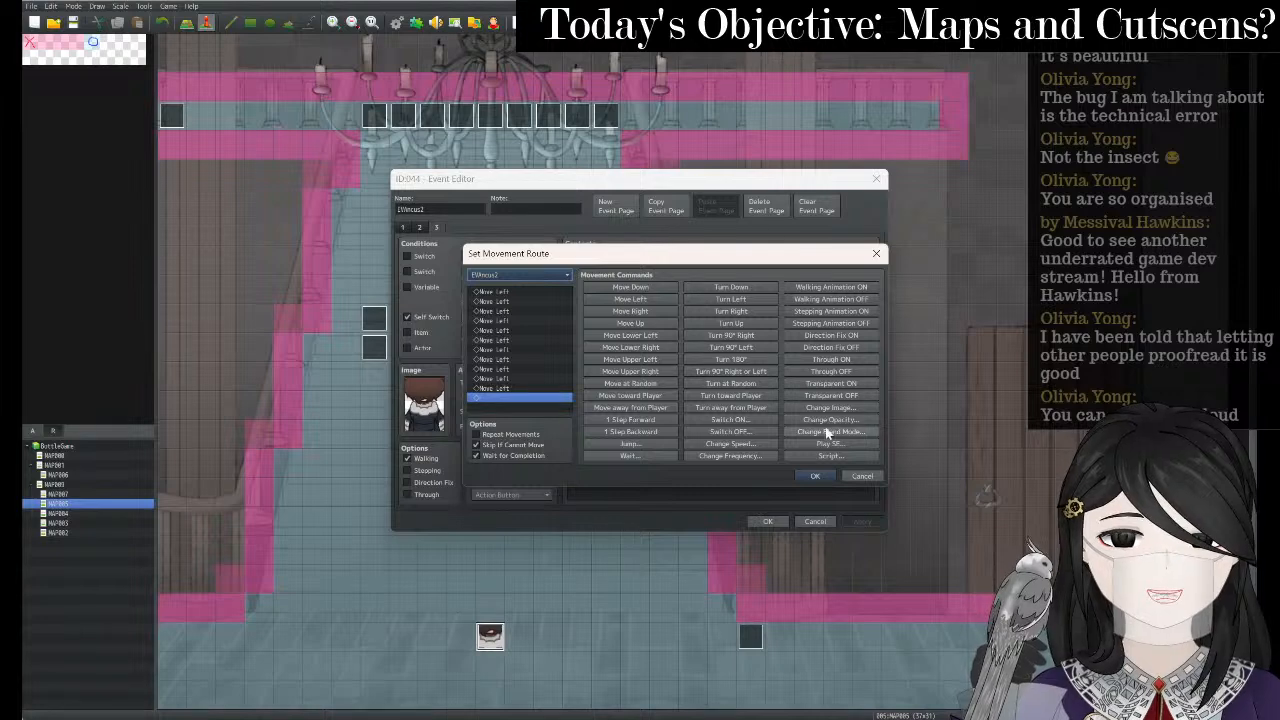
# - Append Change Opacity 0 to the route and change the page speed to 4: Normal
pyautogui.click(830, 419)
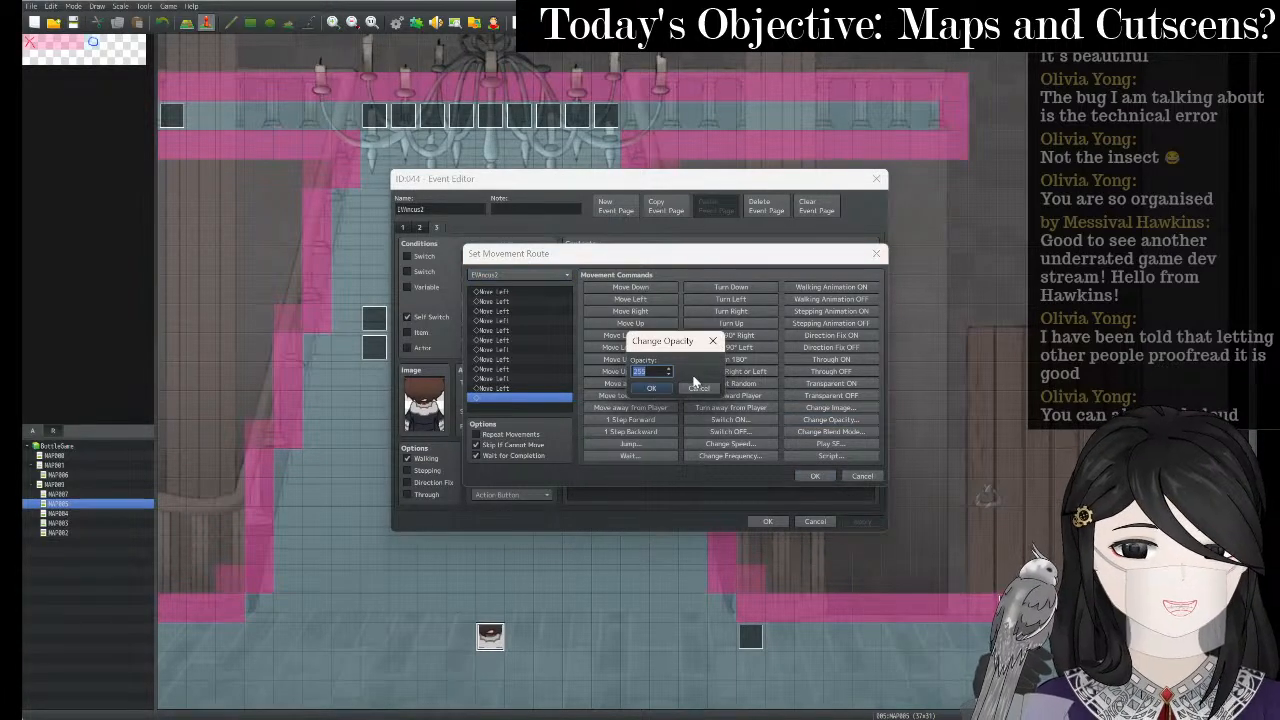
pyautogui.write('0')
pyautogui.click(652, 388)
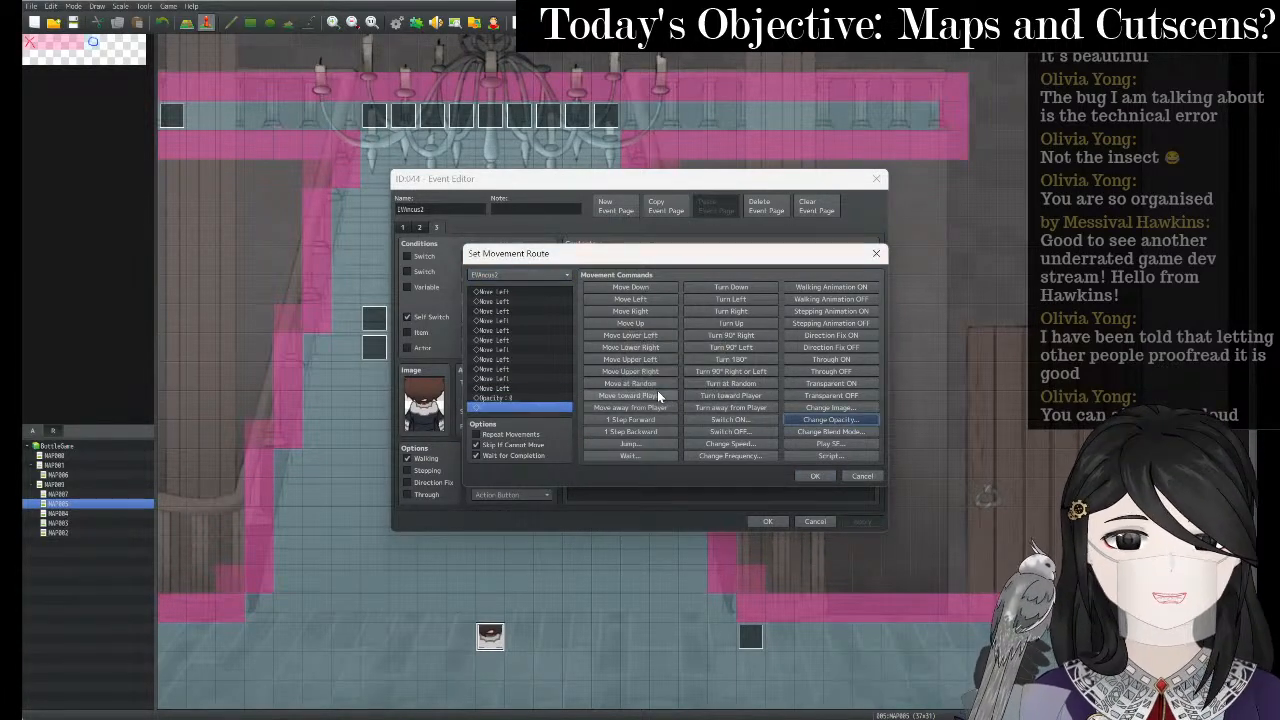
pyautogui.click(816, 476)
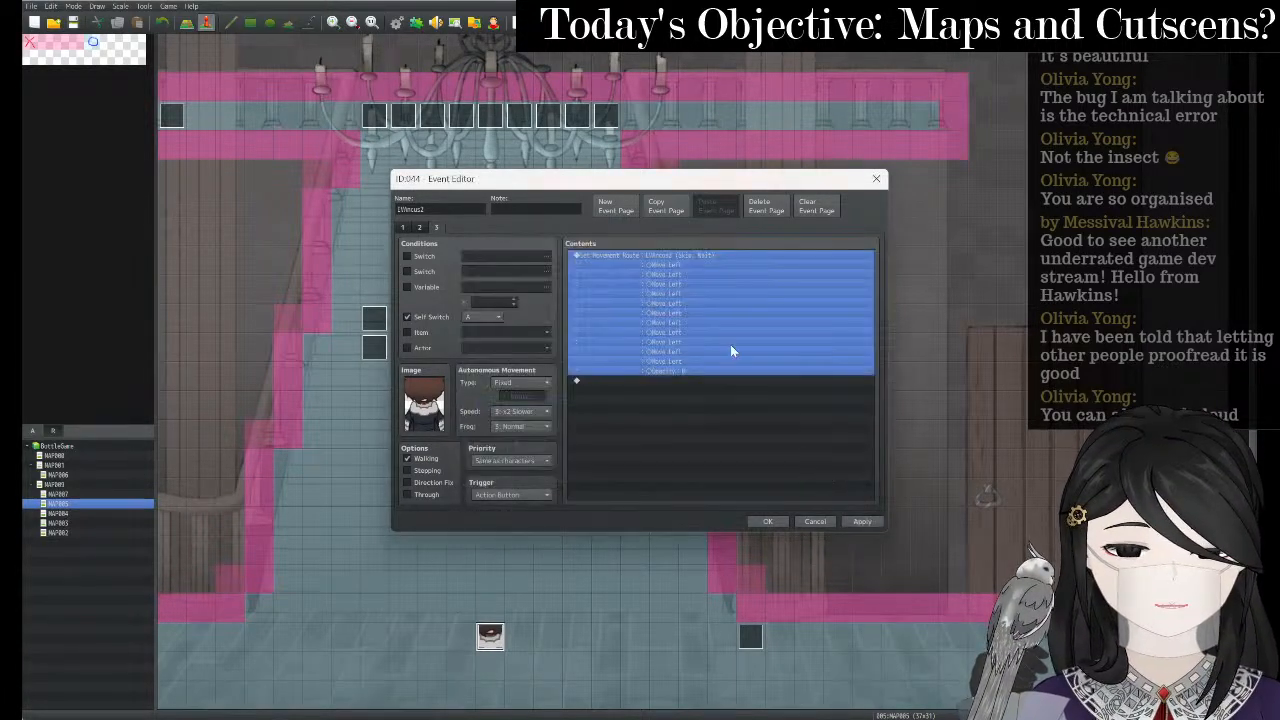
pyautogui.click(538, 411)
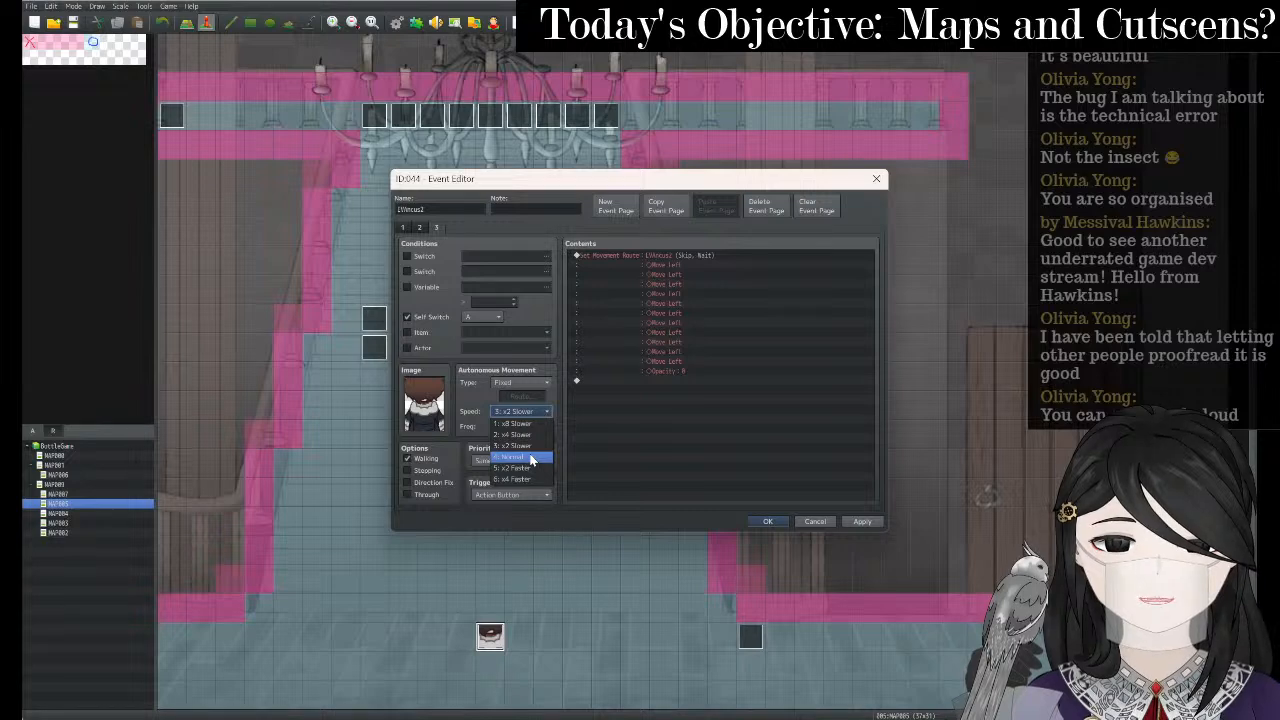
pyautogui.click(532, 457)
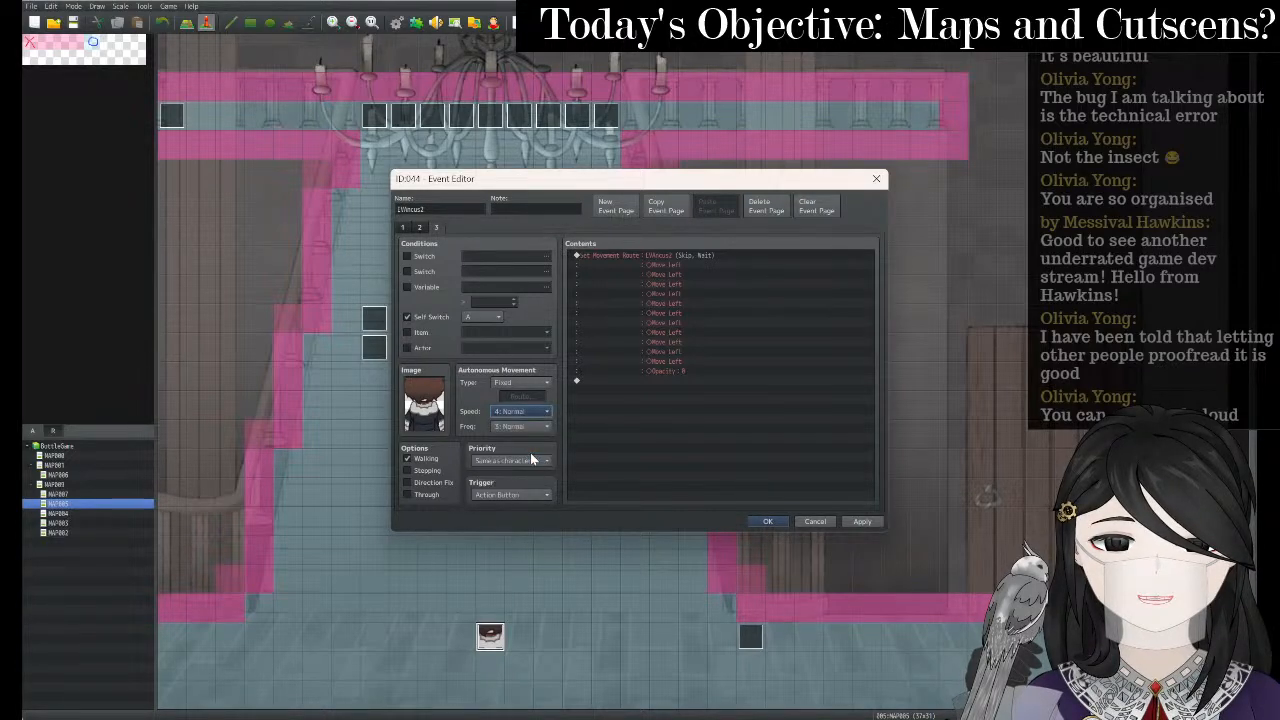
# - Apply and keep the event edits, then launch a playtest, bringing up the save prompt
pyautogui.click(870, 521)
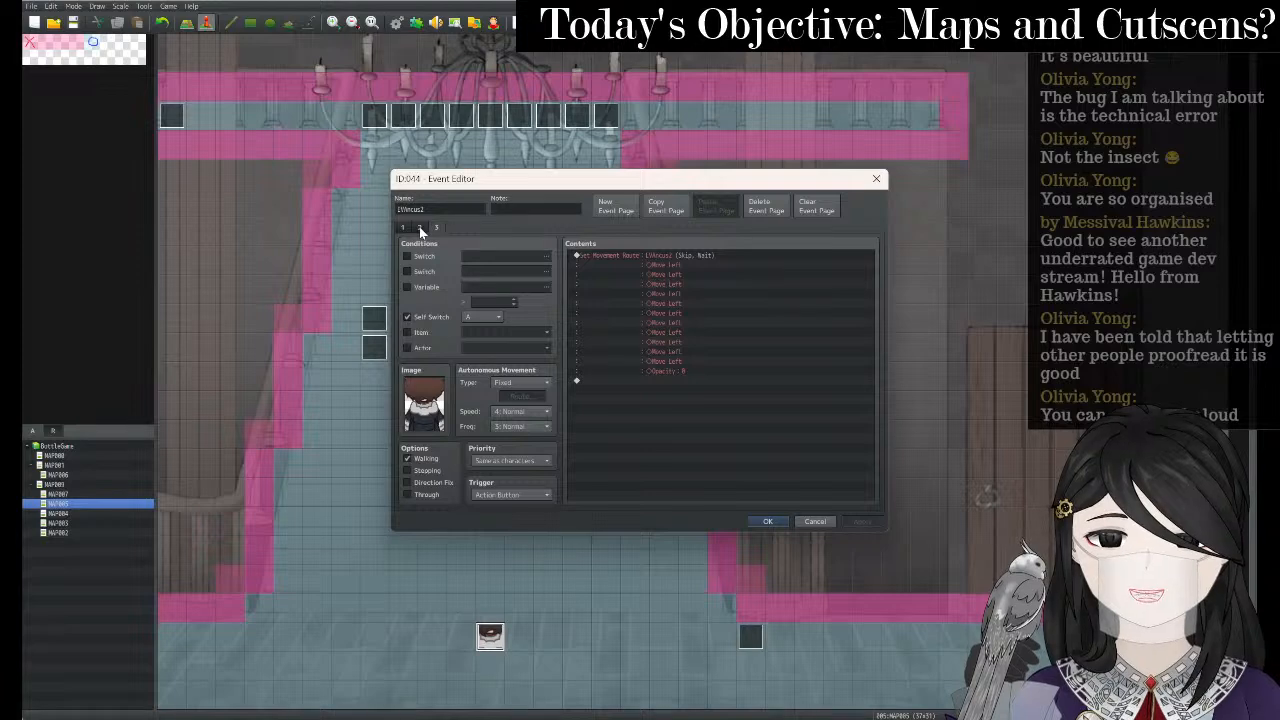
pyautogui.click(779, 518)
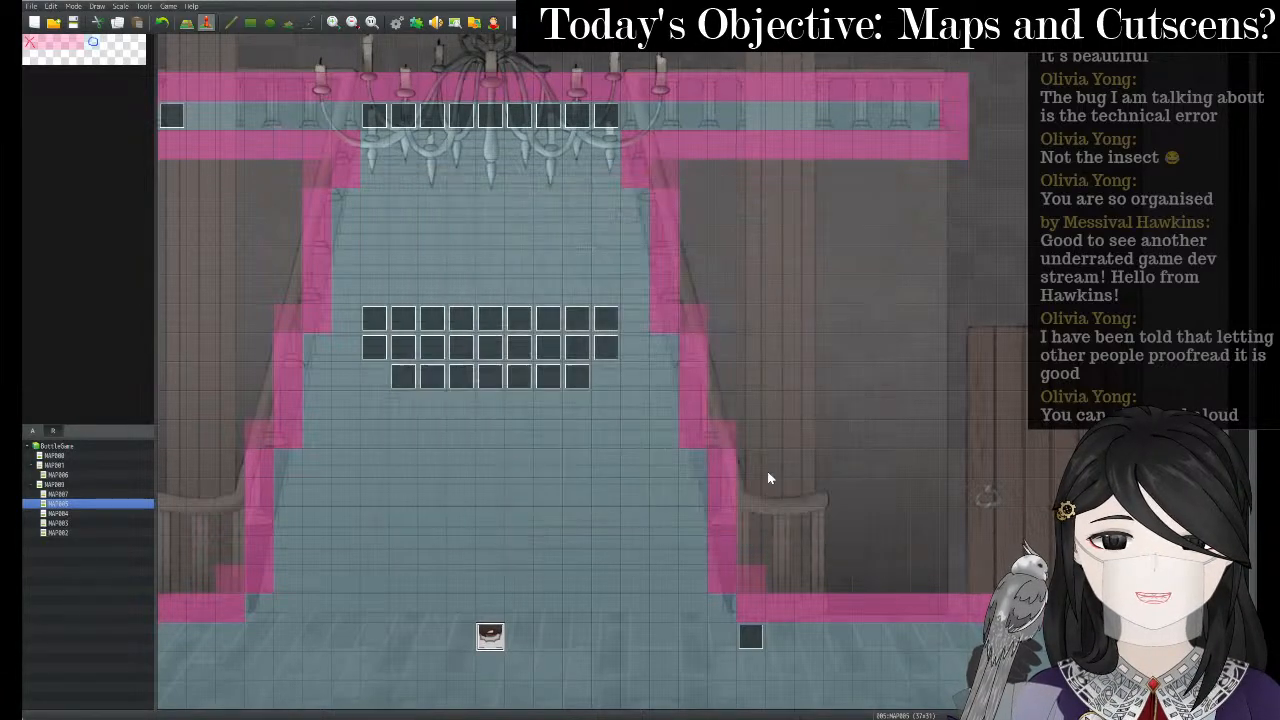
pyautogui.click(519, 22)
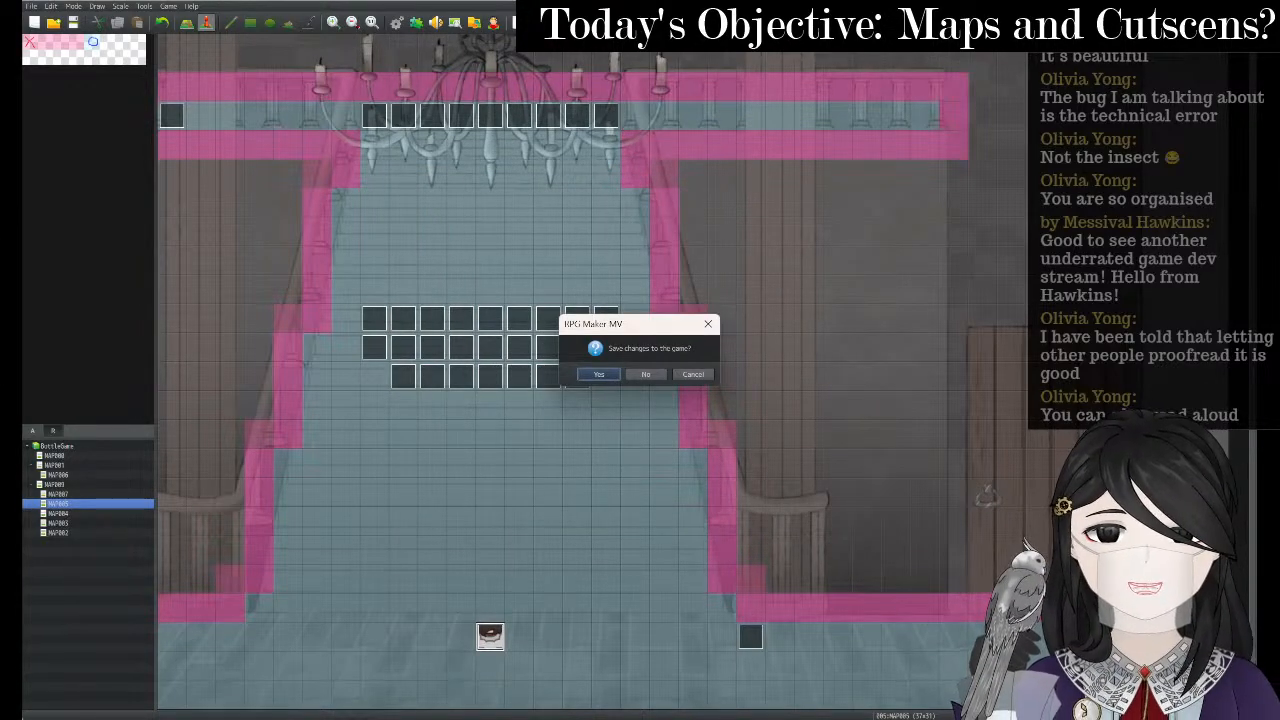
# - Save the changes and start a new game in an enlarged playtest window
pyautogui.press('Return')
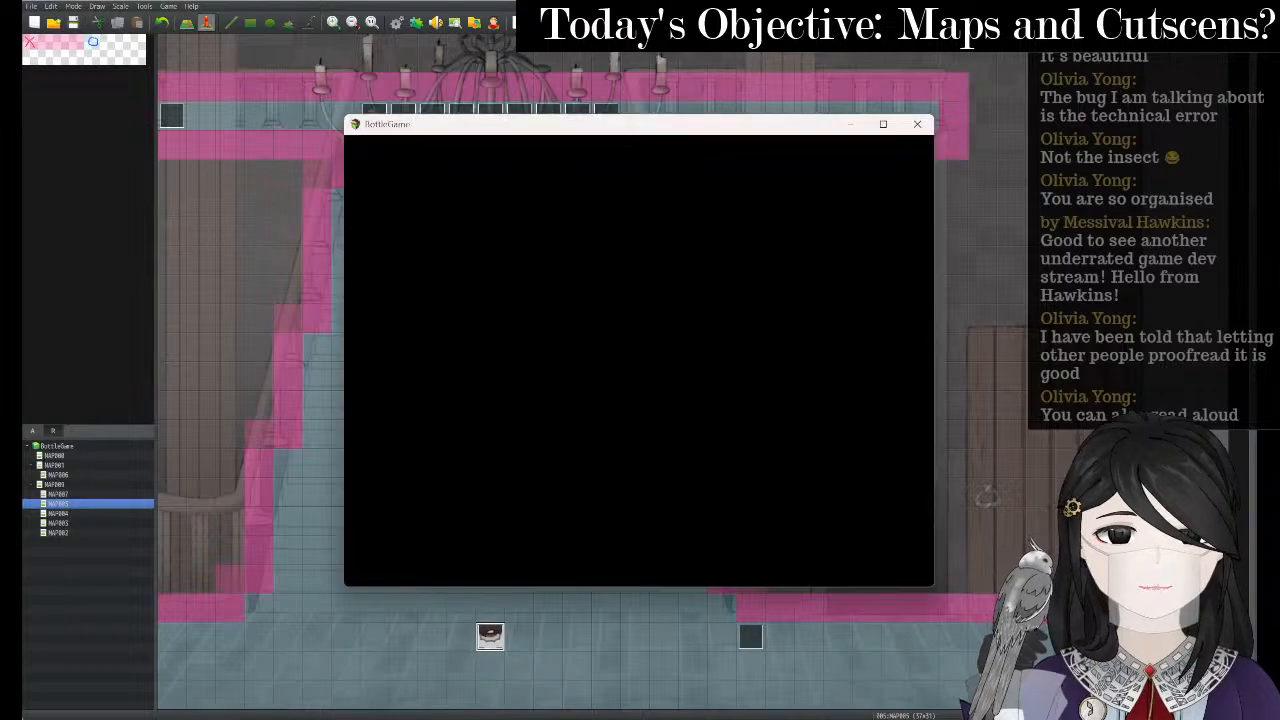
pyautogui.press('Return')
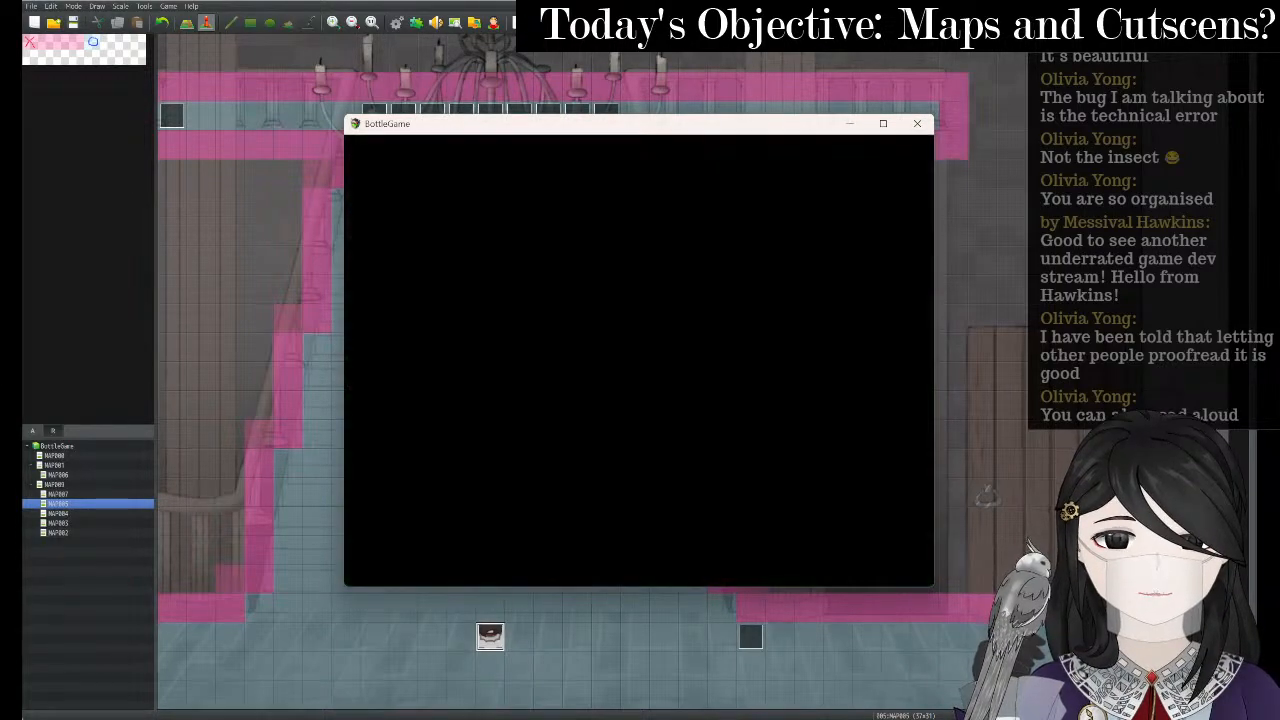
pyautogui.click(883, 124)
# - Walk the girl out of the room and up the stairs to the boy, then close the playtest
pyautogui.press('Up')
pyautogui.press('Up')
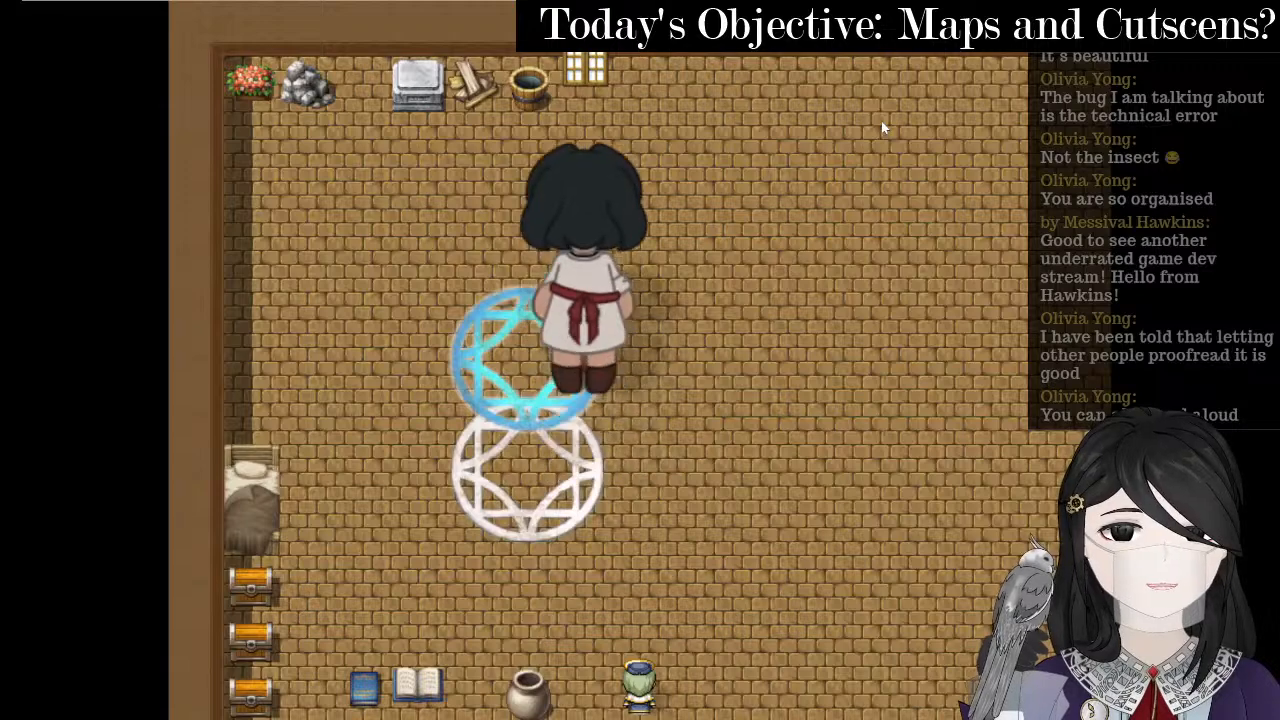
pyautogui.press('Right')
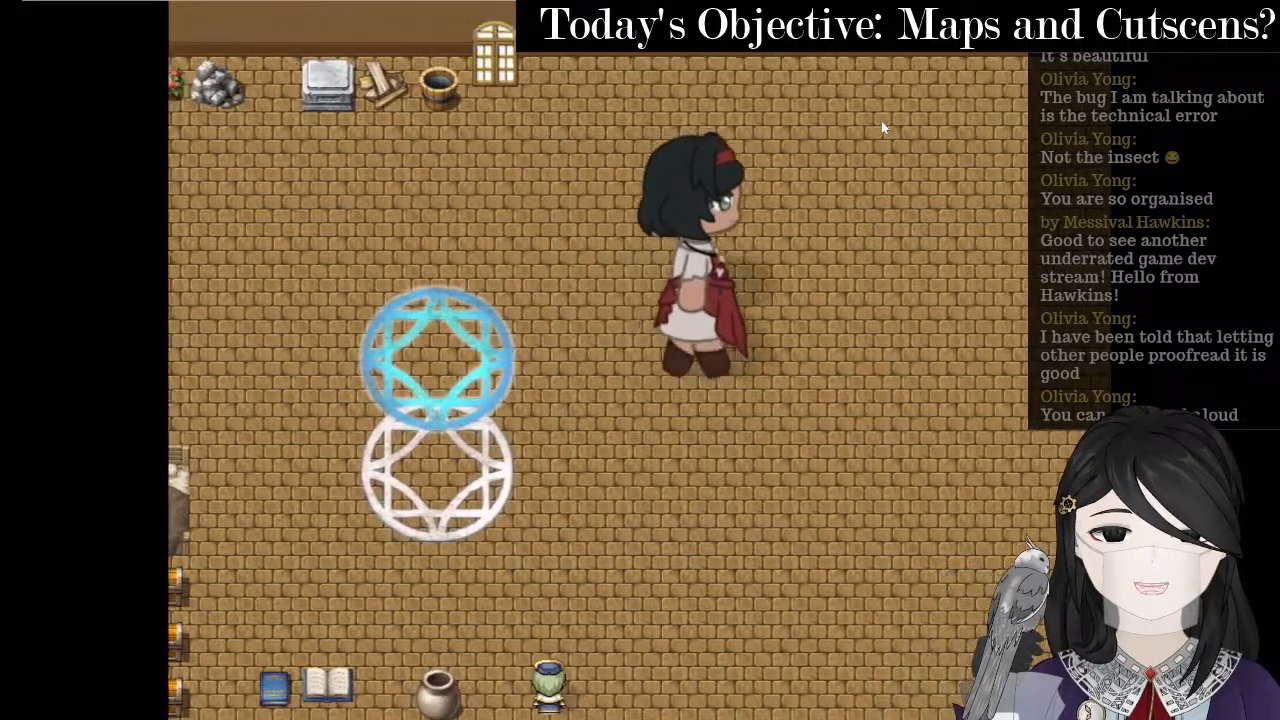
pyautogui.press('Left')
pyautogui.press('Down')
pyautogui.press('Left')
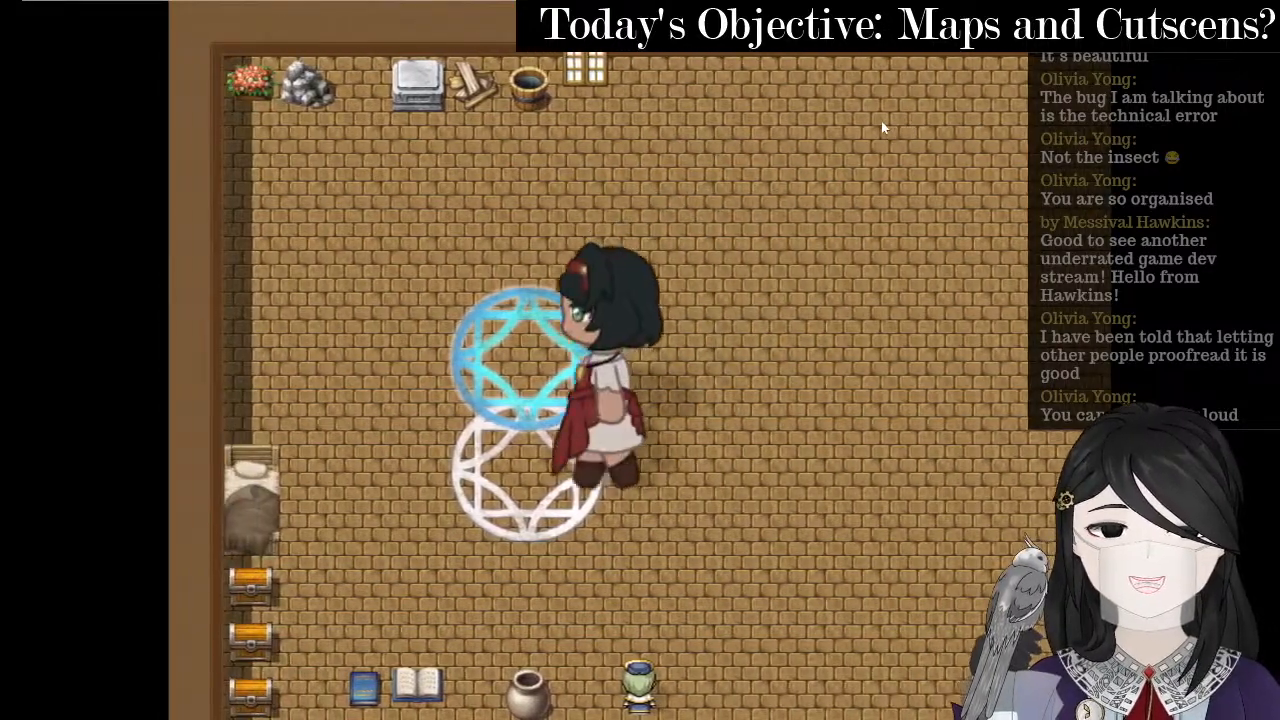
pyautogui.press('Up')
pyautogui.press('Up')
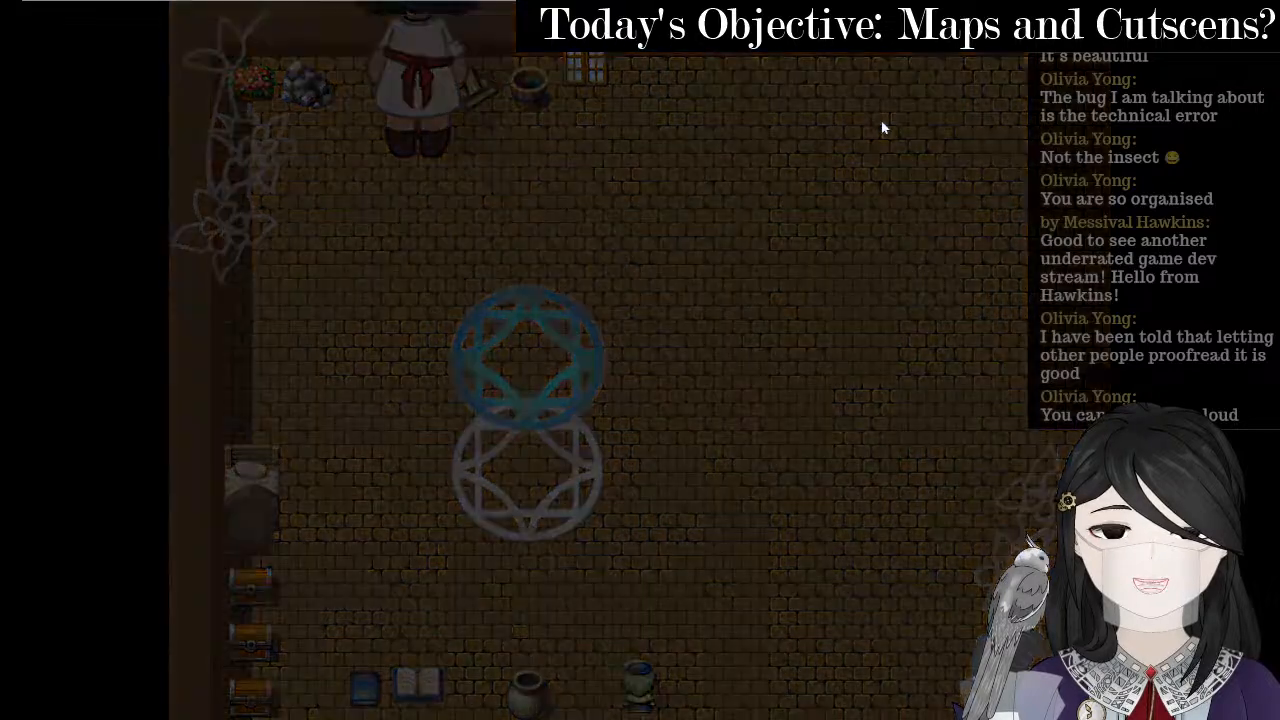
pyautogui.press('Left')
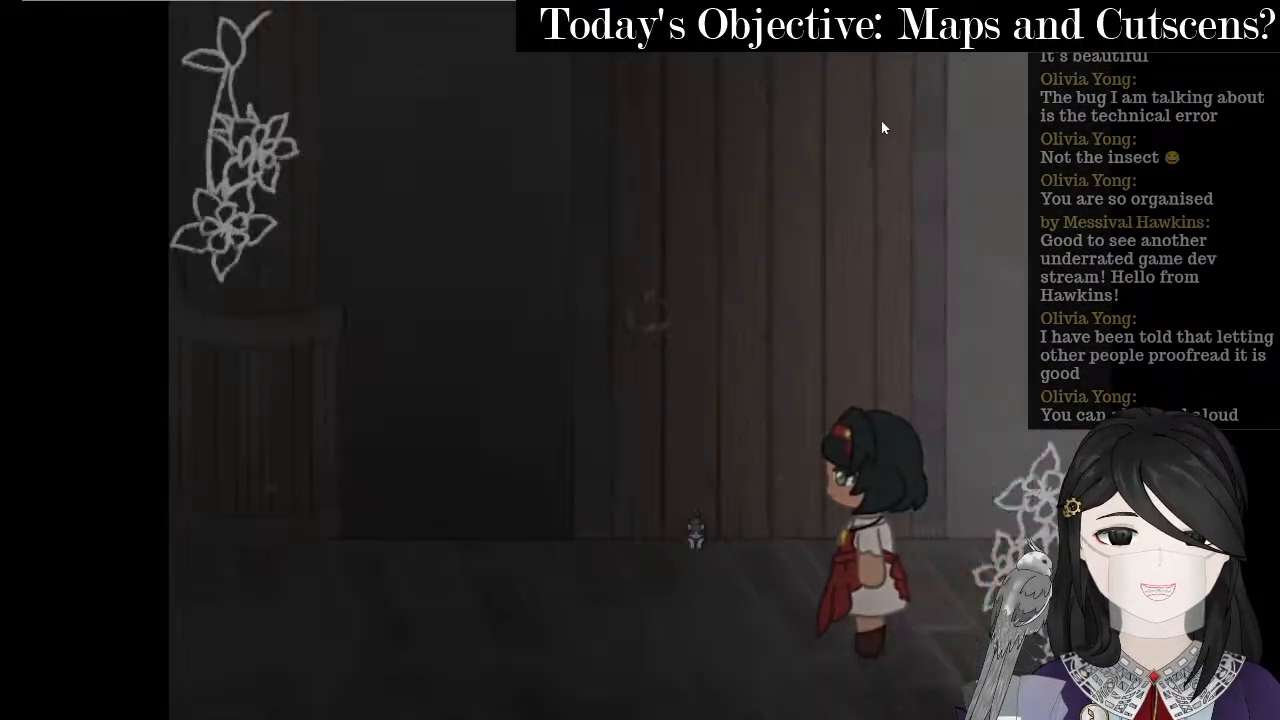
pyautogui.press('Left')
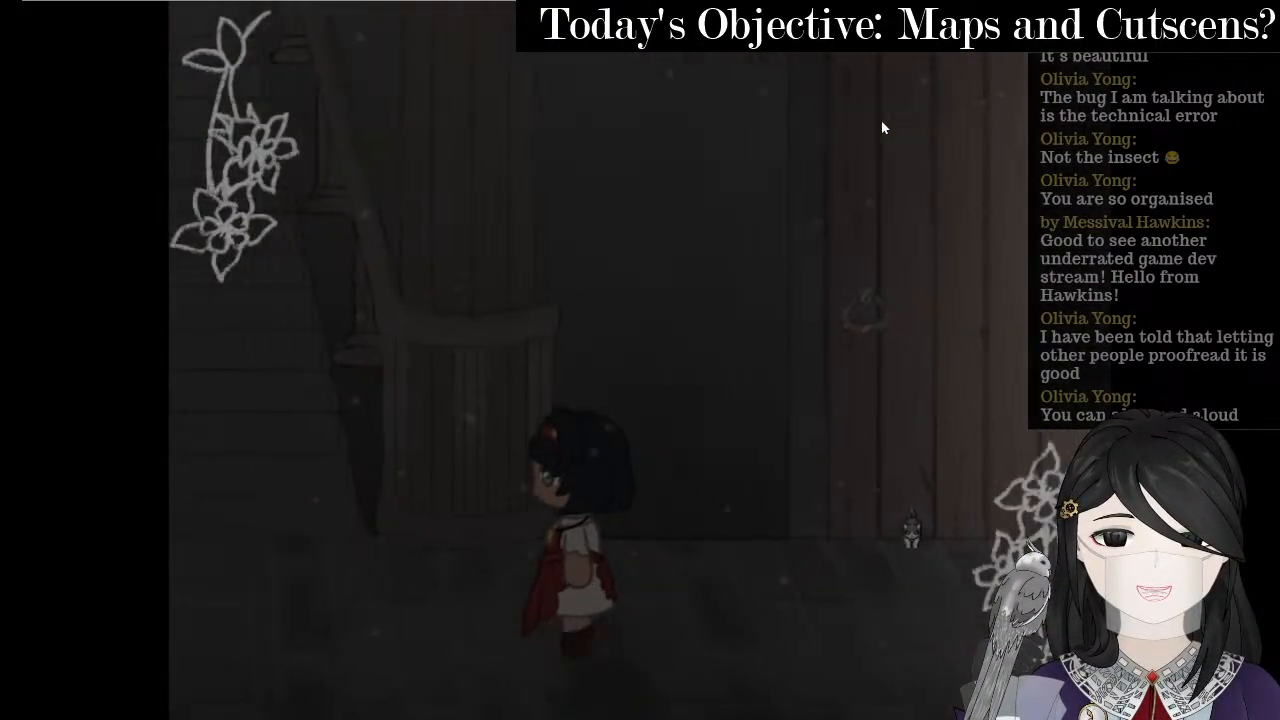
pyautogui.press('Up')
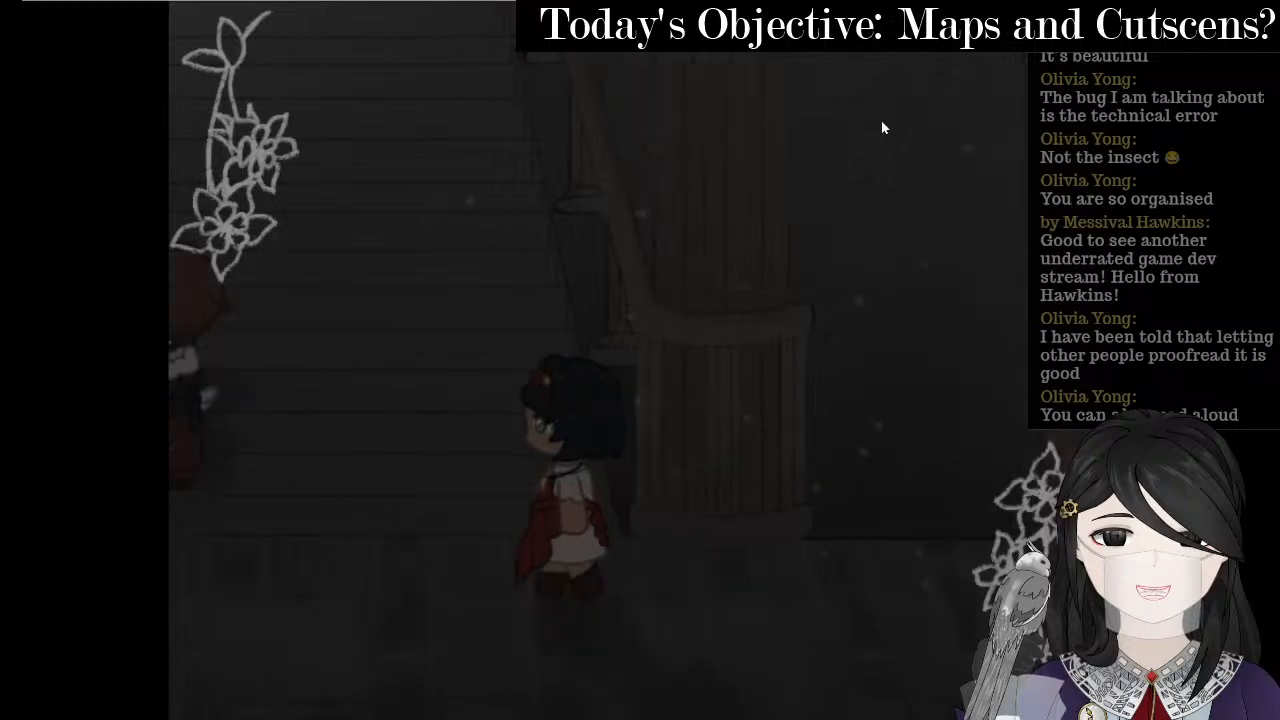
pyautogui.press('Up')
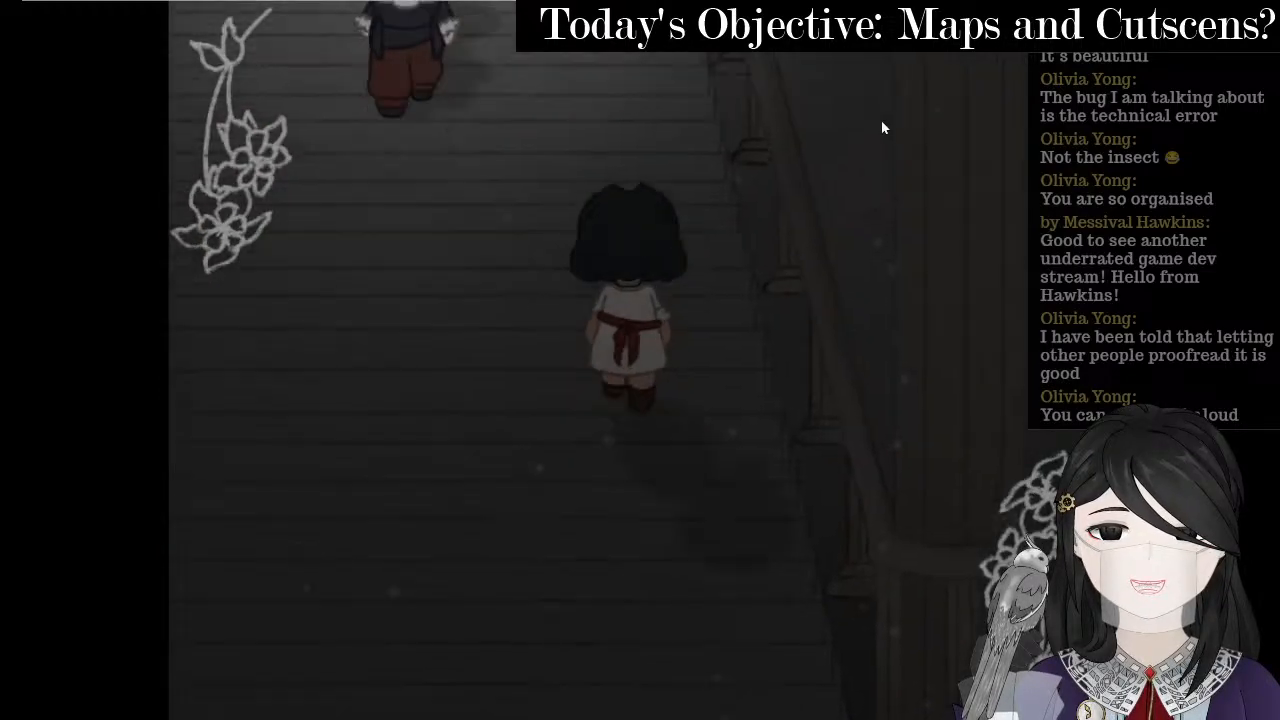
pyautogui.press('Left')
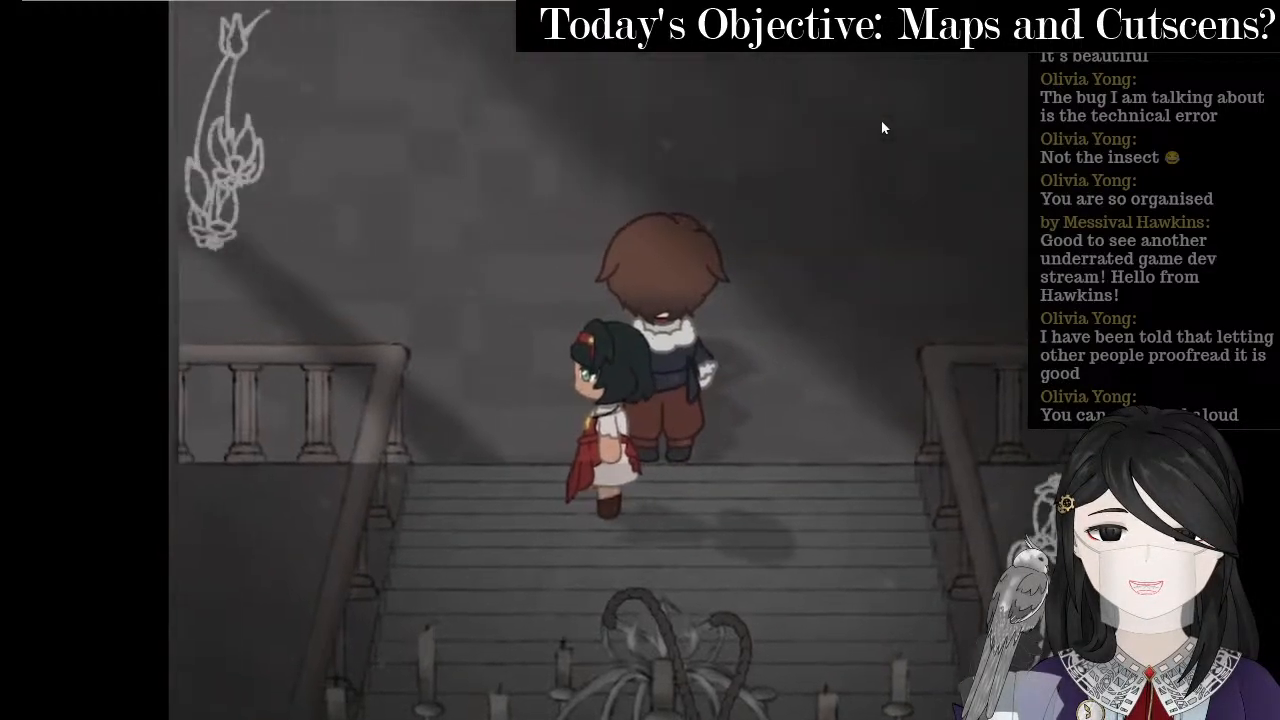
pyautogui.hotkey('alt', 'F4')
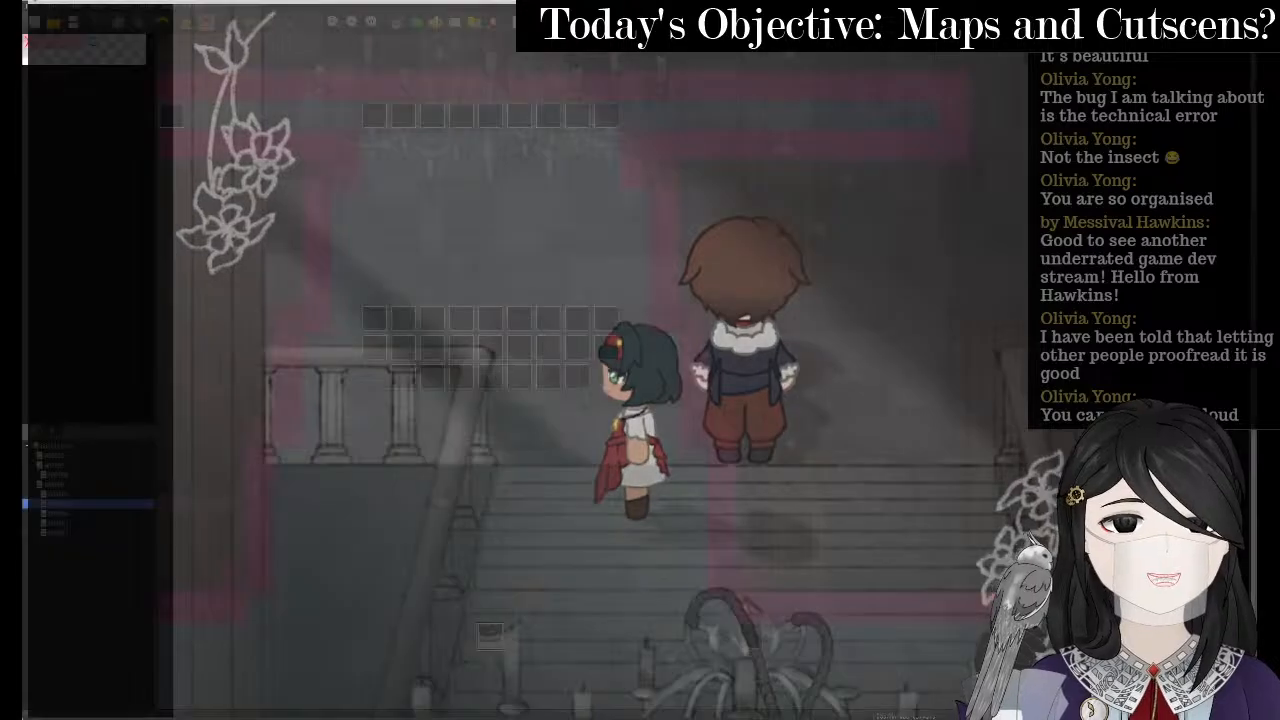
# - Change the staircase event's page 2 Control Self Switch command to turn B on
pyautogui.rightClick(517, 614)
pyautogui.rightClick(471, 635)
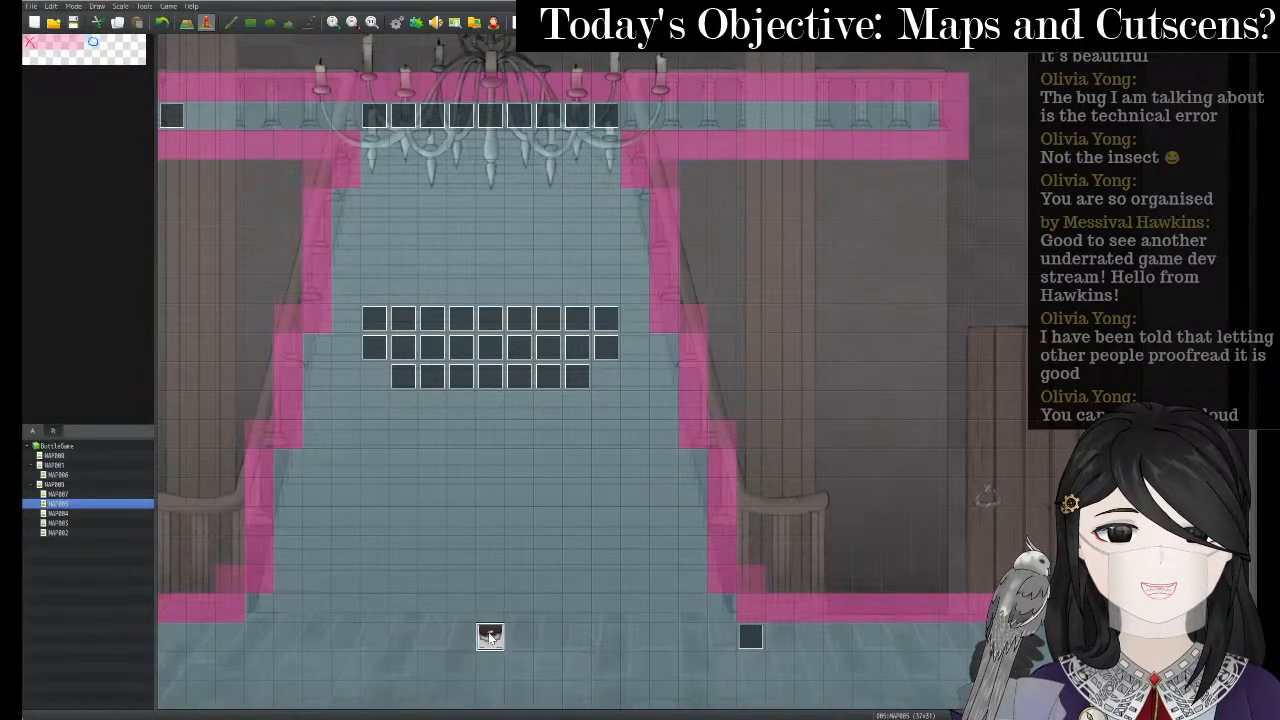
pyautogui.rightClick(489, 633)
pyautogui.click(511, 637)
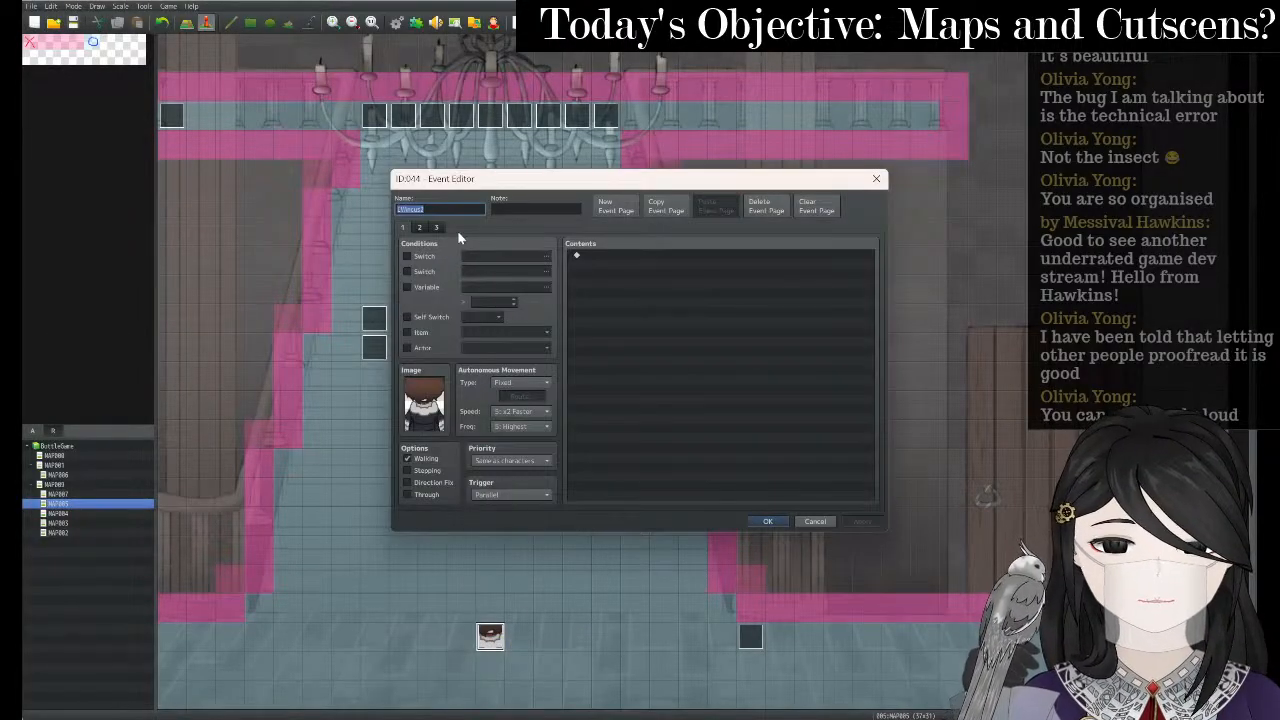
pyautogui.click(420, 229)
pyautogui.click(673, 438)
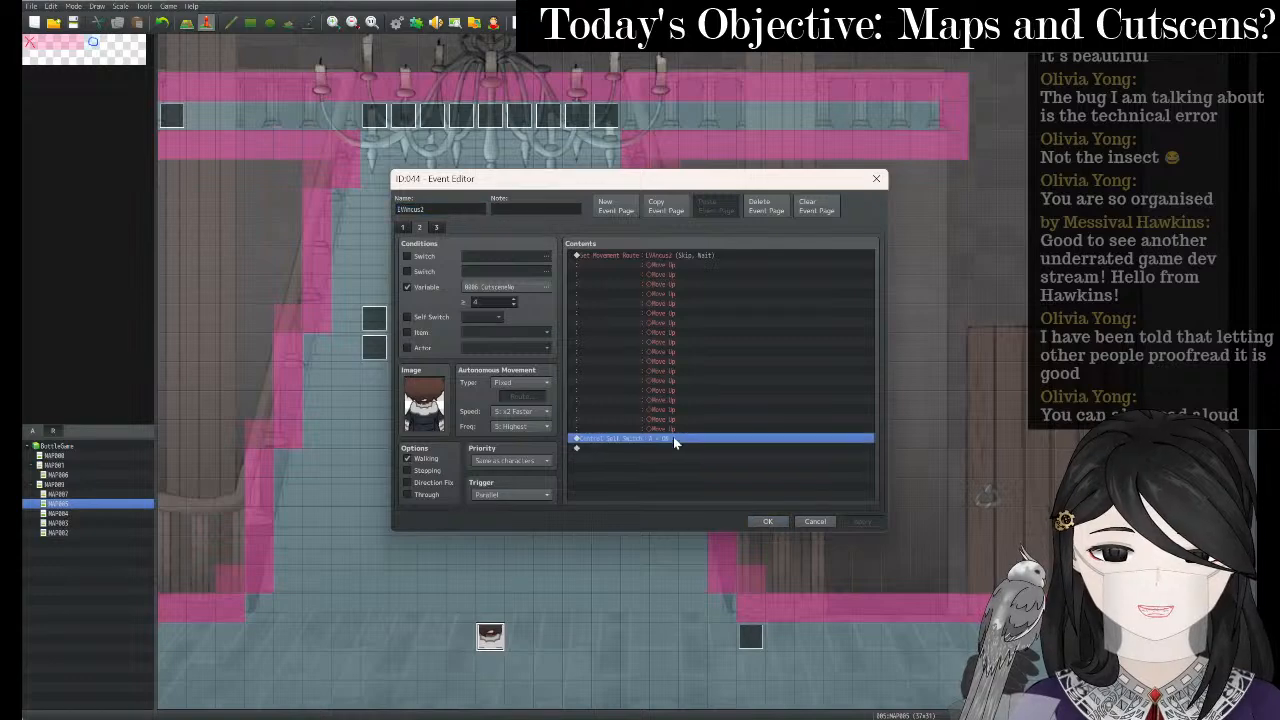
pyautogui.rightClick(673, 440)
pyautogui.click(723, 450)
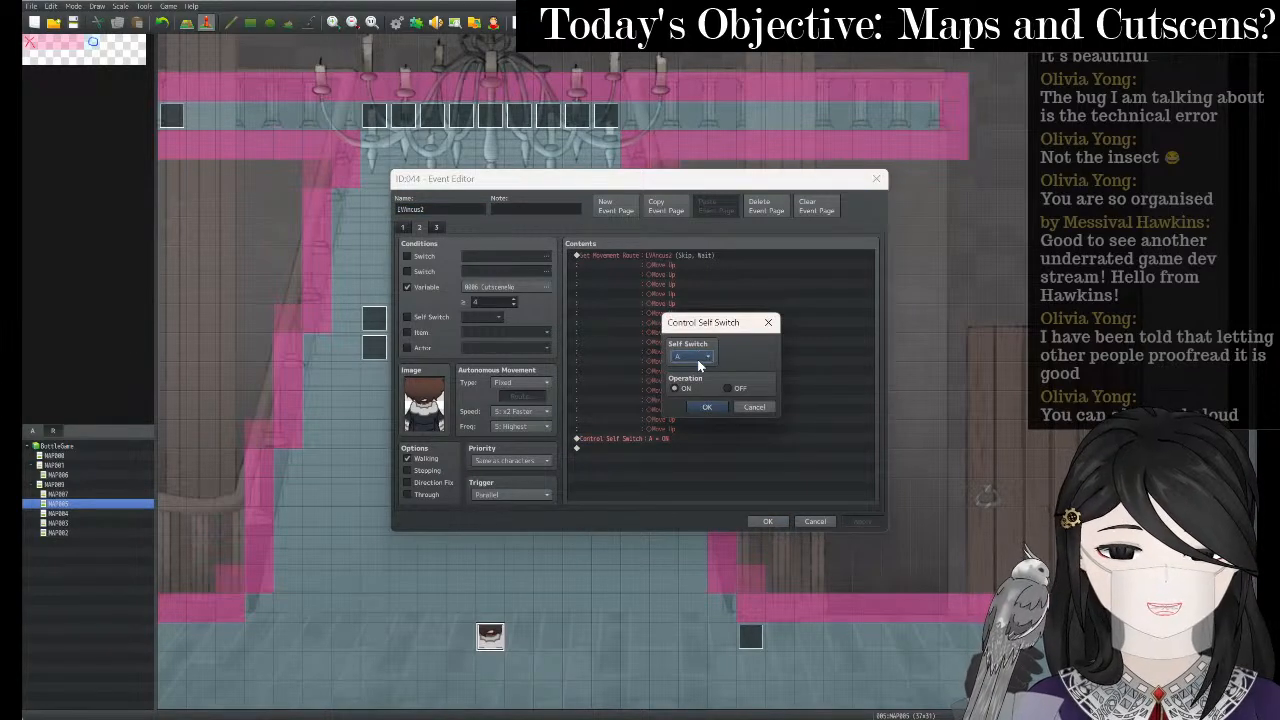
pyautogui.click(698, 356)
pyautogui.click(697, 372)
pyautogui.click(705, 408)
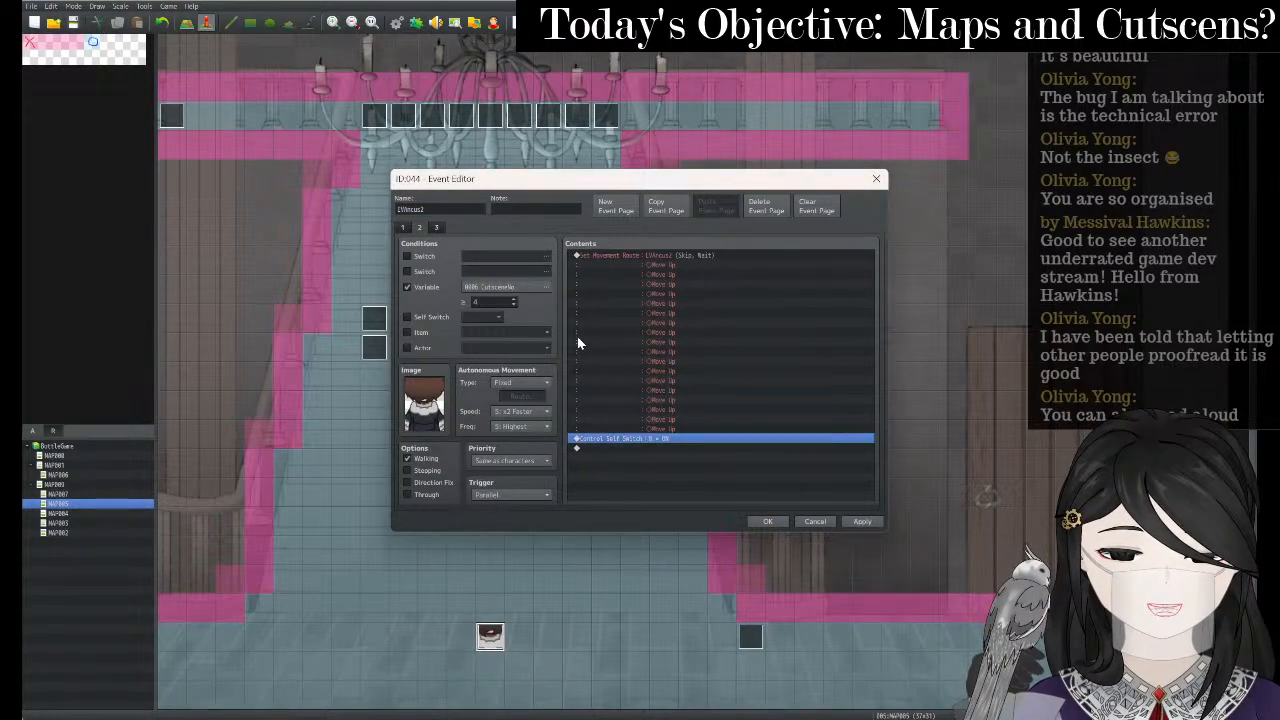
# - Review pages 1–3 and keep self switch B as page 3's condition
pyautogui.click(437, 228)
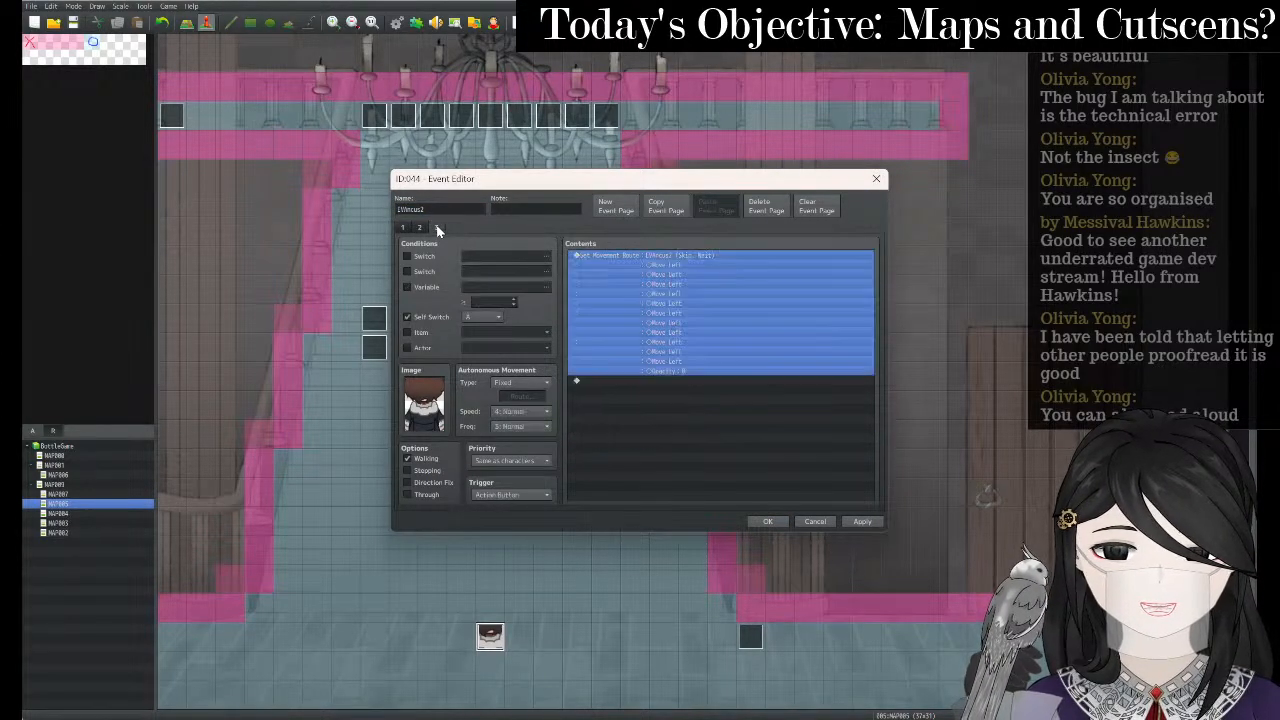
pyautogui.click(482, 320)
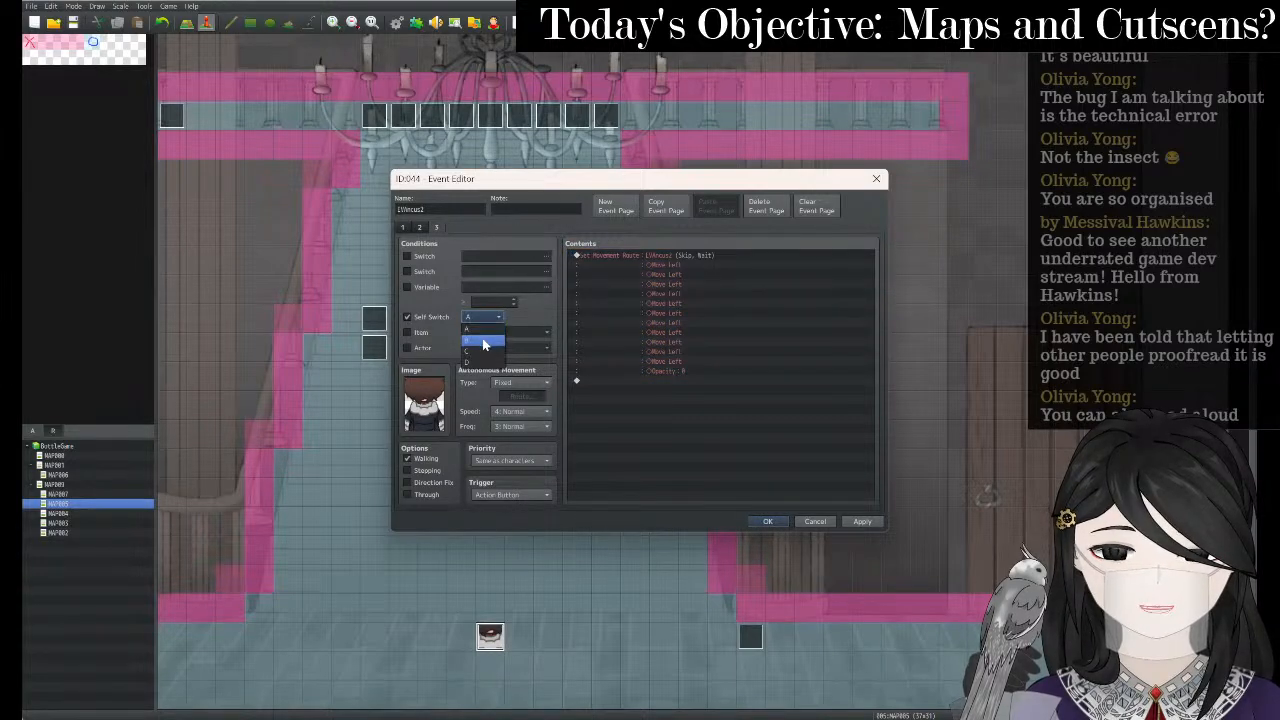
pyautogui.click(420, 228)
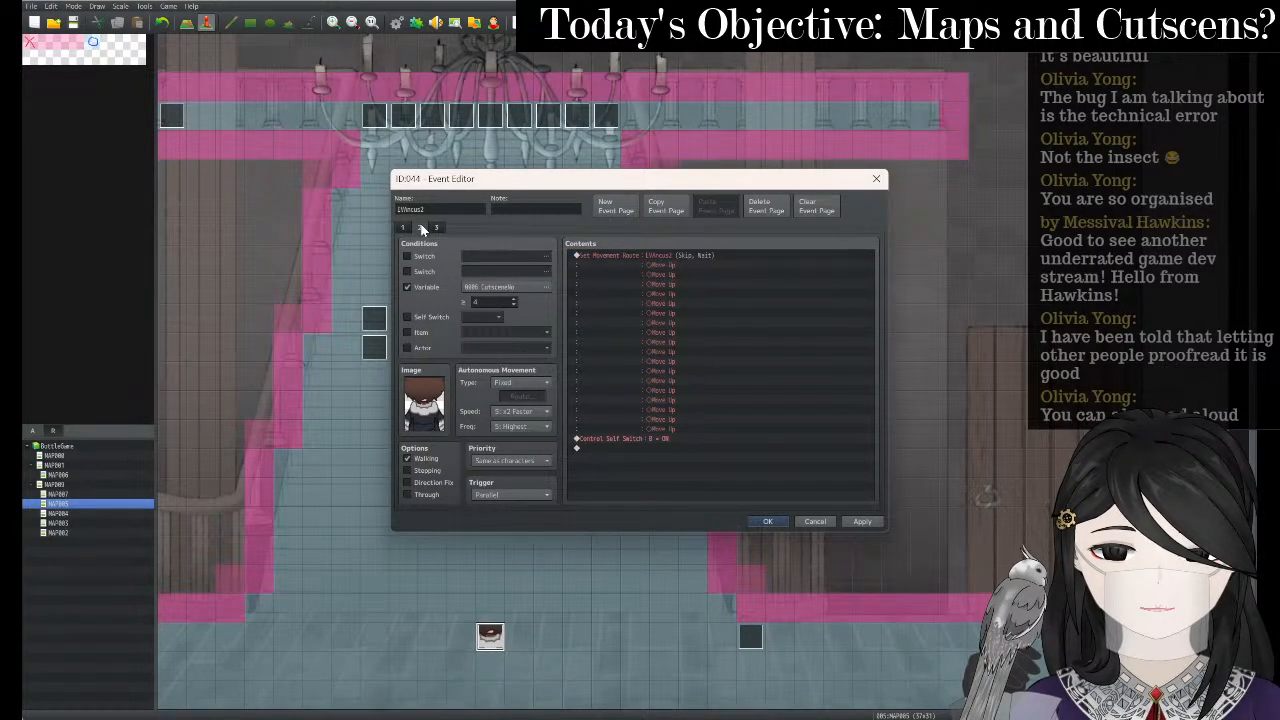
pyautogui.click(405, 229)
pyautogui.click(421, 230)
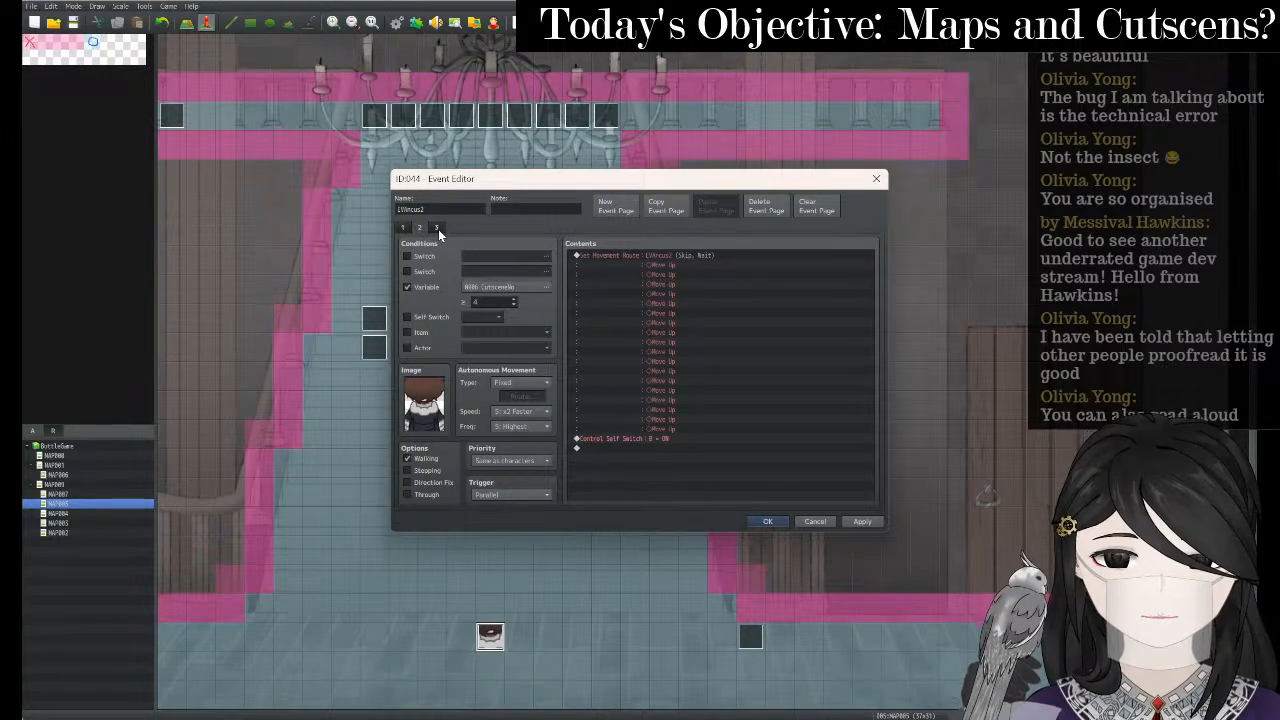
pyautogui.click(438, 229)
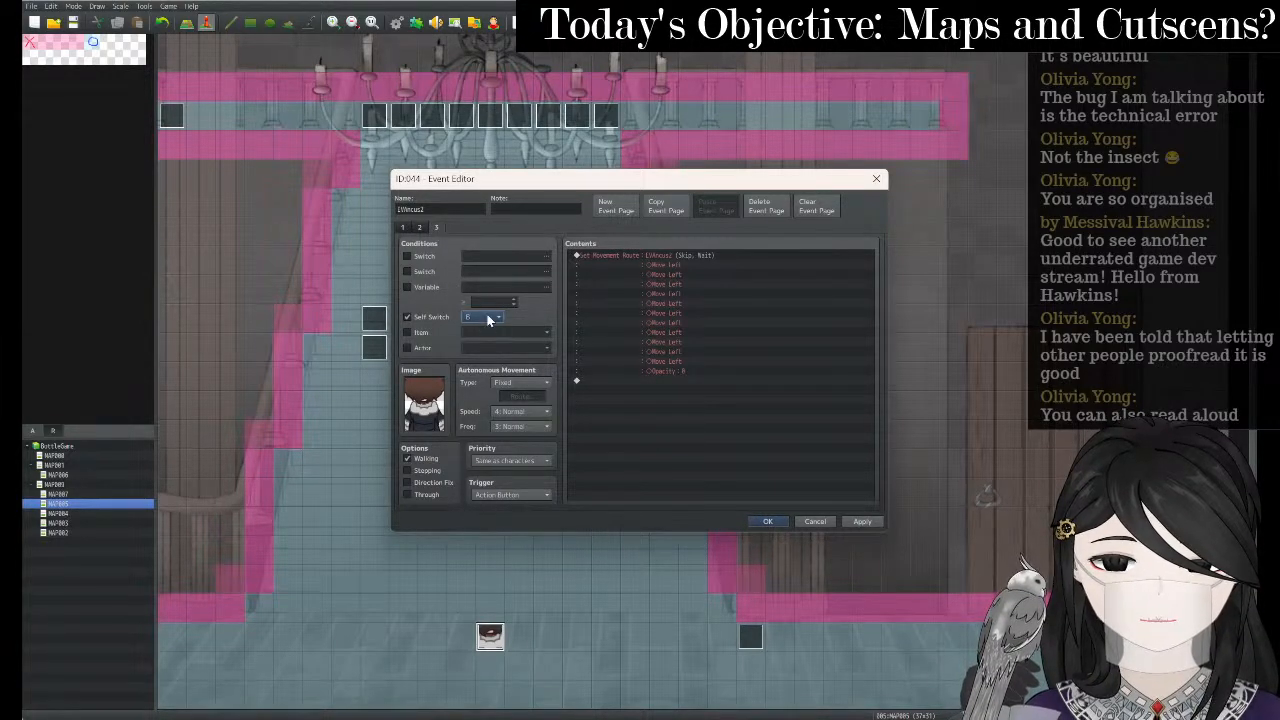
pyautogui.click(488, 318)
pyautogui.click(490, 336)
pyautogui.click(420, 229)
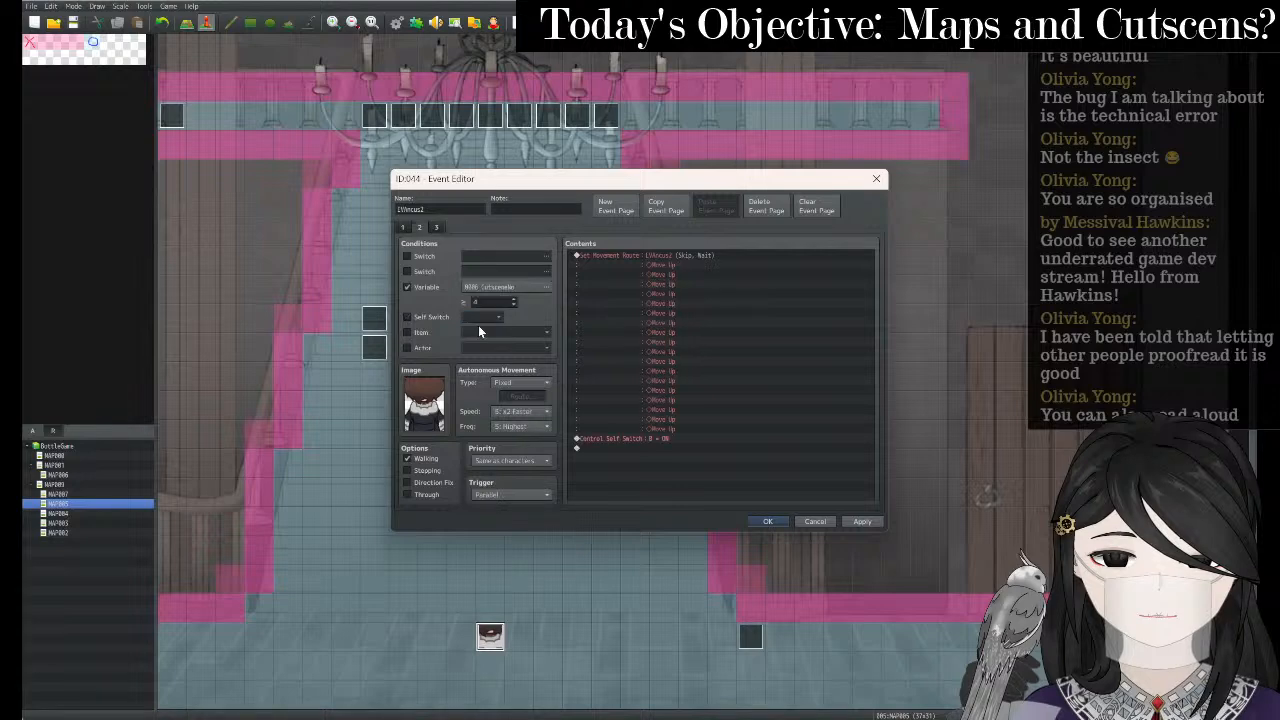
# - Revert page 2's self switch command to A and save the event
pyautogui.rightClick(601, 443)
pyautogui.click(622, 454)
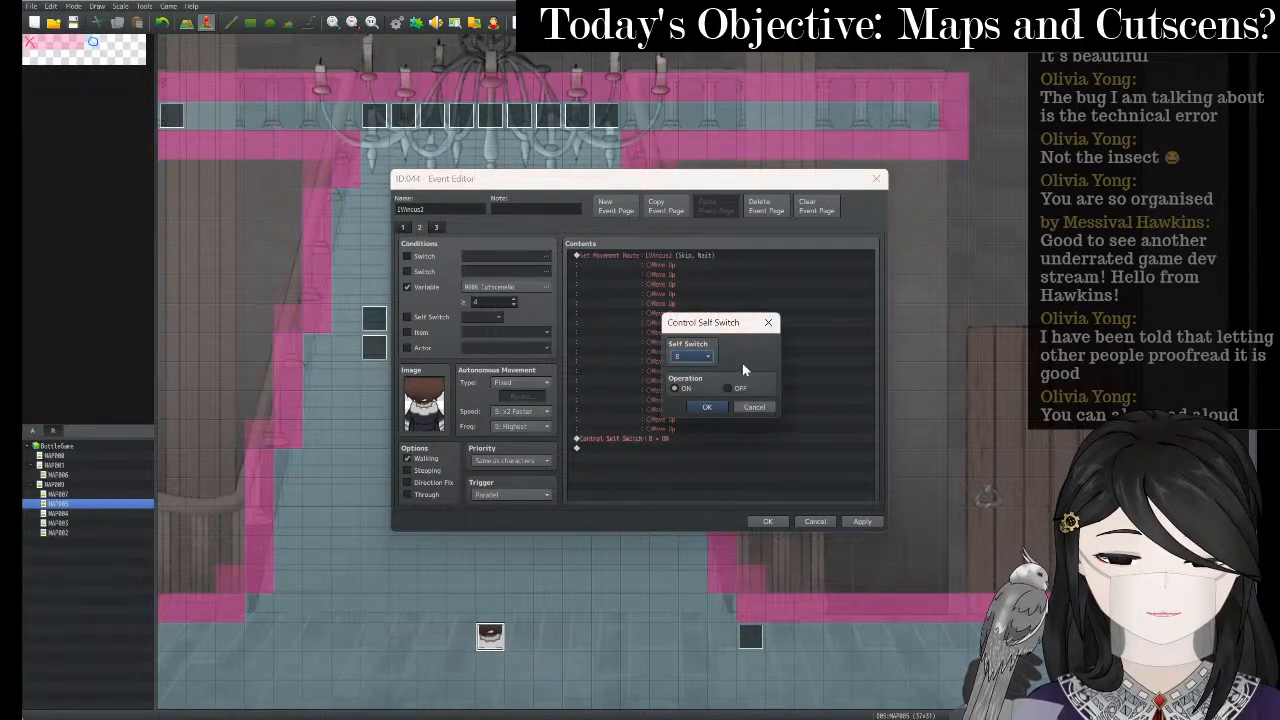
pyautogui.click(692, 356)
pyautogui.click(688, 367)
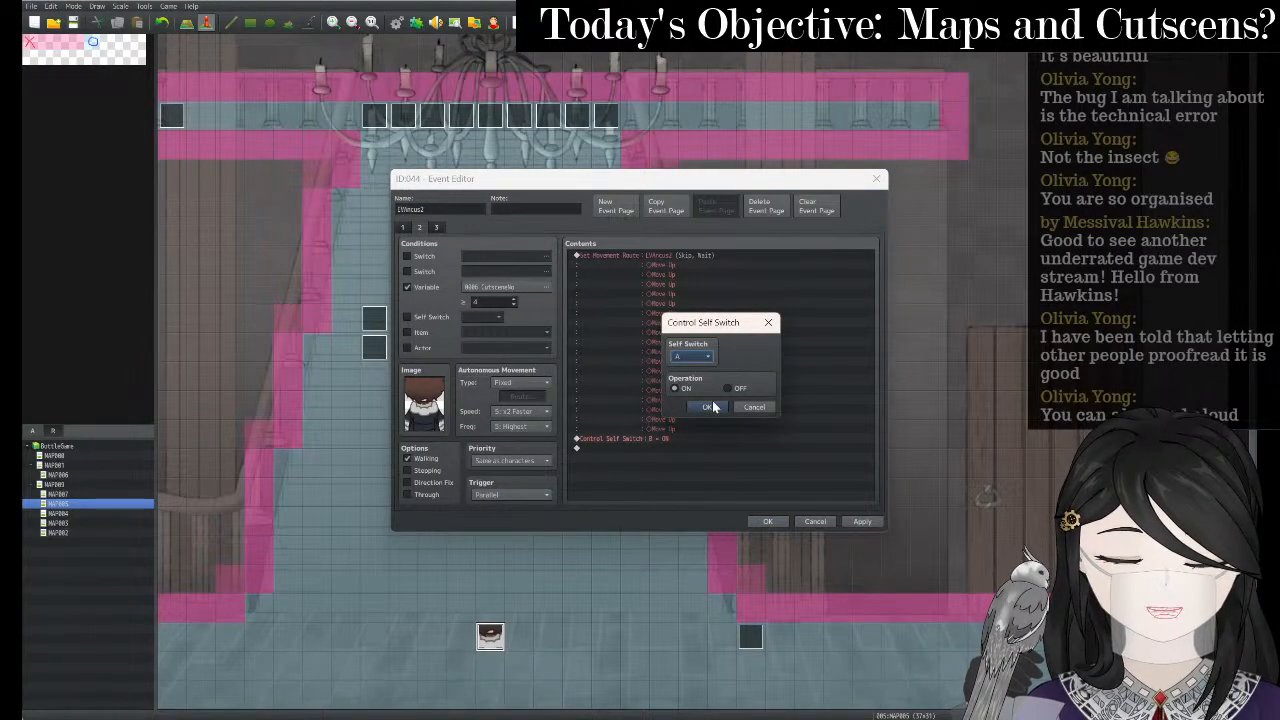
pyautogui.click(709, 406)
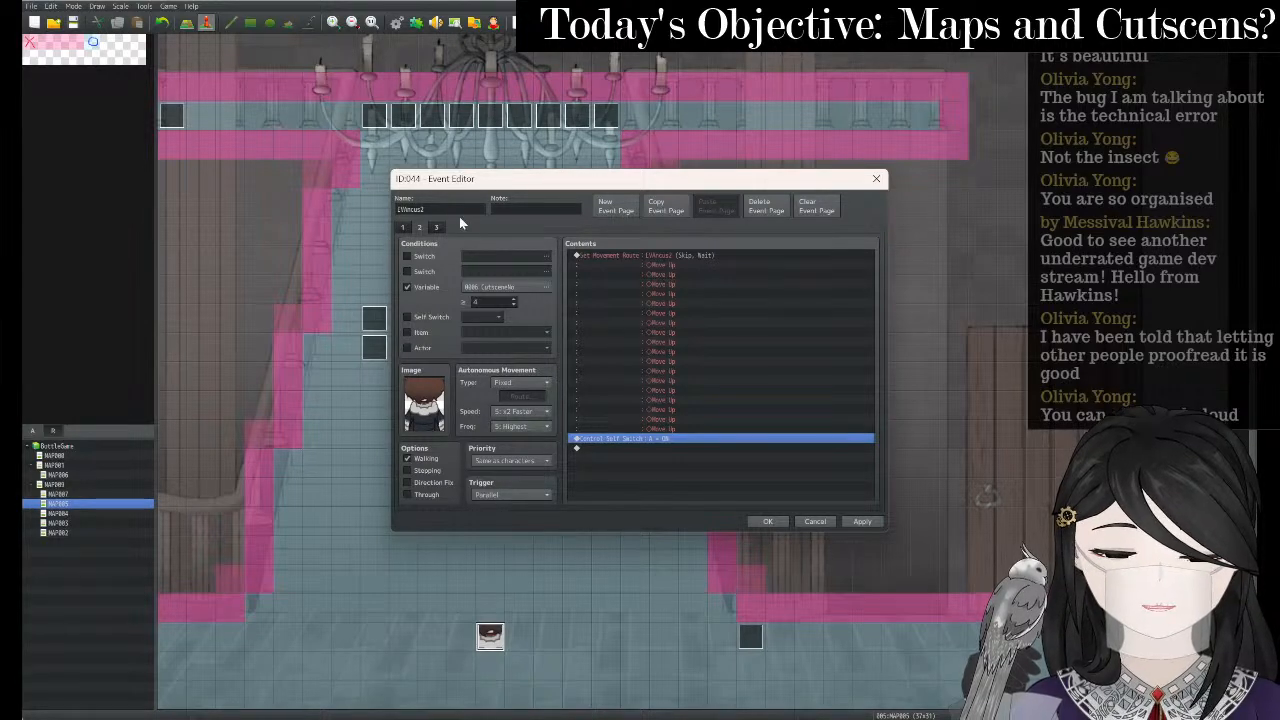
pyautogui.click(436, 227)
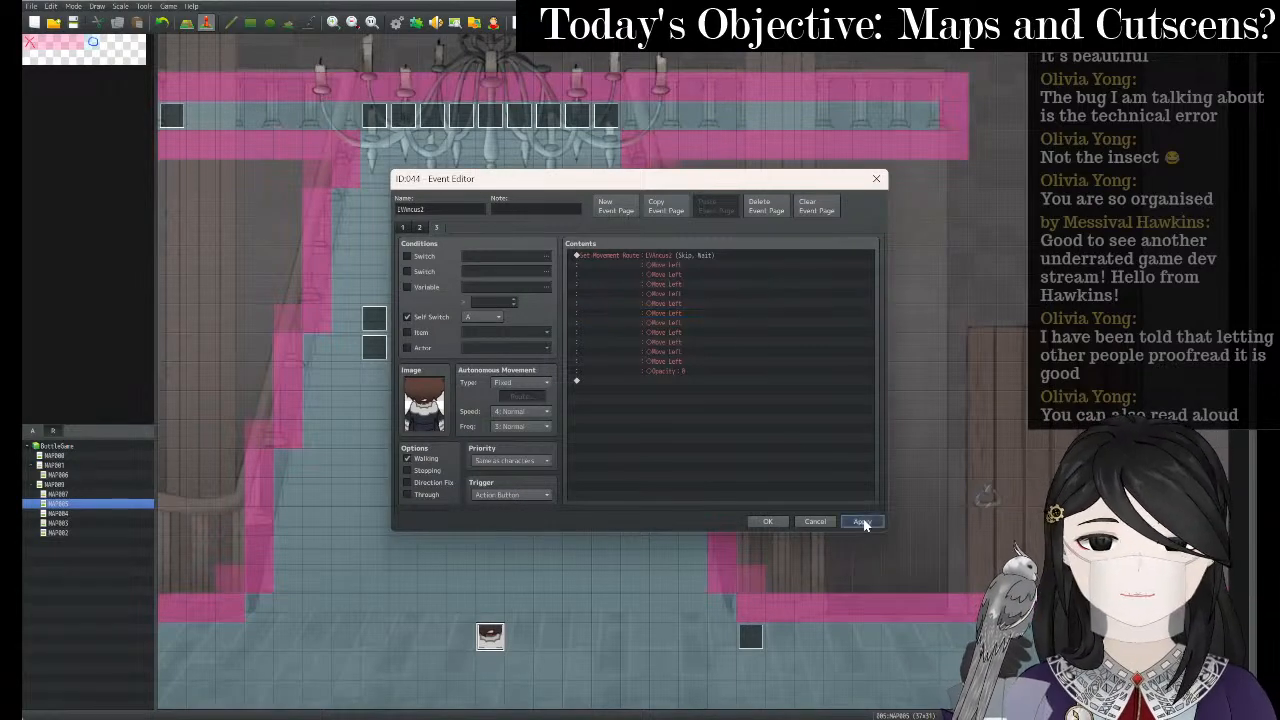
pyautogui.click(768, 521)
# - Open MAP007's ledge event and read through its page 2 commands
pyautogui.click(60, 494)
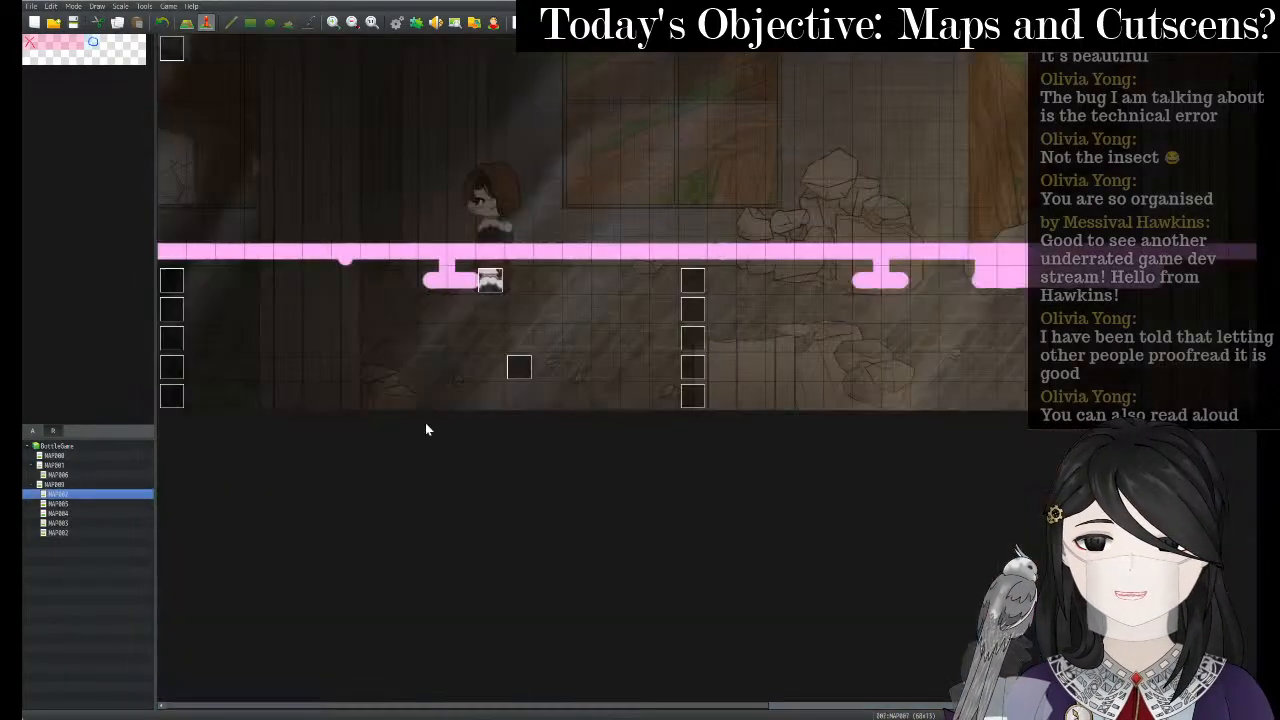
pyautogui.rightClick(487, 289)
pyautogui.click(511, 295)
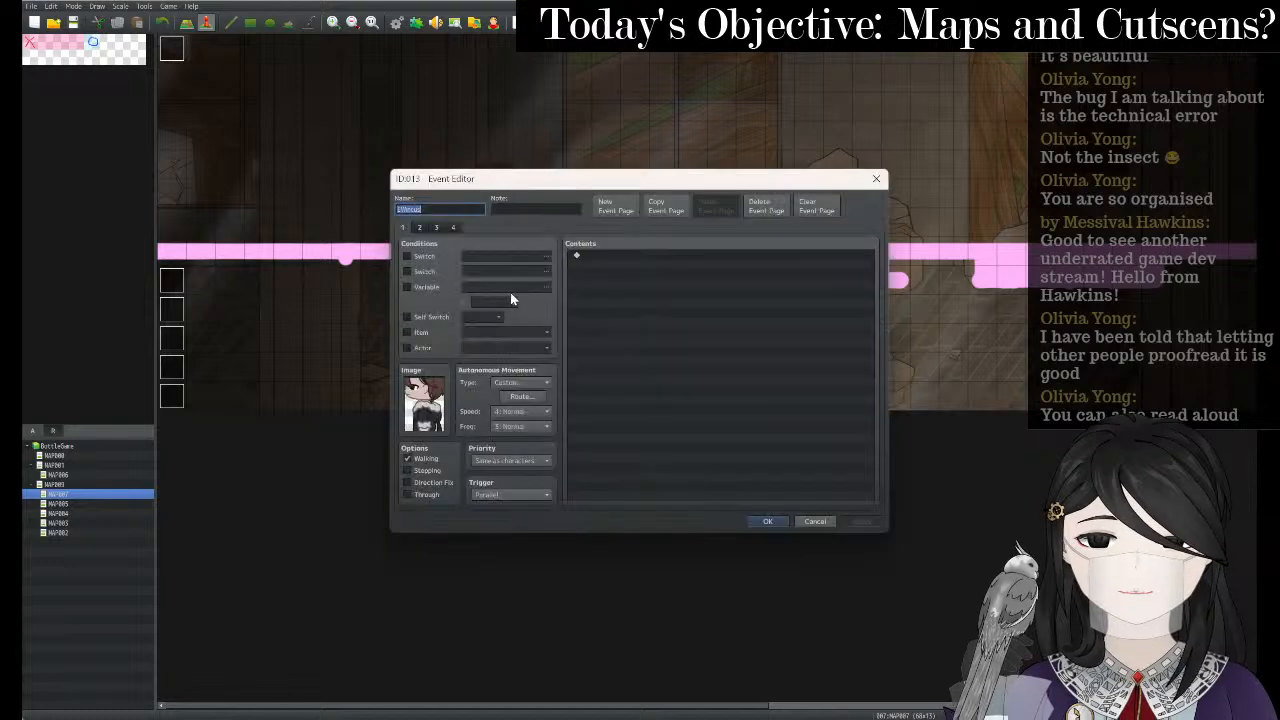
pyautogui.click(419, 227)
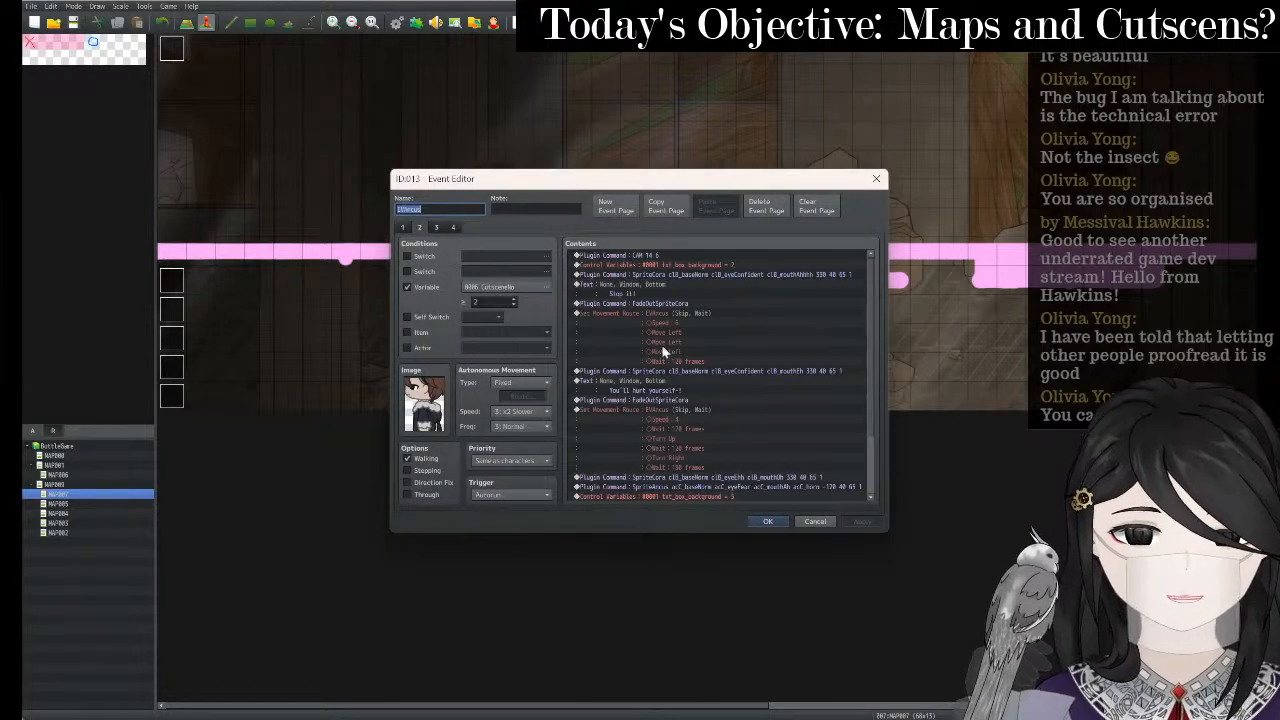
pyautogui.scroll(-2, 680, 370)
pyautogui.scroll(-2, 688, 385)
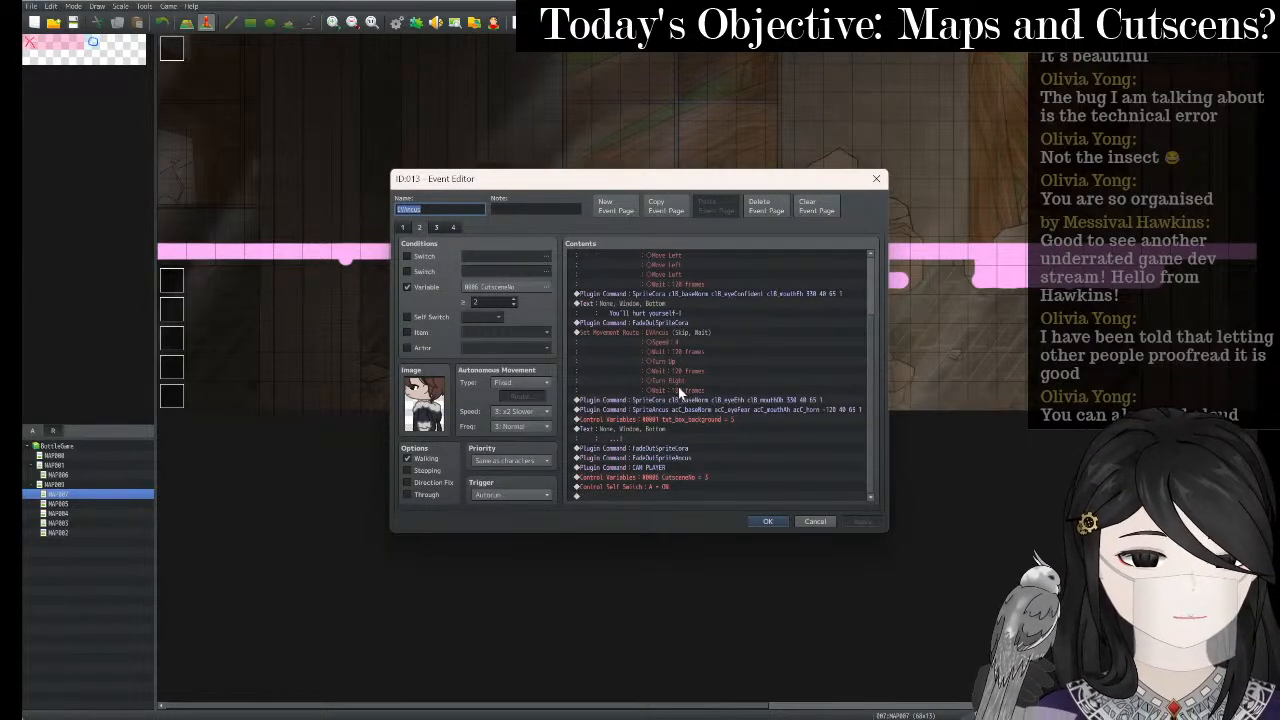
pyautogui.scroll(3, 717, 465)
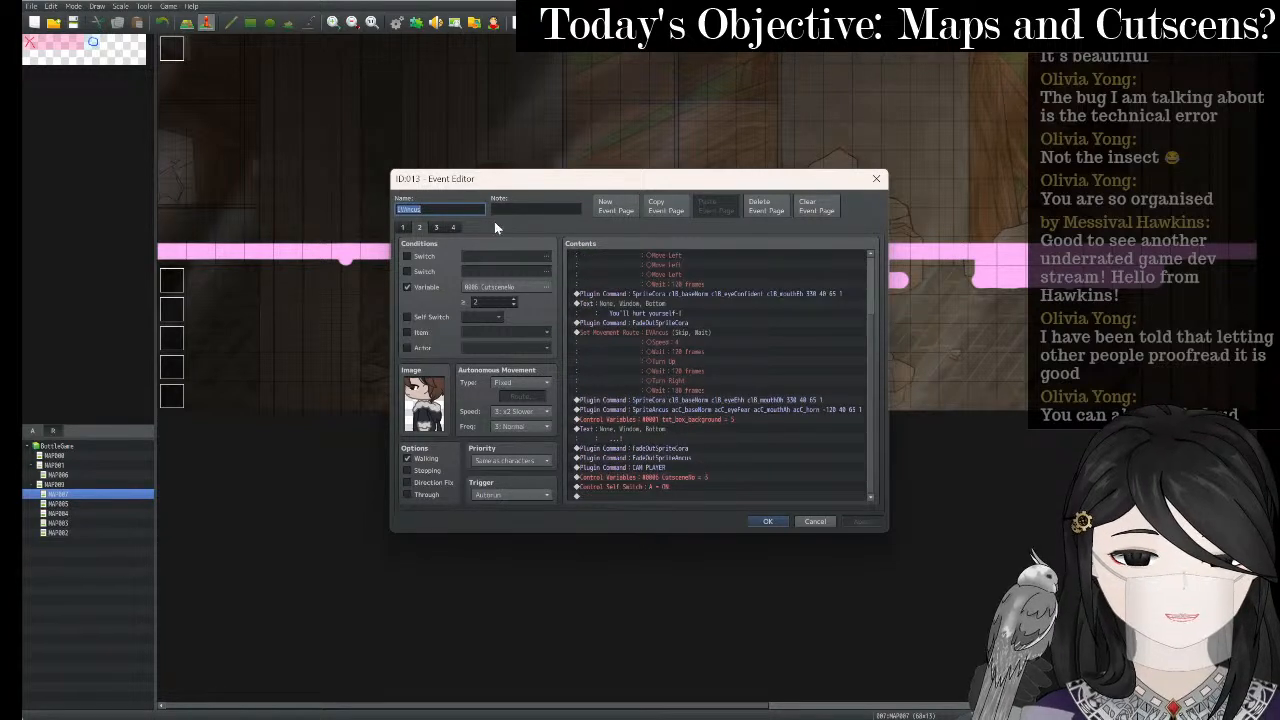
# - Check pages 3 and 4 of MAP007's event, dismiss the save prompt, and reopen event ID:013
pyautogui.click(435, 228)
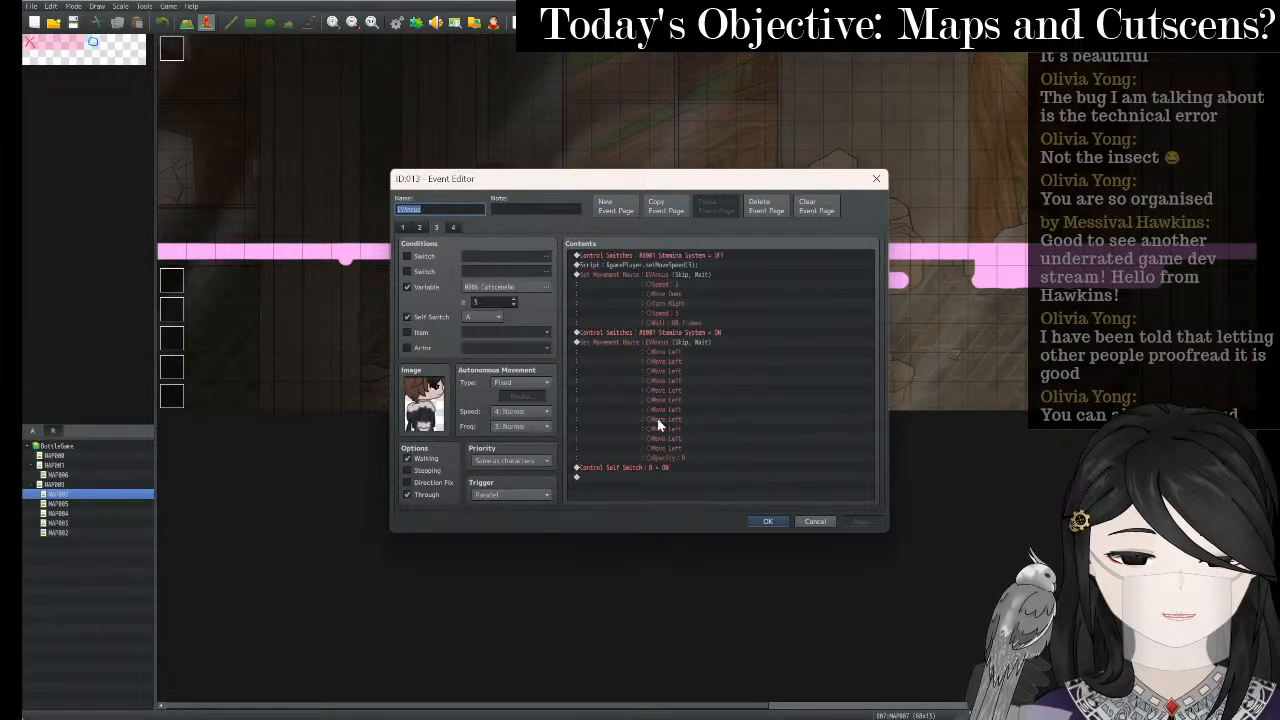
pyautogui.click(454, 227)
pyautogui.click(434, 230)
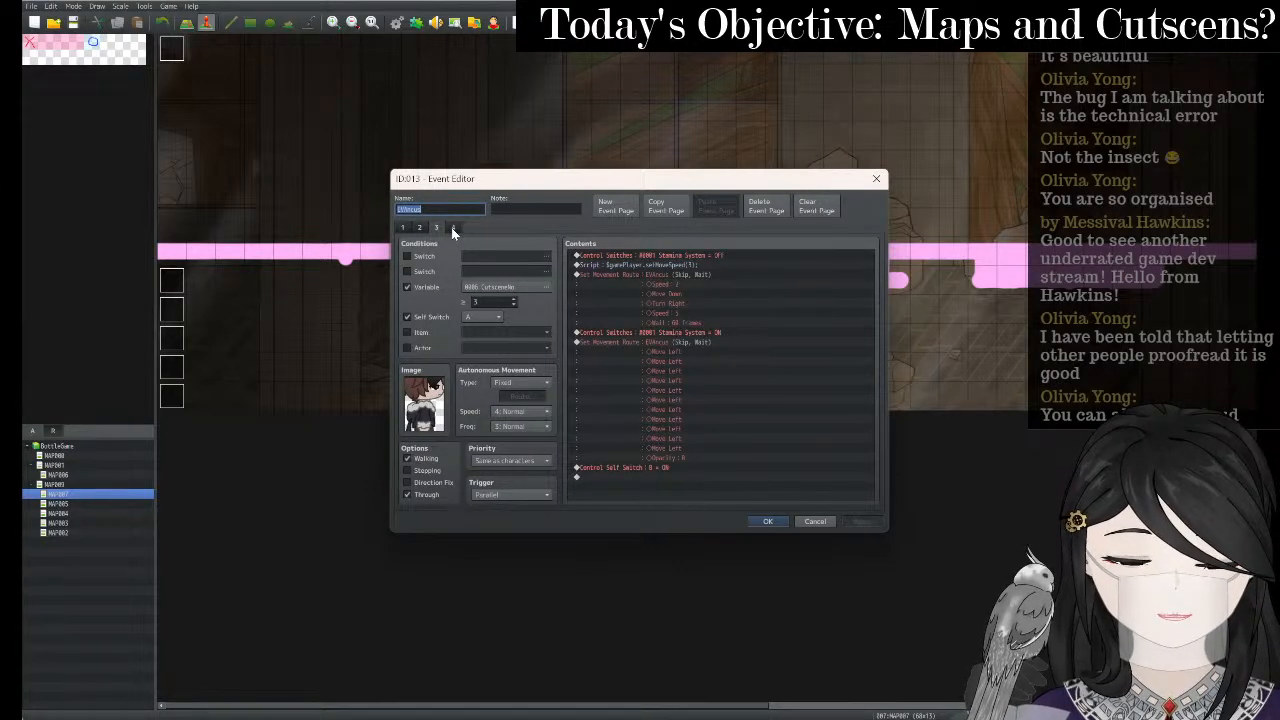
pyautogui.click(452, 227)
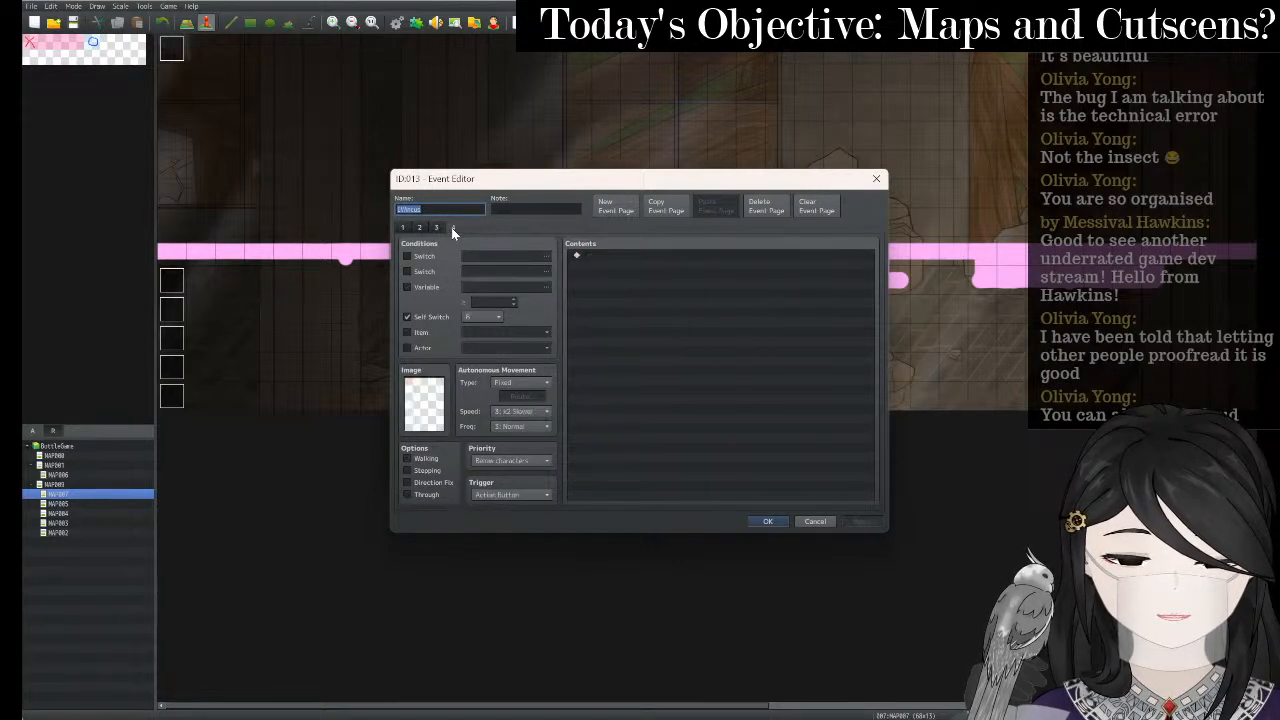
pyautogui.click(877, 180)
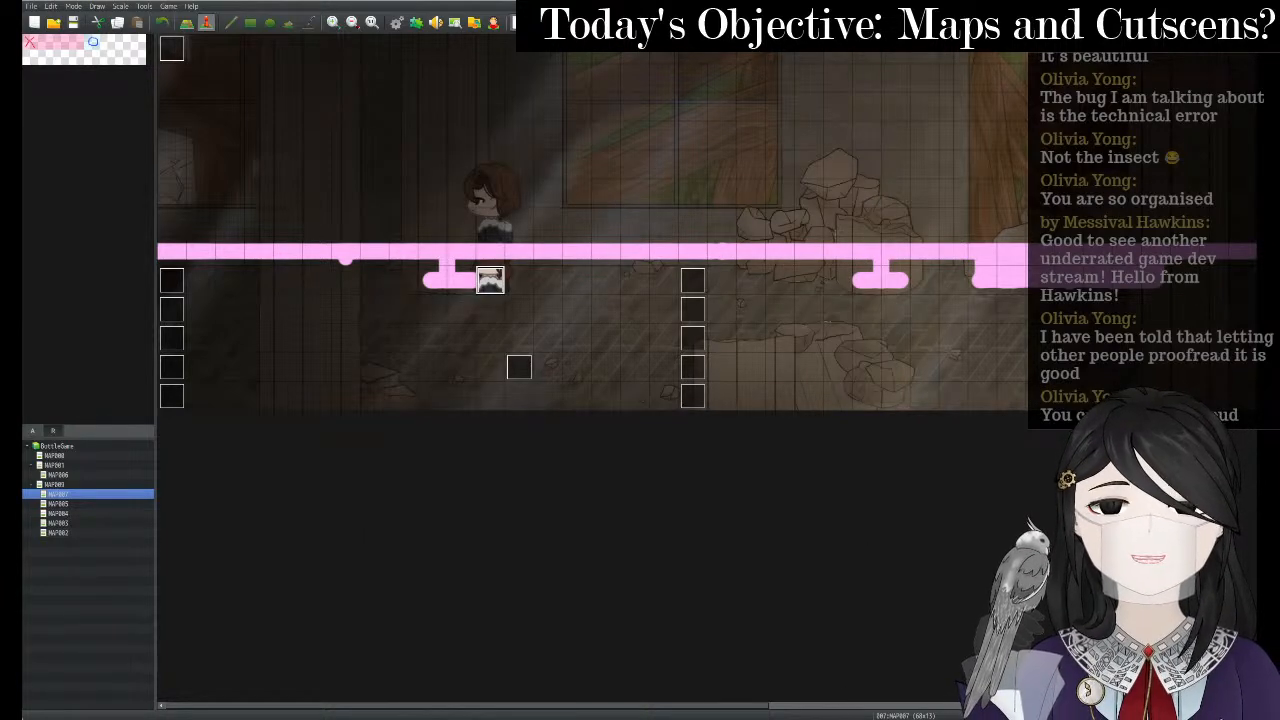
pyautogui.hotkey('ctrl', 'r')
pyautogui.press('Escape')
pyautogui.doubleClick(490, 280)
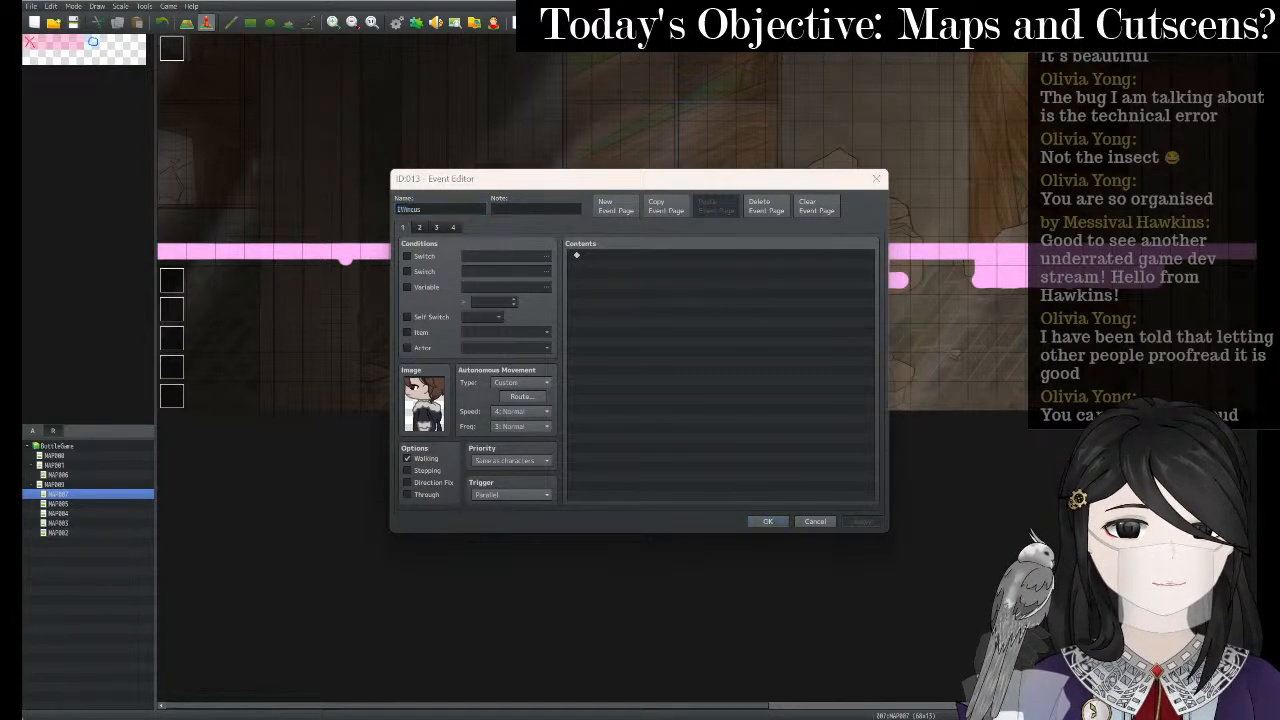
pyautogui.click(768, 521)
pyautogui.hotkey('ctrl', 'r')
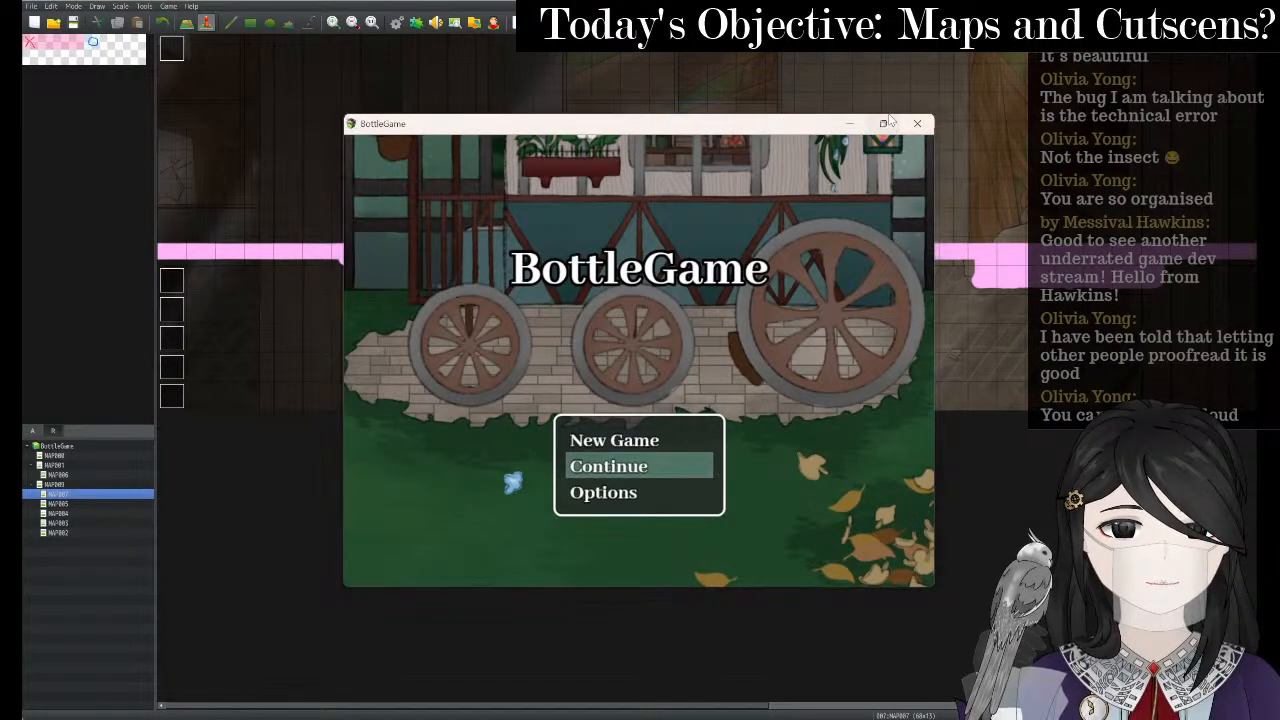
pyautogui.press('F4')
pyautogui.press('Up')
pyautogui.press('Return')
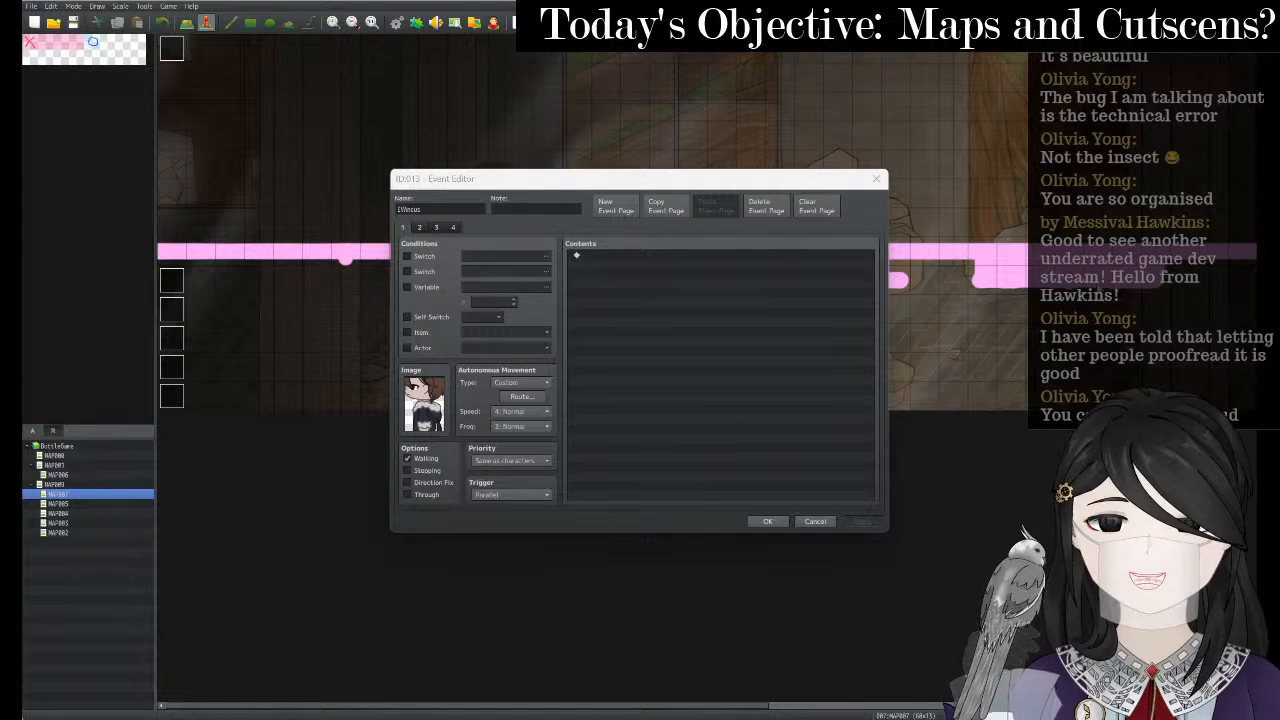
# - Open the staircase event's page 3 movement route on MAP005
pyautogui.click(876, 179)
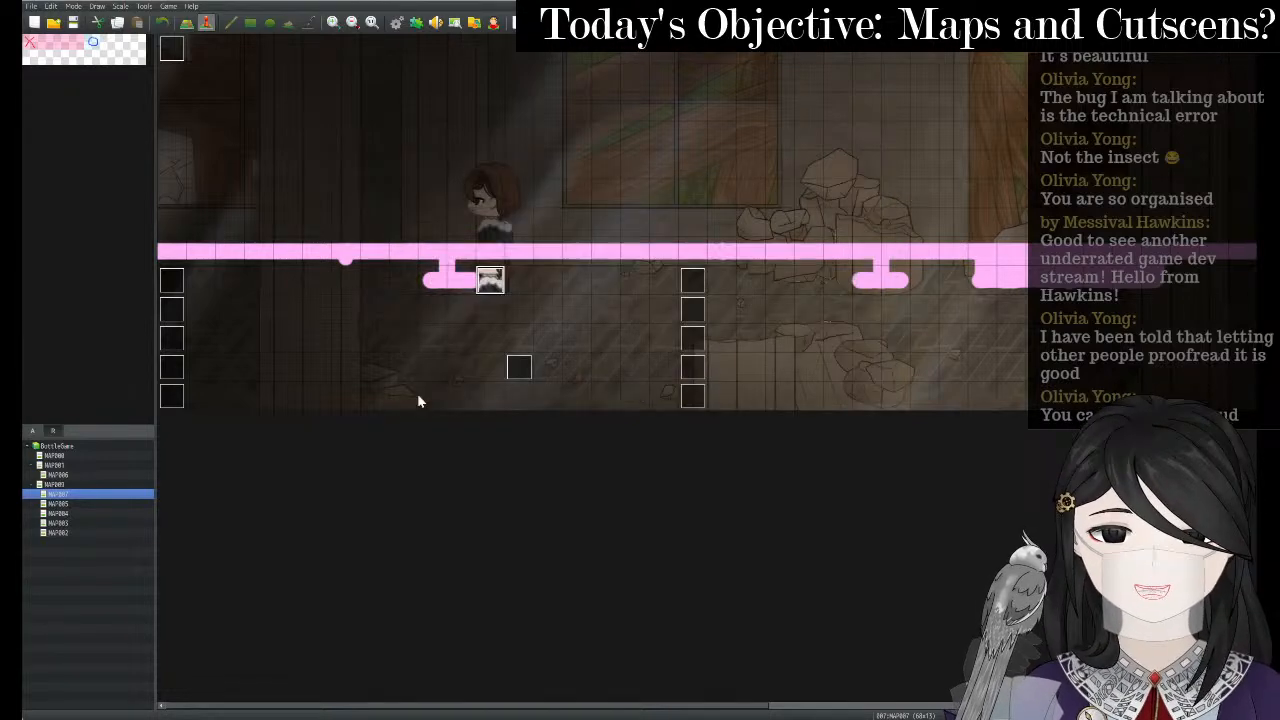
pyautogui.rightClick(109, 503)
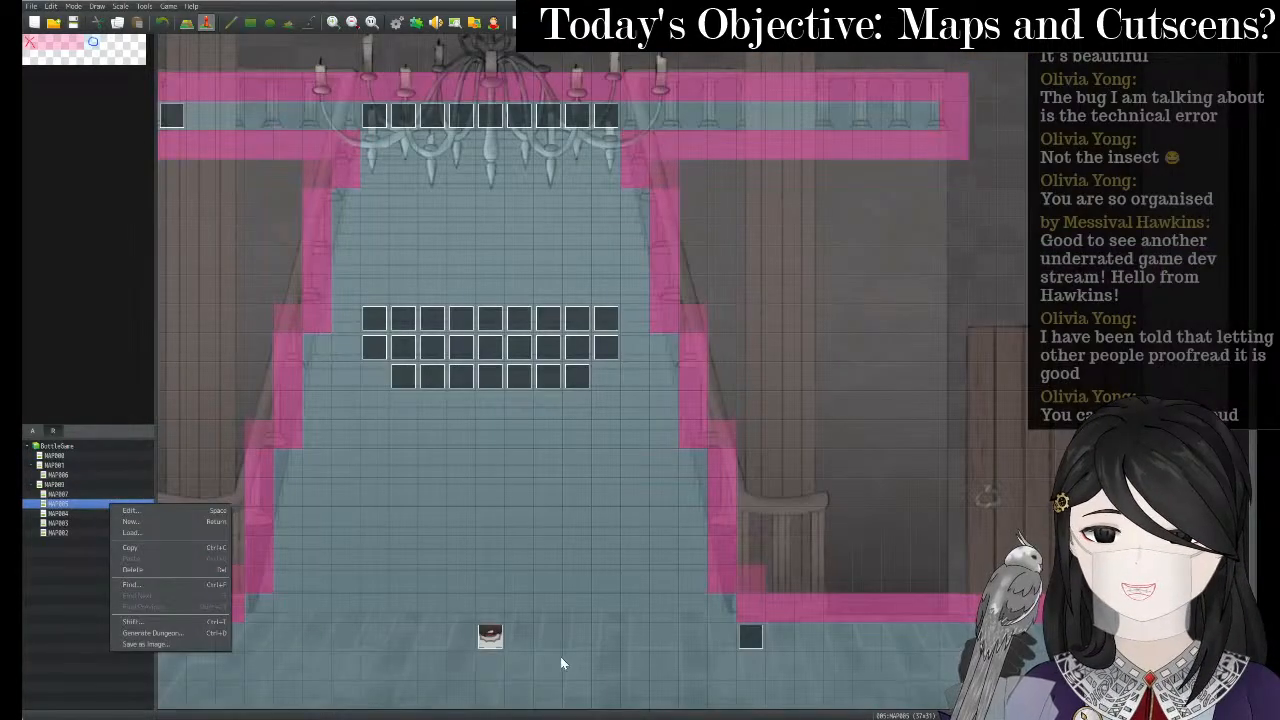
pyautogui.rightClick(497, 640)
pyautogui.click(520, 622)
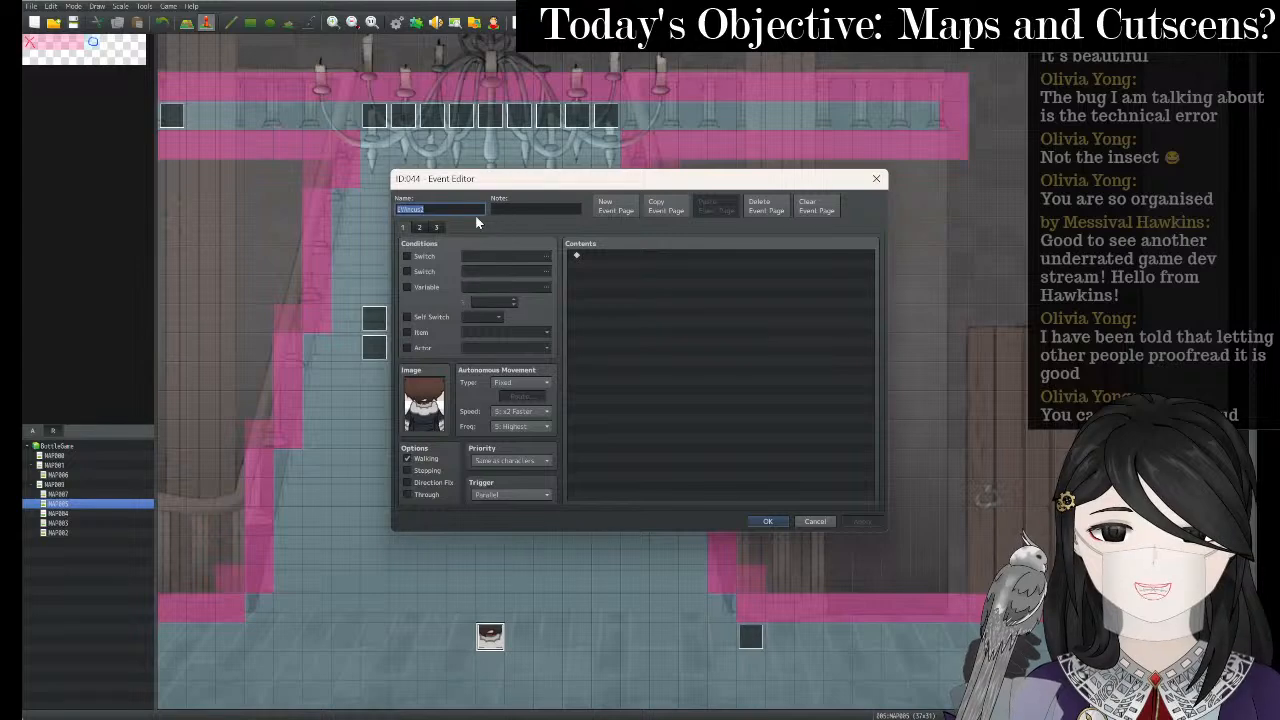
pyautogui.click(433, 228)
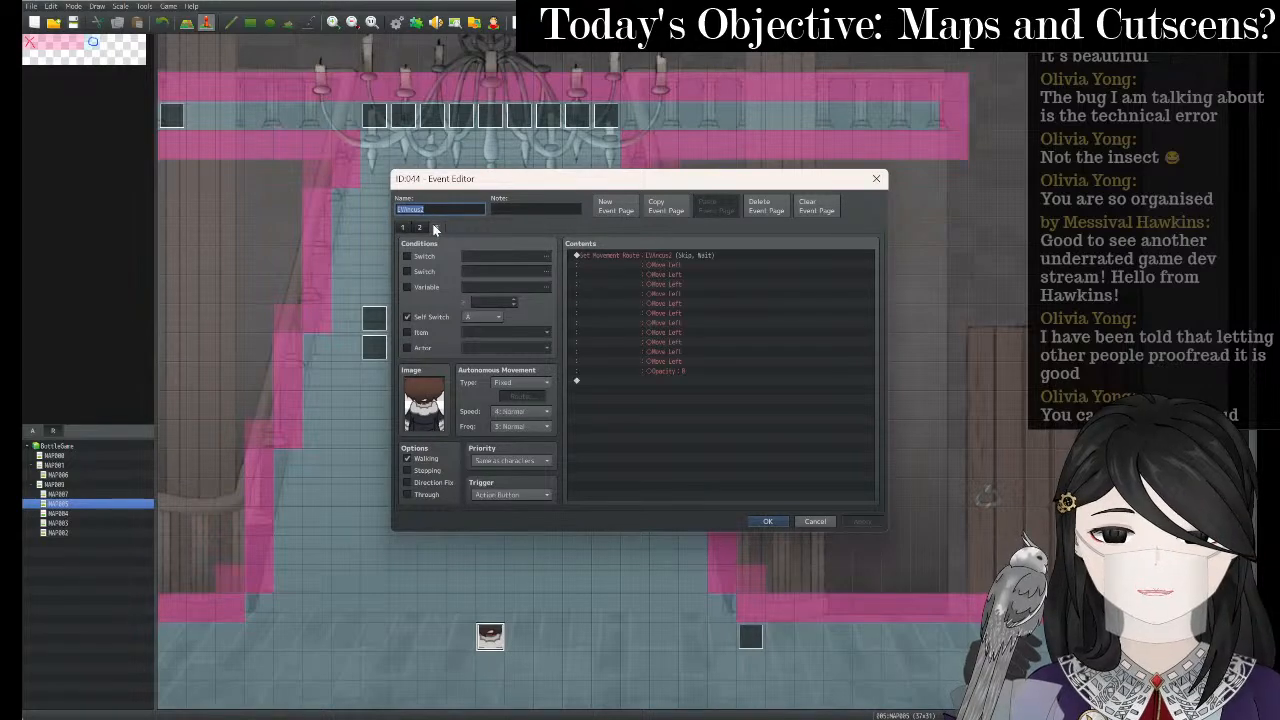
pyautogui.click(618, 256)
pyautogui.doubleClick(618, 256)
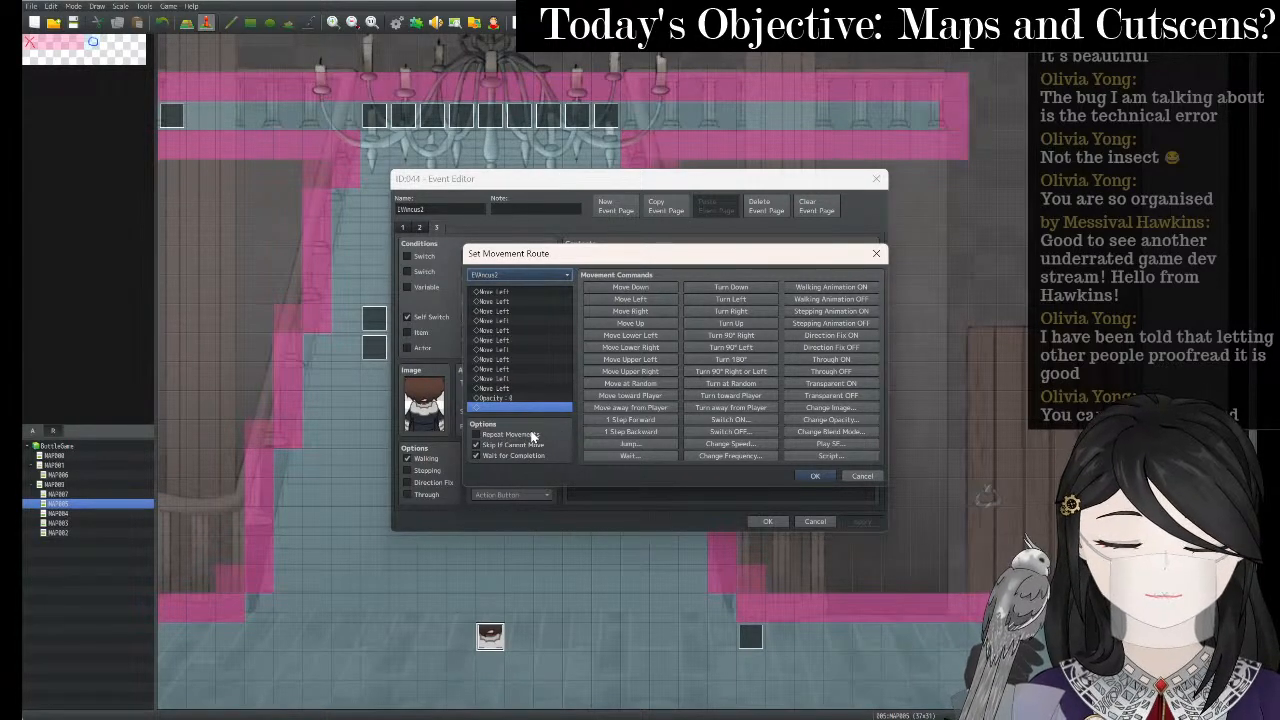
# - Confirm the route unchanged and compare pages 2 and 3 of the event
pyautogui.click(816, 476)
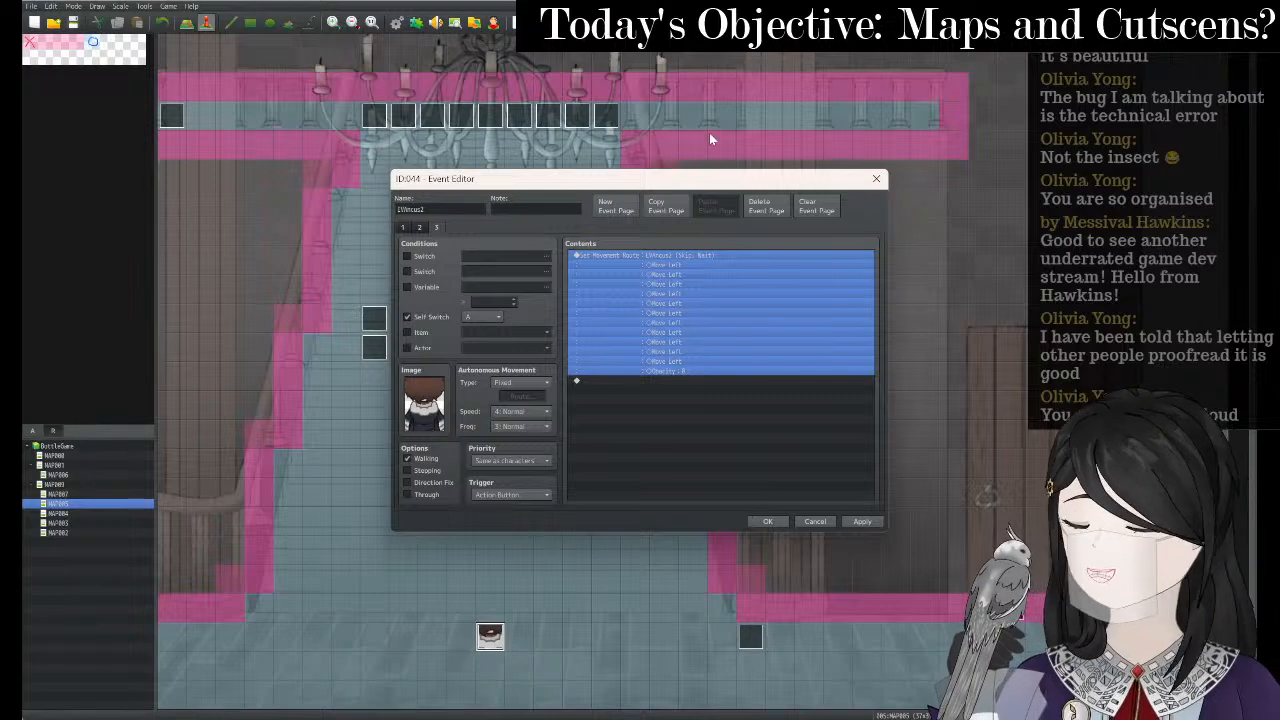
pyautogui.moveTo(668, 181); pyautogui.dragTo(724, 154)
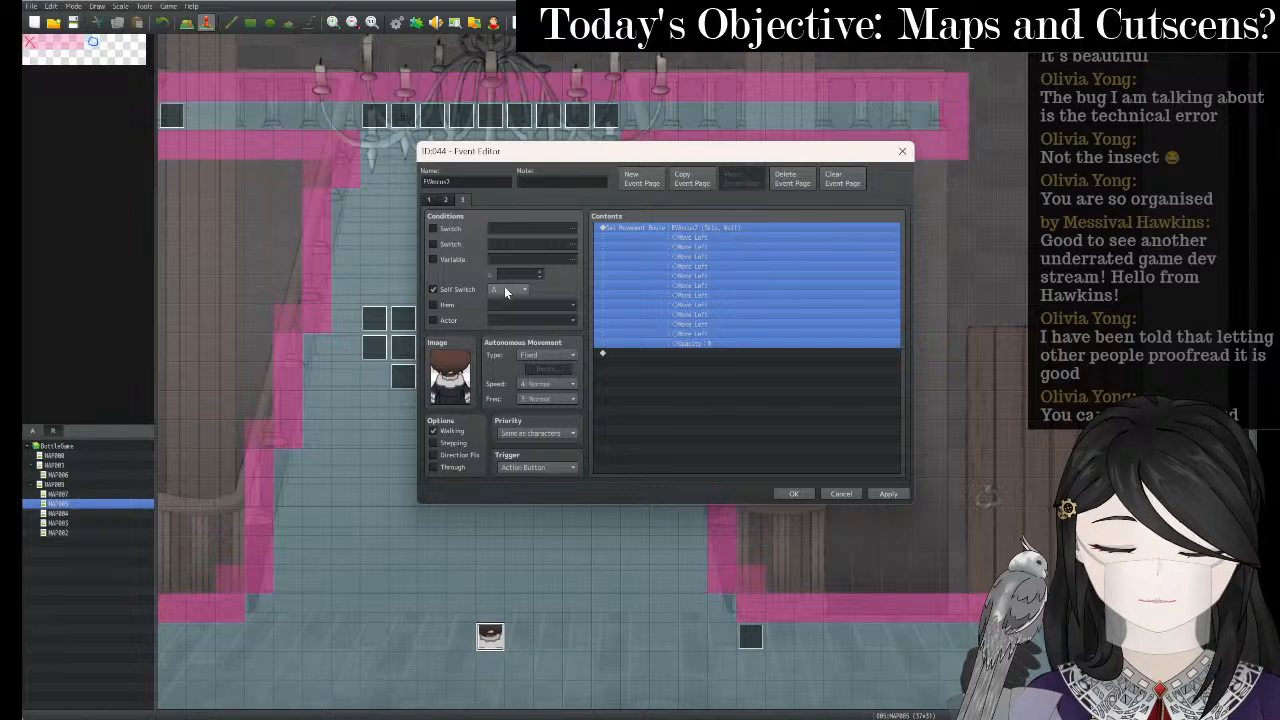
pyautogui.click(446, 200)
pyautogui.click(685, 444)
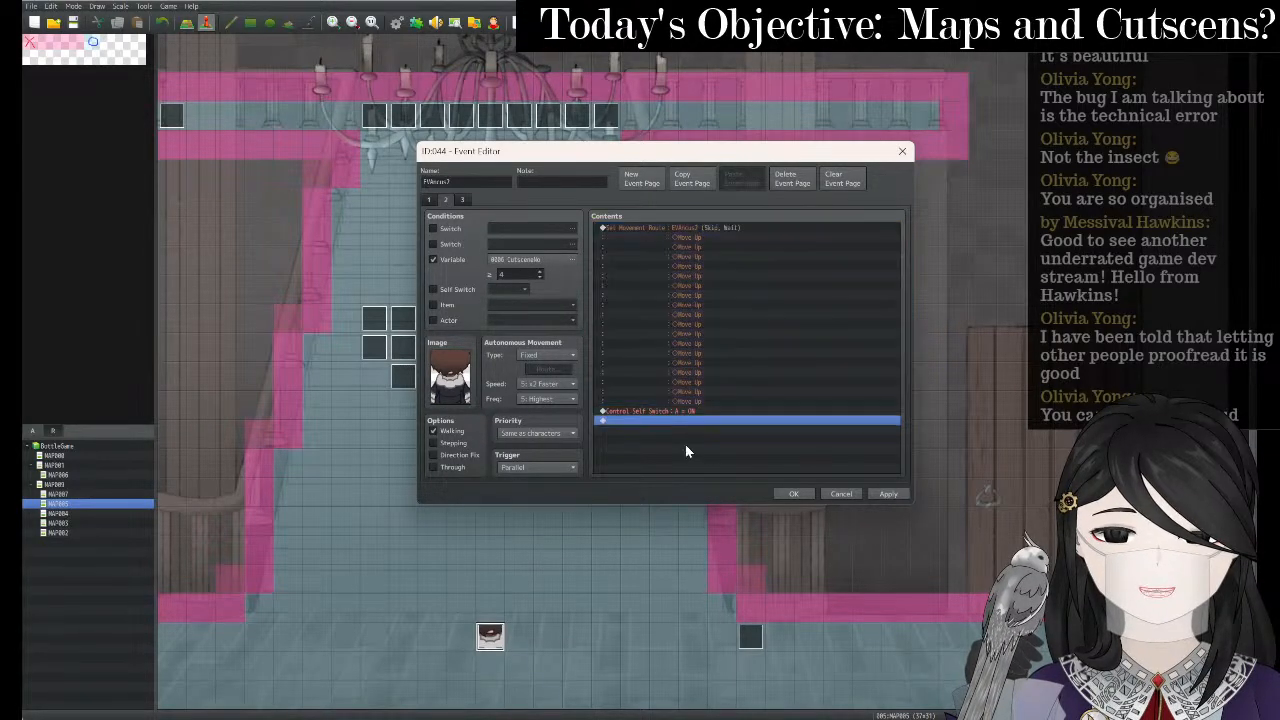
pyautogui.click(459, 200)
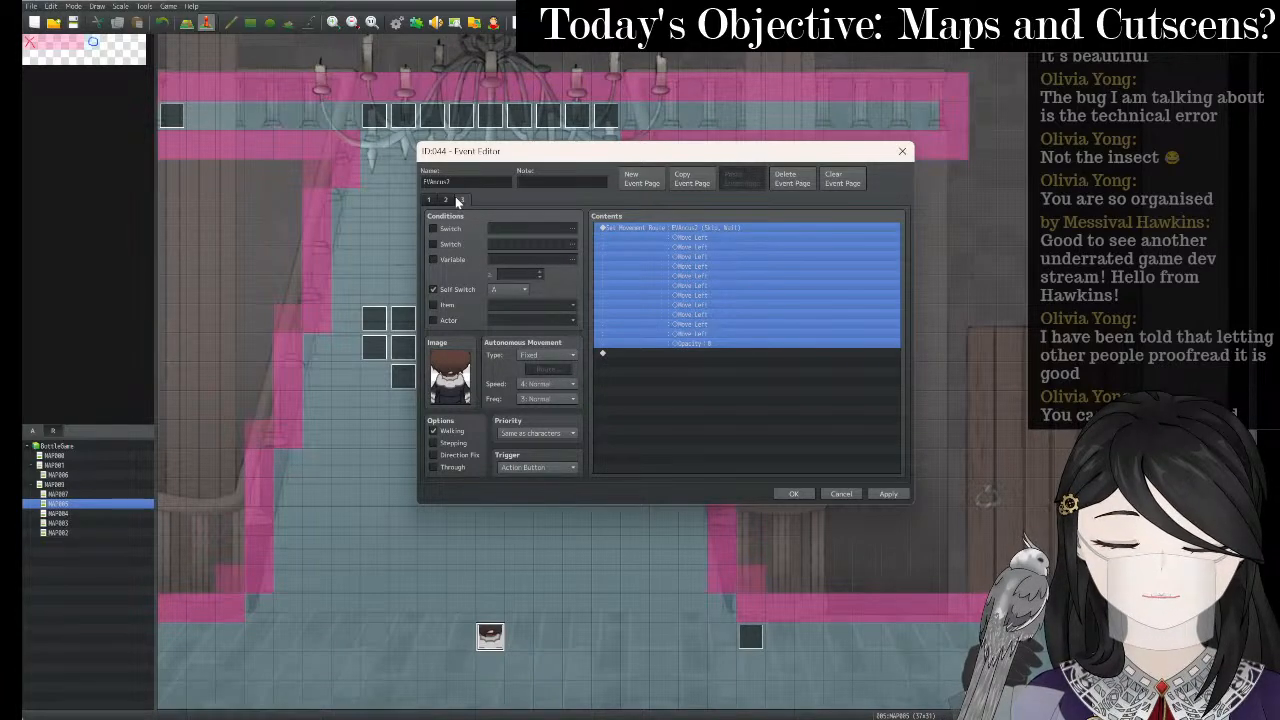
# - Set page 3's trigger to Parallel, save the event, and launch a playtest
pyautogui.click(542, 467)
pyautogui.click(529, 520)
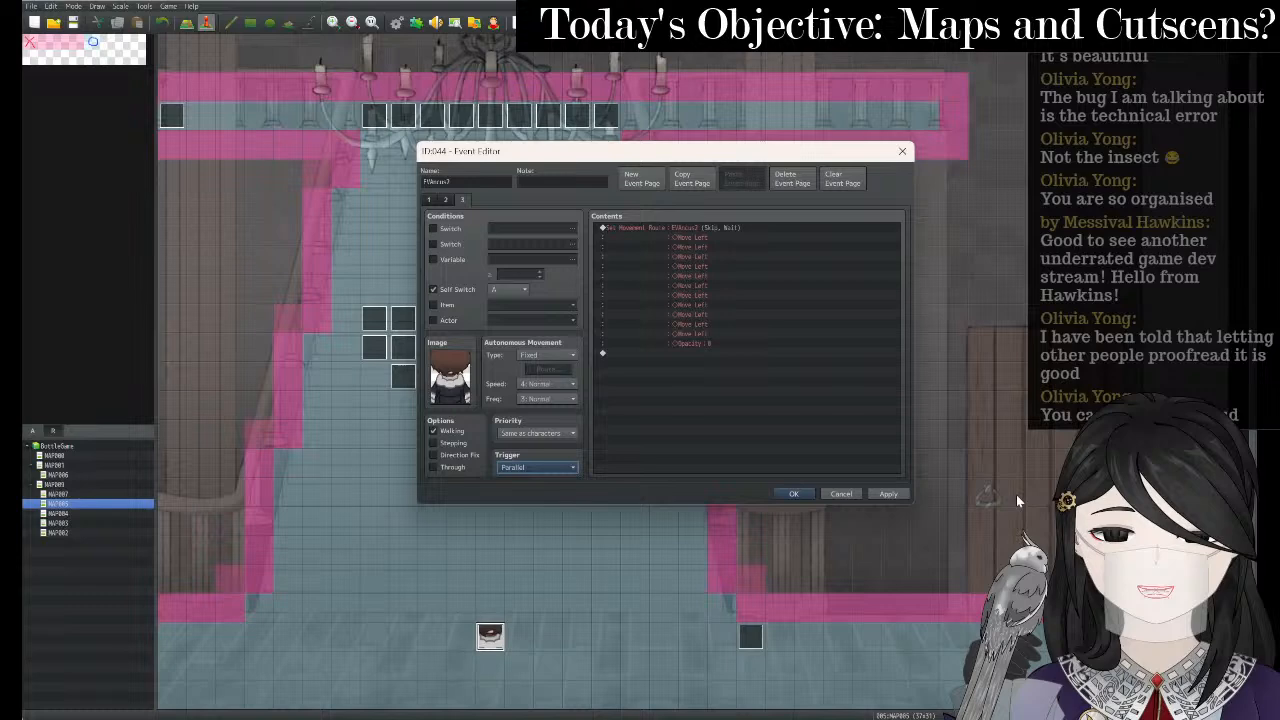
pyautogui.click(893, 500)
pyautogui.click(794, 495)
pyautogui.click(519, 23)
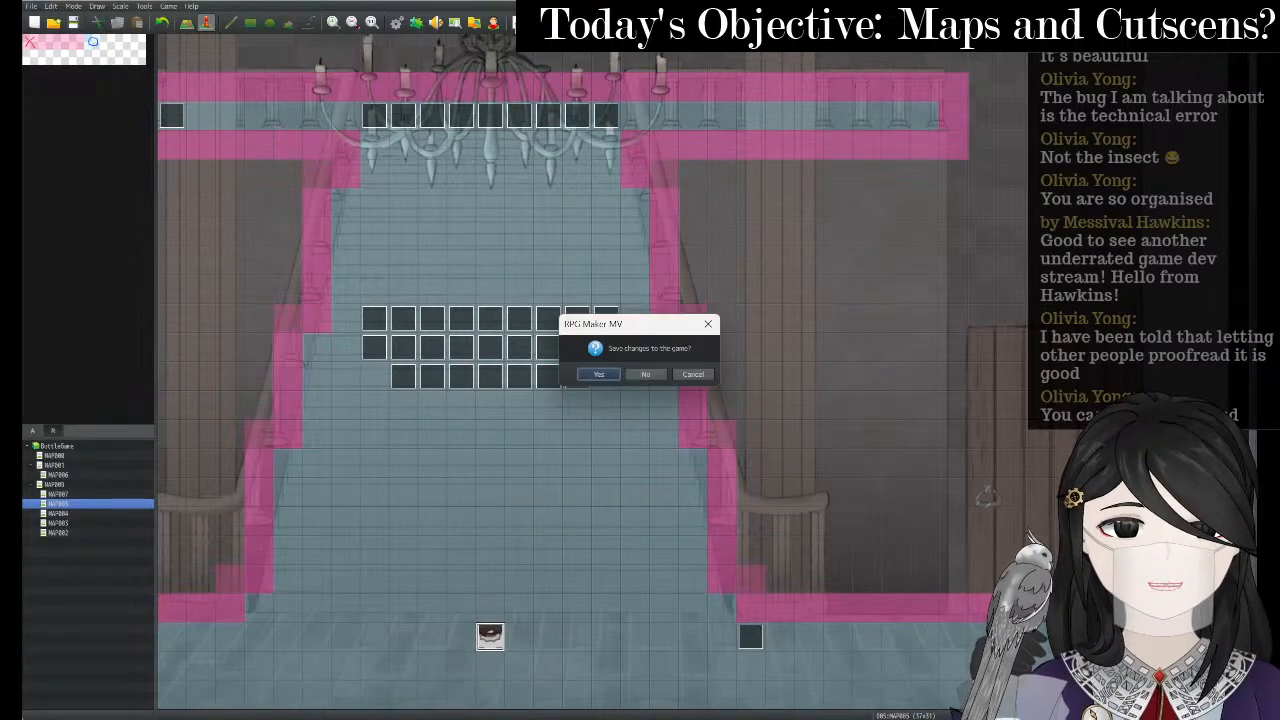
# - Save the changes and start a New Game in the maximized BottleGame playtest window
pyautogui.press('Return')
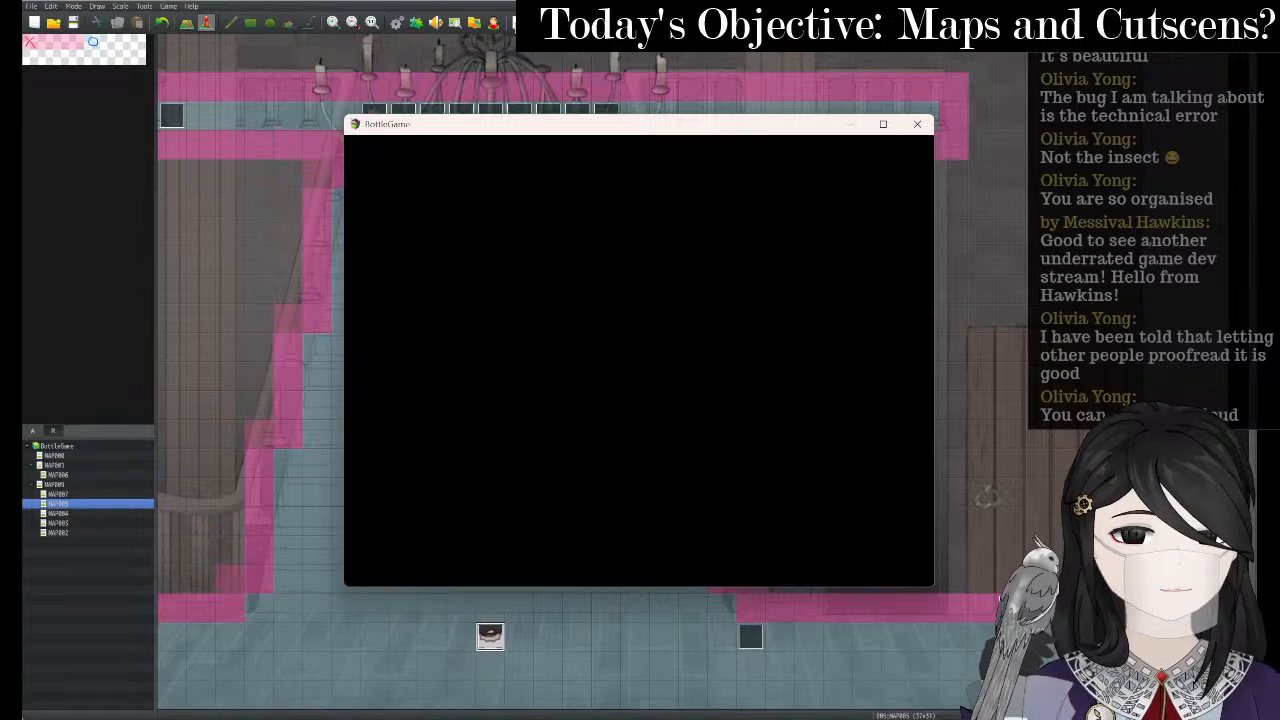
pyautogui.click(883, 124)
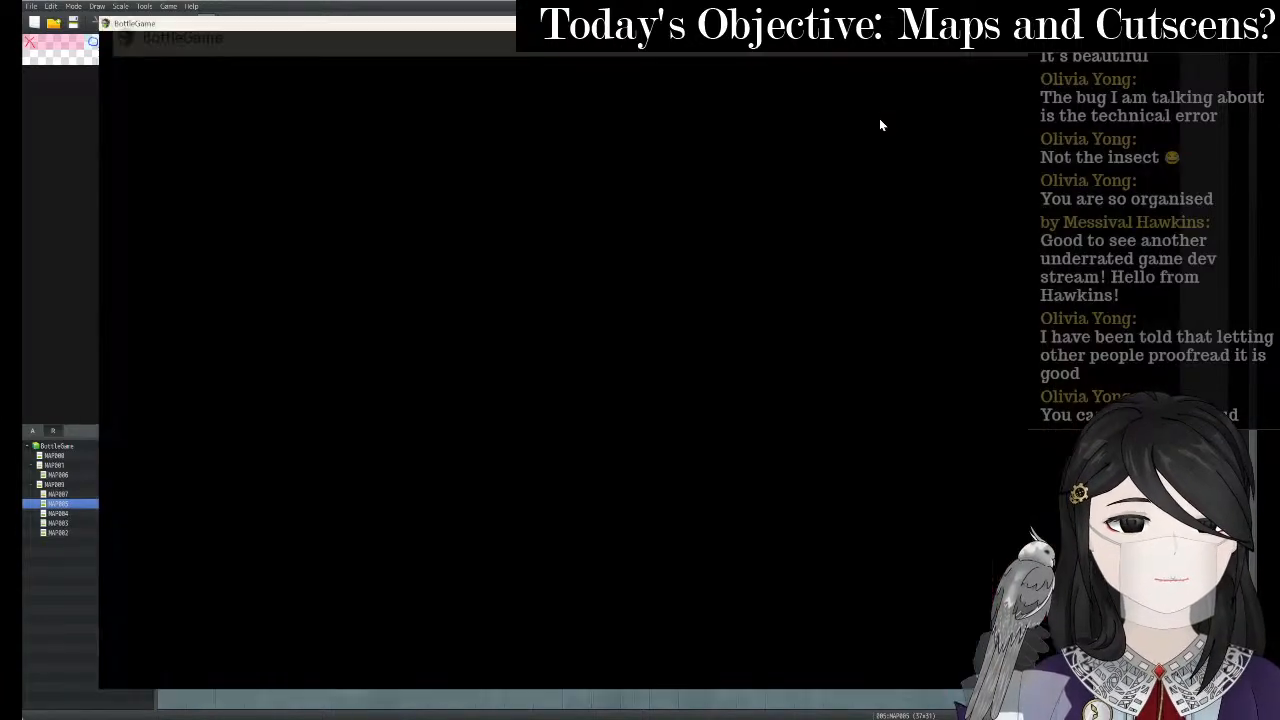
pyautogui.press('Up')
pyautogui.press('Return')
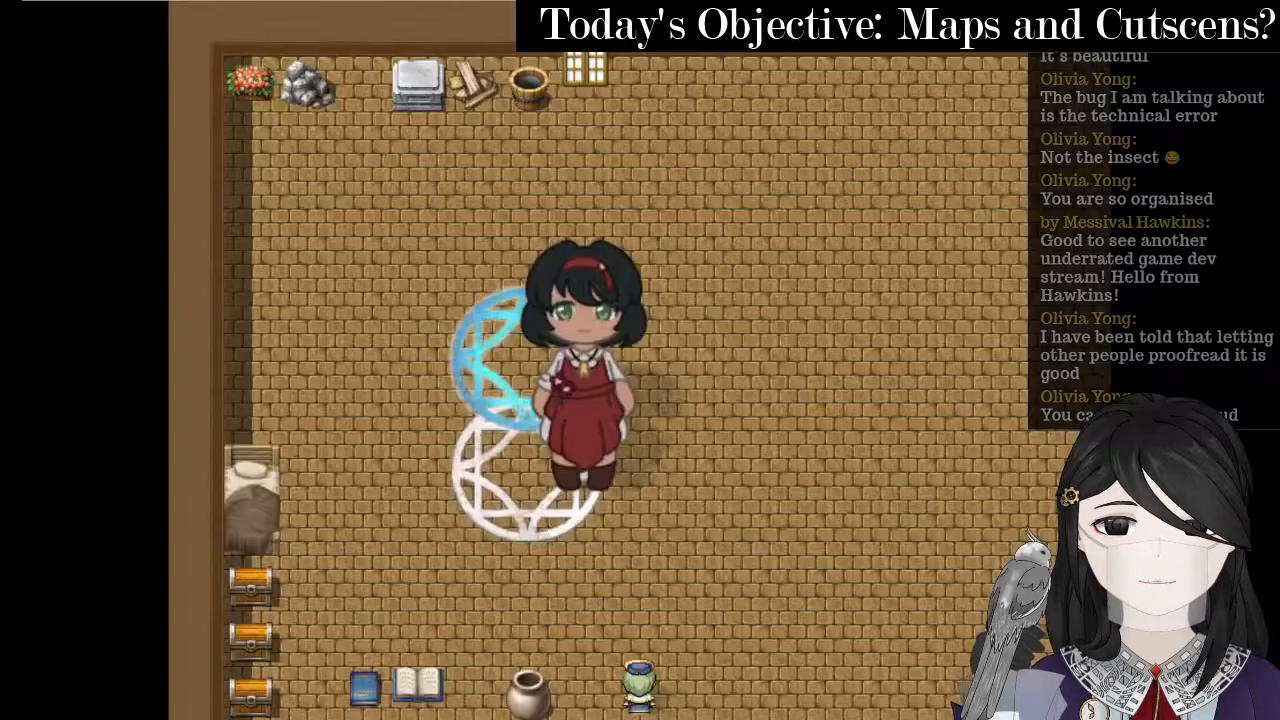
# - Walk the girl through the dark room and up the stairs to the landing, then end the playtest
pyautogui.press('Left')
pyautogui.press('Up')
pyautogui.press('Left')
pyautogui.press('Up')
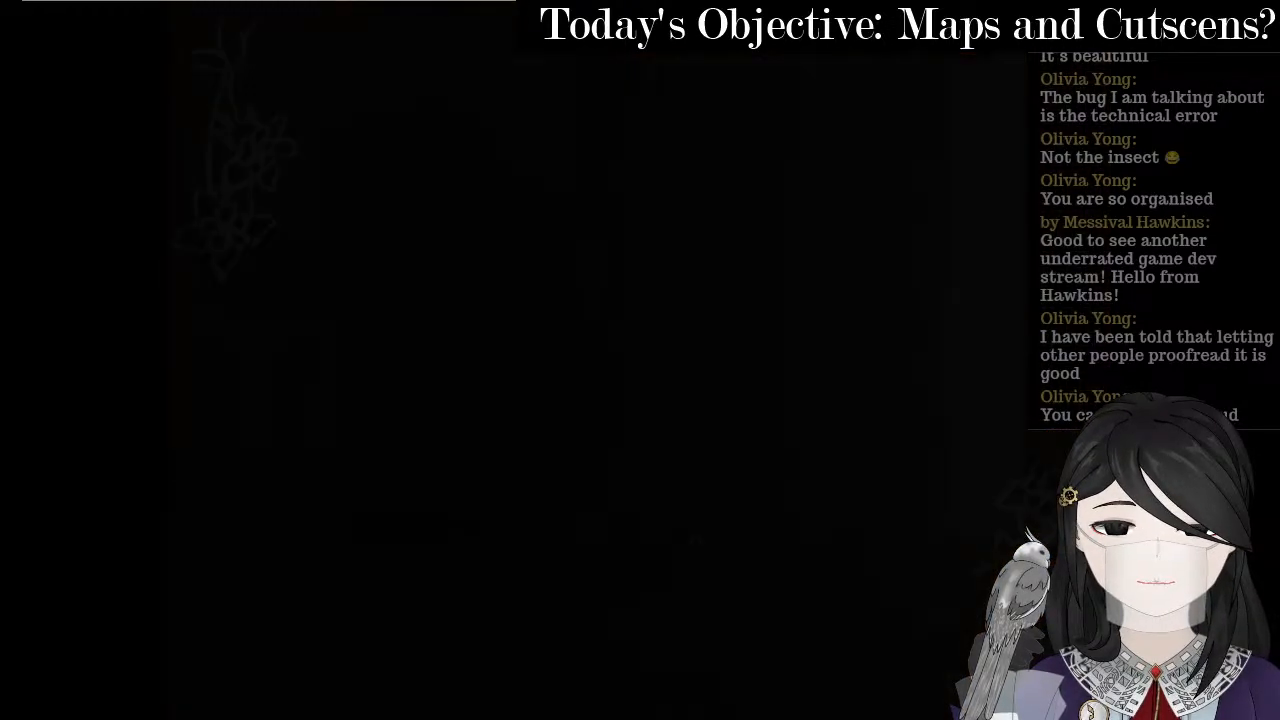
pyautogui.press('Left')
pyautogui.press('Left')
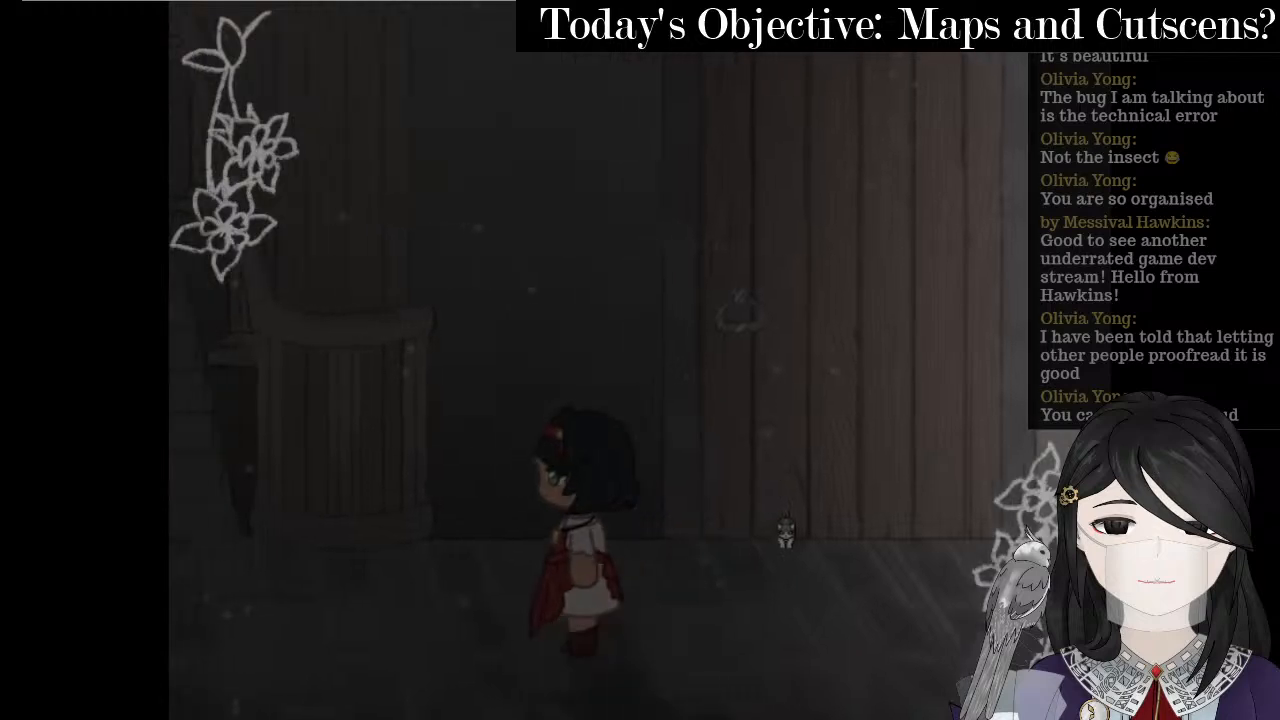
pyautogui.press('Up')
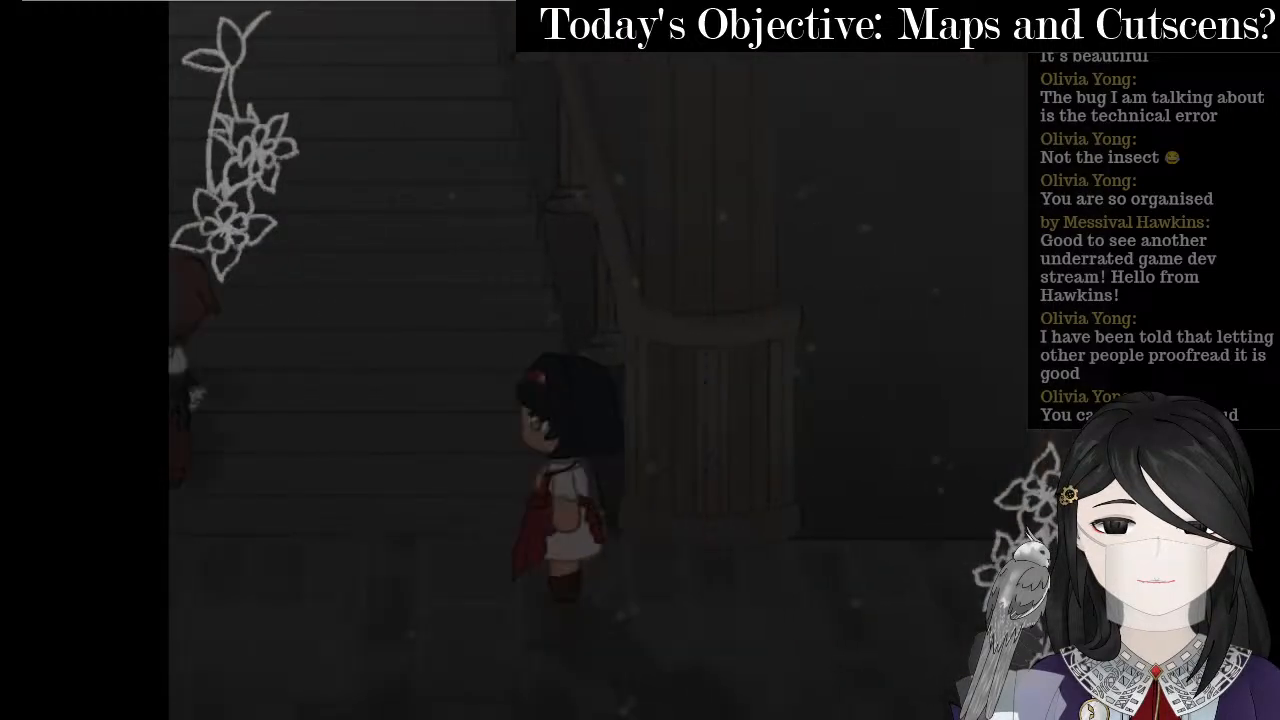
pyautogui.press('Left')
pyautogui.press('Up')
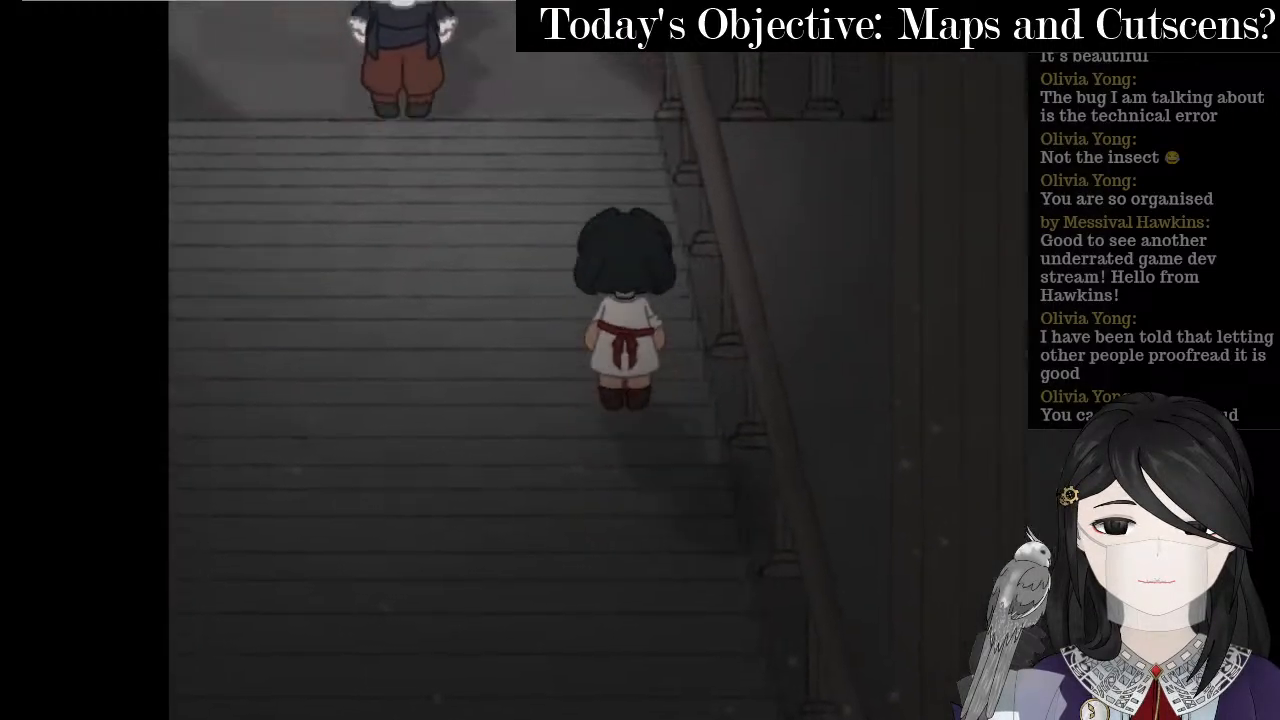
pyautogui.press('Left')
pyautogui.press('Left')
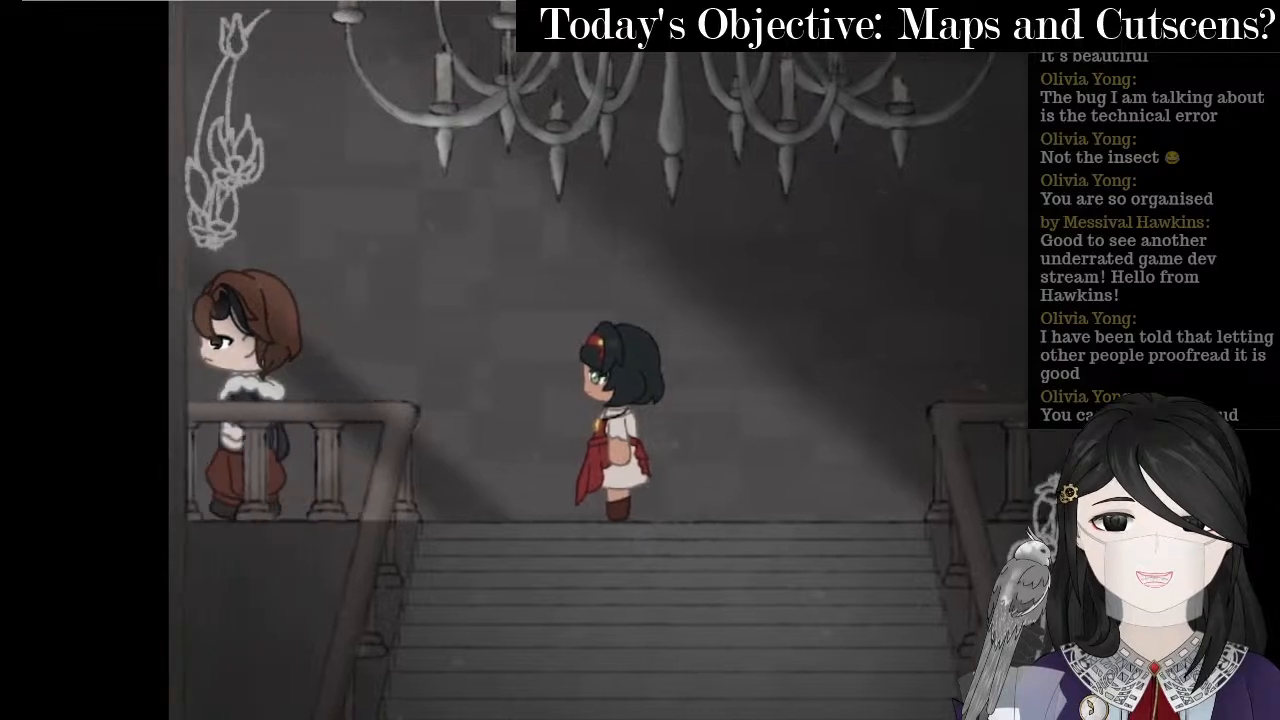
pyautogui.press('Left')
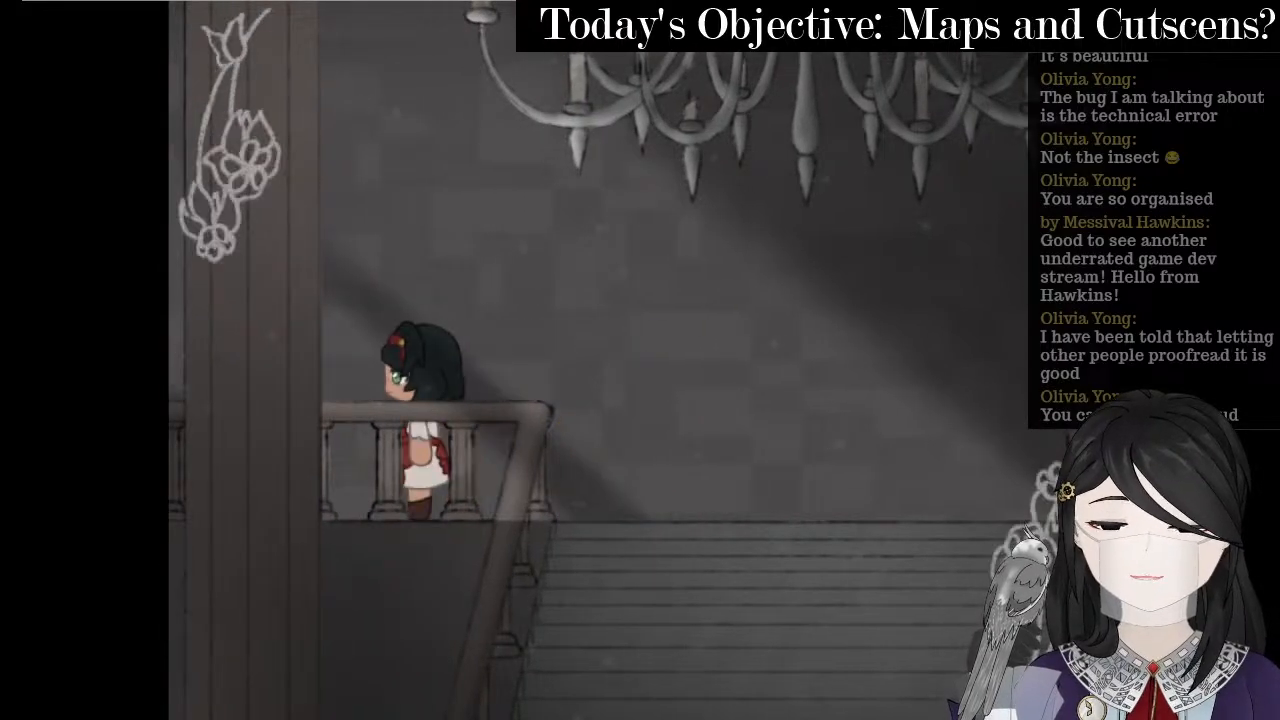
pyautogui.hotkey('alt', 'F4')
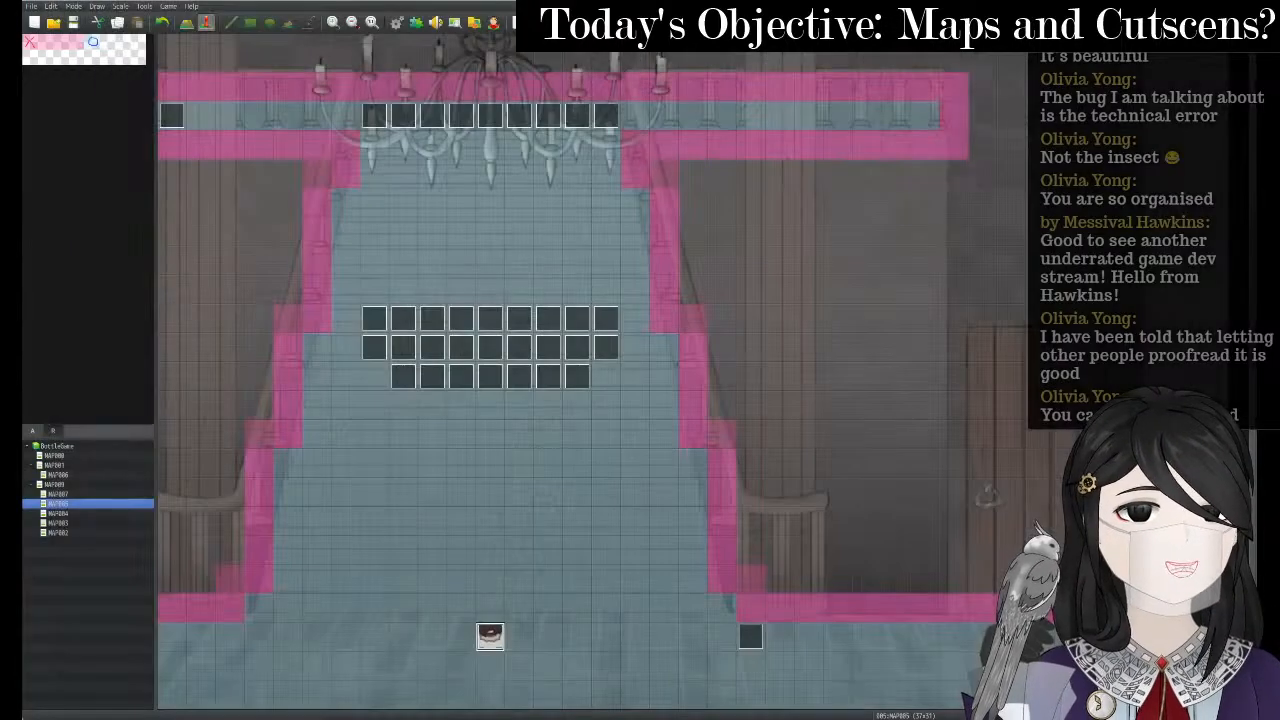
# - Give the staircase event's page 3 speed 5: x2 Faster and frequency 5: Highest, then save and playtest
pyautogui.doubleClick(490, 648)
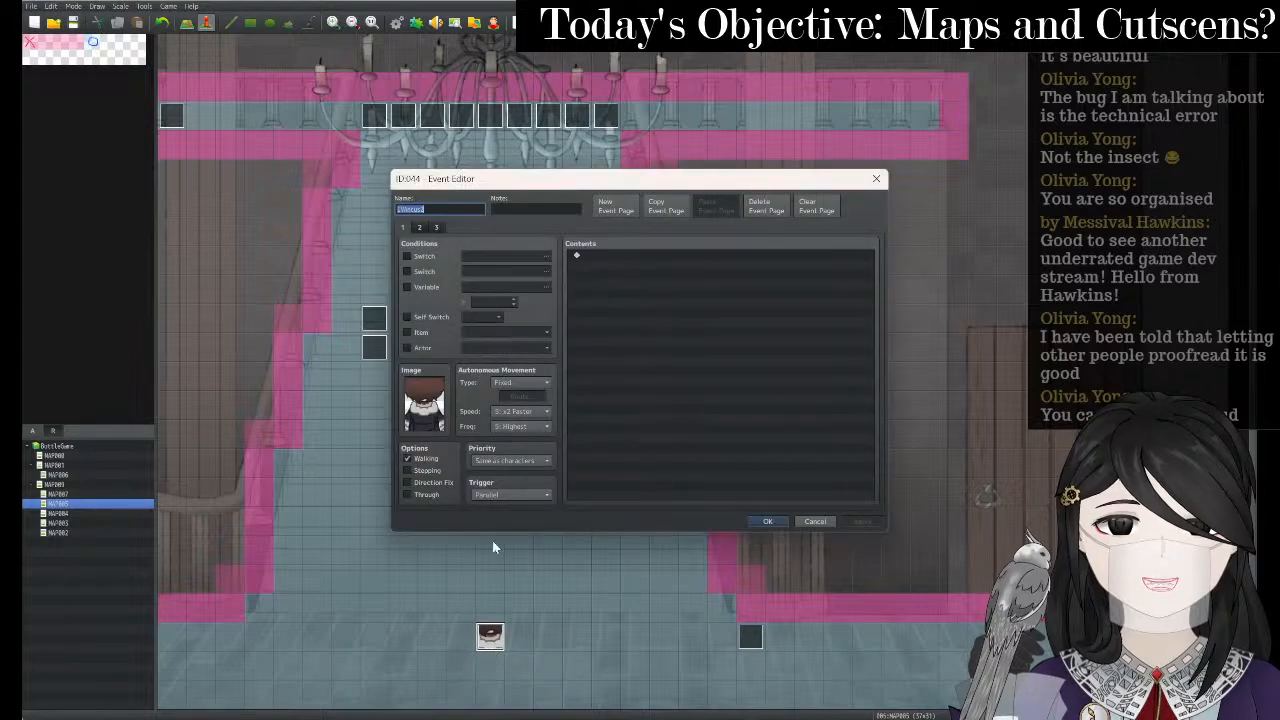
pyautogui.click(436, 228)
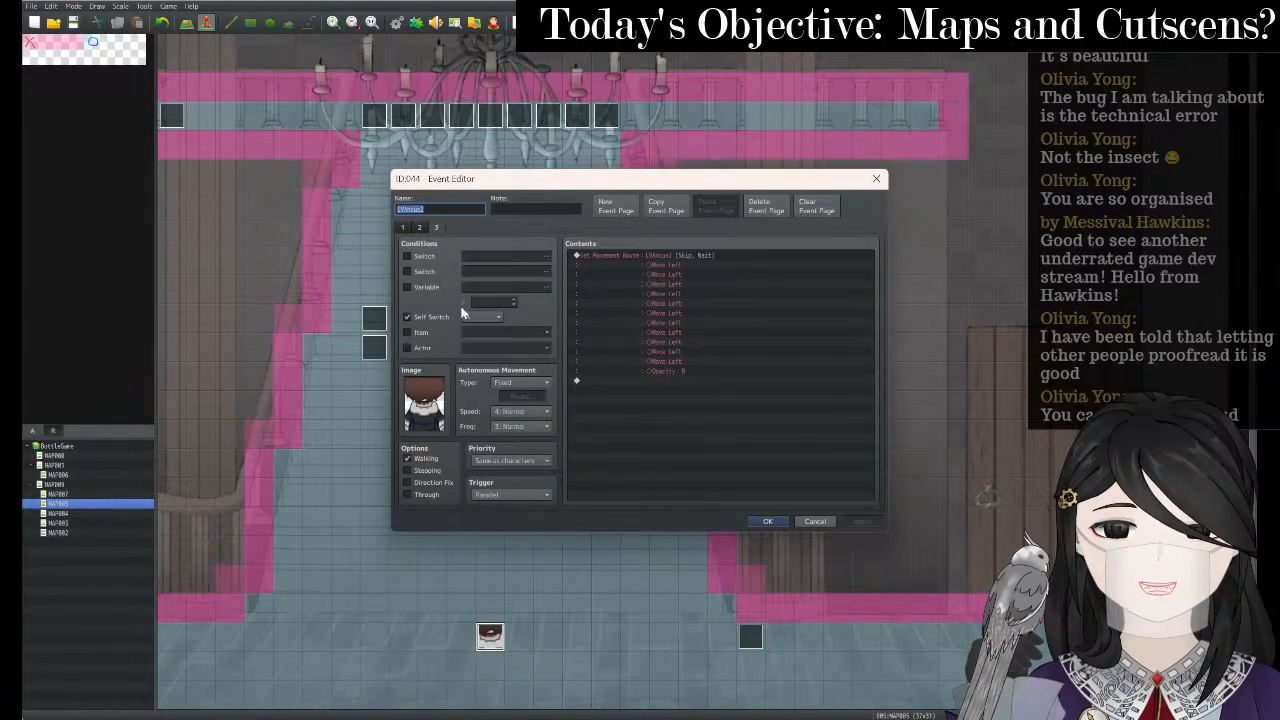
pyautogui.click(520, 413)
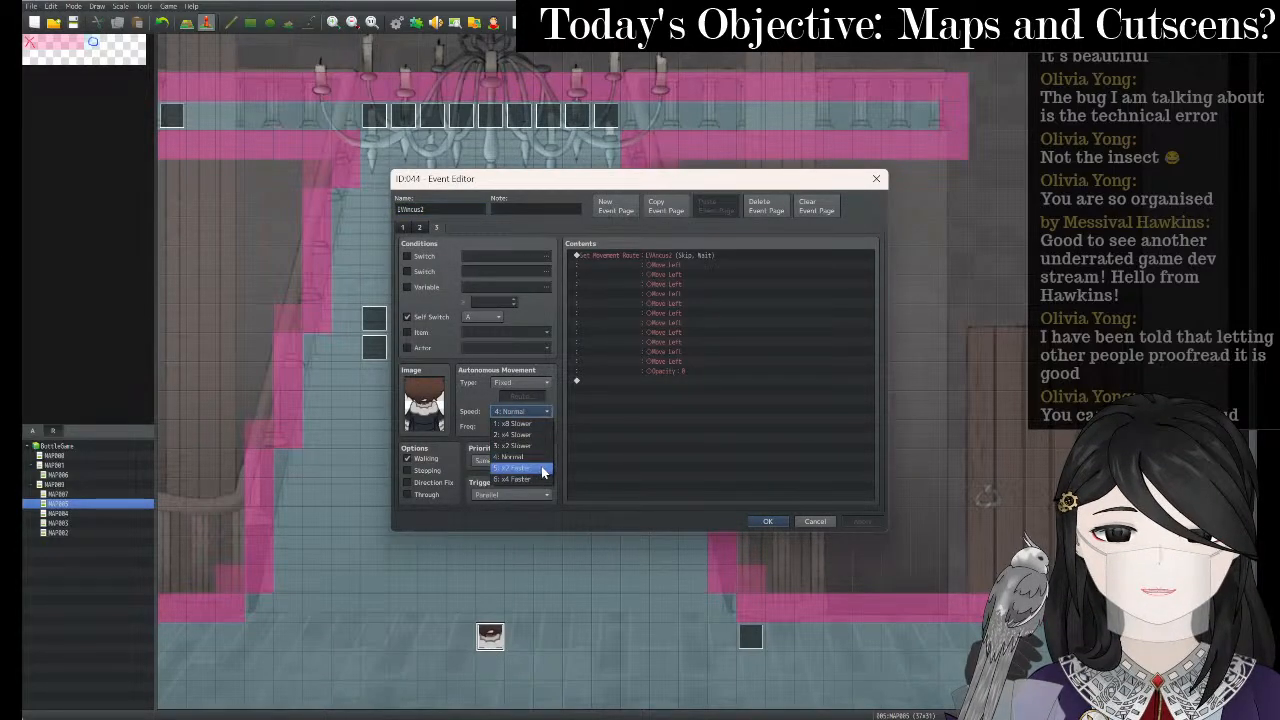
pyautogui.click(544, 469)
pyautogui.click(422, 227)
pyautogui.click(434, 229)
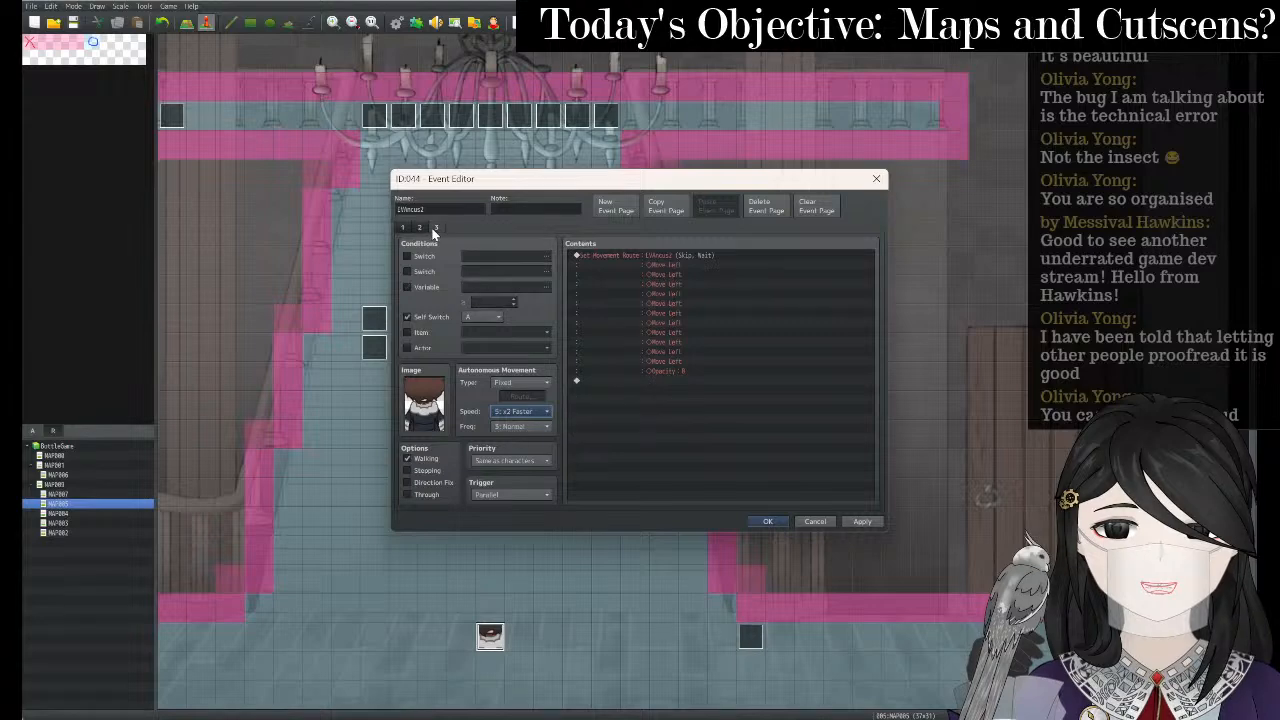
pyautogui.click(420, 228)
pyautogui.click(436, 228)
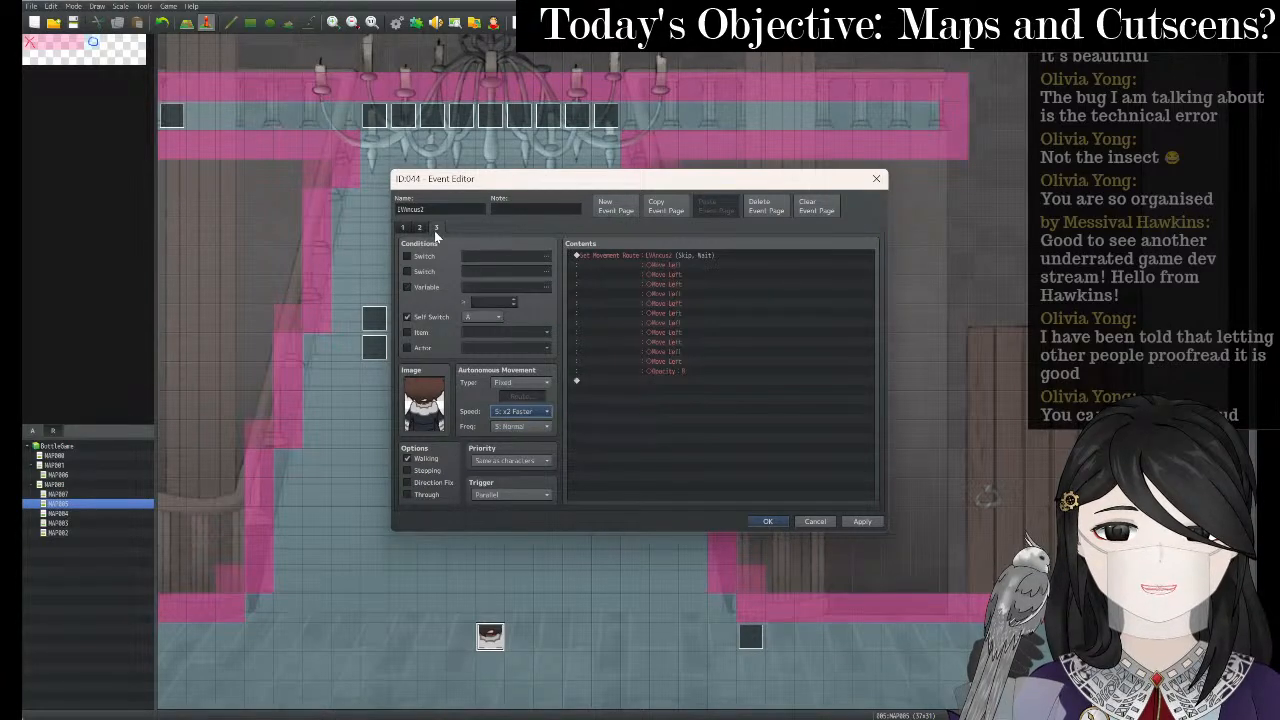
pyautogui.click(520, 427)
pyautogui.click(527, 484)
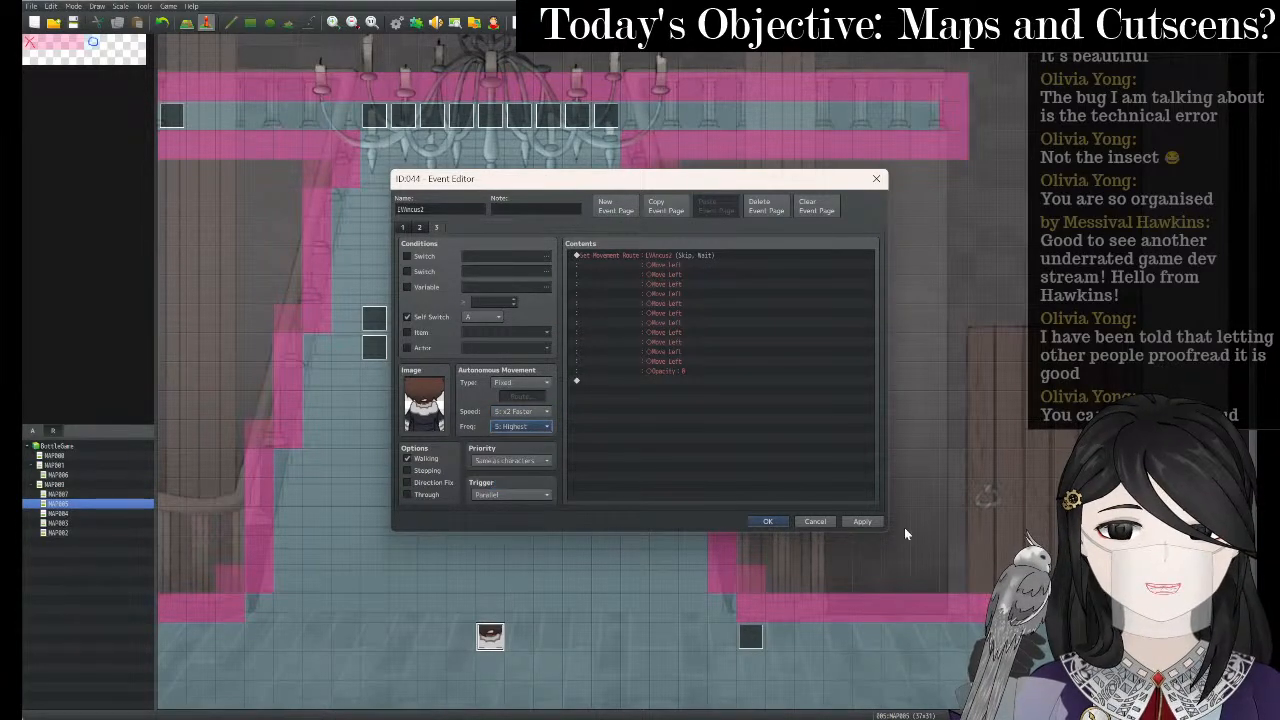
pyautogui.click(862, 522)
pyautogui.click(768, 522)
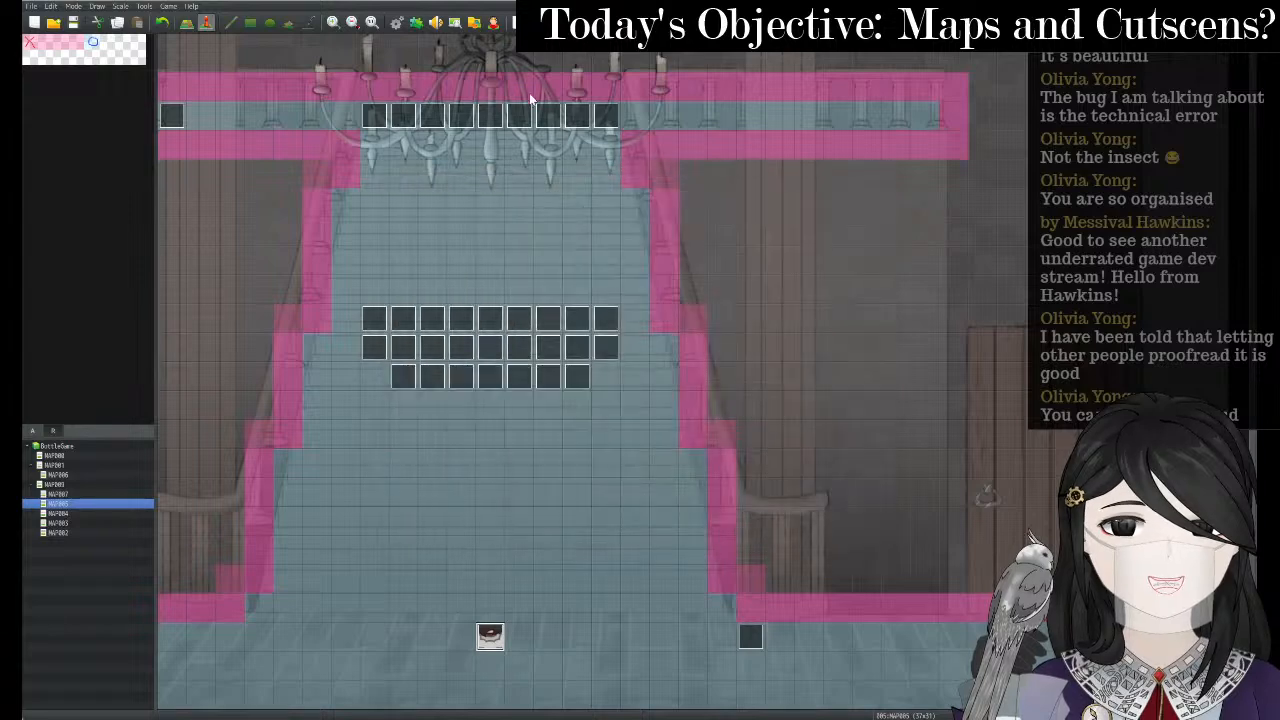
pyautogui.click(512, 25)
pyautogui.press('Return')
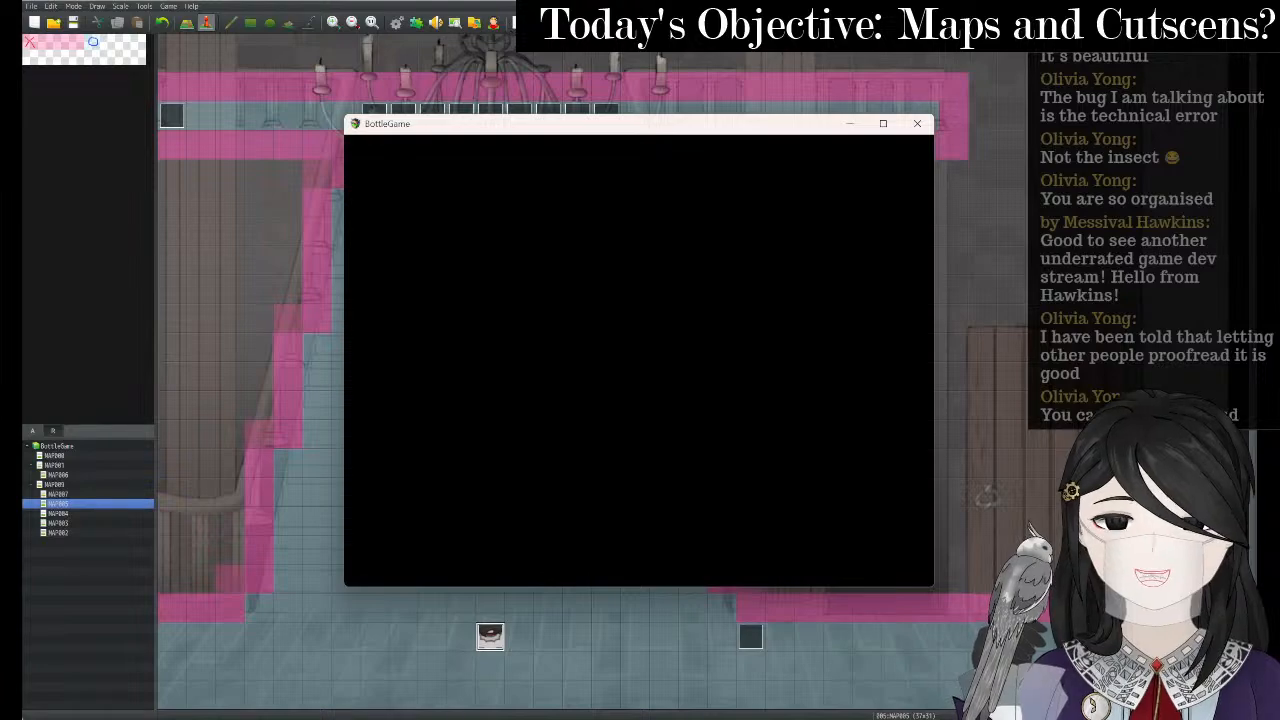
# - Start a New Game, watch the sped-up staircase cutscene play, and close the game window
pyautogui.hotkey('alt', 'Return')
pyautogui.press('Up')
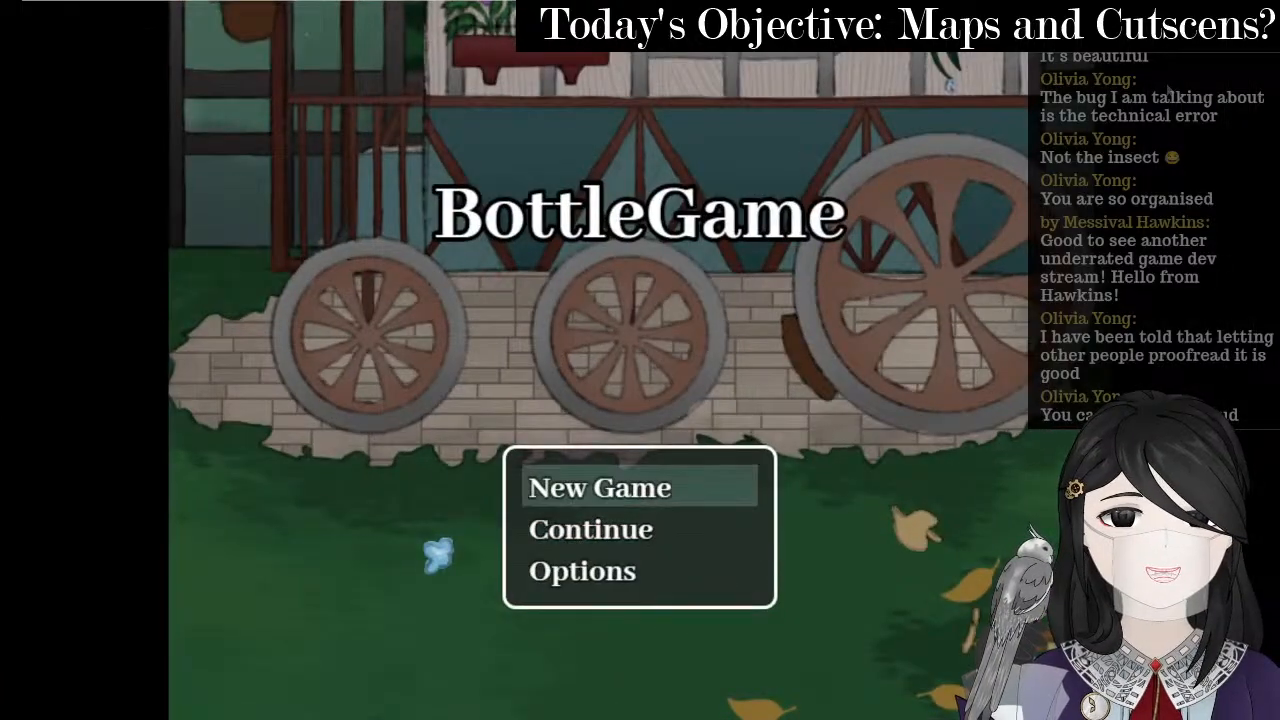
pyautogui.press('Return')
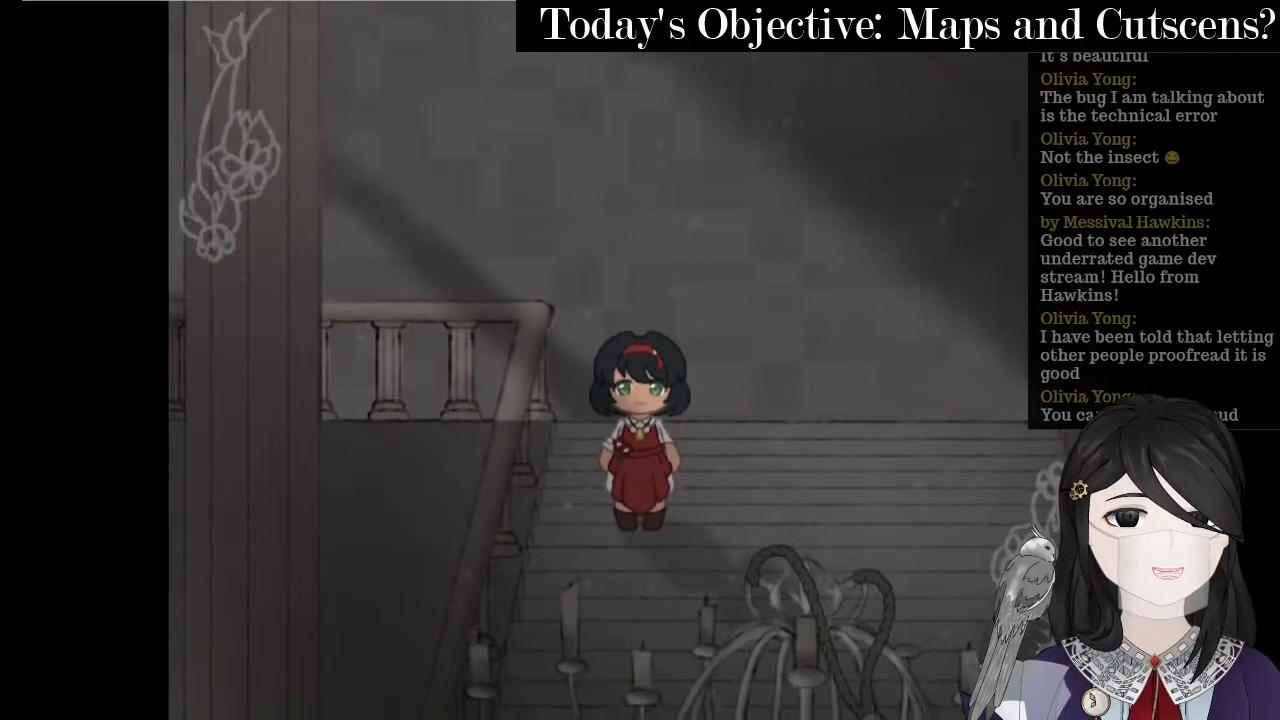
pyautogui.click(1243, 3)
pyautogui.moveTo(785, 717)
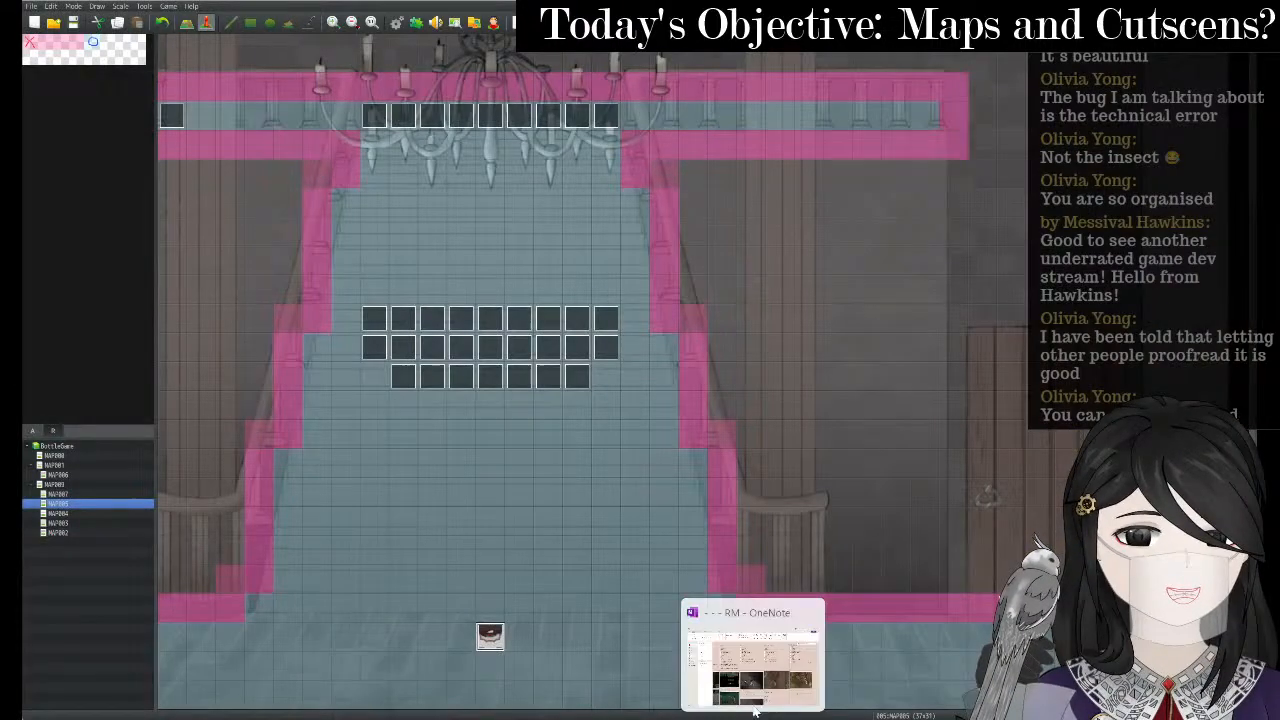
# - Tick off 'See Ancus running up' under Stairs and log 'up the stair' in the 6.25.2025 Log row
pyautogui.click(755, 690)
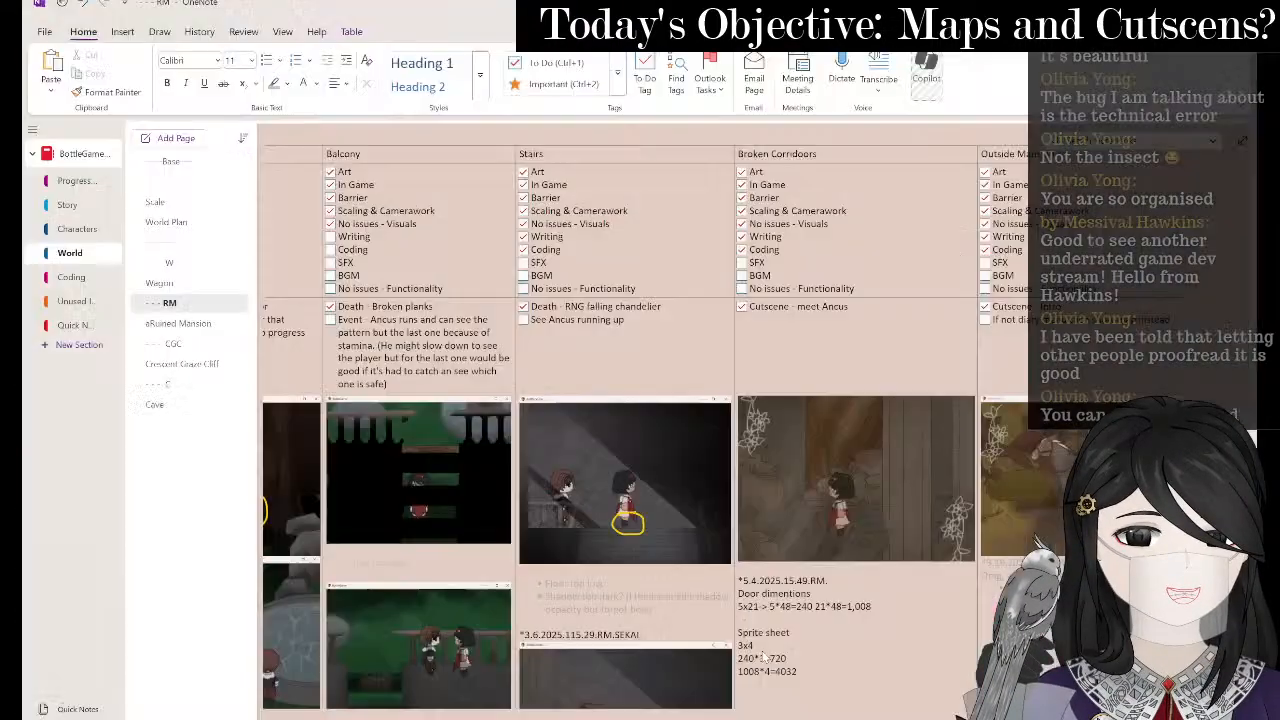
pyautogui.click(522, 320)
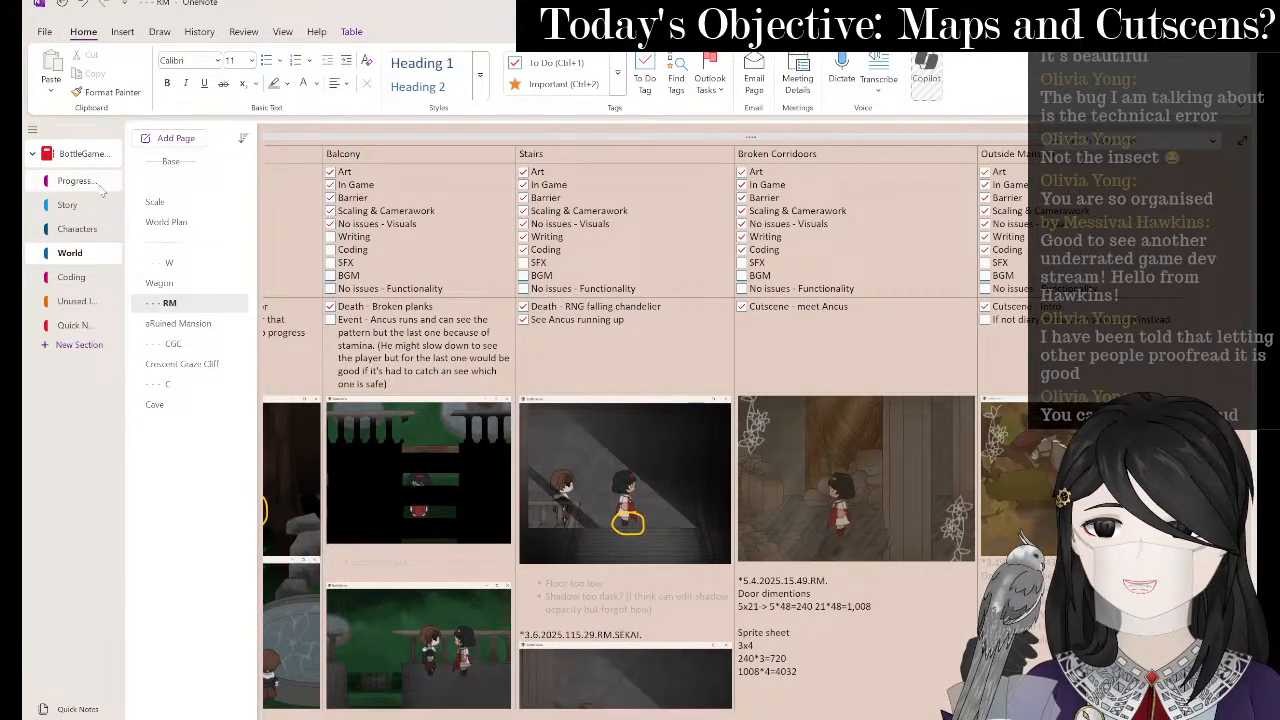
pyautogui.click(100, 183)
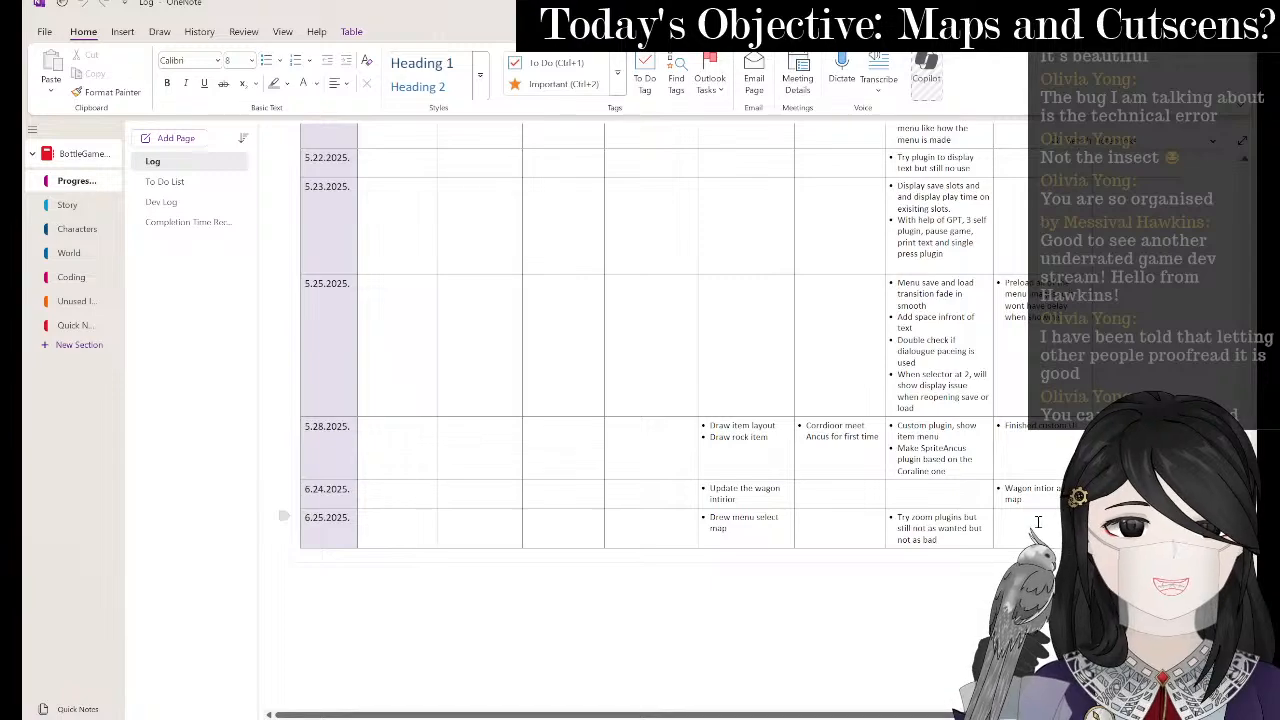
pyautogui.scroll(10, 1038, 522)
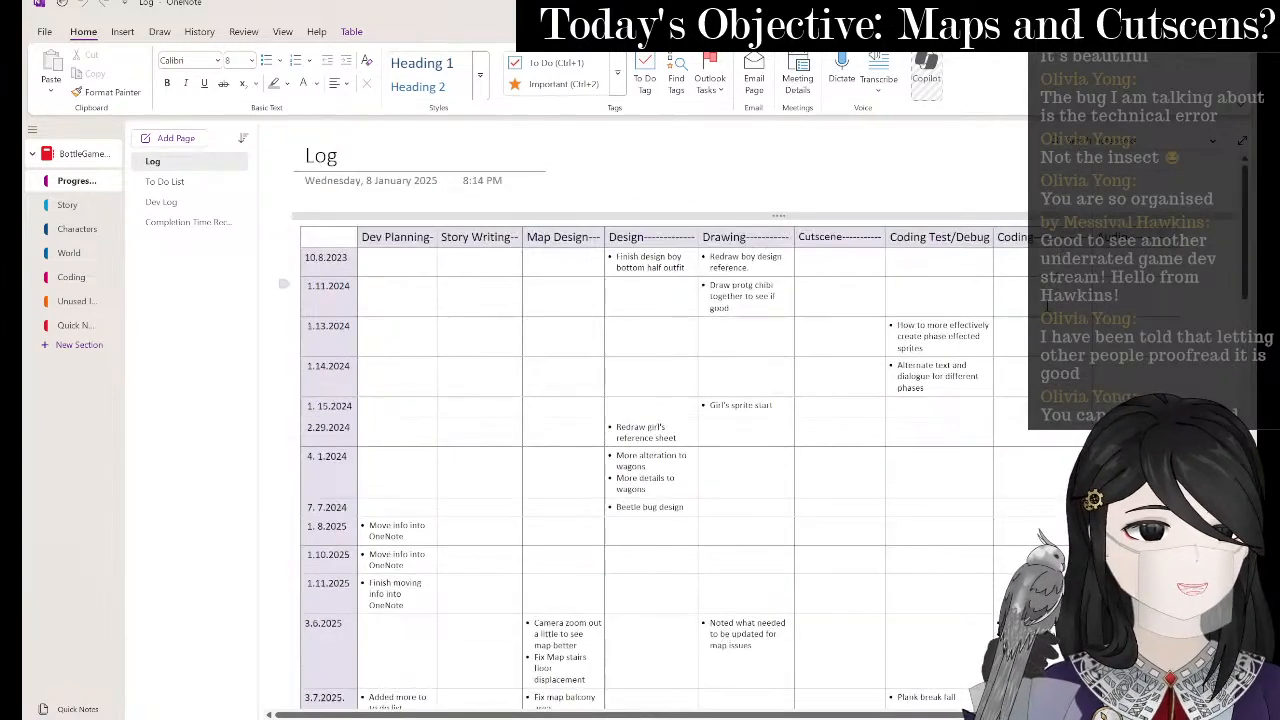
pyautogui.scroll(-10, 1046, 517)
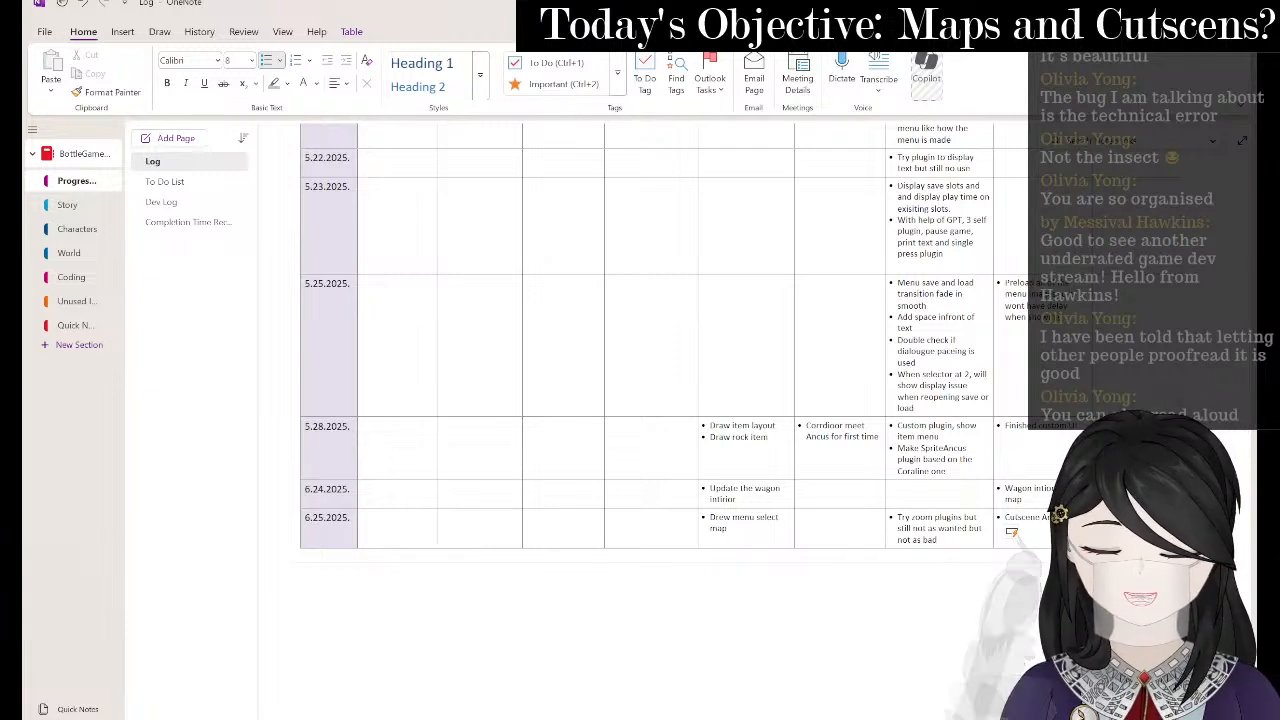
pyautogui.write('up')
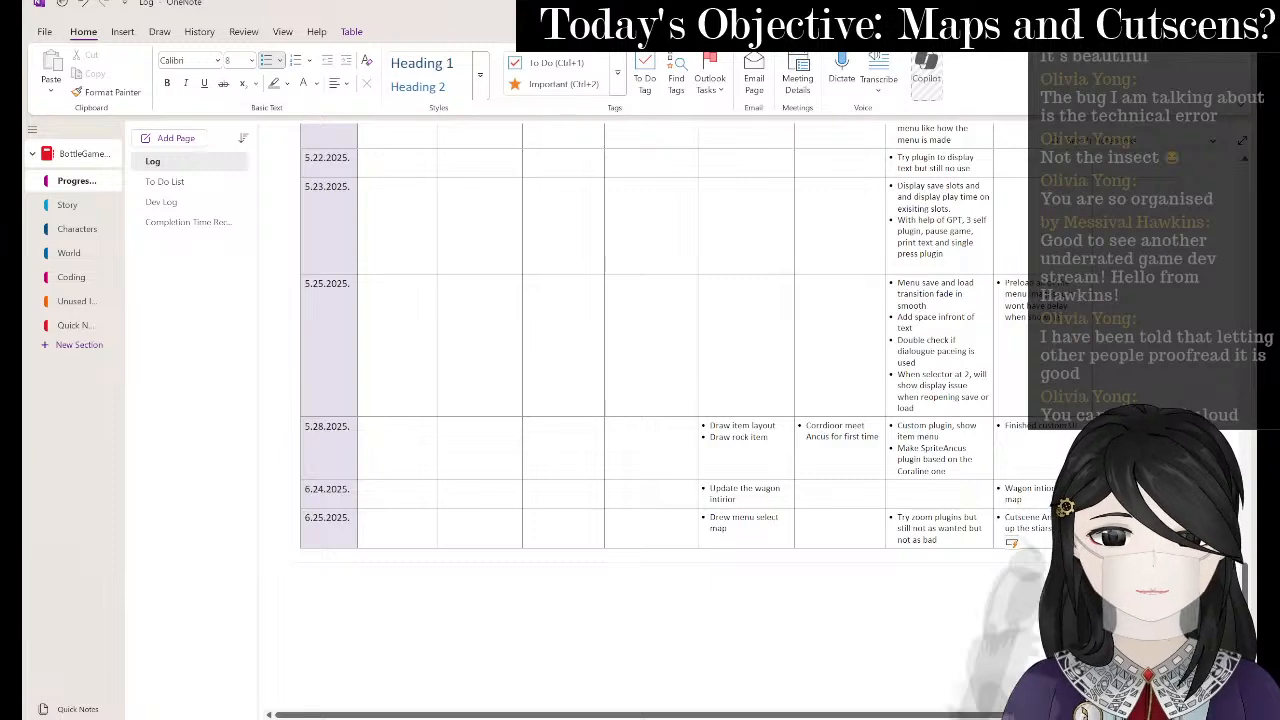
pyautogui.write(' the s')
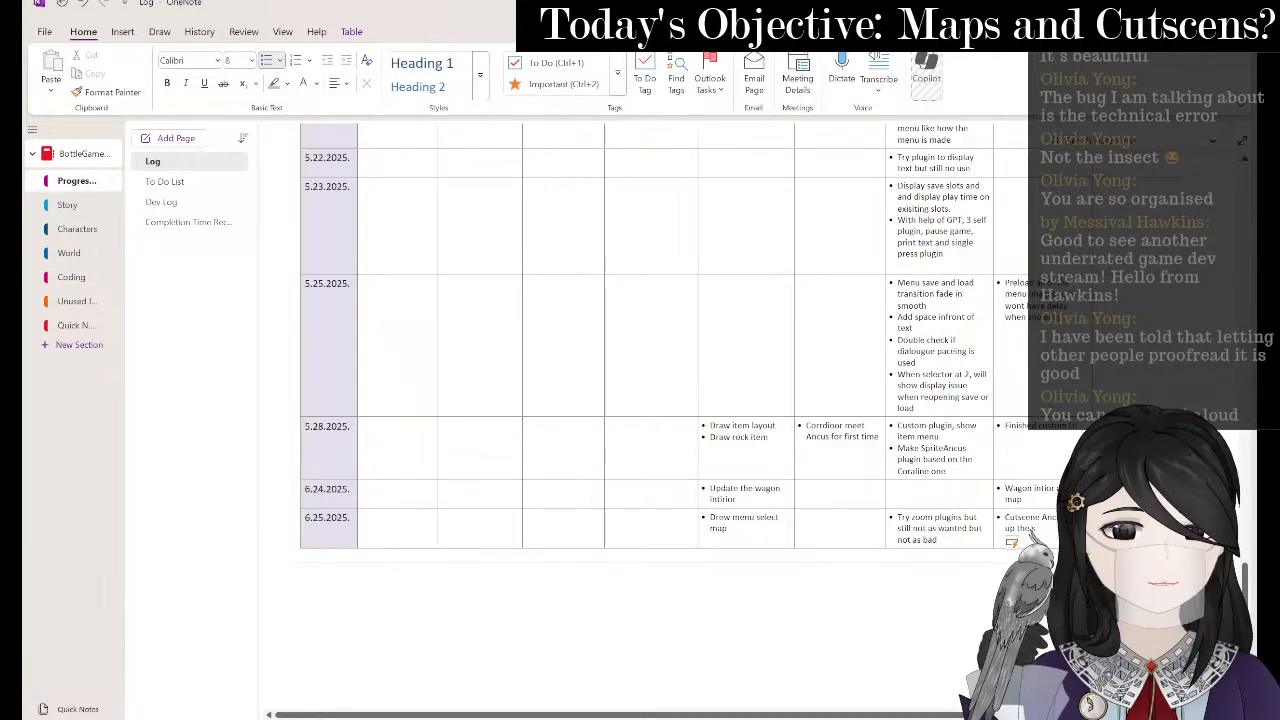
pyautogui.write('tairs')
pyautogui.scroll(10, 1032, 268)
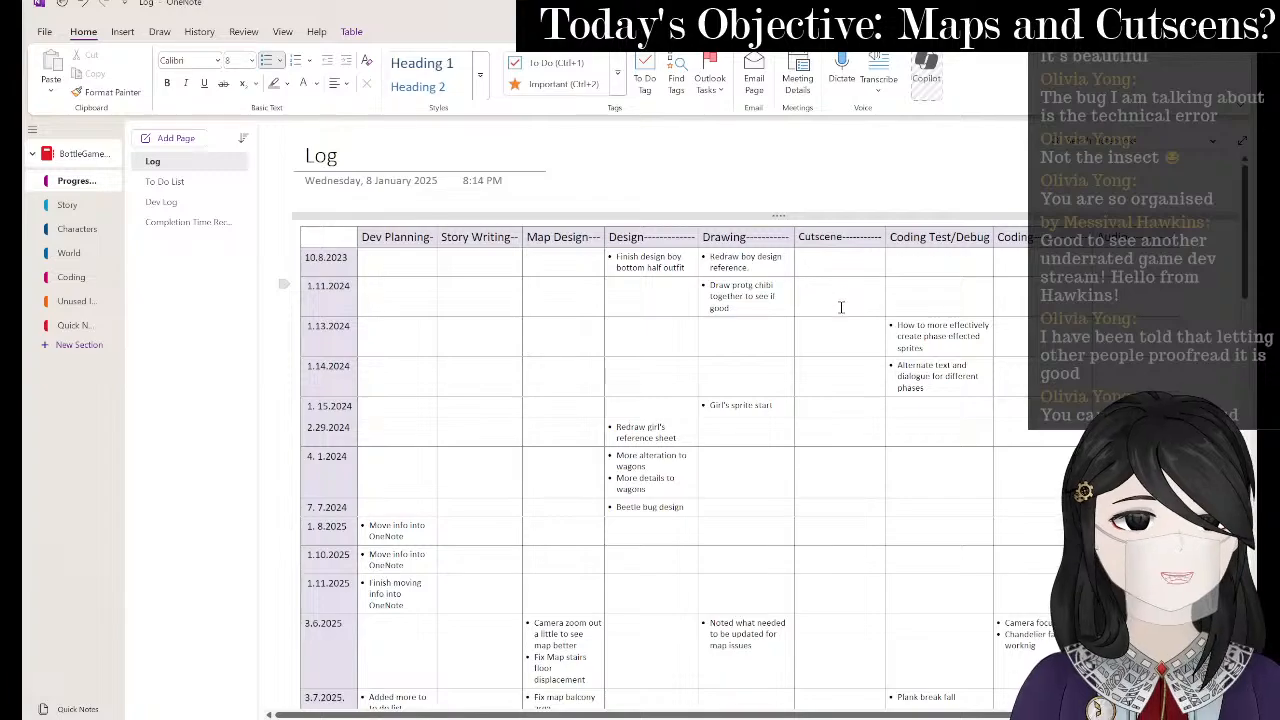
pyautogui.scroll(-15, 837, 327)
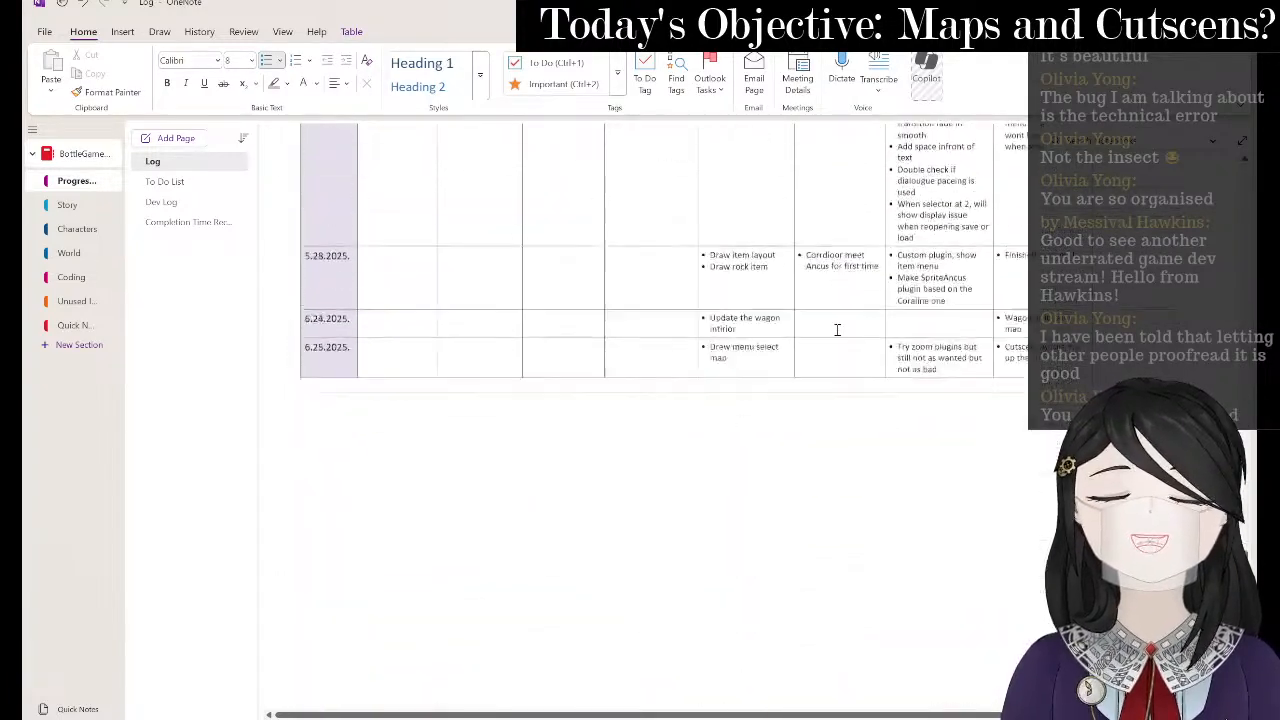
pyautogui.scroll(15, 837, 330)
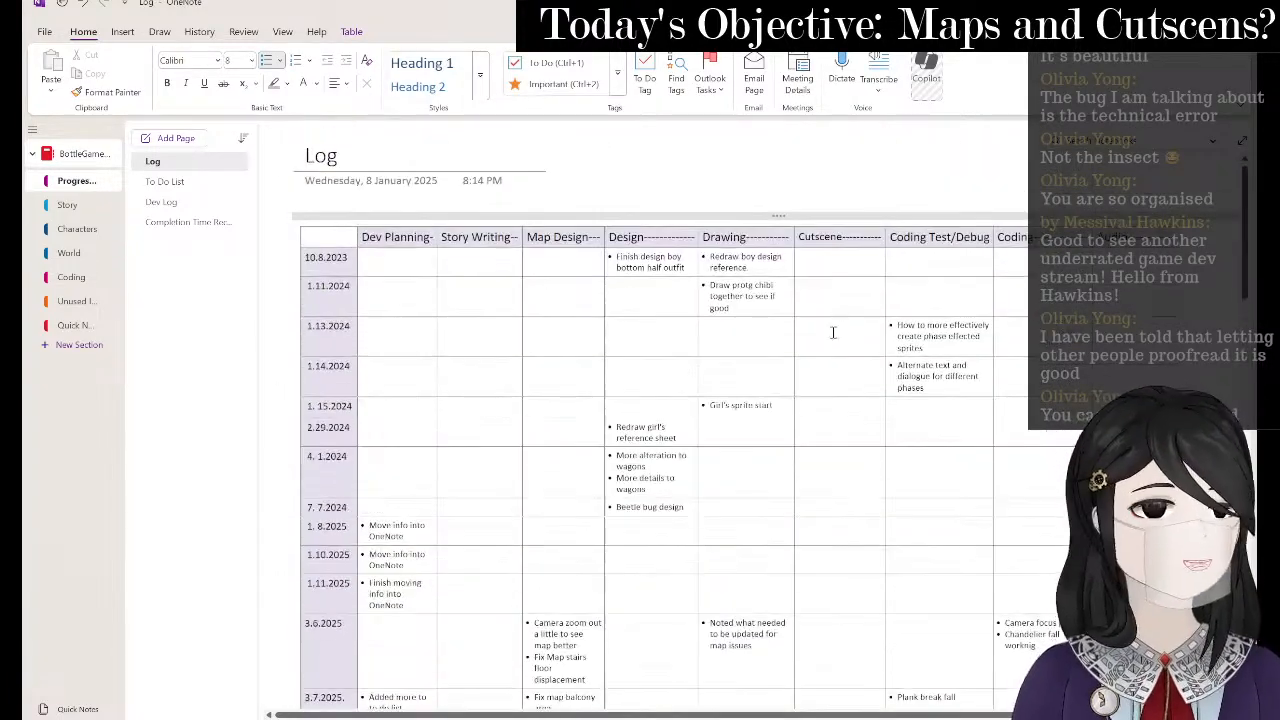
pyautogui.click(161, 202)
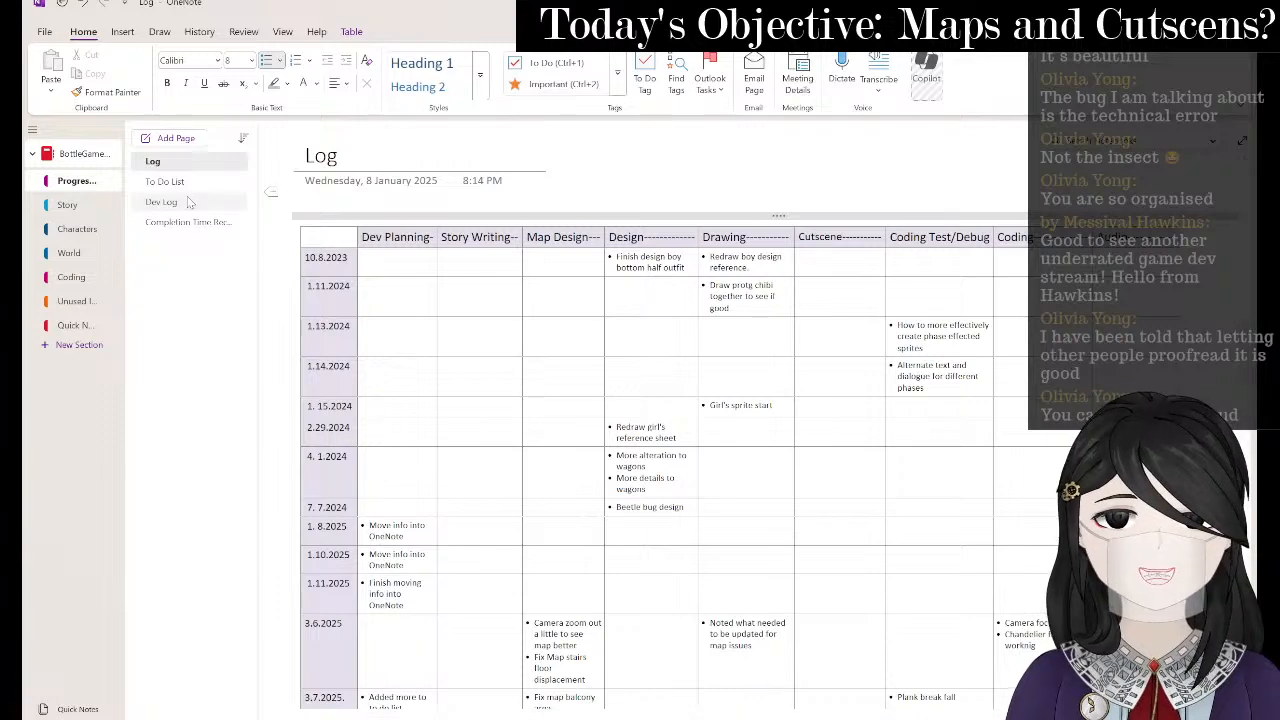
# - Add a bold To Do item 'MaP Diary functioal pick up open menu' dated 6.25.2025 below the dialogue line
pyautogui.click(189, 182)
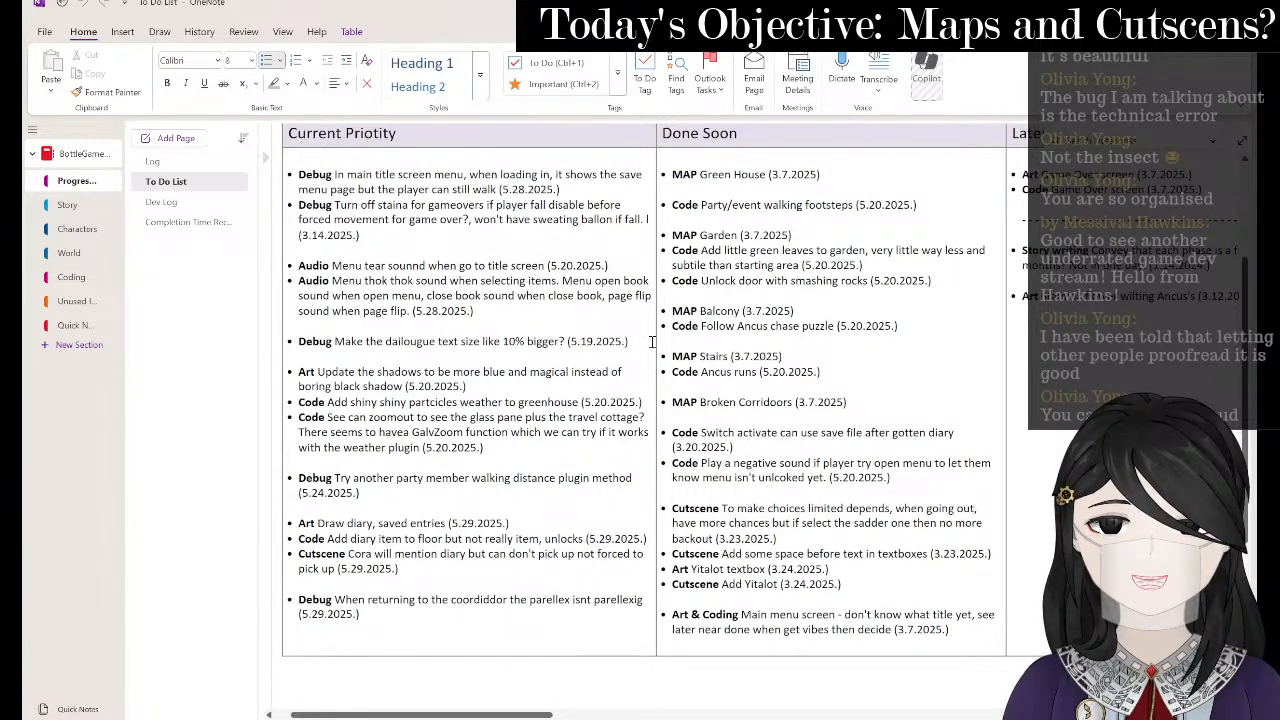
pyautogui.press('Return')
pyautogui.hotkey('ctrl', 'b')
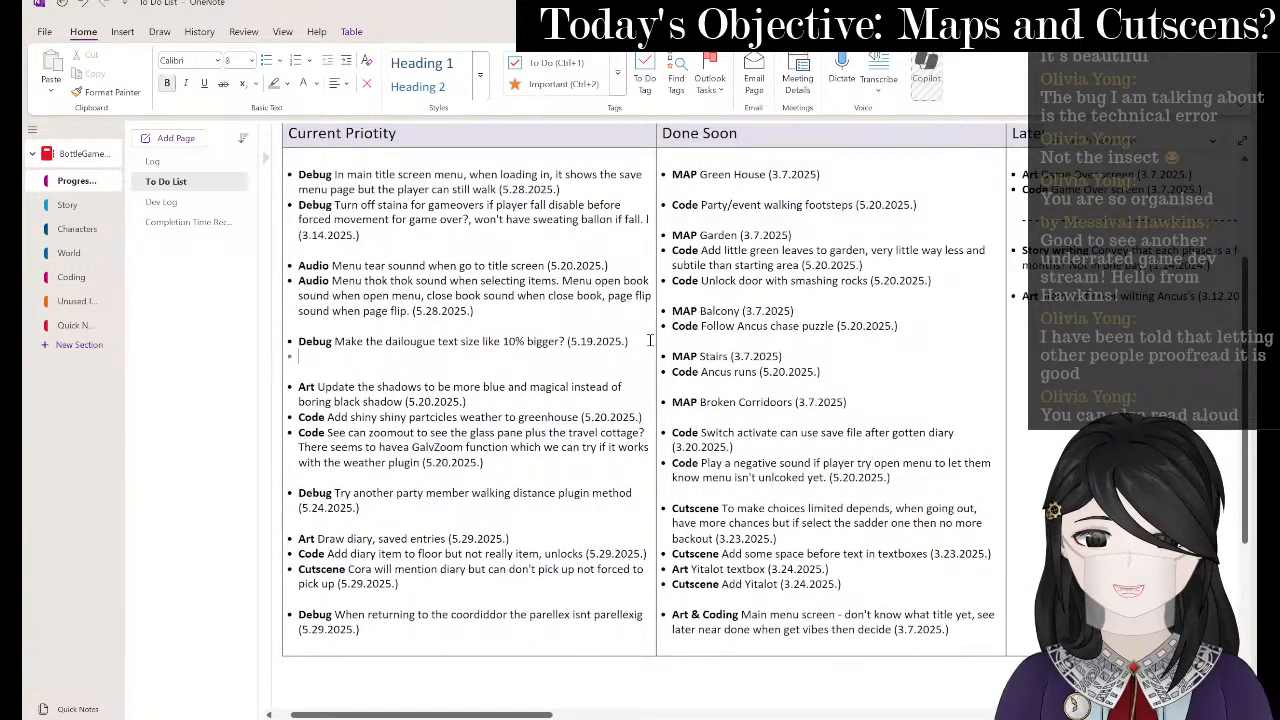
pyautogui.write('Ma')
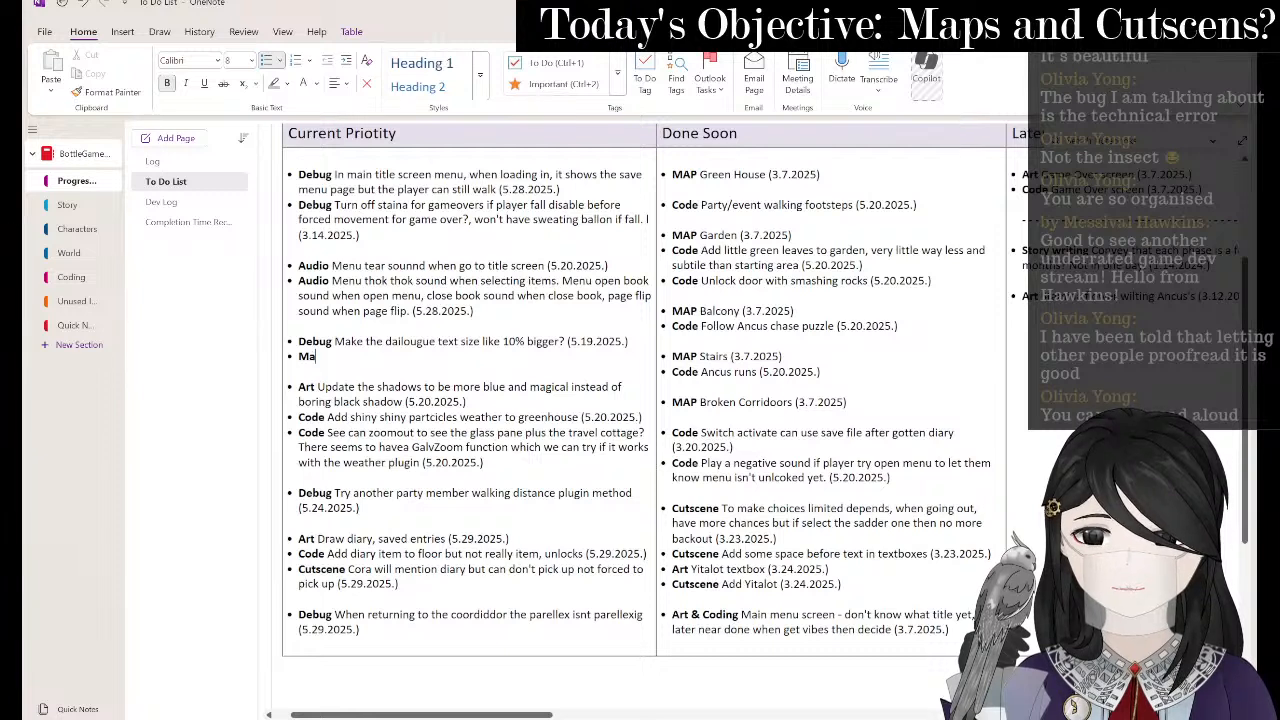
pyautogui.write('P')
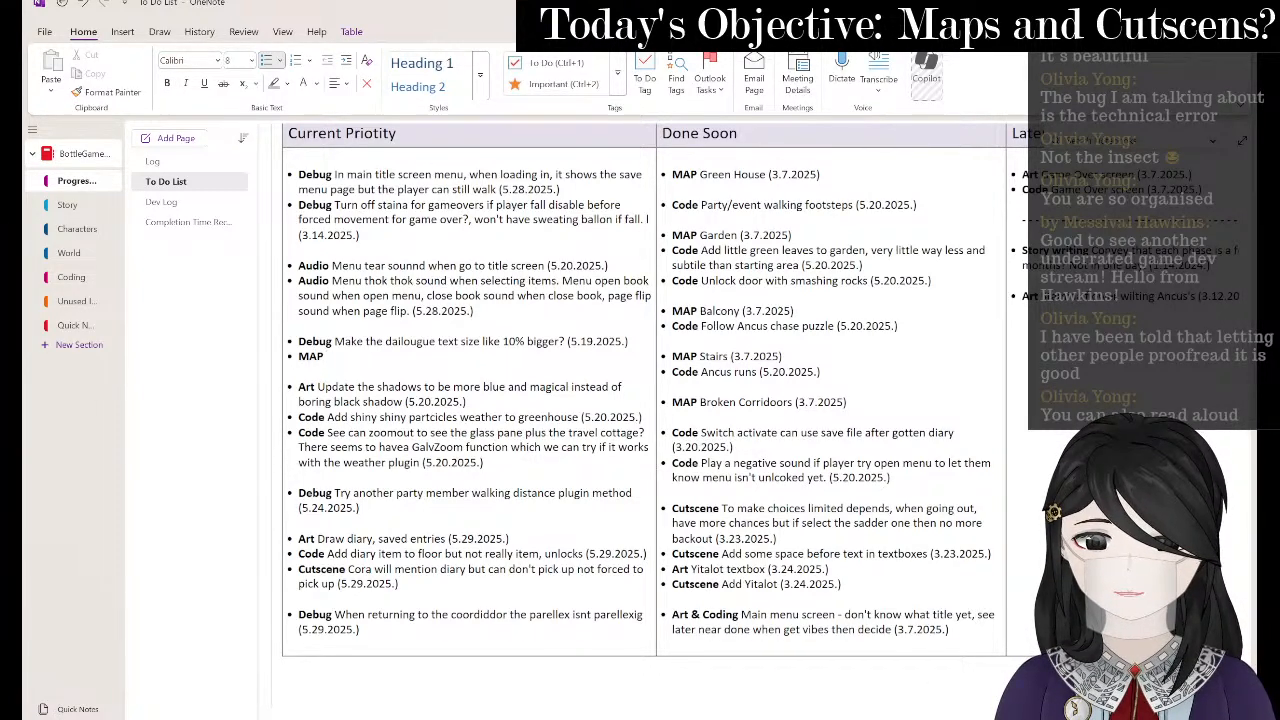
pyautogui.write(' Diary functioal pick up o')
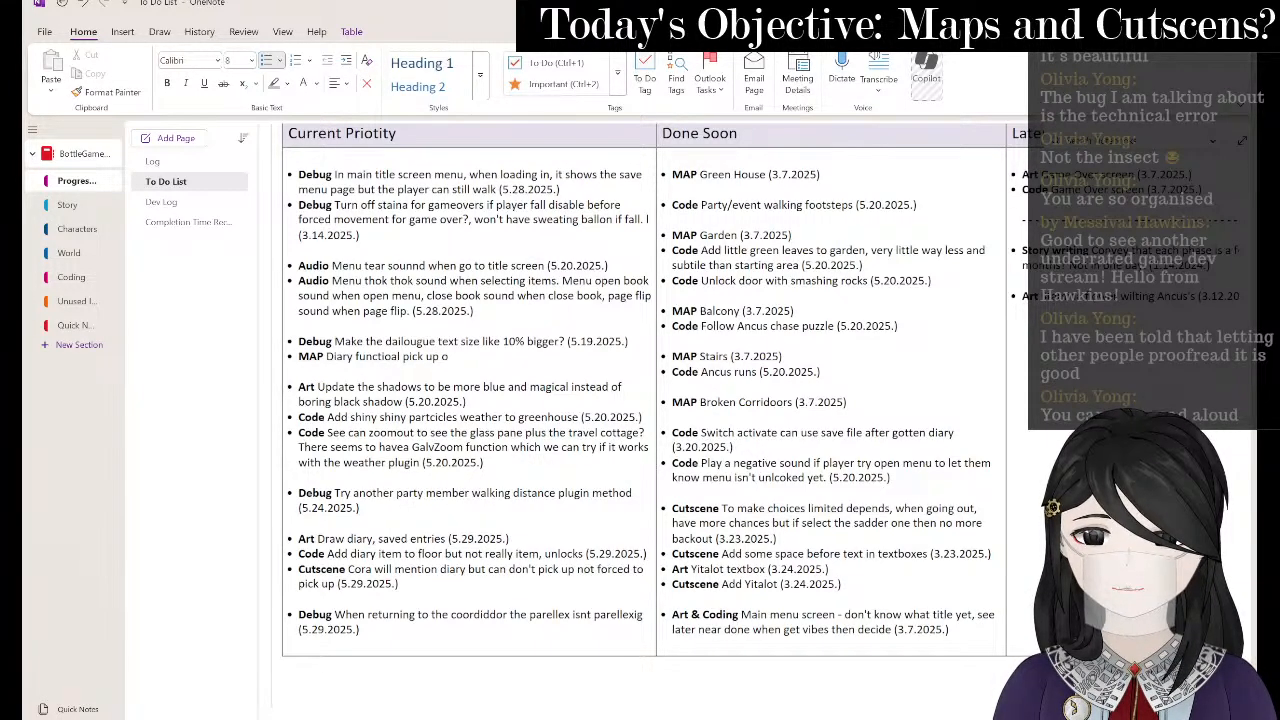
pyautogui.write('pen menu')
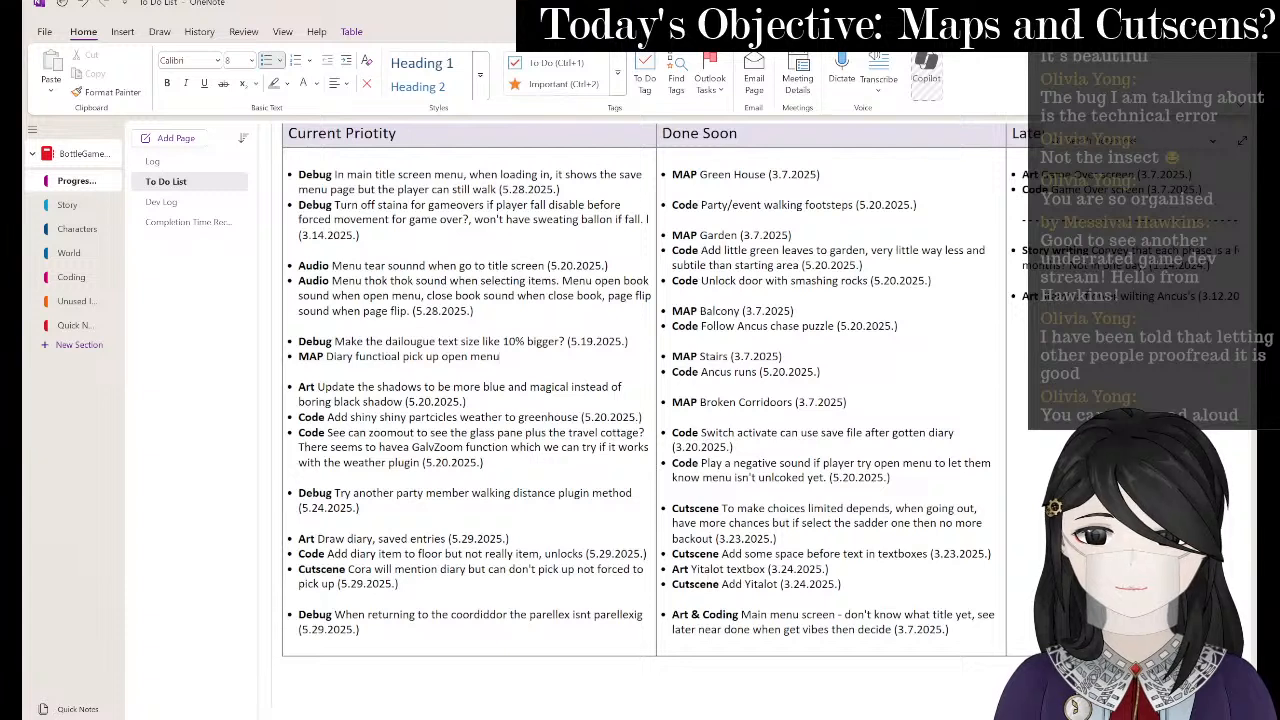
pyautogui.write('*')
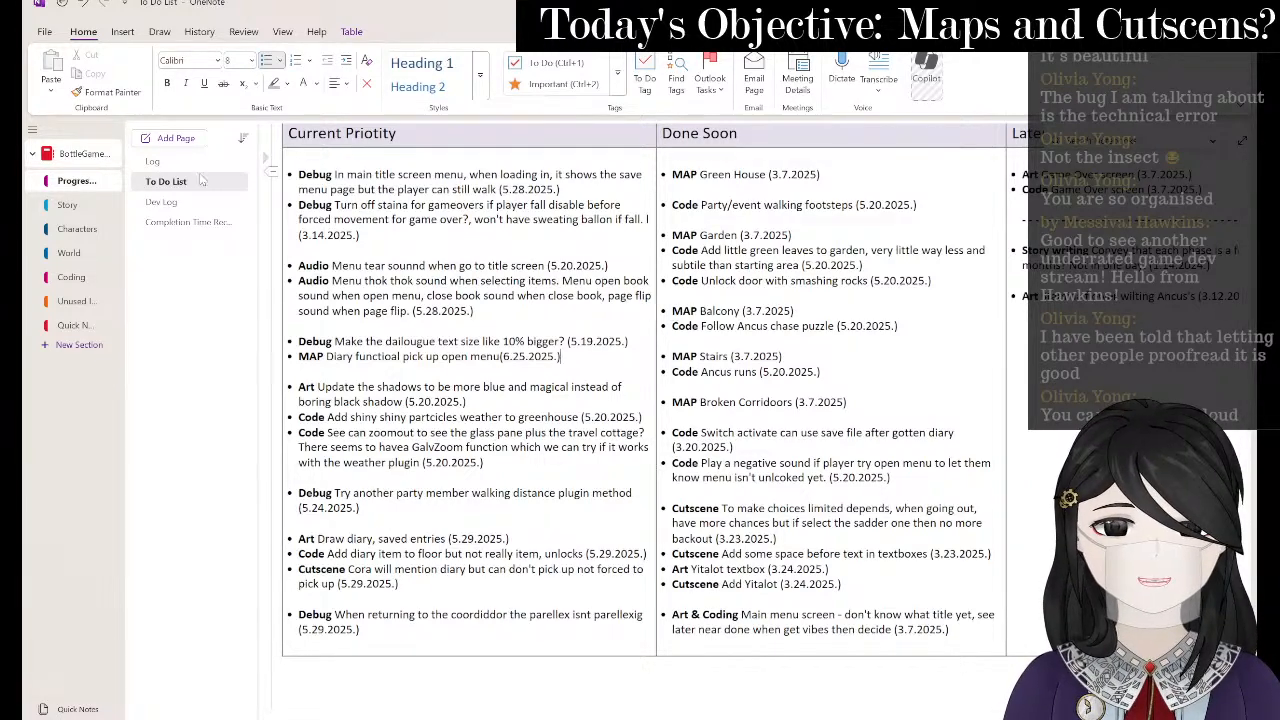
pyautogui.click(200, 163)
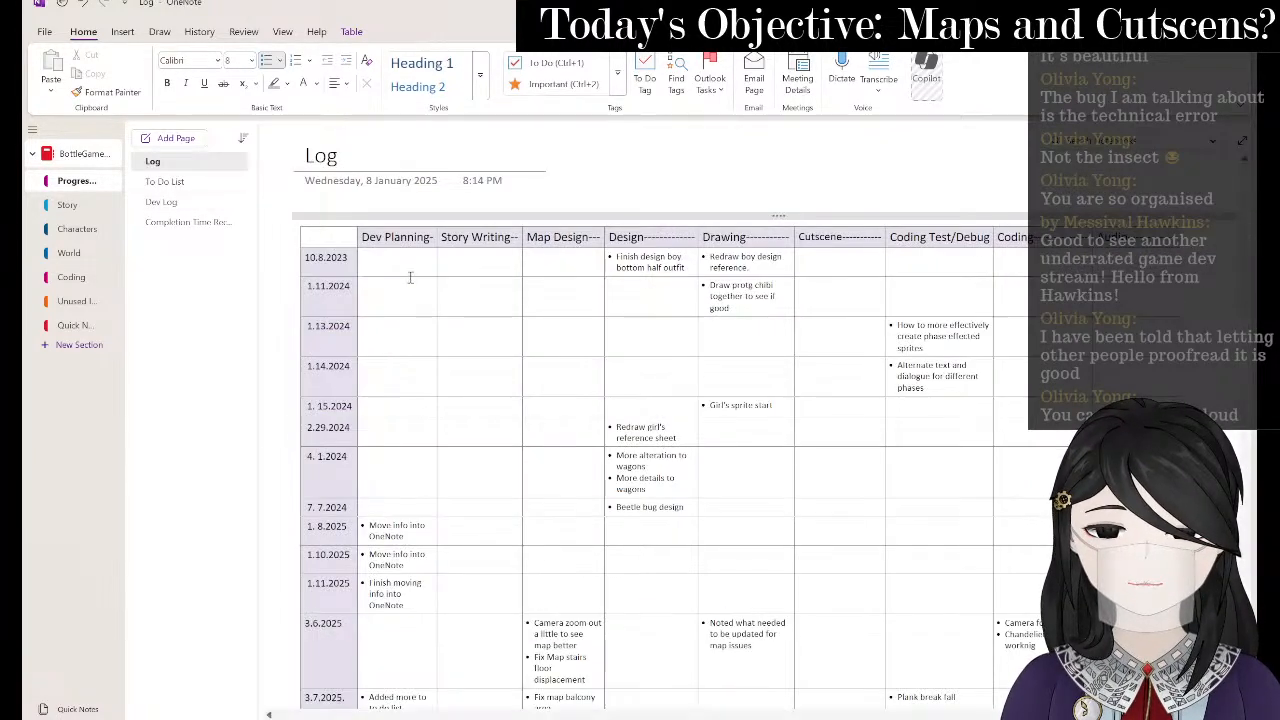
# - Scroll through the Log page, then switch windows to the BottleGame project folder in File Explorer
pyautogui.scroll(-10, 476, 289)
pyautogui.scroll(-10, 766, 337)
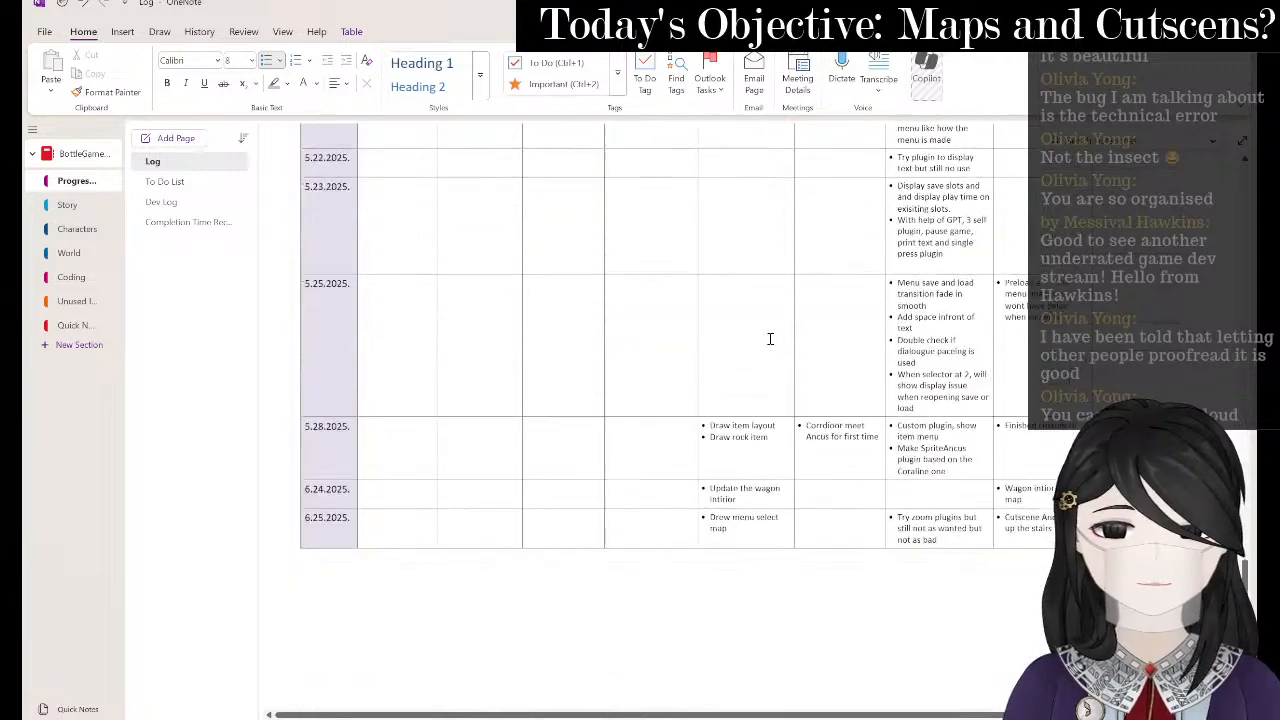
pyautogui.scroll(20, 880, 558)
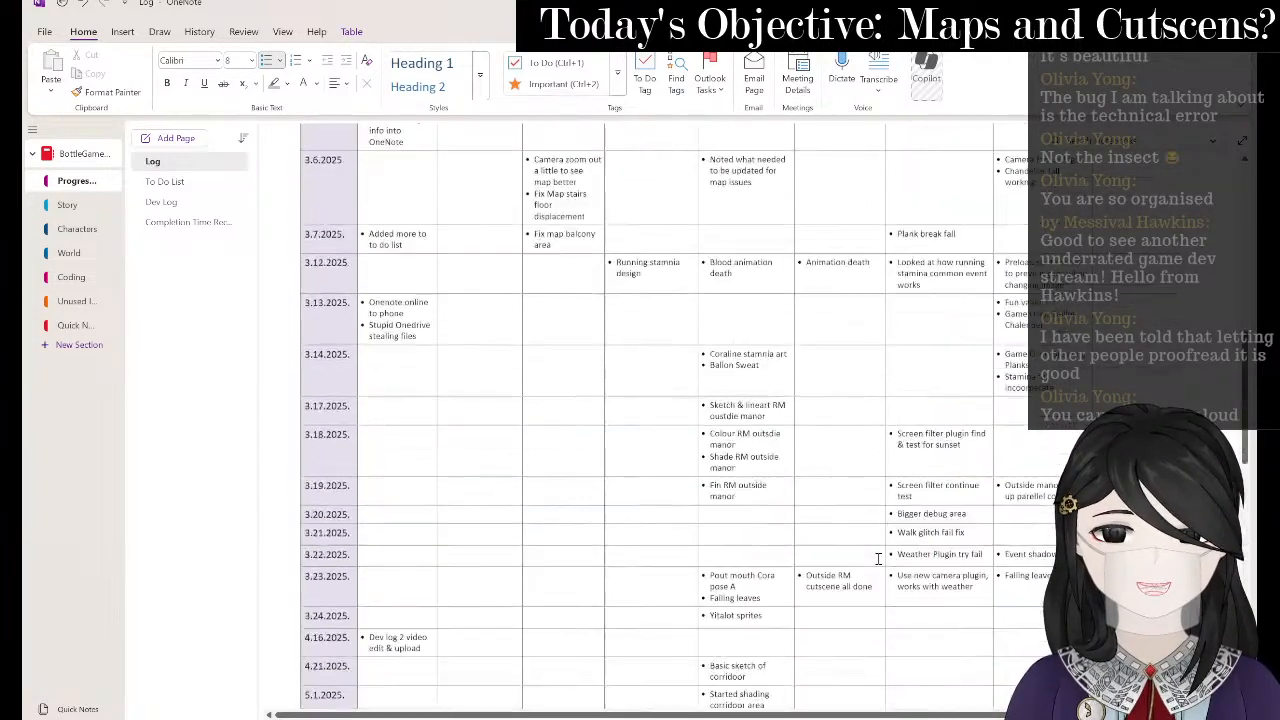
pyautogui.hotkey('alt', 'Tab')
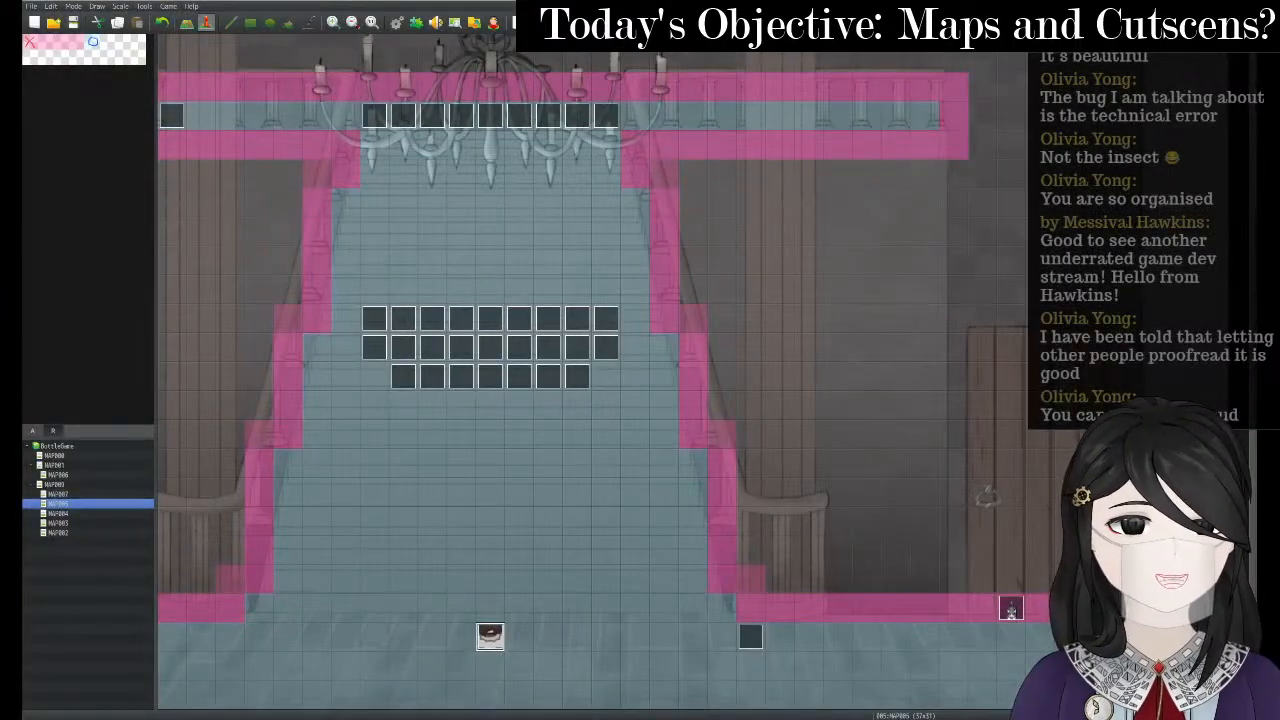
pyautogui.hotkey('alt', 'Tab')
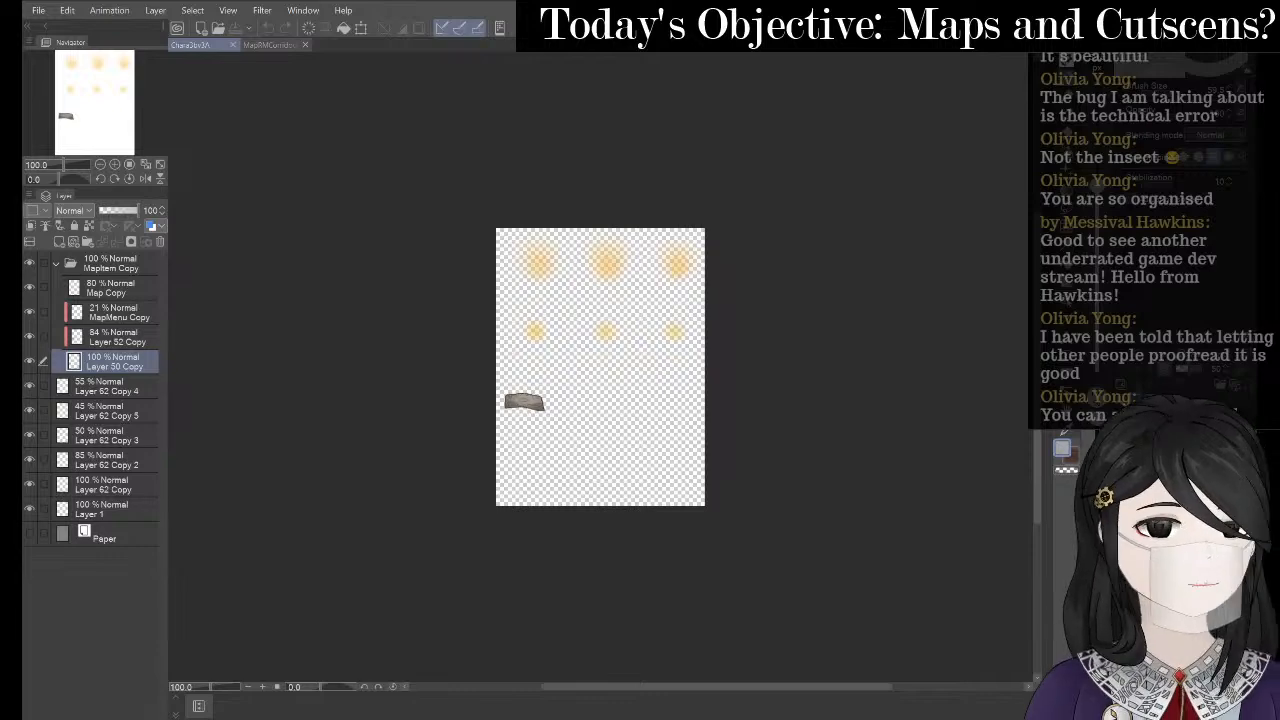
pyautogui.hotkey('alt', 'Tab')
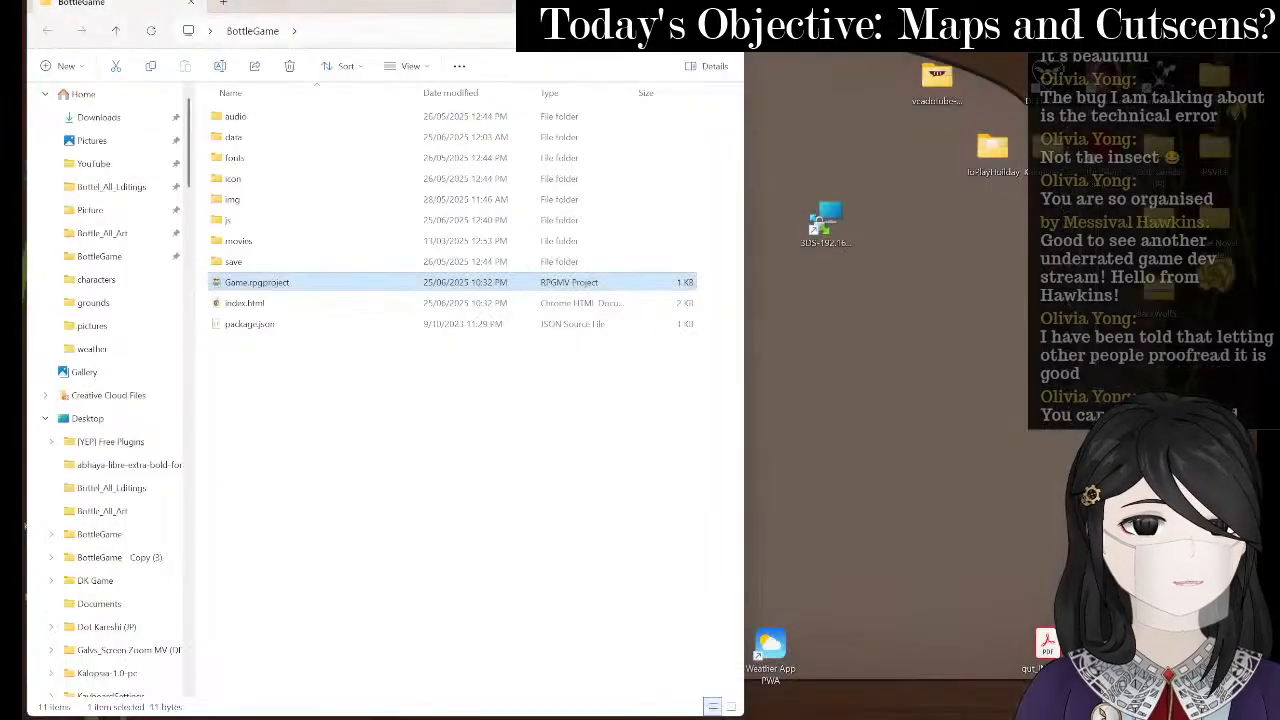
# - Bring the YouTube Chrome window forward and switch to the YouTube Studio livestream dashboard
pyautogui.click(768, 718)
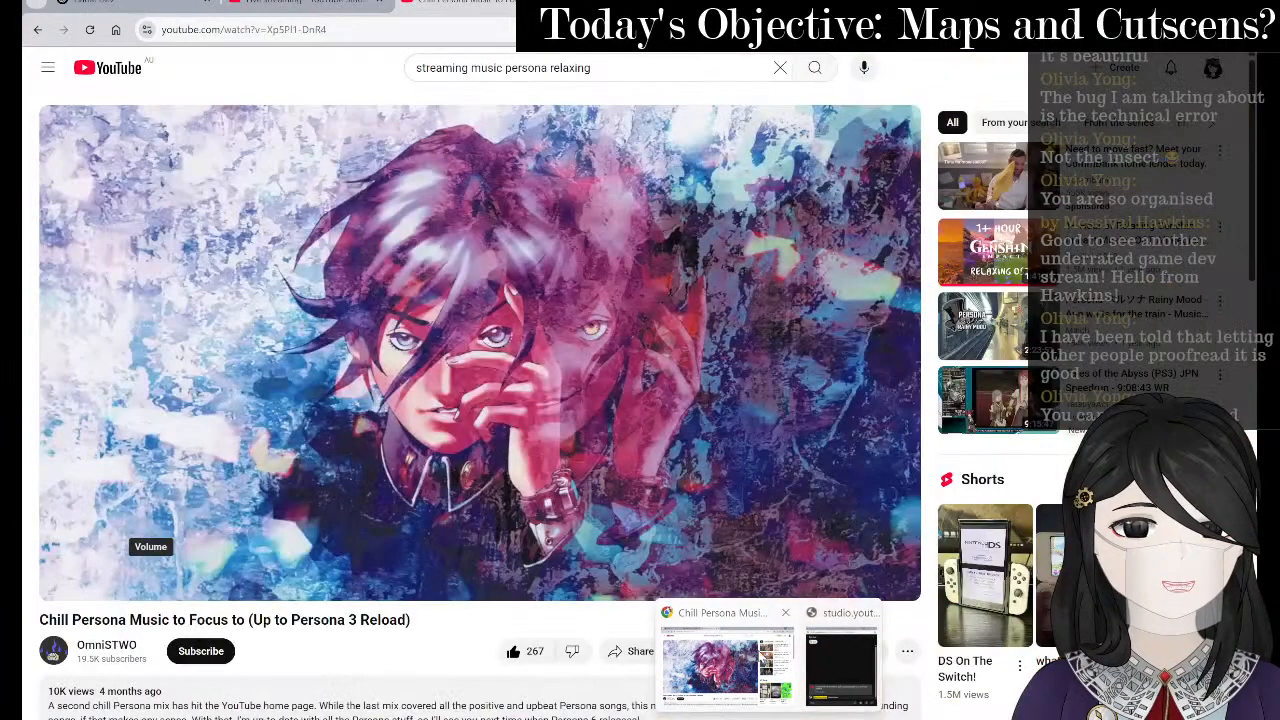
pyautogui.click(730, 675)
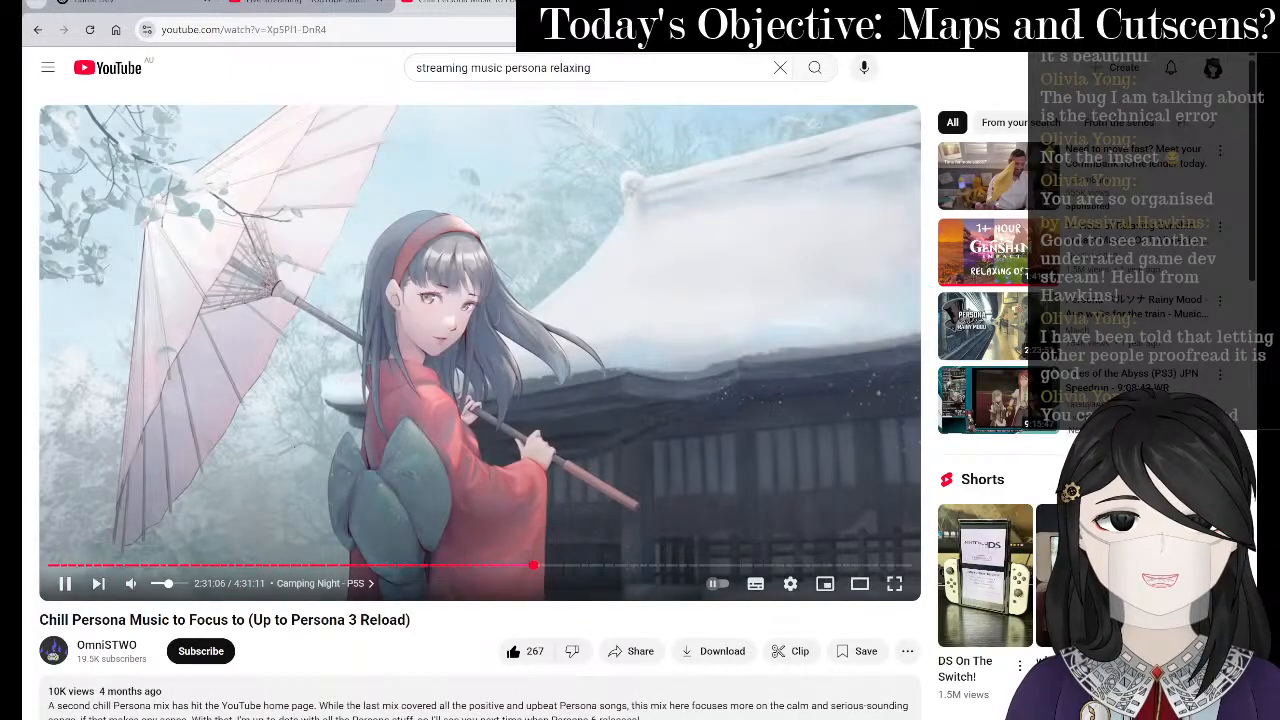
pyautogui.click(300, 8)
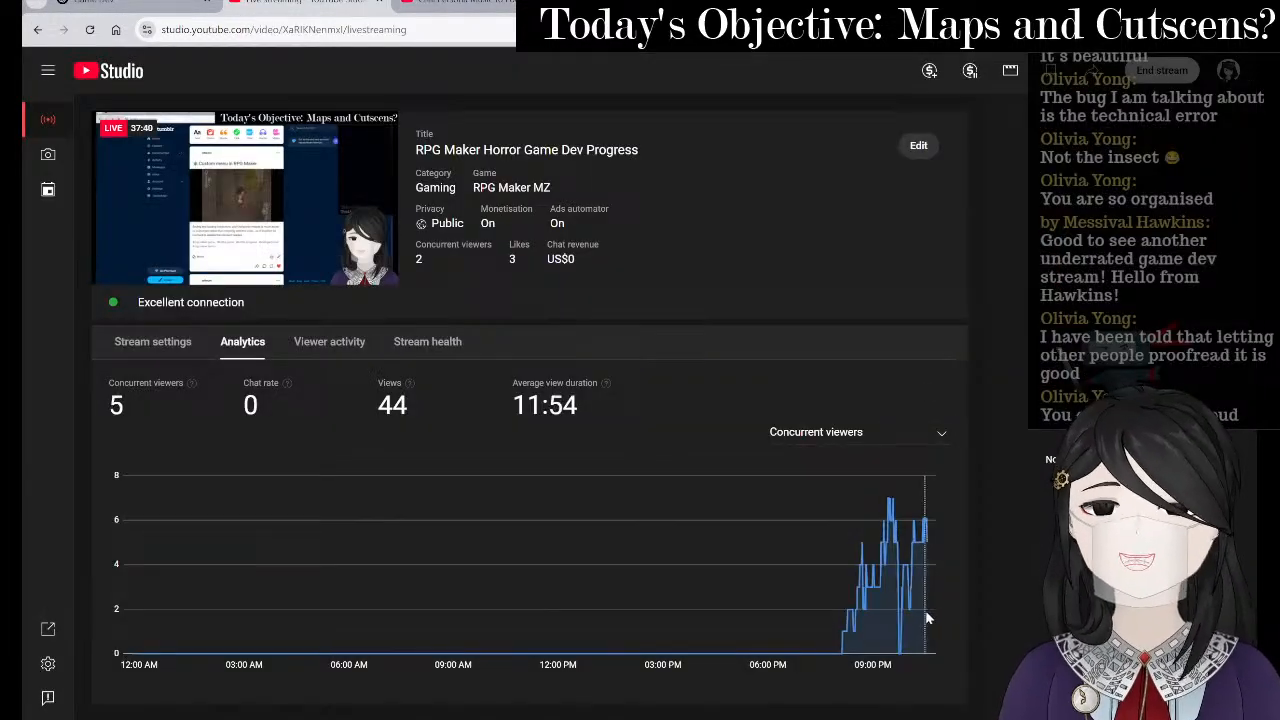
# - Bring the OBS Studio window with the Game Dev Stream scene in front of YouTube Studio
pyautogui.moveTo(800, 712)
pyautogui.moveTo(810, 685)
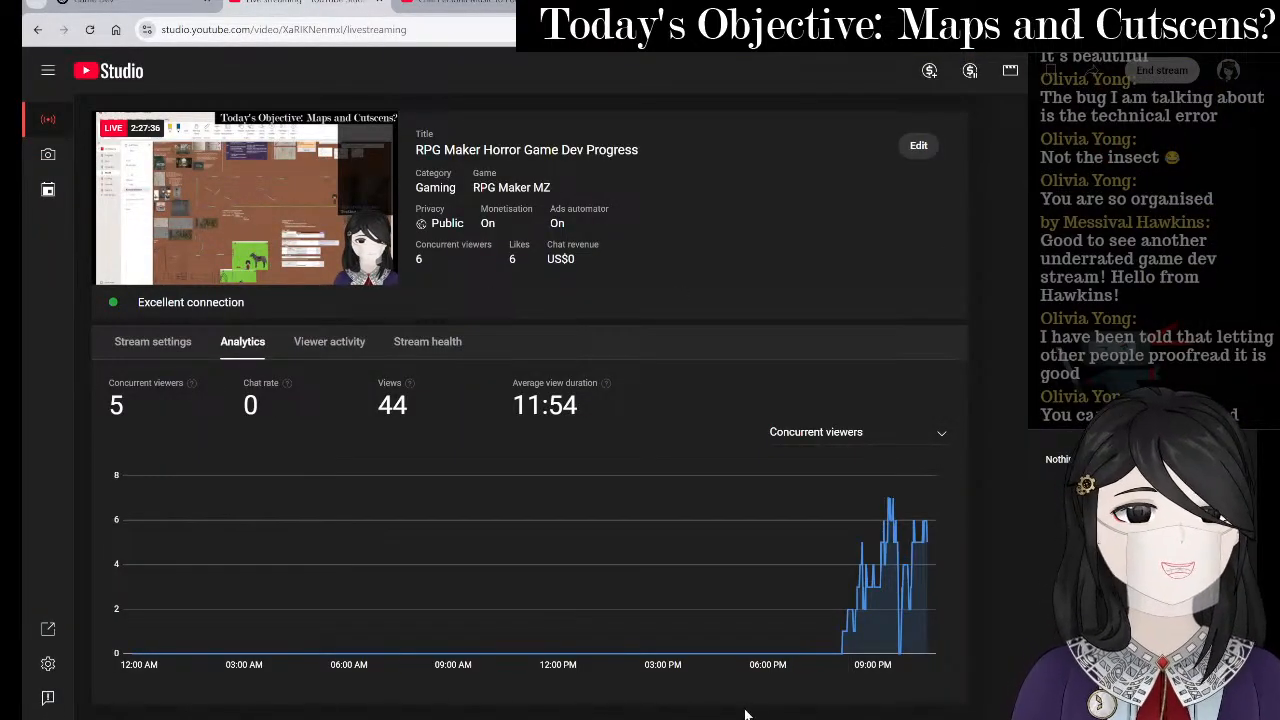
pyautogui.click(800, 713)
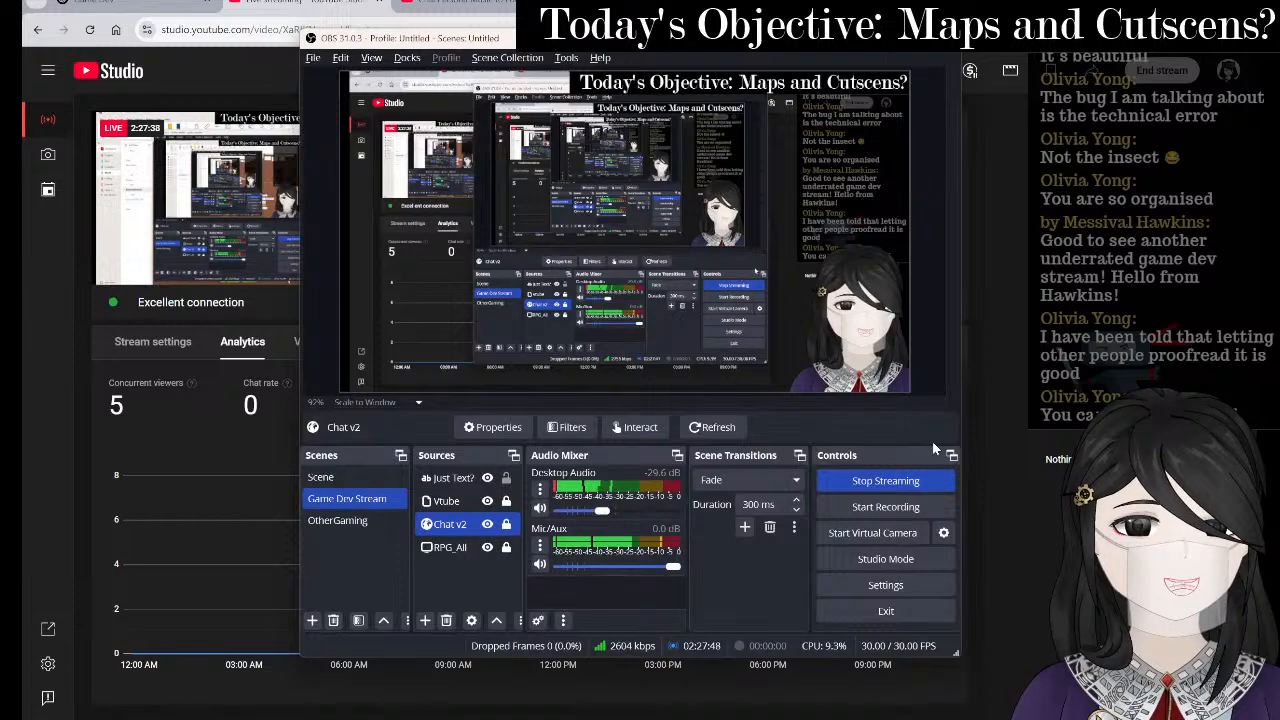